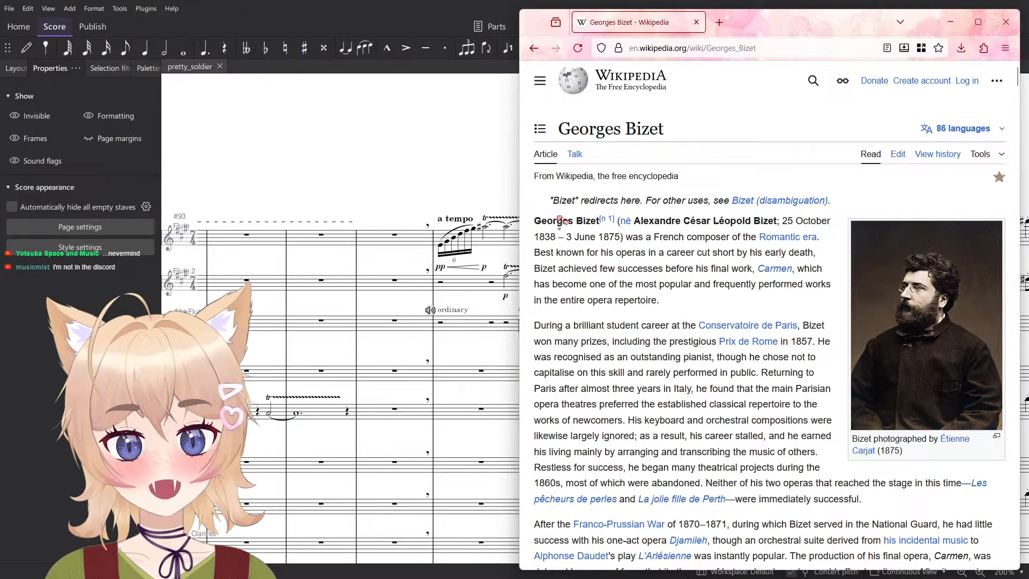
- Skim the Georges Bizet article to its Conservatoire section, view the linked Charles Gounod article in a new tab, and close that tab
double_click(560, 220)
scroll(606, 252, down, 10)
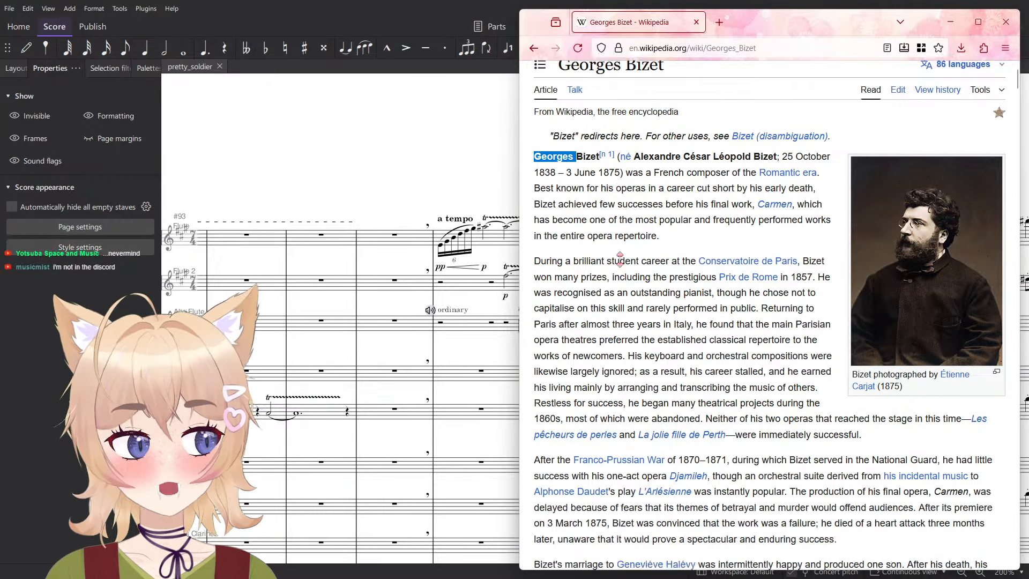
scroll(696, 287, down, 15)
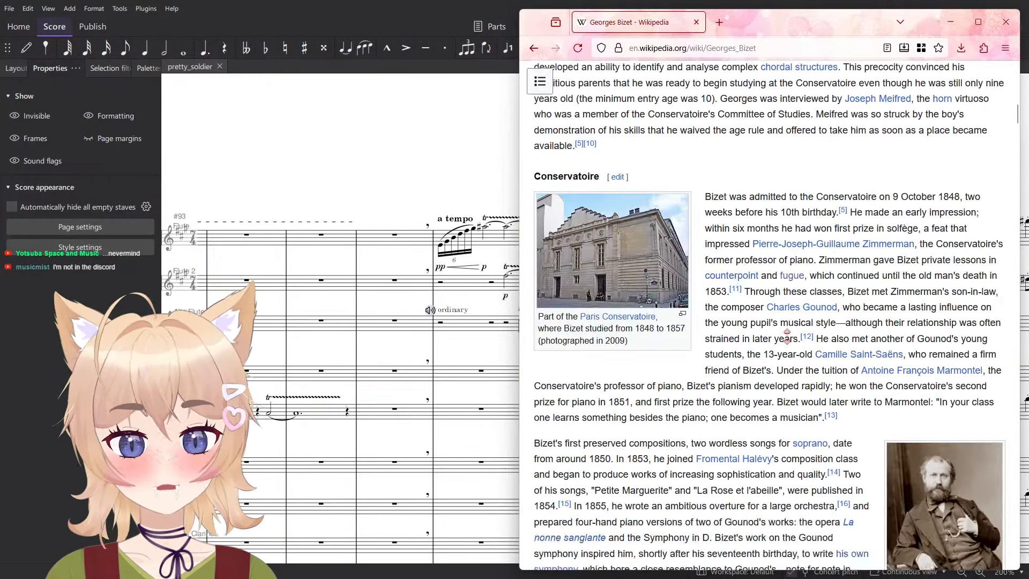
scroll(880, 386, up, 10)
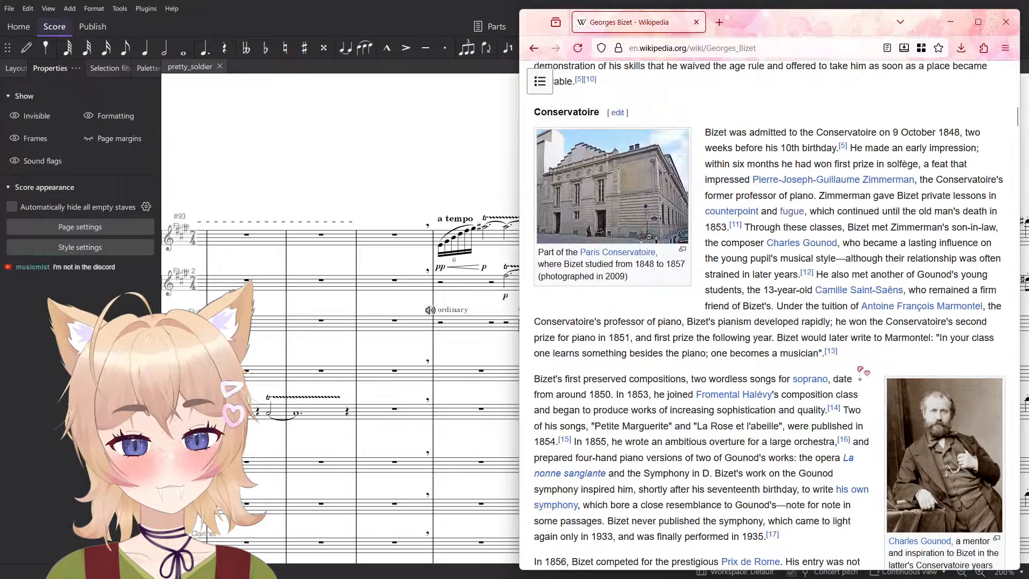
scroll(927, 420, down, 3)
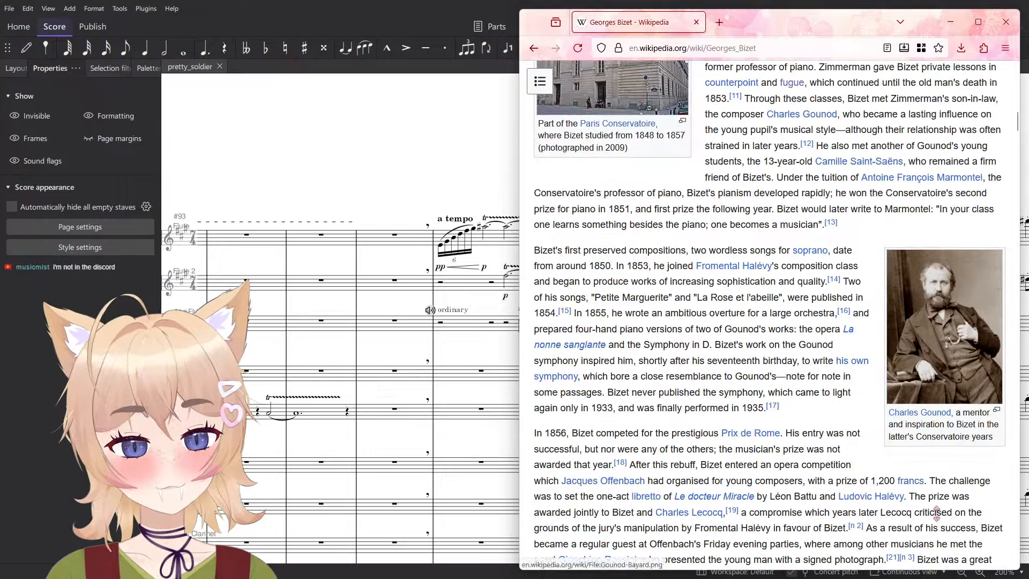
middle_click(928, 419)
click(789, 27)
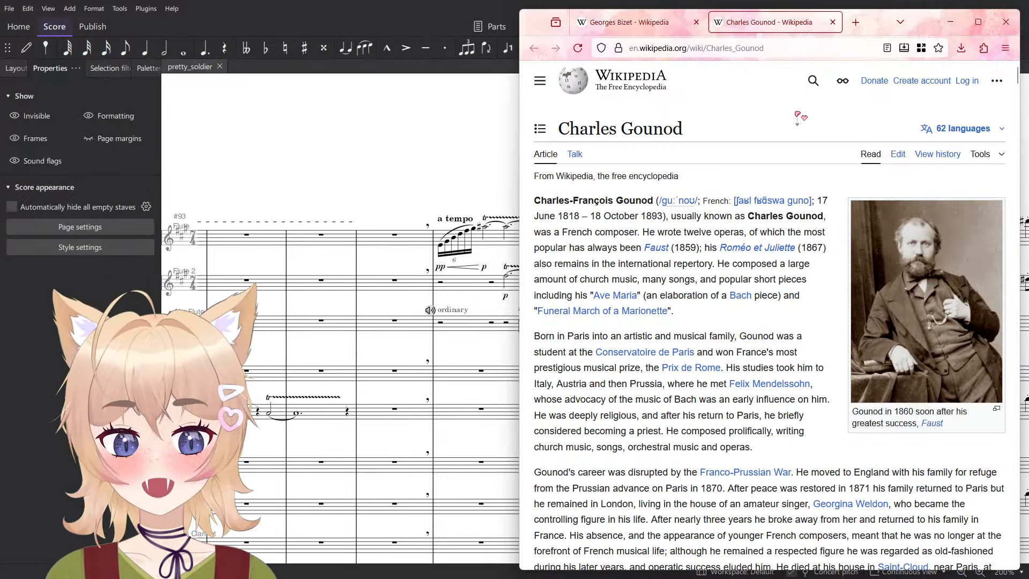
key(ctrl+w)
- Return to the article's heading and highlight the first name "Georges", then the full title "Georges Bizet", before clearing the selection
scroll(796, 340, down, 5)
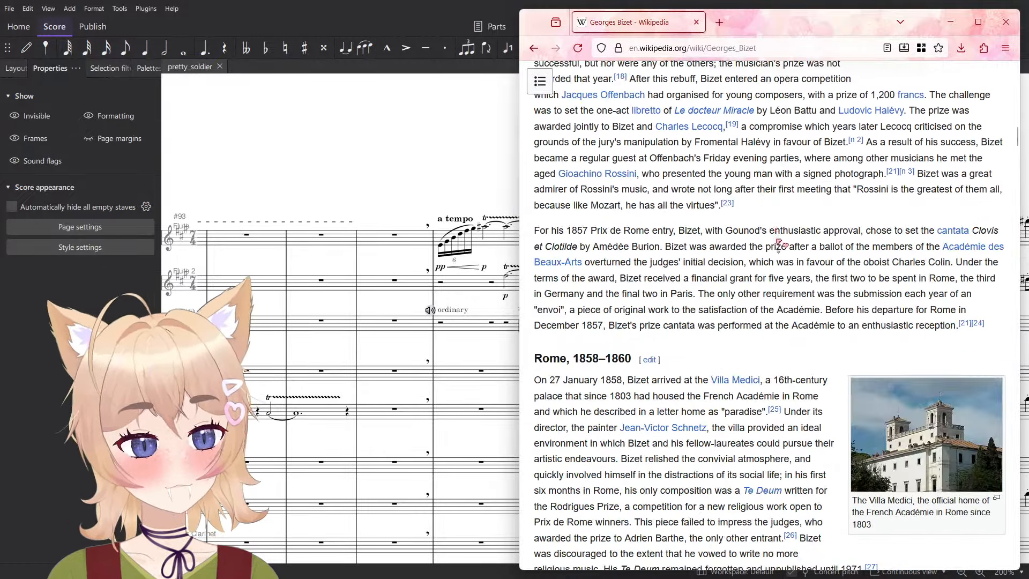
scroll(796, 340, up, 15)
scroll(796, 340, up, 10)
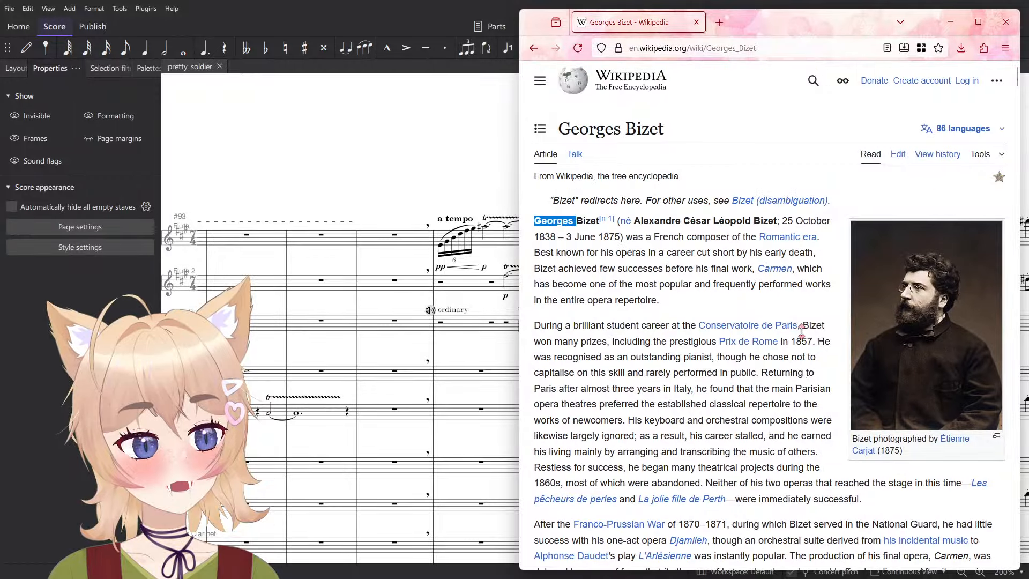
double_click(576, 135)
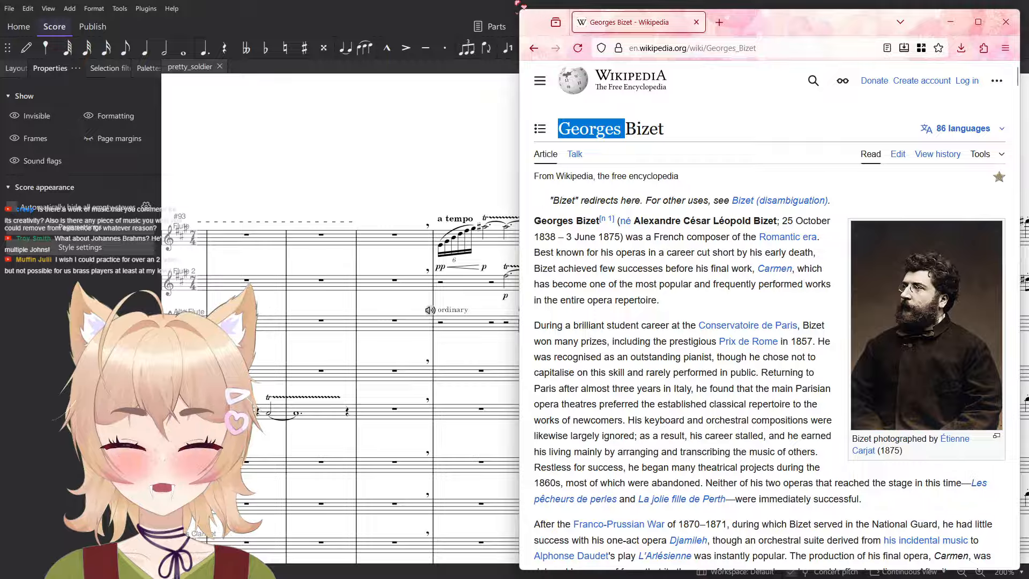
click(650, 134)
drag(621, 132, 558, 131)
scroll(623, 172, down, 15)
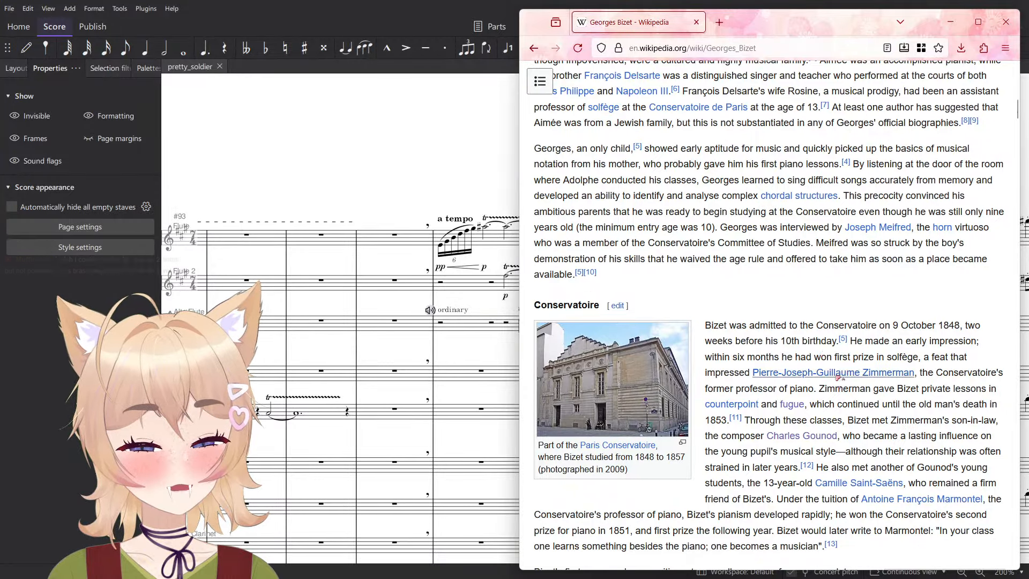
scroll(829, 433, up, 15)
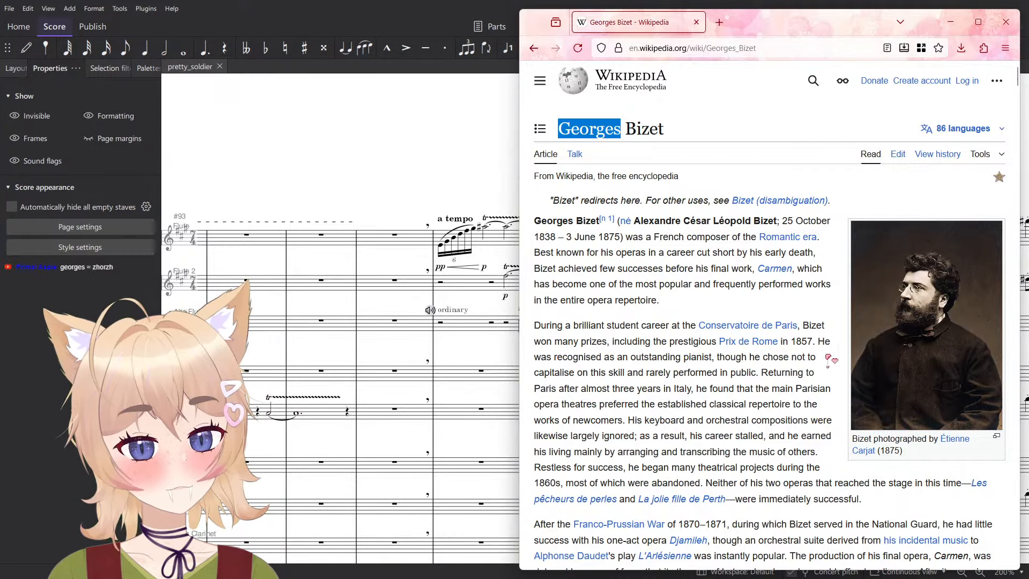
click(591, 130)
triple_click(591, 131)
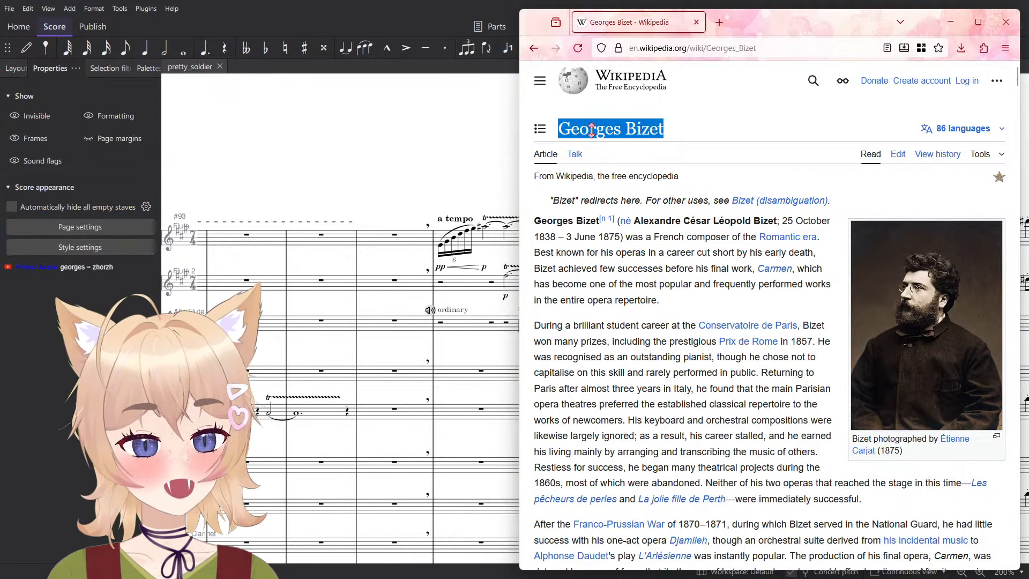
click(718, 146)
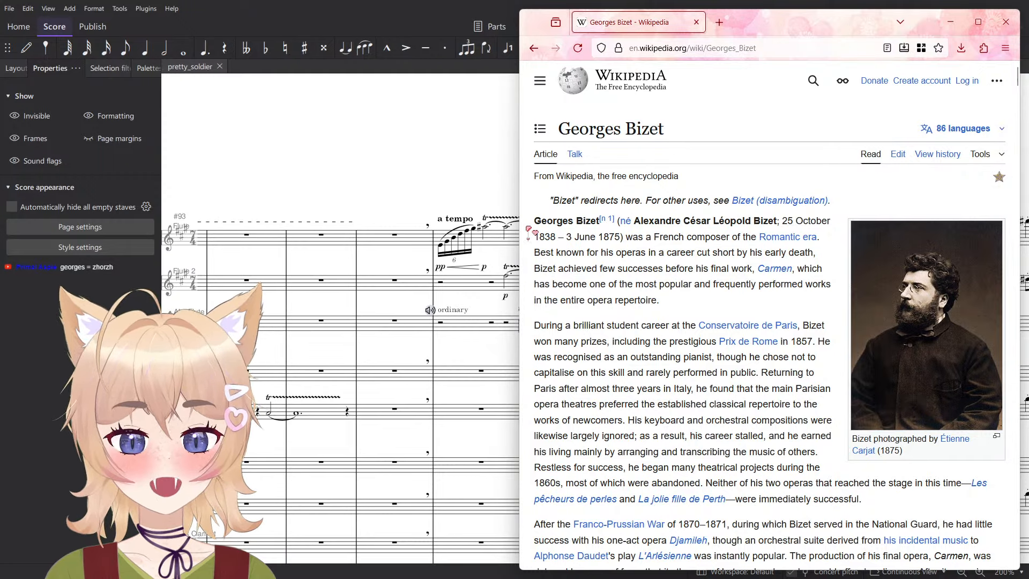
- Find the 1863 Diogène caricature of Bizet under Years of struggle, view it enlarged twice, and return to the article
scroll(803, 311, down, 20)
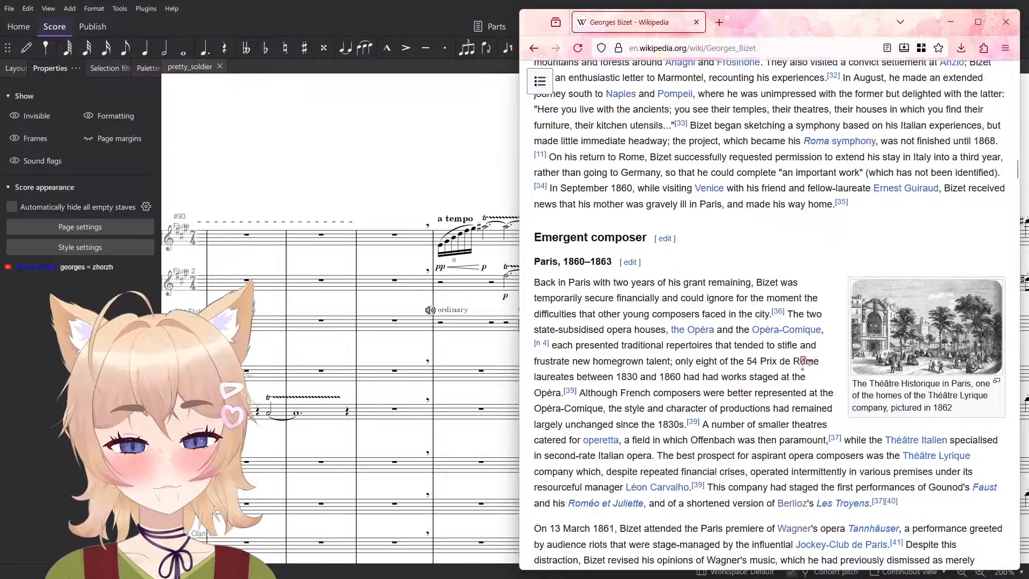
scroll(803, 360, down, 10)
scroll(803, 360, up, 5)
click(947, 401)
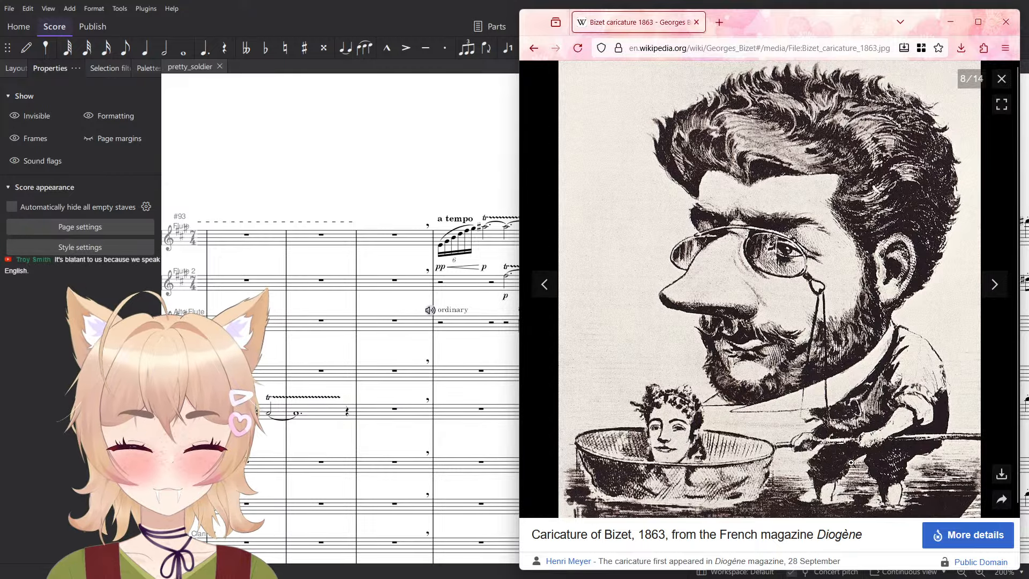
click(1002, 78)
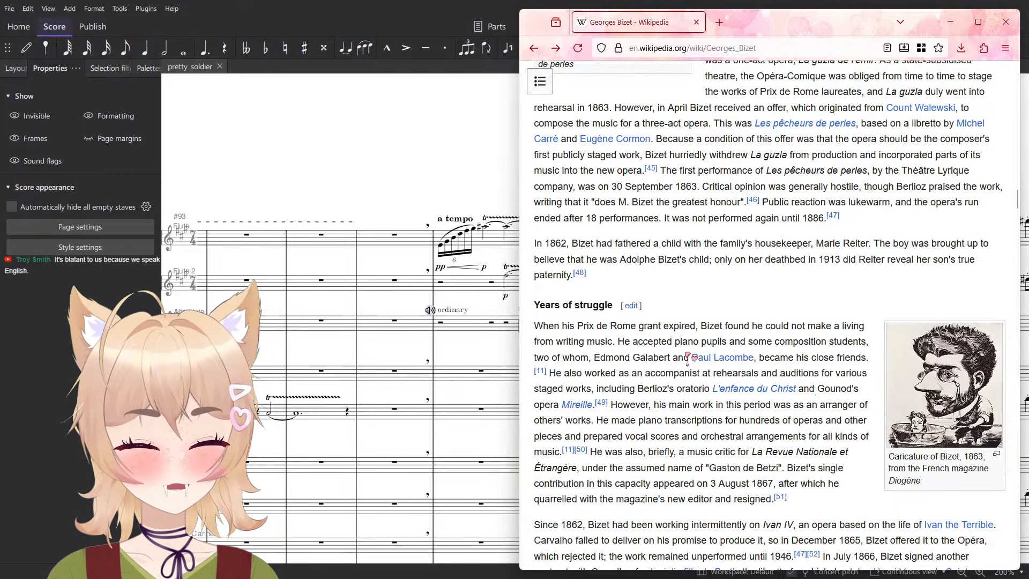
scroll(688, 357, down, 3)
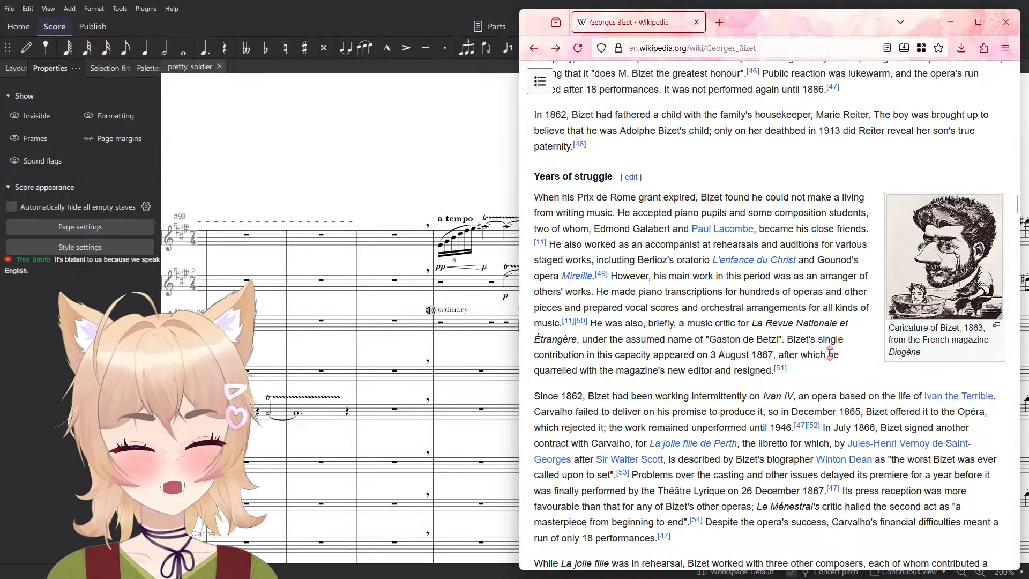
click(936, 260)
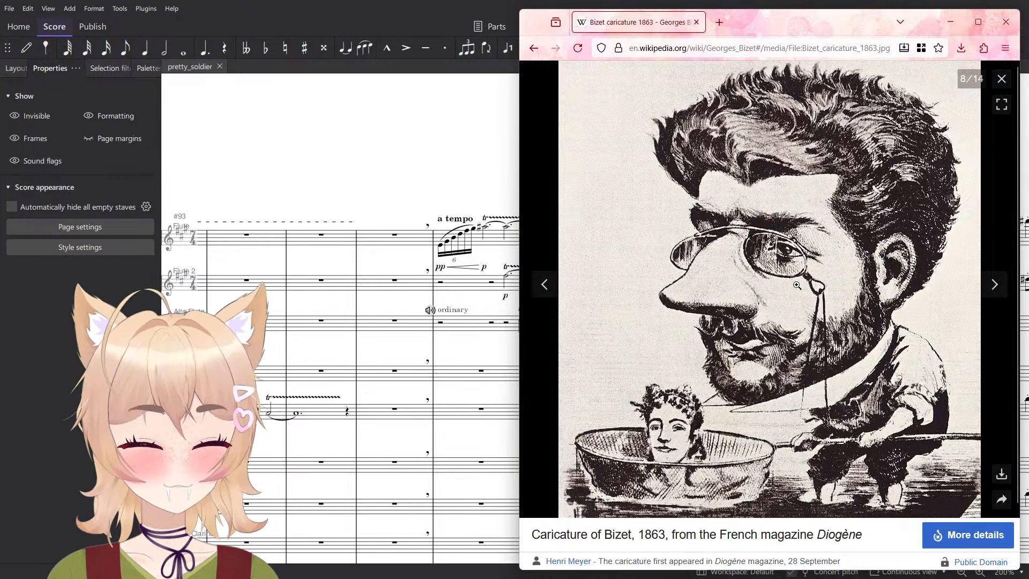
click(1002, 79)
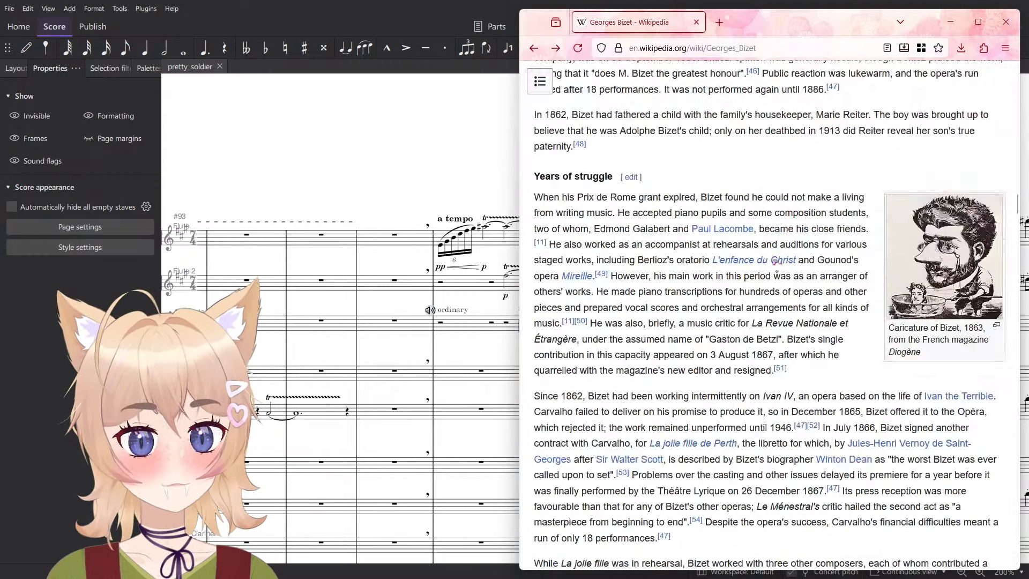
- View the 1878 portrait of Geneviève Bizet in the Marriage section enlarged, and return to the article
scroll(770, 248, down, 8)
click(651, 315)
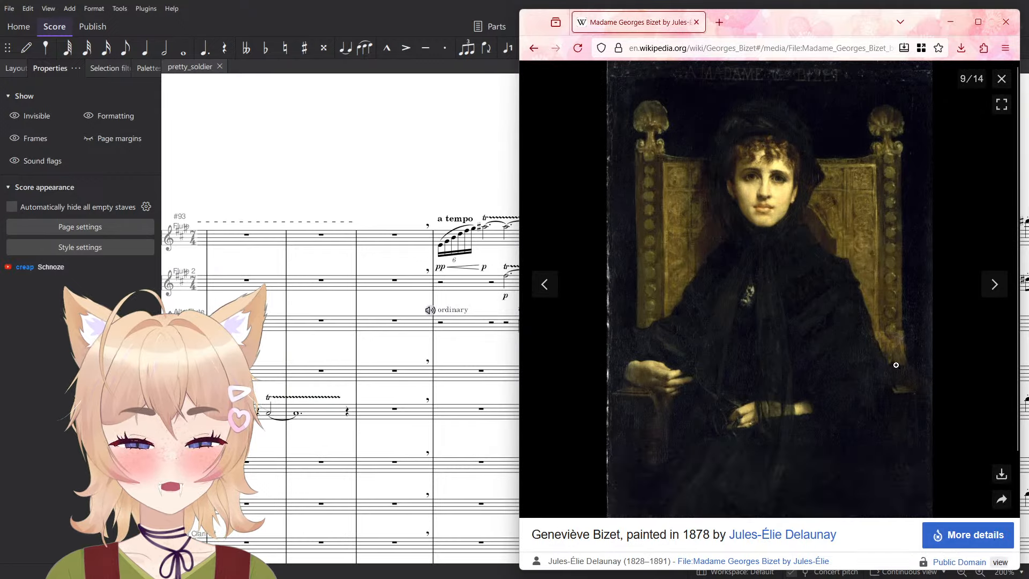
click(1002, 79)
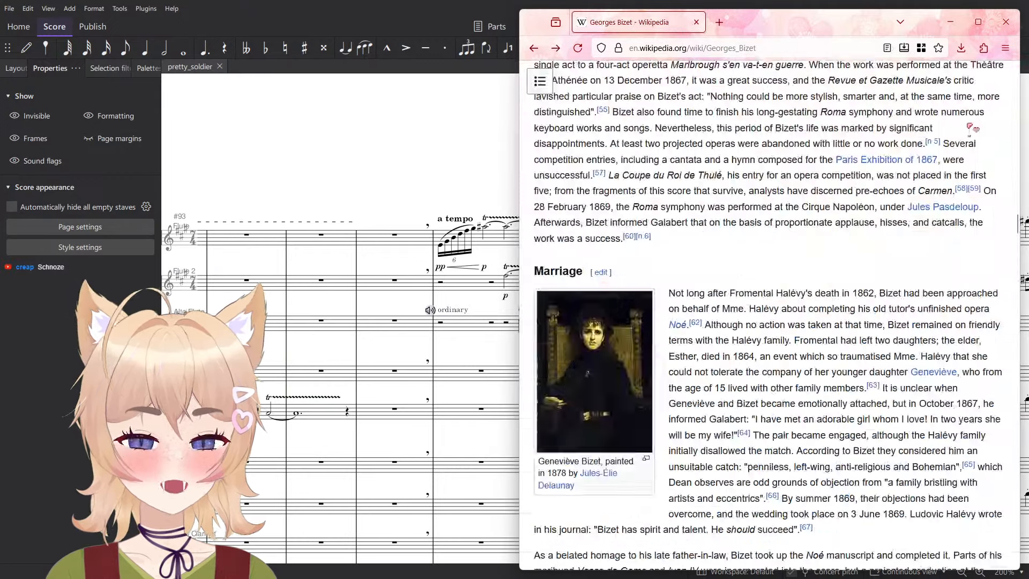
- Skim the rest of the Bizet article from the Marriage section through the late career, death and music sections to the references
scroll(1002, 78, down, 12)
scroll(913, 293, down, 2)
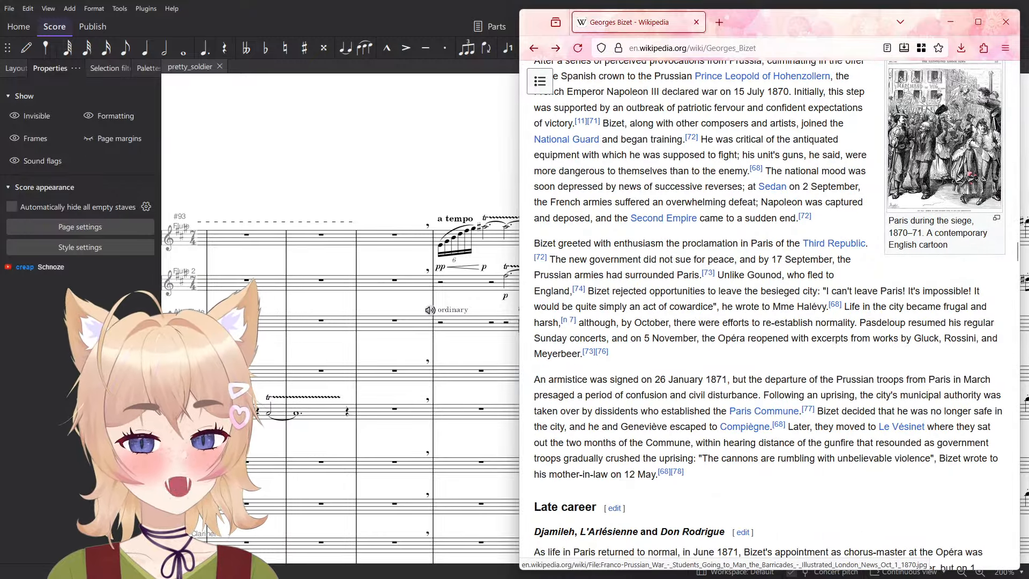
scroll(963, 179, down, 7)
scroll(812, 281, down, 18)
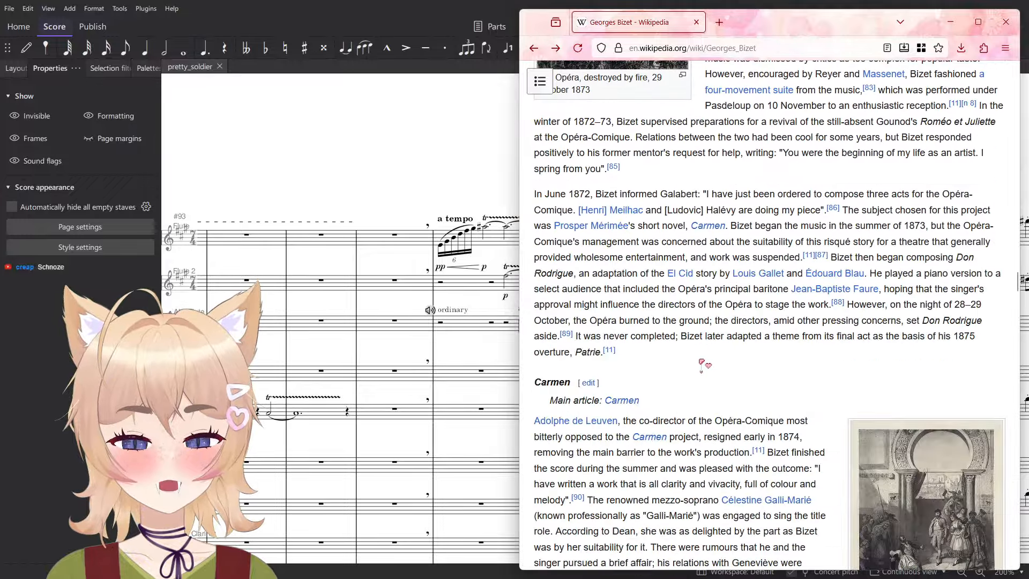
scroll(716, 356, down, 19)
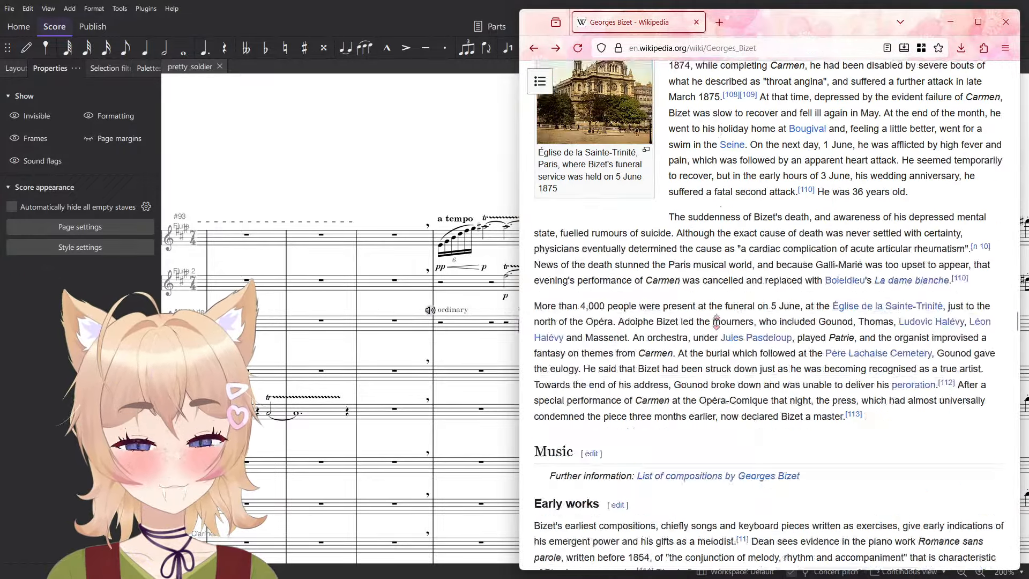
scroll(739, 328, down, 1)
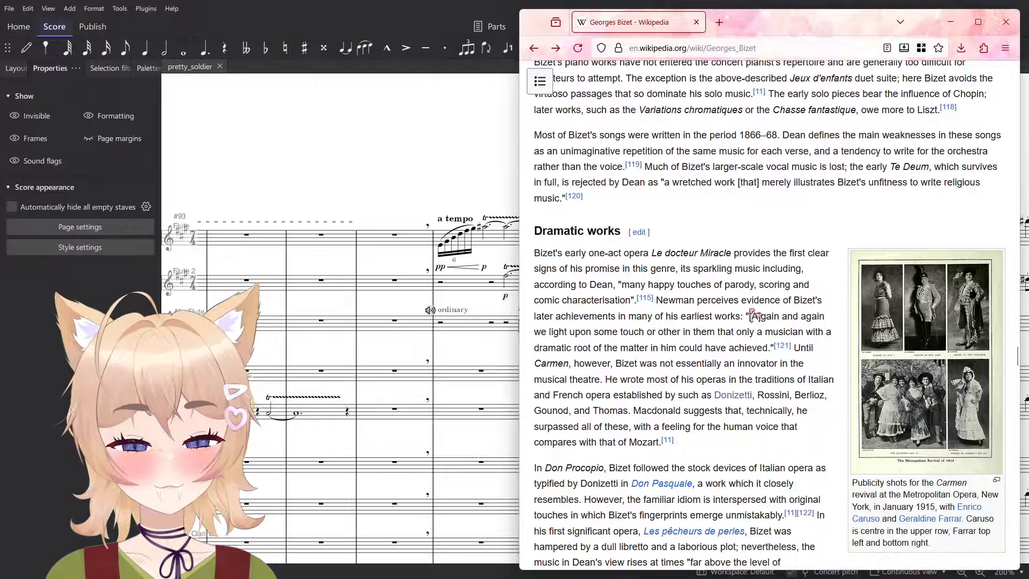
scroll(753, 313, down, 20)
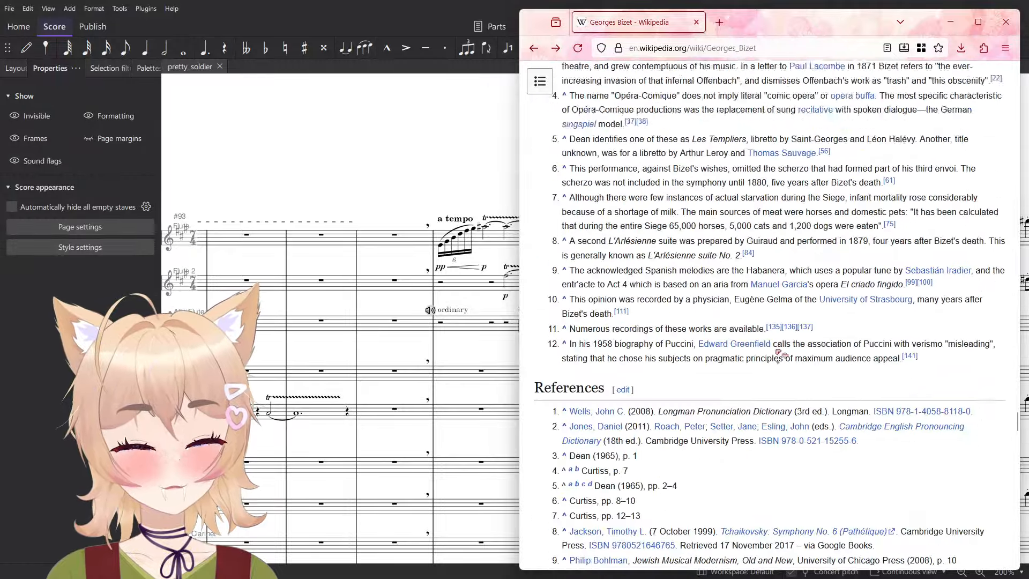
scroll(835, 337, up, 15)
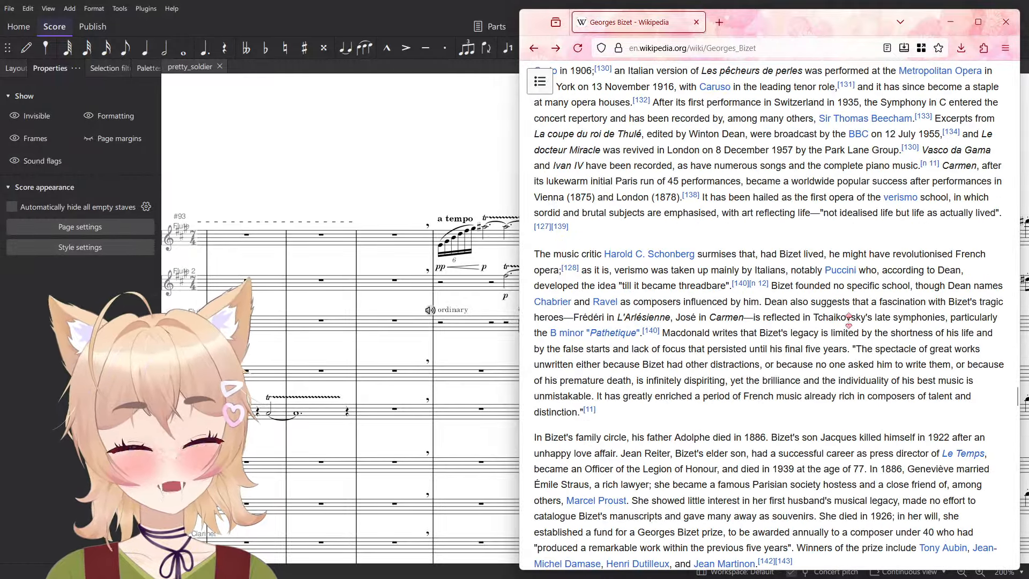
- Return to the start of the article and view the 1875 Étienne Carjat photograph of Bizet enlarged, closing it again
key(Home)
scroll(756, 338, down, 7)
scroll(756, 338, up, 6)
click(907, 274)
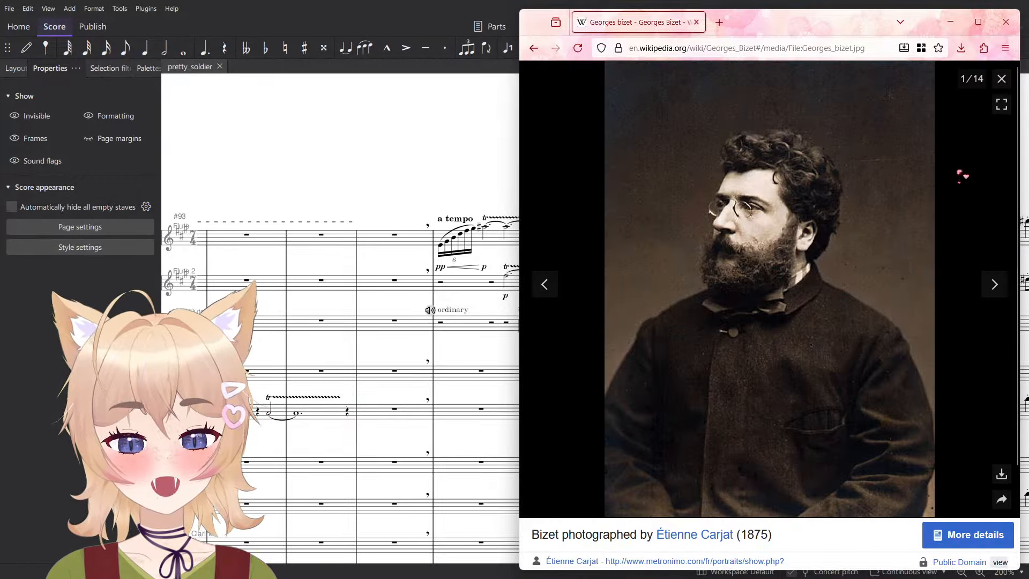
click(1002, 79)
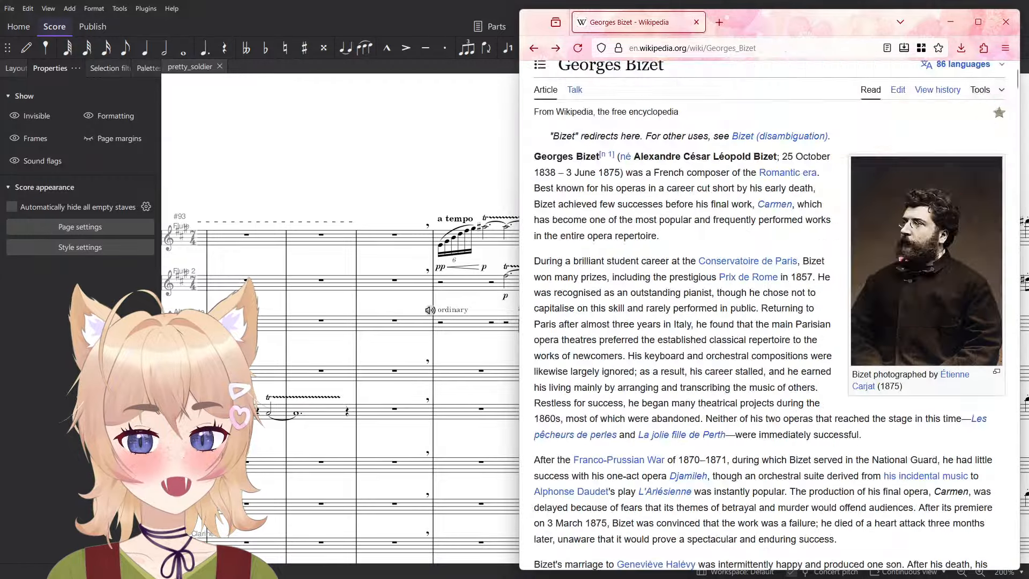
- Find the photograph of Bizet from about 1860 in the Rome, 1858–1860 section, view it enlarged, and close it
scroll(722, 284, down, 15)
scroll(723, 289, down, 2)
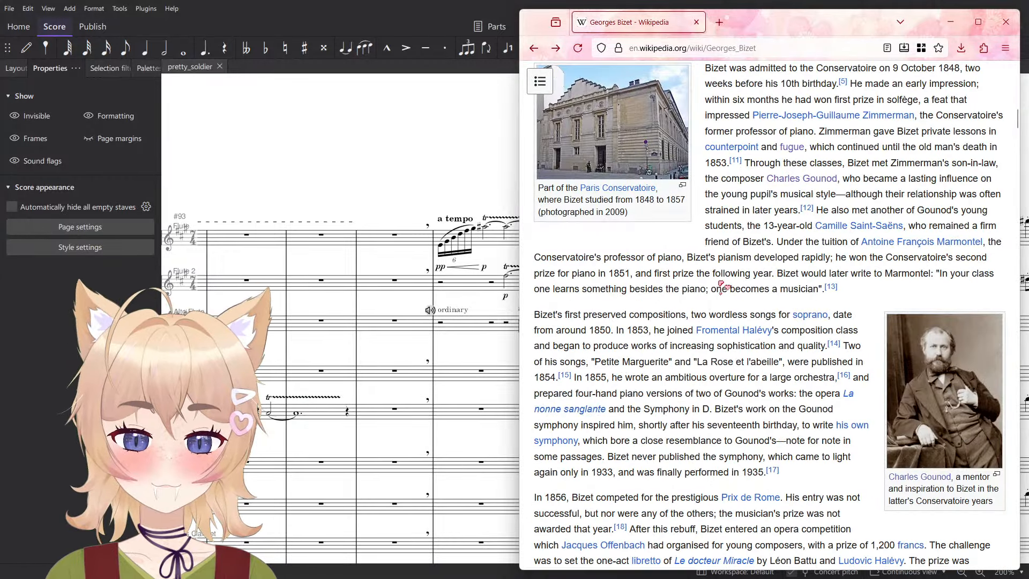
scroll(726, 267, down, 5)
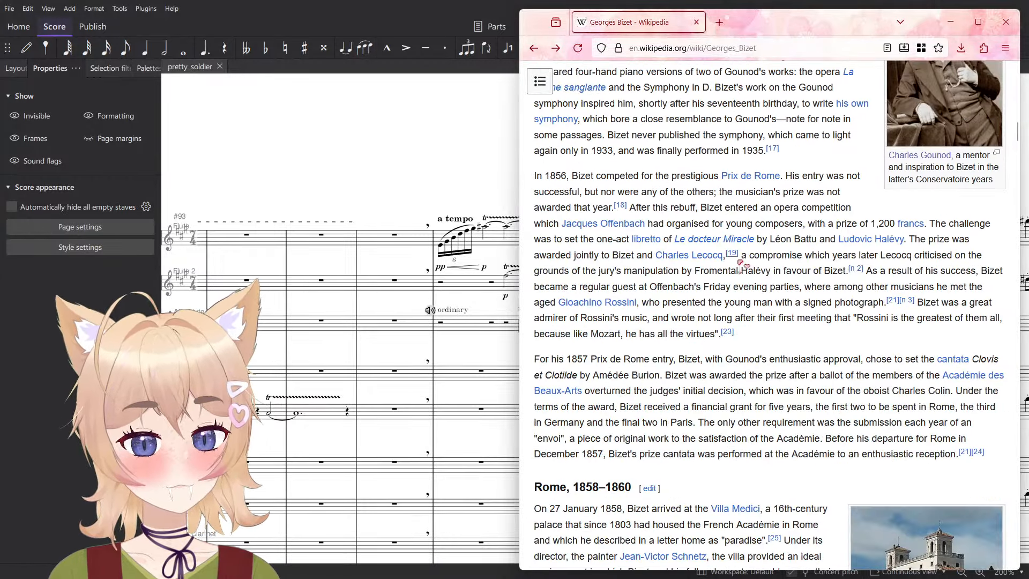
scroll(734, 302, down, 6)
scroll(727, 300, down, 6)
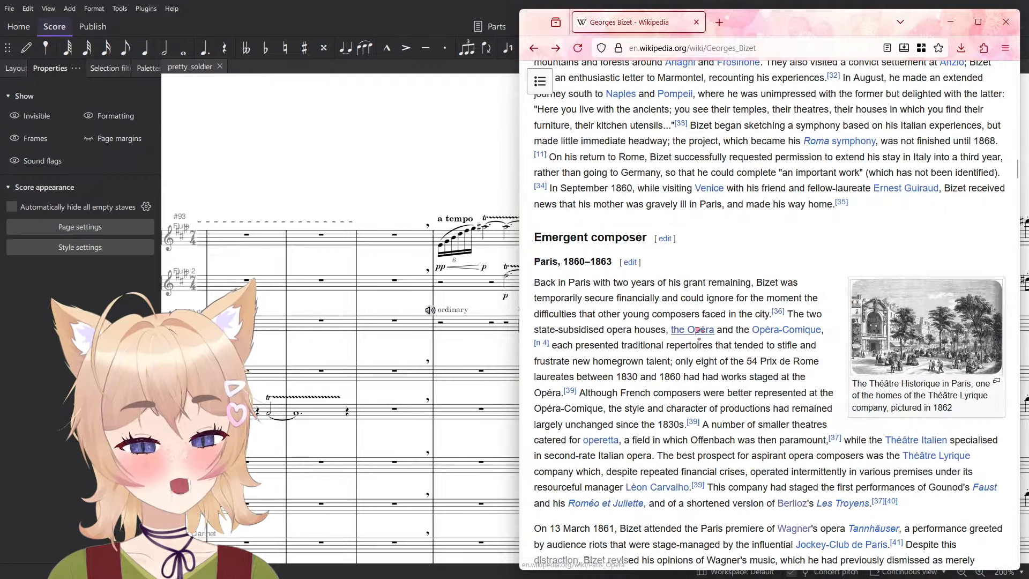
scroll(720, 445, up, 8)
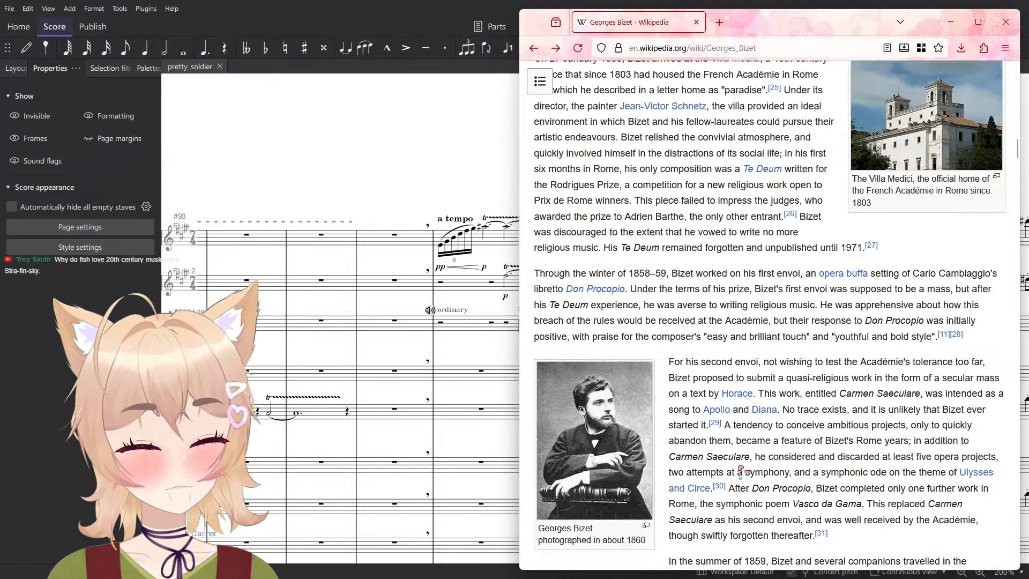
scroll(756, 434, down, 2)
click(627, 351)
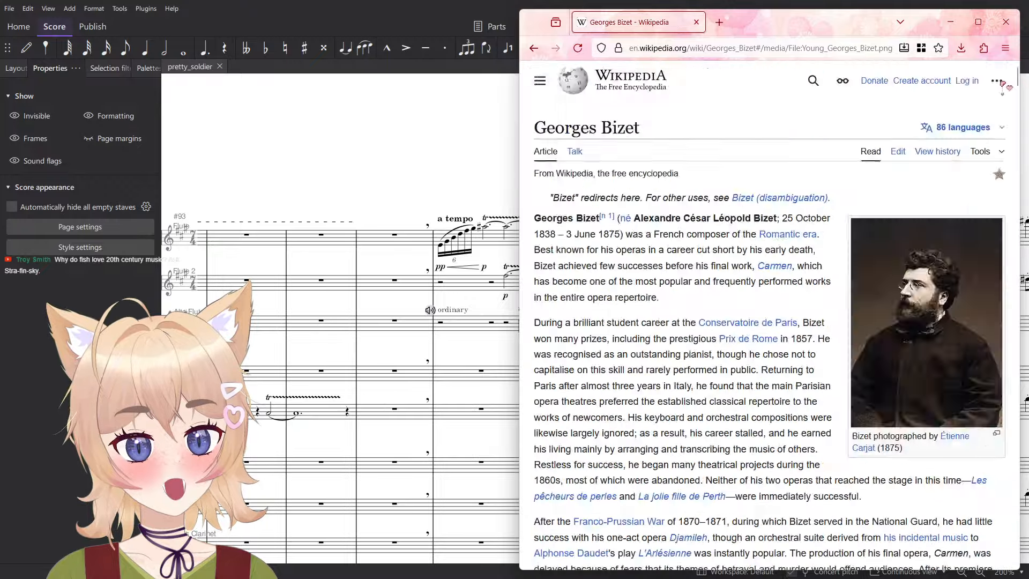
click(1002, 79)
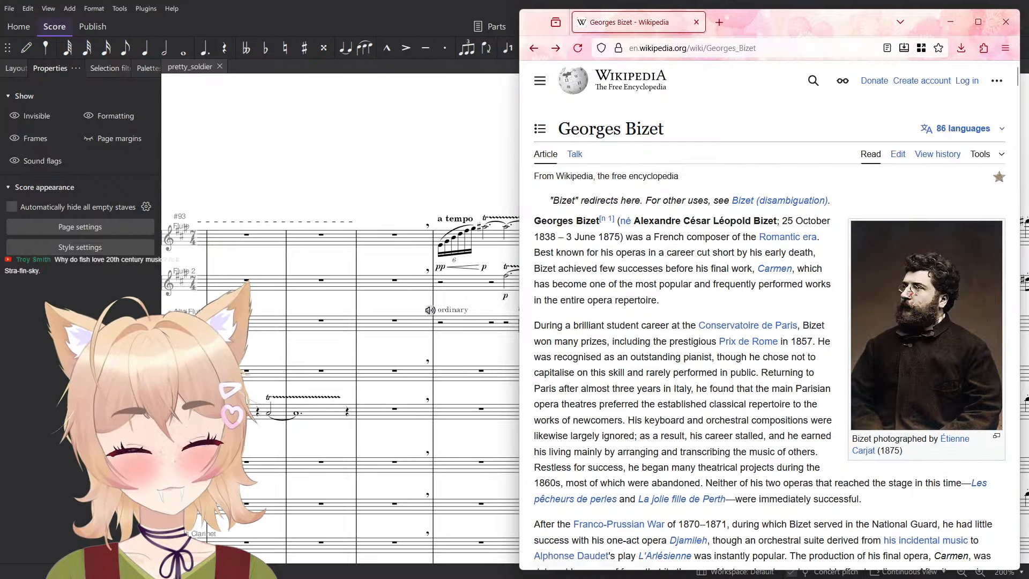
- Highlight Bizet's birth year in the article's opening paragraph and view the Rome-period photograph from about 1860 enlarged once more
drag(546, 237, 560, 240)
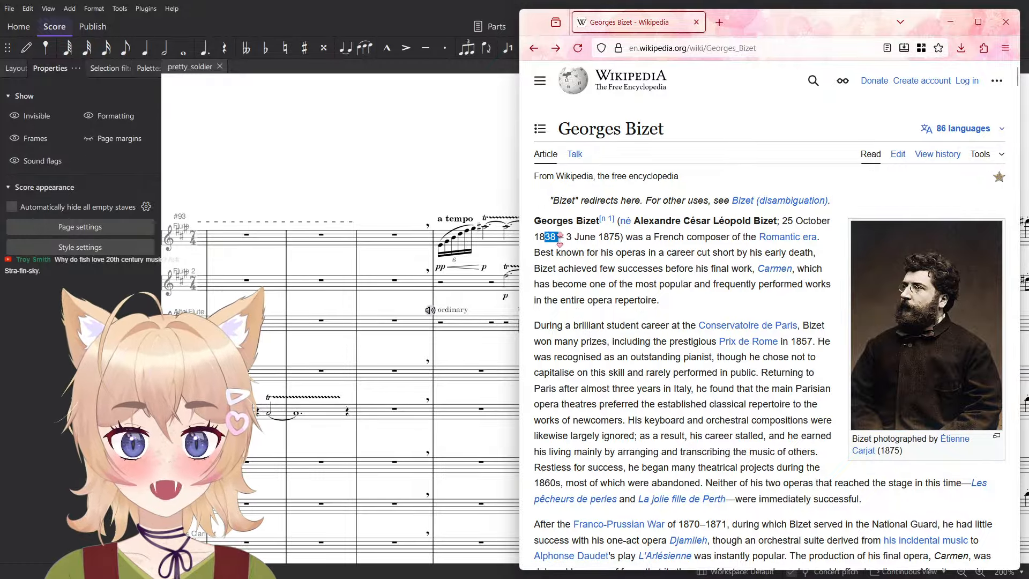
click(658, 301)
scroll(658, 300, down, 20)
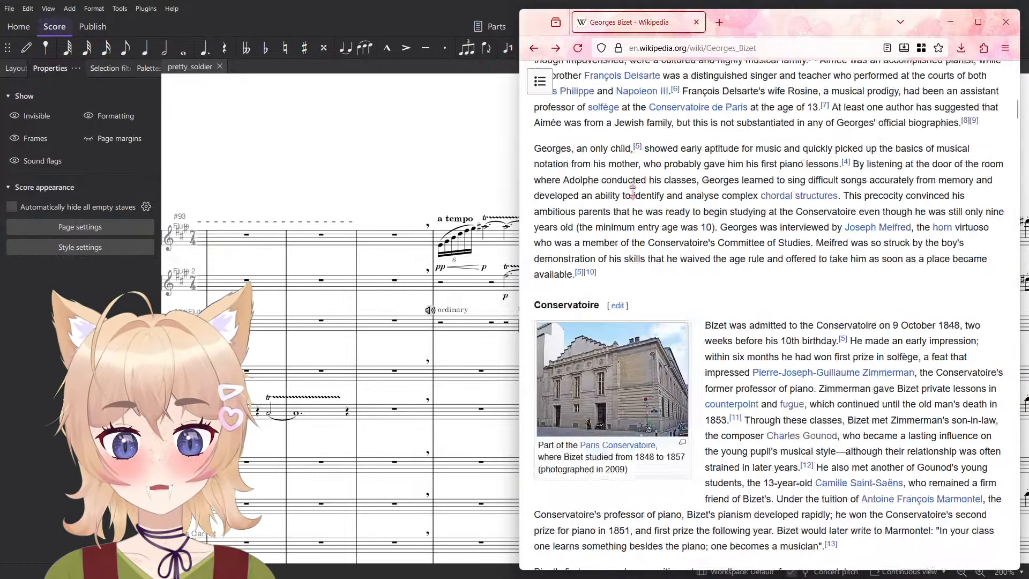
click(595, 193)
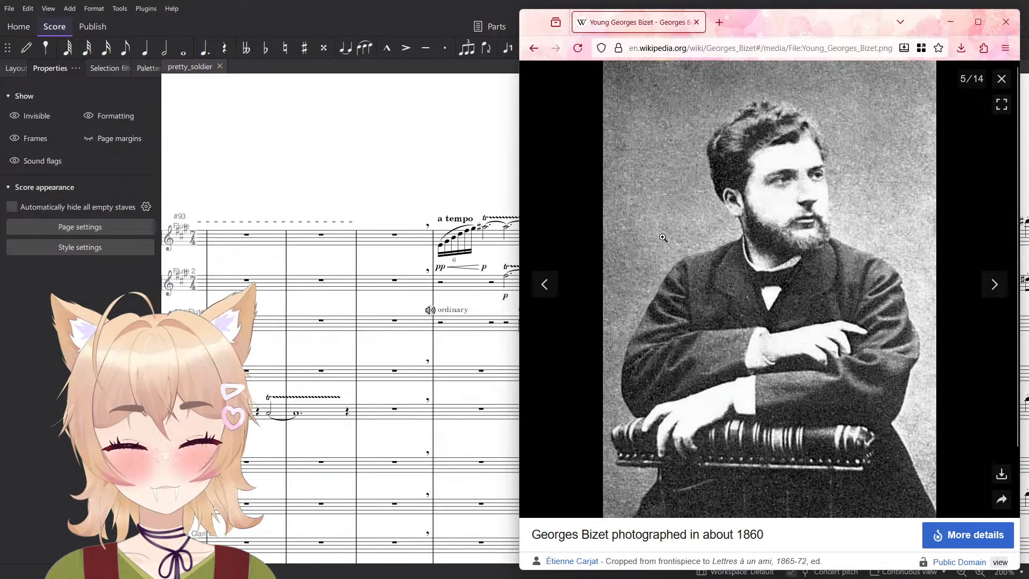
click(1002, 79)
- View the 1863 Diogène caricature of Bizet enlarged with its file details, and close the browser to return to the score
scroll(887, 330, down, 20)
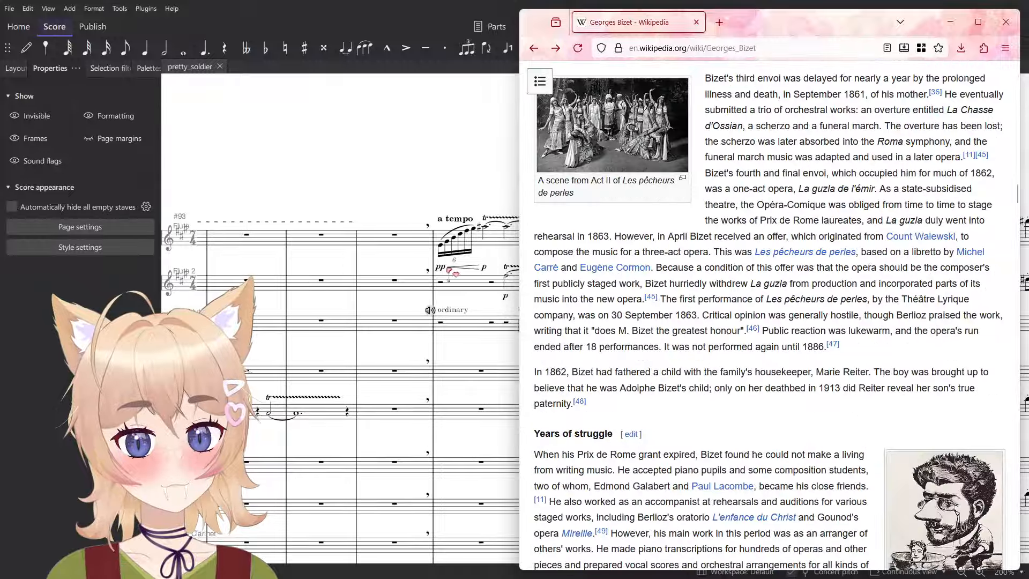
scroll(846, 225, up, 8)
click(868, 341)
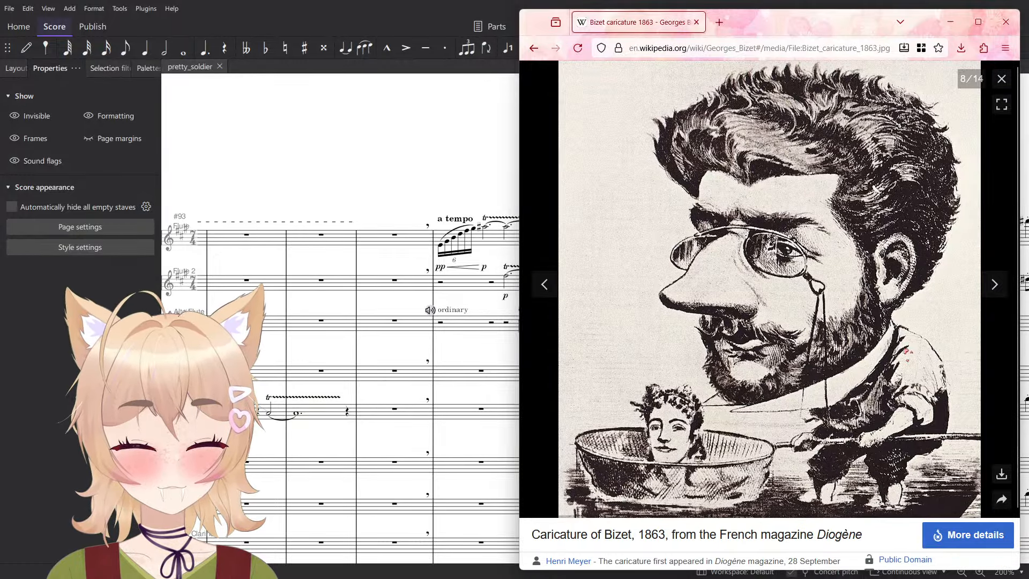
scroll(985, 471, down, 2)
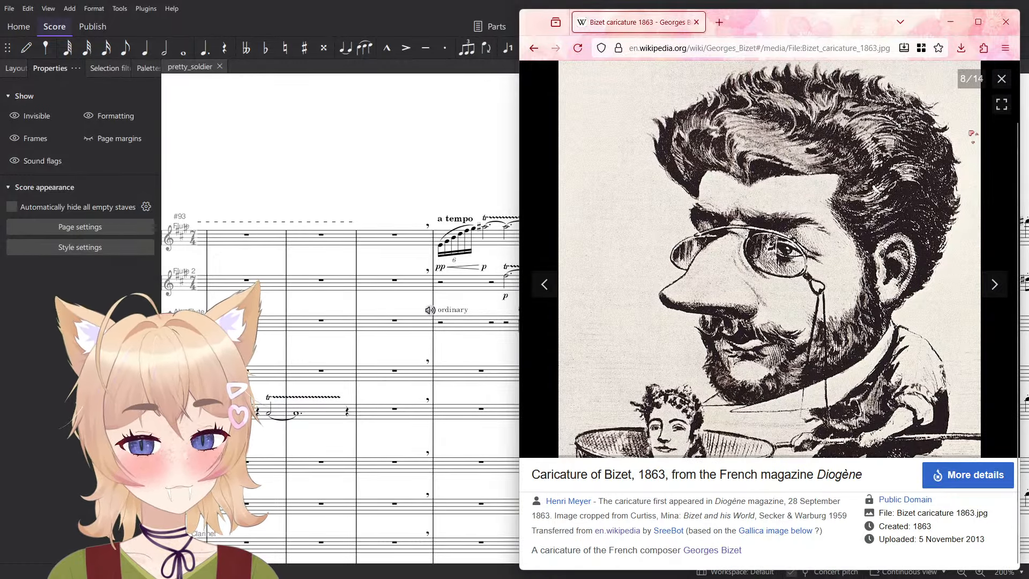
click(1001, 79)
scroll(848, 379, down, 10)
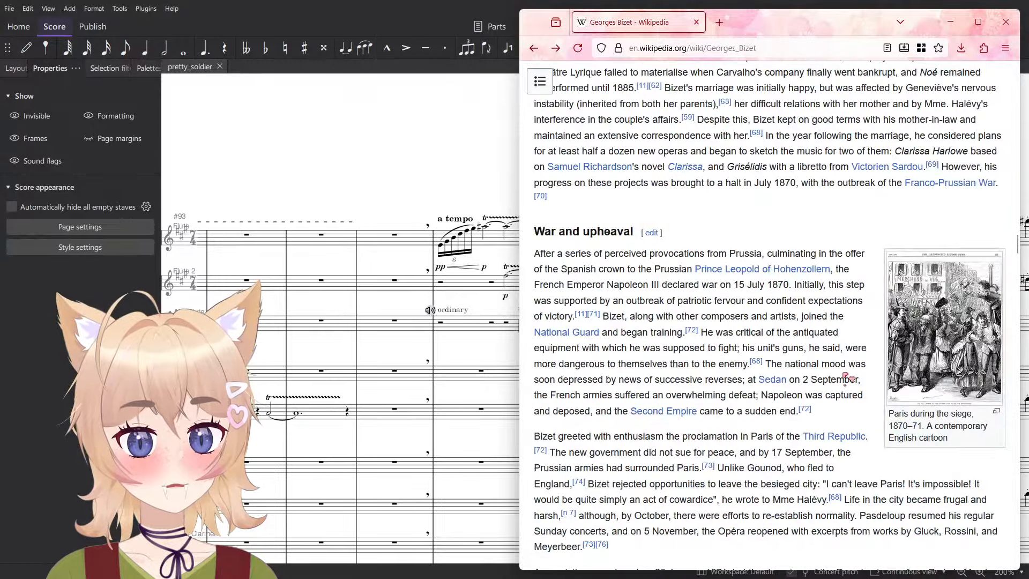
click(1007, 22)
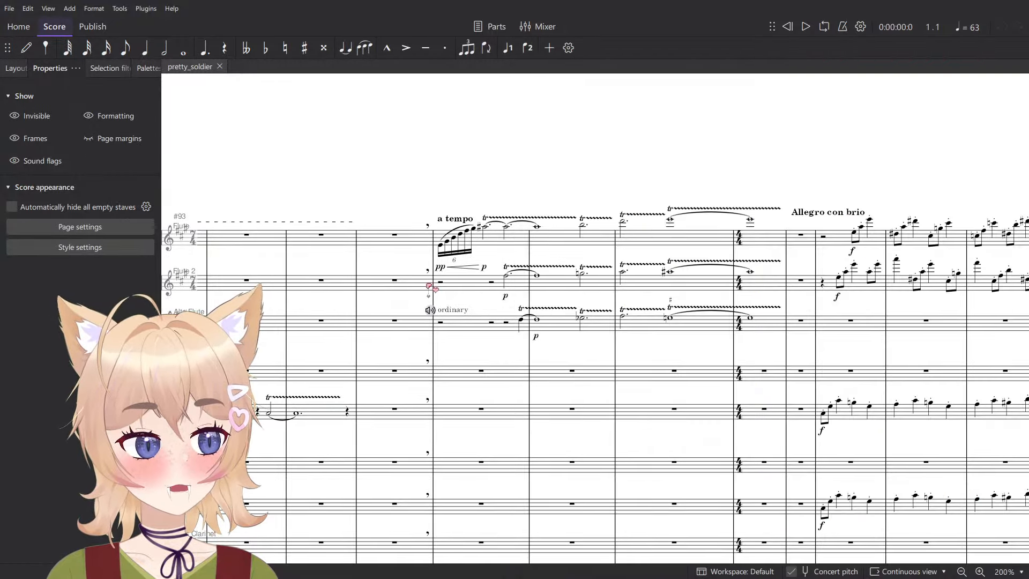
- Look through the orchestral score from the a tempo and Allegro con brio passages to the last written measure, 133
drag(432, 165, 692, 168)
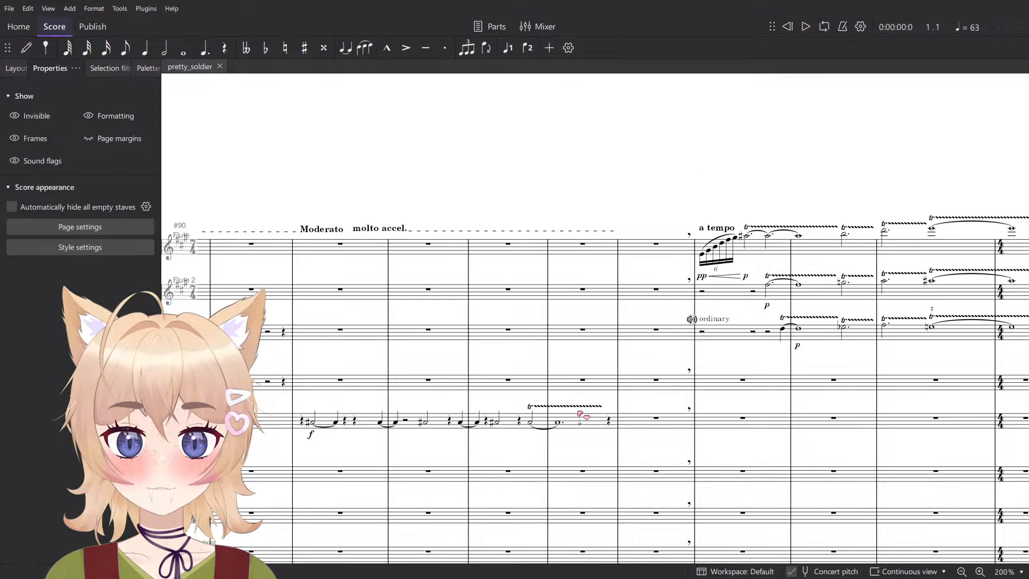
drag(579, 413, 329, 288)
scroll(328, 290, down, 2)
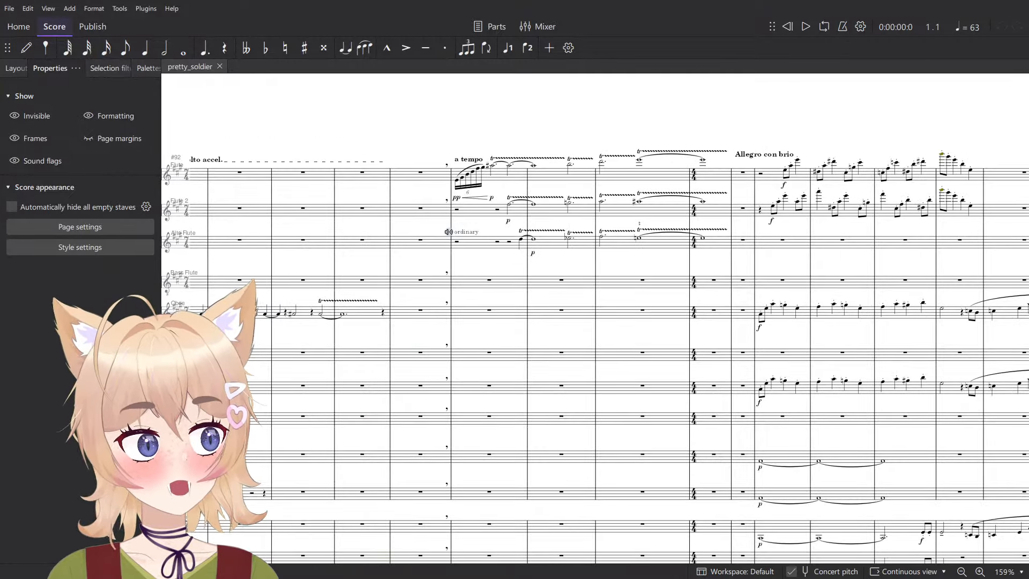
drag(591, 309, 346, 220)
scroll(505, 330, down, 8)
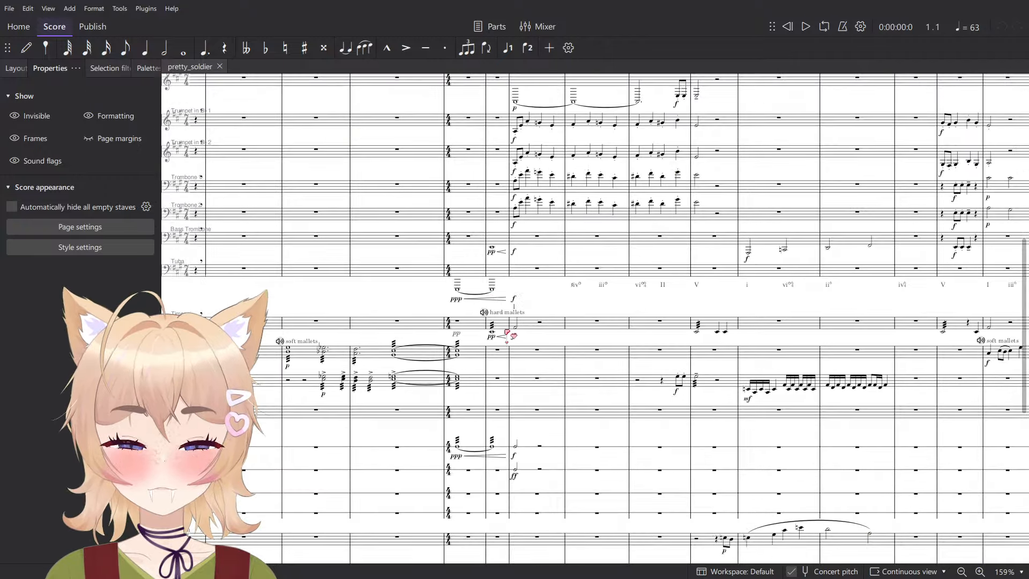
scroll(509, 354, up, 10)
scroll(515, 378, down, 5)
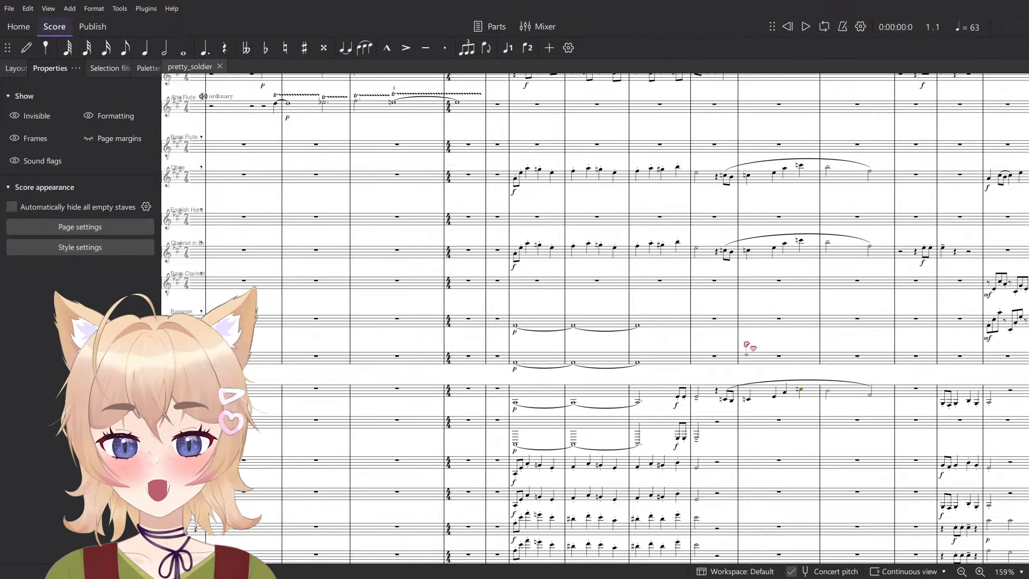
drag(746, 345, 482, 436)
scroll(572, 402, right, 20)
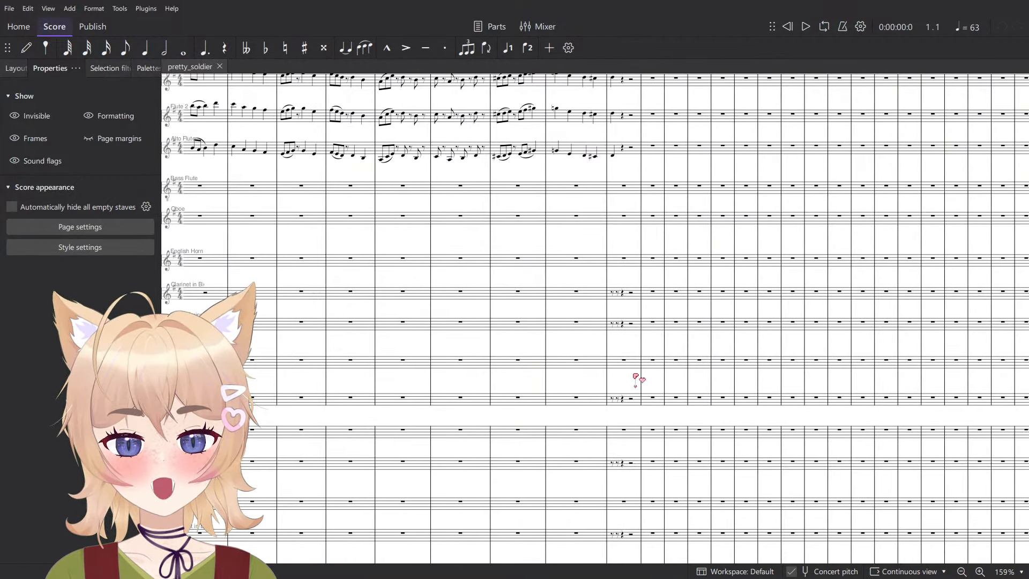
scroll(616, 370, down, 4)
scroll(621, 436, down, 6)
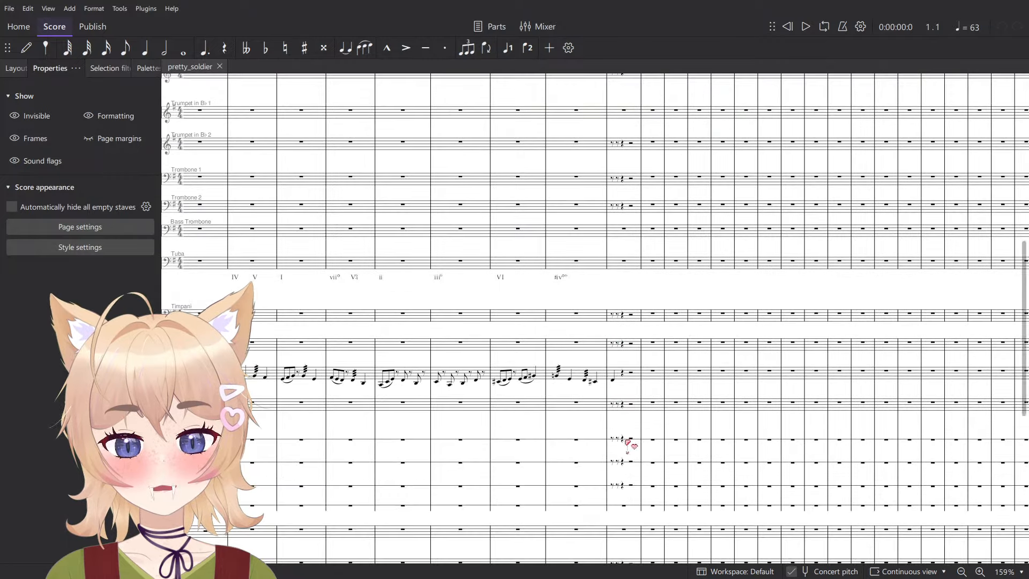
scroll(631, 461, down, 3)
- Clear the partial rests in measure 133 of empty staves such as the upper Celesta staff, leaving a full-measure rest
click(625, 488)
scroll(640, 493, down, 2)
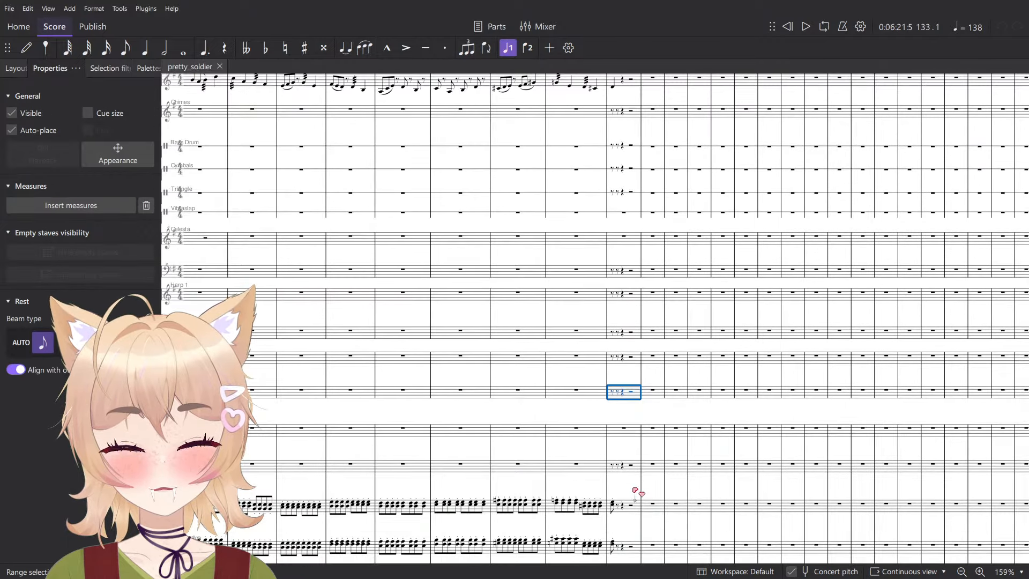
click(627, 466)
scroll(678, 461, up, 12)
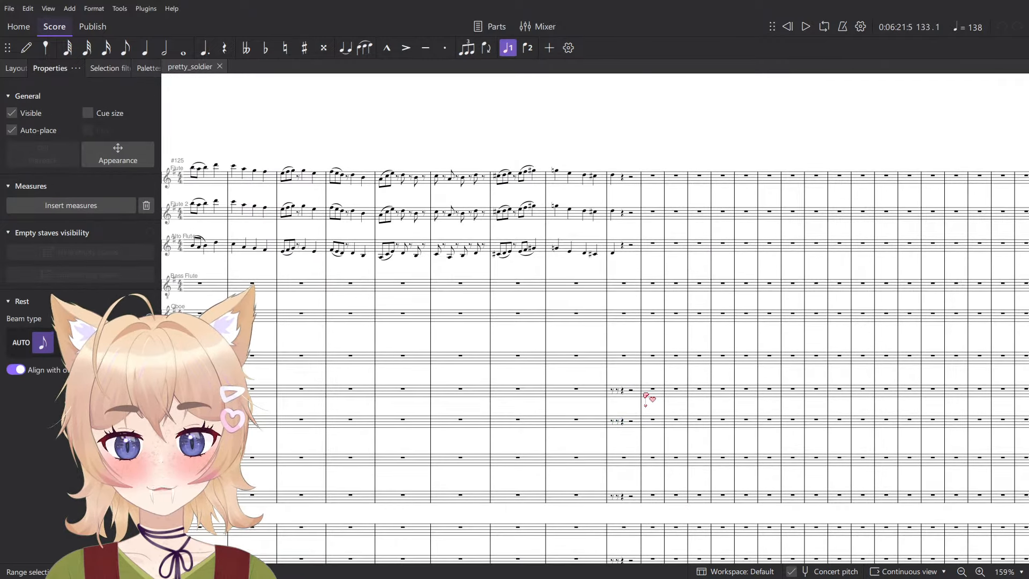
shift+click(639, 390)
scroll(644, 402, down, 5)
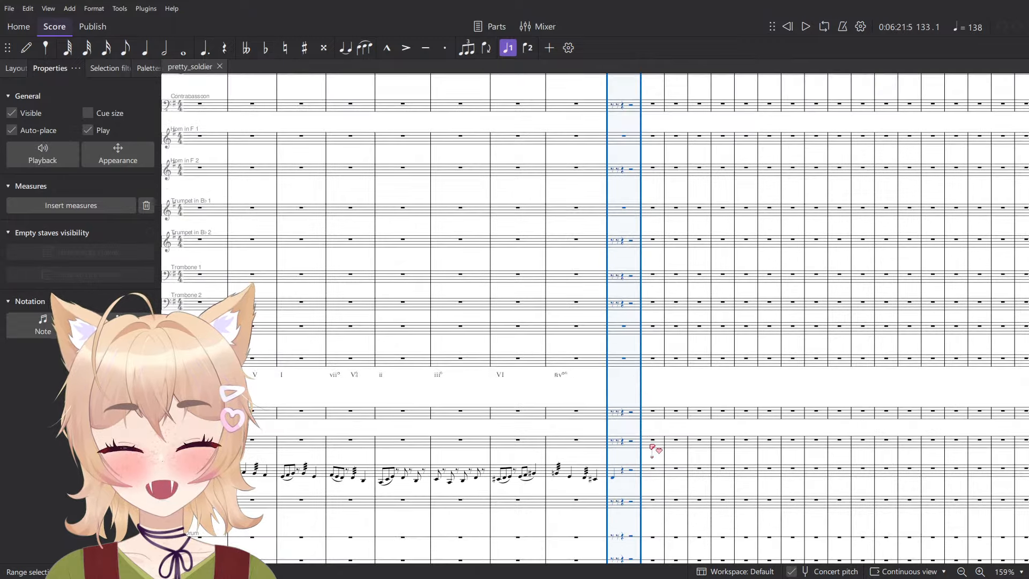
click(646, 444)
scroll(625, 261, up, 3)
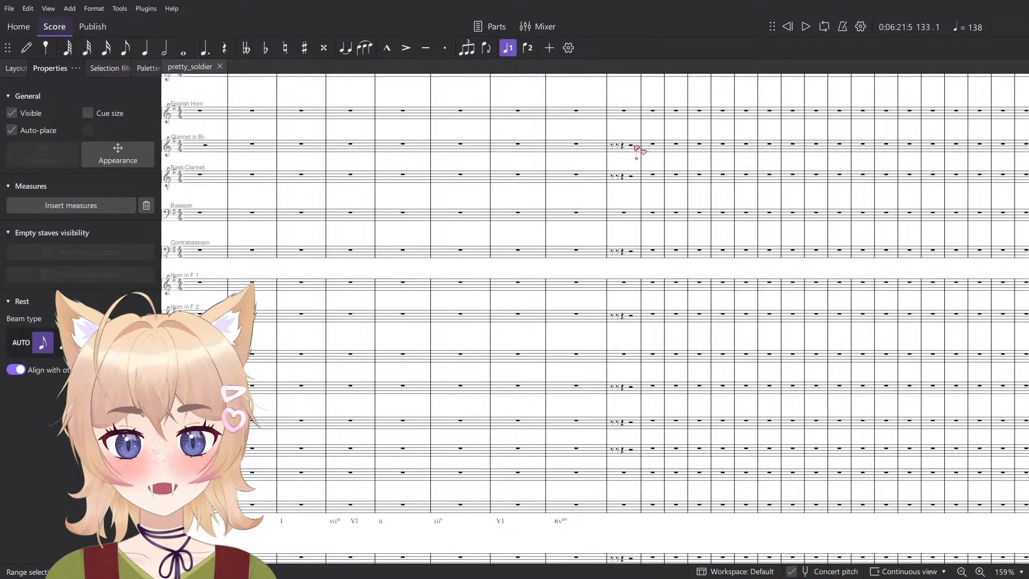
key(Delete)
scroll(646, 348, up, 2)
scroll(649, 355, down, 14)
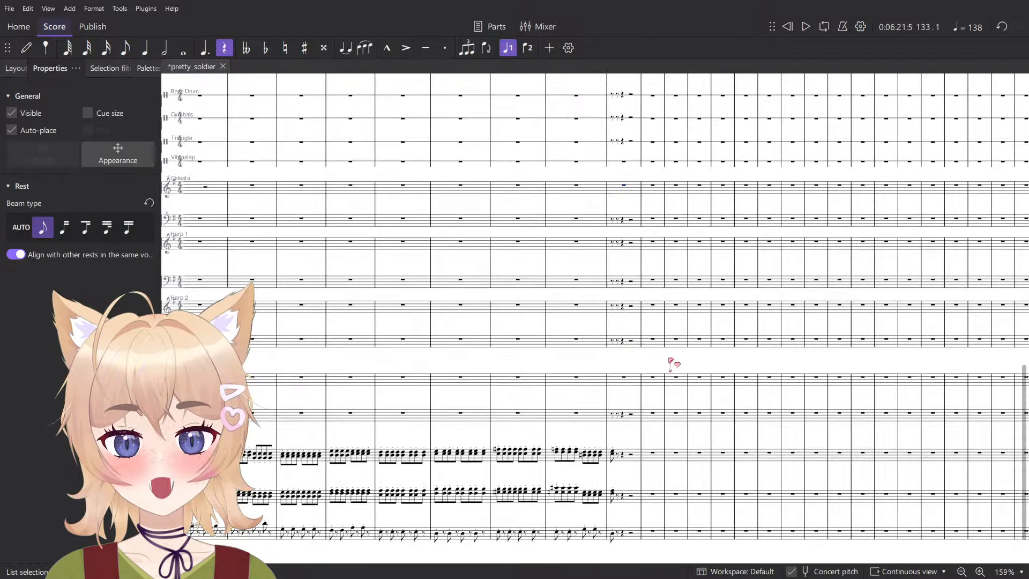
- Clear the partial rests in measure 133 of the lower Harp 1 staff and save the score
scroll(639, 134, up, 3)
click(640, 200)
click(638, 207)
scroll(646, 257, down, 4)
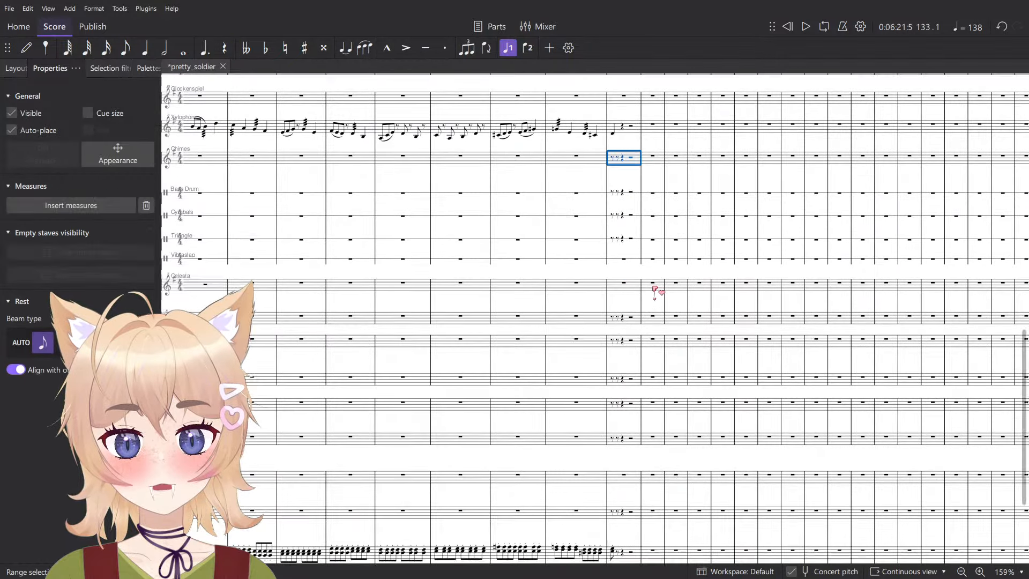
shift+click(637, 370)
key(Delete)
scroll(606, 359, left, 6)
scroll(589, 333, up, 3)
scroll(571, 304, down, 7)
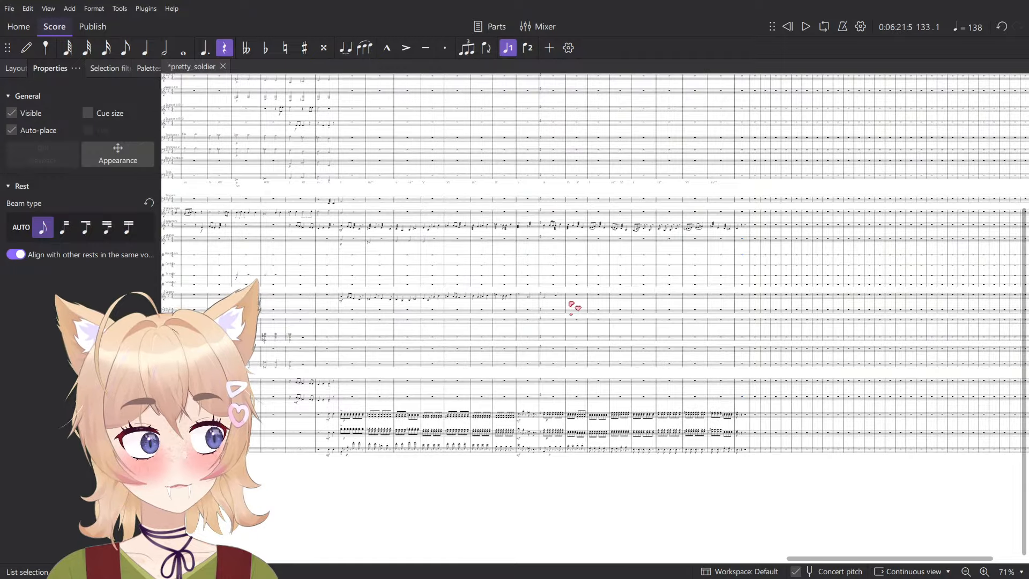
key(ctrl+s)
- Review the score backwards from the closing measures to the wind and brass writing around the 7/4 to 4/4 change
scroll(571, 304, up, 5)
drag(429, 271, 855, 347)
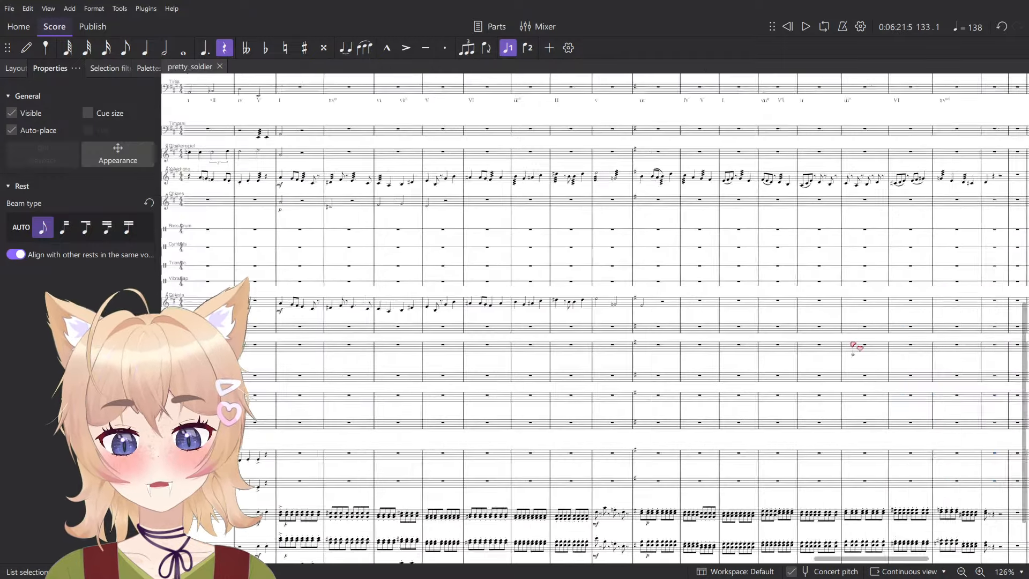
drag(371, 243, 821, 447)
drag(307, 101, 668, 307)
drag(526, 326, 526, 278)
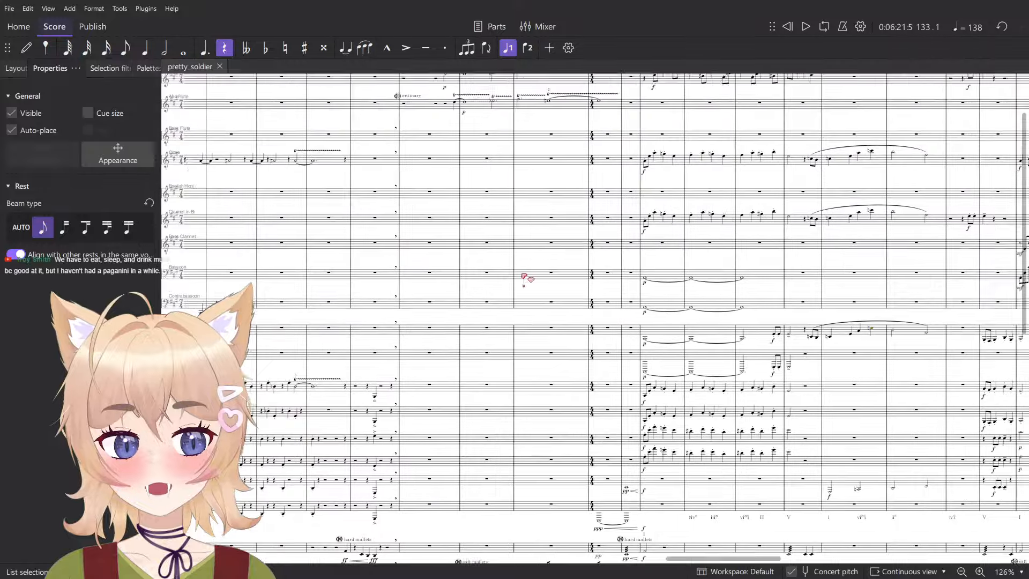
drag(659, 333, 689, 317)
scroll(692, 333, up, 4)
scroll(689, 334, up, 1)
drag(808, 350, 570, 453)
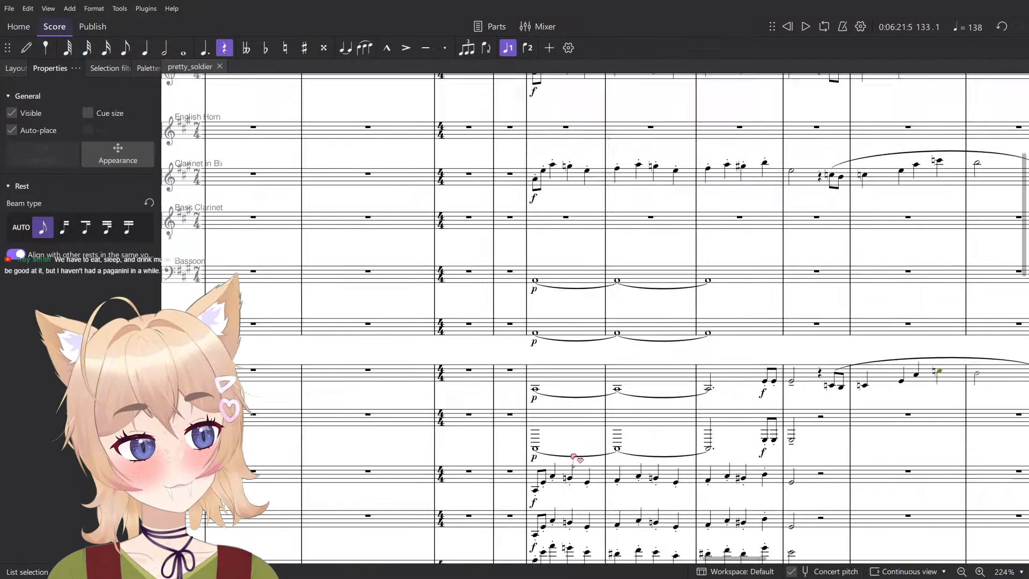
- Examine the flute trills in the a tempo passage and the woodwind entries at Allegro con brio
scroll(644, 407, up, 6)
scroll(696, 440, down, 4)
scroll(713, 471, up, 4)
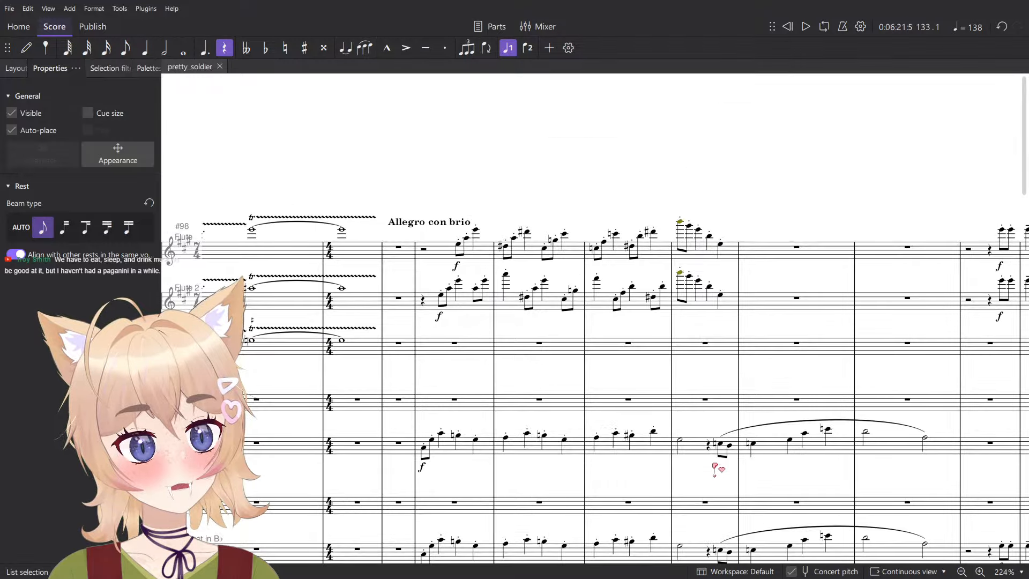
drag(765, 372, 485, 333)
scroll(676, 416, down, 5)
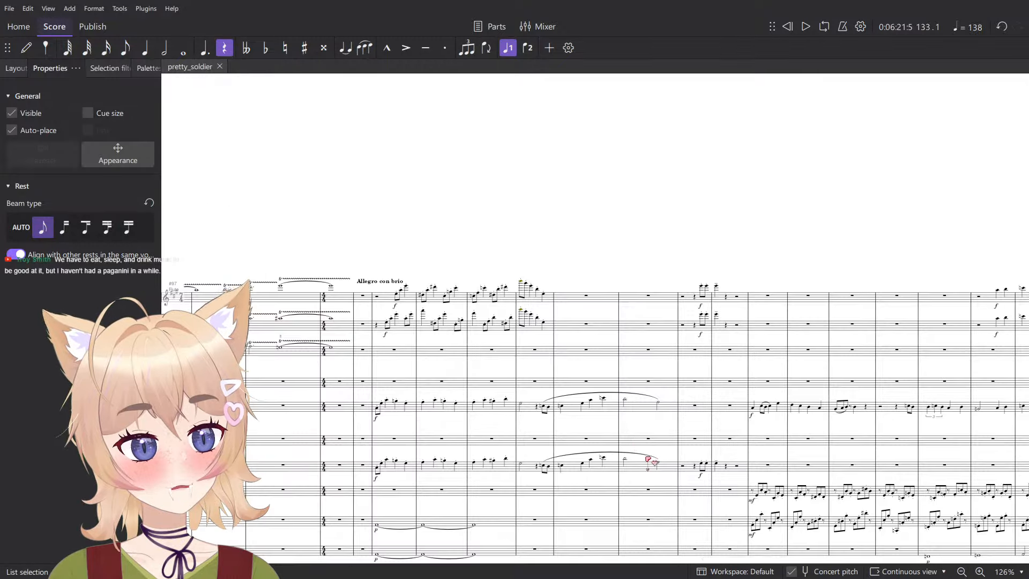
drag(648, 459, 501, 426)
scroll(409, 316, up, 5)
mouse_move(494, 332)
mouse_down()
mouse_move(600, 343)
mouse_move(1008, 316)
mouse_up()
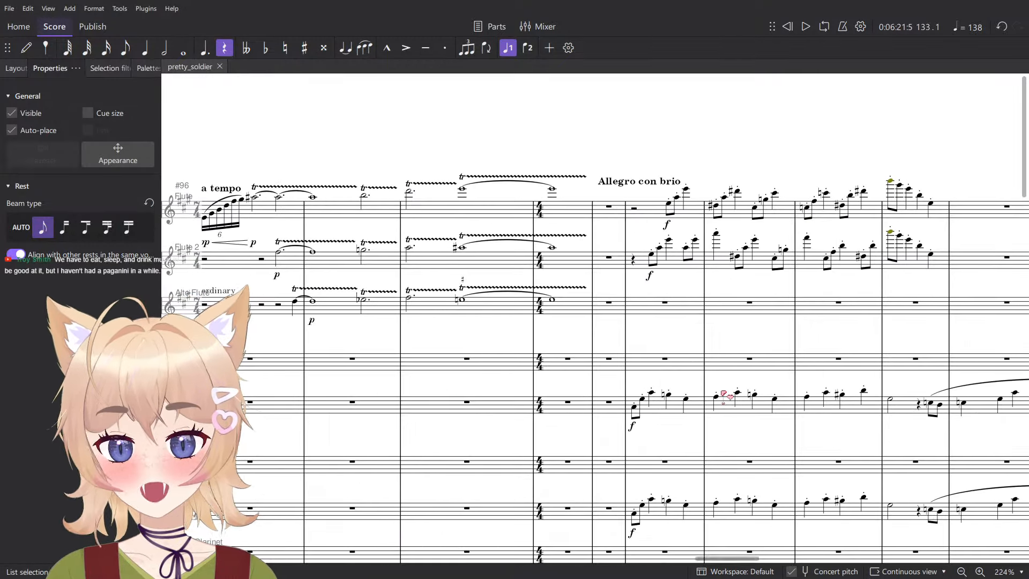
drag(490, 385, 685, 388)
scroll(772, 428, up, 4)
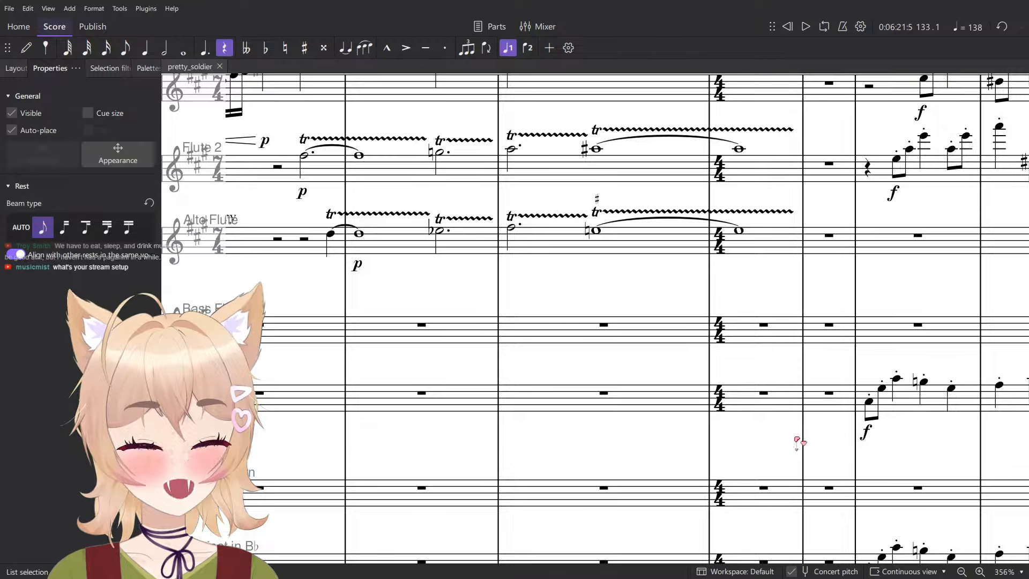
scroll(798, 442, down, 6)
- Switch to OBS to show the streaming setup with its scenes and audio mixer, and minimise it again
drag(1028, 134, 622, 37)
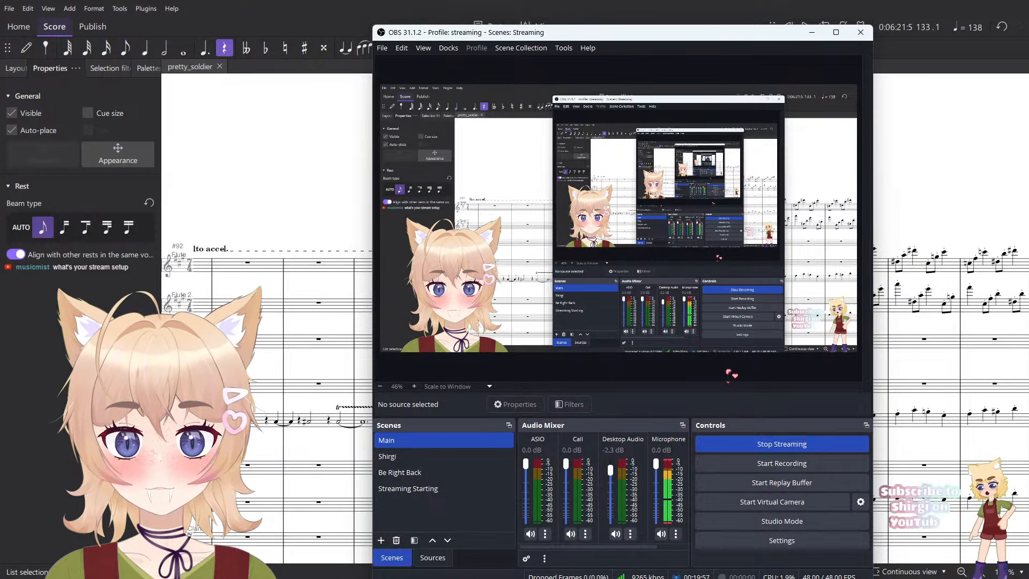
click(413, 457)
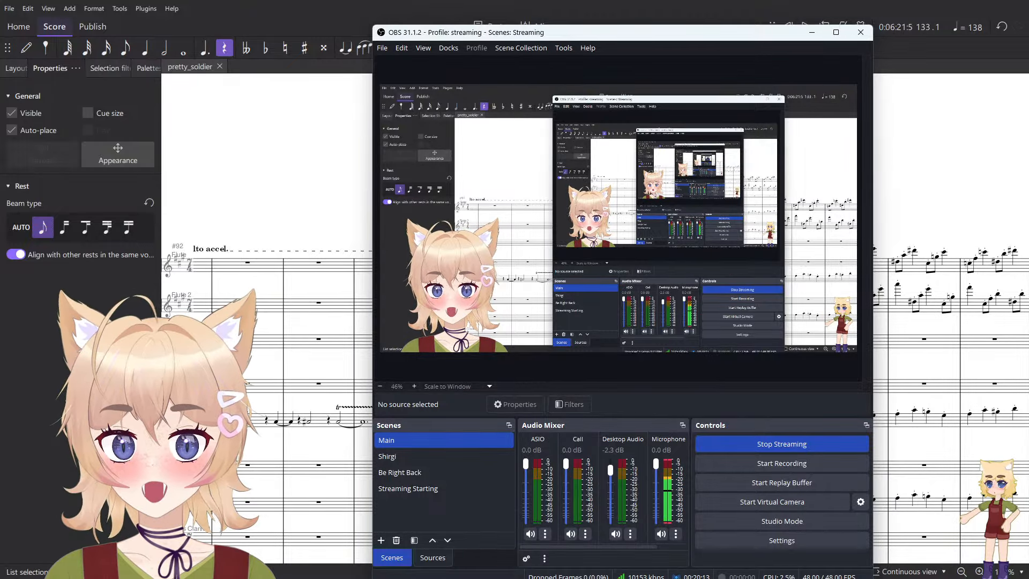
click(812, 32)
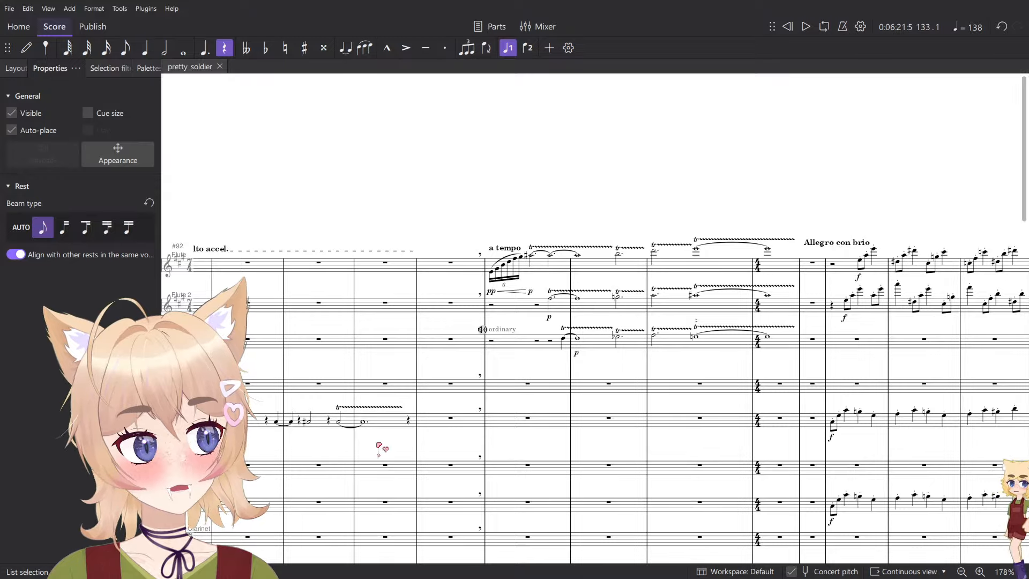
- Look over the a tempo flute passage in the score while switching to OBS and back to check the stream
drag(631, 348, 484, 273)
scroll(485, 275, left, 5)
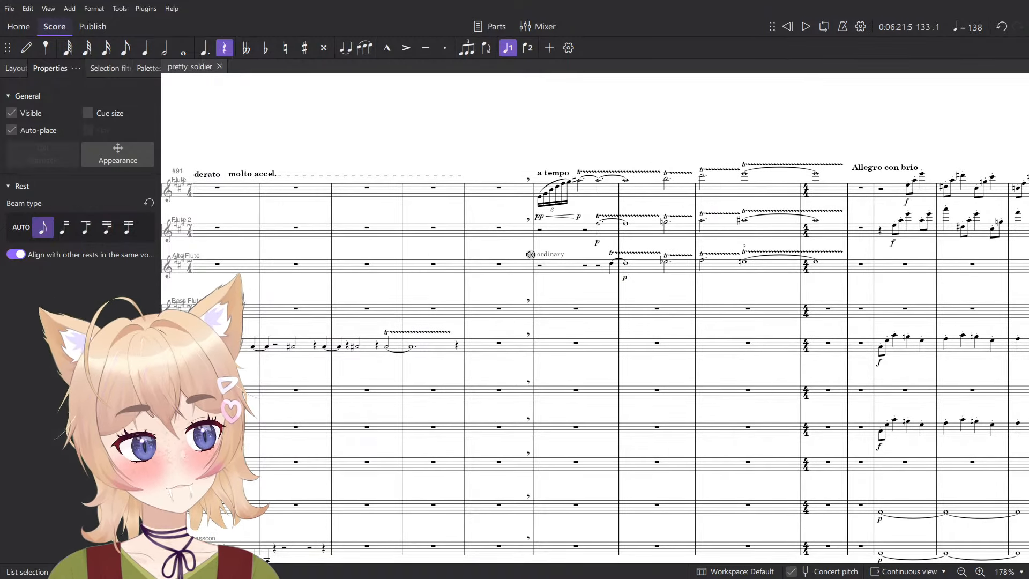
key(alt+Tab)
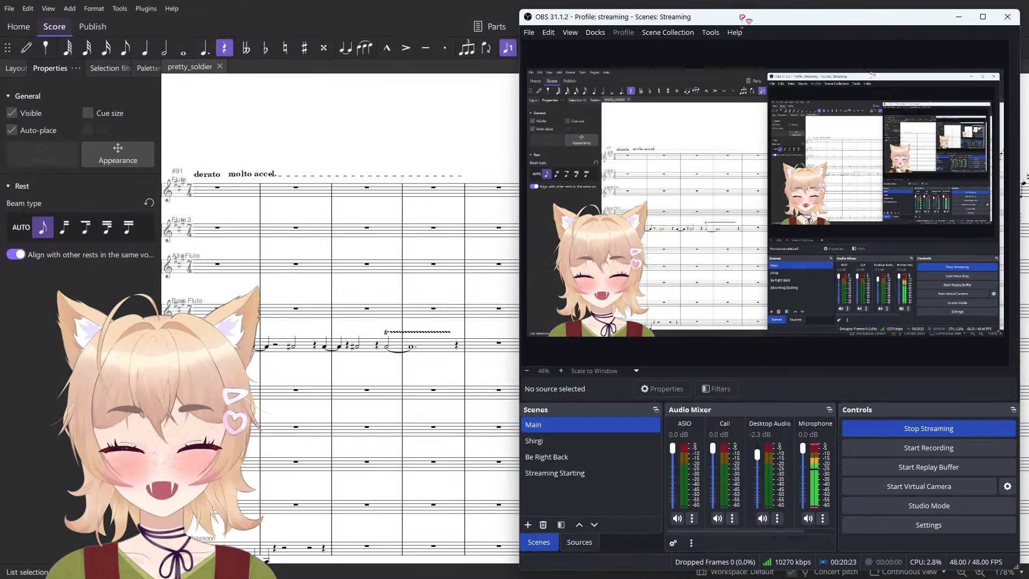
key(alt+Tab)
scroll(517, 416, up, 6)
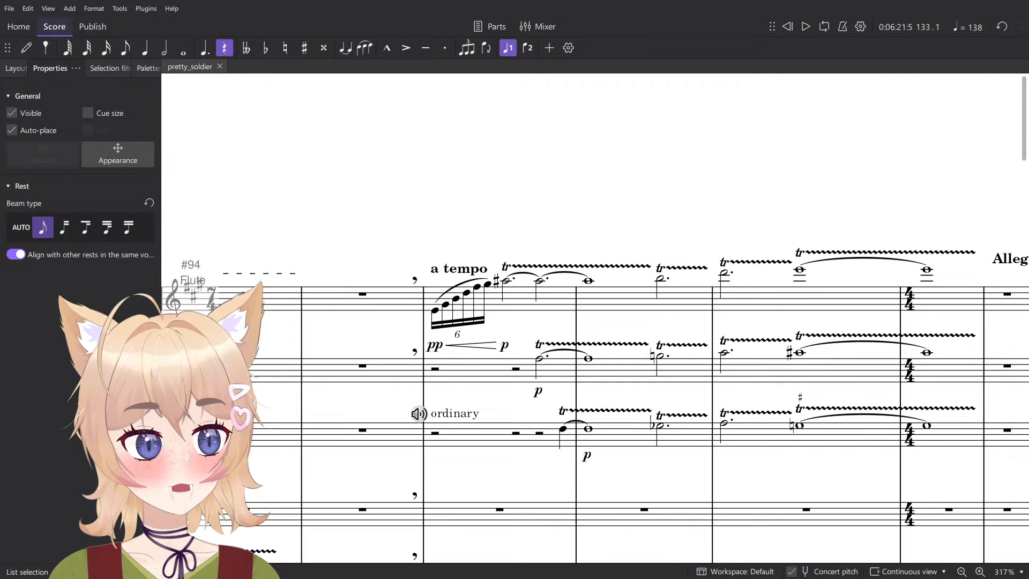
key(alt+Tab)
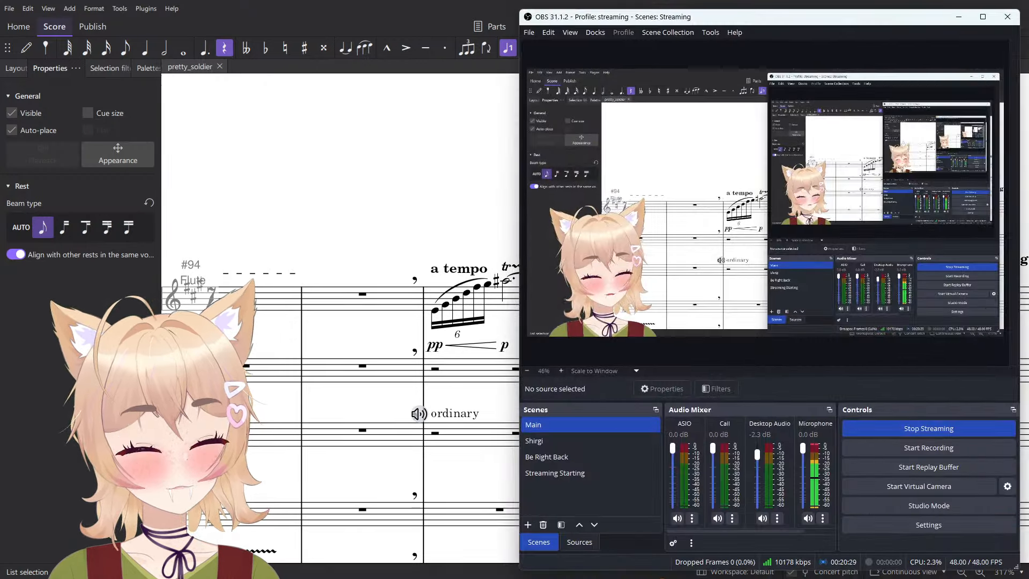
- Show the source list in OBS, toggle the Webcam source's visibility off and on several times, and move OBS away from the score
click(580, 542)
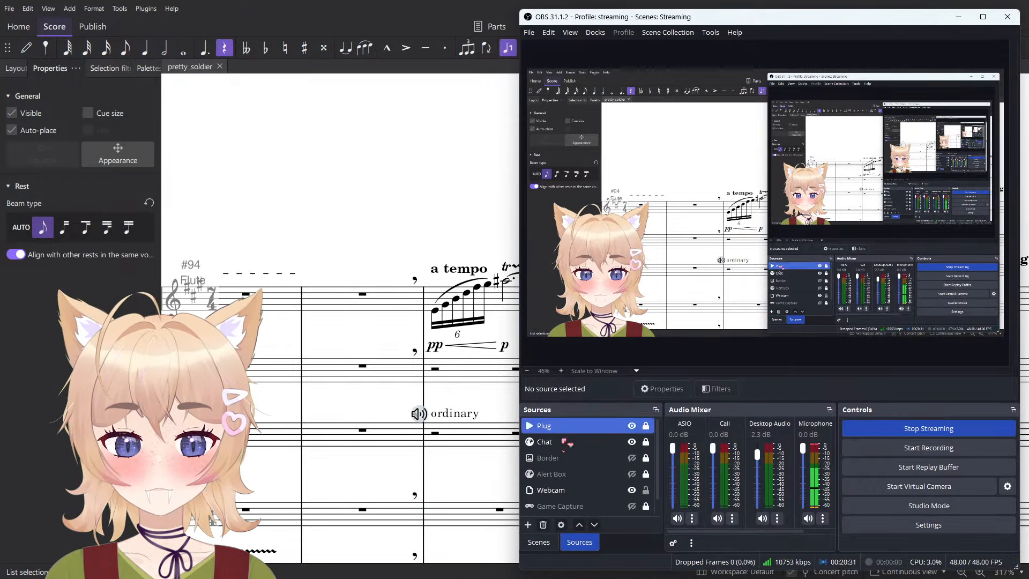
click(611, 474)
click(631, 476)
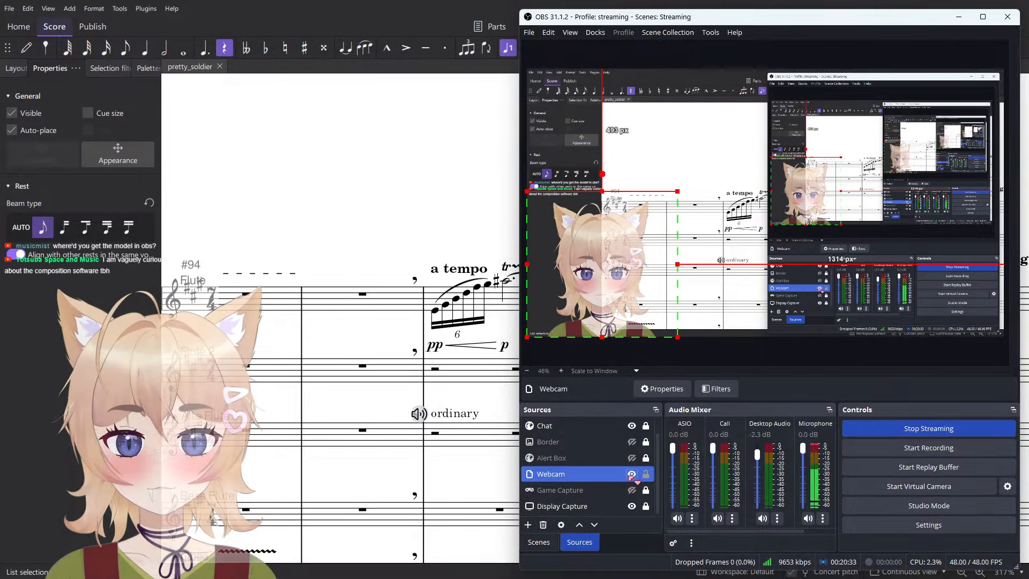
click(632, 476)
click(633, 476)
click(632, 476)
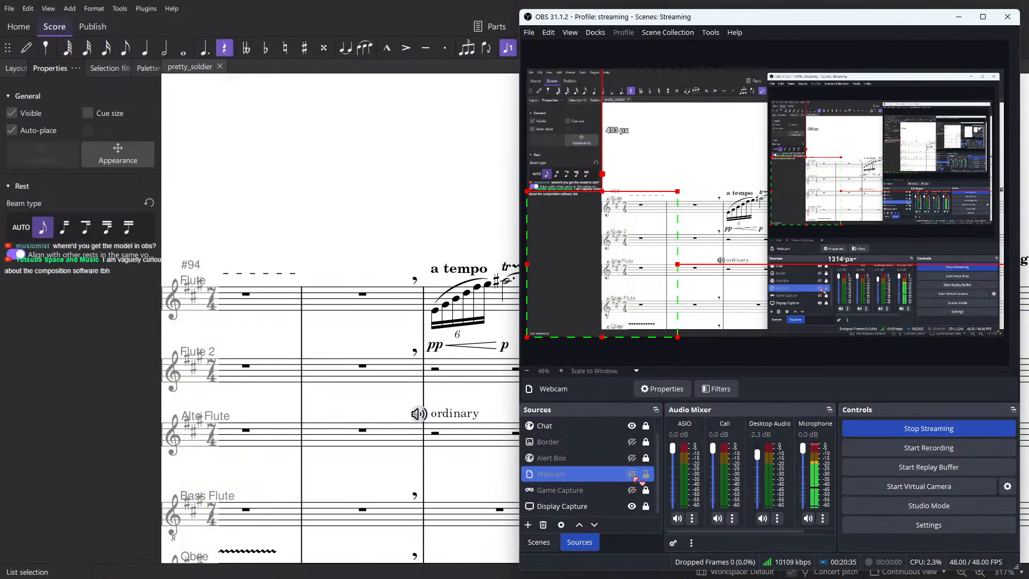
click(633, 476)
click(632, 476)
click(632, 476)
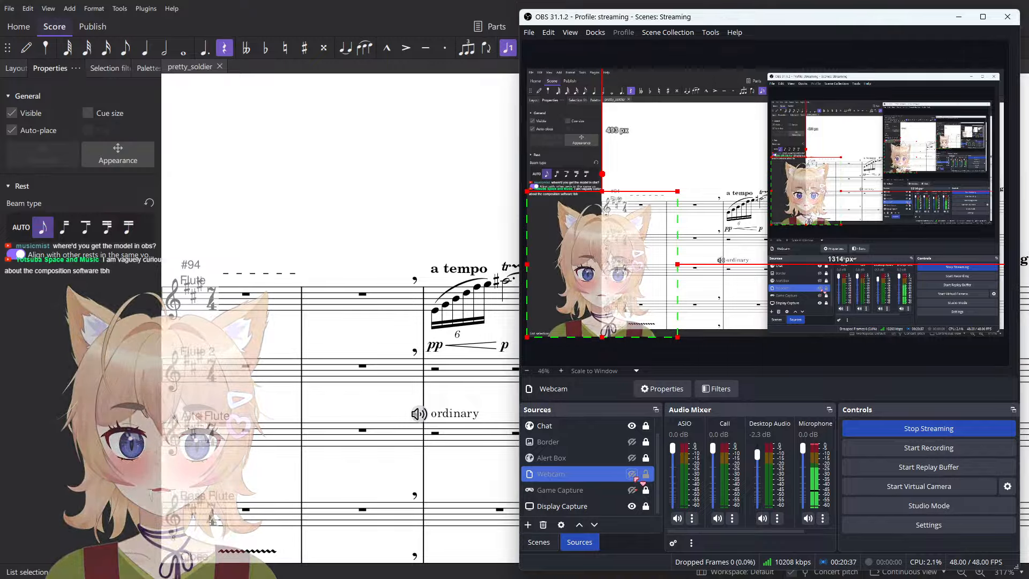
click(632, 476)
click(632, 476)
click(633, 476)
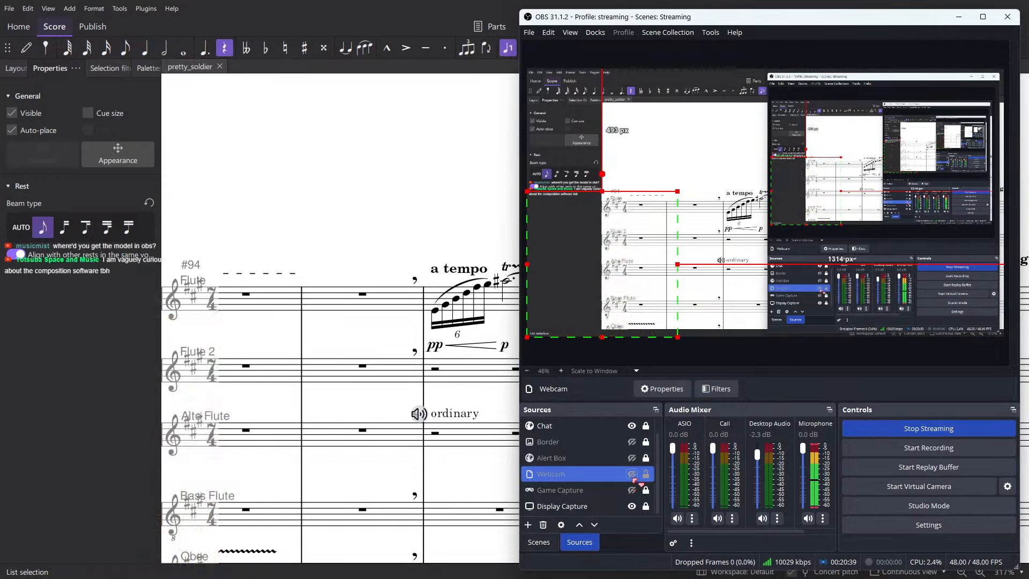
click(632, 476)
drag(767, 21, 1028, 20)
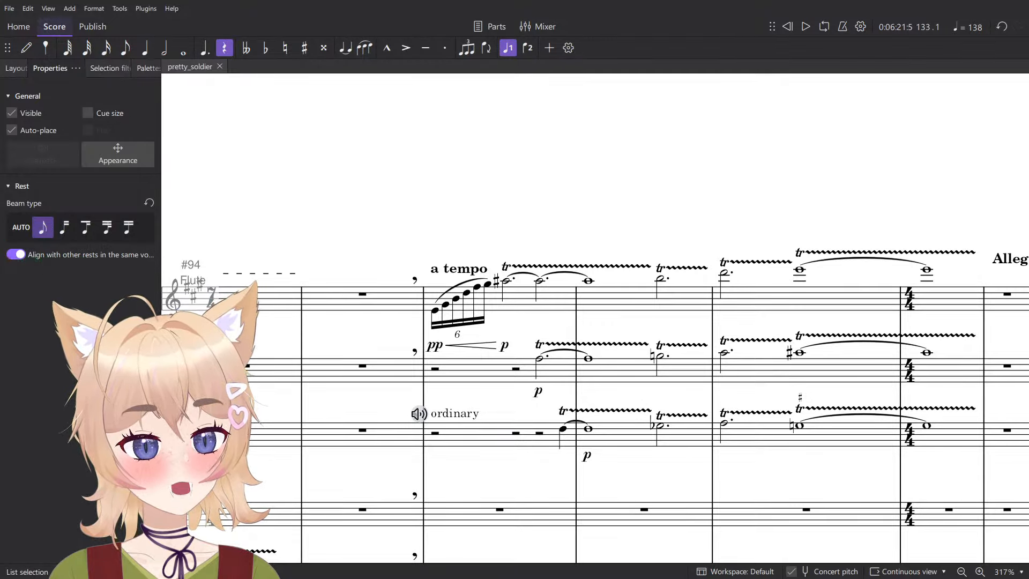
- Try entering a quarter note in the Trombone 2 staff at measure 127, undo it, and leave note input
ctrl+scroll(710, 310, down, 5)
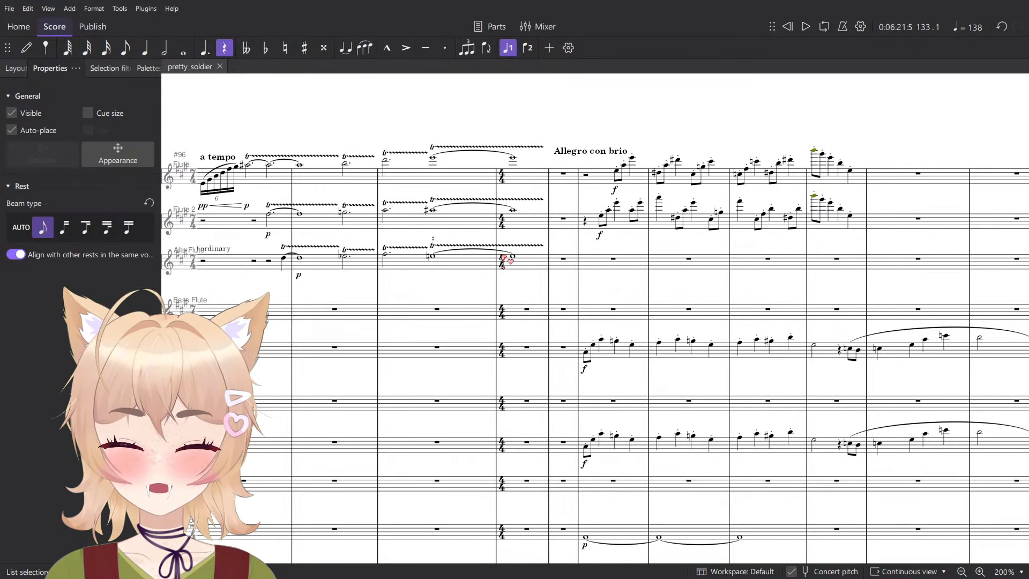
ctrl+scroll(547, 300, up, 5)
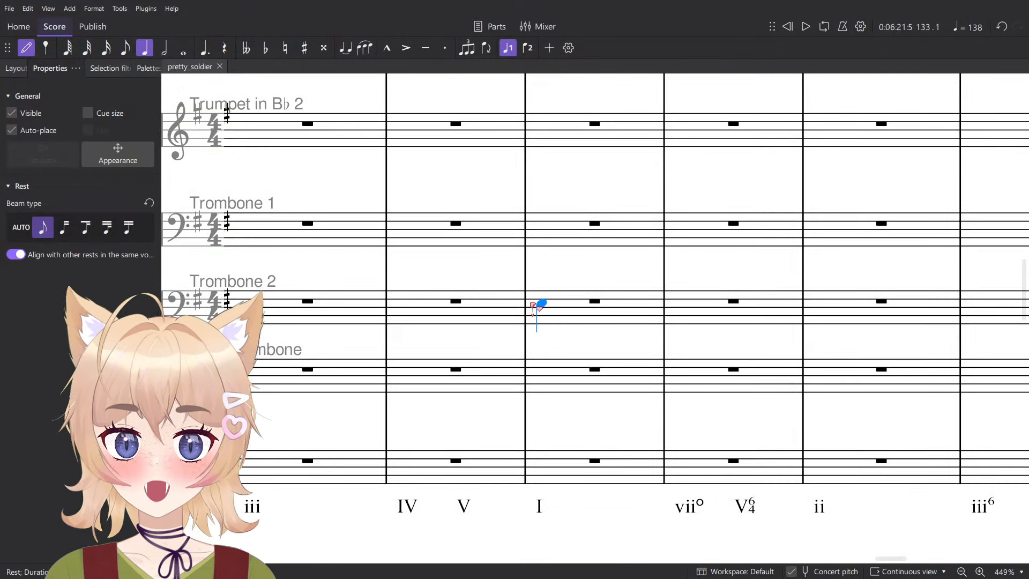
click(535, 304)
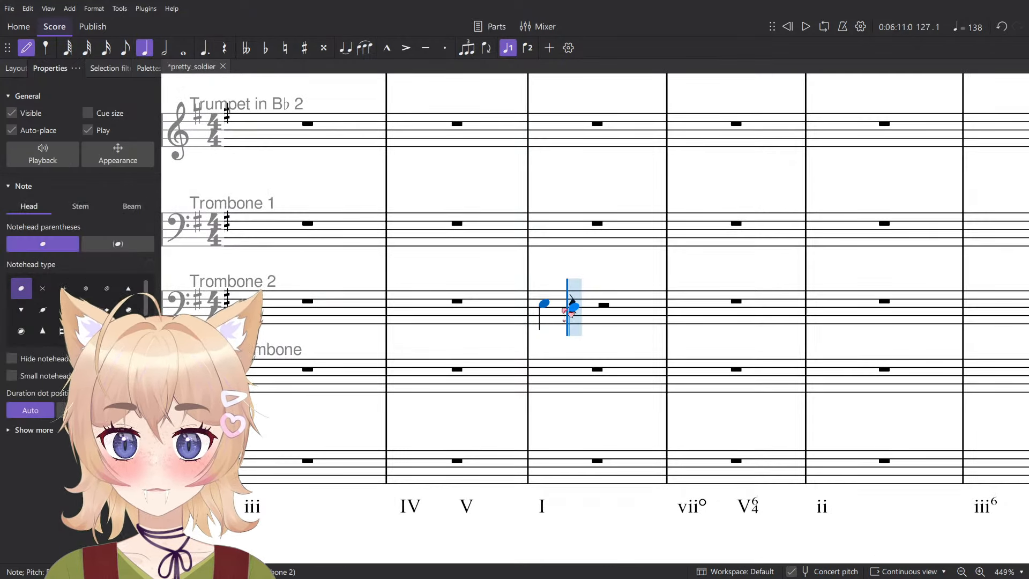
key(ctrl+z)
ctrl+scroll(571, 300, down, 12)
key(Escape)
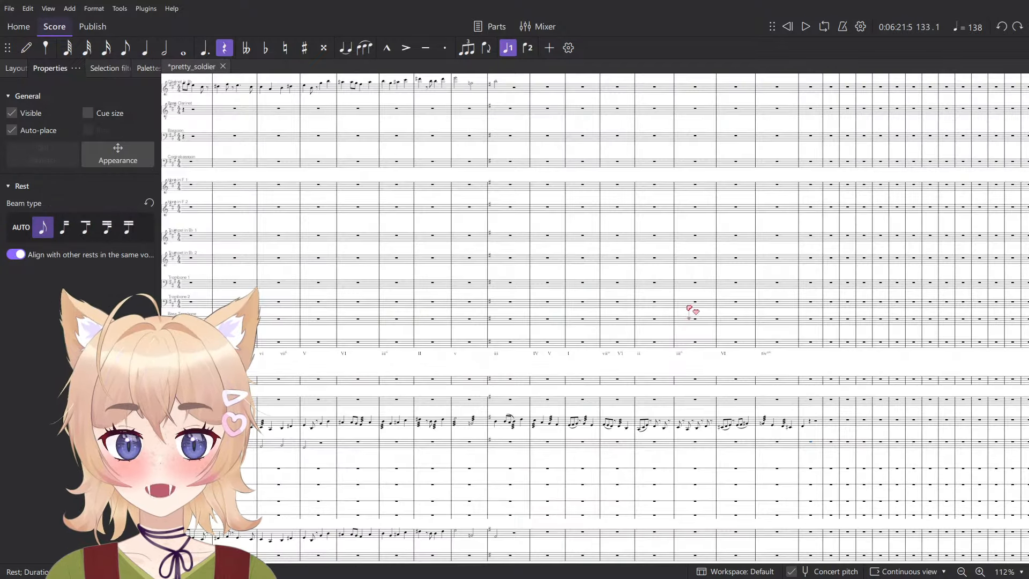
- Look over the score from the closing measures through the winds, strings and brass back to the arpeggiated chord below the percussion staves
drag(307, 233, 751, 359)
drag(511, 261, 833, 321)
drag(457, 232, 867, 370)
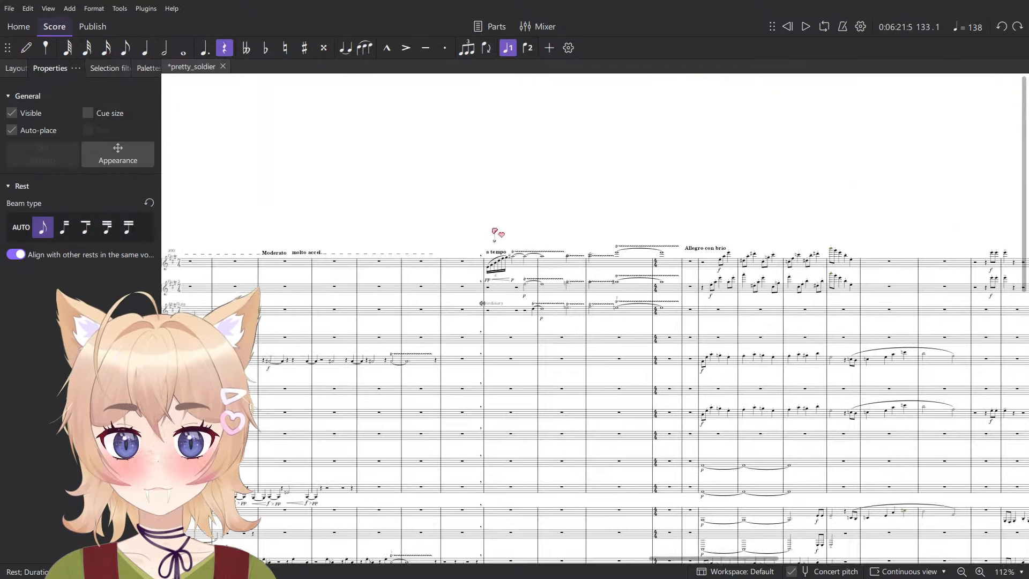
drag(735, 274, 496, 115)
scroll(535, 207, down, 8)
scroll(474, 221, down, 5)
drag(403, 198, 536, 236)
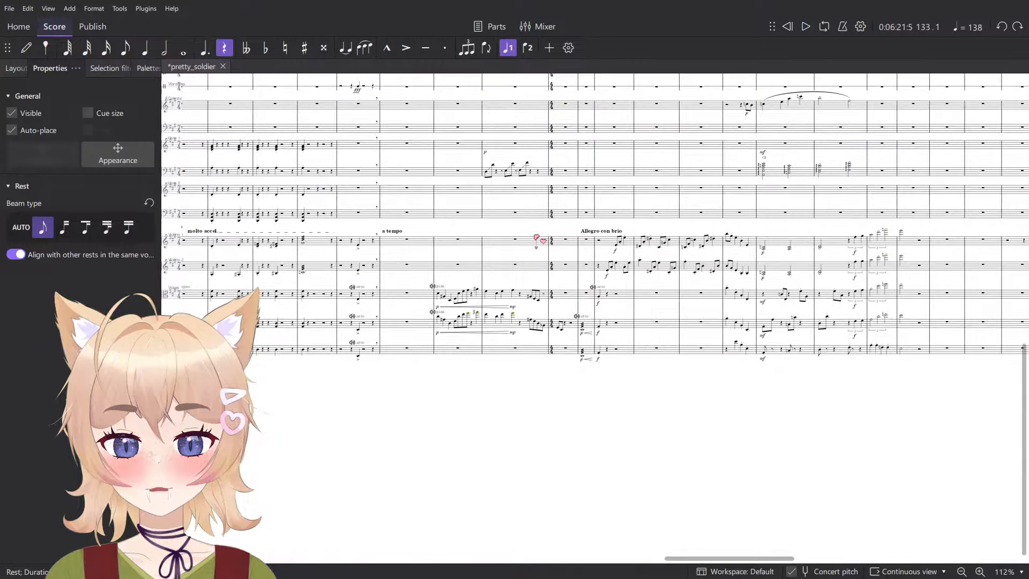
drag(579, 314, 851, 354)
scroll(611, 223, up, 9)
drag(403, 278, 474, 170)
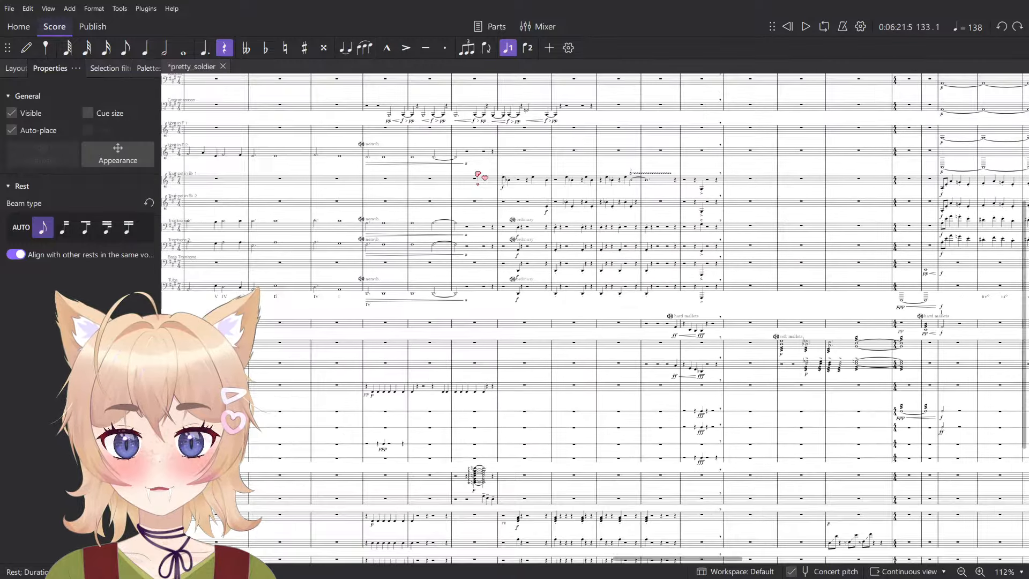
drag(618, 166, 779, 160)
scroll(659, 284, down, 4)
scroll(650, 245, up, 11)
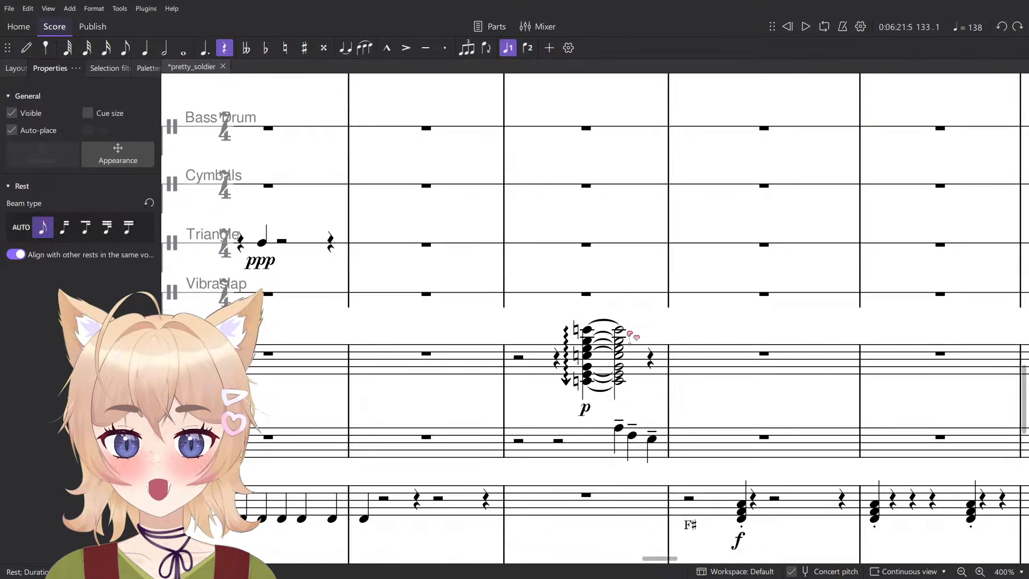
- Select the measure with the arpeggiated chord below the Vibraslap staff to inspect it, and clear the selection
click(634, 373)
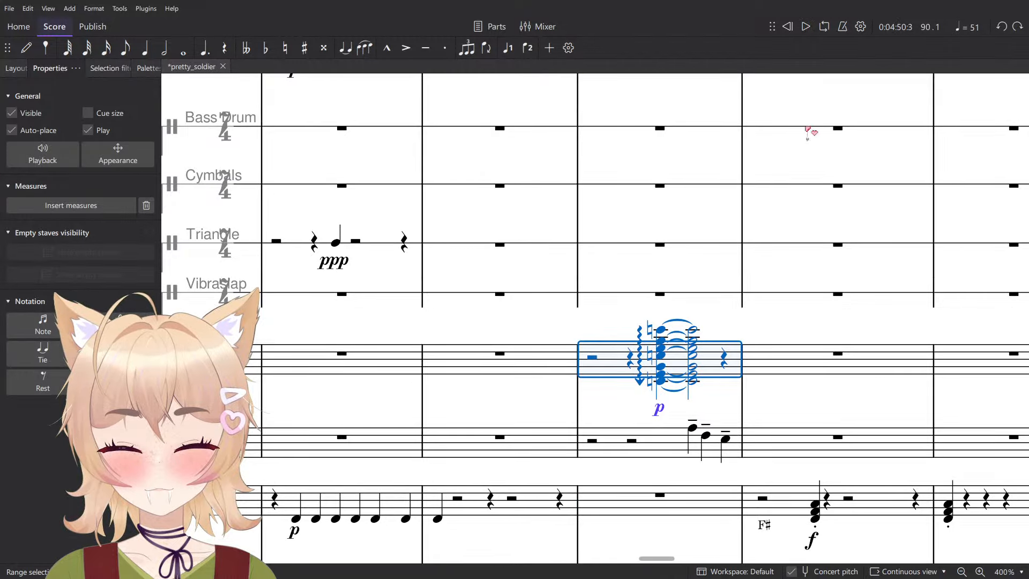
click(861, 28)
click(926, 150)
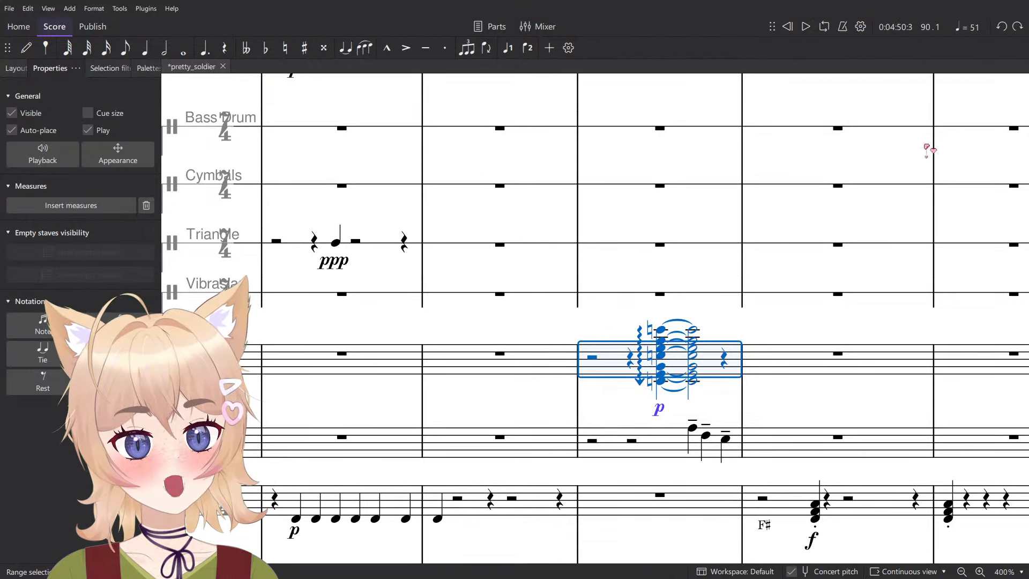
key(Escape)
- Place the playback position at measure 78, the fermata measure just before Lento pastorale
scroll(842, 334, down, 15)
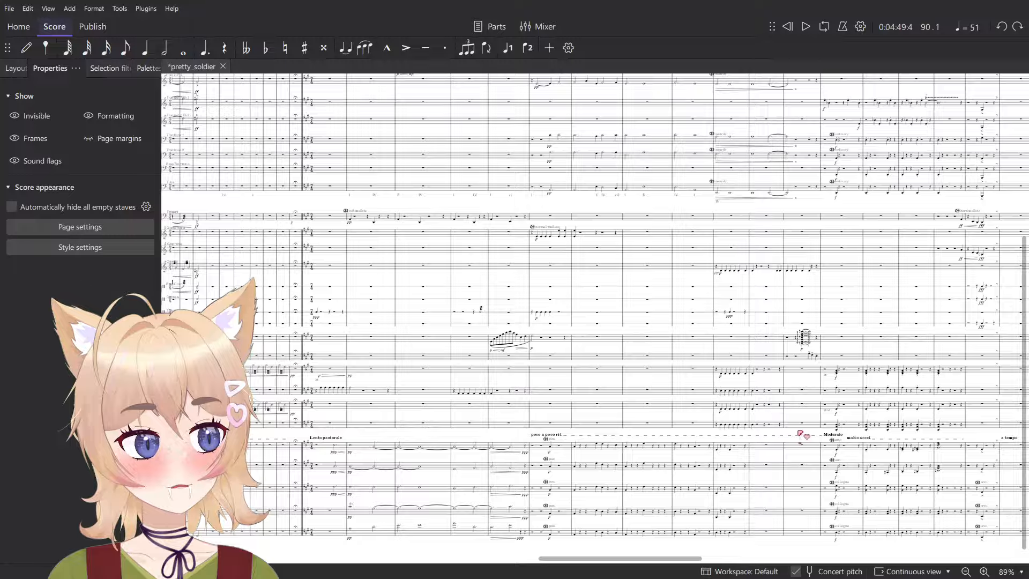
scroll(651, 297, up, 7)
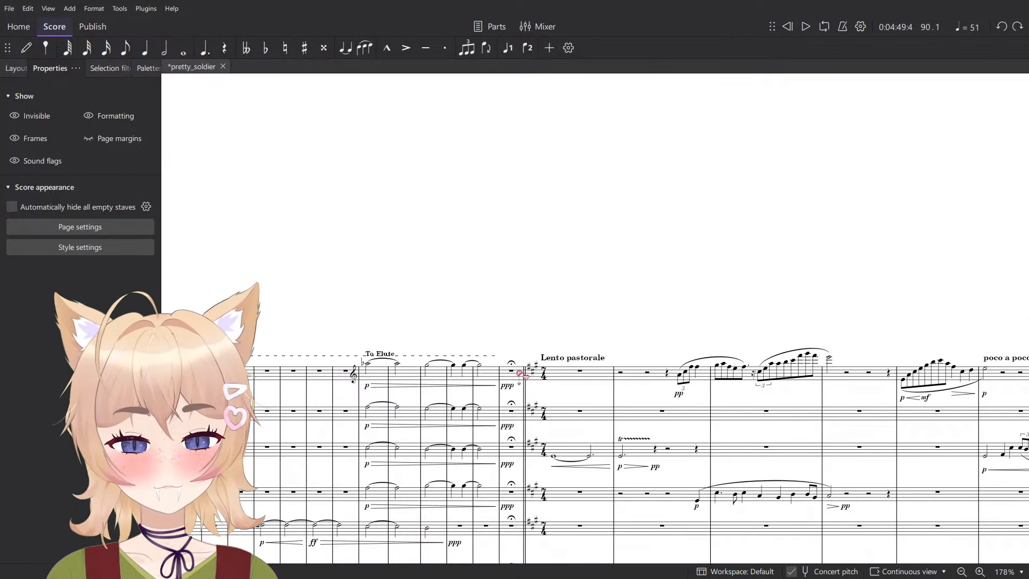
click(511, 375)
drag(553, 279, 490, 239)
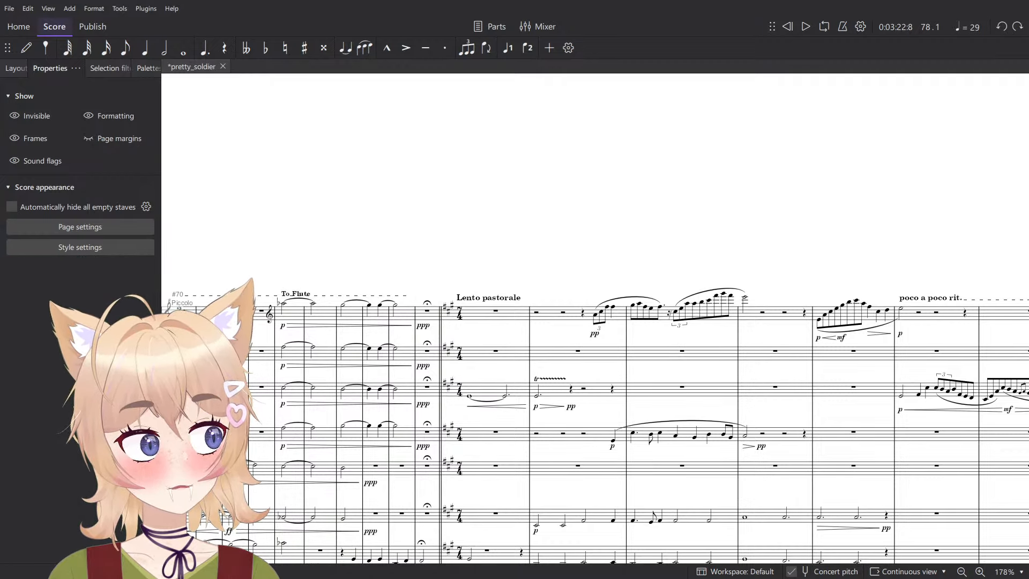
- Switch to the browser to show the MuseScore Studio download page and its address, and close the browser window
key(alt+Tab)
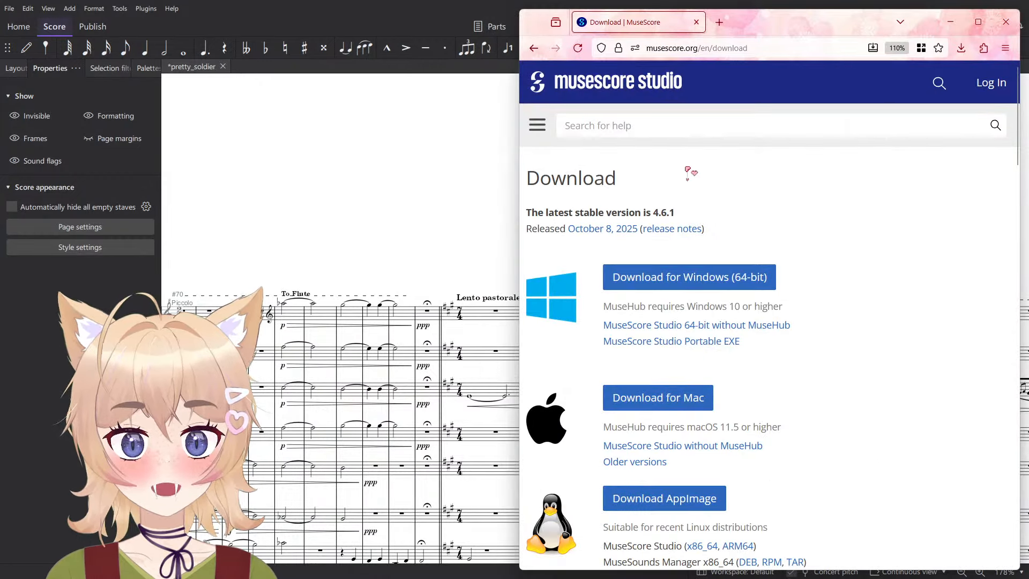
click(763, 48)
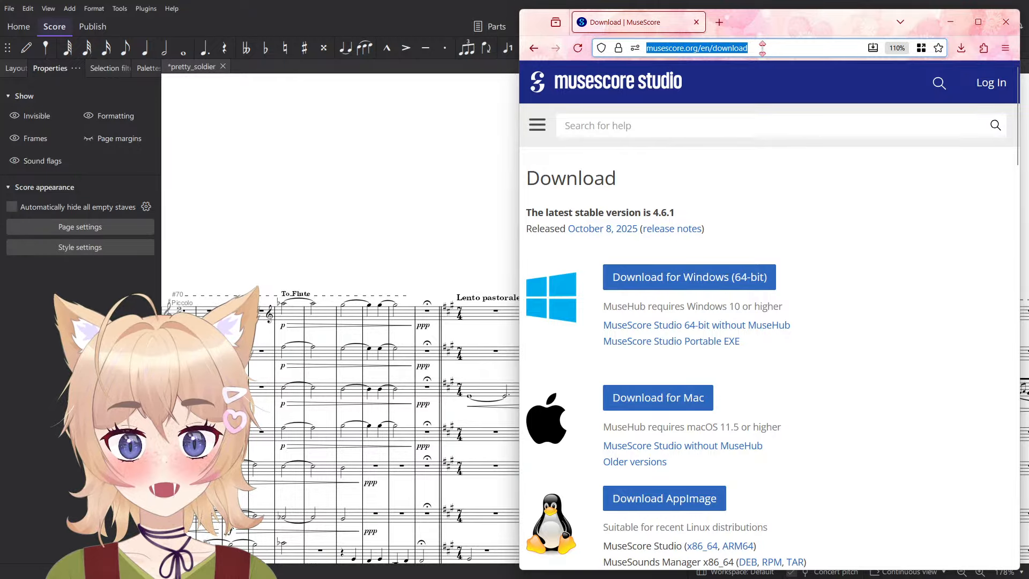
click(837, 193)
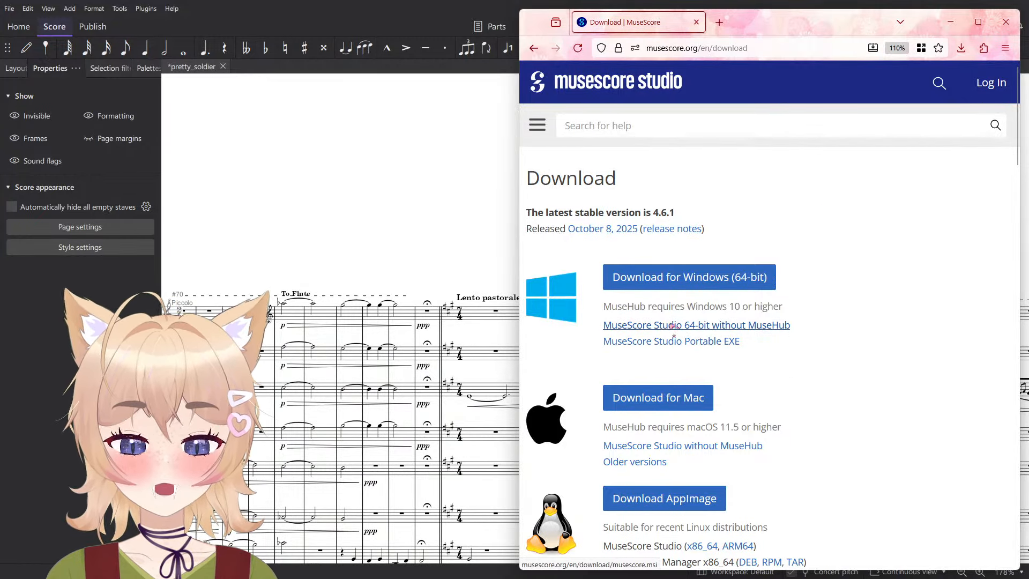
click(1006, 22)
- Select the flute's first Lento pastorale measure, clear the selection, and save the score
scroll(564, 366, up, 5)
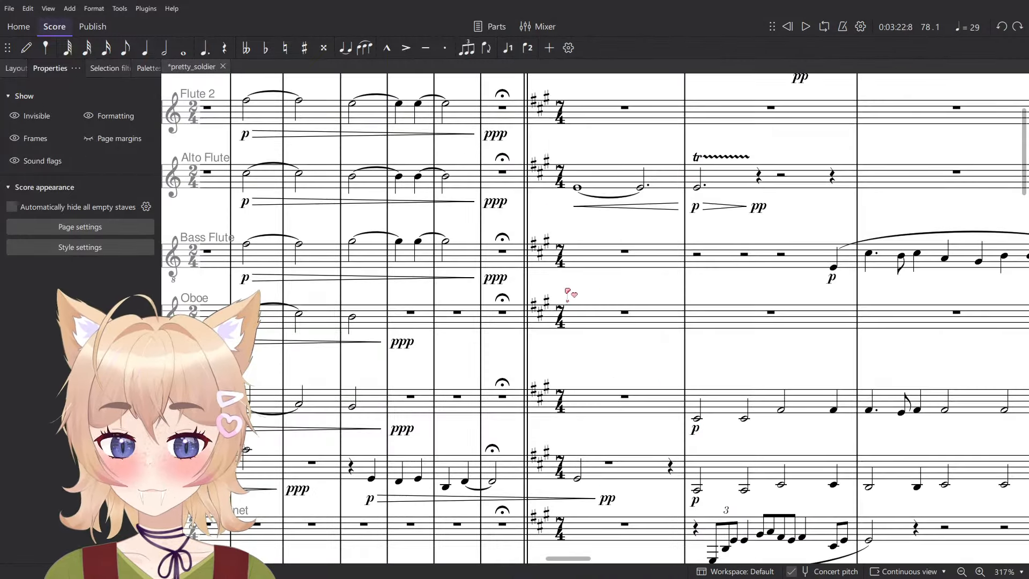
click(537, 227)
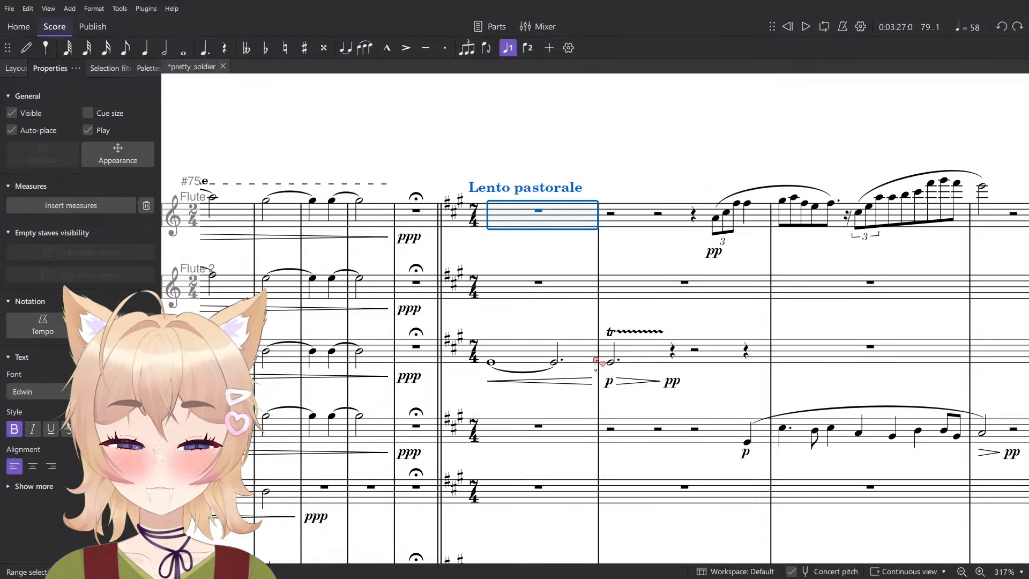
click(608, 154)
key(ctrl+s)
- Review the score forwards from Lento pastorale through the brass, percussion and string writing to the closing measures
scroll(607, 156, down, 11)
scroll(590, 282, up, 6)
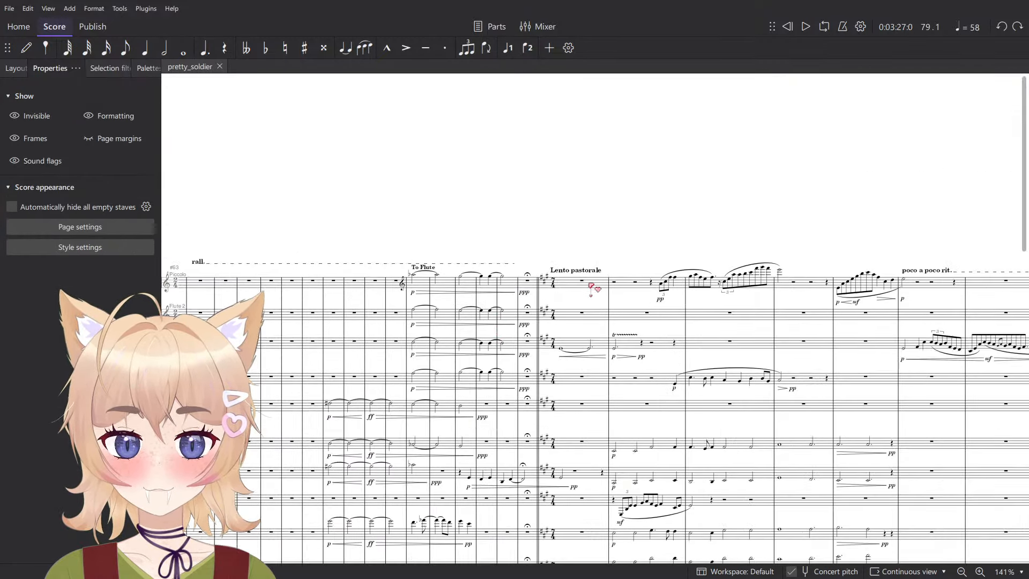
scroll(595, 324, left, 4)
scroll(598, 321, right, 5)
scroll(609, 340, down, 8)
scroll(614, 339, right, 3)
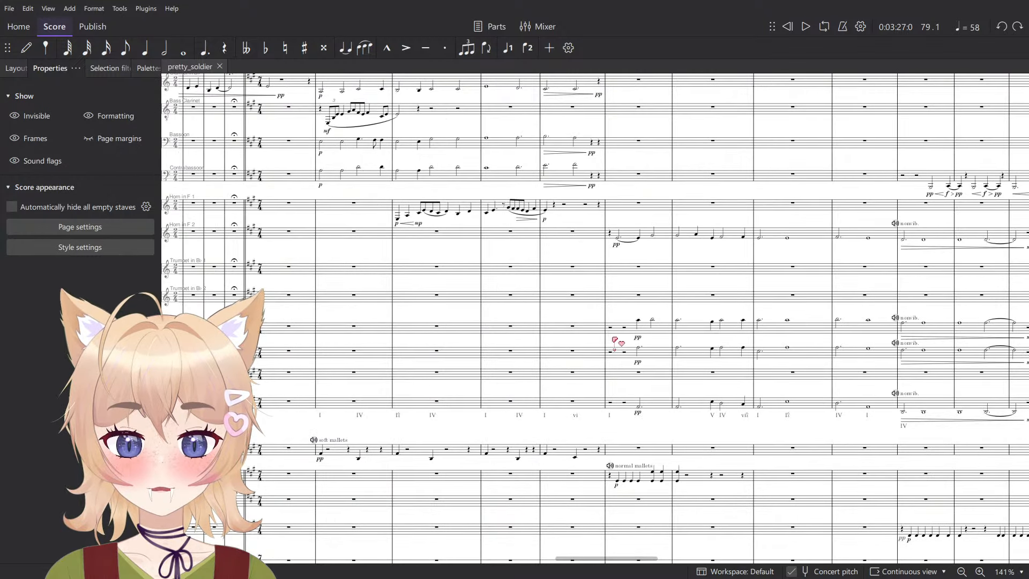
scroll(617, 338, right, 3)
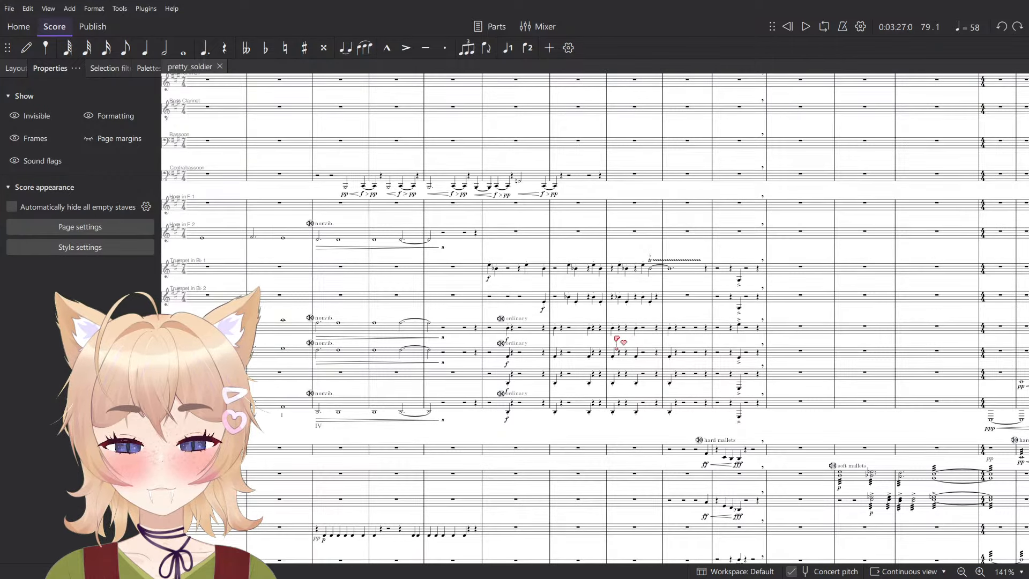
scroll(616, 338, right, 2)
scroll(618, 338, down, 8)
scroll(632, 364, up, 9)
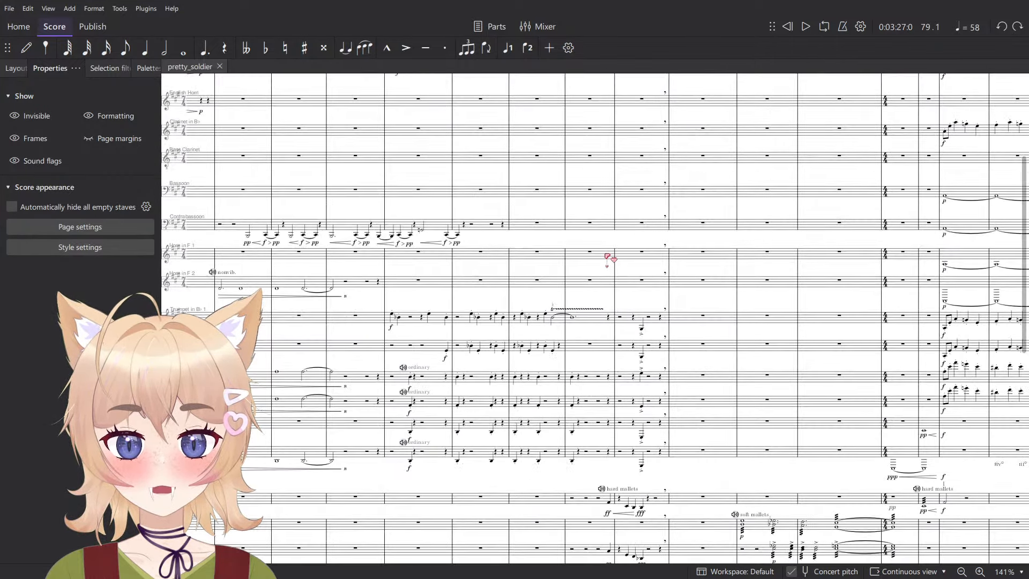
scroll(611, 258, right, 3)
scroll(620, 273, down, 8)
scroll(536, 271, right, 3)
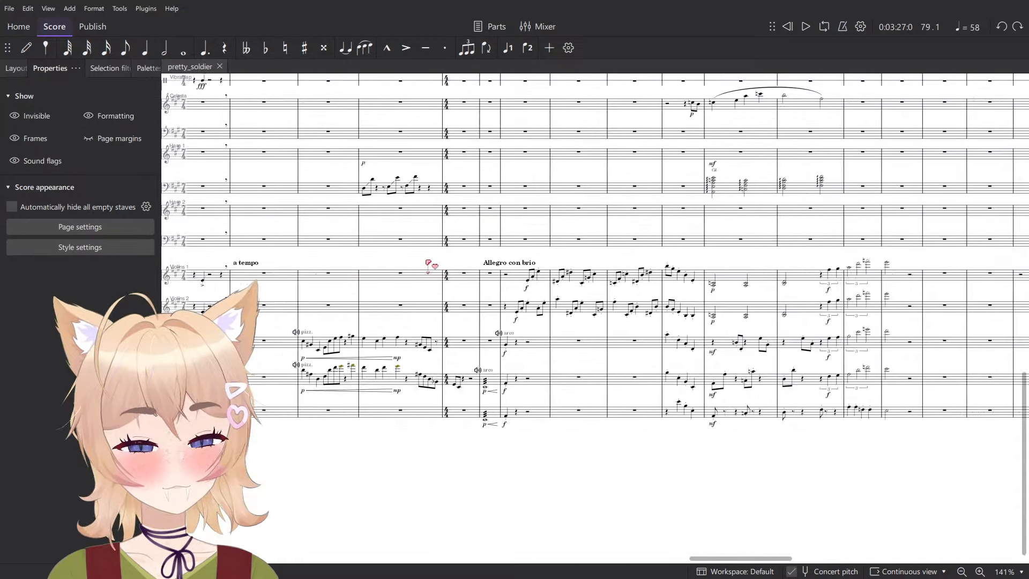
scroll(452, 253, right, 20)
scroll(652, 356, up, 6)
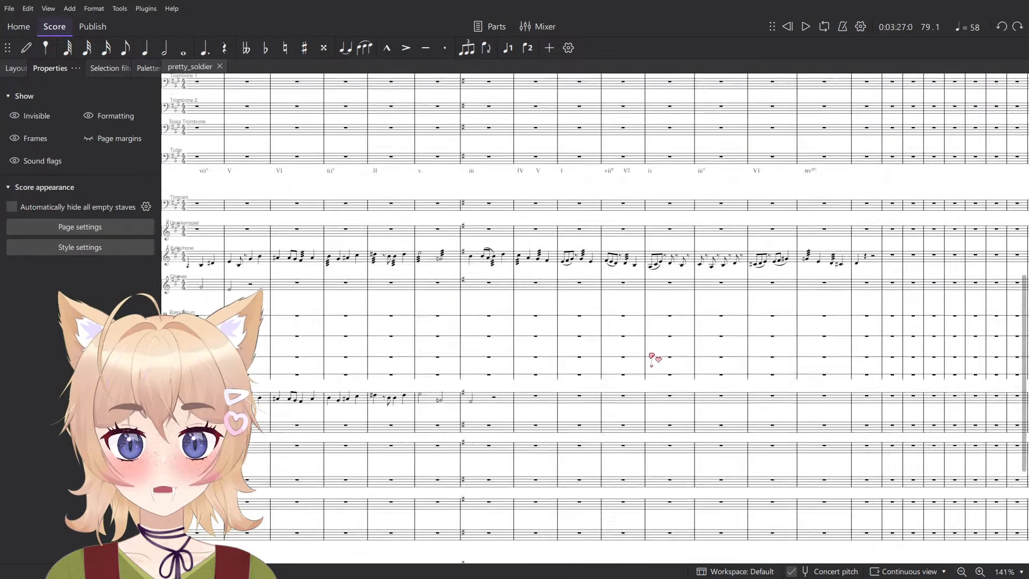
- Examine the woodwind writing backwards from Allegro con brio to the fermata measure before Lento pastorale
scroll(656, 358, up, 8)
scroll(654, 298, left, 6)
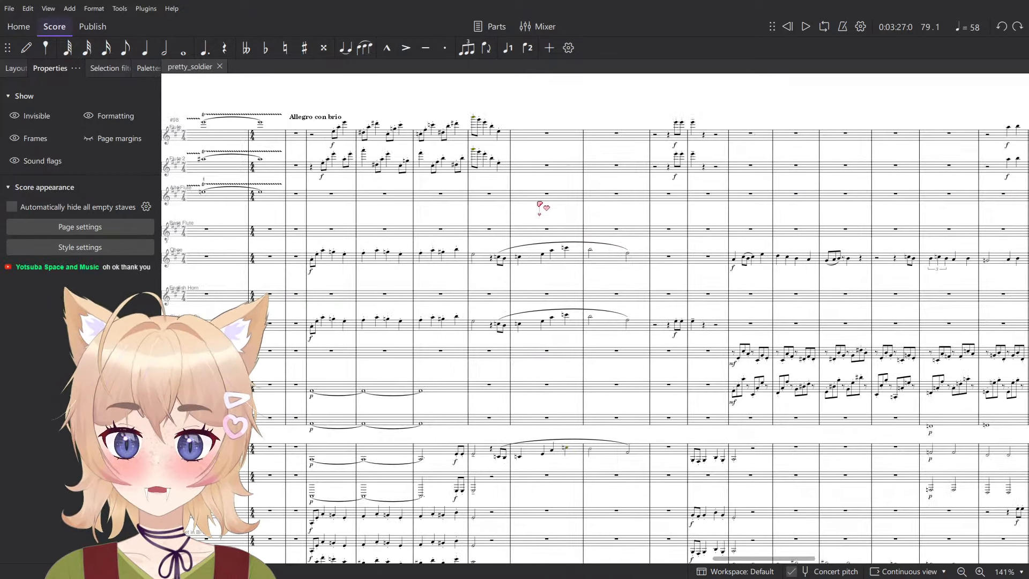
scroll(539, 204, left, 4)
scroll(510, 315, left, 15)
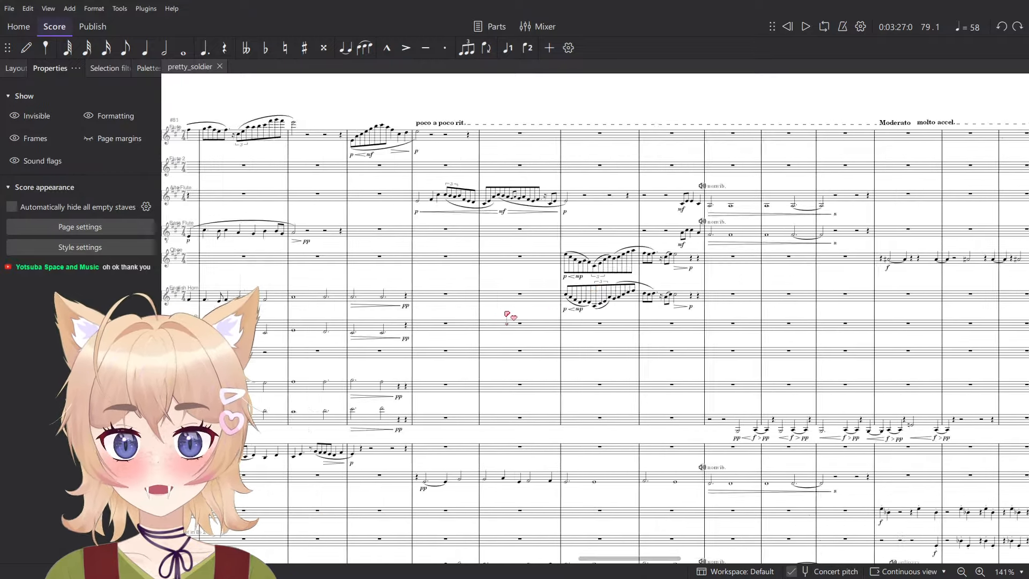
scroll(558, 386, up, 5)
scroll(558, 384, up, 5)
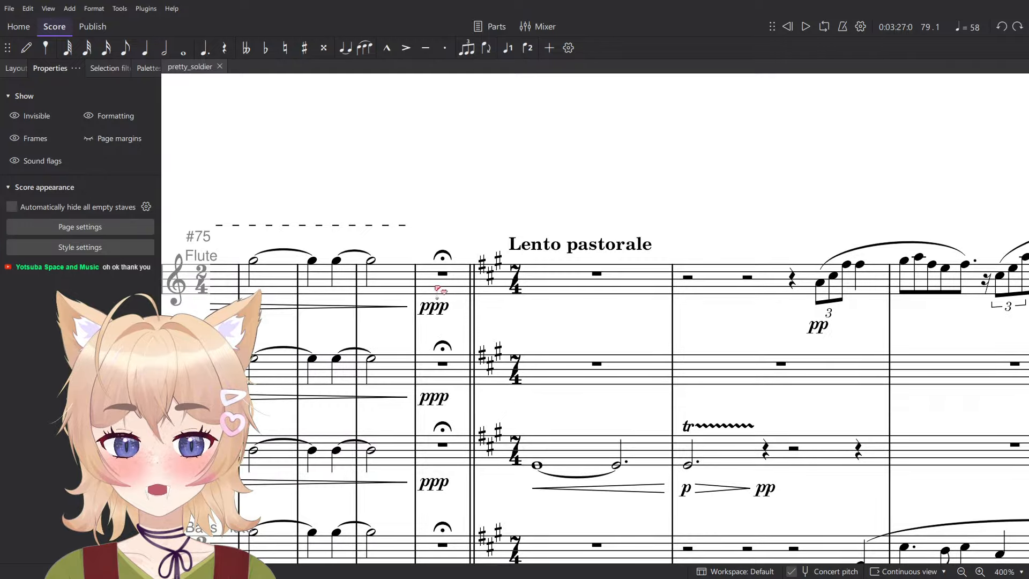
- Play the score from the fermata measure before Lento pastorale, check the mixer briefly, and follow the opening Lento measures
drag(436, 287, 430, 283)
key(F10)
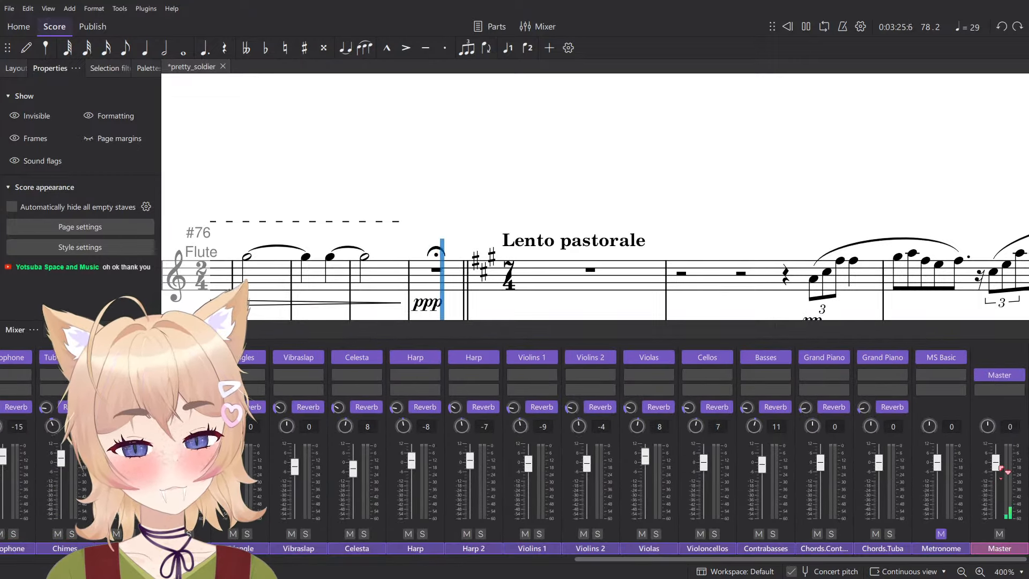
key(F10)
scroll(579, 340, down, 4)
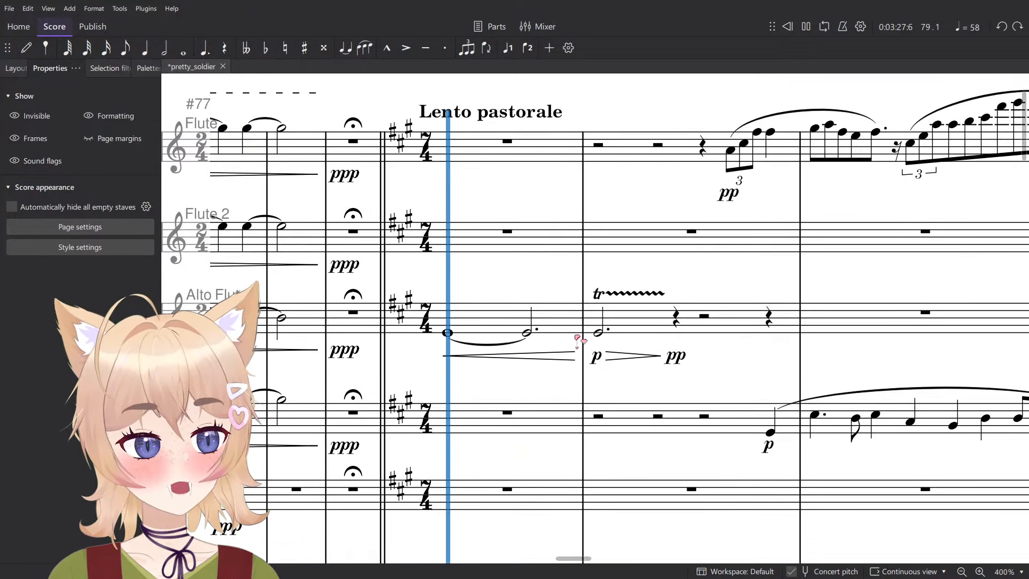
scroll(615, 378, down, 8)
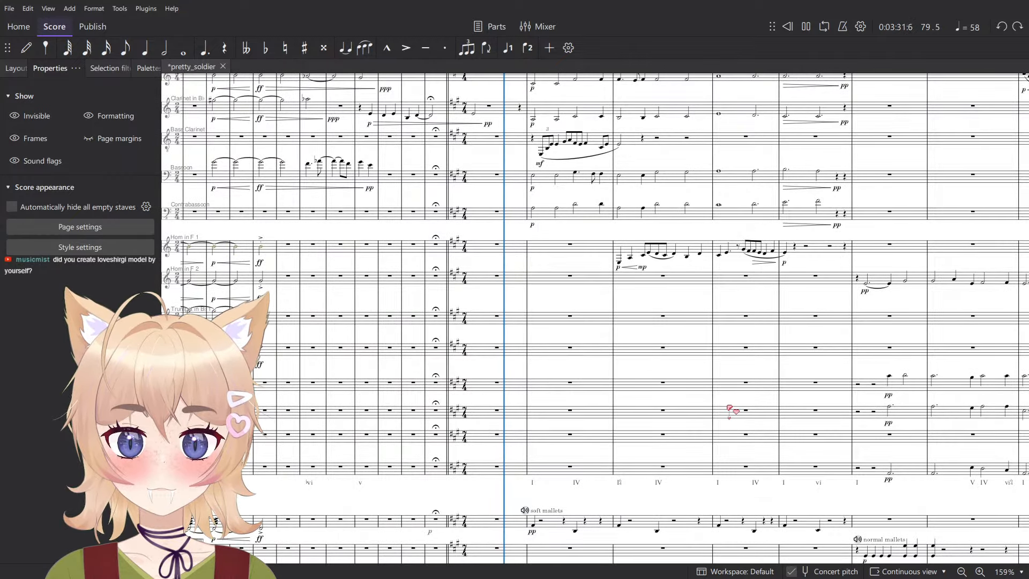
- Follow the playback through the Lento pastorale measures, viewing the woodwind and horn staves
scroll(729, 408, up, 4)
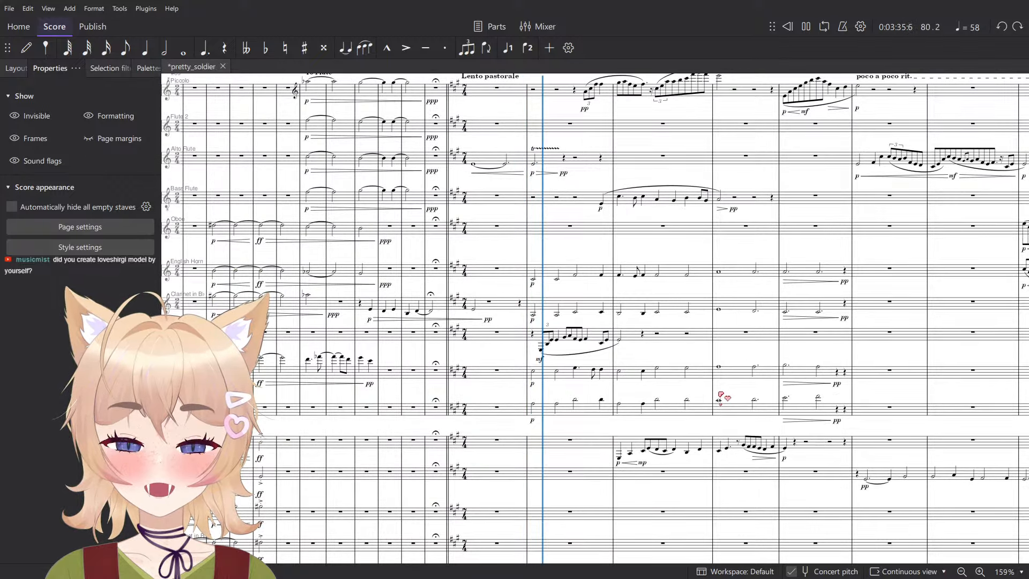
scroll(721, 396, up, 1)
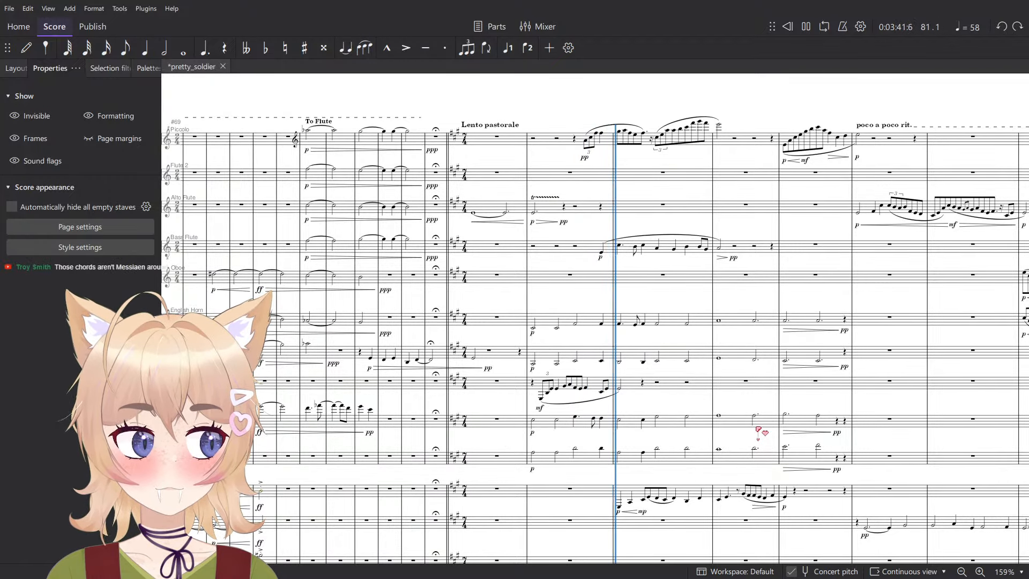
drag(759, 430, 611, 324)
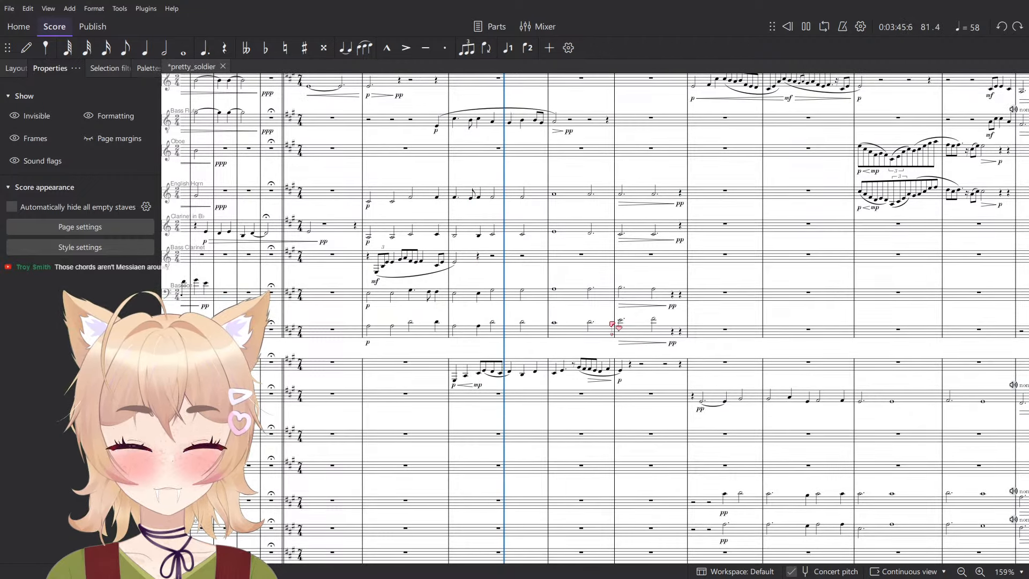
scroll(611, 324, up, 5)
scroll(622, 328, down, 3)
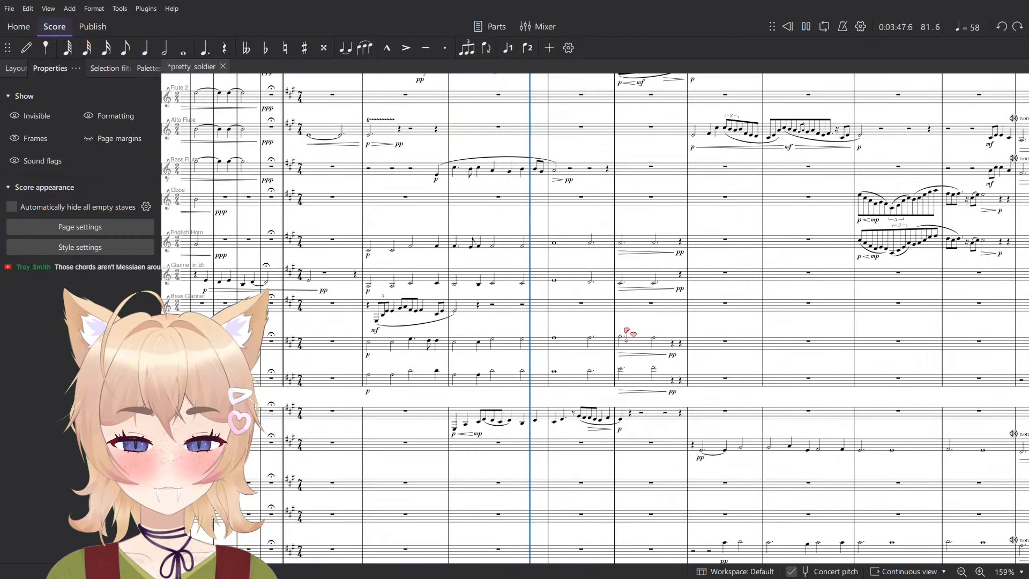
scroll(627, 331, up, 2)
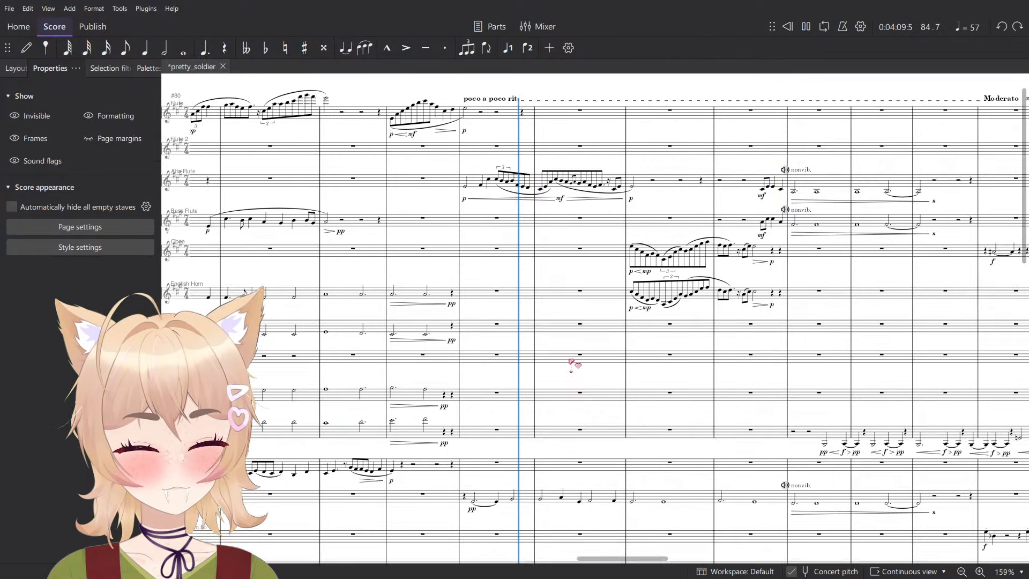
- Follow the playback from poco a poco rit. through Moderato, moving from the woodwinds down to the brass, percussion and harps
scroll(574, 361, down, 5)
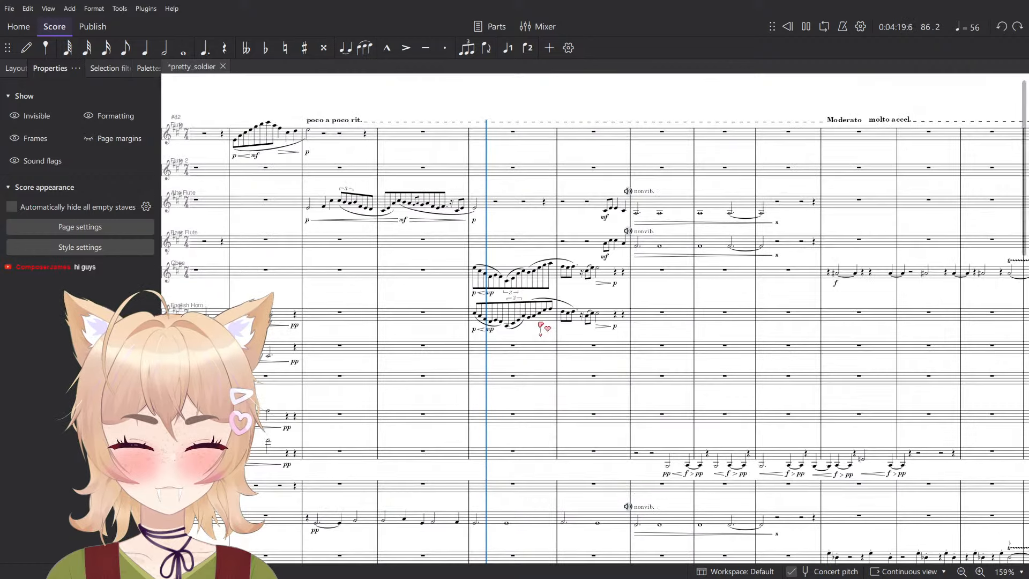
scroll(539, 323, up, 5)
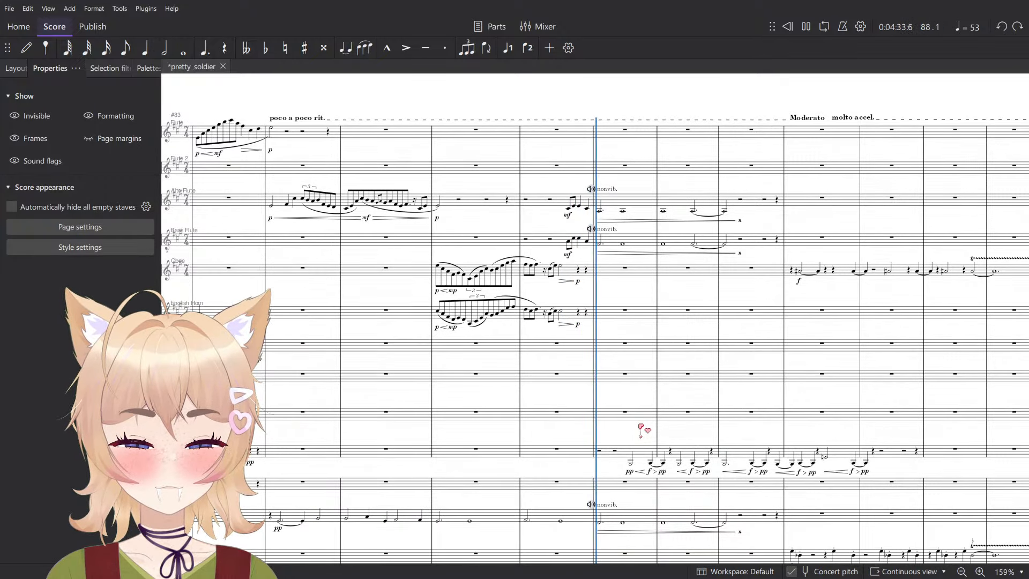
scroll(713, 428, down, 10)
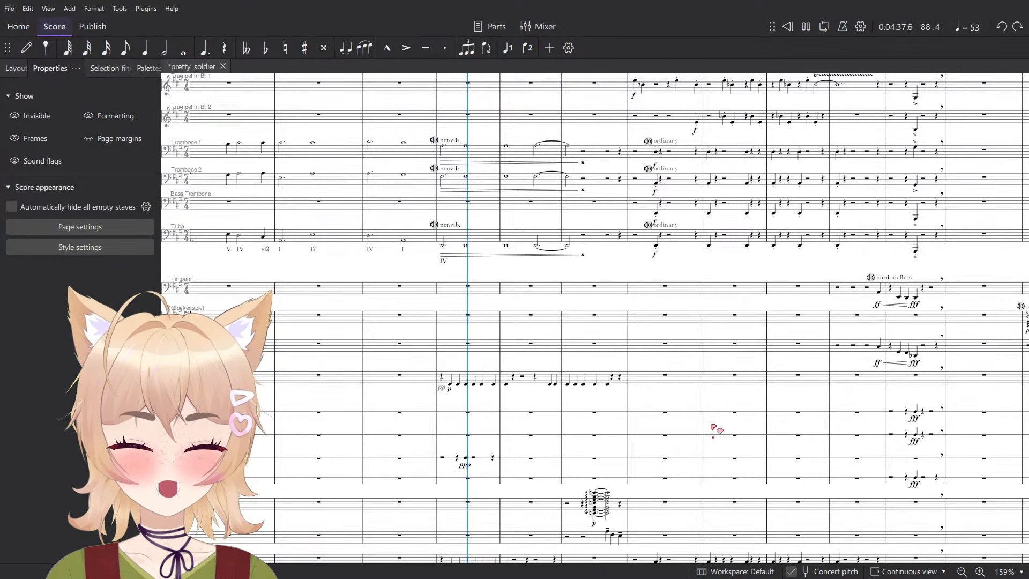
scroll(714, 428, down, 5)
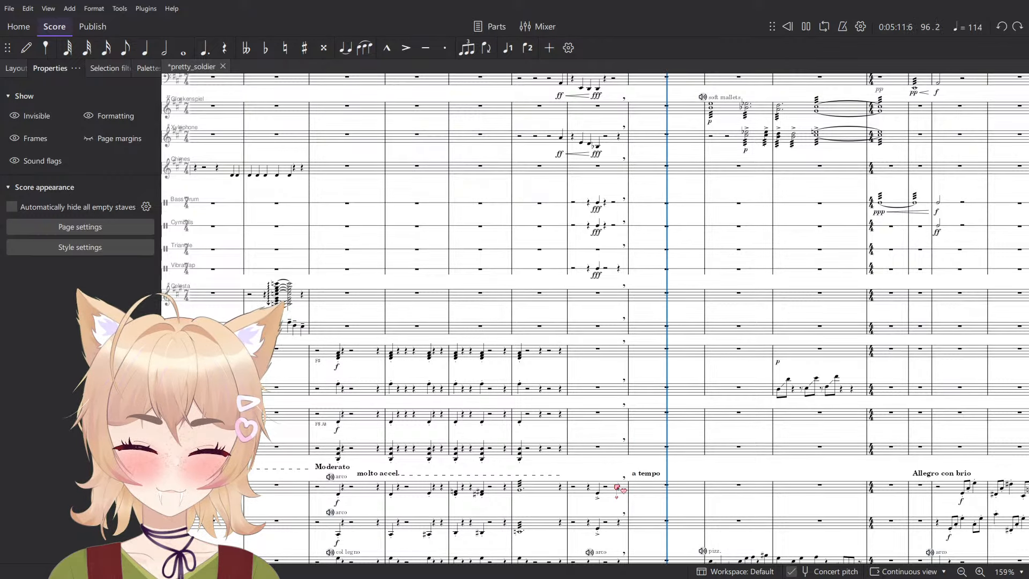
- Follow the playback from a tempo into Allegro con brio across the brass, percussion and flute staves
scroll(702, 488, up, 4)
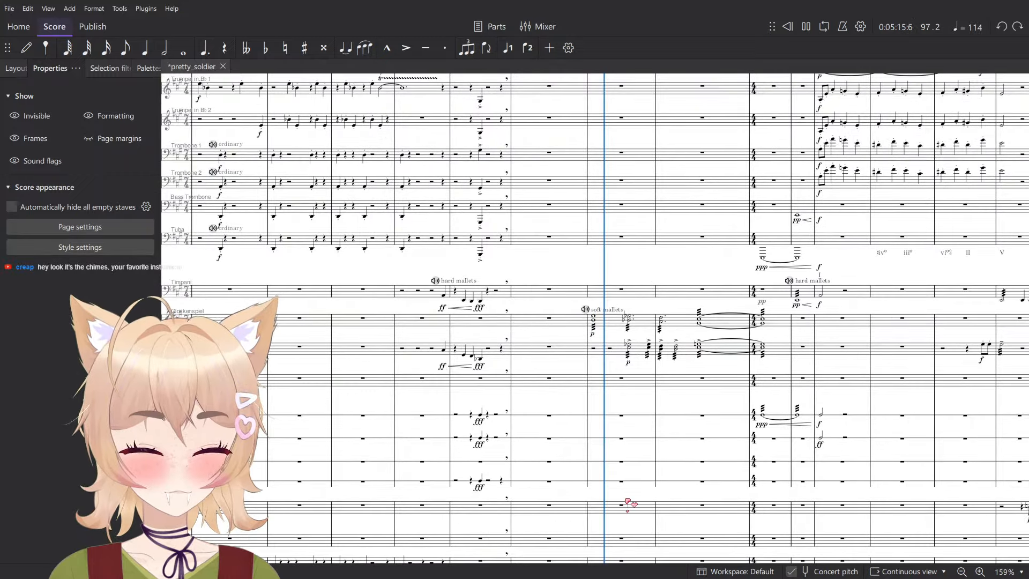
scroll(627, 502, up, 2)
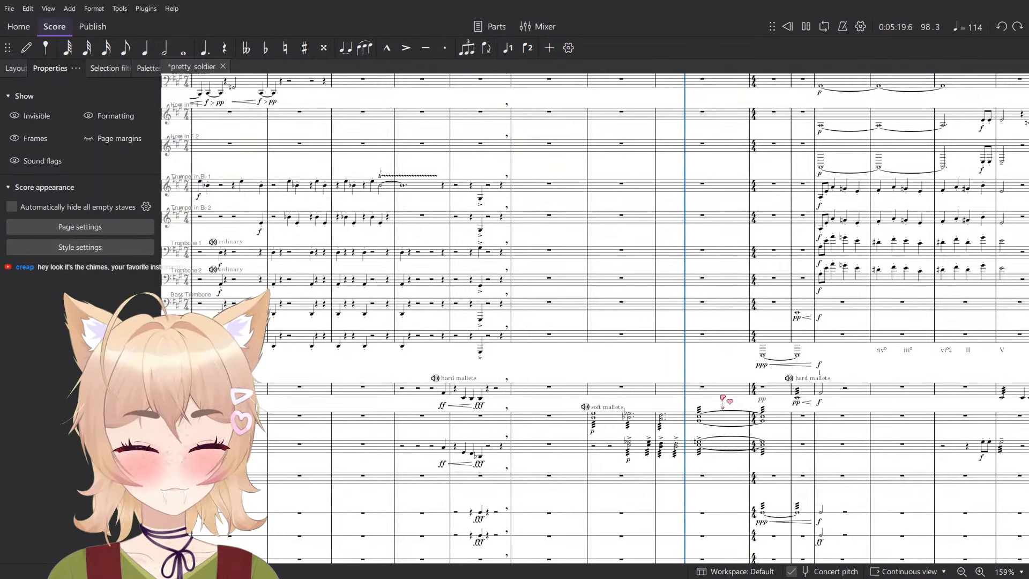
scroll(734, 278, up, 8)
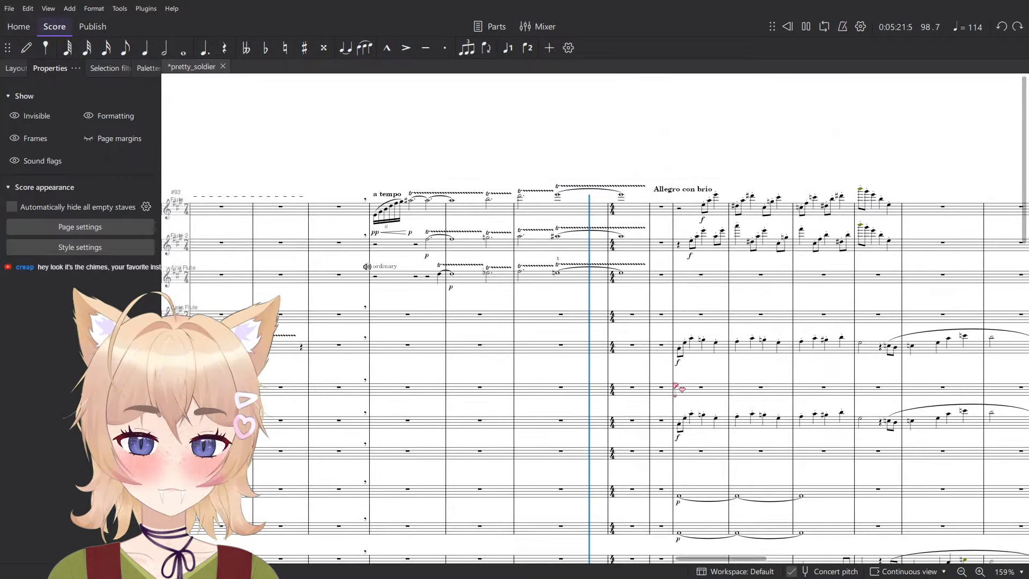
scroll(707, 424, up, 10)
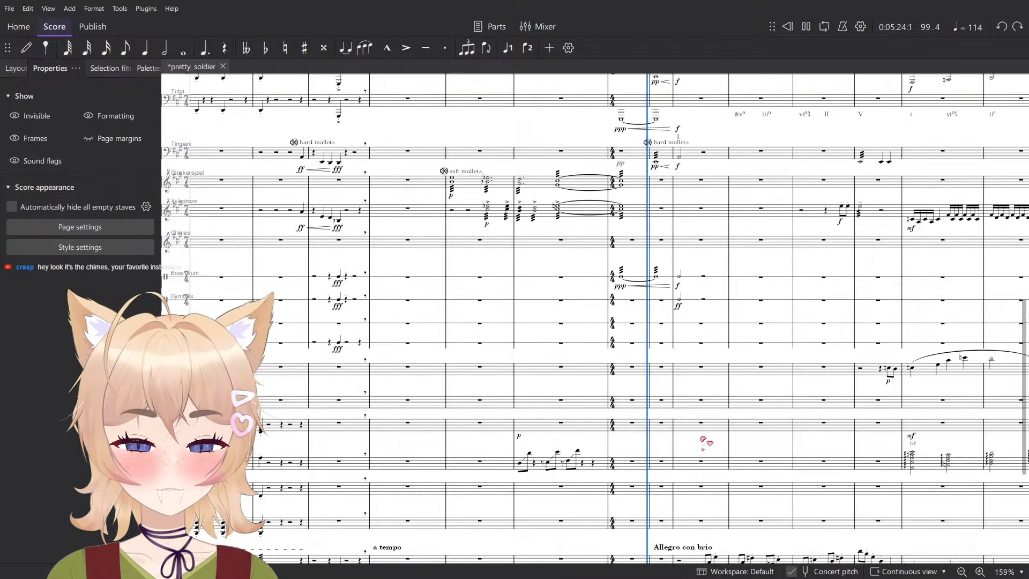
drag(698, 422, 641, 384)
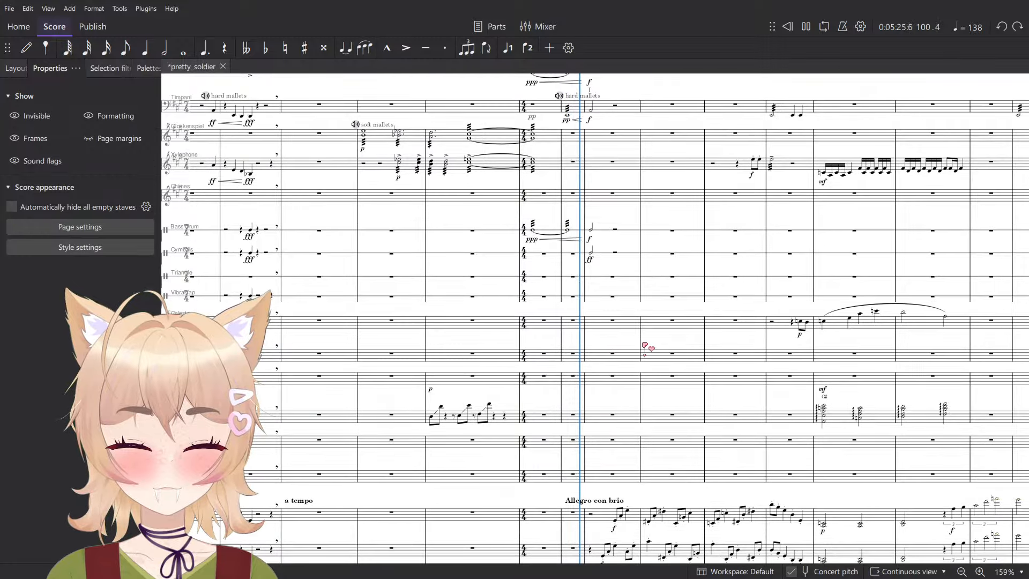
drag(726, 392, 681, 415)
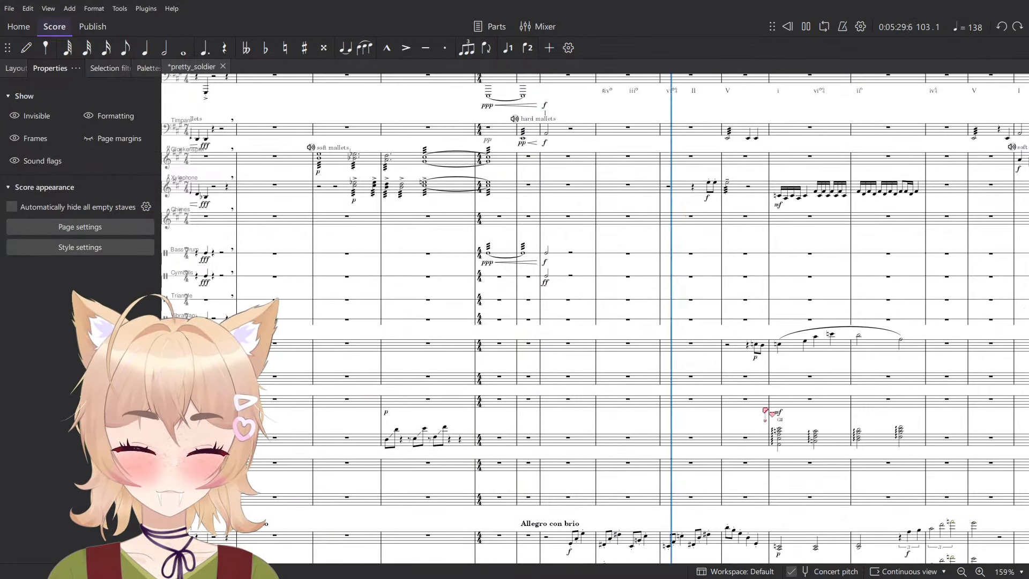
drag(757, 403, 690, 424)
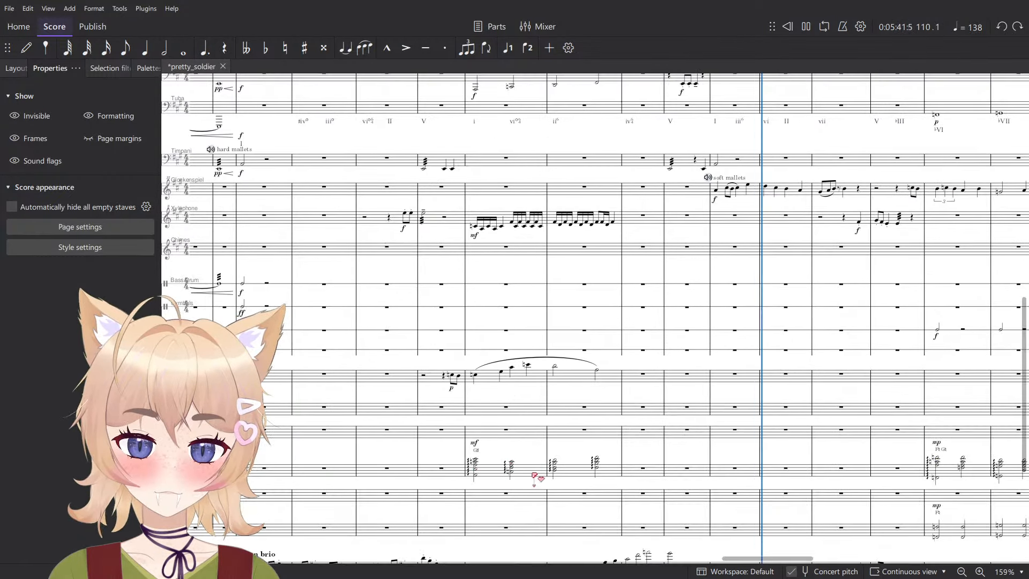
- Follow the playback to the closing measures, viewing the flutes and the string section
scroll(551, 370, up, 10)
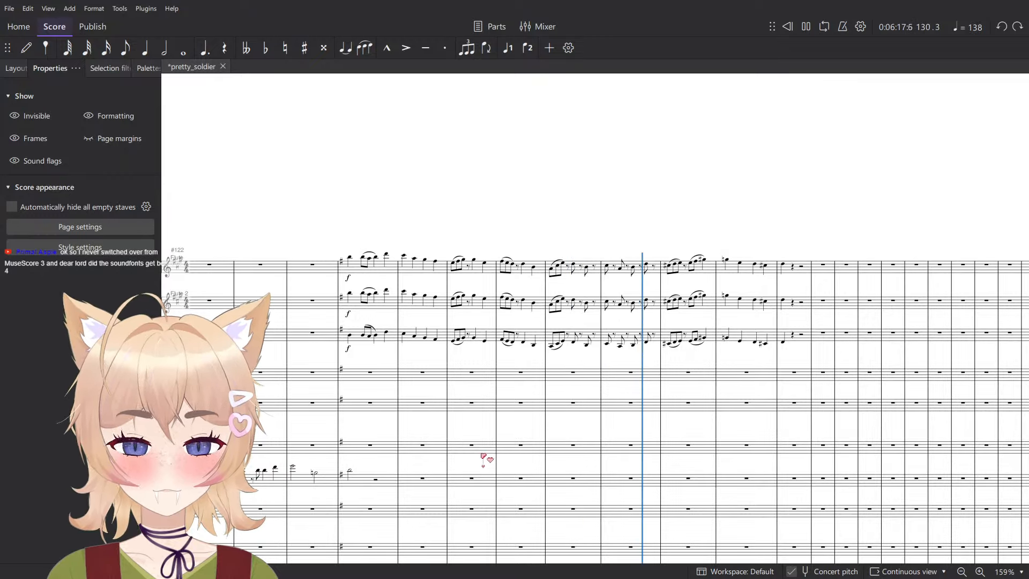
scroll(547, 467, down, 10)
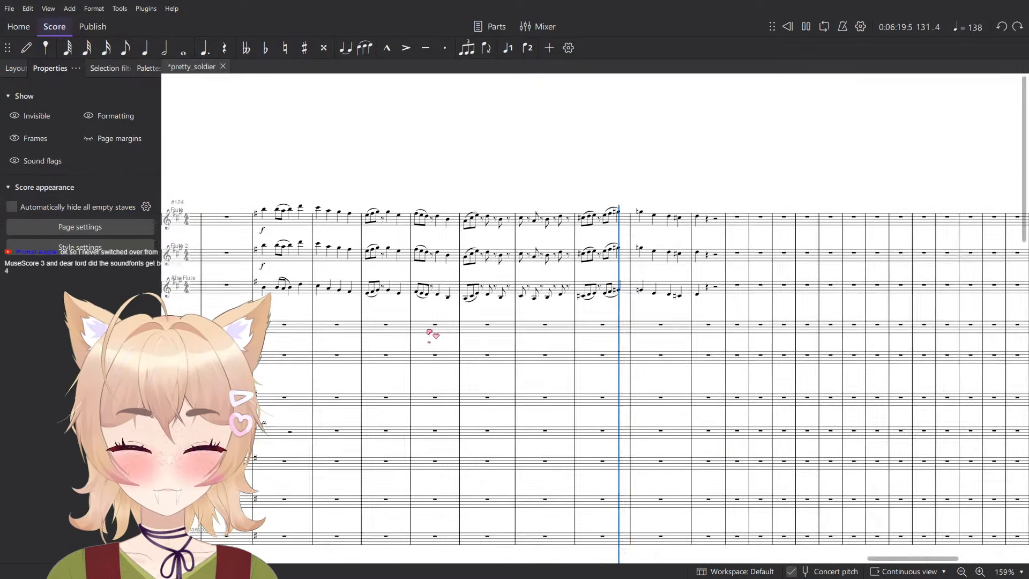
scroll(504, 392, down, 5)
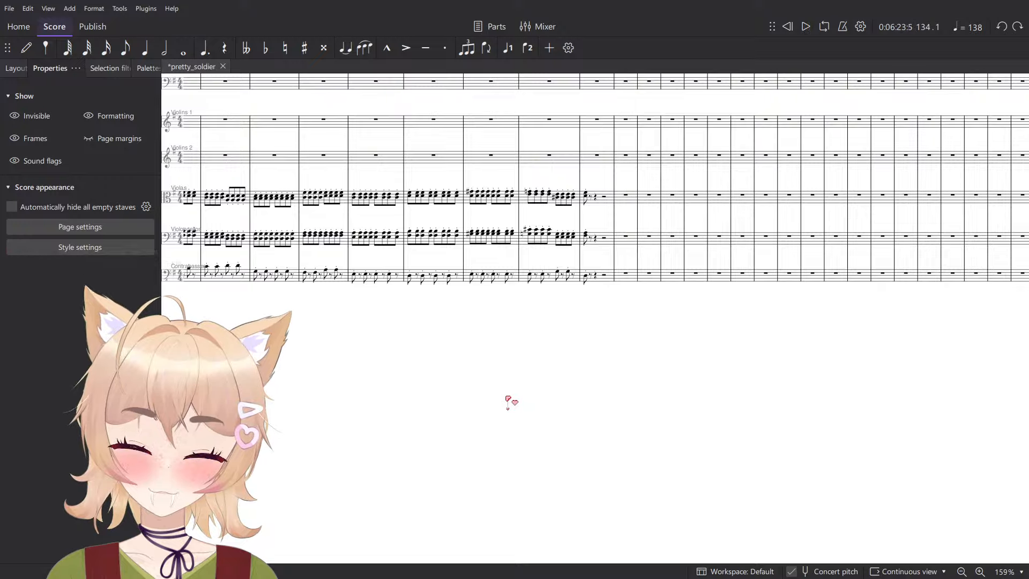
- Trace the score back from Allegro con brio to the flutes' nonvib. entry and set the playback position at that measure
scroll(514, 423, up, 15)
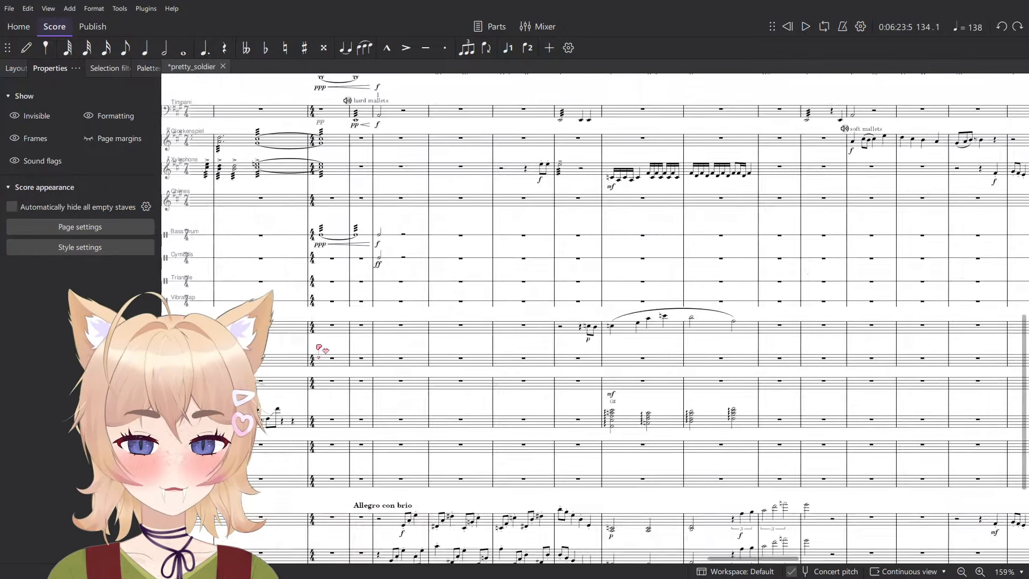
drag(319, 349, 750, 484)
scroll(650, 456, down, 4)
scroll(644, 462, up, 7)
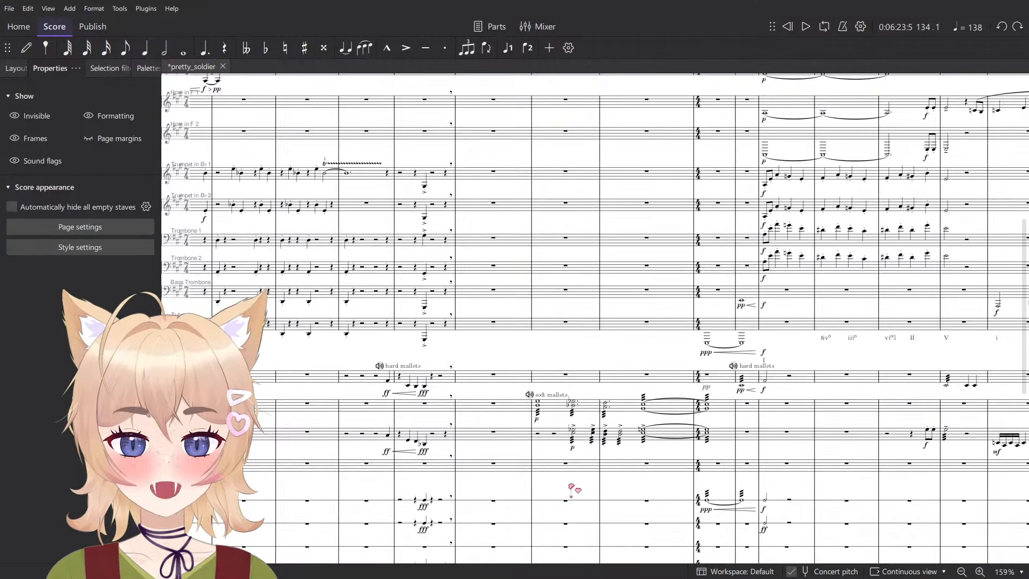
scroll(571, 488, up, 10)
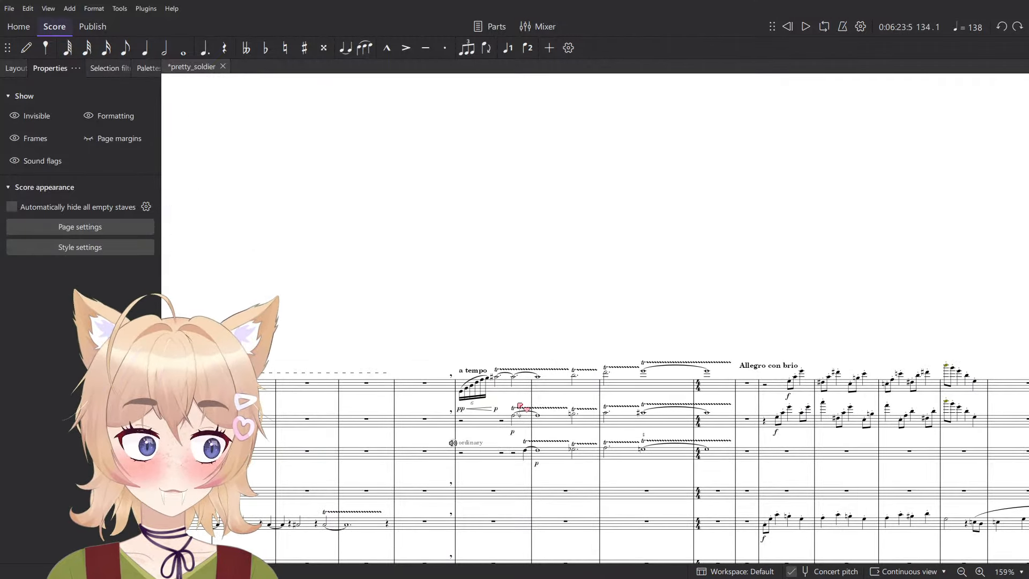
scroll(595, 461, left, 5)
scroll(340, 267, down, 2)
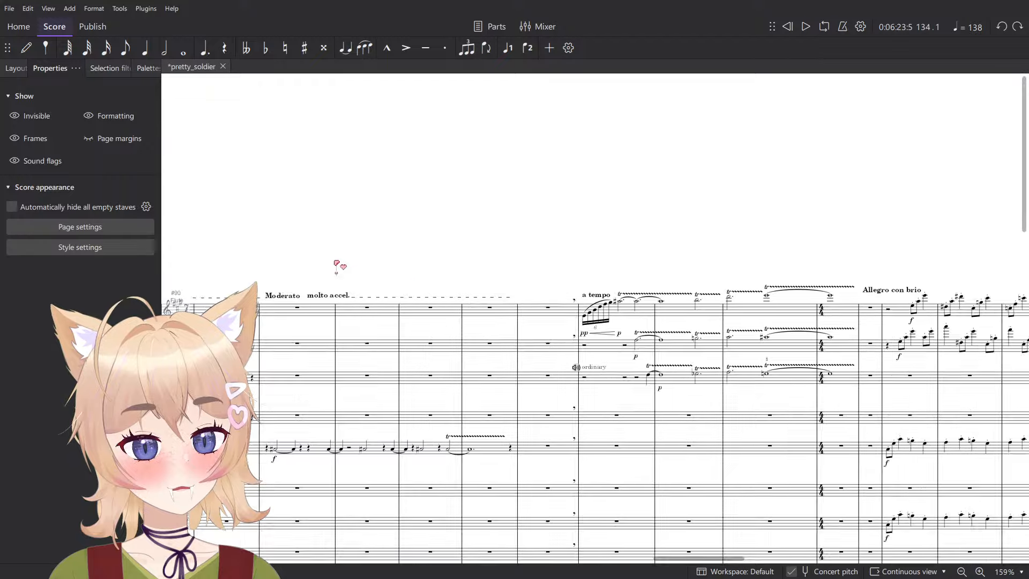
scroll(526, 411, up, 5)
scroll(346, 389, down, 7)
drag(346, 389, 811, 371)
drag(590, 386, 758, 368)
scroll(477, 334, up, 5)
scroll(452, 349, left, 6)
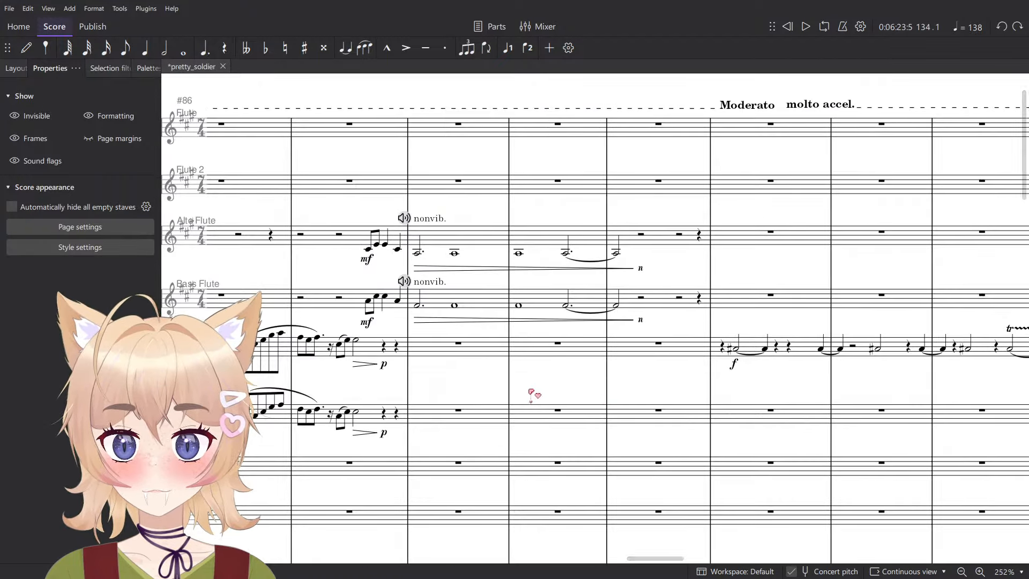
click(635, 324)
click(637, 352)
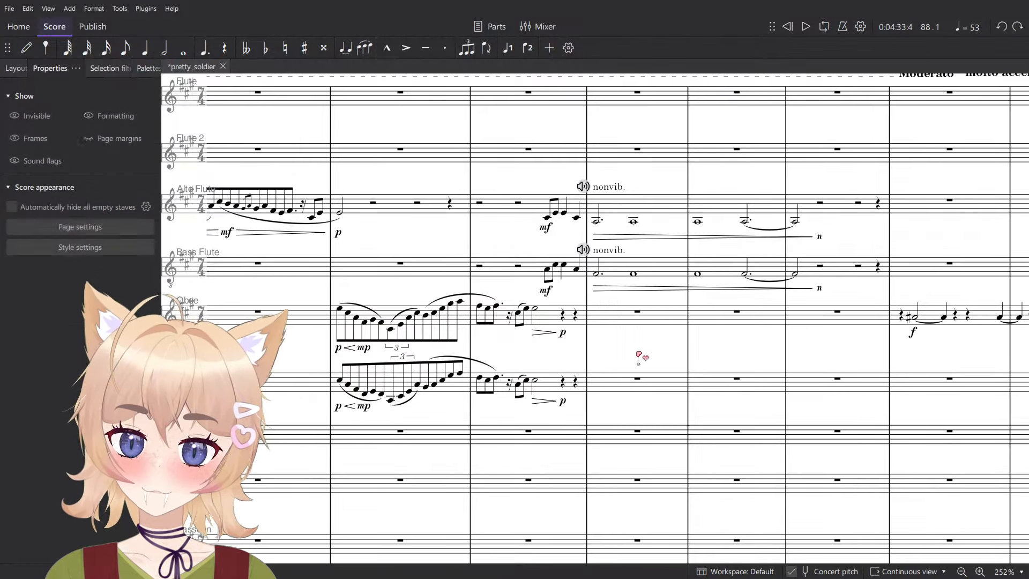
- Examine the brass nonvib. measures and the staves below them, down to the strings' col legno entry at Moderato
scroll(635, 352, down, 1)
scroll(576, 370, down, 2)
scroll(578, 373, down, 15)
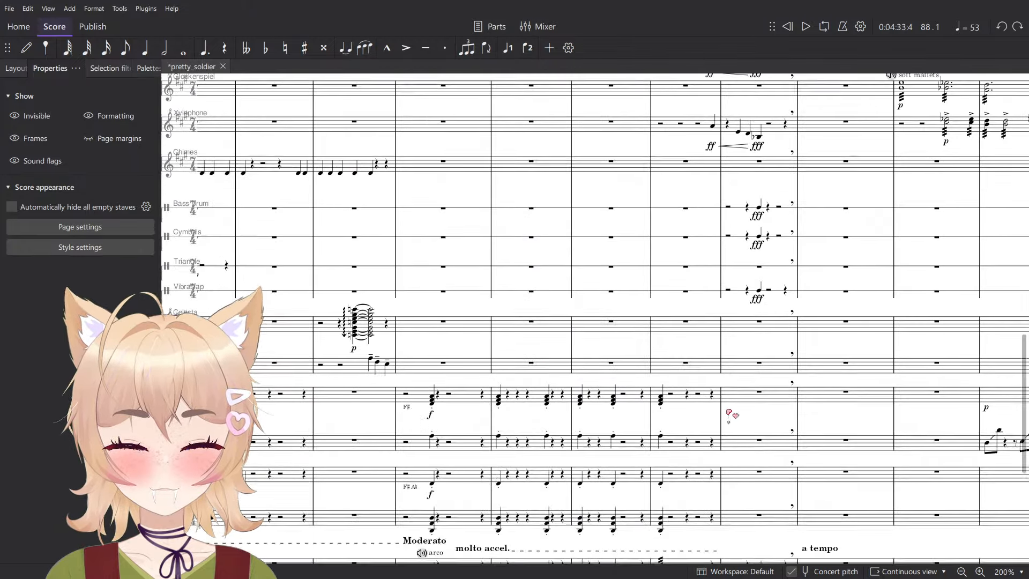
scroll(831, 401, up, 6)
drag(743, 425, 628, 323)
scroll(433, 366, down, 6)
scroll(432, 367, down, 3)
ctrl+scroll(432, 368, up, 6)
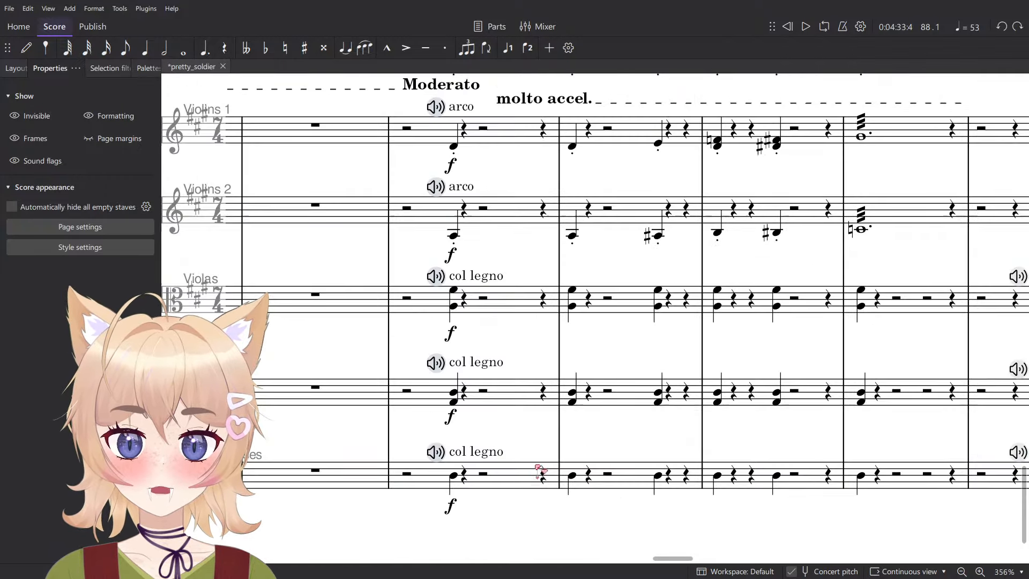
- Select the Moderato measure across all five string staves, play it briefly, and clear the selection
click(536, 468)
shift+click(504, 147)
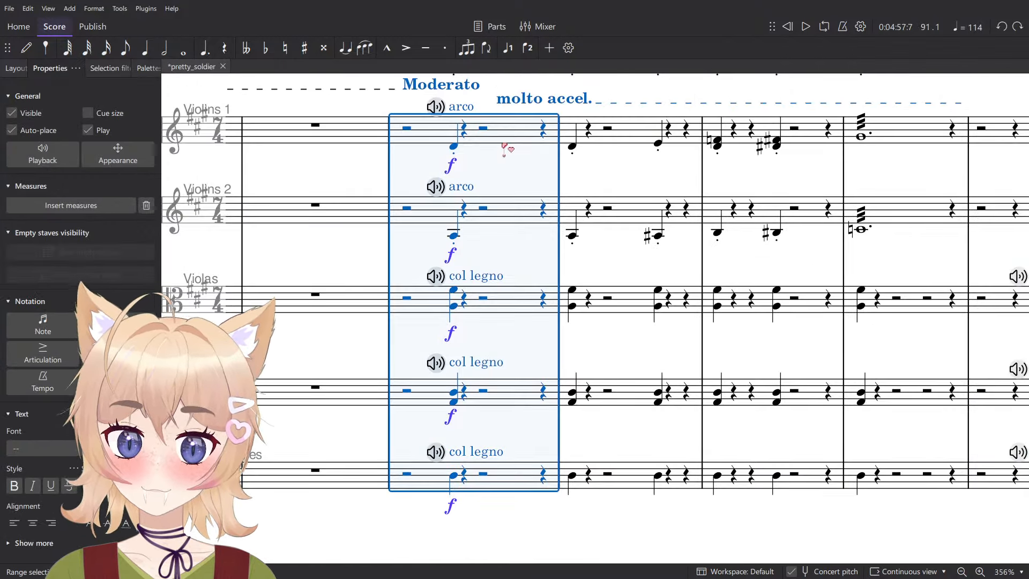
key(space)
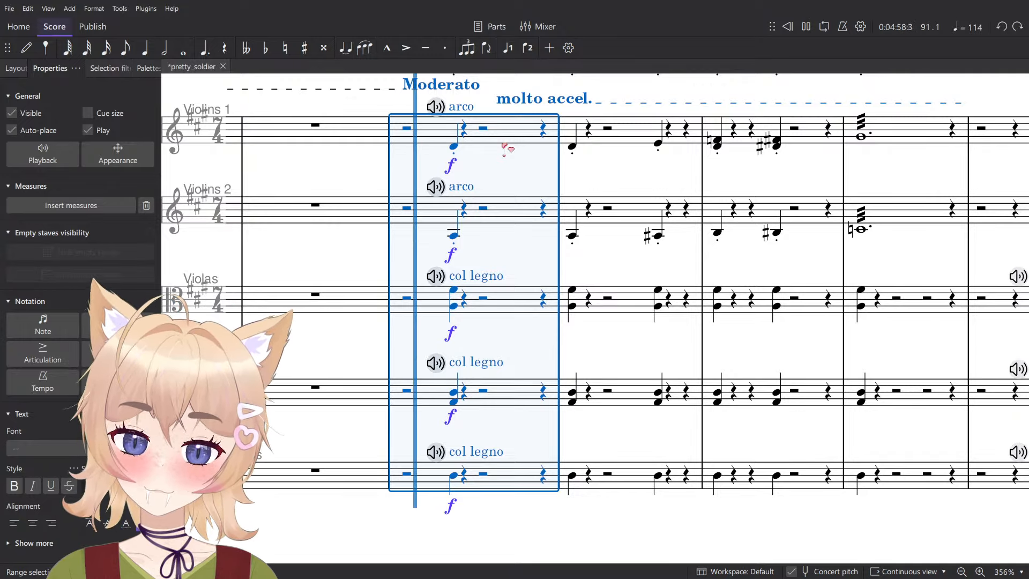
key(space)
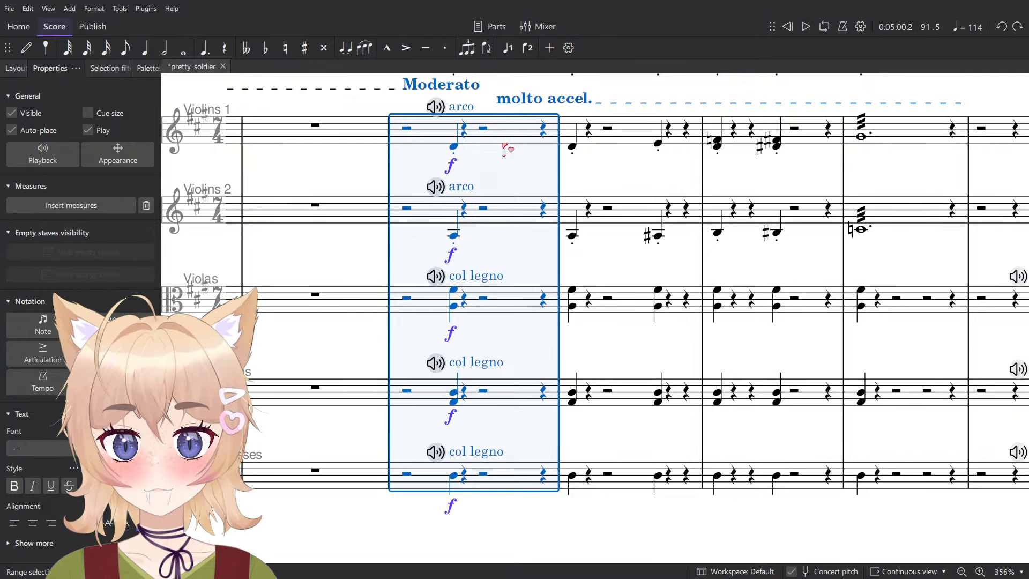
ctrl+scroll(588, 248, down, 5)
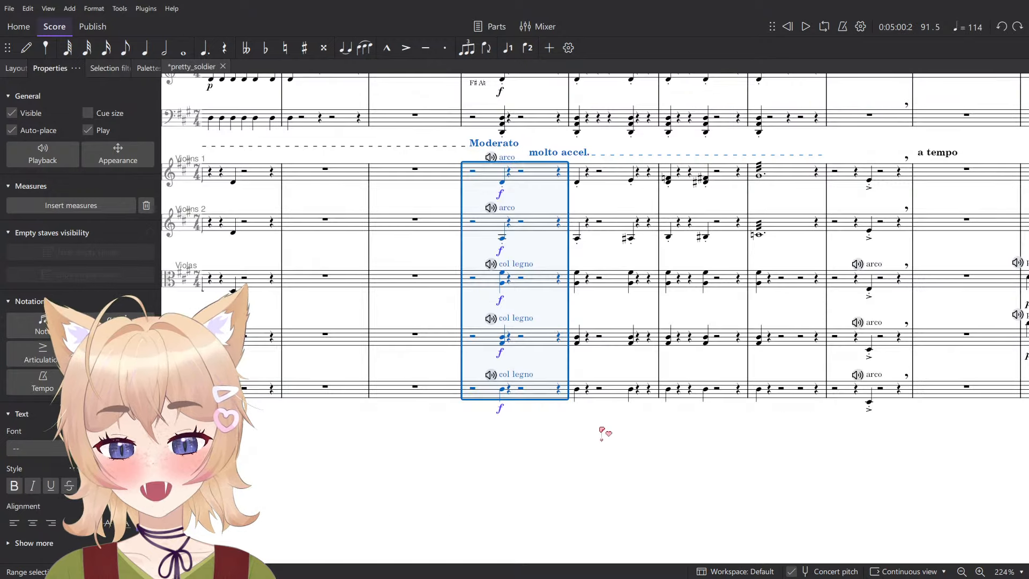
key(Escape)
- Delete the contrabasses' col legno marking at Moderato and move their arco marking from the measure before a tempo to that entry
ctrl+scroll(506, 201, up, 5)
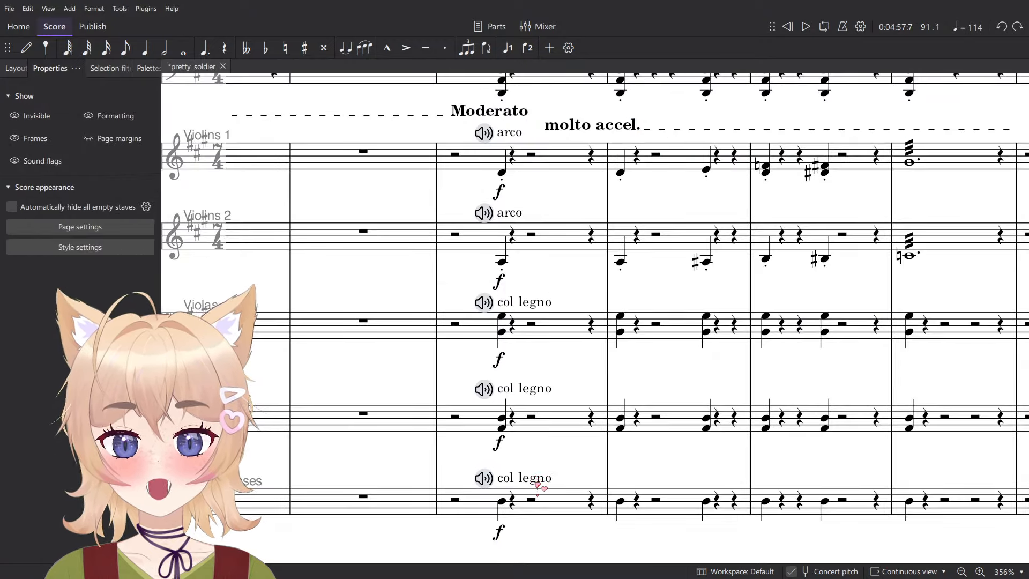
click(537, 483)
ctrl+scroll(456, 431, down, 5)
scroll(454, 437, up, 8)
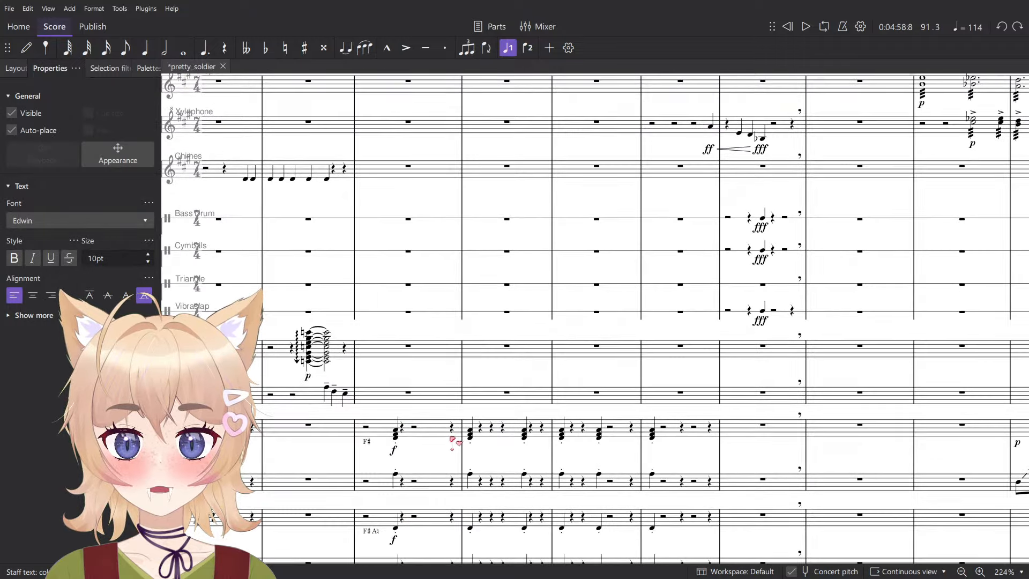
scroll(454, 441, down, 6)
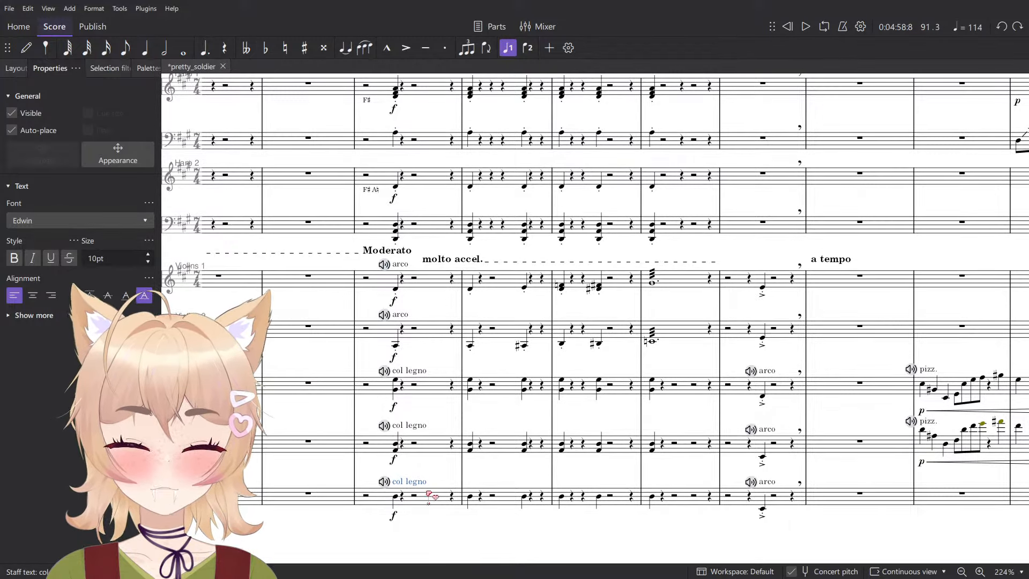
key(Delete)
click(771, 485)
key(ctrl+x)
click(398, 502)
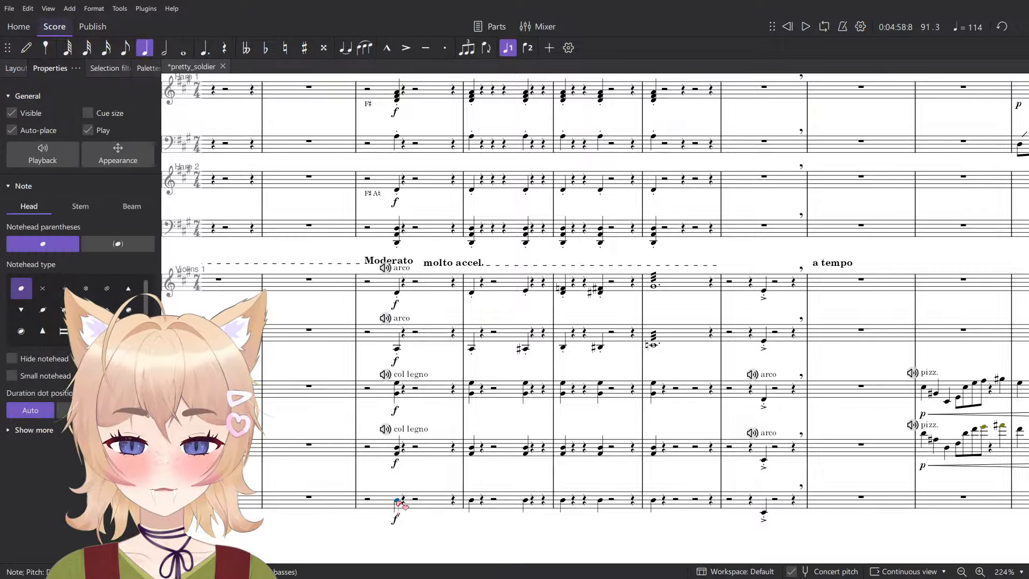
- Add staccatos to the contrabass notes from Moderato through measure 94 and start playback from the Moderato measure
shift+click(654, 502)
key(shift+s)
click(436, 501)
key(space)
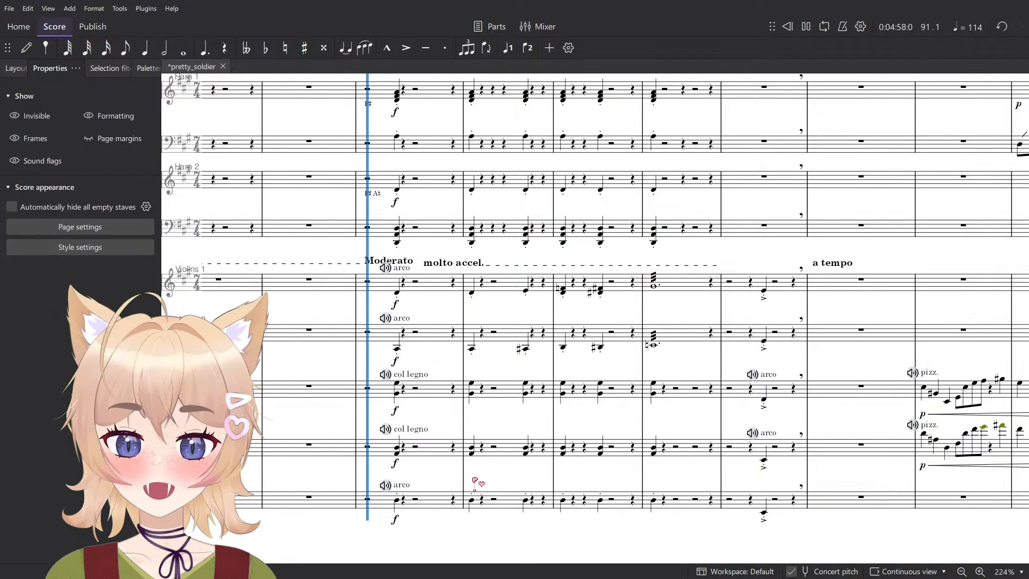
- Select the Moderato measure in all five string staves, play into measure 92, and clear the selection
key(space)
drag(429, 287, 440, 512)
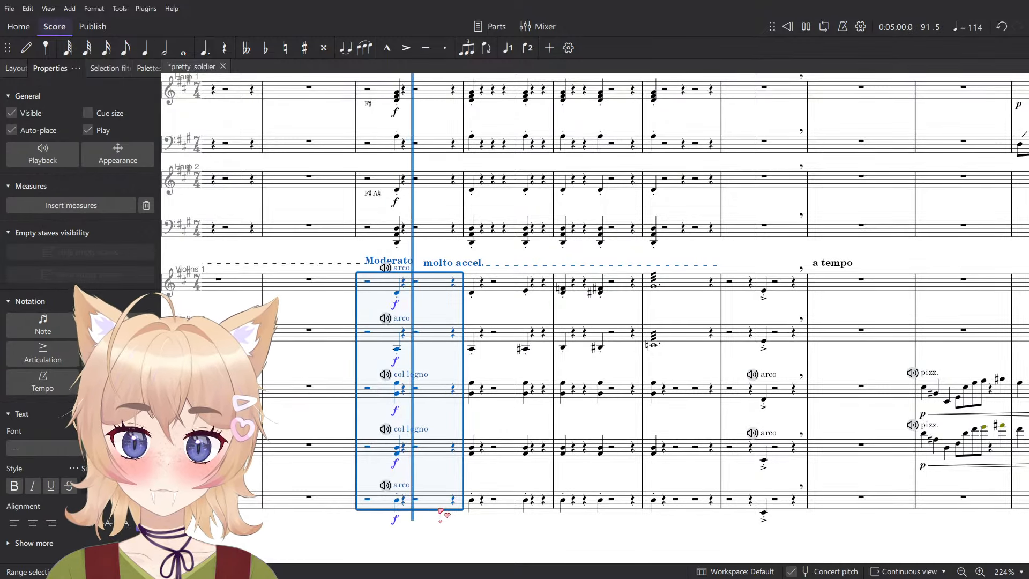
click(477, 533)
key(space)
scroll(512, 508, up, 5)
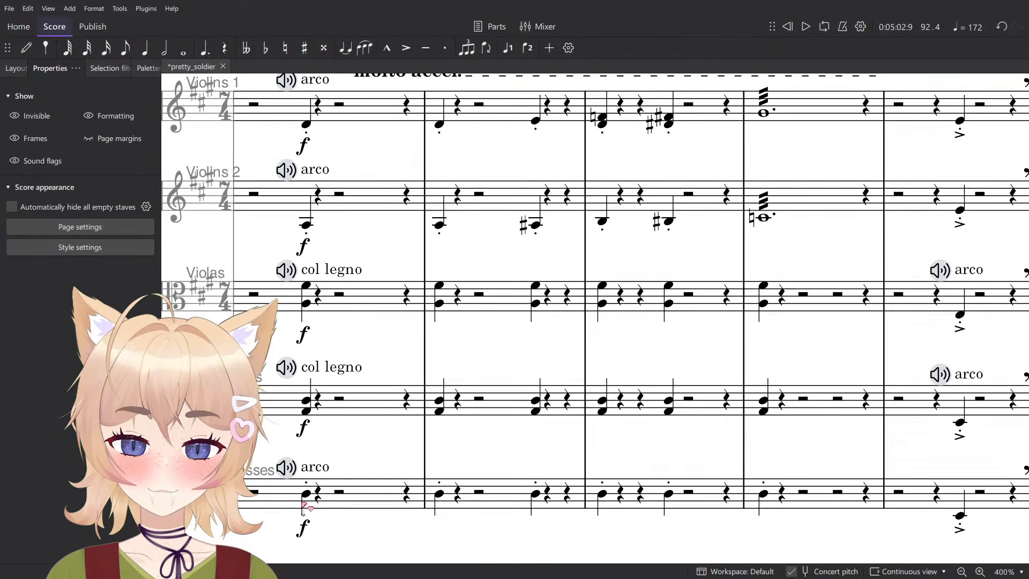
- Check the contrabasses' first note at Moderato and select their measures from there through measure 95
click(302, 503)
click(305, 495)
scroll(391, 482, down, 6)
scroll(382, 450, up, 7)
drag(393, 443, 483, 154)
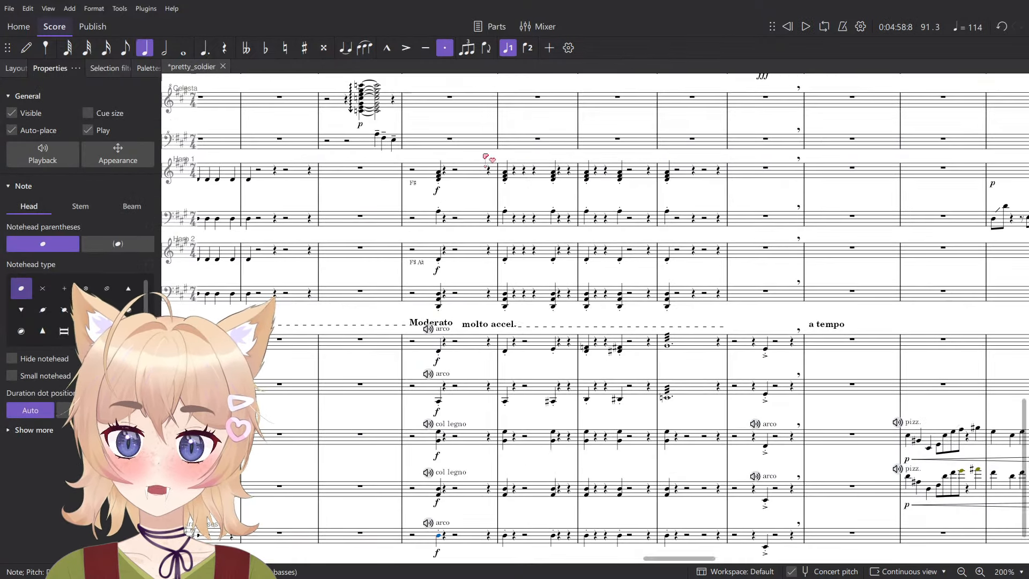
click(793, 536)
shift+click(417, 536)
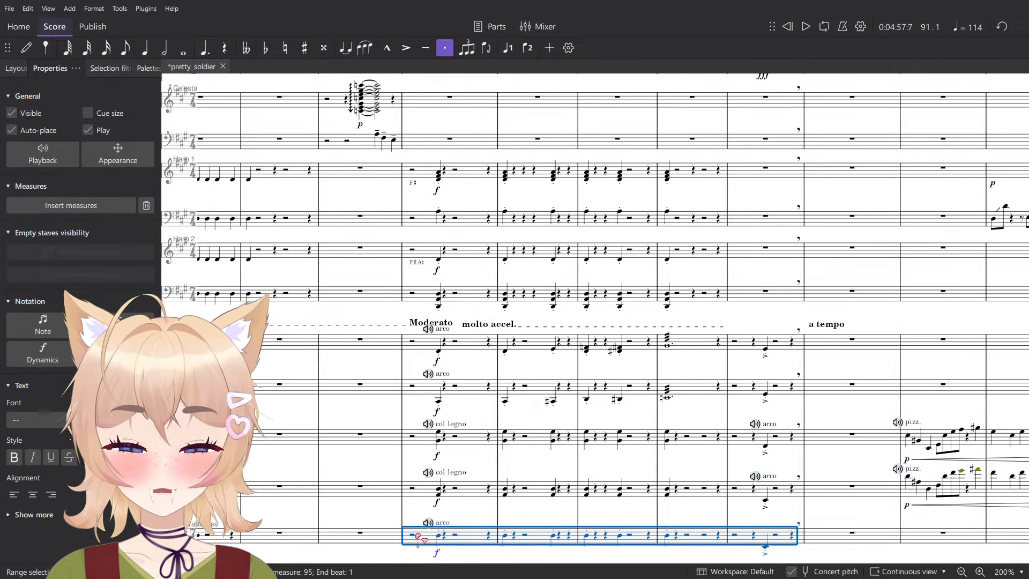
- Select the tuba's Moderato measure, play it briefly, and clear the selection
scroll(423, 530, up, 10)
scroll(423, 531, up, 3)
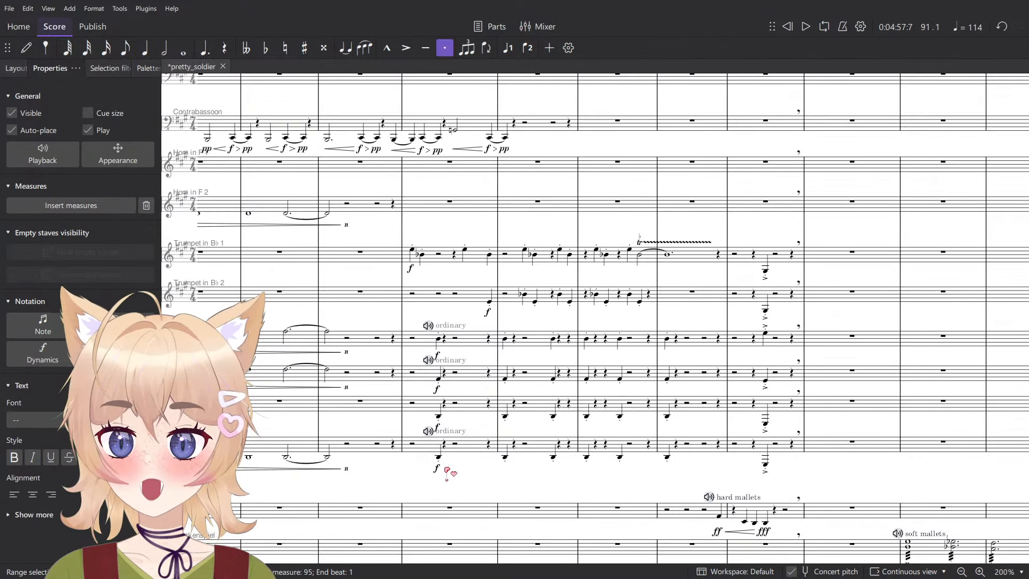
click(440, 458)
scroll(462, 471, up, 3)
click(477, 432)
key(space)
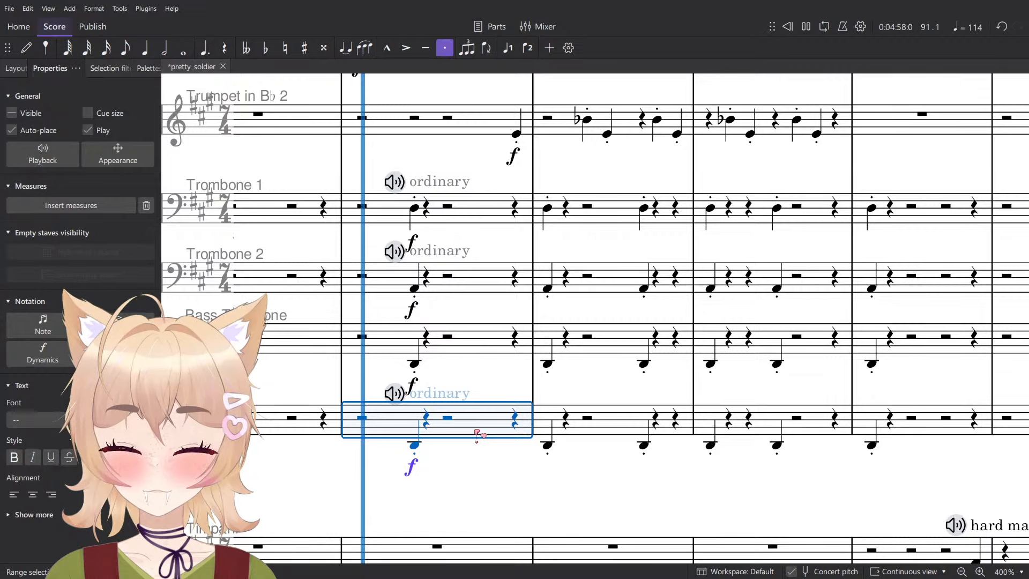
scroll(567, 459, down, 3)
key(space)
key(Escape)
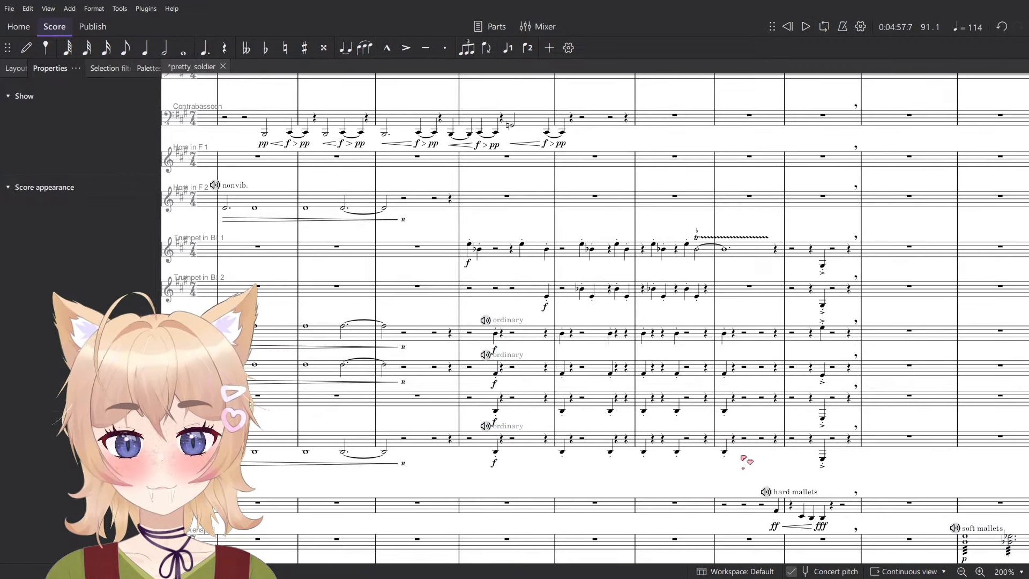
- Try accents on the trombone, bass trombone and tuba notes in measures 91–94, play them, and undo the accents
click(489, 289)
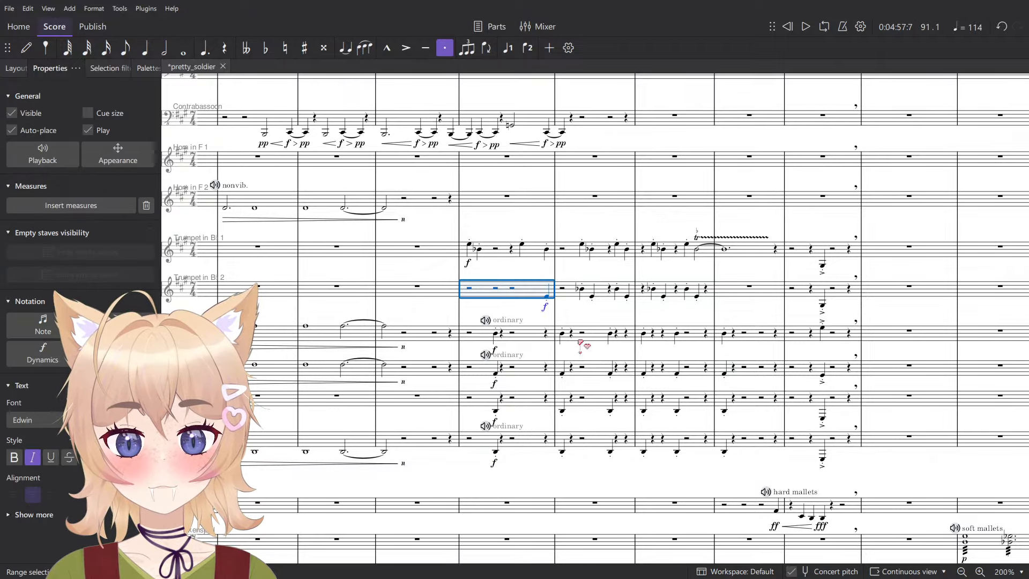
click(783, 445)
shift+click(528, 337)
key(shift+v)
scroll(592, 453, up, 1)
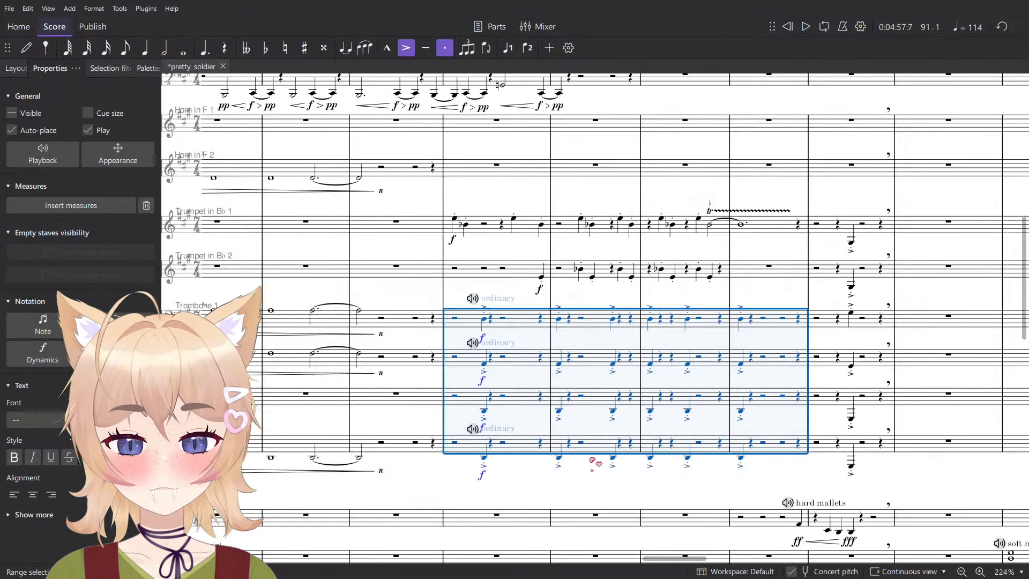
key(Escape)
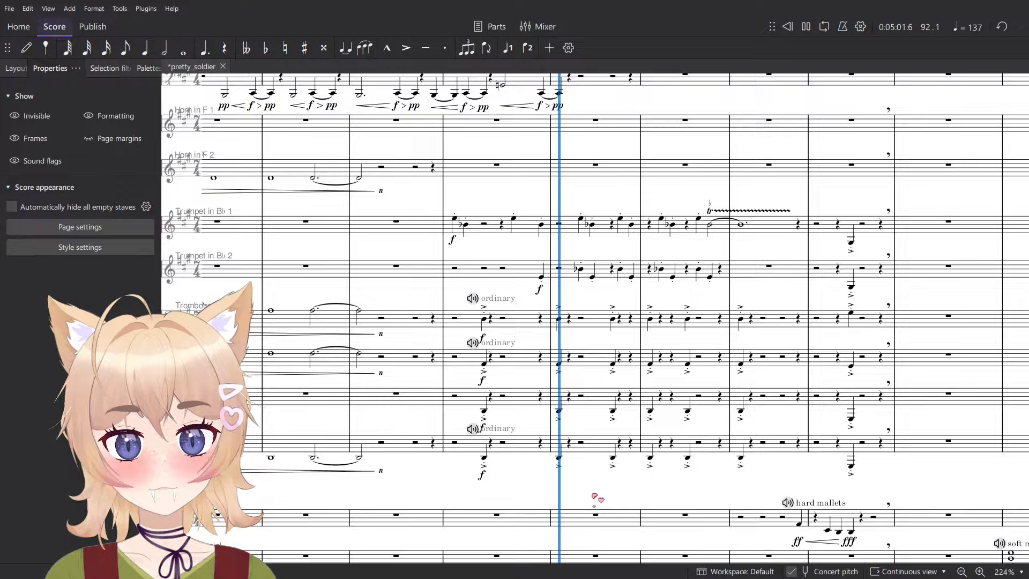
key(ctrl+z)
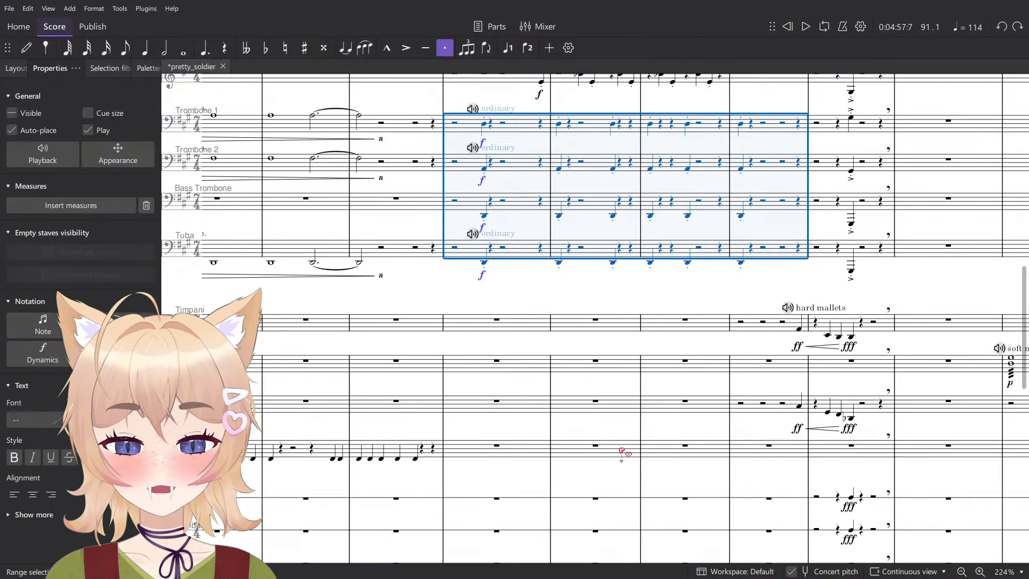
click(532, 337)
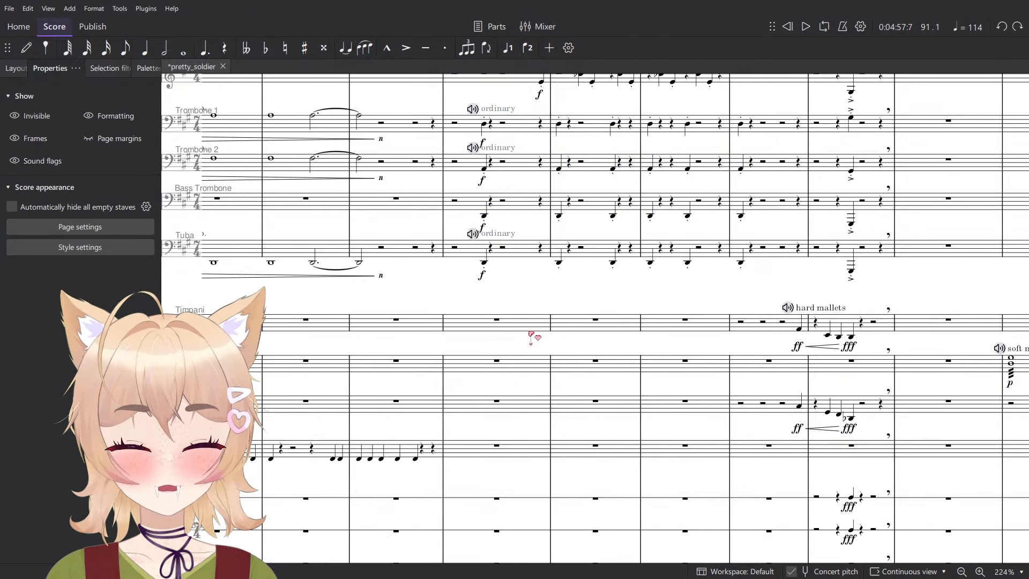
- Enter a quarter note on beat 3 of the Moderato measure in the bass drum staff
scroll(515, 418, down, 2)
click(485, 452)
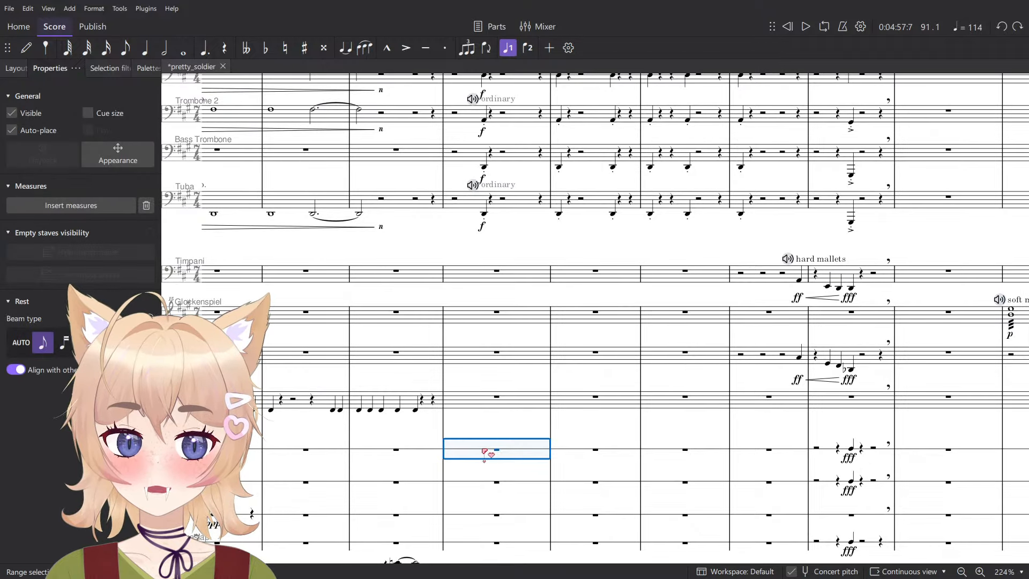
key(6)
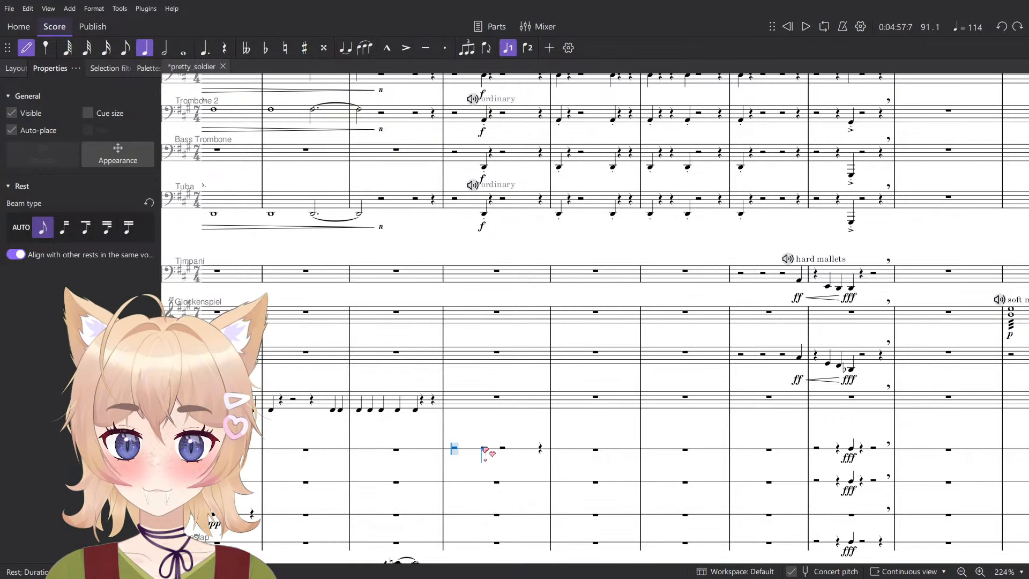
click(485, 451)
key(Escape)
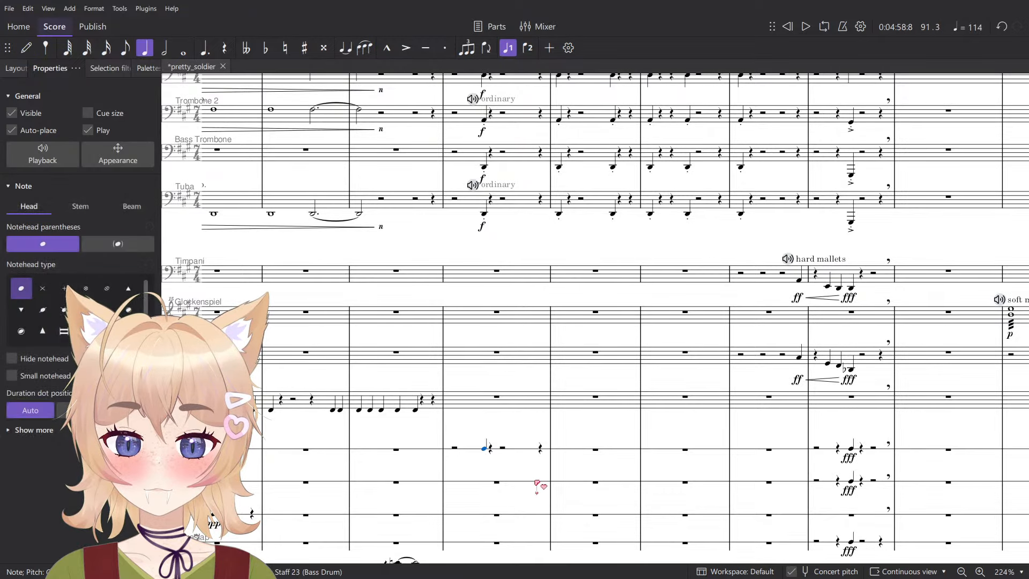
- Add an f dynamic to the bass drum's Moderato note and play the passage from there
key(ctrl+d)
click(502, 472)
click(475, 435)
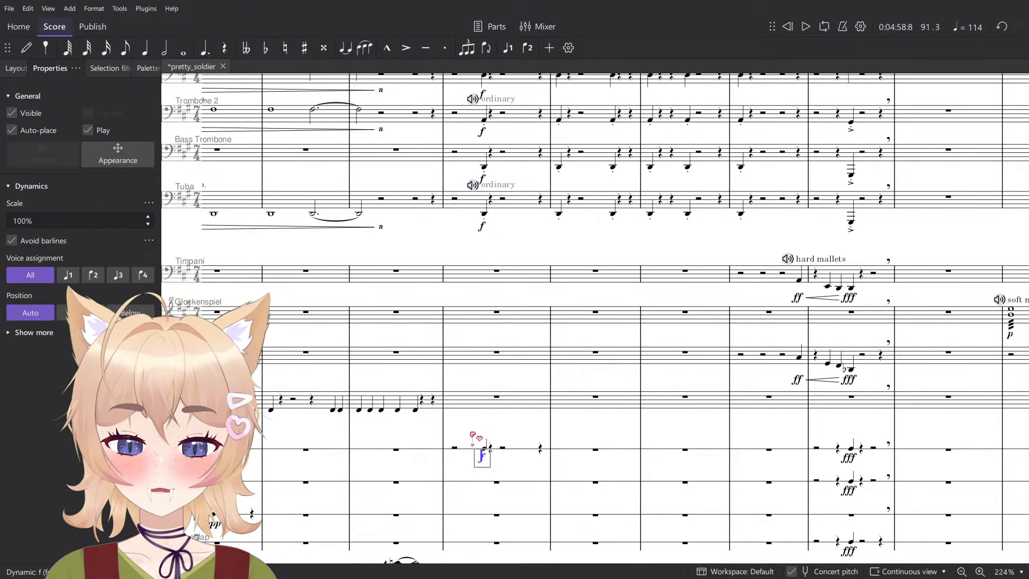
key(Escape)
key(space)
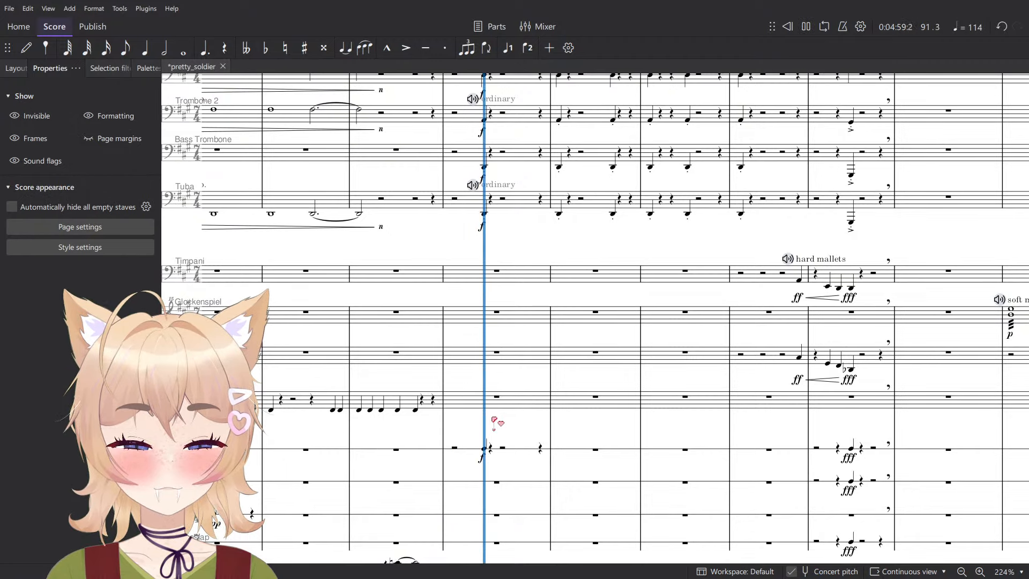
key(space)
- Enter bass drum quarter notes on beats 1 and 5 of measure 92 and beat 1 of measure 93
key(n)
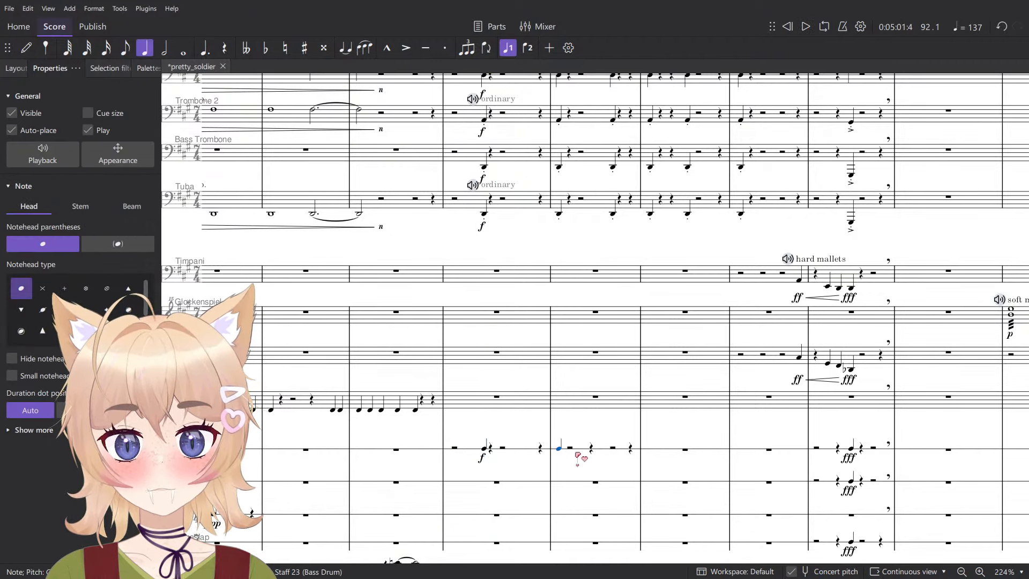
key(6)
key(0)
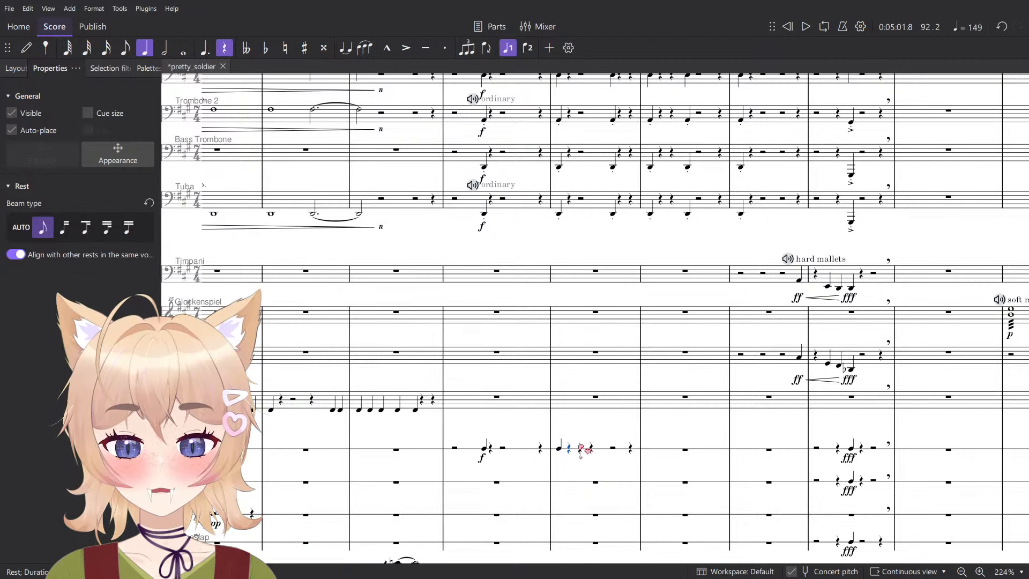
key(b)
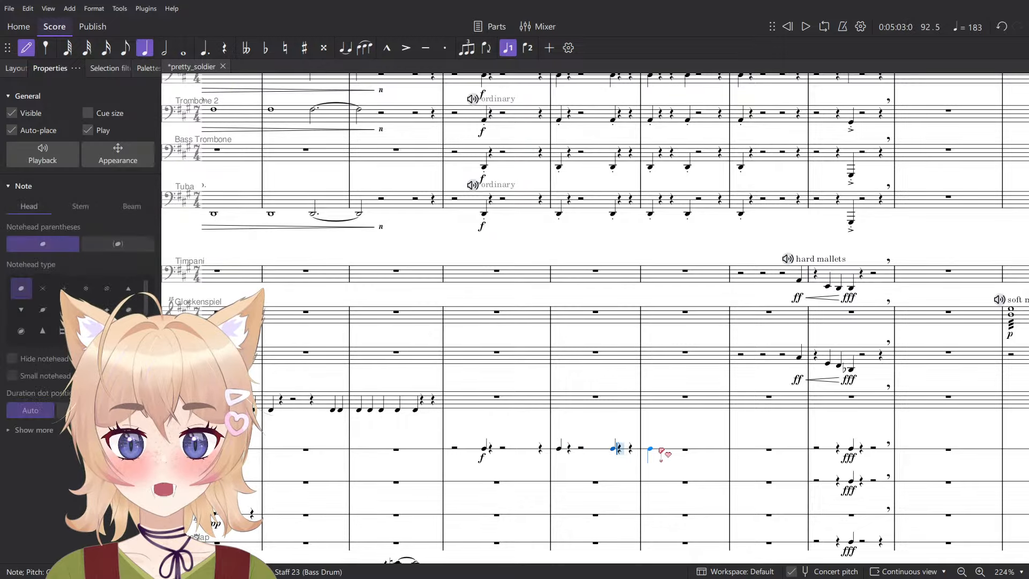
click(651, 449)
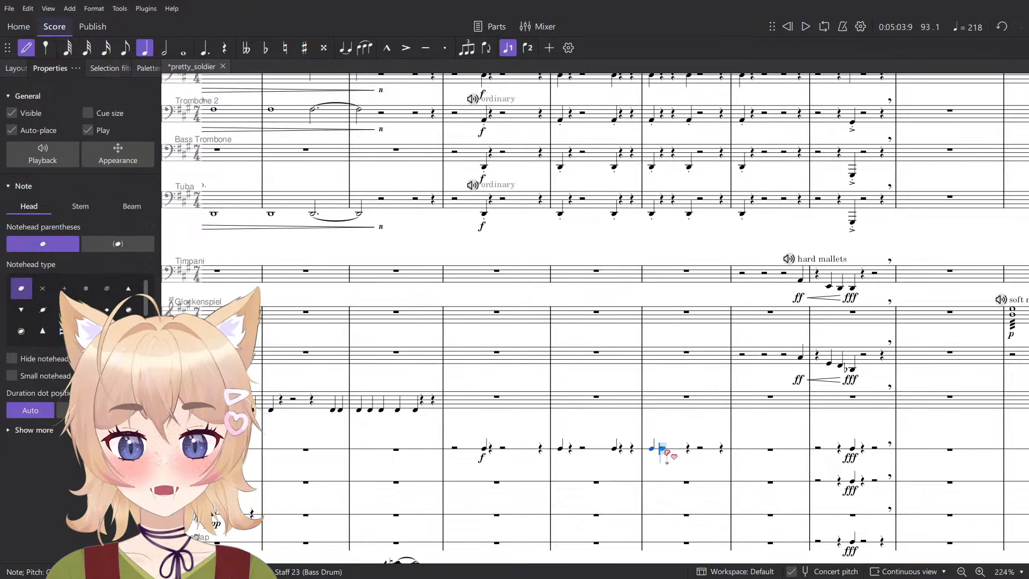
key(Escape)
- Enter bass drum quarter notes on beat 4 of measure 93 and beat 1 of measure 94
scroll(667, 351, up, 3)
scroll(674, 380, down, 4)
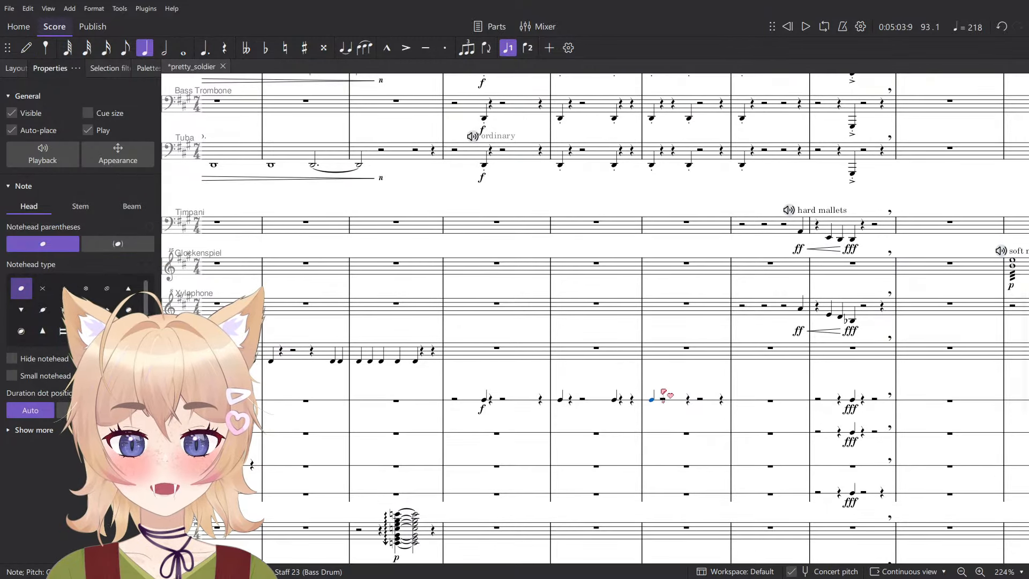
click(664, 400)
key(n)
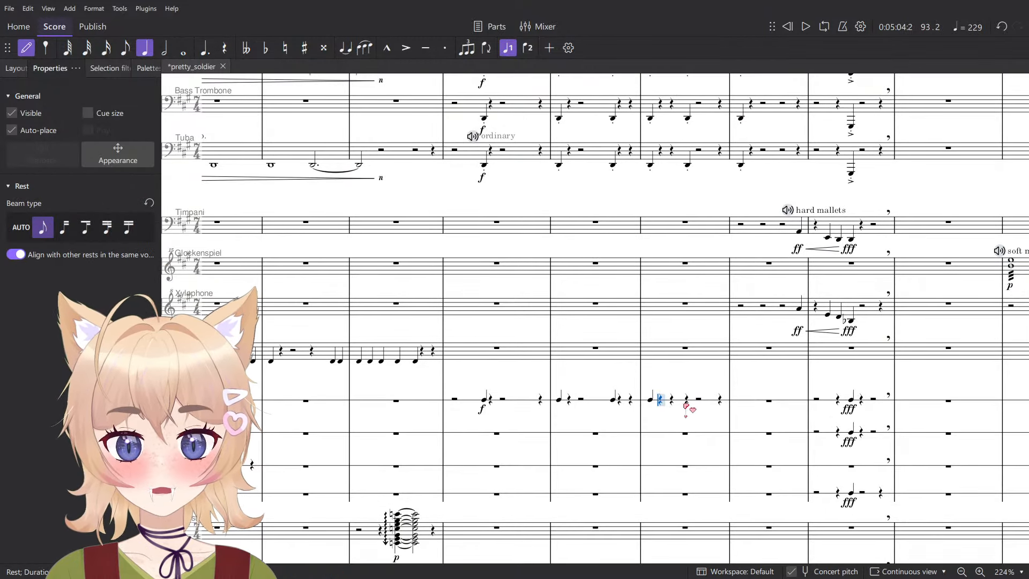
click(689, 401)
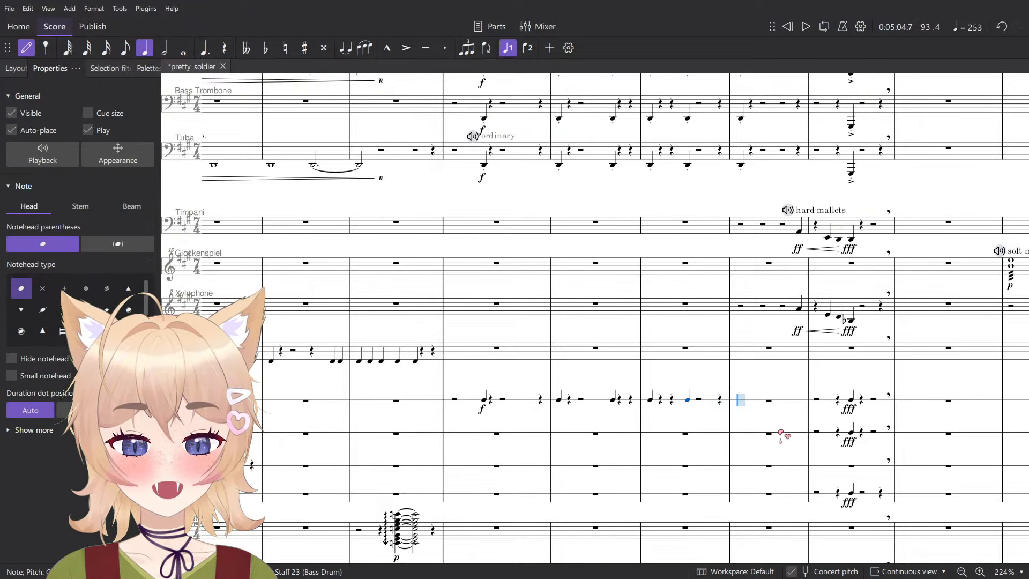
key(Escape)
scroll(772, 456, up, 1)
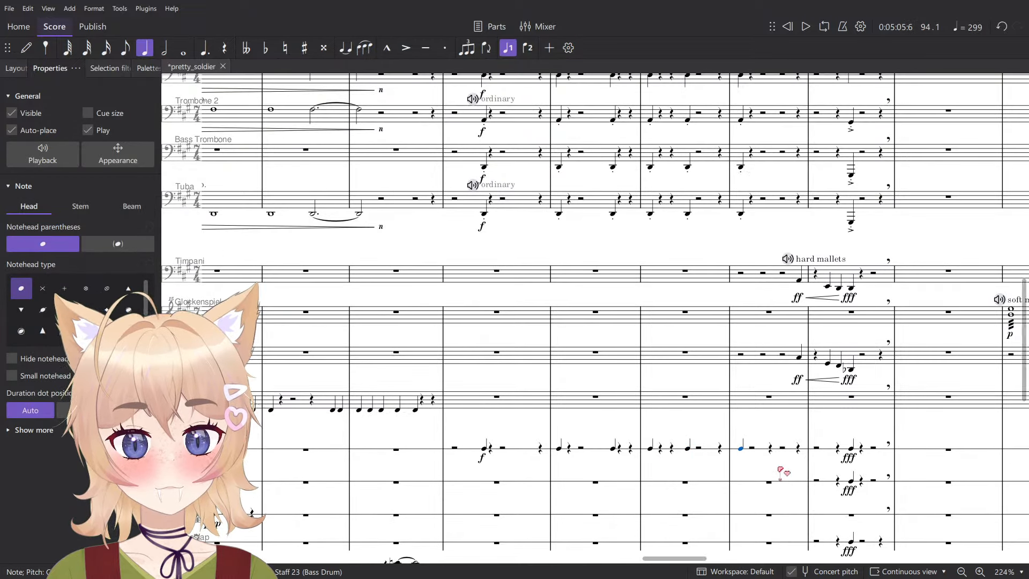
- Play the passage with the bass drum from the Moderato measure to a tempo
click(457, 199)
click(453, 242)
key(space)
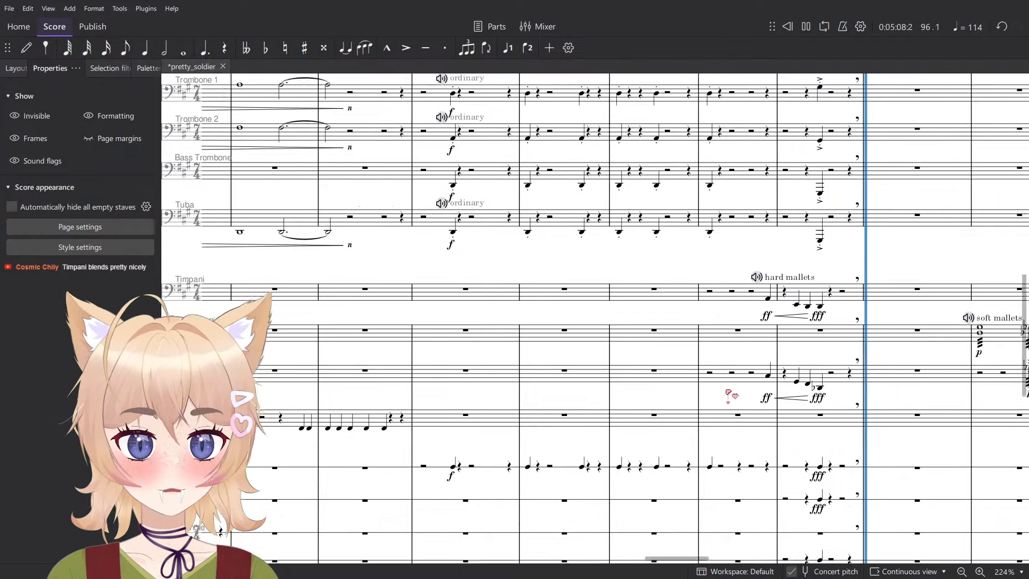
key(space)
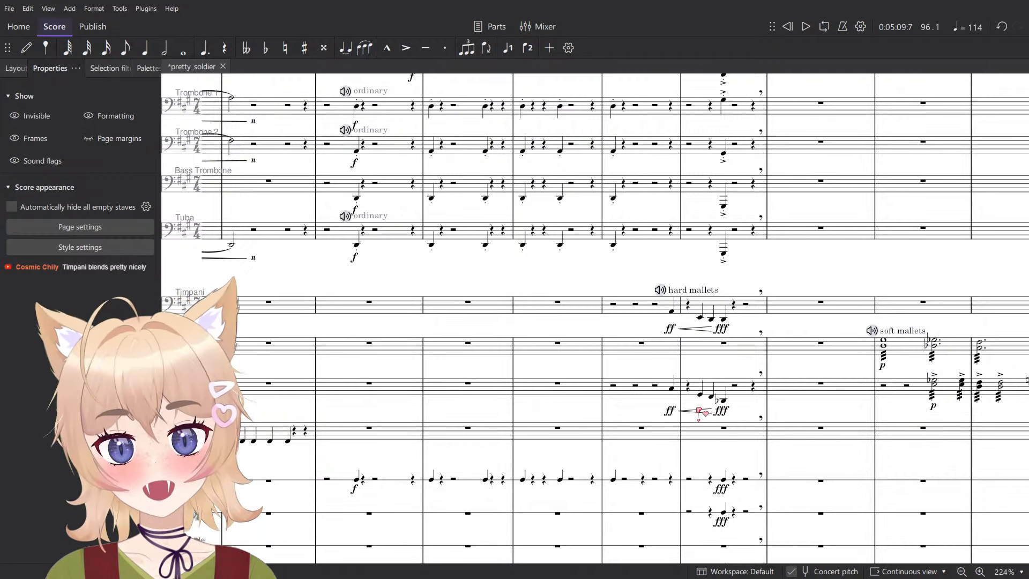
ctrl+scroll(700, 410, down, 2)
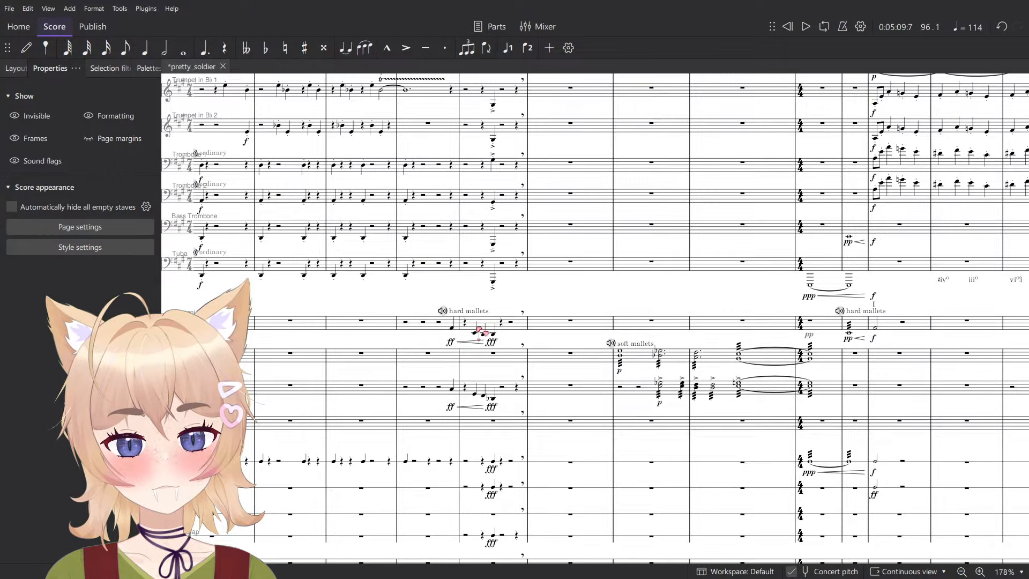
- Inspect the timpani's hard mallets figure and play it from its first note in measure 94
click(489, 323)
ctrl+scroll(528, 367, up, 3)
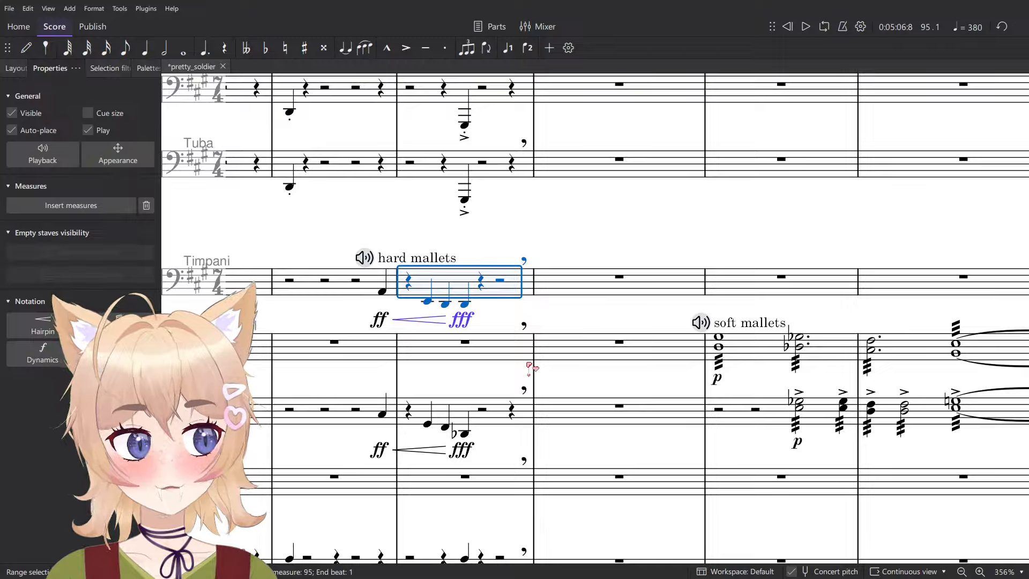
click(581, 347)
click(383, 292)
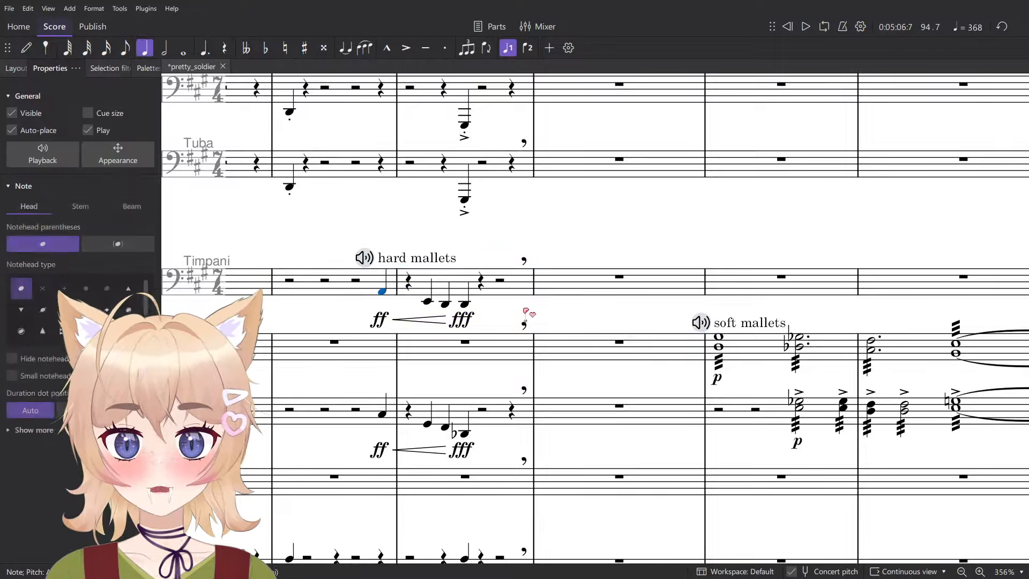
key(space)
ctrl+scroll(539, 322, down, 1)
ctrl+scroll(548, 321, down, 2)
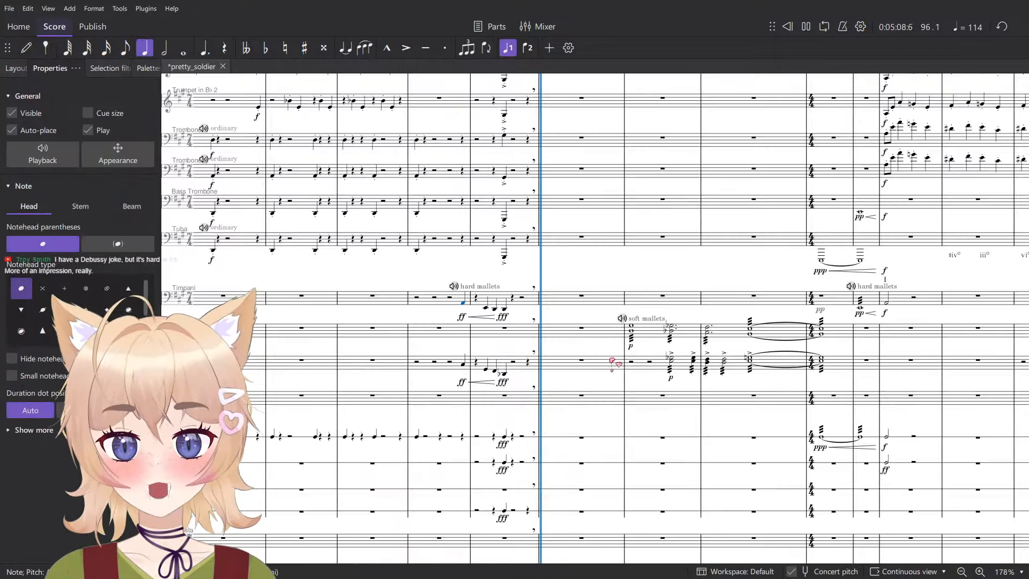
key(space)
- Select the glockenspiel's soft mallets measure, look over the Harp 1 figure before the 4/4 change, and save the score
ctrl+scroll(595, 359, down, 6)
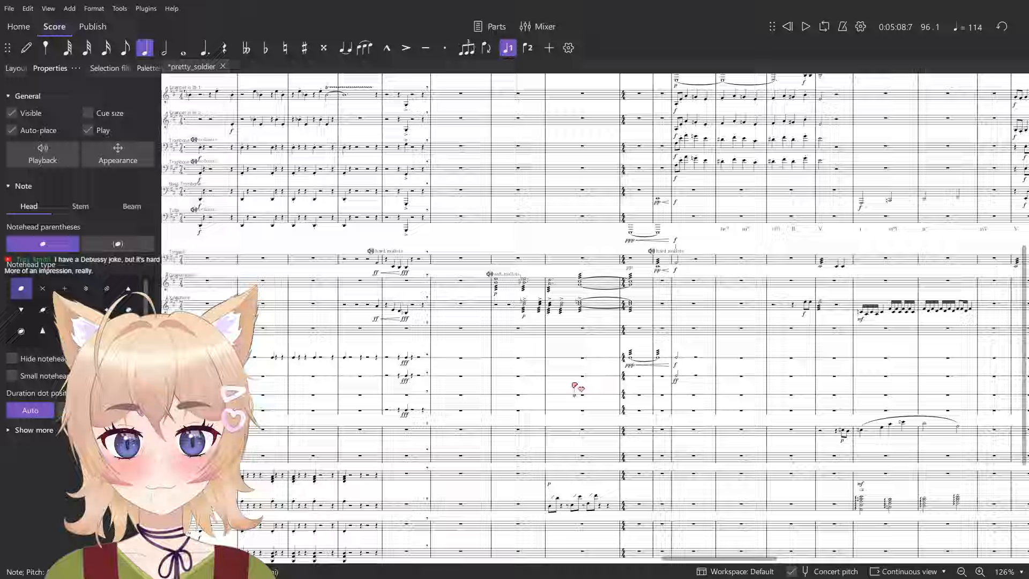
drag(573, 383, 554, 381)
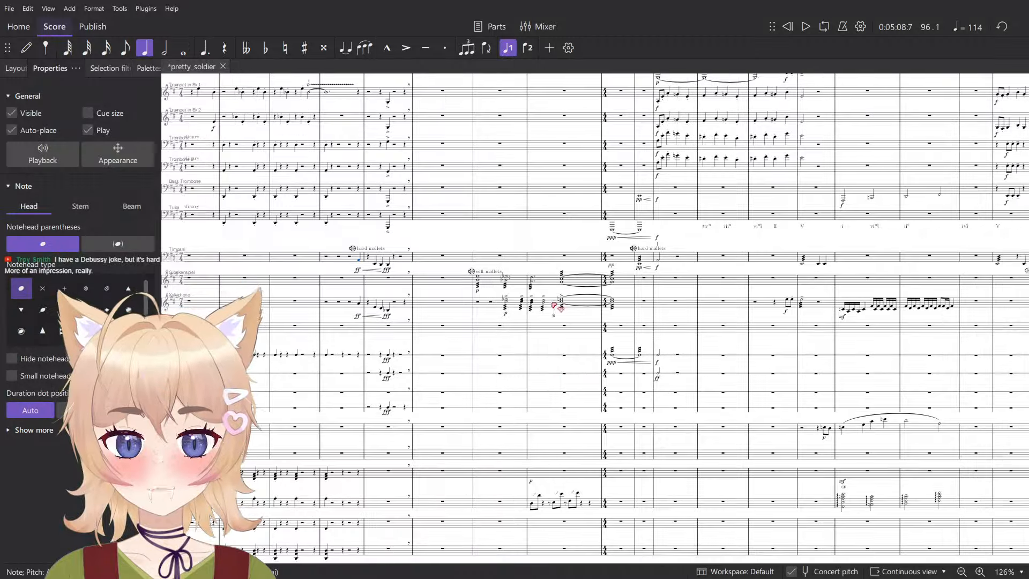
click(491, 284)
scroll(572, 420, down, 4)
ctrl+scroll(564, 300, up, 15)
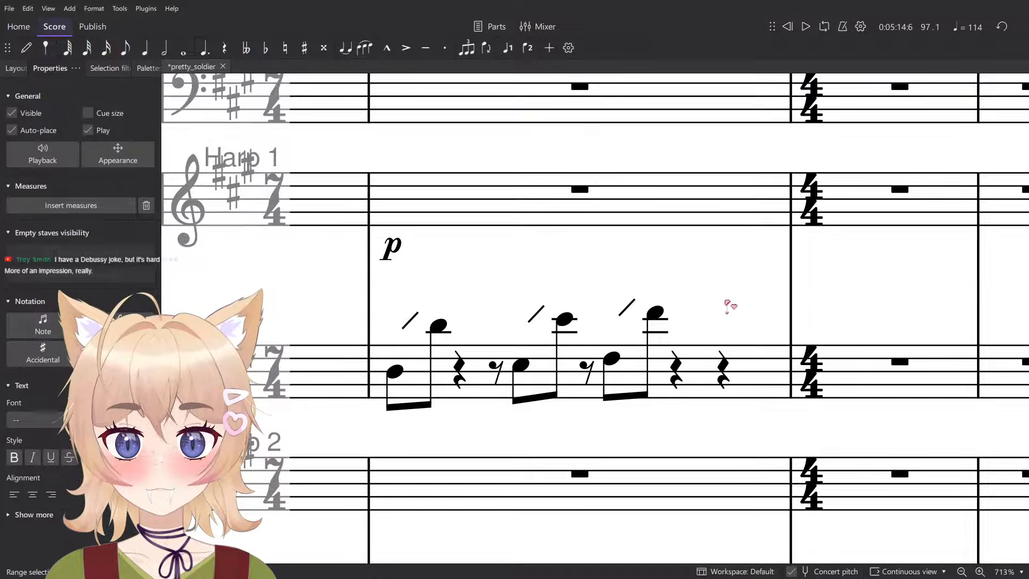
key(ctrl+s)
ctrl+scroll(674, 289, down, 15)
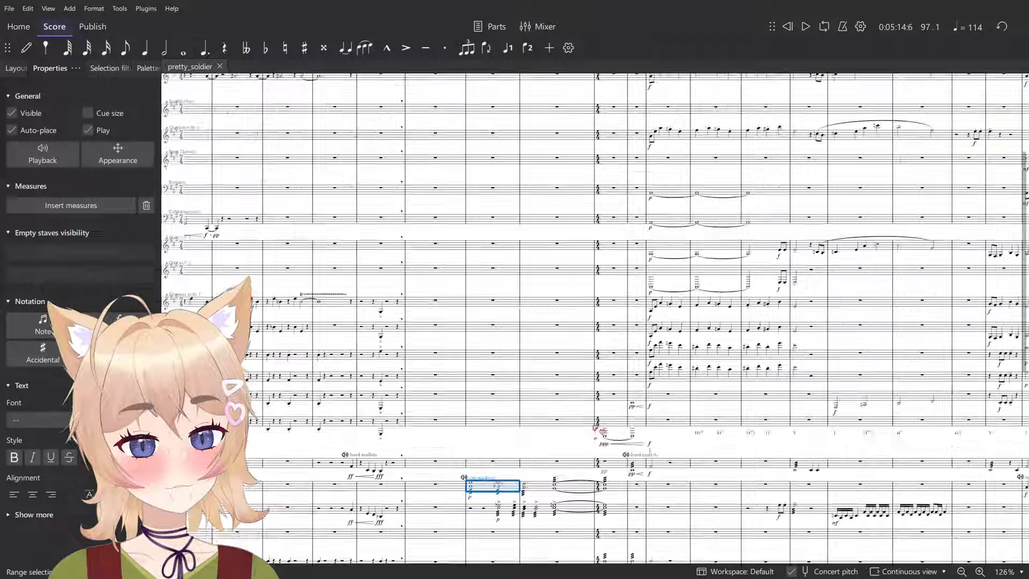
- Look over the glockenspiel and xylophone tremolo figures before the 4/4 change, selecting the xylophone's measure 96
drag(474, 441, 533, 335)
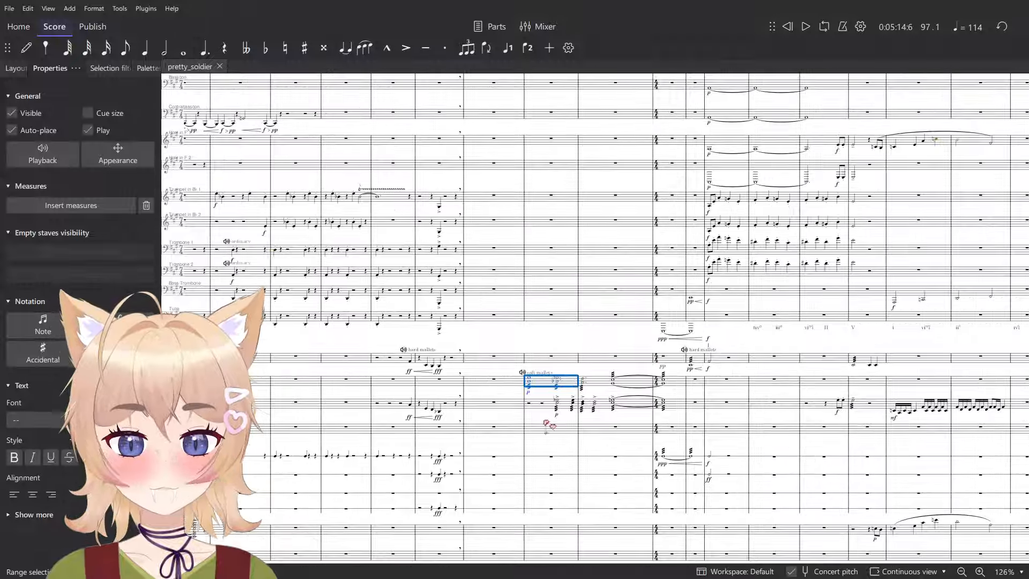
click(534, 410)
key(Escape)
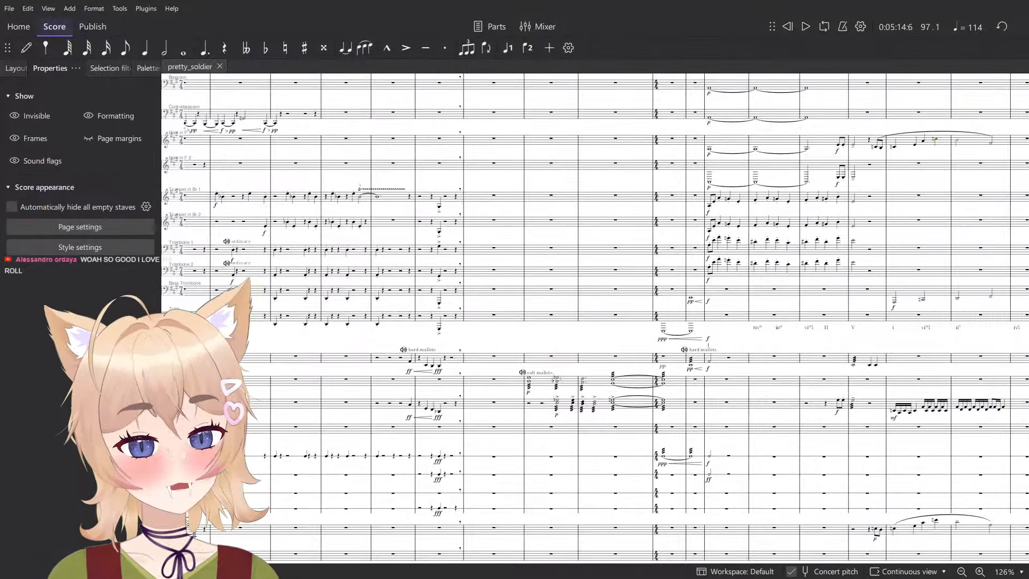
drag(467, 366, 555, 284)
ctrl+scroll(535, 309, up, 2)
click(741, 337)
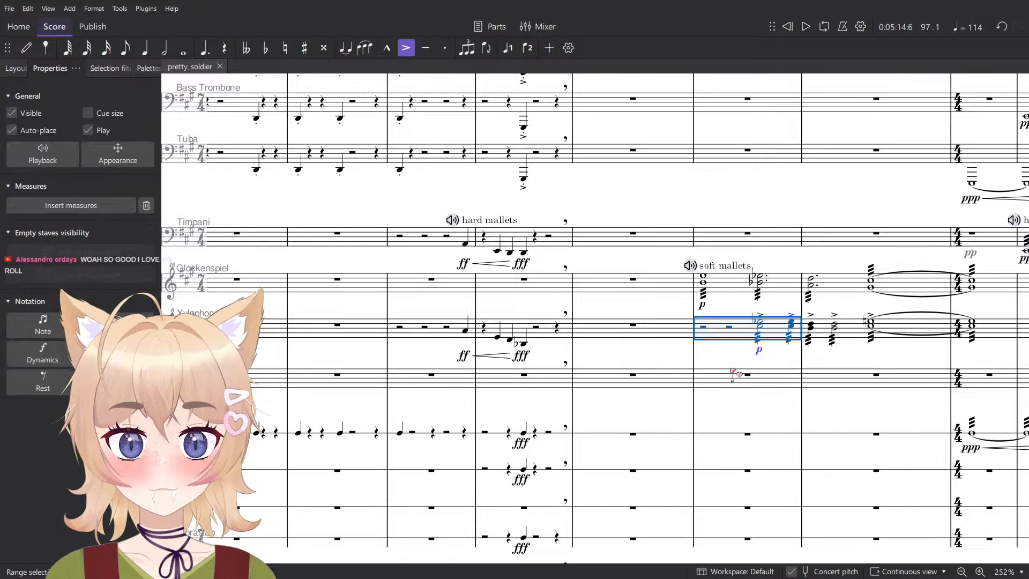
key(Escape)
- Play the score from measure 96 through the 4/4 change into the opening of Allegro con brio
ctrl+scroll(627, 349, down, 5)
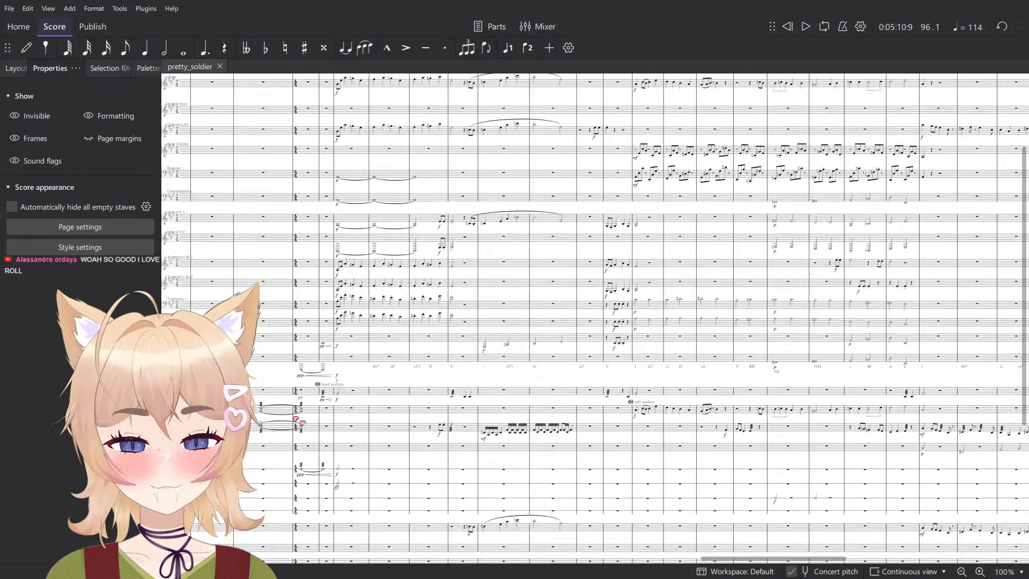
ctrl+scroll(521, 335, up, 3)
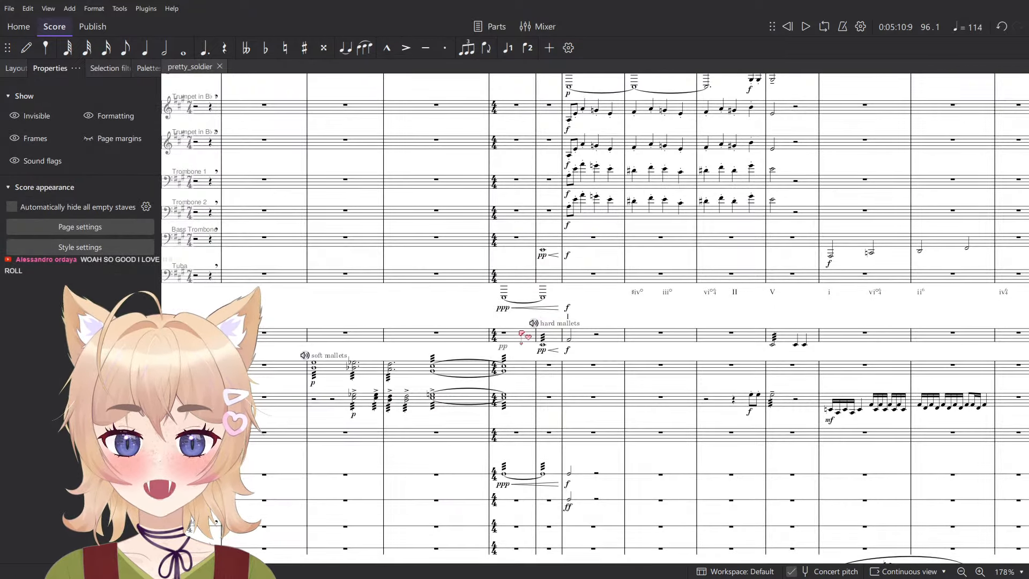
scroll(521, 335, up, 5)
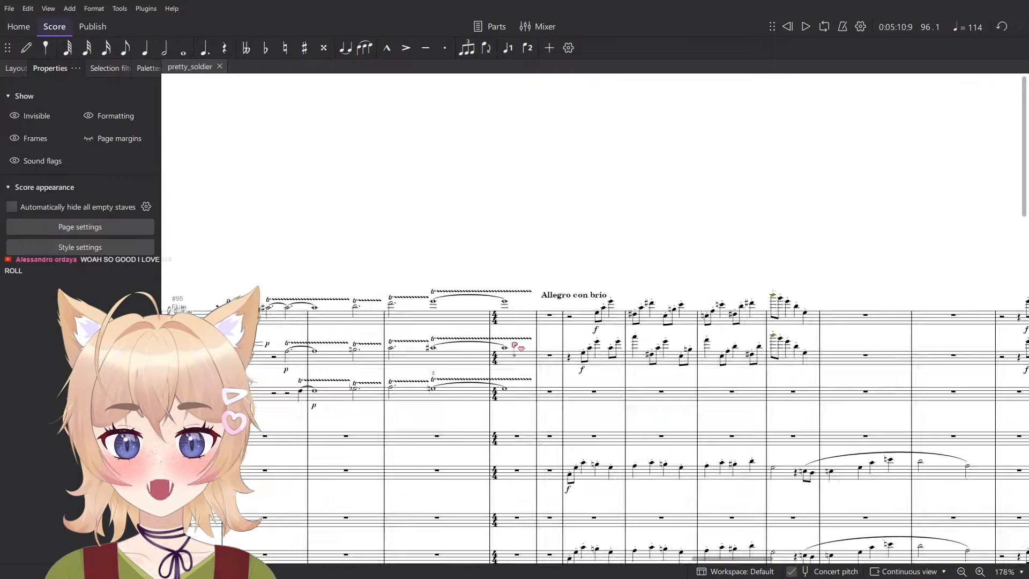
ctrl+scroll(517, 320, down, 1)
key(space)
scroll(582, 208, down, 5)
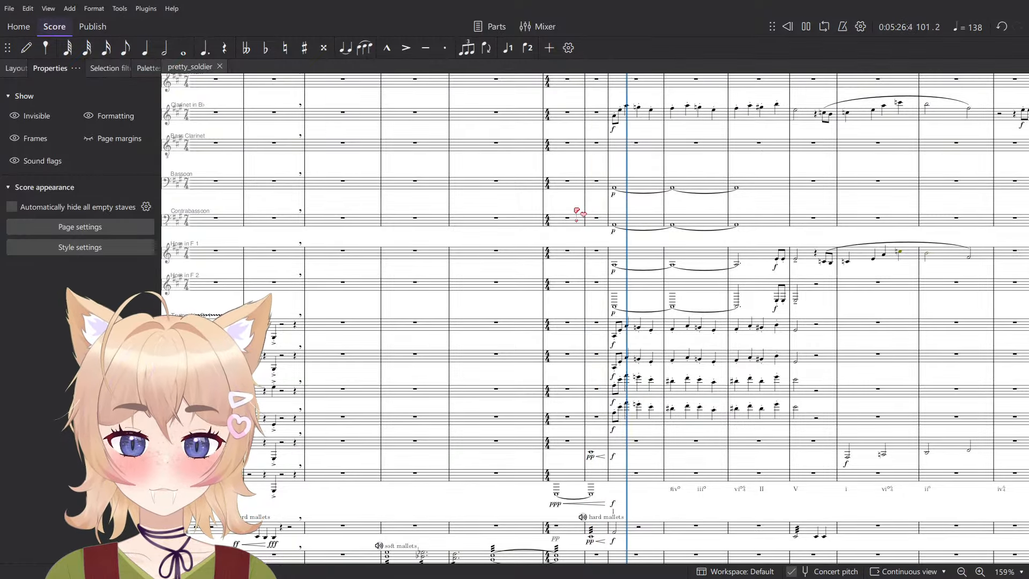
key(space)
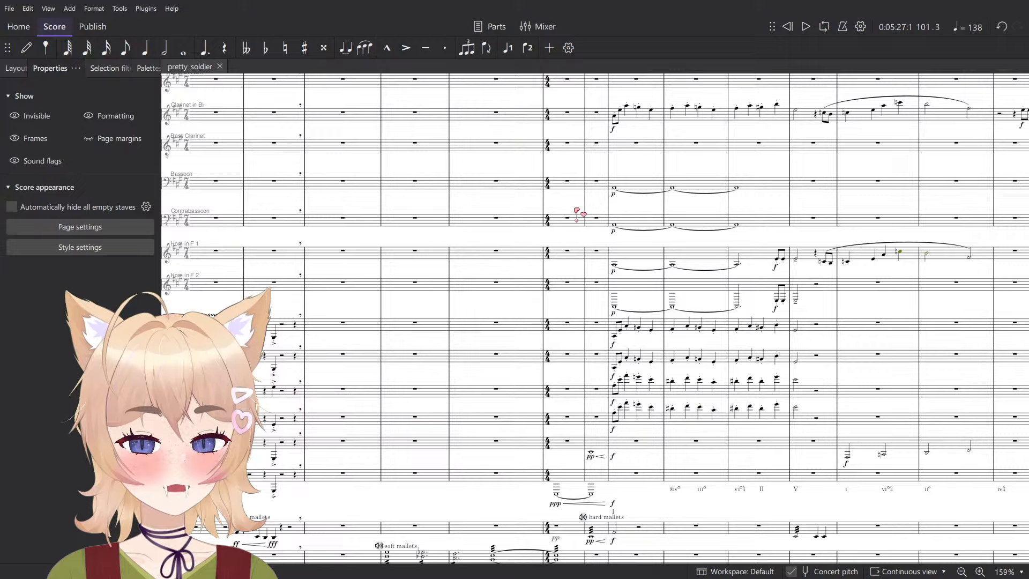
- Play from the violoncellos' and contrabasses' tremolo measure at Allegro con brio into measure 101
scroll(745, 198, down, 5)
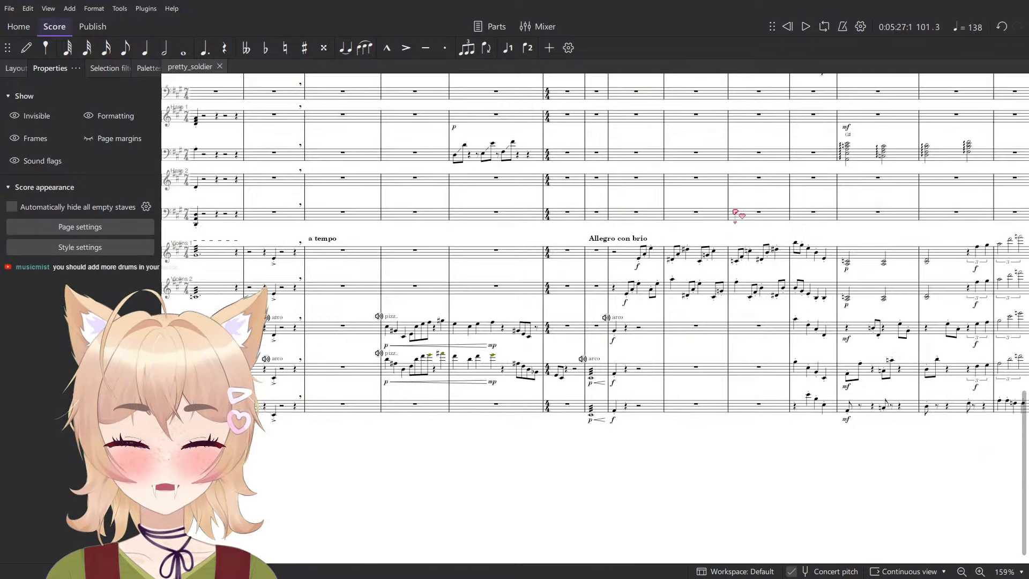
scroll(586, 421, up, 10)
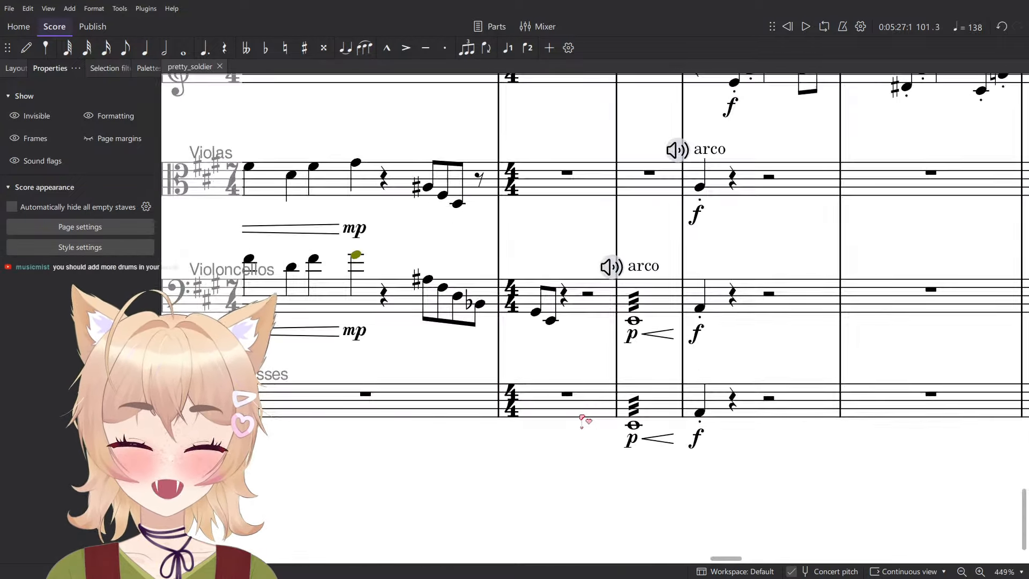
click(730, 196)
shift+click(748, 392)
key(space)
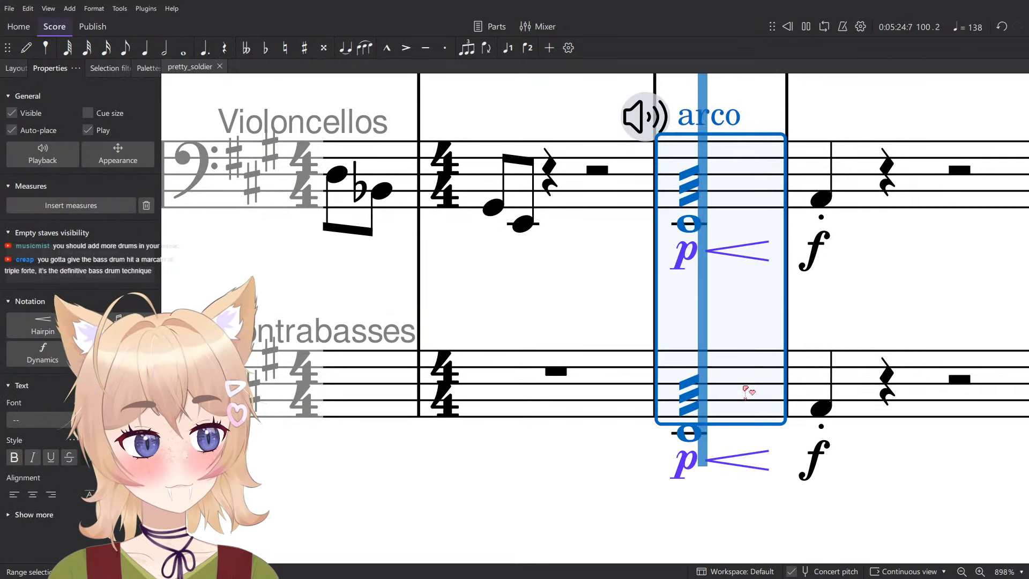
key(space)
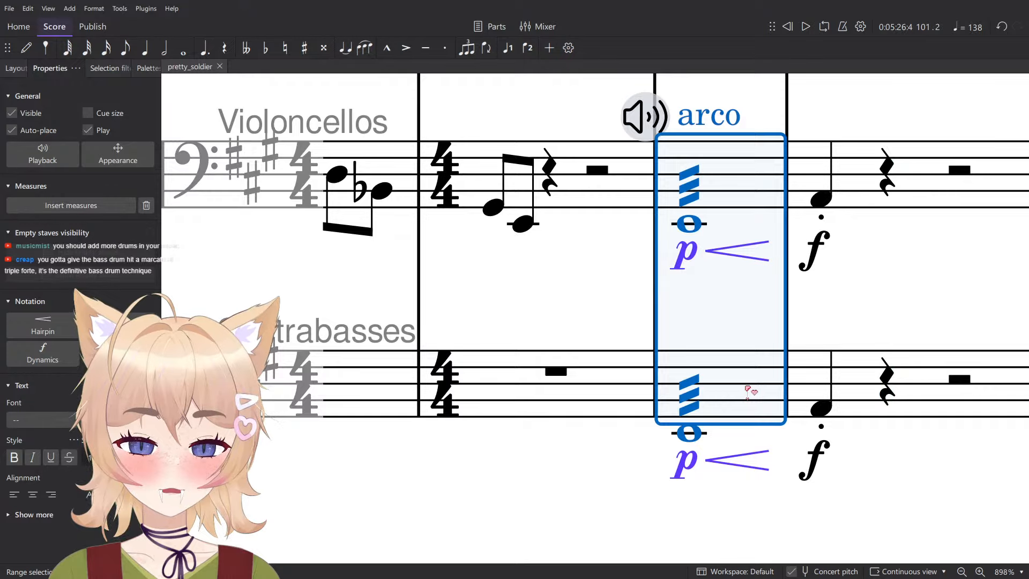
scroll(747, 392, down, 7)
key(Escape)
- Enter a half note just below the violas' staff at the start of measure 100 and mark it p
click(710, 252)
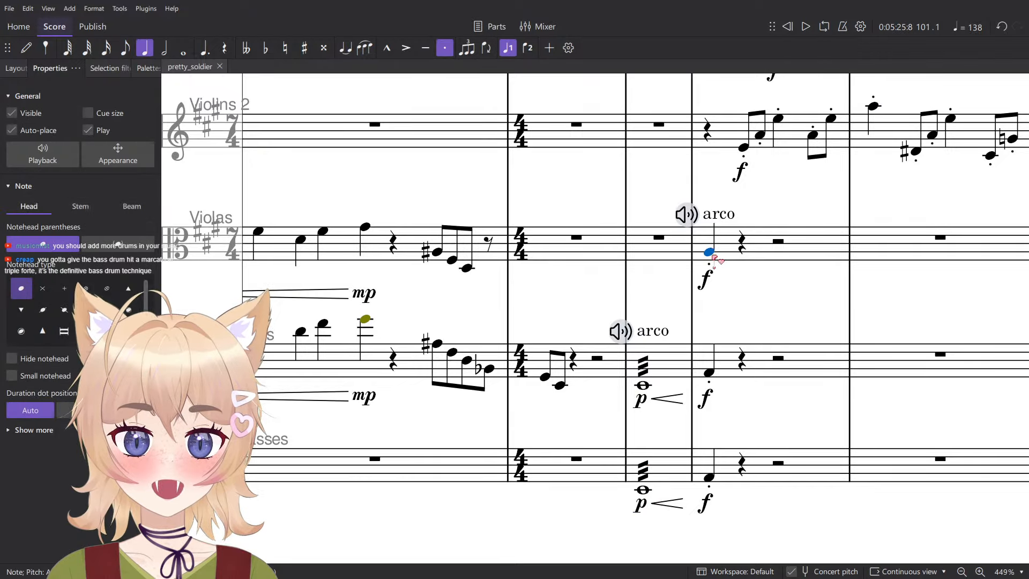
scroll(715, 260, up, 2)
click(614, 442)
key(n)
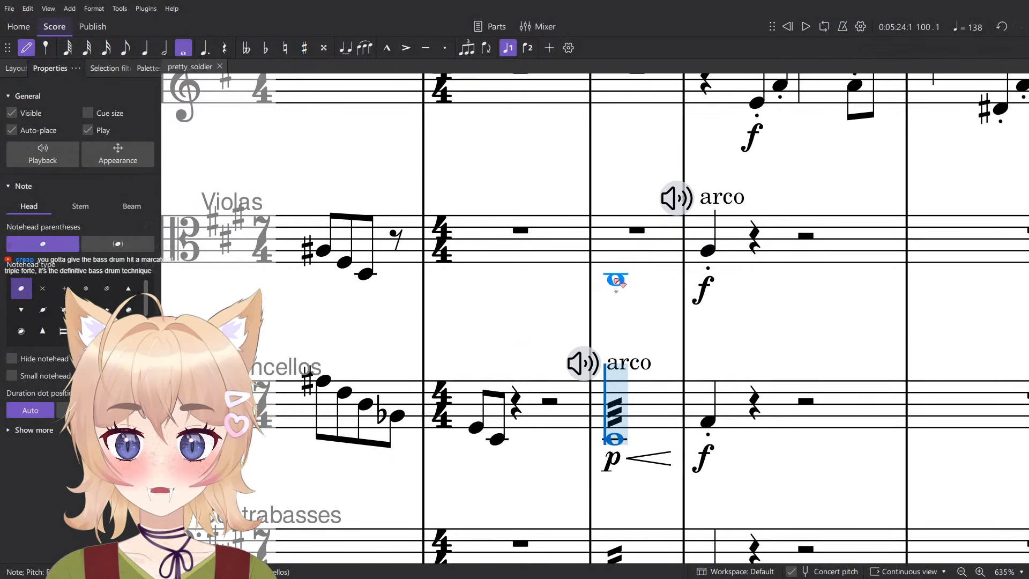
key(6)
click(616, 260)
key(Escape)
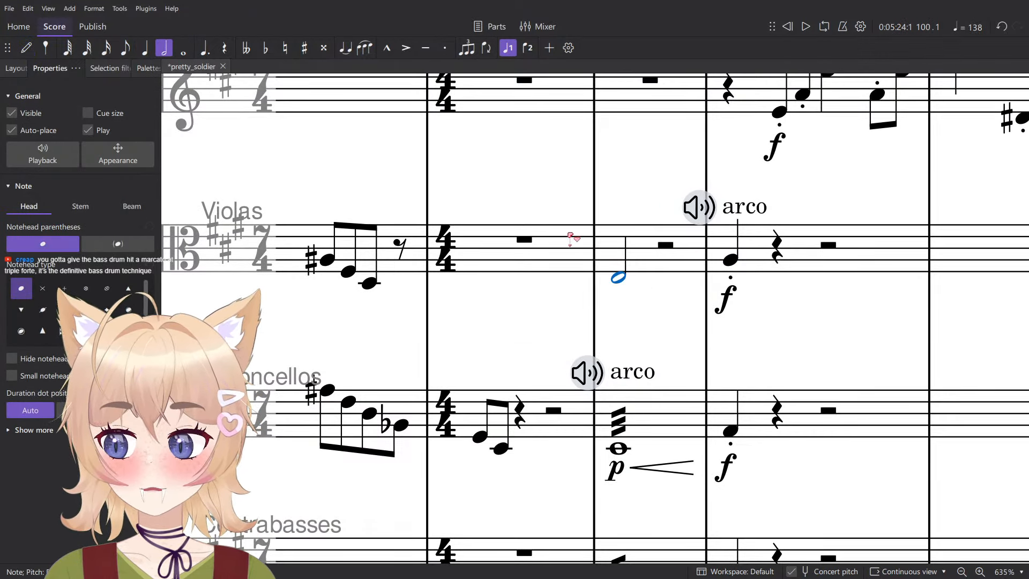
drag(570, 236, 513, 277)
key(ctrl+d)
text(p)
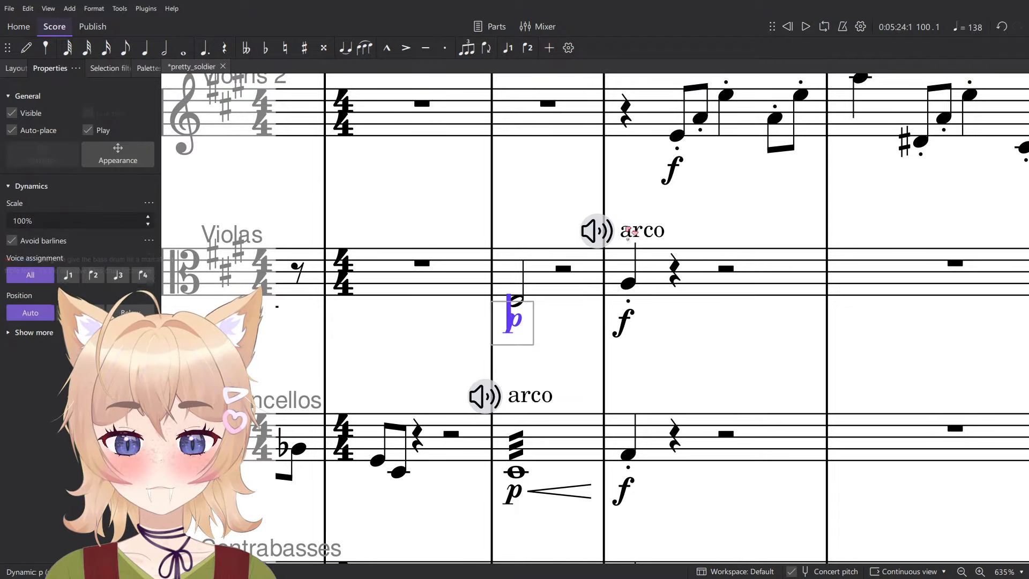
- Move the violas' arco marking from the first note of measure 101 to the measure 100 note
click(629, 231)
key(Delete)
click(515, 341)
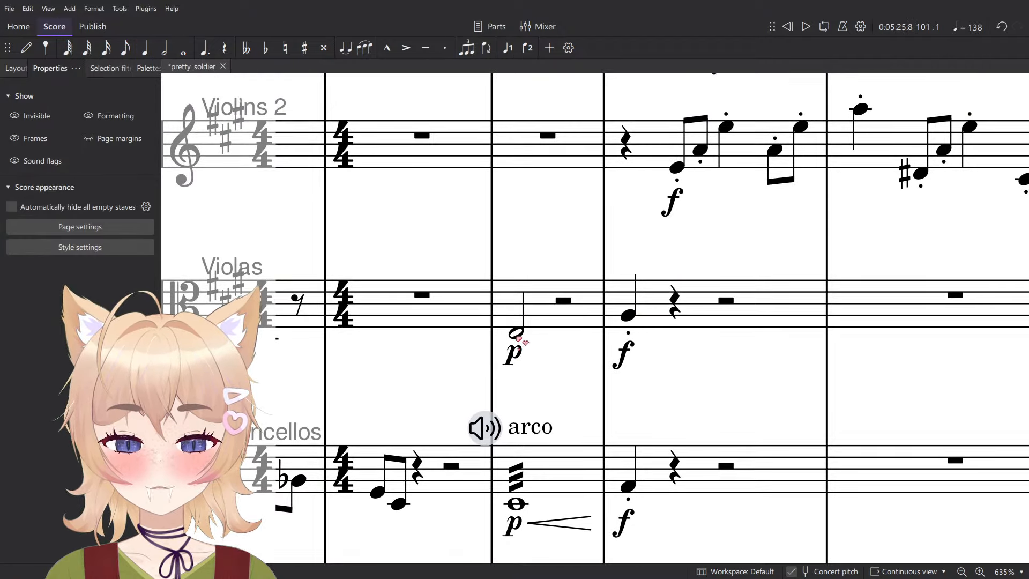
click(517, 338)
text(arco)
- Lengthen the violas' measure 100 note to a whole note and add a crescendo hairpin beneath it
key(7)
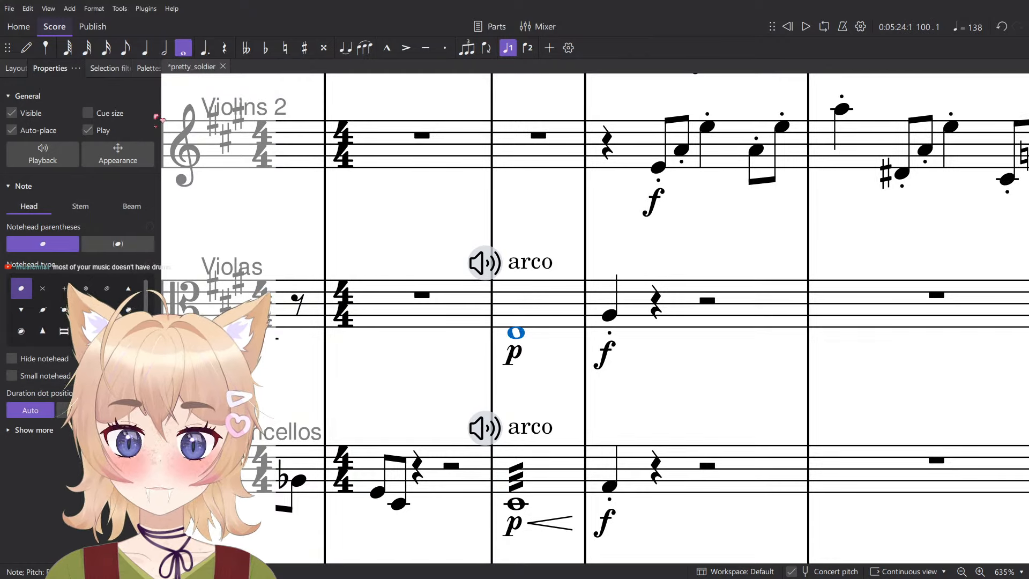
key(shift+comma)
key(Escape)
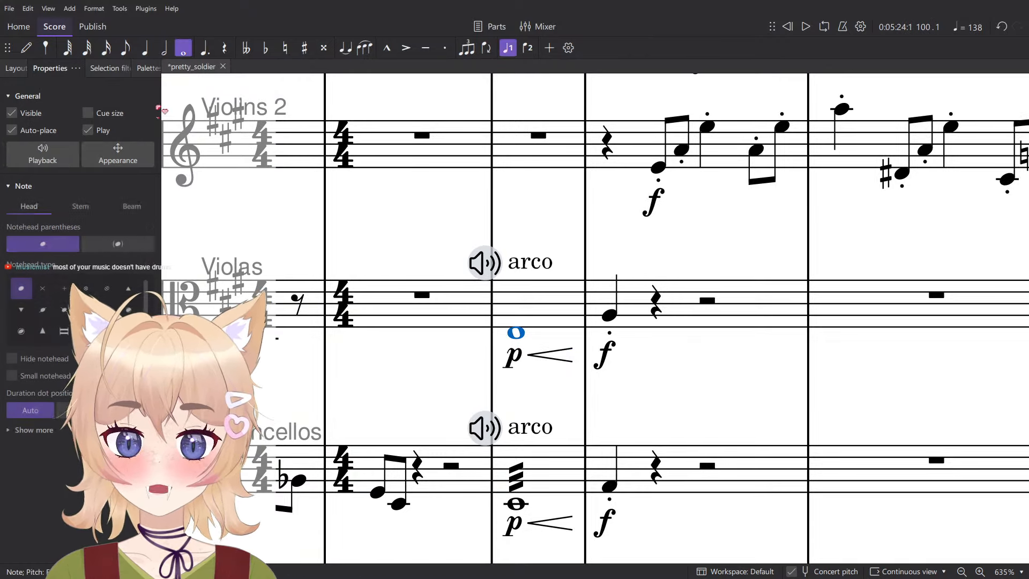
- Apply a three-stroke tremolo to the violas' whole note in measure 100
click(140, 70)
click(37, 388)
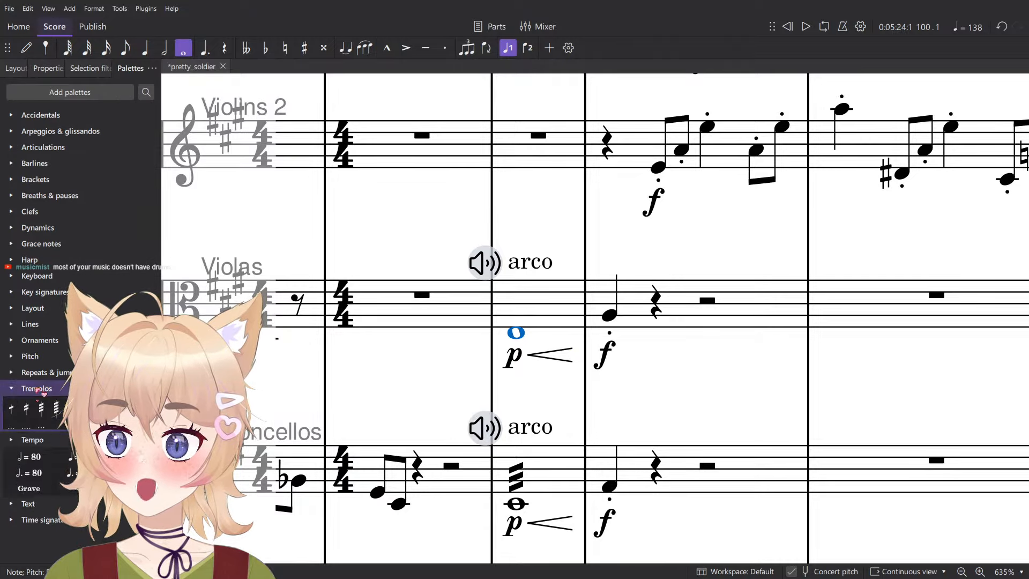
click(40, 408)
click(704, 367)
- Select measure 100 across the violas, violoncellos and contrabasses and play from there into measure 101
scroll(617, 359, down, 6)
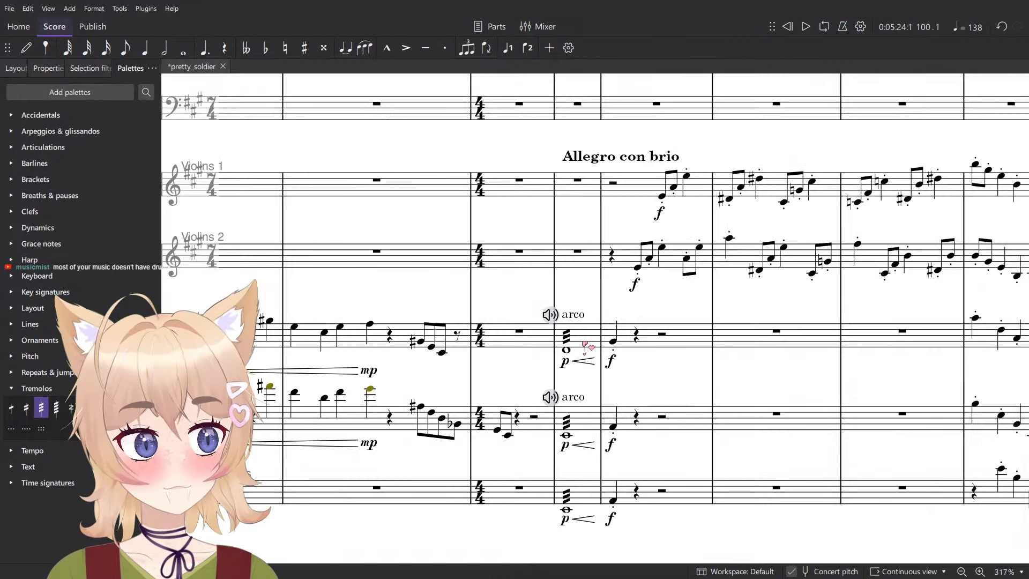
click(586, 340)
scroll(590, 381, down, 2)
shift+click(582, 401)
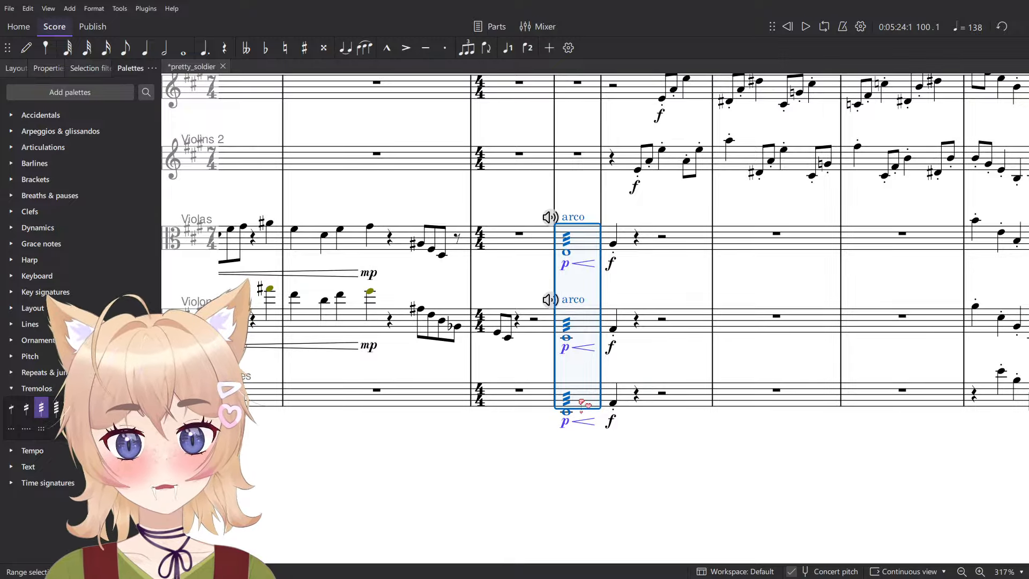
key(space)
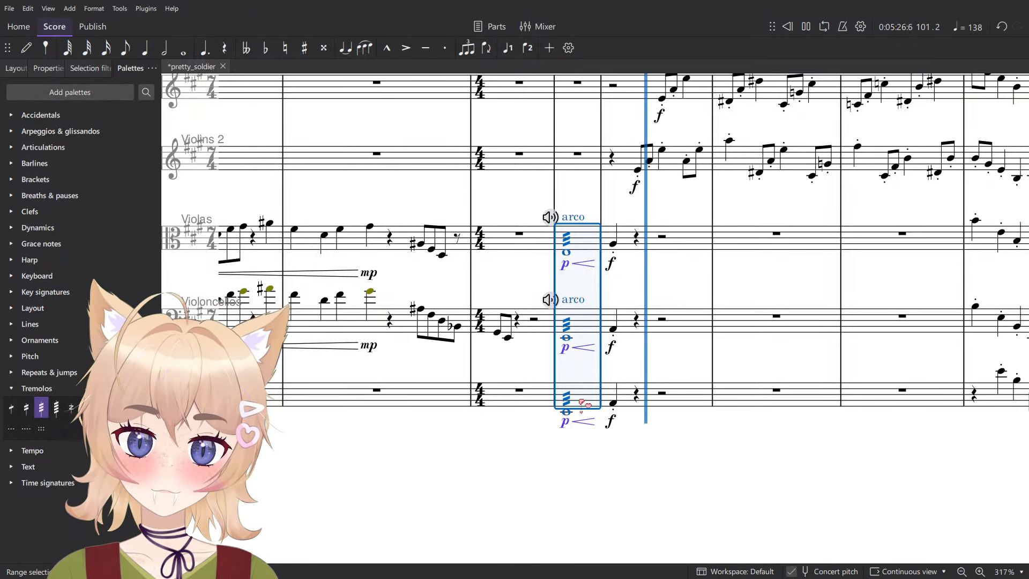
key(space)
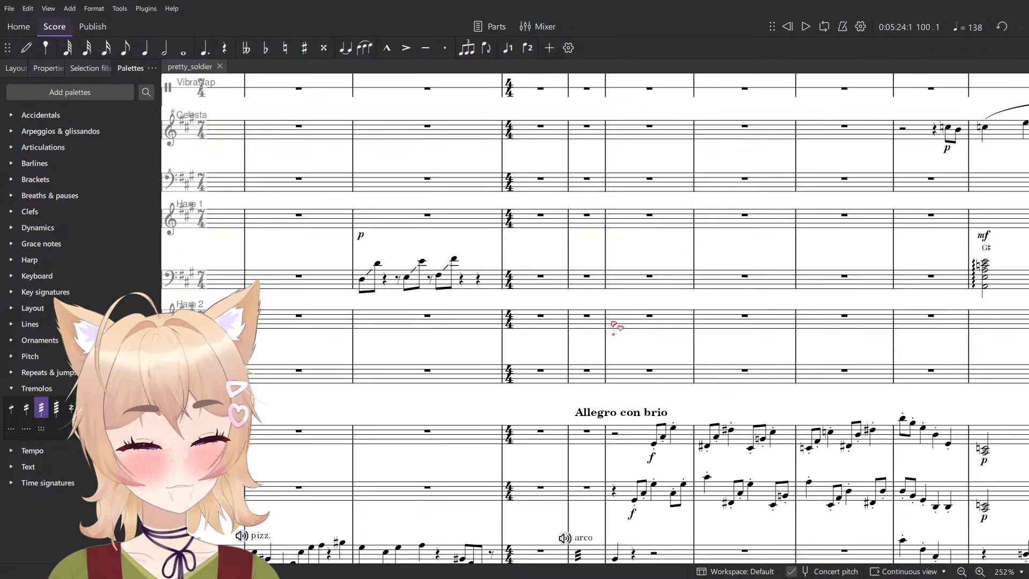
- Look over the percussion staves back from the 4/4 change and examine the bass drum part in measures 91 to 94
drag(615, 326, 568, 238)
scroll(456, 373, up, 3)
scroll(456, 374, up, 3)
scroll(456, 373, down, 1)
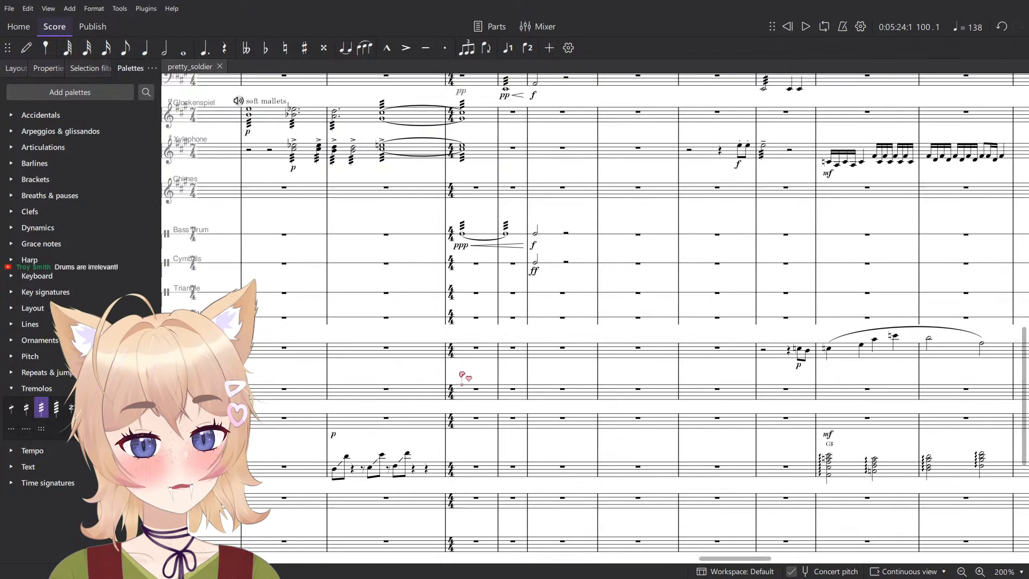
drag(461, 317, 825, 330)
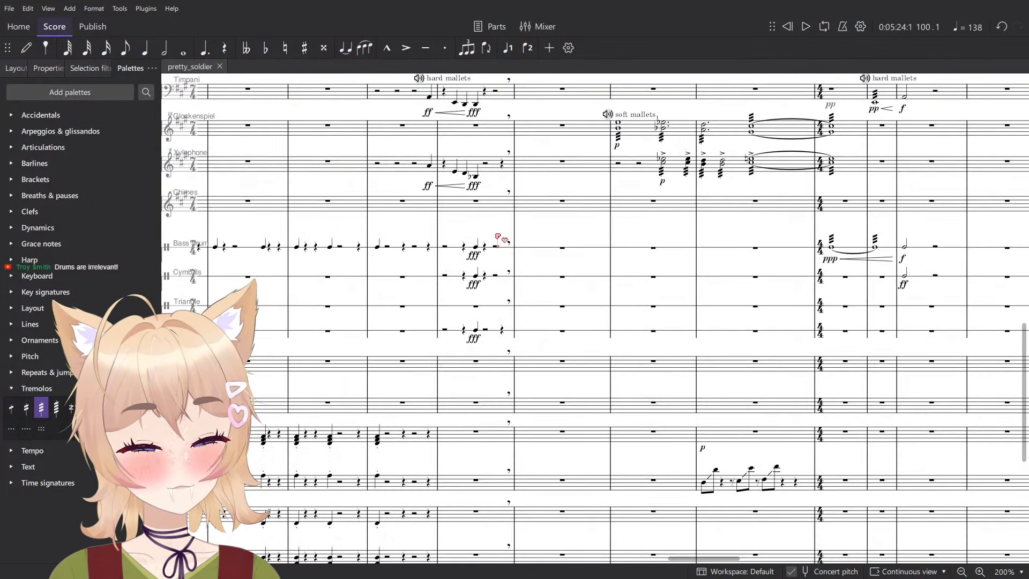
drag(501, 236, 901, 324)
scroll(513, 333, up, 5)
click(548, 321)
drag(681, 311, 635, 317)
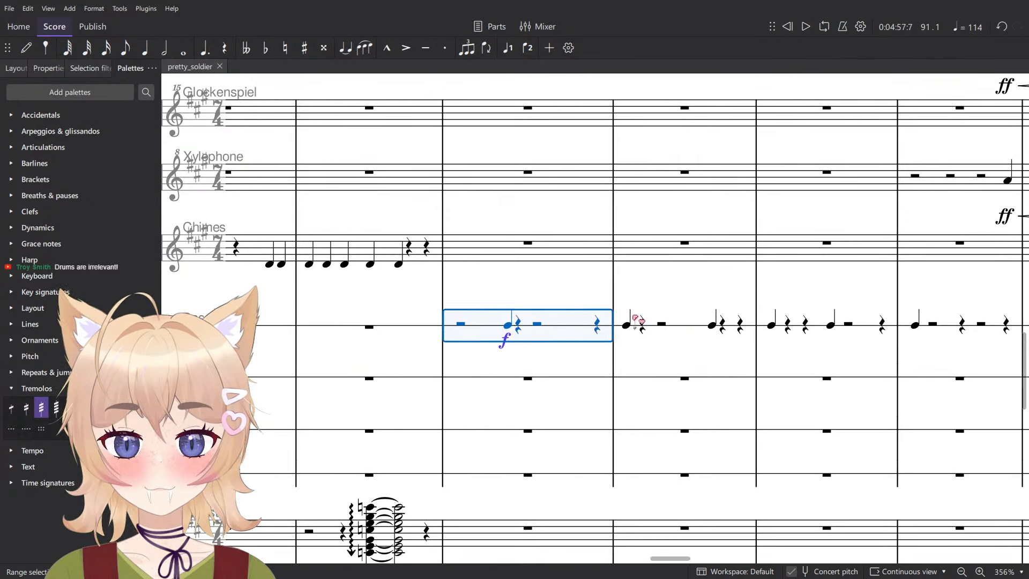
drag(745, 290, 609, 292)
click(826, 327)
click(811, 333)
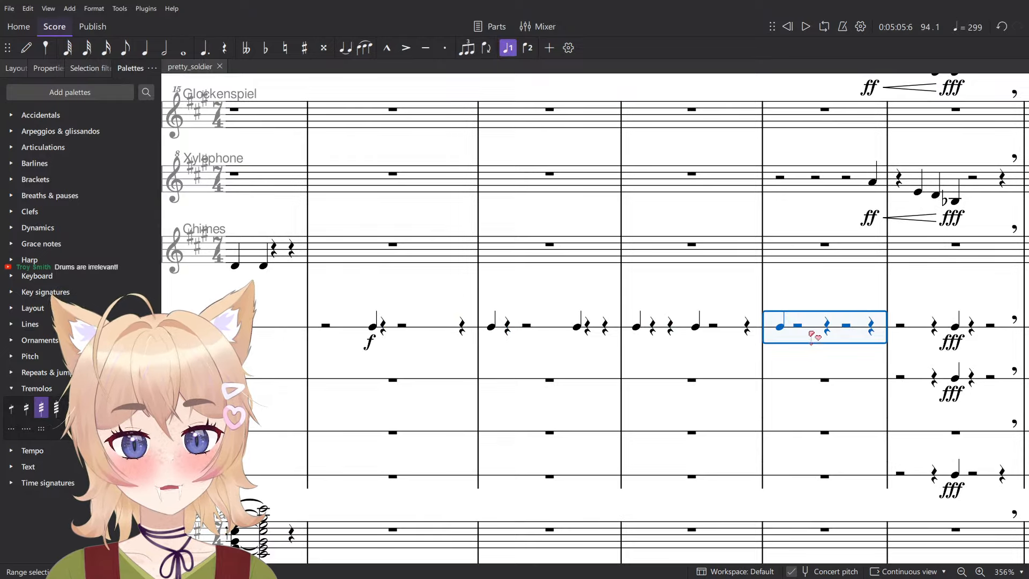
- Change the bass drum's dynamic in measure 91 to ff
shift+click(405, 332)
click(376, 345)
click(370, 343)
click(45, 230)
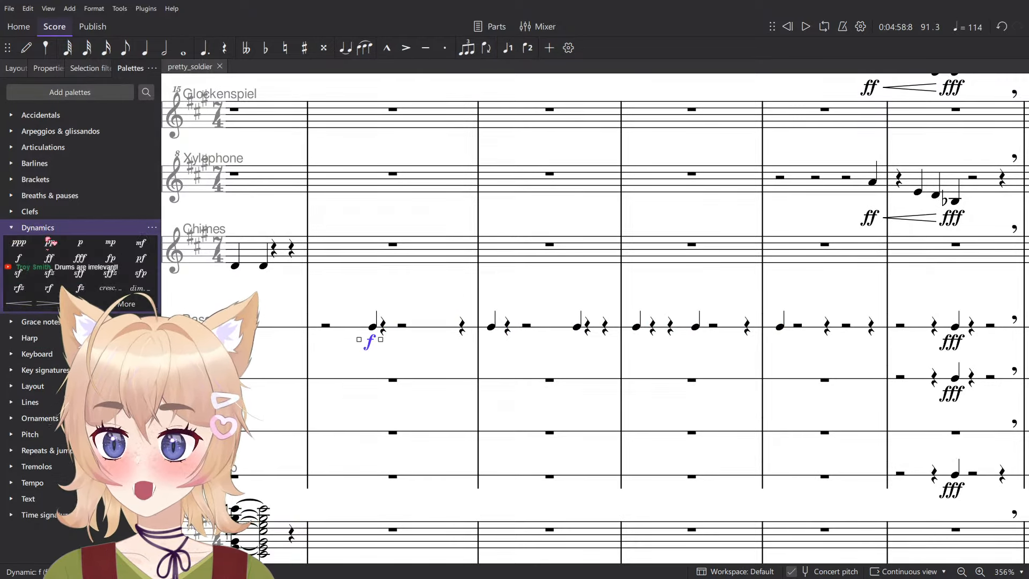
click(49, 258)
click(377, 333)
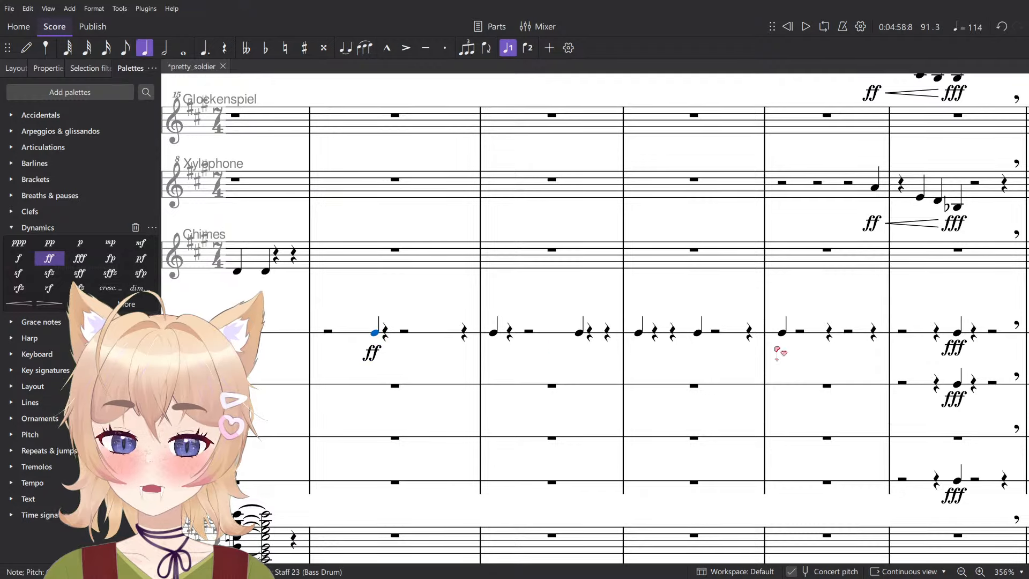
- Try fff for the bass drum in measure 91 with marcato accents on its notes through measure 94, and play it
click(373, 353)
click(80, 258)
click(439, 337)
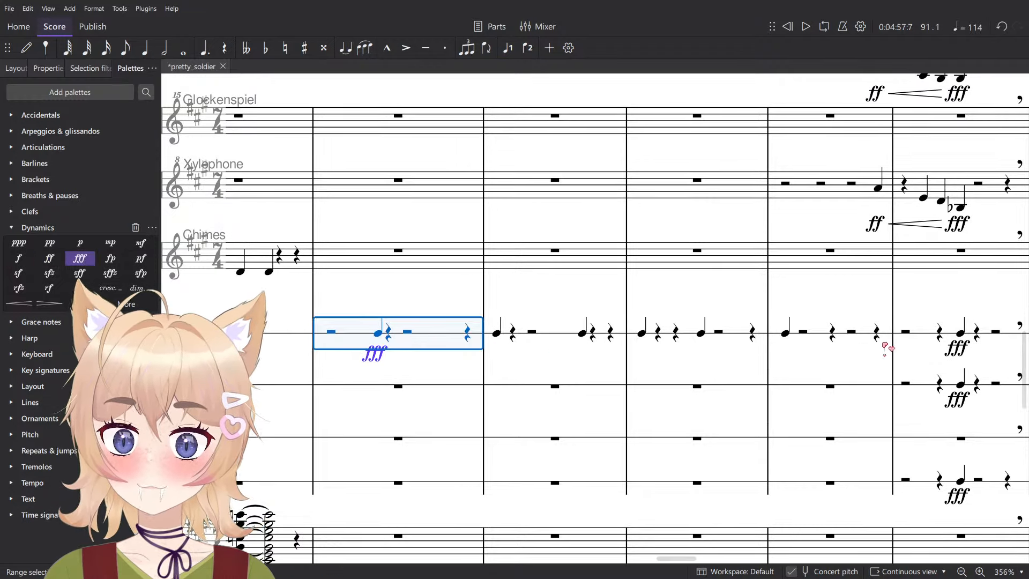
shift+click(861, 341)
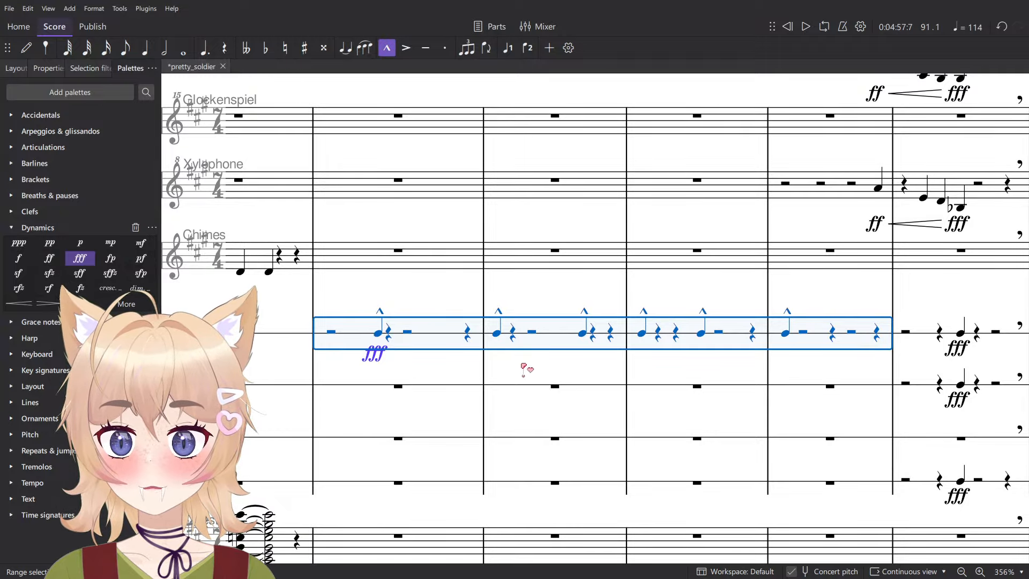
key(space)
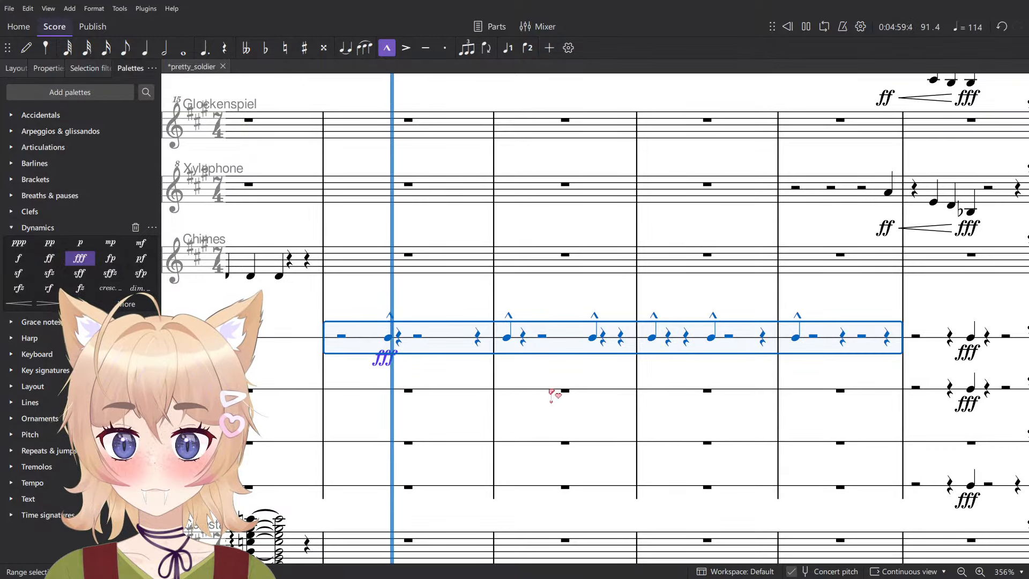
key(space)
- Undo the bass drum's marcato accents and its fff dynamic
key(Escape)
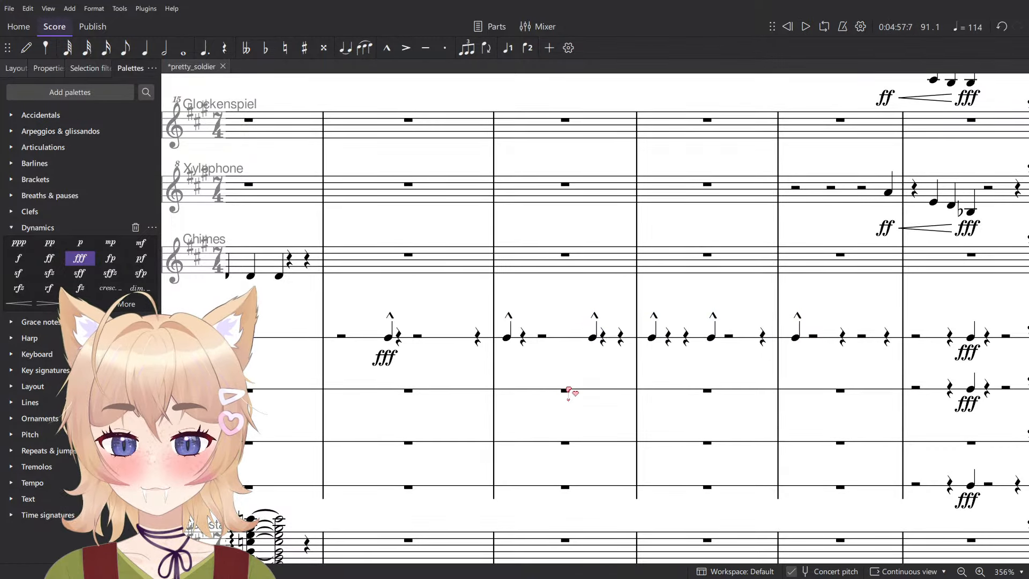
key(ctrl+z)
key(ctrl+z)
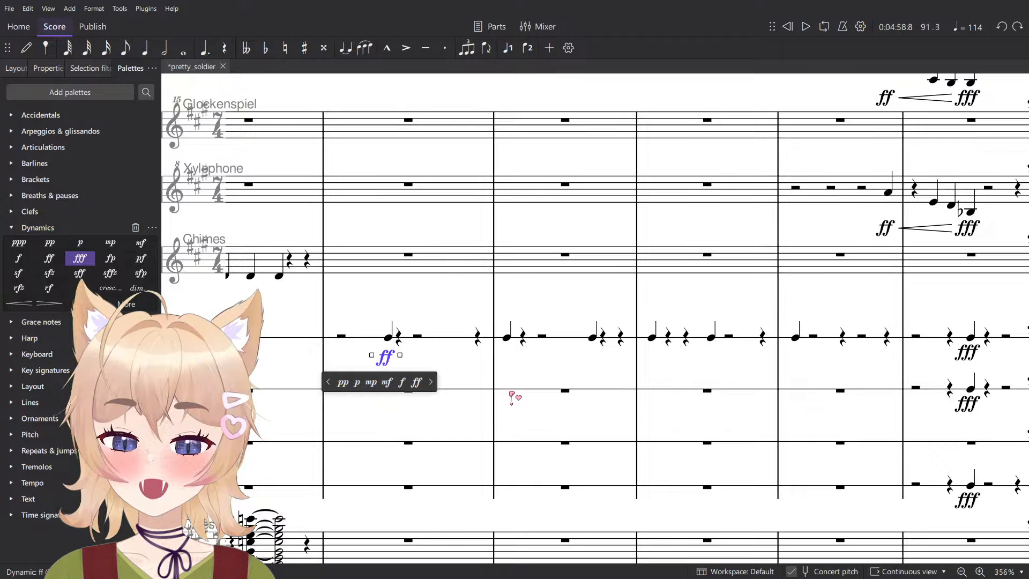
- Play the bass drum in measure 91 and change its dynamic to f
click(433, 341)
key(space)
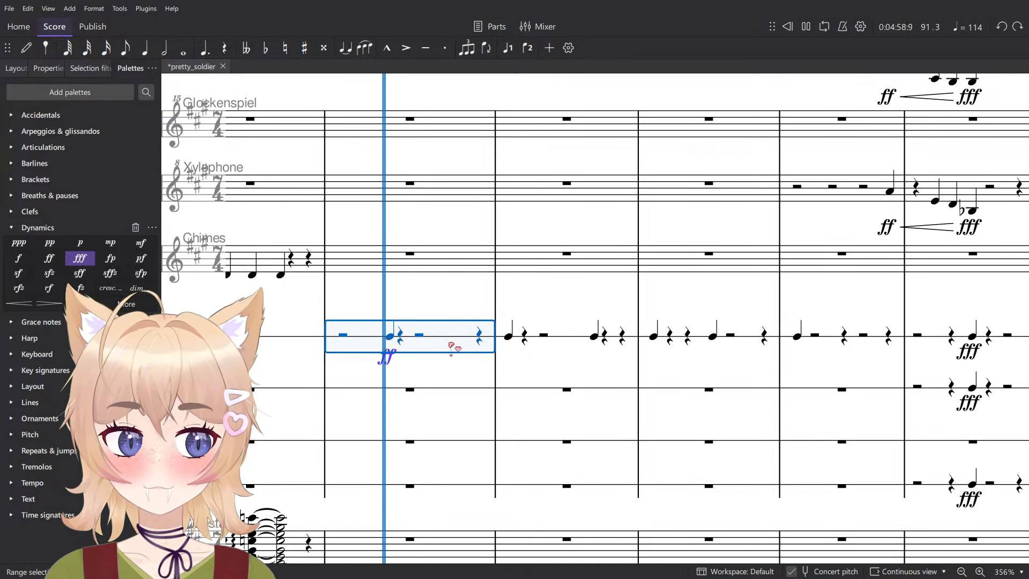
key(space)
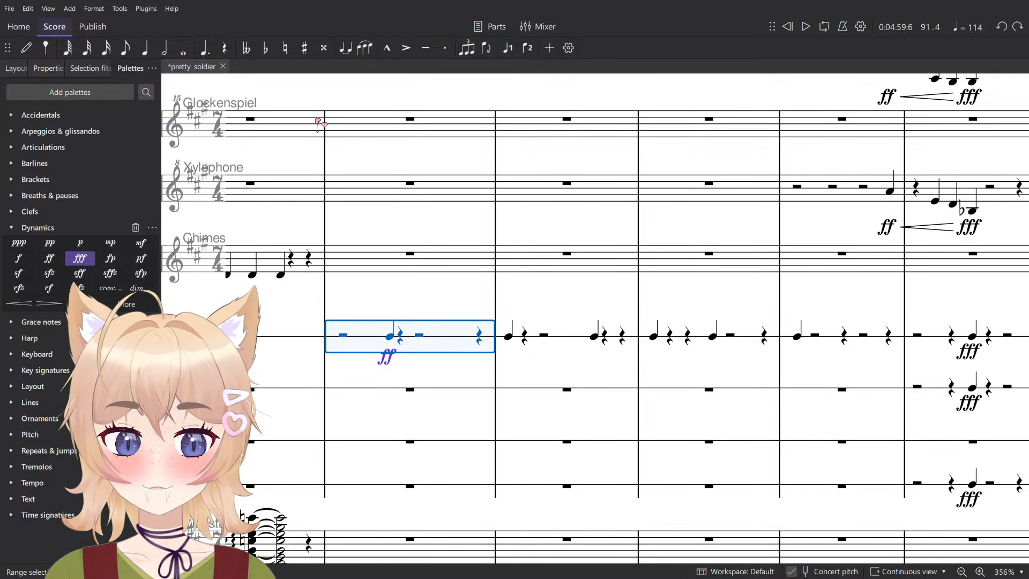
click(19, 258)
key(ctrl+z)
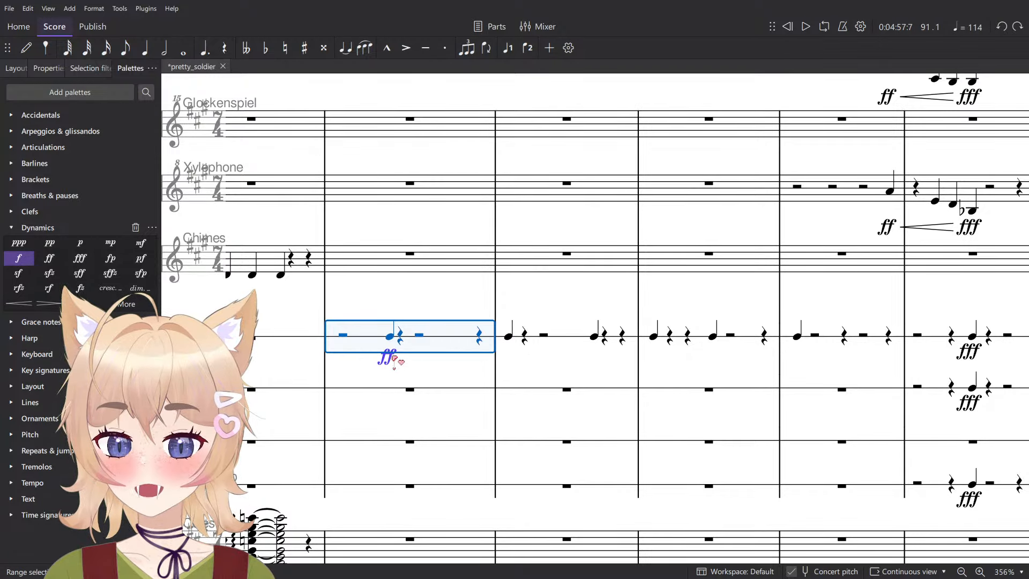
click(387, 357)
click(19, 260)
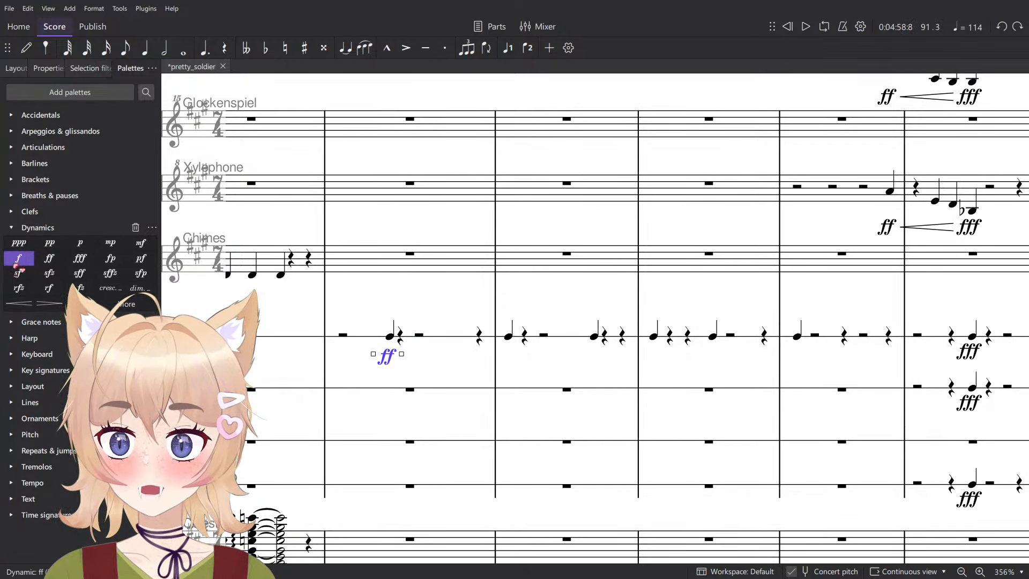
- Try a marcato accent on the bass drum note in measure 91 and play the measure
click(391, 337)
click(454, 342)
key(space)
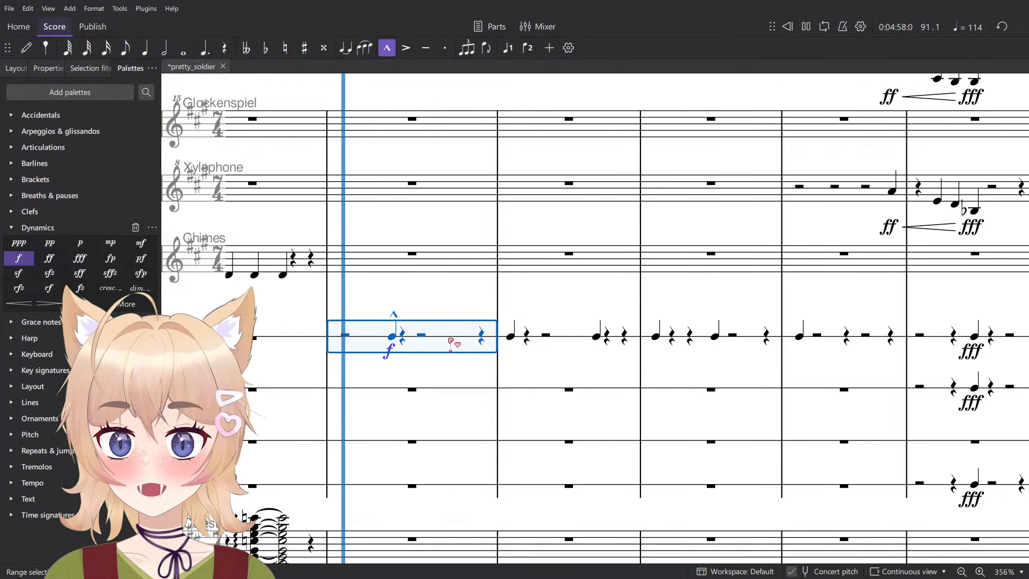
key(space)
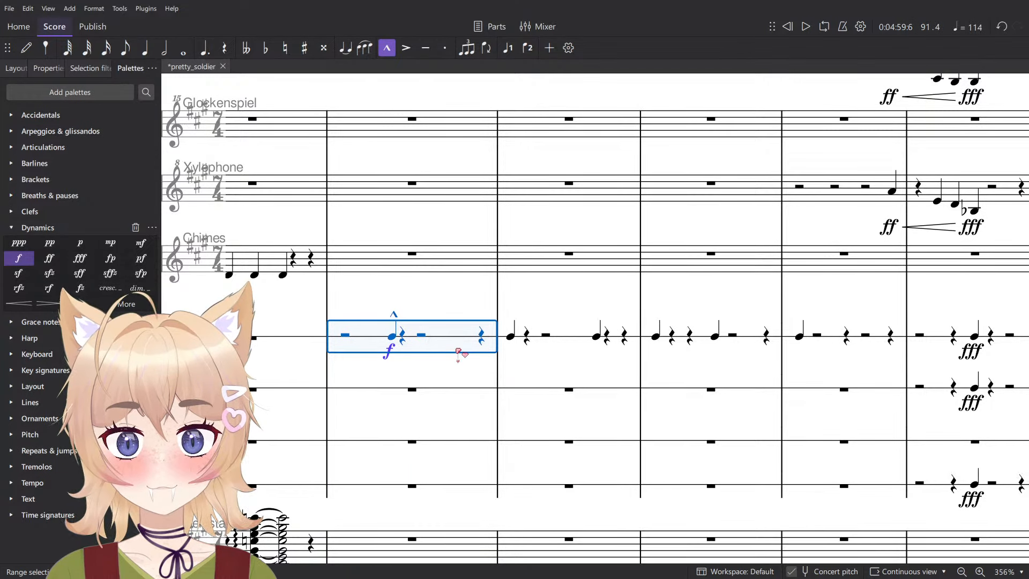
- Undo the bass drum's marcato accent in measure 91 and save the score
key(ctrl+z)
click(447, 311)
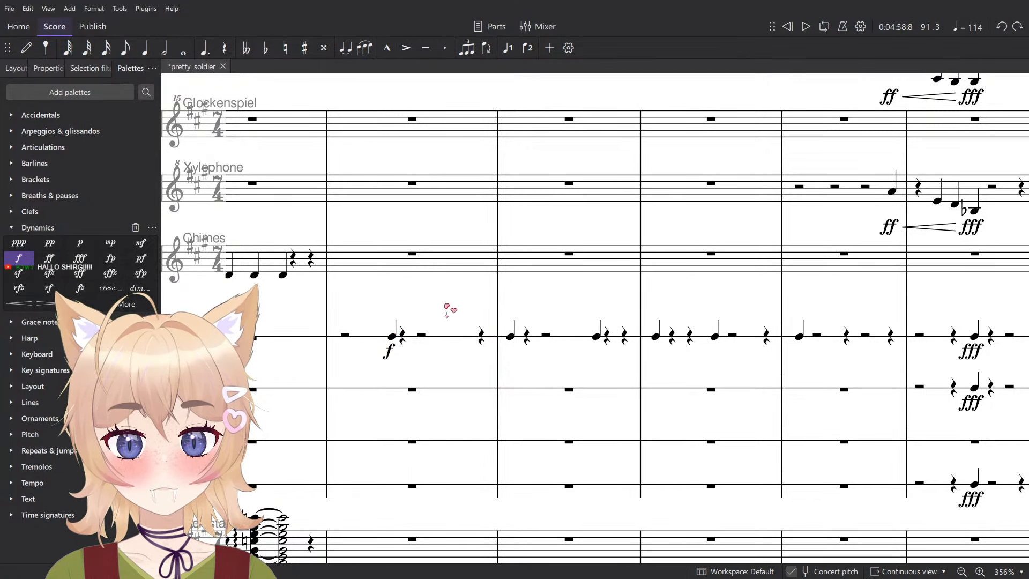
scroll(458, 310, down, 2)
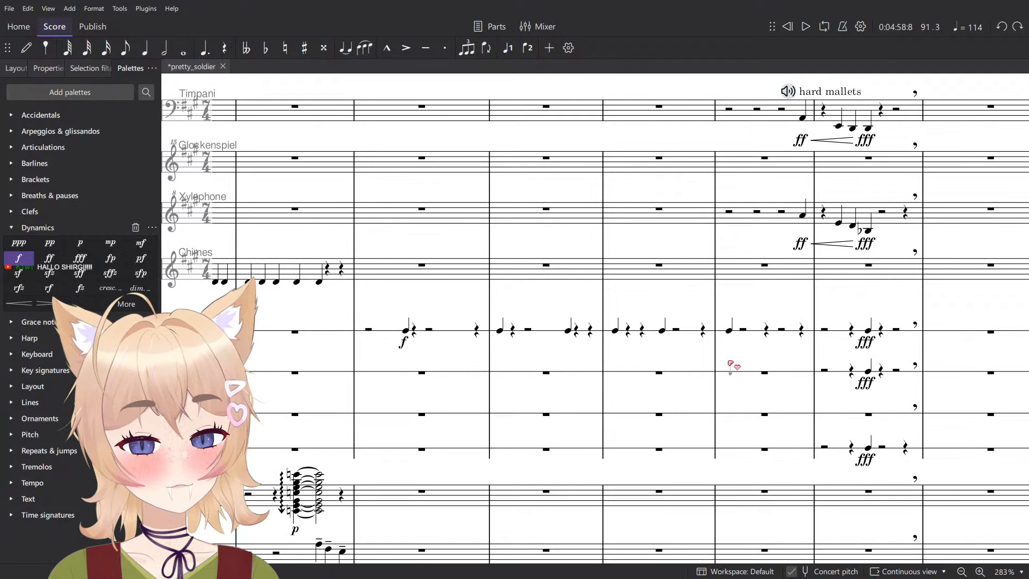
key(ctrl+s)
- Look over the percussion and brass staves from the 4/4 change through the glockenspiel's soft mallets entry
scroll(587, 304, right, 10)
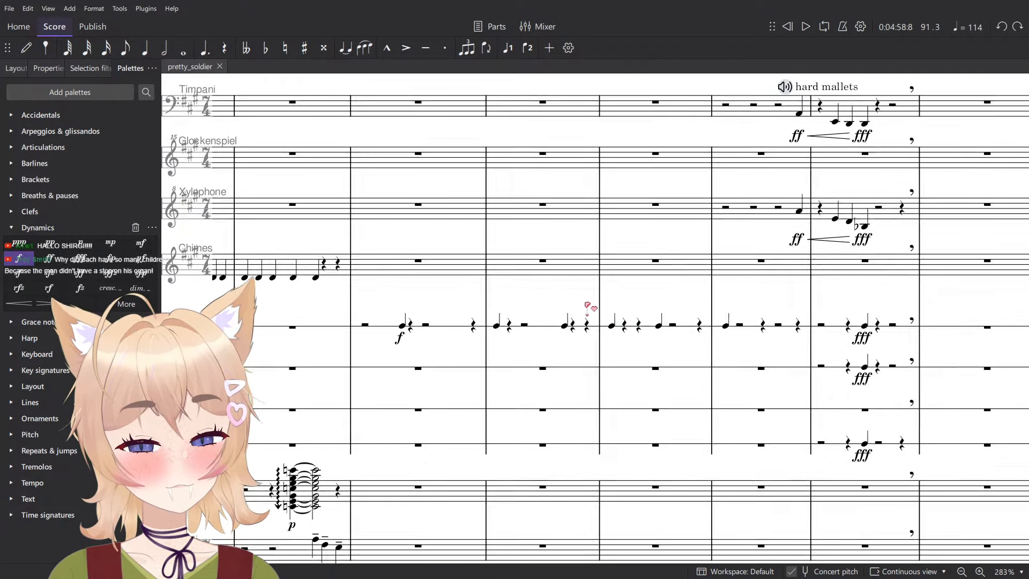
scroll(630, 347, right, 7)
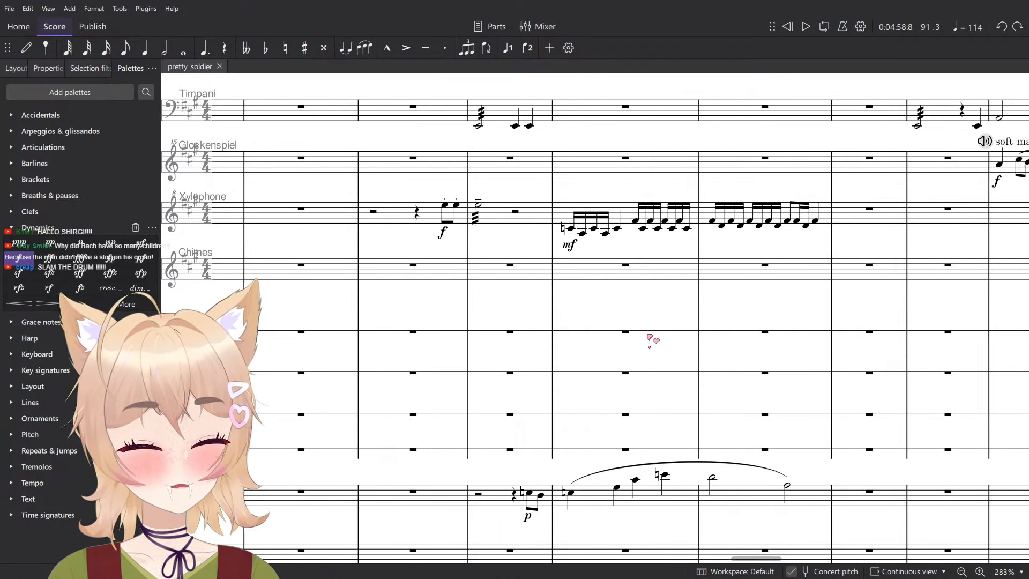
scroll(663, 322, right, 4)
scroll(611, 288, down, 1)
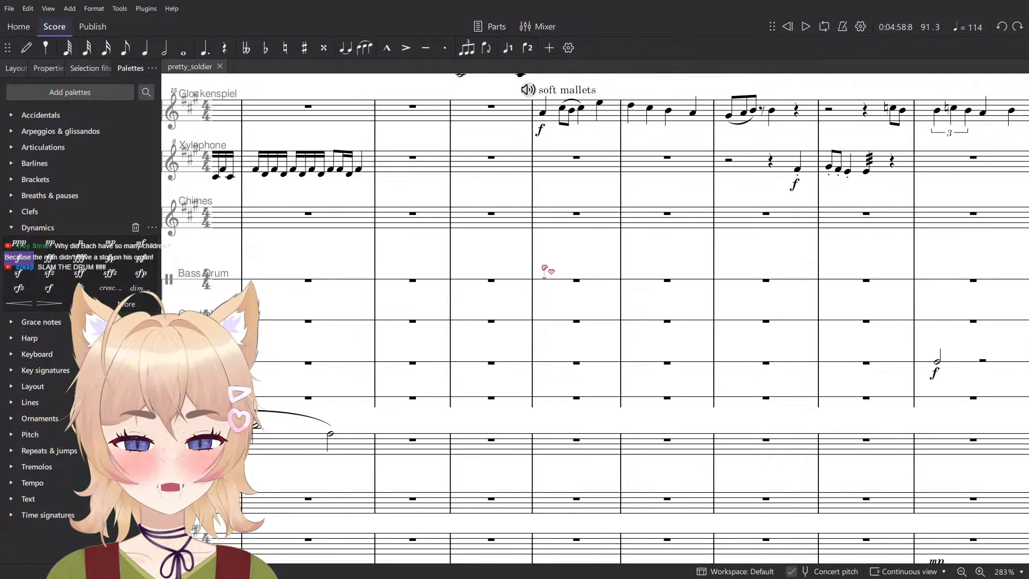
scroll(545, 270, right, 5)
scroll(582, 289, up, 3)
scroll(536, 278, left, 4)
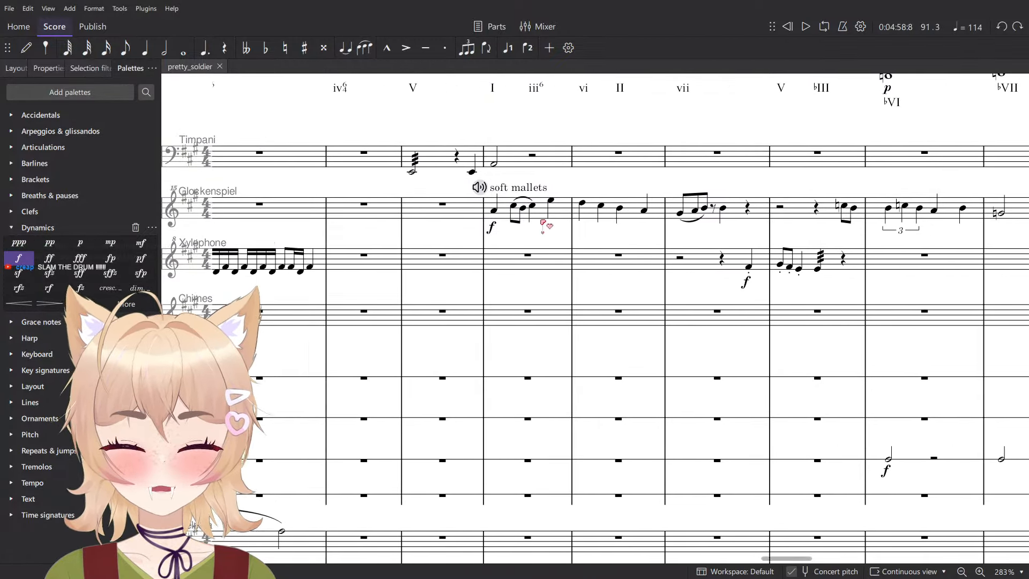
scroll(558, 298, left, 1)
scroll(558, 299, up, 2)
ctrl+scroll(494, 253, up, 3)
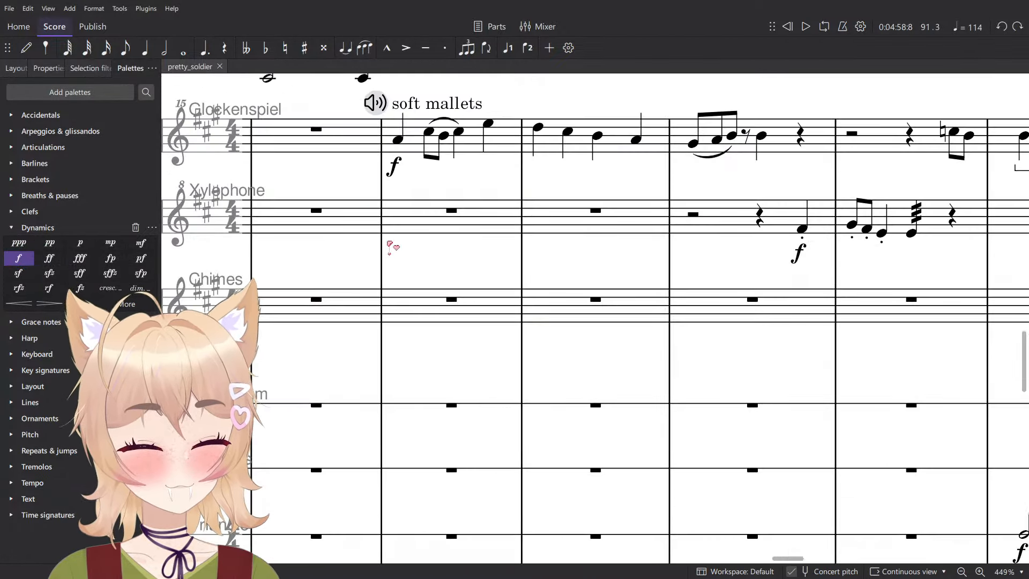
ctrl+scroll(392, 247, down, 3)
scroll(429, 332, up, 6)
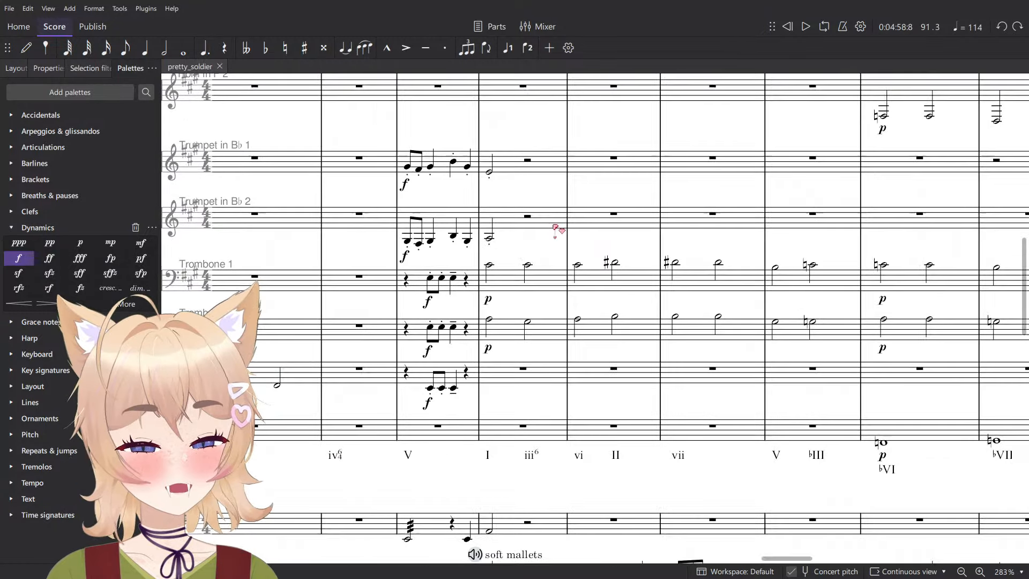
scroll(589, 257, down, 1)
scroll(633, 289, left, 1)
scroll(600, 349, down, 5)
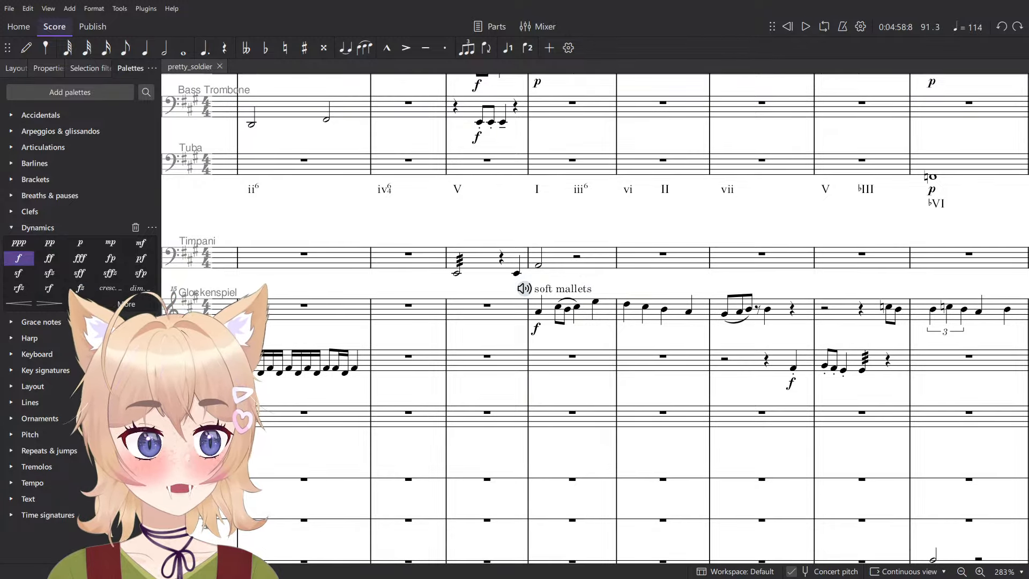
- Play the low strings' tremolo in measure 100 at Allegro con brio
ctrl+scroll(482, 304, down, 5)
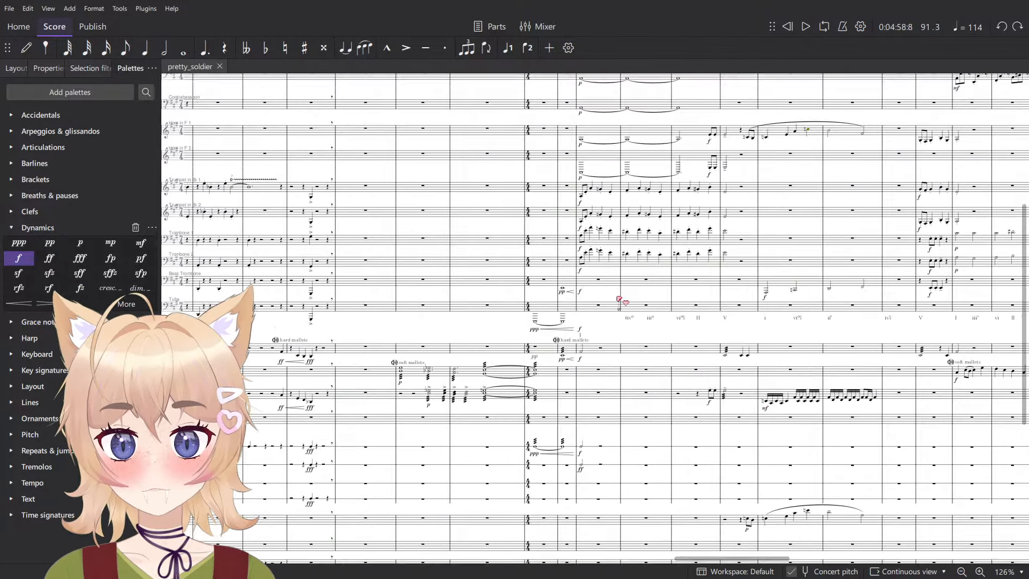
ctrl+scroll(575, 467, up, 4)
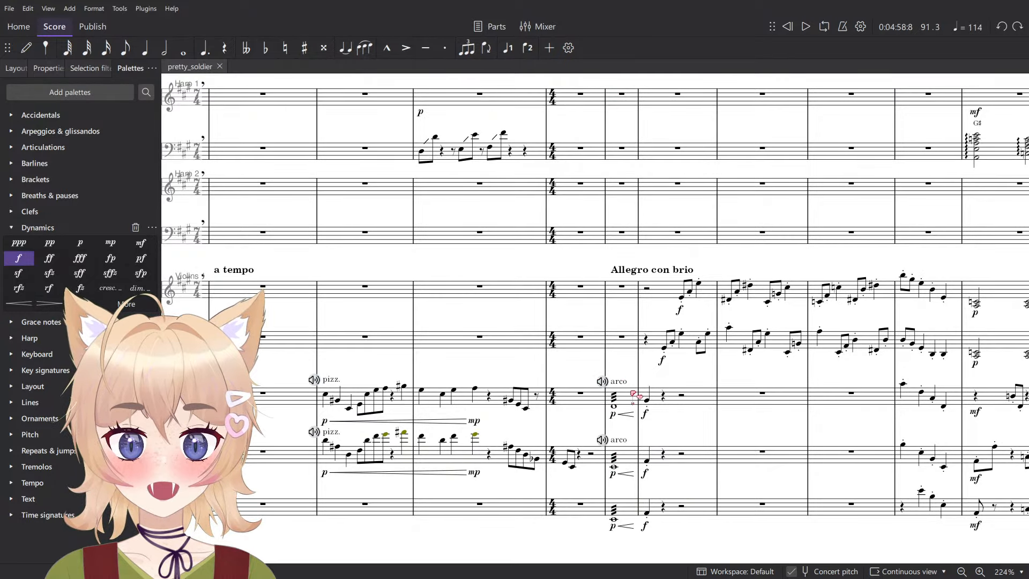
key(space)
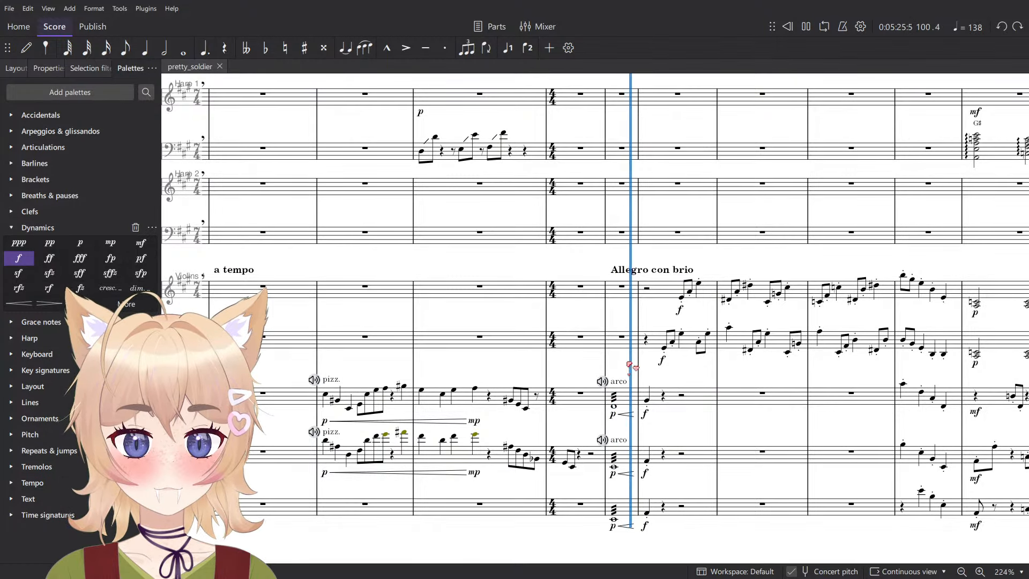
key(space)
- Enter a quarter-note A on the first beat of measure 101 in Violins 2
ctrl+scroll(631, 365, up, 3)
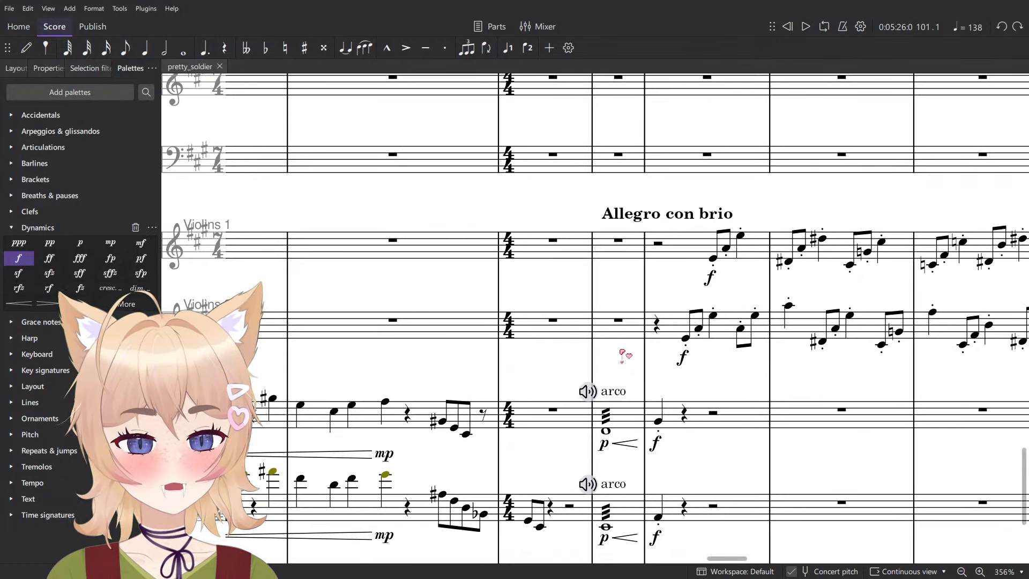
key(n)
ctrl+scroll(622, 344, up, 2)
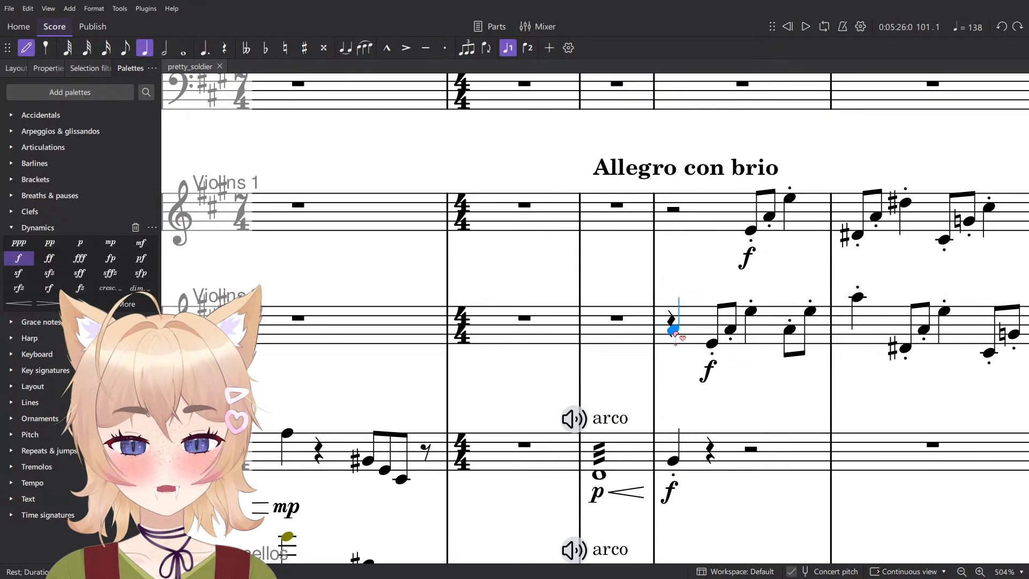
click(673, 329)
scroll(677, 333, down, 5)
key(Escape)
scroll(687, 332, up, 2)
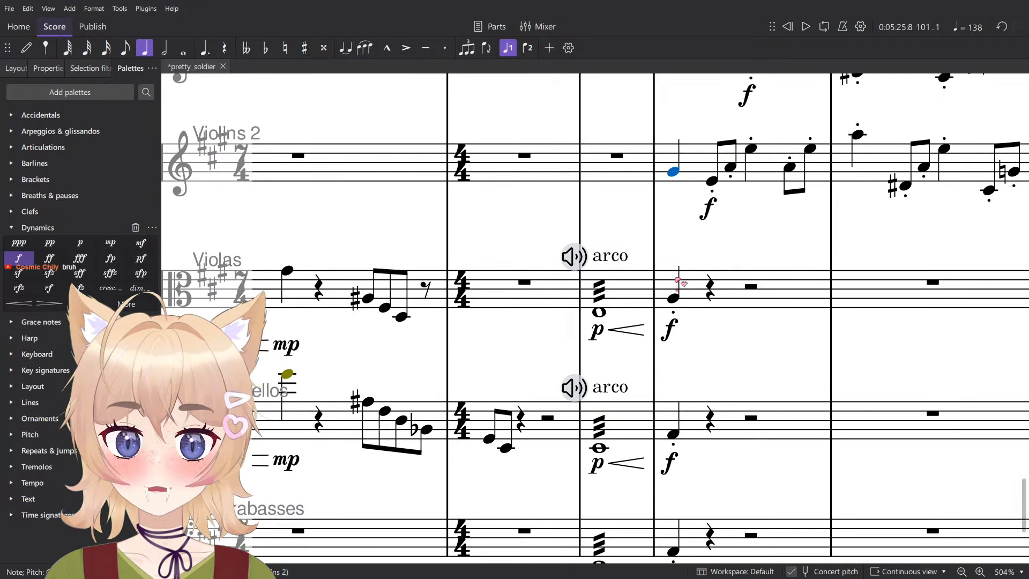
- Add a low E to Violins 2 in measure 100 and make it a whole note
click(675, 294)
key(n)
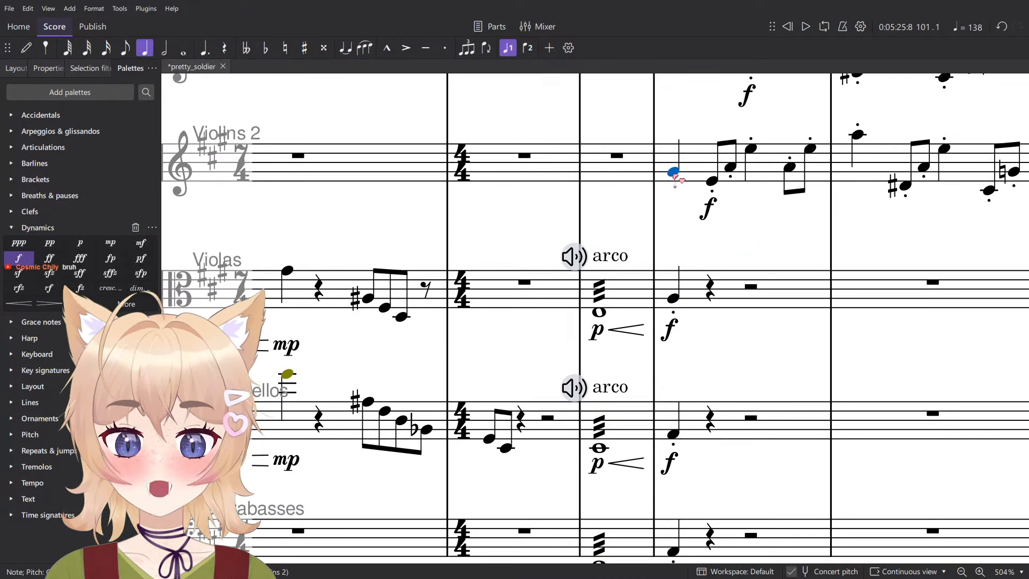
click(675, 177)
click(635, 185)
key(Escape)
scroll(647, 268, up, 4)
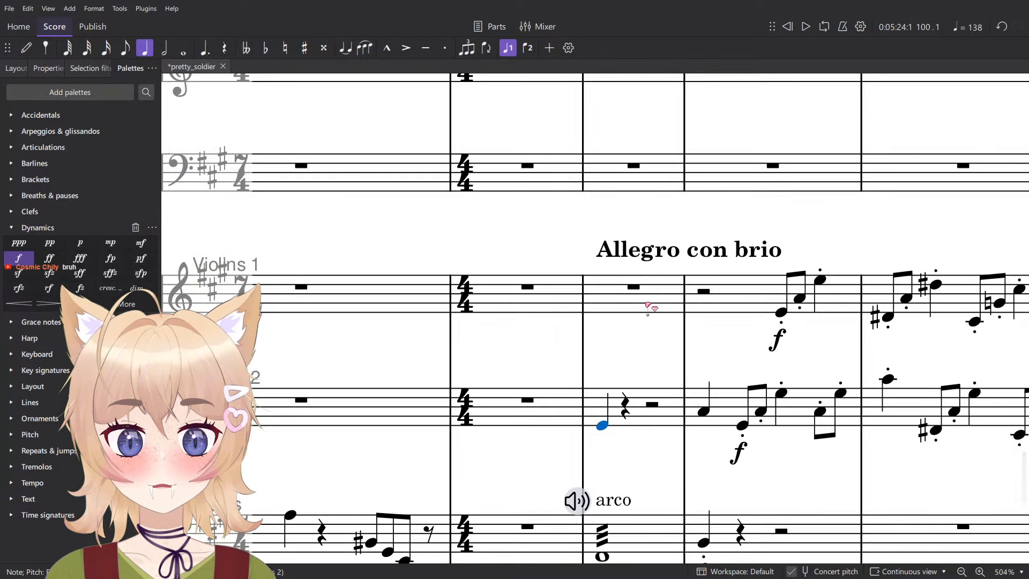
key(7)
- Move the f dynamics of Violins 2 and Violins 1 to the first beat of measure 101
click(712, 455)
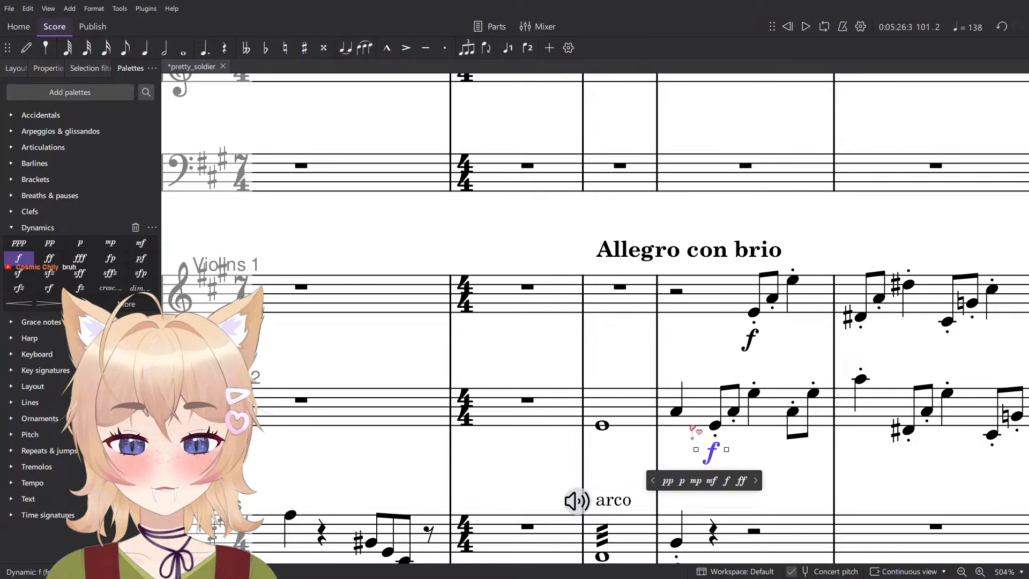
key(ctrl+x)
click(676, 411)
key(ctrl+v)
click(751, 341)
key(ctrl+x)
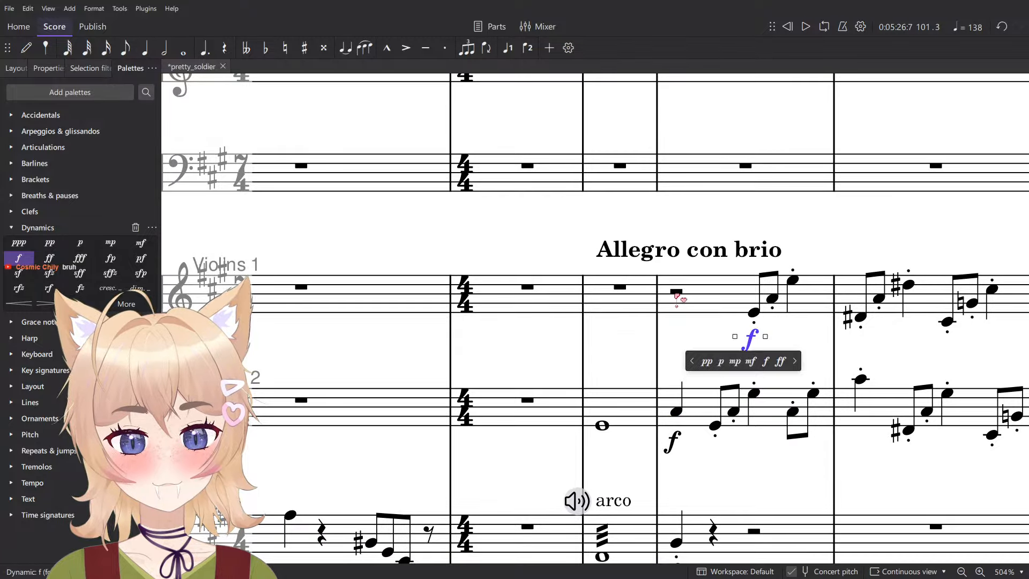
click(677, 292)
key(ctrl+v)
- Enter a quarter-note A at the start of measure 101 and a whole-note low E in measure 100 for Violins 1
scroll(646, 410, down, 2)
click(602, 328)
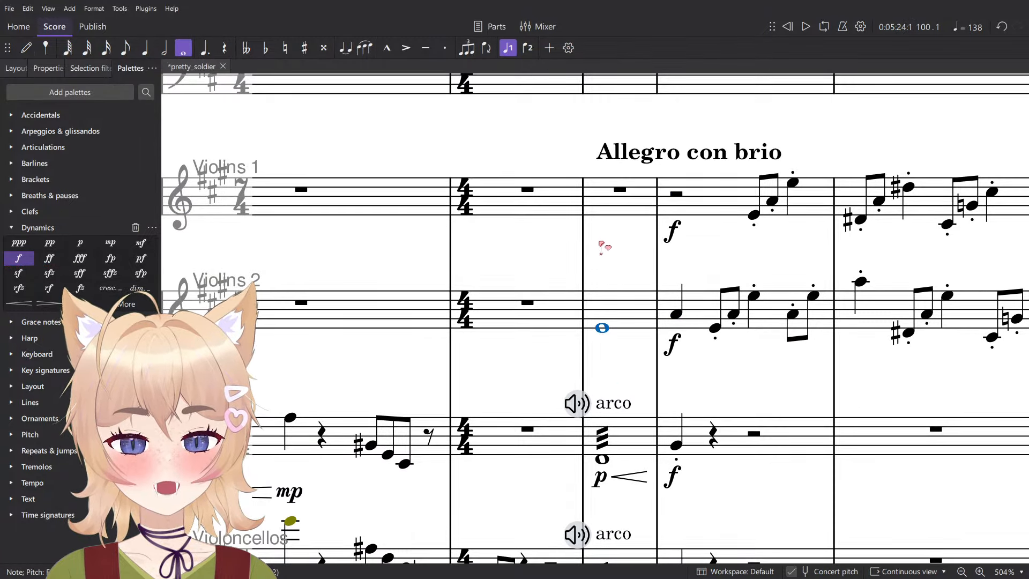
key(n)
key(5)
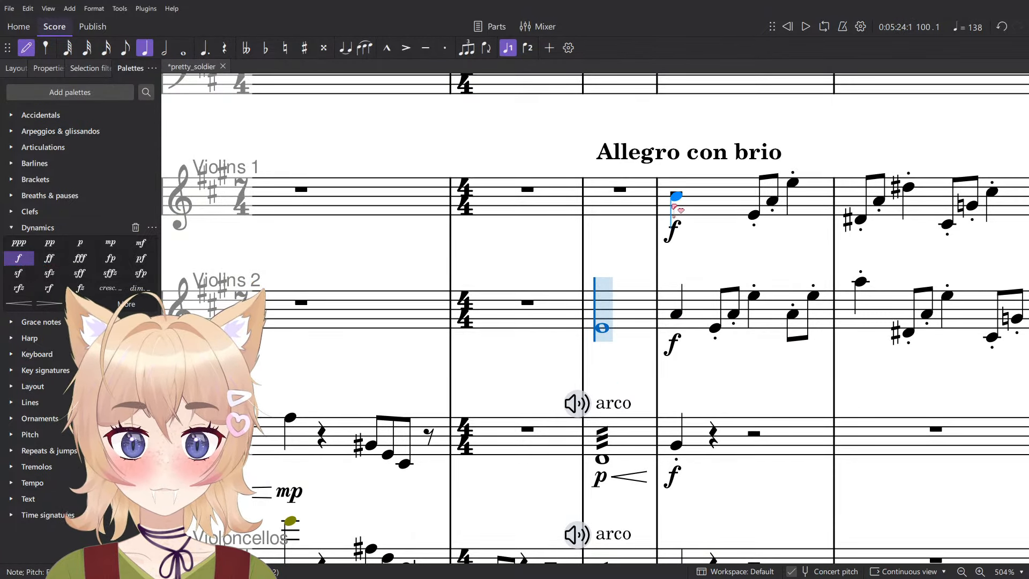
click(677, 196)
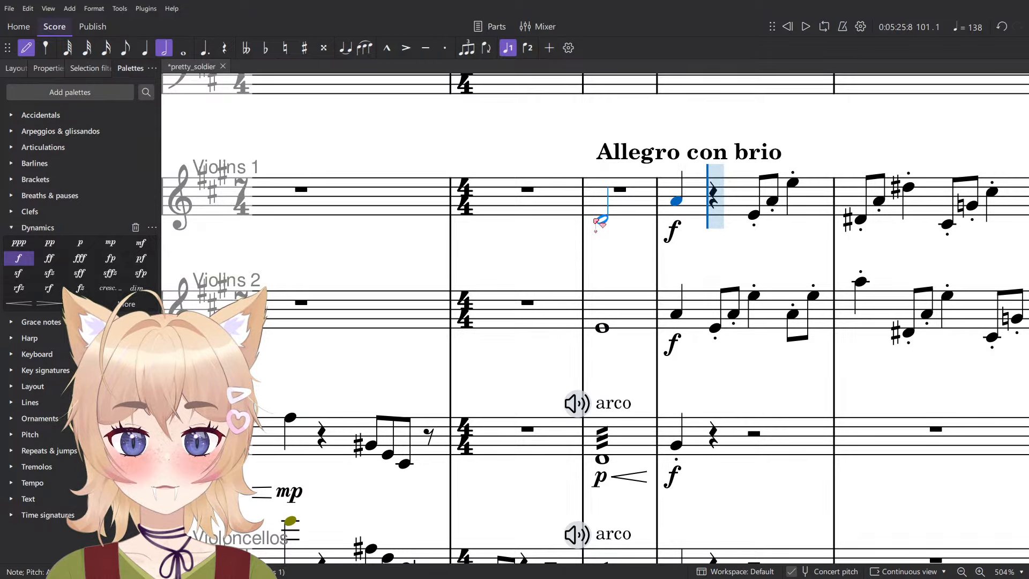
key(7)
click(598, 215)
key(Escape)
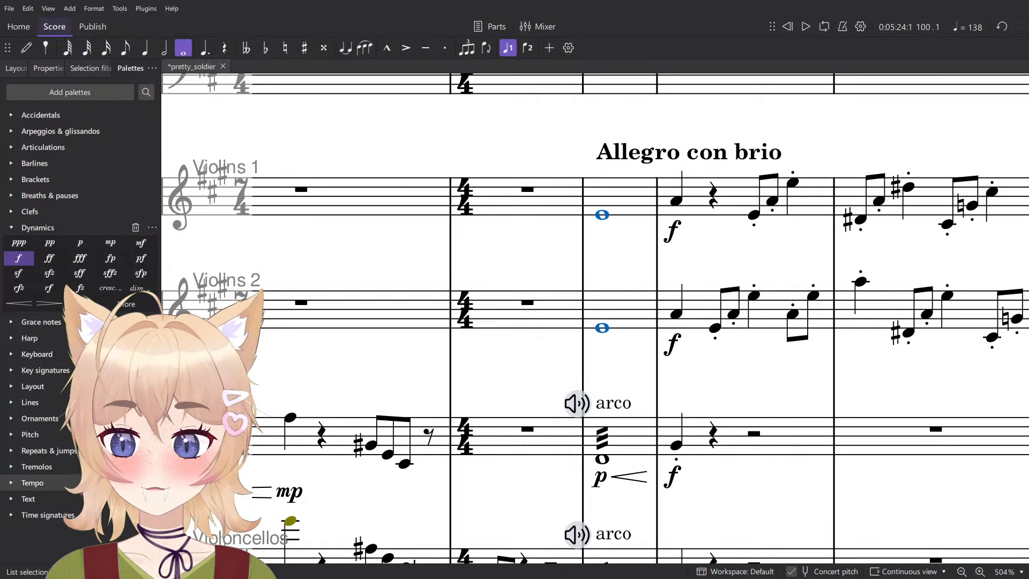
- Add three-stroke tremolos to the whole notes of both violin parts in measure 100
click(36, 466)
click(40, 410)
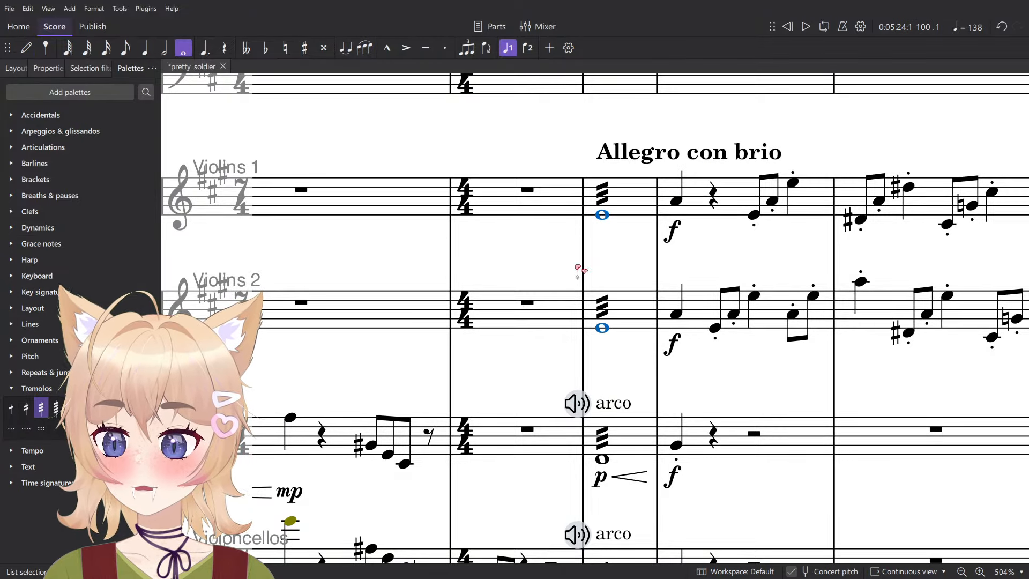
- Try a crescendo hairpin on Violins 1 and p on both violin parts in measure 100
click(602, 215)
key(shift+comma)
click(606, 328)
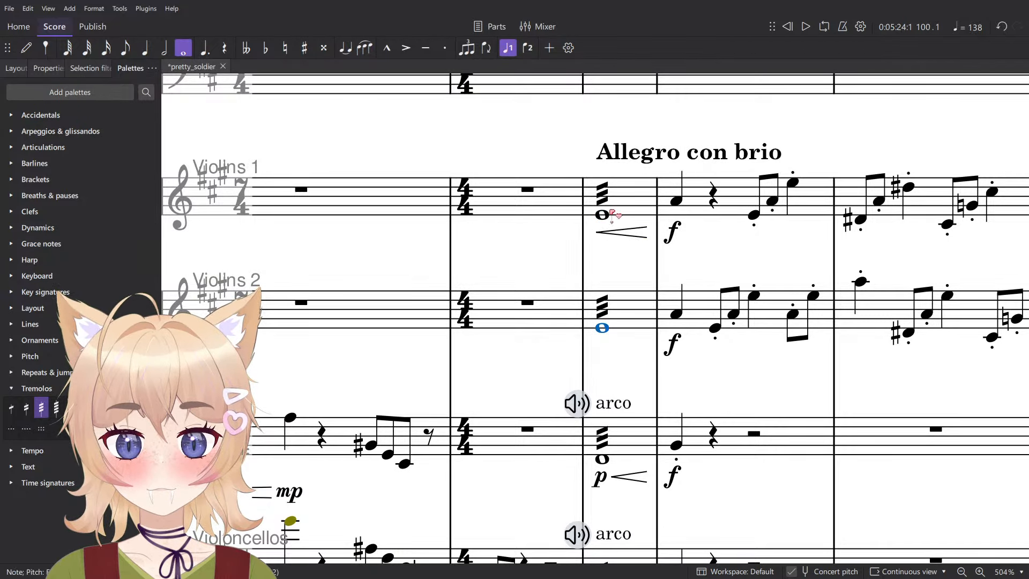
click(37, 227)
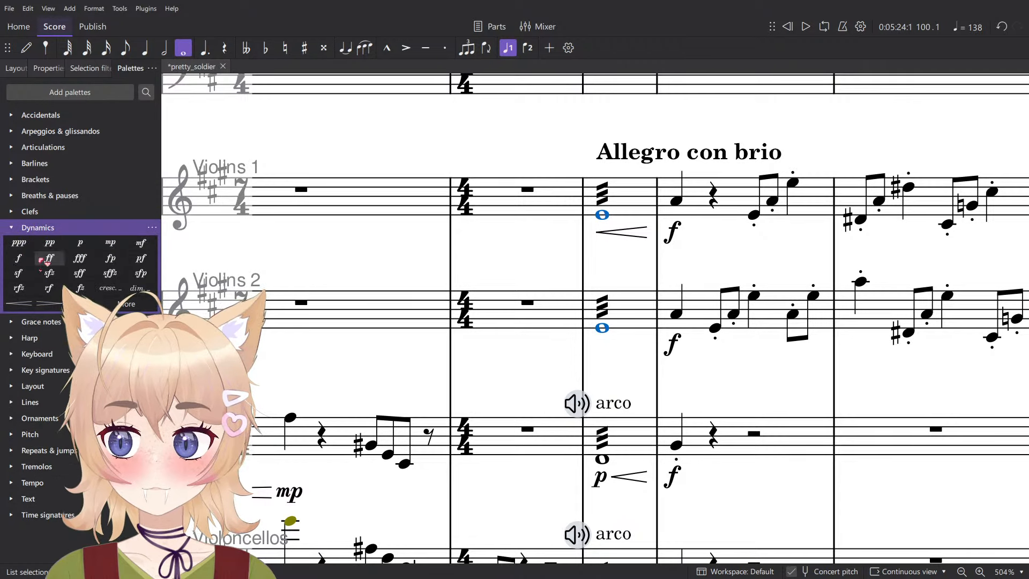
click(80, 243)
click(603, 215)
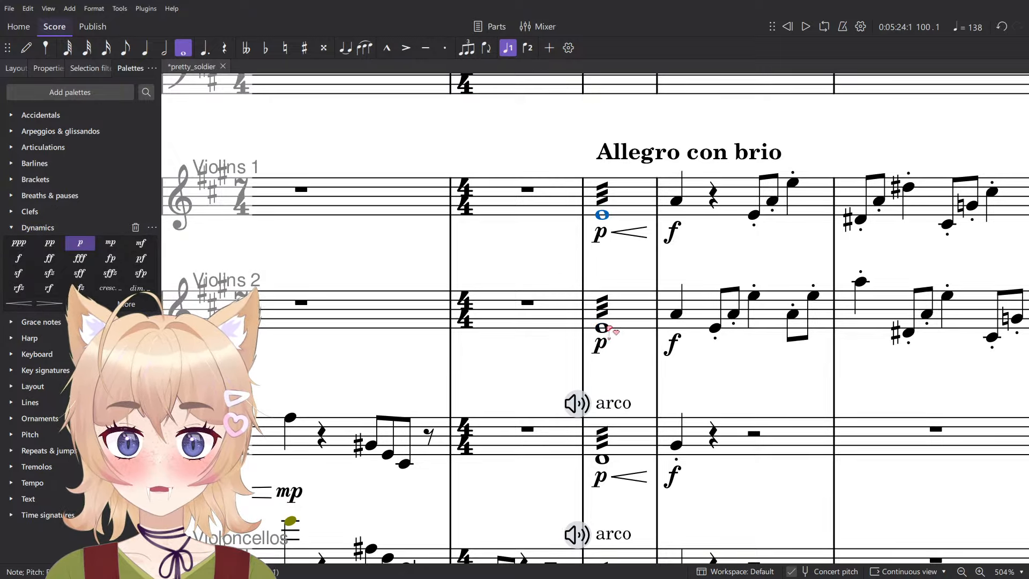
- Undo the hairpin and p markings in measure 100, and apply p to both violins' tremolo notes
key(ctrl+z)
key(ctrl+z)
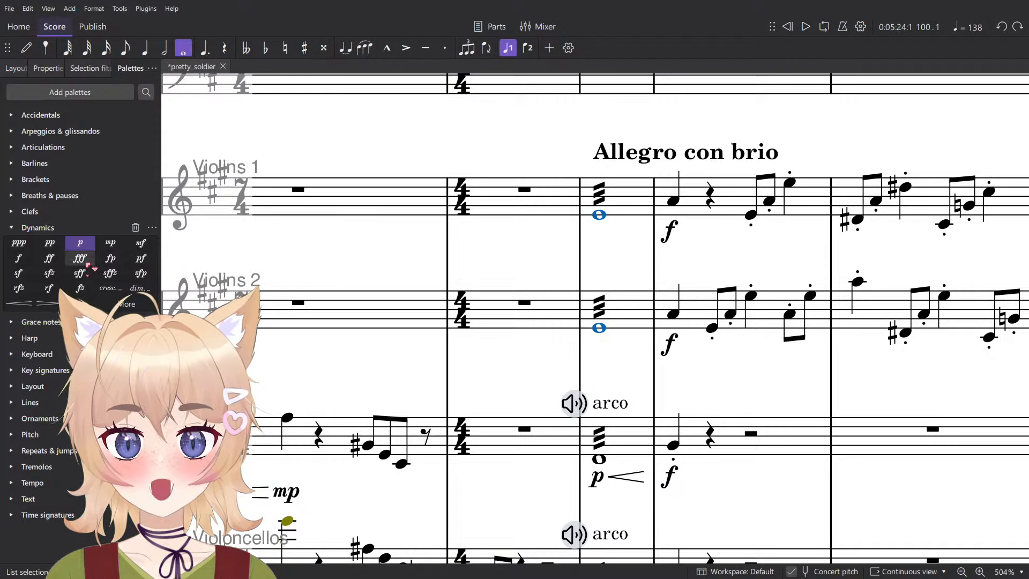
click(636, 230)
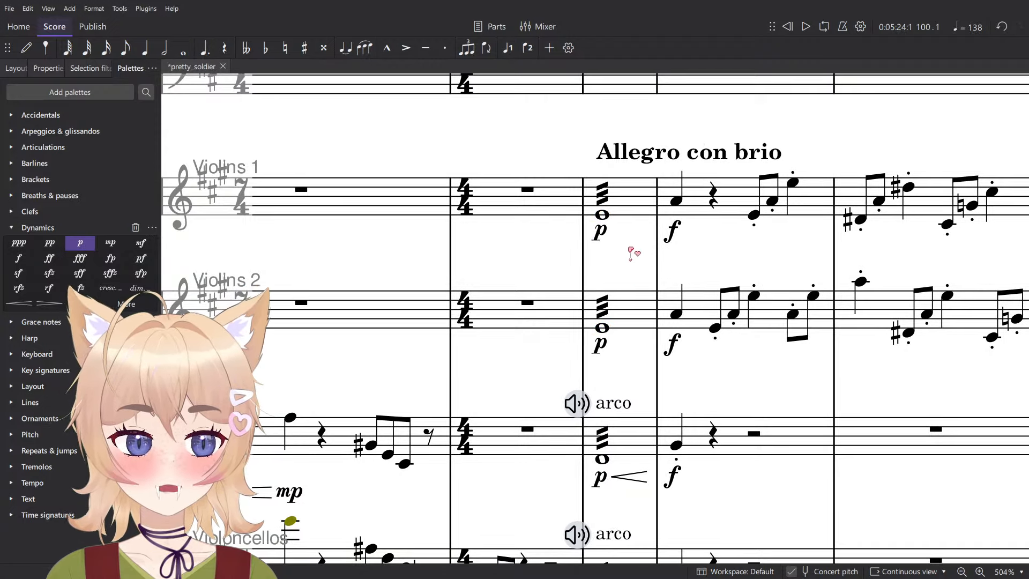
- Add crescendo hairpins to both violin parts in measure 100 and play back the passage into measure 101
click(619, 204)
shift+click(635, 312)
key(shift+comma)
scroll(685, 315, down, 6)
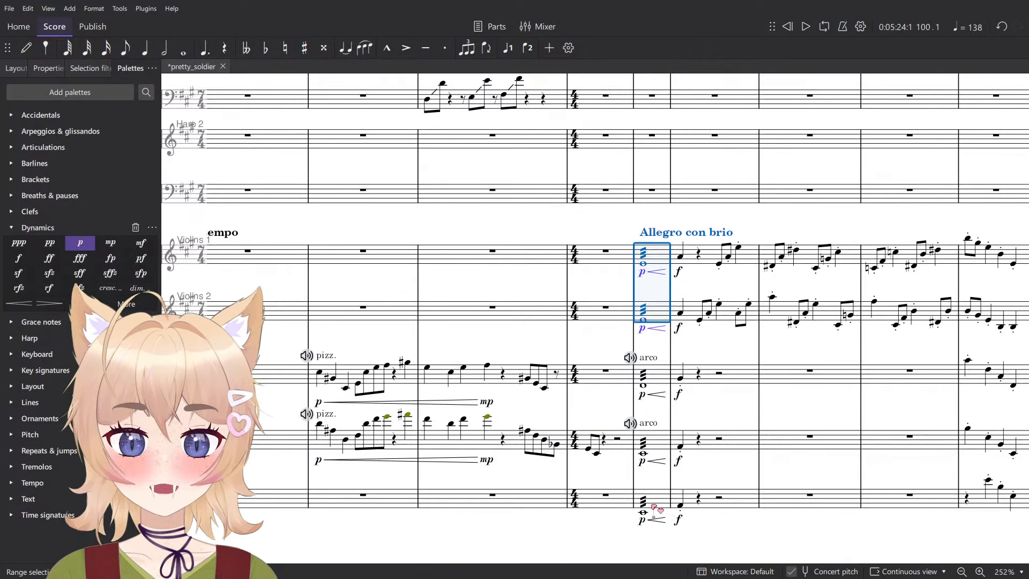
key(space)
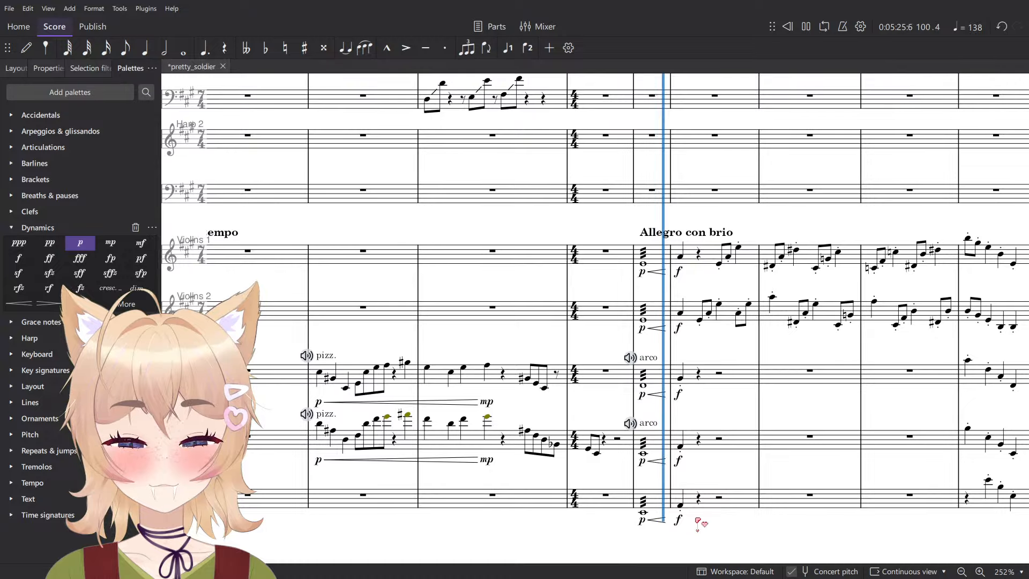
key(space)
- Add staccato to both violins' opening note of measure 101 and accents to that beat in all five string parts
ctrl+scroll(869, 295, up, 1)
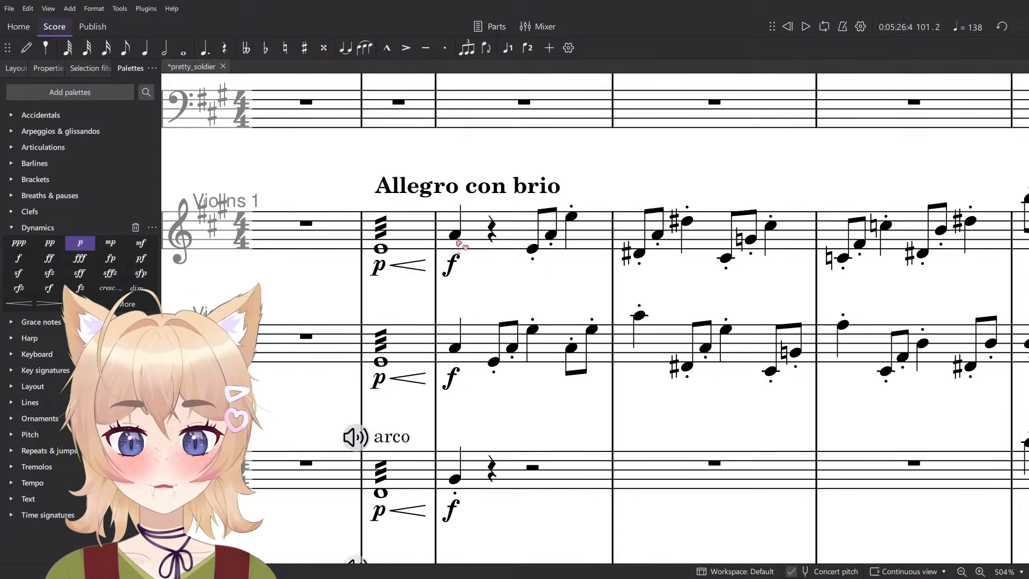
key(shift+s)
ctrl+scroll(464, 373, down, 2)
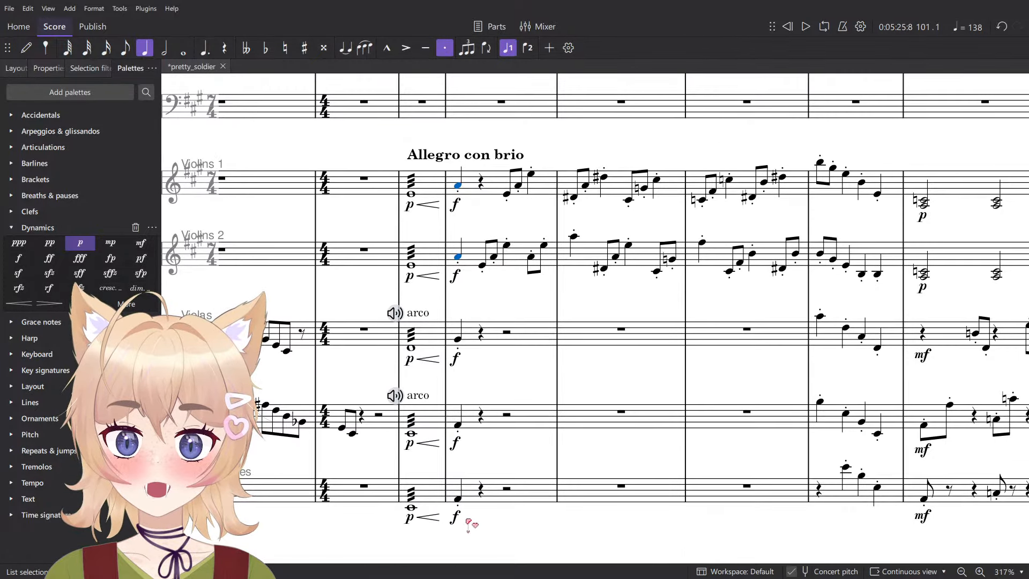
shift+click(458, 185)
key(shift+v)
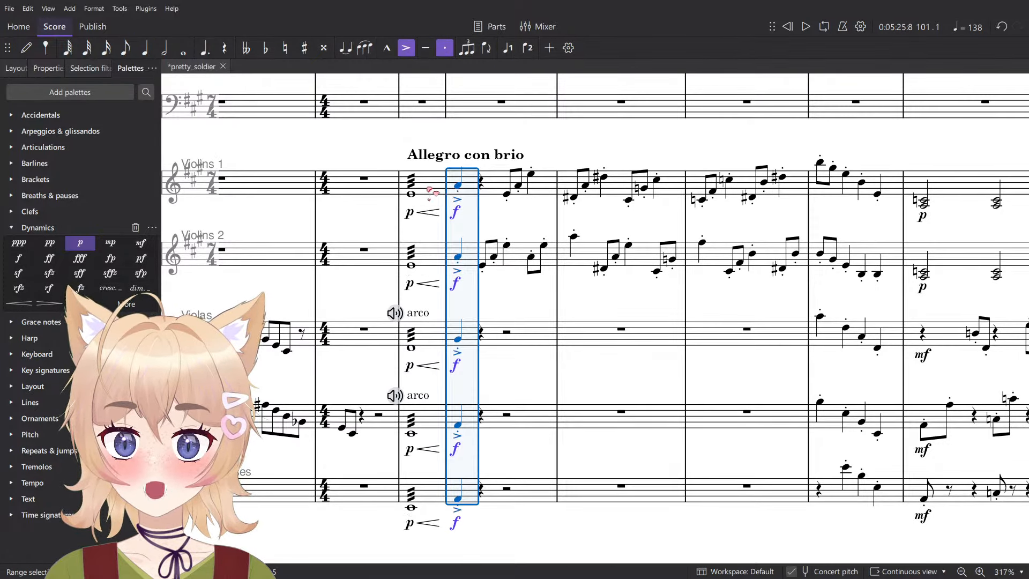
- Play back the string parts from measure 100, then restart playback from the Allegro con brio tremolos
click(429, 182)
shift+click(435, 489)
key(space)
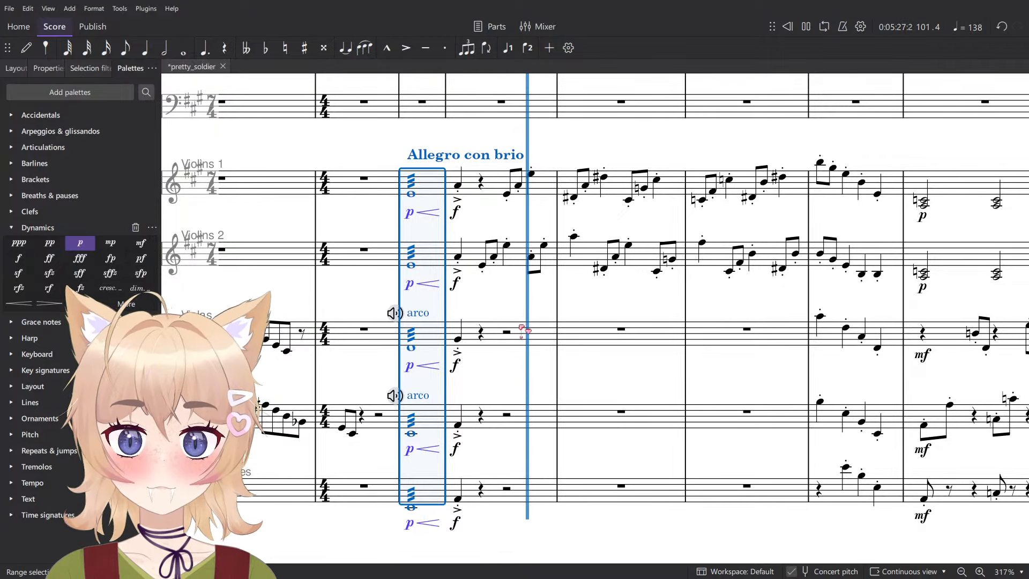
click(517, 297)
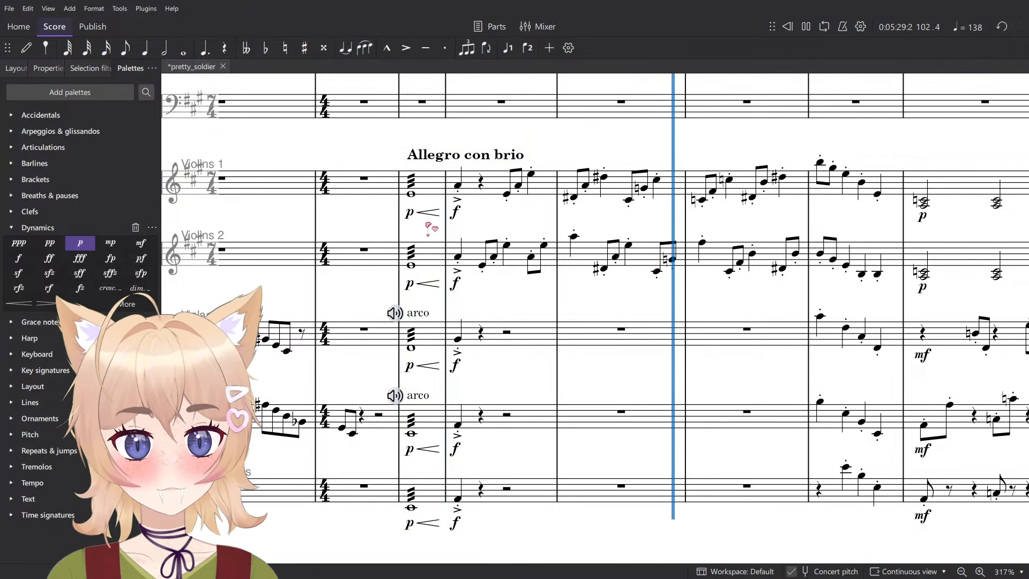
scroll(530, 292, up, 3)
scroll(549, 279, down, 5)
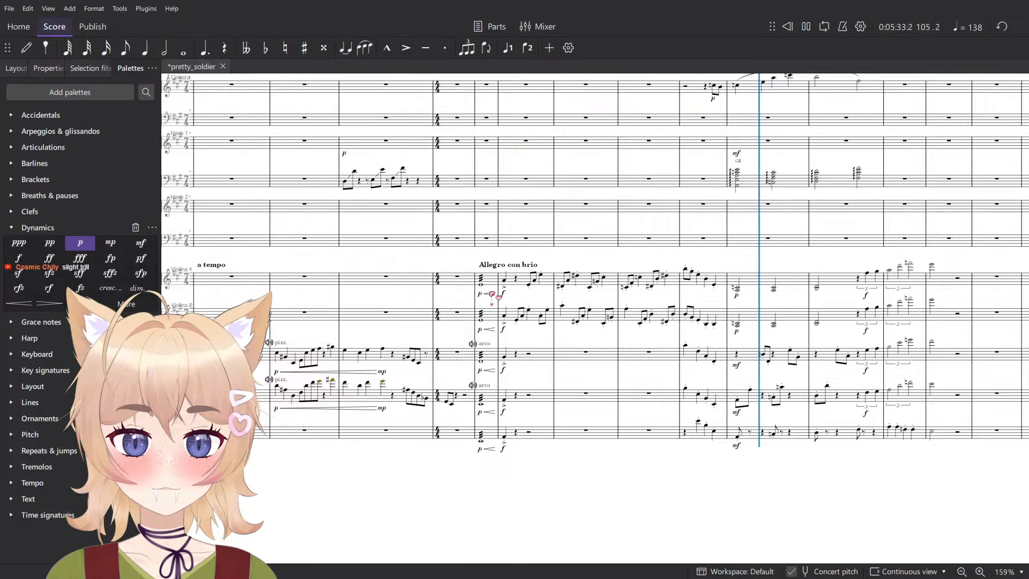
click(489, 285)
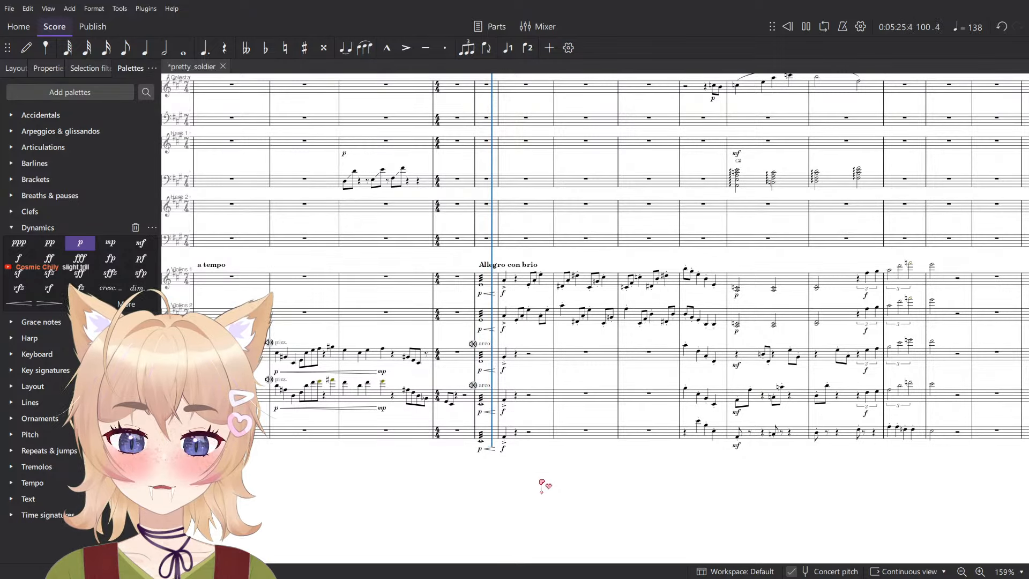
- Examine the percussion parts around measure 101 and back to the fff hits in measure 95
scroll(481, 218, up, 4)
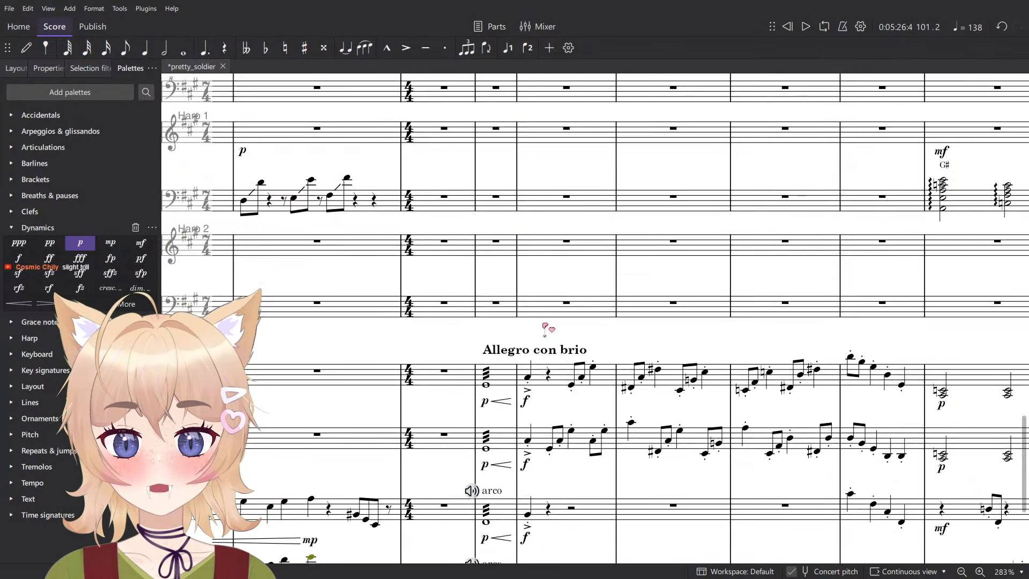
scroll(536, 368, down, 2)
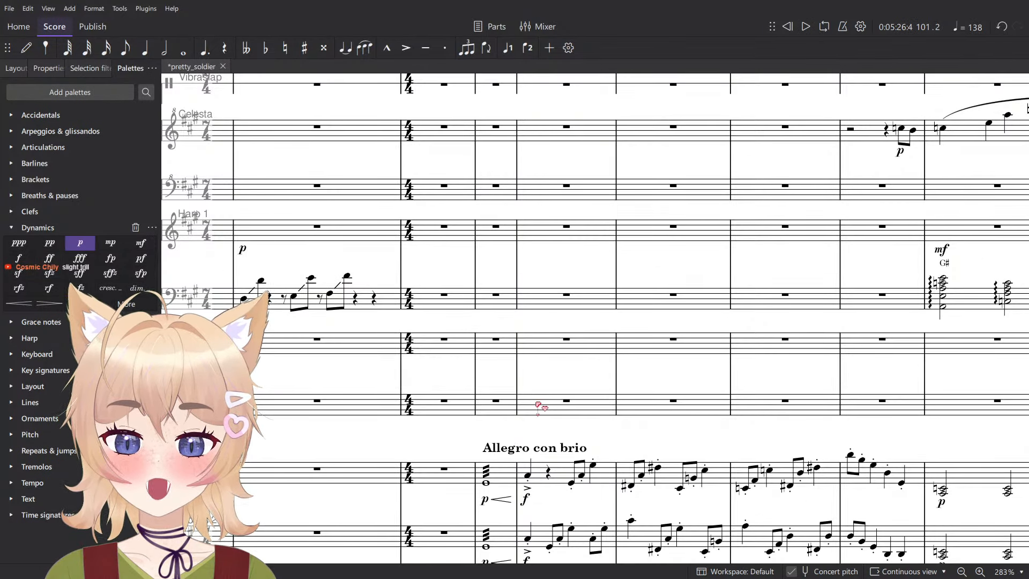
scroll(538, 409, up, 5)
scroll(541, 429, up, 3)
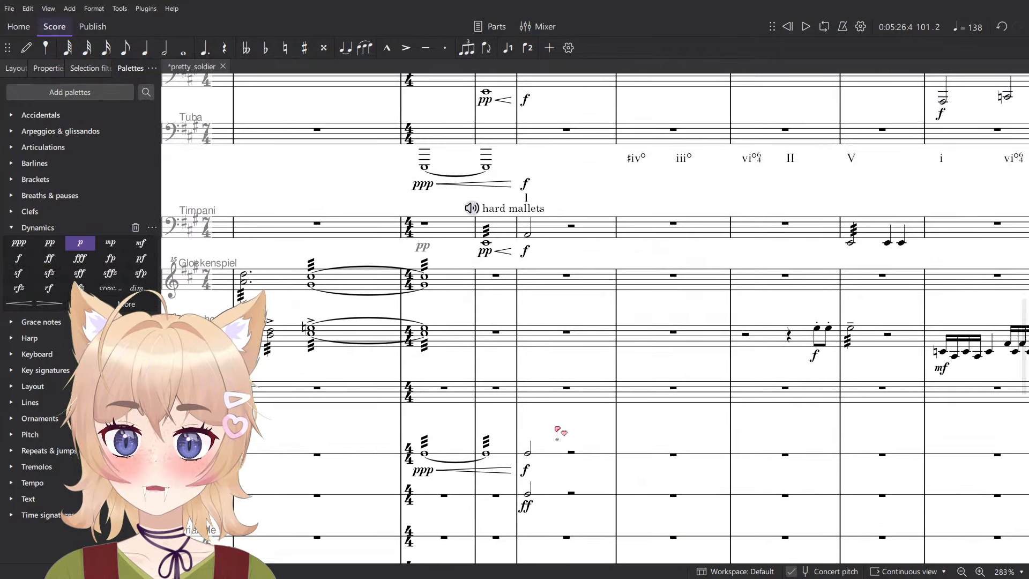
drag(558, 433, 933, 236)
drag(386, 388, 593, 376)
drag(1008, 394, 711, 440)
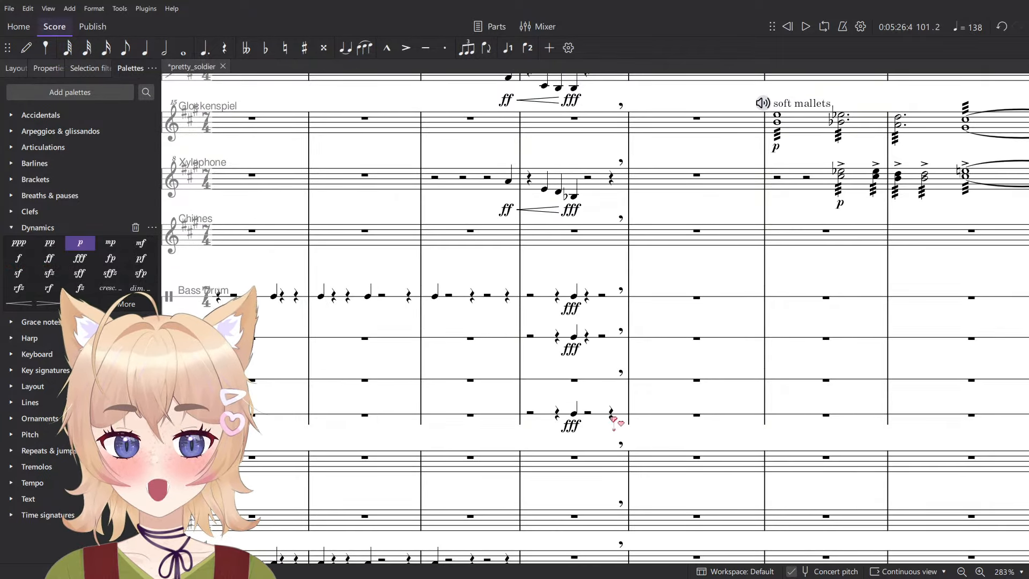
click(612, 415)
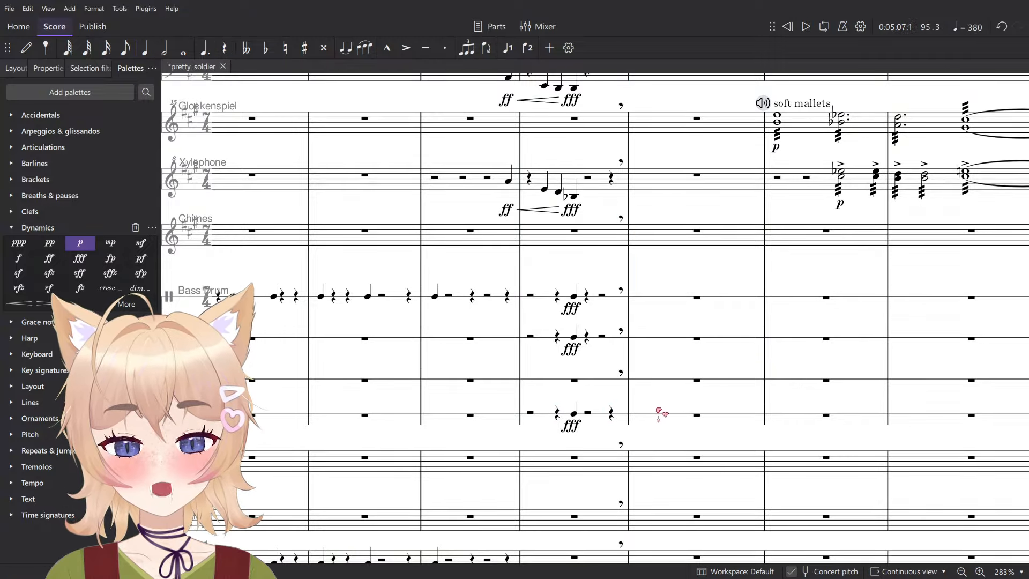
- Play back the earlier percussion passage from around measure 43, before the soft-mallet chimes entry
ctrl+scroll(658, 410, down, 6)
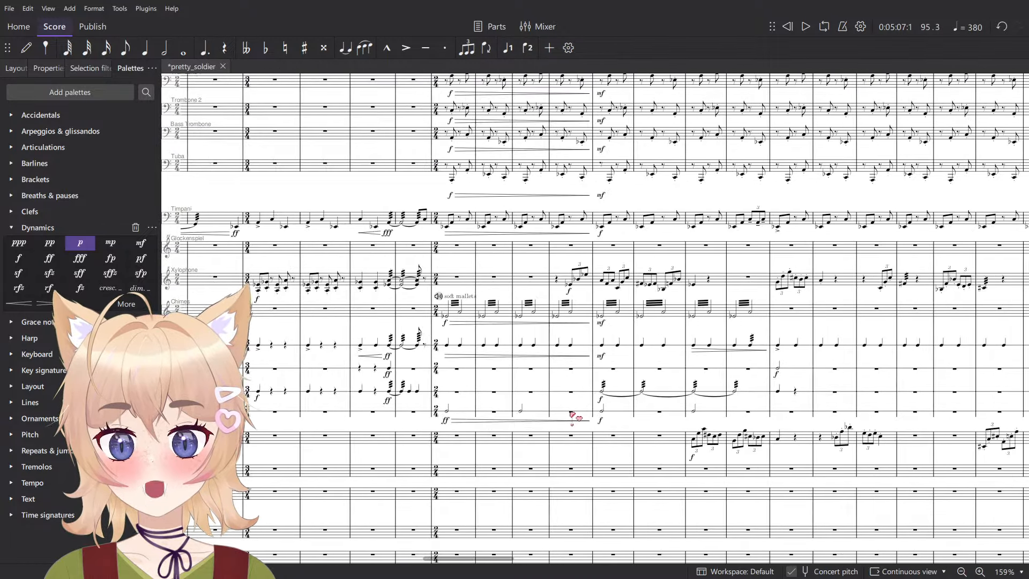
scroll(570, 418, left, 3)
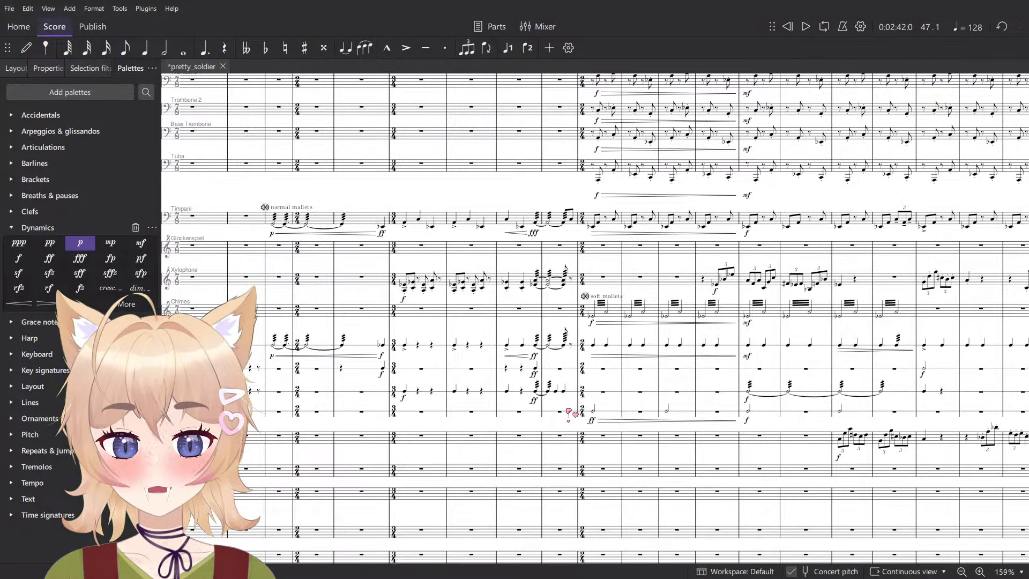
key(space)
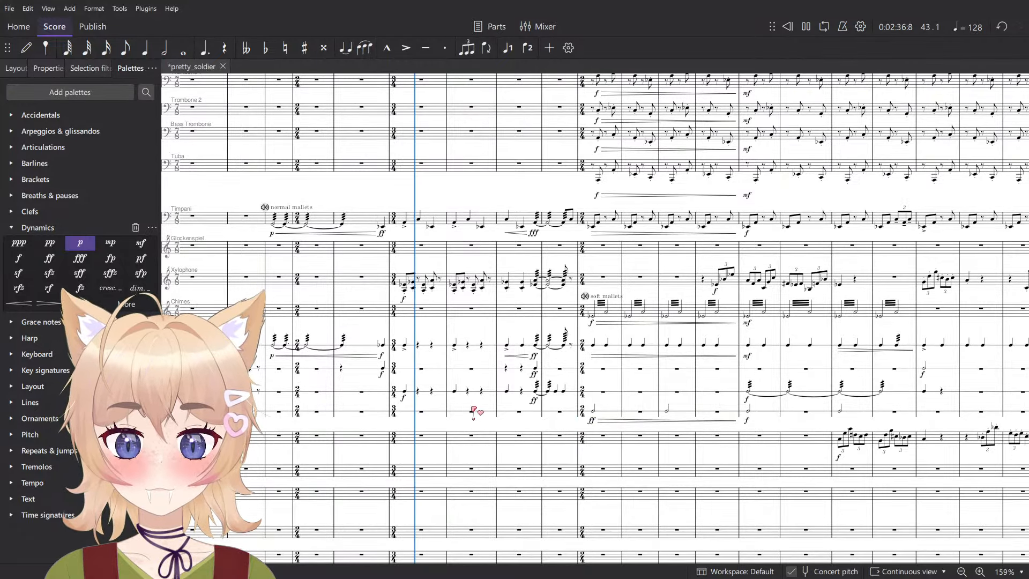
scroll(530, 431, down, 1)
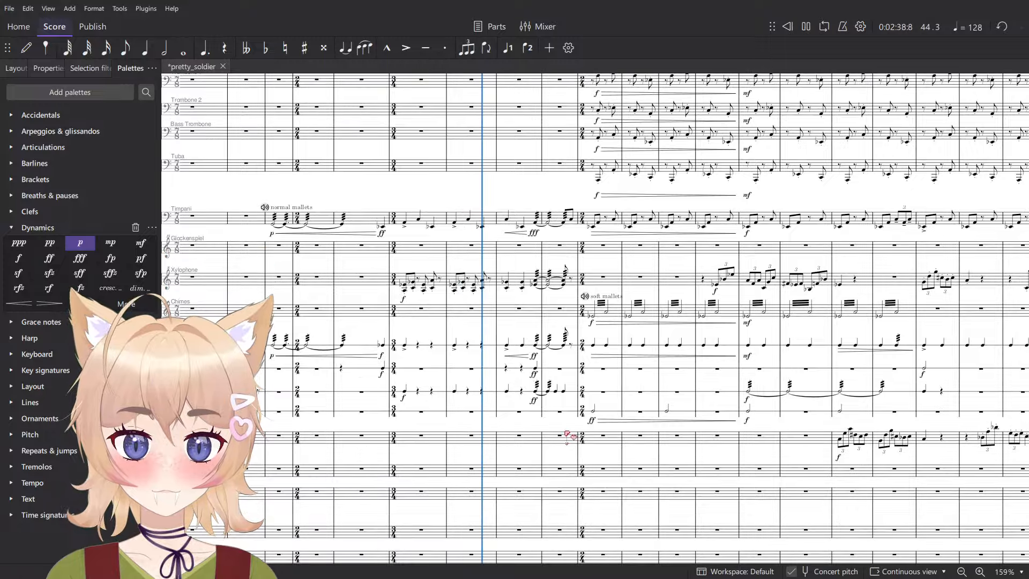
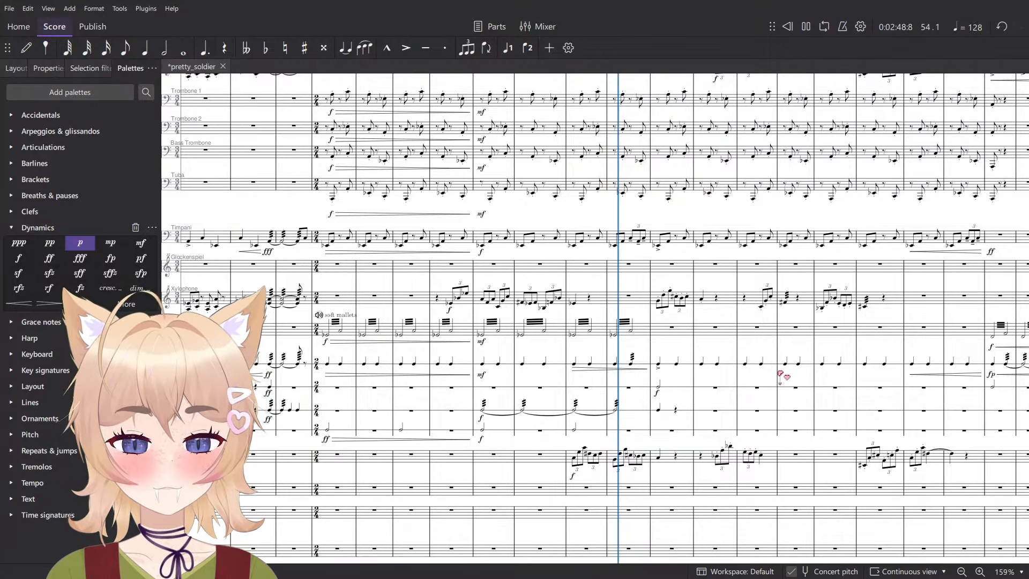
- Stop playback and examine the percussion, celesta, harp and violin parts around the triangle's f entry after the Allegro con brio
key(space)
scroll(565, 356, right, 20)
scroll(668, 352, right, 8)
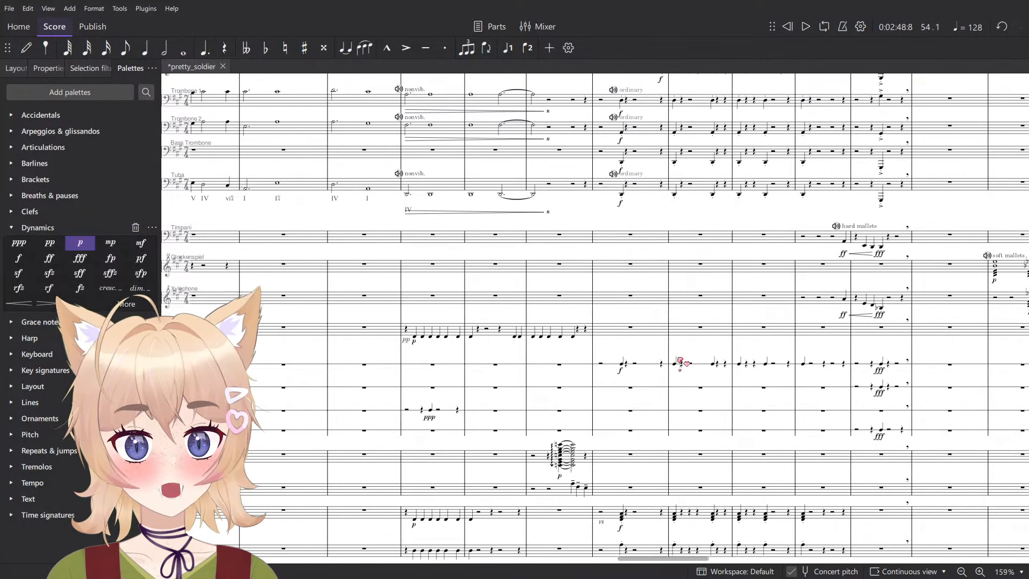
scroll(876, 372, right, 20)
scroll(880, 383, down, 2)
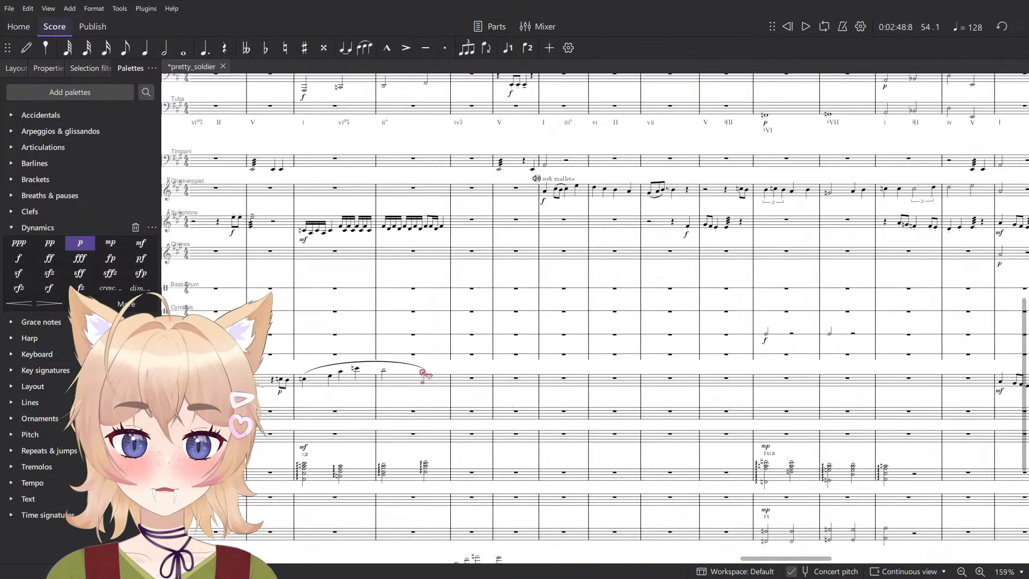
scroll(879, 387, right, 20)
scroll(880, 386, up, 2)
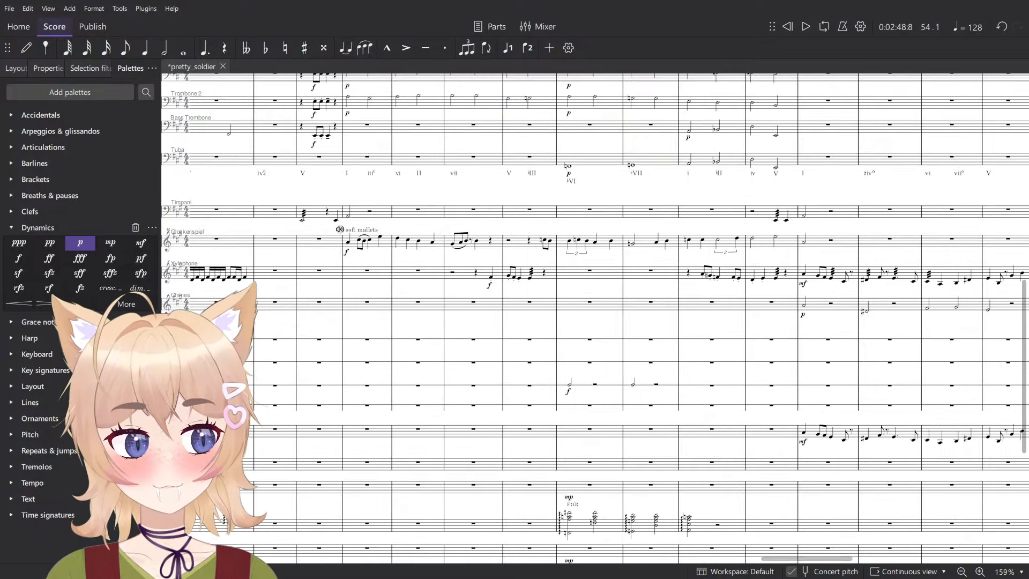
scroll(548, 437, up, 6)
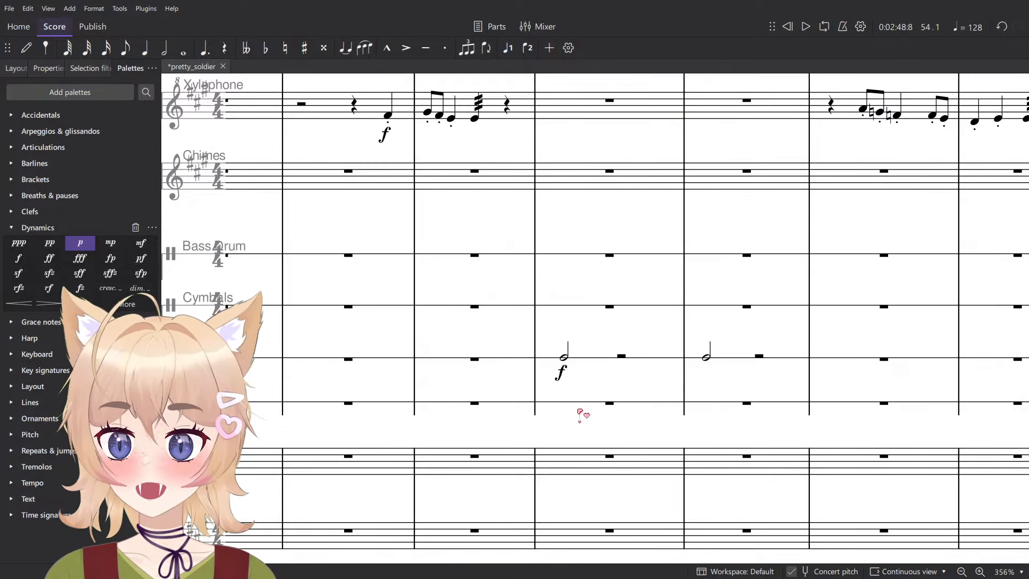
scroll(617, 382, down, 6)
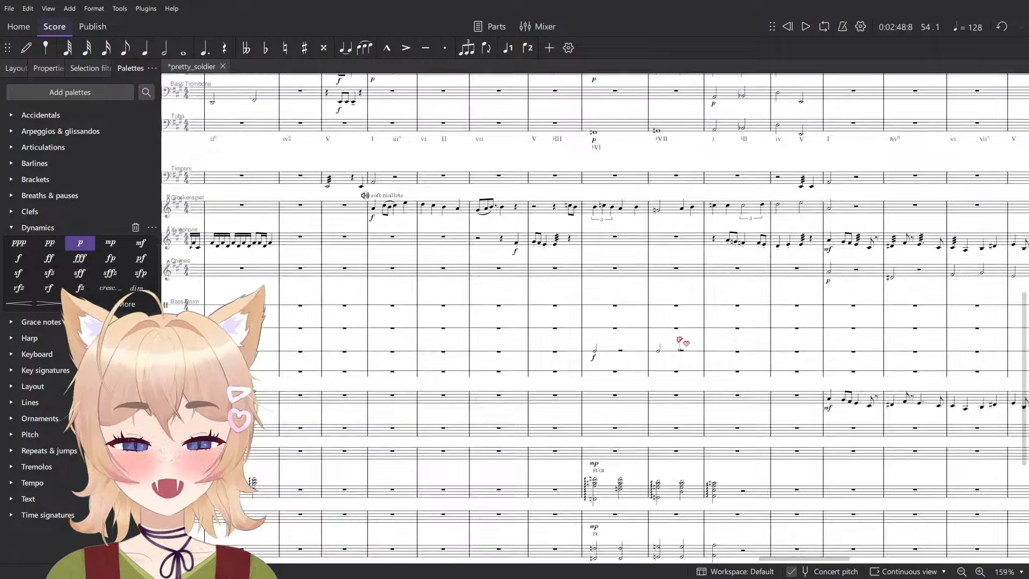
scroll(713, 375, up, 5)
scroll(692, 366, down, 2)
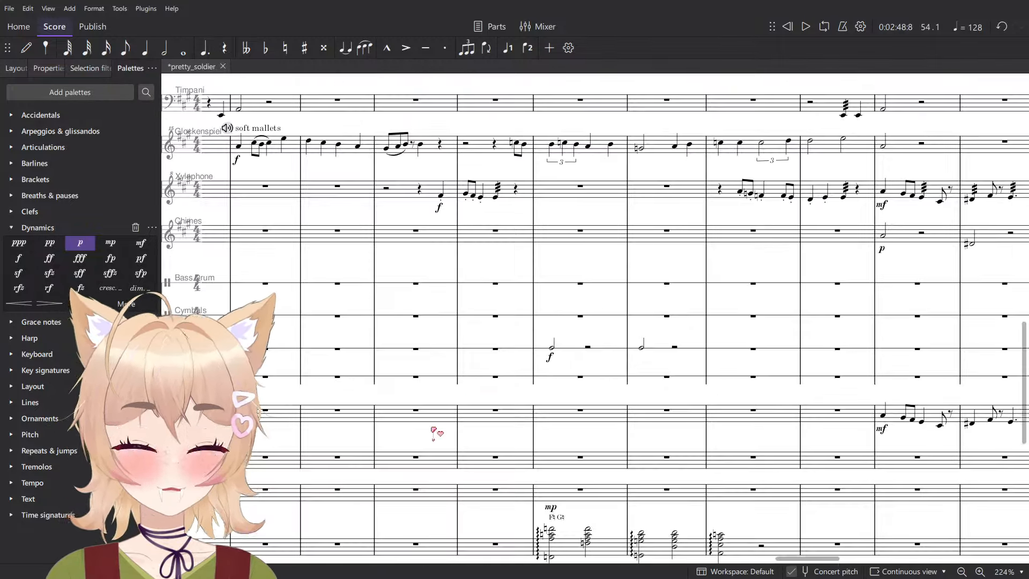
drag(481, 397, 529, 419)
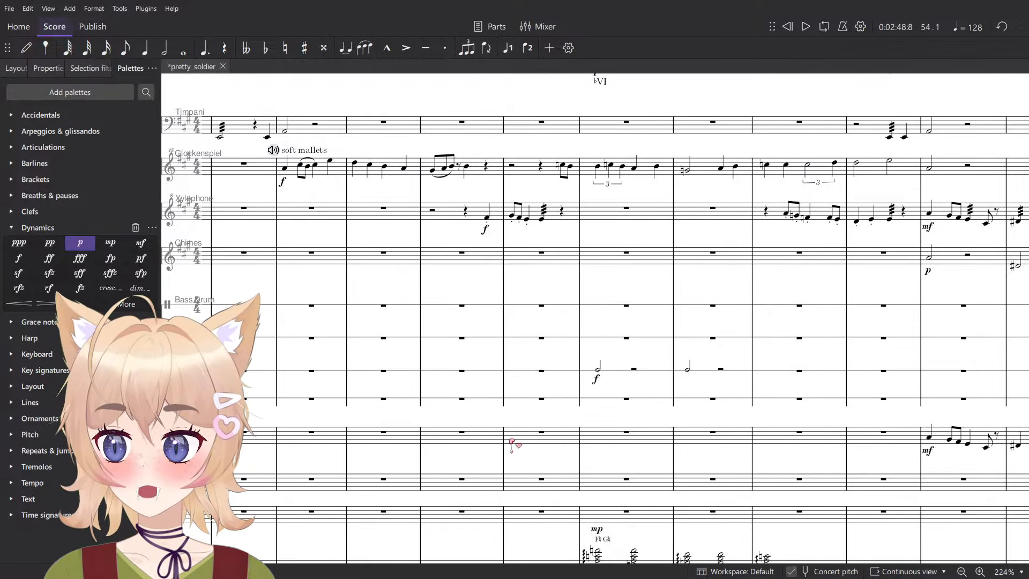
scroll(577, 443, down, 5)
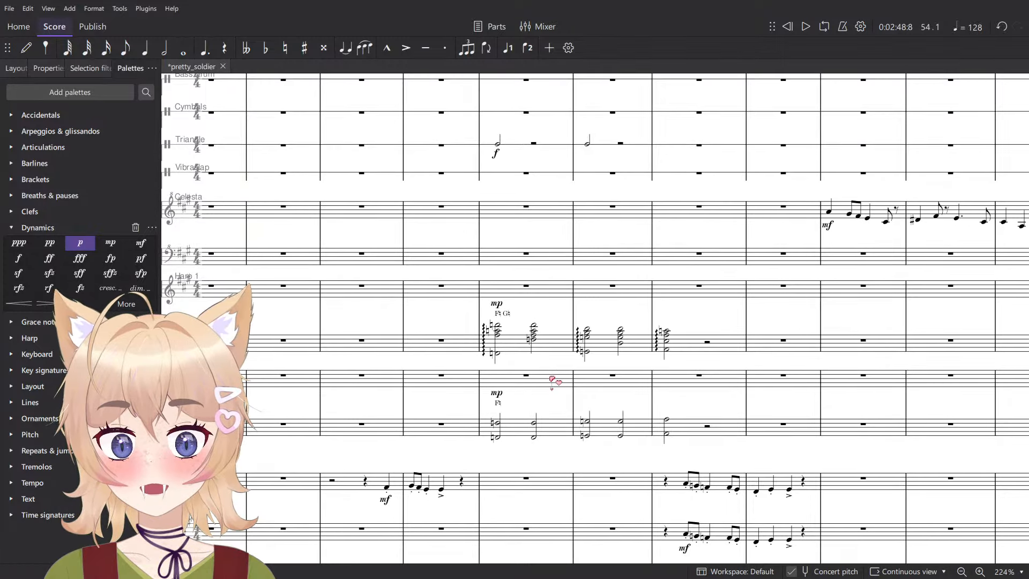
scroll(554, 394, down, 3)
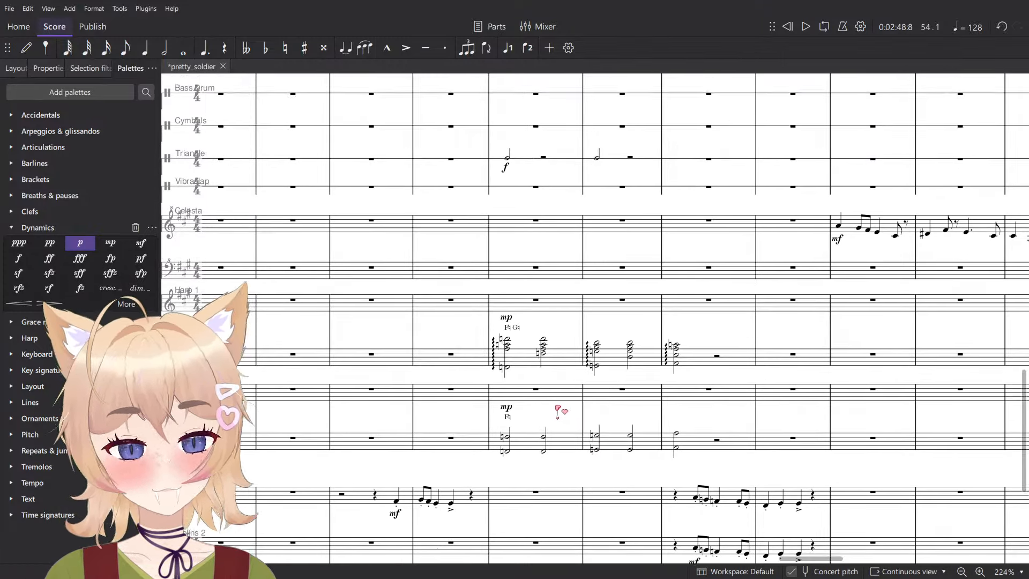
scroll(549, 407, right, 3)
scroll(549, 408, down, 1)
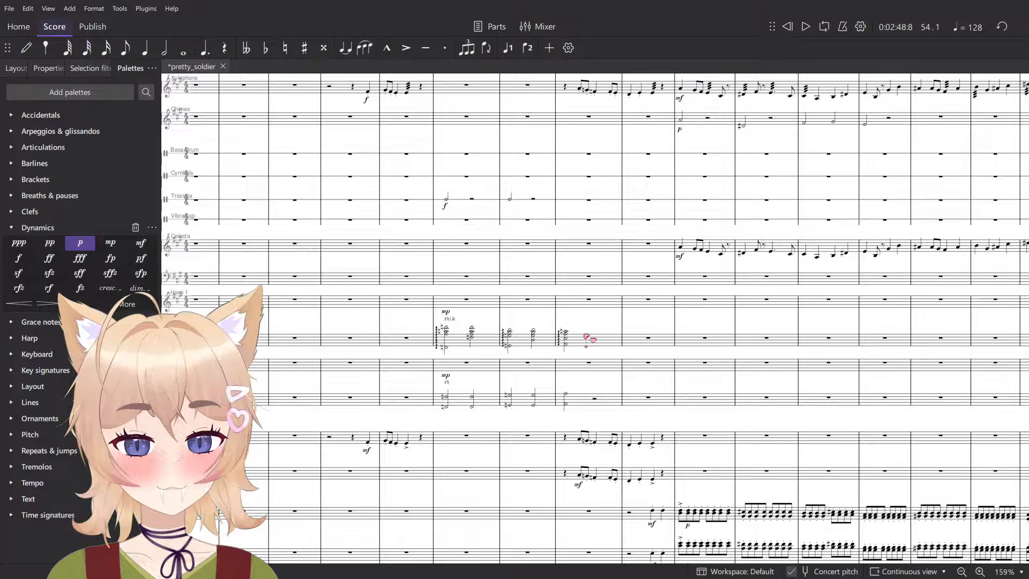
scroll(536, 418, down, 3)
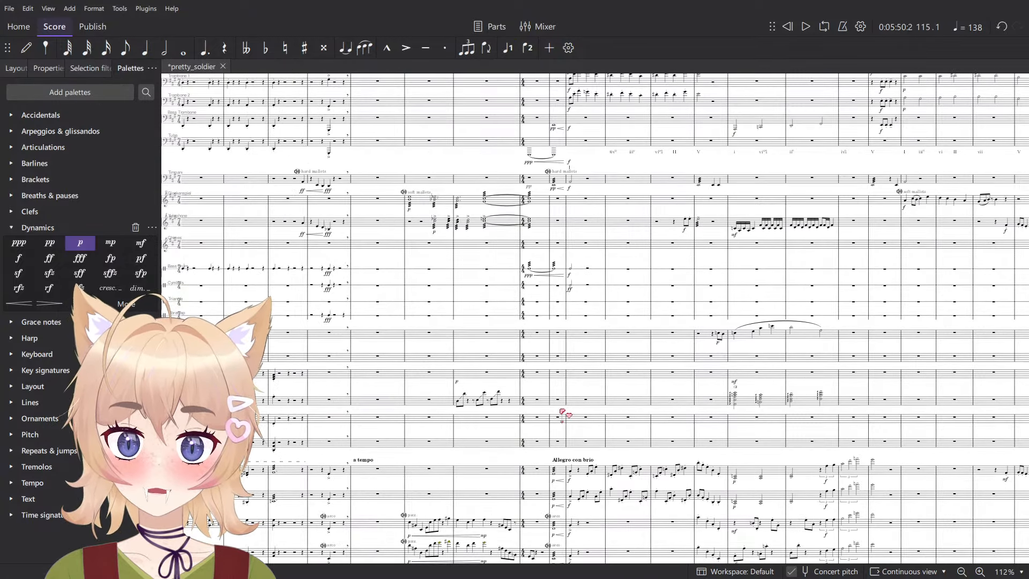
- Set the bass drum's dynamic at measure 101 to ff and play back from the measure 100 roll
scroll(548, 414, up, 13)
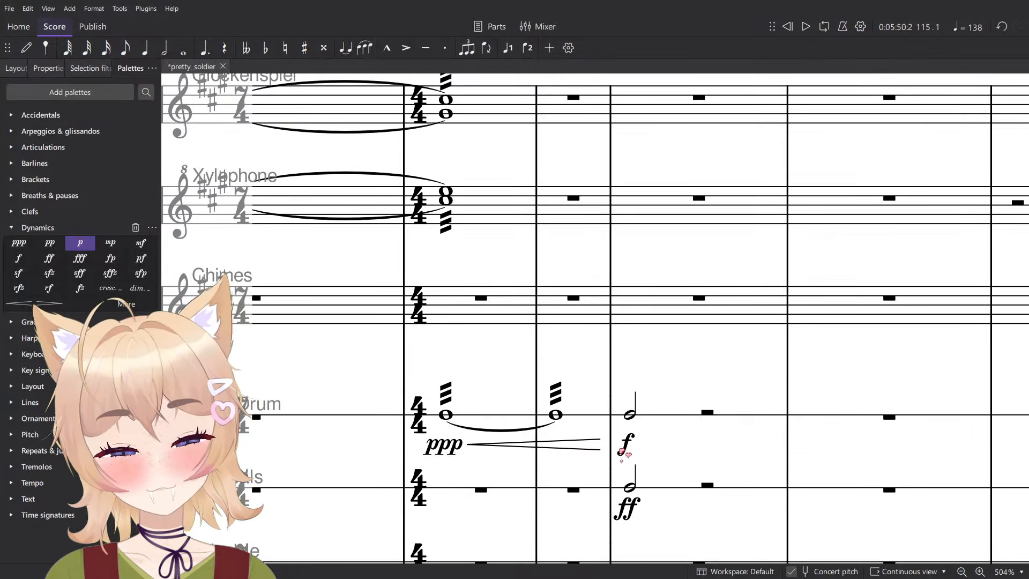
click(624, 448)
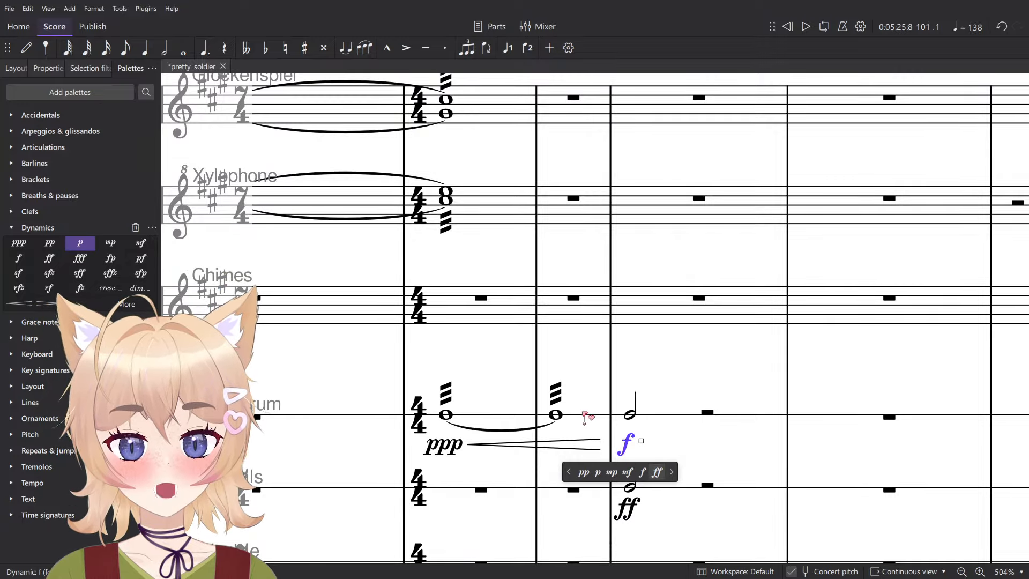
click(585, 417)
key(space)
scroll(683, 367, down, 7)
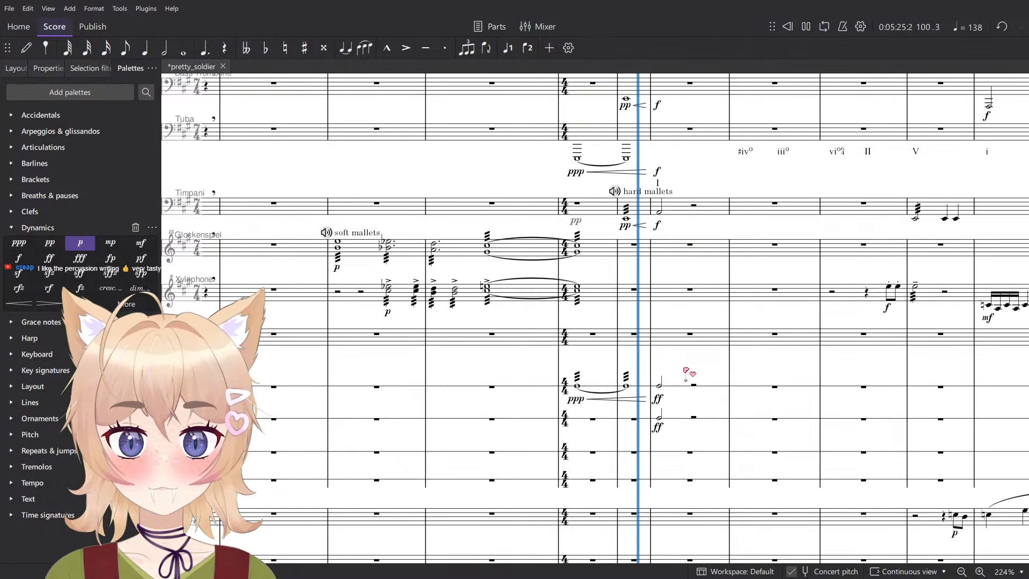
- Stop playback and set the timpani and bass trombone dynamics at measure 101 to ff
click(467, 238)
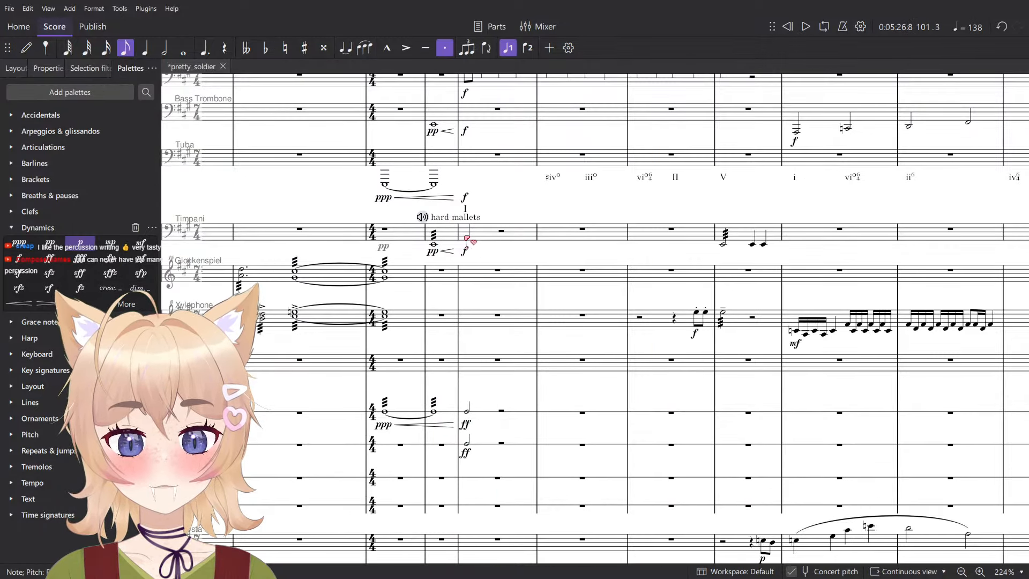
scroll(466, 237, up, 2)
click(464, 257)
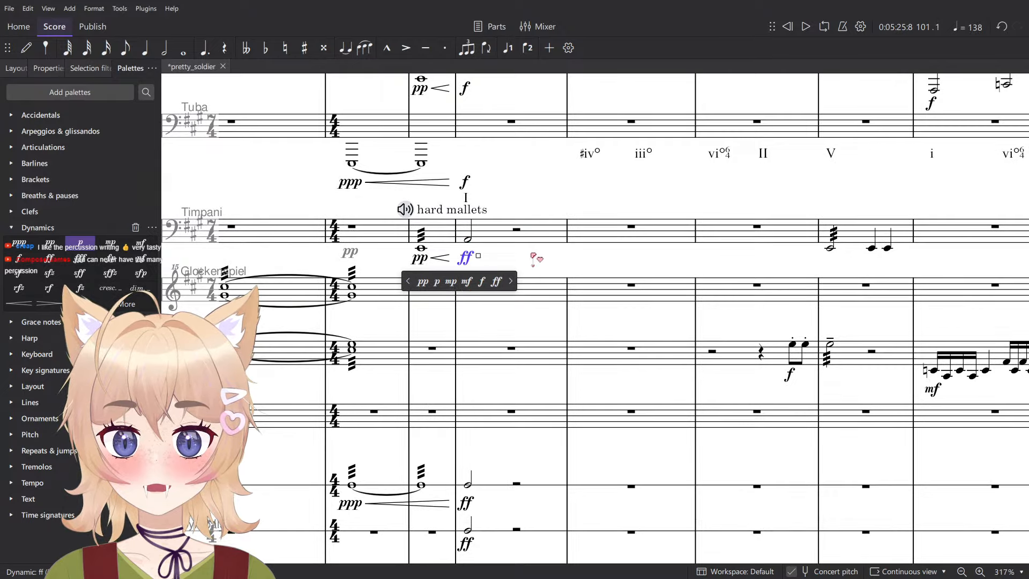
scroll(534, 257, up, 5)
click(467, 382)
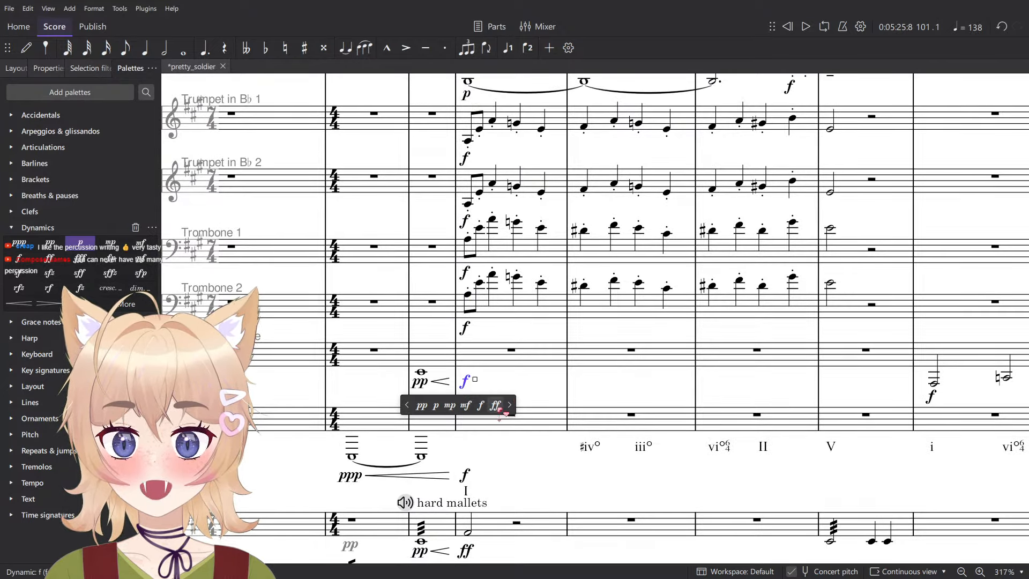
click(496, 406)
- Enter a staccato quarter note on beat one of measure 101 in both the bass trombone and the tuba
scroll(456, 370, up, 3)
key(n)
key(6)
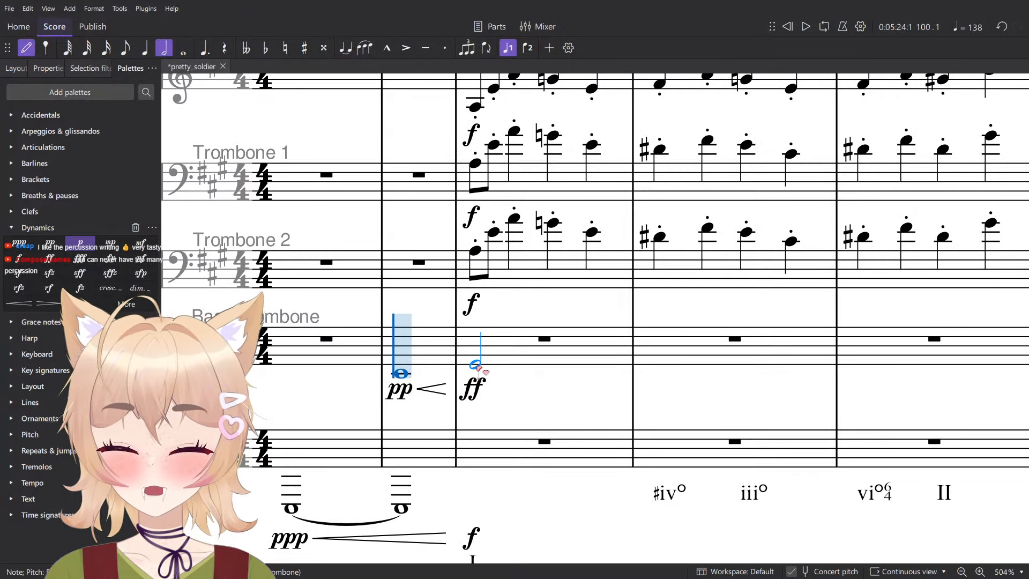
click(471, 364)
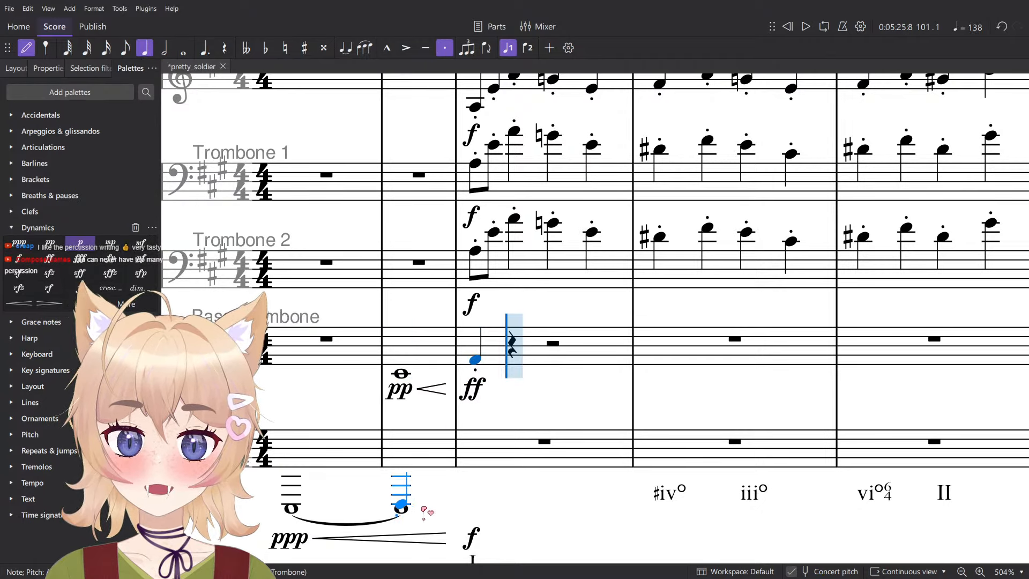
key(Escape)
click(403, 509)
key(Escape)
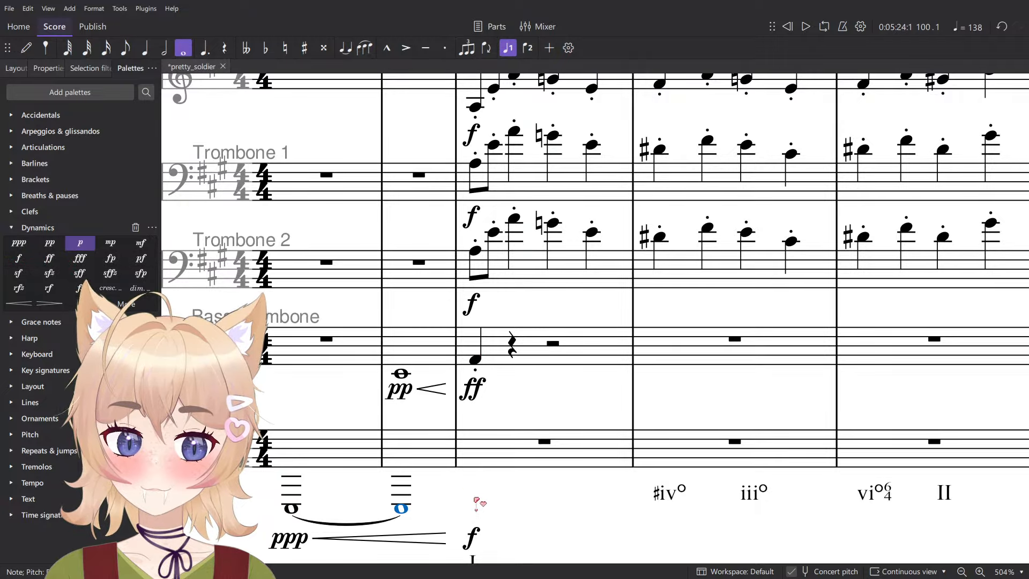
key(n)
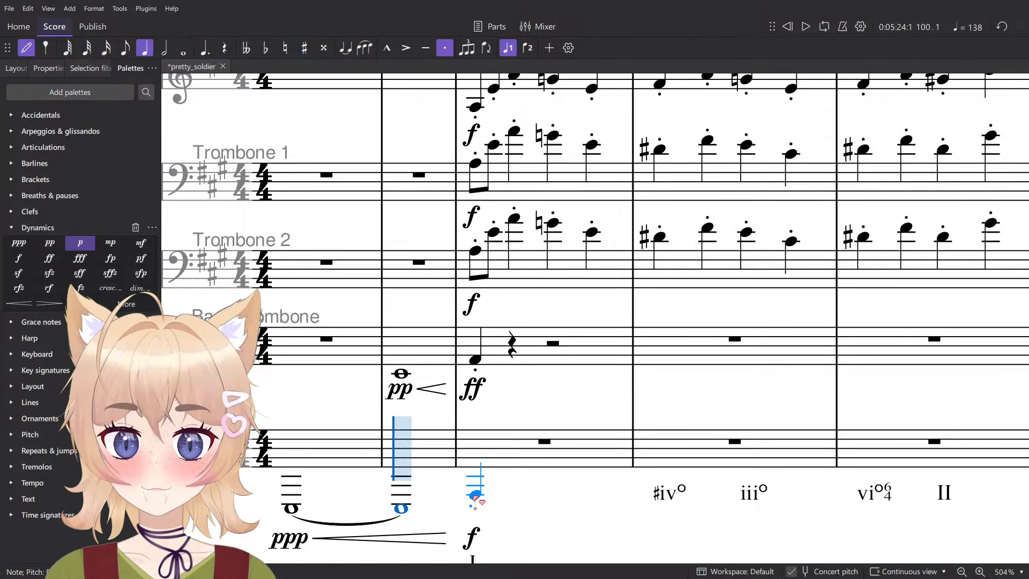
click(475, 499)
ctrl+scroll(475, 496, down, 6)
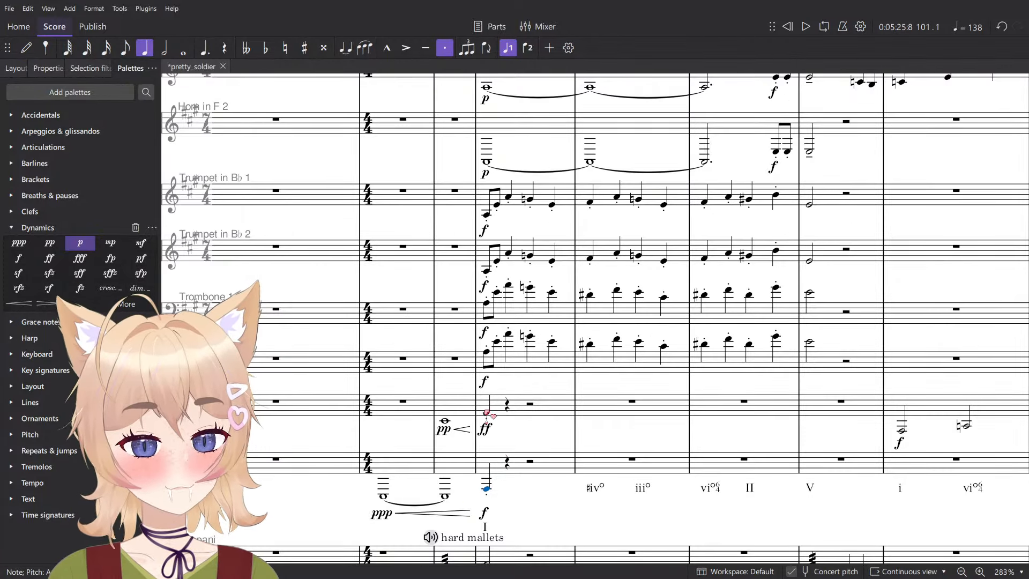
- Set the tuba's dynamic at measure 101 to ff and play back the brass from measure 100
click(484, 513)
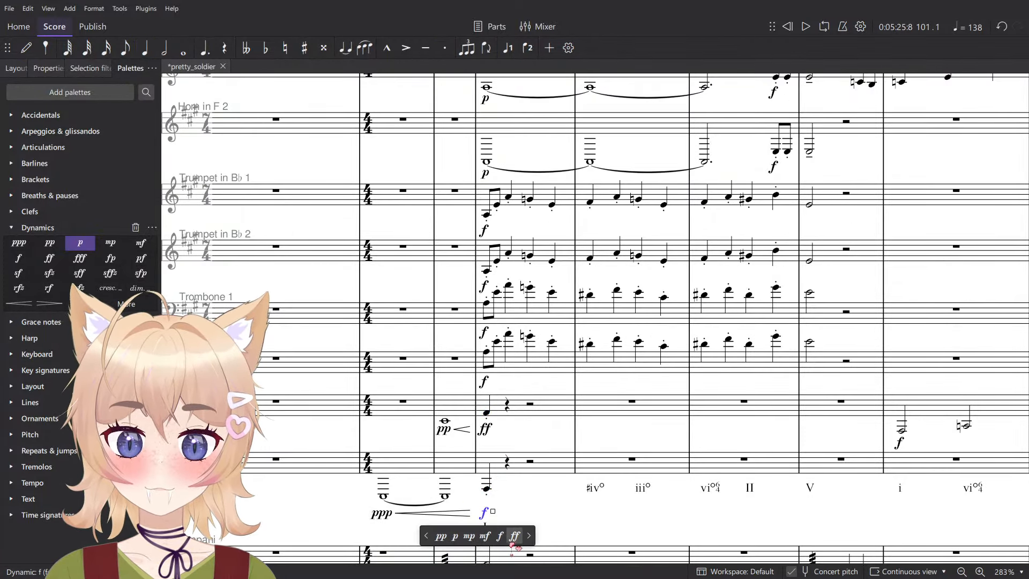
click(463, 415)
key(space)
ctrl+scroll(521, 422, down, 1)
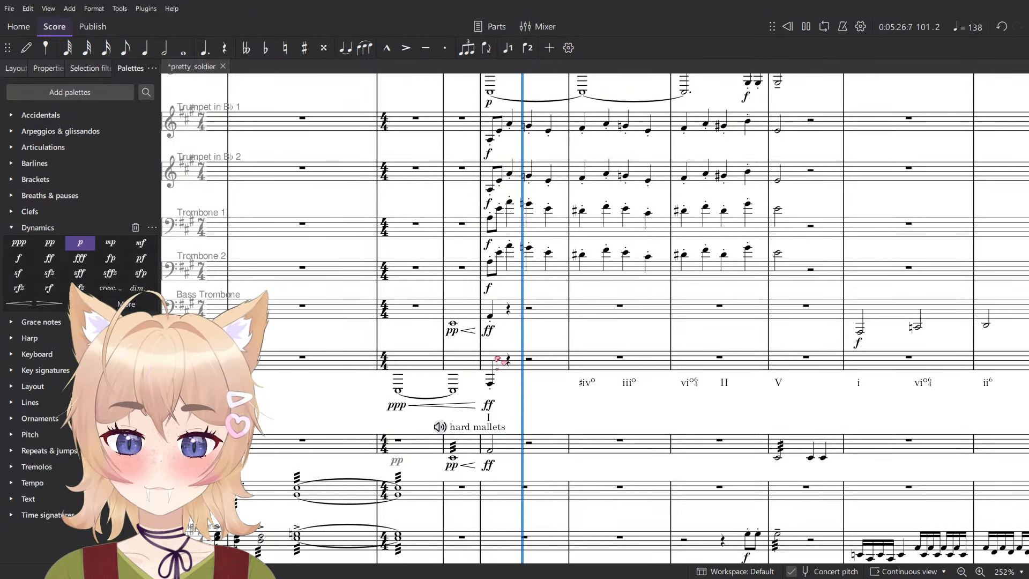
key(space)
ctrl+scroll(498, 322, up, 5)
- Clear measure 101 in the bass trombone and tuba, excluding chord symbols from the tuba selection with the selection filter
click(501, 317)
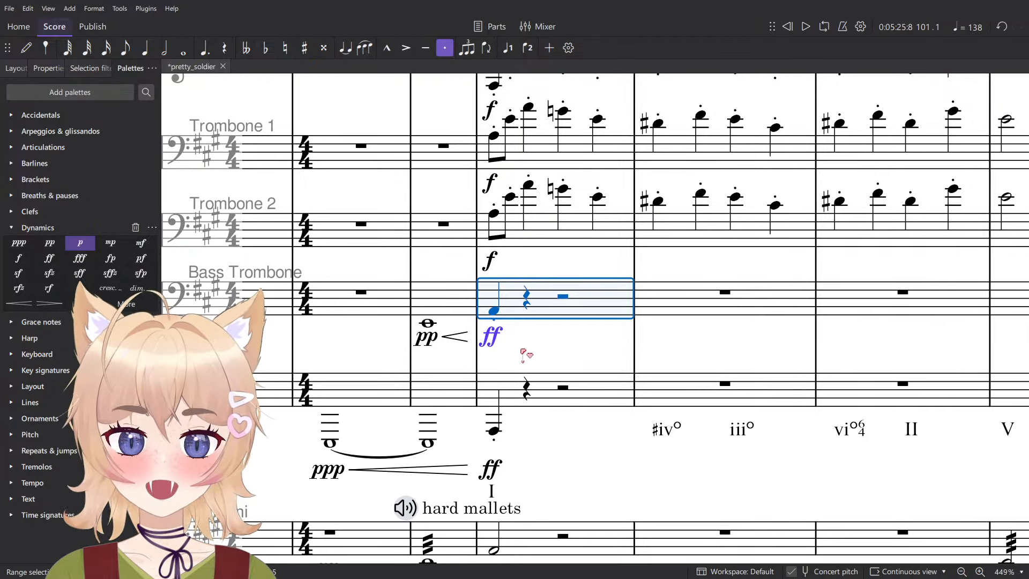
key(Delete)
click(514, 397)
key(Delete)
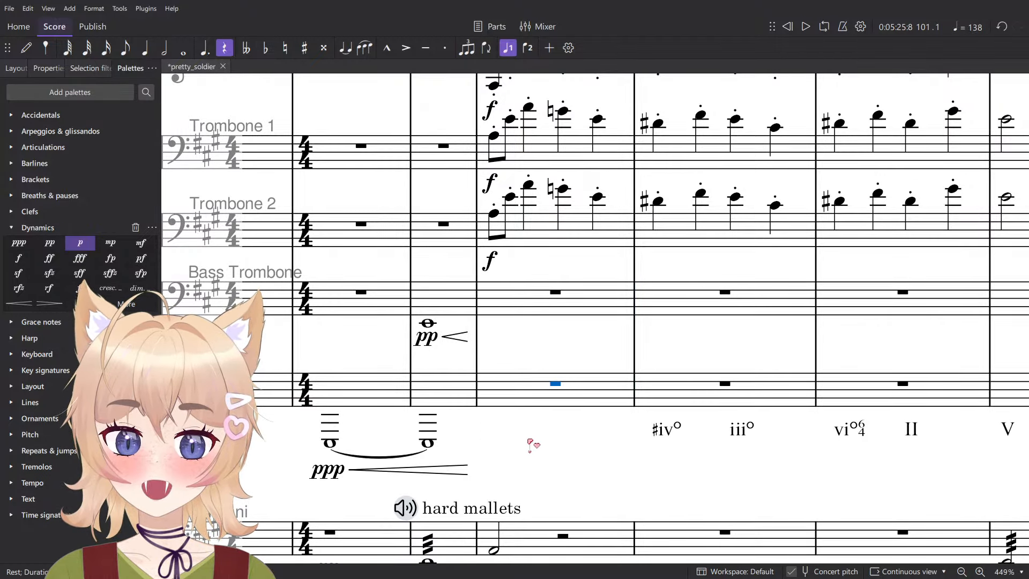
key(ctrl+z)
key(F6)
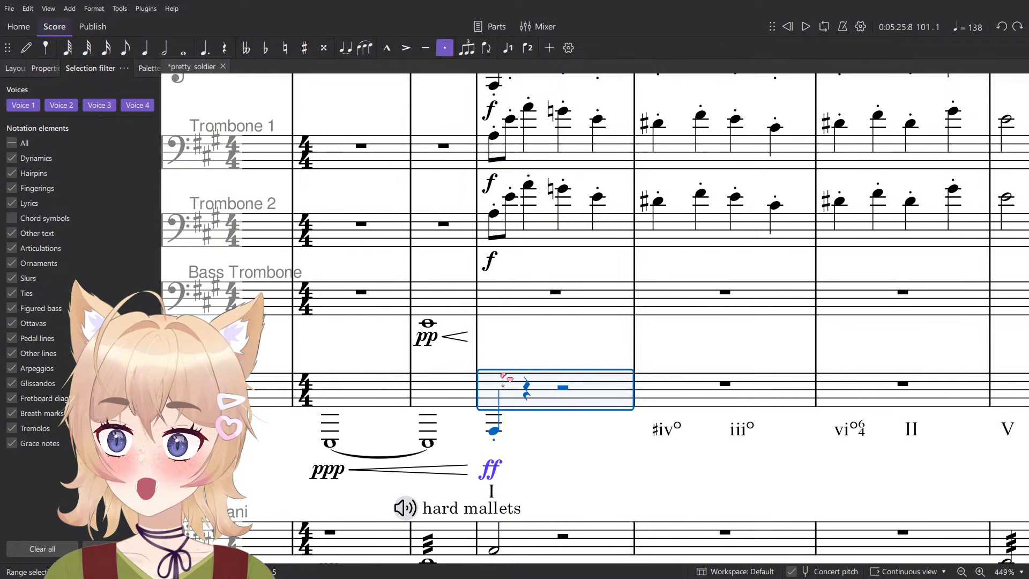
key(Escape)
click(512, 394)
key(Delete)
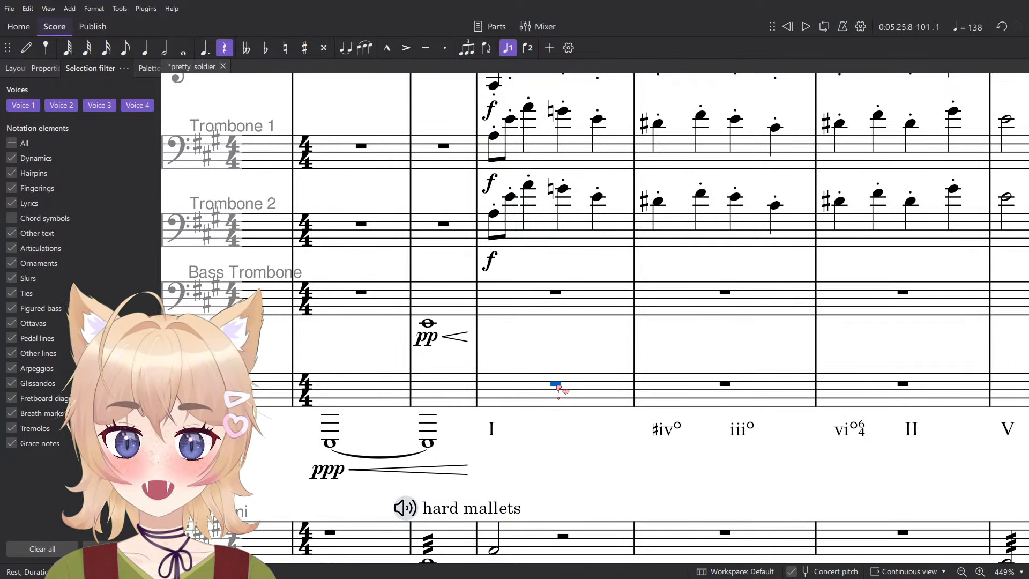
- Add ff dynamics at the start of measure 101 in the tuba and the bass trombone
key(ctrl+d)
click(525, 483)
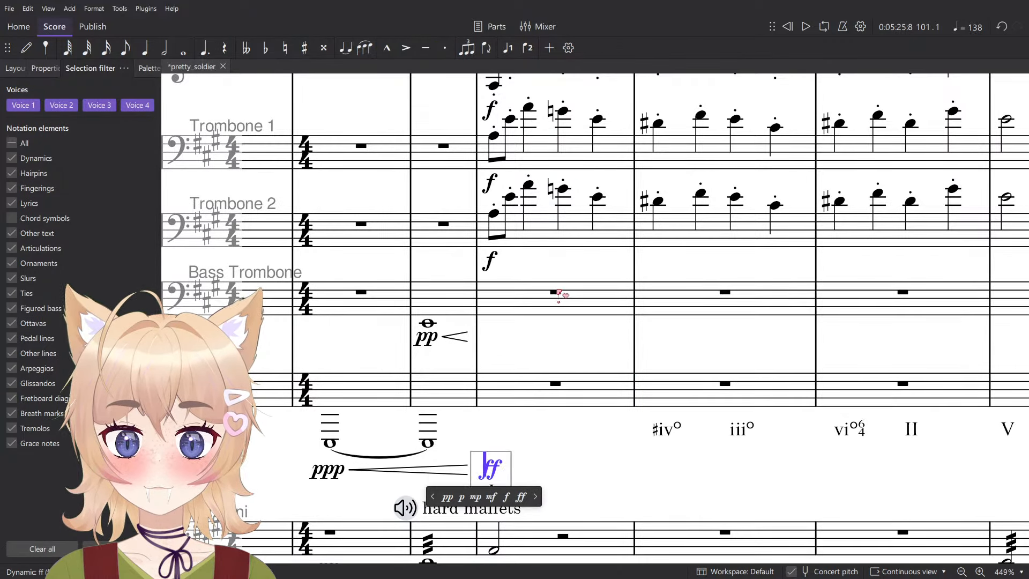
click(593, 372)
key(ctrl+d)
click(525, 350)
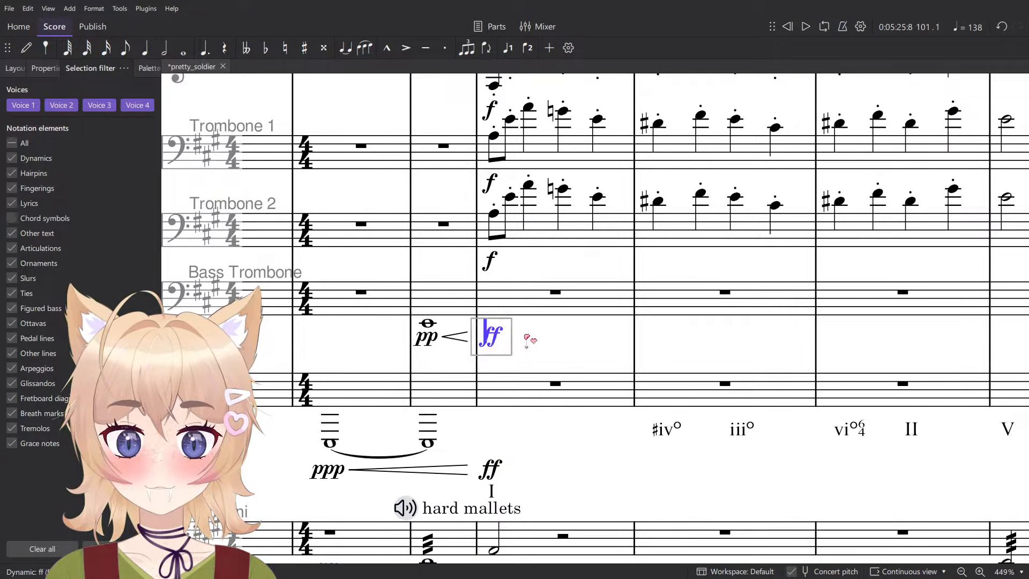
- Play back from measure 100 through measure 103, following the percussion, string, brass and woodwind parts
key(Escape)
key(space)
scroll(568, 375, down, 4)
scroll(555, 388, down, 4)
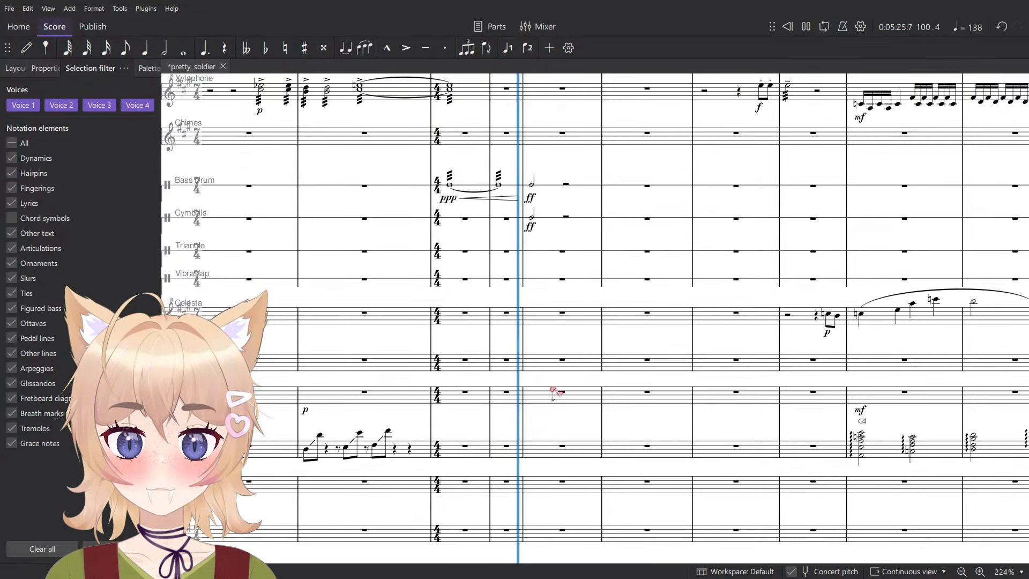
scroll(549, 308, up, 6)
scroll(554, 338, down, 13)
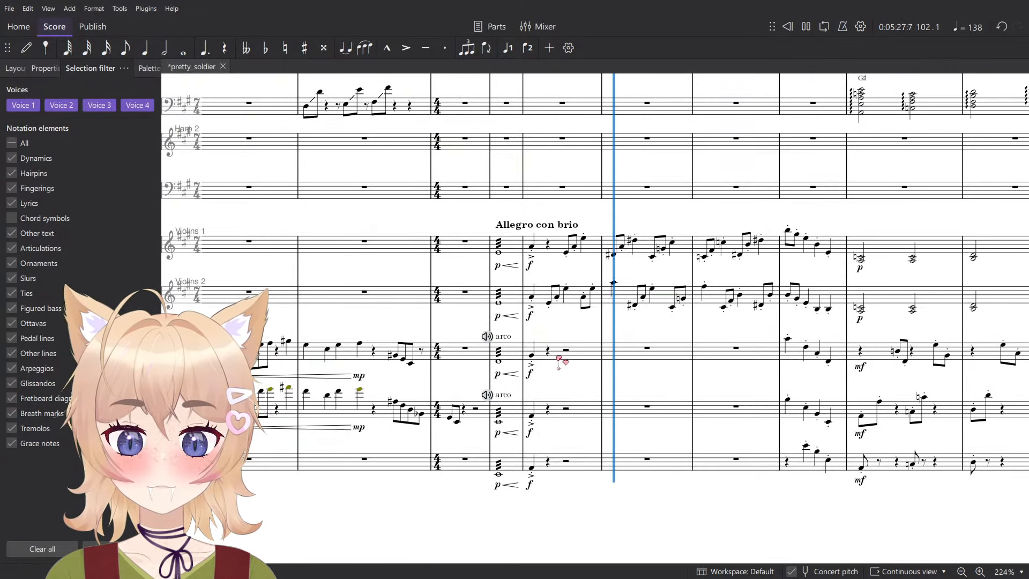
scroll(597, 423, up, 10)
scroll(605, 428, up, 5)
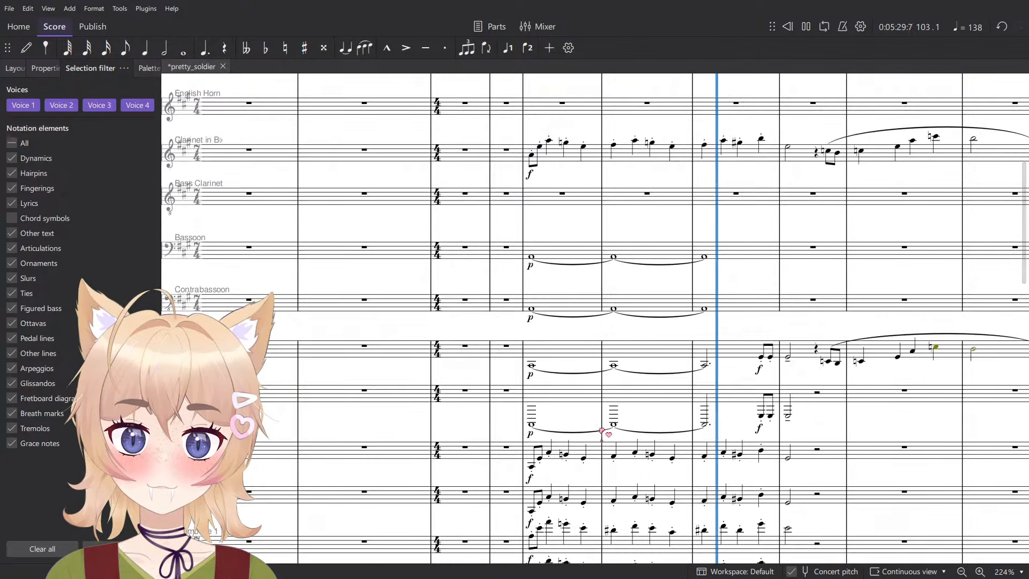
key(space)
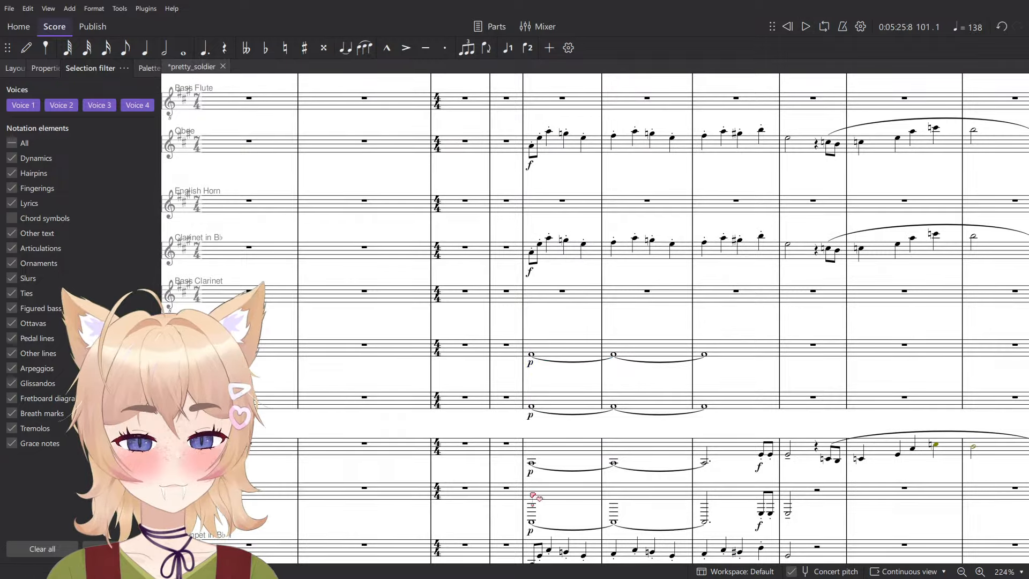
- Change the measure 101 dynamics in the bassoon, contrabassoon and both horns to fp and play back the passage
click(530, 533)
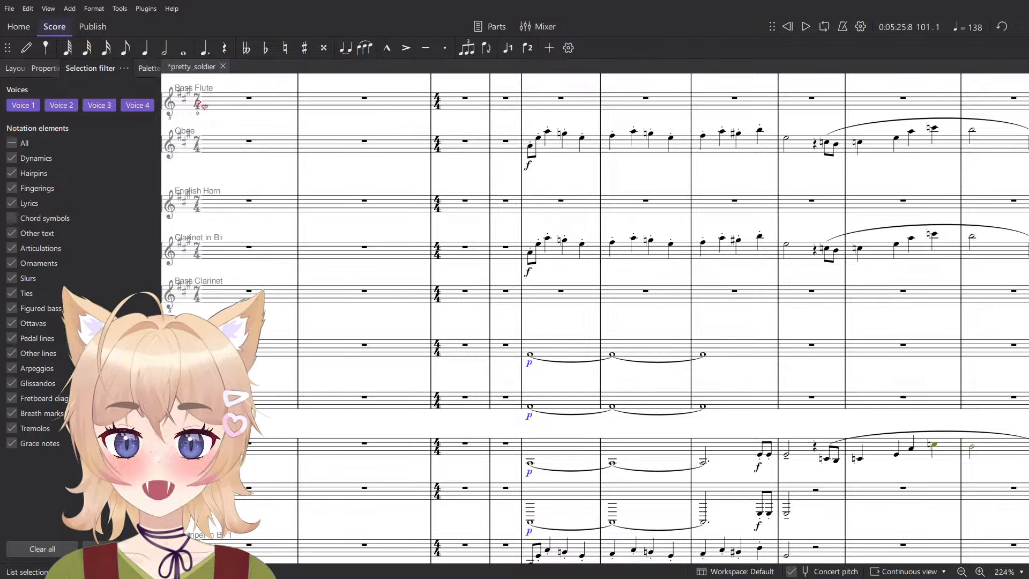
click(152, 71)
click(110, 259)
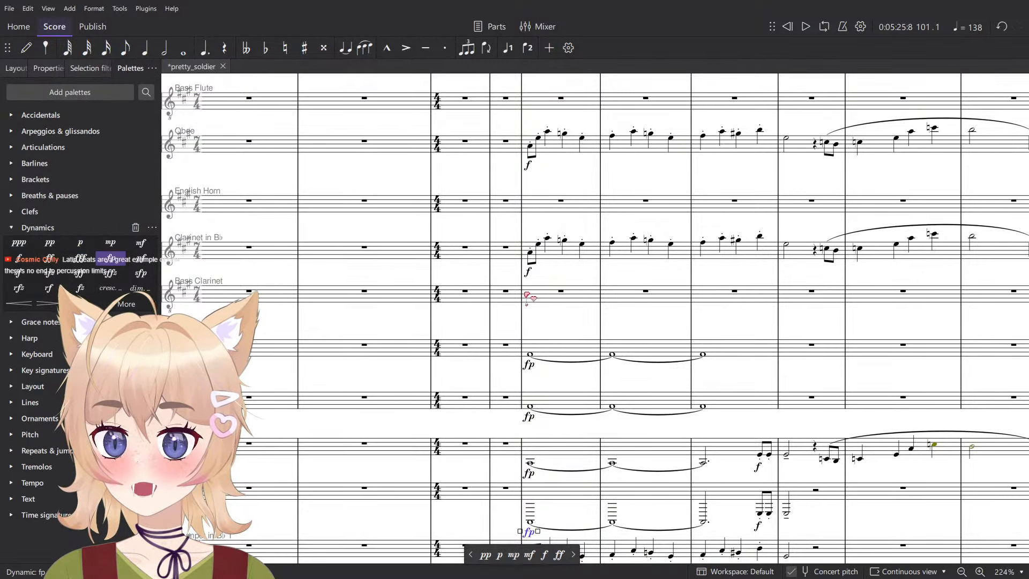
click(533, 295)
click(500, 353)
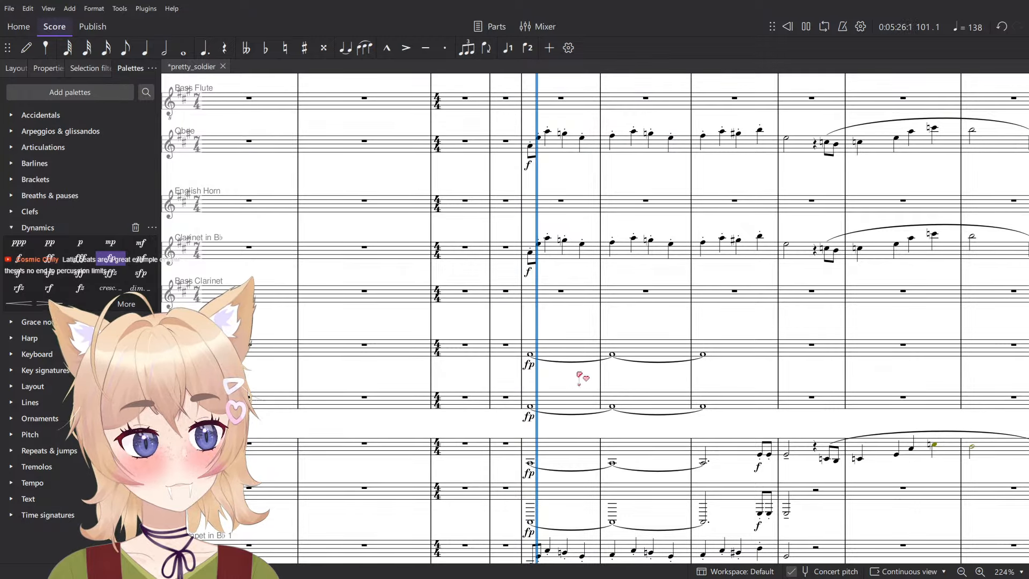
scroll(650, 466, up, 5)
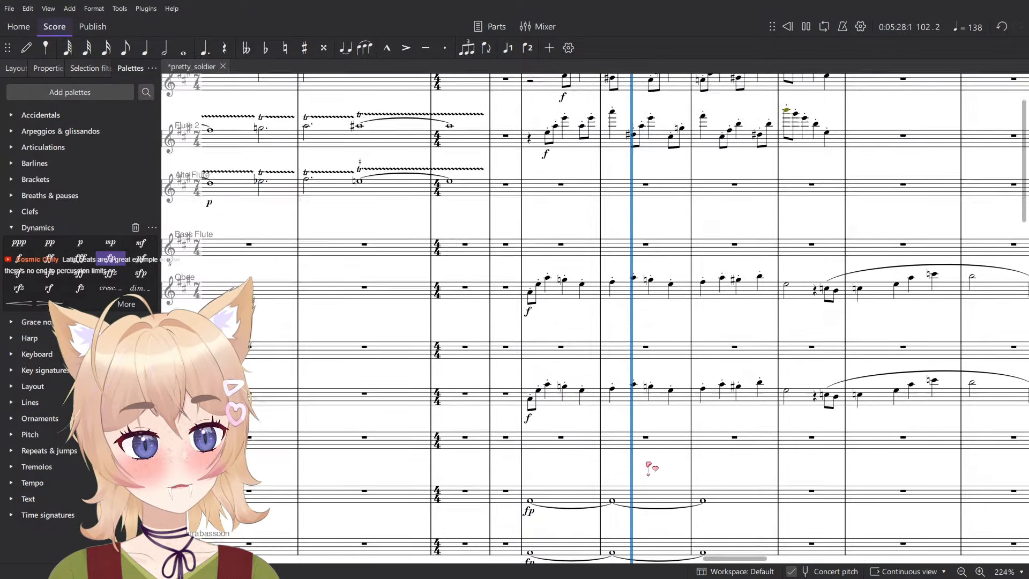
scroll(655, 467, down, 5)
key(space)
- Try accents on the measure 101 notes from the bassoon through the second horn, listen to them, and undo them
click(562, 351)
shift+click(563, 501)
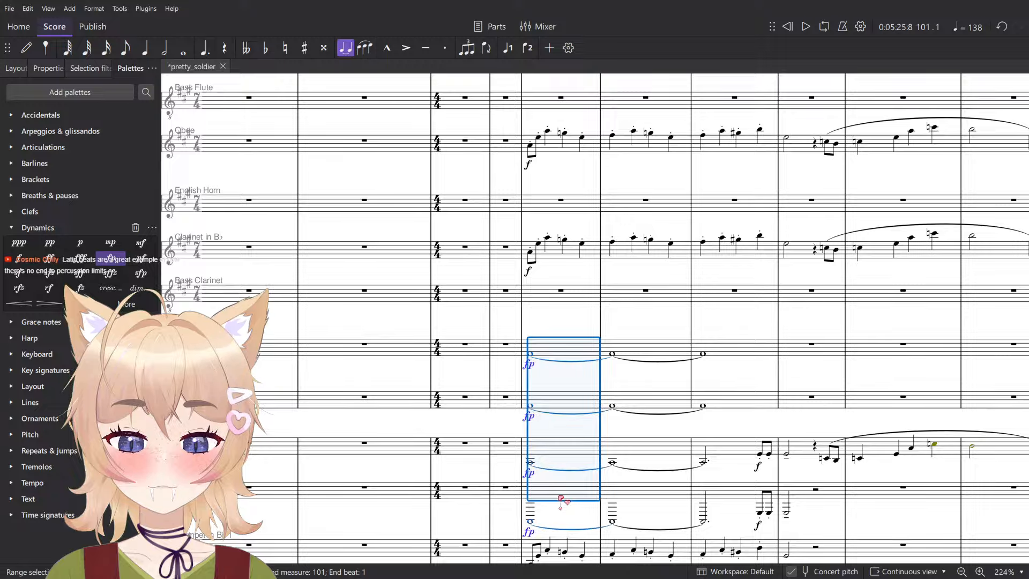
key(space)
click(565, 351)
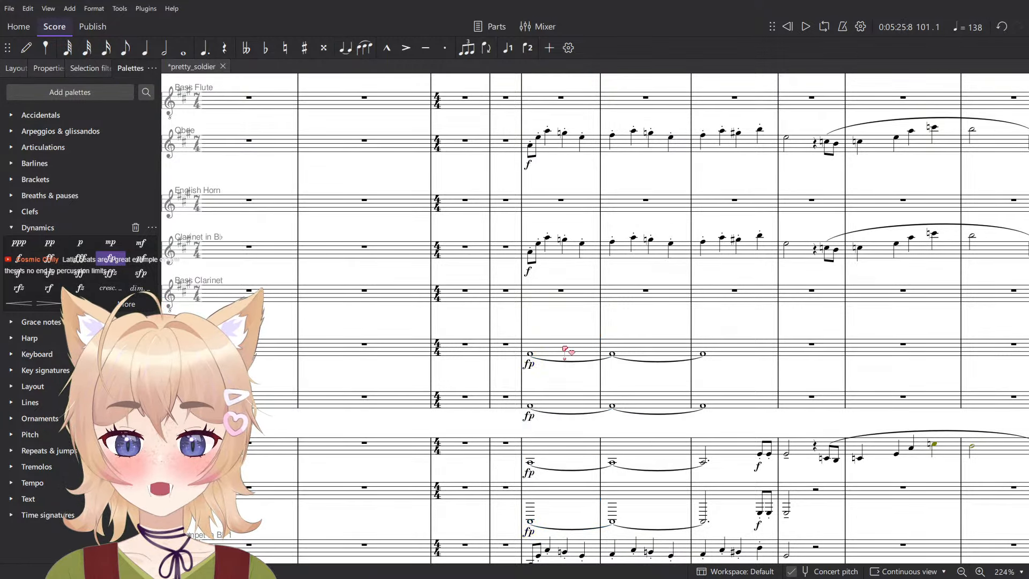
shift+click(565, 491)
key(shift+v)
key(space)
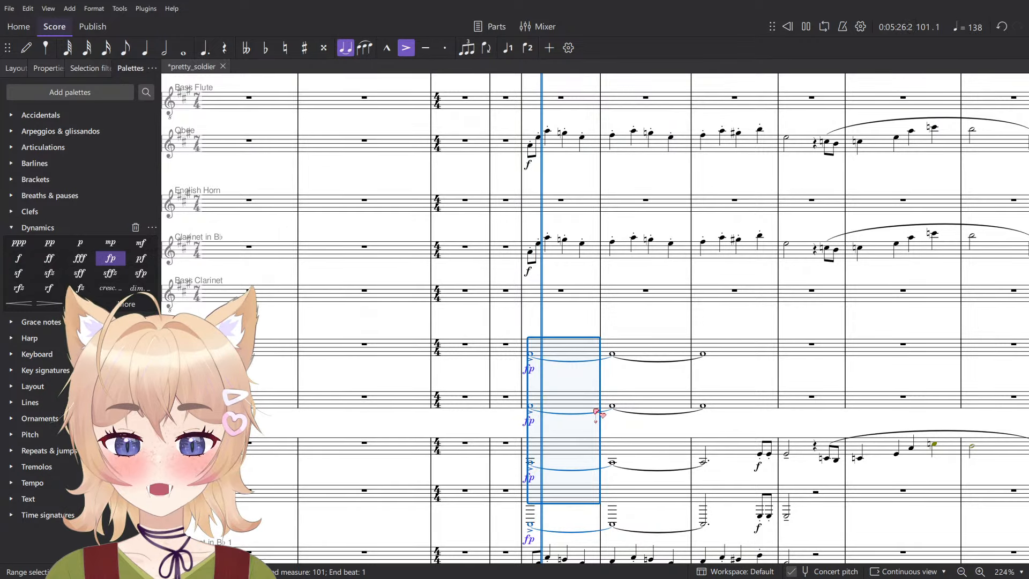
key(space)
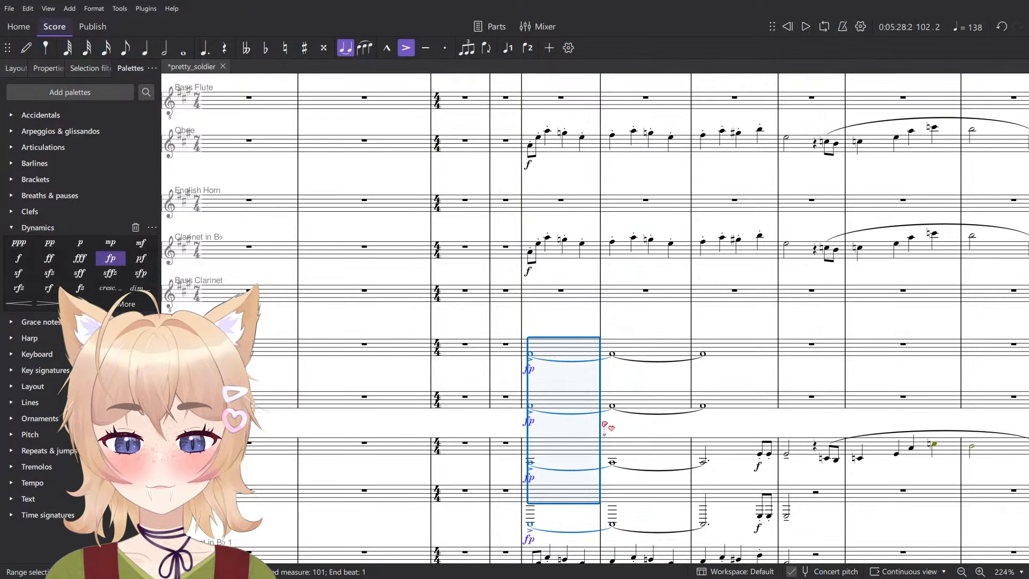
key(ctrl+z)
key(space)
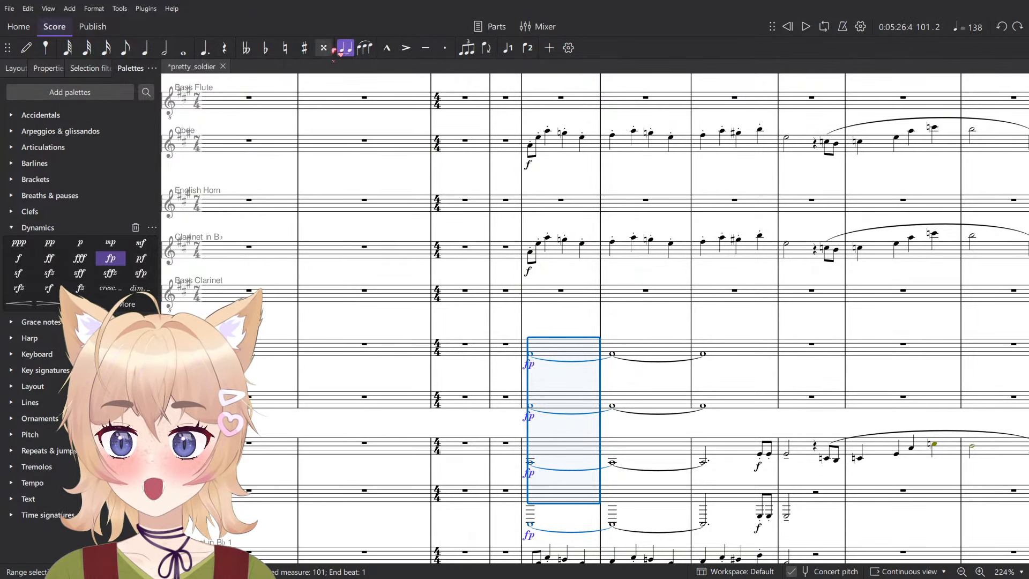
- Try marcato marks on the measure 101 notes from the bassoon through the second horn and play them back
click(387, 48)
key(space)
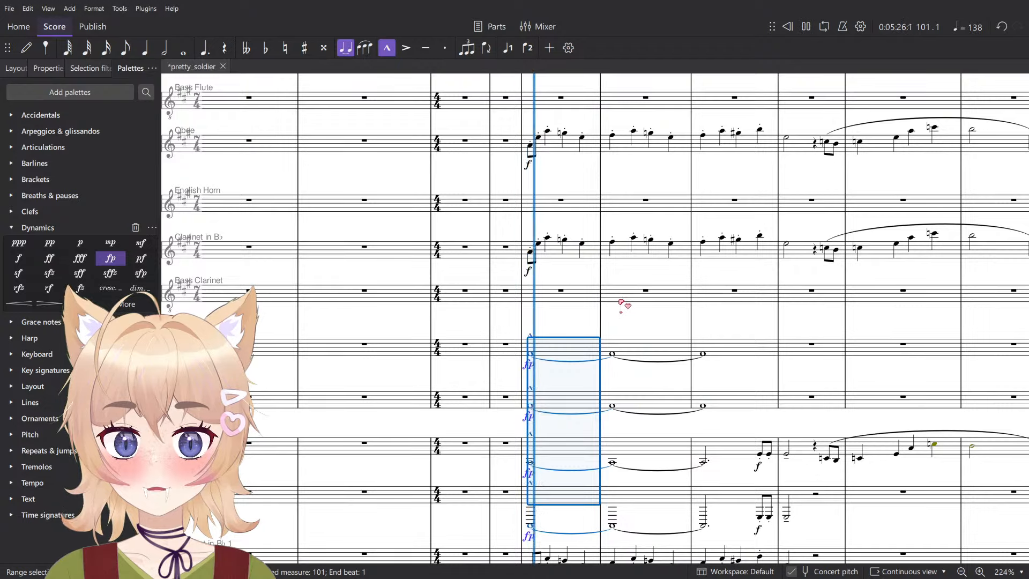
key(space)
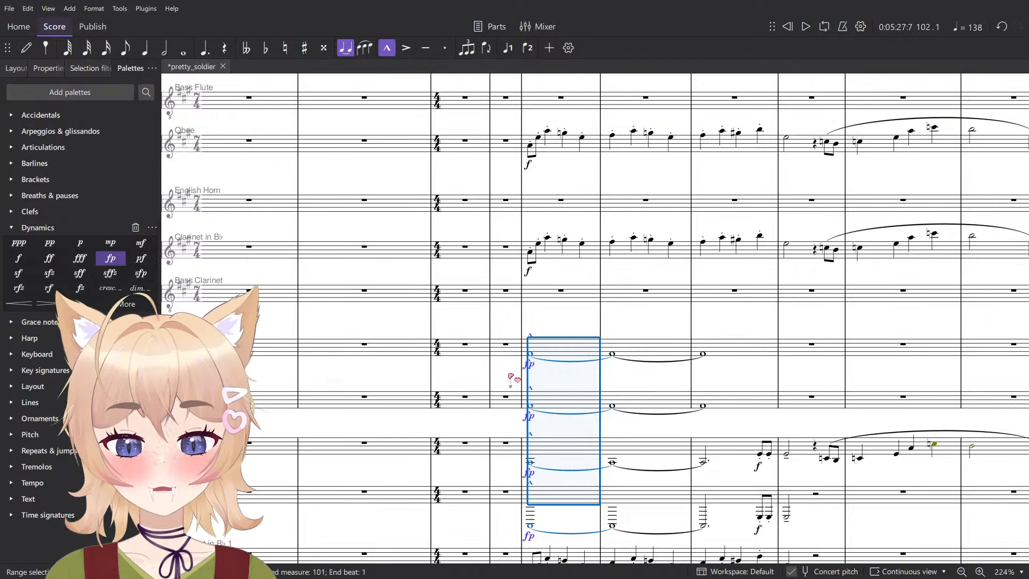
click(466, 347)
click(478, 327)
click(479, 346)
- Play back from measure 101 through measure 108, following the woodwind, brass, percussion and string parts
click(529, 407)
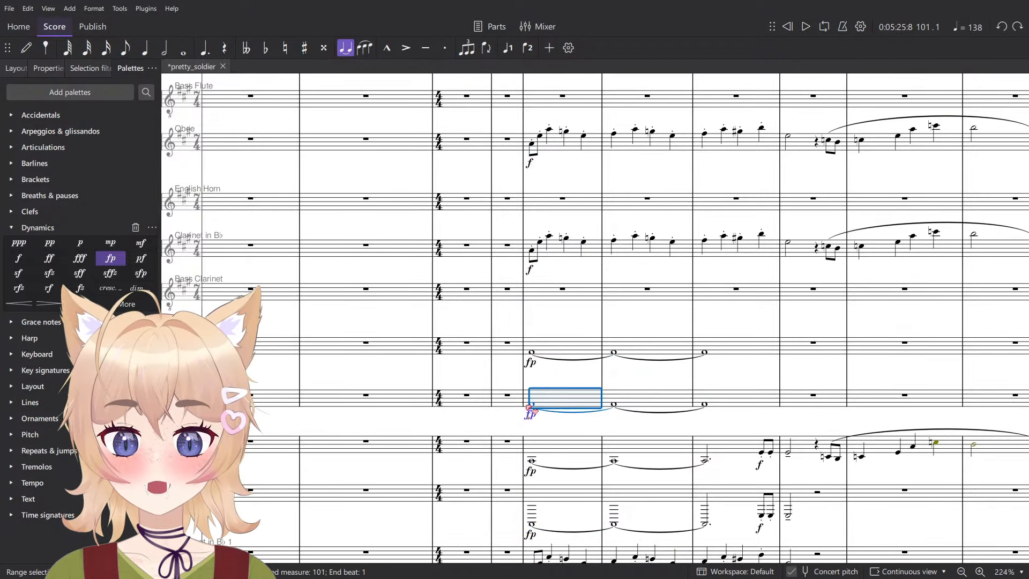
click(531, 406)
scroll(558, 386, down, 2)
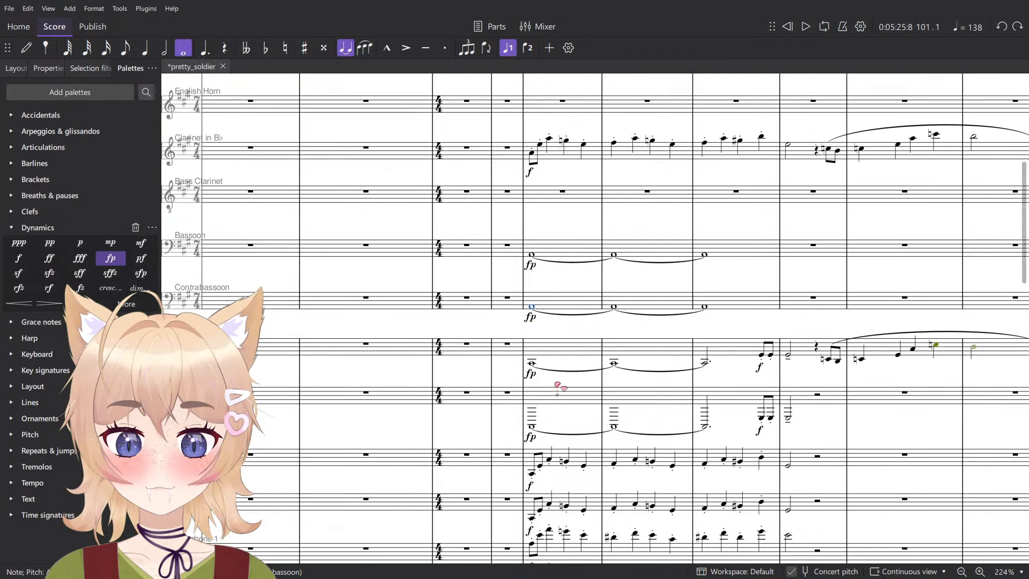
click(566, 329)
scroll(565, 347, down, 4)
scroll(563, 365, down, 5)
drag(586, 398, 528, 364)
scroll(507, 197, up, 1)
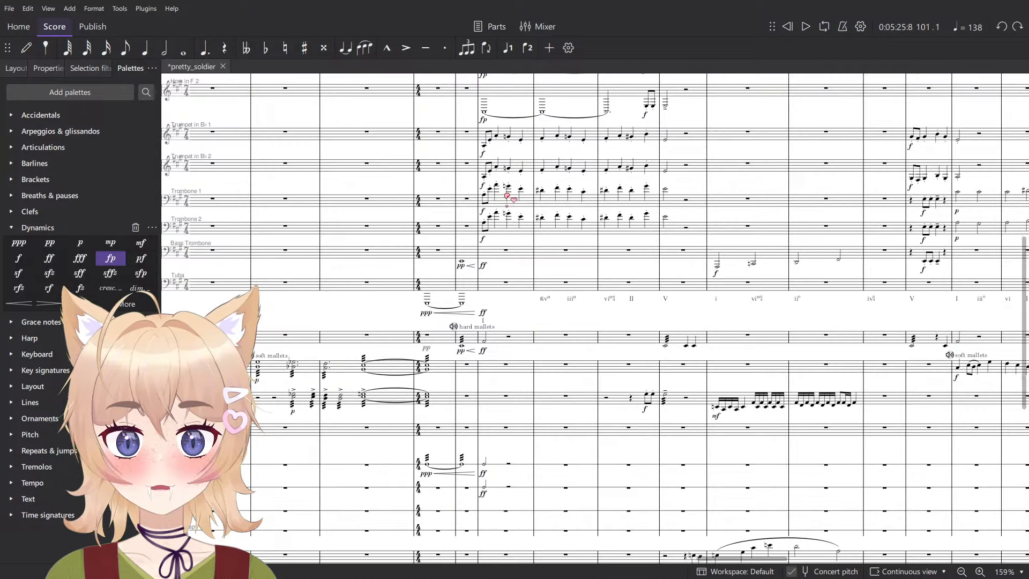
scroll(535, 305, up, 4)
drag(747, 371, 494, 343)
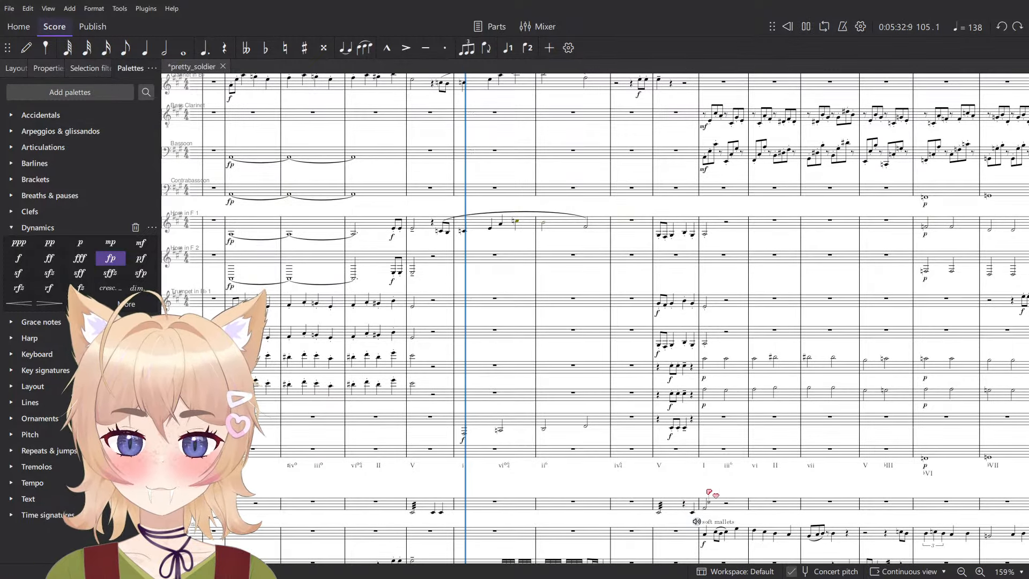
scroll(713, 450, down, 5)
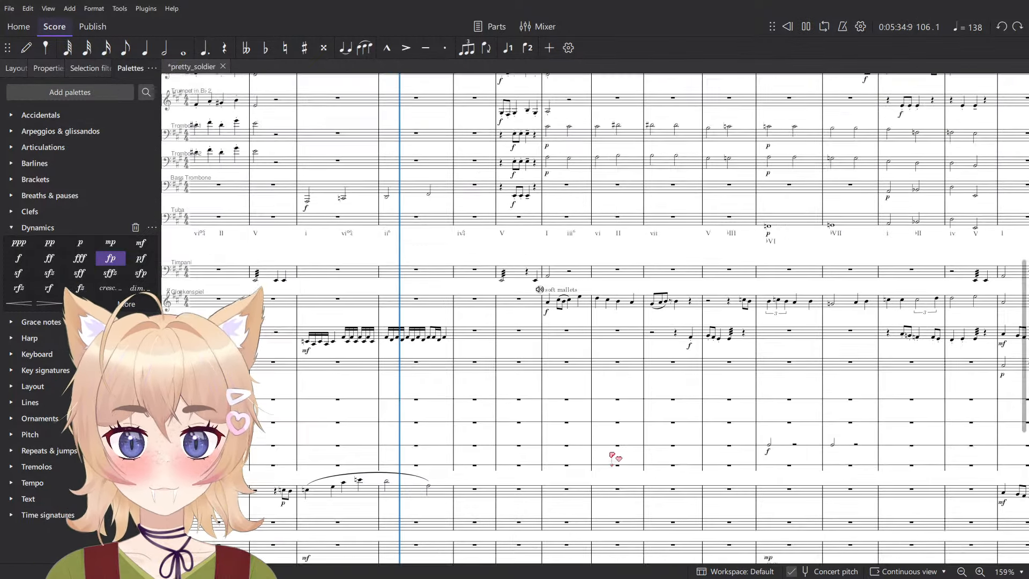
scroll(613, 456, down, 5)
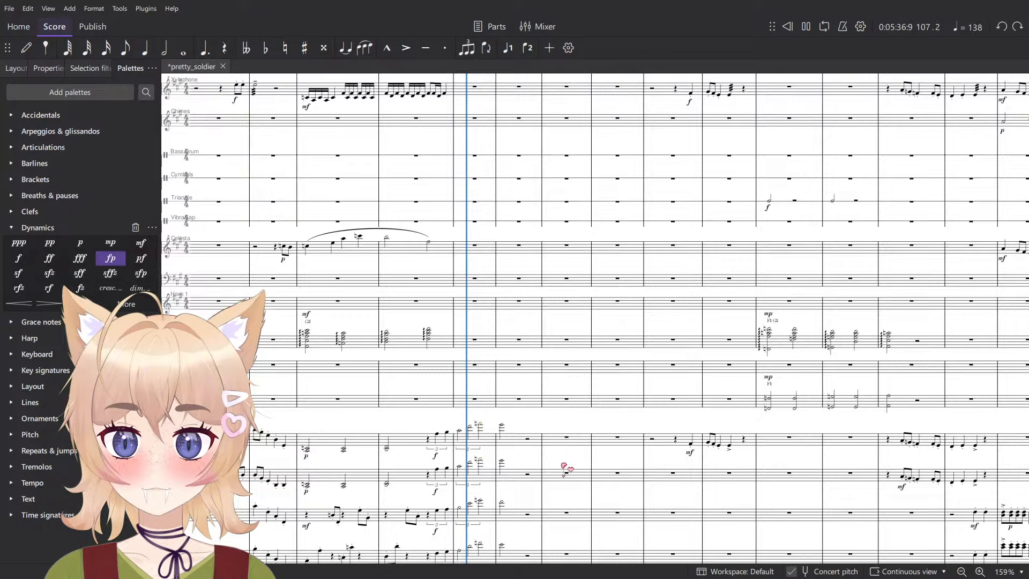
scroll(564, 465, up, 5)
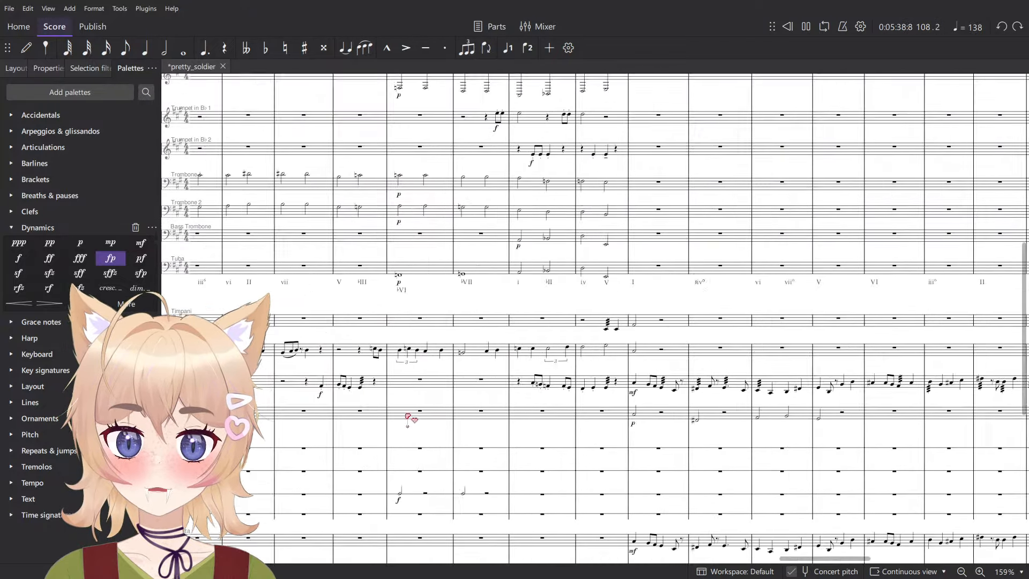
scroll(590, 407, up, 6)
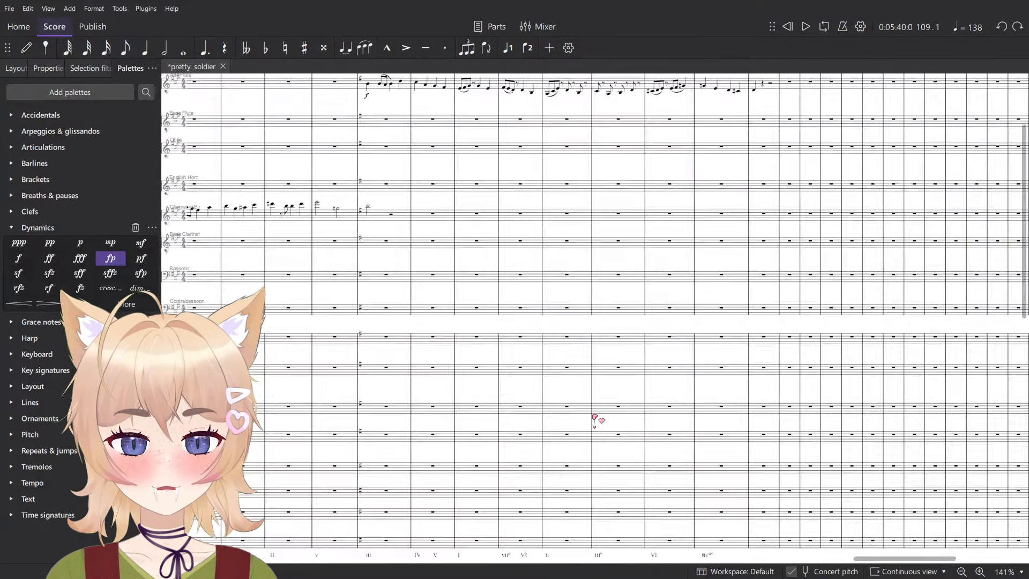
- Examine the parts from measure 109 to the end of the written music, including the contrabasses at measure 132
scroll(593, 418, down, 6)
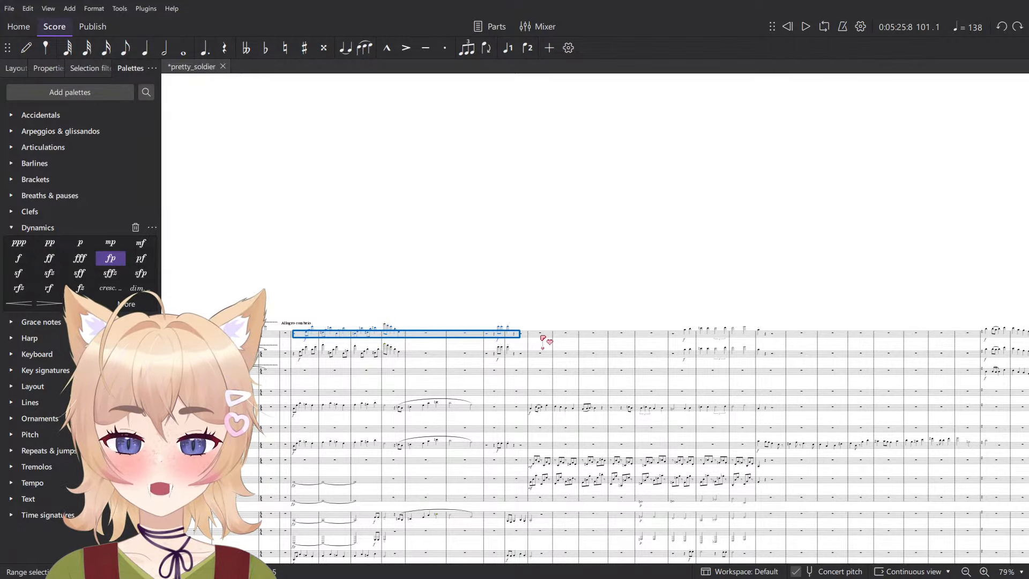
click(542, 338)
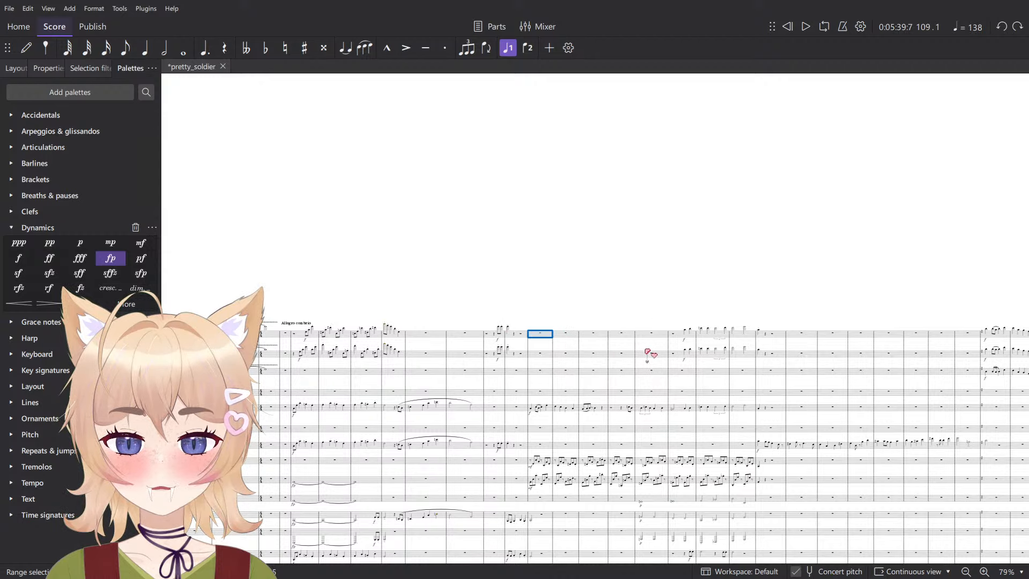
drag(745, 346, 417, 374)
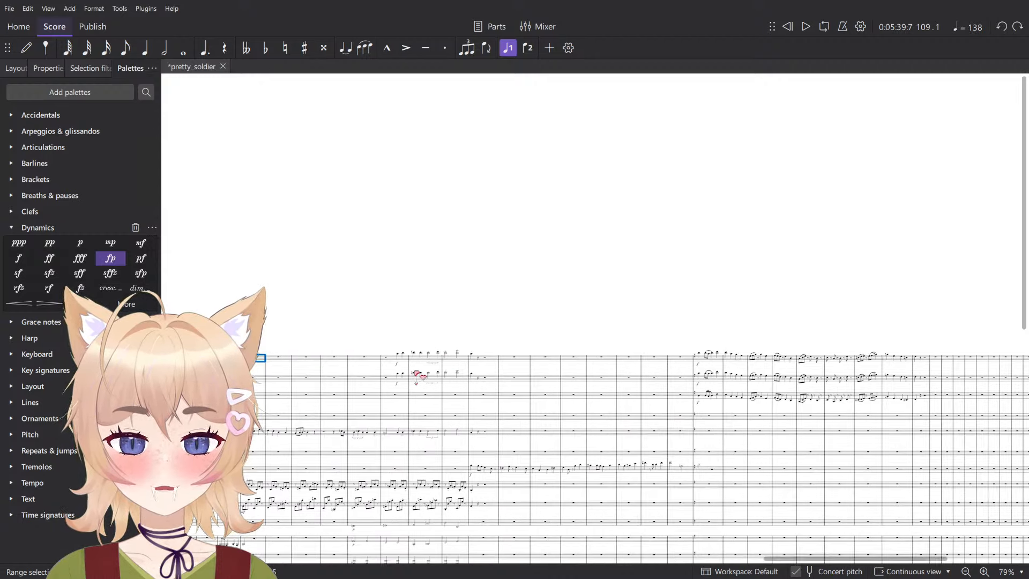
drag(959, 419, 536, 332)
scroll(568, 386, down, 3)
scroll(597, 441, up, 6)
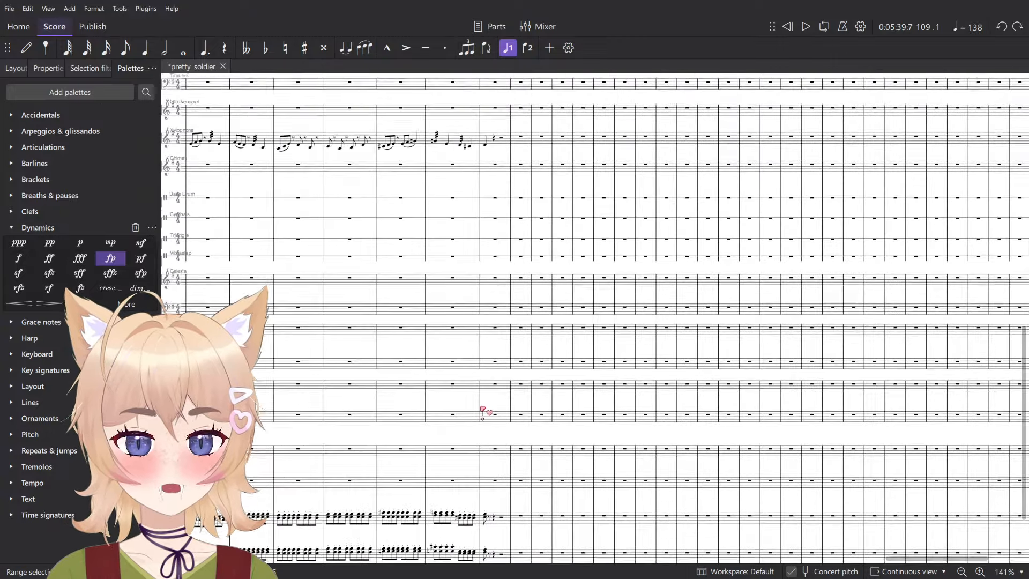
scroll(421, 280, up, 7)
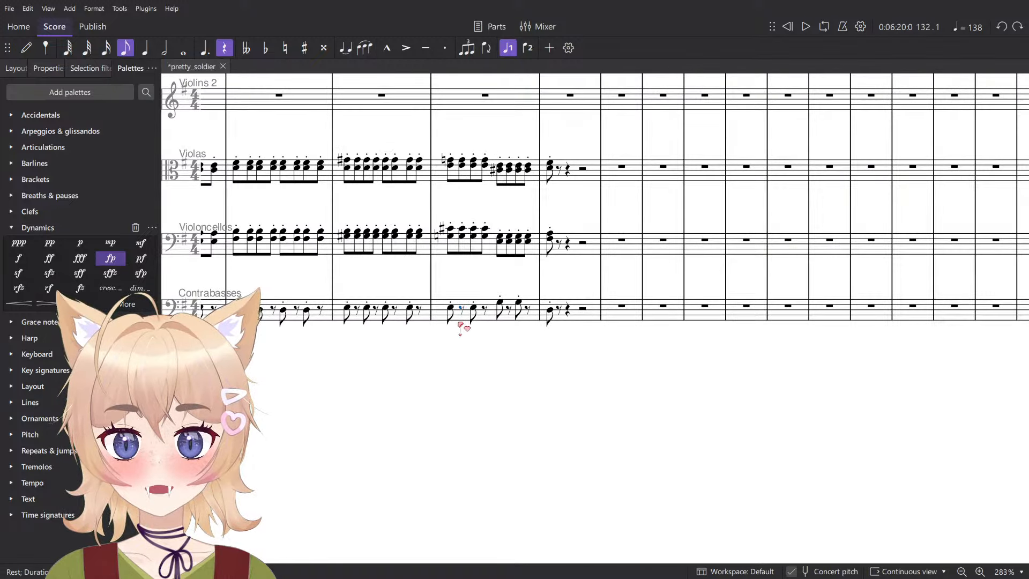
click(456, 321)
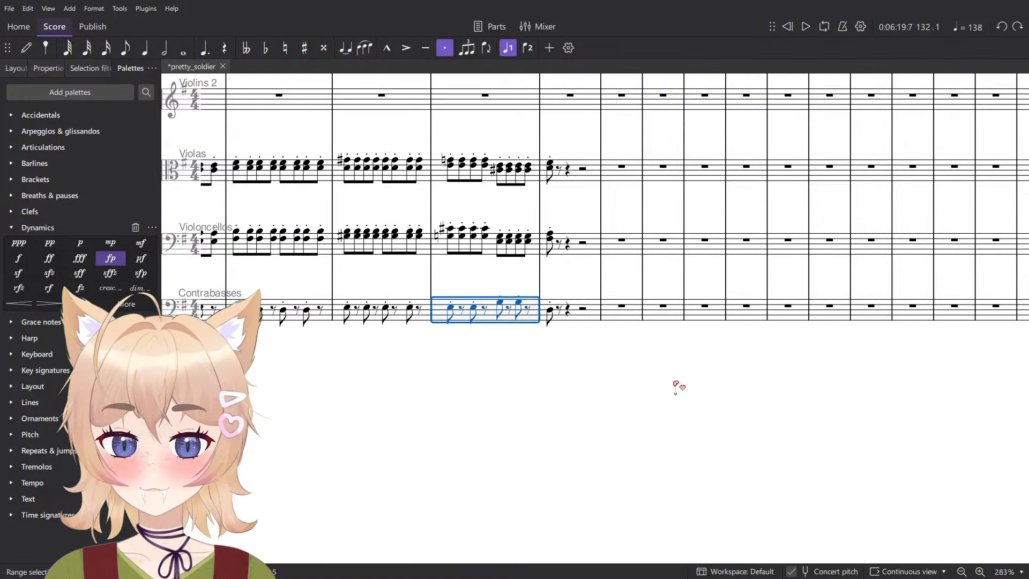
scroll(761, 487, down, 8)
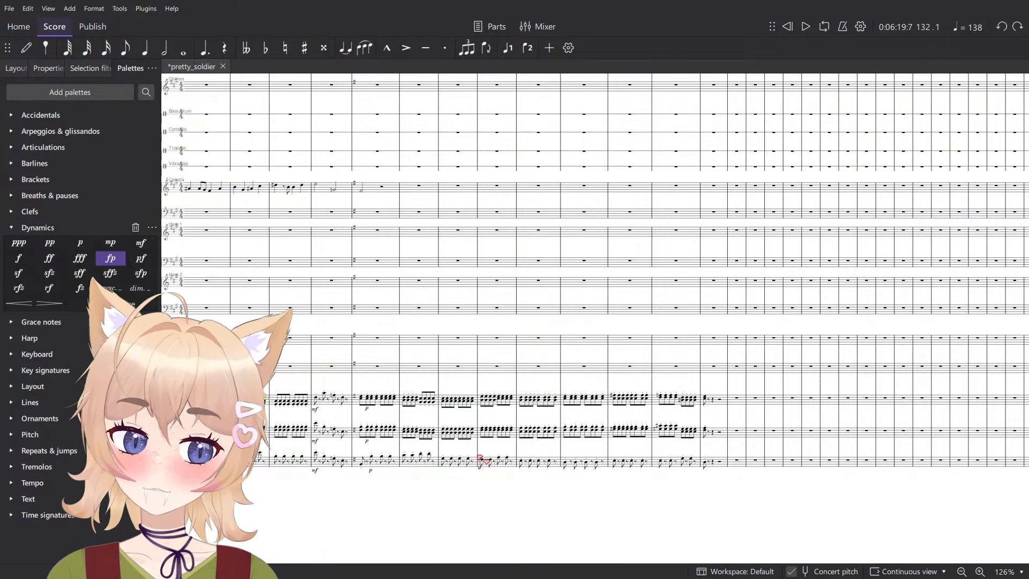
scroll(595, 322, left, 2)
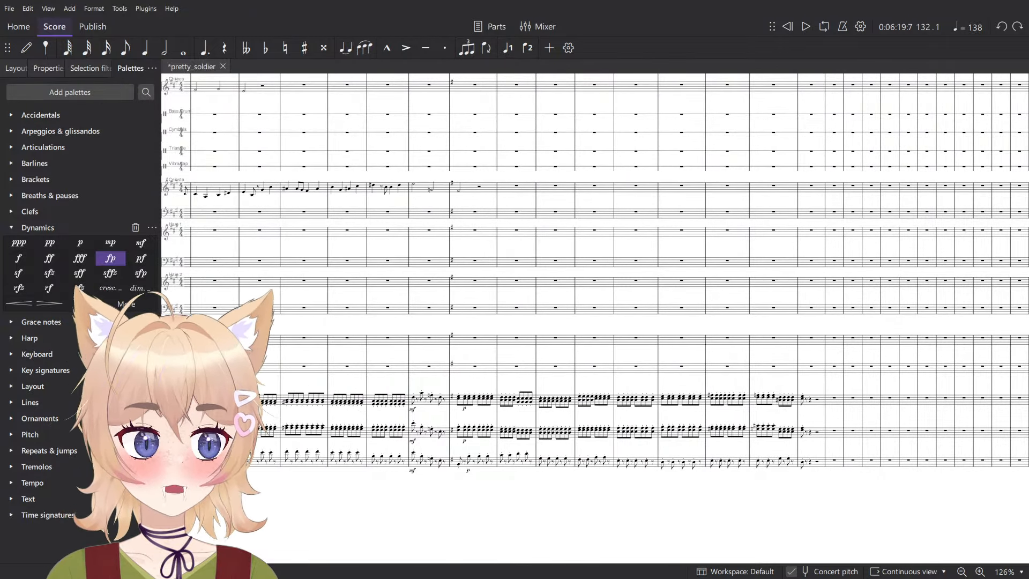
scroll(681, 361, up, 6)
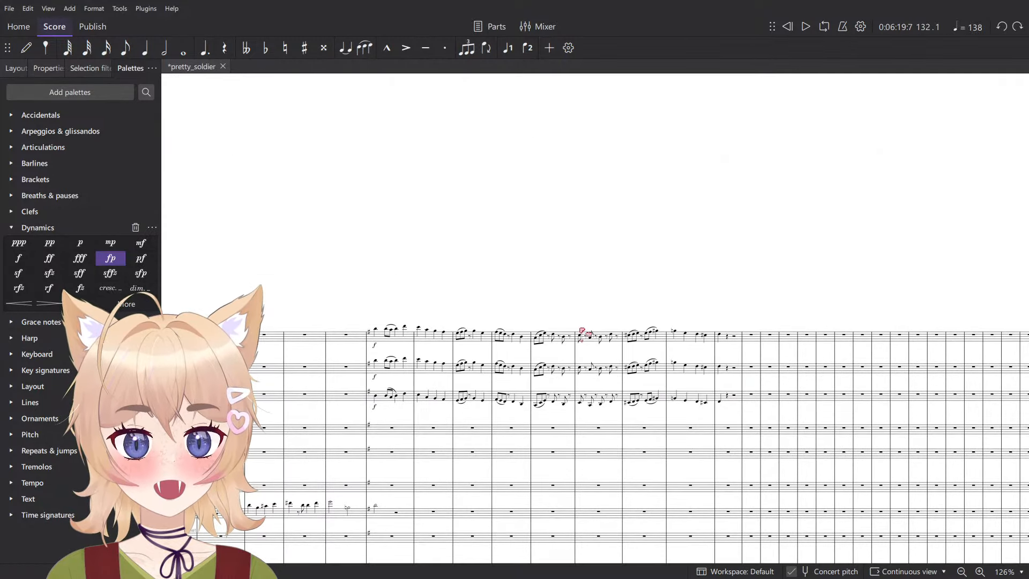
scroll(550, 338, left, 2)
- Play back from measure 125 through measure 127, following the string parts, and select measure 132 in Violins 2
click(472, 299)
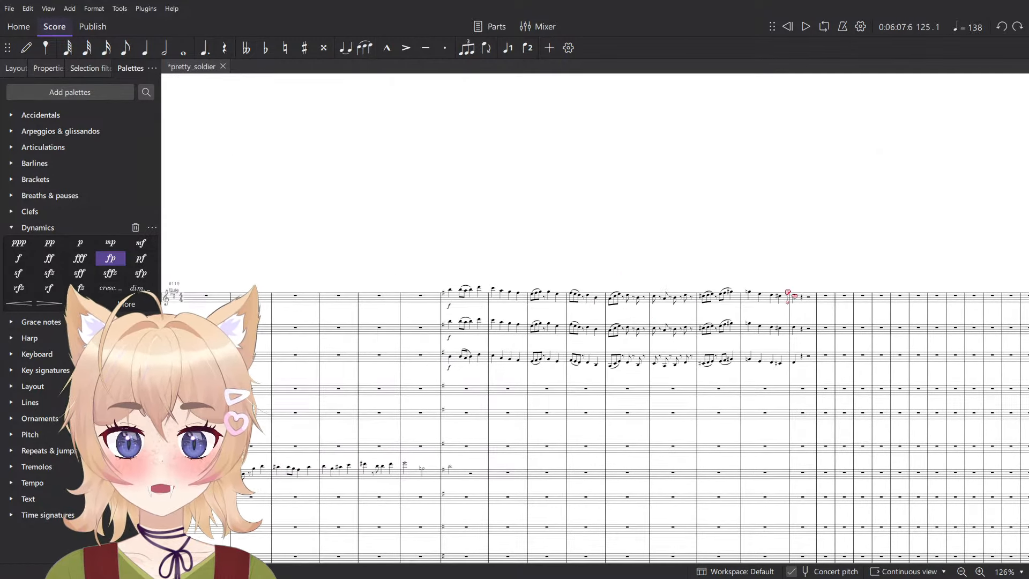
drag(446, 286, 501, 245)
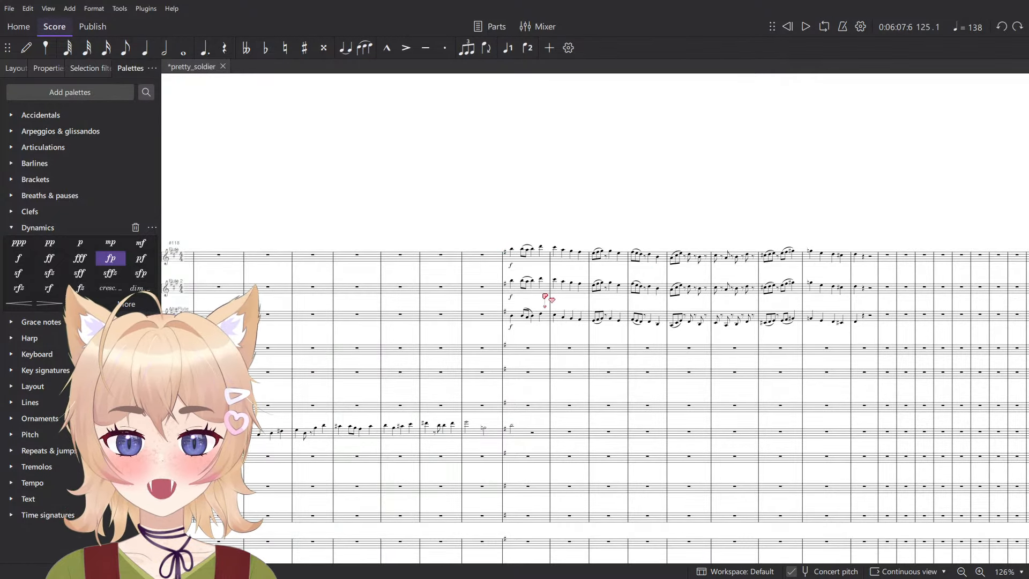
ctrl+scroll(547, 294, up, 5)
scroll(523, 300, down, 6)
scroll(534, 298, up, 2)
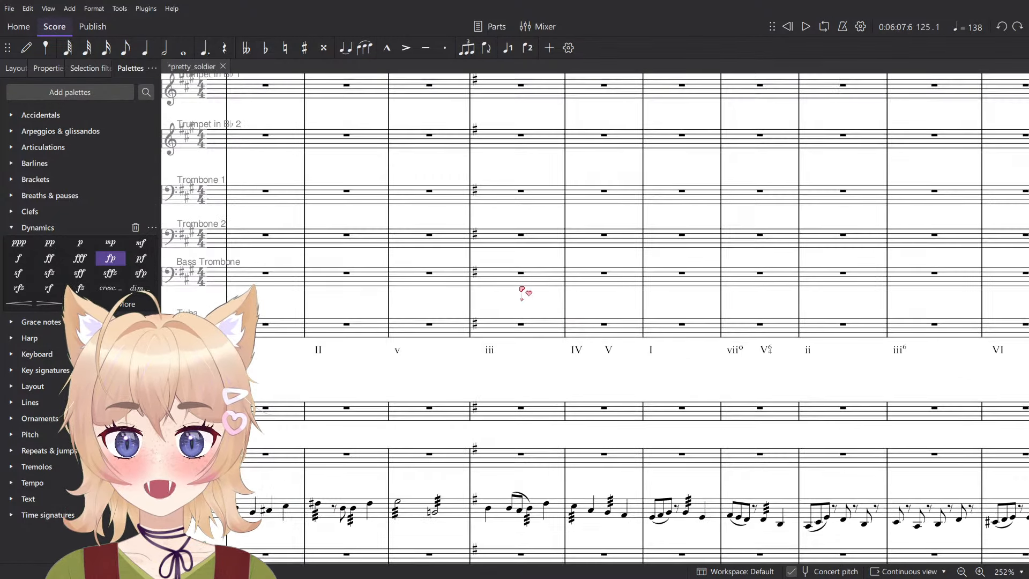
key(space)
scroll(737, 439, down, 8)
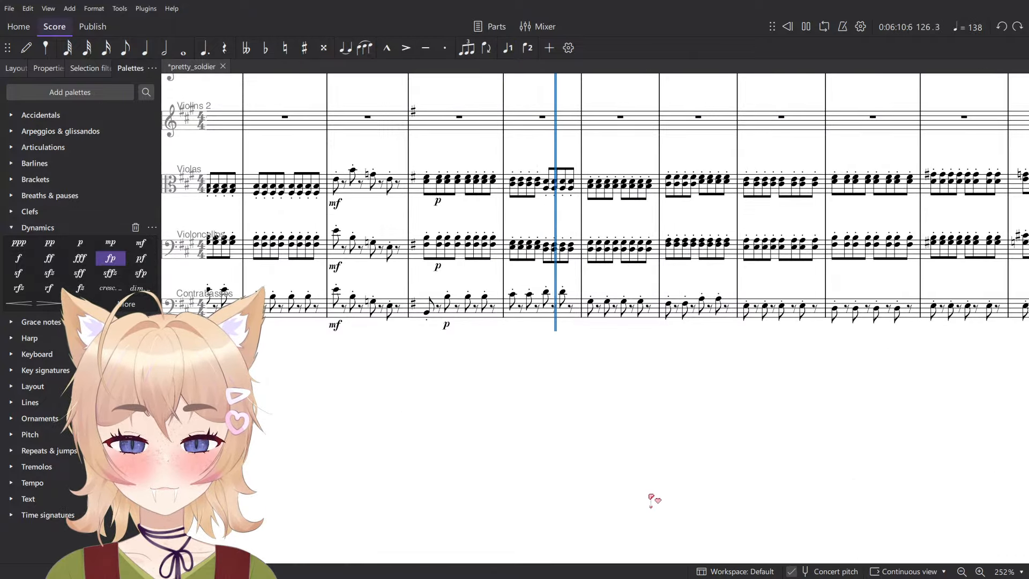
scroll(584, 467, up, 14)
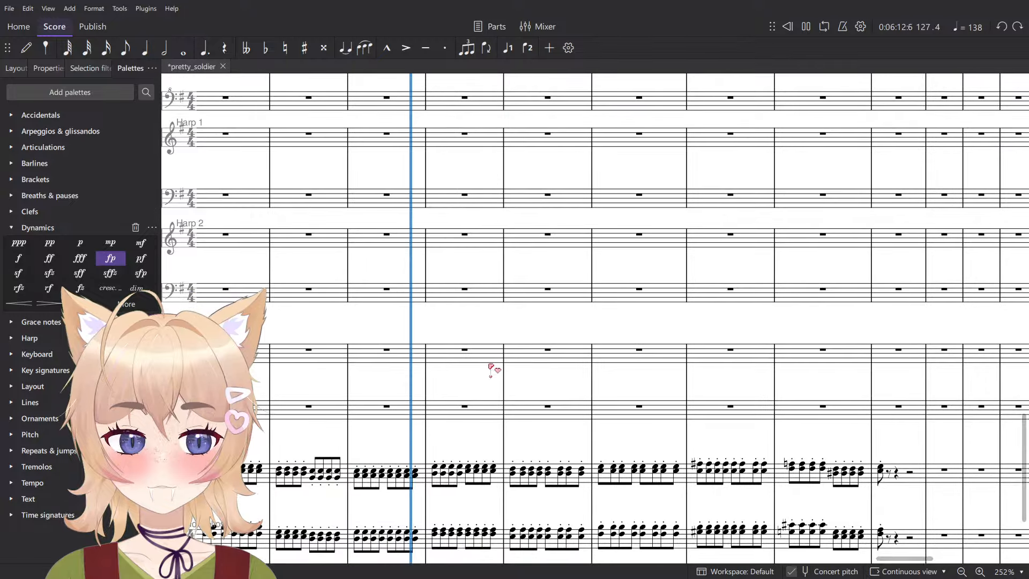
key(space)
ctrl+scroll(679, 426, down, 5)
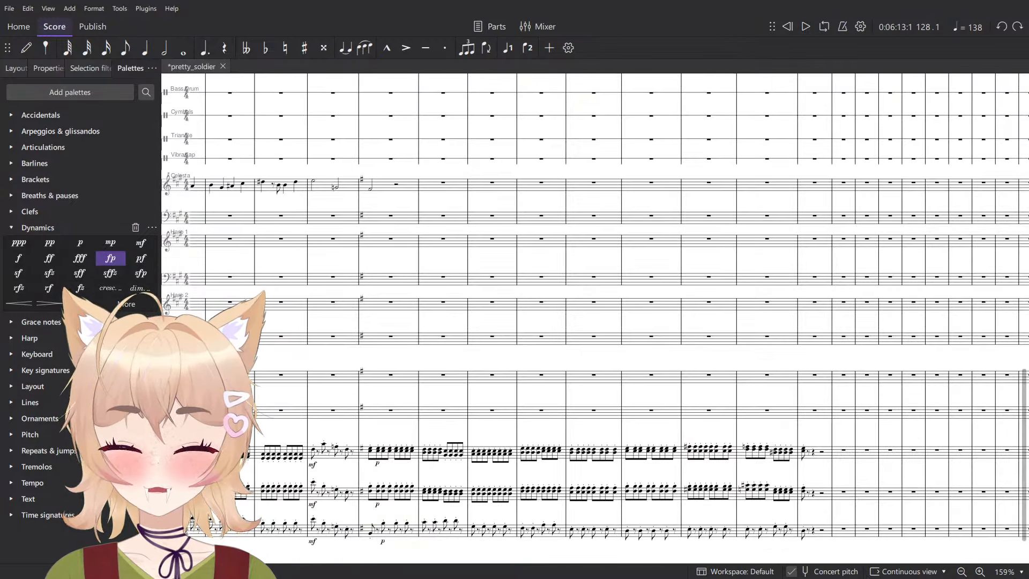
click(770, 414)
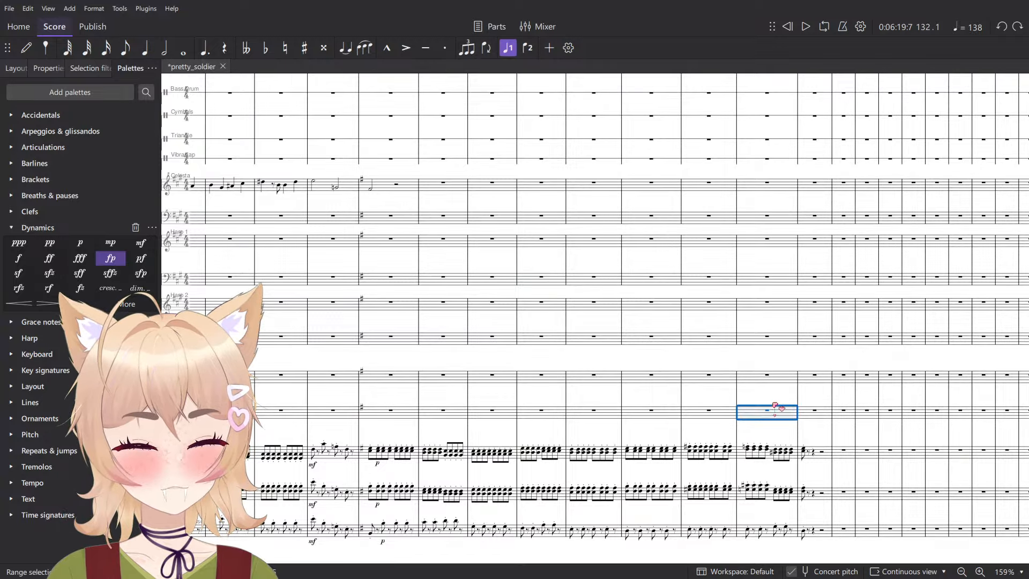
- Play back from measure 132 into measure 133 to hear how the written passage ends
key(Escape)
scroll(467, 385, up, 12)
scroll(685, 329, down, 5)
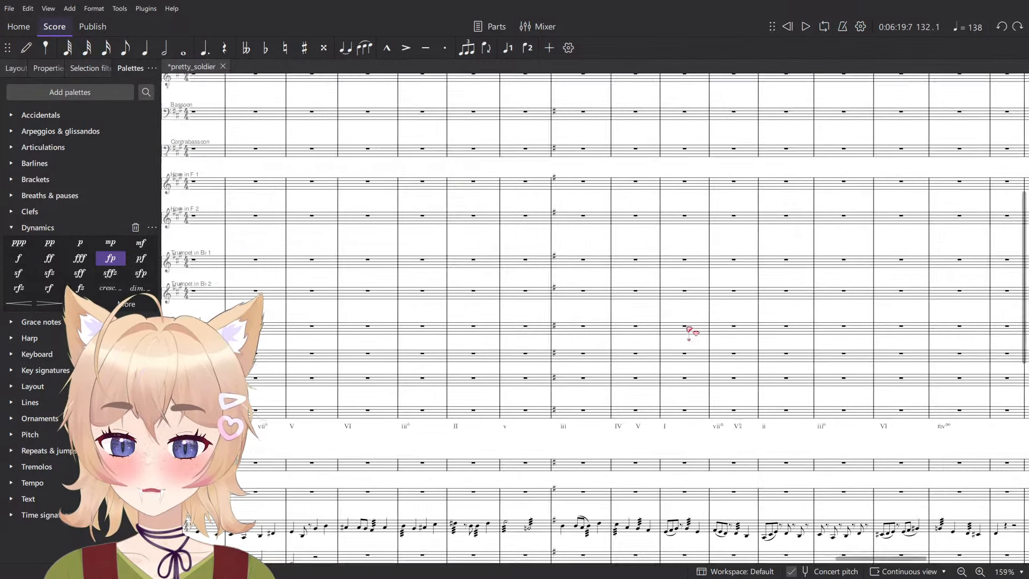
ctrl+scroll(547, 424, up, 15)
ctrl+scroll(574, 400, down, 18)
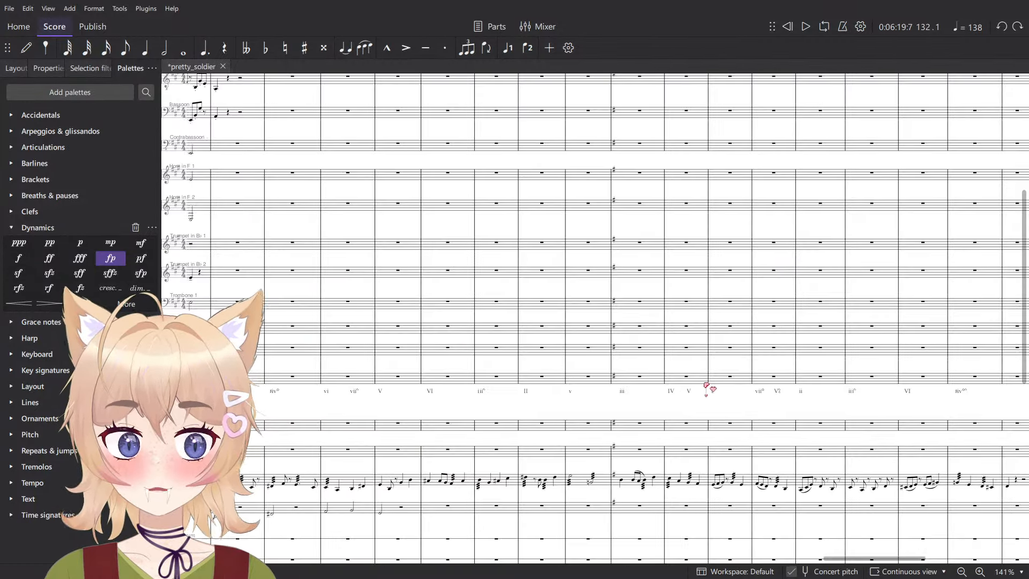
key(space)
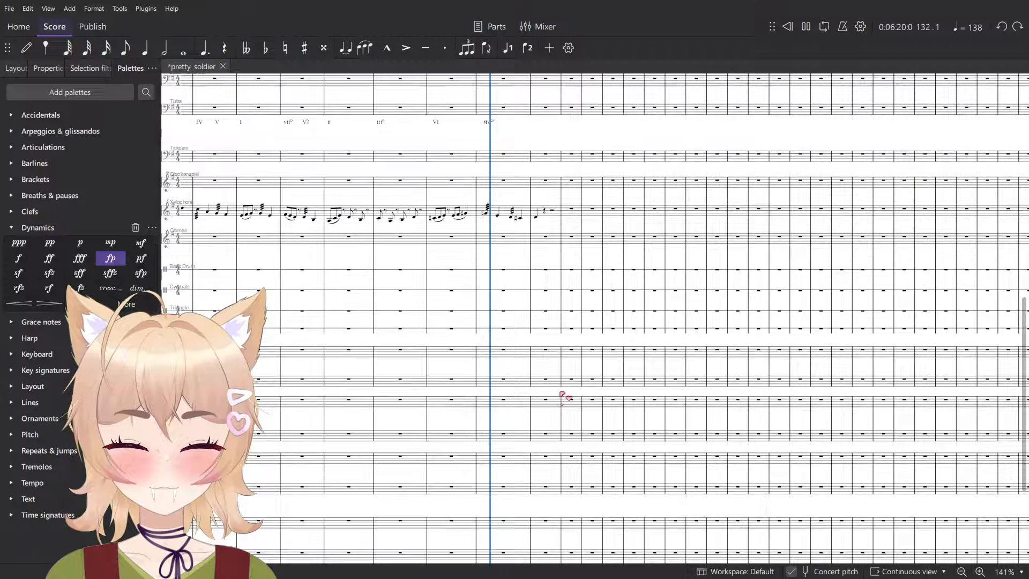
ctrl+scroll(584, 404, up, 8)
key(space)
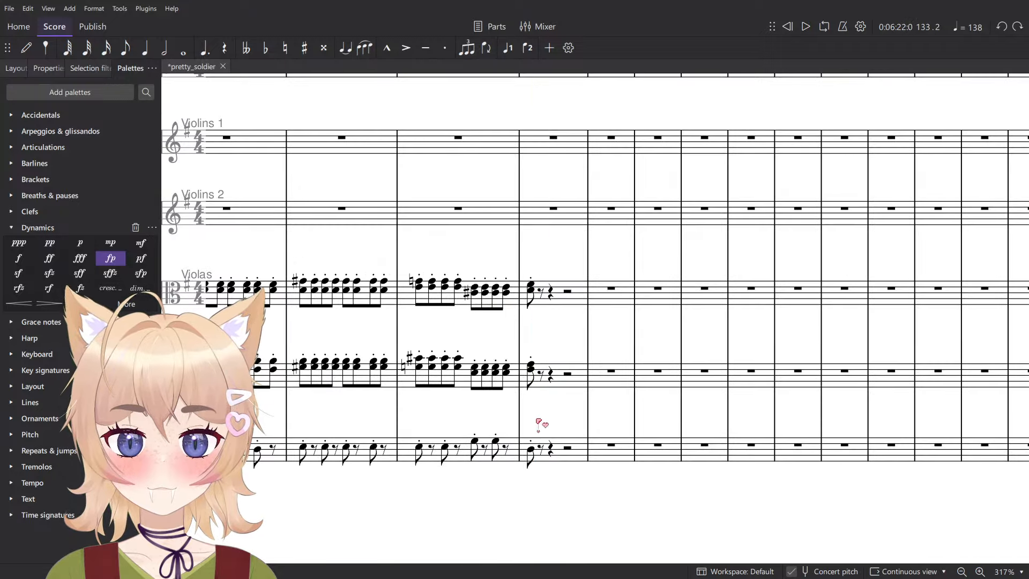
- Examine where the string, xylophone and flute parts end at measure 133
ctrl+scroll(535, 421, down, 4)
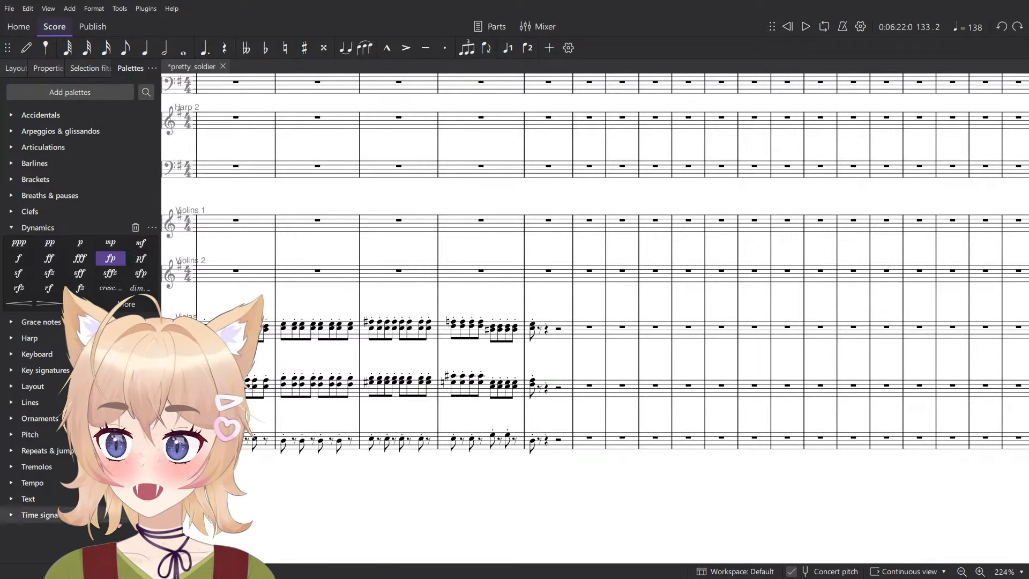
scroll(590, 396, up, 8)
click(533, 517)
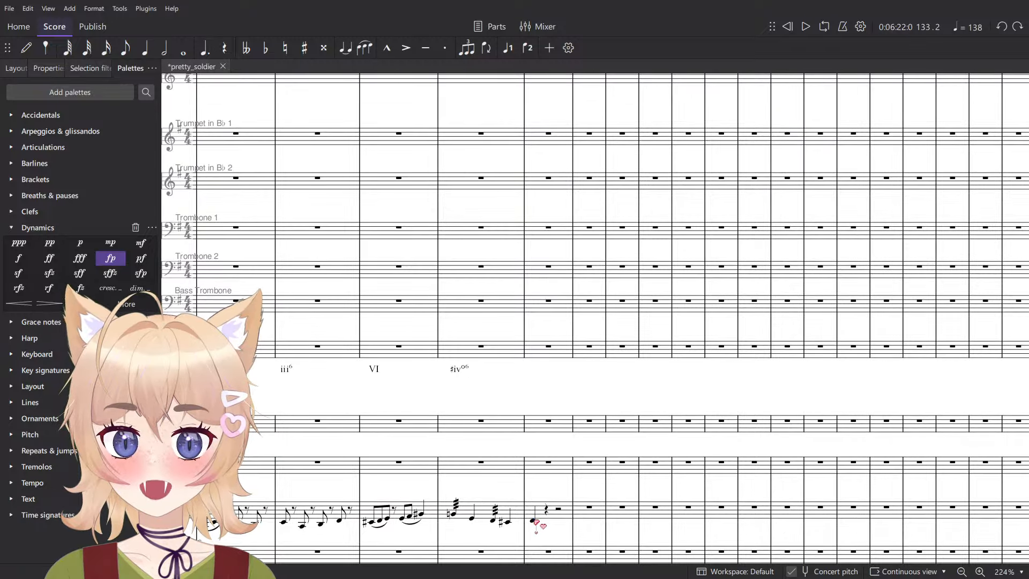
scroll(527, 399, up, 10)
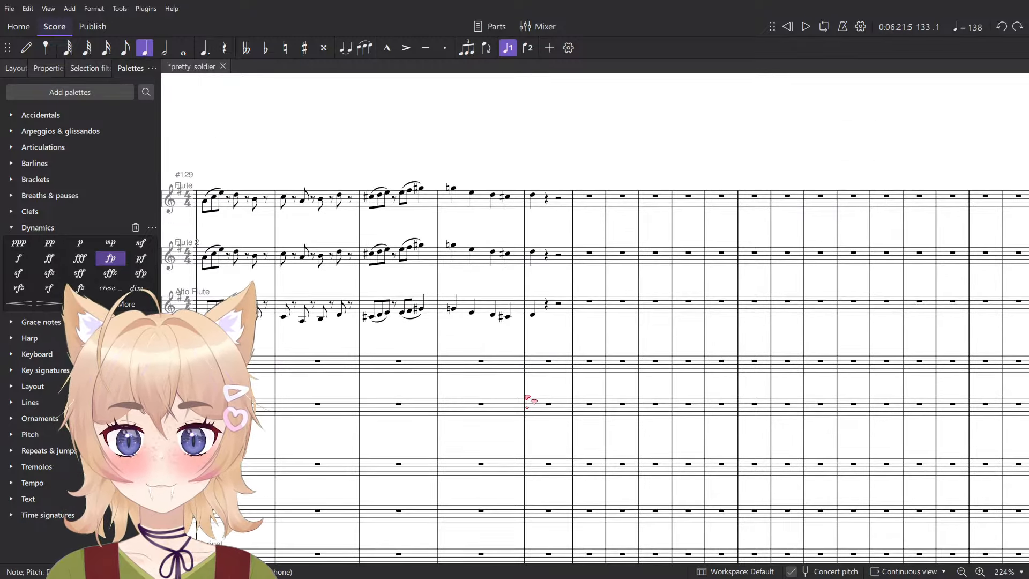
scroll(530, 399, down, 8)
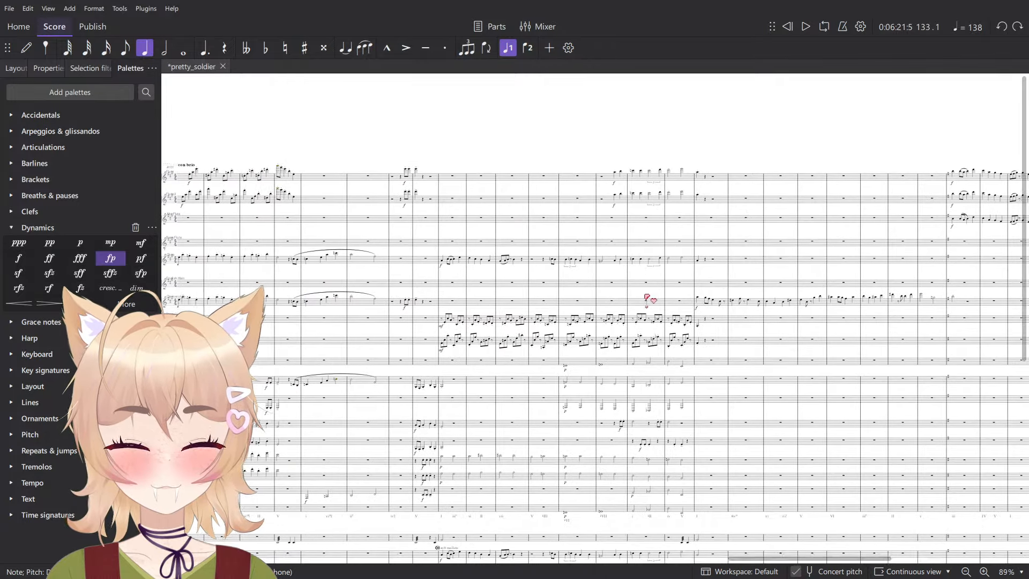
- Select and copy the Trumpet in B♭ 1 phrase from measure 101 through measure 104
drag(415, 319, 636, 331)
scroll(553, 266, up, 2)
scroll(560, 278, down, 5)
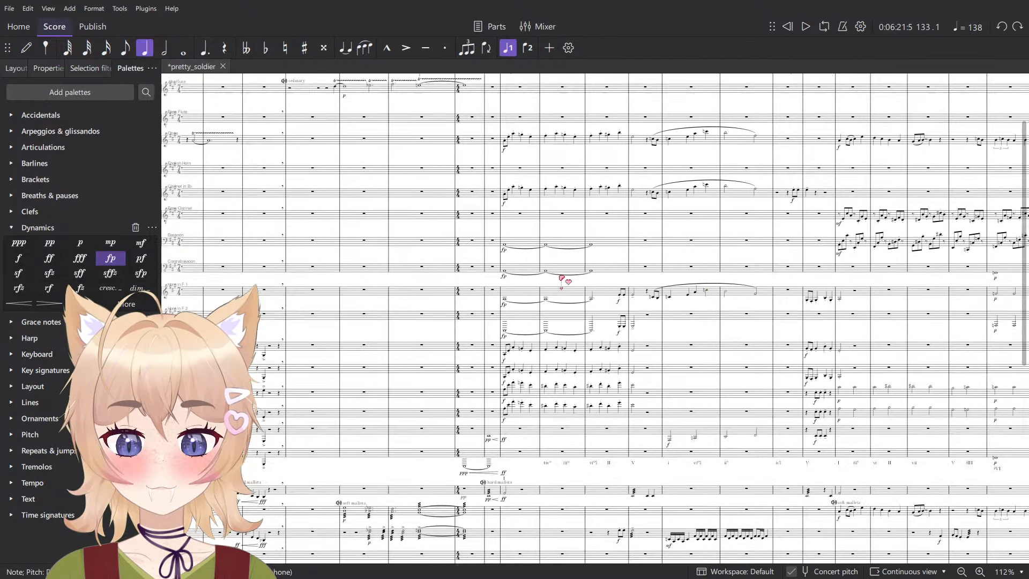
scroll(521, 298, up, 6)
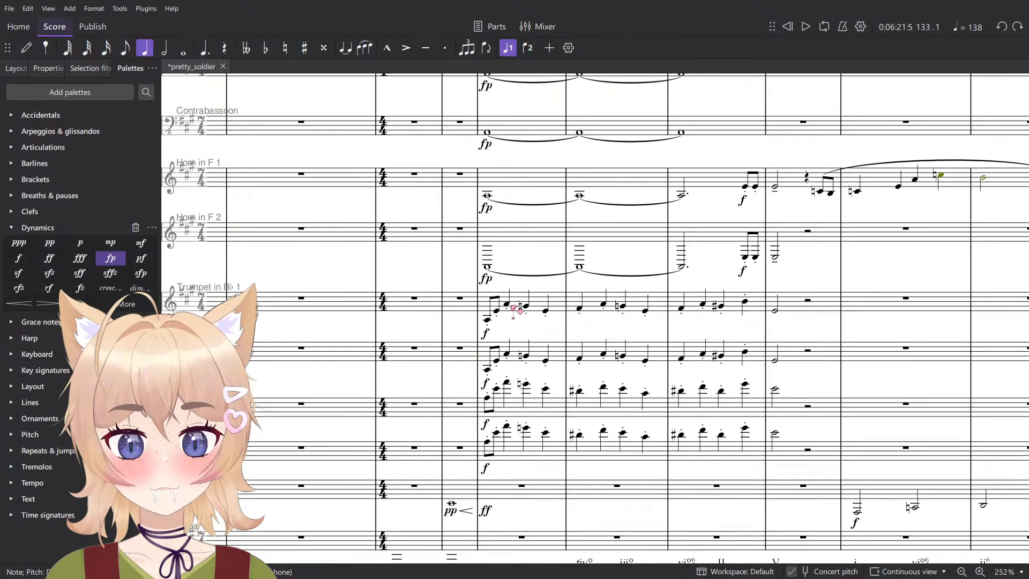
click(460, 298)
click(478, 322)
click(800, 307)
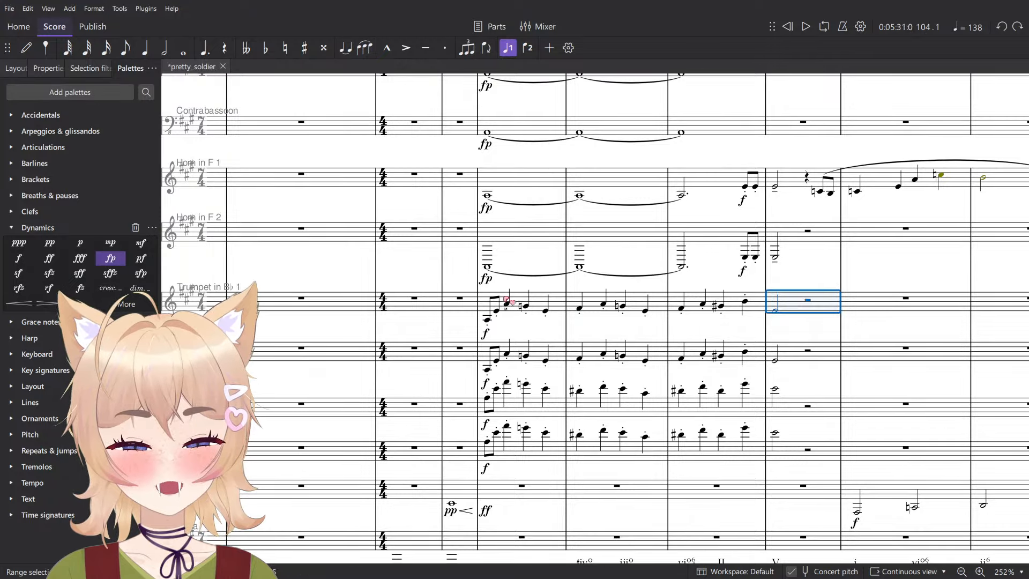
shift+click(484, 297)
- Paste the copied trumpet phrase into the Clarinet in B♭ staff starting at measure 133
scroll(519, 311, down, 6)
drag(705, 278, 220, 137)
drag(406, 339, 273, 361)
drag(837, 311, 296, 164)
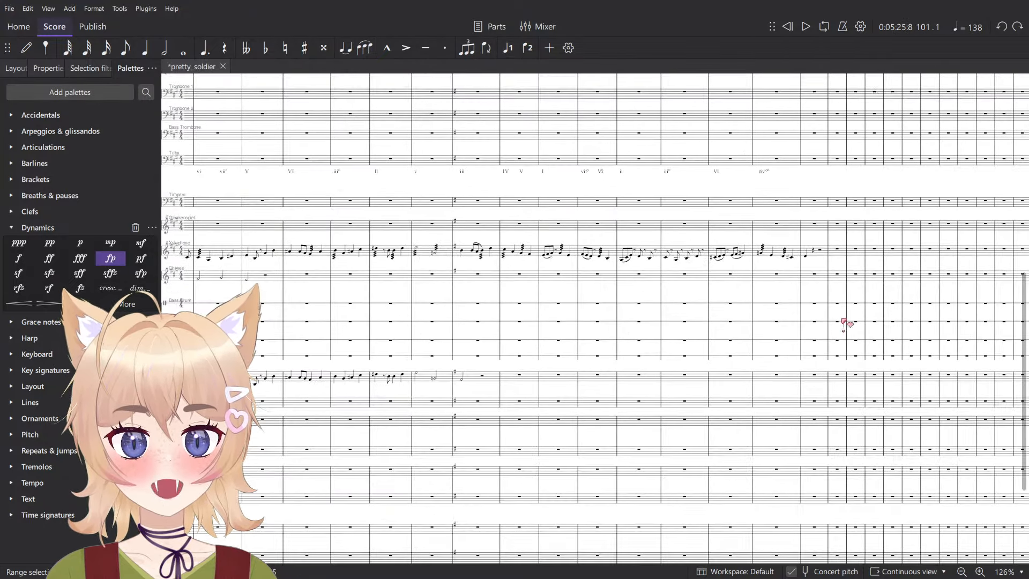
drag(992, 477, 655, 268)
scroll(523, 436, up, 7)
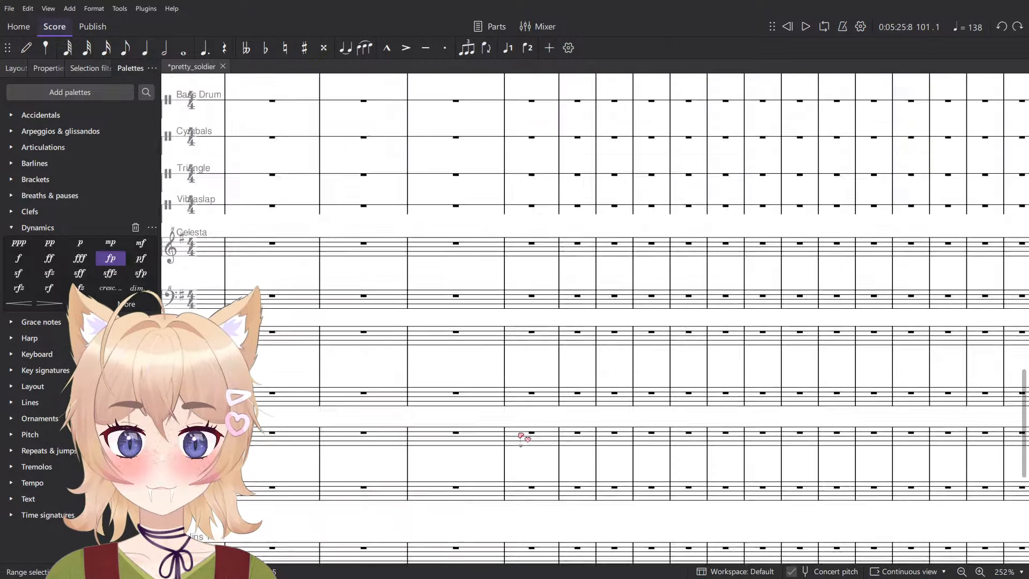
scroll(529, 387, up, 10)
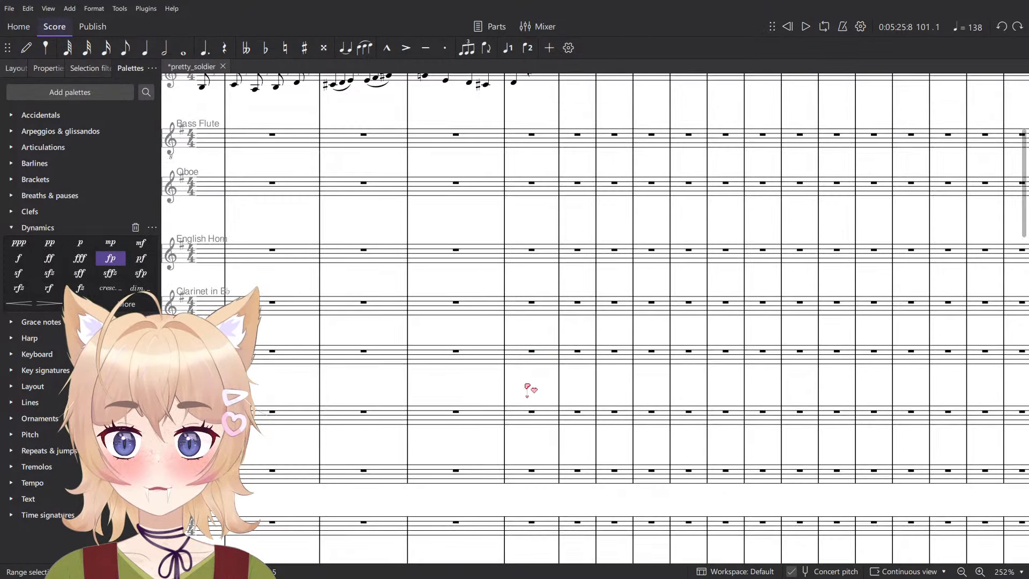
scroll(528, 391, down, 5)
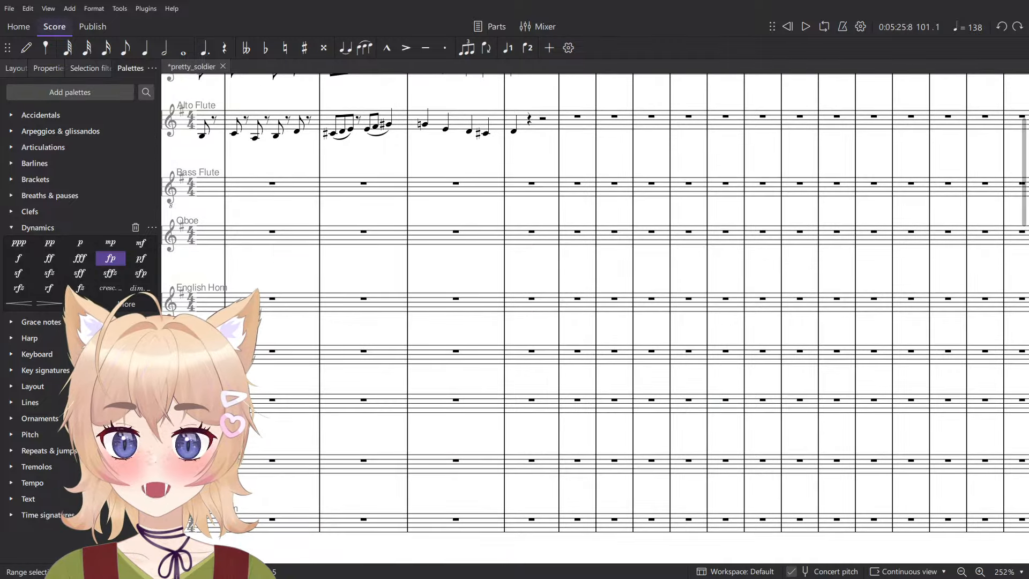
scroll(528, 376, up, 2)
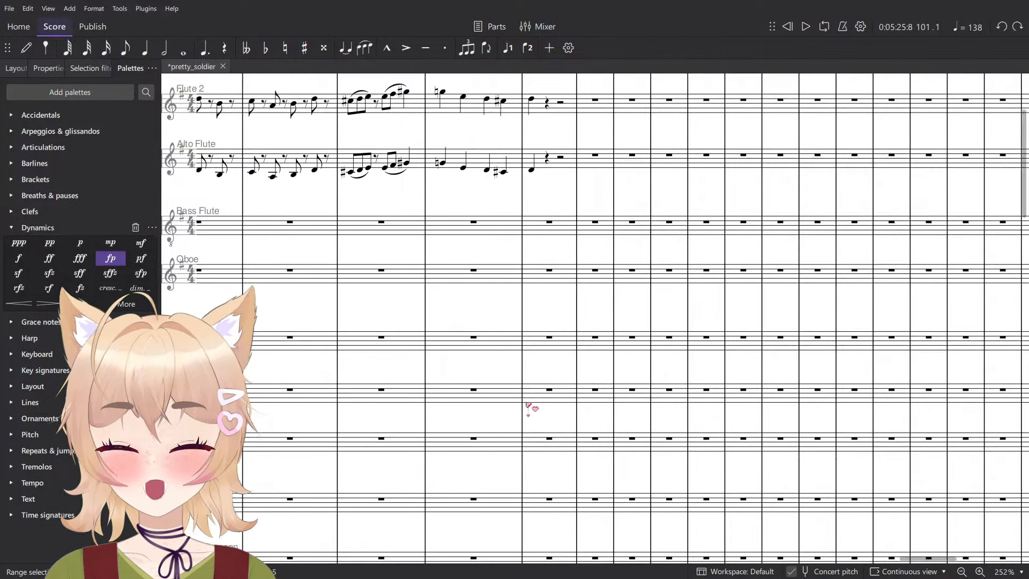
scroll(539, 397, down, 2)
click(547, 376)
click(569, 324)
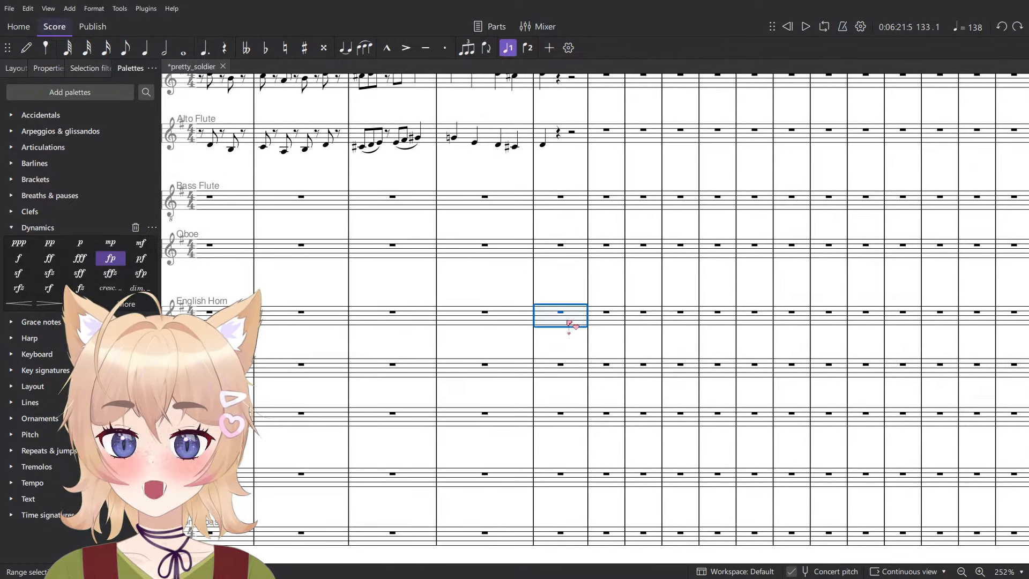
click(565, 365)
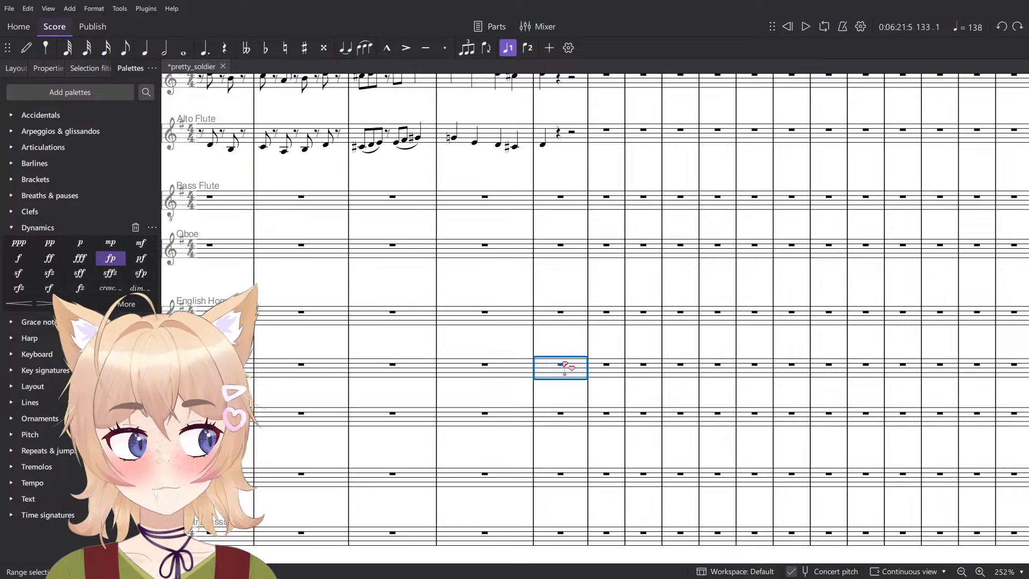
ctrl+scroll(589, 352, down, 3)
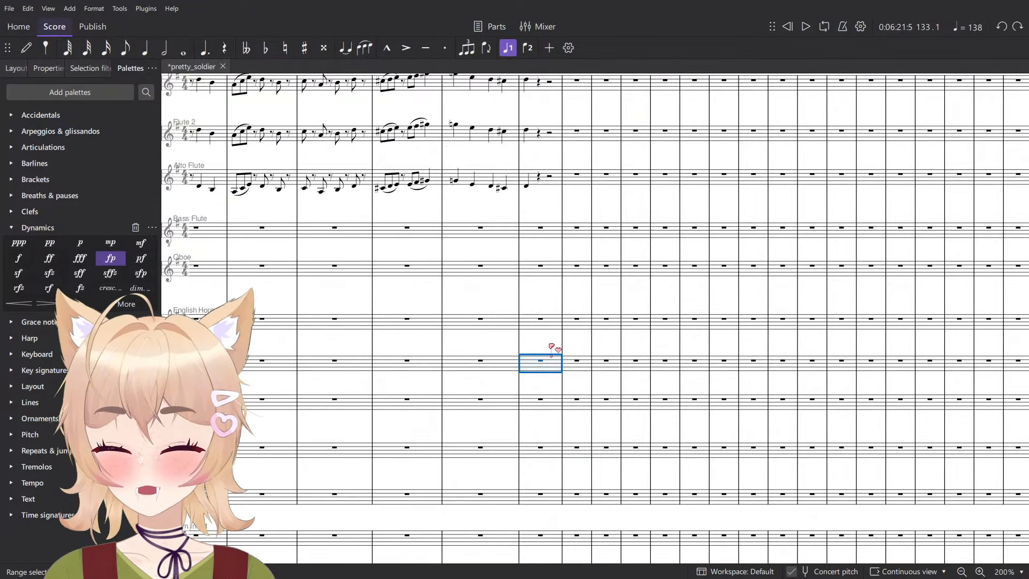
ctrl+scroll(537, 308, down, 3)
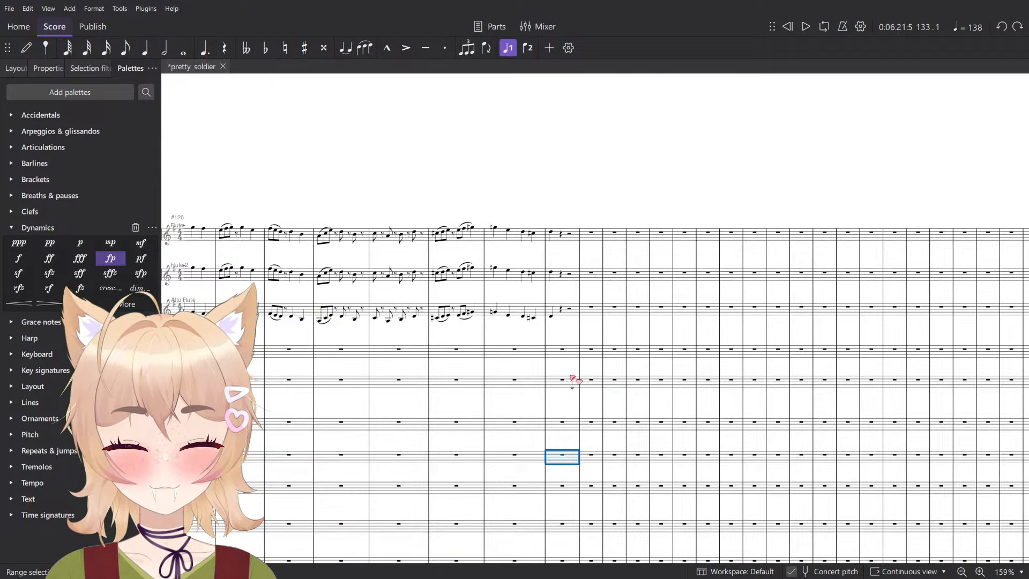
ctrl+scroll(568, 378, up, 4)
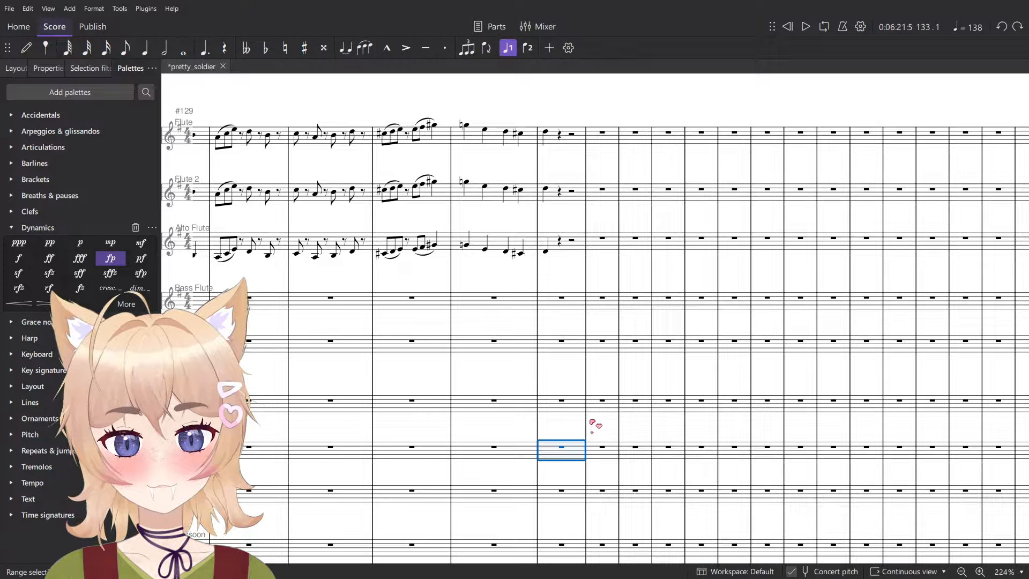
key(ctrl+v)
ctrl+scroll(621, 440, up, 5)
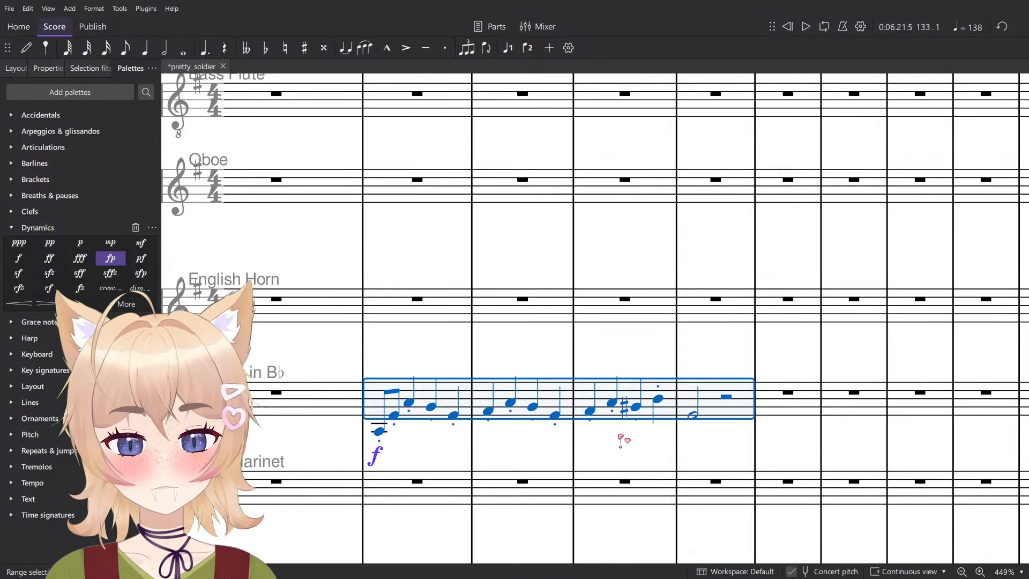
- Transpose the pasted clarinet phrase up three diatonic steps and raise it by one octave
key(alt+shift+Up)
key(alt+shift+Up)
key(alt+shift+Up)
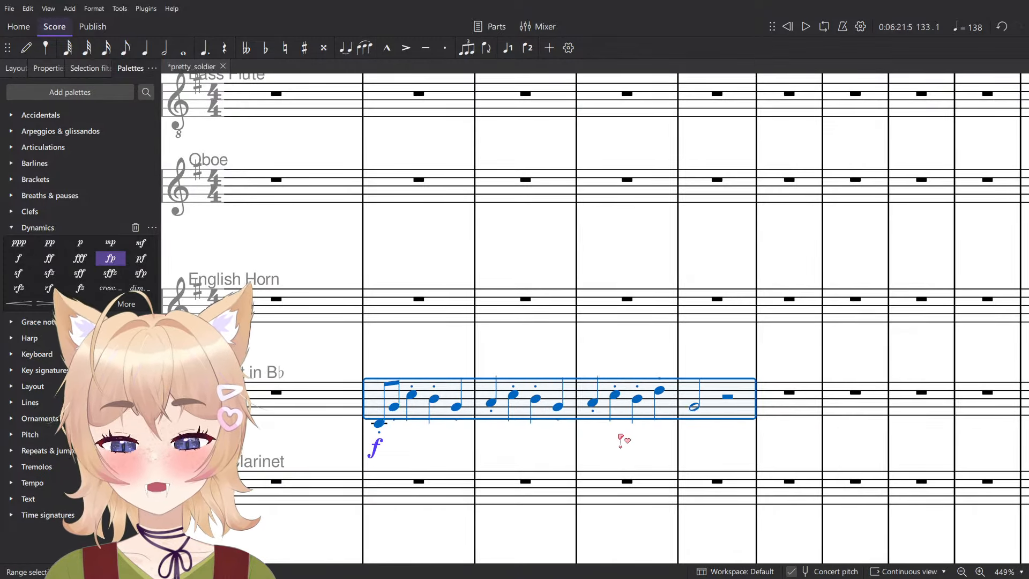
key(ctrl+Down)
key(space)
- Play back the transposed clarinet phrase from measure 133 to measure 136
key(space)
key(ctrl+Up)
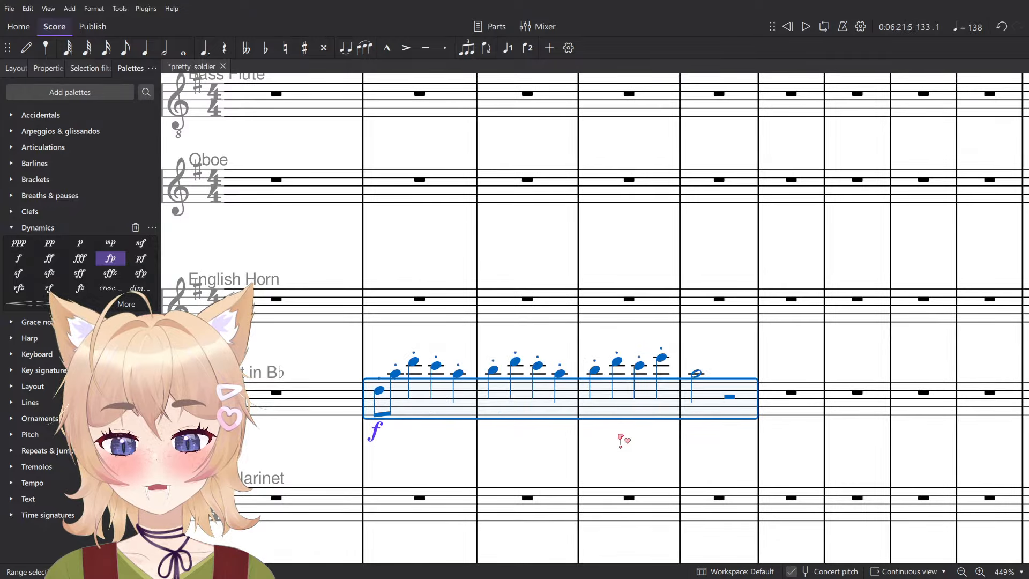
key(space)
click(511, 447)
ctrl+scroll(514, 445, down, 3)
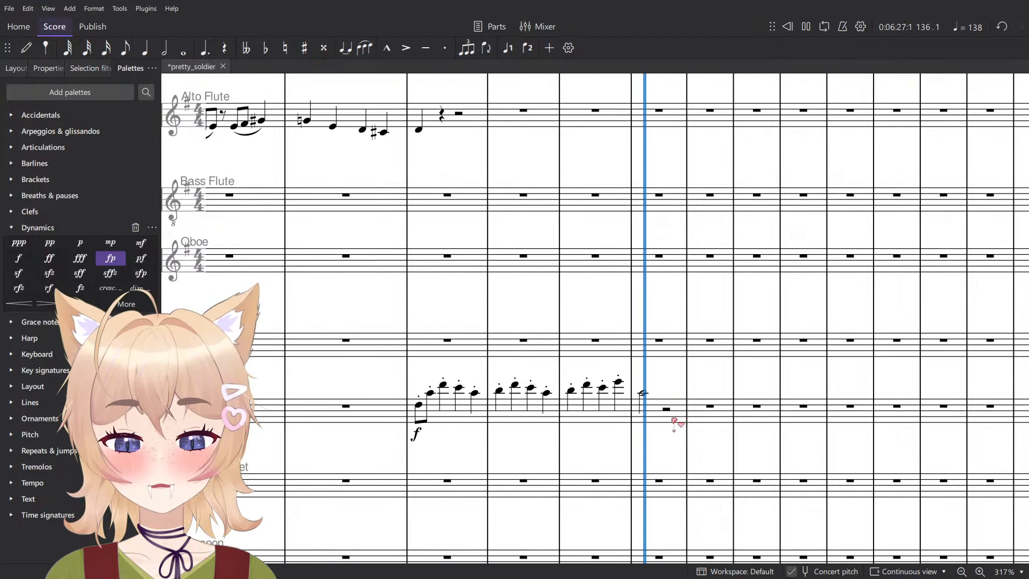
click(602, 387)
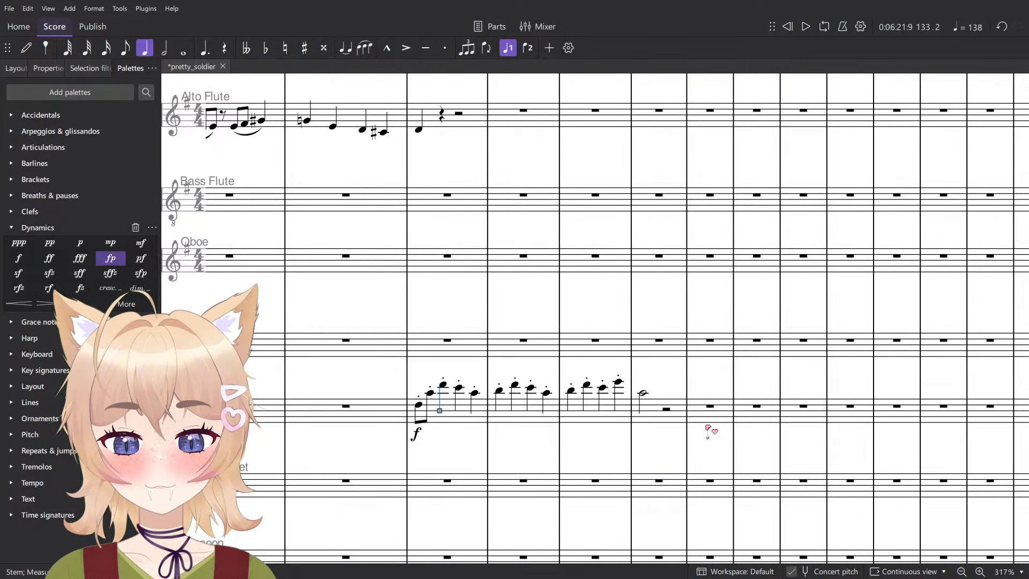
- Step through the clarinet notes one by one from measure 133 to the half note in measure 136
click(422, 417)
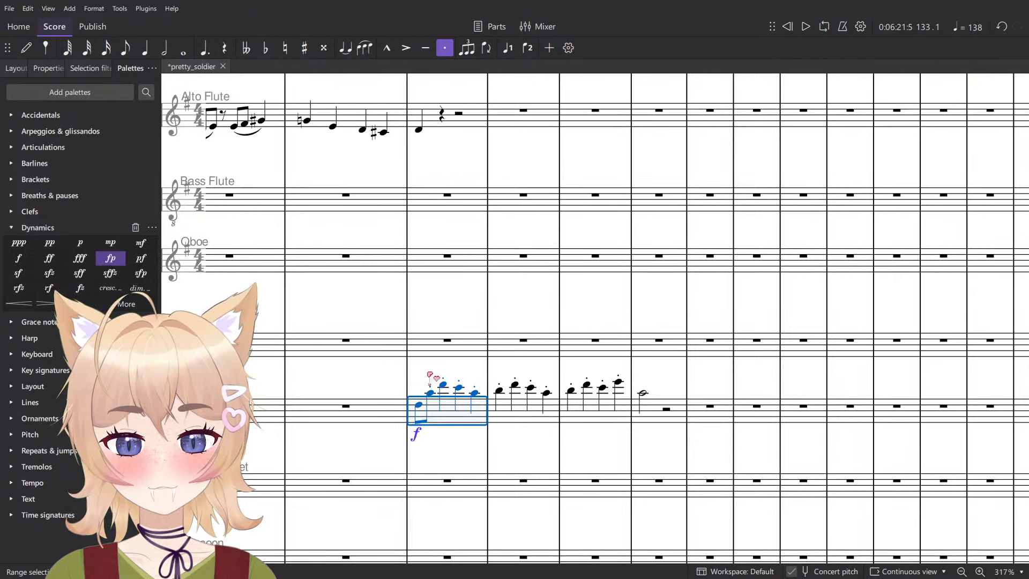
key(Escape)
click(419, 405)
key(Right)
key(Right)
key(Right)
key(Right)
key(Right)
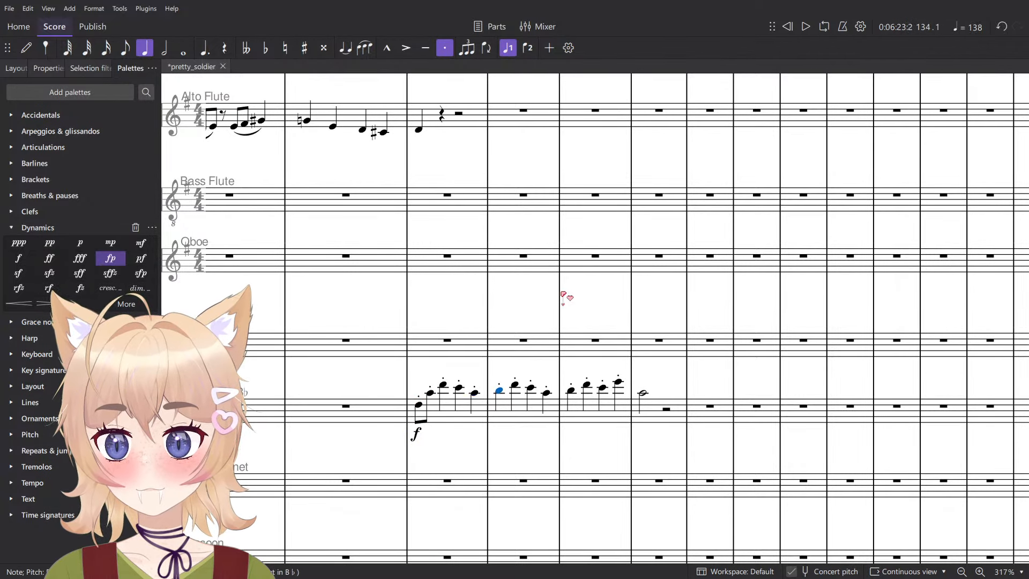
key(Right)
key(Right)
key(Right)
key(Right)
key(Right)
key(Right)
key(Right)
key(Right)
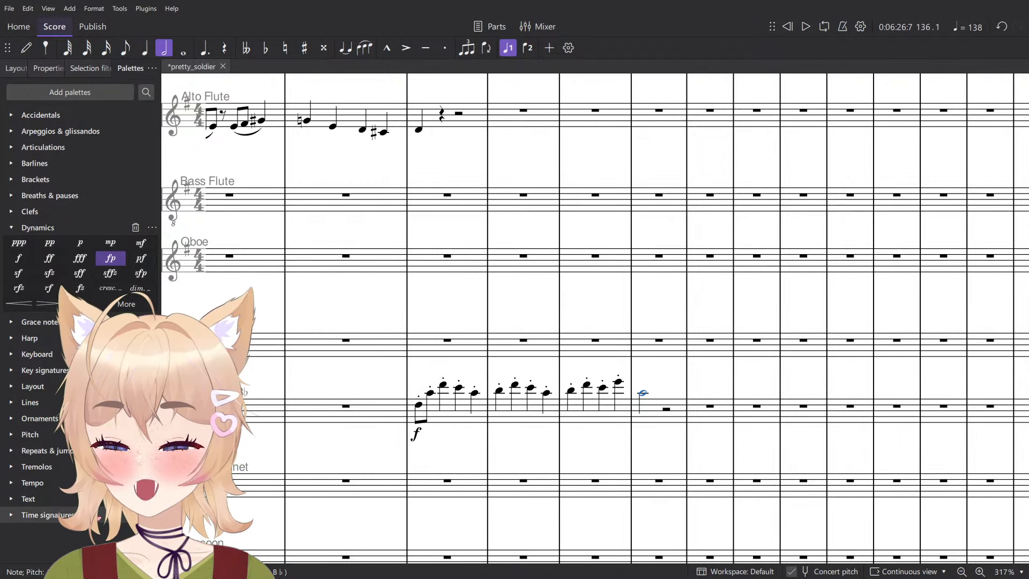
click(453, 416)
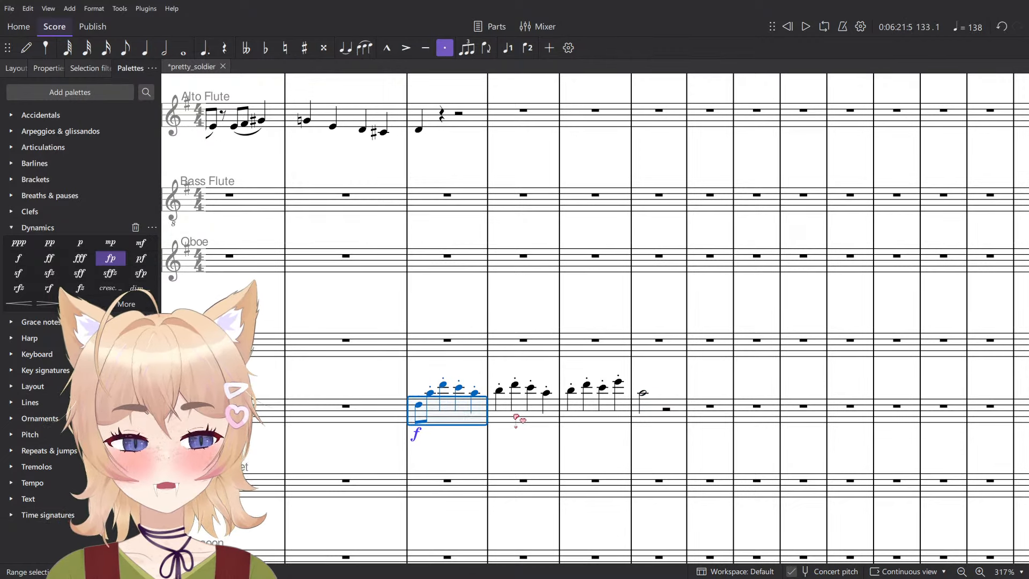
click(510, 445)
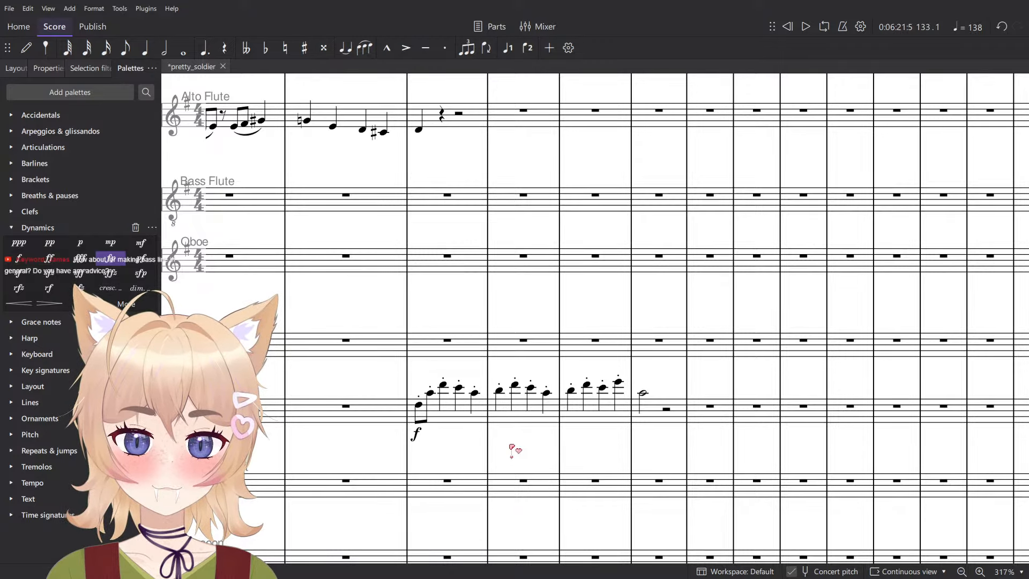
- Enter a staccato eighth-note chord F♯–A–C at the start of measure 135 in the Violas staff
scroll(650, 405, down, 10)
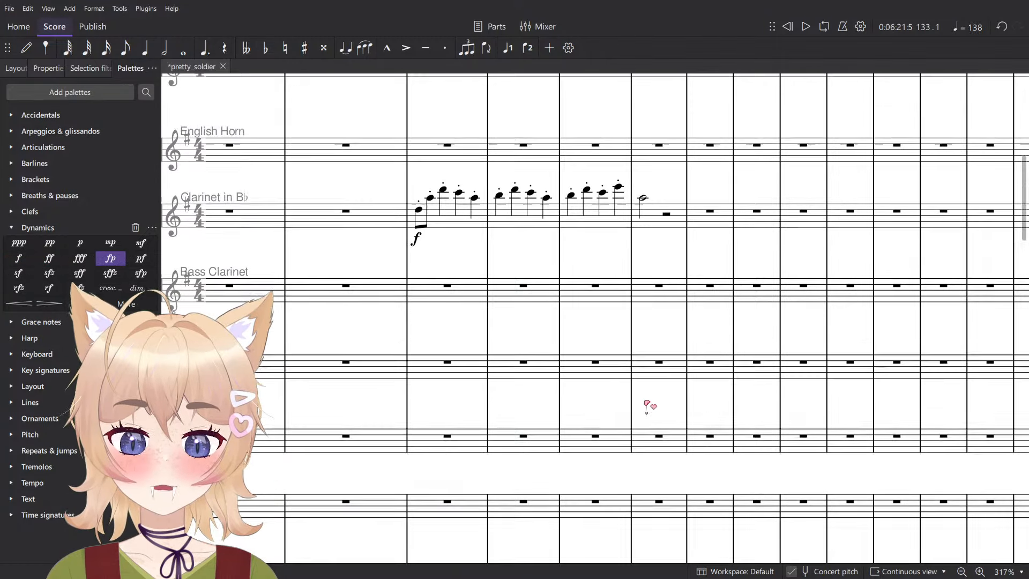
scroll(631, 432, down, 15)
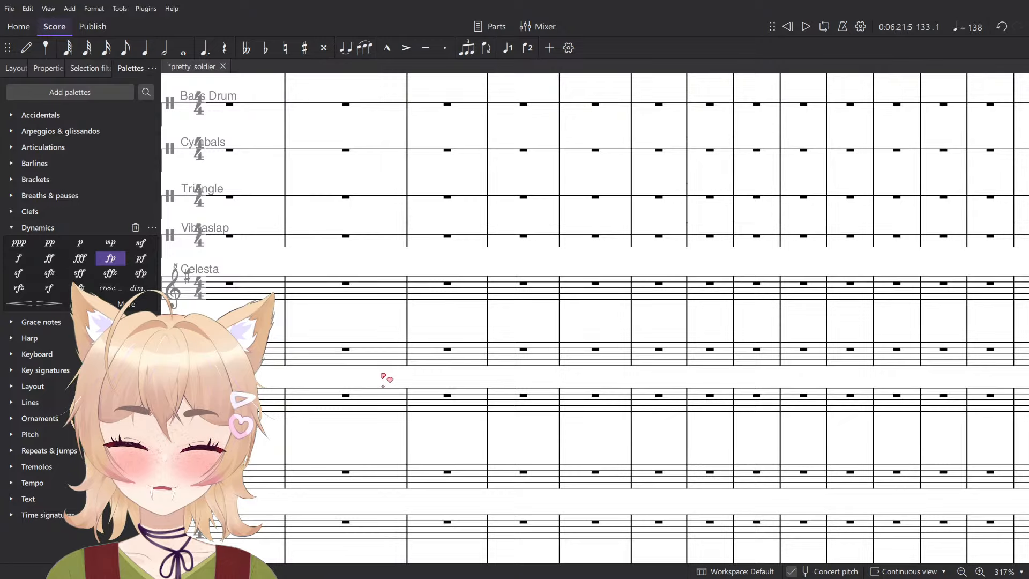
scroll(476, 361, down, 10)
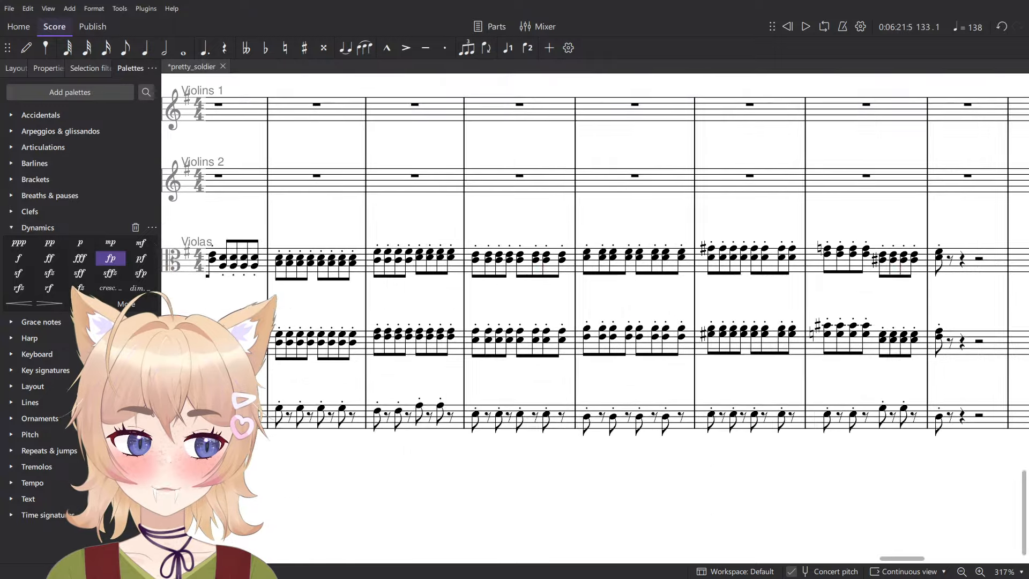
key(n)
scroll(665, 278, up, 10)
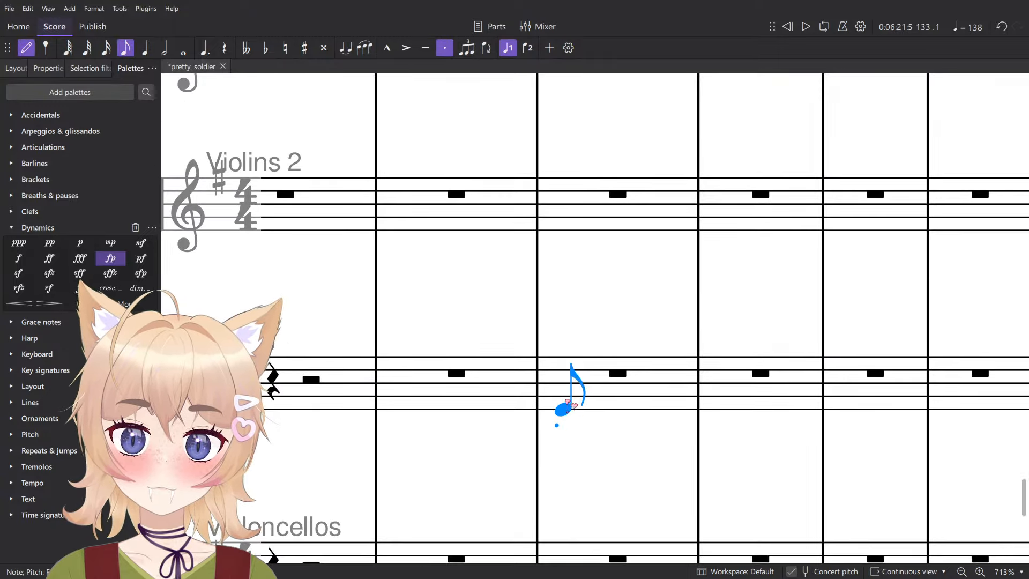
click(562, 416)
click(571, 396)
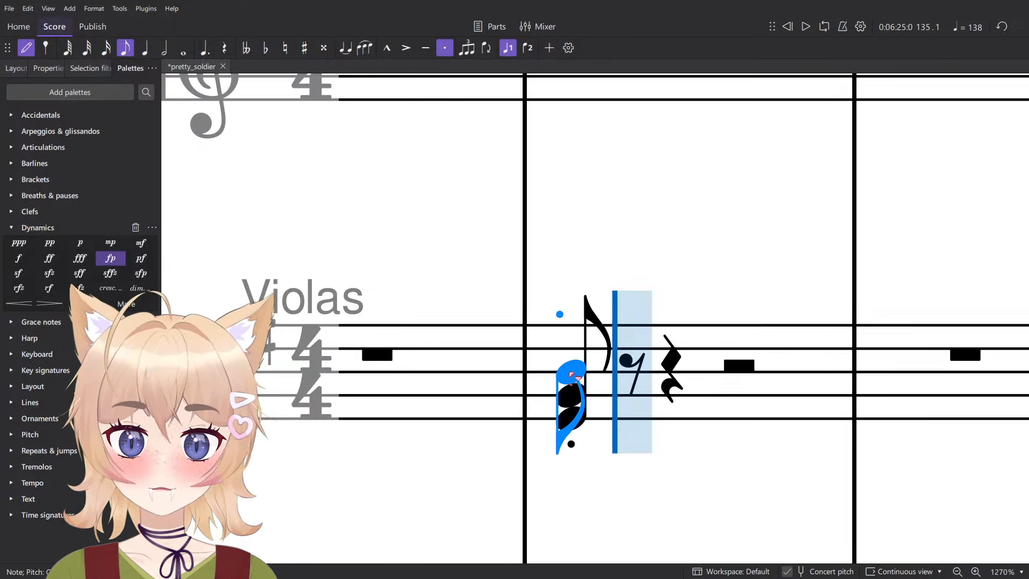
click(572, 373)
key(Escape)
scroll(605, 378, down, 2)
- Raise the viola chord in measure 135 one diatonic step to G–B–D and move it to the Violins 2 staff
click(690, 399)
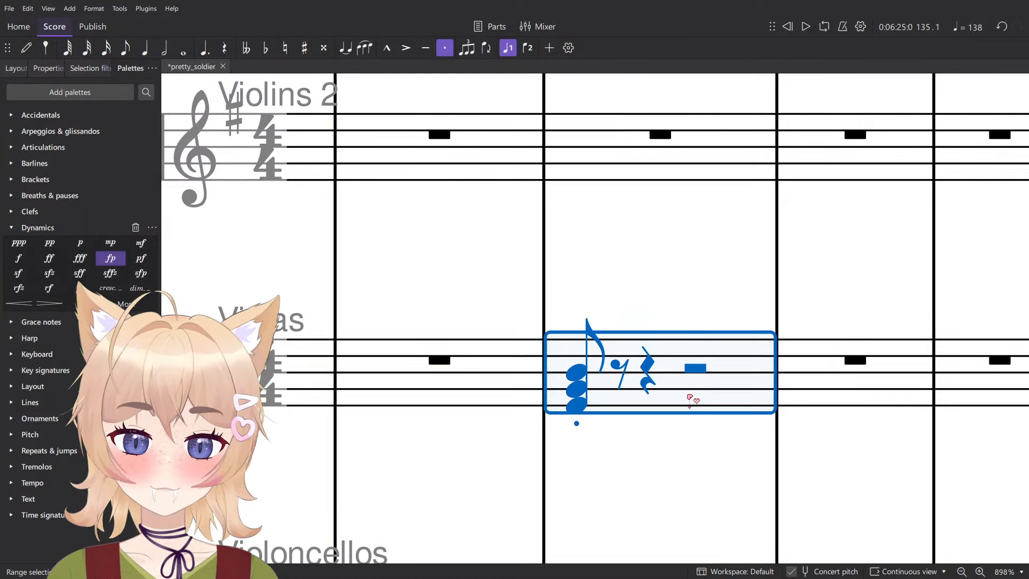
key(alt+shift+Up)
key(alt+shift+Up)
key(alt+shift+Up)
key(alt+shift+Down)
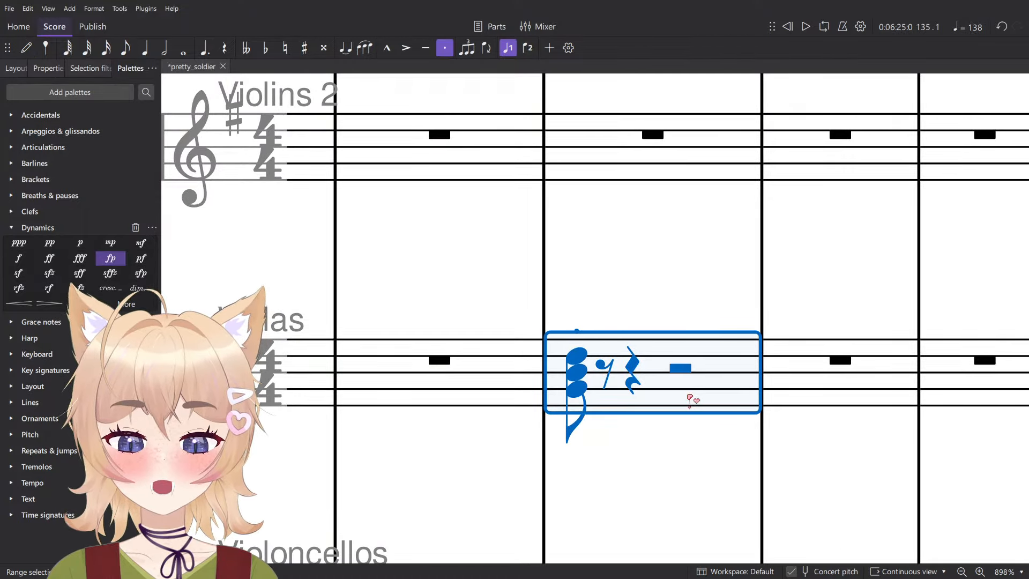
key(alt+shift+Down)
scroll(681, 348, down, 5)
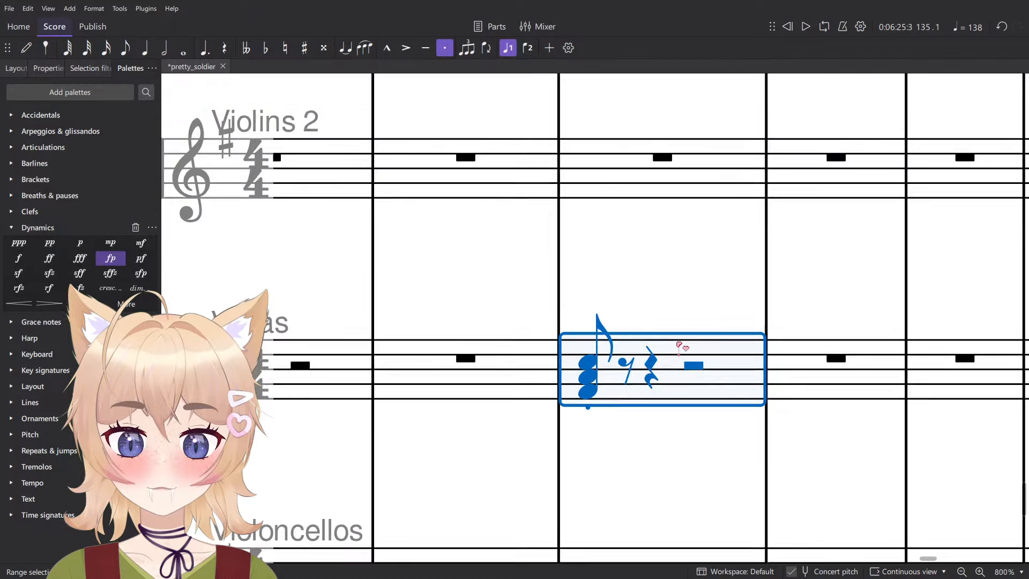
key(ctrl+shift+Up)
drag(619, 271, 582, 397)
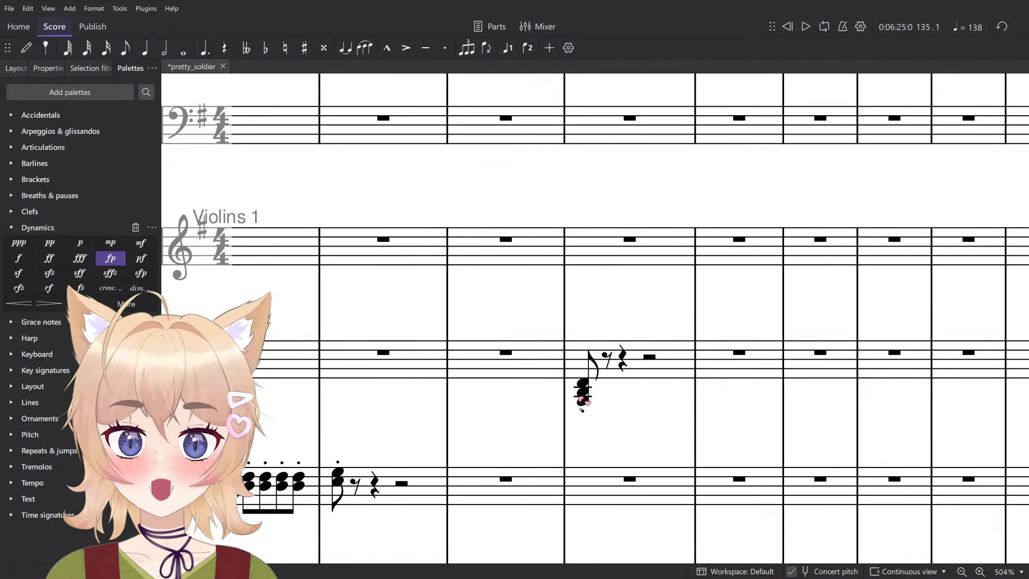
- Raise the Violins 2 chord by one octave and turn it into a single whole-note chord without staccato in measure 135
click(657, 371)
key(ctrl+Up)
key(8)
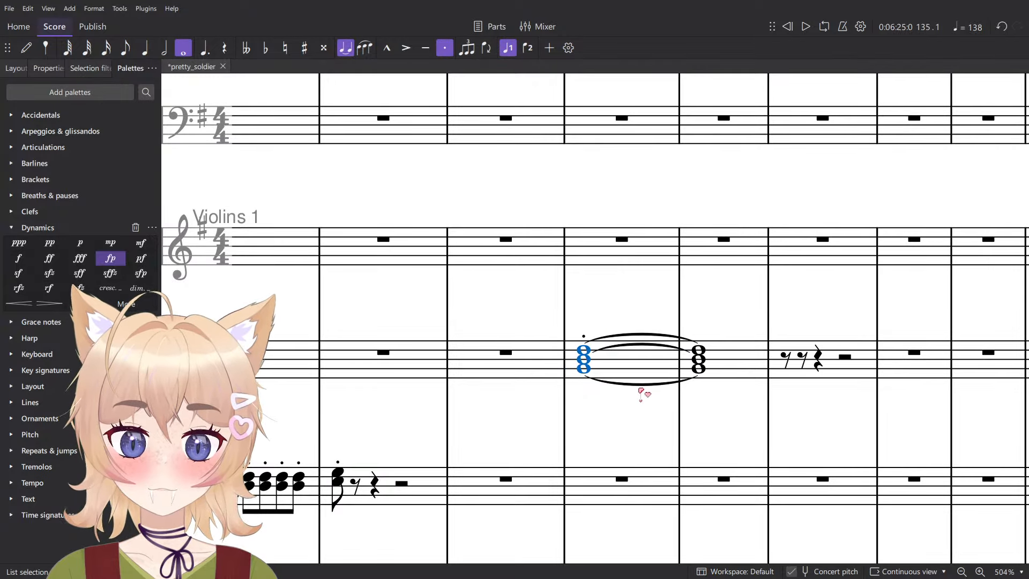
click(731, 369)
key(Delete)
click(644, 367)
key(shift+s)
key(Escape)
scroll(641, 405, up, 6)
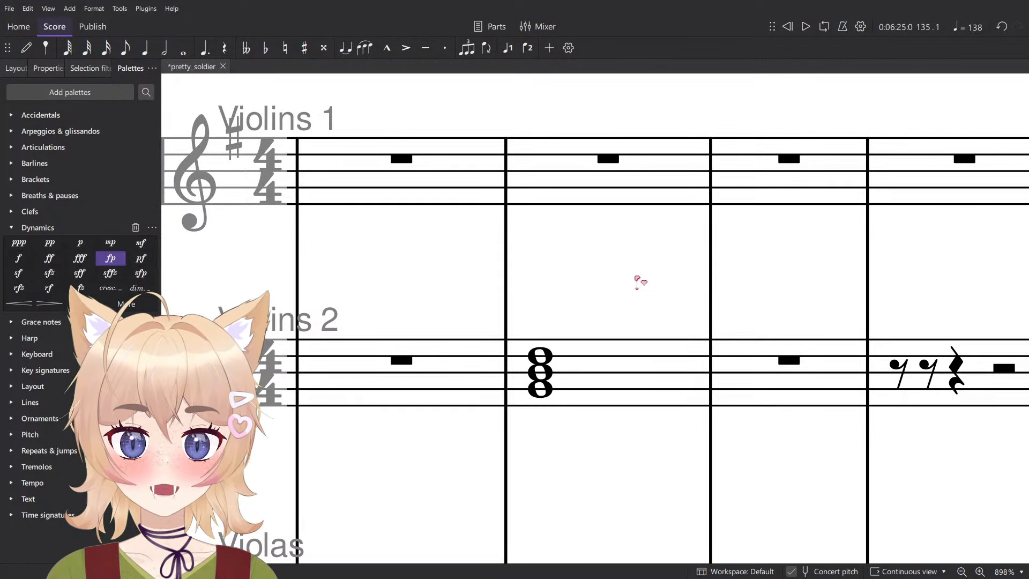
- Cycle the Violins 2 G–B–D chord through its inversions by raising its lowest note one octave three times
scroll(651, 275, down, 1)
click(537, 372)
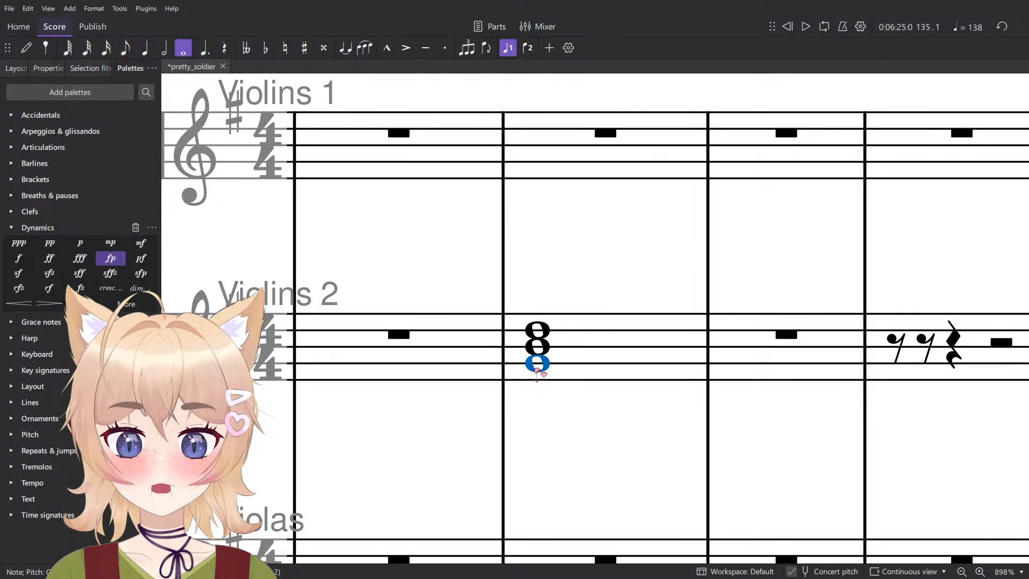
key(ctrl+Up)
key(alt+Down)
key(alt+Down)
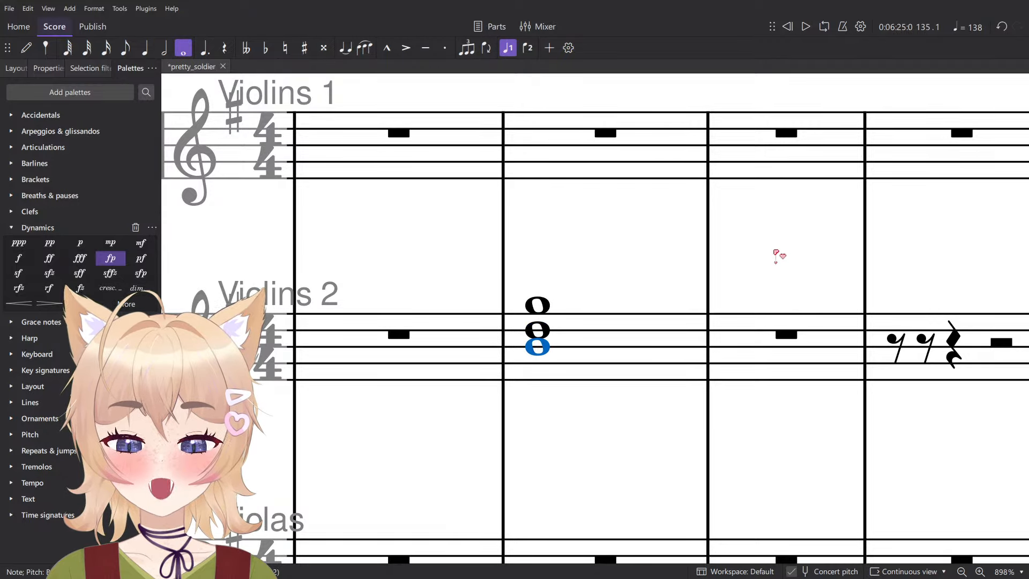
key(ctrl+Up)
key(alt+Down)
key(alt+Down)
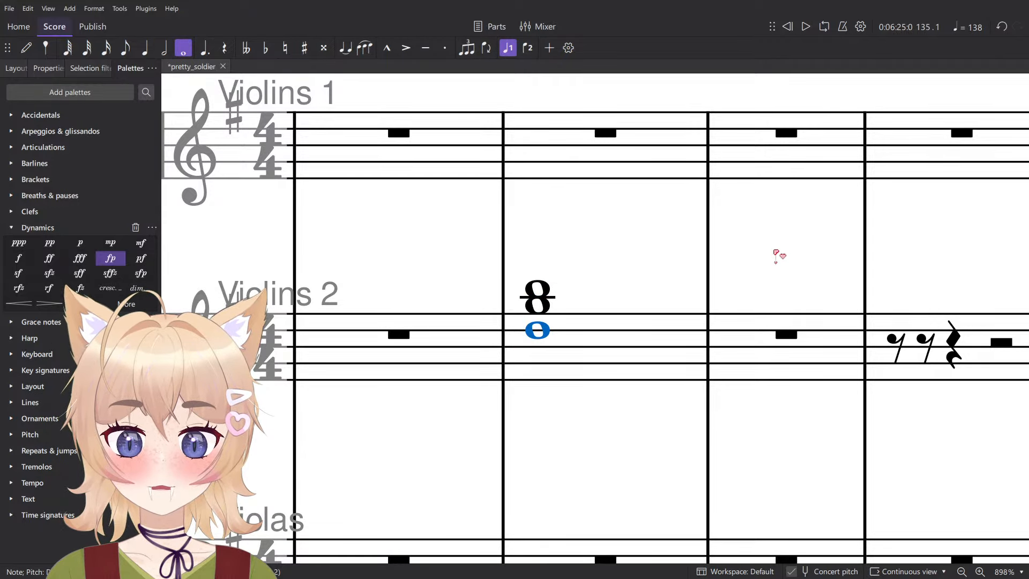
key(ctrl+Up)
- Lower the whole Violins 2 chord in measure 135 by one octave
click(615, 339)
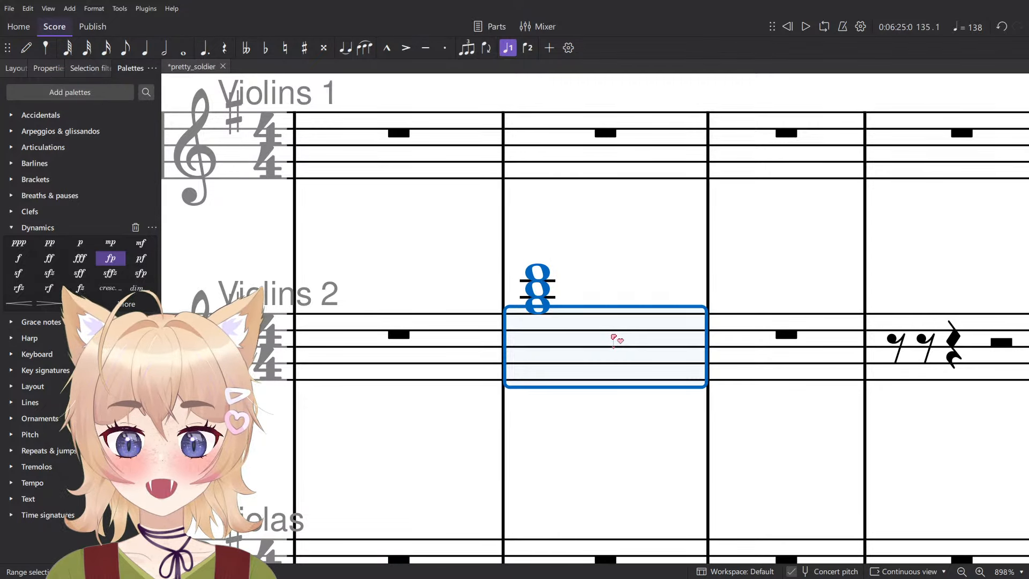
key(ctrl+Down)
key(Escape)
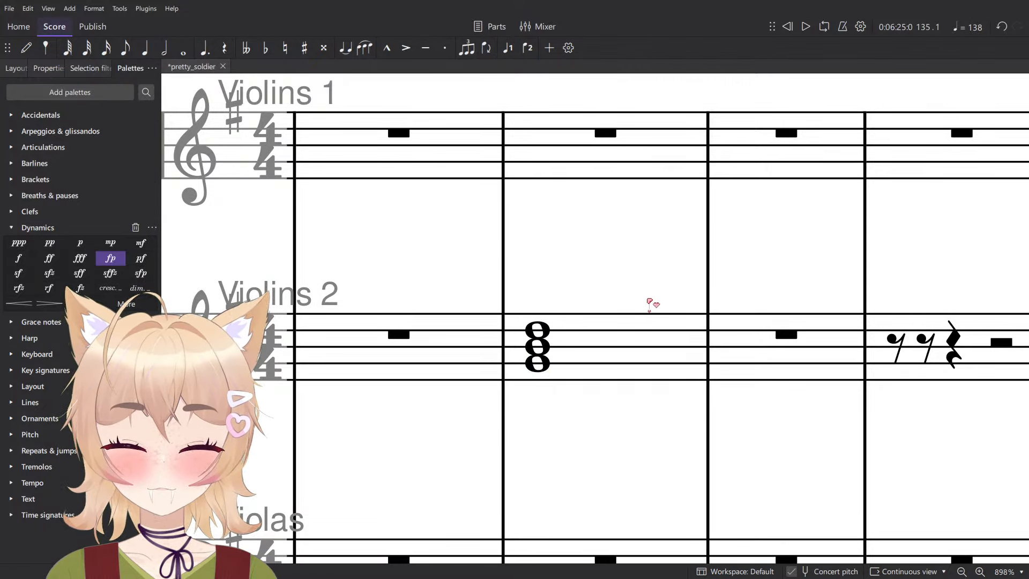
- Raise the chord's G and its B by one octave each to form the second inversion, D–G–B
click(528, 386)
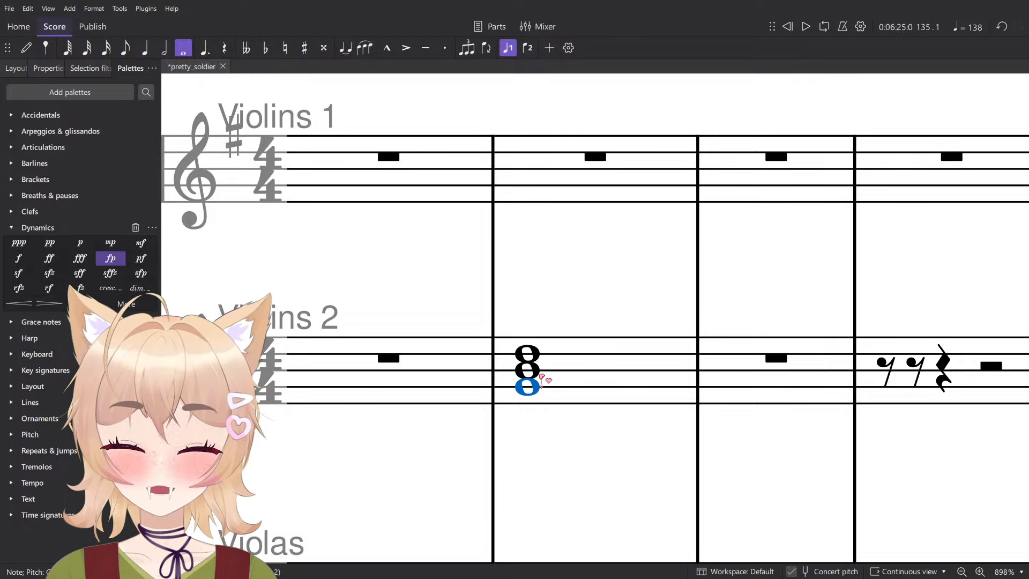
key(ctrl+Up)
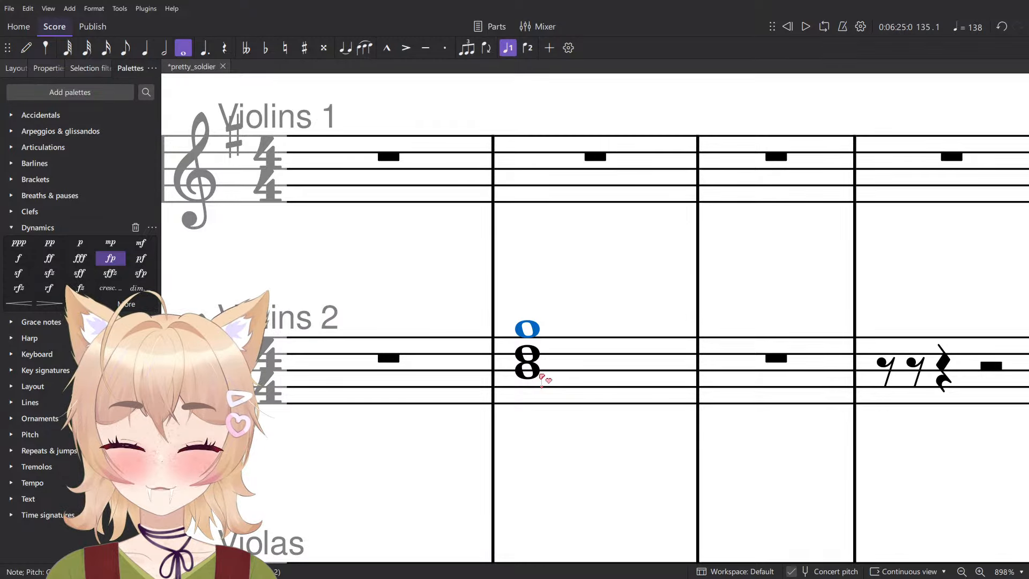
click(527, 369)
key(ctrl+Up)
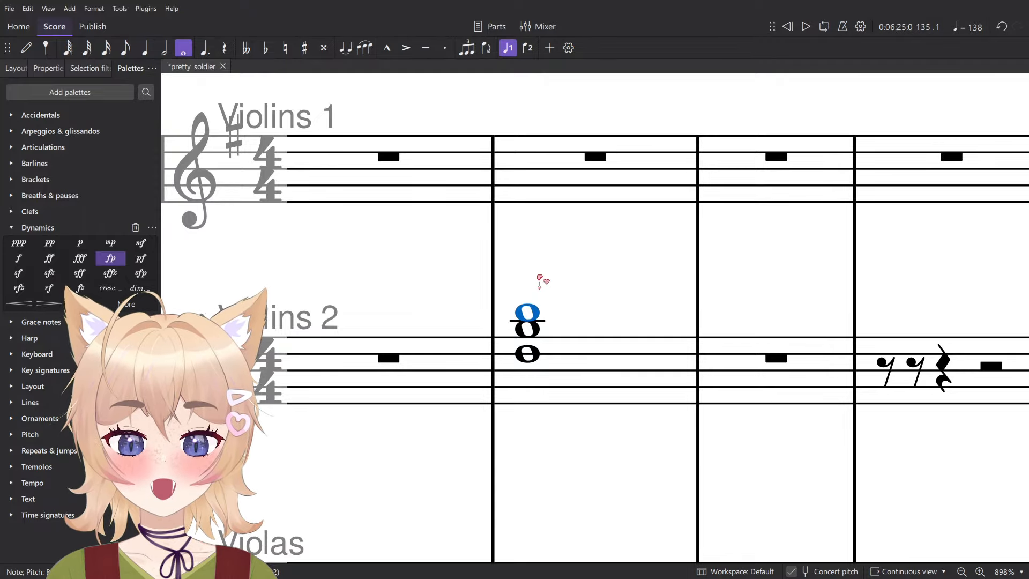
key(alt)
key(Down)
key(Escape)
key(Escape)
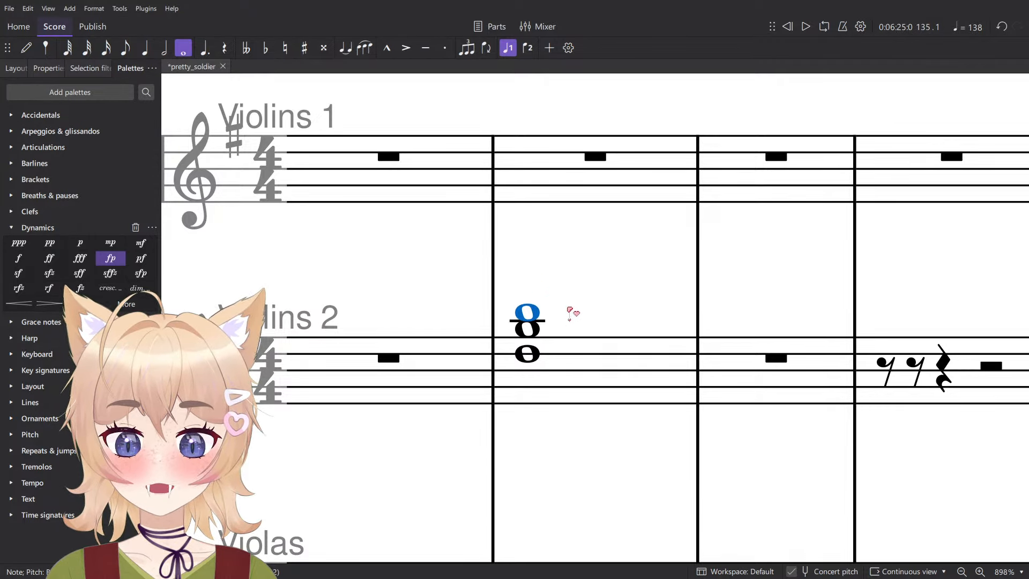
- Delete the Violins 2 chord in measure 135 and merge the leftover rests in measure 137 into a full-measure rest
scroll(570, 314, down, 5)
click(570, 314)
key(Delete)
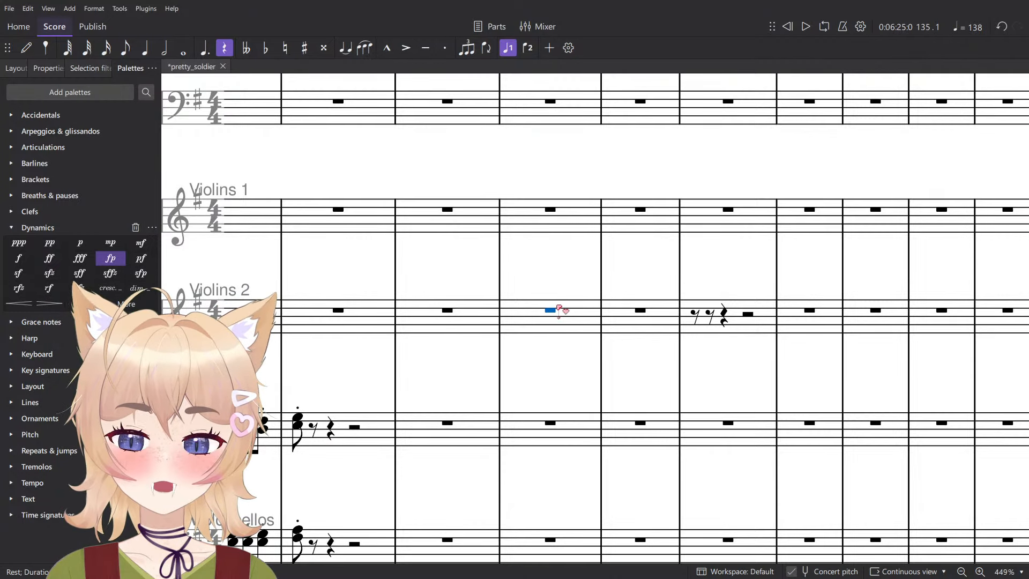
click(537, 250)
click(749, 314)
click(737, 306)
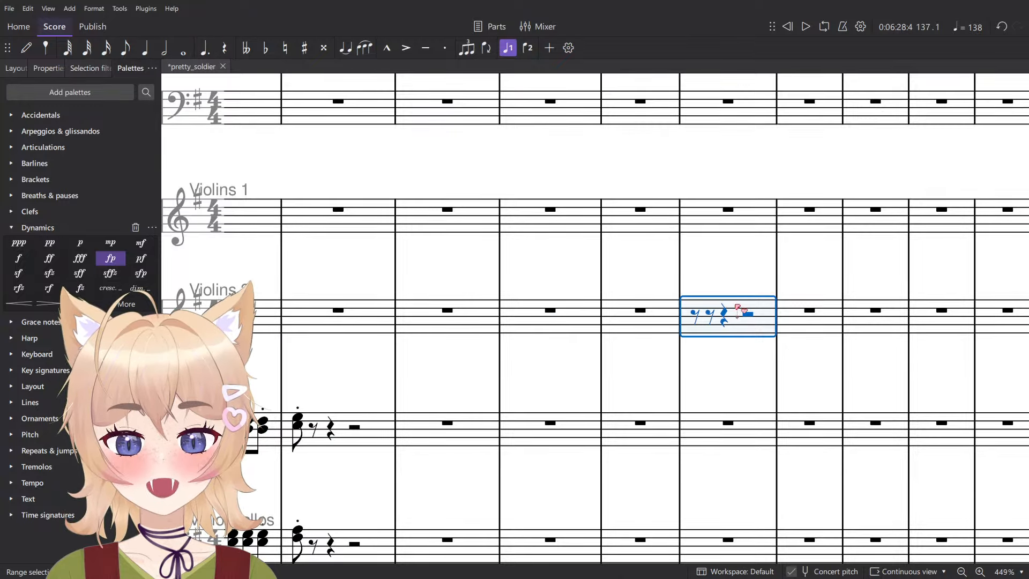
key(Delete)
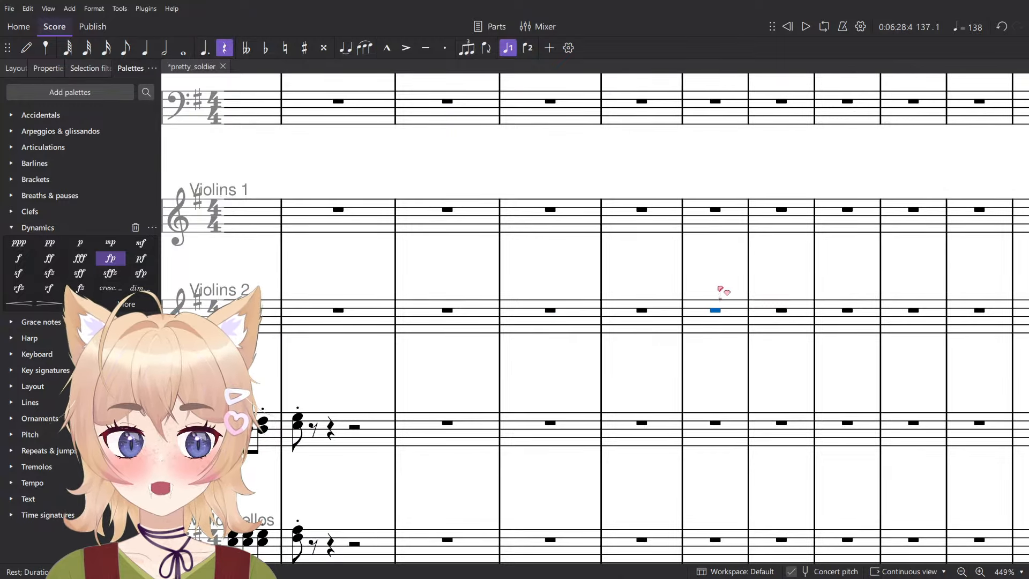
click(716, 288)
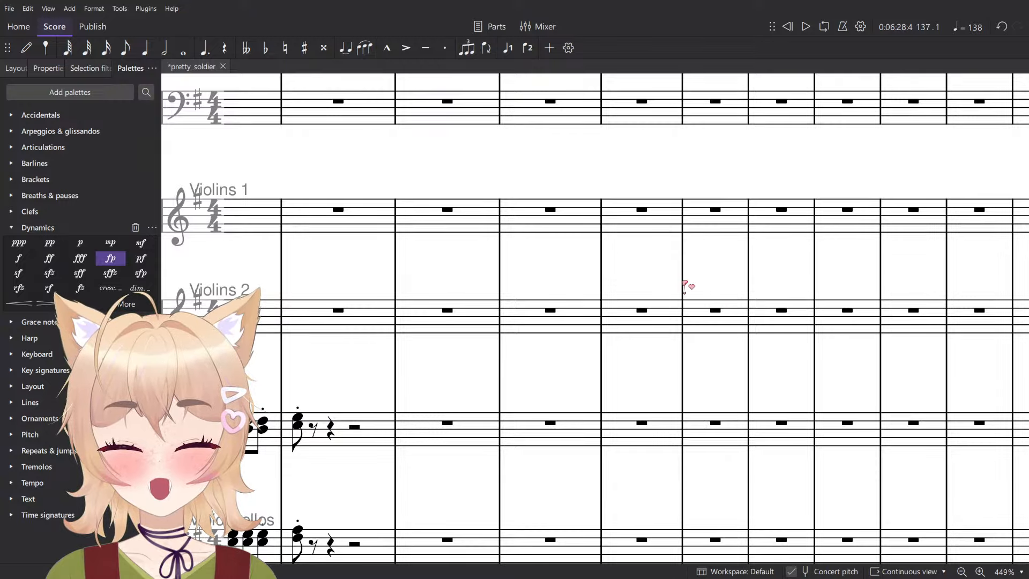
- Try entering a whole-note E in the Violins 2 staff at measure 135 and undo it
scroll(550, 305, up, 4)
key(n)
scroll(493, 343, up, 4)
drag(517, 361, 596, 429)
key(7)
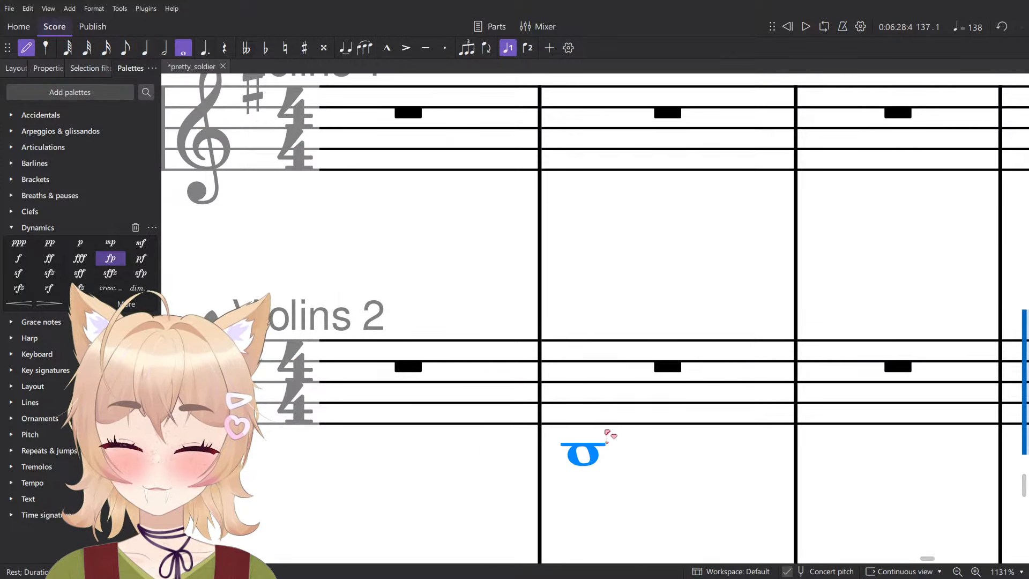
click(593, 413)
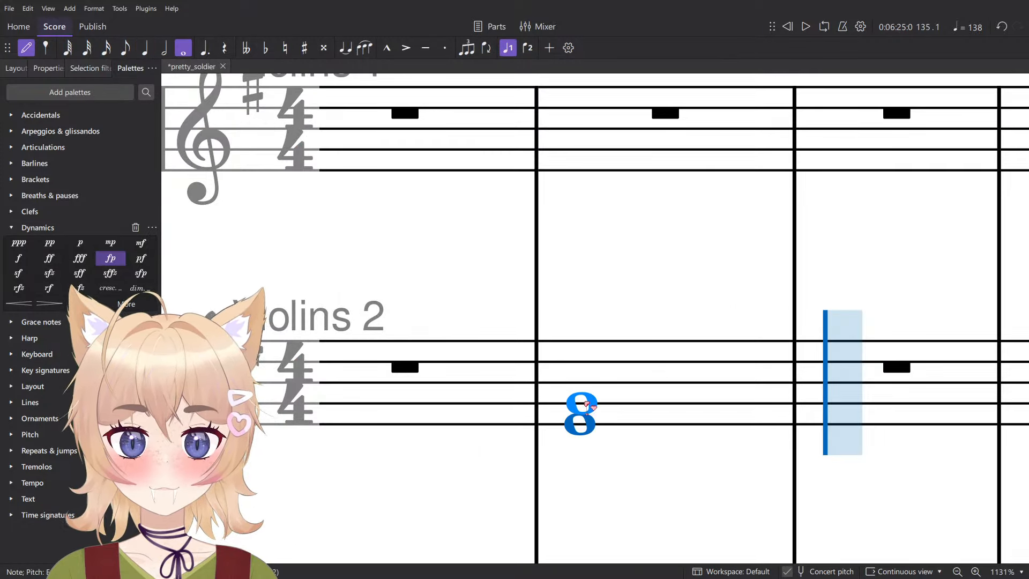
scroll(589, 413, down, 2)
scroll(549, 407, down, 3)
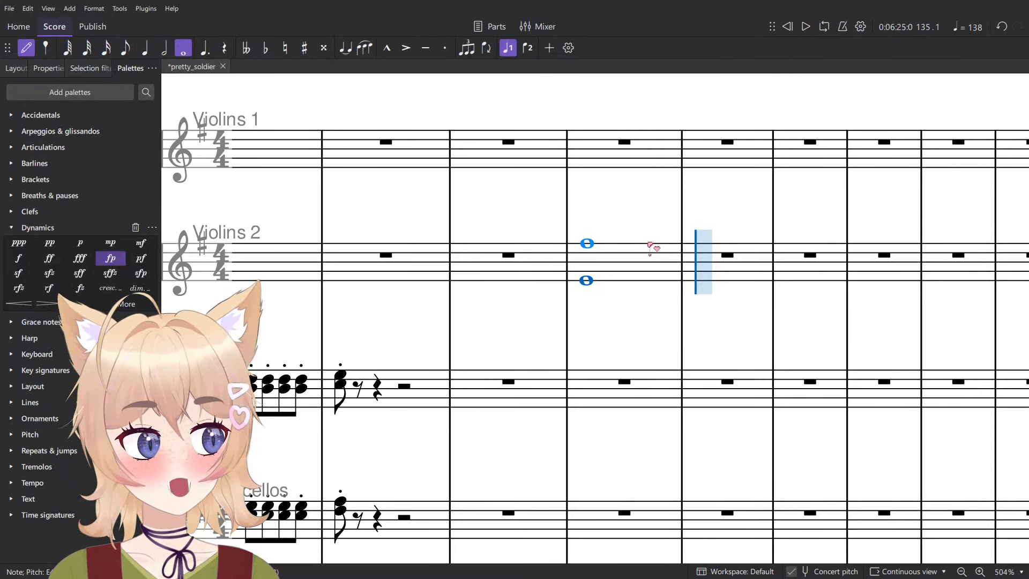
scroll(650, 248, down, 4)
scroll(649, 252, up, 9)
key(ctrl+z)
- Enter a whole-note chord E–G–B in measure 138 of the Clarinet in B♭ staff
scroll(633, 305, up, 12)
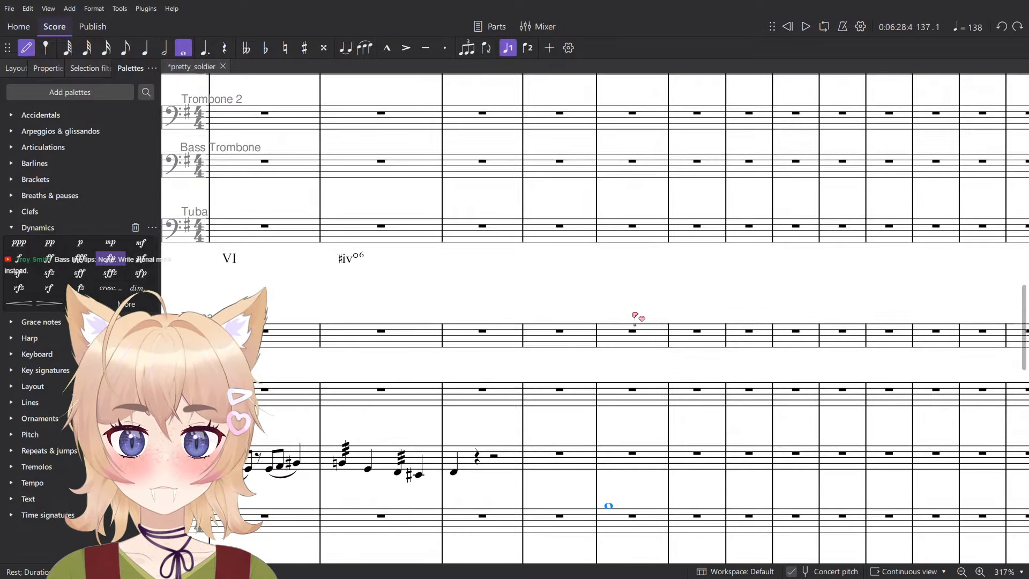
scroll(620, 338, up, 8)
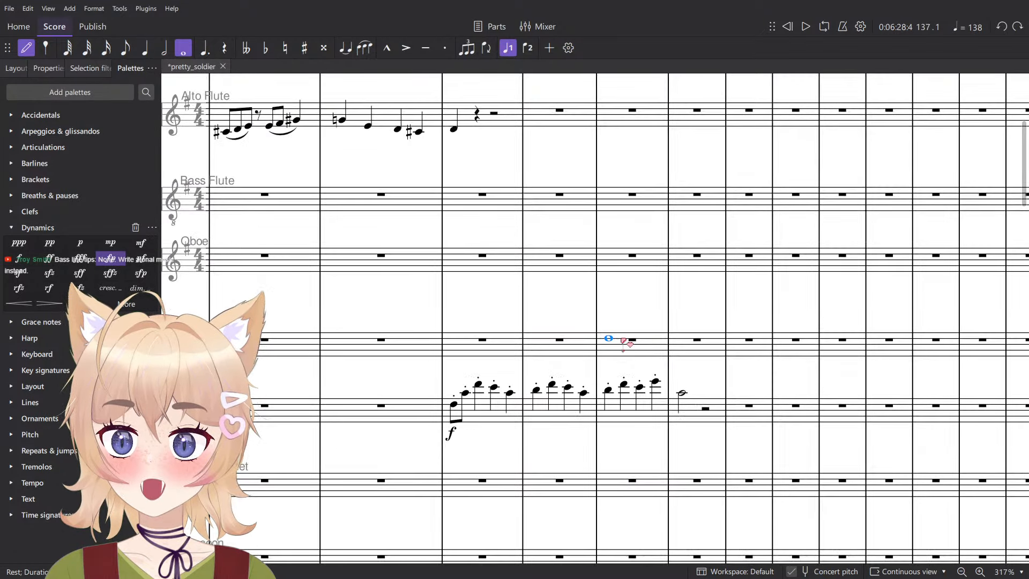
scroll(590, 354, up, 10)
scroll(603, 386, up, 1)
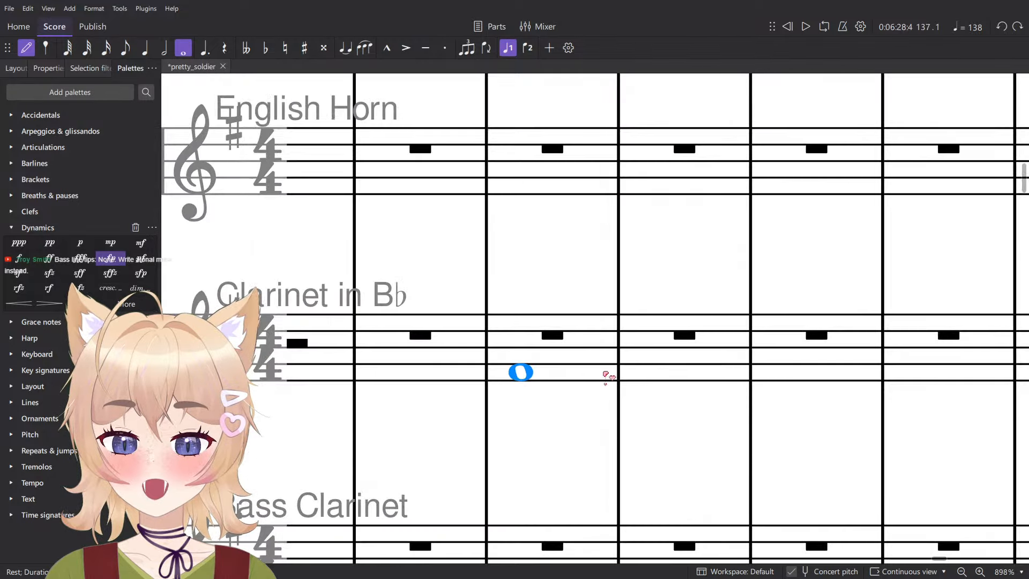
scroll(608, 375, down, 3)
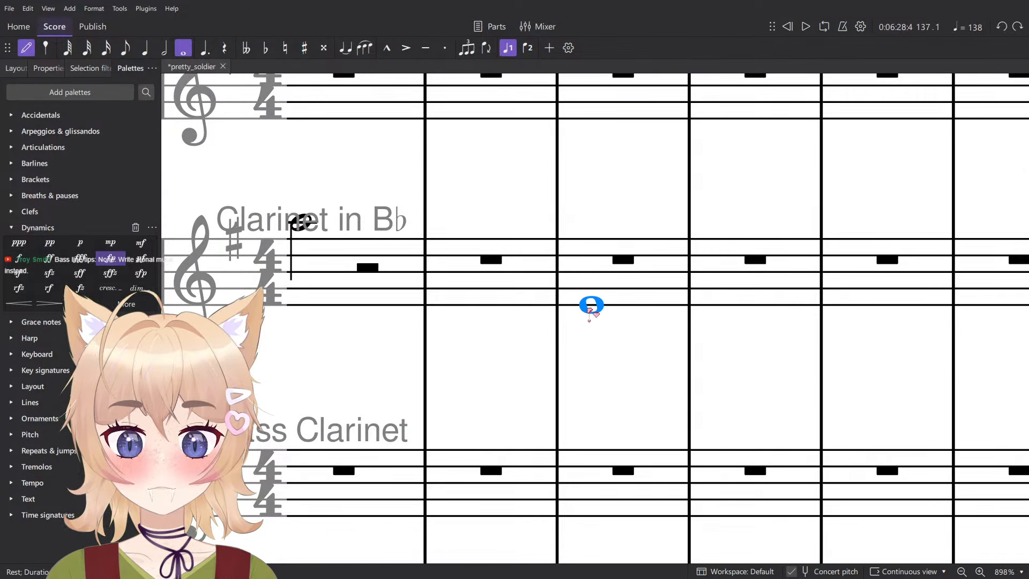
click(591, 306)
shift+click(592, 288)
shift+click(593, 272)
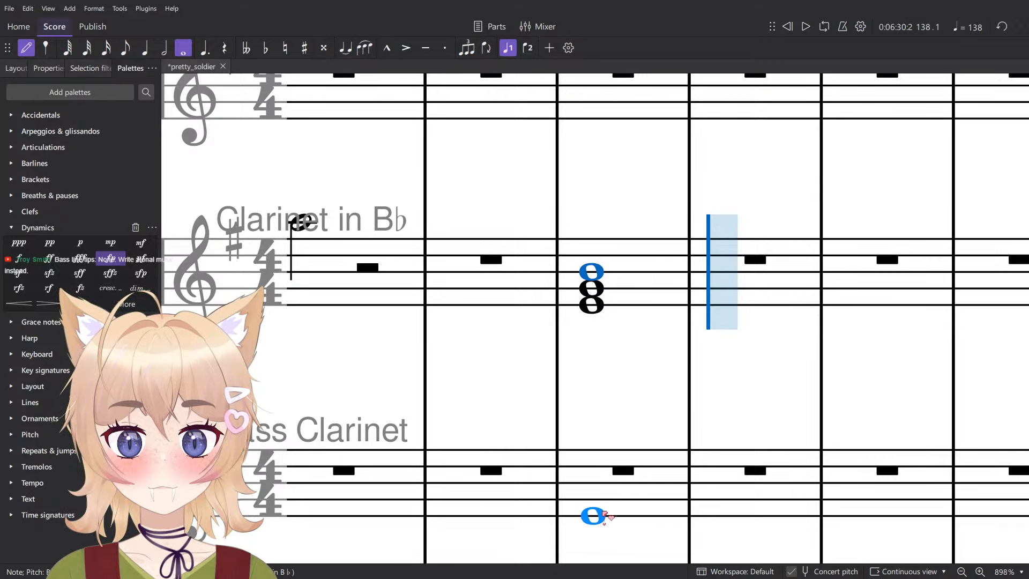
- Enter a low whole-note C in measure 138 of the Bass Clarinet staff
scroll(582, 498, down, 2)
click(571, 478)
key(Escape)
scroll(622, 445, down, 3)
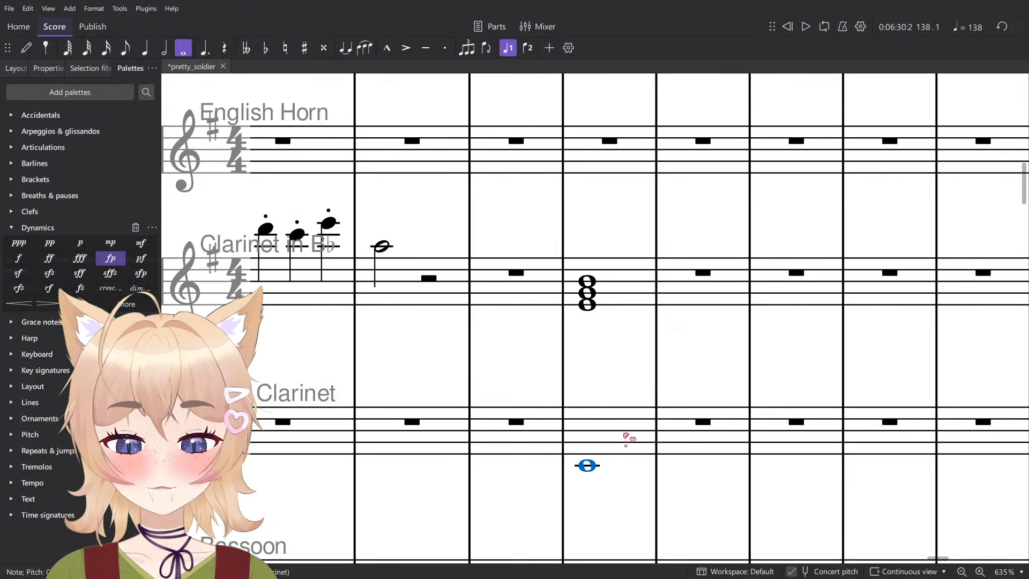
- Examine measure 138 across the Clarinet in B♭ and Bass Clarinet staves, sounding the individual notes of the chord and the bass note
click(625, 432)
shift+click(622, 309)
drag(659, 333, 625, 354)
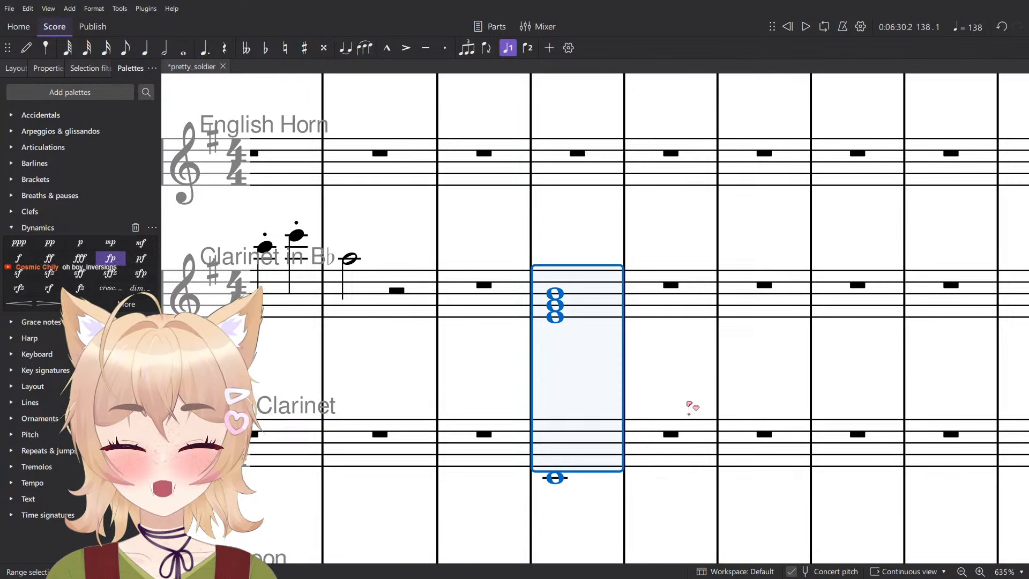
scroll(688, 408, up, 2)
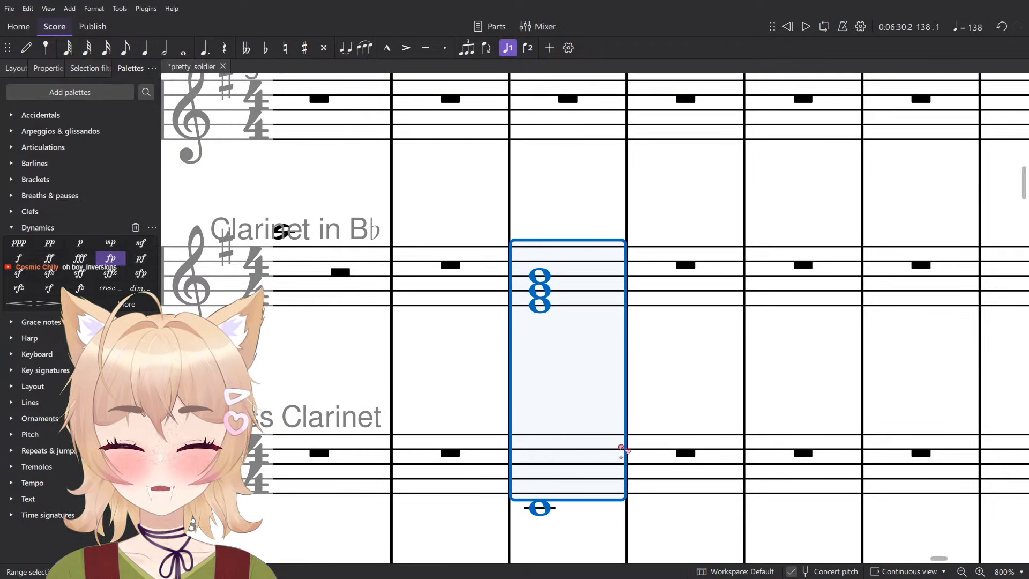
drag(603, 442, 621, 454)
click(548, 514)
click(542, 305)
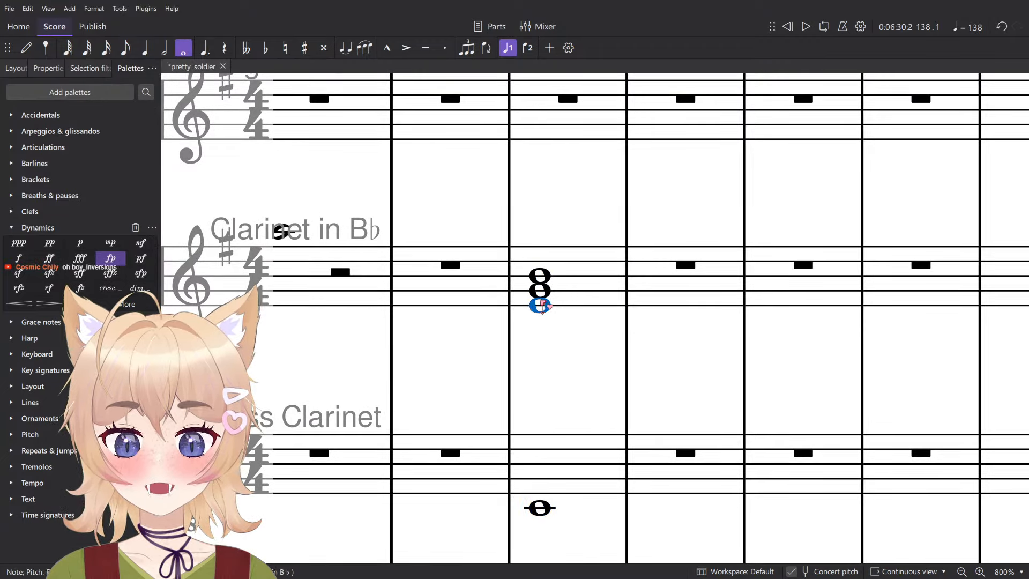
click(542, 292)
click(541, 279)
click(574, 276)
shift+click(564, 479)
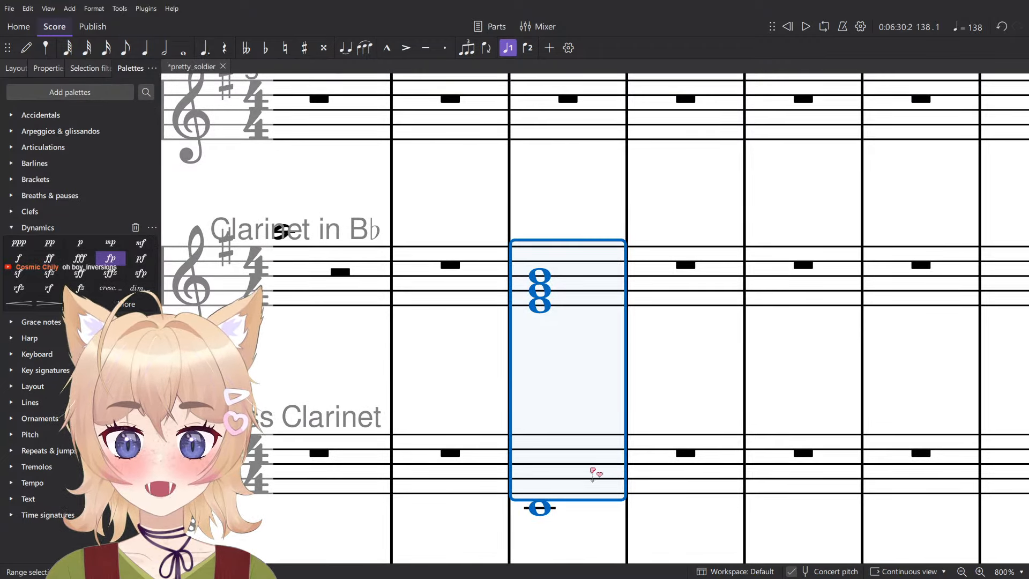
scroll(602, 443, down, 2)
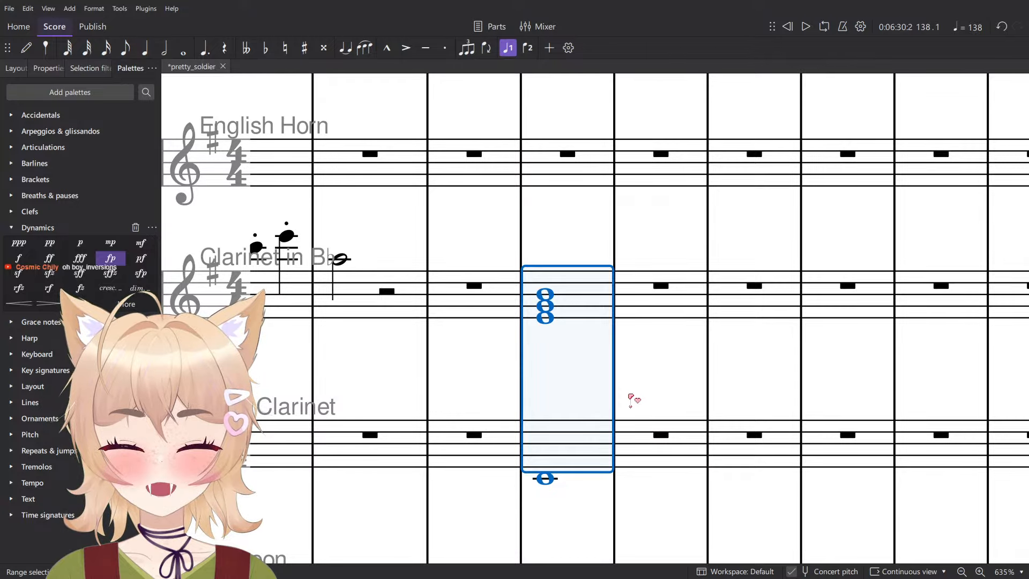
- Play back the E–G–B clarinet chord together with the Bass Clarinet's C in measure 138
key(Escape)
scroll(631, 400, up, 2)
click(607, 453)
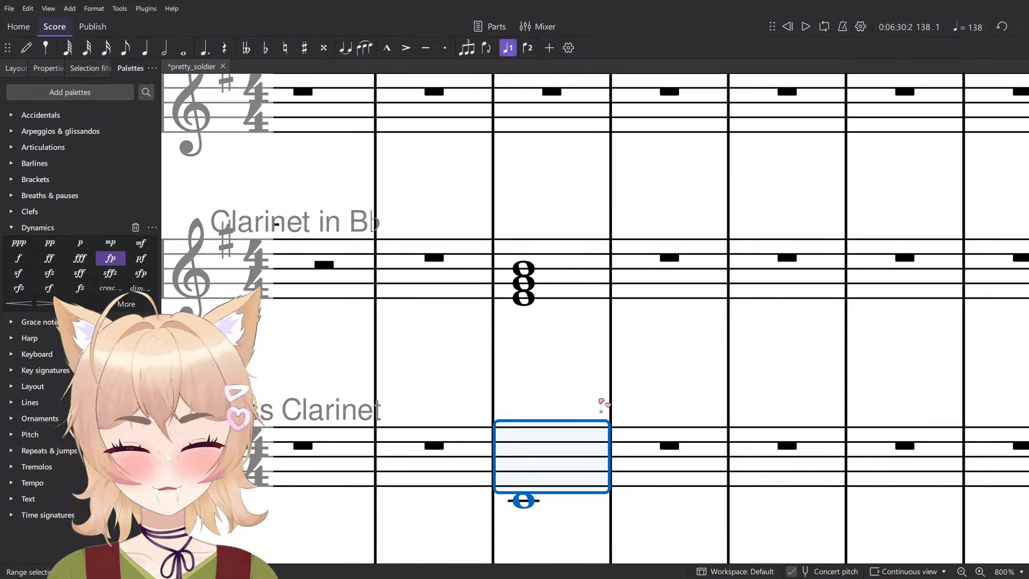
shift+click(580, 268)
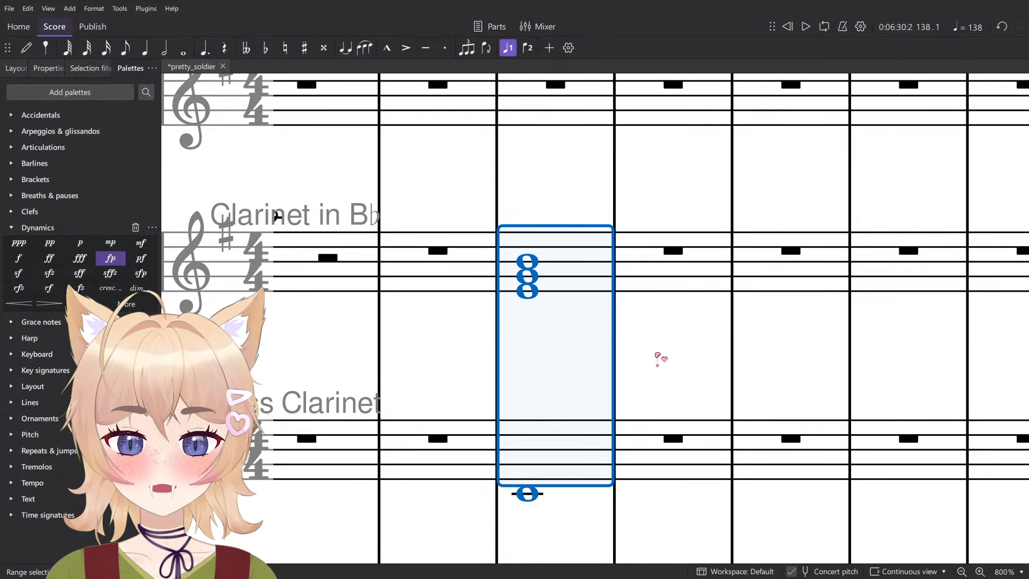
key(Escape)
click(578, 466)
shift+click(597, 260)
key(space)
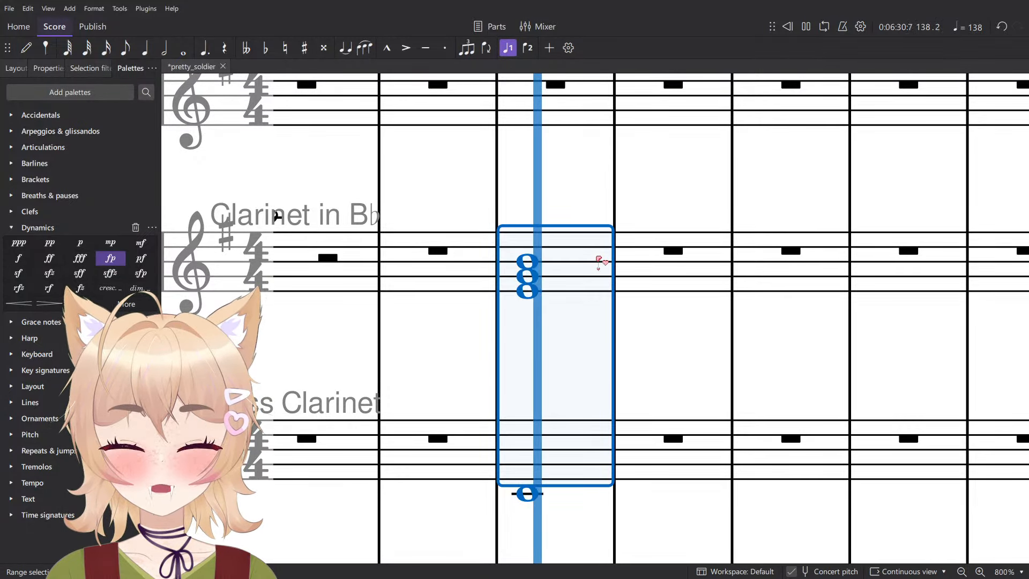
key(Escape)
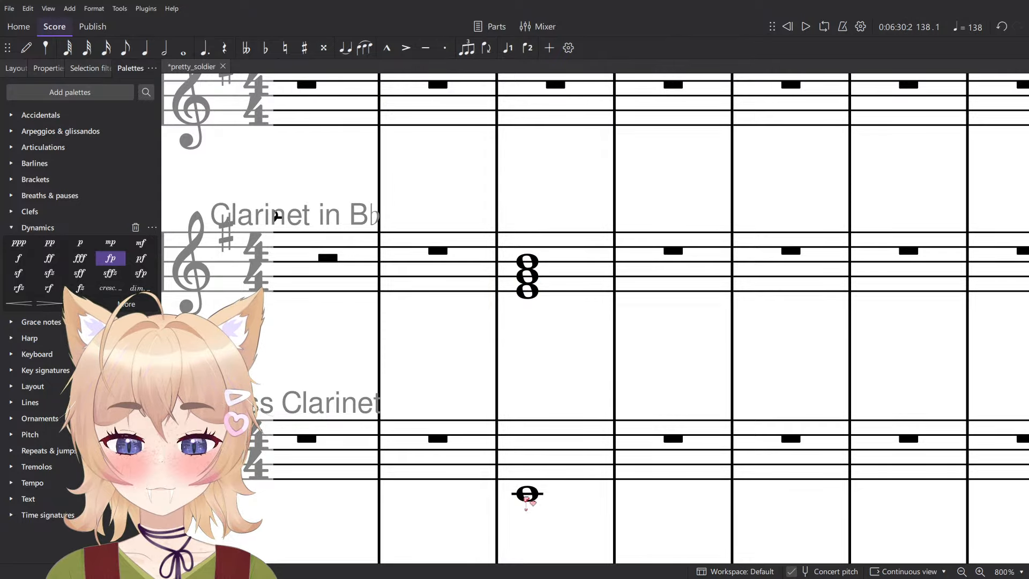
- Try the first inversion in measure 138: raise the bass note to E, move the chord's lowest note up to C, and play it
drag(527, 497, 533, 481)
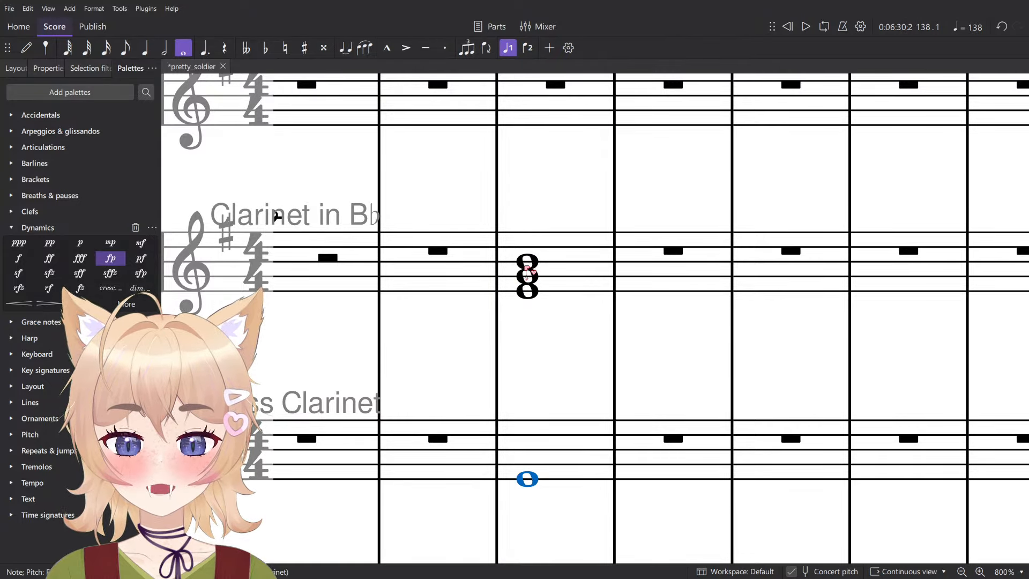
drag(527, 292, 539, 260)
shift+click(574, 452)
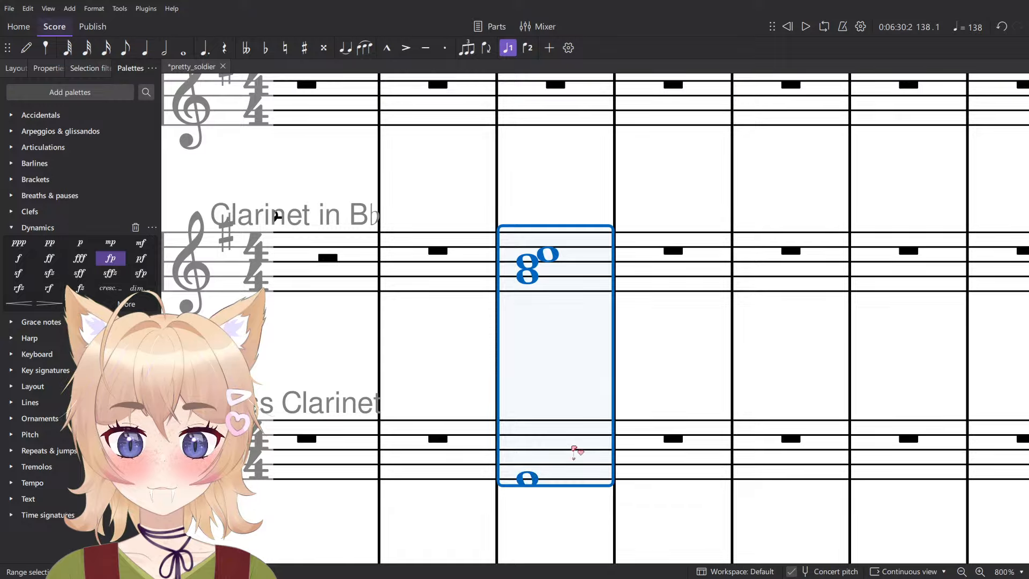
key(space)
click(687, 363)
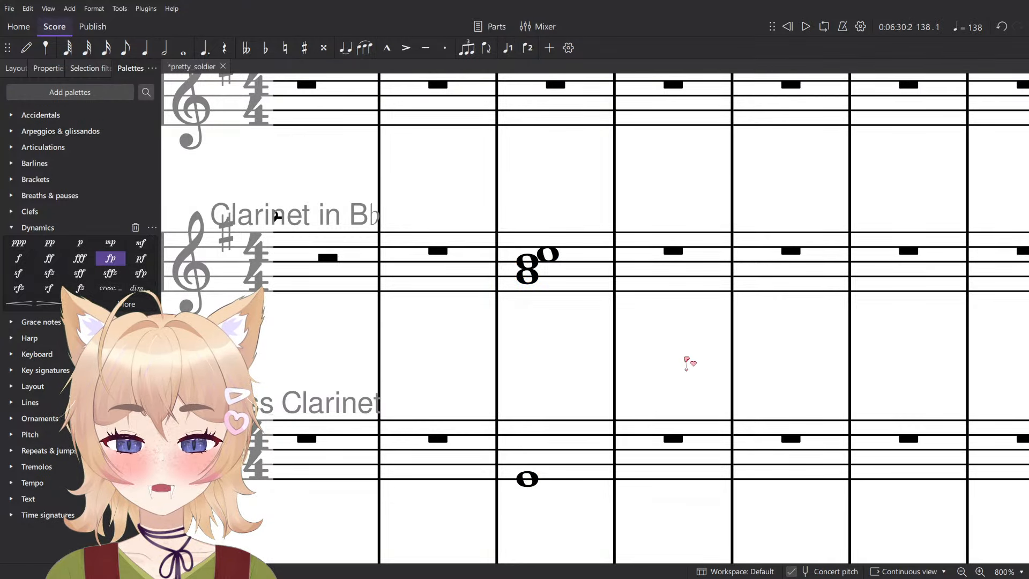
- Try the second inversion in measure 138: raise the bass note to G, move the chord's lowest note up to E, and play it
drag(527, 484, 530, 468)
drag(534, 279, 538, 242)
click(554, 427)
shift+click(602, 258)
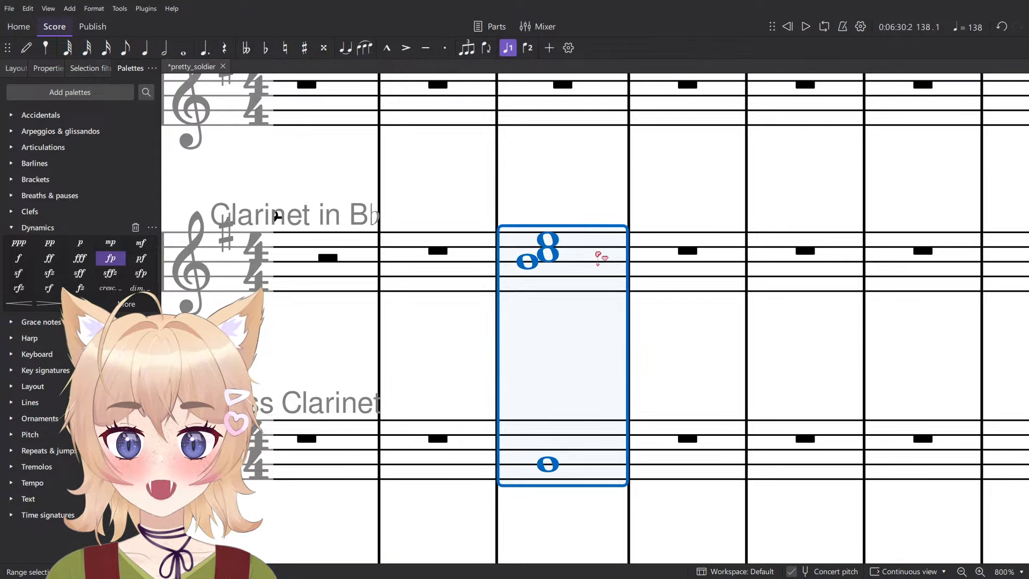
key(space)
key(space)
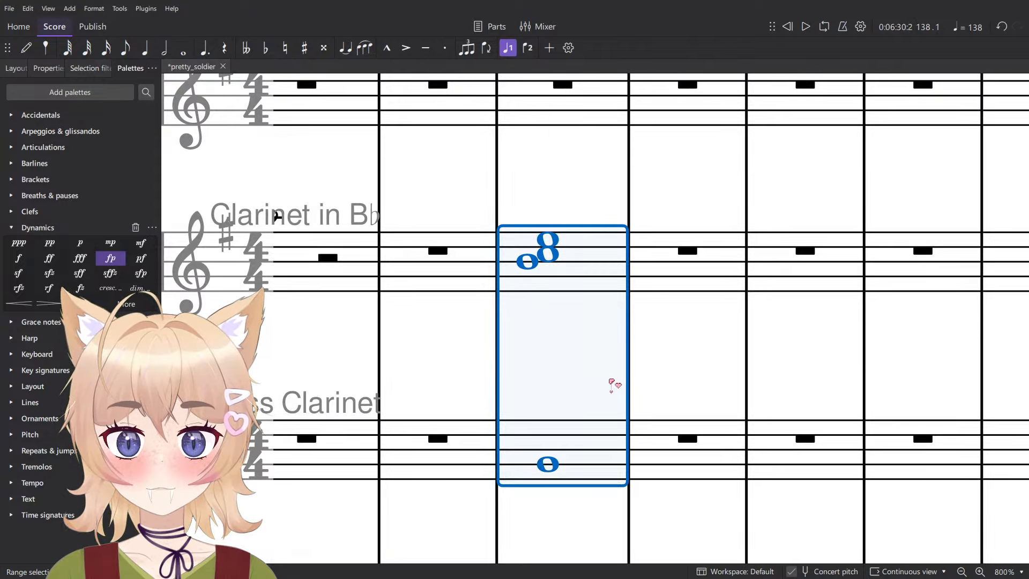
- Delete the Clarinet in B♭ chord and the Bass Clarinet note in measure 138
click(608, 379)
scroll(583, 358, down, 2)
drag(564, 333, 523, 327)
click(531, 441)
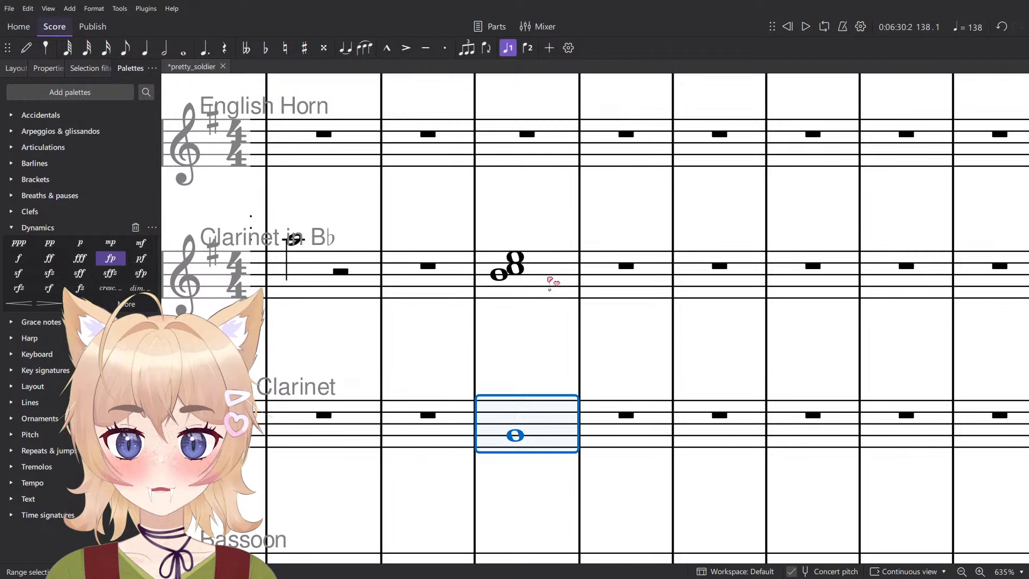
shift+click(552, 281)
click(542, 383)
scroll(525, 439, up, 2)
click(548, 429)
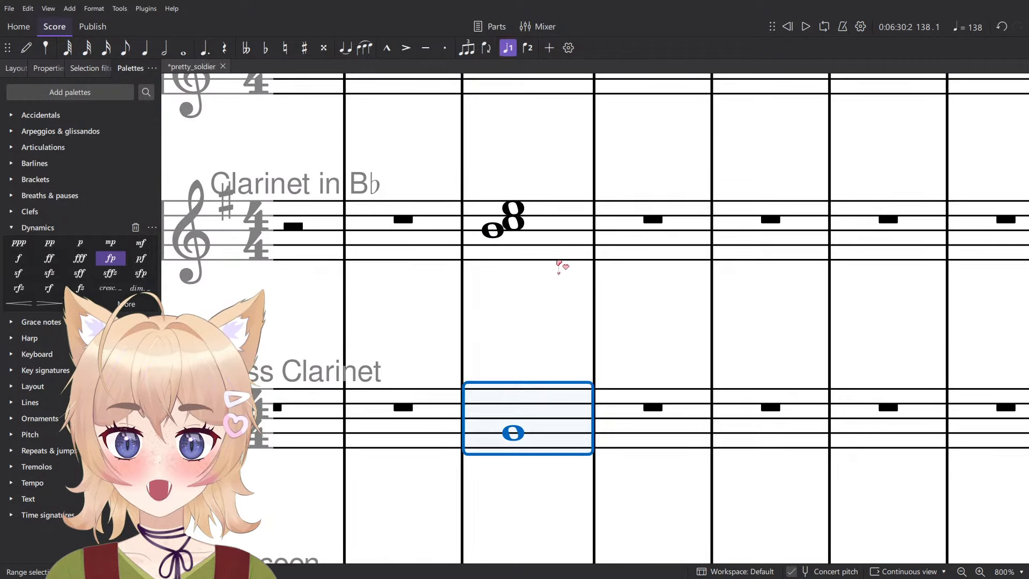
shift+click(558, 262)
key(Delete)
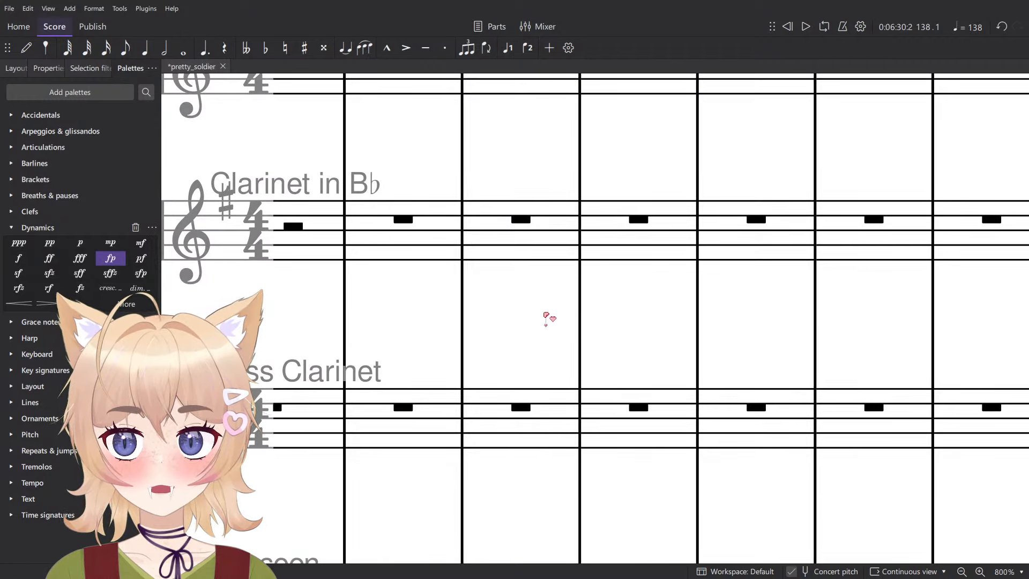
- Enter a whole-note chord F–A–C in measure 138 of the Clarinet in B♭ staff and a whole-note F in the Bass Clarinet staff
key(n)
key(8)
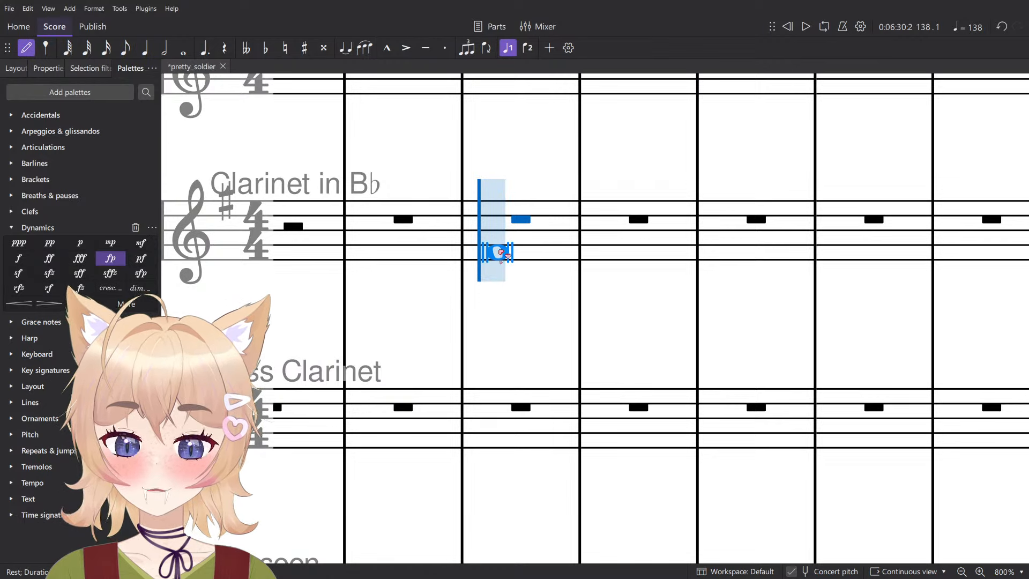
key(7)
key(6)
key(7)
click(490, 252)
click(489, 237)
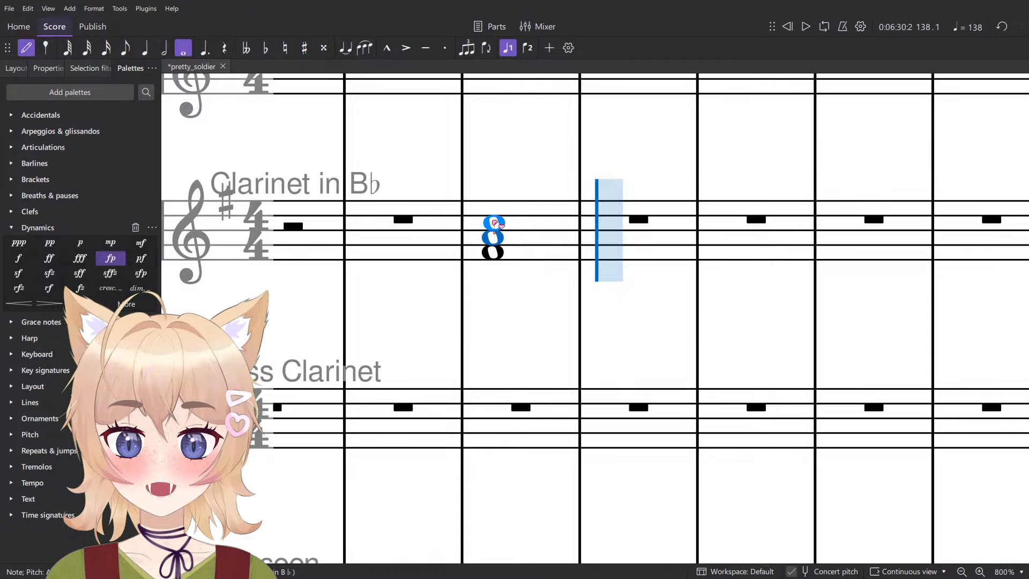
click(493, 222)
key(Escape)
scroll(540, 368, down, 2)
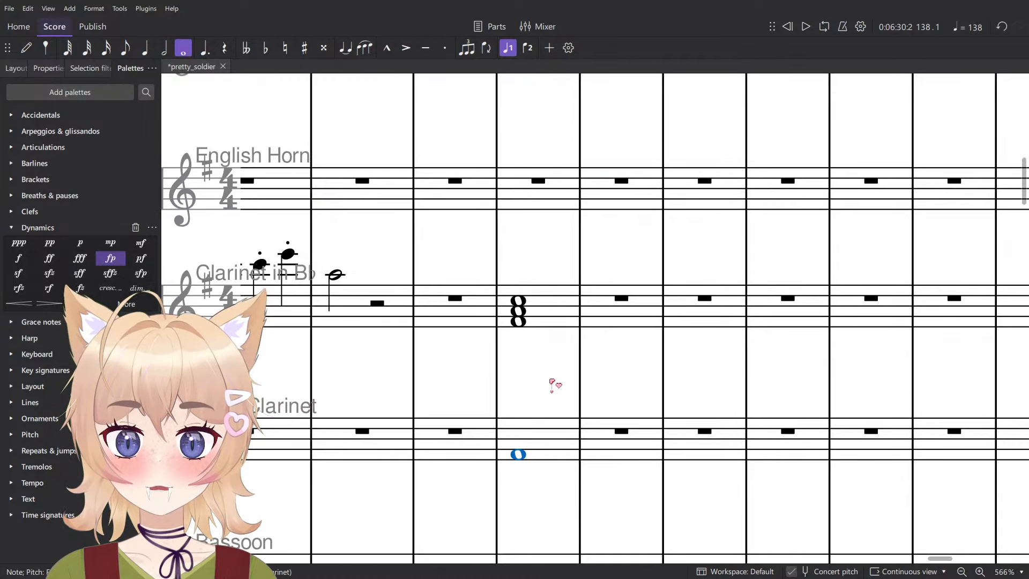
- Add an E on top of the clarinet chord in measure 138 and lower it to E♭
key(n)
key(Escape)
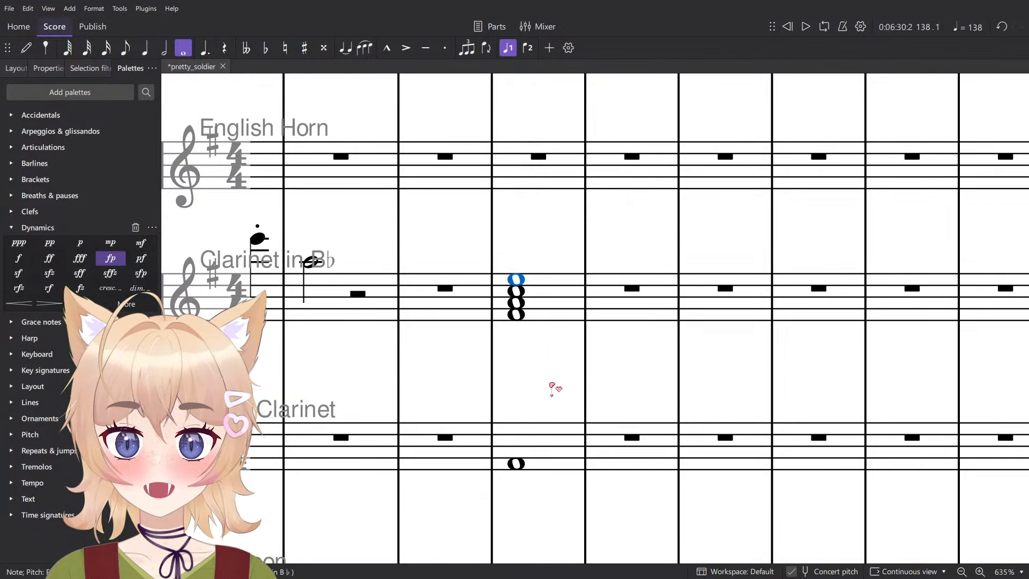
scroll(520, 312, up, 3)
click(514, 315)
click(516, 267)
key(Down)
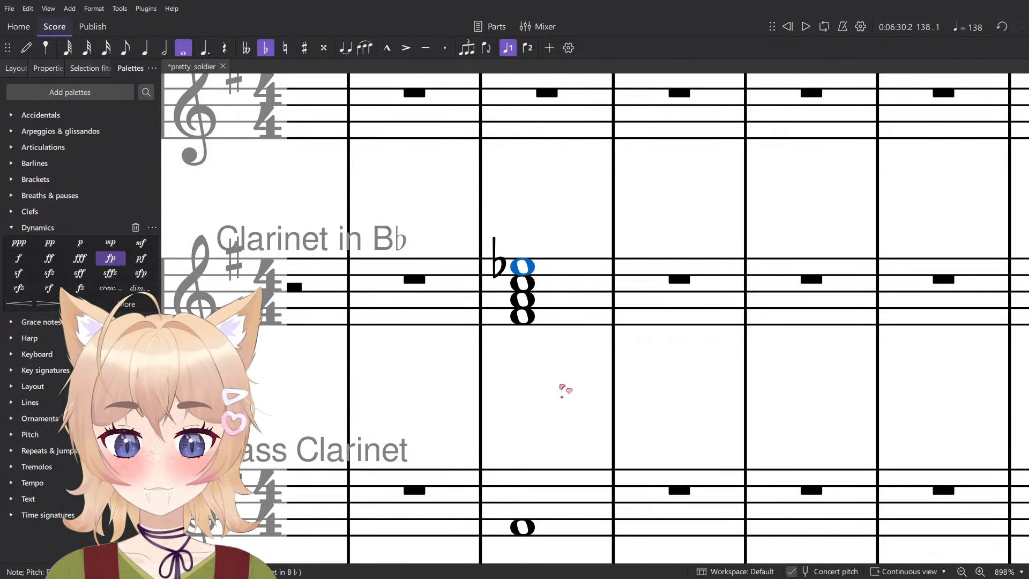
- Play back the F–A–C–E♭ clarinet chord and the bass F in measure 138
scroll(559, 384, down, 2)
click(560, 323)
shift+click(547, 489)
key(space)
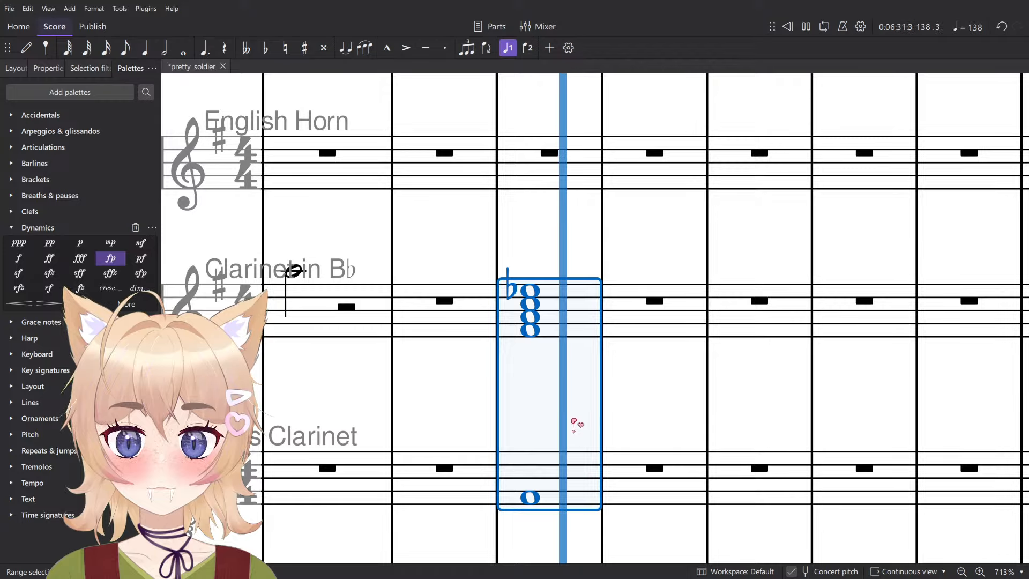
key(space)
key(Escape)
- Move the lowest F of the clarinet chord in measure 138 up past the octave to the A above the staff
click(536, 332)
key(ctrl+Up)
key(Up)
key(Up)
key(Up)
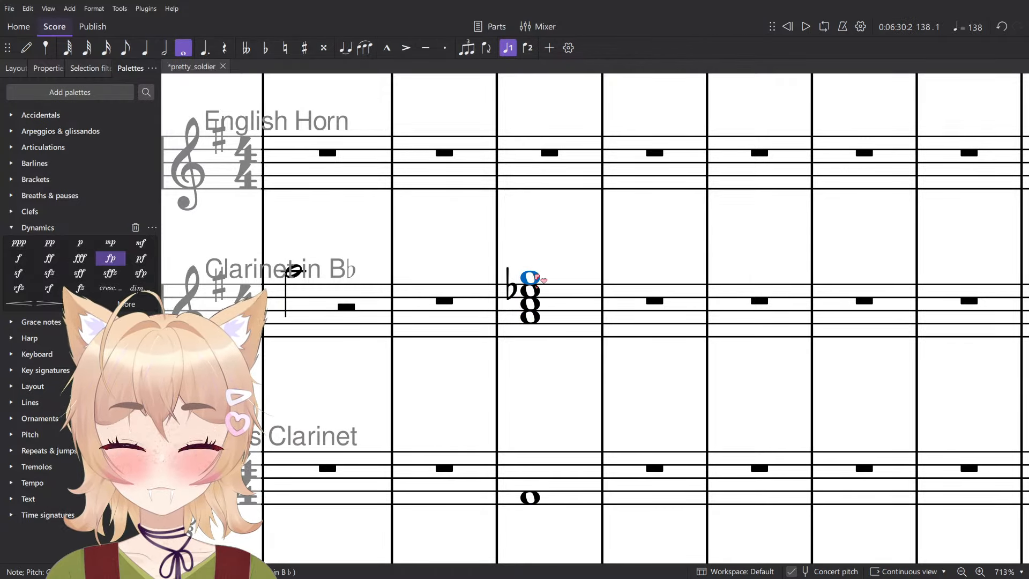
key(Down)
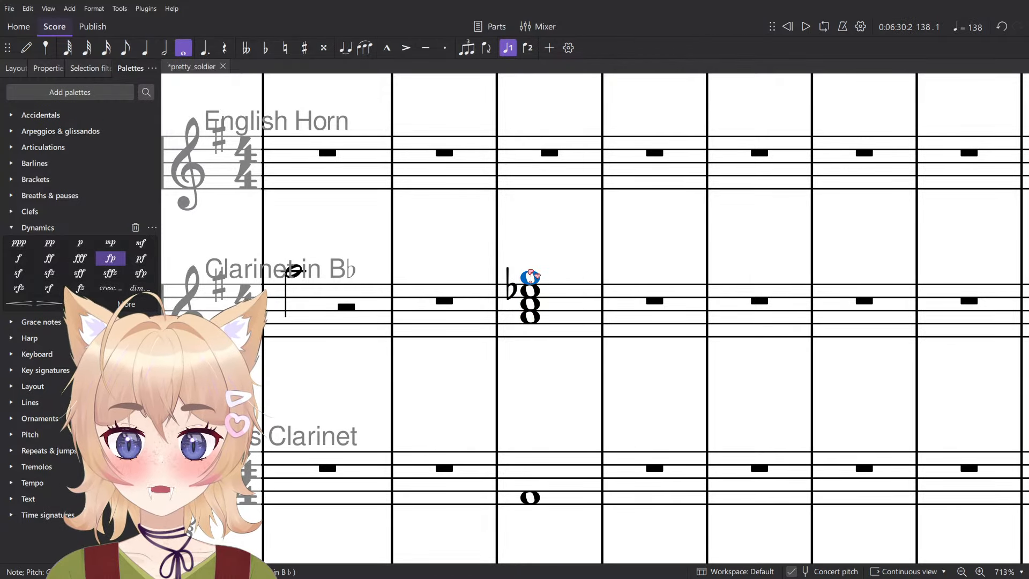
key(Up)
- Sound the clarinet chord's notes one by one and raise its E♭ to F
scroll(536, 301, up, 1)
click(530, 326)
click(527, 309)
click(527, 284)
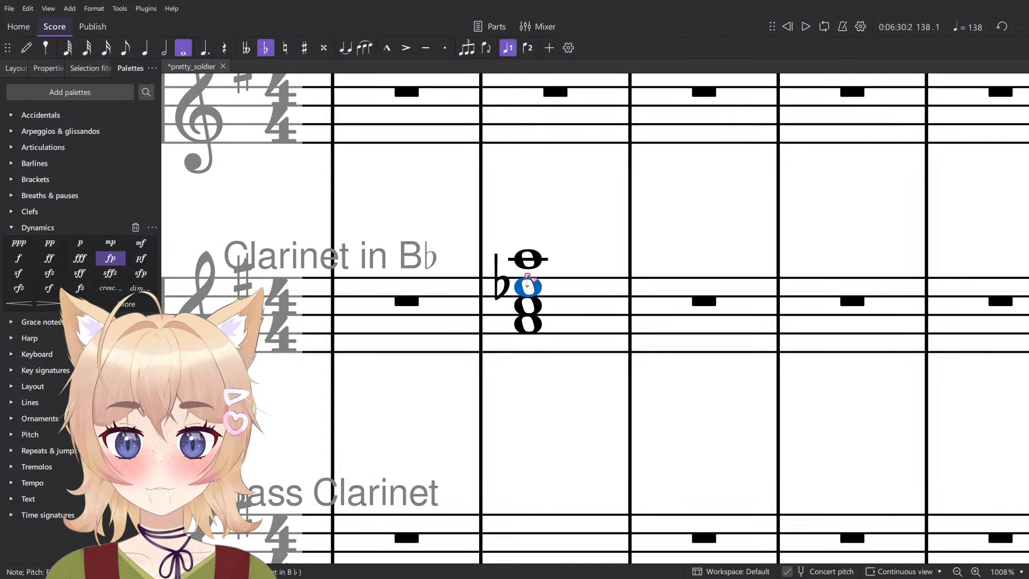
click(528, 259)
key(alt+Down)
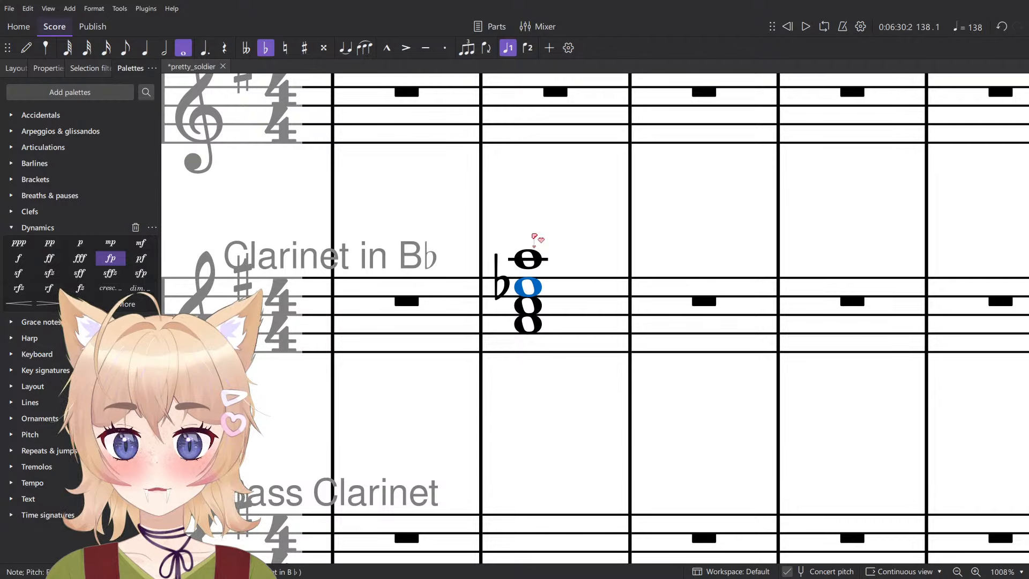
key(Up)
key(Up)
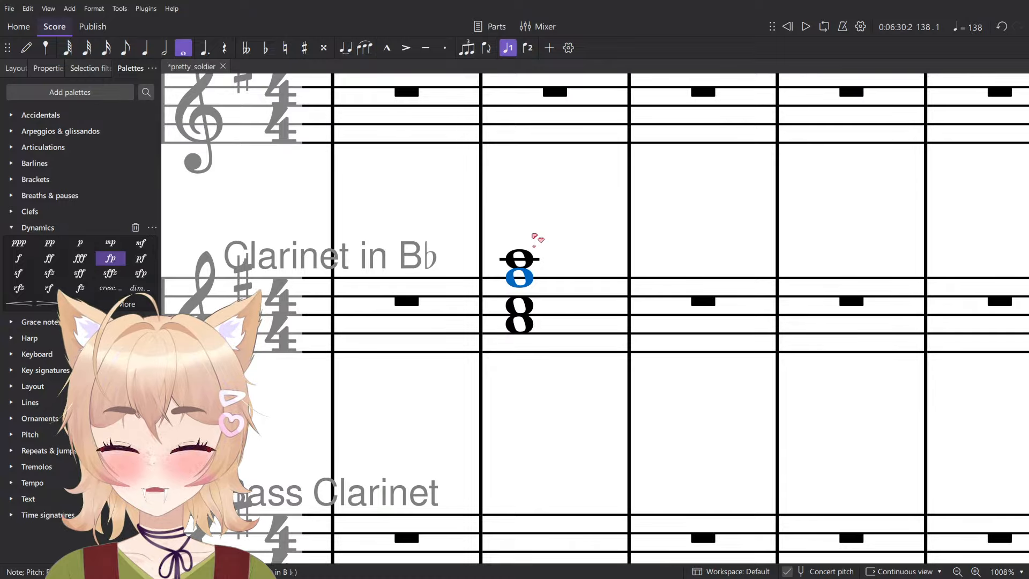
key(Down)
key(alt)
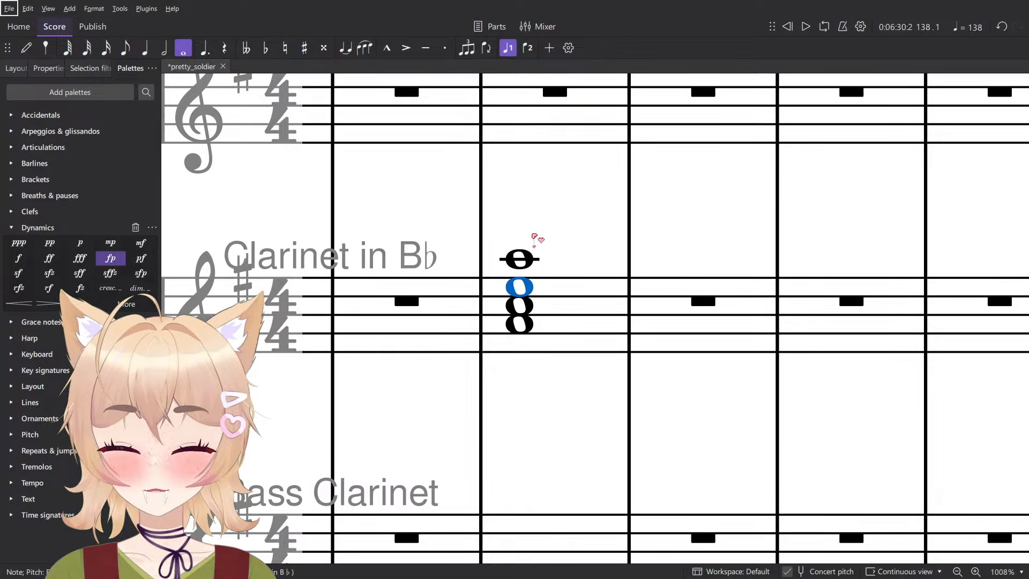
key(Up)
key(alt+Down)
key(alt+Down)
key(Escape)
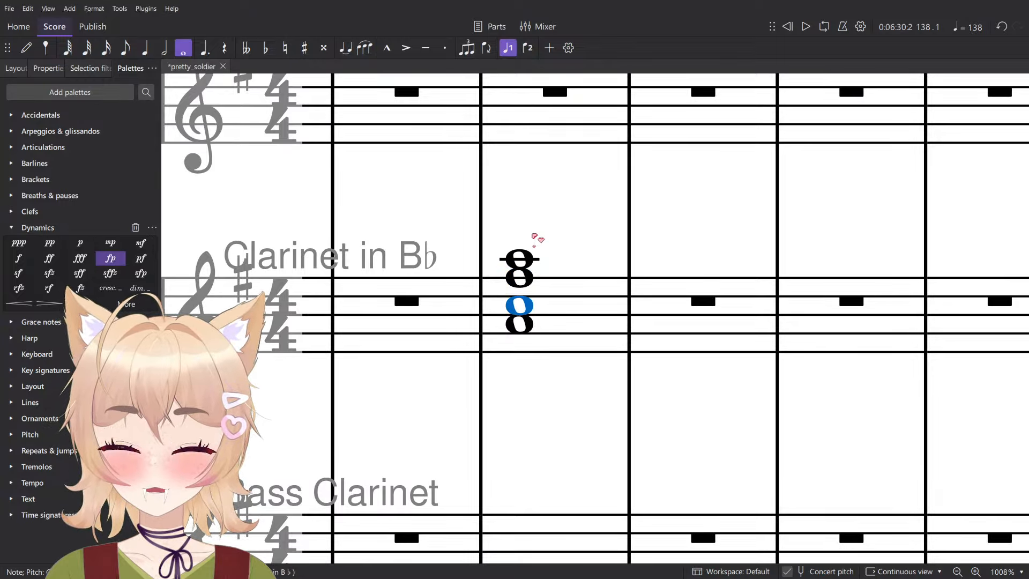
- Add an E♭ between the C and the upper F of the clarinet chord in measure 138
click(531, 259)
click(525, 311)
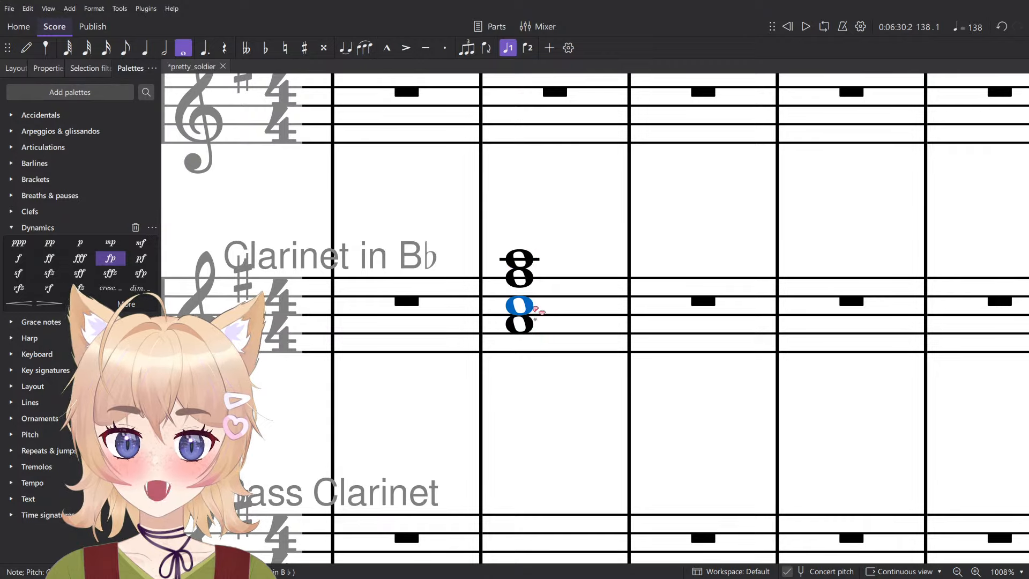
key(n)
click(524, 289)
key(Escape)
key(Down)
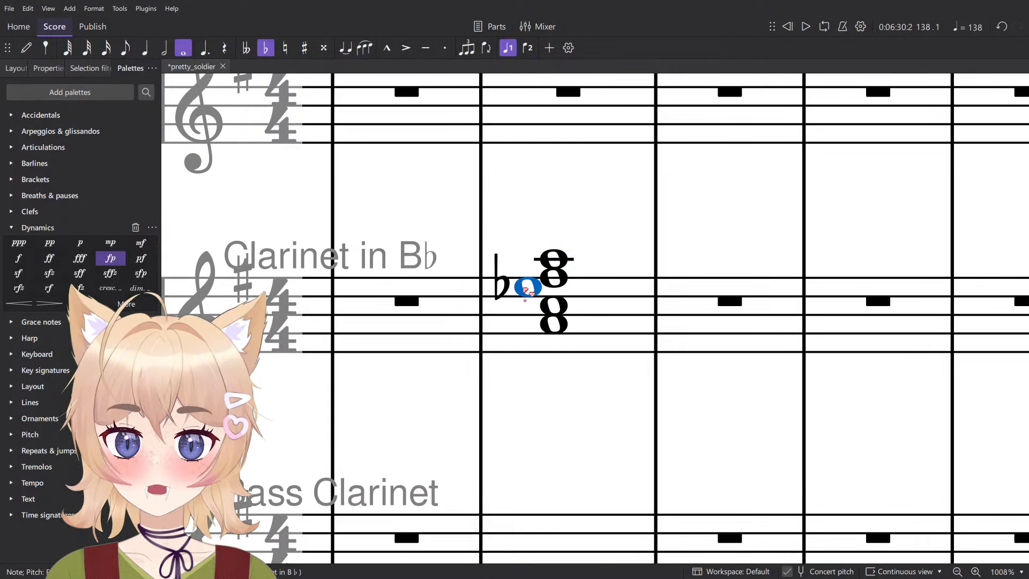
- Delete the top A from the clarinet chord in measure 138
click(554, 266)
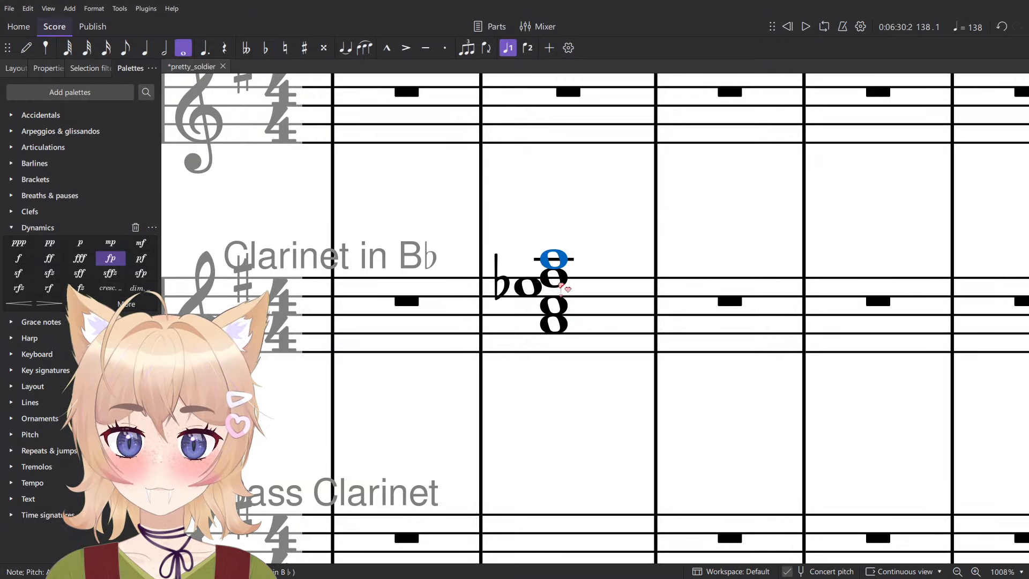
click(559, 283)
click(557, 261)
key(Delete)
- Play back measure 138 with the A–C–E♭–F clarinet chord over the bass F
scroll(573, 274, down, 2)
click(586, 300)
shift+click(591, 416)
key(space)
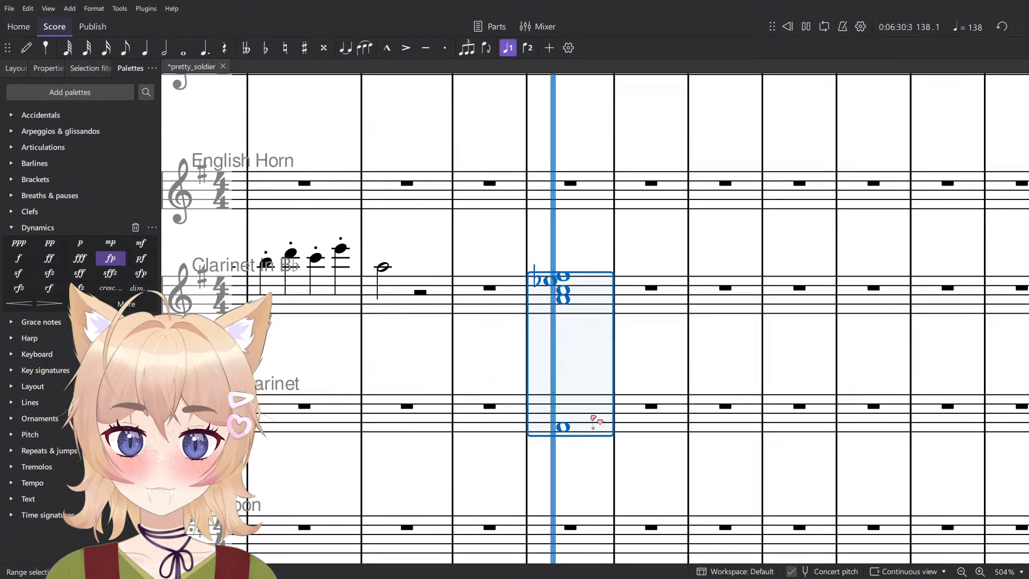
key(space)
key(Escape)
- Raise the Bass Clarinet whole note in measure 138 to A
scroll(562, 427, up, 2)
click(564, 423)
key(Up)
key(Up)
key(Up)
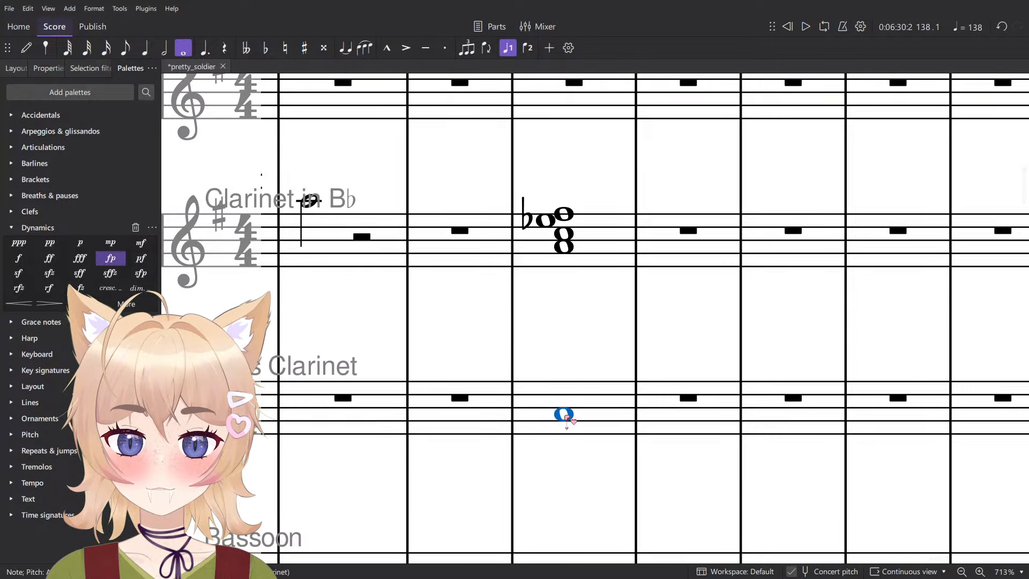
- Raise the Bass Clarinet whole note in measure 138 to C and play back the chord over it
key(space)
key(space)
mouse_move(567, 418)
mouse_down()
mouse_move(566, 398)
mouse_move(567, 410)
mouse_up()
key(space)
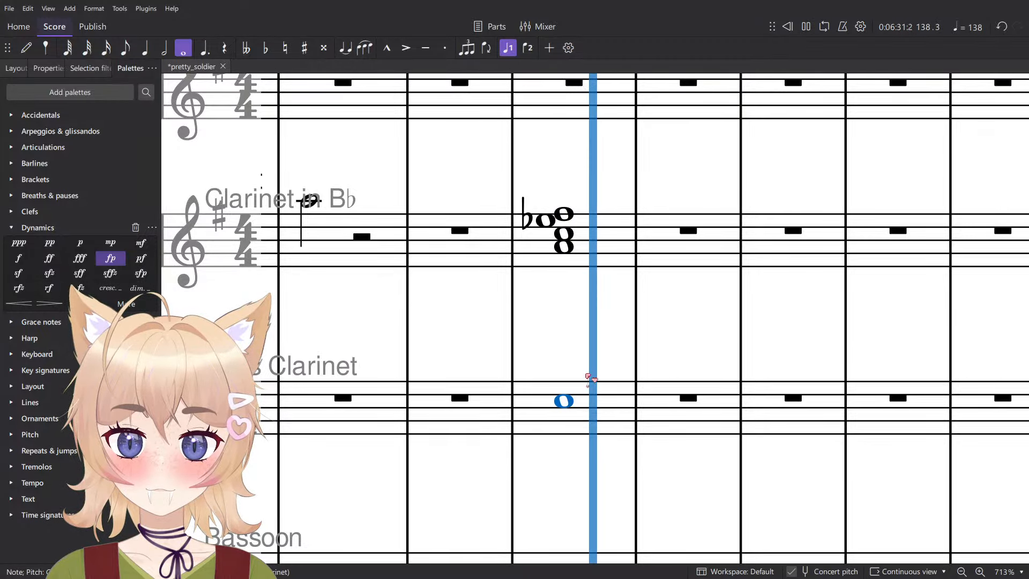
key(space)
- Delete the trial chord in measure 138 from both the Clarinet and Bass Clarinet staves
click(600, 247)
shift+click(592, 396)
key(Delete)
- Examine the Roman numeral harmony analysis written beneath the Tuba staff for the passages before measure 133
scroll(608, 347, down, 7)
drag(609, 353, 574, 343)
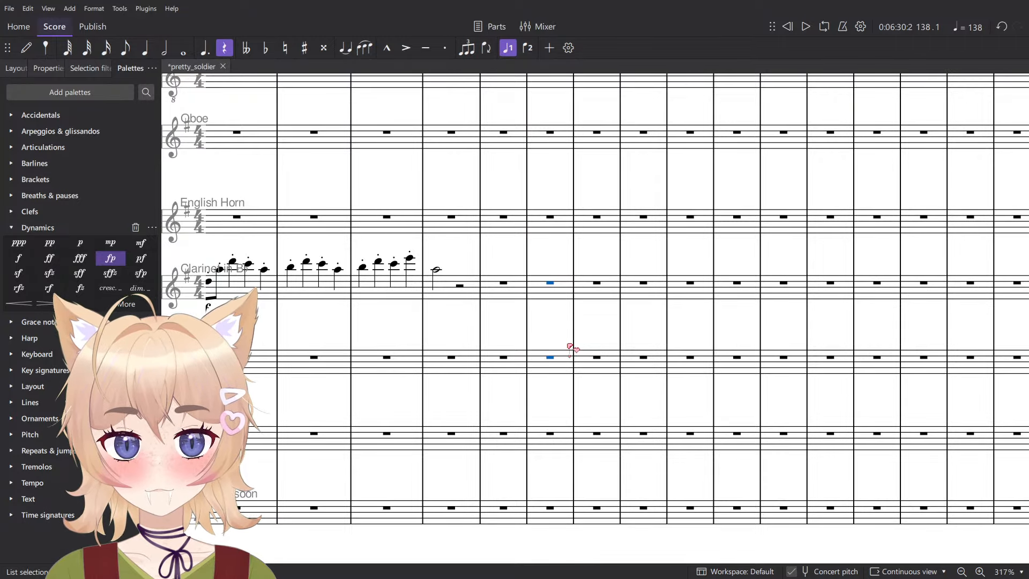
scroll(568, 343, down, 10)
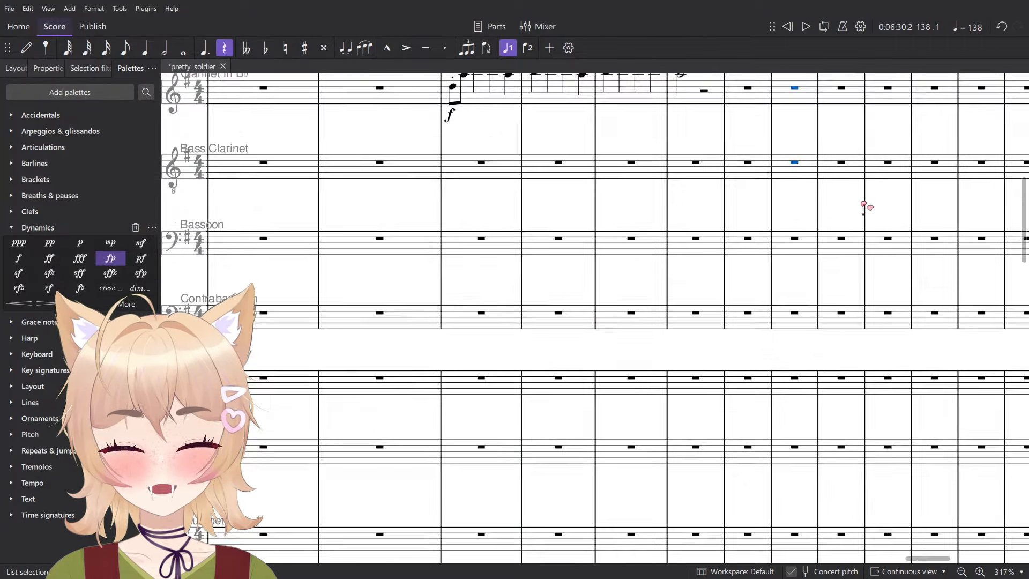
scroll(562, 267, down, 8)
scroll(616, 320, down, 3)
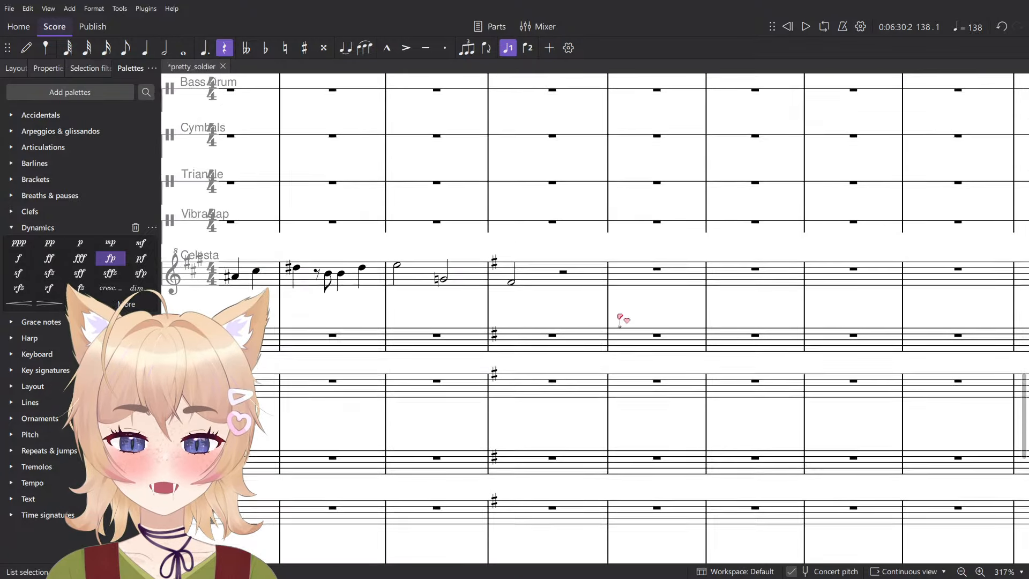
scroll(782, 350, left, 5)
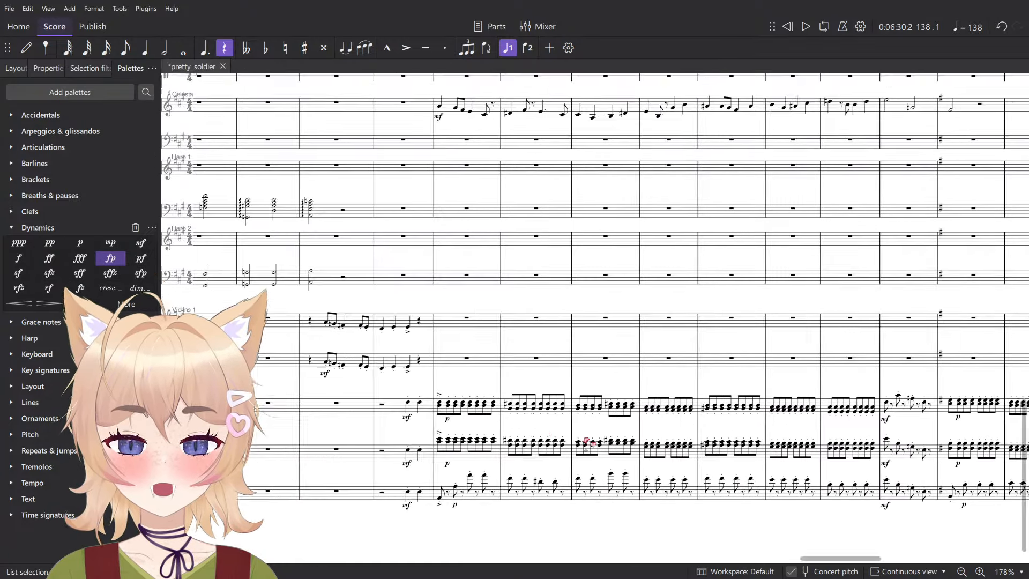
scroll(592, 439, up, 5)
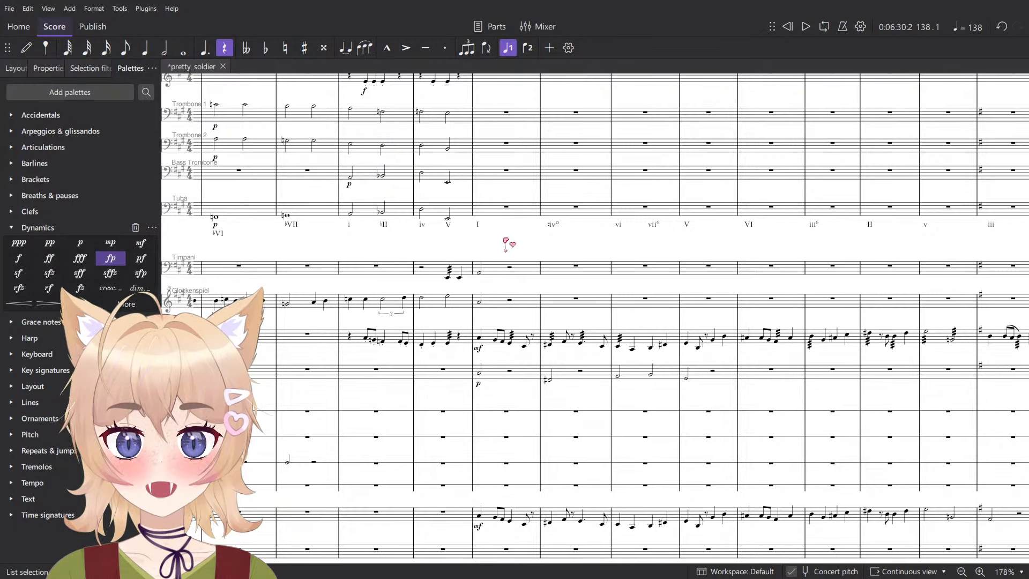
drag(504, 241, 430, 327)
scroll(358, 295, up, 1)
scroll(580, 315, up, 1)
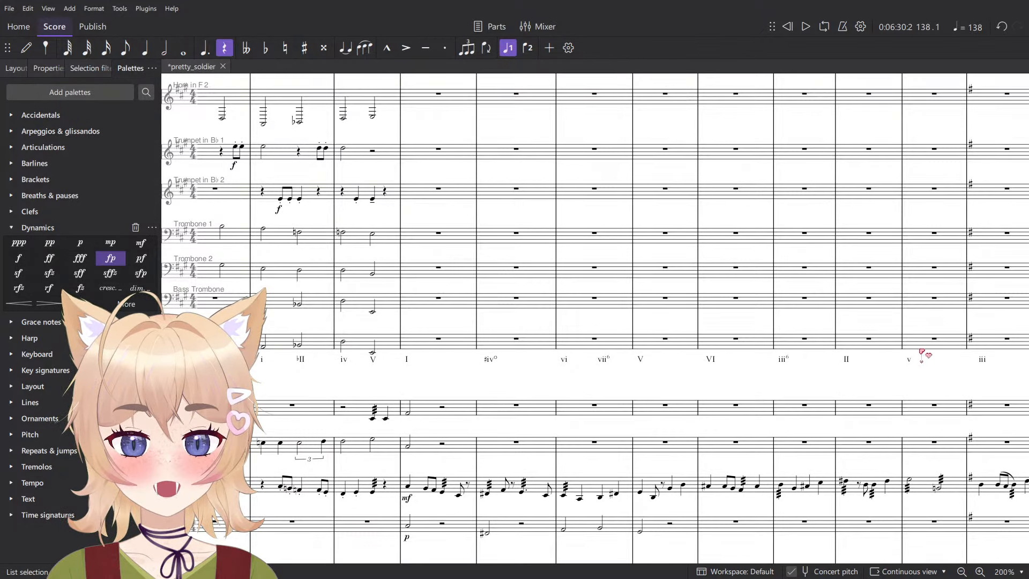
scroll(922, 353, right, 10)
drag(925, 351, 878, 346)
scroll(608, 341, up, 6)
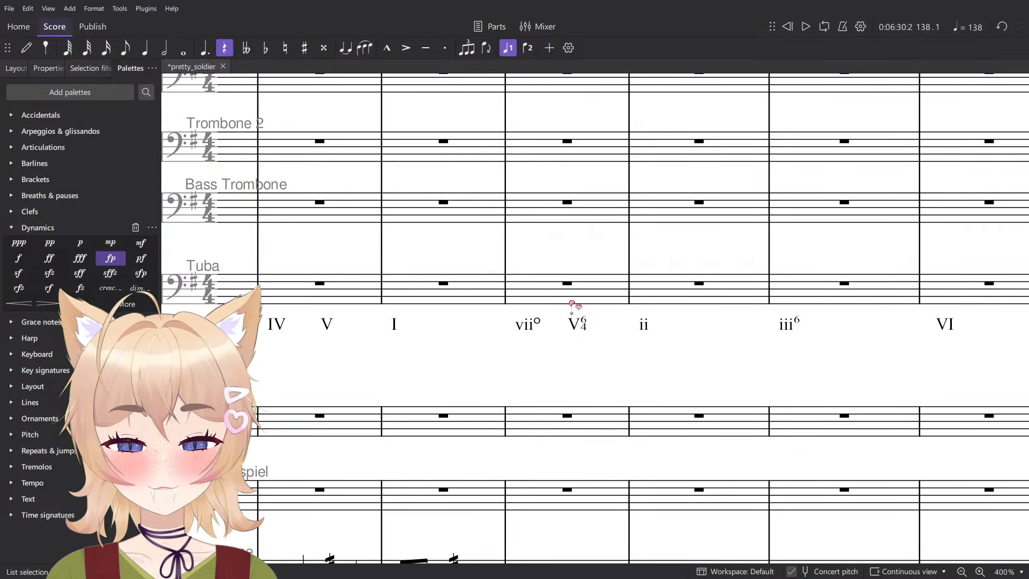
- Compare the Roman numeral progression beneath the Tuba with the Viola, Violoncello and Contrabass accompaniment in the one-sharp section
scroll(572, 303, down, 15)
scroll(605, 275, down, 1)
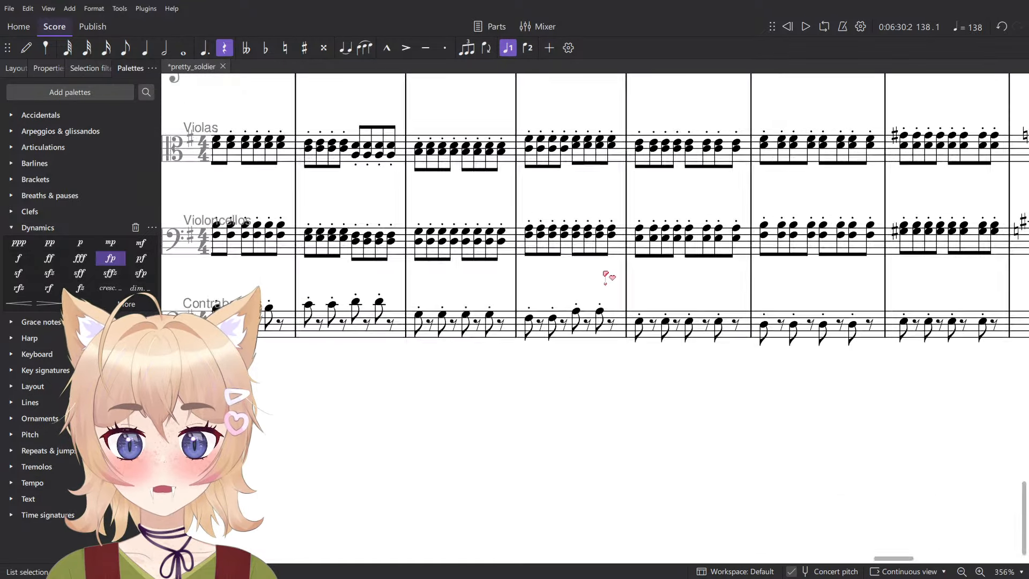
scroll(605, 276, down, 5)
scroll(595, 401, up, 2)
scroll(542, 442, up, 6)
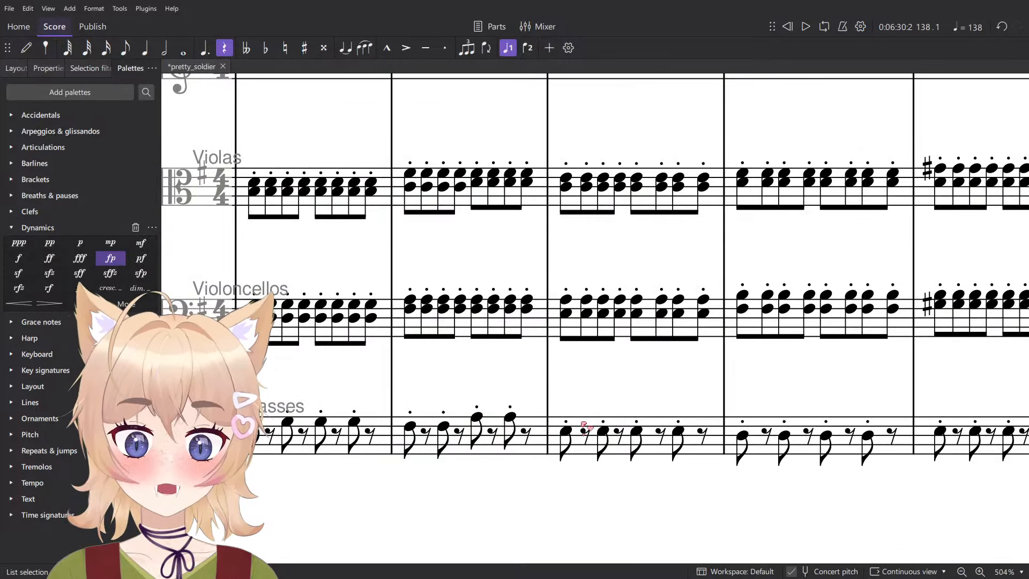
scroll(585, 425, down, 4)
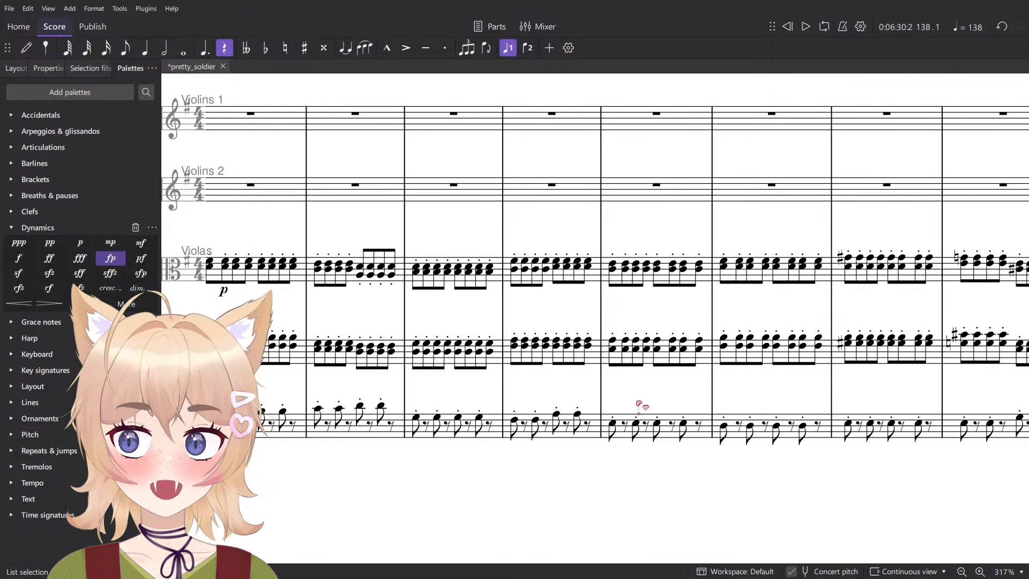
scroll(634, 426, up, 10)
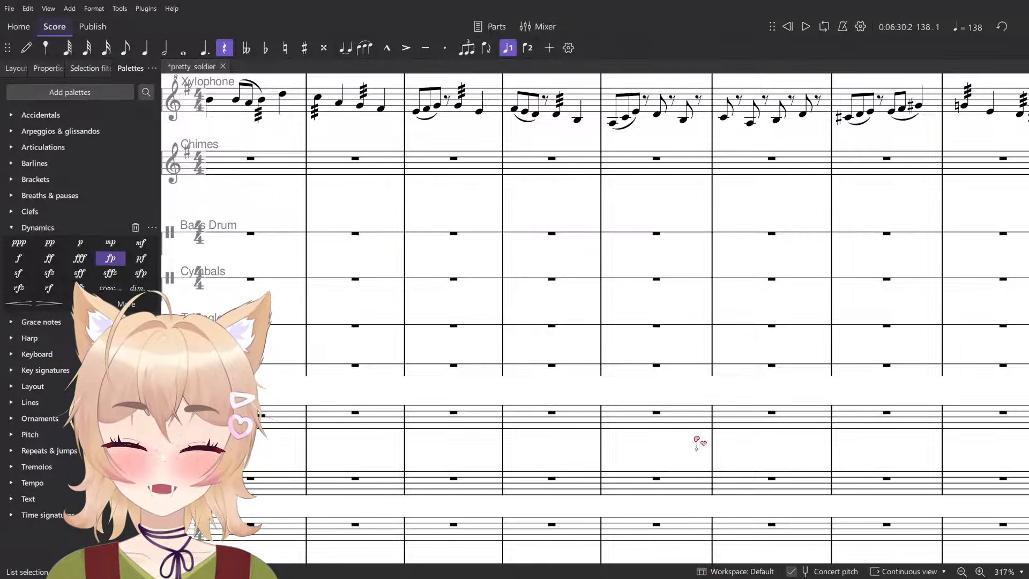
scroll(700, 442, up, 10)
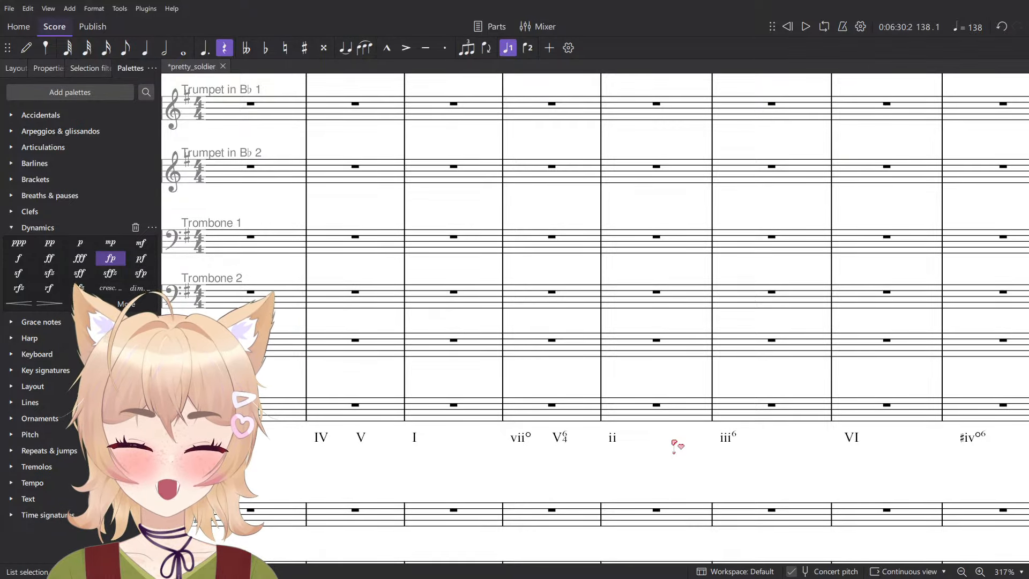
scroll(476, 223, down, 6)
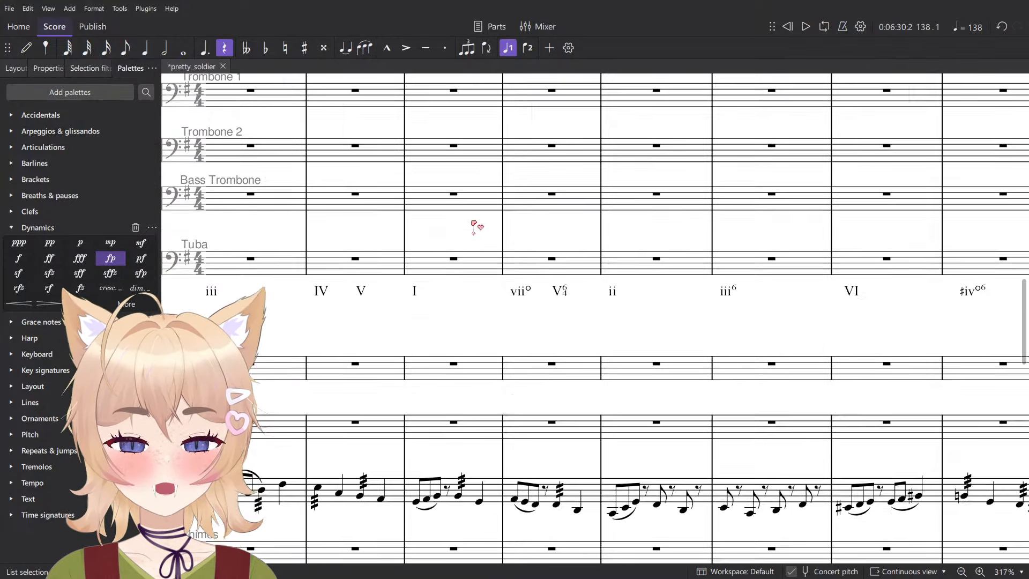
scroll(487, 333, up, 6)
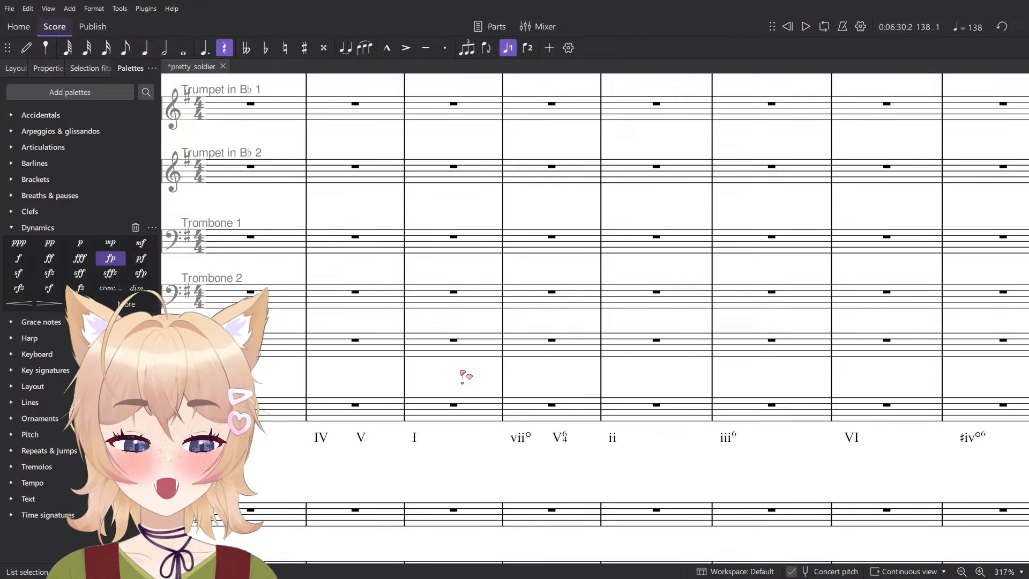
scroll(490, 317, down, 15)
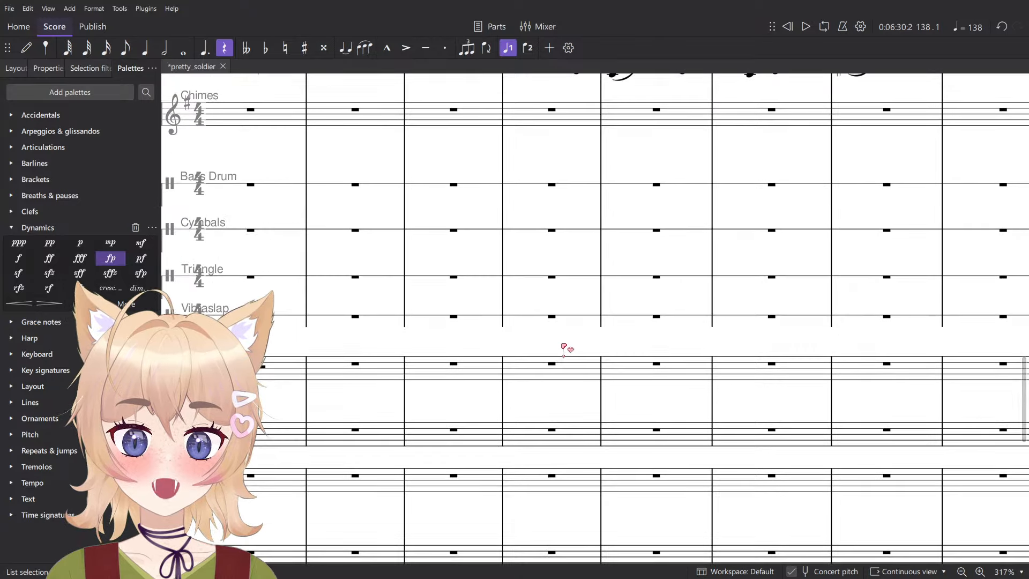
scroll(579, 401, down, 12)
scroll(597, 459, up, 6)
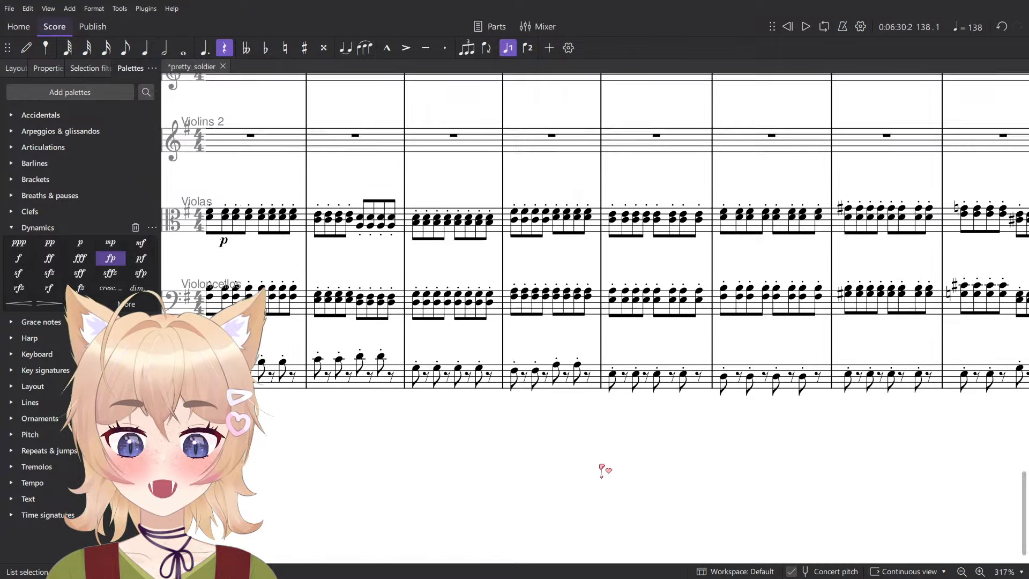
scroll(604, 472, up, 3)
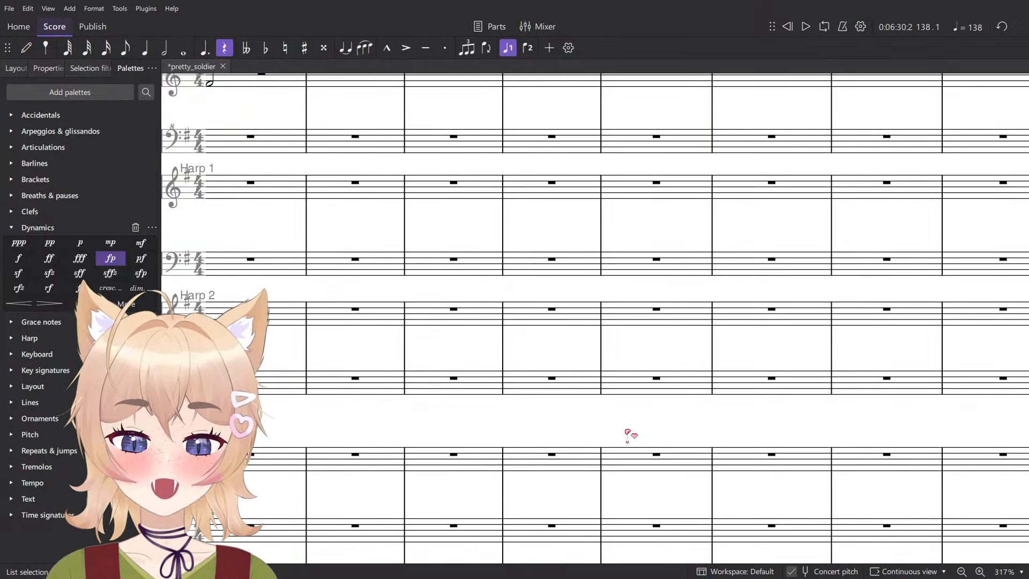
scroll(638, 321, down, 7)
scroll(774, 275, down, 2)
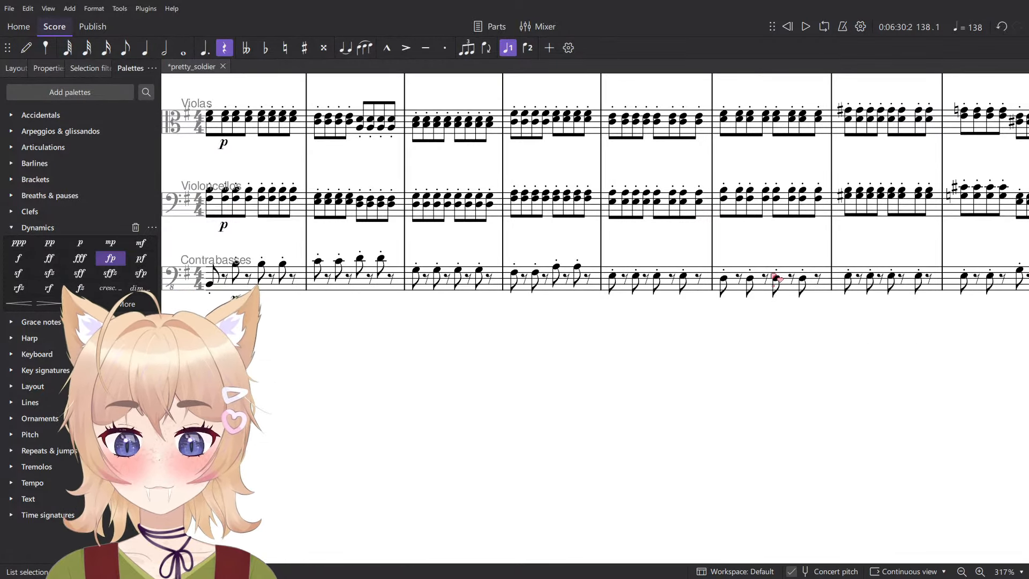
- Review the string accompaniment and Contrabass line from the earlier three-sharp section through the key change to measure 133
scroll(494, 381, up, 2)
scroll(494, 381, left, 10)
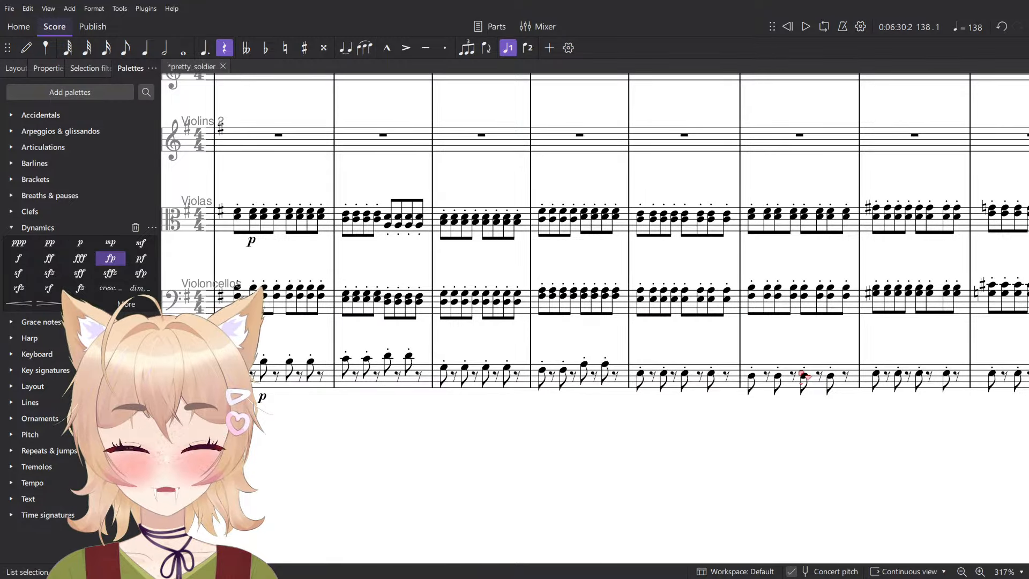
scroll(590, 429, up, 2)
scroll(597, 483, left, 5)
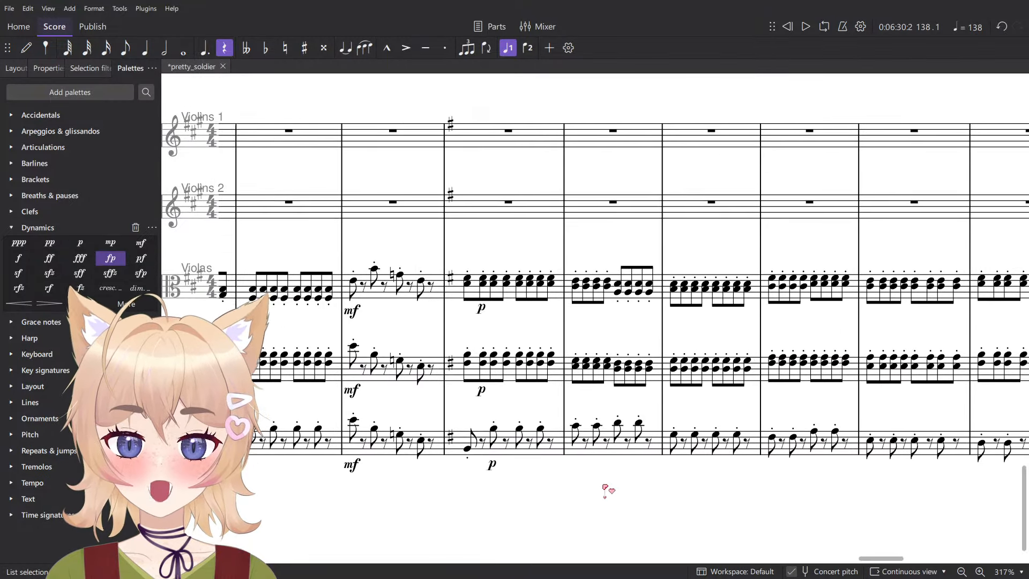
scroll(772, 479, left, 10)
scroll(501, 409, up, 2)
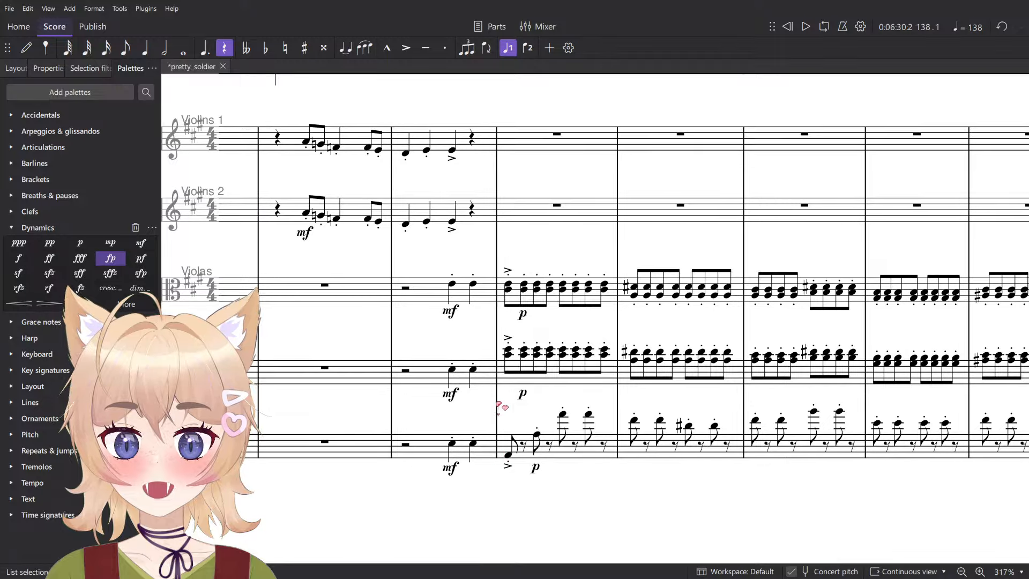
scroll(526, 445, up, 1)
scroll(526, 445, right, 2)
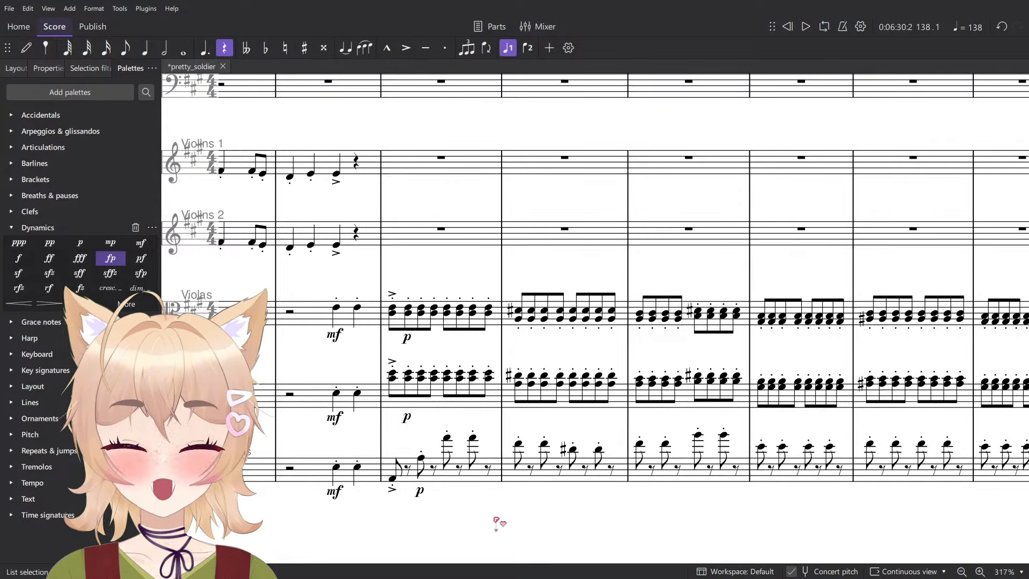
scroll(352, 467, down, 2)
scroll(352, 468, right, 4)
scroll(675, 470, right, 4)
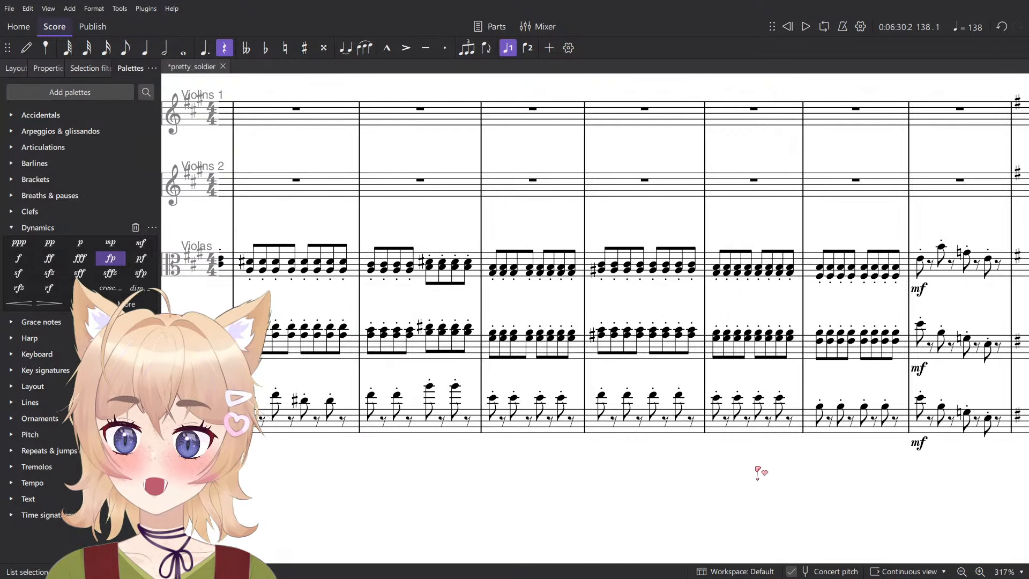
scroll(616, 457, right, 7)
scroll(542, 453, down, 1)
scroll(542, 453, right, 5)
scroll(541, 453, down, 8)
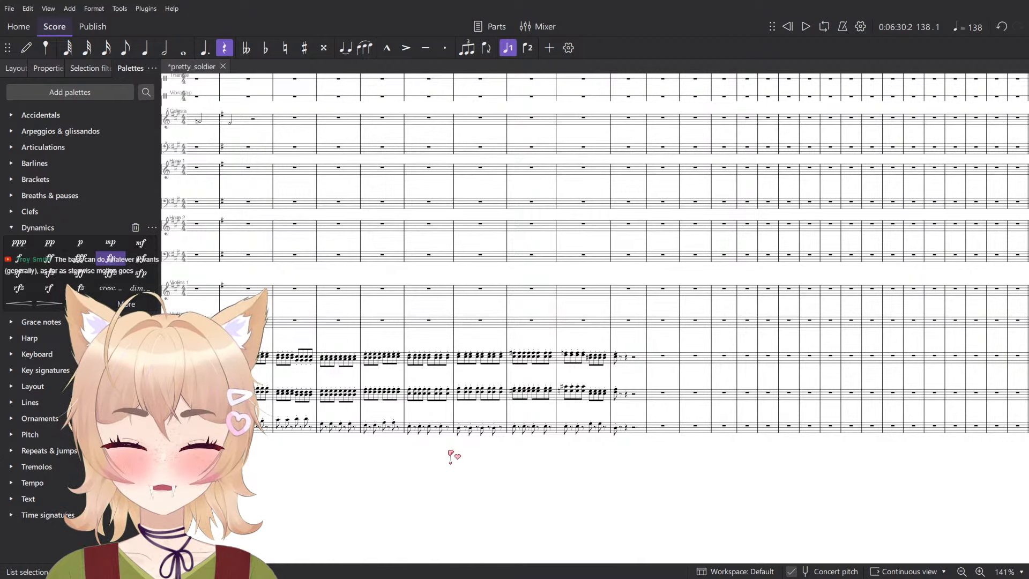
- Inspect the Contrabass line in measure 132 and how the bass moves through the measures around it
scroll(597, 418, up, 10)
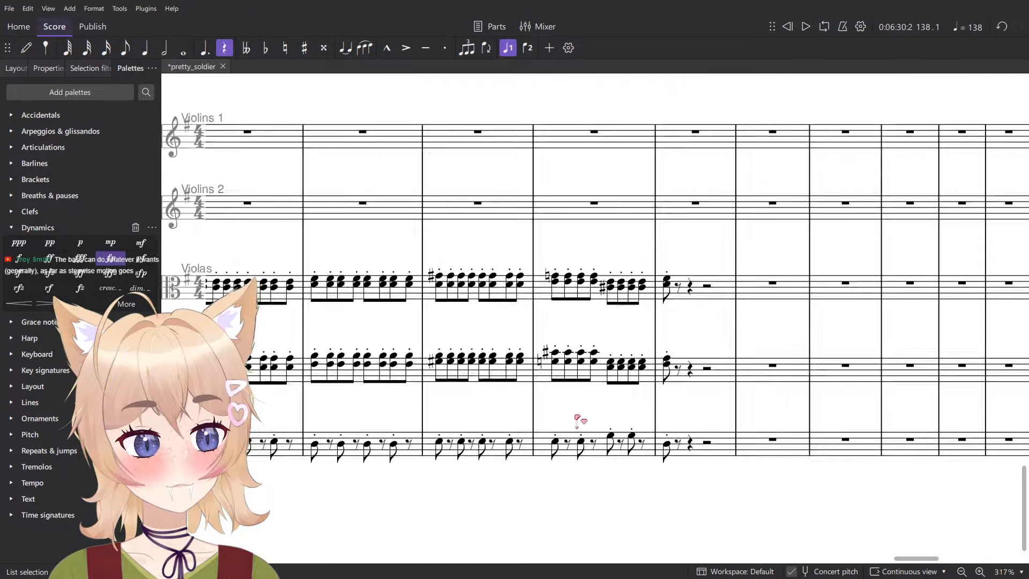
drag(566, 433, 495, 393)
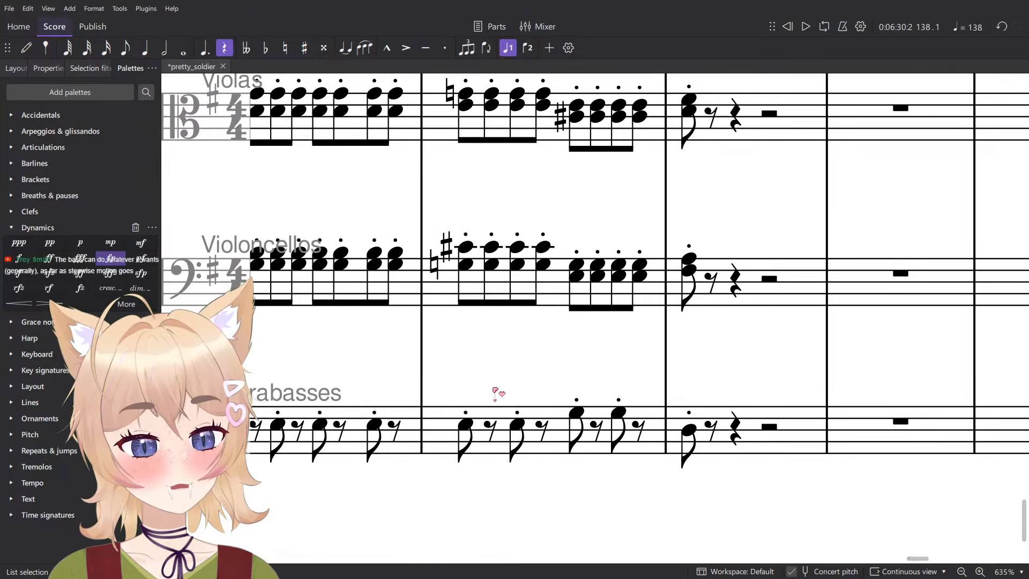
click(554, 447)
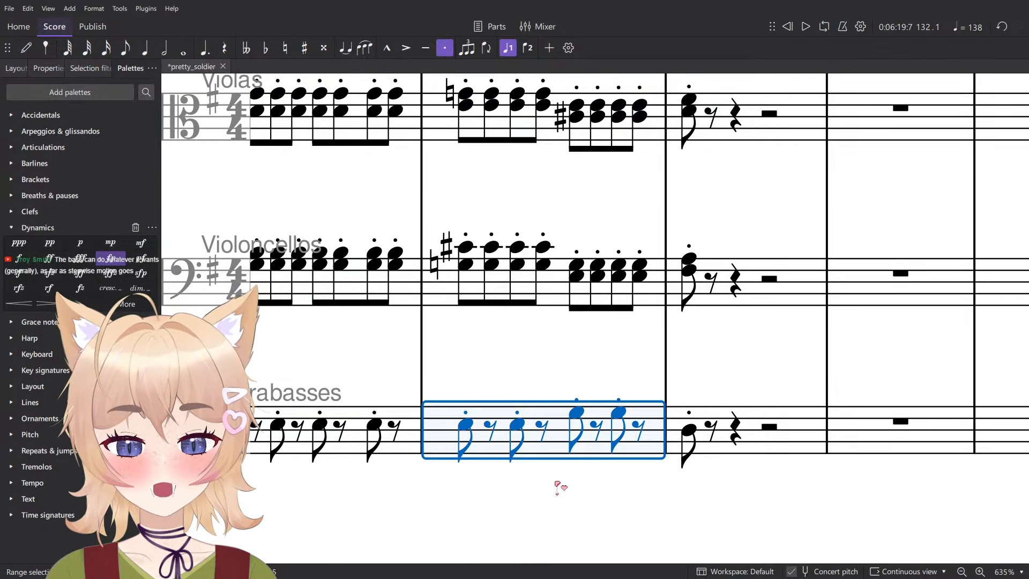
click(546, 479)
scroll(670, 415, down, 5)
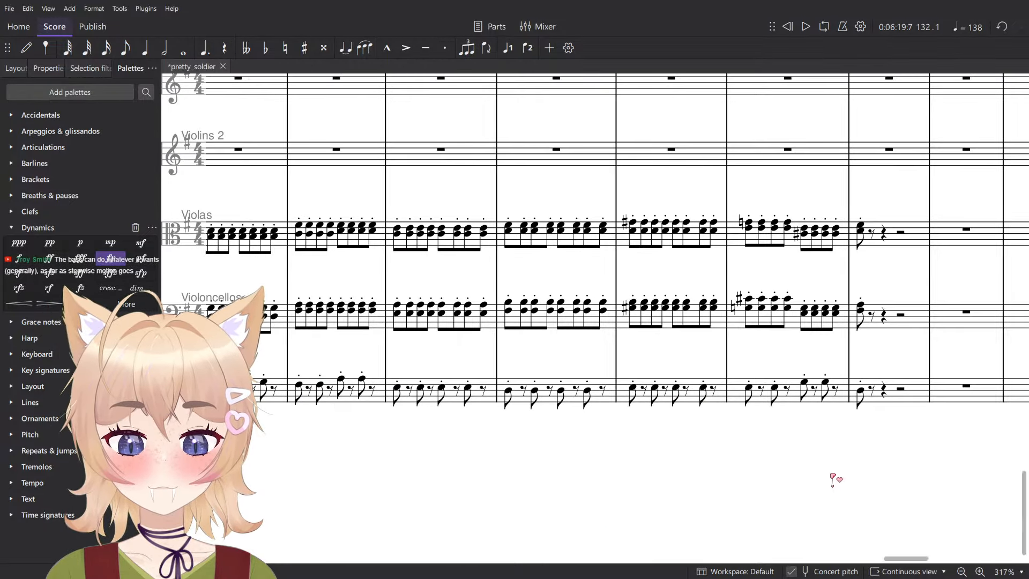
drag(594, 495, 629, 482)
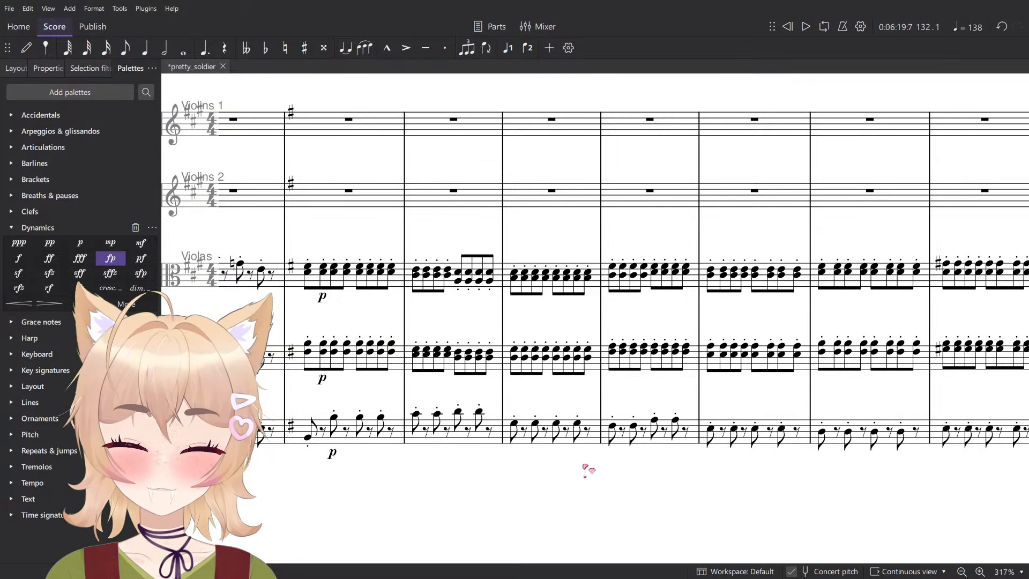
scroll(751, 450, down, 2)
scroll(517, 462, up, 4)
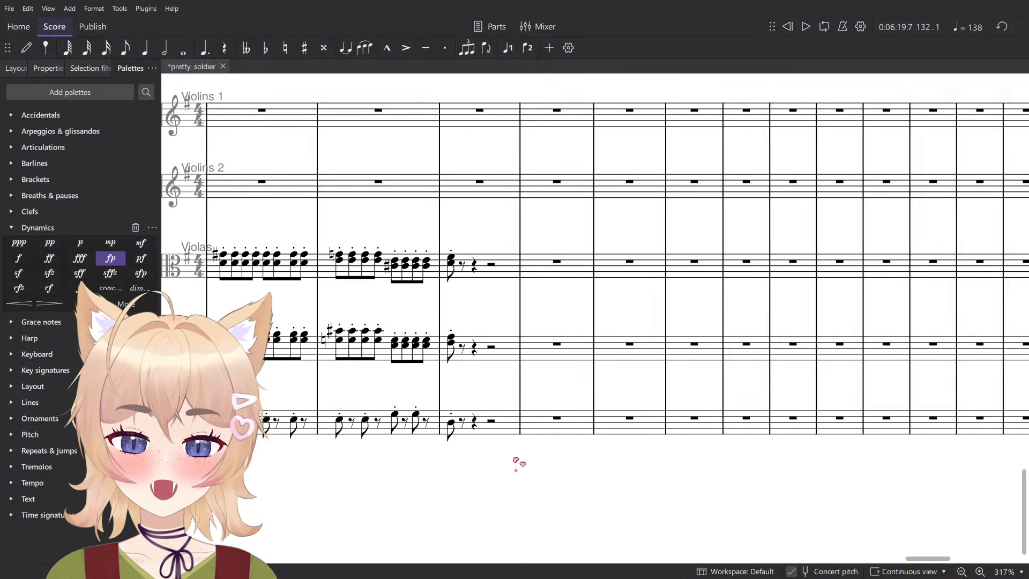
scroll(491, 428, down, 3)
- Check the Contrabass and Viola parts in measure 133 against the harmony analysis beneath the Tuba
click(501, 412)
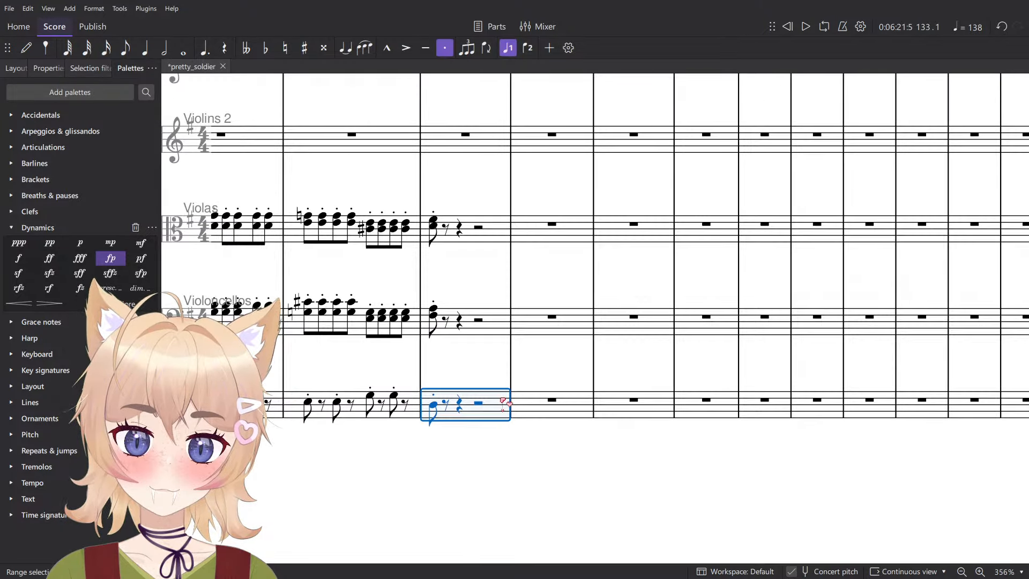
scroll(506, 364, up, 2)
scroll(485, 323, down, 2)
scroll(484, 320, down, 1)
click(502, 294)
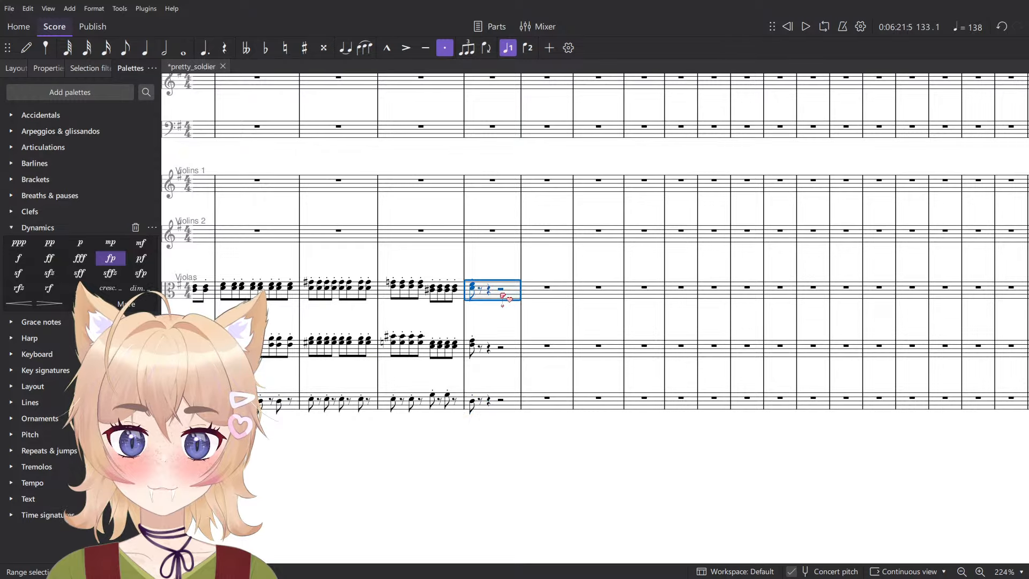
scroll(512, 347, up, 4)
click(490, 348)
scroll(490, 348, up, 6)
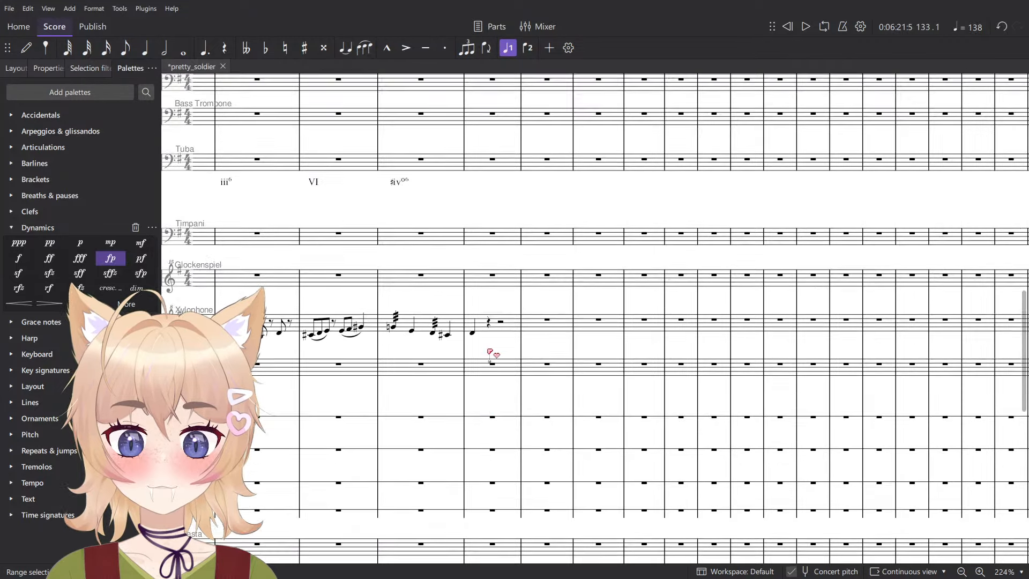
click(490, 407)
click(520, 446)
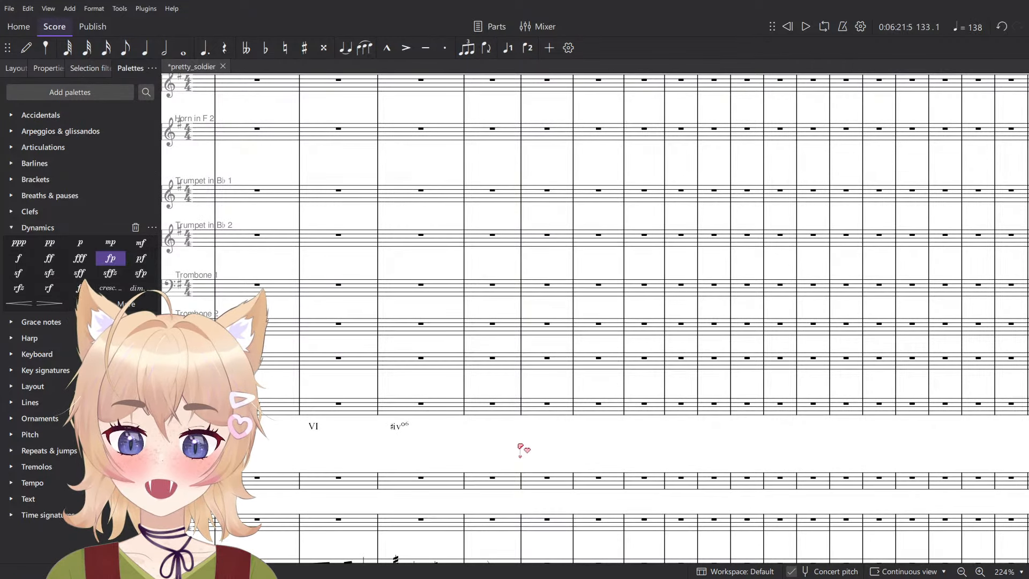
- Check the Contrabass note in measure 133 beneath the closing Viola and Violoncello chords
scroll(531, 449, down, 6)
scroll(530, 445, down, 8)
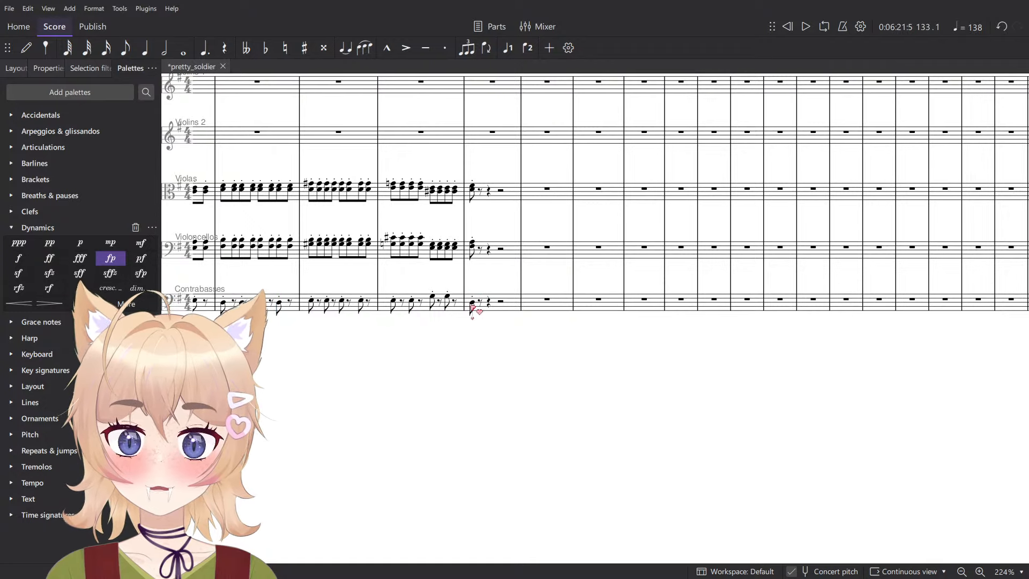
click(472, 306)
scroll(483, 314, up, 7)
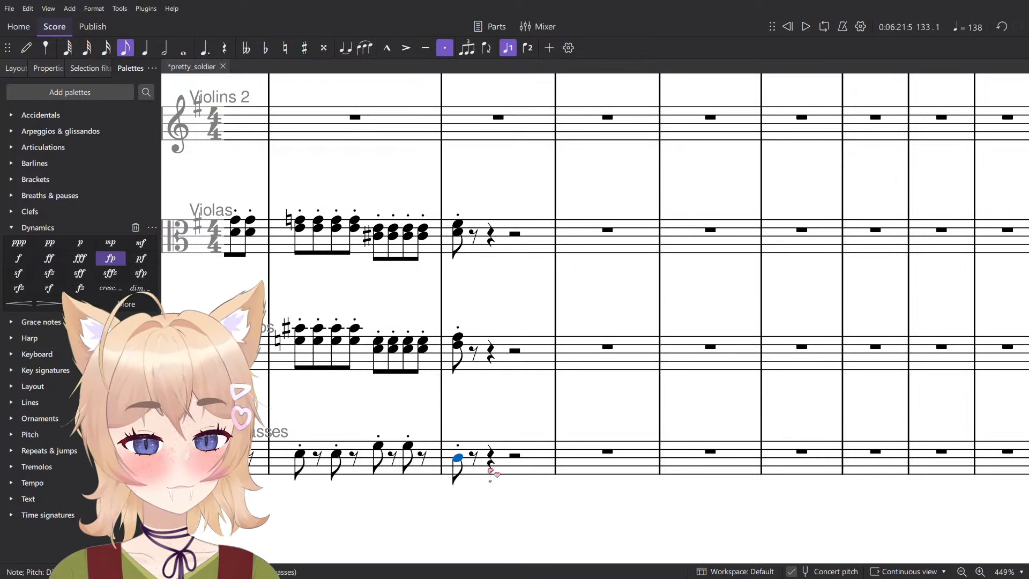
shift+click(511, 244)
key(space)
key(Escape)
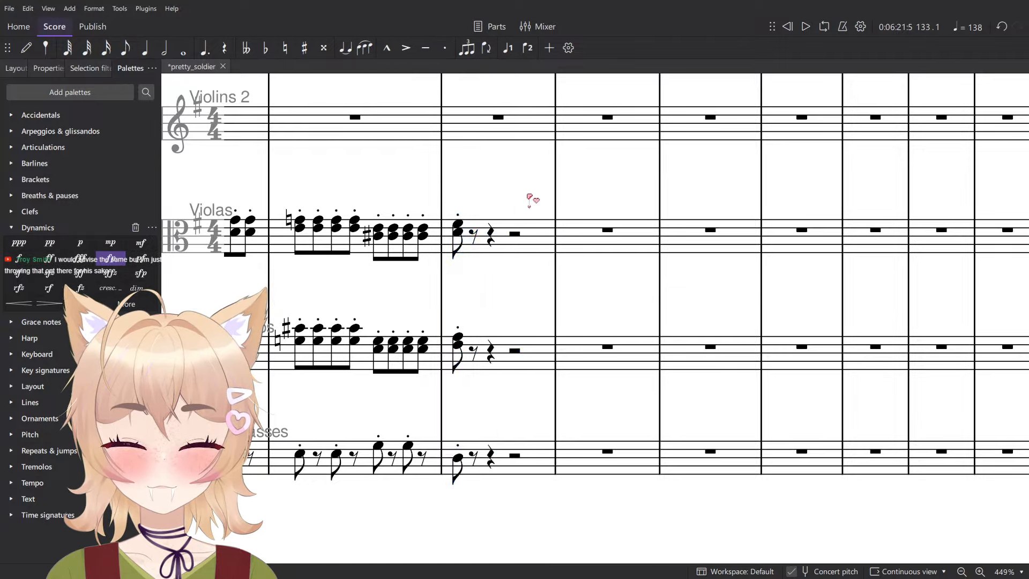
- Review the Clarinet melody from measure 133 against the flutes and the harmony analysis beneath the Tuba
scroll(527, 230, down, 8)
scroll(507, 314, up, 10)
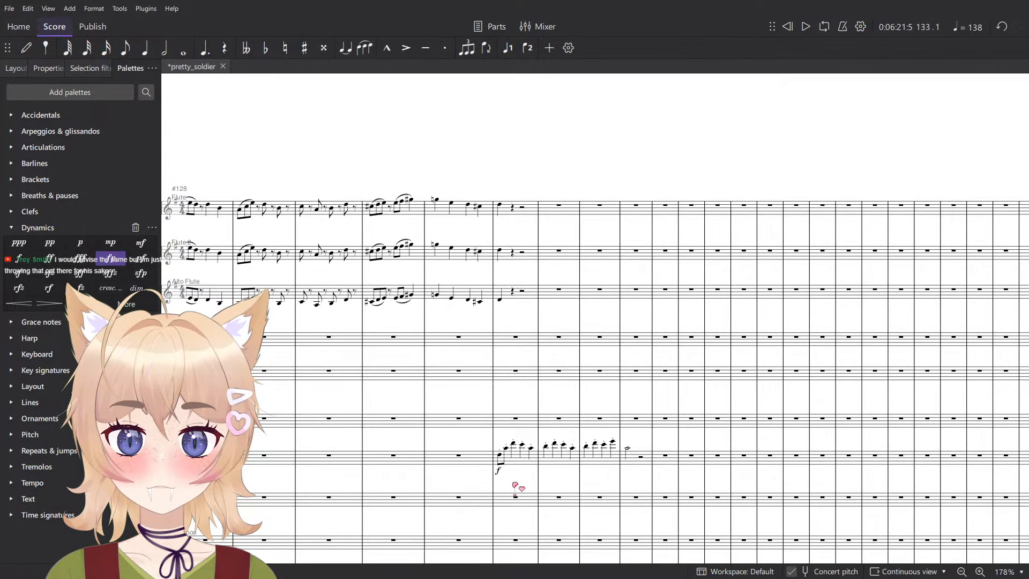
scroll(520, 472, up, 6)
click(525, 449)
key(Escape)
scroll(524, 467, down, 6)
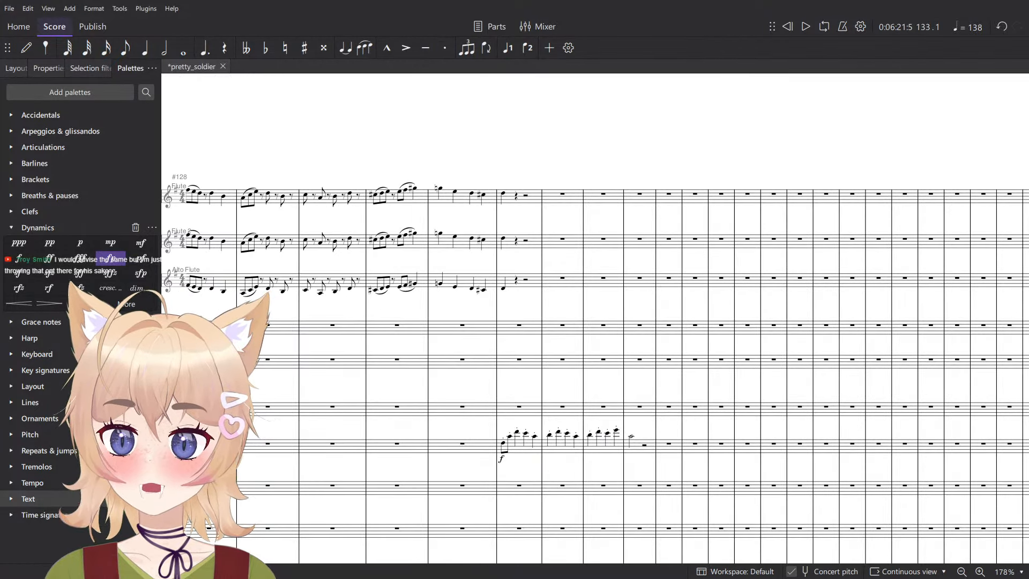
scroll(647, 456, down, 6)
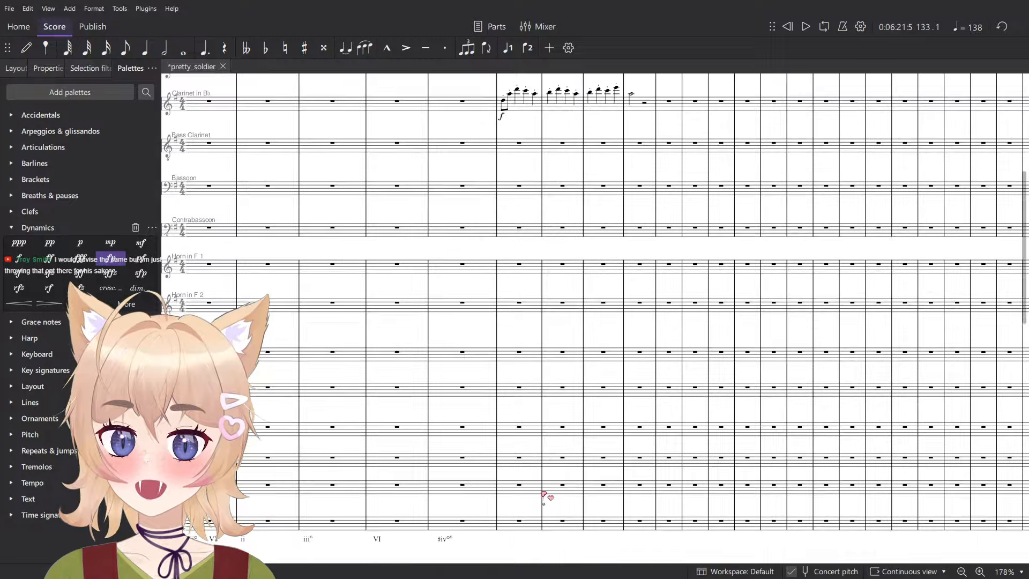
click(32, 482)
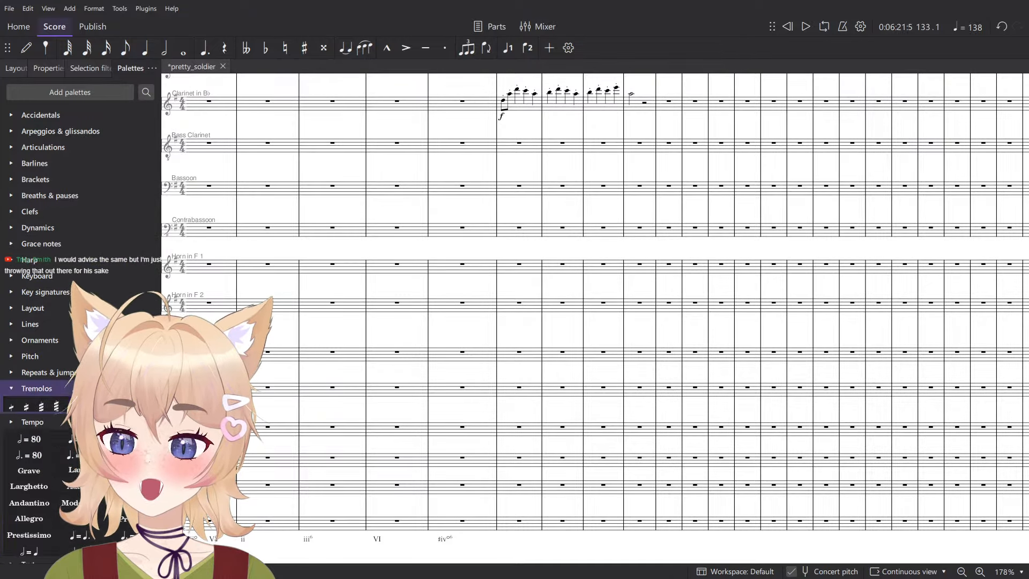
click(36, 387)
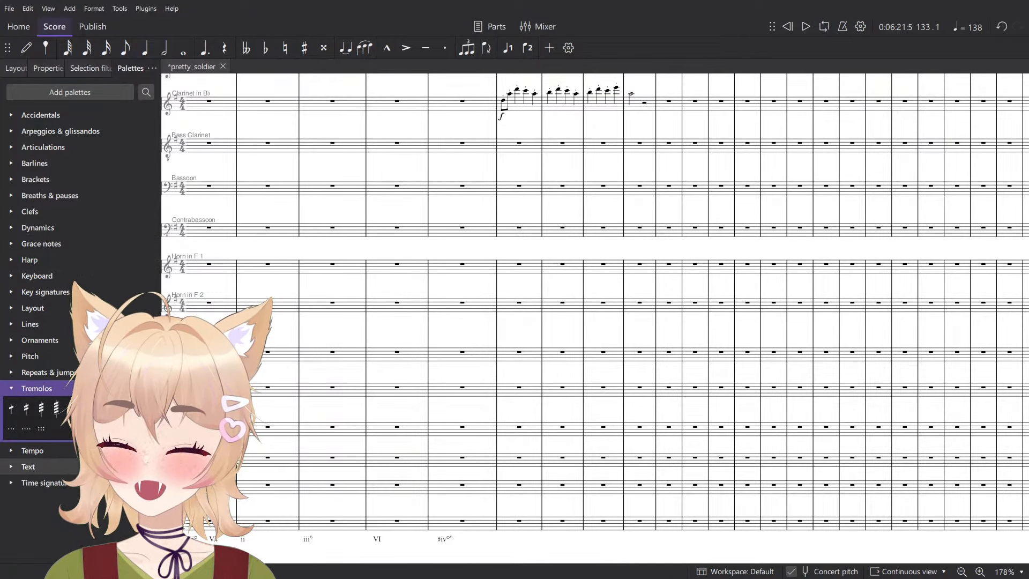
key(alt+Tab)
key(alt+Tab)
key(alt+Tab)
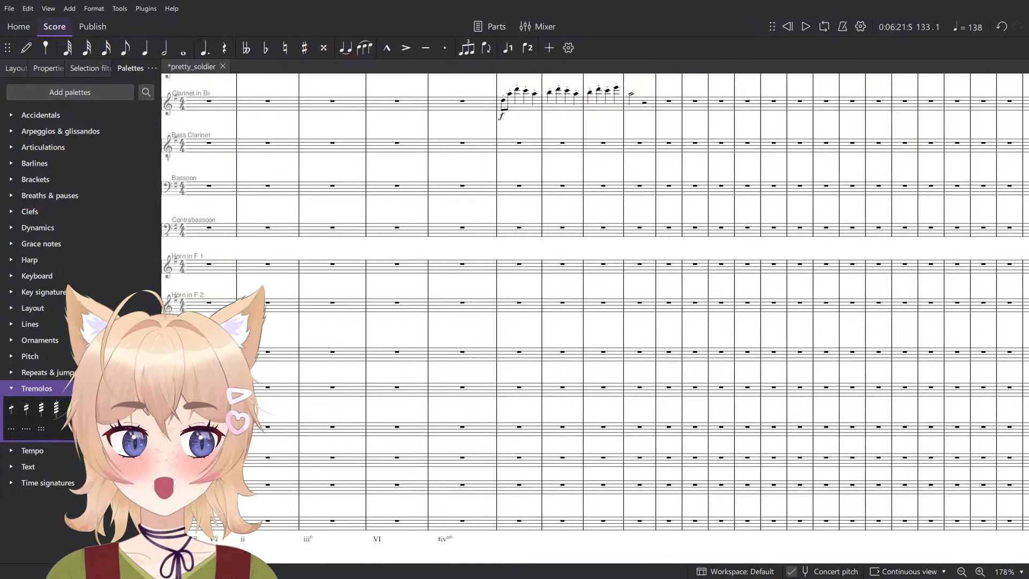
key(alt+space)
text(compos)
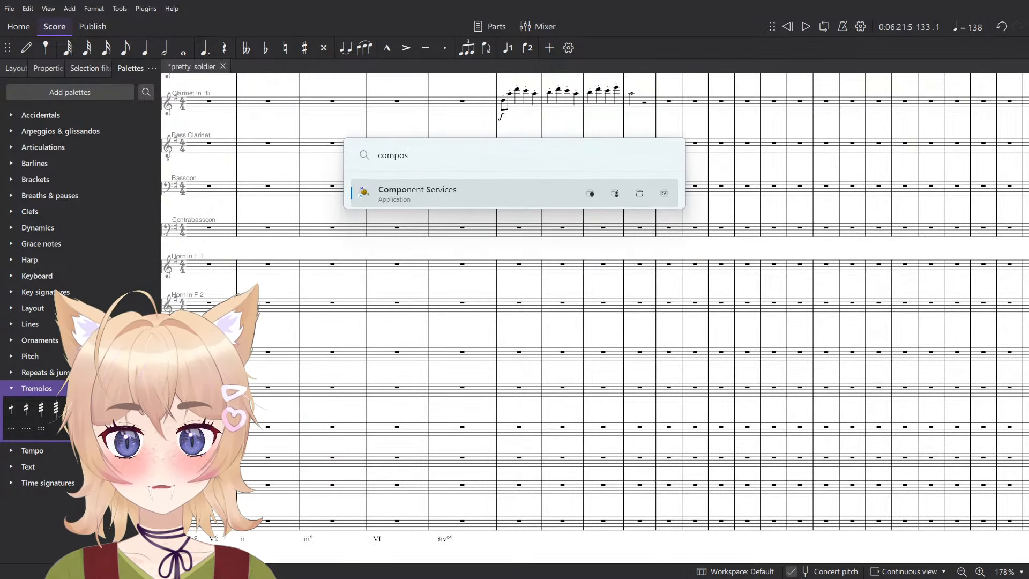
key(BackSpace)
key(BackSpace)
key(BackSpace)
key(BackSpace)
key(BackSpace)
key(BackSpace)
key(Escape)
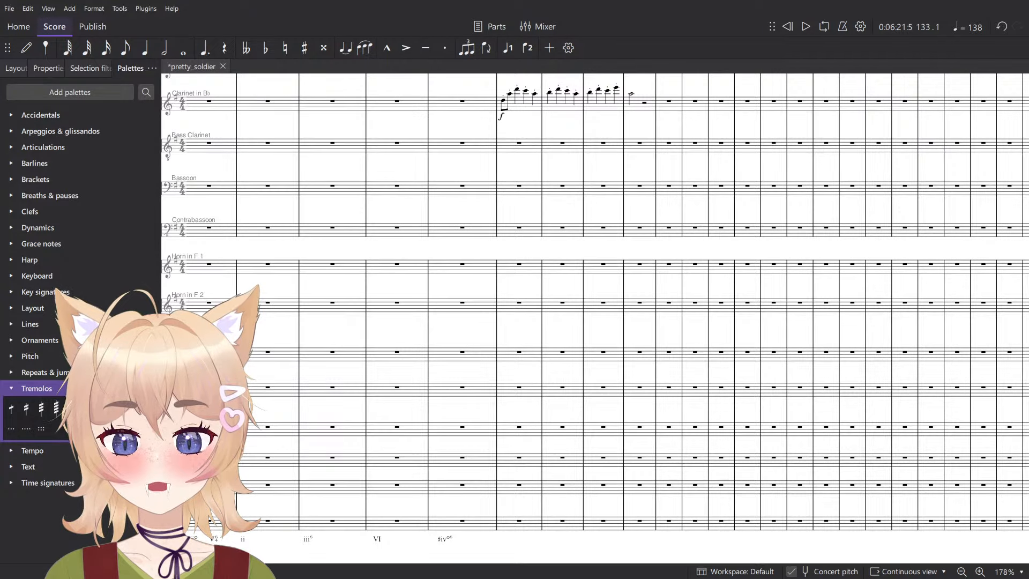
- Apply a one-flat key signature to all staves at measure 133
scroll(670, 302, up, 5)
drag(608, 269, 563, 322)
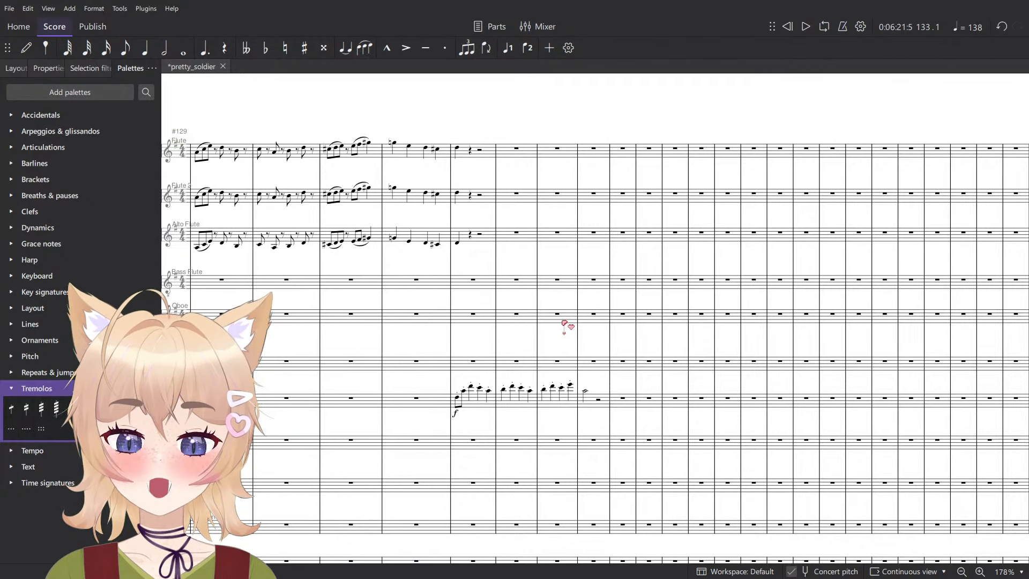
click(59, 293)
mouse_move(58, 312)
mouse_down()
mouse_move(445, 368)
mouse_move(476, 392)
mouse_up()
- Switch to the composition reference board in PureRef and study the chord qualities in the table of modes
key(alt+Tab)
key(alt+Tab)
key(alt+Tab)
key(alt+Tab)
key(alt+Tab)
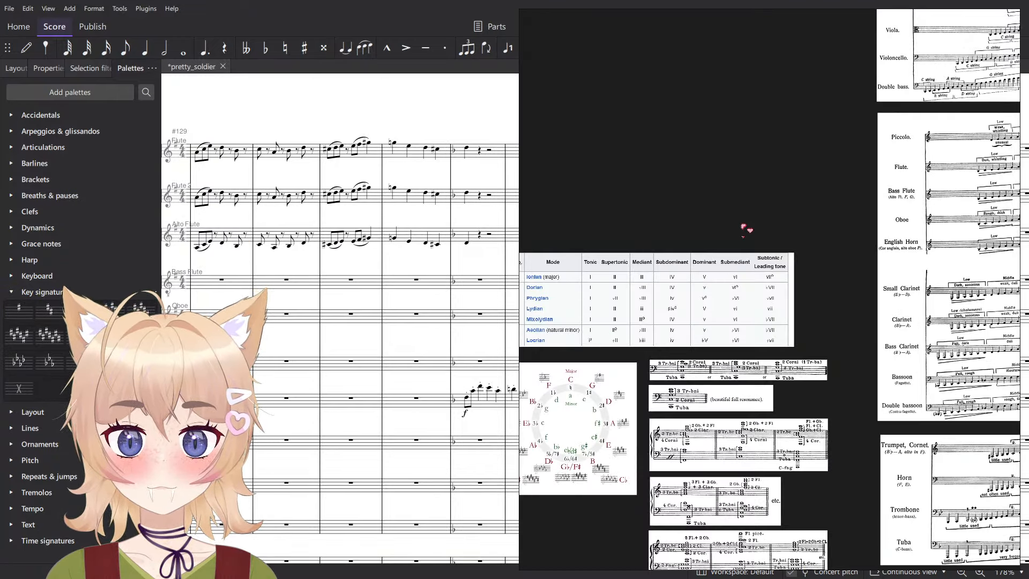
drag(715, 274, 889, 238)
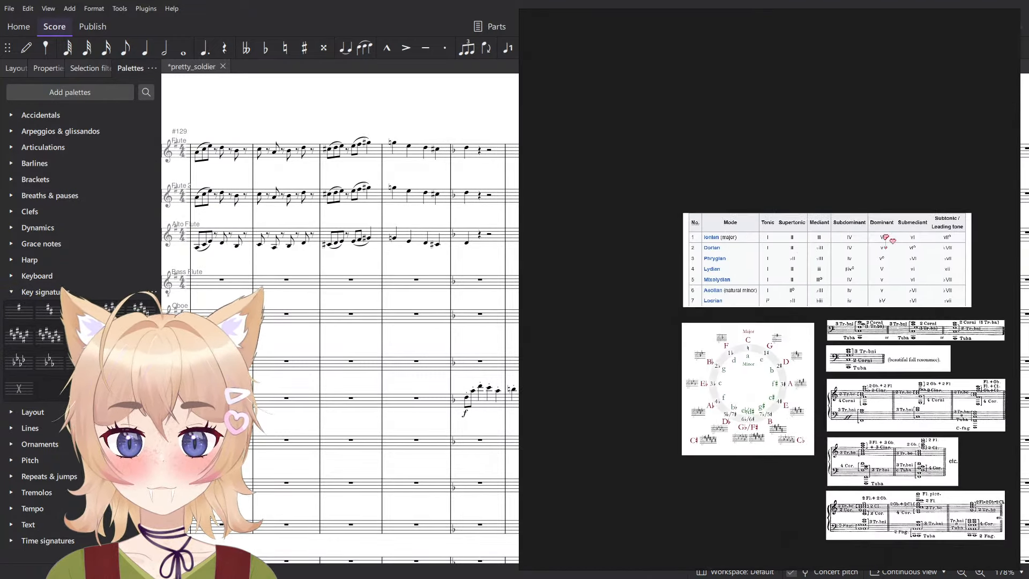
scroll(843, 248, up, 6)
drag(605, 298, 792, 362)
scroll(797, 407, down, 3)
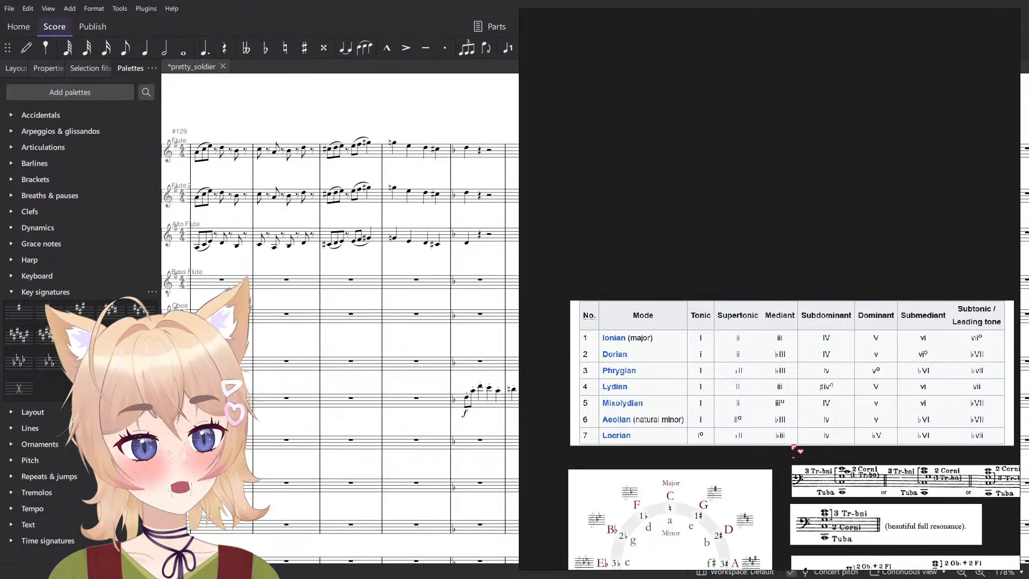
click(323, 431)
mouse_move(52, 315)
mouse_down()
mouse_move(352, 416)
mouse_move(55, 317)
mouse_move(484, 435)
mouse_move(56, 316)
mouse_up()
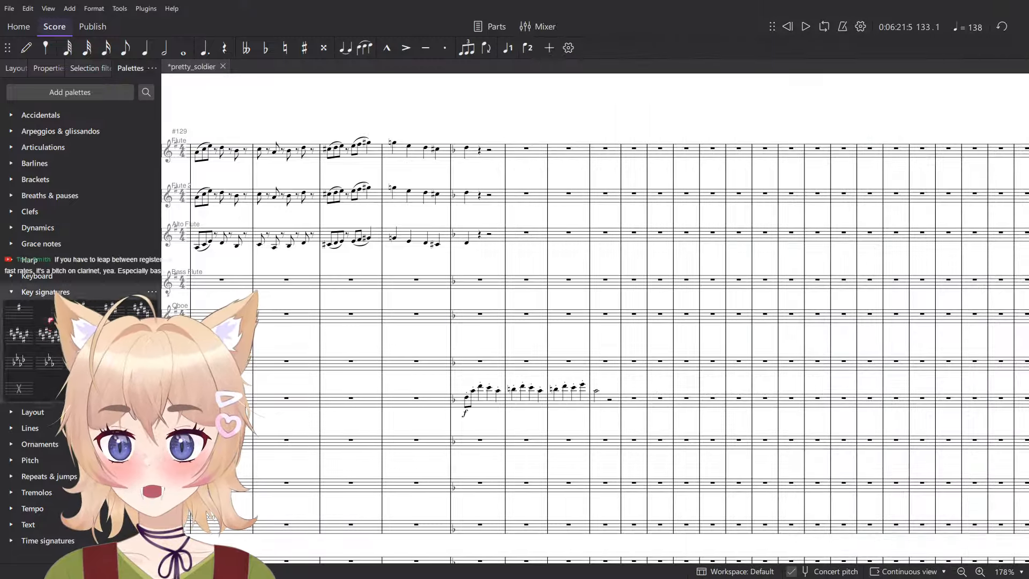
key(alt+Tab)
scroll(703, 418, up, 3)
scroll(793, 404, down, 1)
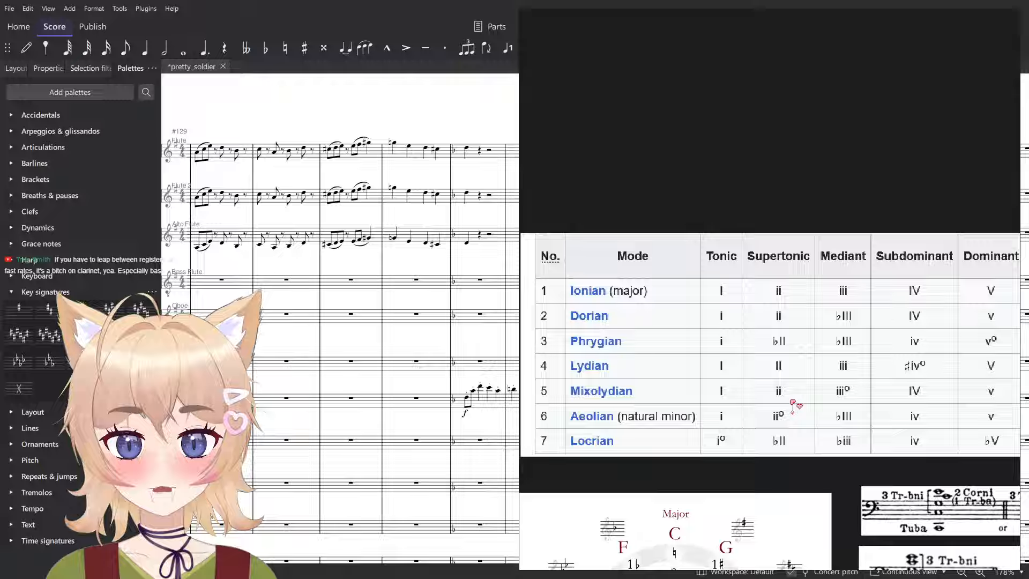
- Return to the score and play the Clarinet melody from measure 133 under the one-flat key signature
click(488, 401)
scroll(489, 408, up, 4)
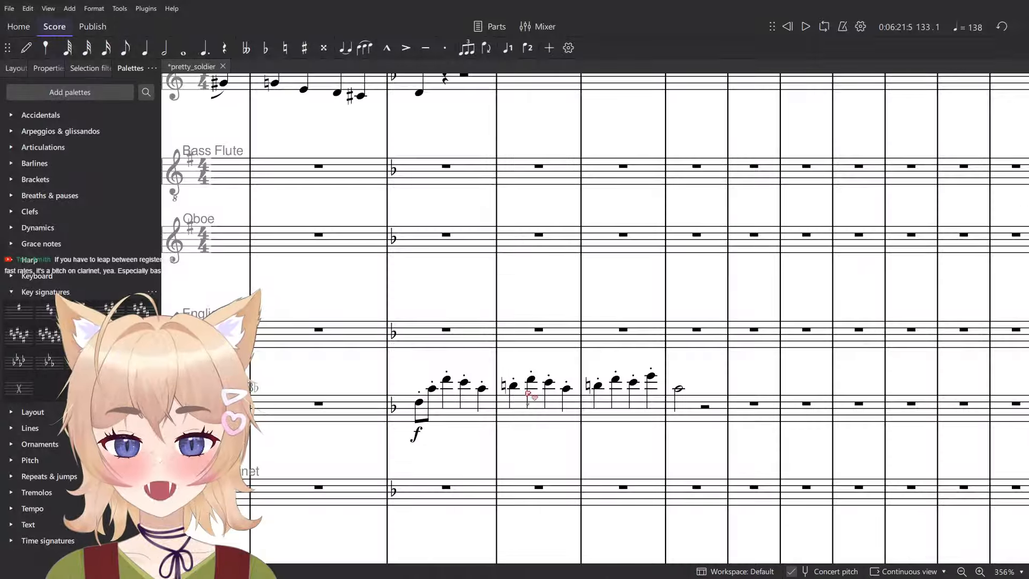
click(515, 387)
click(464, 424)
key(space)
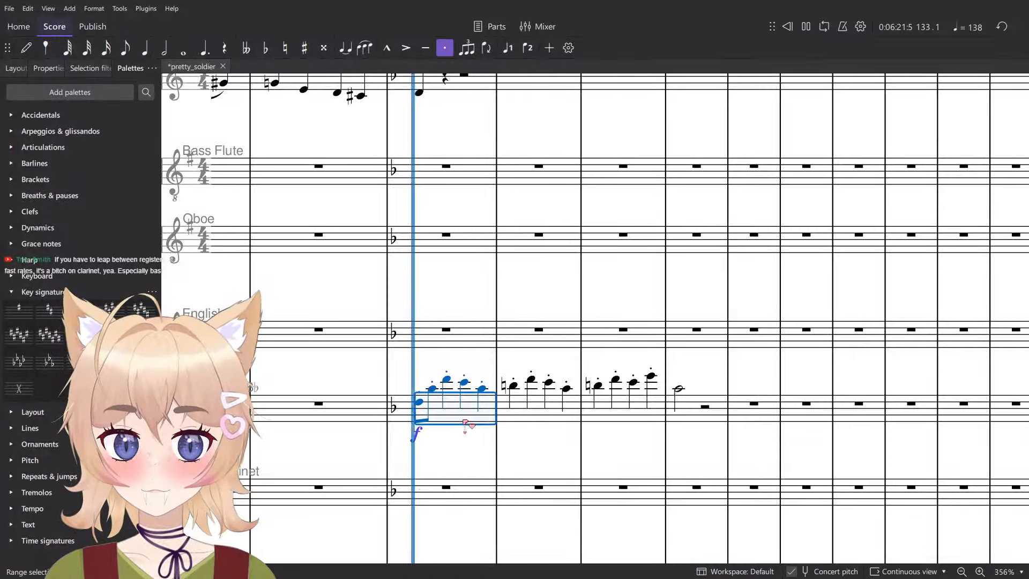
key(space)
click(417, 413)
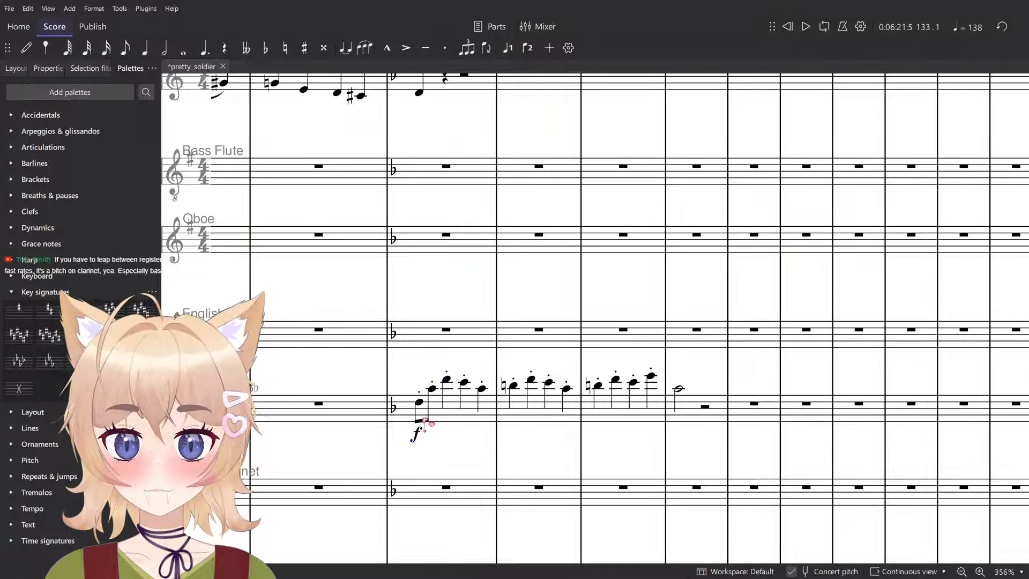
- Try lowering the opening Clarinet notes of measures 134 and 135 by a semitone and play the altered melody
click(513, 385)
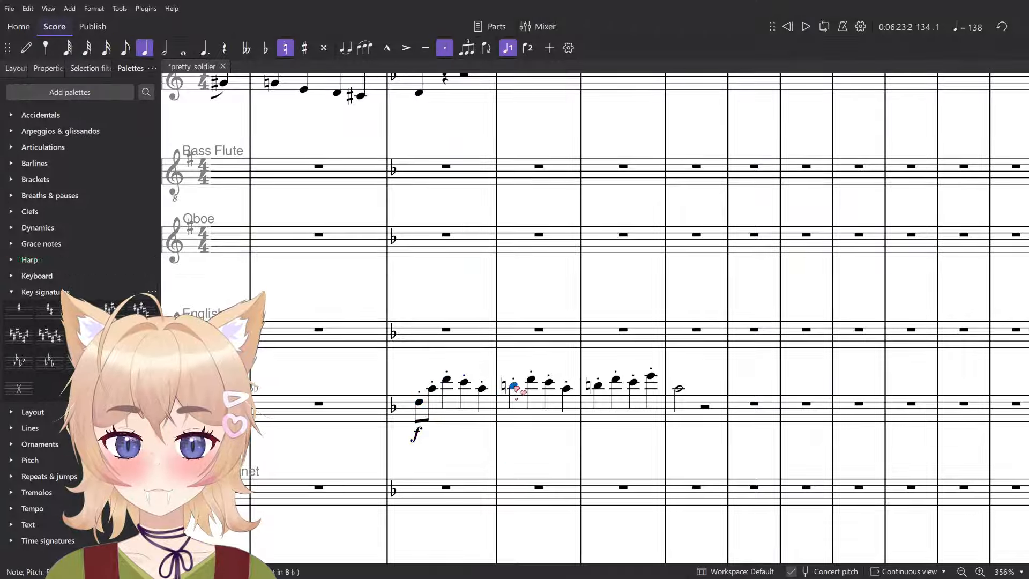
key(Down)
key(Down)
click(465, 420)
key(space)
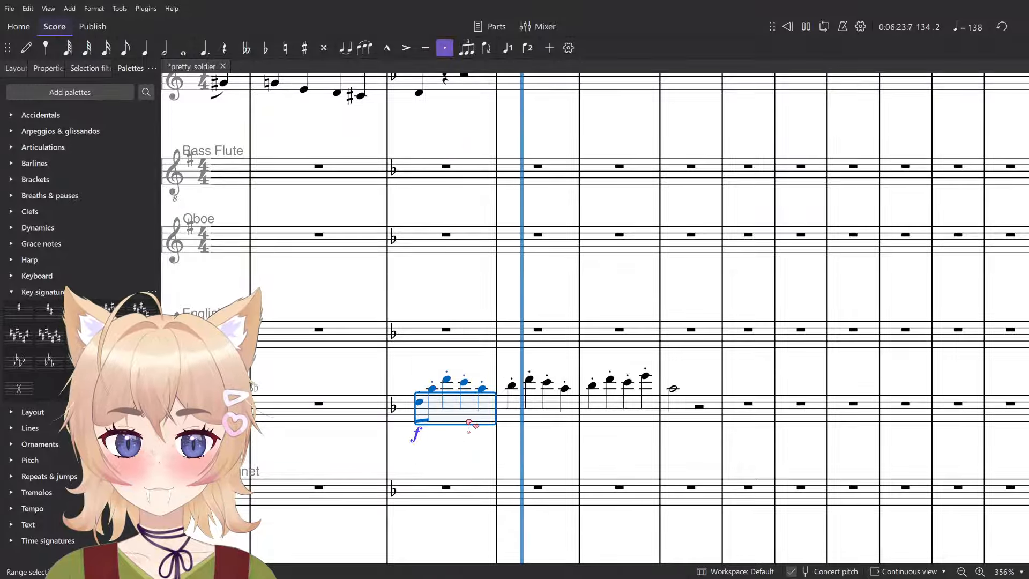
key(space)
- Undo the pitch changes in the Clarinet melody and play it from measure 134
key(ctrl+z)
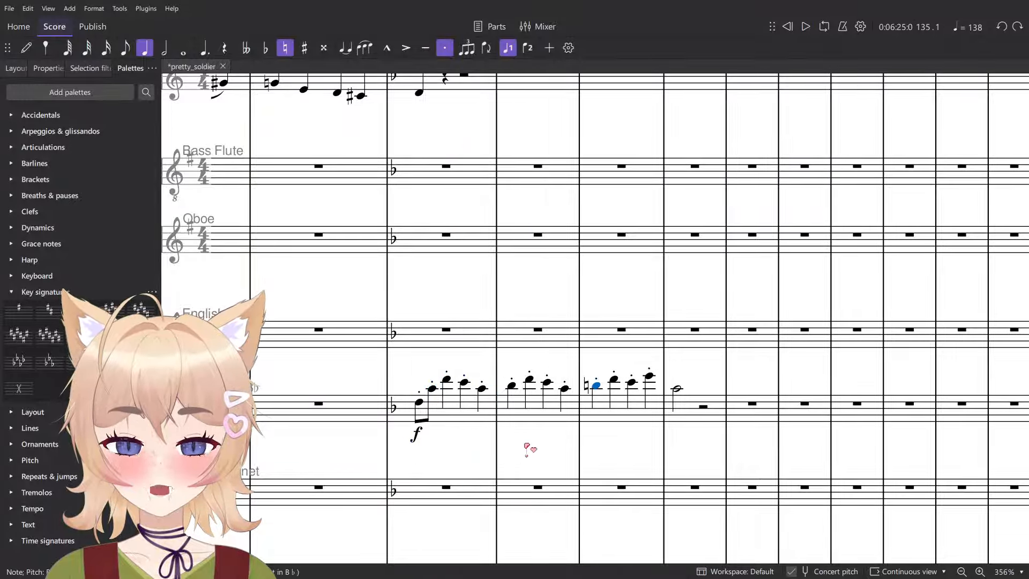
key(ctrl+z)
key(Escape)
click(538, 421)
key(space)
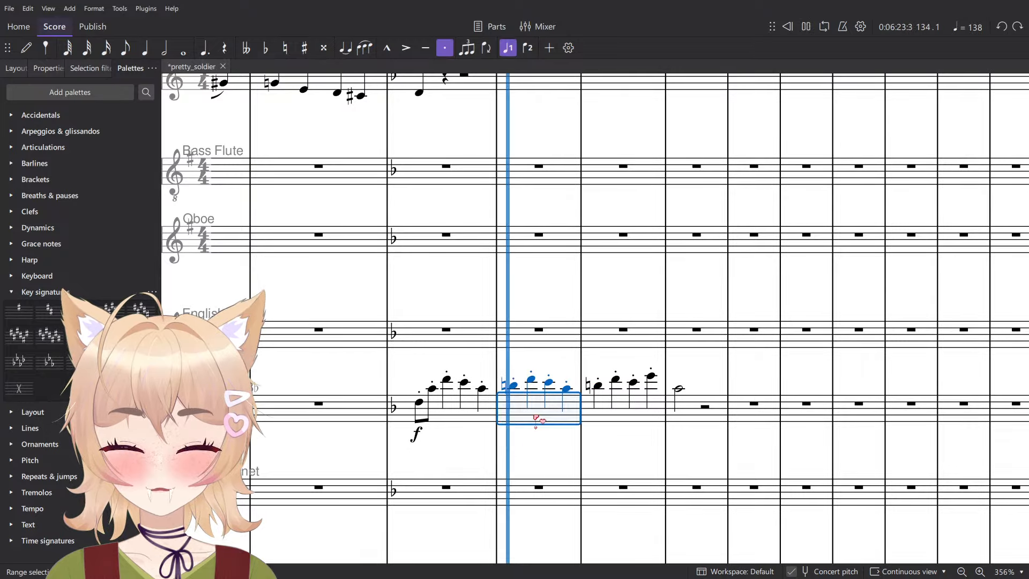
key(space)
key(Escape)
- Consult the PureRef composition board once more, then return to the score
key(alt+Tab)
drag(893, 437, 654, 450)
drag(864, 459, 906, 441)
scroll(960, 447, down, 2)
click(389, 449)
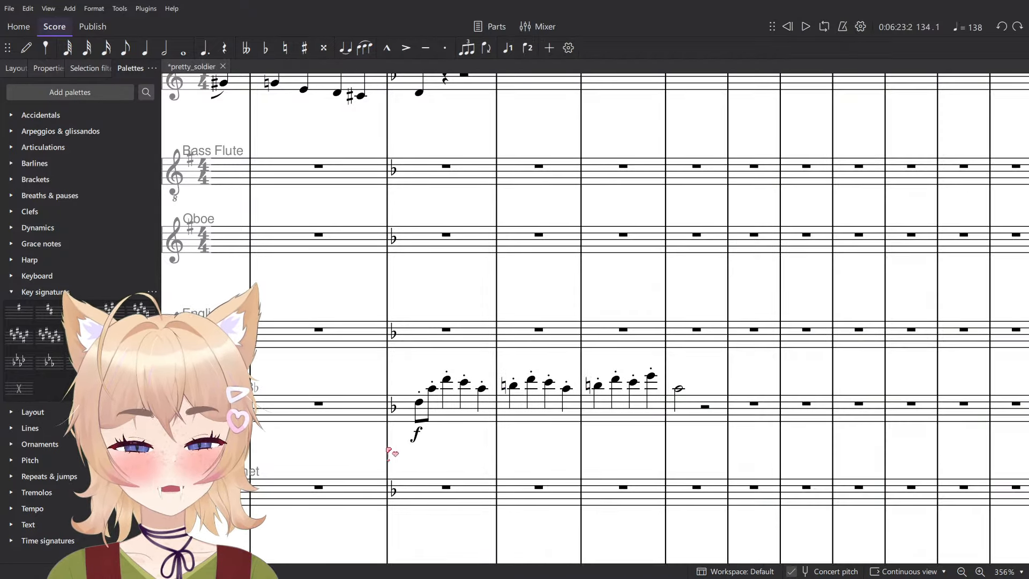
- Delete the one-flat key signature at measure 133
click(394, 410)
key(Delete)
key(Escape)
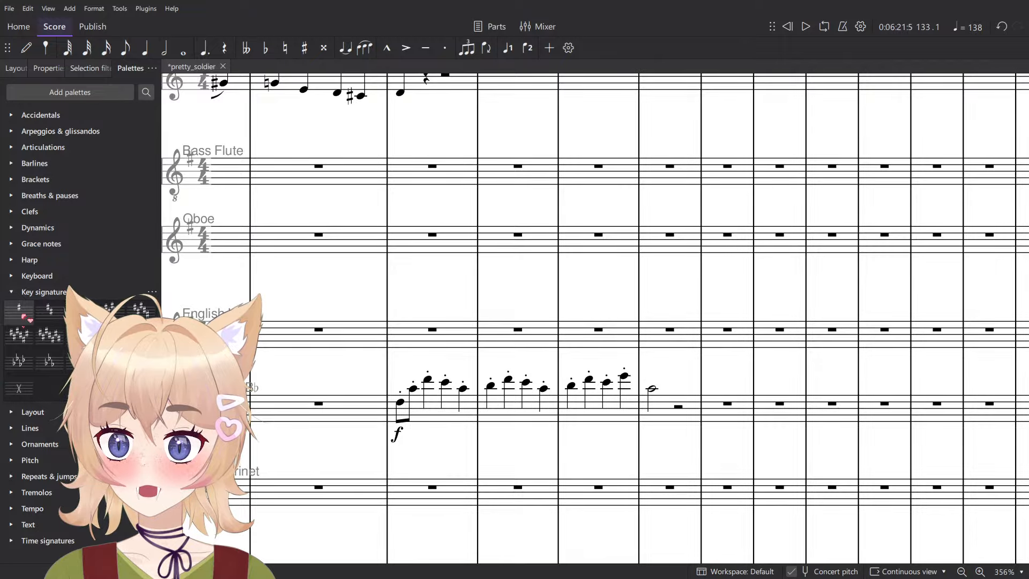
- Try a two-sharp key signature at measure 133, check the Clarinet note on beat 3, and undo the key change
drag(58, 324, 426, 416)
click(475, 404)
key(Escape)
click(470, 383)
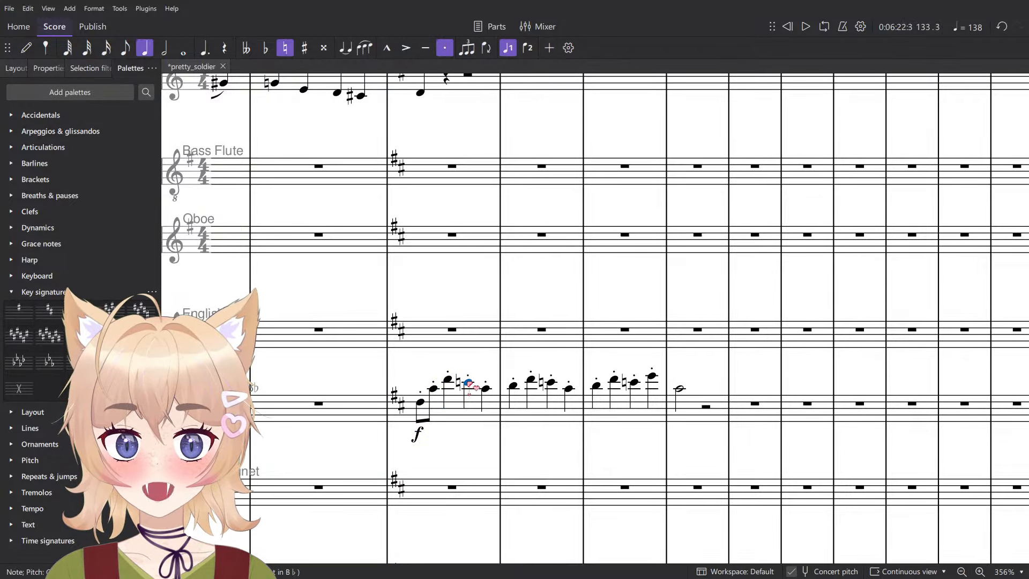
key(ctrl+z)
- Play the Clarinet melody from measure 133 and look over the woodwind and horn staves around it
click(433, 418)
key(space)
scroll(433, 417, down, 3)
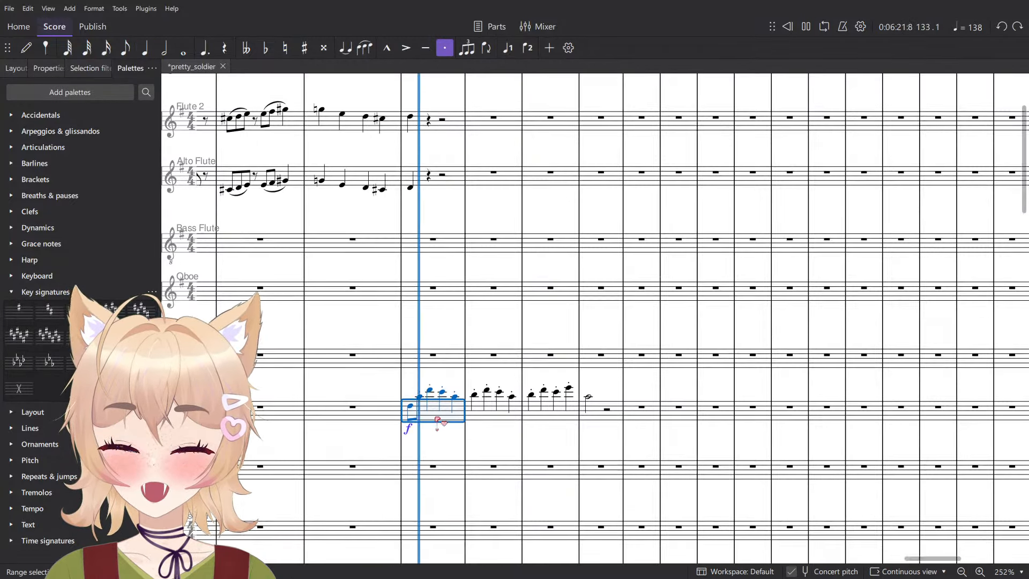
click(481, 435)
scroll(482, 432, down, 5)
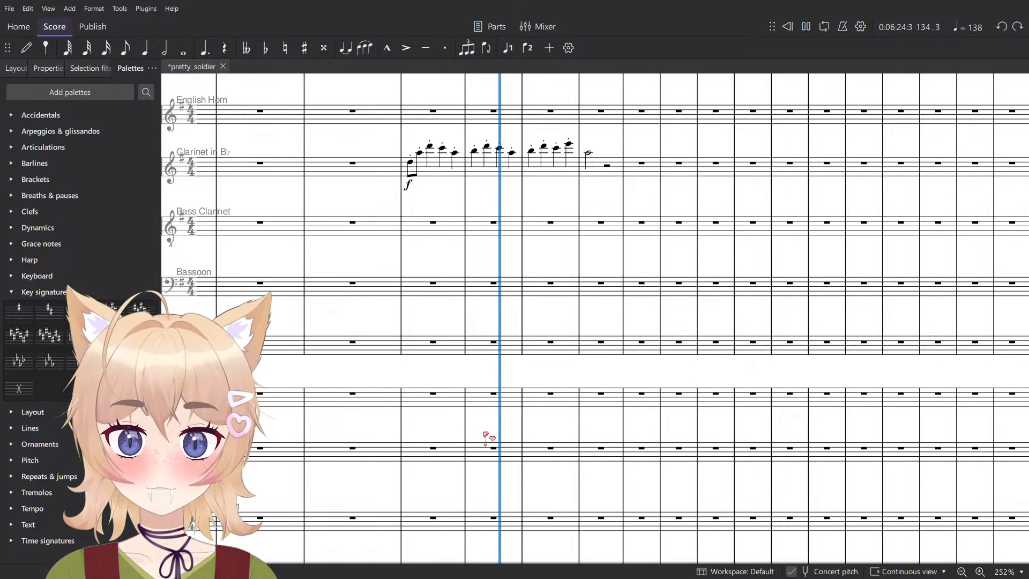
scroll(481, 421, up, 6)
key(space)
scroll(460, 405, down, 1)
scroll(541, 445, up, 5)
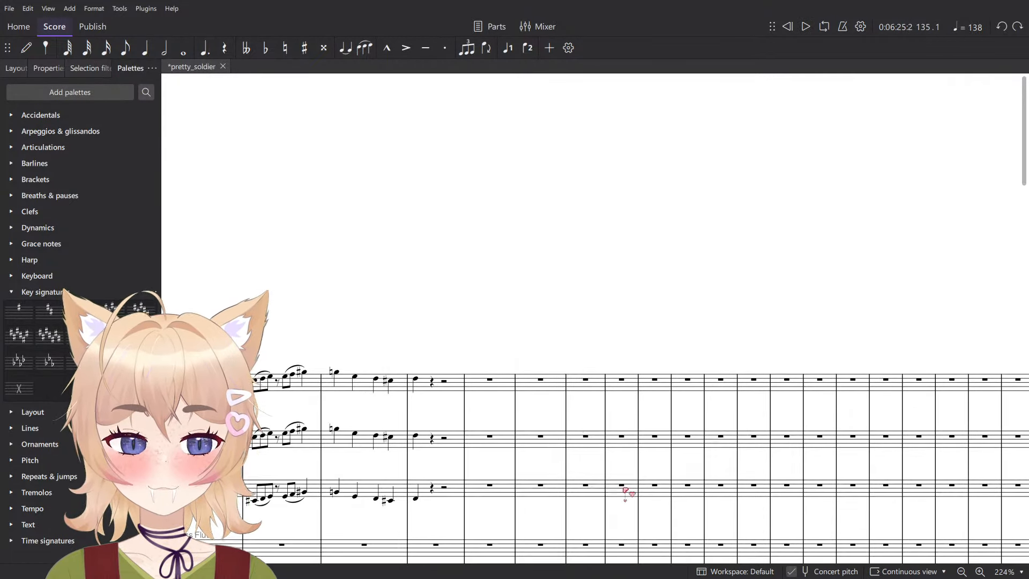
scroll(617, 480, down, 5)
scroll(589, 460, up, 4)
- Copy the Clarinet melody from measures 133 to 136 into the Oboe part at measure 133
click(589, 460)
shift+click(358, 462)
drag(345, 470, 428, 476)
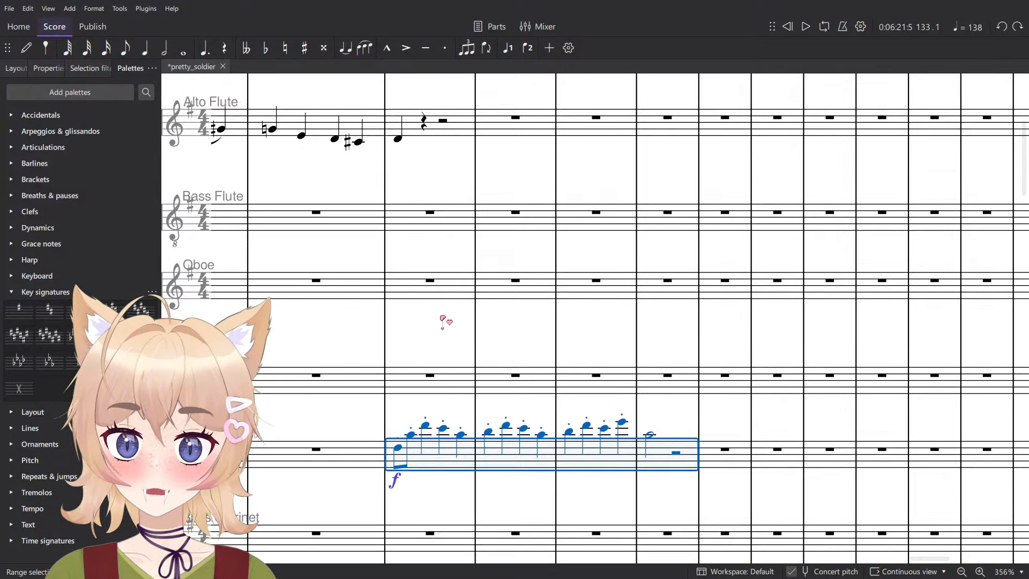
click(437, 292)
key(ctrl+v)
- Play the Oboe melody from measure 133 and inspect its highest note at the end of measure 135
click(436, 329)
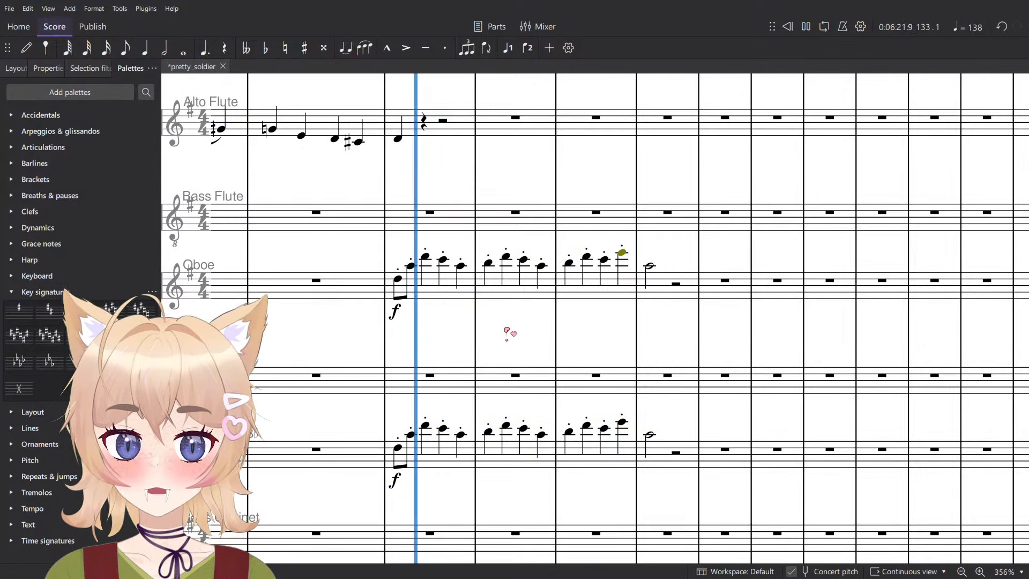
click(445, 298)
shift+click(653, 296)
scroll(441, 294, down, 2)
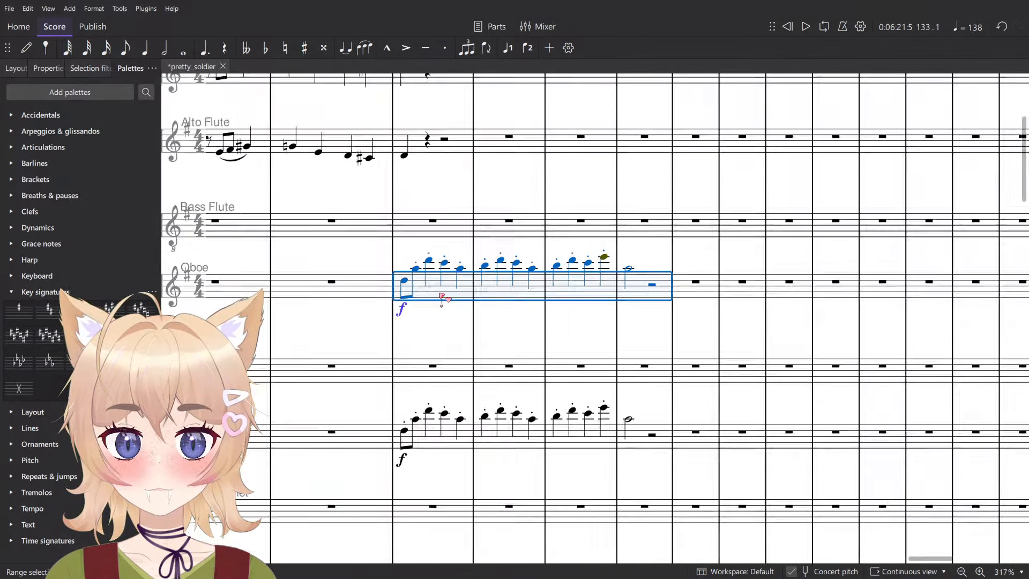
scroll(569, 247, up, 3)
click(561, 251)
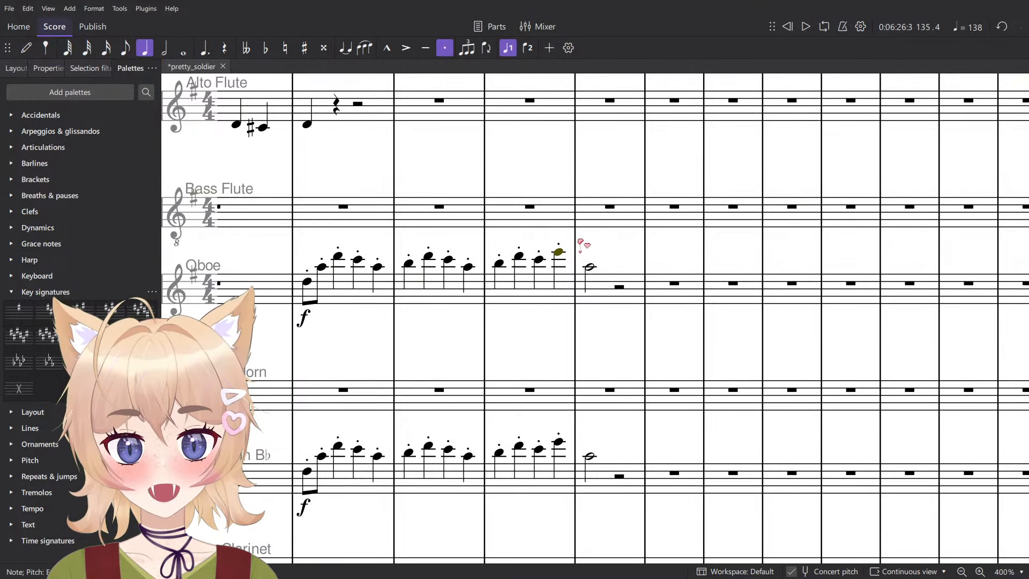
scroll(546, 316, down, 2)
click(572, 297)
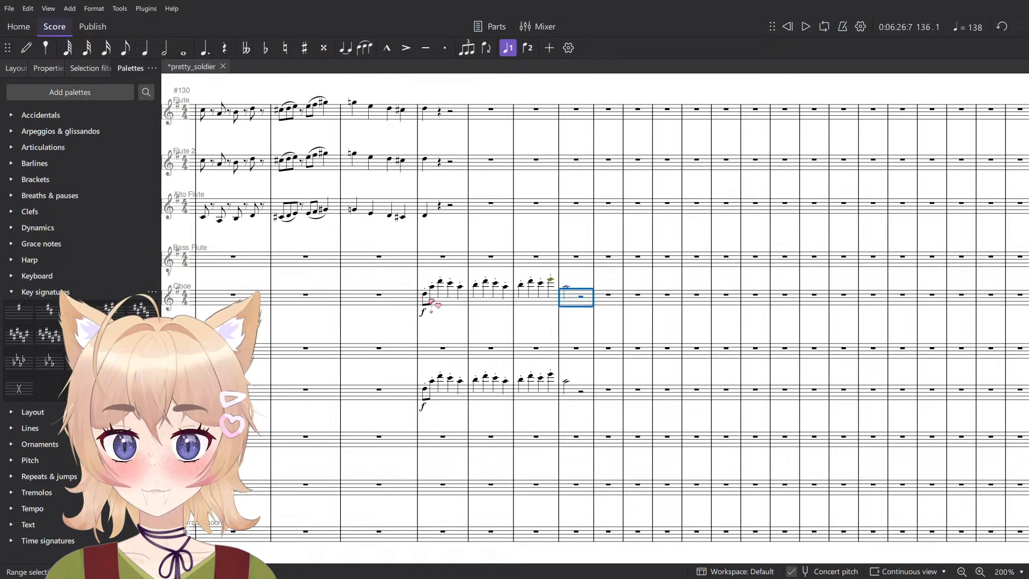
- Paste the copied woodwind melody into the Bass Clarinet part at measure 133
shift+click(430, 300)
scroll(428, 298, up, 1)
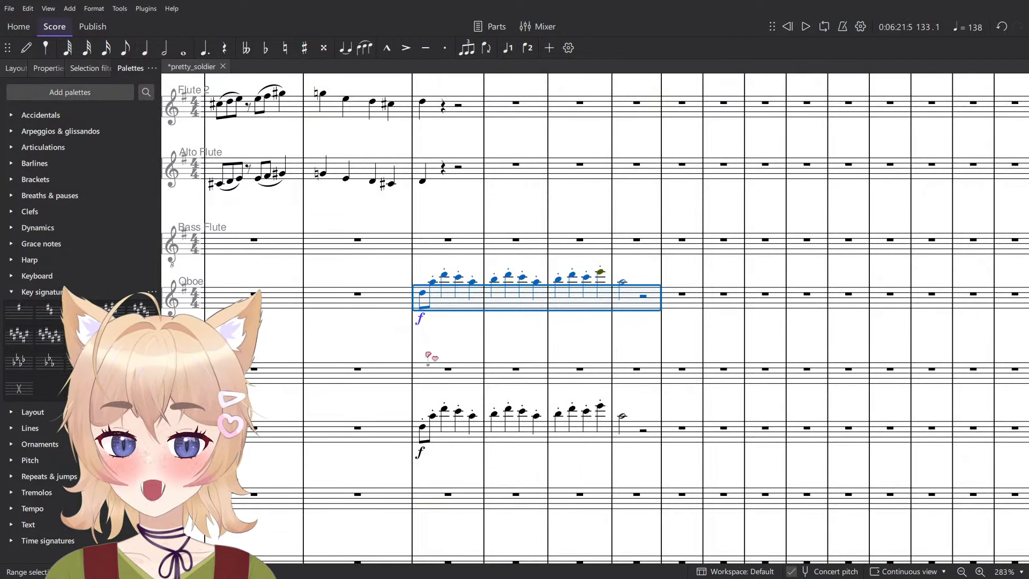
scroll(429, 357, down, 2)
click(446, 395)
key(ctrl+v)
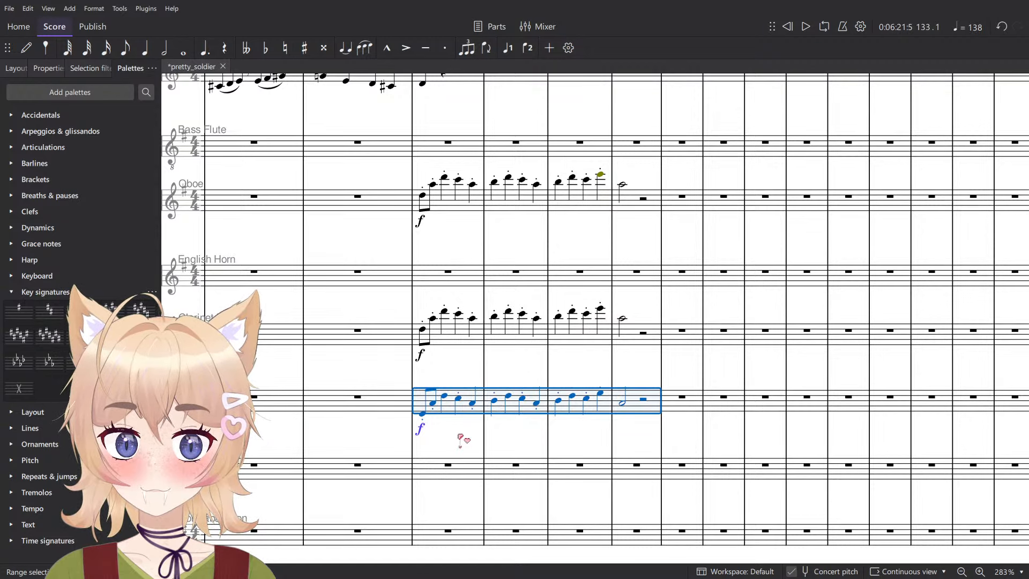
- Paste the melody into the Bassoon part at measure 133, lower it one octave and start a brief playback
click(450, 472)
key(ctrl+v)
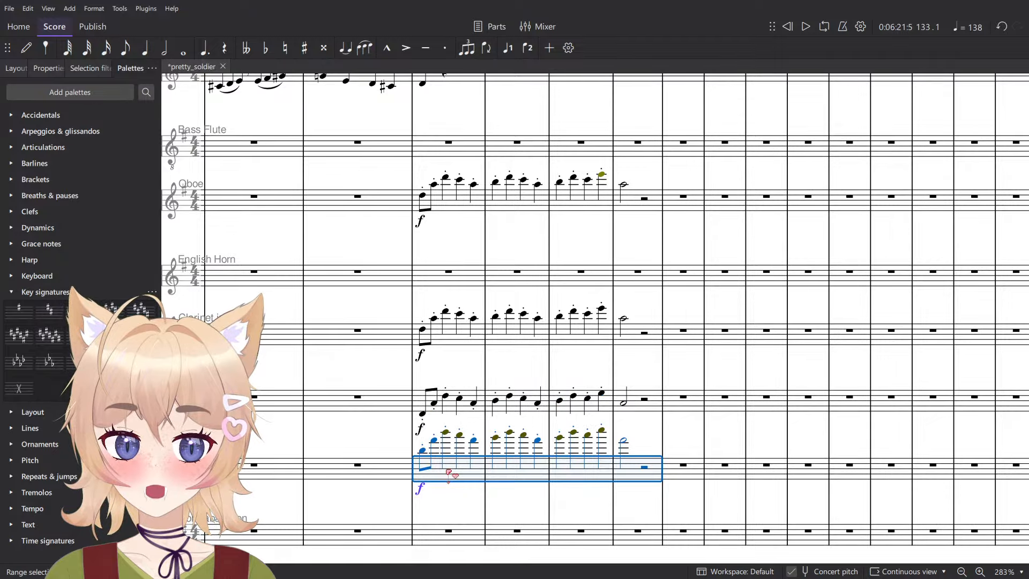
key(ctrl+Down)
key(space)
key(space)
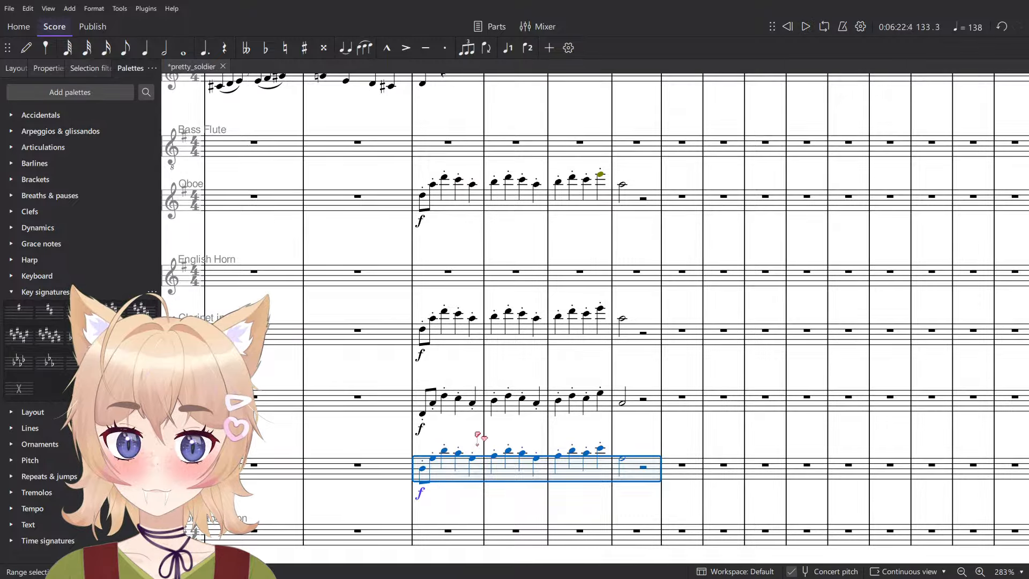
- Paste the melody into the English Horn part at measure 133 and raise it one octave
key(Escape)
scroll(461, 375, up, 3)
click(456, 292)
key(ctrl+v)
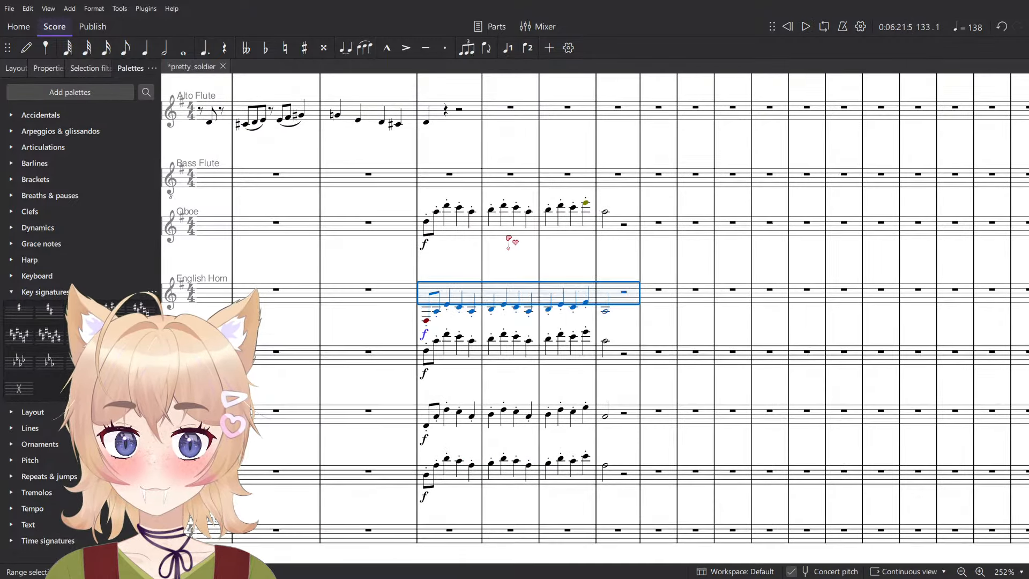
key(ctrl+Up)
- Play the doubled melody from measure 133 with the Oboe through Bassoon staves selected
click(467, 235)
shift+click(459, 484)
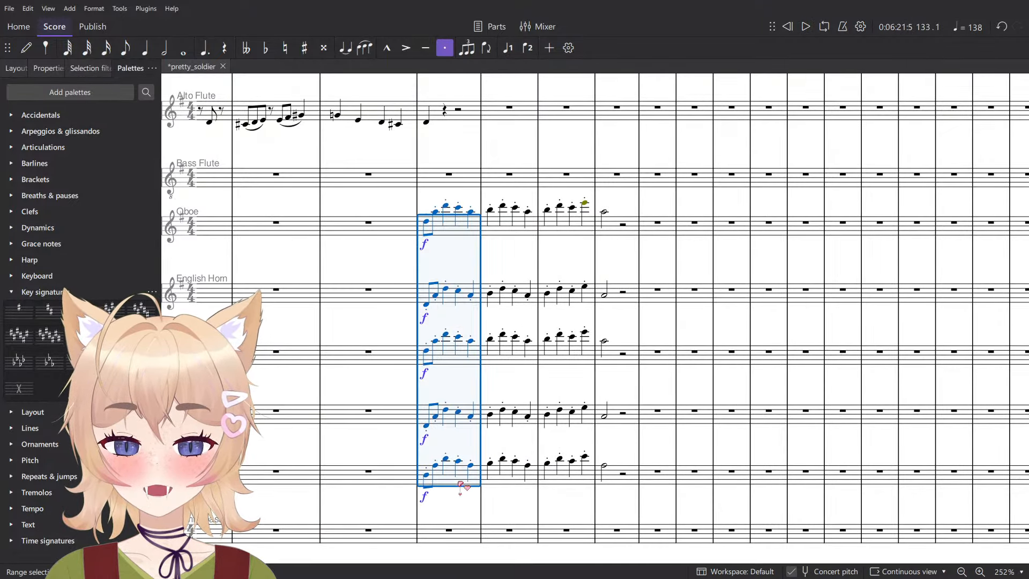
key(space)
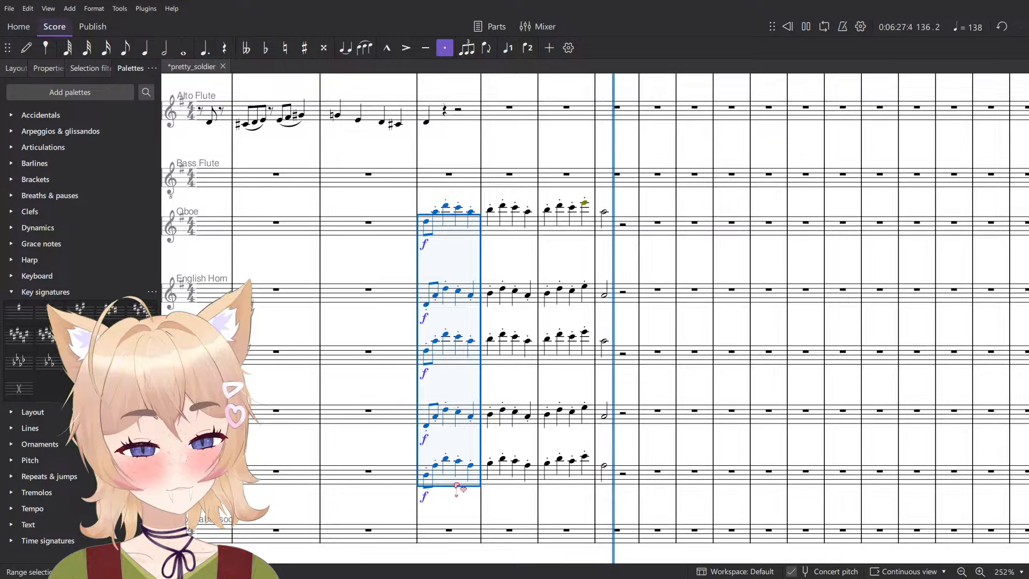
key(space)
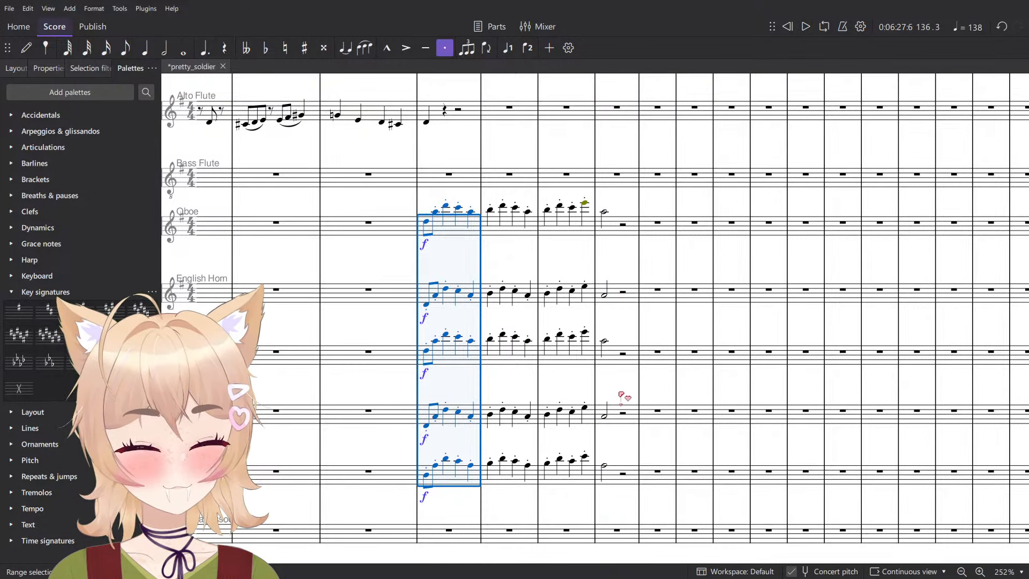
key(Escape)
- Look over the brass, percussion, harp, string and woodwind staves around measure 133
scroll(617, 397, down, 10)
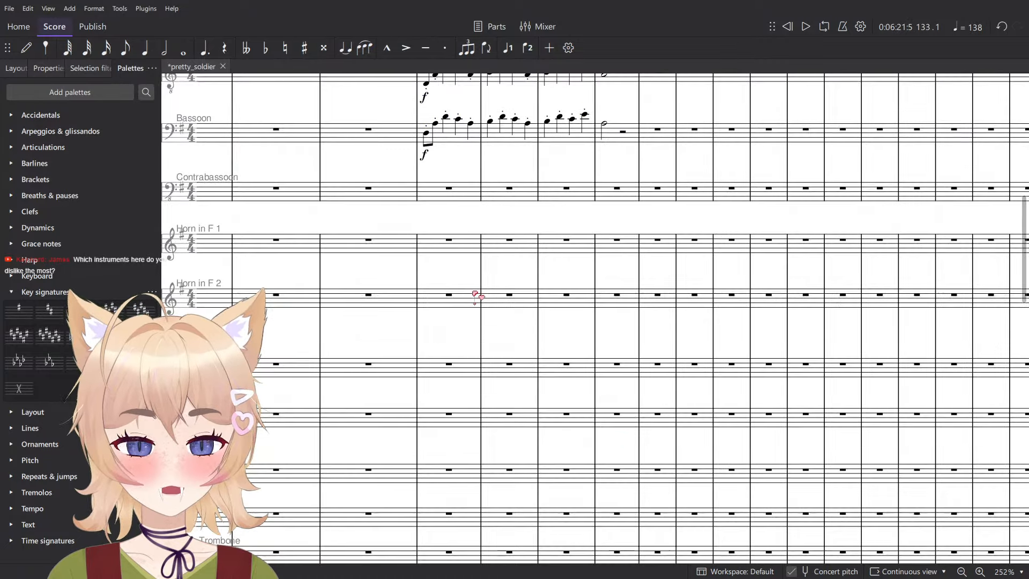
scroll(464, 334, down, 3)
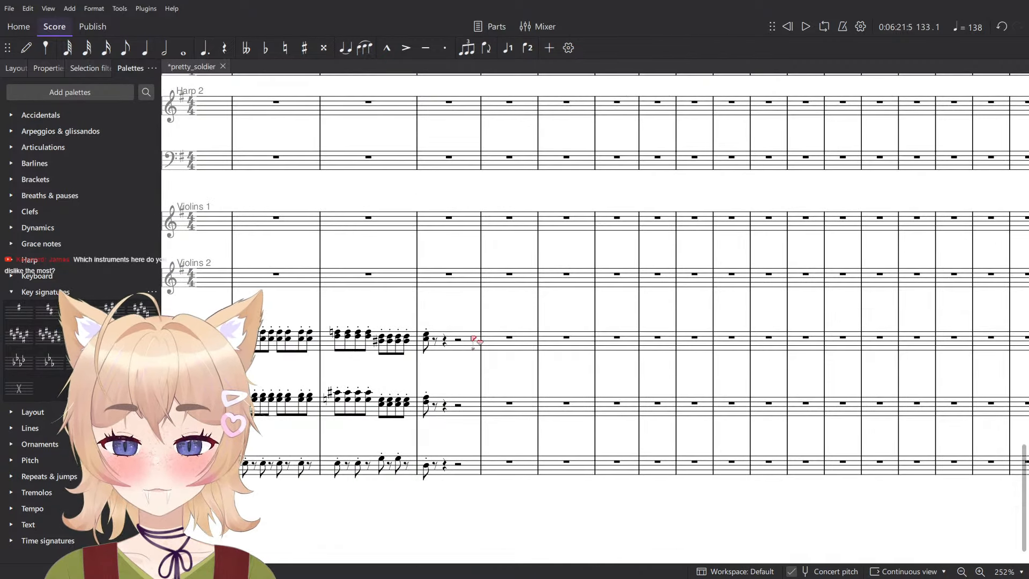
scroll(449, 408, up, 3)
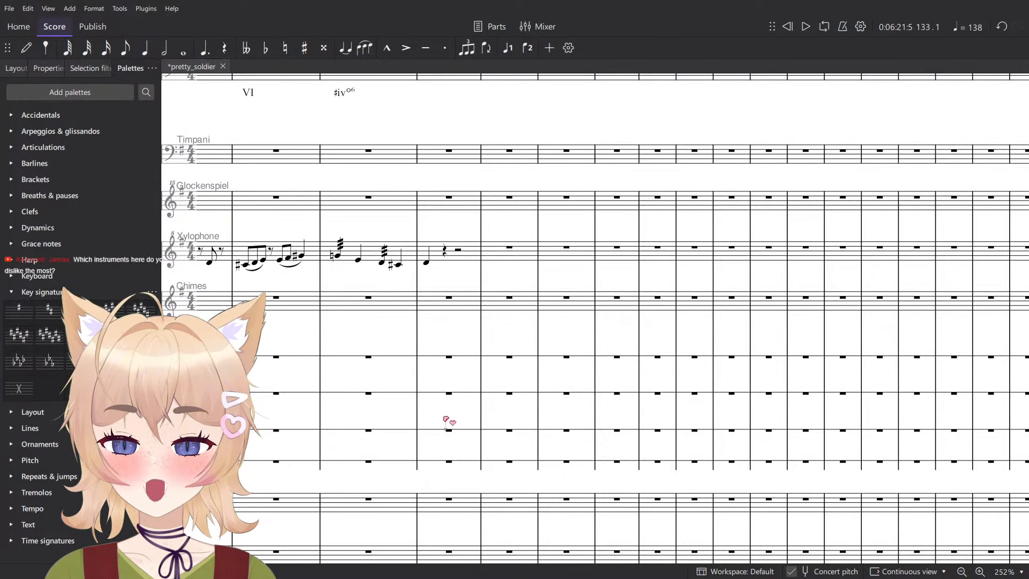
scroll(445, 429, up, 6)
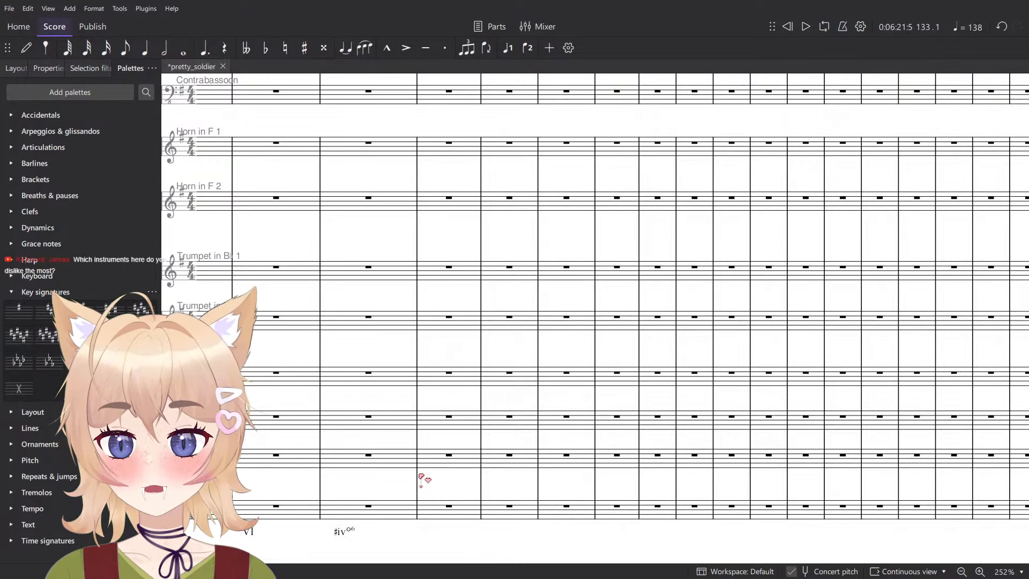
scroll(423, 480, up, 5)
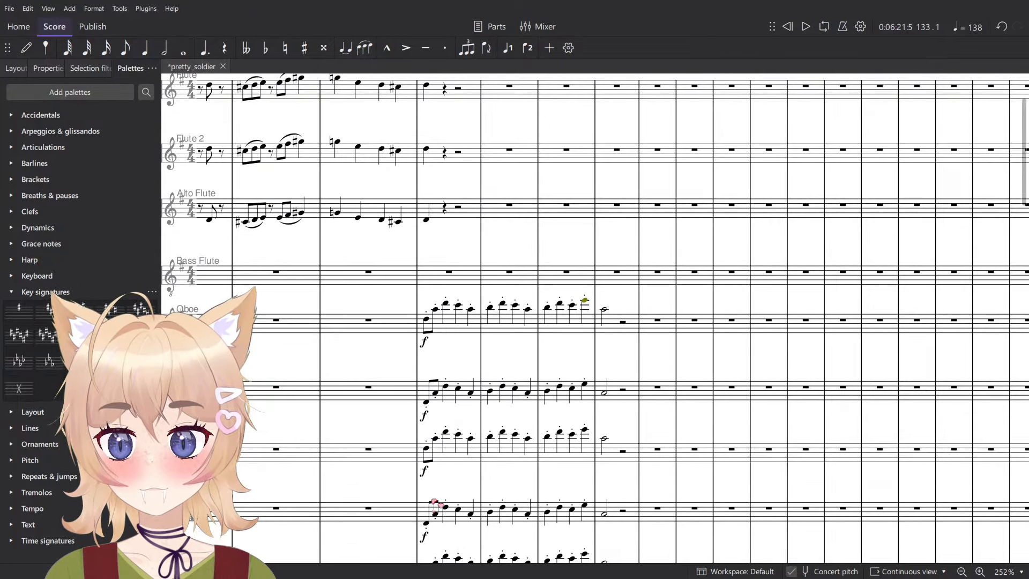
scroll(423, 494, up, 3)
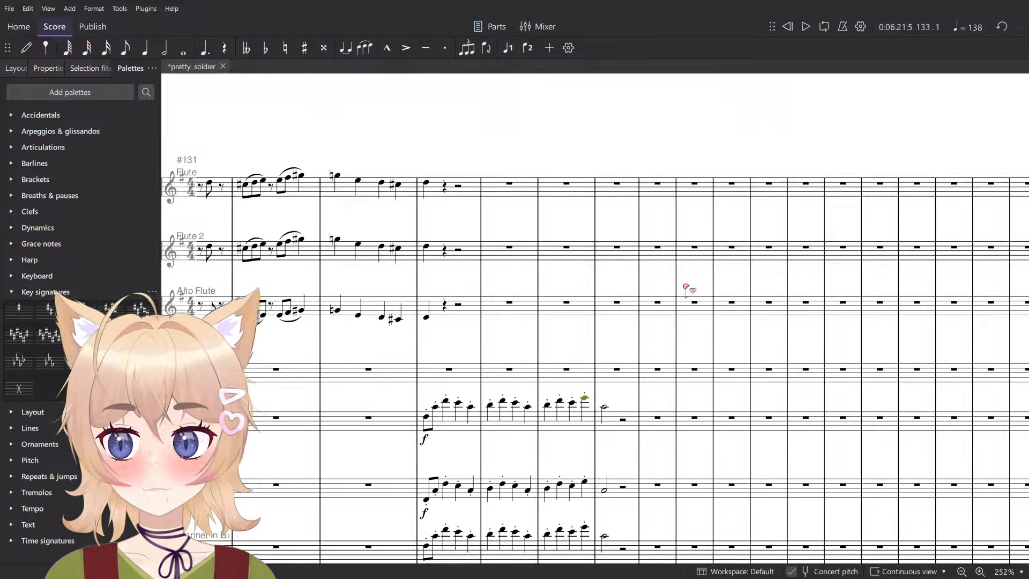
ctrl+scroll(435, 337, up, 3)
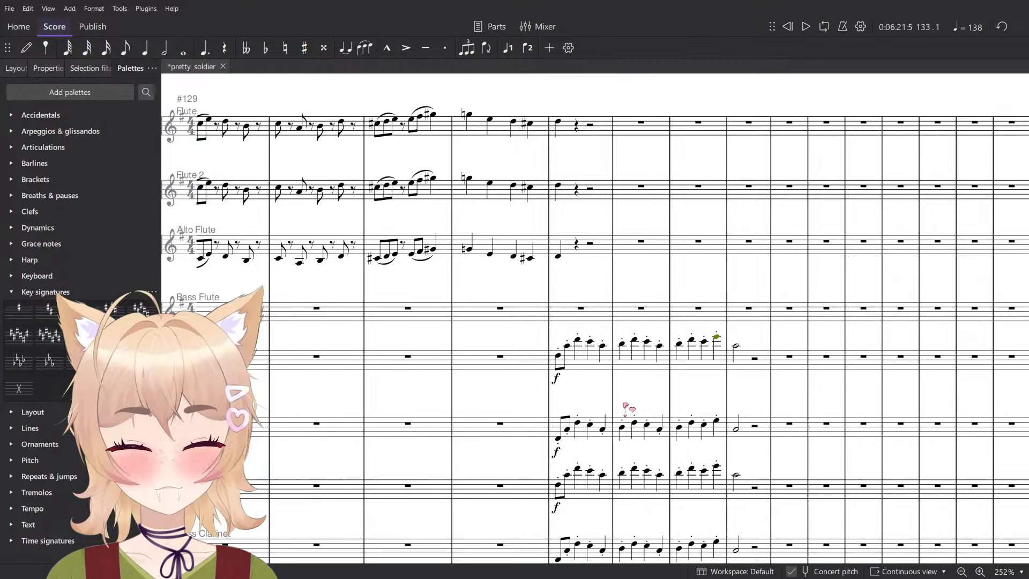
- Select measure 133 from the Oboe down through the lower woodwinds and save the score
click(626, 374)
ctrl+scroll(626, 374, down, 9)
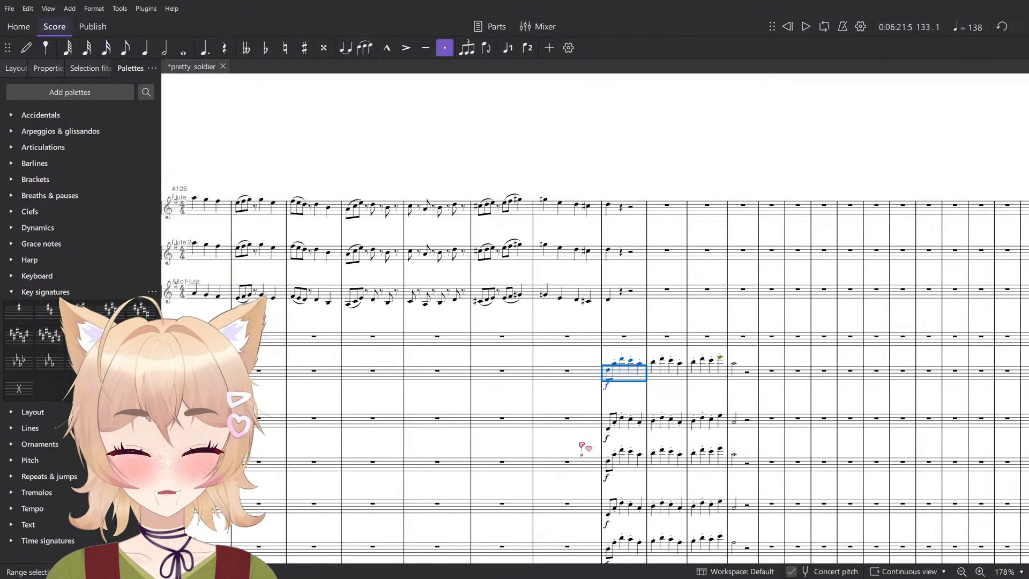
drag(585, 449, 448, 245)
ctrl+scroll(474, 379, up, 5)
shift+click(507, 328)
scroll(511, 348, up, 8)
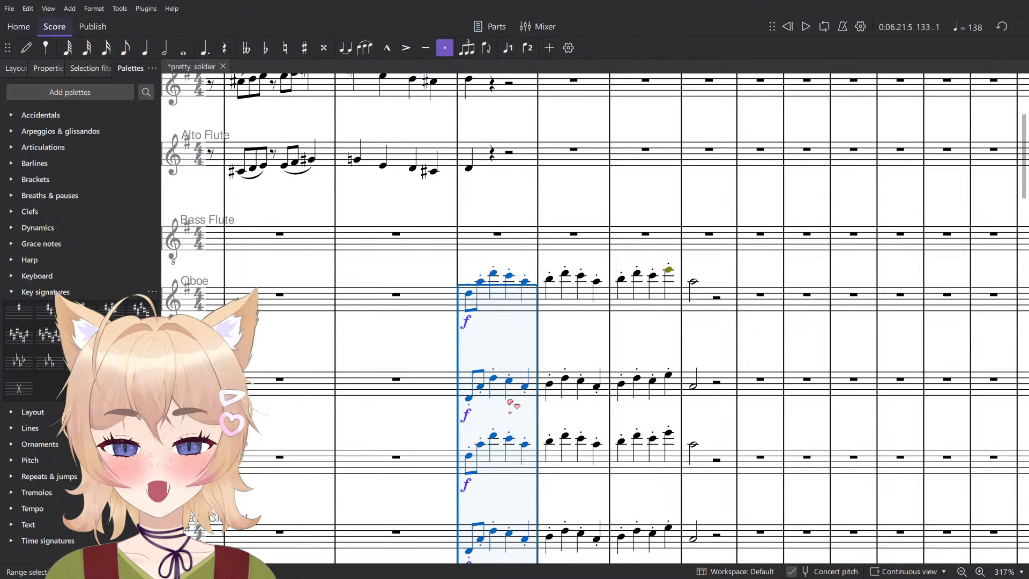
key(ctrl+s)
- Lower the Oboe melody in measures 133 to 136 by one octave and play the passage
scroll(691, 351, up, 2)
ctrl+scroll(695, 349, up, 1)
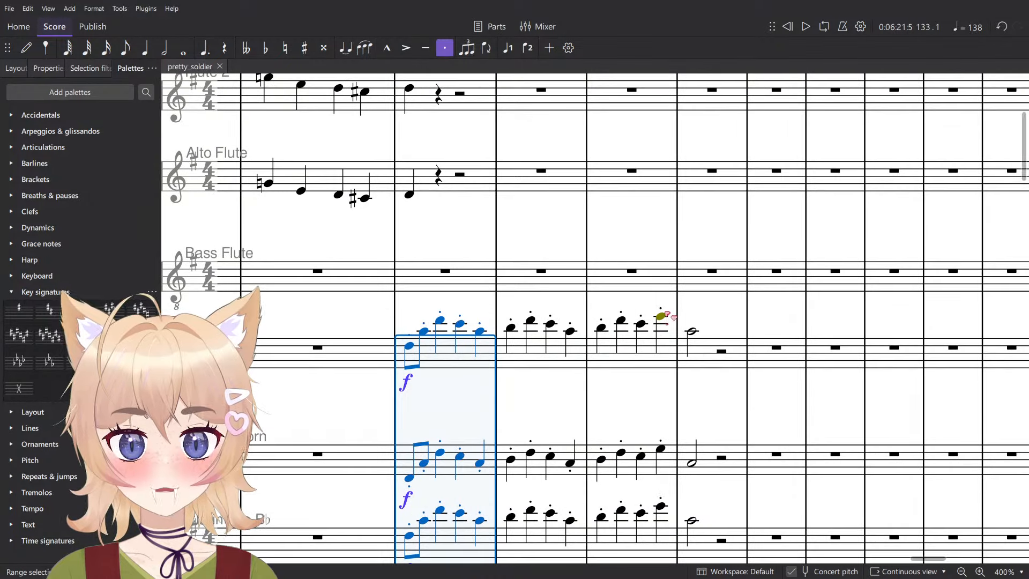
click(700, 351)
shift+click(464, 363)
ctrl+scroll(480, 360, down, 1)
key(ctrl+Down)
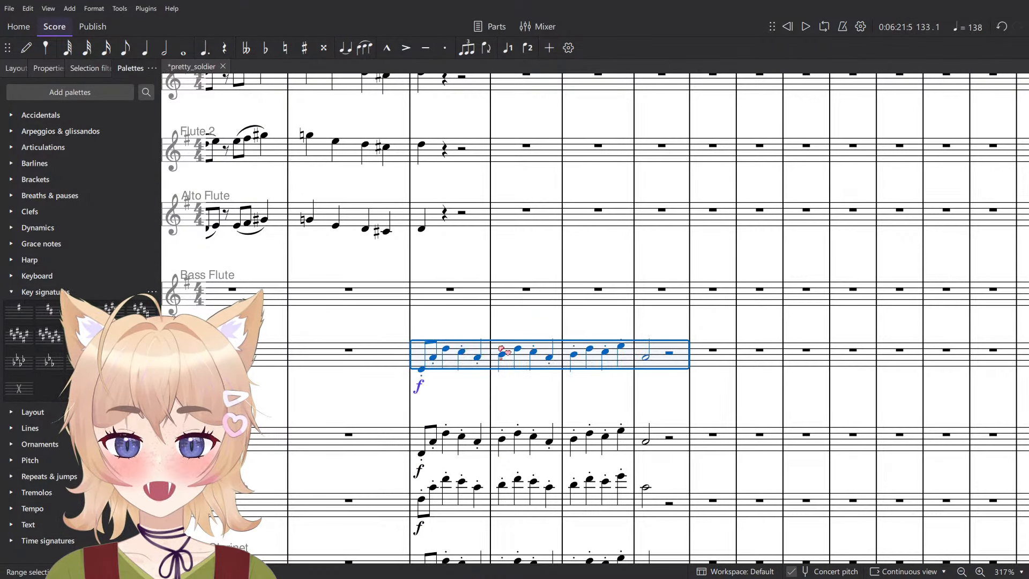
key(space)
click(525, 328)
ctrl+scroll(526, 328, down, 1)
ctrl+scroll(527, 329, down, 1)
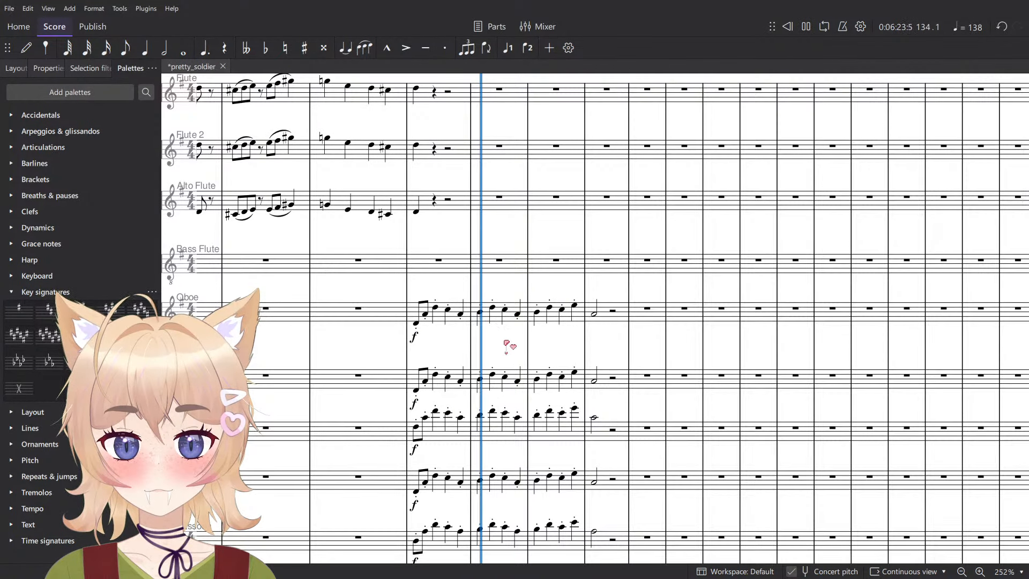
key(space)
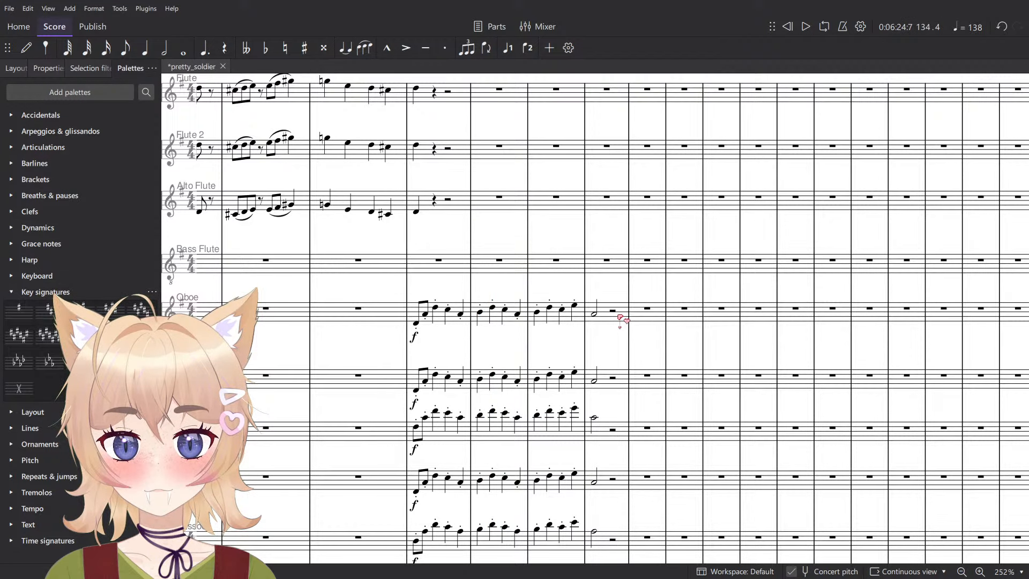
- Raise the Oboe melody in measures 133 to 136 back up one octave and play the passage
click(621, 318)
shift+click(440, 328)
key(ctrl+Up)
key(space)
click(423, 358)
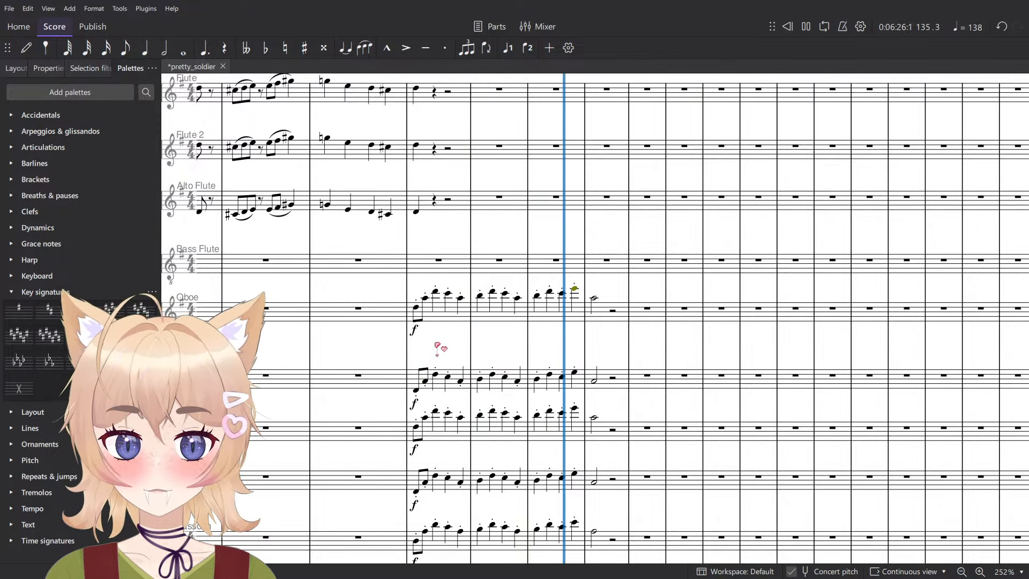
scroll(435, 345, down, 2)
key(space)
- Delete the Bassoon melody from measures 133 to 136
click(604, 448)
shift+click(437, 448)
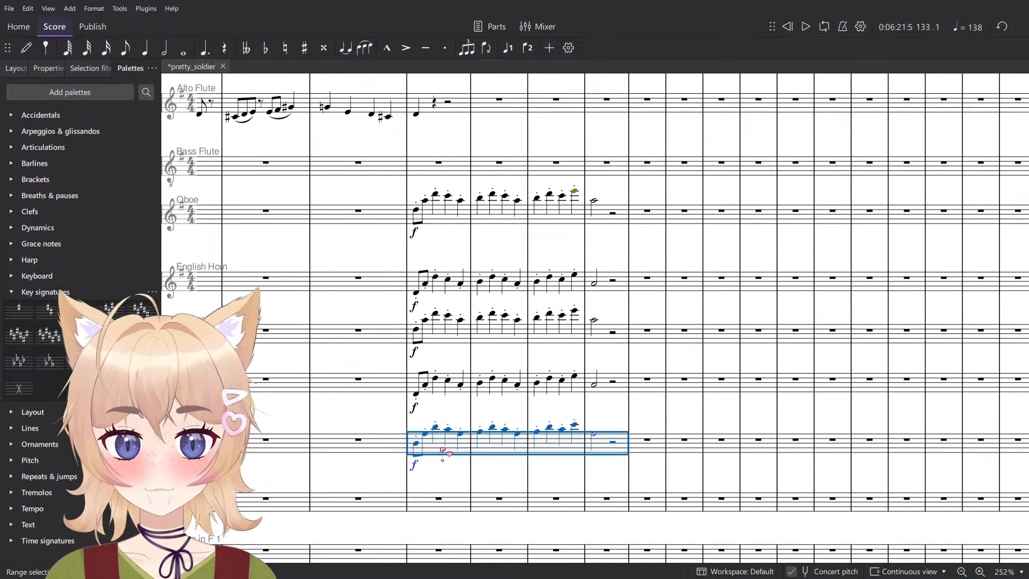
key(Delete)
- Select measures 133 to 136 from the Oboe through the Bass Clarinet and play them
shift+click(431, 218)
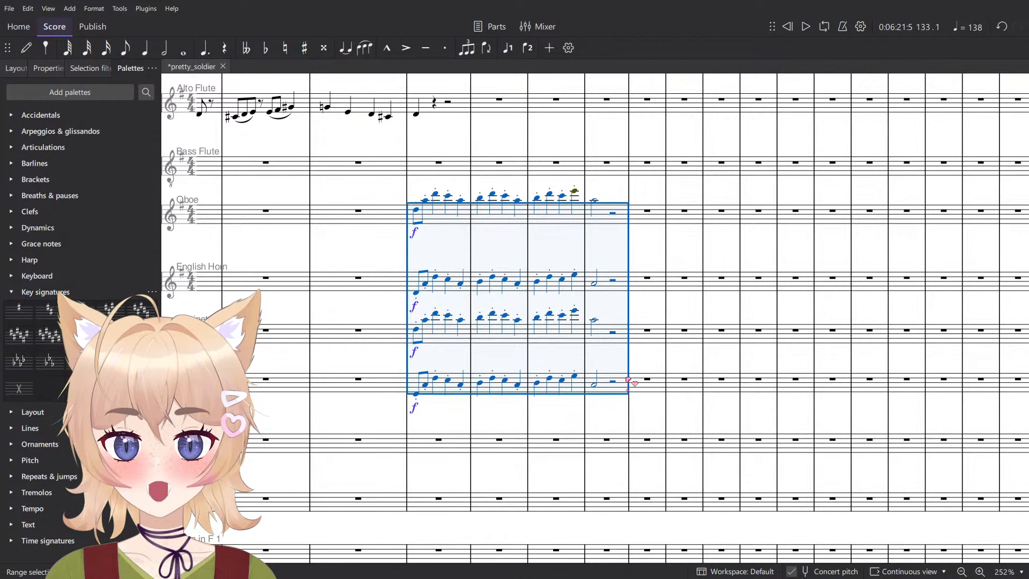
key(space)
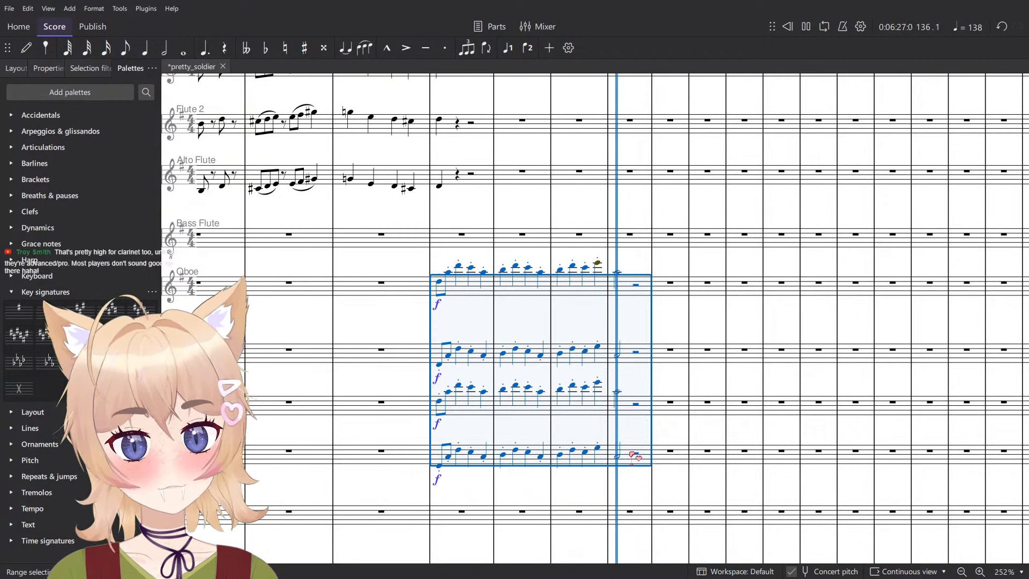
key(space)
key(Escape)
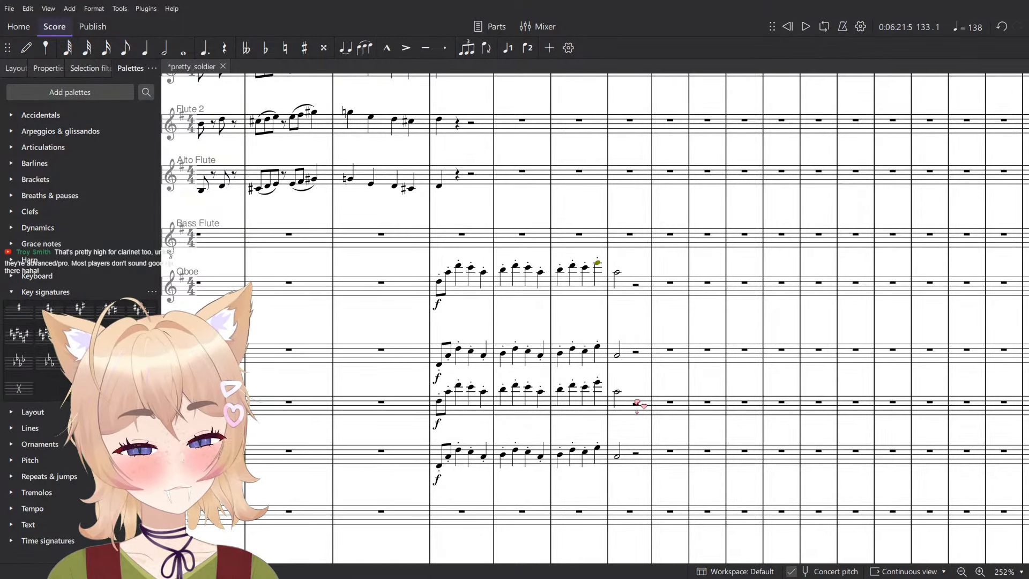
- Select the Clarinet in B♭ melody from measures 133 to 136
scroll(637, 403, up, 5)
click(651, 333)
shift+click(386, 333)
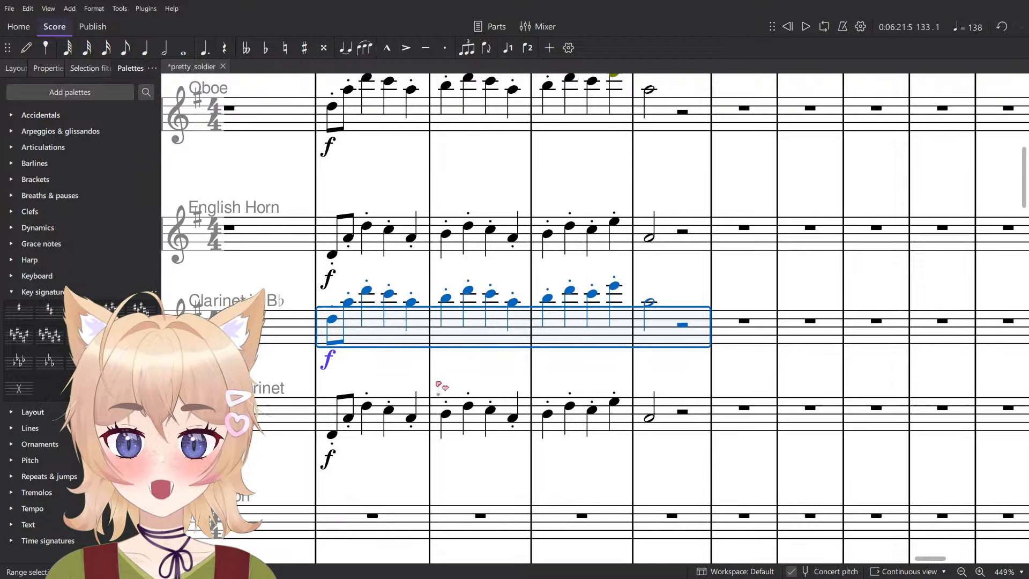
drag(438, 385, 462, 424)
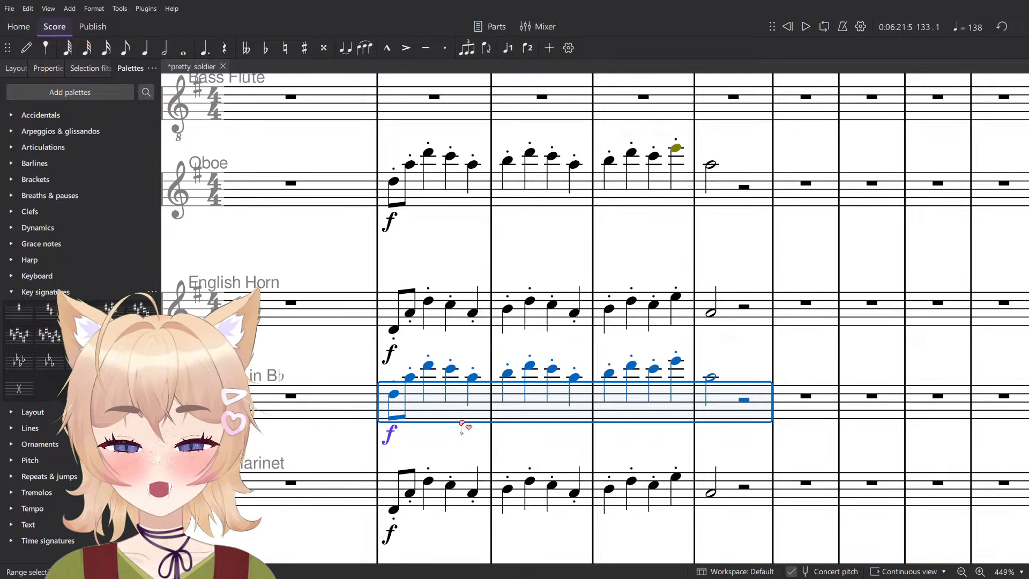
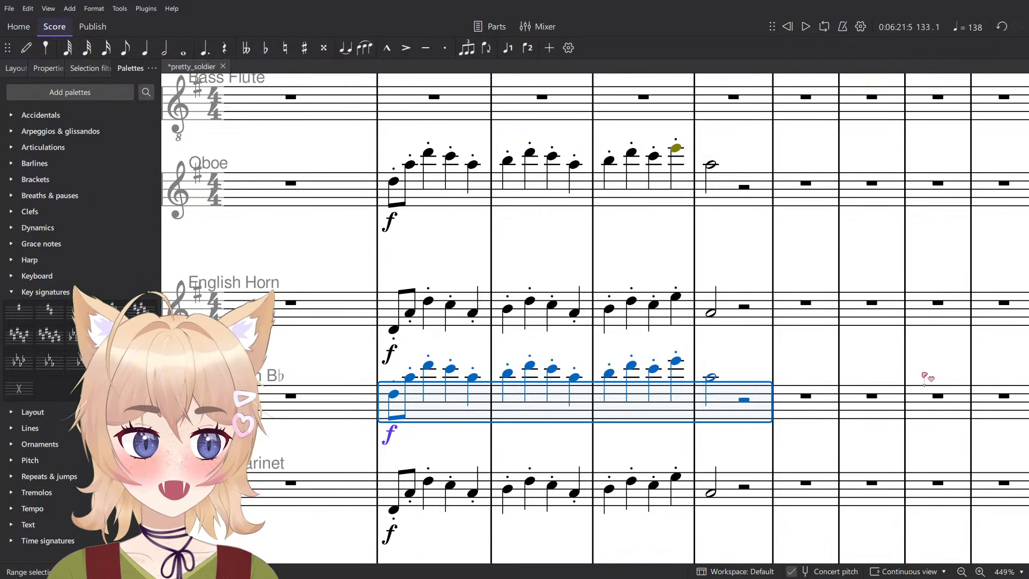
- Try the Clarinet in B♭ melody in measures 133 to 136 two octaves lower, play it, and raise it back
scroll(725, 338, down, 3)
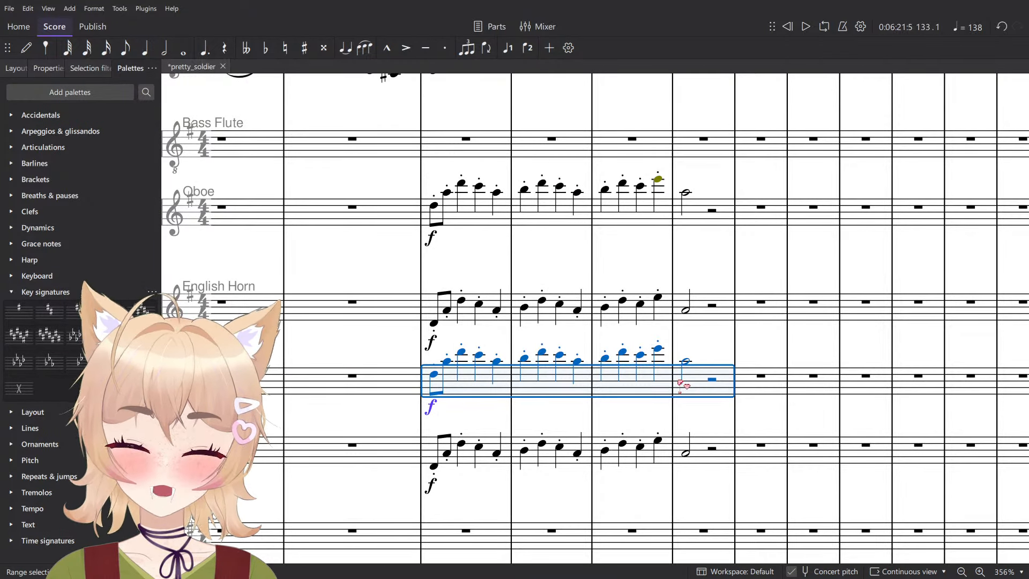
key(ctrl+Down)
key(ctrl+Down)
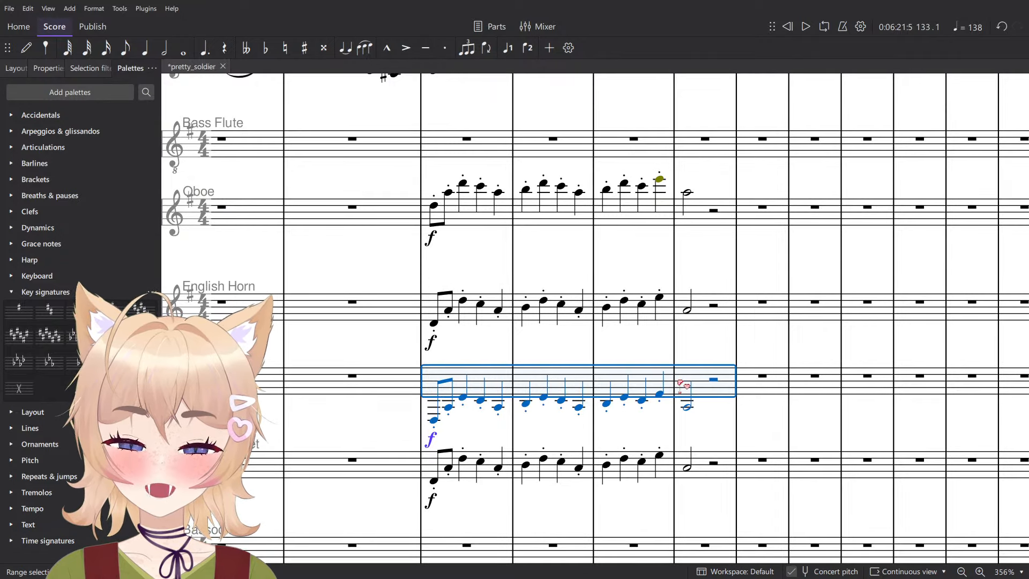
key(space)
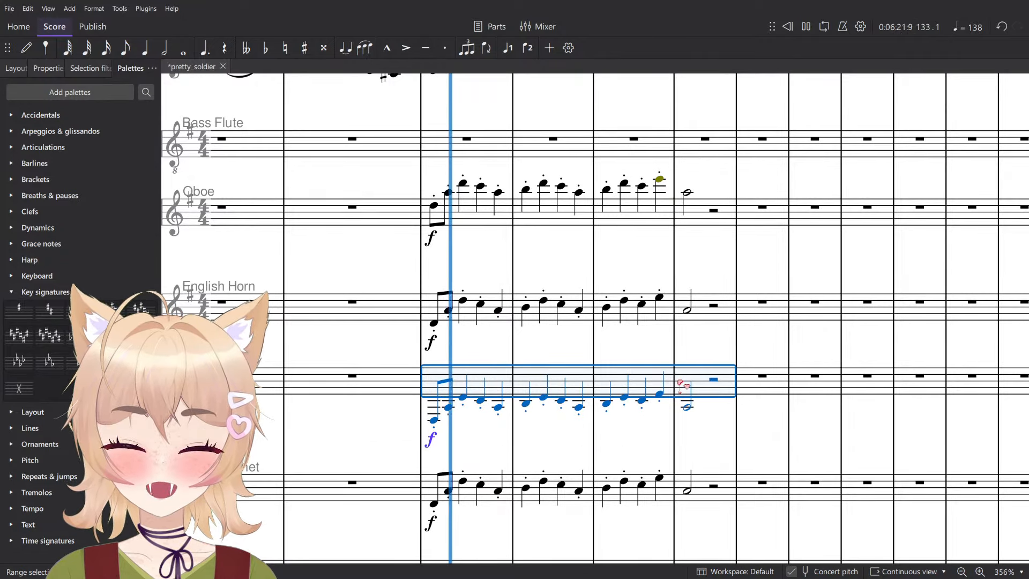
key(space)
key(ctrl+Up)
key(ctrl+Up)
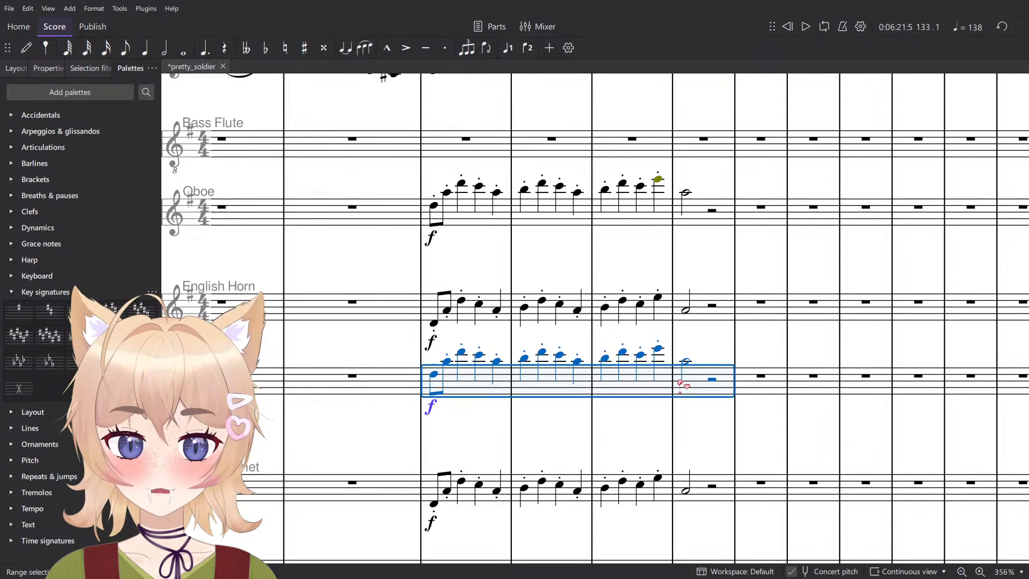
- Clear the selection and save the score
key(Escape)
scroll(582, 390, down, 5)
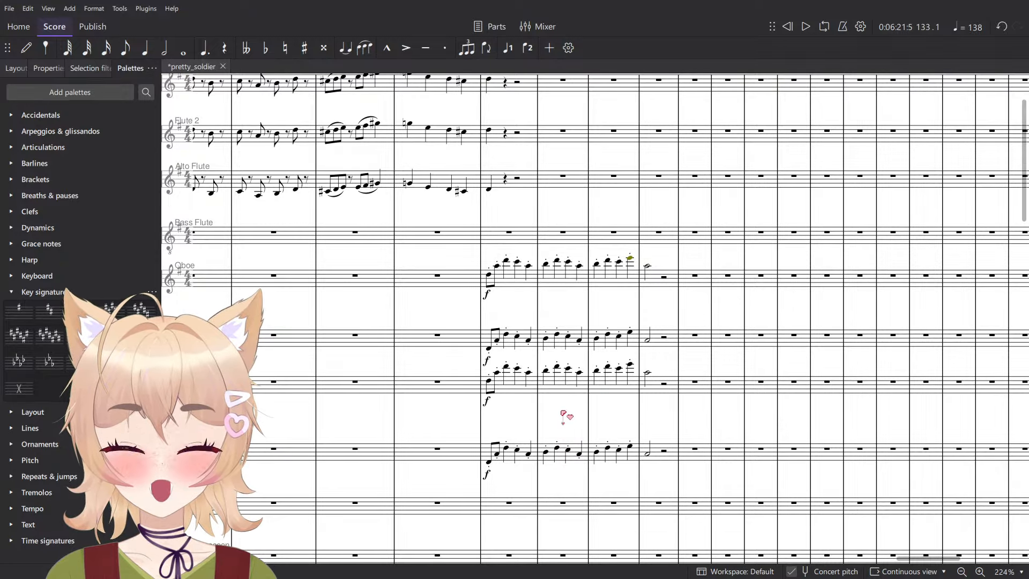
scroll(556, 419, up, 9)
key(ctrl+s)
- Copy the Clarinet in B♭ melody from measures 133 to 136
click(592, 423)
scroll(634, 429, right, 2)
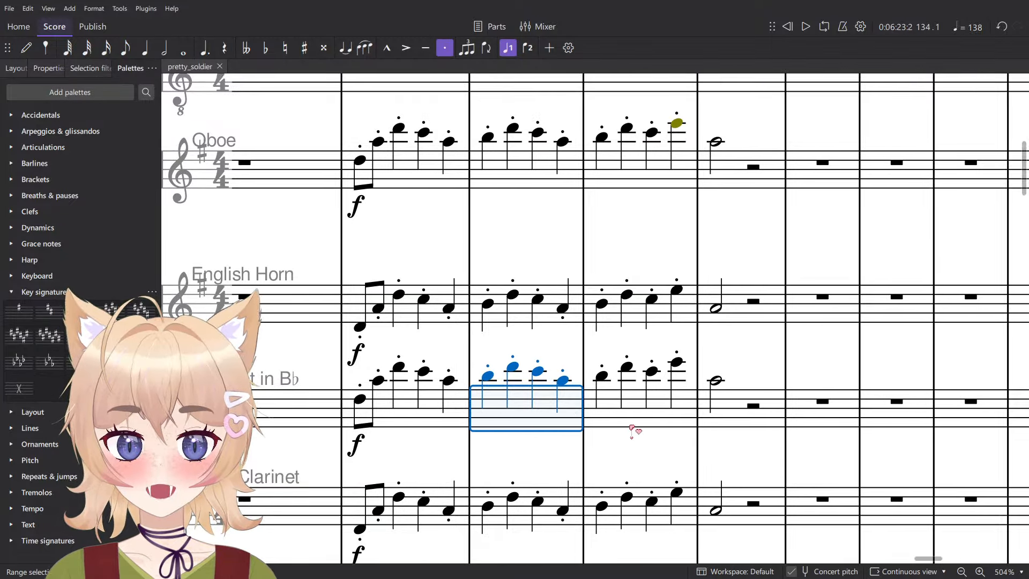
scroll(678, 431, down, 3)
shift+click(678, 431)
click(457, 427)
shift+click(702, 423)
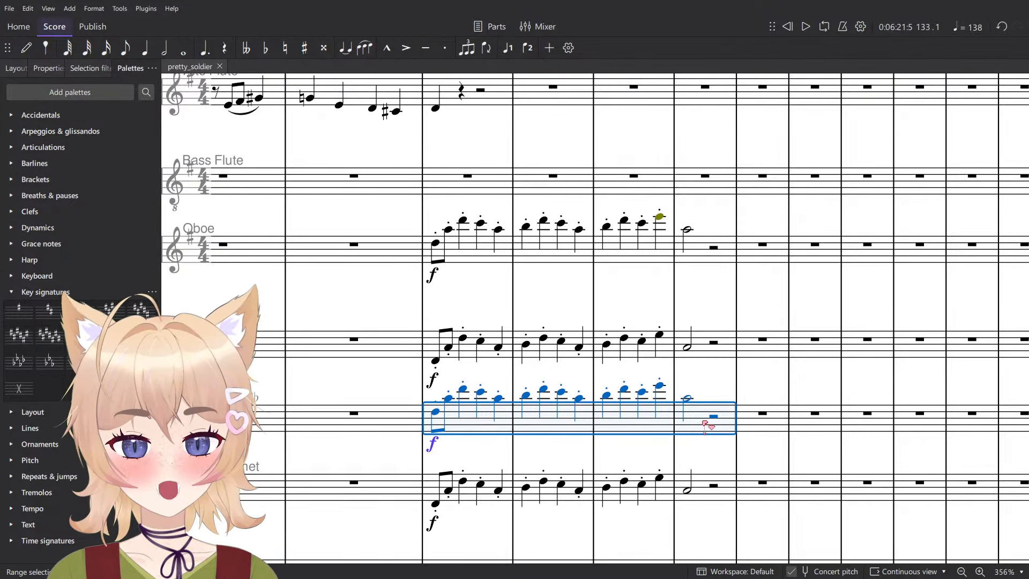
scroll(703, 423, down, 6)
scroll(641, 424, up, 1)
scroll(571, 322, up, 2)
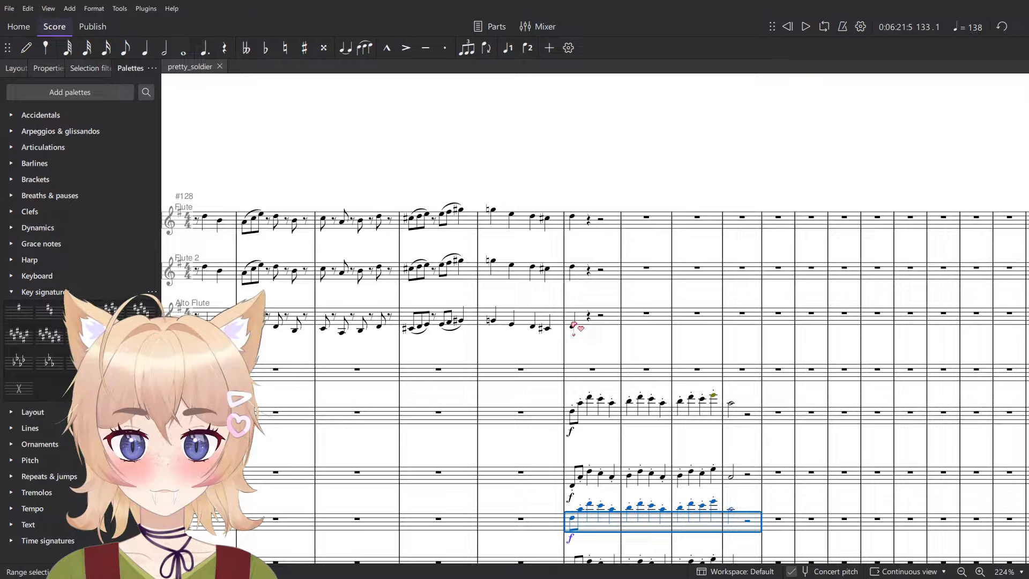
key(ctrl+c)
- Paste the copied melody into the Flute and Flute 2 staves starting at measure 133
click(579, 222)
key(ctrl+v)
click(583, 271)
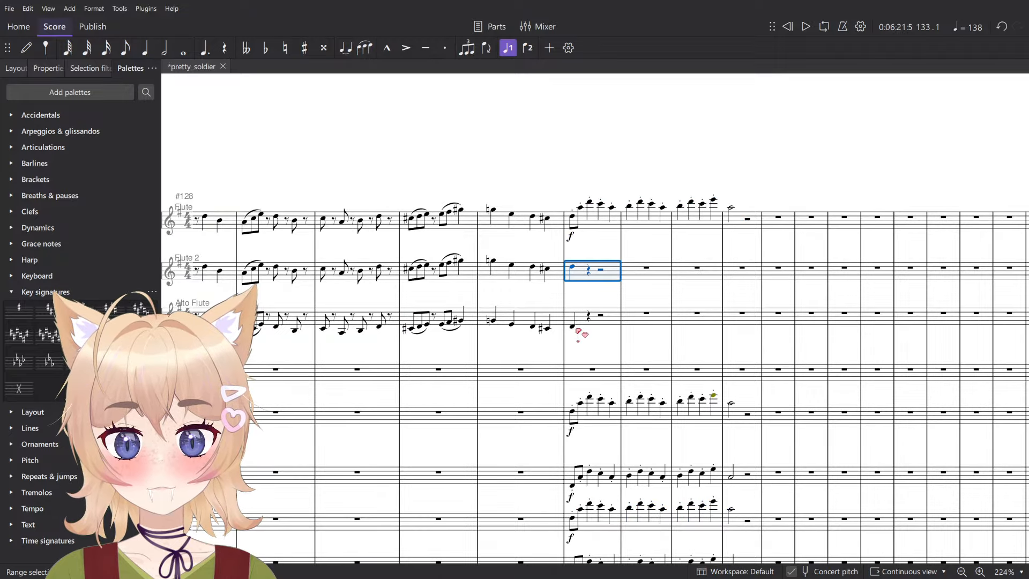
key(ctrl+v)
click(587, 323)
click(619, 184)
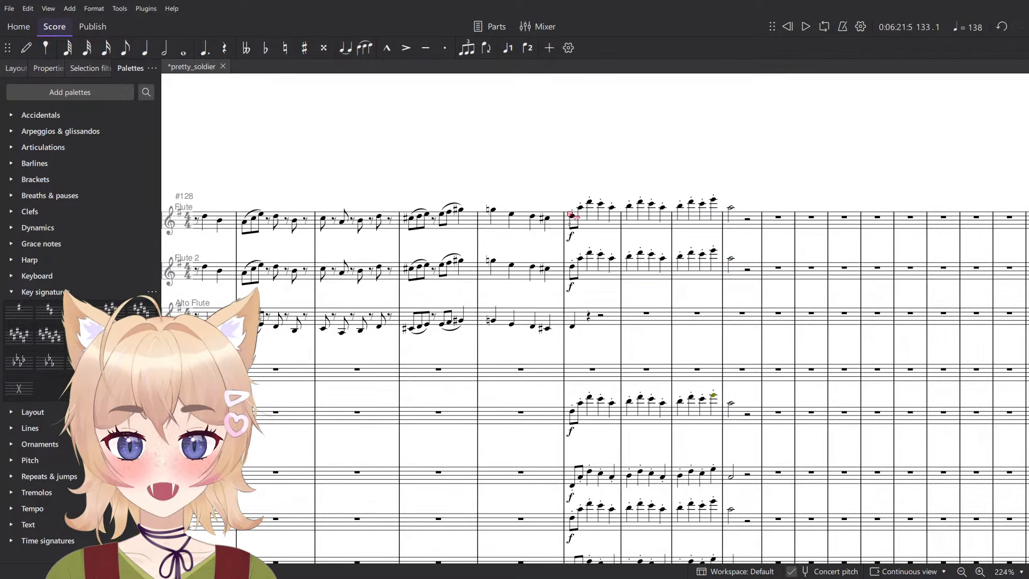
- Delete the f dynamics under the Flute and Flute 2 staves at measure 133
drag(453, 237, 842, 293)
scroll(583, 291, up, 3)
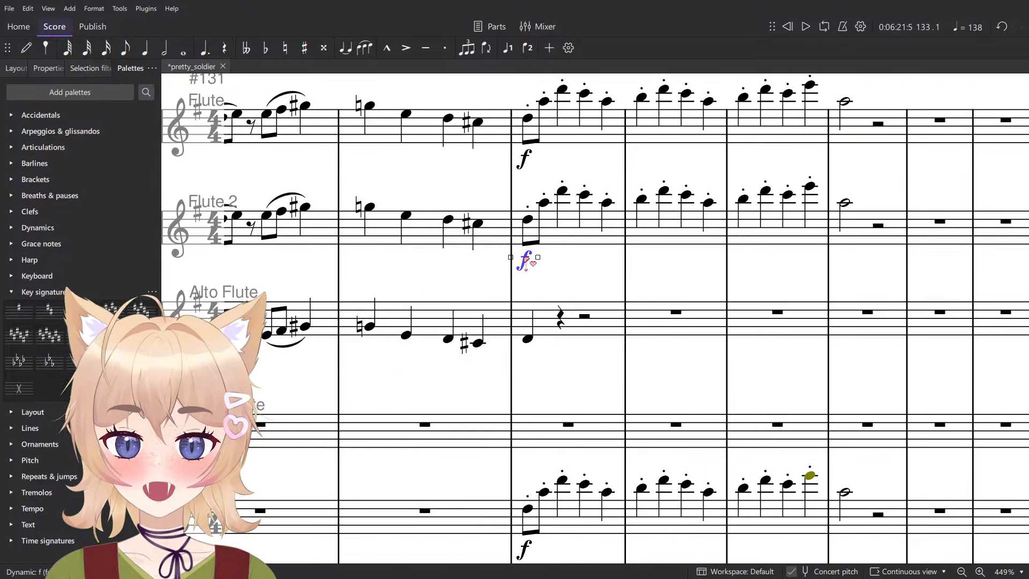
click(523, 262)
ctrl+click(533, 161)
key(Delete)
- Play the woodwind passage from measure 133 with the added flutes
click(531, 131)
key(space)
scroll(530, 130, down, 7)
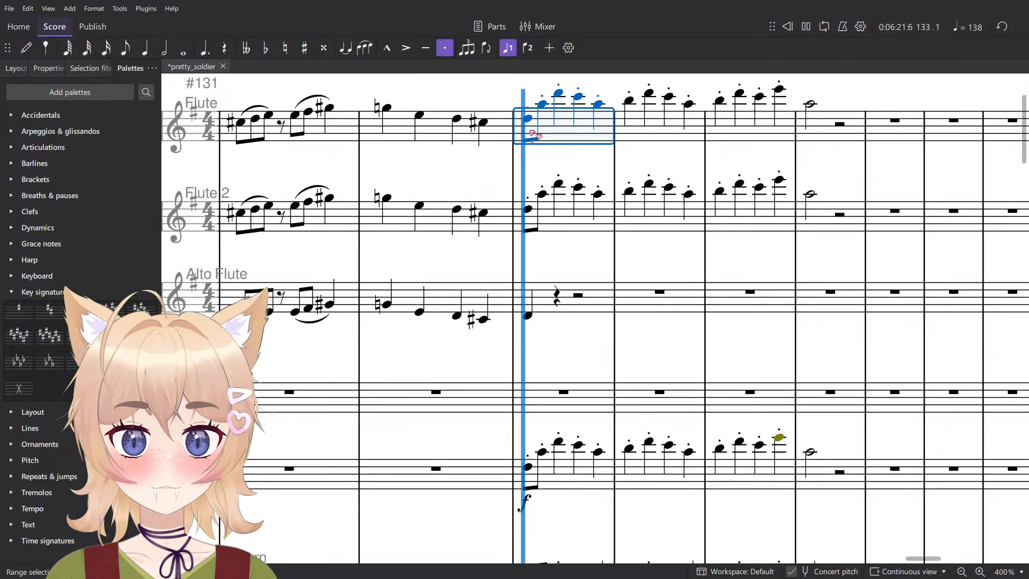
click(589, 239)
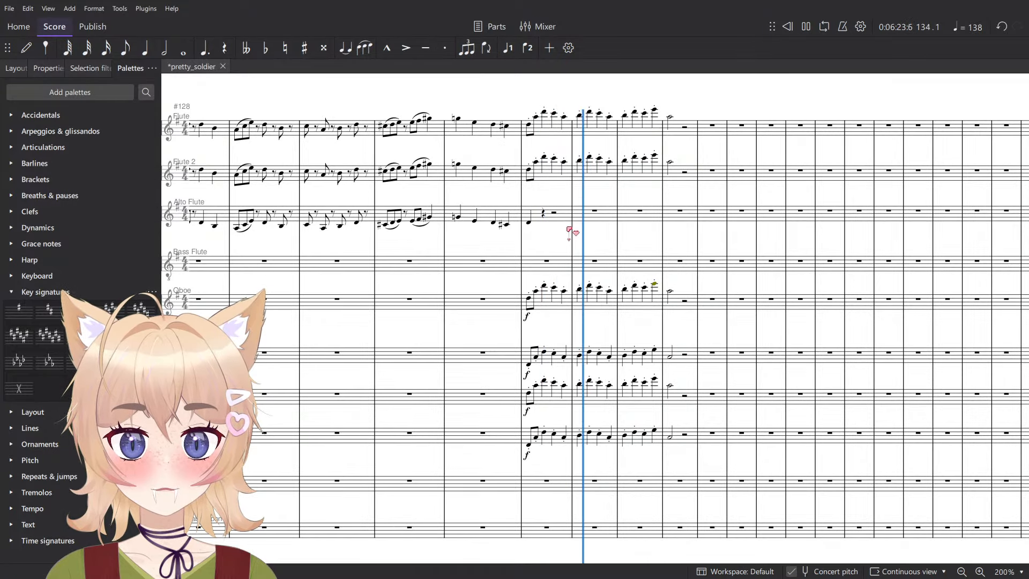
key(space)
- Try the Flute and Flute 2 melody in measures 133 to 136 one octave higher, play it, and lower it back
click(684, 127)
shift+click(550, 172)
key(space)
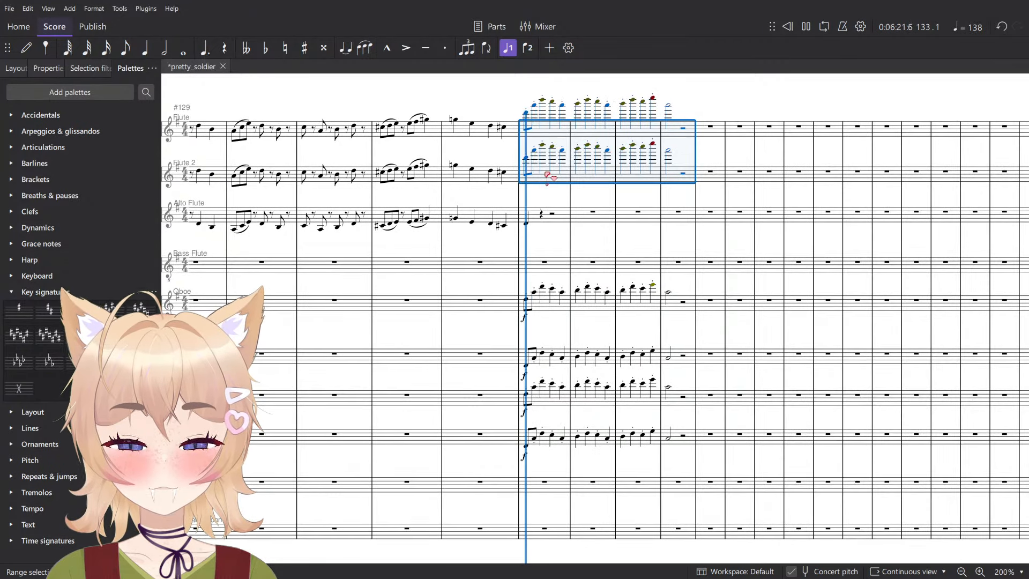
key(space)
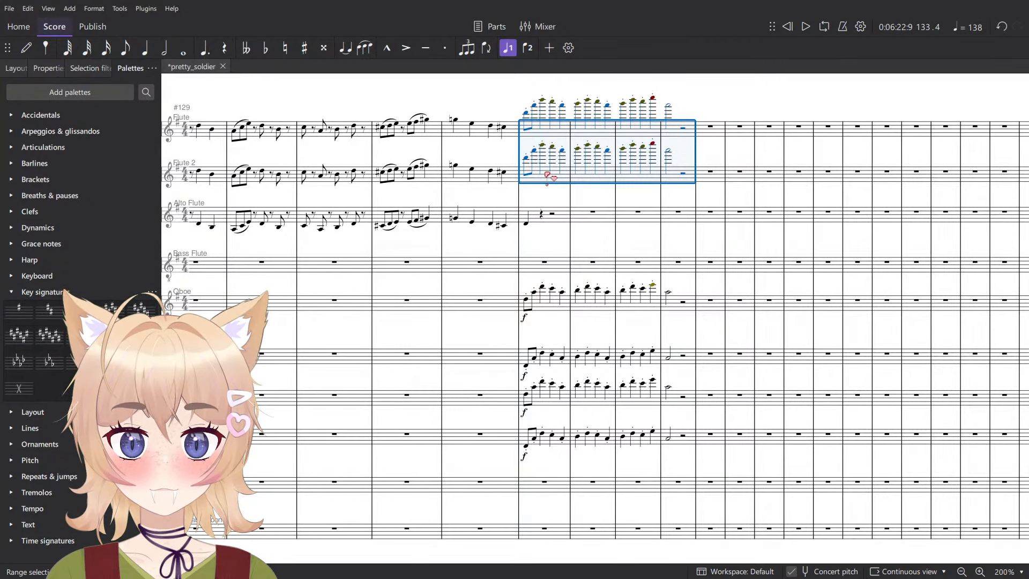
click(579, 191)
- Play measures 133 to 136 with the flutes in their original octave
key(space)
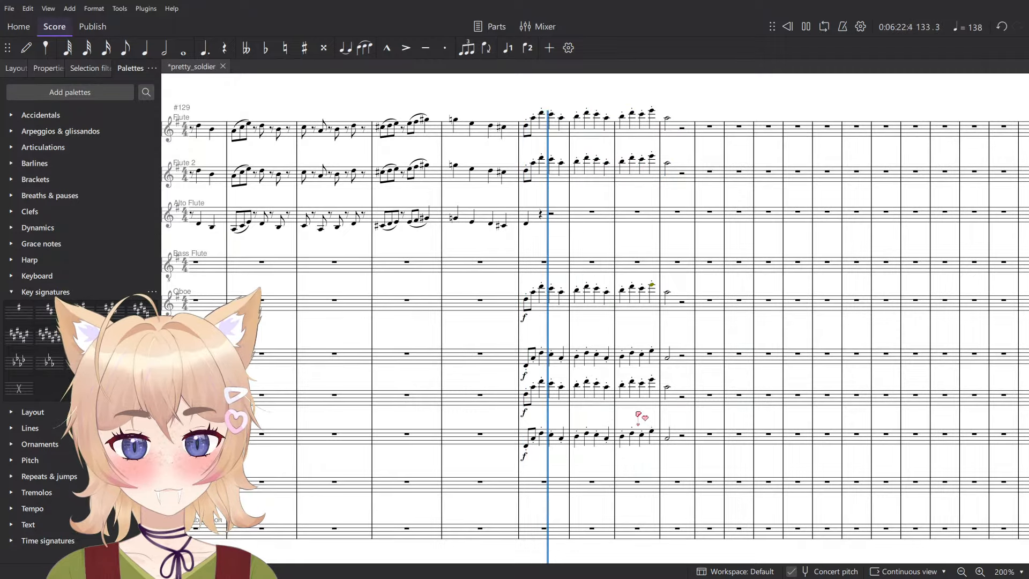
scroll(641, 415, down, 5)
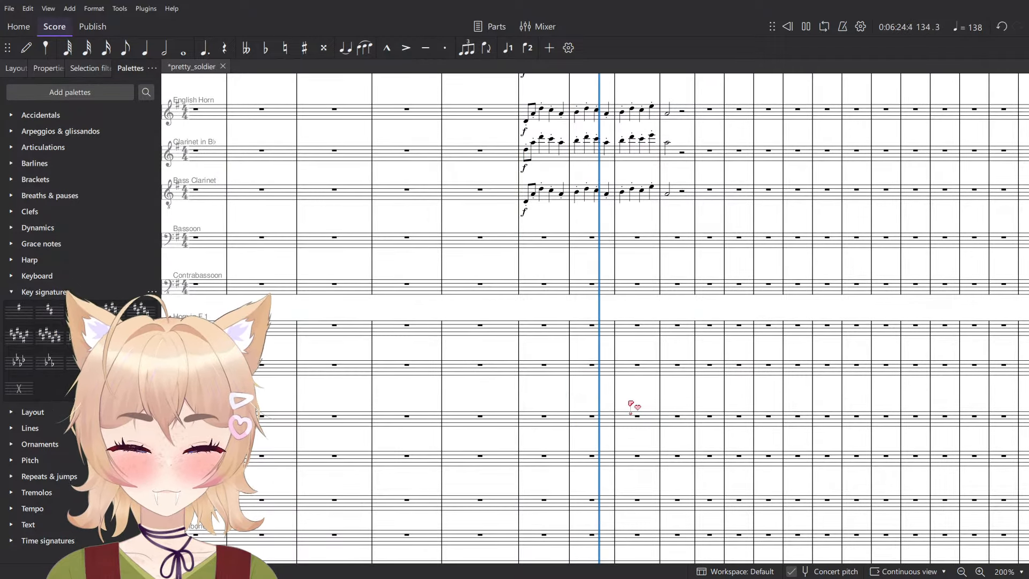
scroll(641, 401, up, 6)
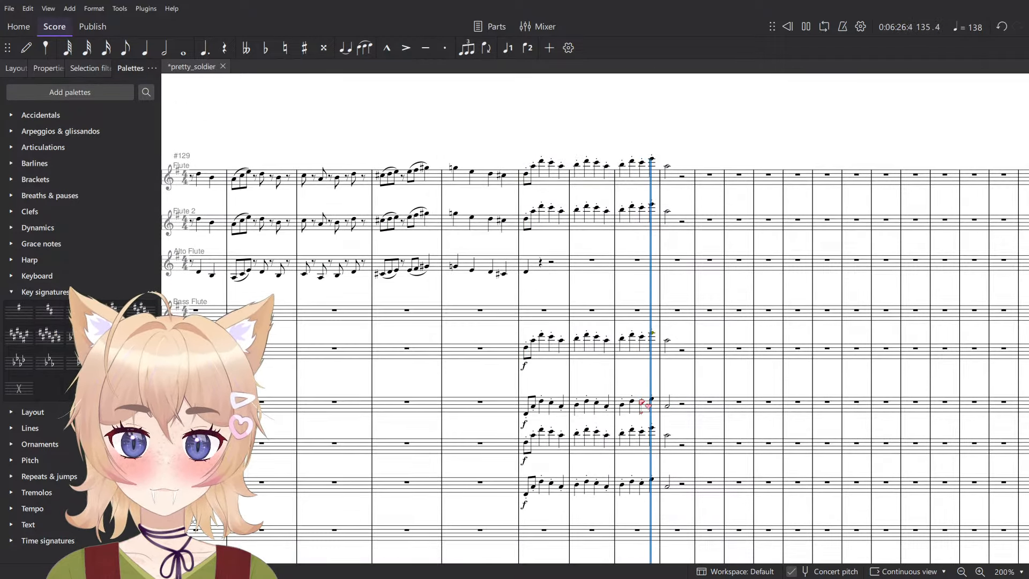
key(space)
- Go back to the Allegro con brio passage and play it from measure 101 of Violins 1 and 2, examining the orchestration
scroll(657, 351, down, 7)
drag(467, 469, 560, 224)
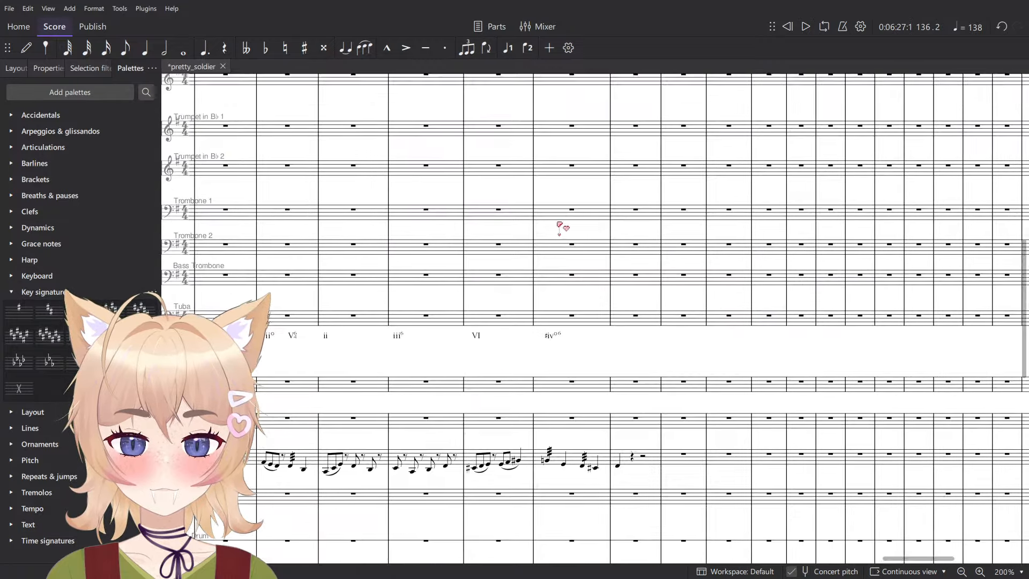
scroll(575, 359, down, 10)
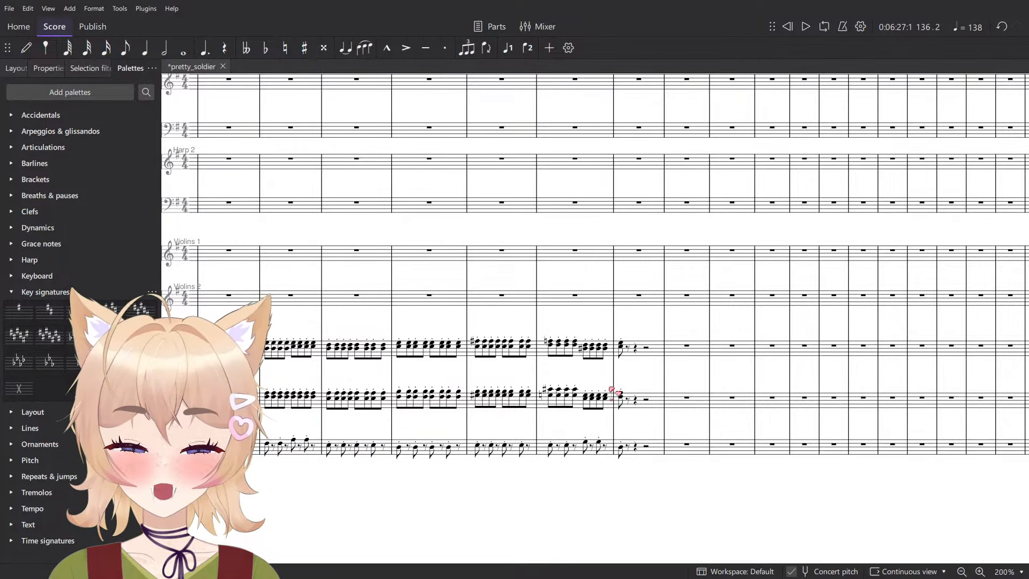
scroll(575, 371, left, 15)
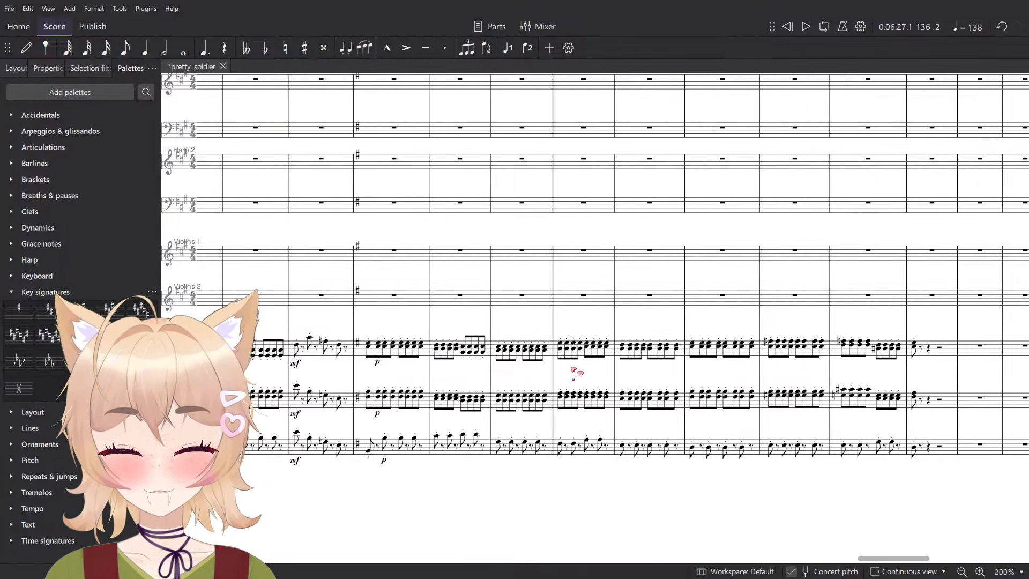
scroll(575, 372, left, 5)
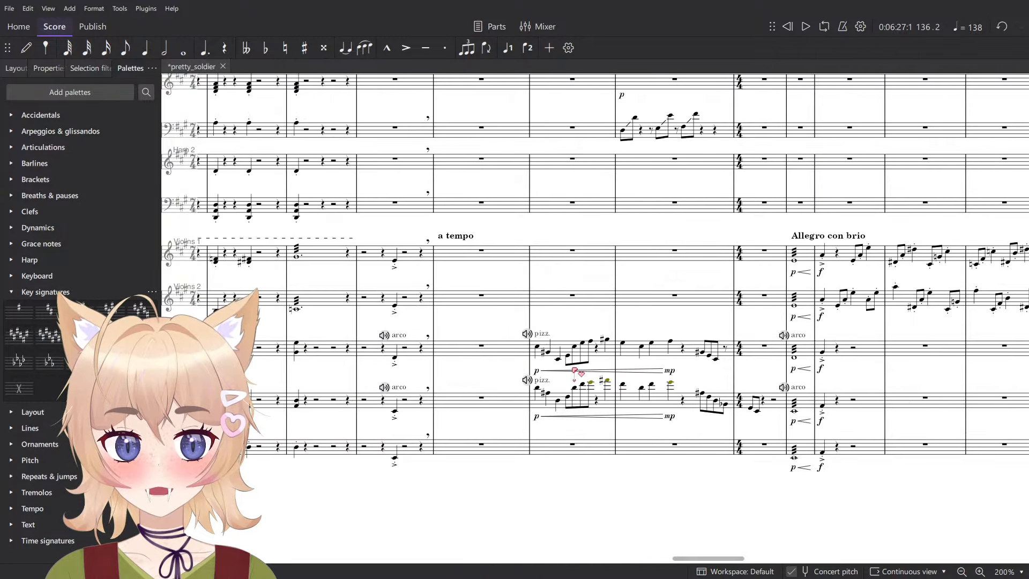
scroll(574, 372, right, 6)
ctrl+scroll(429, 244, up, 3)
click(519, 287)
shift+click(529, 371)
key(space)
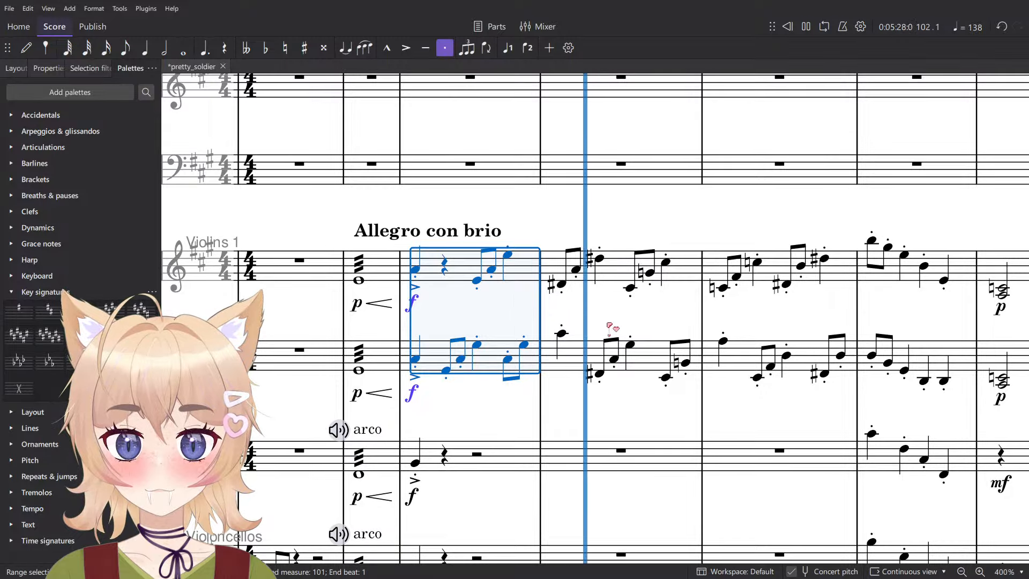
ctrl+scroll(617, 319, down, 2)
ctrl+scroll(624, 319, down, 2)
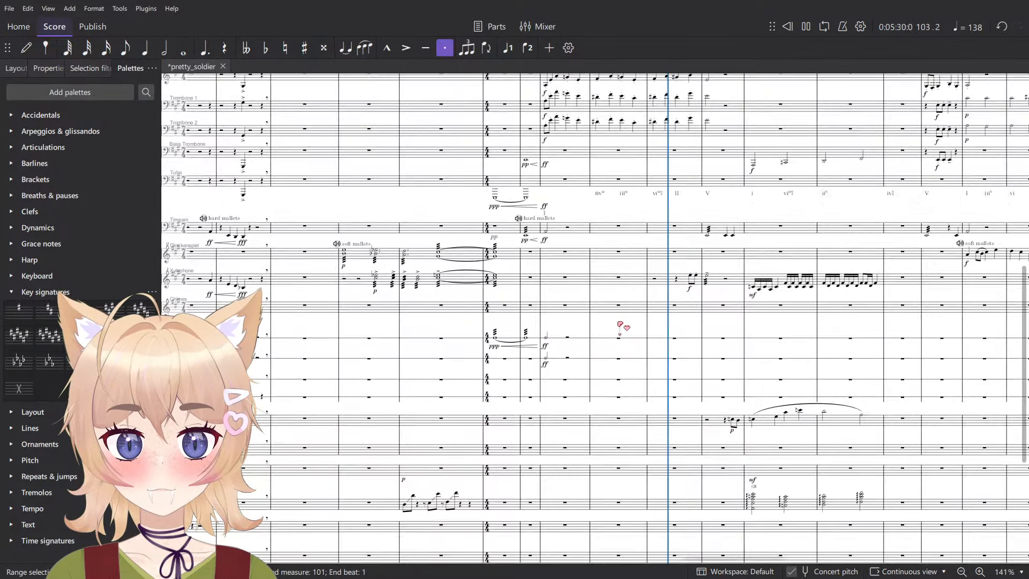
ctrl+scroll(624, 321, down, 2)
key(space)
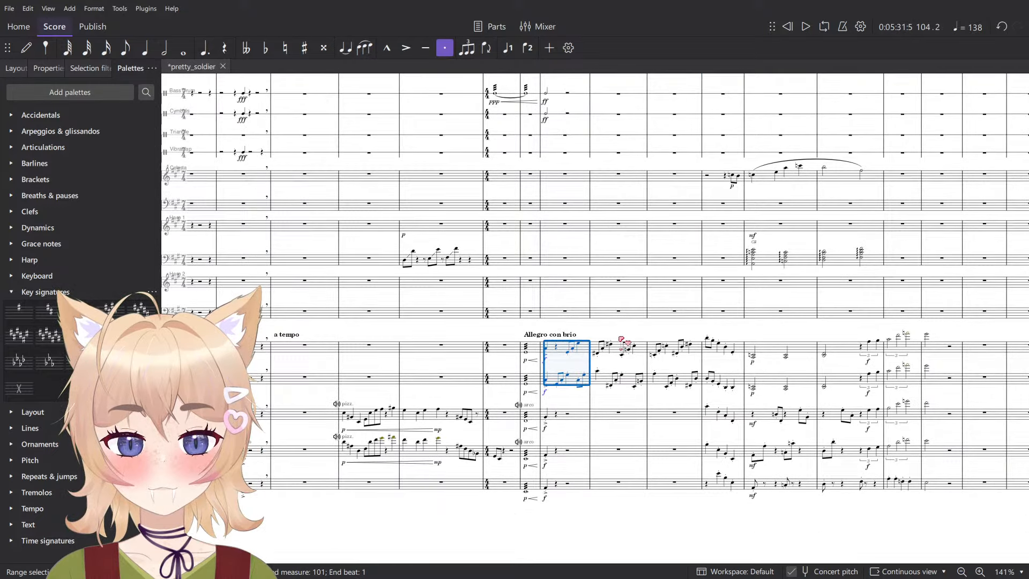
ctrl+scroll(622, 337, up, 2)
ctrl+scroll(619, 330, up, 1)
key(Escape)
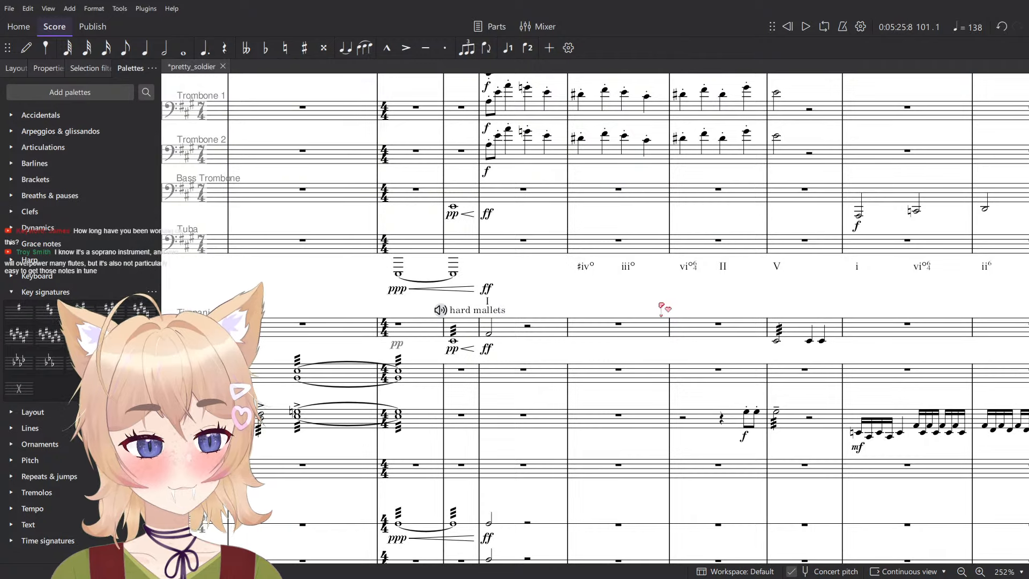
- Review the creation date and platform in the project properties and close them without changes
click(9, 8)
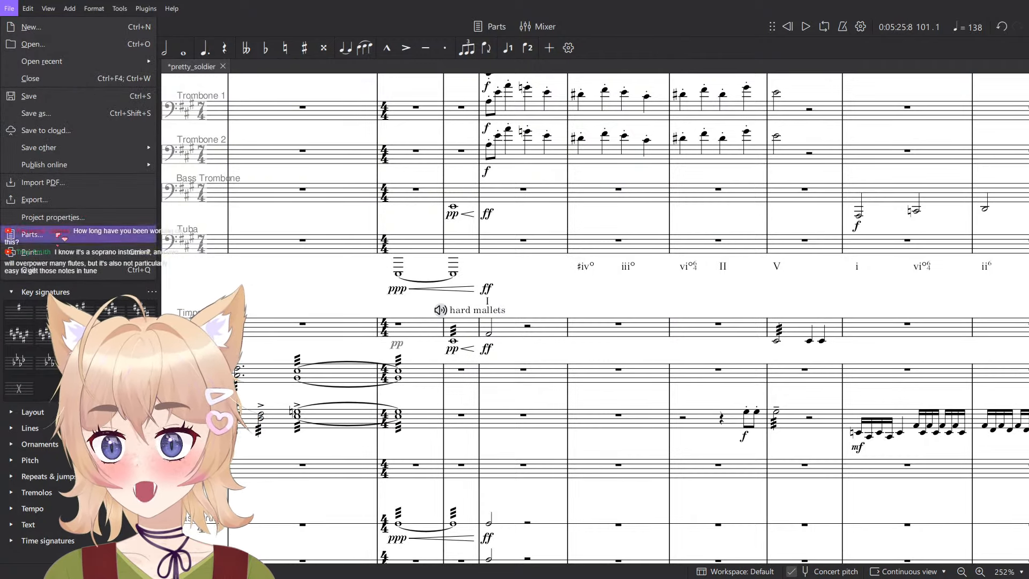
click(64, 217)
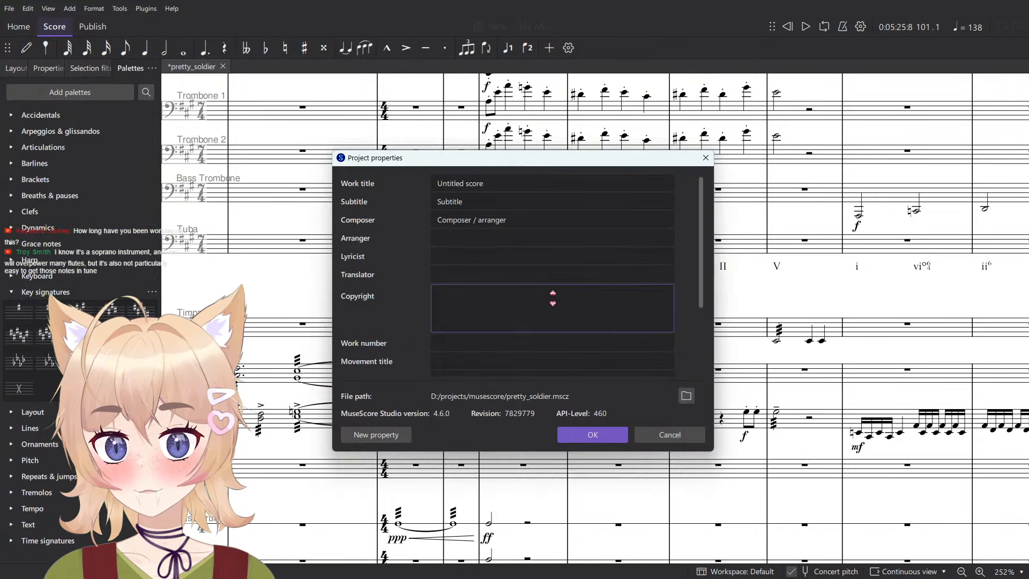
scroll(510, 272, down, 1)
drag(505, 360, 426, 363)
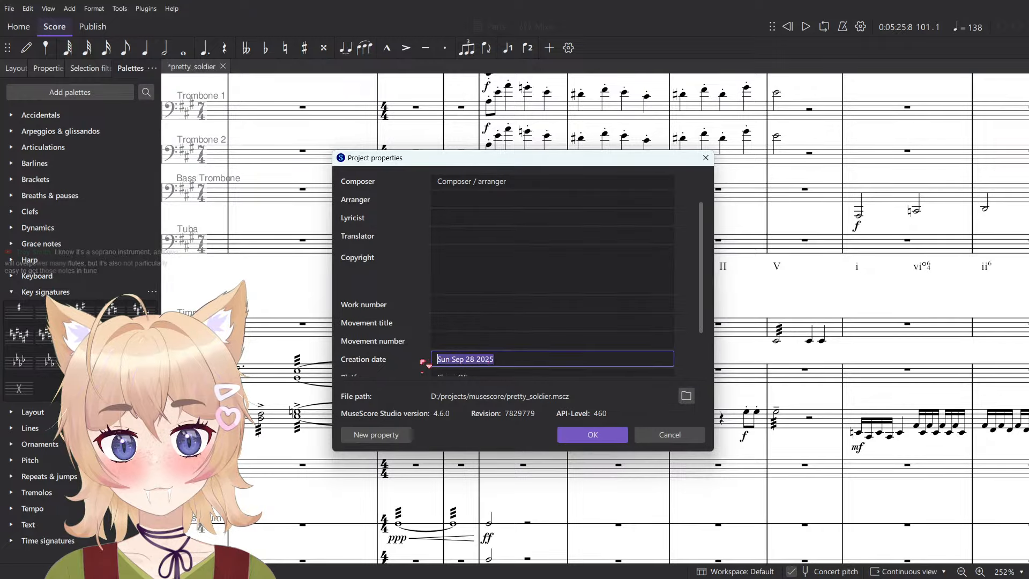
scroll(454, 236, down, 1)
scroll(454, 236, down, 1)
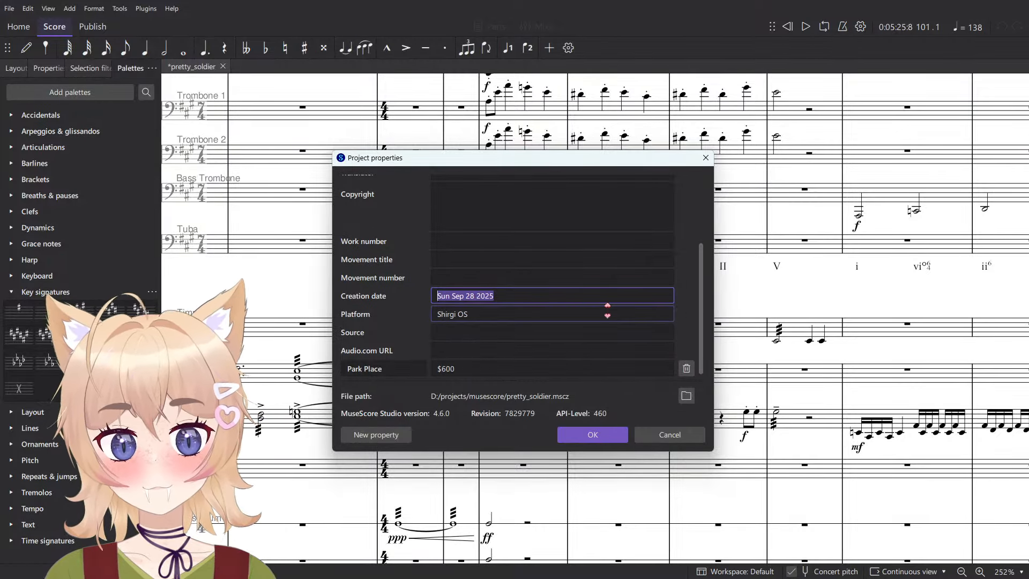
click(537, 314)
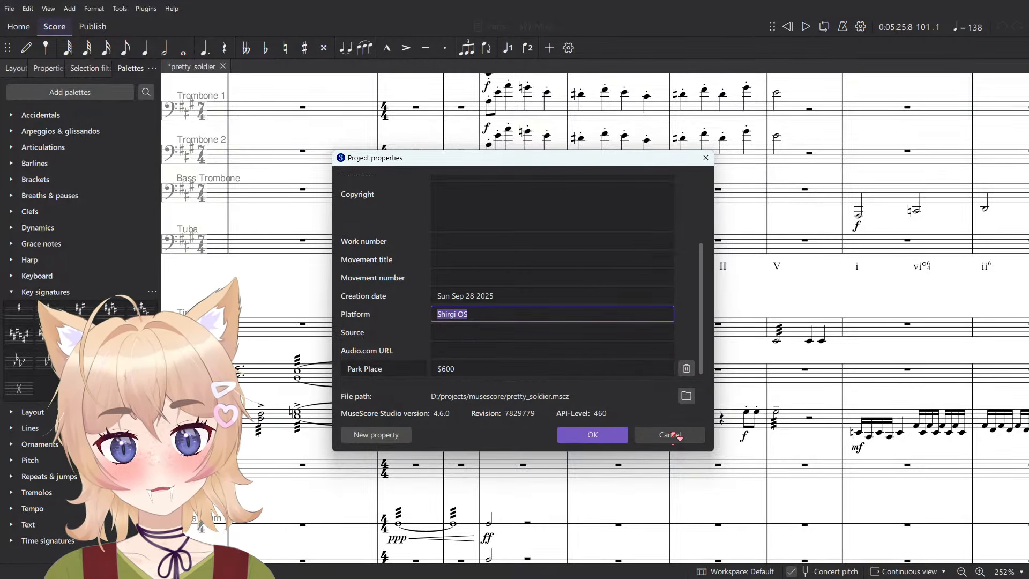
click(671, 435)
scroll(545, 372, down, 10)
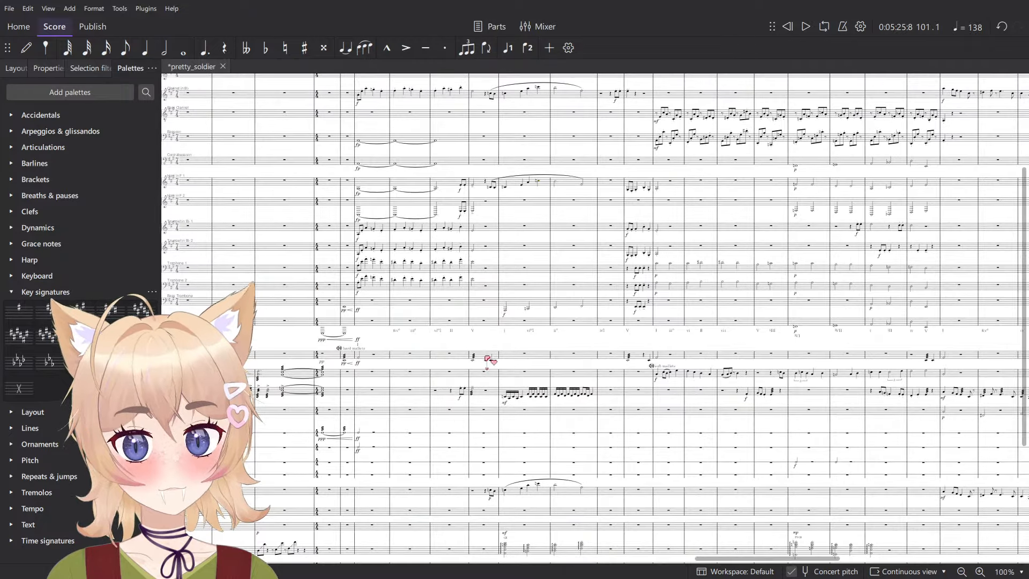
drag(839, 427, 611, 393)
scroll(606, 381, right, 4)
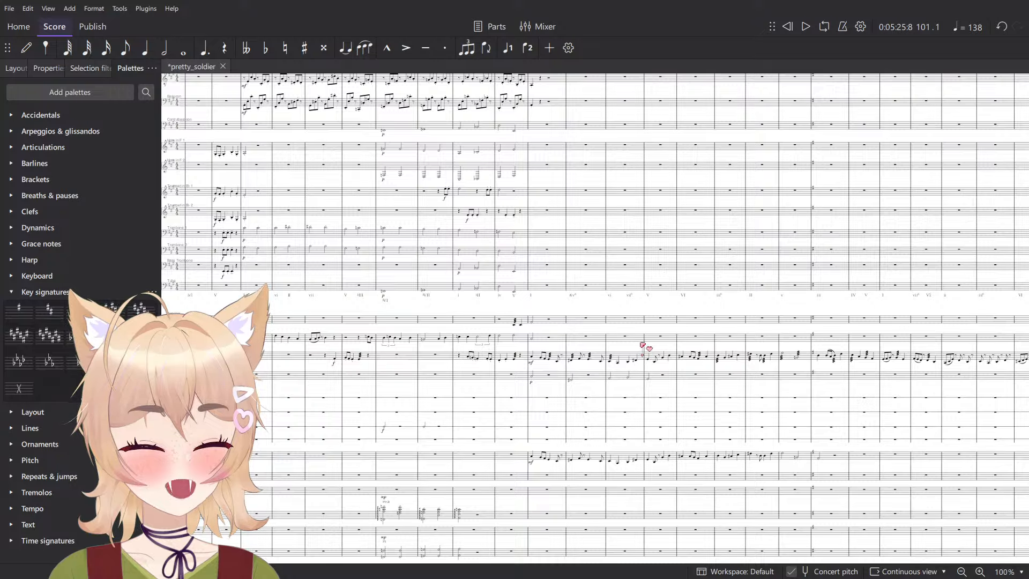
scroll(662, 329, left, 5)
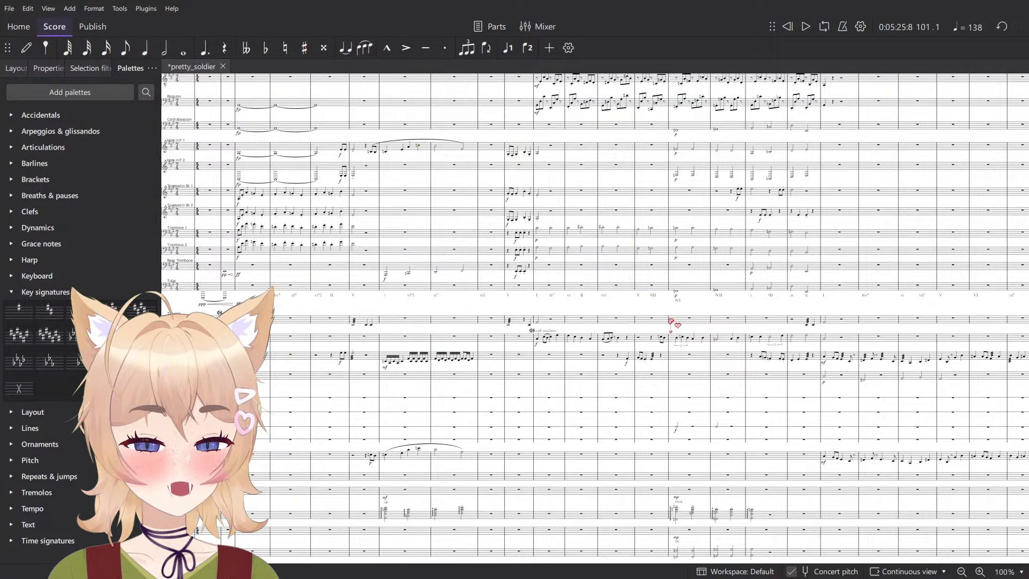
scroll(672, 322, right, 2)
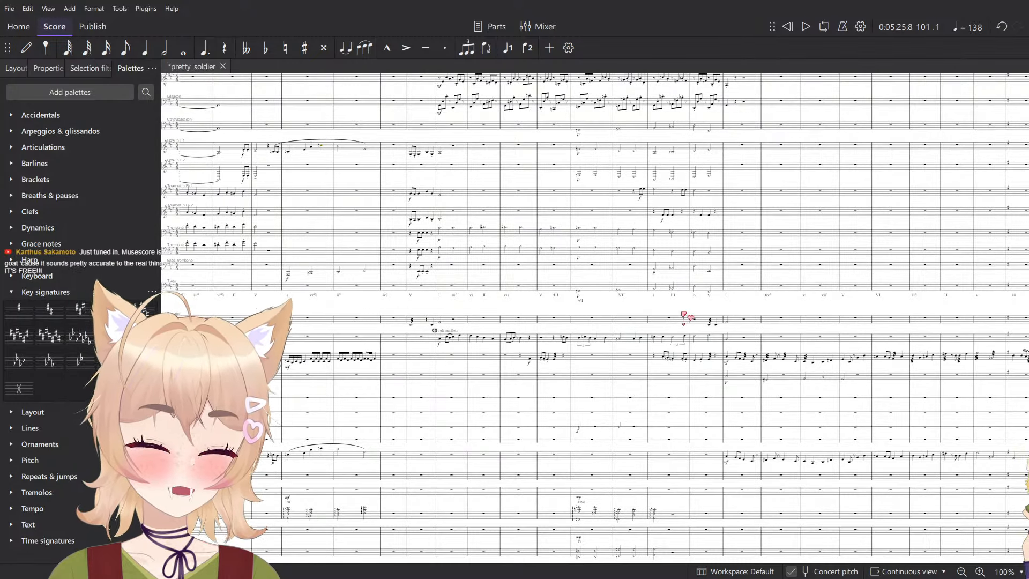
- Examine the horn, brass and Clarinet writing around measures 116 and 117
scroll(685, 301, right, 1)
scroll(696, 276, up, 4)
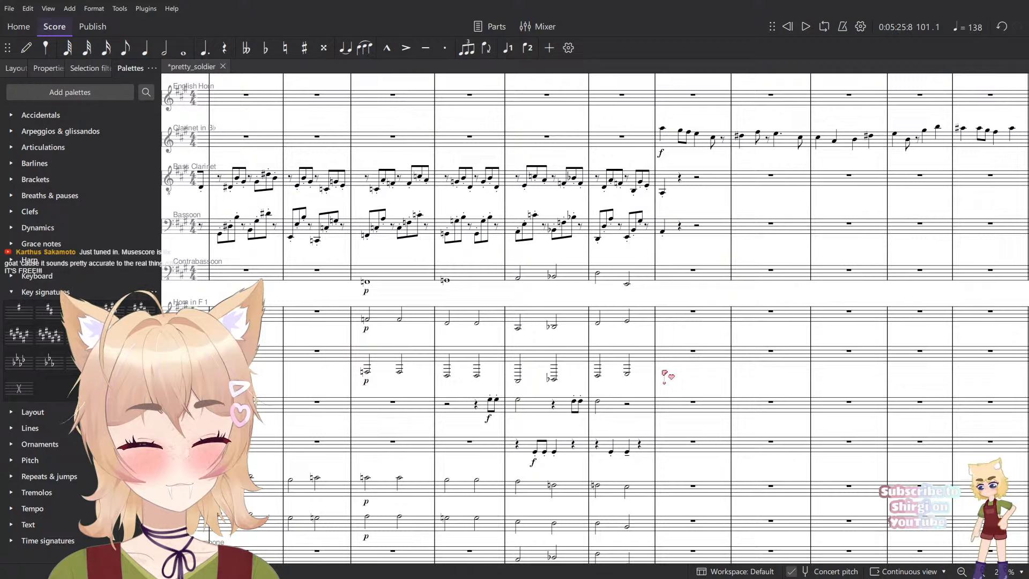
drag(624, 339, 462, 290)
click(470, 274)
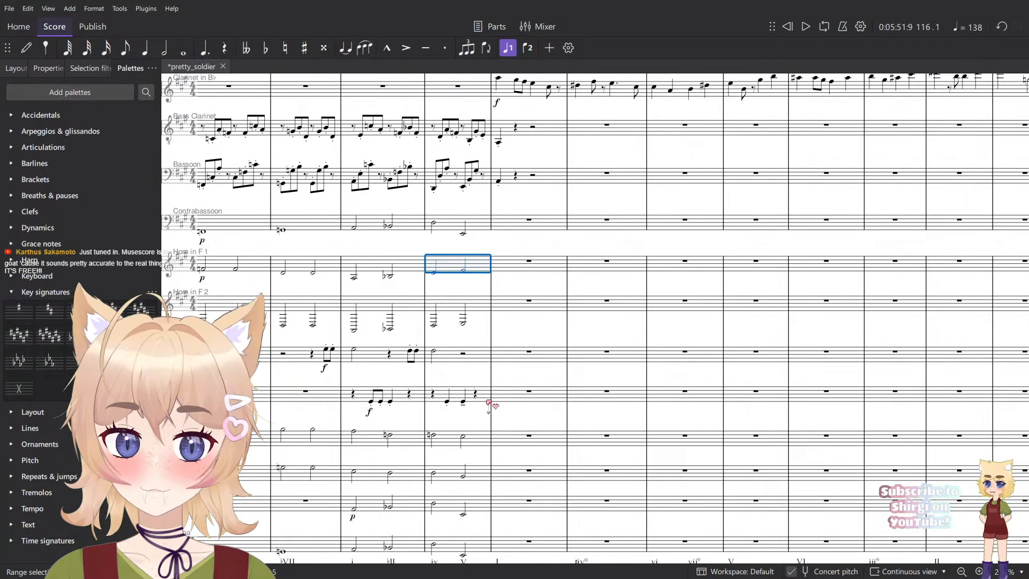
drag(489, 402, 554, 338)
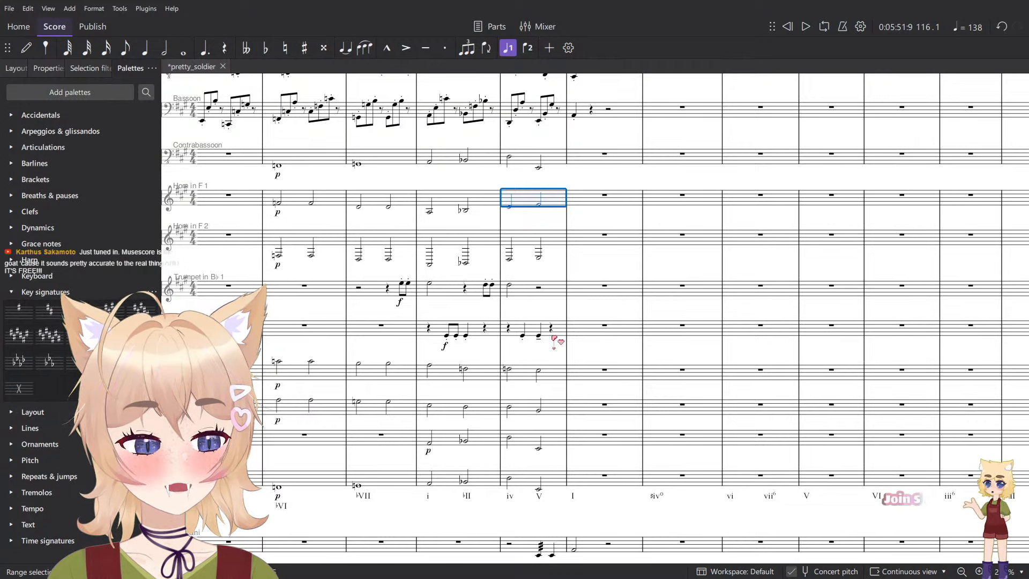
click(562, 483)
scroll(569, 477, up, 5)
click(608, 372)
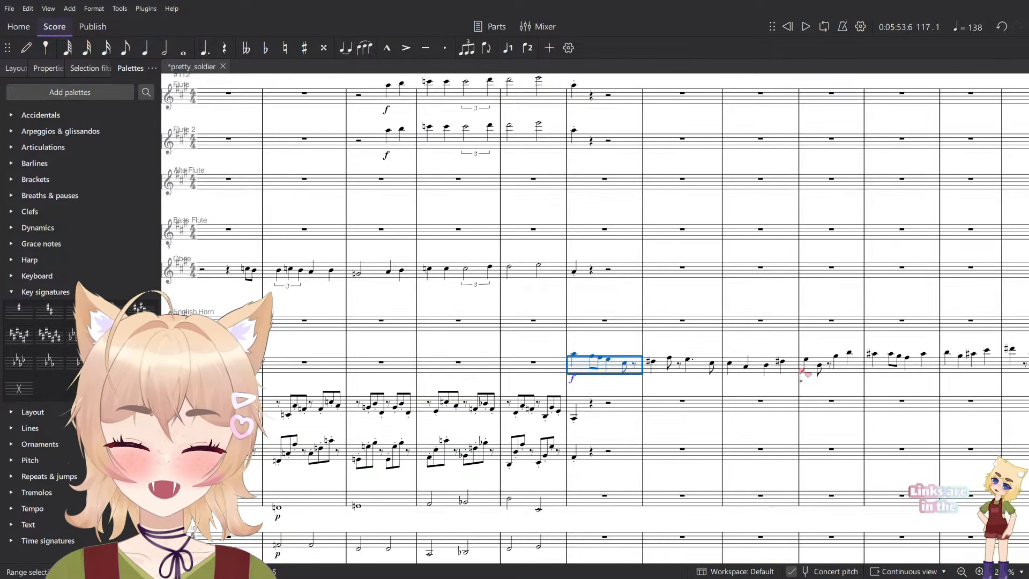
- Examine the woodwind parts from measure 133 through the Oboe's closing note in measure 136
scroll(801, 371, right, 10)
scroll(539, 340, down, 1)
scroll(749, 308, right, 7)
scroll(745, 314, down, 4)
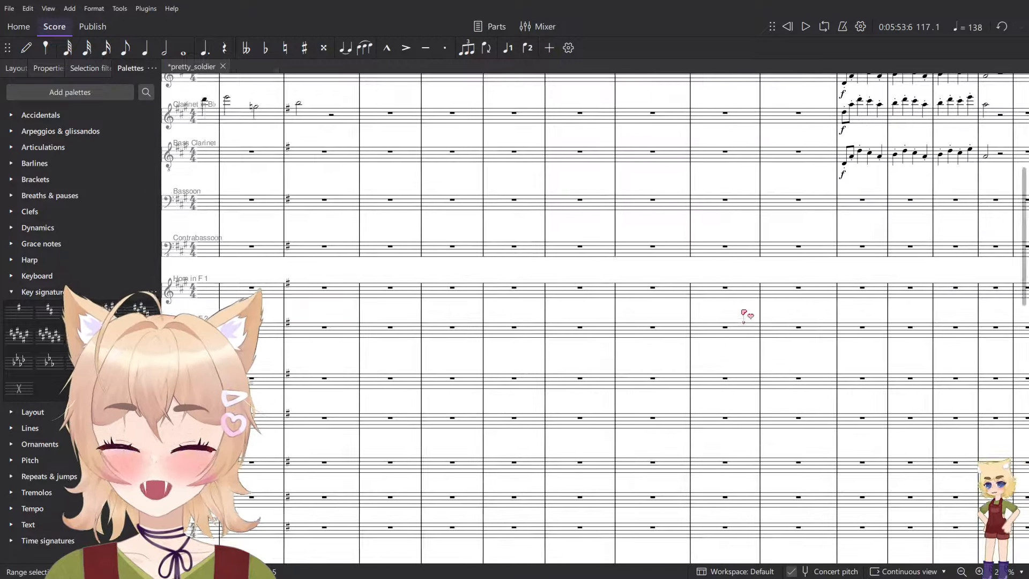
scroll(743, 315, right, 6)
scroll(696, 380, up, 5)
scroll(671, 350, up, 1)
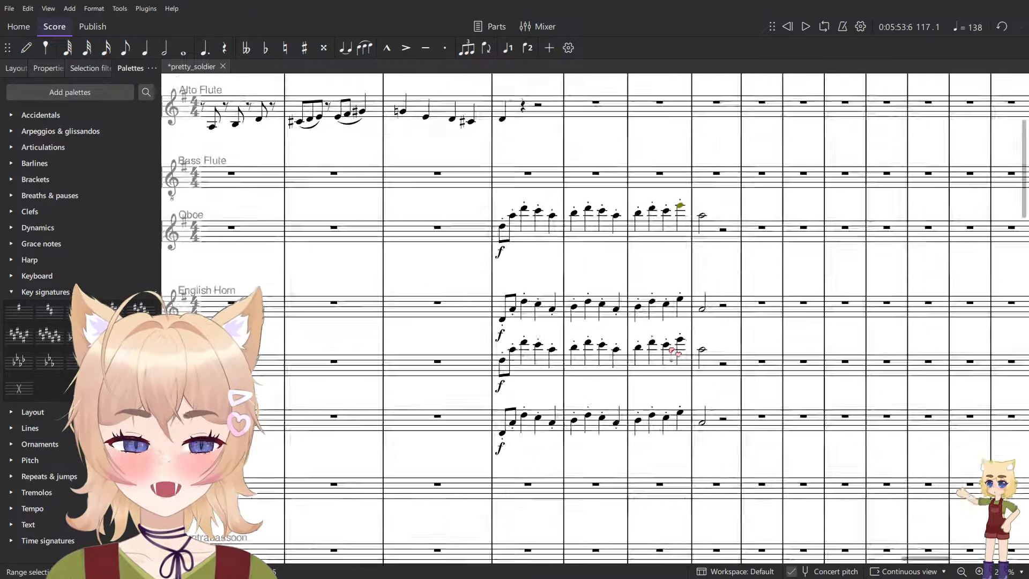
scroll(670, 348, up, 1)
click(729, 430)
scroll(707, 402, up, 2)
click(742, 314)
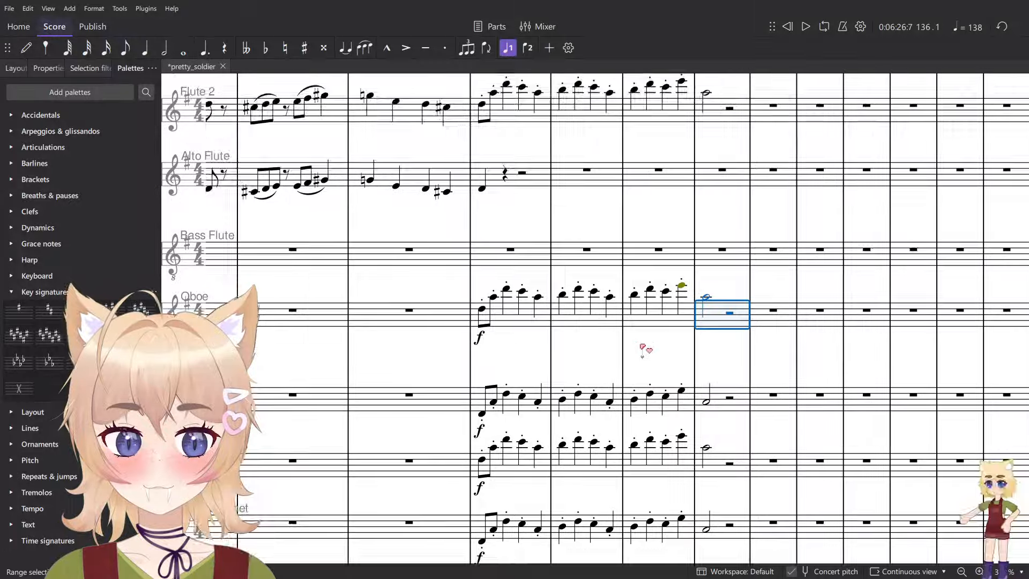
scroll(647, 351, right, 1)
scroll(647, 351, down, 4)
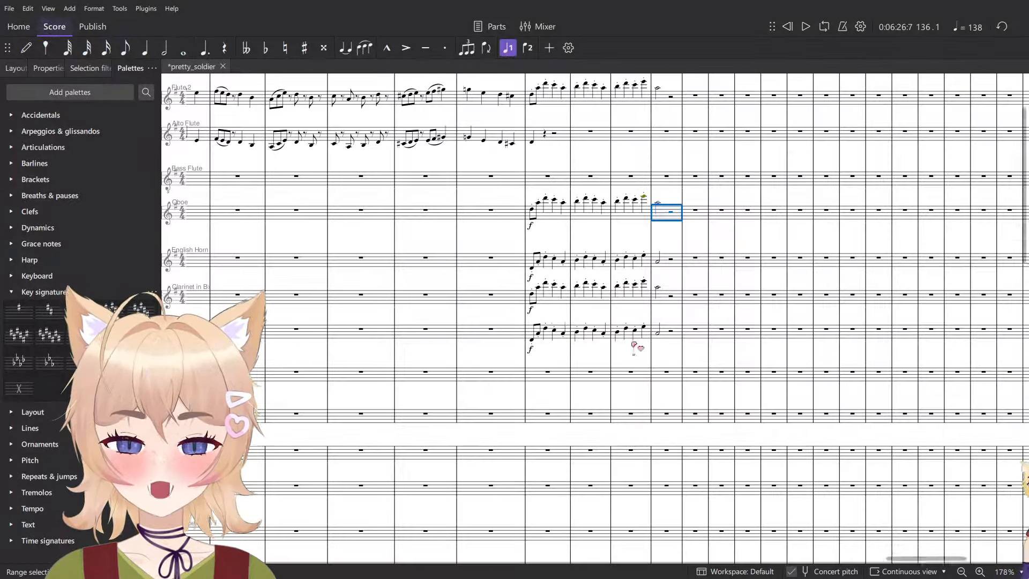
scroll(659, 343, down, 3)
- Copy the Roman numerals ♯iv°, iii°, vi°6/4 and II under the Tuba staff in measures 102 and 103
drag(300, 327, 933, 325)
drag(241, 317, 863, 324)
drag(279, 268, 879, 300)
drag(345, 280, 353, 141)
drag(700, 348, 429, 178)
scroll(629, 488, up, 3)
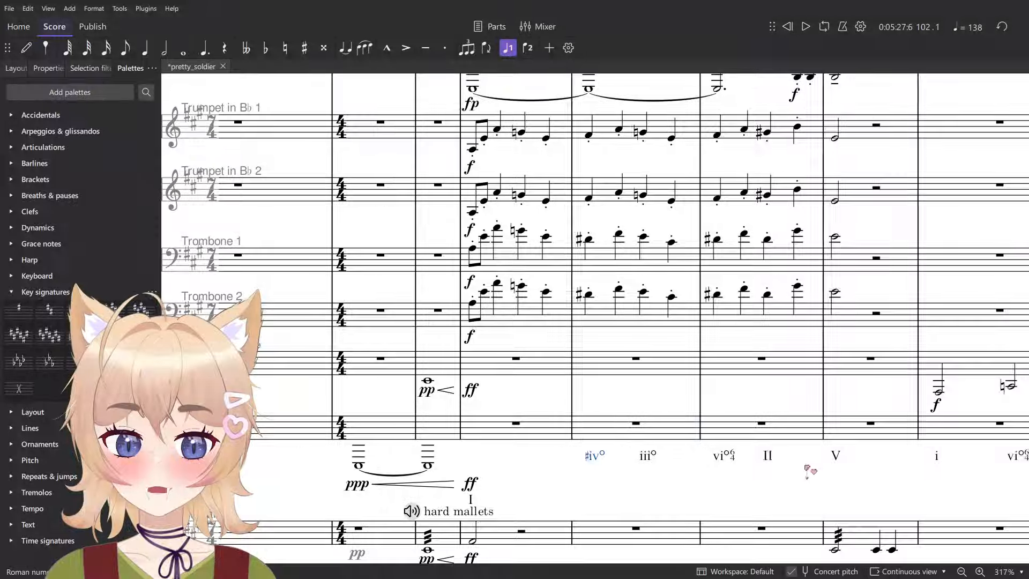
shift+click(767, 456)
key(Escape)
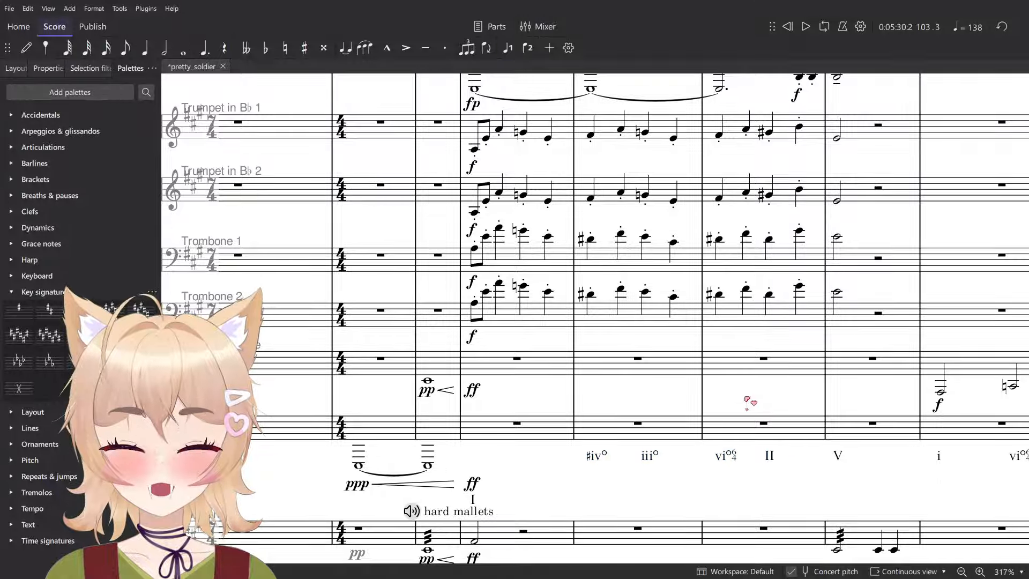
click(647, 429)
key(Escape)
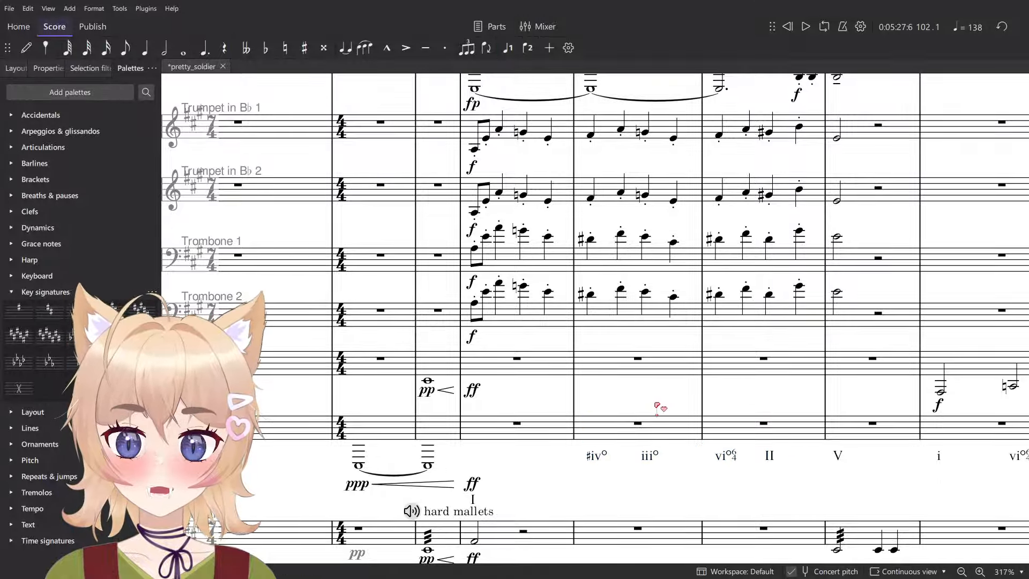
scroll(657, 408, down, 2)
scroll(667, 426, up, 4)
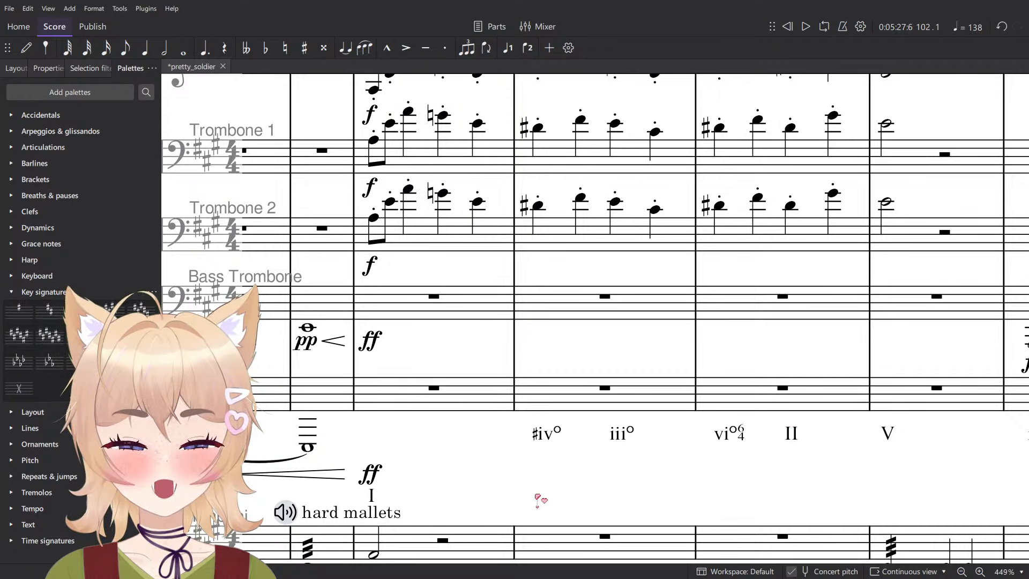
- Try pasting the copied Roman numerals under the Tuba staff from measure 133 and undo the paste
scroll(536, 505, down, 4)
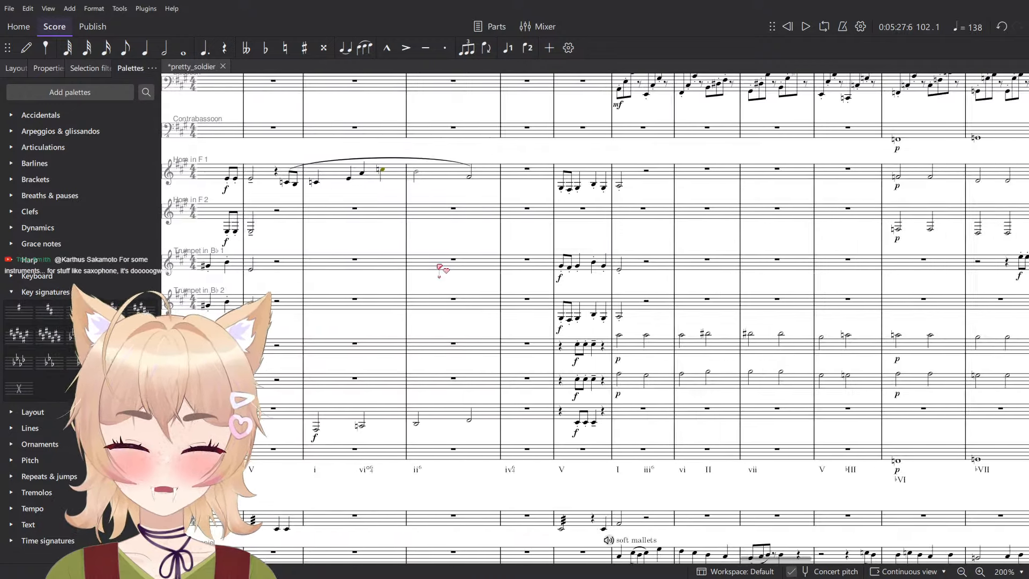
scroll(613, 328, down, 3)
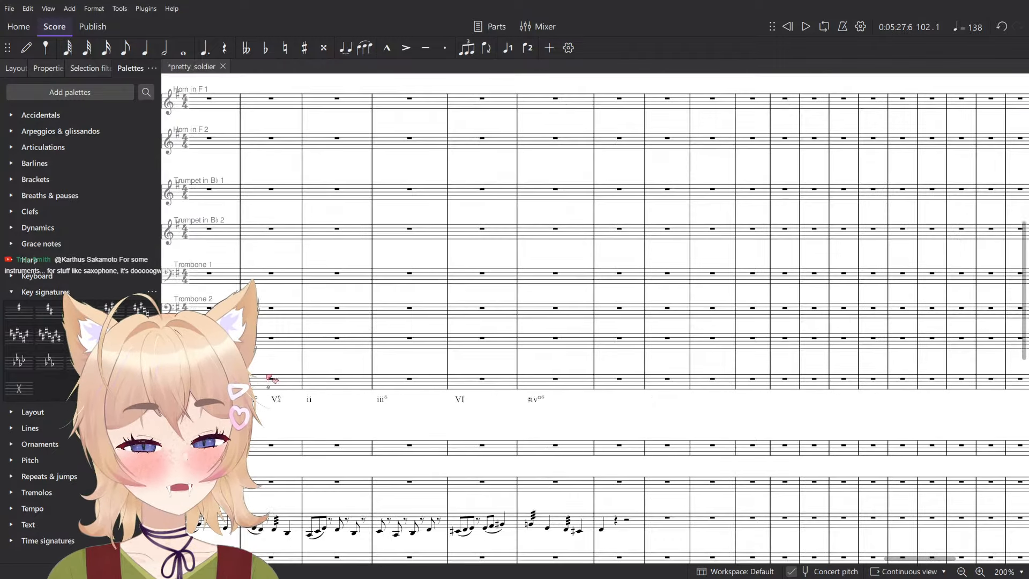
scroll(624, 340, down, 3)
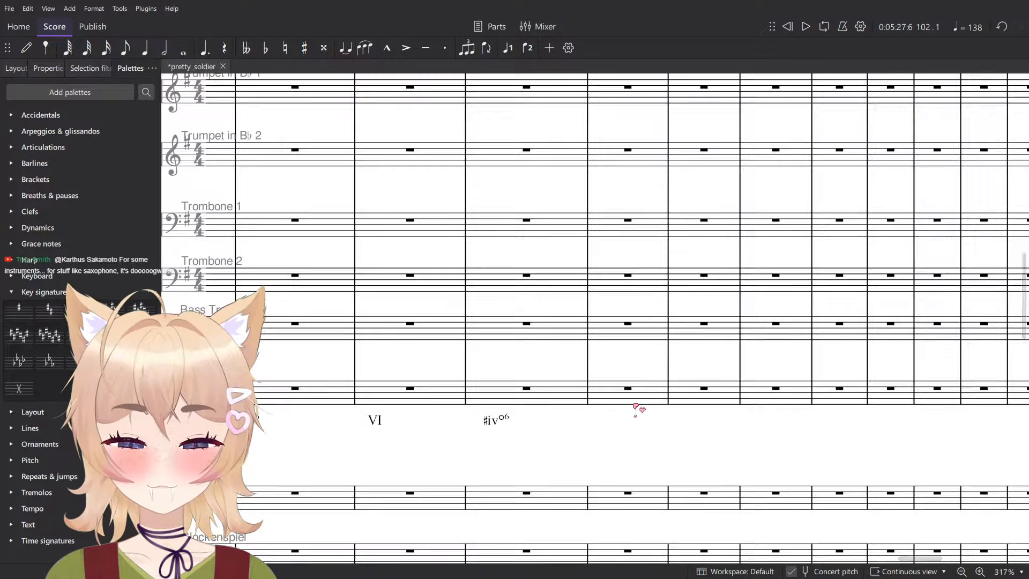
click(633, 397)
key(ctrl+v)
scroll(651, 418, up, 6)
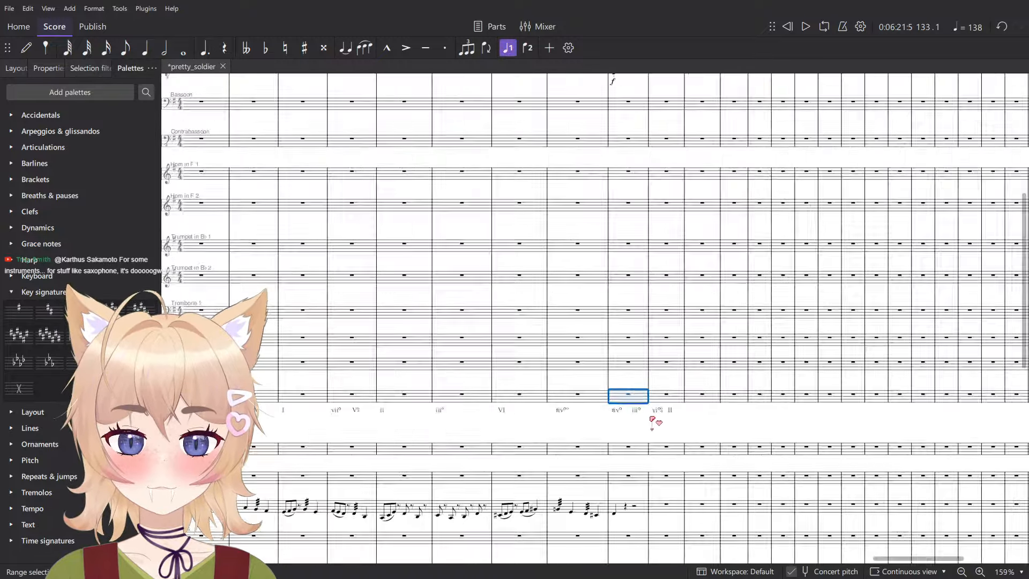
key(ctrl+z)
- Paste the copied Roman numerals under the Tuba staff starting at measure 134
click(673, 384)
key(ctrl+v)
key(Escape)
- Add the Roman numeral i under the Tuba staff in measure 133
click(614, 379)
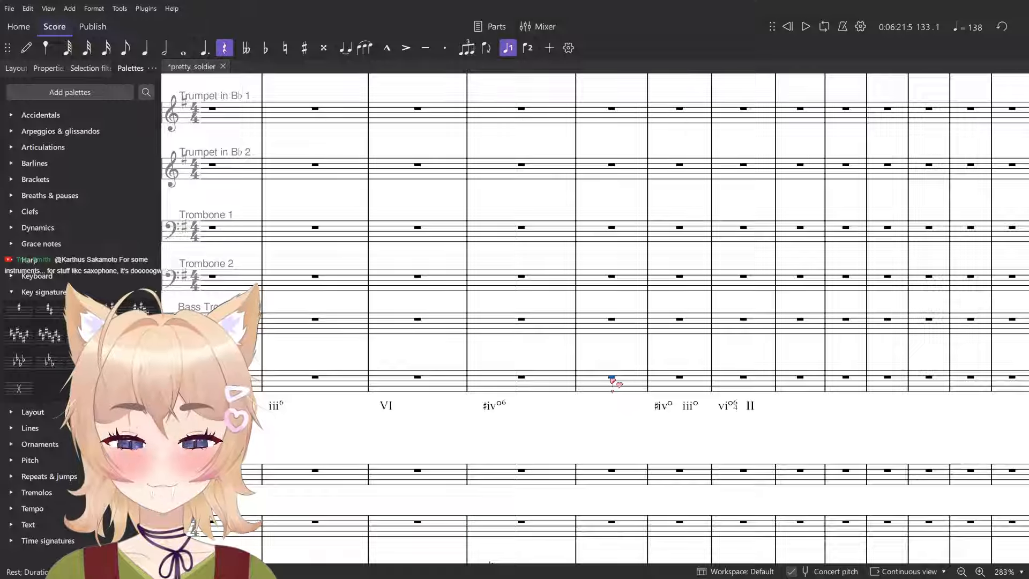
key(ctrl+shift+r)
text(i)
key(Escape)
scroll(696, 374, up, 7)
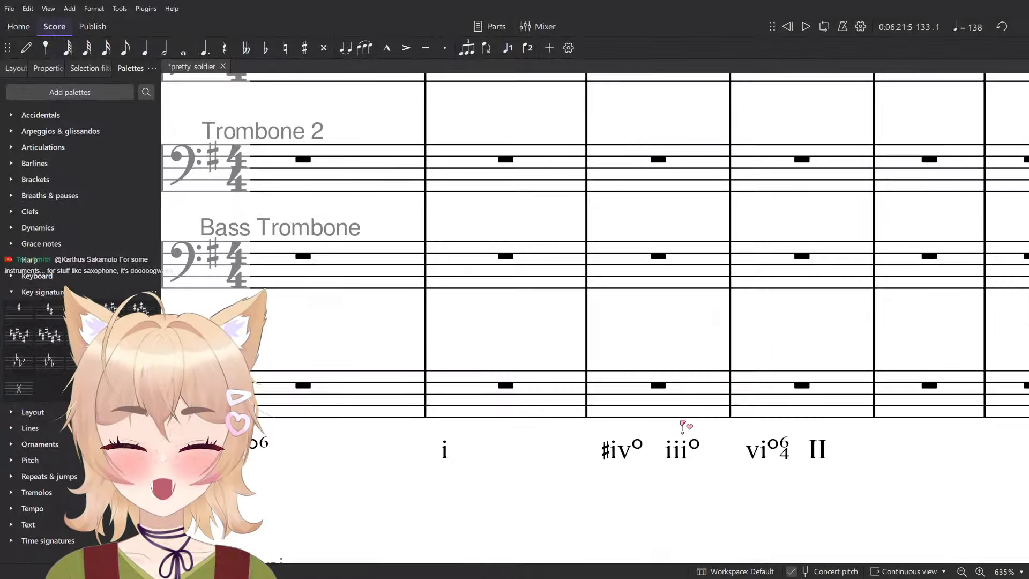
- Enter a quarter rest on the first beat of measure 133 in Trumpet 1 and choose the eighth-note duration
scroll(570, 368, down, 6)
click(511, 349)
scroll(544, 372, down, 8)
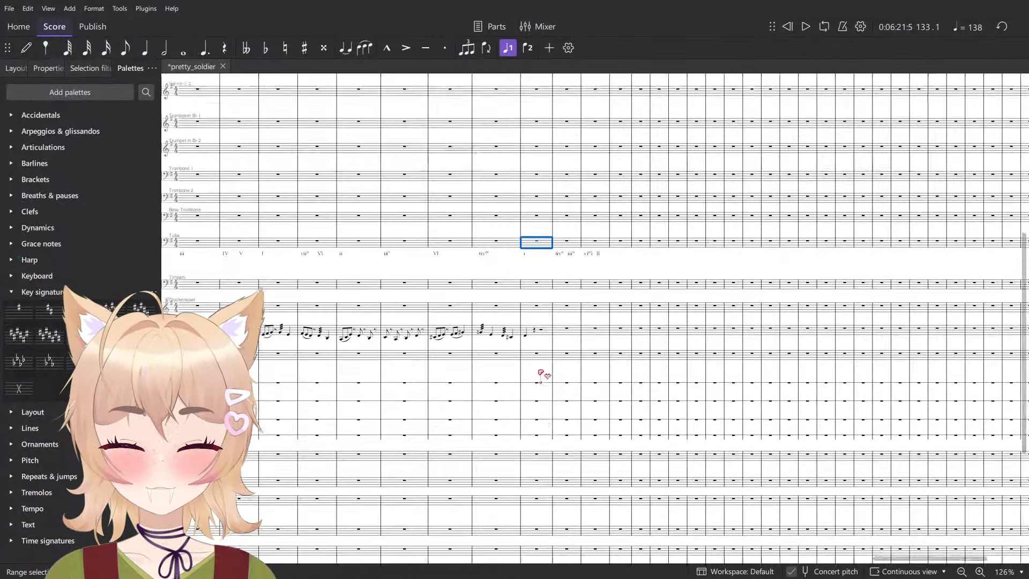
key(Escape)
scroll(547, 469, up, 6)
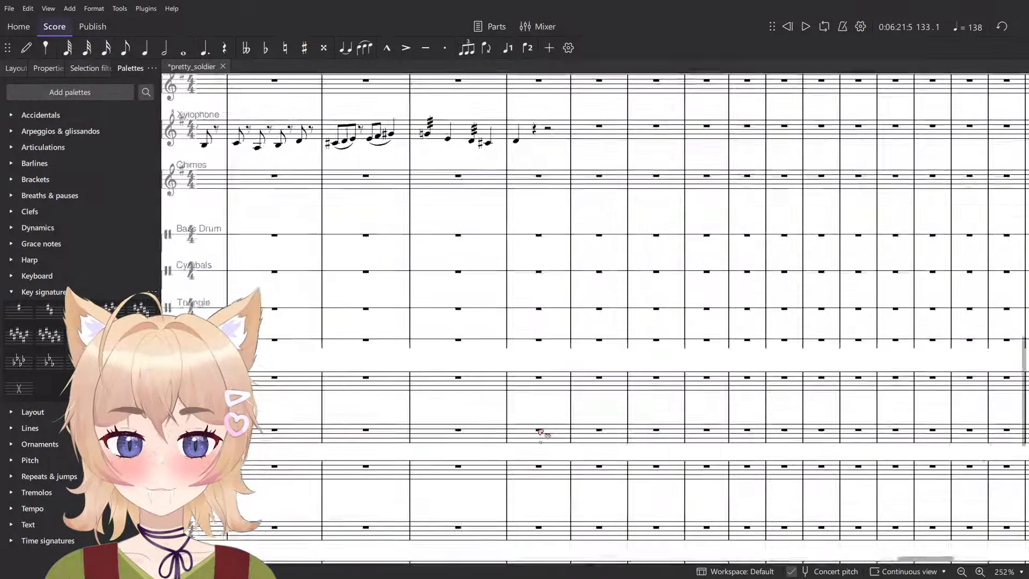
scroll(548, 403, down, 1)
key(n)
scroll(540, 378, up, 4)
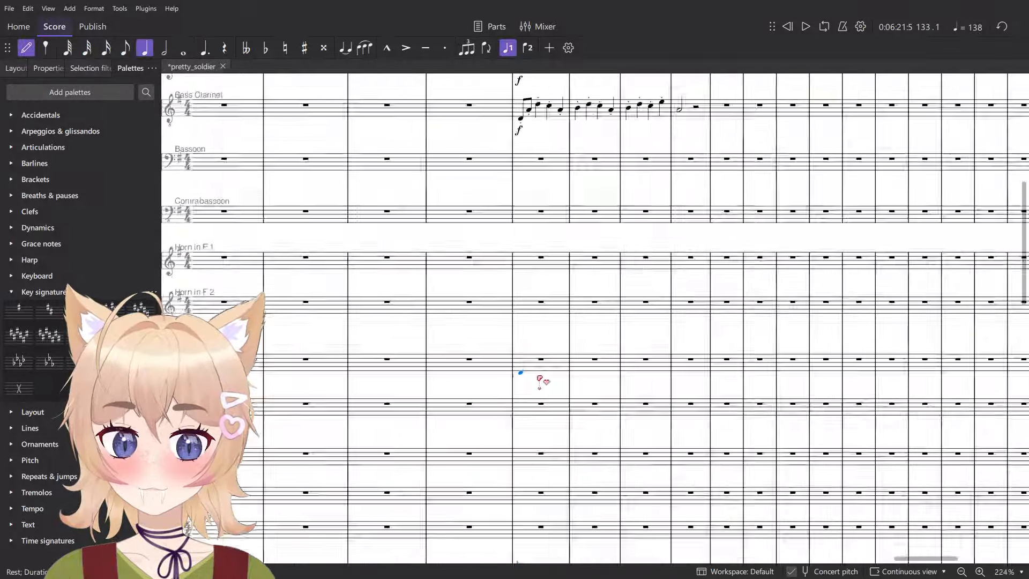
key(4)
scroll(514, 387, down, 8)
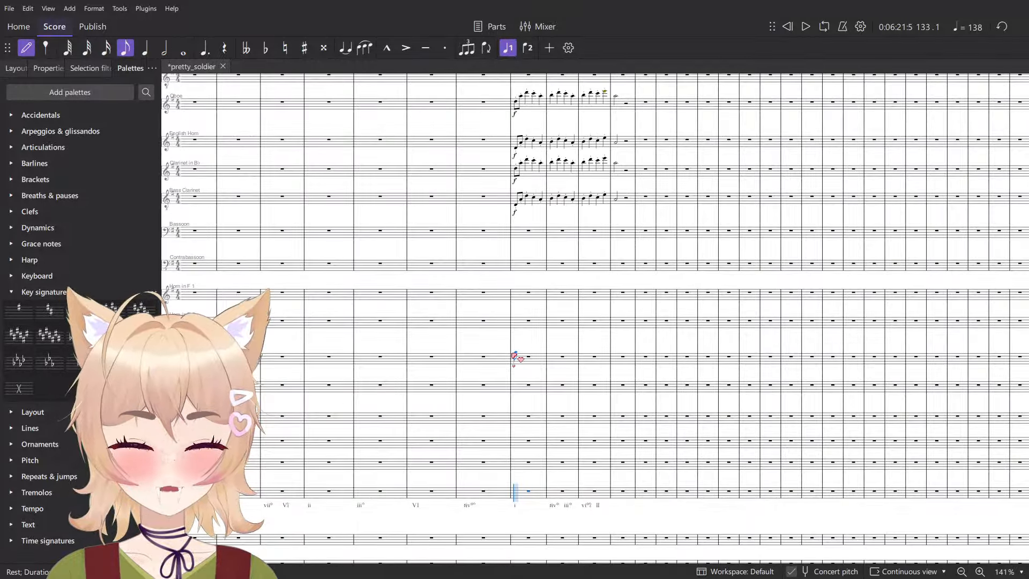
scroll(513, 358, up, 9)
scroll(534, 391, up, 4)
key(5)
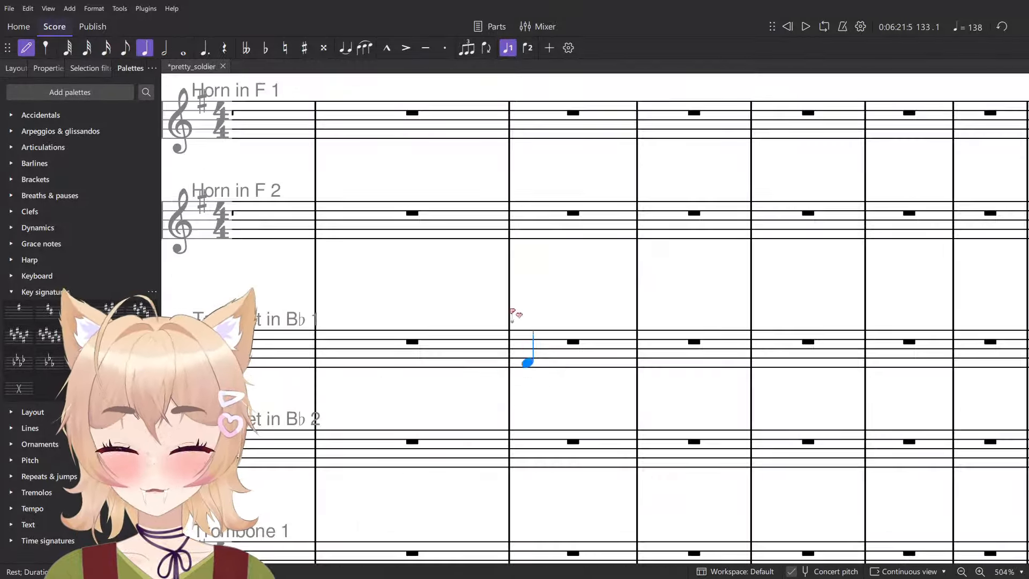
key(0)
key(4)
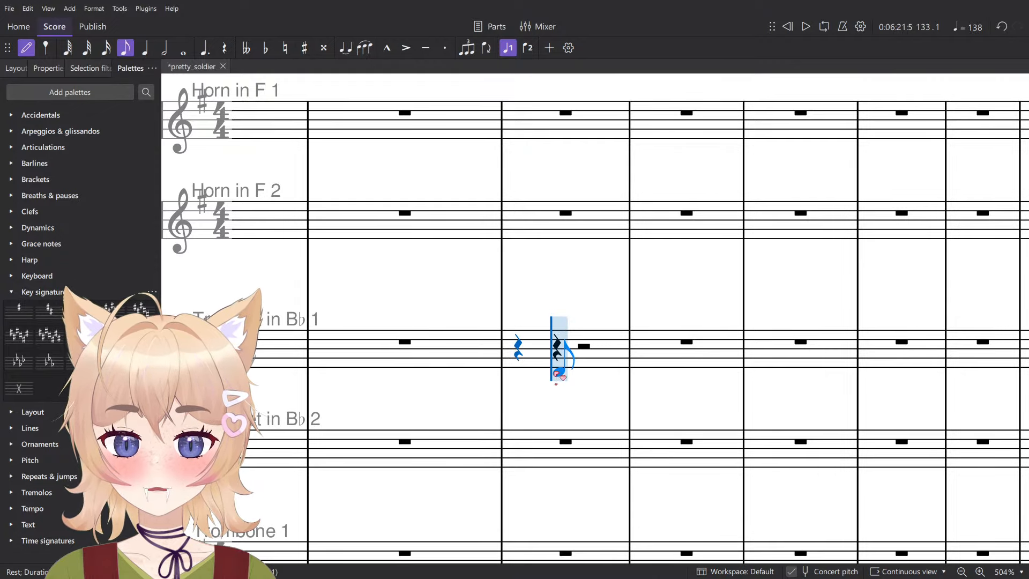
- Enter a rising A3, D4, A4 figure in eighth notes from beat 2 of measure 133 in Trumpet 1
click(557, 372)
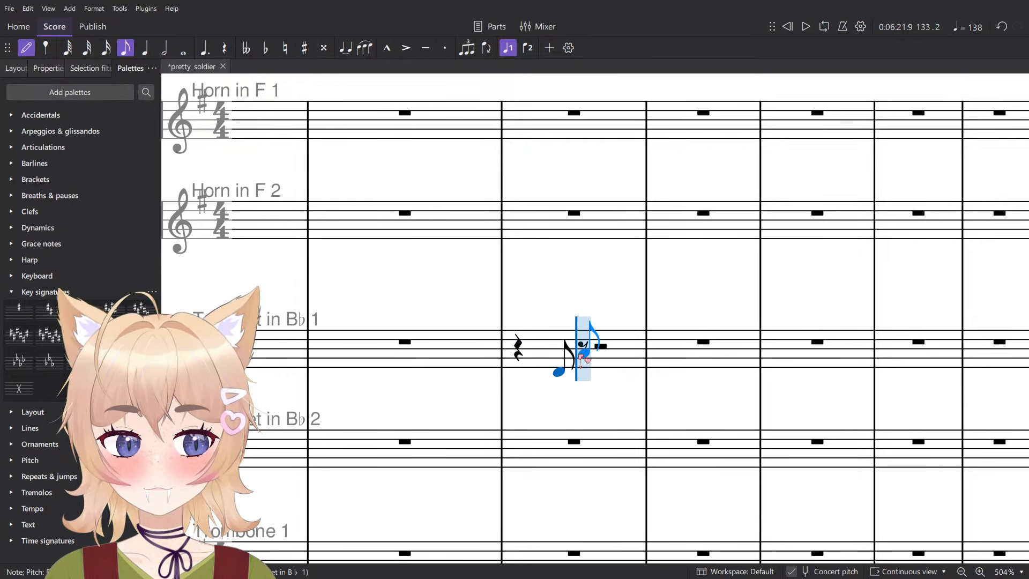
key(ctrl+z)
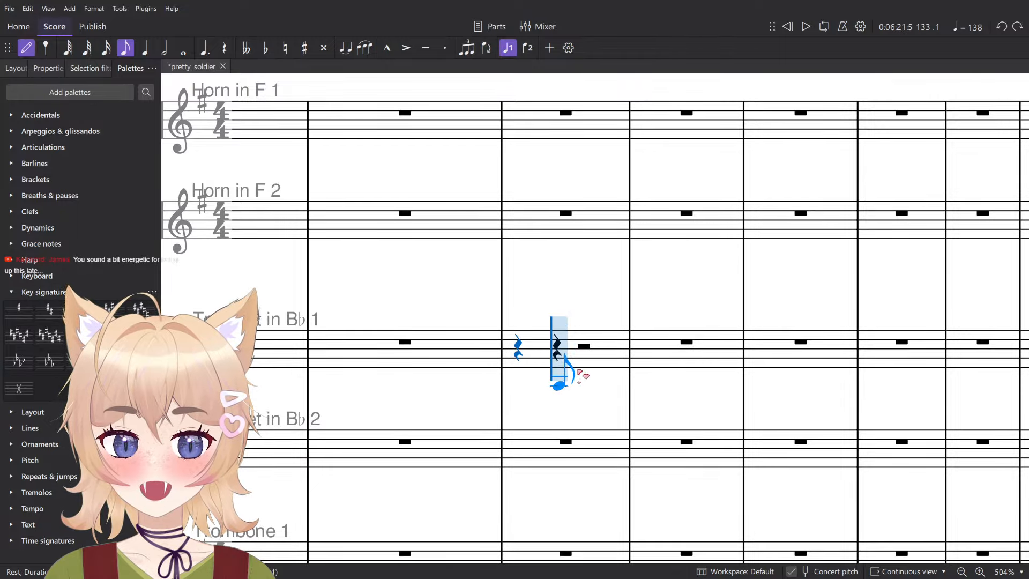
click(582, 376)
click(589, 368)
click(596, 362)
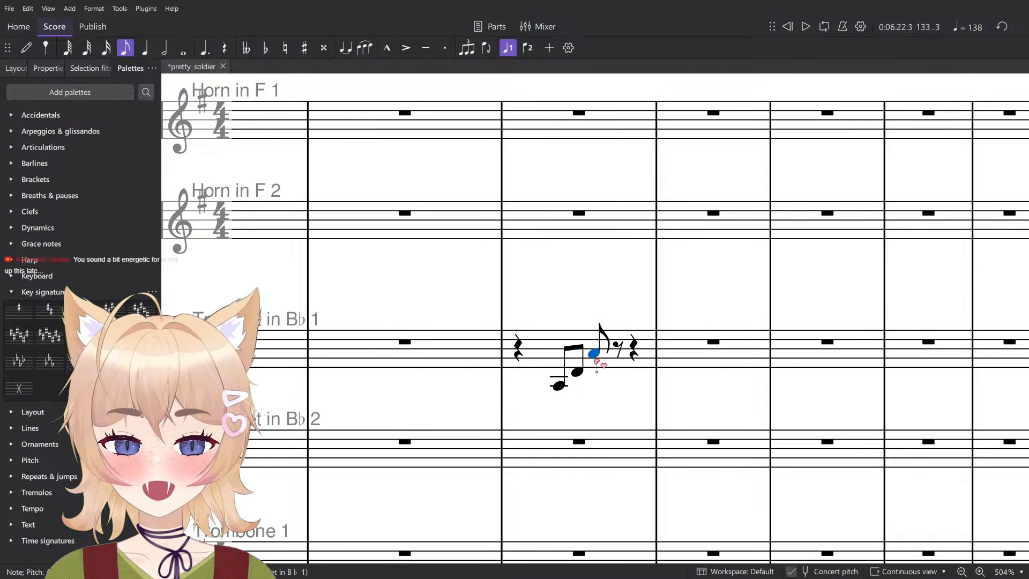
- Add staccato to the three Trumpet 1 notes in measure 133 and lengthen the last one to a quarter note
click(560, 387)
shift+click(596, 358)
key(shift+s)
click(596, 358)
key(5)
click(520, 357)
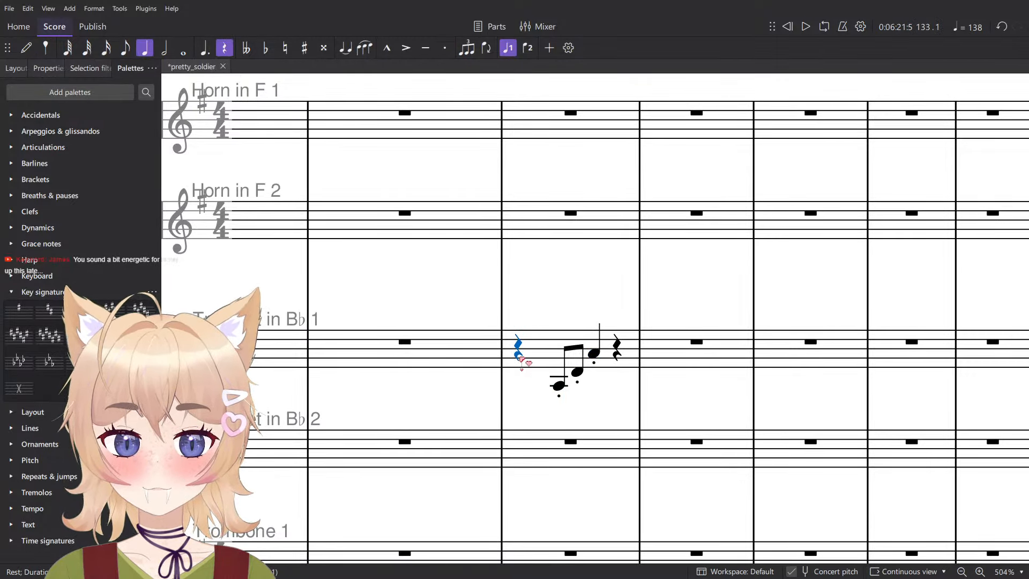
- Add an f dynamic to the first Trumpet 1 note in measure 133
scroll(521, 358, down, 2)
click(552, 380)
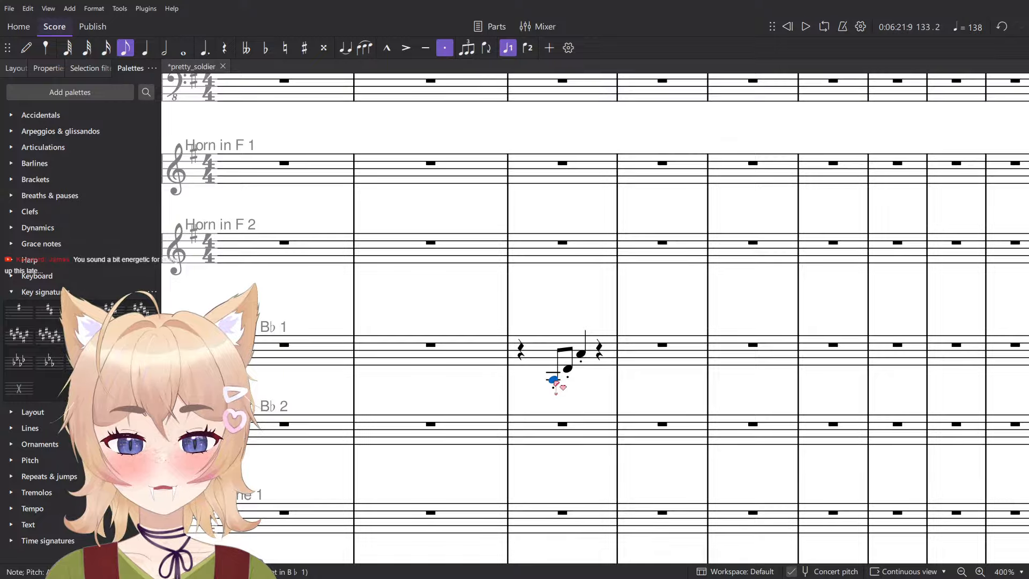
key(ctrl+d)
click(554, 414)
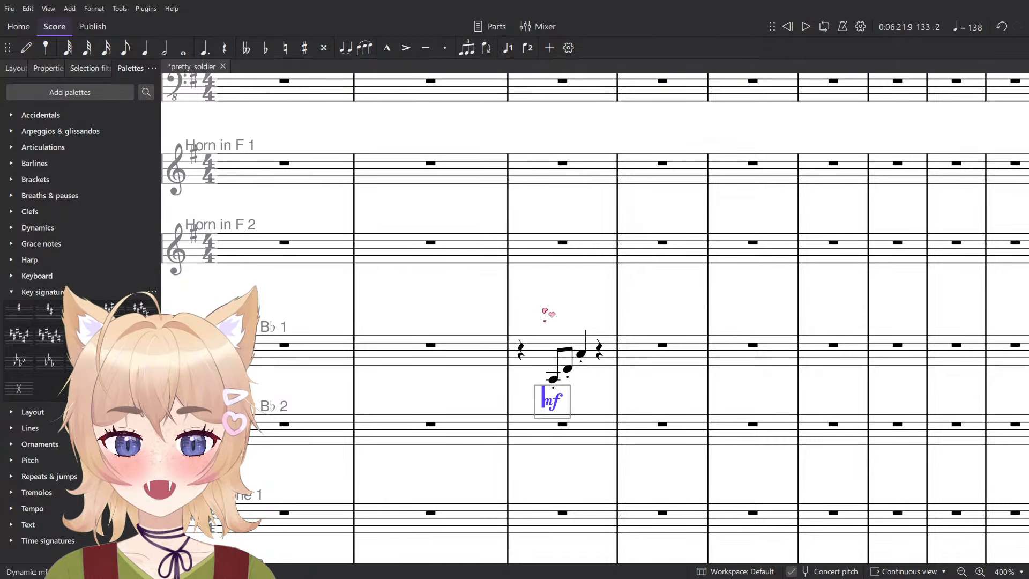
key(space)
- Play the Trumpet 1 figure from the start of measure 133
key(space)
click(555, 402)
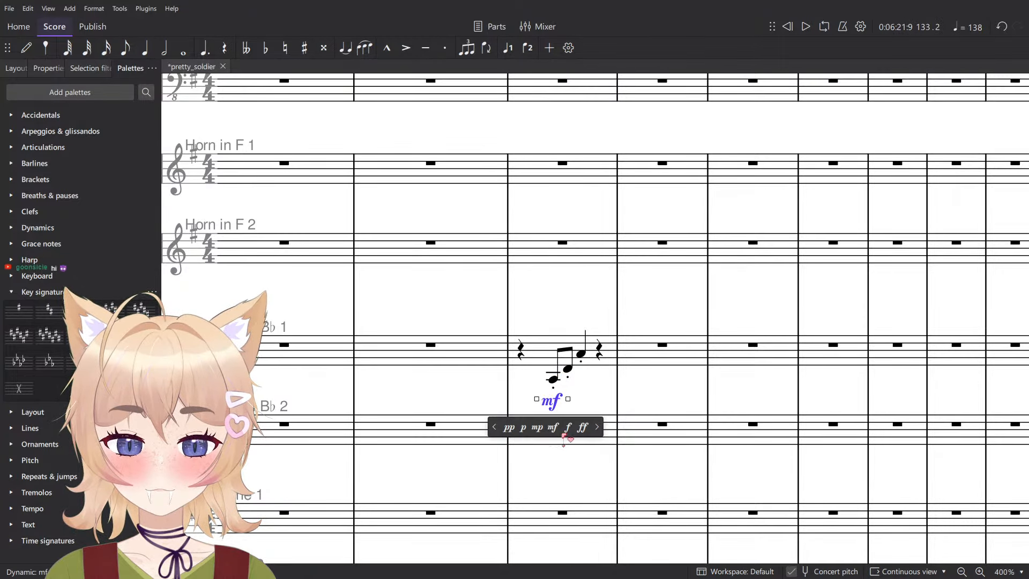
click(568, 426)
click(522, 352)
key(space)
key(space)
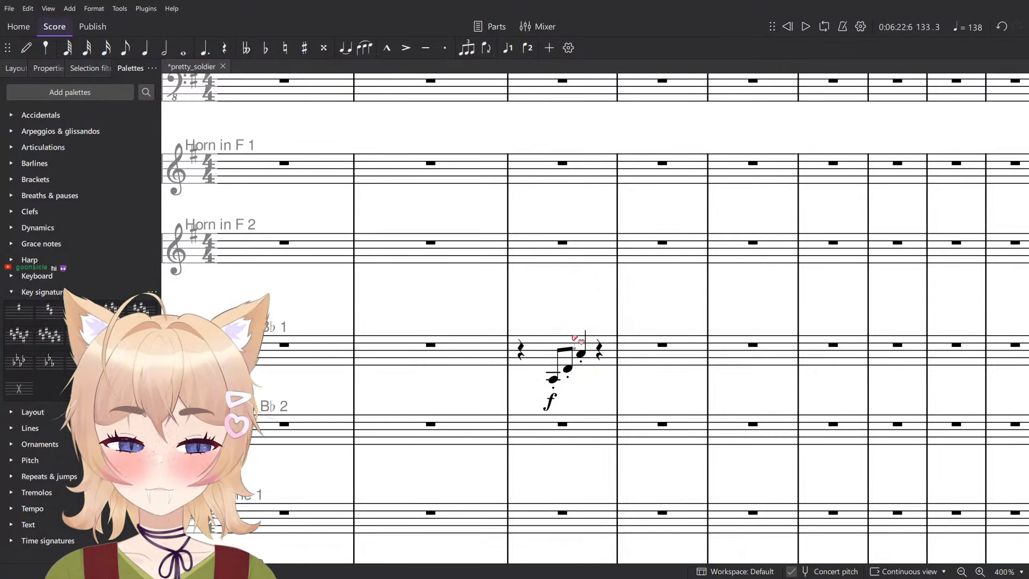
- Add staccato eighth notes A3 and D4 on beat 4 of measure 133 in Trumpet 1
click(584, 357)
key(n)
scroll(607, 379, down, 11)
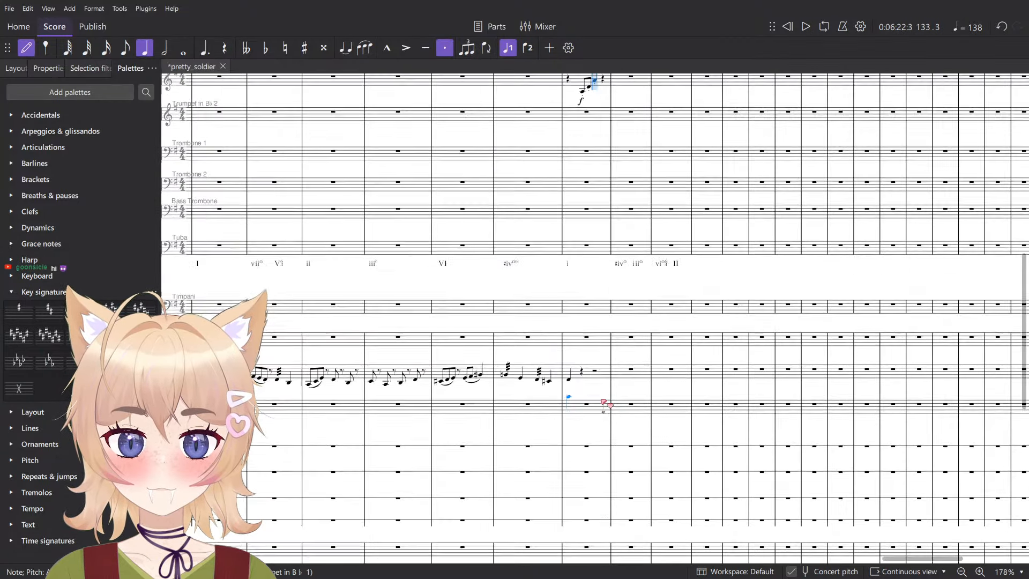
key(4)
scroll(612, 381, up, 4)
scroll(604, 370, up, 8)
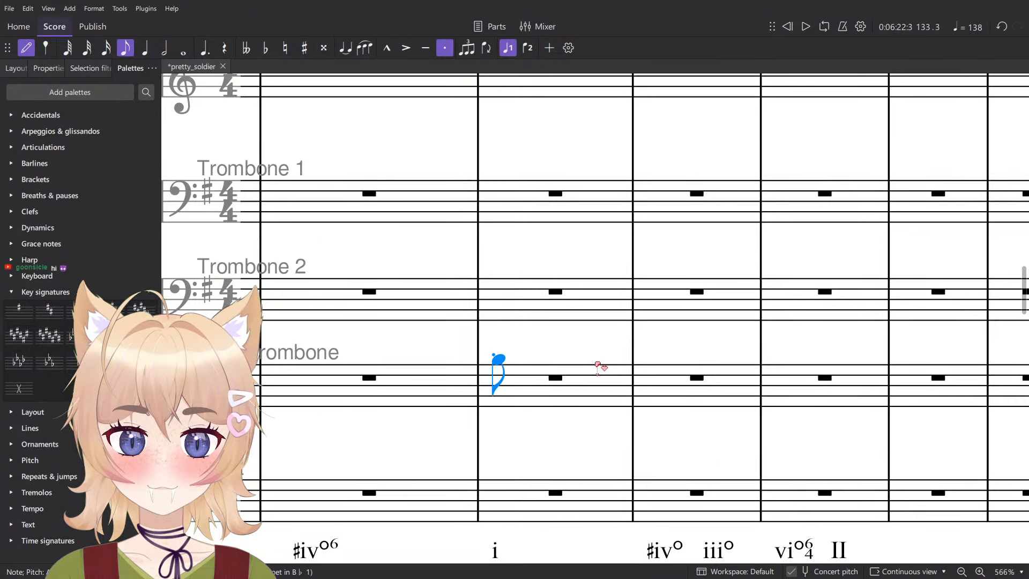
click(611, 350)
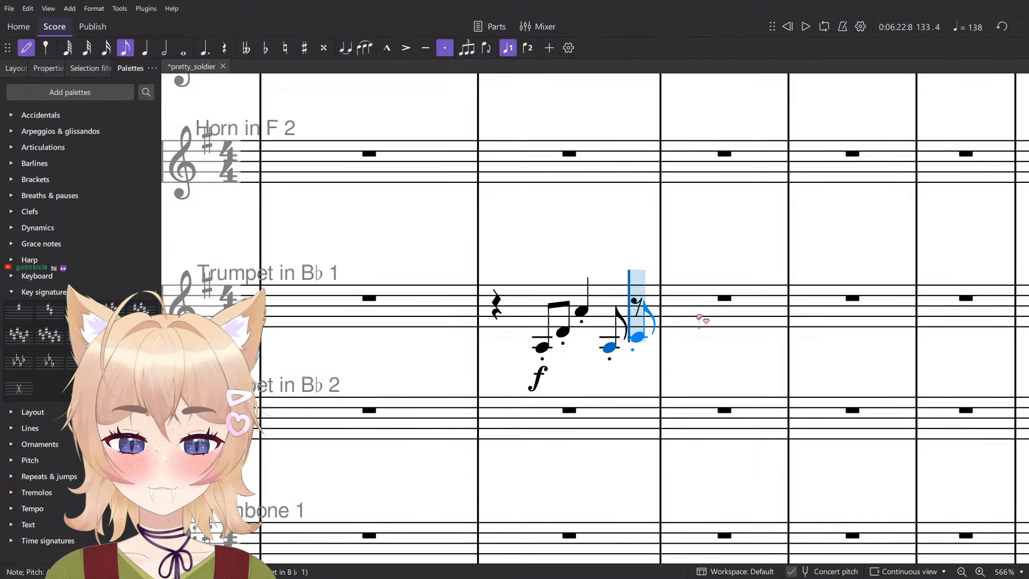
key(d)
scroll(700, 319, down, 4)
scroll(708, 322, down, 3)
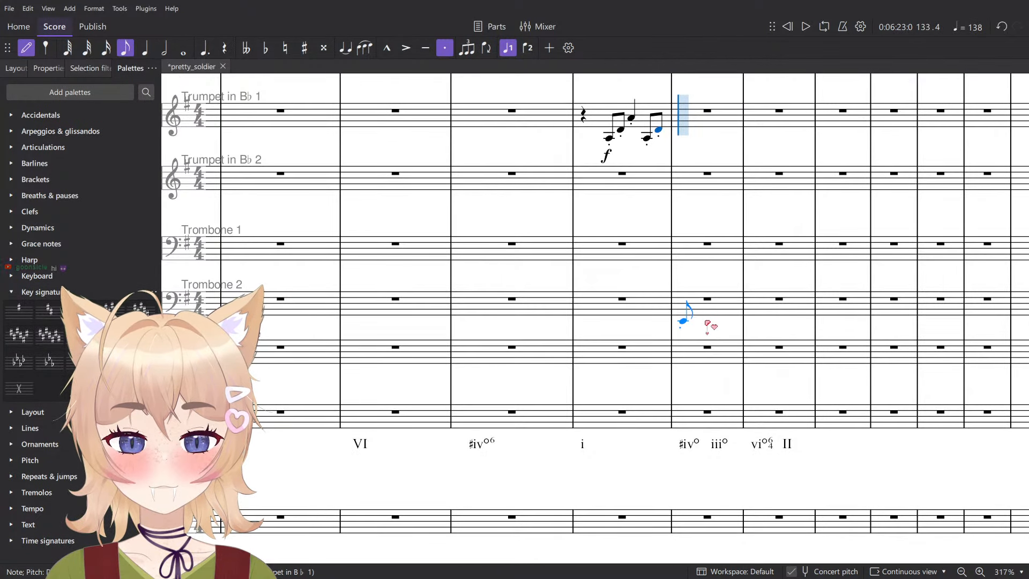
key(Escape)
- Consult the mode chord chart and change the first Roman numeral of measure 134 to IV
scroll(655, 449, up, 2)
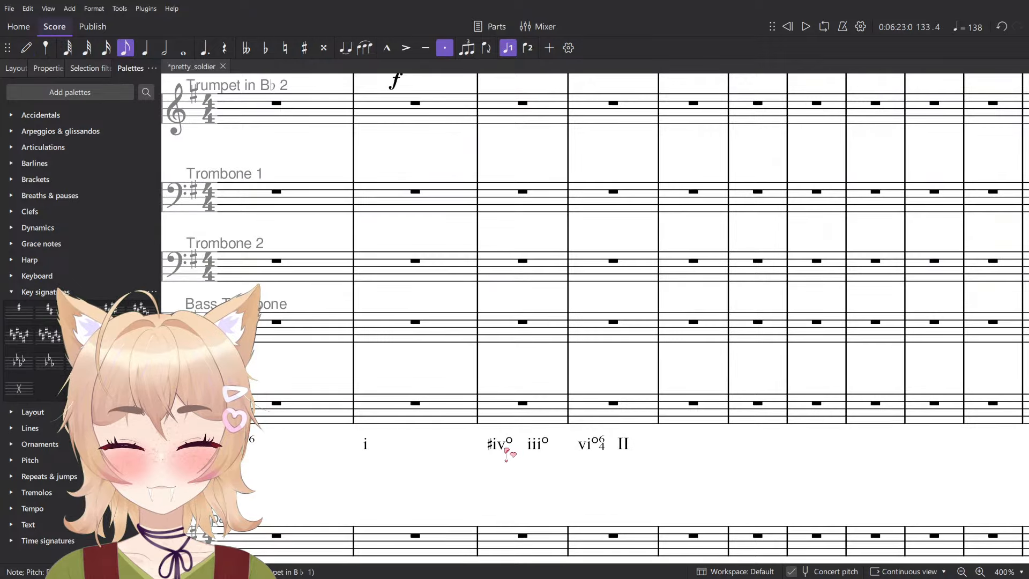
key(alt+Tab)
scroll(722, 448, down, 1)
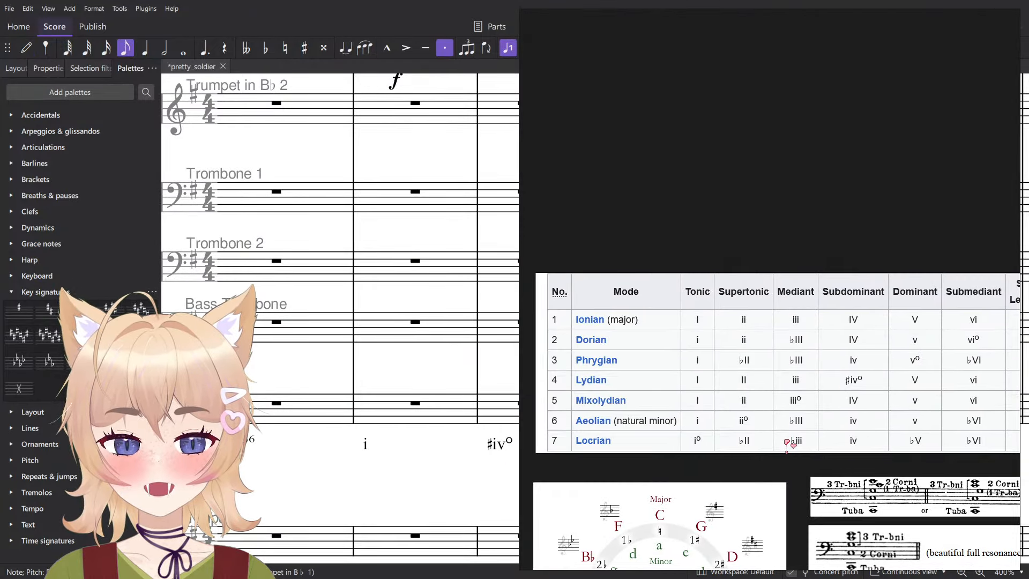
key(alt+Tab)
click(502, 445)
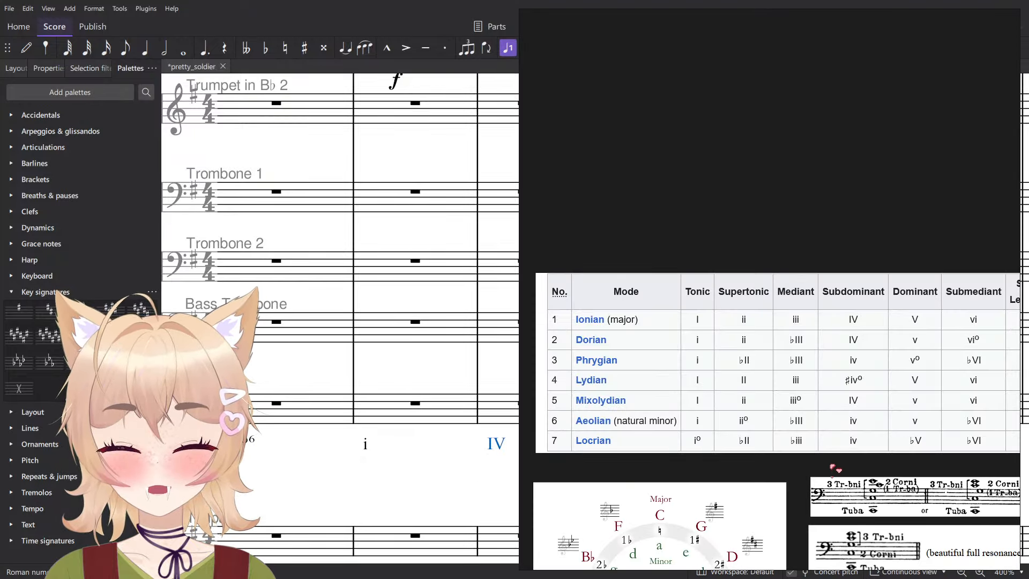
- Check the mode chart again and change the first Roman numeral of measure 135 to vi
drag(830, 465, 816, 467)
key(alt+Tab)
double_click(582, 444)
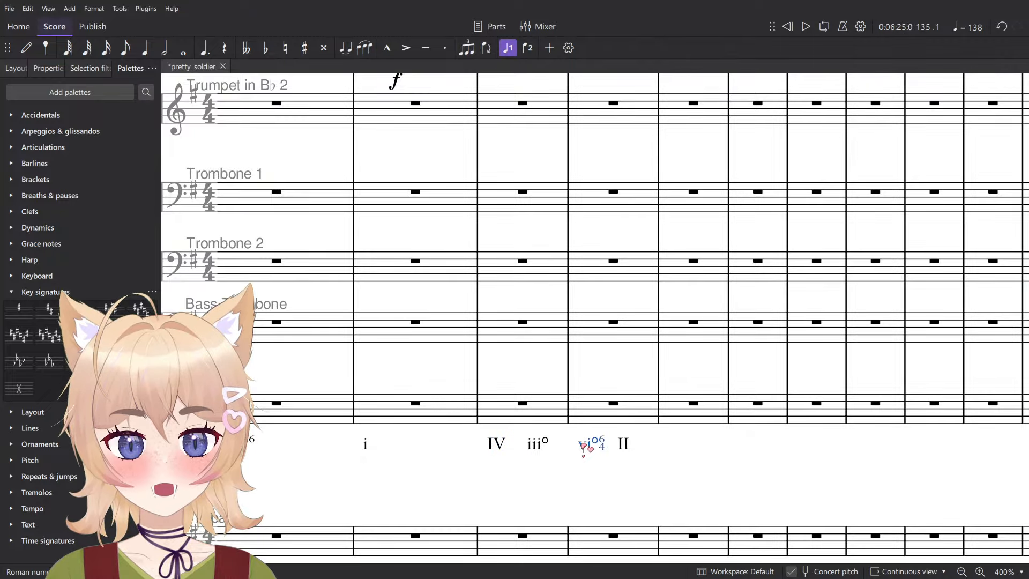
key(ctrl+a)
text(vi)
- Compare with the mode chart and change the second Roman numeral of measure 135 to ii
key(alt+Tab)
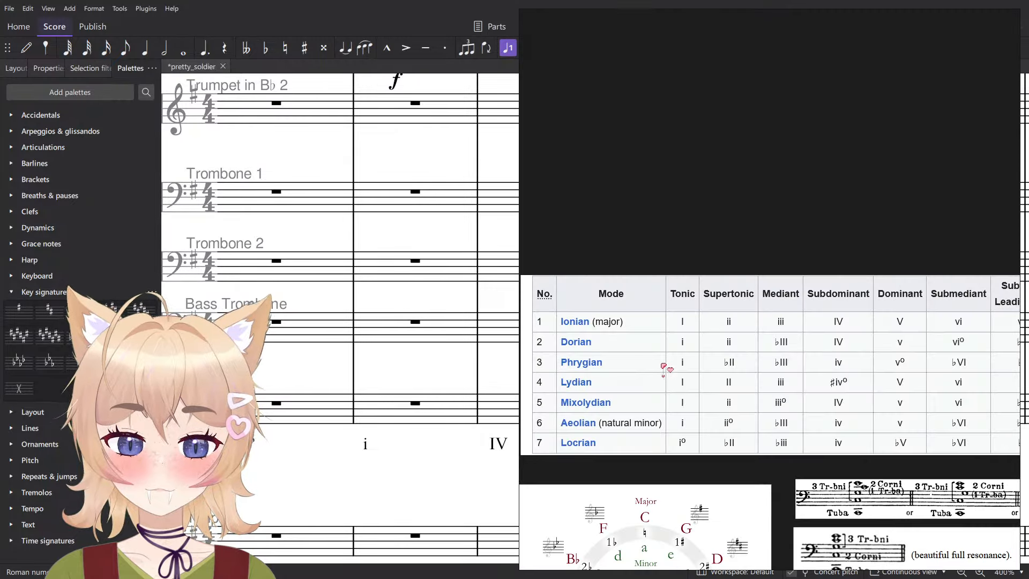
key(alt+Tab)
double_click(627, 444)
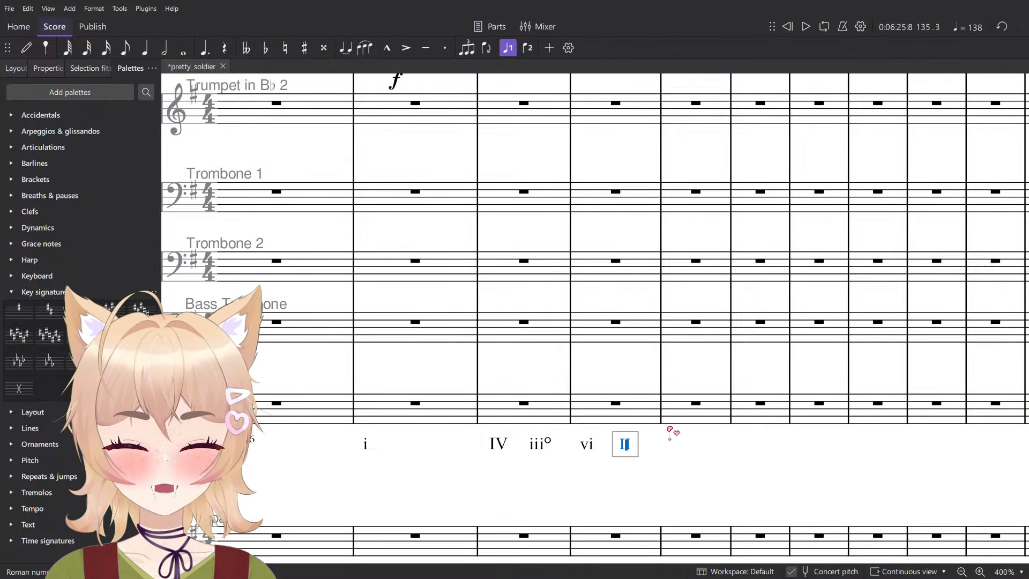
key(alt+Tab)
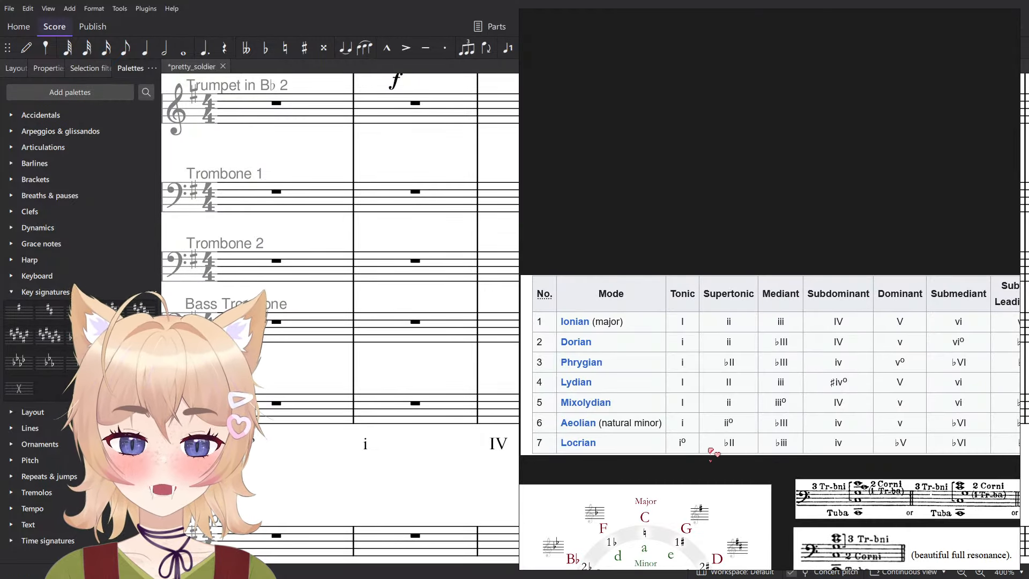
key(alt+Tab)
- Enter a staccato quarter note G4 on beat 1 of measure 134 in Trumpet 1
scroll(565, 381, up, 3)
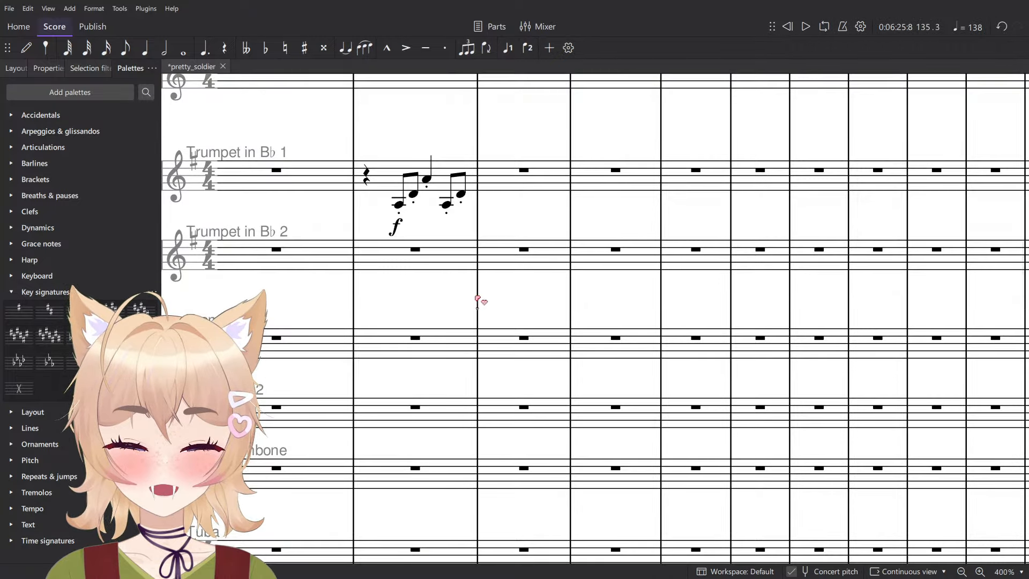
click(450, 203)
drag(514, 152, 570, 59)
key(n)
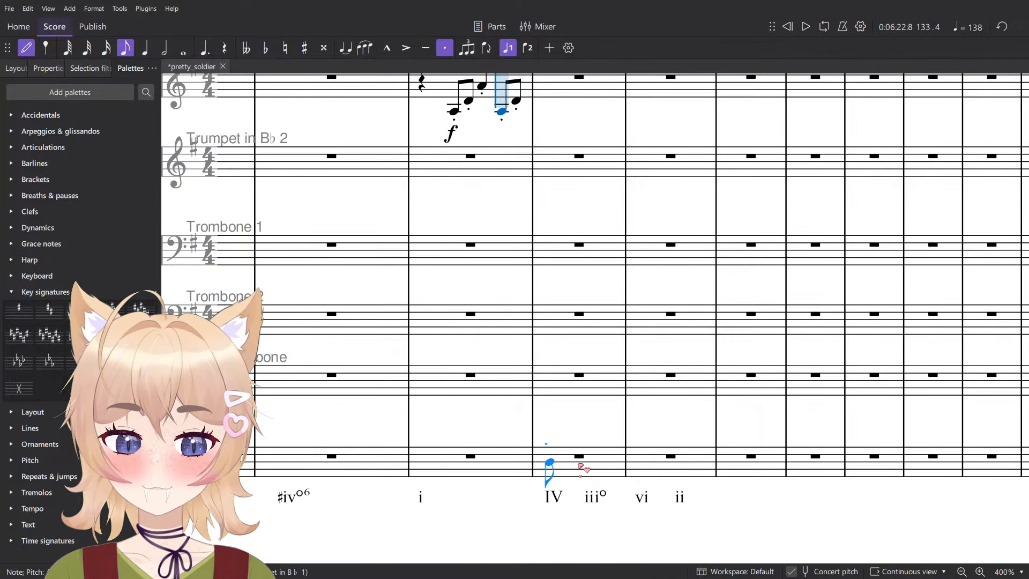
key(5)
scroll(589, 476, up, 8)
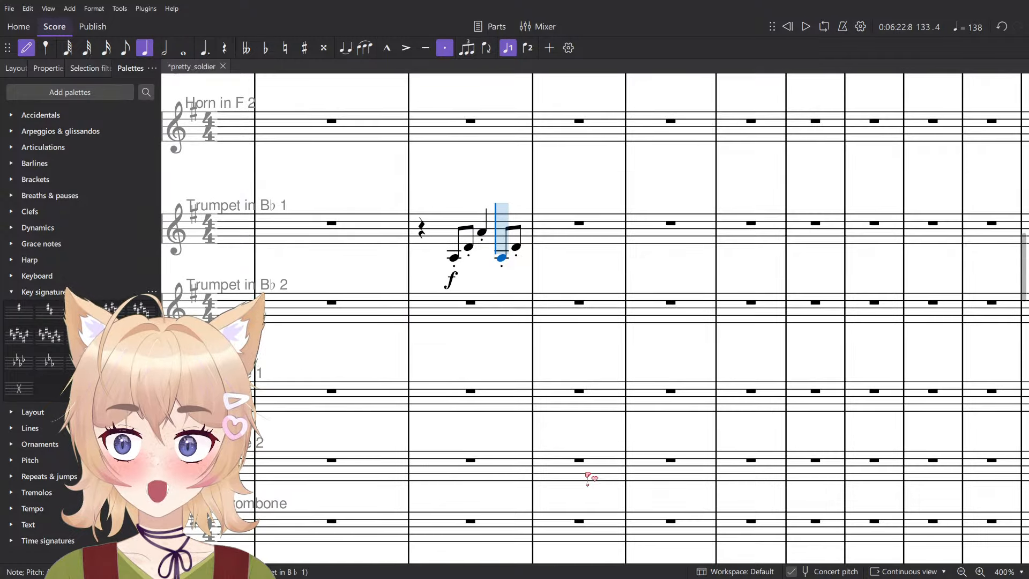
scroll(579, 485, down, 7)
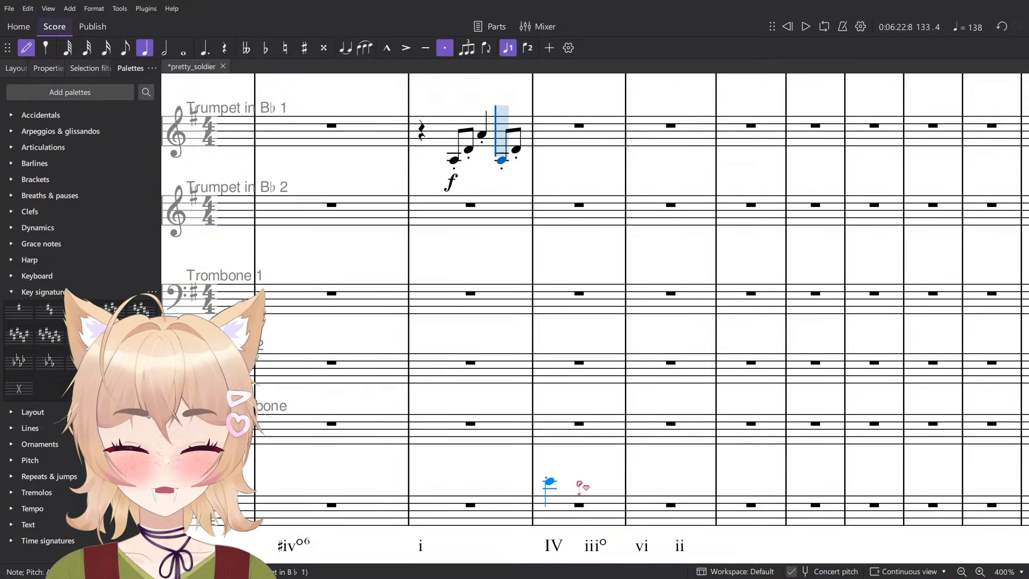
scroll(576, 477, up, 3)
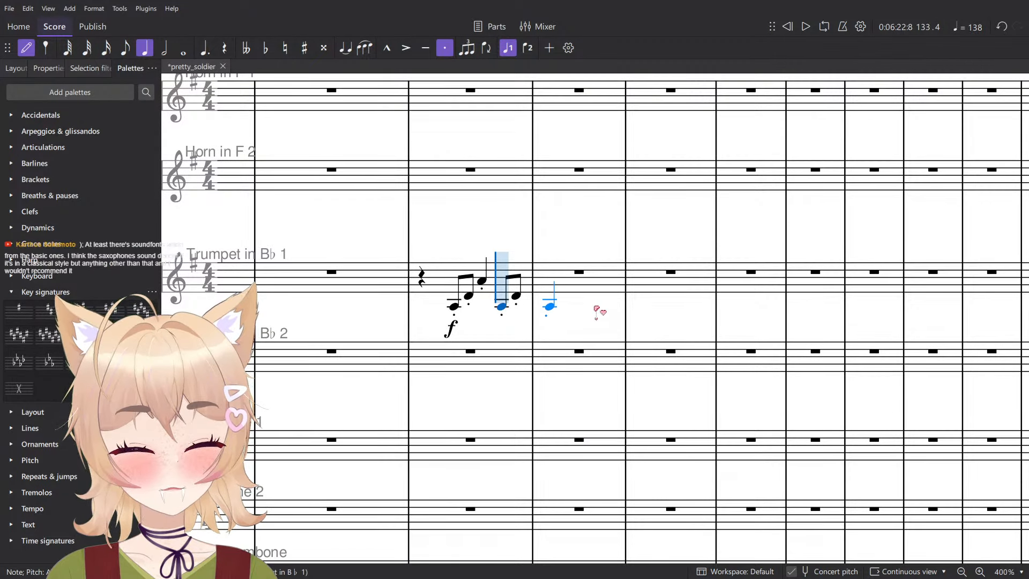
scroll(595, 306, up, 5)
click(510, 271)
ctrl+scroll(510, 271, down, 3)
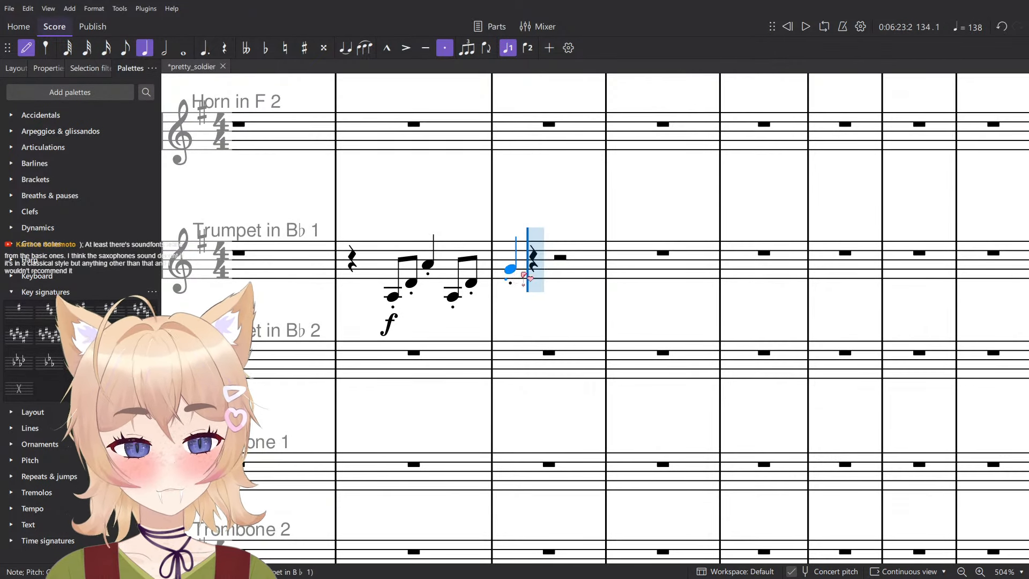
- Continue measure 134 of Trumpet 1 with staccato eighth notes G3 and D4 on beat 2 and a quarter note G4 on beat 3
key(4)
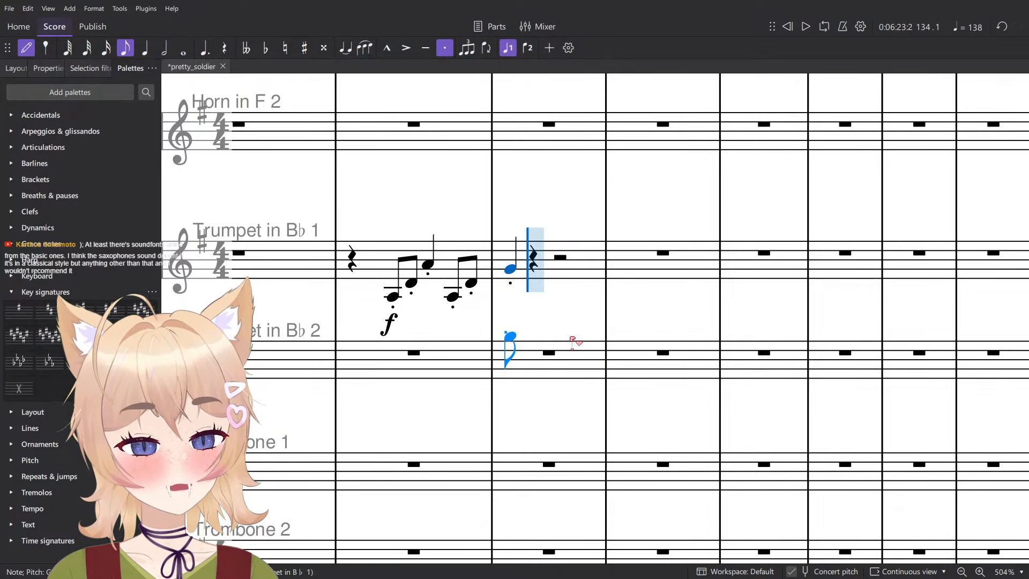
ctrl+scroll(325, 167, down, 4)
scroll(494, 276, down, 5)
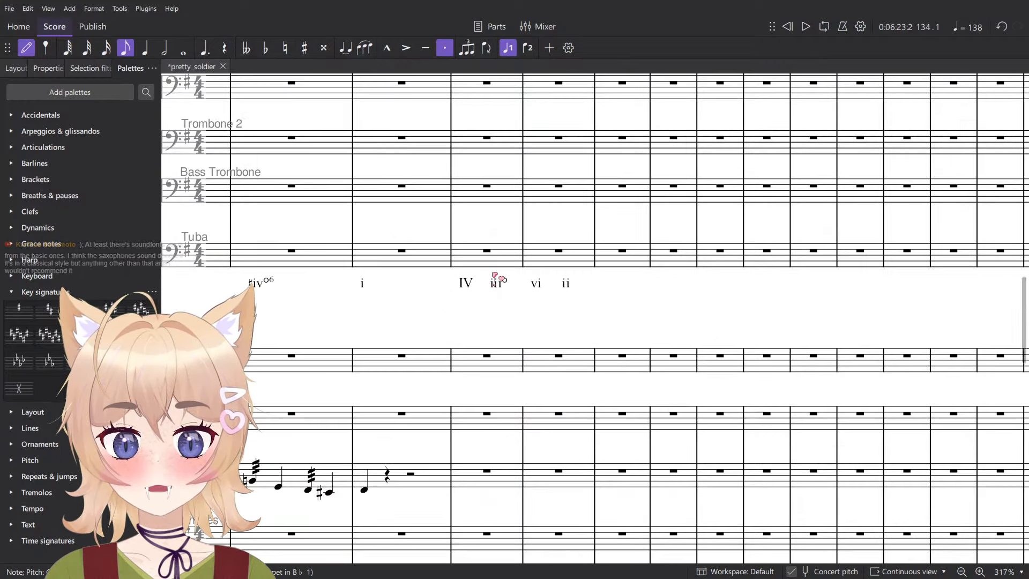
scroll(483, 257, up, 1)
scroll(485, 262, up, 4)
ctrl+scroll(458, 156, up, 8)
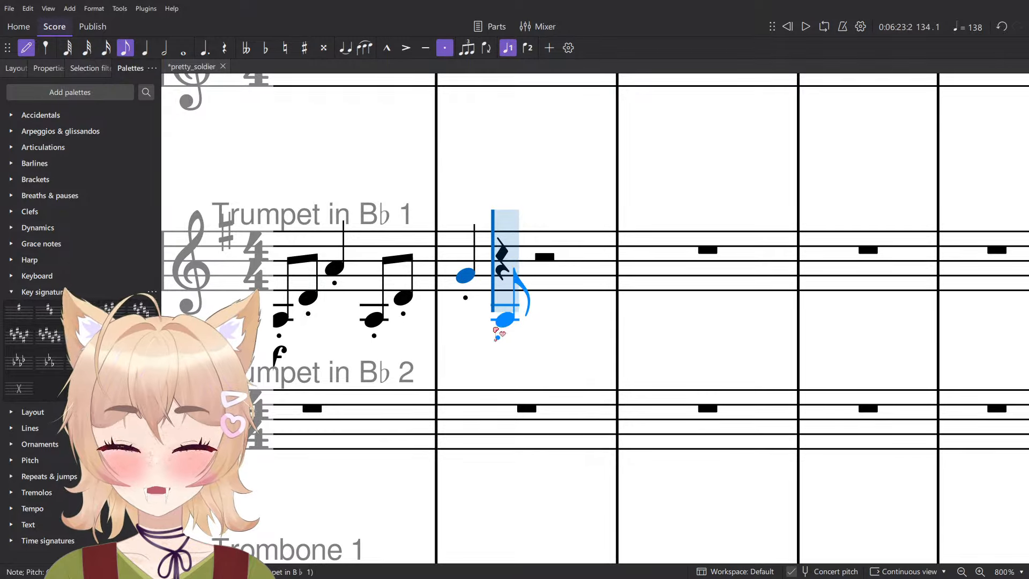
click(496, 331)
click(537, 301)
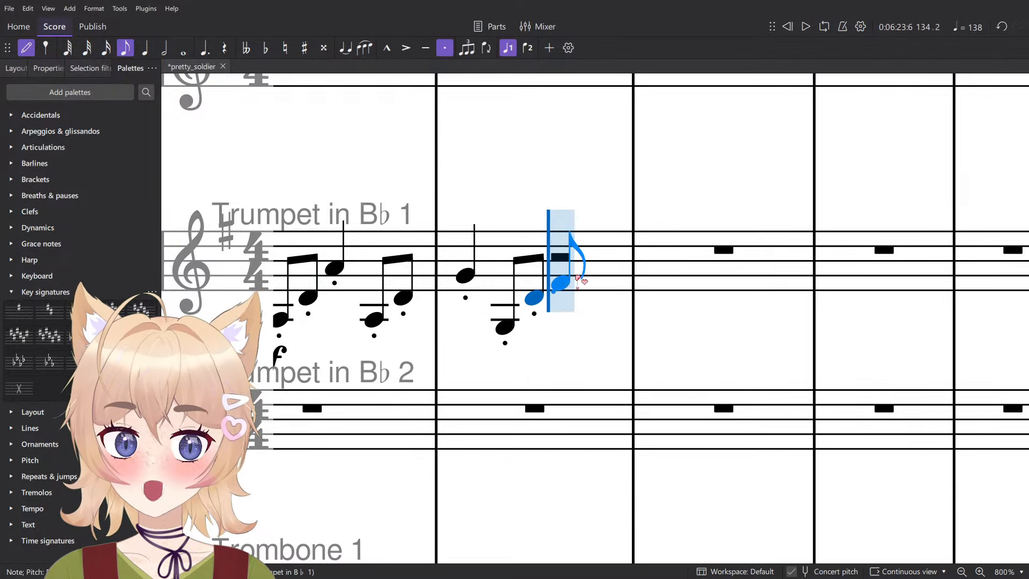
click(569, 280)
- Fill beat 4 of measure 134 in Trumpet 1 with staccato eighth notes A3 and C4, and start measure 135 on A4
ctrl+scroll(589, 282, down, 7)
scroll(603, 289, down, 6)
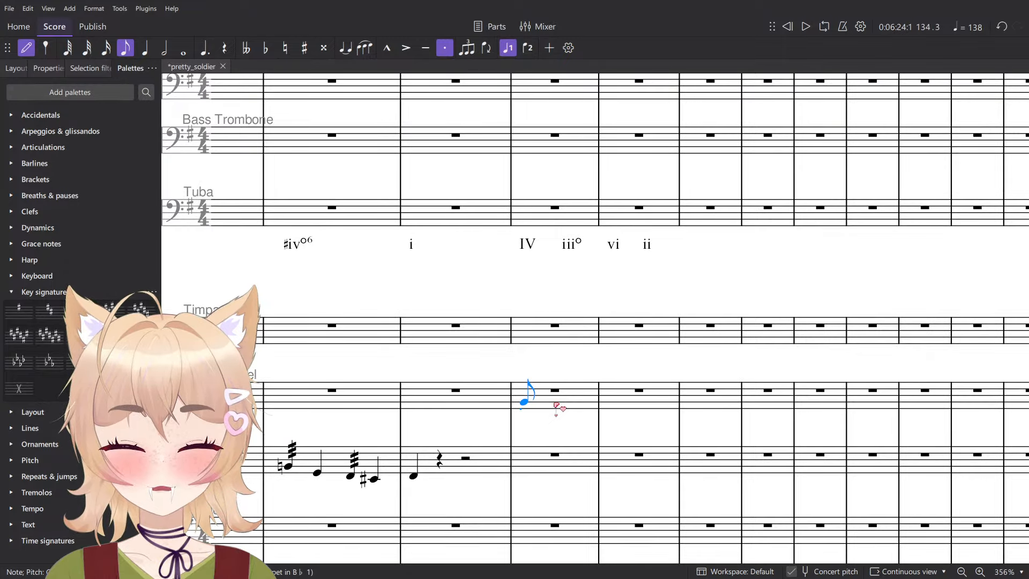
scroll(558, 407, up, 6)
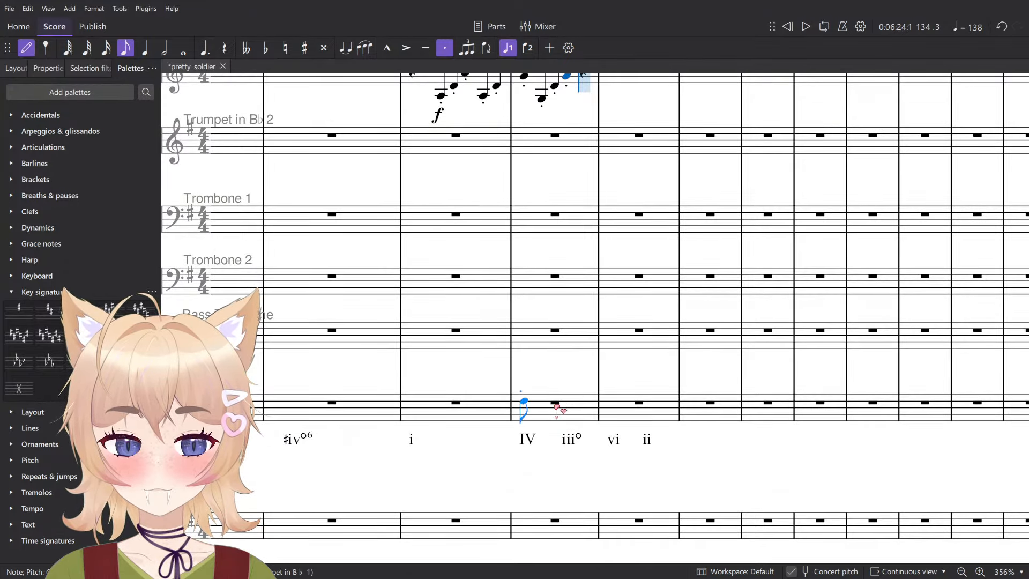
ctrl+scroll(523, 402, up, 7)
click(589, 310)
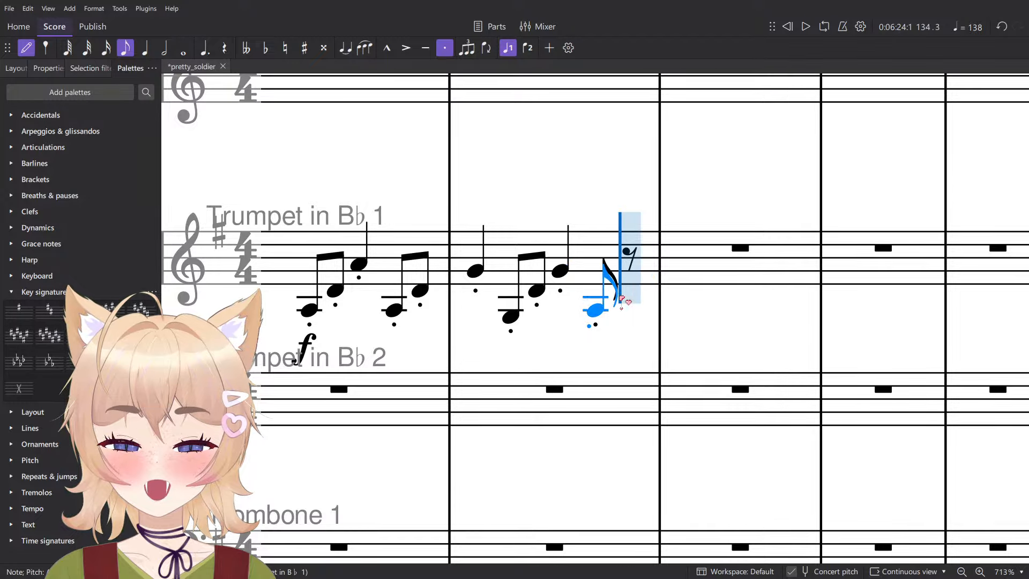
click(629, 279)
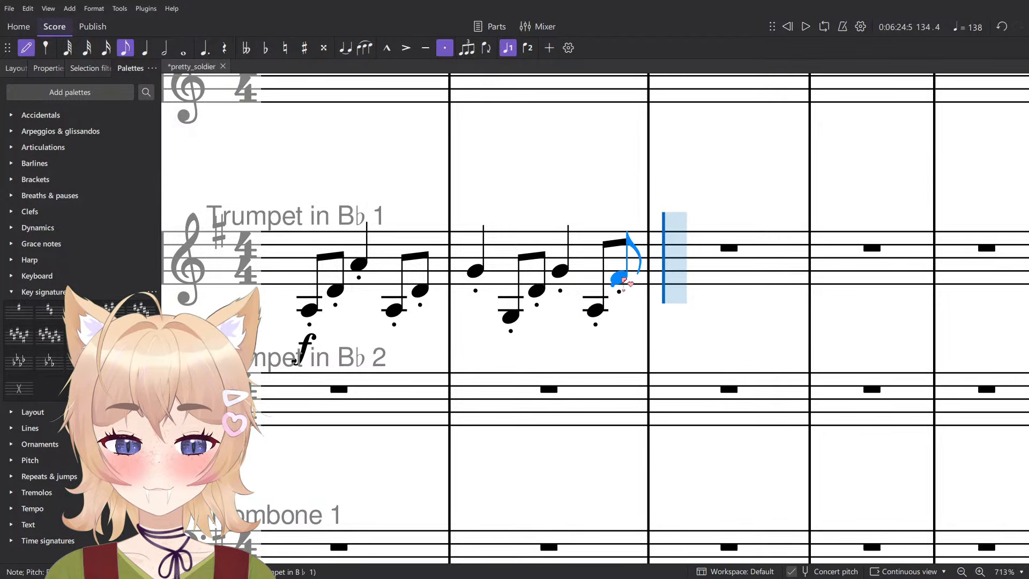
click(660, 267)
click(625, 296)
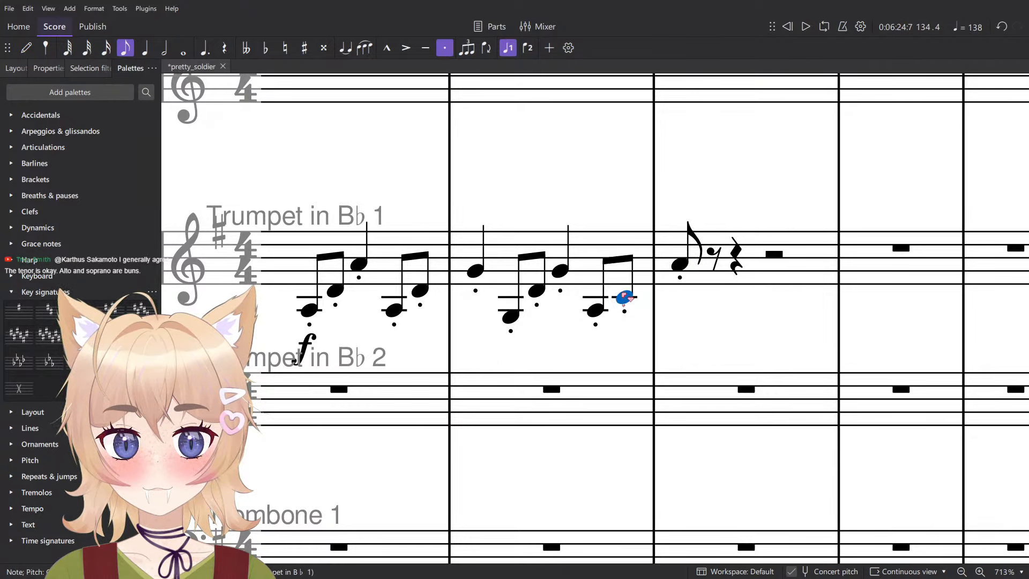
- Review the woodwind melody and make the opening Trumpet 1 note of measure 135 a quarter note A4
click(674, 272)
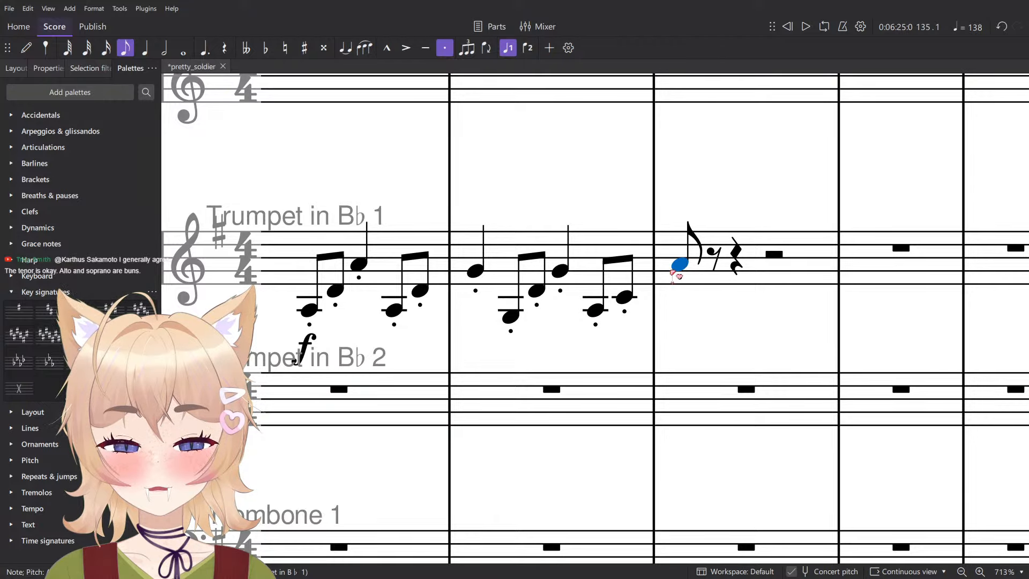
click(677, 279)
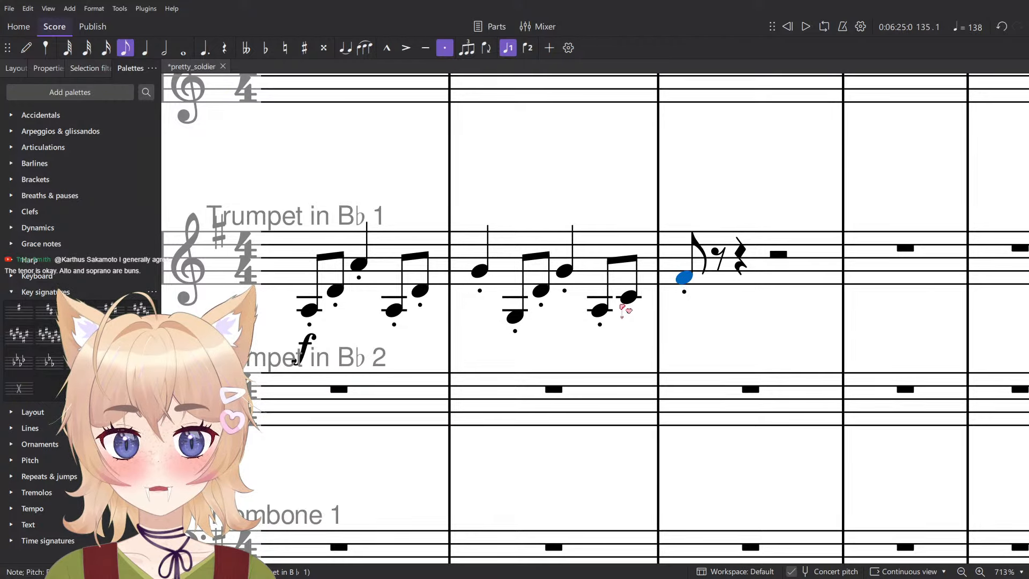
scroll(625, 310, down, 5)
scroll(616, 316, up, 4)
scroll(616, 316, down, 4)
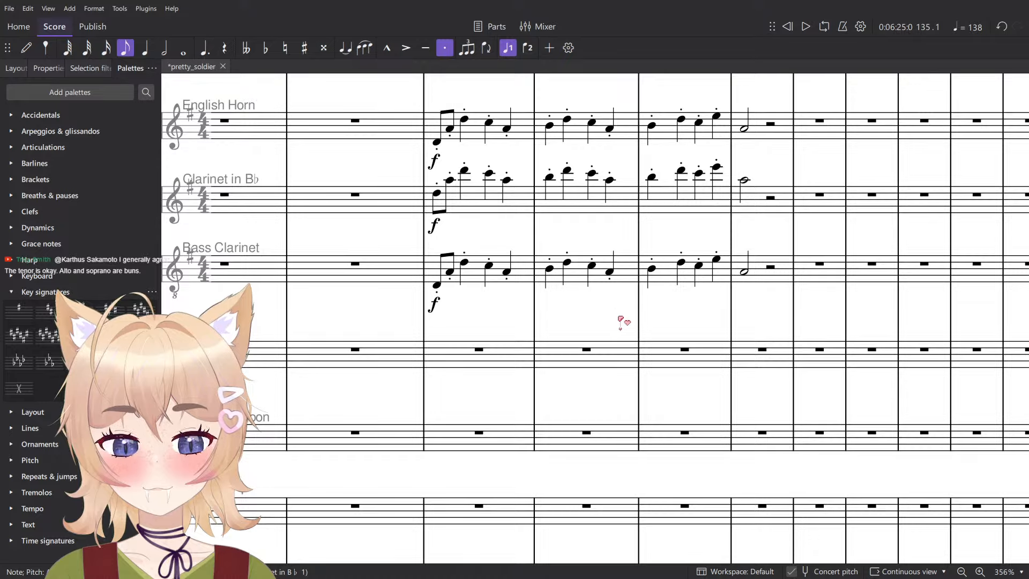
scroll(623, 321, down, 5)
key(5)
- Play the Trumpet 1 line with the woodwinds from measure 133
click(482, 371)
key(space)
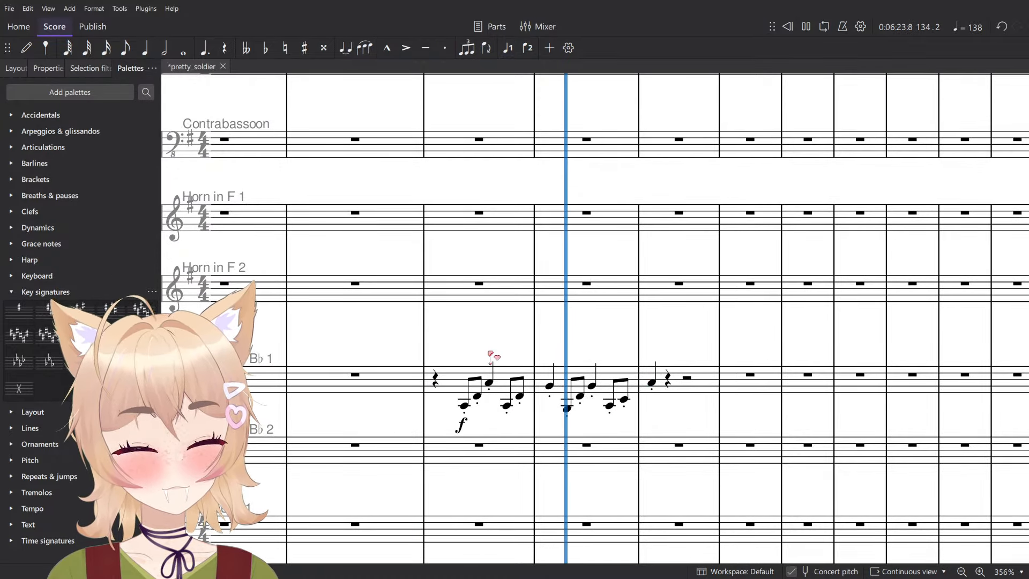
scroll(595, 410, down, 6)
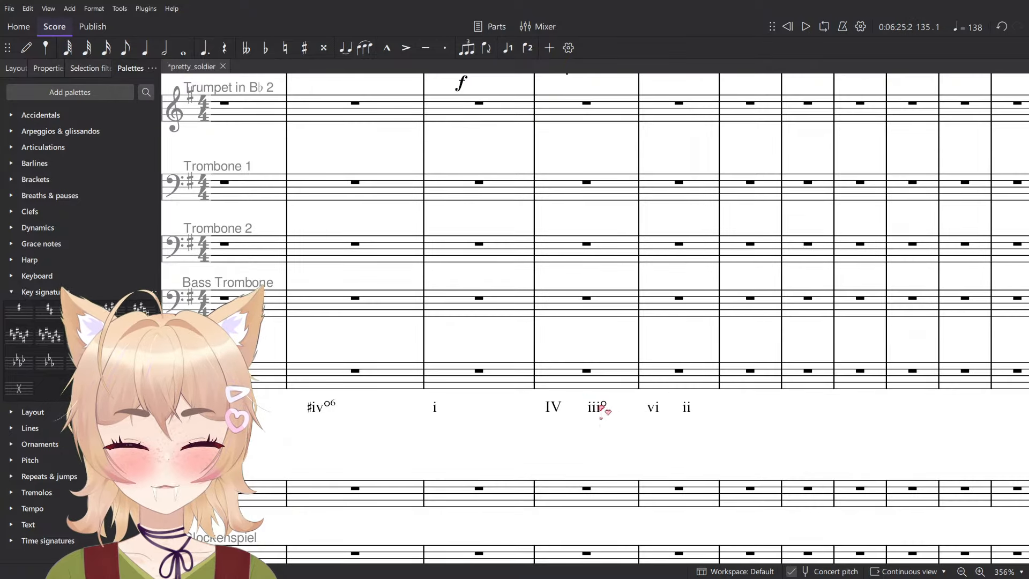
- Lower the beat 3 quarter note in measure 134 of Trumpet 1 by a semitone to F♯4, matching the iii° chord
click(601, 409)
scroll(609, 421, up, 3)
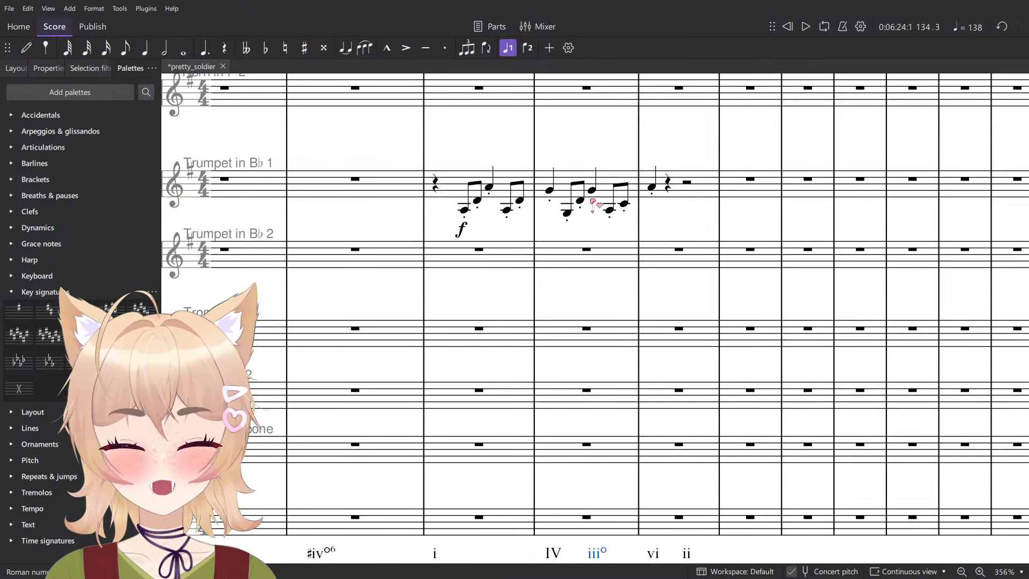
click(600, 187)
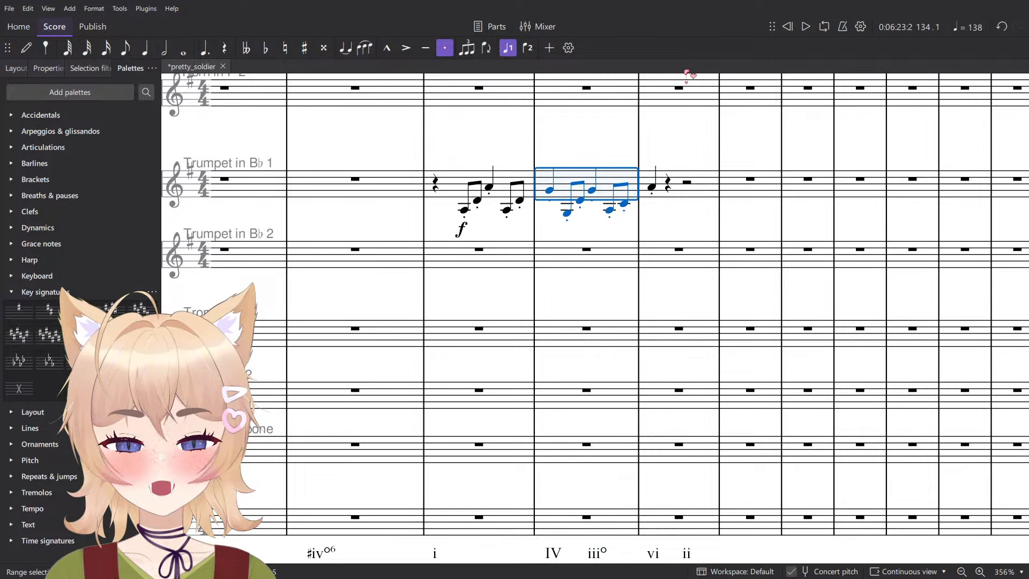
key(Escape)
click(592, 191)
key(Down)
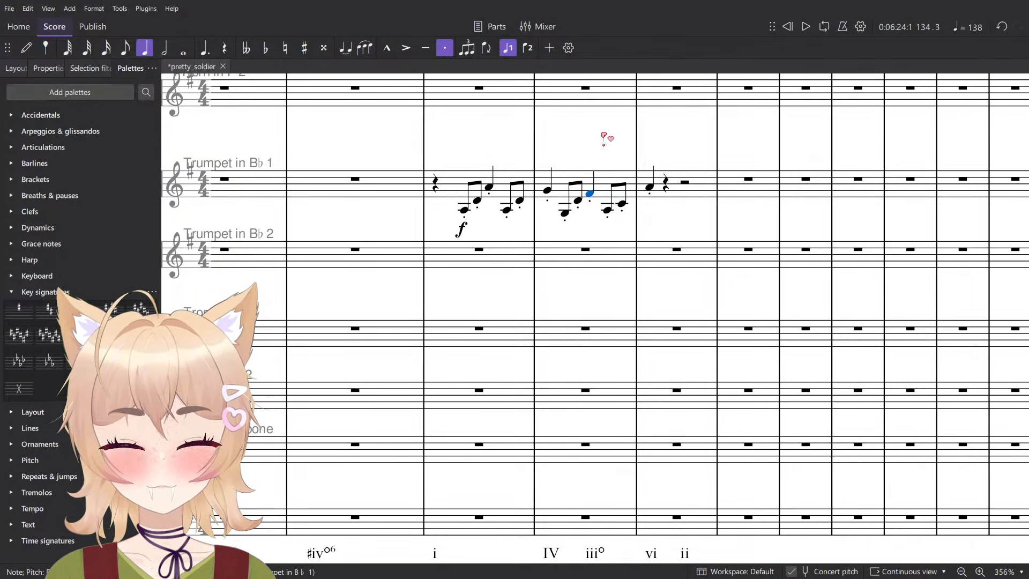
- Play the Trumpet 1 line from beat 2 of measure 134, and select the first note of measure 135
key(Left)
key(space)
key(space)
key(Left)
key(space)
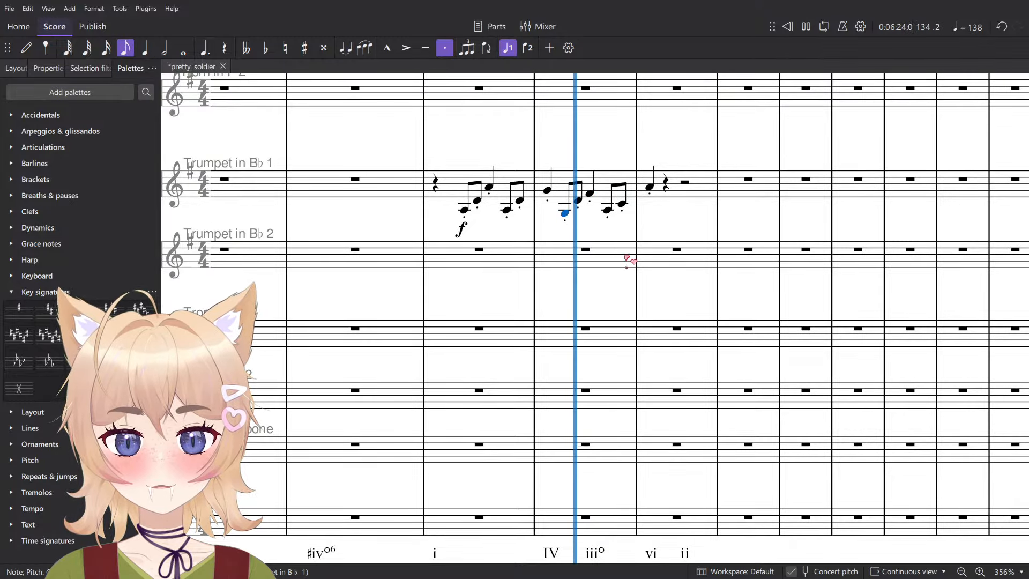
key(space)
click(652, 187)
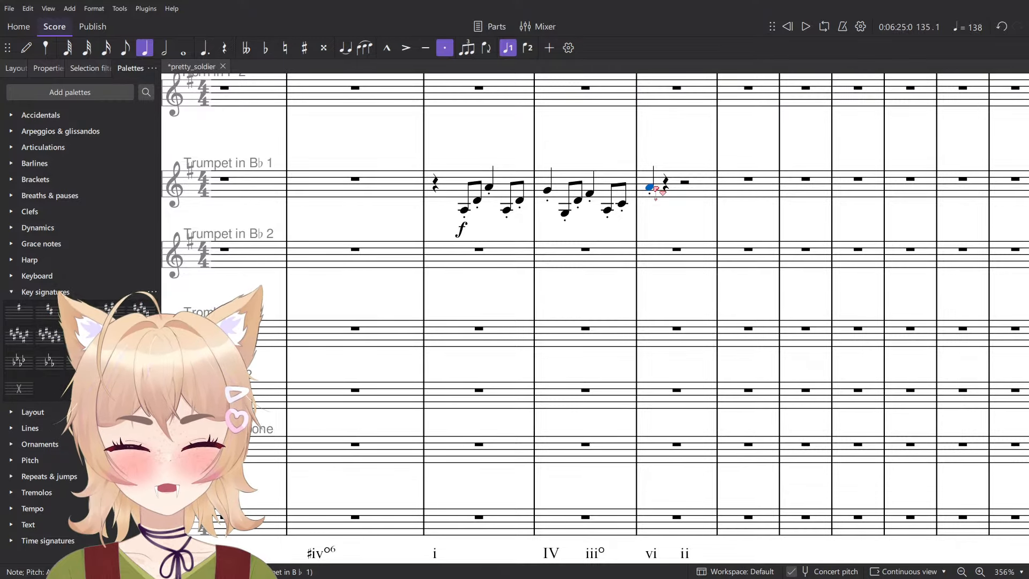
- Lower the opening quarter note of measure 135 in Trumpet 1 to F♯4 and play from beat 4 of measure 134
key(Down)
key(Left)
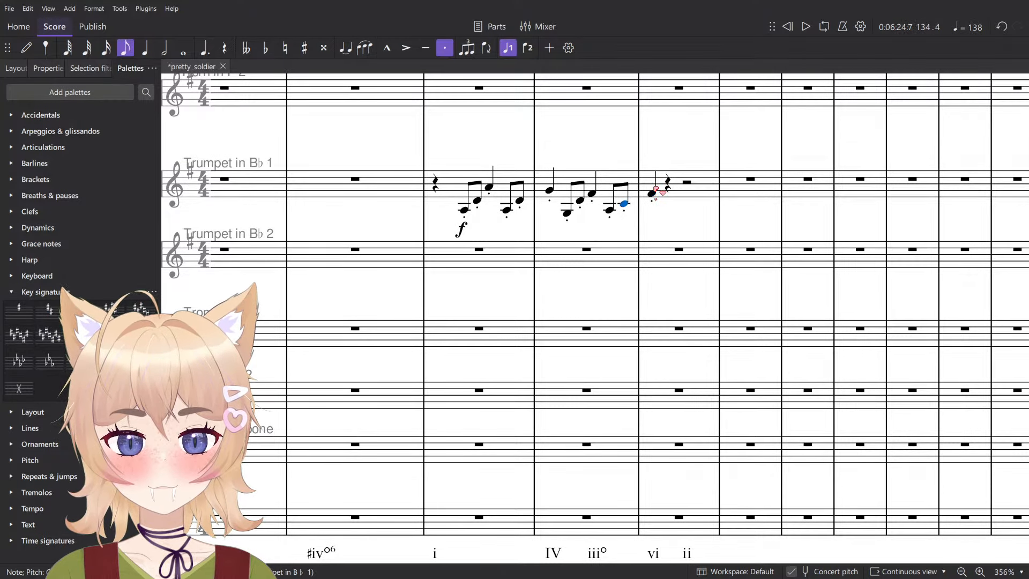
key(Right)
key(Right)
key(Left)
key(Left)
key(space)
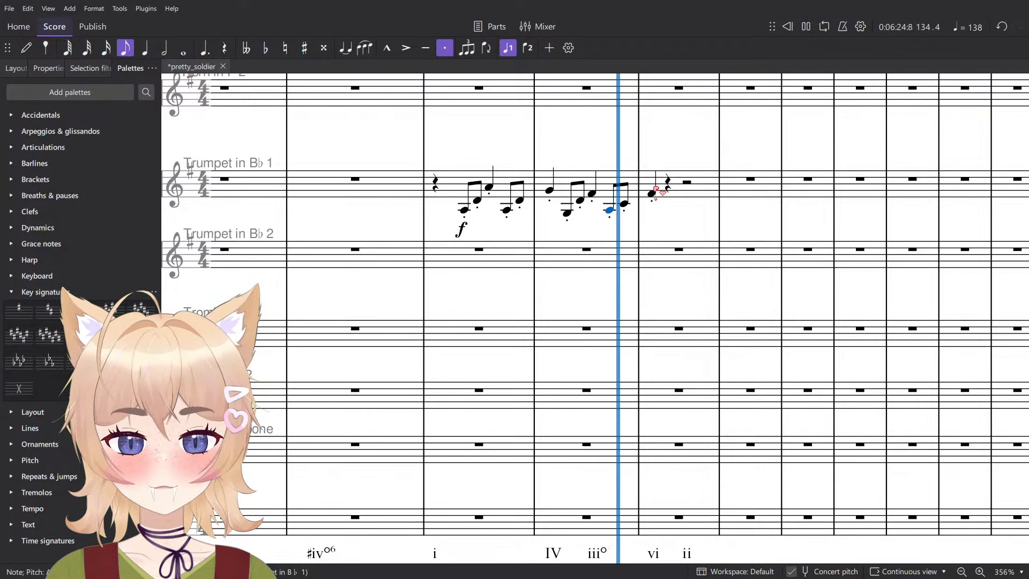
key(space)
- Enter staccato eighth notes A3 and C4 on beat 2 of measure 135 in Trumpet 1
click(652, 194)
key(n)
key(4)
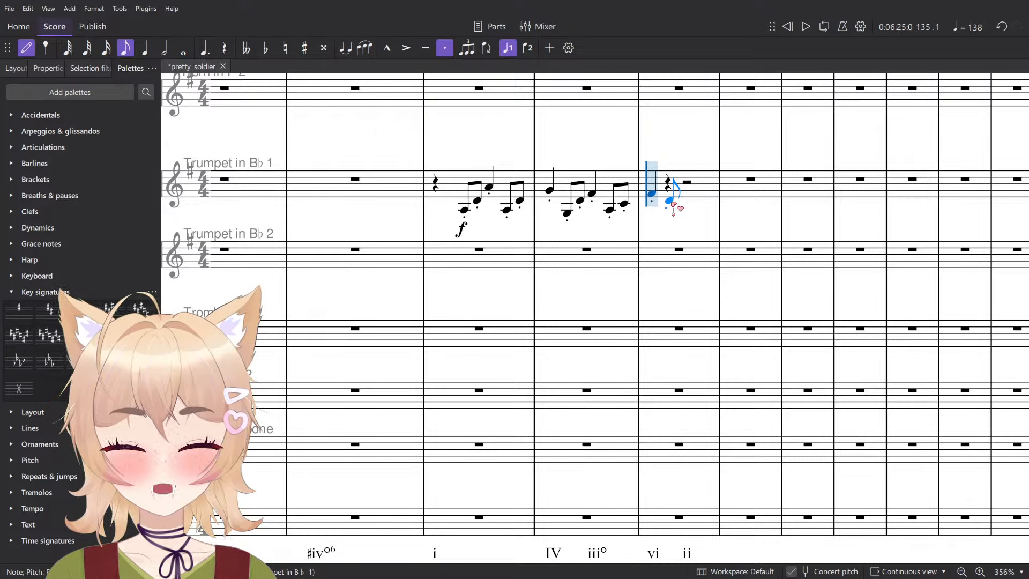
scroll(665, 197, up, 2)
scroll(660, 199, down, 3)
drag(662, 201, 625, 268)
scroll(628, 271, down, 3)
scroll(628, 273, up, 7)
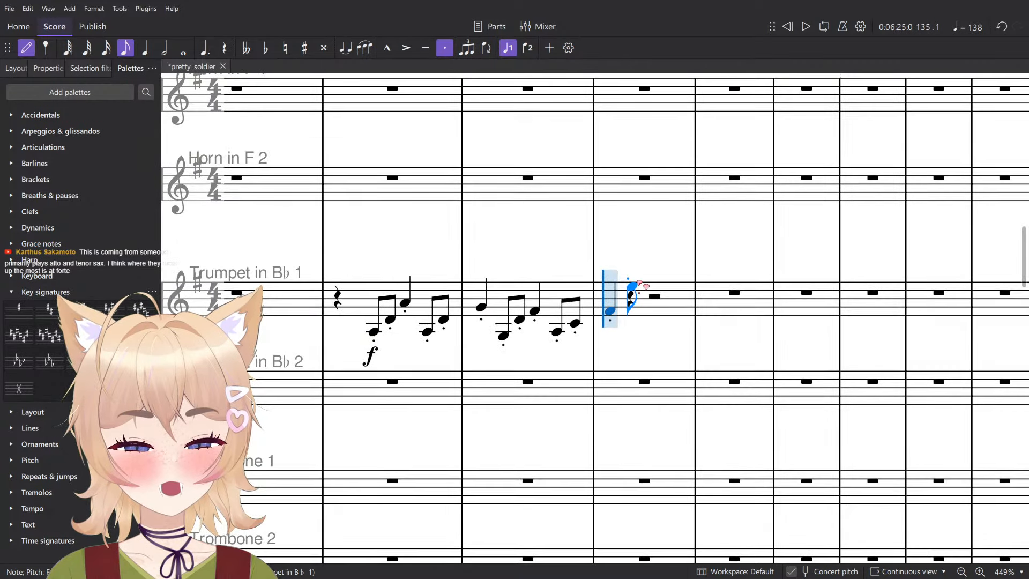
scroll(643, 257, up, 5)
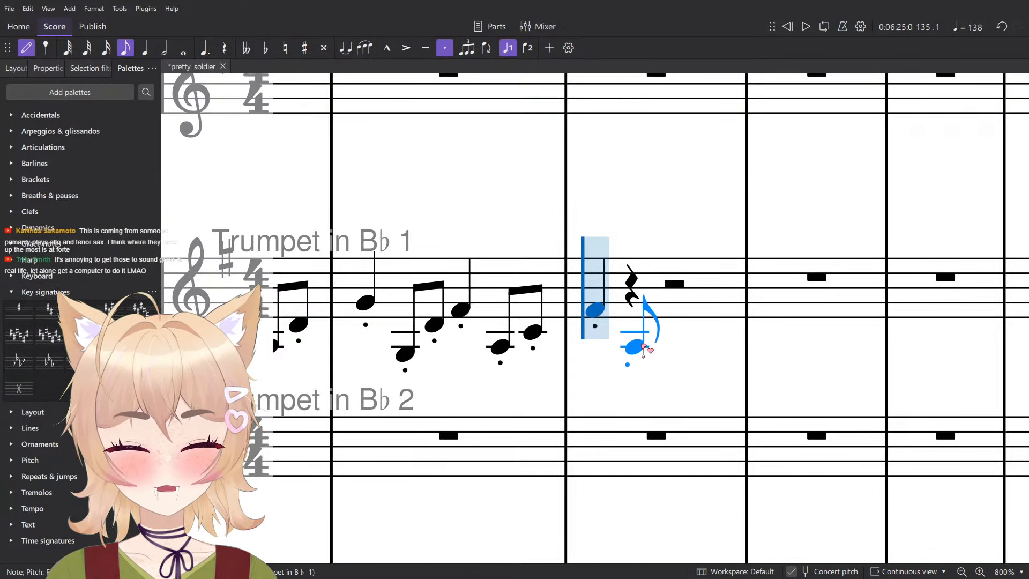
click(635, 348)
click(668, 333)
- Continue Trumpet 1 with staccato quarter notes E4 and A4 on beats 3 and 4 of measure 135, and D4 opening measure 136
key(5)
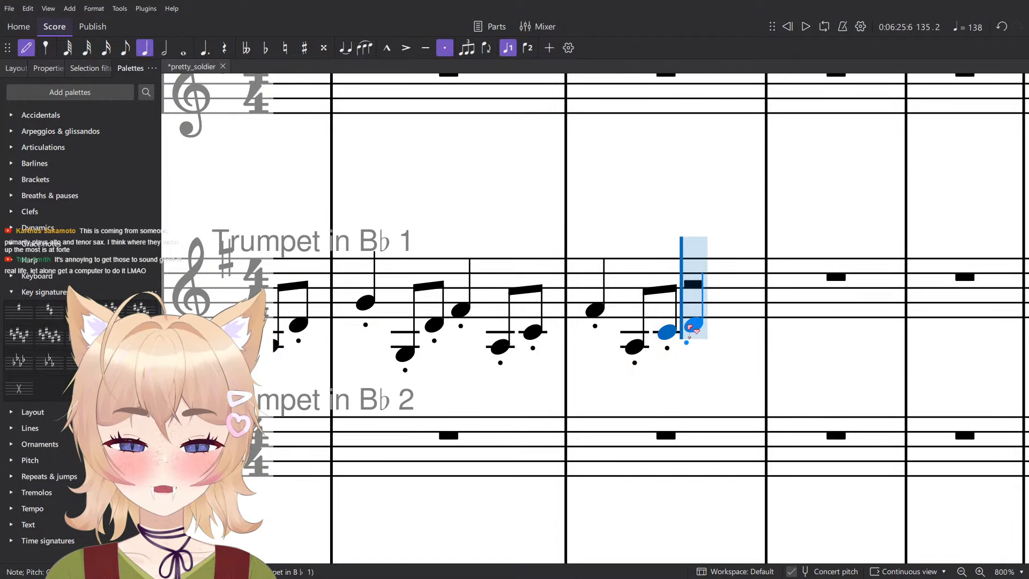
click(692, 320)
scroll(697, 319, down, 5)
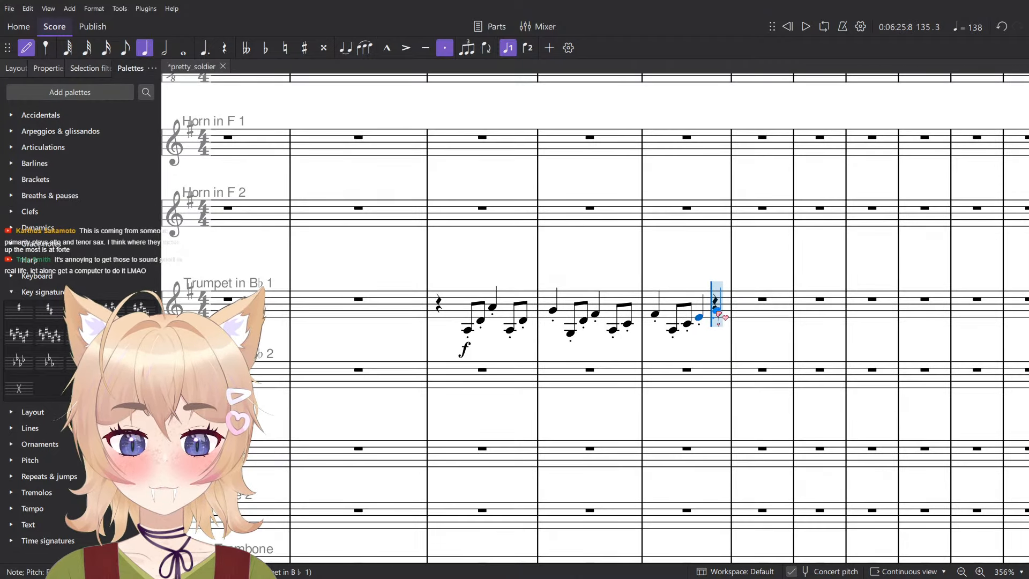
click(718, 311)
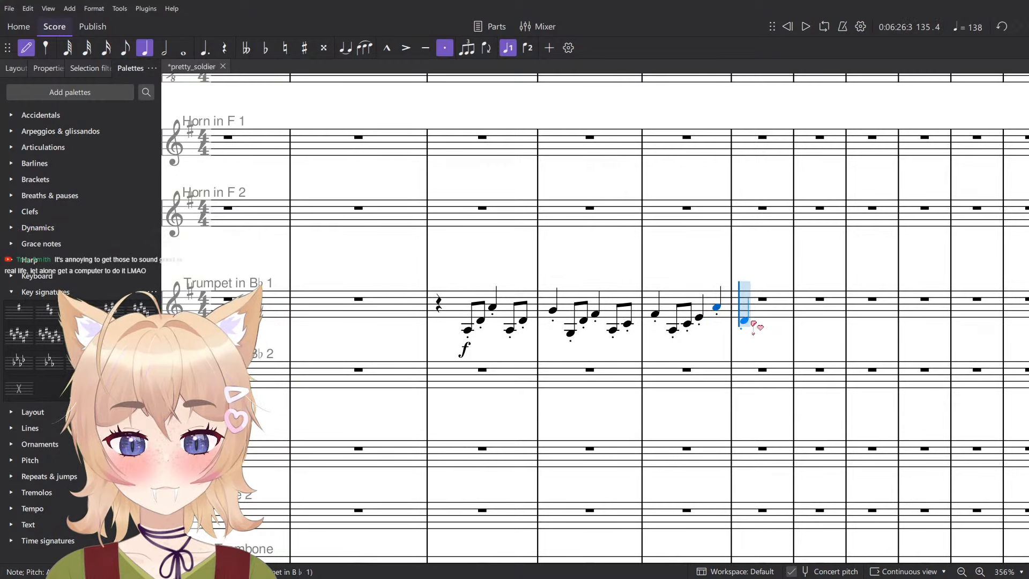
- Copy the Trumpet 1 line of measures 133 to 136 into Trumpet 2, starting one beat later on beat 3 of measure 133
shift+click(469, 333)
click(486, 371)
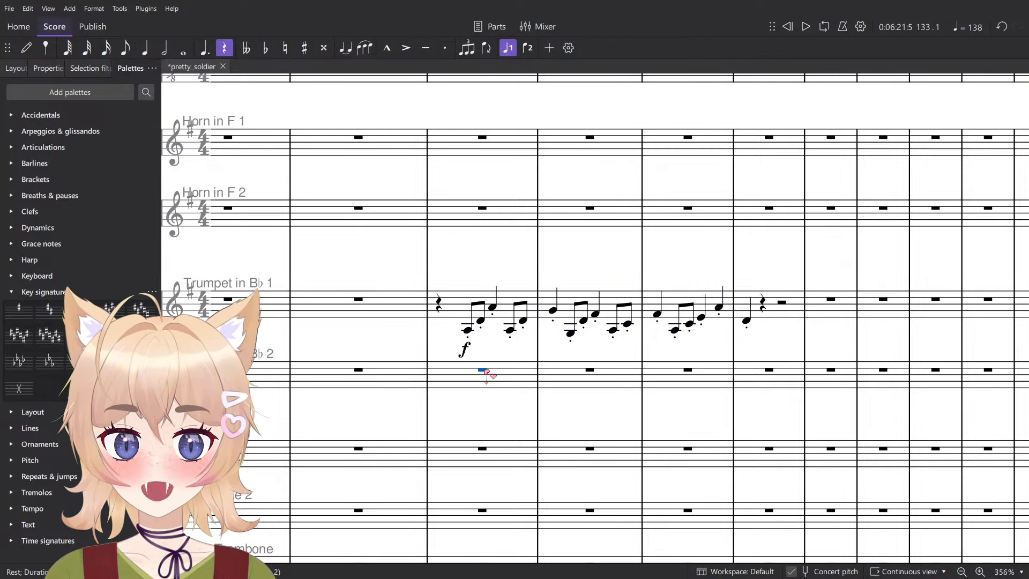
key(6)
key(ctrl+v)
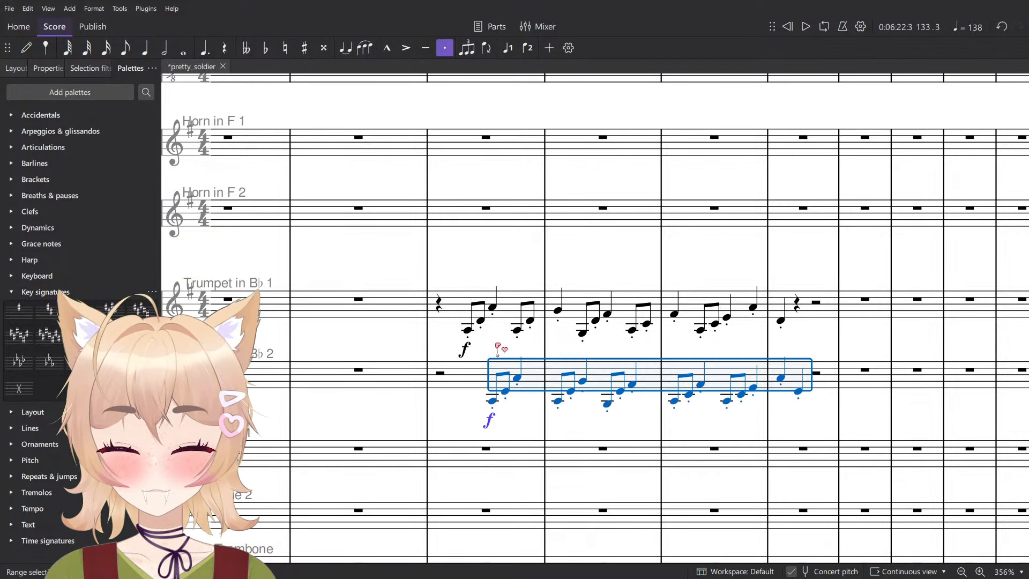
click(496, 345)
scroll(520, 352, down, 6)
scroll(520, 351, down, 2)
scroll(520, 350, up, 2)
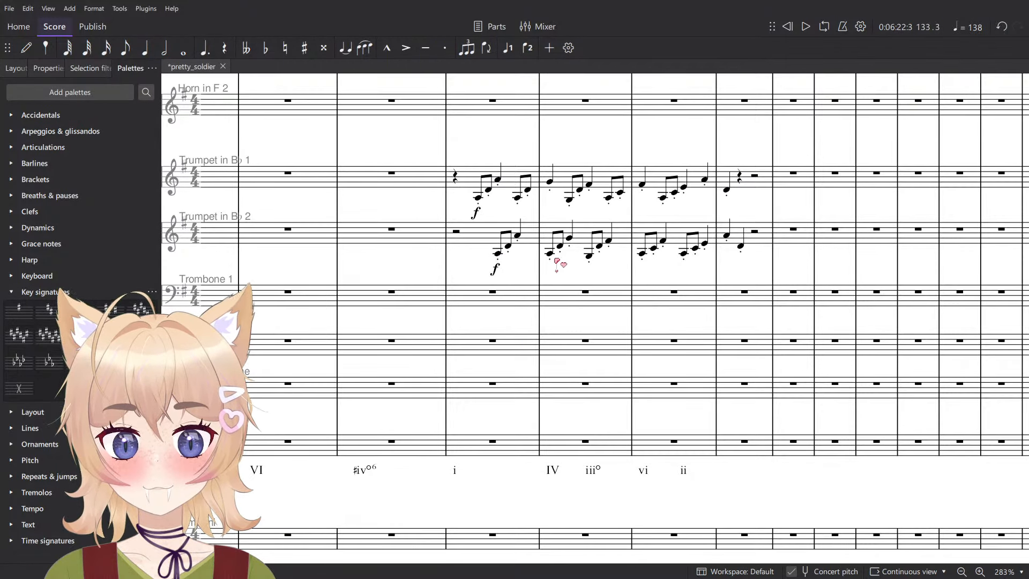
- Step through the copied Trumpet 2 notes of measures 134 and 135 and check their pitches against the harmony
click(550, 254)
key(Right)
key(Right)
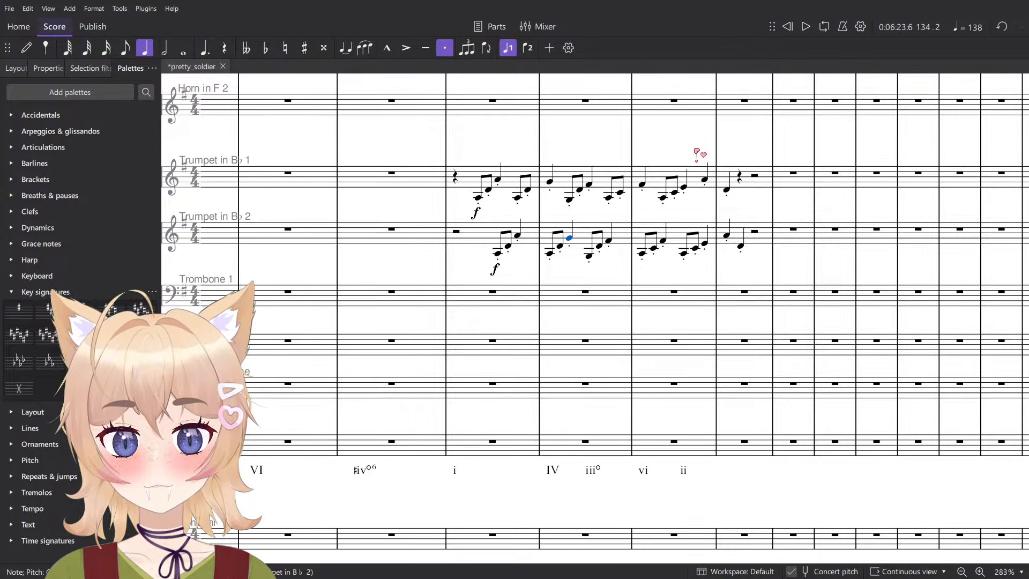
key(Down)
key(Left)
key(Left)
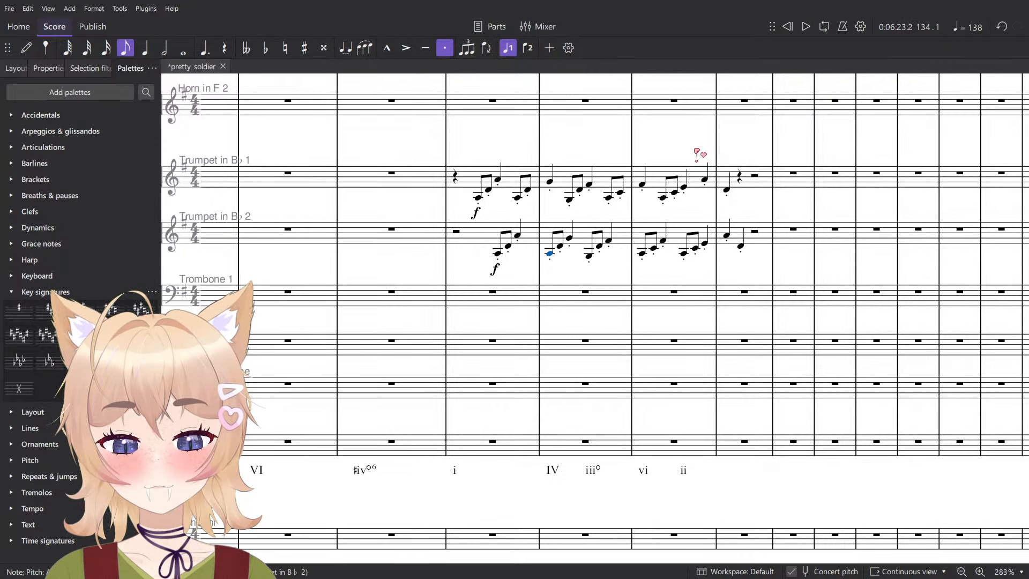
key(Right)
key(Right)
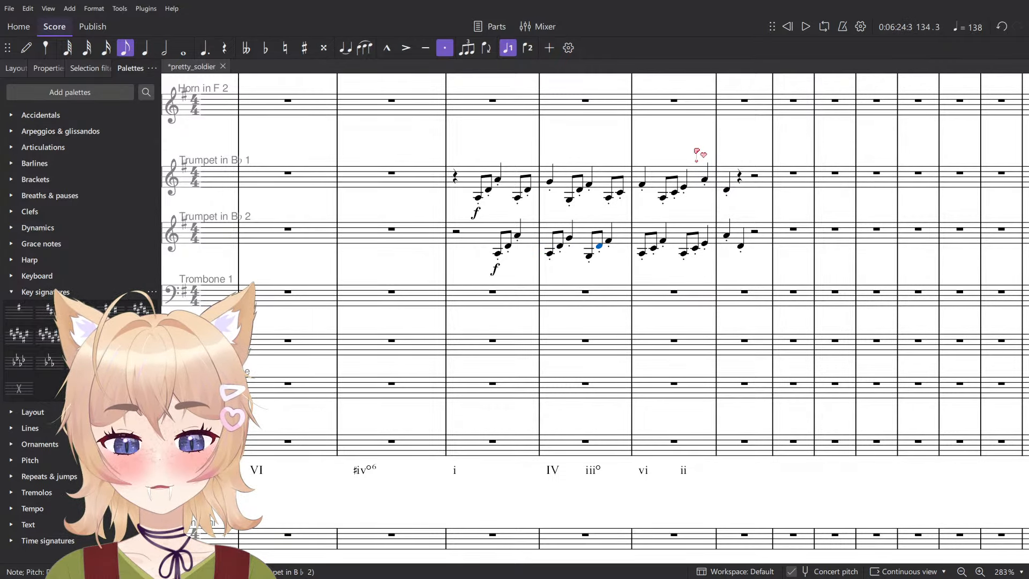
key(Right)
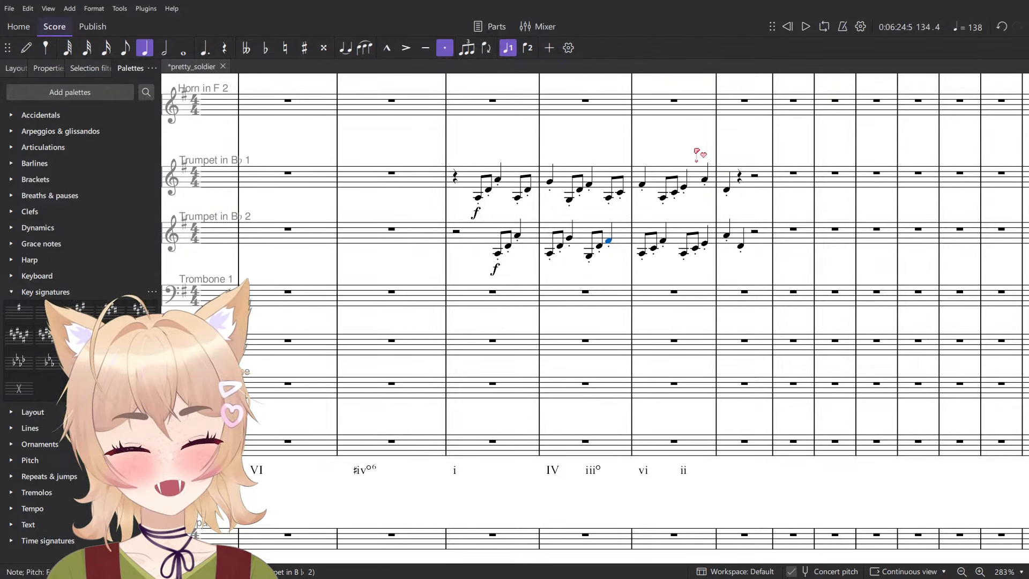
key(Right)
key(Right)
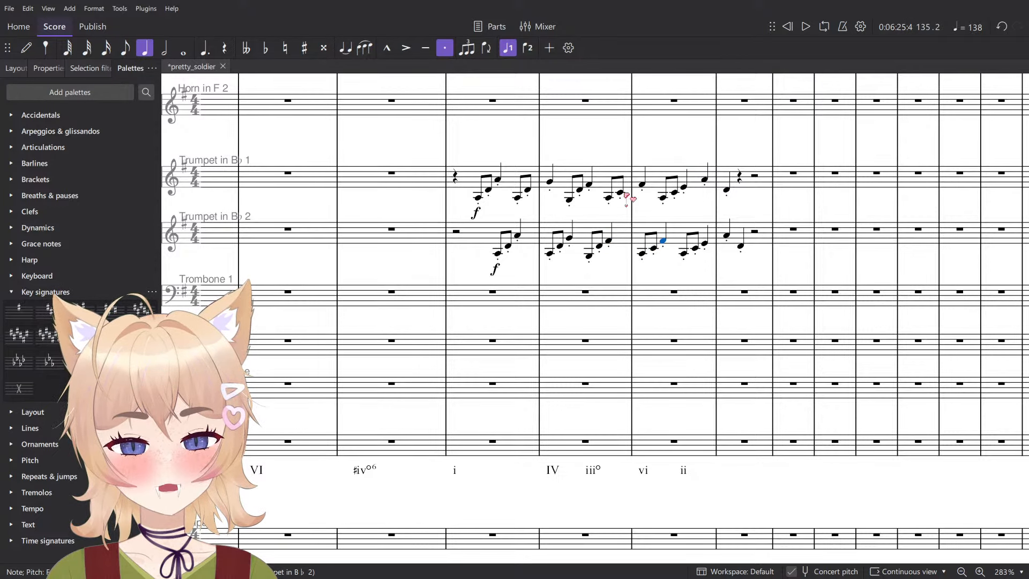
- Play both trumpet lines from measure 133, and replay measure 134
click(493, 167)
key(space)
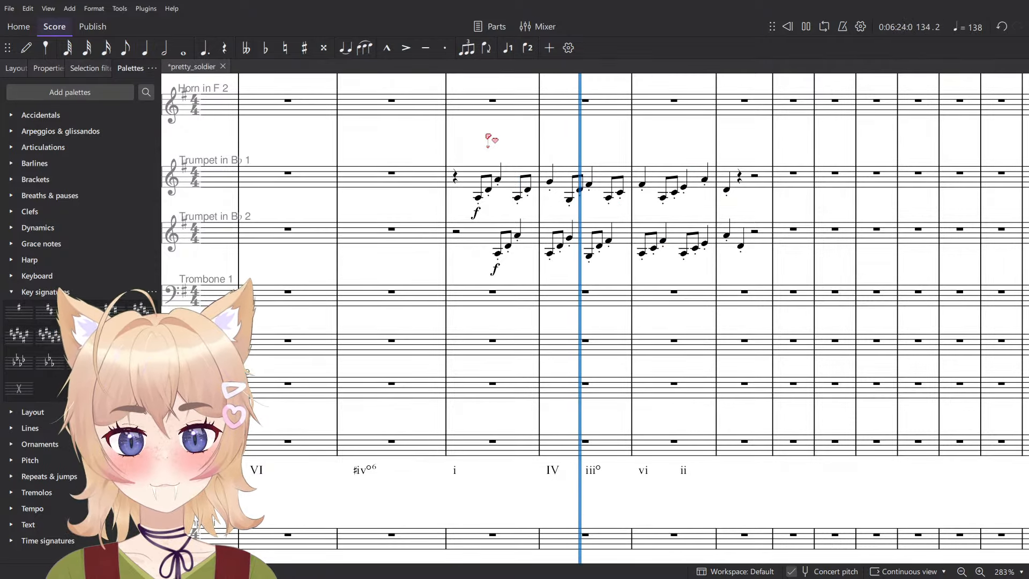
key(space)
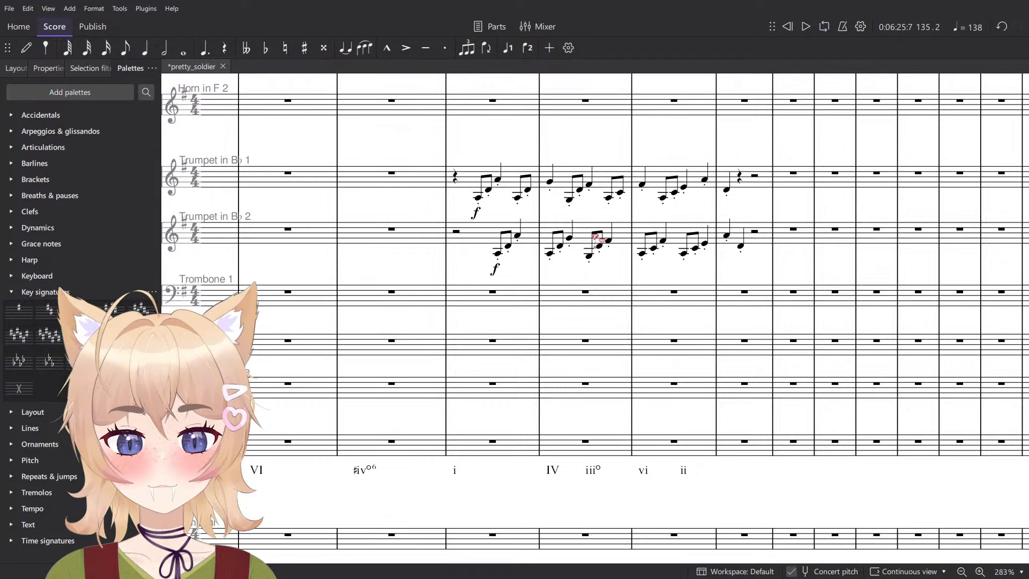
click(596, 234)
shift+click(610, 168)
key(space)
scroll(636, 195, up, 14)
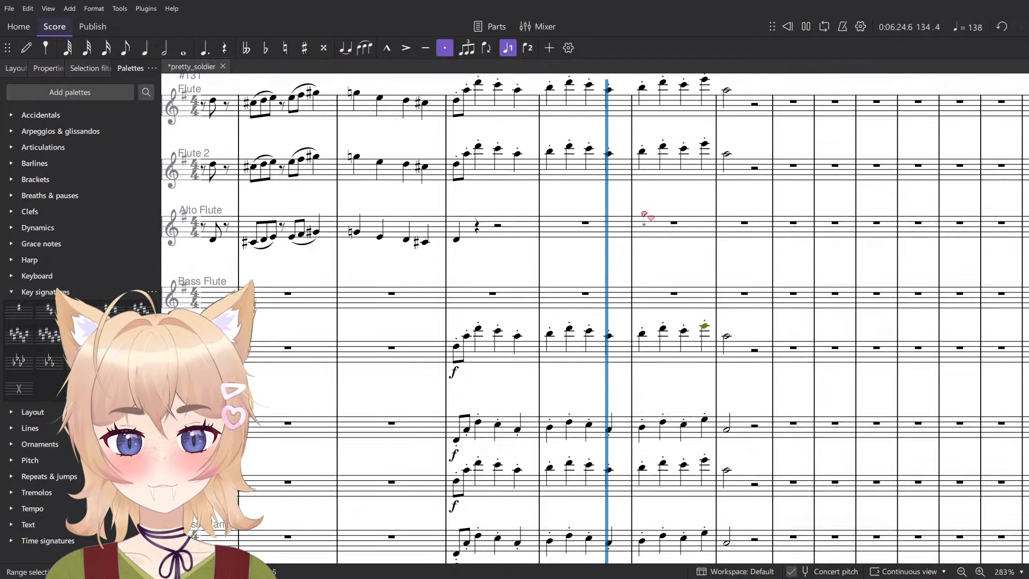
scroll(638, 241, down, 8)
key(space)
- Compare measure 134 of the trumpets with the IV and iii° numerals, replaying its opening and beat 2
scroll(603, 394, down, 2)
scroll(597, 406, up, 1)
scroll(600, 407, down, 6)
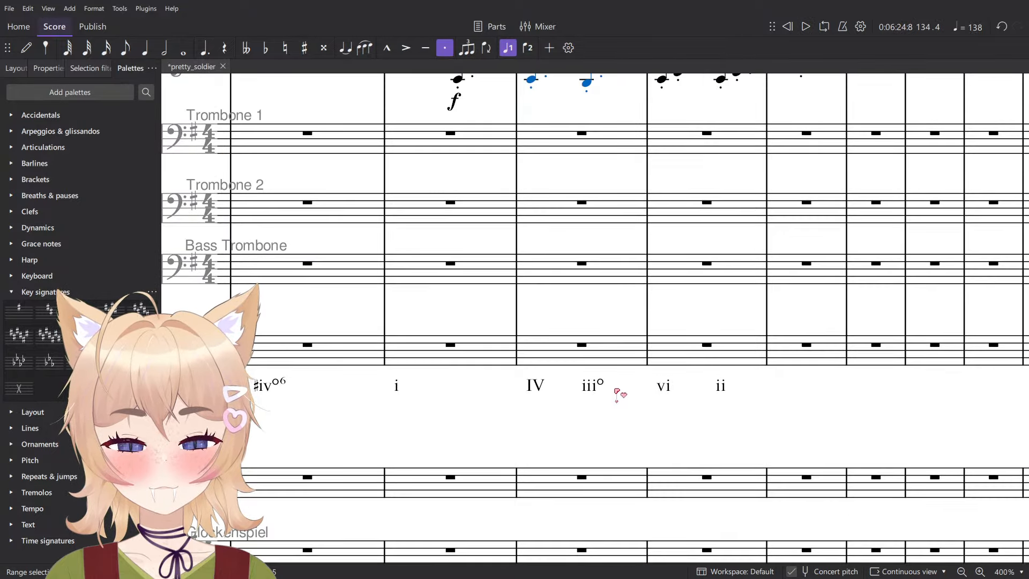
scroll(612, 369, up, 4)
key(Escape)
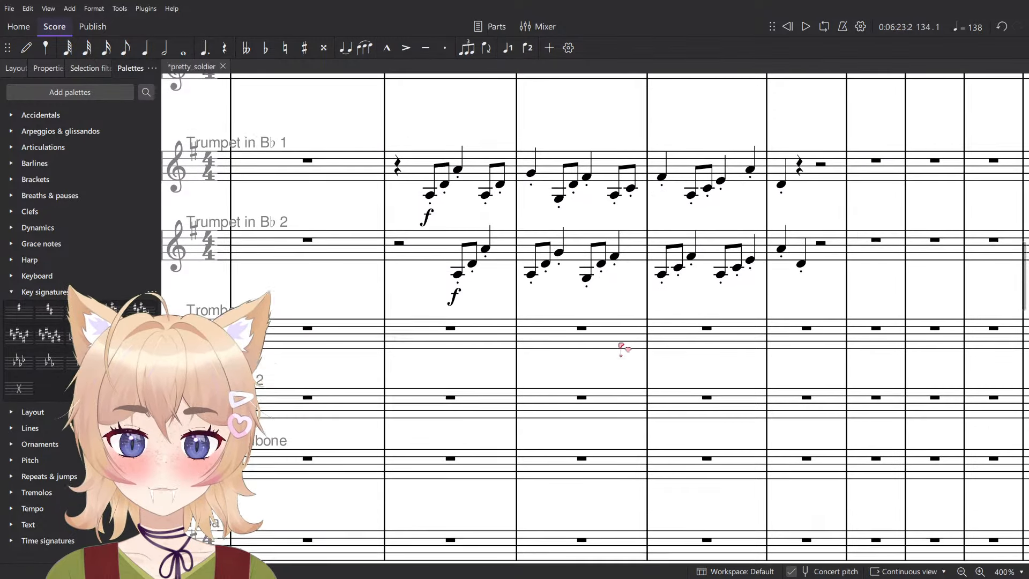
click(534, 324)
key(space)
key(space)
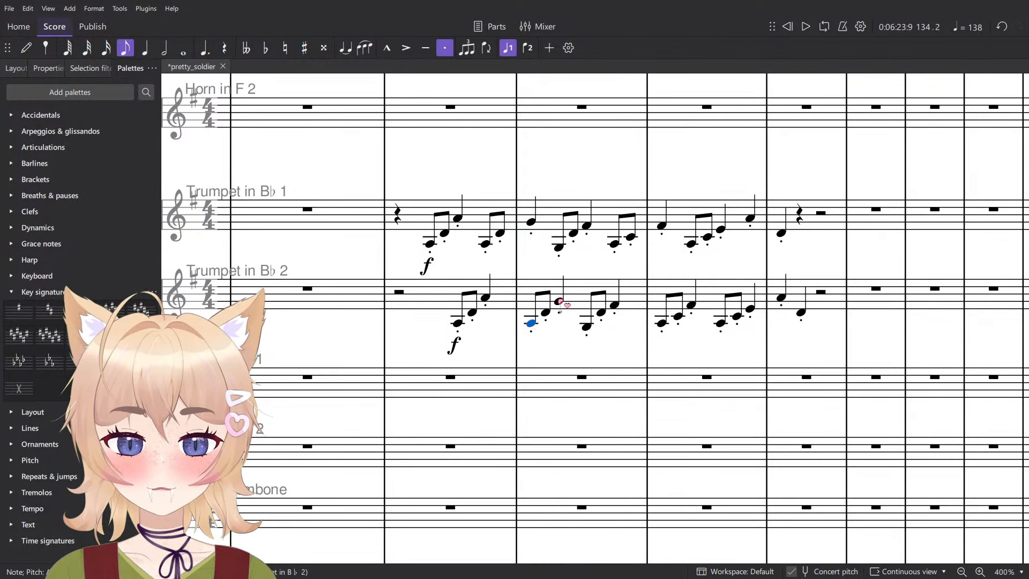
click(559, 248)
key(space)
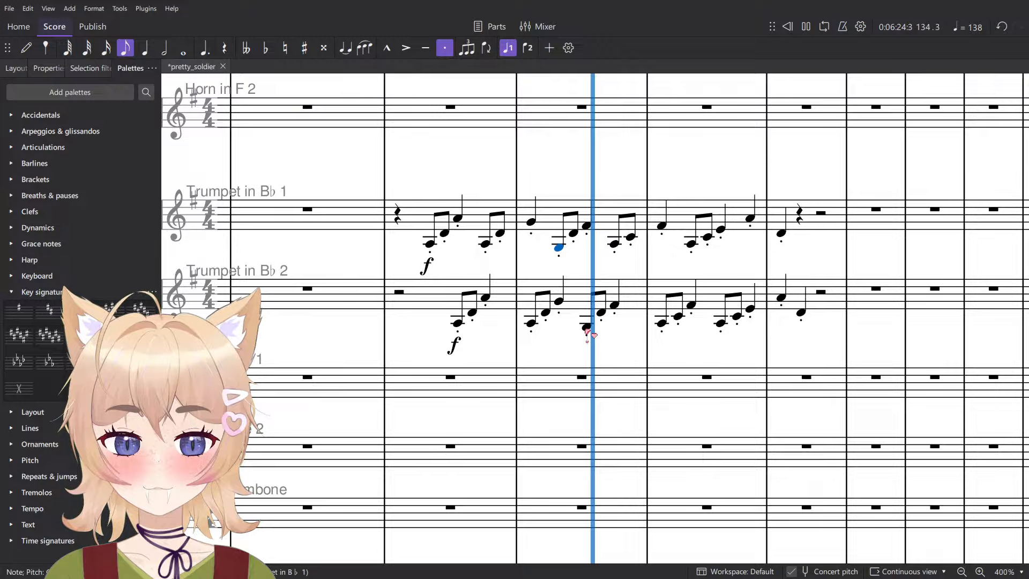
key(space)
- Raise the first eighth note of beat 3 in measure 134 of Trumpet 2 to B3, and replay both trumpets from measure 133
click(589, 227)
scroll(589, 230, down, 5)
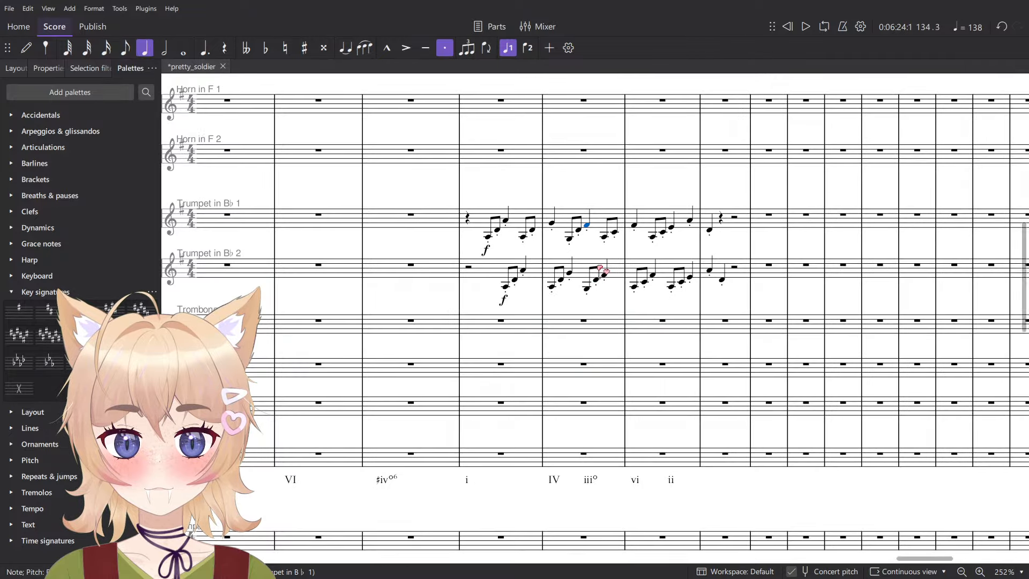
click(588, 290)
scroll(589, 291, up, 3)
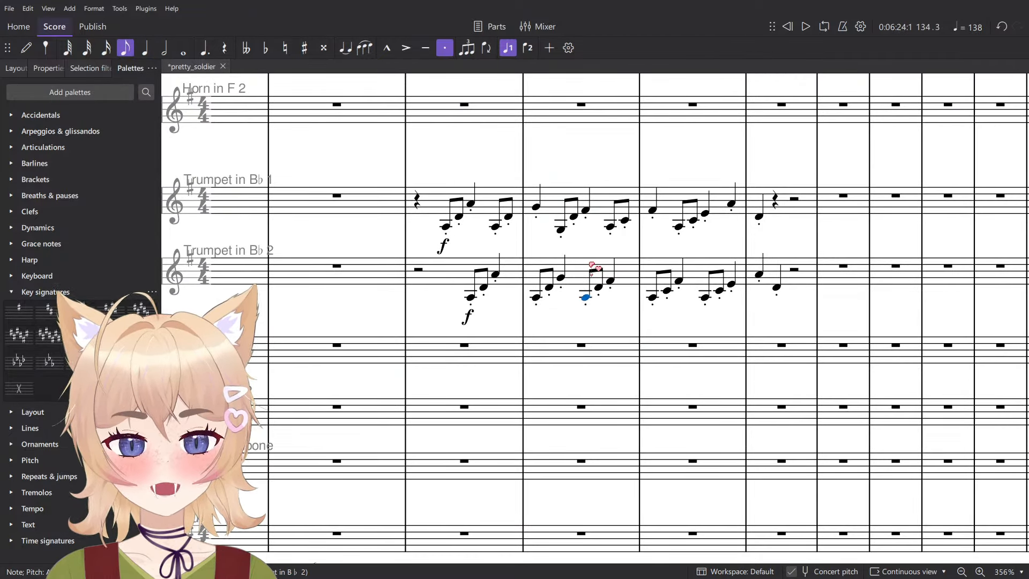
key(space)
key(space)
click(446, 228)
key(space)
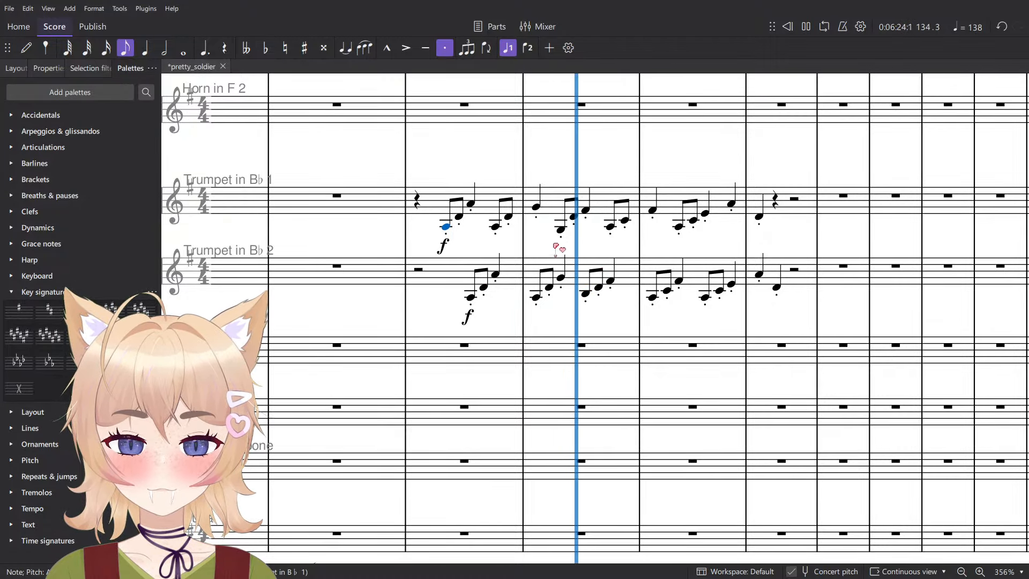
key(space)
- Lower the two beat 3 eighth notes in measure 134 of Trumpet 2 to A3 and C4
click(589, 207)
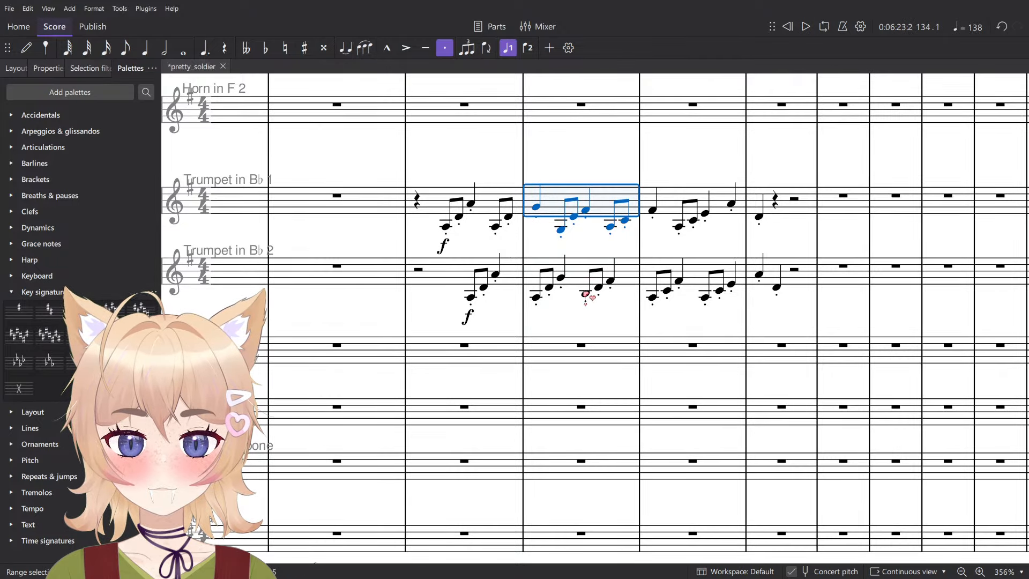
click(586, 294)
click(599, 288)
scroll(601, 290, down, 3)
scroll(607, 292, up, 2)
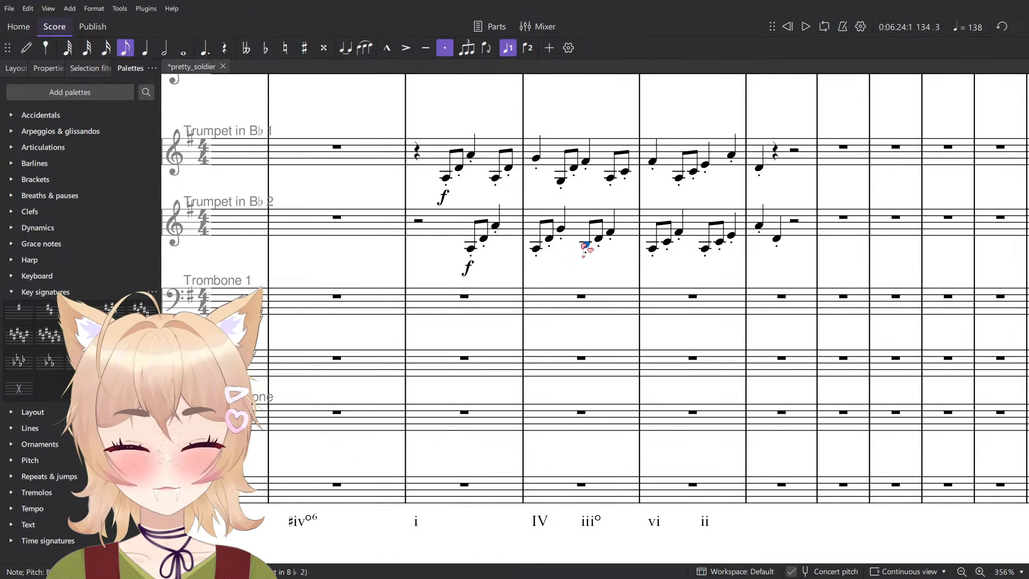
key(Right)
key(Right)
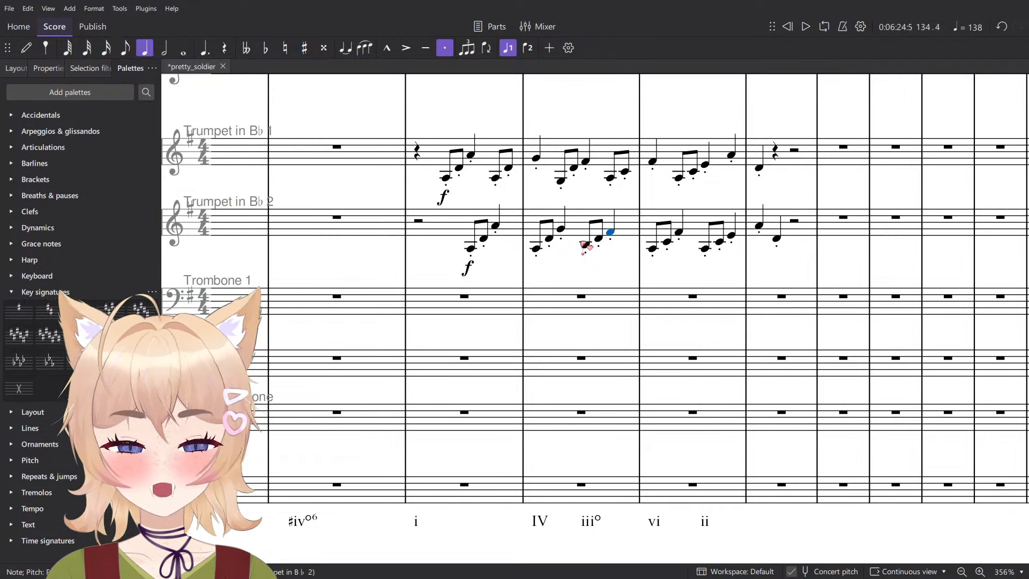
key(Left)
key(Down)
key(Down)
key(Left)
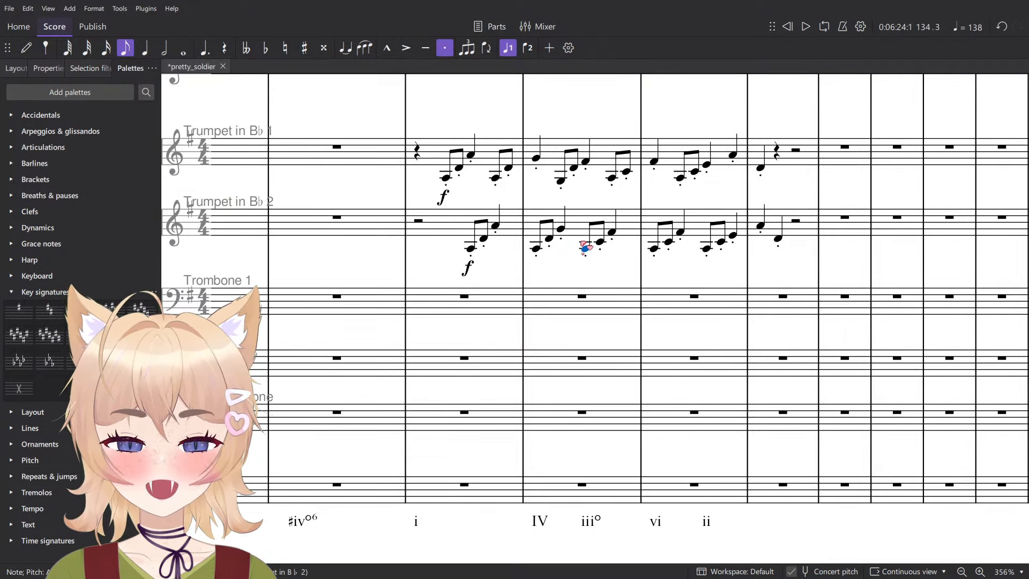
- Play both trumpets from measure 133 and raise the opening eighth note of measure 134 in Trumpet 2 to B3
key(space)
key(space)
click(445, 178)
key(space)
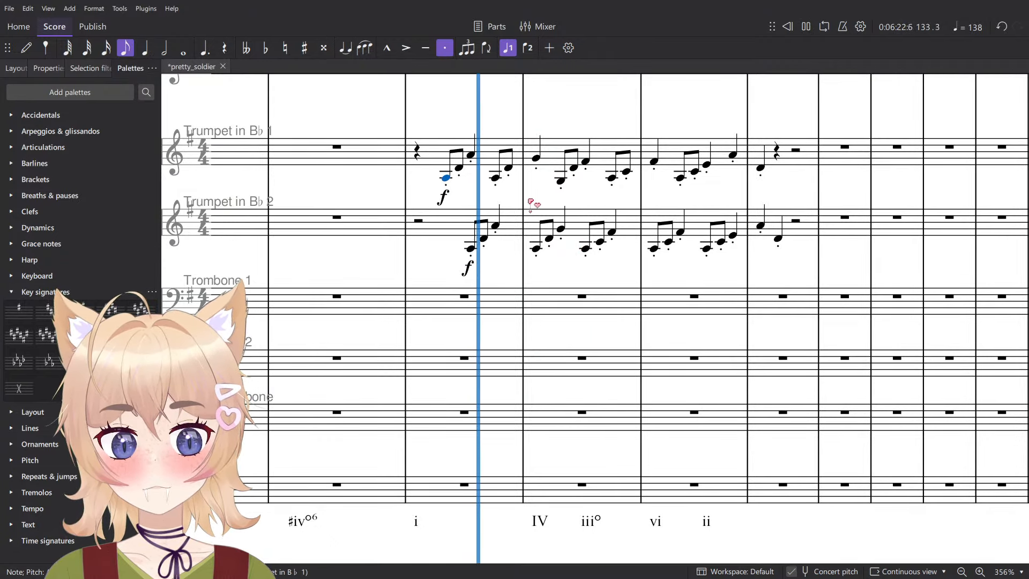
key(space)
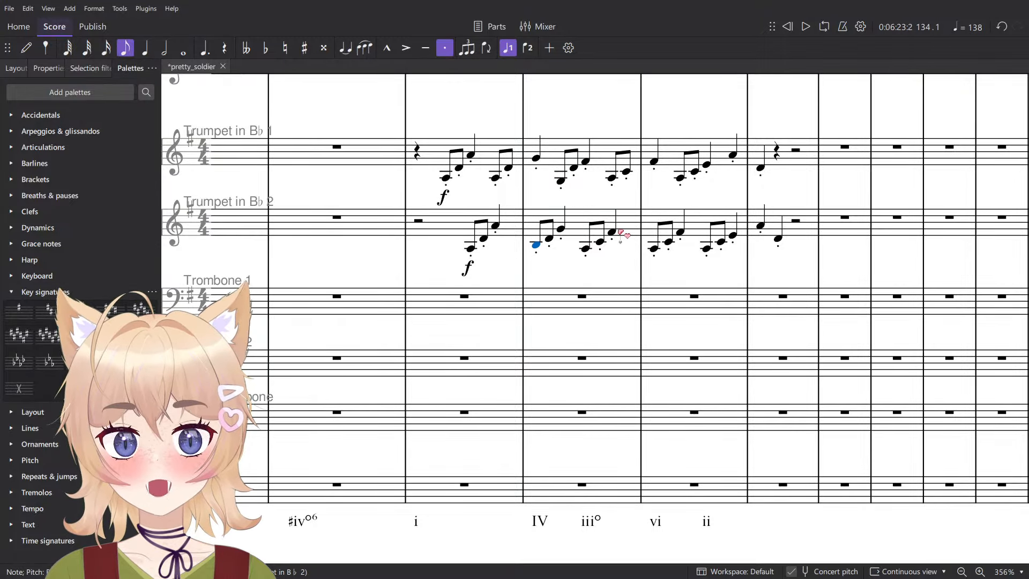
- Find the interlocking string passage at Allegro con brio around measure 101 for comparison with the trumpets
click(453, 175)
scroll(788, 170, left, 10)
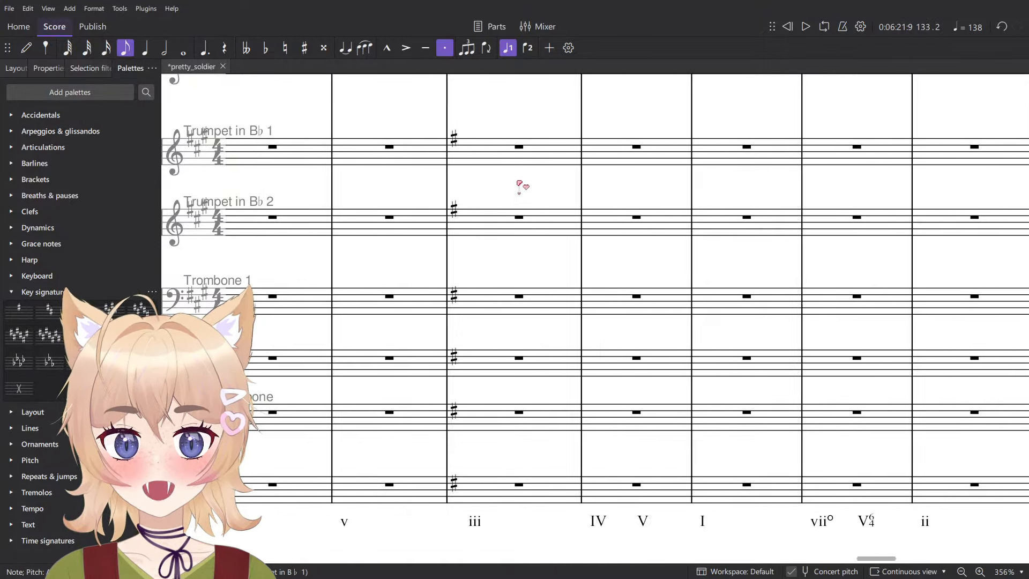
scroll(526, 209, left, 10)
scroll(510, 290, up, 5)
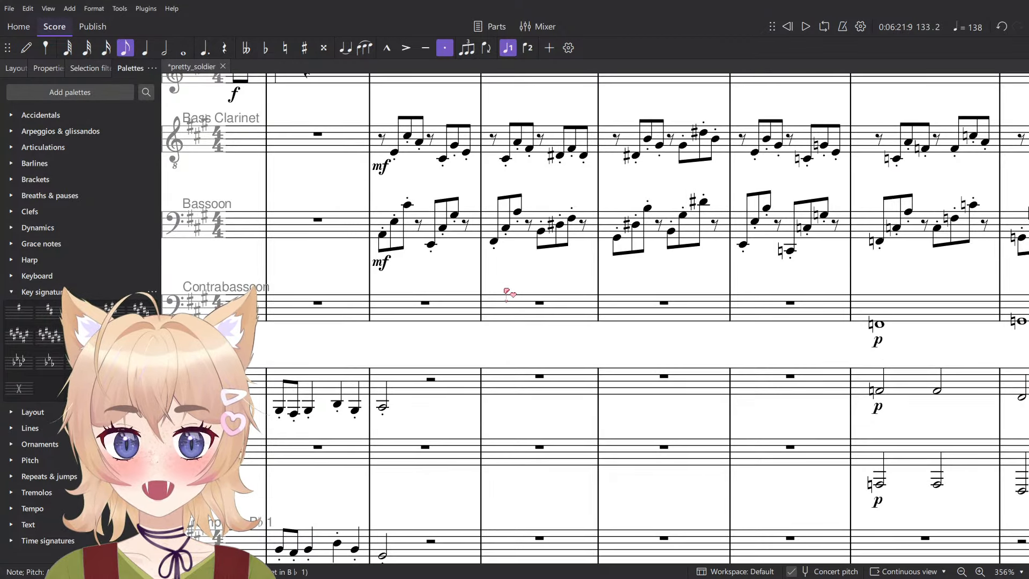
scroll(500, 382, left, 10)
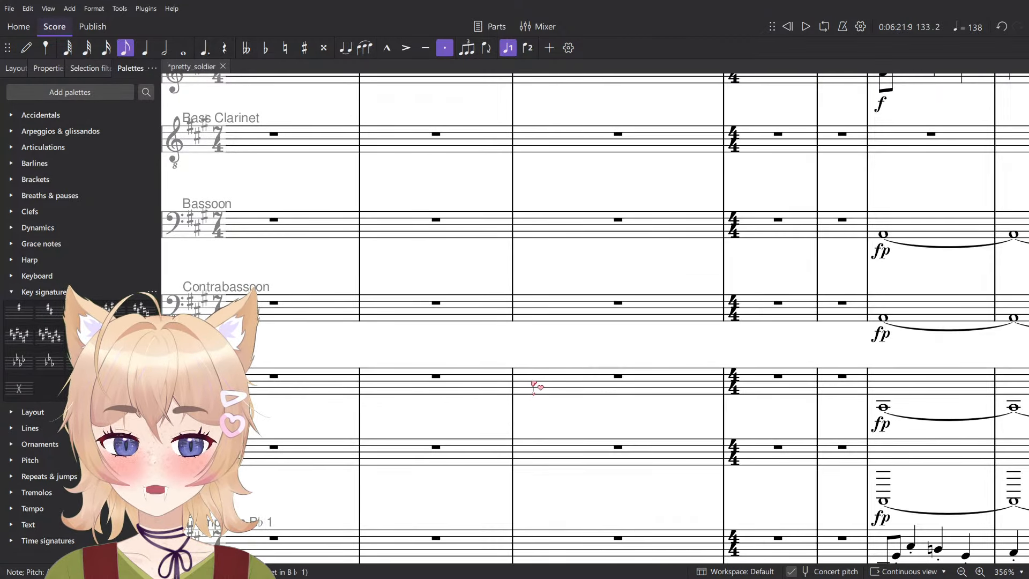
scroll(535, 384, down, 3)
scroll(552, 386, down, 3)
scroll(592, 386, right, 5)
scroll(592, 385, down, 10)
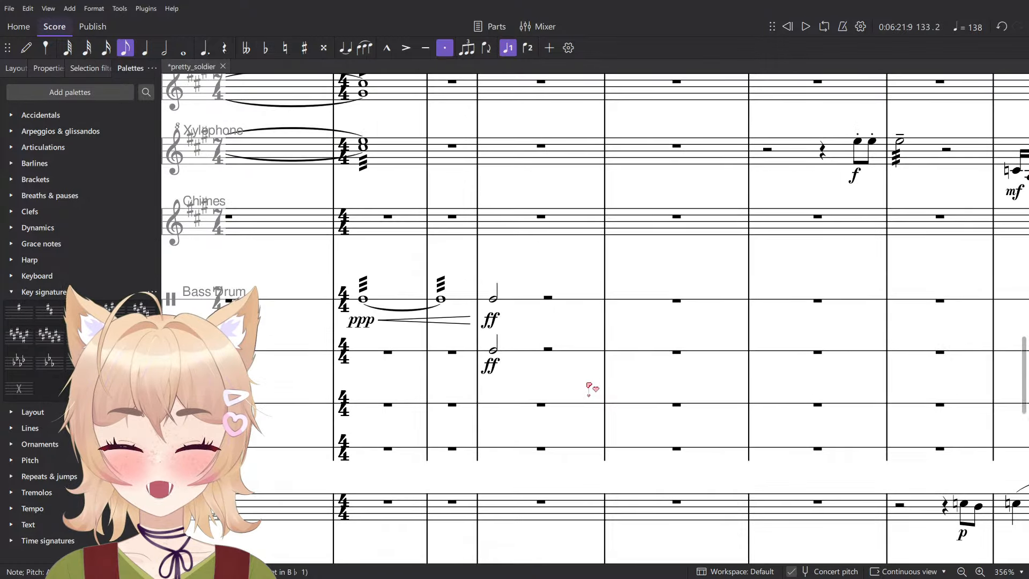
scroll(593, 381, down, 5)
- Audition the interlocking notes of Violins 1 and Violins 2 one by one through measure 101
click(493, 387)
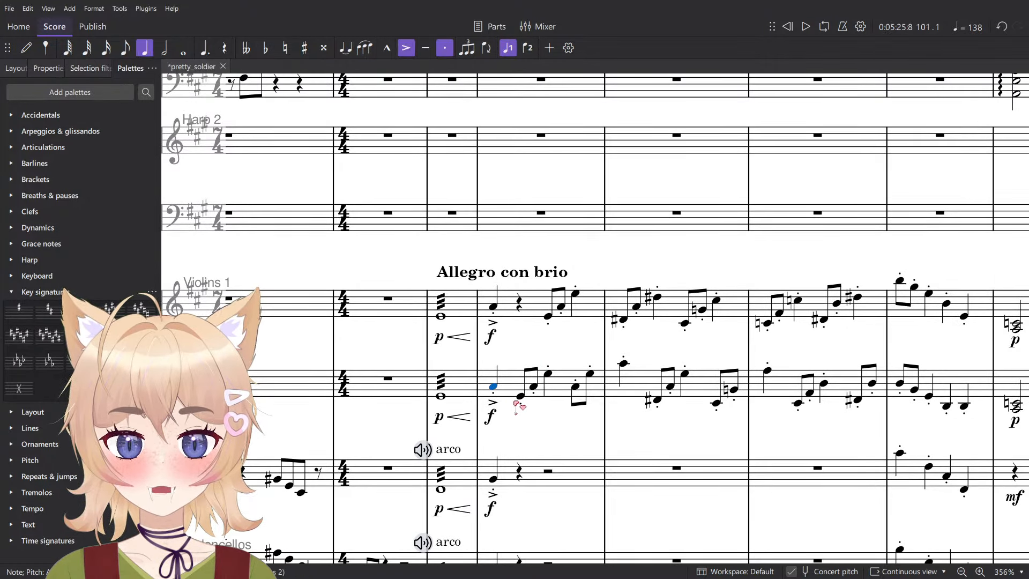
key(Escape)
click(520, 395)
click(548, 374)
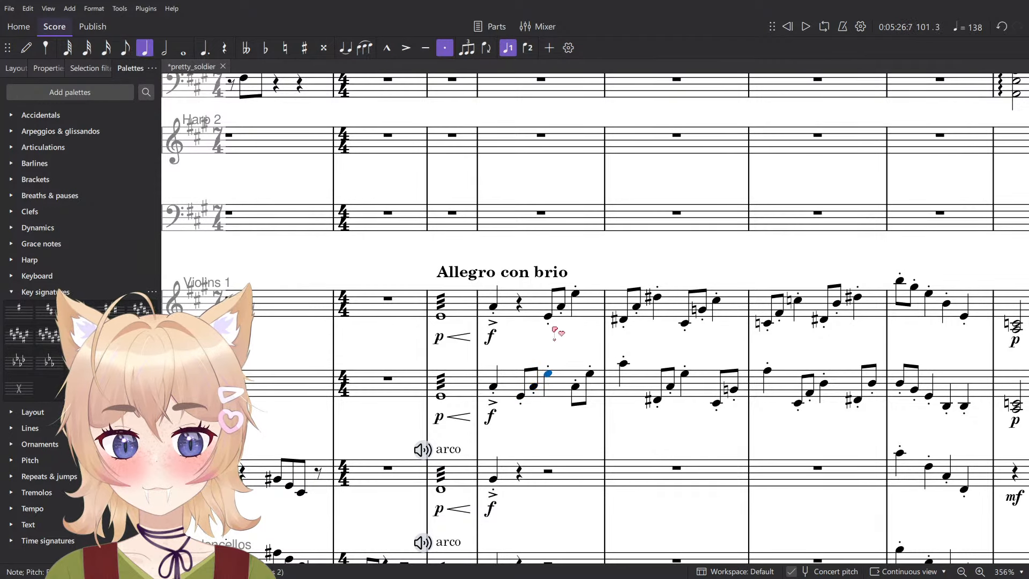
click(548, 316)
click(561, 306)
click(575, 294)
click(576, 386)
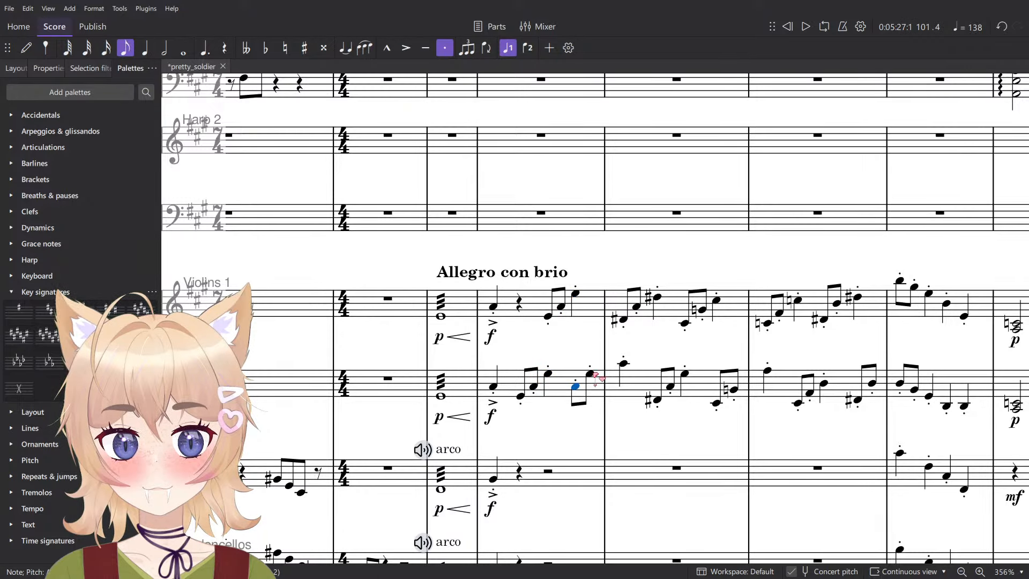
- Audition the alternating figures between Violins 1 and Violins 2 in the first half of measure 102
click(624, 364)
click(623, 320)
click(636, 306)
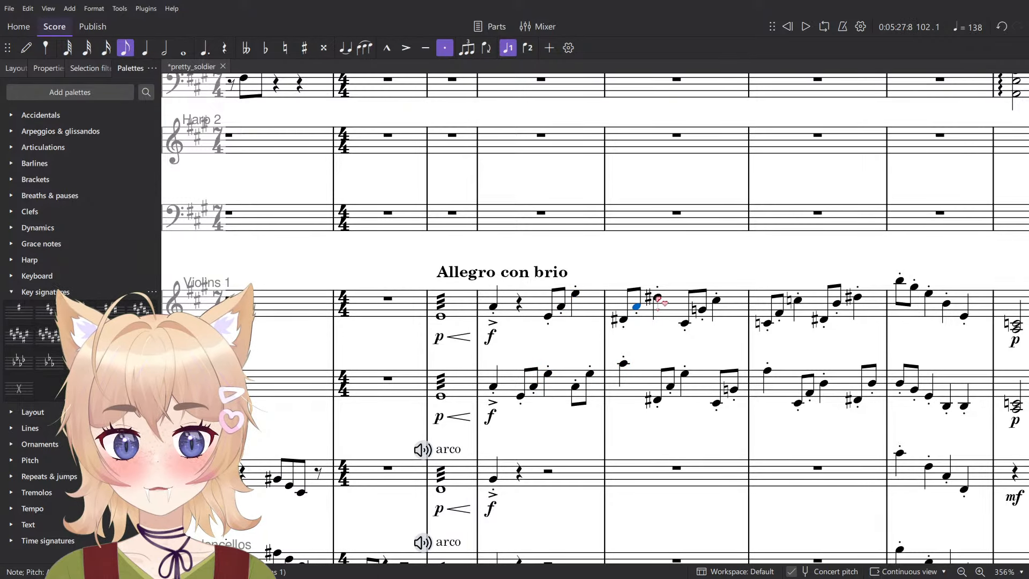
click(657, 297)
click(657, 400)
click(670, 386)
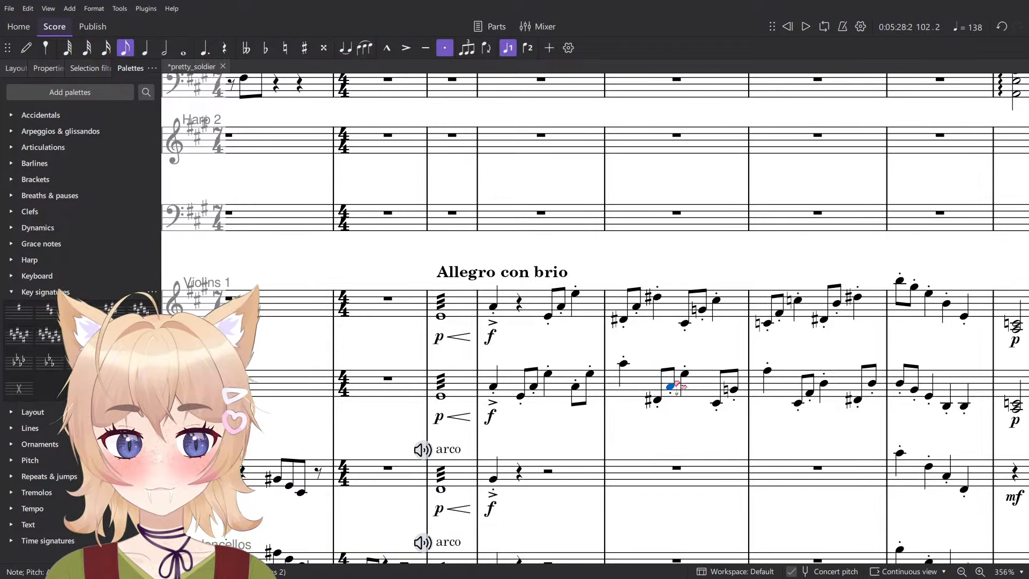
click(685, 373)
click(749, 334)
- Return to the trumpet passage and audition the opening three-note figure of Trumpet 1 in measure 133
scroll(723, 300, right, 20)
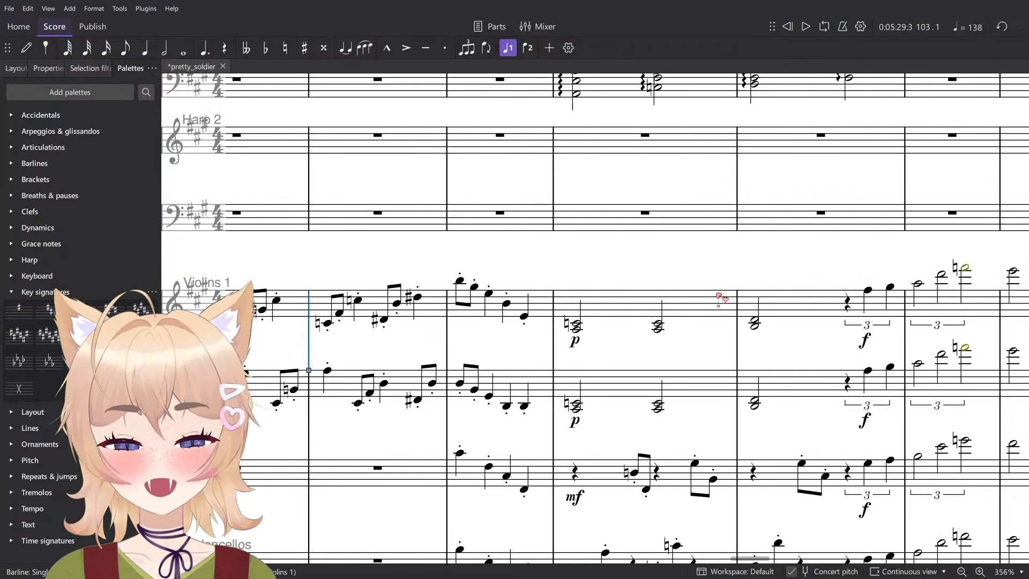
scroll(717, 282, down, 2)
scroll(691, 283, right, 7)
scroll(719, 276, right, 10)
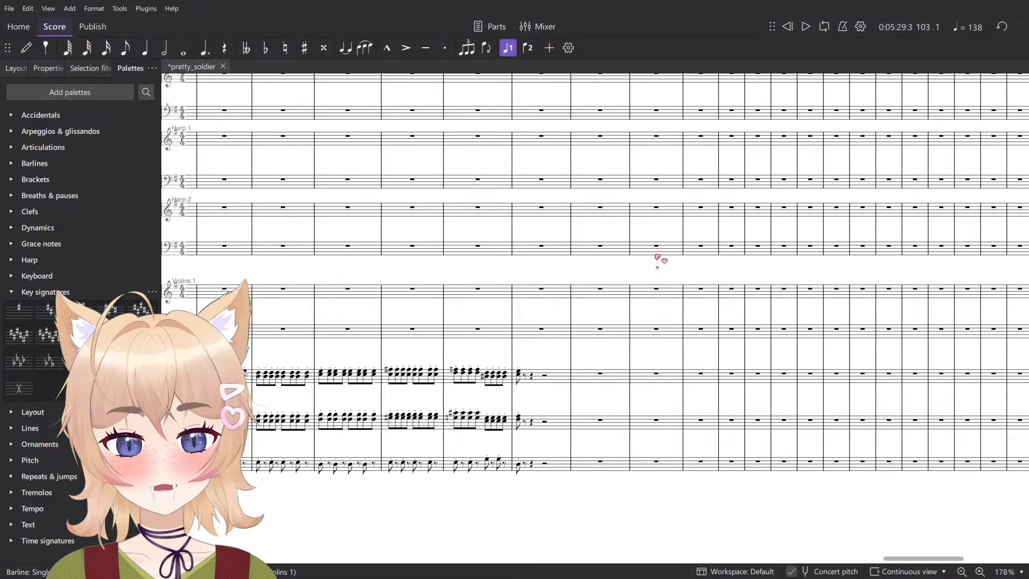
scroll(624, 322, up, 5)
scroll(600, 302, up, 1)
scroll(600, 322, up, 10)
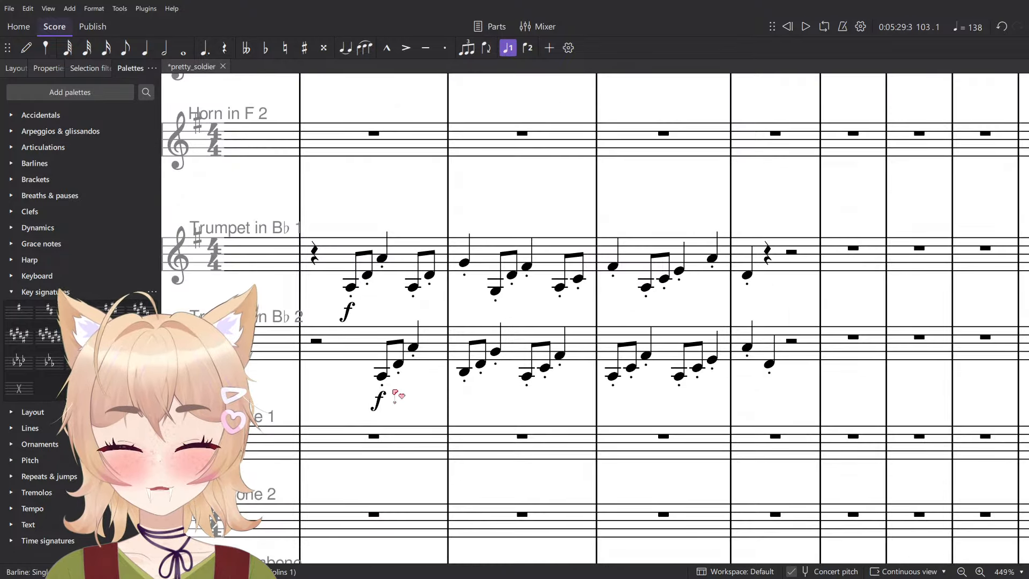
click(410, 343)
click(426, 331)
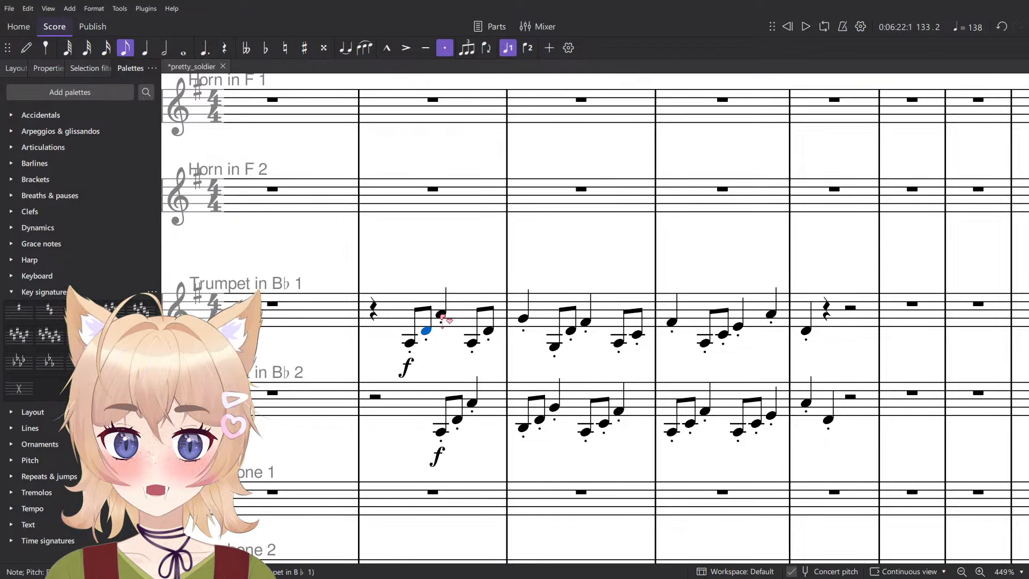
click(441, 313)
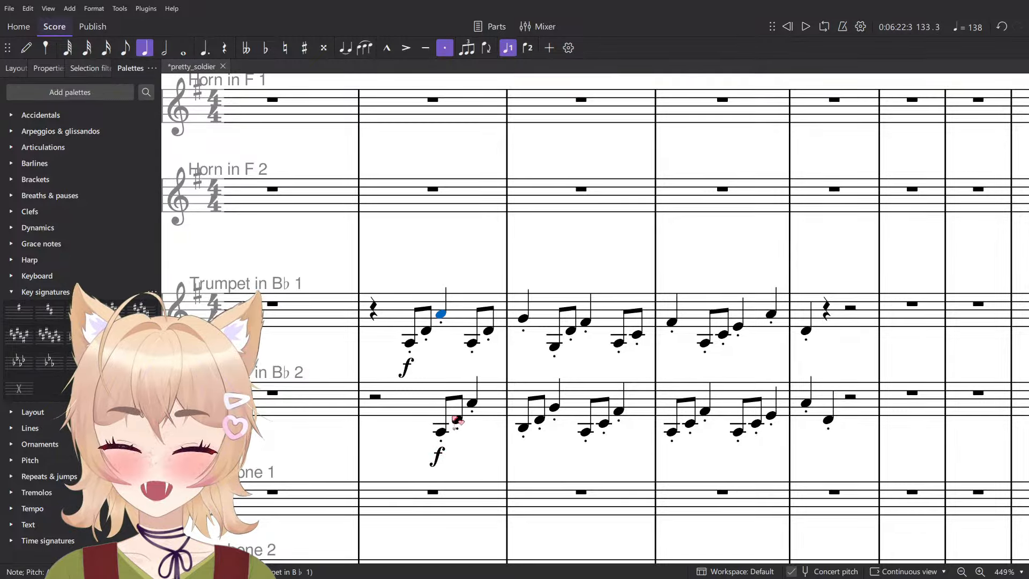
- Audition the three-note figure of Trumpet 2 on beats 3 and 4 of measure 133
scroll(479, 374, down, 3)
scroll(481, 354, down, 5)
scroll(466, 340, up, 3)
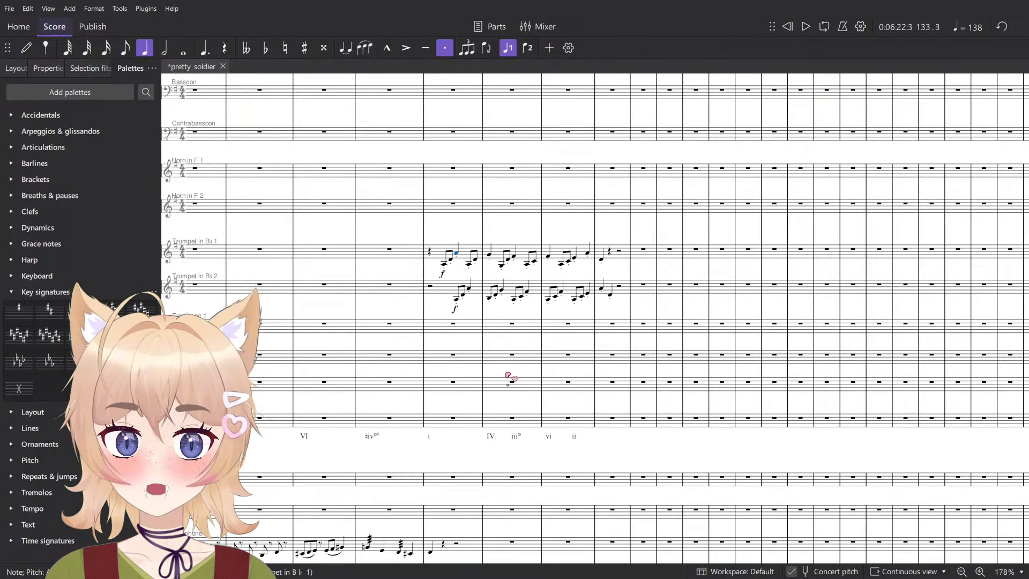
click(432, 293)
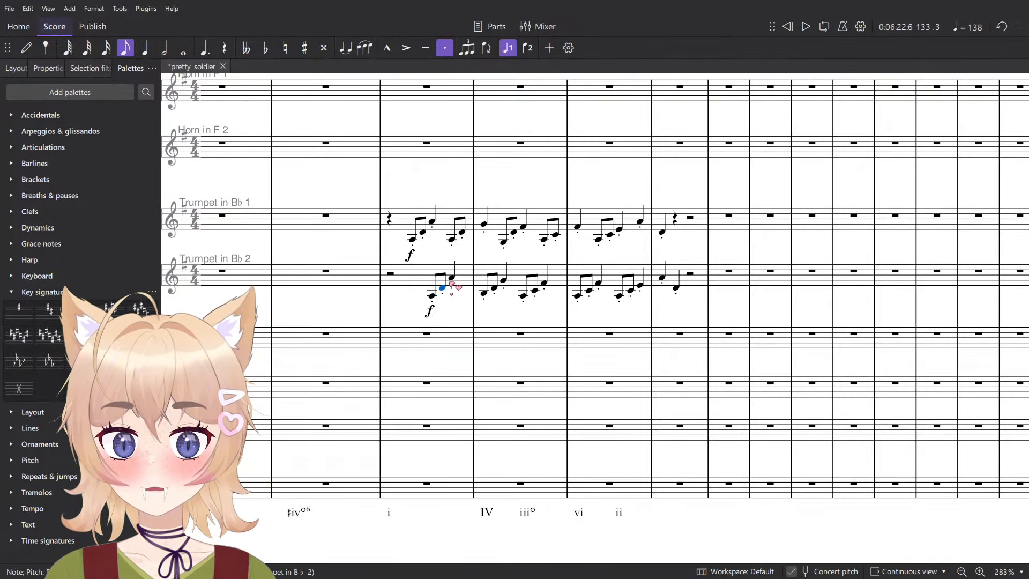
click(452, 278)
- Audition the alternating notes of both trumpets through measure 134 against the IV and iii° numerals
drag(469, 308, 498, 320)
click(513, 304)
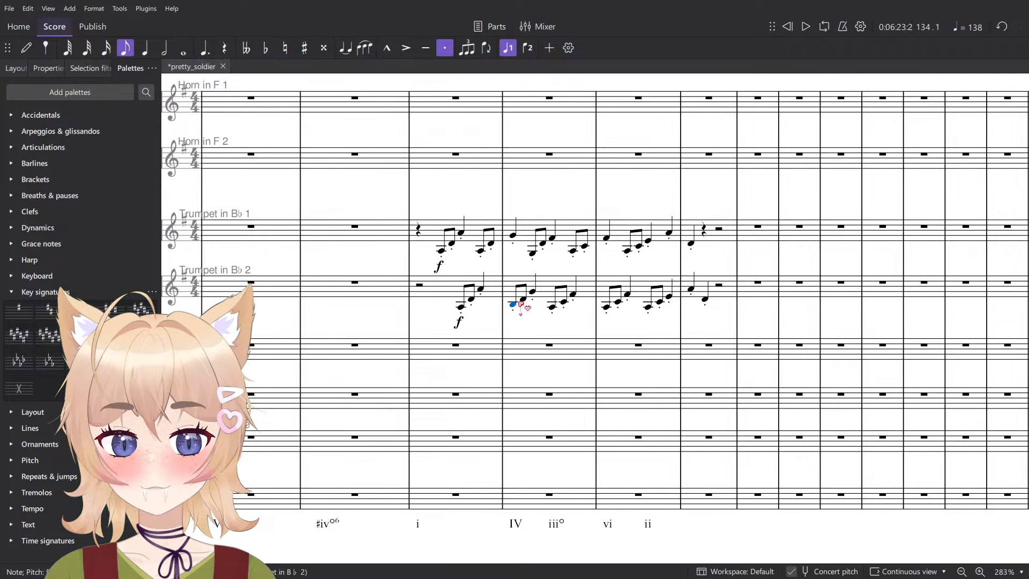
click(523, 301)
scroll(522, 300, up, 2)
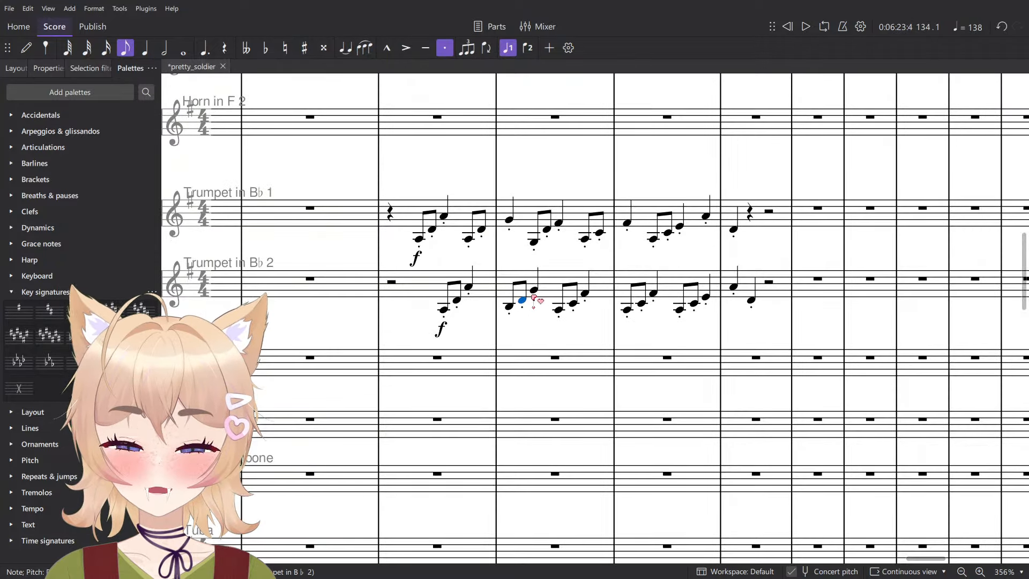
click(535, 290)
scroll(535, 292, down, 1)
click(534, 248)
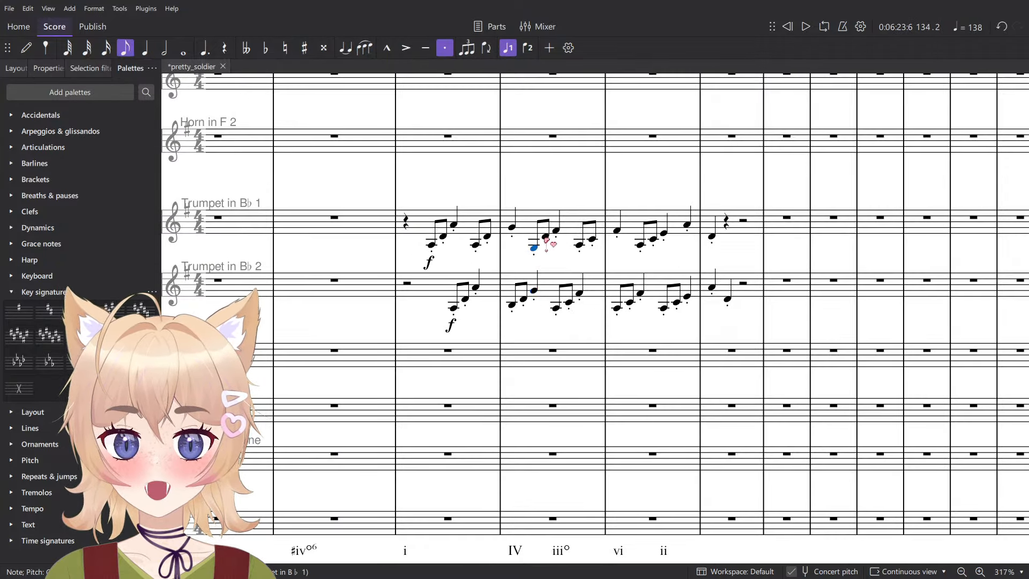
click(557, 232)
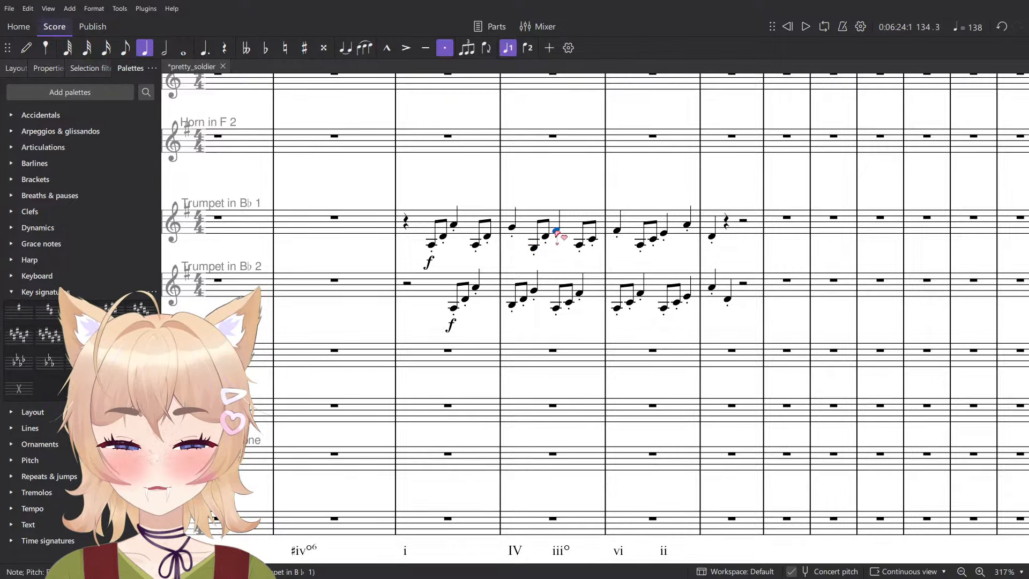
click(556, 309)
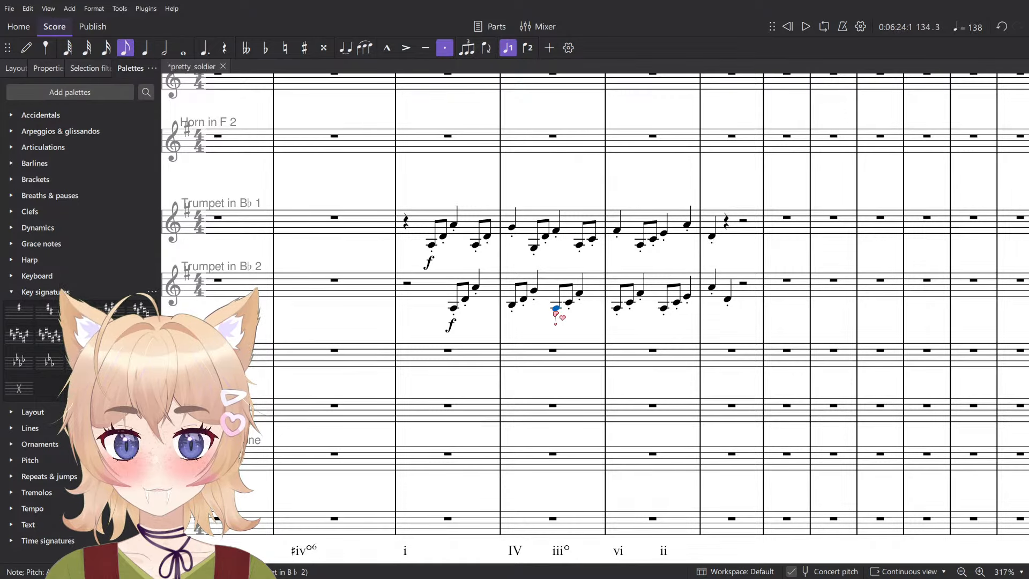
click(592, 239)
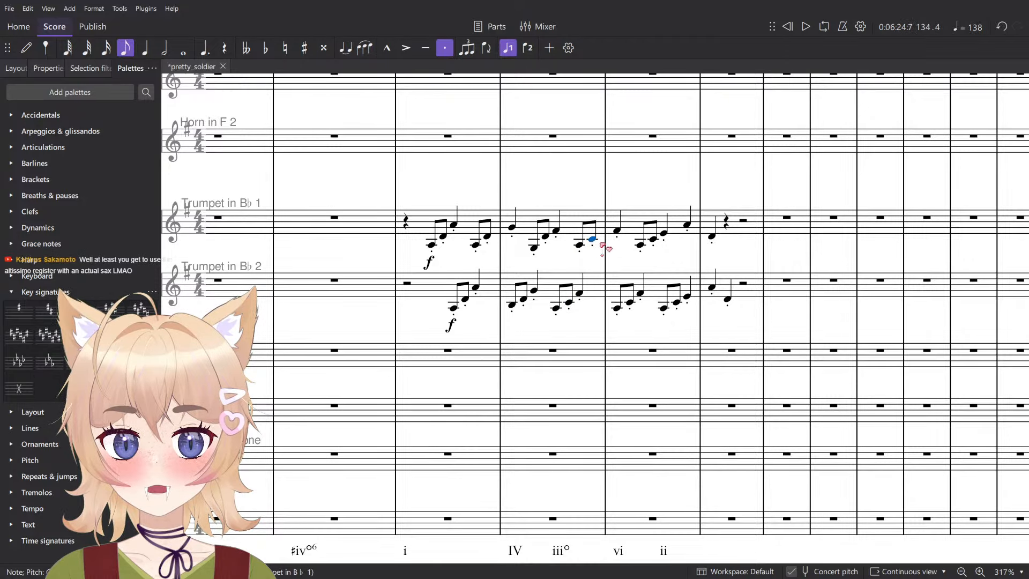
- Change the two opening eighth notes of measure 135 in Trumpet 2 to F♯3 and B3
scroll(632, 254, right, 1)
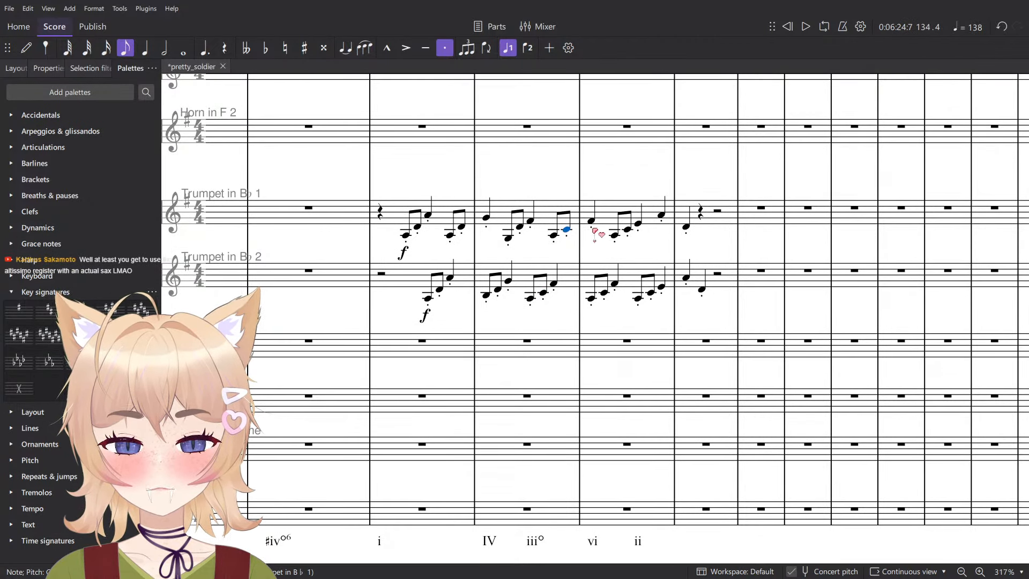
click(592, 222)
click(591, 298)
key(Up)
key(Up)
key(Right)
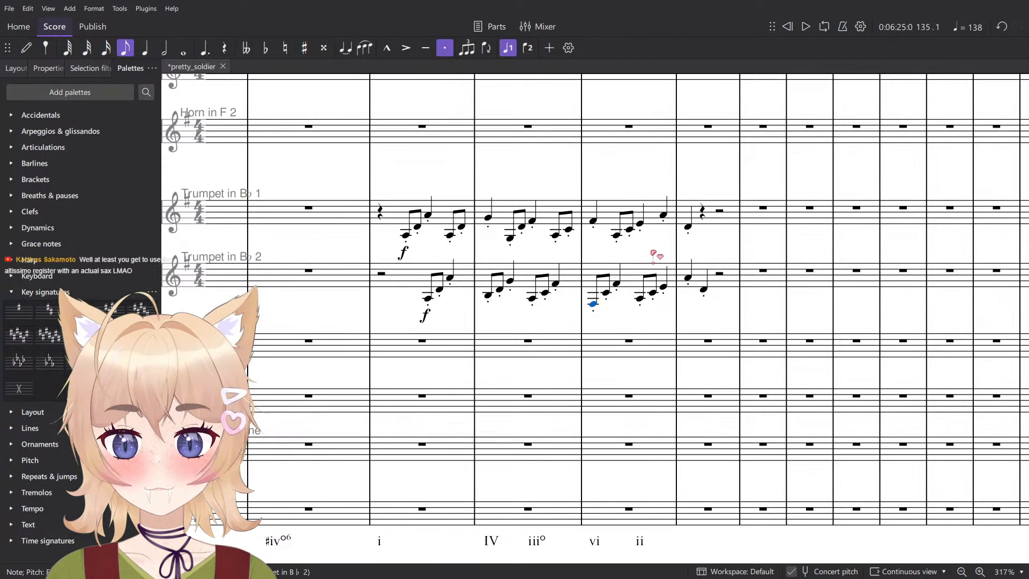
key(Right)
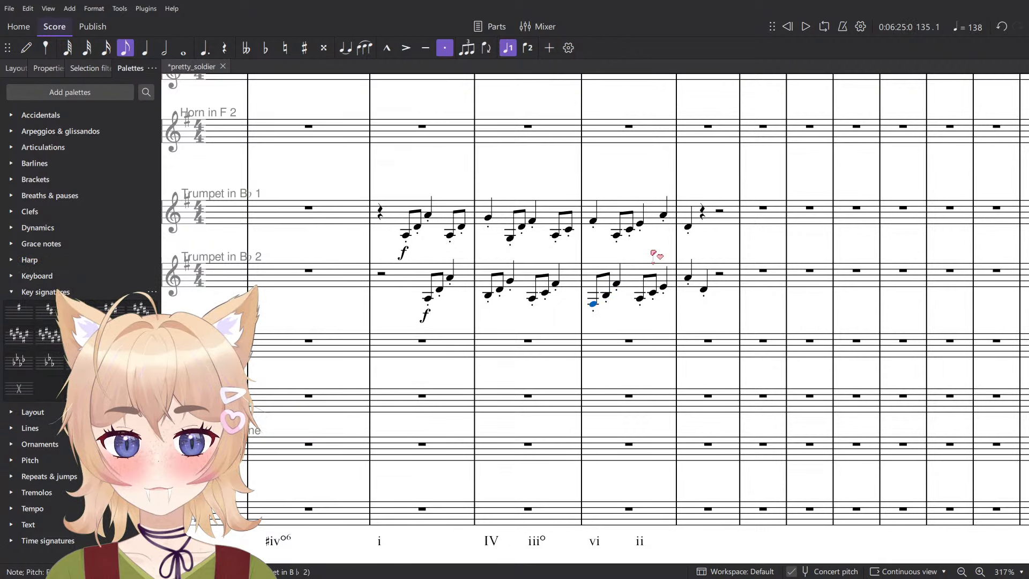
- Change the beat 2 eighth notes of measure 135 in Trumpet 1 to F♯3 and B3, and raise its beat 3 quarter to F♯4
key(Right)
key(Right)
key(alt+Up)
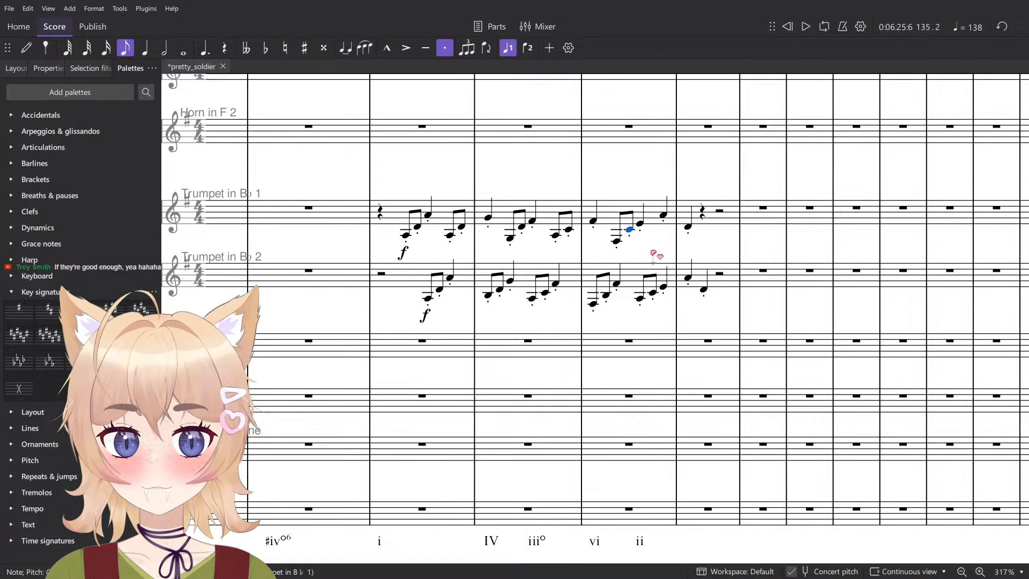
key(Right)
key(Left)
key(Left)
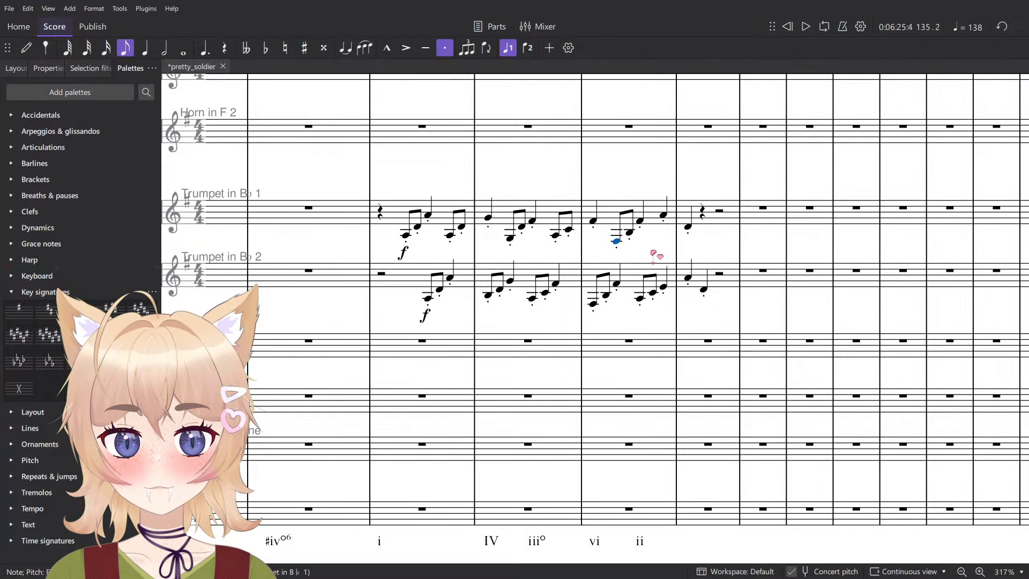
- Try B3, D4 and F♯4 as the three-note figure on beats 3 and 4 of measure 135 in Trumpet 2
key(Right)
key(Right)
key(alt+Down)
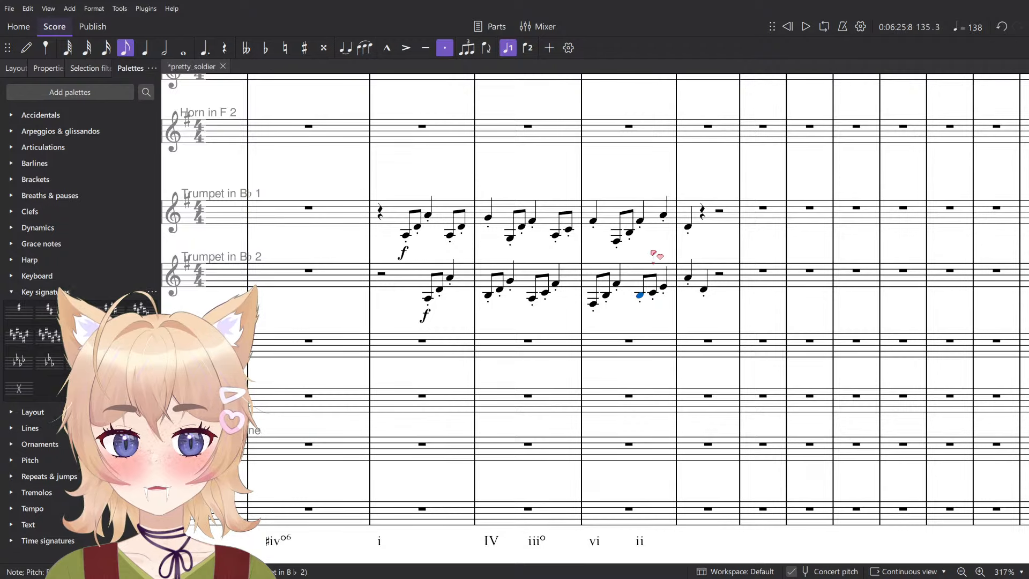
key(Up)
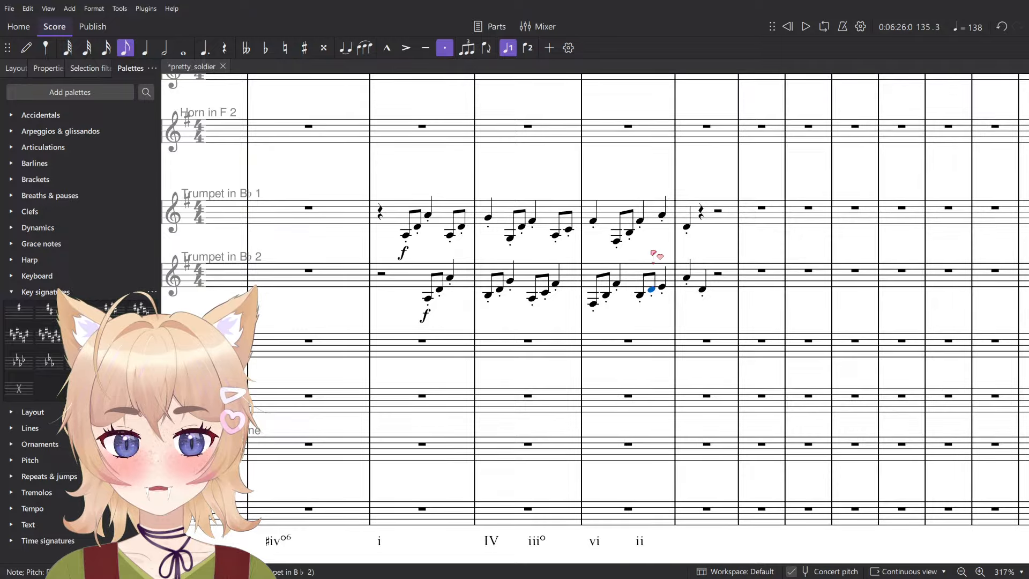
key(Right)
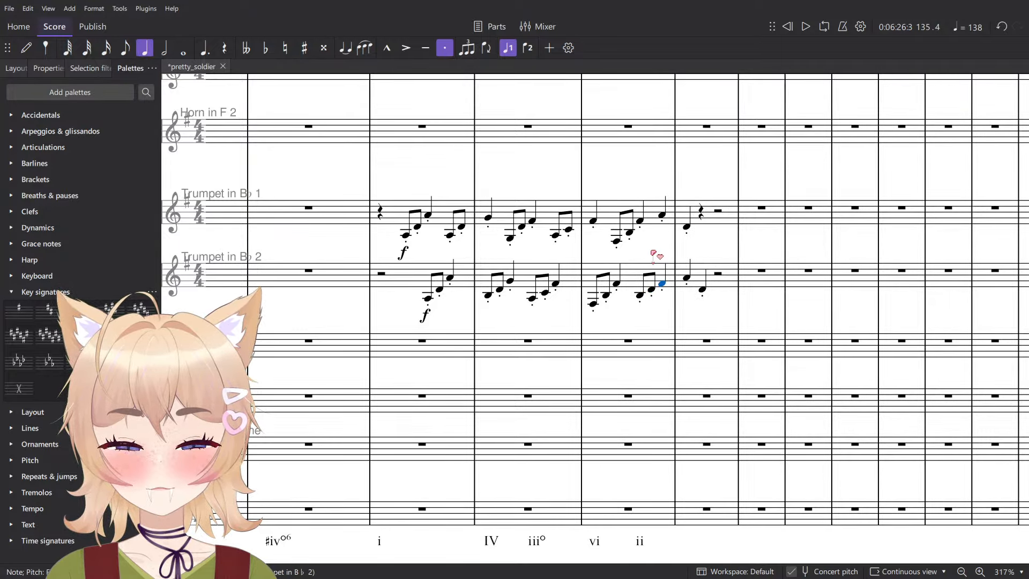
- Set Trumpet 2's figure on beats 3 and 4 of measure 135 to G3, E4 and G4, and Trumpet 1's beat 3 quarter to E4
key(Left)
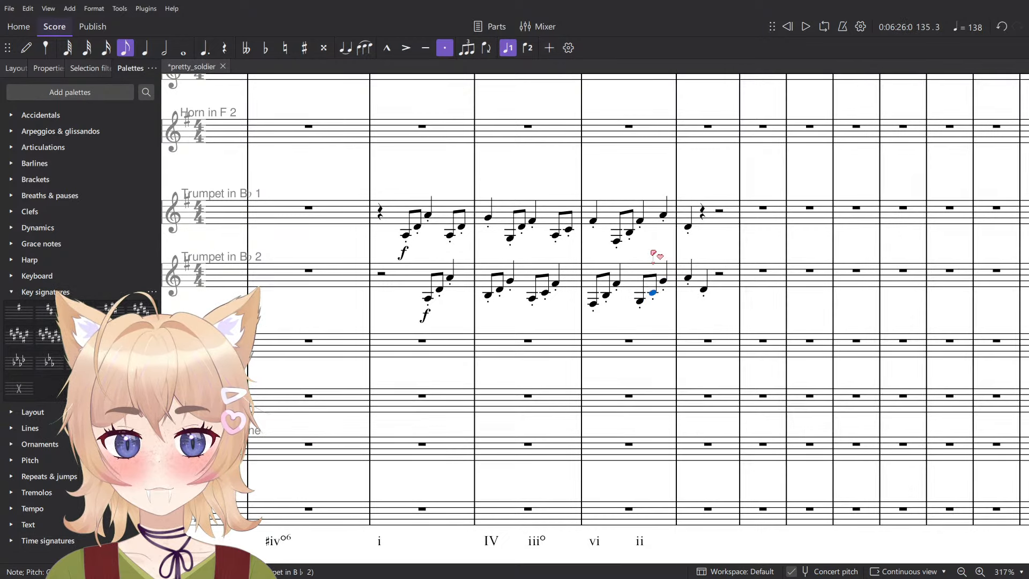
key(Right)
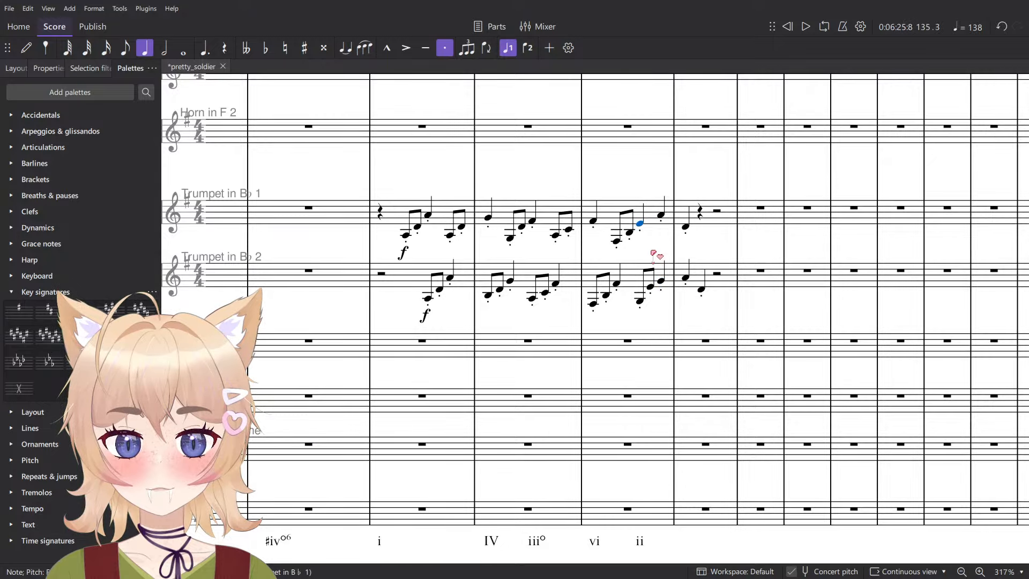
key(Left)
- Play both trumpets from measure 133 and lower the beat 4 quarter note of measure 135 in Trumpet 1 to G4
click(474, 226)
key(shift+Down)
key(space)
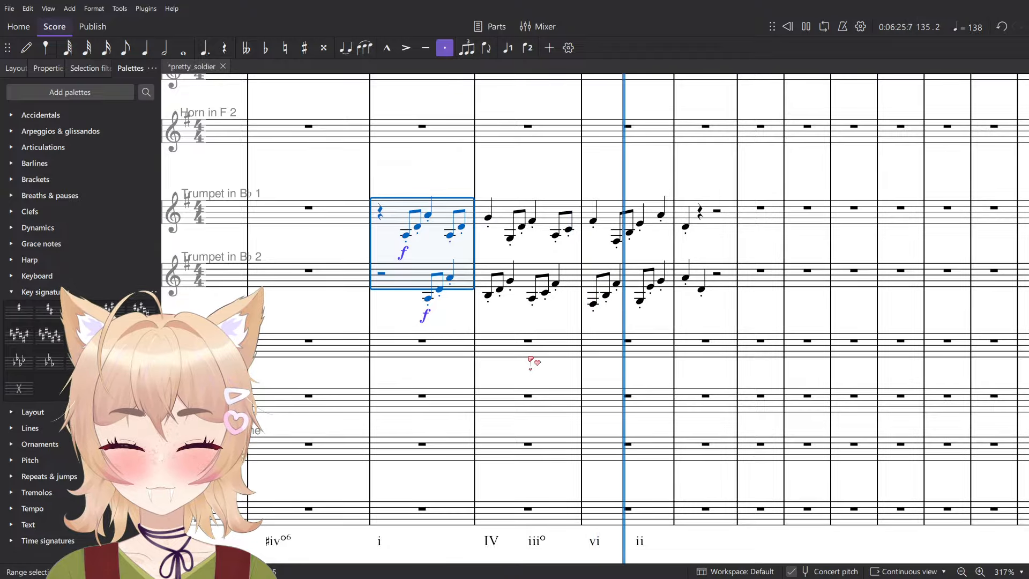
key(space)
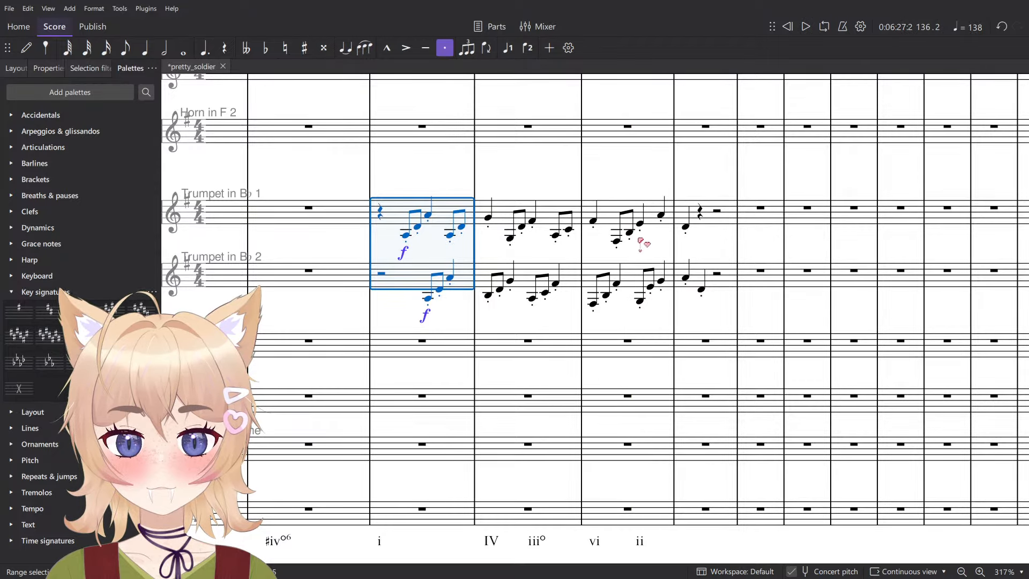
key(Escape)
click(662, 280)
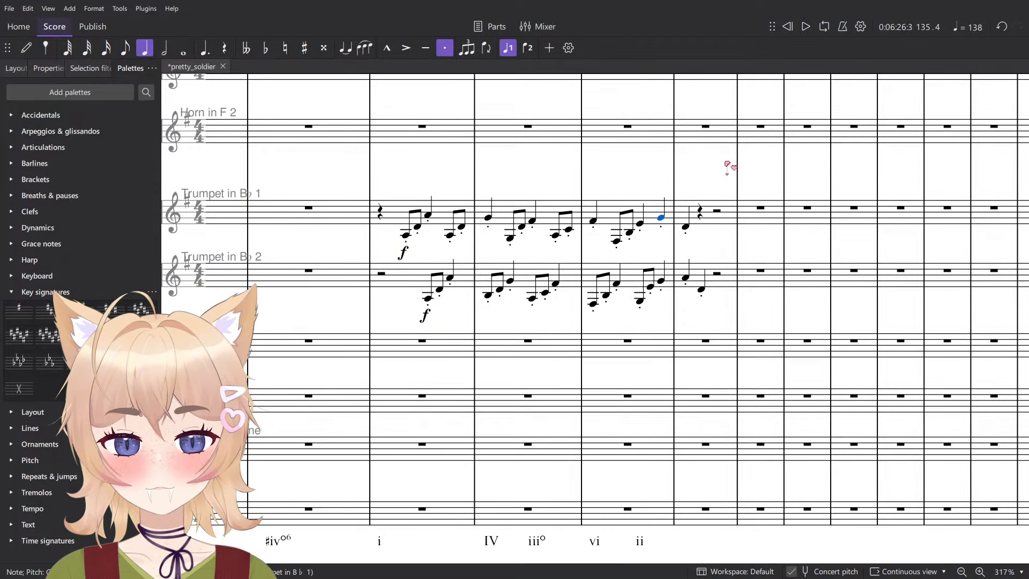
- Play the score around measure 135 to check the trumpet figures against the woodwind phrase
key(space)
scroll(602, 223, down, 5)
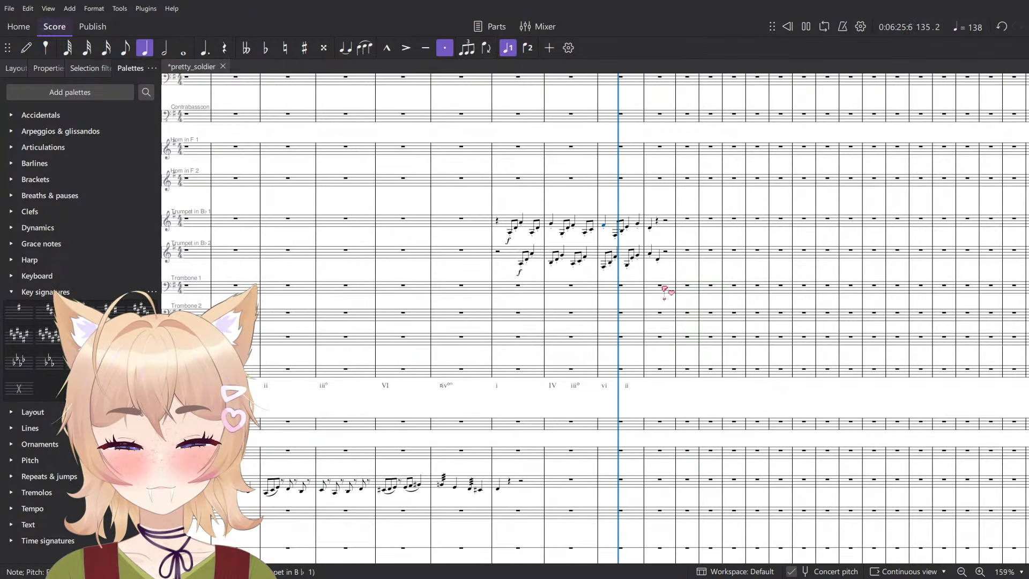
ctrl+scroll(663, 247, up, 7)
key(space)
click(568, 523)
scroll(592, 525, down, 1)
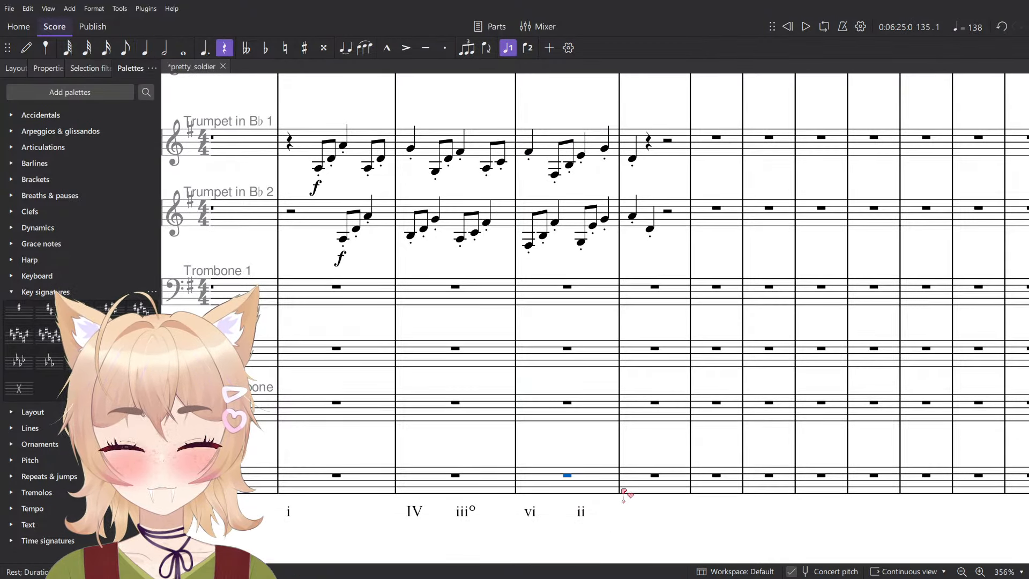
key(space)
ctrl+scroll(649, 429, down, 4)
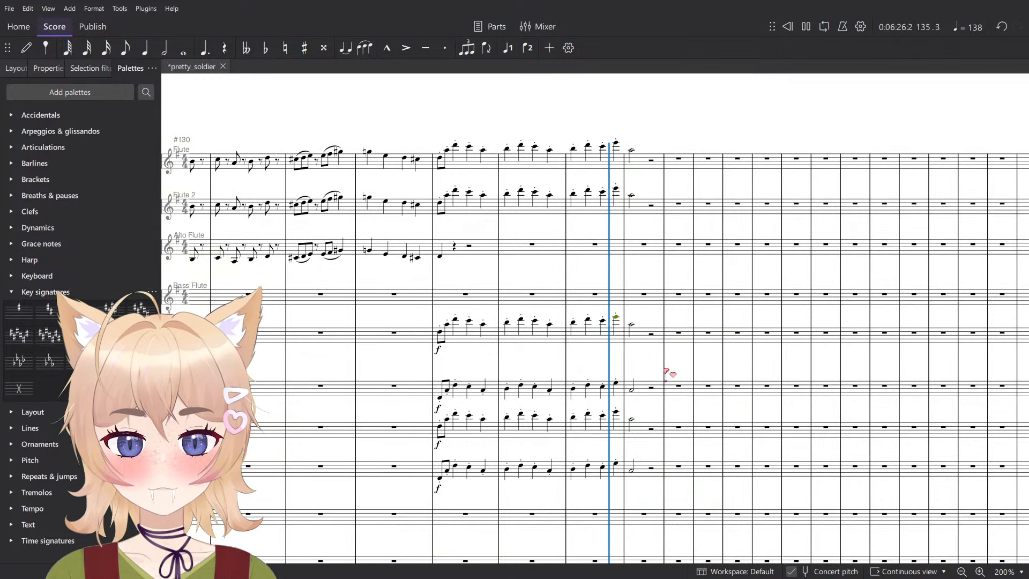
key(space)
- Lower the Bass Clarinet phrase of measures 133 to 136 by one octave and play it from measure 133
click(617, 463)
ctrl+scroll(622, 429, up, 5)
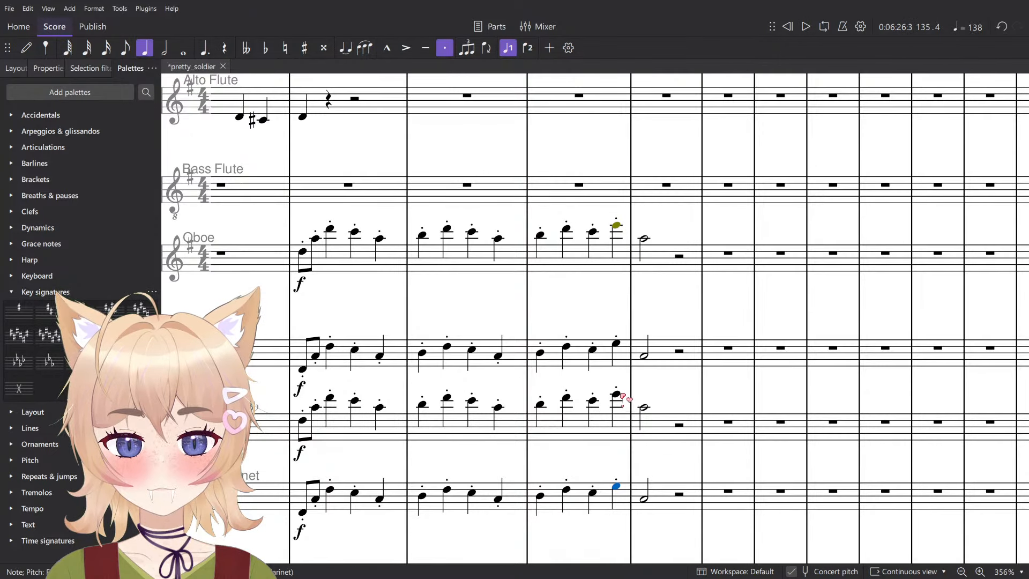
click(638, 498)
shift+click(290, 471)
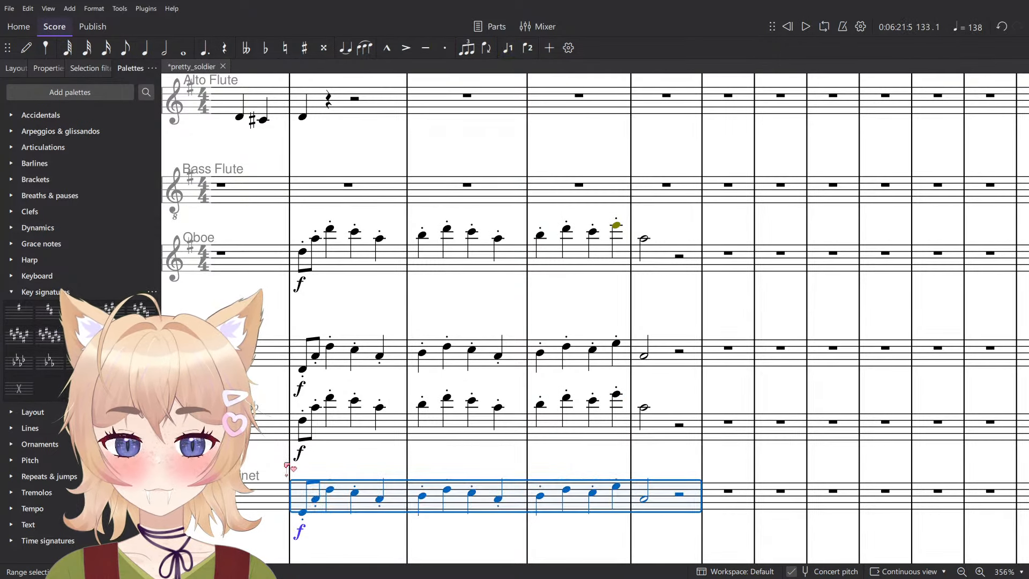
ctrl+scroll(287, 467, down, 4)
key(space)
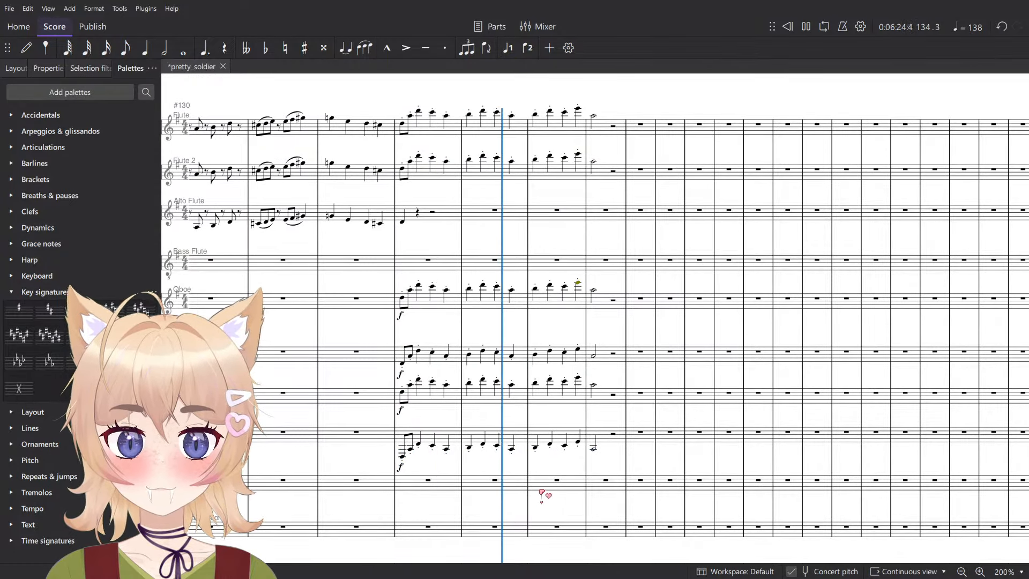
key(space)
- Lower the Clarinet in B♭ phrase of measures 133 to 136 by two octaves and play it with the Bass Clarinet
ctrl+scroll(601, 446, up, 3)
click(340, 369)
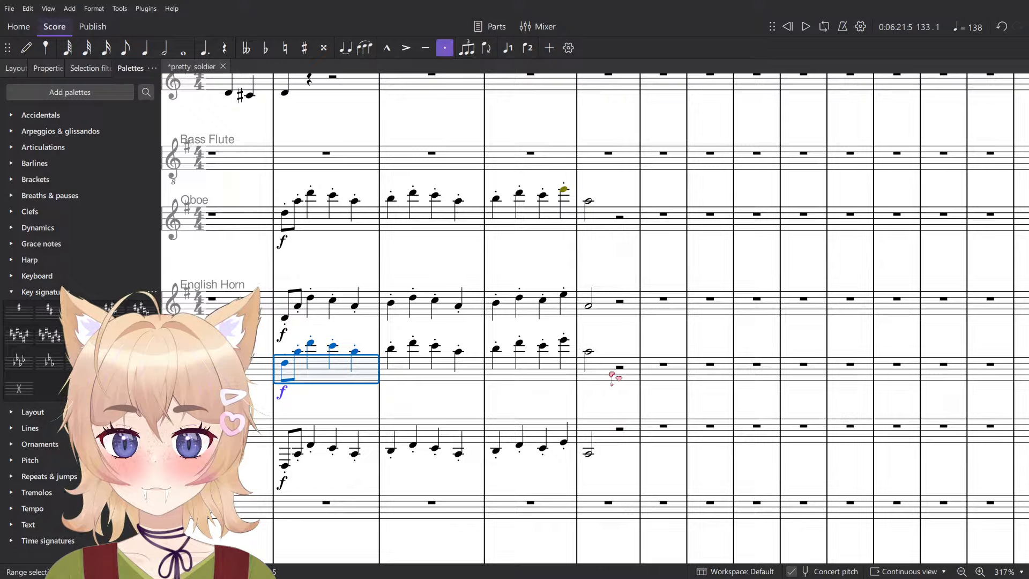
shift+click(611, 371)
key(ctrl+Down)
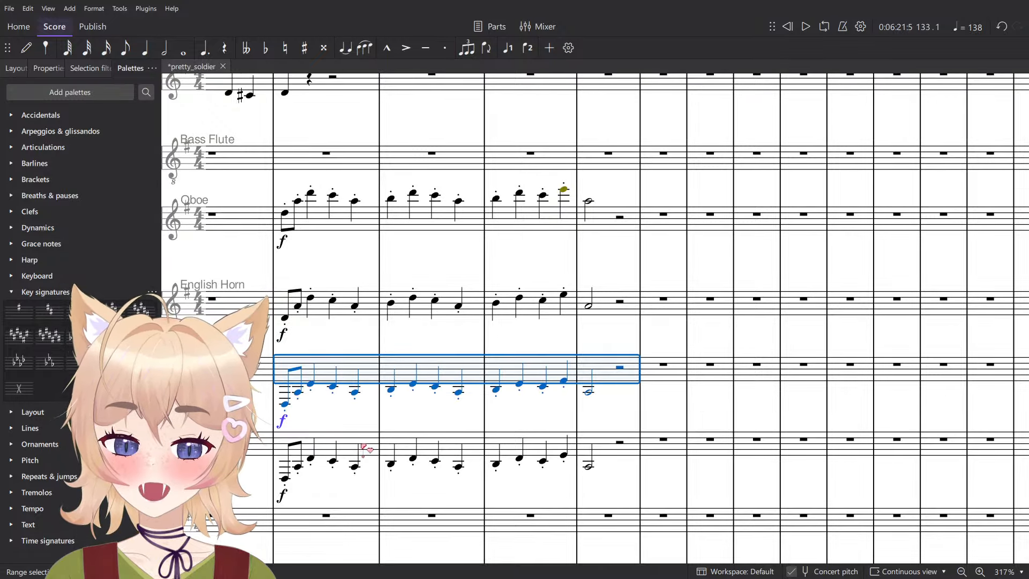
shift+click(366, 448)
key(space)
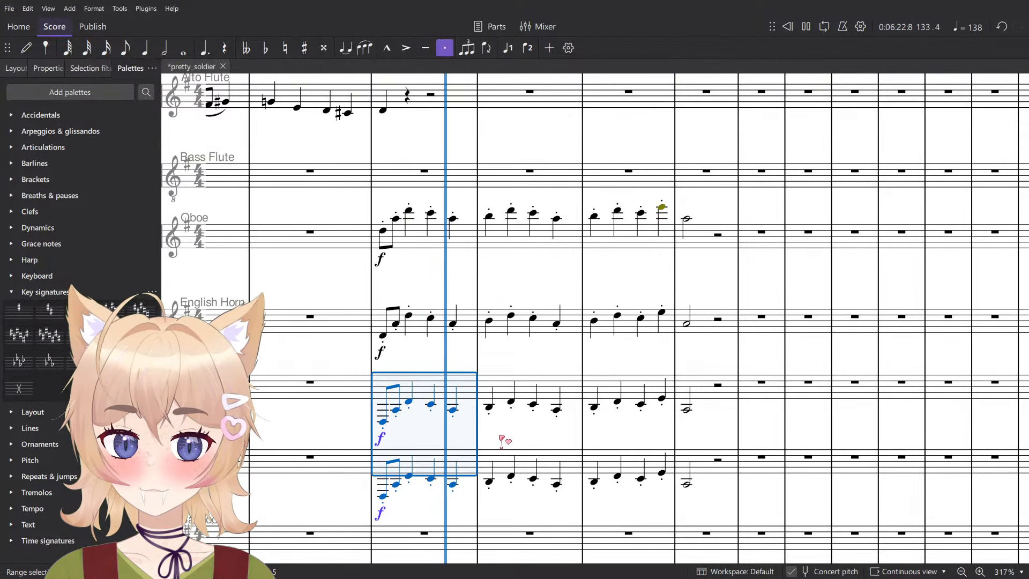
key(space)
- Try the Oboe phrase of measures 133 to 136 an octave lower, and delete it from the Oboe staff
click(439, 355)
drag(418, 241, 730, 248)
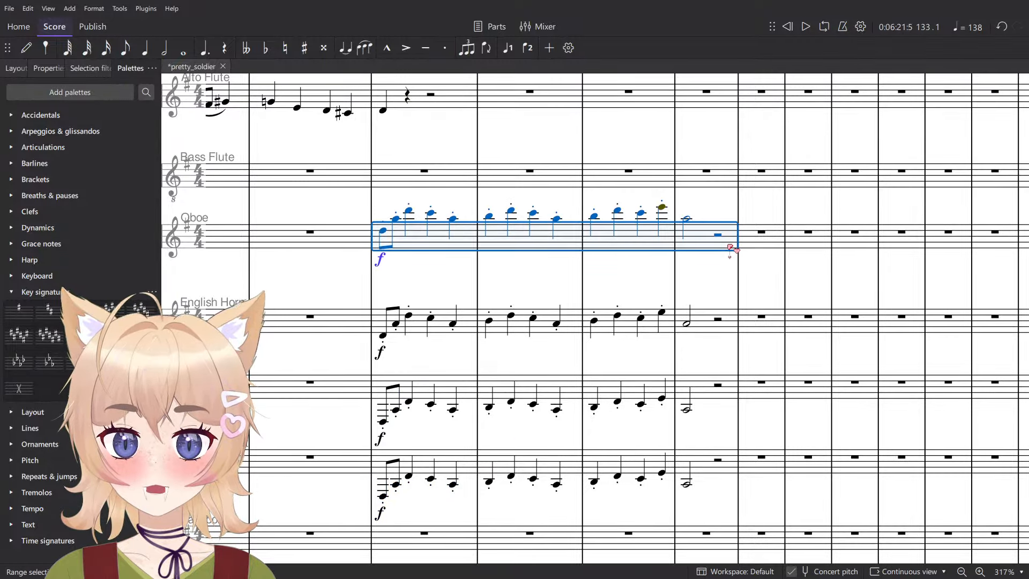
scroll(730, 247, down, 2)
scroll(520, 317, up, 2)
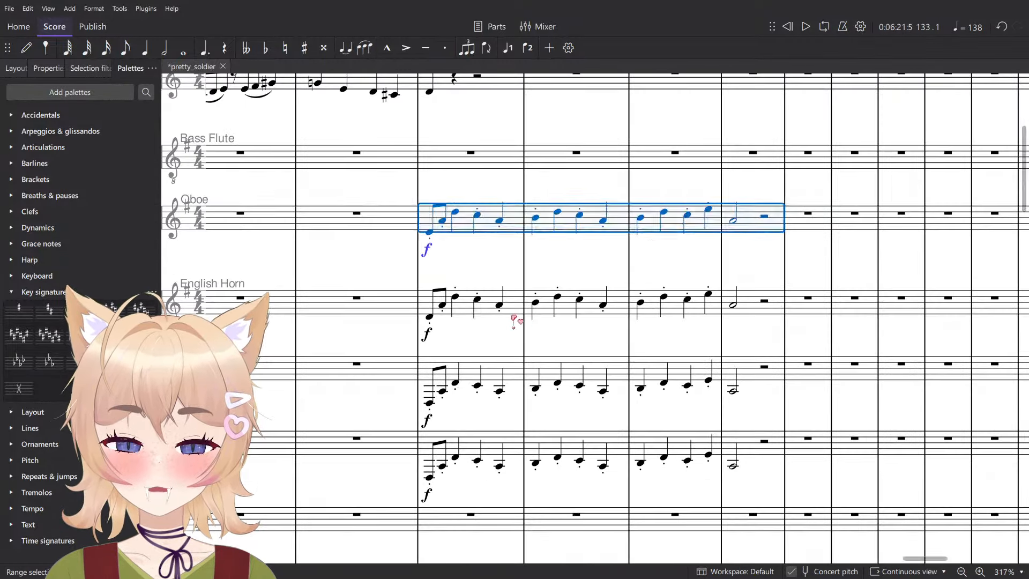
key(Delete)
- Play the English Horn phrase from measure 133 and clear it from measures 133 to 136
drag(462, 311, 745, 308)
key(space)
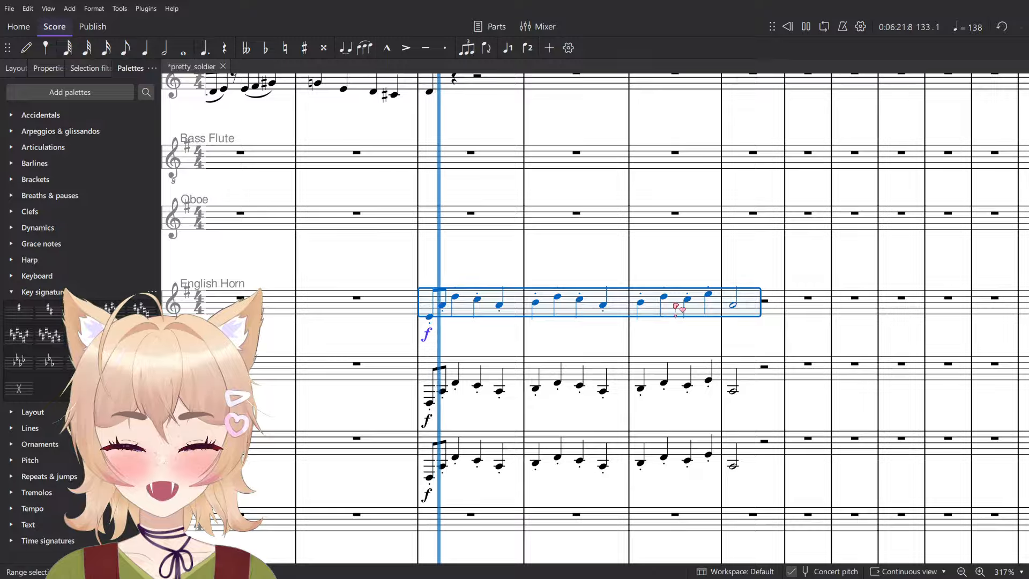
click(505, 262)
scroll(506, 262, down, 5)
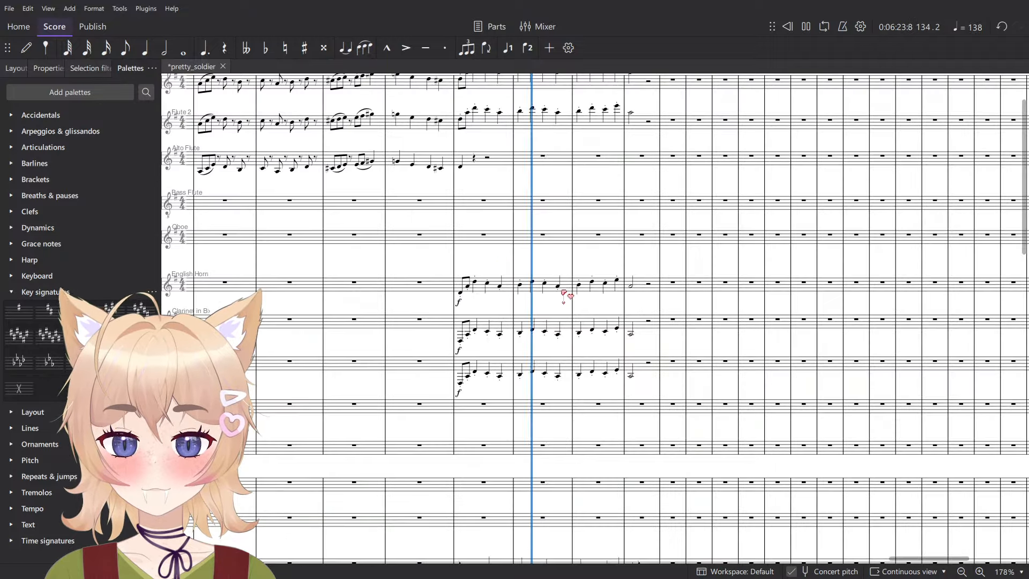
click(640, 286)
shift+click(466, 286)
key(Delete)
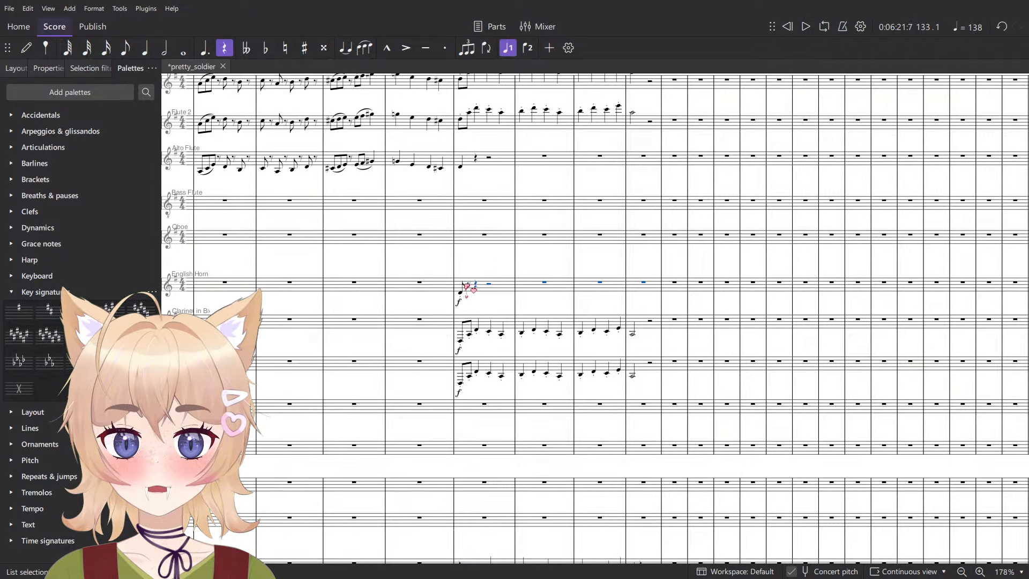
click(504, 291)
- Copy the Bass Clarinet phrase of measures 133 to 136 into the same measures of the Tuba
click(514, 370)
shift+click(638, 374)
scroll(489, 370, down, 8)
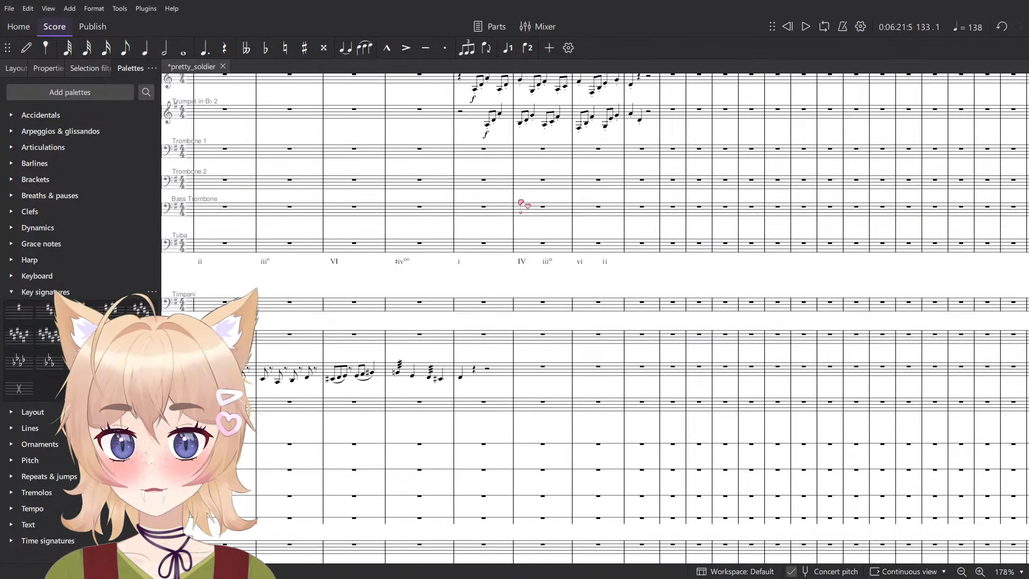
click(474, 249)
key(shift+Right)
key(shift+Right)
key(shift+Right)
key(ctrl+v)
- Raise the Tuba phrase of measures 133 to 136 by one octave and play it with the clarinets and trumpets
key(space)
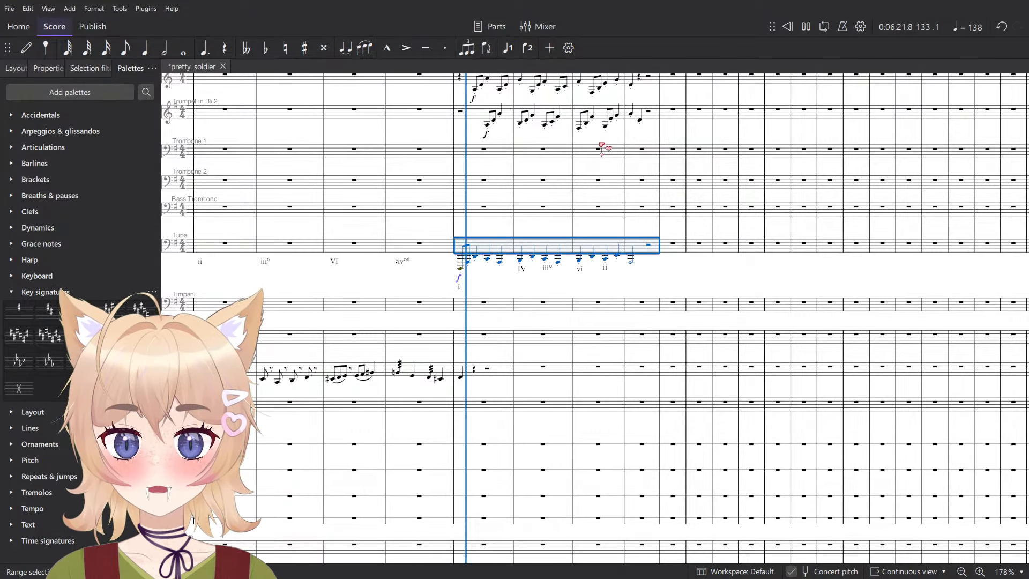
key(space)
key(ctrl+Up)
key(space)
click(552, 258)
scroll(566, 254, up, 3)
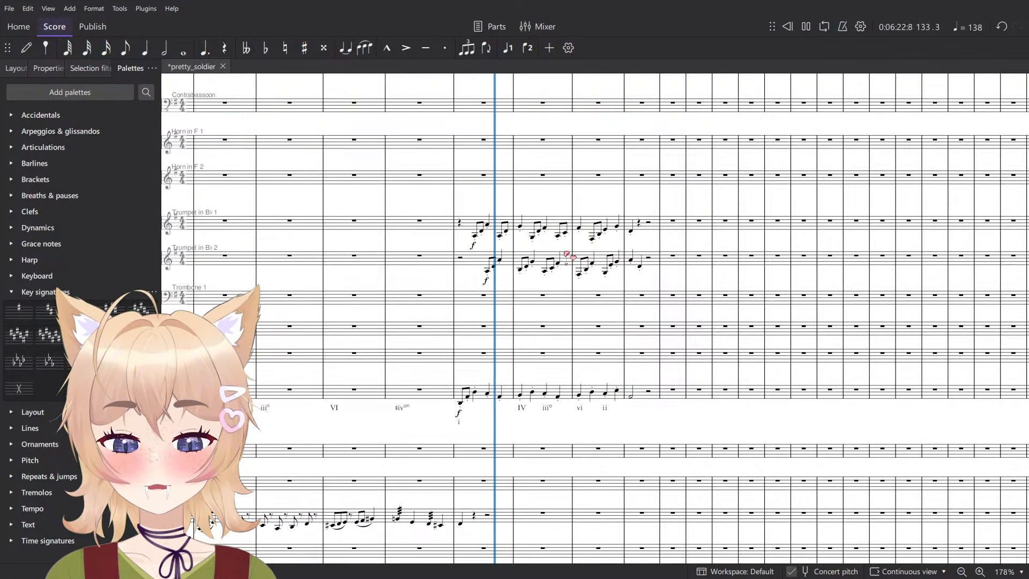
scroll(557, 289, up, 3)
scroll(505, 355, up, 3)
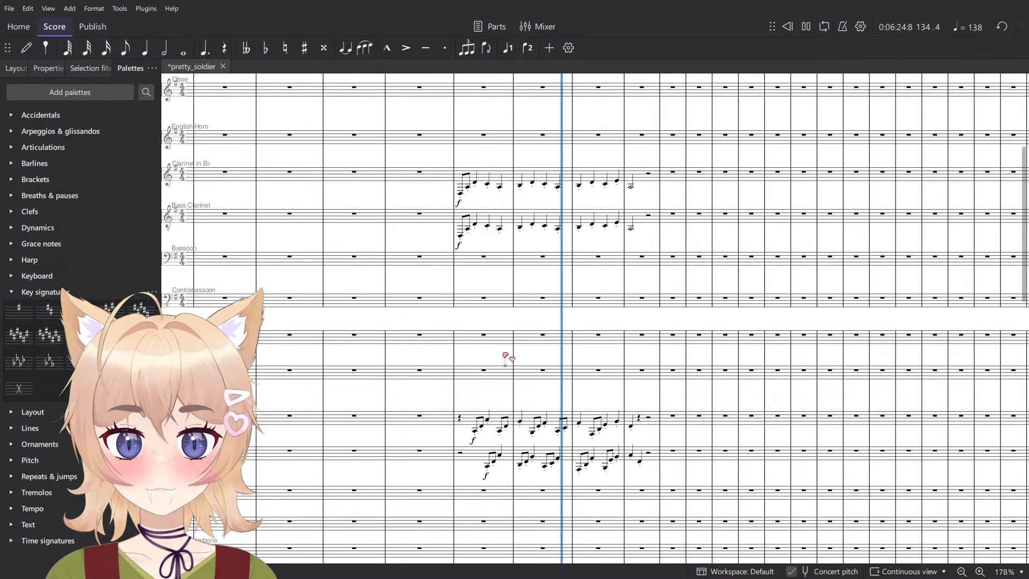
key(space)
- Try the two clarinet phrases of measures 133 to 136 in Trombone 1 and 2, and move them to Horn in F 1 and 2 instead
click(482, 220)
shift+click(642, 172)
key(ctrl+c)
scroll(528, 255, down, 3)
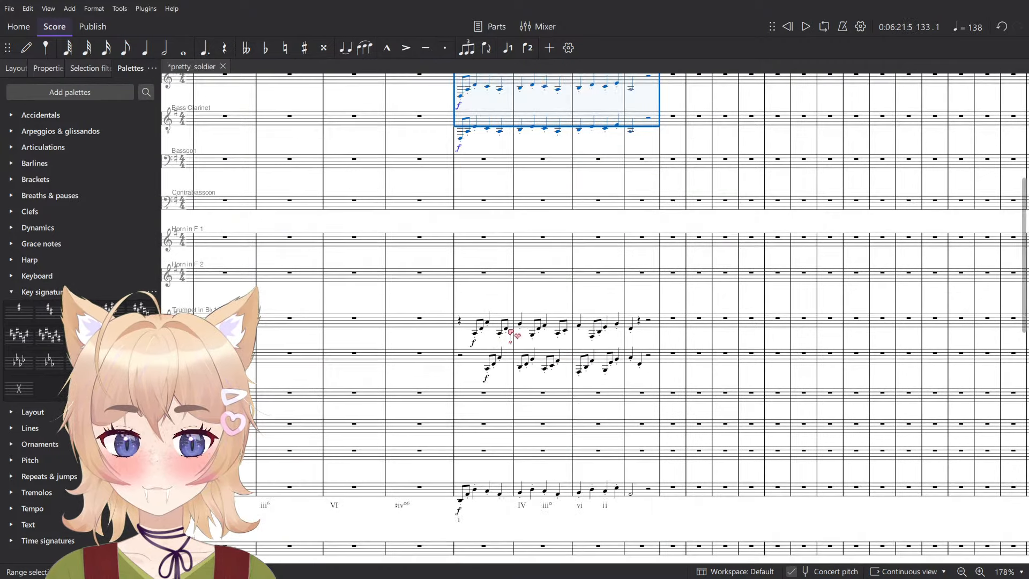
click(485, 399)
key(ctrl+v)
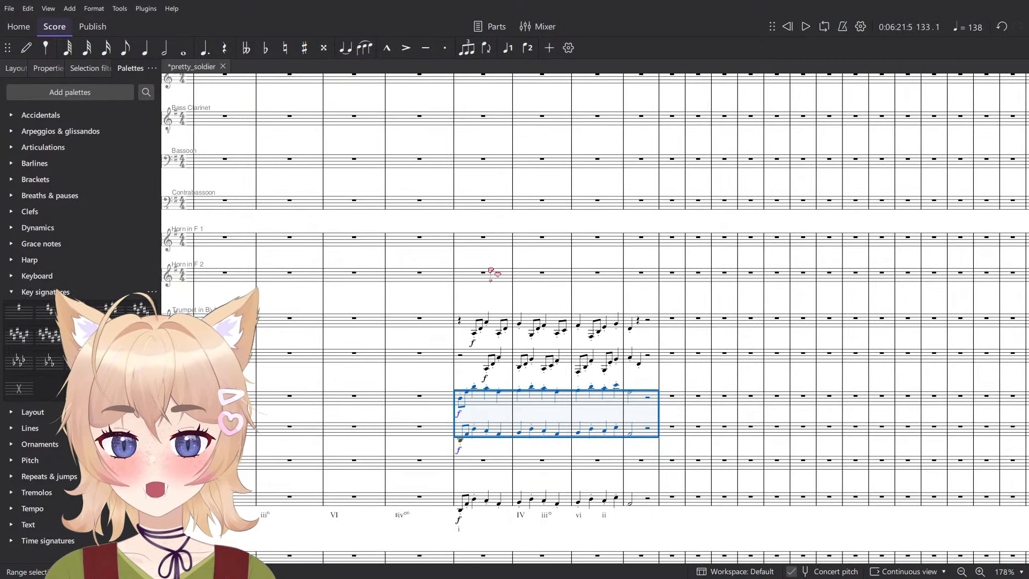
click(479, 247)
key(ctrl+v)
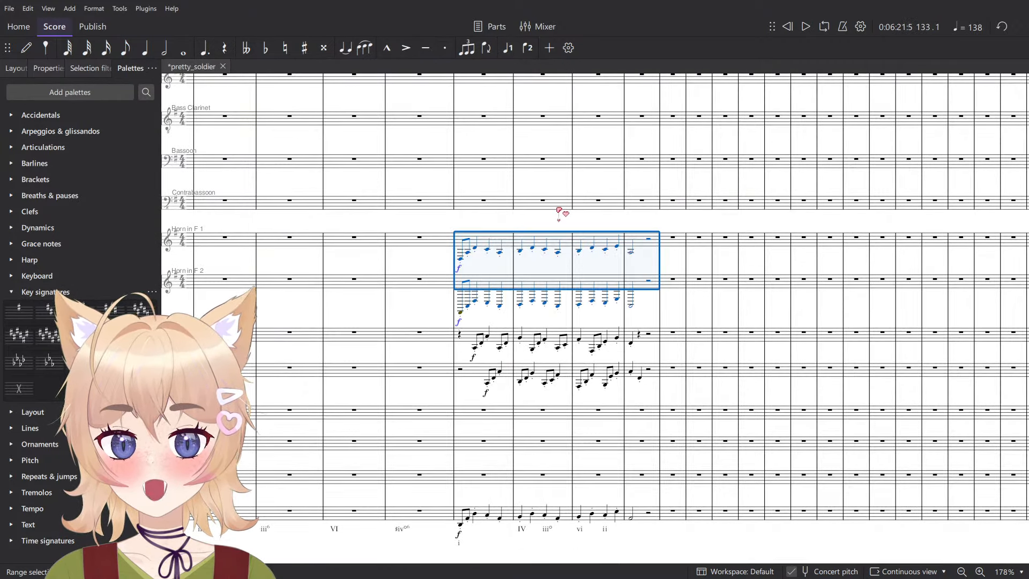
- Raise the Horn in F 2 phrase of measures 133 to 136 by one octave and play it from measure 133
click(641, 305)
drag(634, 288, 489, 282)
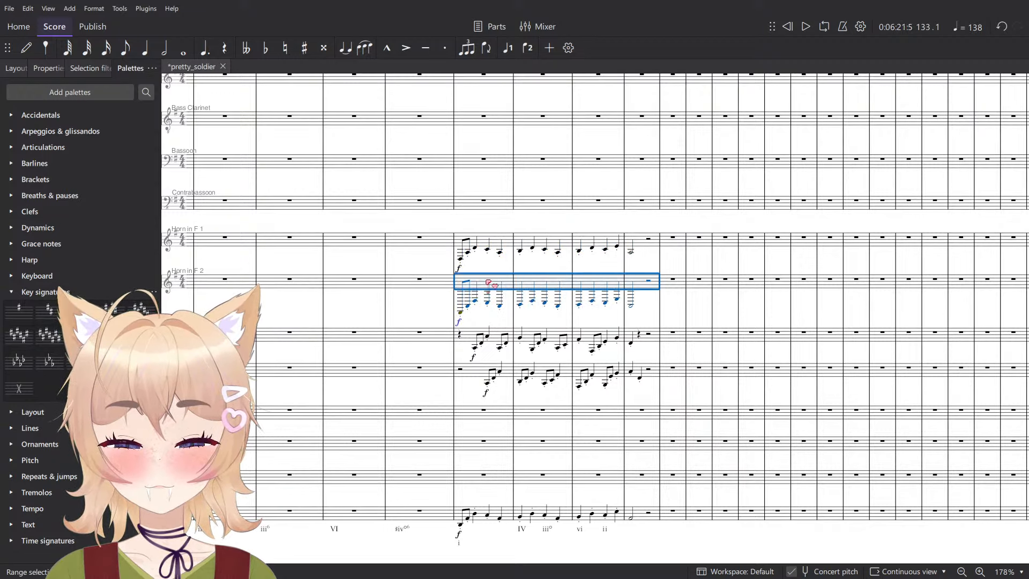
key(space)
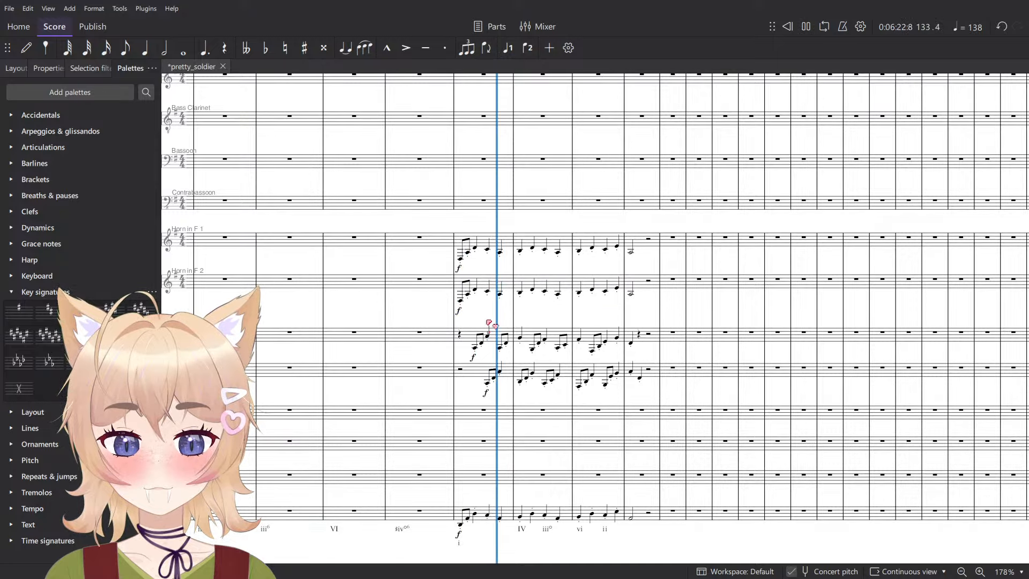
key(space)
- Move the Trumpet 1 and 2 figures of measures 133 to 136 to the two flutes, replacing their phrase
click(493, 339)
shift+click(652, 375)
scroll(485, 301, up, 3)
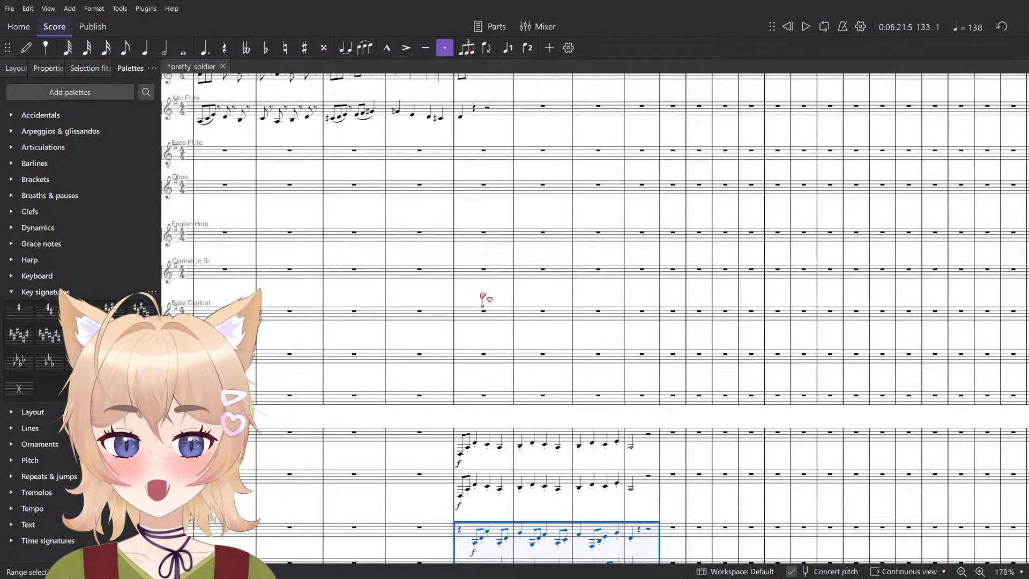
key(ctrl+x)
scroll(483, 293, down, 1)
scroll(486, 289, up, 3)
click(480, 209)
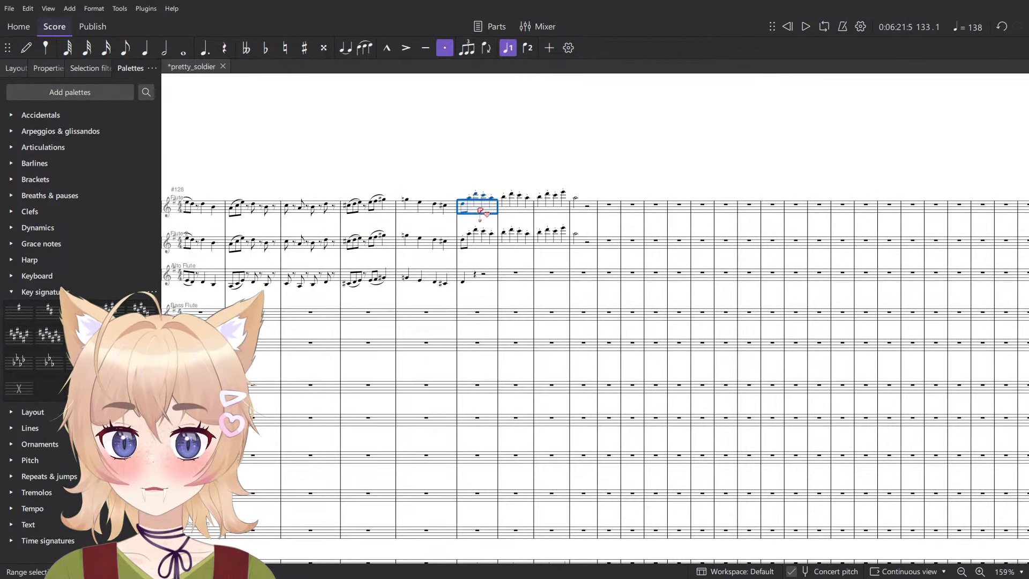
key(space)
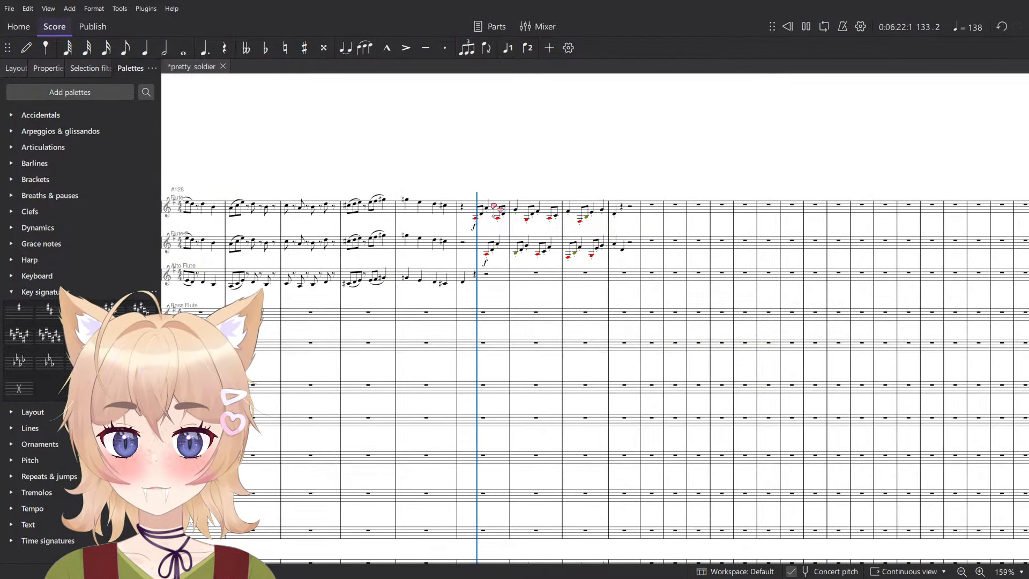
- Raise both flutes' figures in measures 133 to 136 by one octave and play the passage through
key(space)
key(ctrl+v)
key(space)
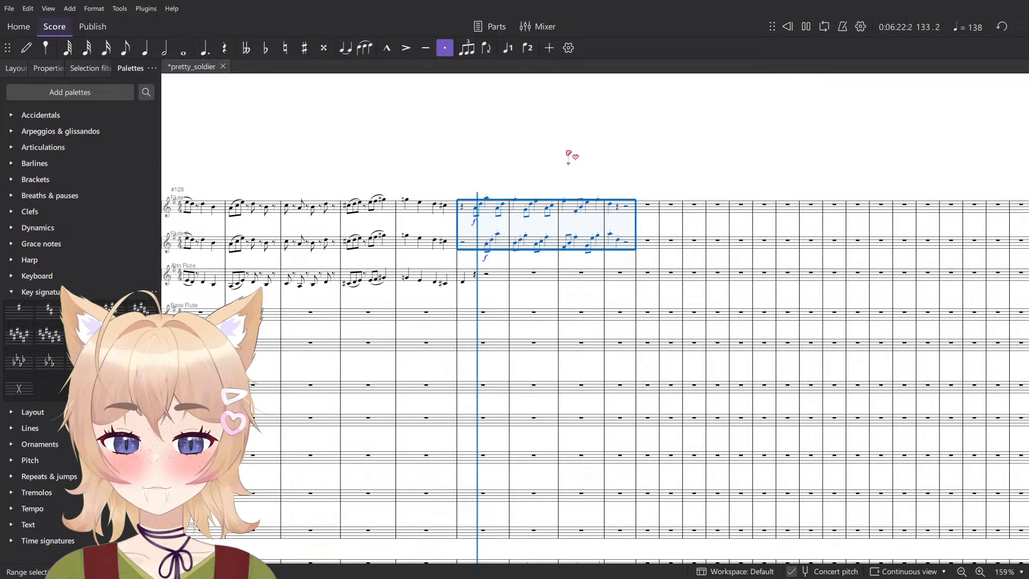
click(570, 157)
scroll(573, 177, down, 5)
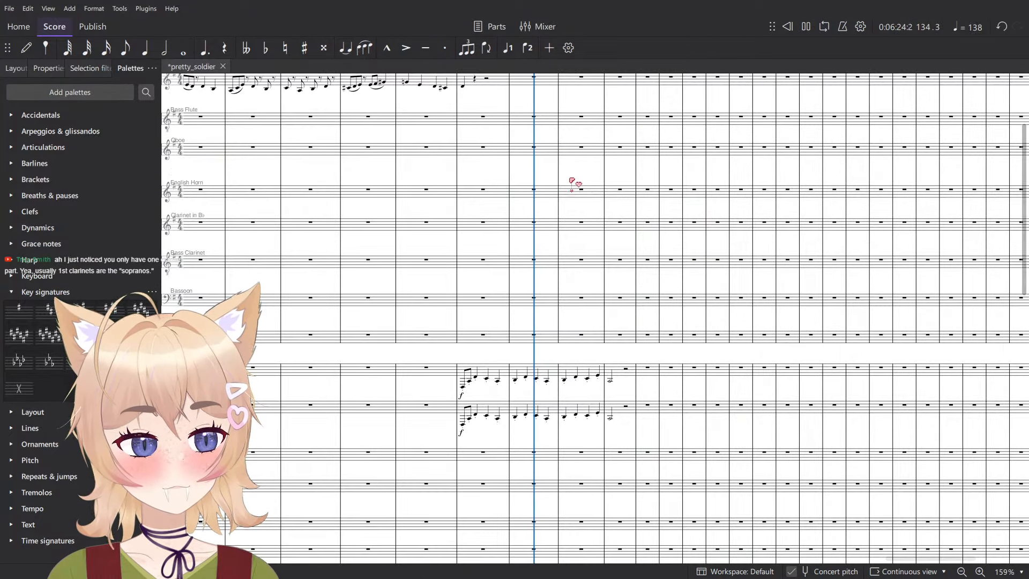
scroll(572, 188, down, 1)
scroll(572, 189, up, 6)
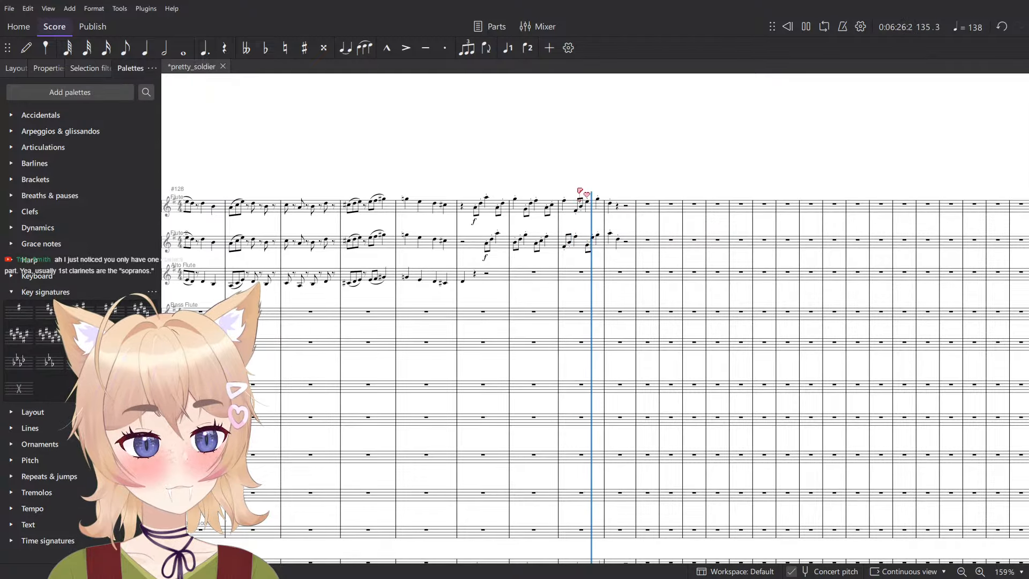
key(space)
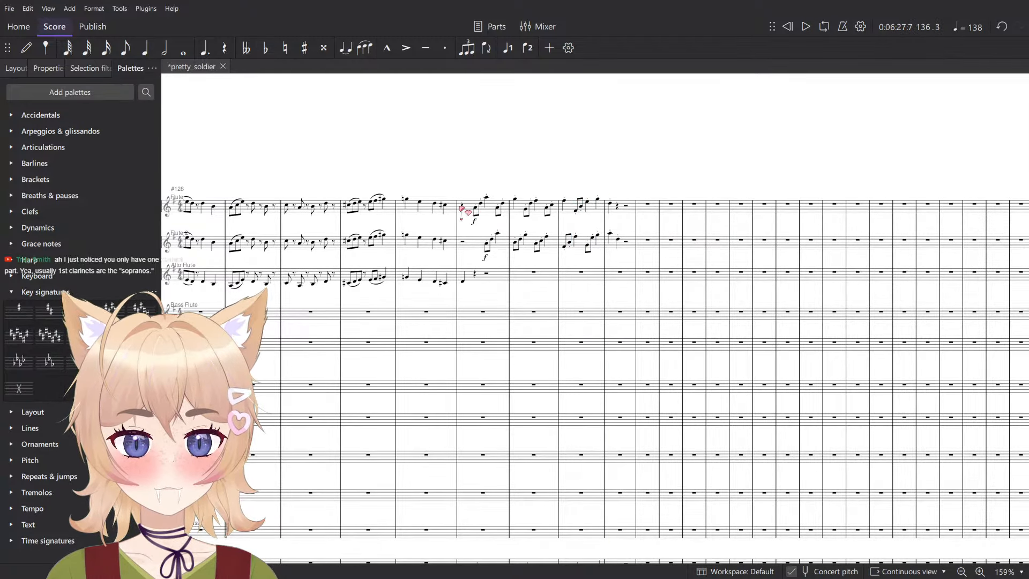
- Play from measure 133 again to check the horns and Tuba under the flute figures
click(465, 214)
scroll(494, 295, down, 6)
key(space)
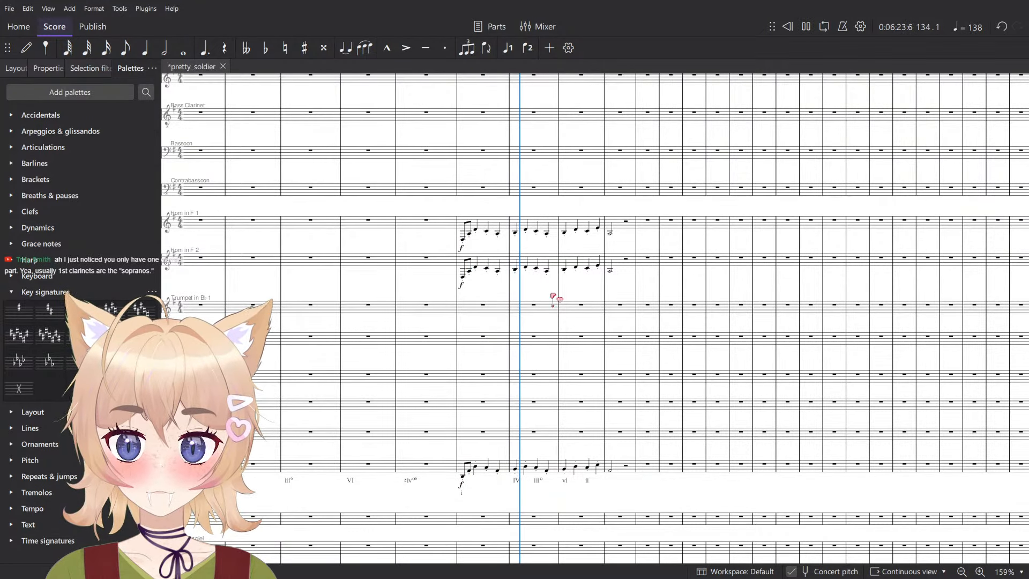
key(space)
- Cut the phrases of Horn in F 1 and 2 in measures 133 to 136
click(617, 262)
shift+click(485, 230)
key(ctrl+c)
ctrl+scroll(456, 351, up, 3)
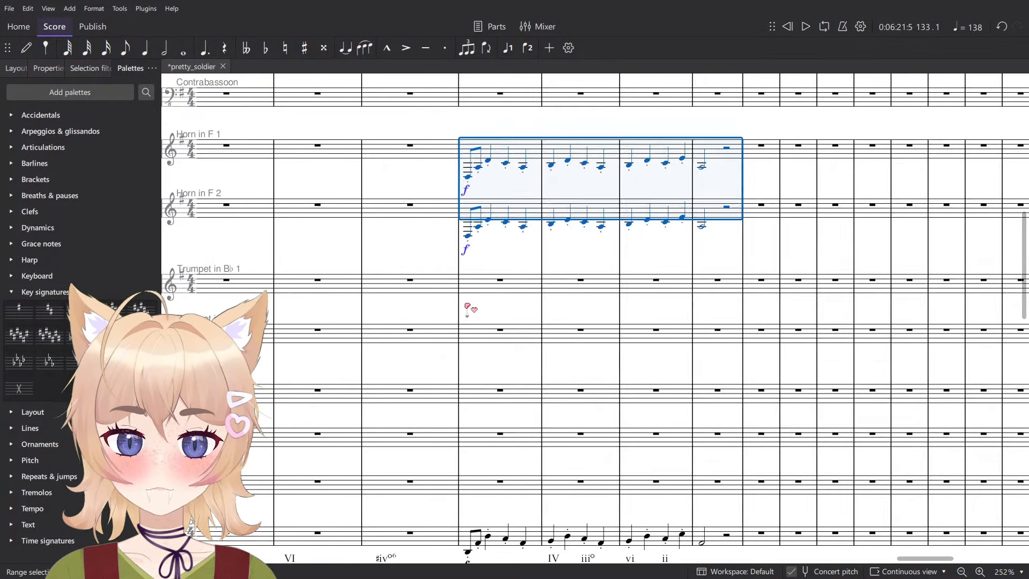
- Try the cut horn phrases an octave higher in Trumpet 1 and 2 from measure 133, and delete them from the trumpets
click(474, 279)
key(ctrl+v)
key(ctrl+Up)
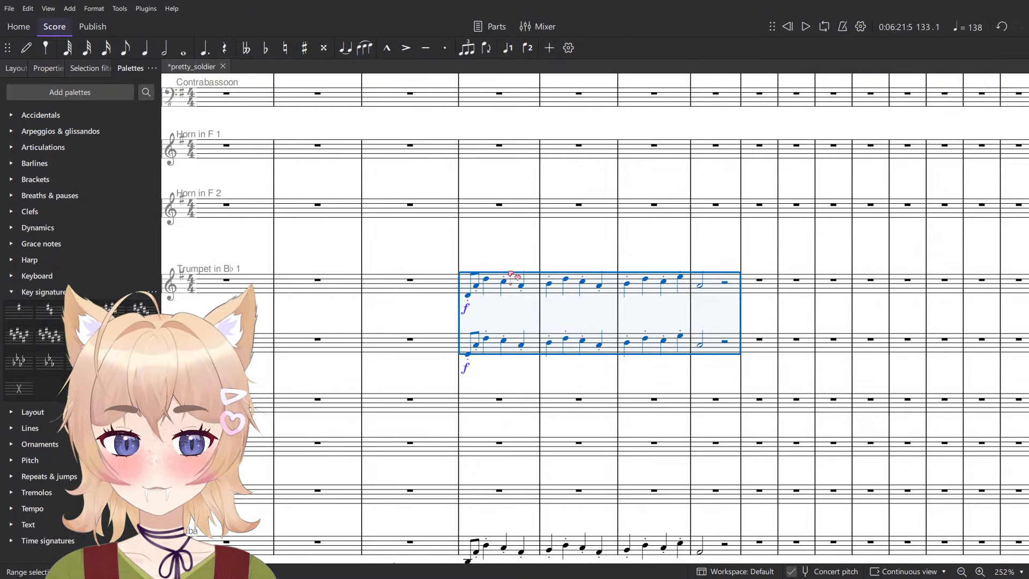
key(space)
key(space)
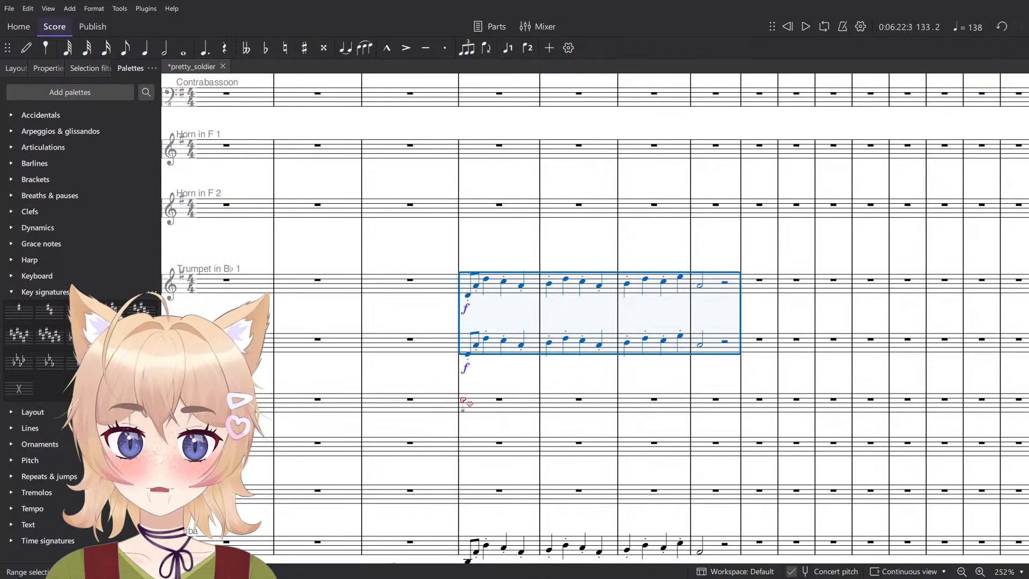
key(Delete)
- Paste the cut horn phrases into Trombone 1 and 2 starting at measure 133
click(467, 407)
key(ctrl+v)
key(ctrl+Down)
key(ctrl+Down)
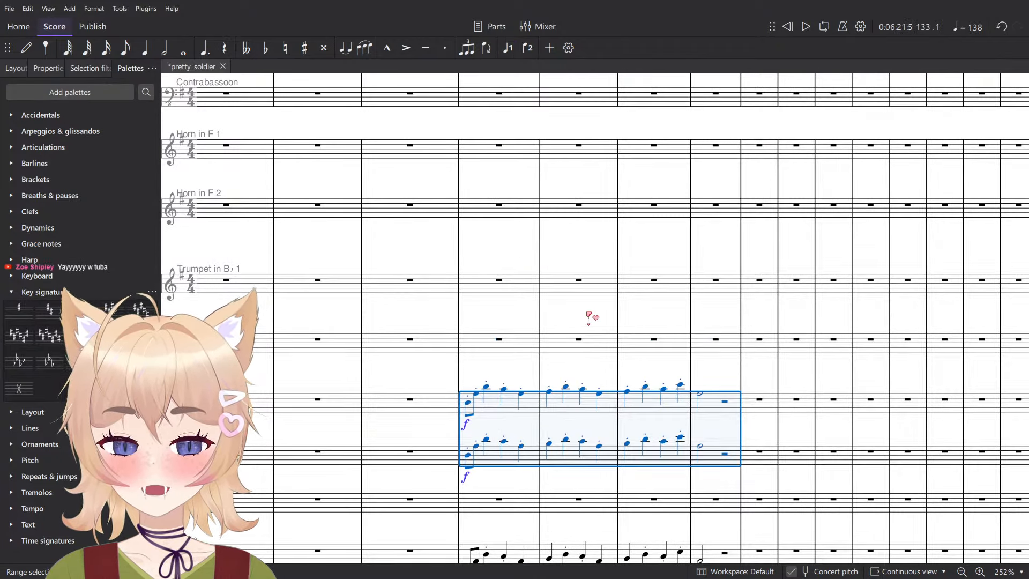
- Drop the Trombone 1 and 2 phrases an octave and play from measure 133 to check them
key(space)
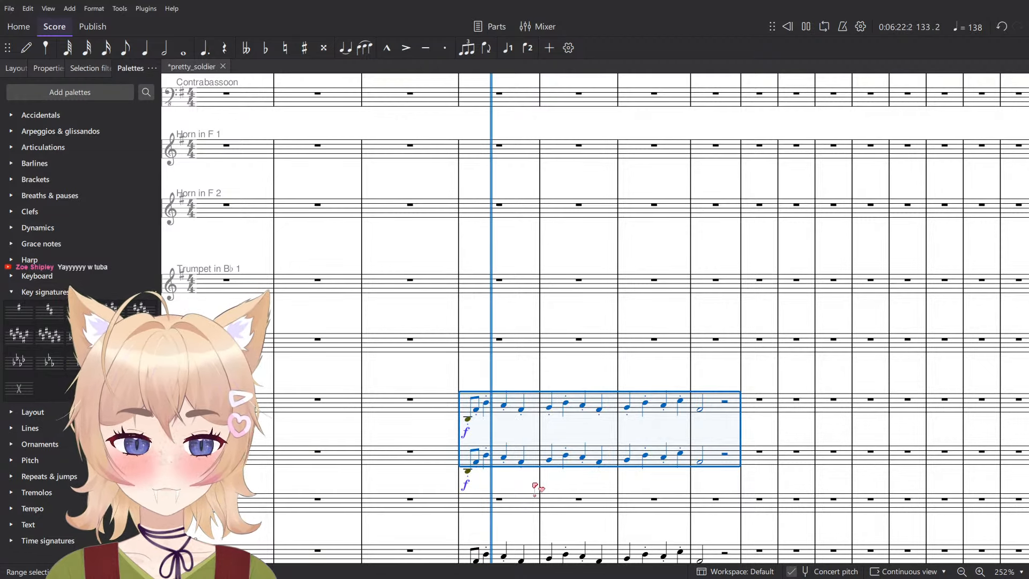
click(528, 432)
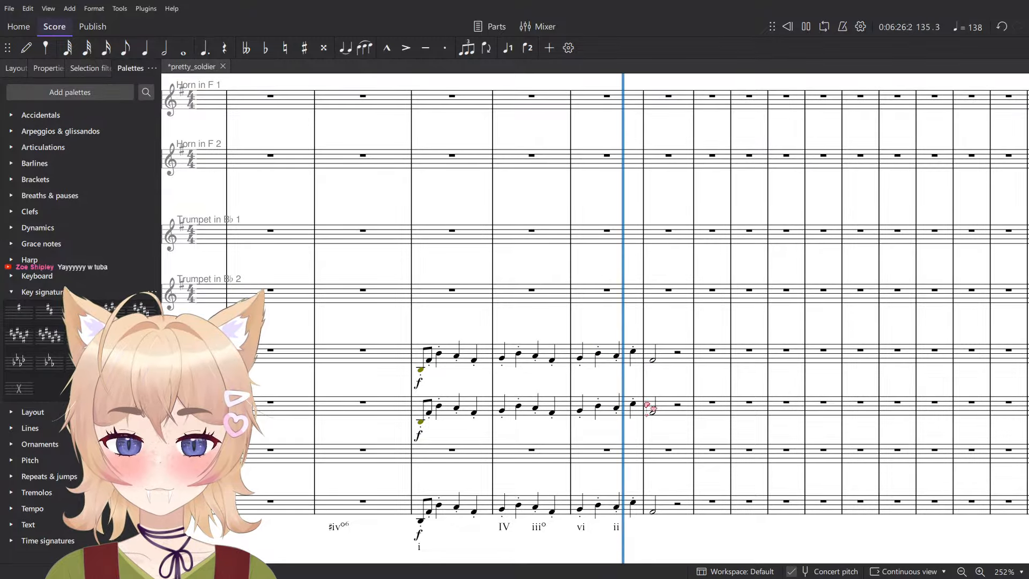
key(space)
click(676, 352)
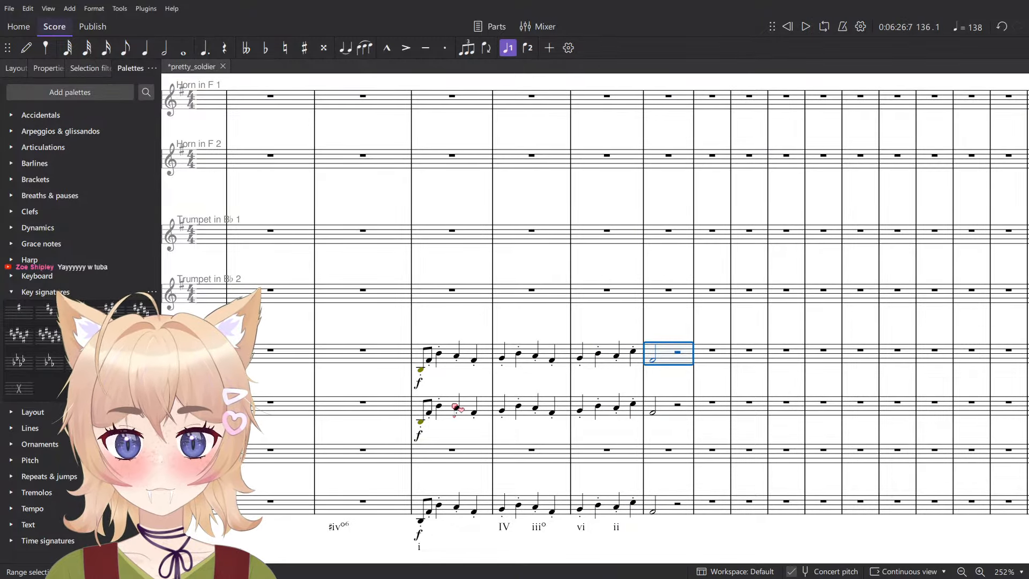
- Delete the Trombone 2 phrase in measures 133 to 136 and paste it into Bass Trombone starting at measure 133
shift+click(432, 407)
scroll(434, 403, down, 2)
click(443, 410)
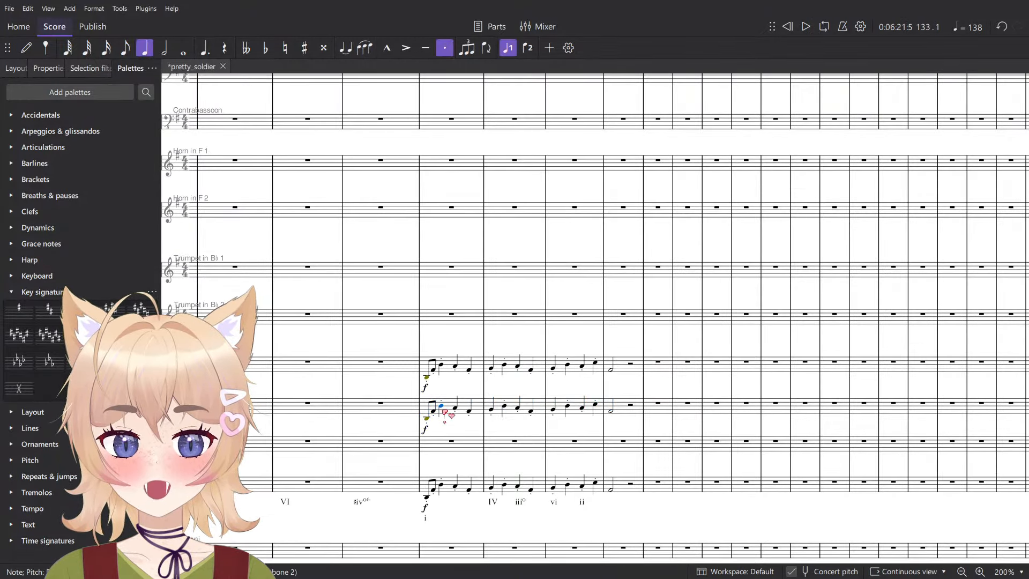
click(446, 410)
shift+click(631, 409)
key(Delete)
click(441, 442)
key(ctrl+v)
- Cut the Trombone 1 phrase in measures 133 to 136 and try it in Horn in F 1 and 2
click(451, 370)
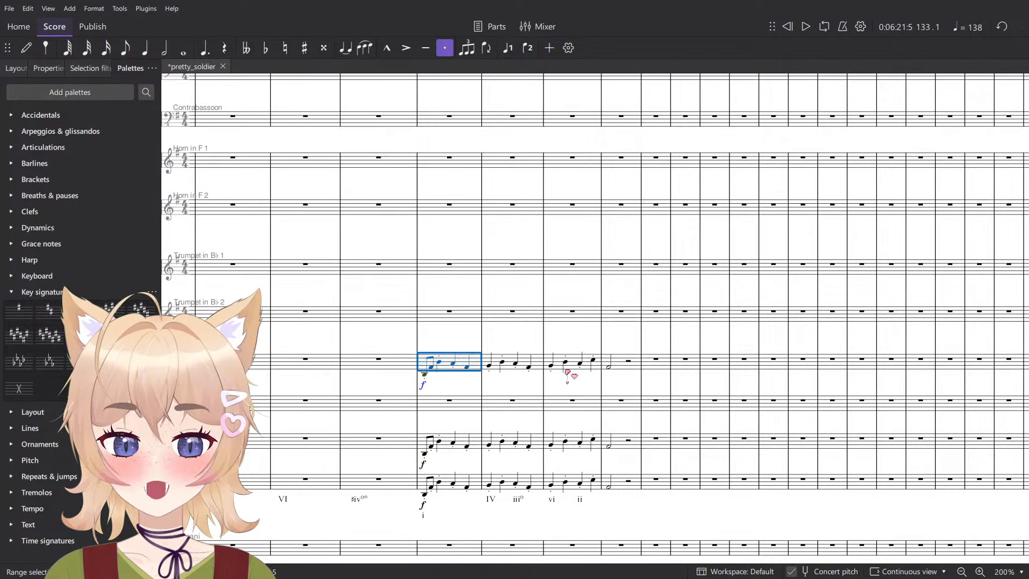
shift+click(617, 370)
key(ctrl+x)
click(449, 160)
key(ctrl+v)
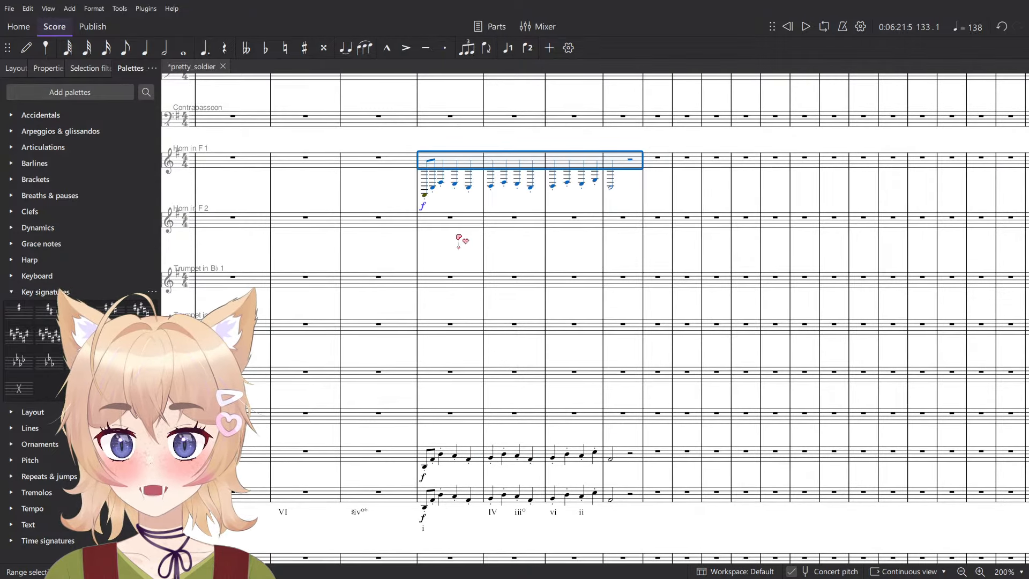
click(449, 220)
key(ctrl+v)
- Play from measure 133 to check the low horns together with Bass Trombone, Tuba and the flute figures
click(459, 157)
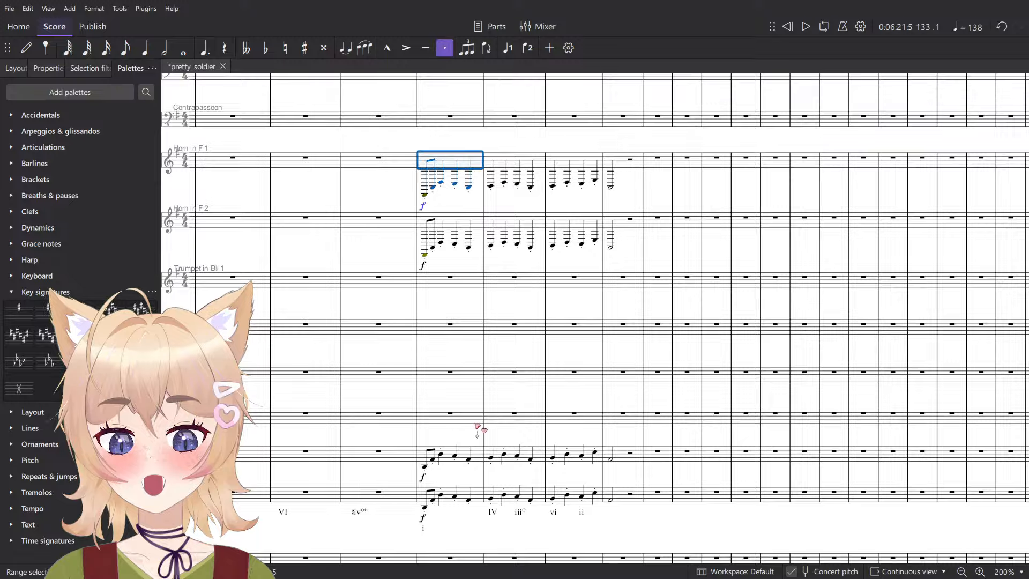
shift+click(462, 498)
key(space)
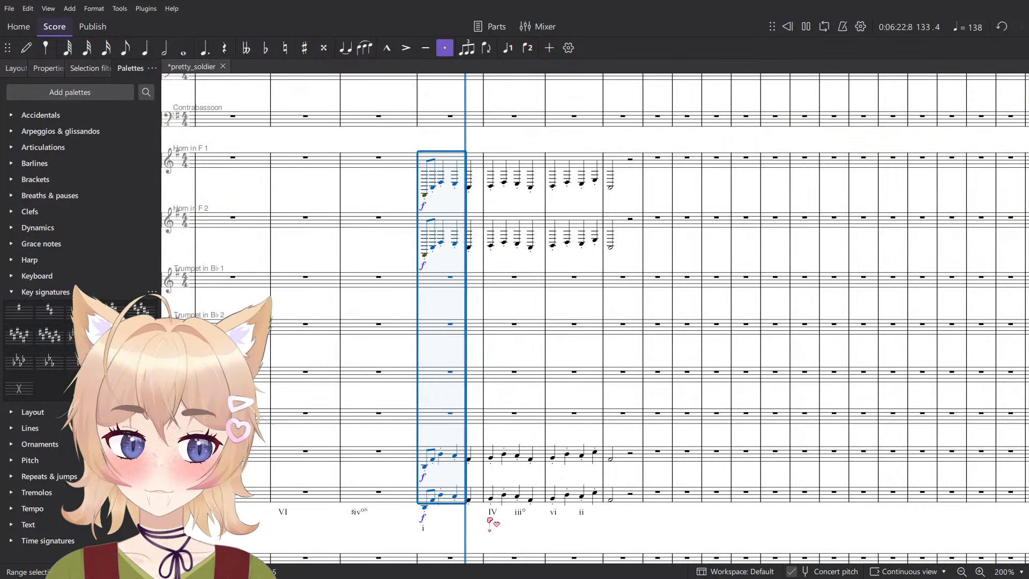
click(486, 519)
scroll(509, 478, up, 15)
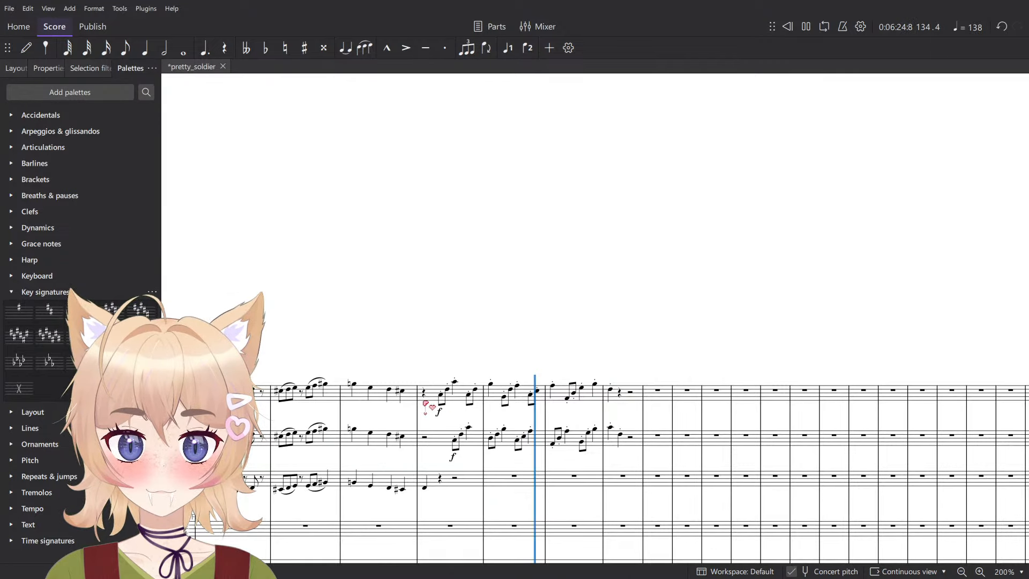
key(space)
- Delete the phrases of Horn in F 2 and Horn in F 1 in measures 133 to 136
scroll(444, 397, down, 10)
click(461, 275)
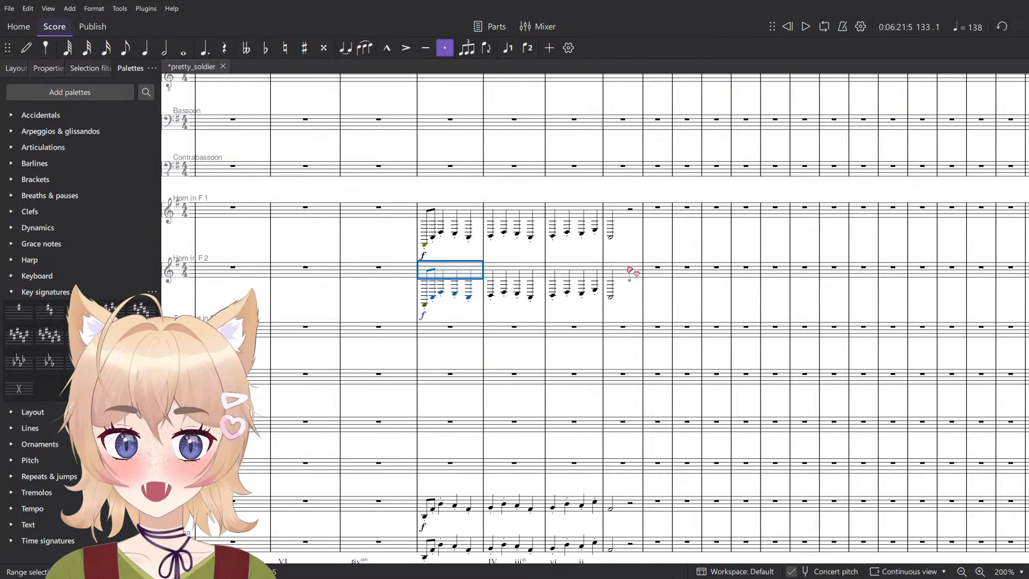
shift+click(633, 274)
key(Delete)
scroll(433, 279, up, 1)
click(453, 262)
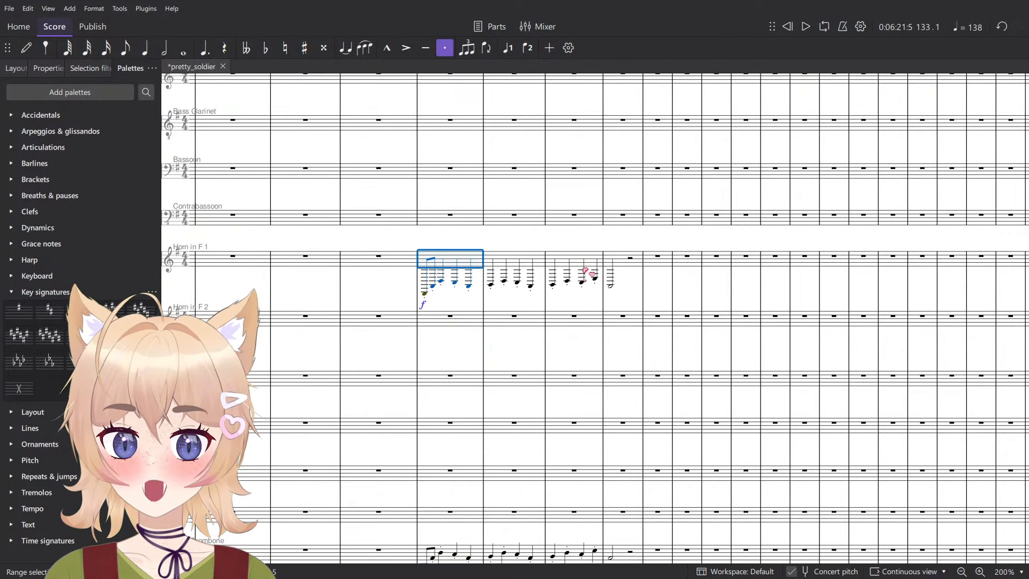
shift+click(622, 260)
scroll(488, 454, down, 1)
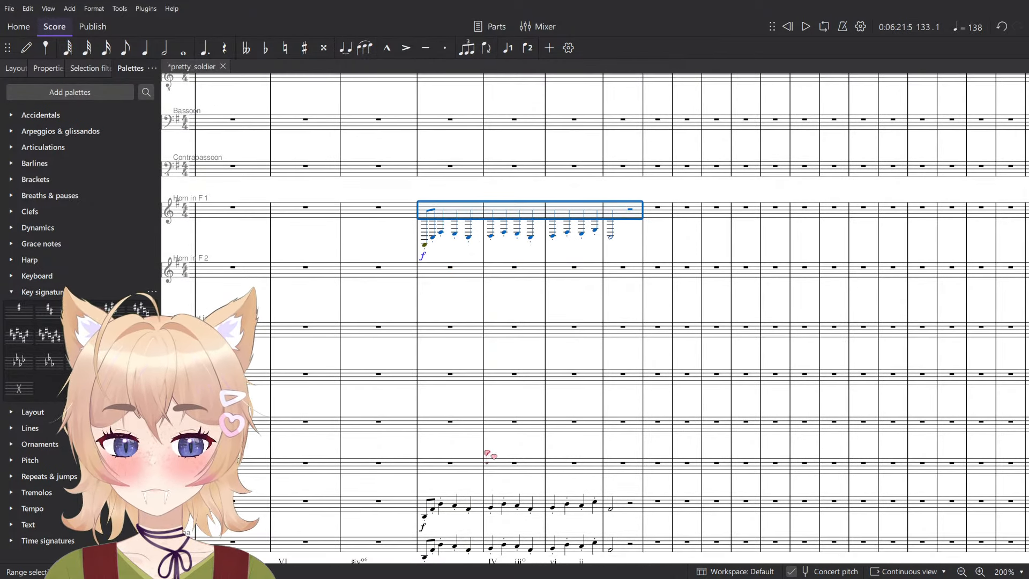
key(Delete)
- Try the phrase an octave higher in Trombone 2 from measure 133, and delete it from that staff
click(459, 472)
key(ctrl+v)
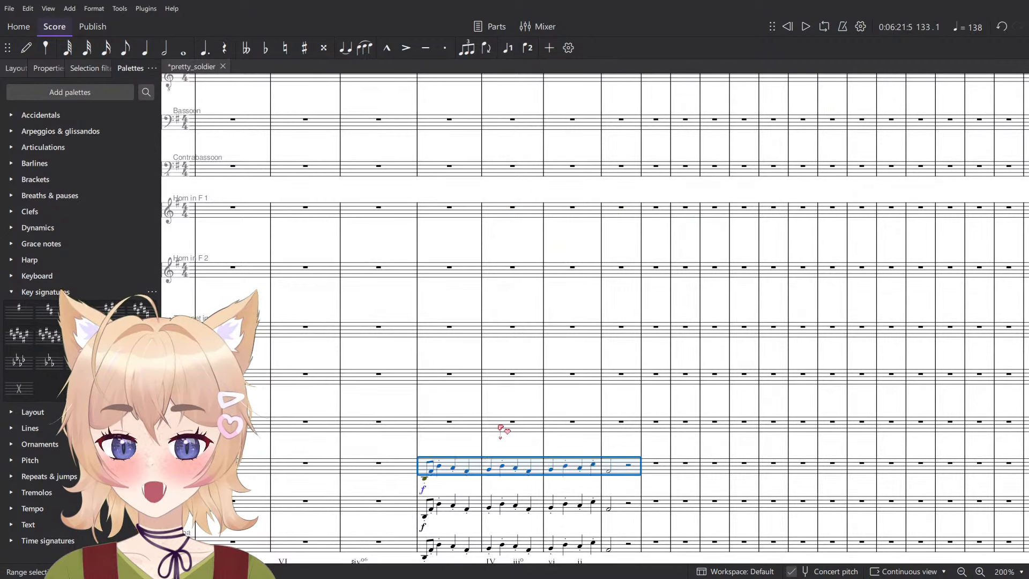
key(ctrl+Up)
key(Delete)
- Paste the phrase into Trombone 1 starting at measure 133 and raise it an octave
key(ctrl+v)
key(ctrl+Up)
scroll(453, 429, down, 1)
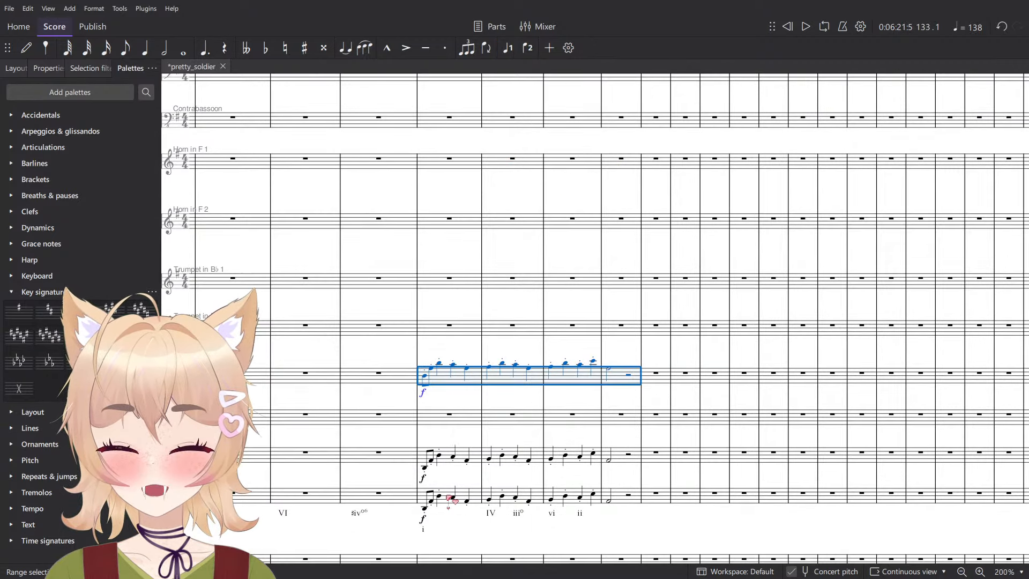
- Play the start of measure 133 to check the raised Trombone 1 against Bass Trombone and Tuba
shift+click(458, 502)
key(space)
key(space)
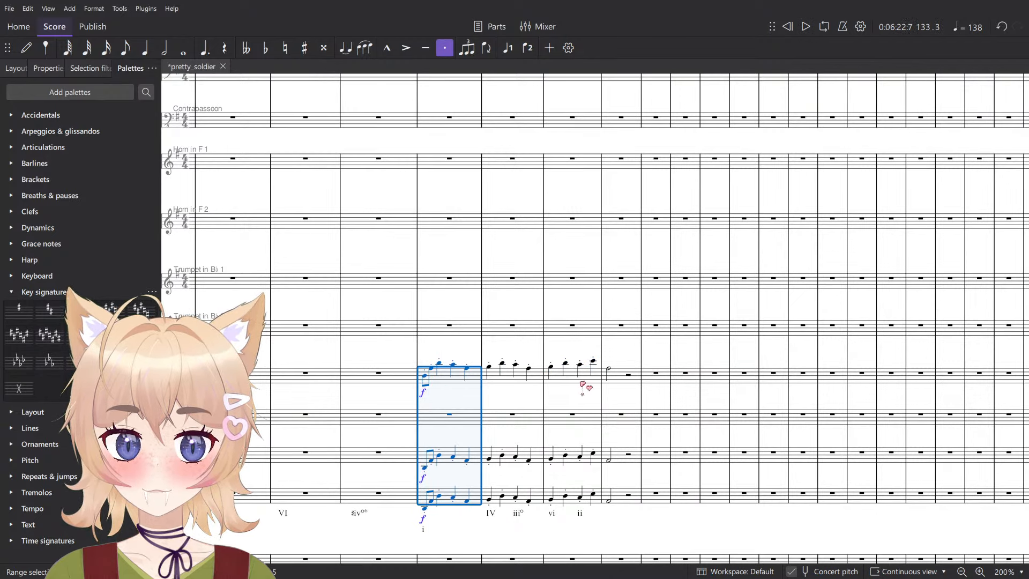
- Move the raised Trombone 1 phrase in measures 133 to 136 to Horn in F 1, starting at measure 133
click(616, 378)
shift+click(452, 379)
shift+click(430, 386)
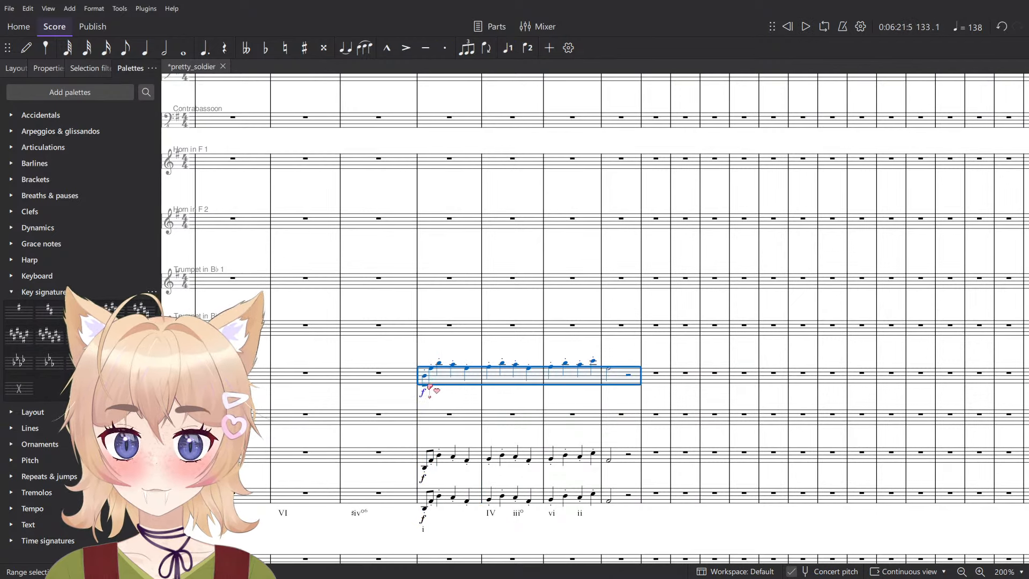
key(ctrl+x)
click(433, 160)
key(ctrl+v)
- Play from measure 133 to check Horn in F 1 with the low brass, and save the score
shift+click(439, 498)
key(space)
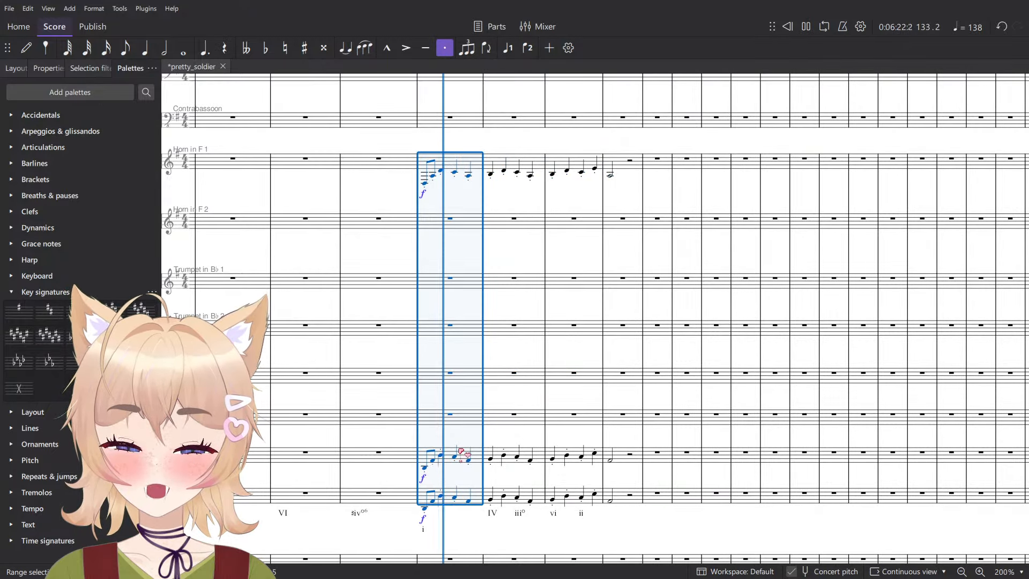
click(511, 192)
key(space)
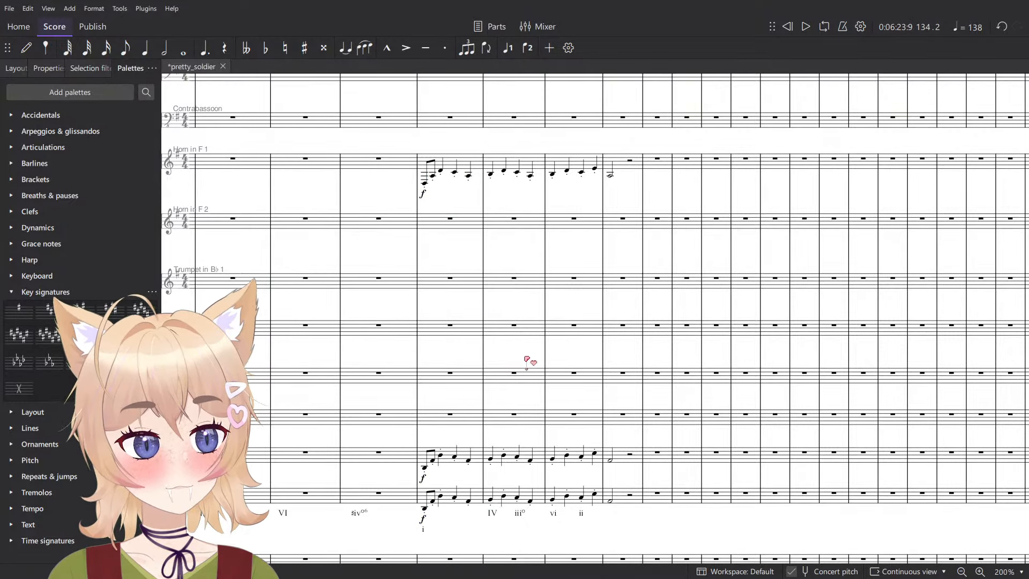
key(ctrl+s)
- Try the Horn in F 1 phrase in measures 133 to 136 an octave lower and an octave higher
scroll(575, 348, up, 2)
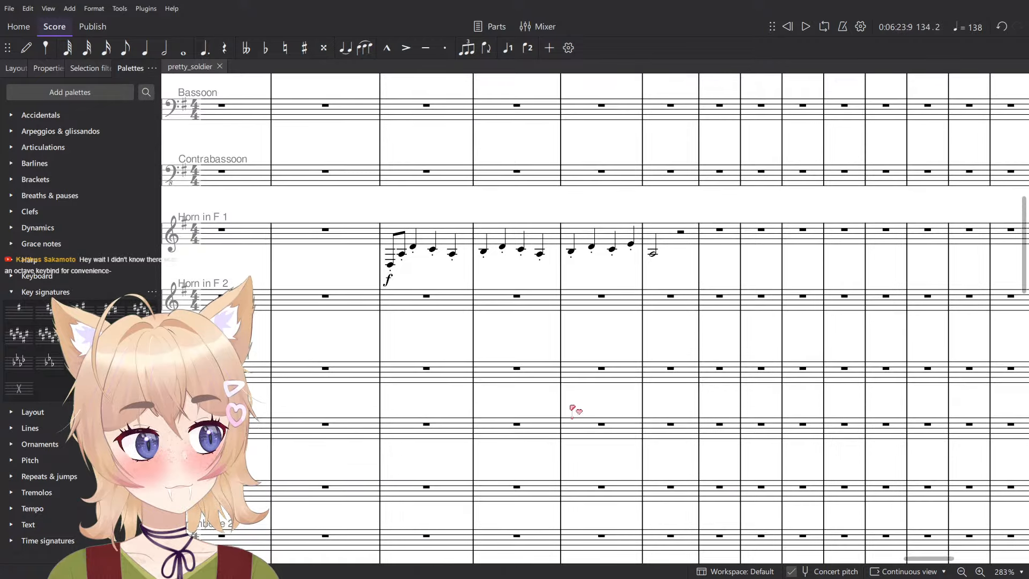
scroll(498, 296, up, 1)
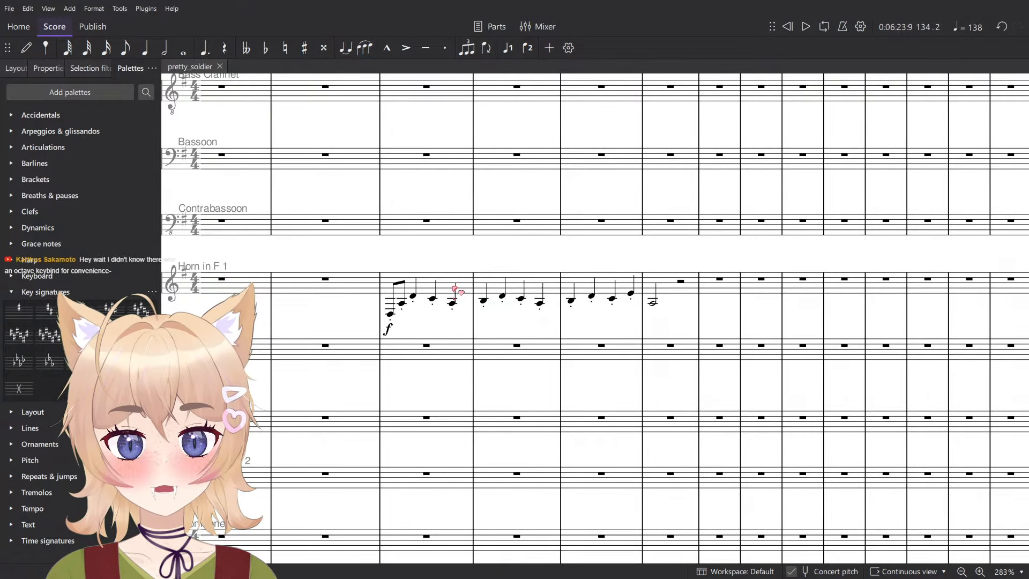
click(456, 290)
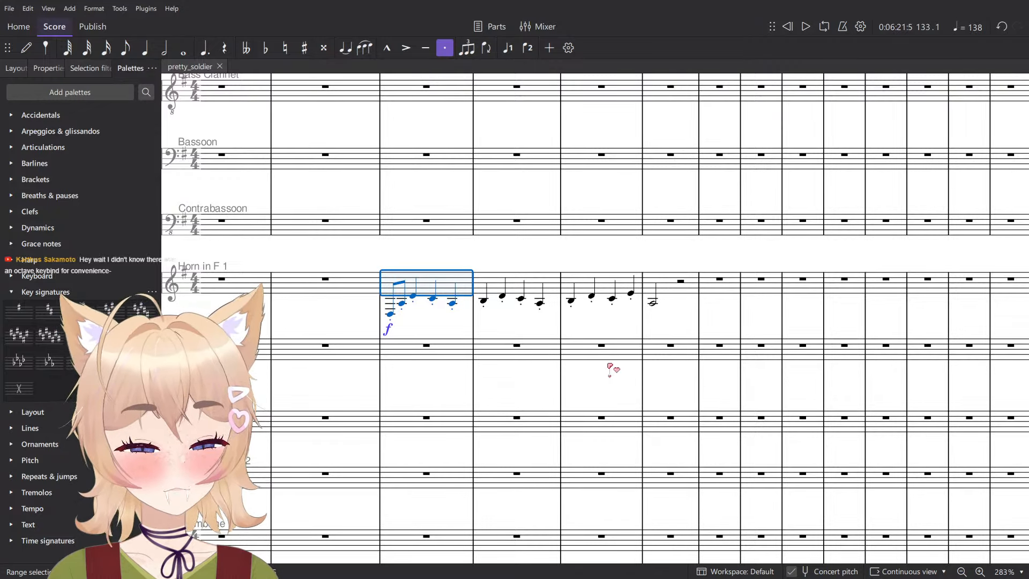
shift+click(670, 286)
key(ctrl+Down)
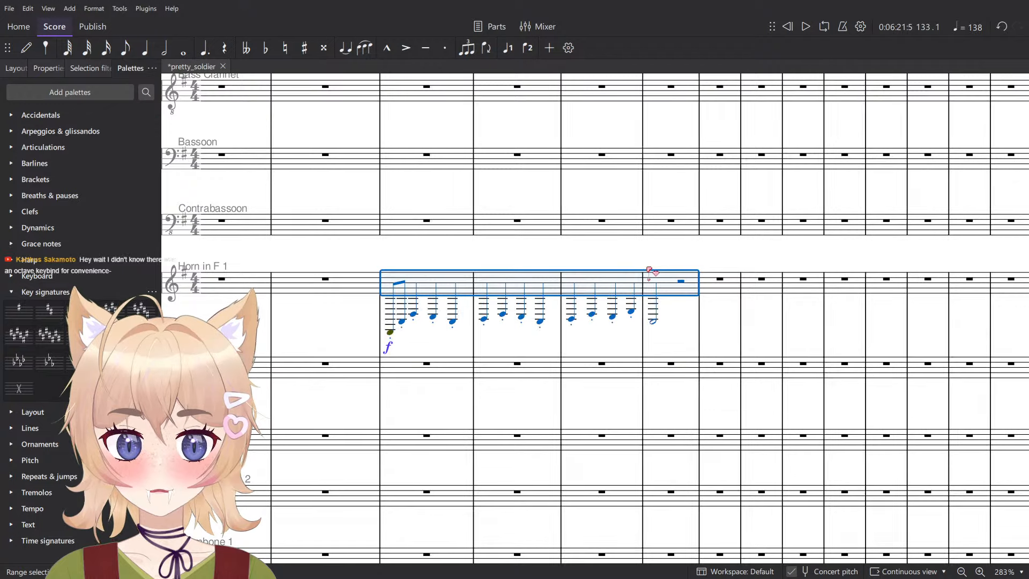
key(ctrl+Up)
key(ctrl+Up)
key(ctrl+Down)
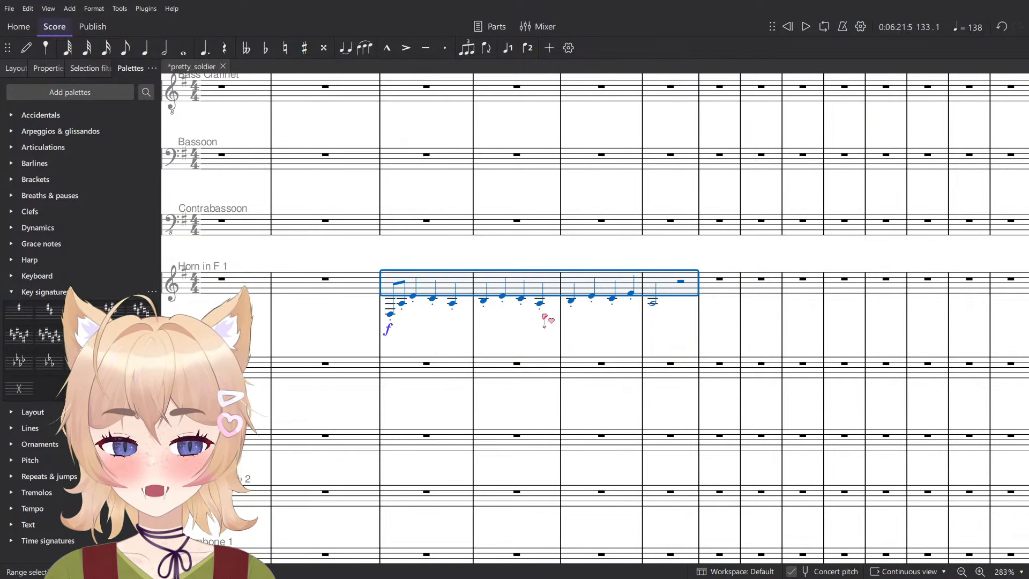
scroll(322, 321, up, 5)
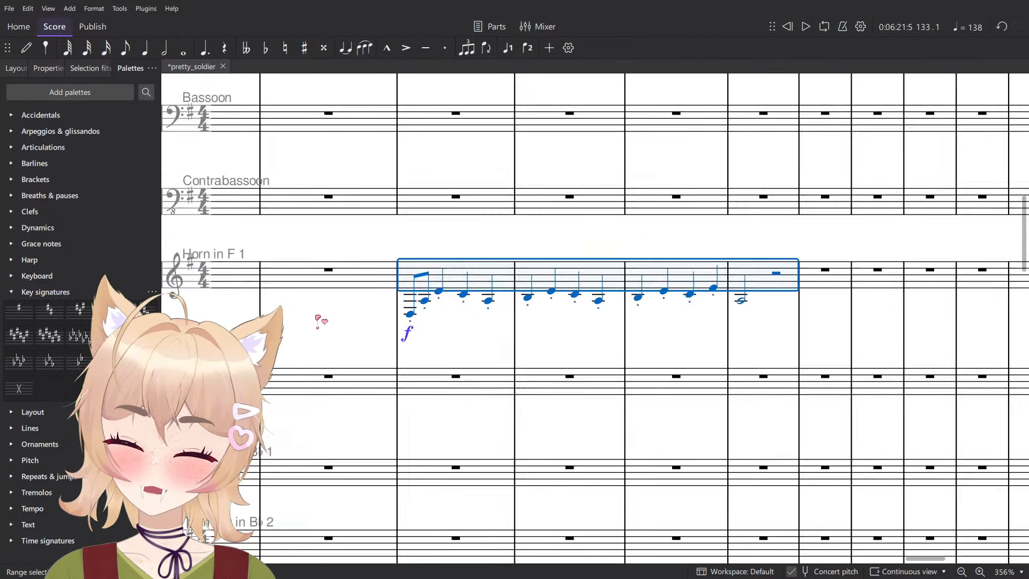
- Undo the octave shifts of the Horn in F 1 phrase
key(ctrl+z)
key(ctrl+z)
key(ctrl+z)
key(ctrl+z)
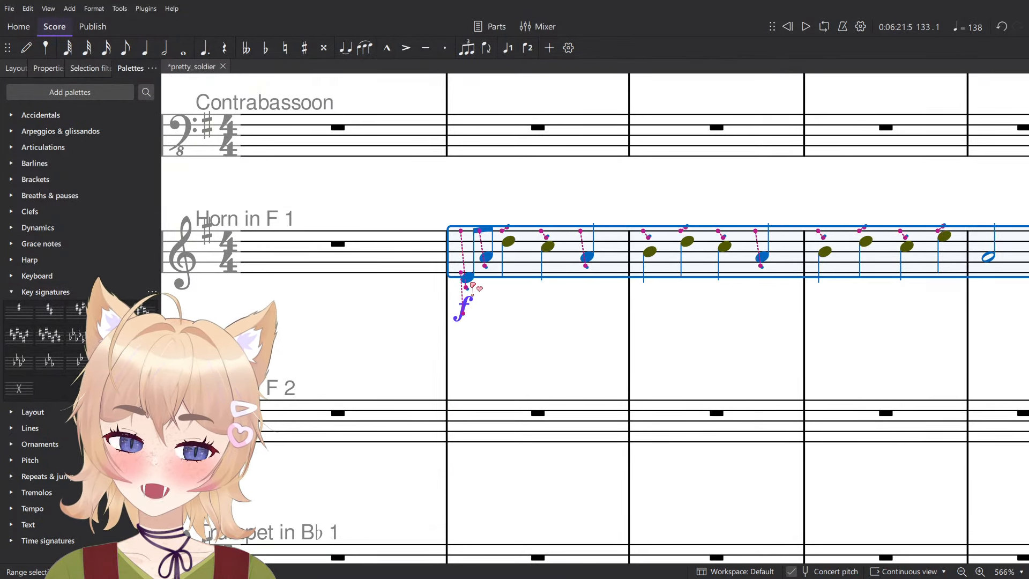
- Raise the Horn in F 1 phrase an octave and bring it back down, twice
ctrl+scroll(532, 332, down, 2)
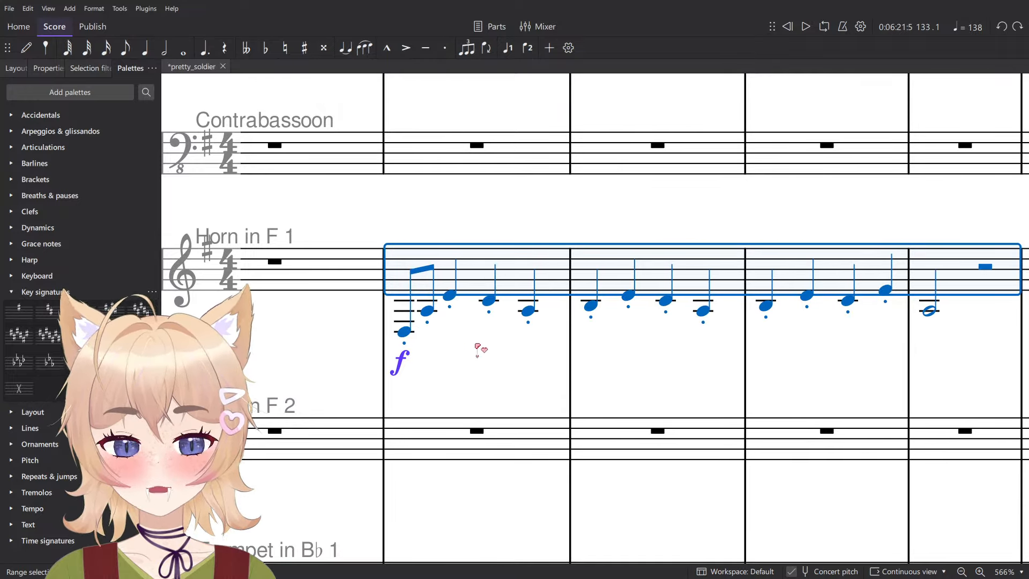
ctrl+scroll(478, 349, down, 3)
drag(475, 304, 472, 278)
key(ctrl+Up)
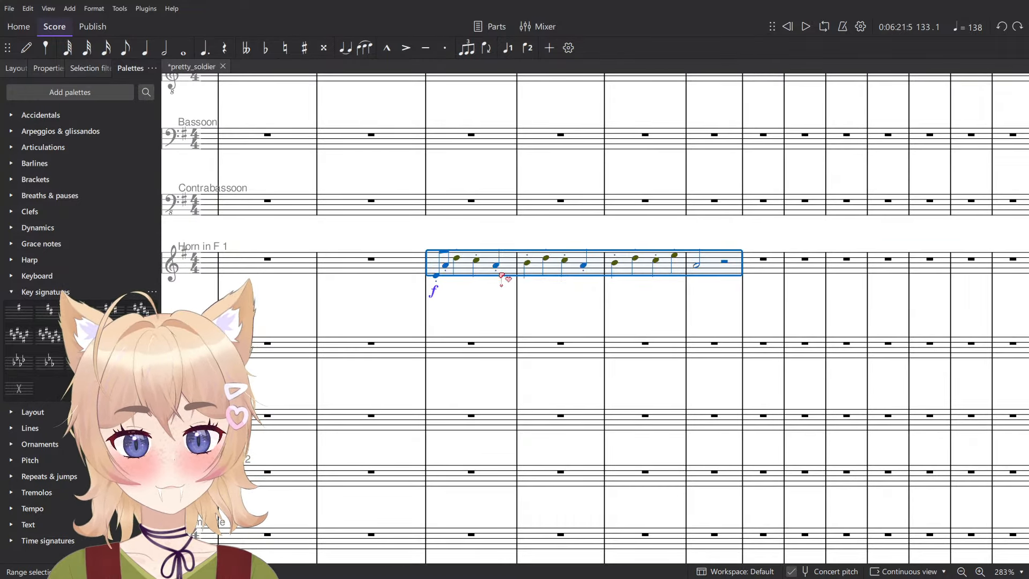
key(ctrl+Down)
key(ctrl+Up)
key(ctrl+Down)
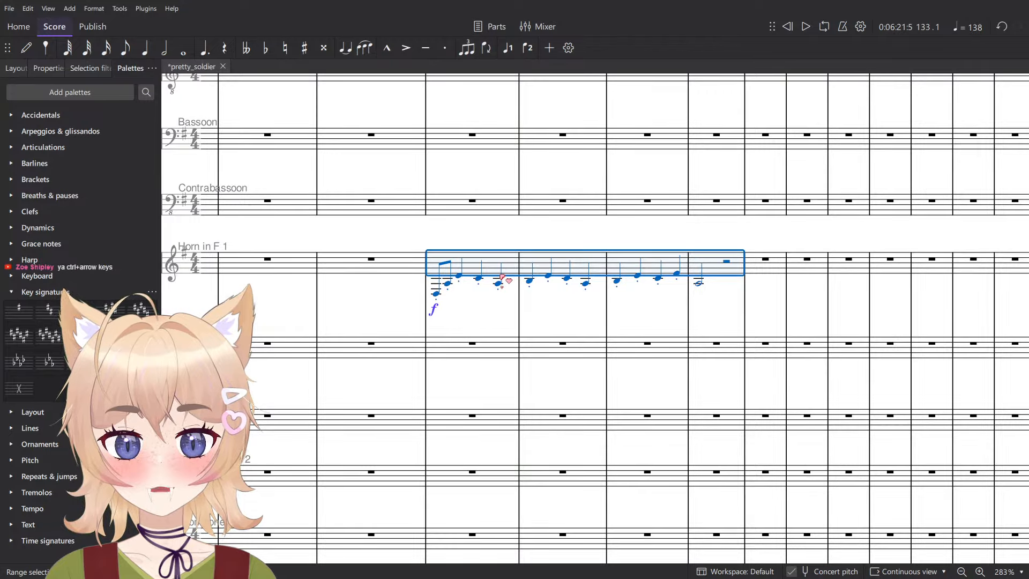
- Shift the Horn in F 1 phrase down and up by semitones and return it to its original pitch
key(Down)
key(Up)
key(Up)
key(Up)
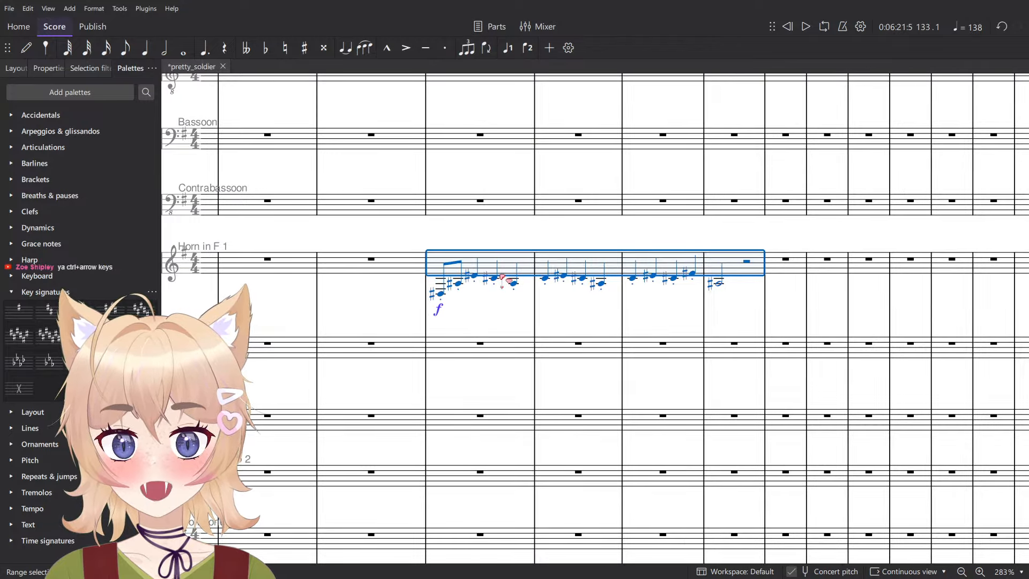
key(Down)
key(Down)
key(Down)
key(Up)
key(Down)
key(Up)
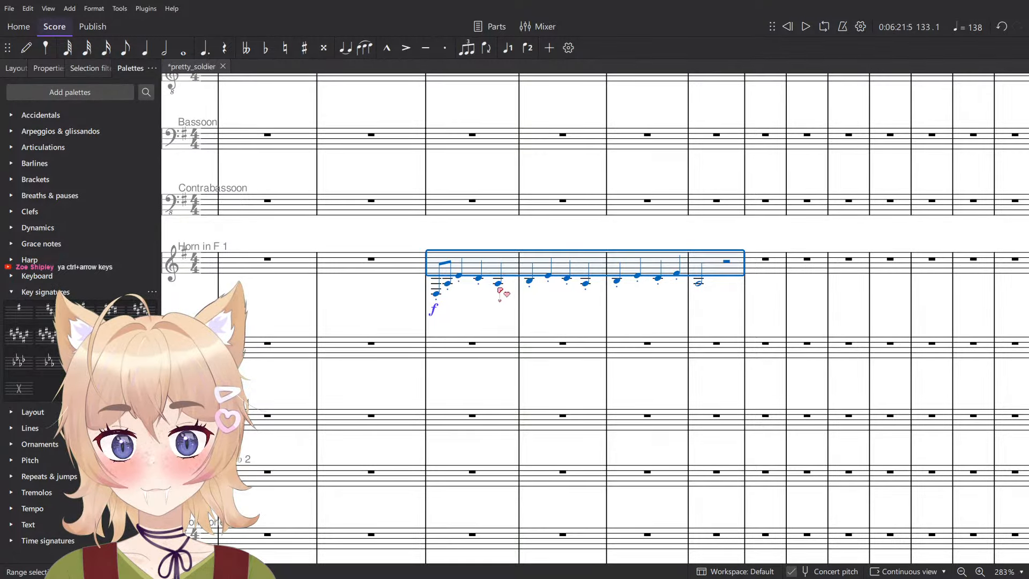
- Check the Bass Trombone phrase in measures 133 to 136, clear the selection and save the score
click(501, 277)
scroll(509, 300, down, 5)
click(519, 285)
click(510, 290)
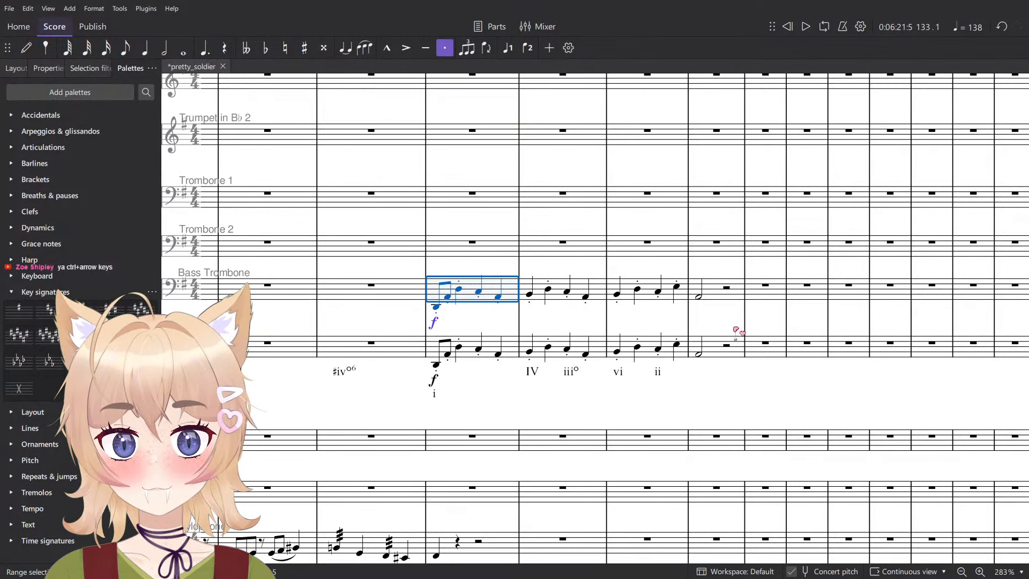
ctrl+scroll(659, 408, down, 2)
click(661, 402)
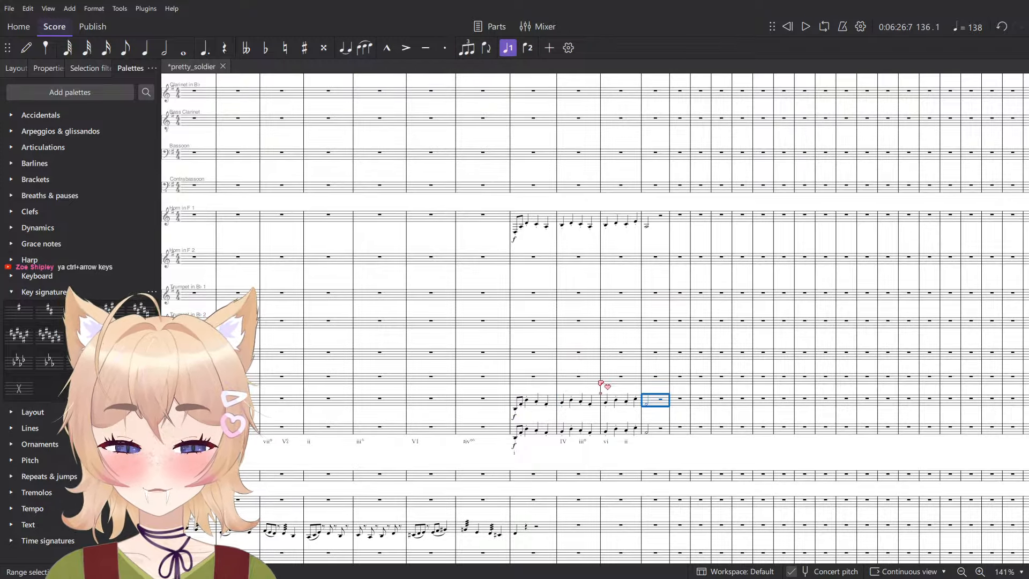
key(Escape)
ctrl+scroll(591, 311, up, 3)
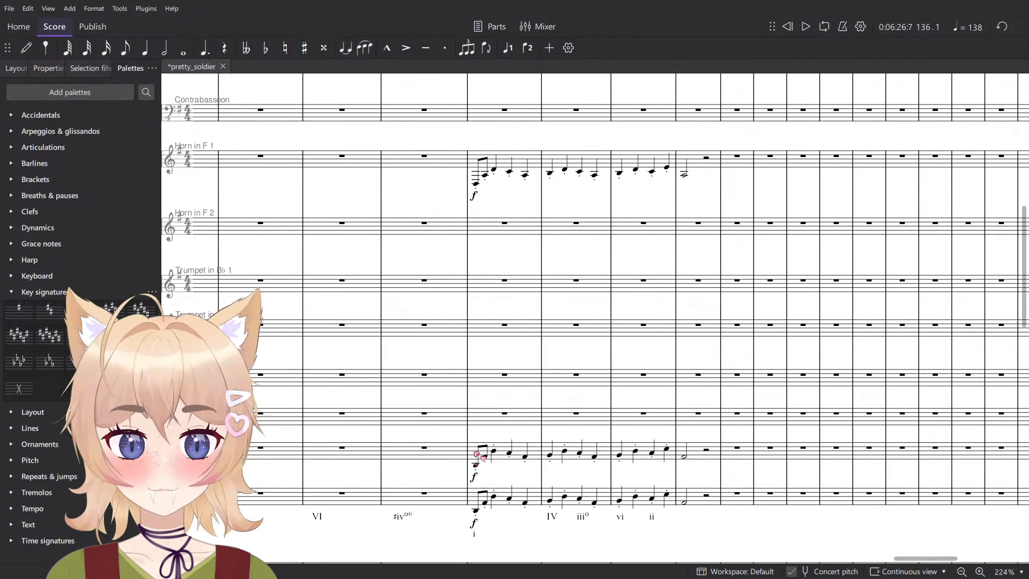
key(ctrl+s)
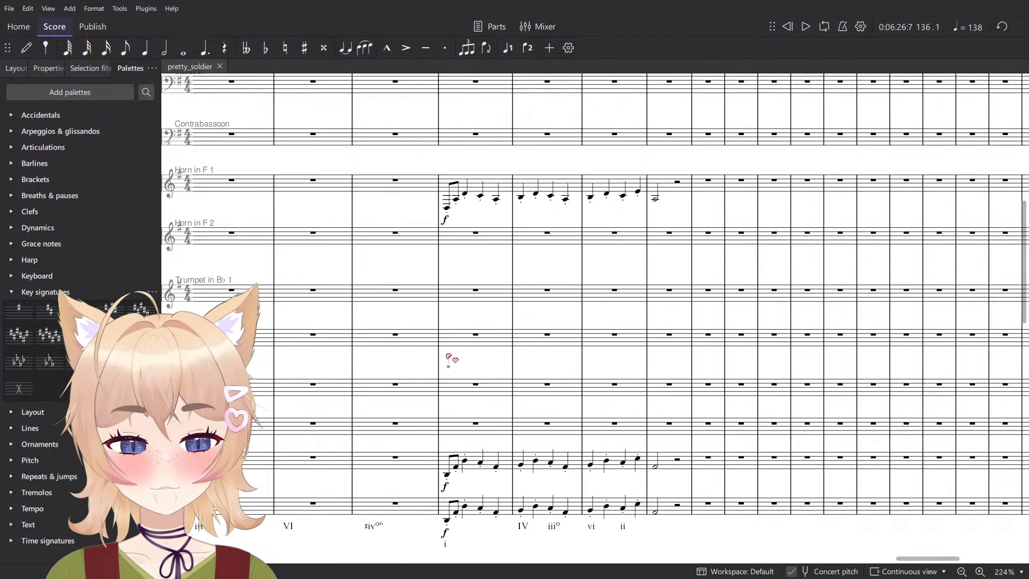
- Clear the Flute and Flute 2 figures in measures 133 to 136, check the staves below and undo the deletion
ctrl+scroll(449, 357, down, 5)
scroll(457, 365, up, 9)
scroll(465, 374, down, 3)
ctrl+scroll(458, 343, up, 7)
click(442, 167)
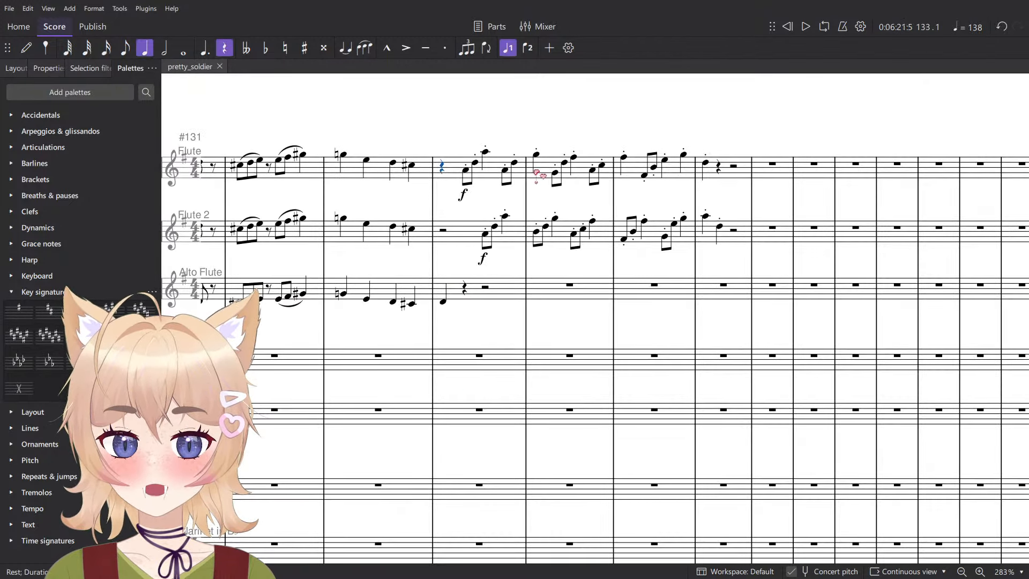
shift+click(747, 240)
key(Delete)
ctrl+scroll(471, 388, down, 3)
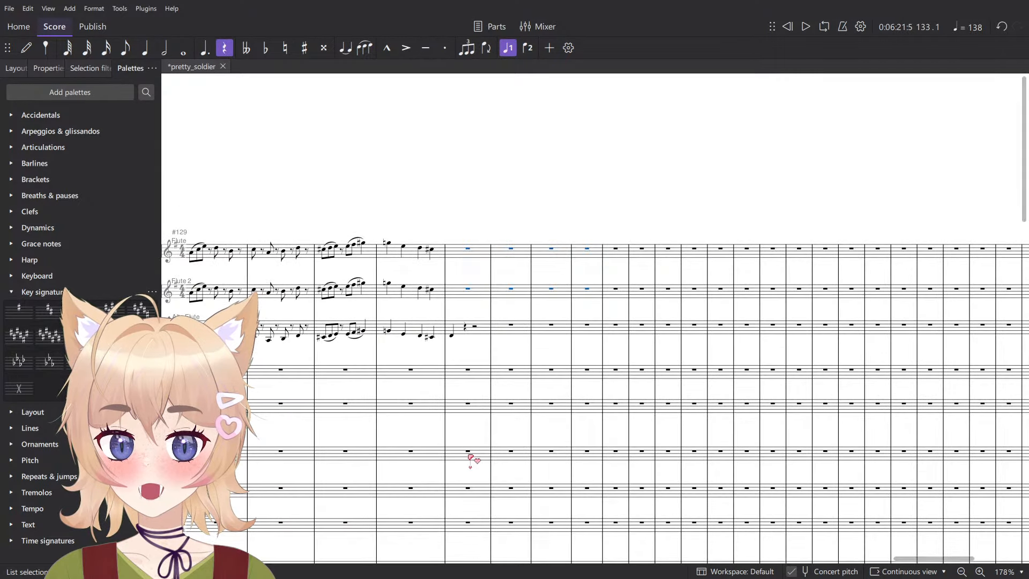
click(470, 455)
click(471, 492)
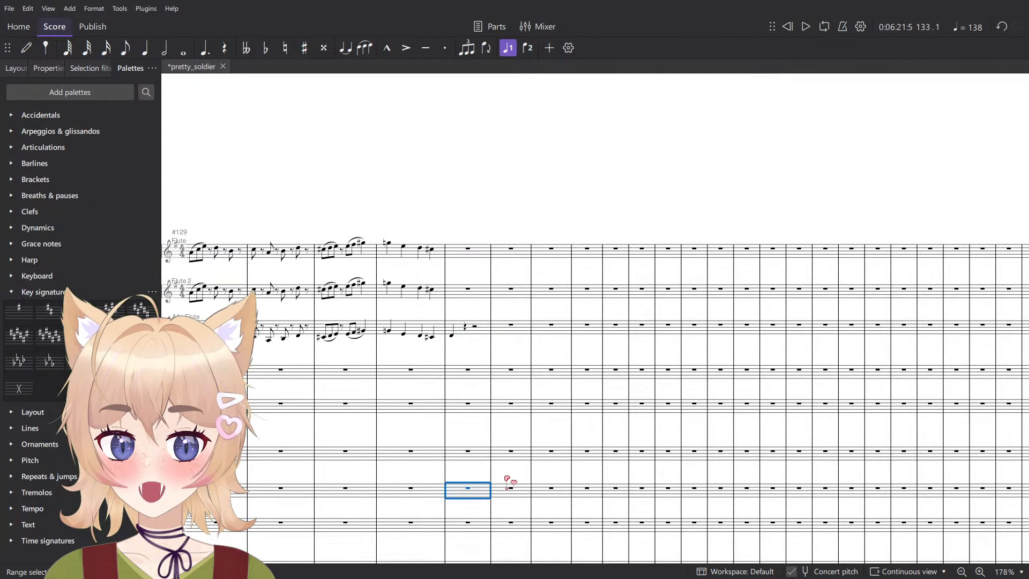
key(ctrl+z)
- Play the Flute part from measure 132 into measure 133 to hear how the new figures enter
click(506, 236)
ctrl+scroll(505, 237, up, 3)
click(416, 259)
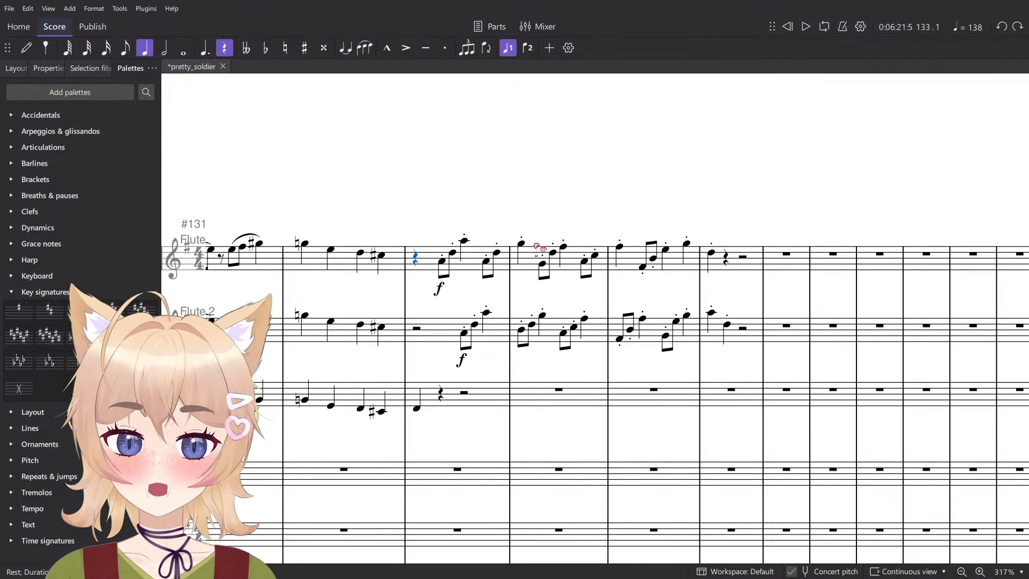
click(381, 263)
ctrl+scroll(380, 262, up, 5)
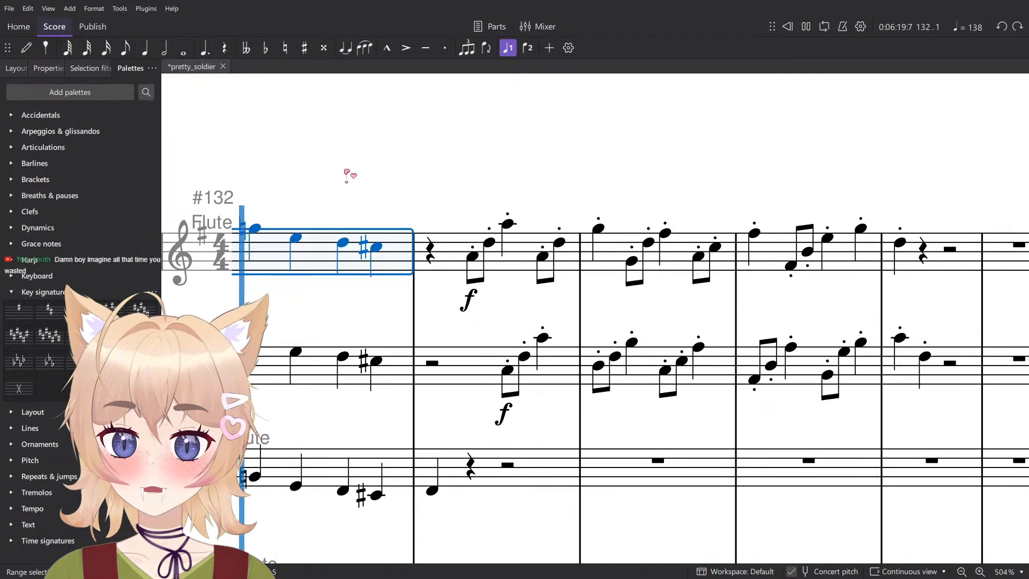
key(space)
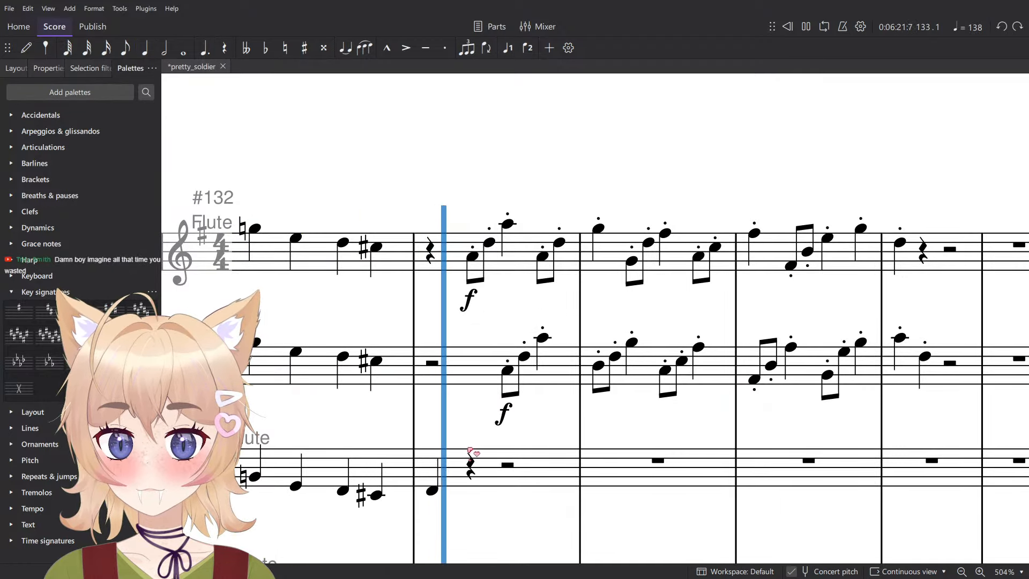
key(space)
- Enter a quarter-note D on the first beat of measure 133 in both Flute and Flute 2
click(387, 368)
key(n)
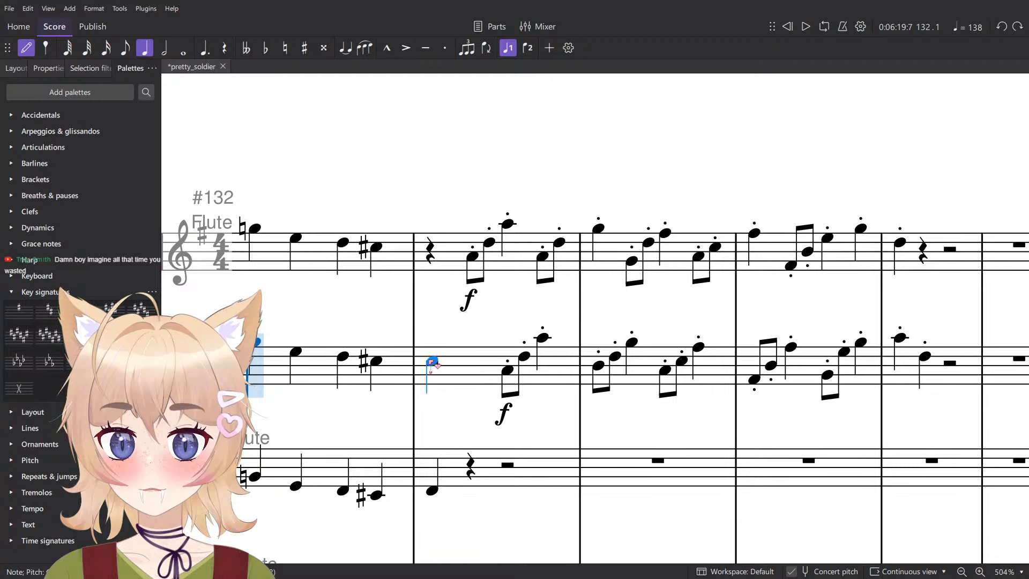
click(433, 358)
key(Escape)
- Delete the f dynamic markings below Flute and Flute 2 in measure 133
ctrl+scroll(439, 254, down, 5)
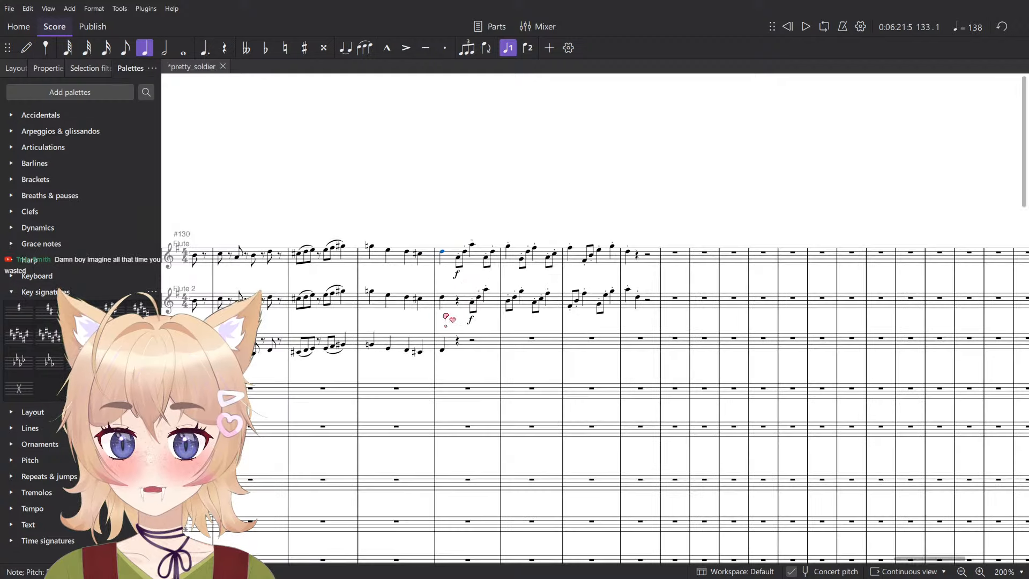
key(Delete)
click(469, 259)
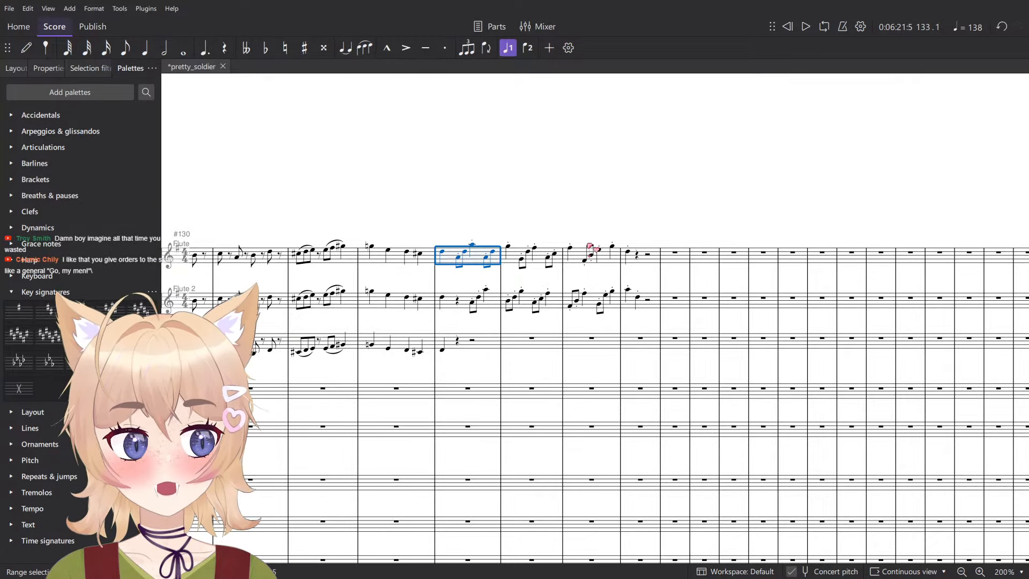
key(Escape)
- Raise the Flute and Flute 2 figures following the opening D in measures 133 to 136 by an octave and play them back
ctrl+scroll(491, 245, up, 3)
click(791, 292)
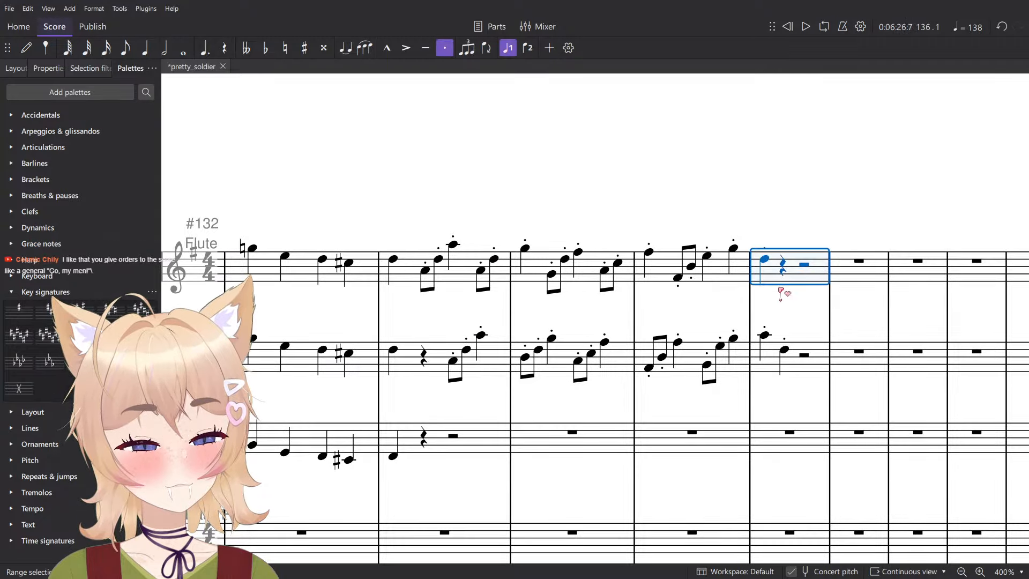
shift+click(434, 365)
key(ctrl+Up)
key(space)
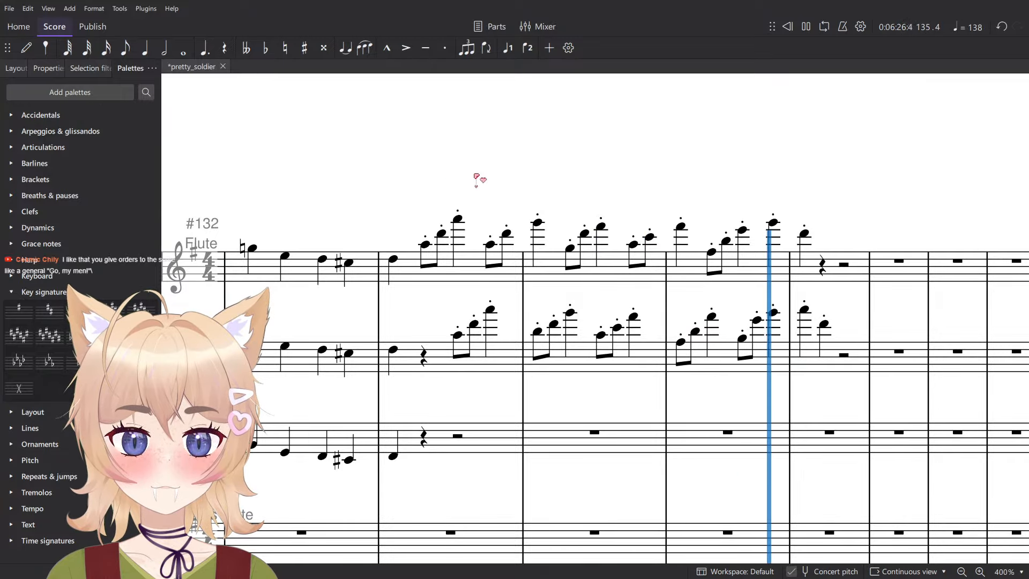
key(space)
- Delete the second quarter note of measure 136 in Flute 2
click(804, 233)
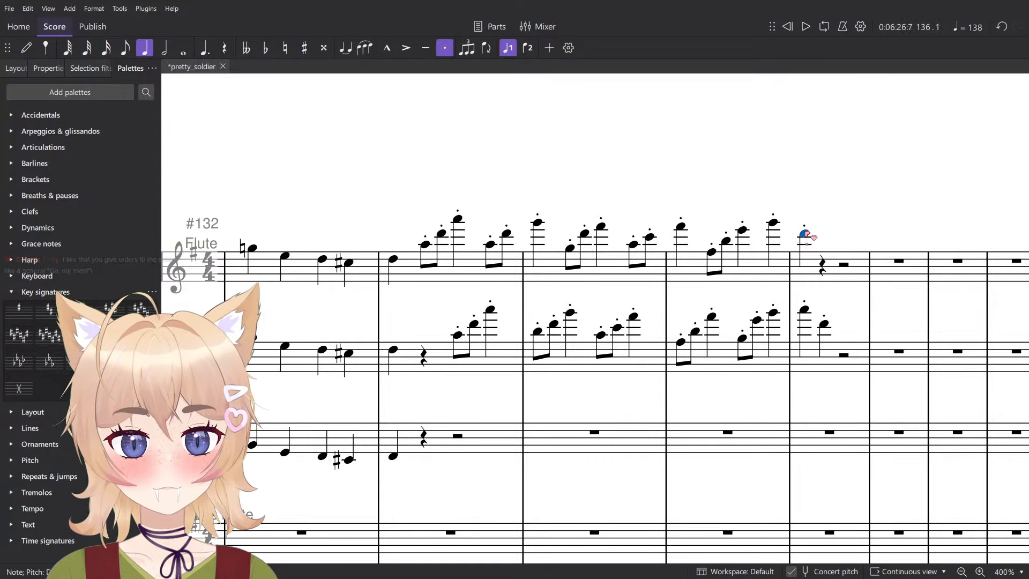
scroll(772, 239, down, 3)
scroll(674, 256, up, 5)
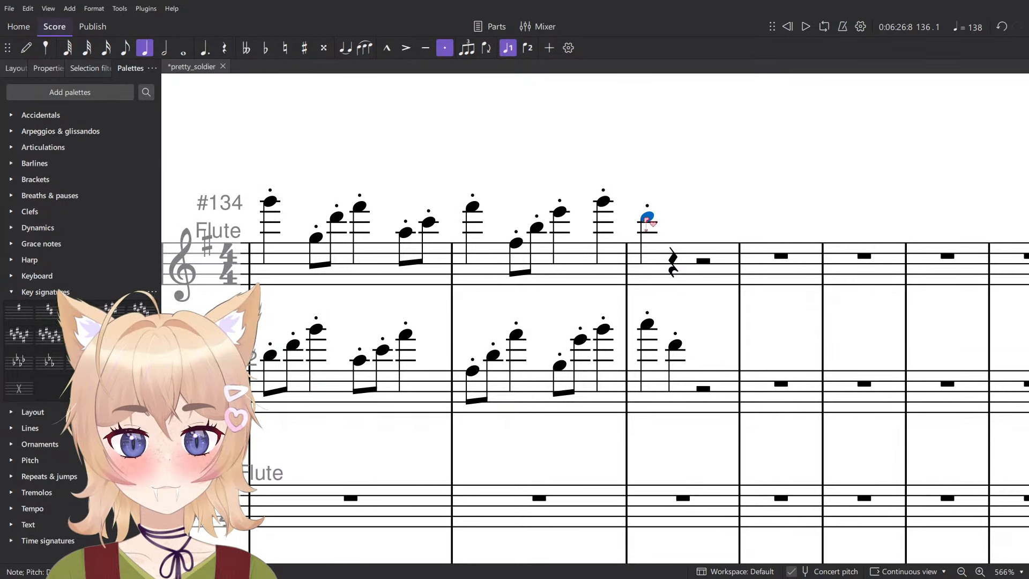
click(651, 325)
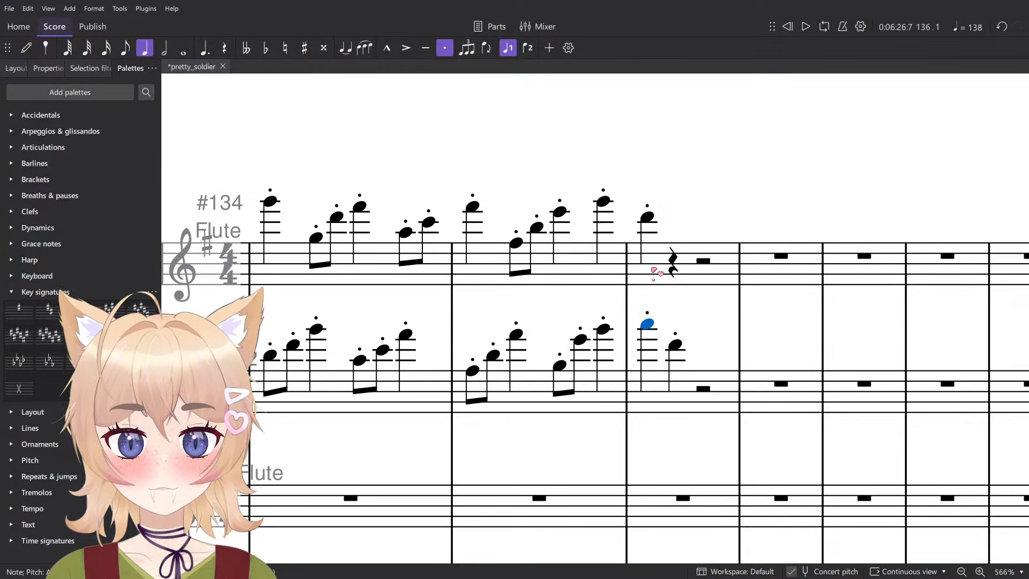
click(678, 347)
key(Delete)
click(651, 326)
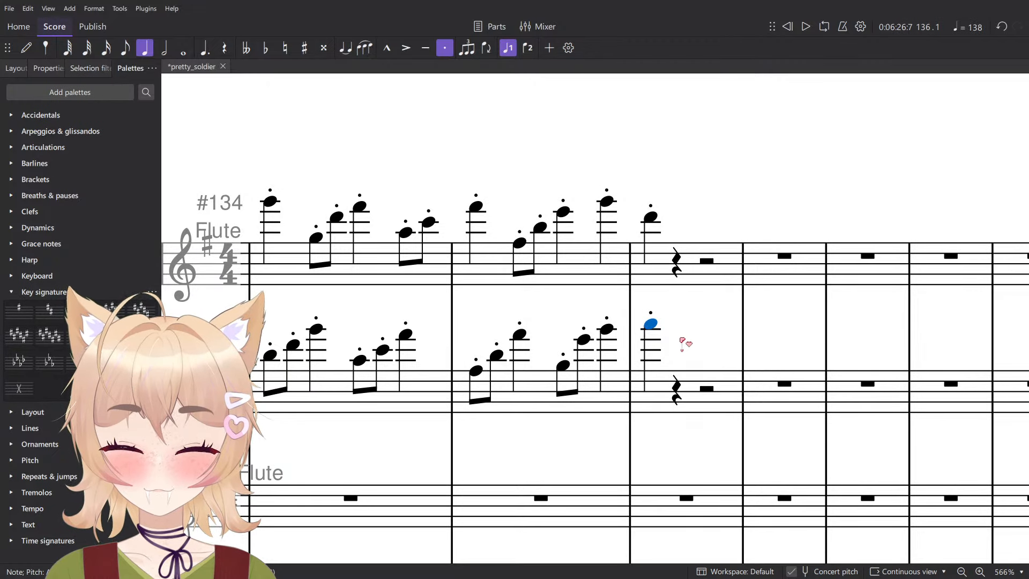
- Shorten the first note of measure 136 in Flute 2 to an eighth and add staccato eighth notes F and D after it
scroll(671, 326, up, 4)
key(4)
key(n)
click(669, 334)
key(ctrl+z)
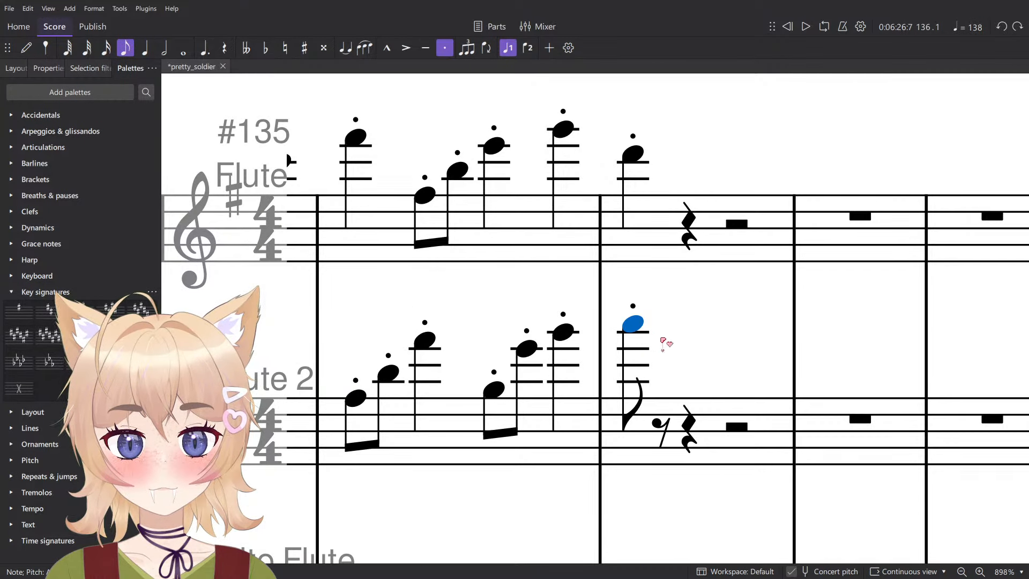
key(n)
click(669, 340)
click(696, 355)
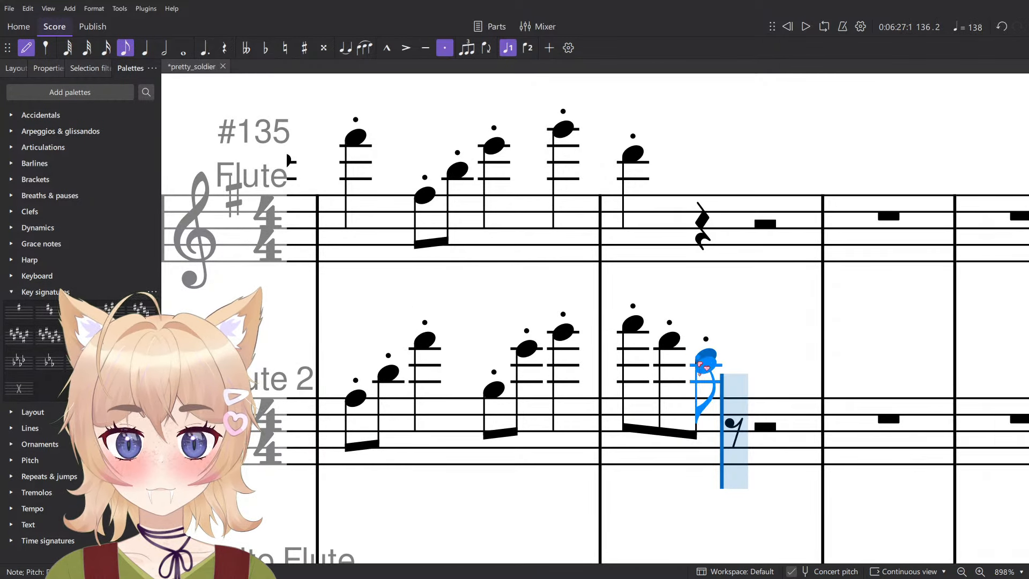
key(Escape)
- Lengthen the final D of the Flute 2 run in measure 136 to a quarter note and save the score
click(668, 343)
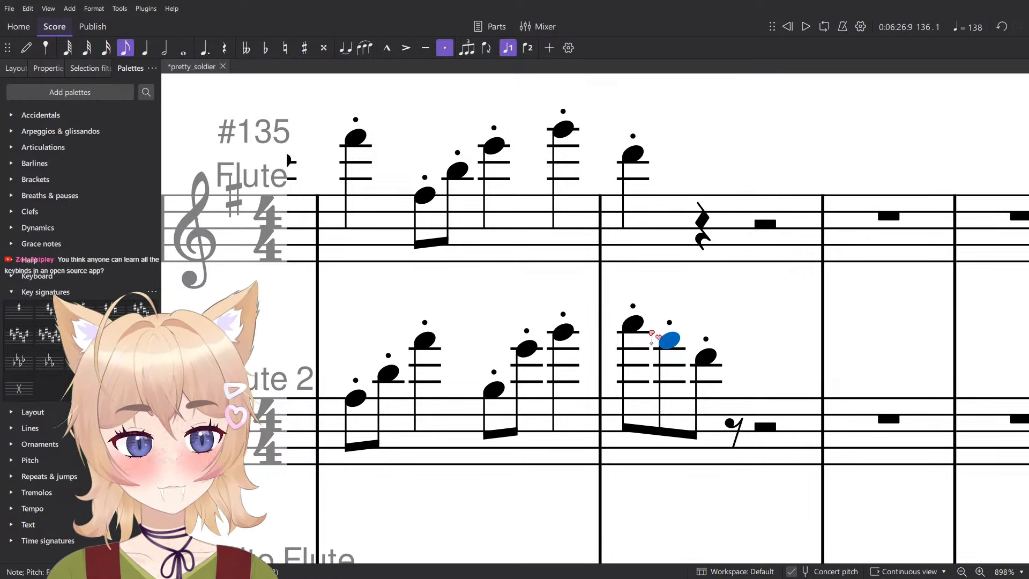
key(Left)
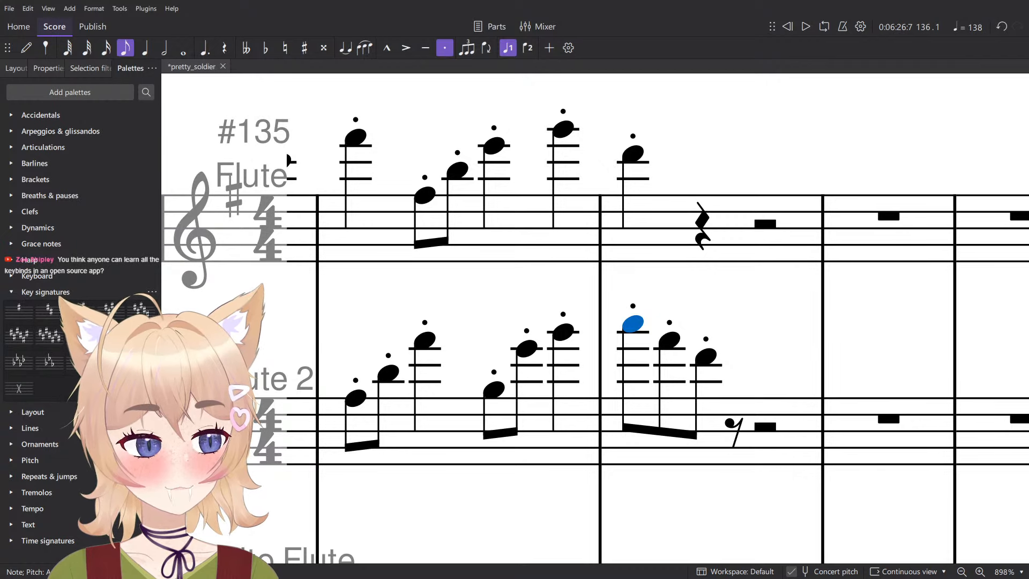
drag(699, 354, 610, 337)
click(614, 339)
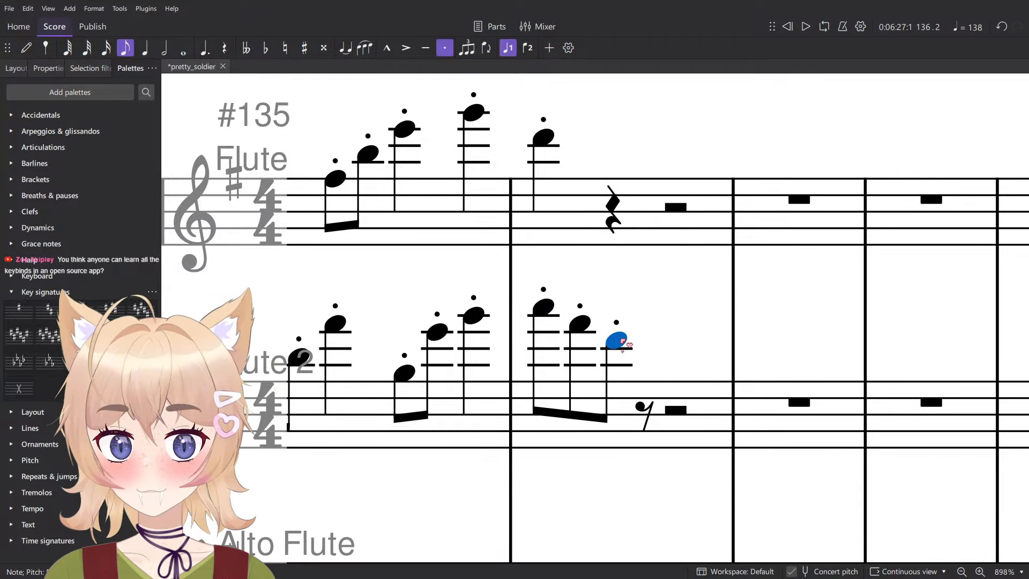
key(5)
click(663, 350)
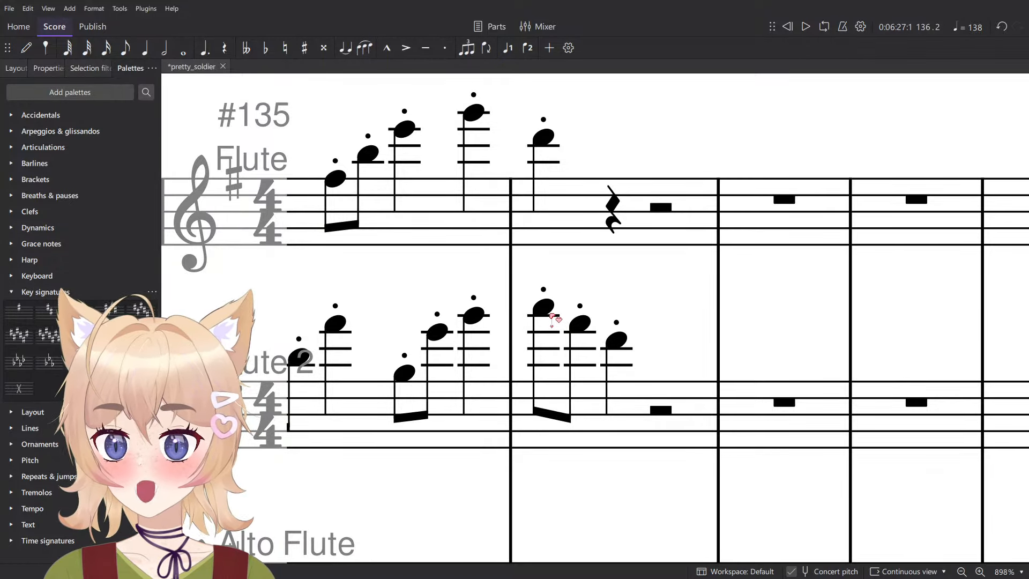
key(ctrl+s)
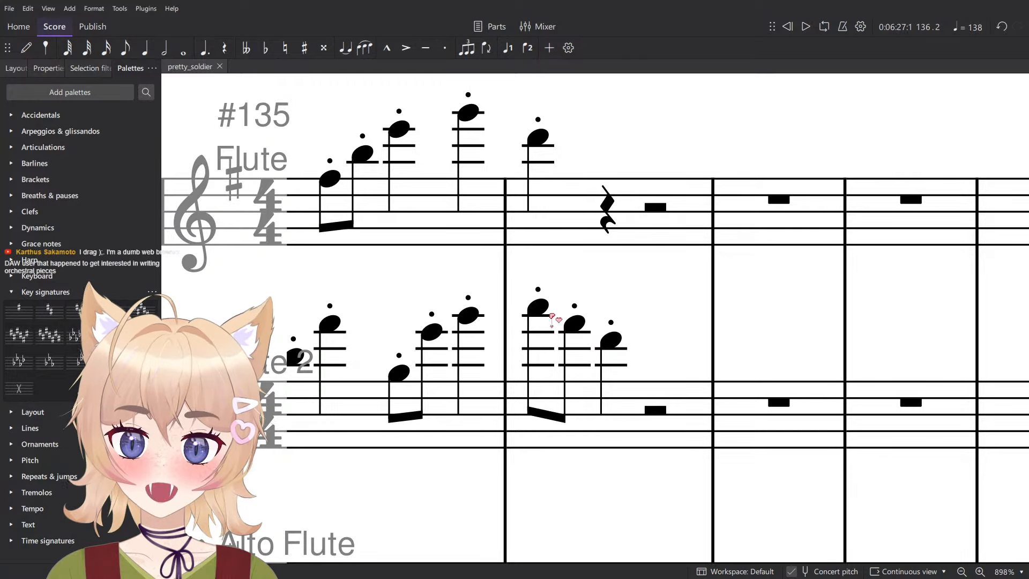
- Review the Flute and Flute 2 figures in measures 133 to 136 and their endings in measure 136
ctrl+scroll(550, 312, up, 1)
click(540, 307)
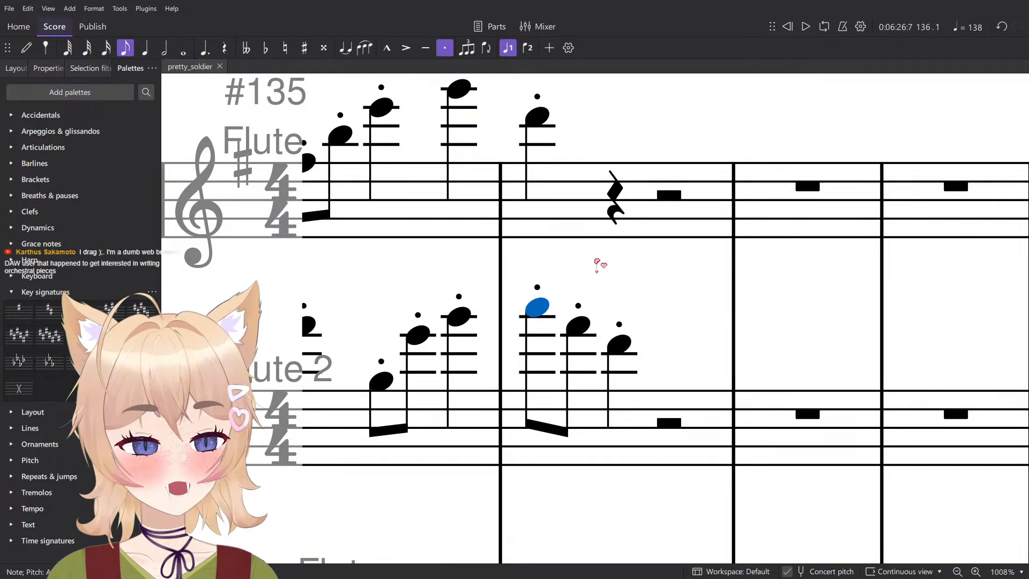
ctrl+scroll(597, 263, down, 4)
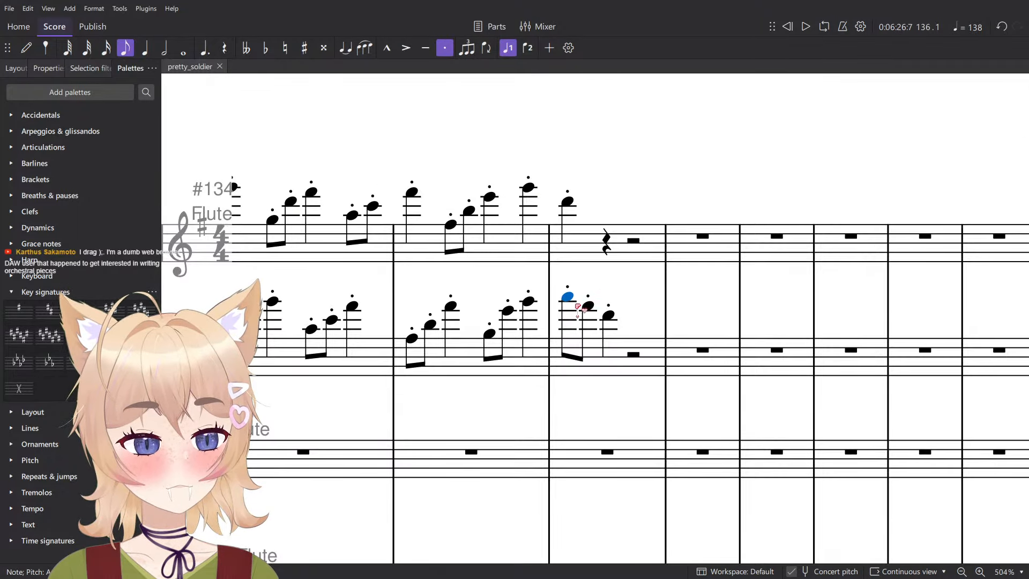
ctrl+scroll(701, 259, down, 2)
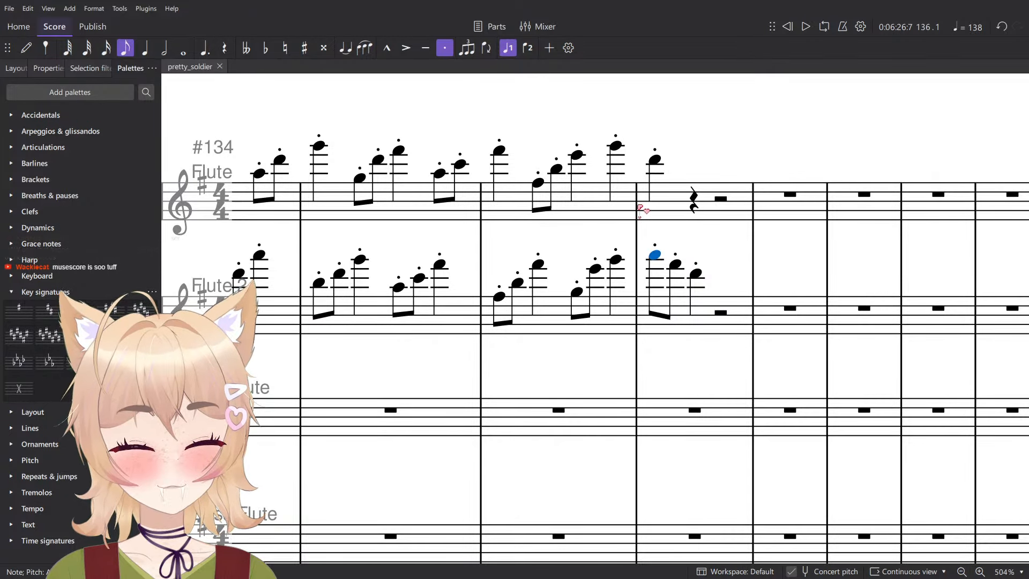
ctrl+scroll(610, 278, down, 5)
drag(609, 276, 722, 269)
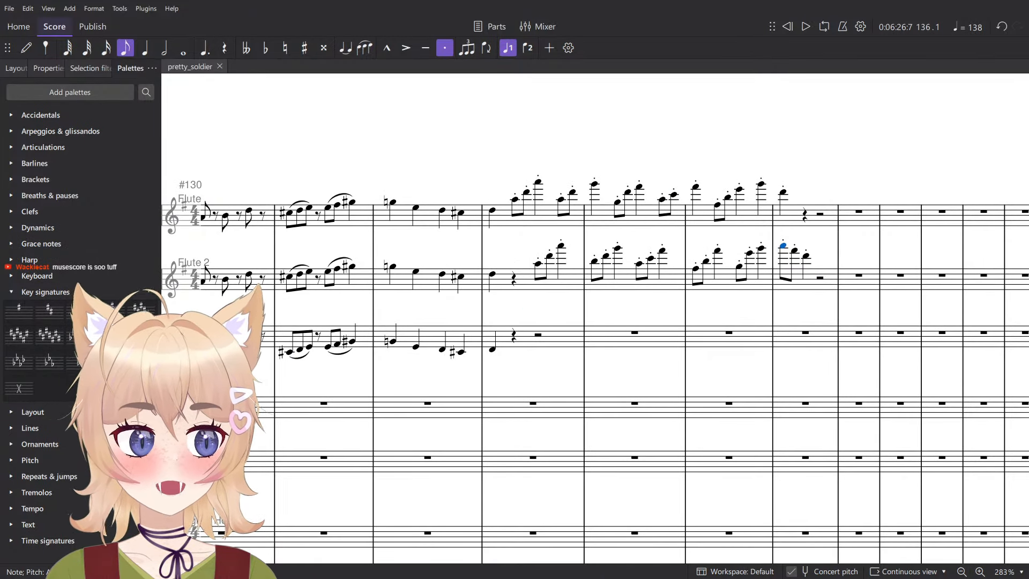
drag(489, 299, 484, 341)
click(805, 215)
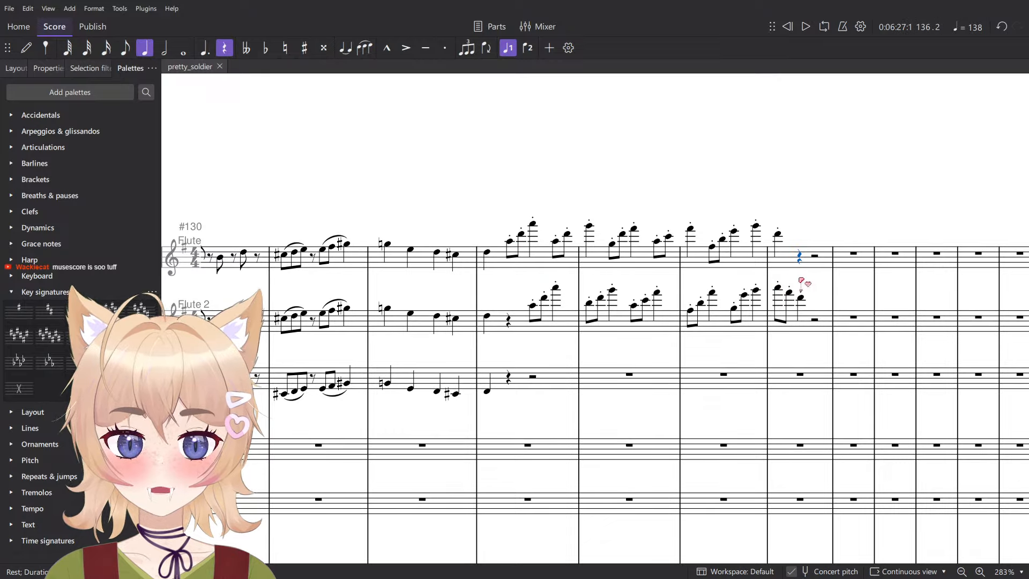
drag(451, 296, 444, 357)
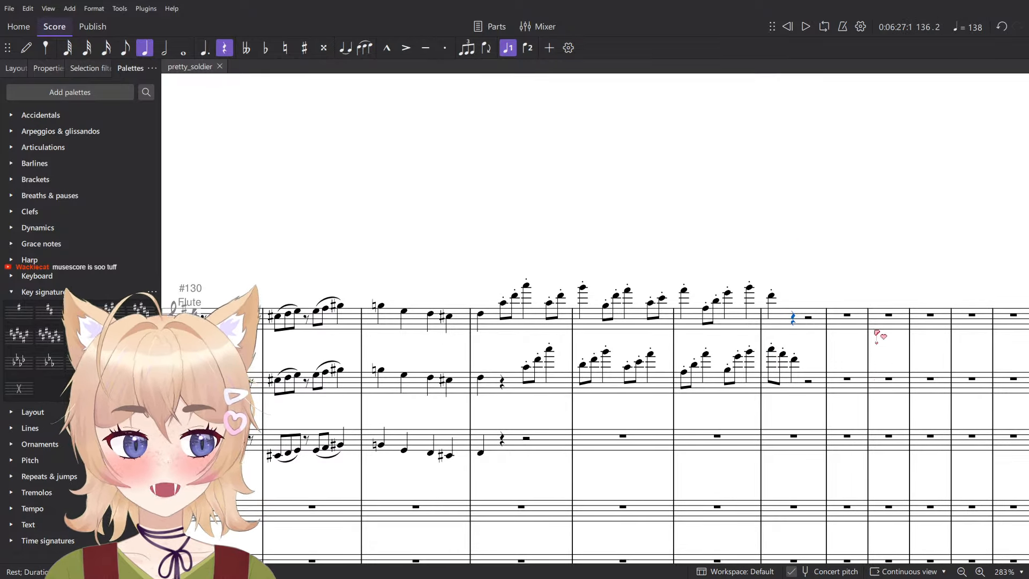
key(Escape)
- Lower the Flute phrase in measures 133 to 136 an octave and raise it back, four times
scroll(855, 326, up, 6)
click(777, 327)
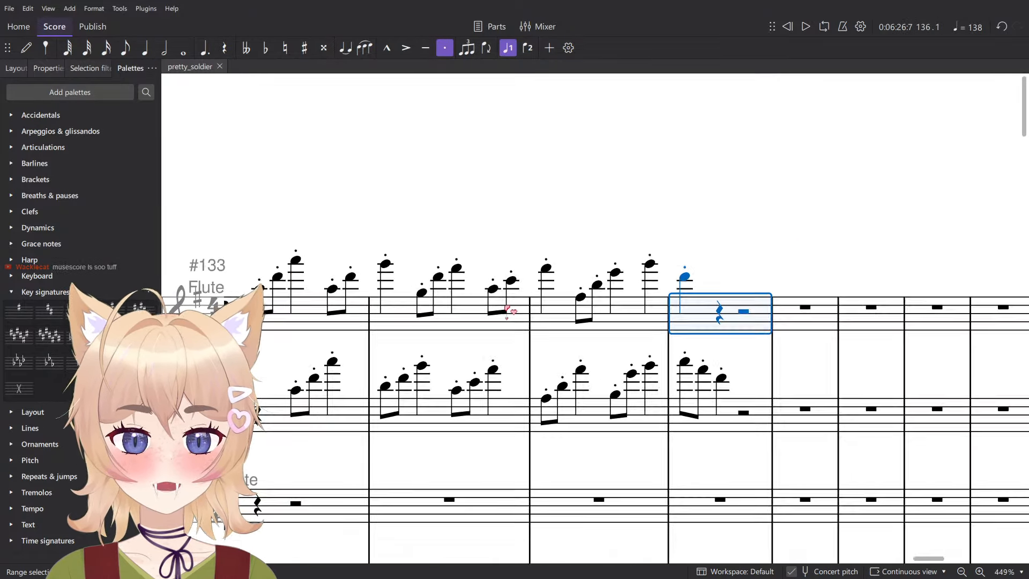
scroll(778, 327, down, 7)
shift+click(472, 300)
key(ctrl+Down)
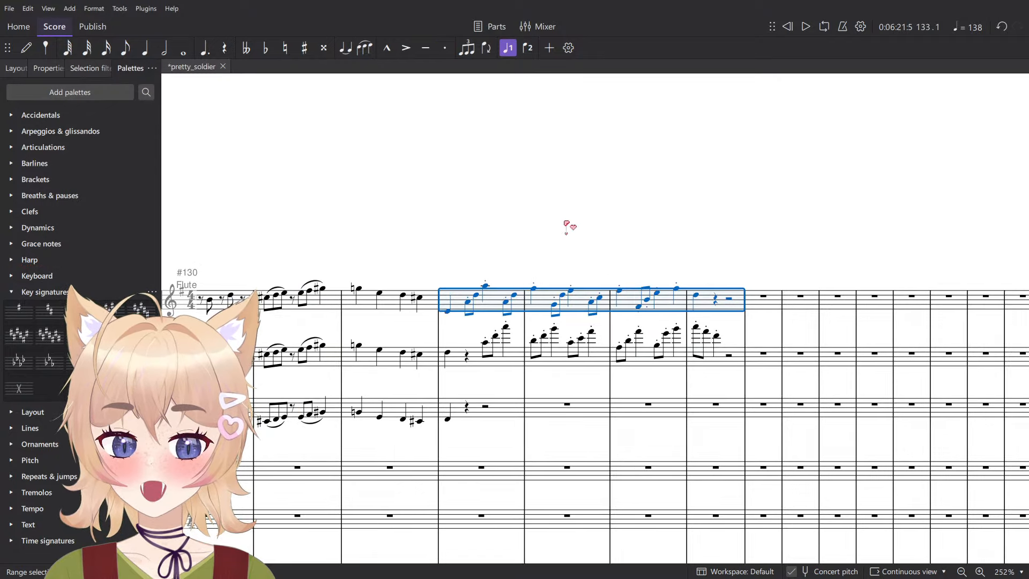
key(ctrl+Up)
key(ctrl+Down)
key(ctrl+Up)
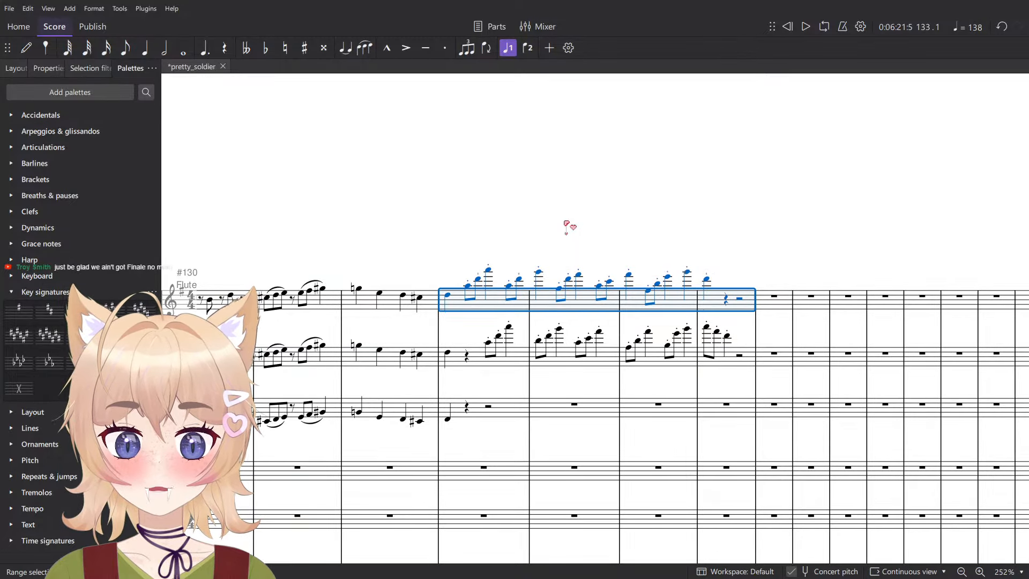
key(ctrl+Down)
key(ctrl+Up)
key(ctrl+Down)
key(ctrl+Up)
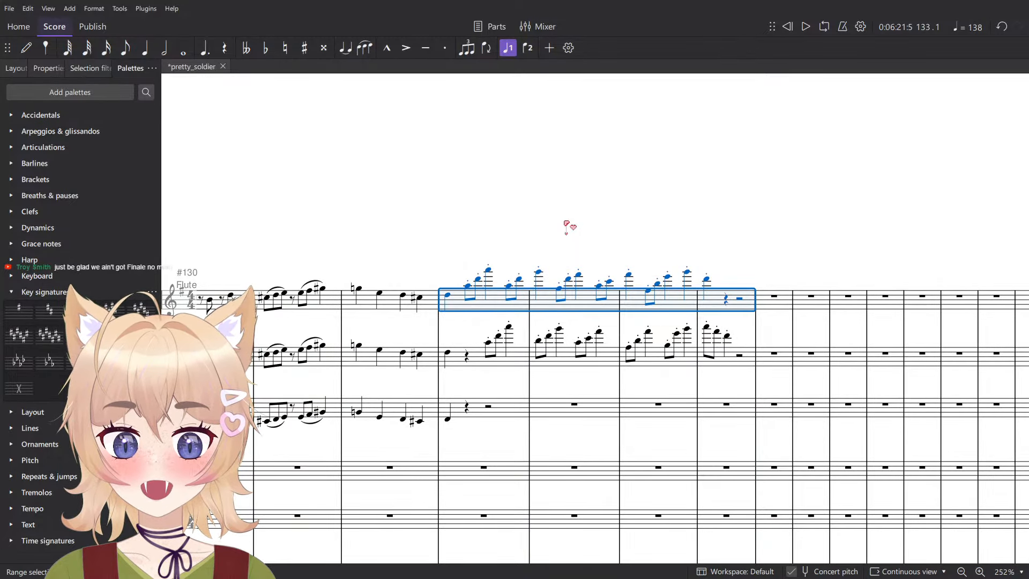
- Shift the Flute phrase in measures 133 to 136 down a semitone and back up, twice
key(Down)
key(Up)
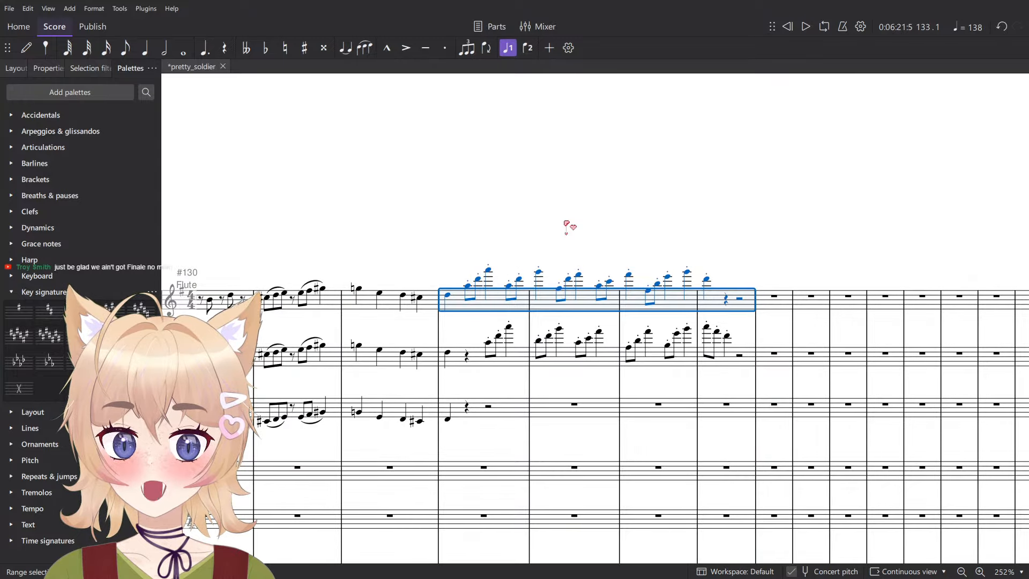
key(Down)
key(Up)
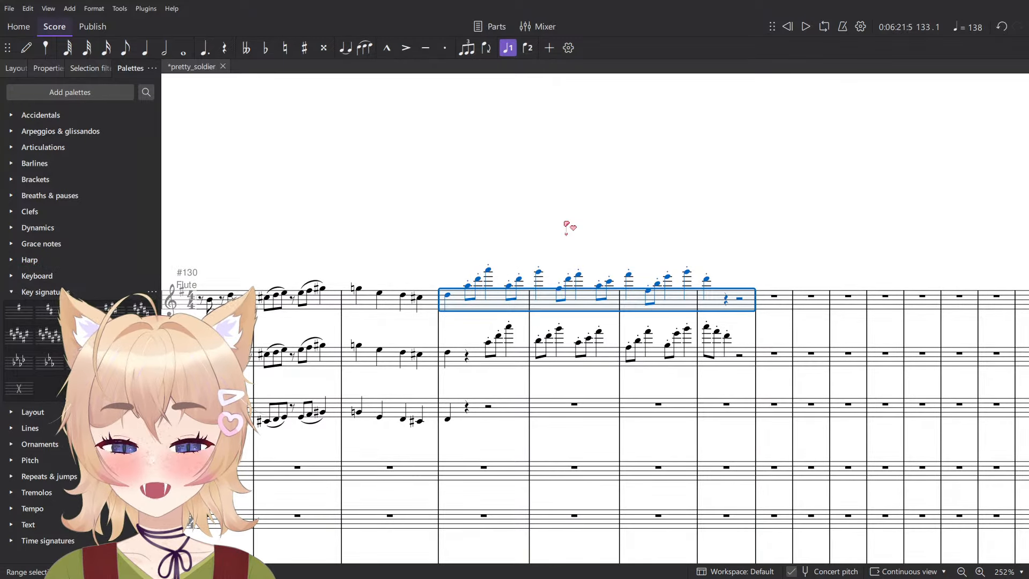
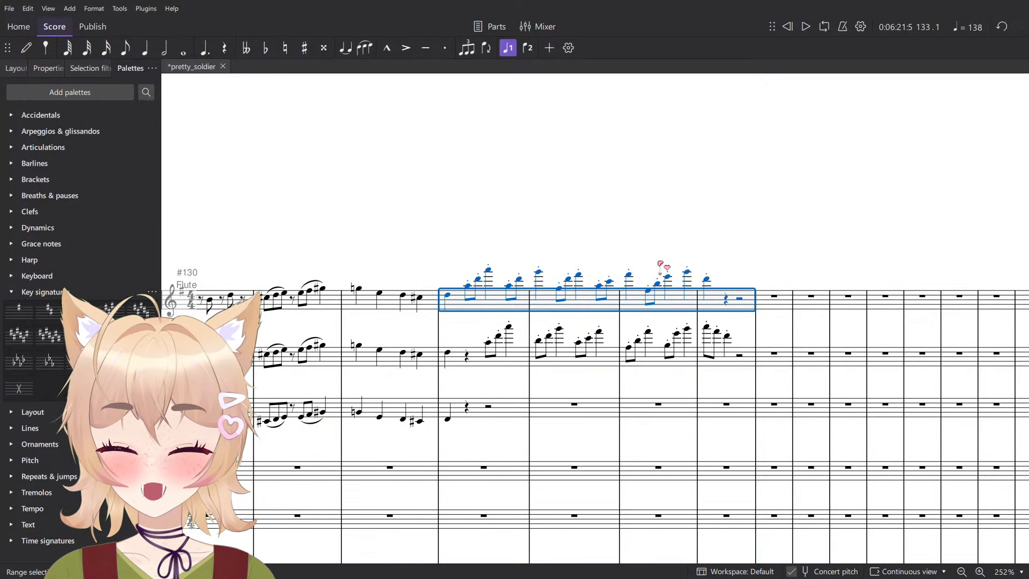
- Try adding notes a third, a fourth and an octave above the Flute passage in measures 133 to 136, undoing each attempt
ctrl+scroll(663, 269, up, 5)
key(ctrl+z)
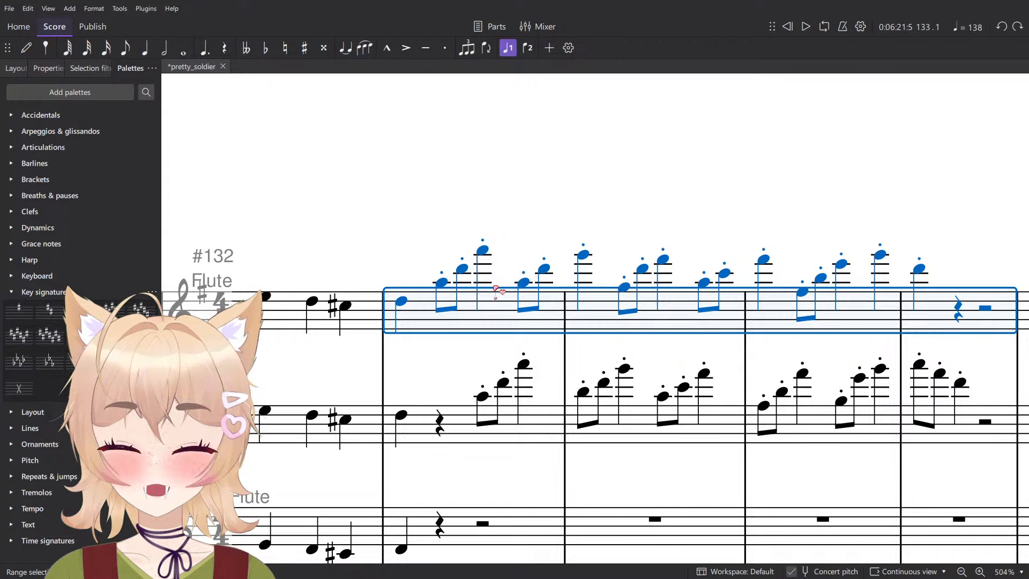
key(alt+3)
key(ctrl+z)
key(alt+4)
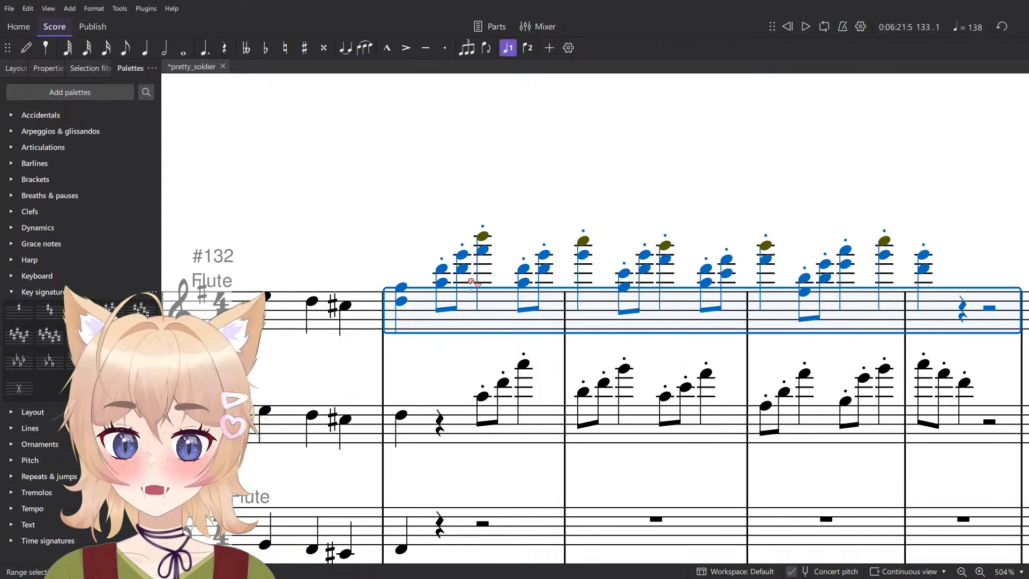
key(ctrl+z)
key(alt+8)
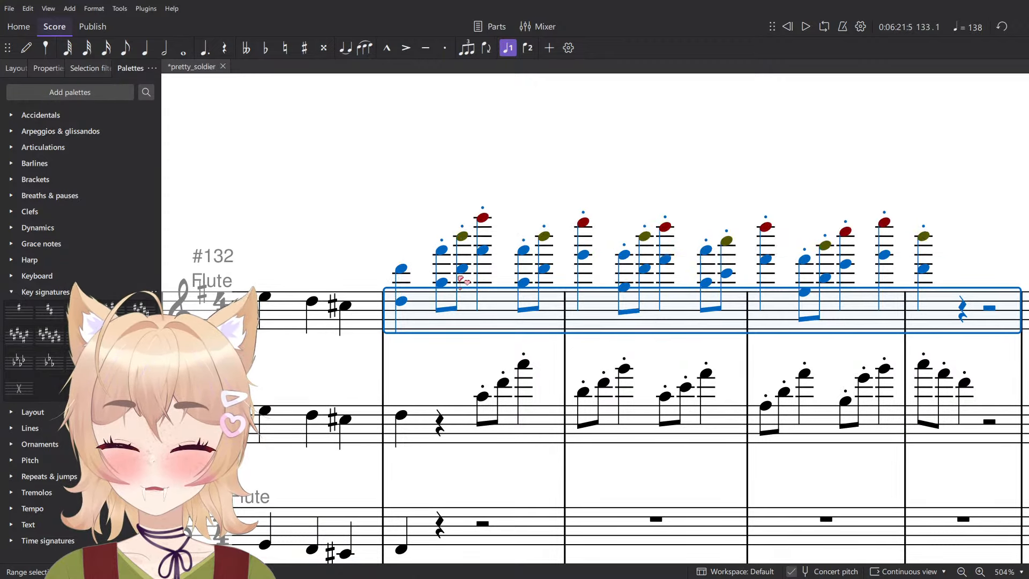
key(ctrl+z)
- Examine the Flute, Flute 2 and Alto Flute parts from measure 133 against the lower winds and horns
ctrl+scroll(462, 280, down, 5)
click(581, 258)
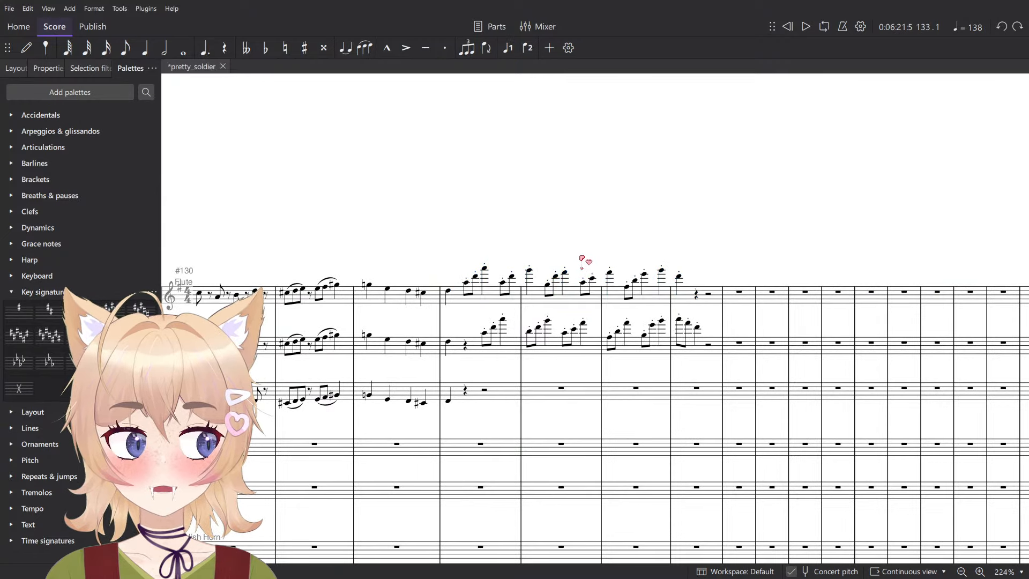
drag(648, 278, 696, 200)
click(725, 221)
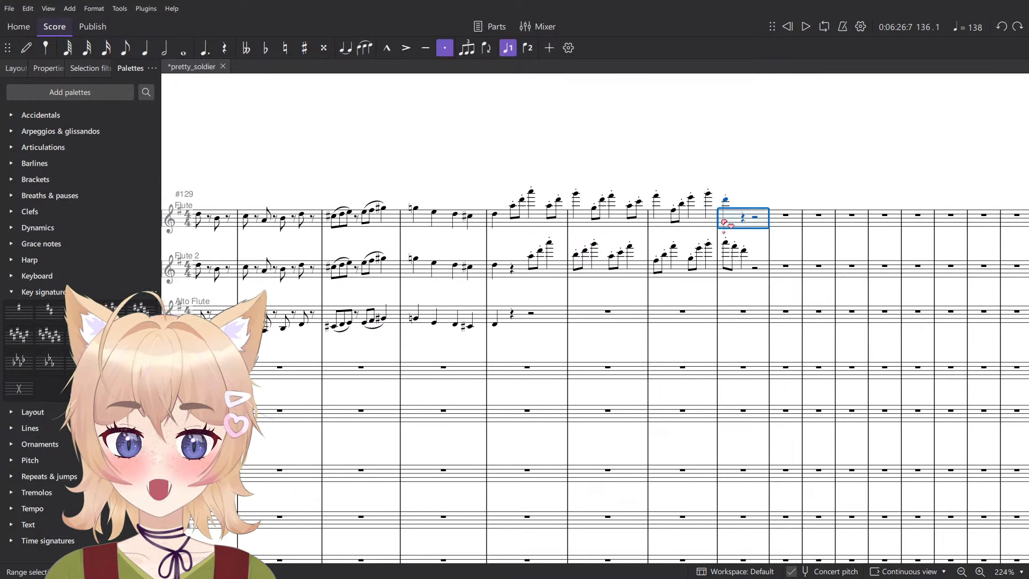
click(527, 222)
key(Escape)
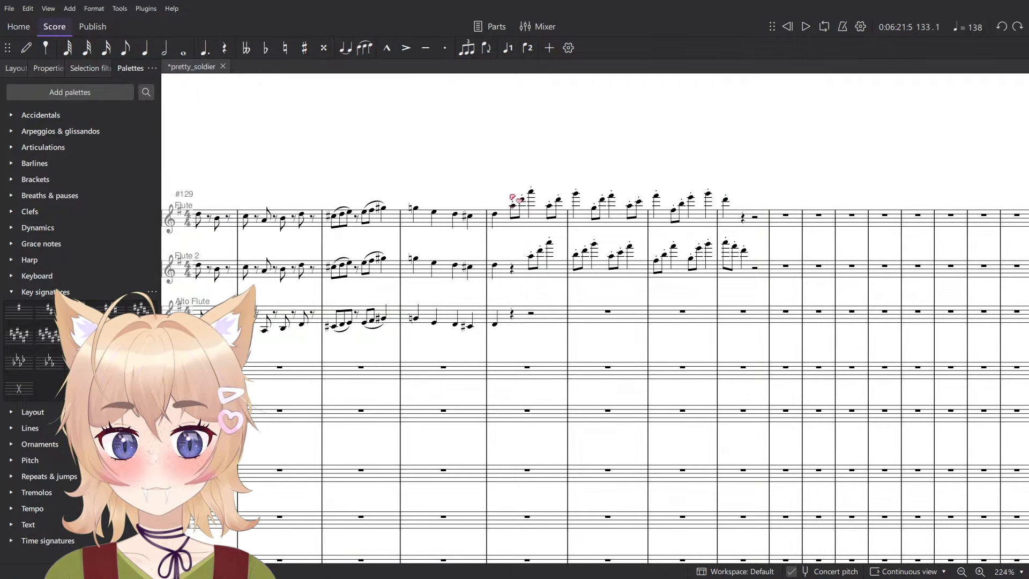
click(495, 214)
key(Right)
key(Right)
key(Left)
key(Left)
key(Left)
key(Left)
key(Left)
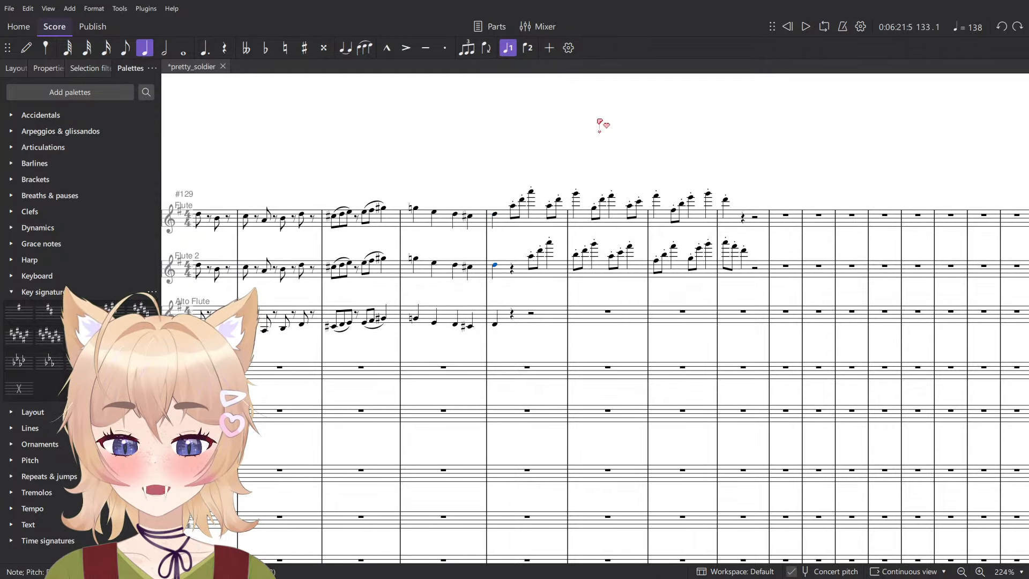
scroll(570, 156, down, 5)
scroll(529, 273, up, 6)
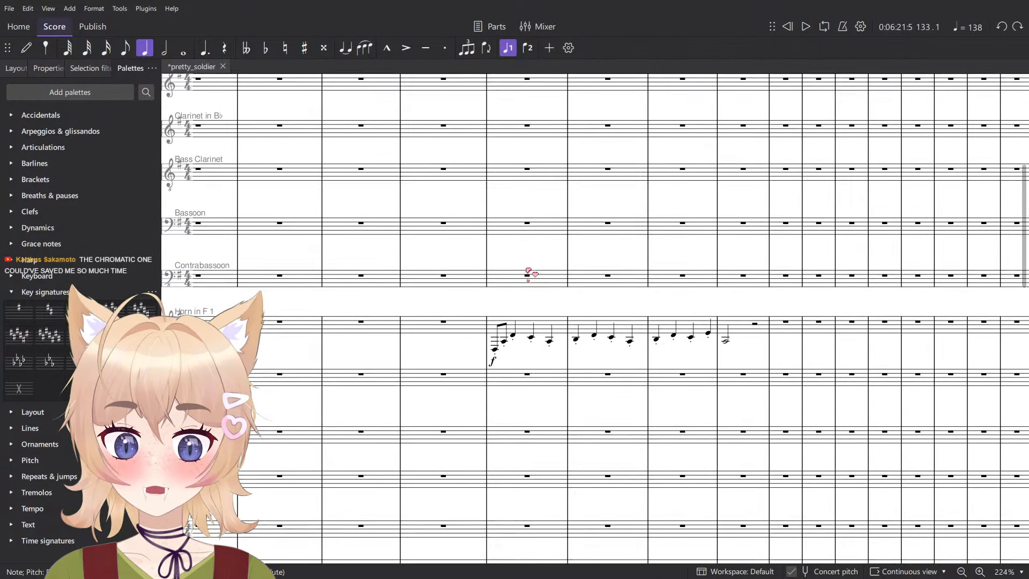
scroll(538, 264, up, 2)
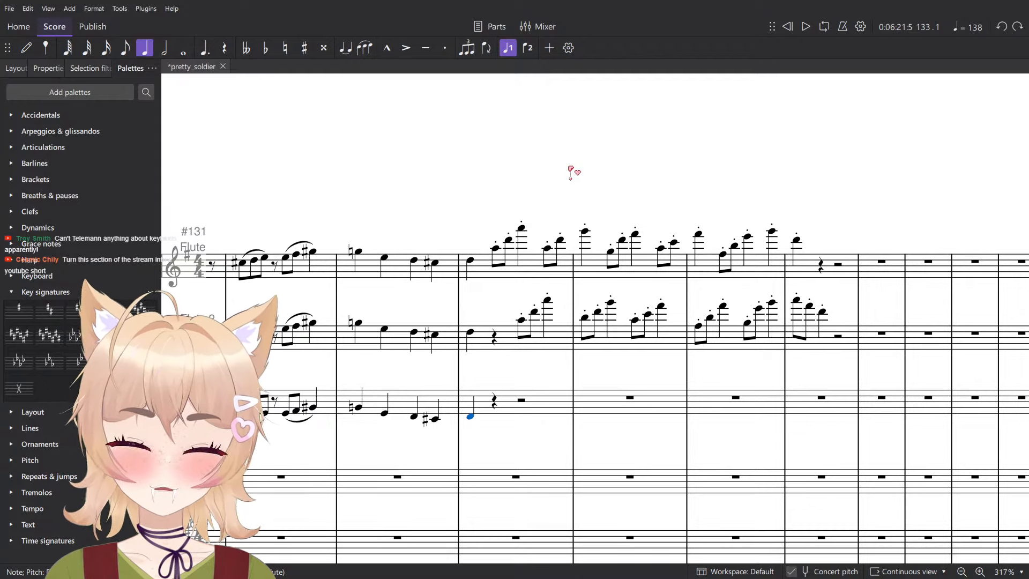
- Play back the score from measure 133 and stop in measure 136
click(507, 275)
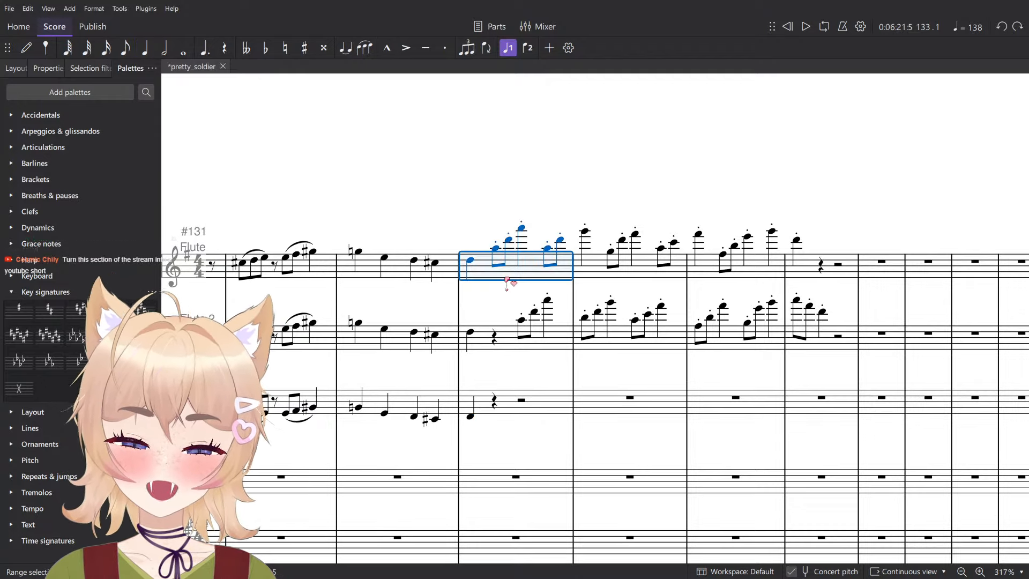
shift+click(548, 405)
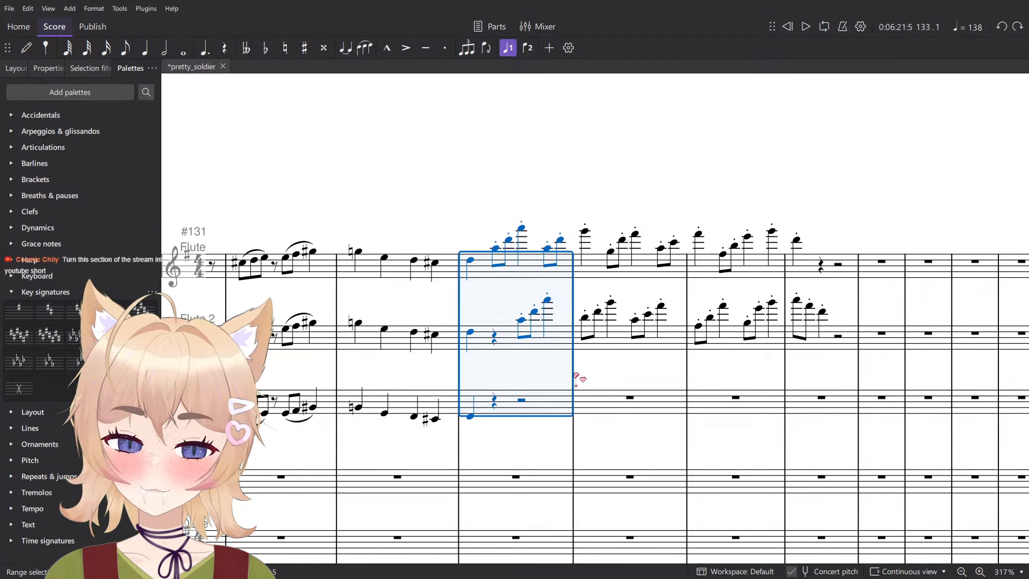
scroll(579, 378, down, 4)
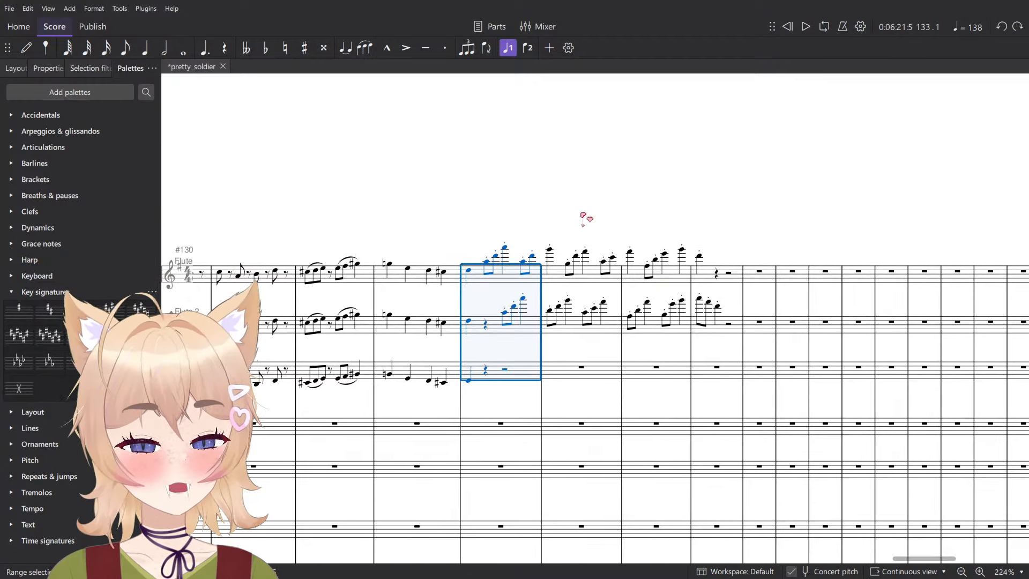
click(483, 244)
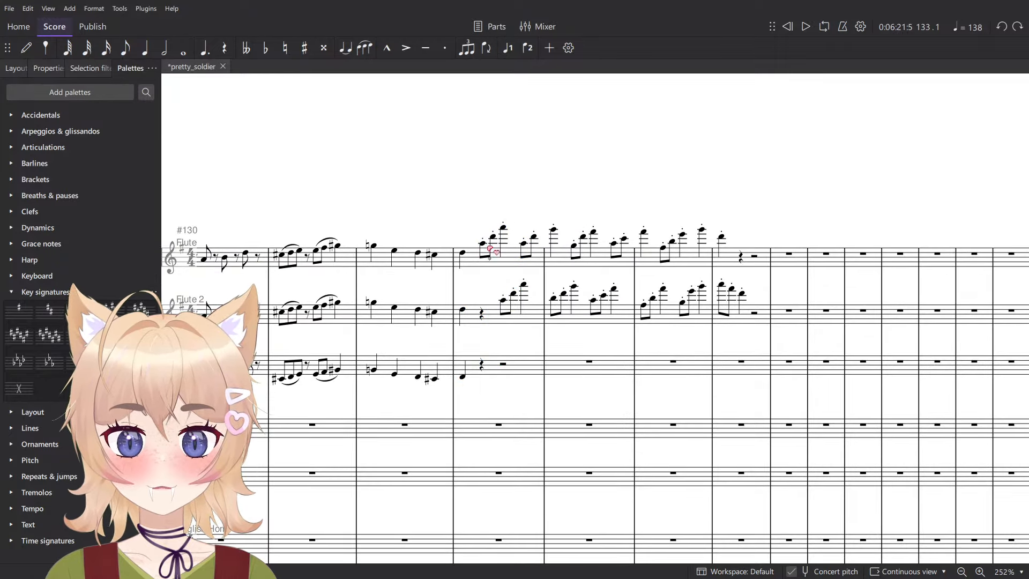
shift+click(742, 295)
key(space)
click(690, 155)
scroll(700, 164, down, 5)
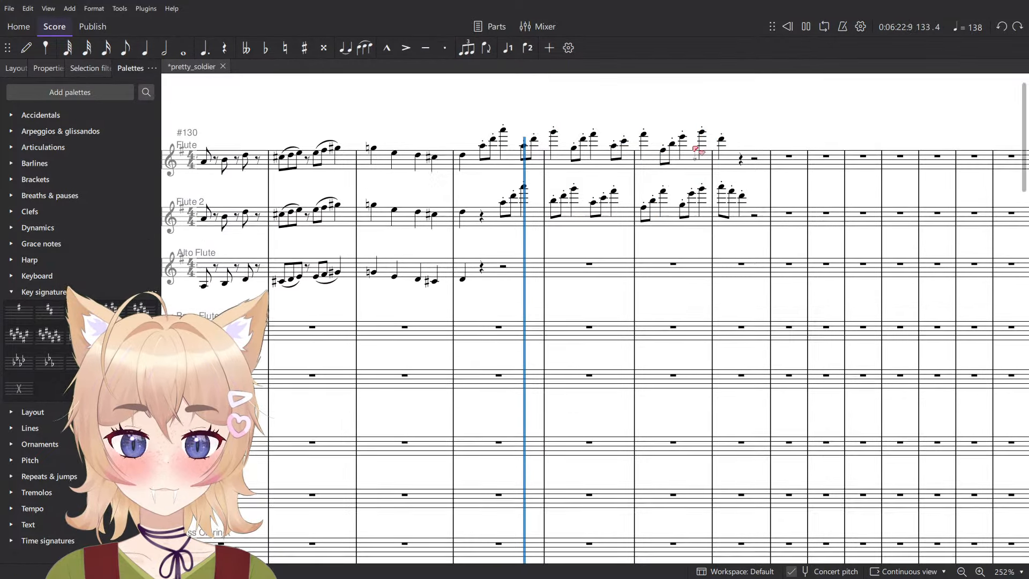
scroll(706, 204, down, 10)
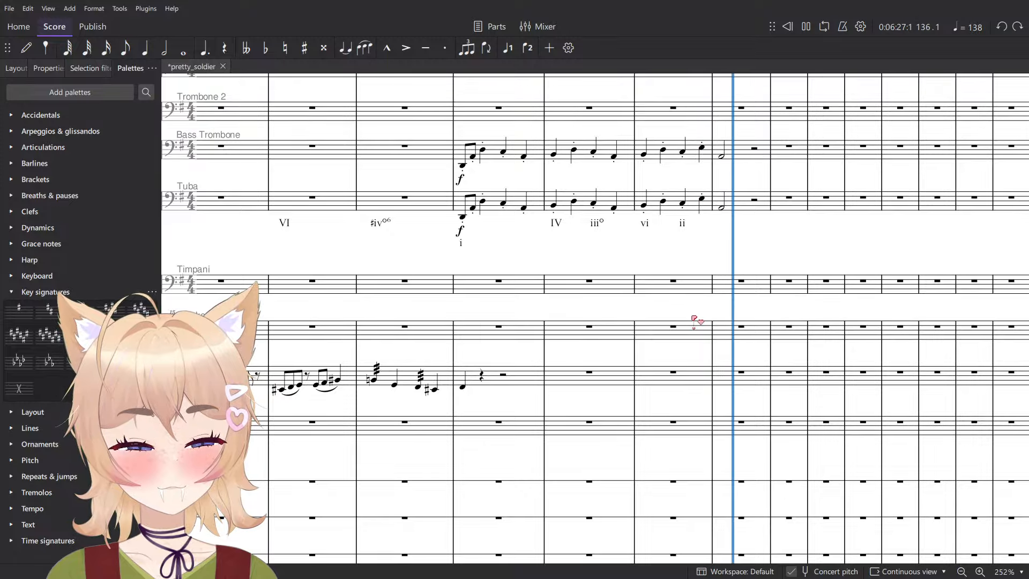
key(space)
- Try shortening the quarter note D in measure 136 of Flute 2 to an eighth note
scroll(700, 313, up, 10)
ctrl+scroll(699, 322, up, 5)
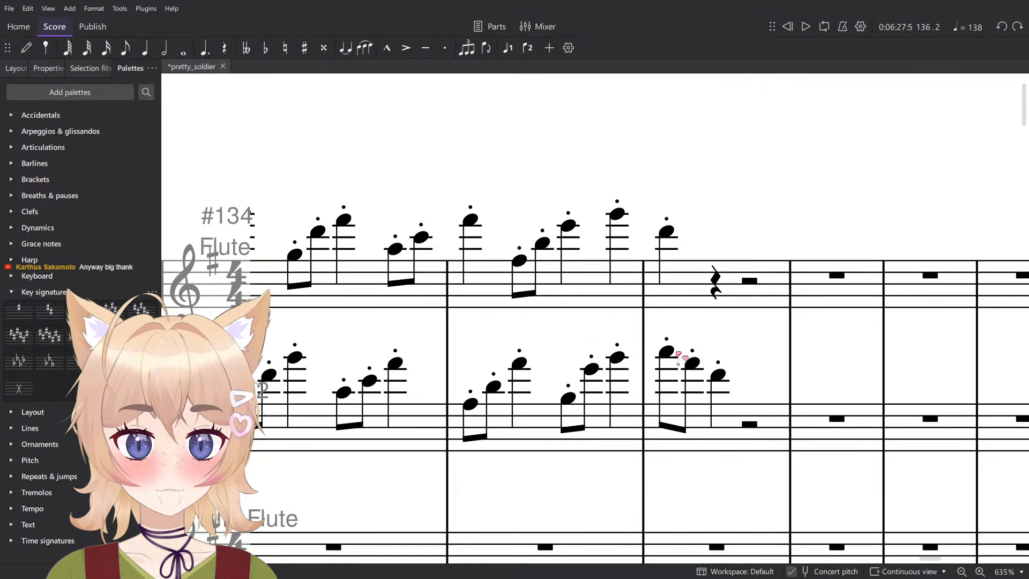
click(666, 352)
click(719, 375)
key(4)
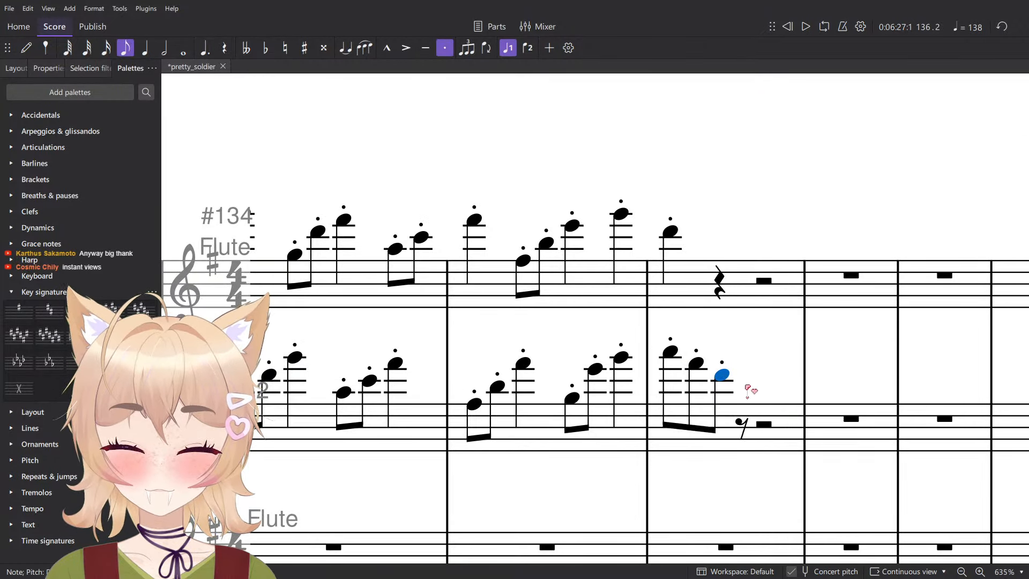
- Complete measure 136 of Flute 2 with descending staccato quarter notes A and D on the last two beats
key(n)
click(752, 394)
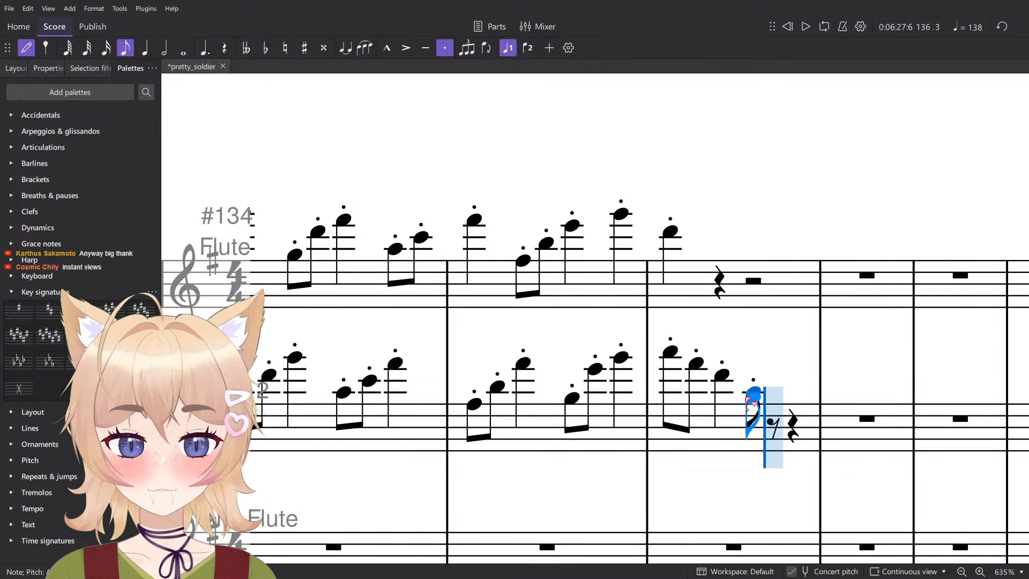
key(Escape)
key(5)
key(n)
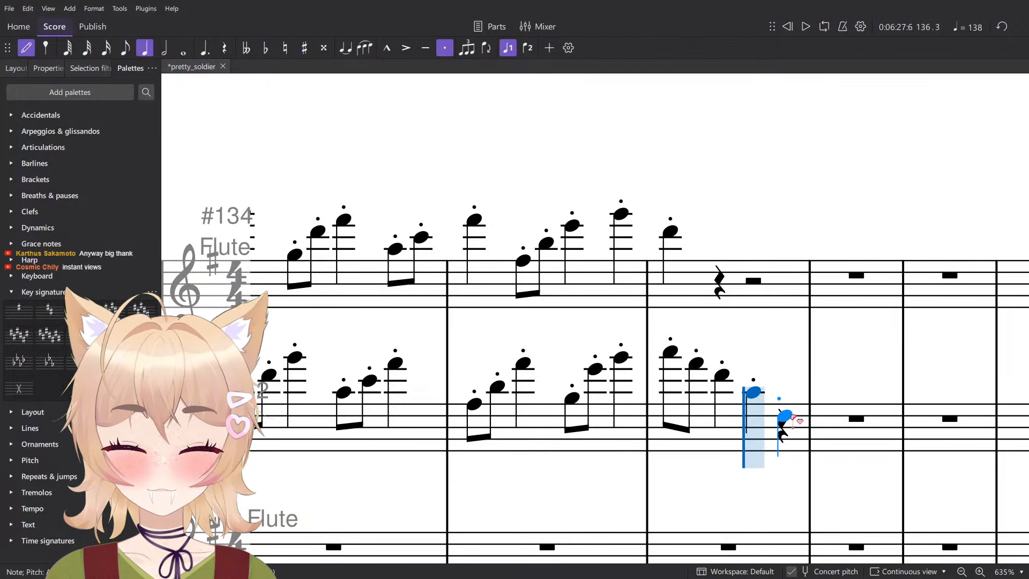
click(790, 417)
key(Escape)
- Copy the descending figure in measure 136 of Flute 2 onto the same measure of the Flute staff
click(673, 234)
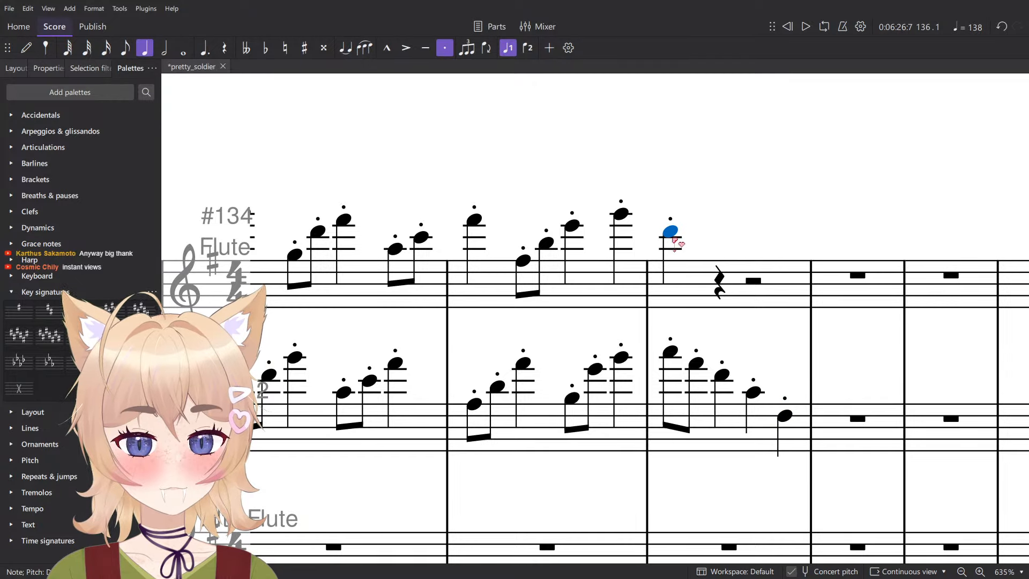
click(670, 352)
shift+click(785, 416)
click(671, 233)
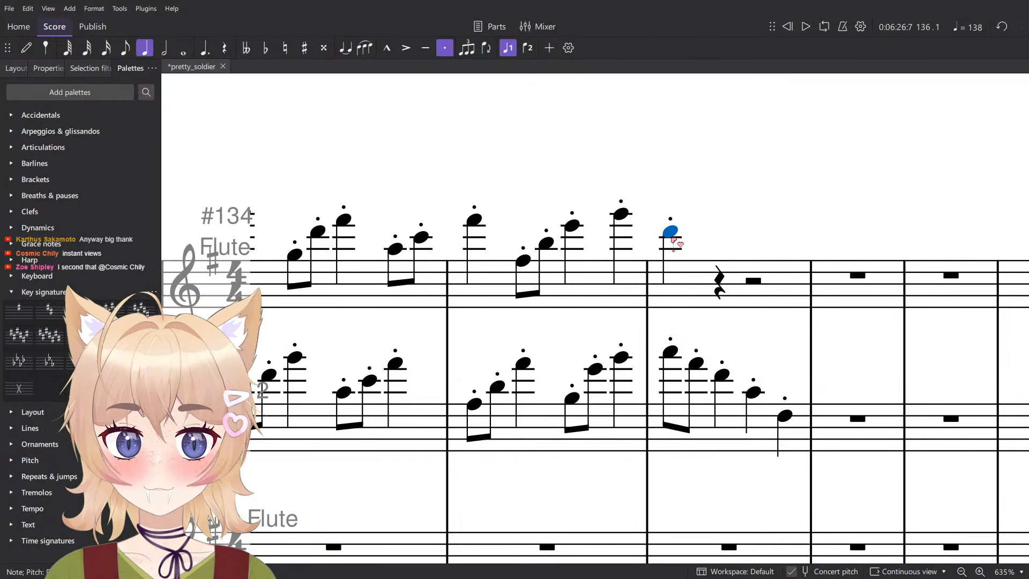
key(ctrl+v)
- Play back the flute ending in measure 136 and stop
scroll(699, 162, down, 7)
key(space)
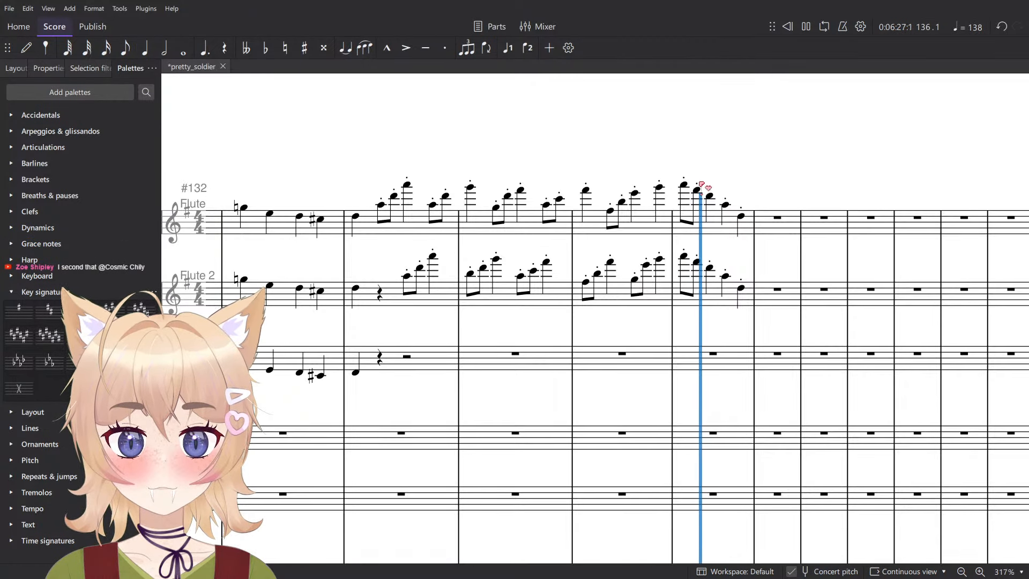
scroll(754, 218, up, 5)
key(space)
- Copy the Flute and Flute 2 passages from beat 2 of measure 133 through measure 136 onto the Alto Flute and Bass Flute staves
click(735, 216)
scroll(735, 217, down, 6)
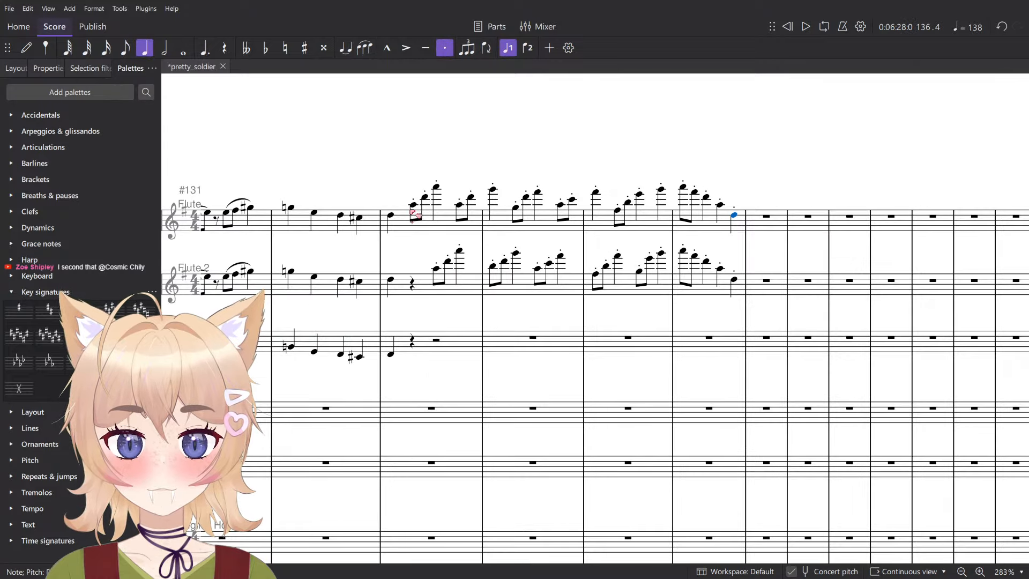
shift+click(417, 289)
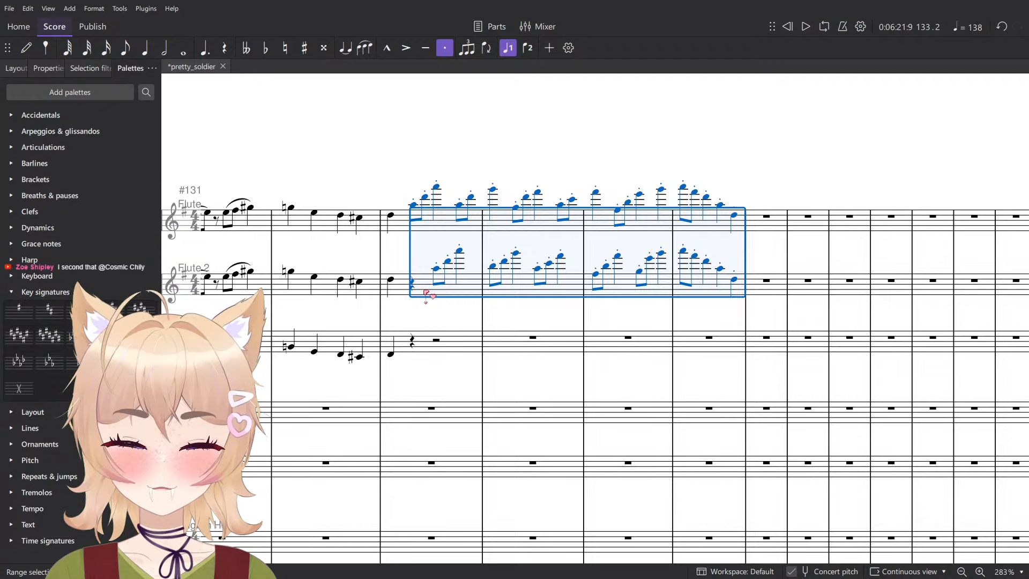
scroll(437, 289, down, 1)
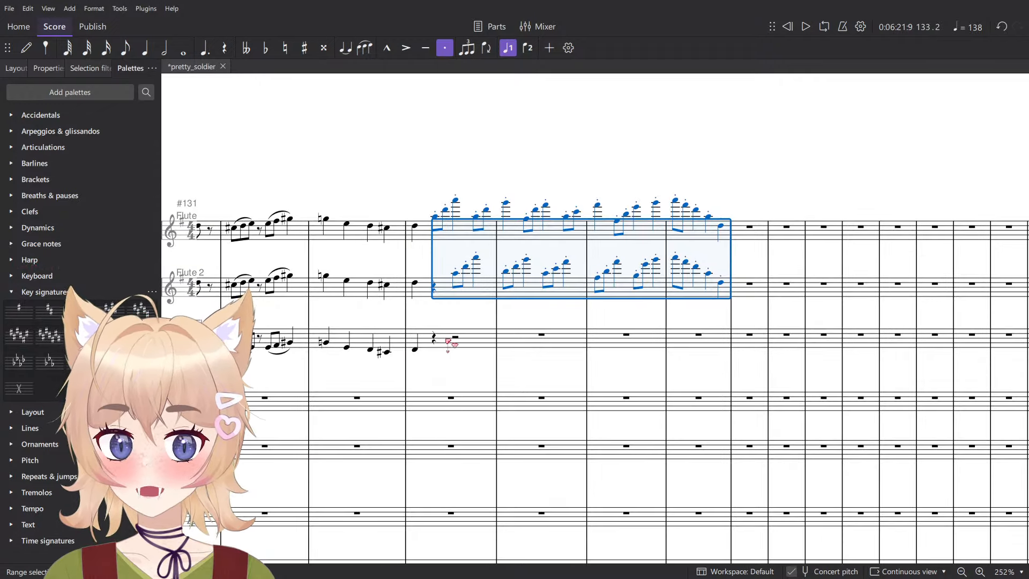
click(436, 344)
key(ctrl+v)
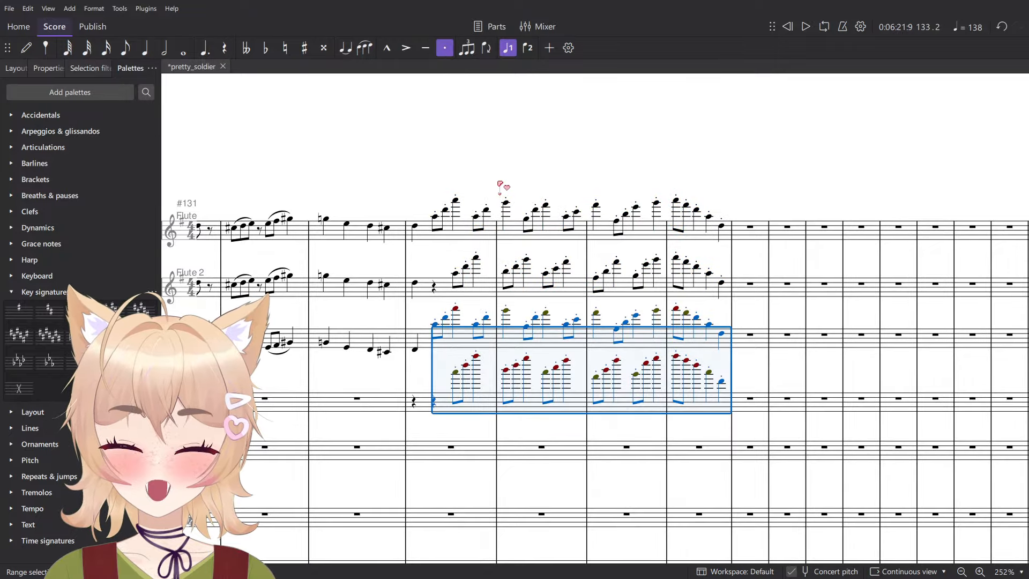
- Lower the pasted Alto Flute and Bass Flute passages by two octaves and briefly play them back
key(ctrl+Down)
key(ctrl+Down)
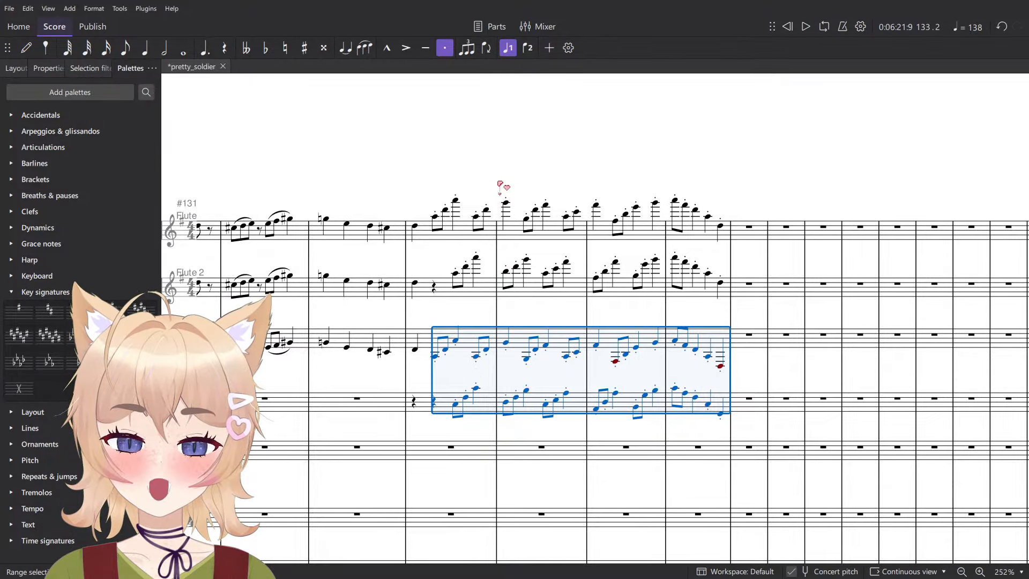
key(Escape)
scroll(523, 174, up, 3)
key(space)
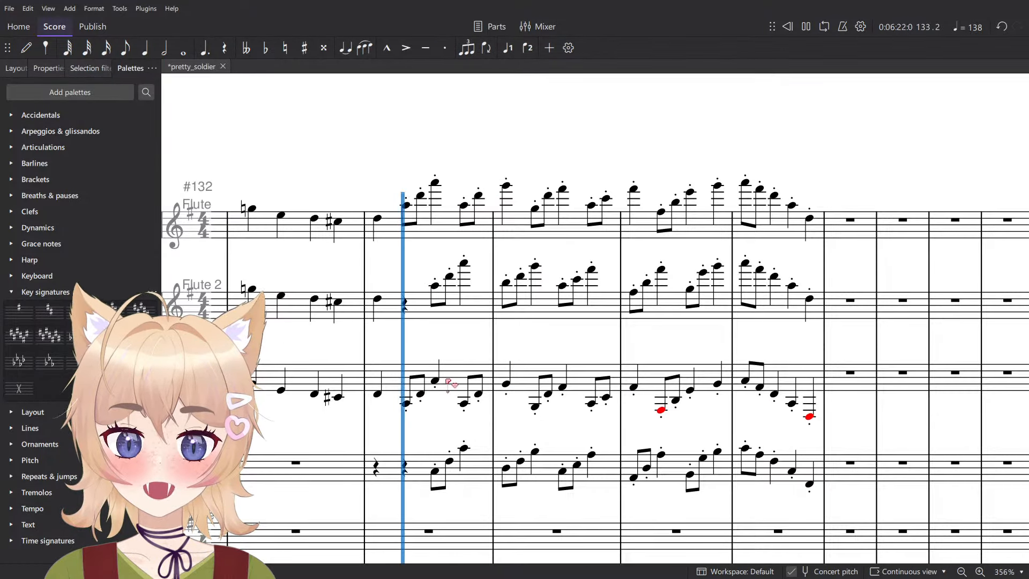
key(space)
- Add a forte (f) dynamic to the Bass Flute's first note in measure 133
click(406, 404)
click(435, 471)
scroll(684, 370, down, 2)
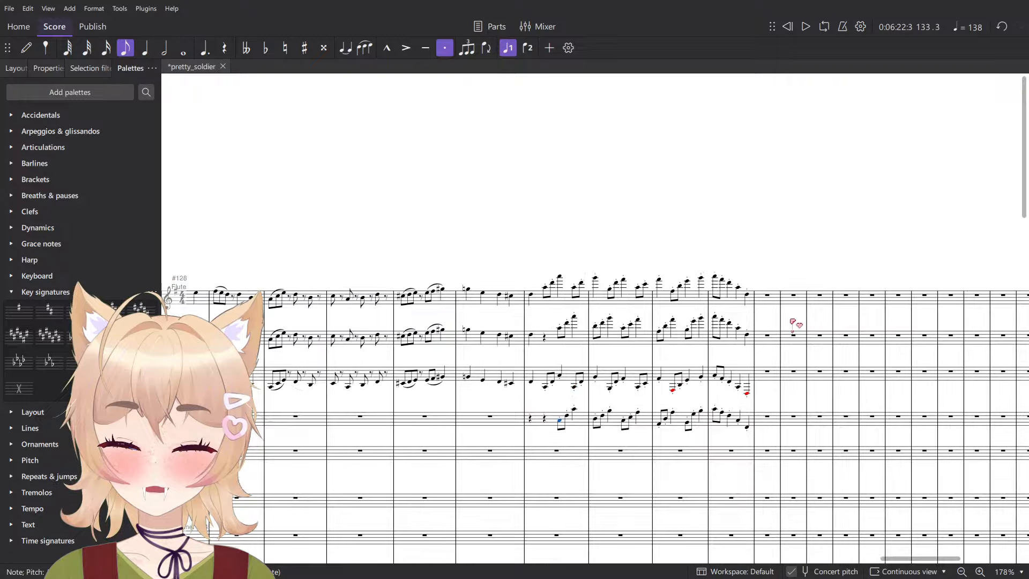
drag(476, 389, 317, 349)
click(65, 293)
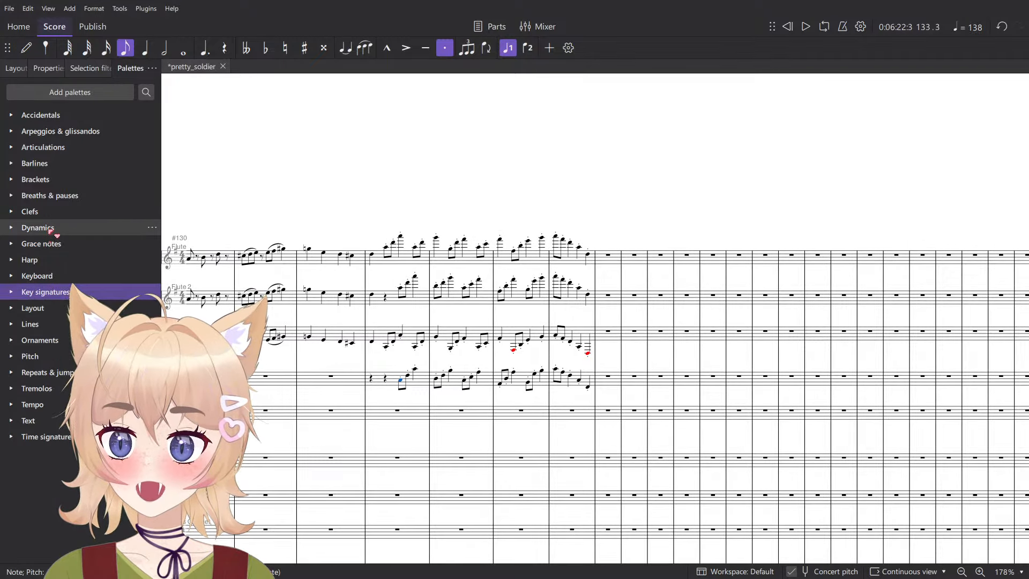
click(51, 231)
click(19, 258)
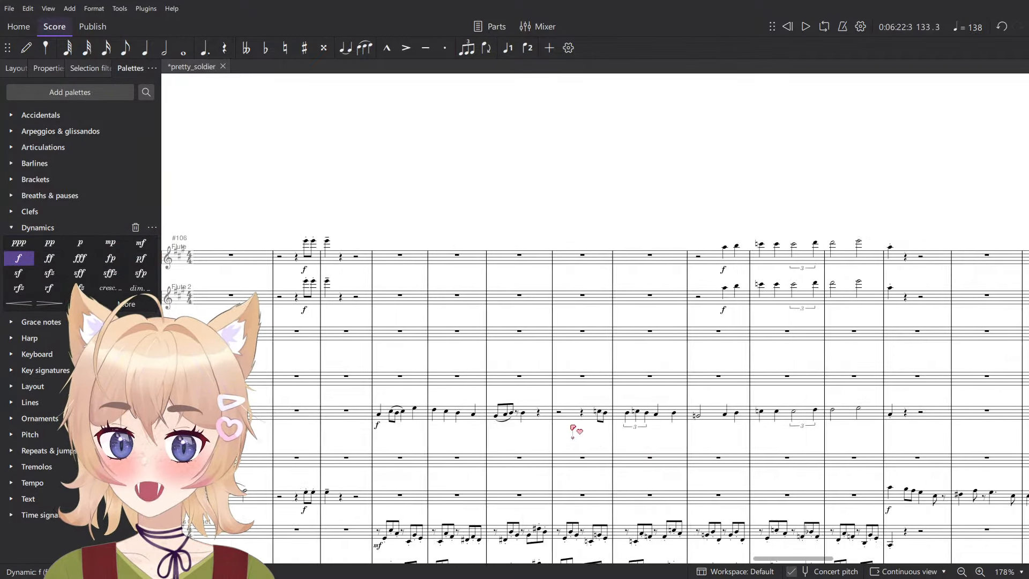
scroll(573, 429, left, 15)
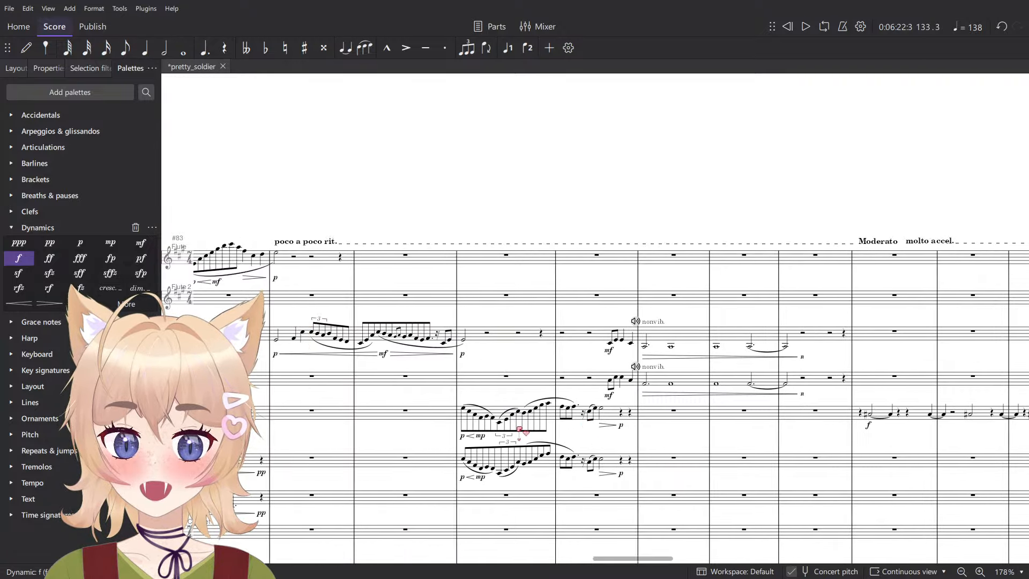
scroll(520, 424, left, 5)
scroll(509, 411, right, 8)
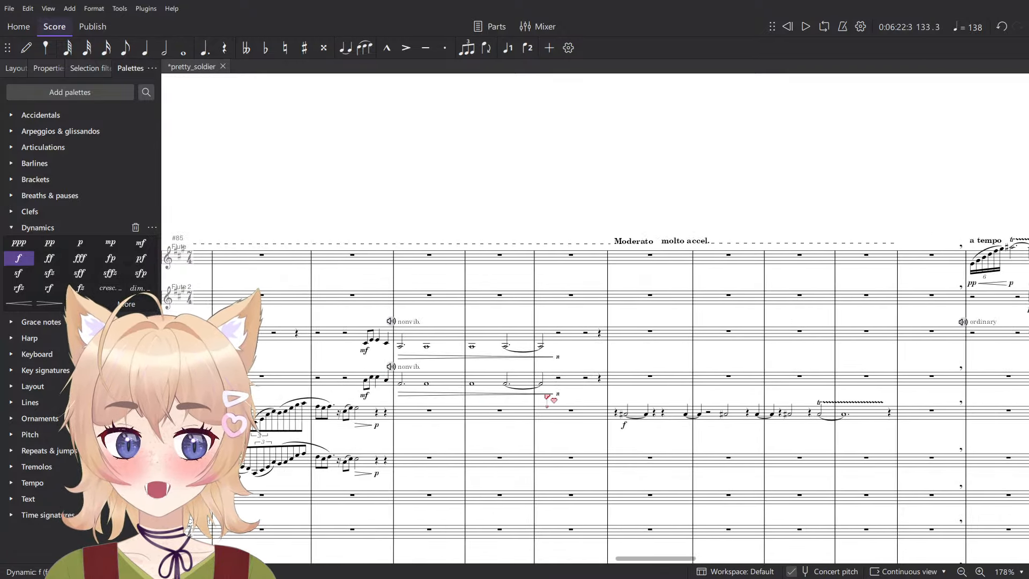
scroll(558, 349, right, 20)
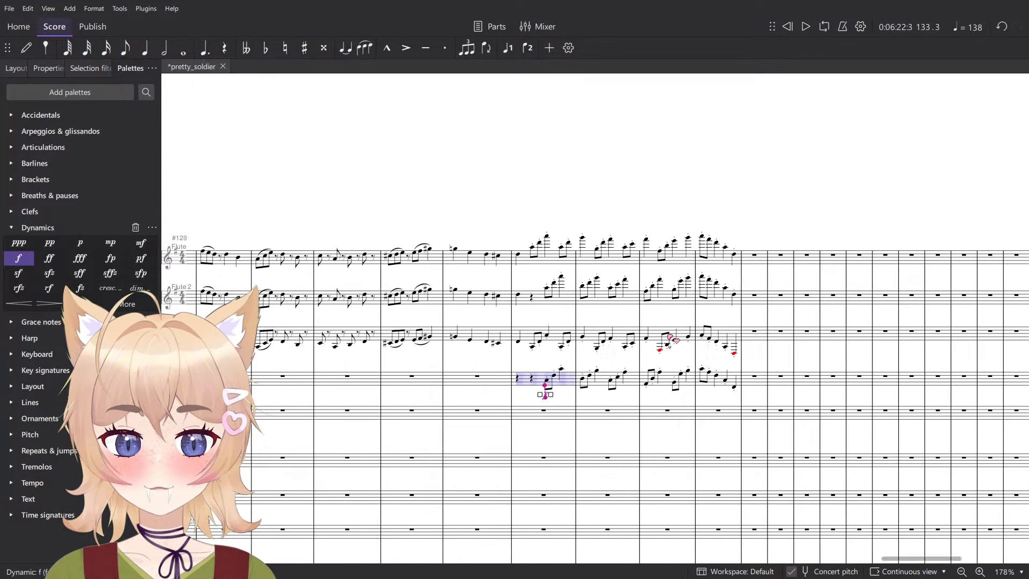
- Try the Bass Flute passage in measures 133 to 136 an octave lower, and return it to its previous octave
ctrl+scroll(670, 338, up, 4)
click(648, 396)
shift+click(400, 389)
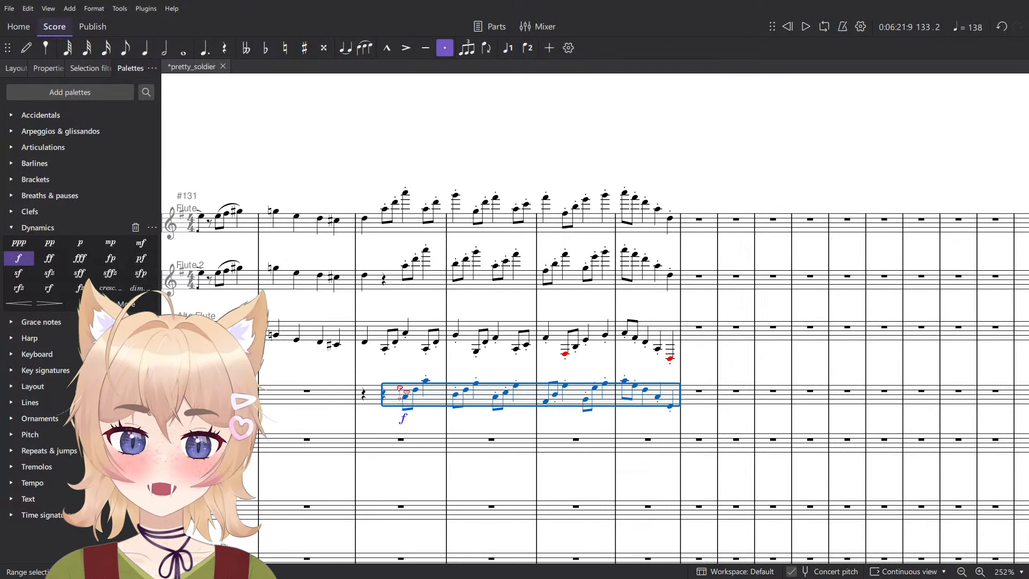
key(ctrl+Down)
key(ctrl+Up)
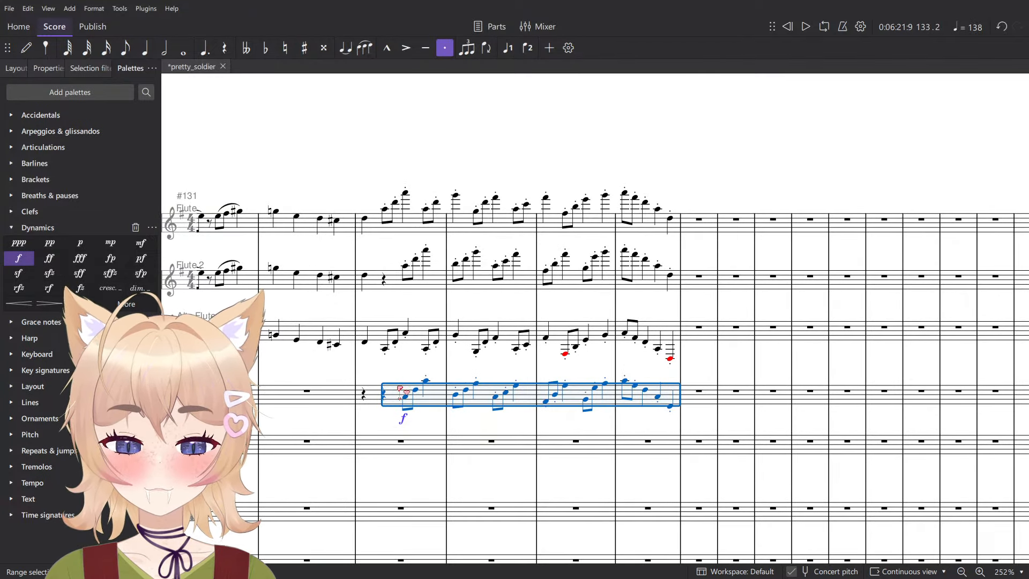
- Play back the flute staves from beat 3 of measure 133 through measure 136
click(407, 205)
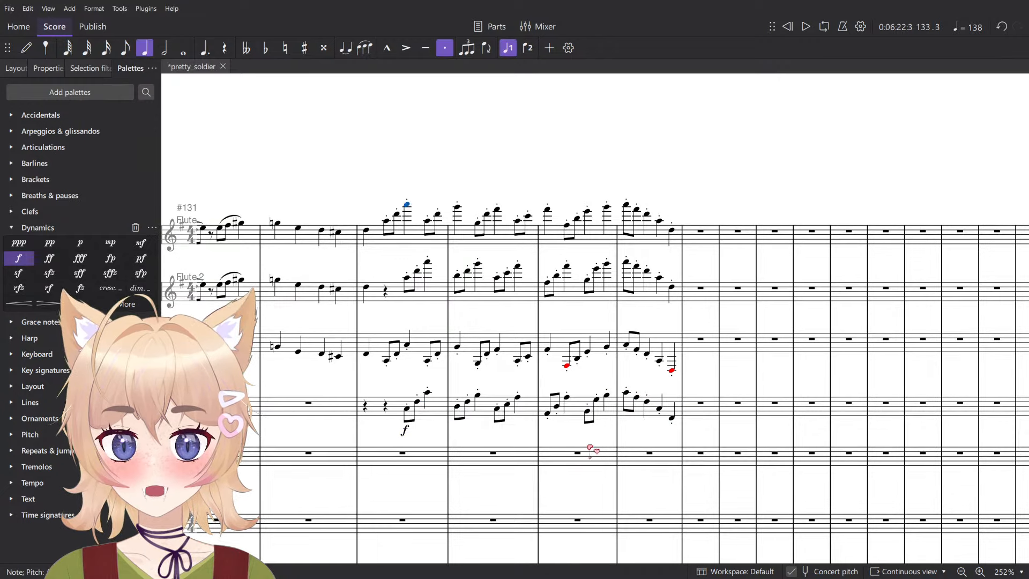
key(space)
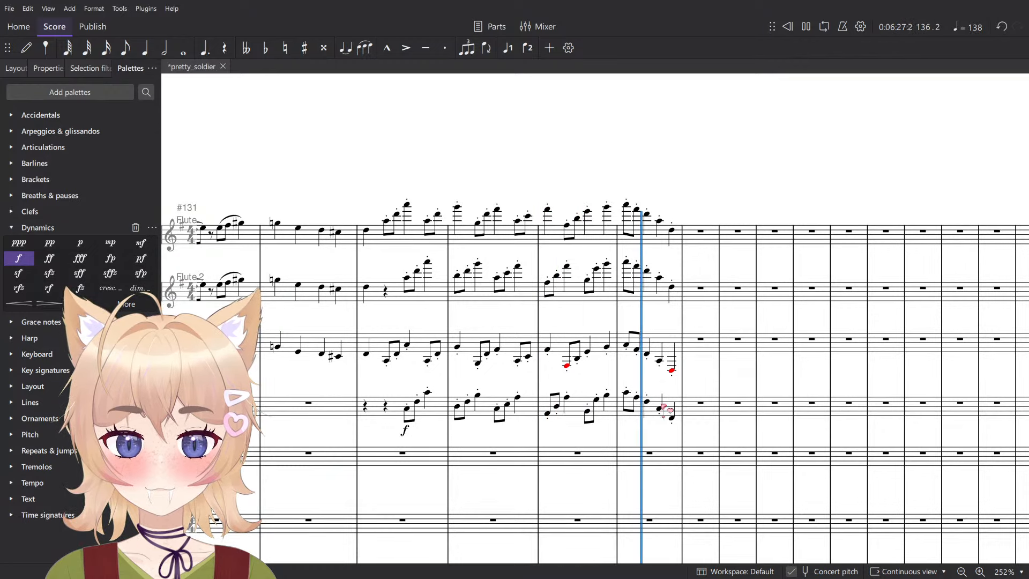
key(space)
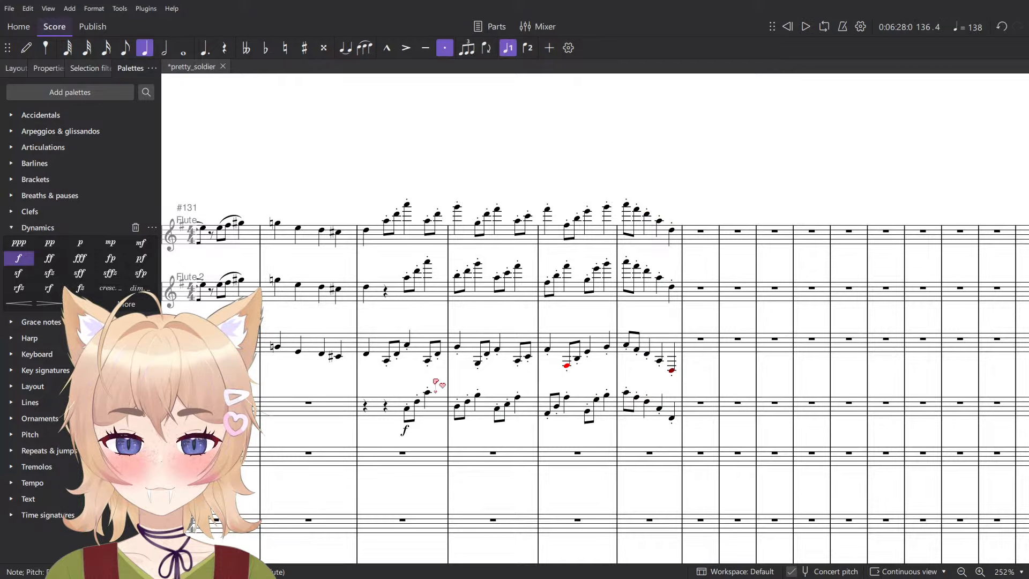
- Delete the Alto Flute and Bass Flute passages from beat 2 of measure 133 through measure 136, clearing the Bass Flute's leftover rests
click(387, 361)
shift+click(672, 419)
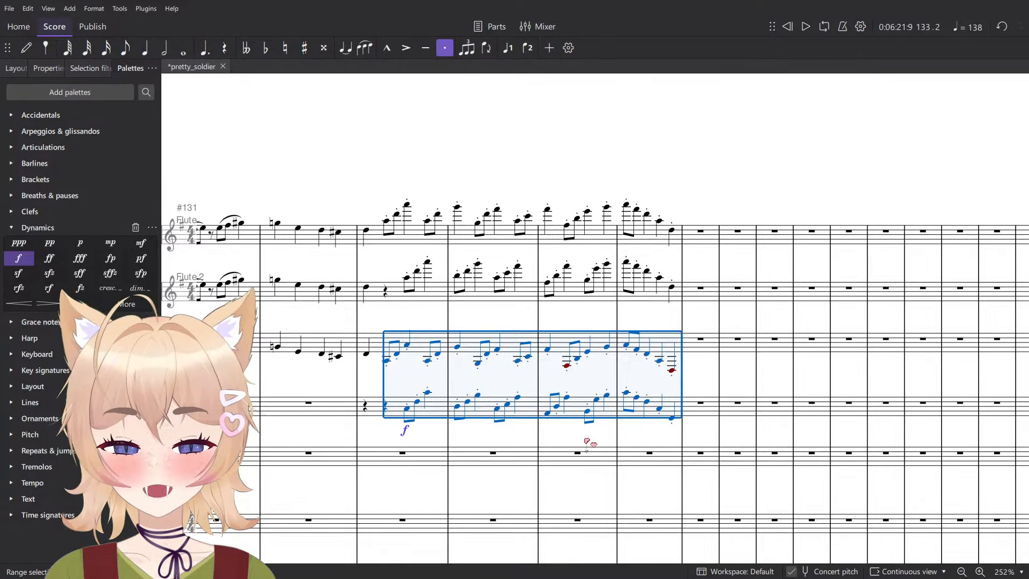
key(Delete)
click(427, 410)
key(Delete)
click(405, 370)
scroll(405, 370, down, 1)
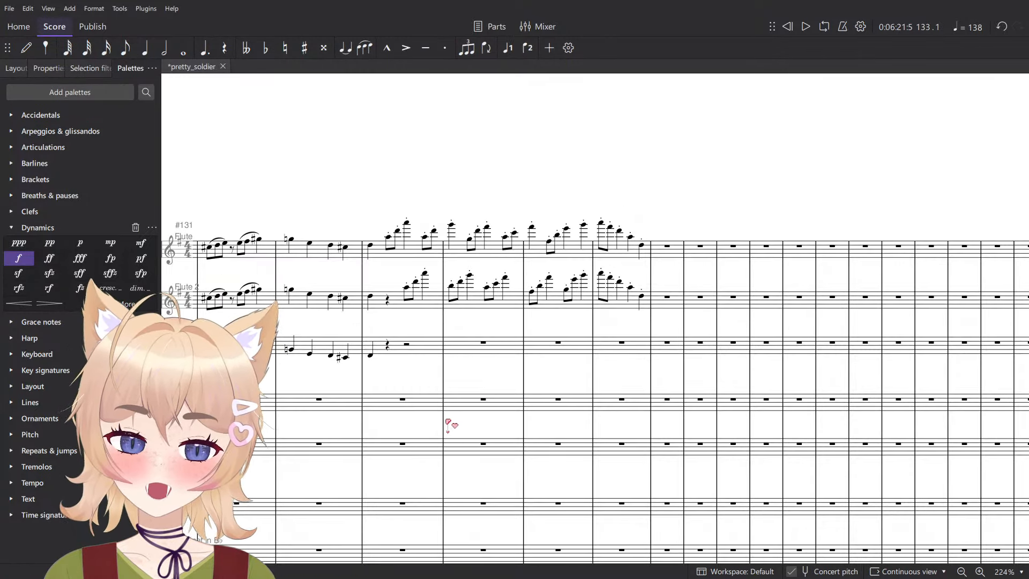
- Delete the Flute and Flute 2 passages from beat 2 of measure 133 through measure 136
drag(440, 477, 529, 336)
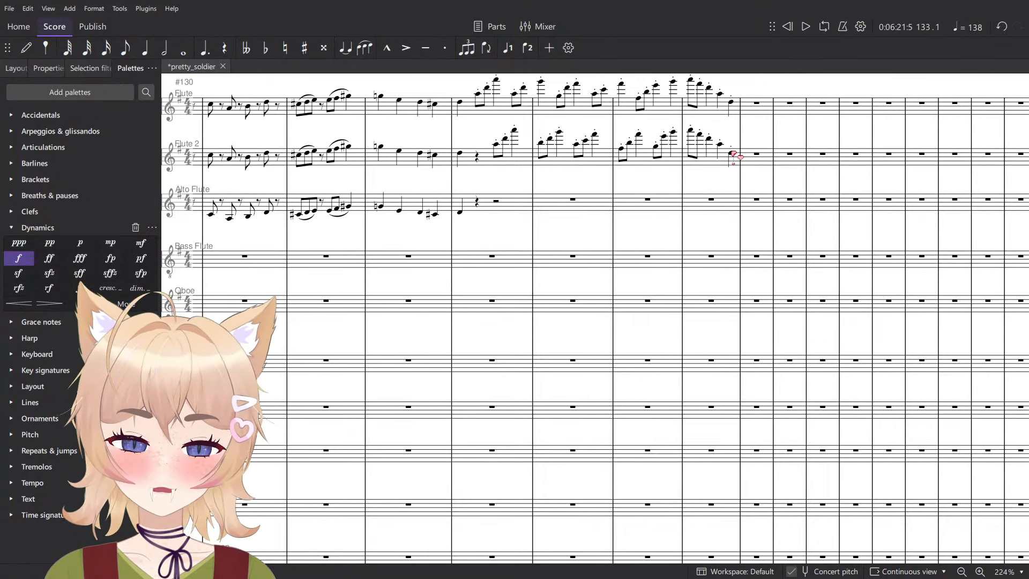
click(734, 155)
shift+click(478, 100)
key(Delete)
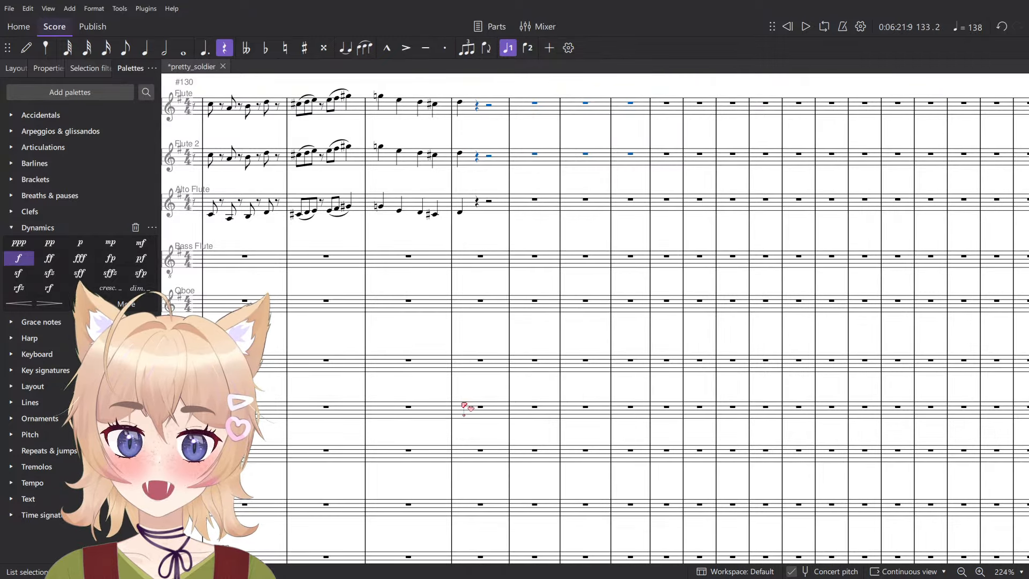
- Paste the two-part staccato passage onto the Clarinet in B♭ and Bass Clarinet from beat 2 of measure 133, two octaves below the flute version
click(473, 411)
key(5)
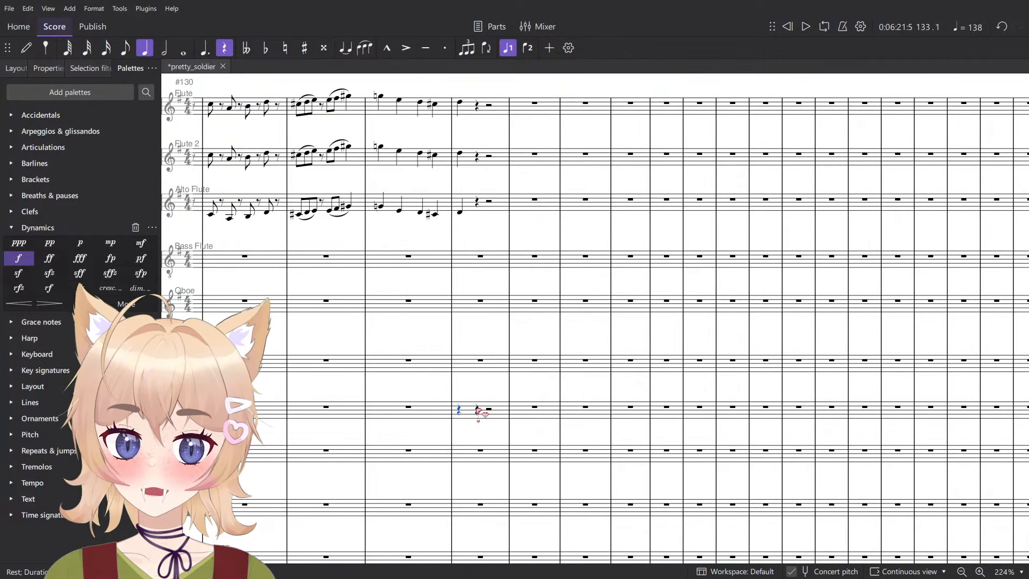
key(ctrl+v)
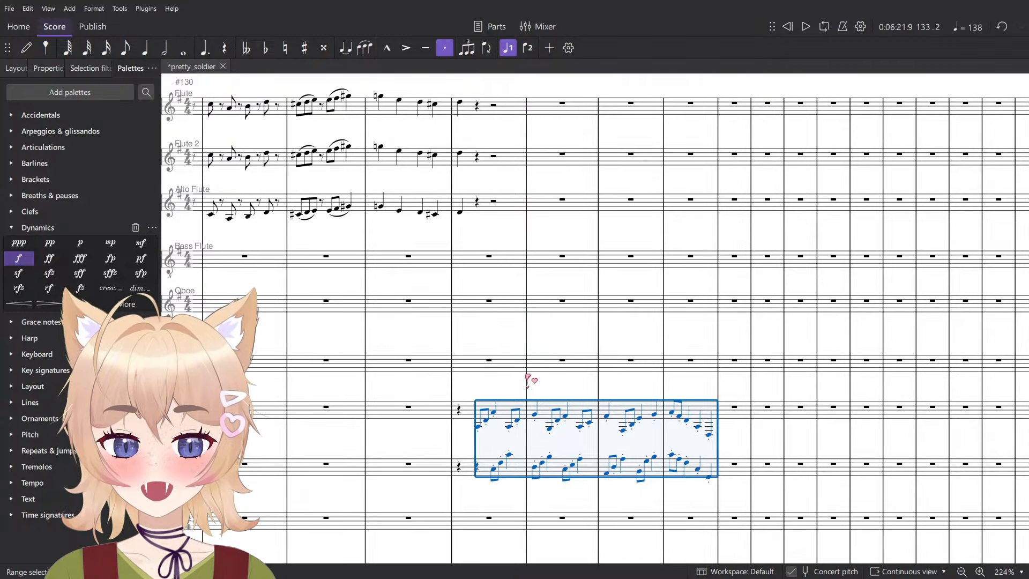
- Add a forte (f) dynamic to the first note of both the Clarinet in B♭ and Bass Clarinet in measure 133
scroll(528, 376, up, 6)
key(Escape)
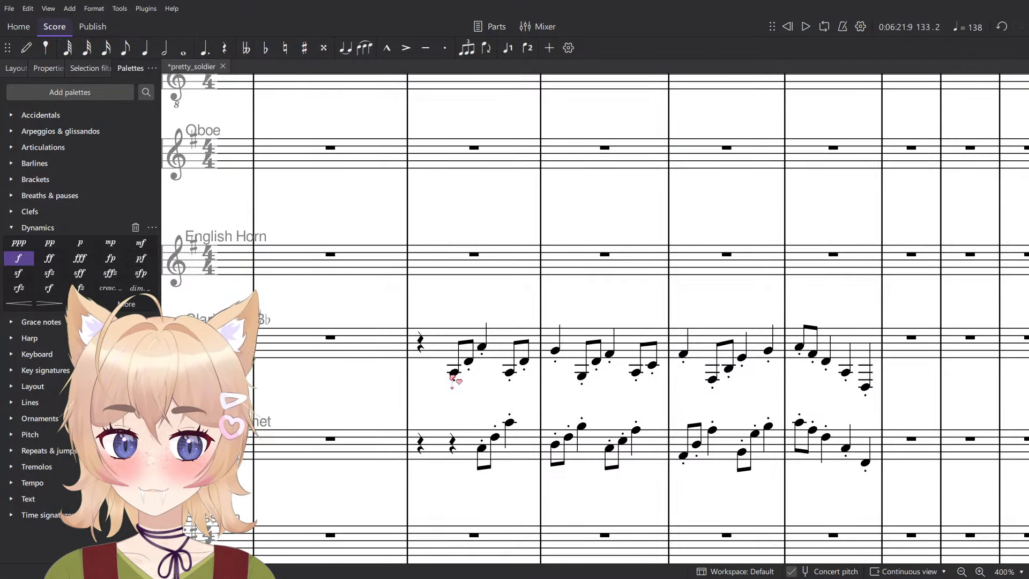
click(454, 373)
ctrl+click(482, 448)
click(20, 259)
- Play back the pasted clarinet passage from the start of measure 133 and stop
click(421, 343)
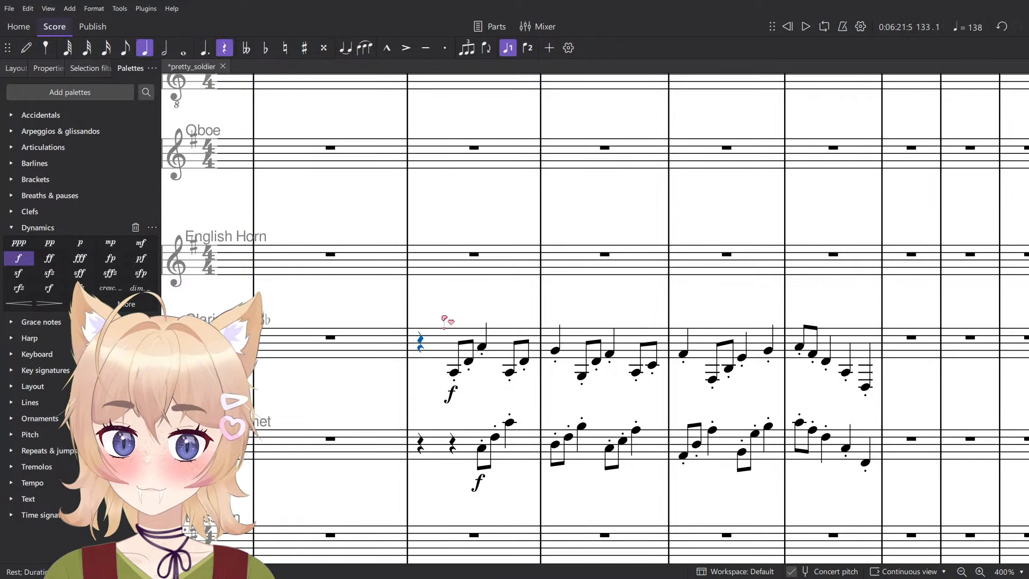
key(space)
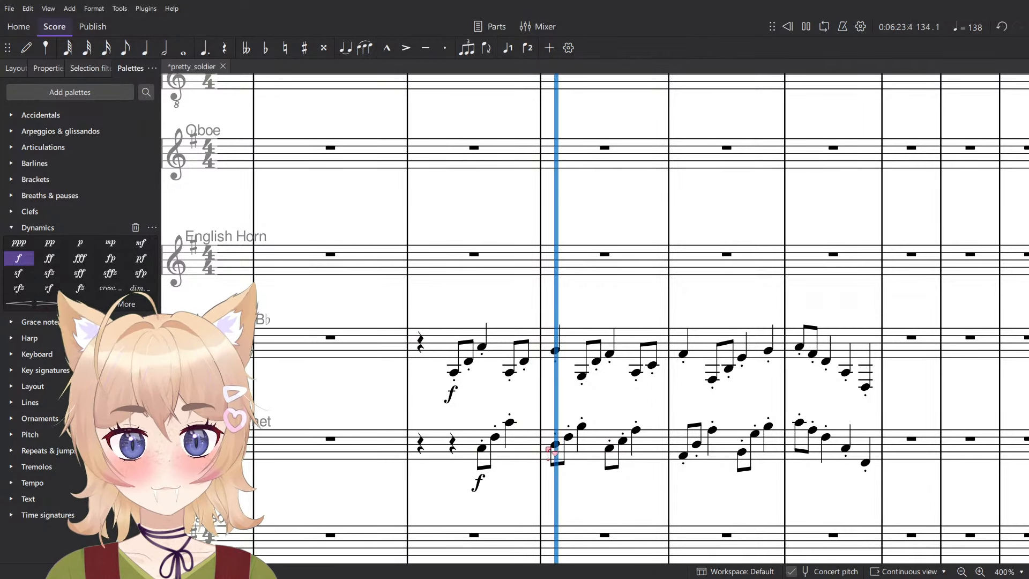
key(space)
key(n)
click(867, 440)
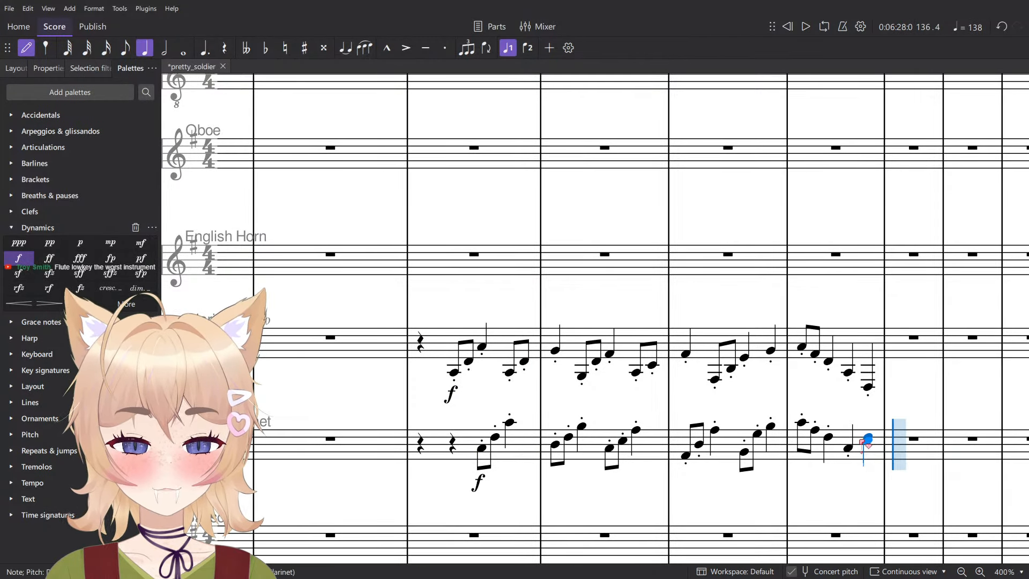
key(ctrl+z)
key(Escape)
- Lower both clarinet passages in measures 133 to 136 by an octave, and raise only the Clarinet in B♭ passage back up an octave
click(869, 462)
shift+click(444, 345)
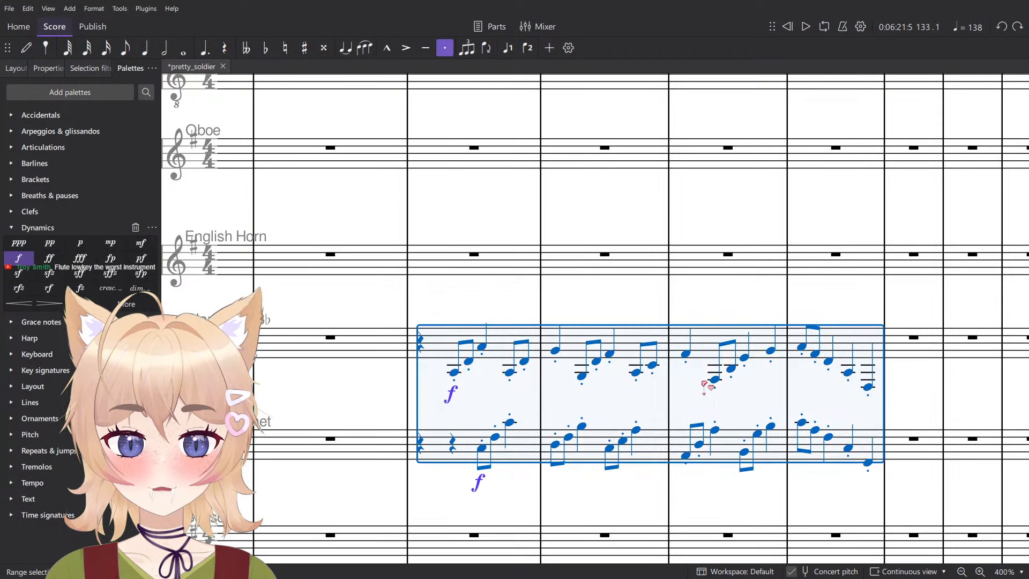
key(ctrl+Down)
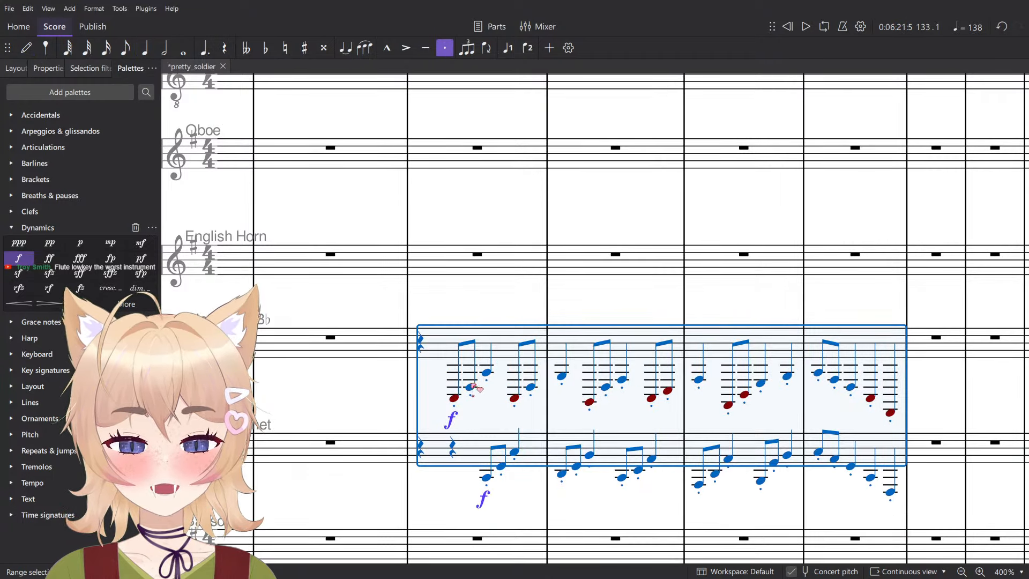
click(471, 350)
shift+click(878, 346)
key(ctrl+Up)
click(475, 386)
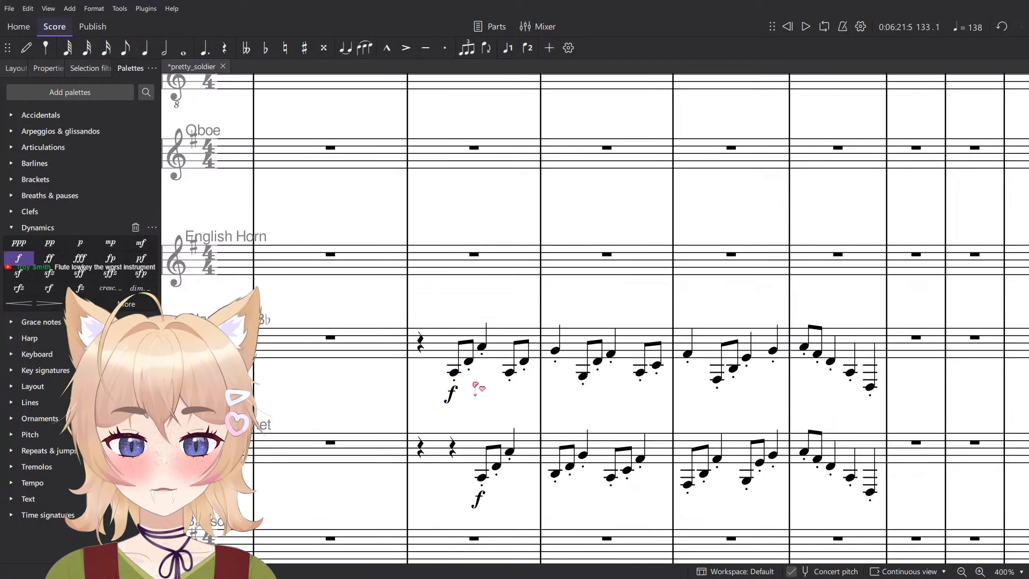
- Audition the Clarinet in B♭'s opening notes in measure 133, and play back both clarinet parts through measure 136
click(455, 373)
click(471, 362)
click(482, 347)
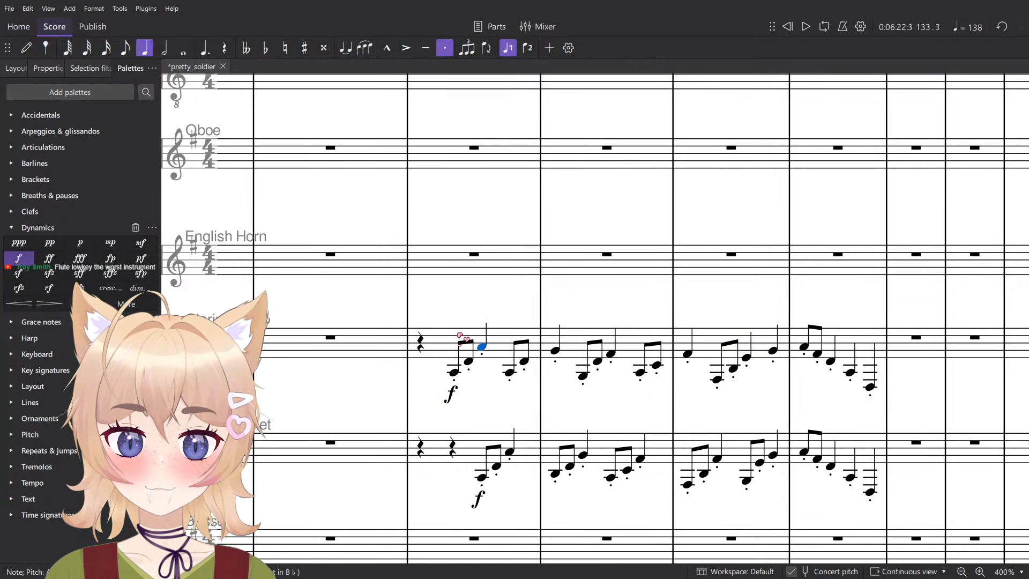
click(460, 336)
key(shift+Down)
key(space)
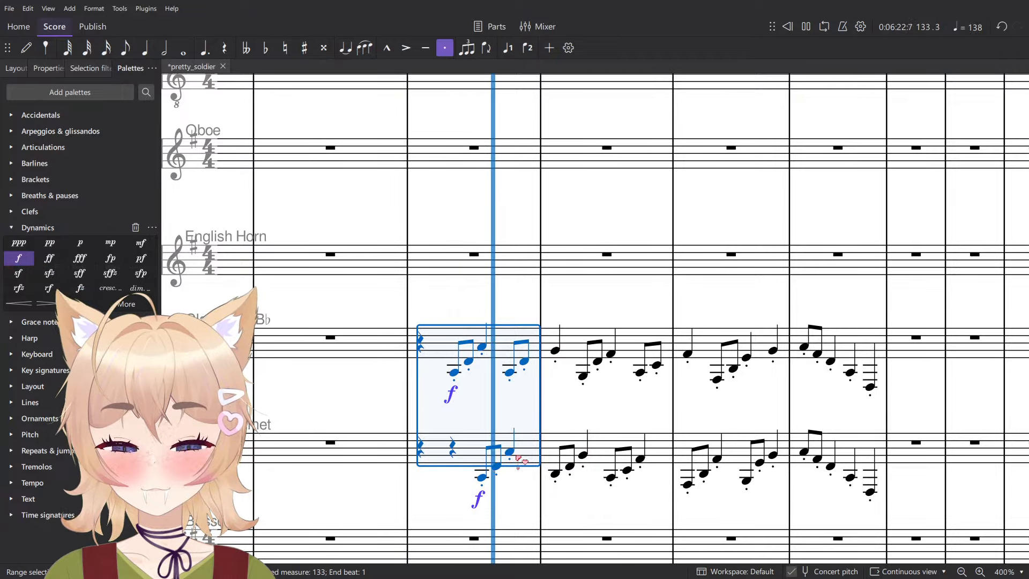
click(556, 409)
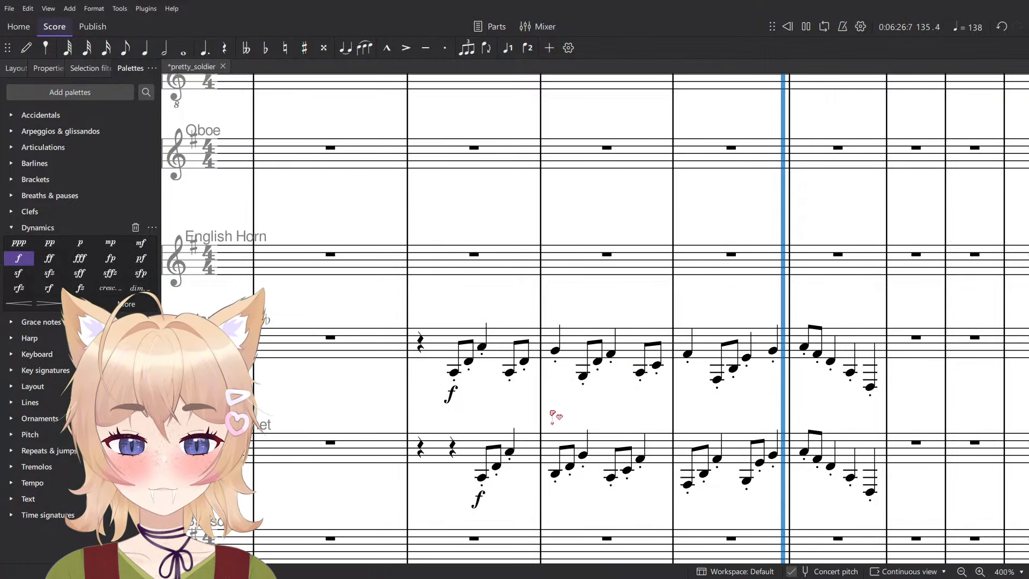
ctrl+scroll(574, 439, down, 8)
key(space)
- Briefly play the score again from the start of measure 133 while checking the lower staves
click(515, 403)
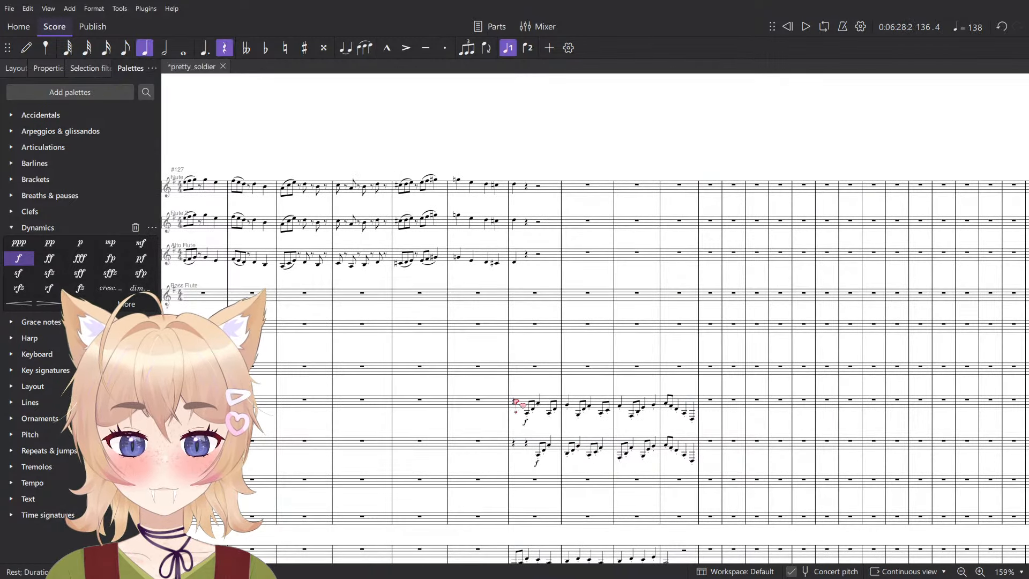
key(space)
scroll(546, 403, down, 1)
scroll(546, 405, down, 13)
key(space)
- Change the first Roman numeral under the Tuba staff in measure 134 to ii°
ctrl+scroll(558, 127, up, 7)
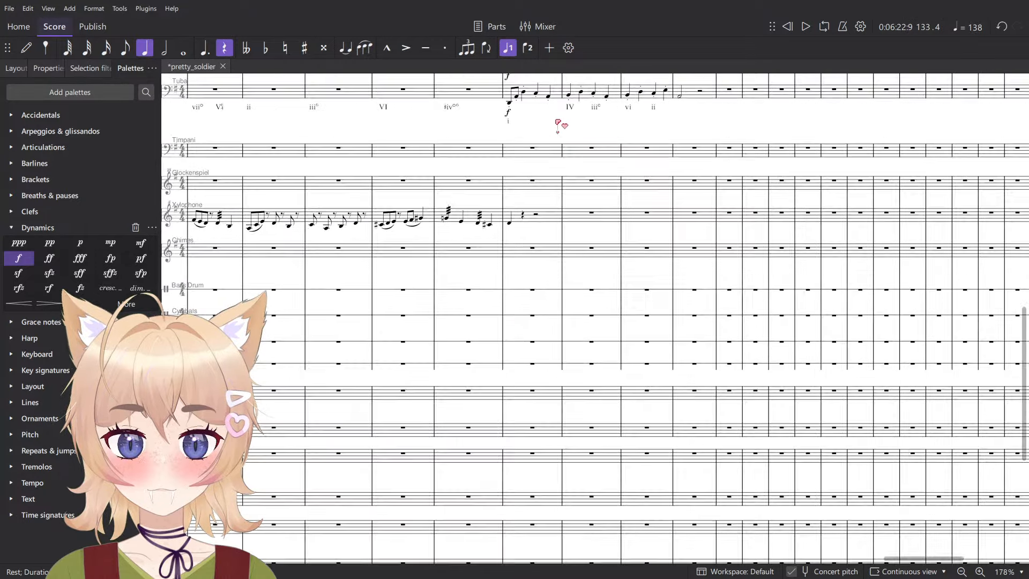
scroll(528, 258, up, 5)
scroll(517, 302, up, 1)
ctrl+scroll(568, 338, up, 4)
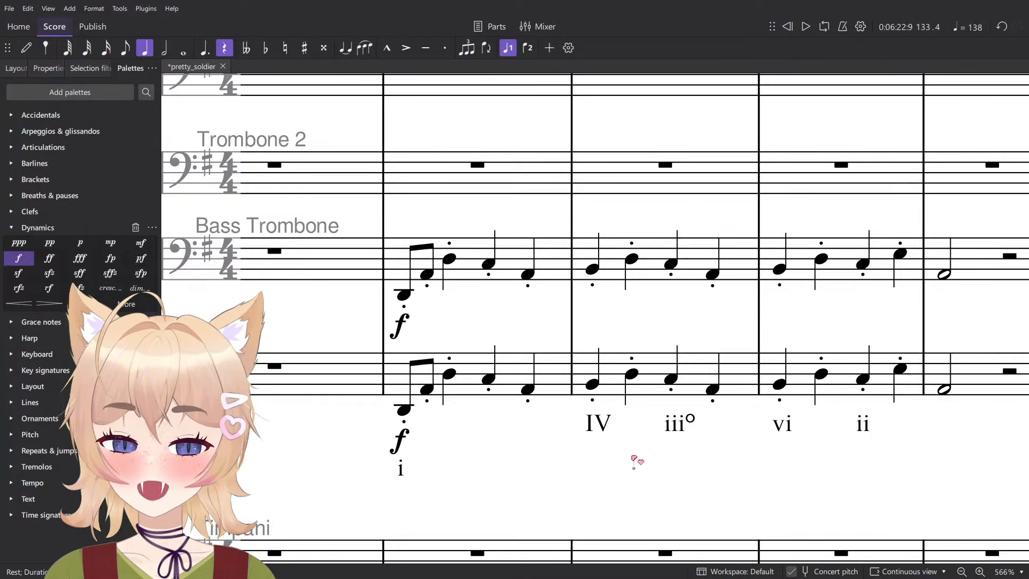
scroll(542, 420, right, 2)
scroll(542, 420, down, 1)
double_click(535, 414)
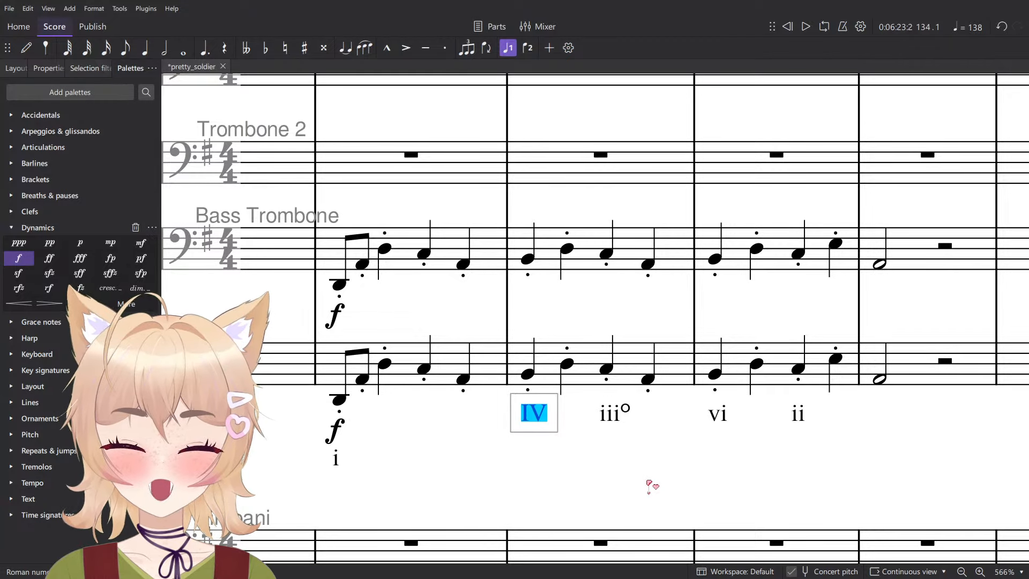
text(iio)
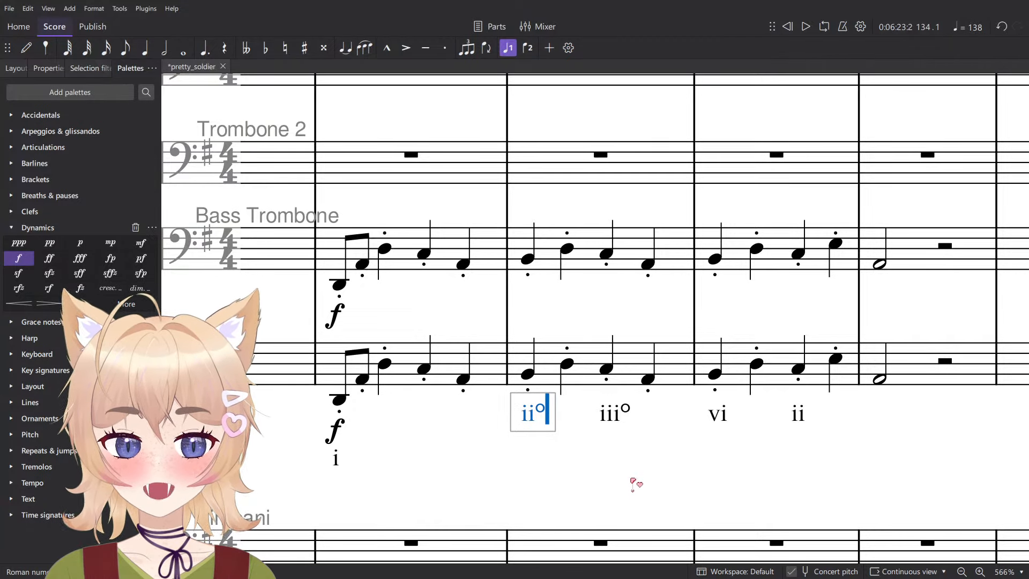
- Change the Tuba staff's Roman numerals in measure 135 to VI+ on beat 1 and V on beat 3
double_click(727, 417)
text(VI+)
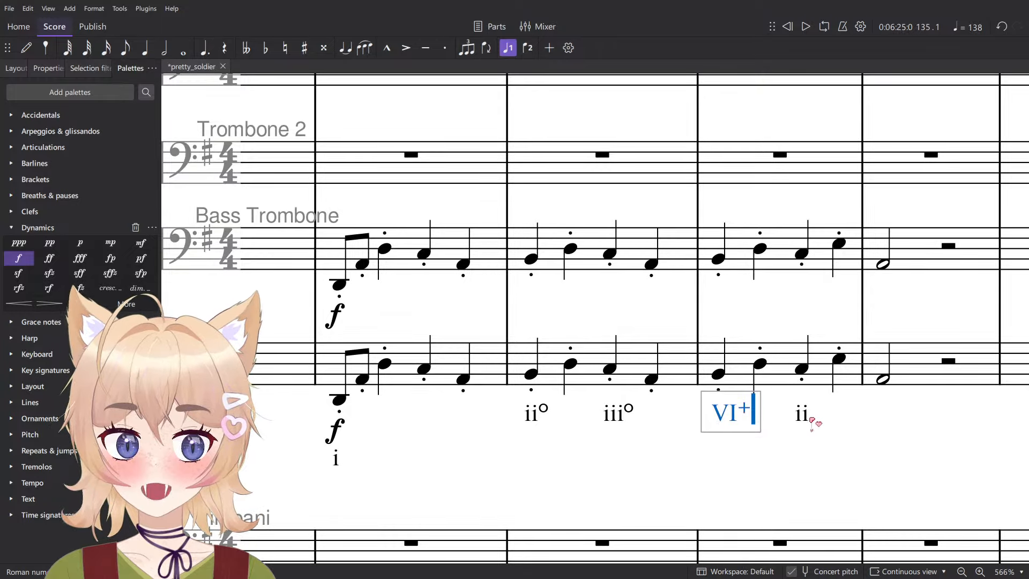
key(Escape)
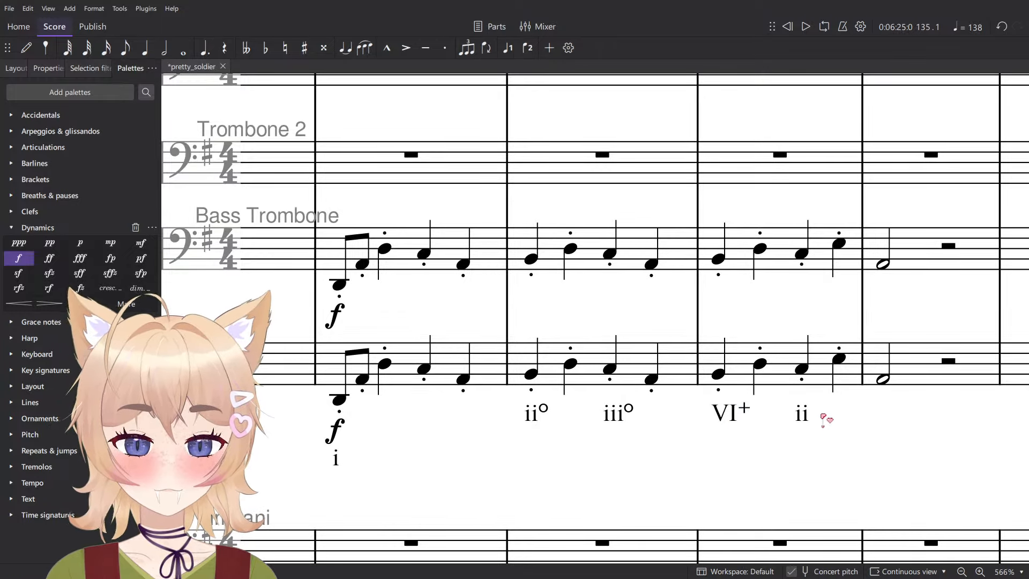
double_click(805, 416)
key(ctrl+a)
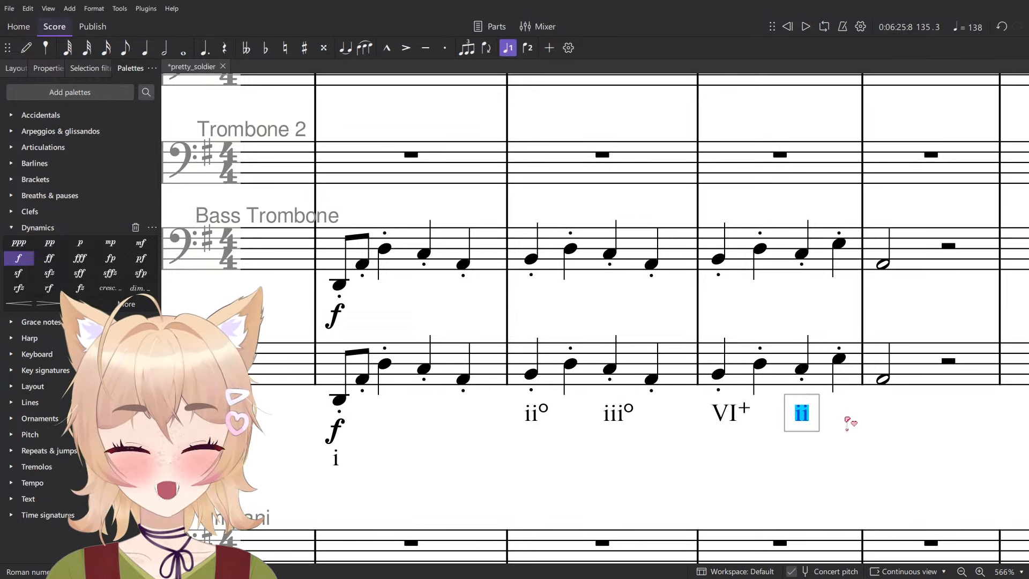
text(V)
scroll(851, 423, down, 5)
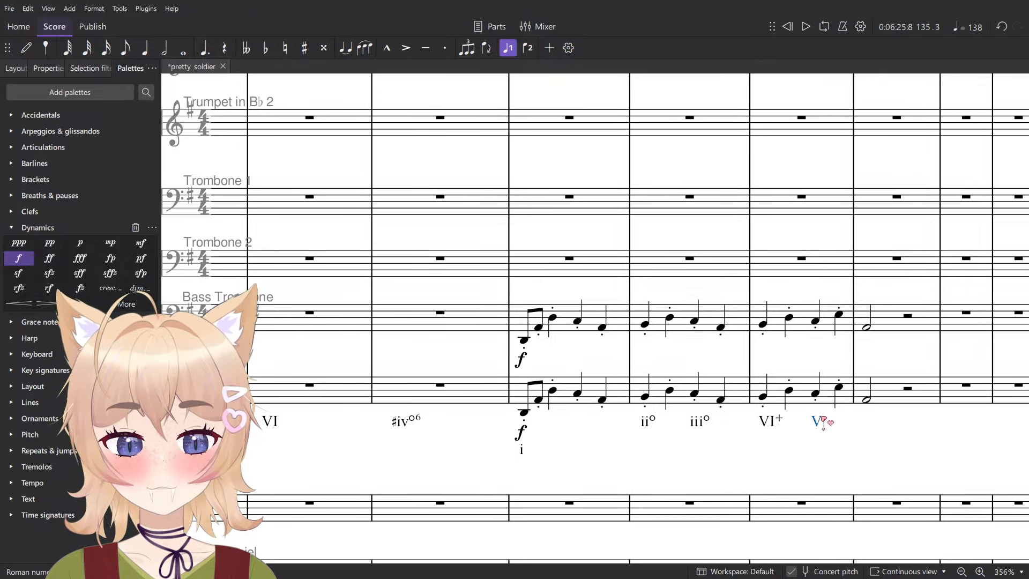
click(742, 449)
- Delete the Clarinet in B♭ and Bass Clarinet passages in measures 133 to 136
scroll(788, 358, up, 10)
scroll(794, 360, down, 6)
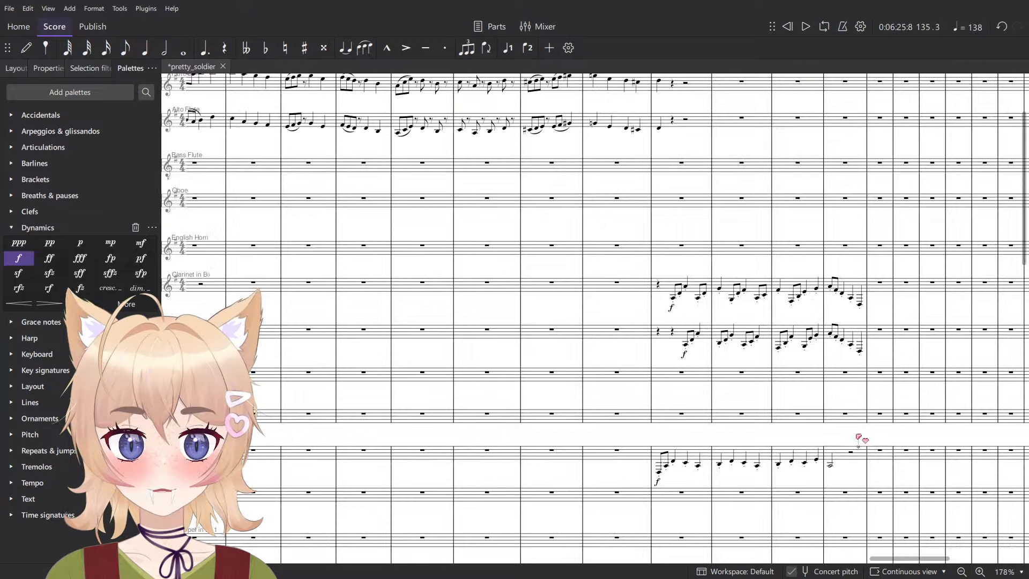
click(861, 448)
shift+click(663, 285)
key(Delete)
scroll(676, 300, up, 12)
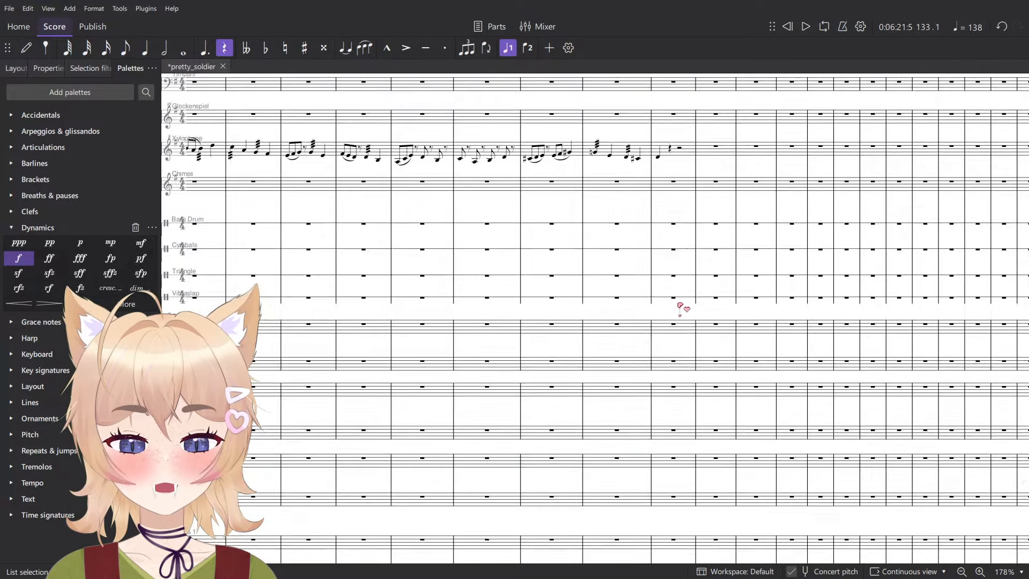
- Enter a quarter rest on beat 1 of measure 133 in the Violins 2 staff
scroll(697, 324, up, 9)
scroll(698, 319, down, 20)
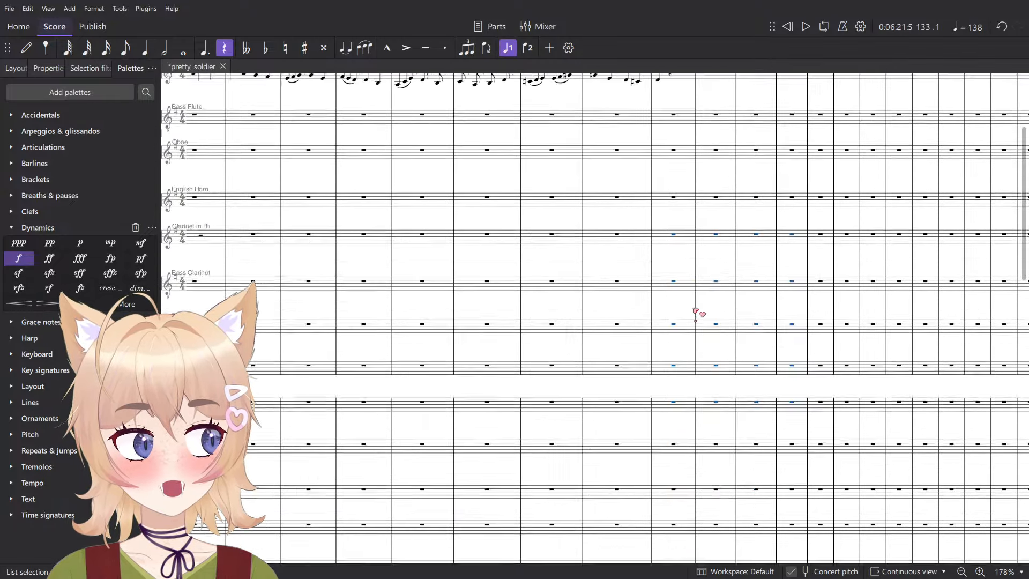
drag(692, 322, 558, 243)
scroll(566, 287, up, 7)
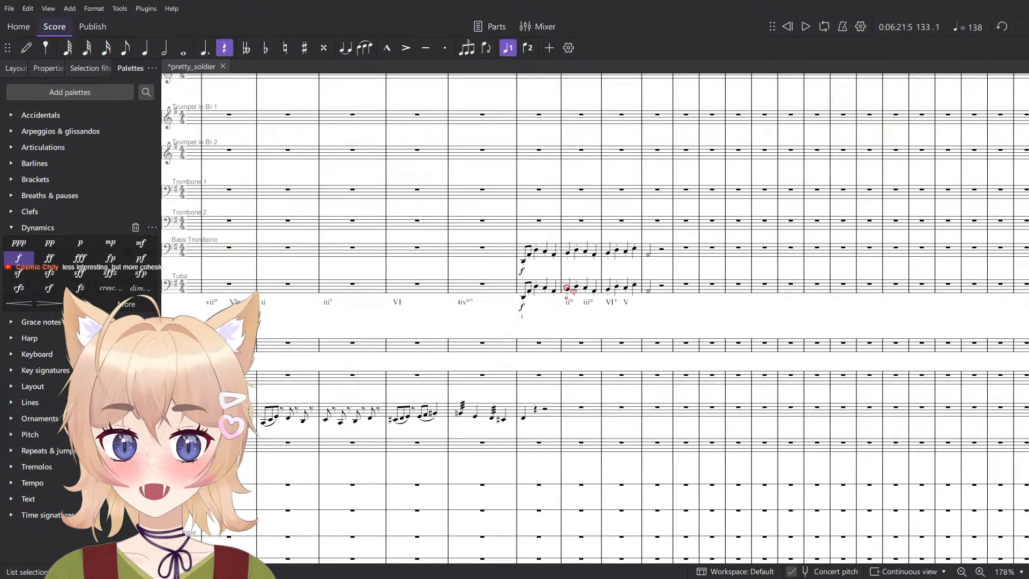
scroll(534, 428, down, 10)
scroll(558, 287, up, 6)
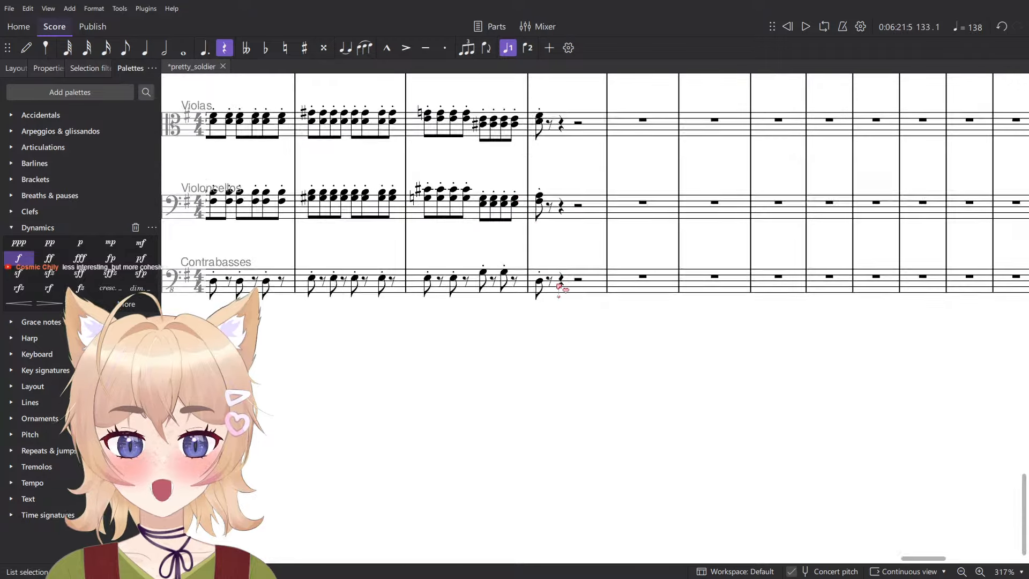
key(n)
key(6)
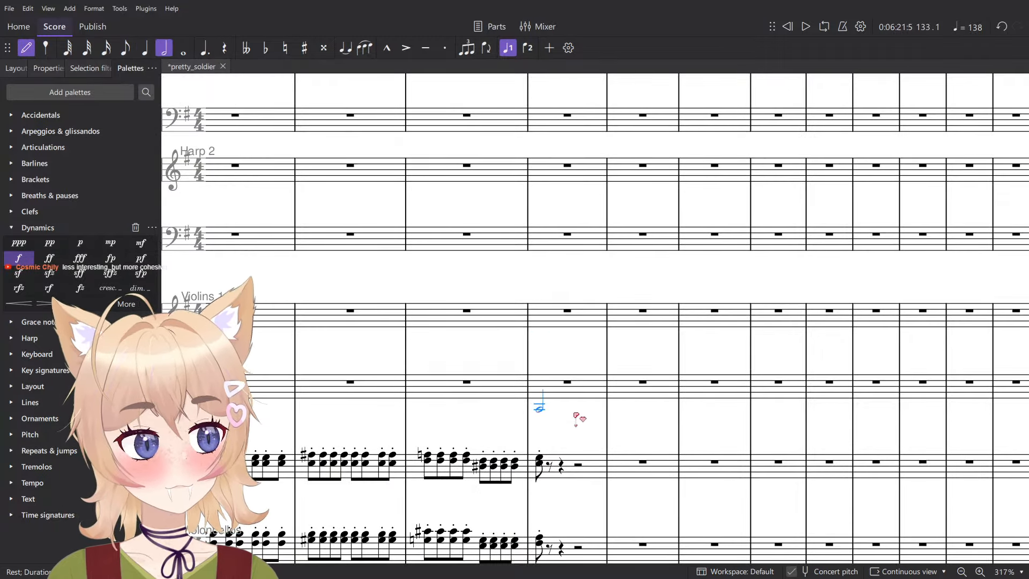
key(5)
click(543, 400)
key(Delete)
drag(526, 258, 513, 286)
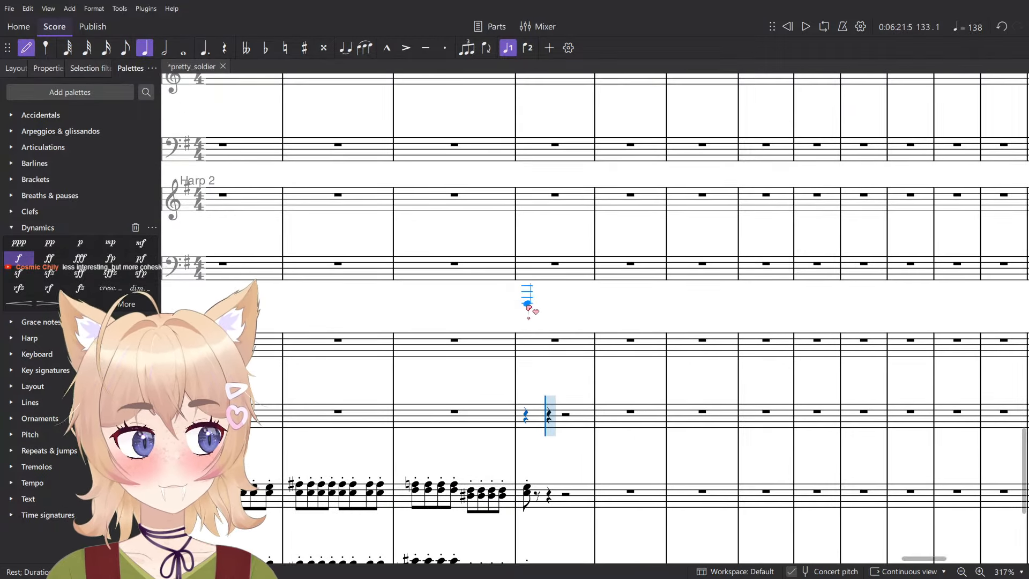
- Review the Bass Trombone and Tuba passage in measures 133 to 136, checking the Tuba's half note in measure 136
scroll(527, 306, down, 5)
scroll(542, 393, up, 4)
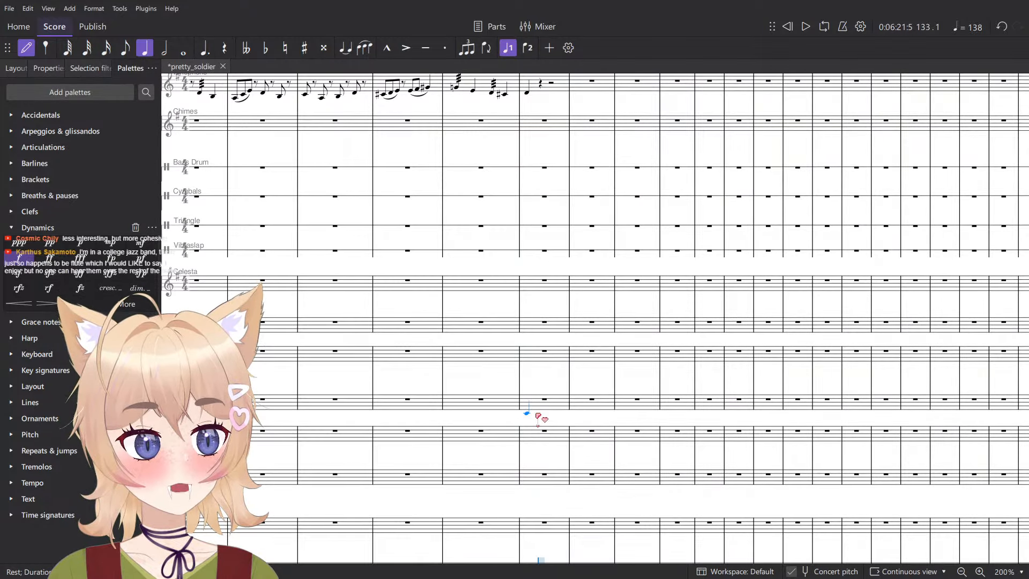
scroll(538, 417, up, 8)
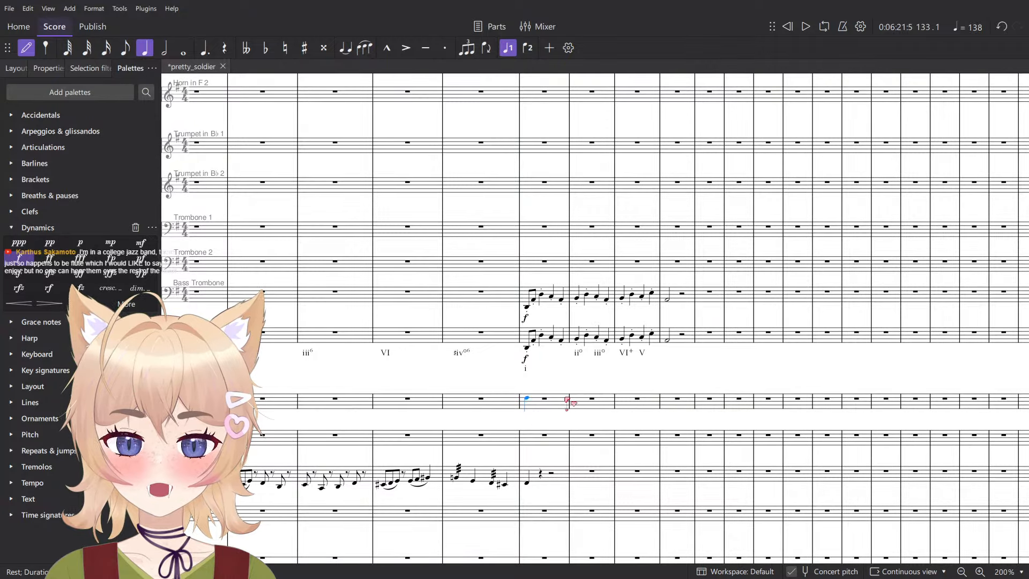
key(Escape)
scroll(567, 402, up, 8)
click(757, 309)
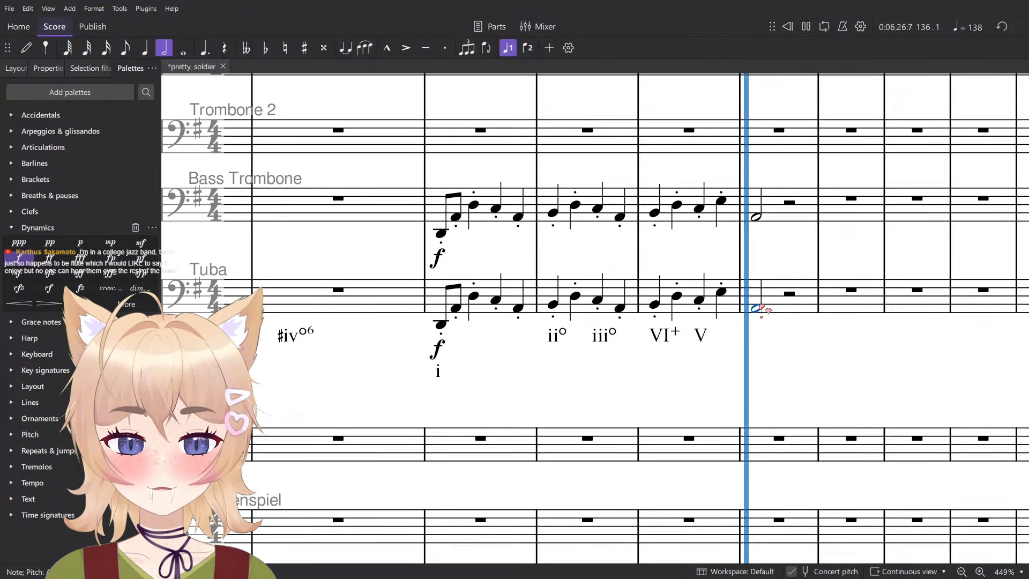
drag(688, 350, 676, 398)
click(796, 482)
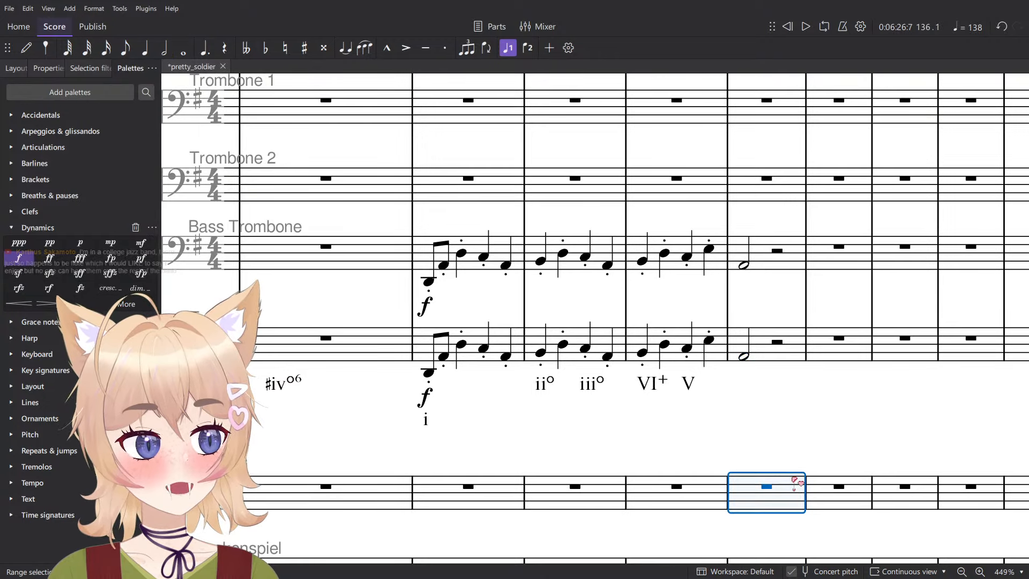
- Select the opening notes of measure 133 in the Tuba and Bass Trombone staves and save the score
click(420, 358)
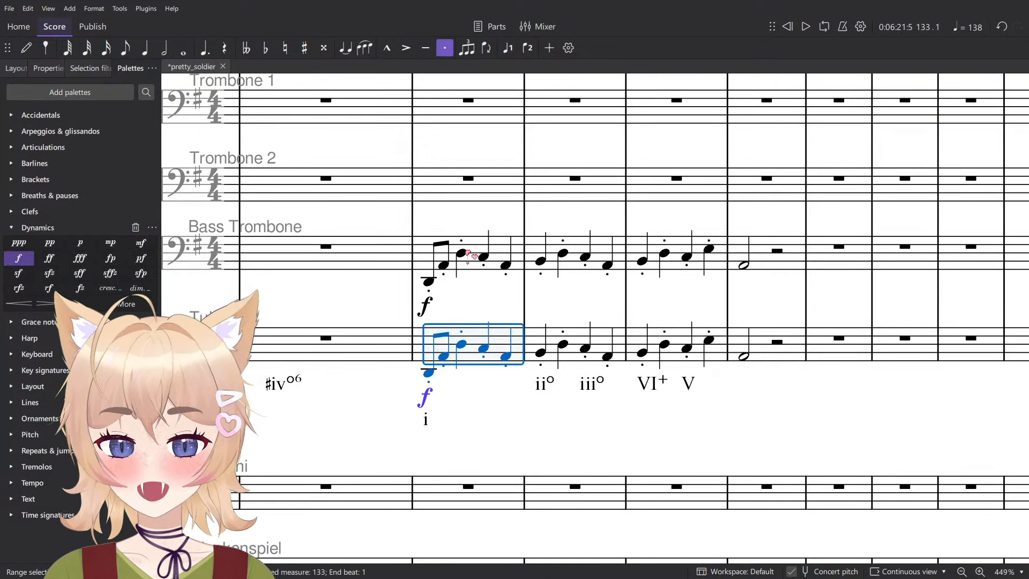
shift+click(467, 252)
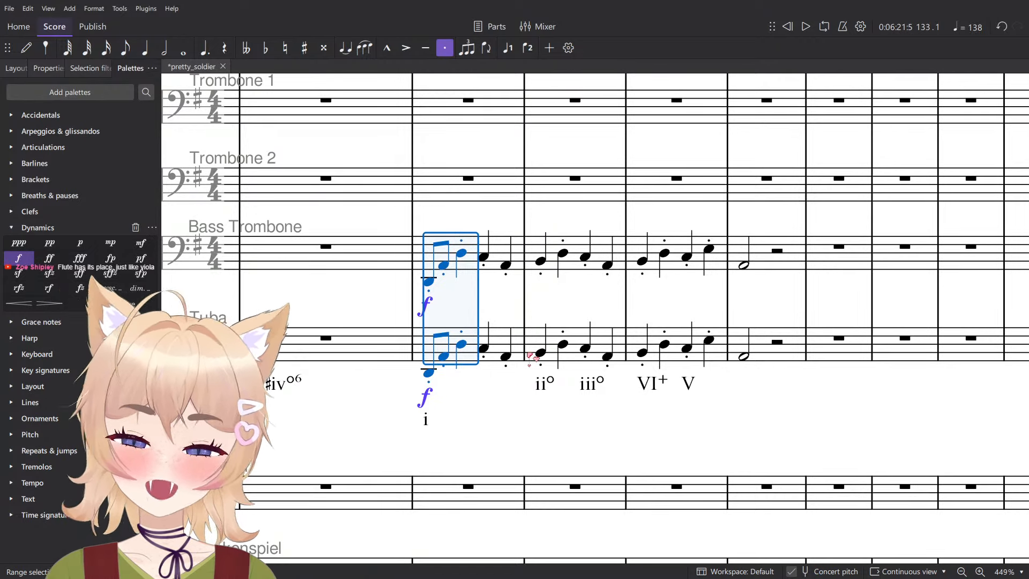
key(ctrl+s)
scroll(533, 356, down, 4)
key(Escape)
scroll(572, 358, up, 6)
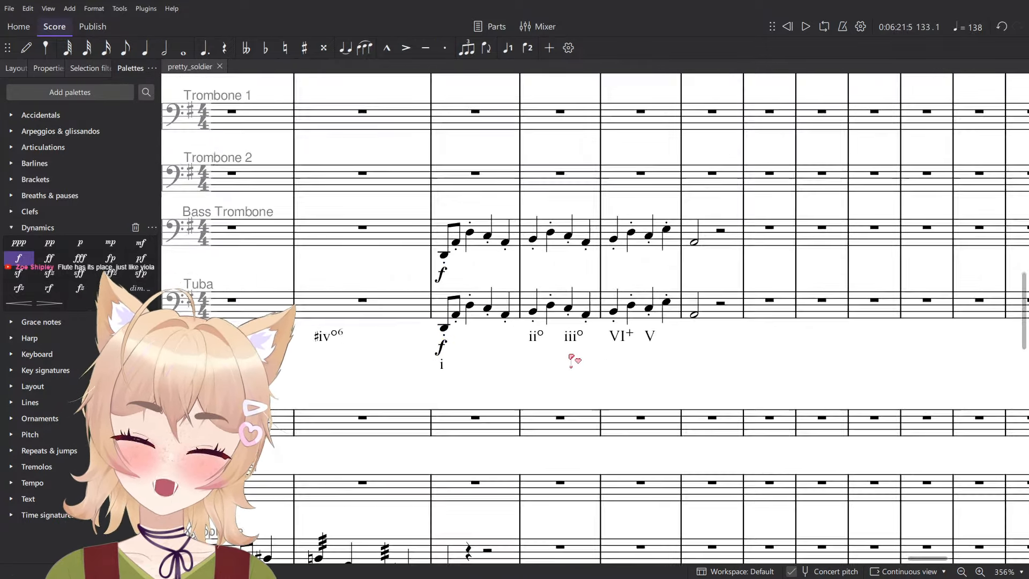
- Briefly play the score from the Bass Trombone and Tuba notes at the start of measure 133
click(426, 183)
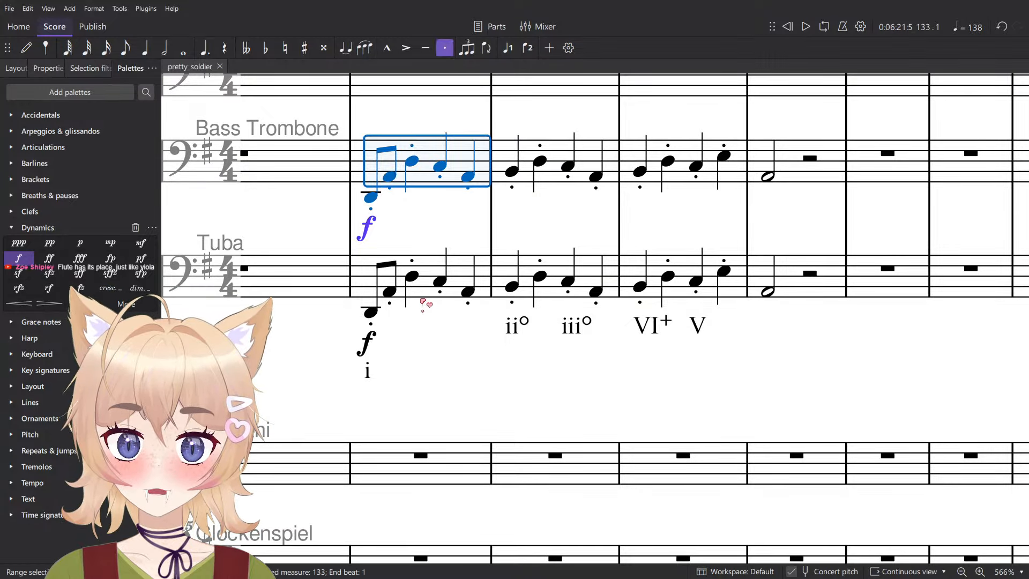
shift+click(419, 282)
scroll(501, 395, up, 1)
key(space)
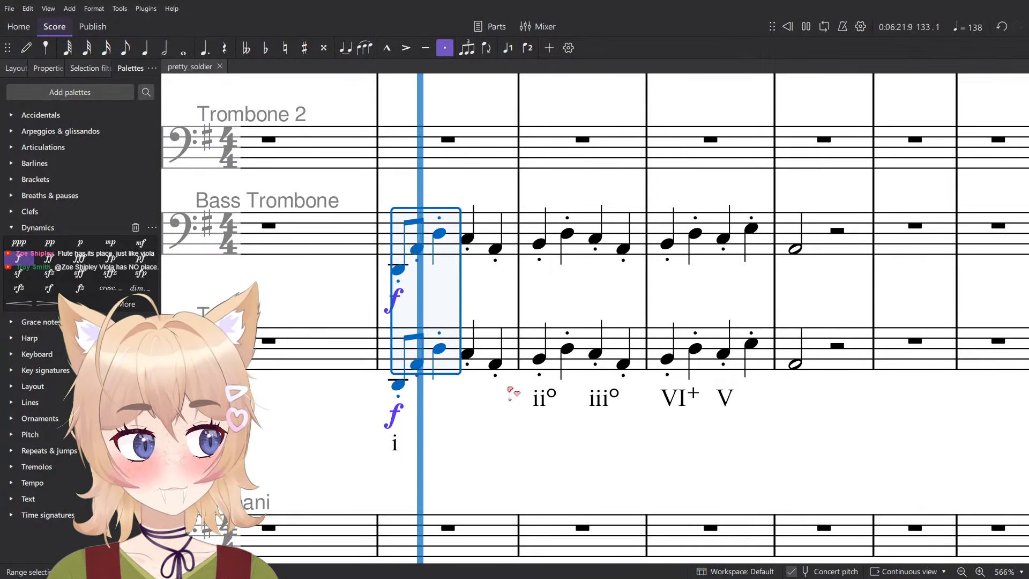
key(Escape)
- Move the Roman numerals i, ii°, iii°, VI+ and V from under the Tuba staff to the Violins 2 staff, starting at measure 133
click(395, 444)
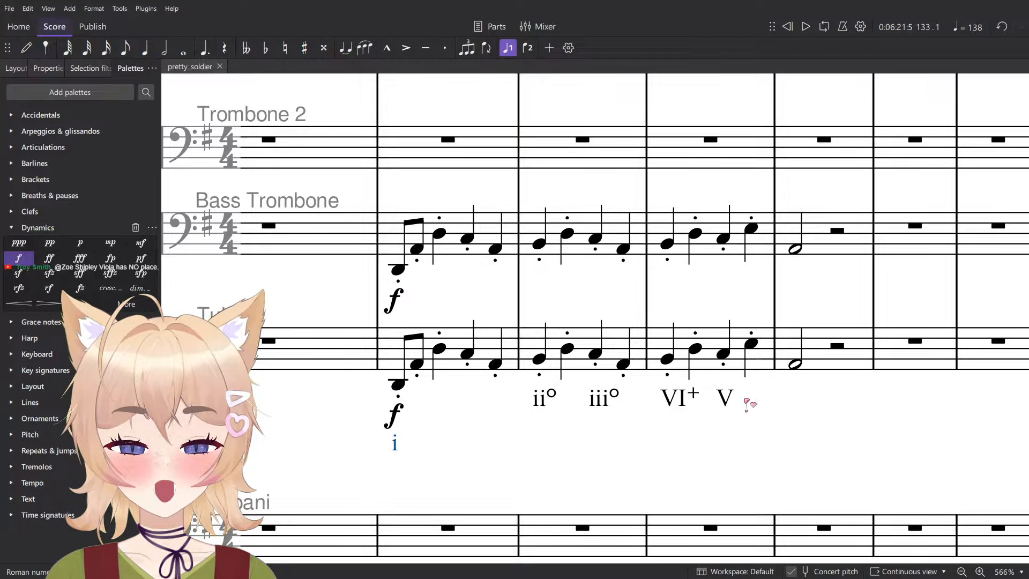
shift+click(728, 400)
scroll(419, 406, down, 7)
scroll(414, 407, down, 8)
scroll(415, 412, down, 5)
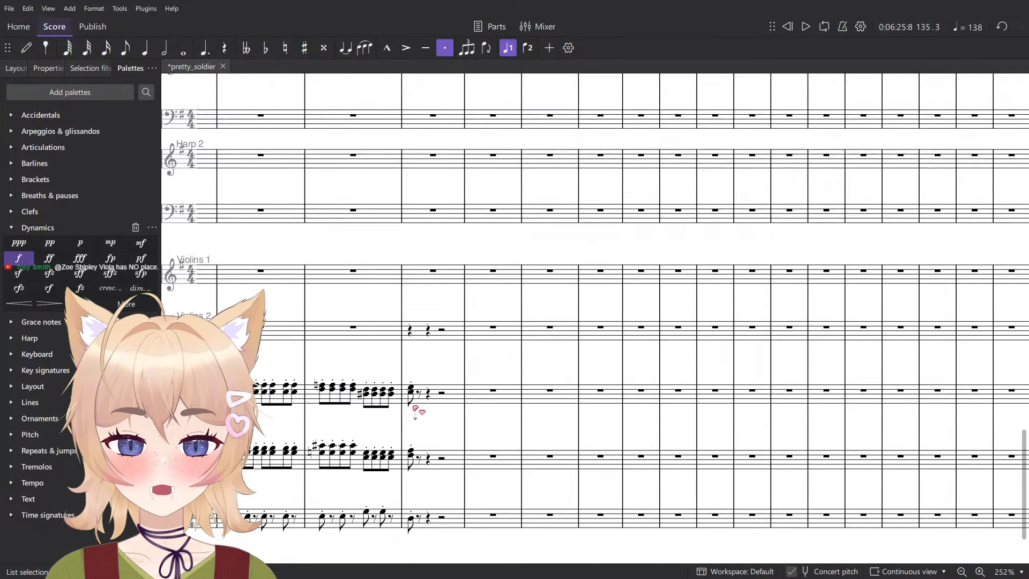
click(411, 281)
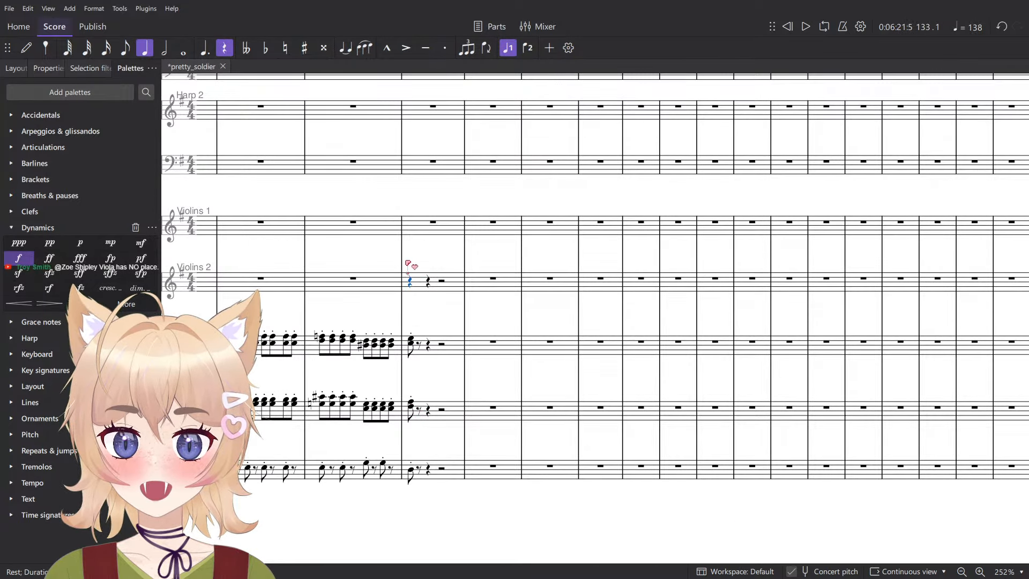
key(ctrl+v)
scroll(408, 264, up, 6)
key(n)
scroll(417, 298, up, 4)
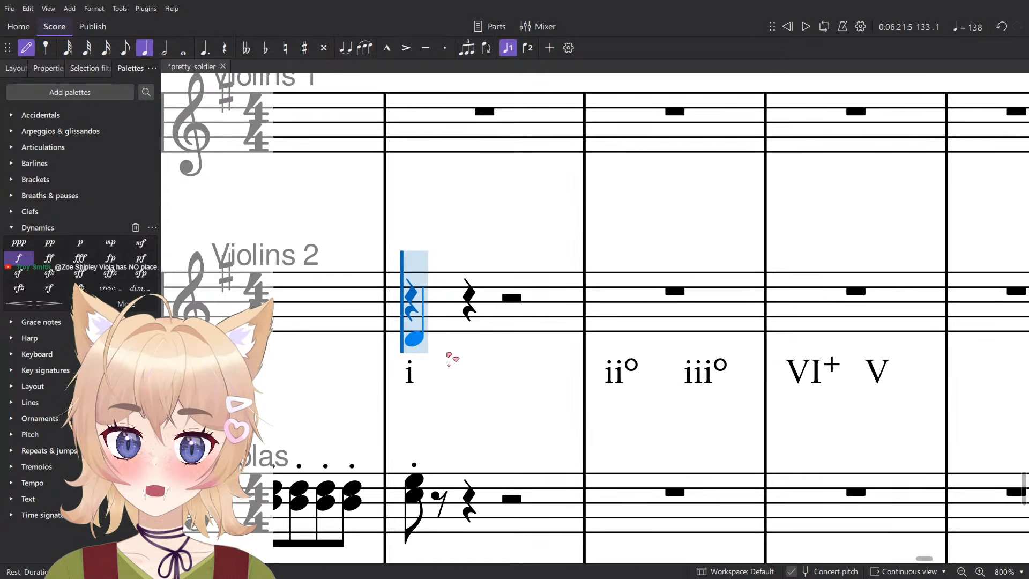
key(4)
drag(468, 354, 505, 427)
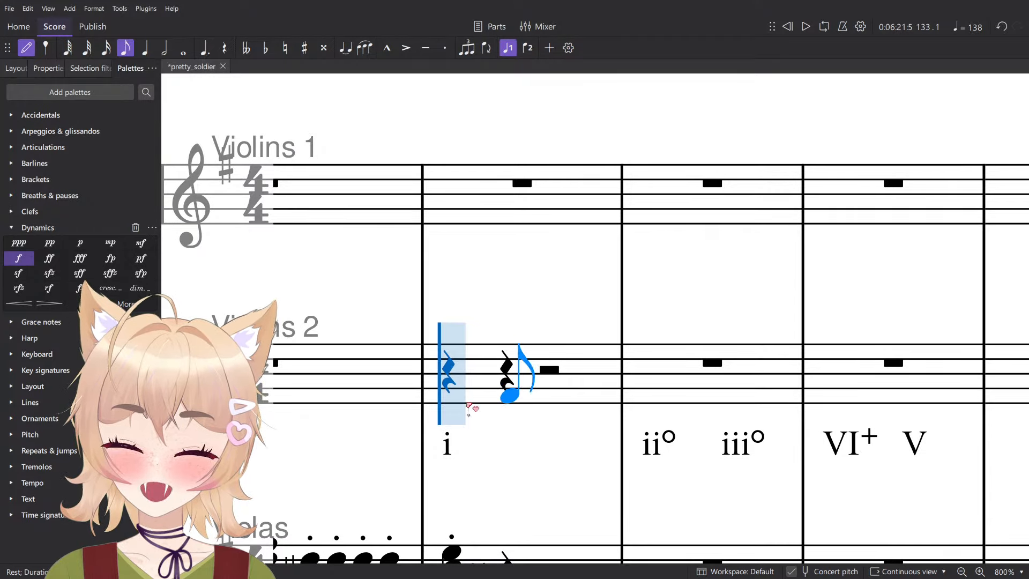
key(Escape)
- Add a one-flat key signature at measure 133 across the staves
click(47, 516)
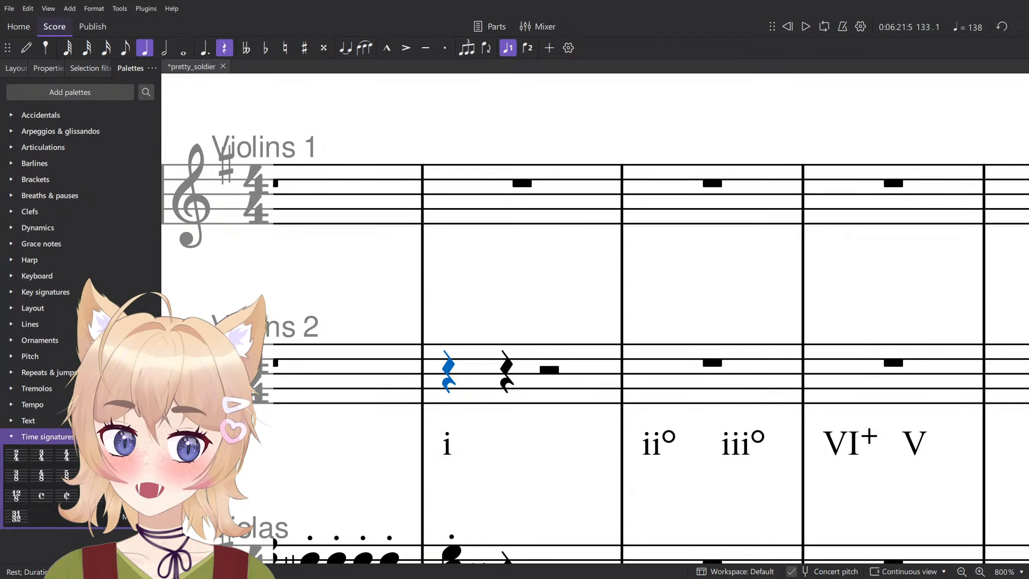
click(47, 437)
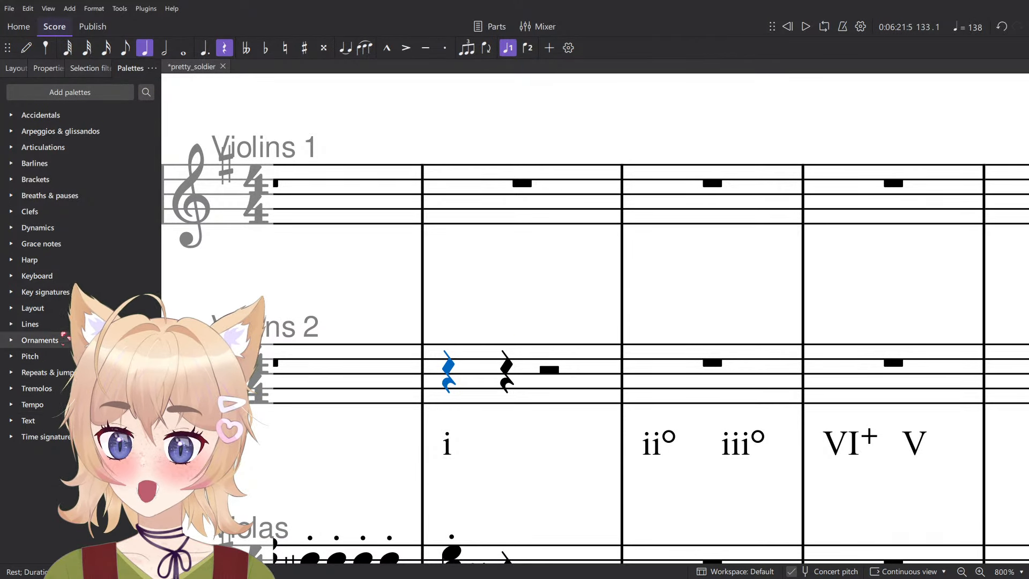
click(53, 292)
drag(80, 337, 541, 339)
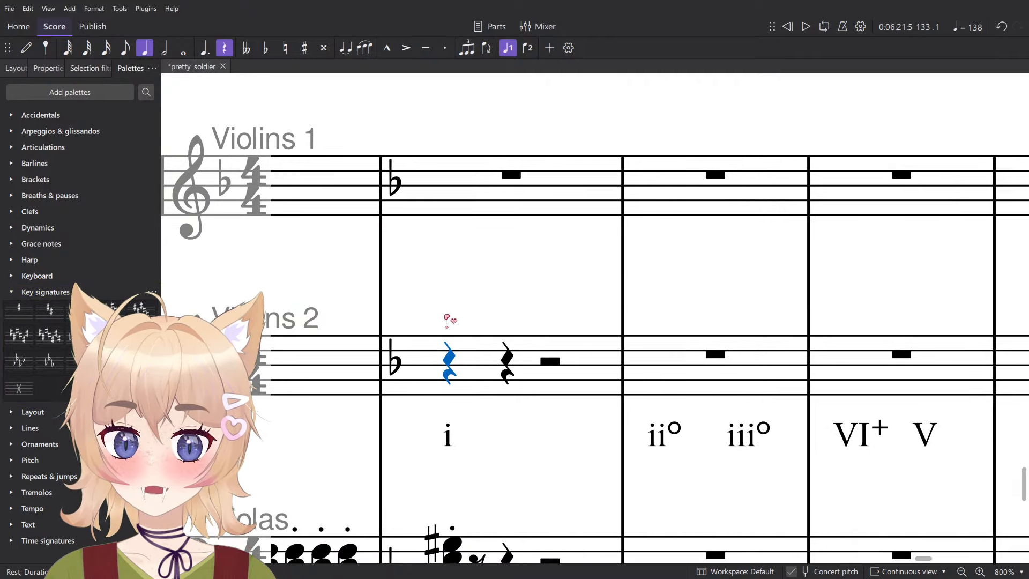
drag(445, 316, 378, 300)
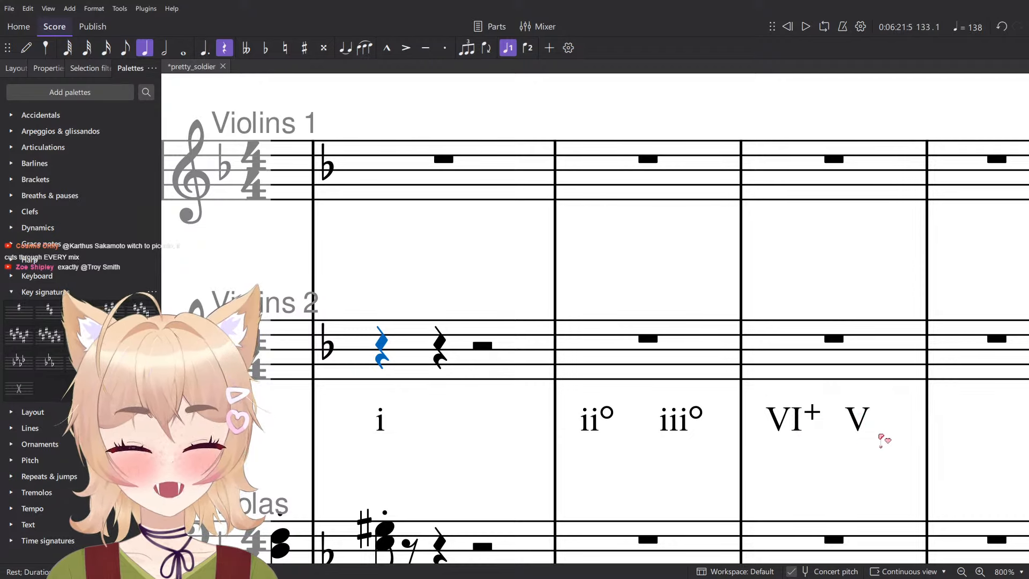
- Enter eighth notes D4 and A4 and a quarter note D5 in Violins 2, starting on beat 2 of measure 133
key(n)
key(4)
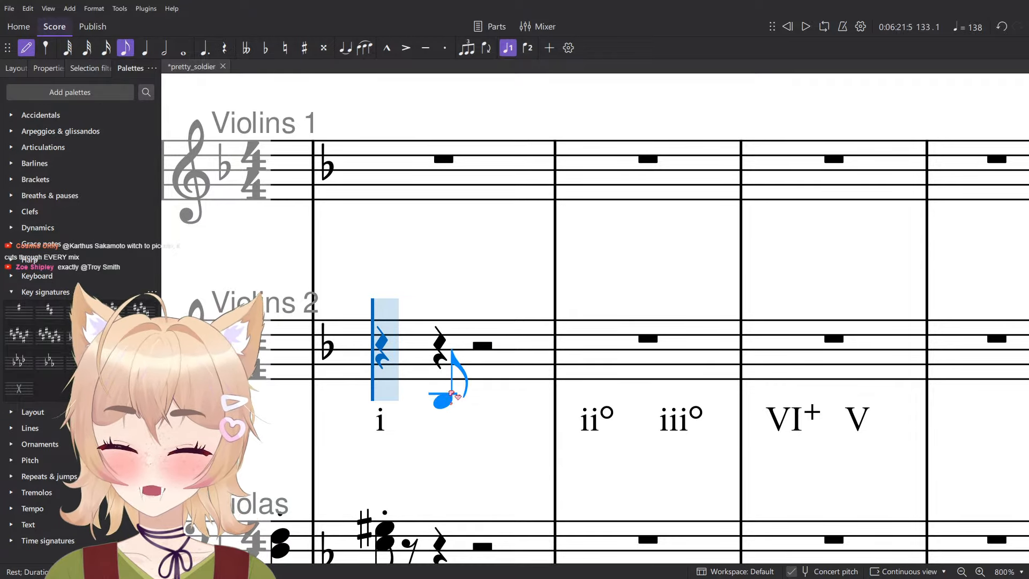
click(453, 383)
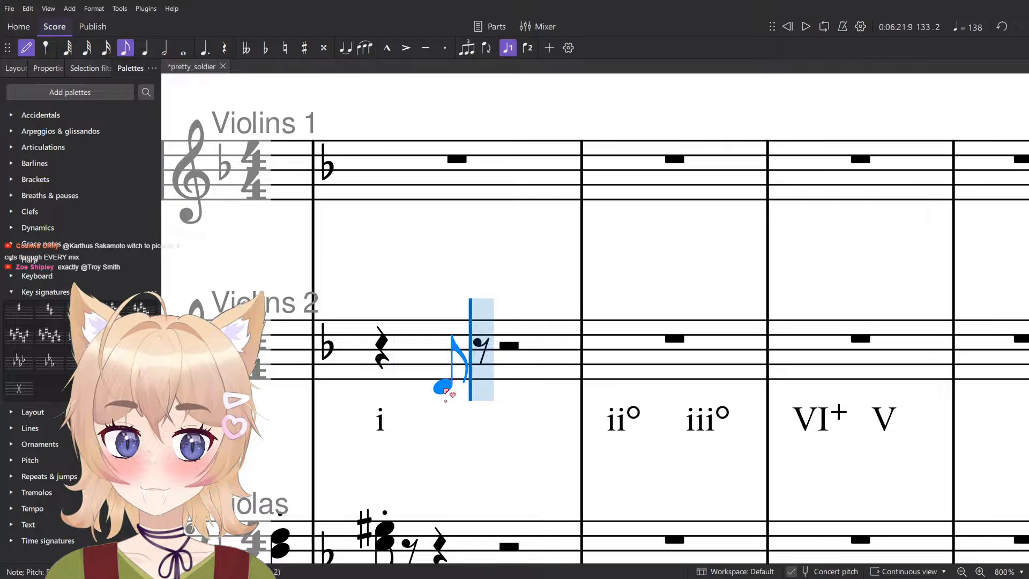
click(480, 358)
click(497, 336)
key(Escape)
key(5)
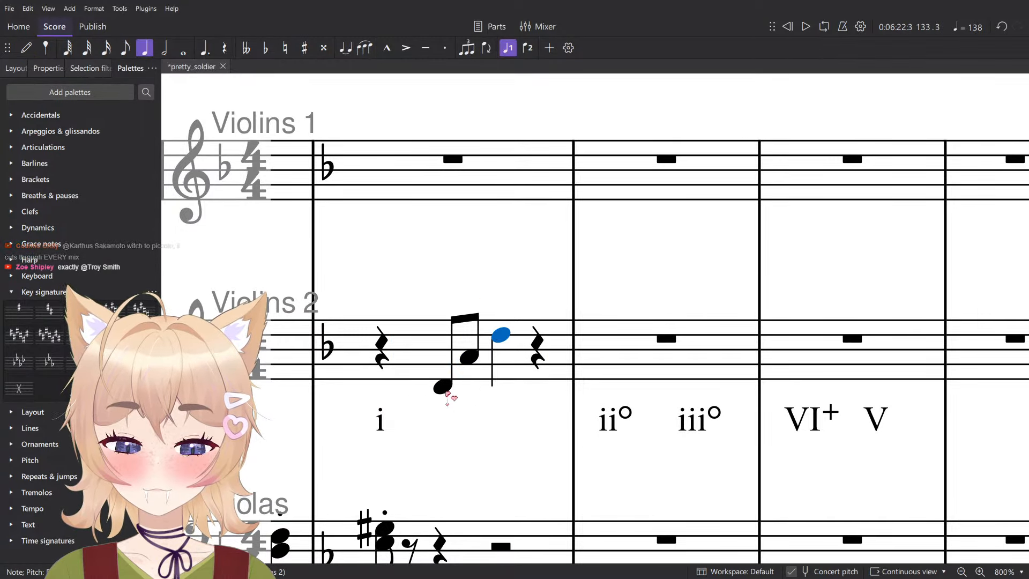
- Add staccato to the three Violins 2 notes in measure 133 and save the score
shift+click(445, 391)
key(period)
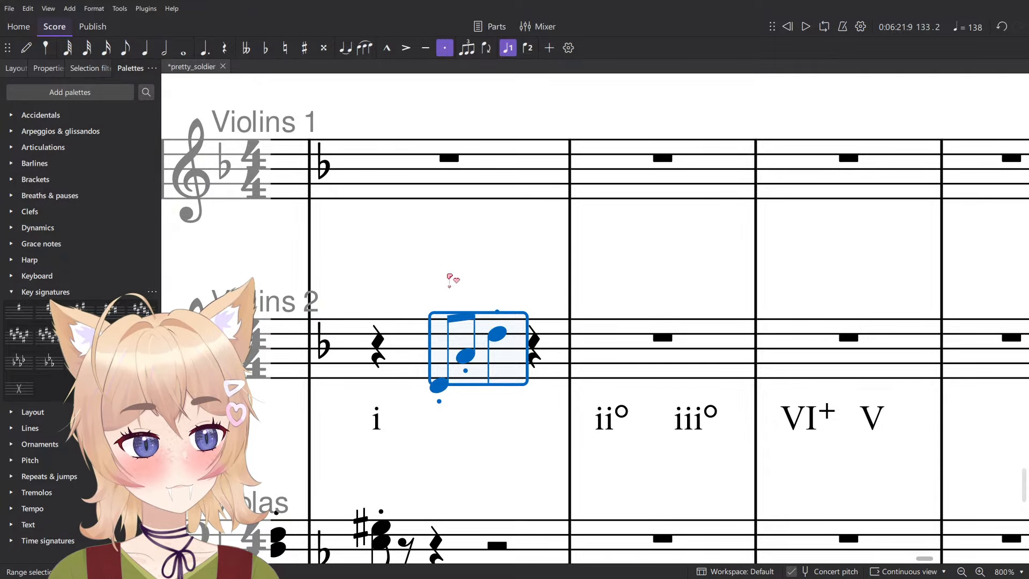
key(ctrl+s)
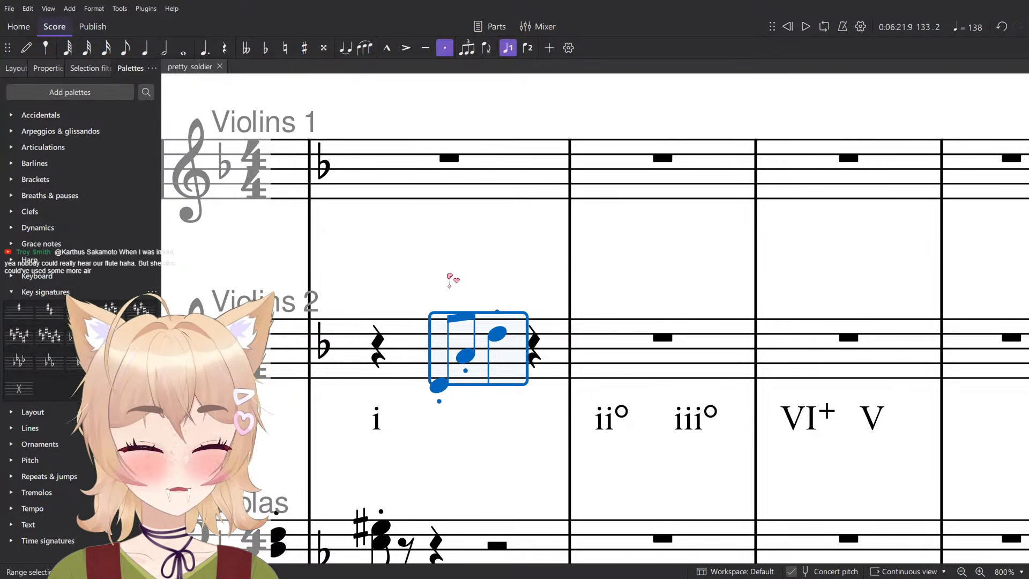
key(Escape)
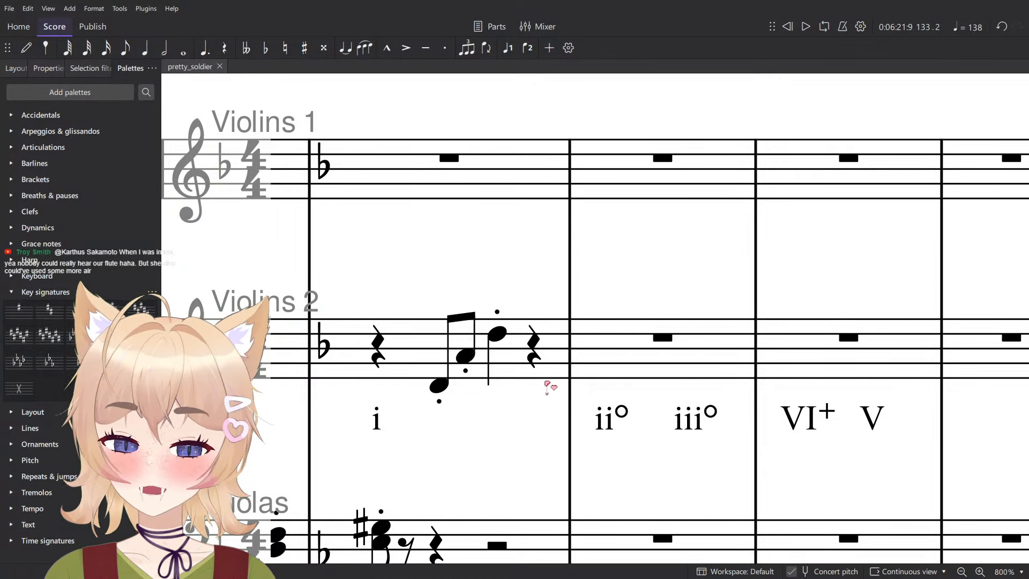
- Enter staccato eighth notes D4 and A4 on beat 4 of measure 133 in Violins 2 and save the score
scroll(582, 389, down, 1)
drag(590, 394, 643, 410)
key(n)
key(4)
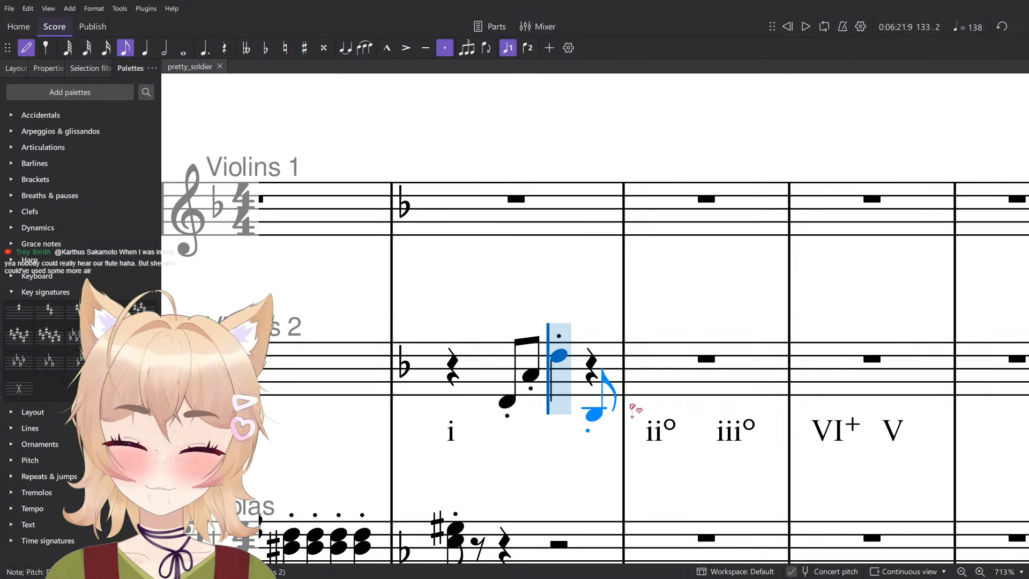
scroll(593, 399, up, 4)
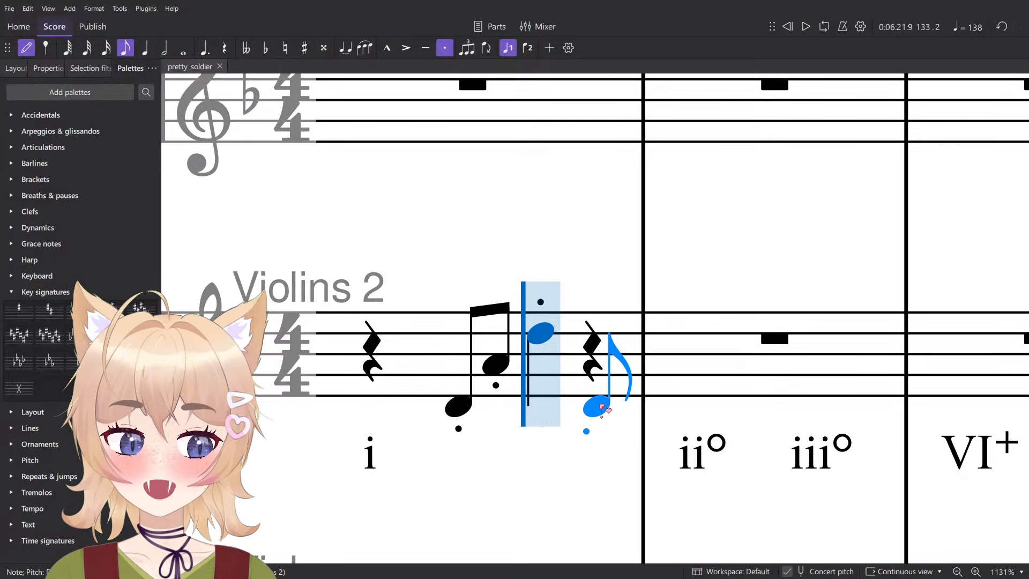
scroll(612, 423, down, 14)
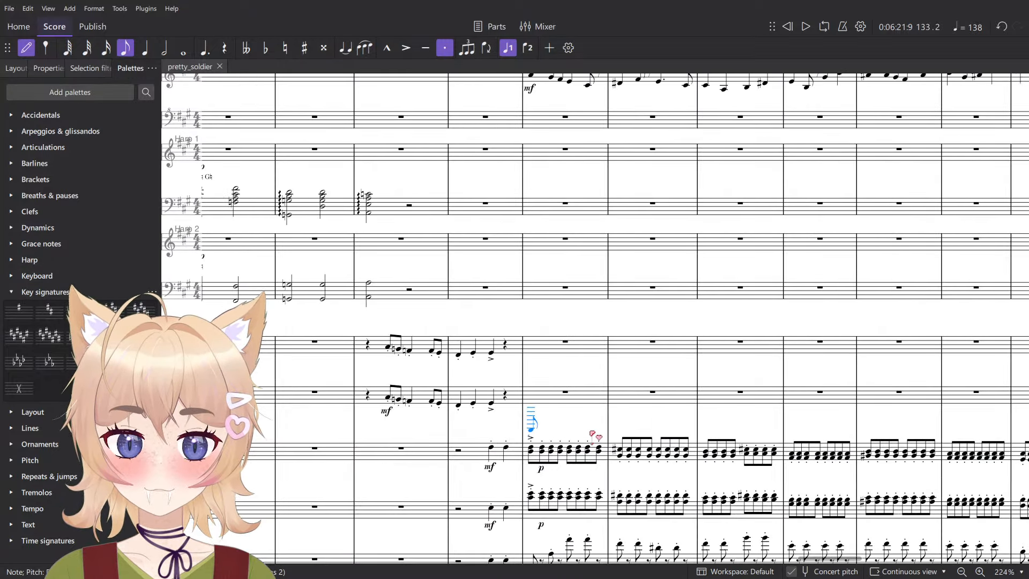
scroll(606, 449, left, 5)
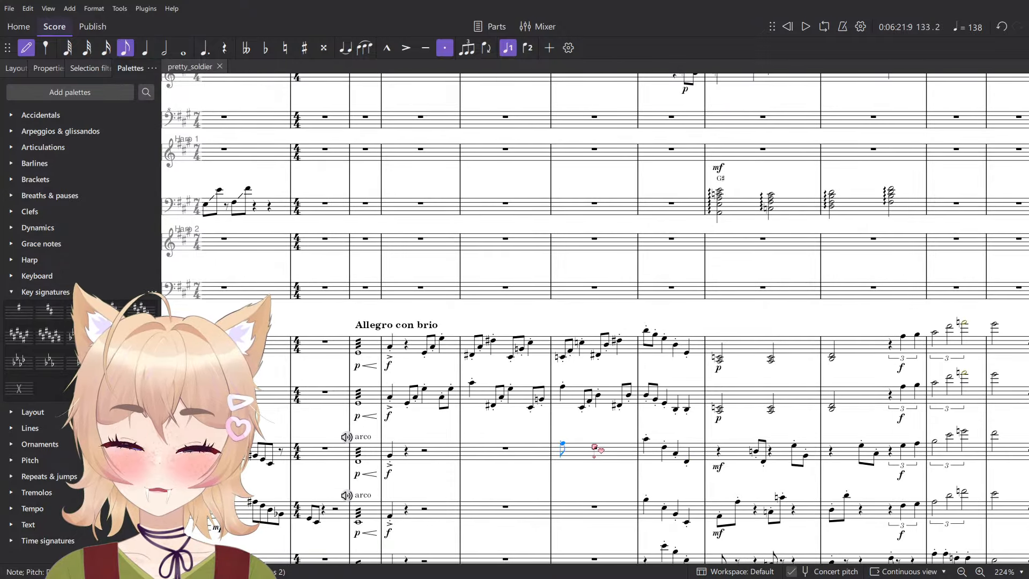
scroll(594, 447, right, 10)
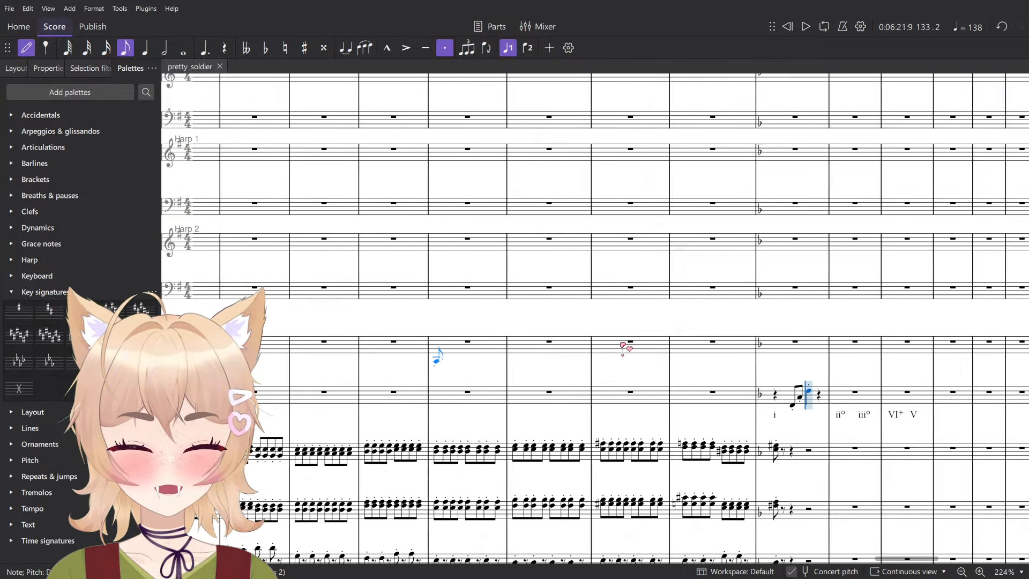
scroll(625, 347, right, 6)
scroll(434, 407, up, 12)
click(569, 396)
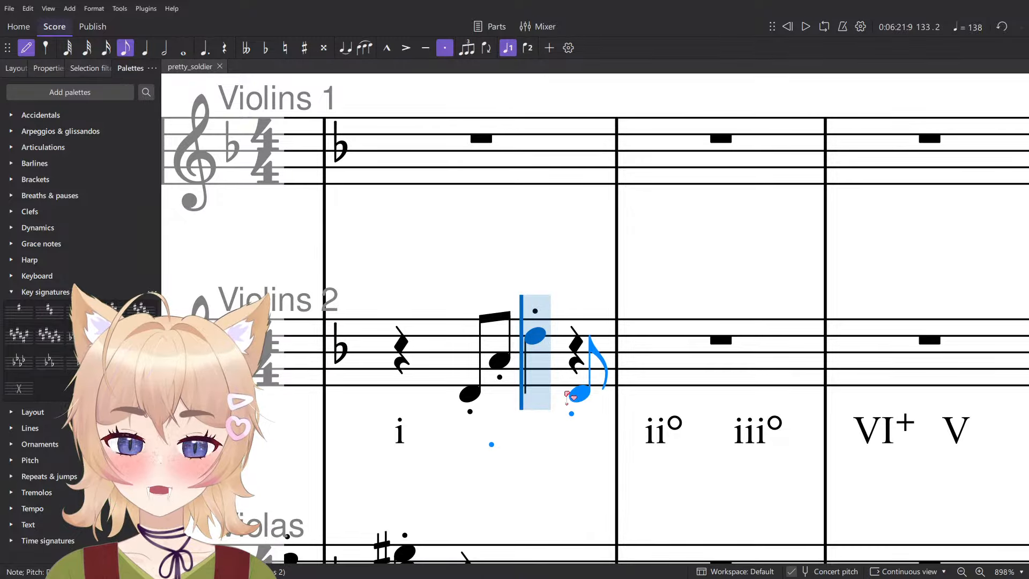
click(569, 395)
click(613, 360)
scroll(684, 345, down, 1)
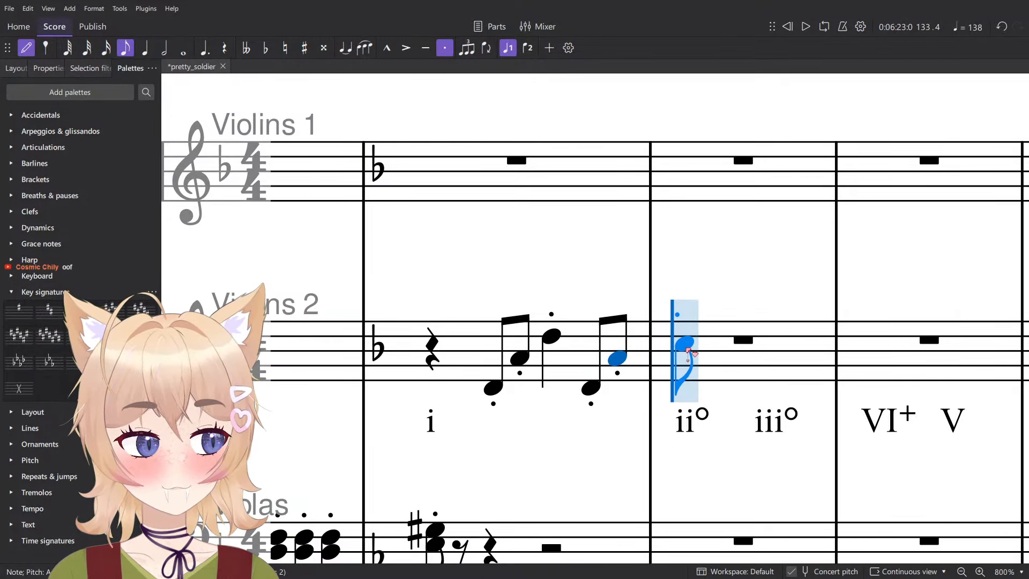
key(ctrl+s)
- Enter a staccato quarter note E5 on beat 1 of measure 134 in Violins 2 and save the score
scroll(689, 351, right, 1)
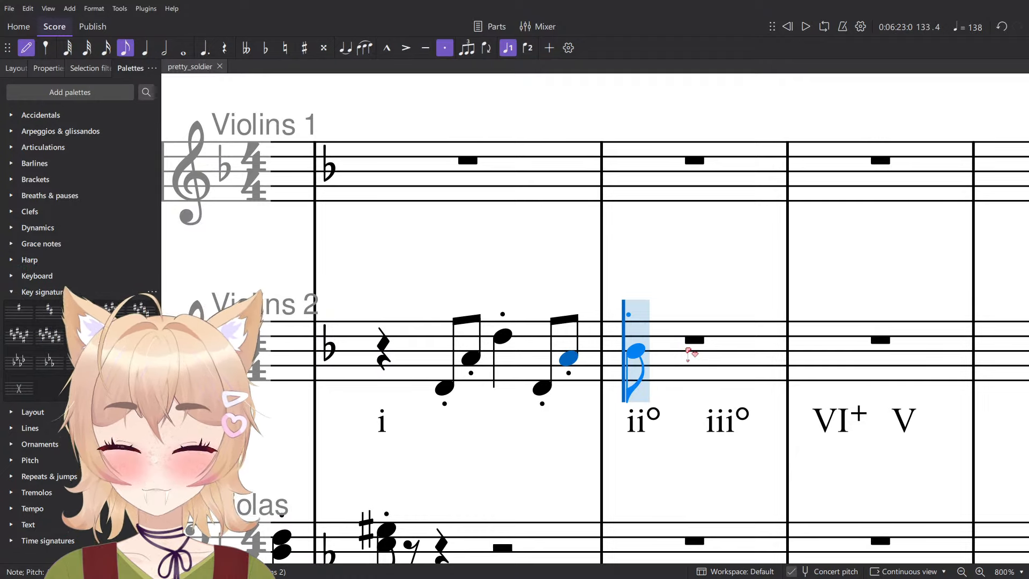
scroll(708, 351, right, 1)
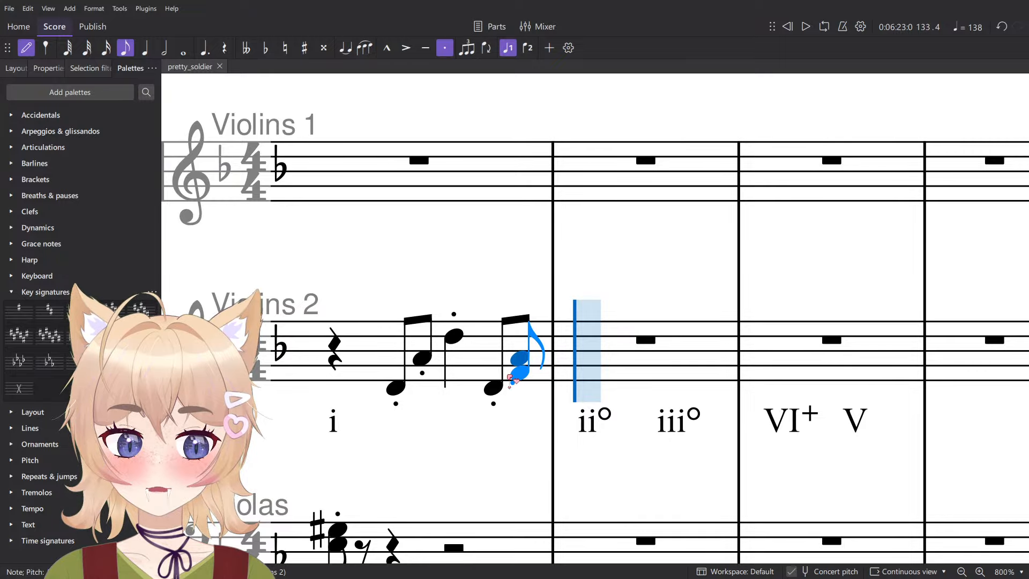
click(586, 338)
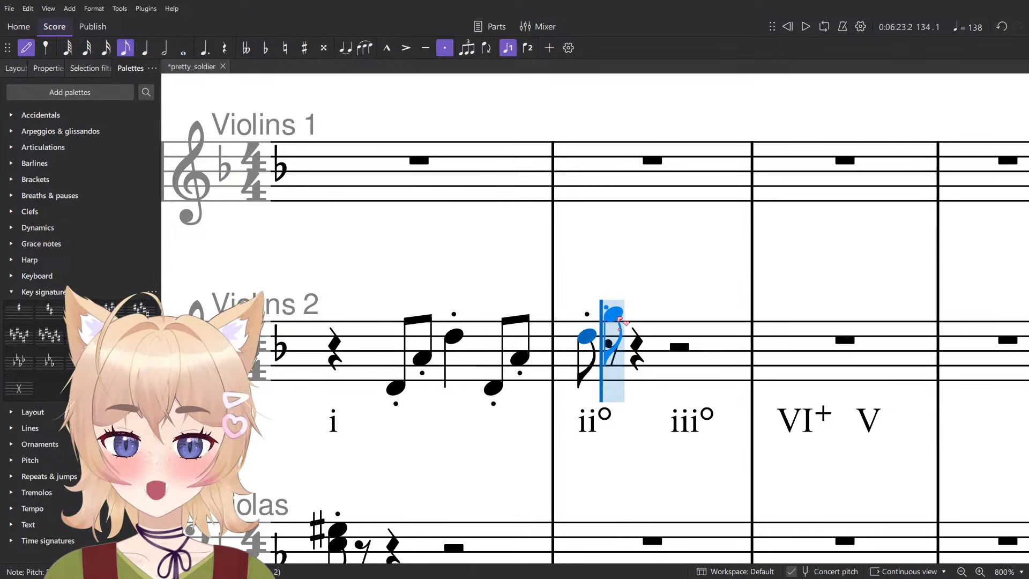
key(5)
key(Escape)
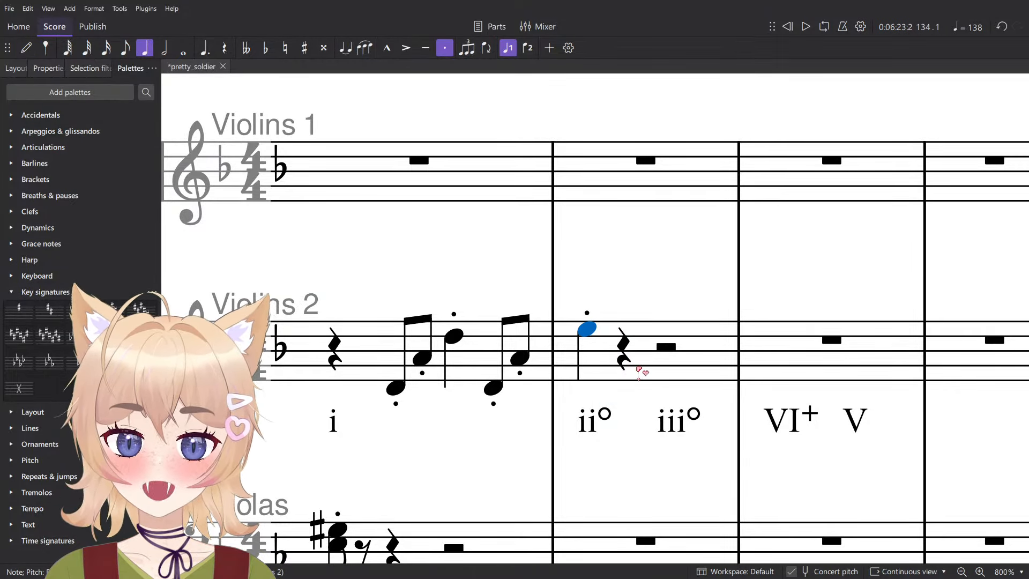
key(ctrl+s)
- Enter staccato eighth notes E4 and B♭4 on beat 2 of measure 134 in Violins 2
key(n)
ctrl+scroll(694, 434, up, 1)
scroll(605, 380, up, 4)
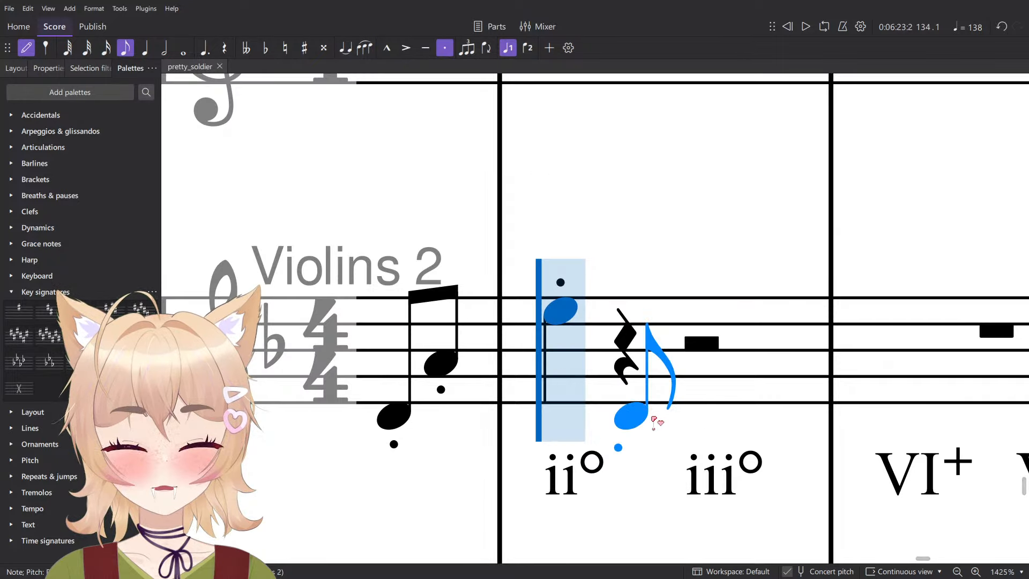
scroll(646, 414, down, 3)
drag(690, 425, 631, 445)
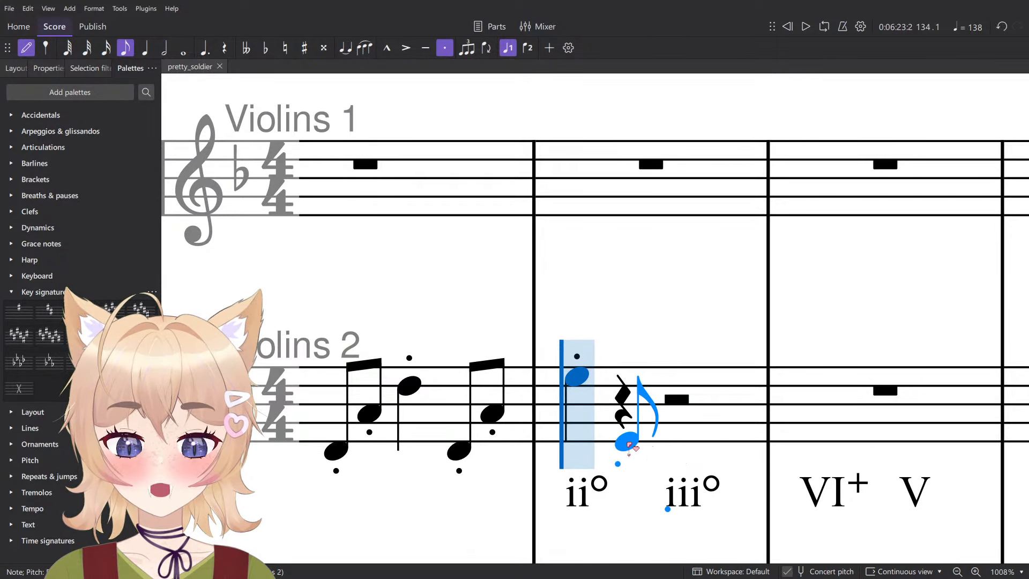
click(628, 444)
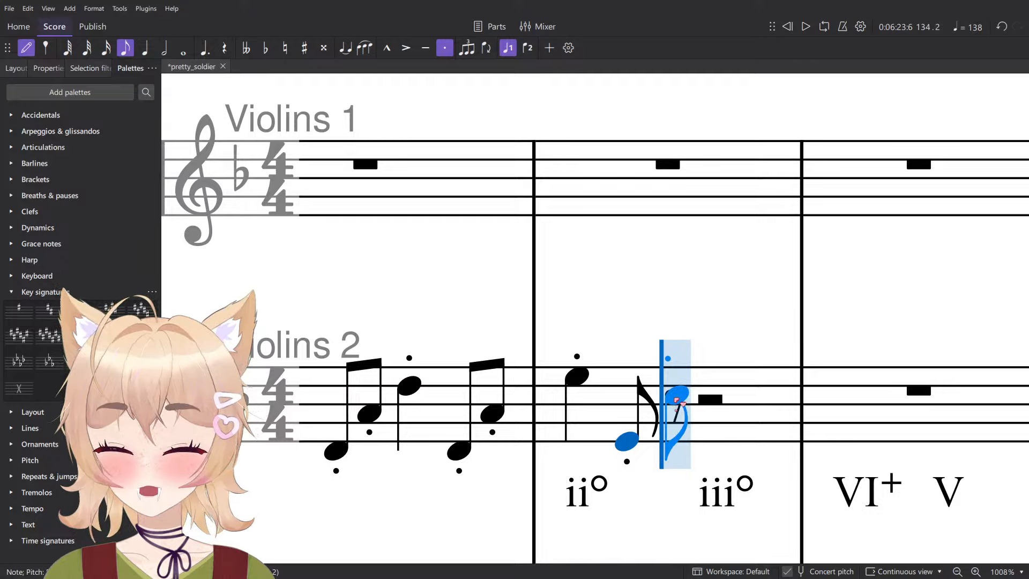
scroll(675, 412, up, 1)
scroll(675, 411, down, 2)
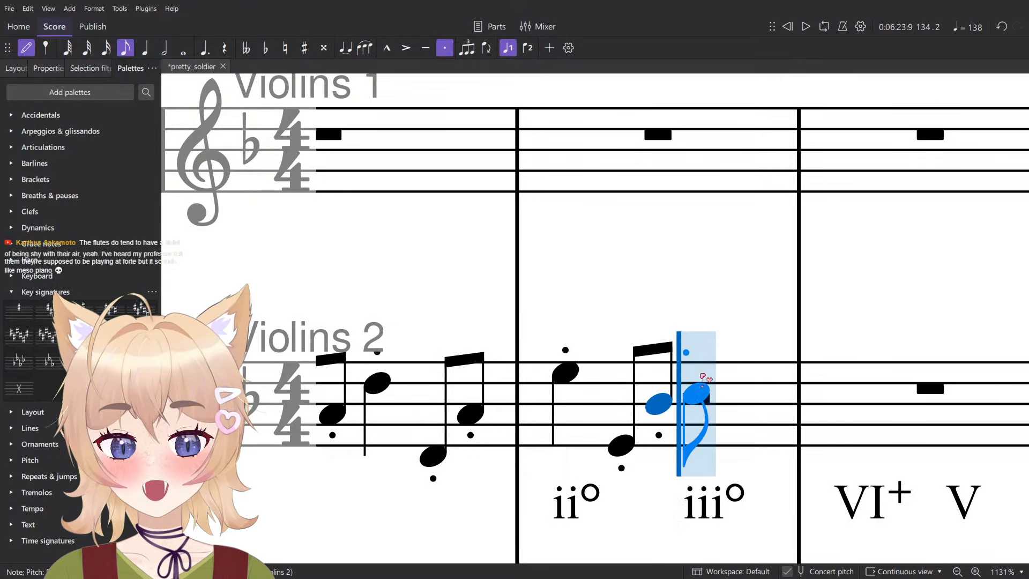
scroll(719, 343, down, 1)
key(Escape)
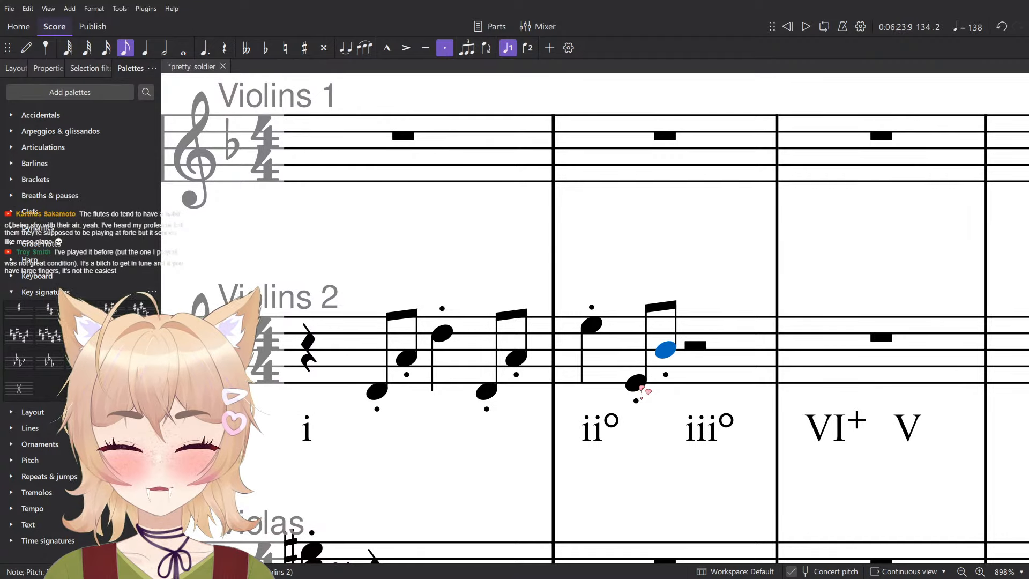
key(n)
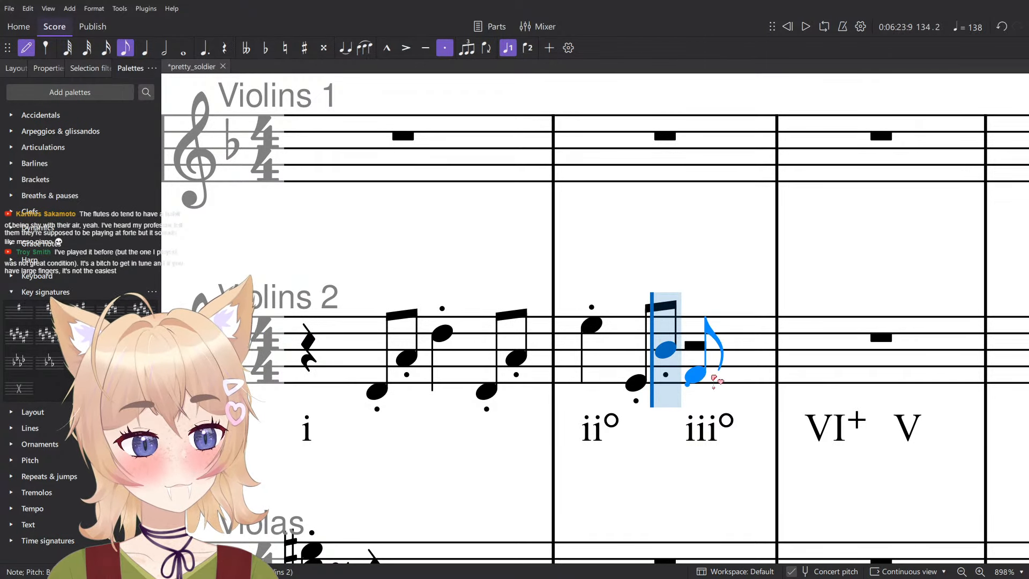
key(5)
drag(683, 343, 673, 345)
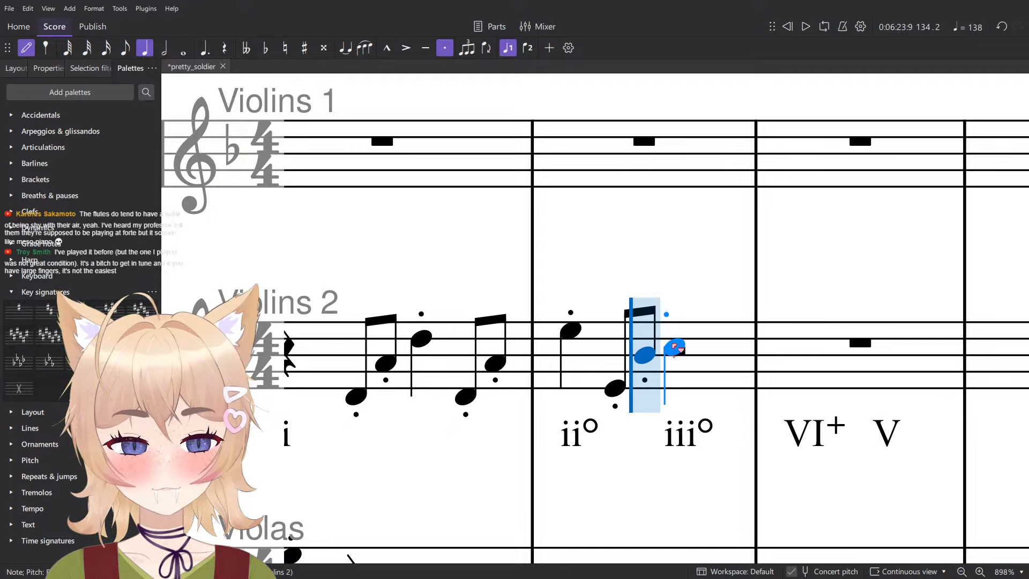
key(Escape)
ctrl+scroll(633, 397, down, 4)
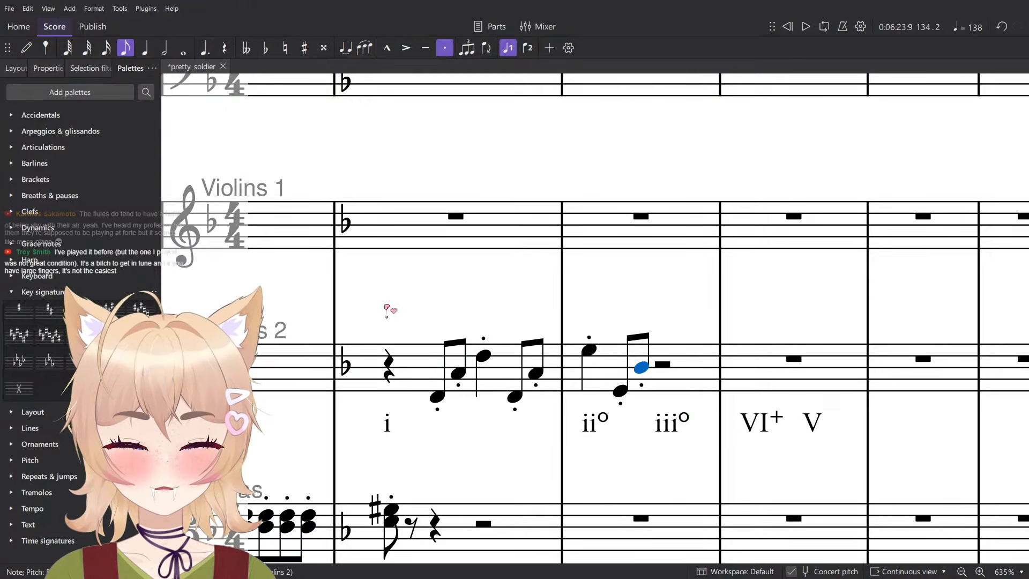
ctrl+scroll(671, 339, up, 5)
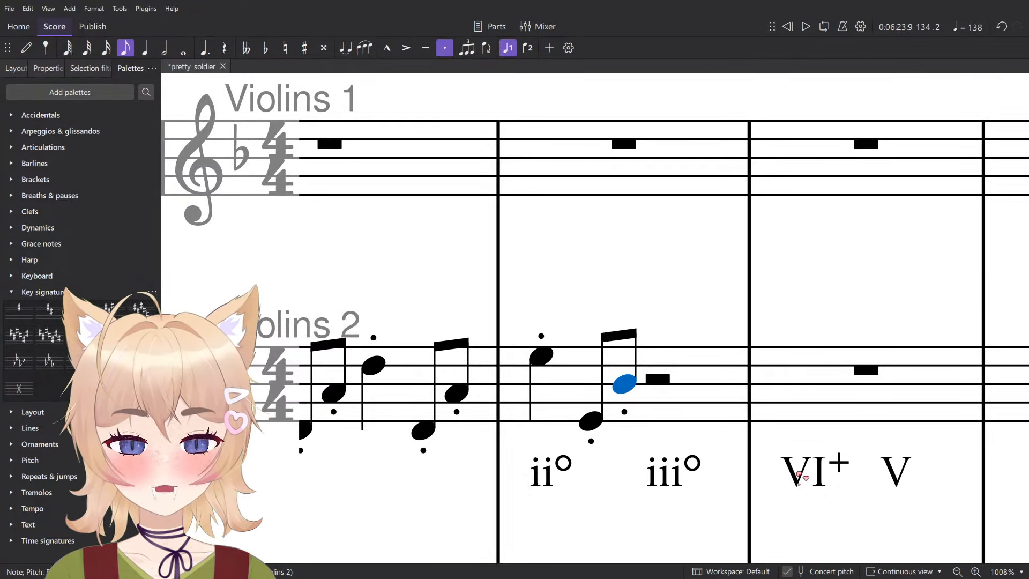
ctrl+scroll(799, 475, down, 3)
drag(712, 444, 654, 406)
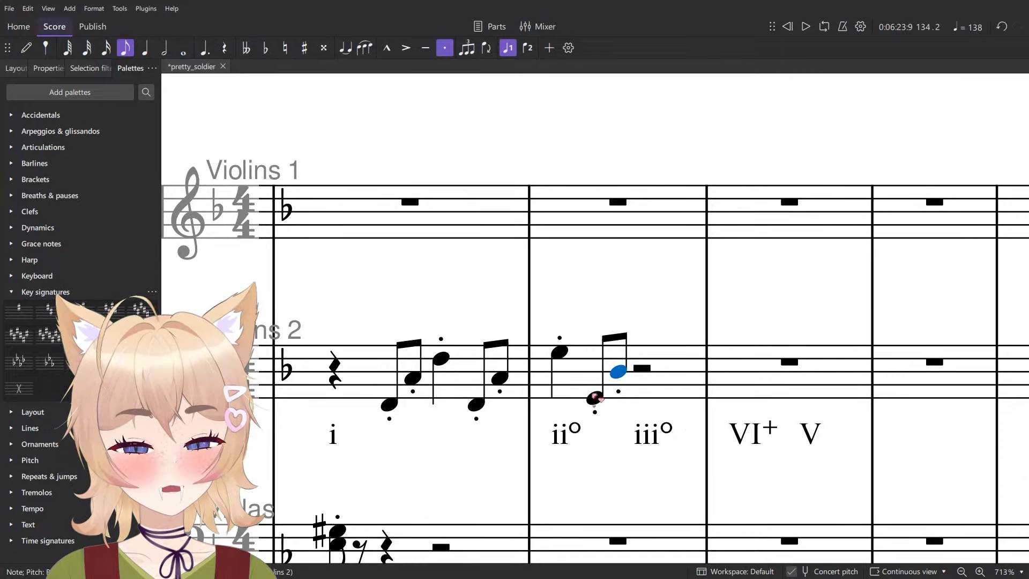
key(n)
ctrl+scroll(670, 429, up, 3)
ctrl+scroll(670, 429, up, 1)
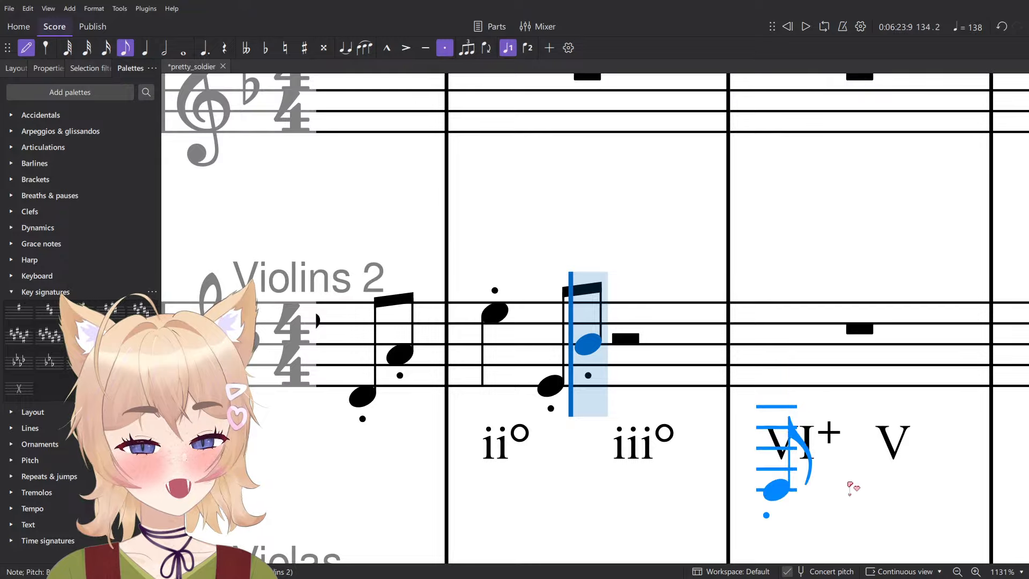
key(Escape)
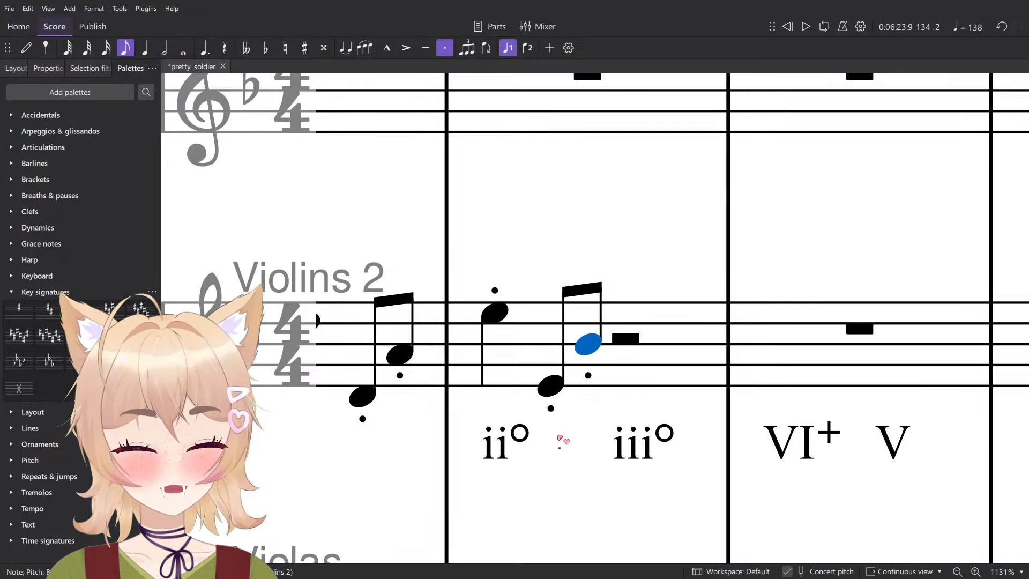
ctrl+scroll(560, 440, down, 3)
key(n)
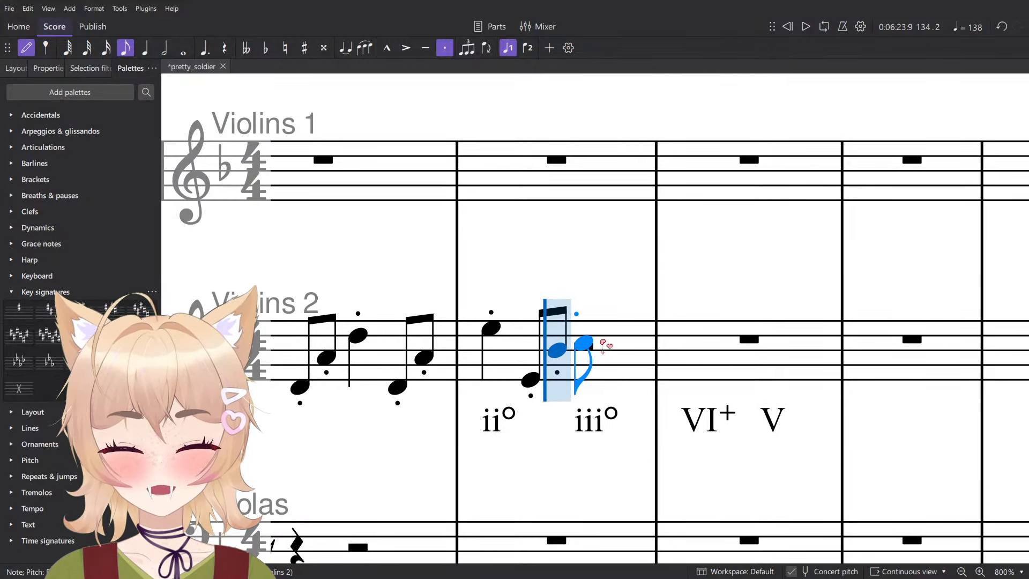
ctrl+scroll(603, 346, up, 3)
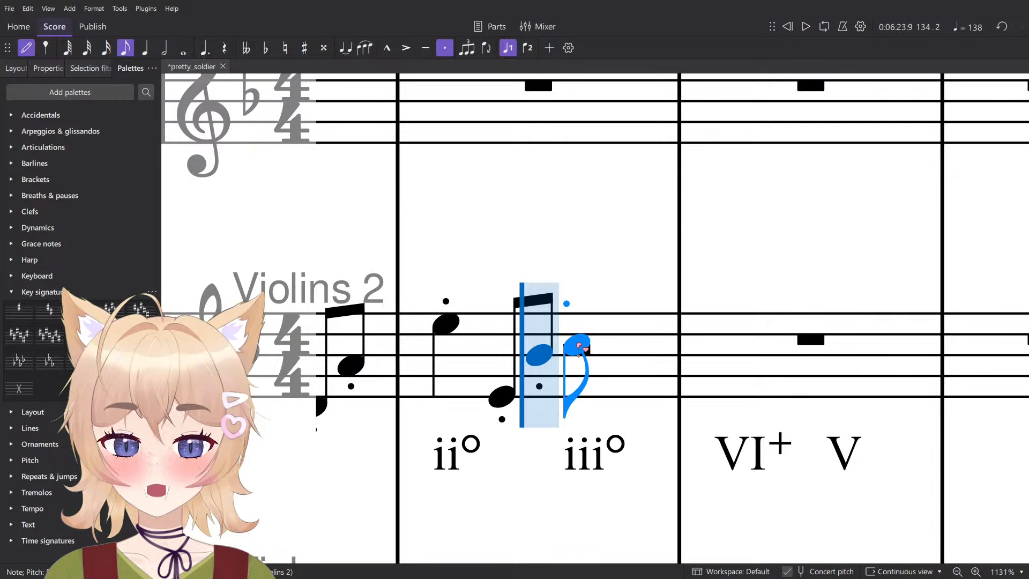
ctrl+scroll(578, 348, down, 8)
key(Escape)
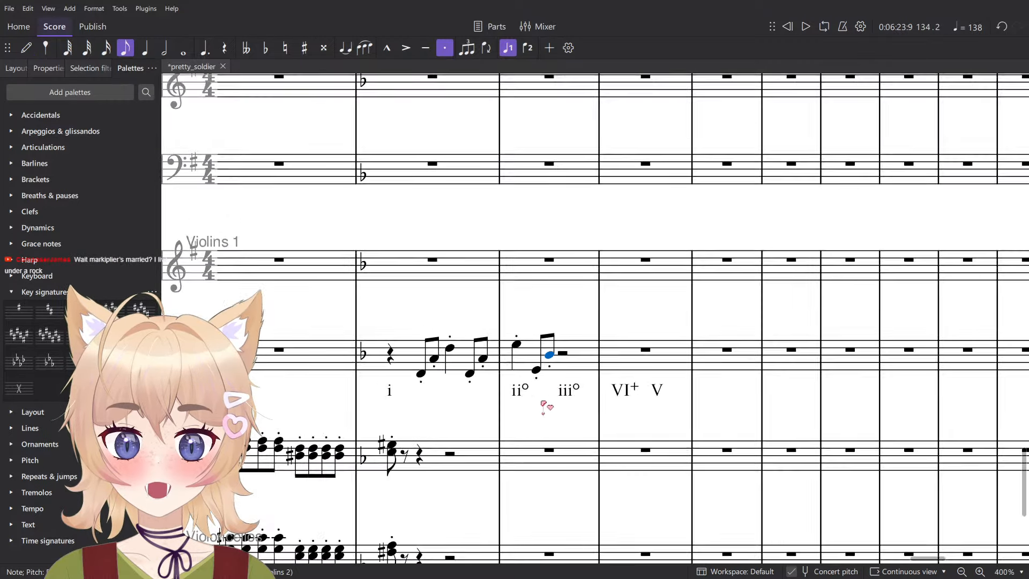
- Lower the two beat 2 eighth notes in measure 134 of Violins 2 to B♭3 and G4
scroll(552, 421, up, 5)
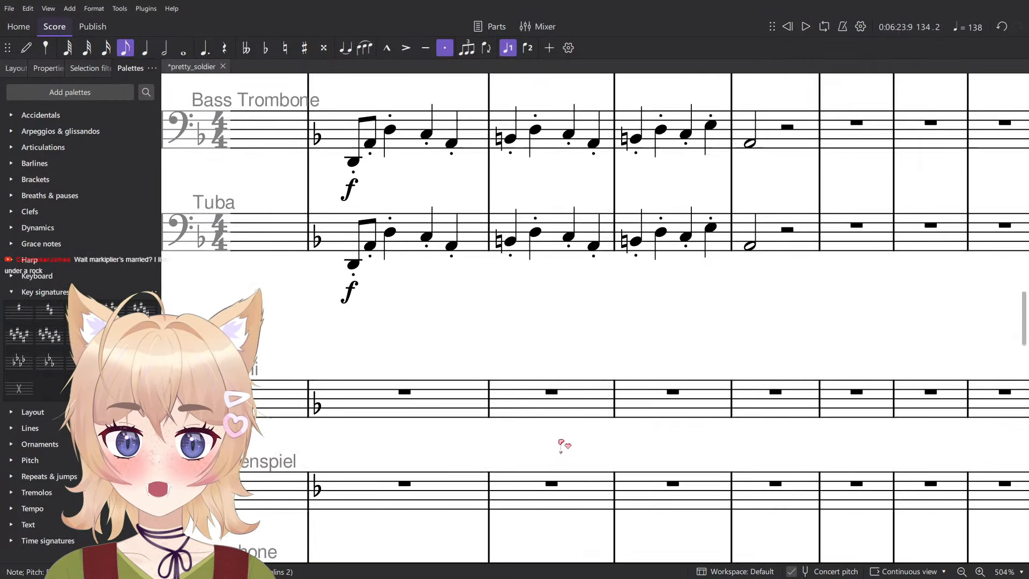
scroll(552, 378, down, 3)
scroll(555, 376, down, 5)
ctrl+scroll(561, 101, up, 8)
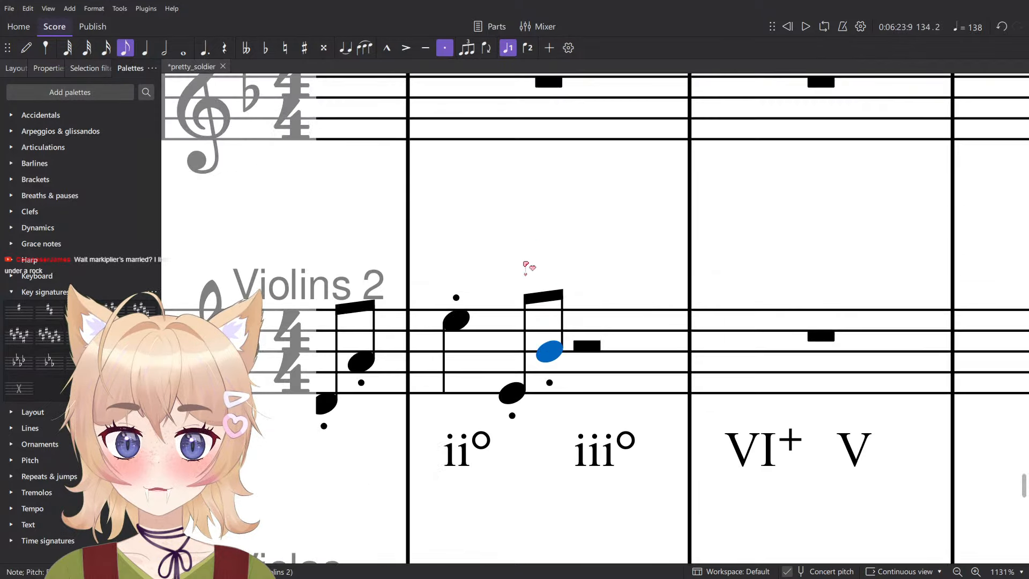
drag(584, 370, 583, 401)
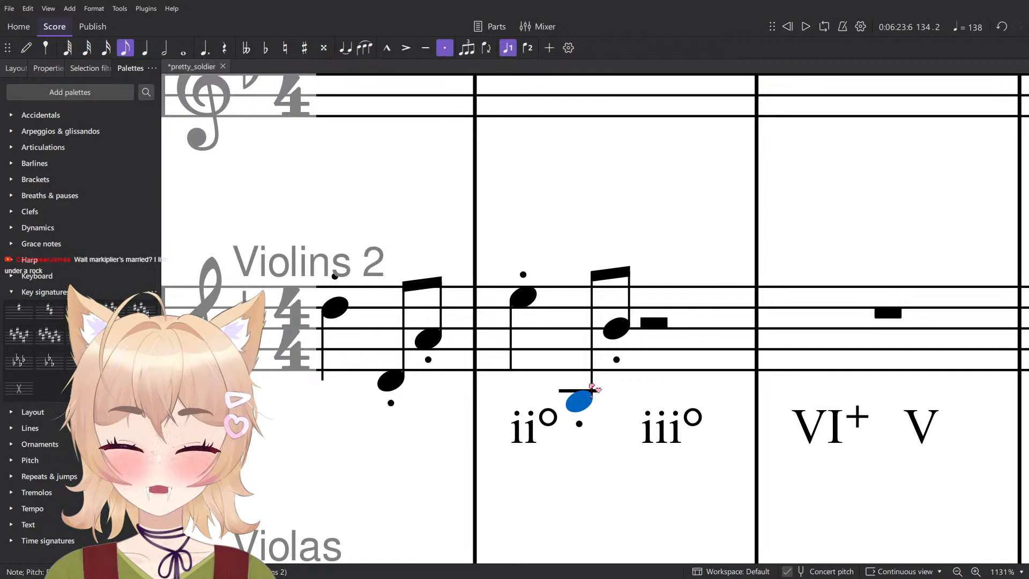
drag(624, 328, 623, 353)
- Enter a staccato eighth note C5 on beat 3 of measure 134 in Violins 2
key(n)
click(663, 326)
scroll(663, 326, down, 1)
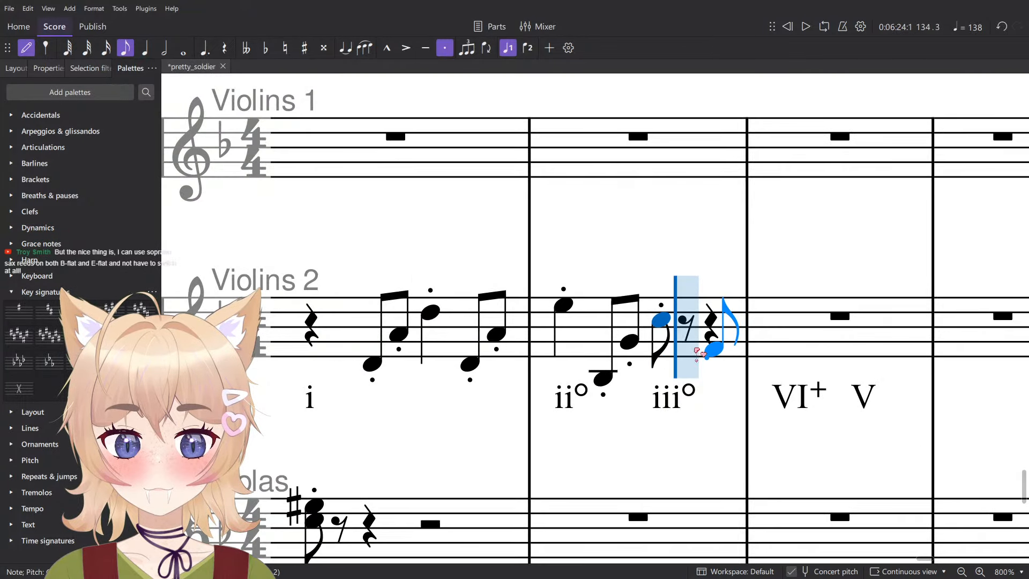
drag(699, 358, 584, 387)
click(577, 403)
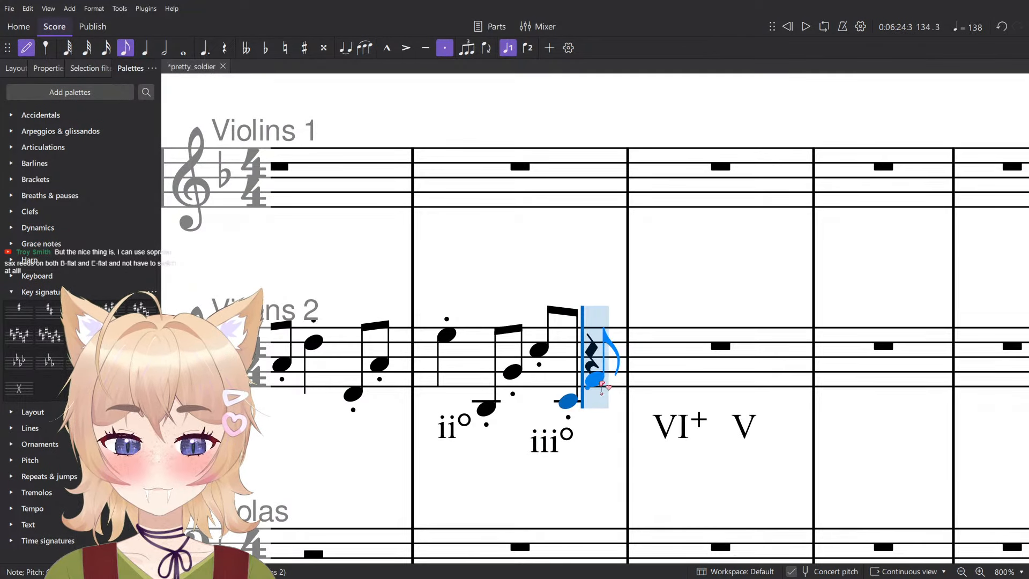
click(599, 383)
key(Escape)
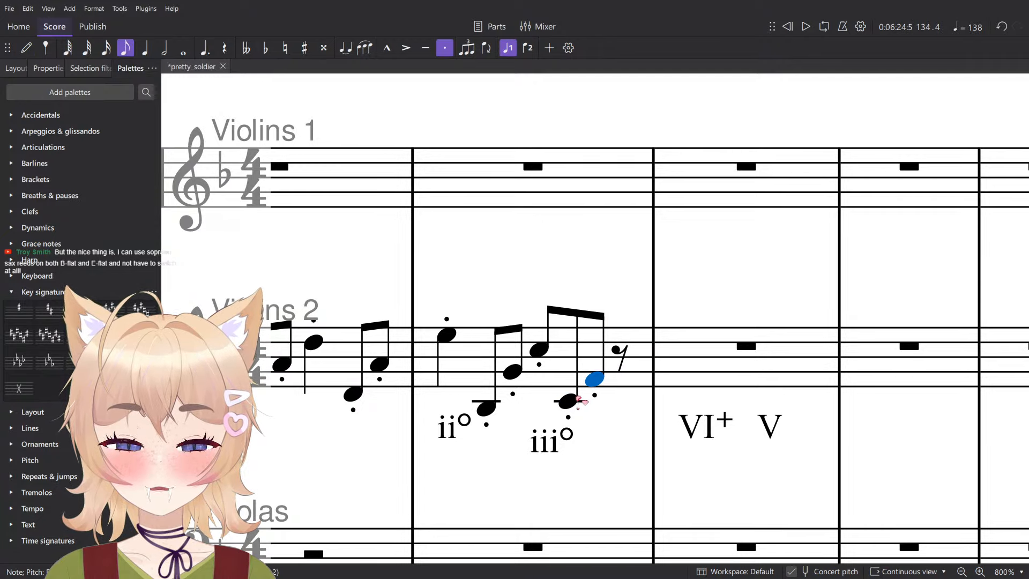
key(Delete)
- Lengthen the C5 in measure 134 of Violins 2 to a quarter note and enter staccato eighth notes C4 and F4 on beat 4
click(547, 352)
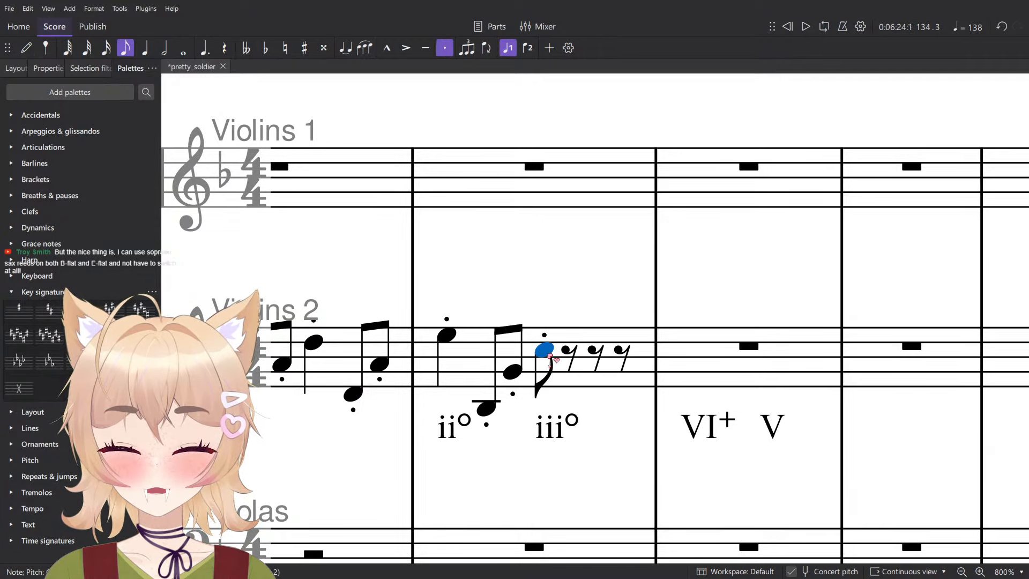
key(5)
key(n)
key(4)
click(594, 397)
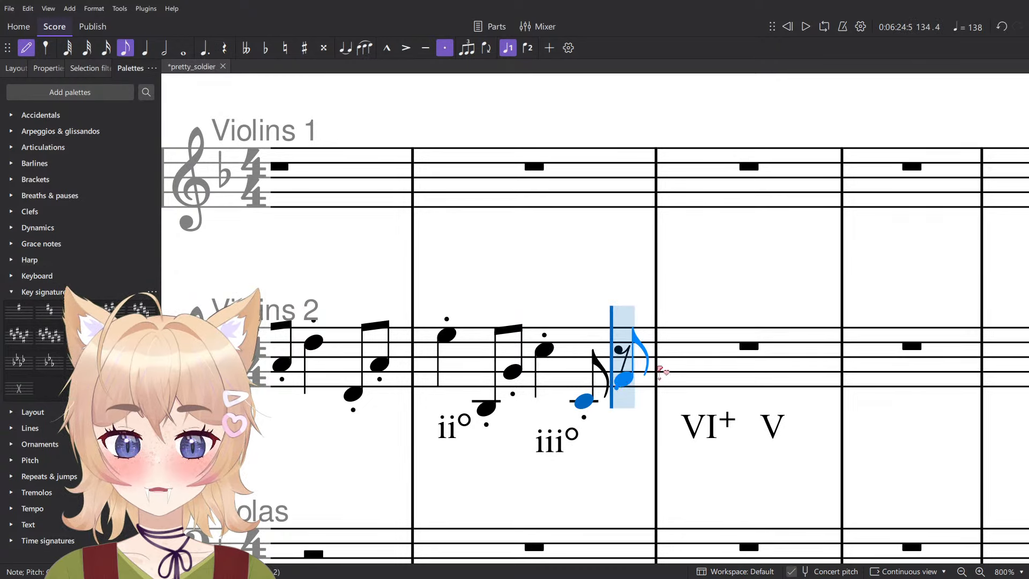
click(615, 379)
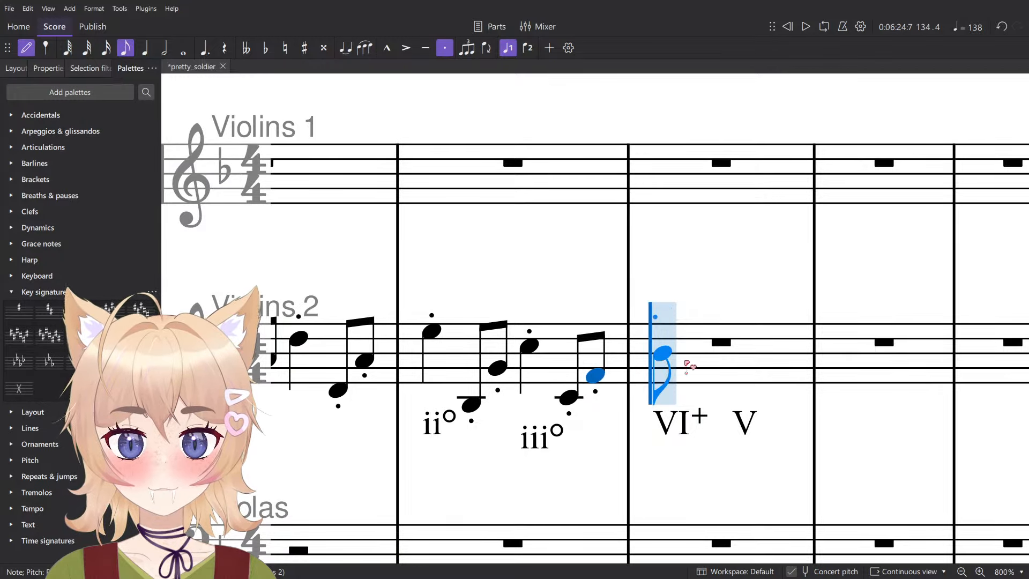
- Enter a staccato B♭4 on beat 1 of measure 135 in Violins 2 and lengthen it to a quarter note
click(660, 363)
key(Escape)
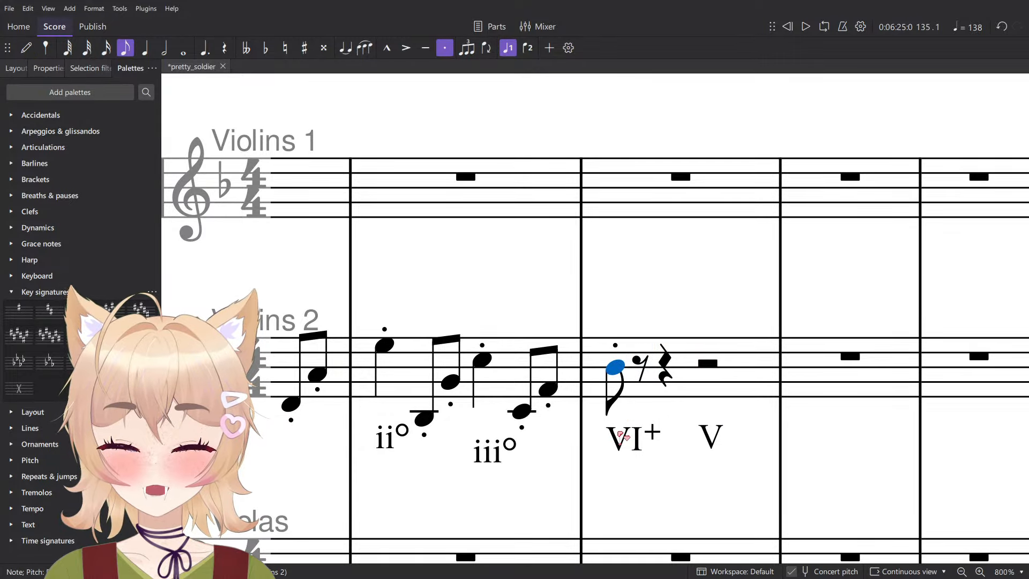
key(5)
- Enter staccato eighth notes B♭3 and F♯4 on beat 2 of measure 135 in Violins 2
key(n)
key(4)
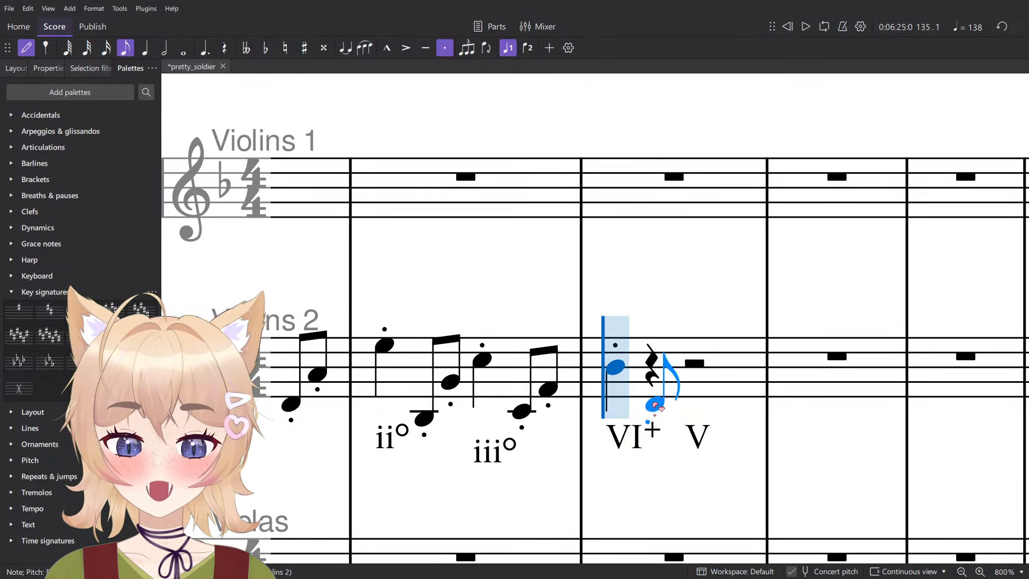
scroll(655, 405, down, 4)
scroll(665, 423, up, 15)
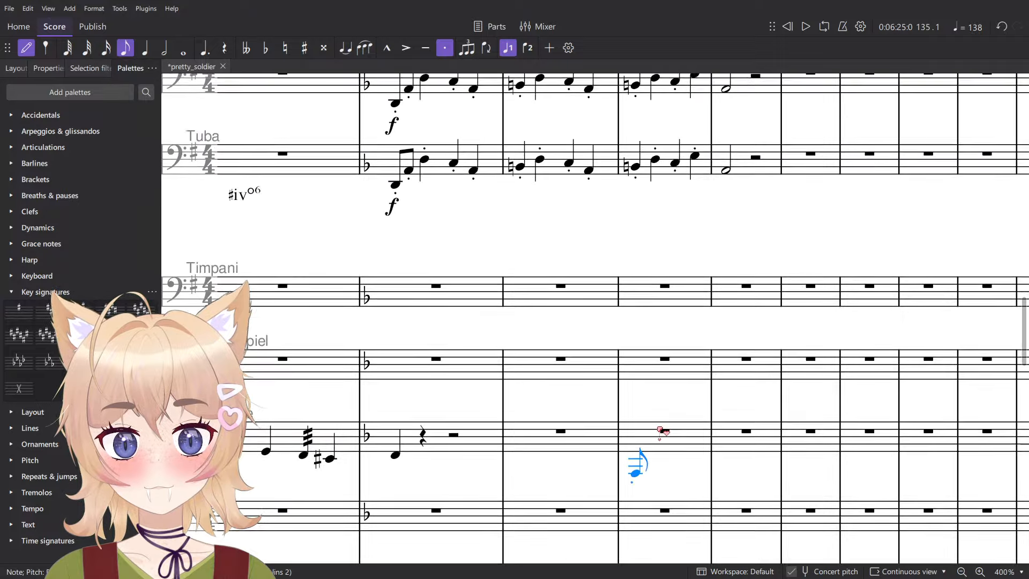
scroll(665, 428, down, 12)
scroll(655, 425, up, 4)
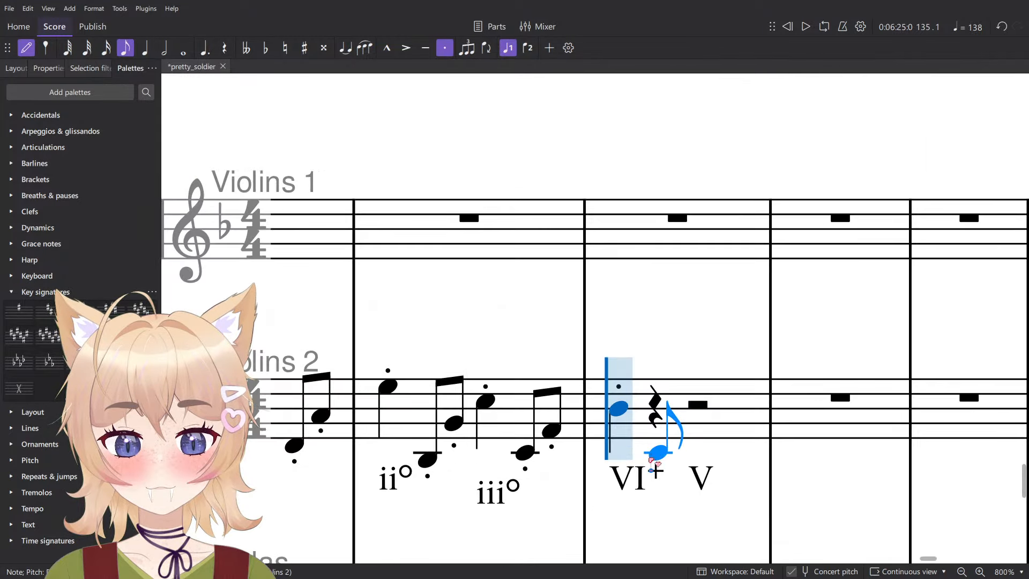
click(656, 459)
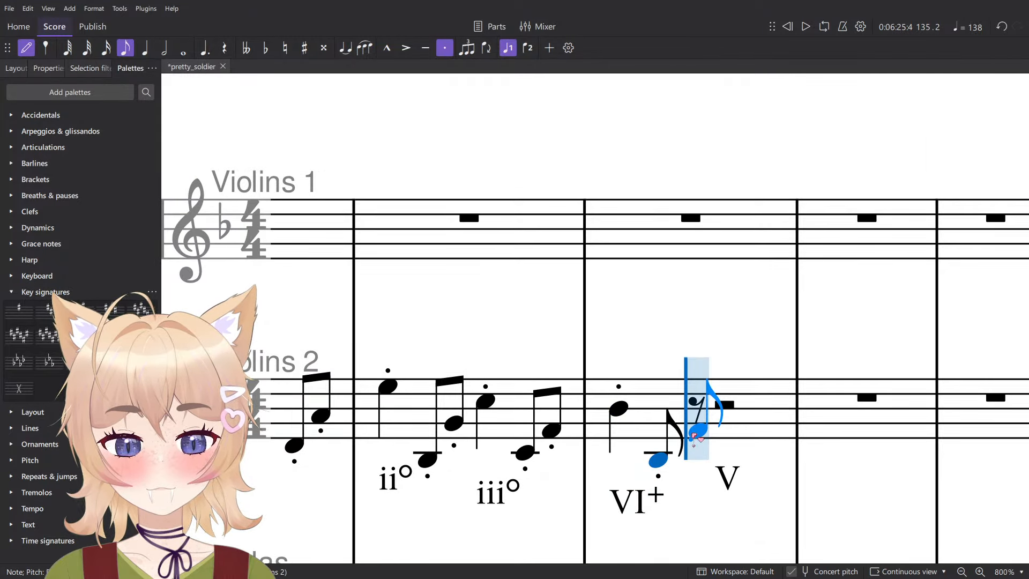
click(700, 431)
scroll(742, 414, down, 3)
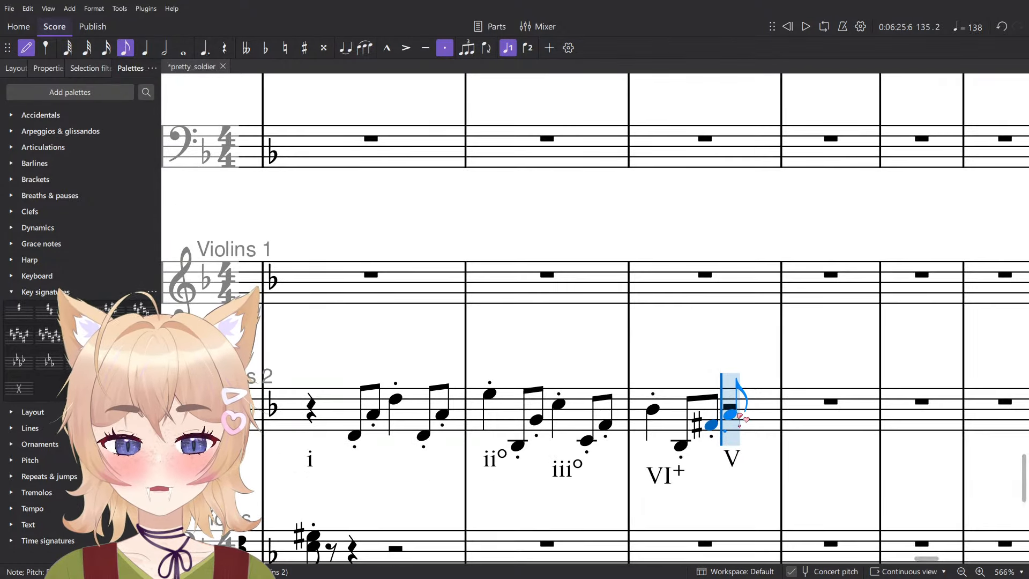
- Enter a staccato C♯5 on beat 3 of measure 135 in Violins 2 and make it a quarter note
scroll(698, 397, up, 5)
click(697, 397)
key(Escape)
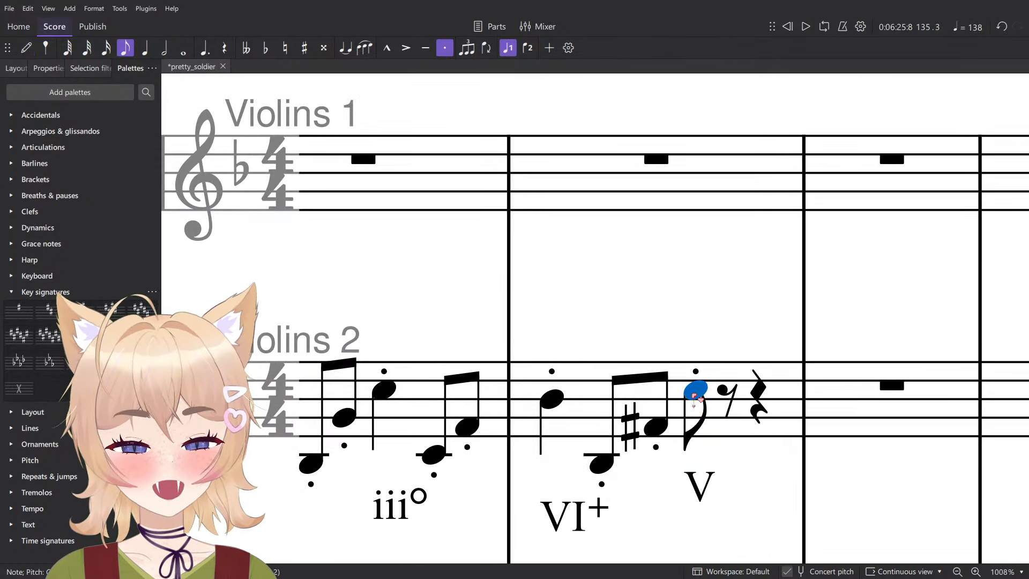
scroll(700, 398, down, 2)
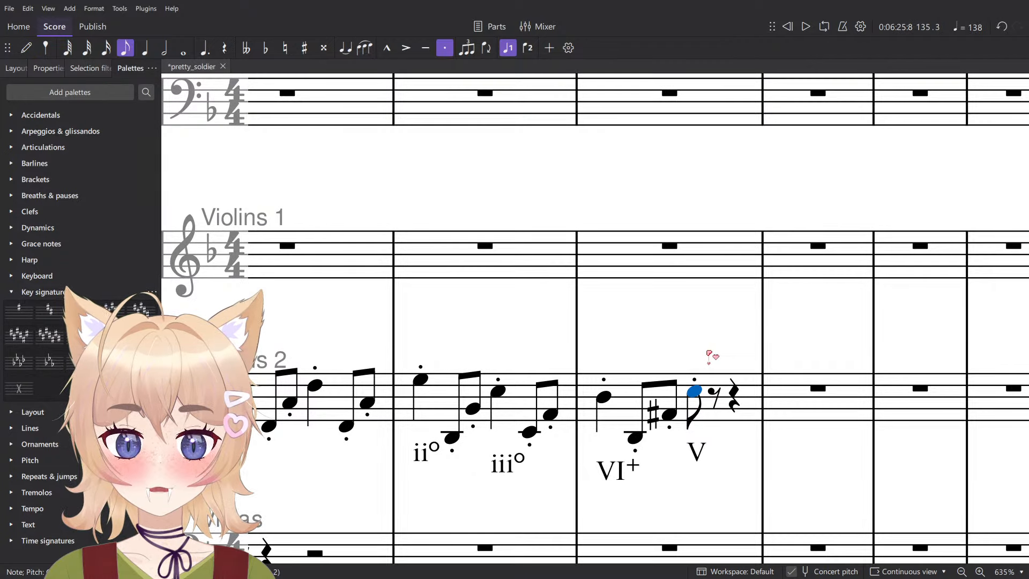
key(Up)
scroll(709, 357, up, 2)
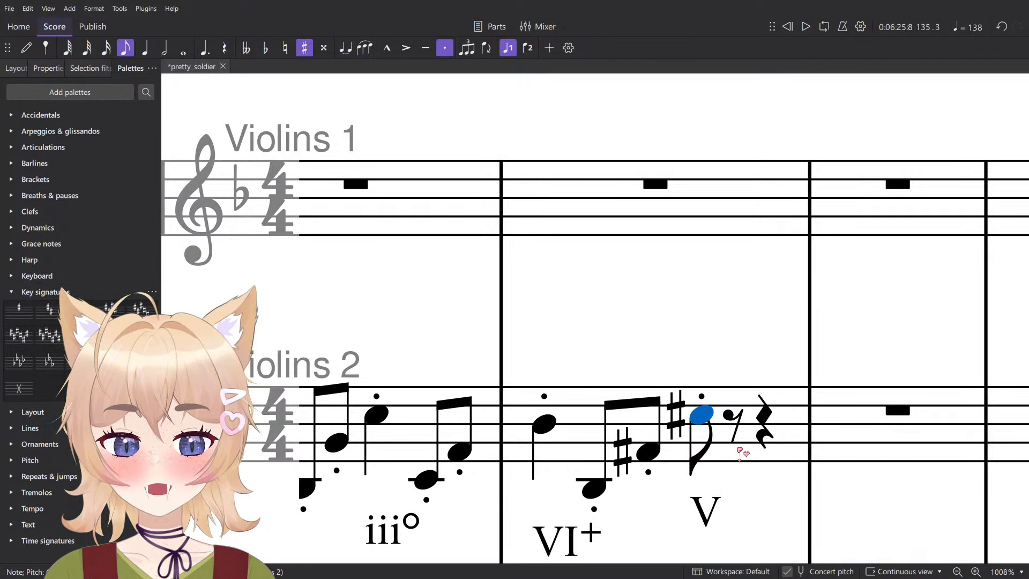
key(5)
- Enter staccato eighth notes C♯4 and A4 on beat 4 of measure 135 in Violins 2
key(n)
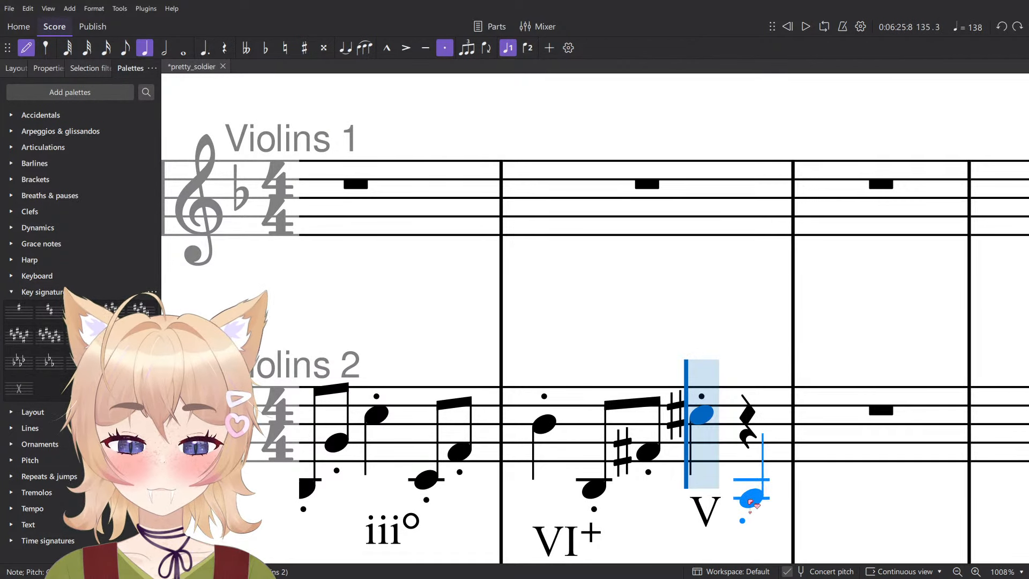
key(4)
click(753, 481)
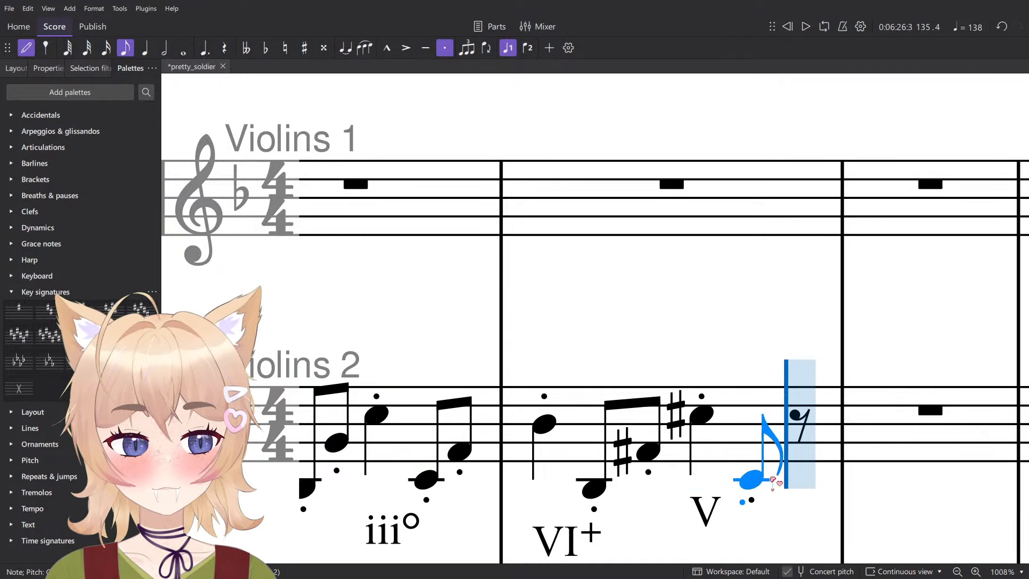
key(Up)
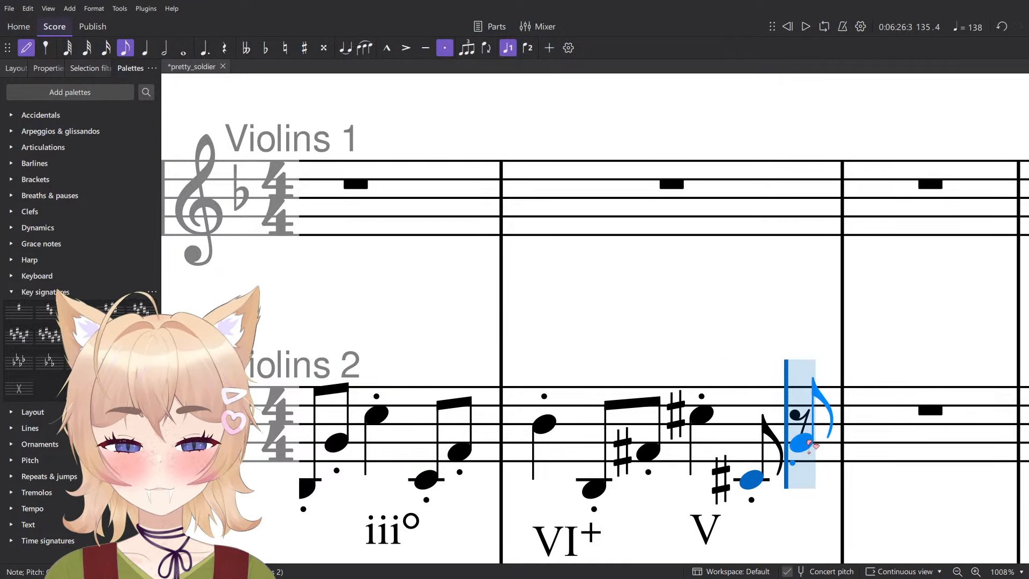
click(784, 437)
scroll(839, 437, down, 2)
key(Left)
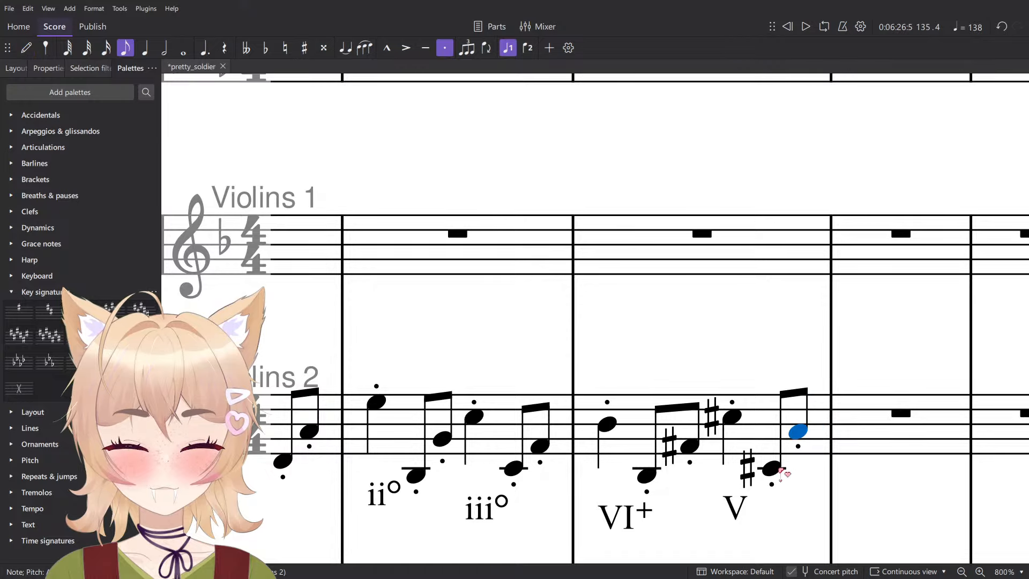
- Enter a staccato E5 on beat 1 of measure 136 in Violins 2 and lengthen it to a quarter note
click(853, 400)
scroll(853, 400, down, 3)
key(Escape)
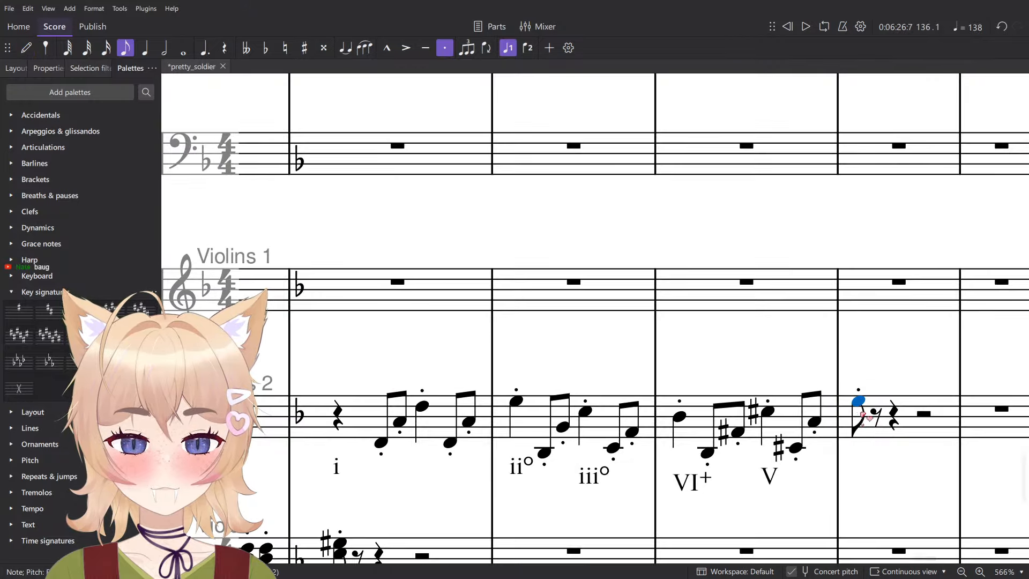
key(5)
- Play back the end of the Violins 2 line from beat 3 of measure 135 into measure 136
scroll(758, 454, down, 3)
key(space)
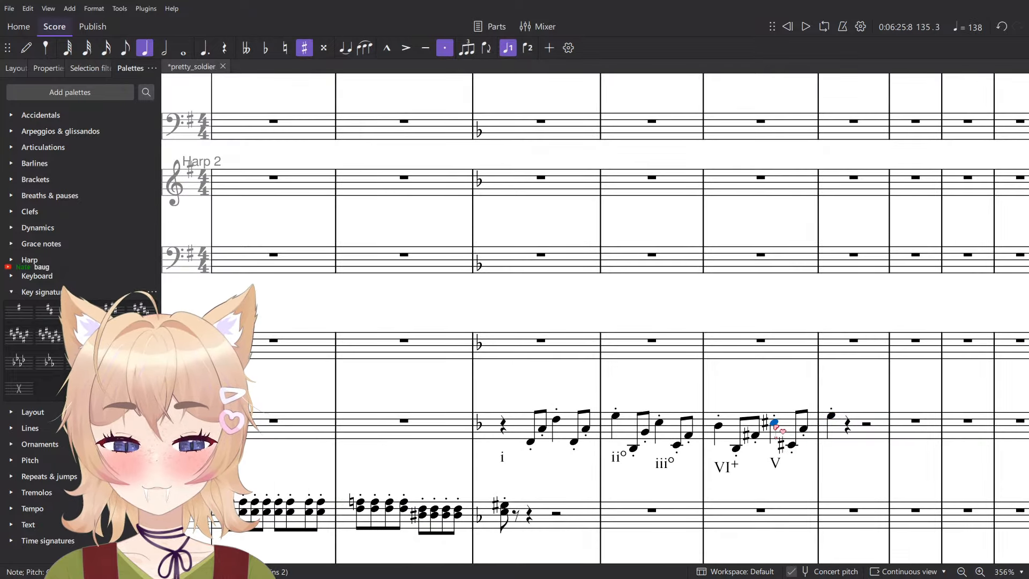
scroll(818, 462, down, 2)
scroll(818, 462, up, 2)
scroll(804, 445, up, 1)
key(space)
scroll(793, 407, up, 5)
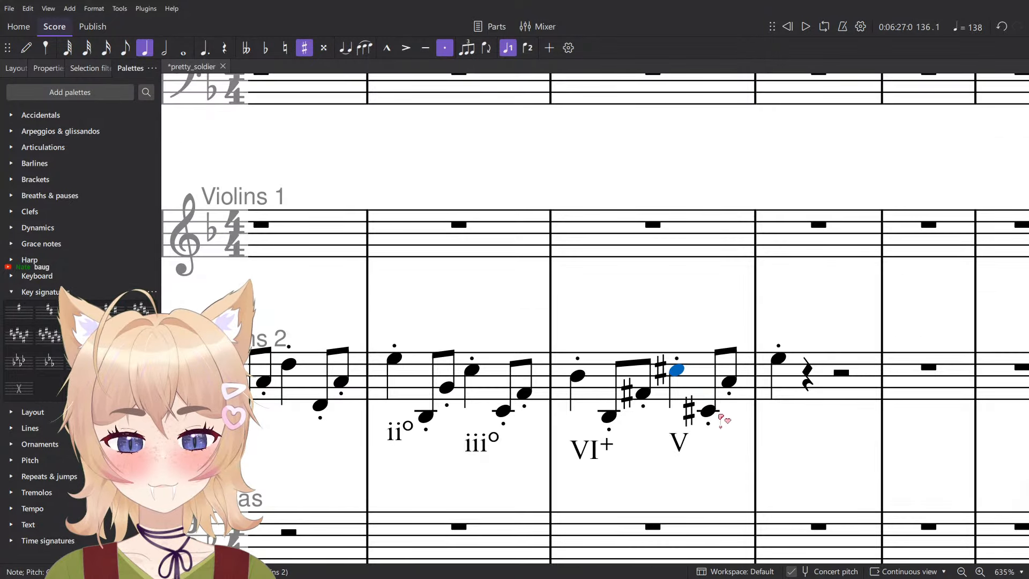
key(Right)
key(Right)
click(587, 384)
click(577, 375)
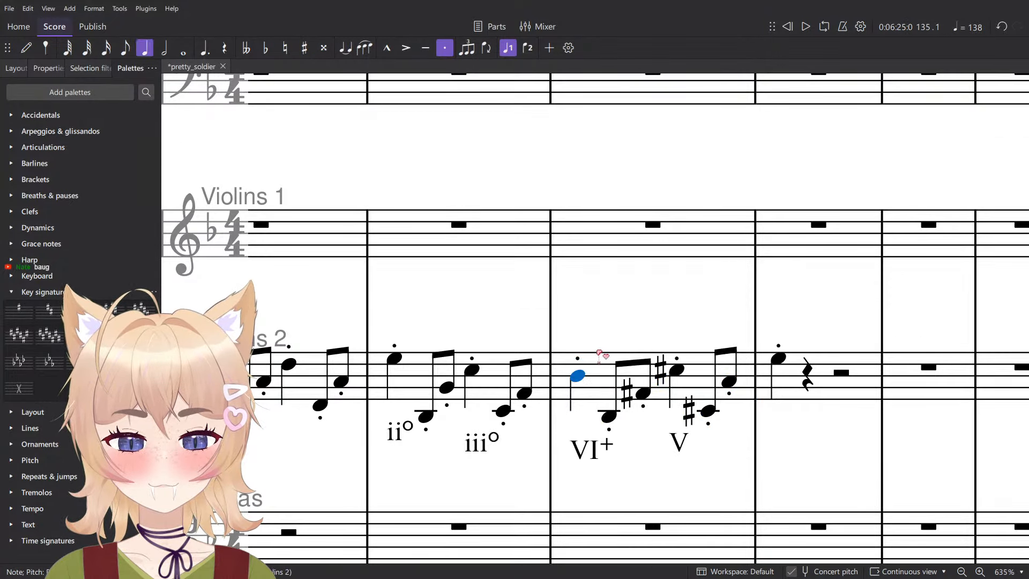
- Move the V Roman numeral from beat 3 of measure 135 to beat 1 of measure 136 under Violins 2
click(675, 459)
key(Delete)
key(Right)
key(Right)
key(Right)
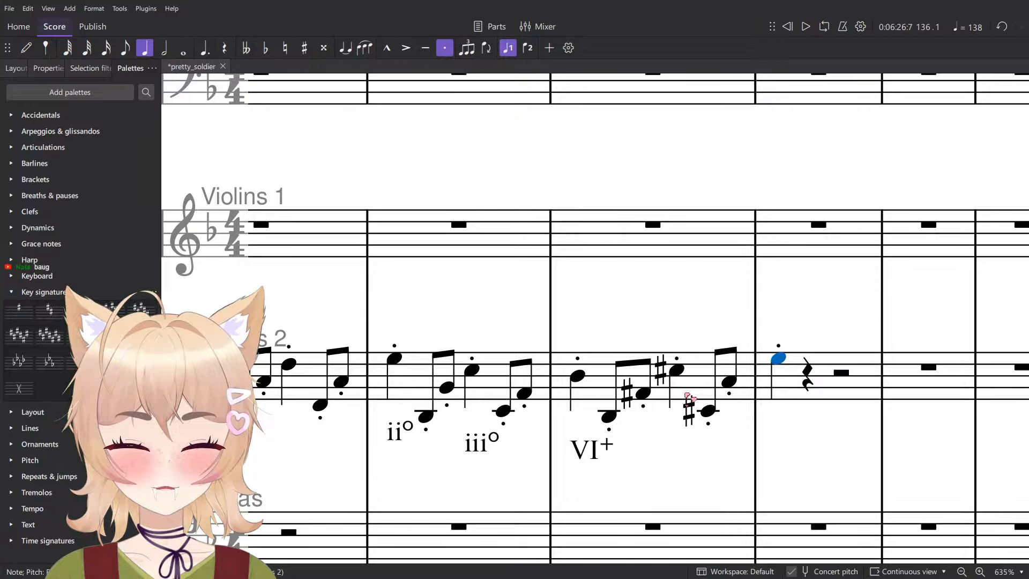
key(Right)
key(Right)
key(Right)
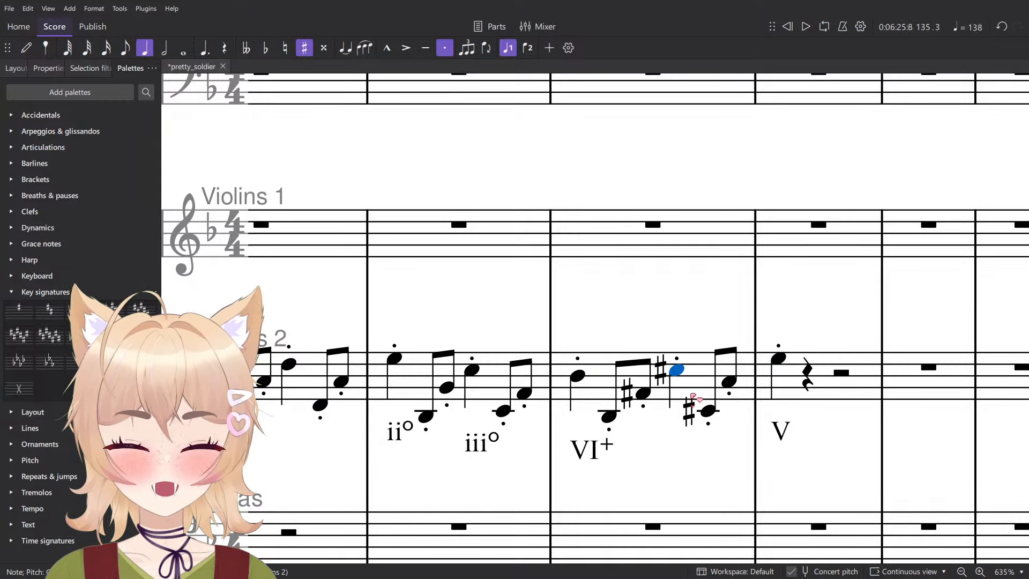
scroll(608, 424, up, 5)
scroll(567, 433, down, 4)
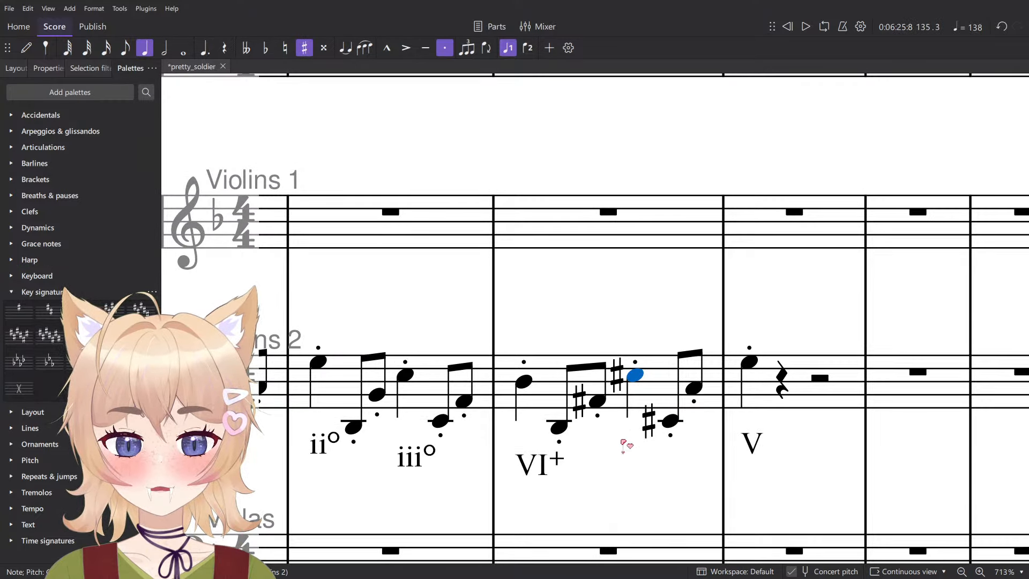
scroll(623, 443, up, 2)
scroll(623, 440, down, 3)
scroll(623, 437, up, 3)
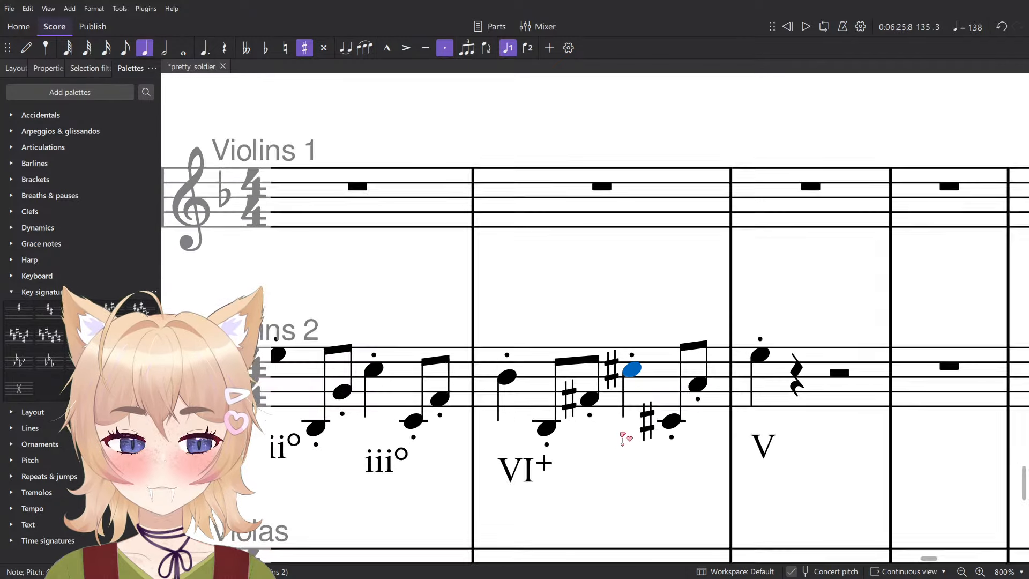
scroll(623, 438, up, 1)
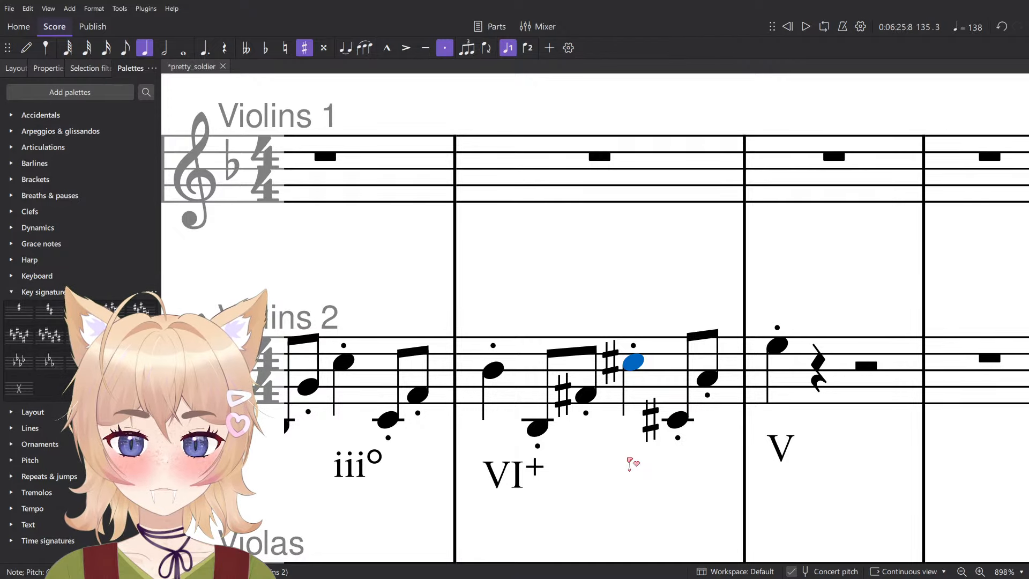
- Raise the beat 3 C♯5 in measure 135 of Violins 2 to D5 and audition it against its neighboring notes
click(628, 463)
click(537, 428)
click(586, 445)
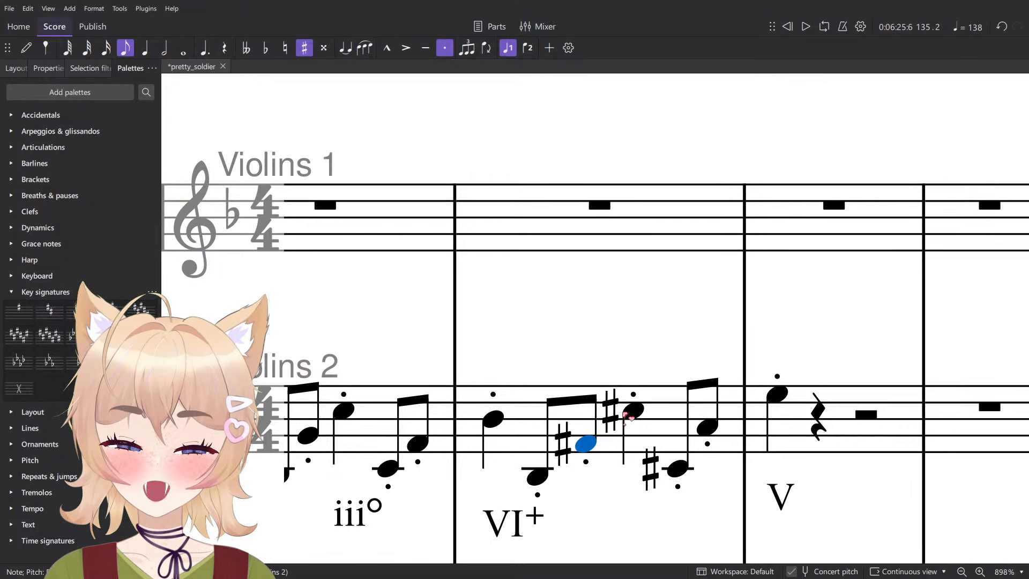
click(632, 412)
key(Up)
key(Left)
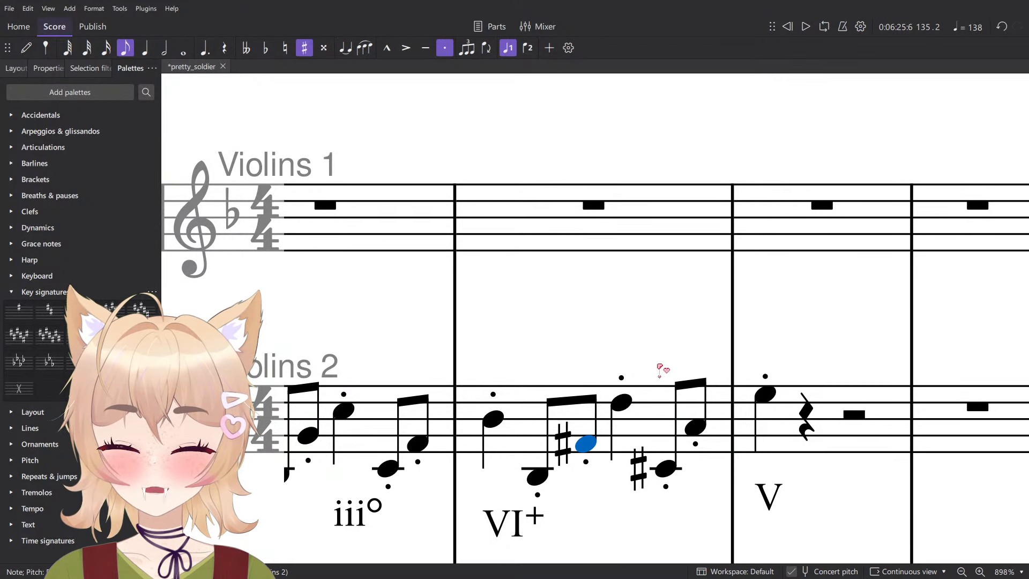
key(Right)
key(Left)
key(Left)
key(Right)
key(Right)
scroll(660, 367, up, 1)
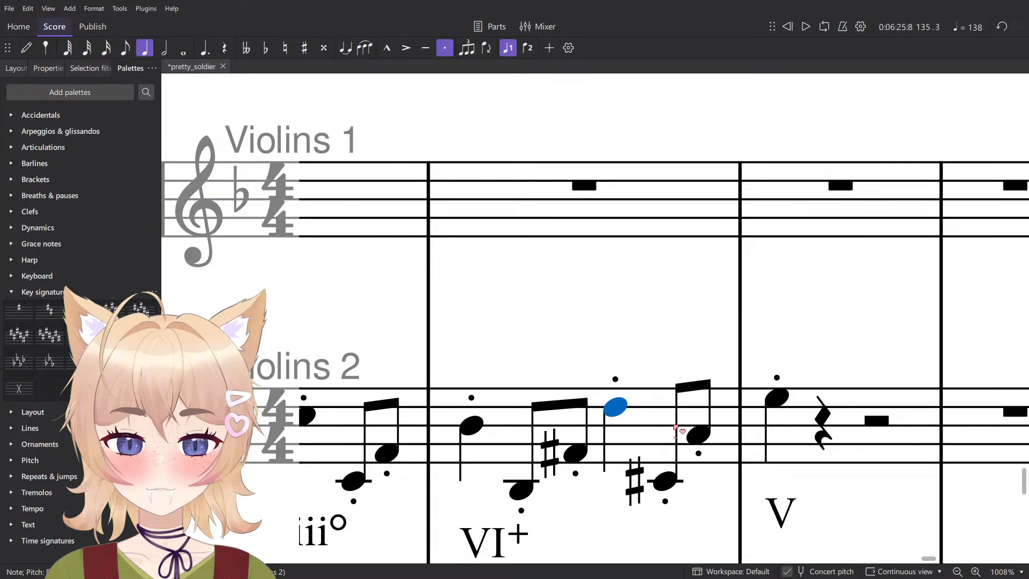
- Lower the two beat 4 eighth notes in measure 135 of Violins 2 to B♭3 and F♯4
click(668, 484)
key(Down)
key(Right)
key(Down)
key(Down)
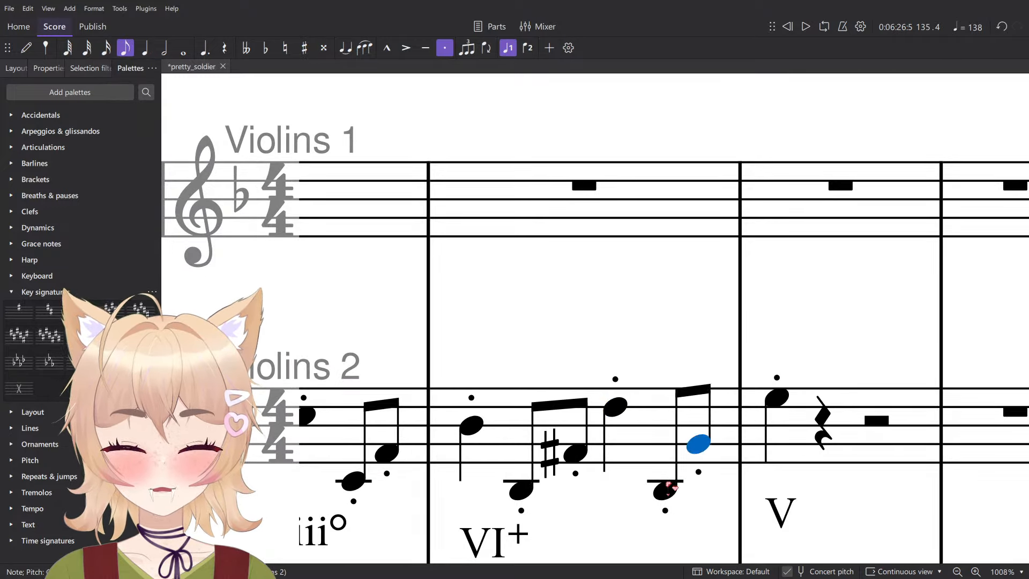
key(Down)
key(Down)
scroll(706, 406, down, 1)
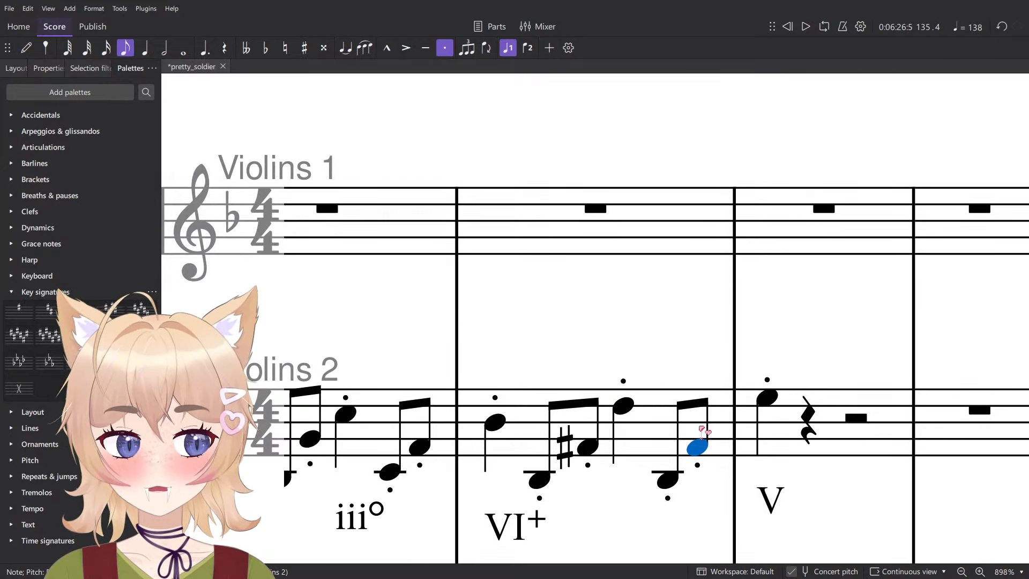
- Lower the quarter note on beat 1 of measure 136 in Violins 2 to C♯5
click(764, 423)
scroll(770, 409, down, 6)
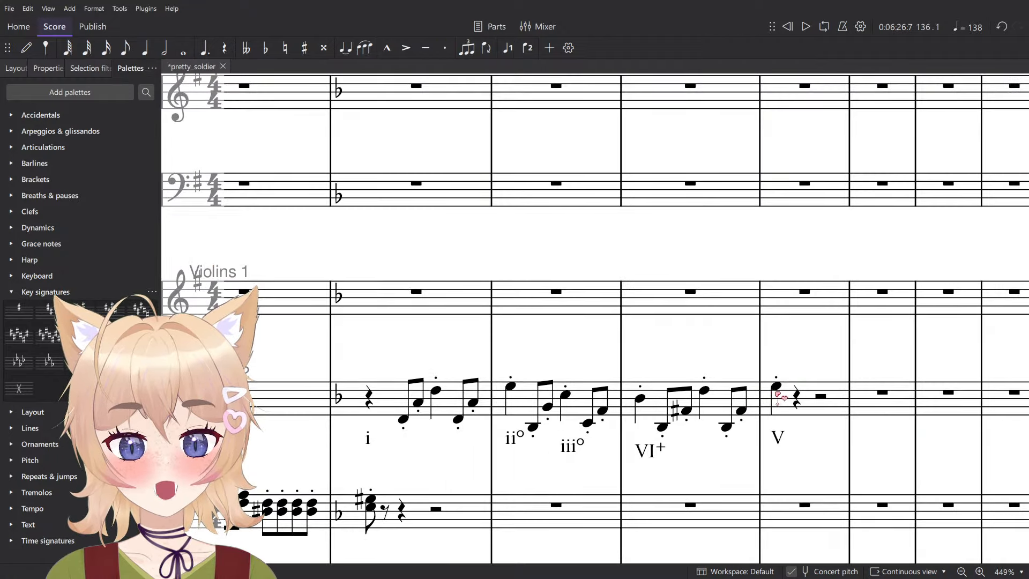
click(777, 392)
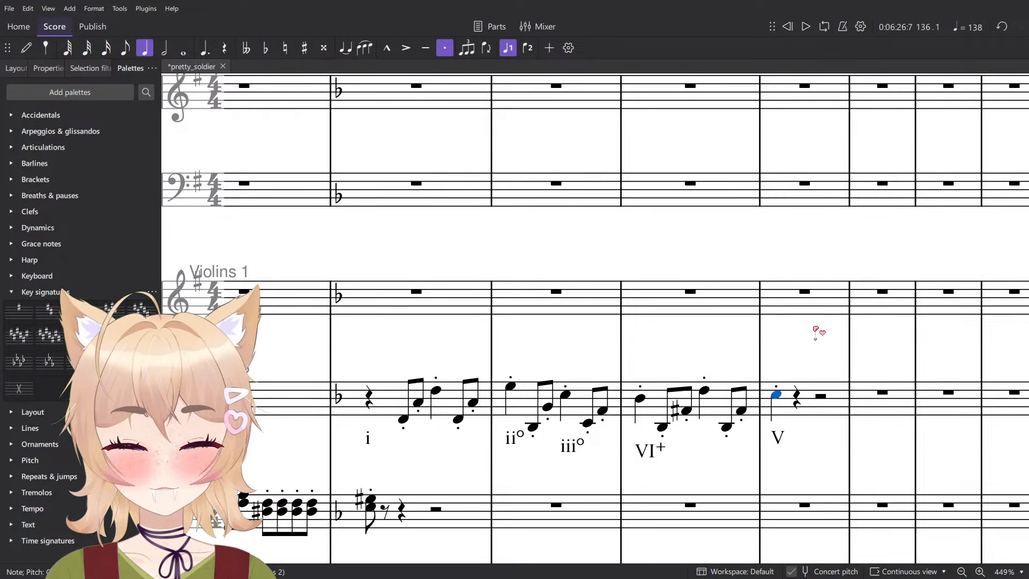
scroll(421, 394, up, 1)
- Start measure 133 of Violins 1 with a half rest and set note input to staccato eighth notes
click(404, 423)
click(411, 278)
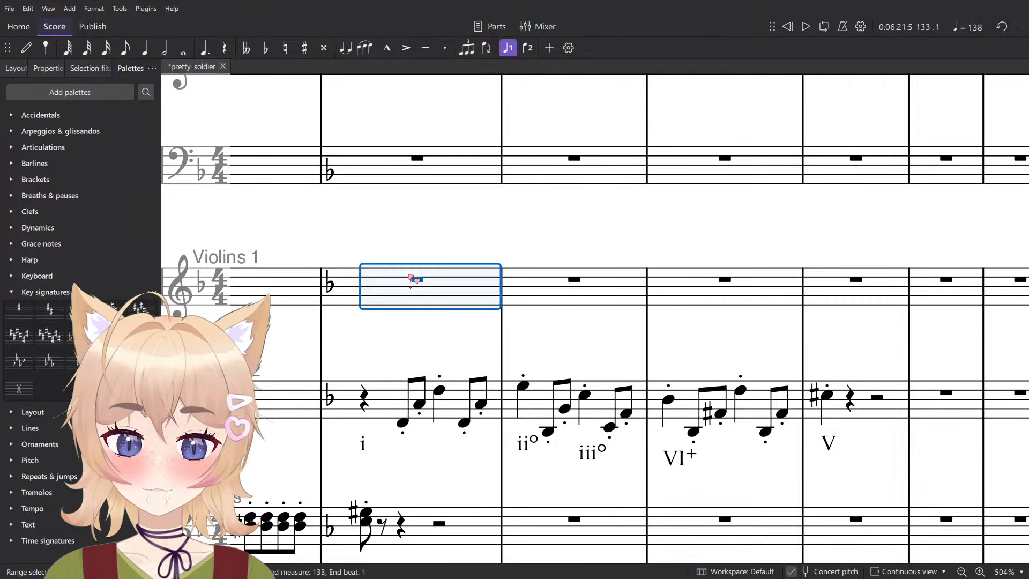
key(6)
key(n)
key(3)
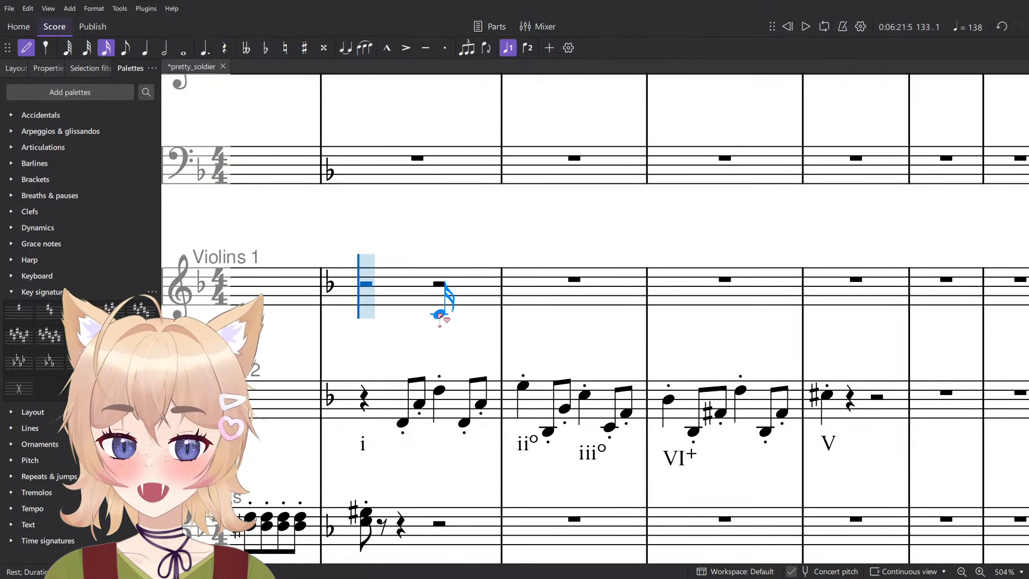
key(4)
scroll(433, 319, up, 4)
key(shift+s)
scroll(455, 330, down, 1)
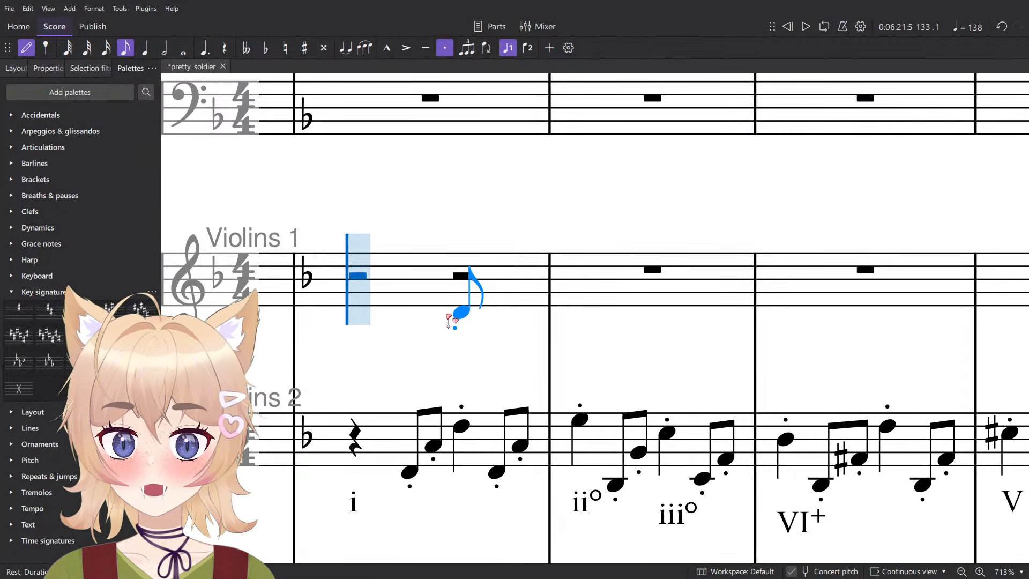
- Enter staccato eighth notes D4 and A4 on beat 3 and a staccato quarter note D5 on beat 4 of measure 133 in Violins 1
click(453, 316)
click(511, 277)
key(5)
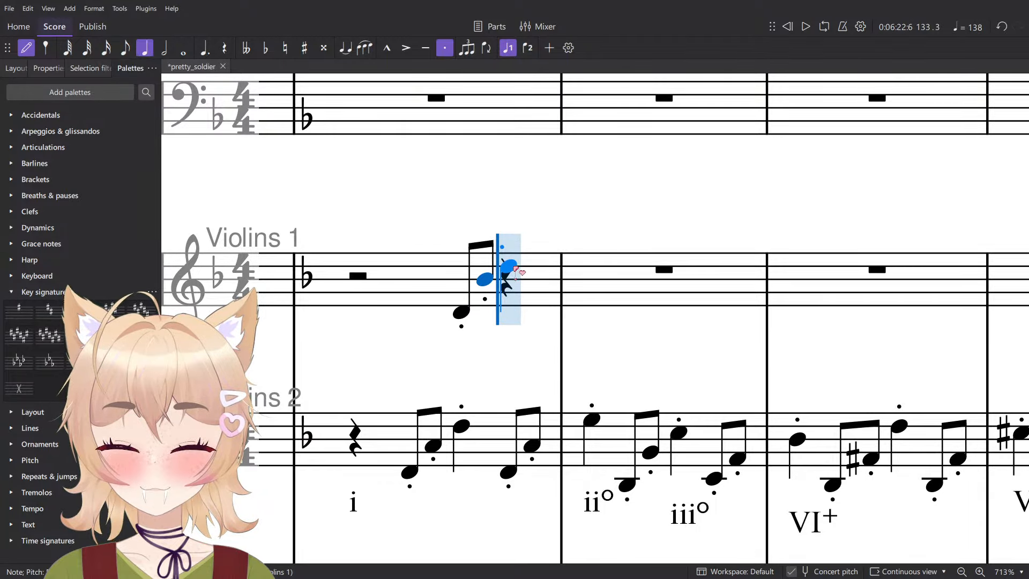
key(Down)
click(504, 267)
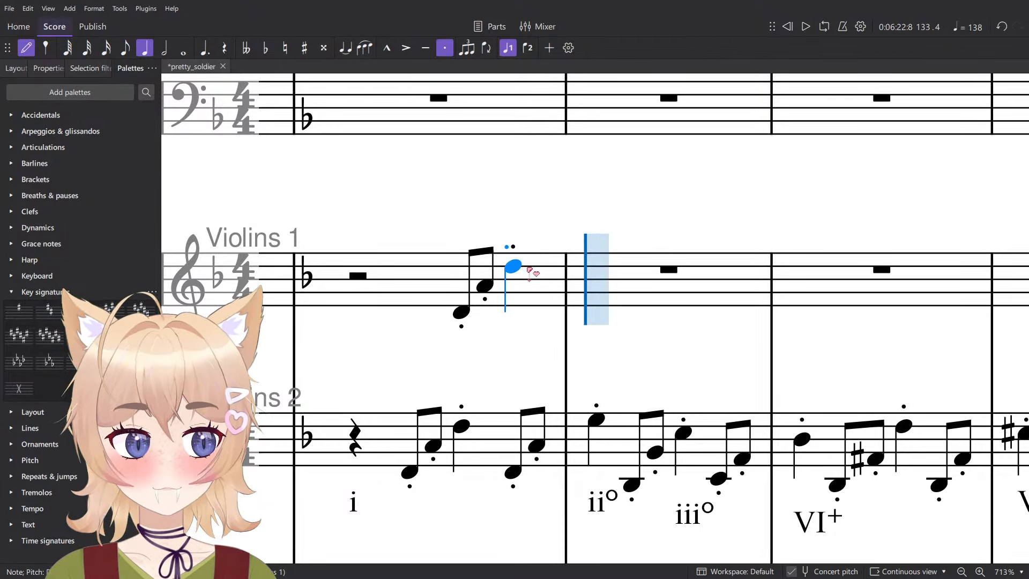
scroll(543, 296, up, 2)
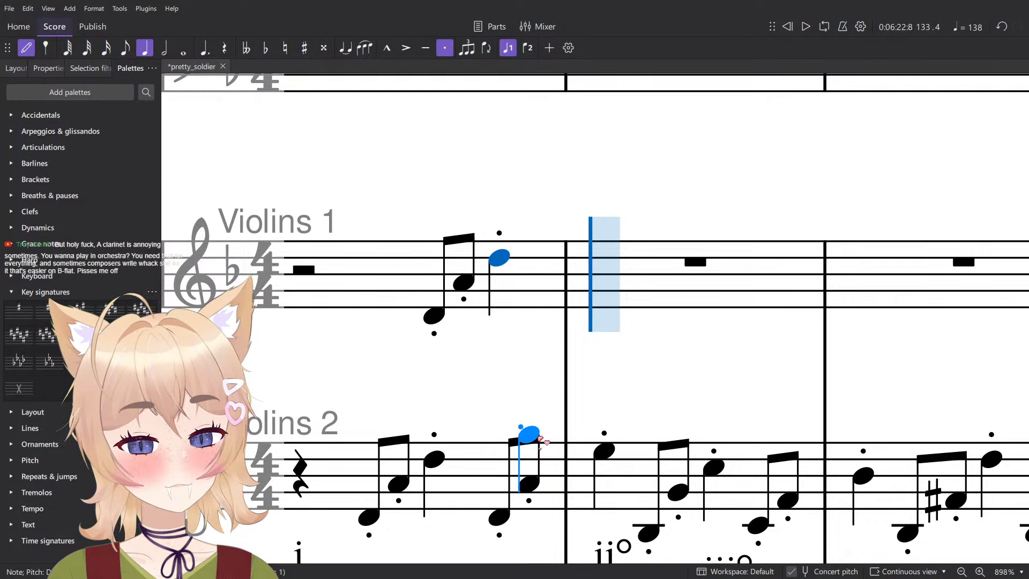
- Enter staccato eighth notes B♭3 and E4 on beat 1 and a staccato B♭4 on beat 2 of measure 134 in Violins 1
drag(672, 378, 662, 317)
key(4)
scroll(645, 326, down, 1)
scroll(663, 320, up, 2)
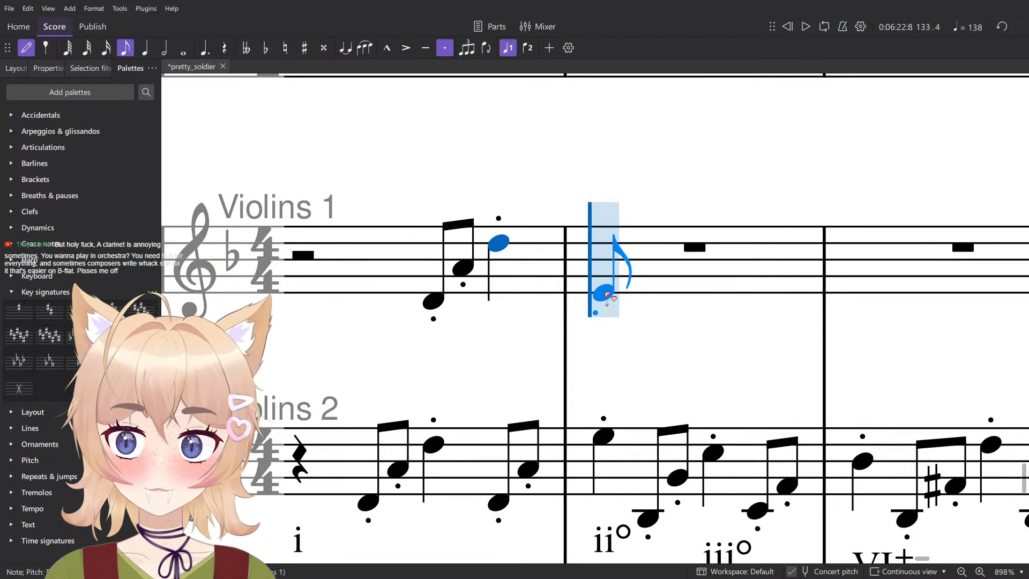
click(604, 292)
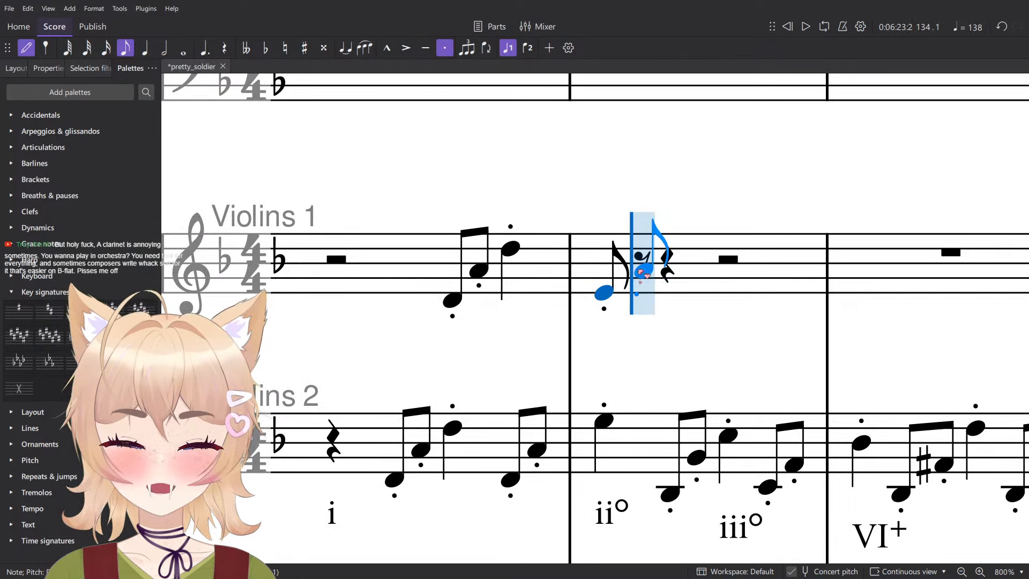
scroll(636, 293, down, 1)
key(ctrl+z)
click(611, 268)
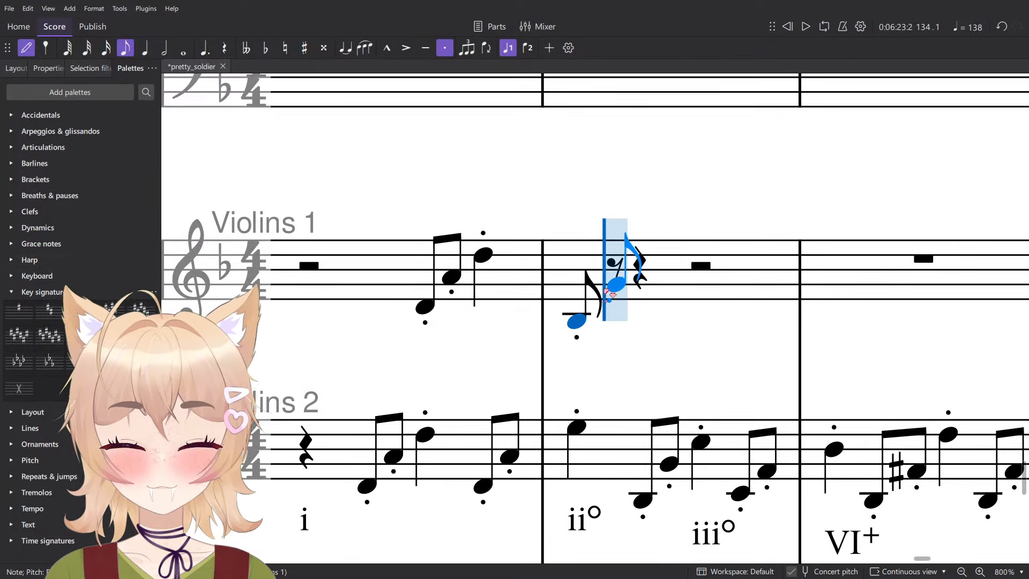
click(604, 283)
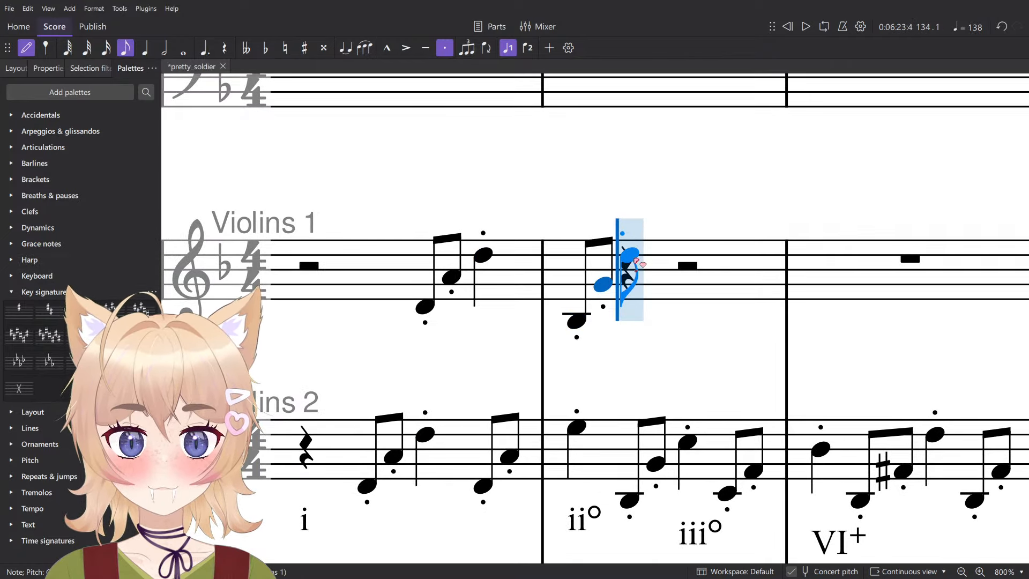
click(631, 269)
key(Escape)
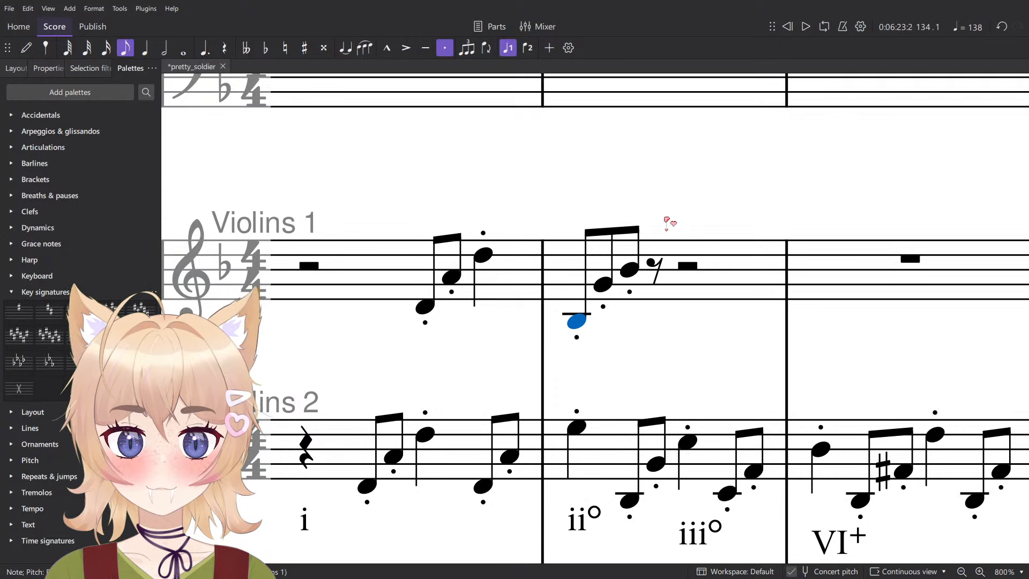
key(Down)
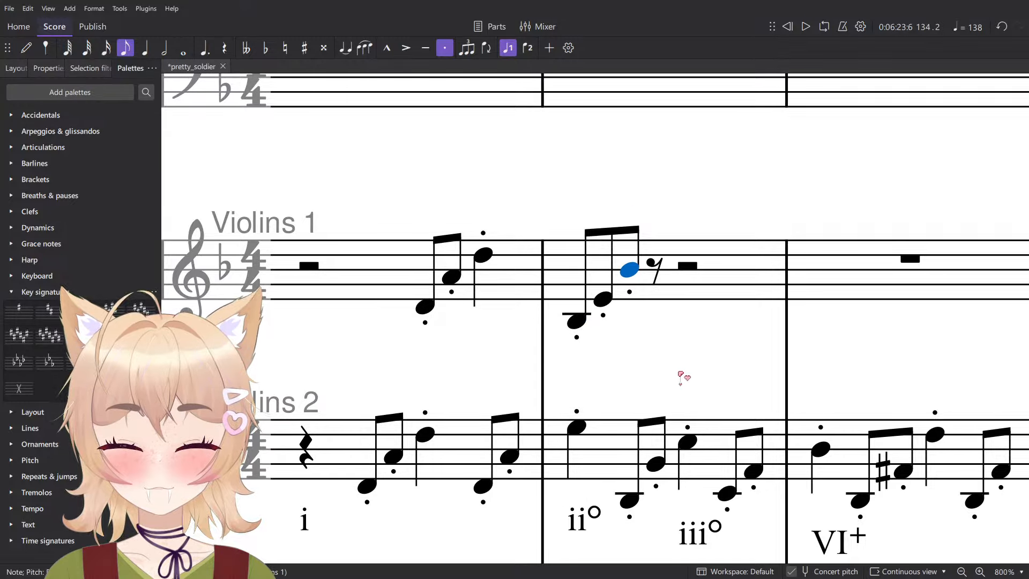
- Lengthen measure 134's beat 2 B♭4 to a quarter note, then enter staccato eighths A3 and F4 and a quarter note A4 in Violins 1
key(n)
click(687, 321)
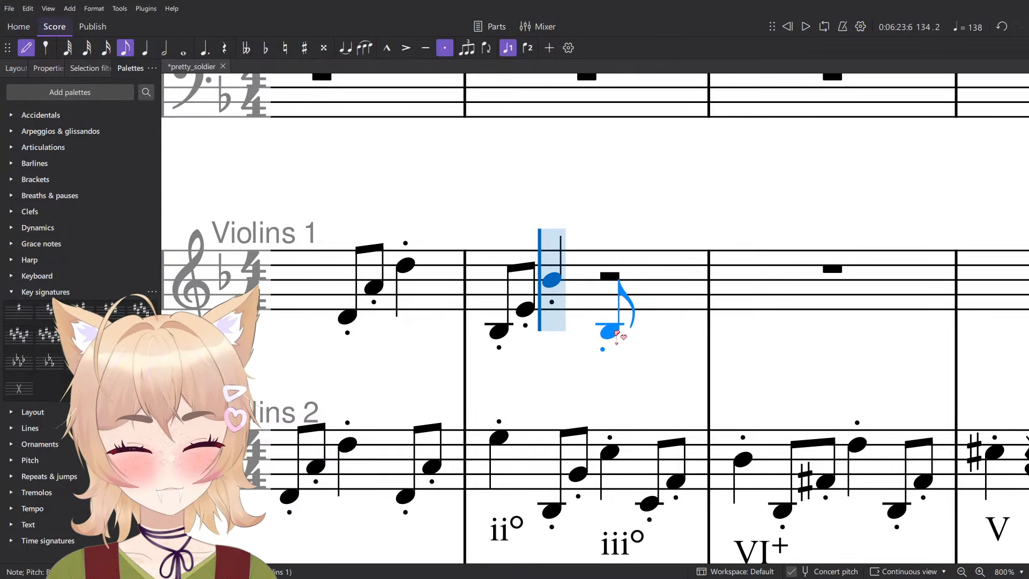
click(610, 341)
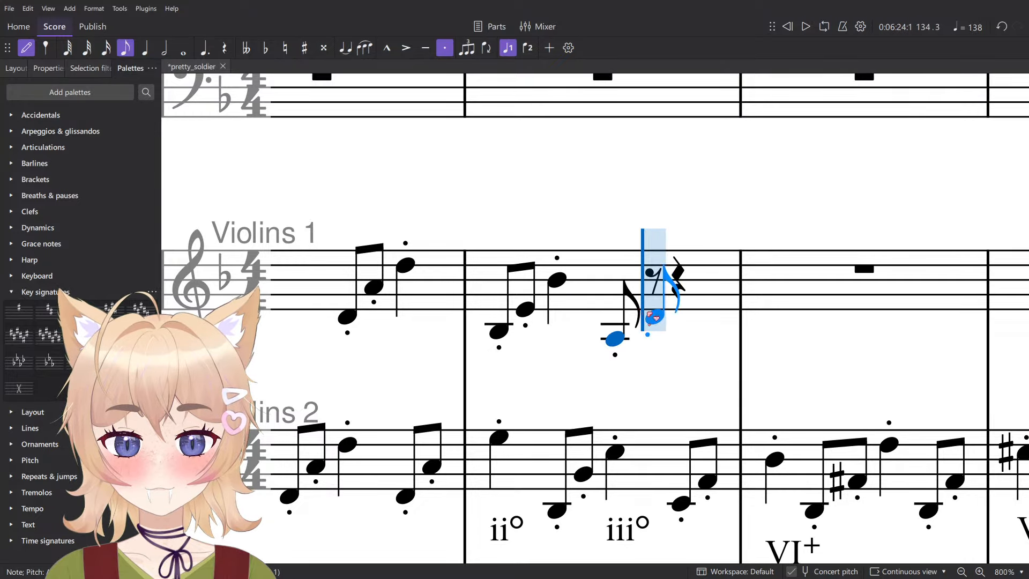
click(682, 300)
key(Escape)
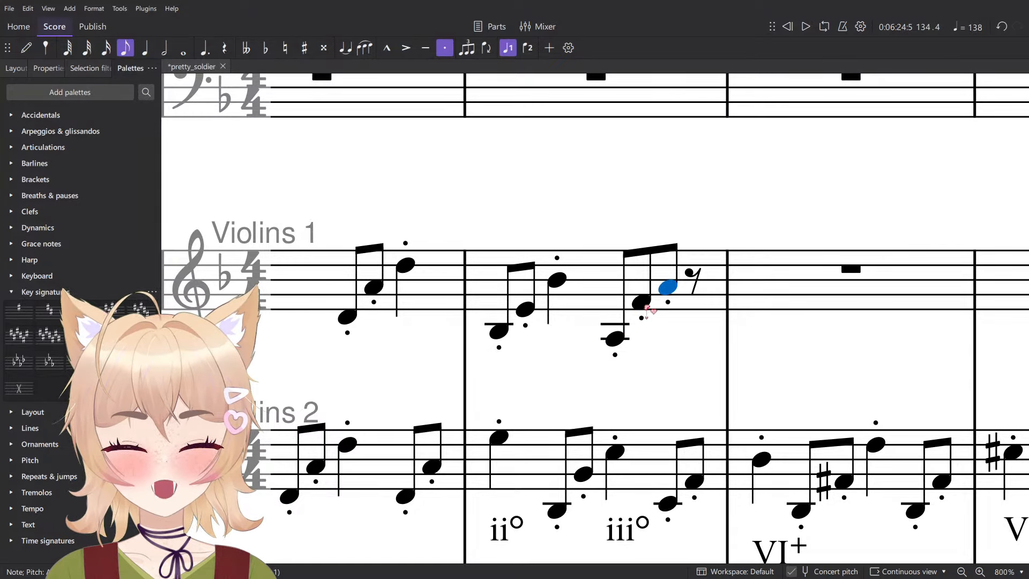
click(649, 306)
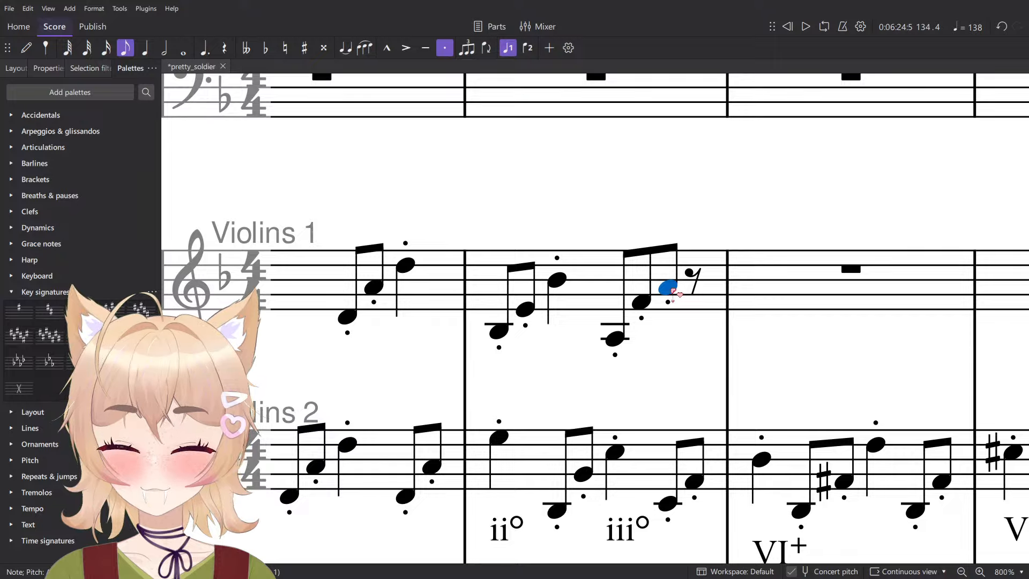
key(5)
- Enter staccato eighth notes B♭3 and F♯4 on beat 1 and a staccato quarter note B♭4 on beat 2 of measure 135 in Violins 1
key(n)
key(4)
drag(764, 359, 675, 347)
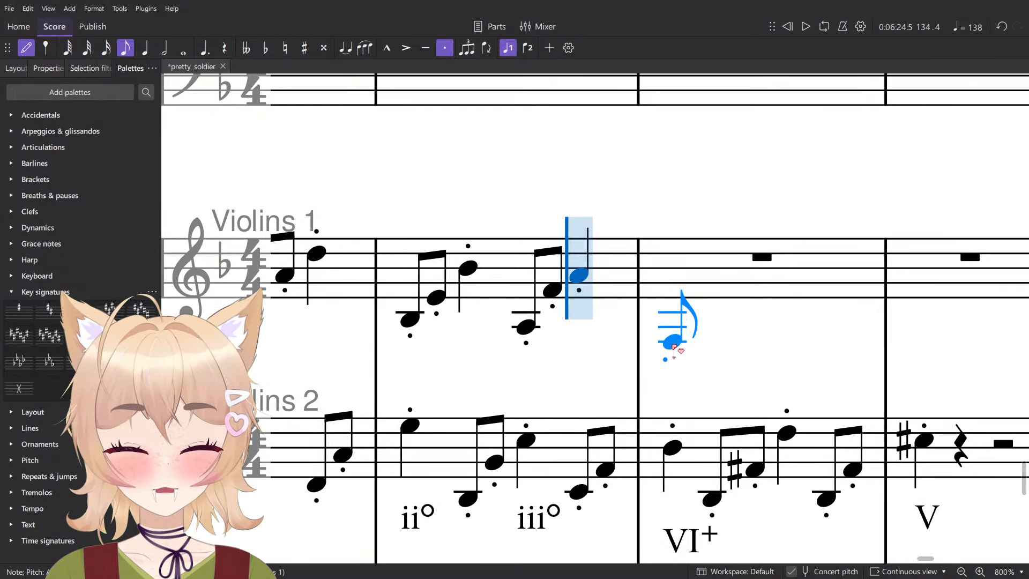
ctrl+scroll(675, 348, down, 2)
drag(738, 382, 686, 366)
ctrl+scroll(632, 321, up, 2)
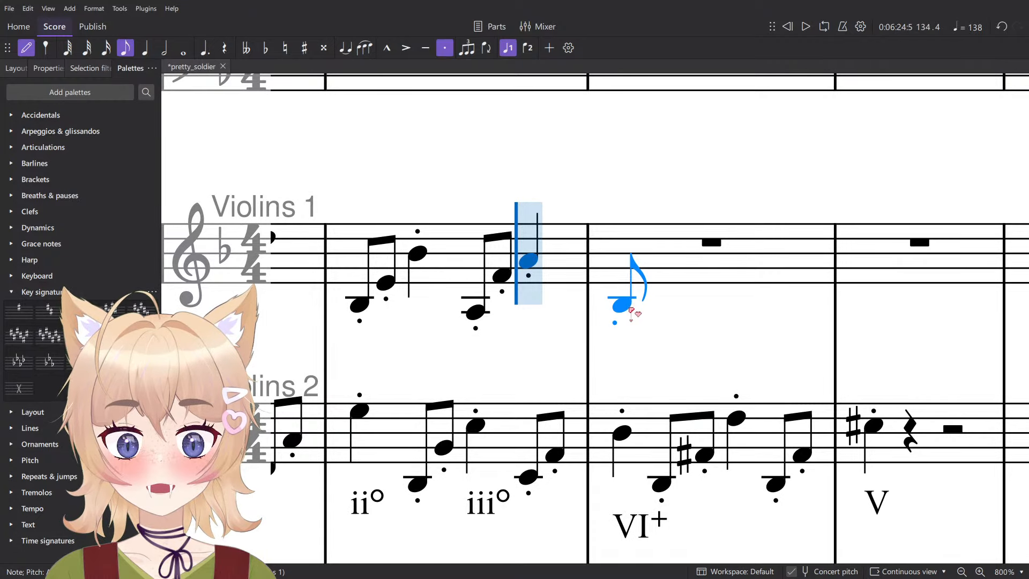
click(632, 311)
click(599, 304)
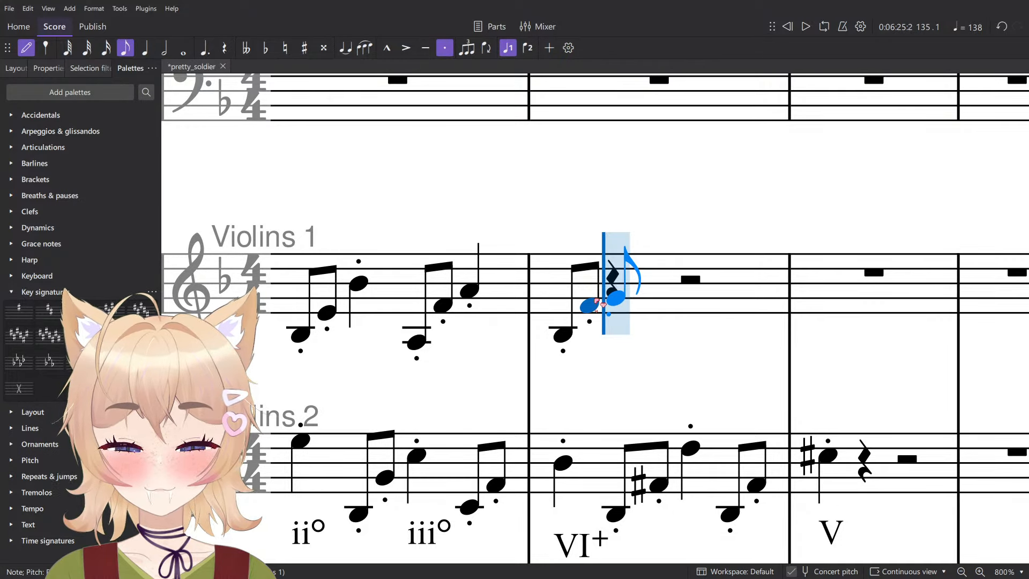
key(Up)
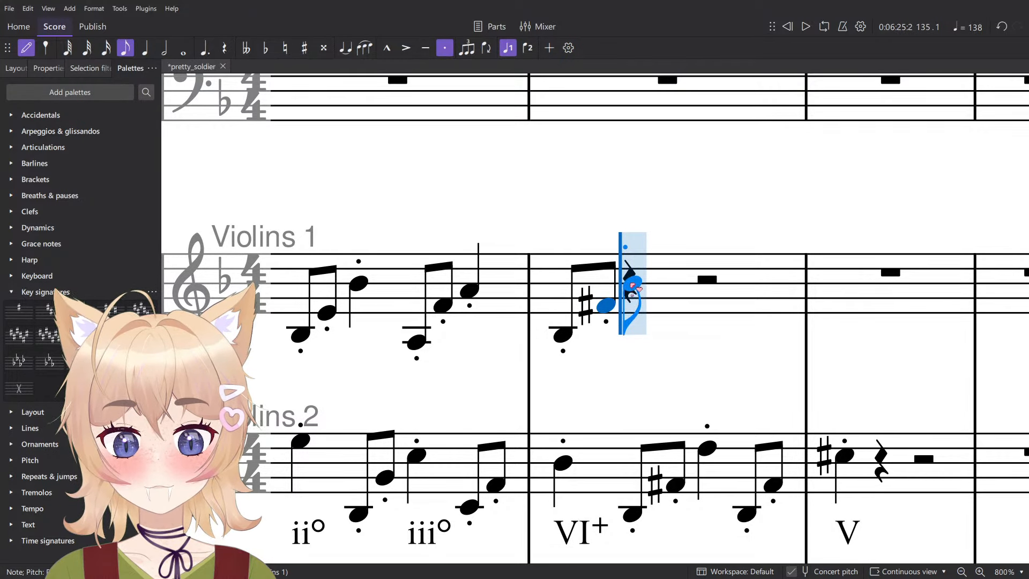
click(632, 286)
key(n)
key(5)
- Enter staccato eighth notes B♭3 and F♯4 on beat 3 and a staccato quarter note B♭4 on beat 4 of measure 135 in Violins 1
key(n)
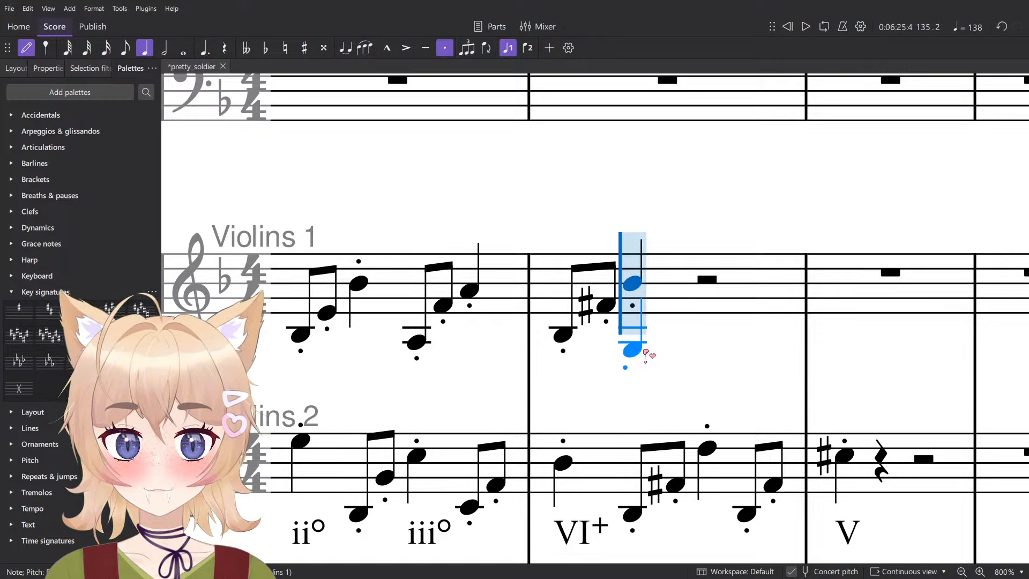
key(4)
click(705, 335)
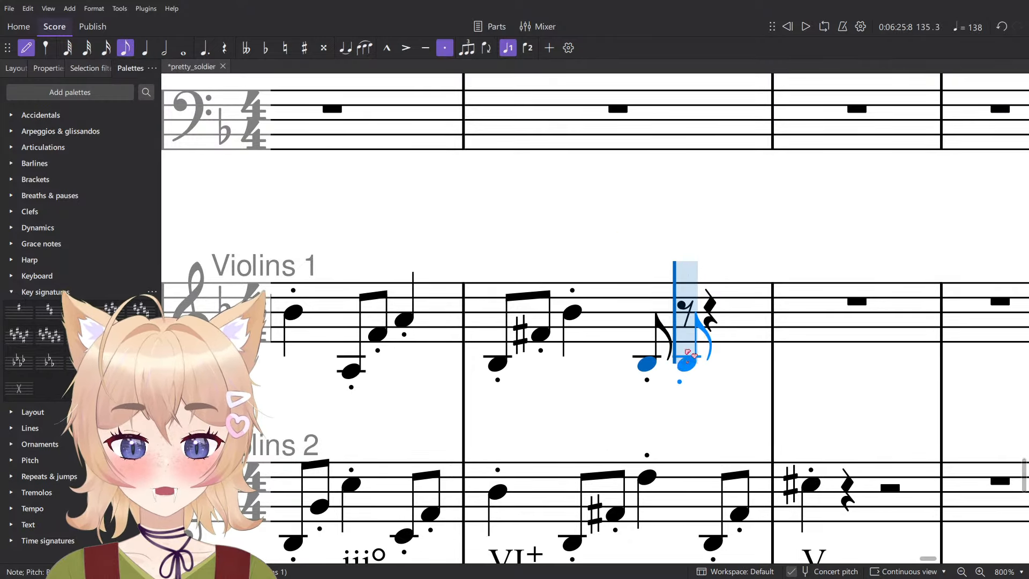
key(n)
key(n)
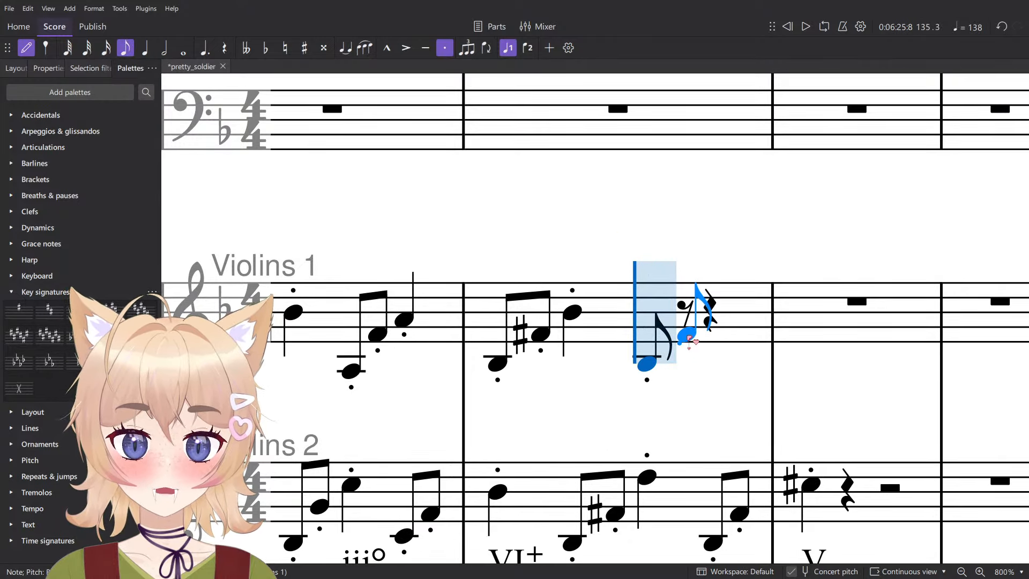
click(690, 338)
key(5)
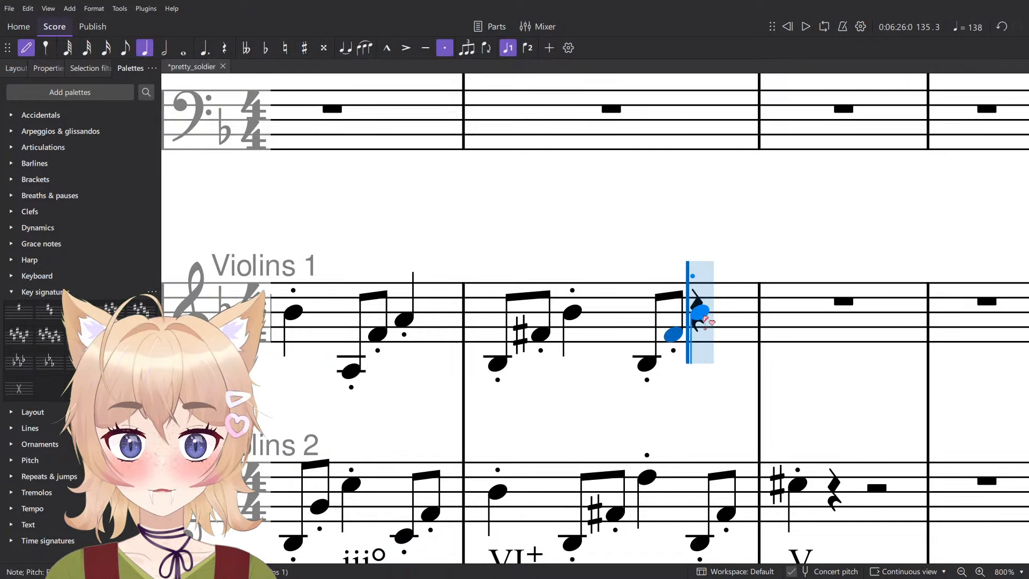
click(702, 315)
- Enter a staccato quarter note A4 on beat 1 of measure 136 in Violins 1 and leave note input
scroll(760, 313, down, 8)
scroll(761, 313, up, 7)
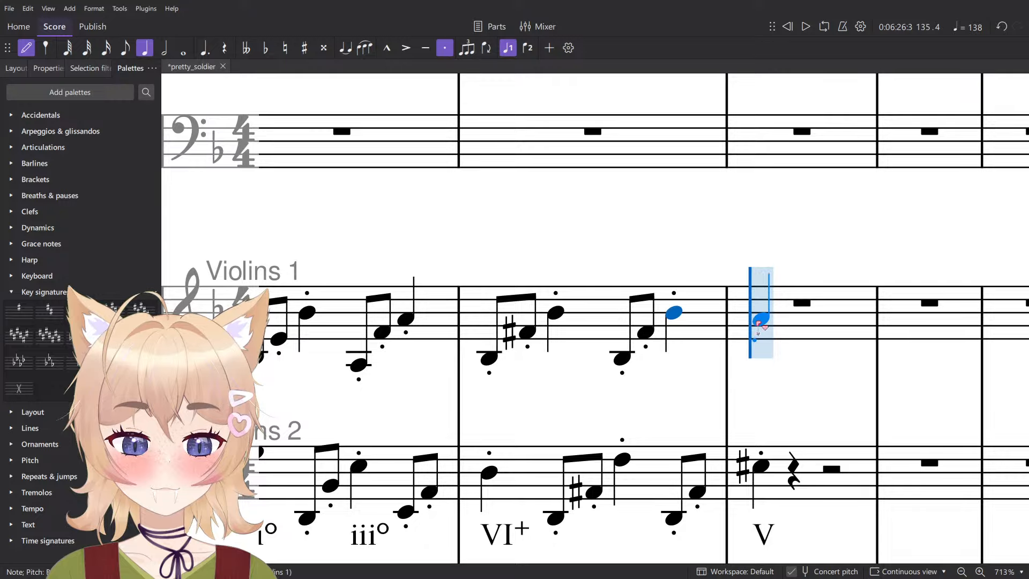
click(758, 322)
scroll(769, 315, down, 6)
key(Escape)
- Play back measures 133 to 136 of both violin staves, then replay the passage from the start of measure 133
click(791, 323)
shift+click(399, 403)
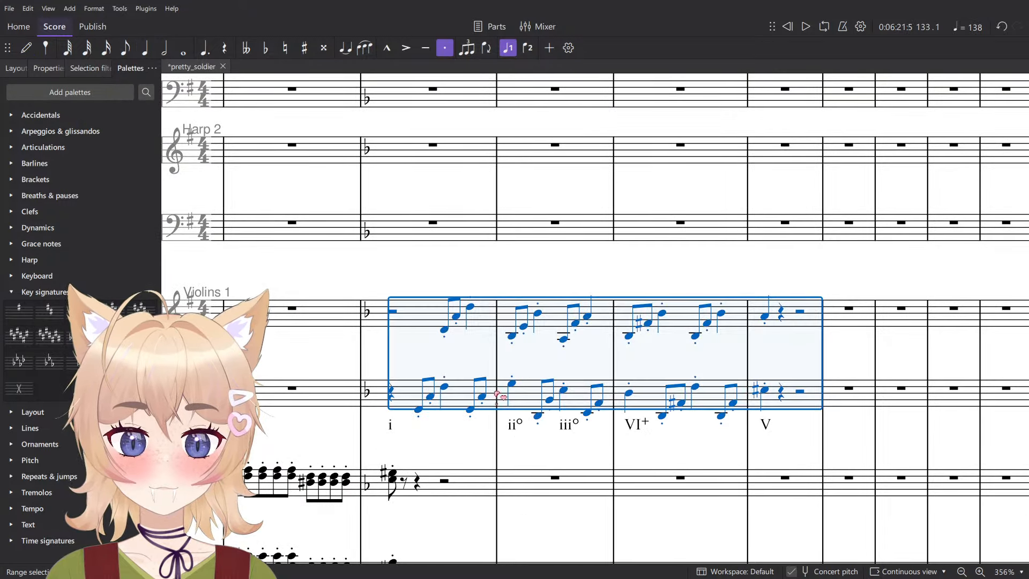
key(space)
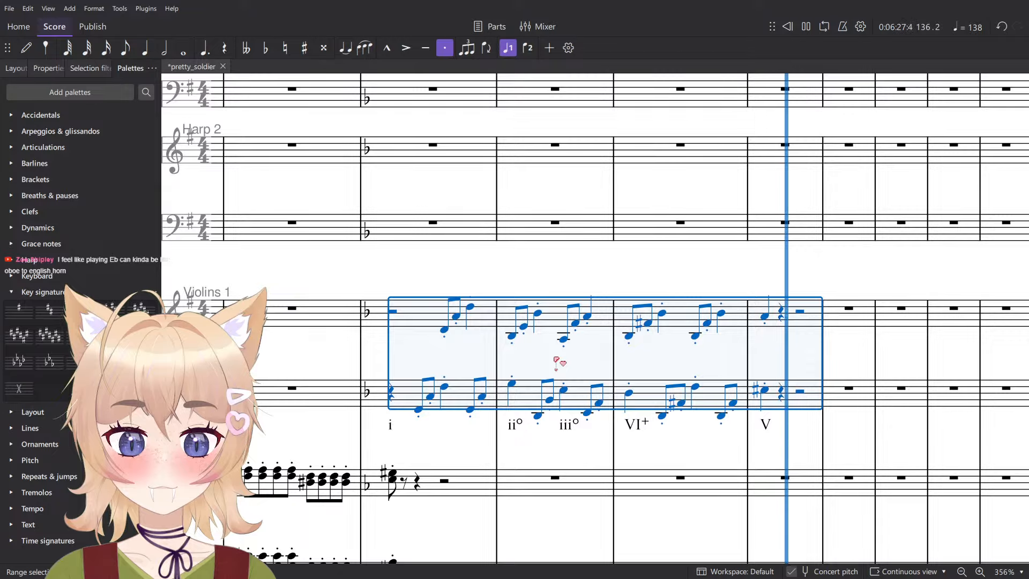
key(space)
key(Escape)
click(391, 391)
key(space)
scroll(431, 369, down, 3)
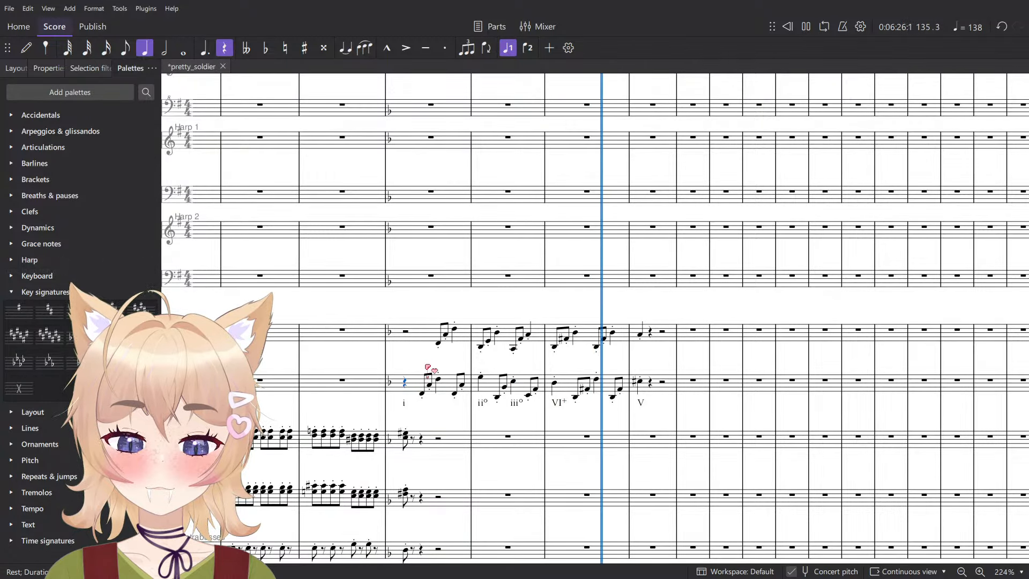
key(space)
- Consult the mode chord chart in the reference window and change the Roman numeral on beat 1 of measure 134 to ♭II
key(alt+Tab)
key(alt+Tab)
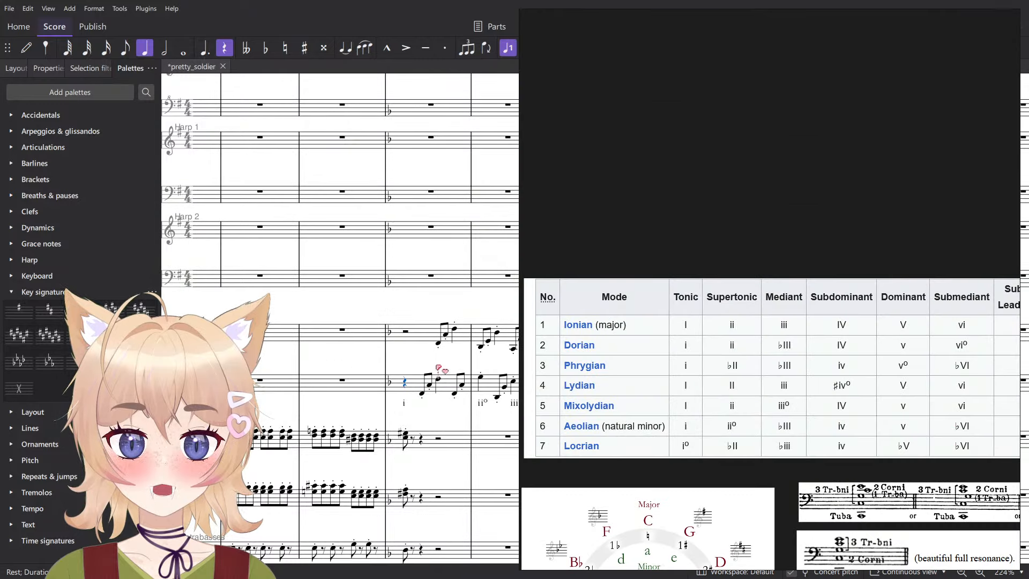
scroll(957, 461, down, 1)
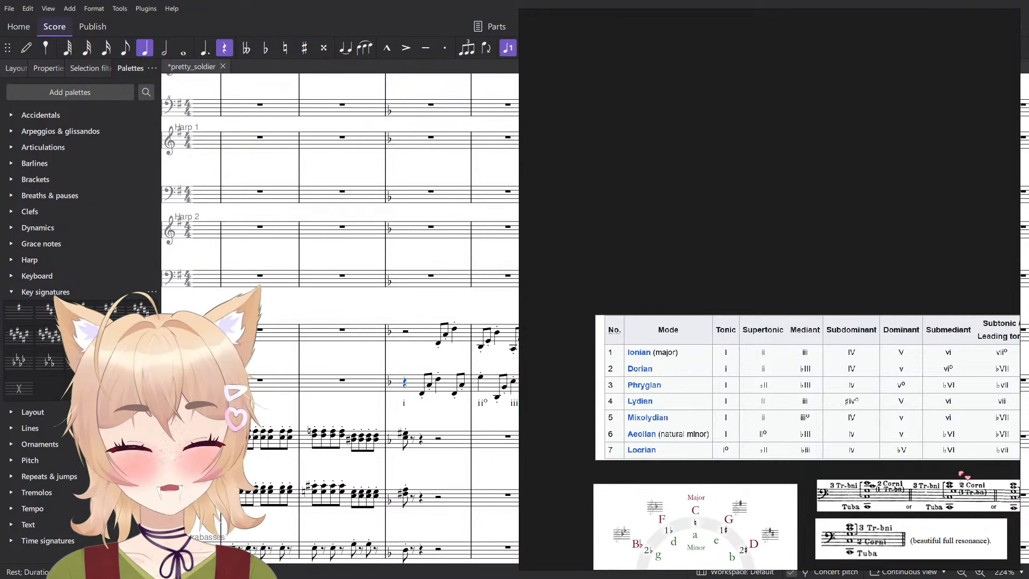
key(alt+Tab)
scroll(491, 394, up, 2)
double_click(393, 407)
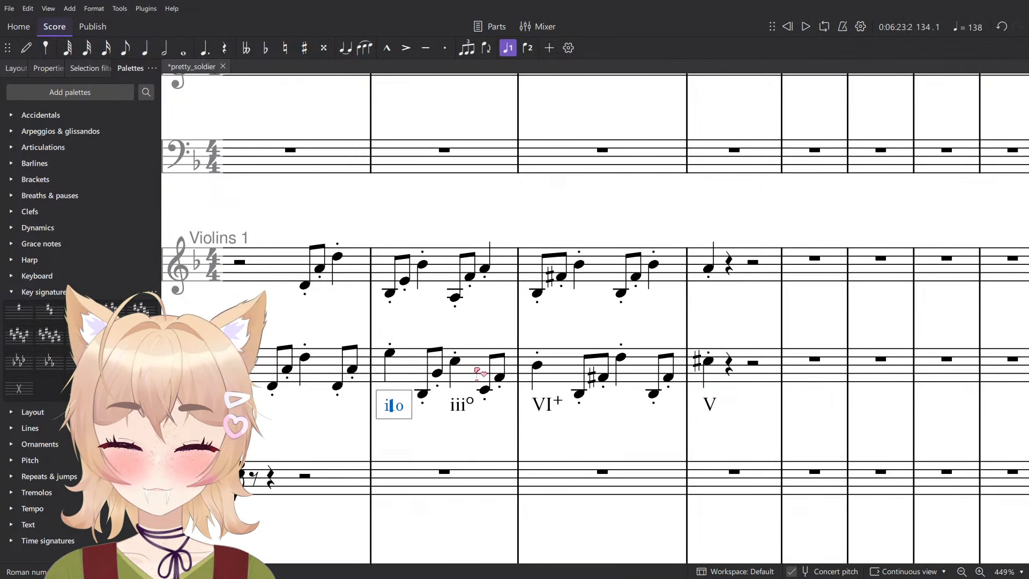
key(Escape)
- Check the mode chord chart again and change the Roman numeral on beat 1 of measure 135 to ♭VI+
key(alt+Tab)
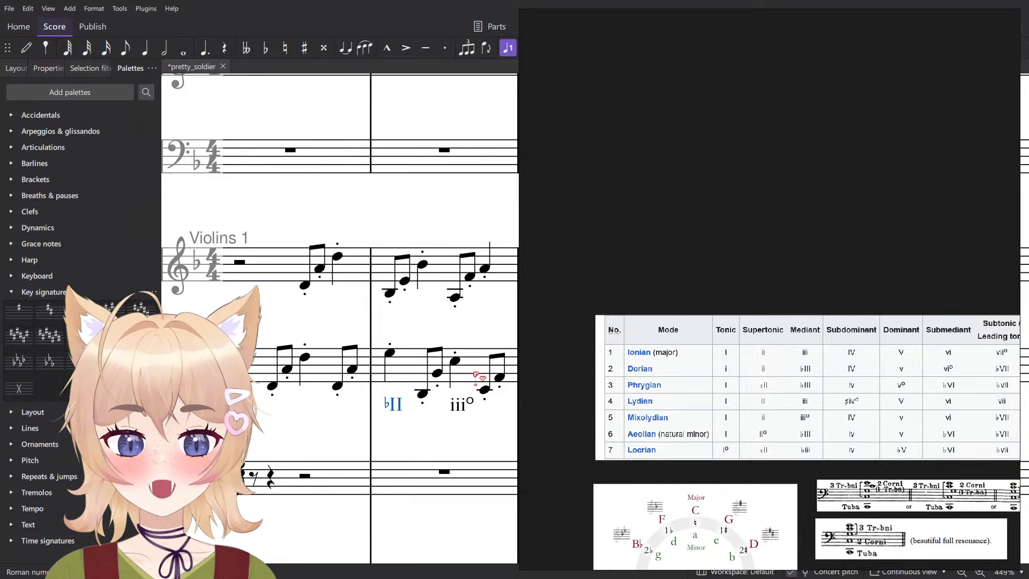
key(alt+Tab)
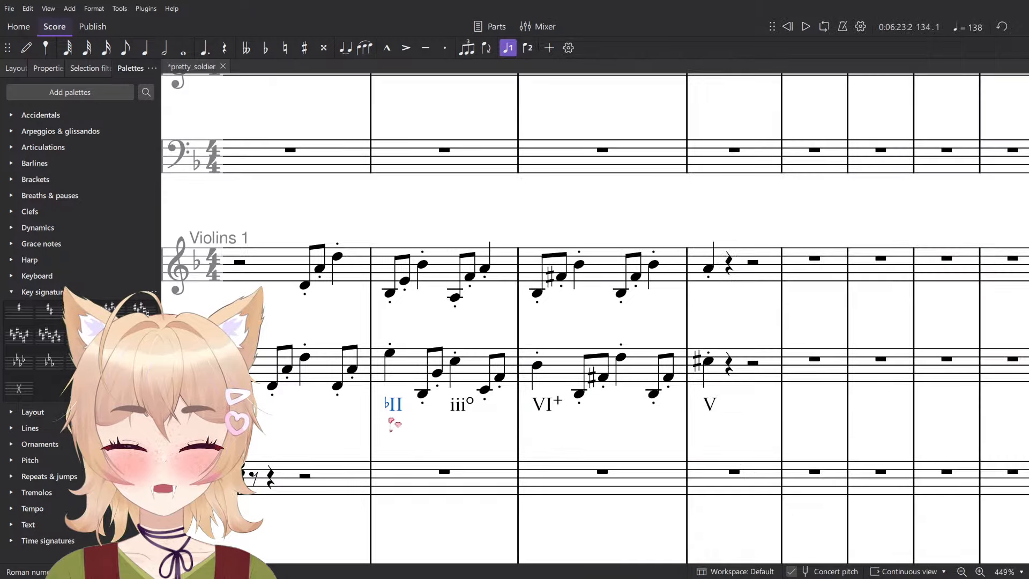
double_click(393, 404)
key(Escape)
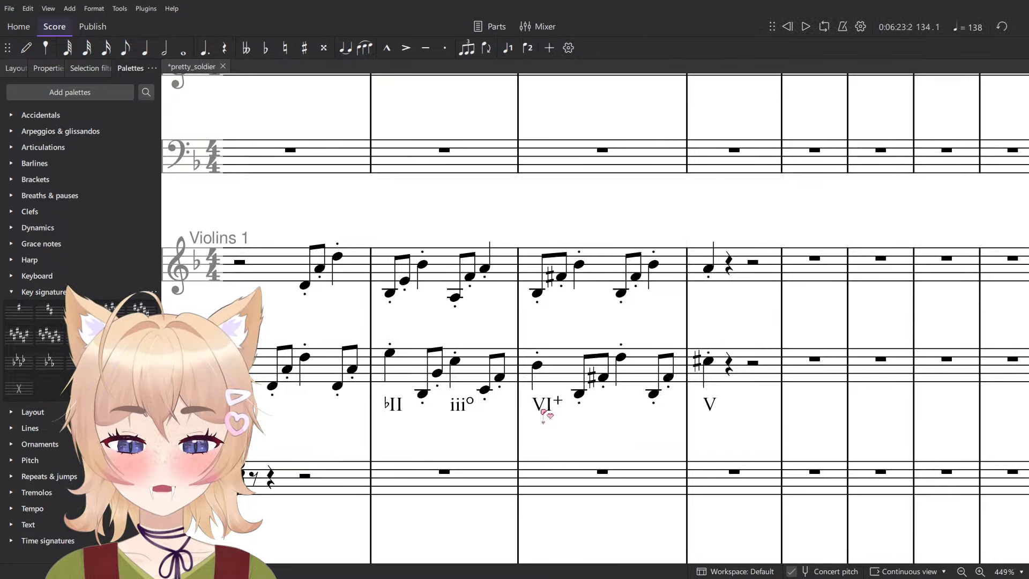
double_click(545, 405)
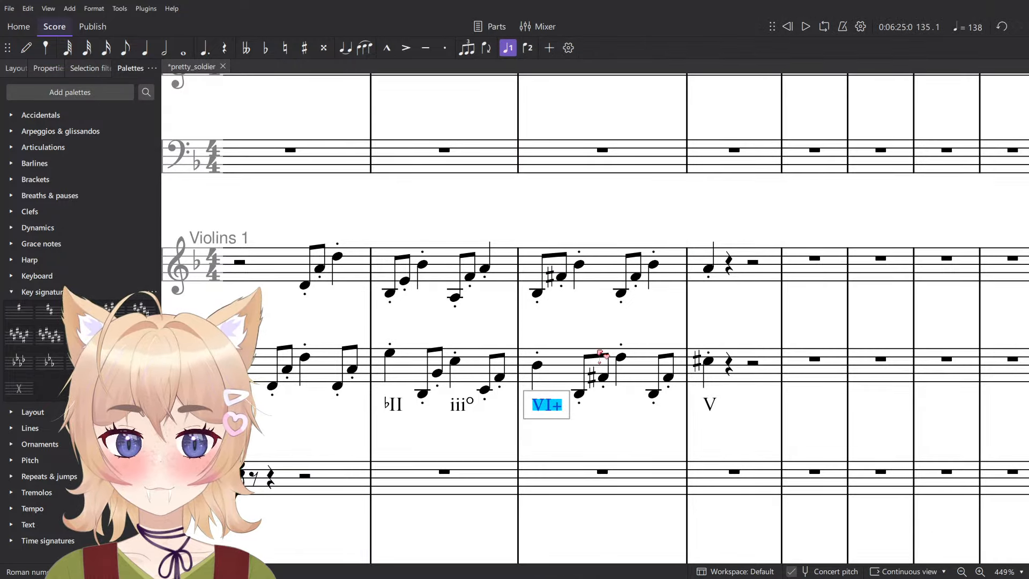
text(bVI+)
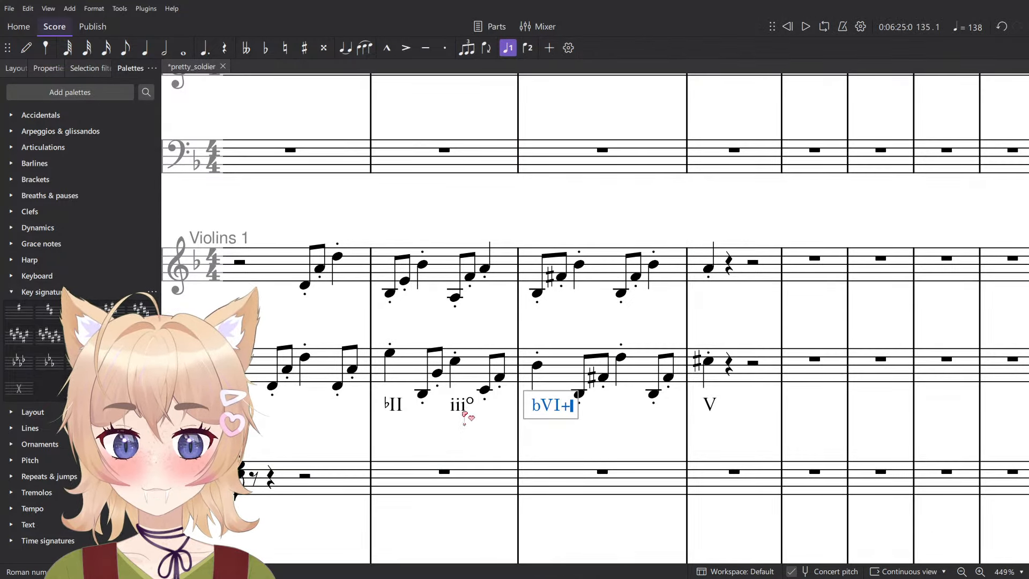
- Change the Roman numeral on beat 3 of measure 134 to ♭III
double_click(463, 411)
key(ctrl+a)
text(bV)
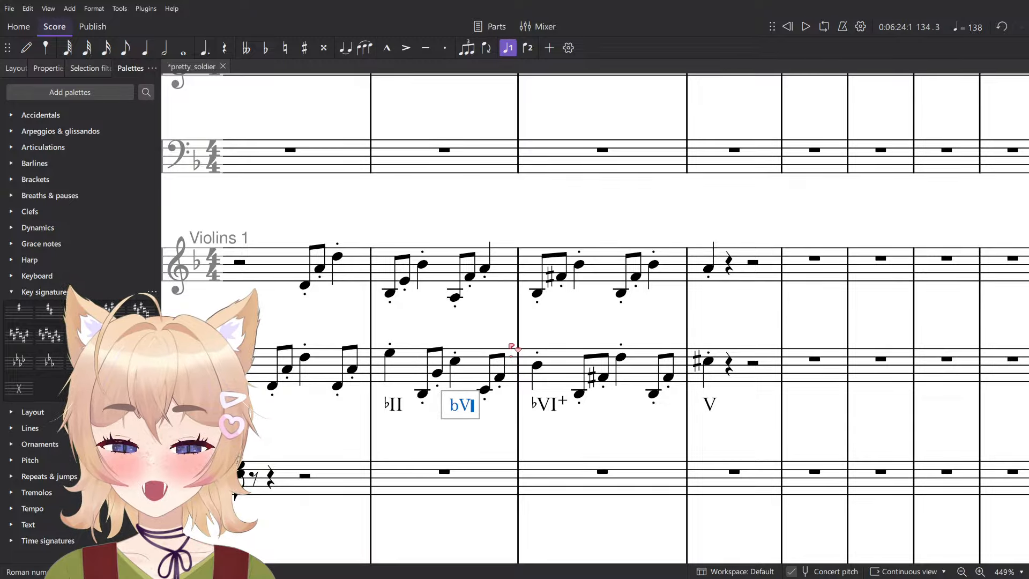
key(BackSpace)
key(BackSpace)
text(III)
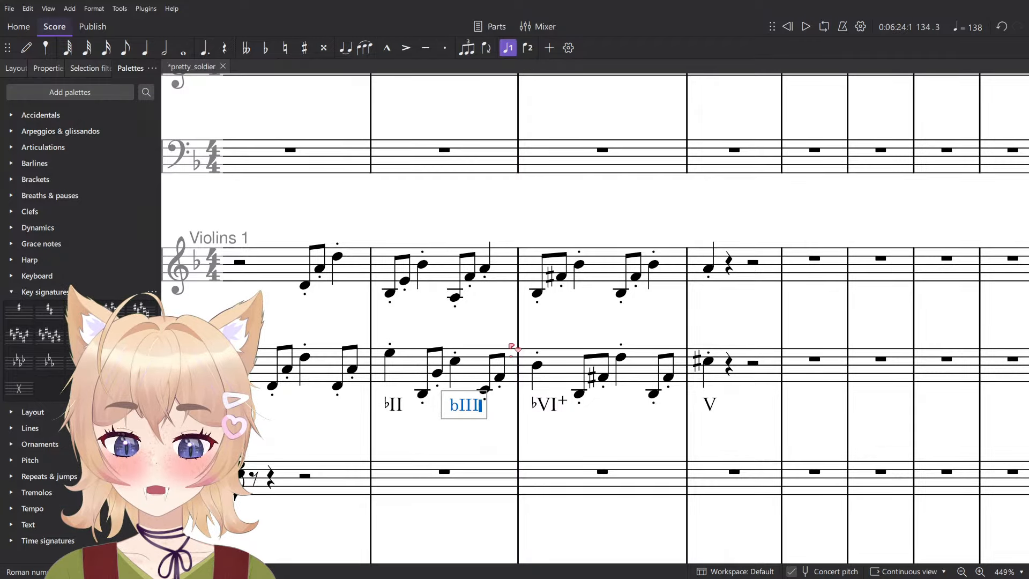
key(Escape)
- Add the Roman numeral iv under the beat 3 quarter note of measure 135 in Violins 2
click(654, 394)
click(621, 356)
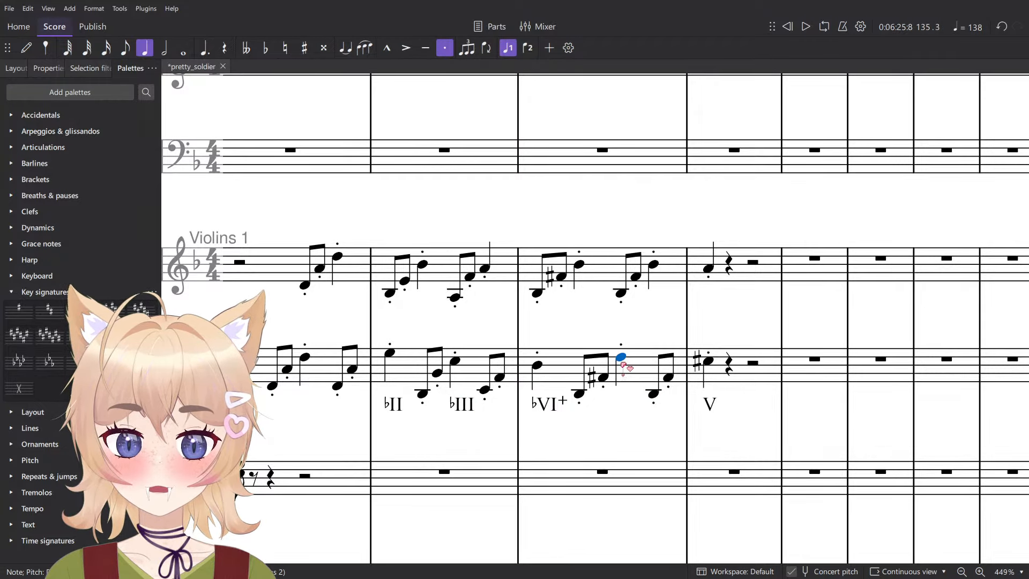
key(ctrl+shift+k)
text(iv)
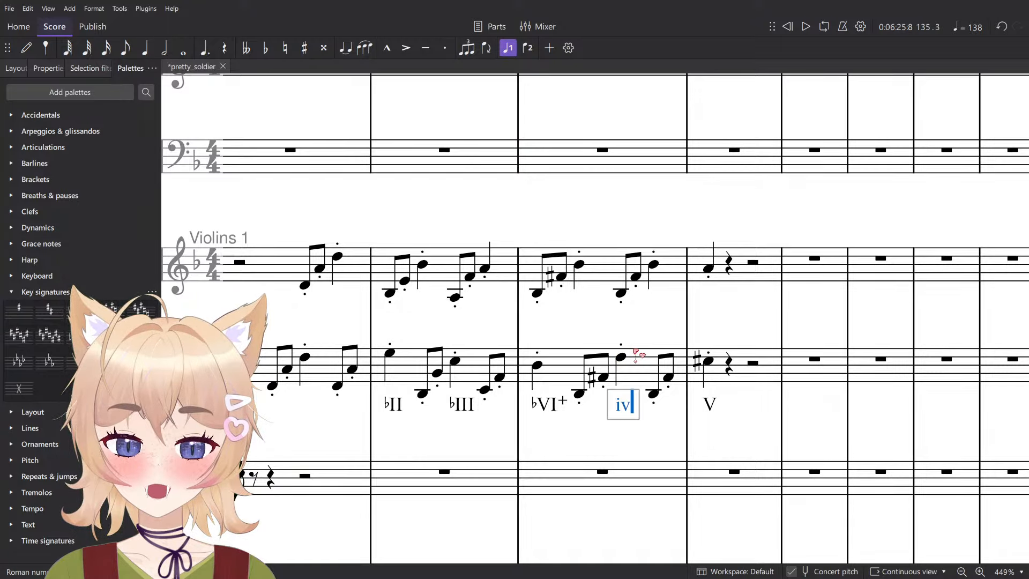
key(Escape)
drag(394, 427, 453, 439)
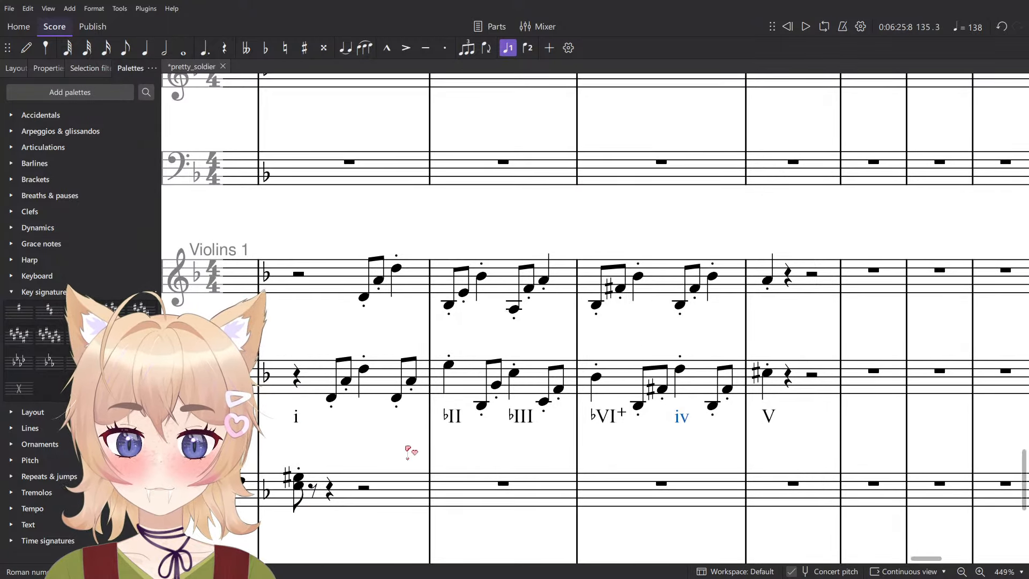
- Change the Roman numeral on beat 1 of measure 133 under Violins 2 to i°
double_click(294, 418)
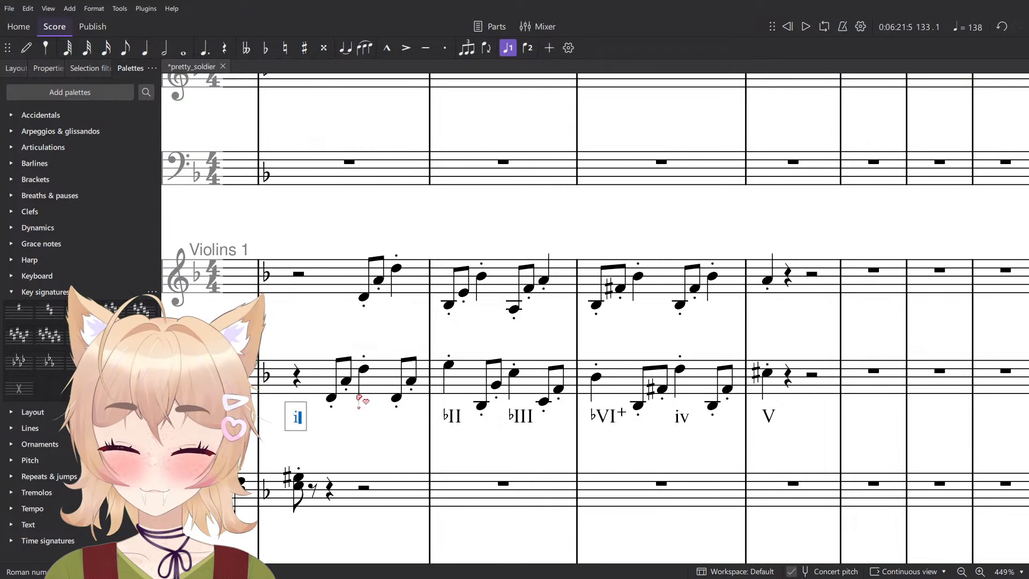
text(oi)
key(Escape)
scroll(373, 444, down, 2)
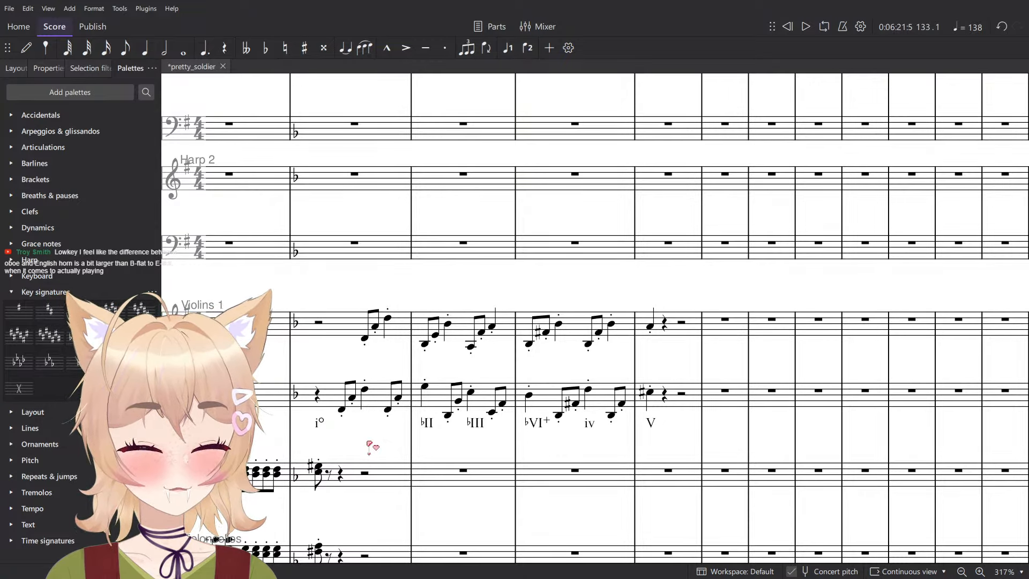
- Enter a quarter note on beat 1 of measure 133 in the Clarinet in B♭ staff
key(n)
scroll(426, 386, up, 15)
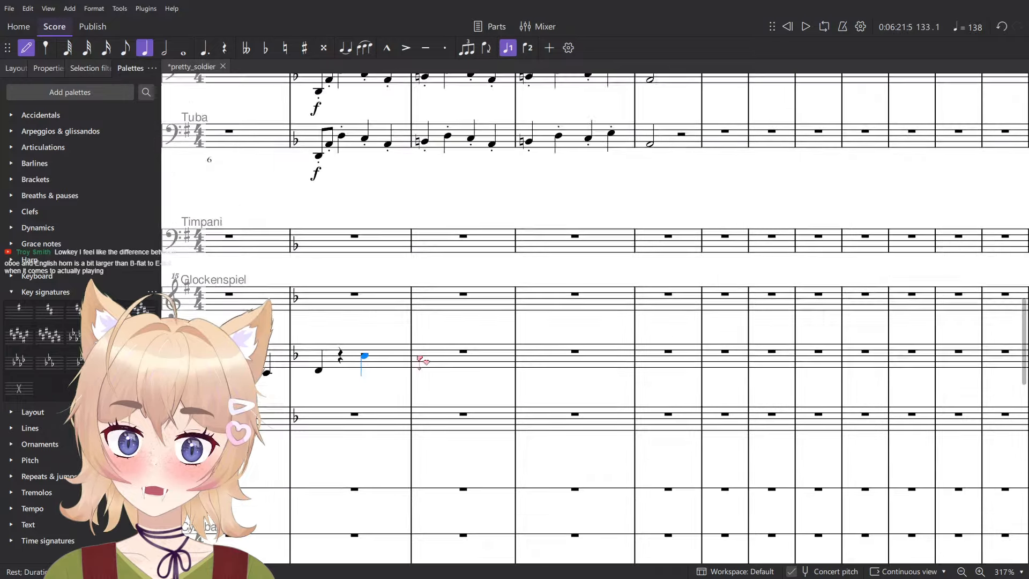
scroll(528, 337, up, 8)
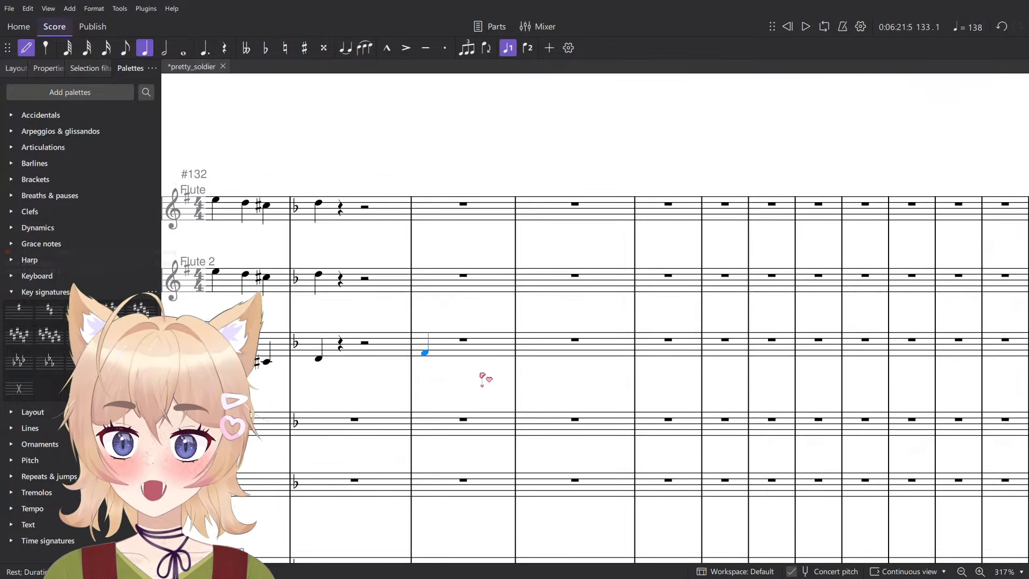
scroll(423, 351, down, 2)
drag(326, 453, 427, 424)
drag(391, 483, 539, 367)
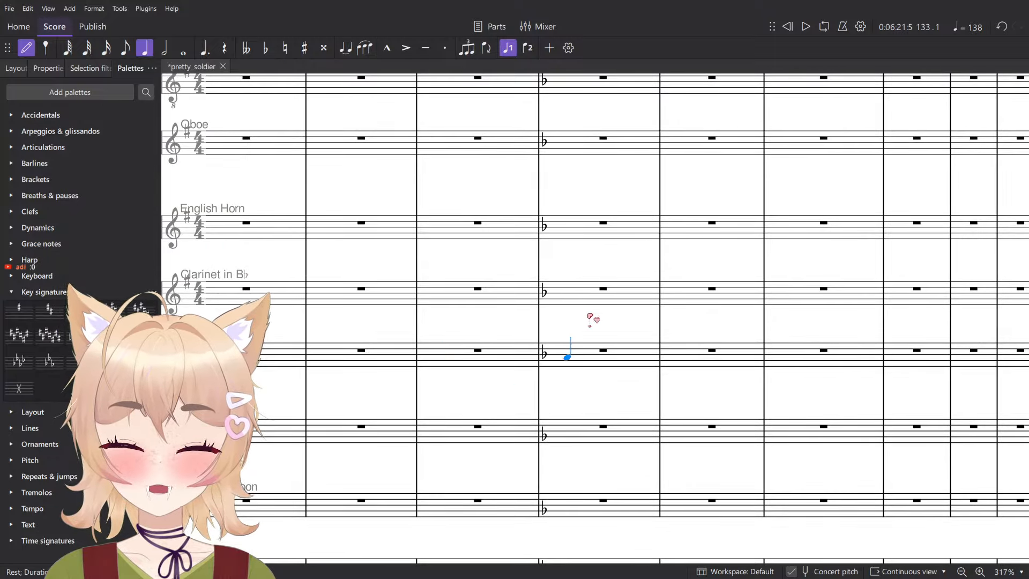
scroll(574, 322, up, 5)
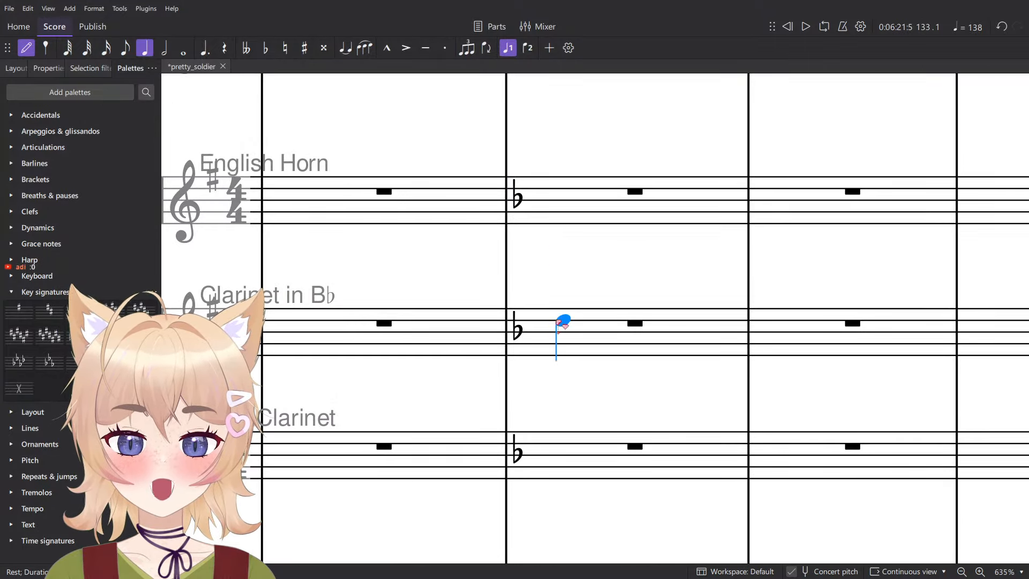
click(573, 337)
- Move the clarinet quarter note in measure 133 down diatonically and back up to D on the fourth staff line
key(alt+shift+Down)
key(alt+shift+Down)
key(alt+shift+Down)
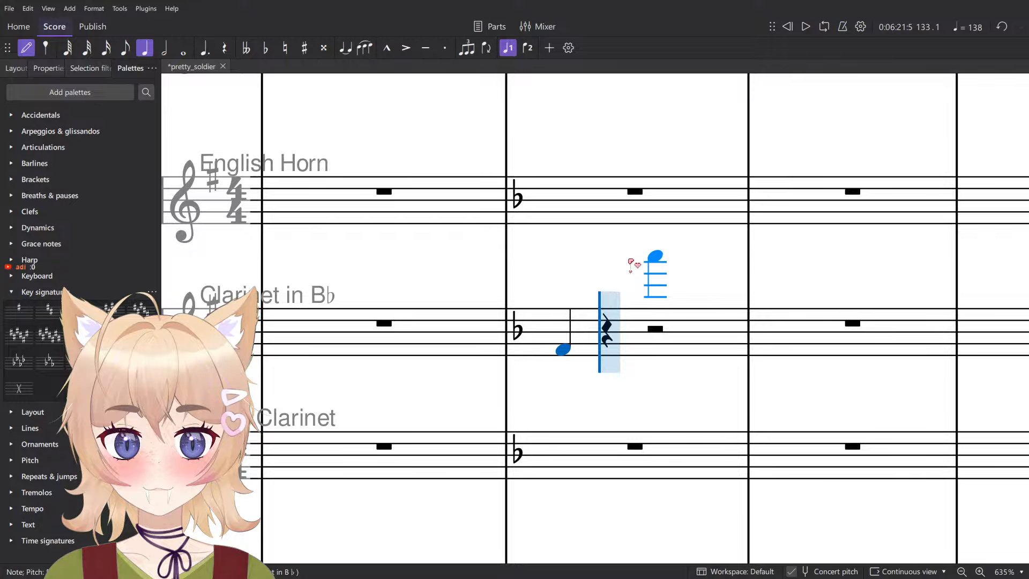
key(alt+shift+Up)
key(alt+shift+Up)
key(alt+shift+Up)
key(alt+shift+Up)
key(alt+shift+Up)
scroll(638, 262, up, 6)
key(Escape)
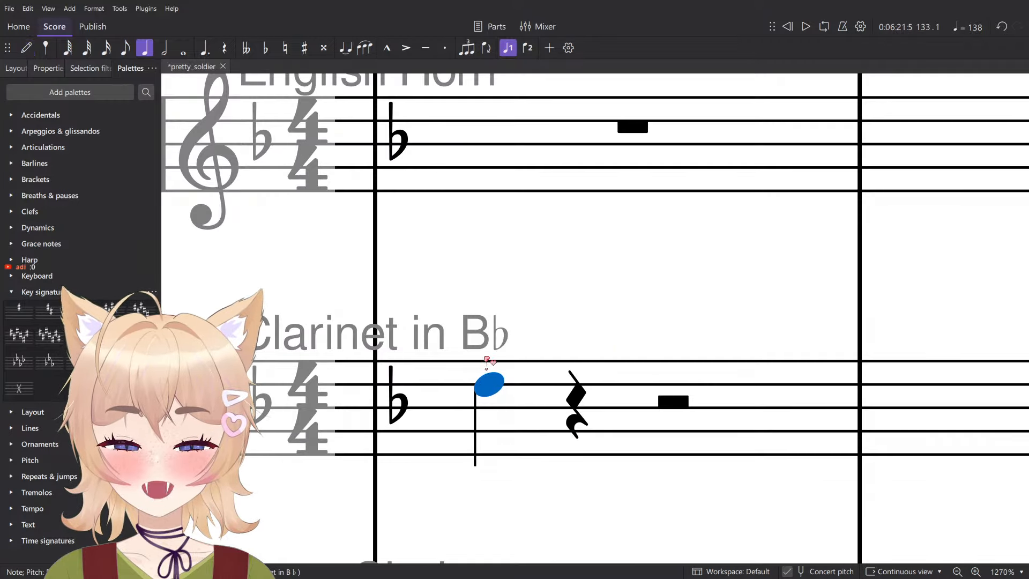
drag(548, 398, 662, 349)
scroll(665, 354, down, 2)
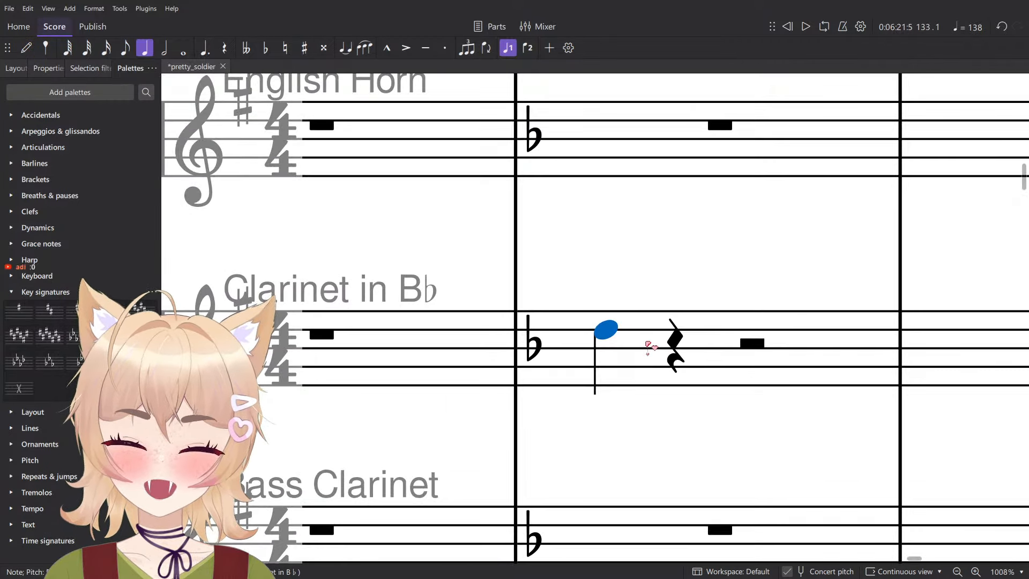
- Raise the clarinet note in measure 133 by an octave and lengthen it to a whole note
click(648, 354)
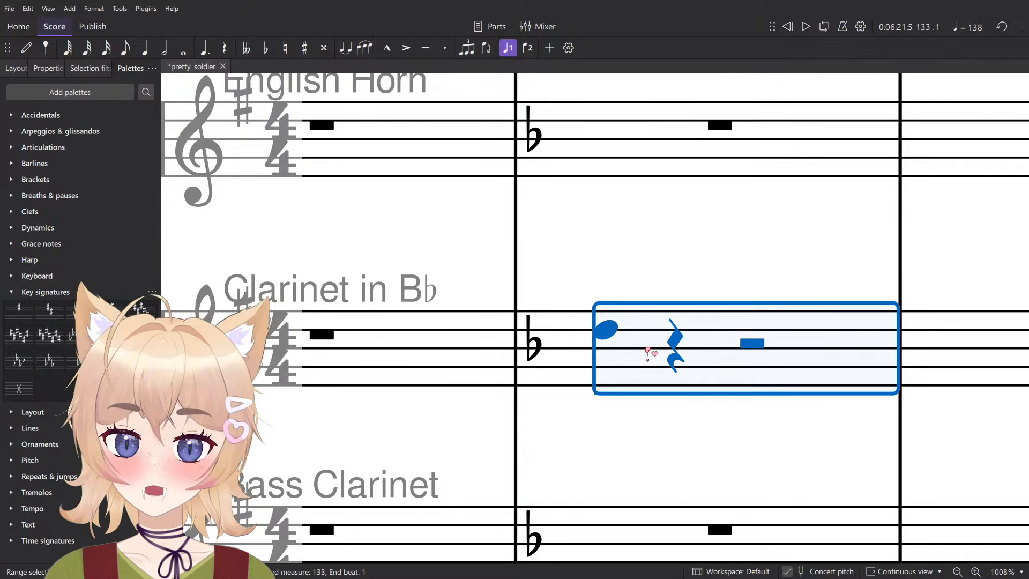
key(ctrl+Up)
key(Escape)
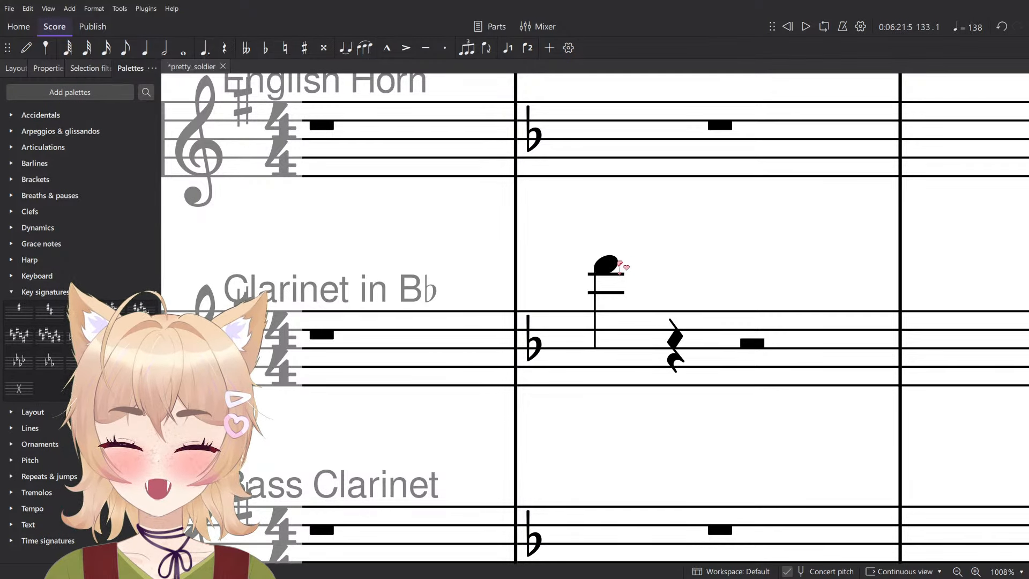
click(615, 267)
key(7)
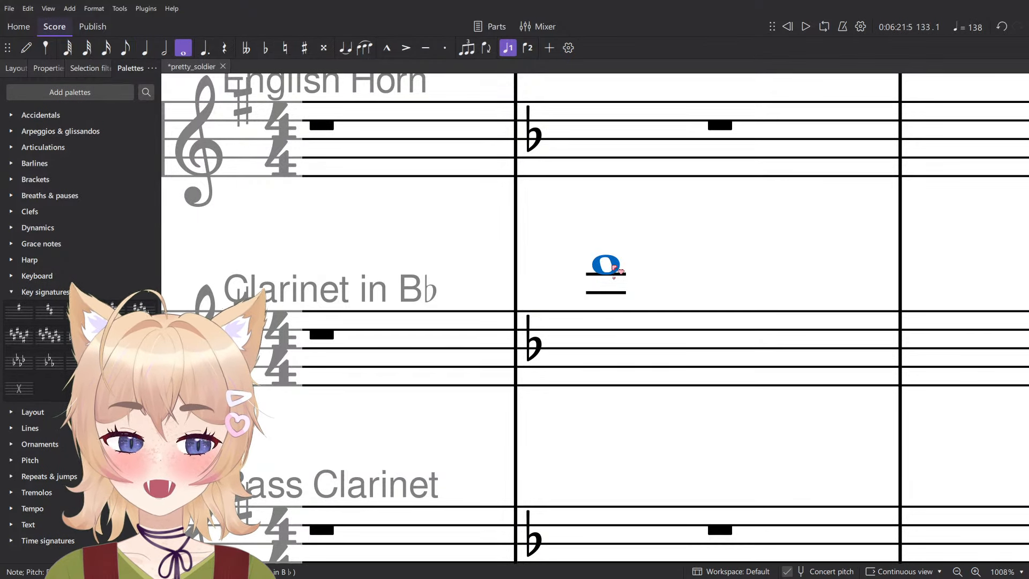
- Lower the clarinet whole note three octaves, raise it one octave, and step it up to B♭ on the middle line
key(ctrl+Down)
key(ctrl+Down)
key(ctrl+Down)
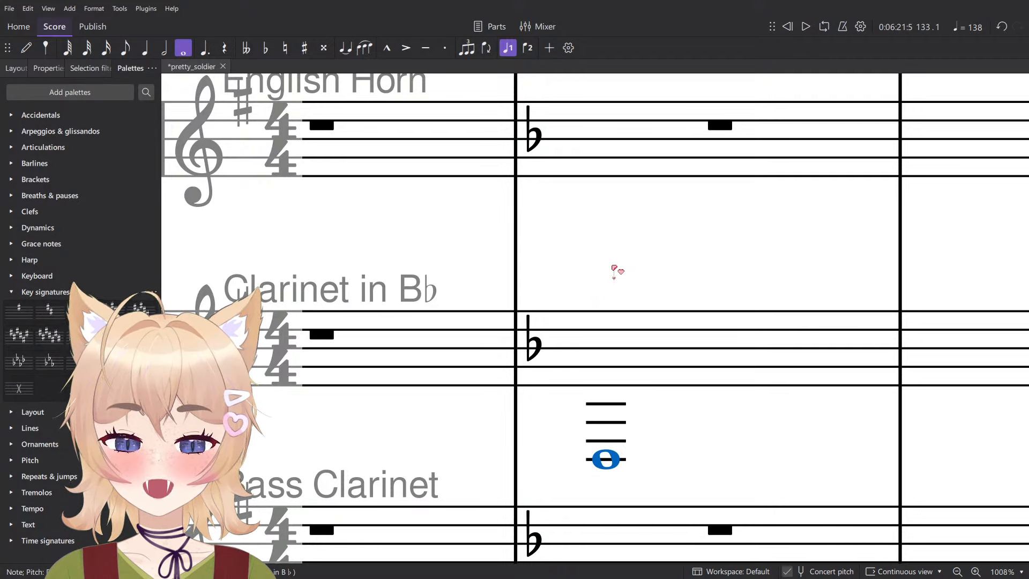
key(ctrl+Up)
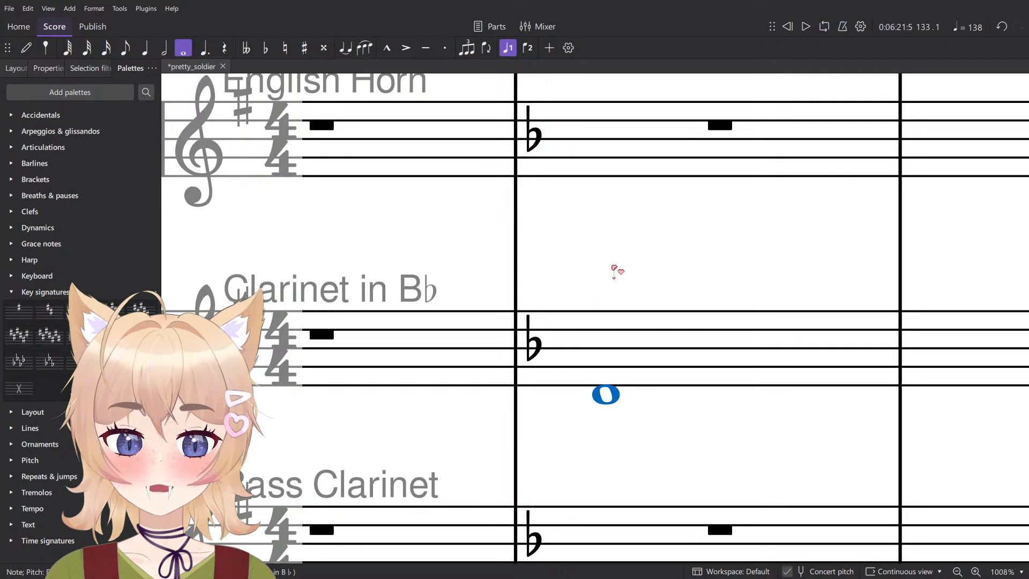
key(alt+Up)
key(alt+Up)
key(alt+Up)
key(alt+Up)
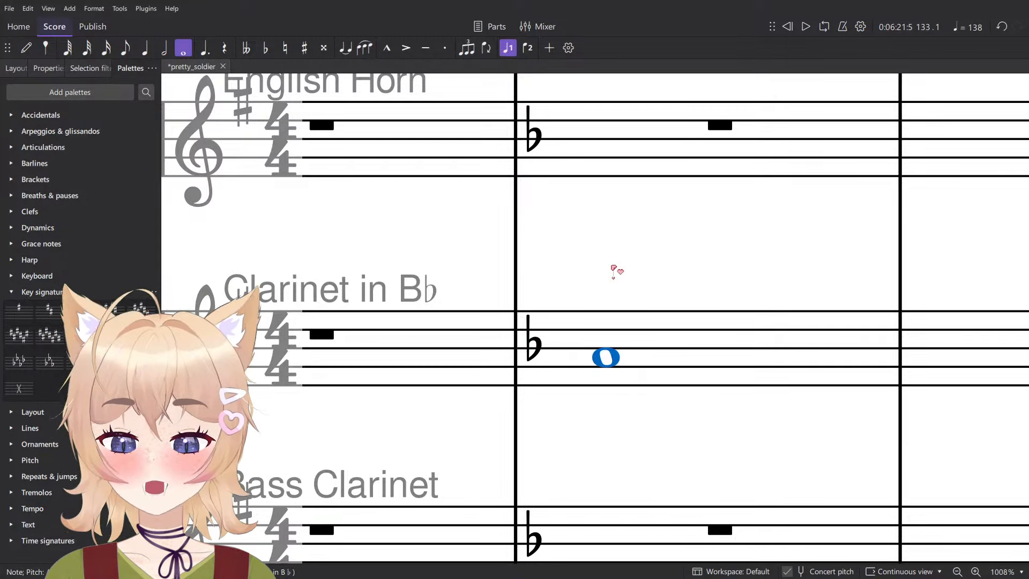
key(Up)
- Delete the whole note from measure 133 of the Clarinet in B♭ staff
click(663, 328)
scroll(667, 319, down, 6)
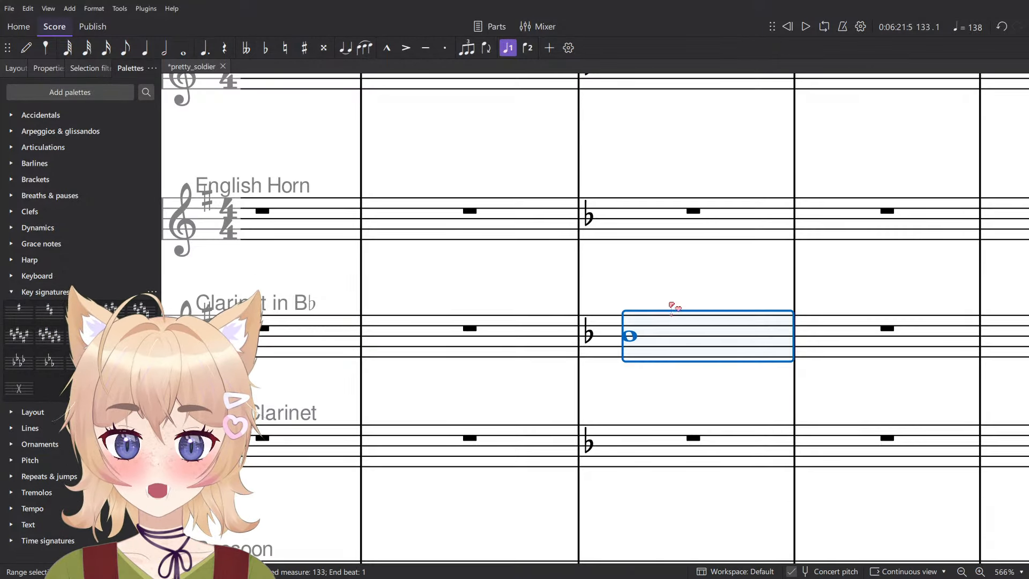
click(655, 304)
click(654, 347)
key(Delete)
scroll(679, 352, down, 8)
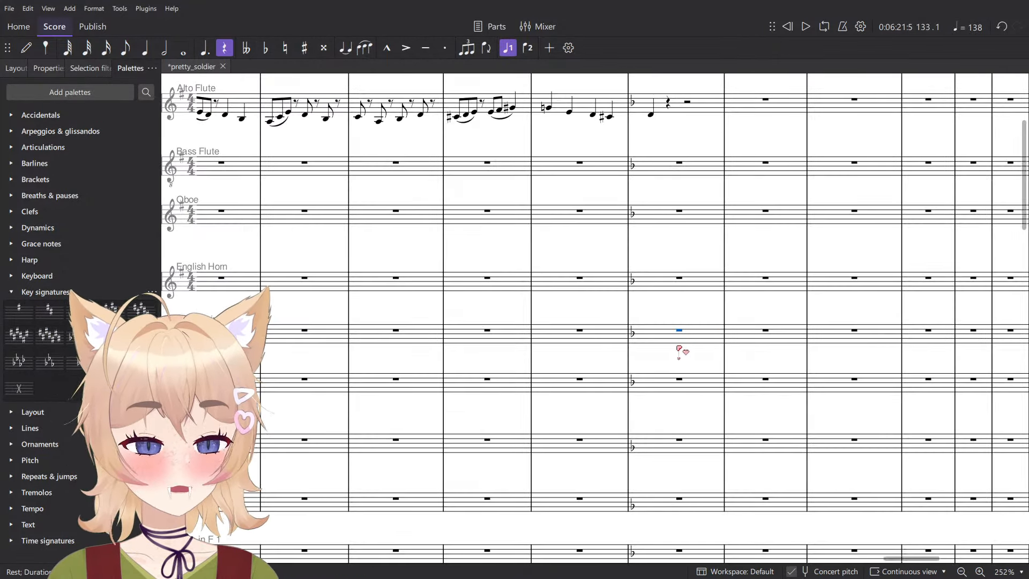
scroll(676, 294, up, 6)
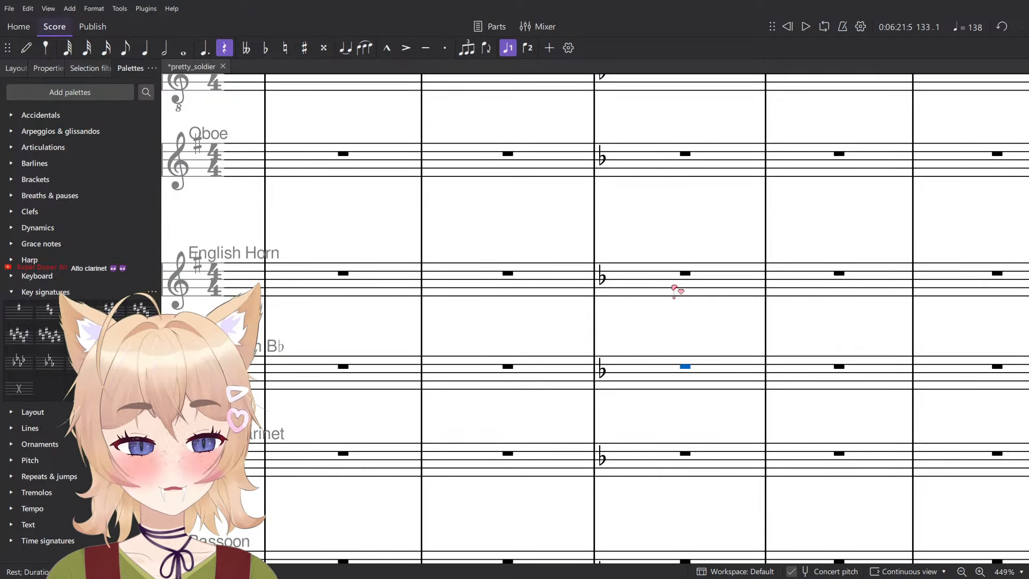
click(662, 258)
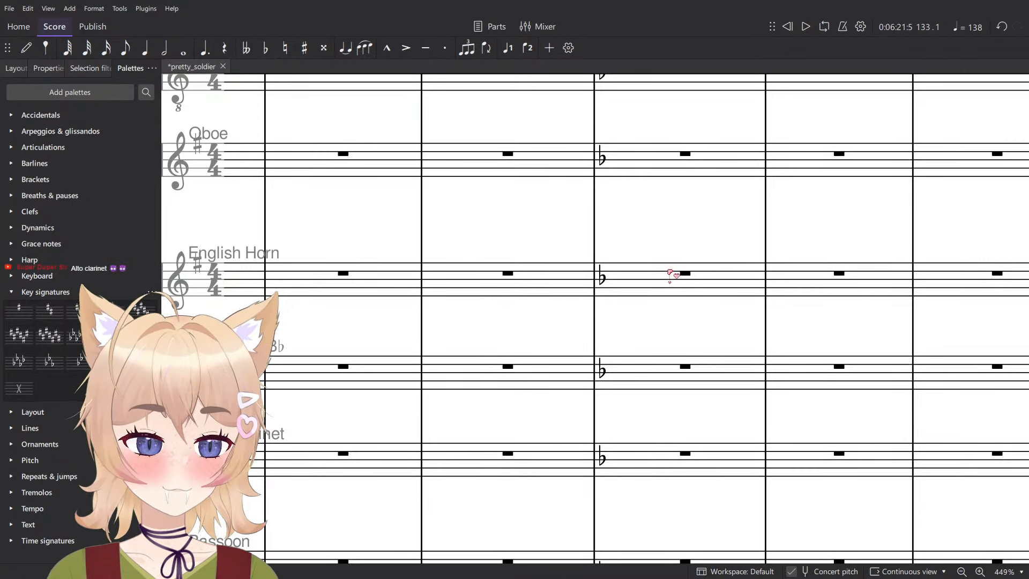
key(n)
drag(672, 272, 631, 294)
scroll(548, 408, up, 7)
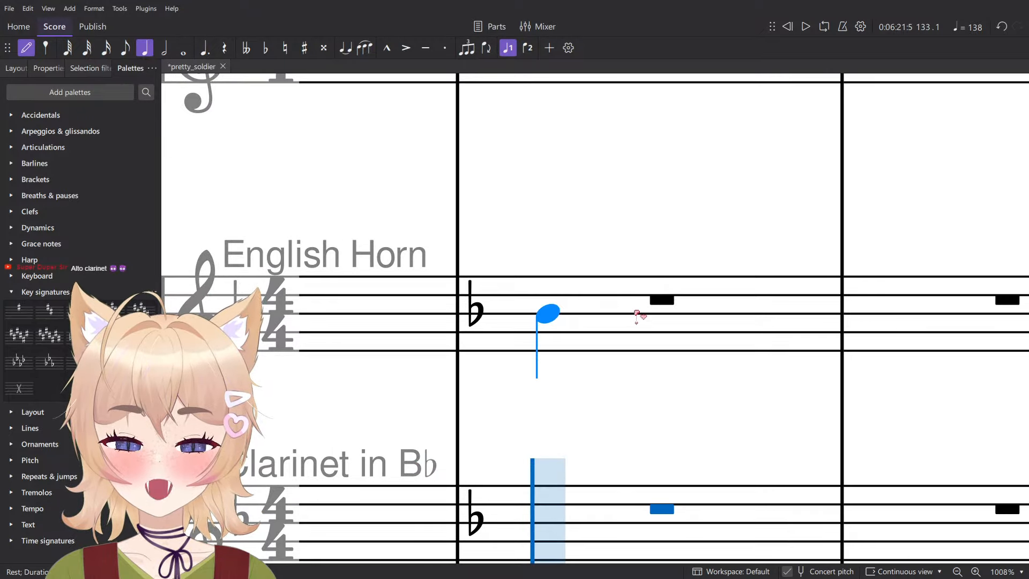
scroll(638, 308, up, 3)
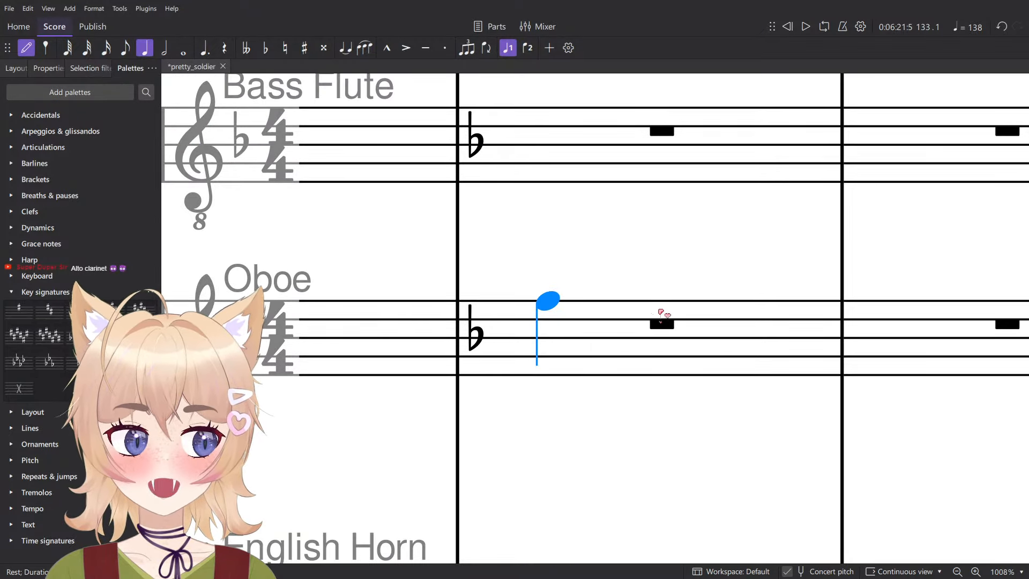
scroll(638, 322, down, 3)
scroll(631, 340, down, 7)
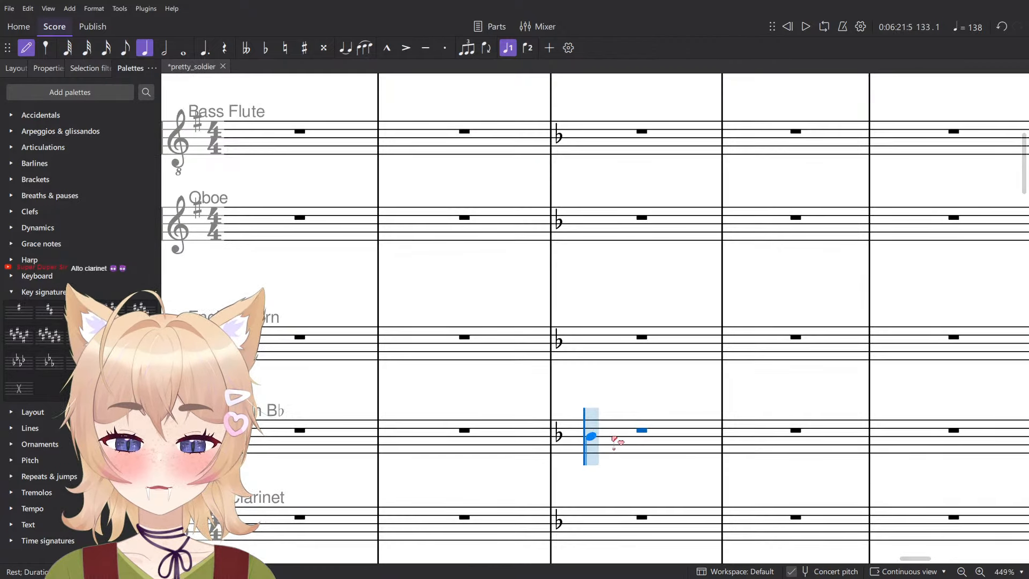
scroll(611, 432, up, 5)
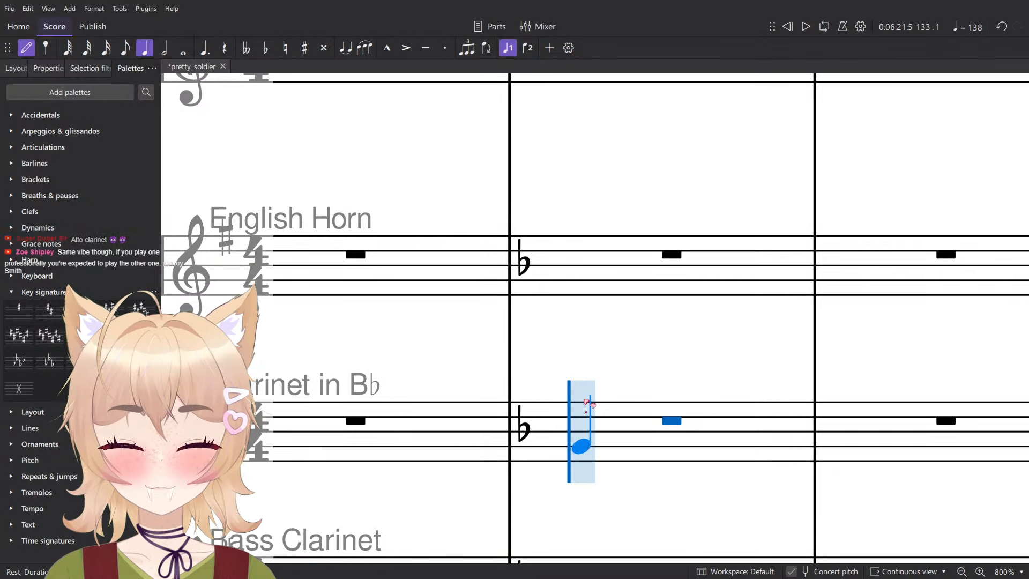
scroll(613, 406, down, 7)
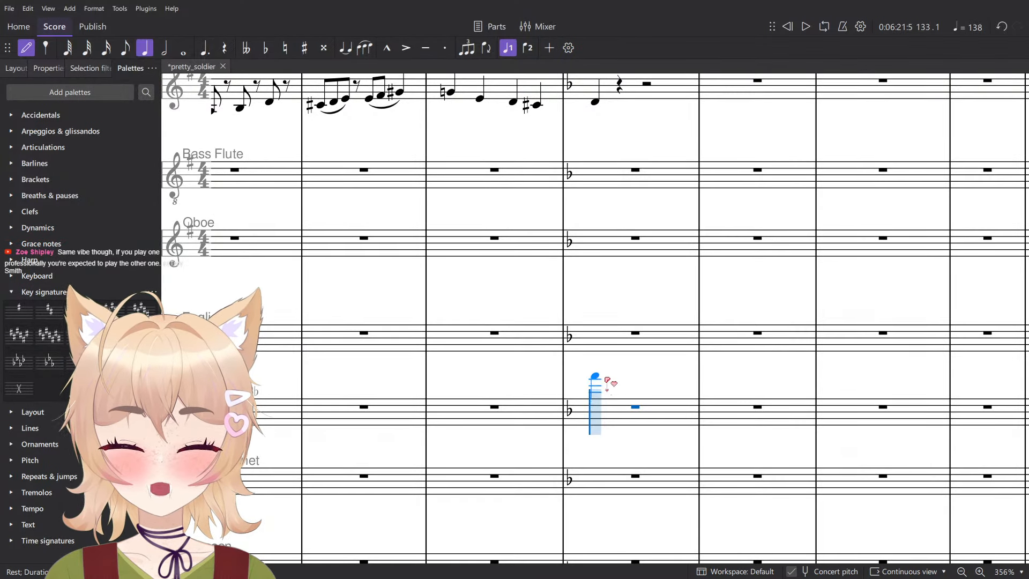
key(Escape)
scroll(611, 370, down, 3)
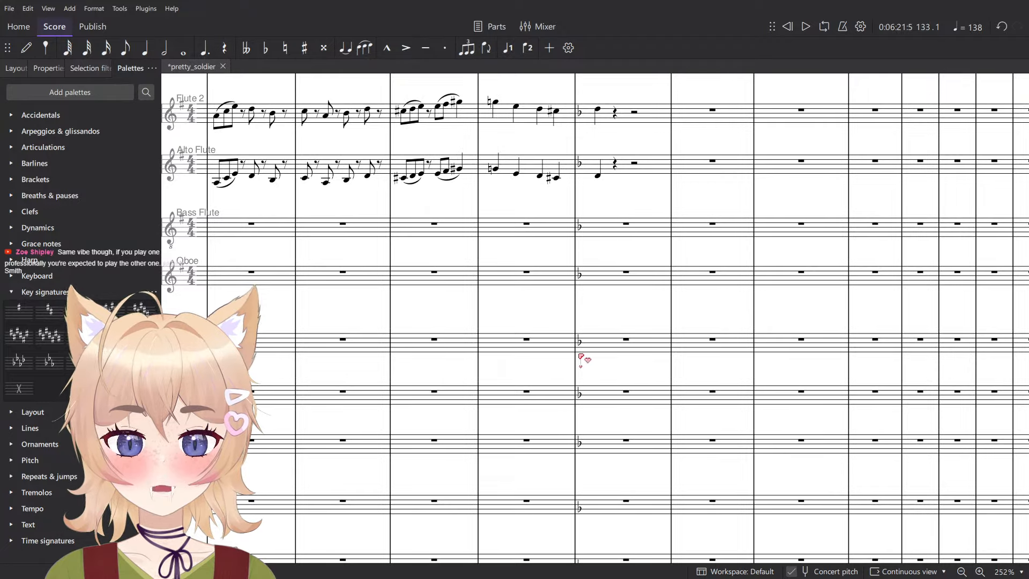
click(630, 404)
click(639, 377)
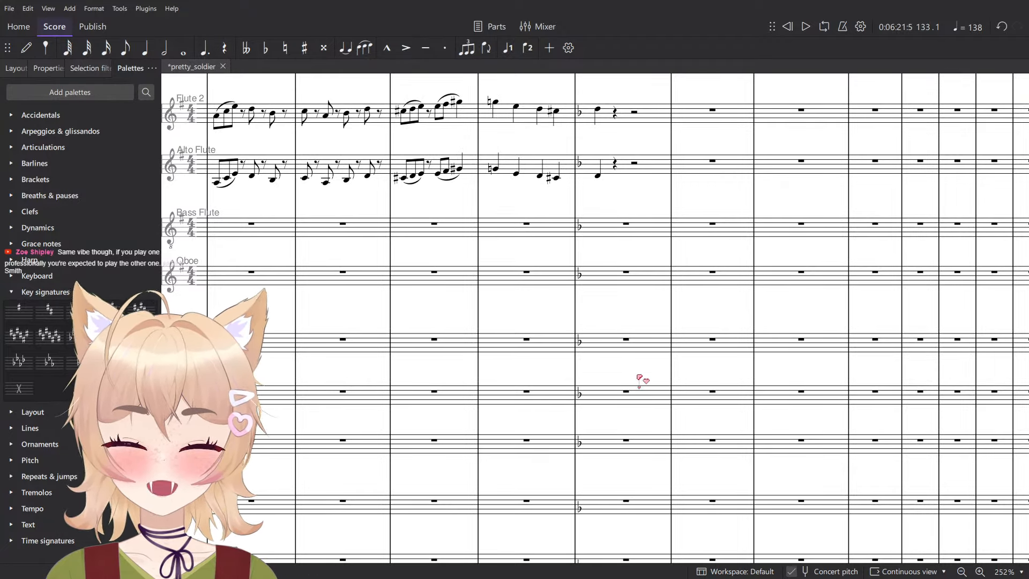
scroll(668, 404, up, 3)
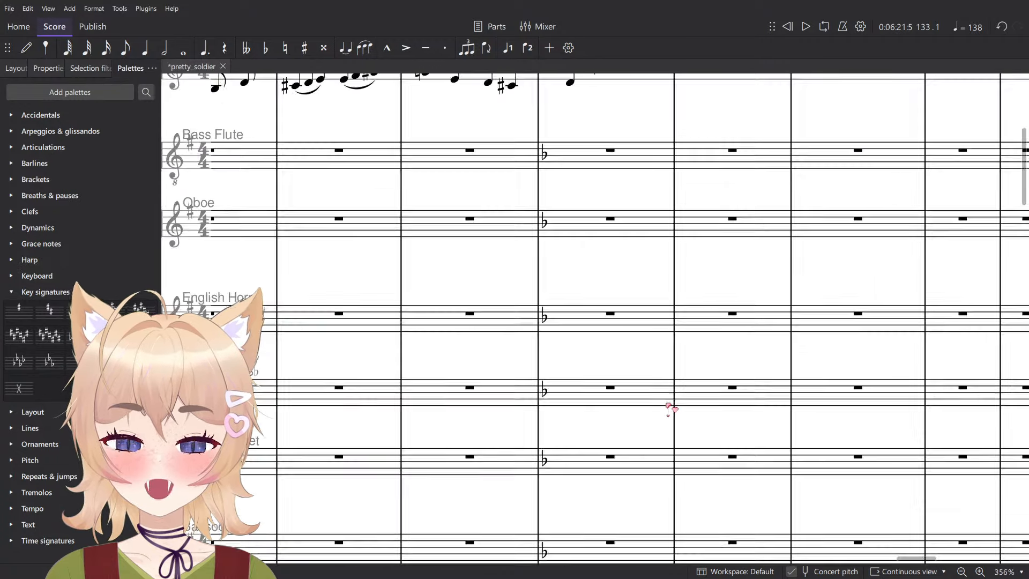
scroll(669, 408, down, 4)
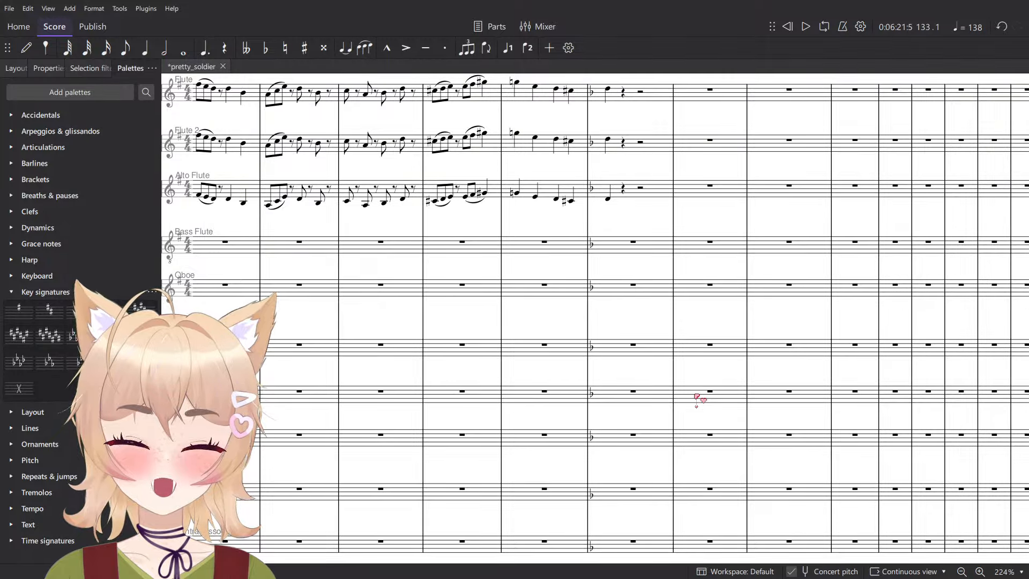
scroll(697, 399, down, 10)
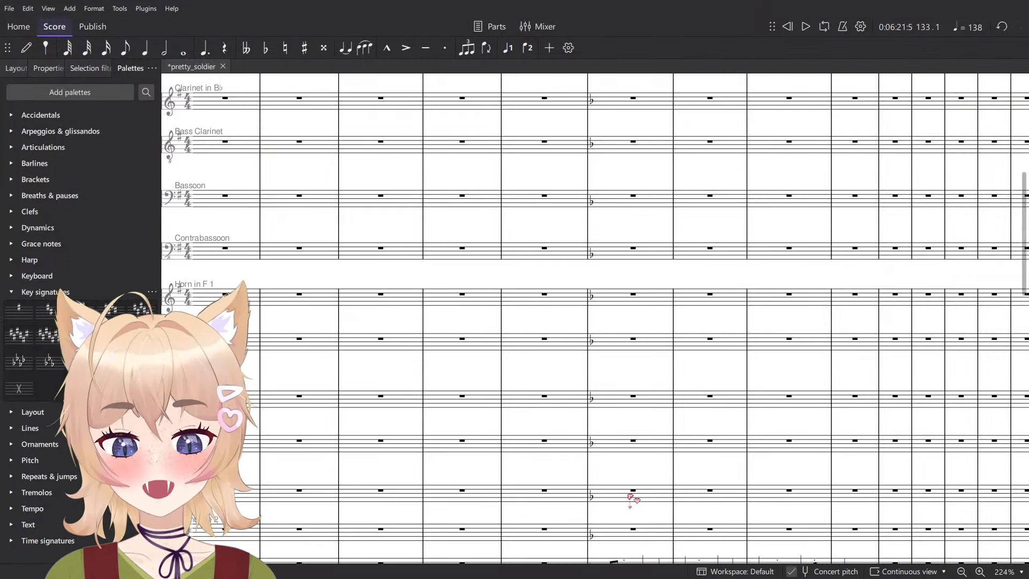
- Examine the Tuba line from measure 133 and compare it with the Violins 1 and 2 arpeggios and Roman numerals
scroll(664, 356, up, 8)
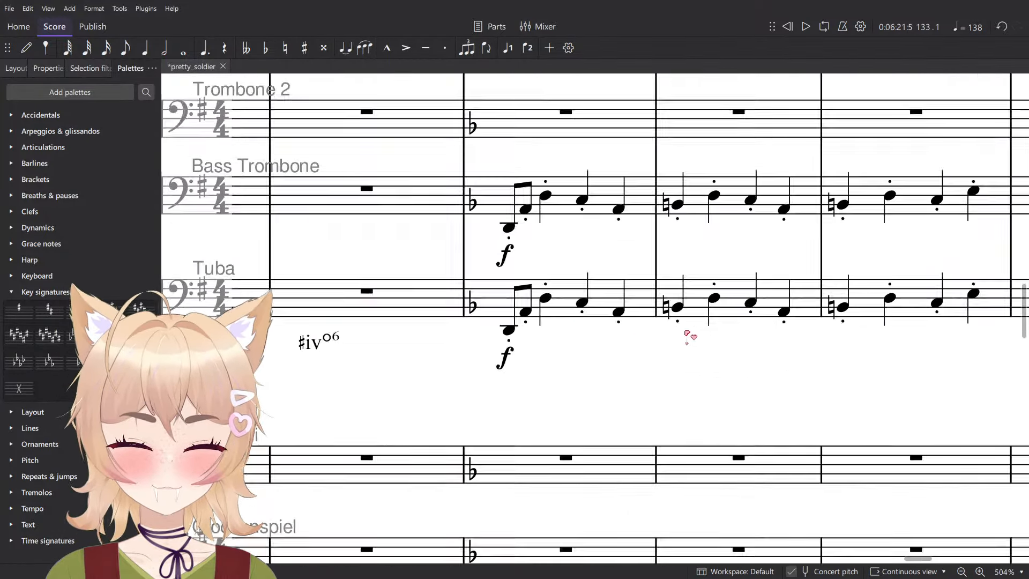
click(555, 314)
scroll(558, 317, down, 7)
scroll(621, 352, down, 10)
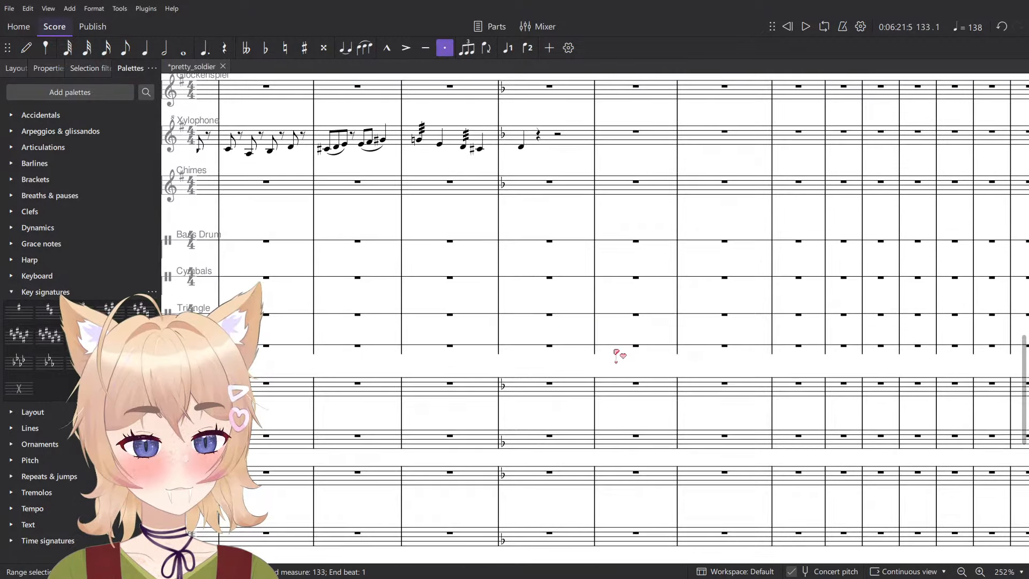
scroll(494, 336, right, 3)
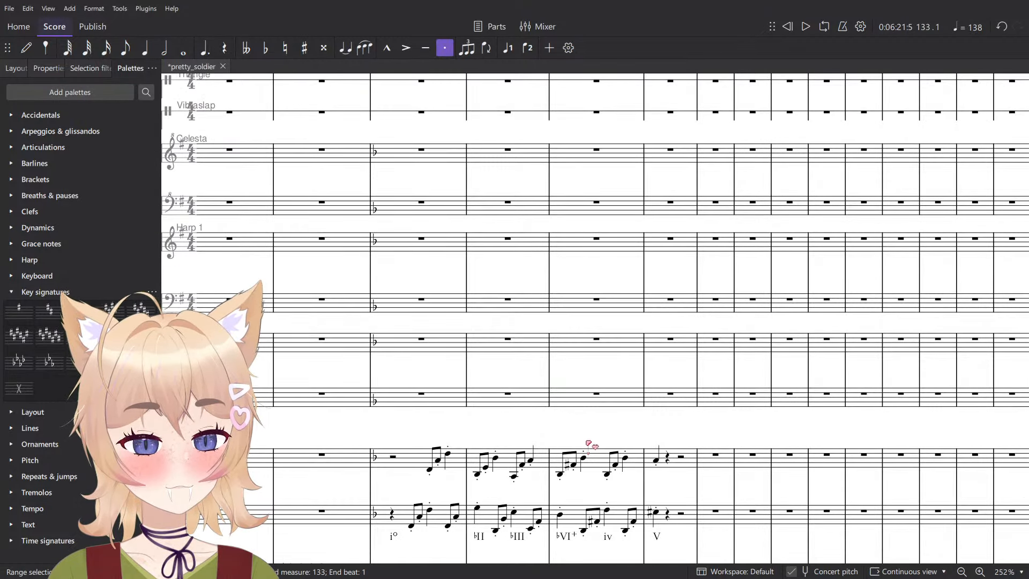
scroll(594, 446, down, 5)
scroll(594, 261, up, 8)
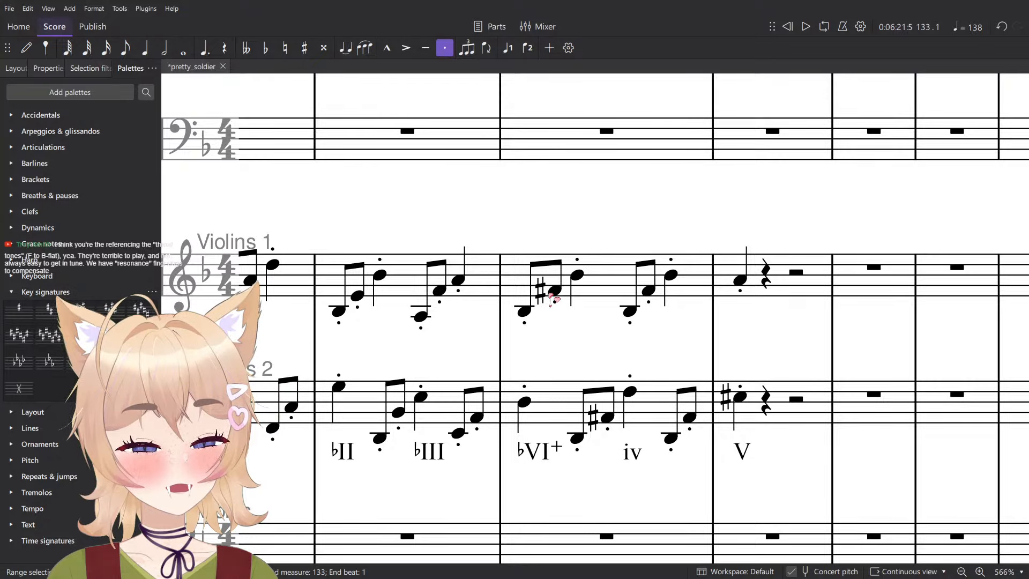
- Extend the measure 133 selection from the Violins 1 staff to include the Violins 2 staff
scroll(578, 311, down, 5)
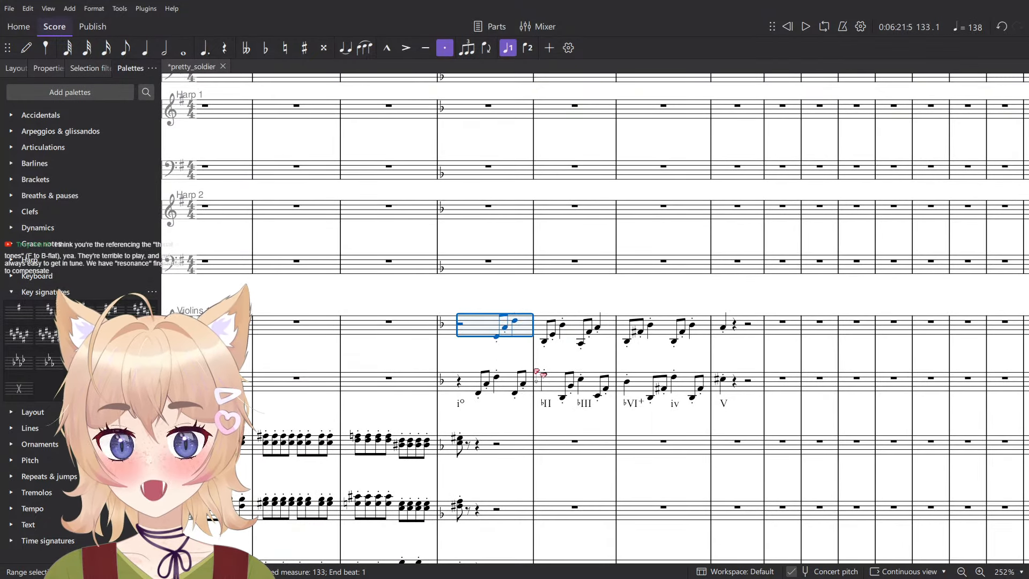
shift+click(528, 382)
scroll(527, 369, up, 5)
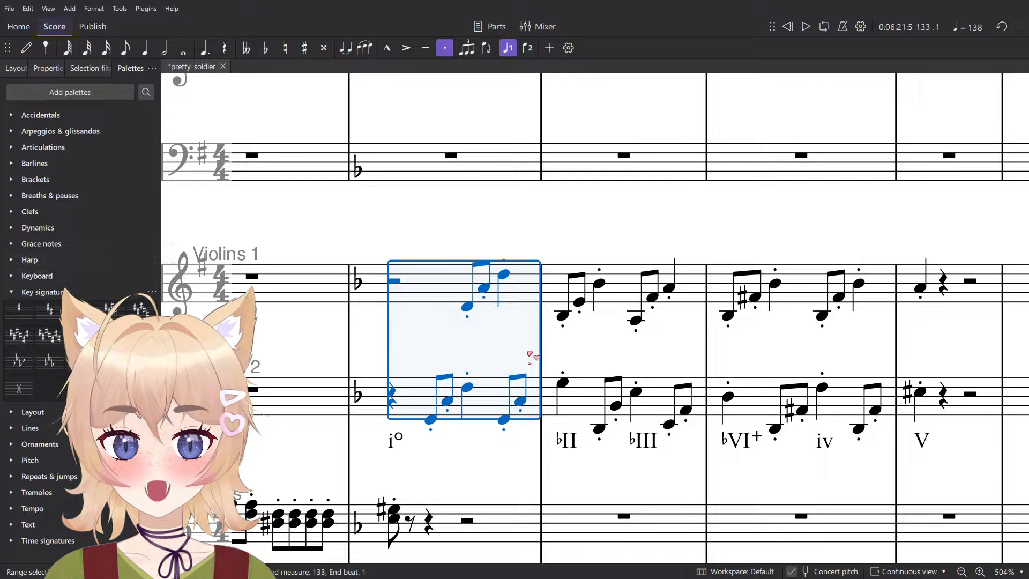
- Switch to the reference image board and bring up the clarinet rows of the woodwind range chart
key(alt+Tab)
key(alt+Tab)
click(530, 356)
scroll(657, 381, down, 4)
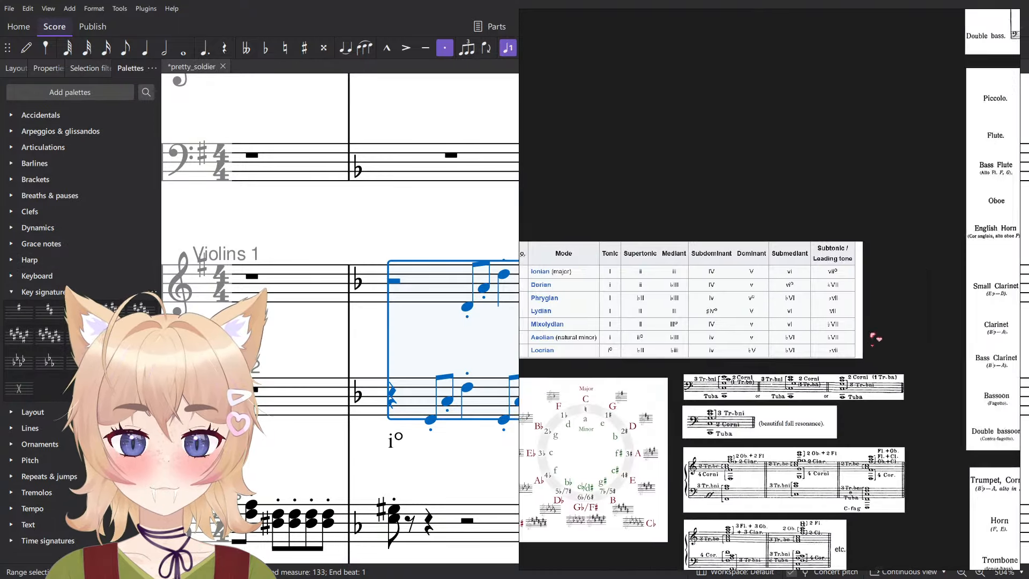
drag(873, 337, 748, 362)
drag(851, 163, 840, 328)
drag(894, 157, 830, 485)
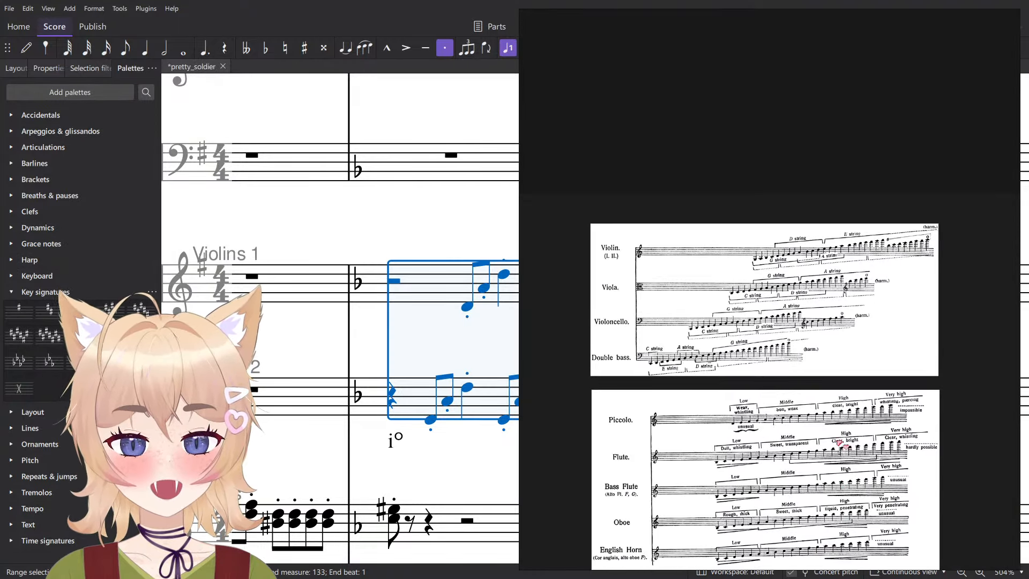
drag(760, 469, 759, 286)
scroll(761, 286, up, 1)
scroll(646, 415, up, 5)
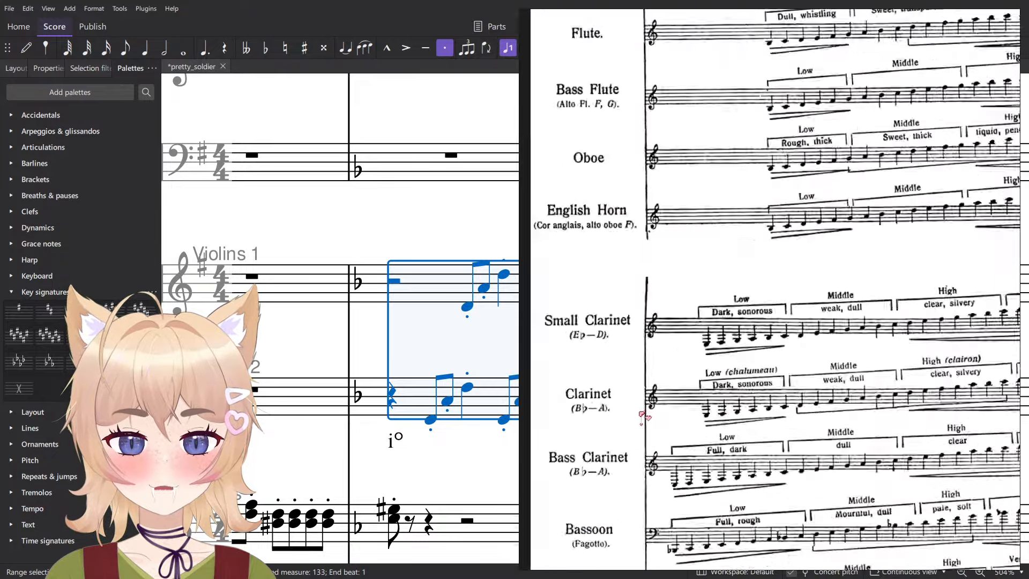
- Examine the Clarinet (B♭–A) row of the range chart across its low, middle, high and very high registers
drag(864, 437, 754, 433)
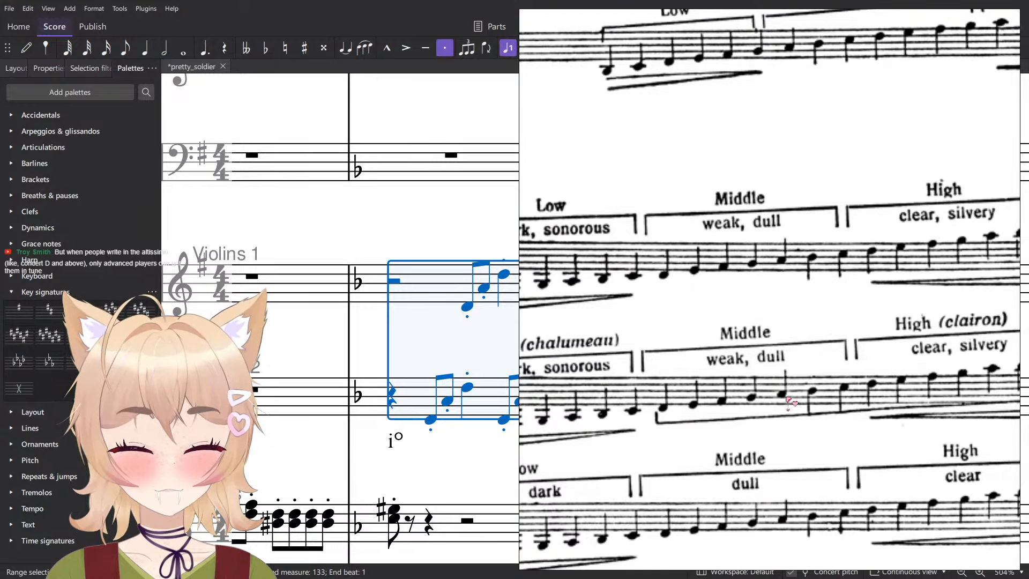
drag(590, 429, 989, 425)
drag(816, 424, 786, 422)
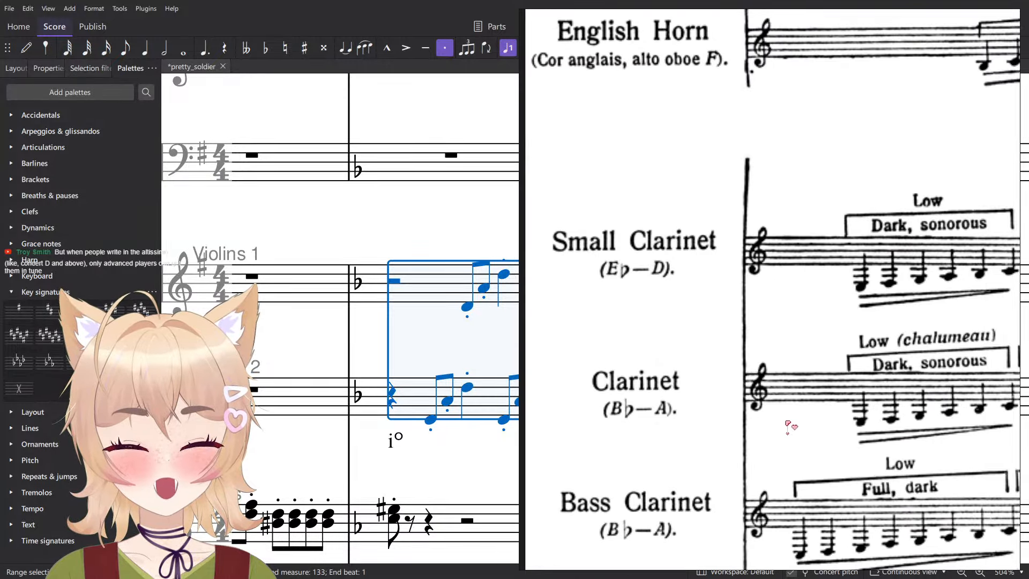
drag(862, 424, 566, 432)
drag(991, 416, 719, 427)
drag(745, 408, 877, 397)
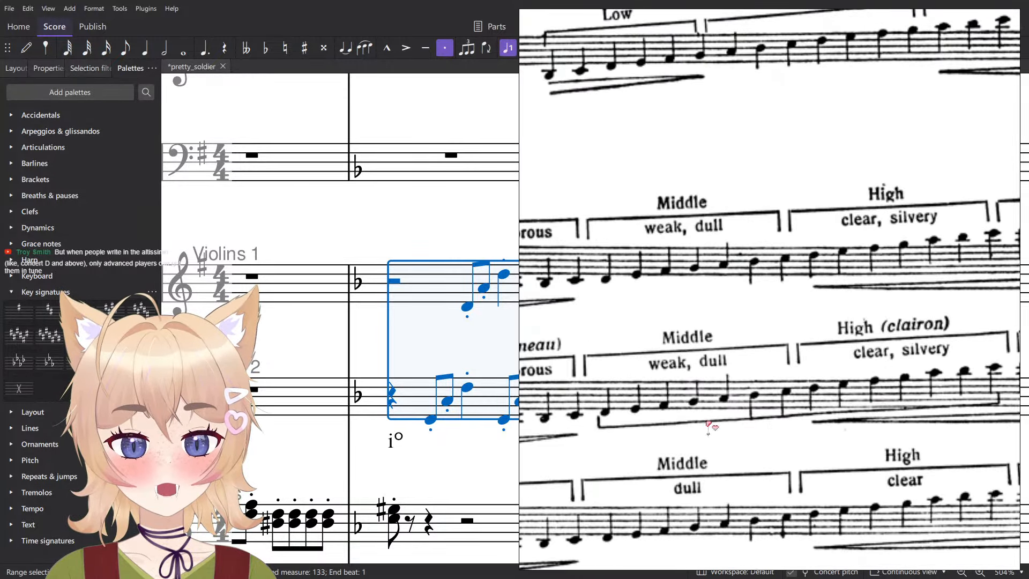
drag(712, 427, 800, 413)
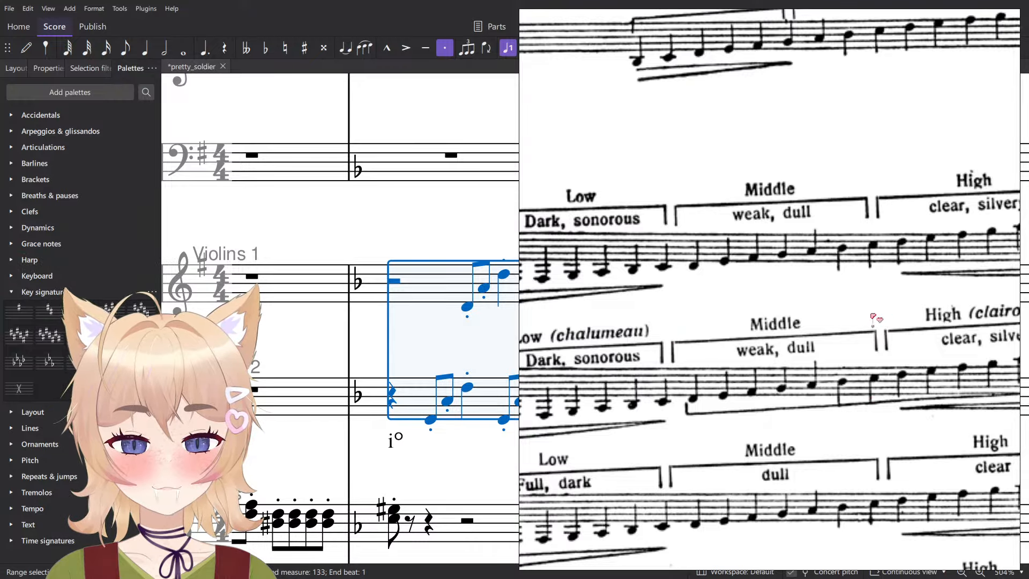
drag(673, 338, 609, 345)
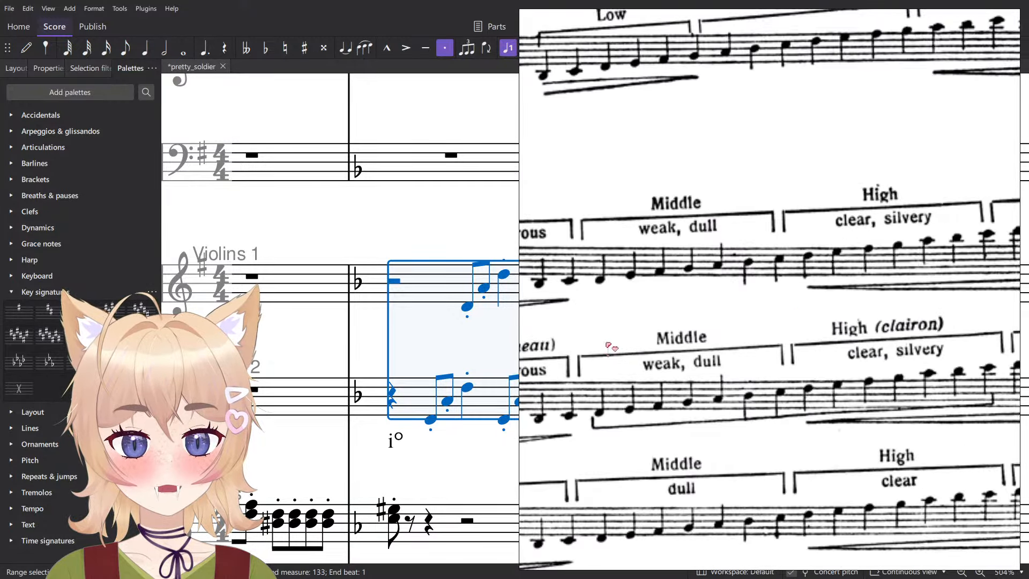
drag(791, 321, 562, 326)
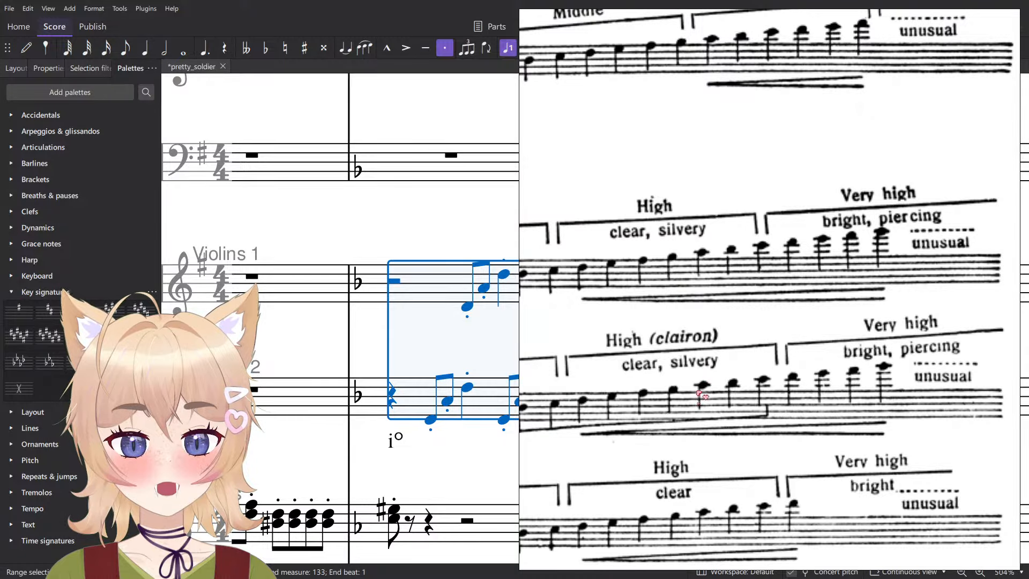
scroll(790, 390, up, 6)
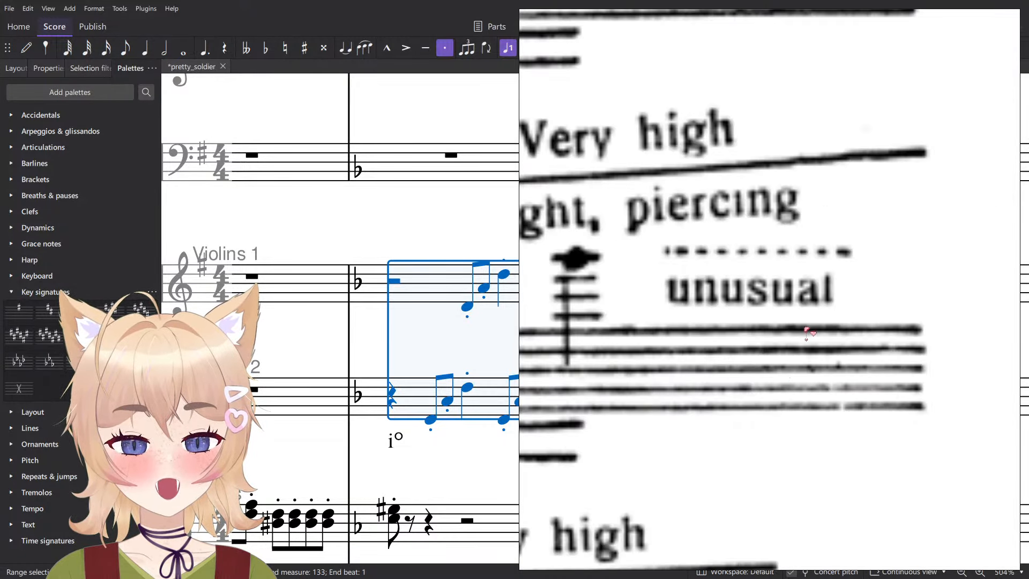
scroll(839, 308, down, 6)
scroll(852, 356, up, 5)
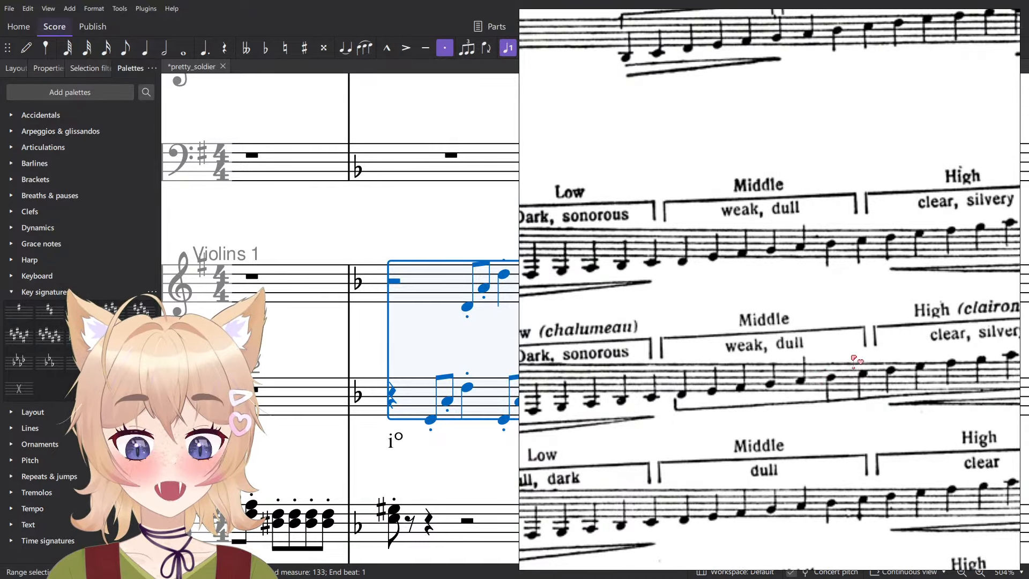
- Compare the Small Clarinet, Clarinet and Bass Clarinet rows for their transpositions and register boundaries
scroll(854, 361, down, 3)
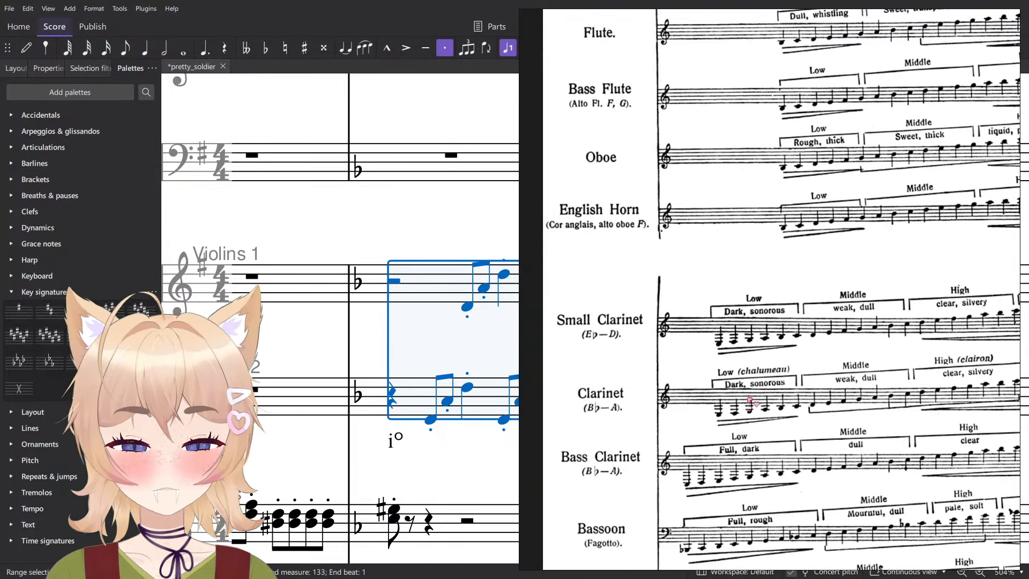
scroll(780, 268, up, 10)
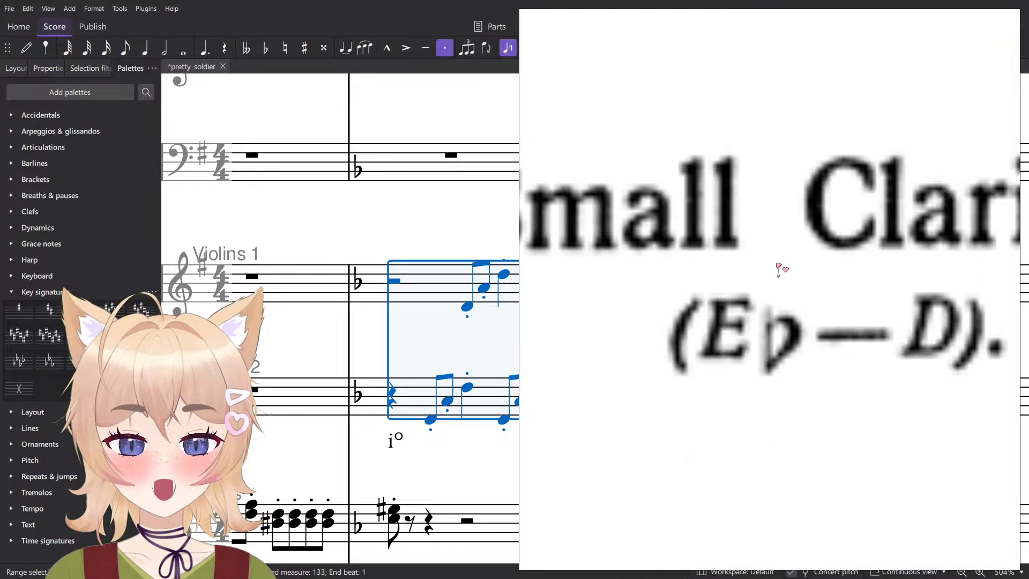
scroll(828, 256, down, 5)
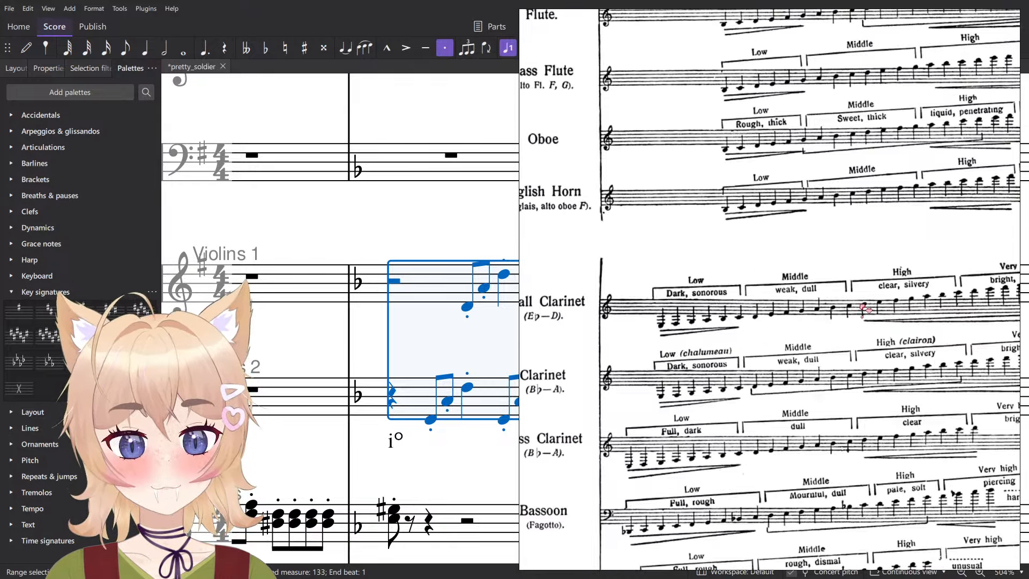
drag(726, 348, 787, 350)
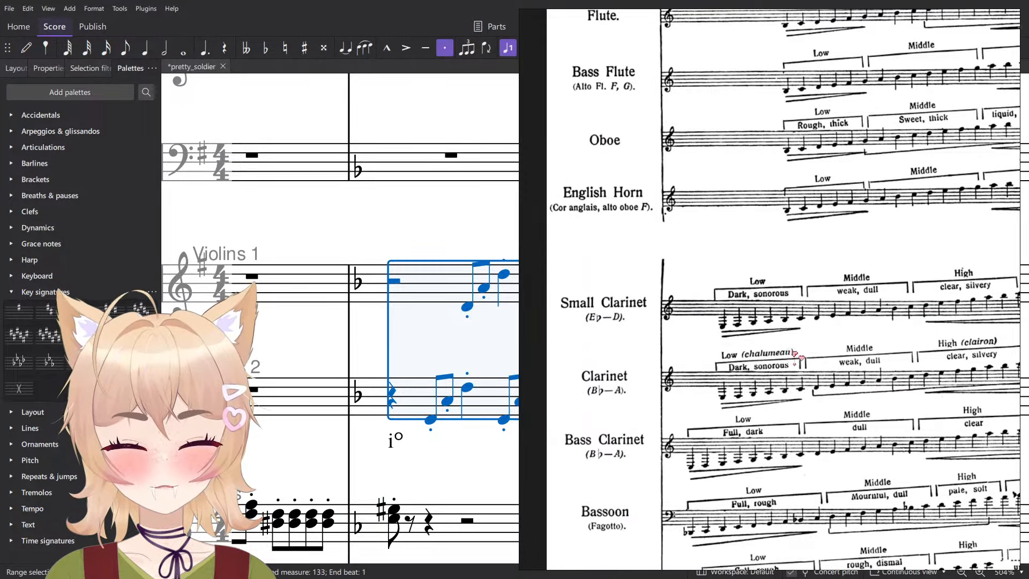
scroll(815, 359, right, 5)
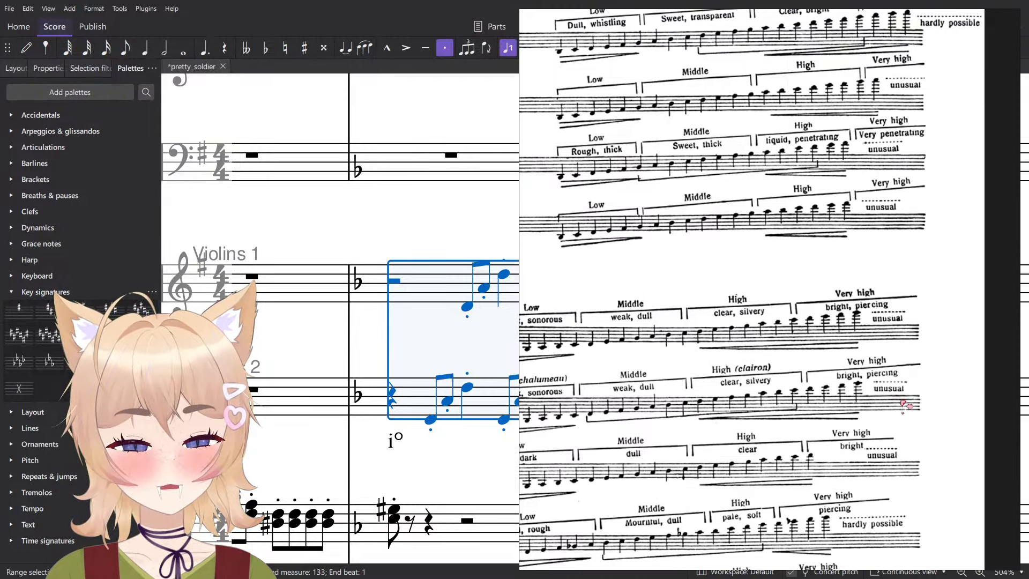
scroll(838, 450, left, 5)
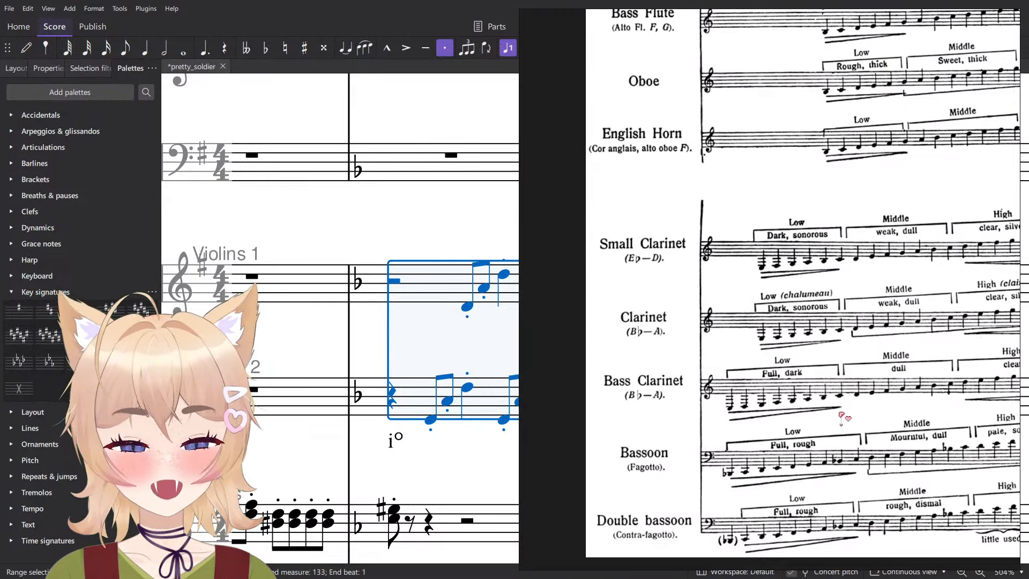
scroll(824, 378, up, 5)
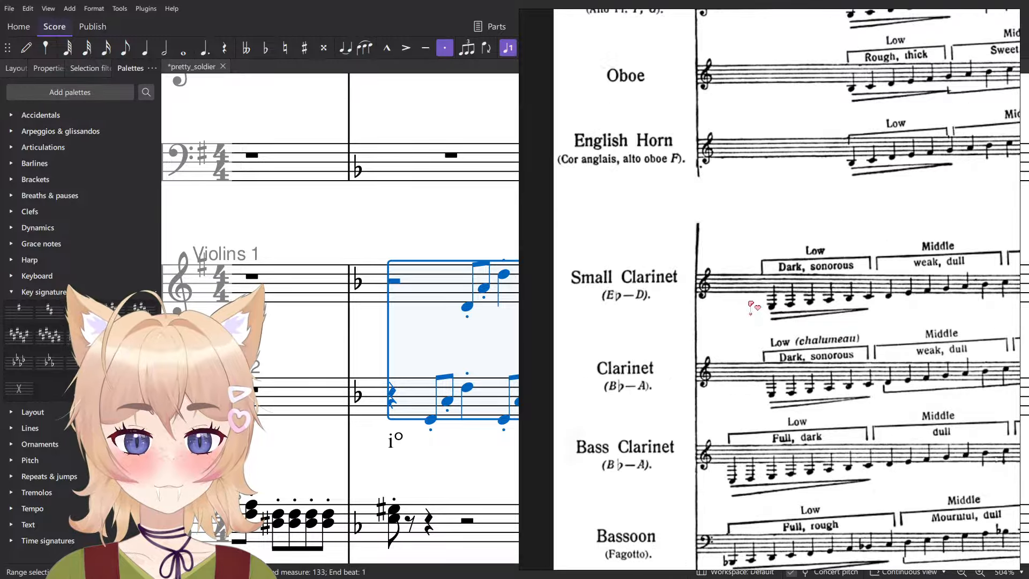
scroll(764, 315, left, 2)
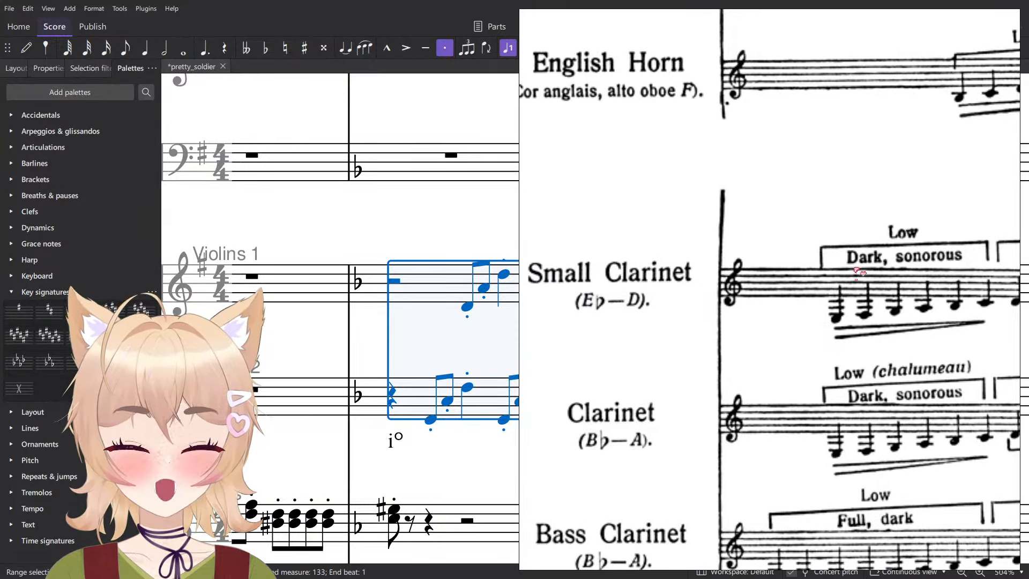
scroll(906, 266, down, 6)
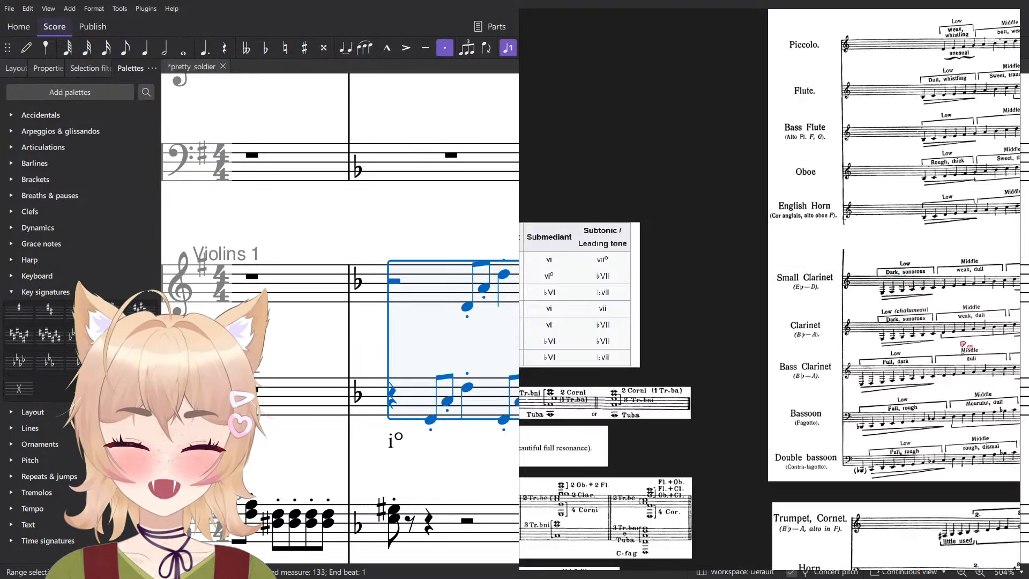
- Review the full woodwind range chart from Piccolo down to Double bassoon
drag(971, 357, 815, 549)
drag(860, 444, 703, 376)
scroll(829, 471, up, 1)
drag(797, 480, 926, 382)
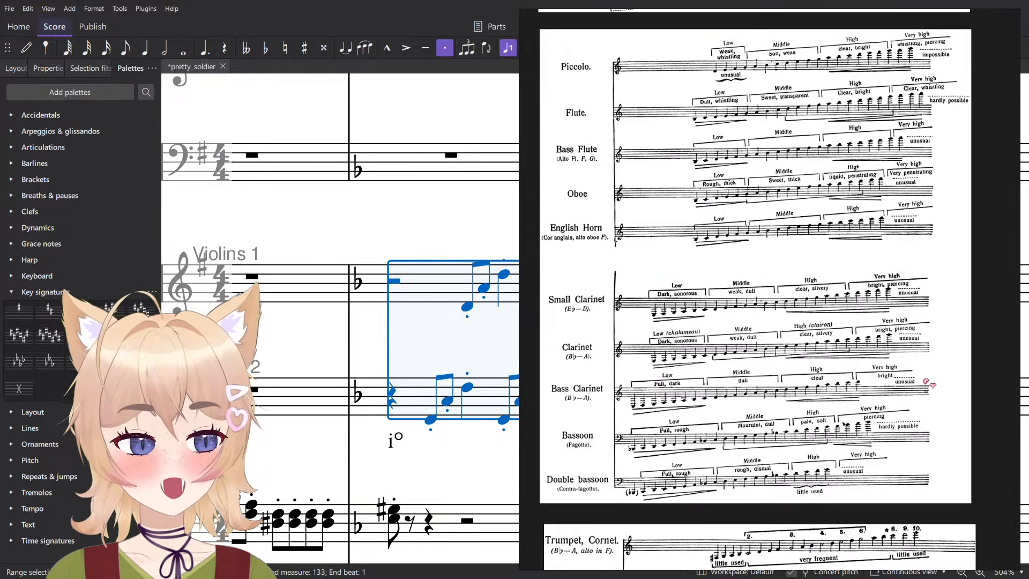
drag(856, 456, 884, 400)
drag(807, 303, 786, 383)
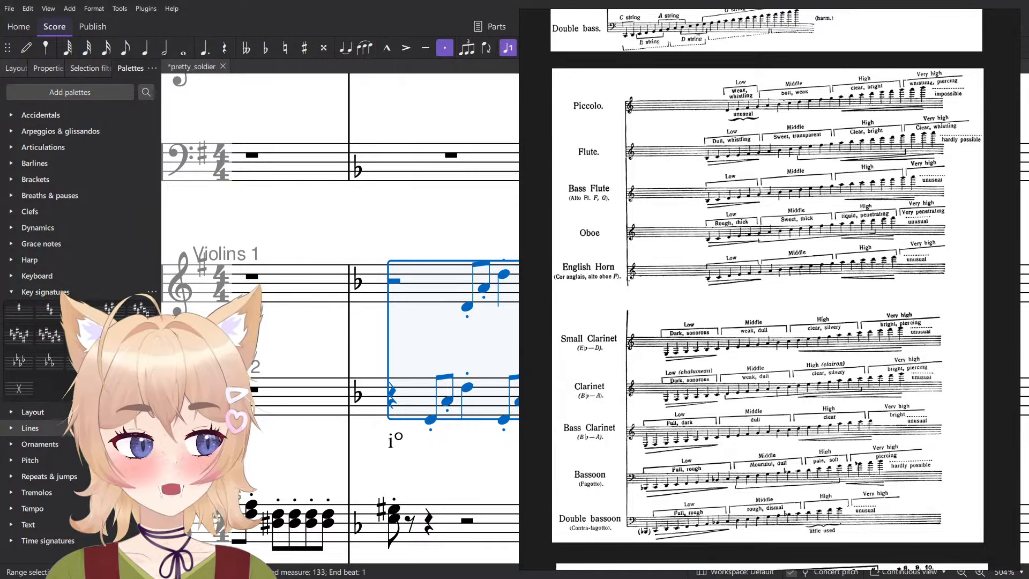
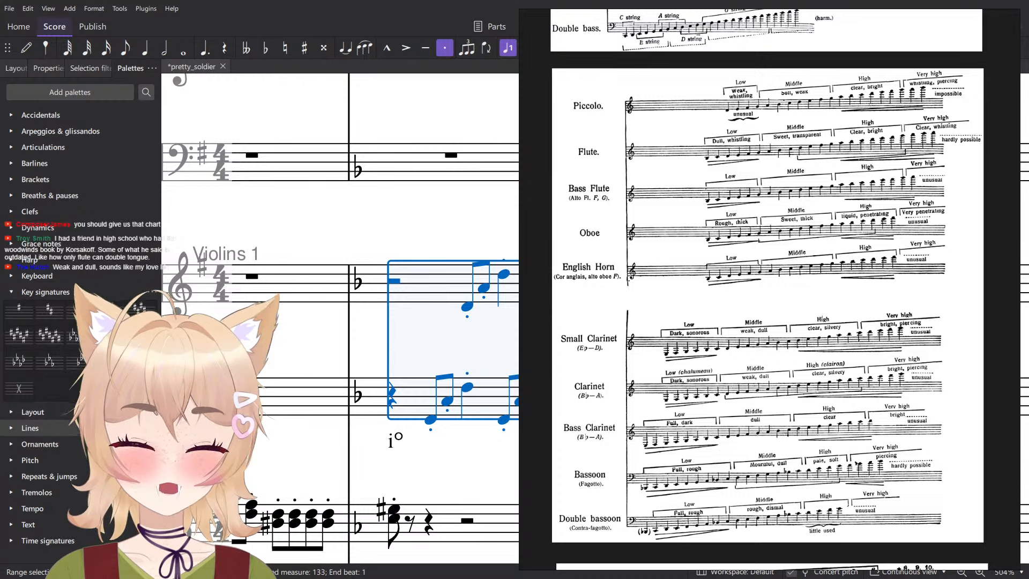
- Save the pretty_soldier score and examine the Small Clarinet's transposition on the woodwind range chart
drag(390, 350, 413, 355)
drag(572, 387, 529, 279)
scroll(557, 265, down, 4)
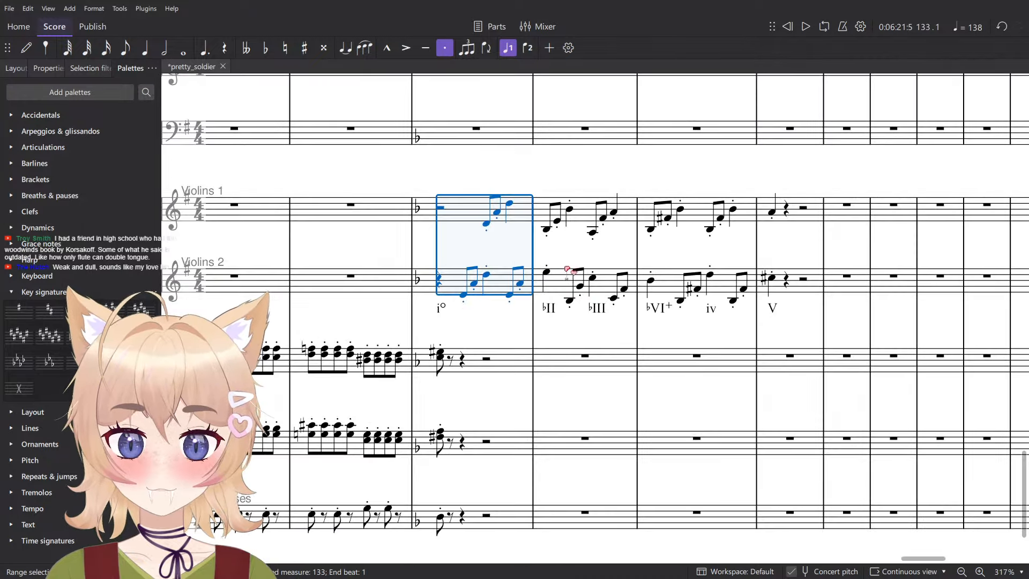
key(alt+Tab)
drag(598, 361, 619, 337)
scroll(619, 338, up, 5)
scroll(849, 350, up, 3)
drag(652, 260, 828, 358)
key(ctrl+s)
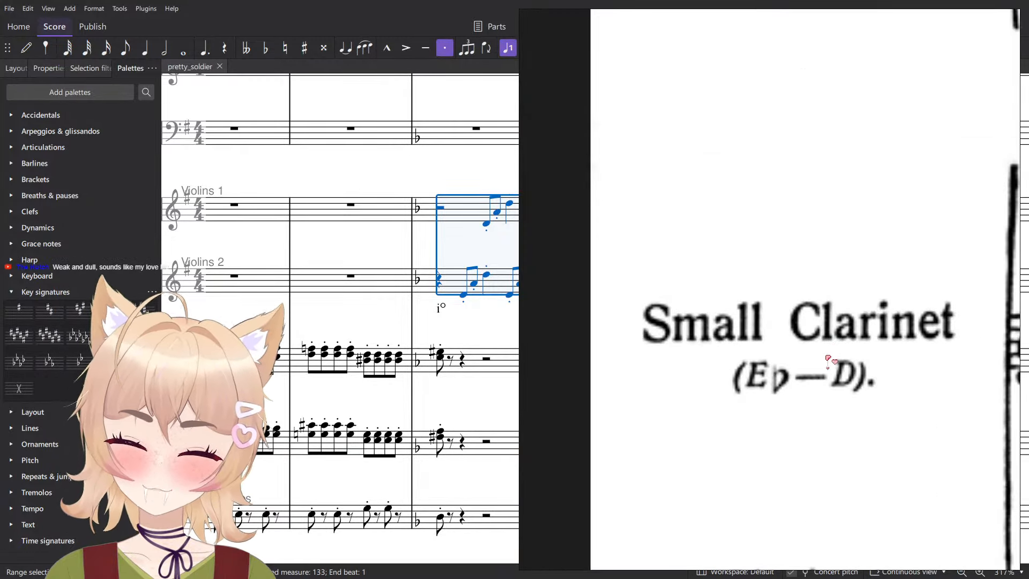
- Examine the Bassoon and Double bassoon rows at the end of the woodwind range chart
scroll(829, 358, down, 3)
scroll(836, 364, down, 5)
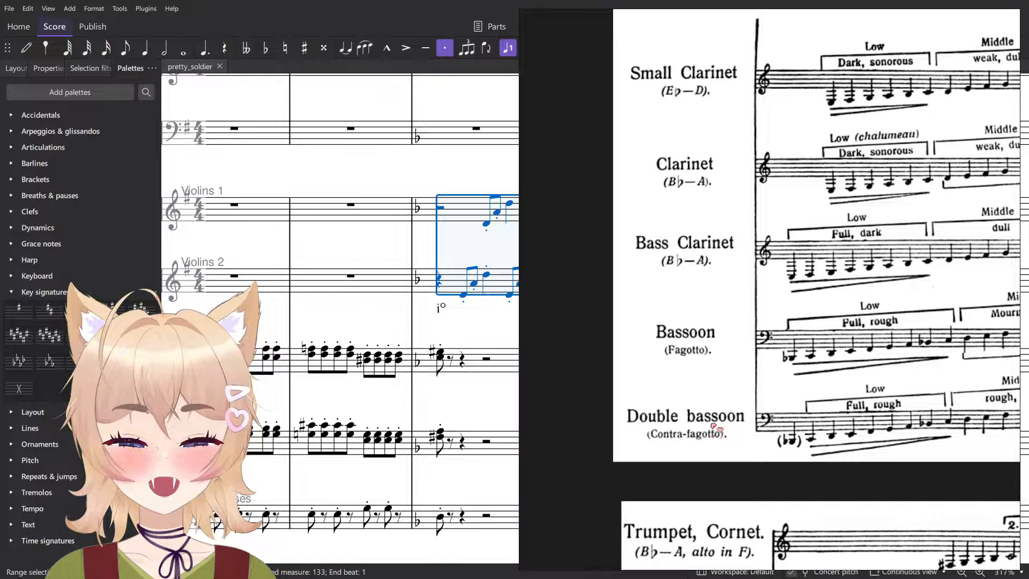
drag(716, 429, 731, 356)
scroll(751, 359, up, 5)
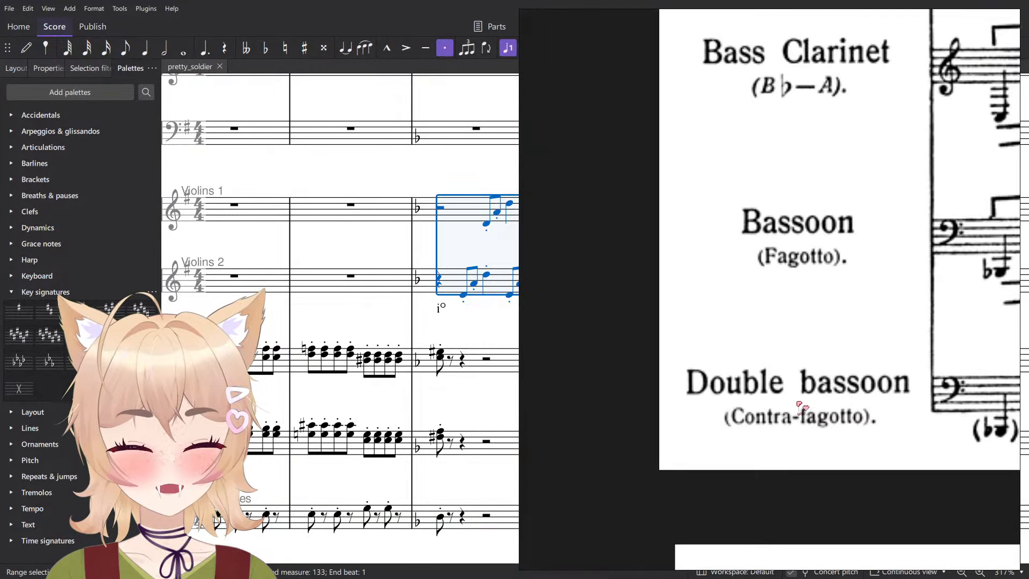
scroll(879, 465, down, 6)
drag(967, 536, 781, 311)
scroll(782, 315, down, 1)
drag(820, 277, 843, 337)
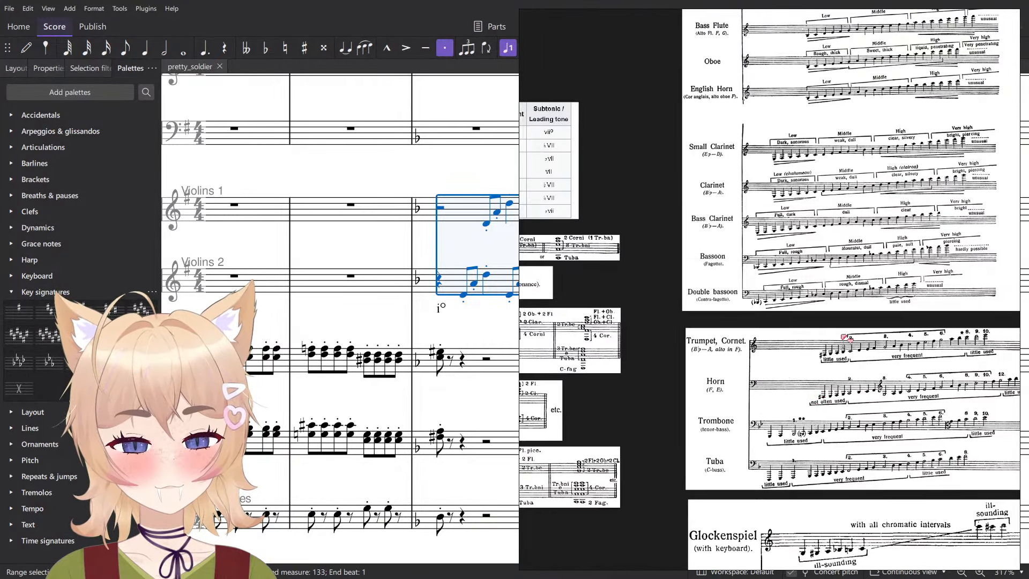
- Examine the brass range chart's Trumpet/Cornet, Horn, Trombone and Tuba rows for transpositions and frequently used registers
scroll(845, 338, up, 5)
scroll(730, 379, up, 5)
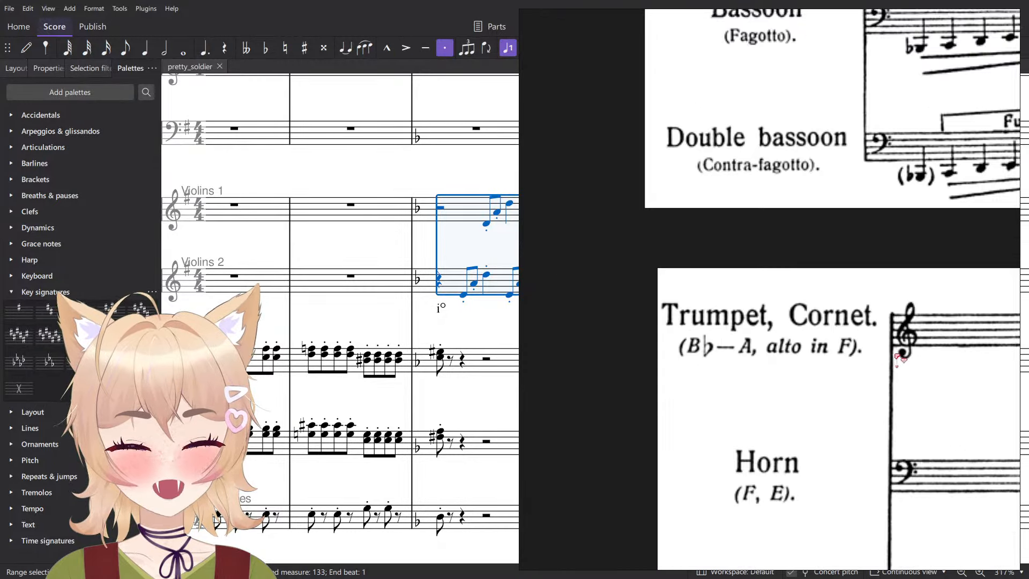
drag(819, 426, 697, 297)
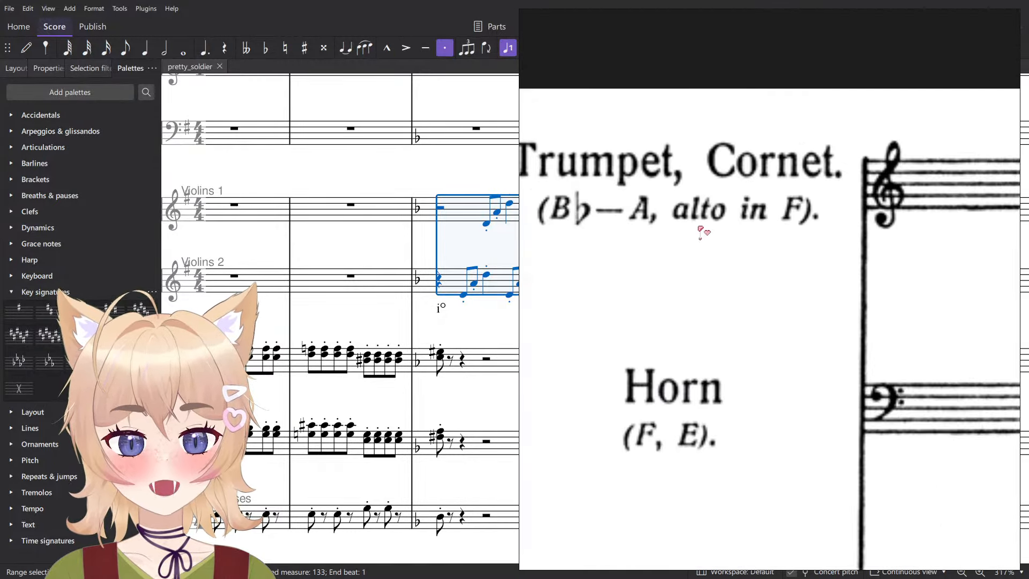
scroll(817, 290, down, 4)
drag(818, 290, 528, 401)
scroll(507, 375, up, 1)
drag(831, 343, 596, 338)
scroll(596, 338, down, 3)
drag(555, 394, 680, 378)
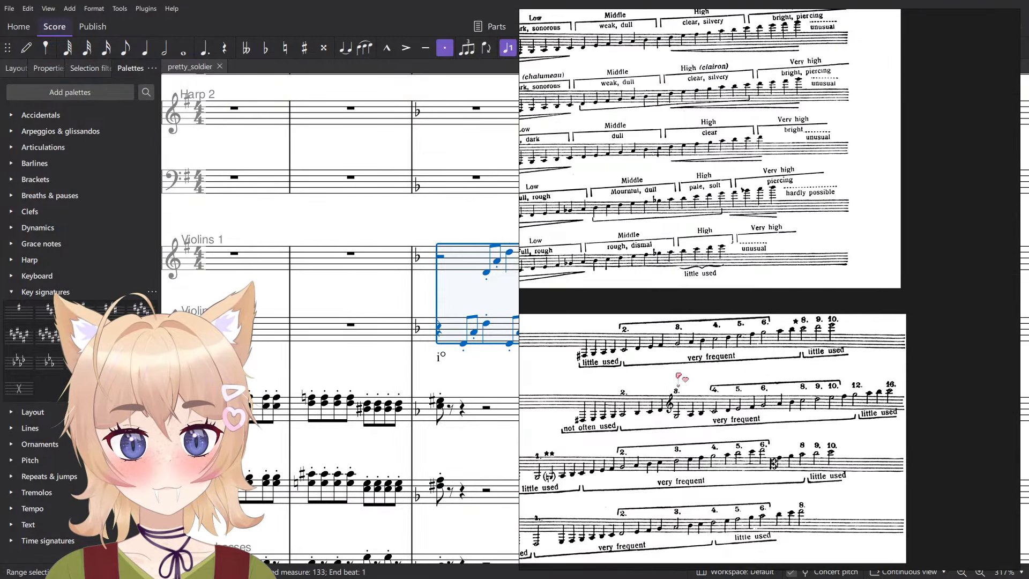
drag(779, 376, 950, 277)
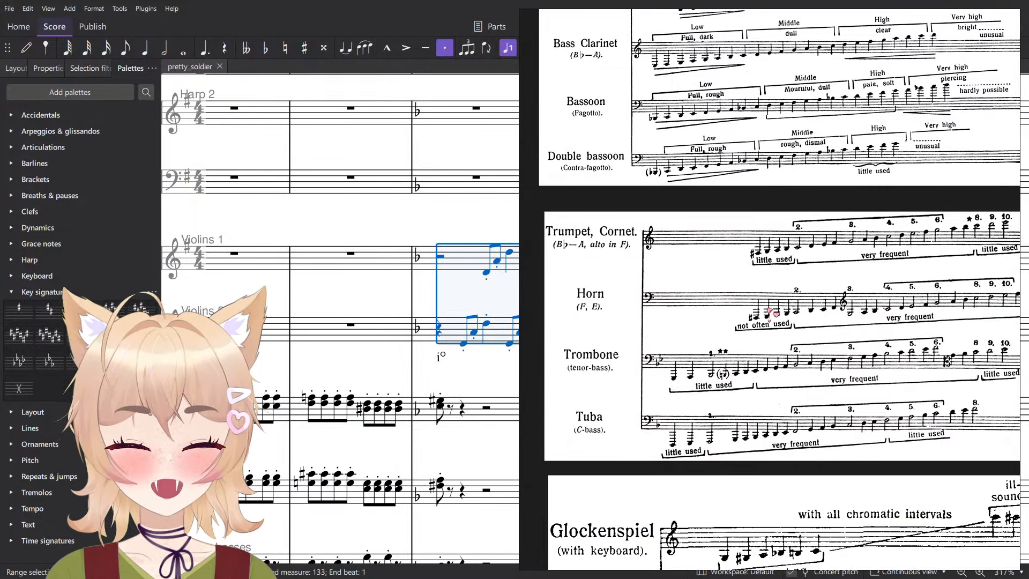
- Return to the score, play back the violin passage from measure 133, stop it and clear the selection
click(388, 361)
scroll(468, 292, down, 2)
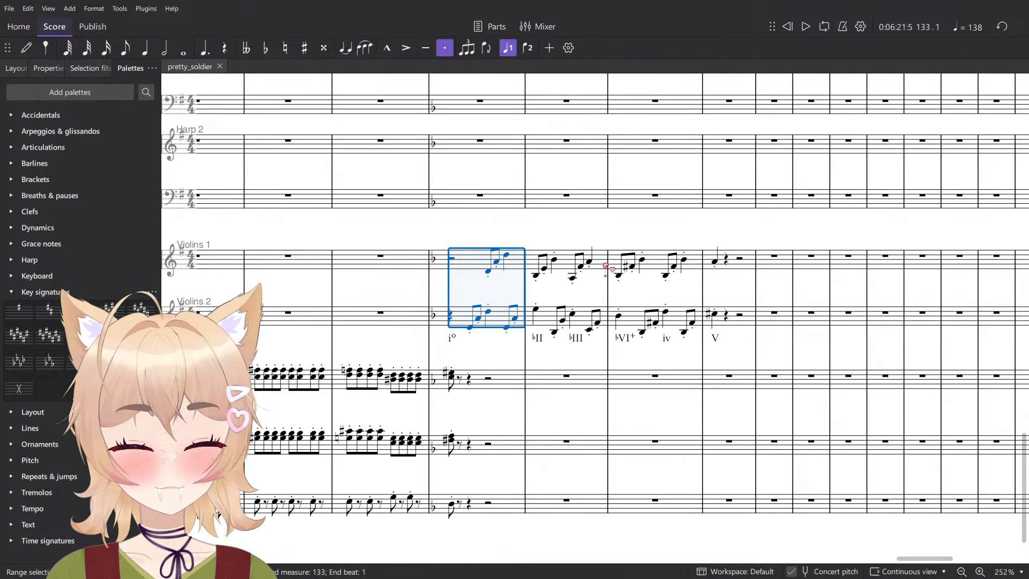
key(space)
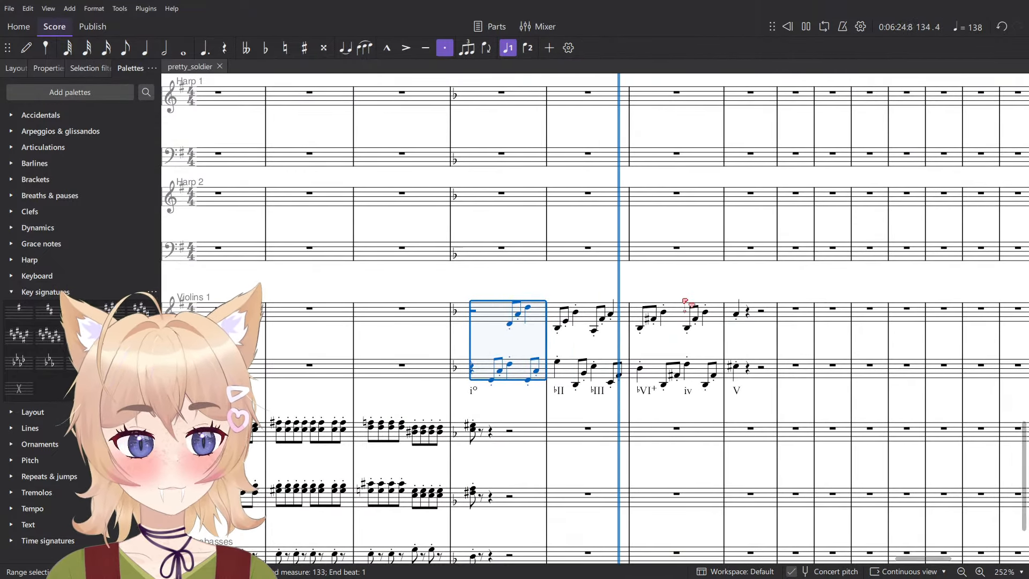
key(space)
ctrl+scroll(654, 311, up, 3)
click(679, 350)
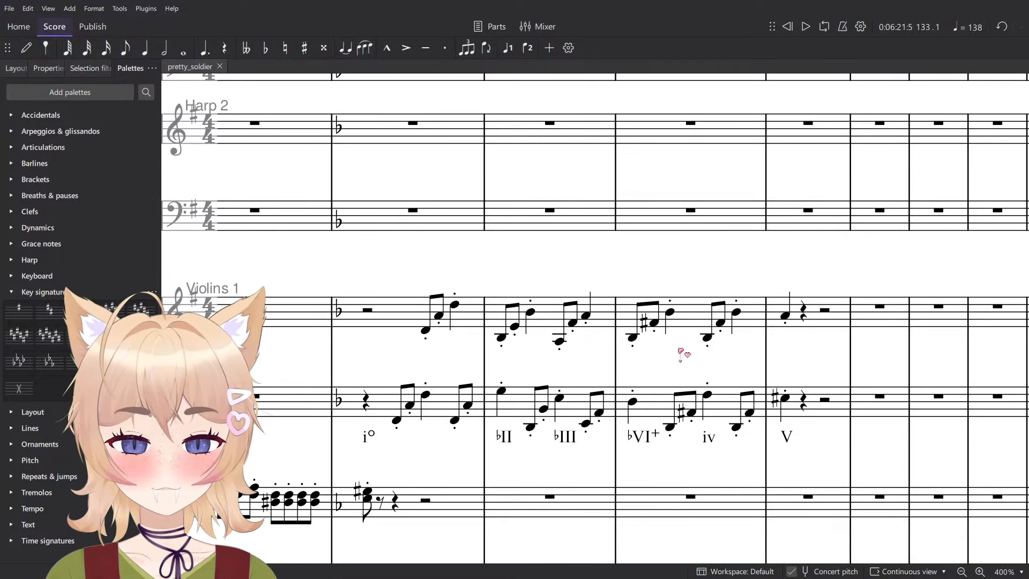
- Lower every A in measure 133 of Violins 1 and Violins 2 to A♭ to fit the i° chord
scroll(413, 445, up, 2)
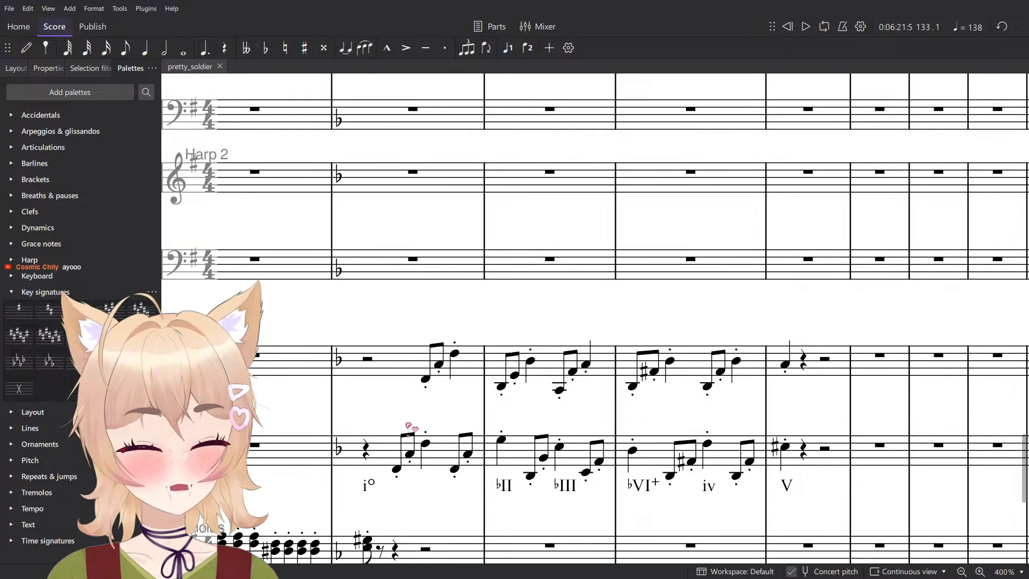
click(409, 454)
key(Down)
key(Right)
key(alt+Up)
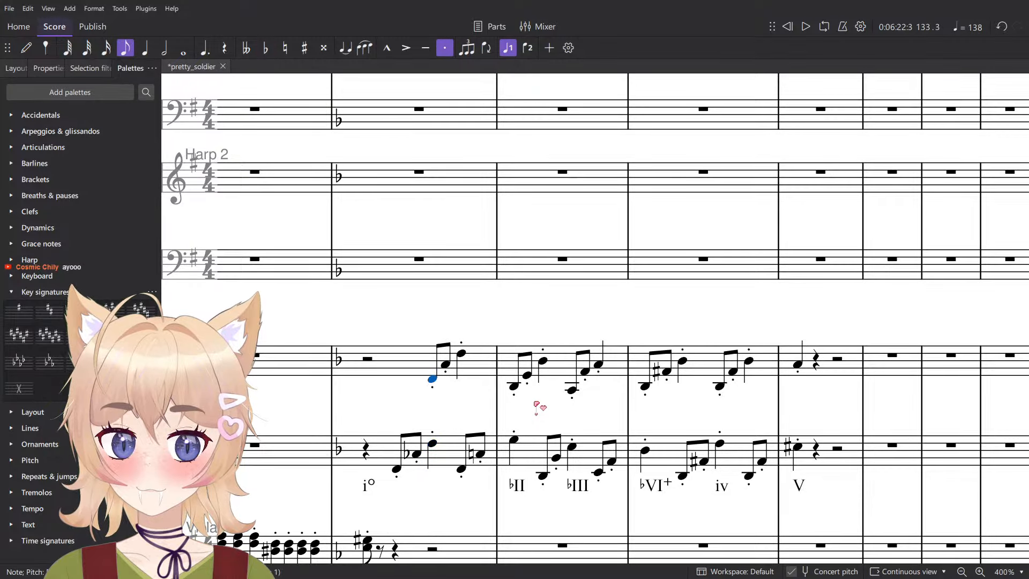
key(Right)
key(Down)
key(Right)
key(alt+Down)
key(Right)
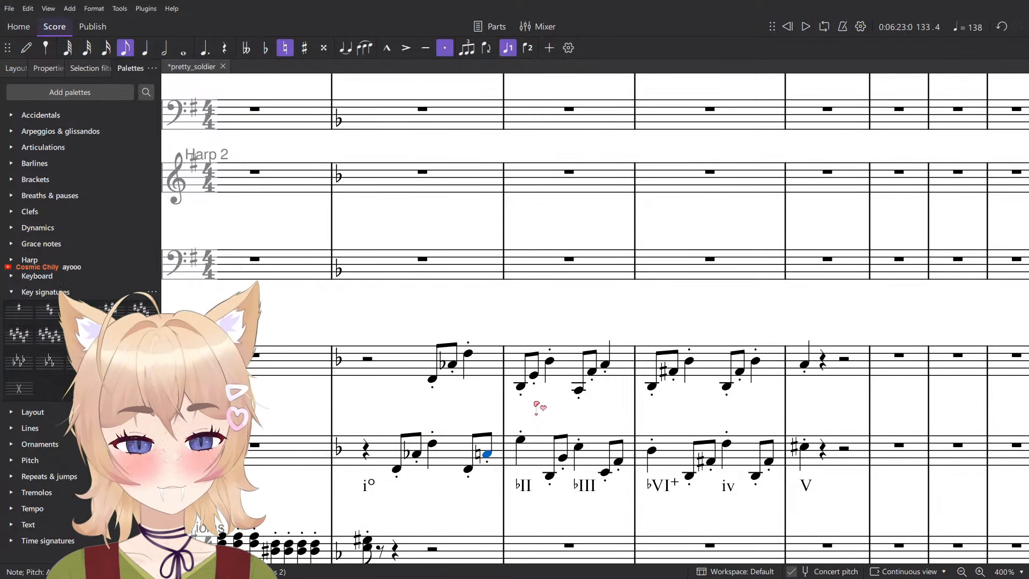
key(Down)
key(Right)
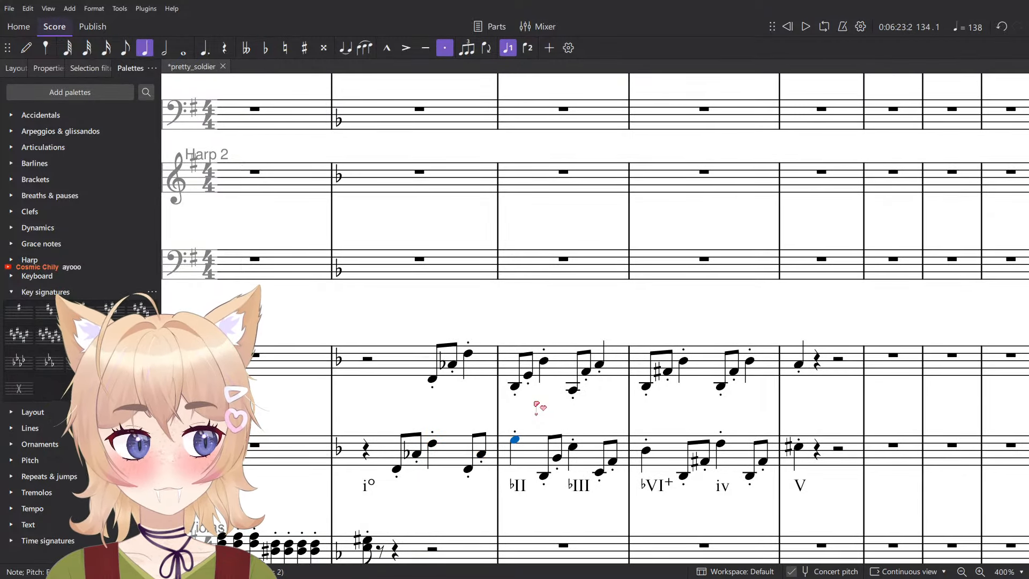
- Lower the E notes under the ♭II chord in measure 134 of Violins 2 and Violins 1 to E♭
key(alt+Up)
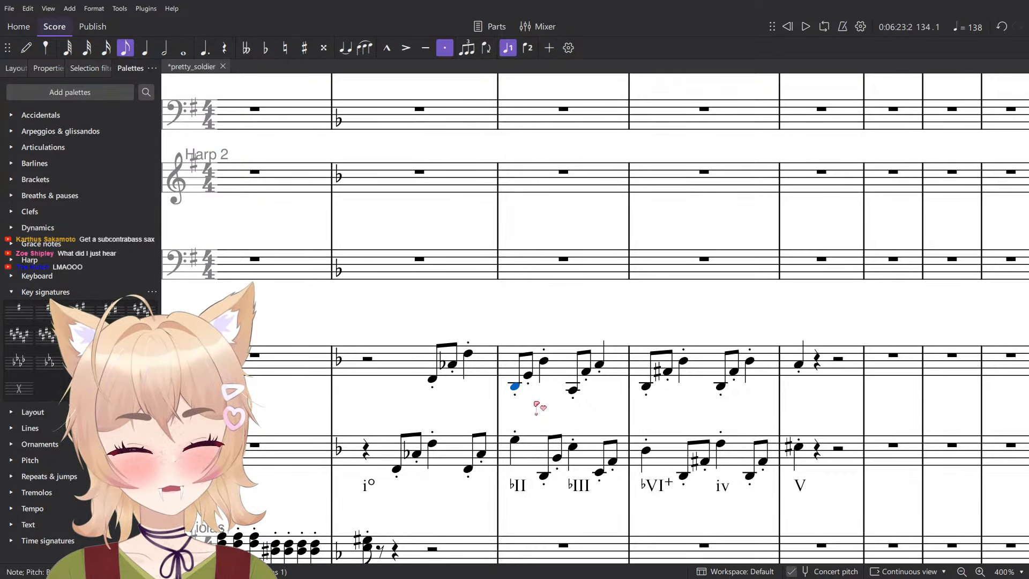
key(alt+Down)
key(Down)
key(alt+Up)
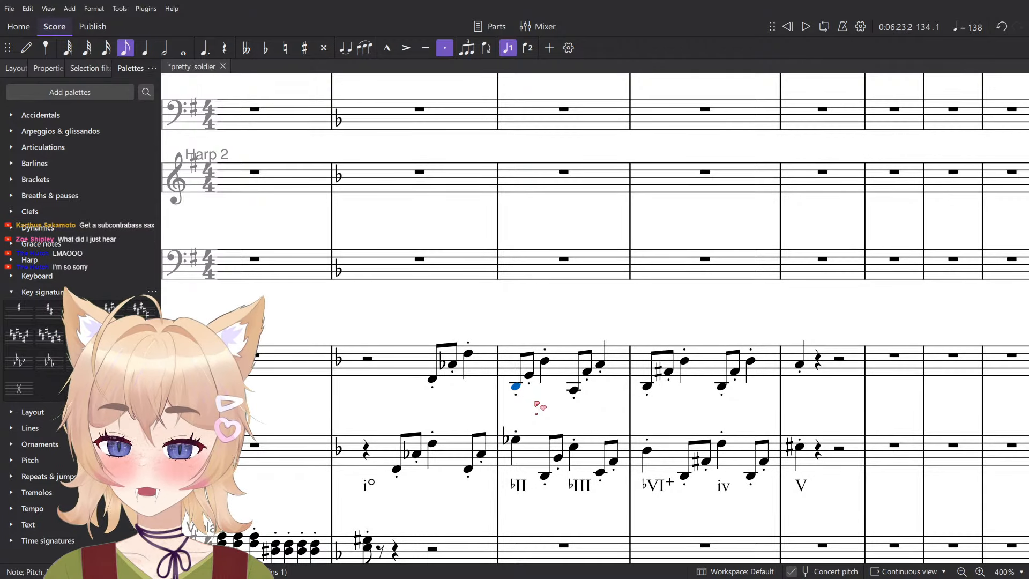
key(Right)
key(Down)
key(Right)
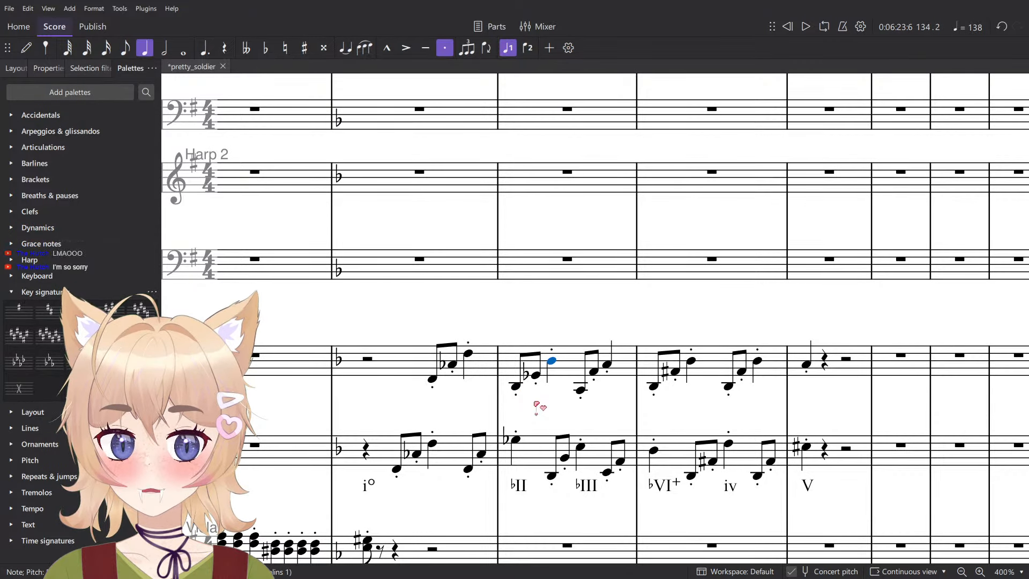
- Try lowering the beat 2 note of measure 134 in Violins 1 by a semitone
key(Down)
key(Left)
key(Right)
key(Up)
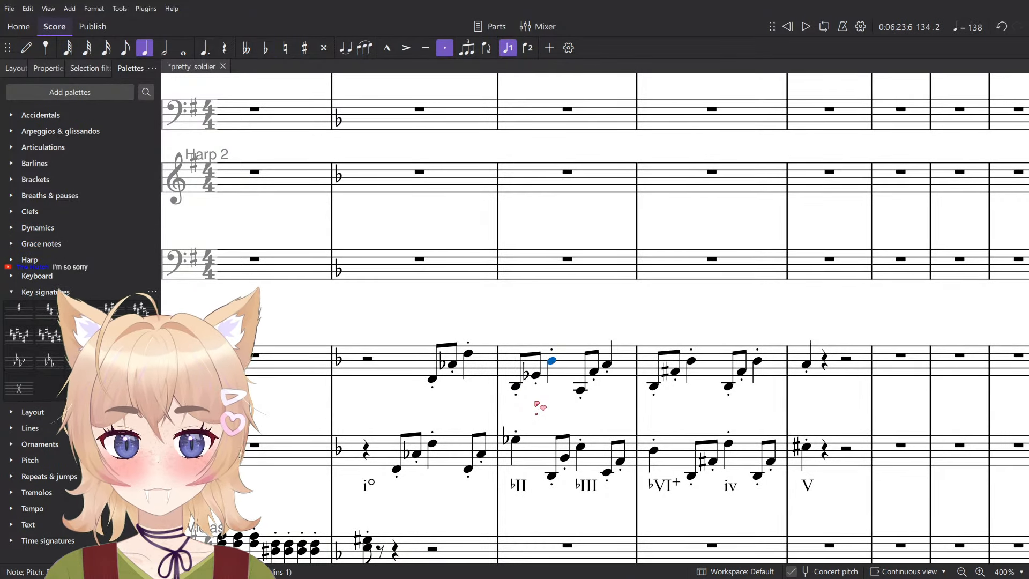
- Recheck the first three notes of measure 134 in Violins 1 and save the score
key(Left)
key(Left)
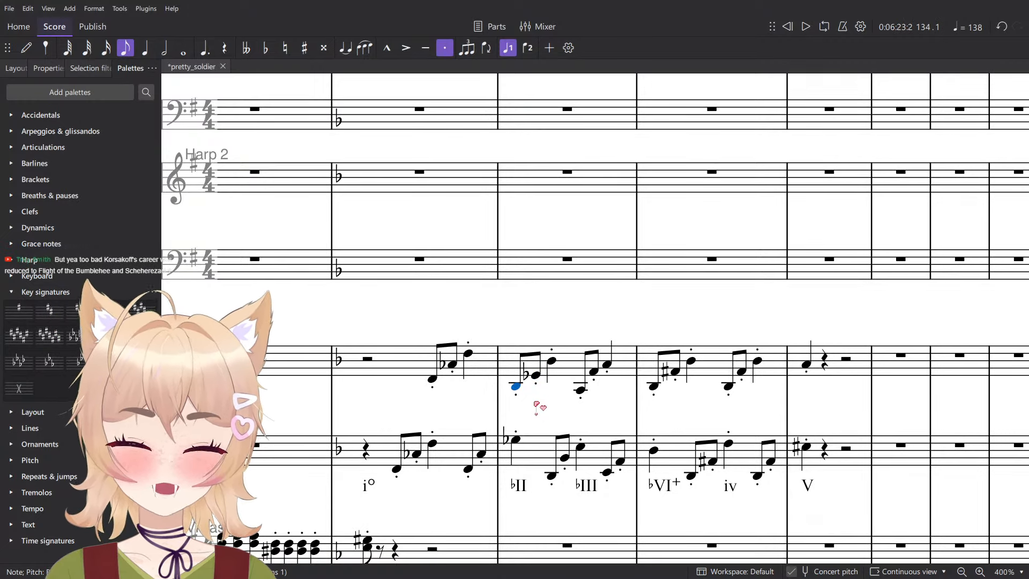
key(Right)
key(Right)
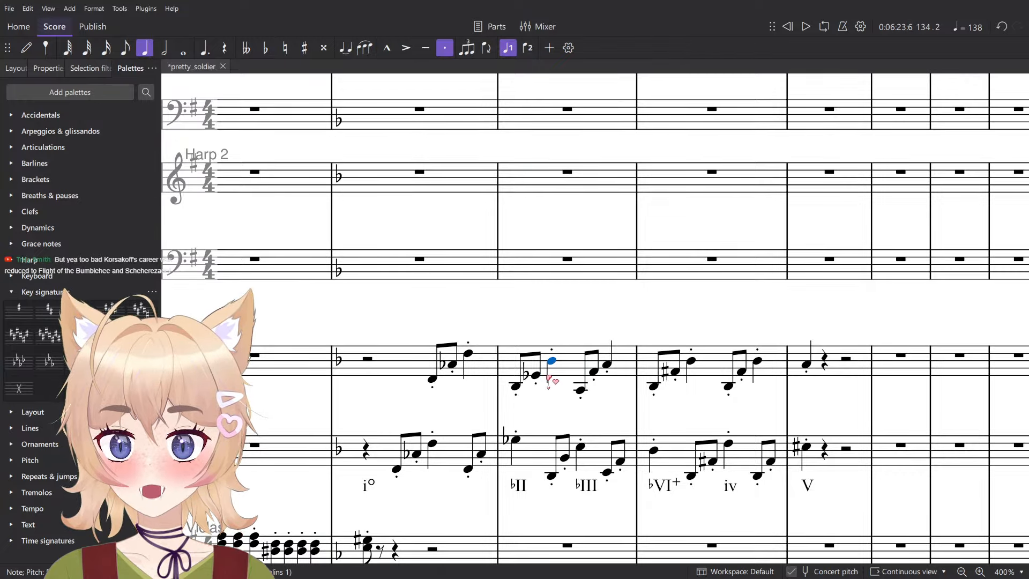
key(ctrl+s)
- Review the Violins 1 and 2 notes under the ♭II chord in measure 134 one by one
scroll(549, 380, up, 5)
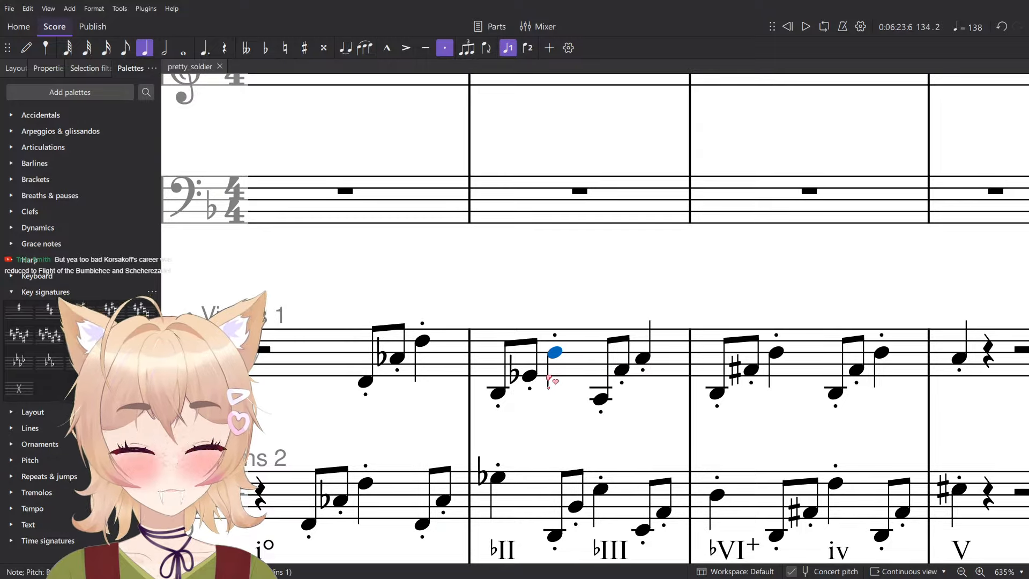
scroll(604, 349, down, 3)
key(Left)
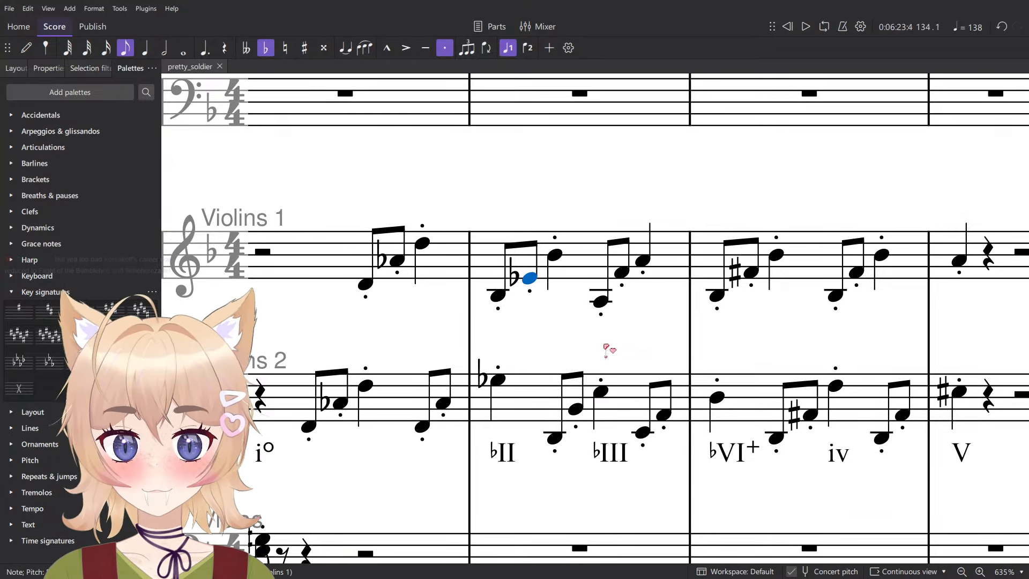
key(Left)
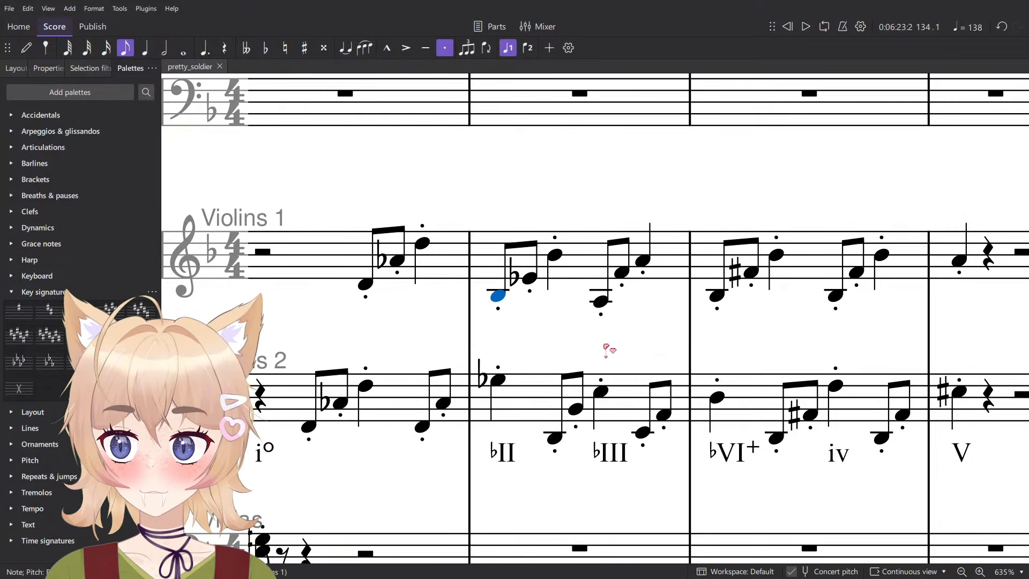
key(Right)
key(Right)
key(alt)
key(Left)
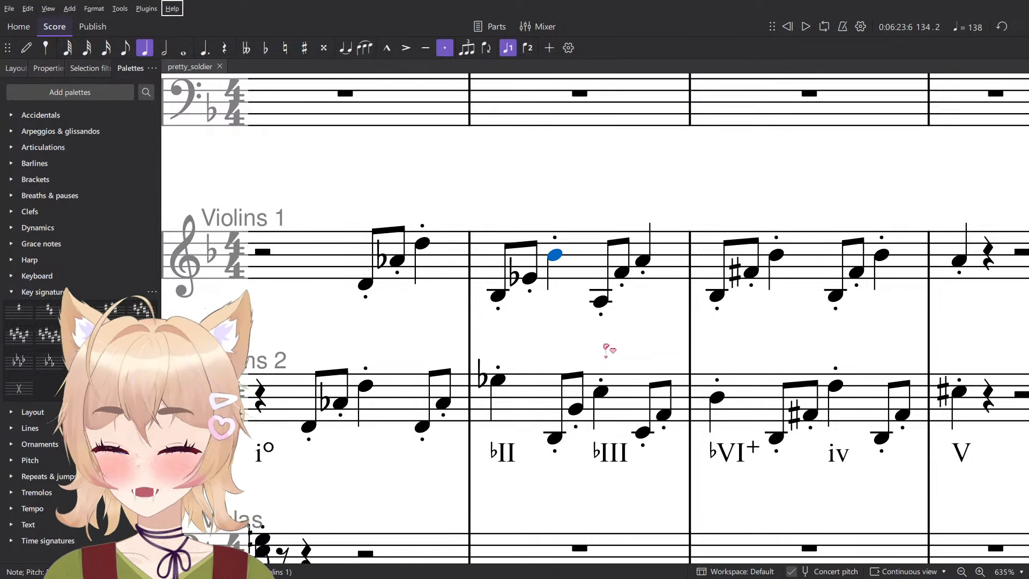
key(Left)
key(Left)
key(Left)
key(Left)
key(Right)
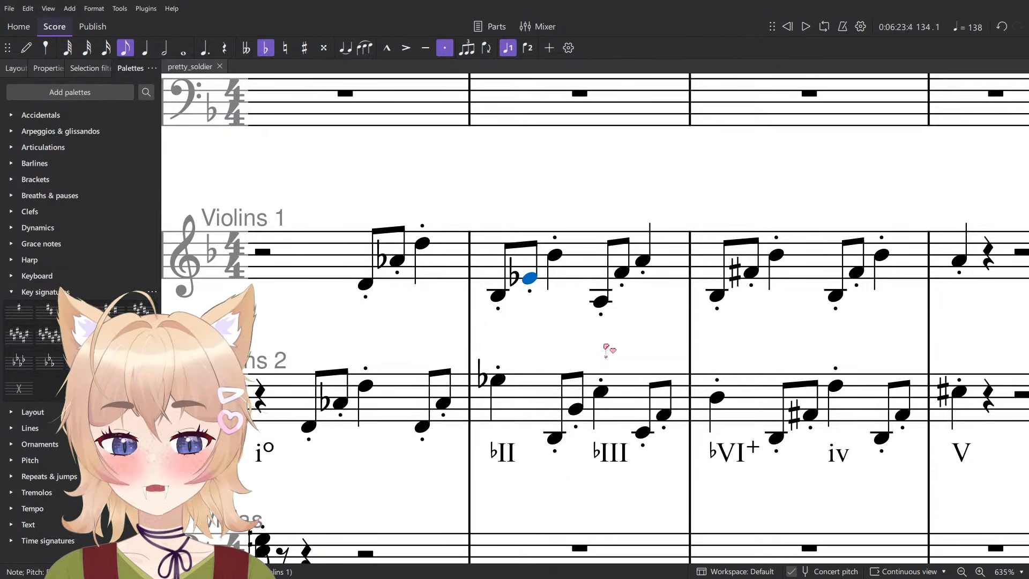
key(Right)
key(alt+Down)
key(Right)
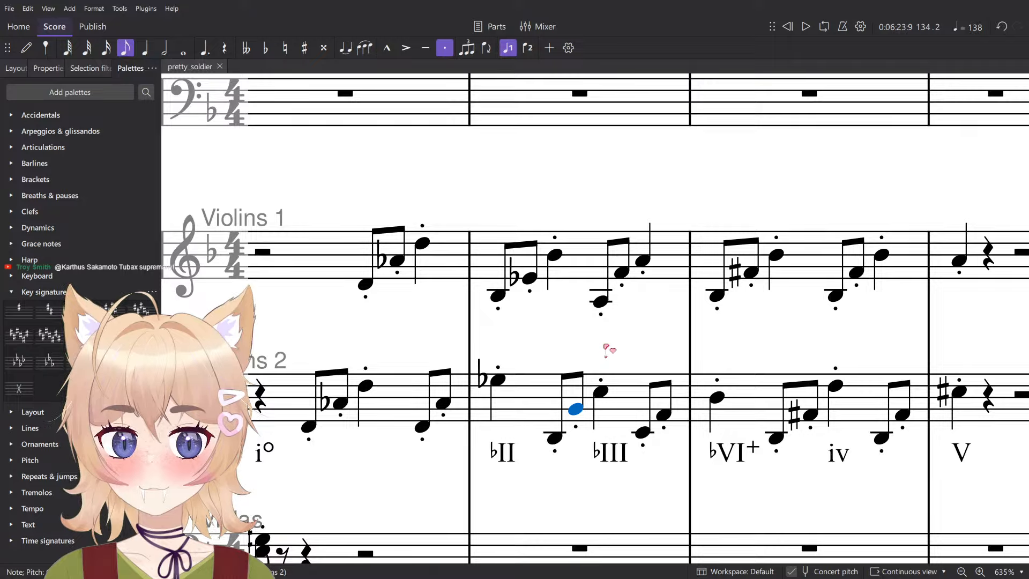
key(Right)
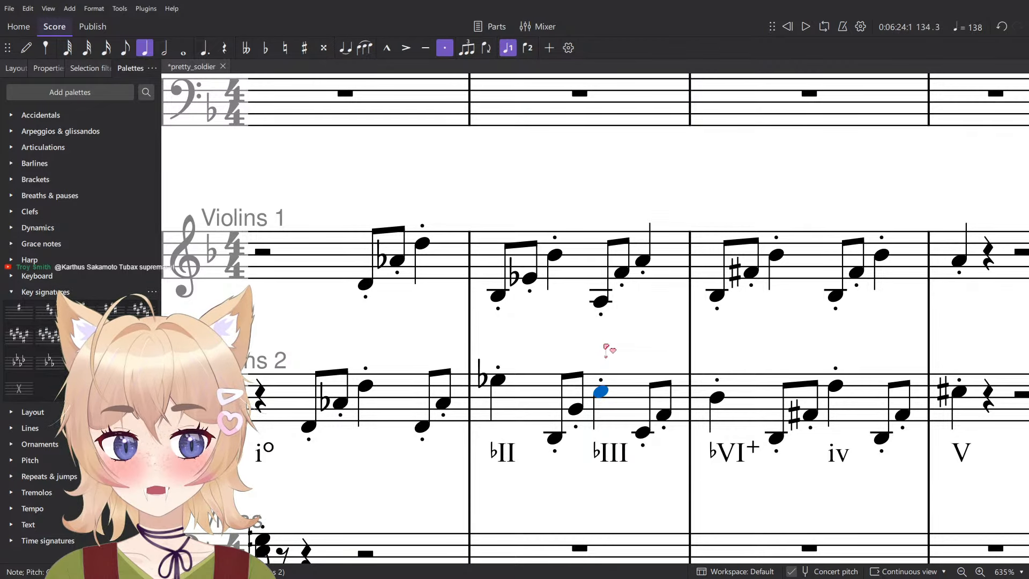
- Review the Violins 1 and 2 notes from the ♭III chord in measure 134 to the start of measure 135
key(alt+Up)
key(Right)
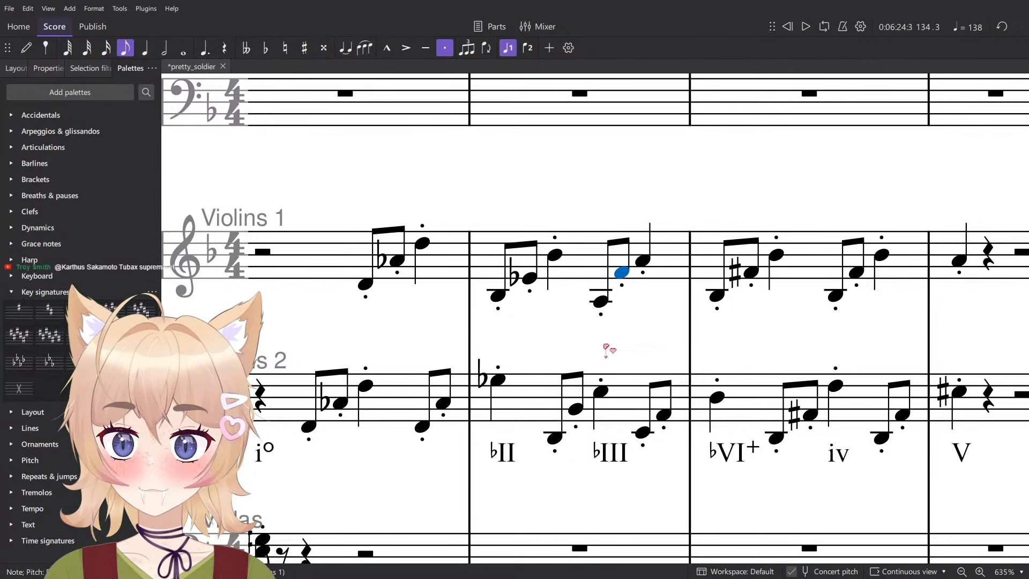
key(Right)
key(Left)
key(Left)
key(alt+Down)
key(Right)
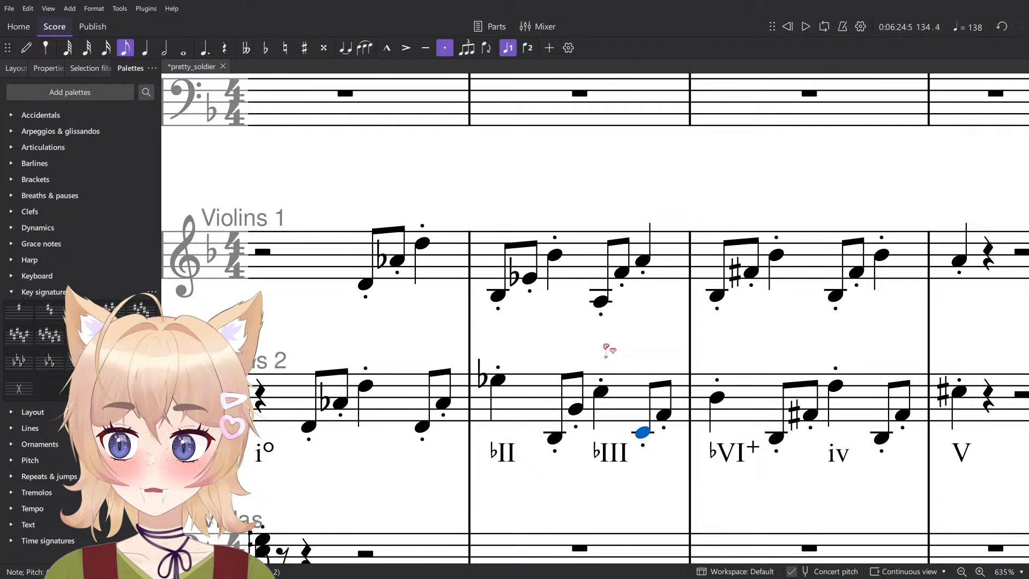
key(Right)
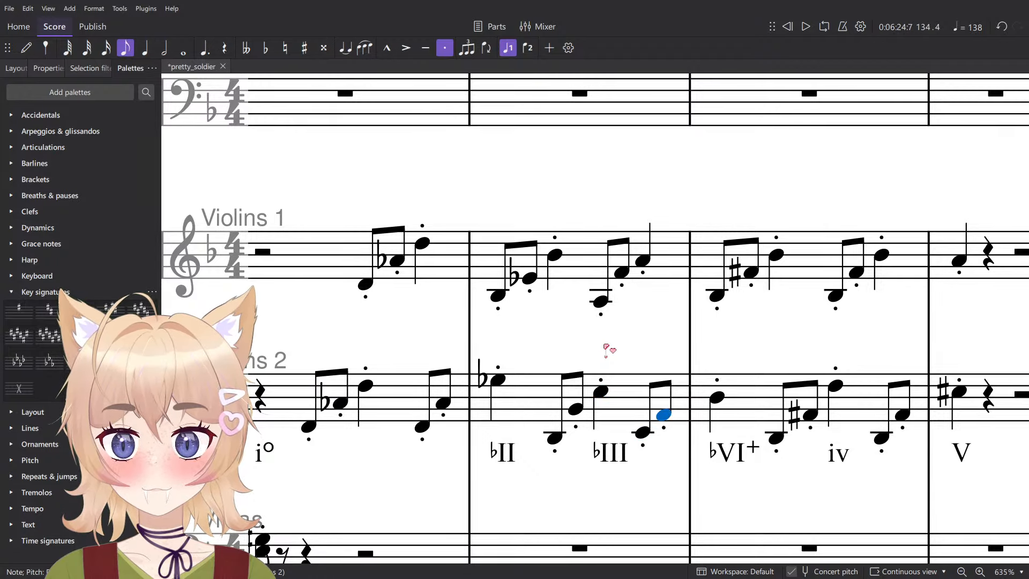
key(Right)
key(alt+Up)
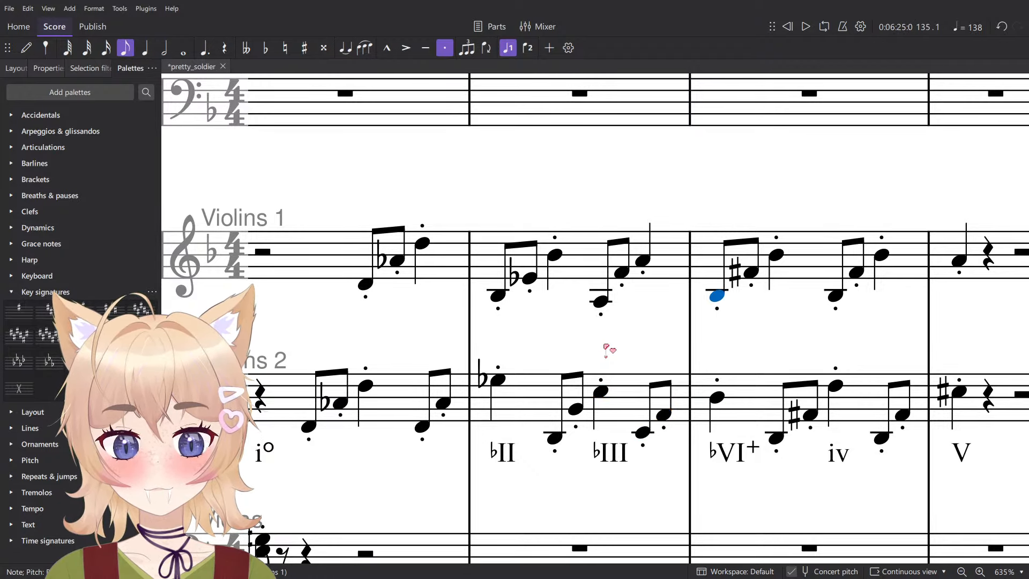
key(alt+Down)
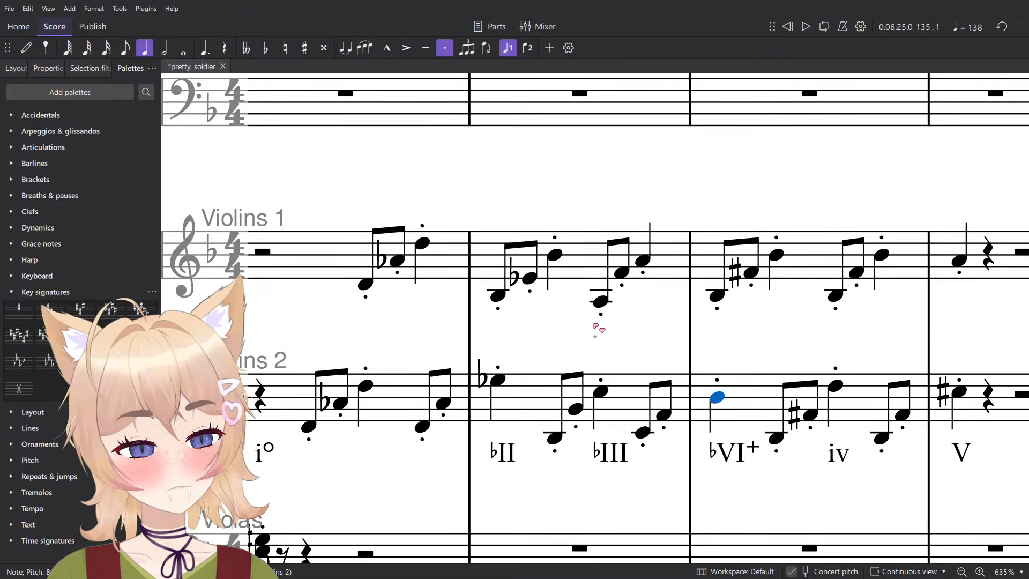
drag(631, 319, 500, 303)
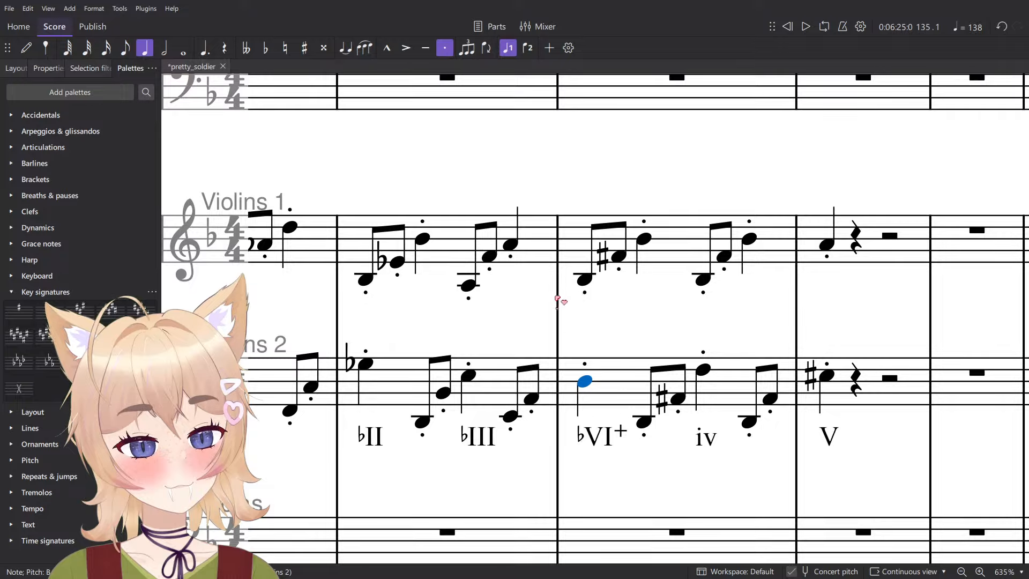
- Review the Violins 1 and 2 notes under the ♭VI+ chord in measure 135 one by one
key(alt+Up)
key(alt+Down)
key(alt+Up)
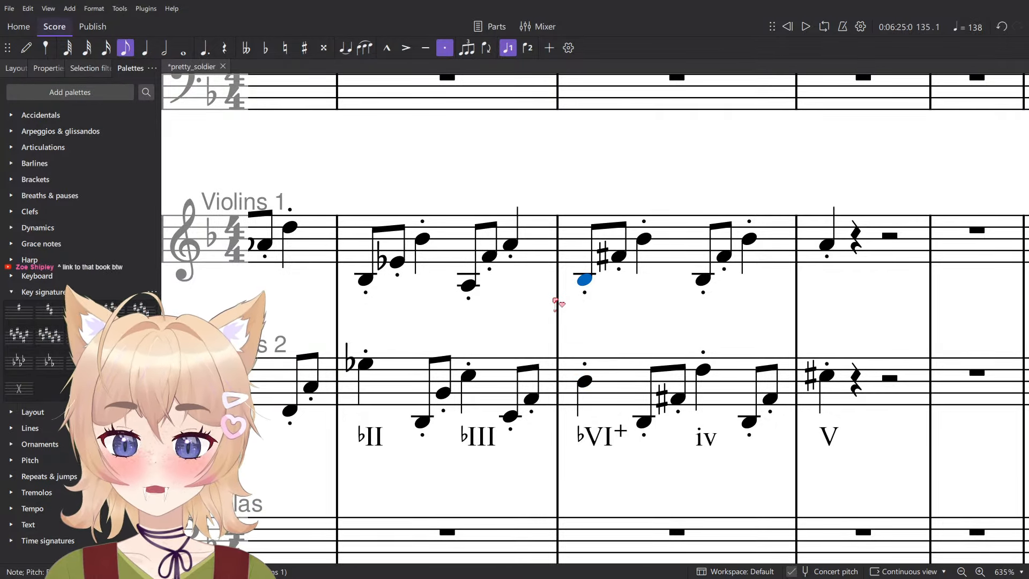
key(Right)
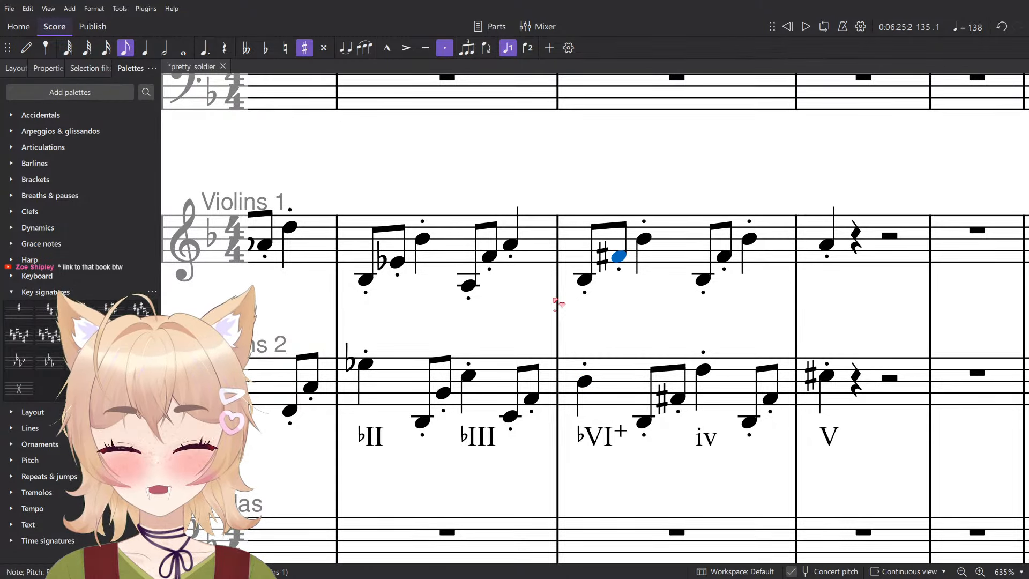
key(Left)
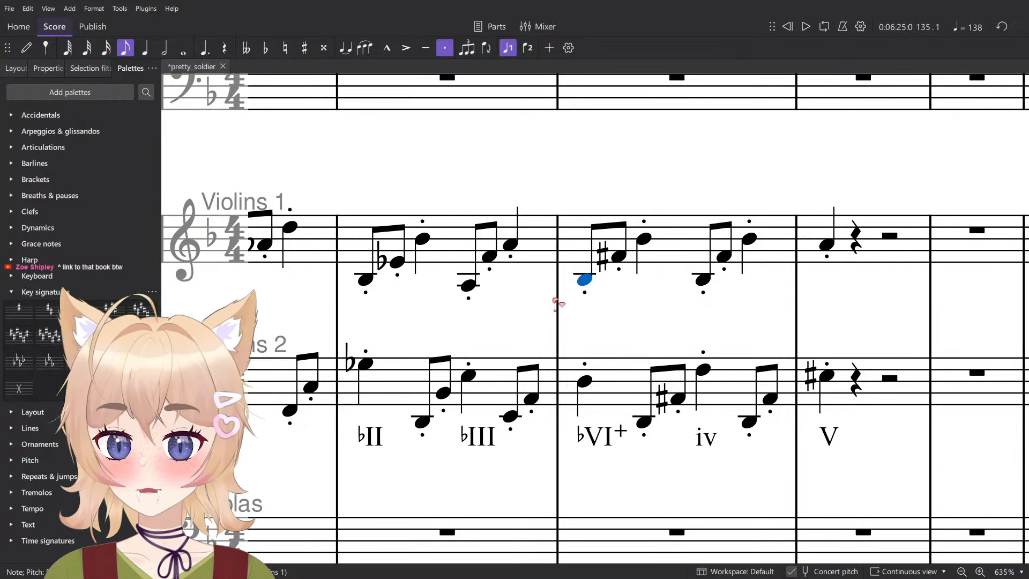
key(alt+Down)
key(alt+Up)
key(Right)
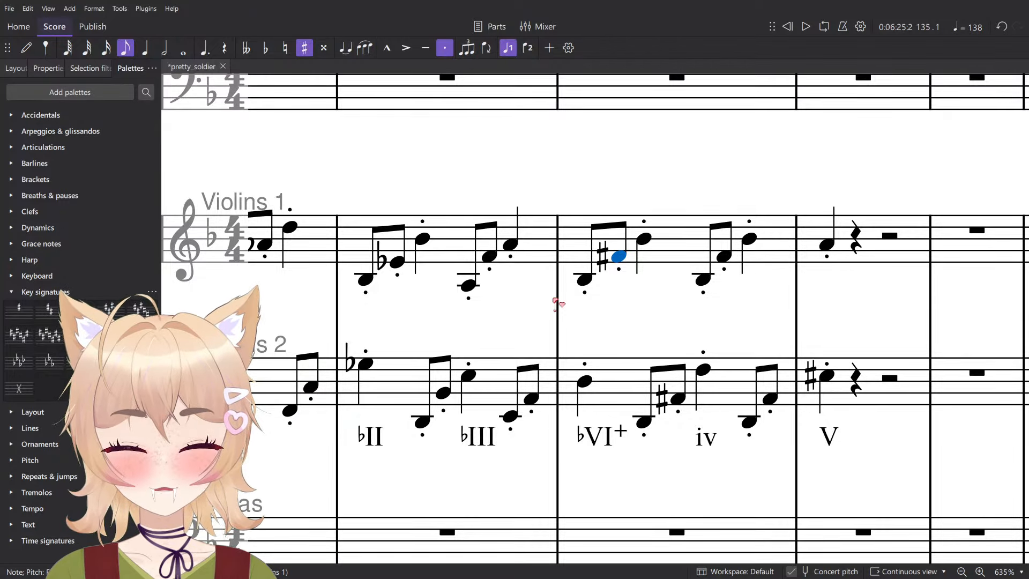
key(Left)
key(Right)
key(Right)
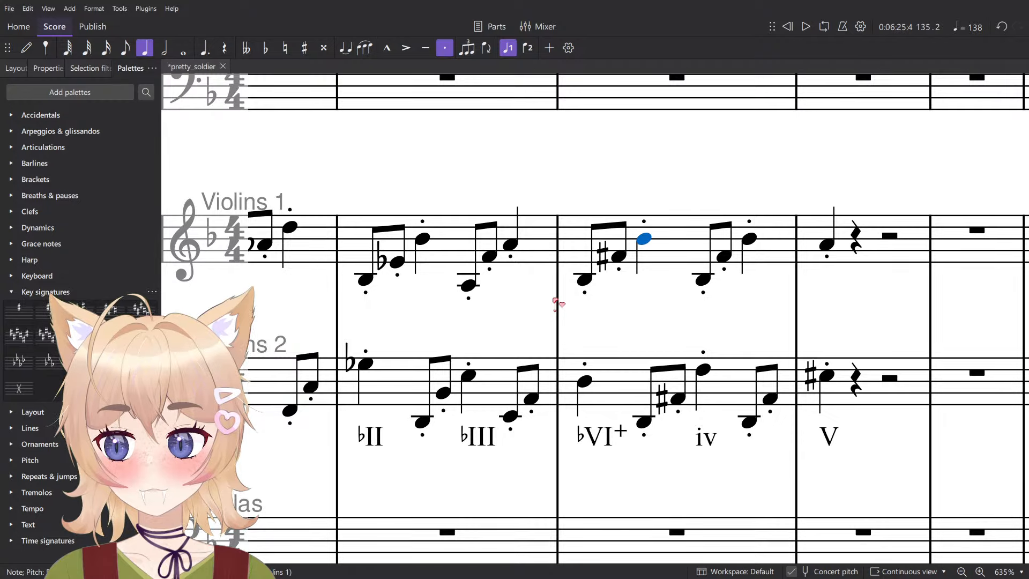
key(alt+Down)
key(Right)
key(Right)
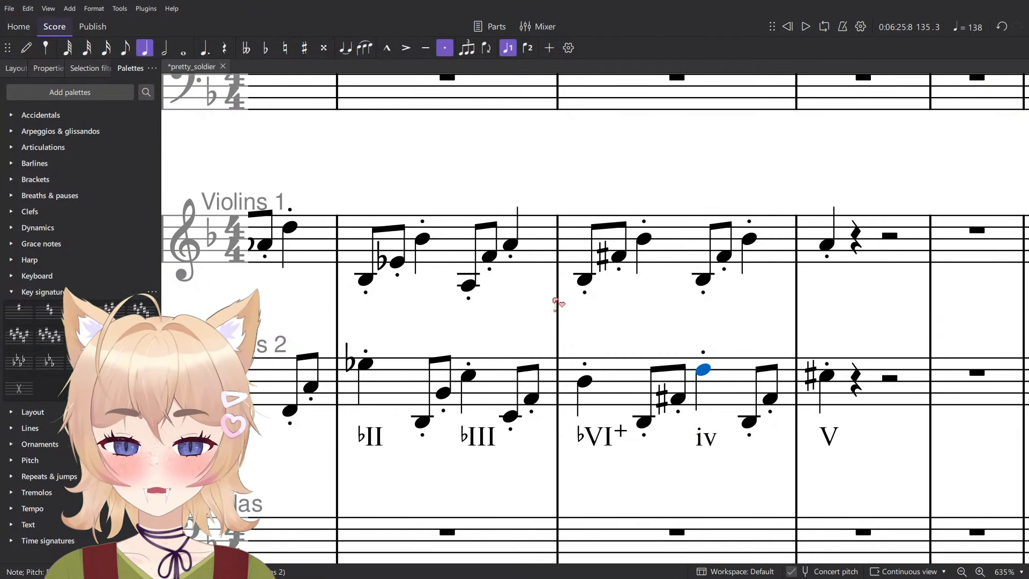
- Raise the second eighth note under the iv chord in measure 135 of Violins 1 to G
drag(641, 344, 504, 369)
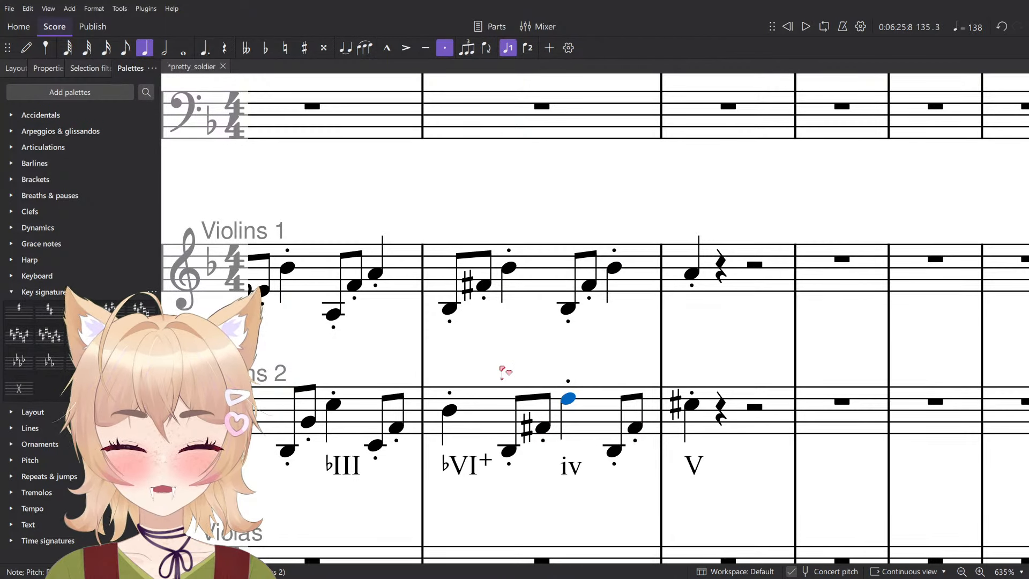
key(alt+Up)
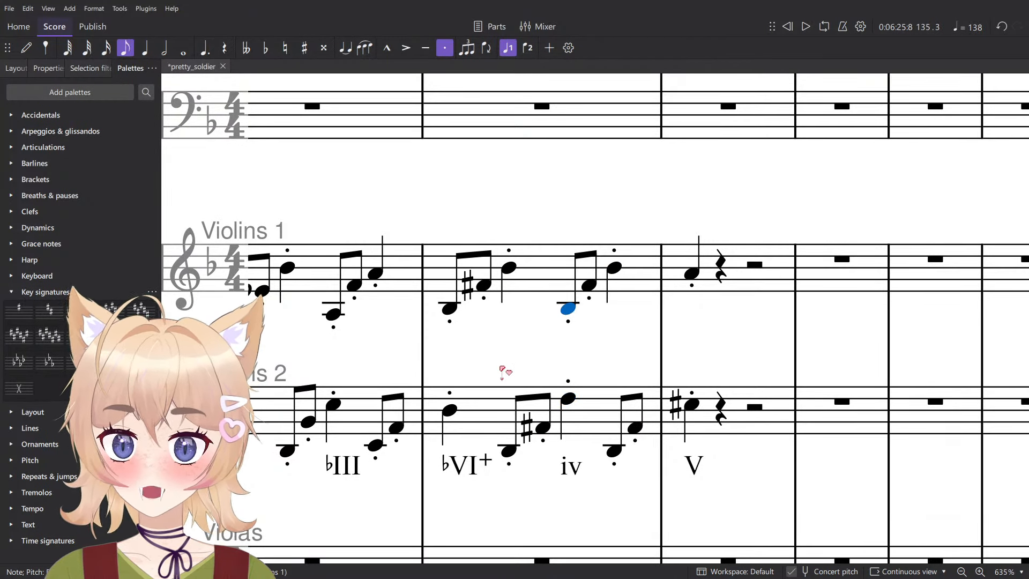
key(Right)
key(Up)
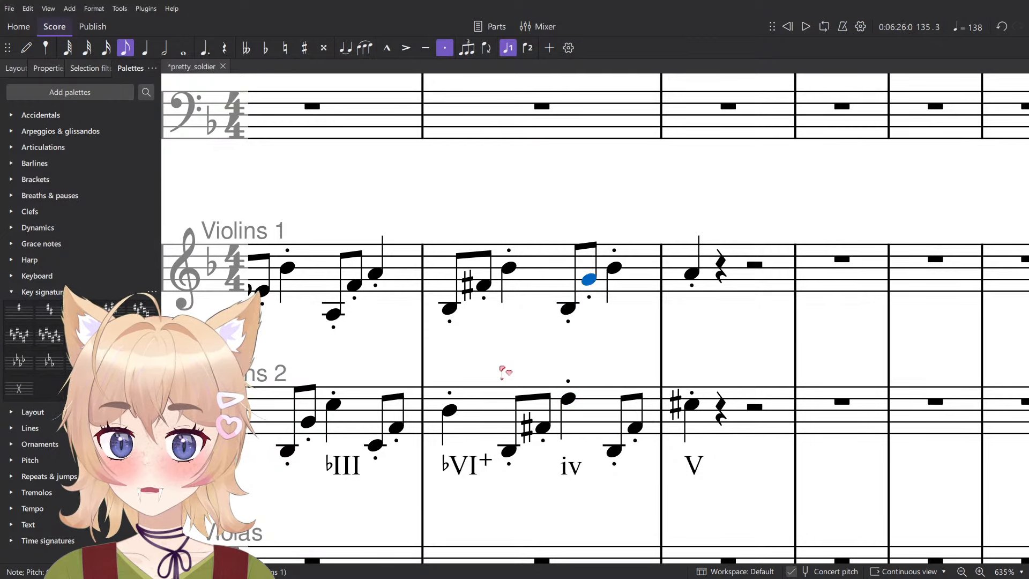
key(Left)
key(Right)
key(Right)
key(Left)
key(Down)
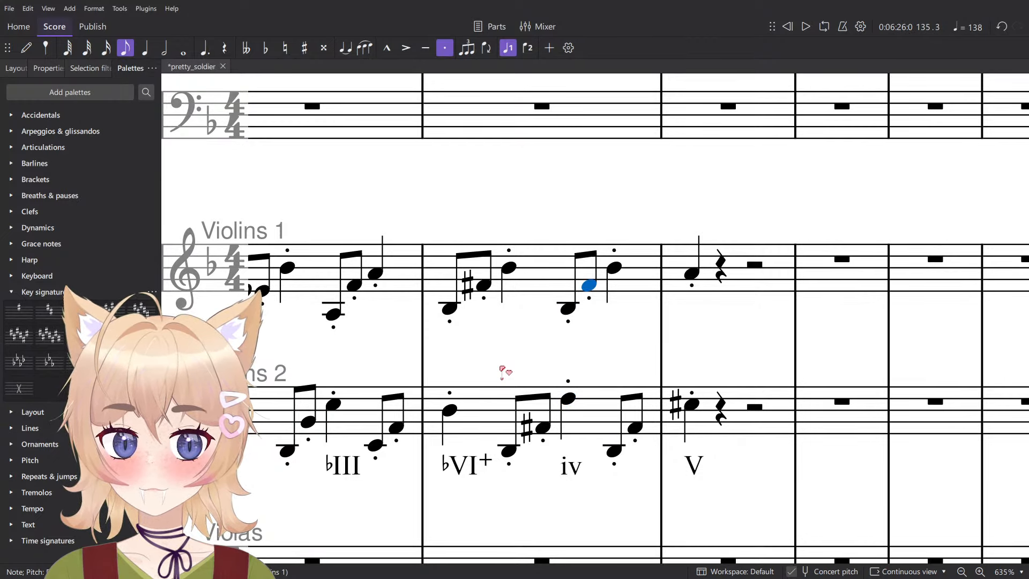
key(Up)
key(Right)
- Raise the last eighth note of measure 135 in Violins 2 to G
key(alt+Down)
key(Right)
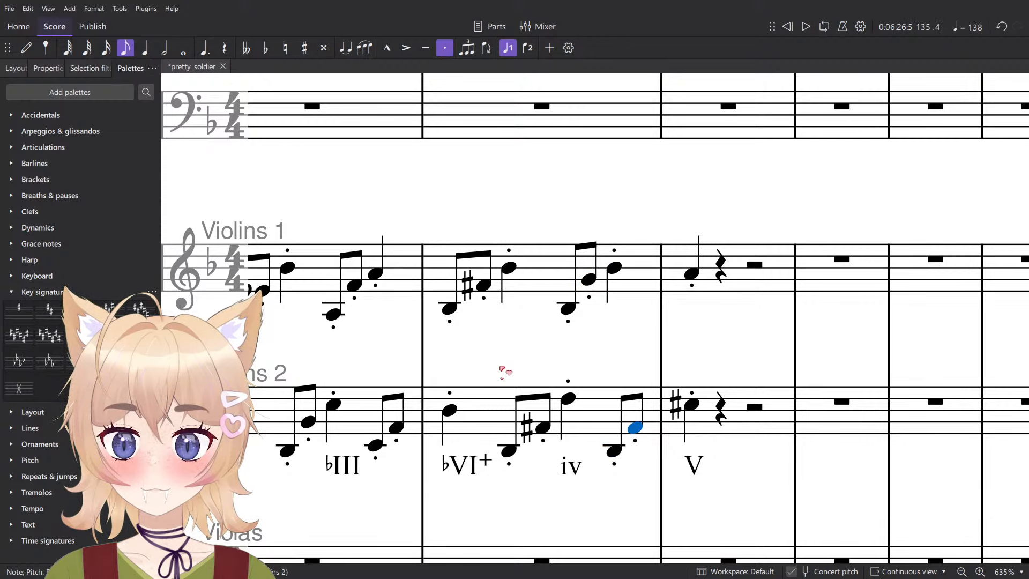
key(Up)
key(Right)
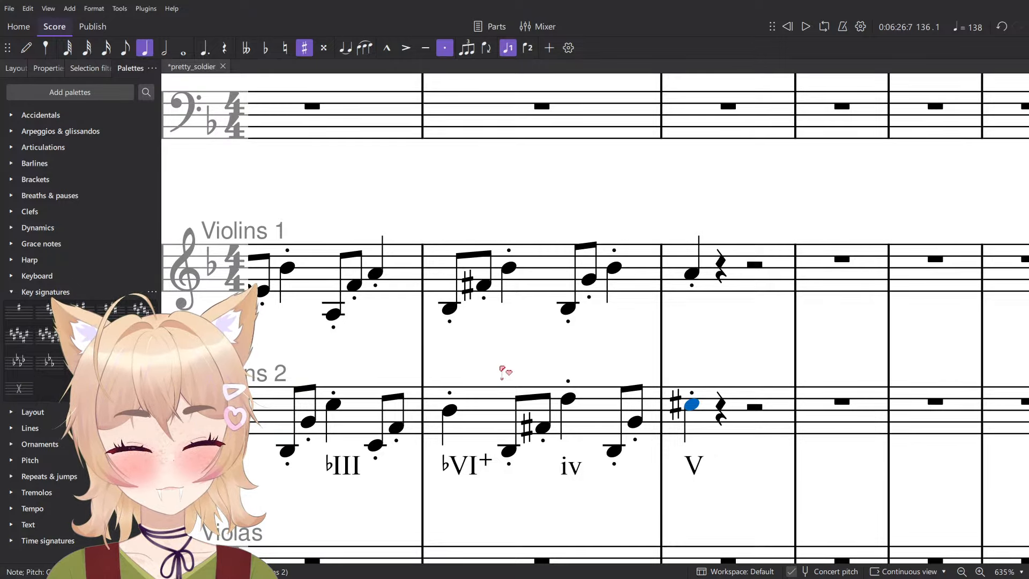
- Relabel the measure 136 chord as ♭V and lower its Violins 2 note to C and its Violins 1 note to A♭
double_click(696, 466)
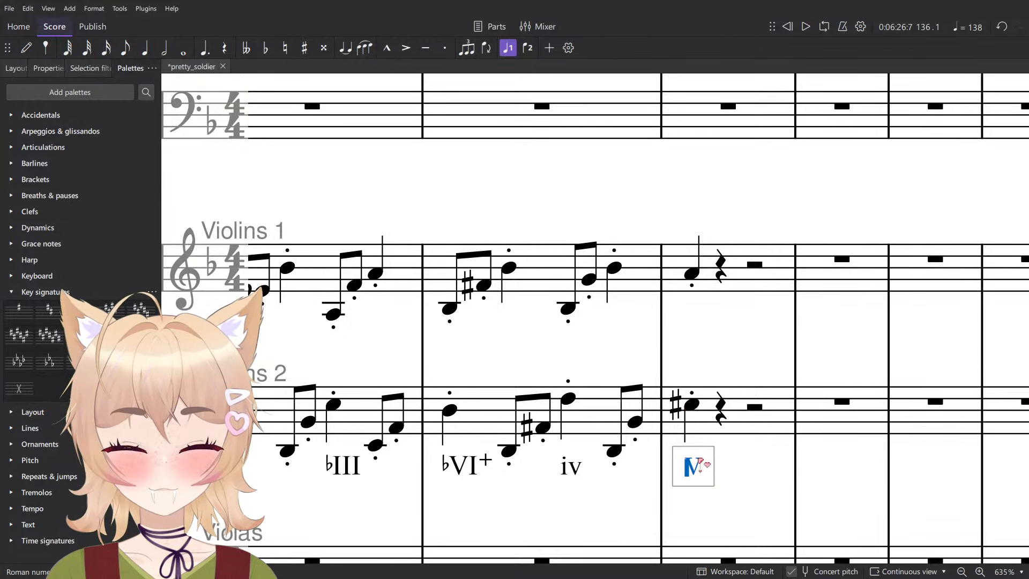
text(b)
key(Escape)
key(Down)
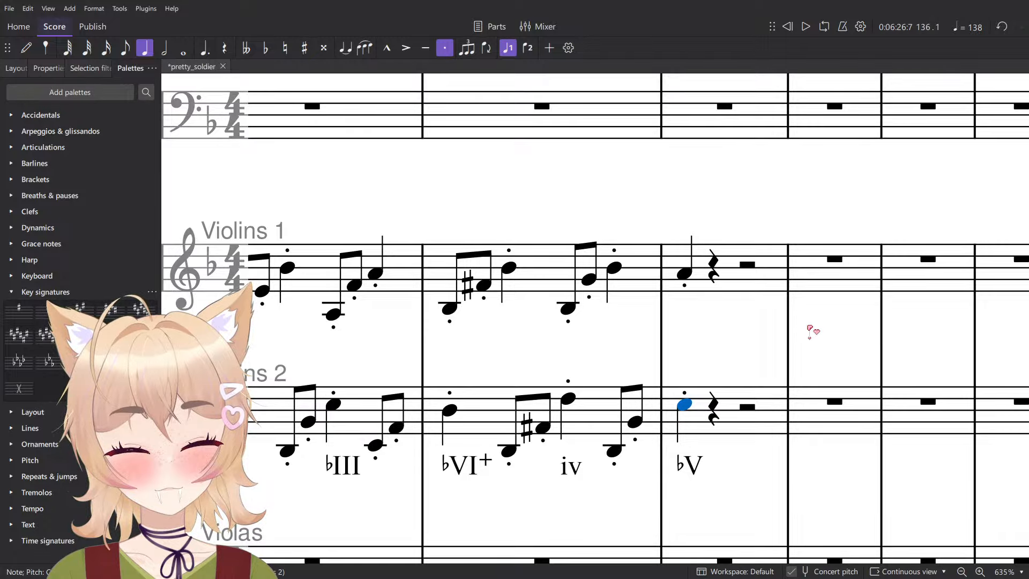
key(alt+Up)
key(Down)
- Play back the Violins 1 and 2 passage from measure 133 to the start of measure 136
scroll(809, 329, down, 5)
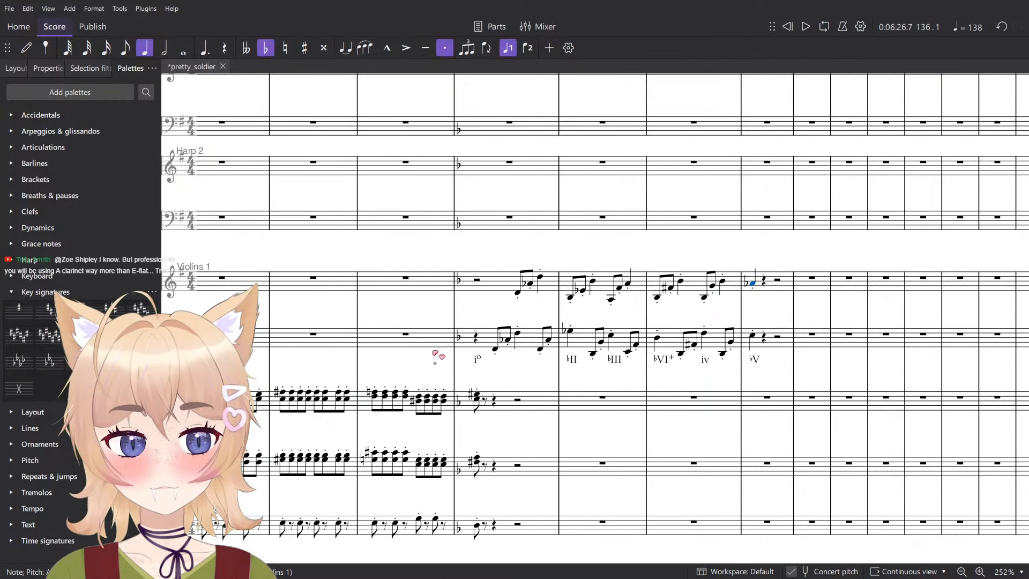
click(482, 293)
shift+click(525, 341)
key(space)
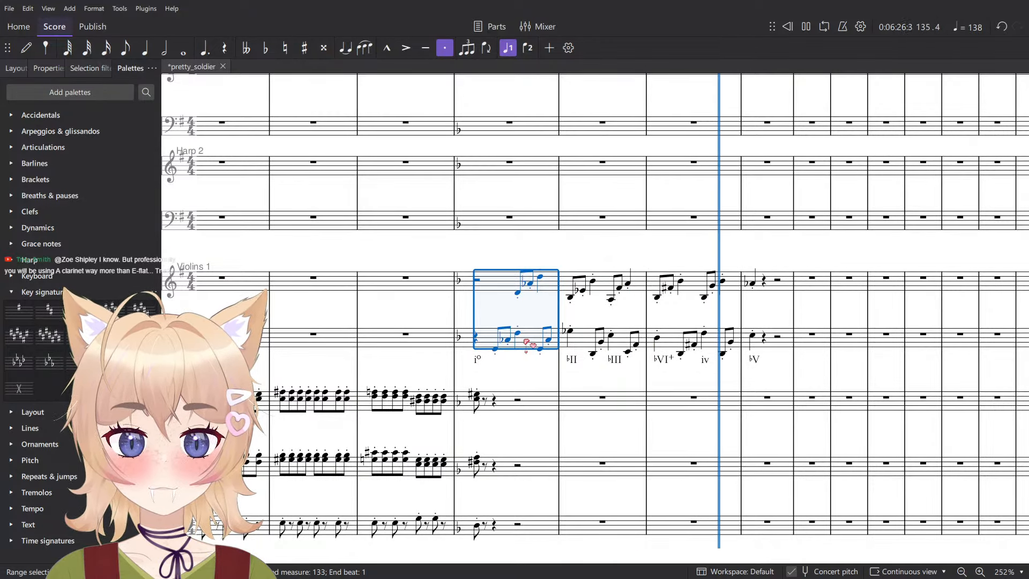
key(space)
- Check the Violins 2 eighth notes under the ♭VI+ chord and play back measure 135 in both violin parts
scroll(531, 344, up, 5)
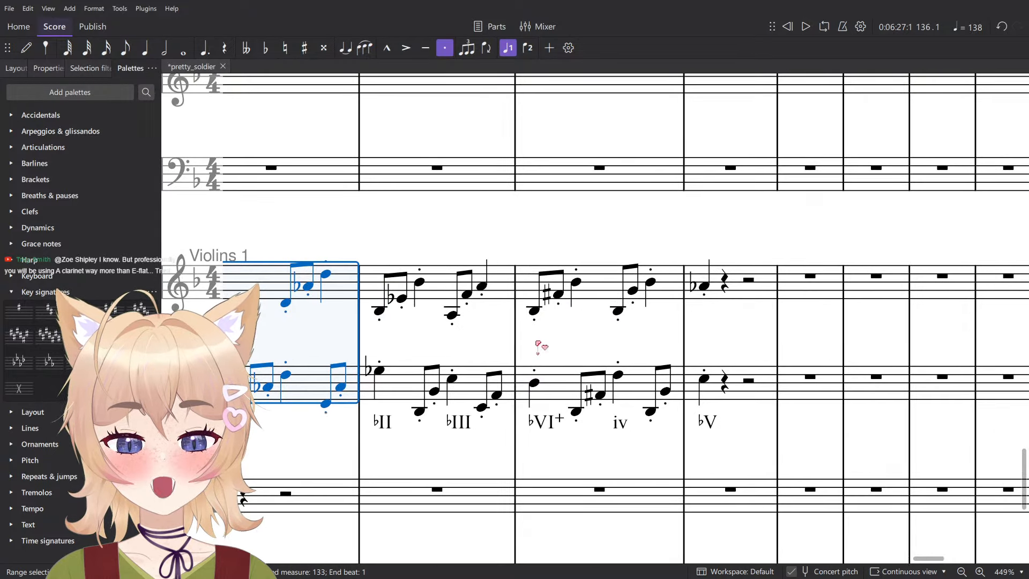
scroll(566, 361, up, 3)
click(579, 432)
click(612, 410)
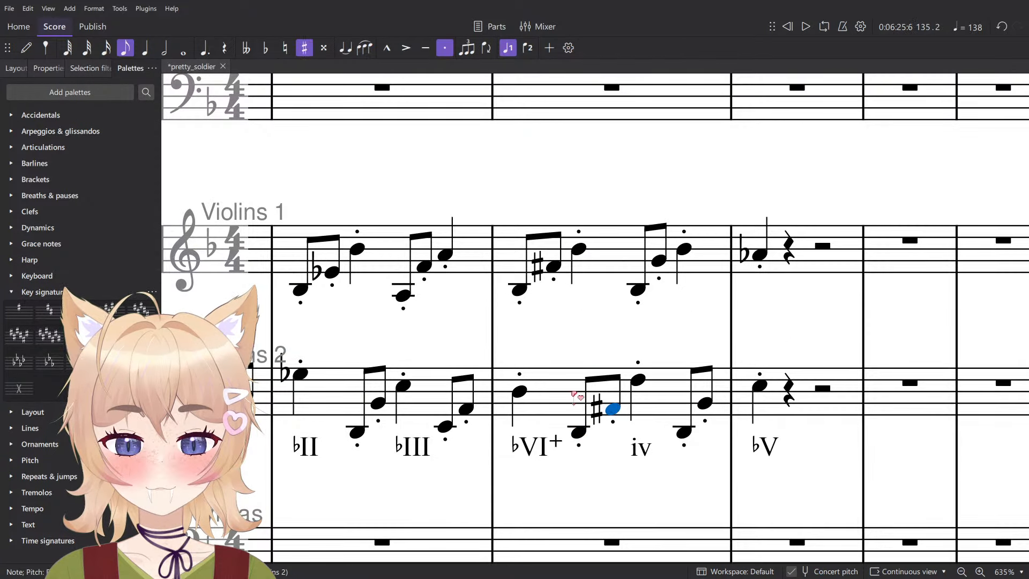
shift+click(602, 265)
key(space)
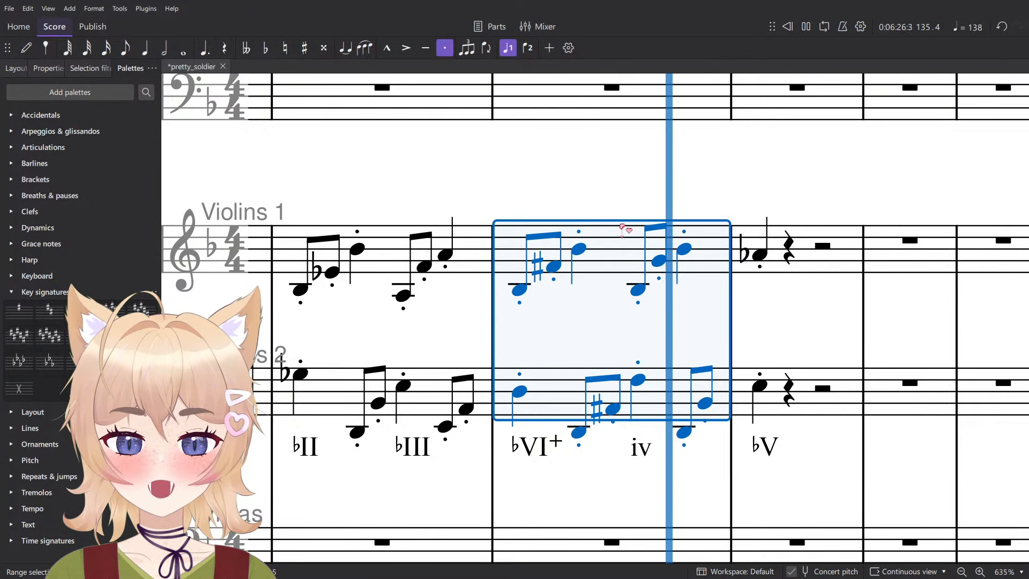
key(Escape)
- Raise the low eighth note under the iv chord in measure 135 to D in both Violins 1 and Violins 2
click(638, 290)
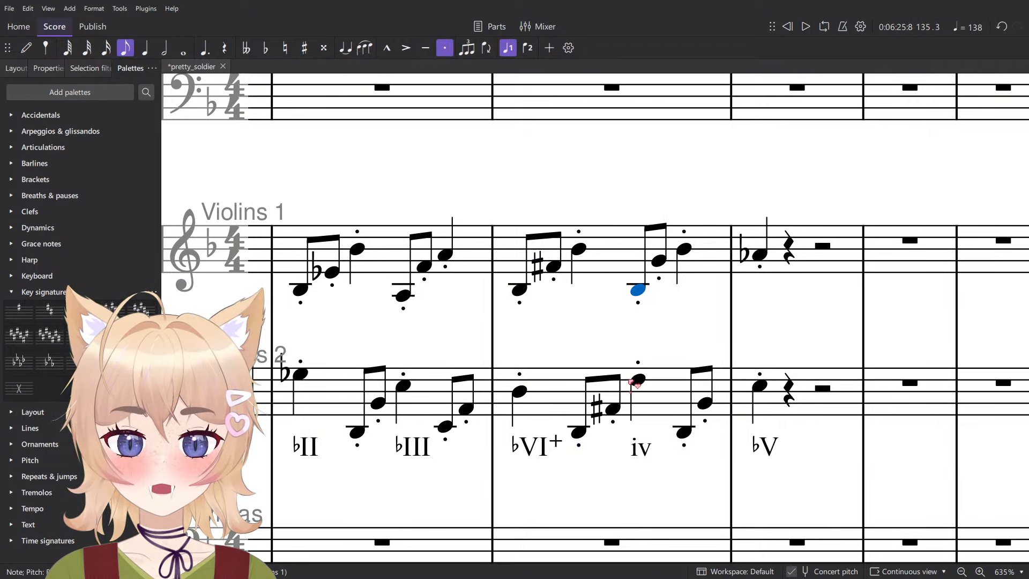
key(Up)
key(Up)
key(Up)
key(Up)
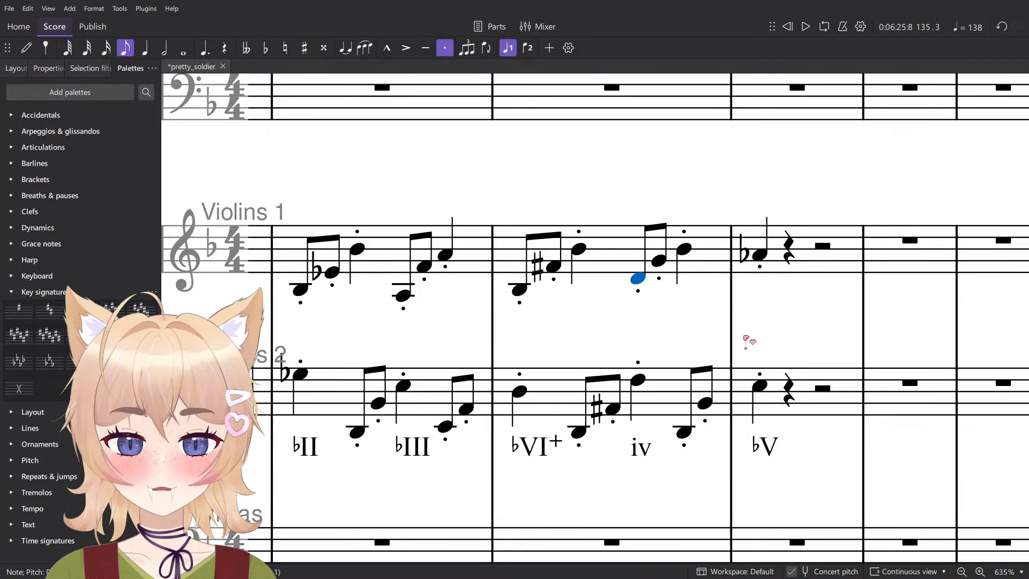
click(685, 432)
key(Up)
key(Up)
key(Up)
key(Up)
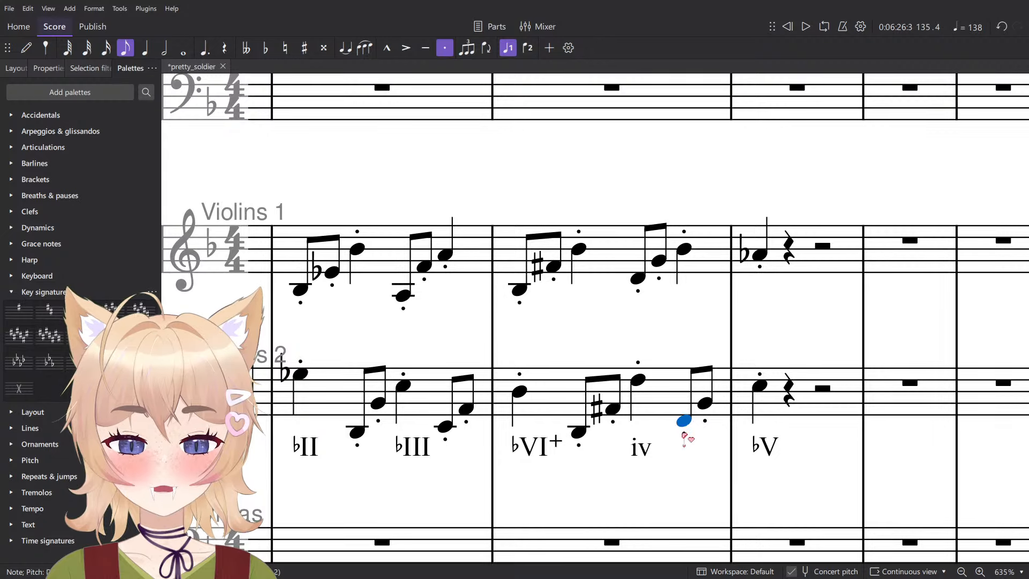
key(Right)
- Raise the beat 4 quarter note of measure 135 in Violins 1 to D
click(686, 251)
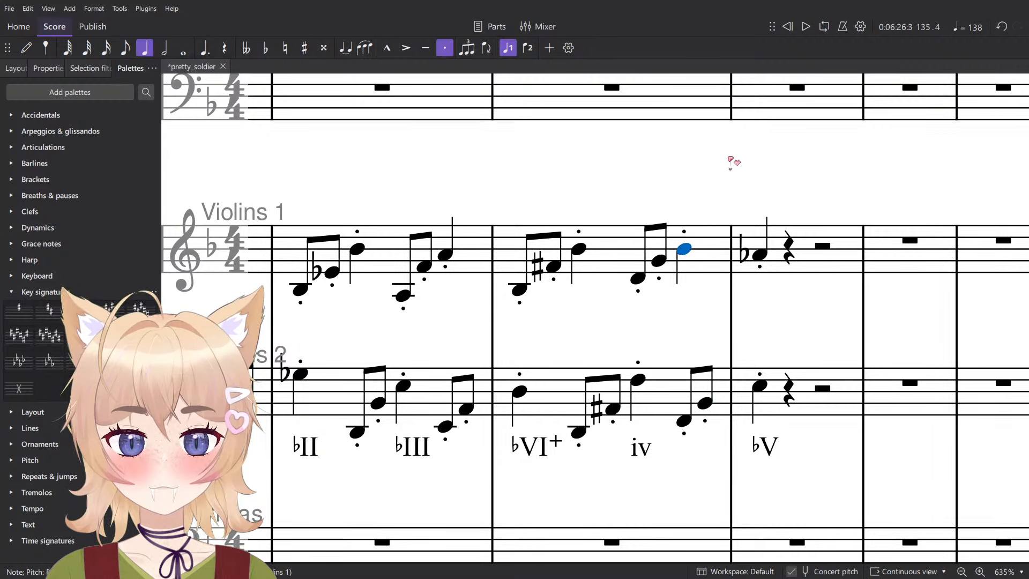
key(Up)
key(Up)
key(Up)
key(Up)
- Check the Violins 1 and 2 notes under the iv chord and play back measure 135
click(642, 277)
click(660, 262)
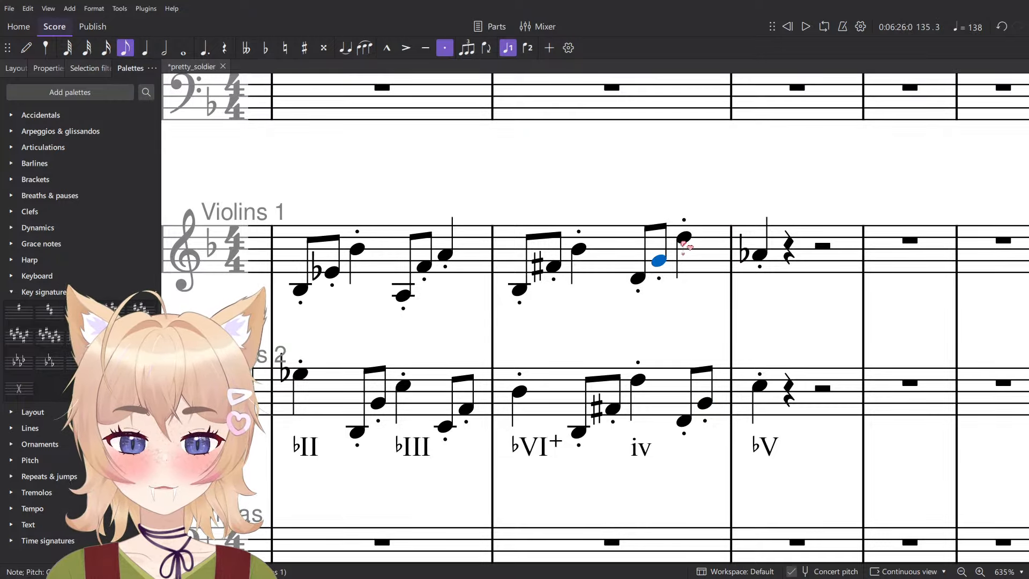
click(682, 240)
click(708, 404)
click(719, 268)
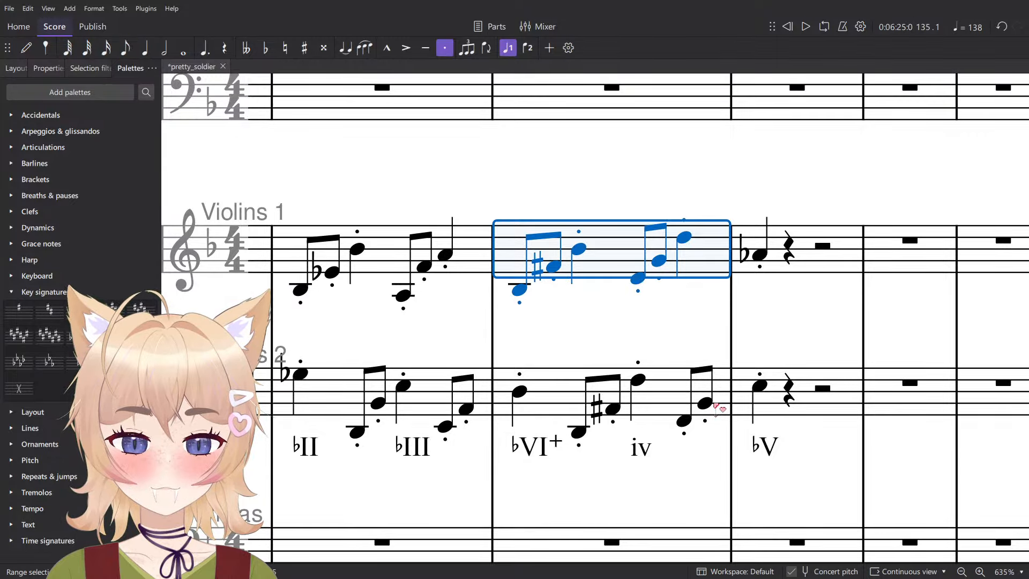
shift+click(719, 408)
key(Escape)
key(space)
scroll(751, 229, down, 1)
key(space)
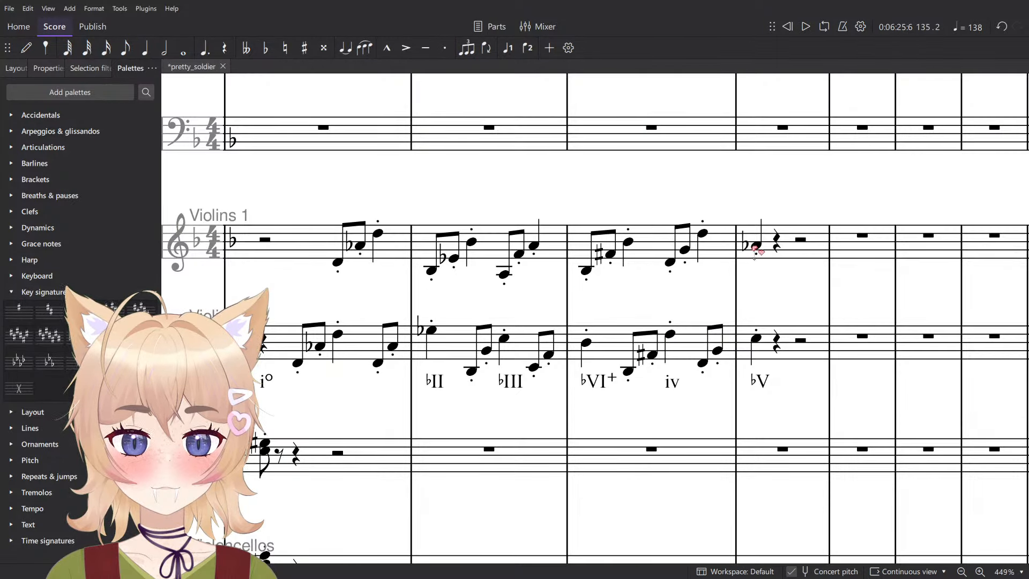
- Raise the Violins 1 note under the ♭V chord in measure 136 to E♭
click(752, 231)
key(Up)
key(Up)
key(Up)
key(Up)
key(Up)
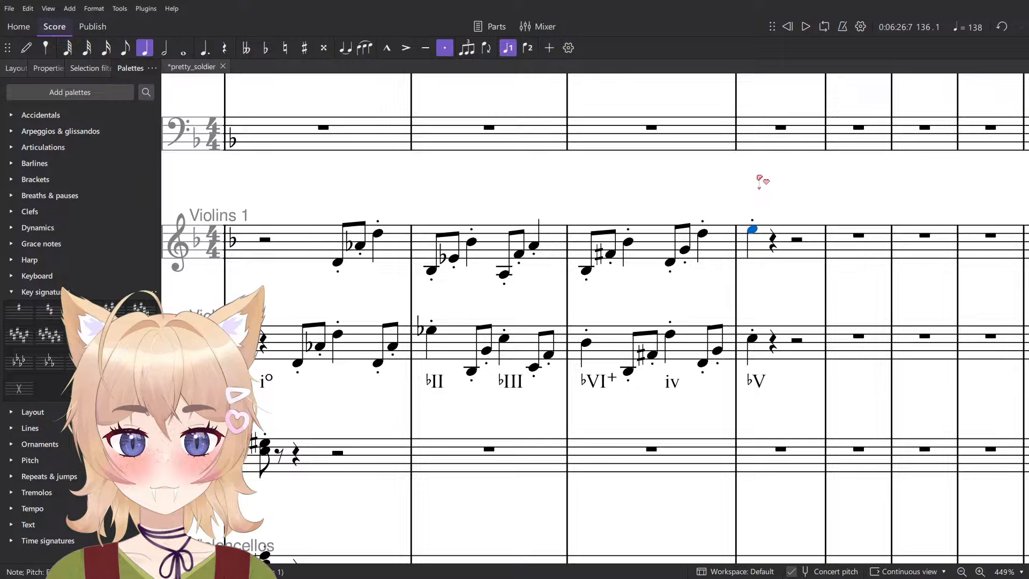
- Lower the second eighth note of measure 133 in the Tuba to A♭
ctrl+scroll(761, 179, down, 5)
scroll(732, 230, up, 4)
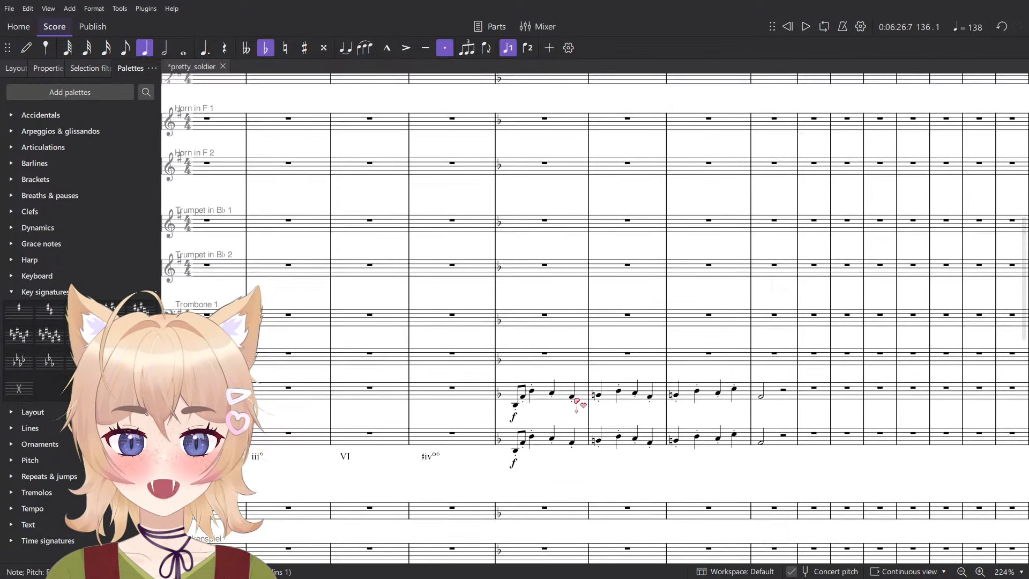
ctrl+scroll(575, 402, up, 7)
drag(475, 405, 420, 374)
click(394, 481)
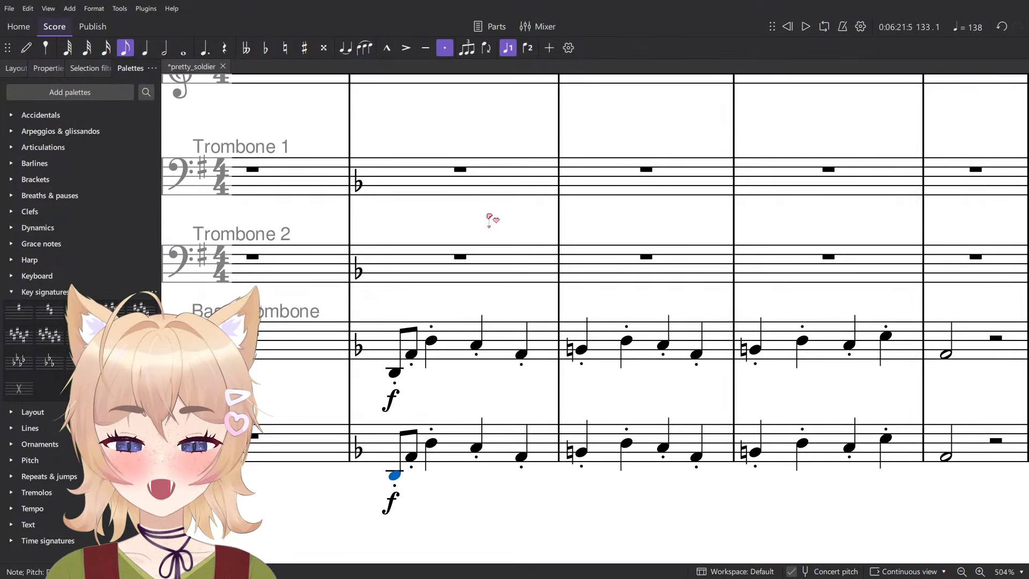
key(Right)
key(Right)
key(Left)
key(Down)
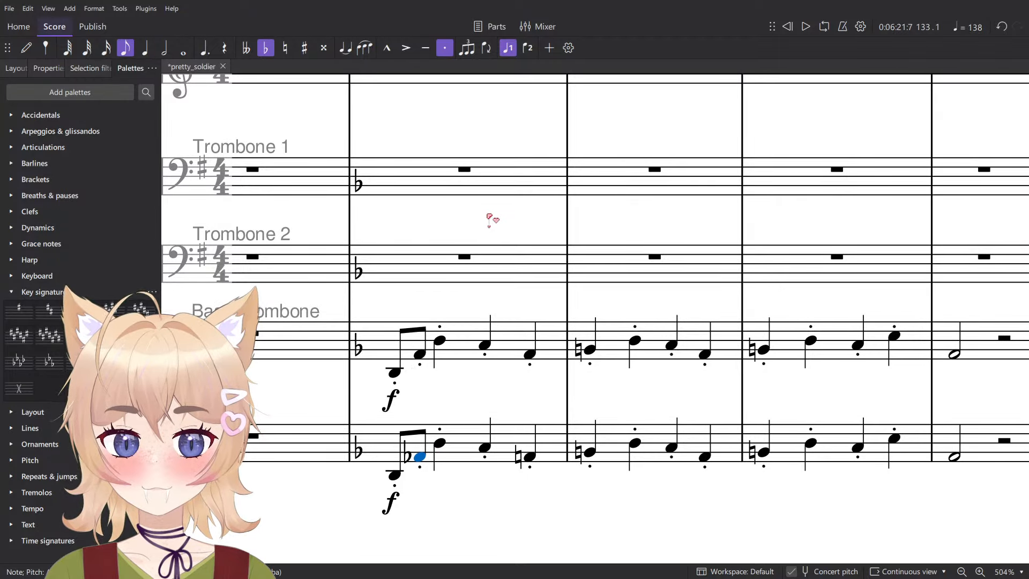
- Lower the second eighth note of measure 133 in the Bass Trombone to A♭ and check the notes around it
click(420, 355)
key(Down)
key(Right)
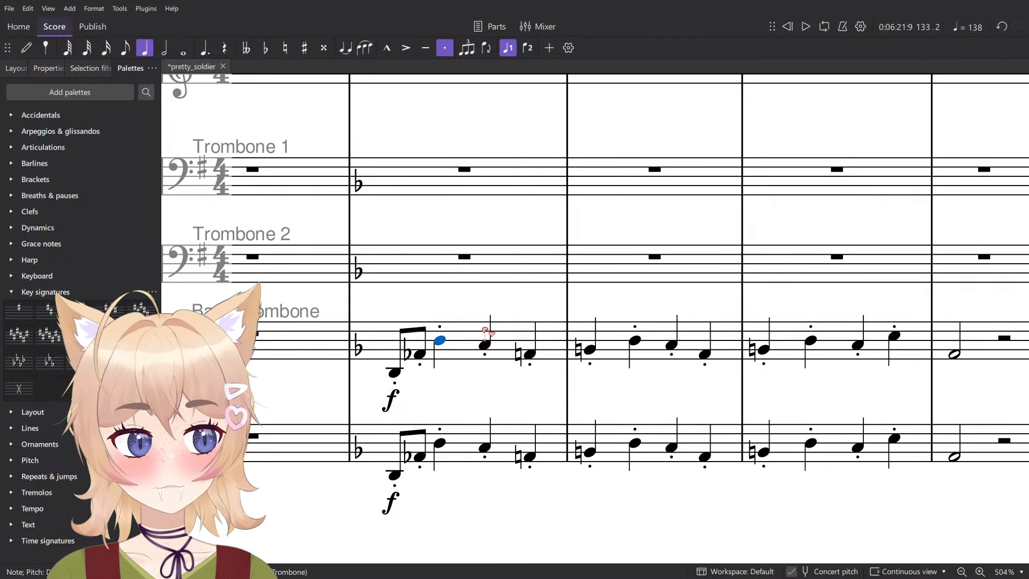
key(Left)
key(Left)
key(Right)
key(Right)
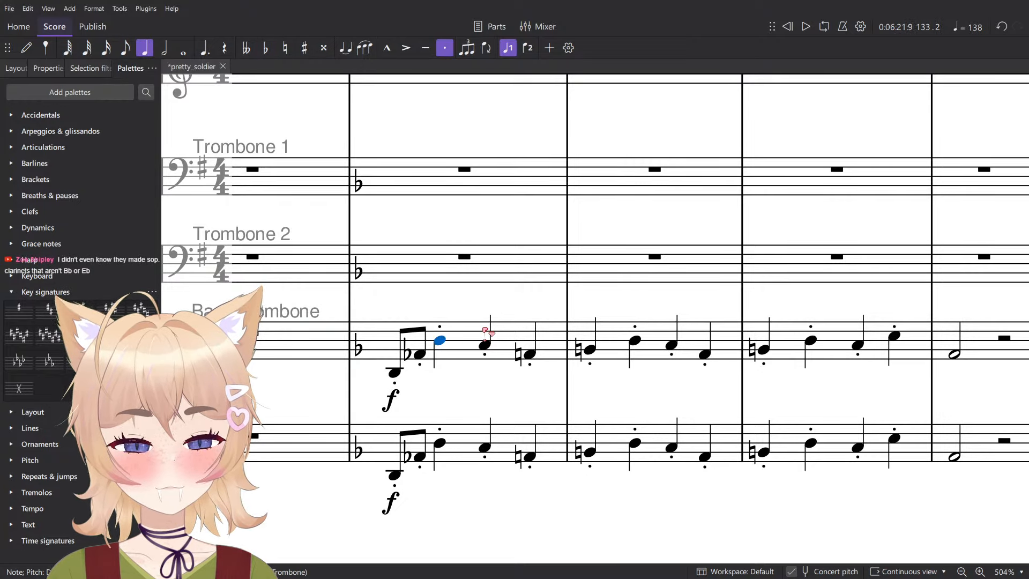
key(Right)
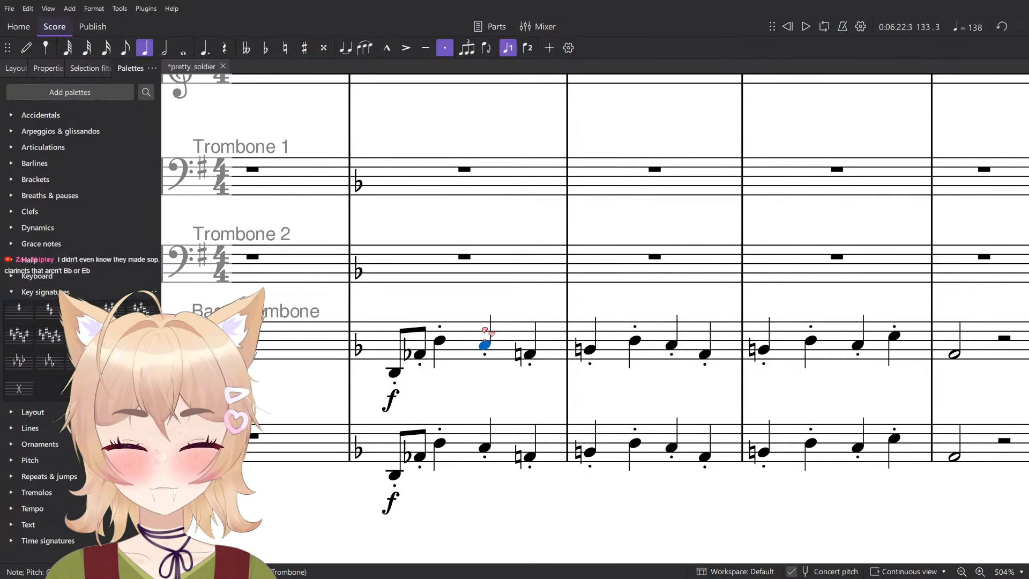
- Lower the Bass Trombone's last note of measure 133 to A♭ and its first note of measure 134 to B♭
key(Right)
key(Down)
key(Right)
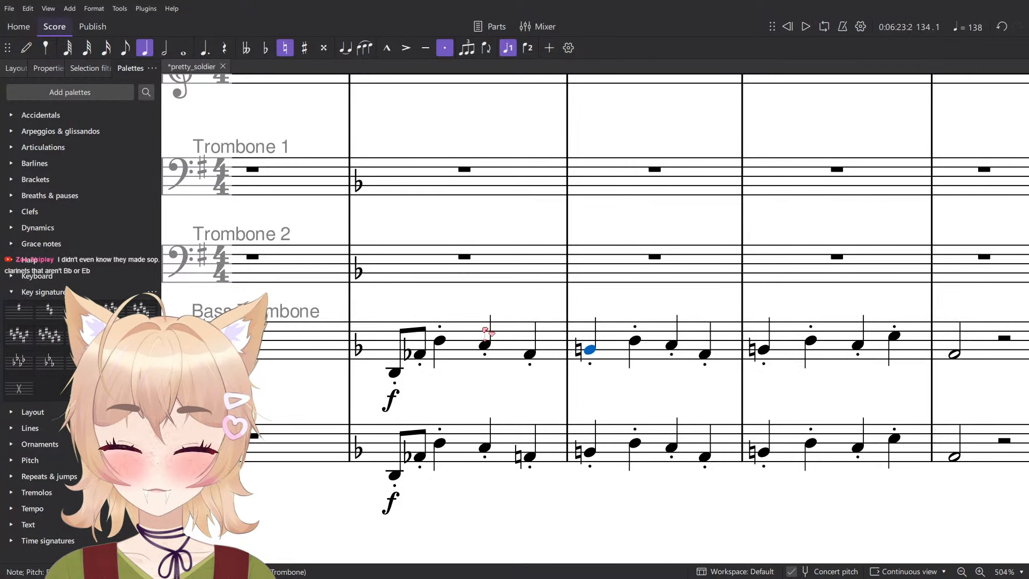
key(Down)
key(Right)
- Lower the Bass Trombone's first note of measure 135 to B♭ and check the notes around it
key(Right)
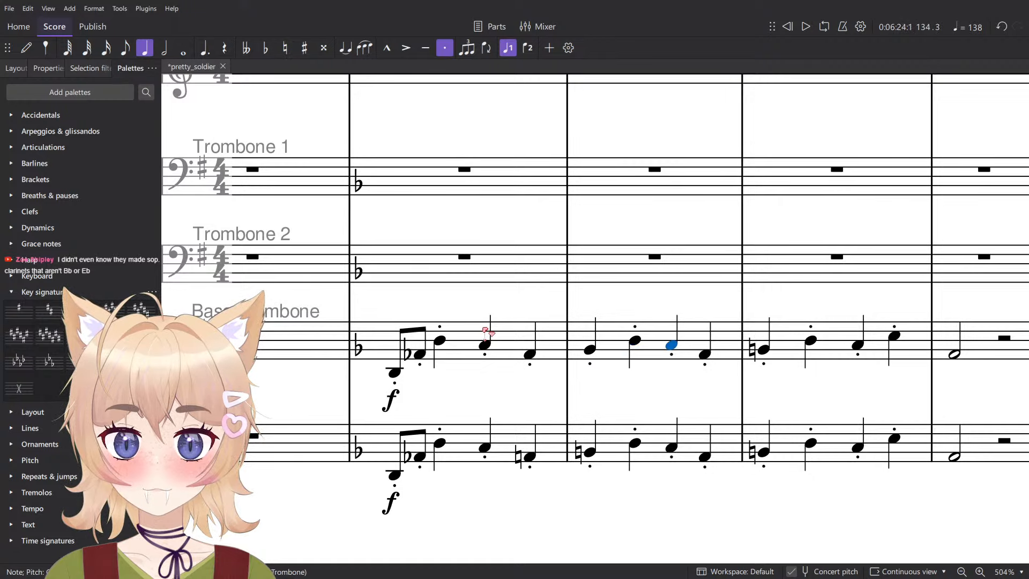
key(Right)
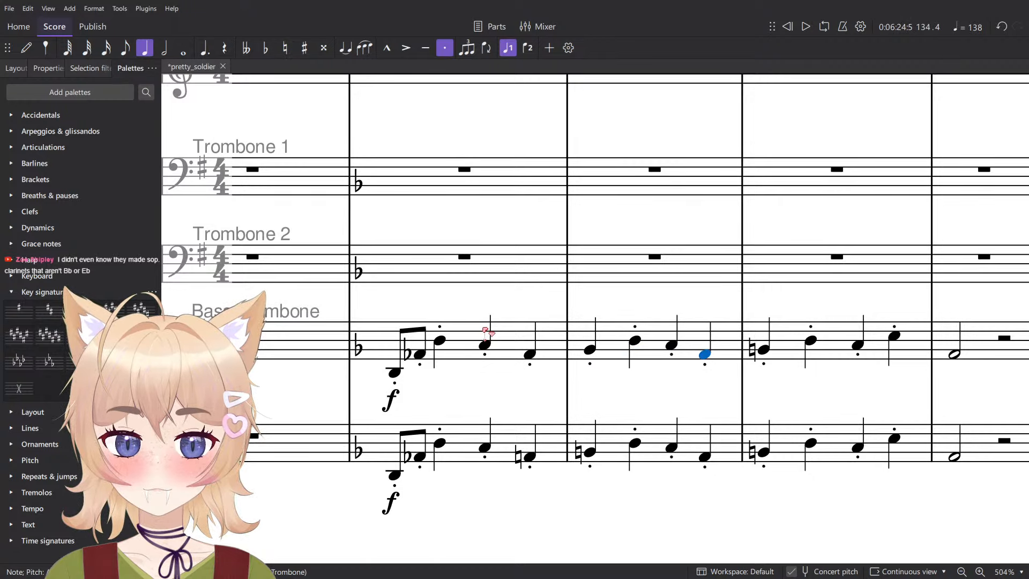
key(Left)
key(Left)
key(Left)
key(Right)
key(Right)
key(Right)
key(Right)
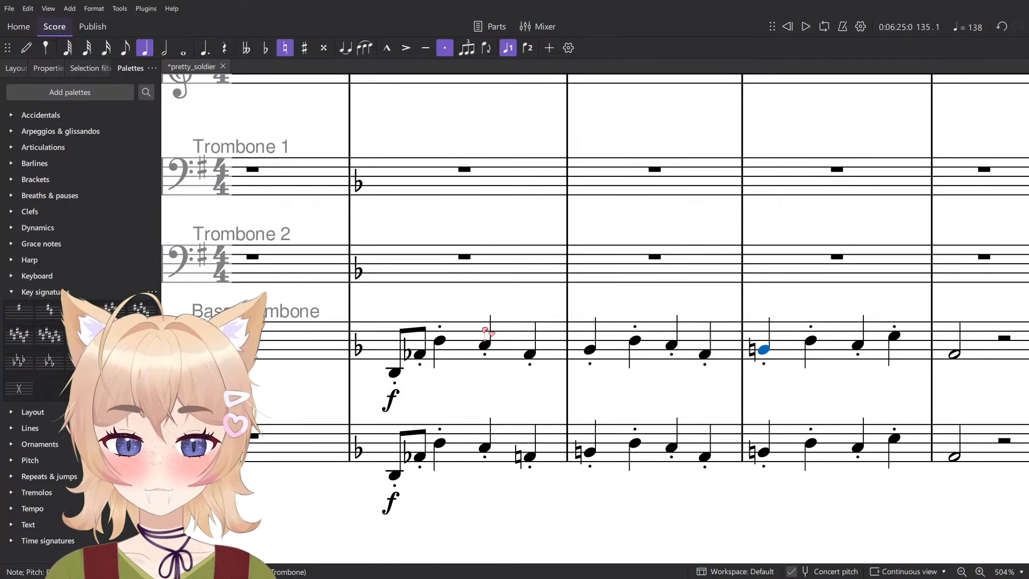
key(Down)
key(Right)
key(Right)
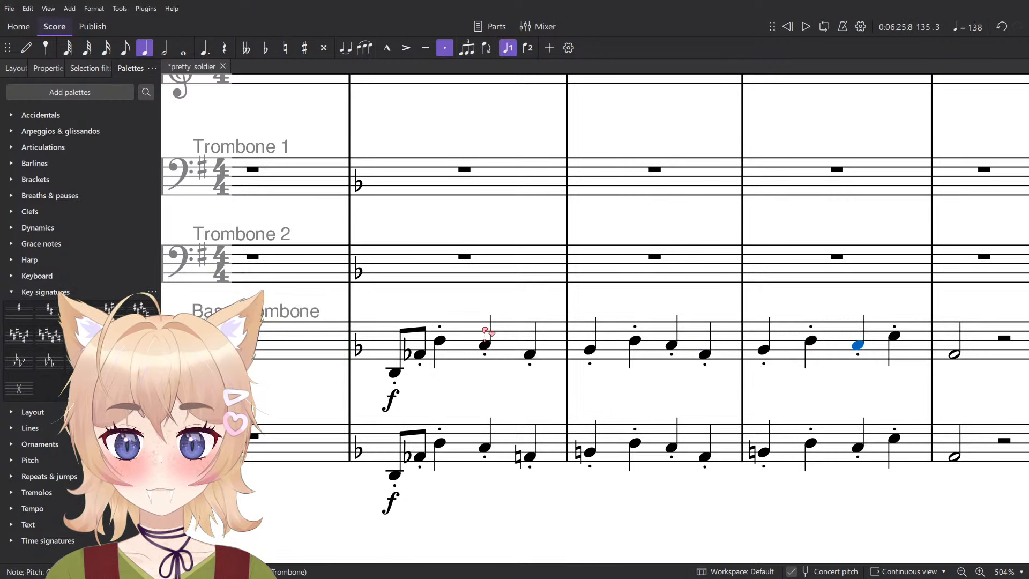
- Switch to the PureRef reference board, consult the mode chord table beside the circle of fifths, and return to the score
click(395, 372)
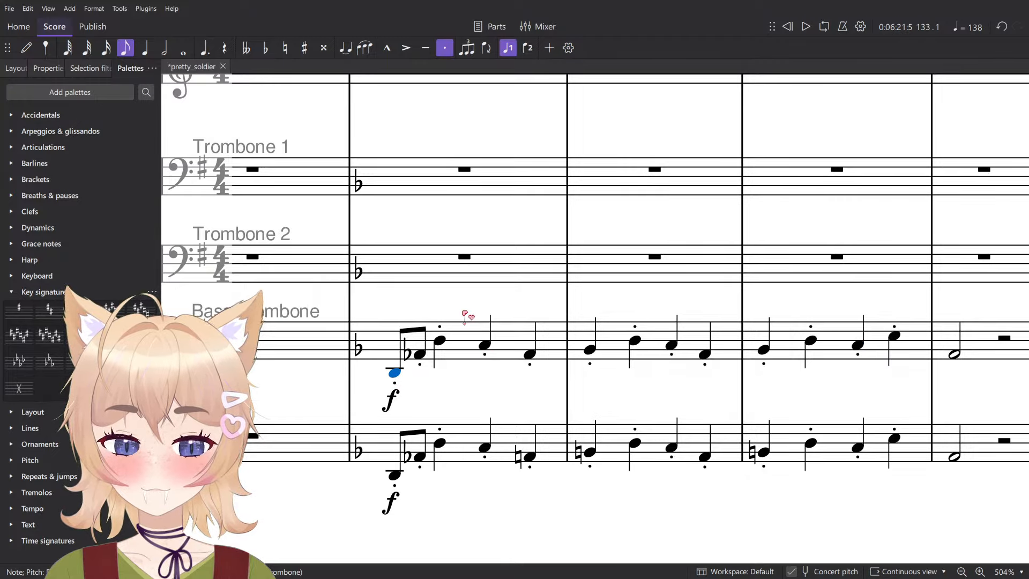
key(alt+Tab)
key(alt+Tab)
key(alt+Tab)
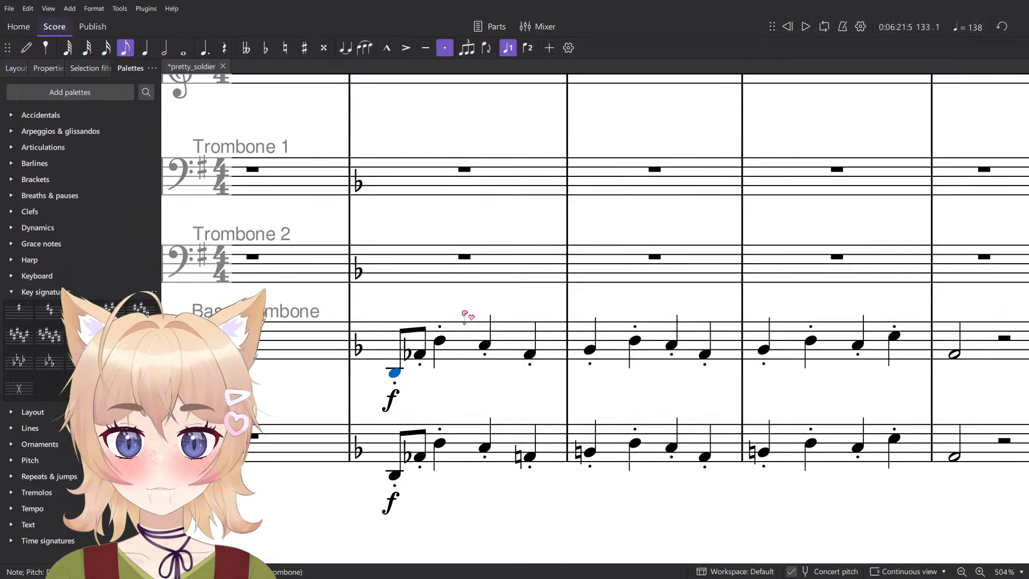
key(alt+Tab)
drag(809, 322, 923, 313)
drag(581, 327, 1019, 419)
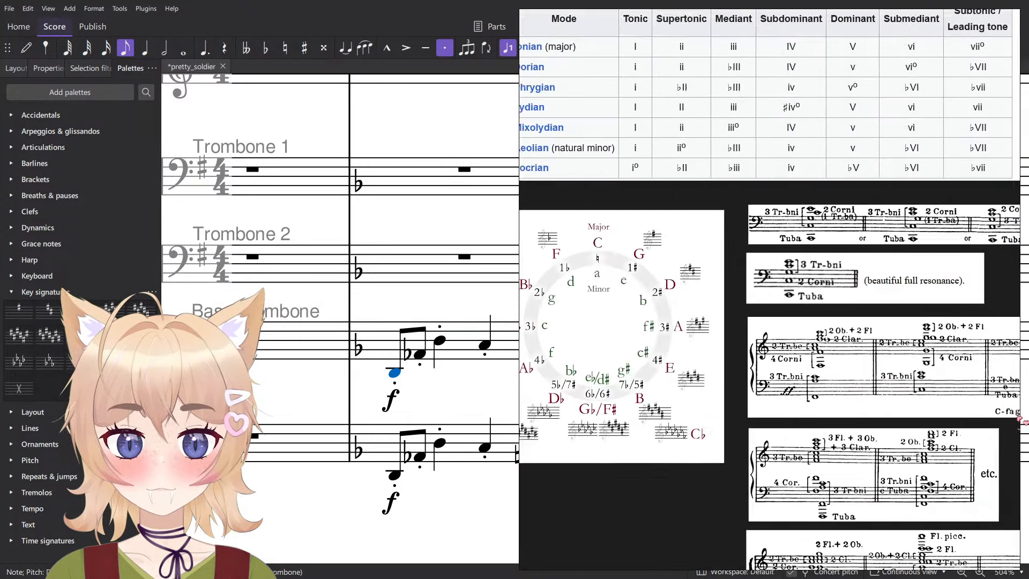
drag(607, 89, 558, 343)
- Check the Bass Trombone line from measure 133 onward and lower the last note of measure 134 to A♭
key(alt+Tab)
key(Right)
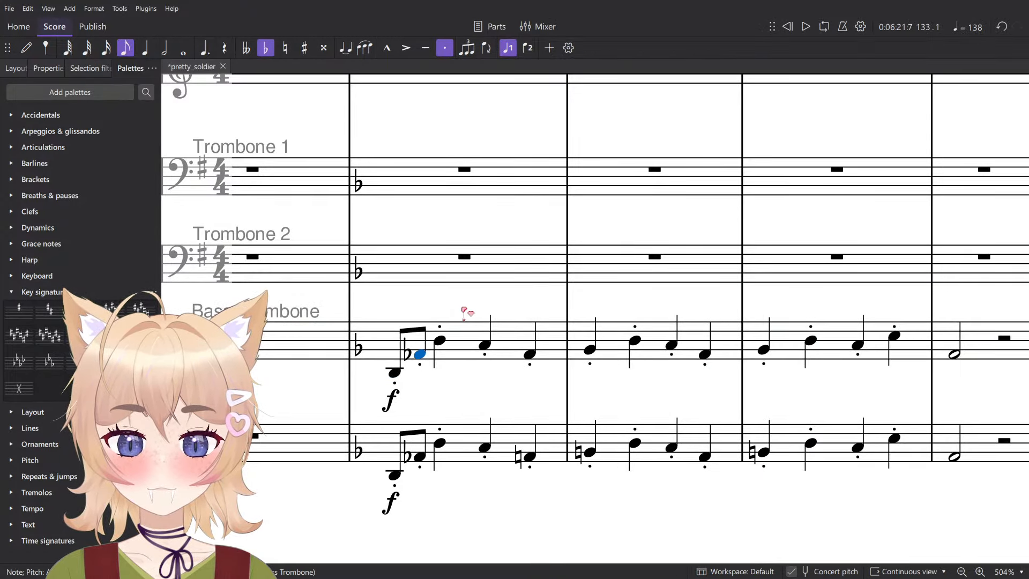
key(alt+Tab)
key(alt+Tab)
key(Right)
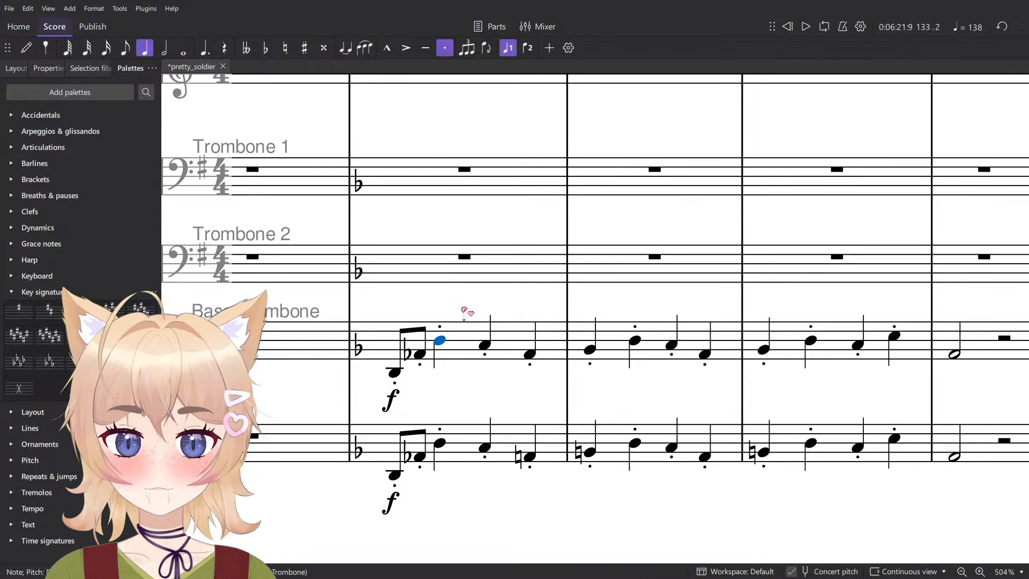
key(Right)
key(Right)
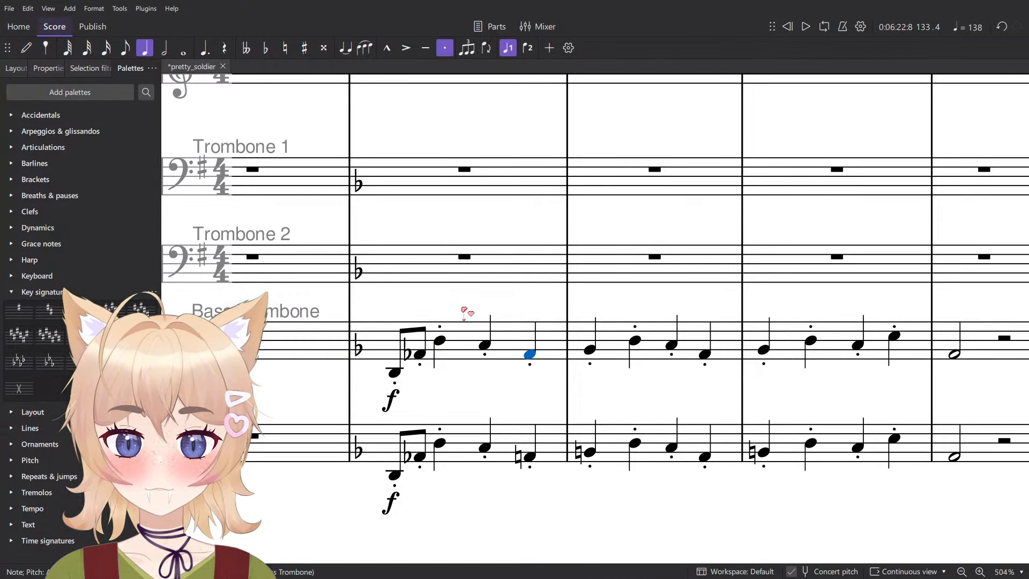
key(Right)
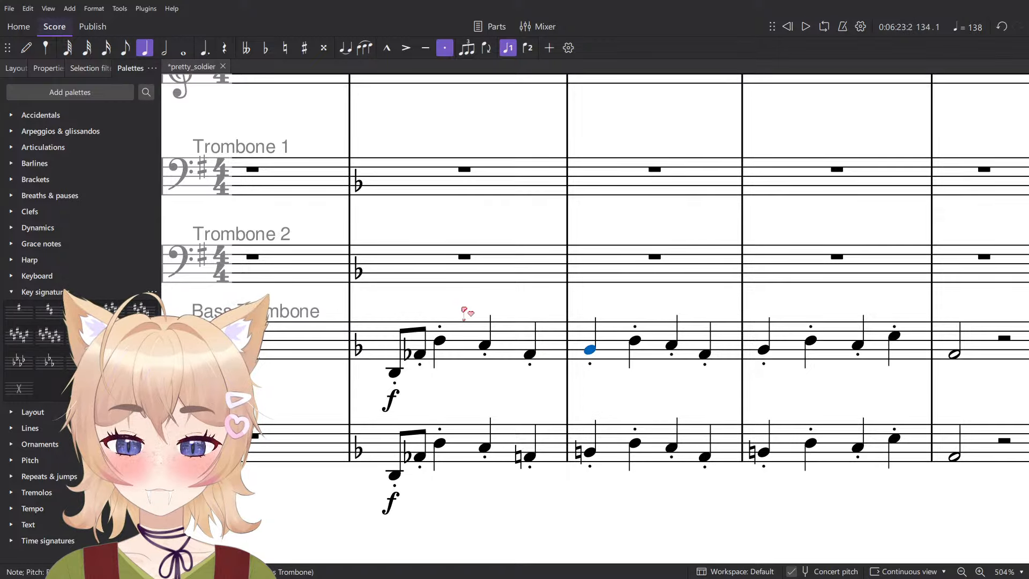
key(Right)
- Lower the Bass Trombone's last note of measure 135 to E♭ and its half note in measure 136 to A♭
key(Right)
key(Right)
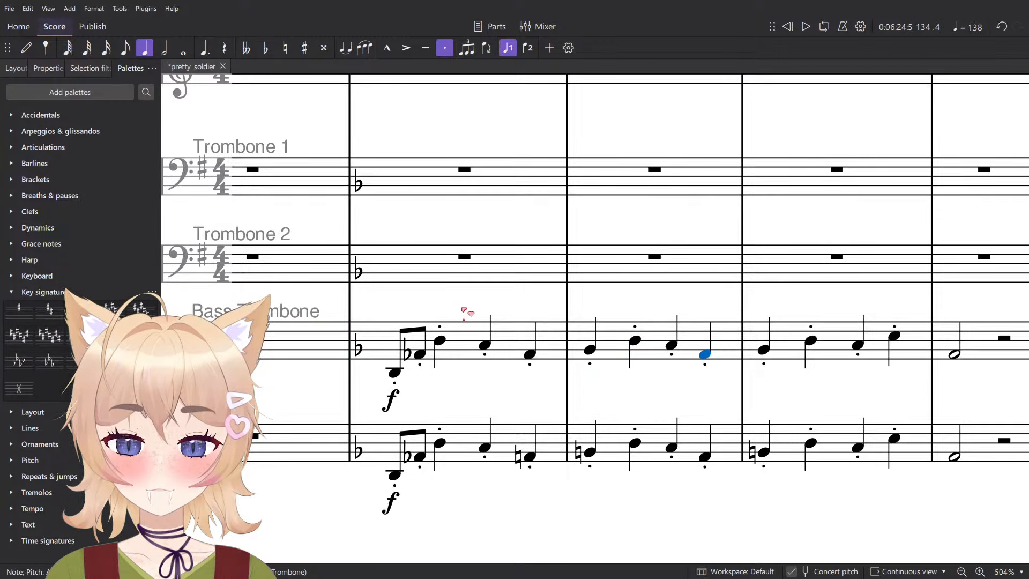
key(minus)
key(Right)
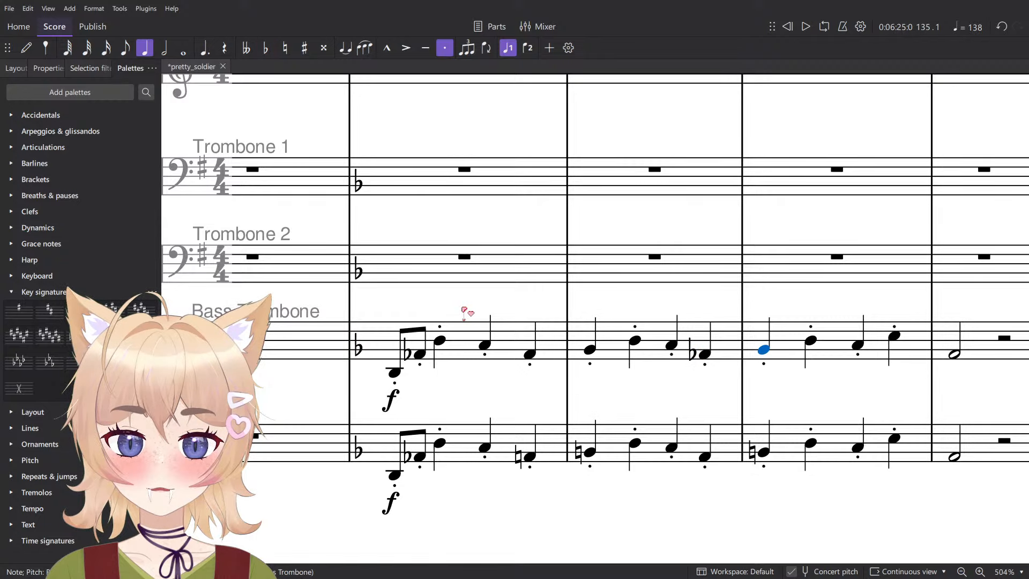
key(Right)
key(Right)
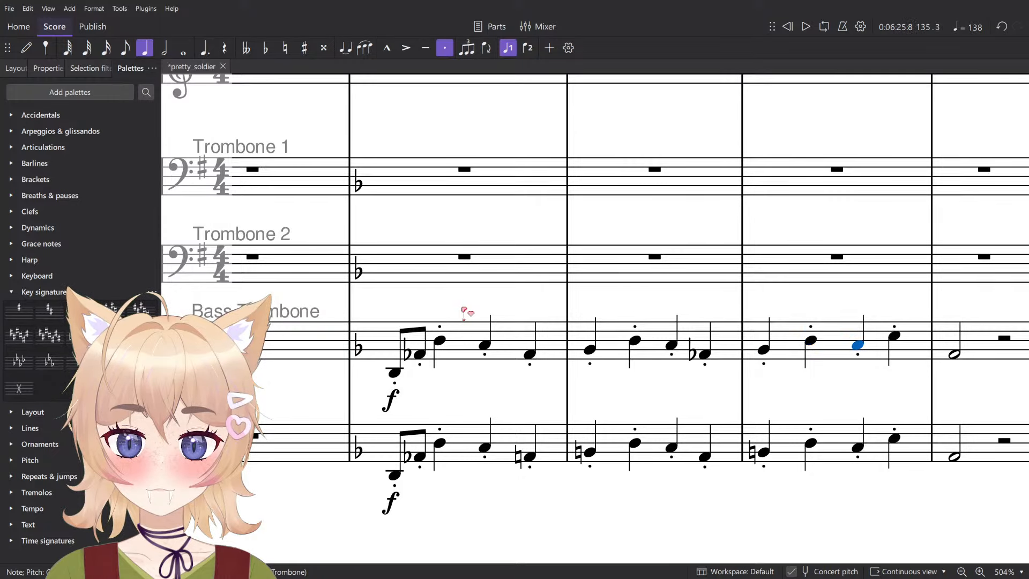
key(Right)
key(minus)
key(Right)
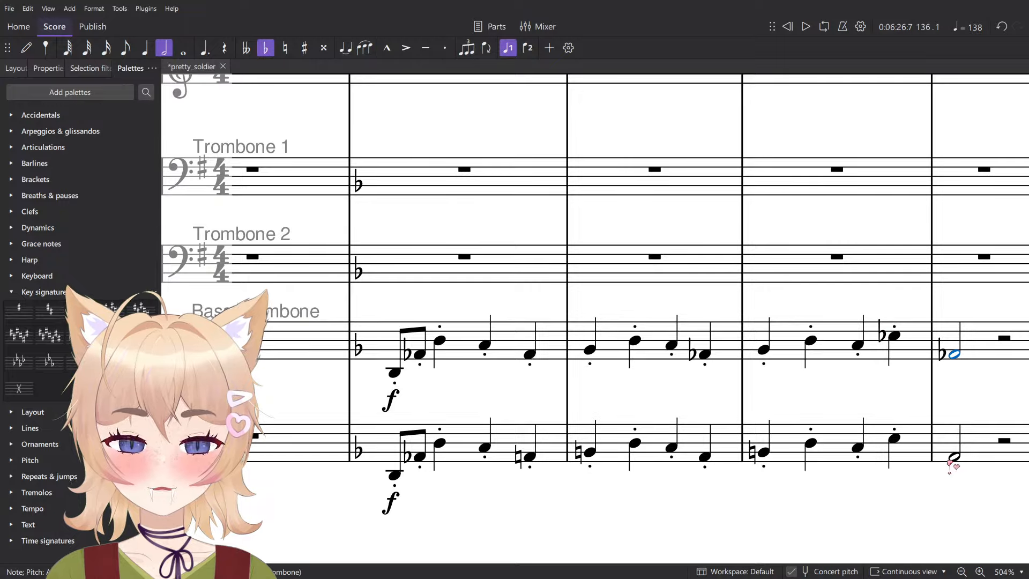
key(minus)
- Copy the Bass Trombone line of measures 133 to 136 over the Tuba part
shift+click(383, 339)
click(391, 446)
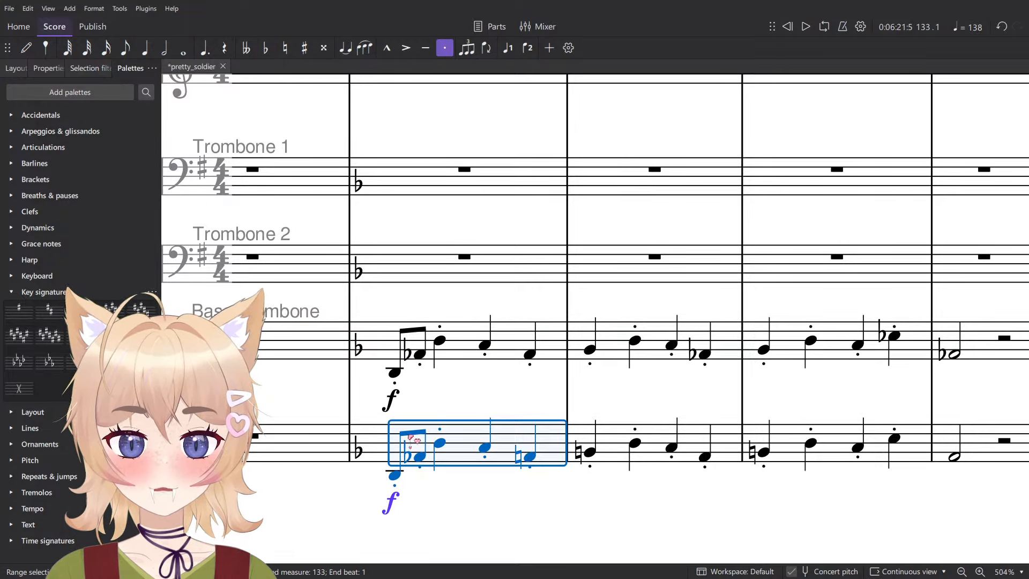
key(ctrl+v)
key(Escape)
- Play back the passage from measure 133 to the start of measure 136
scroll(482, 383, down, 7)
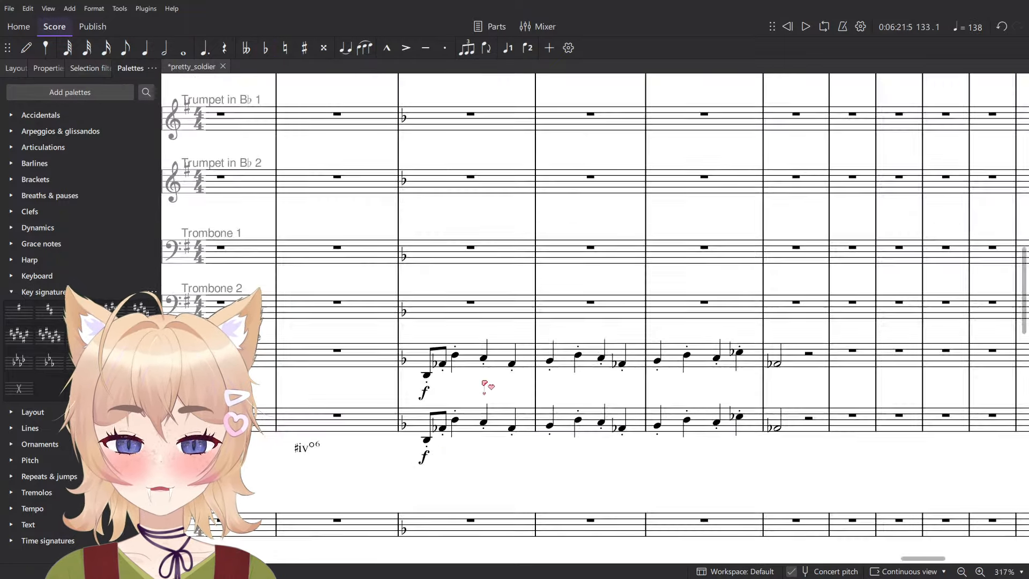
scroll(487, 378, up, 12)
key(space)
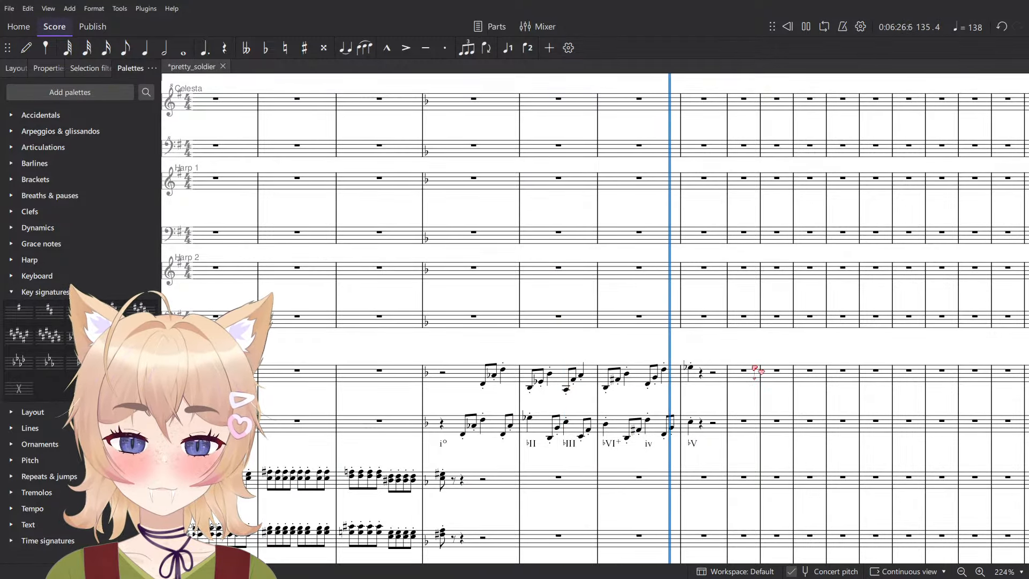
key(space)
scroll(620, 358, right, 2)
ctrl+scroll(621, 358, up, 5)
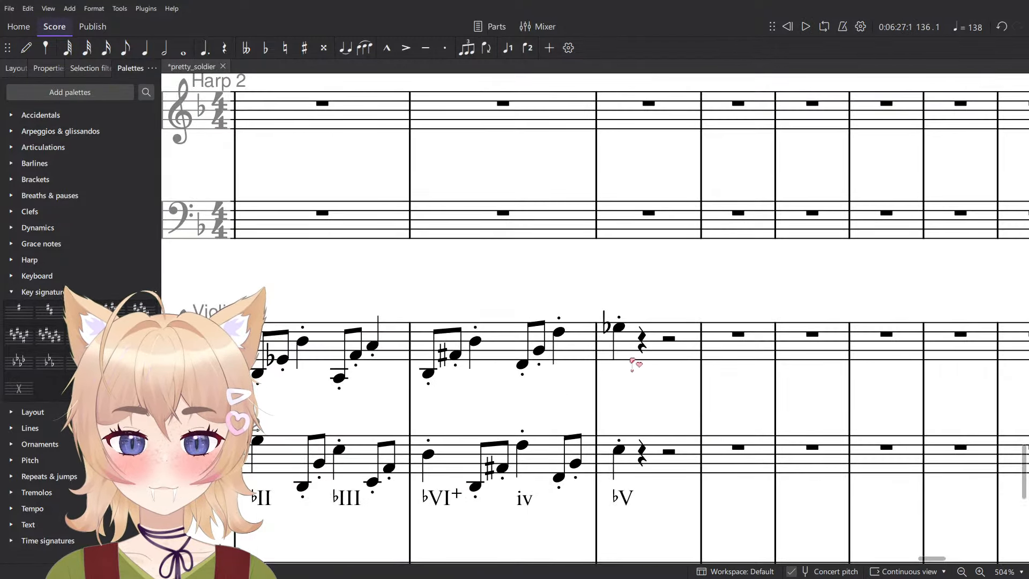
click(580, 483)
double_click(583, 484)
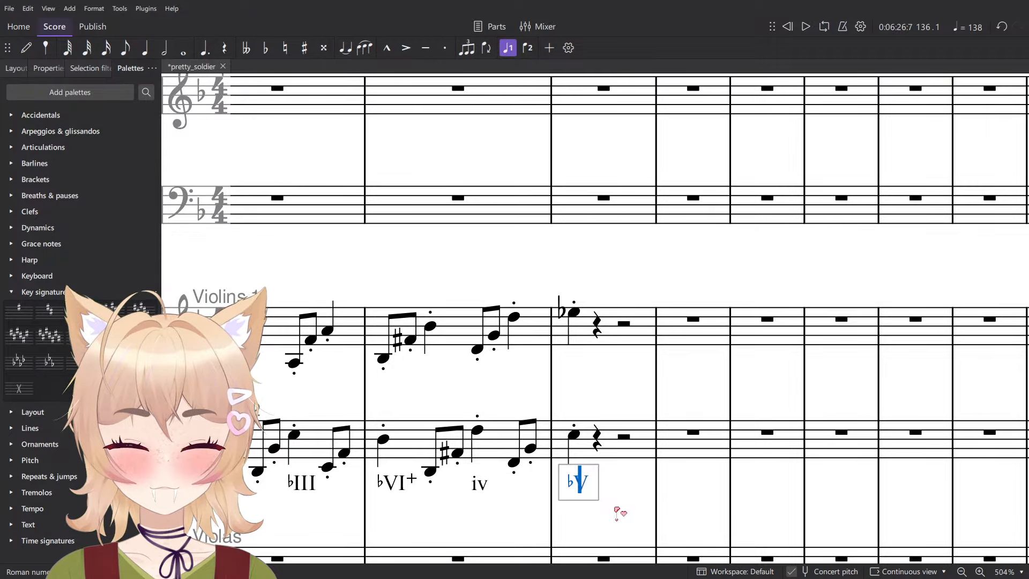
click(516, 317)
- Raise the half notes of measure 136 in the Bass Trombone and Tuba to E
scroll(611, 354, up, 5)
ctrl+scroll(621, 380, down, 1)
ctrl+scroll(622, 381, down, 5)
scroll(631, 379, up, 4)
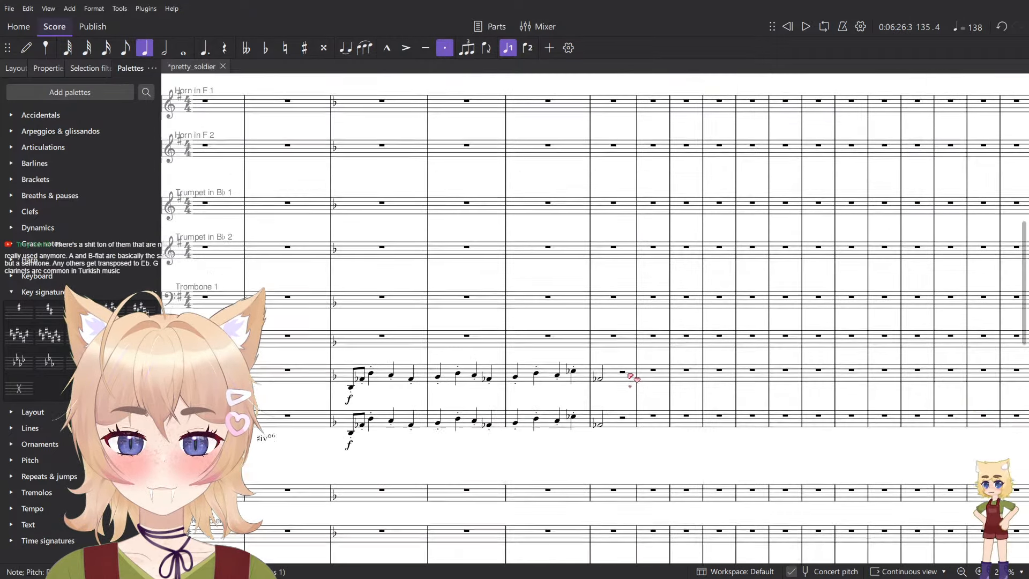
ctrl+scroll(600, 378, up, 5)
click(556, 463)
ctrl+scroll(591, 465, up, 5)
scroll(600, 461, up, 1)
drag(620, 429, 620, 394)
scroll(622, 397, down, 4)
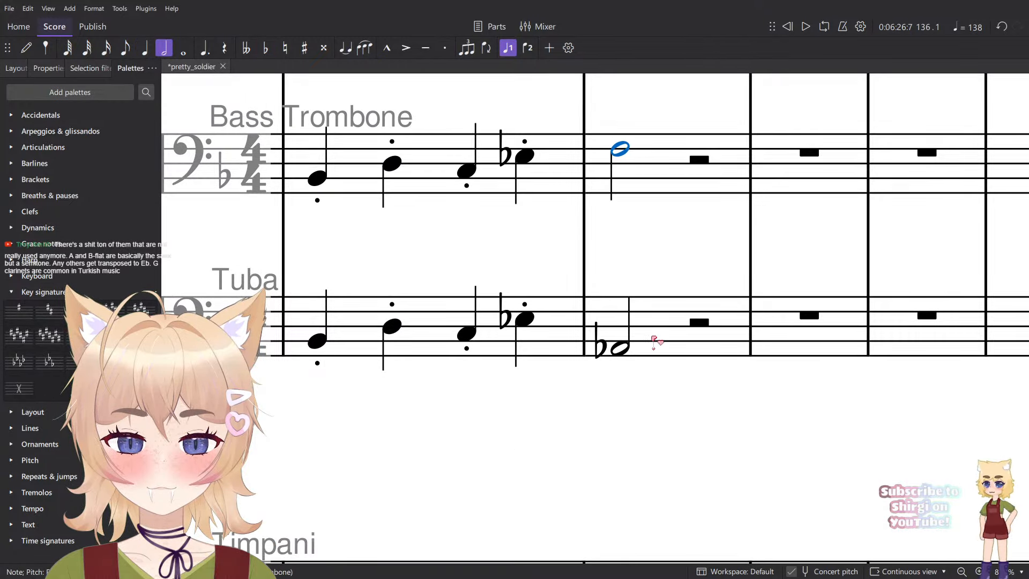
key(Down)
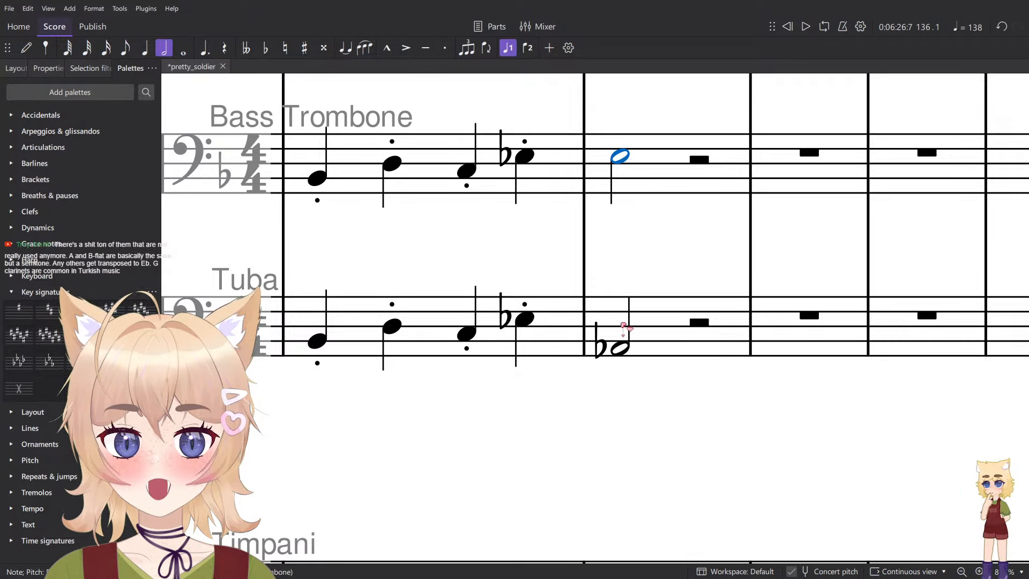
drag(620, 348, 621, 320)
ctrl+click(622, 159)
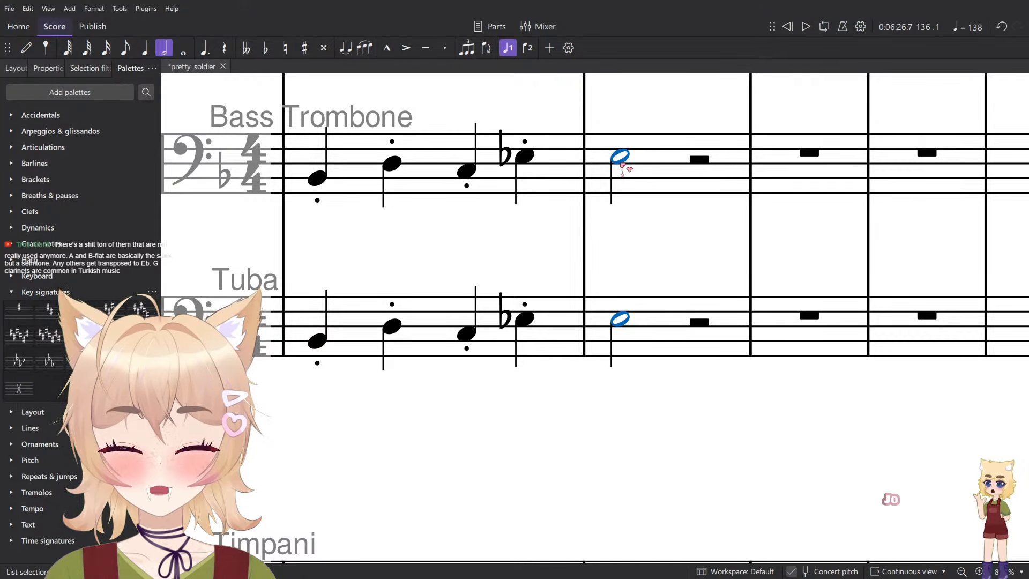
key(Delete)
key(ctrl+z)
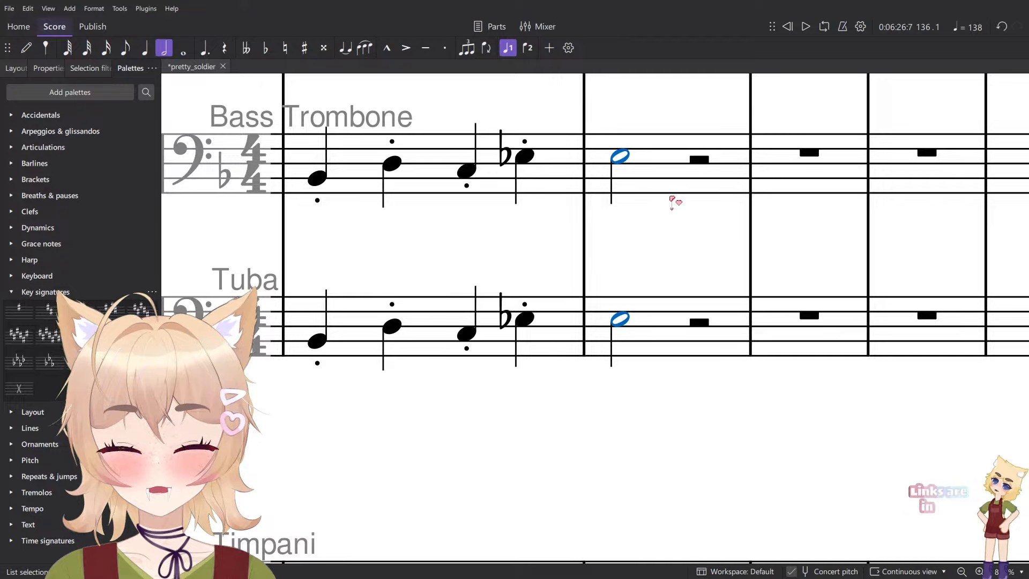
- Raise the Violins 1 note under the ♭V chord in measure 136 to E natural
scroll(652, 227, down, 1)
scroll(652, 227, down, 6)
scroll(655, 322, down, 17)
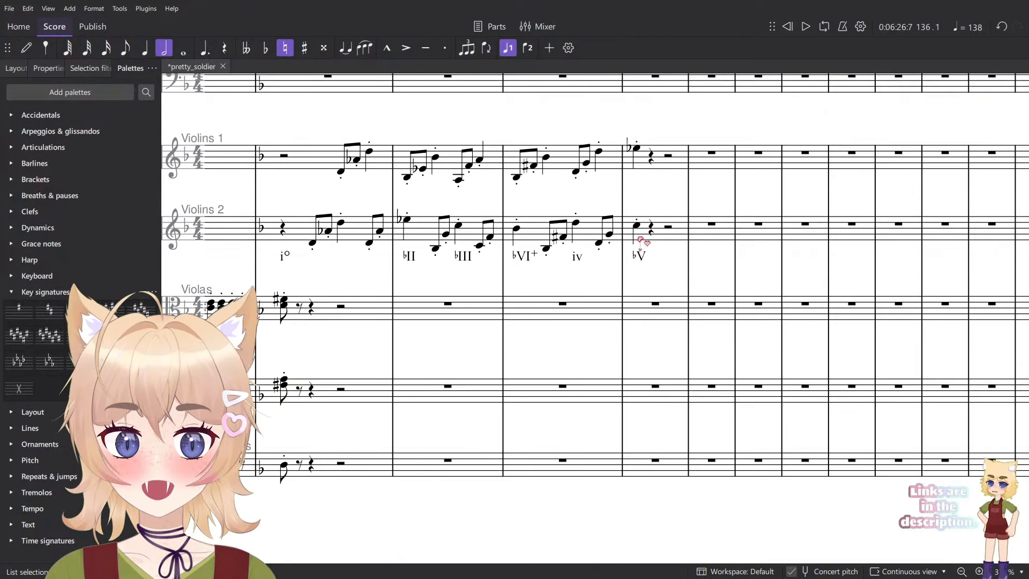
scroll(638, 235, up, 4)
click(638, 89)
key(Up)
scroll(668, 161, up, 3)
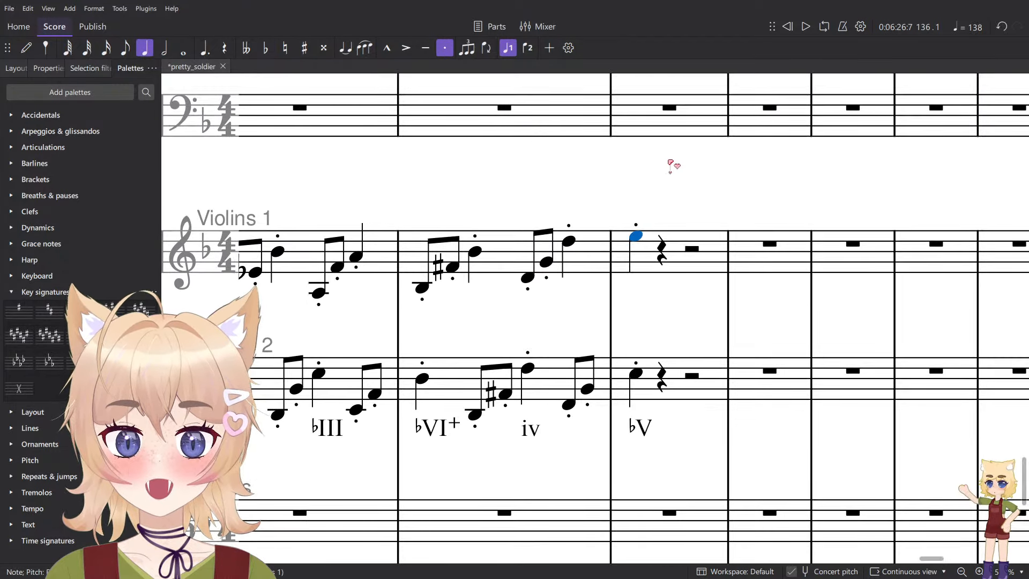
- Lower the Violins 2 note at the start of measure 136 to B♭
key(alt+Down)
key(Down)
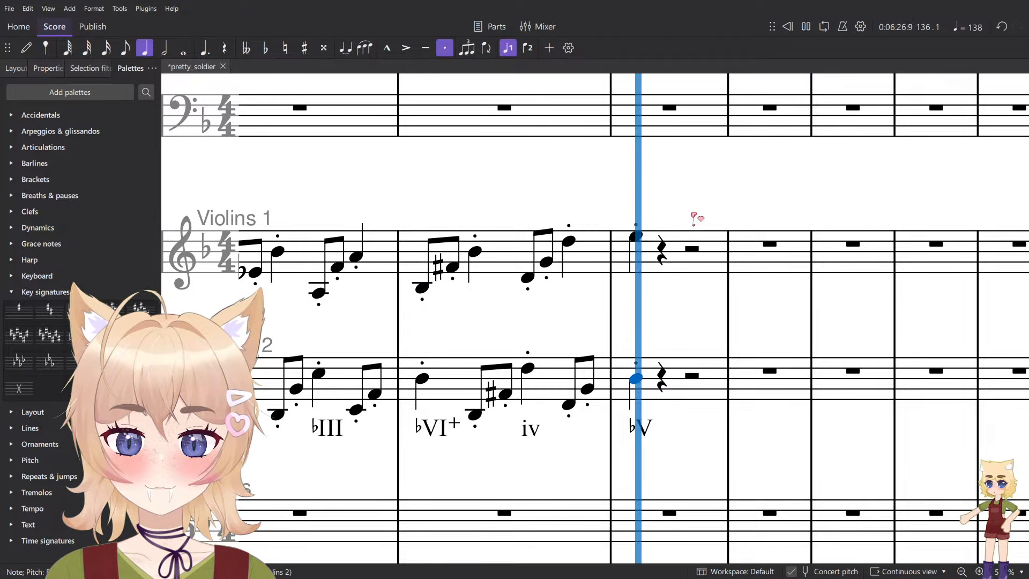
key(Up)
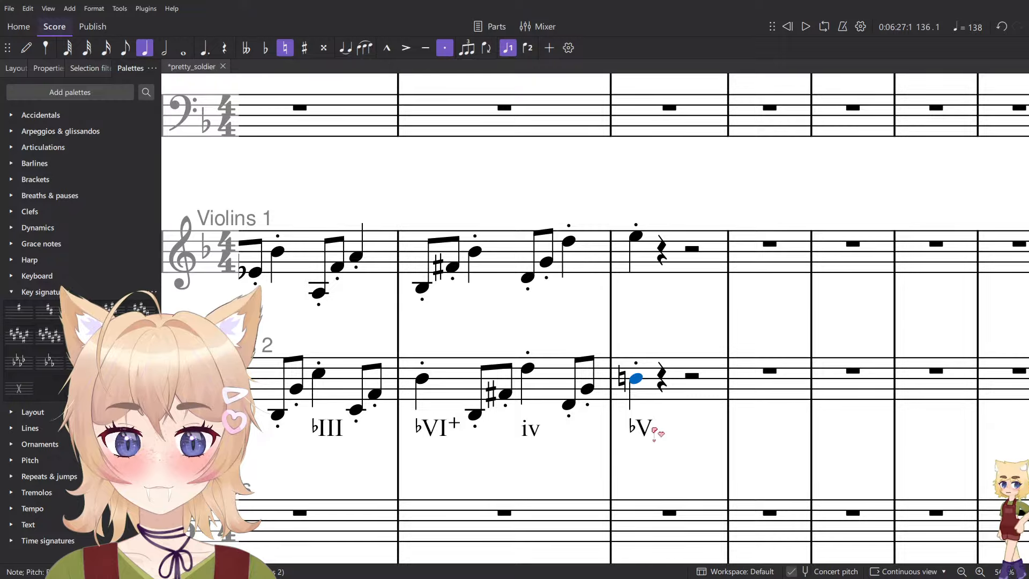
key(Down)
- Play back the end of measure 135 into measure 136 and check both Violins notes on the final chord
click(572, 405)
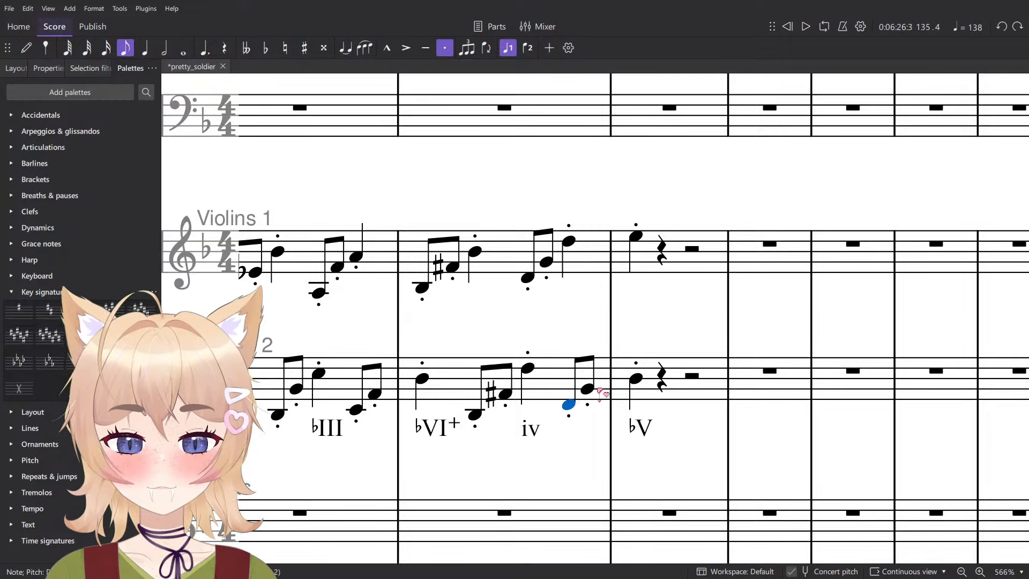
scroll(621, 401, down, 8)
key(space)
key(space)
scroll(634, 376, up, 8)
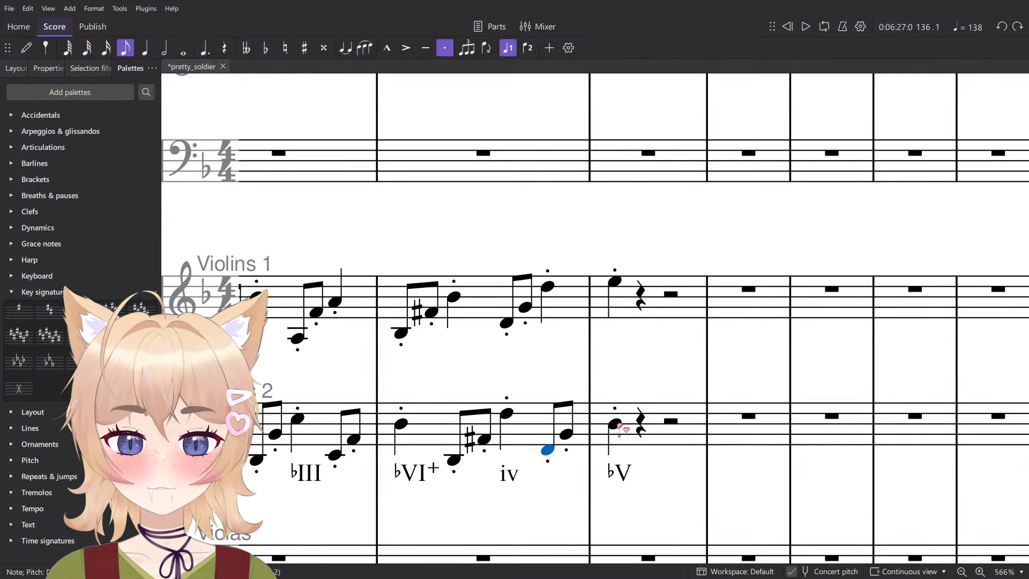
click(615, 423)
click(615, 282)
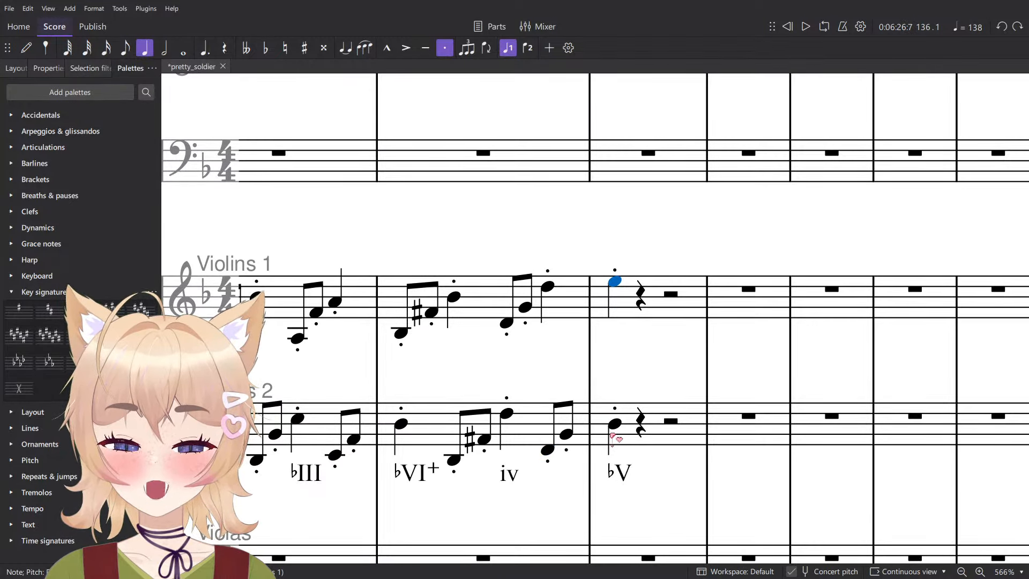
- Change the Roman numeral under measure 136 to v°
click(619, 471)
double_click(619, 471)
key(ctrl+a)
text(vo)
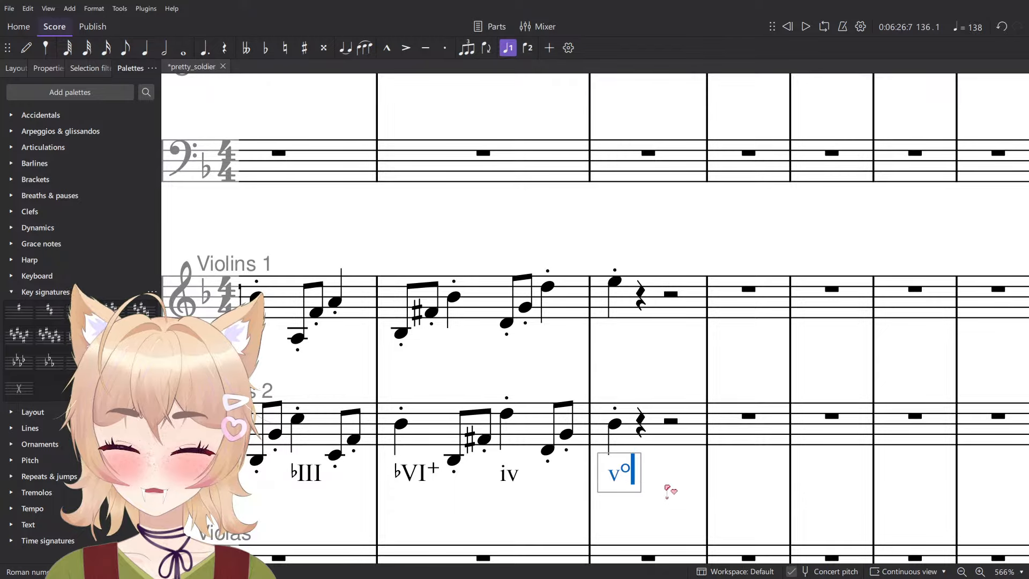
scroll(675, 466, down, 7)
scroll(644, 476, left, 3)
scroll(597, 481, down, 5)
click(598, 478)
- Enter a D whole note without staccato in measure 133 of both the Contrabassoon and the Bassoon
scroll(599, 477, up, 3)
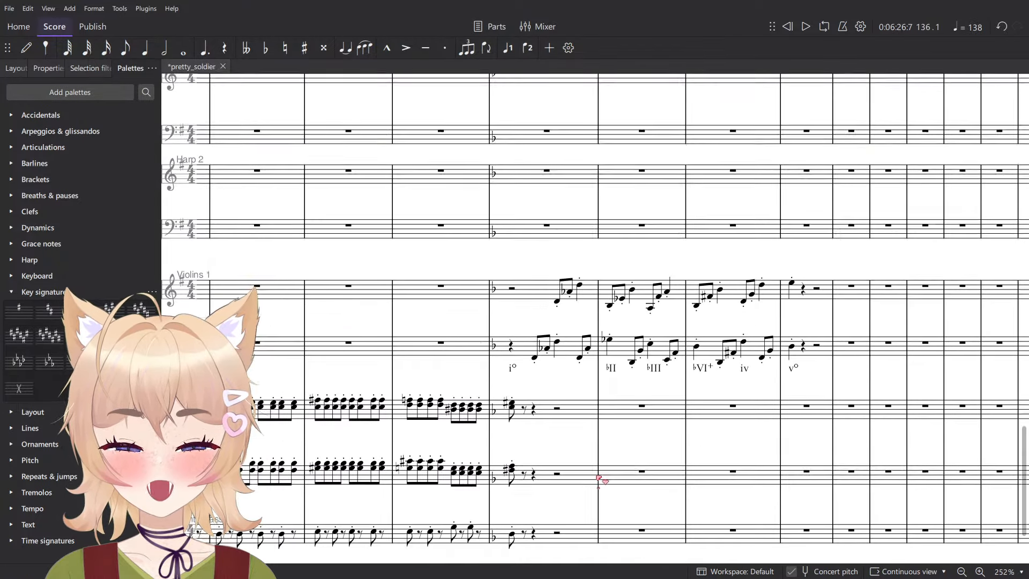
scroll(638, 477, up, 8)
scroll(679, 455, right, 3)
scroll(682, 435, up, 1)
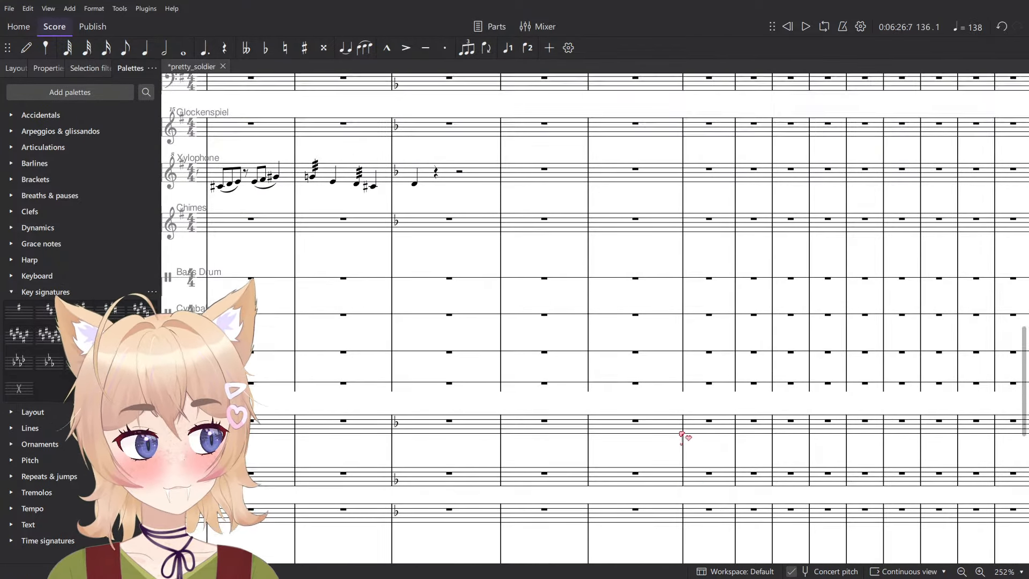
scroll(682, 435, up, 5)
click(416, 403)
scroll(504, 418, down, 8)
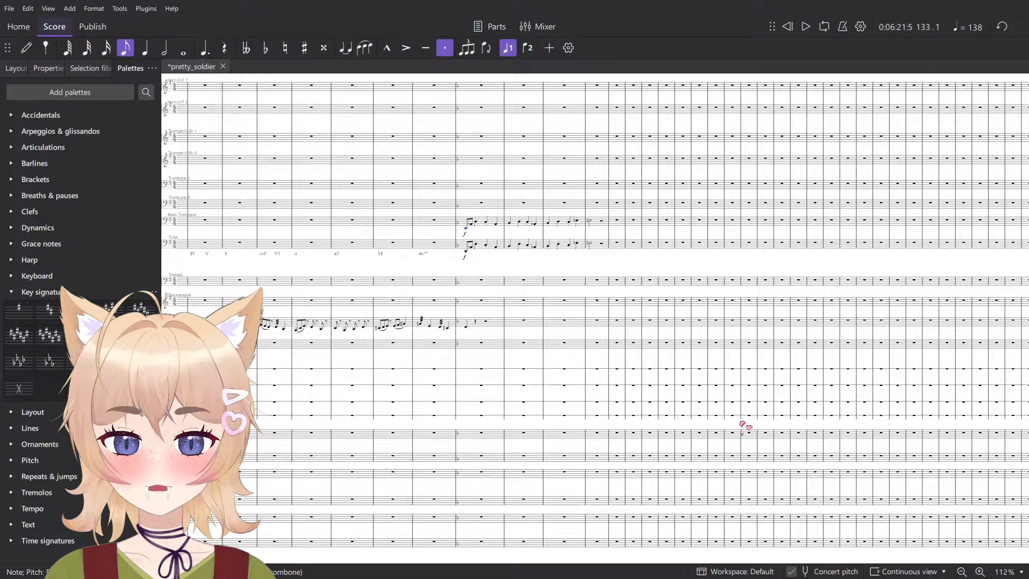
scroll(593, 378, up, 8)
key(n)
scroll(456, 375, up, 10)
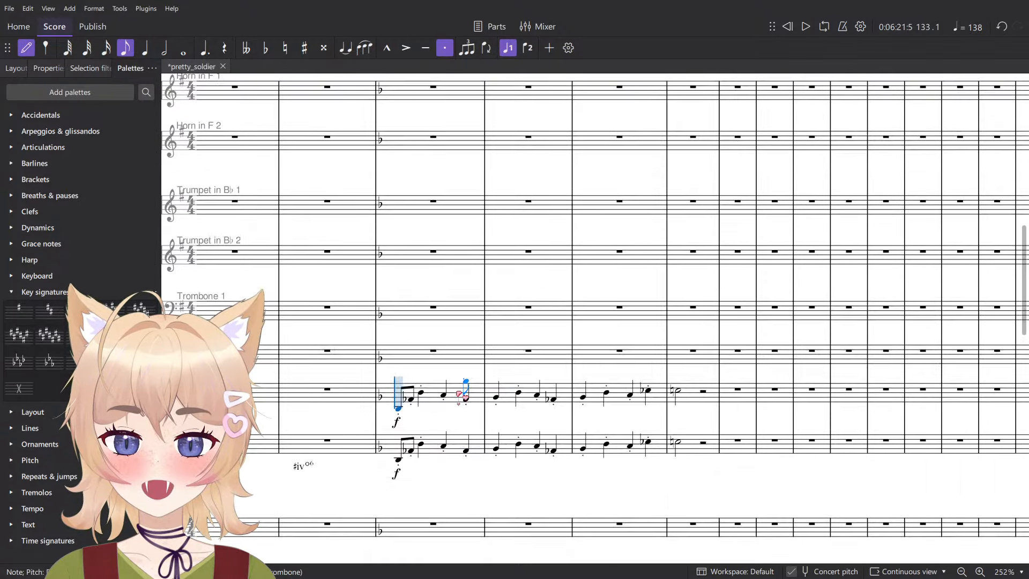
scroll(427, 409, up, 8)
key(6)
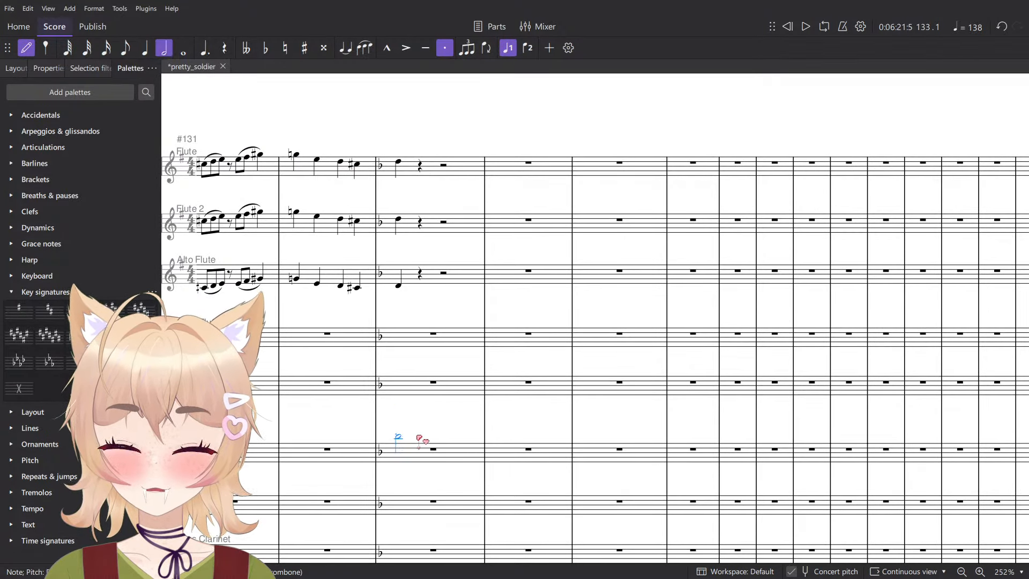
key(7)
scroll(411, 466, down, 5)
scroll(484, 382, up, 5)
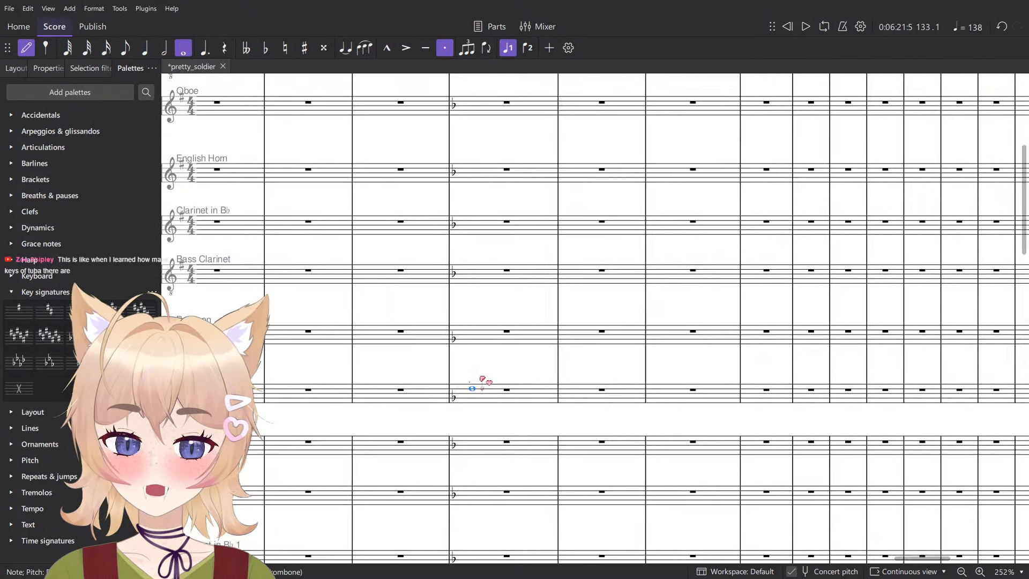
key(period)
scroll(466, 344, up, 2)
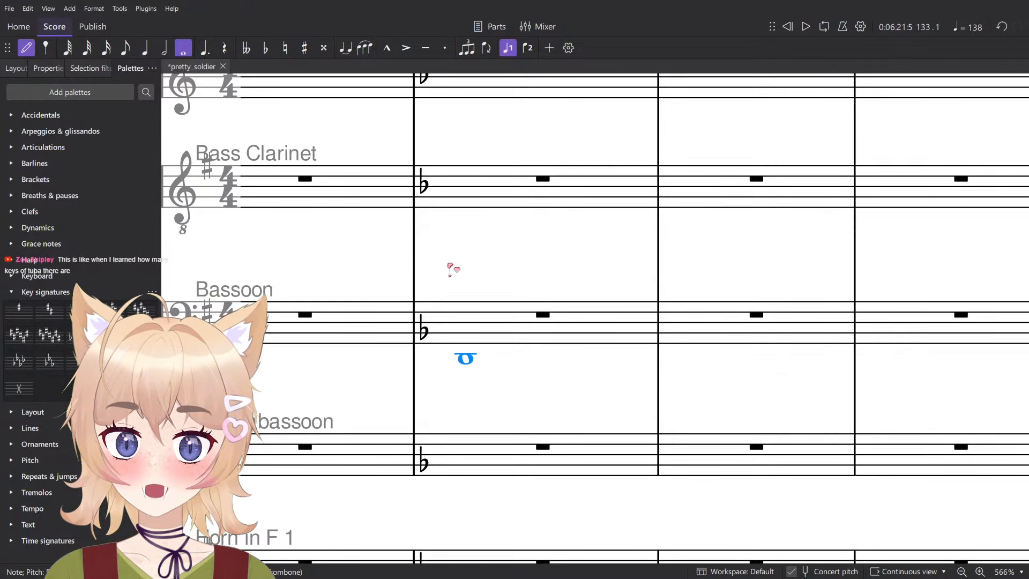
click(466, 358)
key(ctrl+z)
click(467, 456)
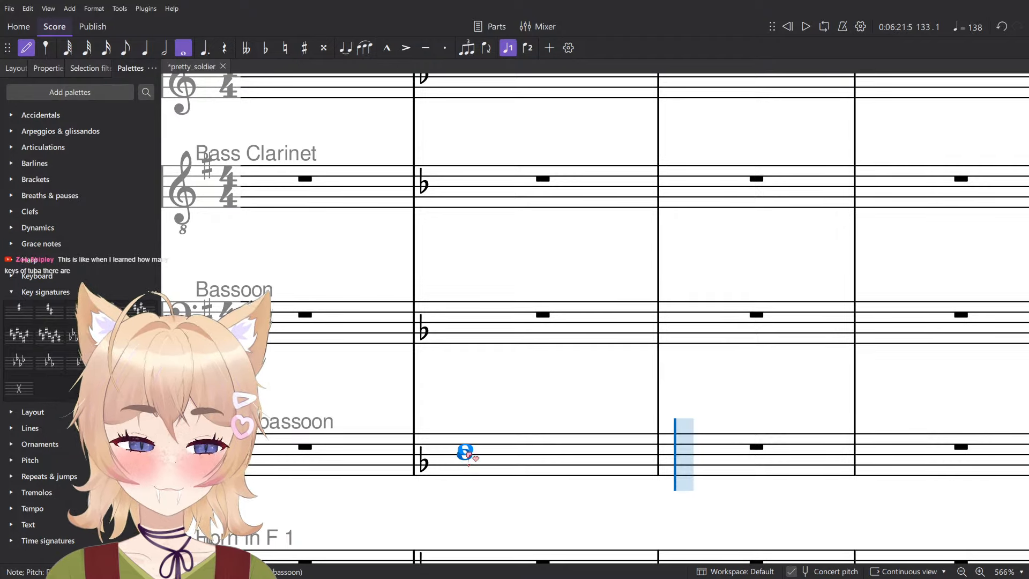
click(466, 323)
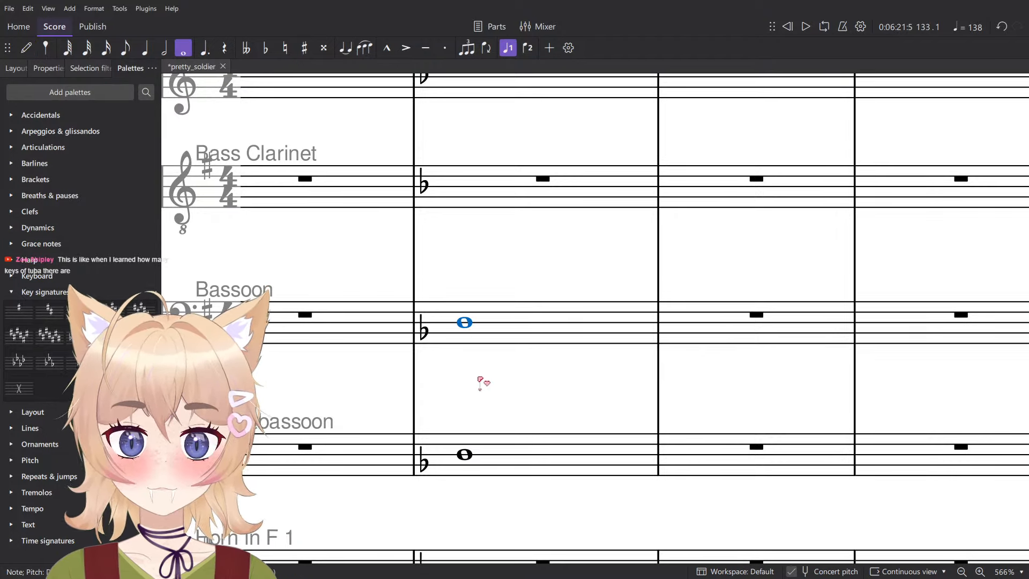
- Tie the Bassoon and Contrabassoon whole notes across measures 133 to 136 and mark both parts fp in measure 133
scroll(482, 361, down, 1)
key(Escape)
shift+click(512, 447)
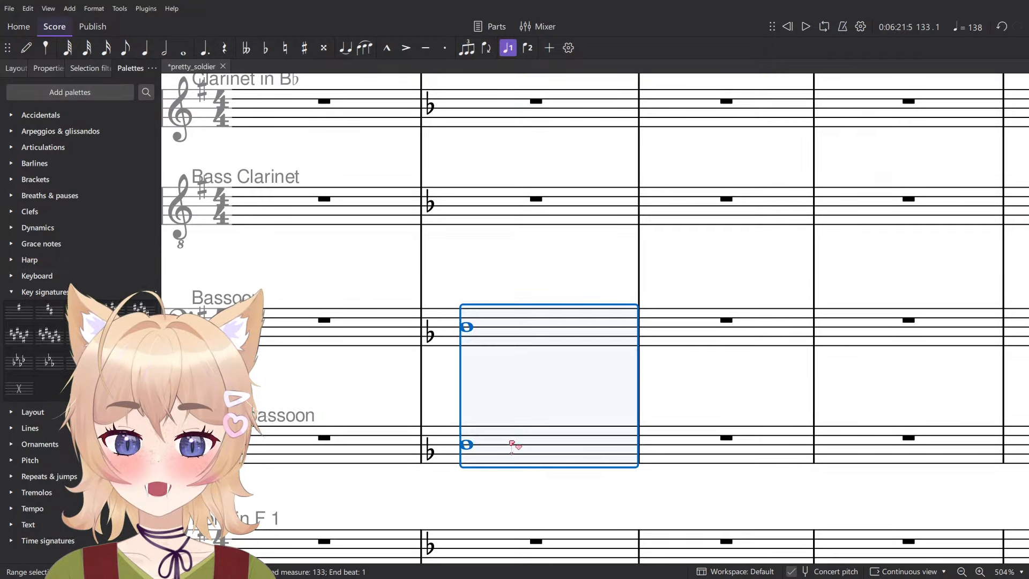
key(9)
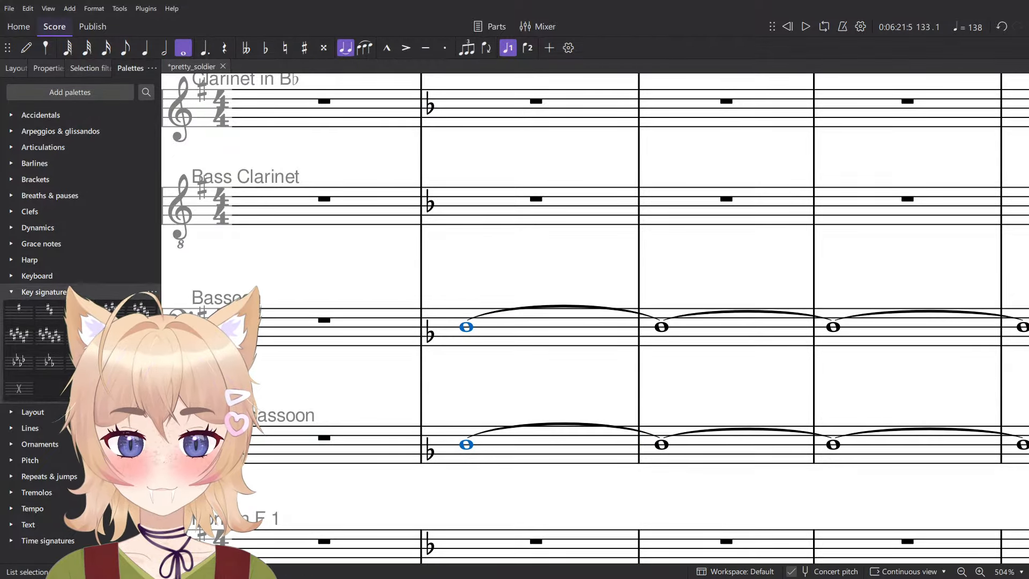
click(35, 228)
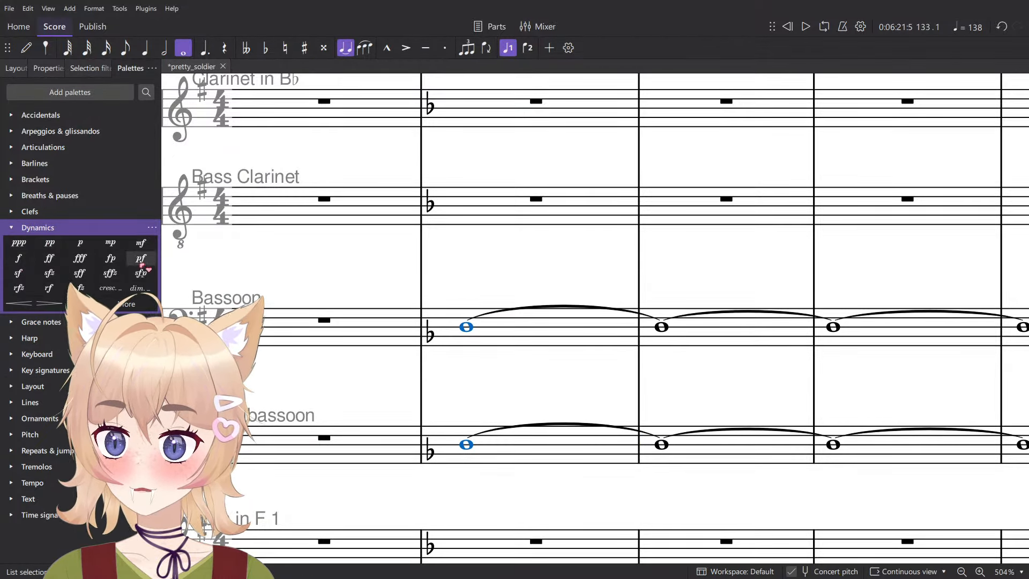
click(110, 258)
- Play back measures 133 to 136 with the sustained bassoons and check the Violins notes on the final v° chord
scroll(549, 385, down, 1)
key(space)
scroll(549, 384, down, 5)
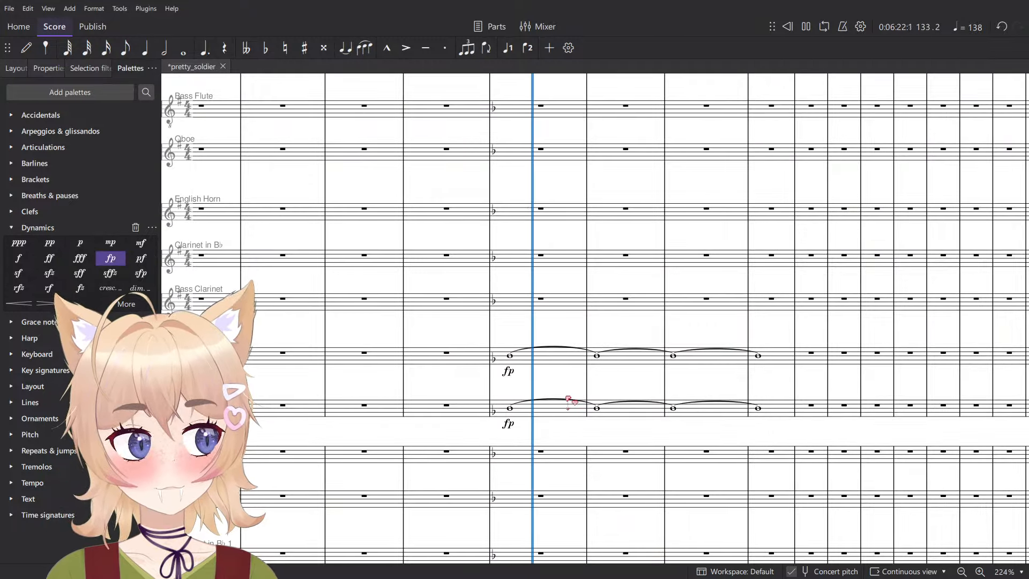
scroll(542, 378, down, 4)
scroll(489, 365, up, 4)
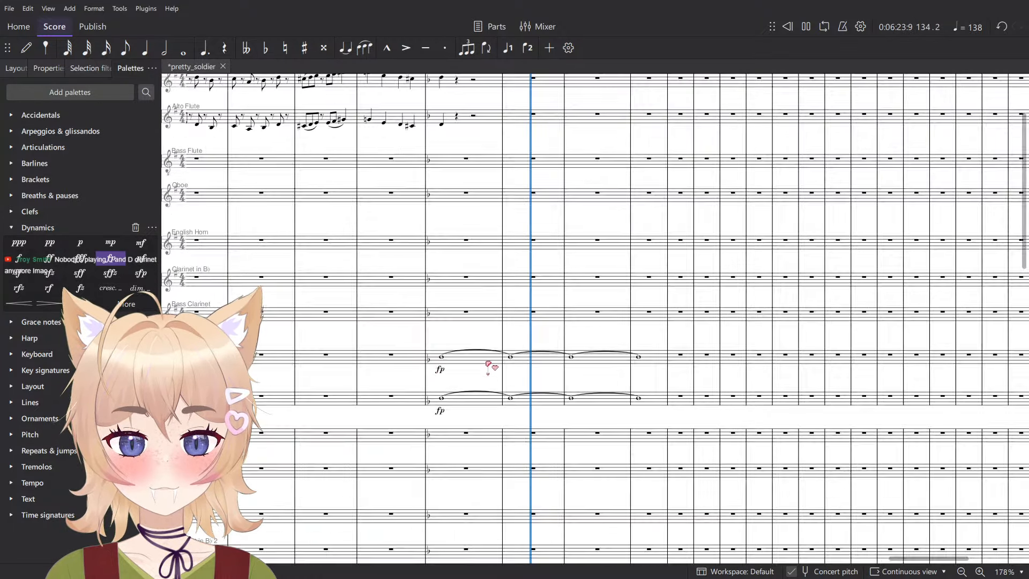
scroll(496, 372, down, 6)
scroll(504, 333, down, 6)
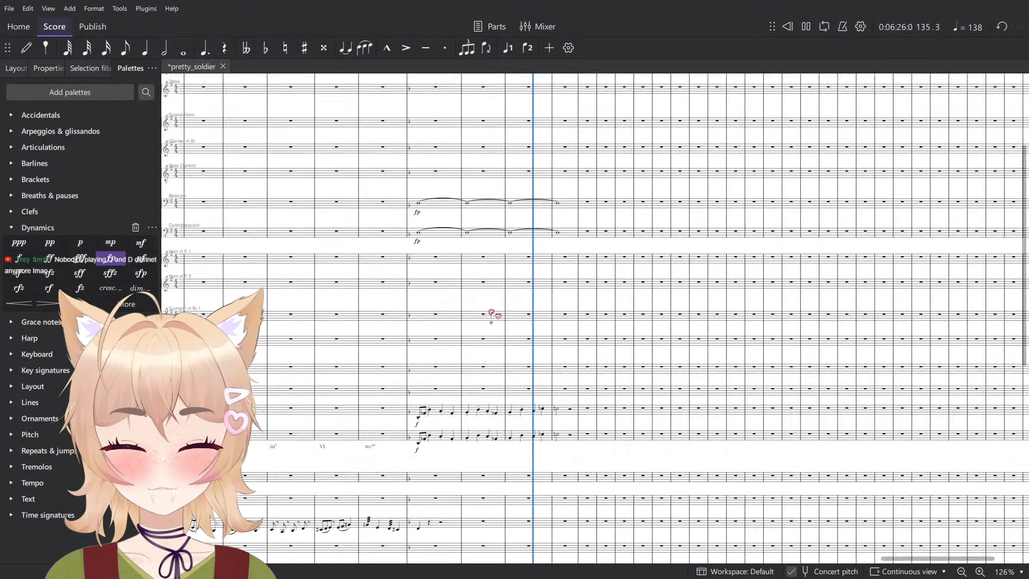
scroll(562, 296, up, 5)
key(space)
scroll(562, 296, up, 3)
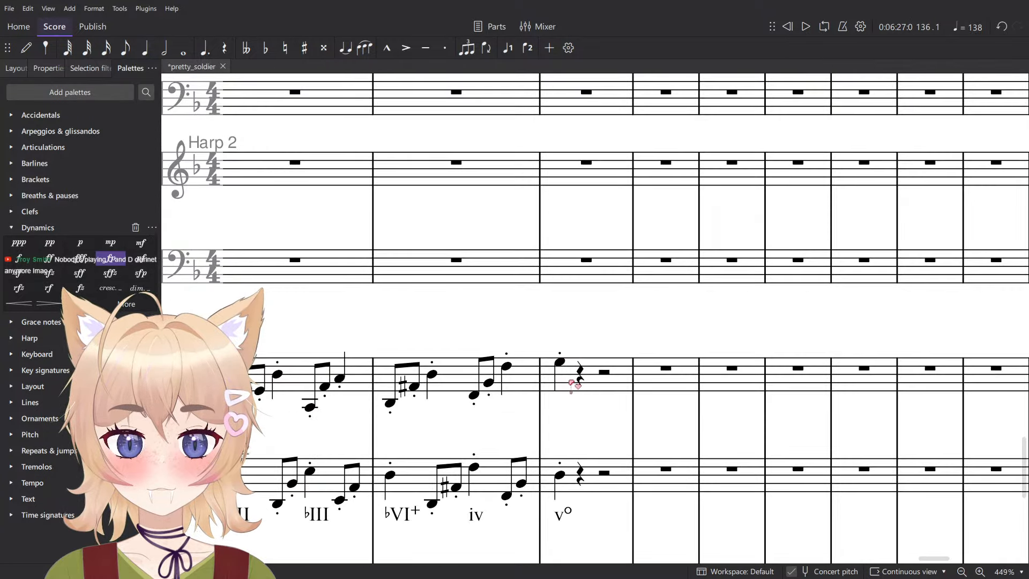
click(572, 342)
scroll(598, 358, down, 1)
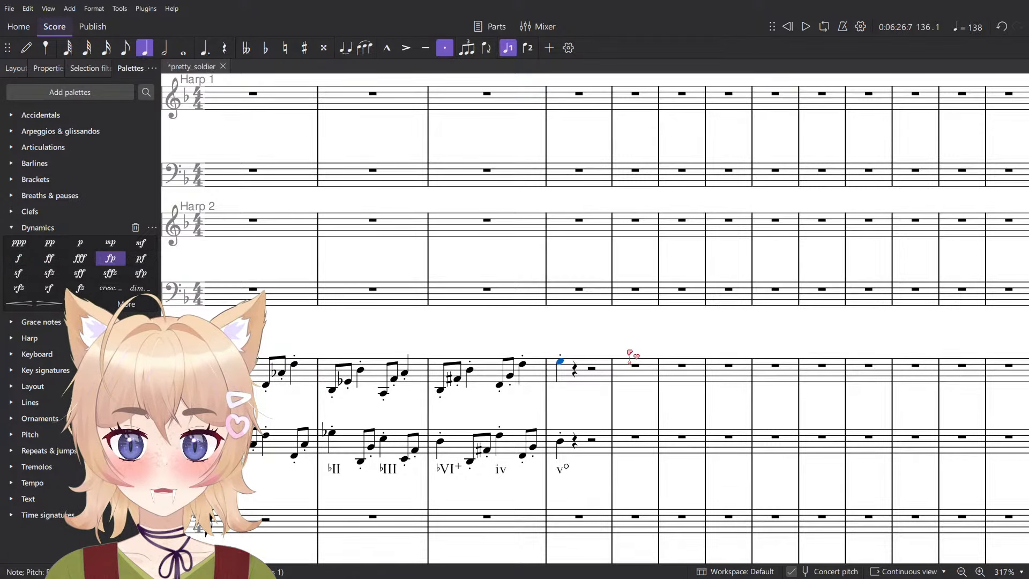
scroll(630, 353, down, 6)
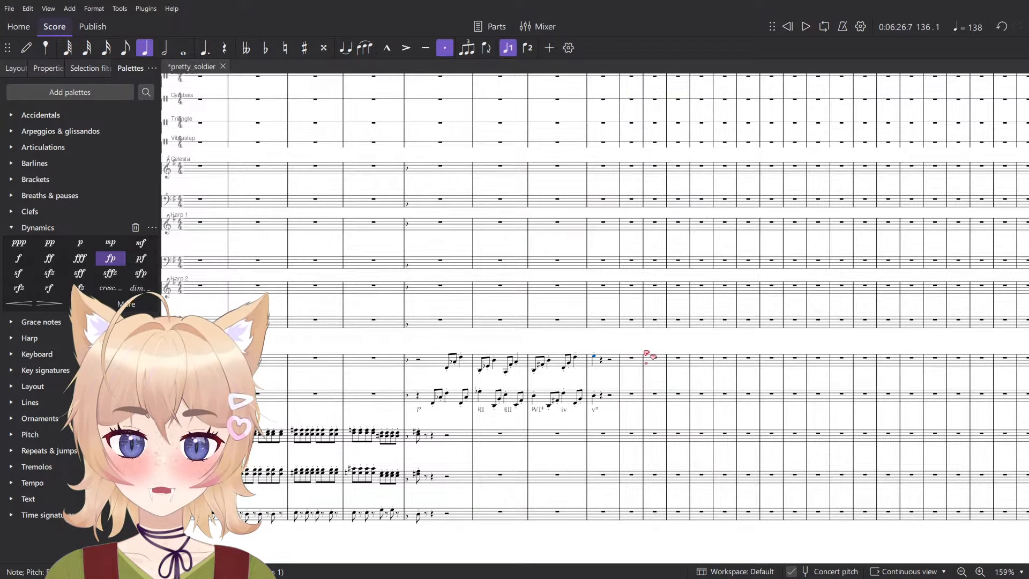
- Examine the earlier fp sustained notes of the bassoons and horns at measure 101 and play them back for reference
scroll(545, 382, up, 15)
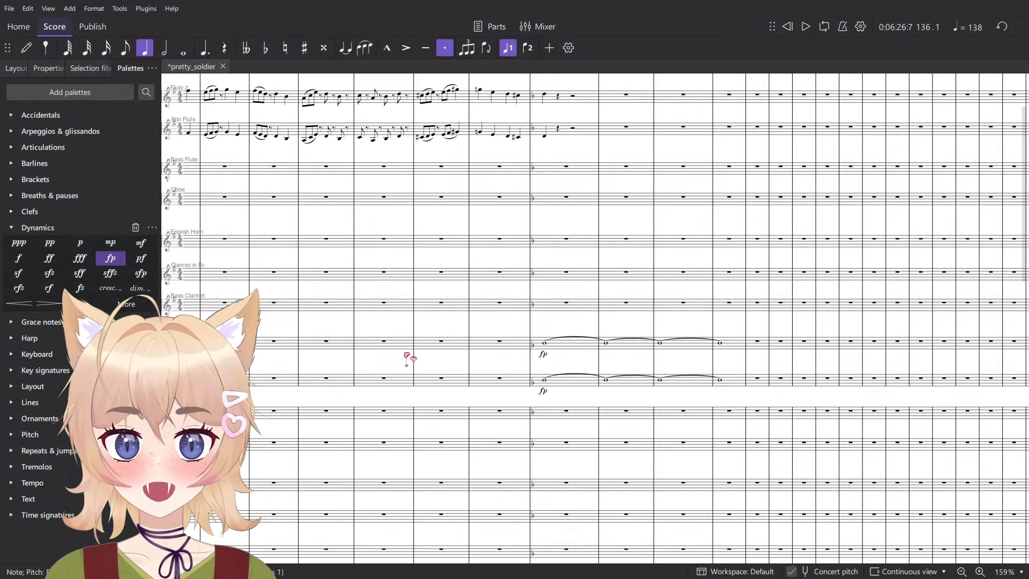
drag(405, 354, 778, 528)
drag(365, 413, 691, 348)
drag(456, 402, 986, 343)
drag(412, 358, 977, 414)
drag(857, 360, 654, 251)
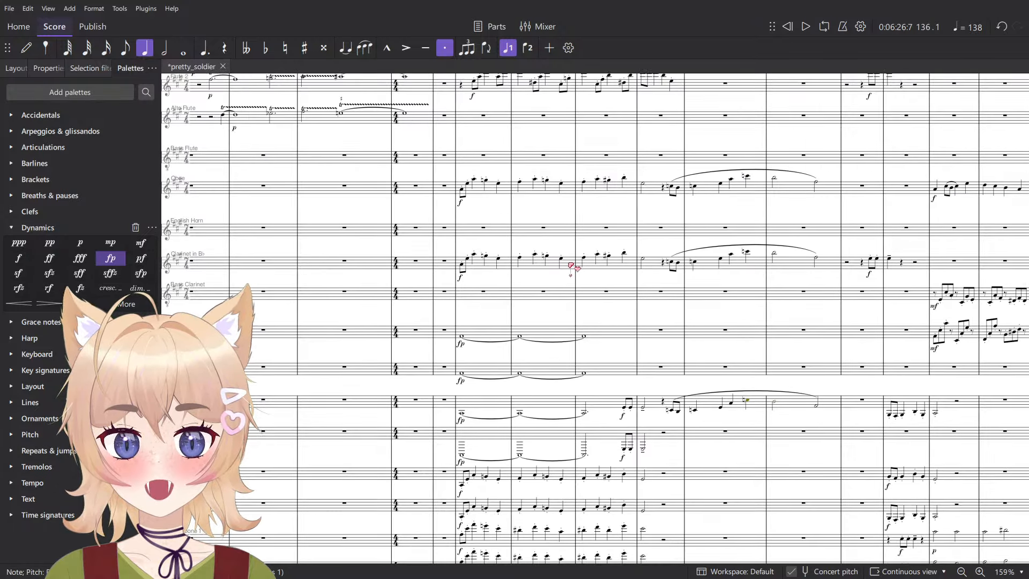
scroll(574, 266, down, 3)
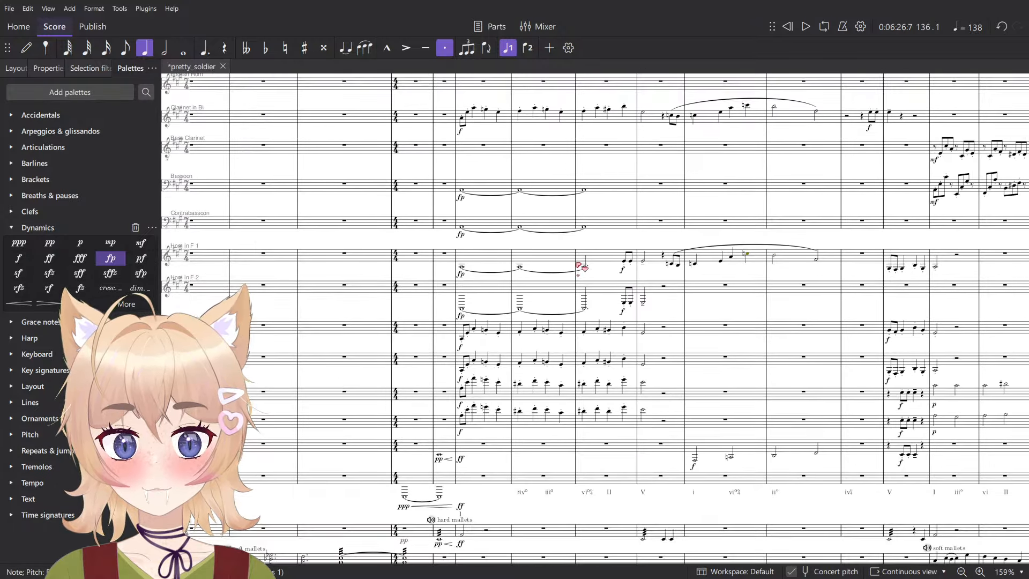
click(485, 289)
shift+click(476, 190)
key(space)
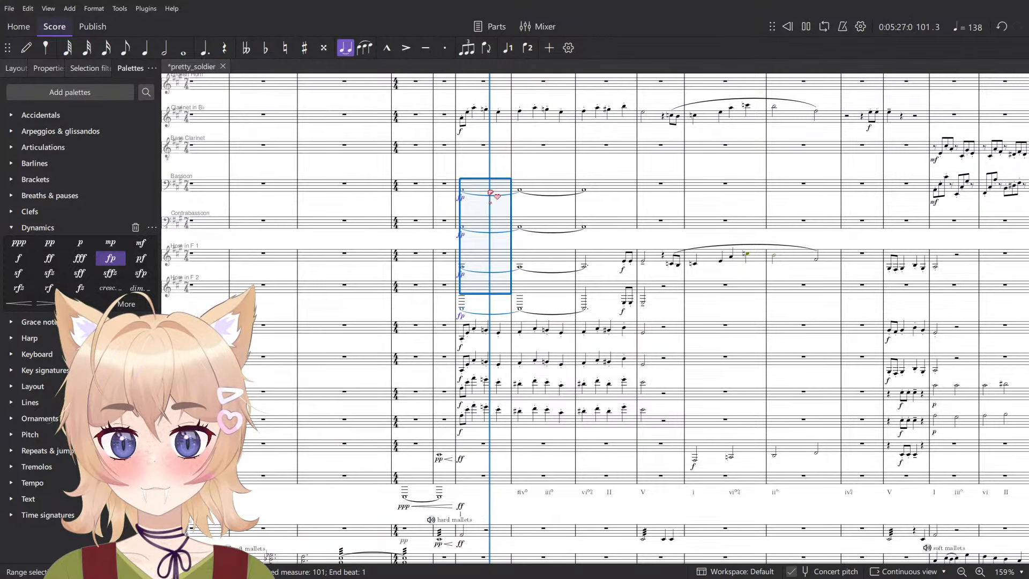
key(space)
scroll(548, 204, right, 15)
scroll(552, 206, left, 10)
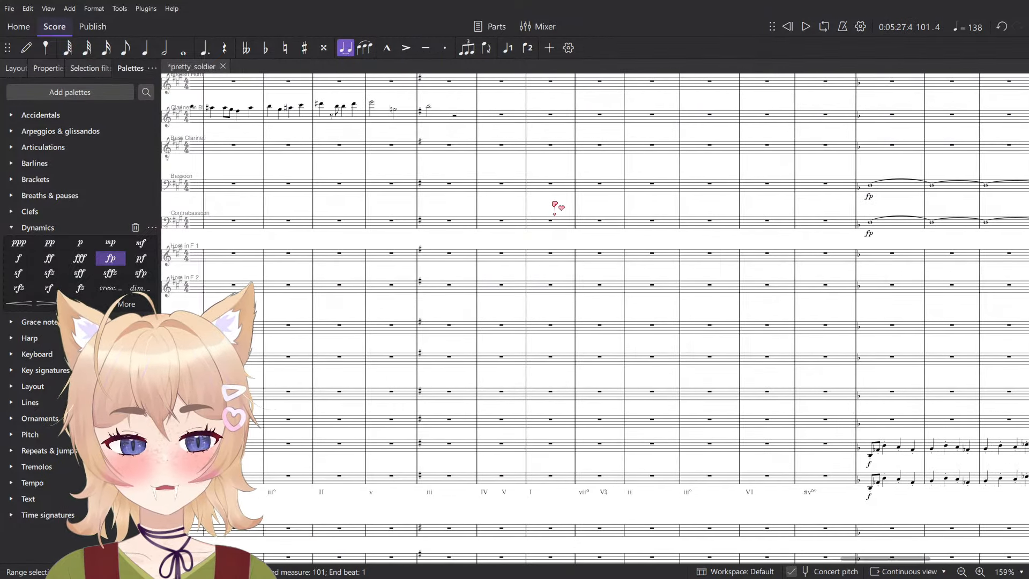
- Enter whole notes in measure 133 of the horns, an A in Horn in F 1 and the A an octave lower in Horn in F 2
scroll(606, 217, up, 4)
click(507, 233)
key(n)
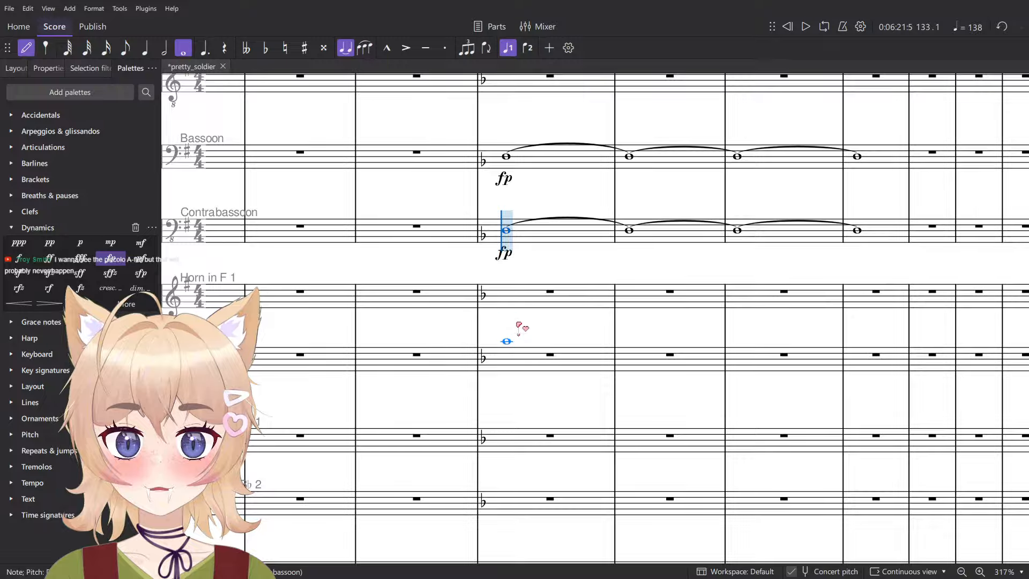
click(507, 311)
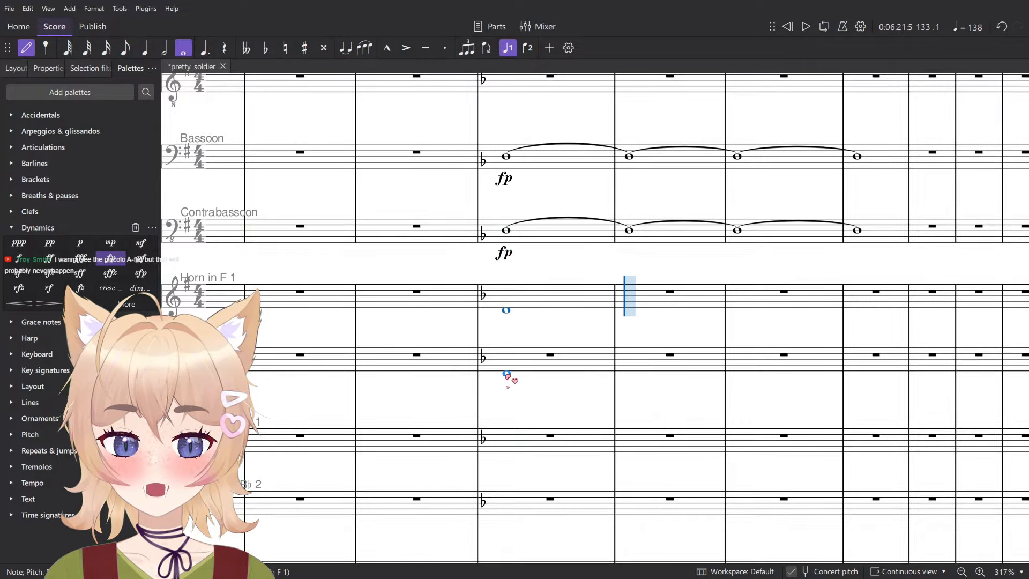
click(507, 375)
key(Escape)
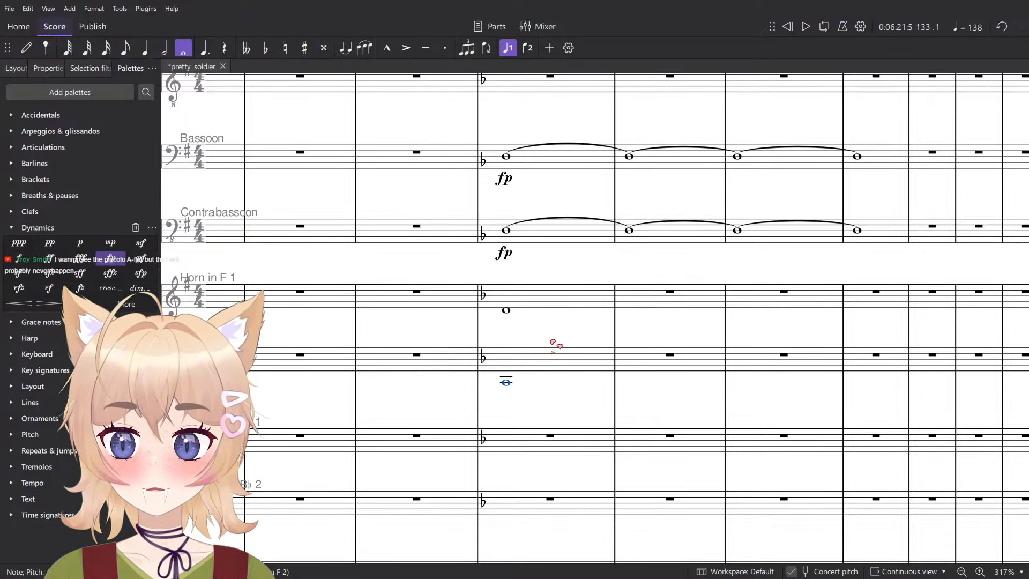
key(Up)
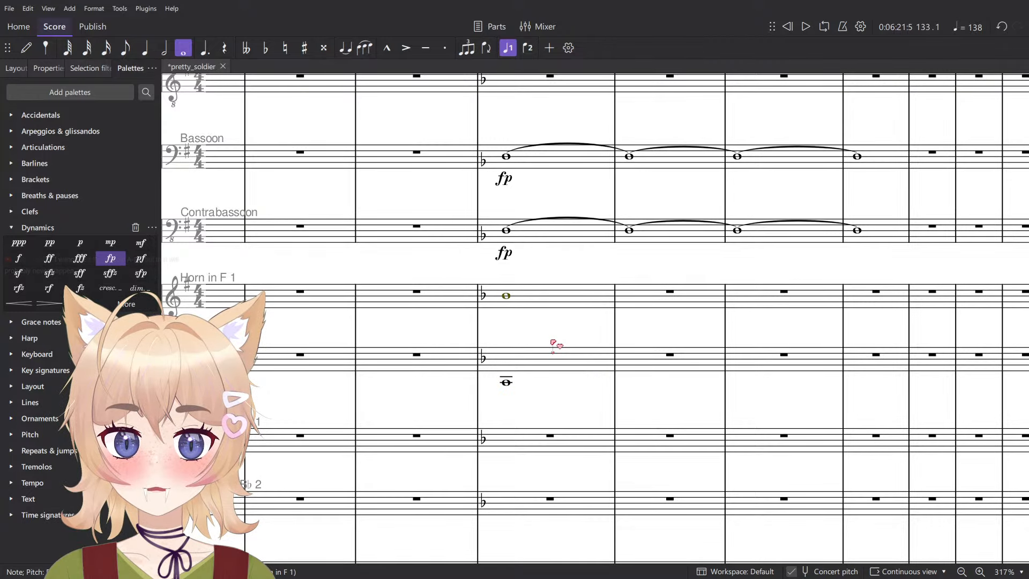
click(563, 358)
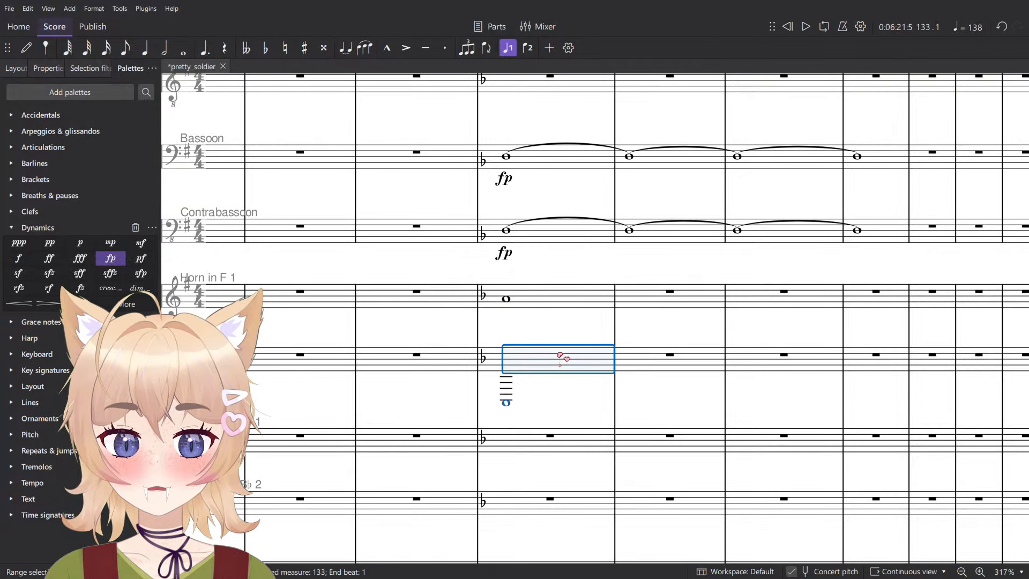
click(583, 296)
- Tie both horn whole notes across measures 133 to 136 and mark them fp in measure 133
shift+click(562, 359)
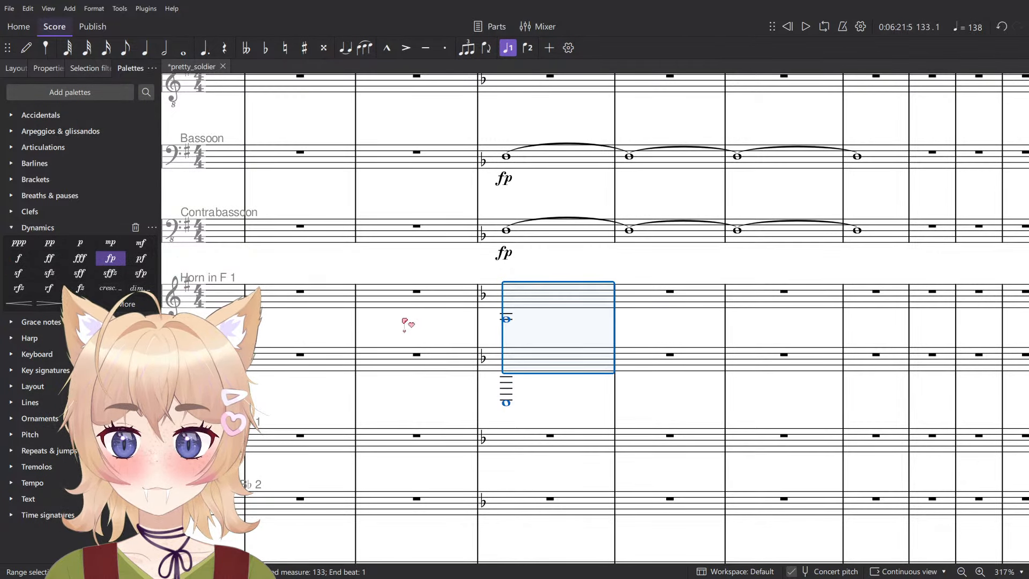
key(9)
click(555, 304)
shift+click(539, 364)
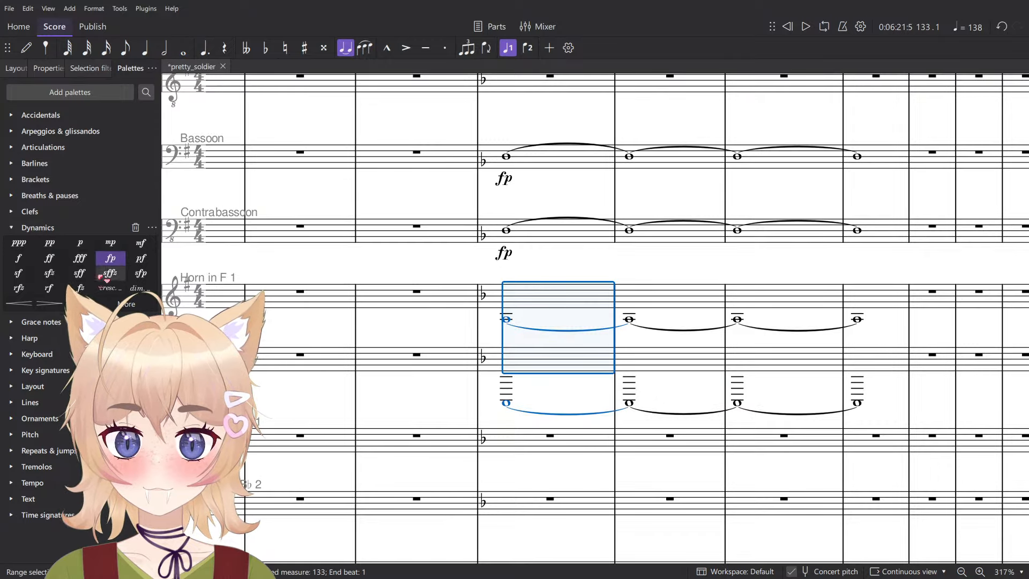
key(ctrl+shift+p)
- Play back the sustained Bassoon, Contrabassoon and Horn parts together from measure 133
click(556, 163)
shift+click(539, 365)
key(space)
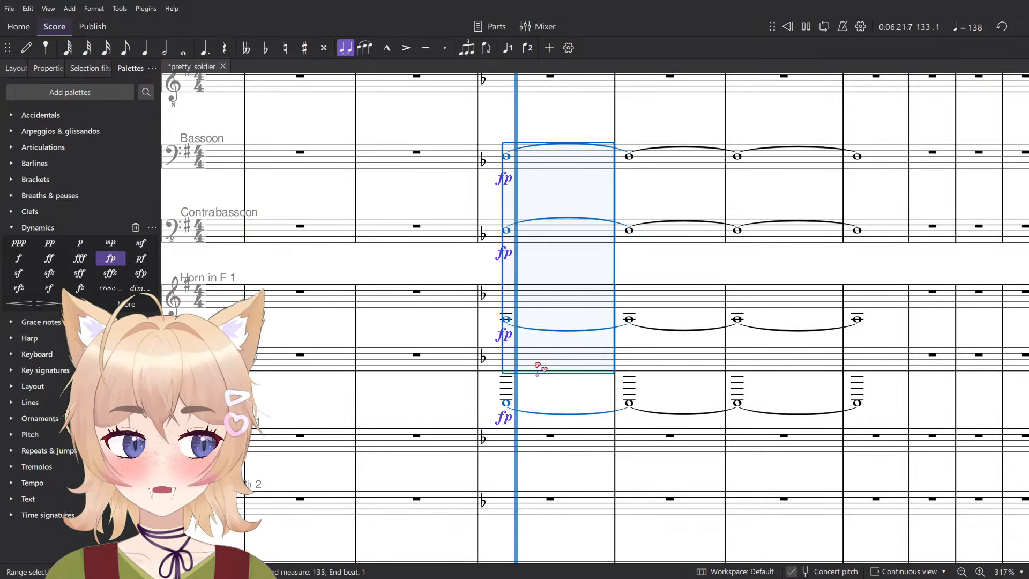
scroll(585, 274, down, 8)
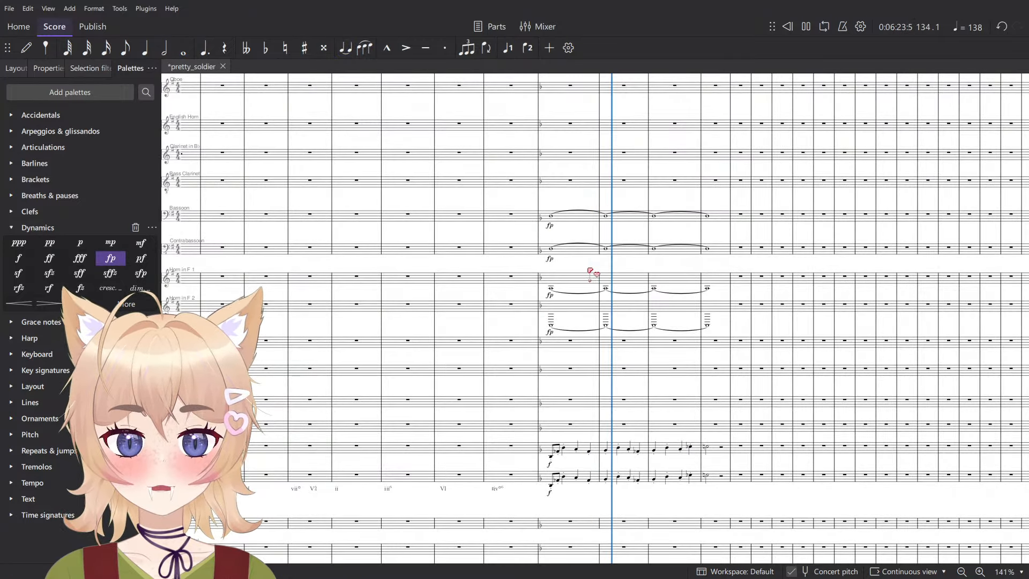
key(space)
- Flatten the Horn in F 1 and Horn in F 2 notes in measure 133 to A♭ and play them back
click(528, 280)
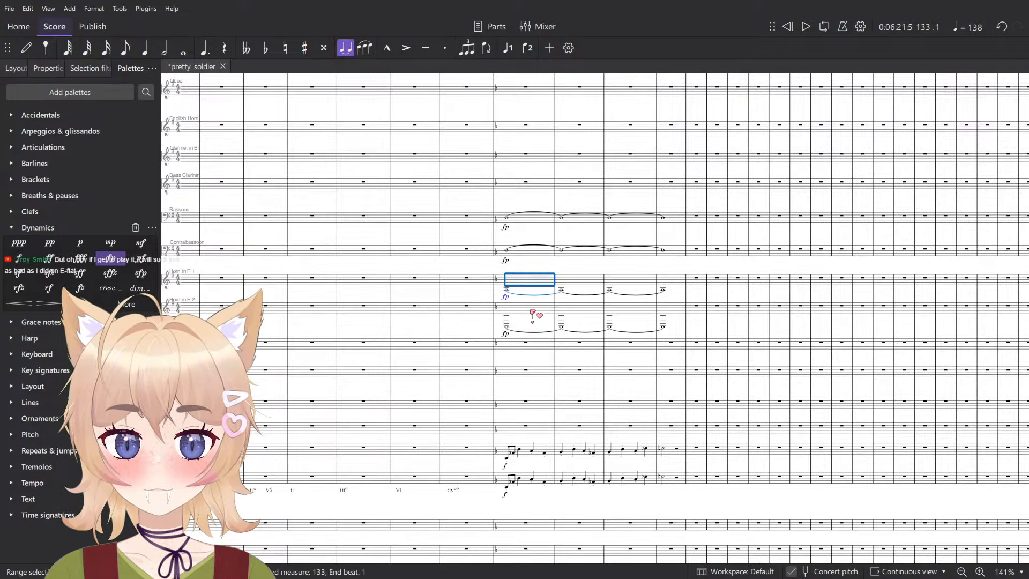
shift+click(532, 310)
key(space)
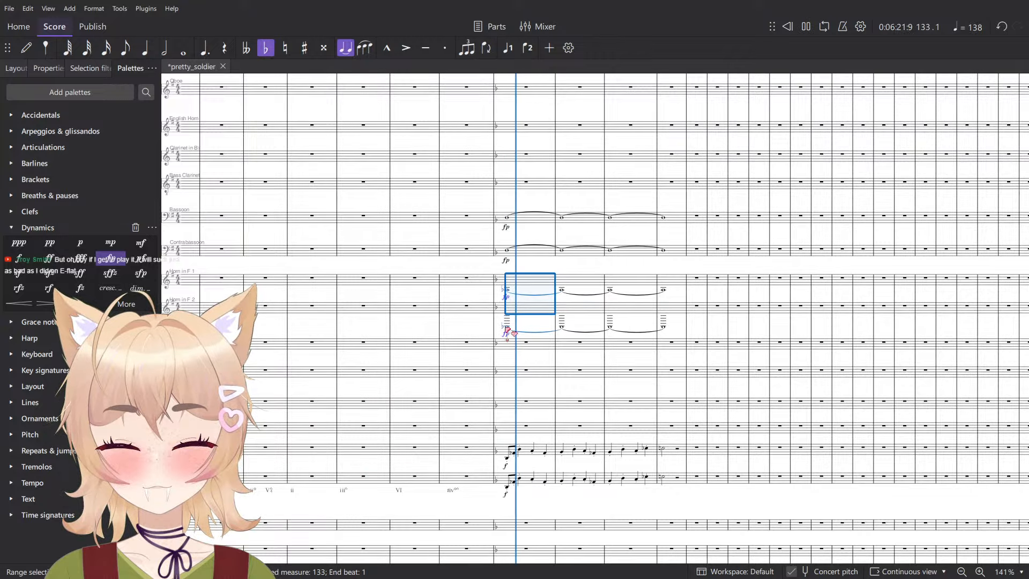
key(space)
click(527, 219)
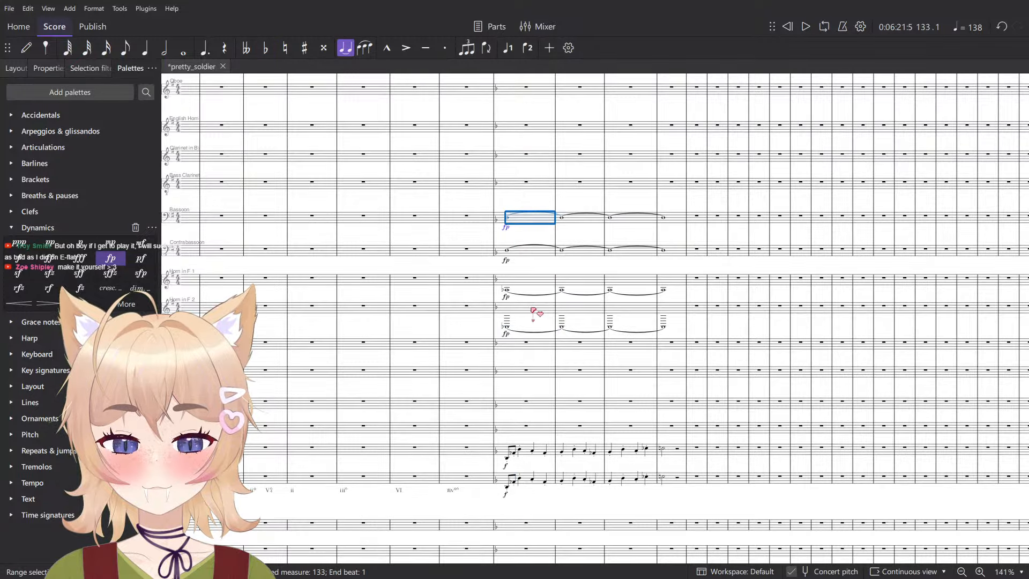
- Play back measures 133 to 136 with the flattened horns and check them against the brass and string staves
shift+click(533, 311)
key(space)
key(Escape)
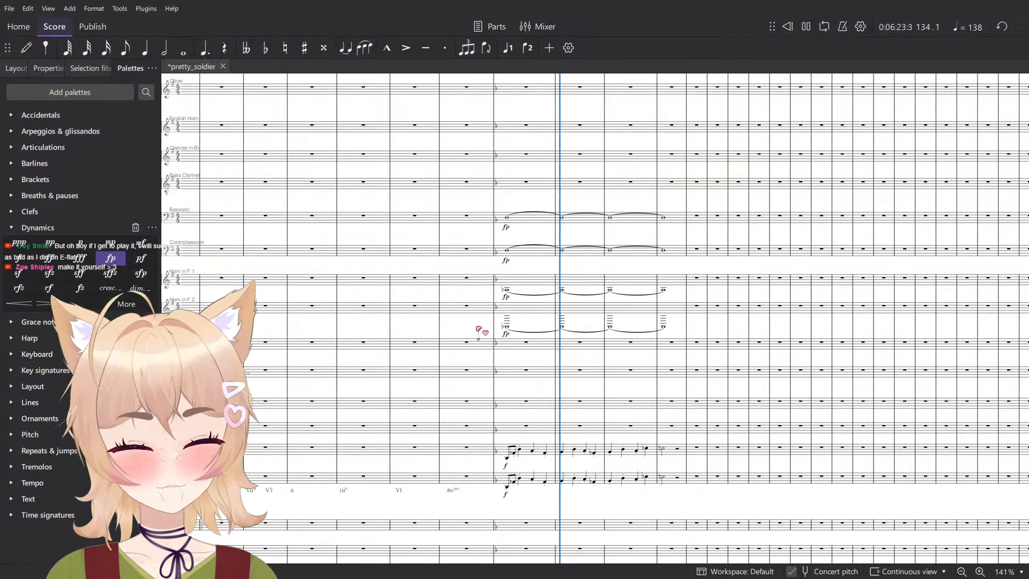
scroll(501, 340, down, 7)
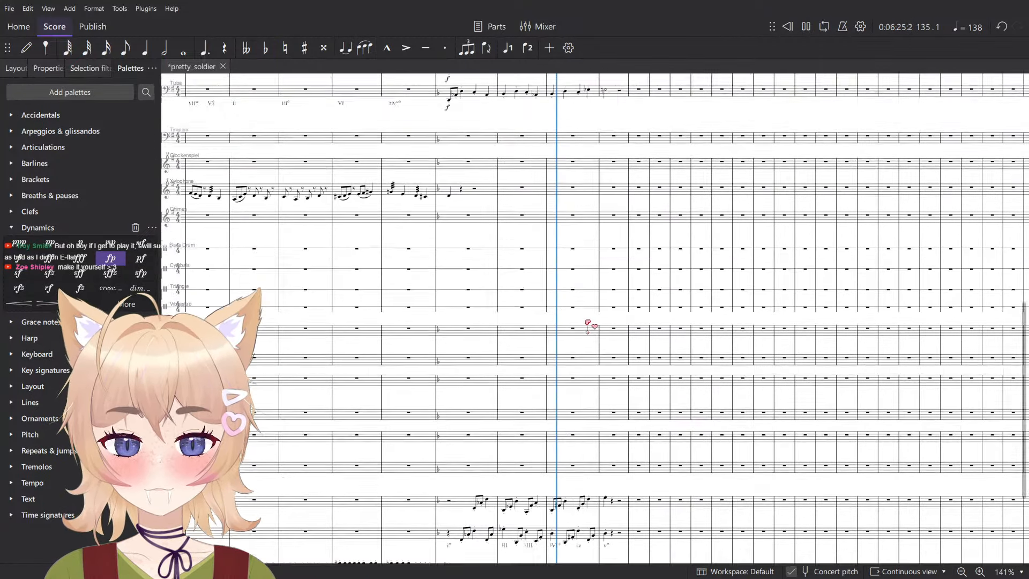
scroll(588, 324, up, 10)
key(space)
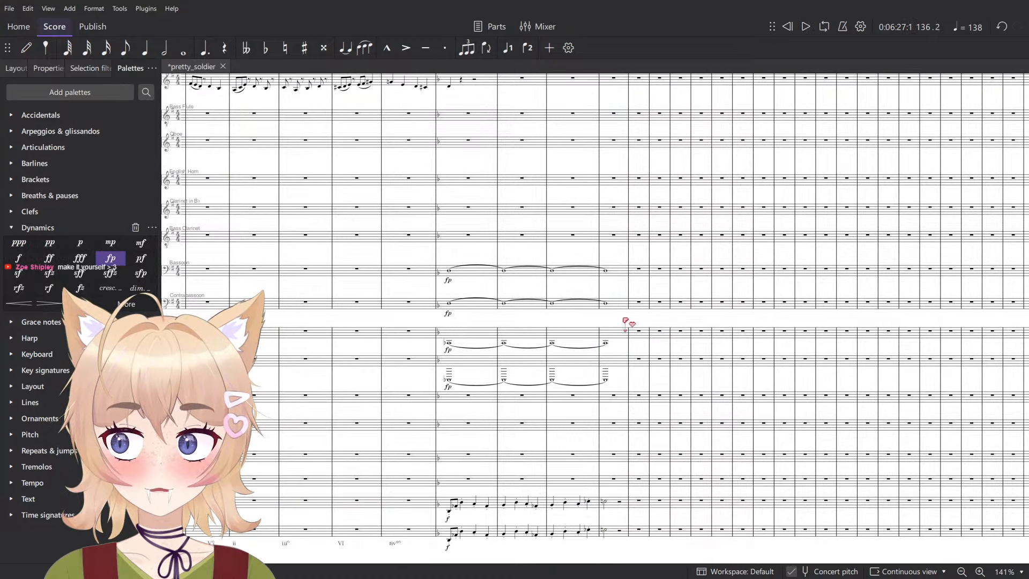
scroll(608, 282, up, 4)
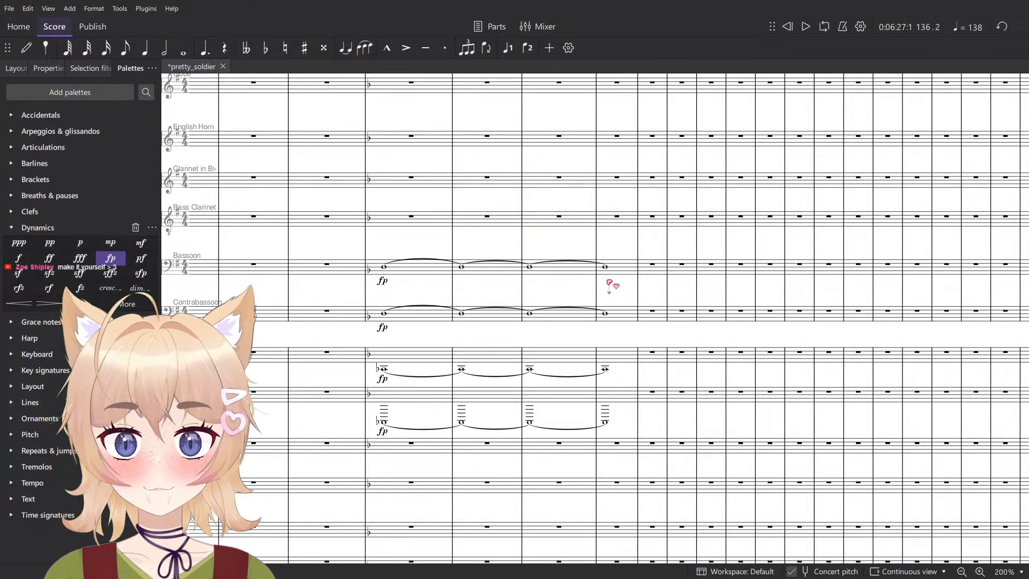
scroll(615, 288, down, 4)
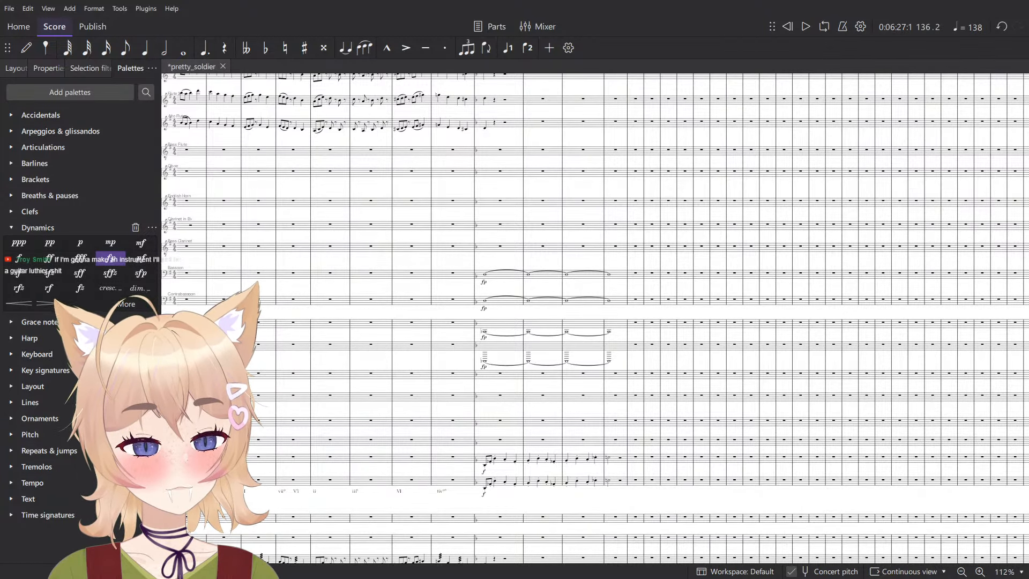
drag(746, 338, 769, 344)
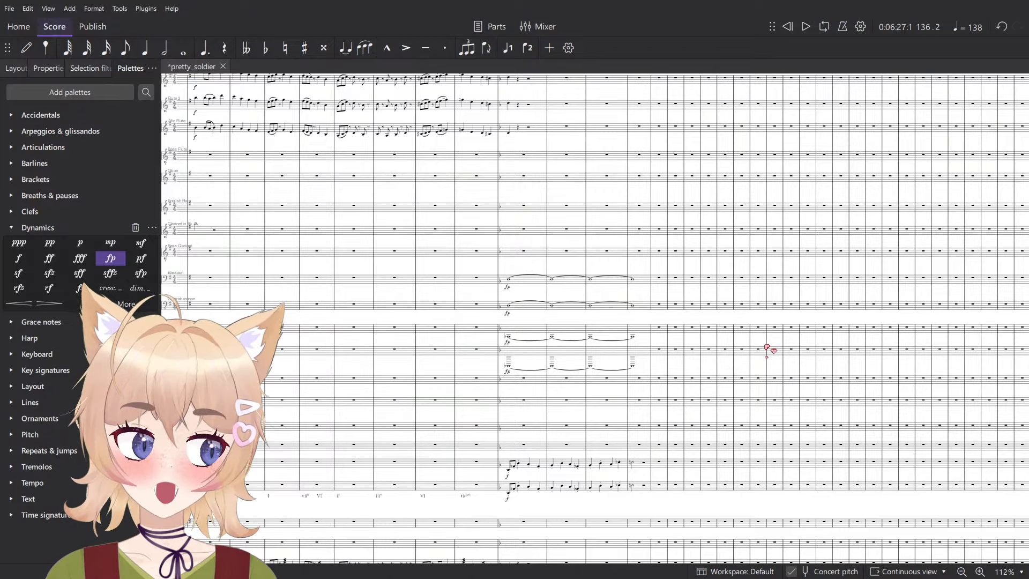
scroll(503, 270, up, 5)
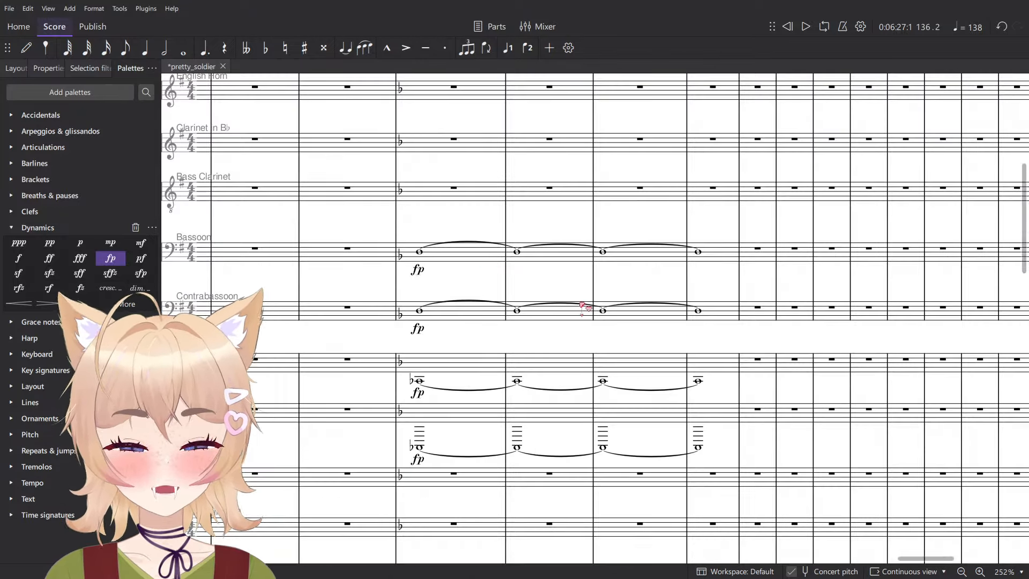
- Select measures 133 to 136 from Bassoon to Horn in F 2 and examine the sustained fp chord
click(482, 254)
shift+click(706, 422)
scroll(766, 429, down, 4)
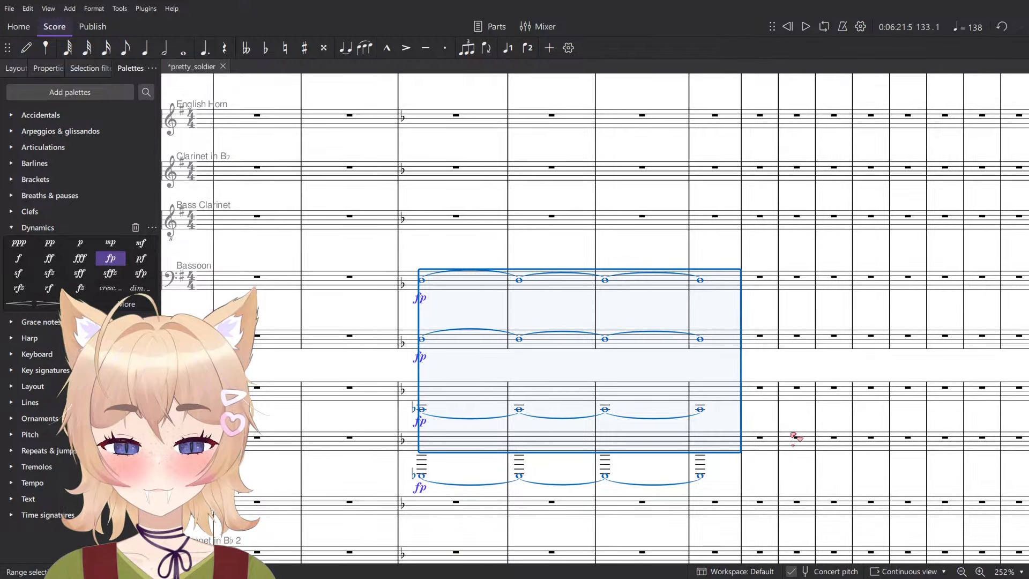
scroll(767, 420, down, 3)
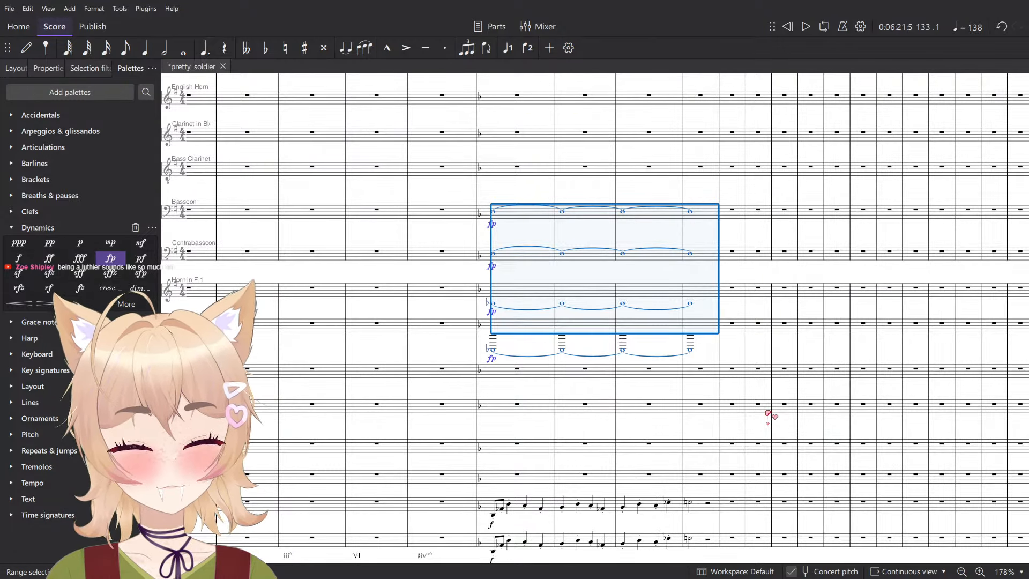
scroll(738, 239, down, 12)
scroll(740, 381, up, 14)
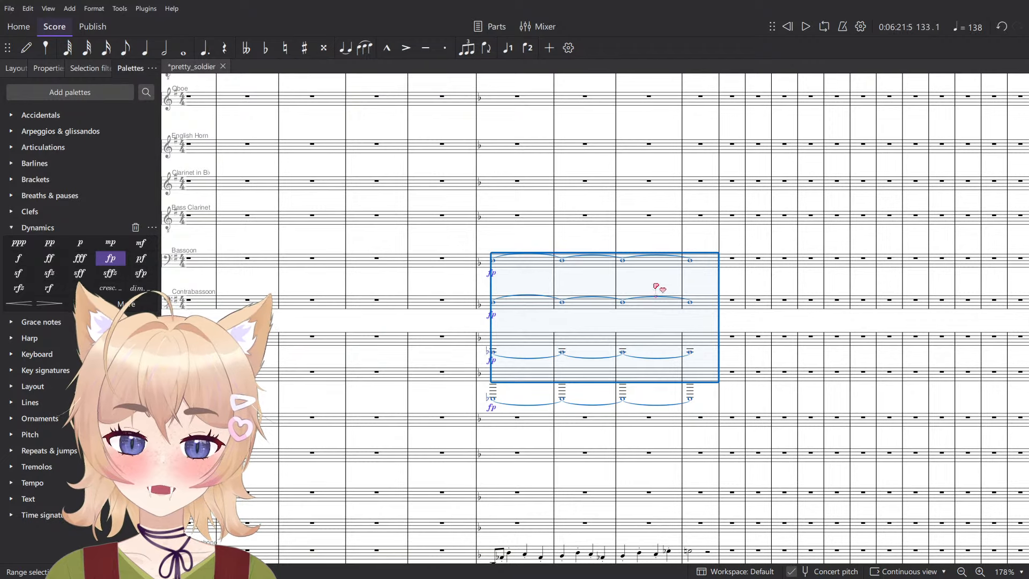
scroll(654, 282, up, 6)
drag(763, 293, 774, 180)
drag(749, 307, 750, 259)
scroll(721, 233, down, 5)
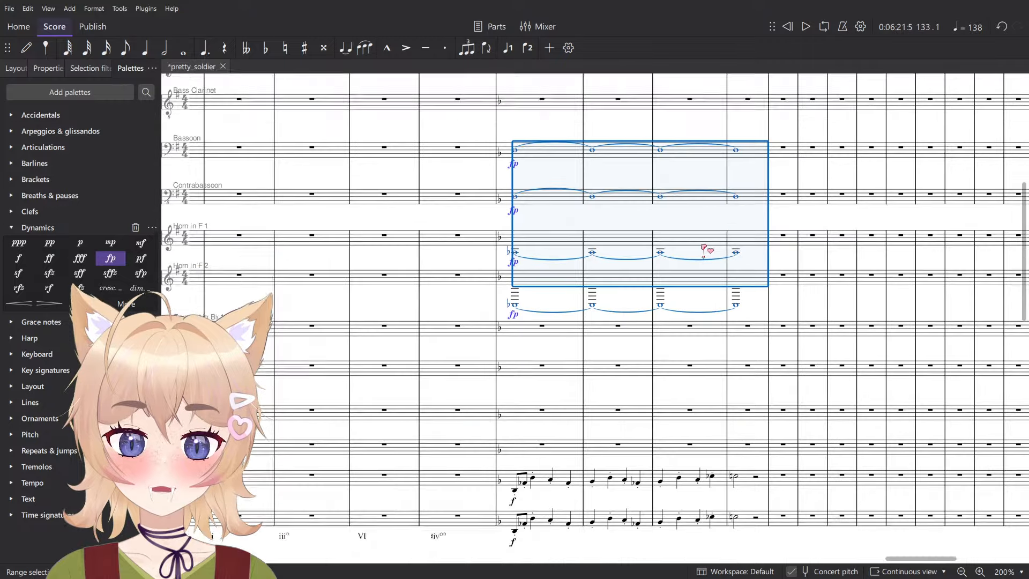
scroll(718, 290, up, 3)
scroll(738, 338, up, 3)
drag(739, 347, 829, 260)
scroll(799, 272, right, 1)
scroll(790, 280, left, 2)
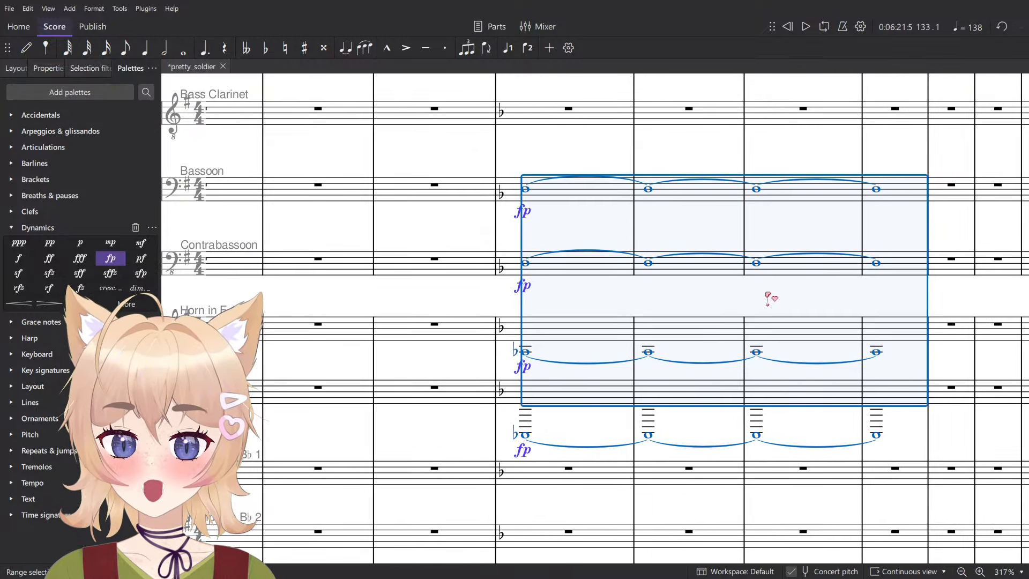
- Select the tied notes of Horn in F 1 and Horn in F 2 and compare them with the Bass Trombone and Tuba lines
click(706, 282)
click(810, 293)
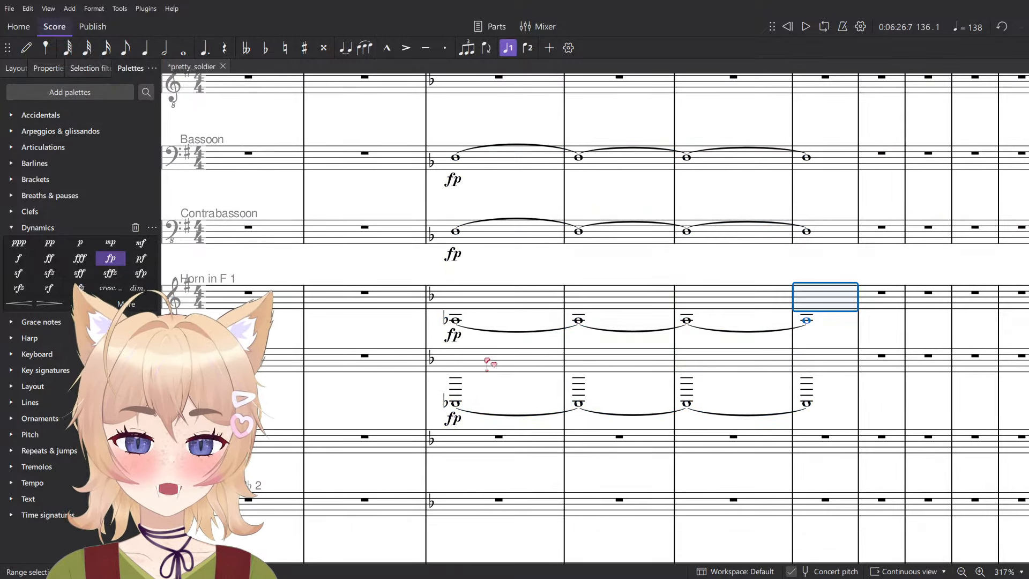
shift+click(489, 360)
scroll(573, 357, down, 3)
scroll(570, 356, down, 2)
scroll(570, 355, down, 2)
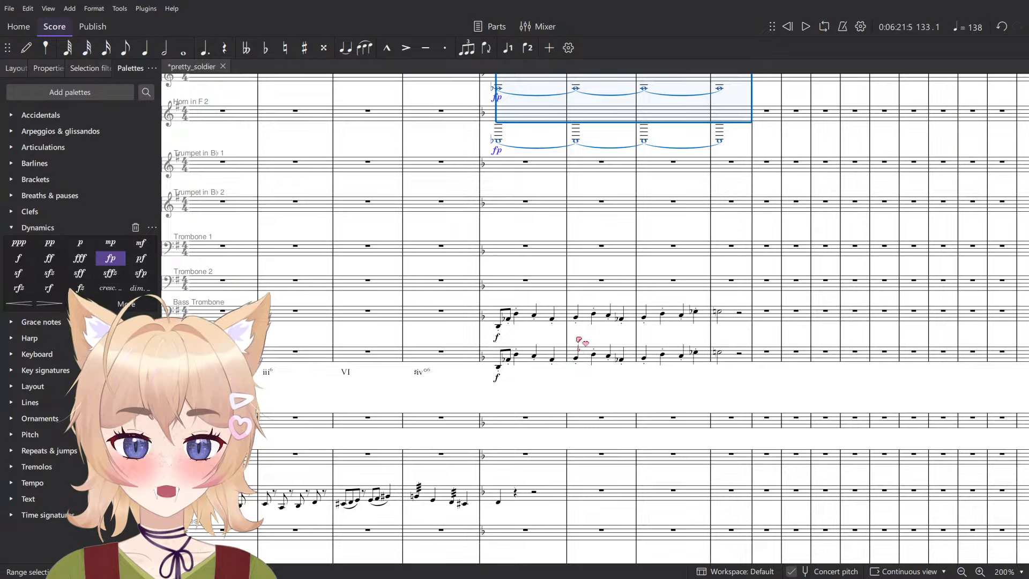
scroll(579, 340, up, 4)
scroll(604, 329, right, 1)
scroll(604, 328, down, 1)
scroll(660, 288, up, 5)
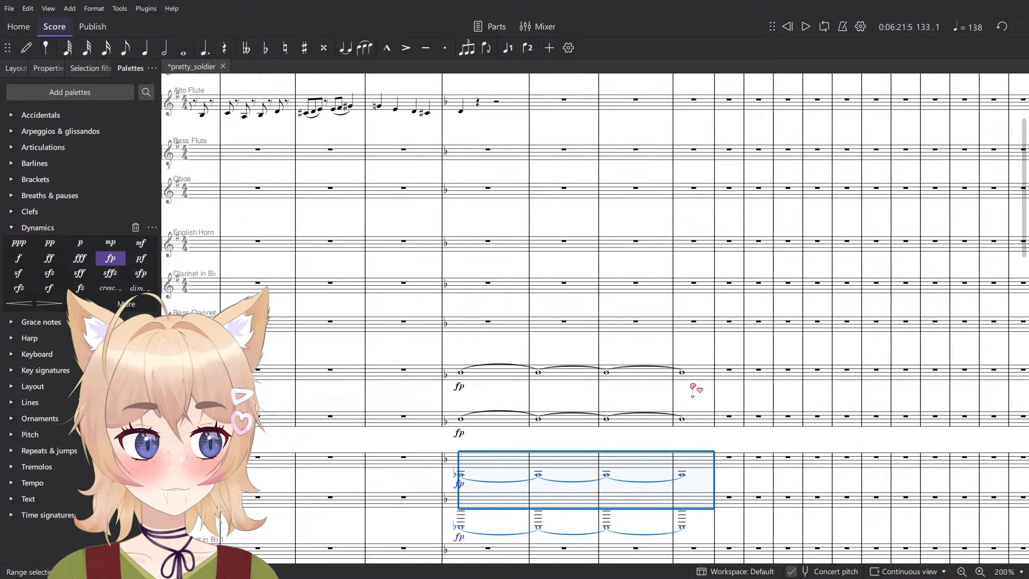
- Select the Bassoon and Contrabassoon notes in measures 133 to 136 and inspect them alongside the surrounding woodwinds and horns
click(697, 419)
shift+click(512, 377)
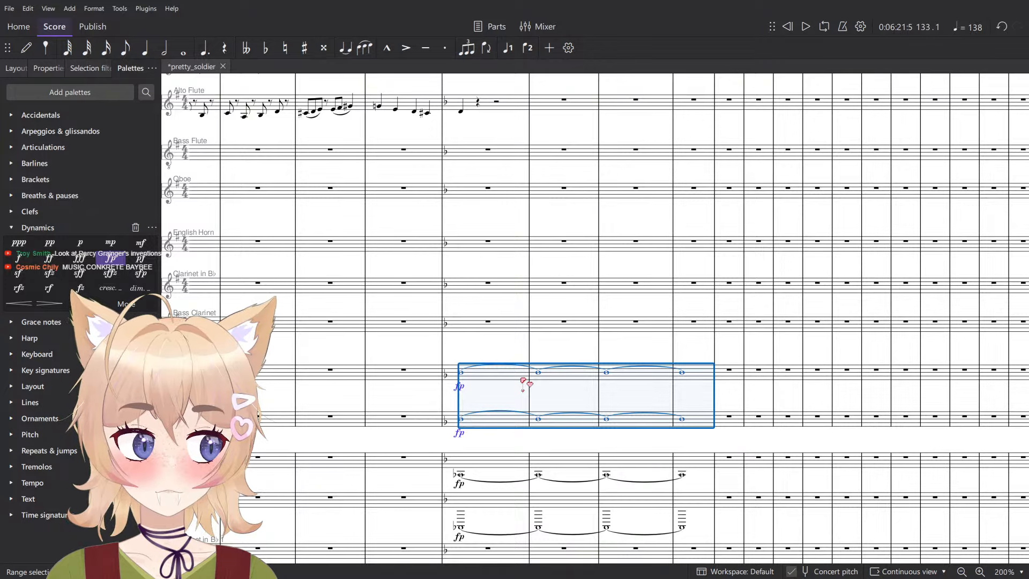
scroll(644, 394, down, 1)
scroll(467, 323, right, 1)
drag(505, 340, 529, 308)
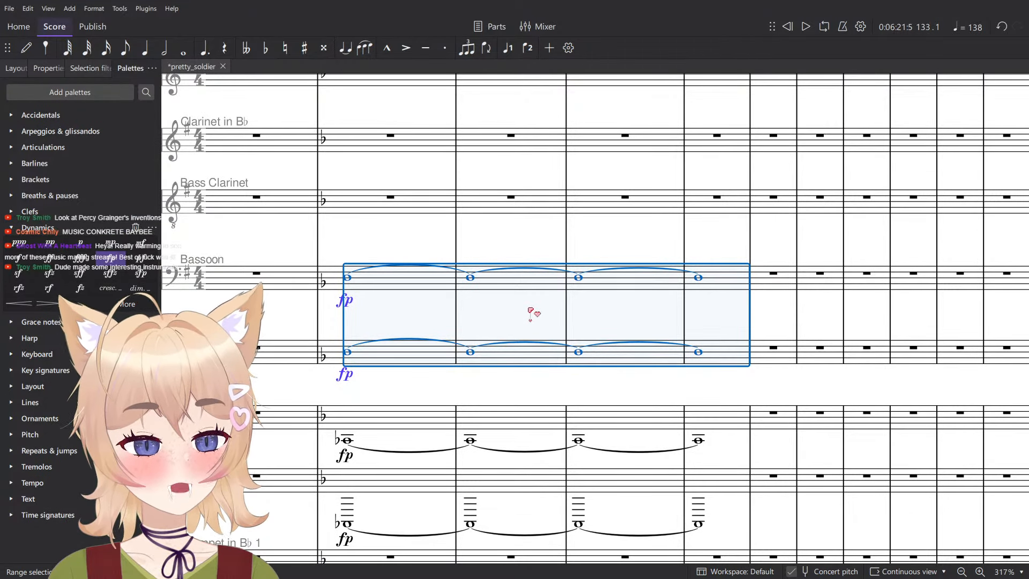
scroll(533, 313, down, 3)
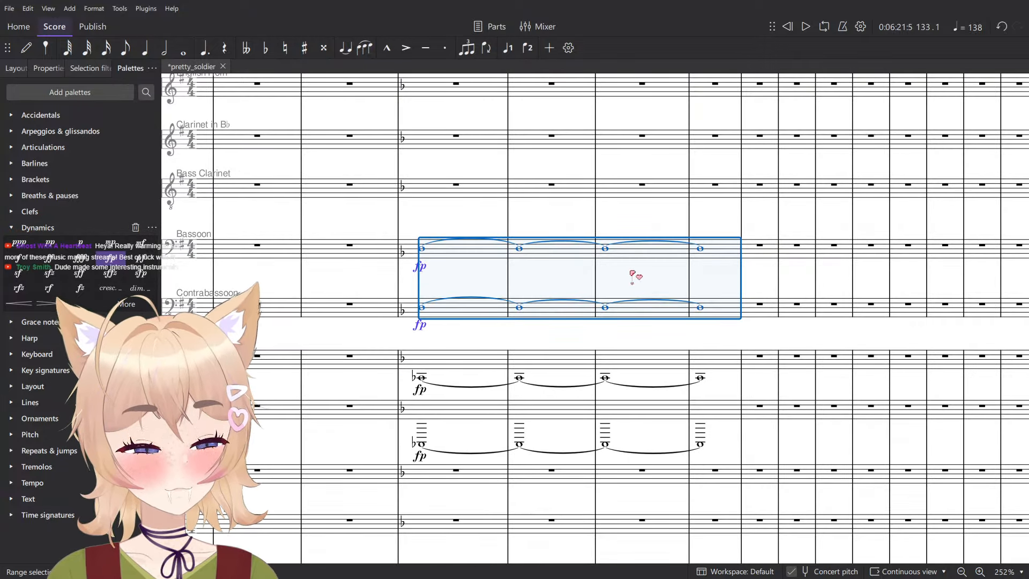
scroll(633, 273, up, 3)
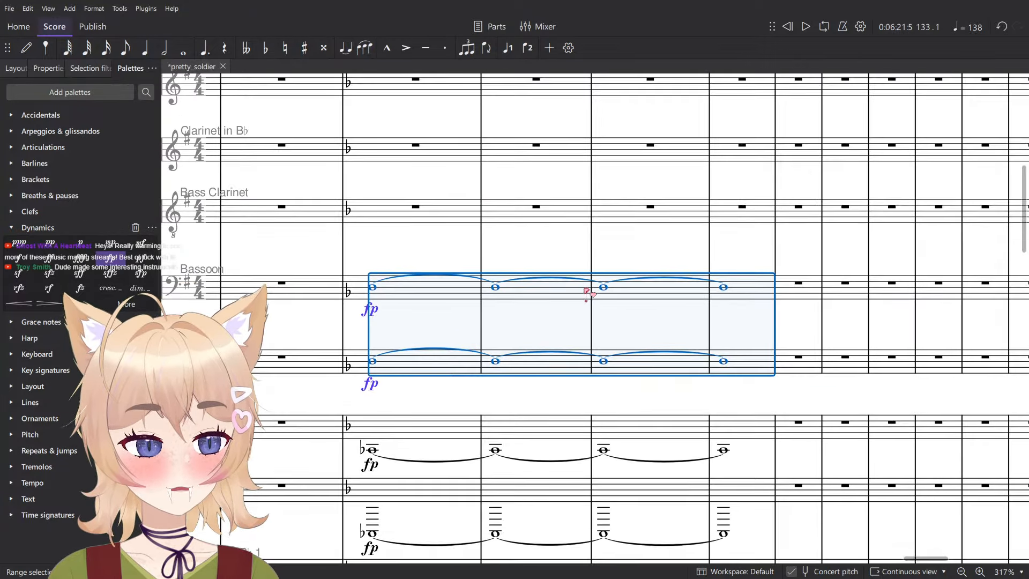
scroll(590, 300, up, 2)
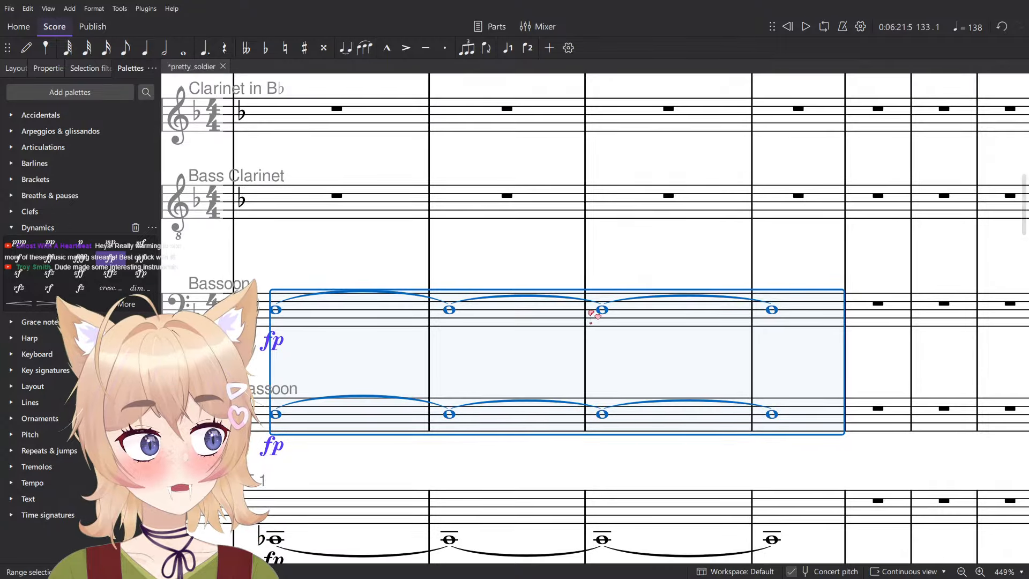
scroll(592, 313, down, 2)
scroll(599, 313, down, 4)
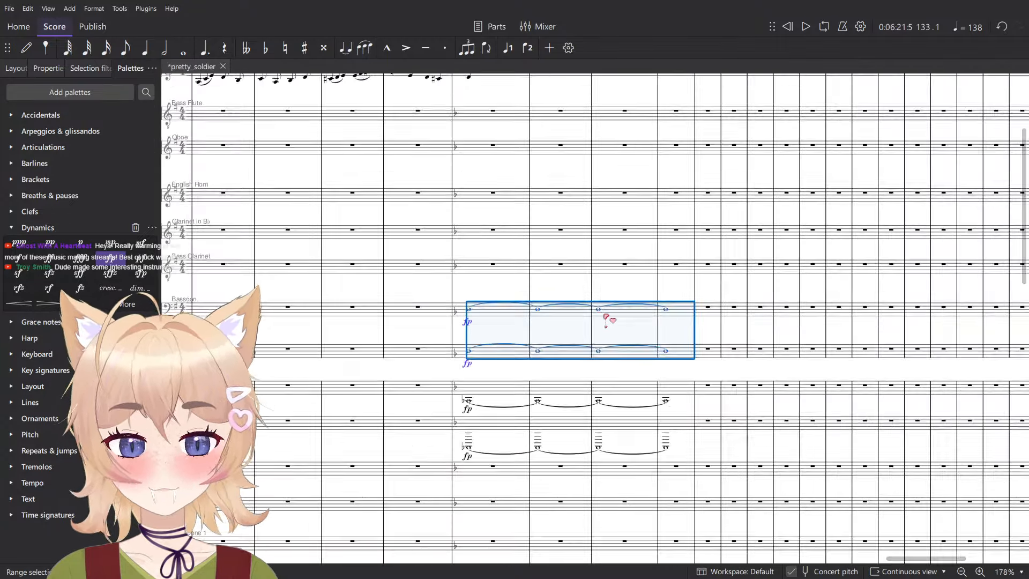
key(Escape)
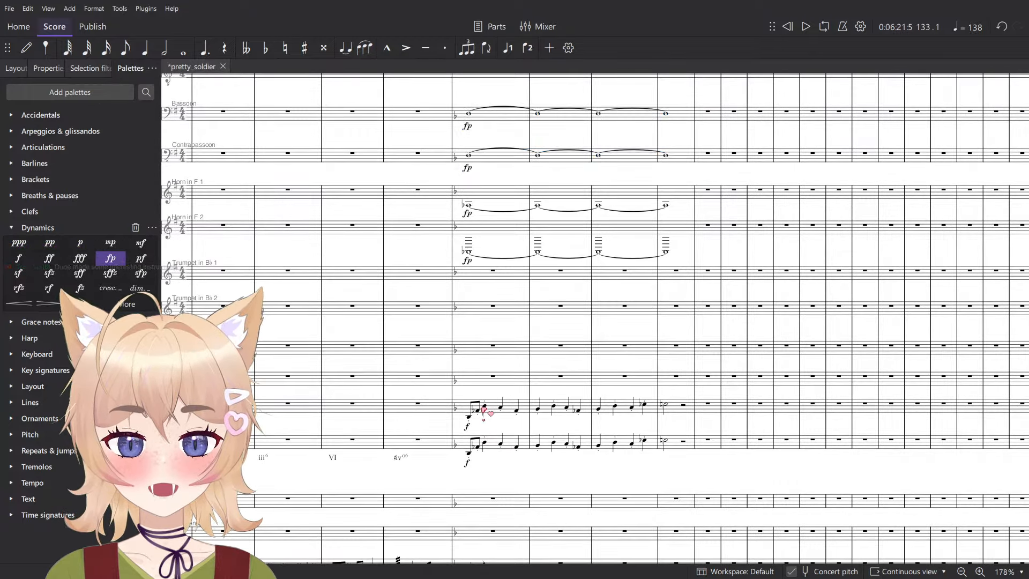
- Clear the Bass Trombone and Tuba lines in measures 133 to 136
click(482, 407)
shift+click(666, 442)
key(ctrl+x)
- Briefly play back measure 133 and clear the Violins 1 and Violins 2 passage through measure 136
scroll(634, 438, down, 7)
scroll(635, 438, down, 6)
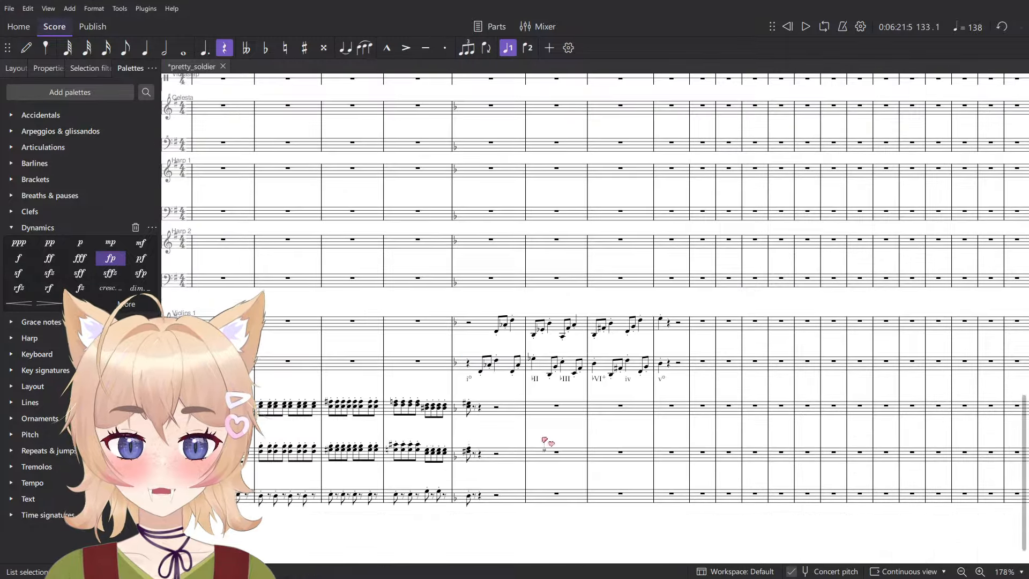
drag(467, 325, 464, 275)
key(Escape)
key(space)
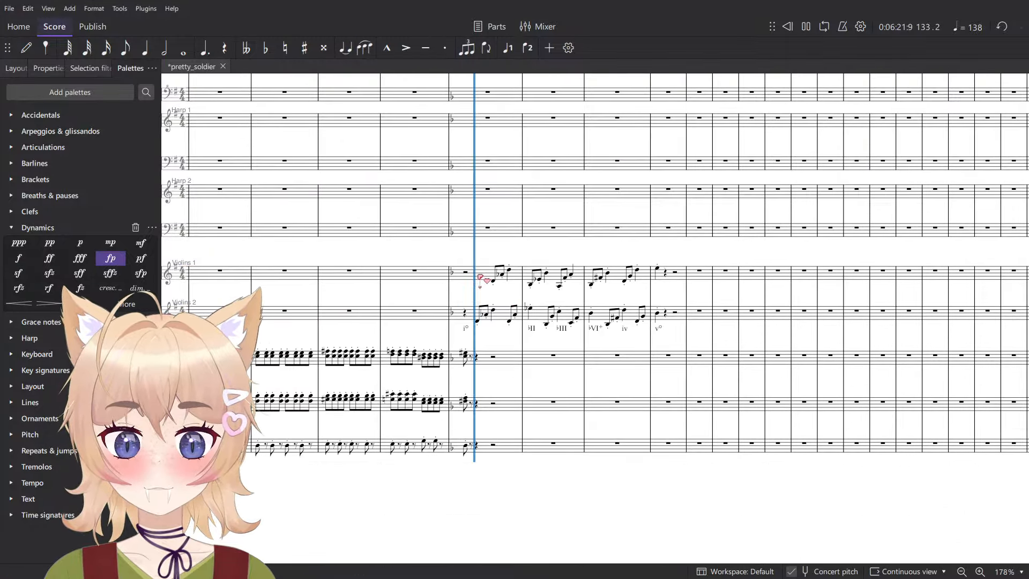
key(space)
click(481, 277)
shift+click(674, 310)
key(ctrl+x)
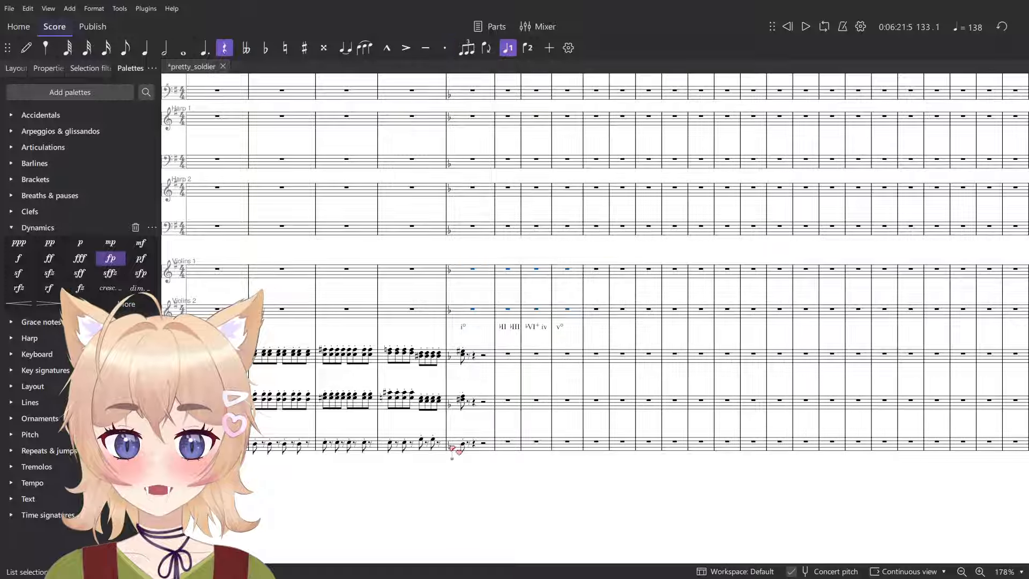
- Delete the Roman numerals from i° to v° beneath Violins 2 in measures 133 to 136
click(560, 327)
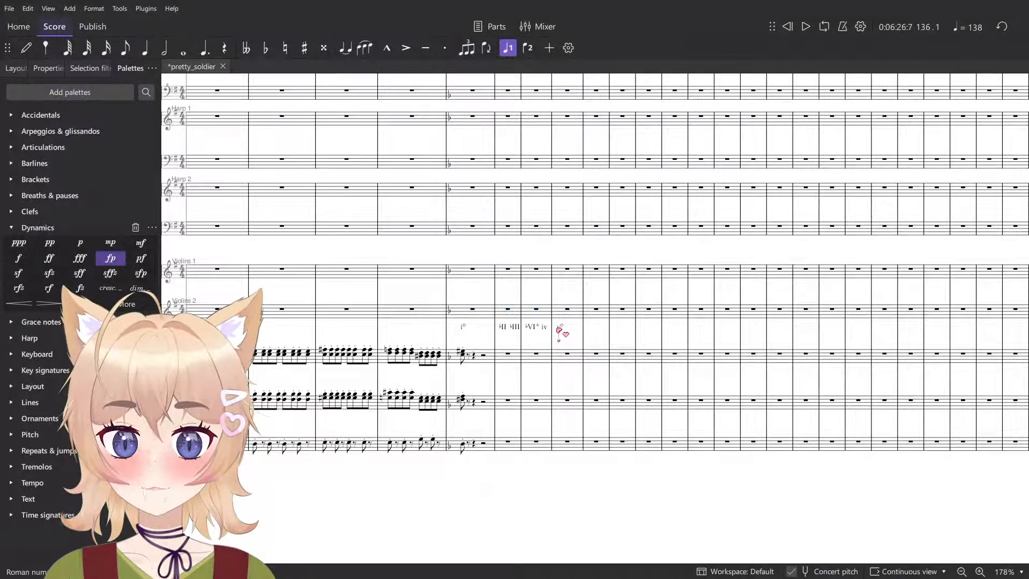
shift+click(465, 332)
key(Escape)
ctrl+scroll(462, 337, up, 5)
click(463, 336)
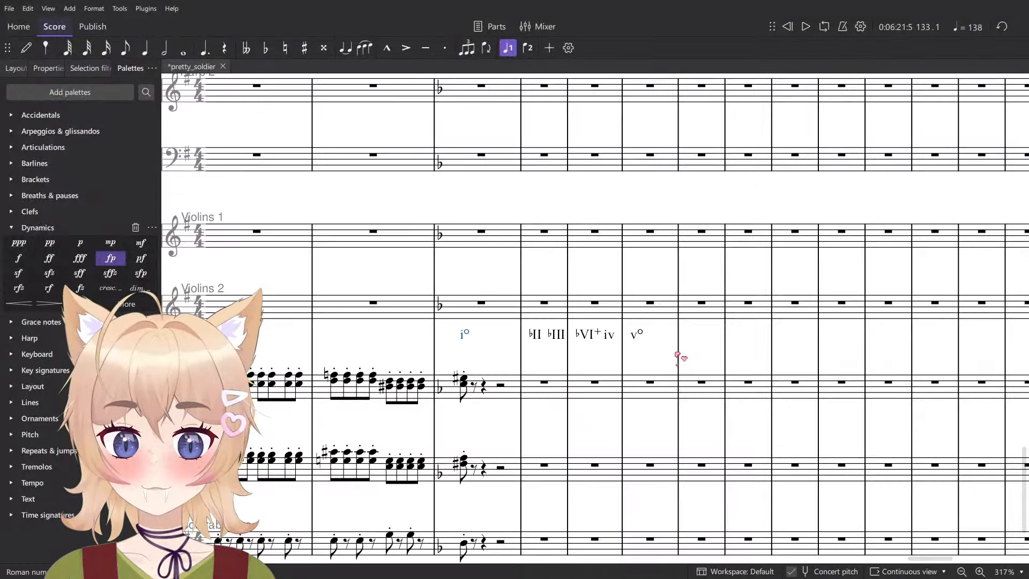
shift+click(637, 337)
ctrl+scroll(463, 367, down, 5)
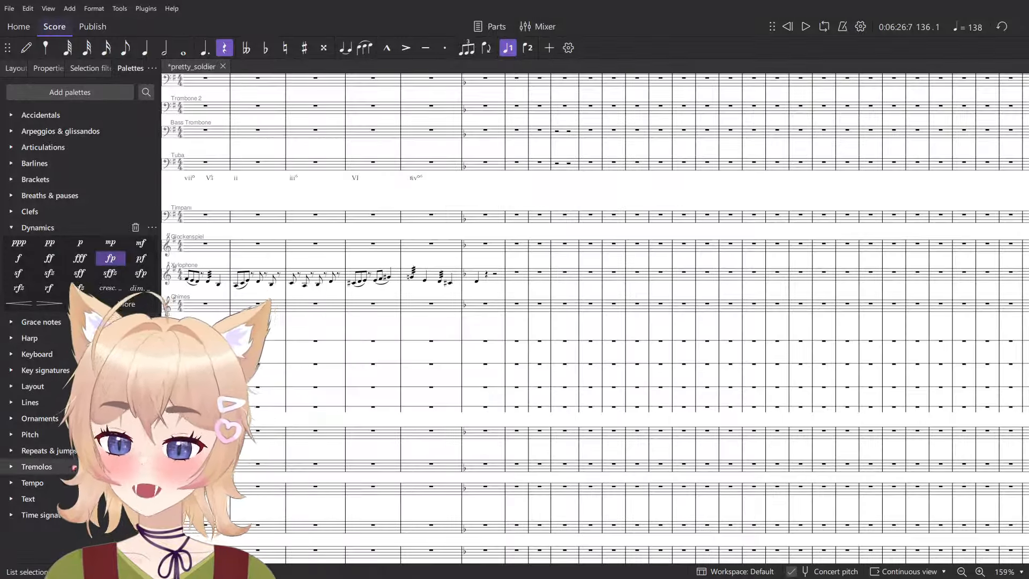
- Change the key signature at measure 133 to two sharps on all pitched staves
click(33, 515)
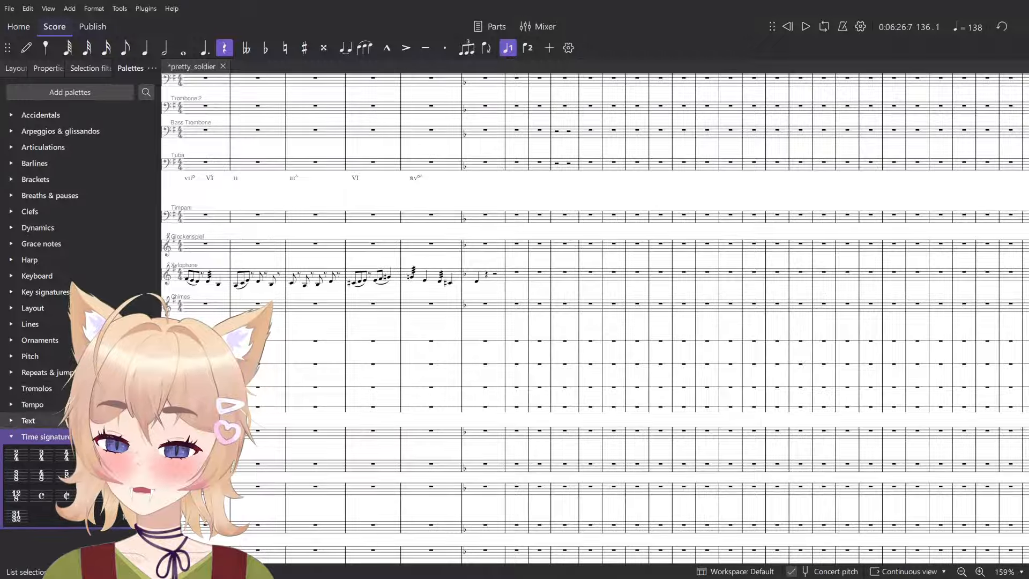
click(45, 292)
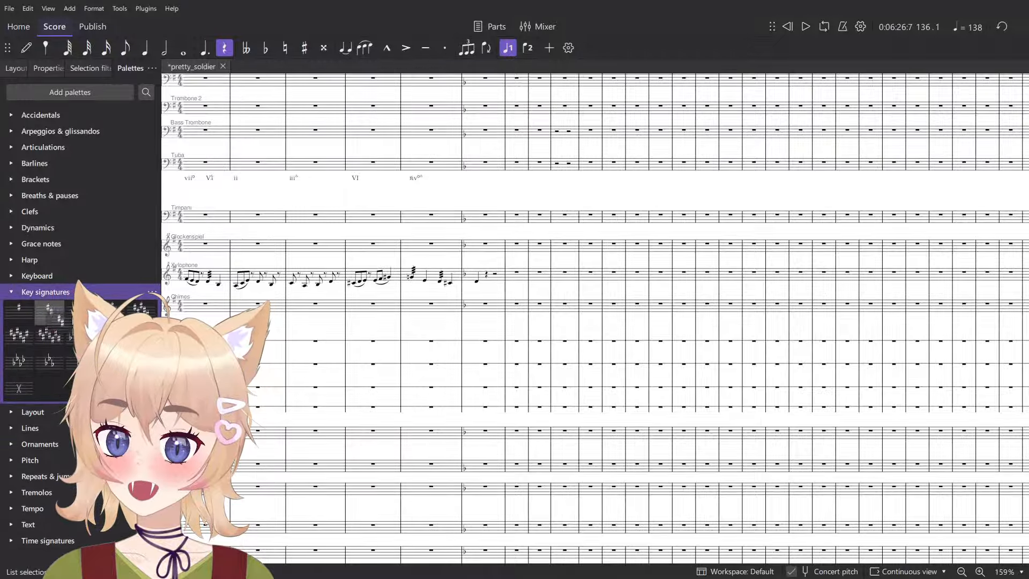
mouse_move(49, 311)
mouse_down()
mouse_move(487, 338)
mouse_move(481, 283)
mouse_up()
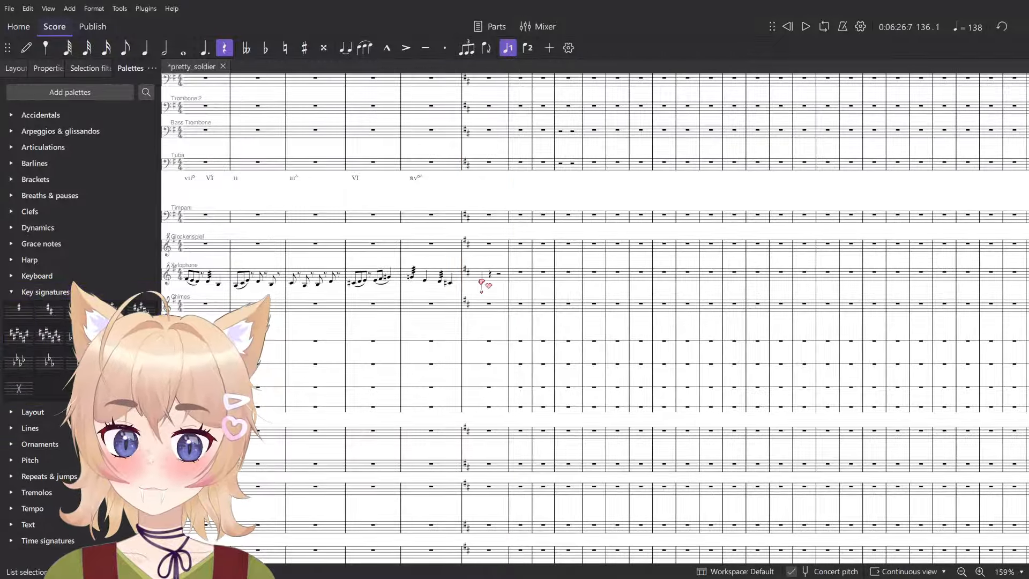
click(482, 282)
- Clear the Bassoon, Contrabassoon and both Horn in F parts in measures 133 to 136 and play back the lead-in to measure 133
scroll(512, 315, up, 6)
scroll(530, 280, up, 3)
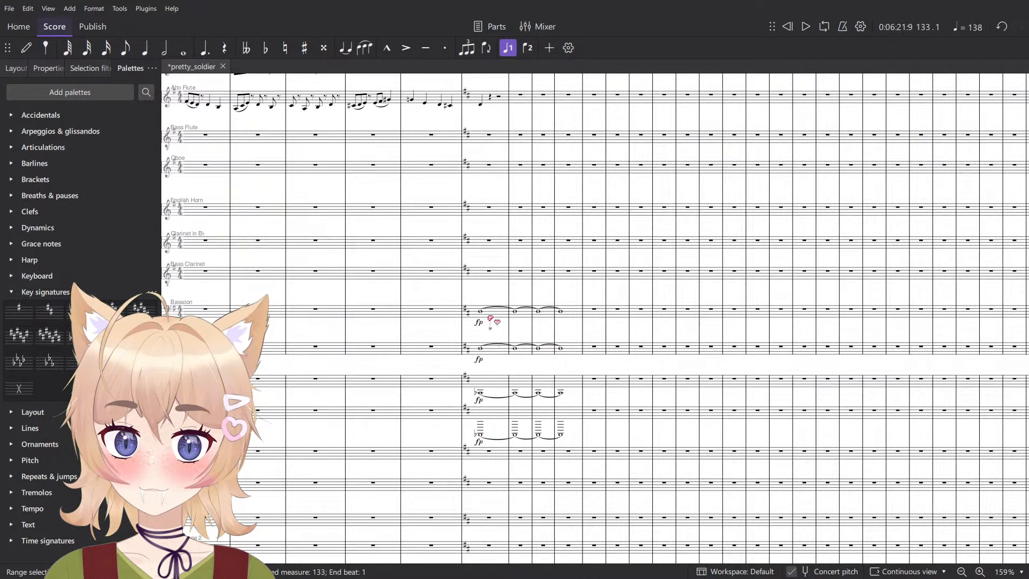
click(490, 318)
shift+click(571, 417)
key(space)
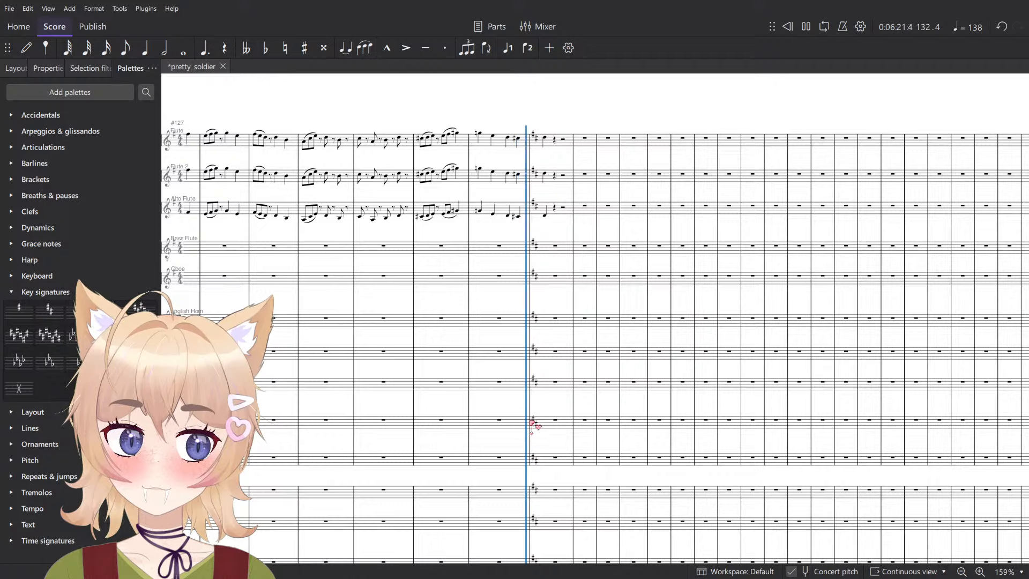
key(space)
scroll(552, 403, down, 10)
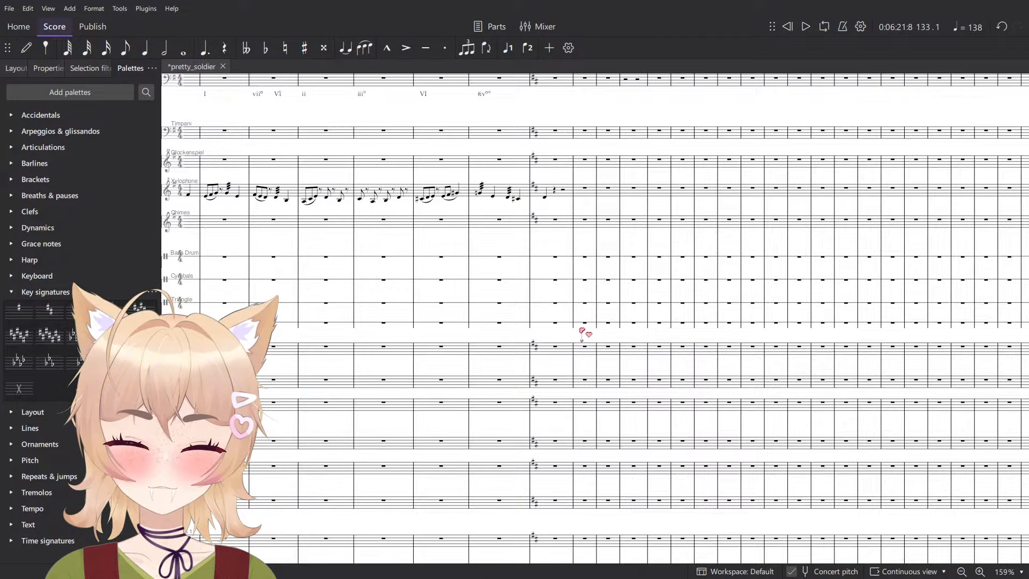
scroll(584, 333, down, 2)
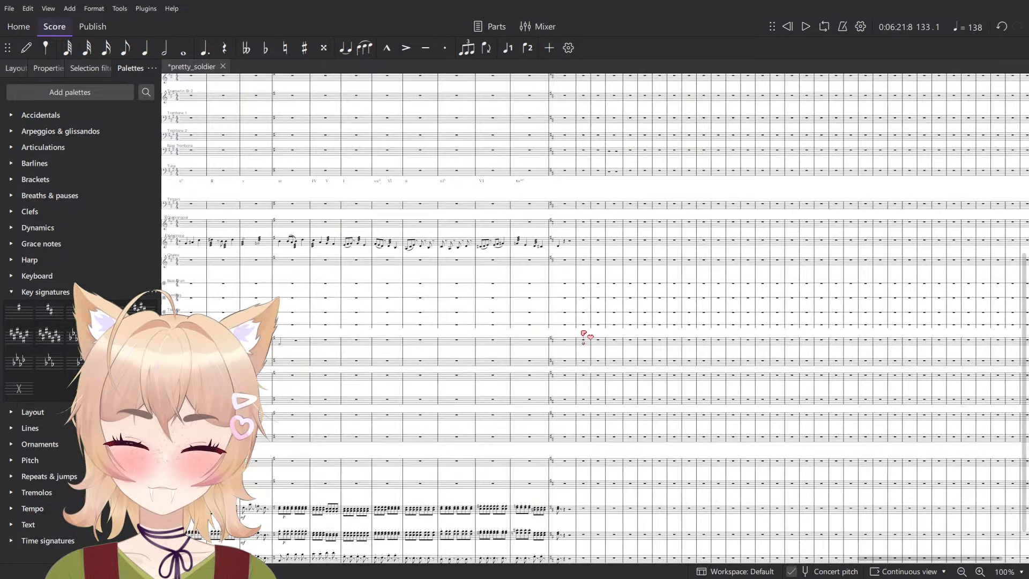
- Set the override tempo of the Allegro con brio marking at measure 100 to 135 BPM
scroll(583, 333, down, 4)
drag(391, 259, 715, 419)
drag(487, 240, 654, 431)
scroll(654, 434, right, 3)
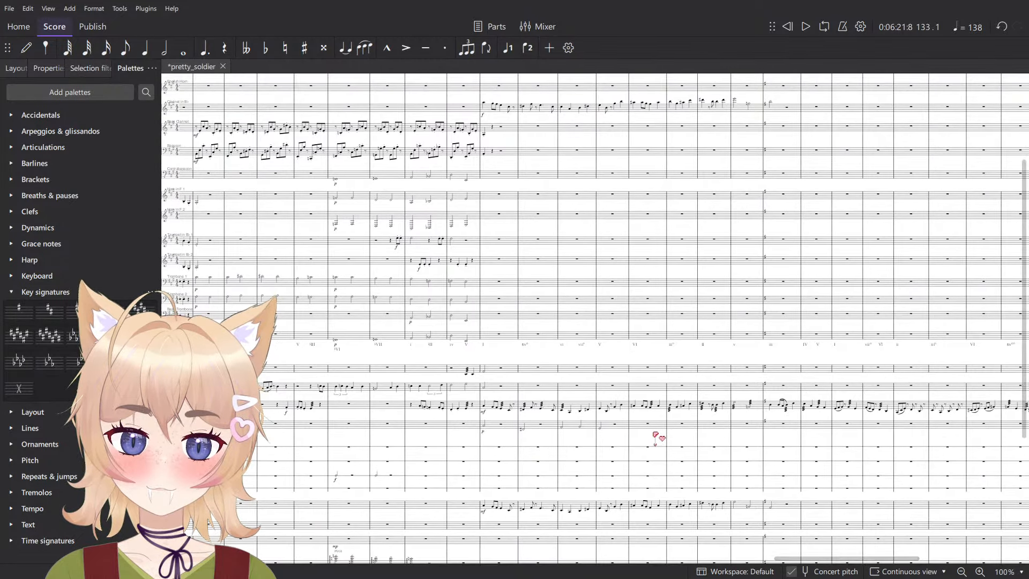
scroll(689, 397, right, 2)
scroll(687, 410, left, 9)
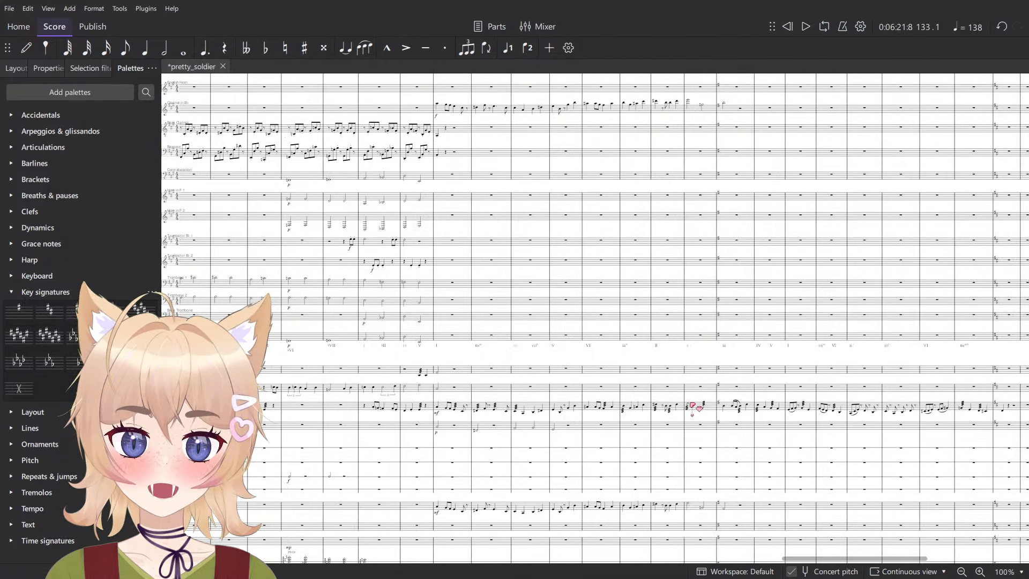
scroll(664, 398, up, 1)
scroll(665, 396, up, 6)
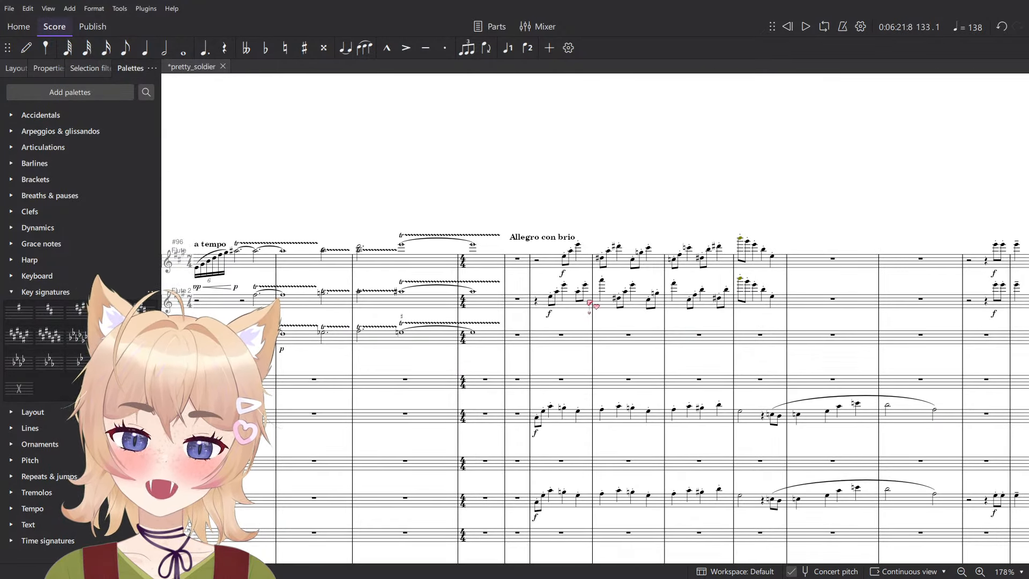
drag(624, 381, 523, 221)
scroll(520, 242, up, 3)
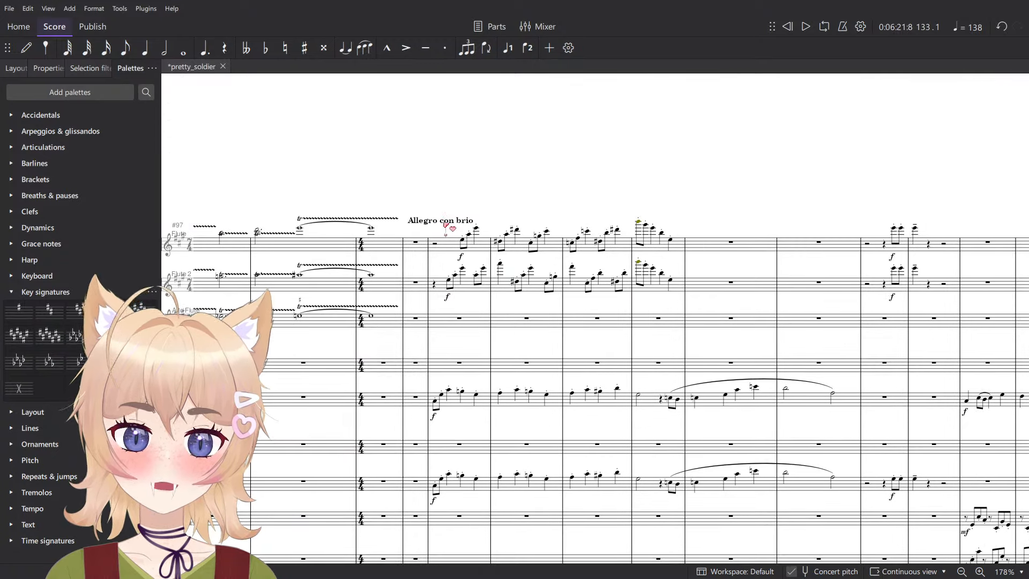
click(445, 221)
click(49, 68)
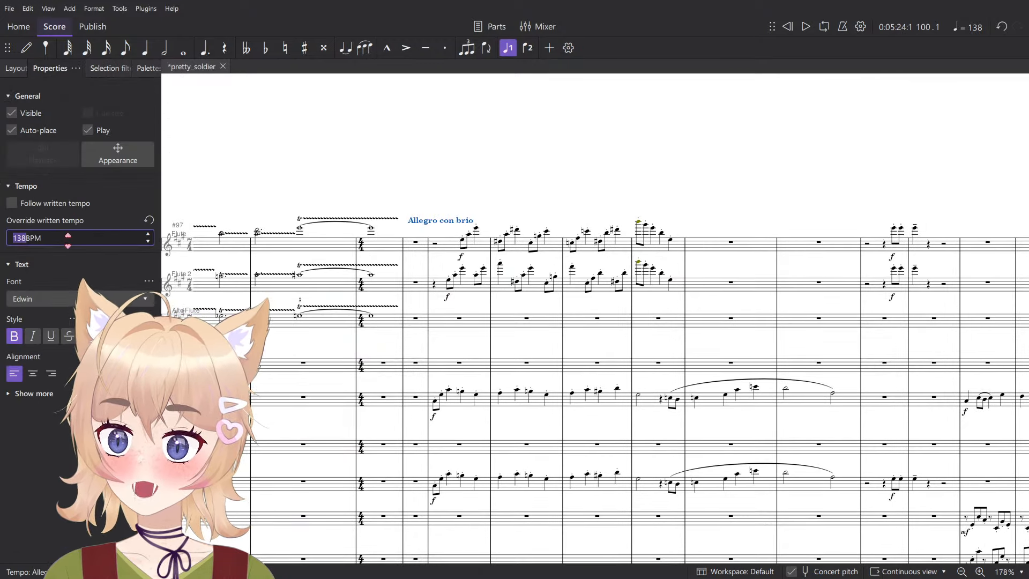
text(137.5)
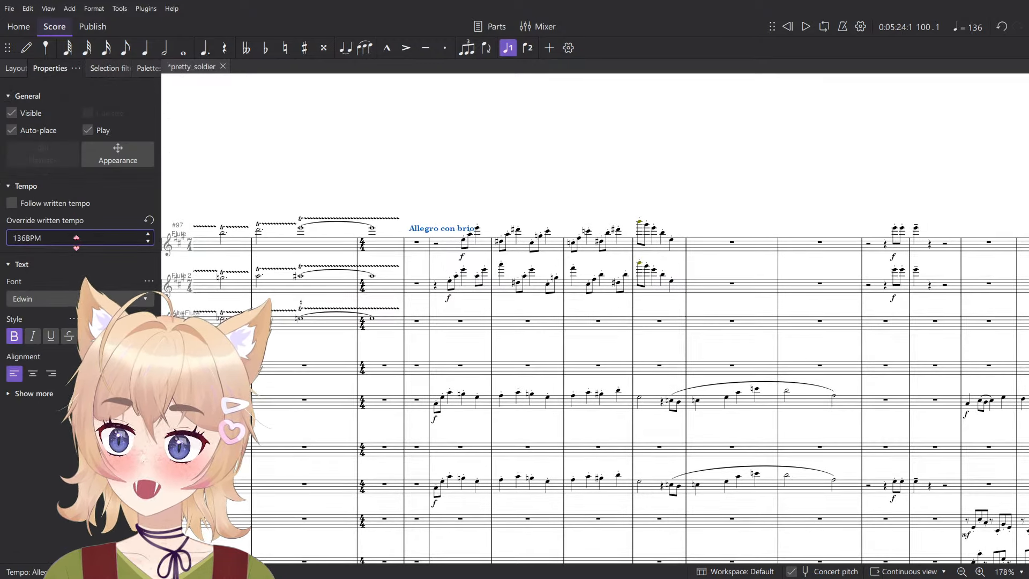
click(440, 189)
- Play back the opening of the Allegro con brio section from measure 100
click(429, 241)
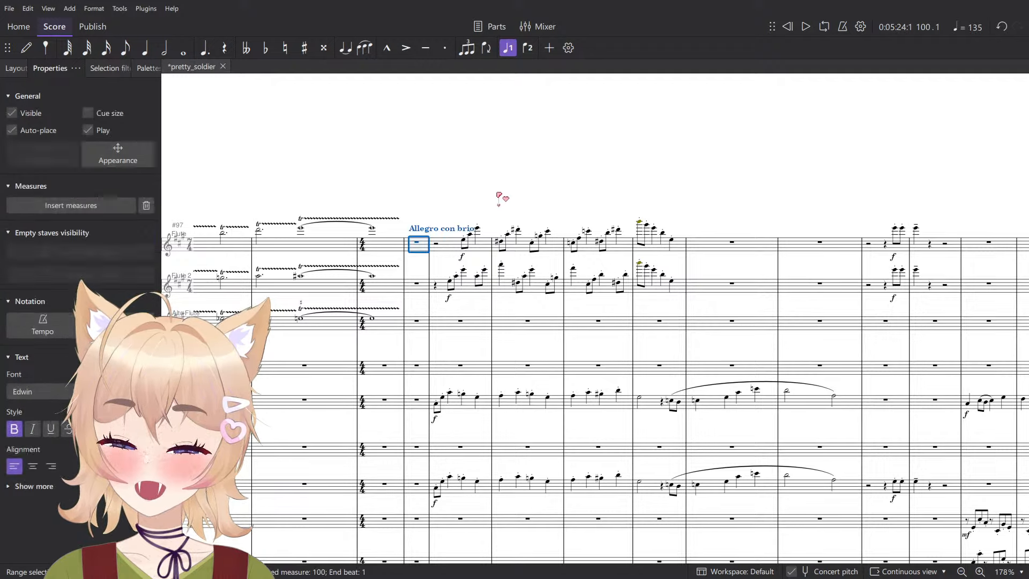
click(500, 196)
key(space)
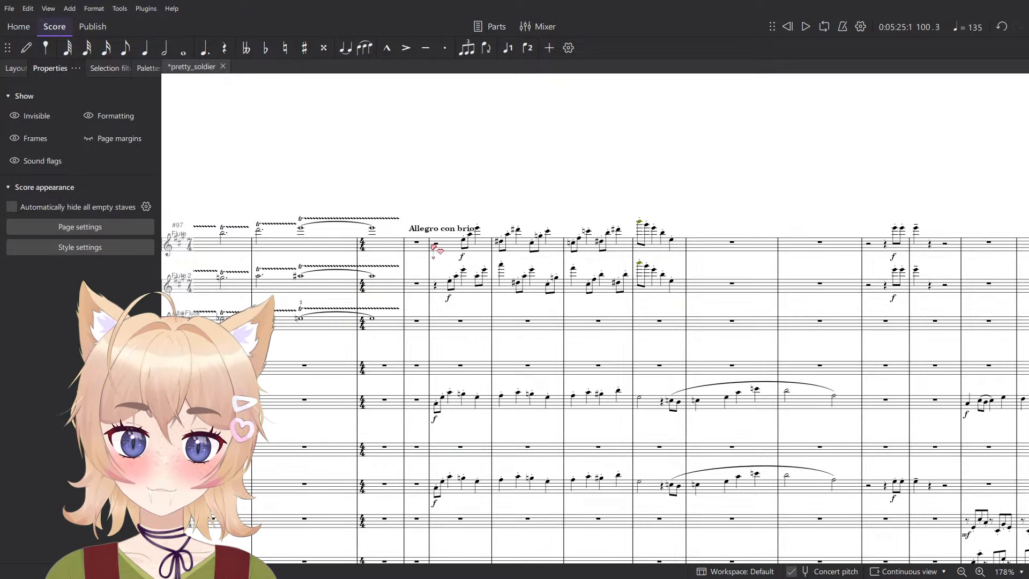
scroll(479, 185, down, 1)
scroll(478, 185, down, 4)
key(space)
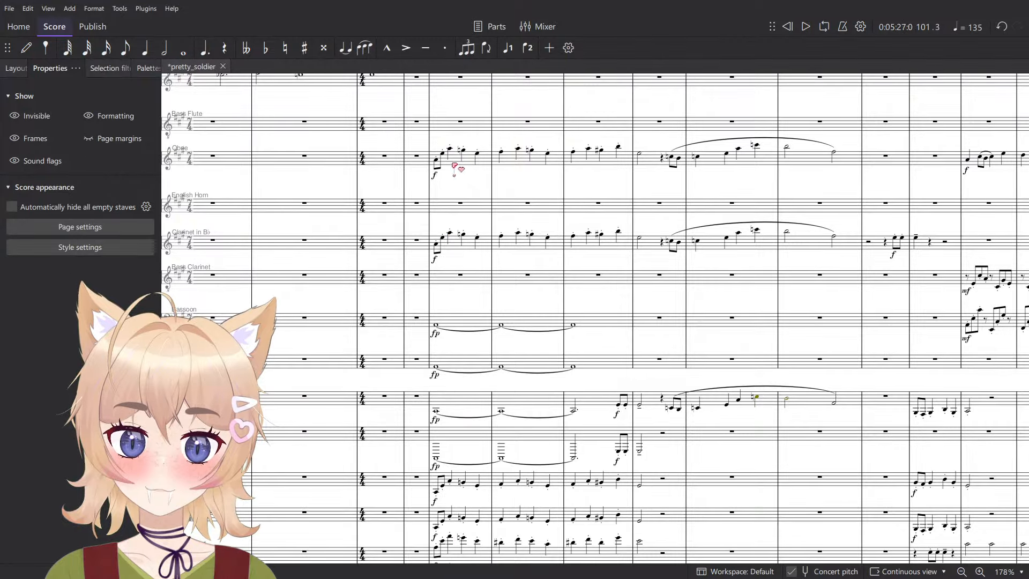
click(458, 160)
shift+click(641, 240)
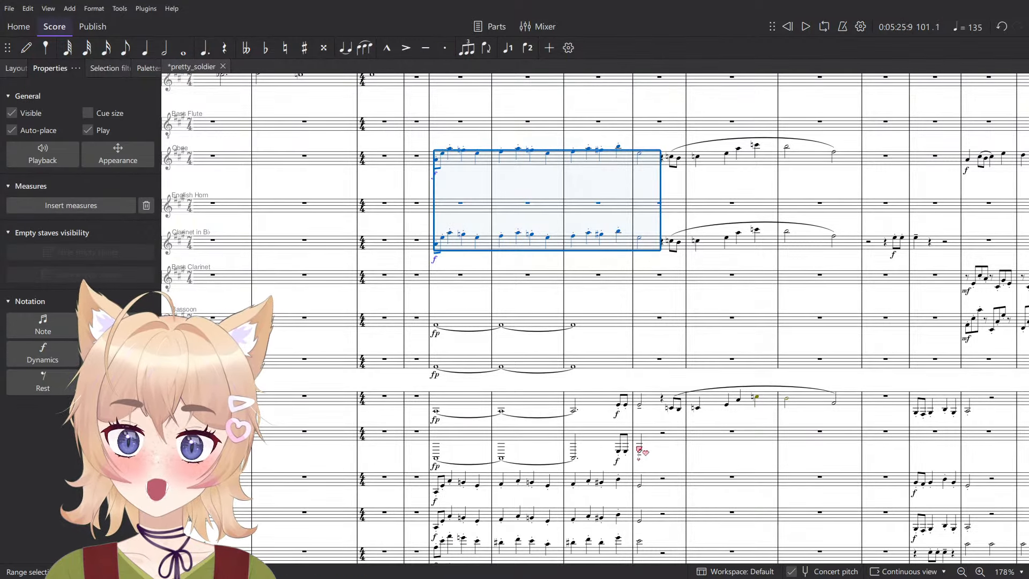
scroll(639, 450, down, 3)
scroll(637, 296, down, 4)
scroll(637, 327, up, 6)
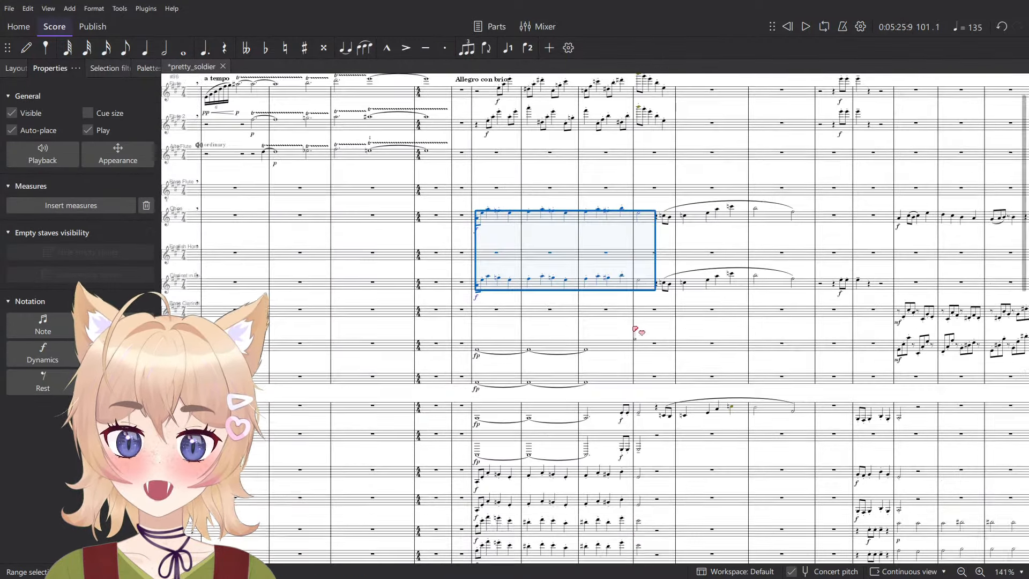
- Copy measures 101 to 104 on all staves from the Flute down and paste them at measure 133
click(476, 144)
scroll(620, 294, down, 15)
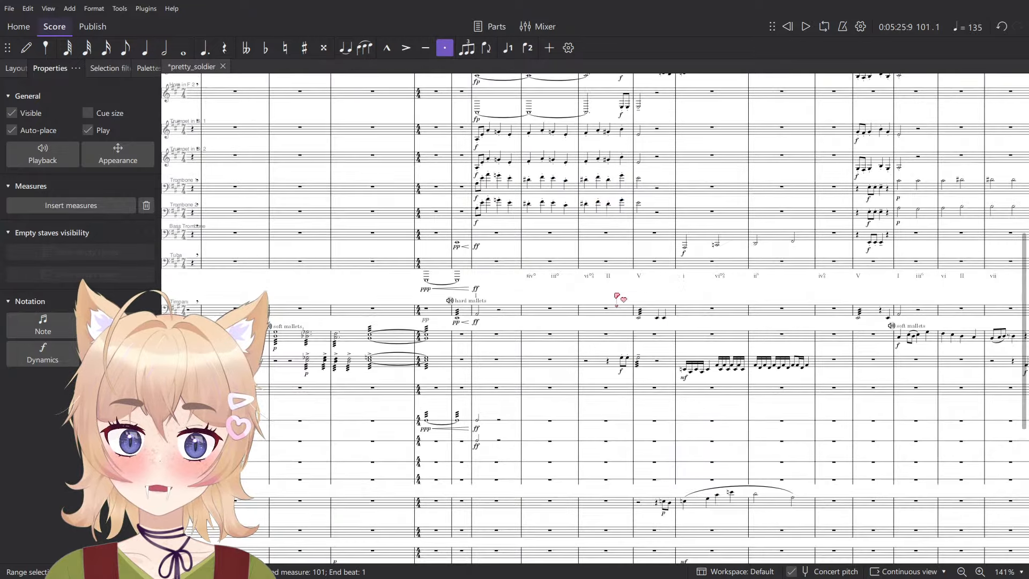
shift+click(675, 518)
scroll(492, 301, right, 15)
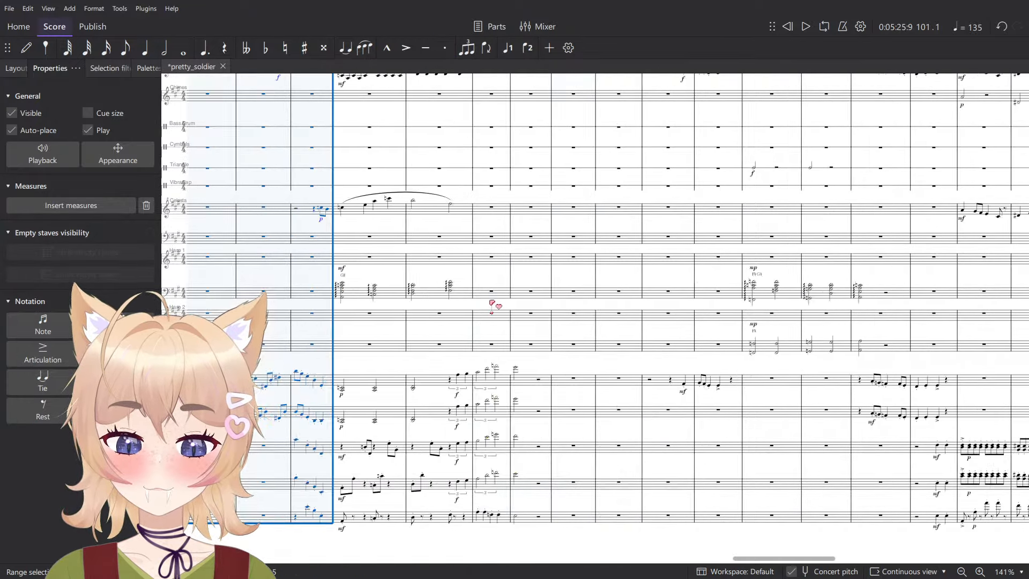
scroll(578, 328, right, 7)
scroll(386, 388, left, 6)
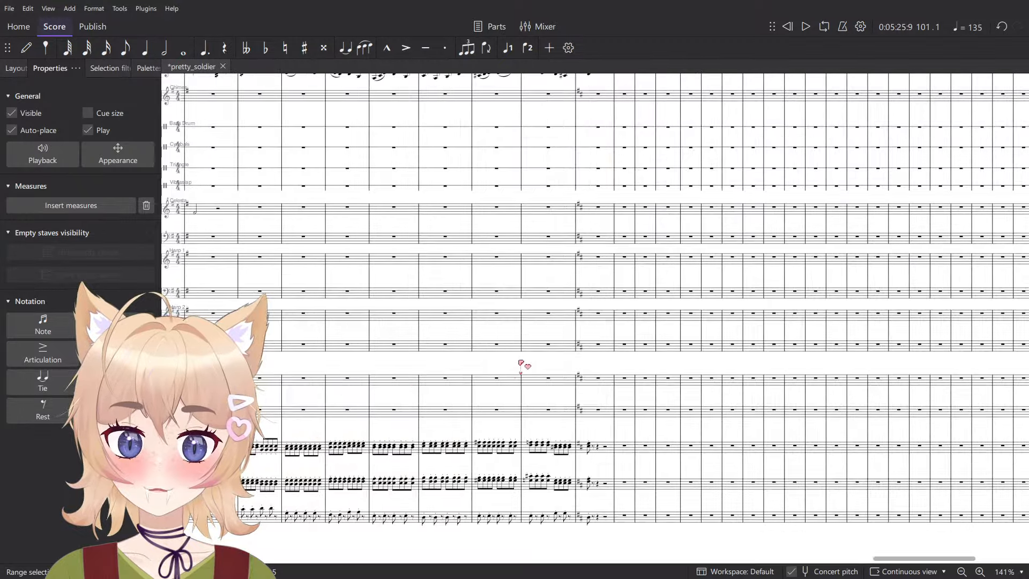
scroll(595, 316, up, 15)
scroll(625, 299, down, 5)
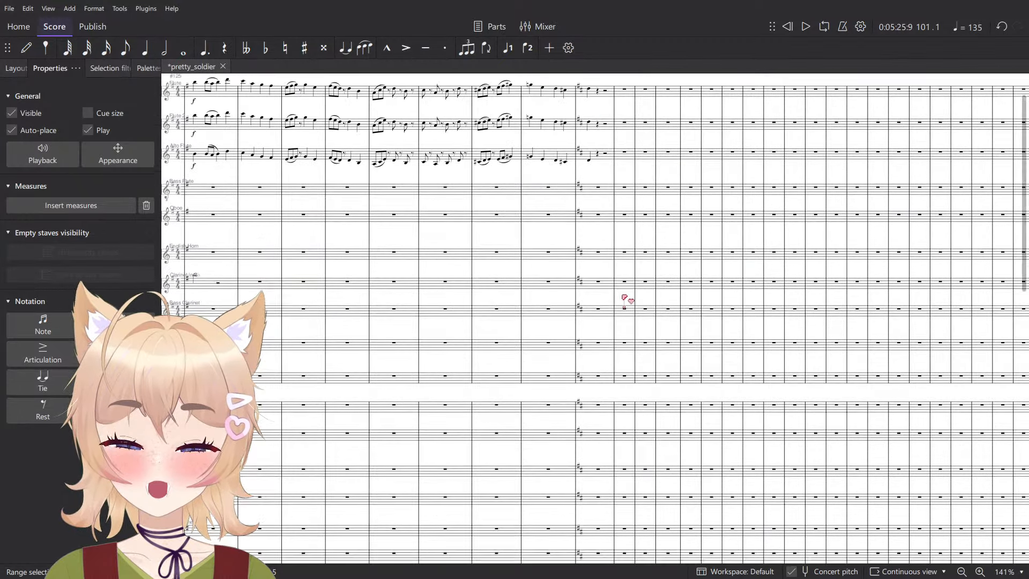
scroll(602, 275, up, 5)
click(599, 142)
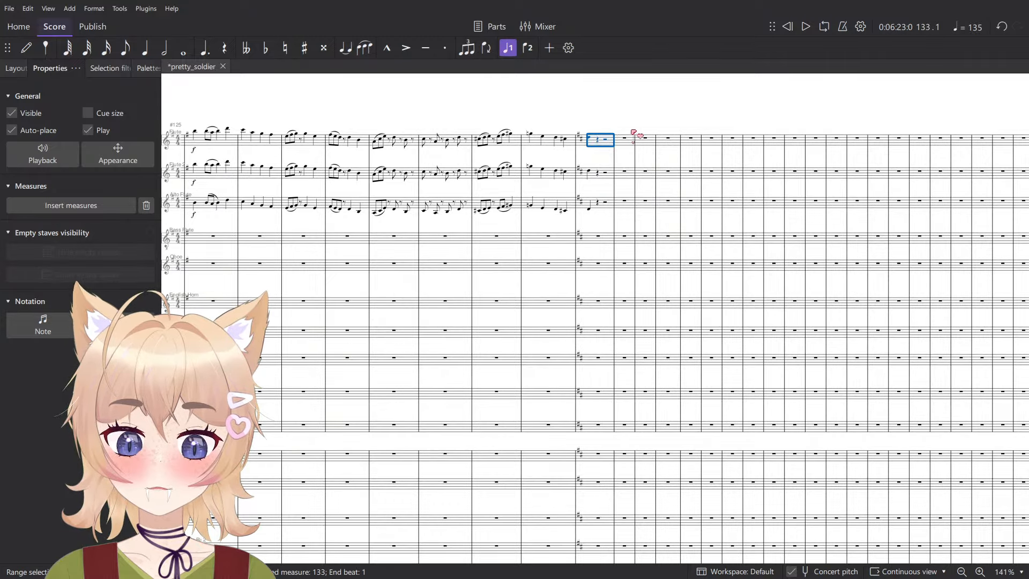
key(ctrl+v)
- Transpose the pasted passage in measures 133 to 136 down a fifth on all staves
scroll(615, 120, up, 2)
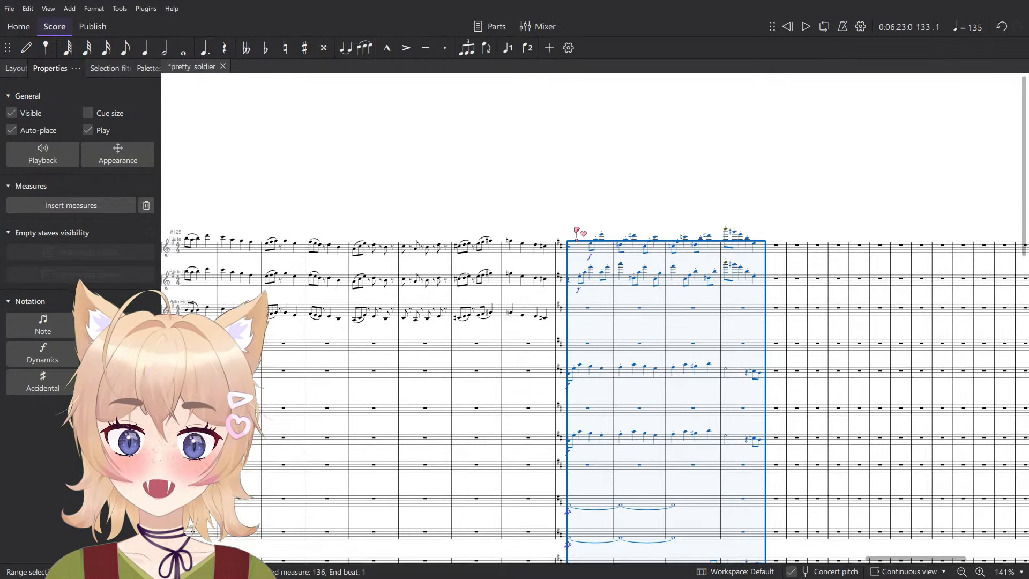
scroll(579, 231, up, 4)
scroll(600, 244, down, 2)
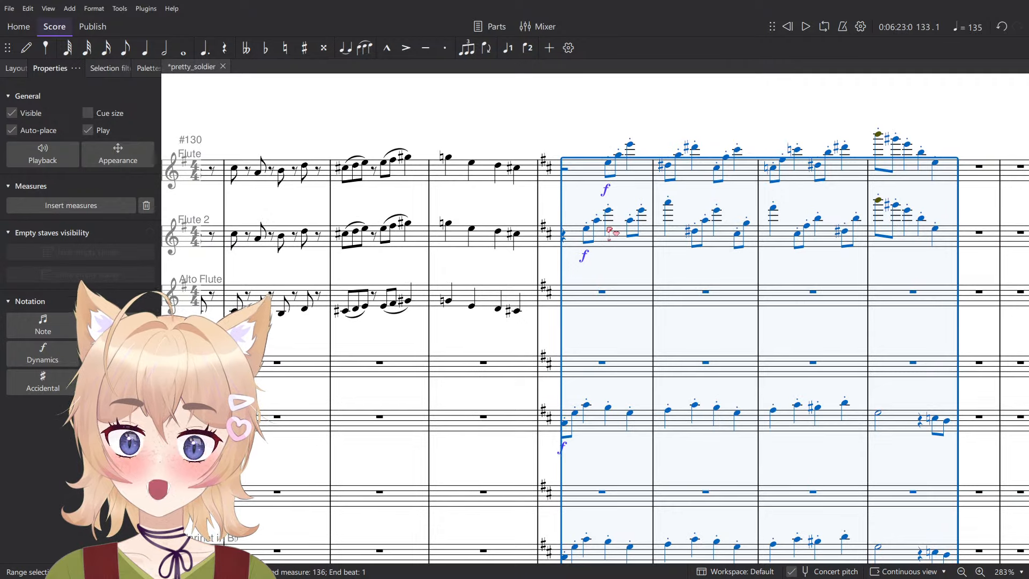
key(Down)
key(Down)
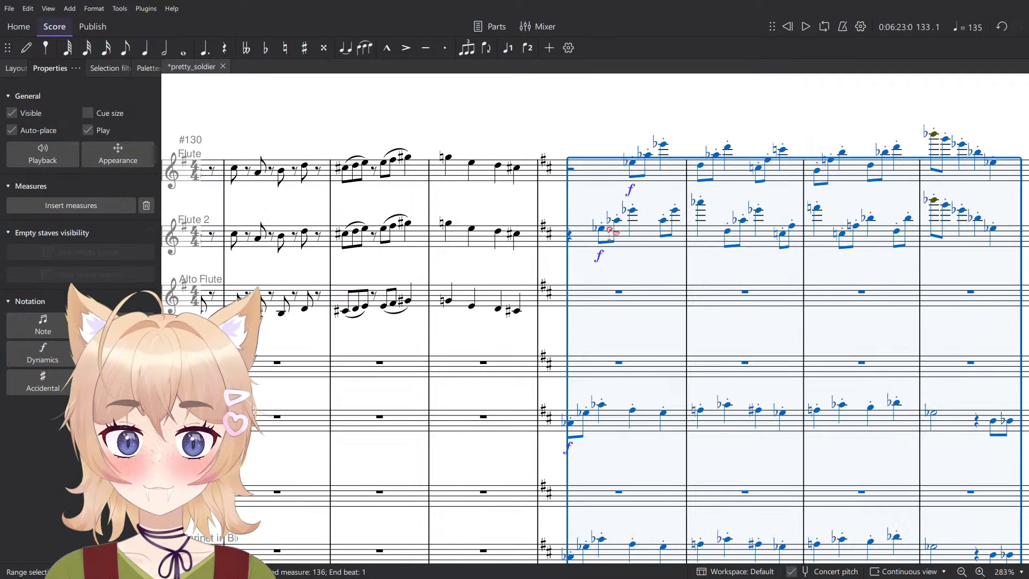
key(Down)
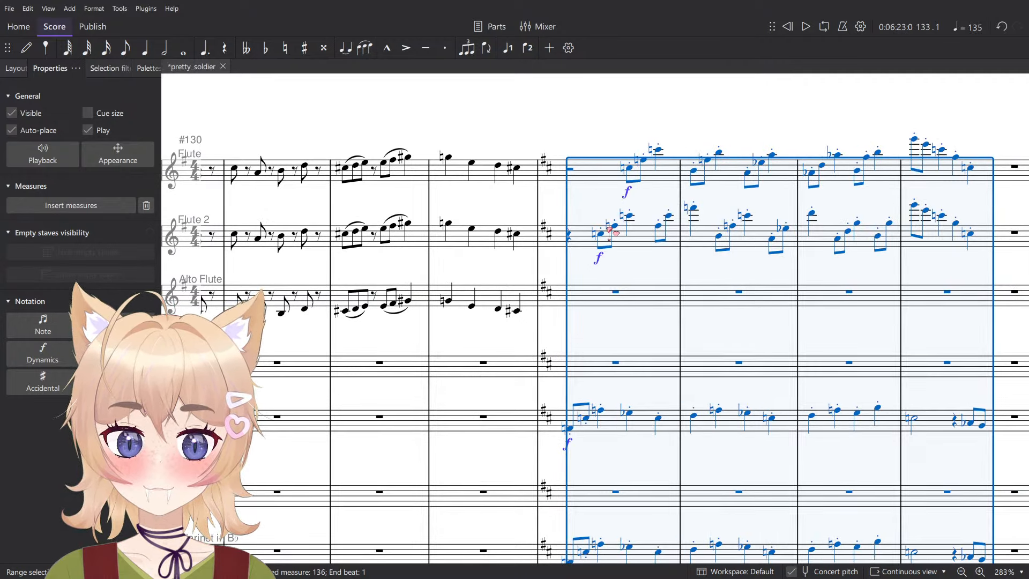
key(Down)
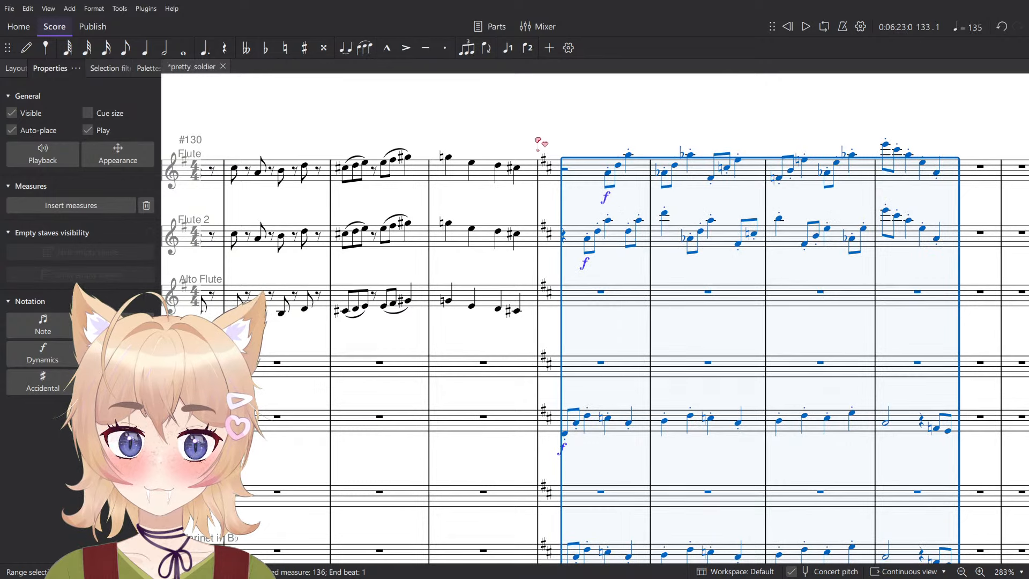
- Play back the transposed passage from measure 133 and look over the woodwind and brass parts
ctrl+scroll(531, 94, down, 2)
scroll(591, 195, down, 10)
key(space)
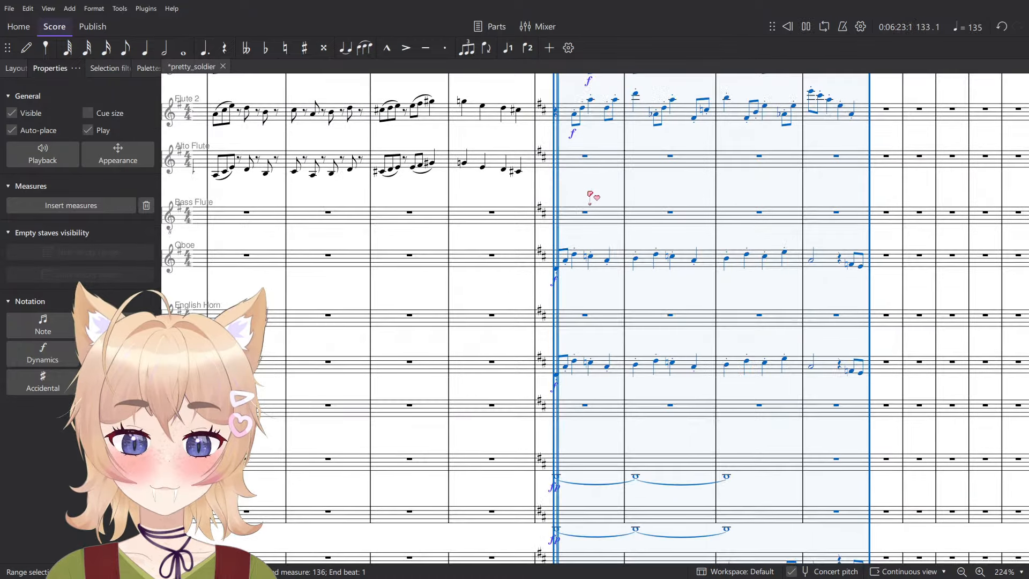
key(space)
key(Escape)
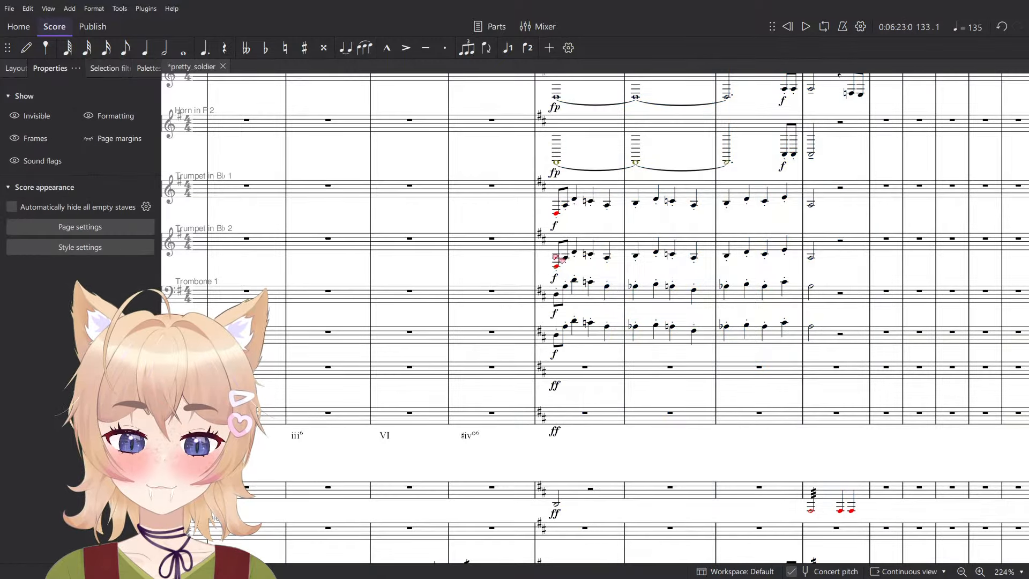
- Add a Presto tempo marking at measure 133 on the Flute staff and play back the passage
scroll(627, 300, up, 10)
click(569, 316)
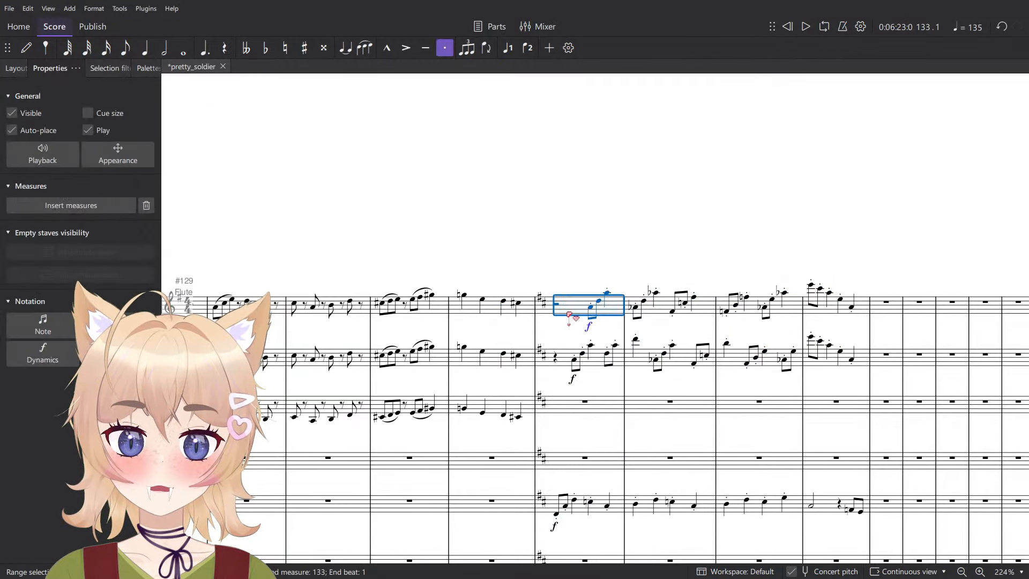
click(148, 68)
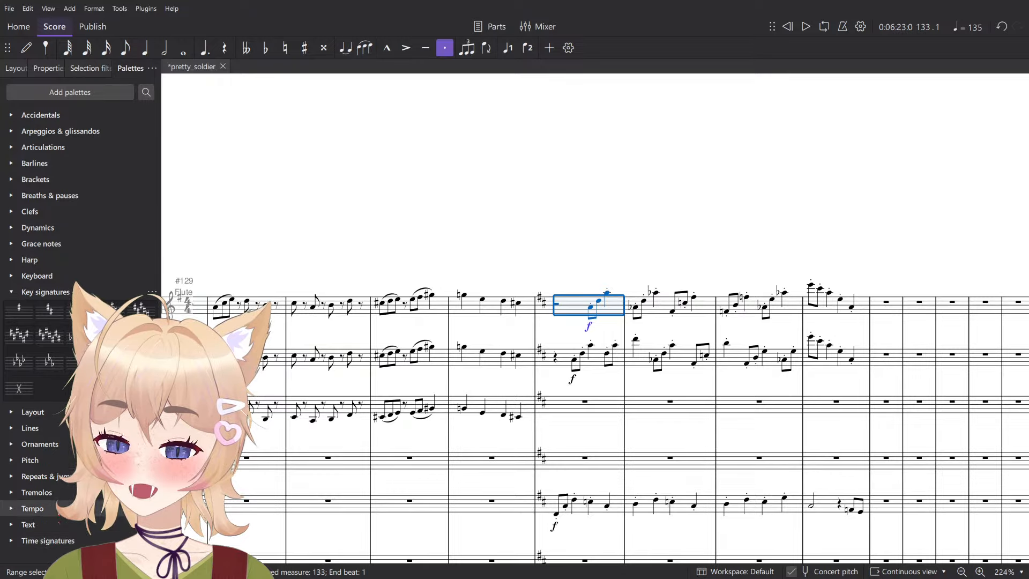
click(32, 508)
click(730, 217)
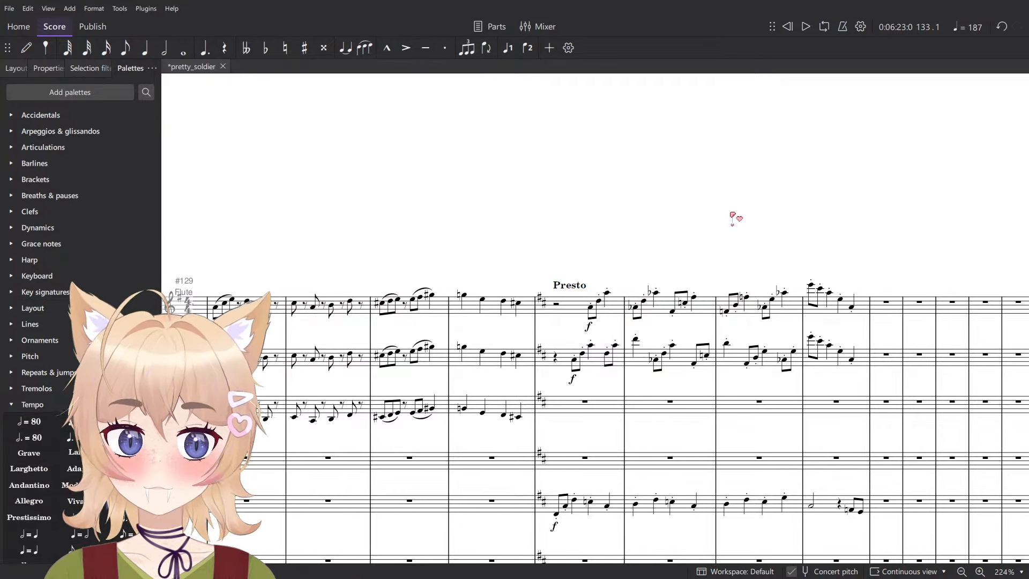
key(space)
scroll(729, 217, down, 5)
scroll(729, 199, up, 5)
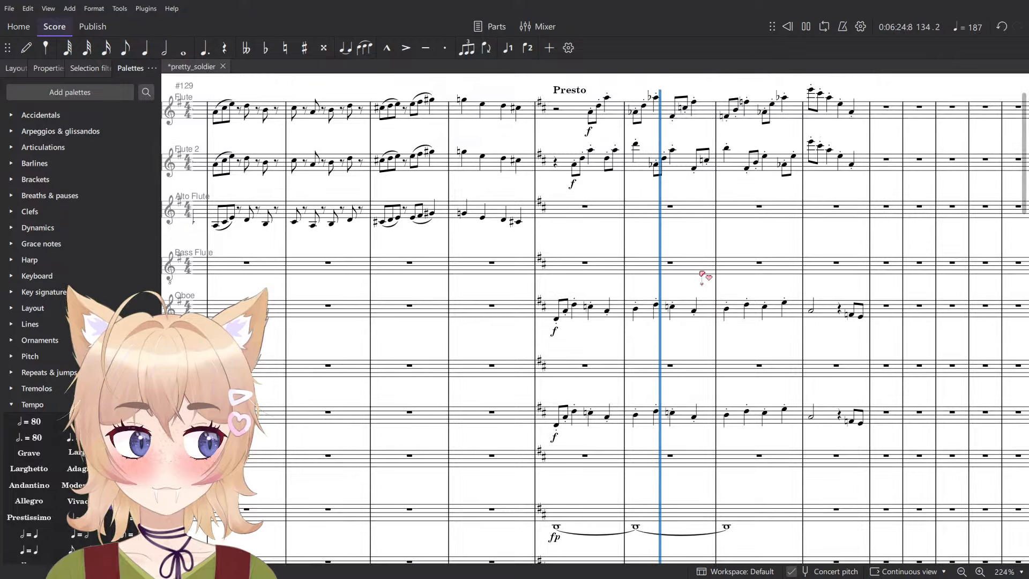
- Try replacing the Presto marking at measure 133 with Vivace, and undo the replacement
click(568, 293)
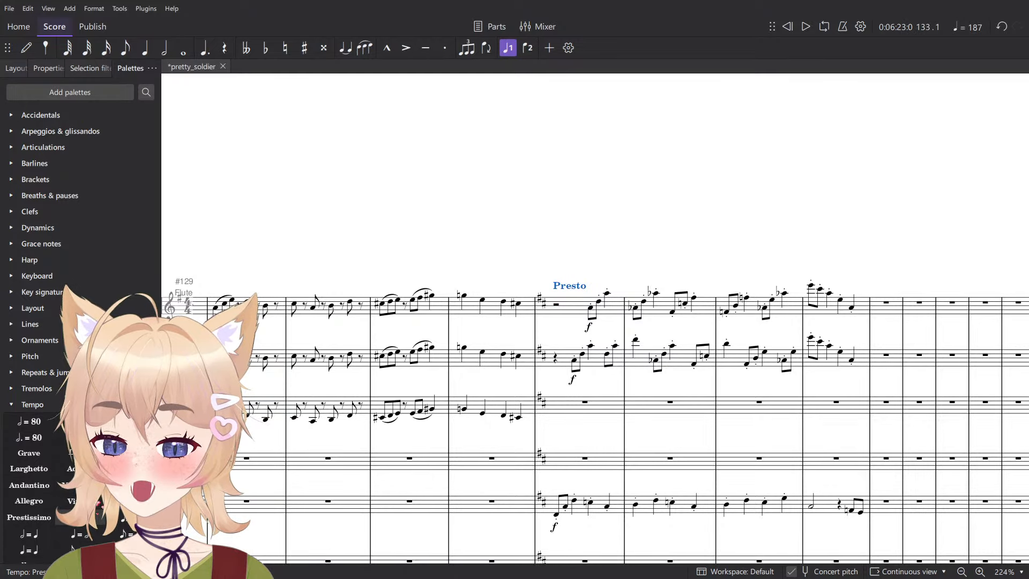
click(75, 501)
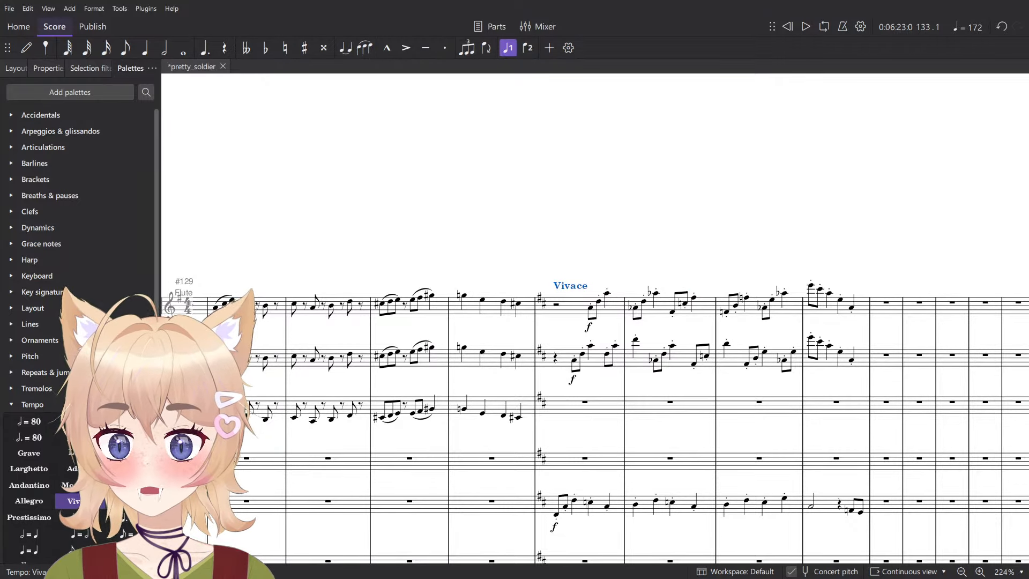
key(ctrl+z)
key(ctrl+z)
- Set the override tempo of the Presto marking at measure 133 to 180 BPM
scroll(758, 305, up, 5)
click(56, 70)
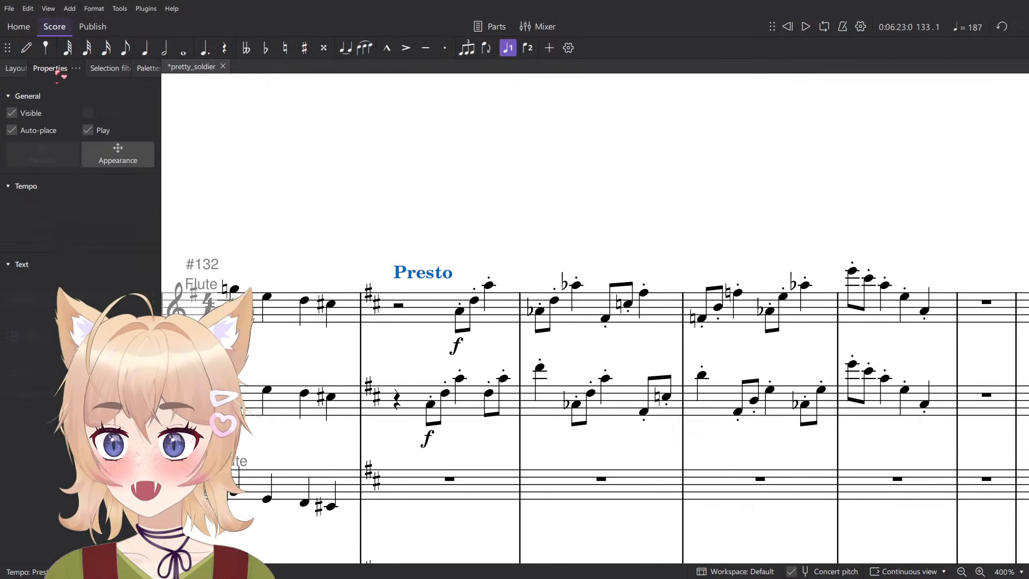
click(68, 239)
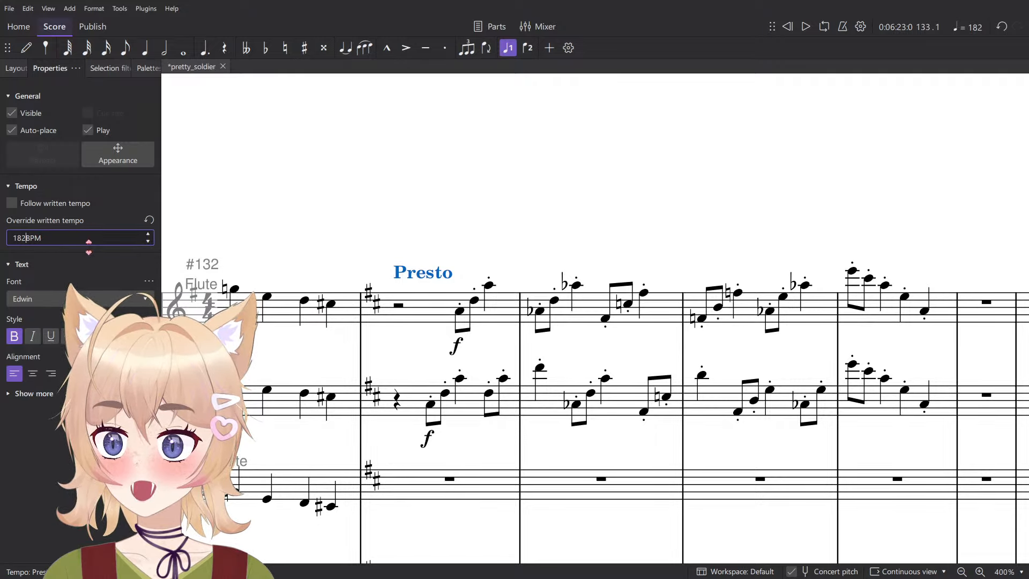
key(BackSpace)
key(BackSpace)
scroll(516, 220, down, 7)
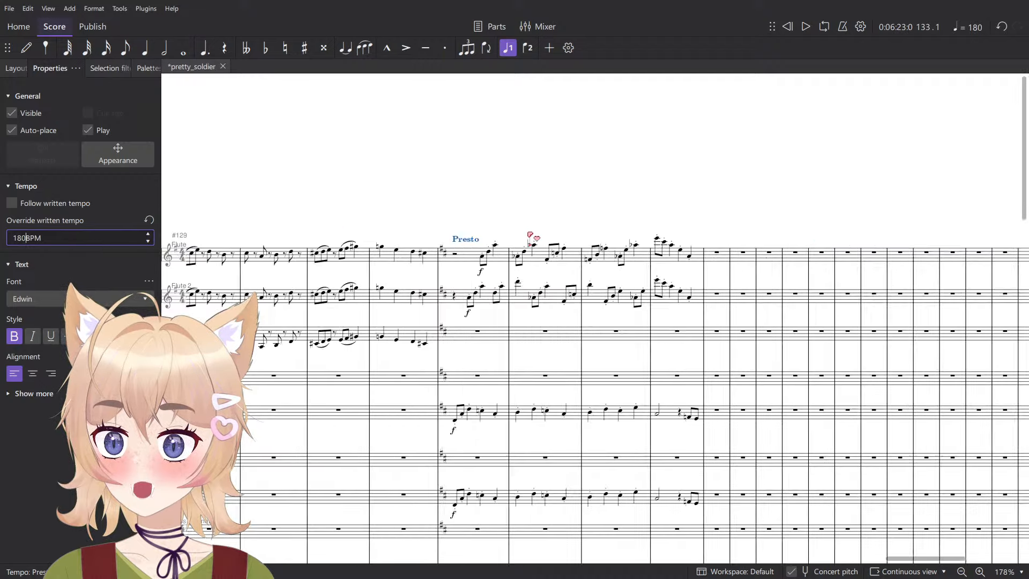
- Set the Presto marking's override tempo to 172 BPM and start playback from measure 133
scroll(531, 242, left, 20)
scroll(487, 262, right, 10)
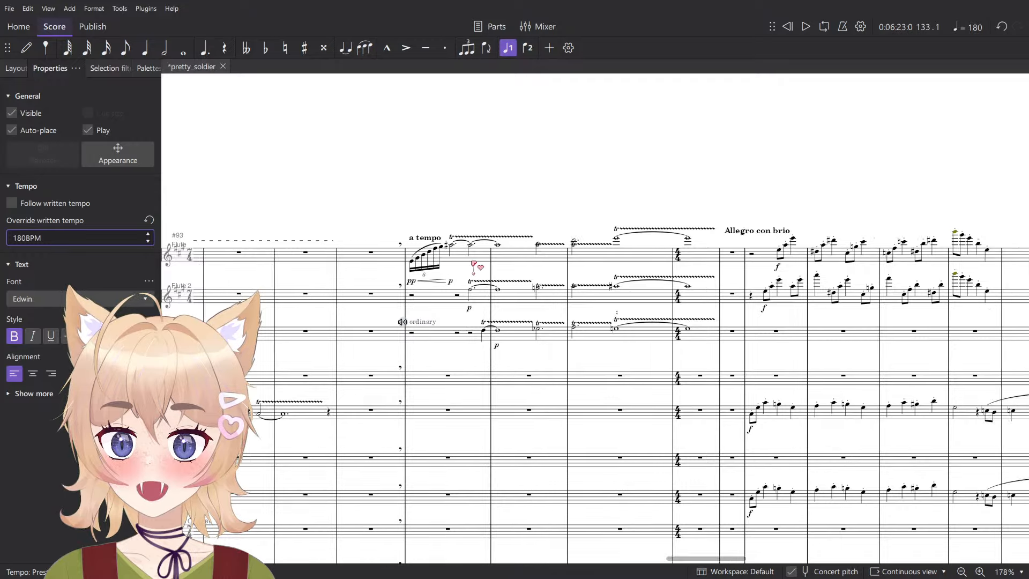
scroll(466, 211, right, 5)
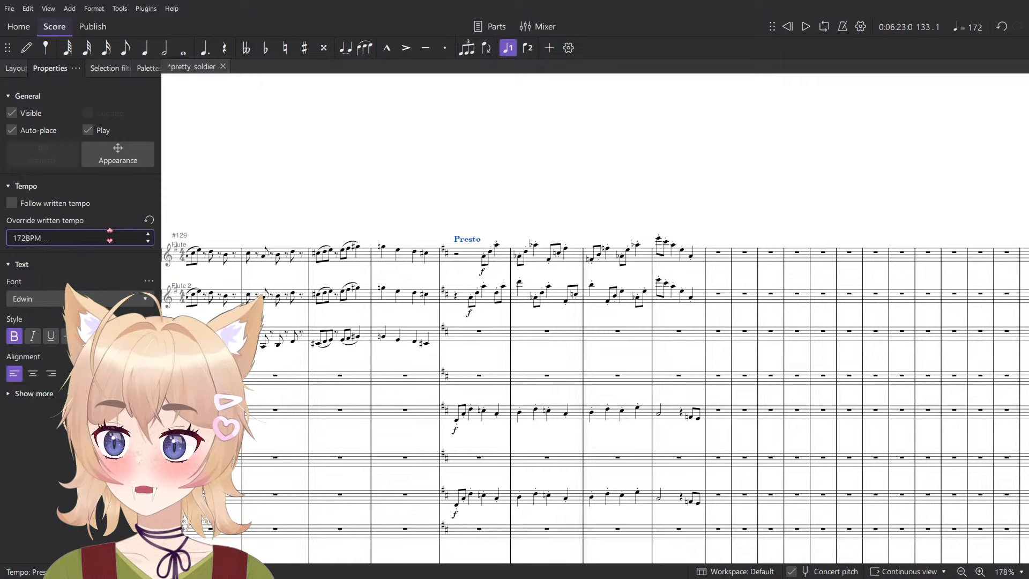
click(398, 269)
key(space)
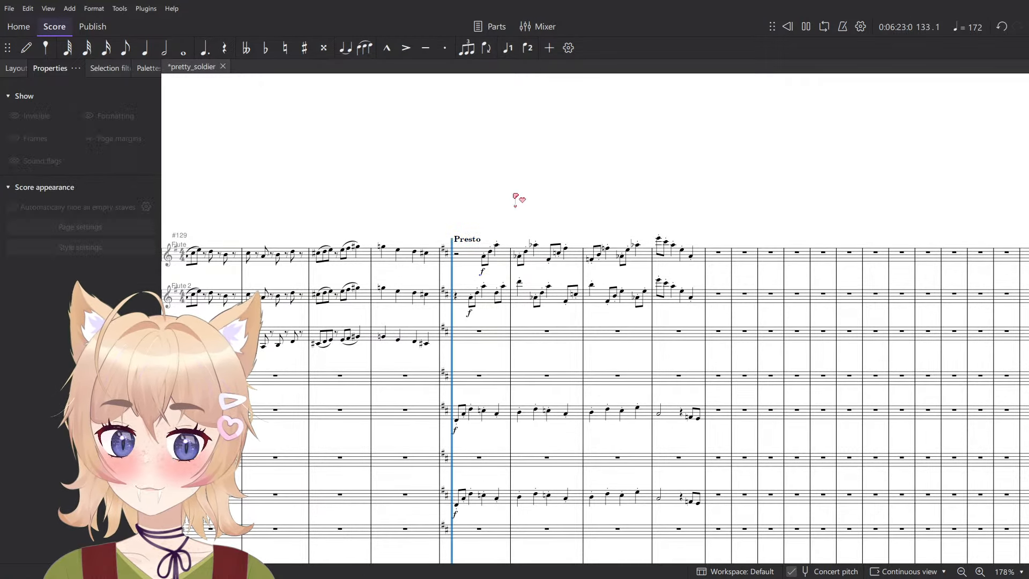
- Raise the Violins 1 and Violins 2 passage in measures 133 to 136 by an octave and play it back
scroll(513, 200, down, 5)
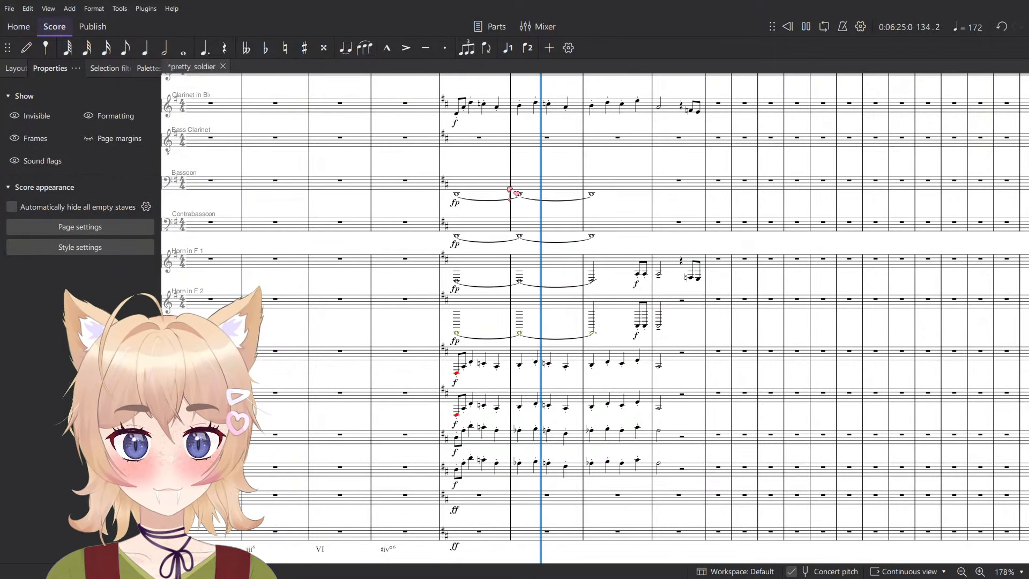
key(space)
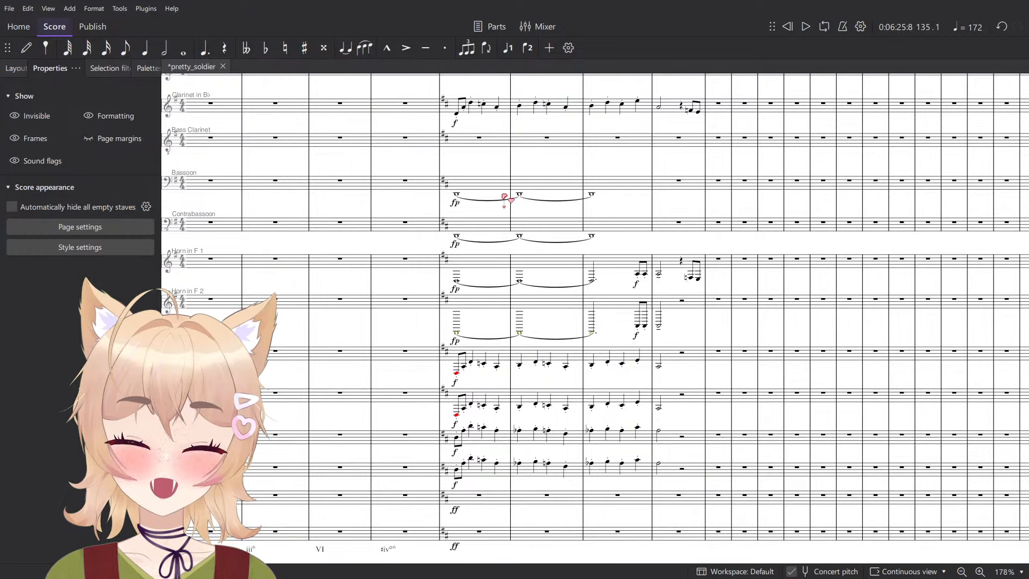
scroll(504, 198, down, 10)
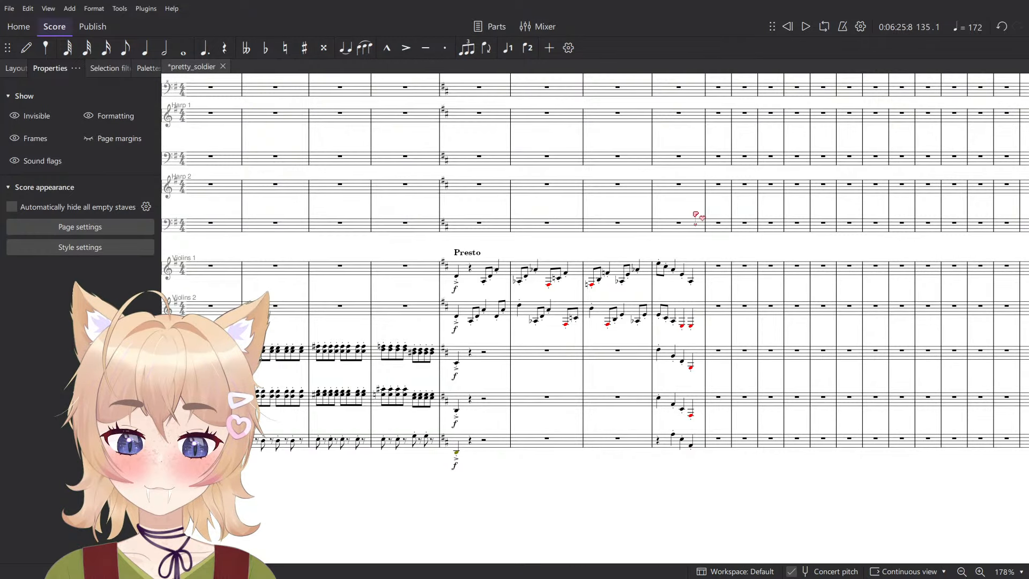
click(702, 264)
scroll(437, 296, up, 5)
shift+click(484, 324)
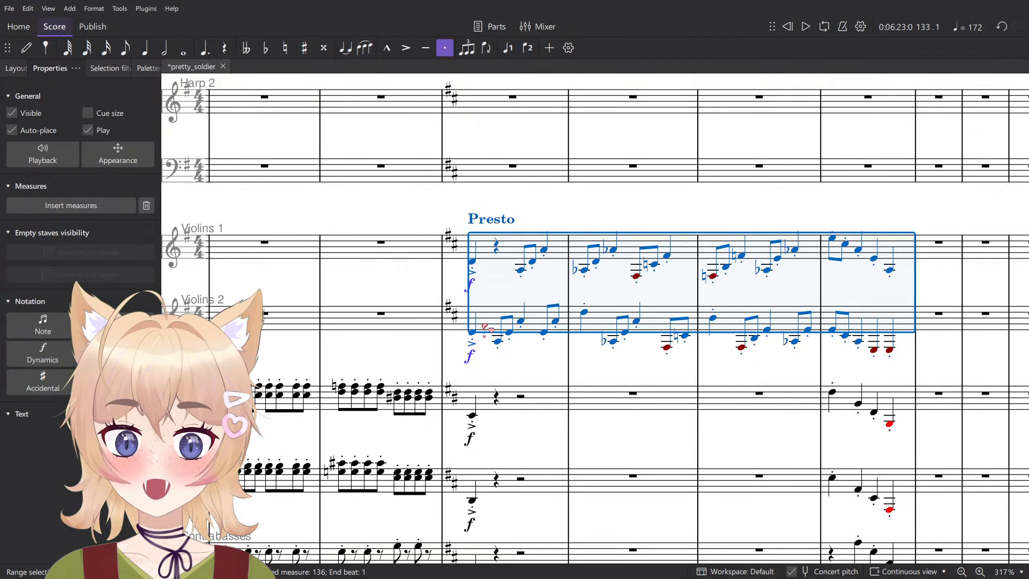
key(ctrl+Up)
key(space)
key(Escape)
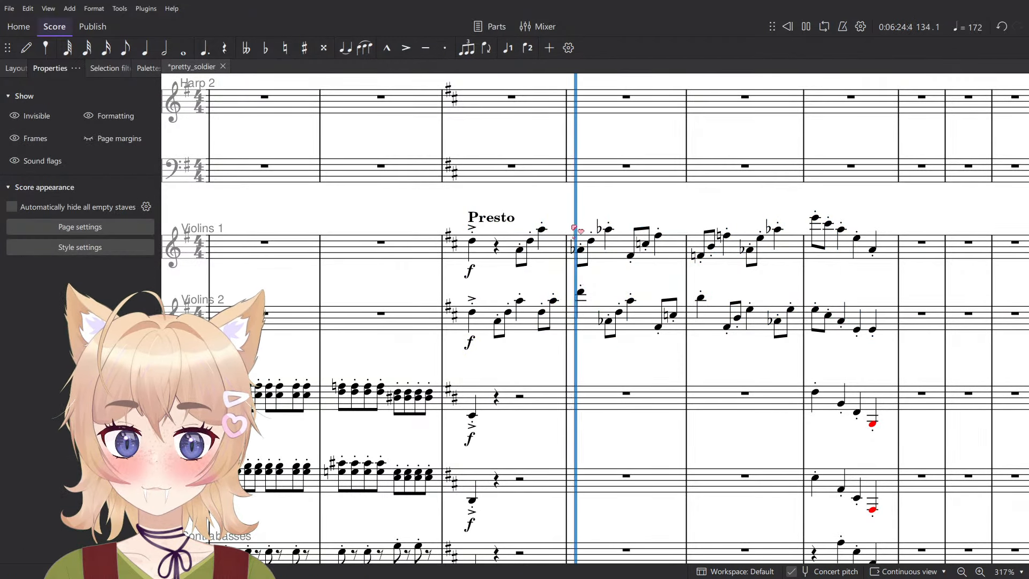
key(space)
click(887, 251)
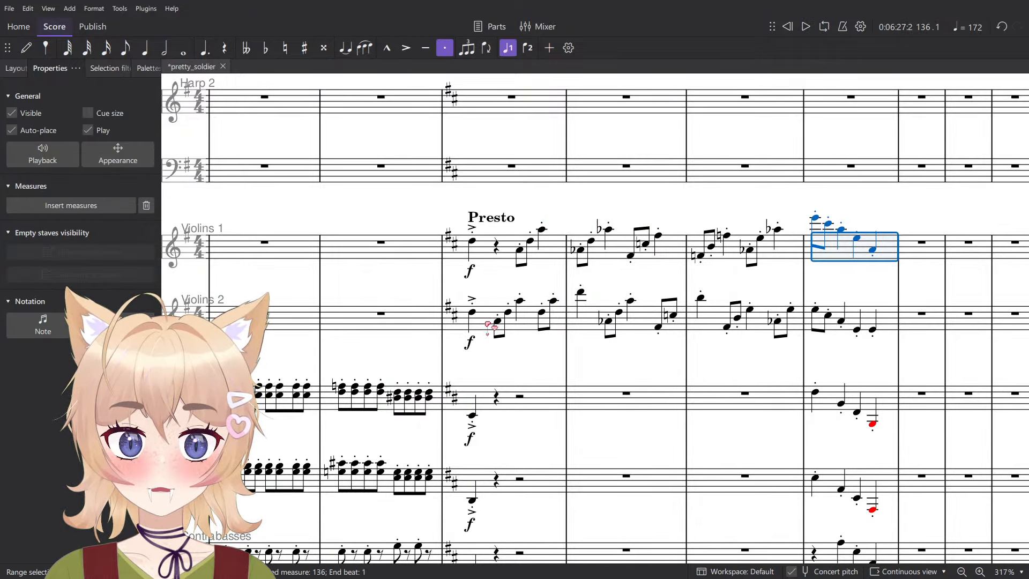
shift+click(484, 324)
scroll(484, 325, down, 2)
key(Escape)
click(721, 262)
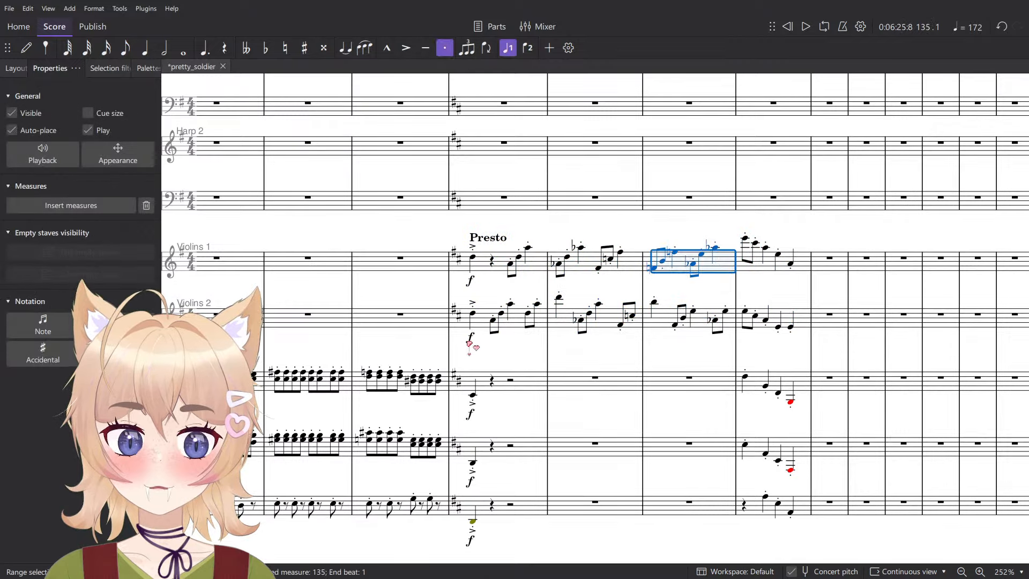
shift+click(494, 325)
- Delete the ff dynamics at measure 133 on the Bass Trombone and Tuba staves
scroll(479, 334, down, 5)
scroll(479, 335, up, 10)
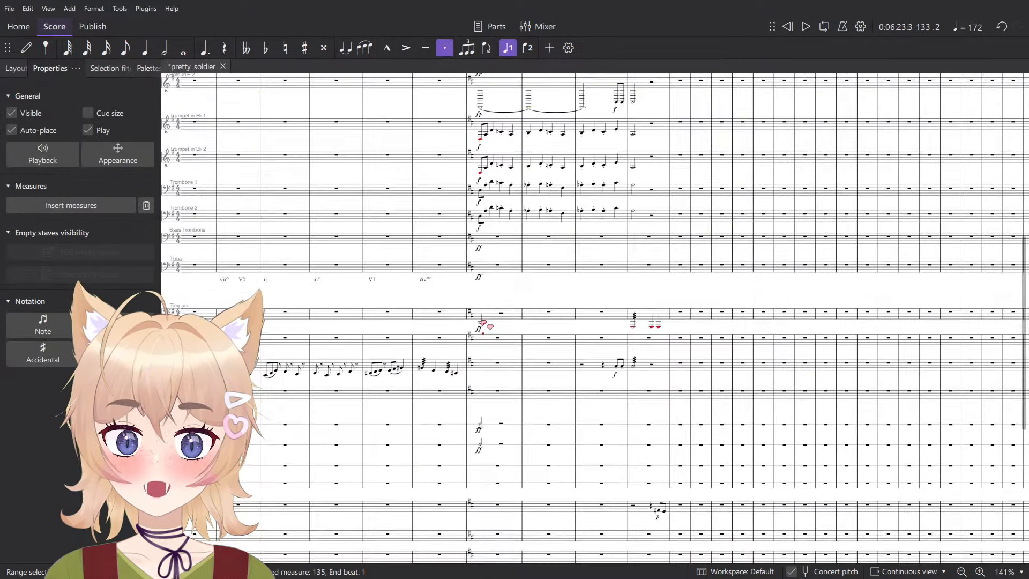
scroll(499, 368, up, 5)
scroll(482, 345, down, 3)
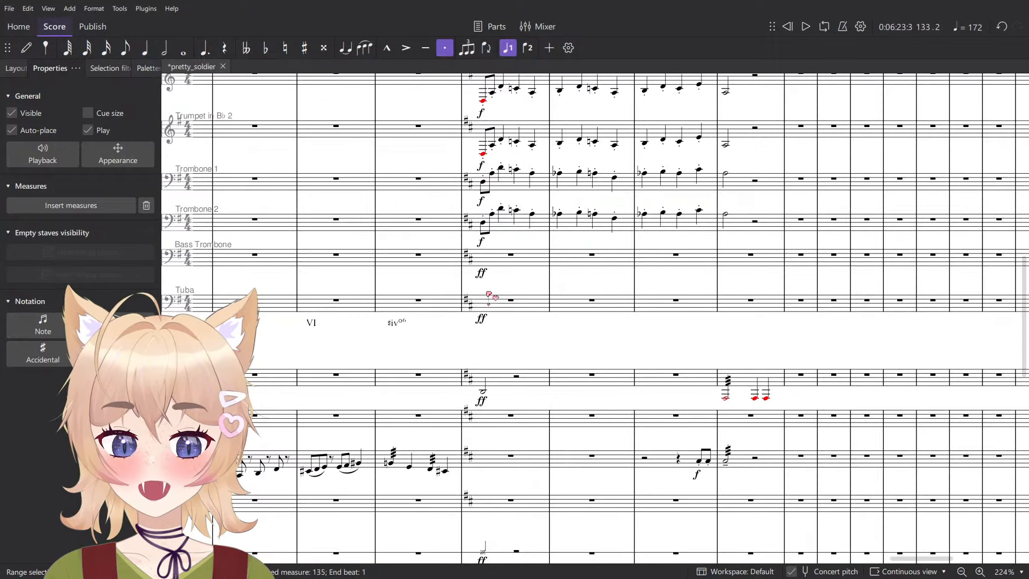
click(481, 272)
key(Delete)
scroll(504, 386, down, 4)
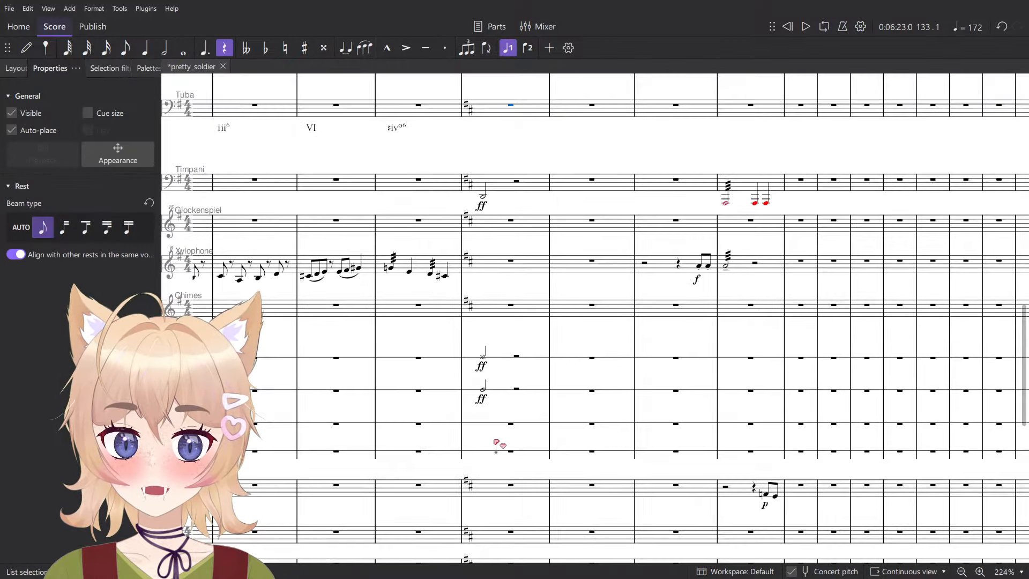
- Try different drum sounds on the Bass Drum half note in measure 133, settling on the normal notehead
click(504, 361)
scroll(481, 363, up, 8)
scroll(489, 369, up, 4)
click(504, 305)
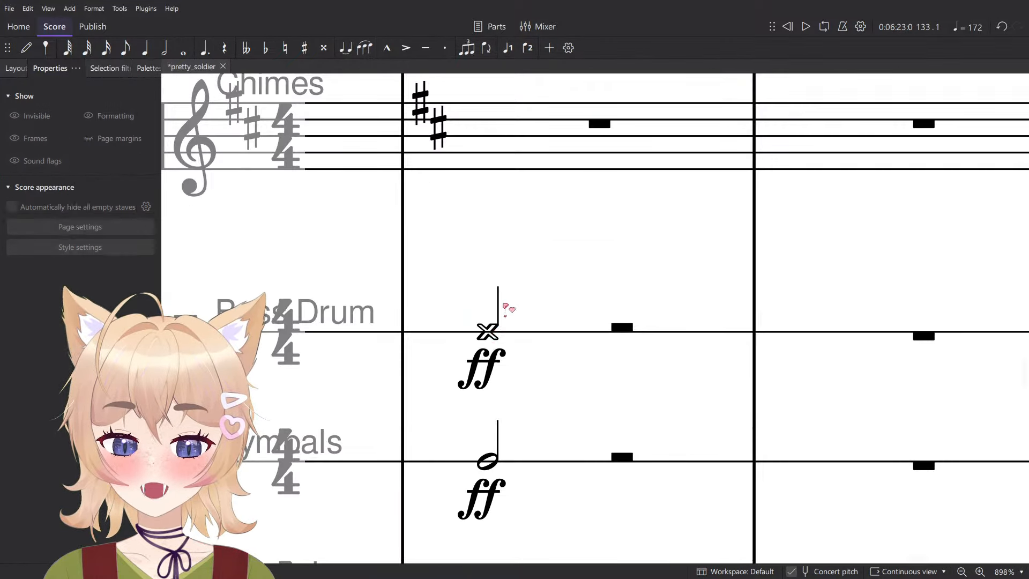
click(489, 332)
key(Up)
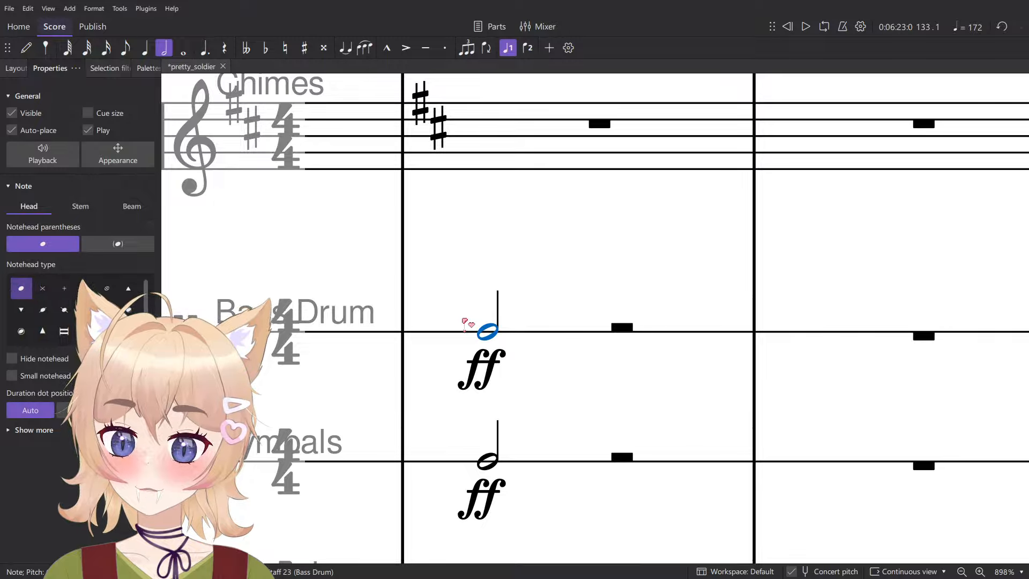
key(Down)
key(Up)
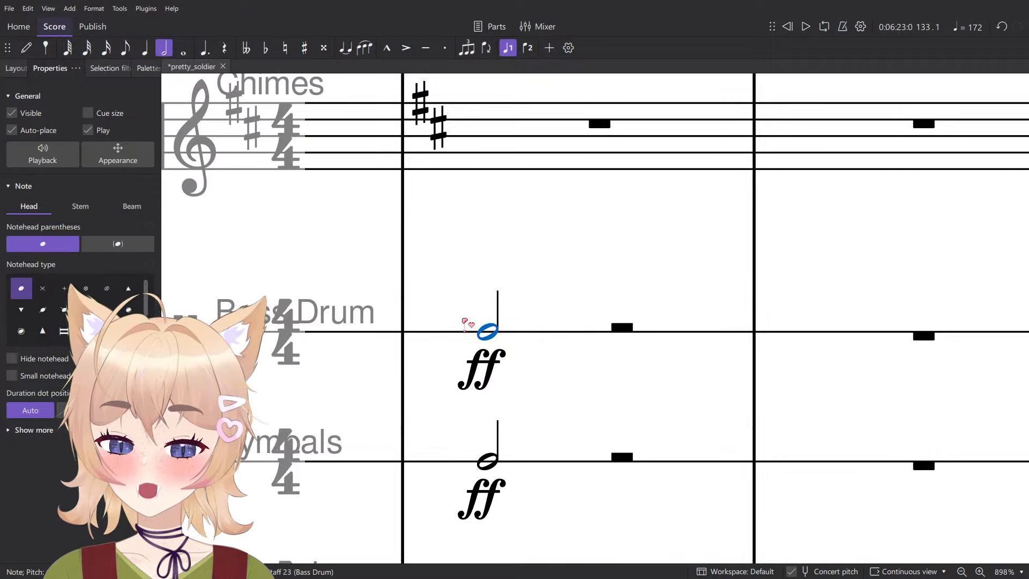
key(Down)
key(Up)
key(Down)
key(Up)
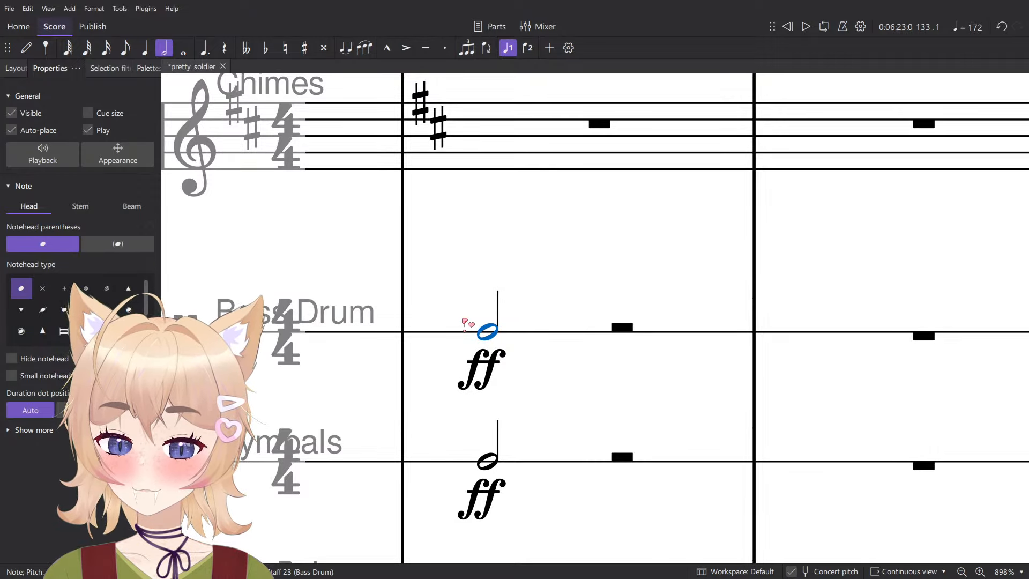
key(Down)
key(Up)
key(Down)
key(Up)
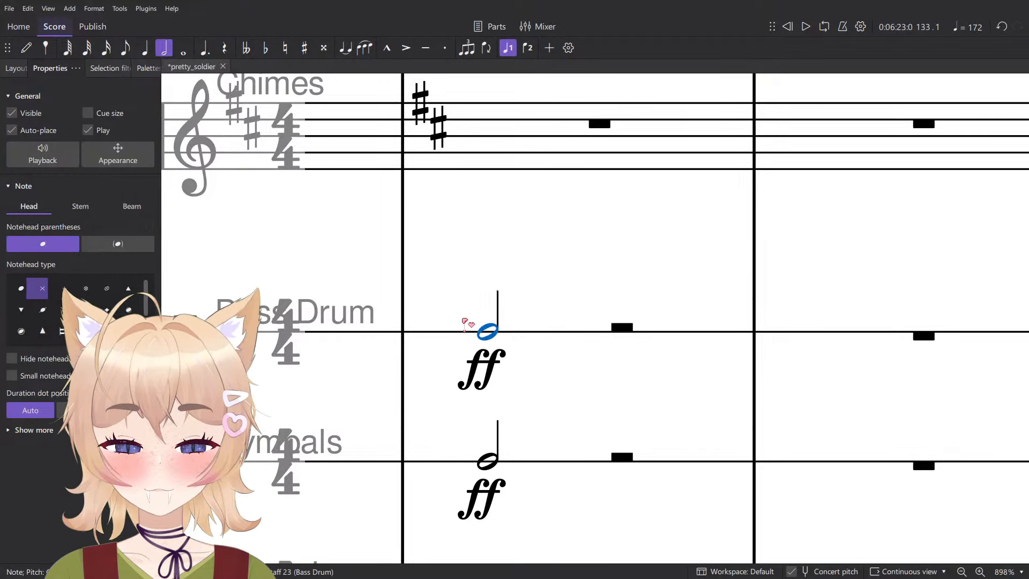
scroll(568, 315, down, 6)
scroll(565, 321, down, 5)
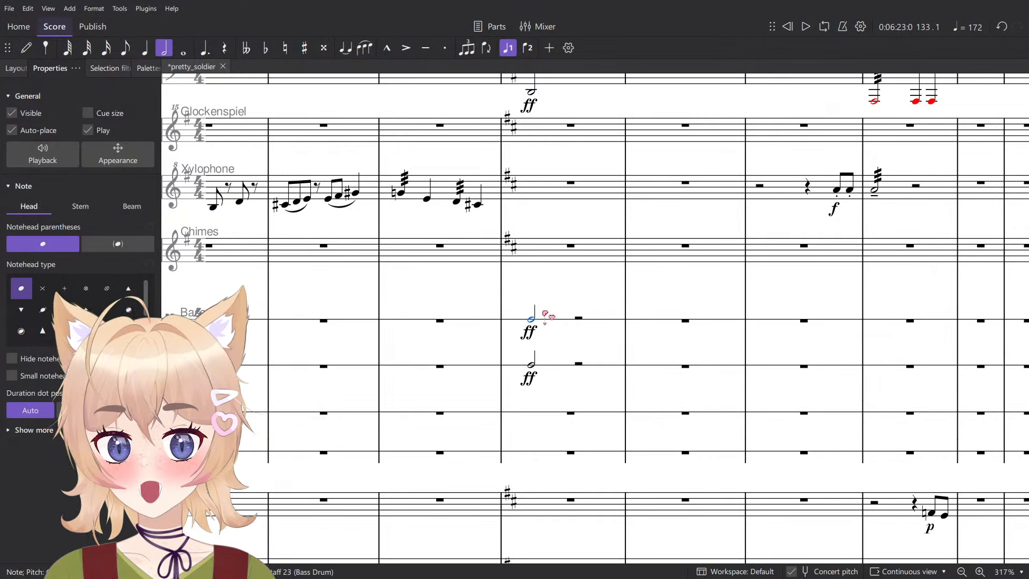
scroll(556, 312, up, 3)
click(569, 301)
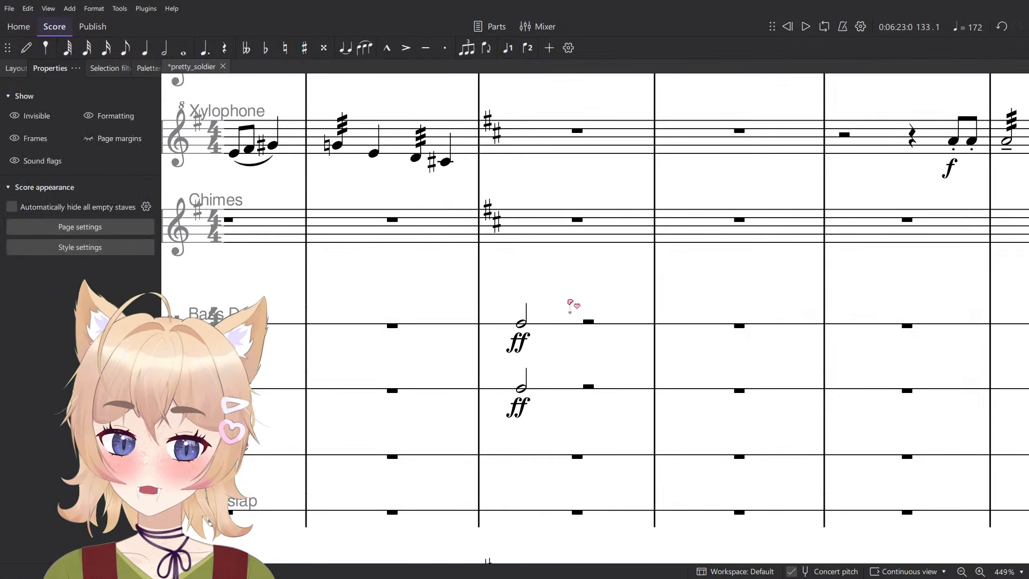
scroll(571, 301, down, 5)
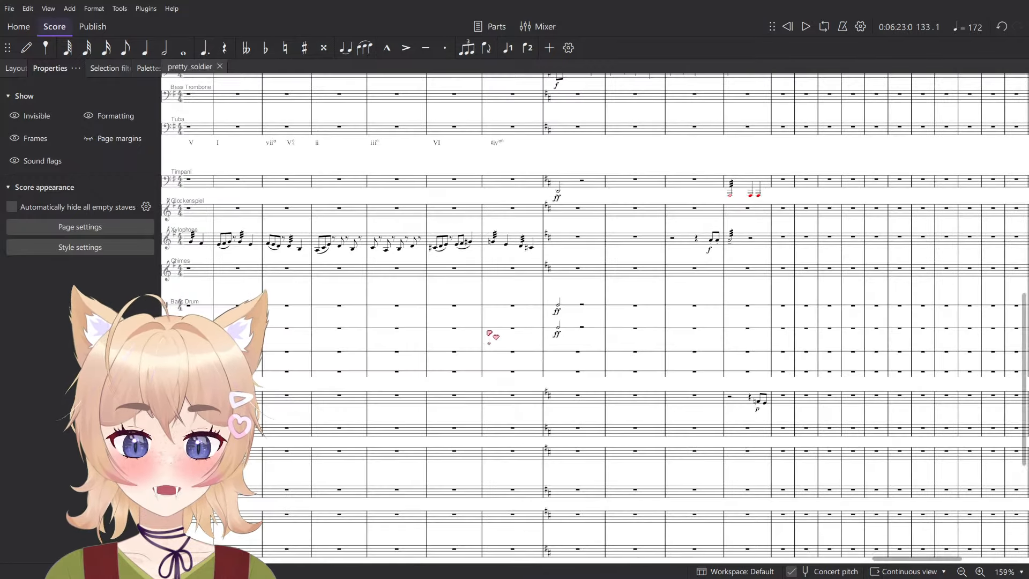
- Play back the transition from measure 132 into measure 133
scroll(561, 343, down, 5)
click(559, 303)
click(512, 307)
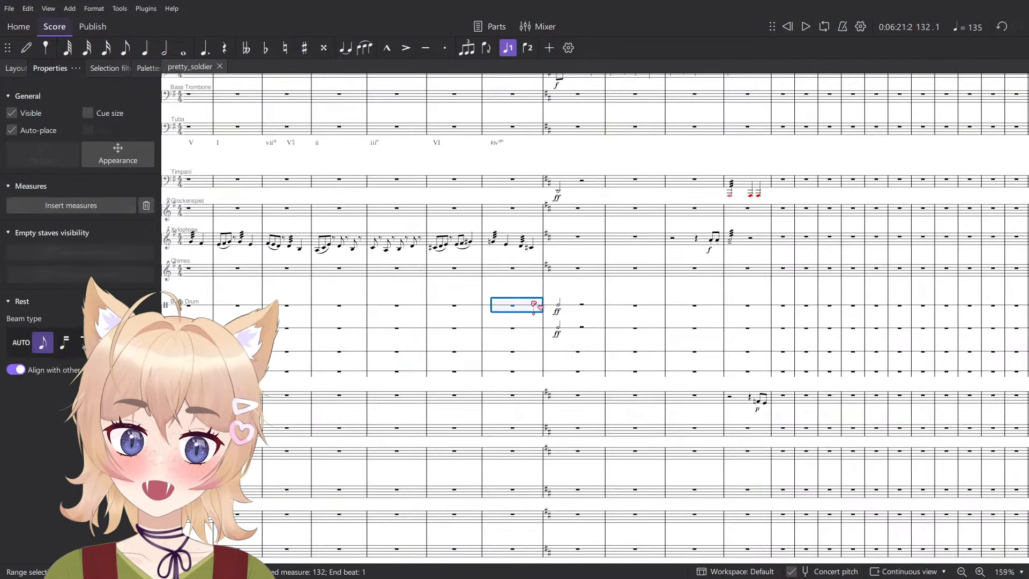
click(537, 285)
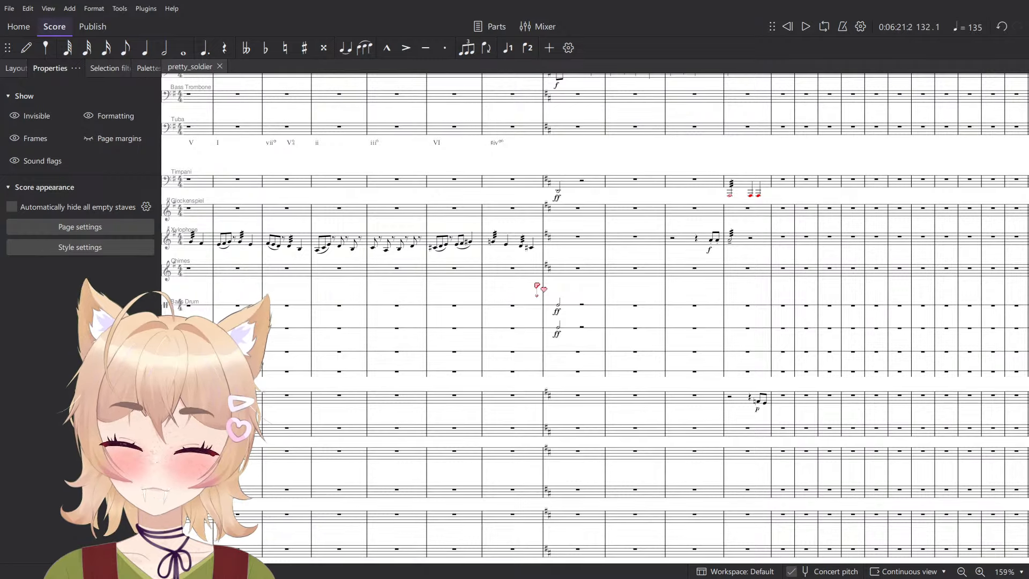
key(space)
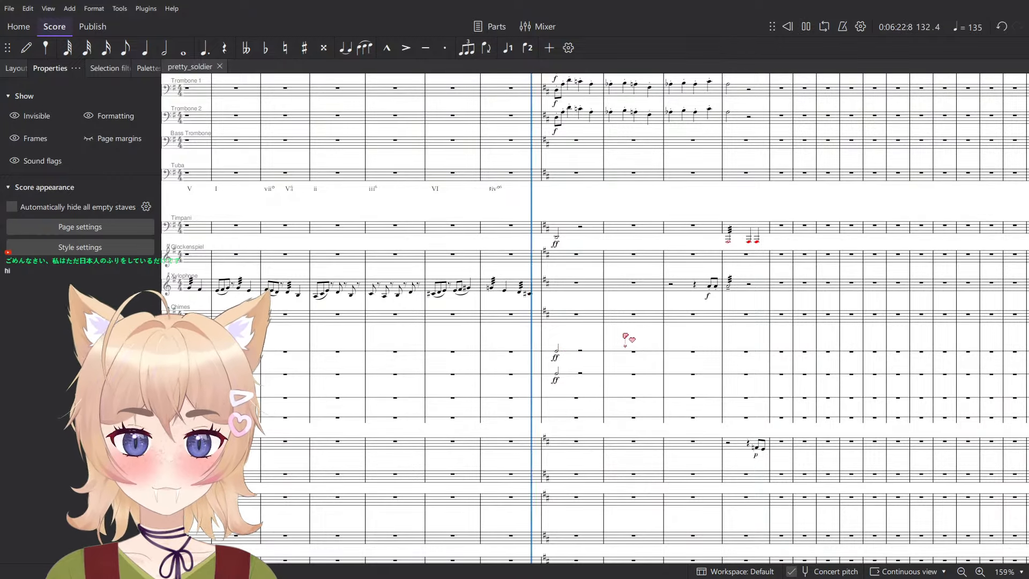
key(space)
- Clear the half notes and ff dynamics from measure 133 on the Bass Drum, Cymbals and Timpani staves
click(576, 354)
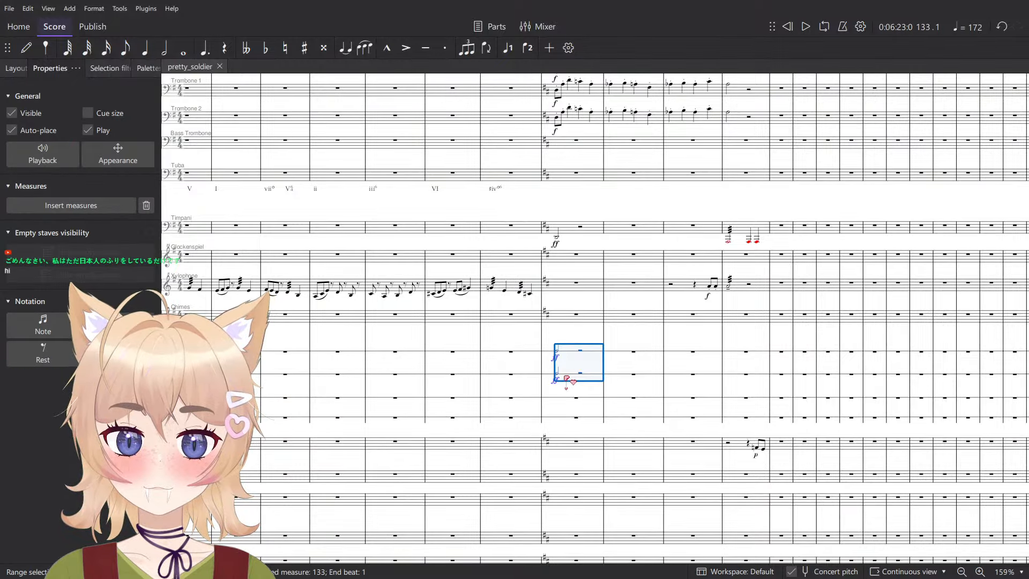
key(Delete)
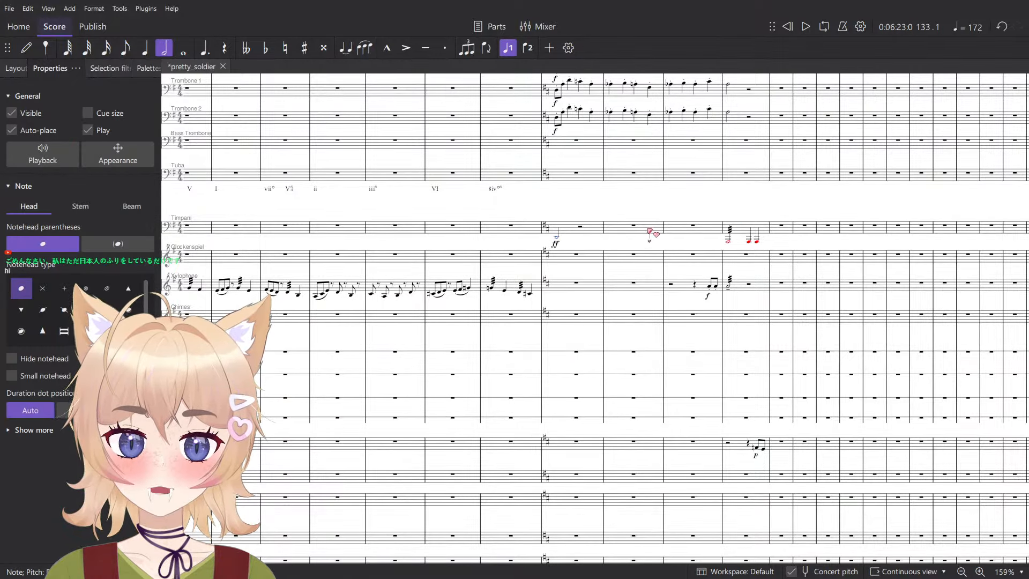
click(576, 229)
key(Delete)
- Raise the Timpani notes in measure 136 by an octave and save the score
click(752, 225)
key(ctrl+Up)
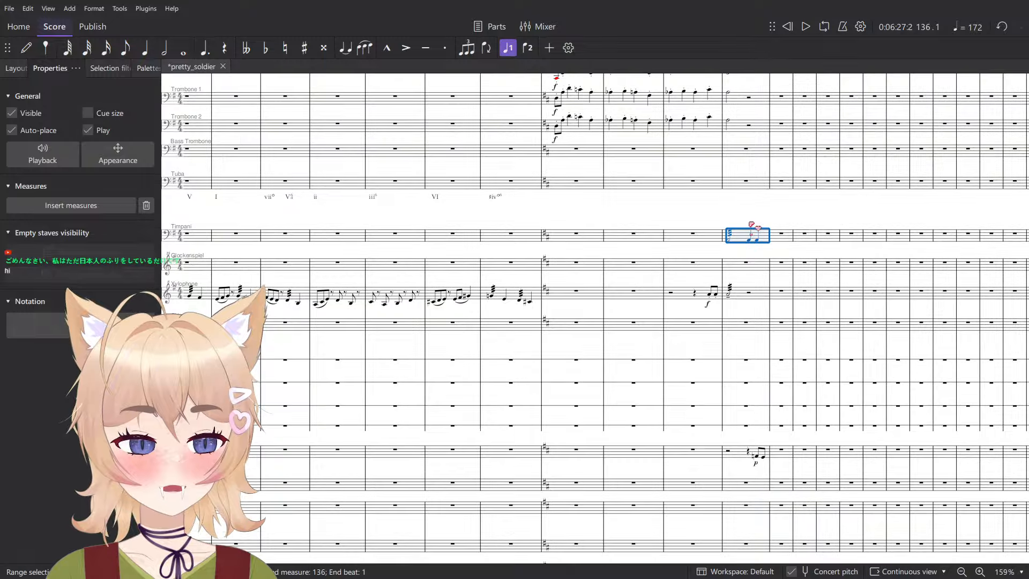
scroll(854, 204, up, 5)
key(Escape)
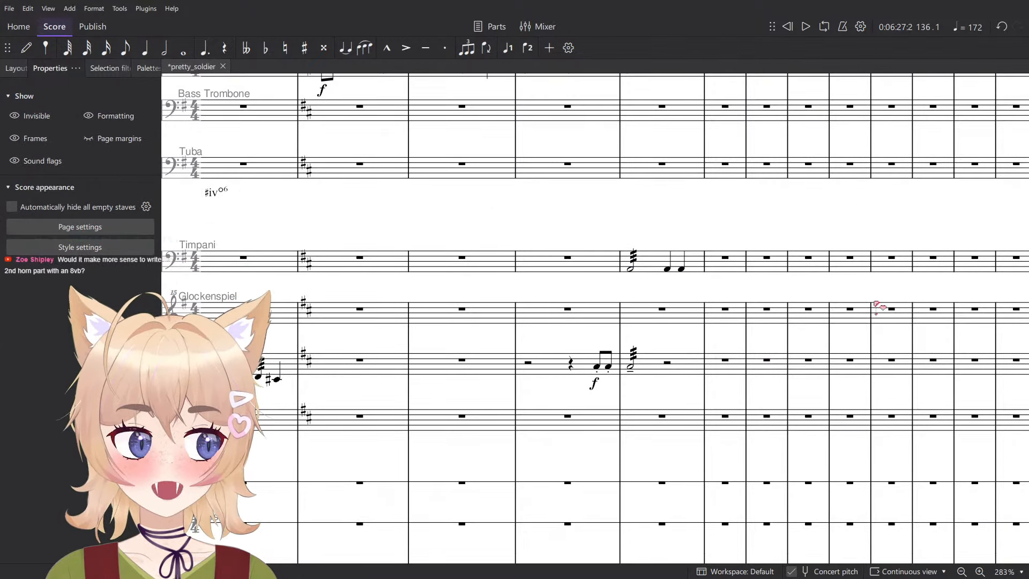
scroll(533, 308, down, 4)
key(ctrl+s)
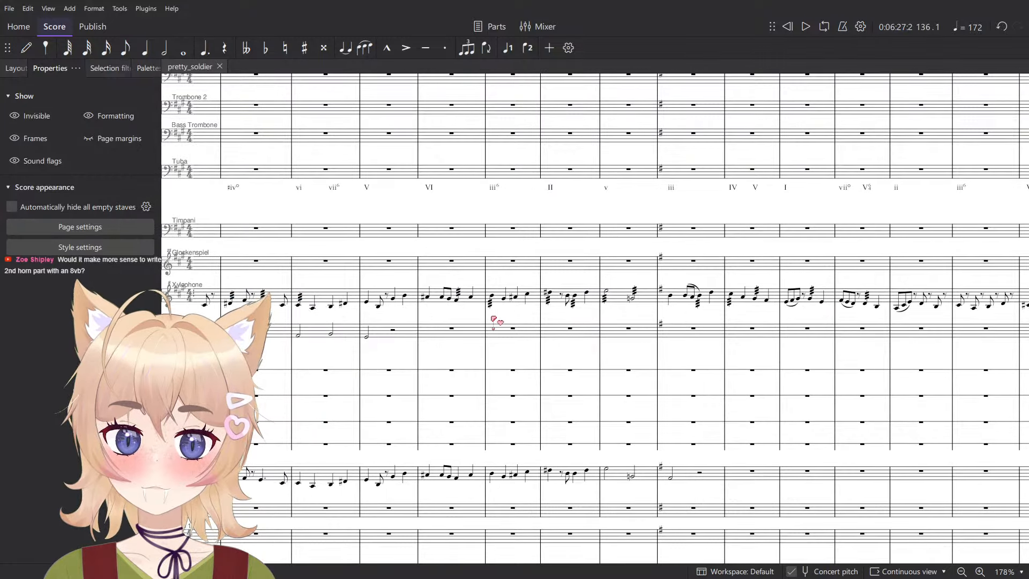
- Raise the Horn in F 1 and Horn in F 2 parts in measures 133 to 136 by an octave and play them back
scroll(494, 321, up, 10)
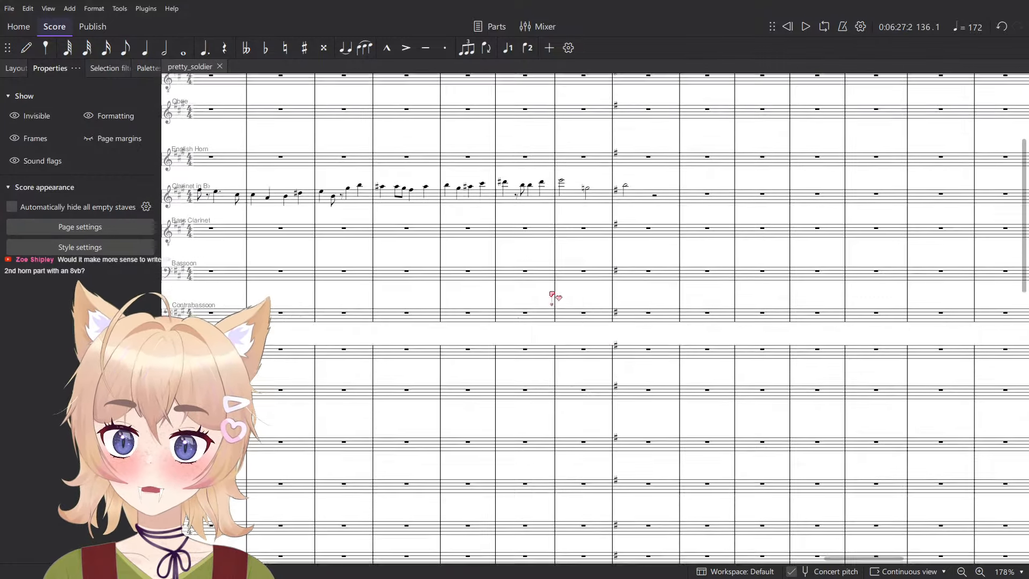
scroll(553, 295, right, 5)
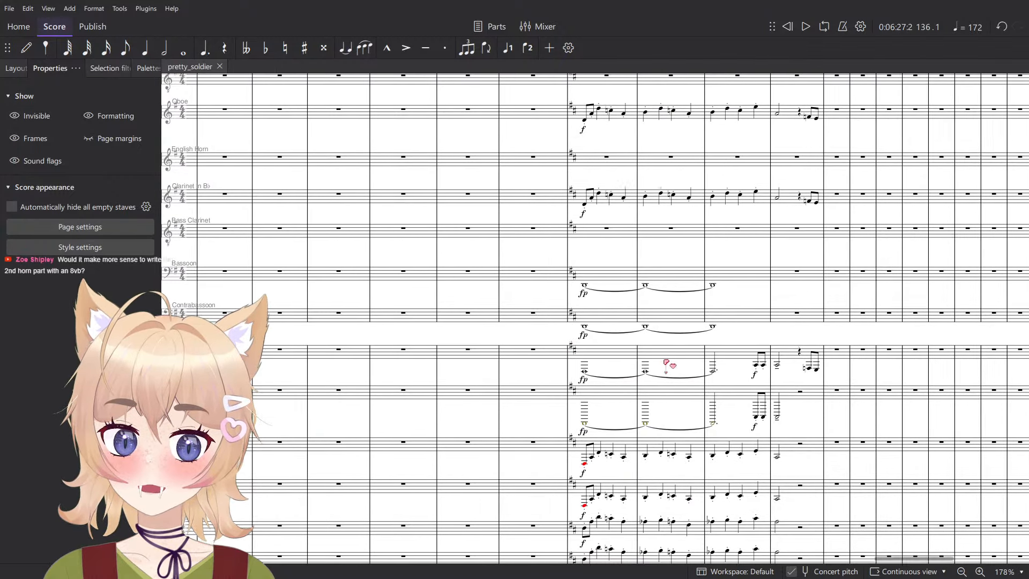
scroll(666, 364, up, 3)
click(477, 383)
shift+click(844, 311)
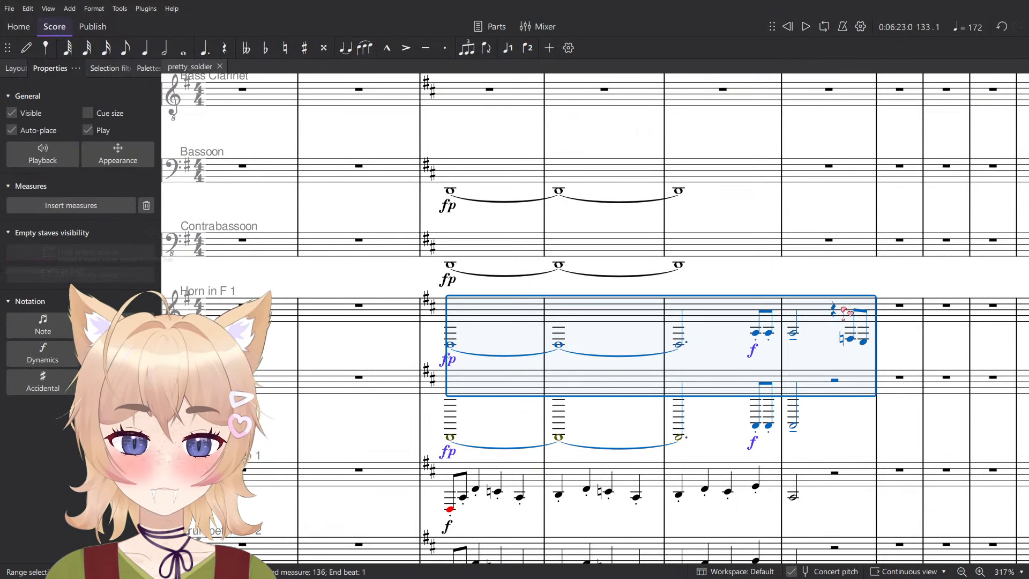
key(ctrl+Up)
key(space)
key(space)
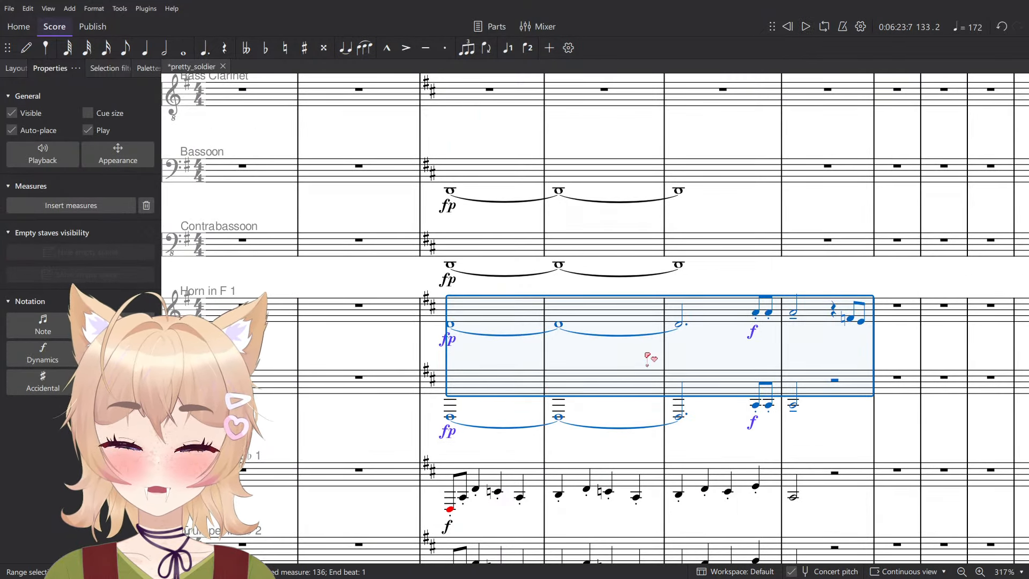
key(Escape)
scroll(611, 346, down, 1)
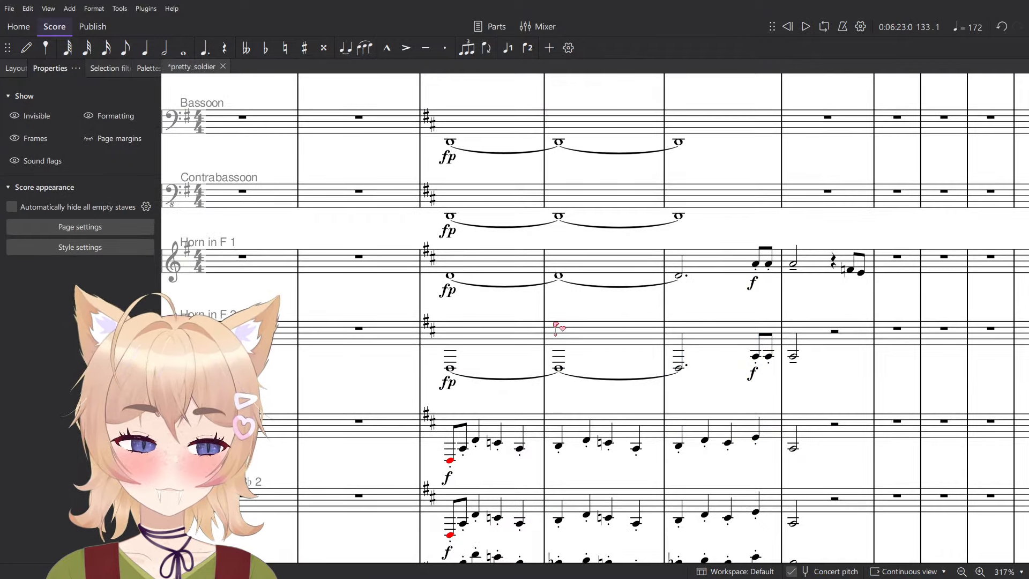
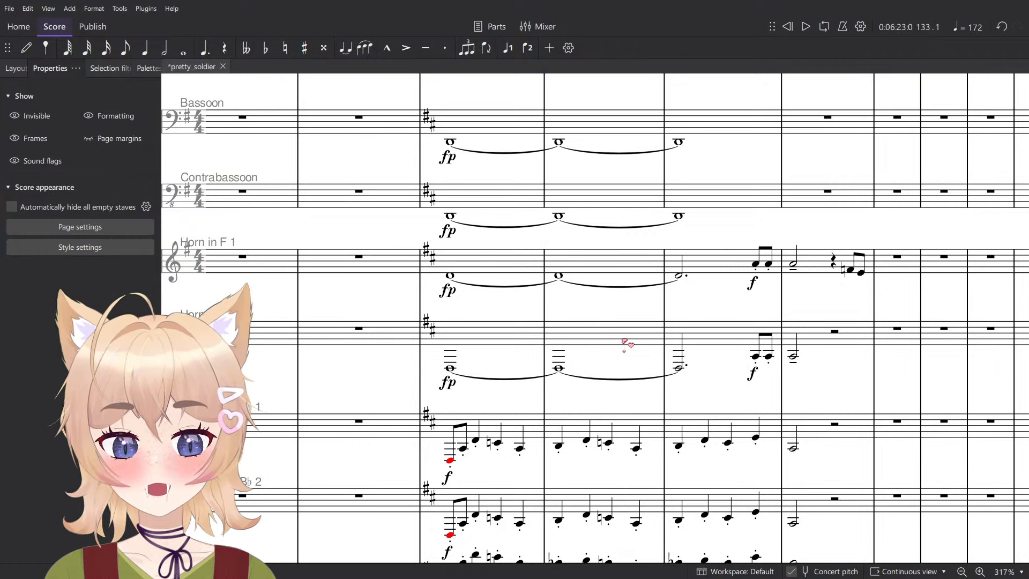
- Switch off concert pitch to view the written Horn in F parts in measures 133 to 136
click(831, 572)
scroll(638, 444, up, 1)
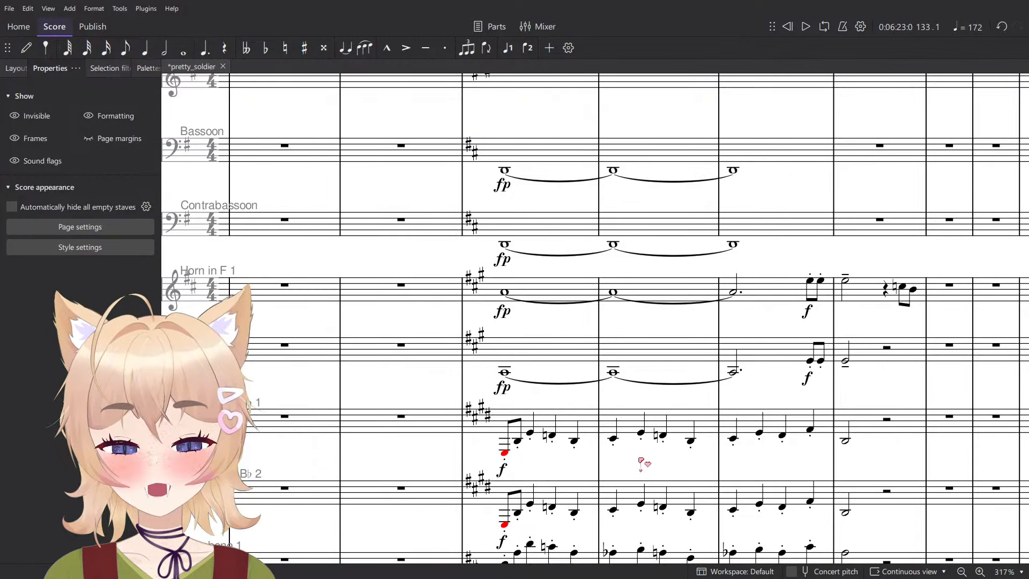
drag(640, 455, 580, 428)
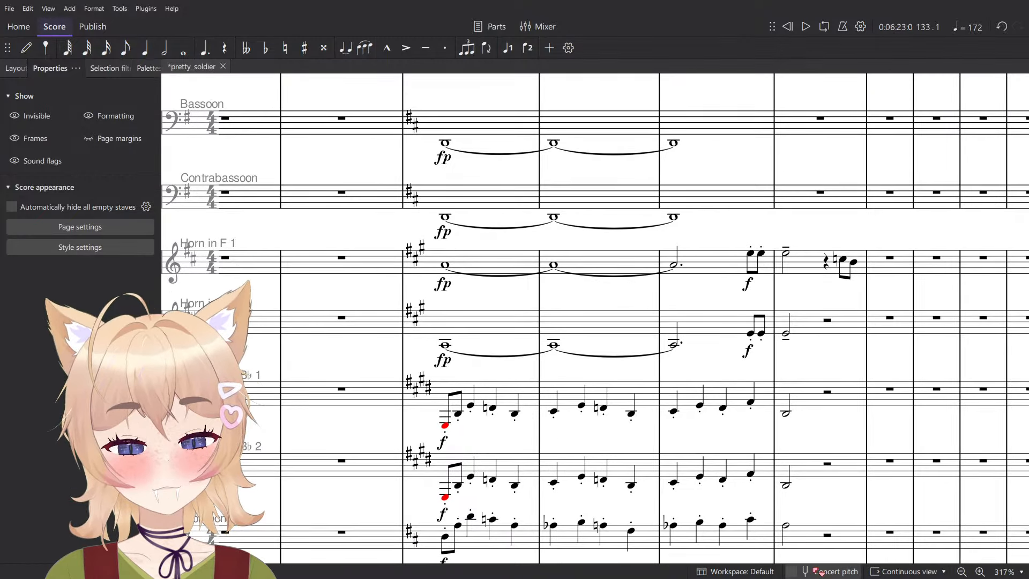
- Compare the horn passages in earlier sections of the score with concert pitch turned off
scroll(587, 334, down, 8)
scroll(532, 329, left, 20)
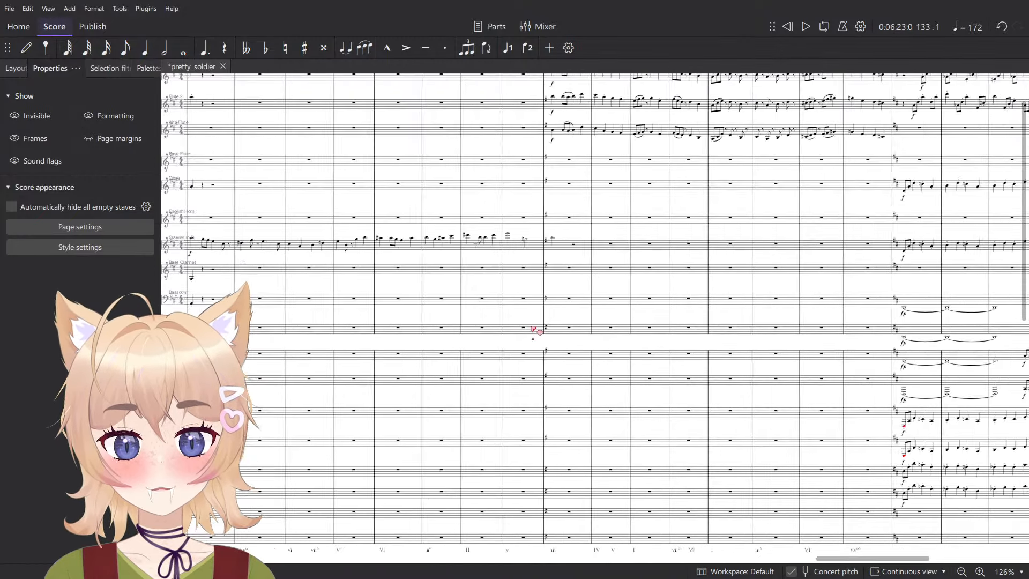
scroll(884, 402, up, 1)
scroll(857, 399, left, 10)
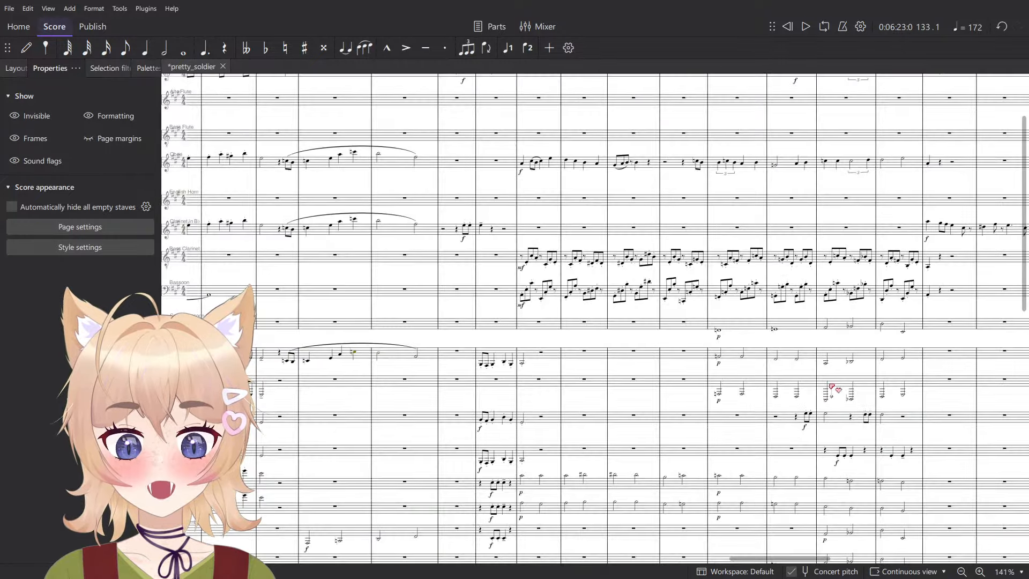
scroll(750, 381, left, 12)
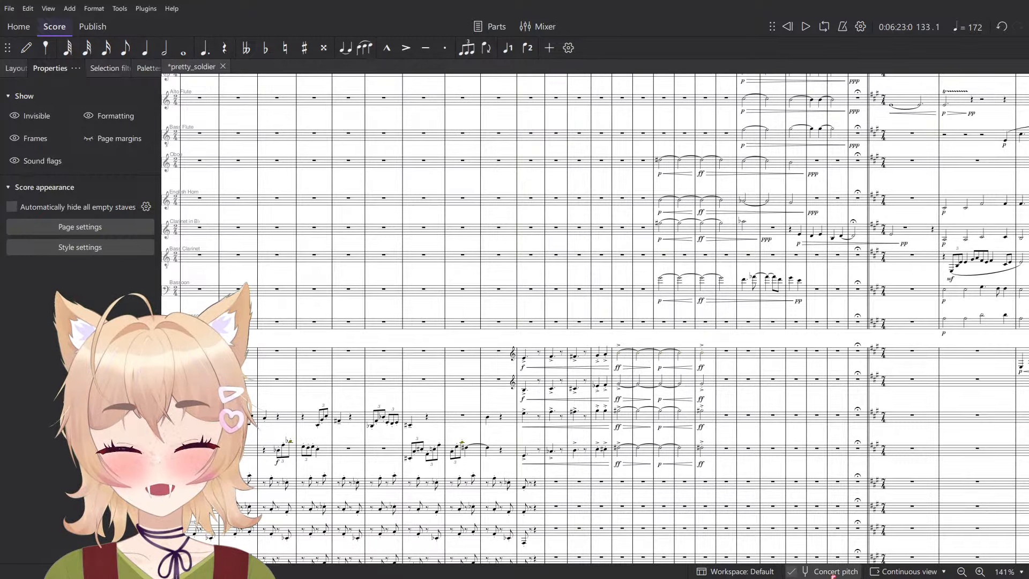
click(812, 566)
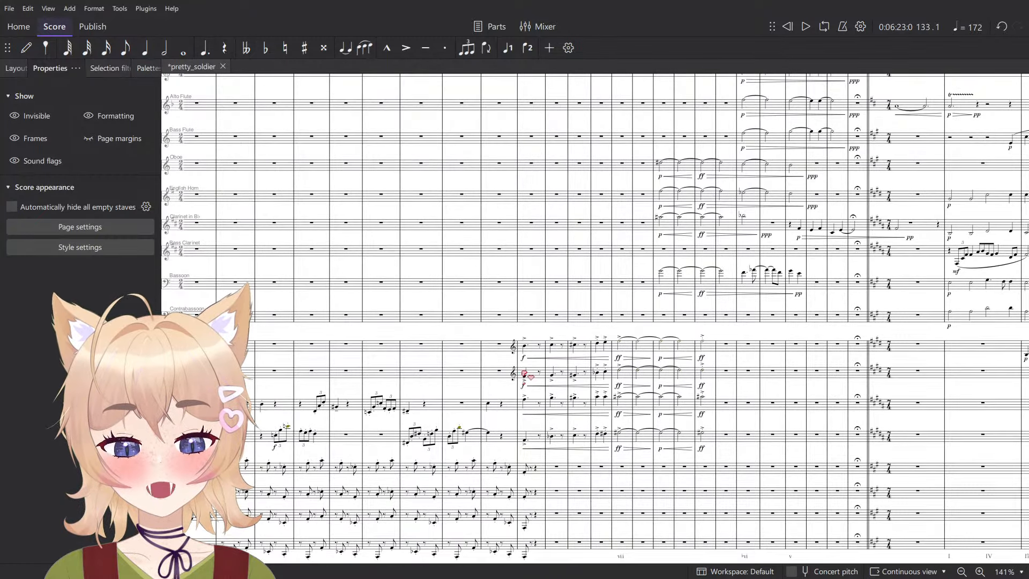
scroll(651, 368, up, 9)
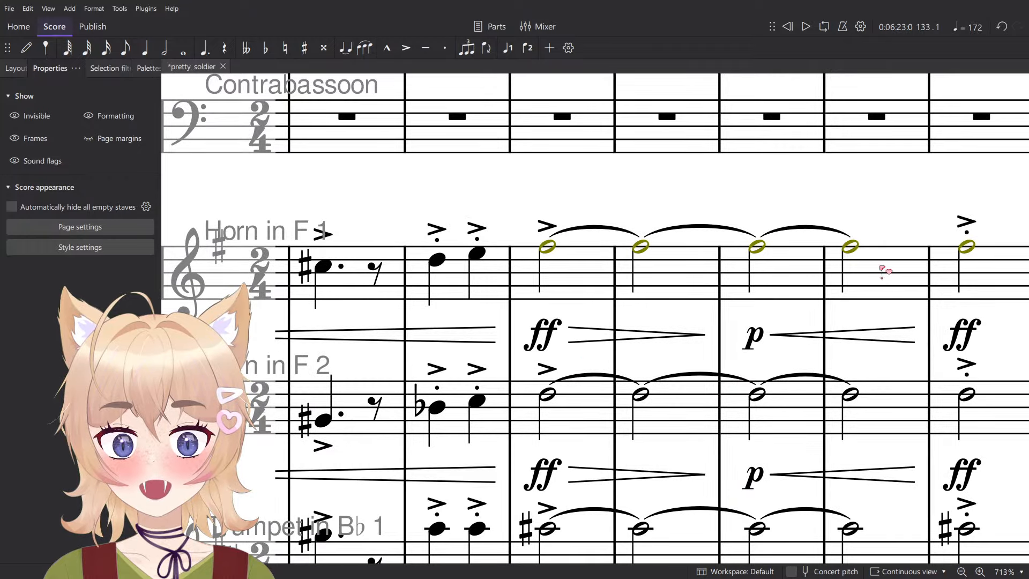
scroll(869, 389, down, 6)
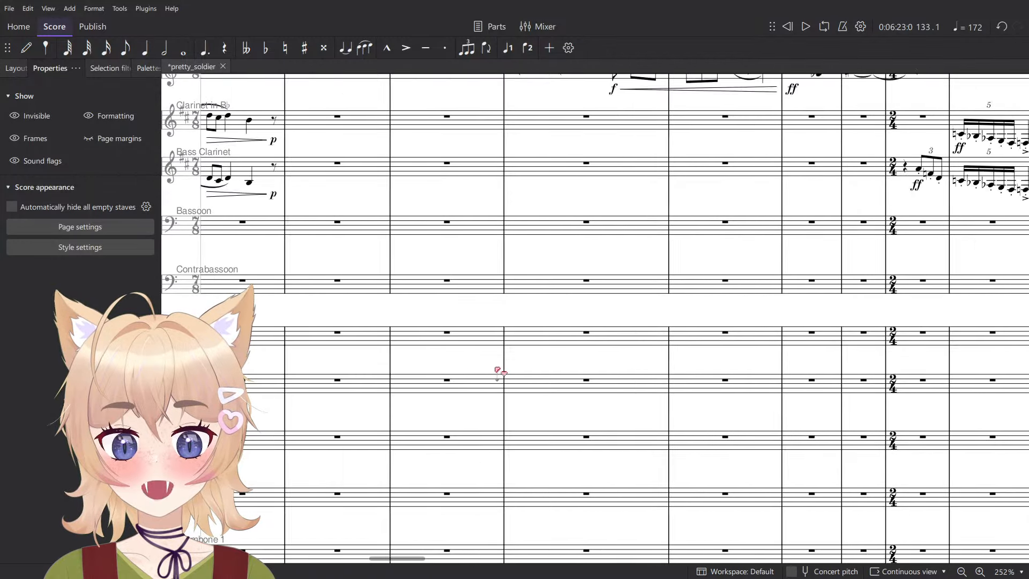
scroll(499, 372, left, 5)
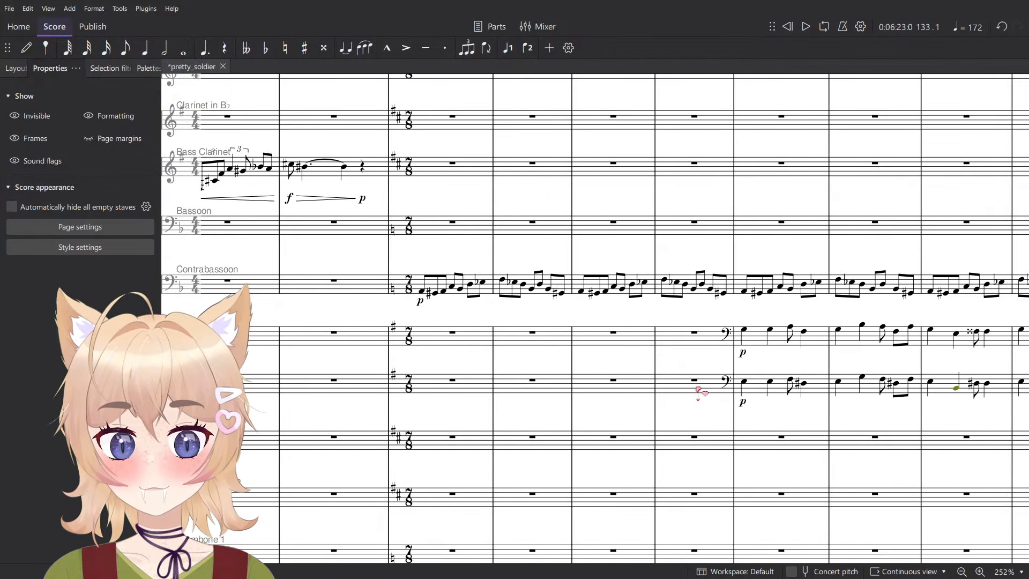
scroll(632, 375, right, 3)
scroll(568, 360, up, 4)
- Try removing the Horn in F 1 bass clef at measure 27, and undo the deletion
click(443, 304)
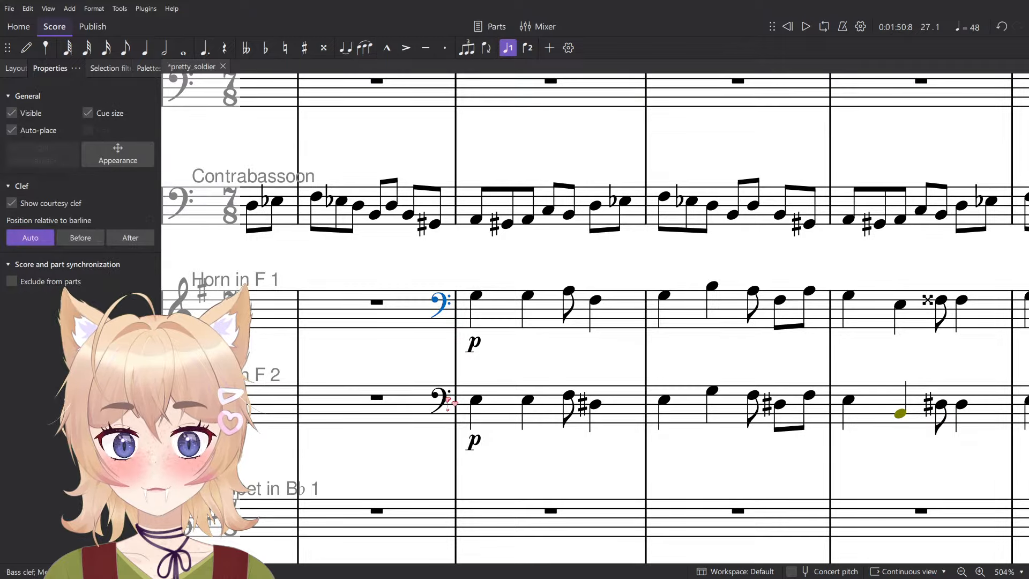
key(Delete)
scroll(459, 387, down, 5)
drag(697, 413, 568, 406)
key(ctrl+z)
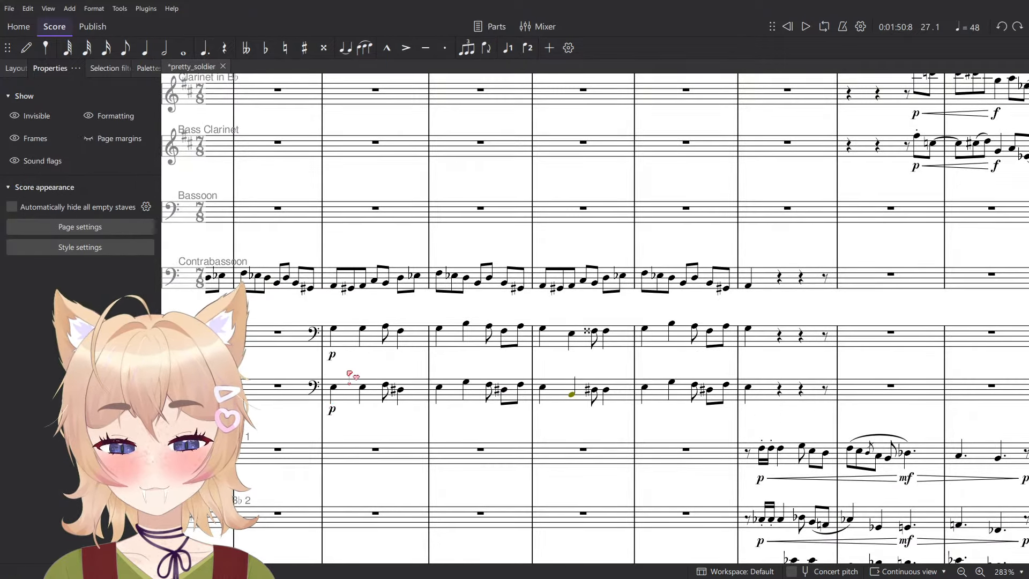
- Examine the written range and clefs of both horn parts throughout the score up to measure 101
scroll(515, 354, left, 10)
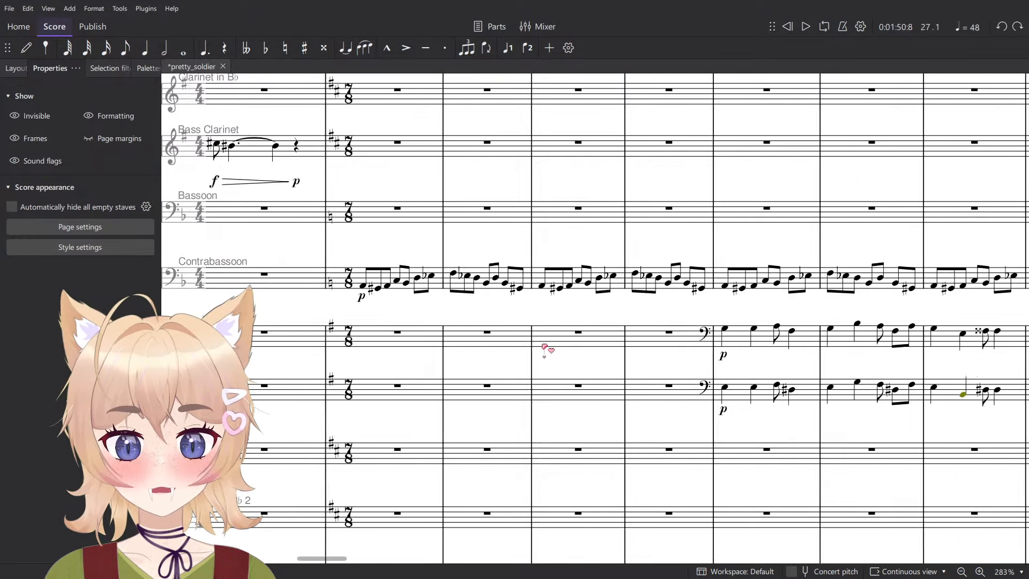
scroll(531, 370, left, 5)
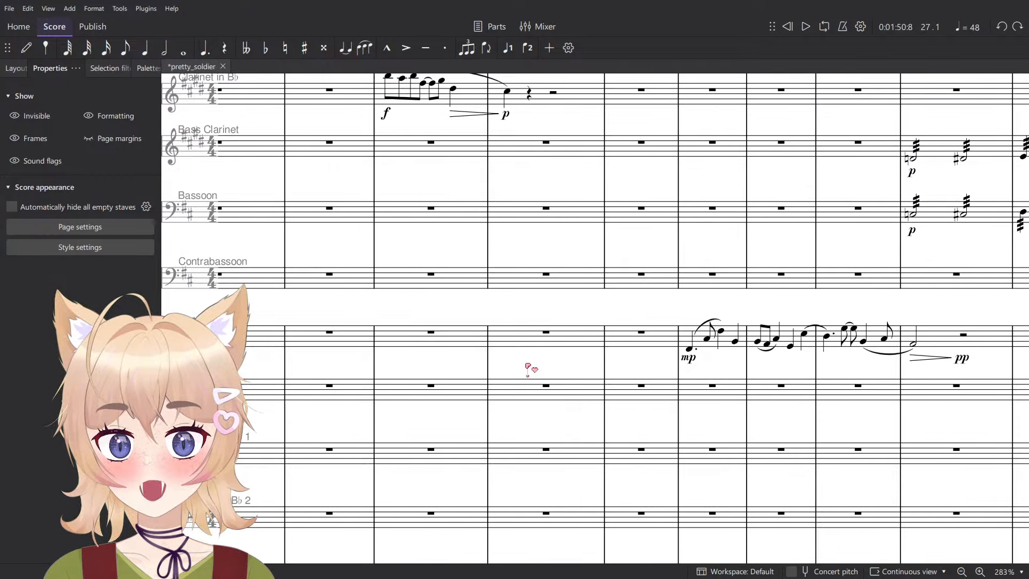
scroll(530, 367, right, 15)
scroll(562, 359, right, 6)
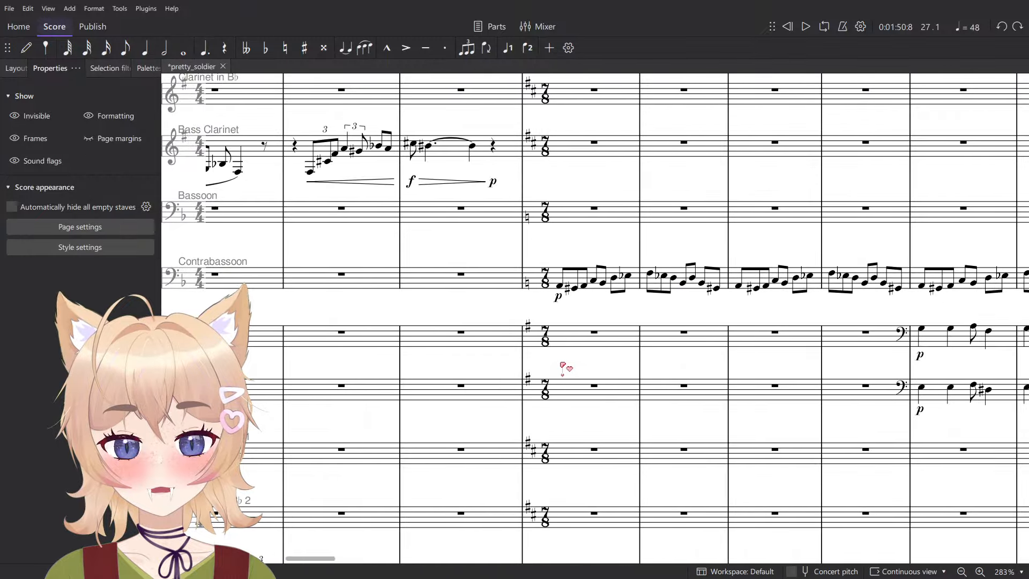
scroll(574, 368, right, 5)
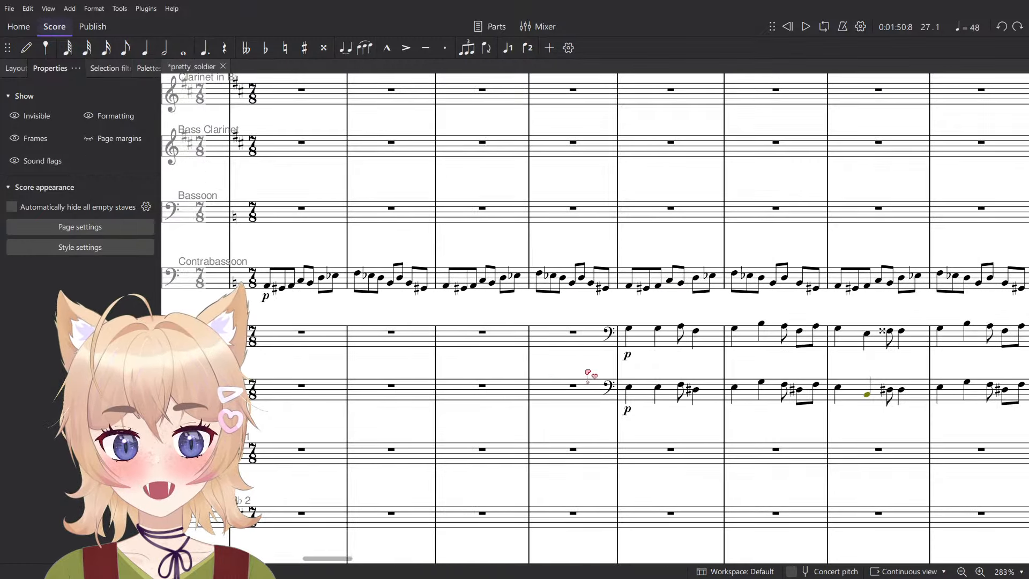
scroll(584, 370, right, 15)
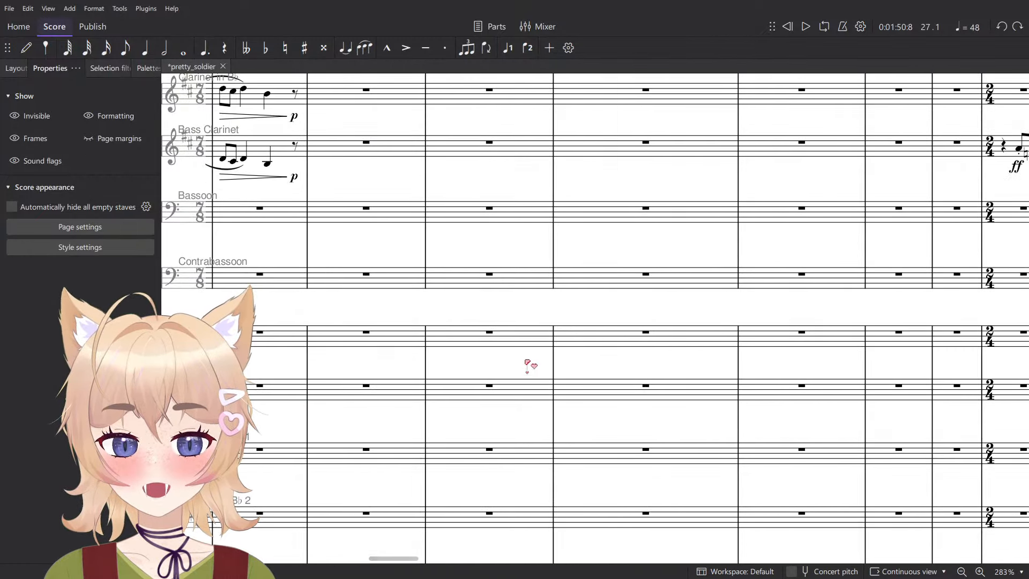
scroll(526, 367, right, 15)
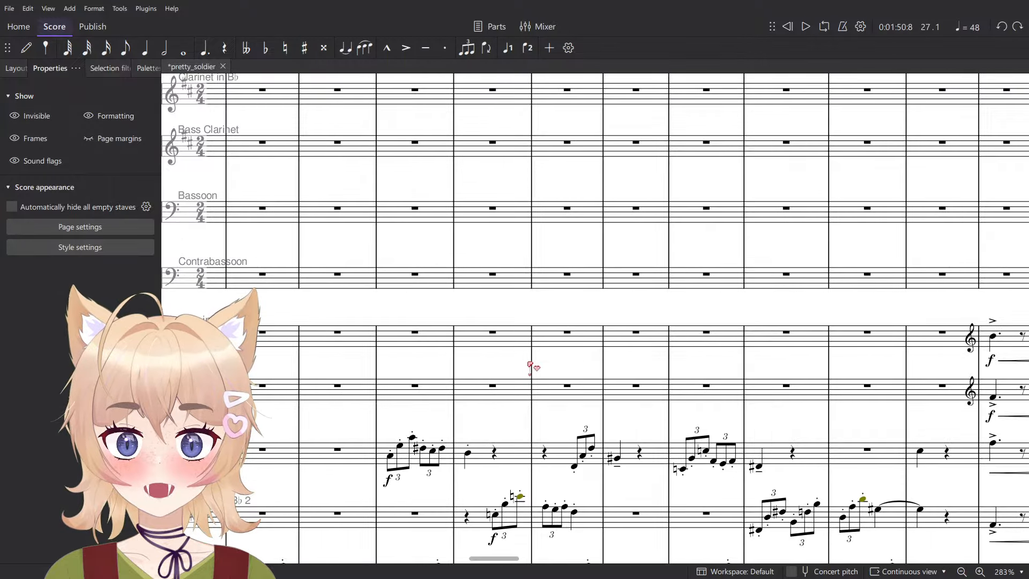
scroll(532, 363, right, 15)
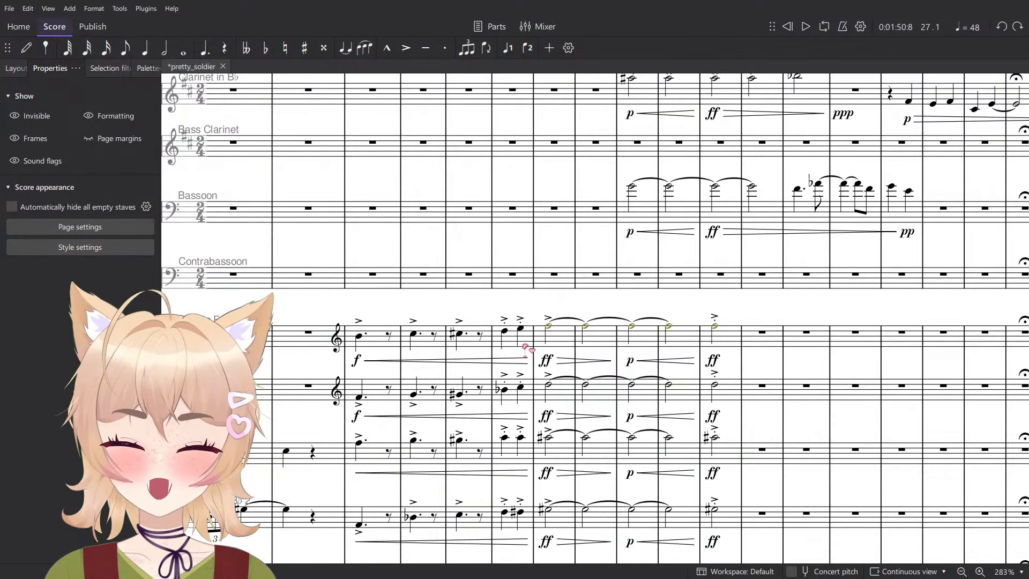
scroll(519, 349, right, 15)
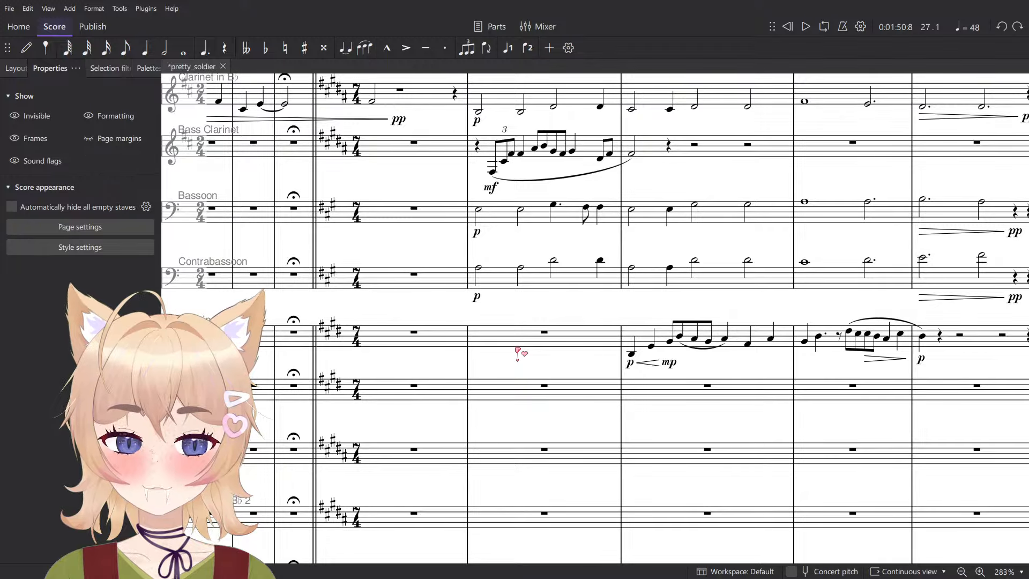
scroll(608, 342, right, 15)
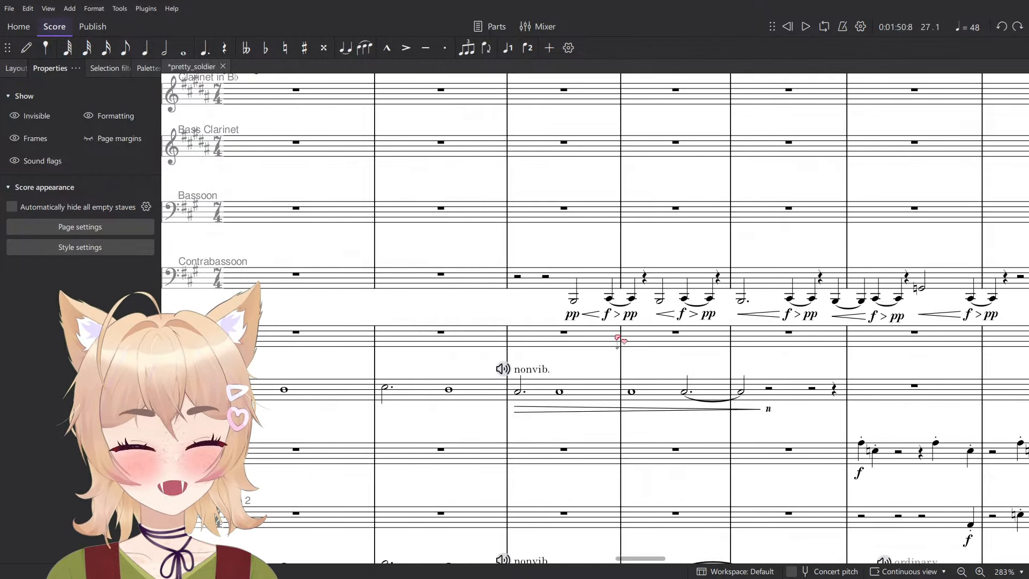
scroll(620, 337, right, 3)
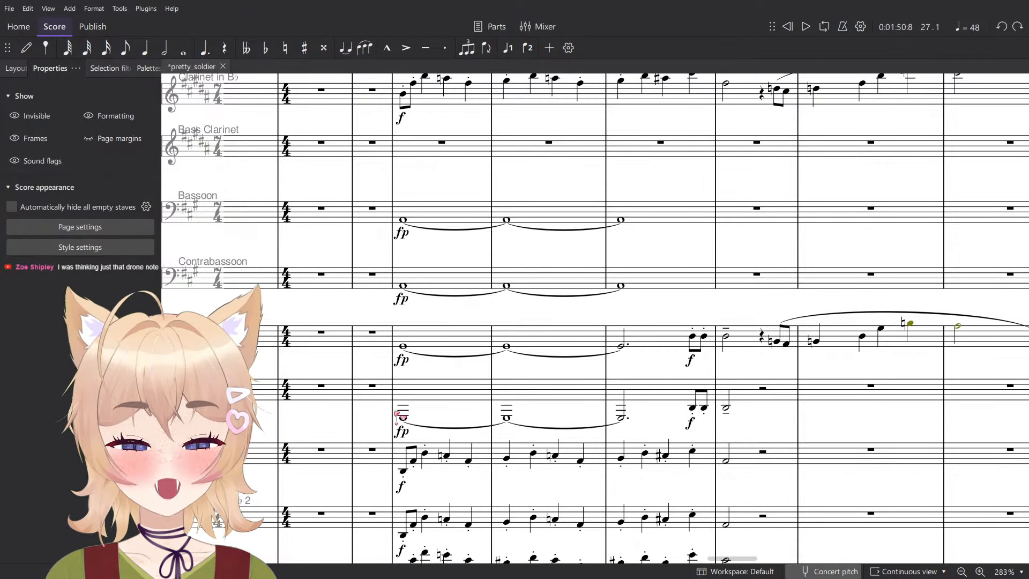
- Turn concert pitch back on and play the Horn in F 1 and Horn in F 2 drone in measure 101
click(831, 571)
click(445, 411)
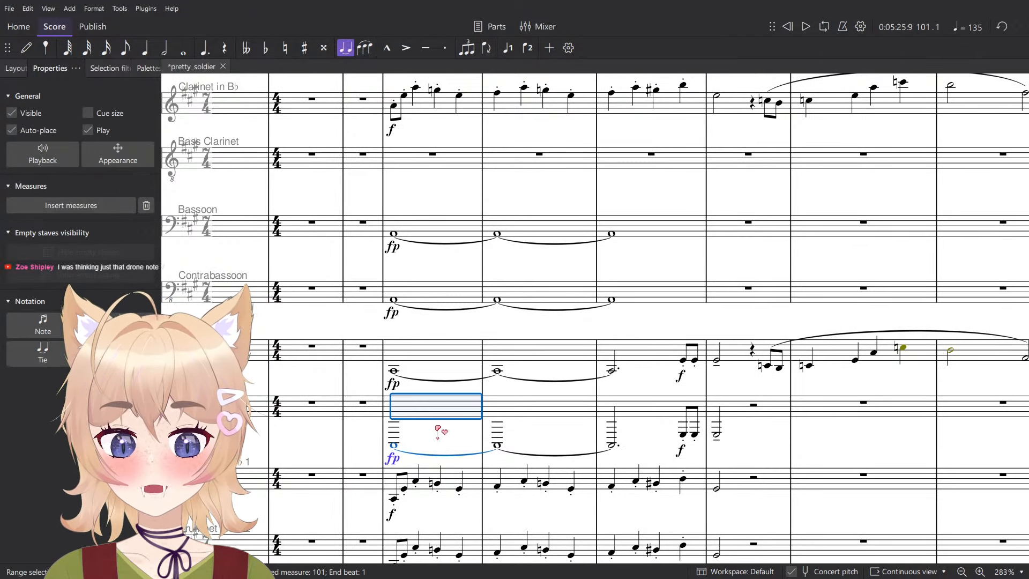
click(440, 430)
click(440, 355)
shift+click(429, 403)
key(space)
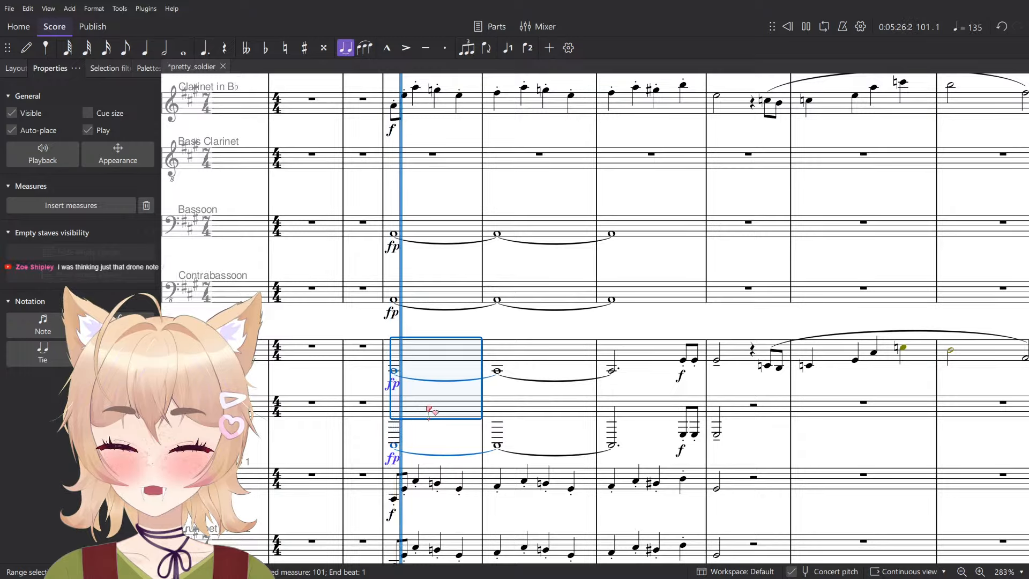
key(Escape)
key(space)
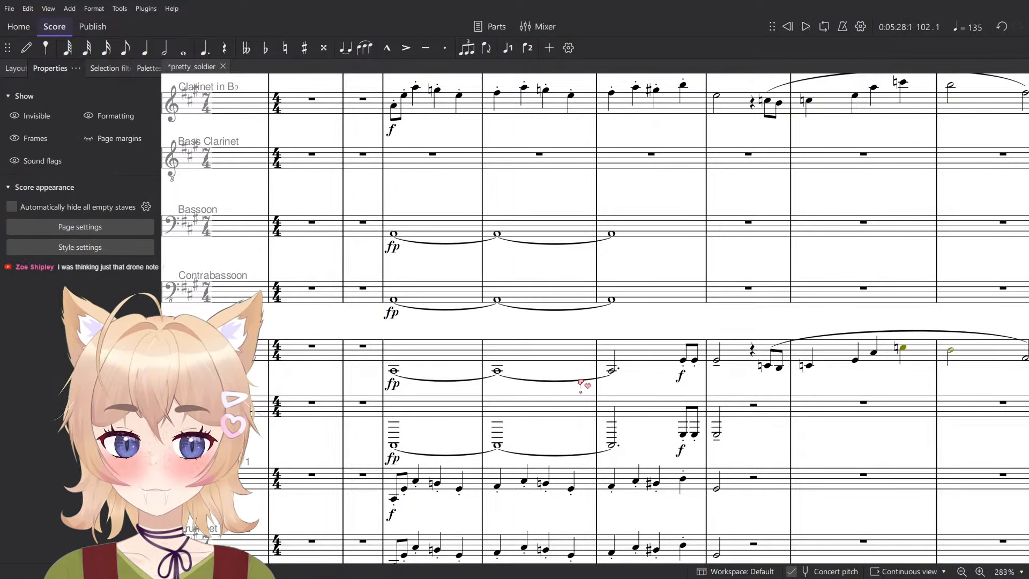
- Play the Flute and Flute 2 parts of the Presto from measure 133 to 136
scroll(580, 383, down, 5)
scroll(568, 380, up, 7)
scroll(560, 360, right, 9)
scroll(531, 327, left, 10)
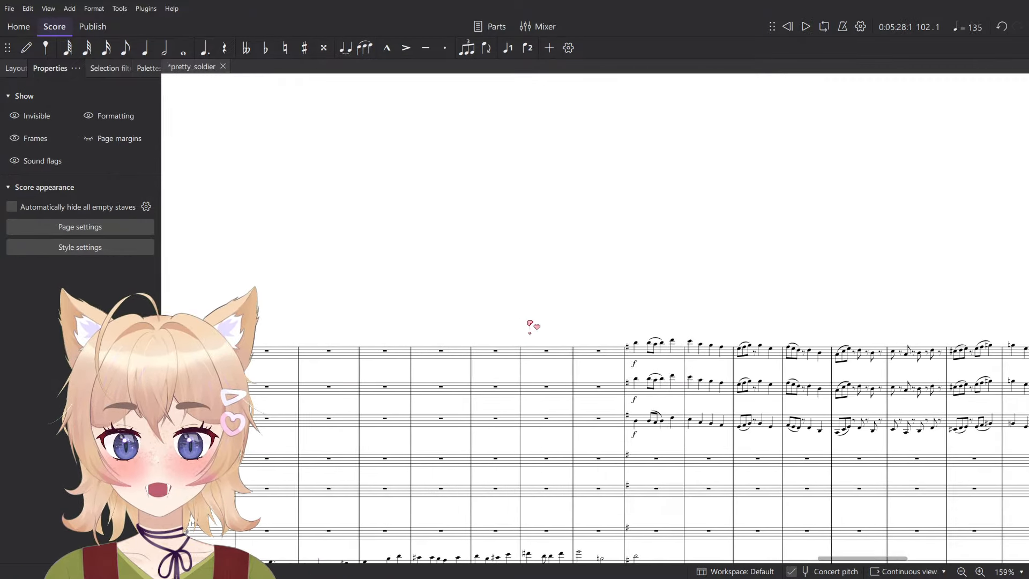
scroll(473, 369, up, 5)
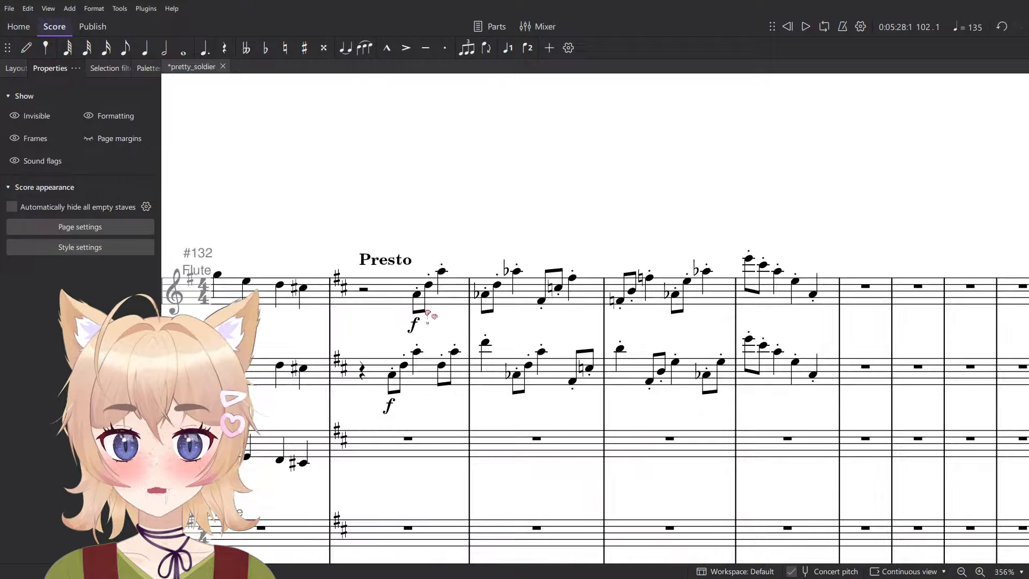
click(426, 310)
shift+click(826, 381)
key(space)
scroll(528, 276, down, 4)
scroll(534, 300, down, 16)
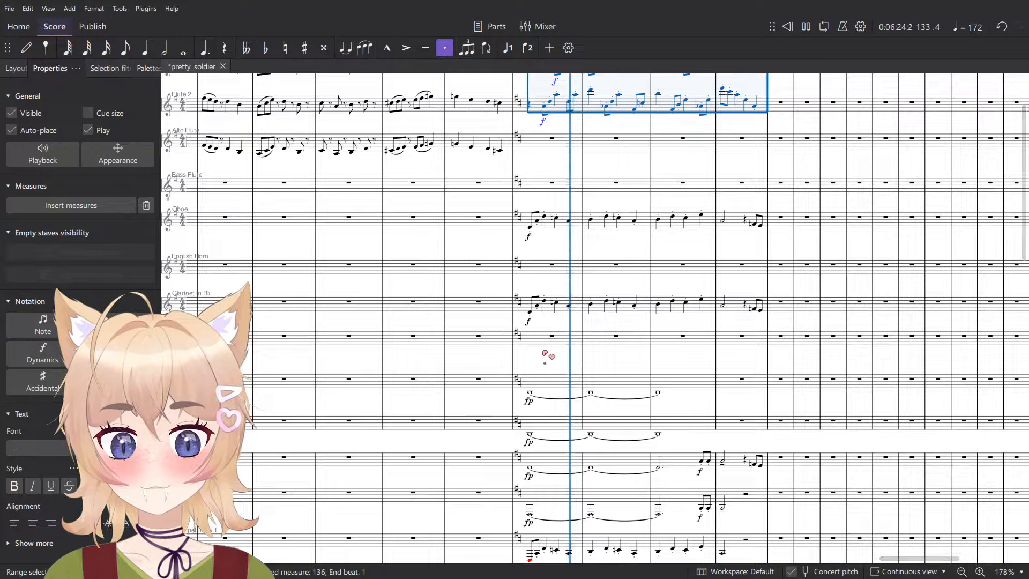
scroll(644, 418, up, 14)
scroll(694, 349, up, 2)
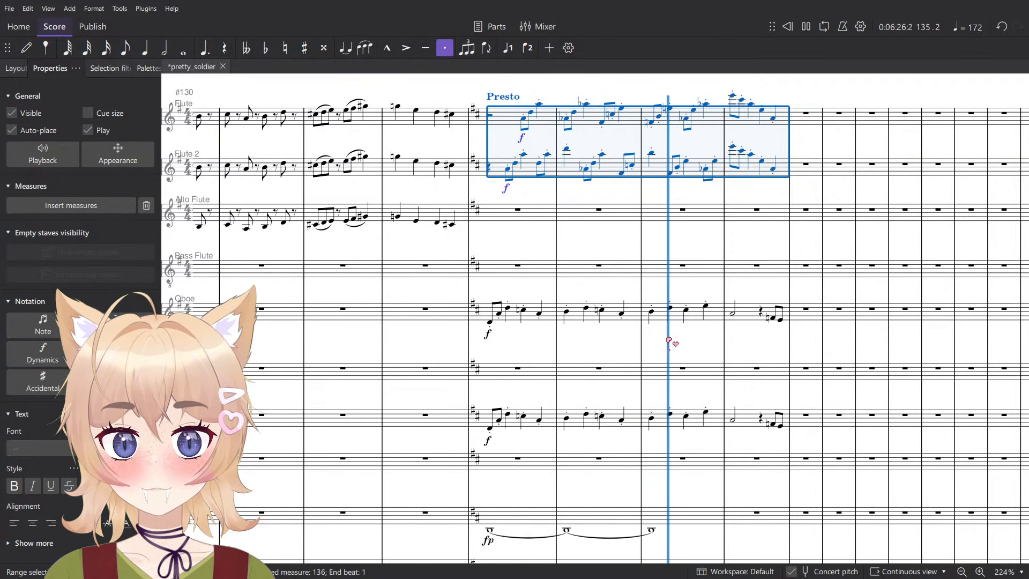
- Move the Clarinet in B♭ passage in measures 133 to 136 to the English Horn staff
click(539, 420)
click(769, 422)
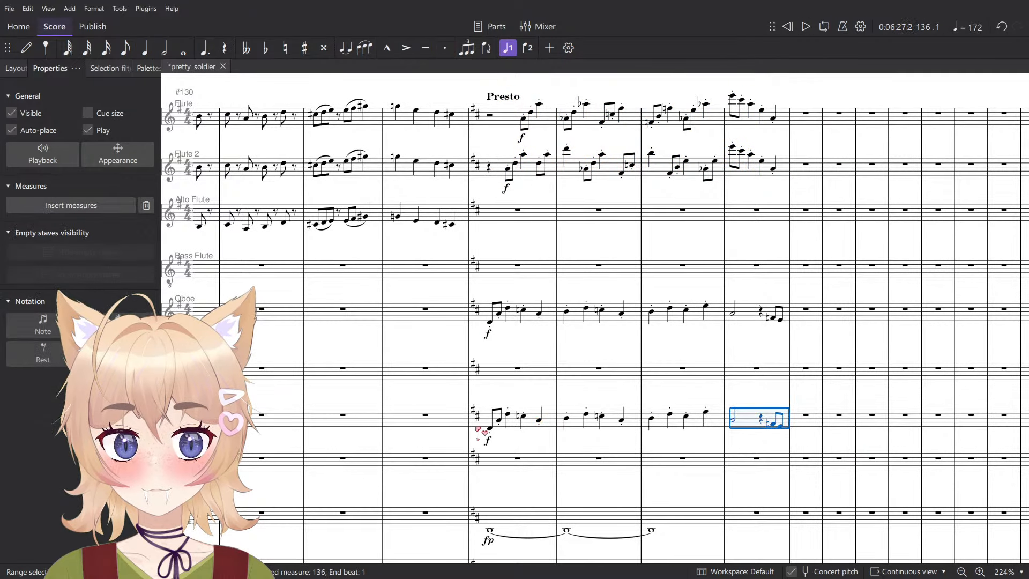
shift+click(485, 424)
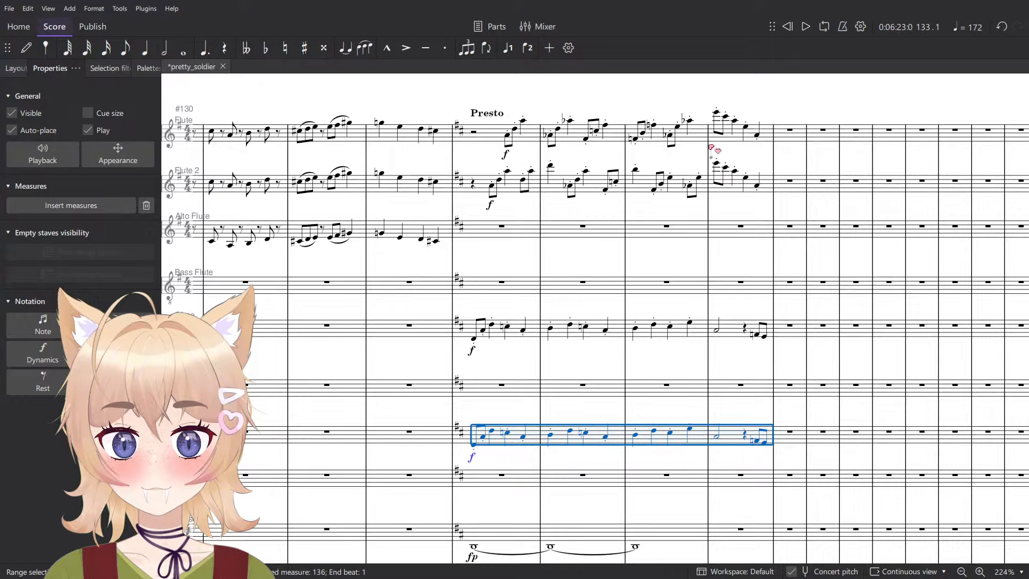
click(756, 432)
click(766, 424)
shift+click(476, 420)
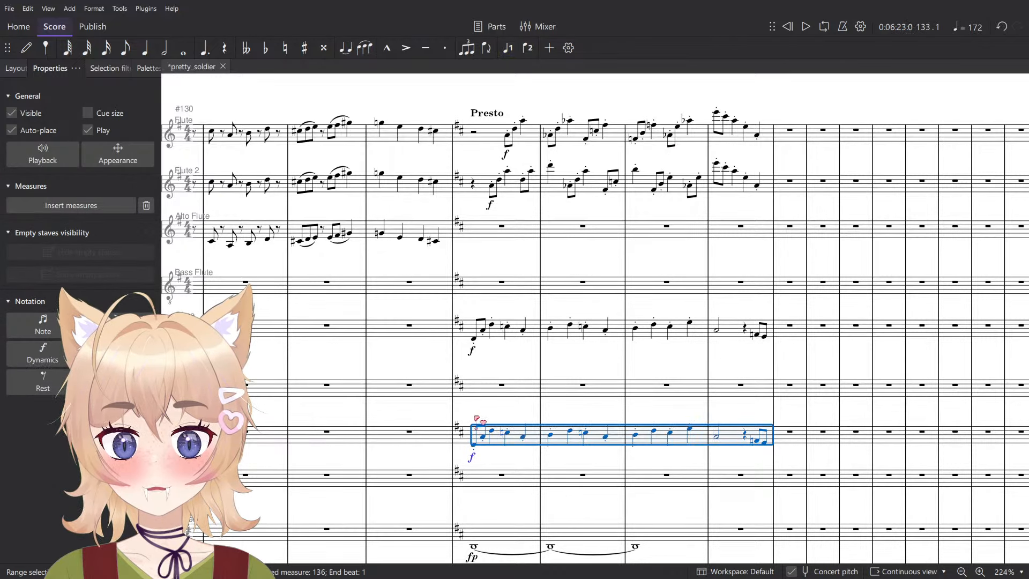
click(490, 386)
key(ctrl+v)
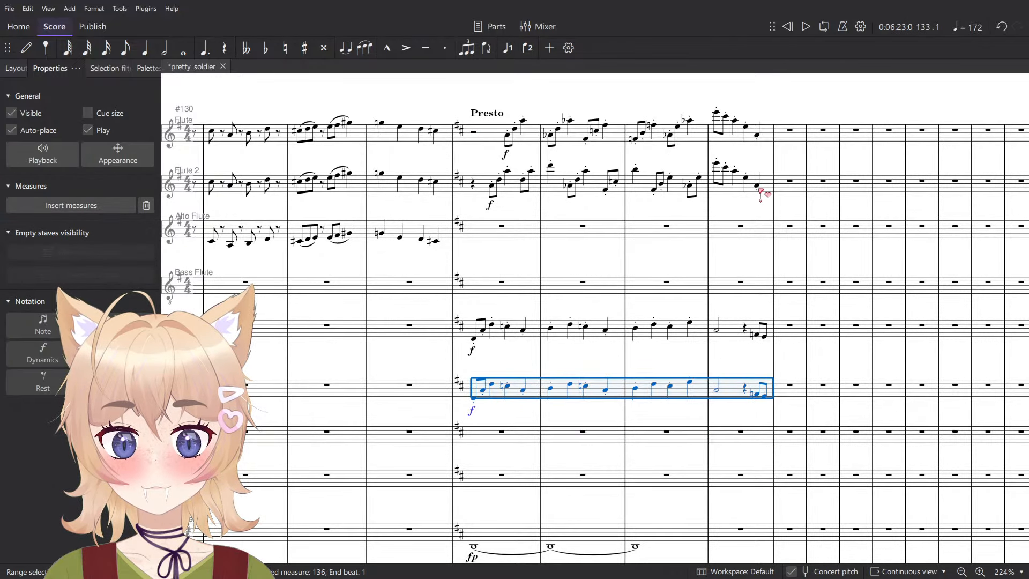
- Move the Flute and Flute 2 passages in measures 133 to 136 to the Clarinet in B♭ and Bass Clarinet staves
click(486, 136)
shift+click(762, 191)
key(ctrl+x)
click(498, 436)
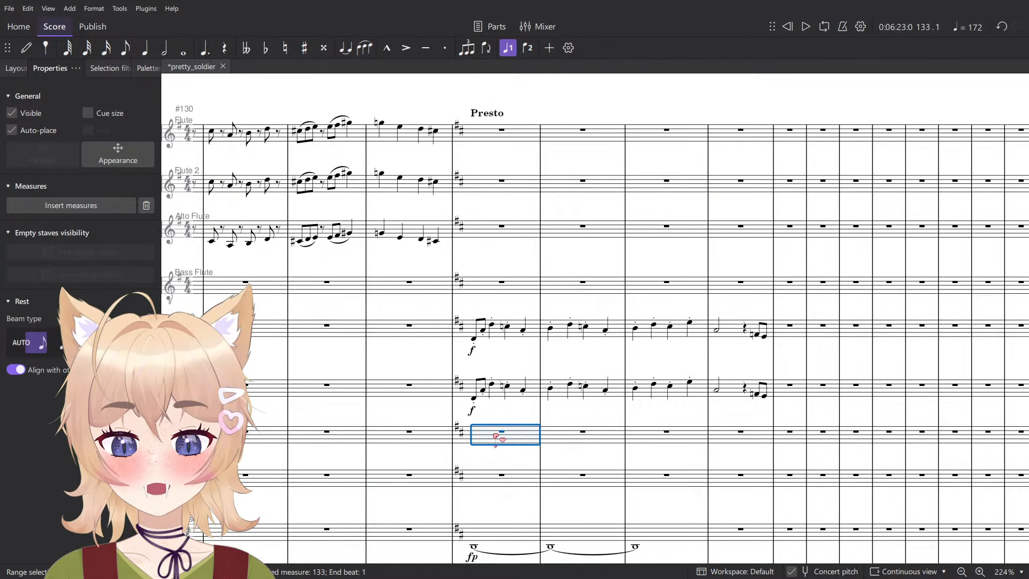
key(ctrl+v)
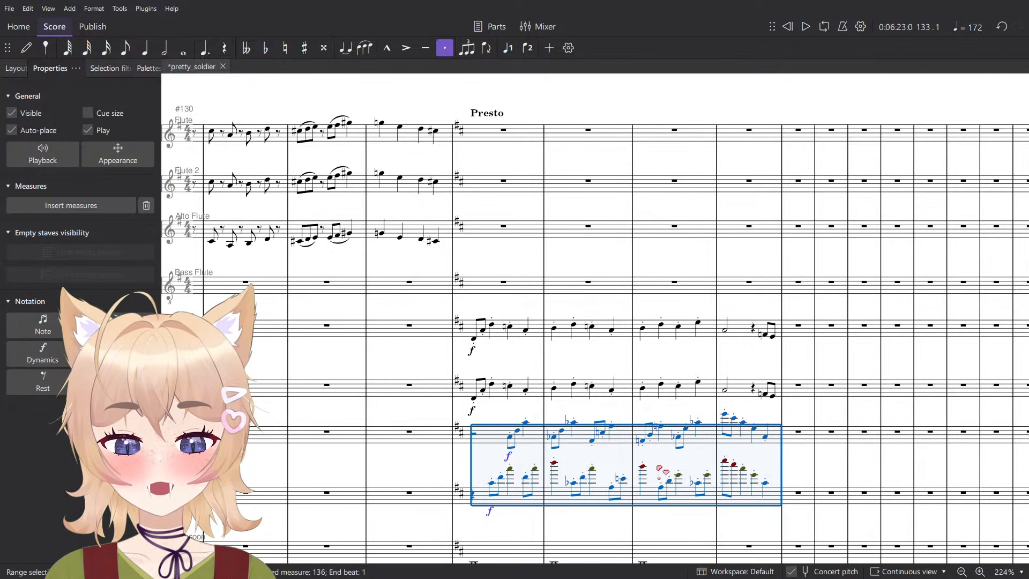
key(Escape)
- Lower the Bass Clarinet passage in measures 133 to 136 by two octaves and the Clarinet in B♭ passage by one octave
click(769, 501)
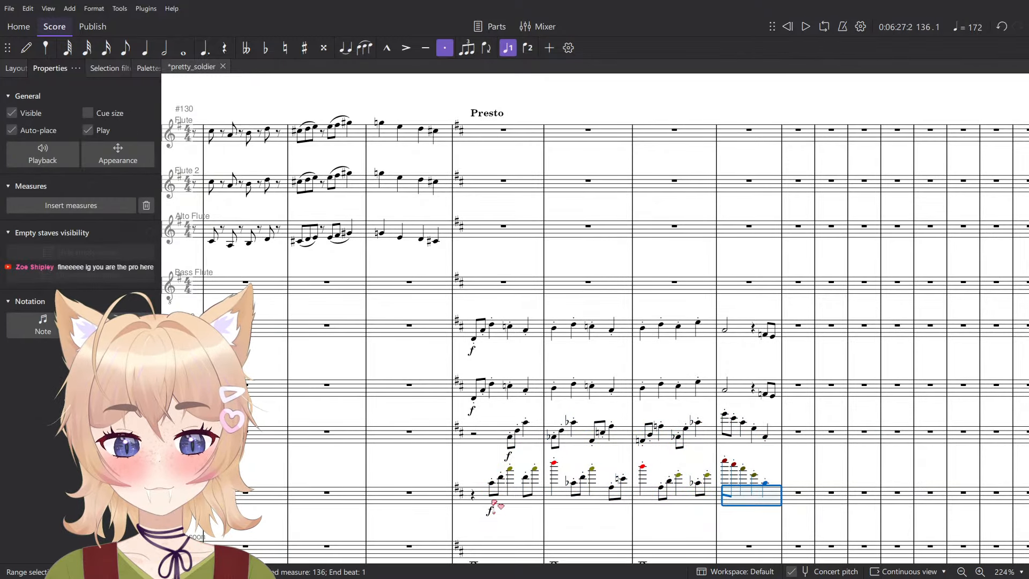
shift+click(500, 505)
key(shift+s)
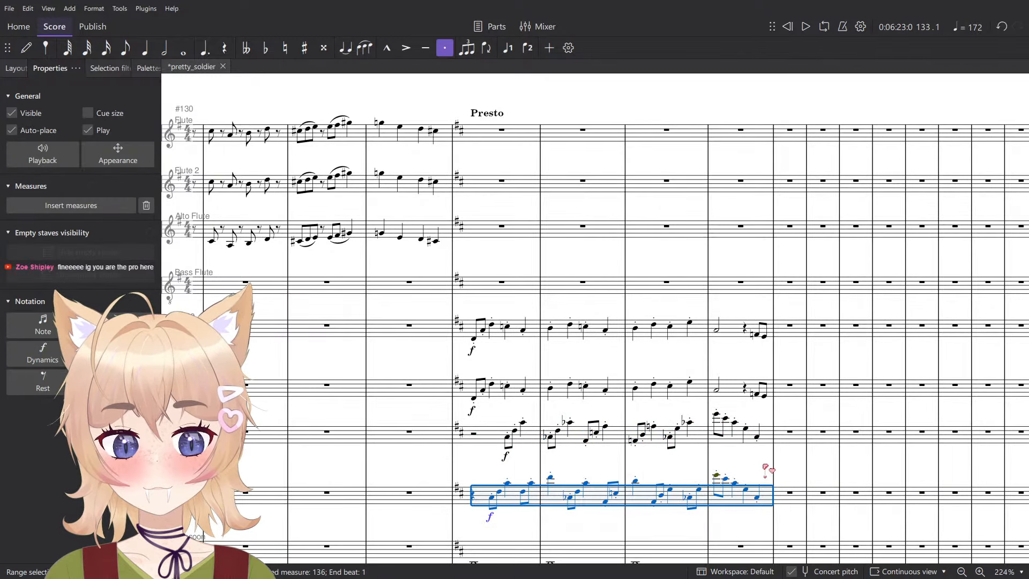
drag(766, 468, 722, 438)
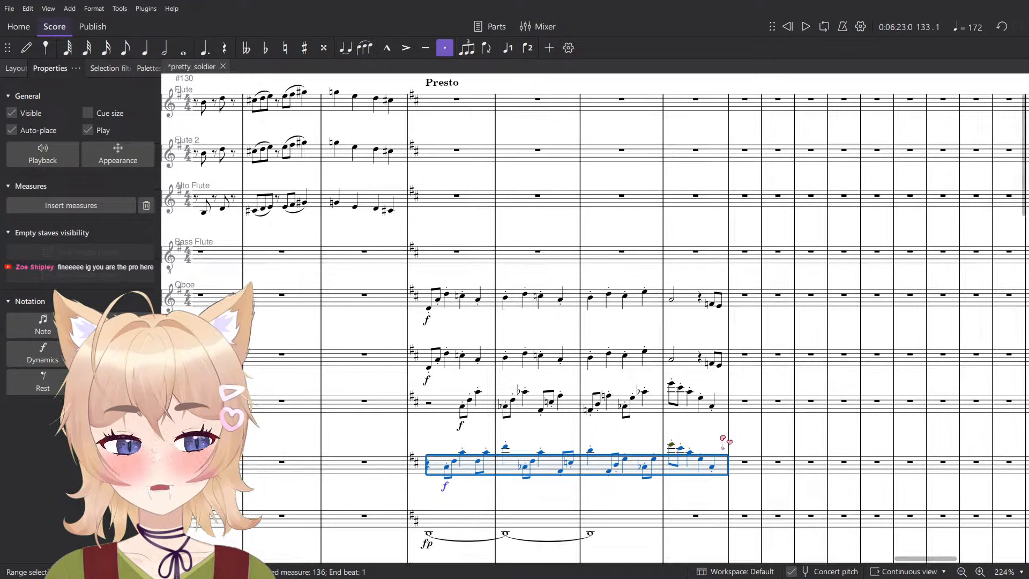
shift+click(726, 413)
shift+click(447, 402)
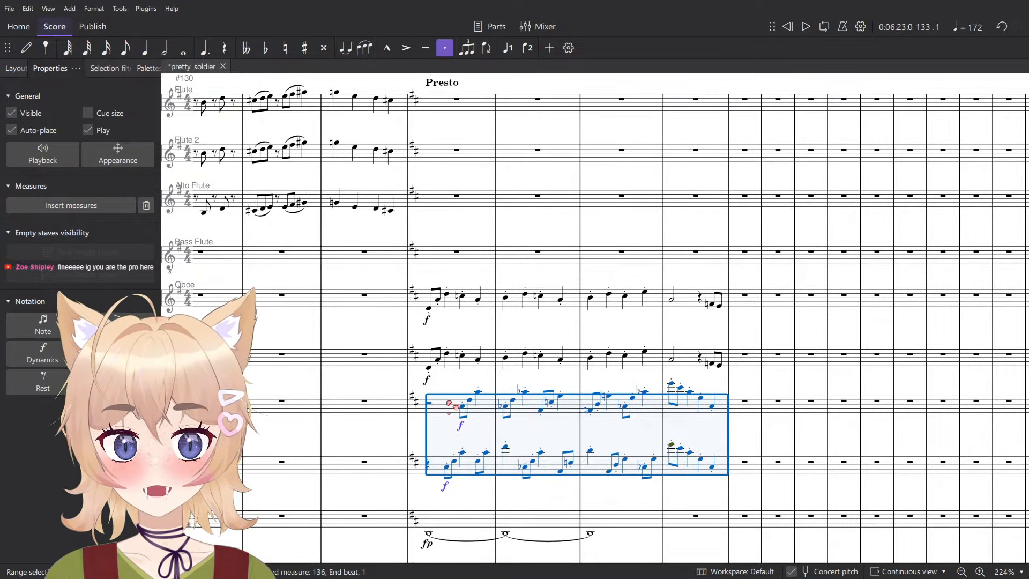
key(ctrl+Down)
scroll(574, 418, up, 5)
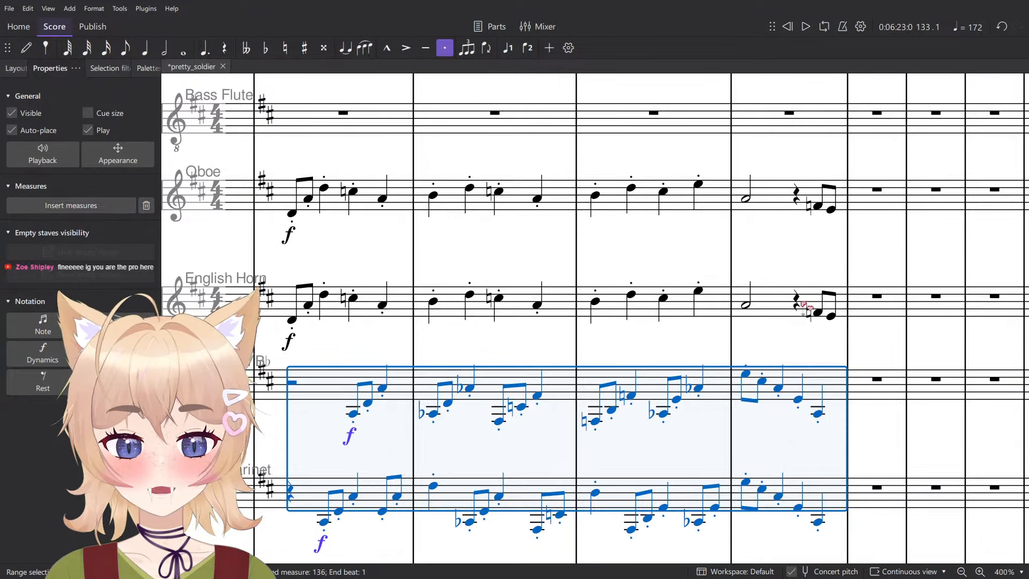
- Move the Oboe and English Horn passages in measures 133 to 136 to the Flute and Flute 2 staves
click(806, 303)
scroll(811, 301, down, 5)
shift+click(511, 244)
scroll(528, 284, up, 5)
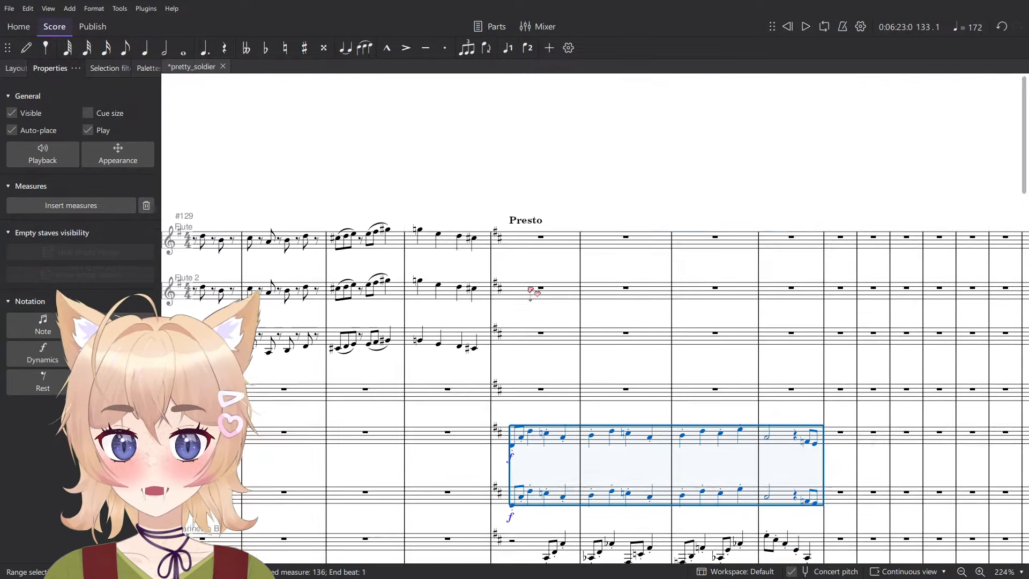
key(ctrl+x)
click(556, 281)
key(ctrl+v)
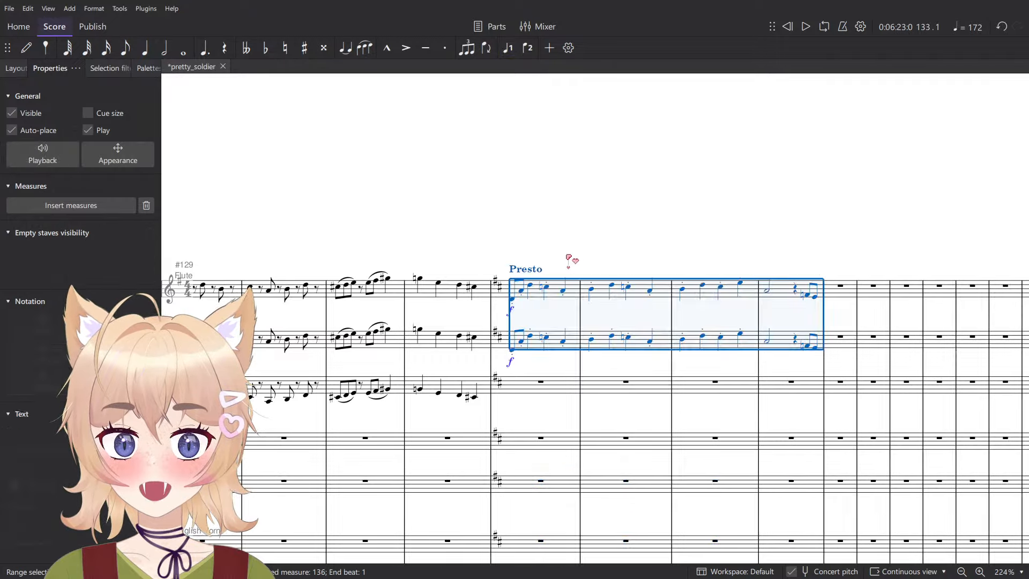
scroll(568, 258, up, 3)
scroll(551, 294, down, 2)
key(Escape)
- Raise the Flute and Flute 2 passages in measures 133 to 136 by one octave and play them back
click(530, 298)
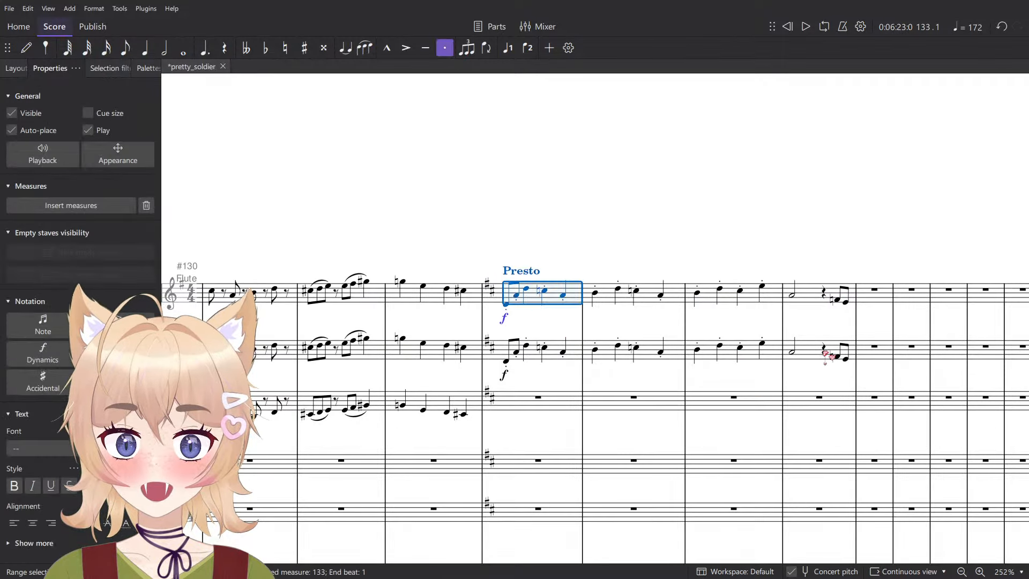
shift+click(826, 354)
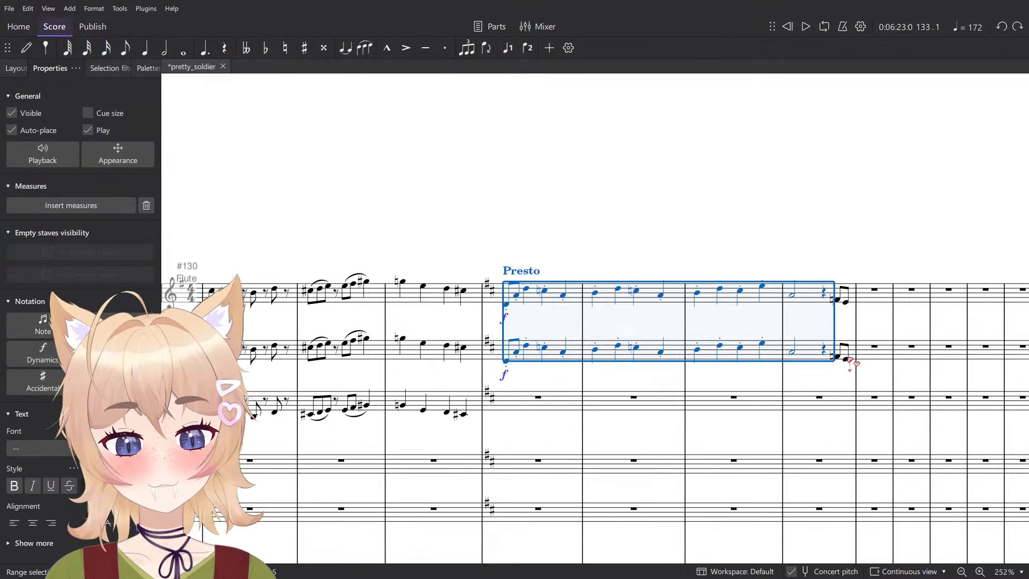
key(ctrl+z)
shift+click(848, 305)
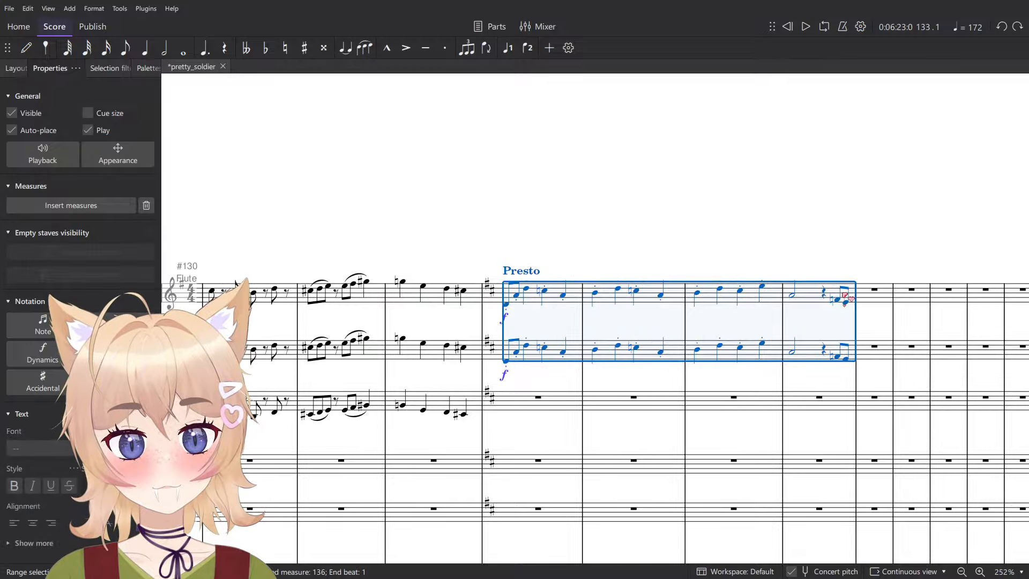
key(ctrl+Up)
key(space)
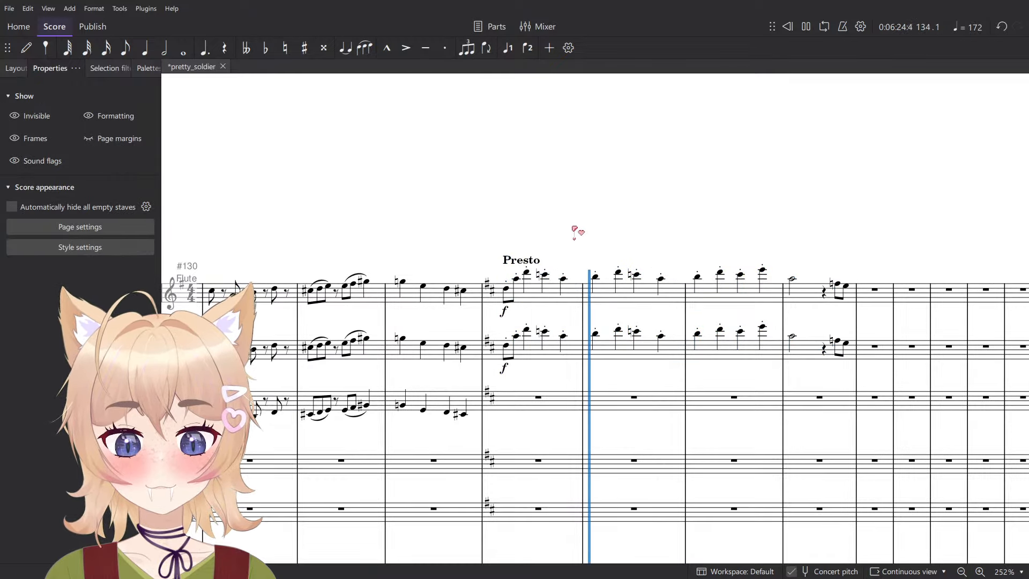
scroll(579, 231, down, 5)
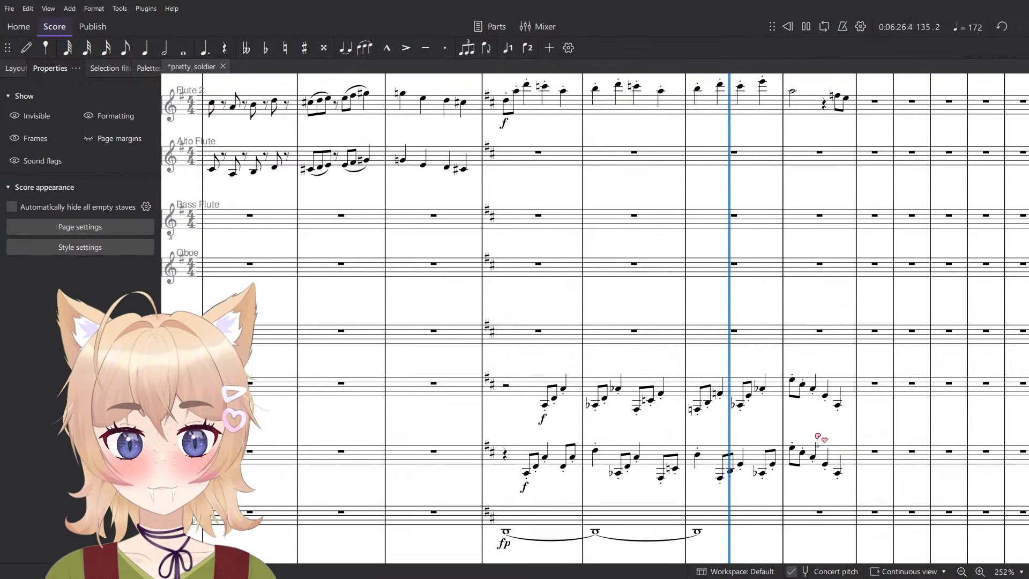
scroll(812, 461, down, 3)
key(space)
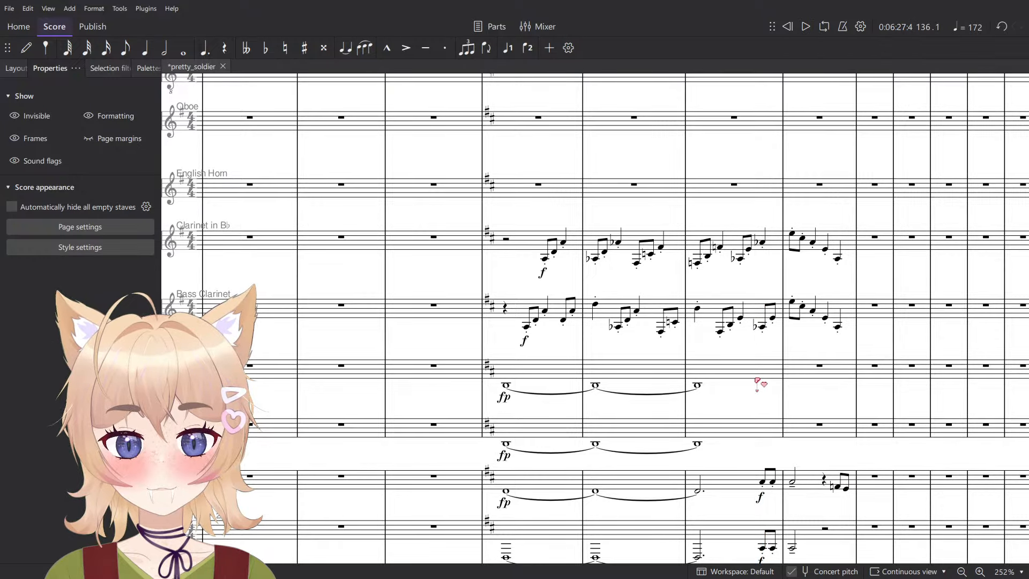
- Delete the Bassoon and Contrabassoon drones in measures 133 to 135
click(757, 375)
shift+click(544, 428)
key(Delete)
- Move the Clarinet in B♭ and Bass Clarinet passages in measures 133 to 136 to the Bassoon and Contrabassoon staves and play them
click(505, 308)
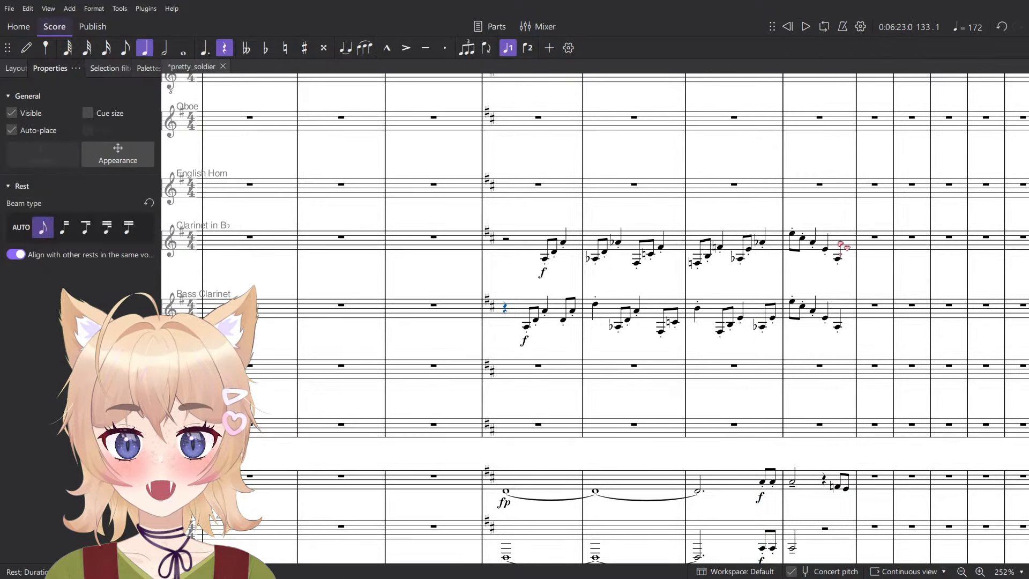
shift+click(843, 246)
key(Delete)
click(520, 371)
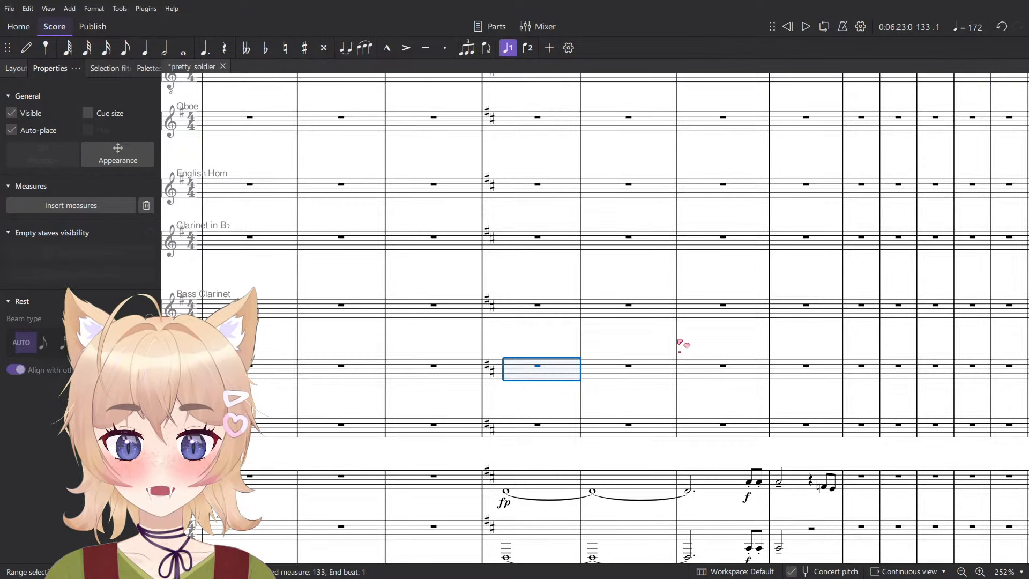
key(ctrl+v)
key(space)
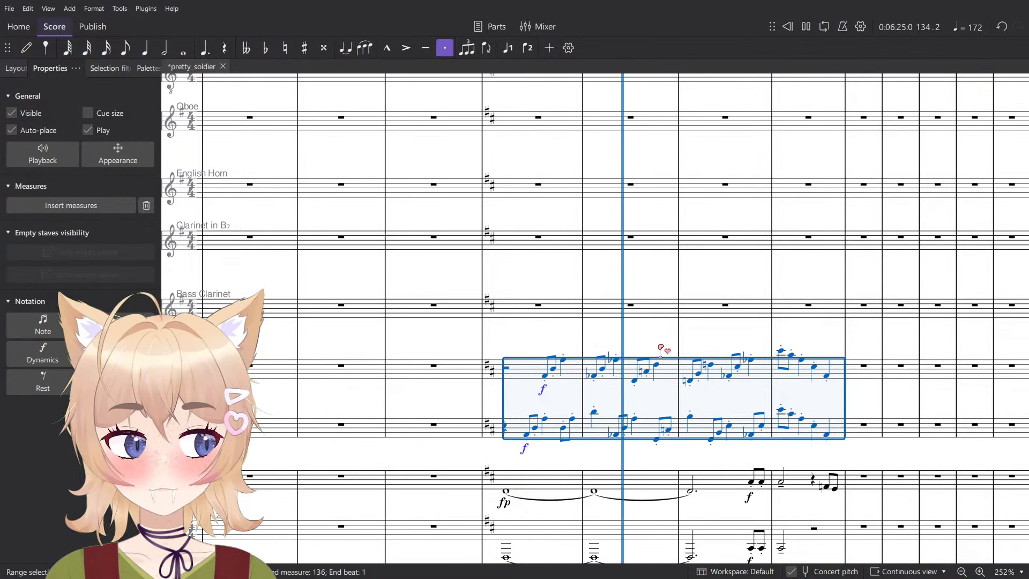
key(Escape)
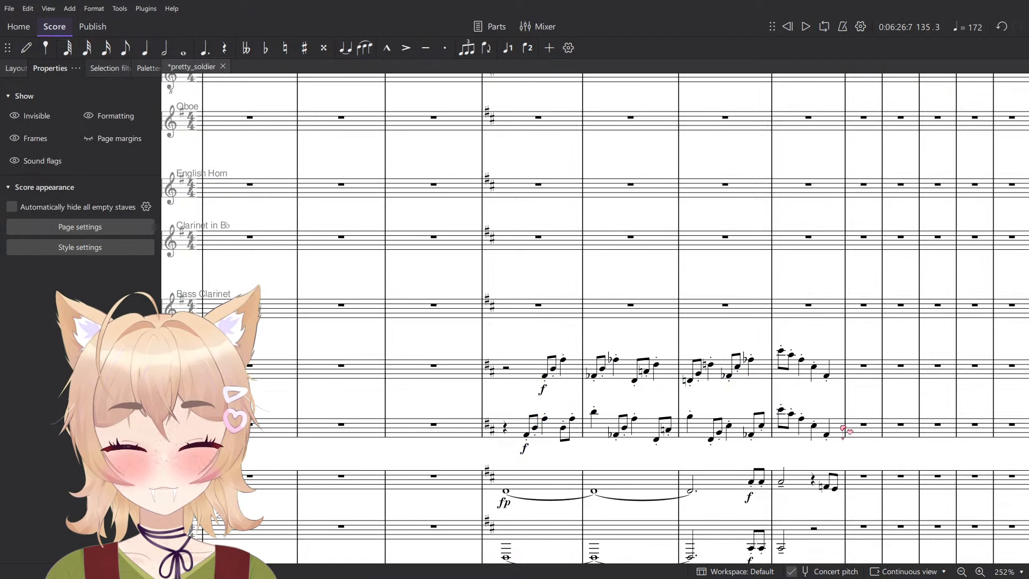
- Change the Bassoon and Contrabassoon dynamics in measure 133 to ff
click(842, 429)
drag(836, 431, 775, 447)
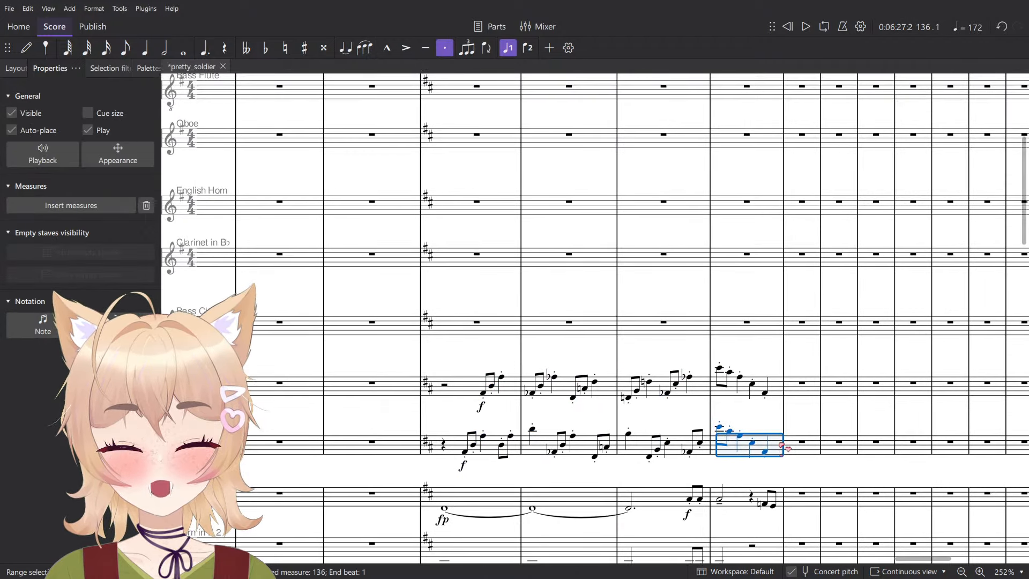
click(775, 387)
shift+click(435, 390)
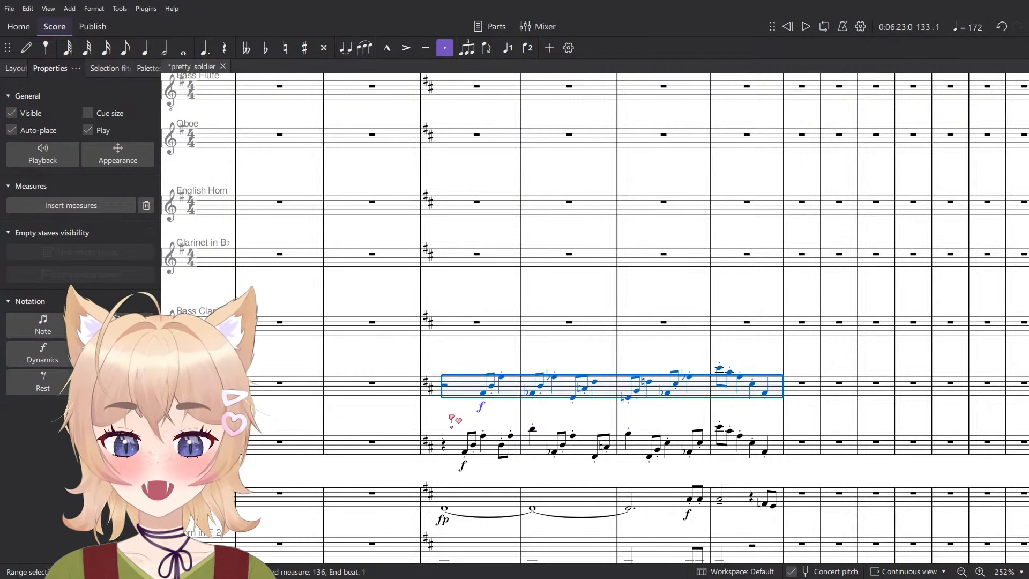
key(Escape)
click(481, 406)
click(148, 68)
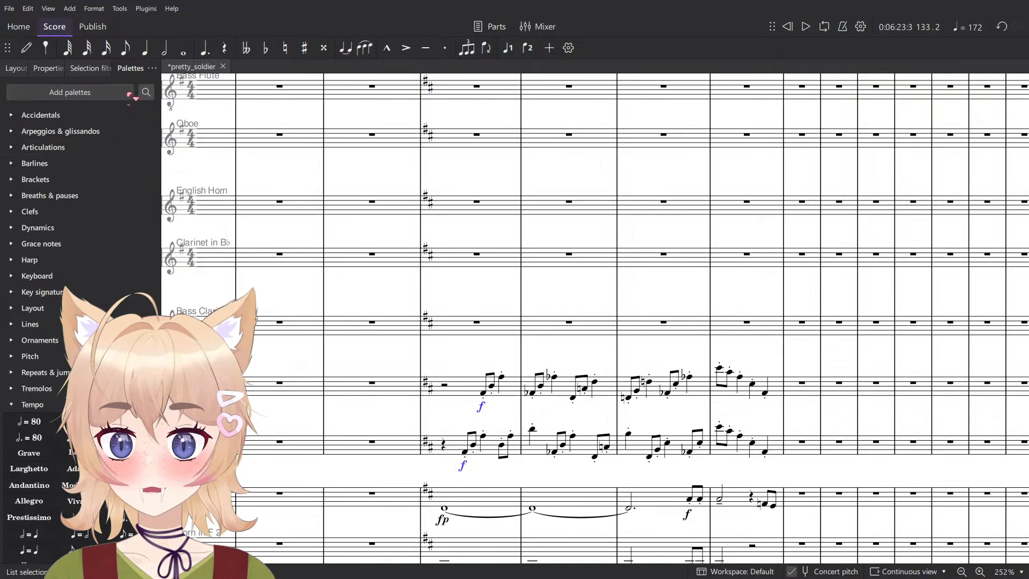
click(52, 226)
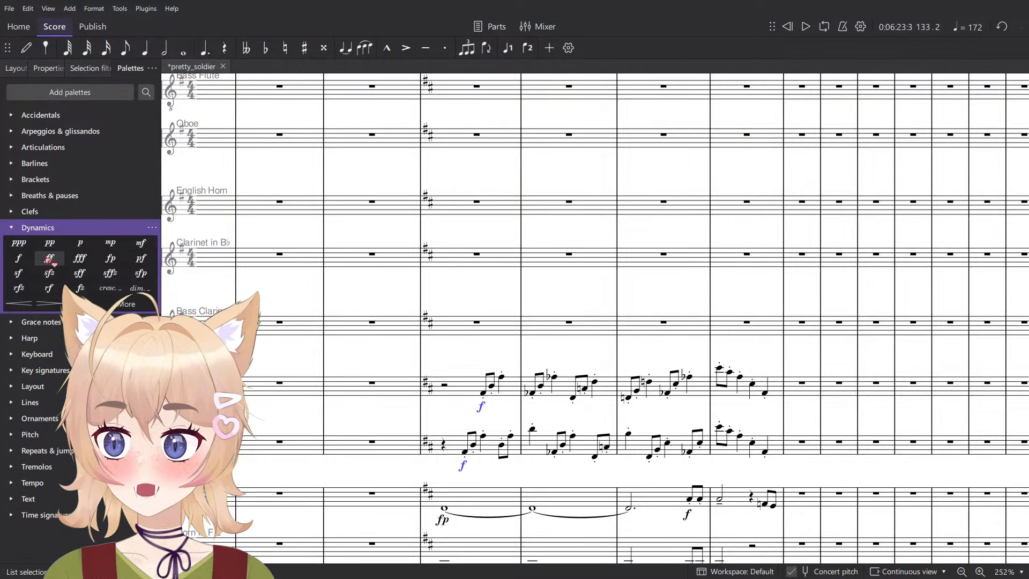
click(50, 258)
- Play the Trumpet in B♭ 1 and 2 passages from measure 133
scroll(493, 359, down, 9)
drag(466, 307, 716, 335)
key(space)
key(space)
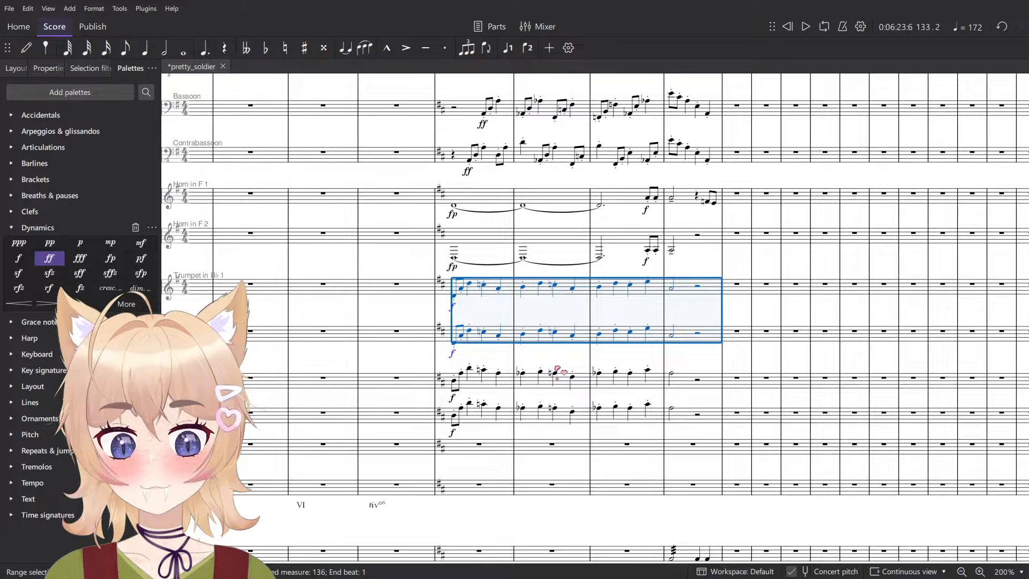
scroll(526, 371, up, 3)
click(425, 383)
scroll(427, 332, down, 4)
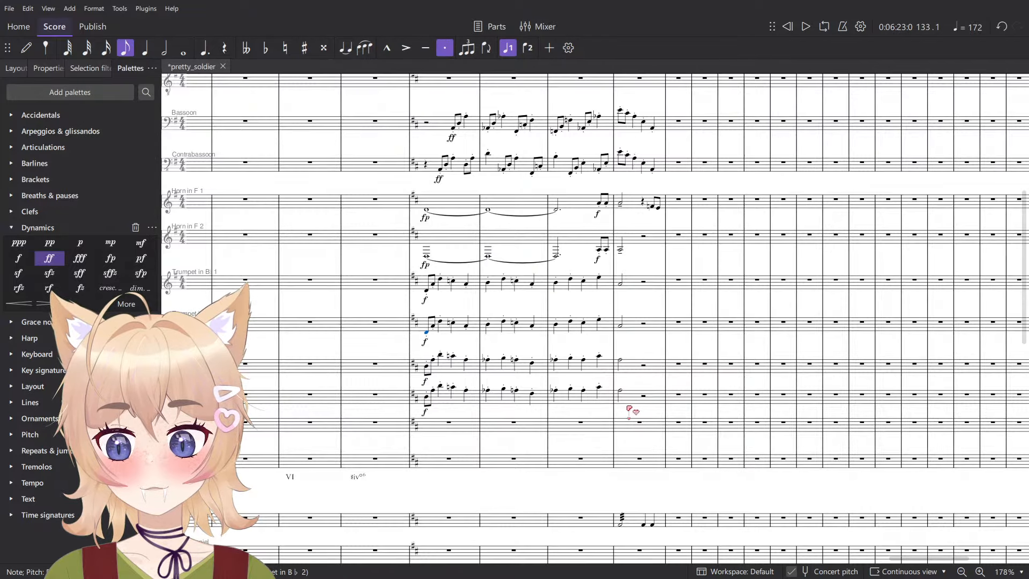
- Move the passage on the staff below Trombone 1 in measures 133 to 136 to the lowest brass staff, one octave lower
click(628, 399)
shift+click(442, 403)
key(ctrl+x)
click(435, 459)
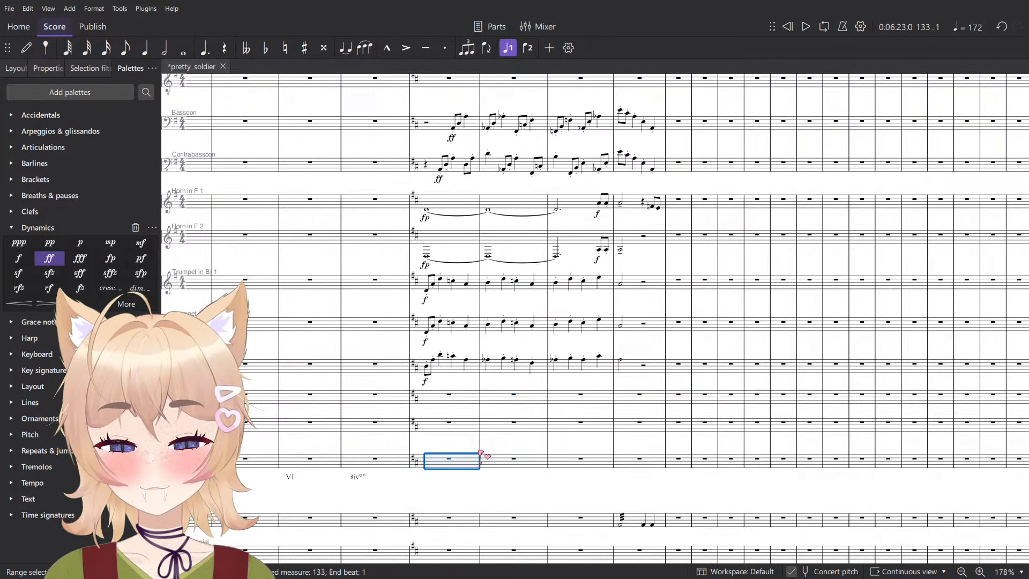
key(ctrl+v)
scroll(523, 459, up, 2)
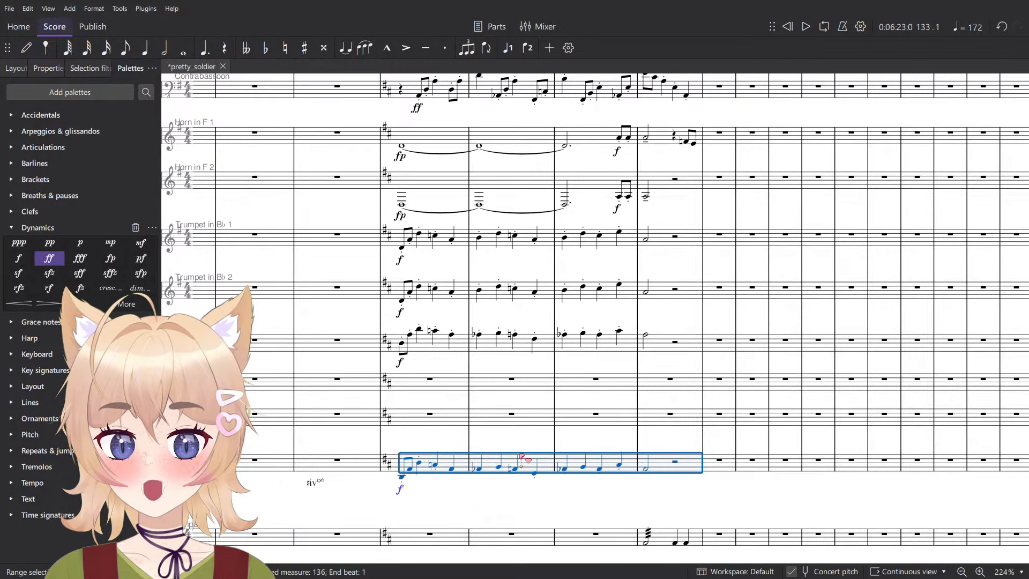
- Play the trumpet, Trombone 1 and lowest brass passages together from measure 133
click(429, 353)
shift+click(690, 351)
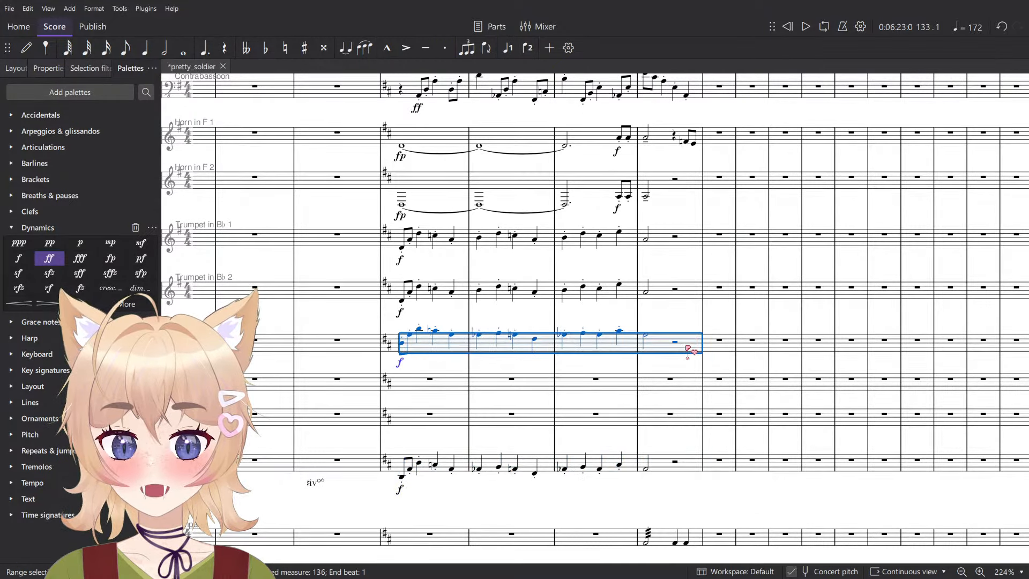
click(681, 239)
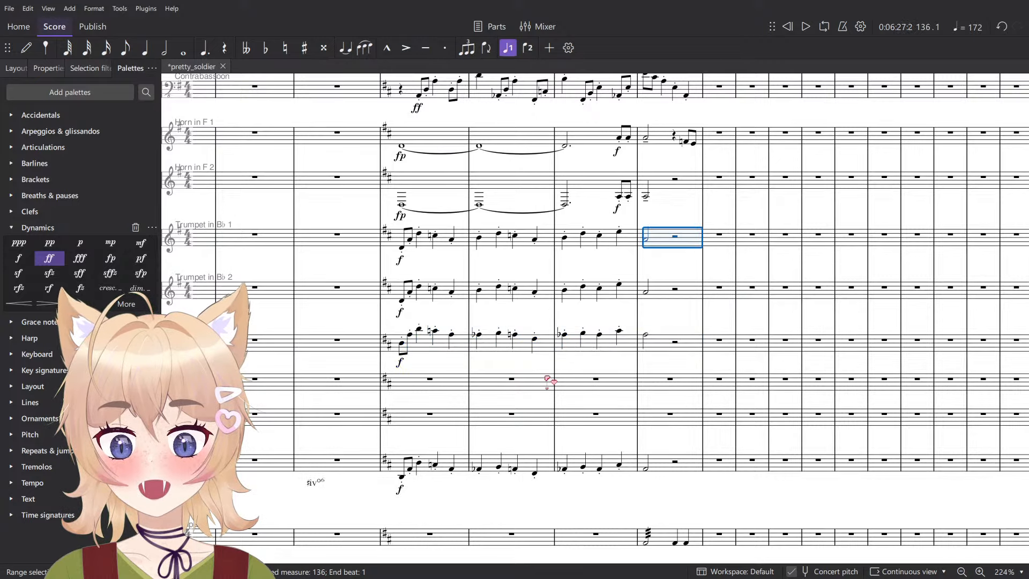
shift+click(398, 463)
key(space)
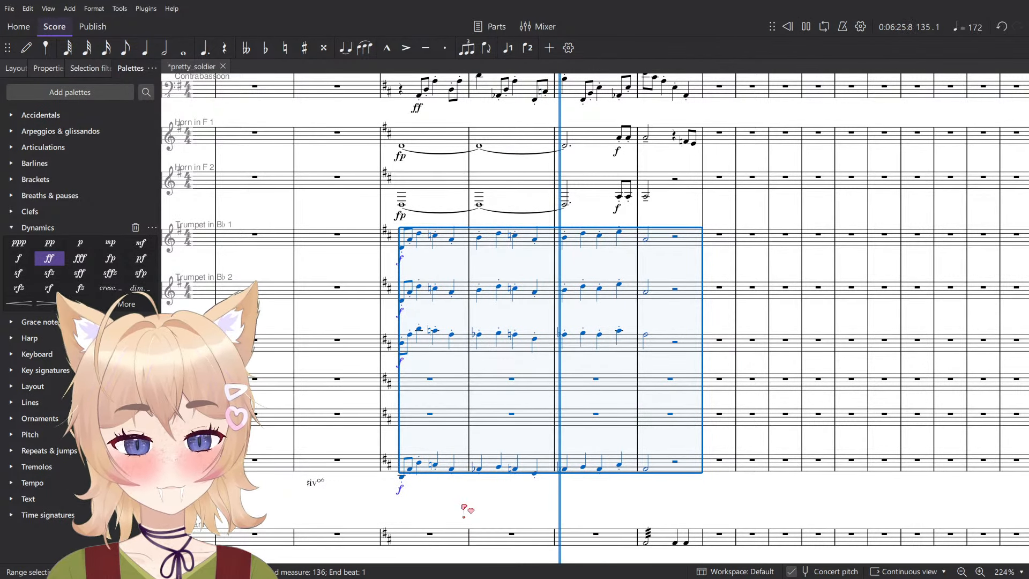
click(573, 497)
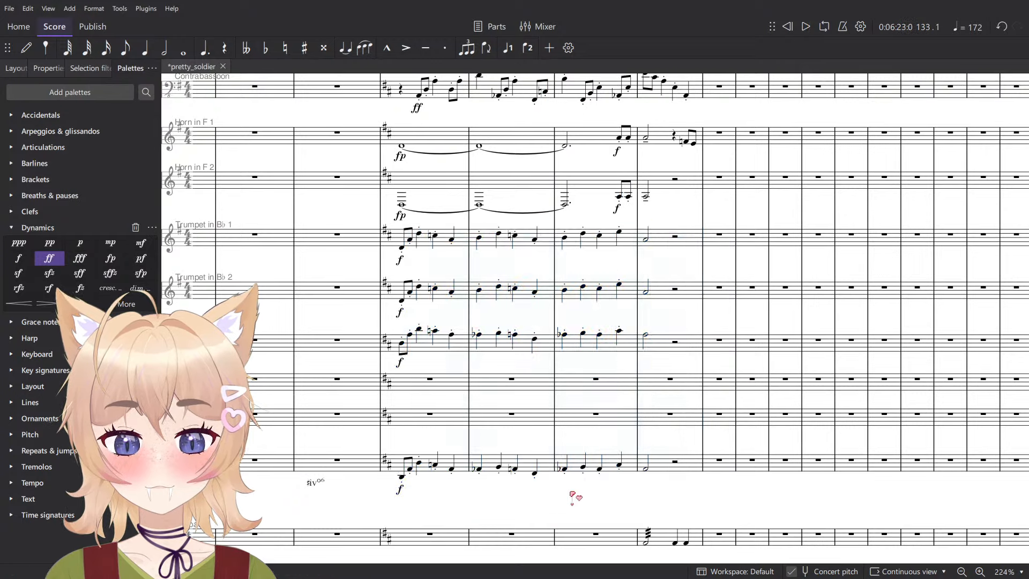
- Move the lowest brass passage in measures 133 to 136 back to the staff directly below Trombone 1
click(675, 464)
scroll(499, 459, up, 2)
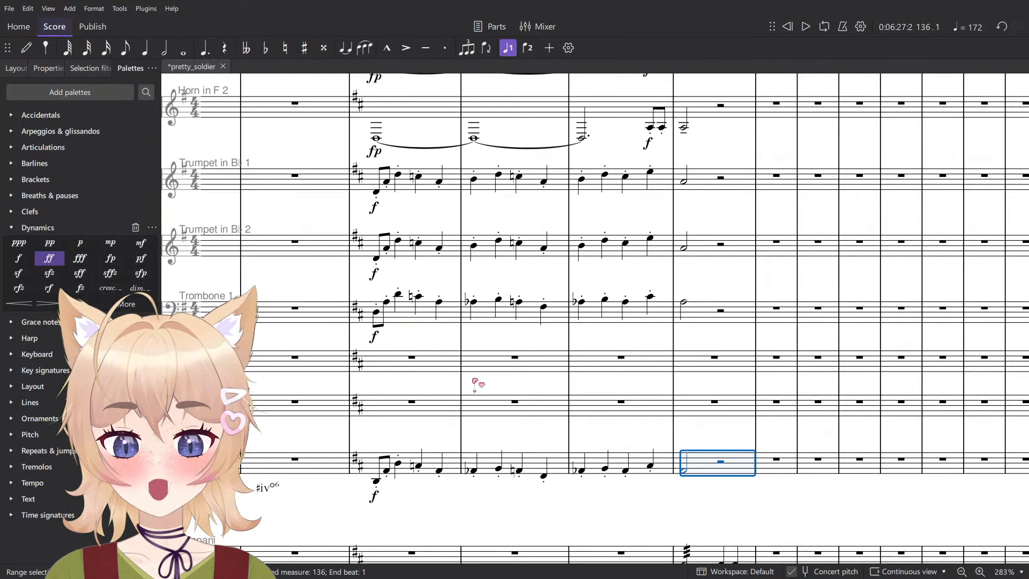
click(475, 302)
click(706, 471)
shift+click(379, 471)
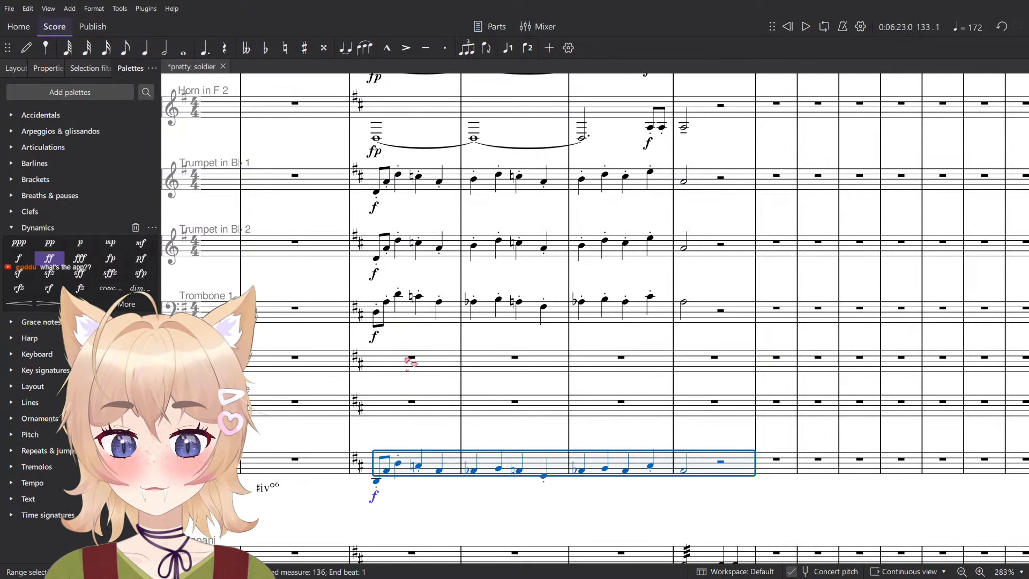
key(Delete)
click(410, 360)
key(ctrl+v)
- Copy the Trumpet in B♭ 2 passage in measures 133 to 136 to the lowest brass staff, two octaves lower
click(407, 250)
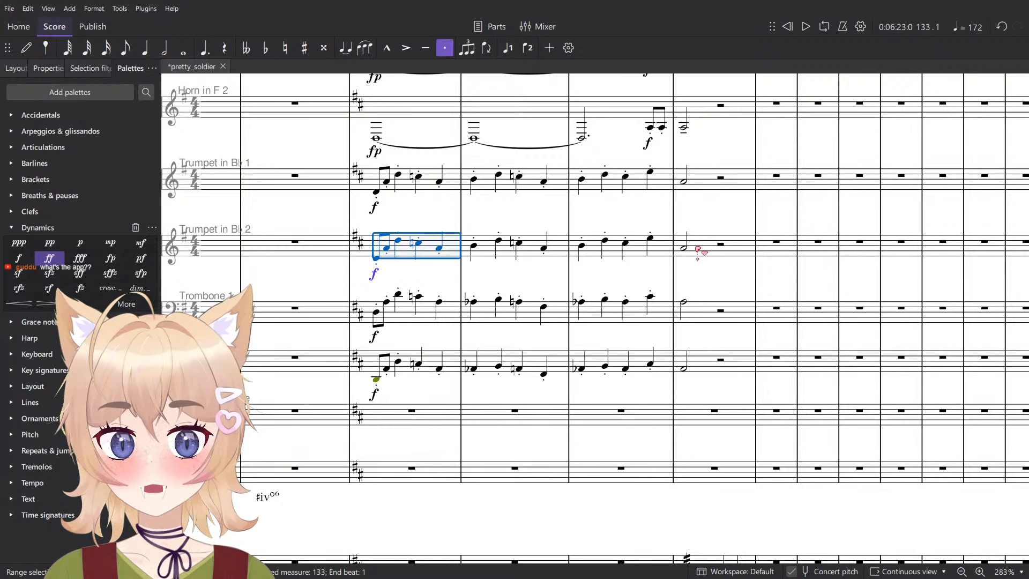
shift+click(699, 250)
click(411, 484)
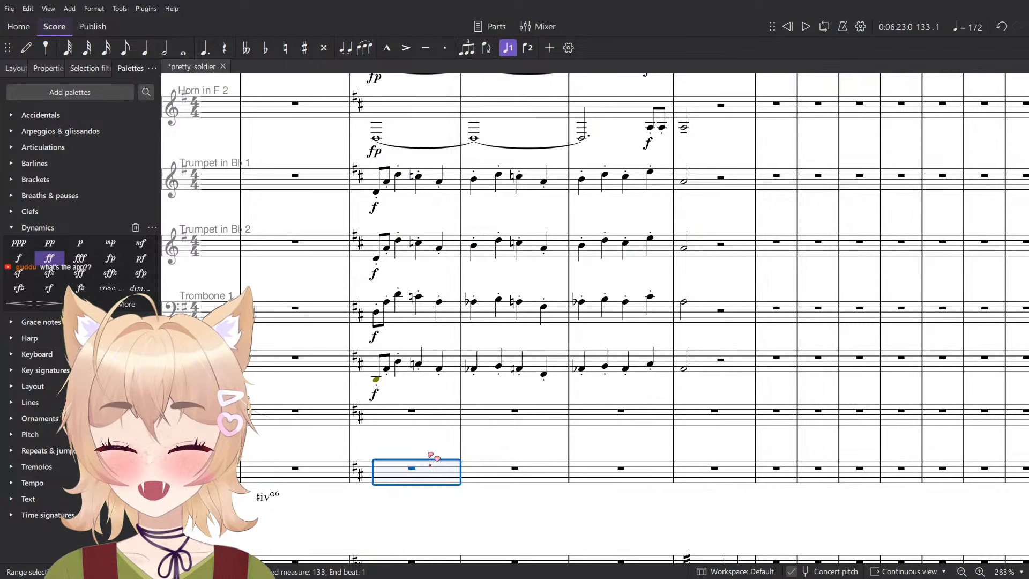
key(ctrl+v)
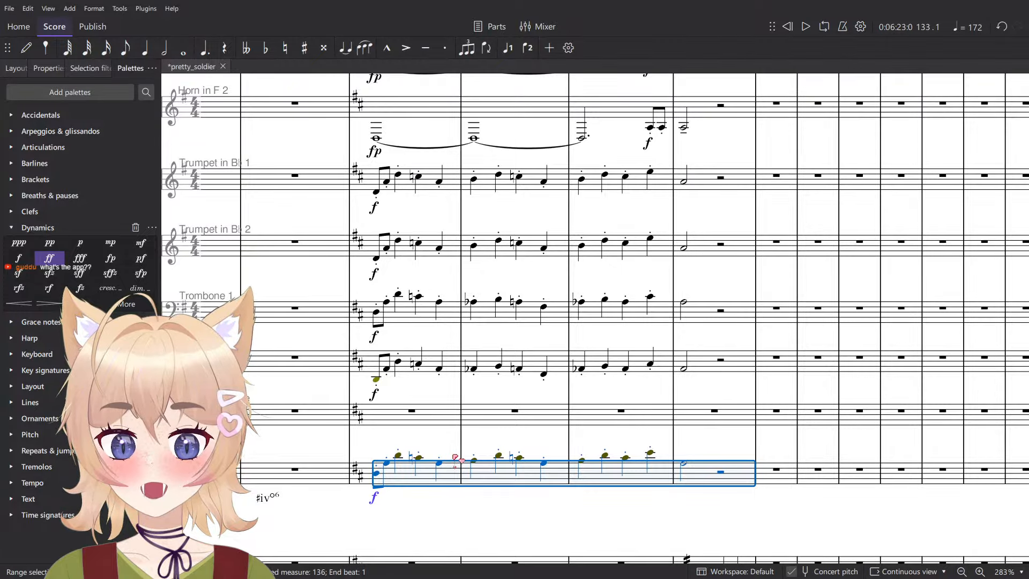
key(ctrl+Down)
- Move the Trombone 2 passage in measures 133 to 136 to the Bass Trombone staff
click(413, 358)
shift+click(709, 369)
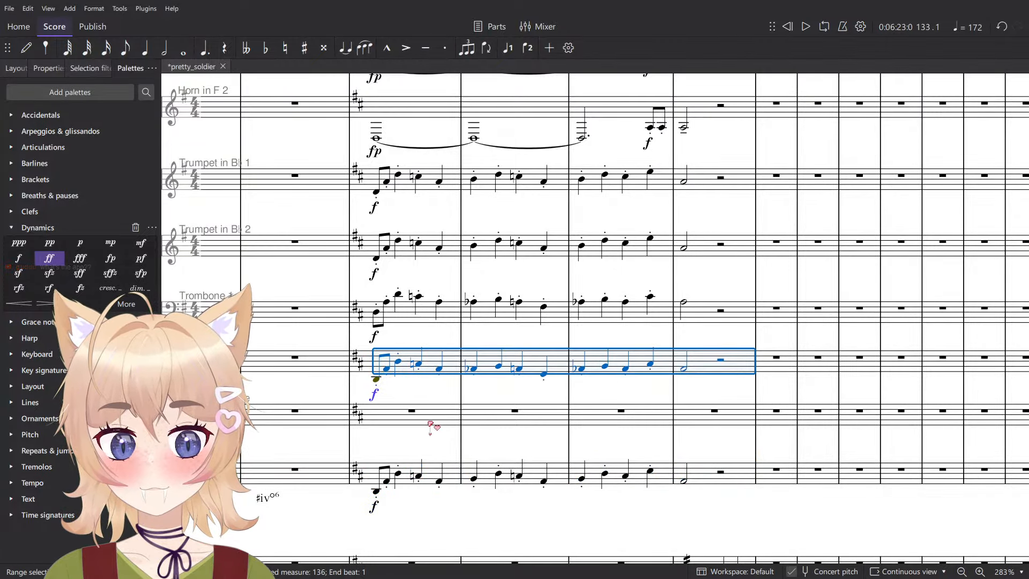
scroll(430, 424, down, 2)
scroll(418, 415, up, 4)
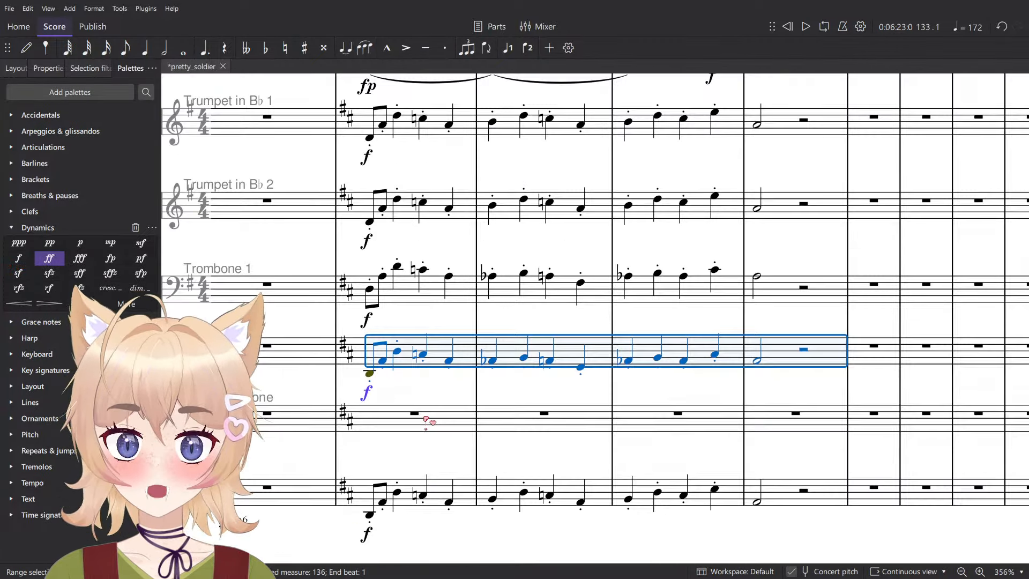
key(Delete)
click(420, 416)
scroll(470, 496, down, 4)
key(ctrl+z)
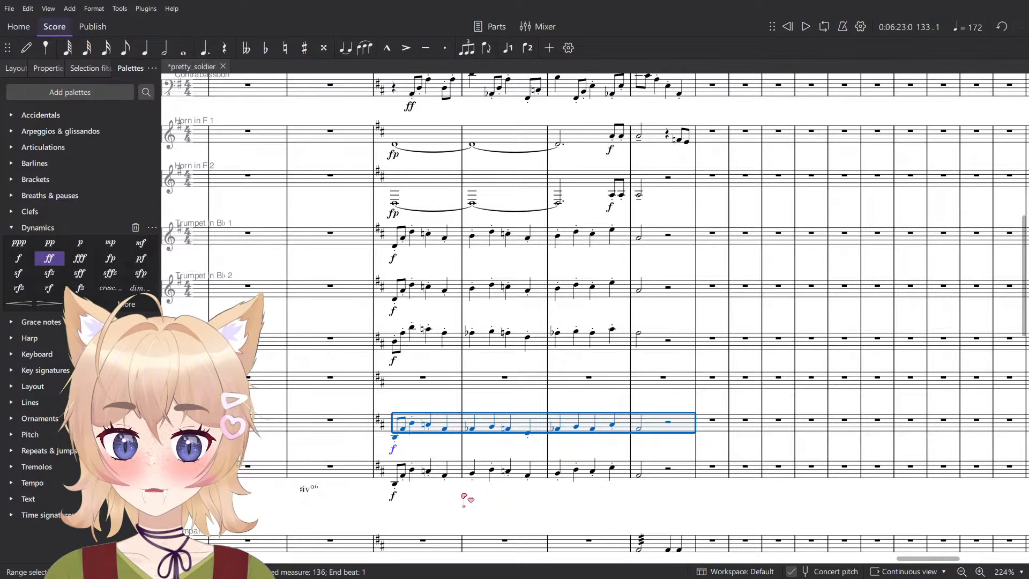
- Play the brass parts from Horn in F 1 down to Tuba together from measure 133
click(456, 477)
shift+click(436, 150)
key(space)
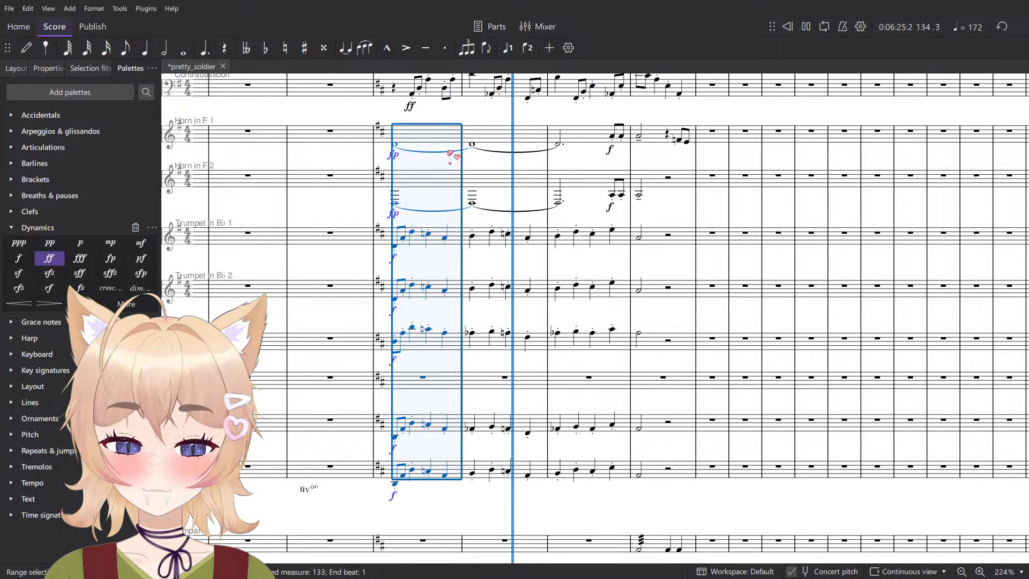
key(space)
- Move the Bass Trombone passage in measures 133 to 136 back to the Trombone 2 staff, one octave higher
scroll(467, 462, up, 1)
scroll(467, 464, up, 2)
click(475, 414)
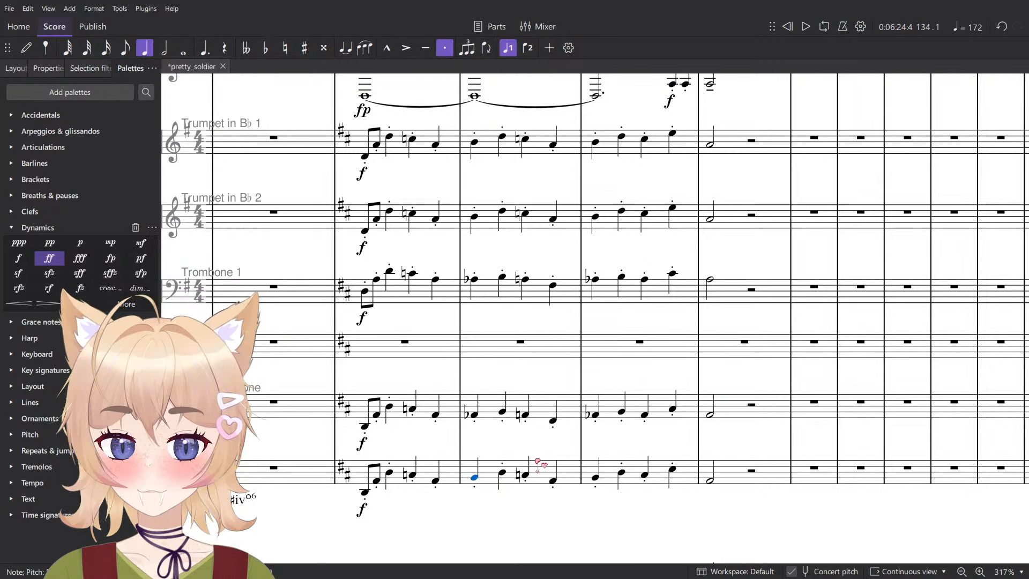
click(761, 415)
shift+click(369, 416)
key(Delete)
click(387, 357)
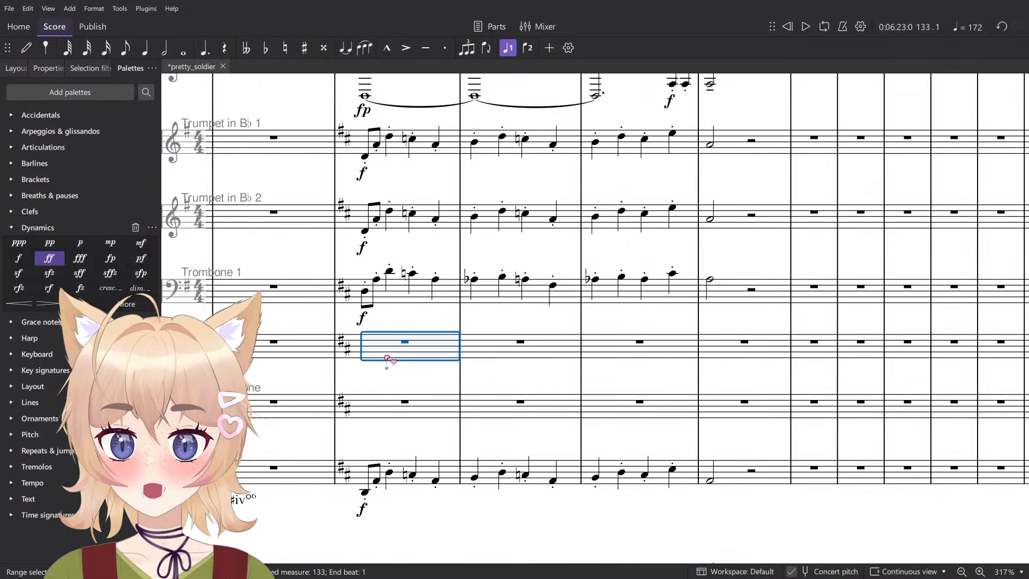
key(ctrl+v)
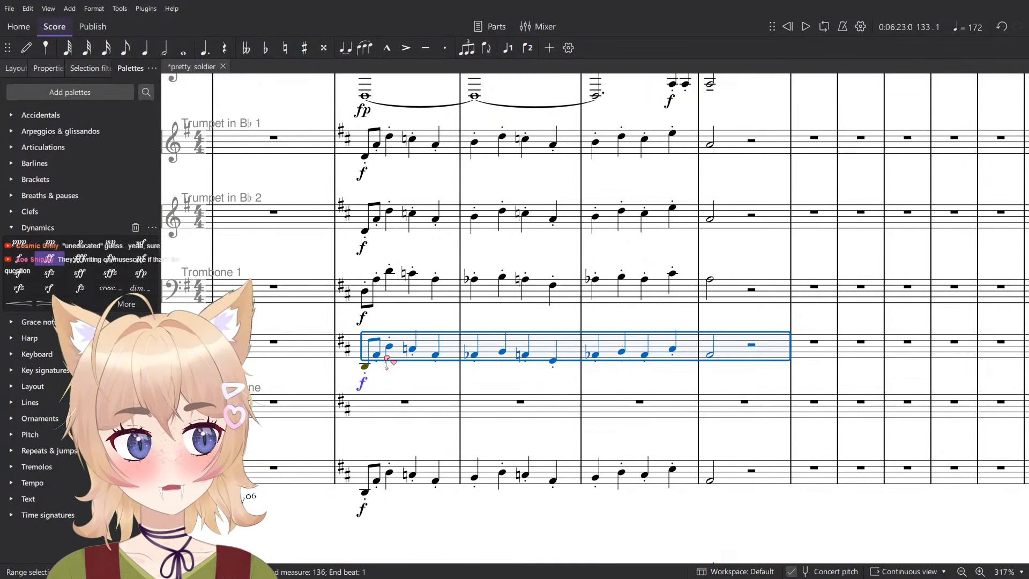
key(ctrl+Up)
- Save the score and play the Horn in F 2 to Tuba parts together from measure 133
scroll(362, 335, down, 1)
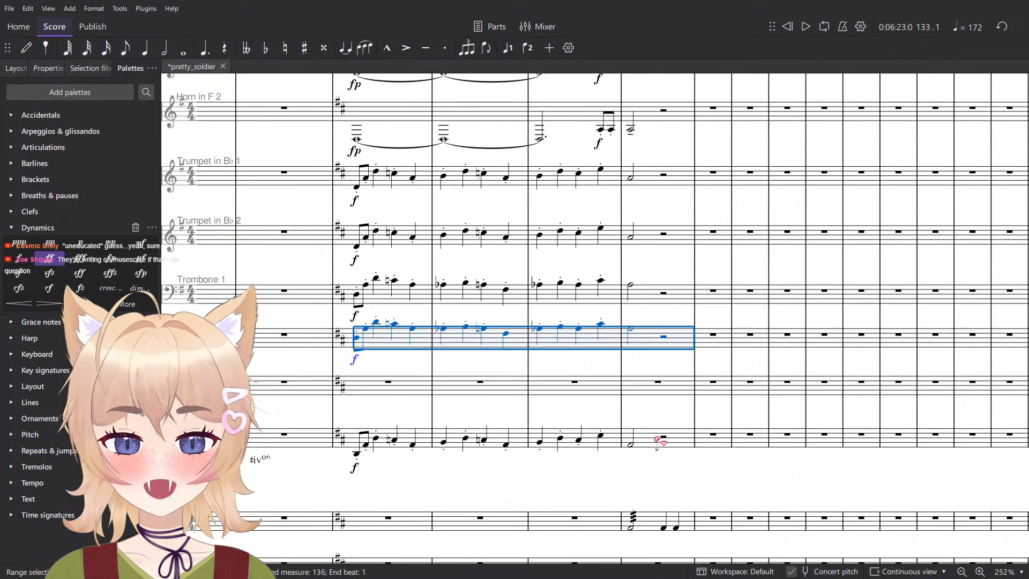
click(660, 437)
drag(520, 360, 552, 390)
scroll(556, 381, down, 3)
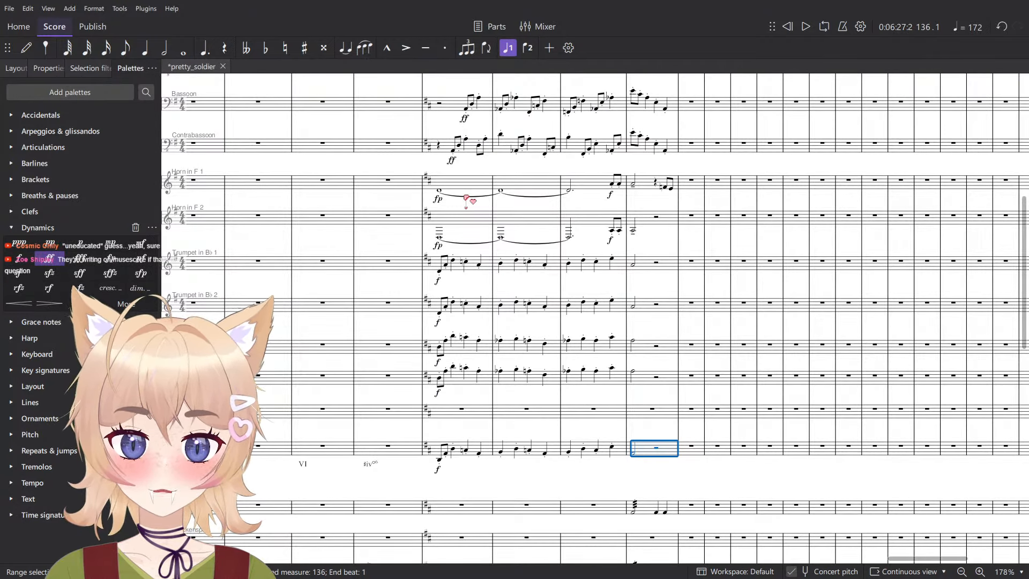
key(ctrl+s)
key(space)
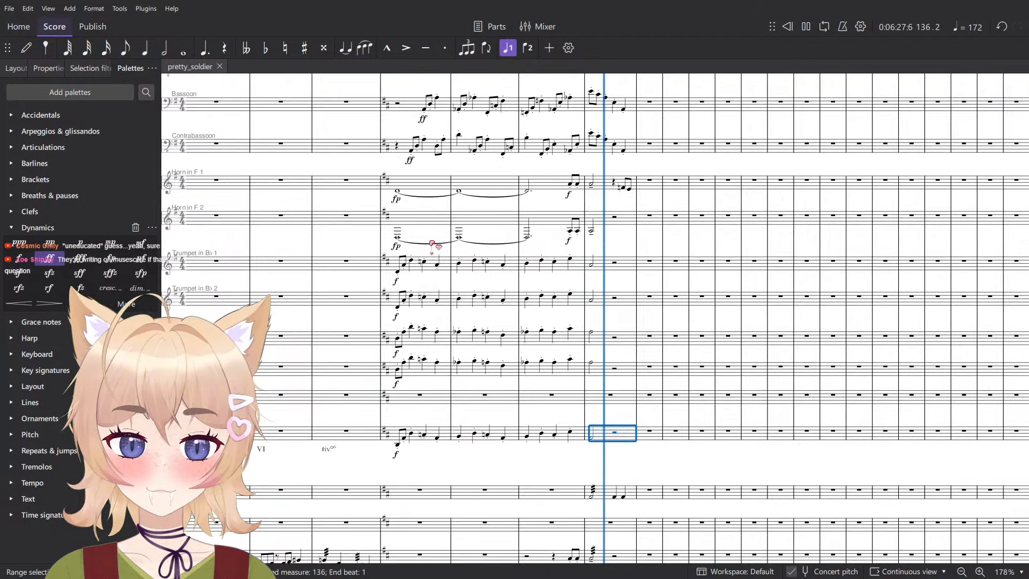
key(space)
shift+click(416, 217)
key(space)
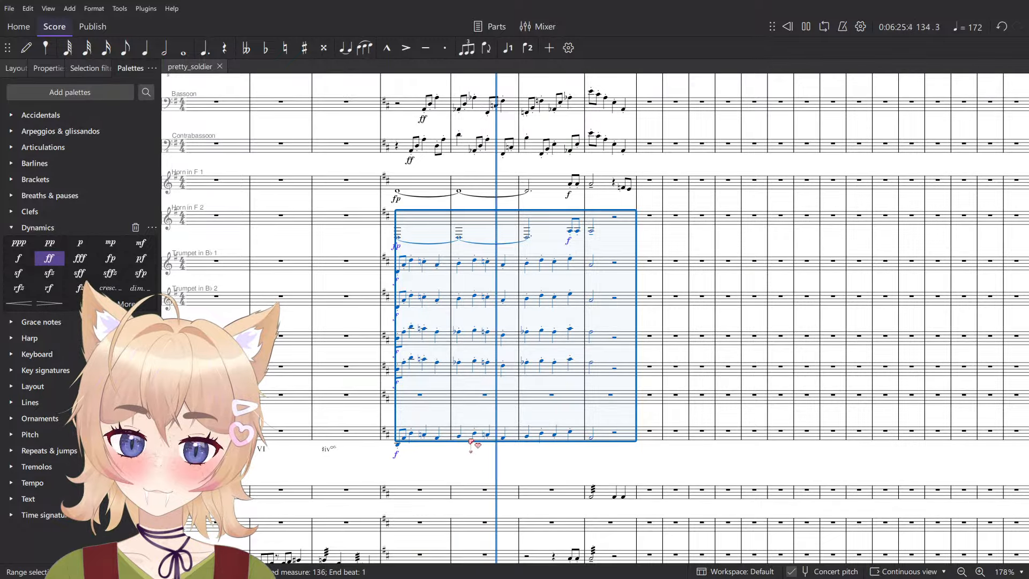
key(space)
click(492, 462)
- Copy the Trumpet in B♭ 1 passage in measures 133 to 136 to the staff below Glockenspiel and raise it one octave
click(606, 265)
shift+click(409, 280)
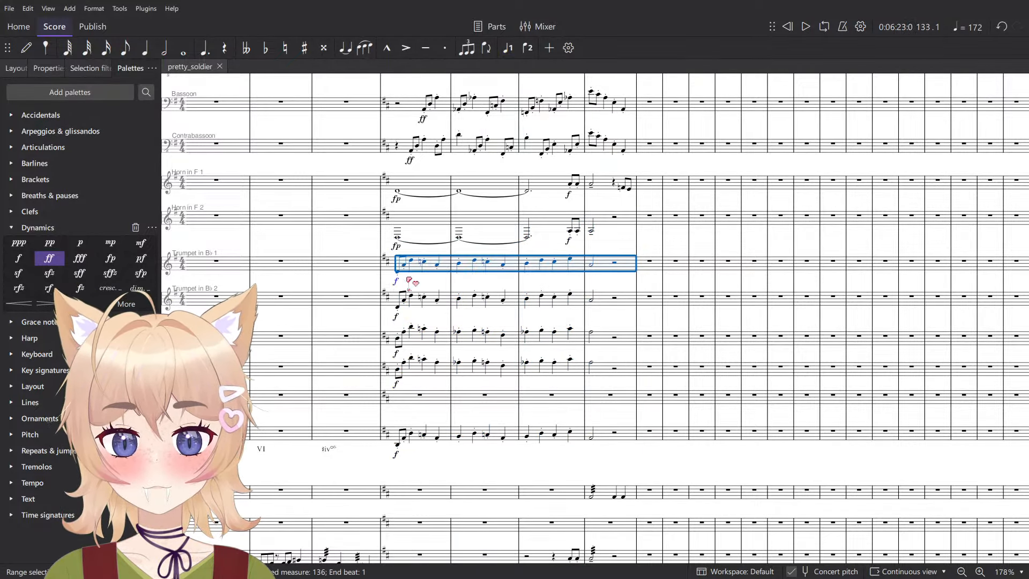
scroll(438, 366, down, 3)
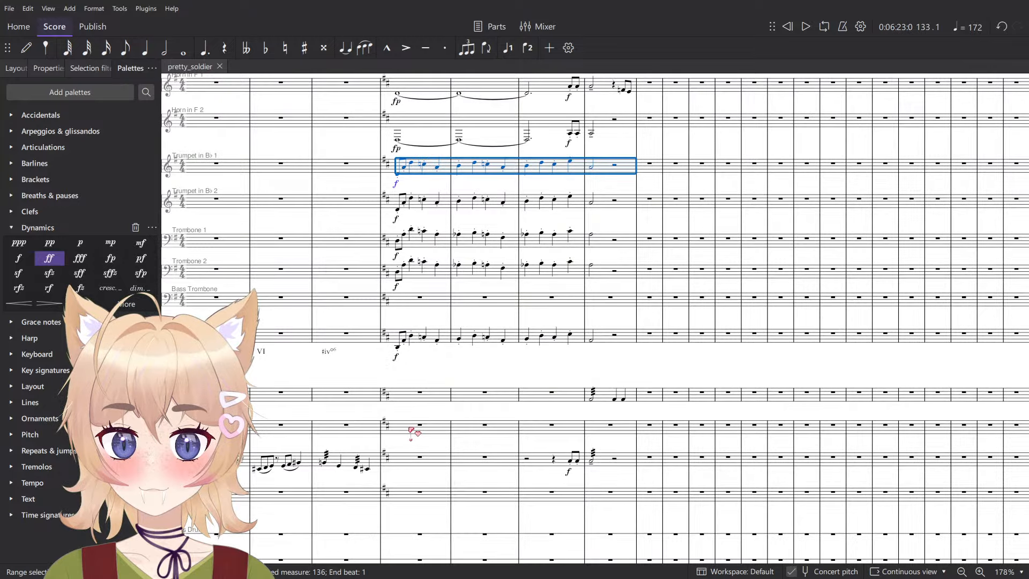
scroll(411, 431, down, 3)
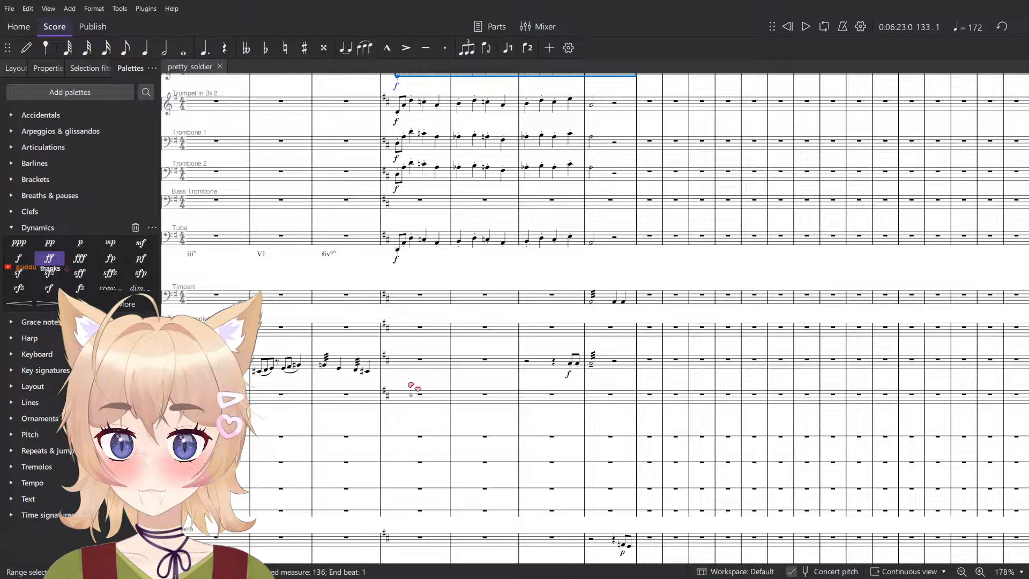
click(410, 366)
key(ctrl+v)
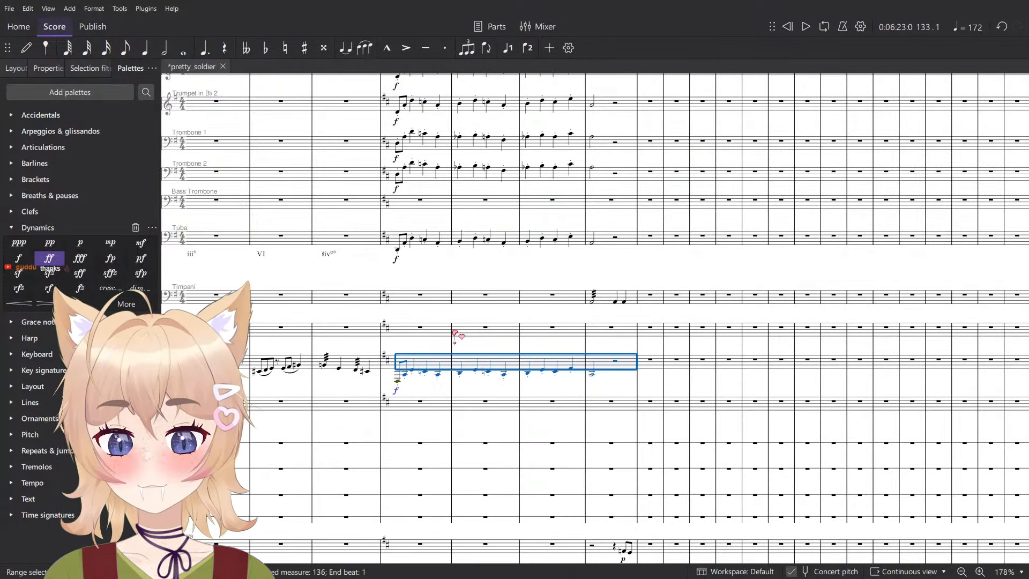
key(ctrl+Up)
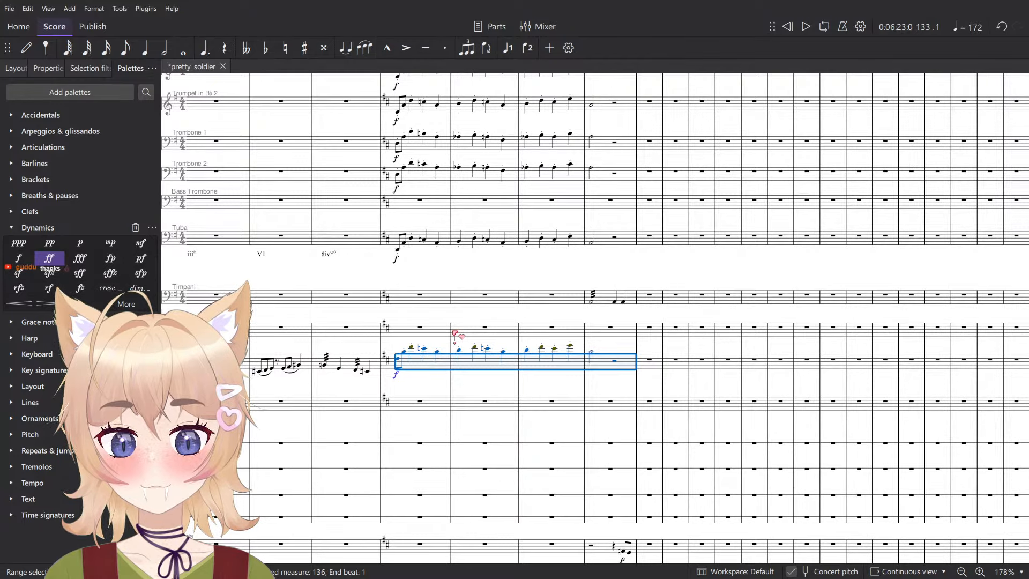
key(ctrl+Down)
- Play the copied passage on the staff below Glockenspiel from measure 133
key(space)
click(453, 319)
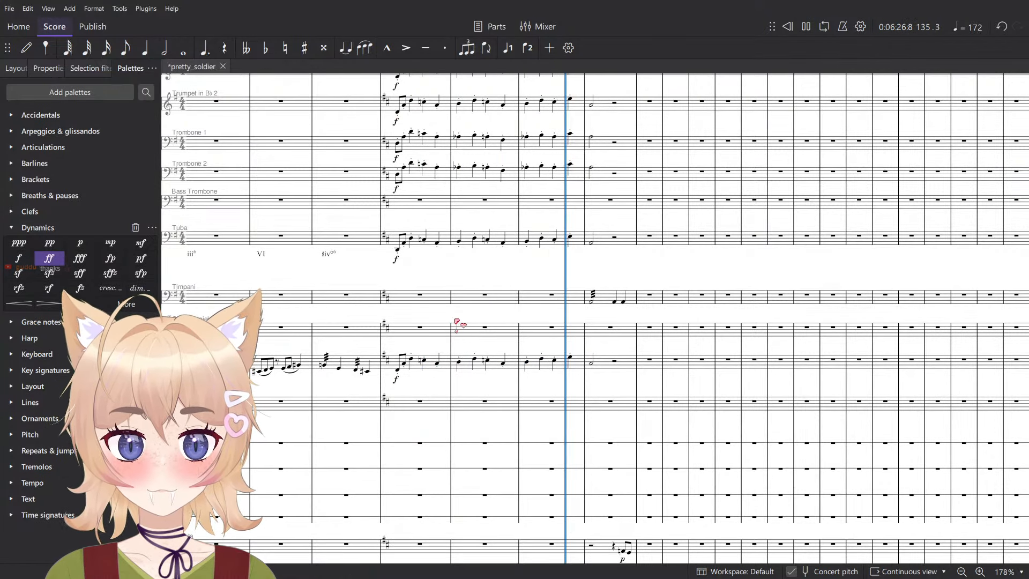
key(space)
- Remove the staccato marks from the passage in measures 133 to 136 on the staff below Glockenspiel
scroll(440, 375, up, 6)
click(380, 363)
click(689, 365)
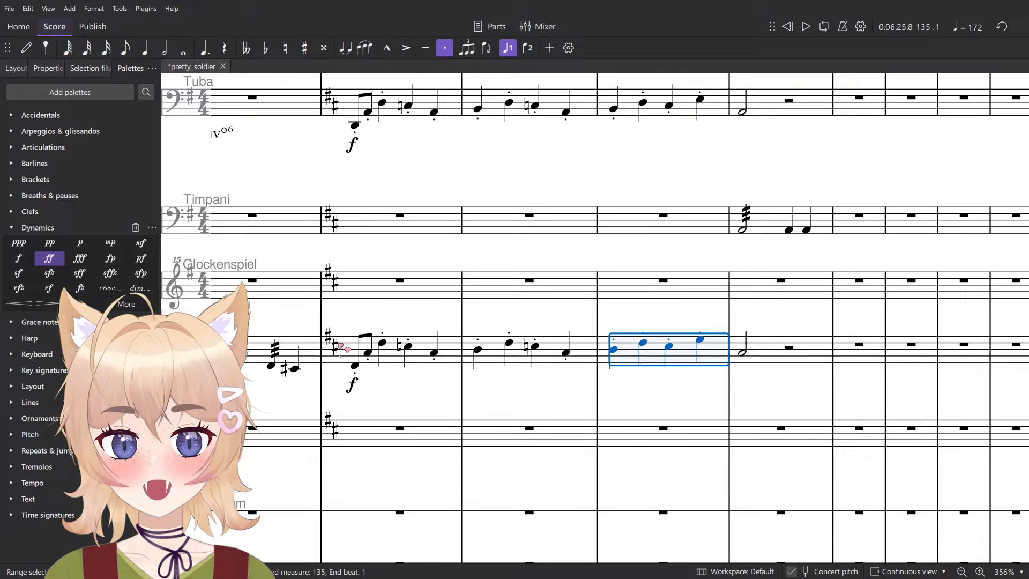
shift+click(346, 351)
scroll(402, 333, down, 3)
key(Escape)
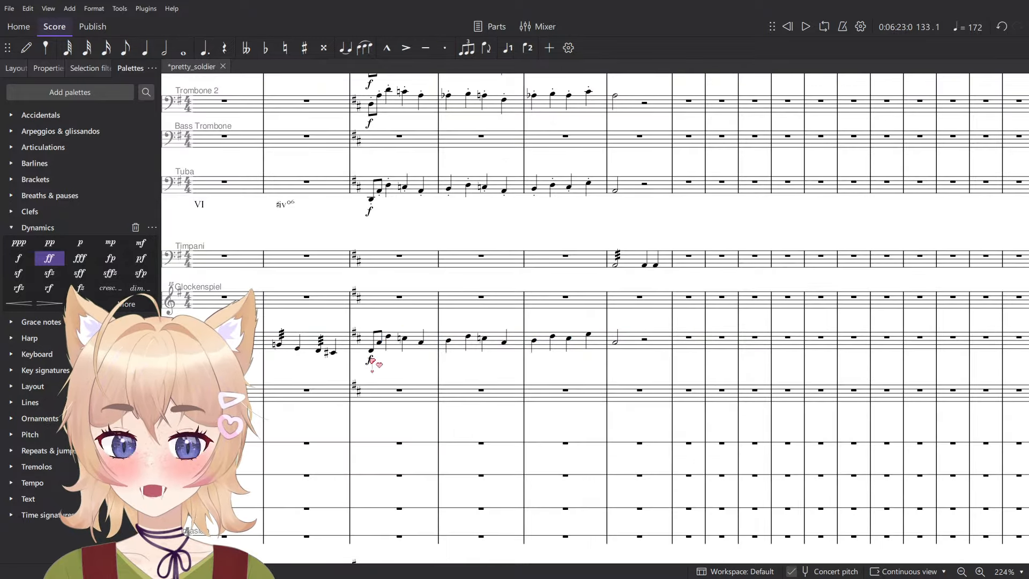
- Try the dynamic ff at measure 133 on the staff below Glockenspiel in playback and restore it to f
click(370, 360)
click(398, 382)
click(487, 374)
key(space)
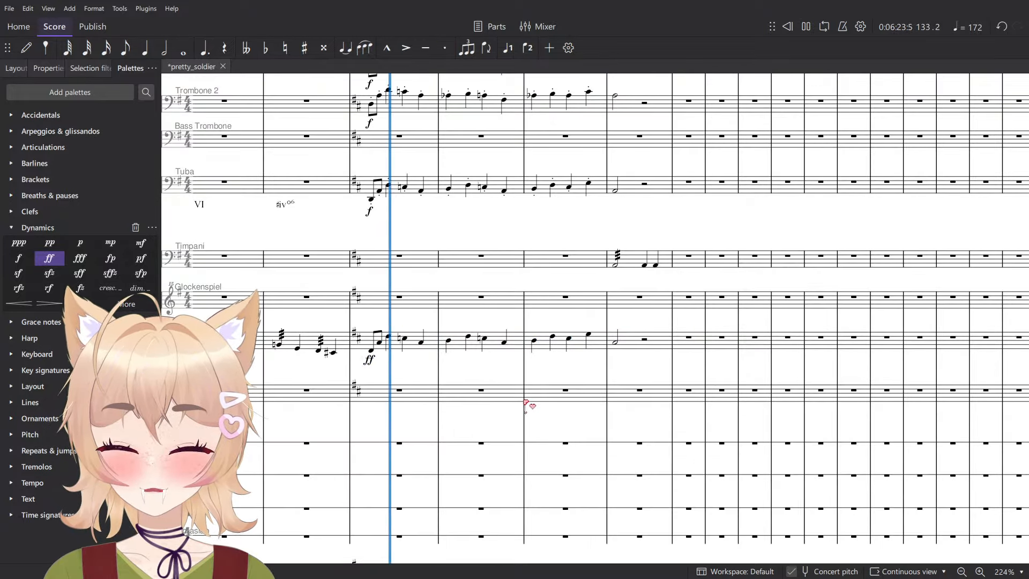
key(space)
click(369, 359)
click(385, 382)
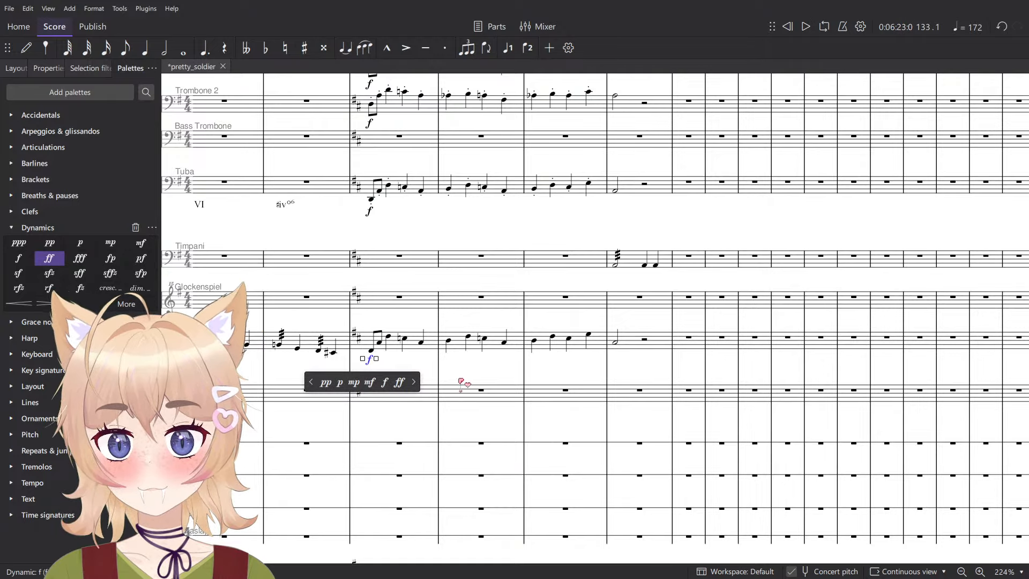
- Look over the brass, percussion and woodwind staves around measure 133
scroll(670, 363, down, 5)
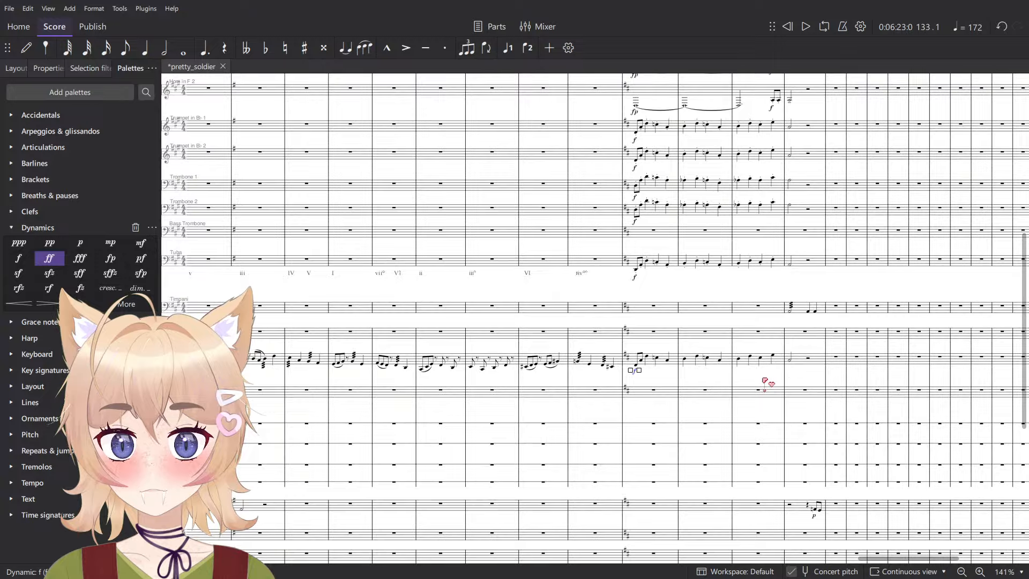
scroll(750, 369, right, 15)
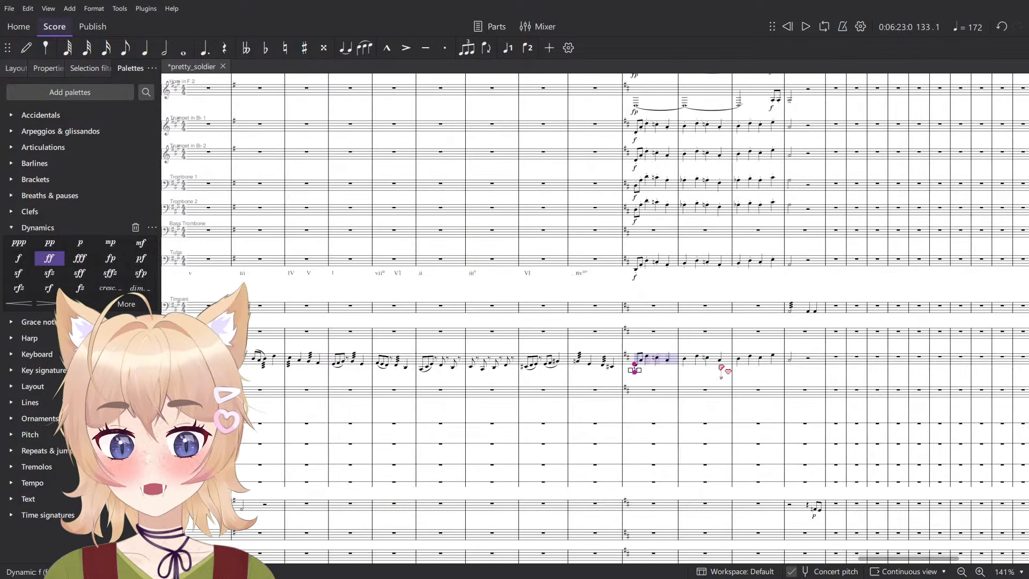
scroll(702, 368, left, 6)
scroll(706, 370, left, 5)
scroll(705, 372, right, 15)
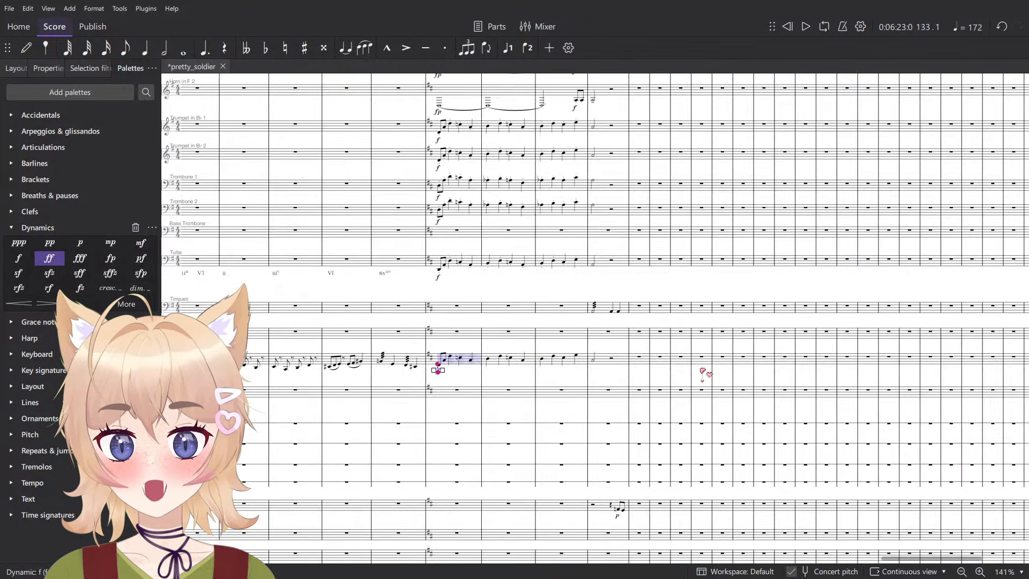
scroll(619, 407, up, 6)
scroll(506, 396, up, 1)
scroll(506, 396, up, 3)
scroll(429, 385, up, 5)
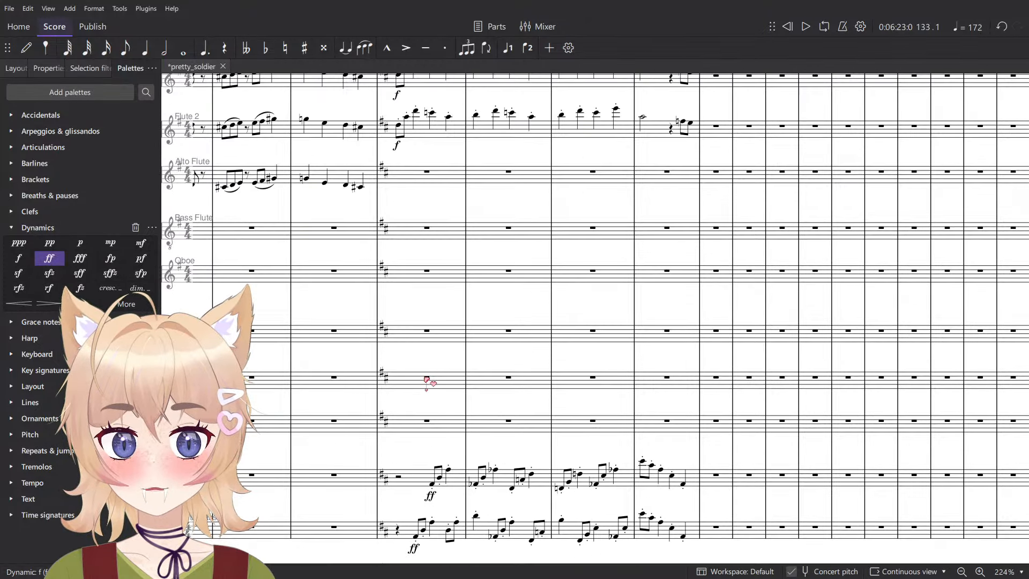
scroll(430, 385, down, 3)
scroll(431, 386, up, 7)
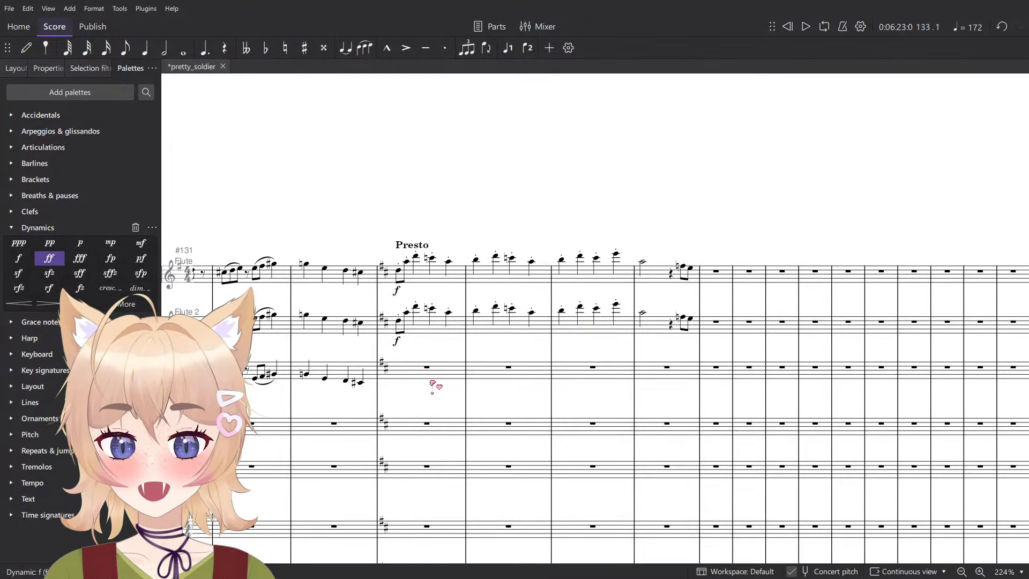
- Play the Flute and Flute 2 passages in measures 133 to 136 together from measure 133
click(419, 325)
shift+click(687, 275)
key(space)
key(space)
scroll(595, 257, down, 2)
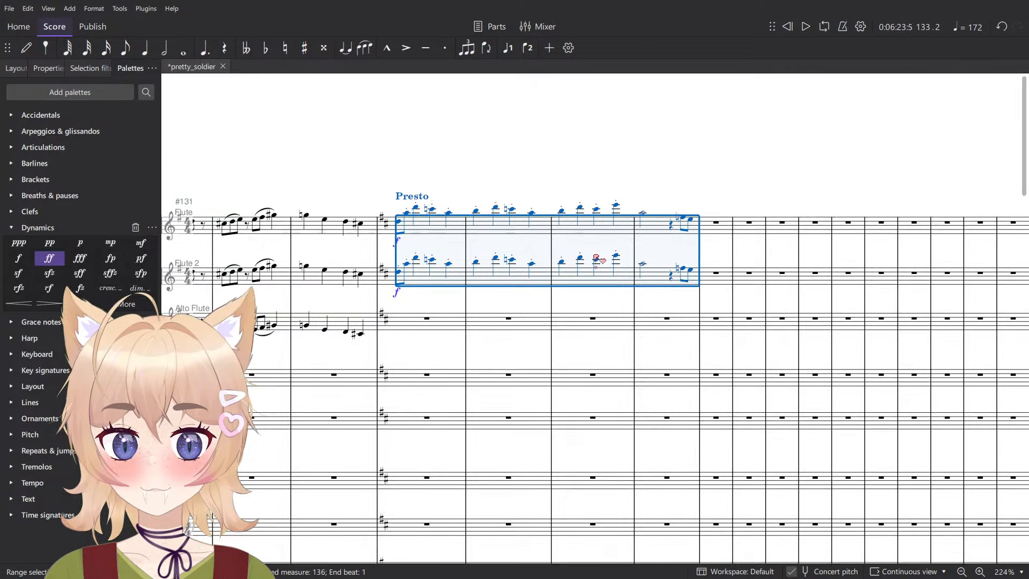
- Play the Bassoon and Contrabassoon passages together from measure 133
scroll(596, 259, down, 4)
click(418, 328)
shift+click(690, 378)
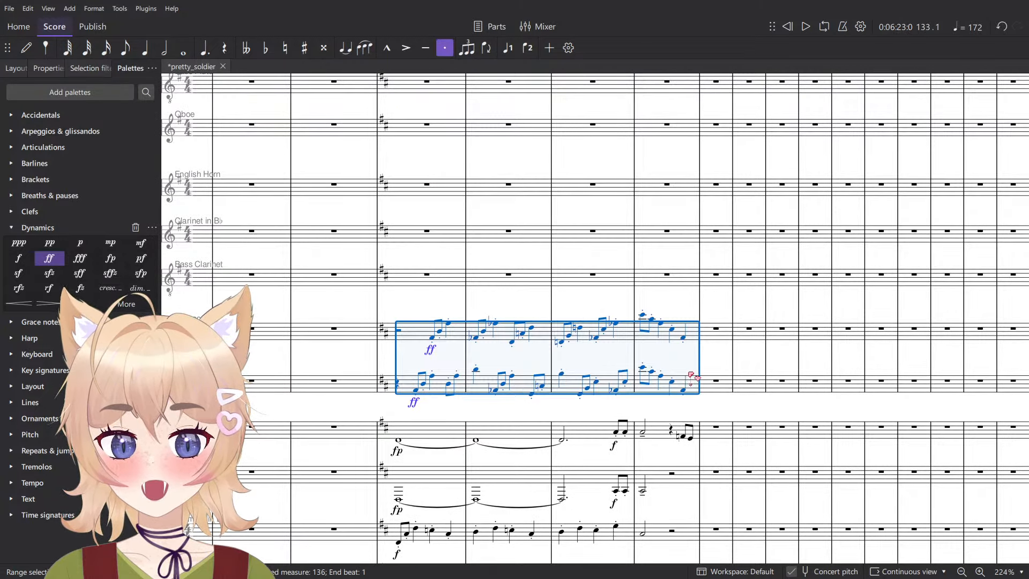
key(Escape)
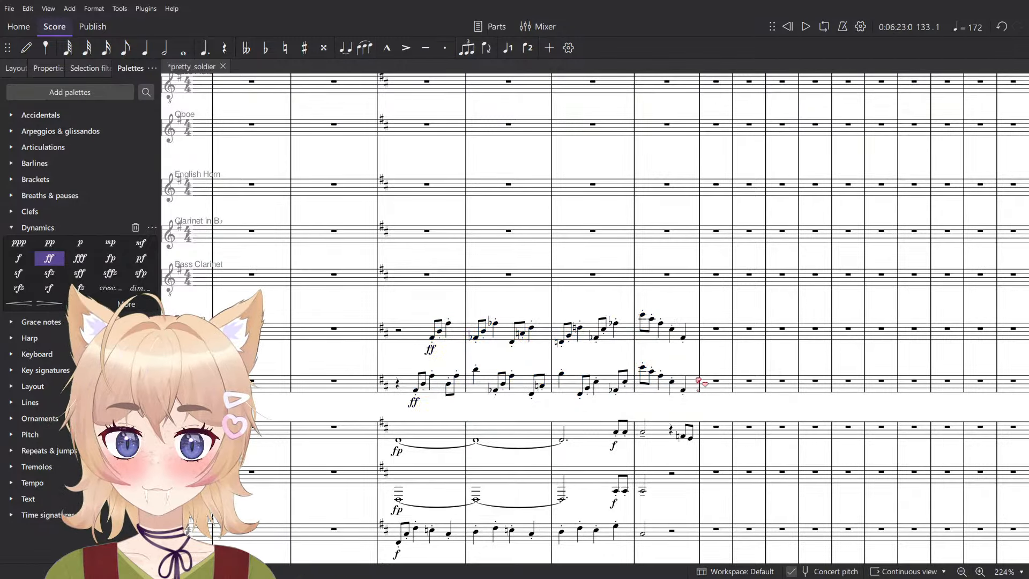
click(644, 347)
click(429, 338)
shift+click(436, 380)
key(space)
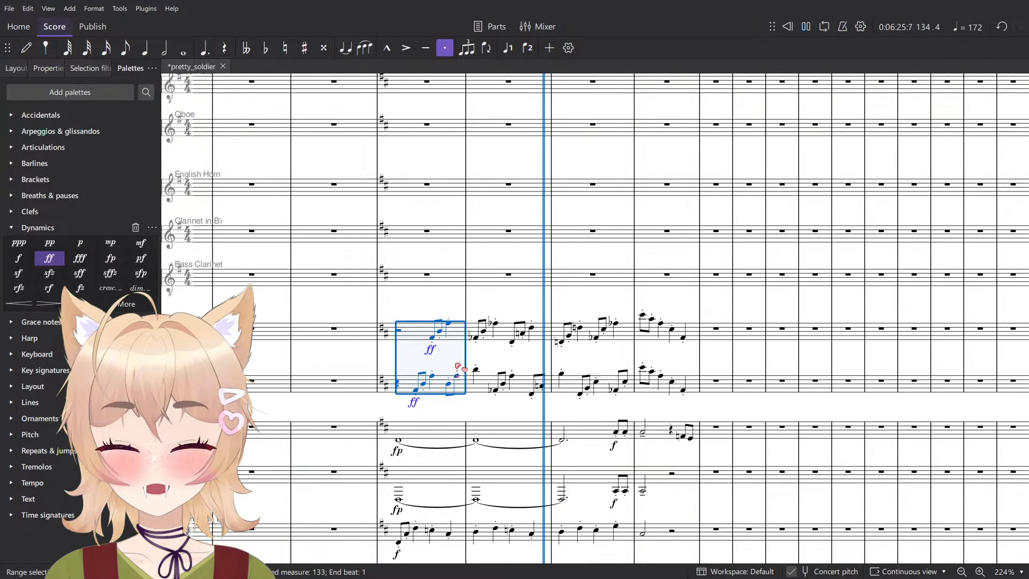
key(space)
- Examine the string parts of the Presto passage from measure 133, especially Violins 1 and Violins 2
scroll(418, 443, down, 7)
scroll(528, 383, down, 1)
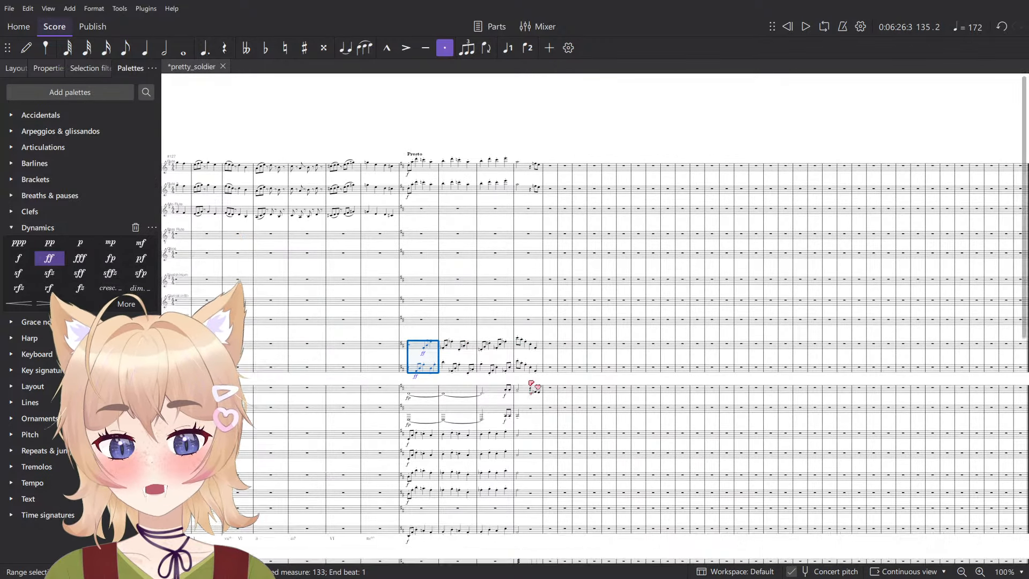
scroll(531, 385, down, 3)
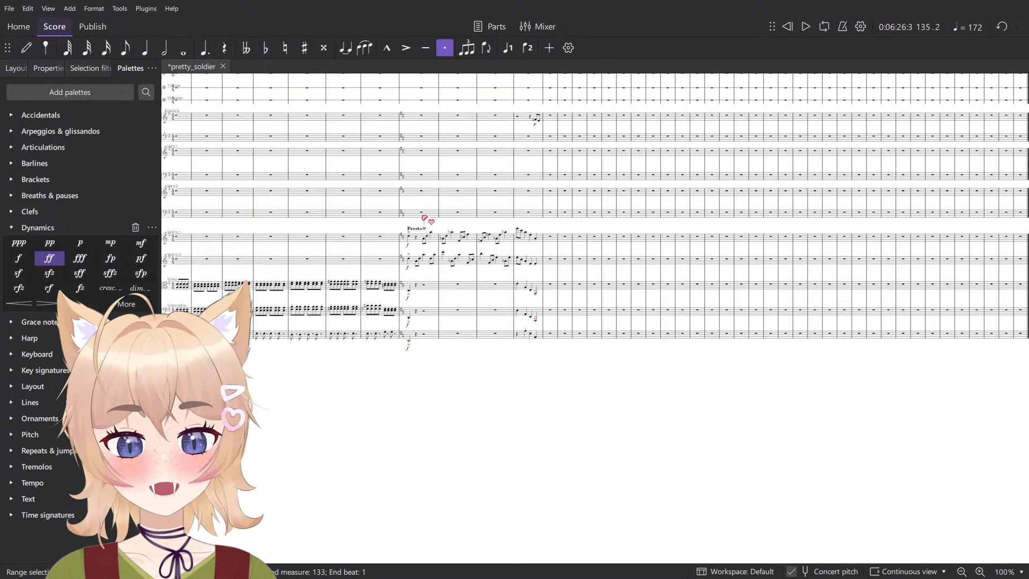
scroll(424, 219, up, 8)
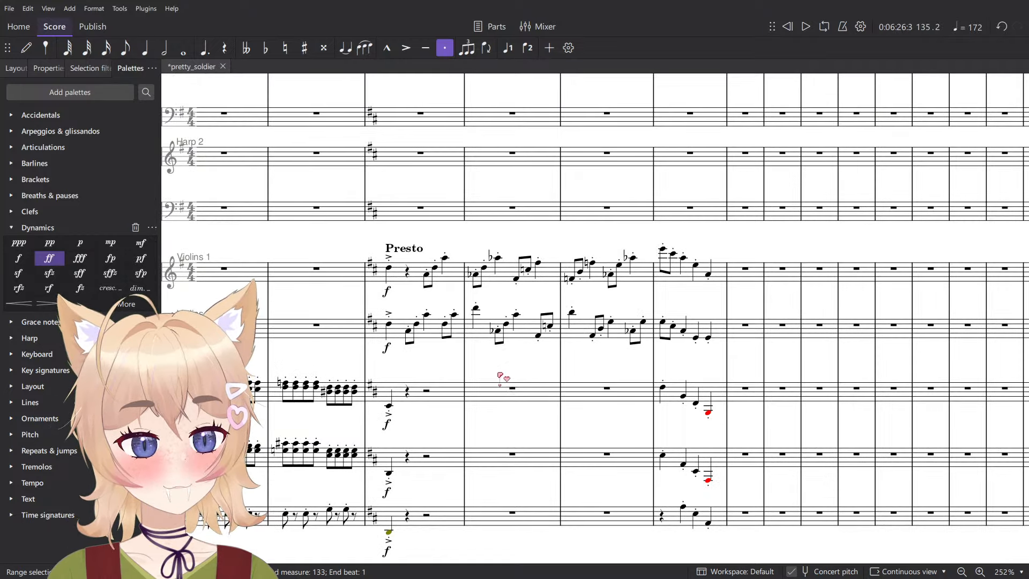
scroll(500, 375, up, 3)
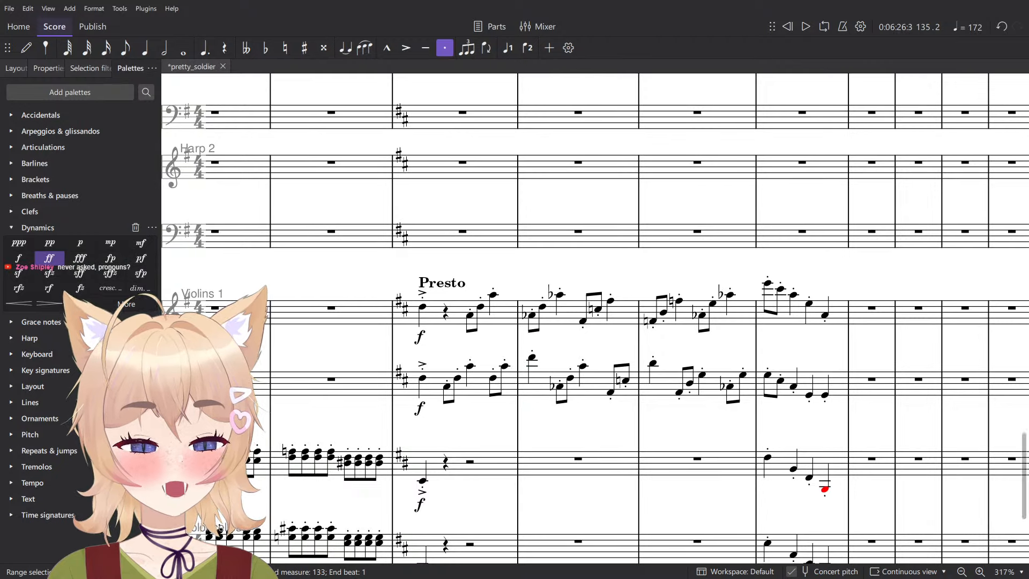
scroll(542, 322, down, 1)
scroll(470, 262, up, 2)
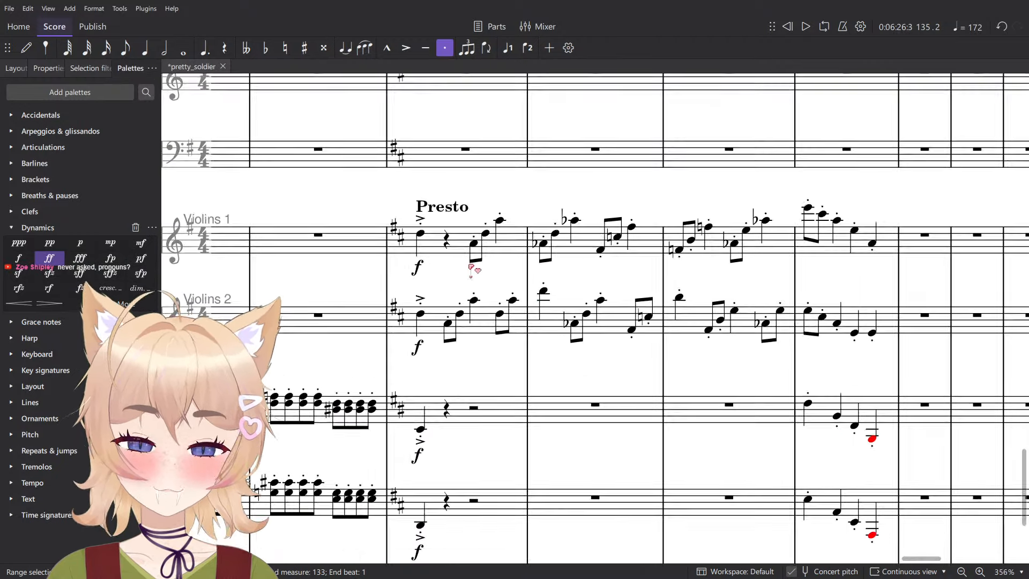
- Delete the Violins 1 and Violins 2 notes from beat 2 of measure 133 through measure 135, keeping the opening accented notes
click(428, 240)
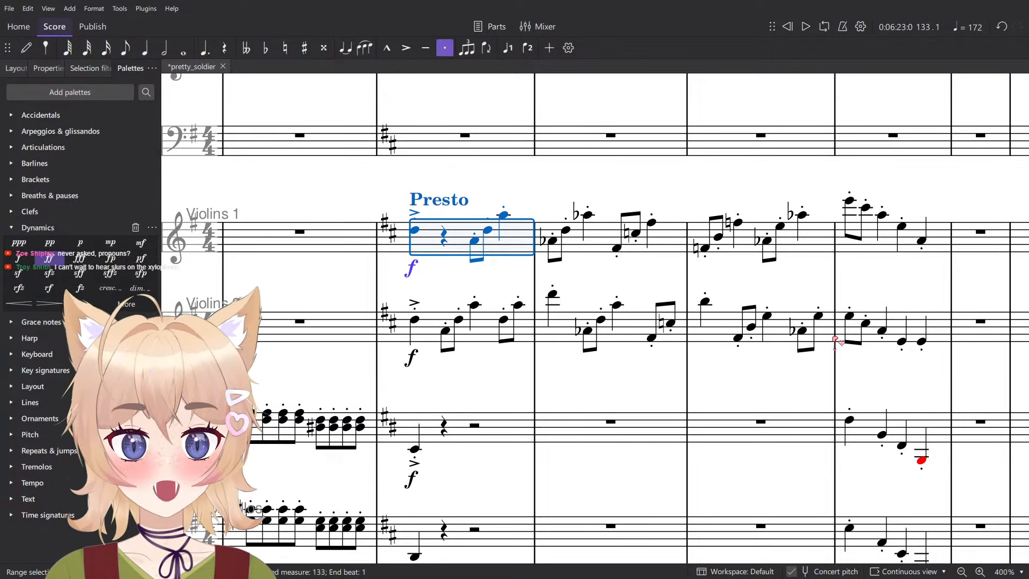
shift+click(833, 338)
scroll(833, 338, down, 3)
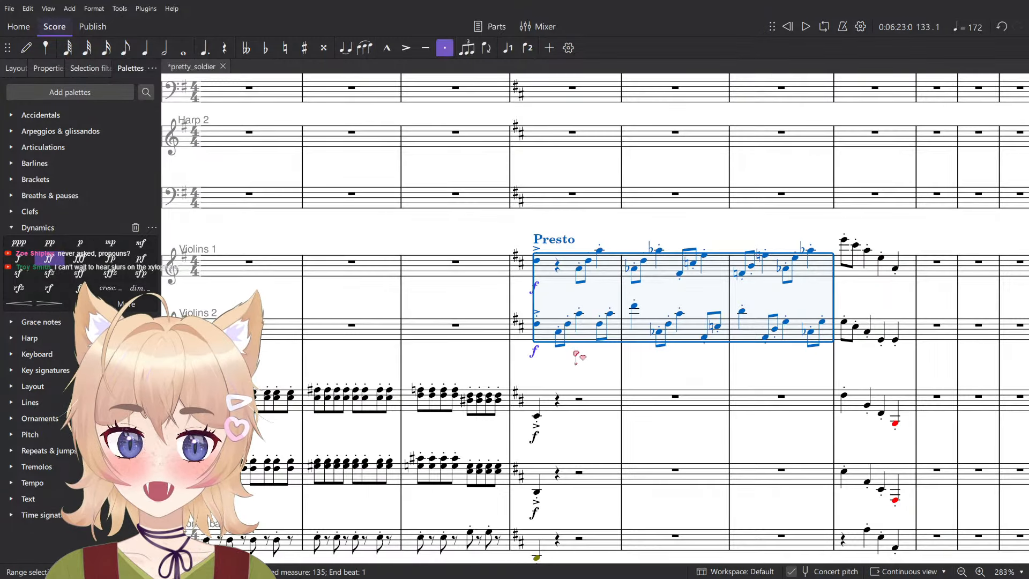
click(575, 356)
click(559, 333)
shift+click(830, 267)
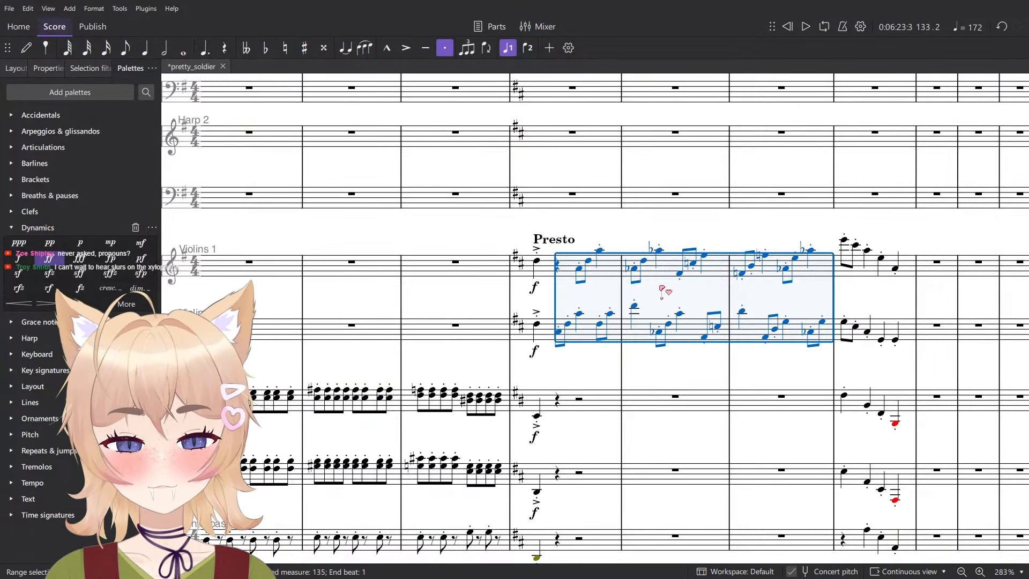
key(Delete)
- Review the percussion, brass and woodwind staves in measures 133 to 136, including the still empty ones
scroll(522, 379, down, 3)
scroll(424, 412, up, 8)
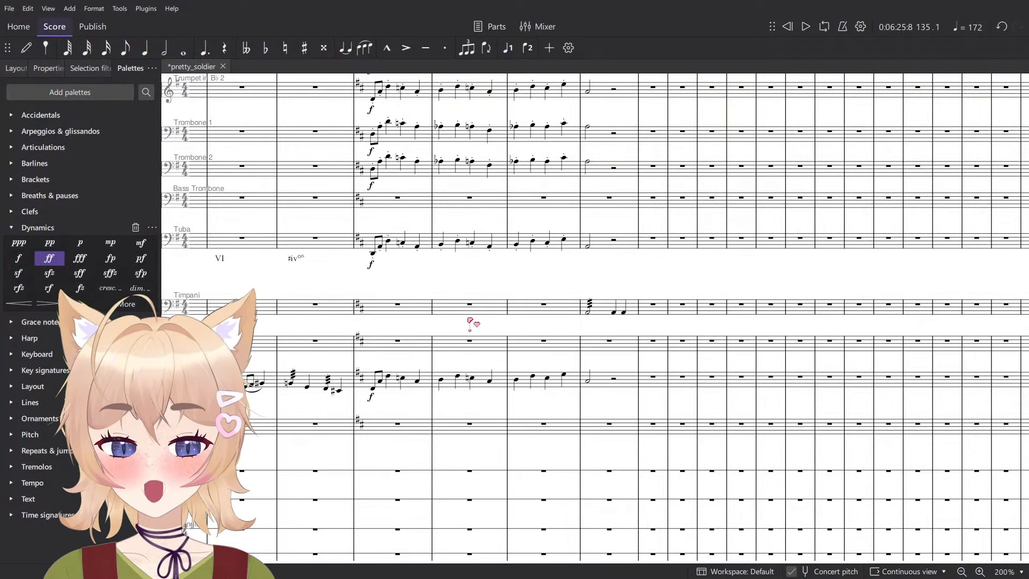
scroll(450, 168, up, 3)
scroll(576, 333, up, 6)
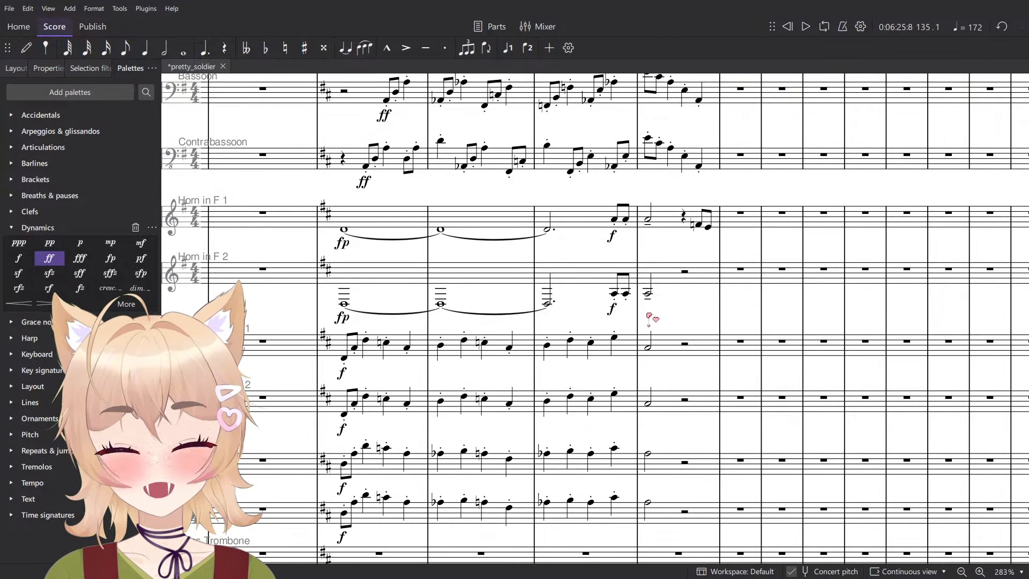
scroll(665, 244, down, 3)
scroll(692, 261, down, 3)
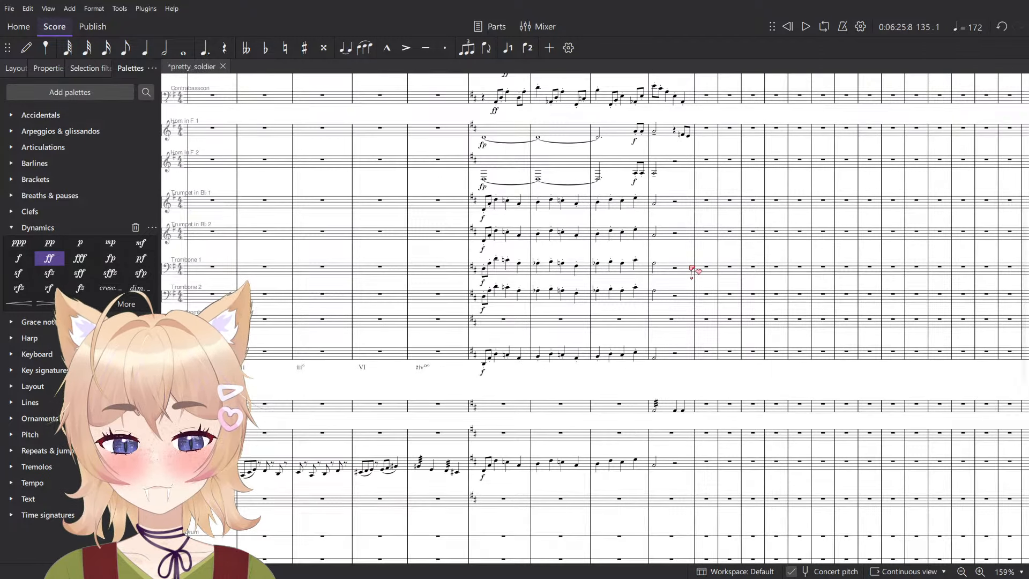
scroll(723, 304, up, 9)
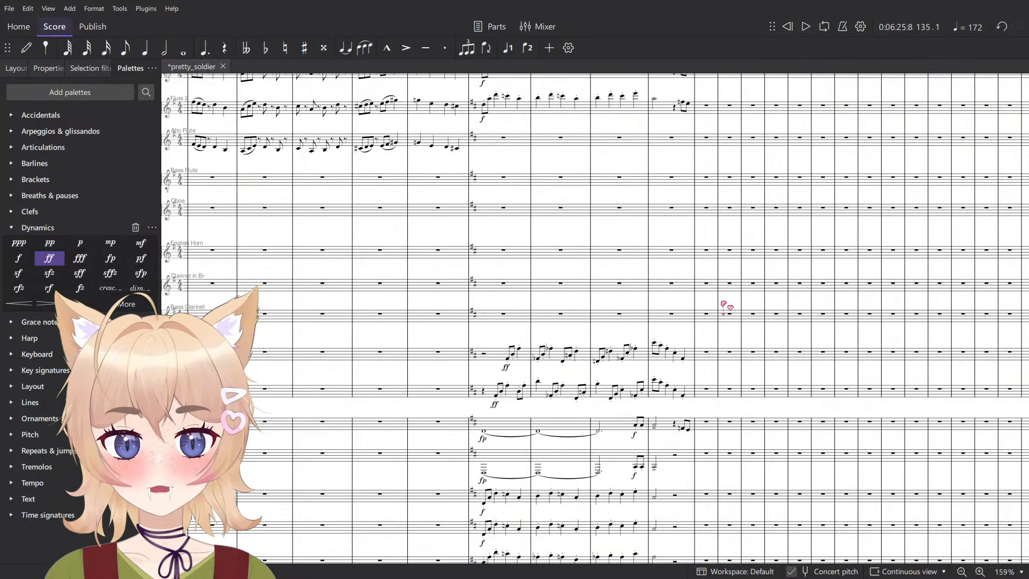
scroll(594, 369, up, 6)
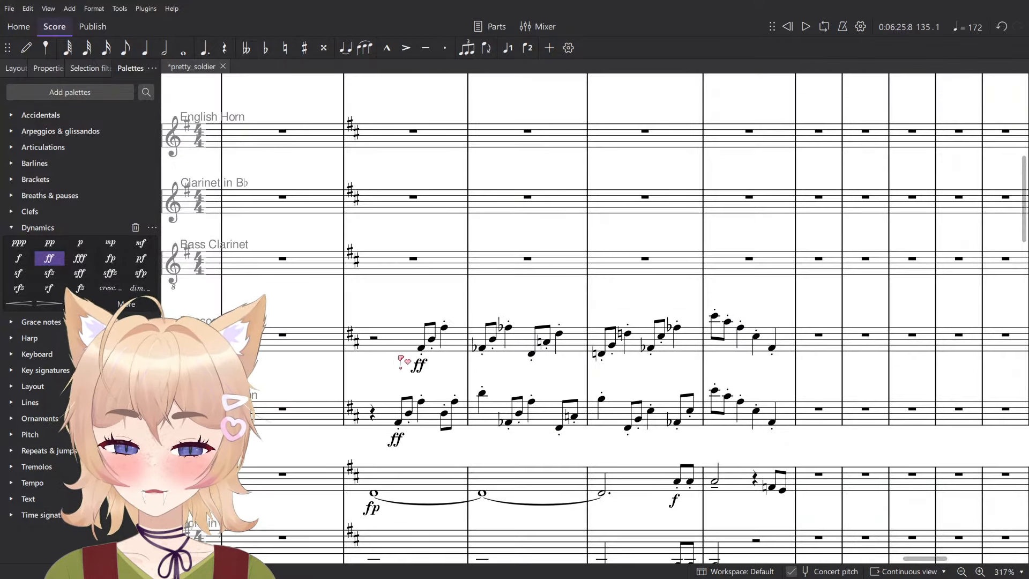
- Move the Bassoon passage in measures 133 to 136 to the Clarinet in B♭ and raise it two octaves
click(401, 344)
scroll(777, 348, down, 6)
click(428, 232)
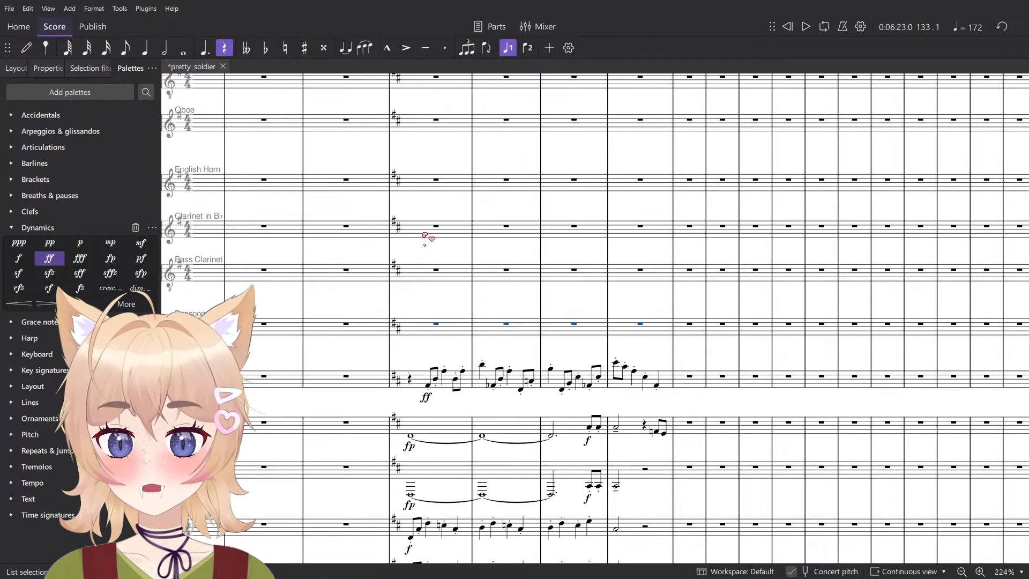
scroll(427, 232, up, 3)
key(ctrl+v)
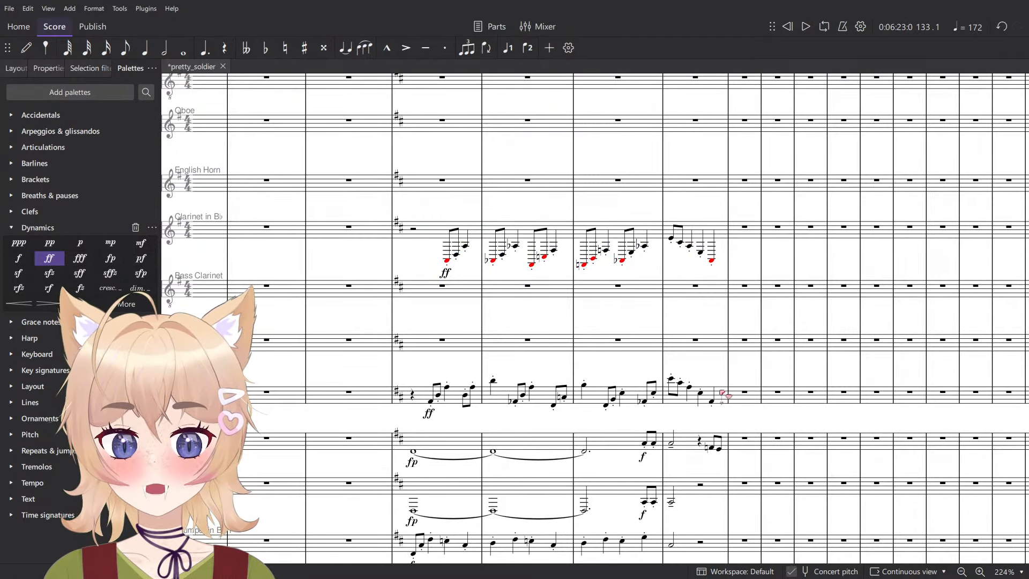
click(712, 231)
shift+click(452, 228)
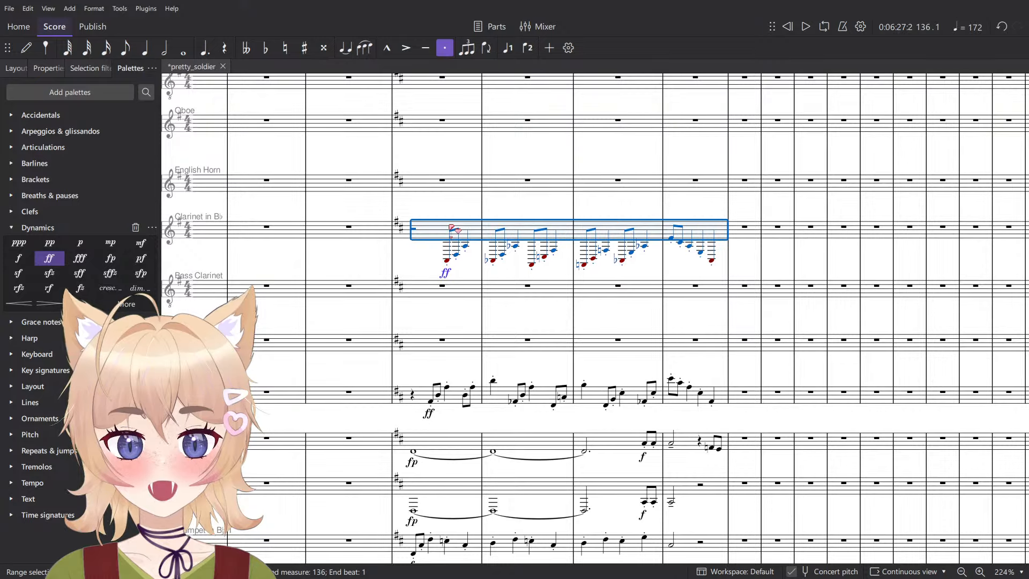
key(ctrl+Up)
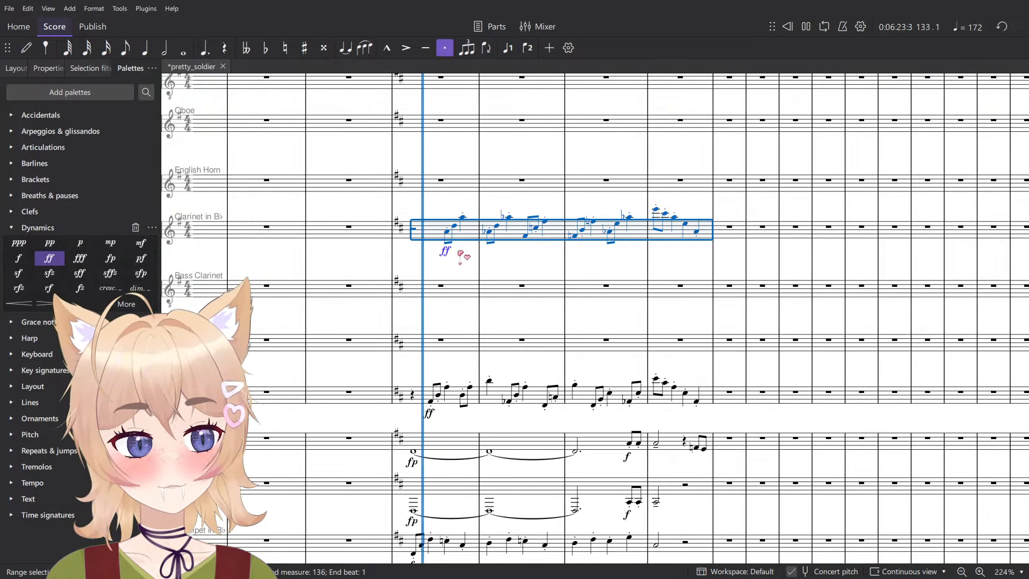
- Cut the Contrabassoon passage in measures 133 to 136
click(698, 401)
shift+click(413, 398)
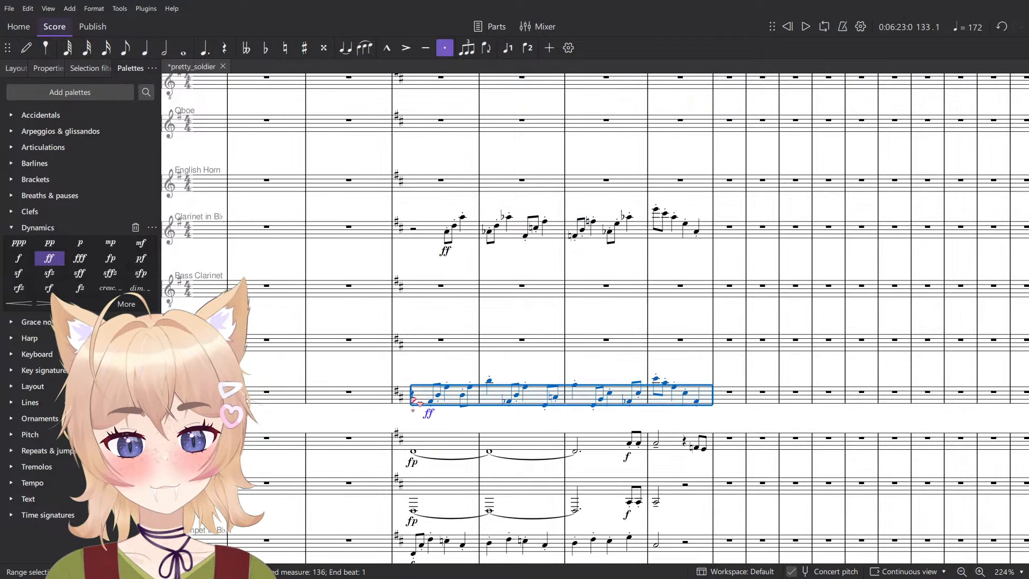
key(Delete)
click(425, 291)
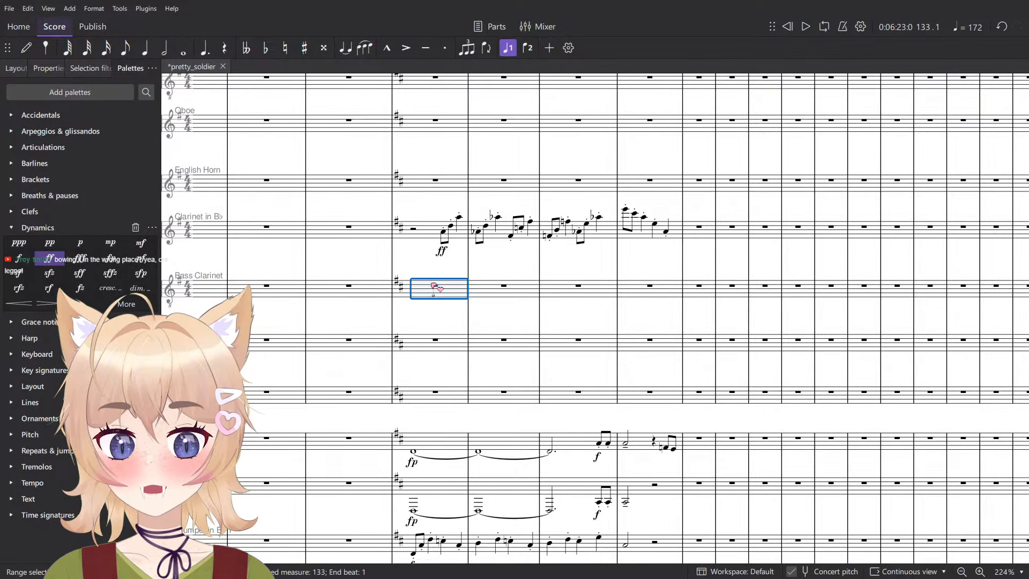
key(ctrl+v)
scroll(577, 292, up, 3)
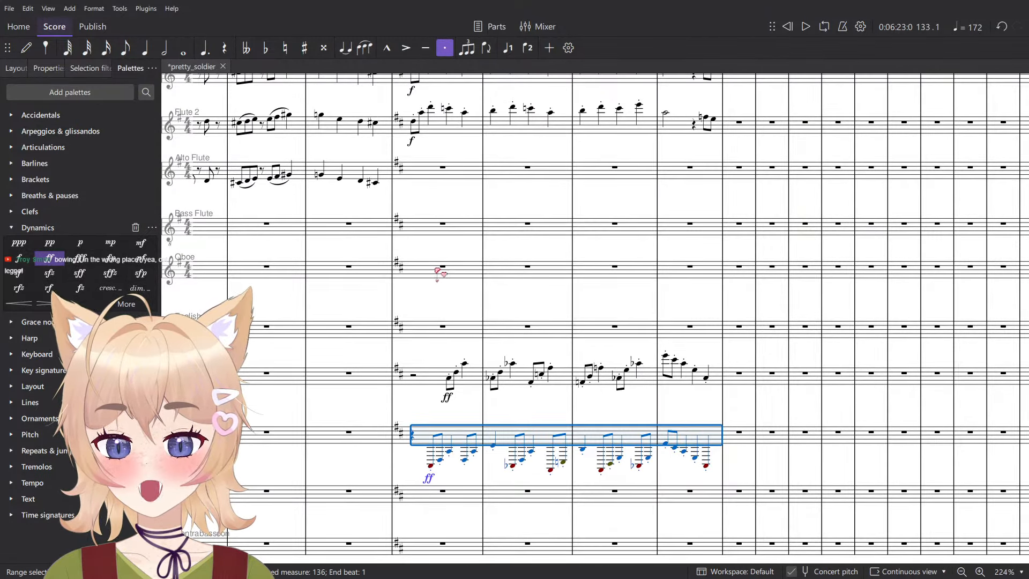
key(ctrl+z)
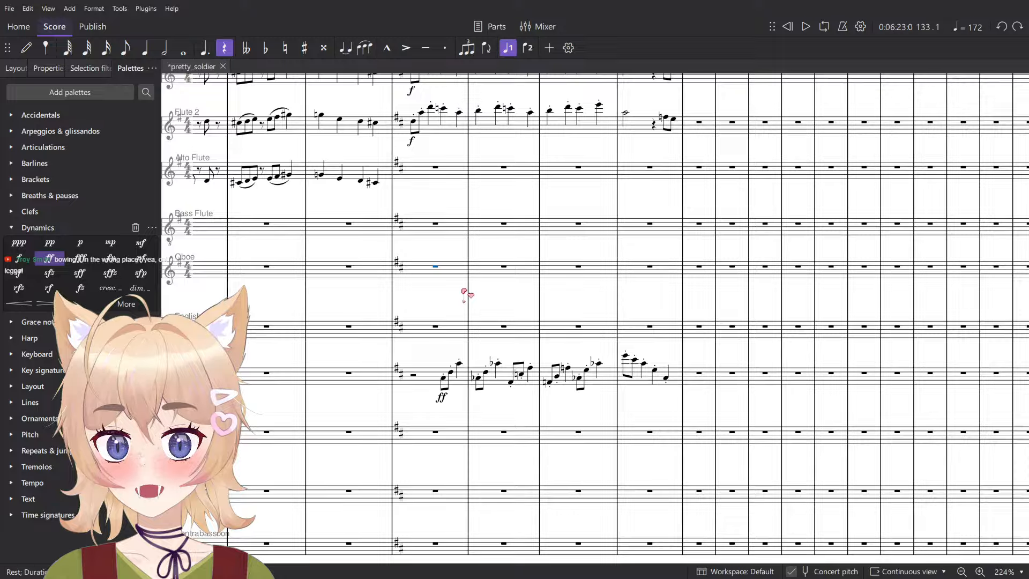
- Paste the cut Contrabassoon passage into the Oboe at measure 133 and raise it by octaves to start on A4
key(ctrl+v)
key(ctrl+Up)
key(ctrl+Up)
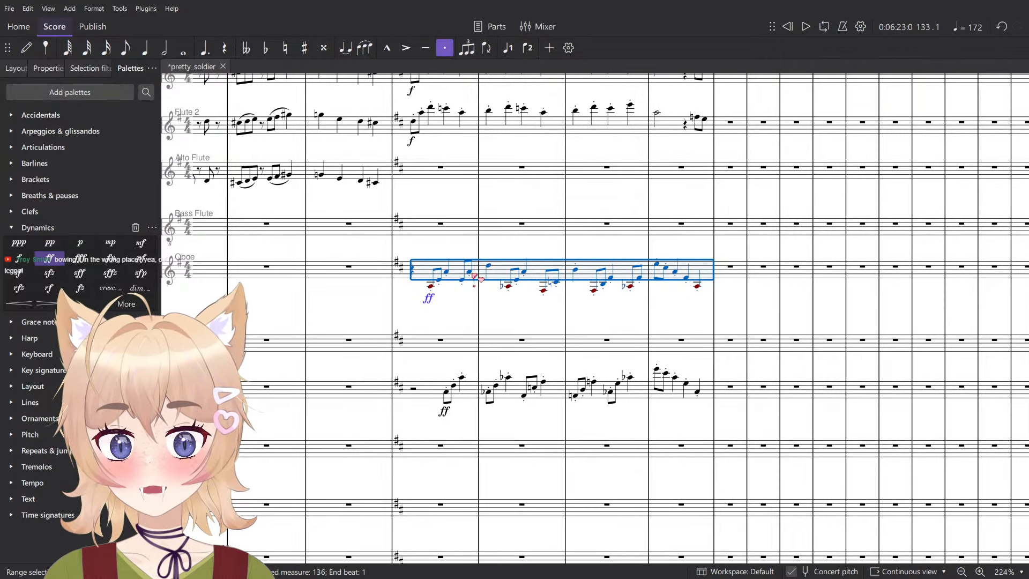
- Play the Oboe and Clarinet in B♭ passages together from measure 133
click(462, 303)
click(476, 276)
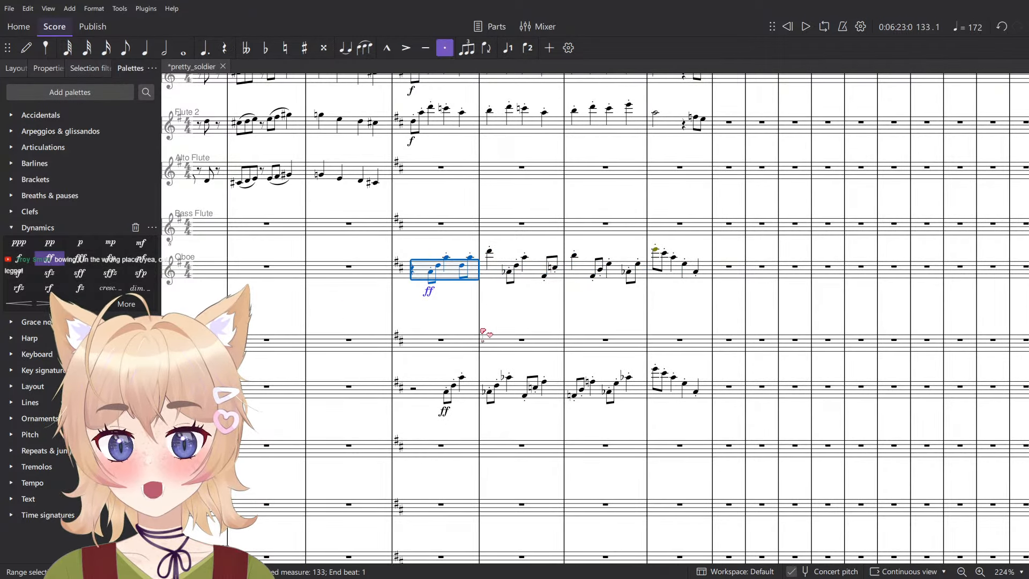
shift+click(477, 394)
key(space)
key(space)
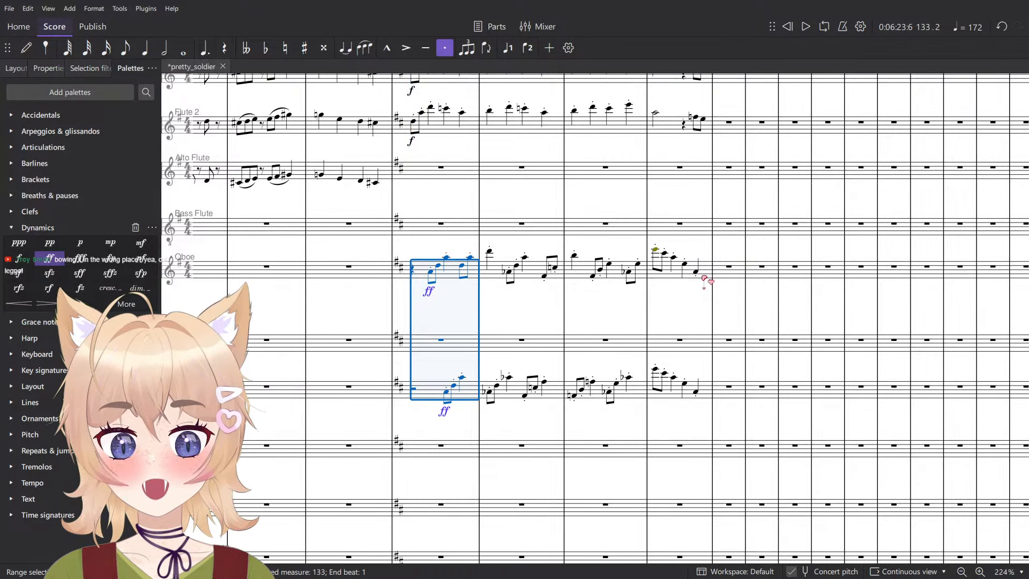
- Swap the Oboe and Clarinet in B♭ passages with each other in measures 133 to 136
click(704, 277)
shift+click(411, 275)
key(Delete)
click(423, 394)
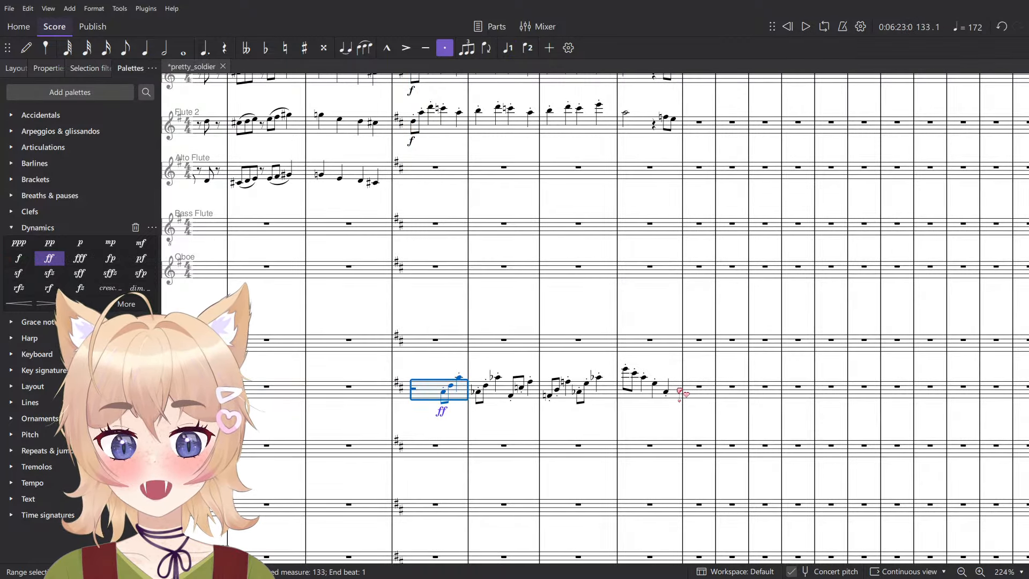
shift+click(679, 390)
key(ctrl+shift+x)
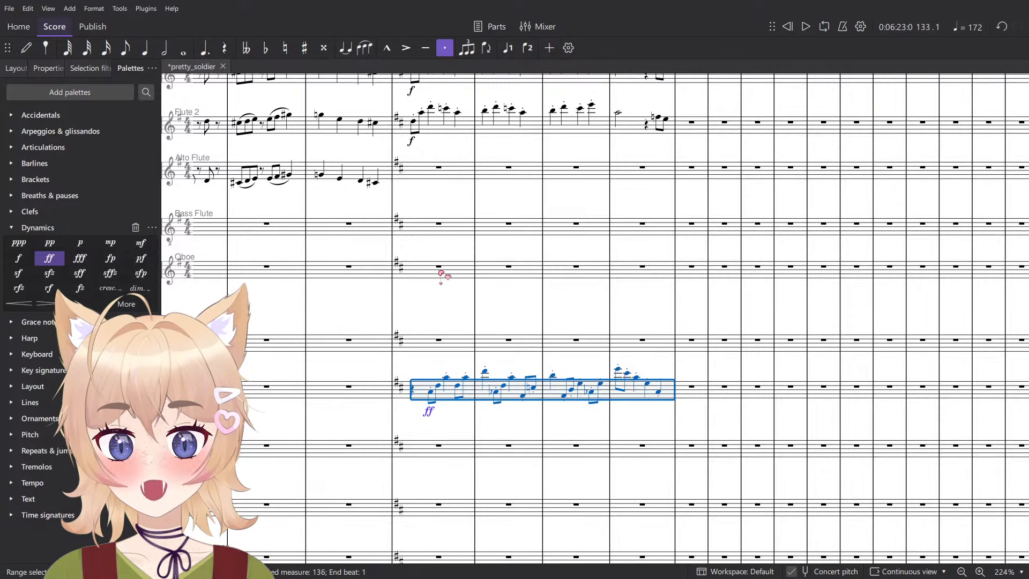
click(440, 273)
key(ctrl+v)
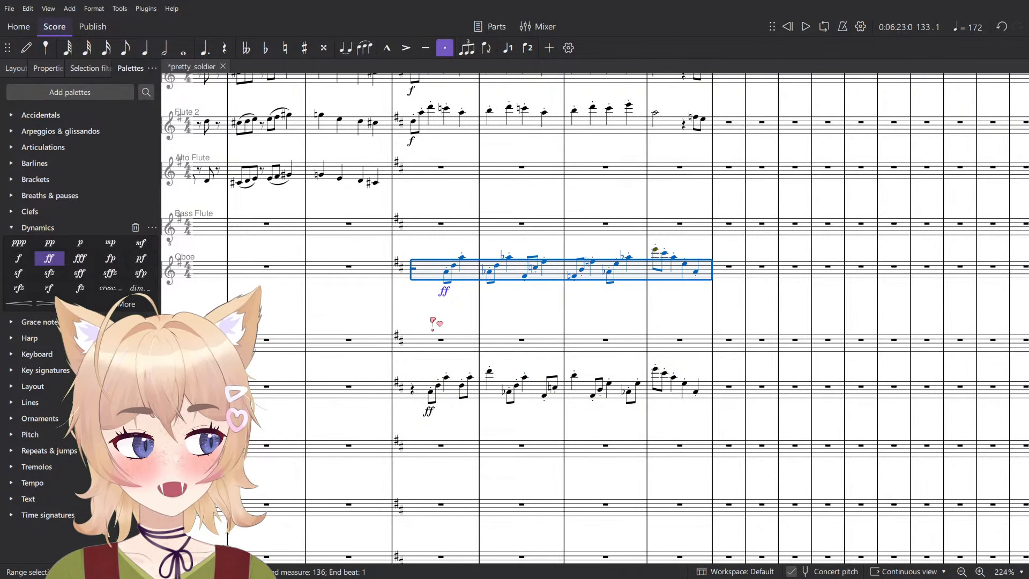
- Play the swapped Oboe and Clarinet in B♭ parts together from measure 133
click(406, 286)
click(418, 277)
shift+click(463, 394)
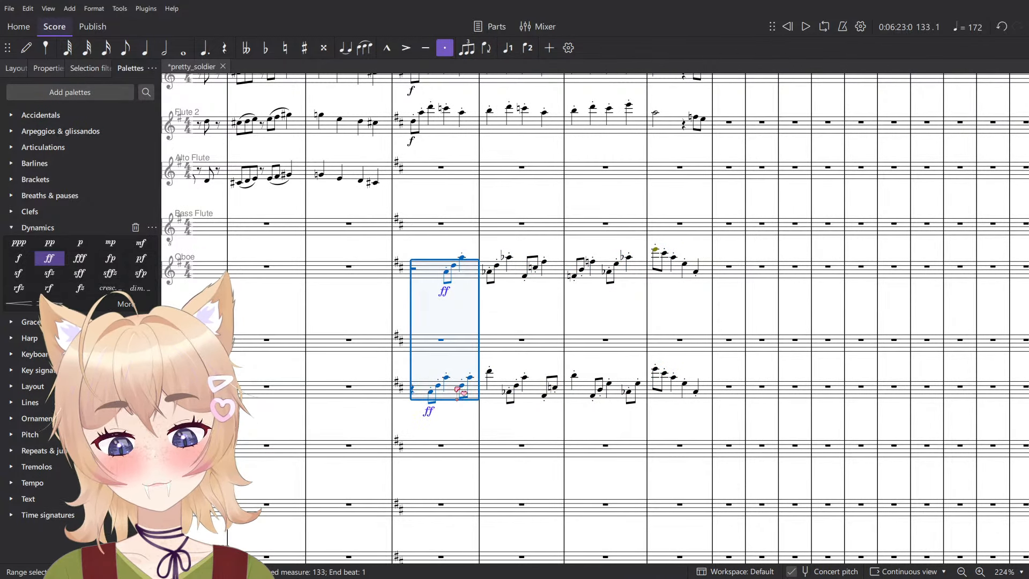
key(space)
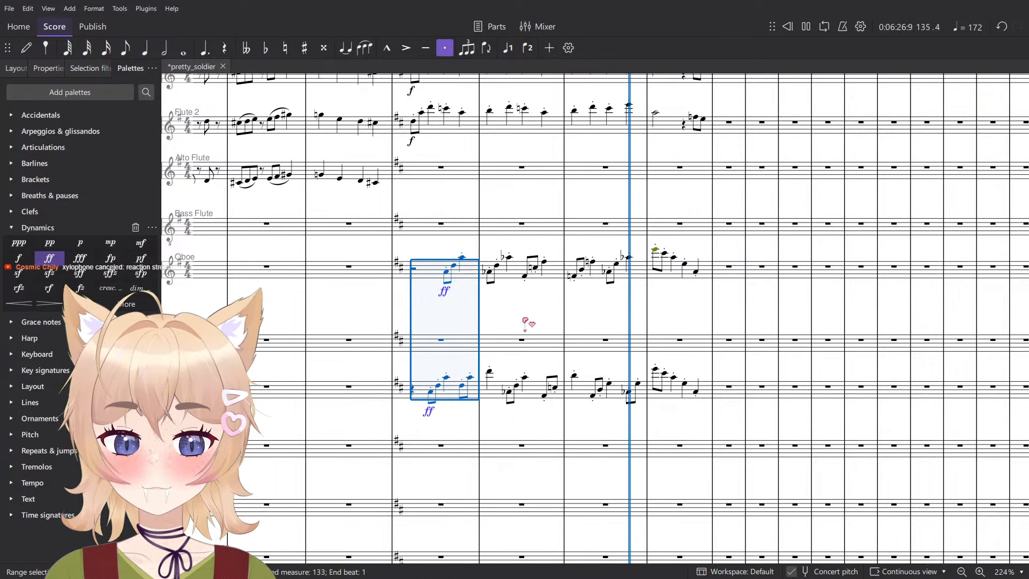
key(space)
scroll(707, 273, up, 3)
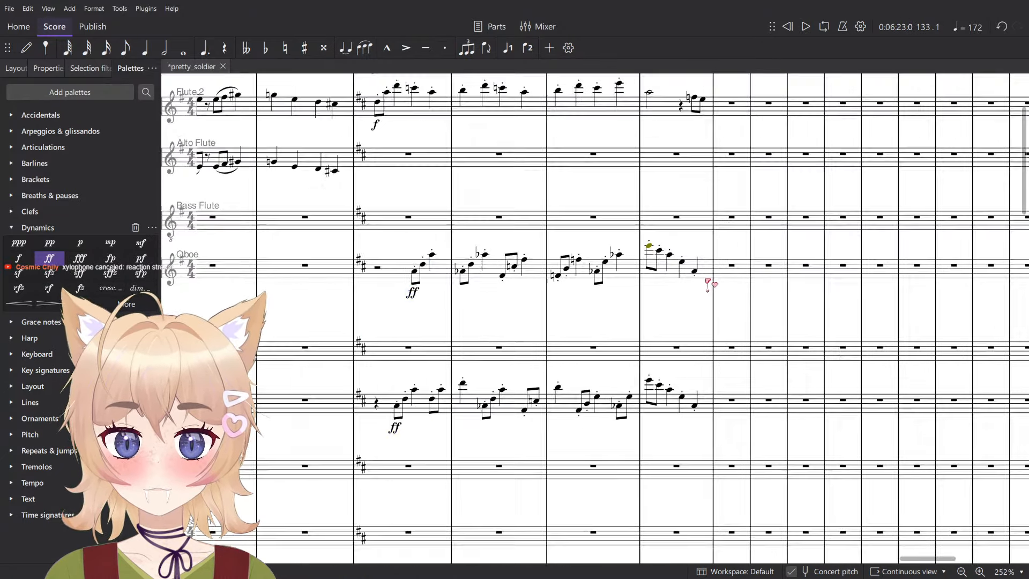
- Lower the Oboe notes in measure 136 by an octave, but raise the last note back up an octave
click(651, 277)
key(ctrl+Down)
key(Escape)
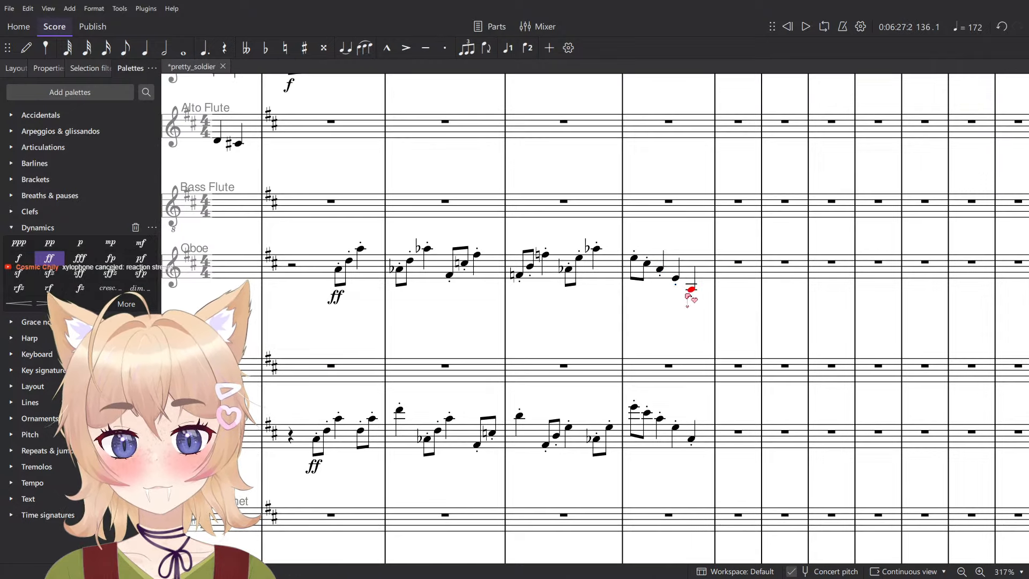
click(691, 291)
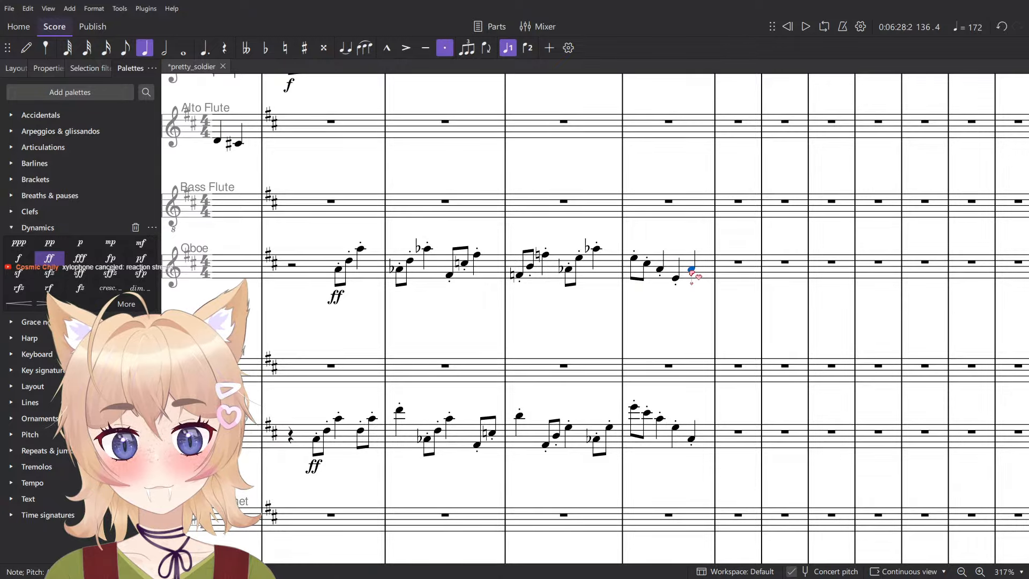
scroll(658, 274, down, 5)
- Play the Oboe through Clarinet in B♭ staves across measures 133 to 136 to check the revised Oboe ending
click(655, 273)
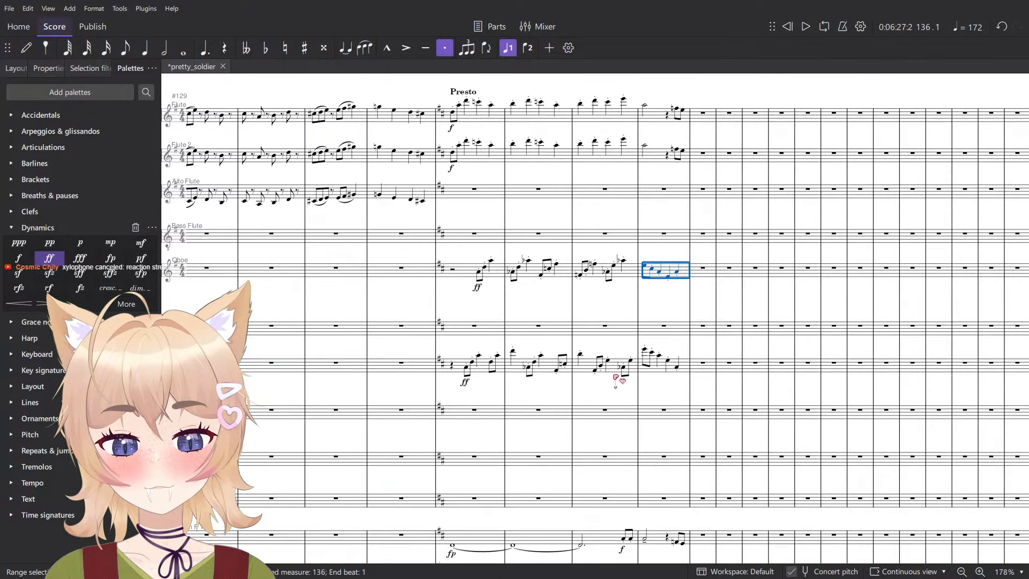
shift+click(454, 370)
key(space)
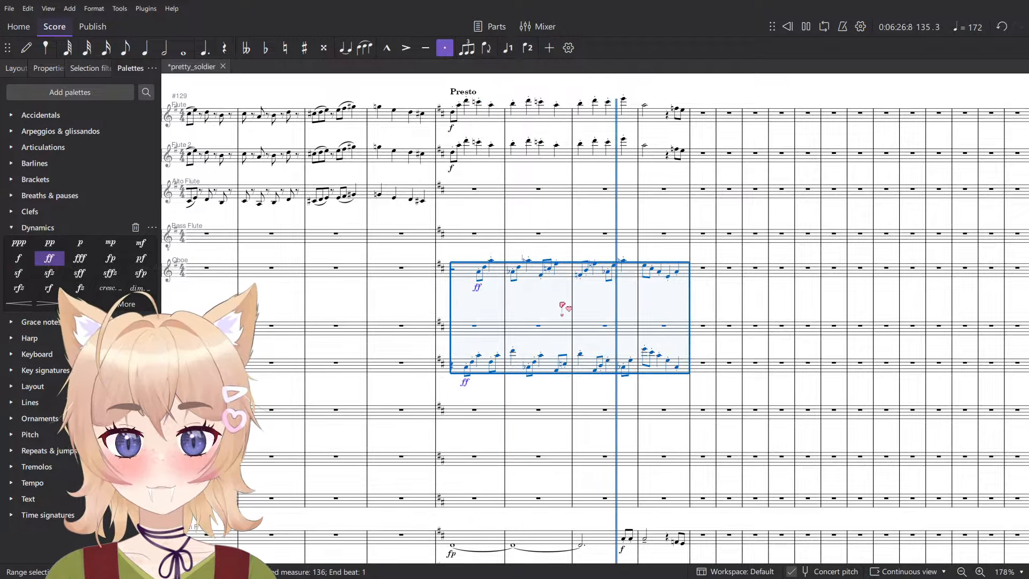
key(space)
key(Escape)
- Replace the Presto tempo marking at measure 133 with Allegro
scroll(524, 287, up, 1)
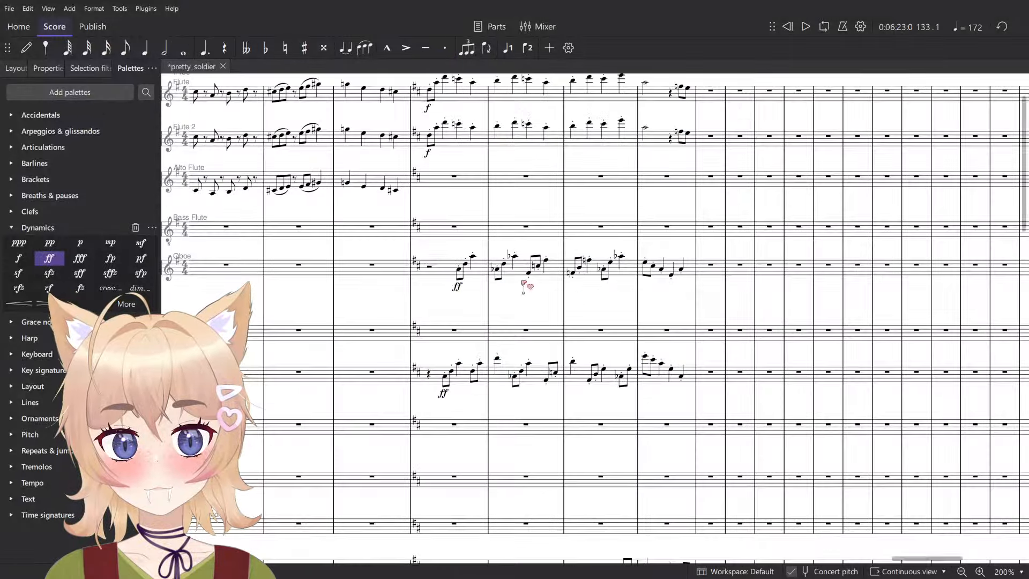
scroll(444, 283, up, 4)
click(444, 311)
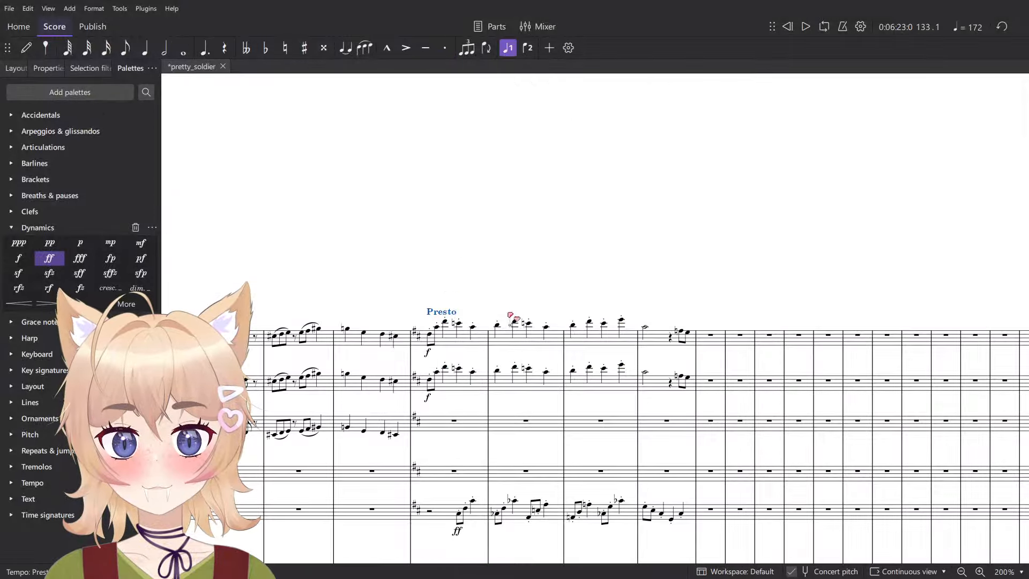
scroll(515, 316, up, 5)
key(Delete)
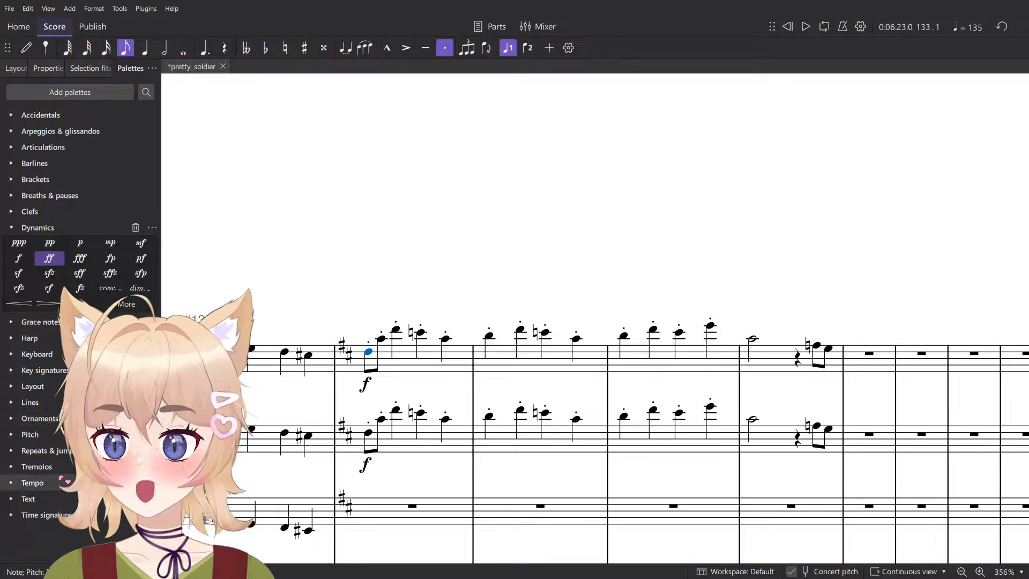
click(32, 483)
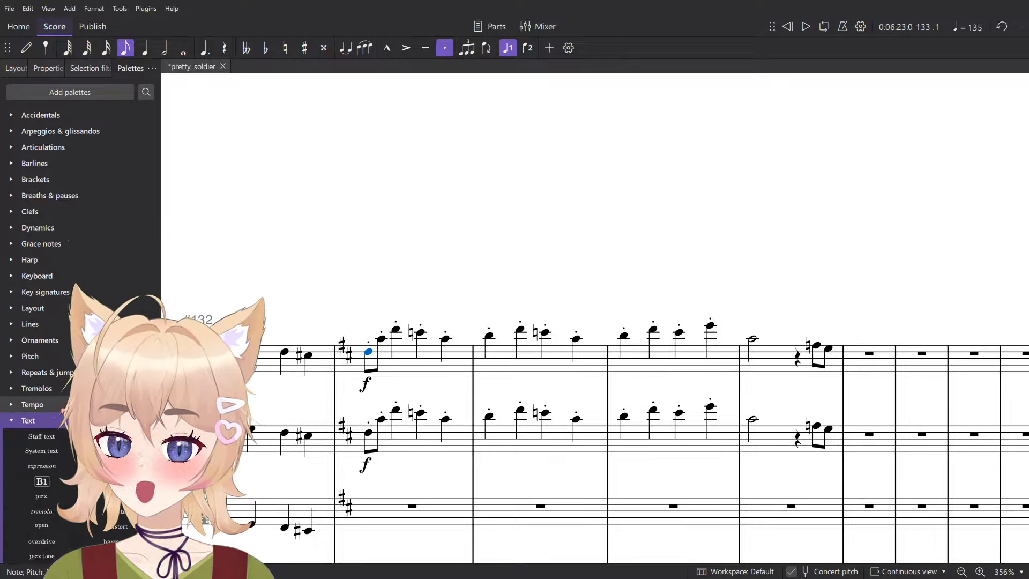
click(29, 439)
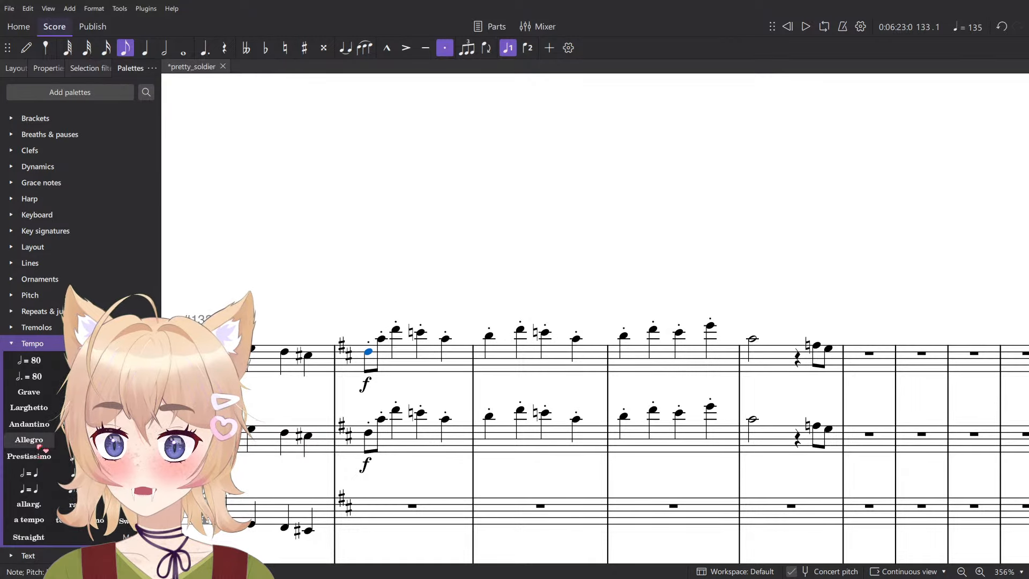
scroll(466, 292, down, 5)
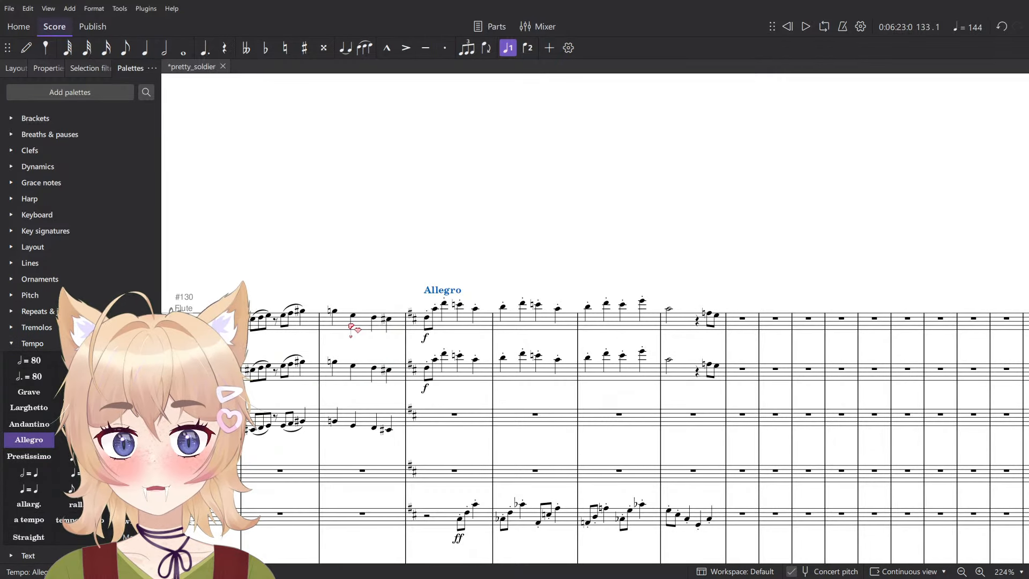
- Override the written tempo of the Allegro marking at measure 133 with 155 BPM
click(351, 327)
click(444, 291)
click(50, 68)
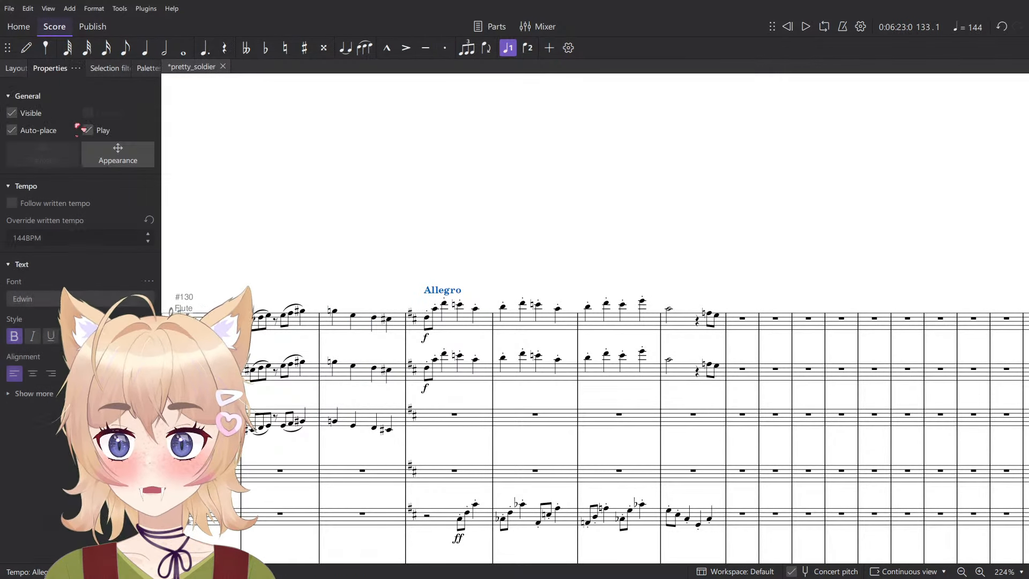
click(69, 238)
text(1)
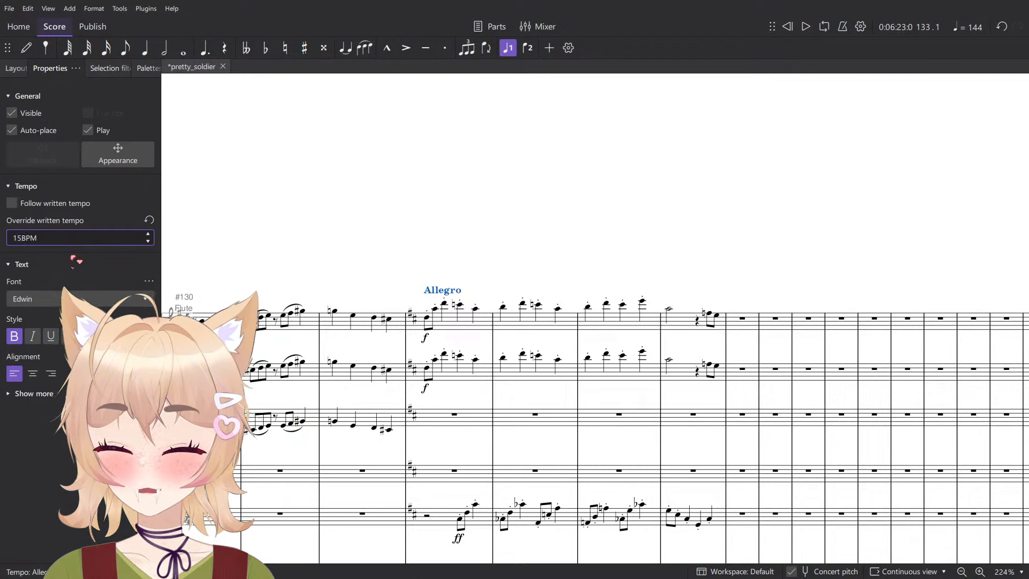
text(55)
key(Return)
- Change the text of the tempo marking at measure 133 to "piu mosso"
double_click(442, 289)
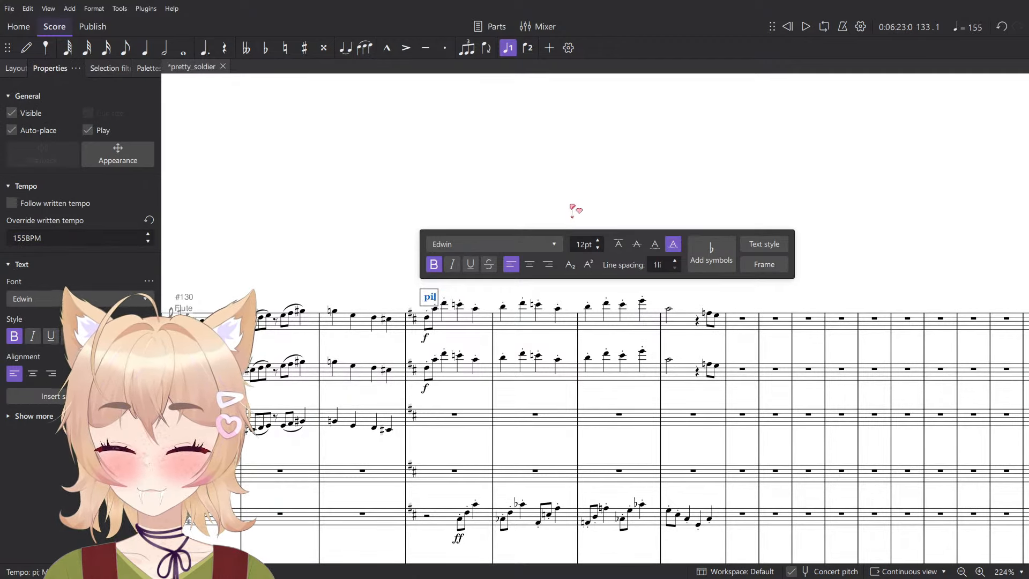
text(piu mosso)
key(Escape)
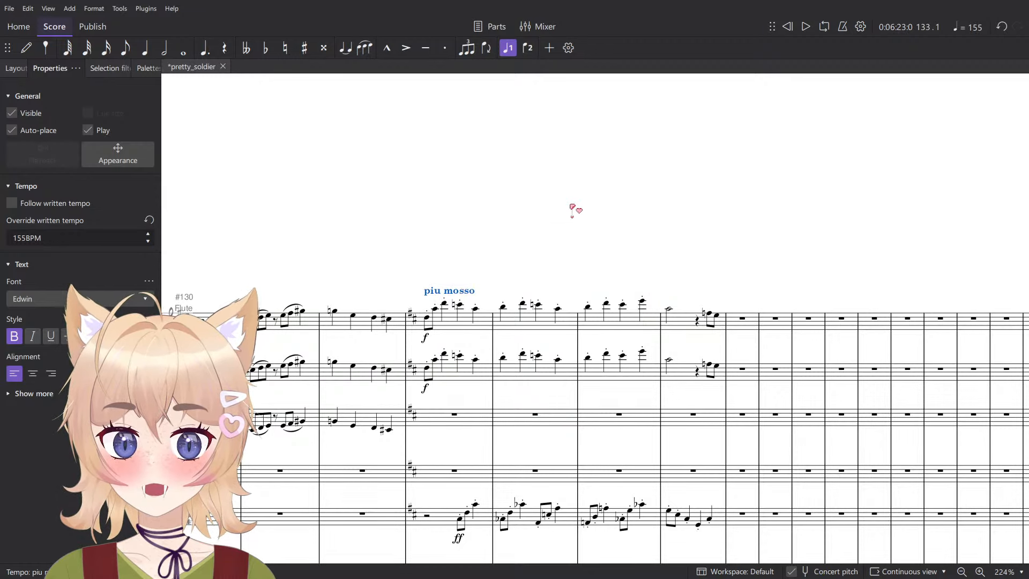
- Play the passage from measure 133 to hear it at 155 BPM
key(Escape)
key(space)
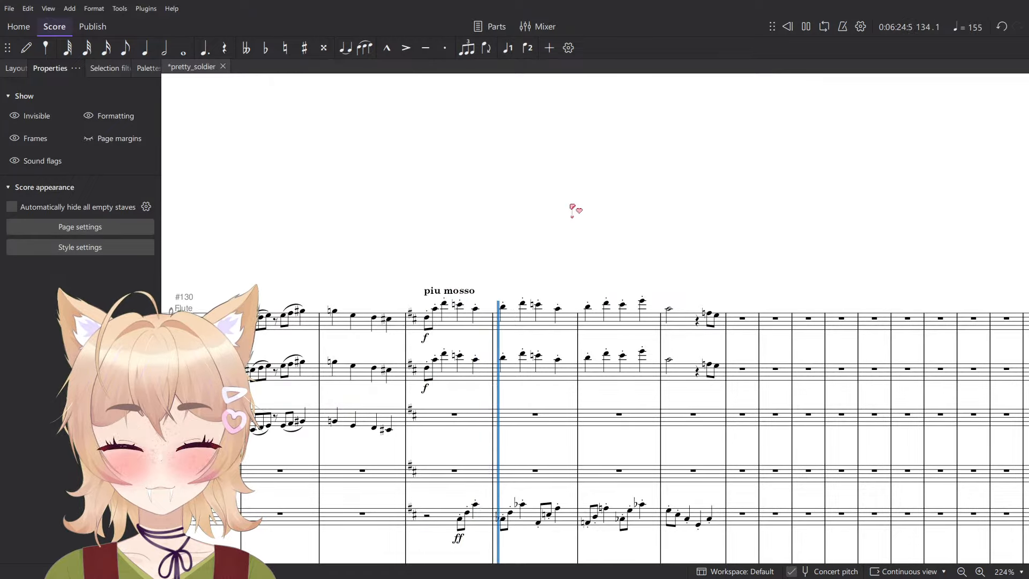
key(space)
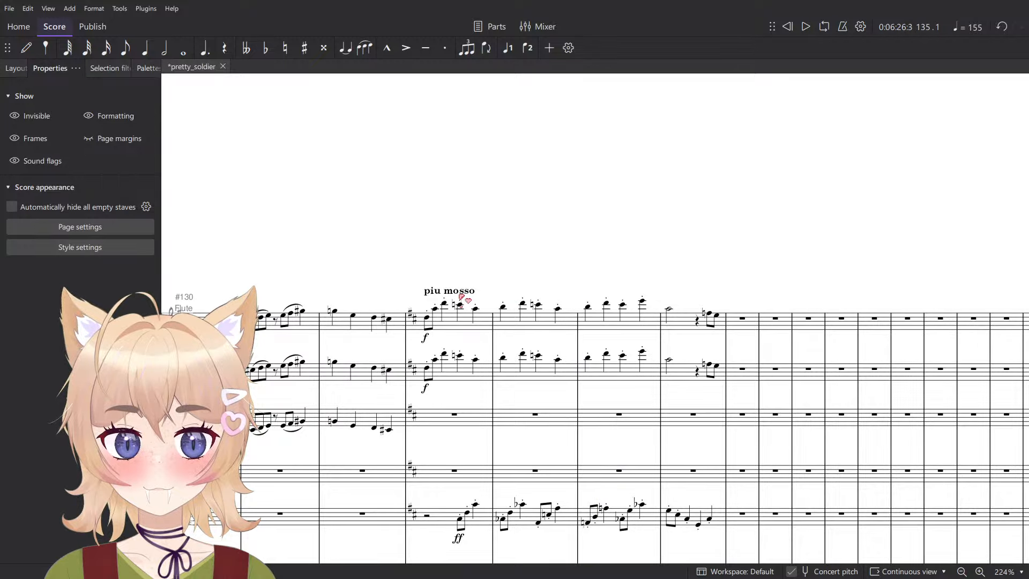
- Raise the tempo override of the piu mosso marking to 165 BPM
click(461, 295)
click(69, 243)
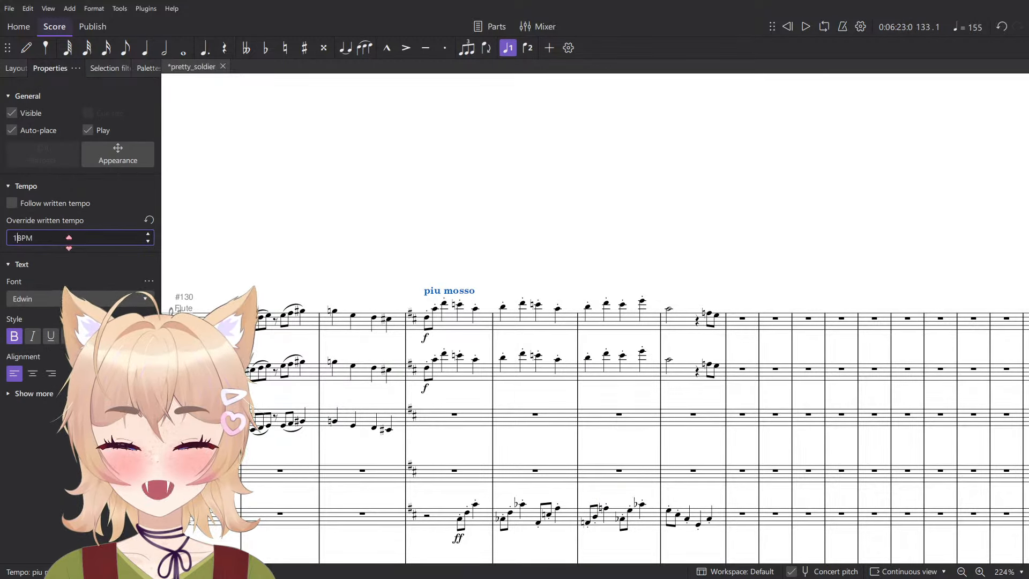
text(165)
key(Return)
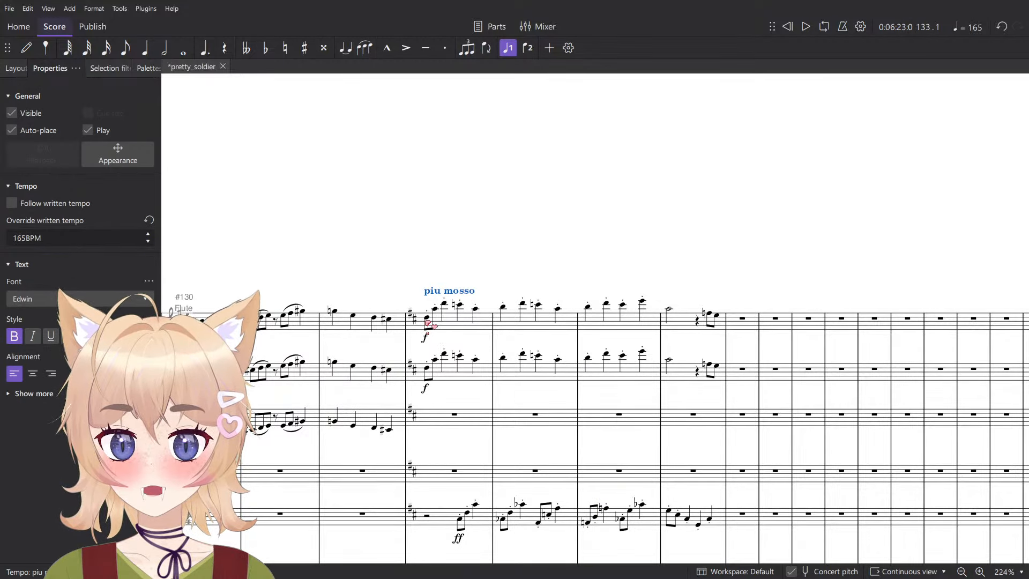
- Play measures 133 to 136 to judge the passage at 165 BPM
click(466, 236)
key(space)
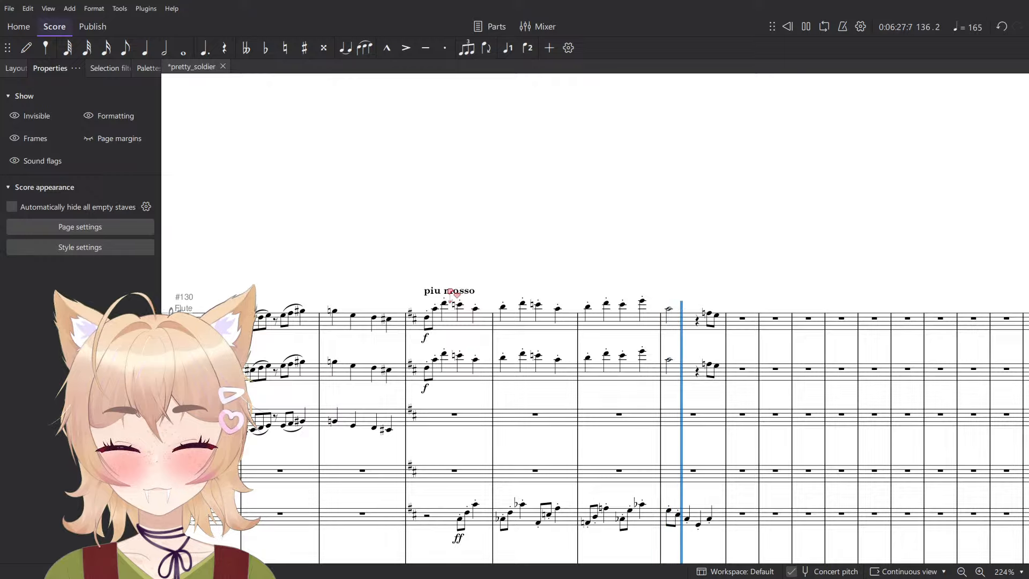
key(space)
- Set the tempo override of the piu mosso marking to 162.5 BPM
click(453, 292)
click(92, 239)
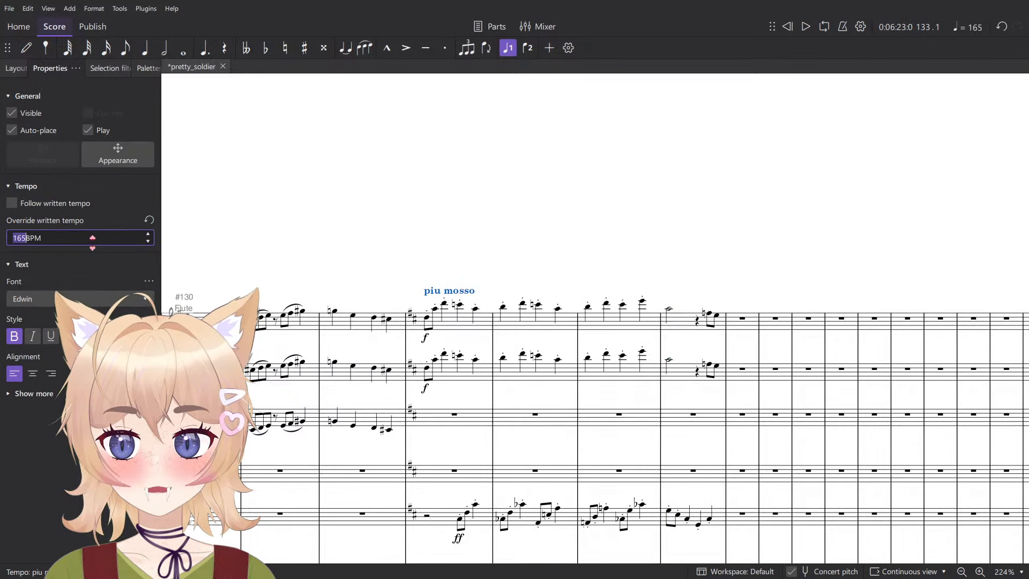
text(164.5)
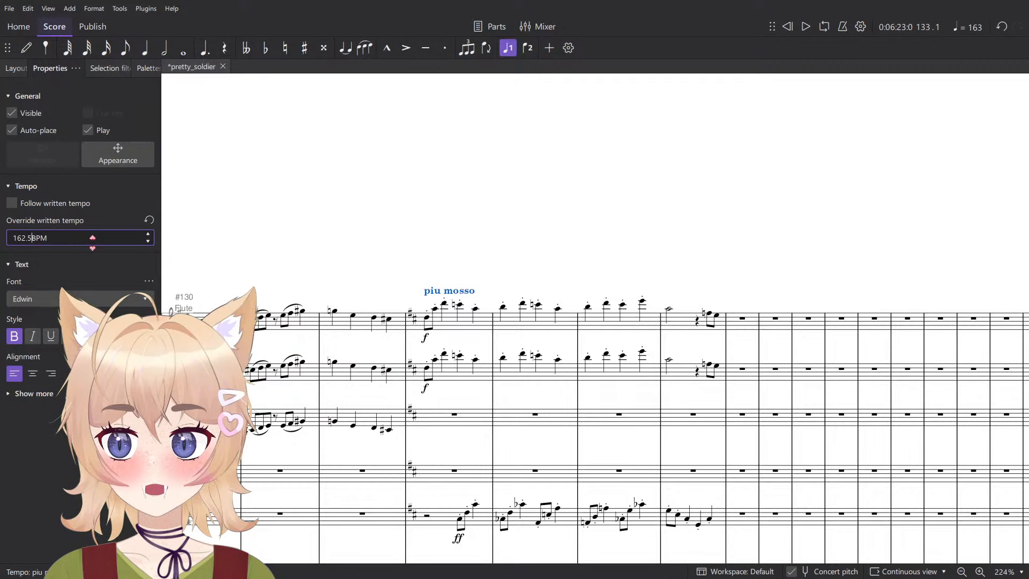
click(471, 221)
- Start adding a new instrument to the score, search the instruments for "sus" and select Pardessus de viole
click(16, 68)
click(51, 92)
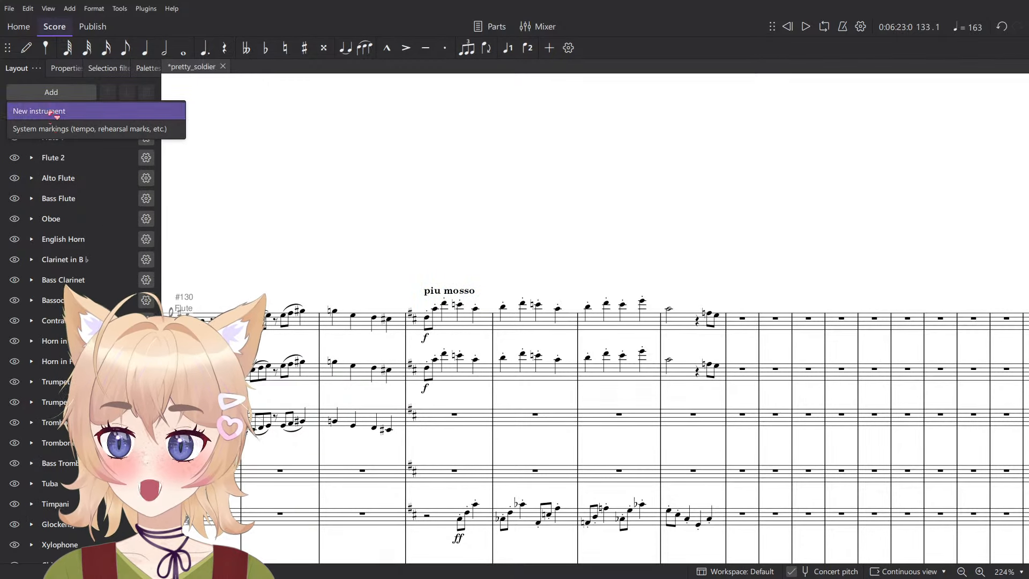
click(52, 113)
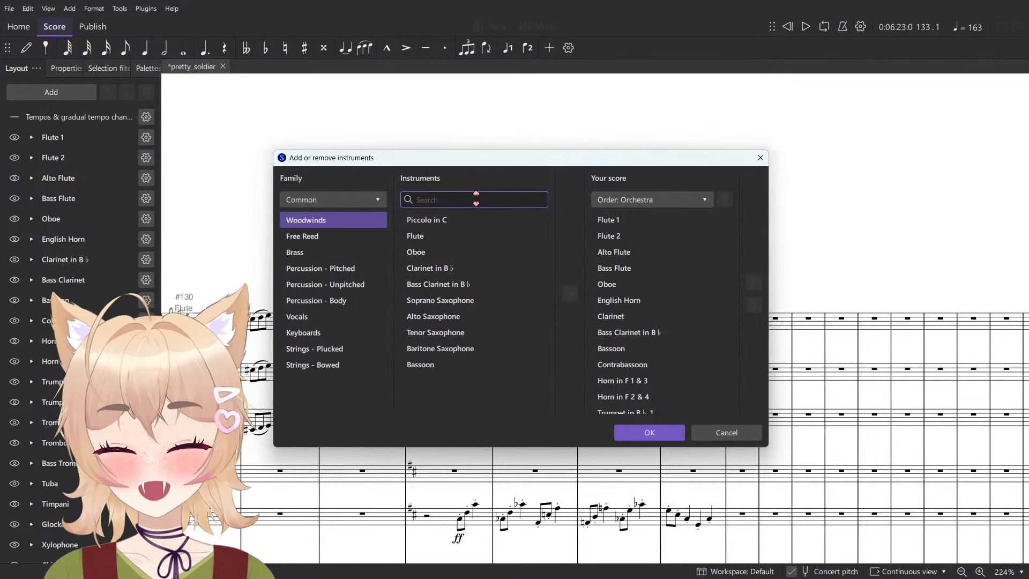
text(sus)
click(490, 237)
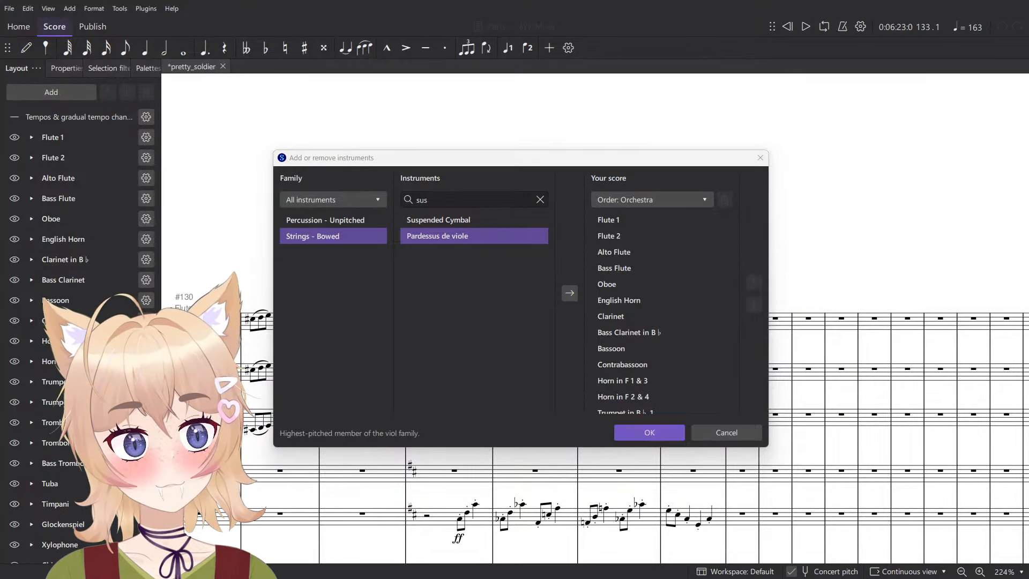
- Switch to the web browser and look through the image results for "pardessus de viole"
drag(538, 578, 585, 190)
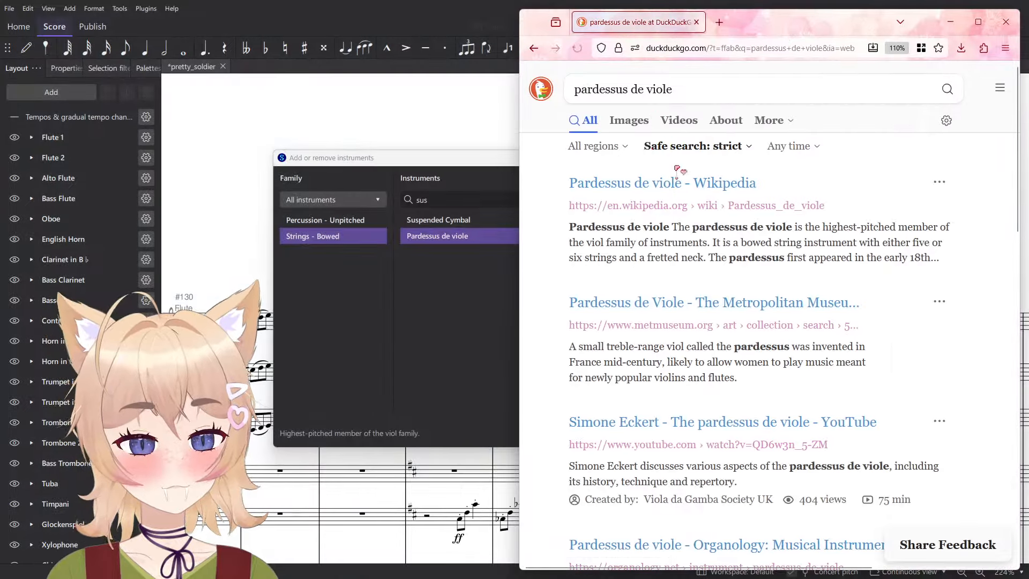
click(622, 124)
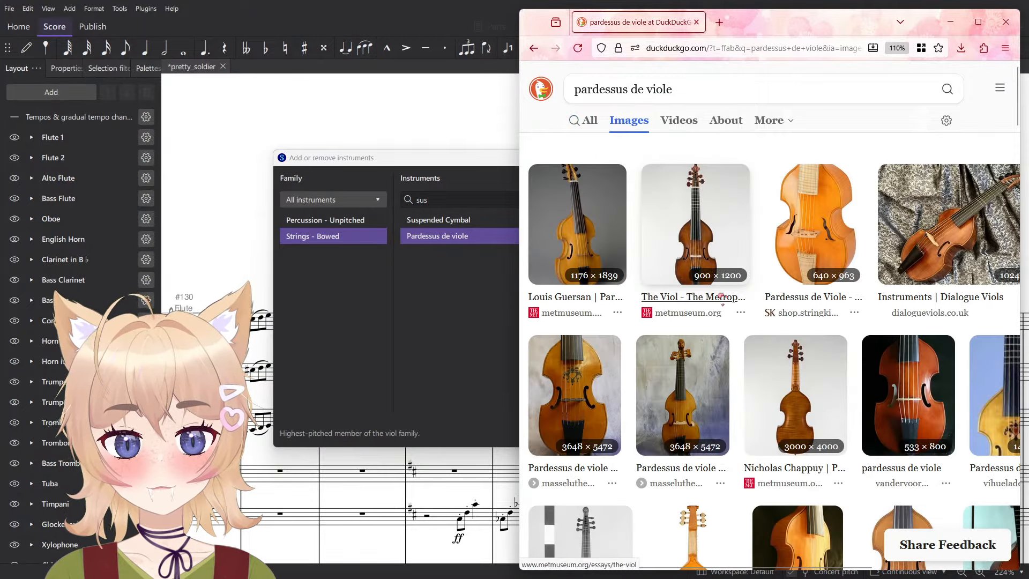
scroll(740, 300, down, 10)
scroll(804, 346, left, 3)
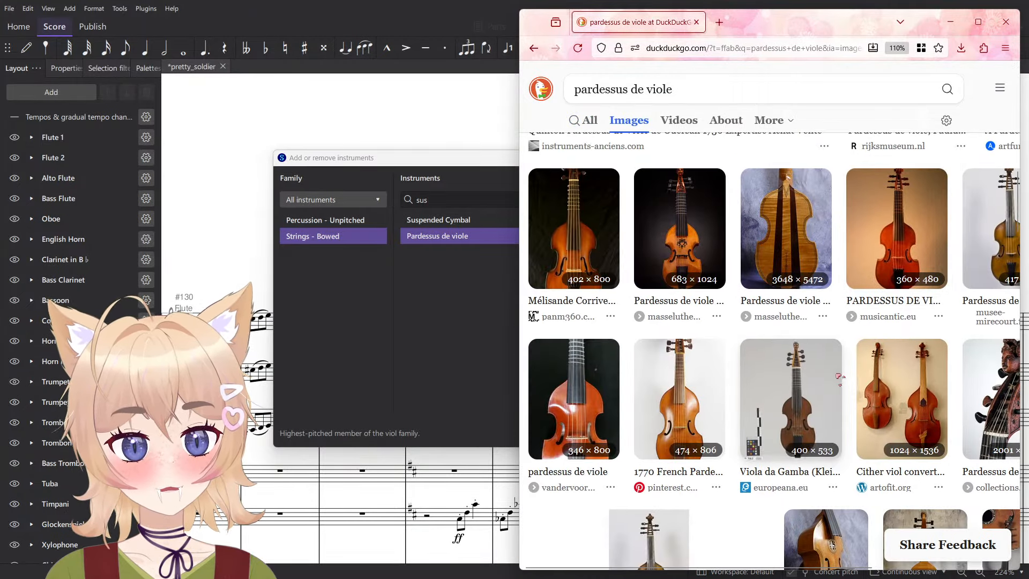
scroll(828, 360, down, 7)
scroll(813, 324, up, 5)
scroll(814, 324, down, 10)
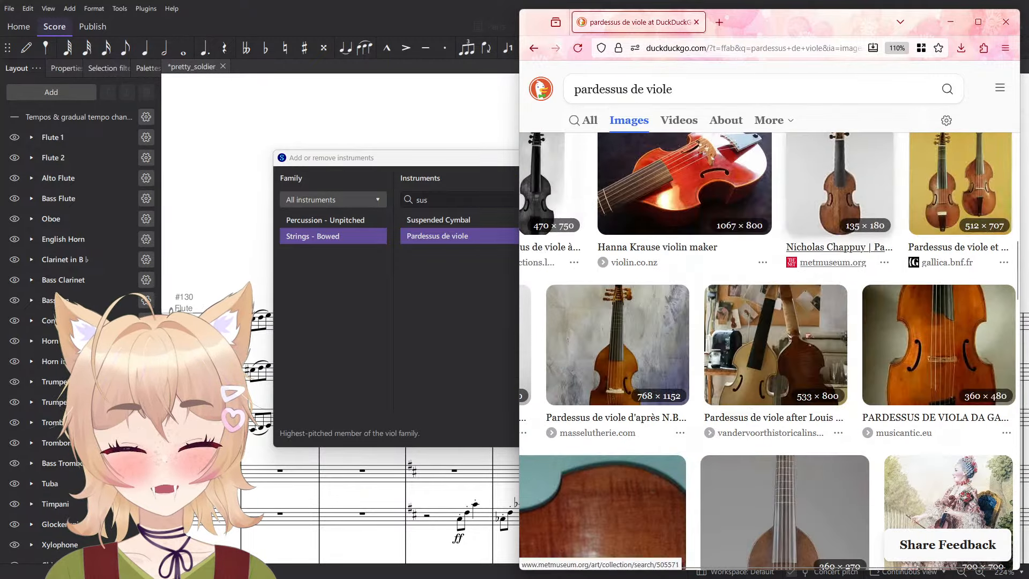
scroll(848, 376, down, 1)
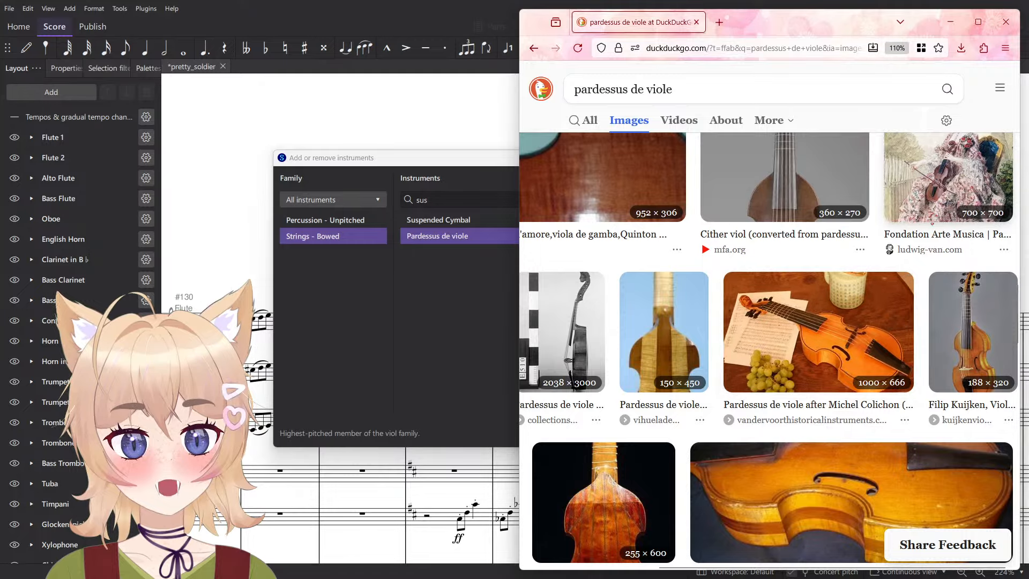
- Preview the painting of a seated woman playing the viol and browse further through the image results
click(949, 180)
scroll(884, 300, left, 3)
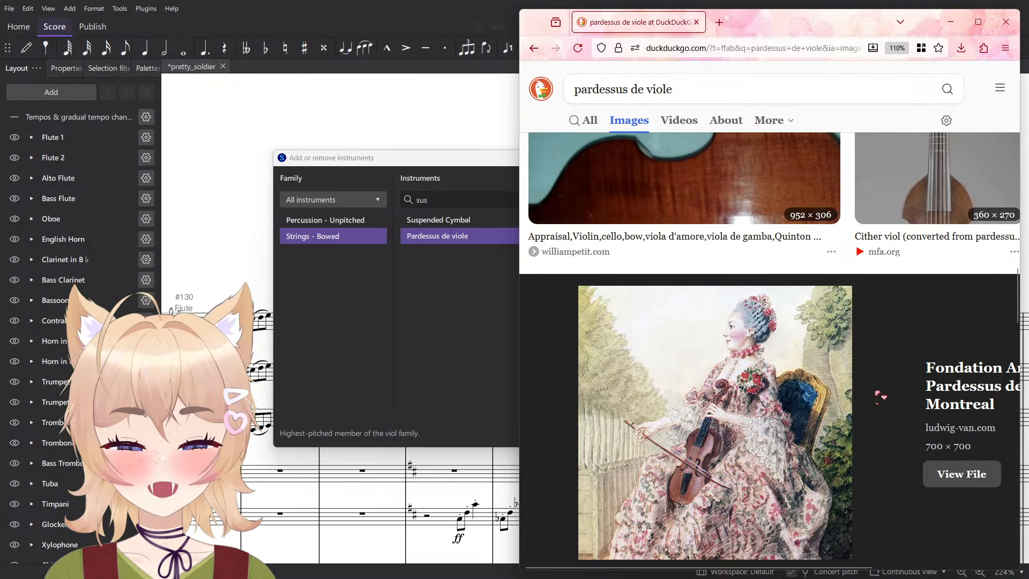
scroll(893, 387, down, 7)
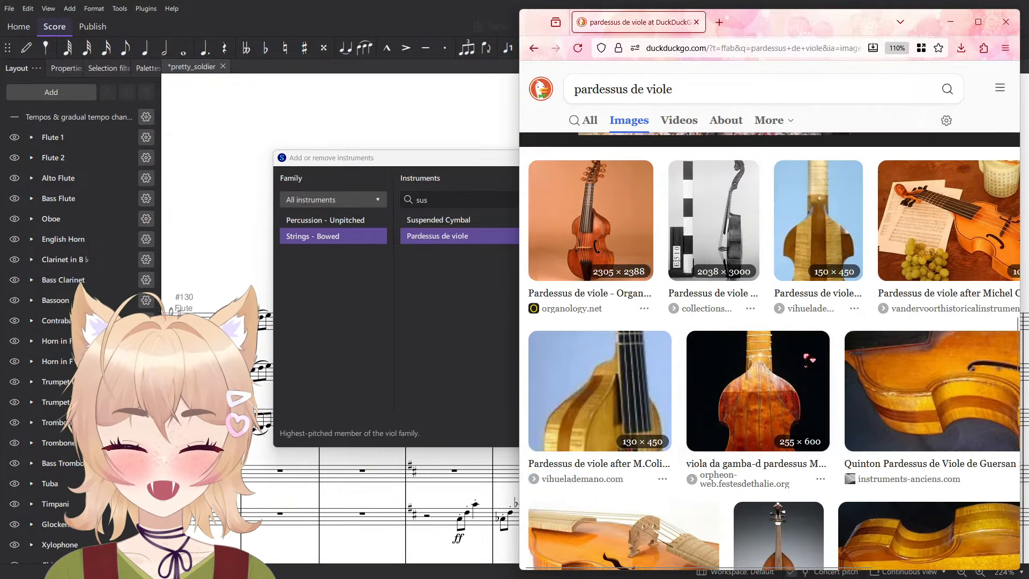
scroll(751, 413, right, 3)
scroll(752, 415, down, 15)
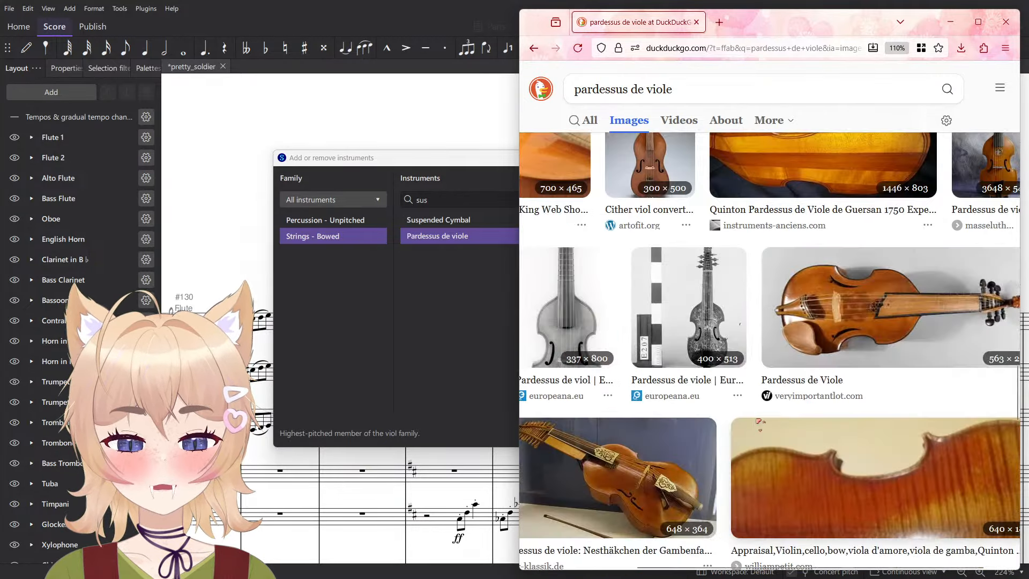
scroll(769, 409, down, 1)
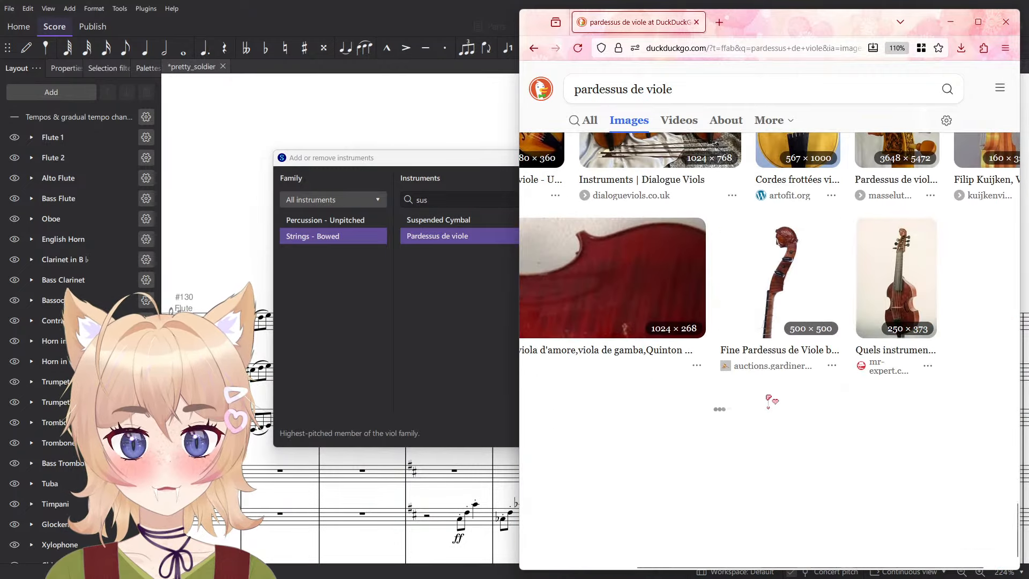
scroll(770, 410, left, 3)
scroll(770, 411, right, 2)
scroll(770, 408, down, 4)
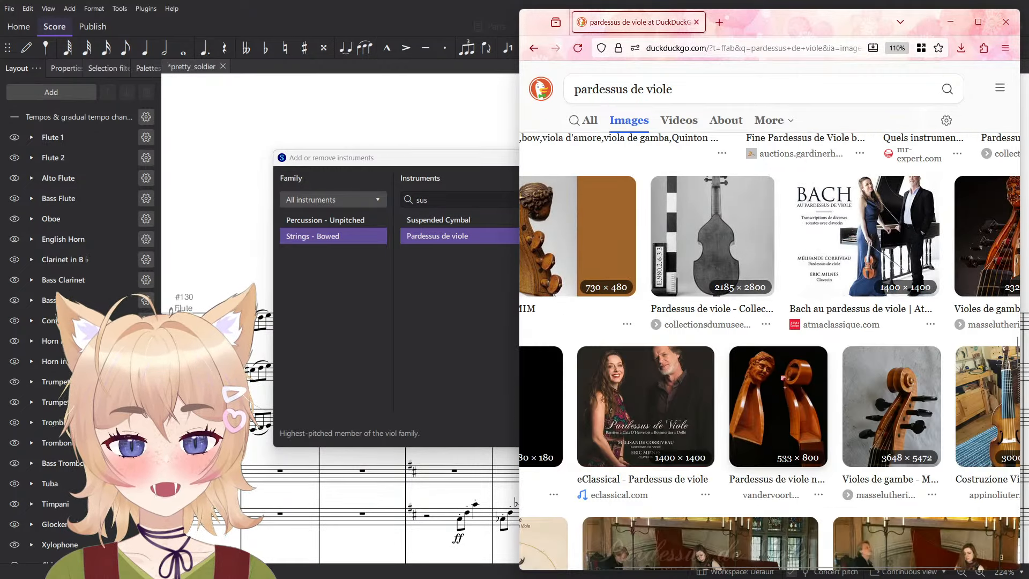
- Preview the "Bach au pardessus de viole" album cover and the YouTube performance image
click(860, 261)
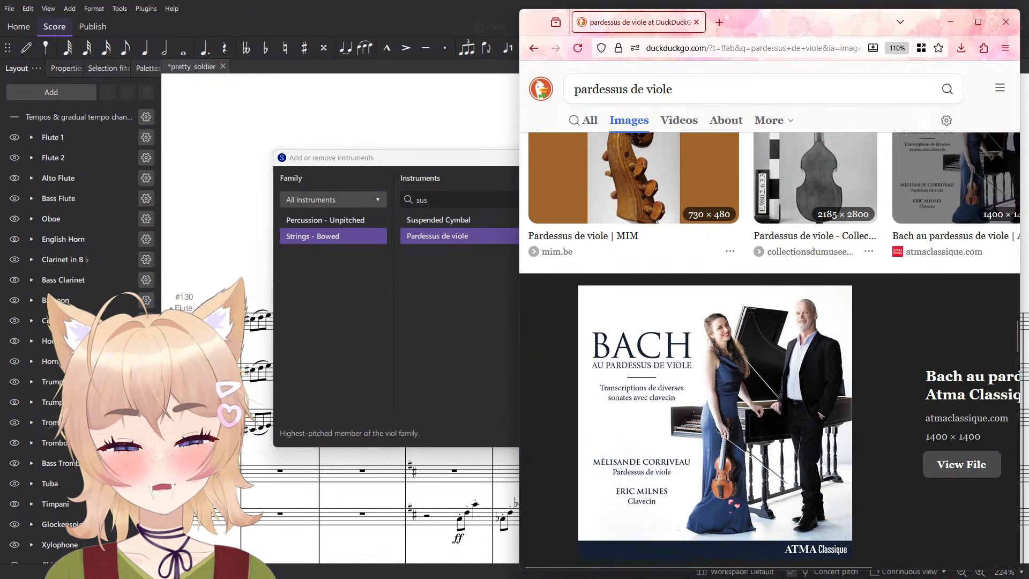
scroll(746, 504, down, 5)
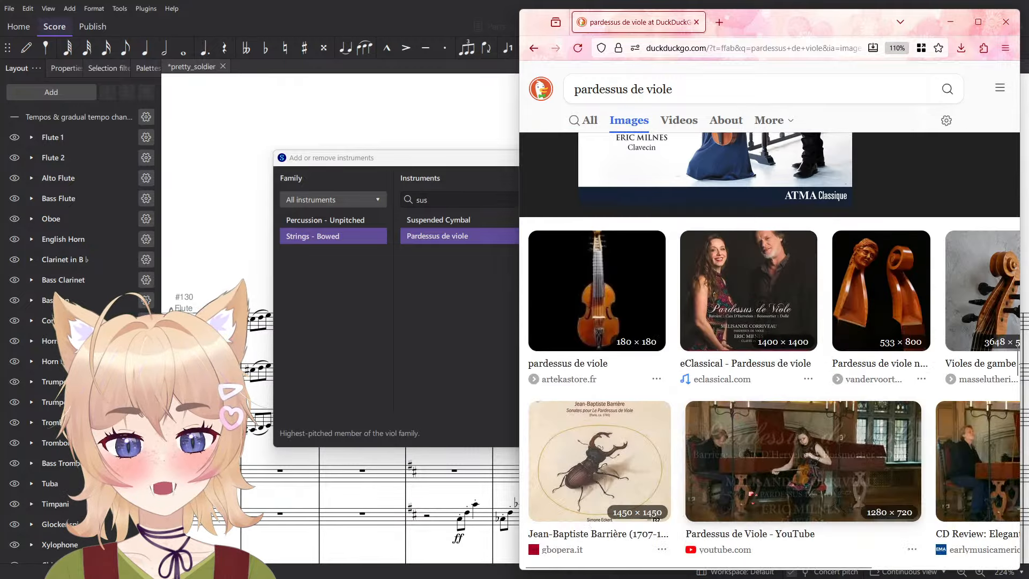
click(892, 414)
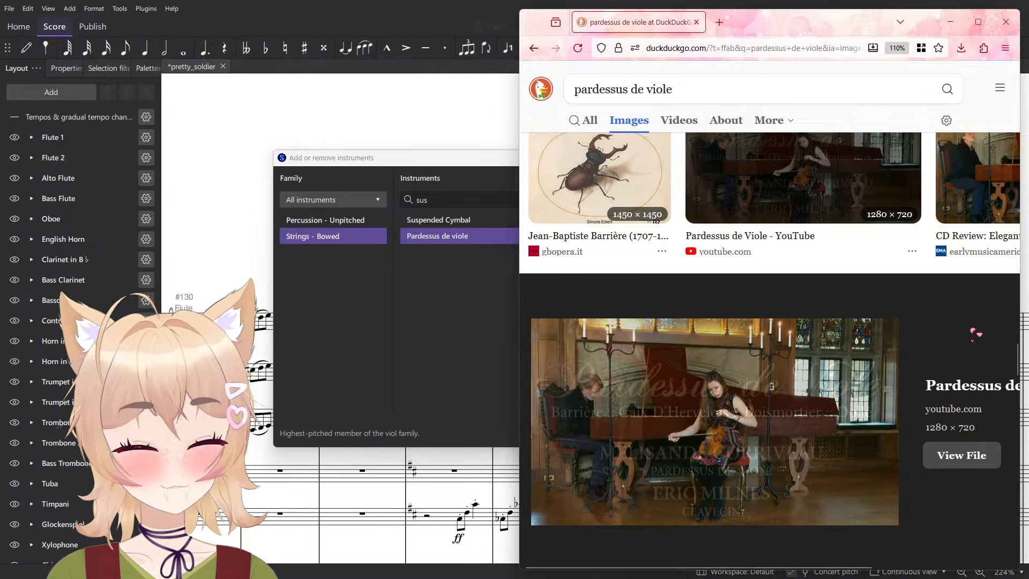
- Return to the general web results, open the Wikipedia article "Pardessus de viole" and read its introduction and description
key(Home)
click(697, 102)
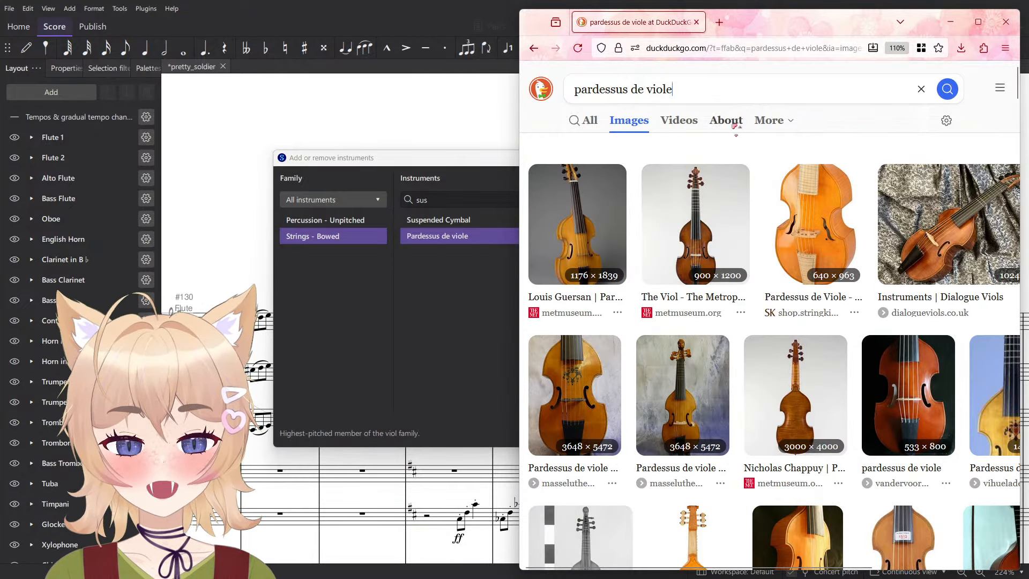
double_click(590, 85)
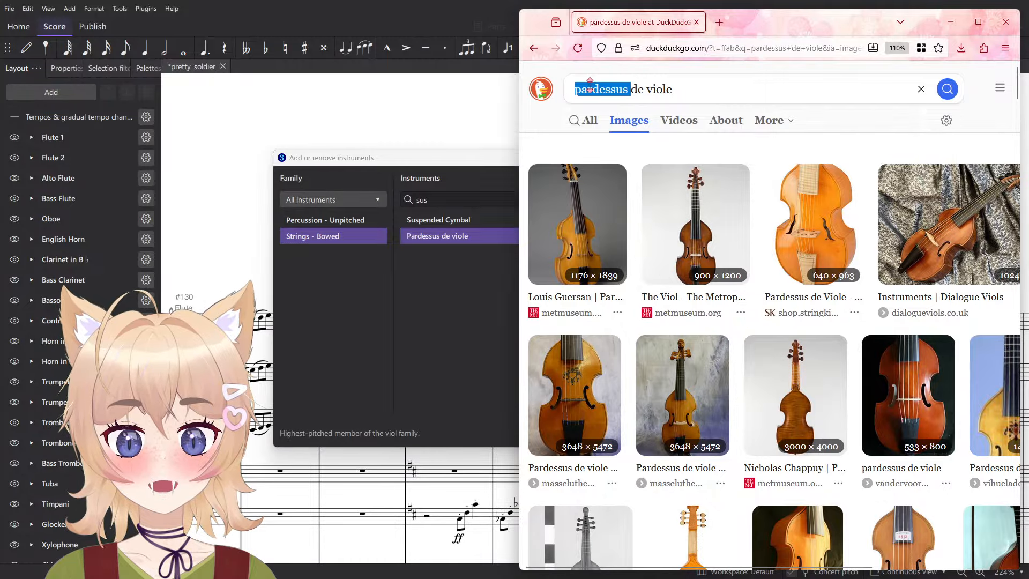
click(589, 120)
click(602, 183)
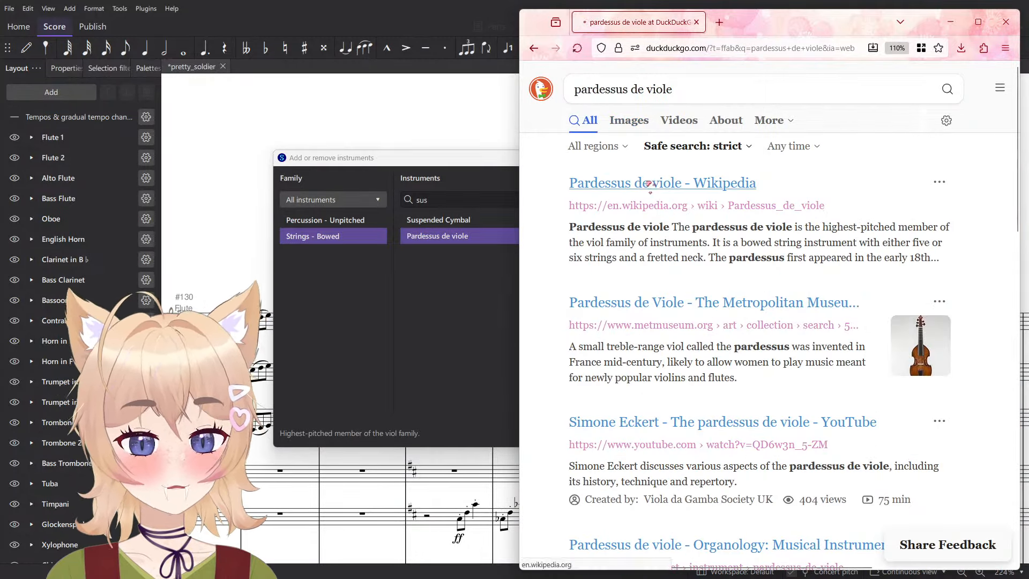
double_click(584, 199)
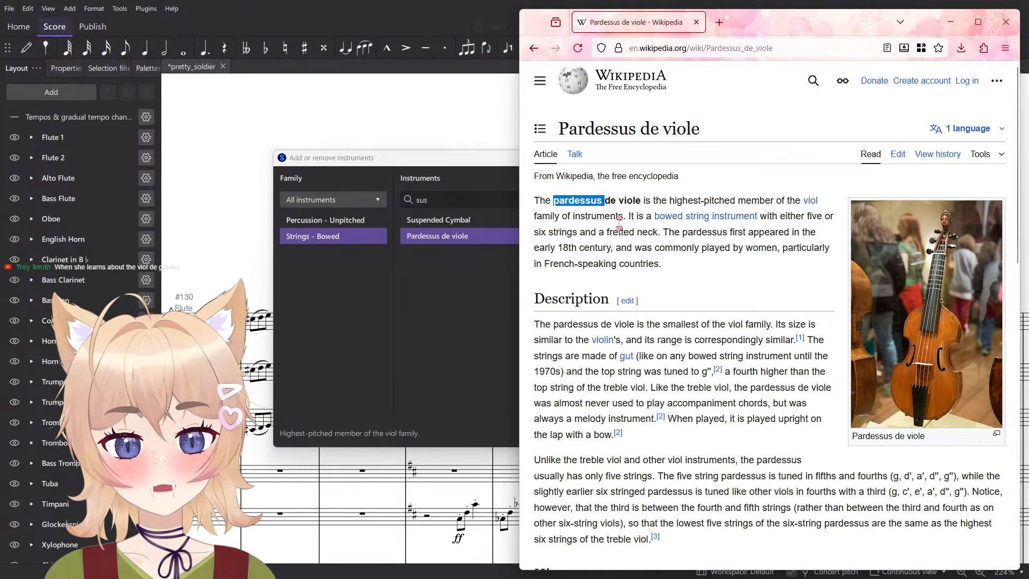
click(727, 276)
scroll(614, 315, down, 3)
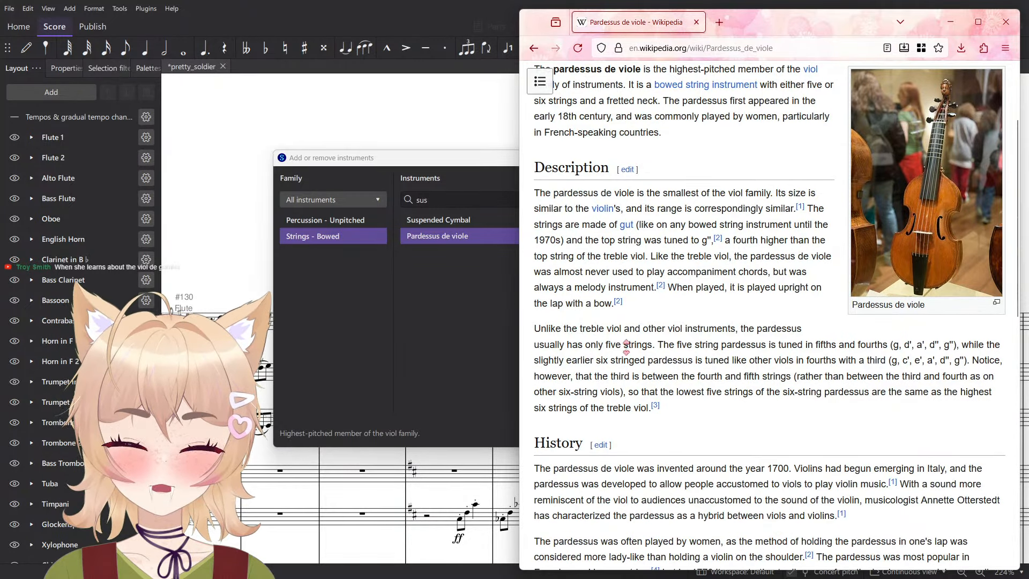
- Open wiktionary.org in a new browser tab and look up the entry "pardessus"
key(ctrl+t)
text(wiktionary.org)
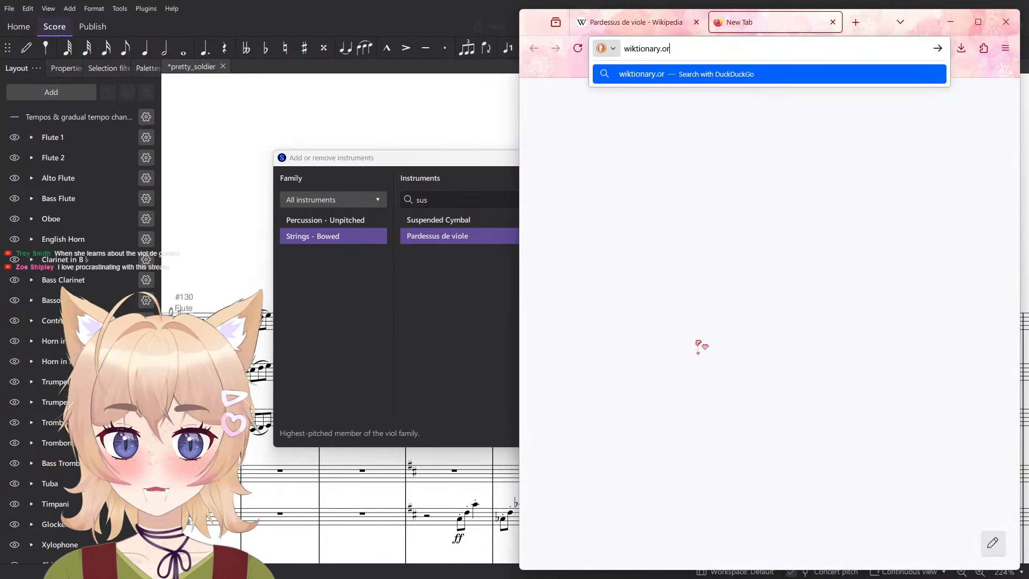
key(Return)
text(pardessus)
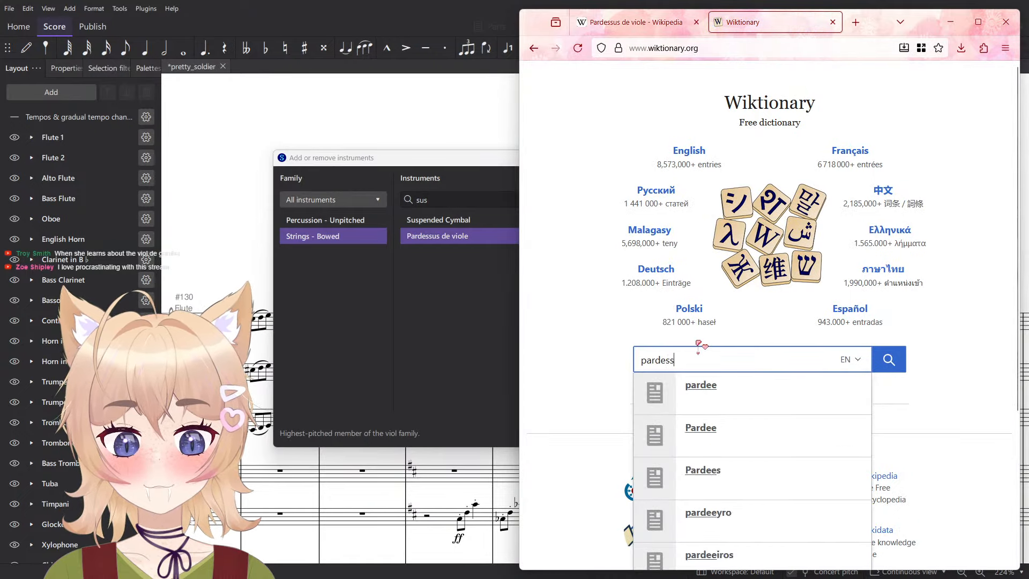
key(Return)
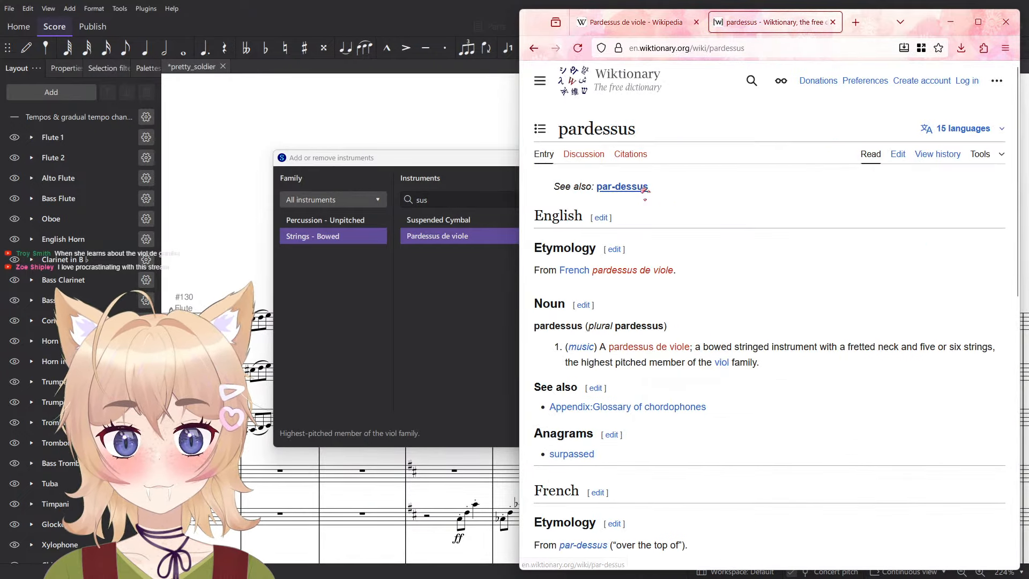
- Read the English and French sections of the Wiktionary entry "pardessus", including its etymology, definition, pronunciation and descendants
mouse_move(643, 189)
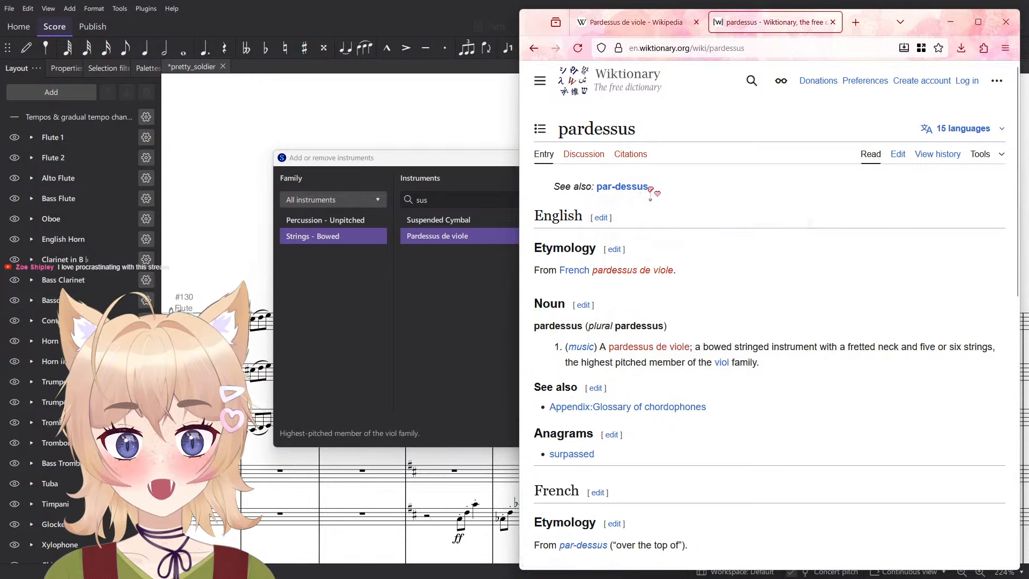
scroll(569, 327, down, 1)
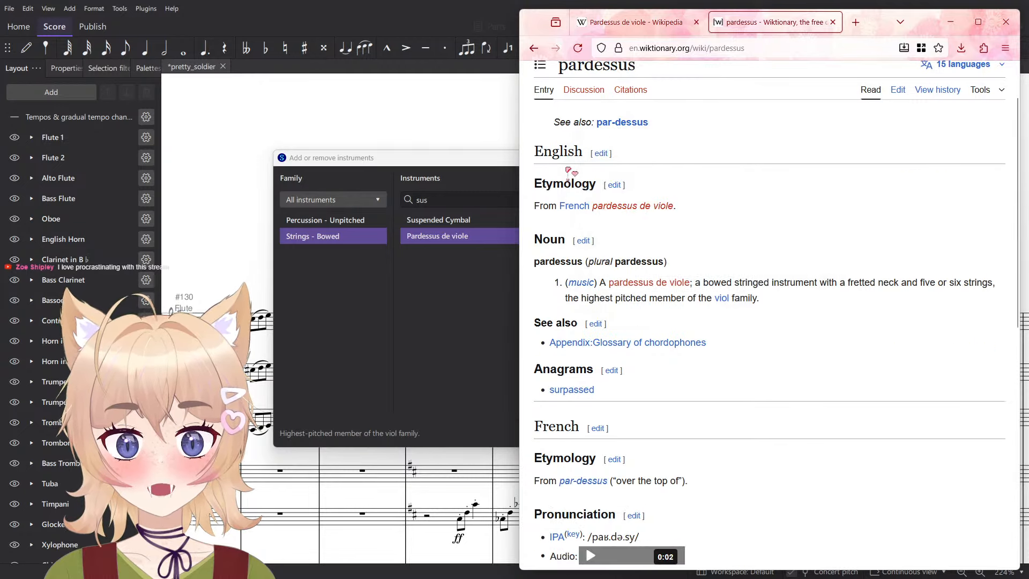
triple_click(630, 296)
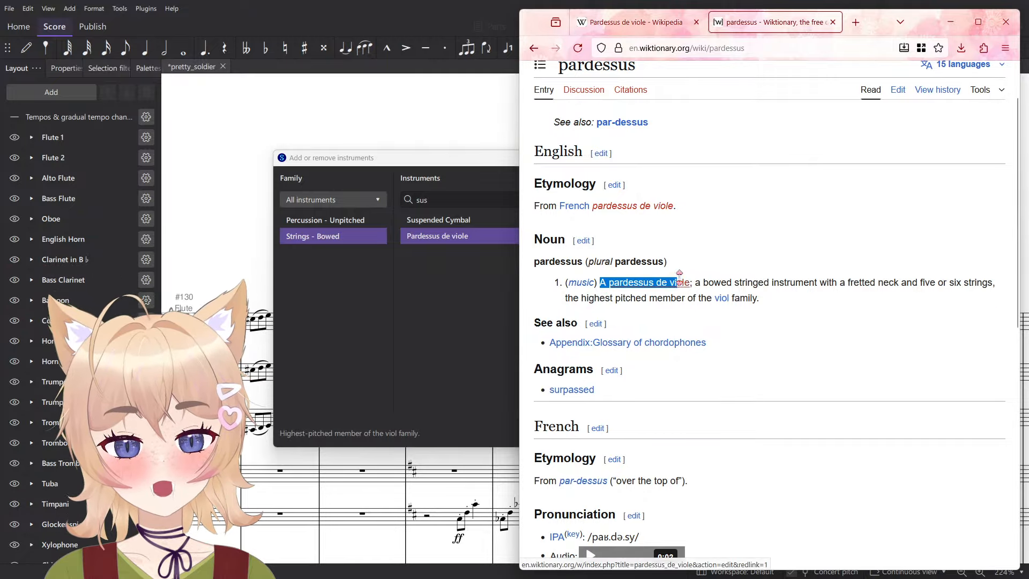
scroll(700, 268, down, 3)
scroll(531, 282, down, 2)
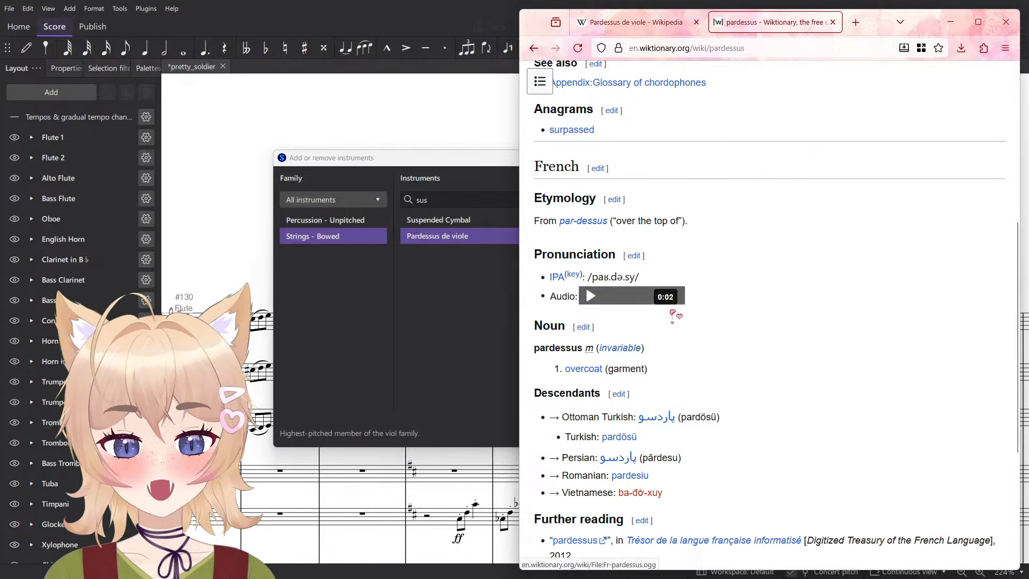
drag(665, 330, 573, 304)
scroll(760, 315, down, 3)
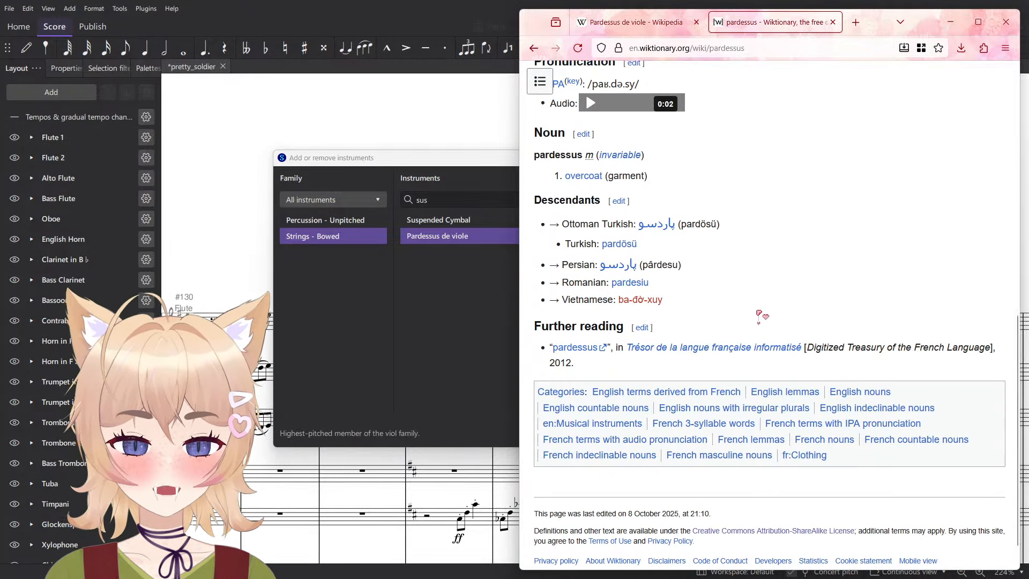
scroll(855, 421, up, 9)
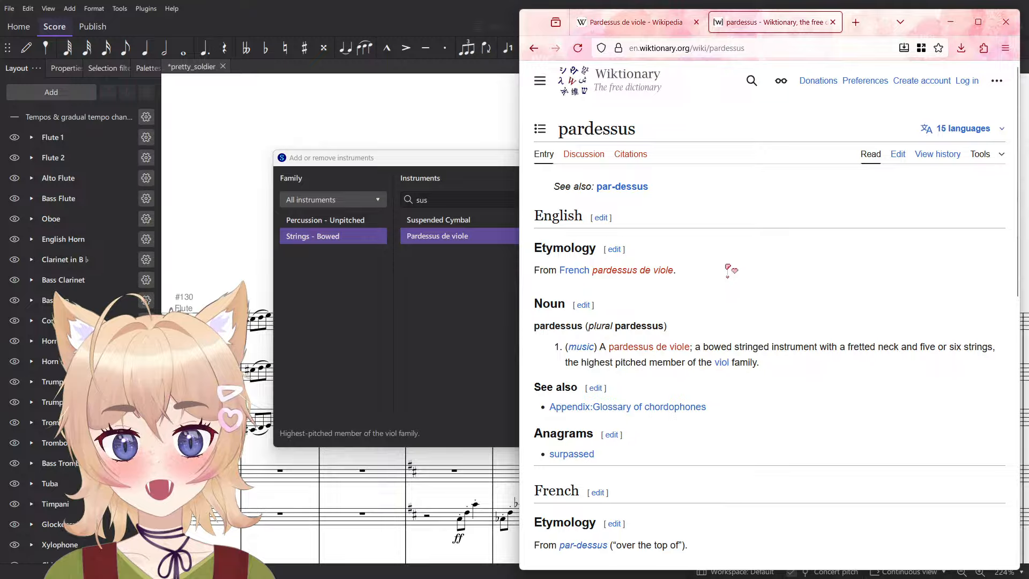
scroll(691, 290, down, 5)
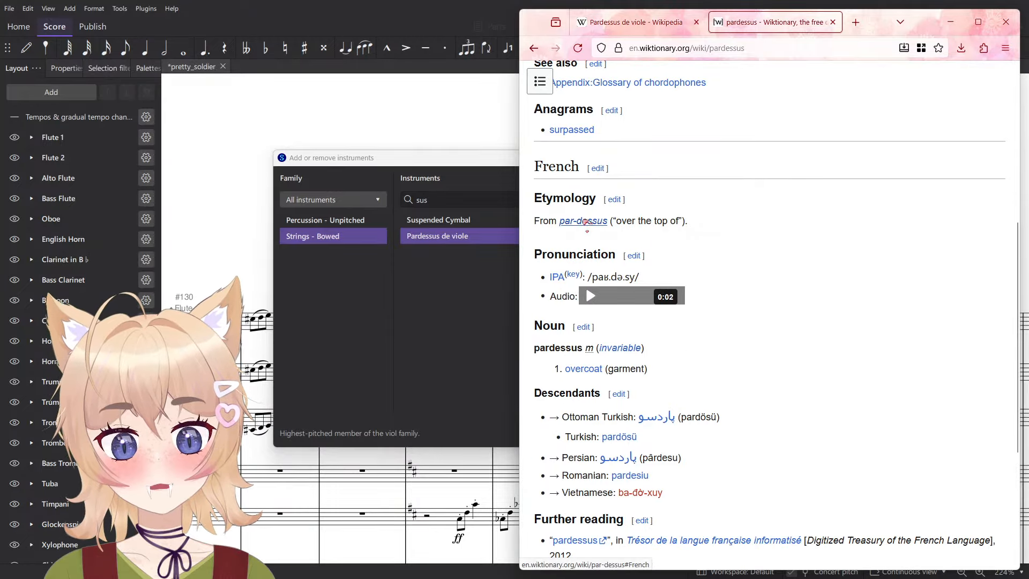
- Open the linked entry "par-dessus" and read its French etymology and the preposition's meaning
click(584, 222)
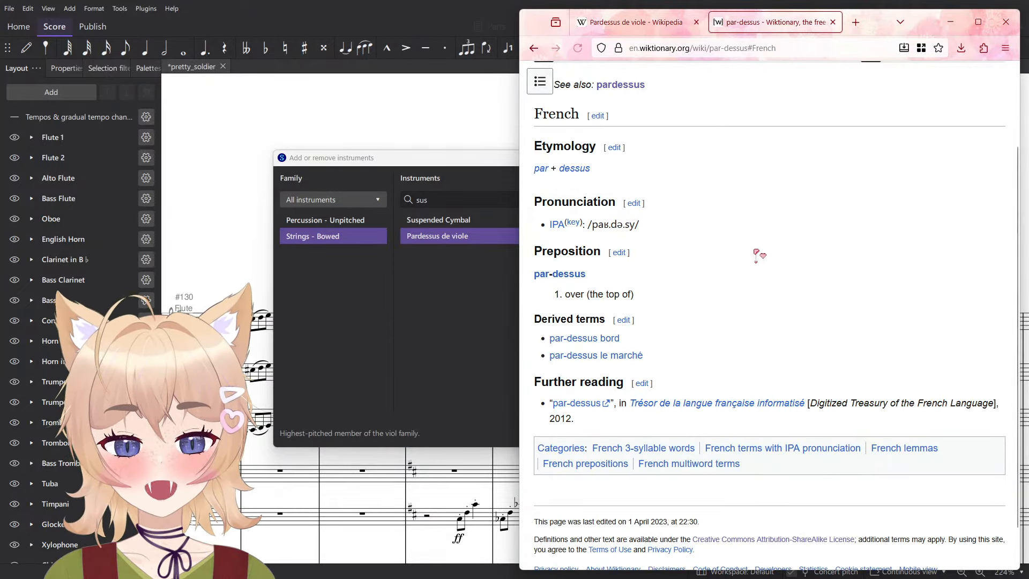
drag(590, 295, 636, 305)
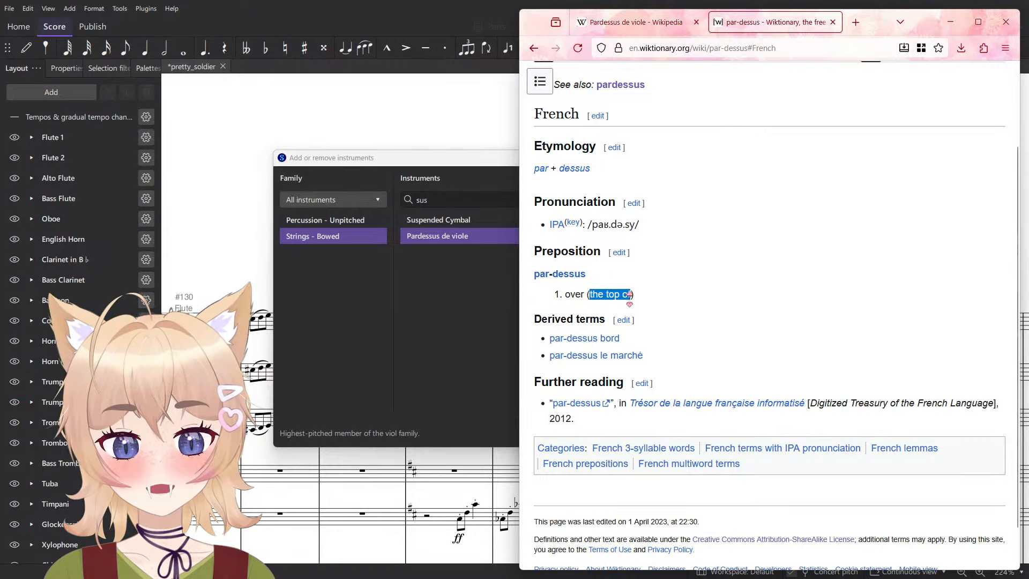
click(674, 334)
scroll(751, 257, up, 2)
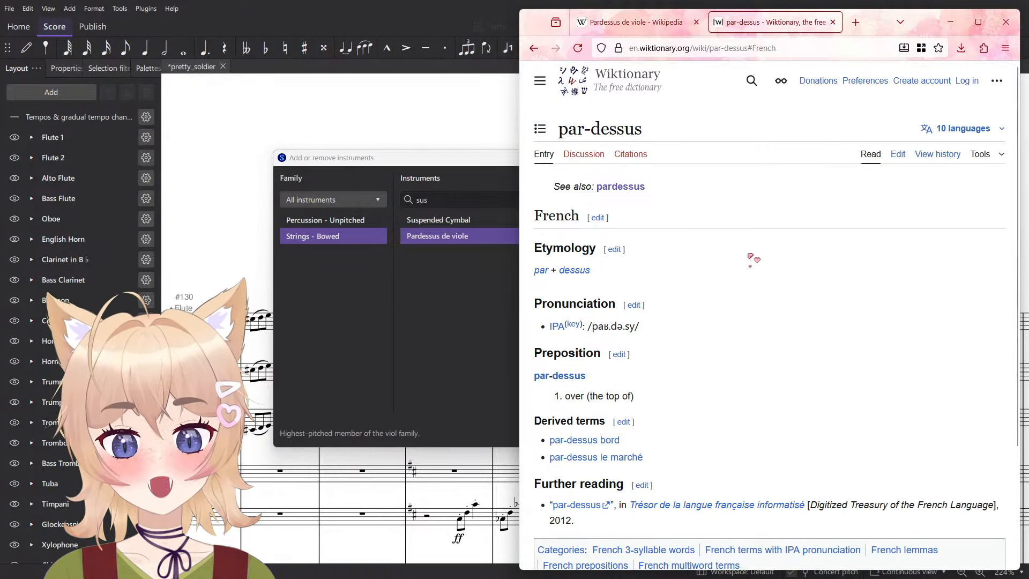
click(548, 270)
key(alt+Left)
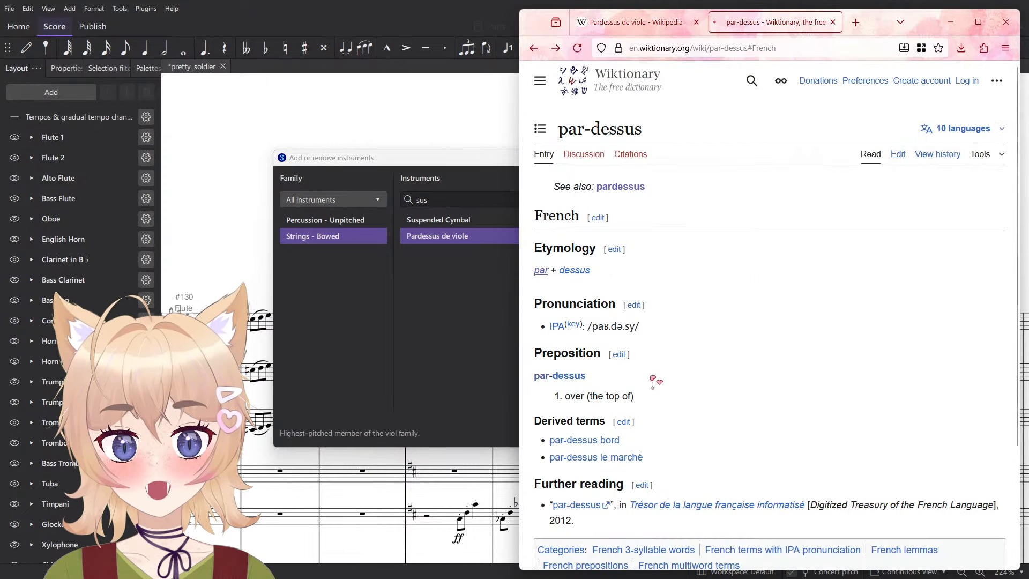
- Open the linked entry "dessus" and read its French adverb, preposition and noun senses and the English baroque music definition
click(575, 271)
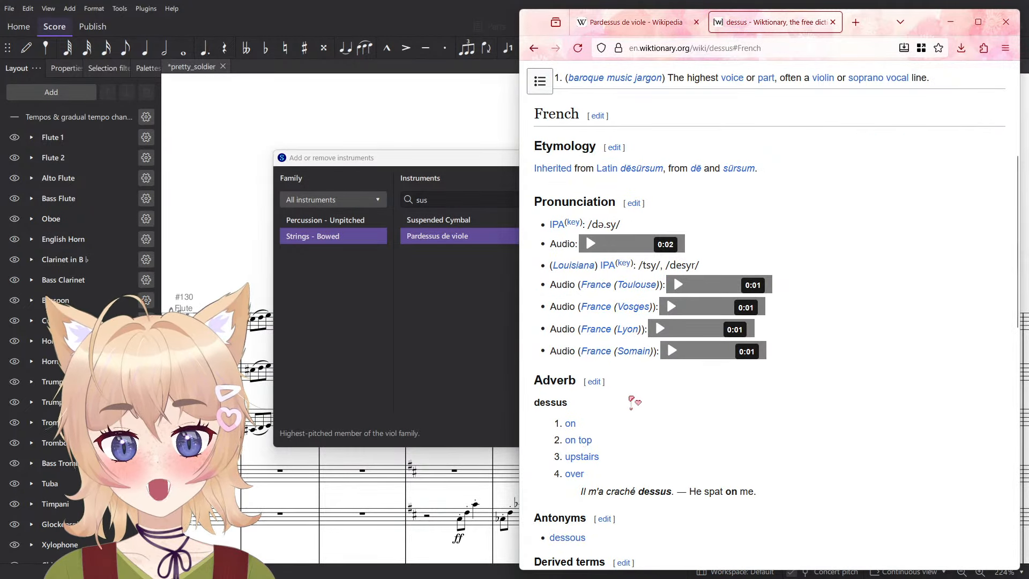
scroll(792, 494, down, 2)
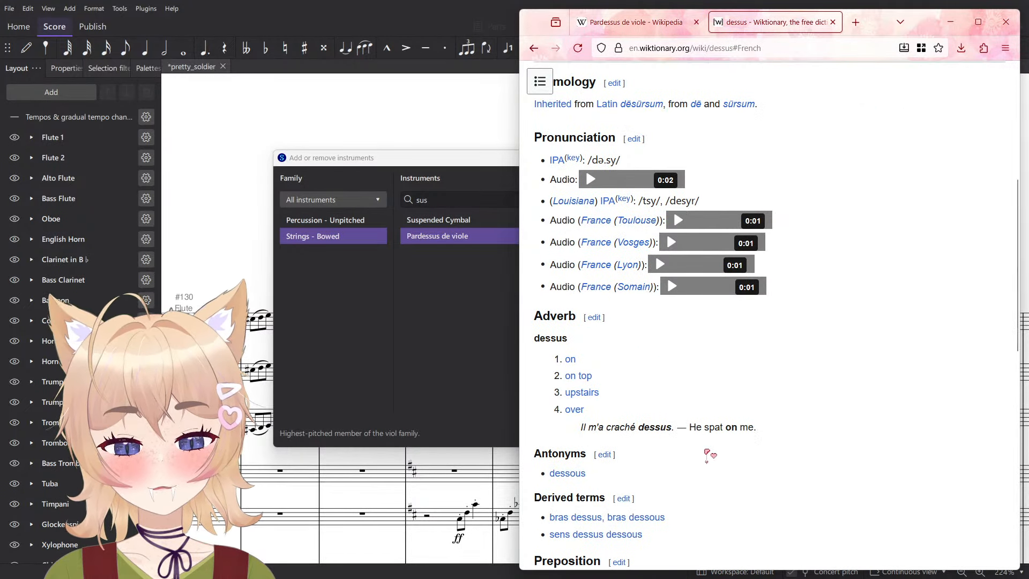
drag(758, 427, 582, 413)
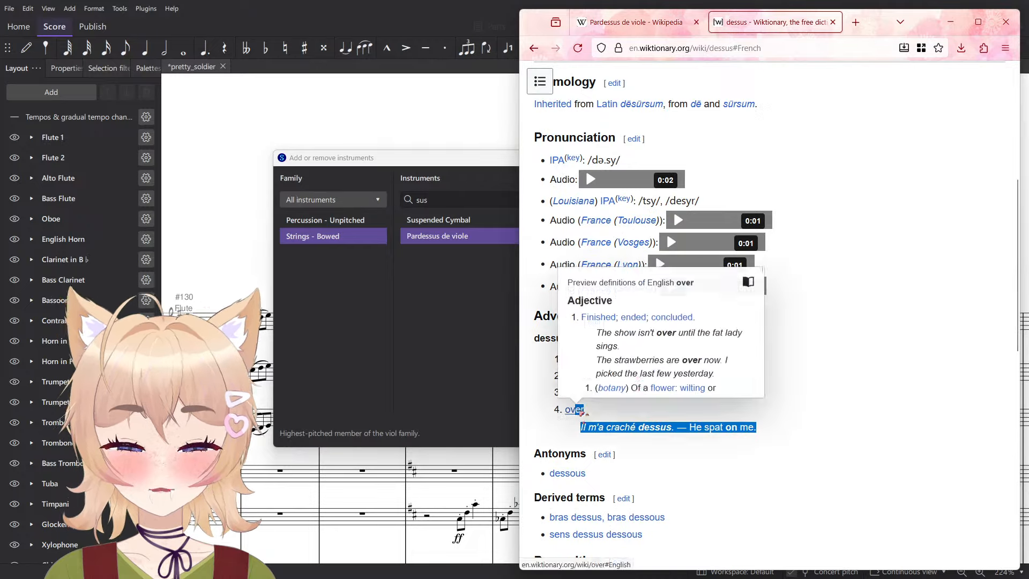
click(786, 471)
scroll(784, 472, down, 5)
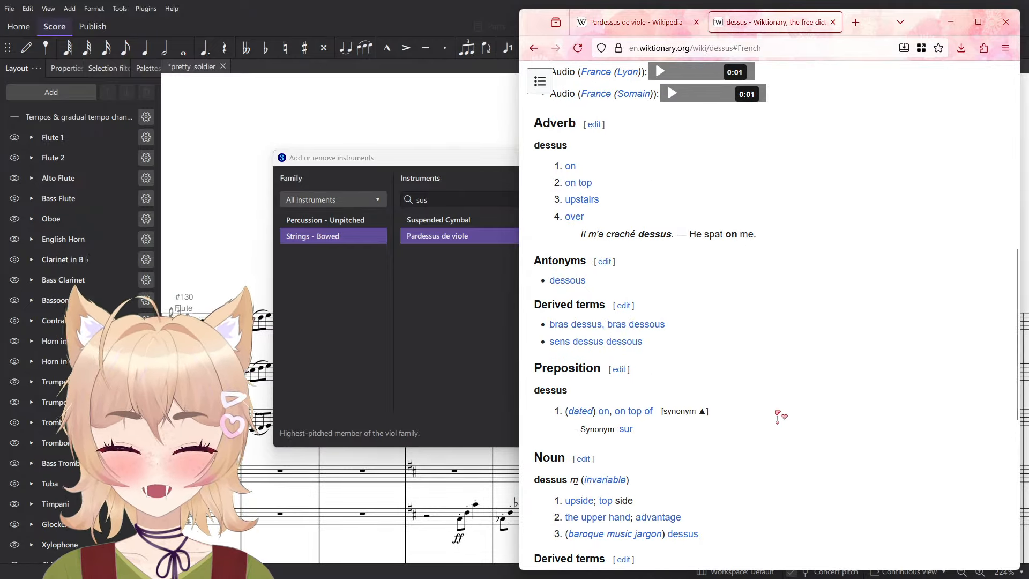
scroll(778, 415, down, 2)
scroll(710, 474, down, 2)
drag(700, 405, 538, 409)
click(756, 381)
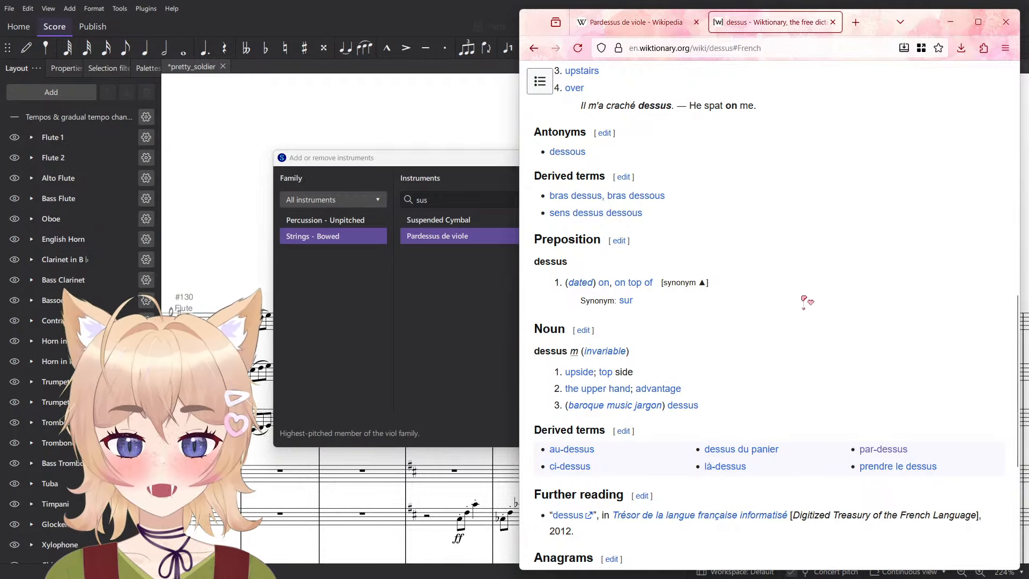
scroll(807, 302, down, 8)
scroll(779, 285, up, 20)
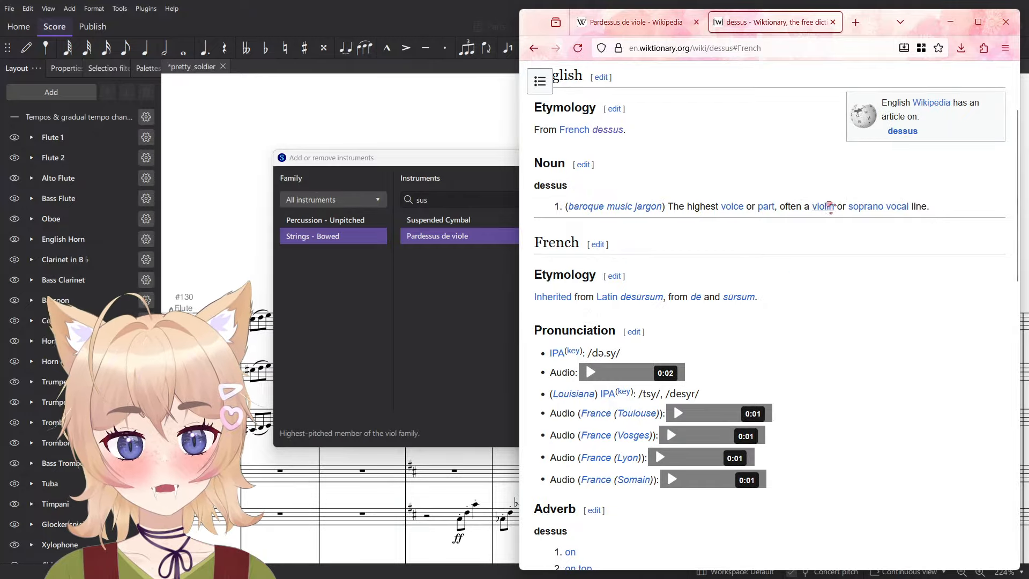
scroll(830, 206, up, 3)
- Close the Wiktionary tab and skim the History section of the Wikipedia article on the pardessus de viole before closing it too
click(833, 22)
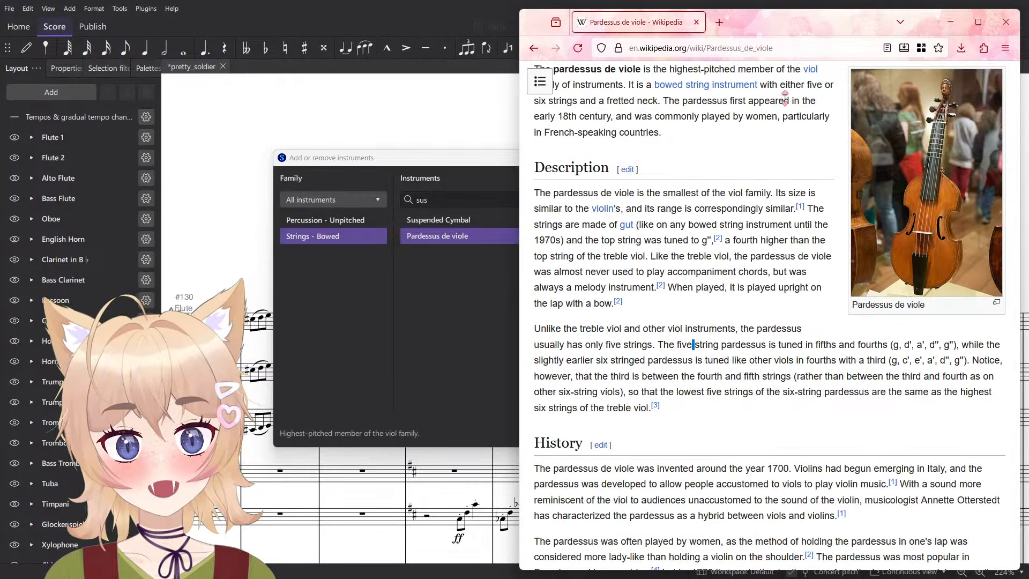
scroll(760, 298, down, 5)
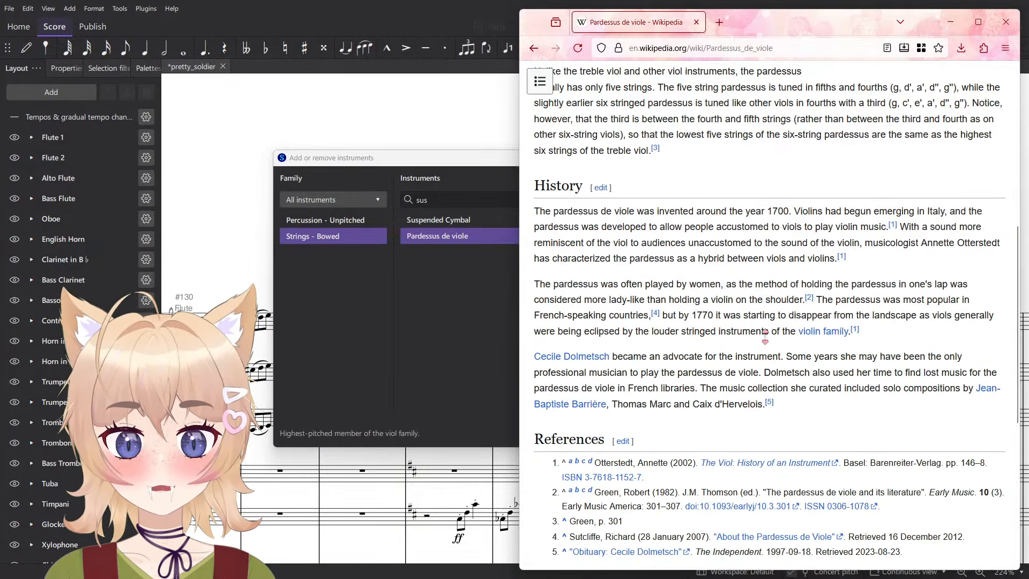
key(ctrl+w)
- Add a Suspended Cymbal to the score and confirm the instrument changes
click(500, 221)
click(571, 293)
click(660, 436)
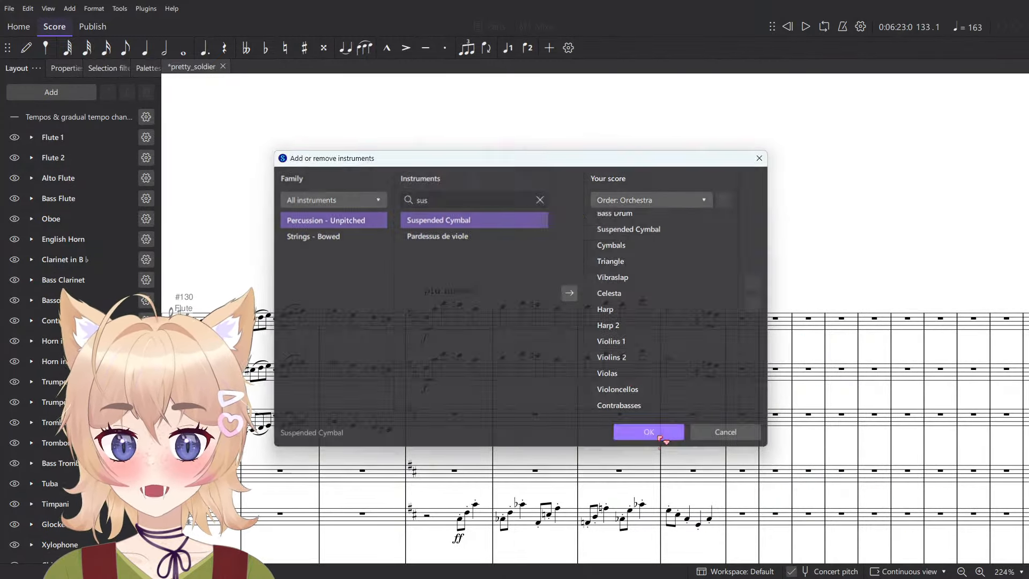
- Enter four tied whole notes in the Suspended Cymbal staff across measures 133 to 136
scroll(651, 437, down, 8)
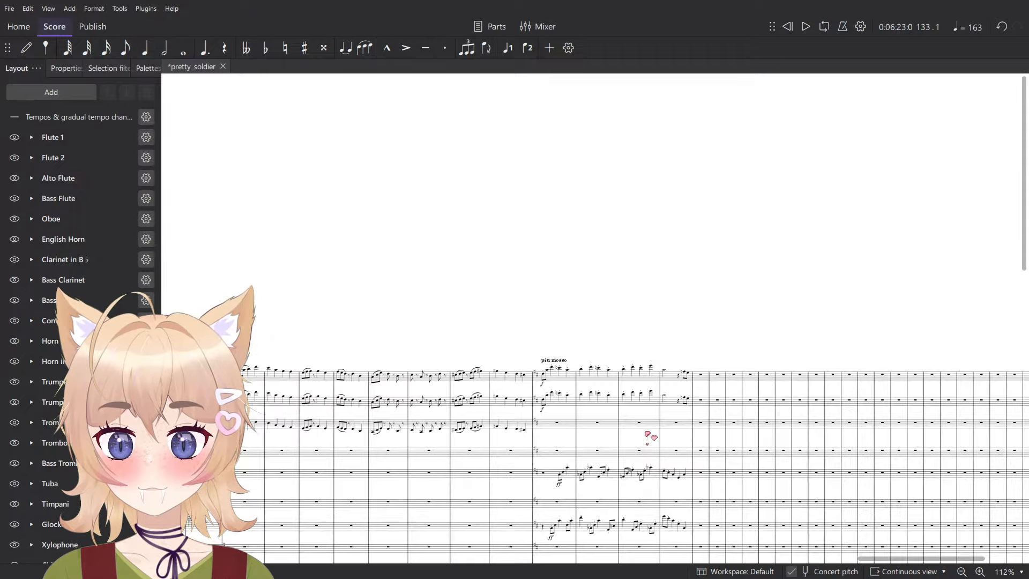
scroll(622, 429, up, 5)
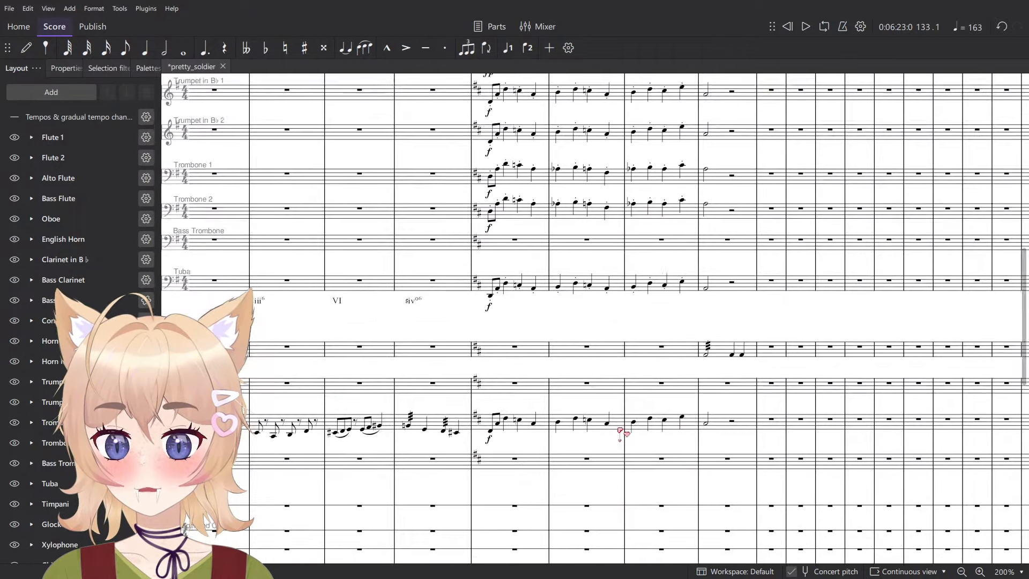
click(530, 437)
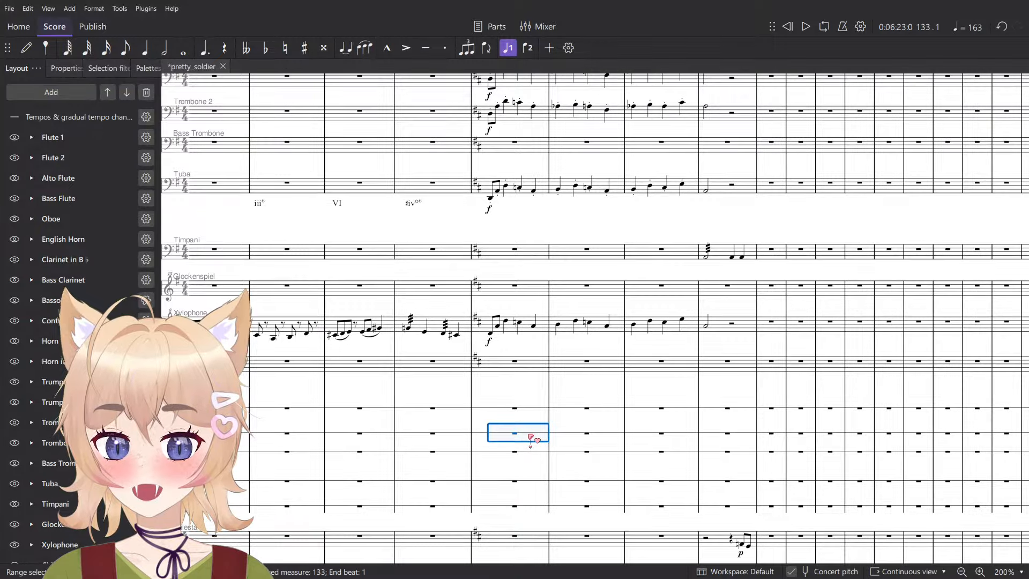
key(F10)
key(F10)
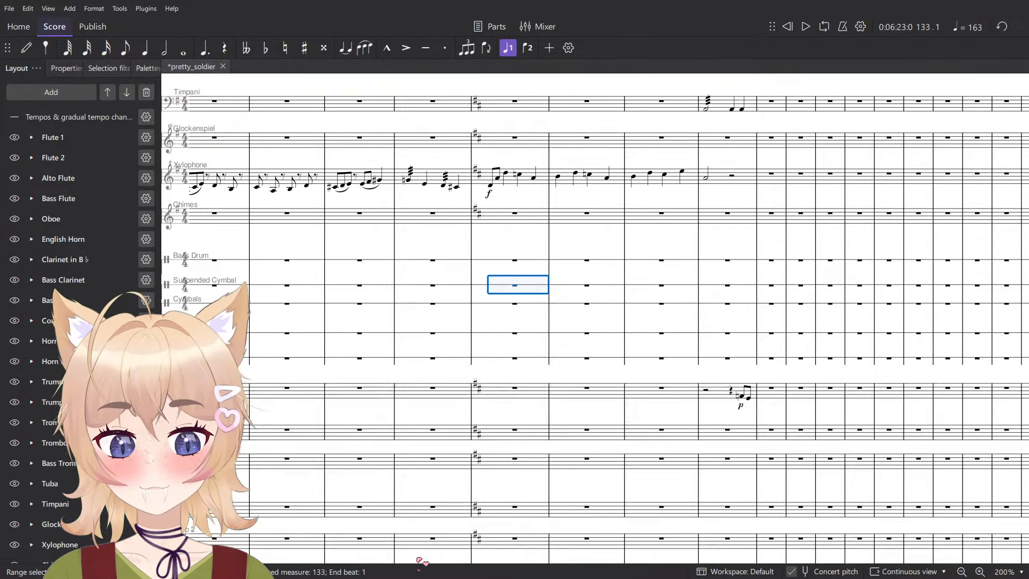
scroll(446, 319, up, 3)
key(n)
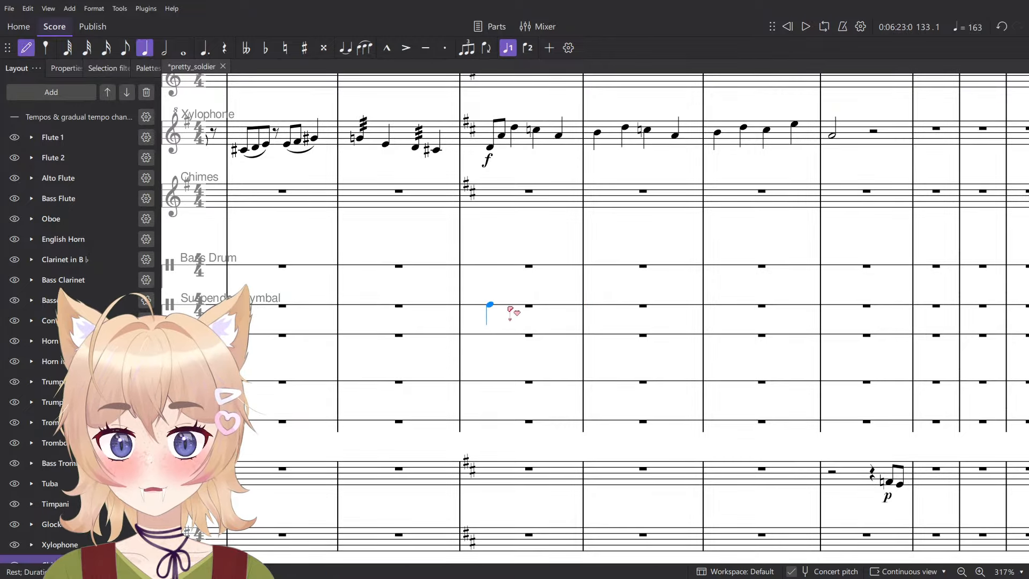
key(Escape)
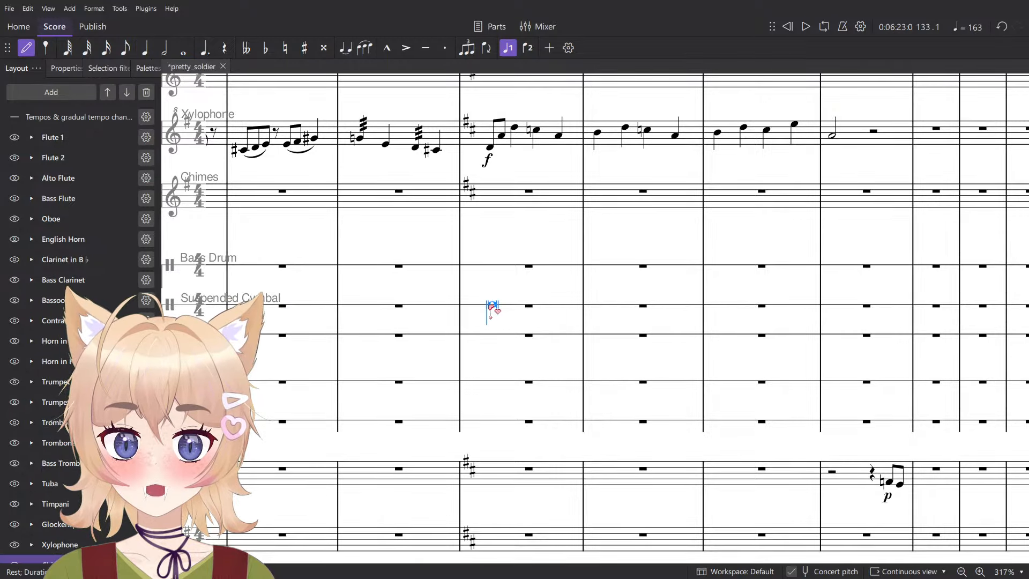
key(a)
key(Escape)
scroll(651, 335, down, 1)
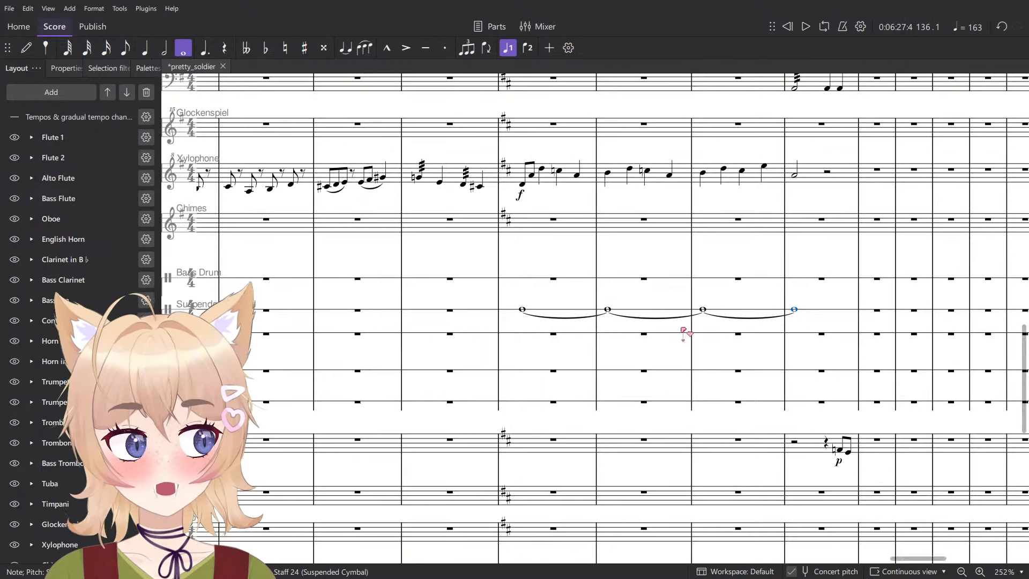
- Attach a staff text to the suspended cymbal's first note in measure 133 and set its sound to Small - Sticks
drag(688, 331, 620, 359)
scroll(493, 353, up, 2)
scroll(493, 354, up, 1)
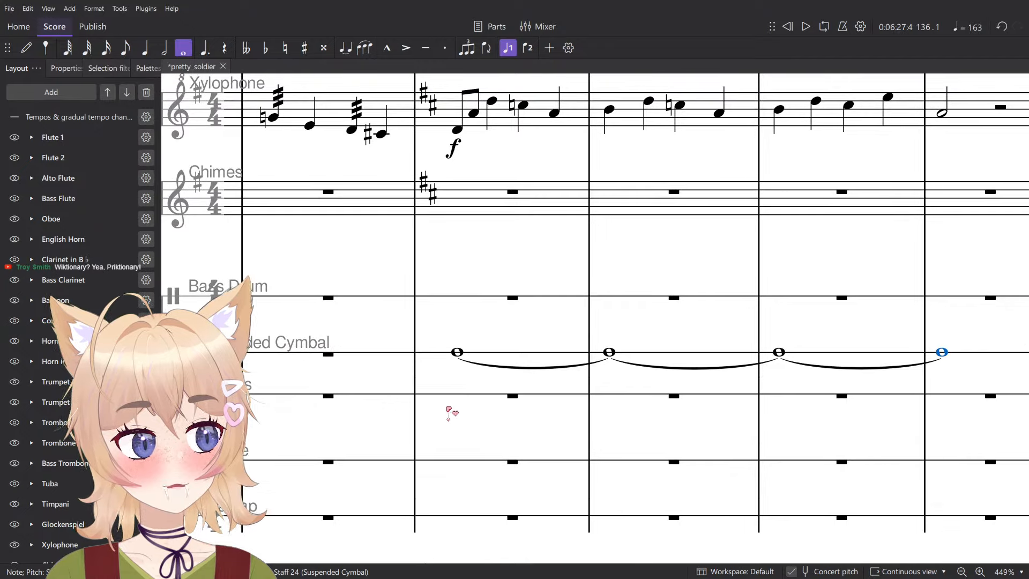
click(459, 355)
key(ctrl+t)
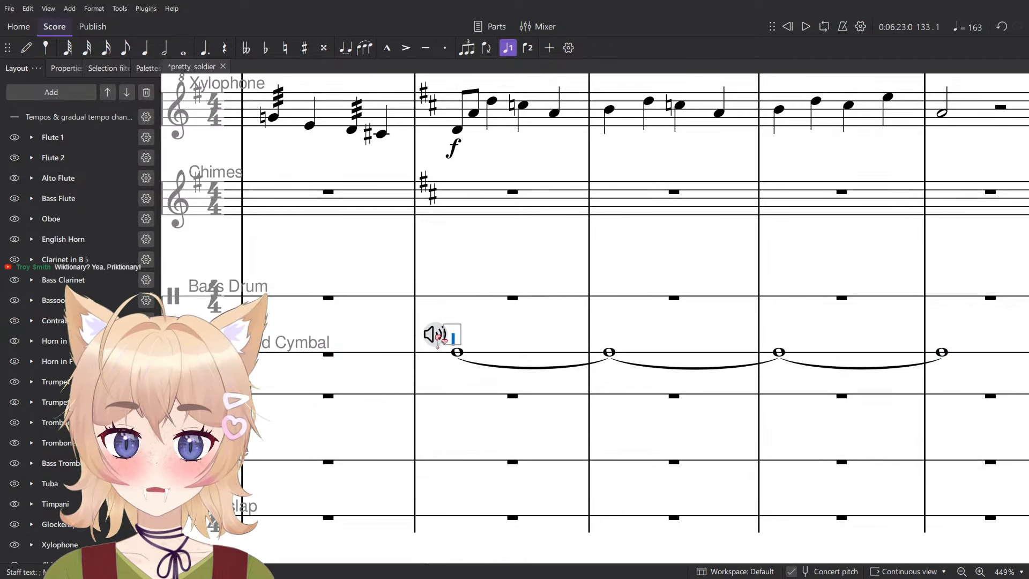
click(436, 336)
click(484, 247)
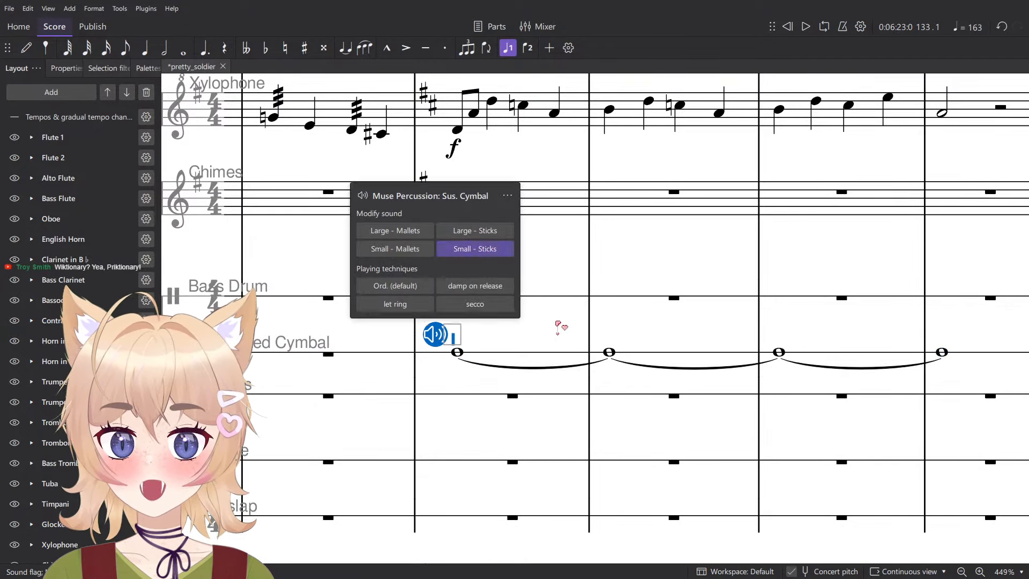
click(558, 328)
- Add an f dynamic to the suspended cymbal's first note in measure 133
click(458, 354)
key(ctrl+d)
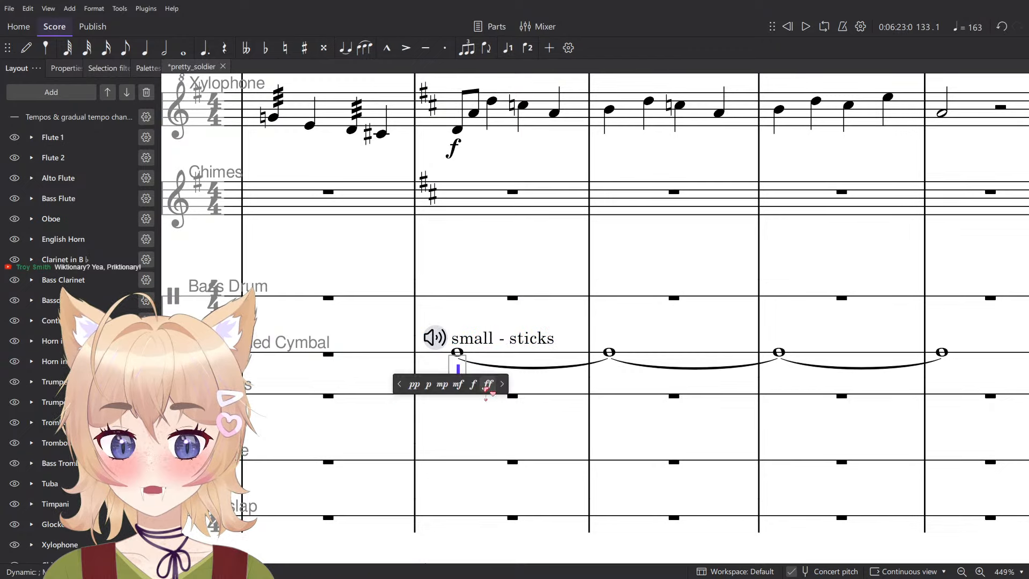
click(472, 384)
- Apply three-stroke tremolos to the suspended cymbal's whole notes in measures 133 to 136 and play the passage back
click(524, 357)
scroll(746, 356, down, 4)
shift+click(890, 358)
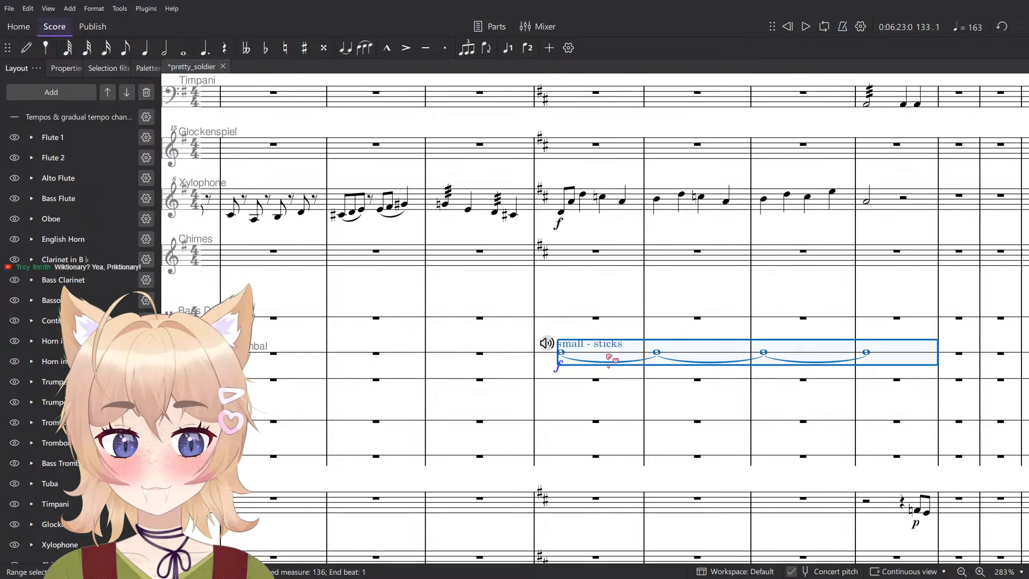
click(148, 68)
scroll(36, 343, down, 1)
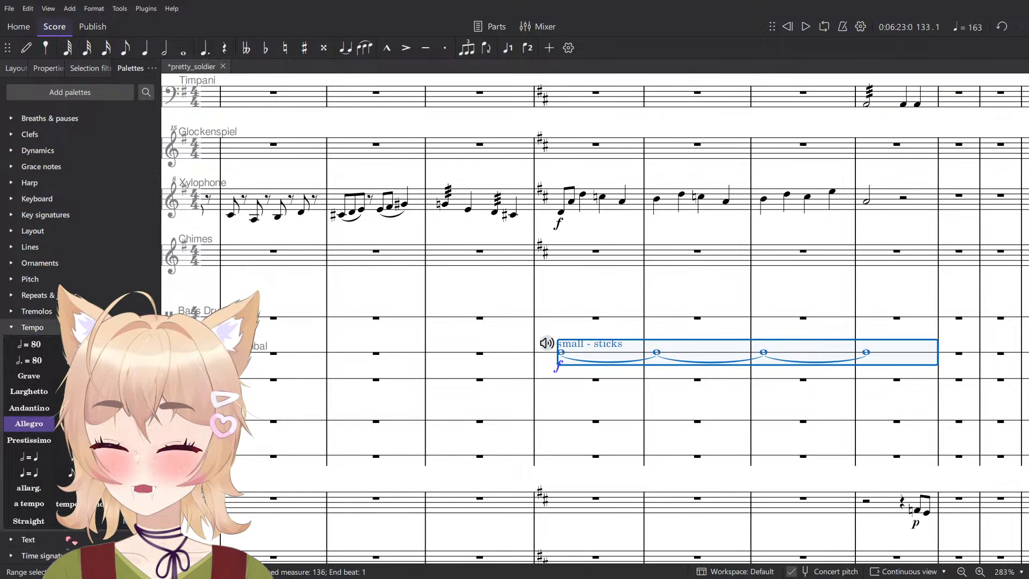
click(37, 310)
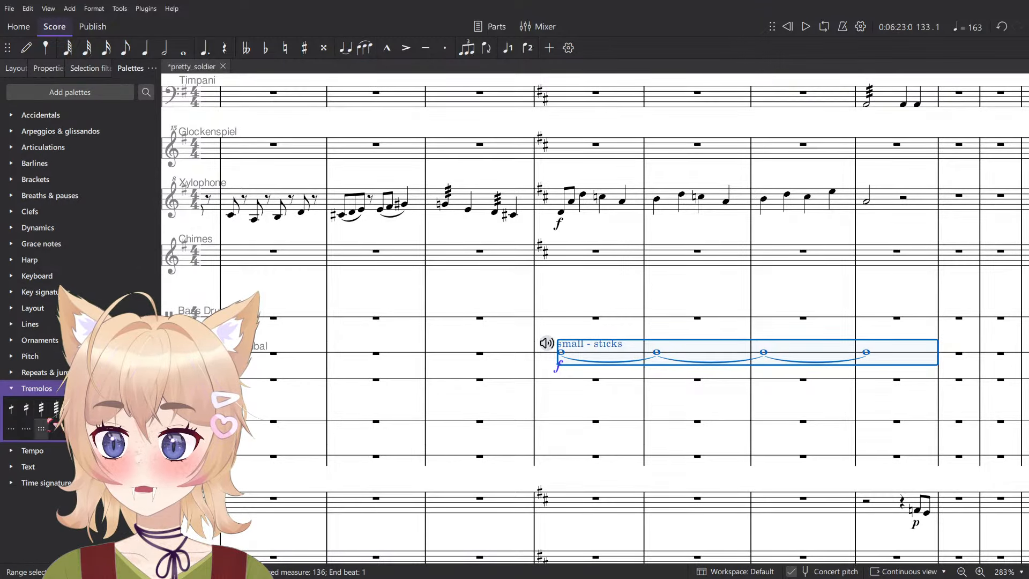
key(space)
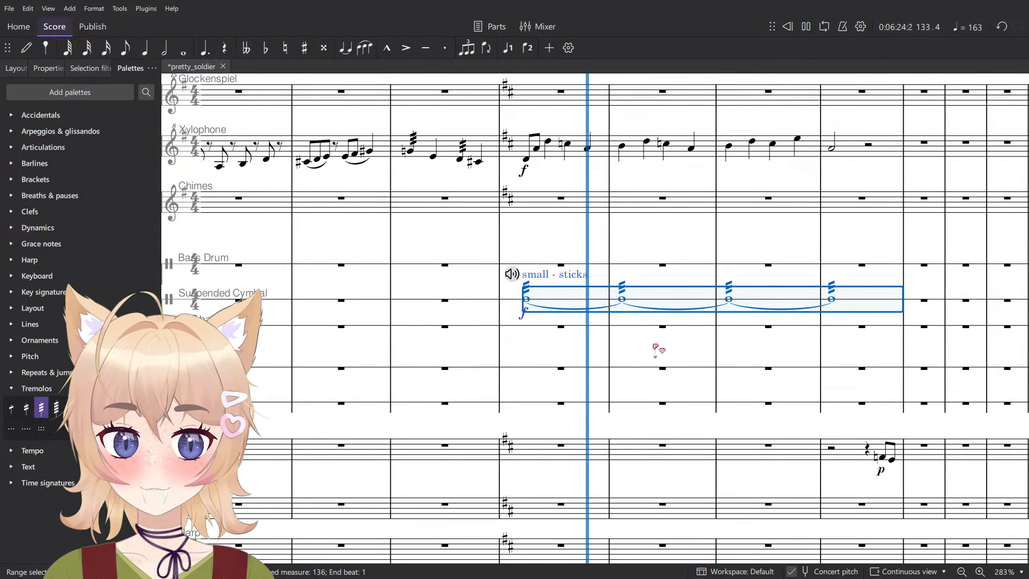
- Stop playback and check the available sounds for the suspended cymbal's small - sticks marking in measure 133
key(space)
key(Escape)
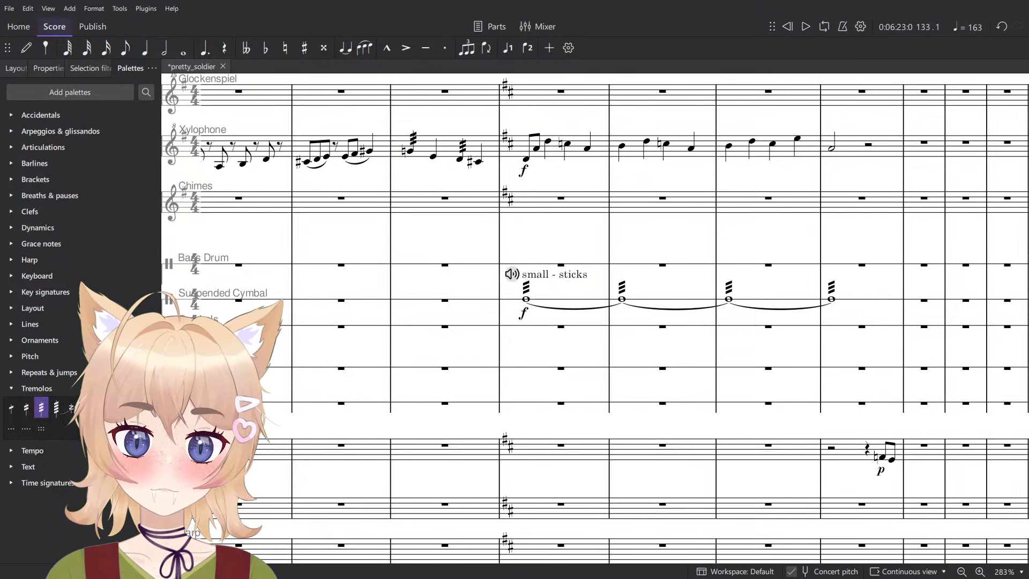
click(510, 276)
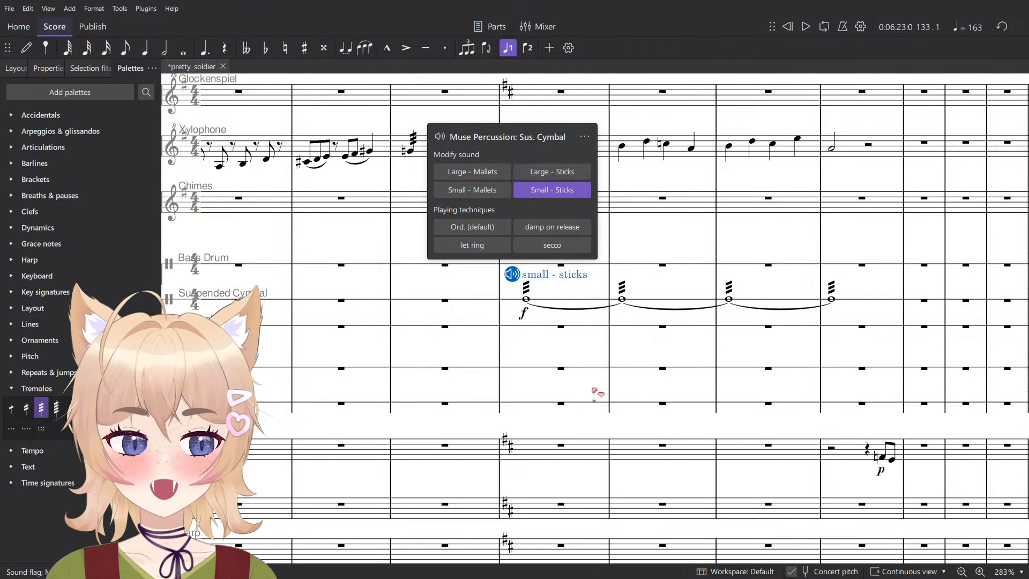
click(636, 318)
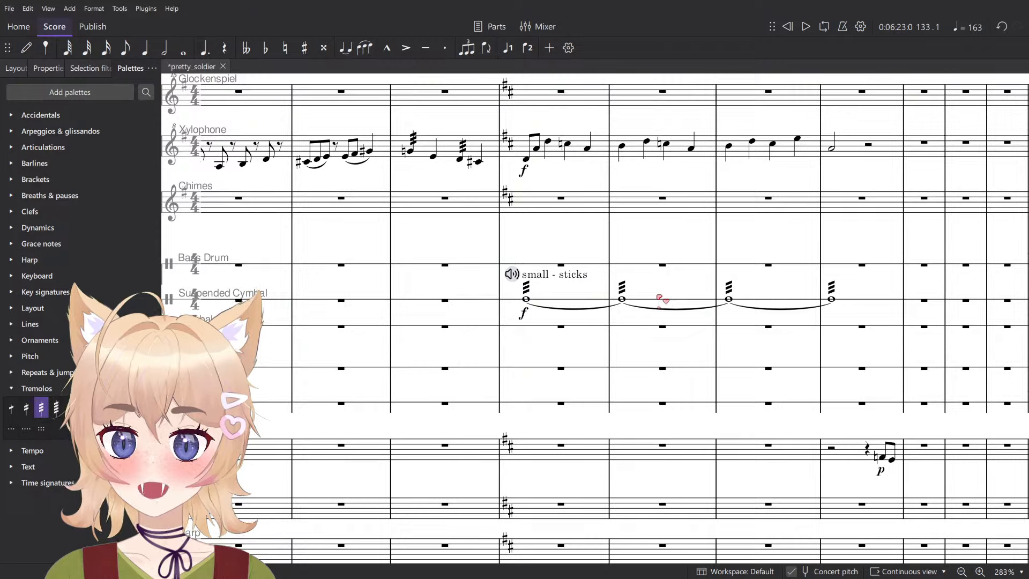
- Show the mixer and look through the Muse Percussion sounds for the Suspended Cymbal channel
key(F10)
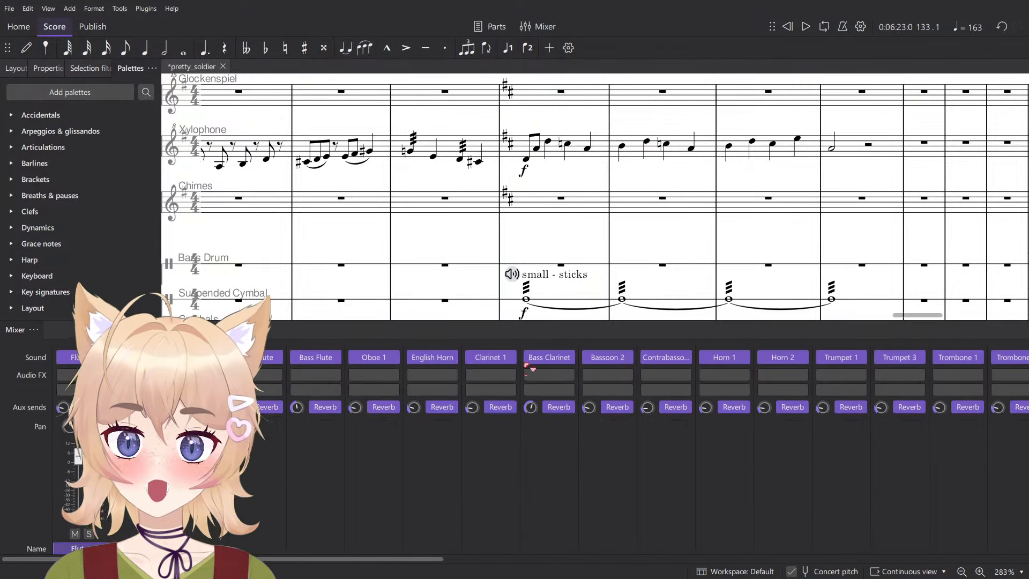
scroll(383, 566, right, 10)
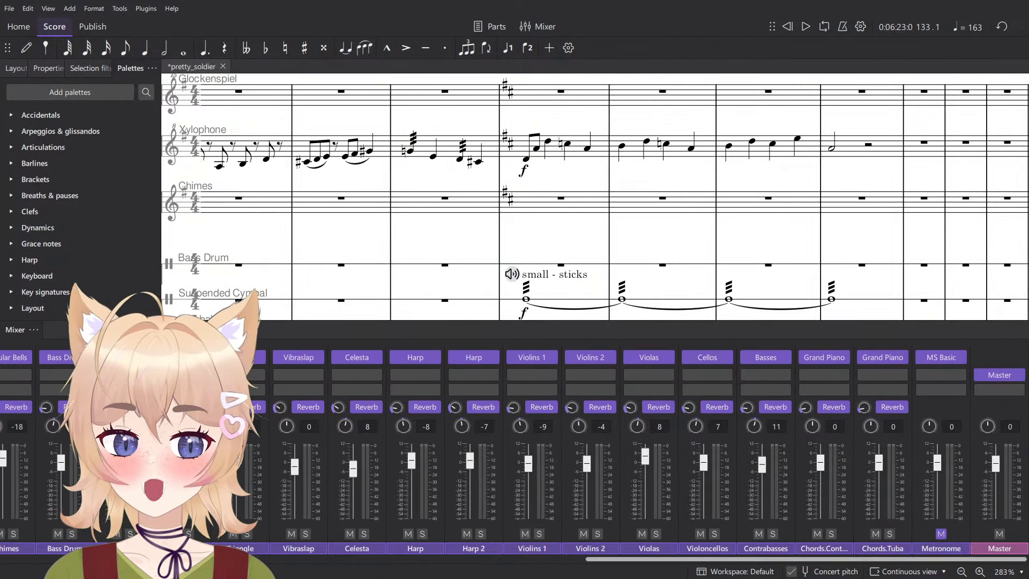
scroll(376, 272, down, 3)
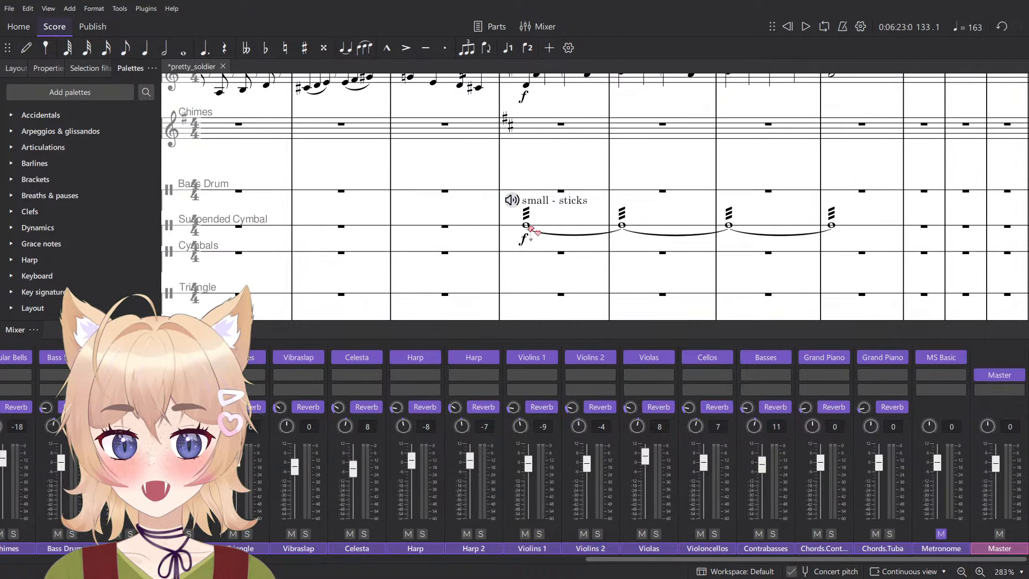
click(526, 226)
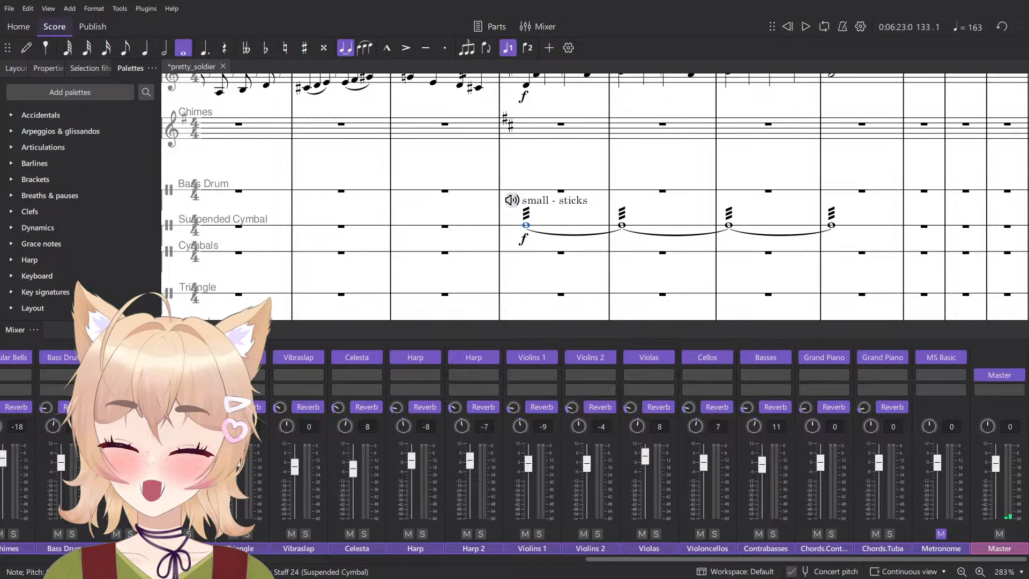
mouse_move(183, 410)
mouse_move(182, 392)
mouse_move(301, 426)
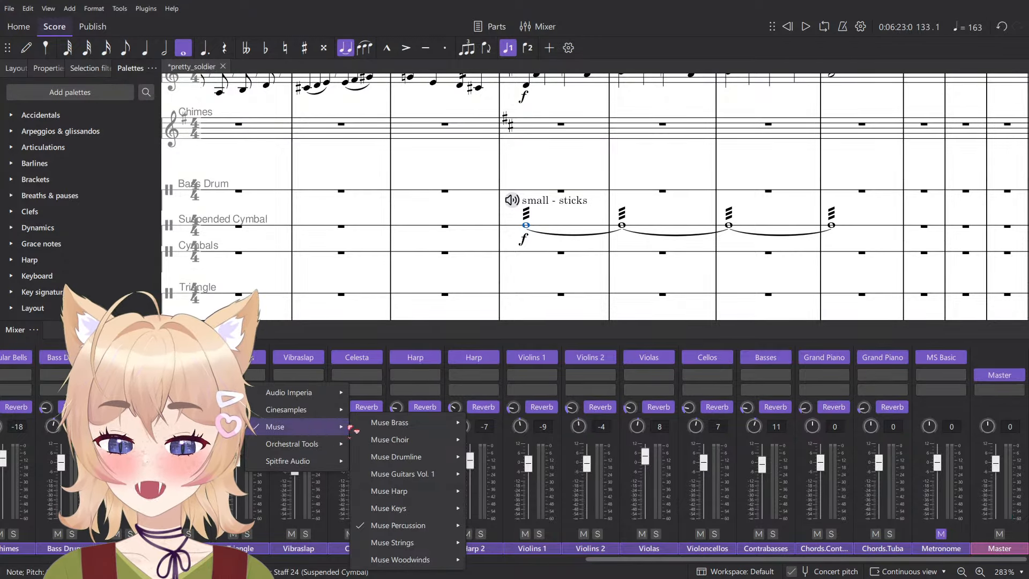
mouse_move(408, 525)
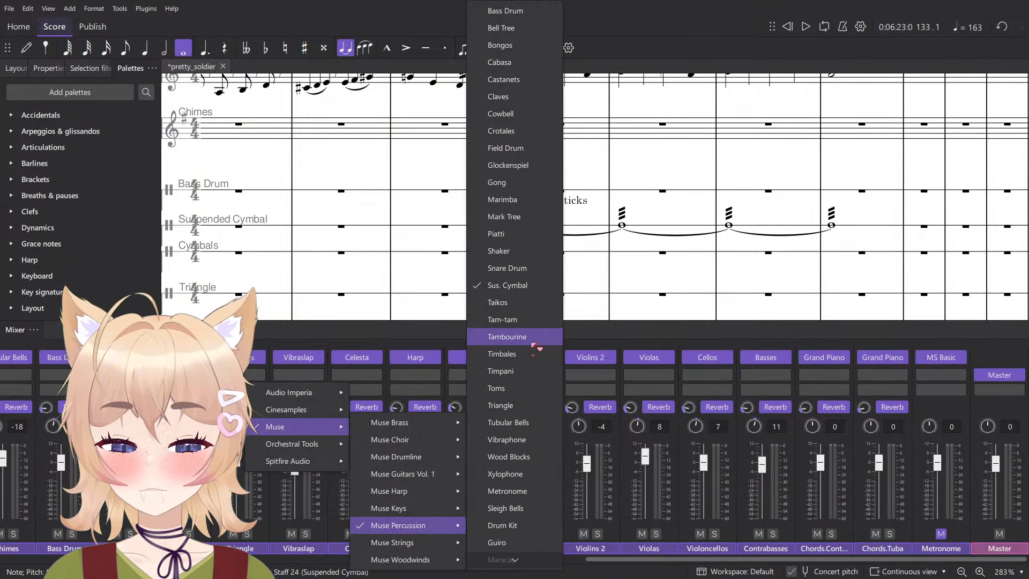
scroll(527, 268, down, 4)
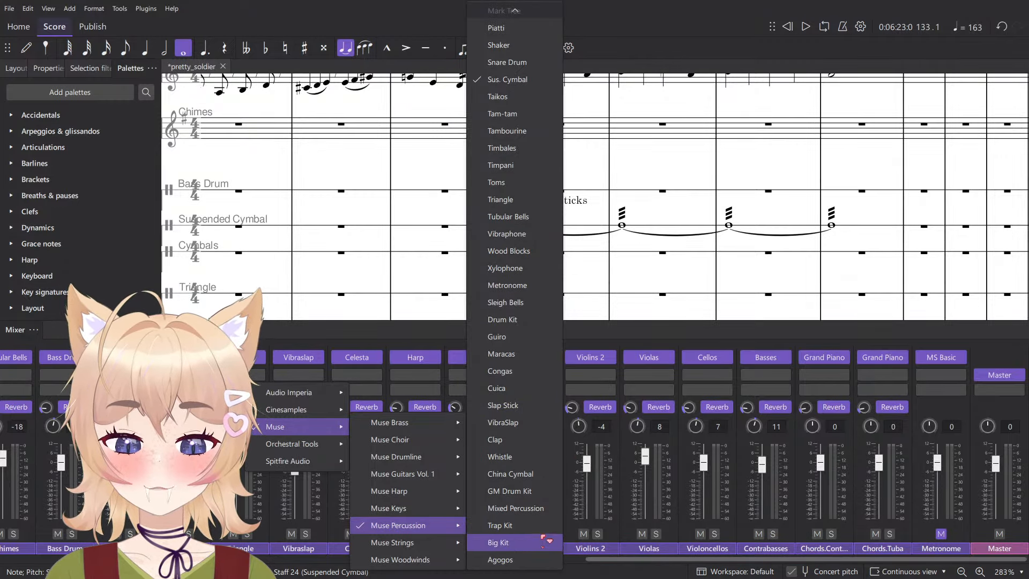
scroll(541, 539, up, 4)
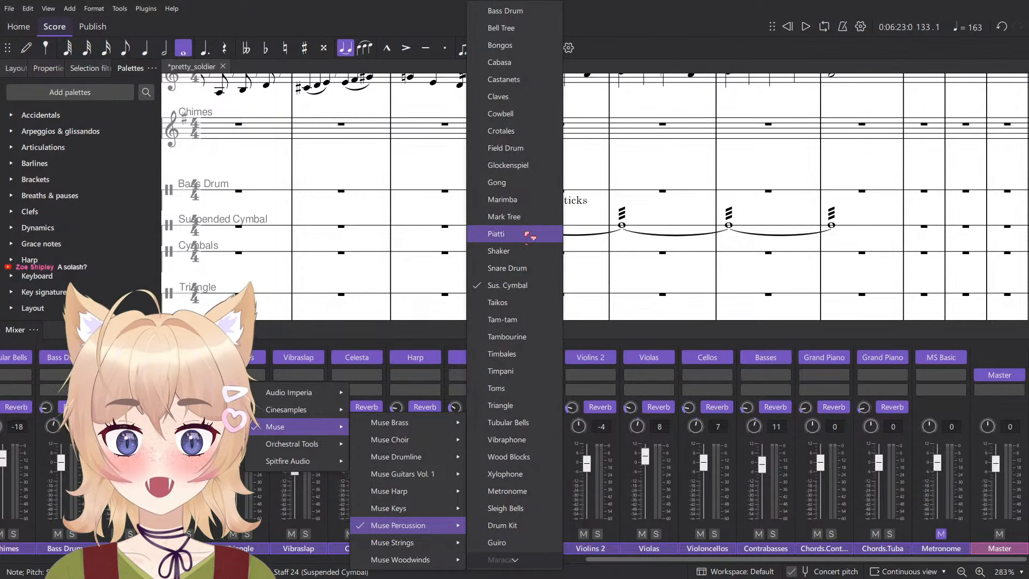
- Change the Suspended Cymbal channel's sound to Cymbals from Orchestral Tools Berlin Percussion and accept the change
mouse_move(322, 444)
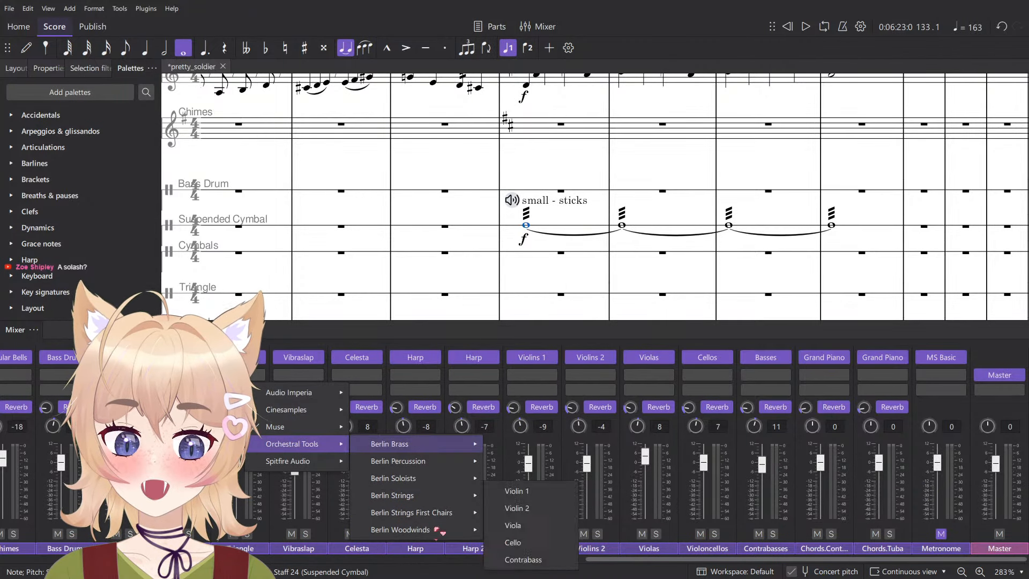
mouse_move(429, 463)
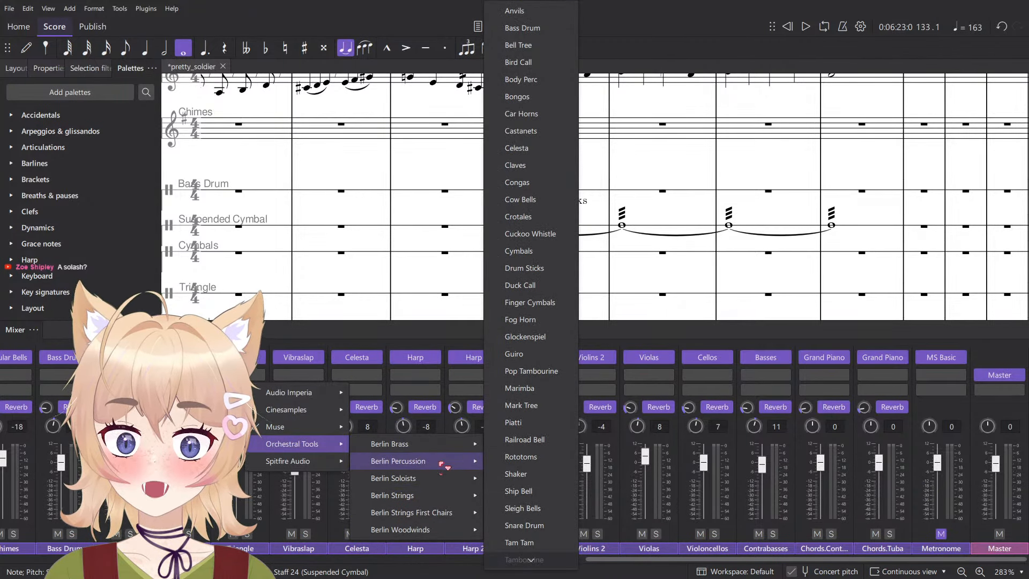
scroll(504, 474, down, 12)
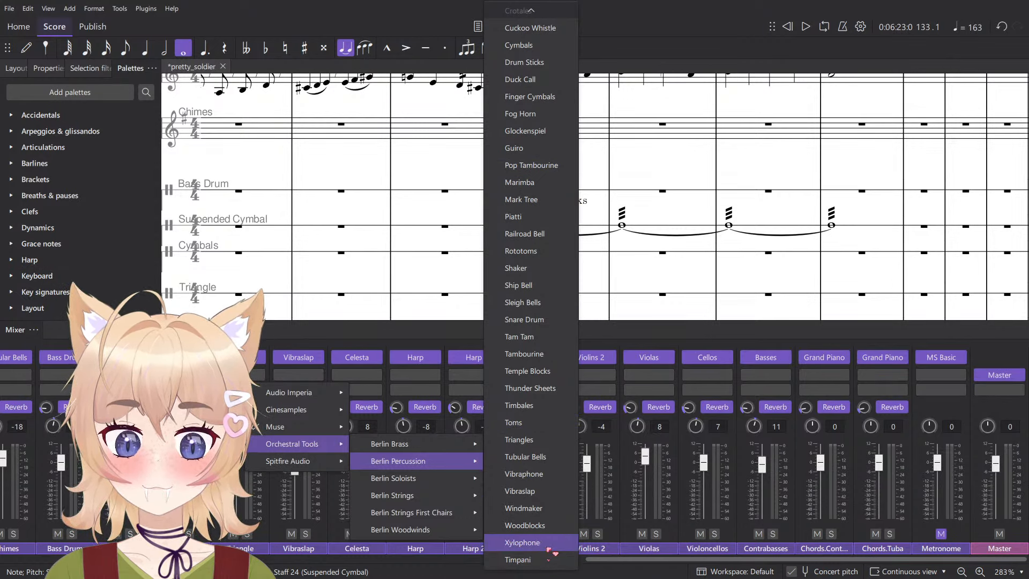
scroll(544, 536, up, 4)
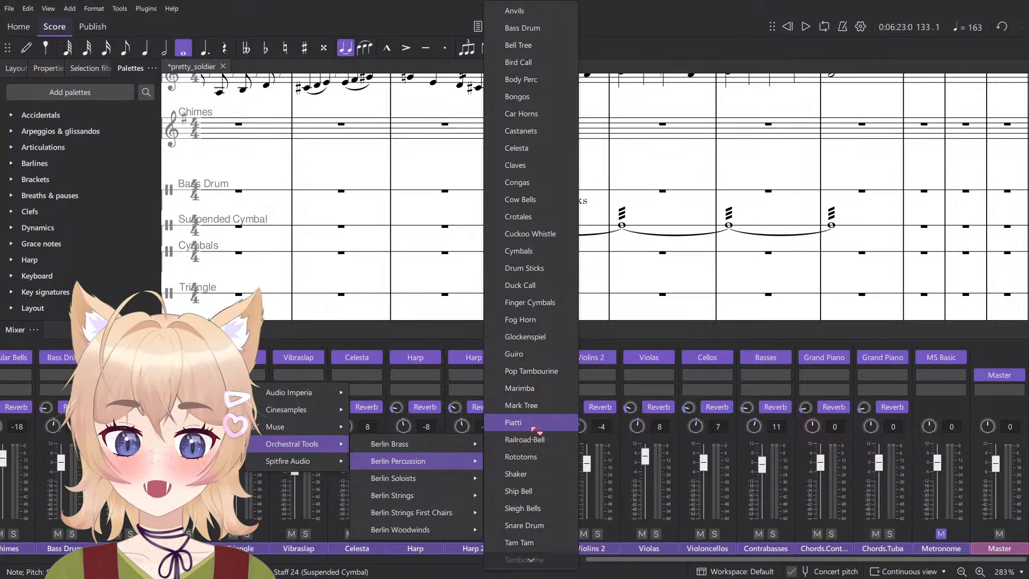
click(548, 251)
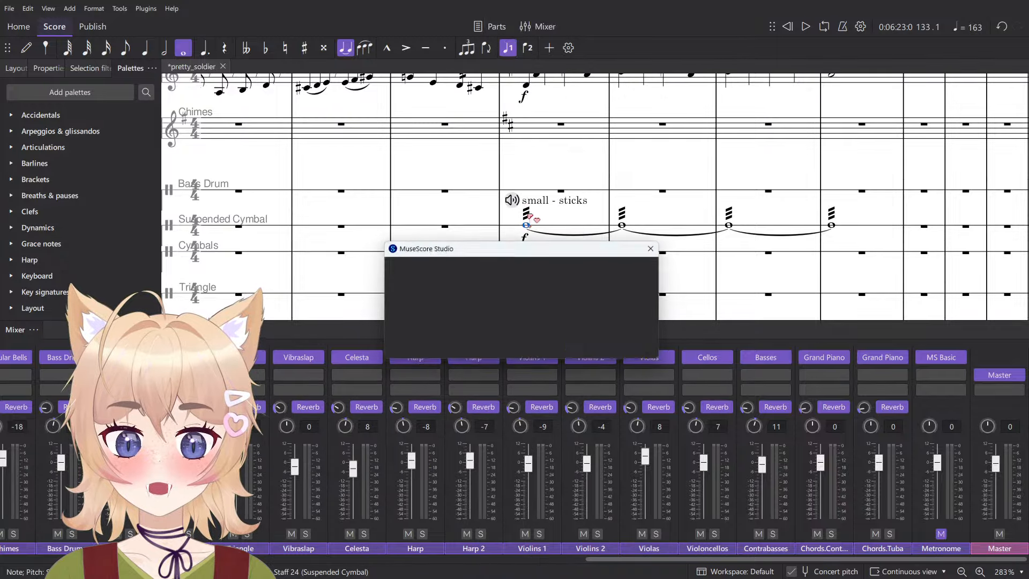
click(541, 343)
- Try the Sabian 20in, Brushes sound on the suspended cymbal's marking in measure 133, and switch it to Zildjian 14in, Mallets
click(514, 202)
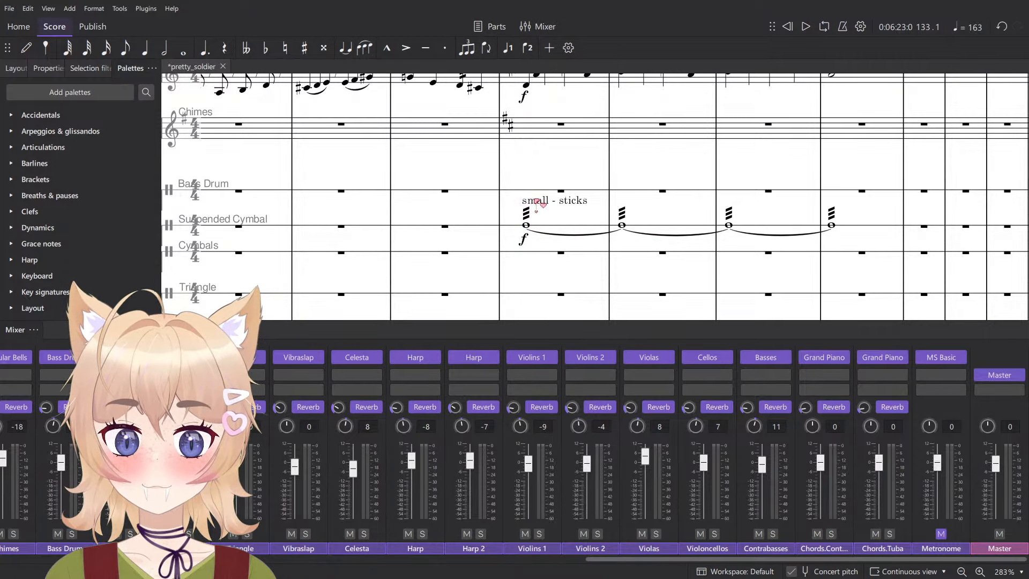
click(515, 201)
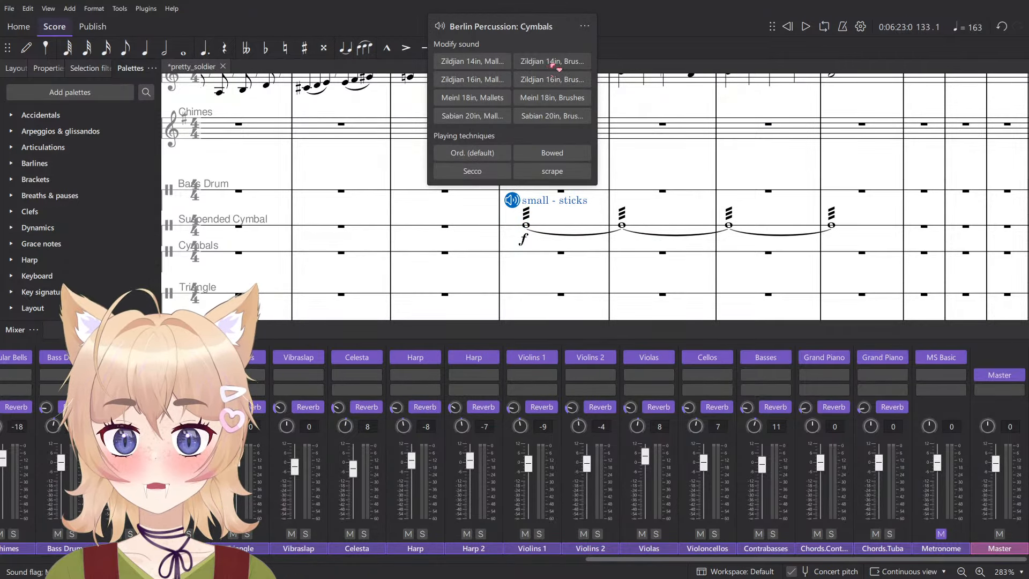
click(509, 99)
click(548, 114)
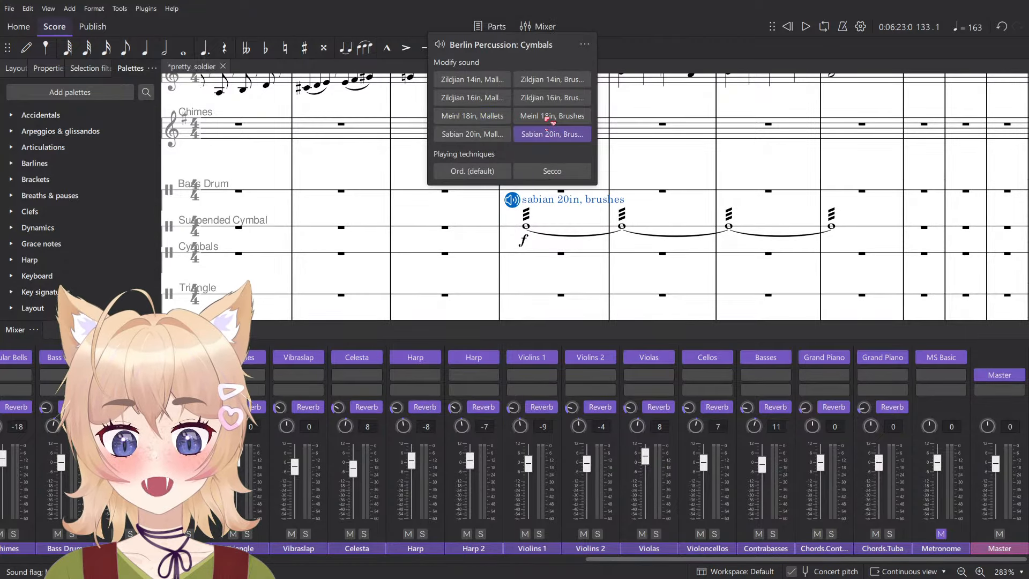
click(549, 116)
click(470, 79)
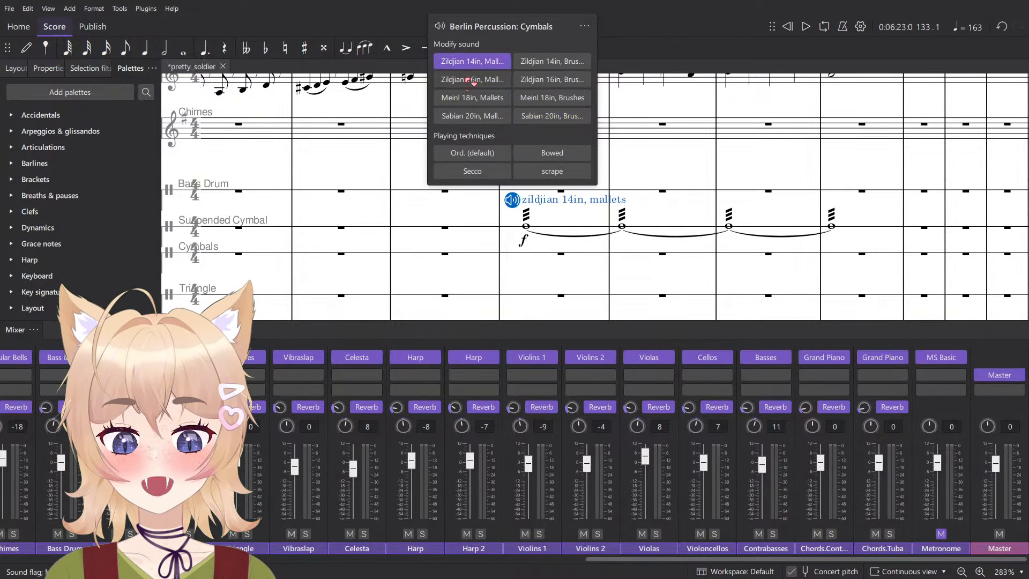
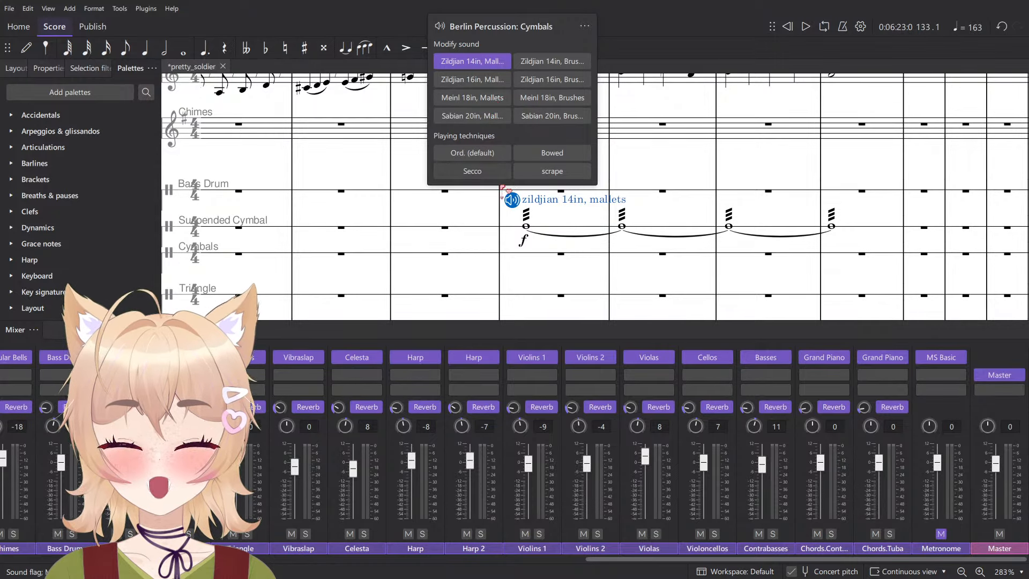
- Clear the tied tremolo notes and markings from measures 133 to 136 of the Suspended Cymbal staff
click(449, 212)
click(557, 231)
shift+click(874, 233)
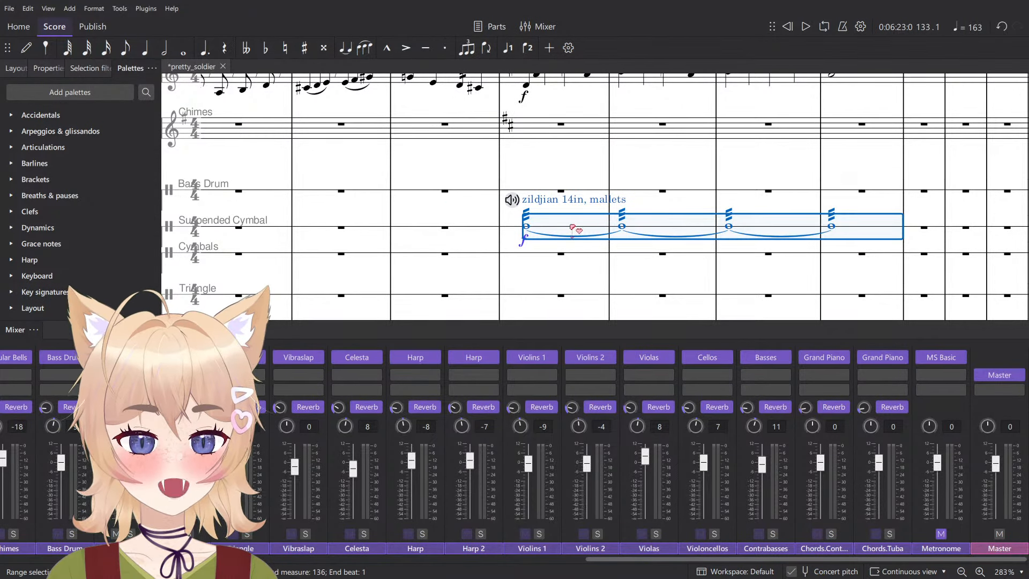
key(Delete)
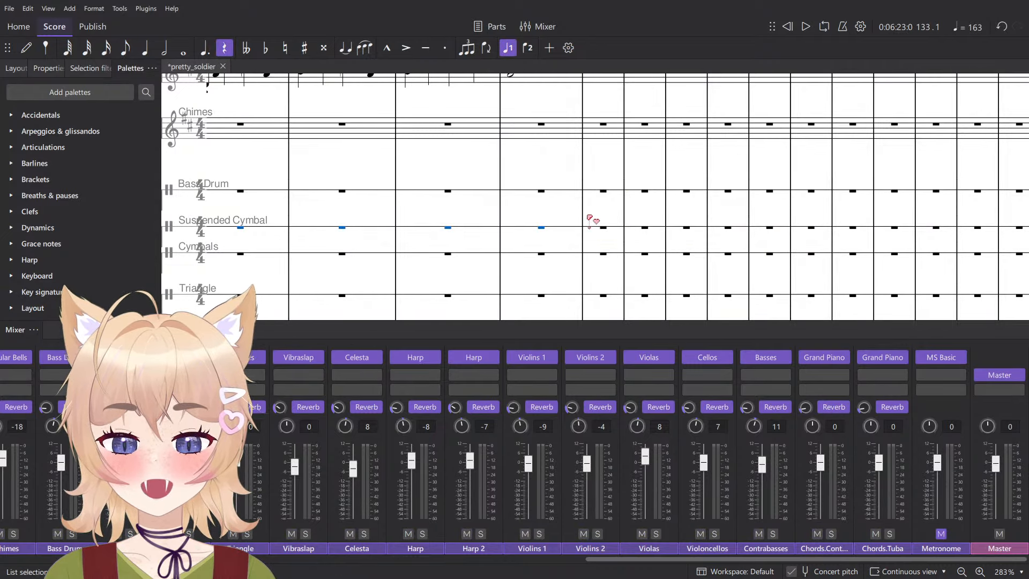
- Enter a half note at the start of measure 137 on the Suspended Cymbal staff, hide the mixer, and mark the note p
key(n)
key(6)
click(603, 229)
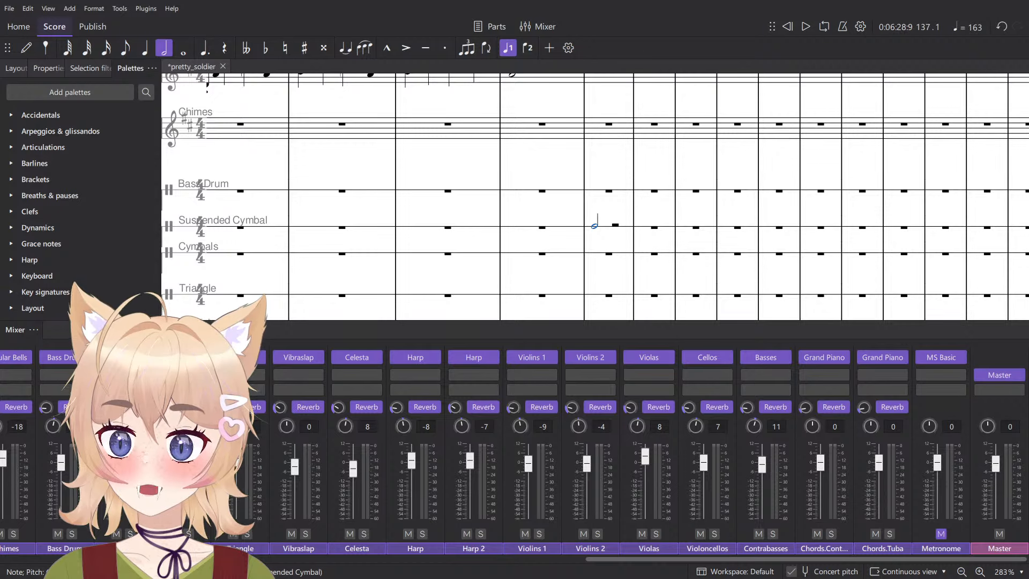
key(F10)
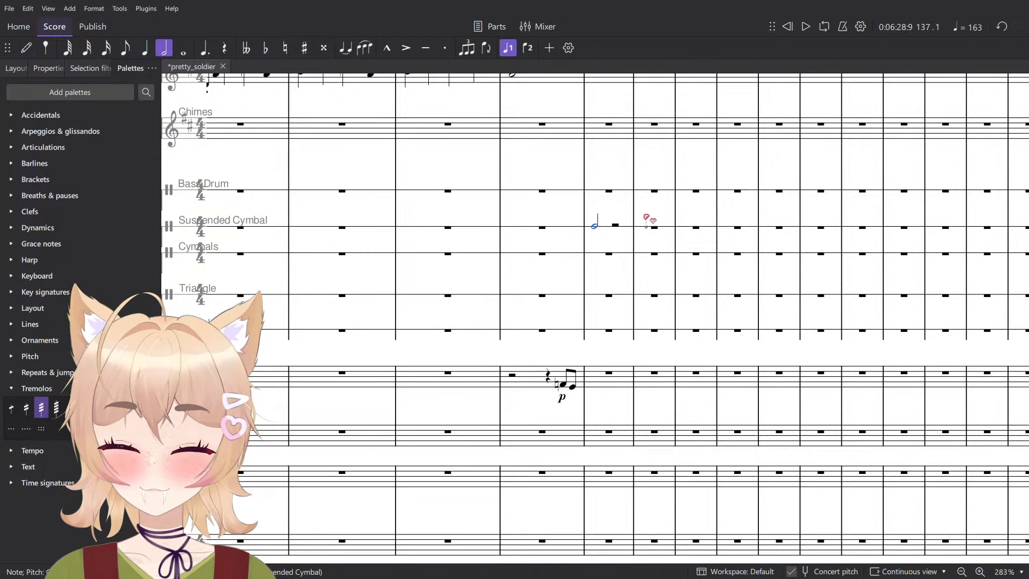
ctrl+scroll(647, 218, up, 5)
key(ctrl+m)
click(522, 267)
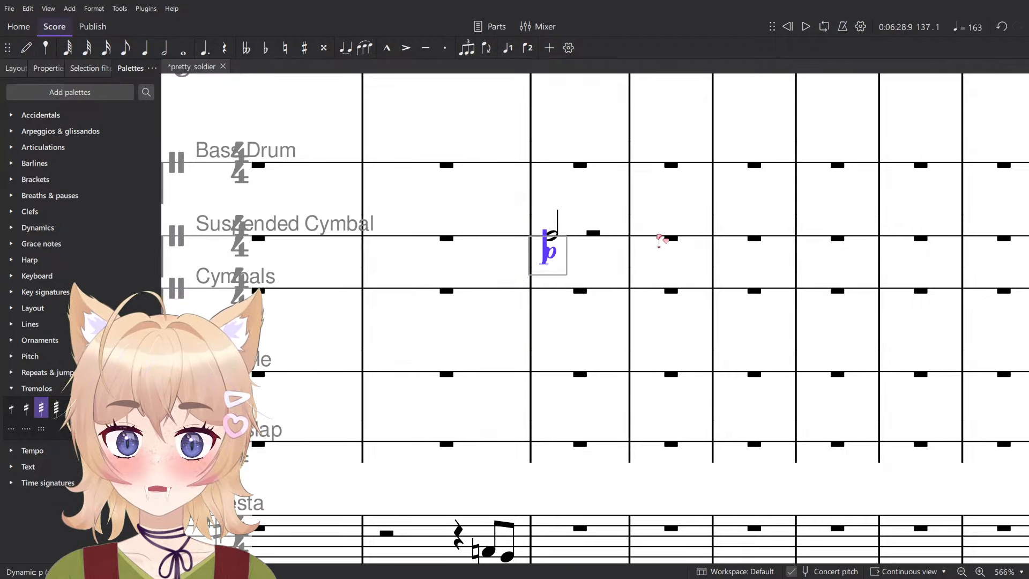
- Add a second suspended cymbal note on beat 3 of measure 137 and lengthen it across the barline into measure 138
click(670, 237)
key(n)
click(598, 237)
key(Escape)
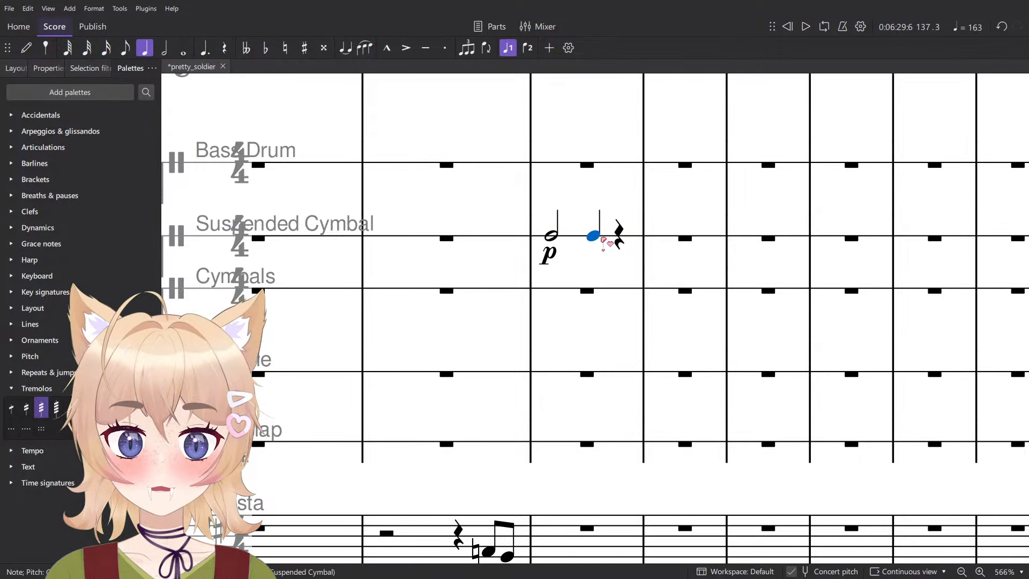
key(7)
click(670, 240)
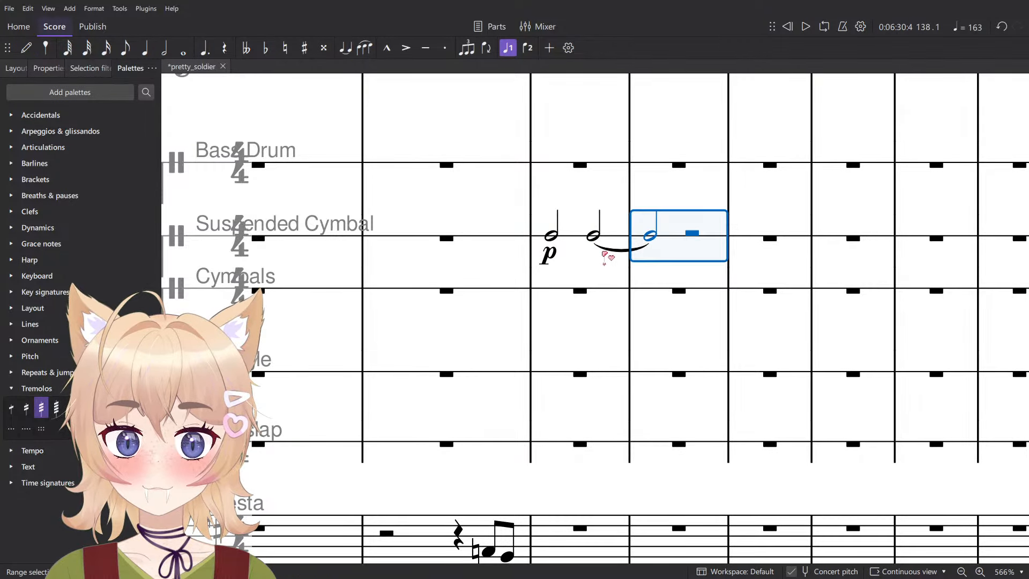
- Remove the tie into measure 138 and mark the second half note of measure 137 f
click(603, 253)
click(614, 250)
key(Delete)
key(ctrl+d)
text(mf)
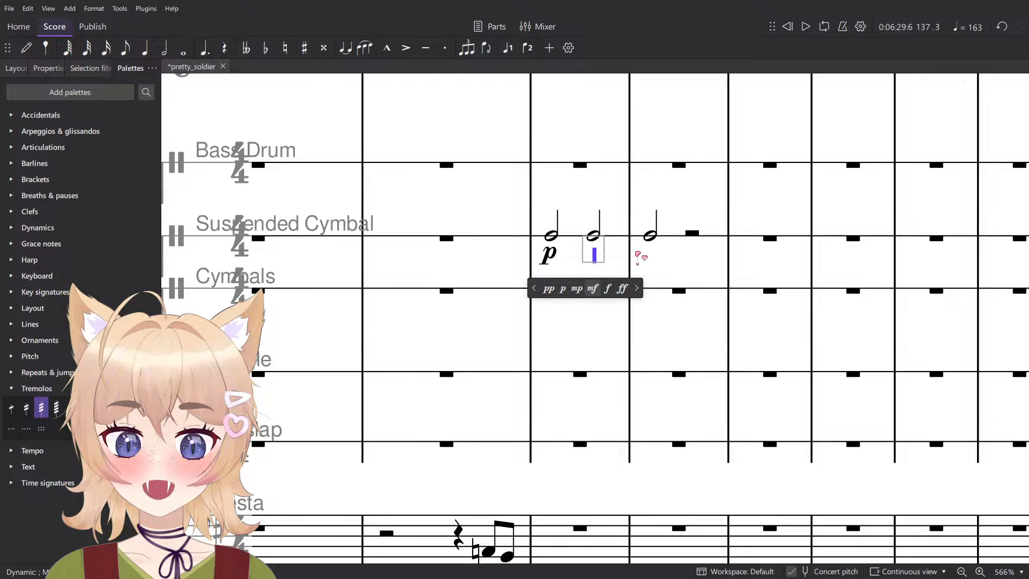
click(608, 289)
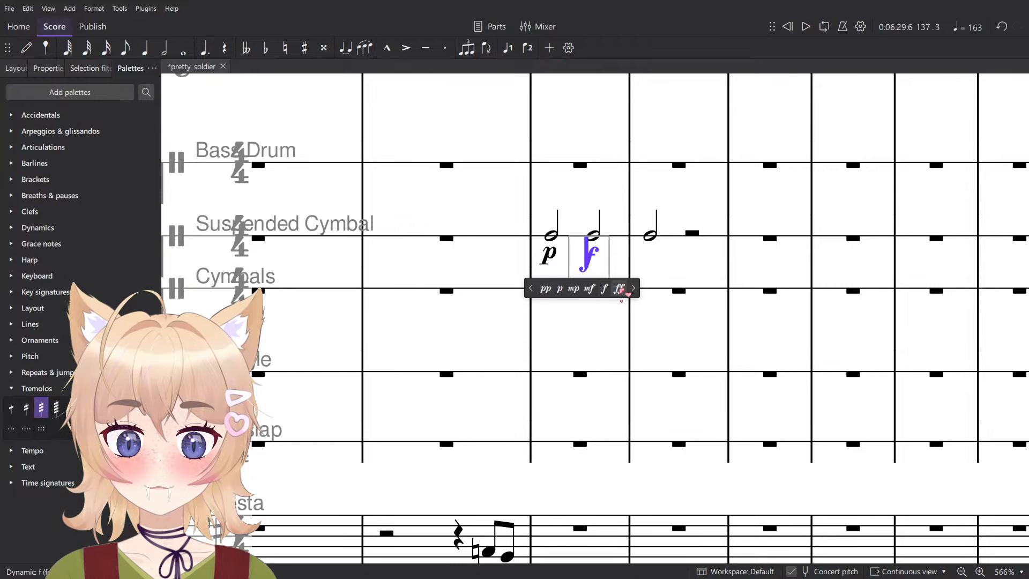
- Try the suspended cymbal note in measure 138 as a tremolo whole note, and delete it from the measure
click(650, 236)
scroll(666, 303, up, 1)
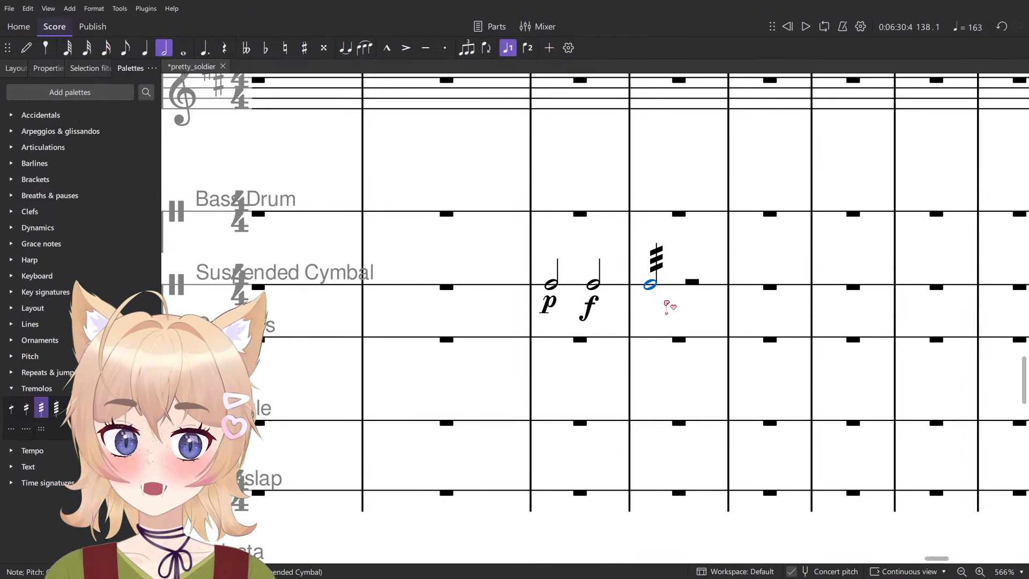
key(Delete)
key(ctrl+z)
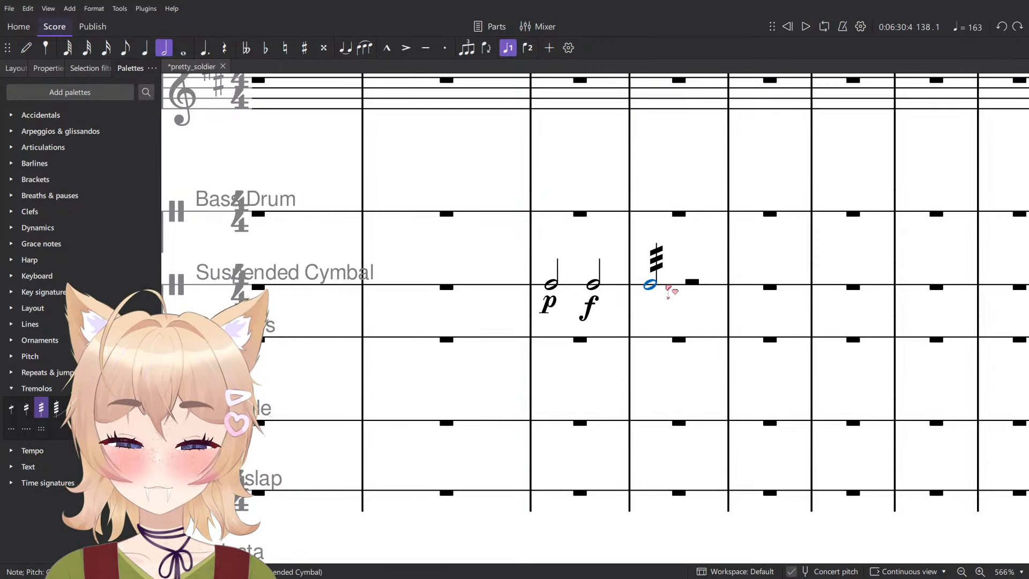
key(7)
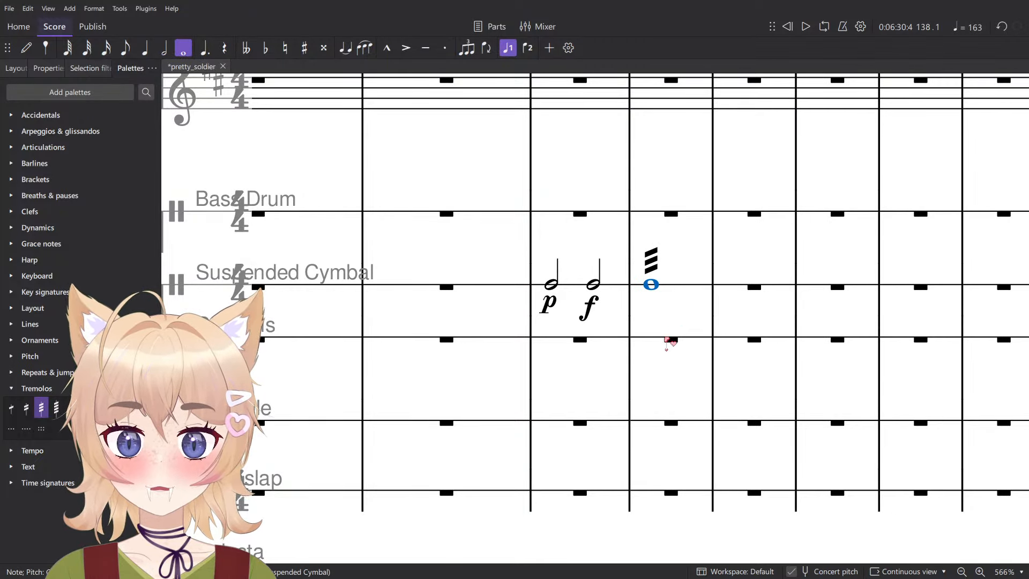
key(Delete)
- Enter a whole note in measure 139 of the Suspended Cymbal staff and mark it p
click(746, 288)
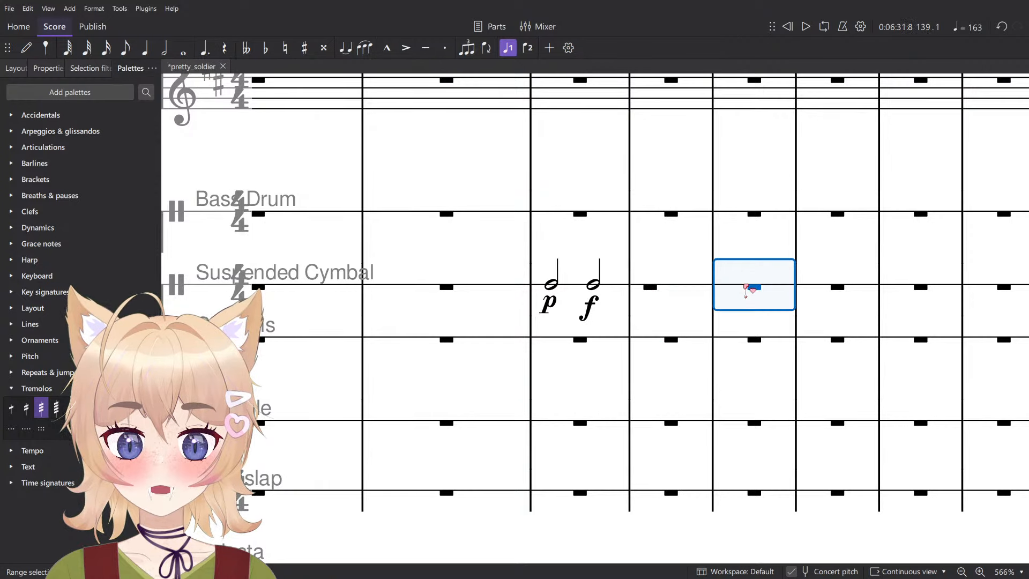
key(Escape)
click(735, 284)
key(ctrl+d)
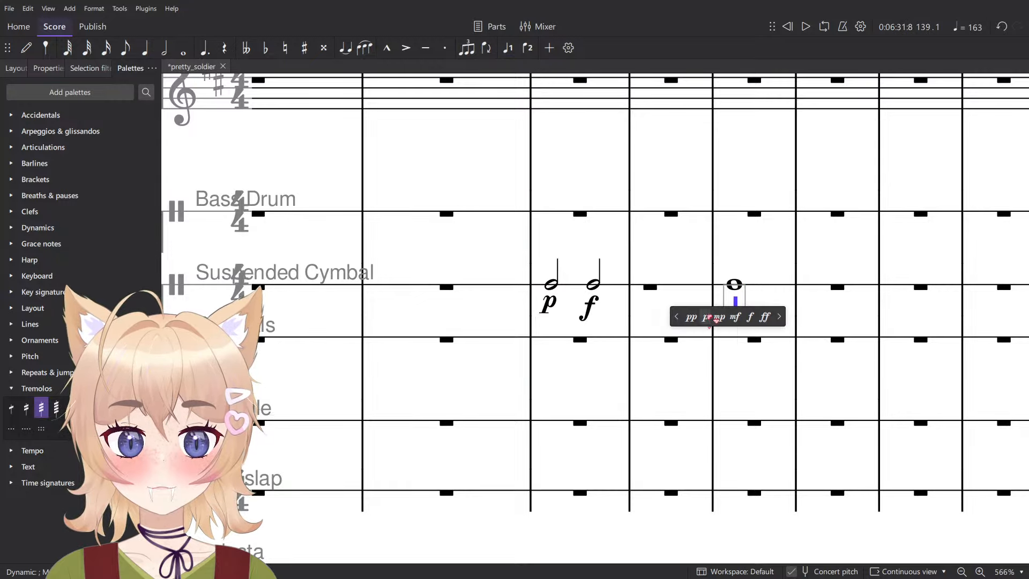
text(p)
- Mark the start of measure 140 f and enter a quarter note there on the Suspended Cymbal staff
click(843, 288)
key(ctrl+d)
text(f)
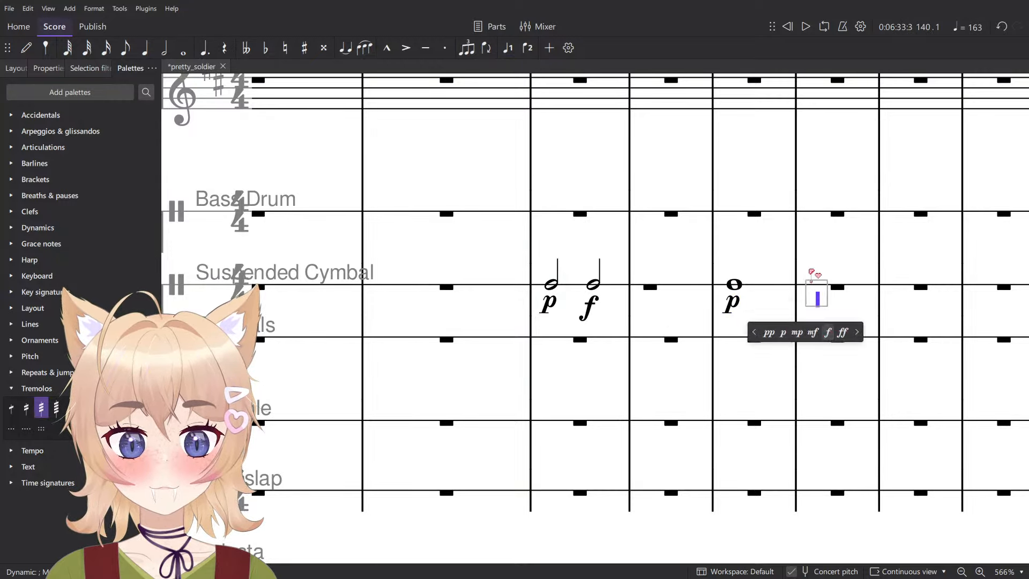
key(Escape)
key(n)
click(787, 292)
key(Escape)
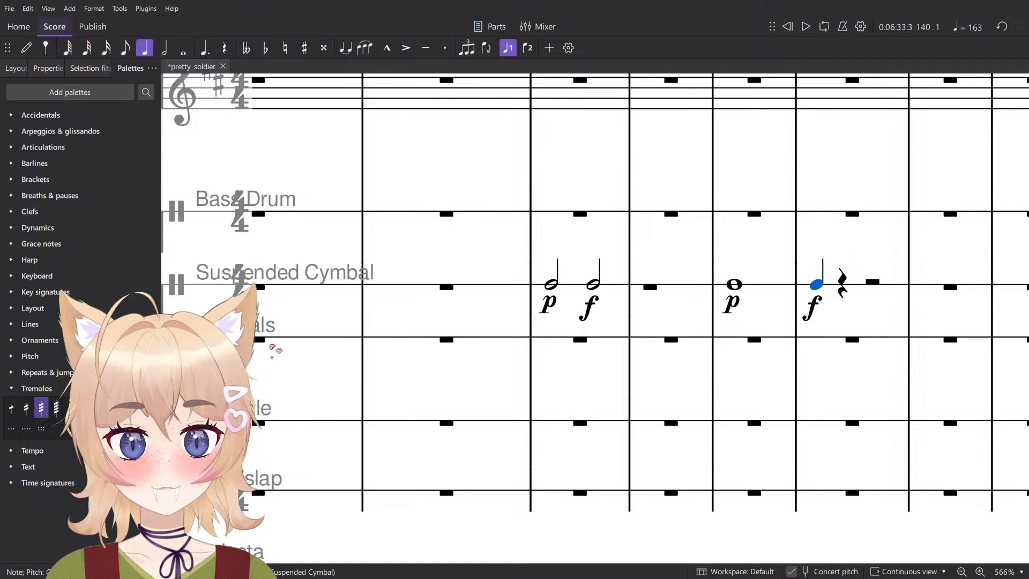
- Give the whole note in measure 139 a three-stroke tremolo and a crescendo hairpin leading to the f
key(Left)
click(761, 290)
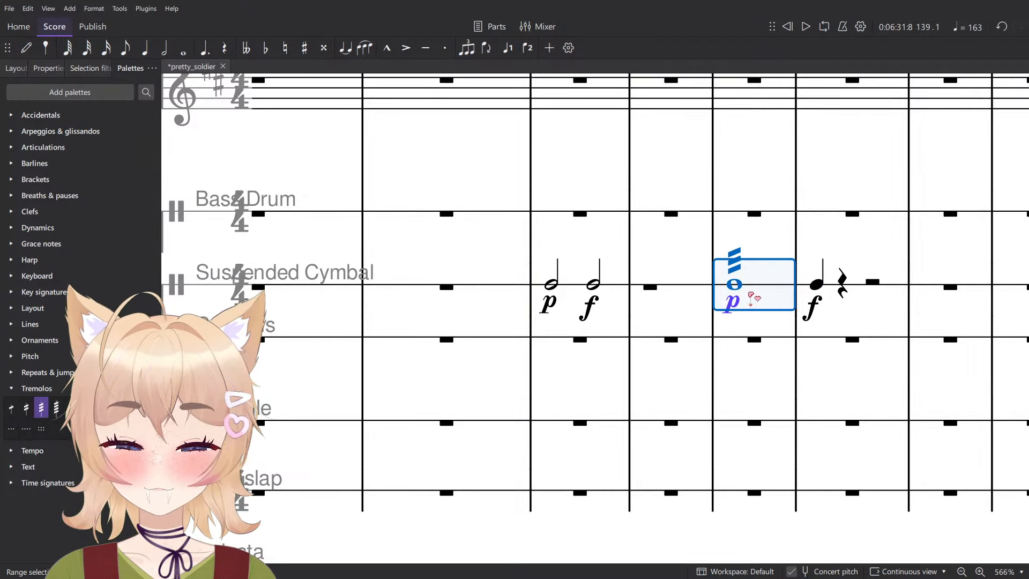
key(shift+comma)
click(667, 290)
click(671, 288)
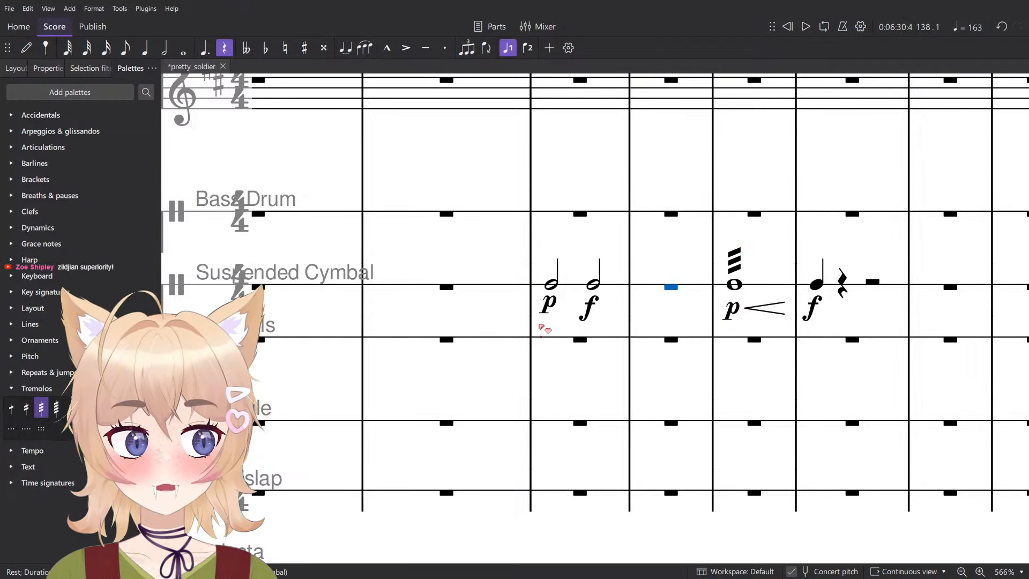
- Attach a staff text sound marking to the first note of measure 137 and set it to Zildjian 14in, Mallets
click(558, 288)
key(ctrl+t)
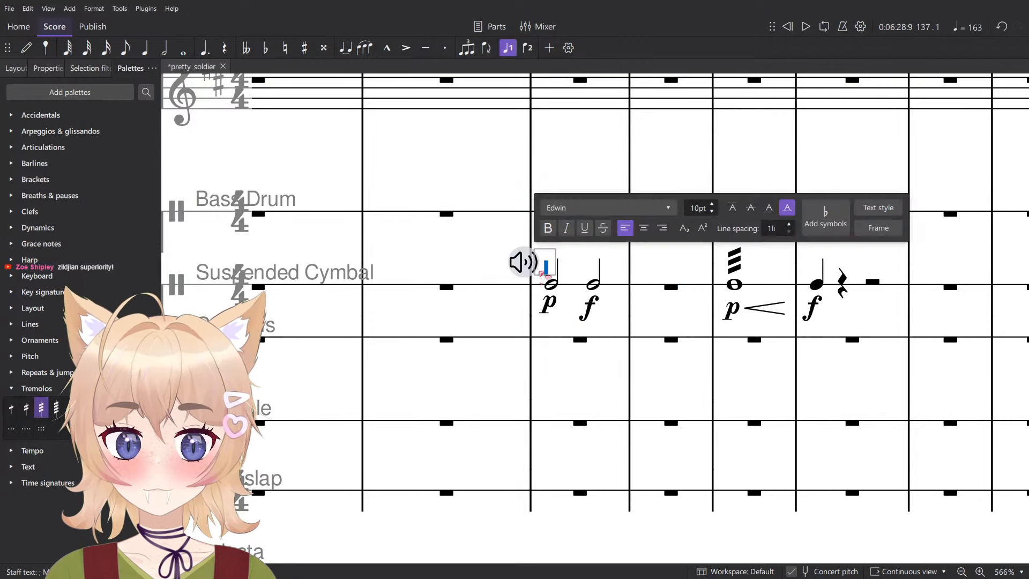
click(527, 266)
click(489, 114)
key(Escape)
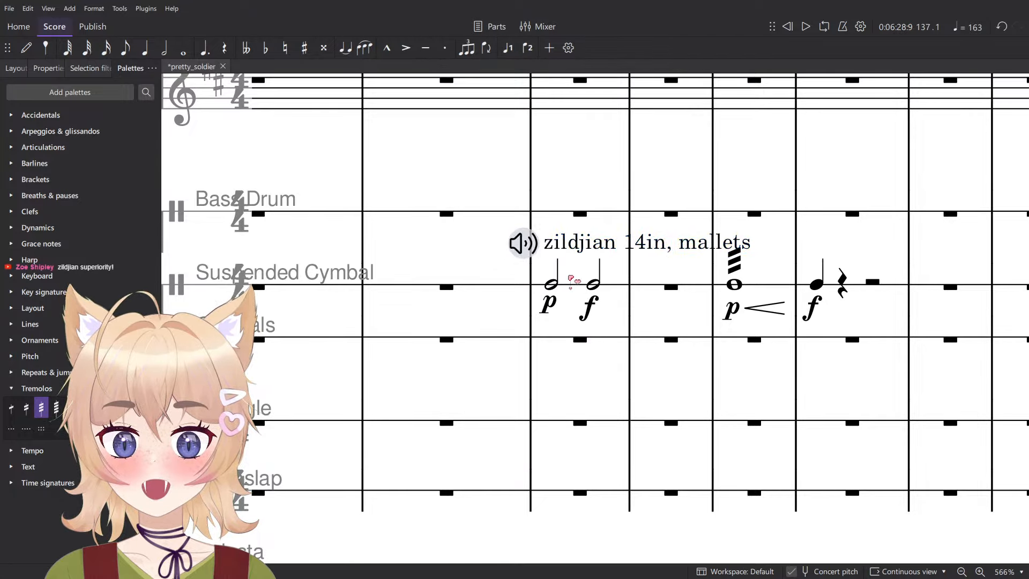
- Play back the suspended cymbal half notes in measure 137 and the tremolo crescendo in measure 139
drag(645, 380, 554, 458)
scroll(556, 364, up, 3)
click(456, 357)
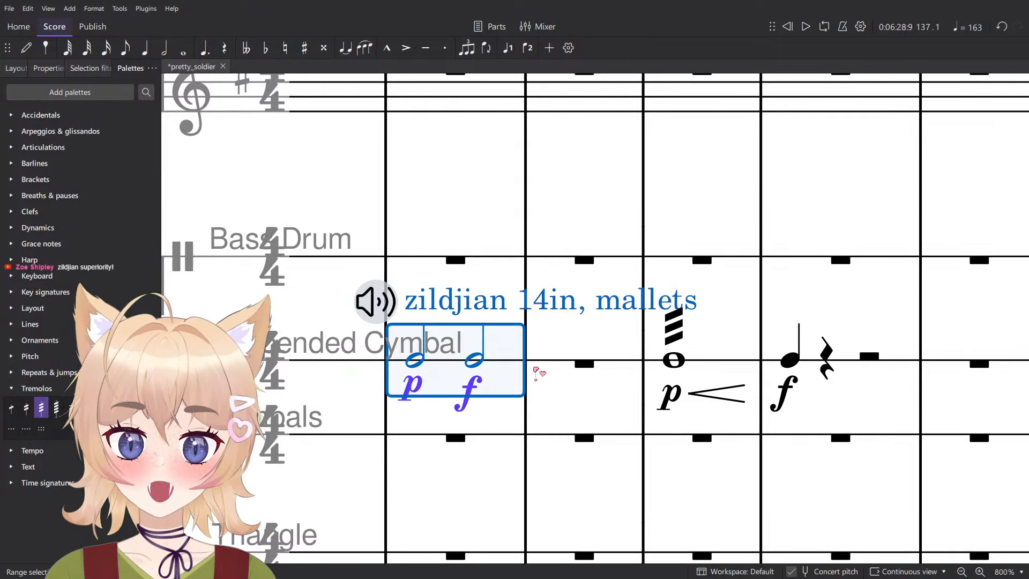
scroll(572, 370, down, 2)
key(space)
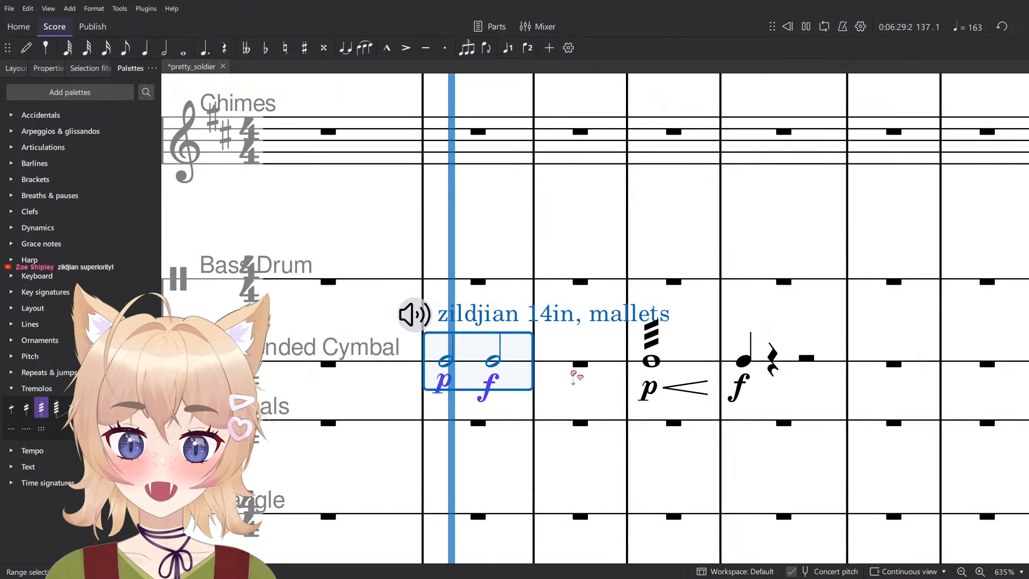
click(695, 369)
key(space)
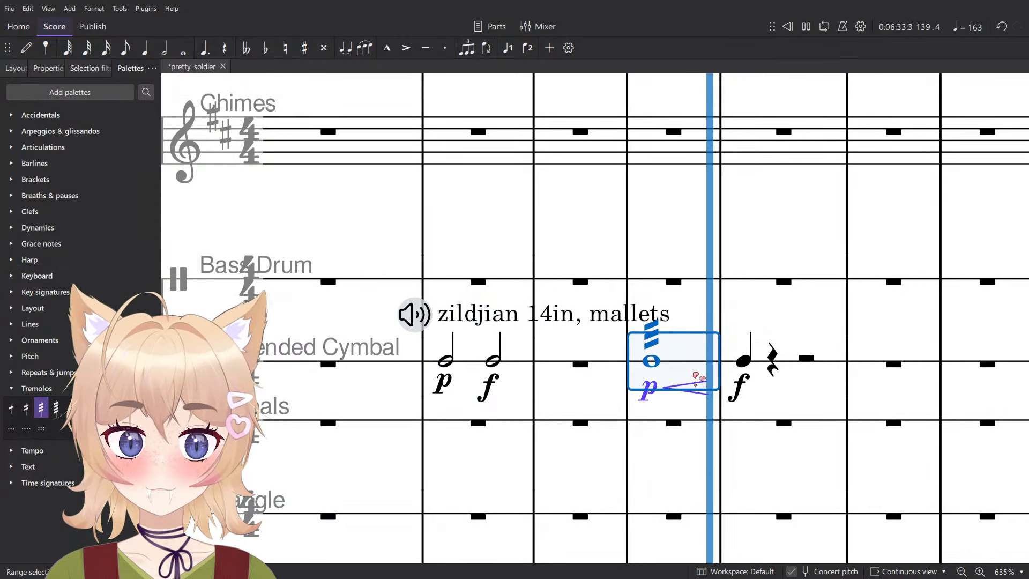
key(space)
- Try the scrape playing technique on the sound marking in measure 137 and play the measure back
click(414, 314)
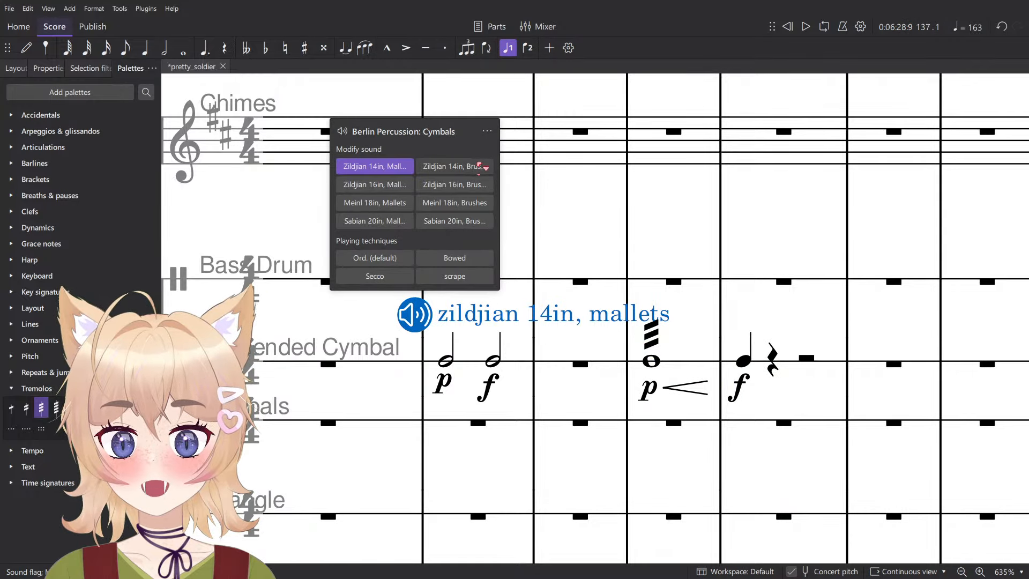
click(463, 276)
click(472, 362)
key(space)
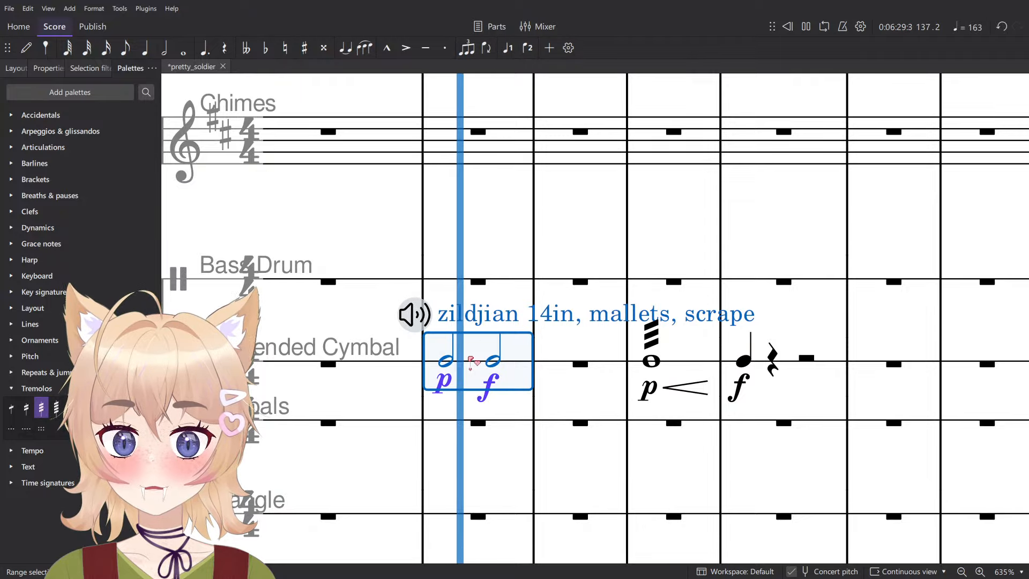
key(space)
- Set measure 137's playing technique to Ord. (default) and try the Zildjian 14in and 16in cymbal sounds
click(415, 315)
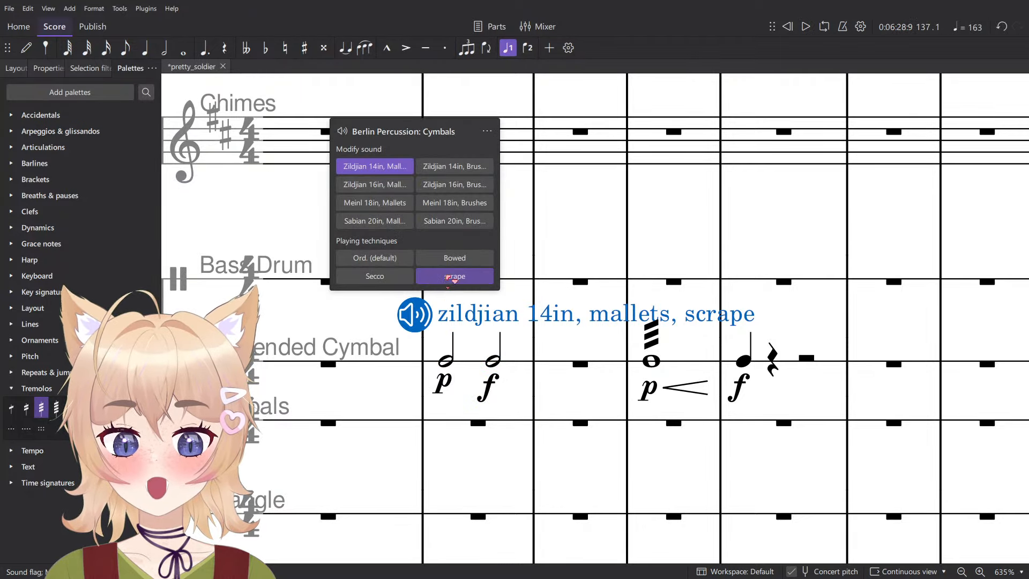
click(377, 263)
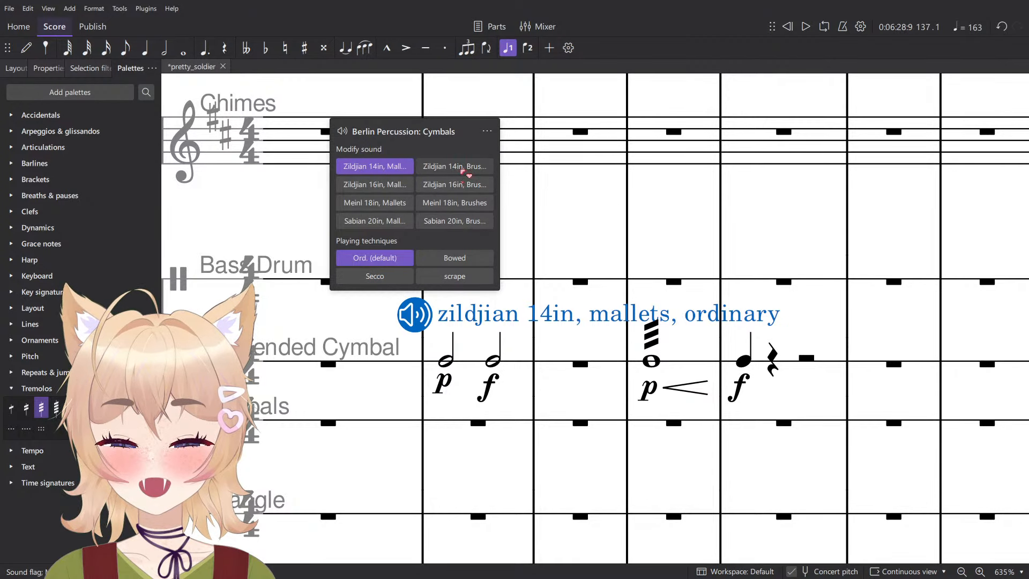
click(451, 169)
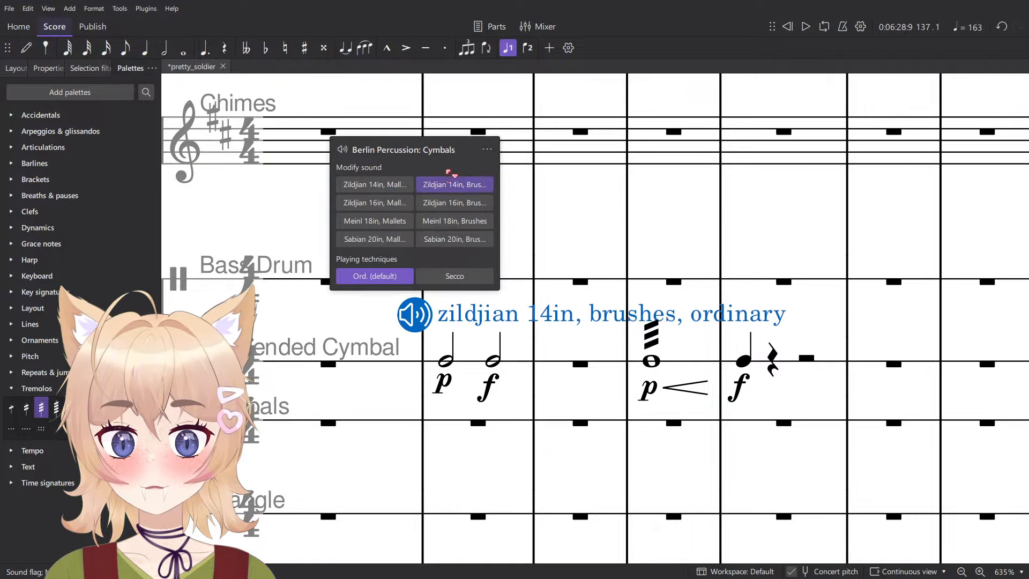
click(384, 203)
click(454, 186)
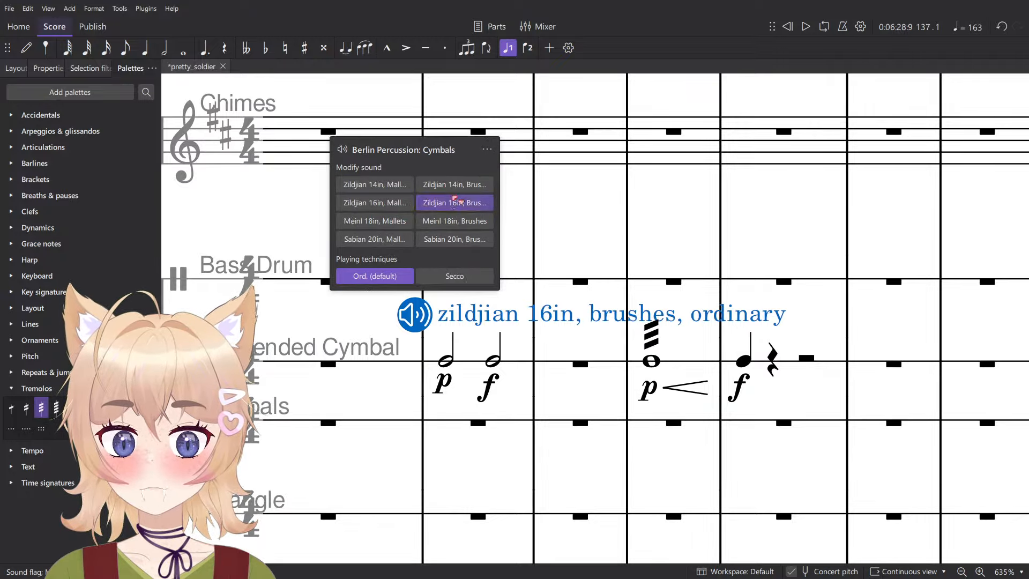
click(390, 225)
click(397, 185)
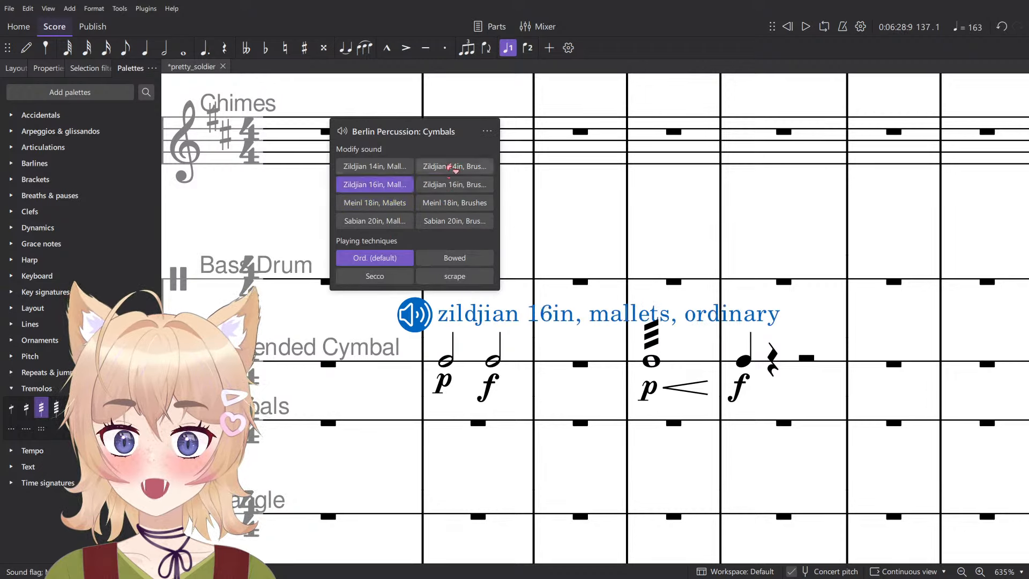
click(454, 167)
click(457, 204)
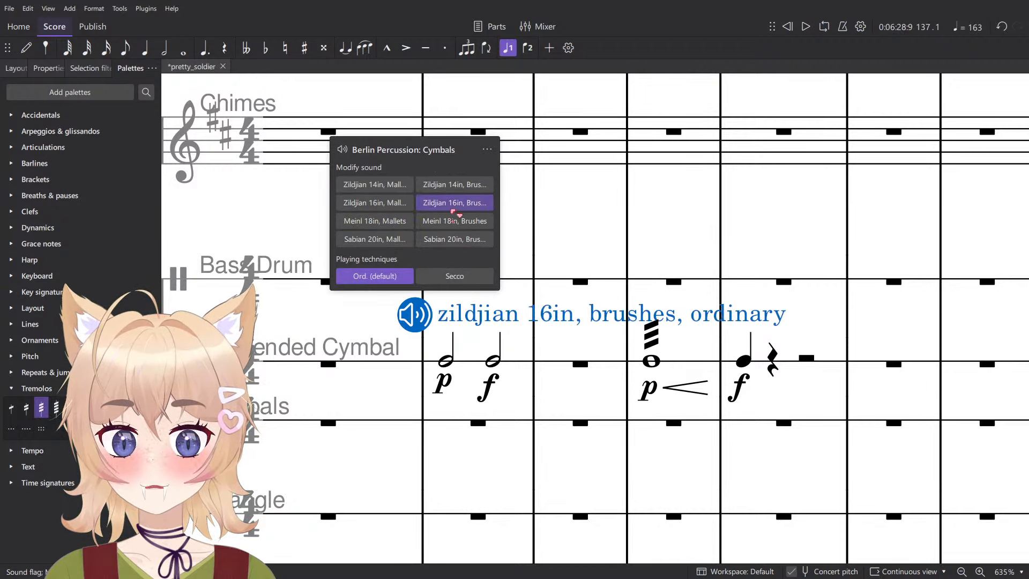
- Try the Meinl 18in sounds on measure 137's marking, switch it to Sabian 20in, Brushes, and play the measure back
click(395, 210)
click(396, 210)
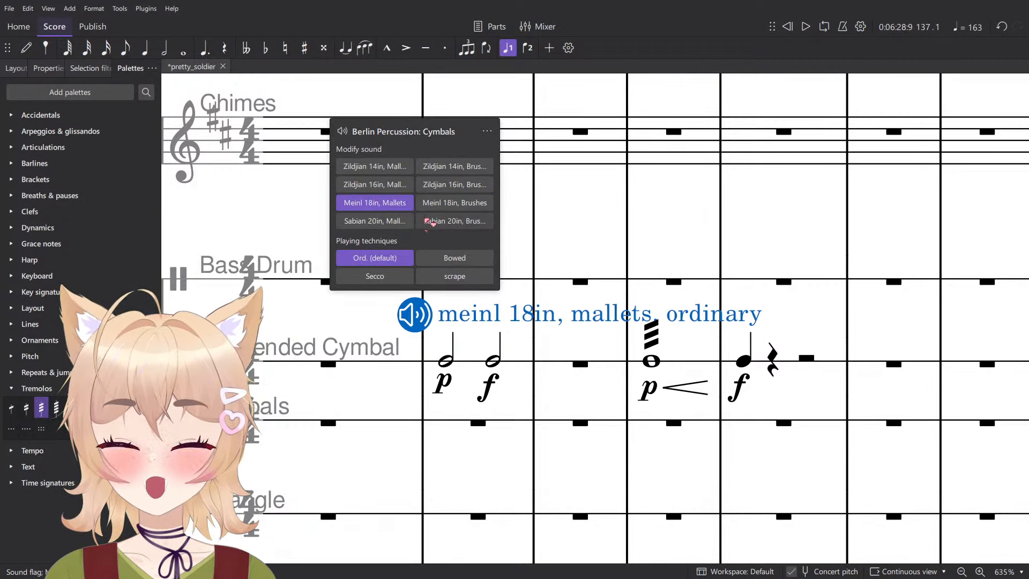
click(464, 208)
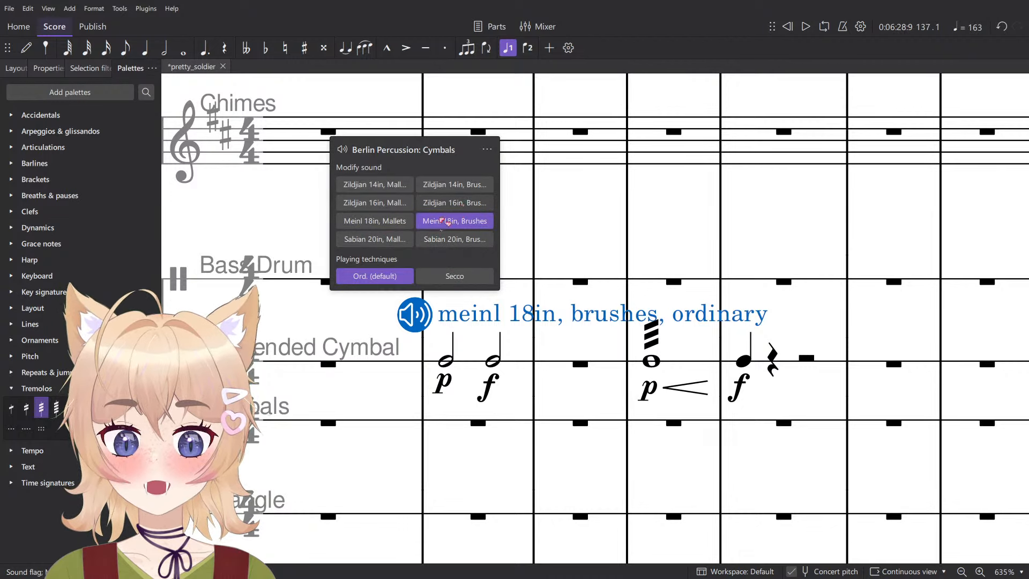
click(384, 243)
click(460, 221)
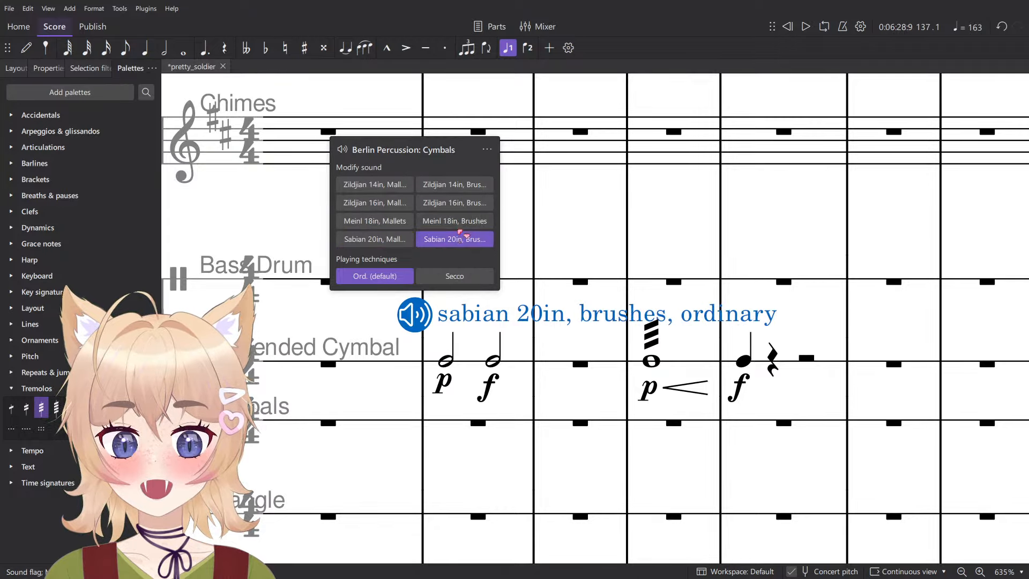
click(469, 360)
key(space)
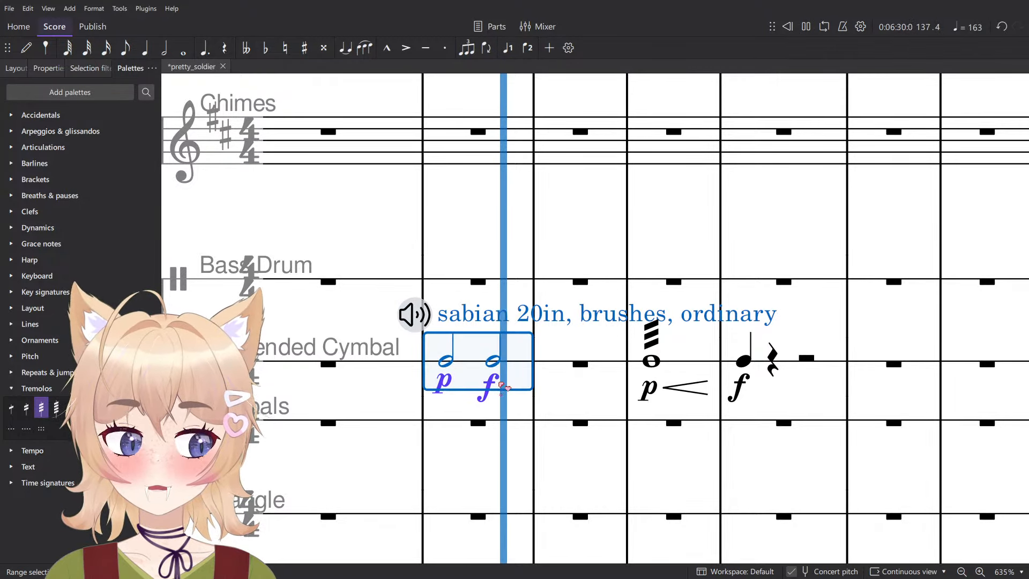
- Play back the tremolo crescendo in measure 139 and try the Meinl 18in, Mallets sound on measure 137's marking
click(689, 365)
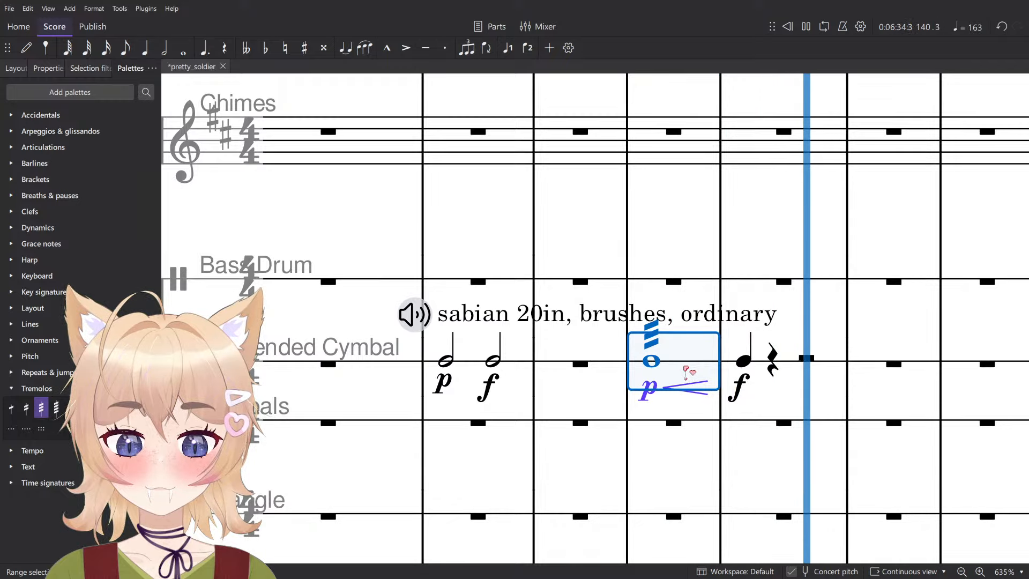
click(427, 316)
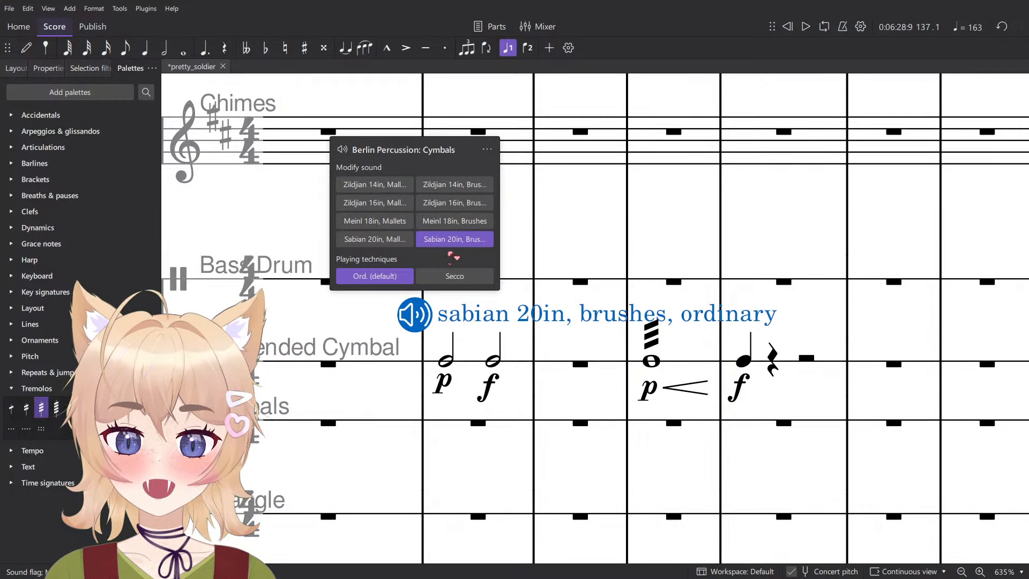
click(454, 276)
click(386, 276)
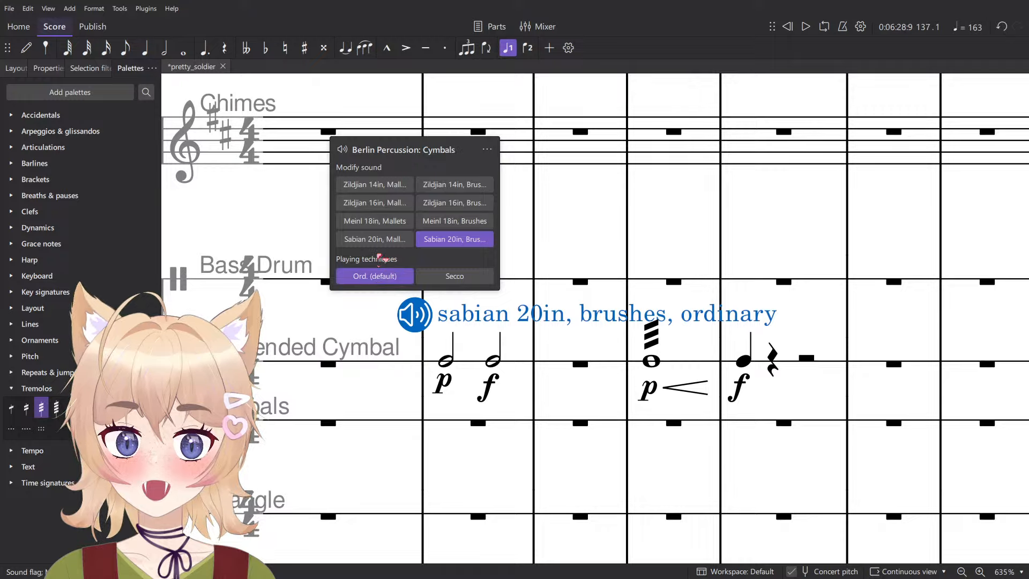
click(370, 241)
click(375, 202)
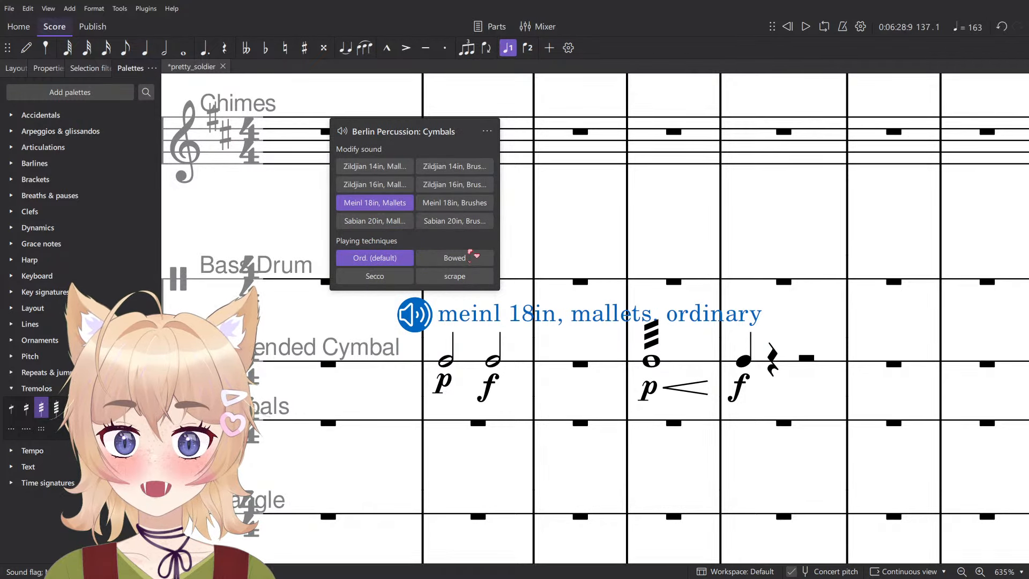
- Try the Bowed playing technique on measure 137's marking and play back measures 137 and 139
click(479, 259)
click(528, 369)
key(space)
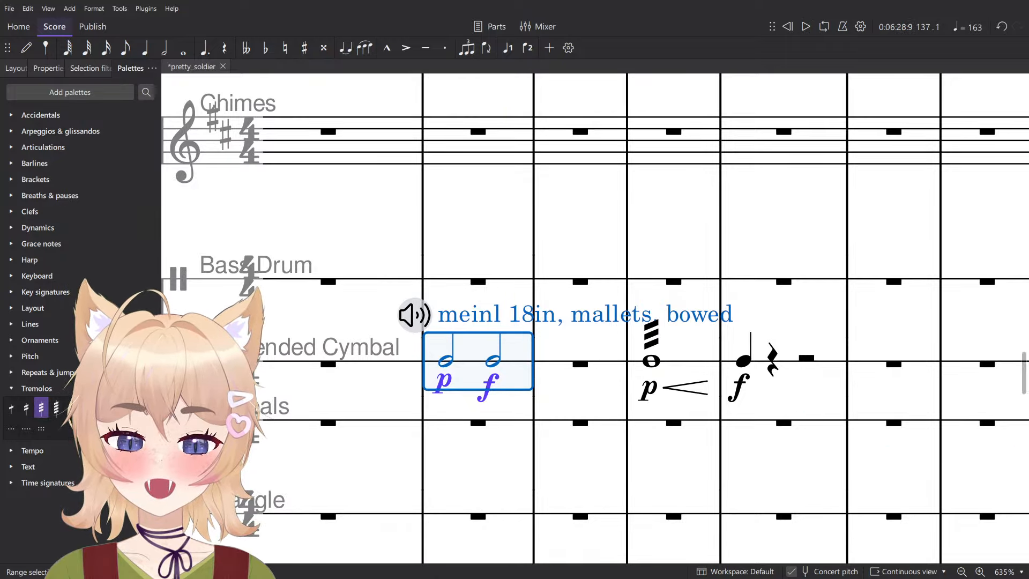
key(space)
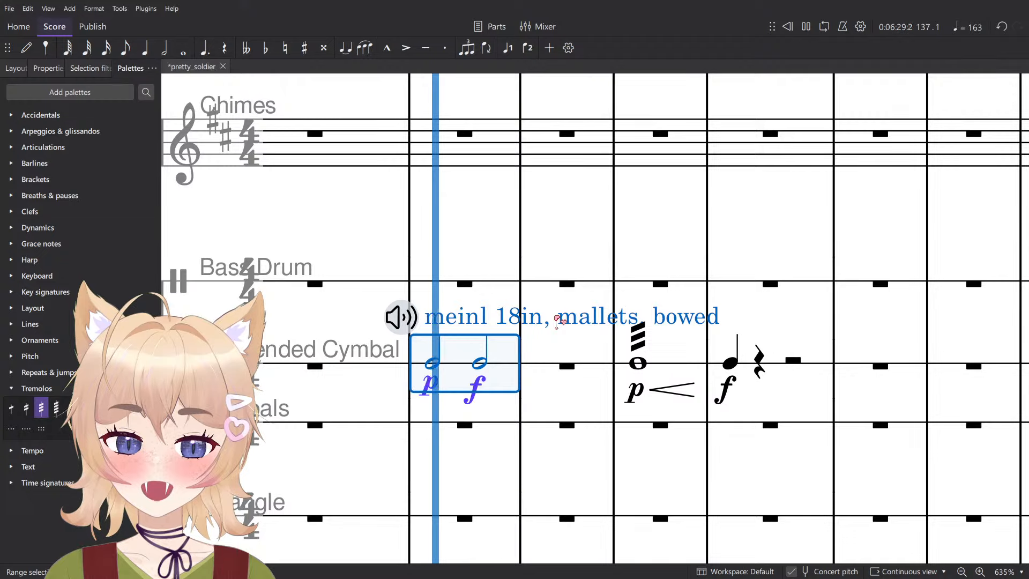
click(703, 373)
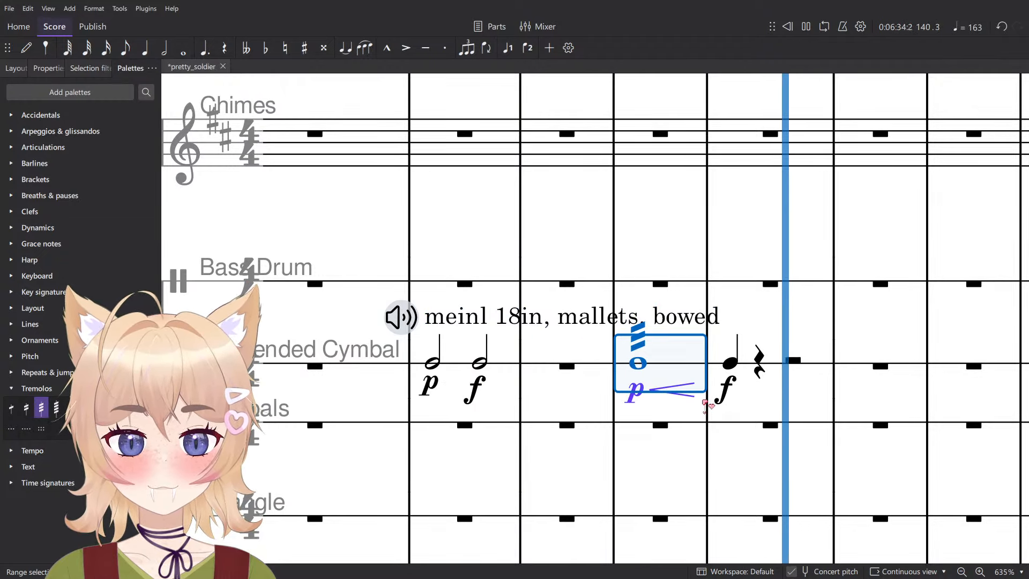
key(space)
- Try the Zildjian 16in, Brushes sound on measure 137's marking and play the half notes back
click(387, 311)
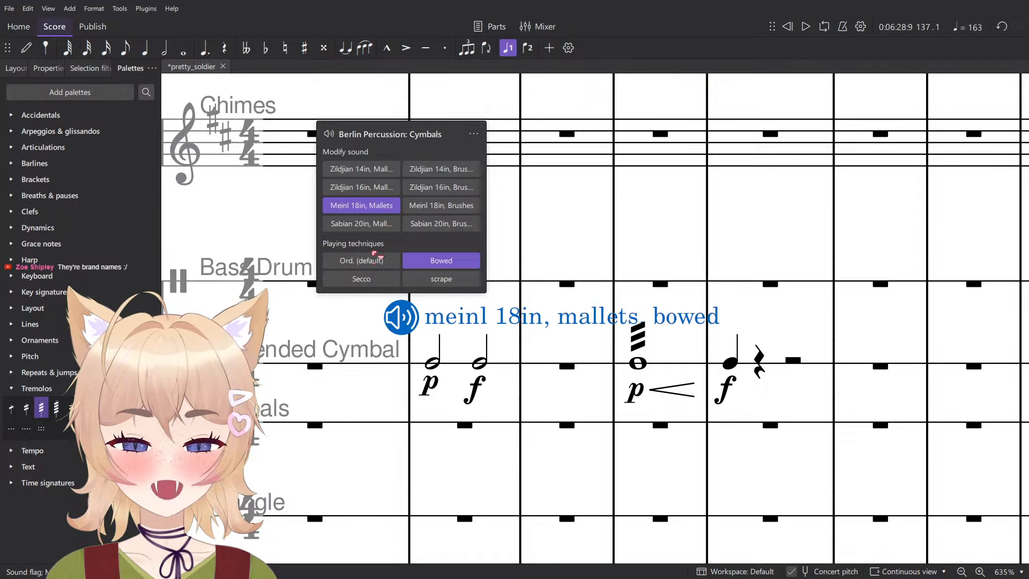
click(448, 193)
click(501, 375)
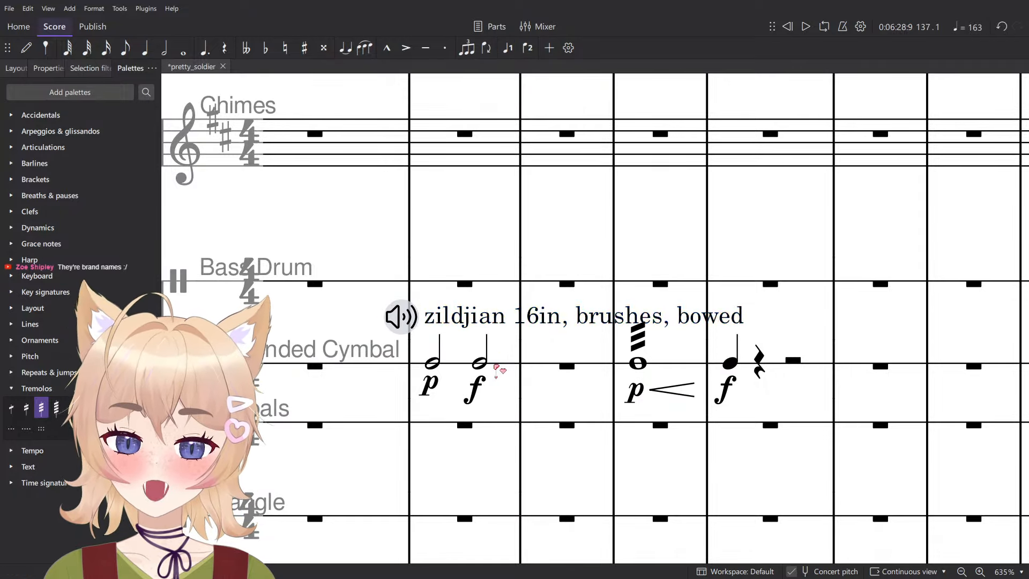
click(500, 375)
key(space)
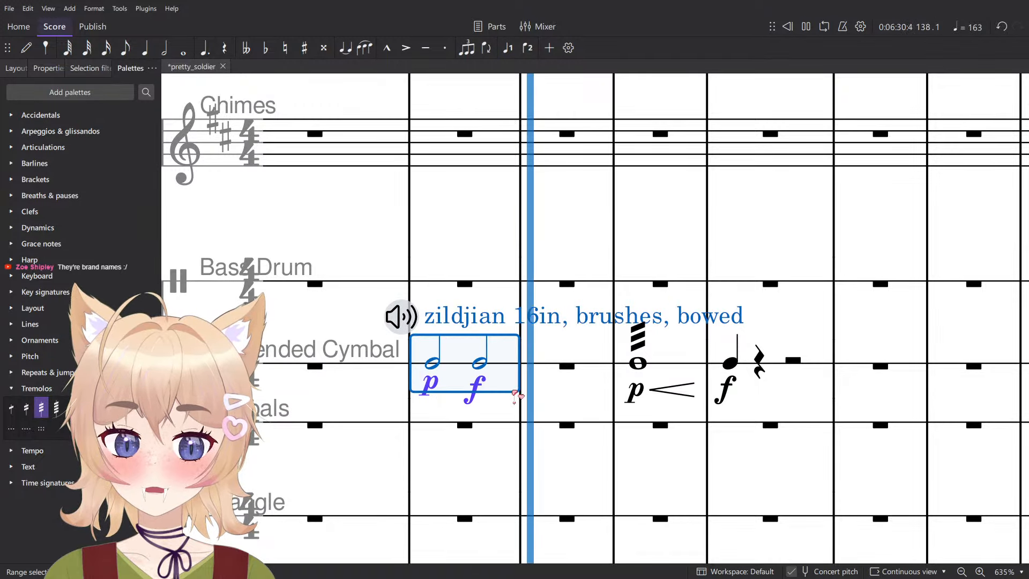
key(space)
key(Escape)
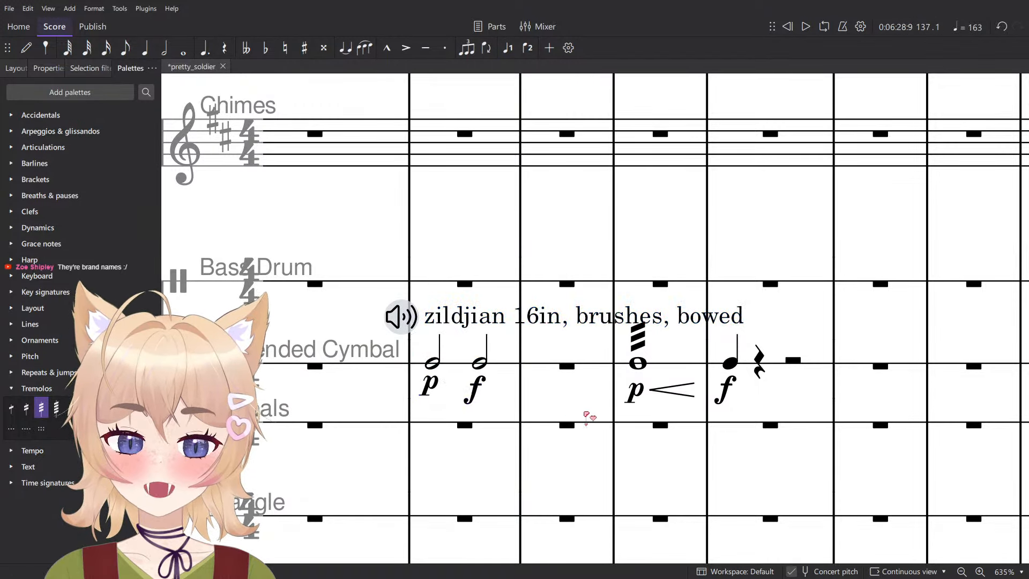
- Listen to the suspended cymbal's second half note in measure 137 and the tremolo crescendo in measure 139
click(478, 365)
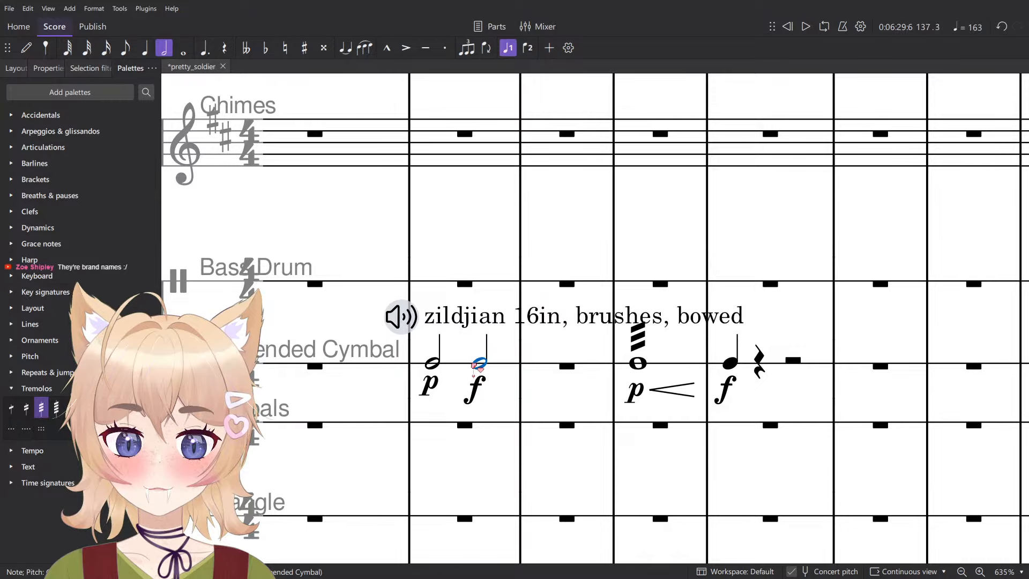
click(678, 374)
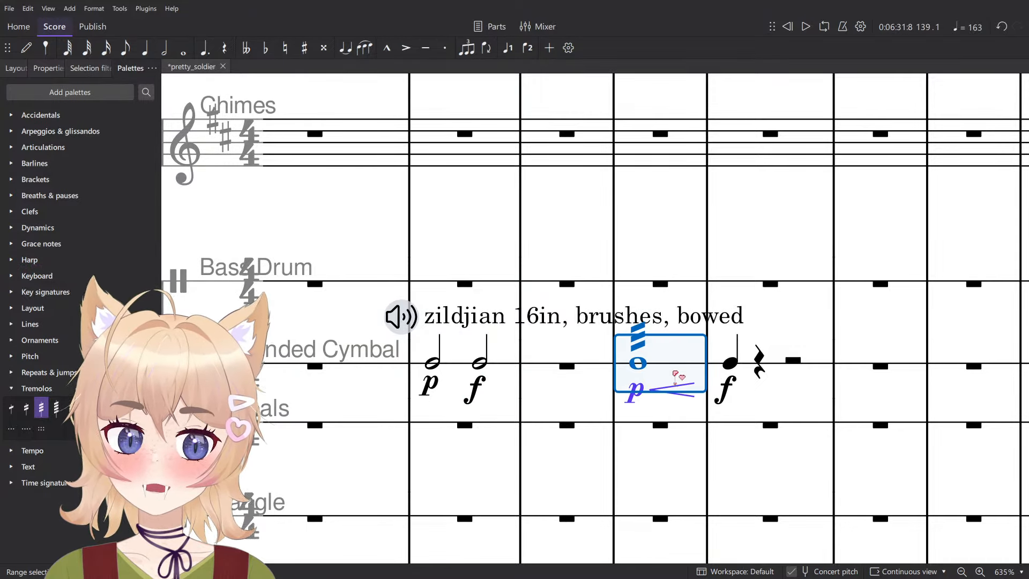
key(space)
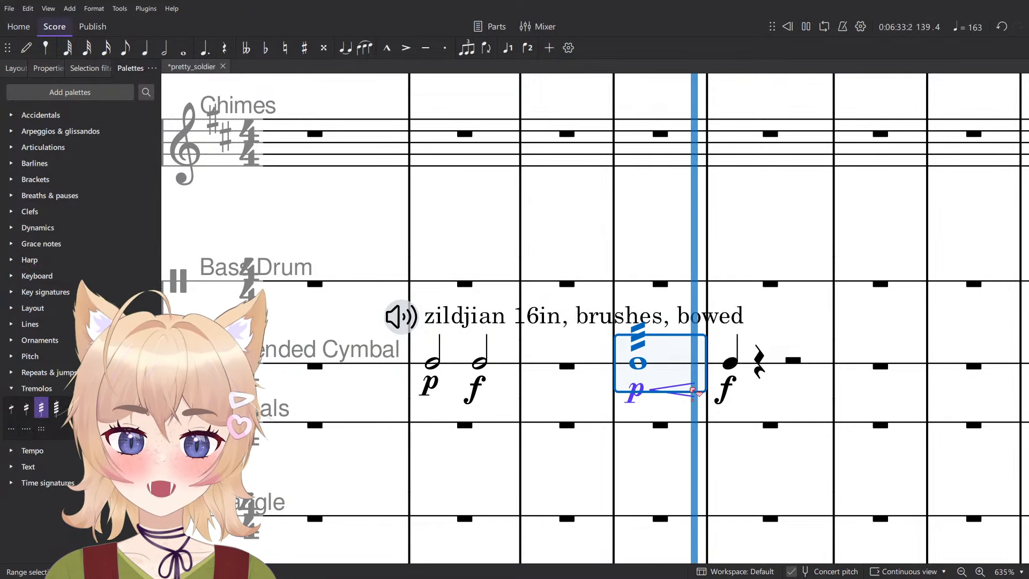
- Try an accent on the suspended cymbal quarter note in measure 140, play it back, and undo it
scroll(694, 392, down, 2)
click(722, 368)
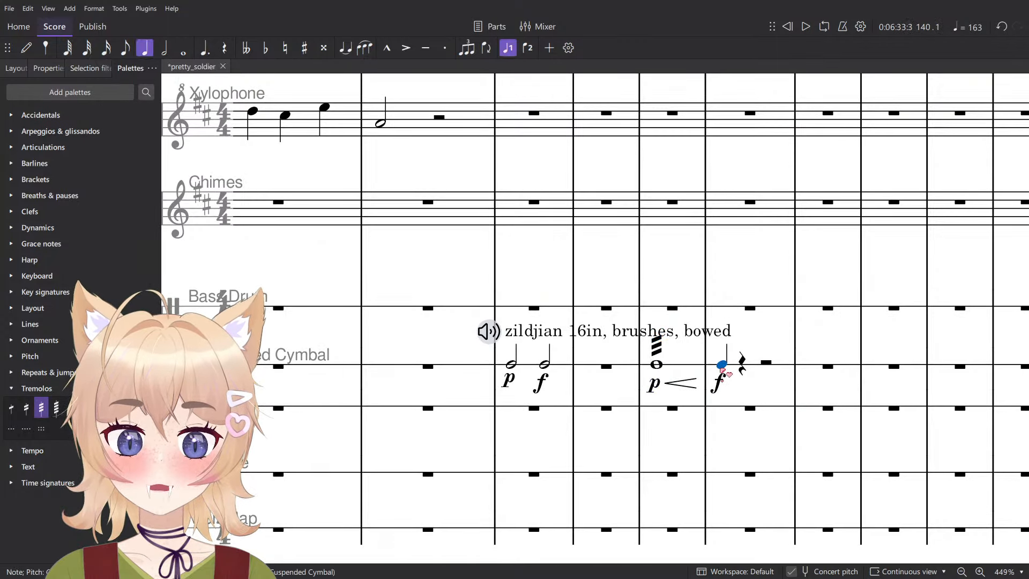
key(shift+v)
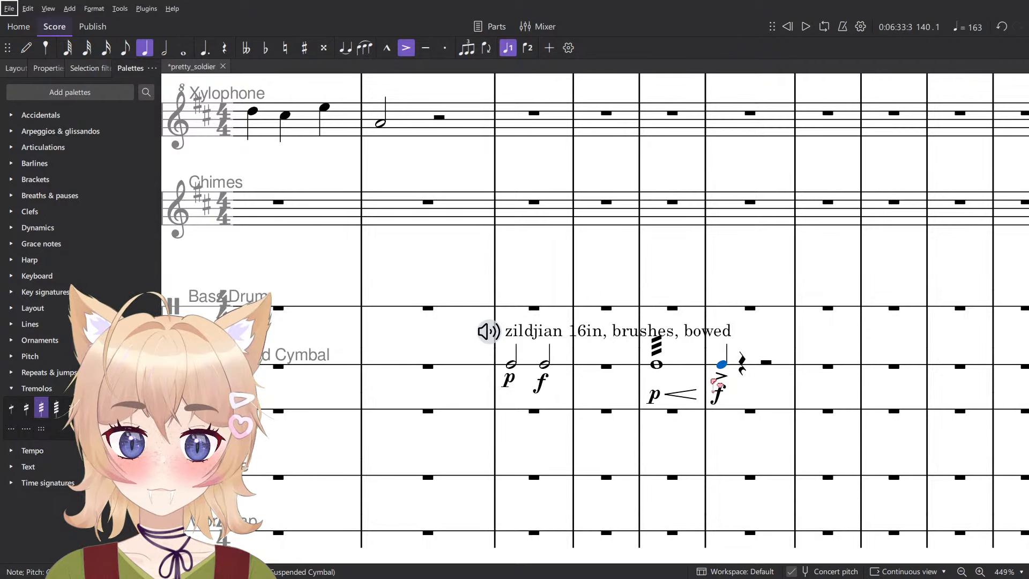
key(space)
drag(737, 380, 713, 379)
key(space)
key(space)
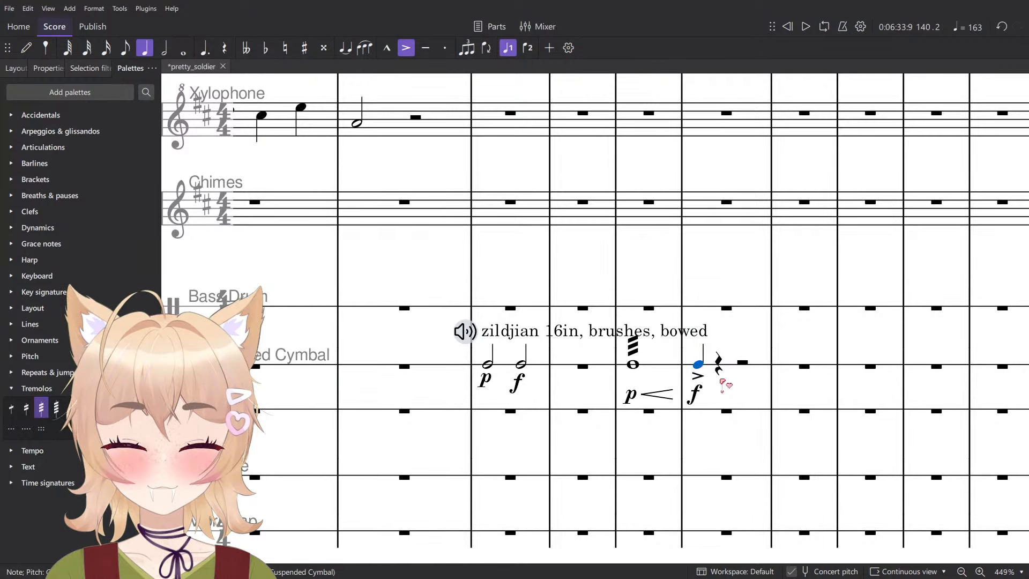
key(ctrl+z)
- Try the Zildjian 14in, Mallets and Zildjian 14in, Brushes sounds on measure 137's marking
click(457, 341)
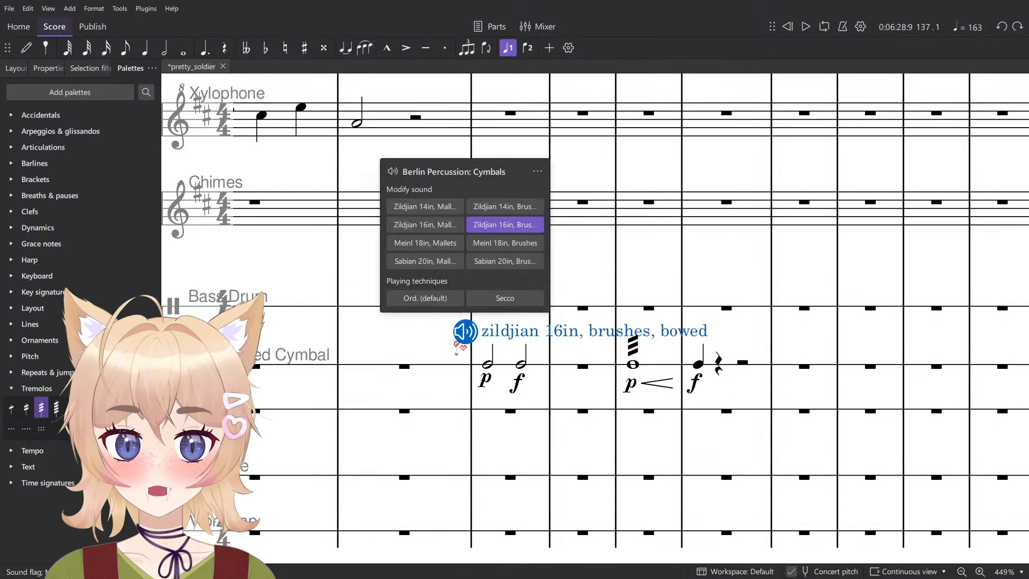
click(428, 207)
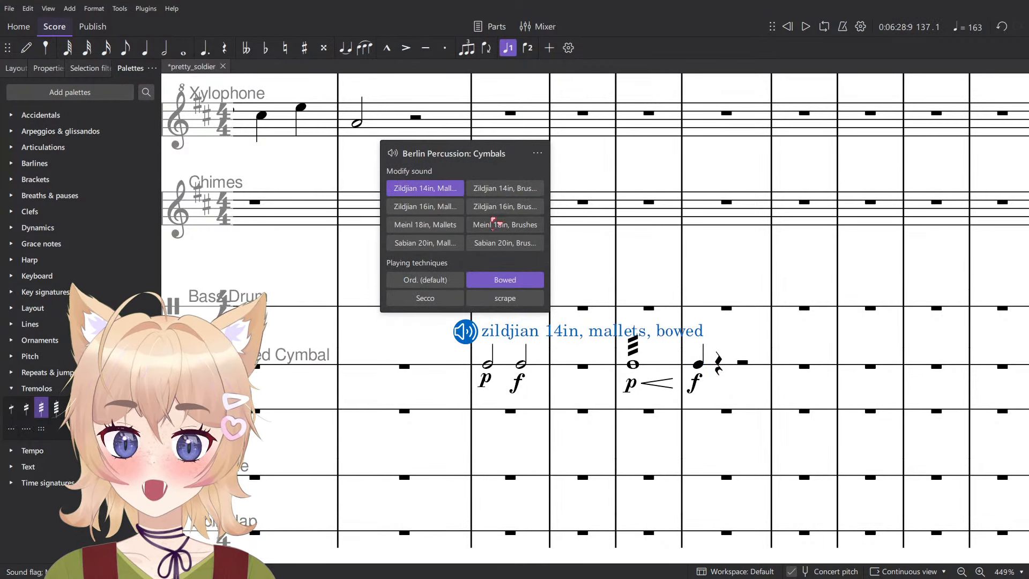
click(521, 188)
- Delete all suspended cymbal test notes, dynamics and the sound marking in measures 137 to 140
click(749, 375)
shift+click(506, 370)
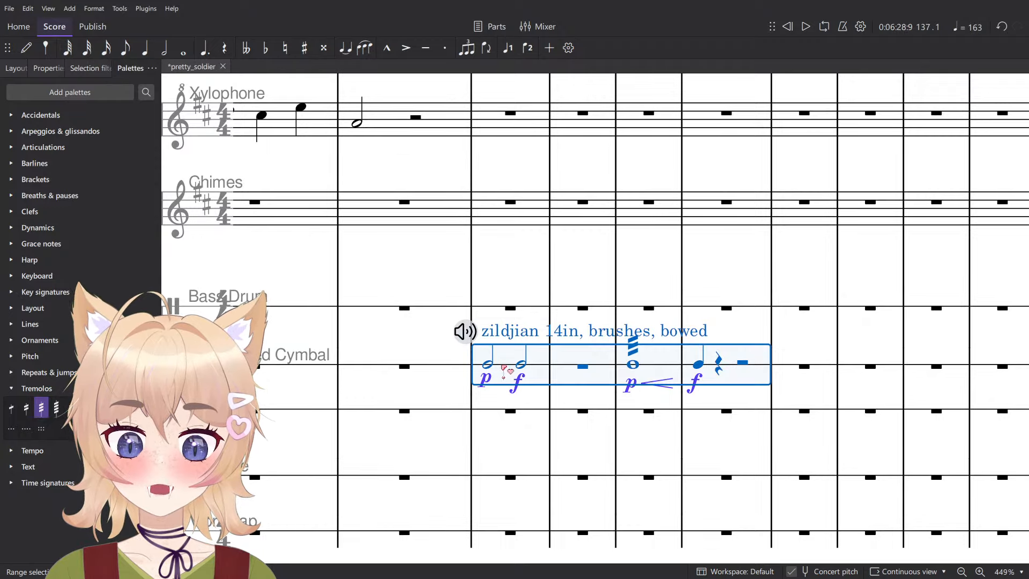
key(Delete)
- Return to the key change at measure 133 and play back the start of the passage
scroll(503, 367, down, 4)
scroll(526, 371, up, 1)
scroll(561, 402, left, 10)
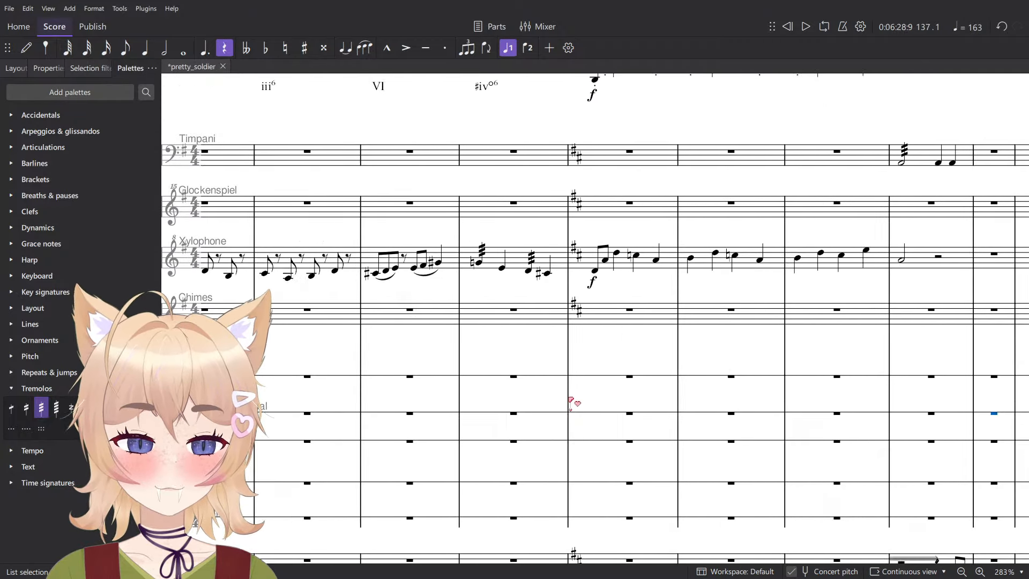
scroll(569, 397, left, 1)
click(635, 374)
click(667, 338)
key(space)
drag(669, 323, 573, 297)
key(space)
scroll(581, 380, up, 1)
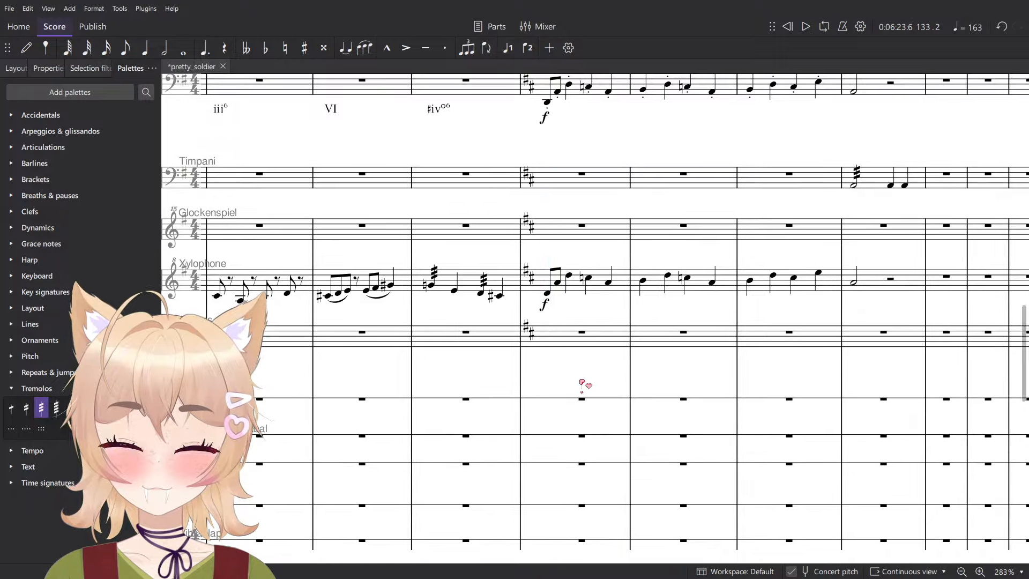
- Enter a half note on the Cymbals staff at the start of measure 133 and mark it ff
key(n)
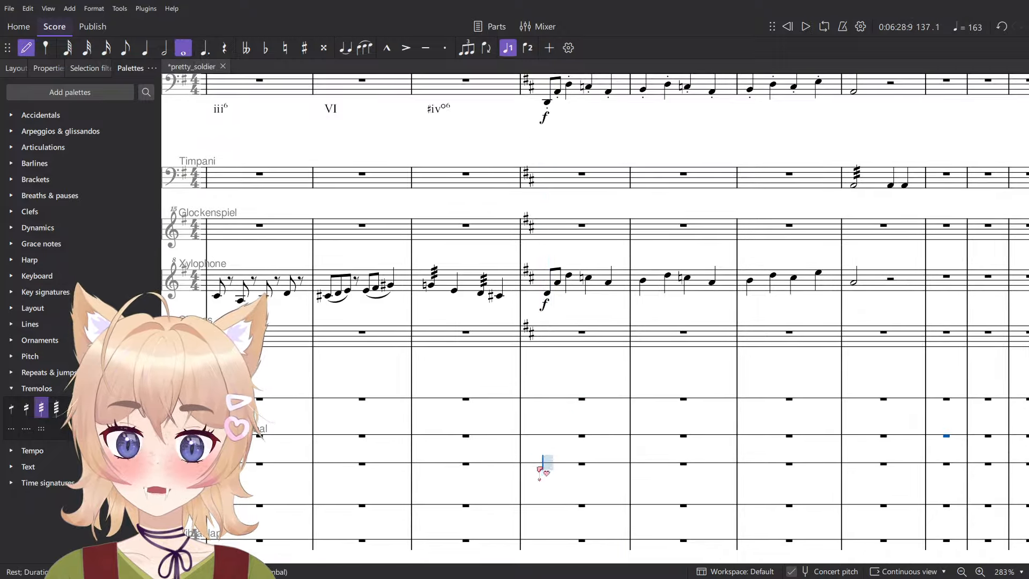
click(544, 464)
key(Escape)
key(6)
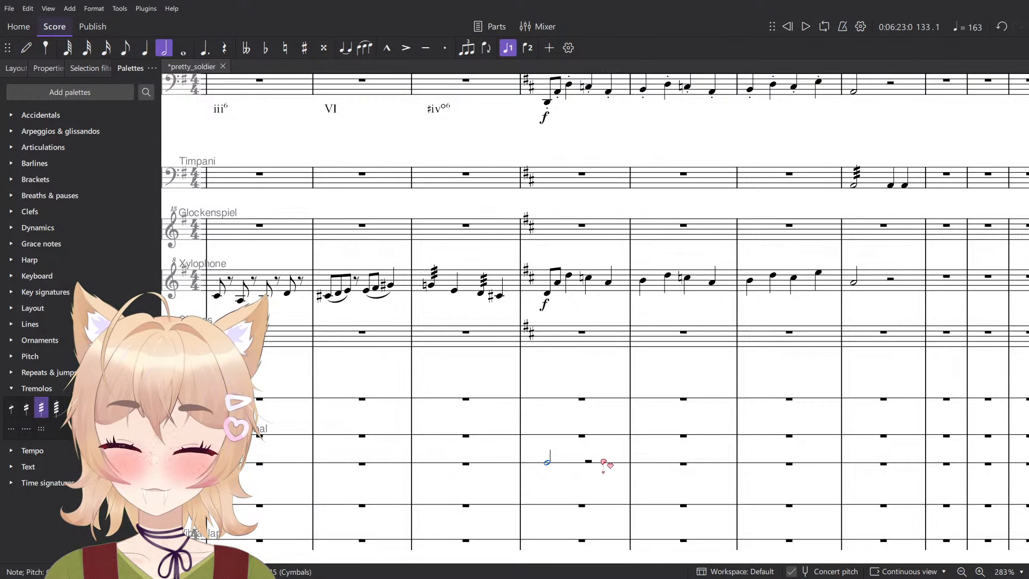
key(ctrl+d)
click(577, 489)
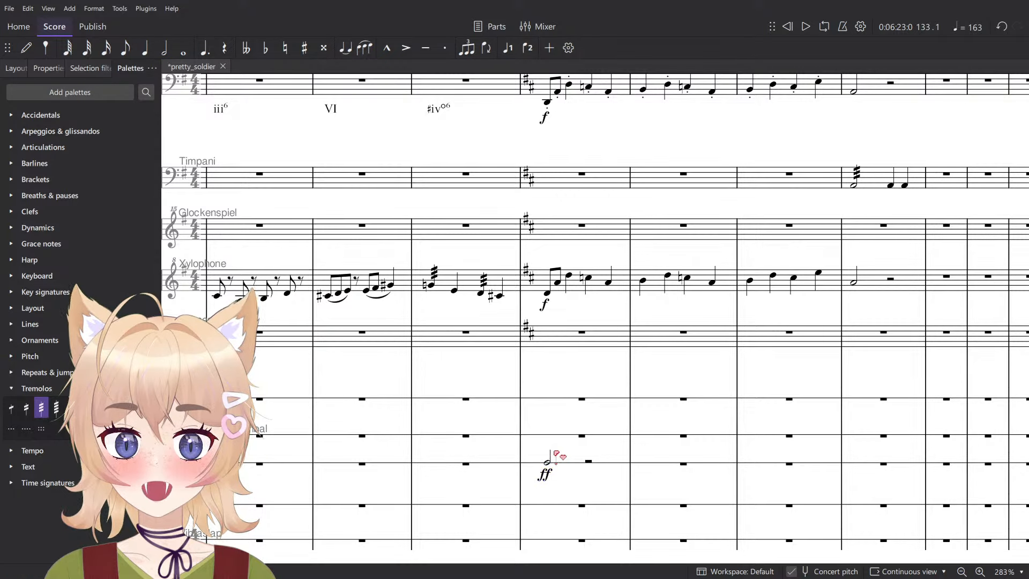
- Enter tied whole notes on the Suspended Cymbal staff through measures 133 to 136
key(n)
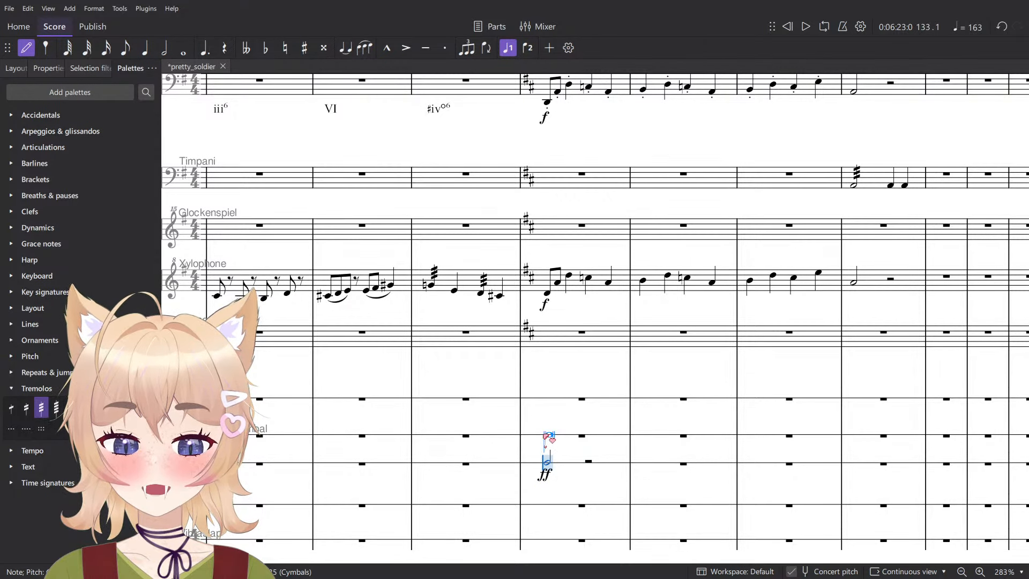
click(548, 435)
key(Escape)
drag(769, 450, 728, 448)
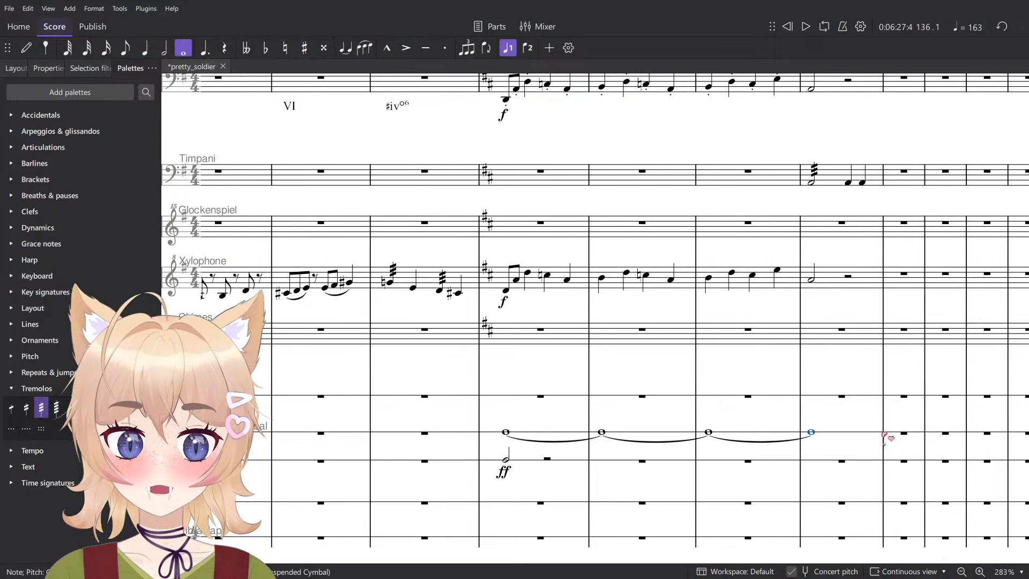
- Add a Zildjian 16in, Mallets sound marking to the suspended cymbal in measure 133 and shorten its text to "16in, mallets"
key(ctrl+t)
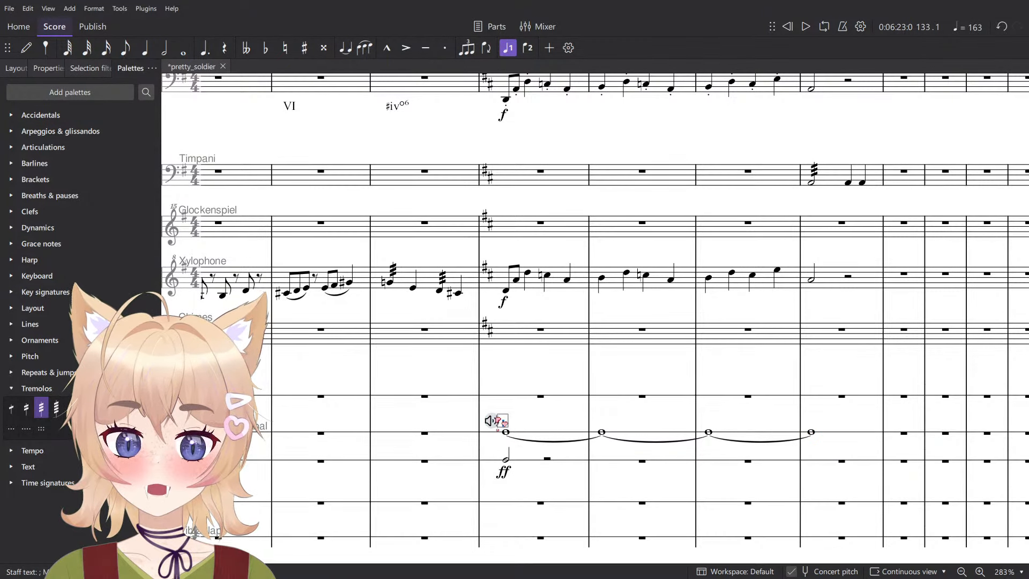
click(492, 420)
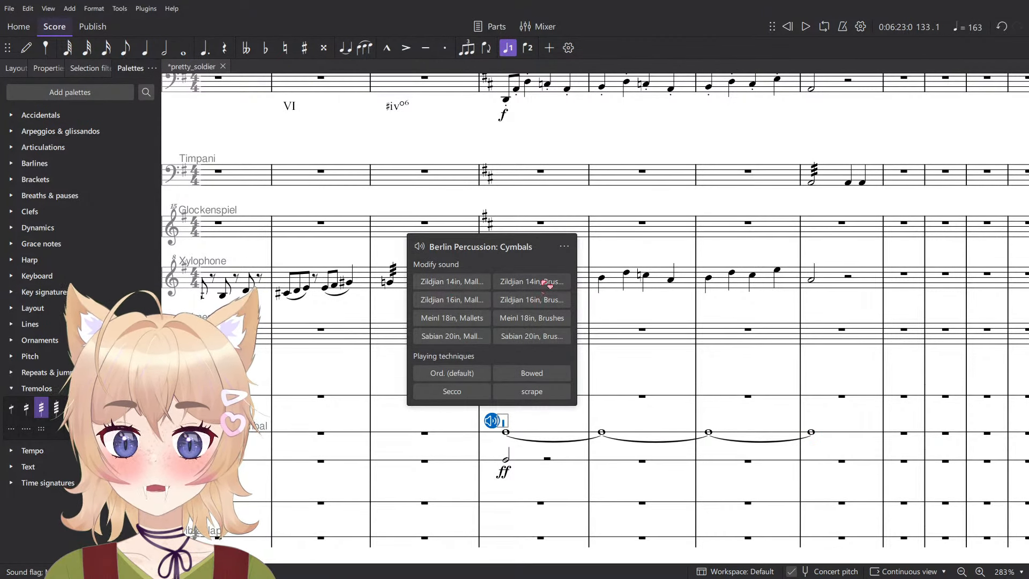
click(454, 300)
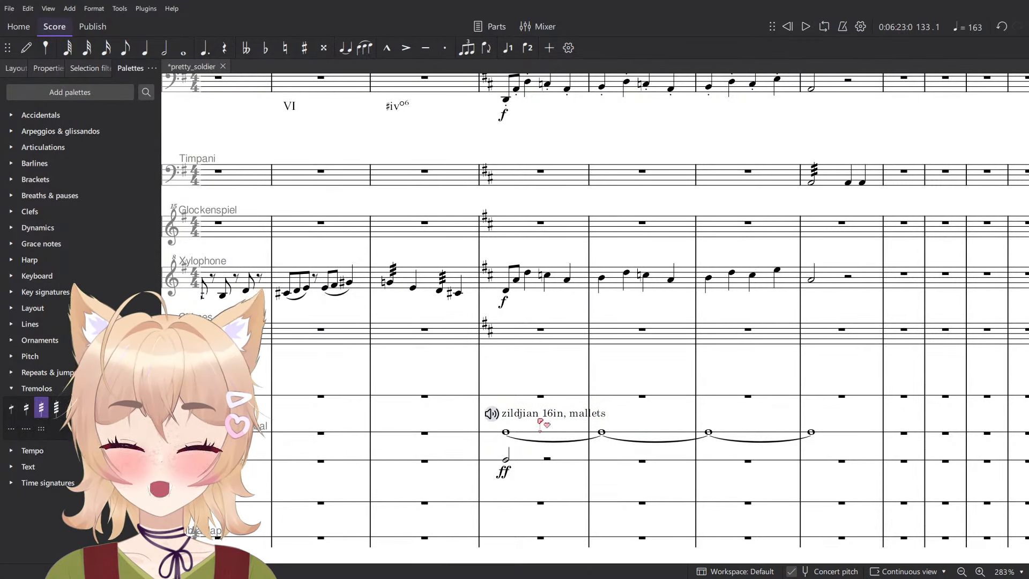
double_click(549, 415)
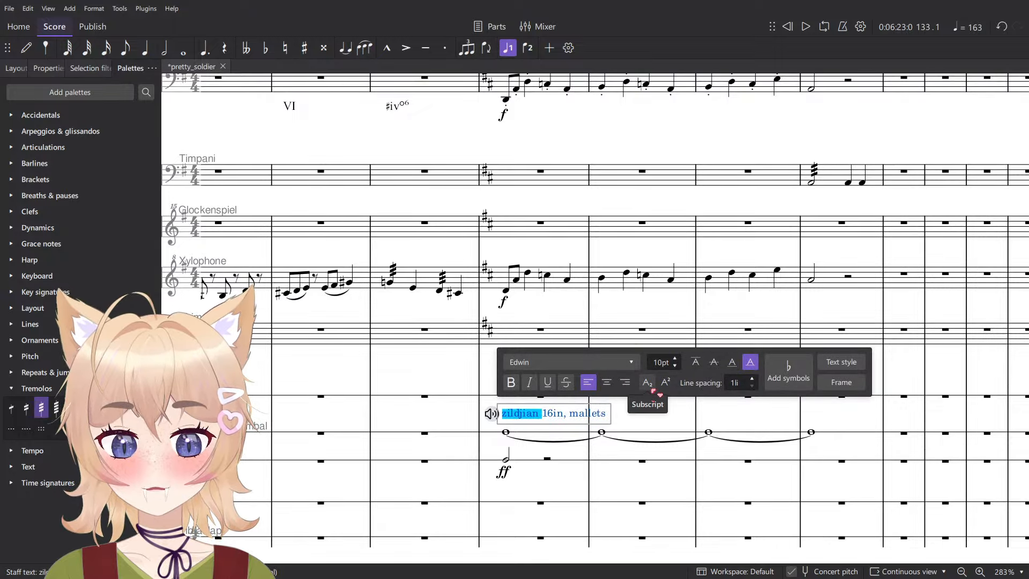
key(BackSpace)
key(Escape)
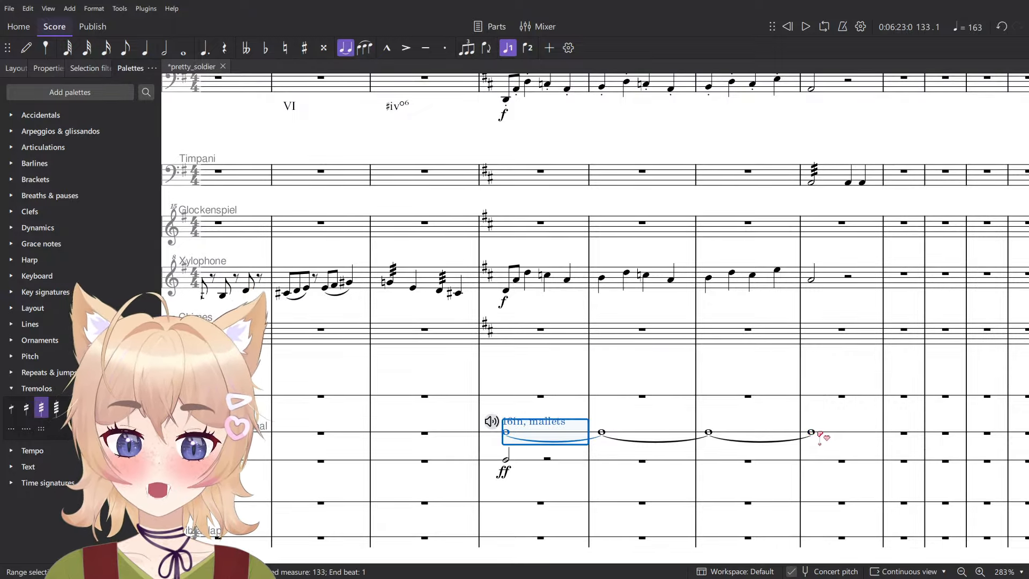
- Add three-stroke tremolos to the suspended cymbal's tied whole notes in measures 133 to 136 and play them back
shift+click(820, 435)
key(space)
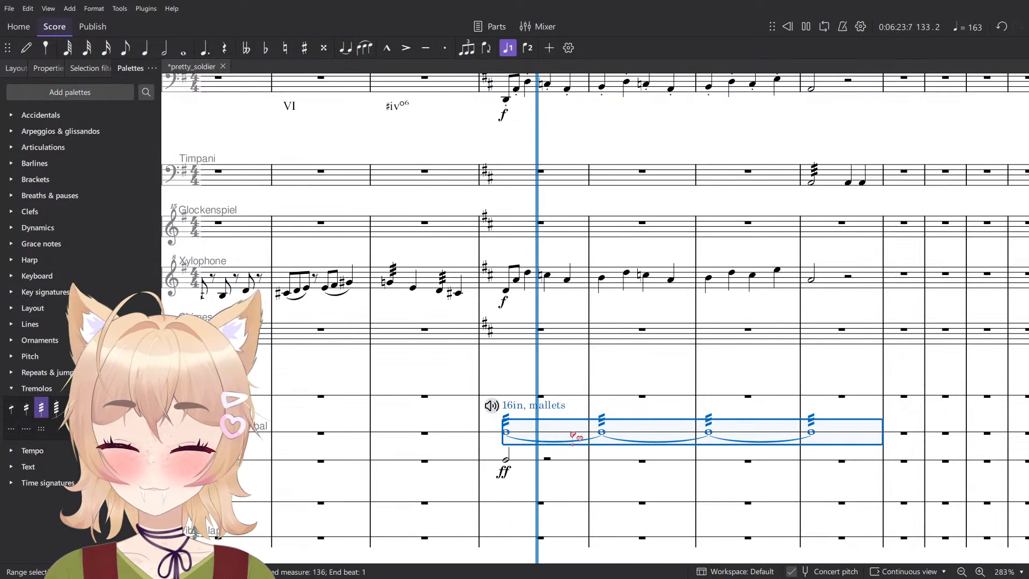
click(647, 378)
key(space)
- Mark the first suspended cymbal note in measure 133 f
click(505, 432)
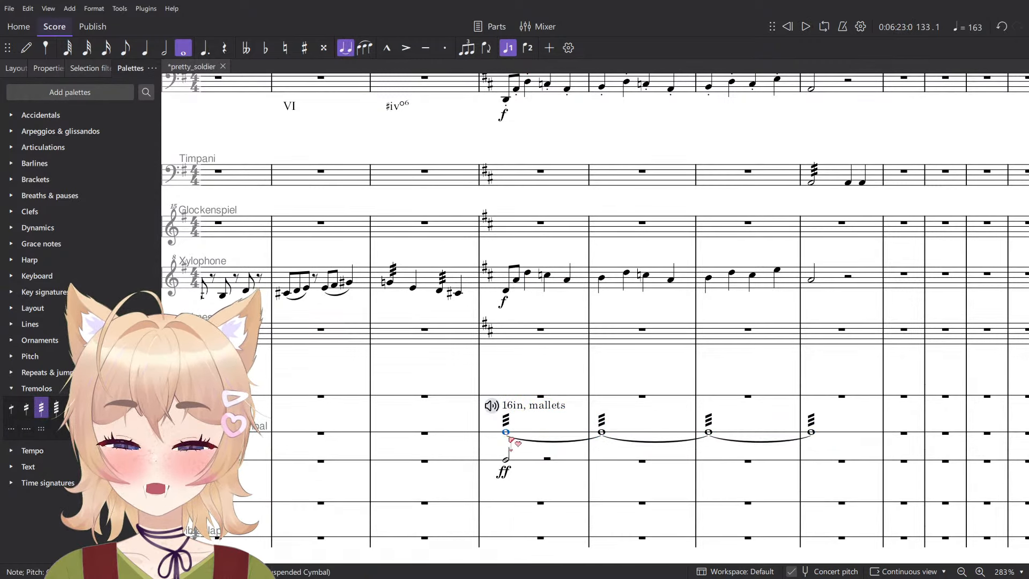
key(ctrl+d)
click(520, 456)
- Change the suspended cymbal's sound in measure 133 to Zildjian 14in, Mallets and play the passage back
click(492, 405)
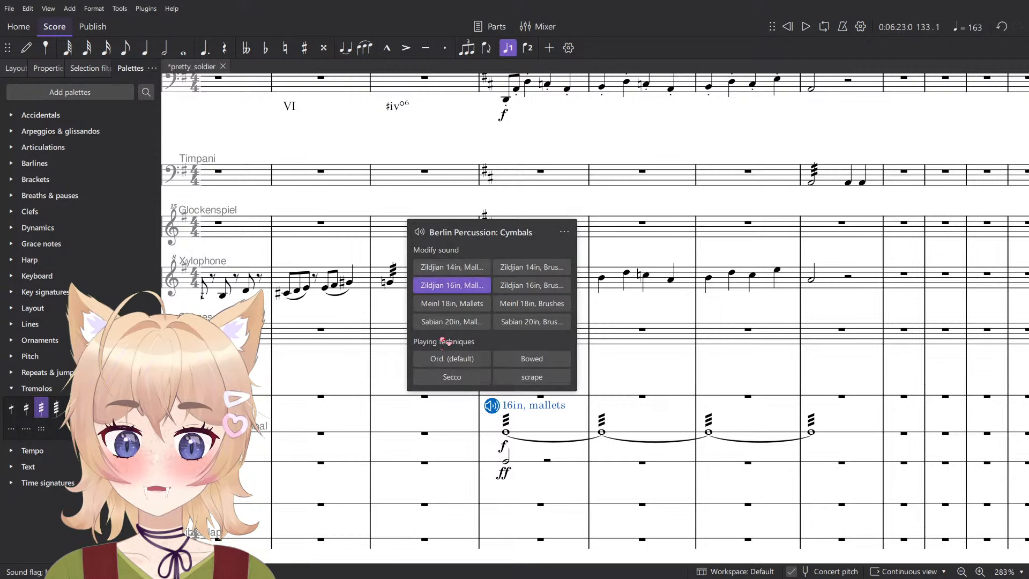
click(452, 267)
click(560, 427)
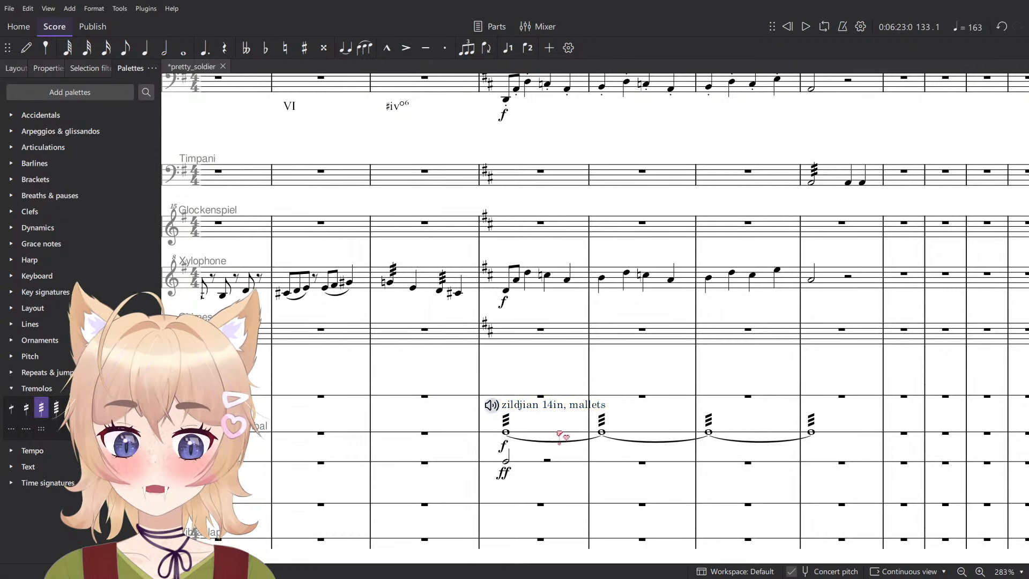
click(561, 427)
key(space)
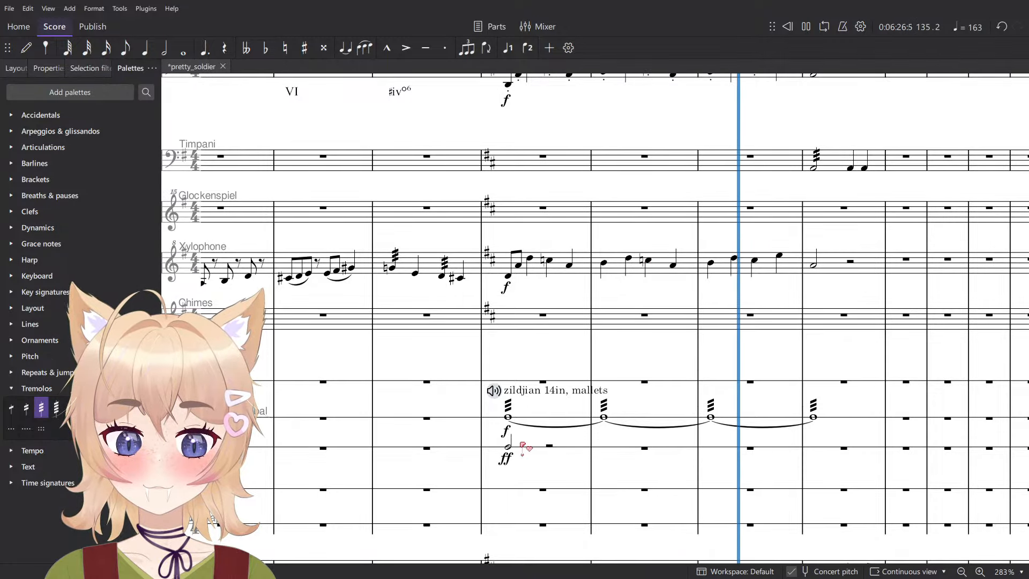
key(space)
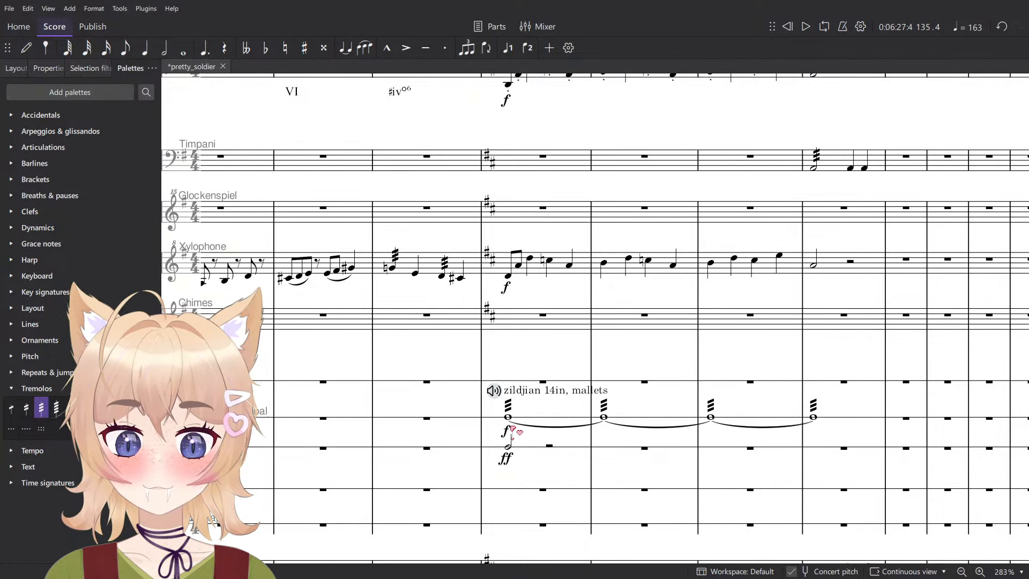
- Replace the suspended cymbal's f in measure 133 with fp
click(510, 430)
click(43, 243)
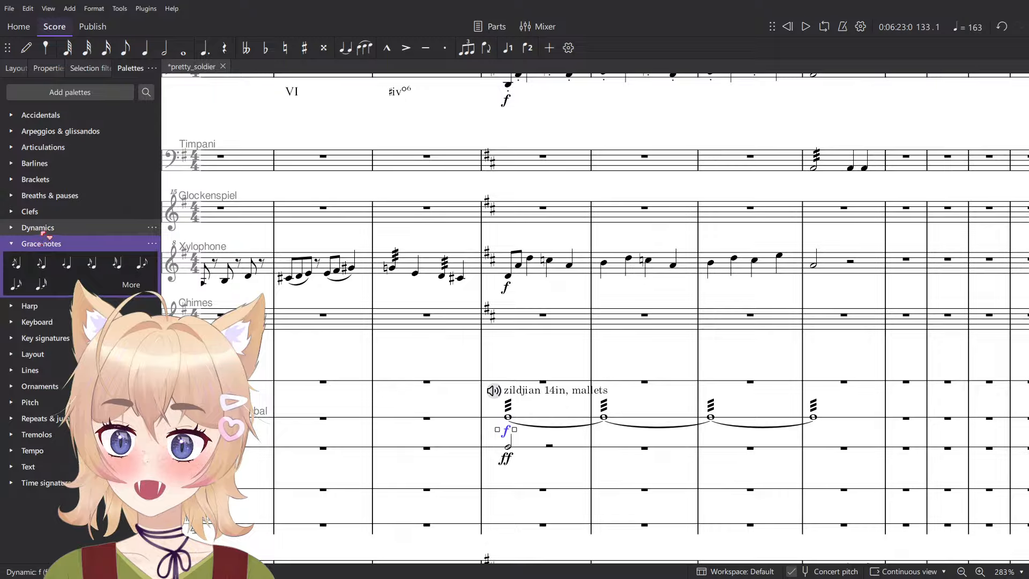
click(43, 230)
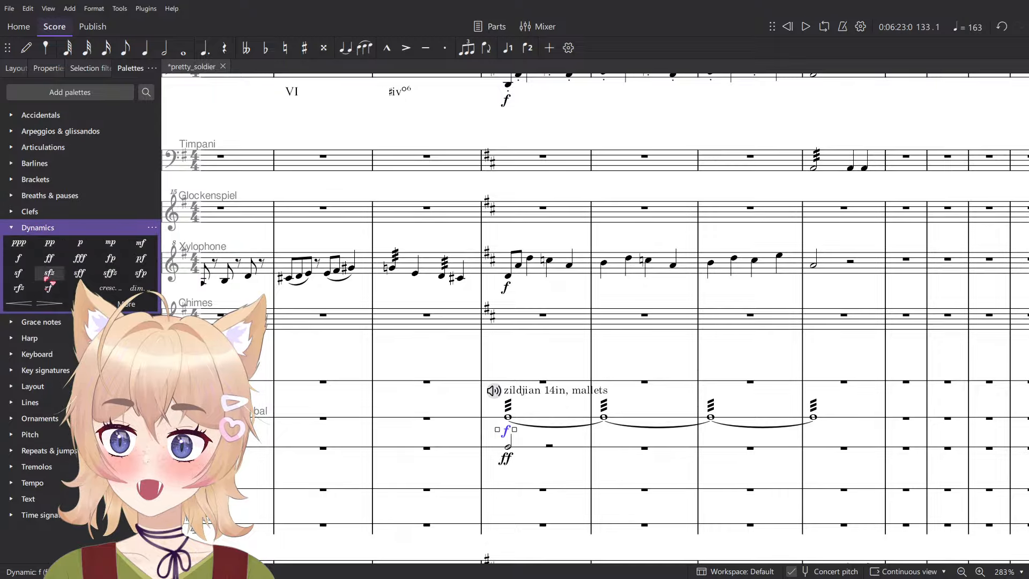
- Turn the suspended cymbal's note in measure 136 into an untied half note without tremolo, marked ff
click(814, 418)
click(795, 433)
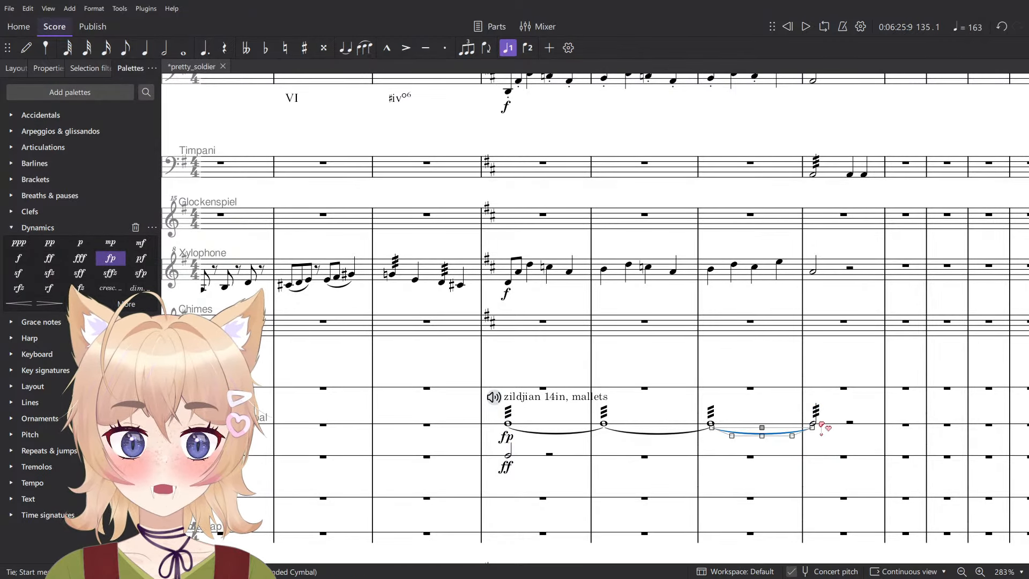
key(Delete)
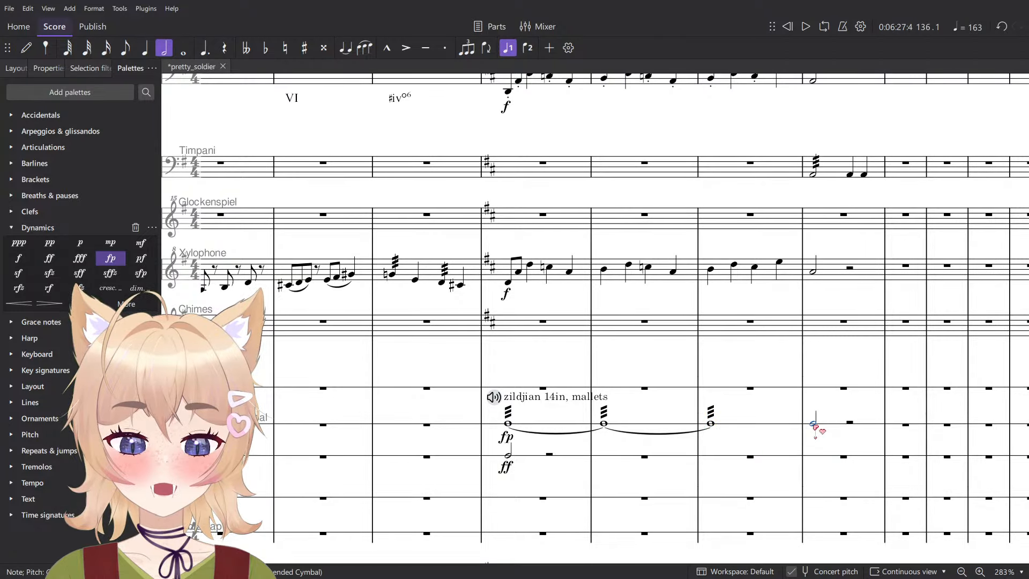
click(50, 259)
- Add a crescendo hairpin under the suspended cymbal from measure 133 through 135 and play it back
click(769, 421)
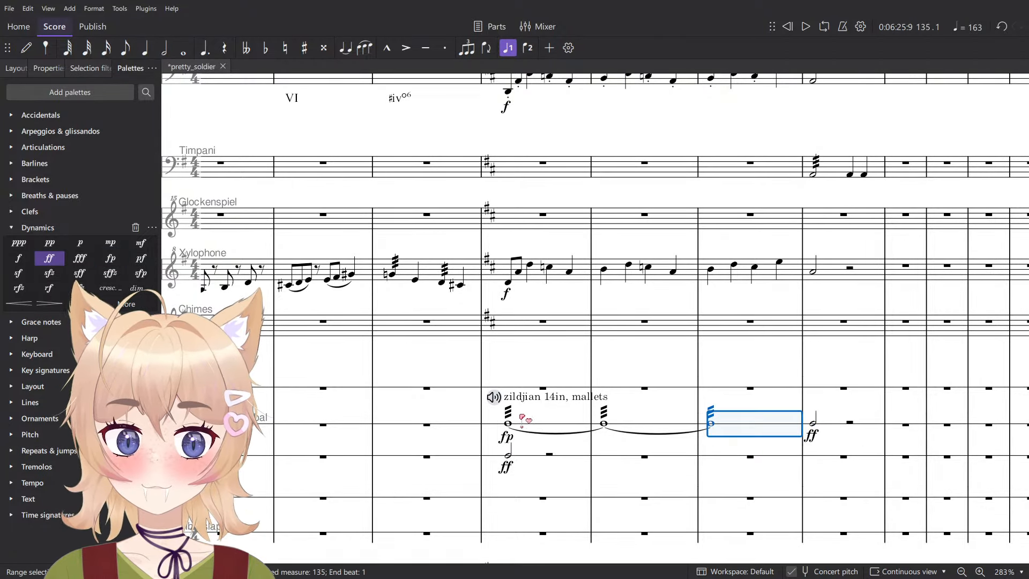
shift+click(531, 425)
key(less)
key(space)
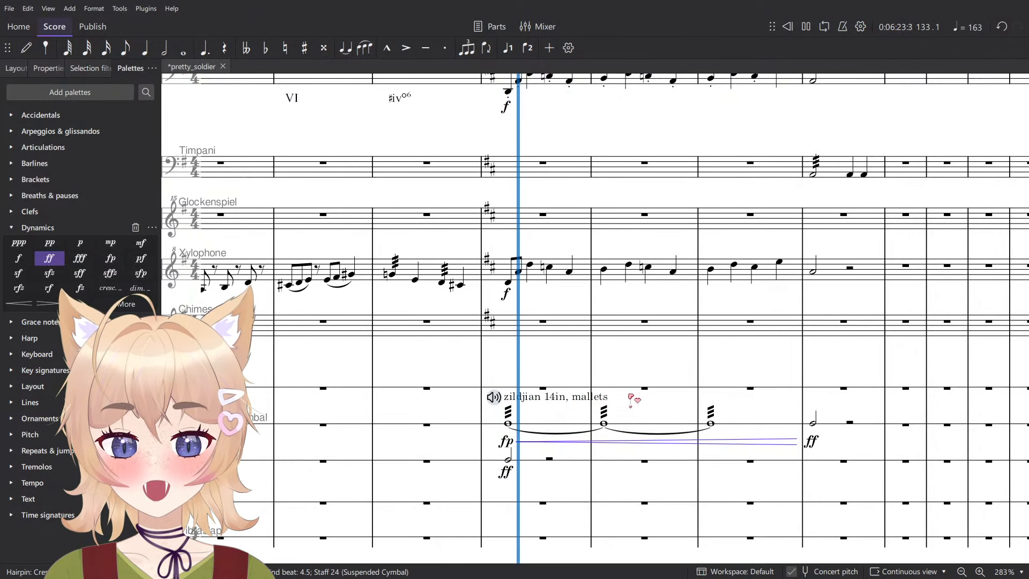
key(space)
- Change the suspended cymbal's starting dynamic in measure 133 to p and play the roll back
click(506, 441)
click(79, 250)
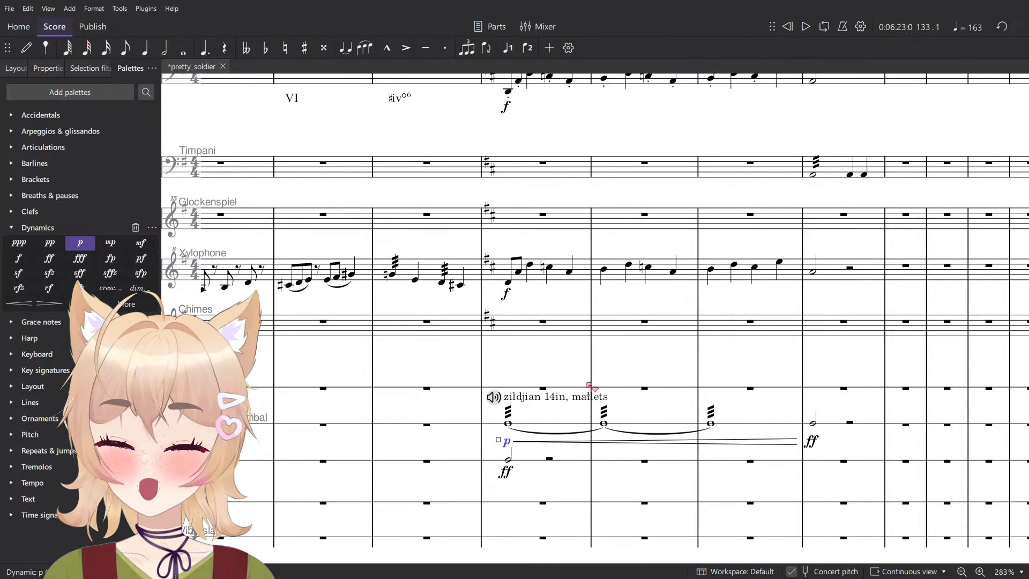
scroll(515, 386, down, 1)
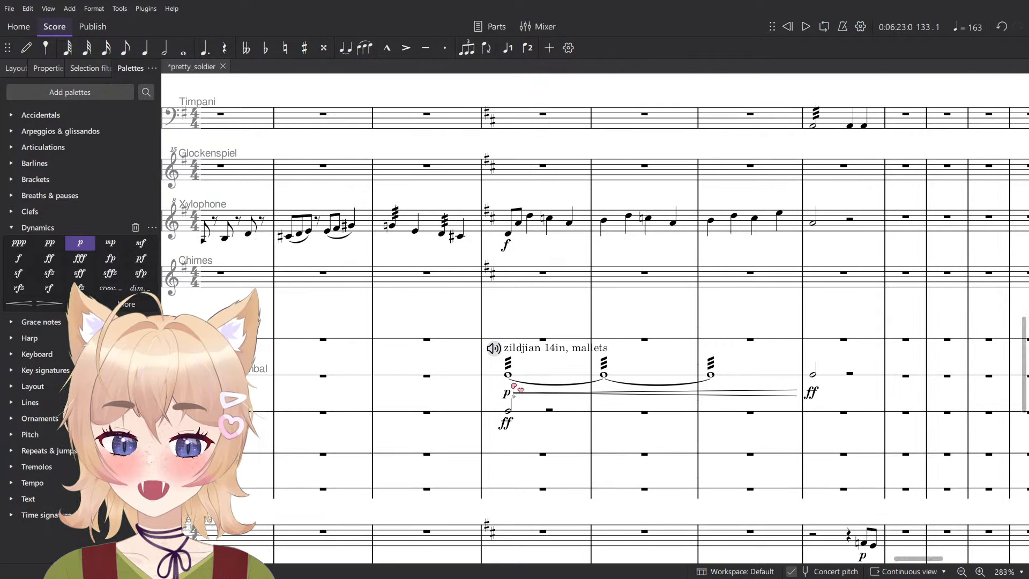
scroll(530, 419, down, 2)
key(space)
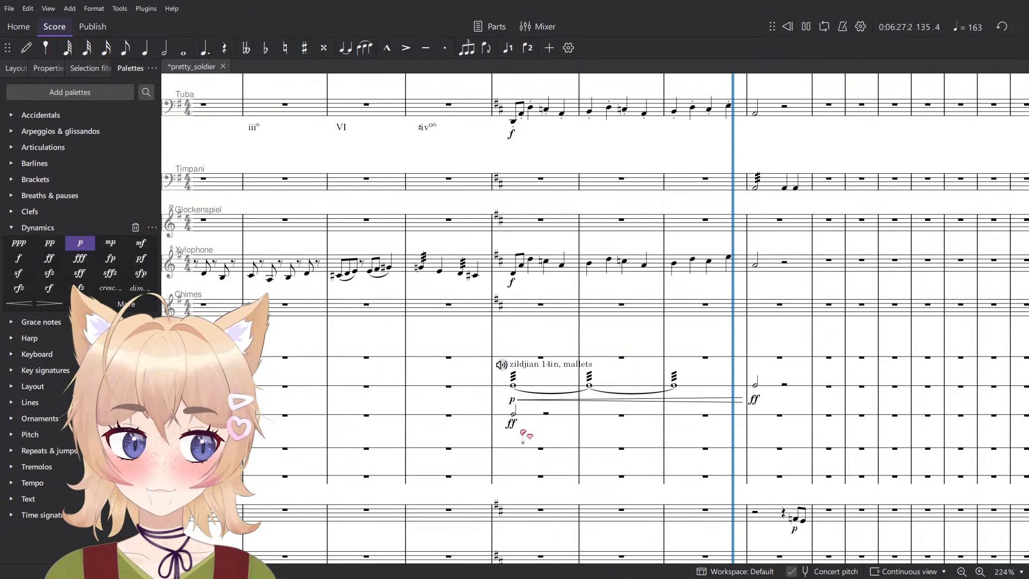
key(space)
- Try the Zildjian 14in, Brushes sound on the suspended cymbal in measure 133 and play it back
key(n)
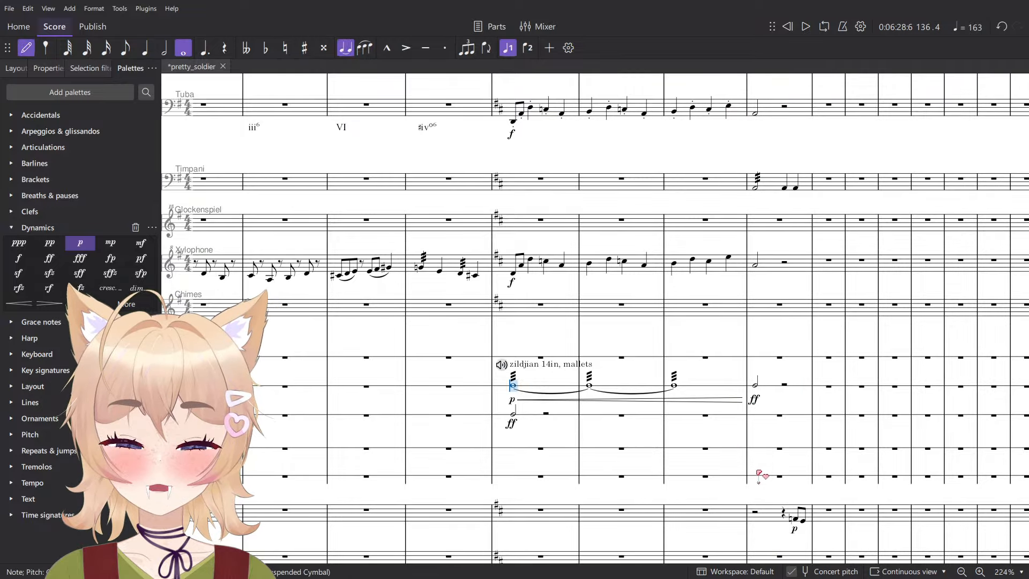
scroll(622, 413, up, 5)
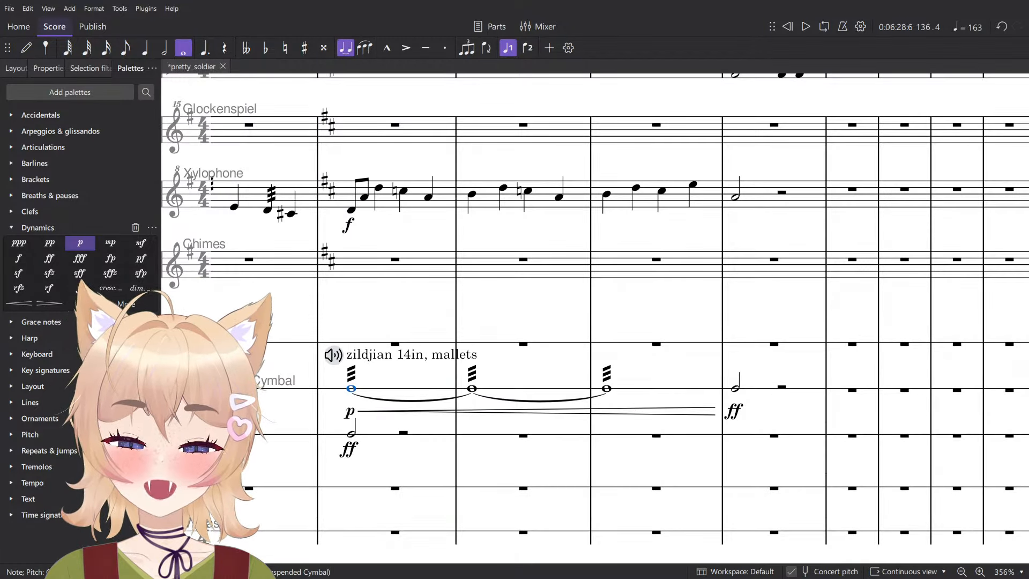
key(Escape)
click(334, 356)
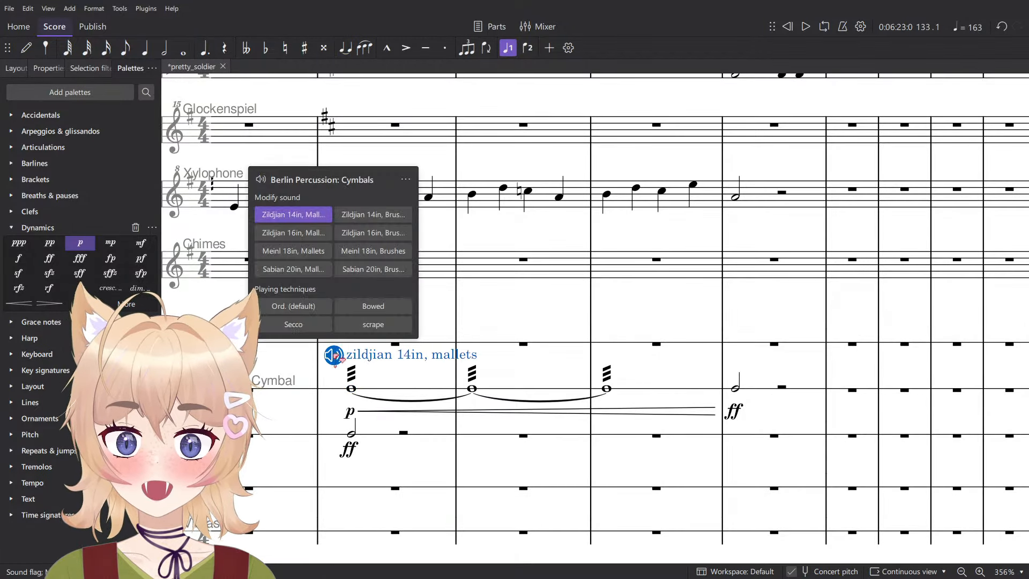
click(373, 214)
click(419, 390)
key(space)
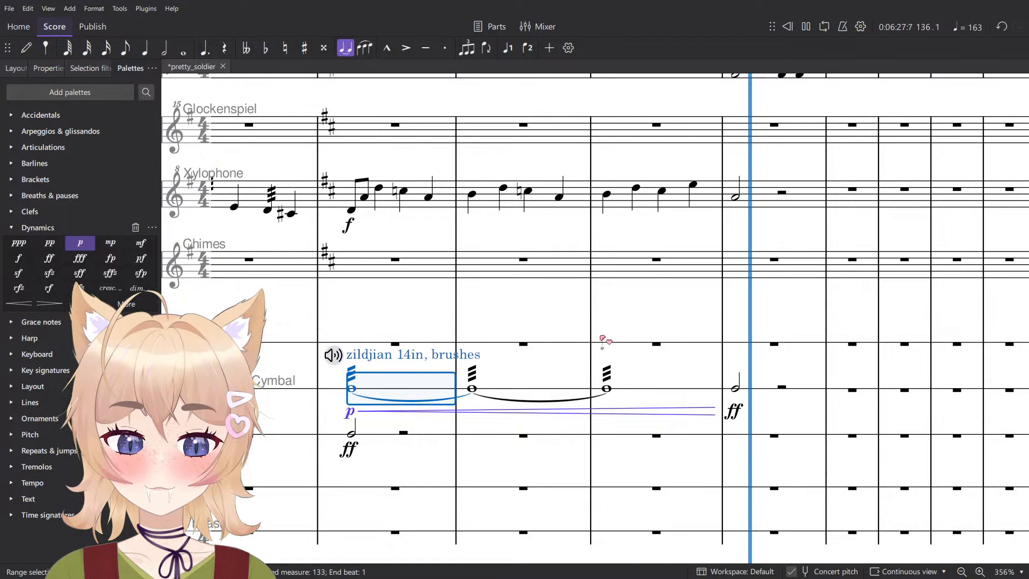
key(space)
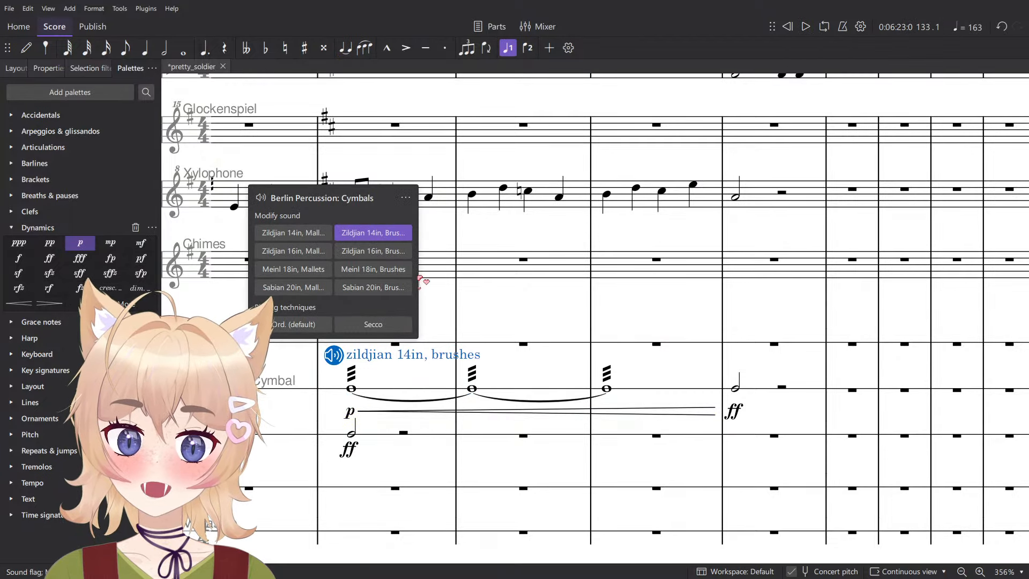
- Set the suspended cymbal's sound back to Zildjian 14in, Mallets and shorten its text to "14in, mallets"
click(319, 233)
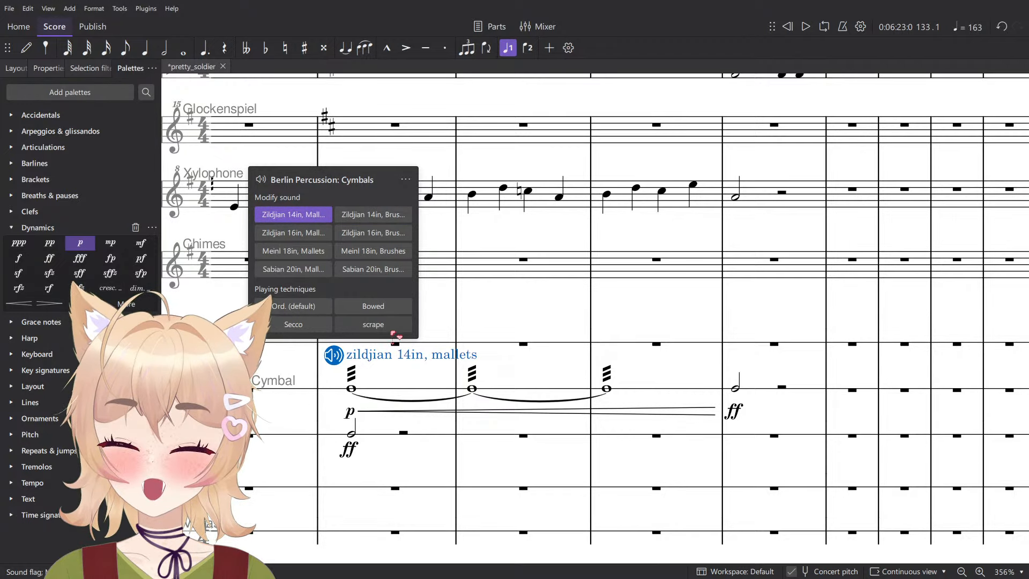
click(511, 308)
double_click(371, 358)
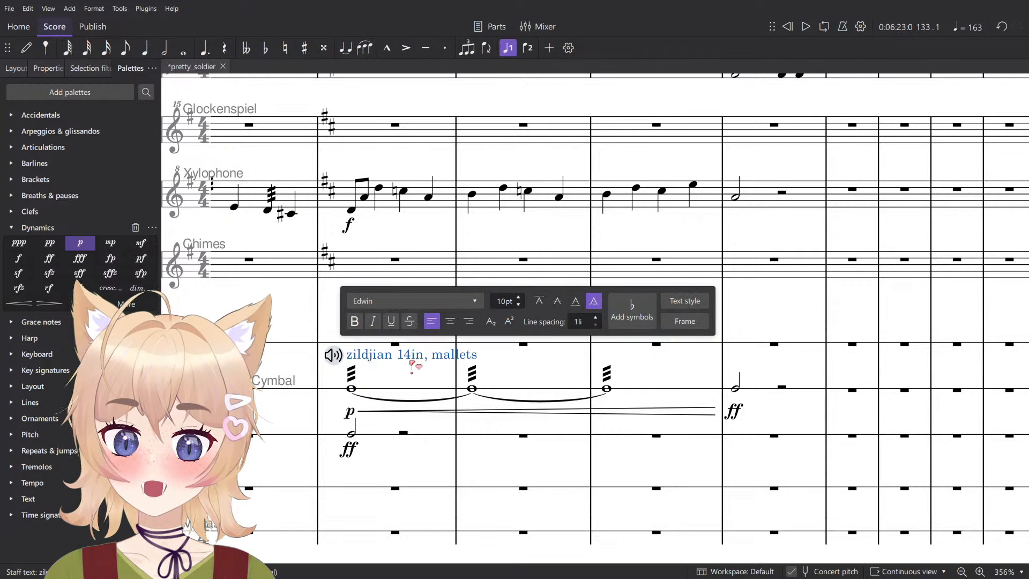
key(ctrl+a)
click(398, 354)
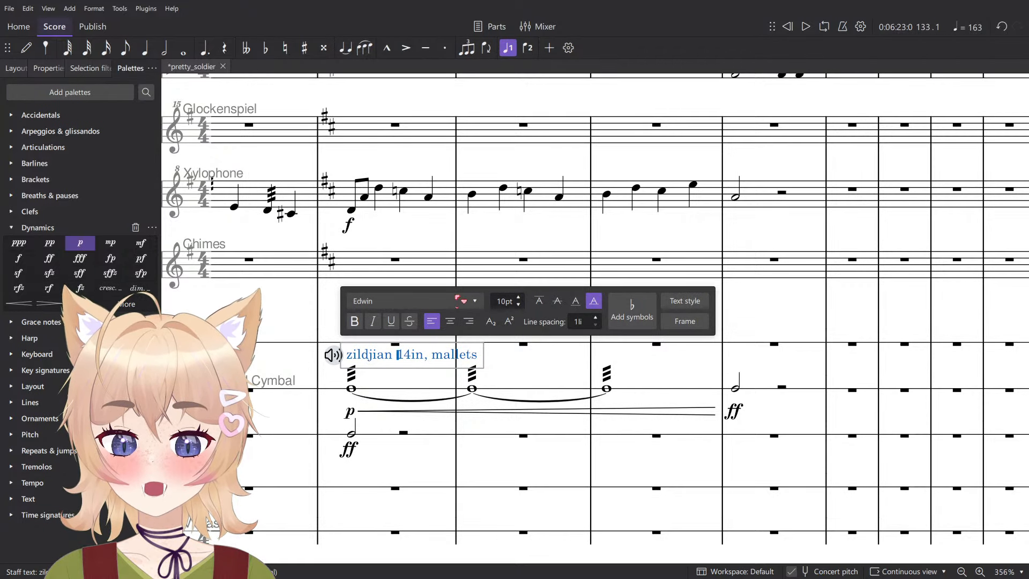
key(shift+Home)
key(BackSpace)
key(Escape)
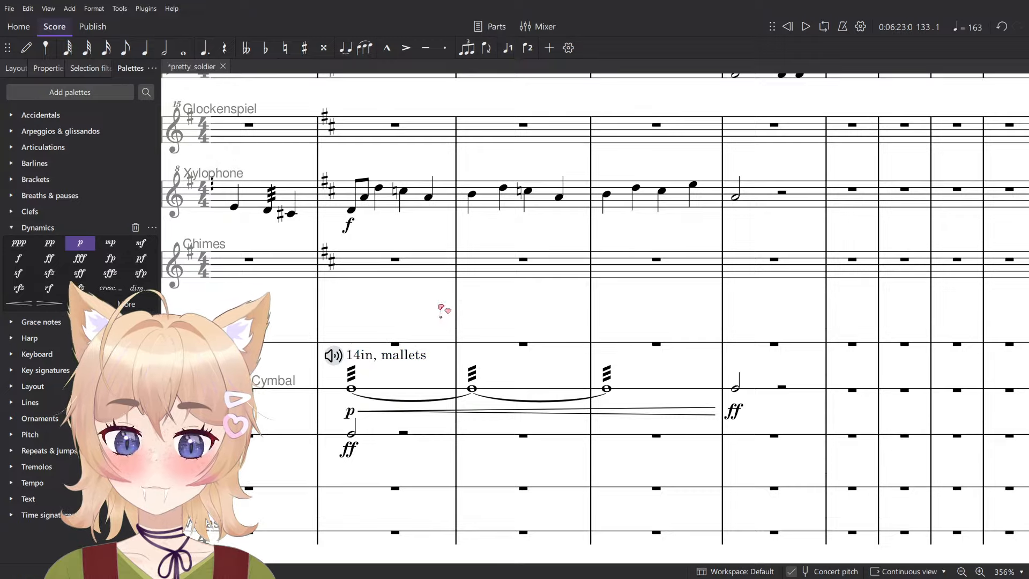
- Play the score back from measure 131 into the piu mosso to check the transition
click(352, 388)
scroll(391, 384, down, 5)
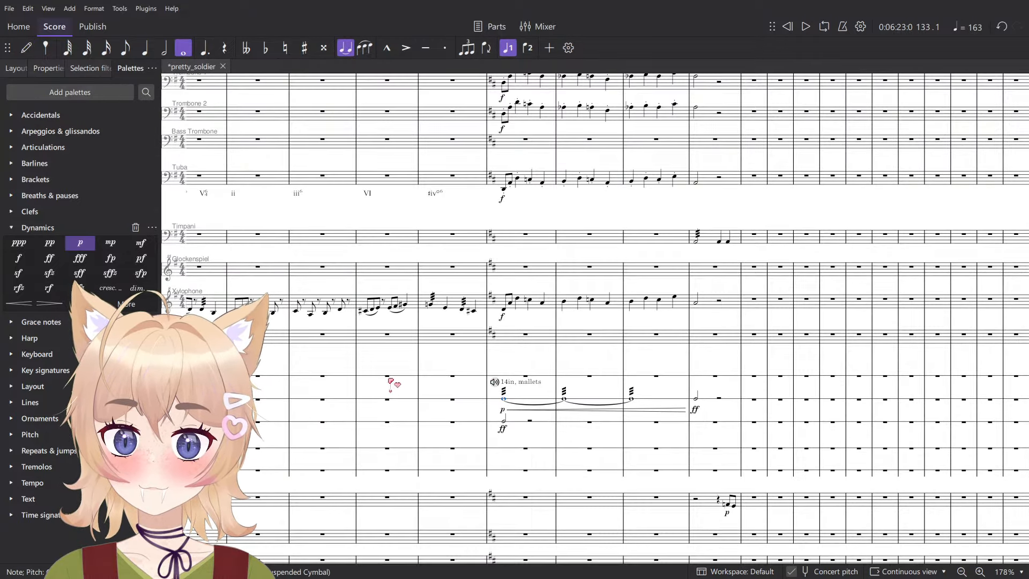
click(389, 375)
key(space)
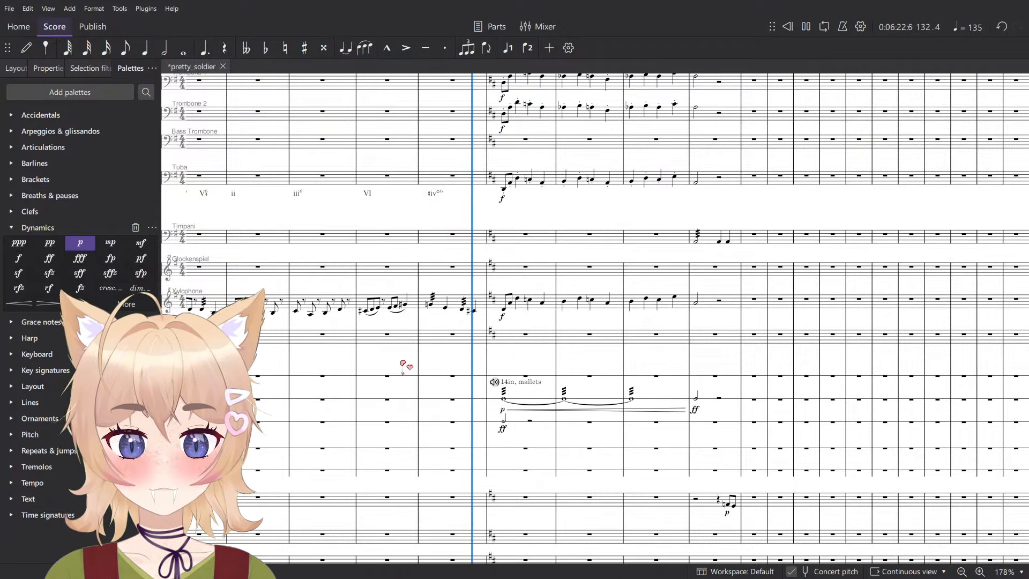
key(space)
scroll(397, 353, up, 2)
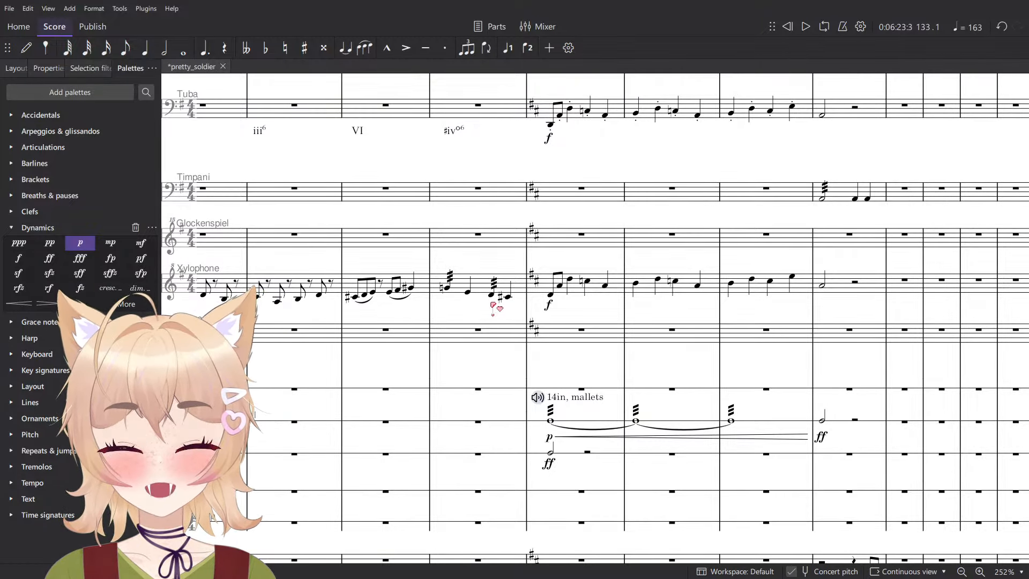
- Replace the piu mosso marking with an accel. line over measures 133 to 136 and play it back
scroll(533, 203, up, 15)
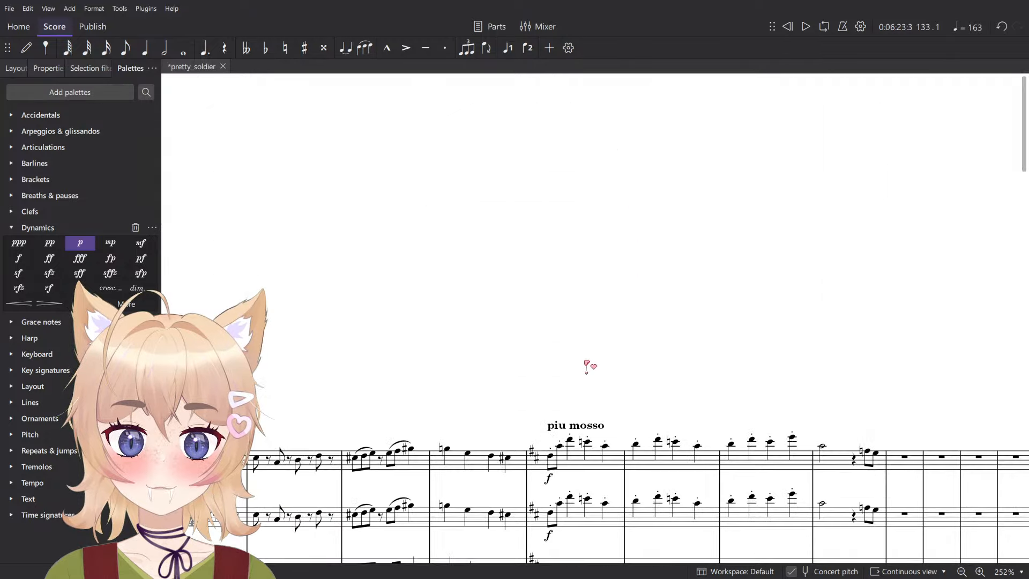
click(585, 431)
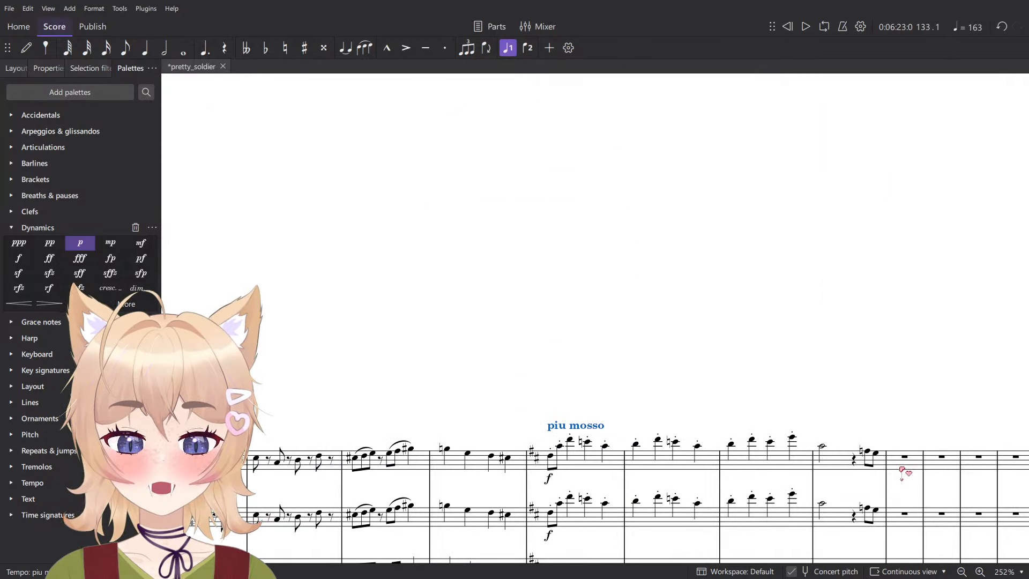
click(853, 459)
shift+click(569, 464)
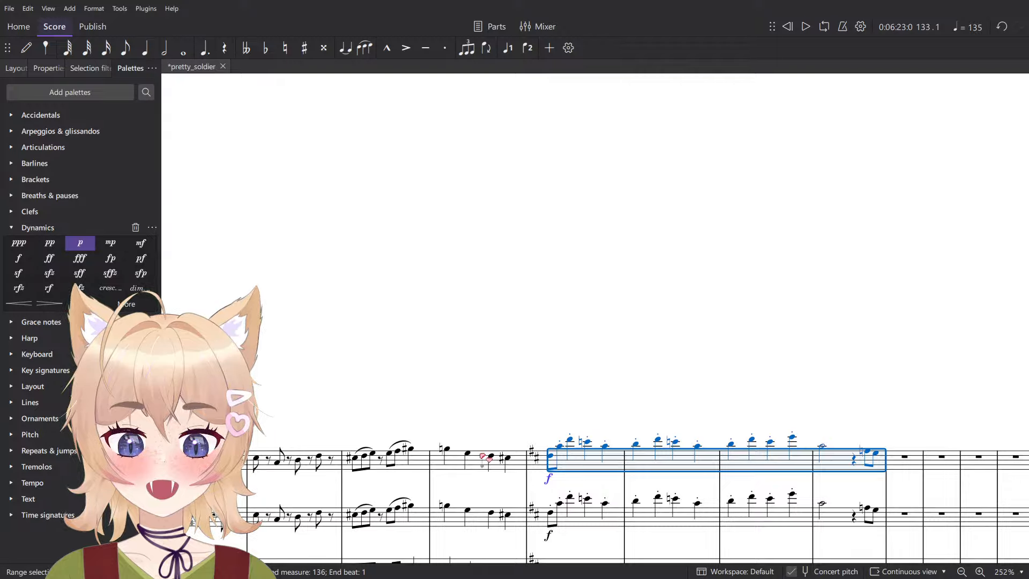
click(57, 499)
click(56, 405)
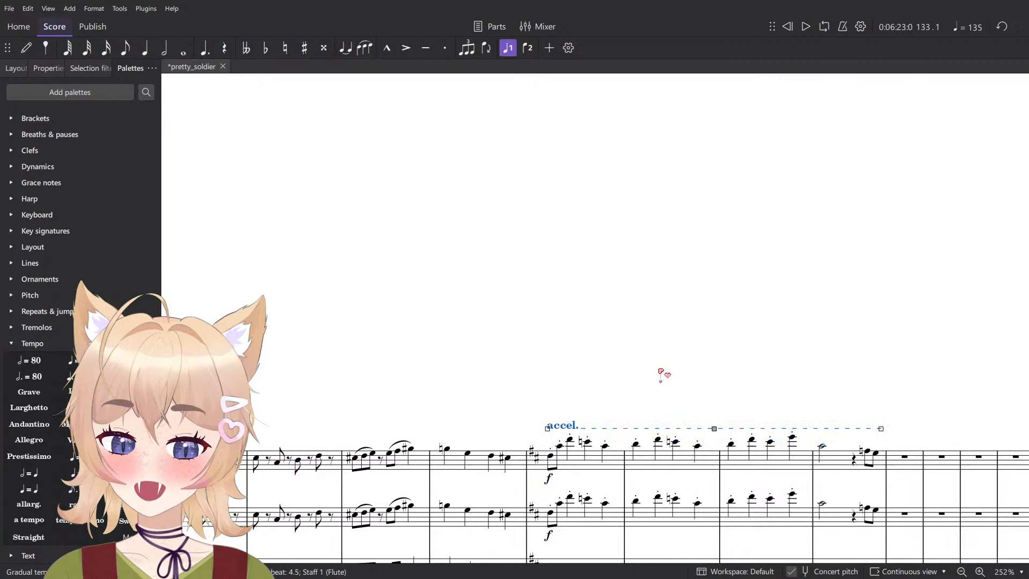
key(space)
scroll(667, 365, down, 7)
drag(623, 337, 610, 302)
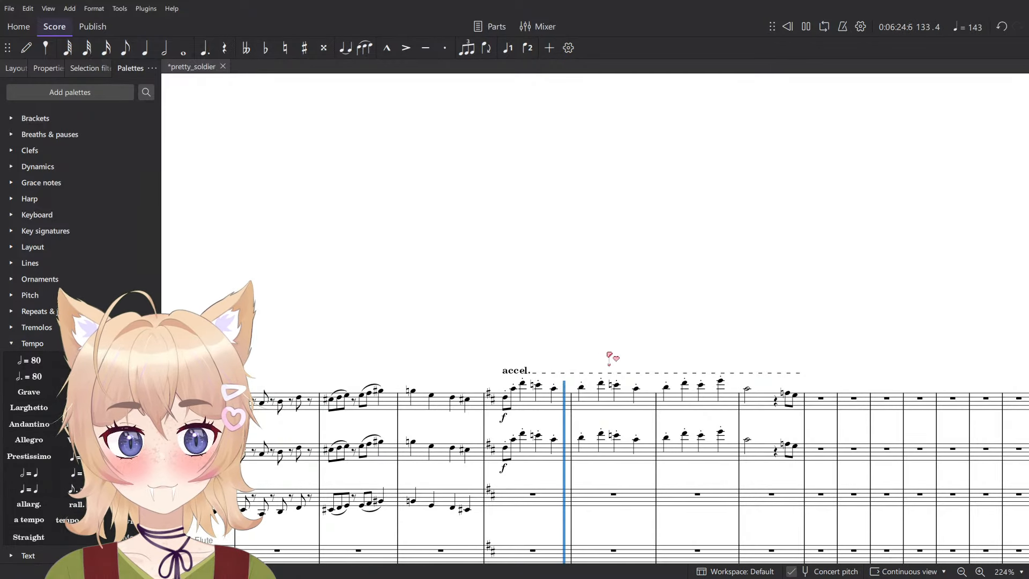
scroll(507, 305, up, 7)
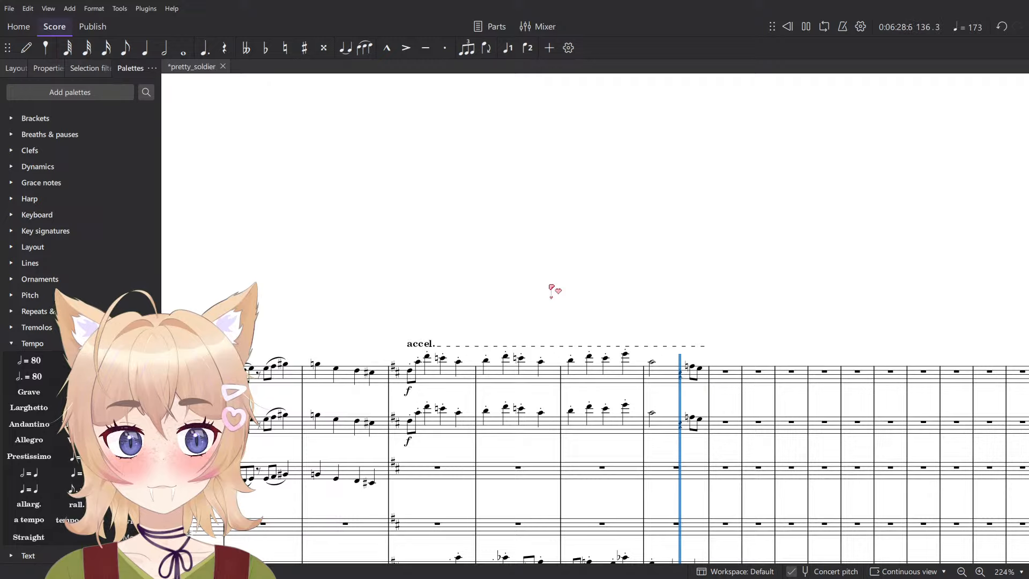
- Set the playback tempo change amount of the accel. line to 120%
click(422, 344)
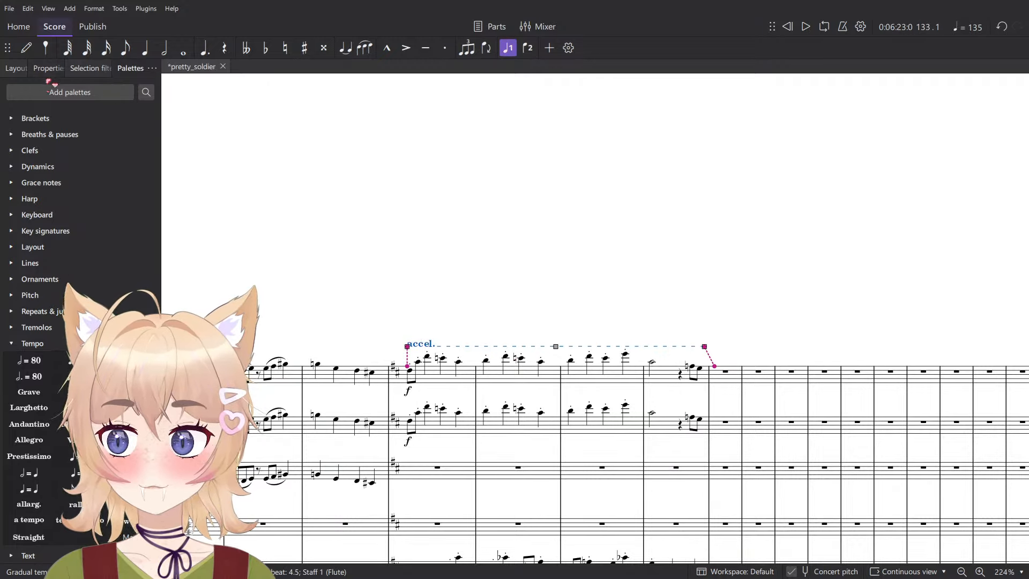
click(48, 68)
click(56, 164)
click(59, 224)
text(1)
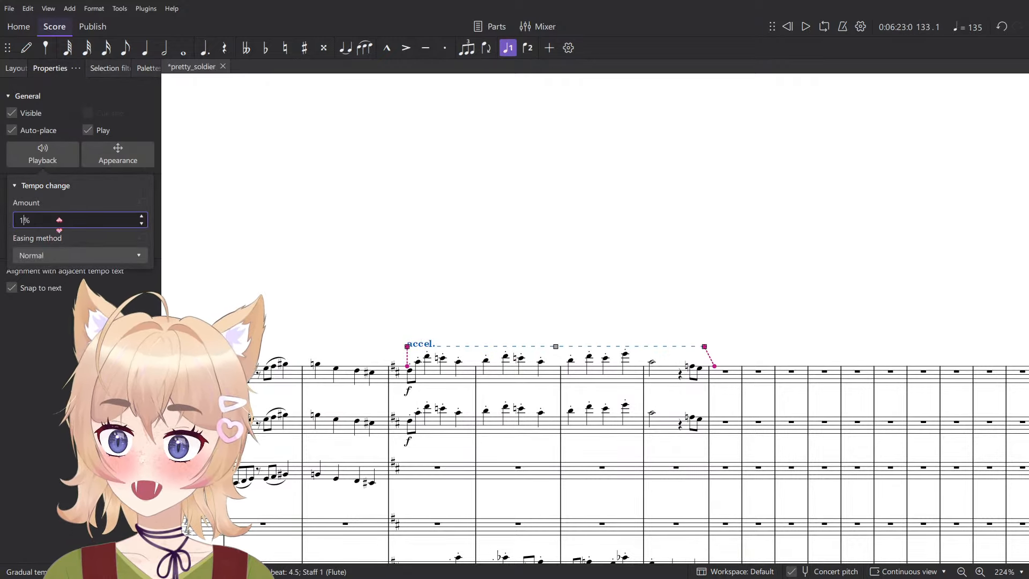
text(20)
click(606, 247)
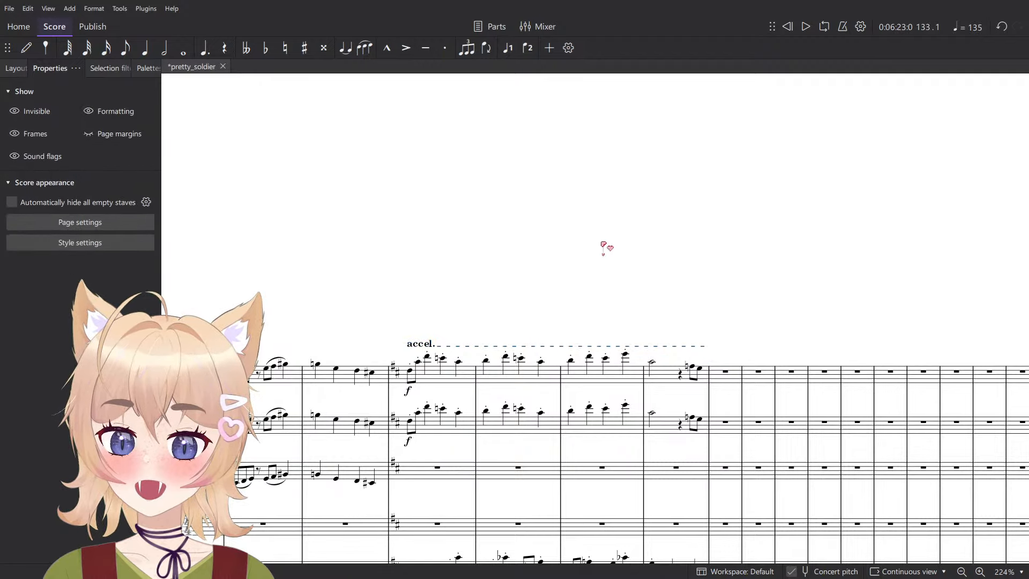
- Look over the scoring of measures 129 to 136 from the flutes down to the percussion staves
scroll(612, 250, down, 3)
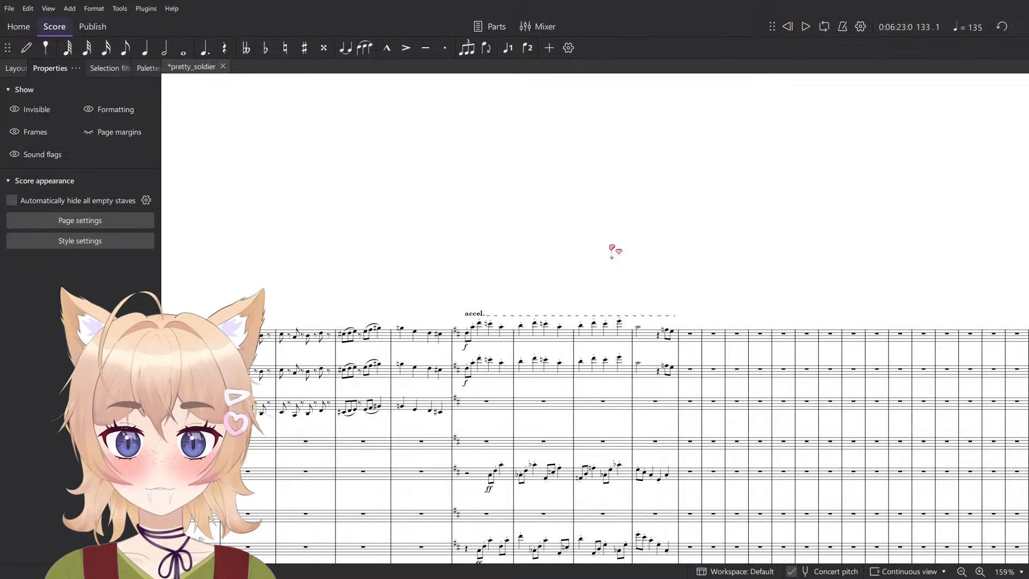
scroll(612, 249, down, 5)
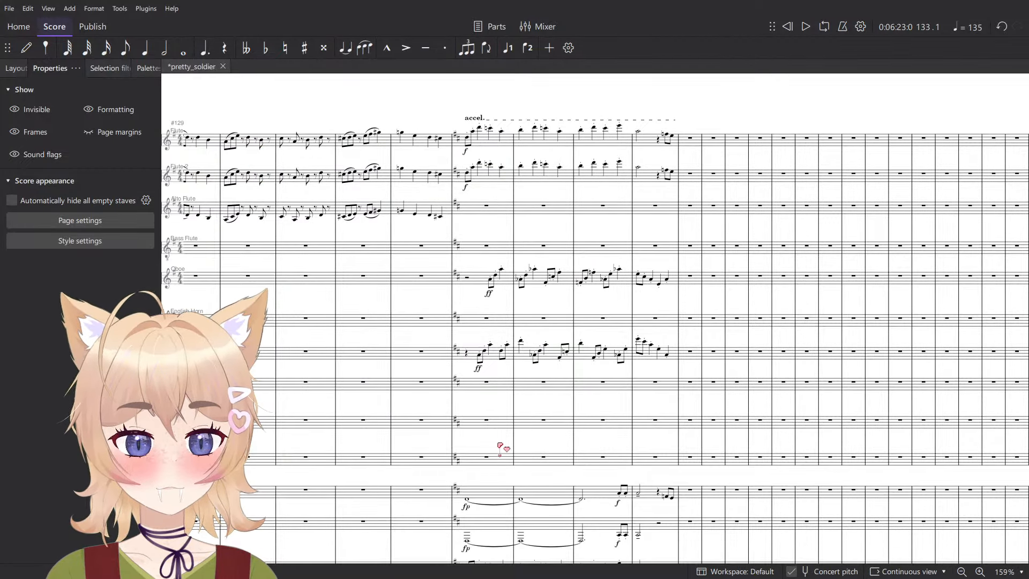
scroll(498, 446, down, 5)
scroll(493, 412, down, 3)
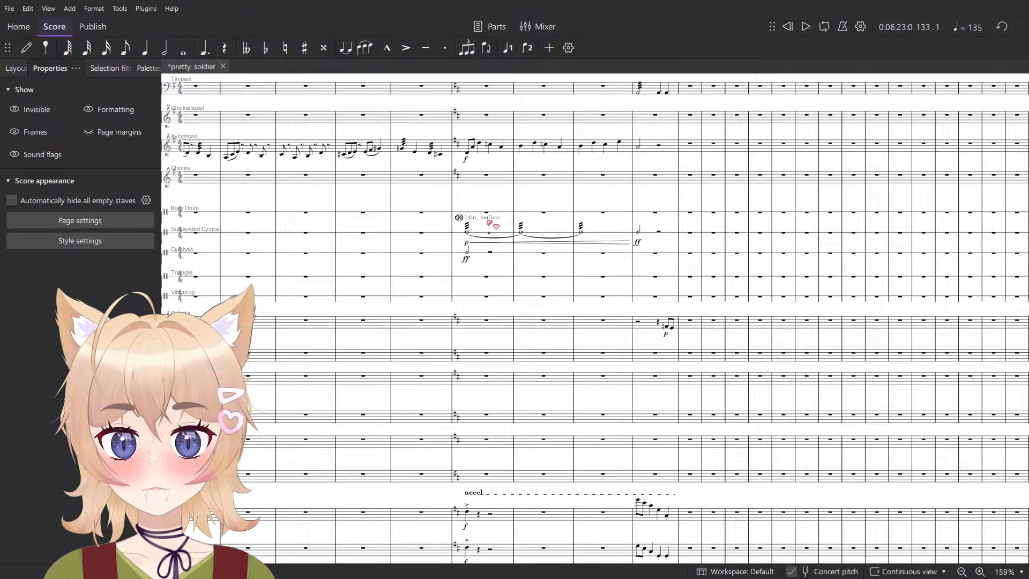
scroll(490, 228, up, 2)
click(458, 266)
scroll(420, 298, up, 4)
scroll(483, 322, left, 2)
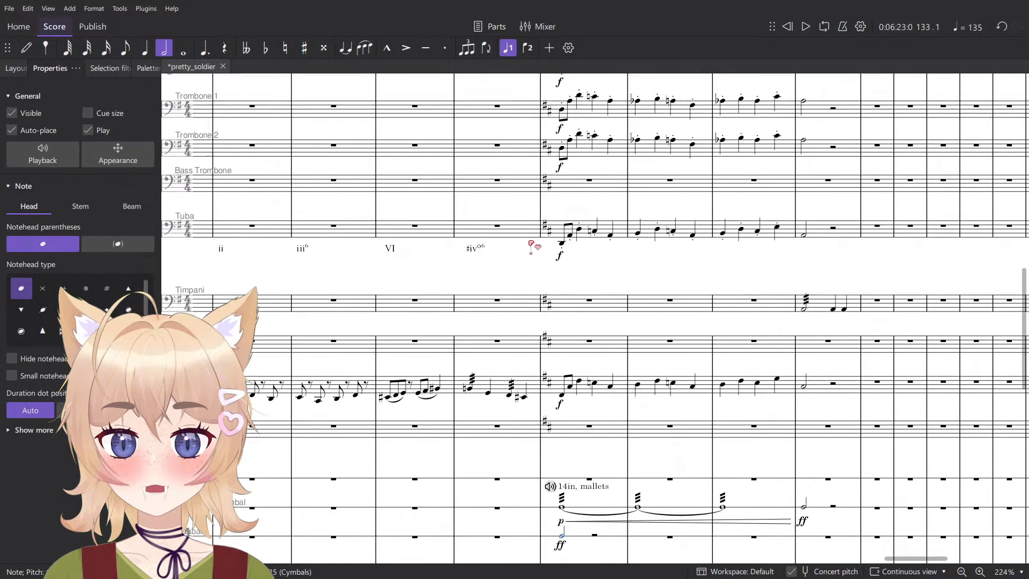
scroll(514, 334, down, 1)
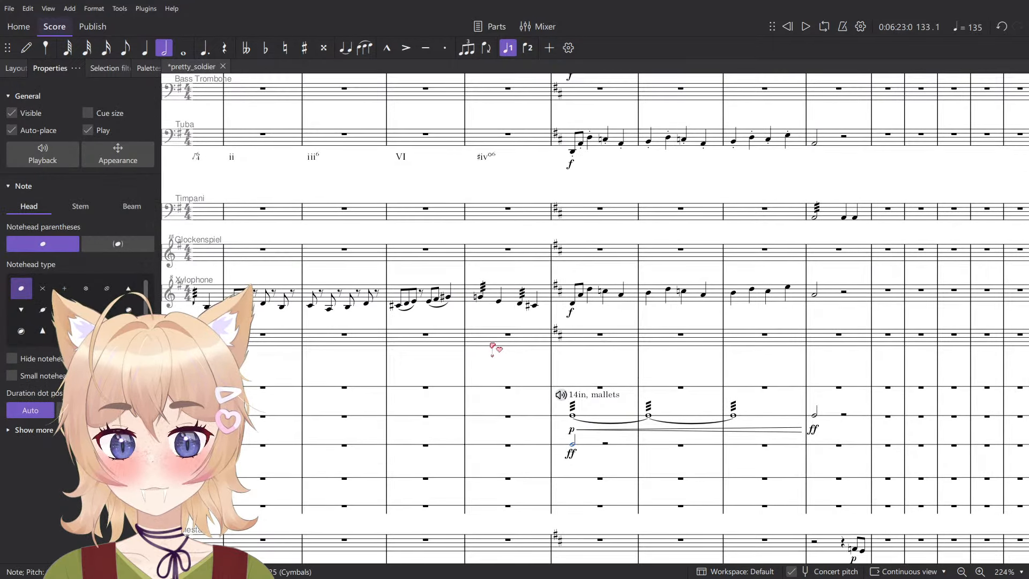
- Clear the selection and play the score back briefly from measure 130
click(491, 345)
key(Escape)
click(339, 358)
key(space)
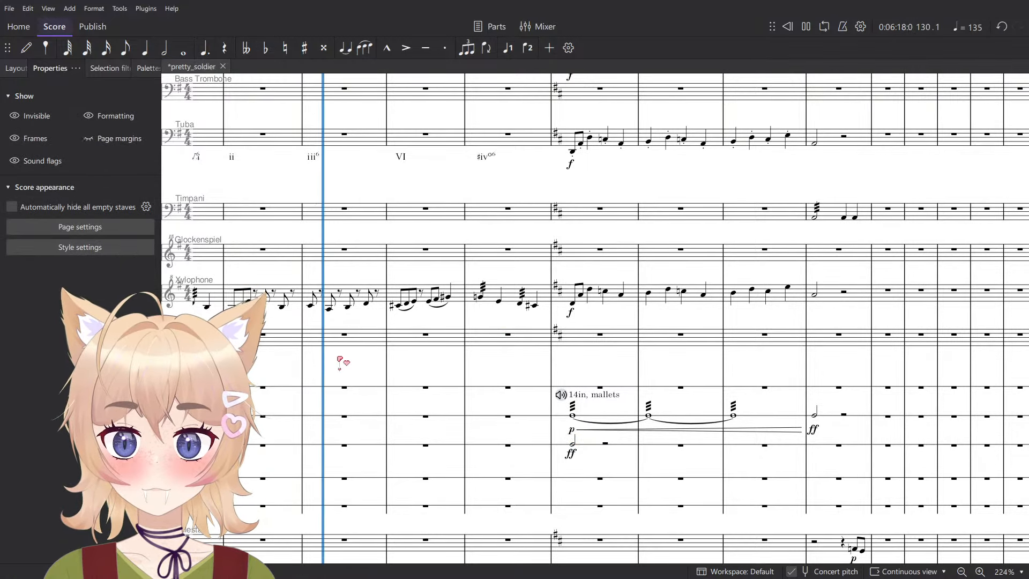
key(space)
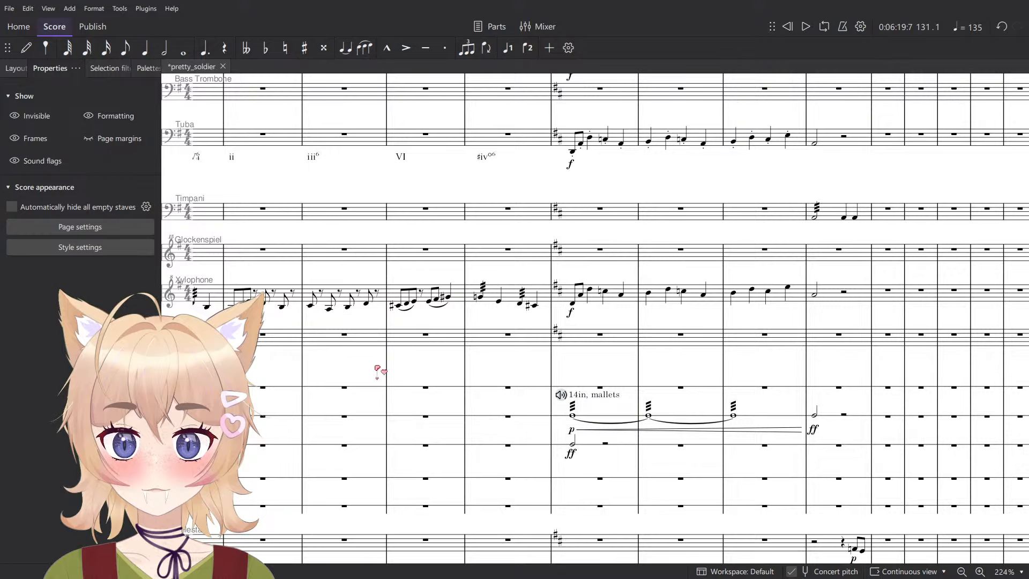
- Enter a quarter-note B on beat 2 of measure 131 in the Chimes staff, after a quarter rest
key(n)
ctrl+scroll(421, 352, up, 5)
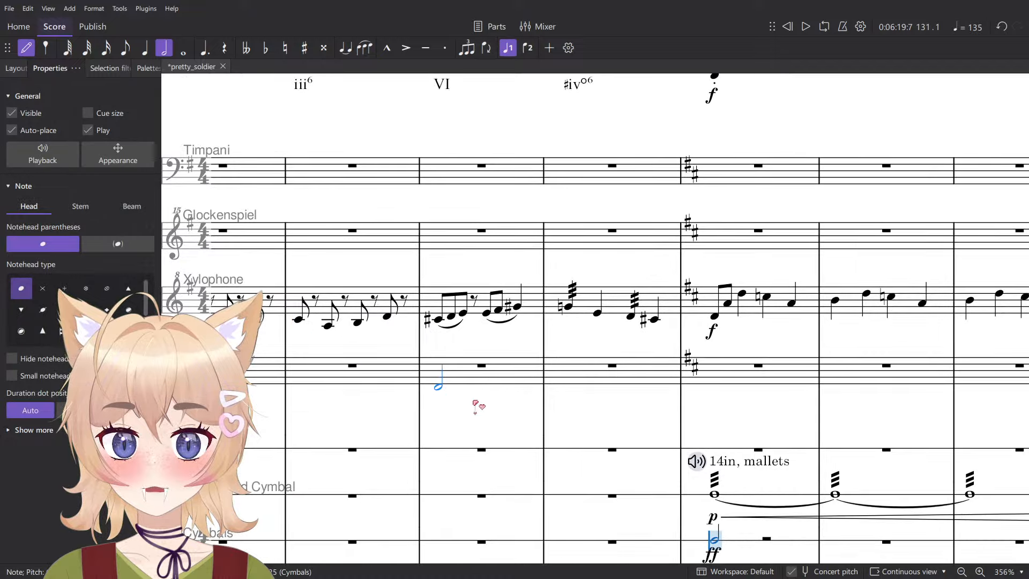
key(5)
right_click(464, 375)
drag(578, 228, 543, 225)
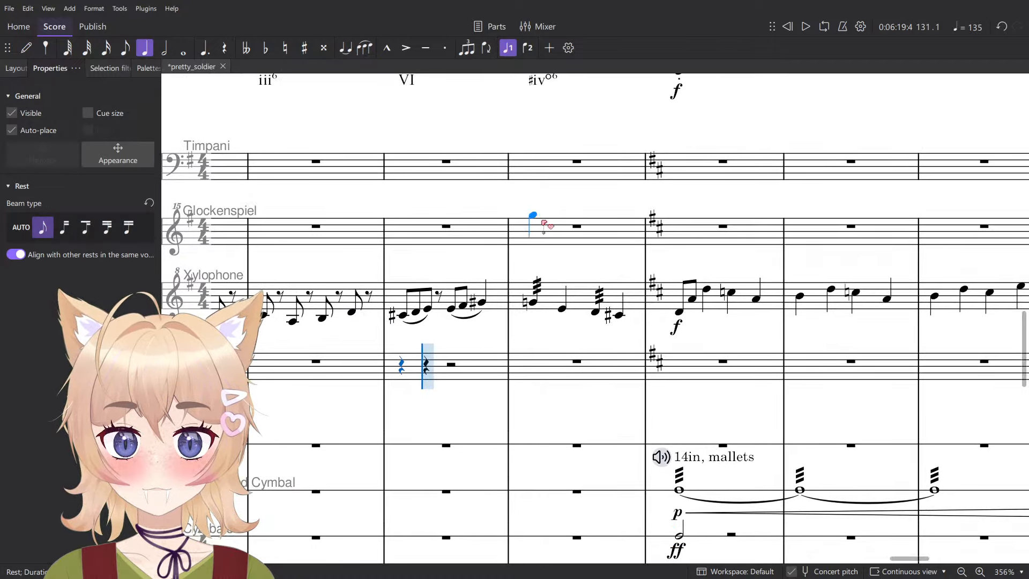
key(ctrl+z)
key(0)
key(0)
ctrl+scroll(462, 375, up, 4)
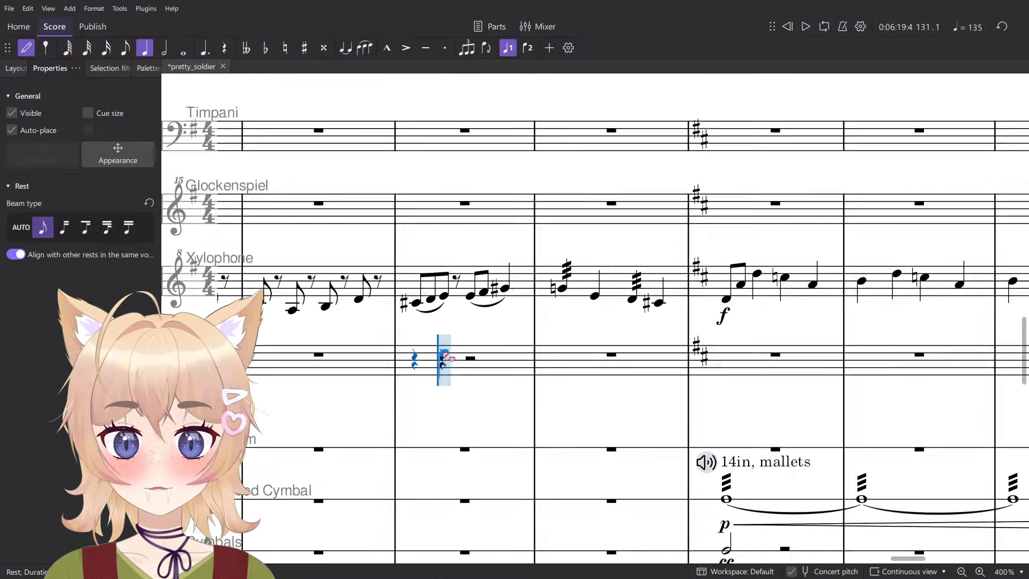
click(455, 373)
key(Escape)
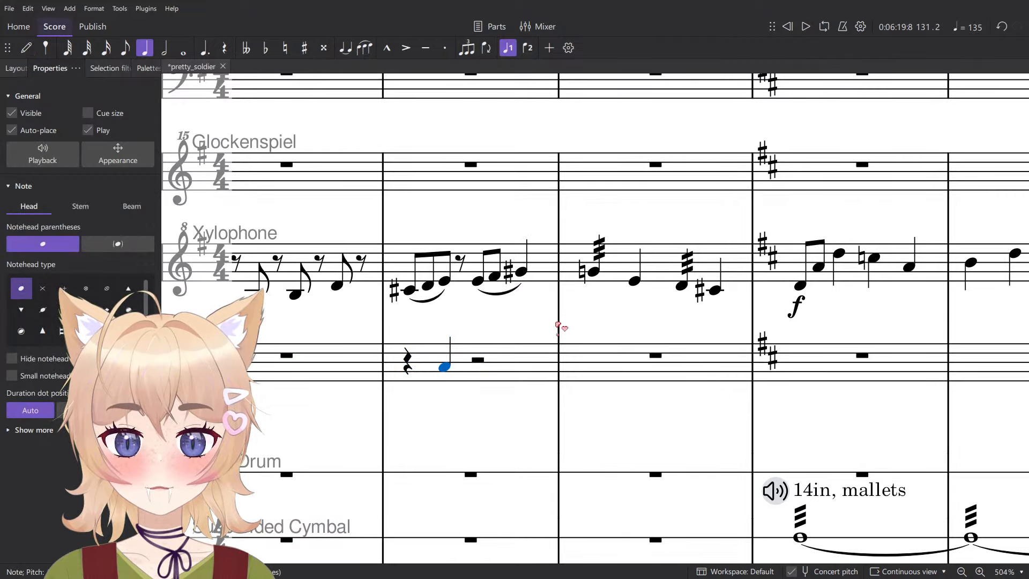
key(Up)
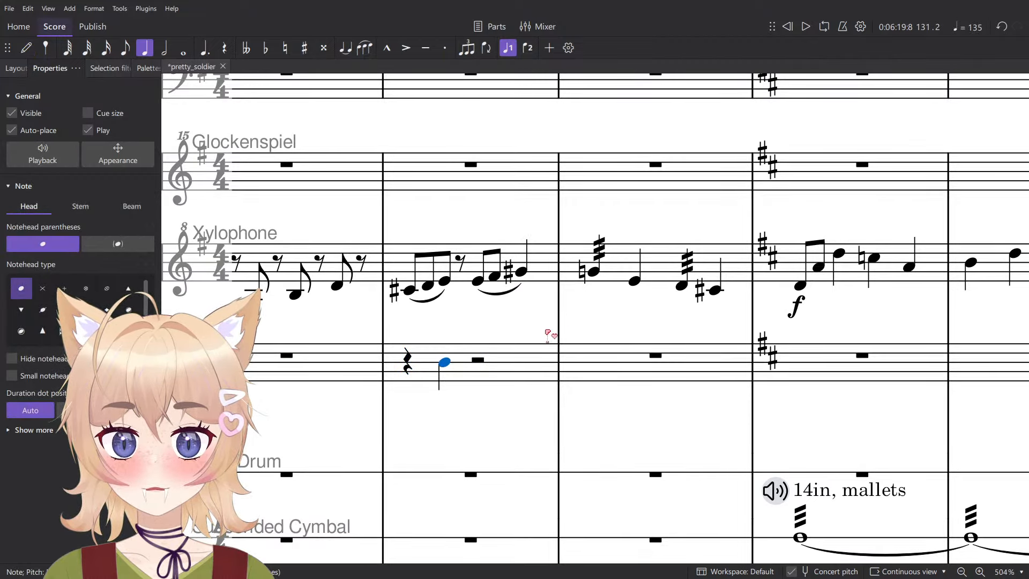
- Mark the chimes note with an f dynamic and a sound text, trying Hard Mallets before switching to Soft Mallets
ctrl+scroll(549, 335, down, 4)
key(ctrl+t)
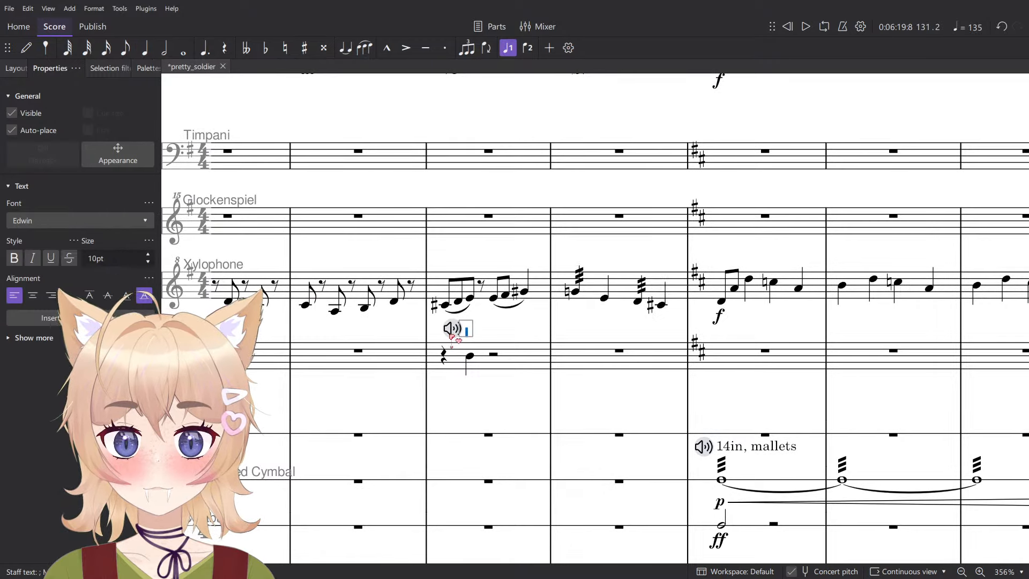
click(491, 297)
key(ctrl+d)
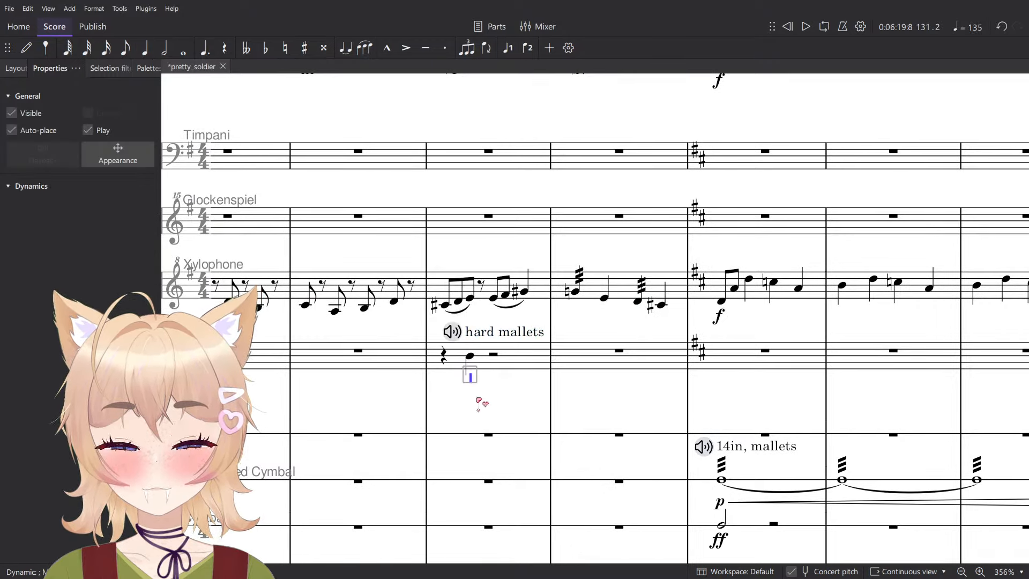
text(f)
click(439, 330)
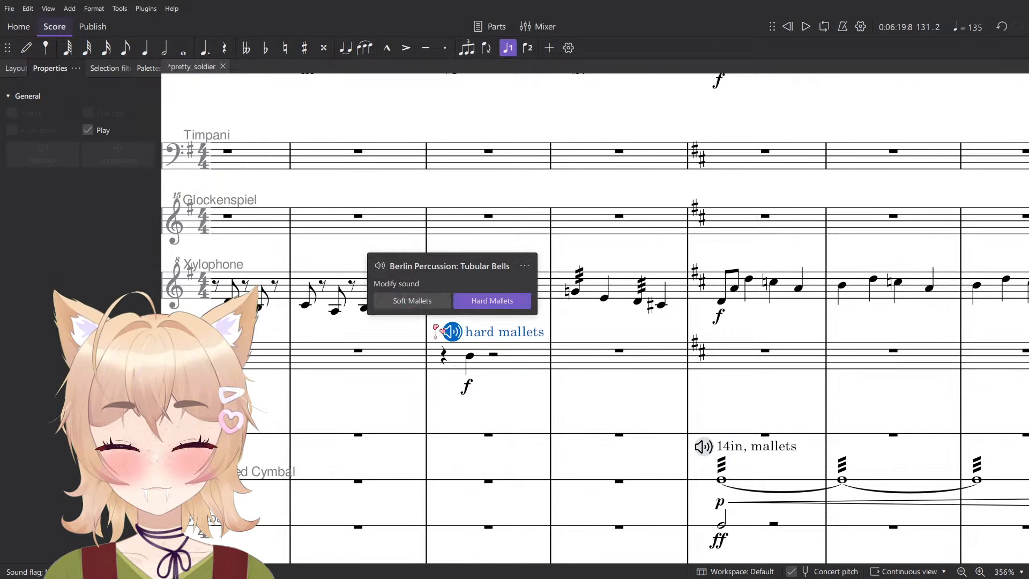
click(413, 300)
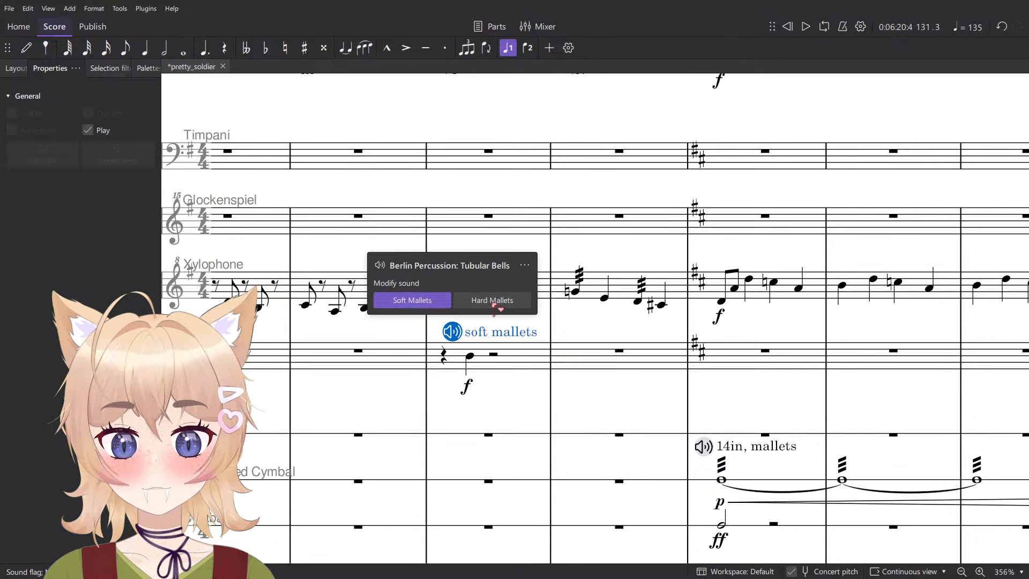
- Compare the chimes note in measure 131 with the first and last xylophone notes of that measure by ear
click(470, 356)
scroll(524, 348, up, 4)
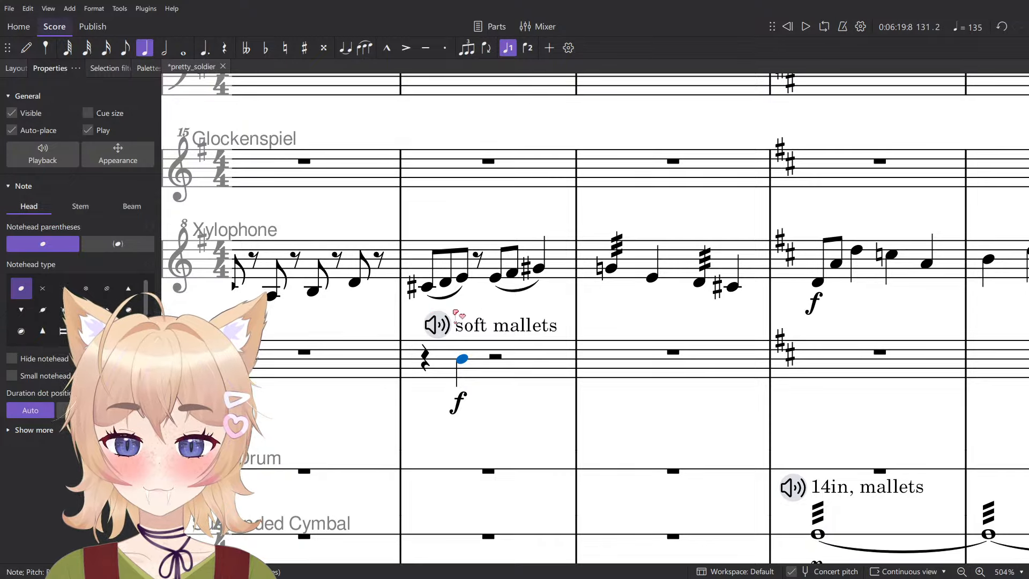
scroll(494, 327, left, 2)
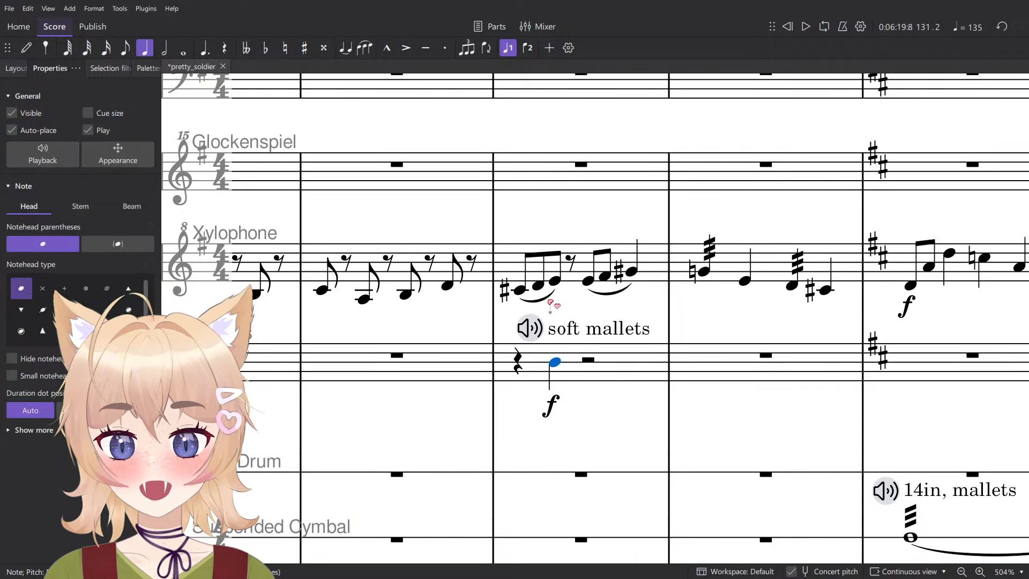
click(521, 292)
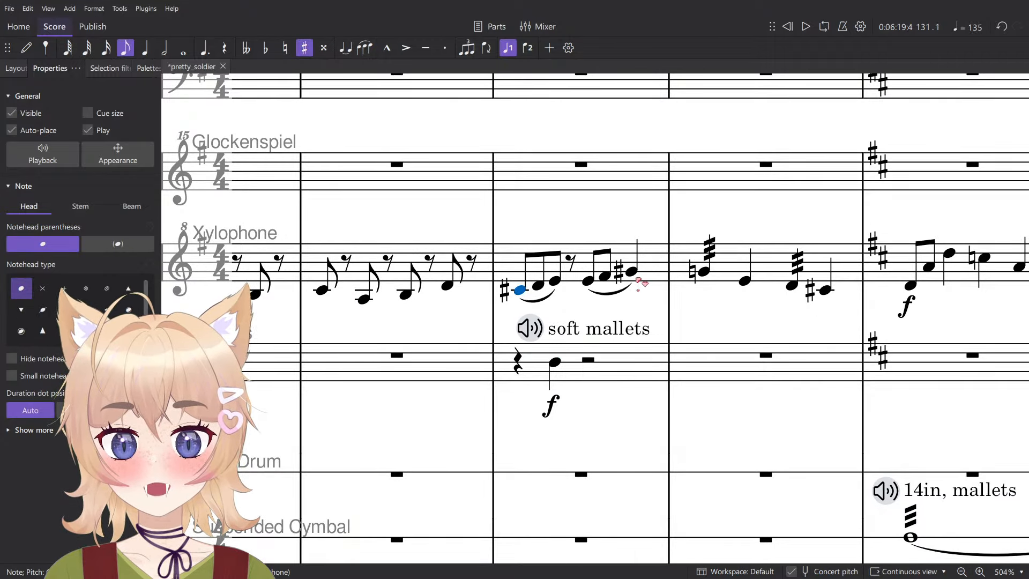
click(632, 273)
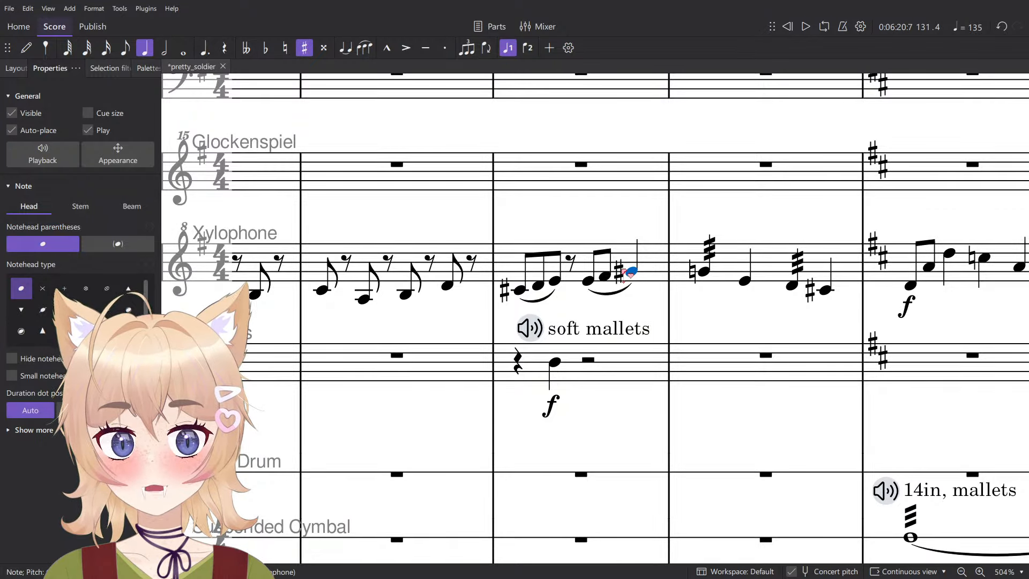
- Try the chimes note at higher pitches, set it to the lower G-sharp and play measure 131 back
click(557, 363)
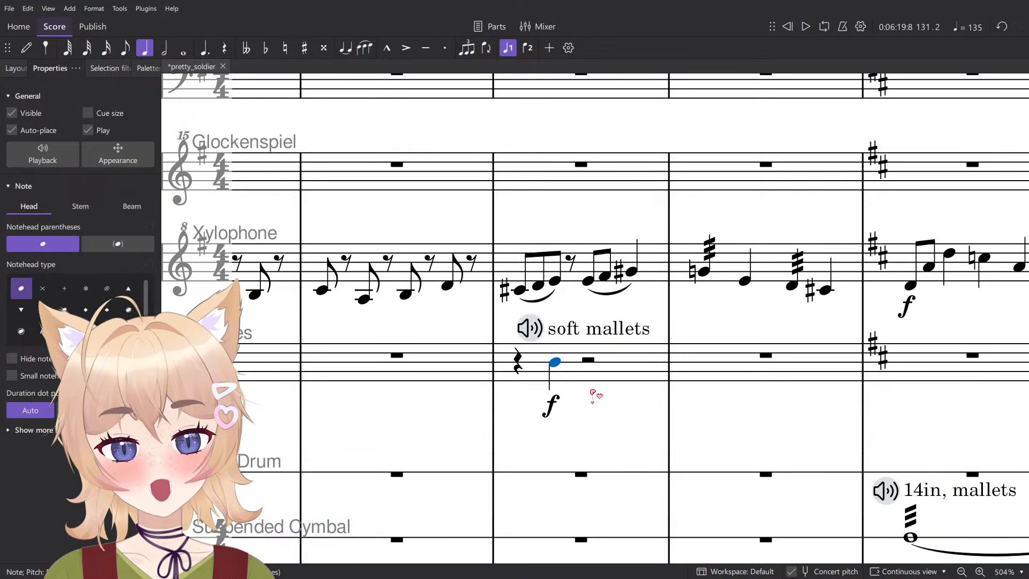
key(Up)
key(Up)
key(Up)
key(Up)
key(Up)
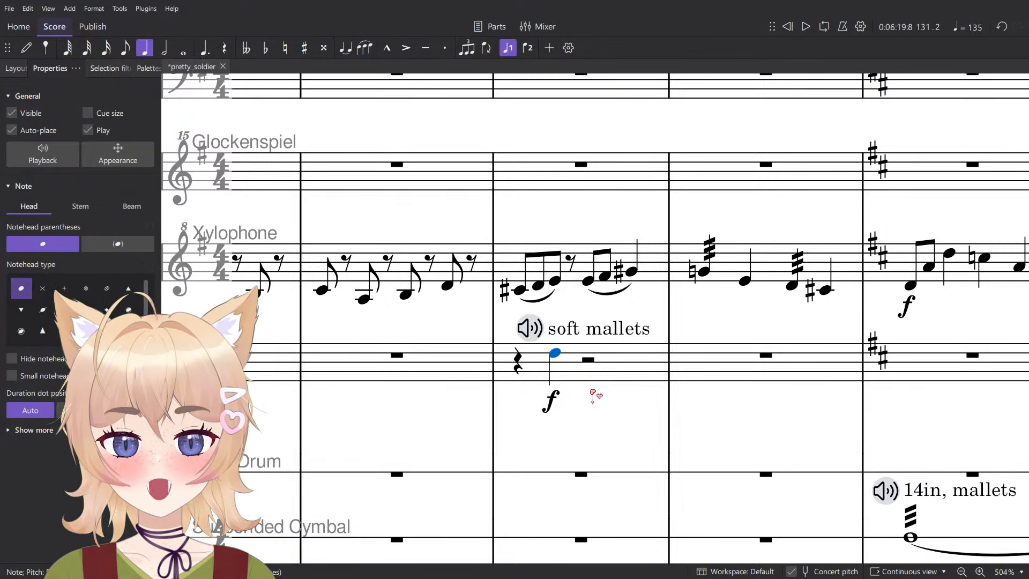
key(Up)
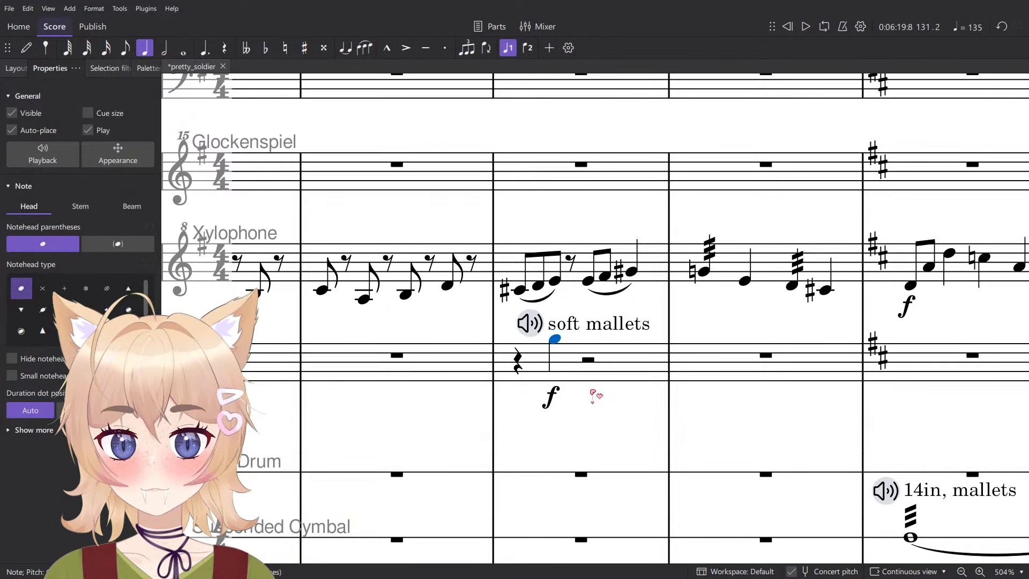
key(ctrl+Down)
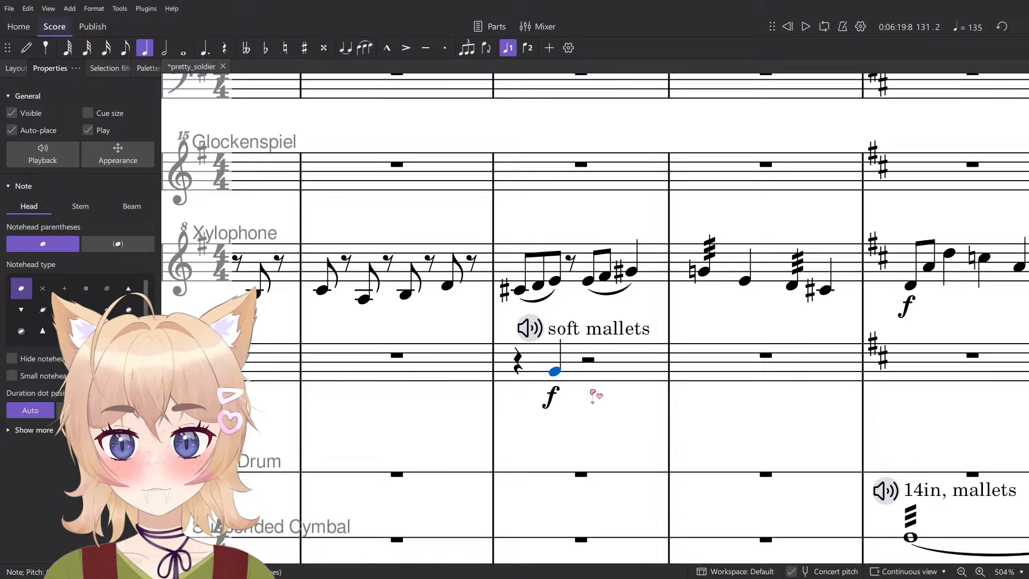
key(Up)
click(518, 369)
key(space)
scroll(574, 361, down, 7)
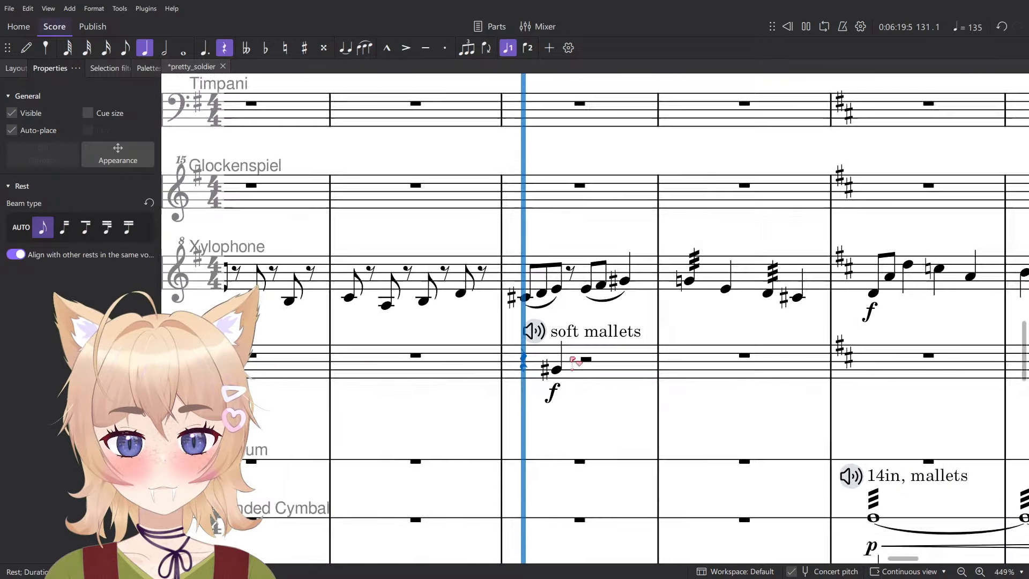
scroll(609, 368, up, 7)
key(space)
- Try the chimes note in measure 131 as B-flat and play the measure back
click(507, 360)
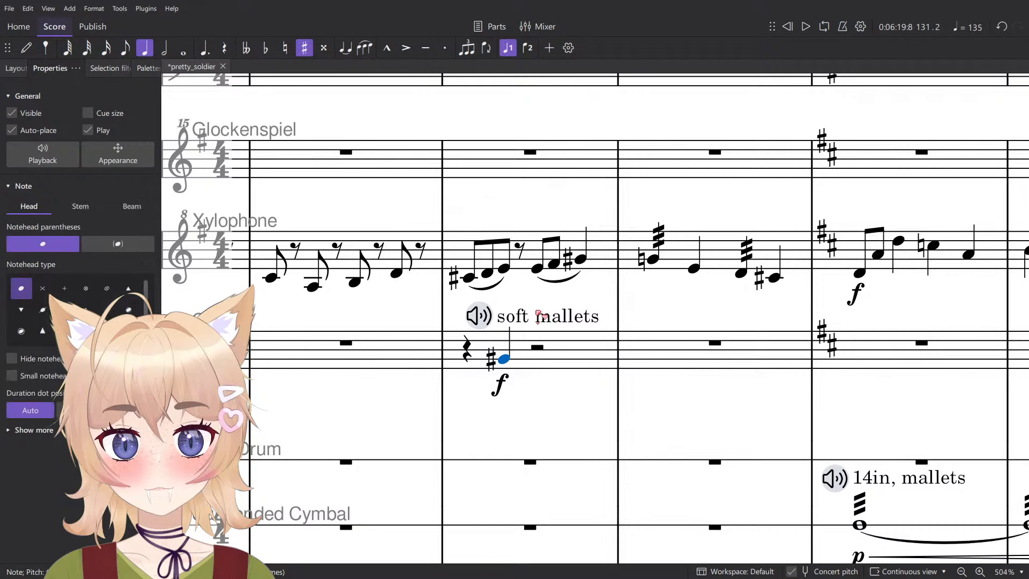
key(Up)
key(Up)
key(Up)
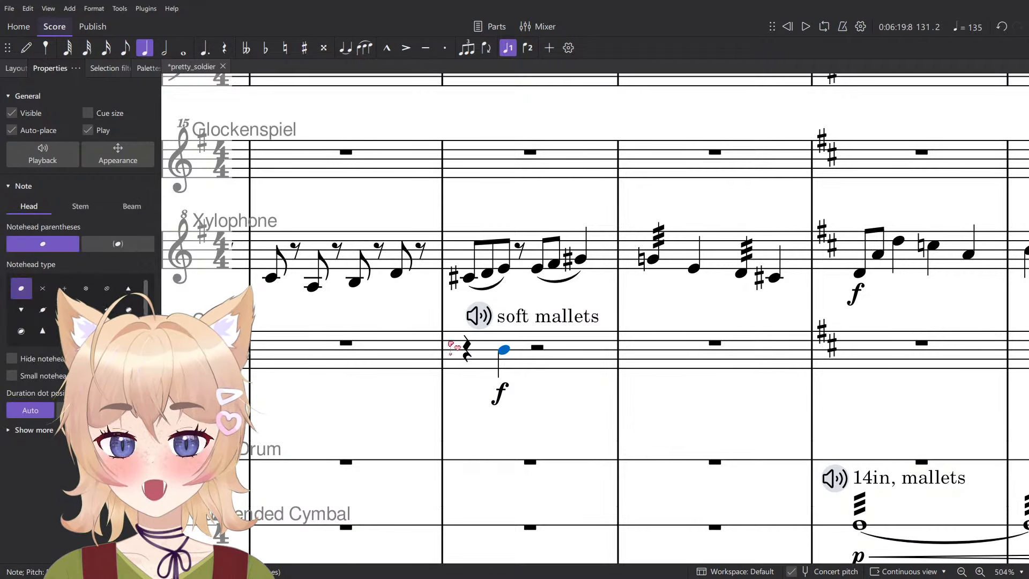
key(Down)
click(469, 351)
key(space)
scroll(579, 424, down, 7)
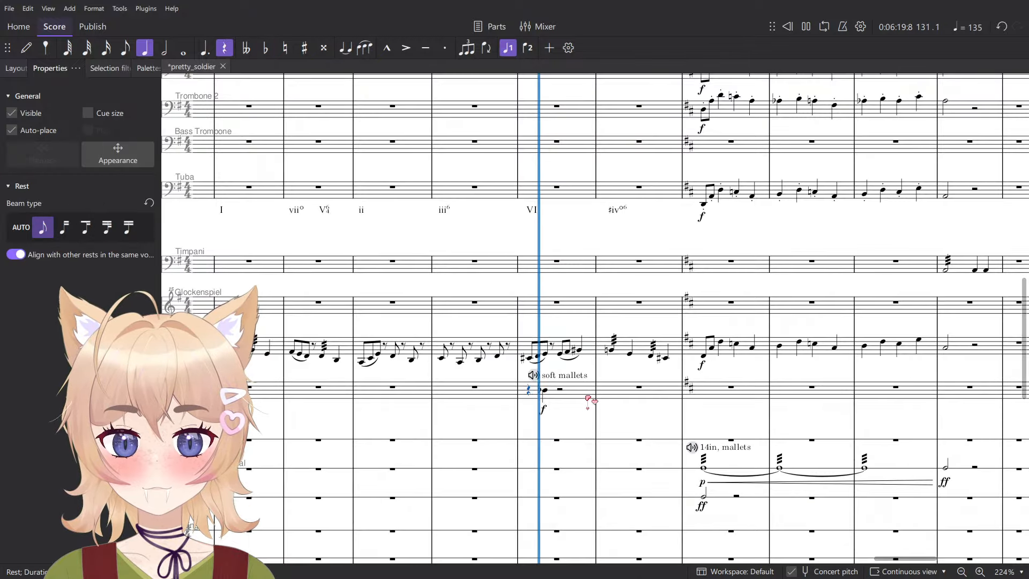
click(587, 397)
scroll(586, 389, up, 7)
key(space)
- Raise the chimes note in measure 131 by a semitone to B natural and play the measure back
click(512, 388)
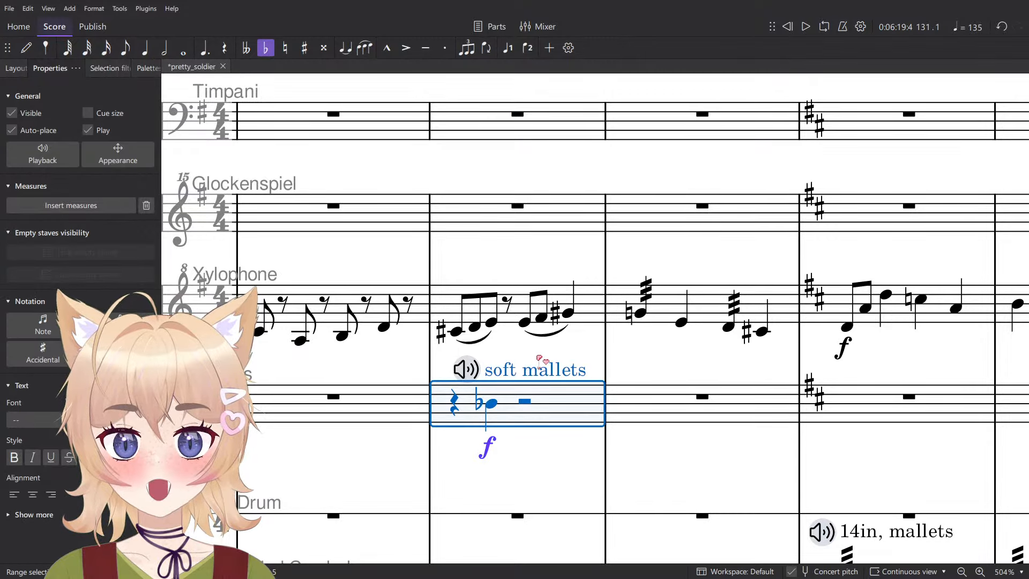
key(Up)
key(space)
click(564, 358)
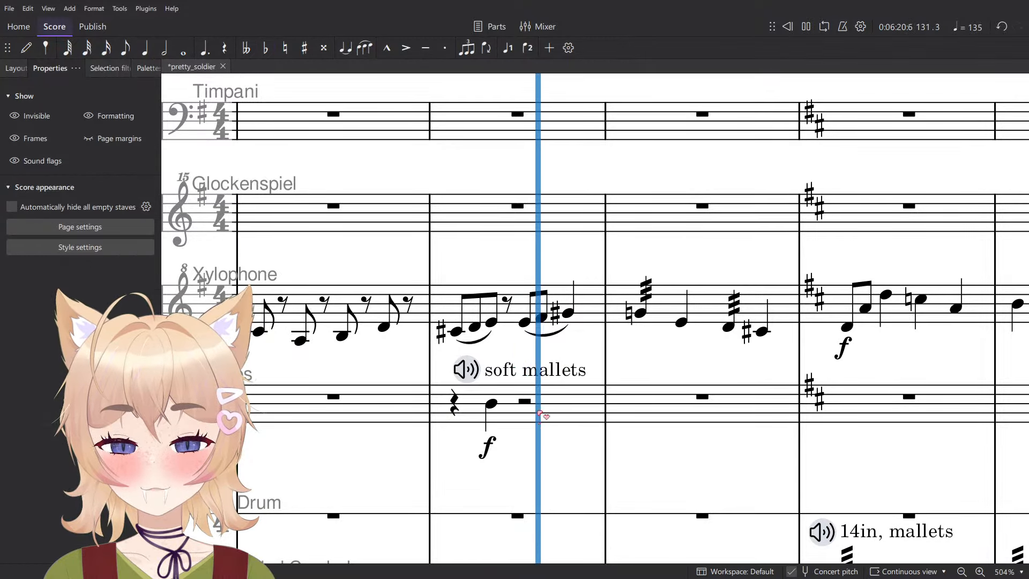
key(space)
- Enter a quarter-note B on beat 1 of measure 132 in the Chimes staff
key(n)
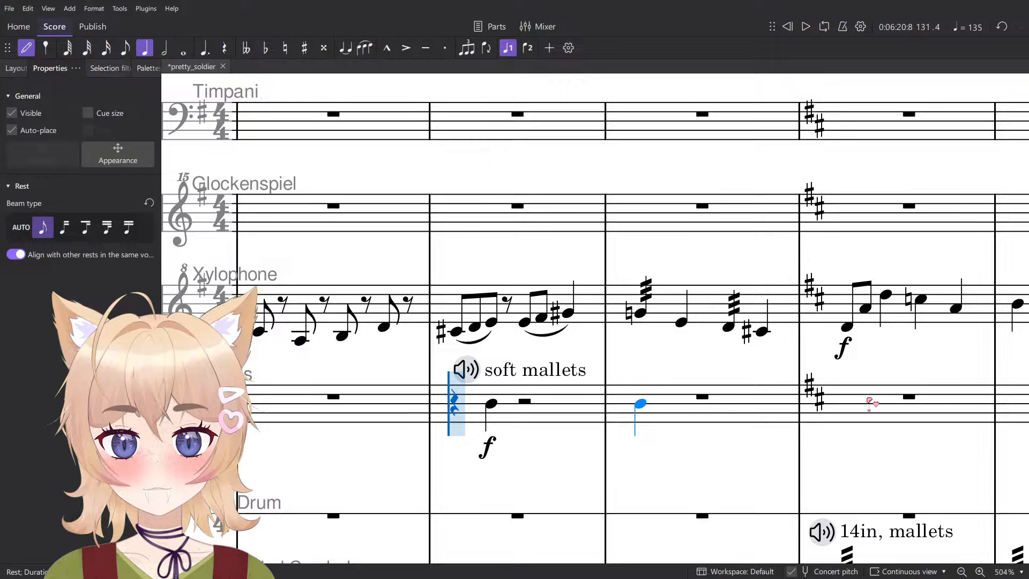
click(728, 403)
key(Escape)
- Change the chimes dynamic in measure 131 to ff
scroll(474, 426, down, 4)
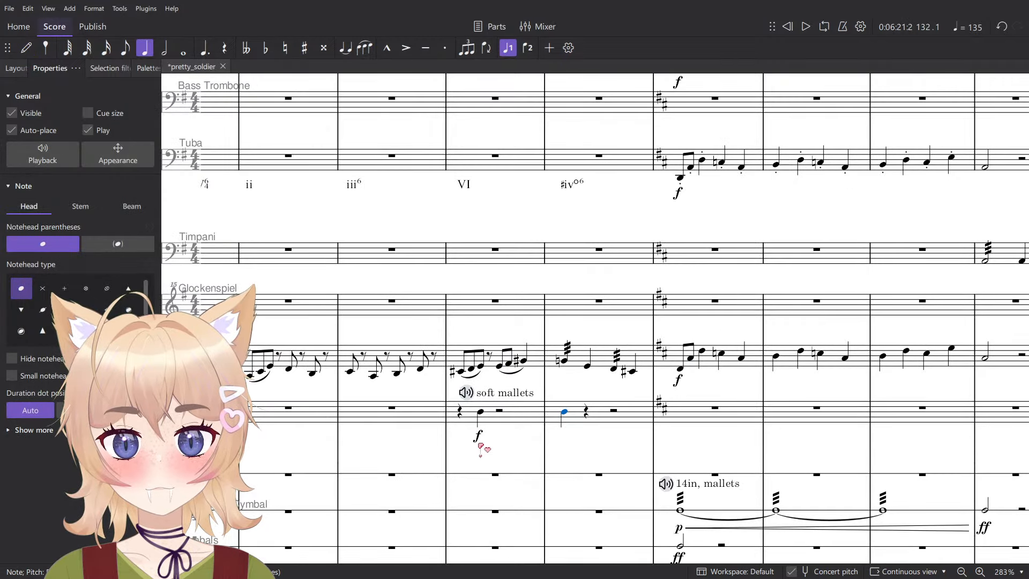
click(477, 434)
click(508, 460)
key(Escape)
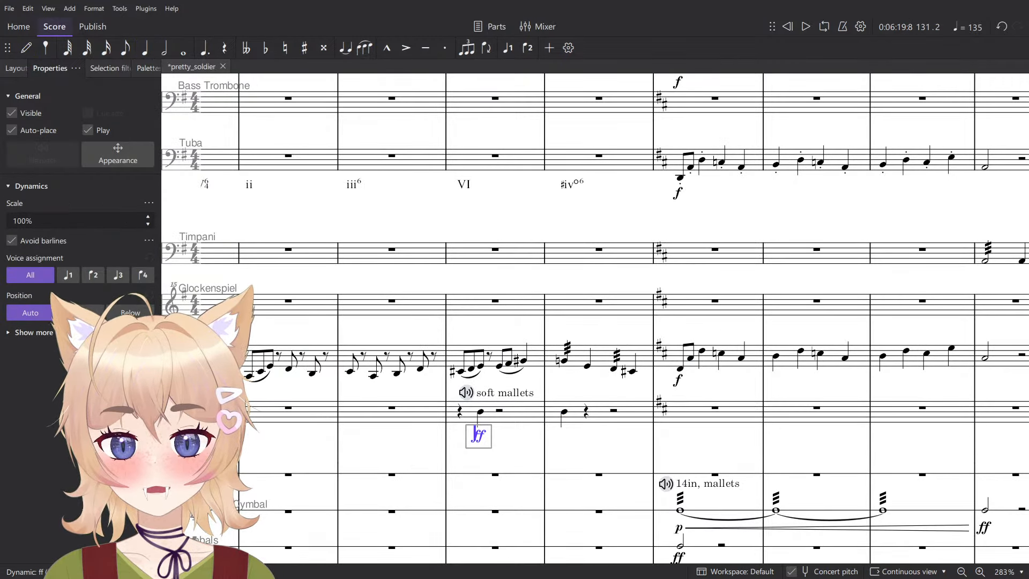
key(Escape)
- Play the score back from measure 130 into measure 132 to hear the chimes entries
click(425, 421)
key(space)
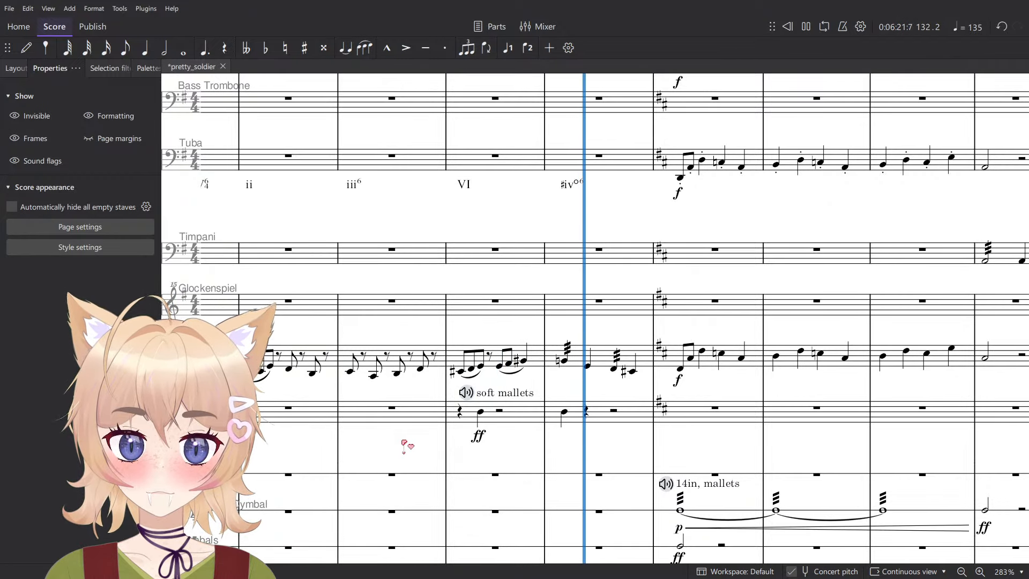
scroll(564, 412, up, 3)
key(space)
- Move the quarter-note B in measure 132 of the Chimes staff to beat 2, leaving a rest on beat 1
click(562, 419)
key(n)
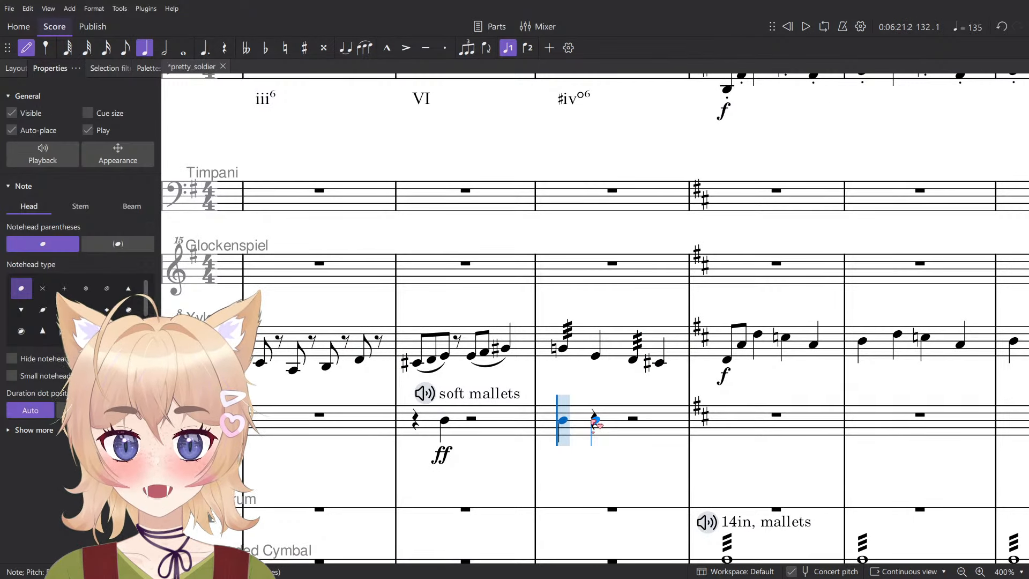
click(594, 420)
key(Escape)
click(562, 421)
key(Delete)
scroll(601, 379, down, 2)
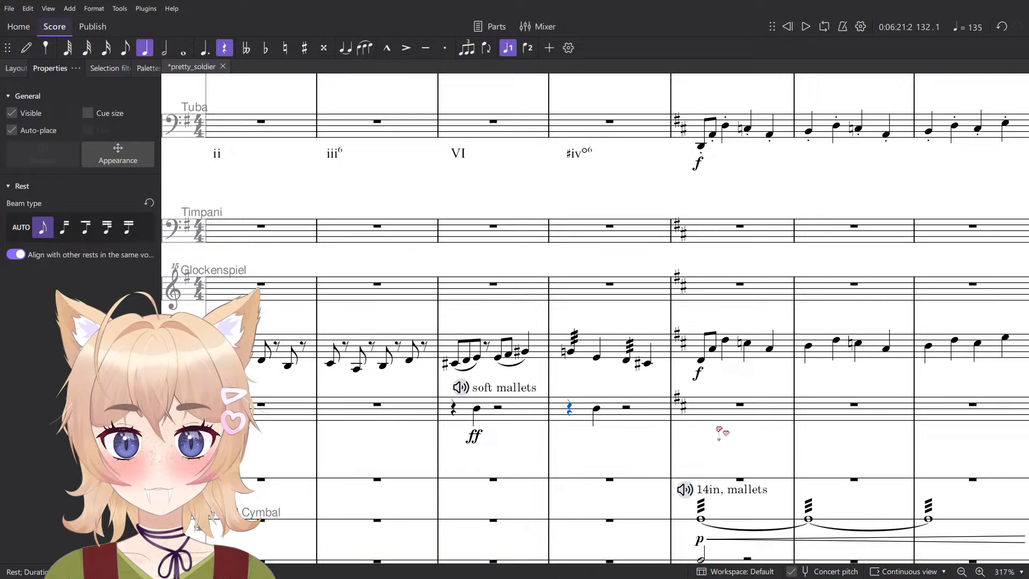
- Try a quarter-note B on beat 2 of measure 133 in the Chimes staff and delete it
key(n)
click(700, 412)
key(Delete)
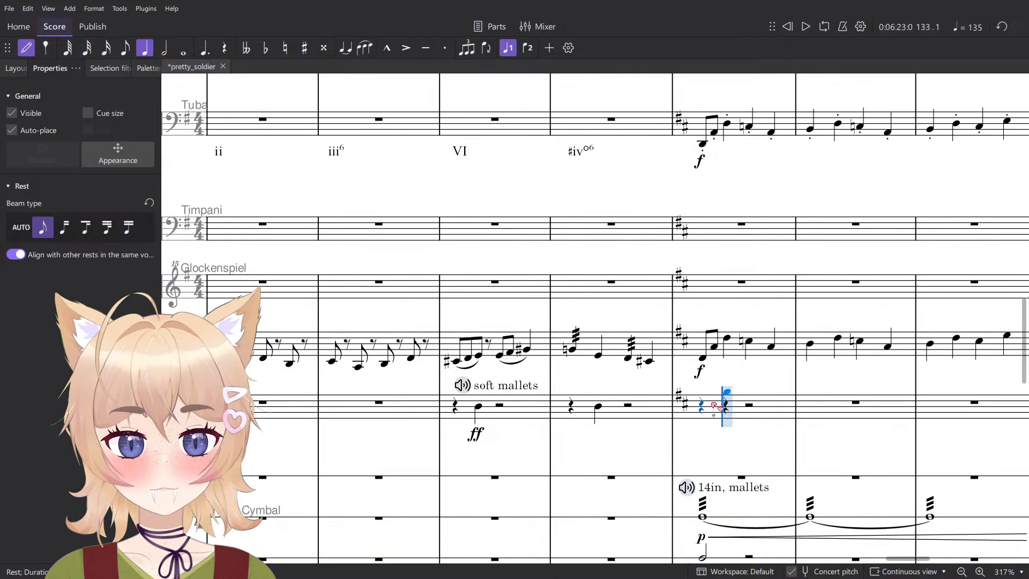
key(b)
key(Escape)
scroll(528, 398, down, 5)
scroll(691, 408, up, 5)
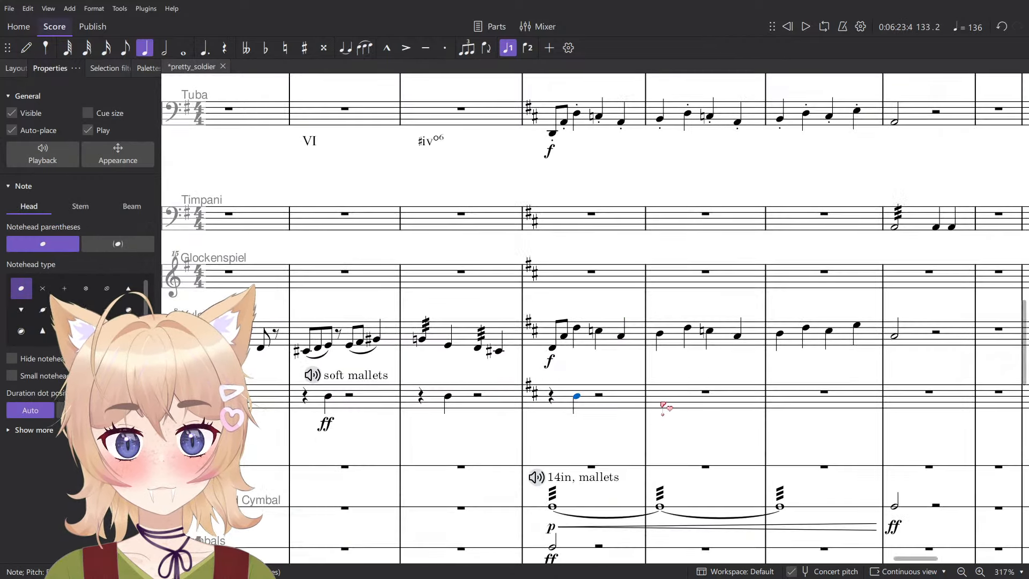
click(624, 401)
key(Delete)
- Enter a quarter-note B on beat 2 of measure 130 in the Chimes staff
drag(413, 385, 628, 390)
key(n)
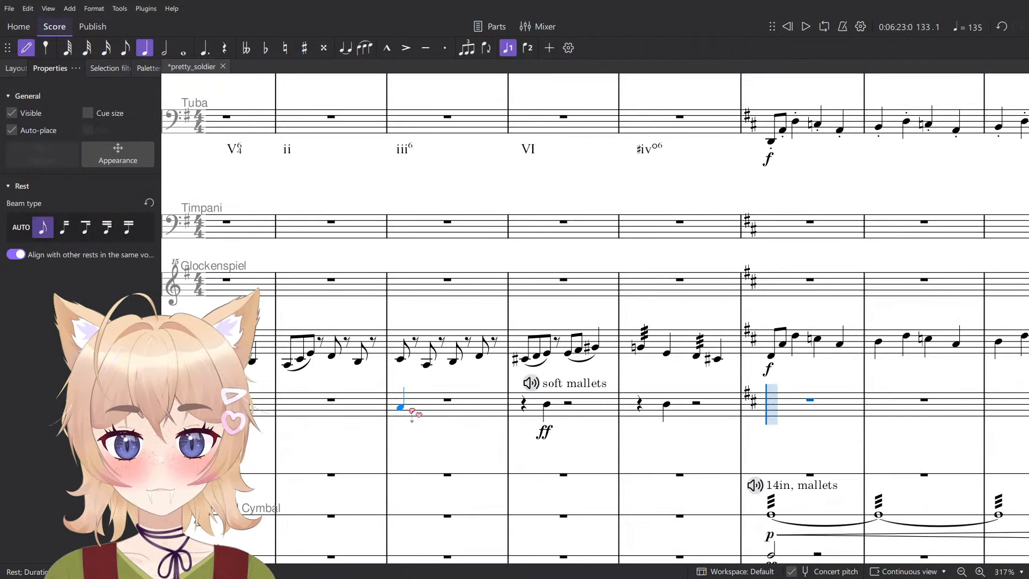
click(409, 410)
key(Delete)
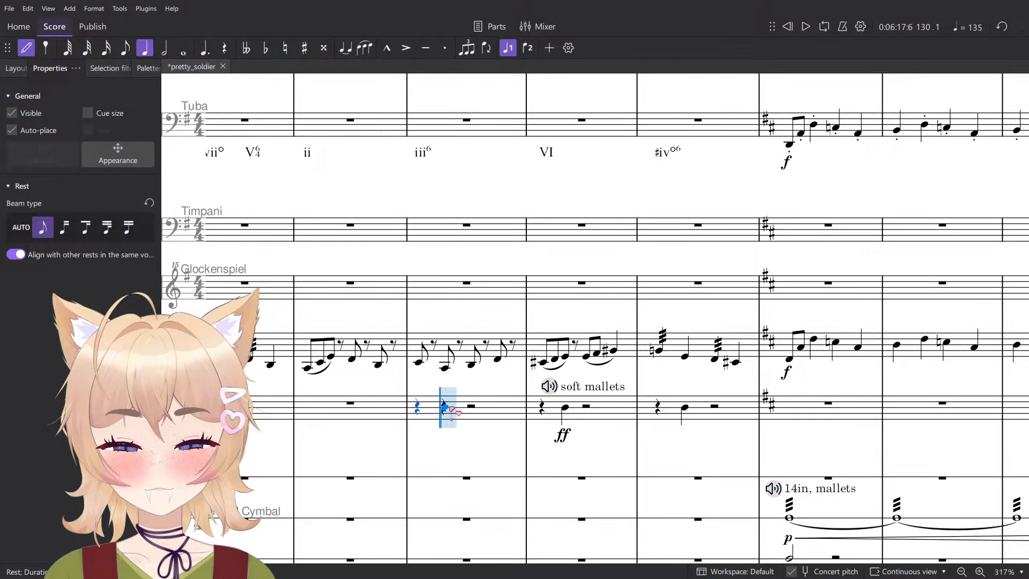
click(458, 415)
key(Escape)
- Clear measures 130 to 132 of the Chimes staff, including the ff dynamic and the soft mallets marking
click(602, 390)
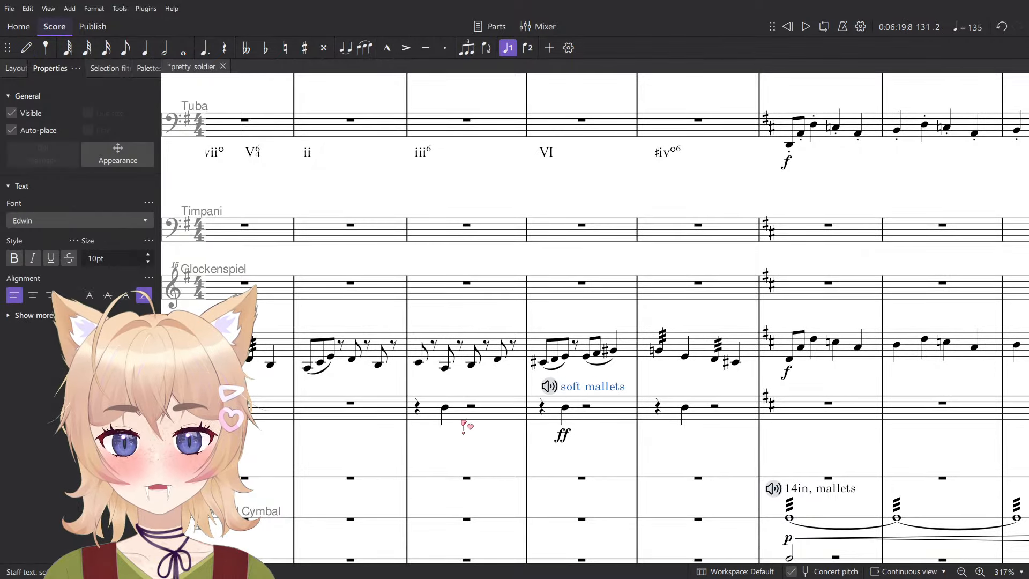
click(446, 410)
click(479, 416)
shift+click(741, 417)
key(Delete)
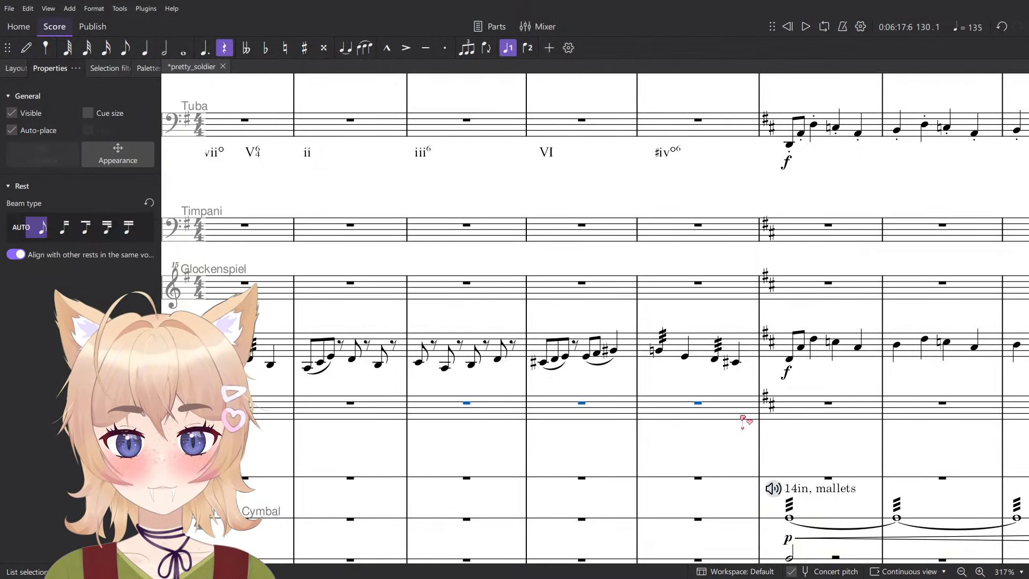
- Divide the whole-measure rests in Chimes measures 130, 131 and 132 into half rests
scroll(667, 428, up, 2)
key(n)
click(416, 419)
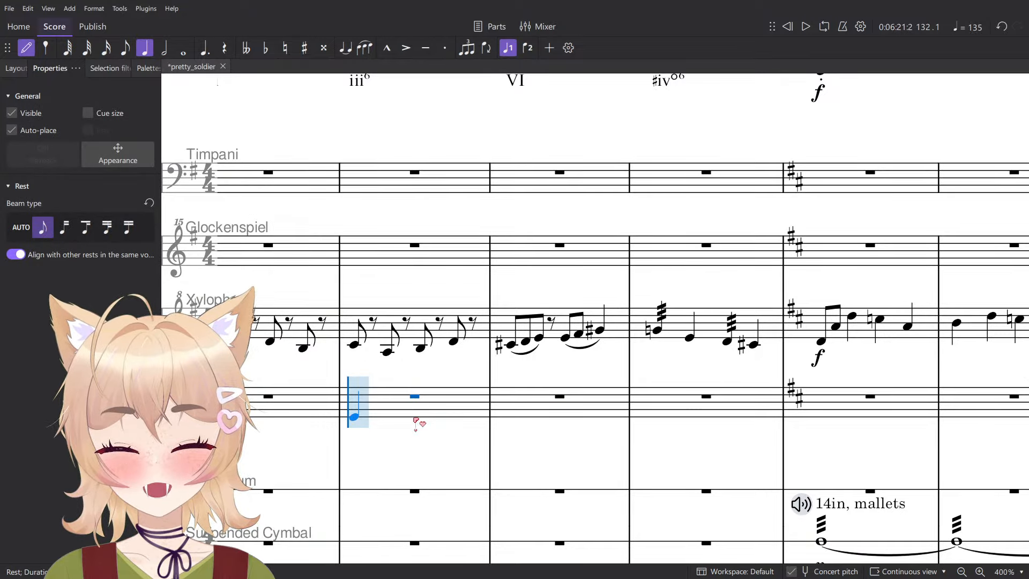
drag(419, 412, 436, 414)
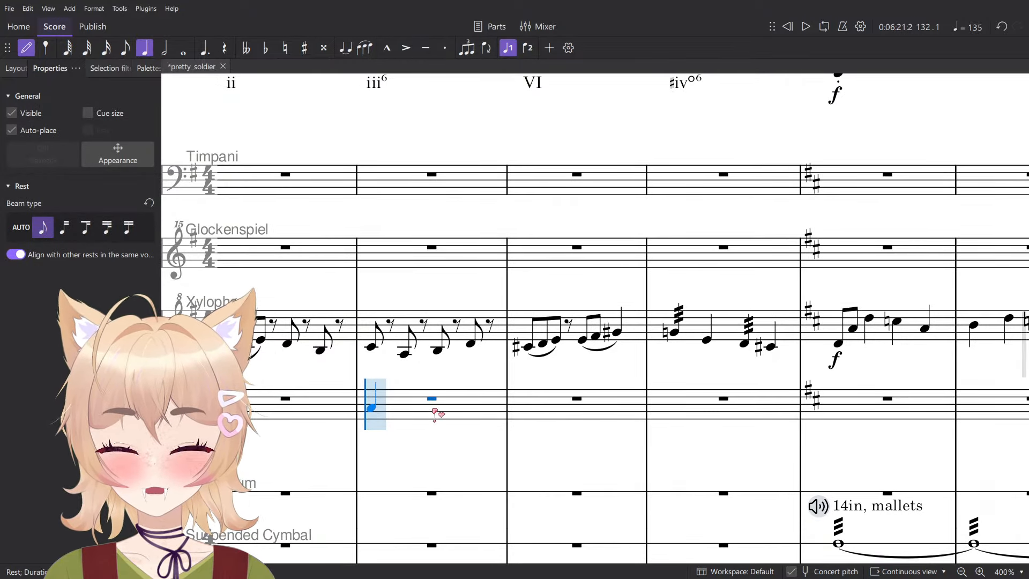
key(n)
key(6)
click(593, 415)
key(6)
click(704, 408)
key(6)
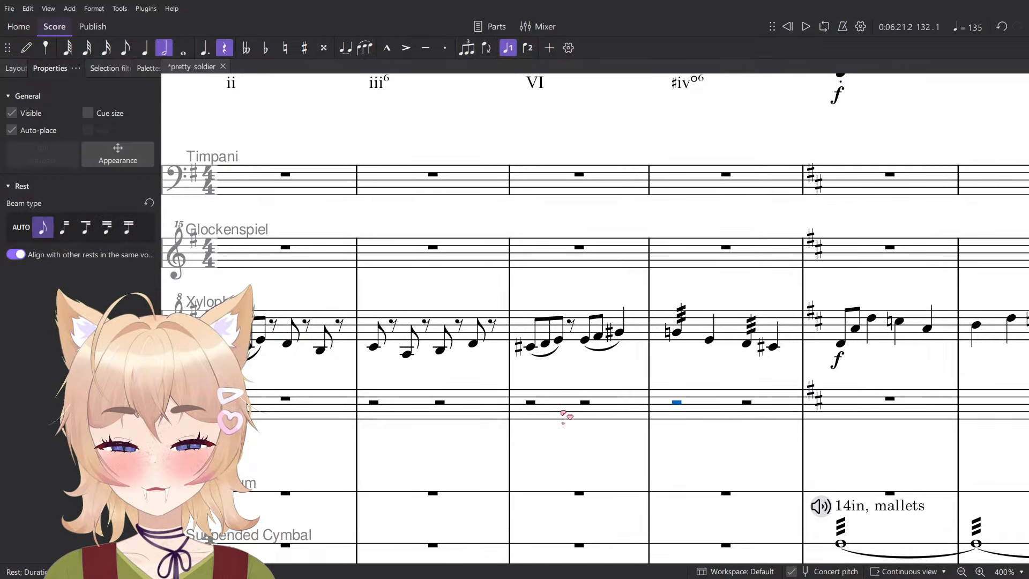
- Try splitting the half rests in Chimes measures 130 to 132 into quarter rests
click(440, 403)
click(477, 412)
shift+click(700, 409)
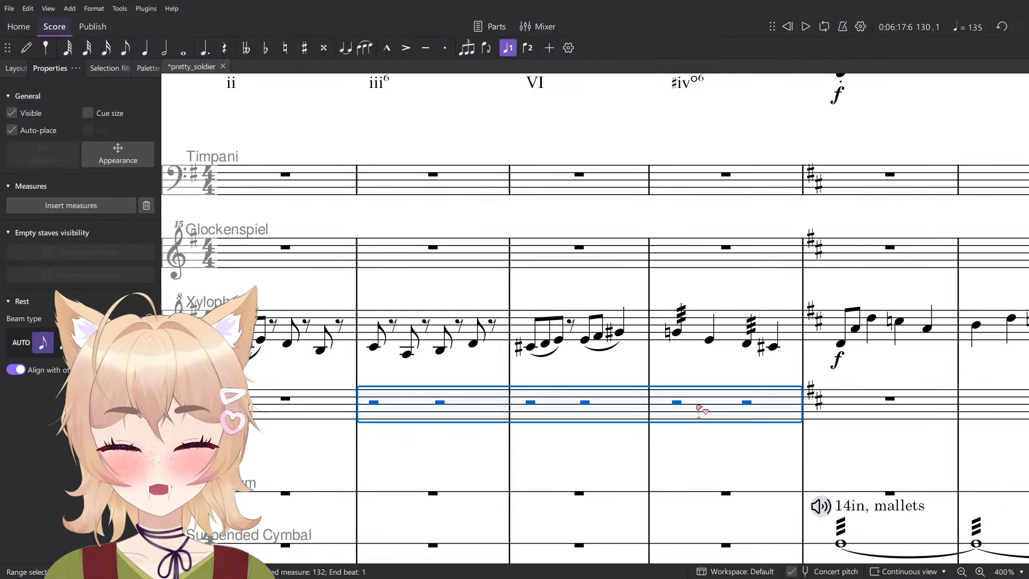
key(5)
key(Escape)
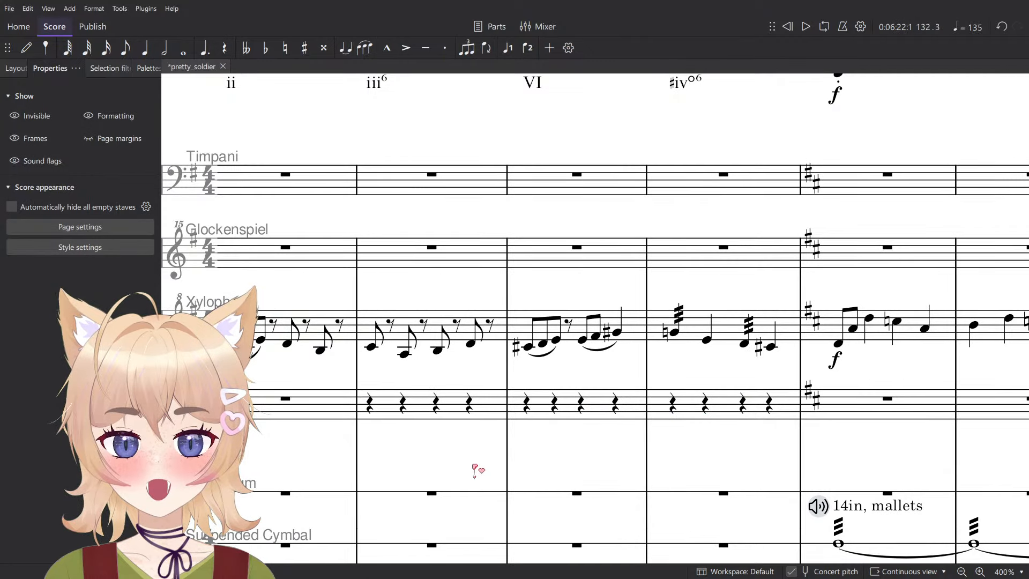
click(436, 408)
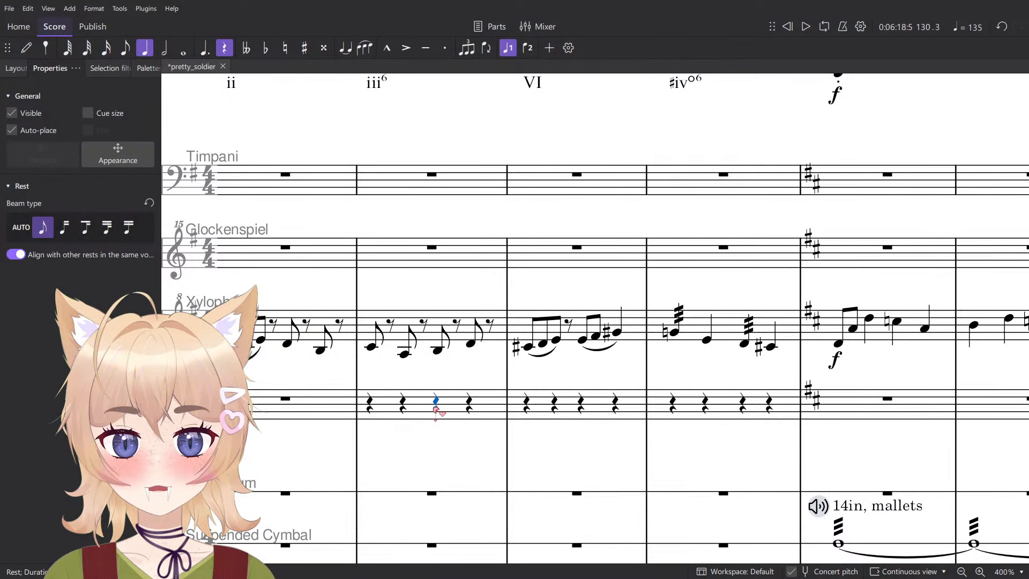
key(ctrl+z)
key(Escape)
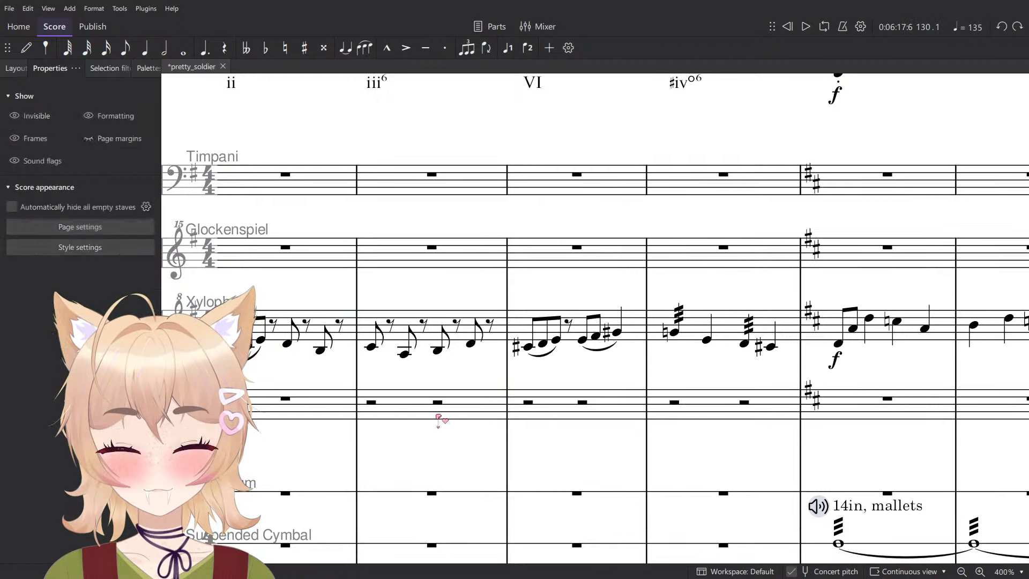
- Create a quarter-note triplet in the second half of Chimes measure 130 with a B as its first note
click(438, 402)
key(ctrl+3)
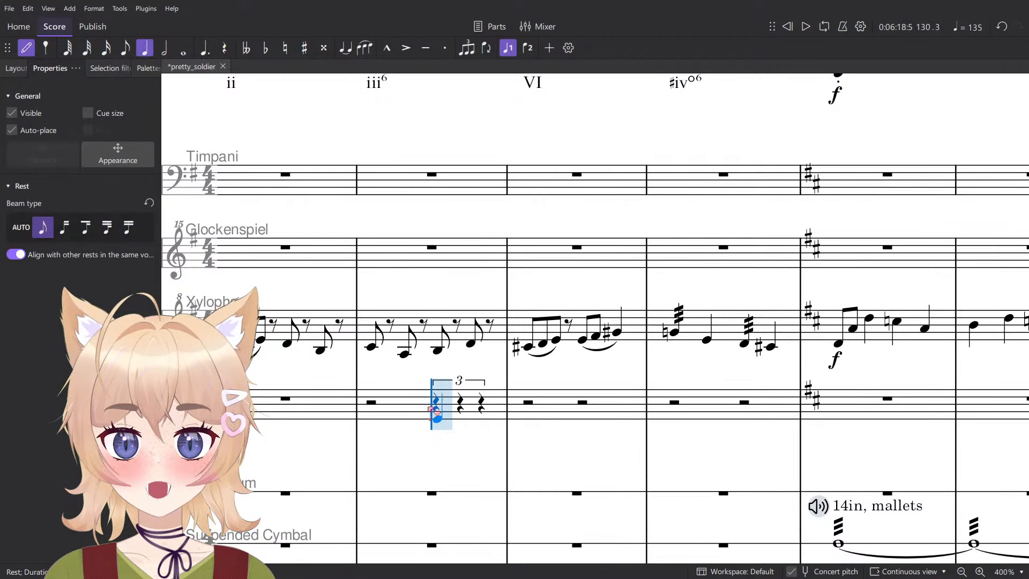
key(b)
key(Escape)
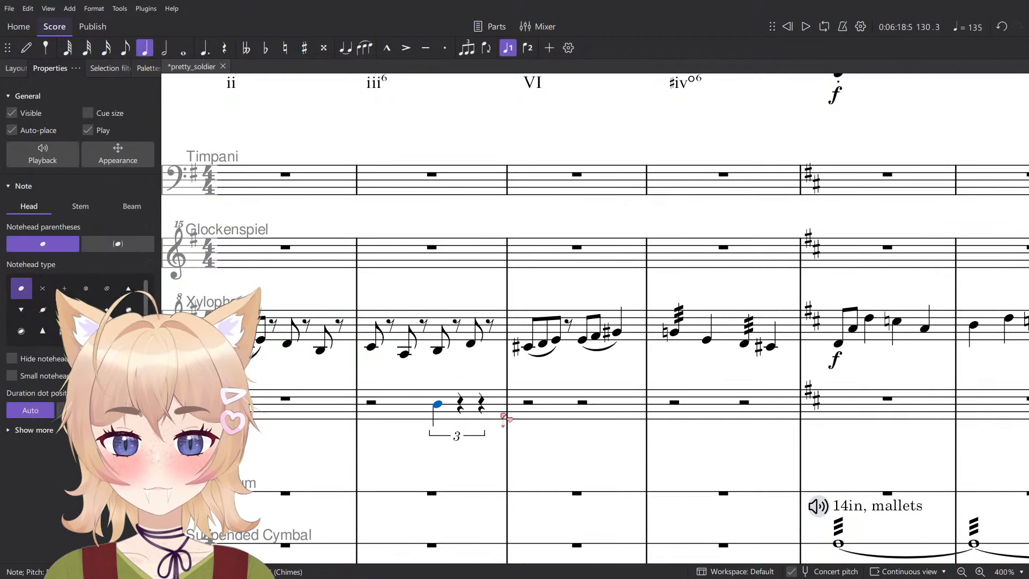
- Create a quarter-note triplet in the first half of Chimes measure 131 with a B as its third note
click(528, 403)
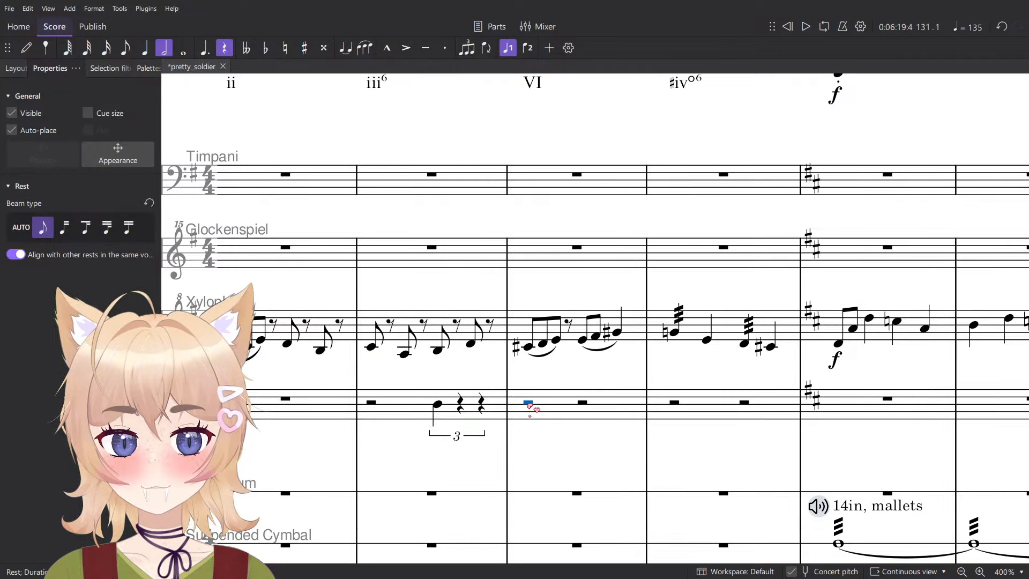
key(ctrl+3)
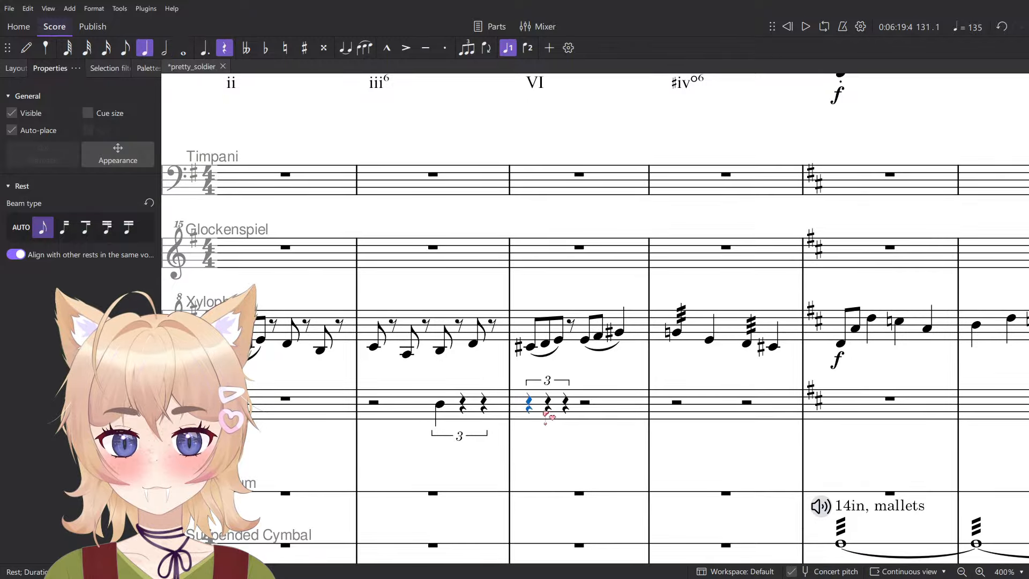
click(568, 404)
key(Escape)
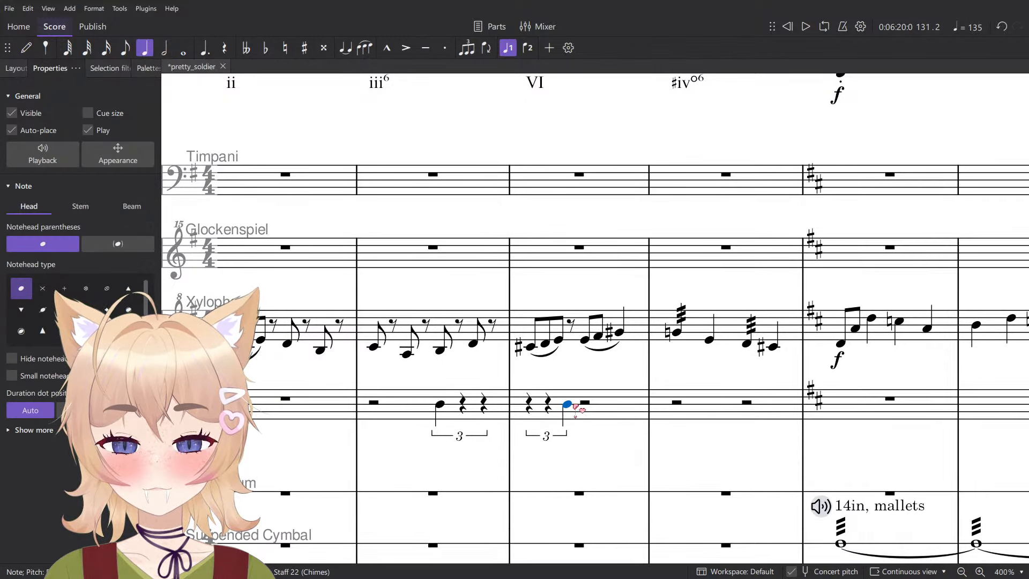
- Enter a quarter-note B on beat 1 of measure 132 in the Chimes staff
click(585, 403)
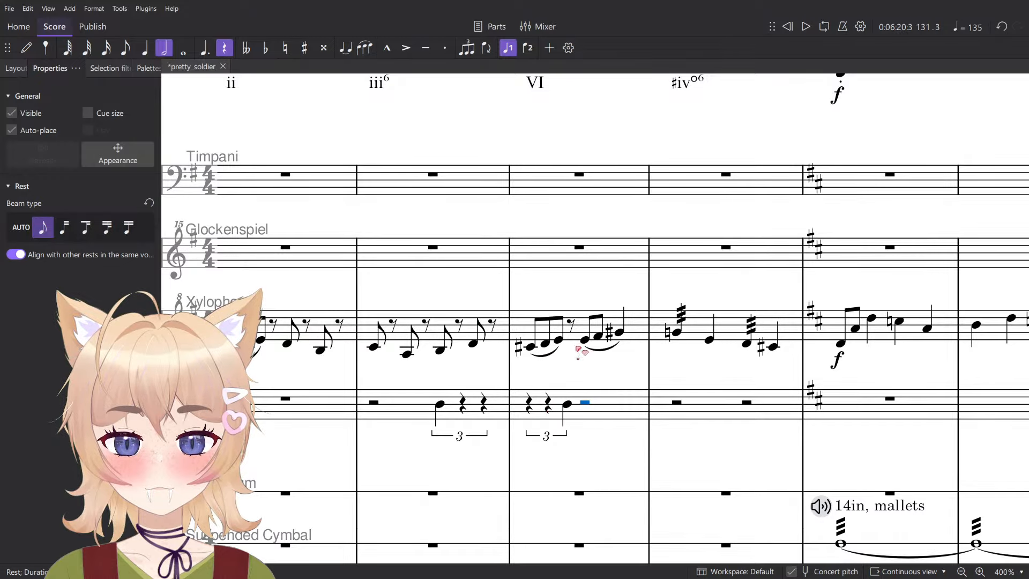
key(n)
key(5)
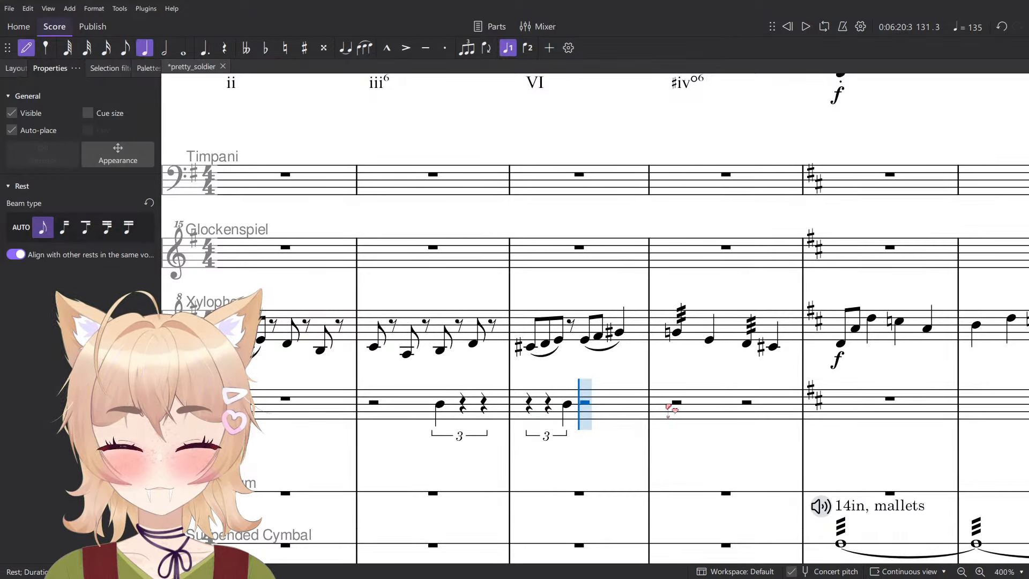
click(676, 404)
key(Escape)
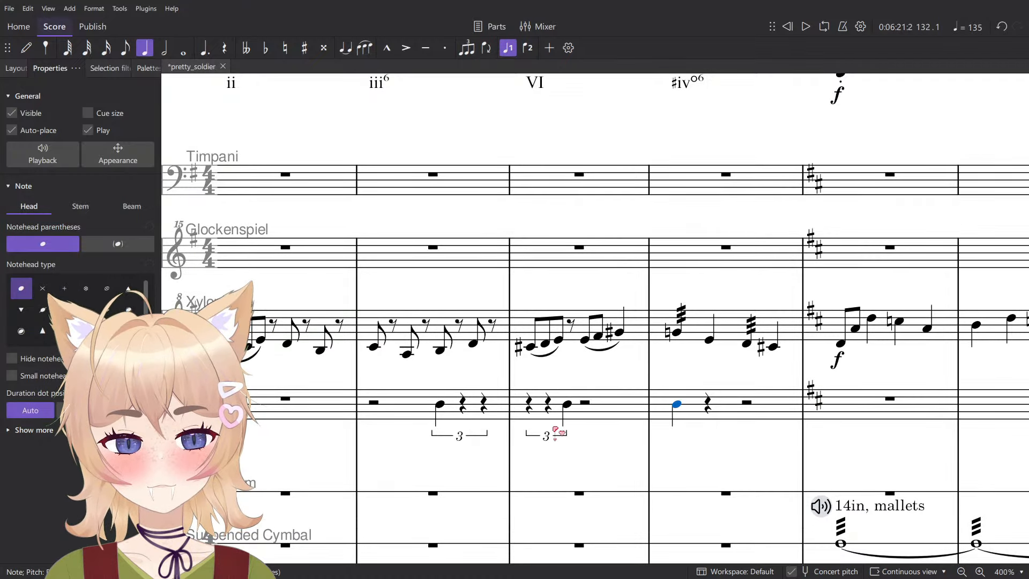
- Add an ff dynamic to the triplet B in Chimes measure 130
click(439, 405)
scroll(462, 404, down, 3)
key(ctrl+d)
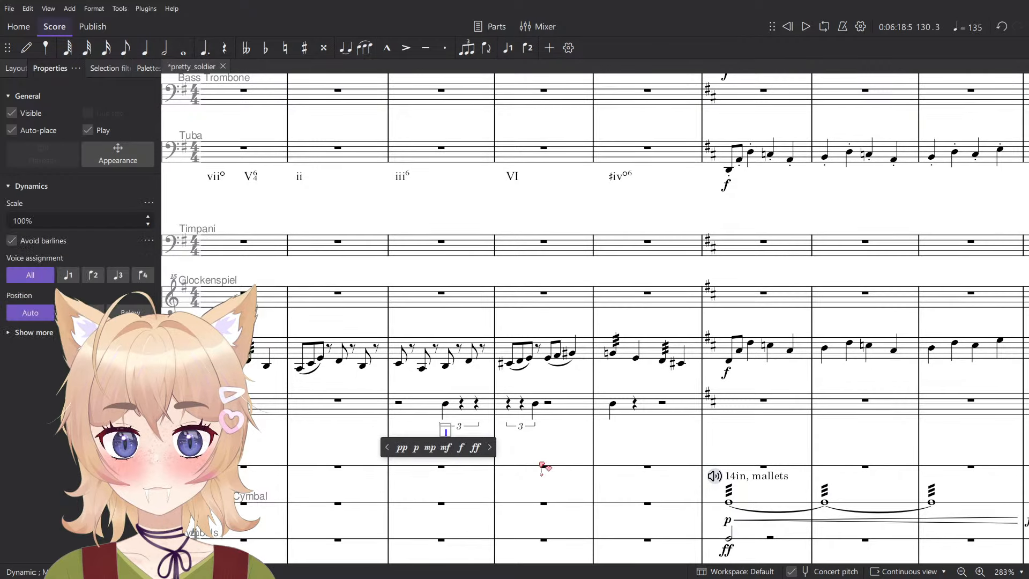
click(463, 448)
click(443, 438)
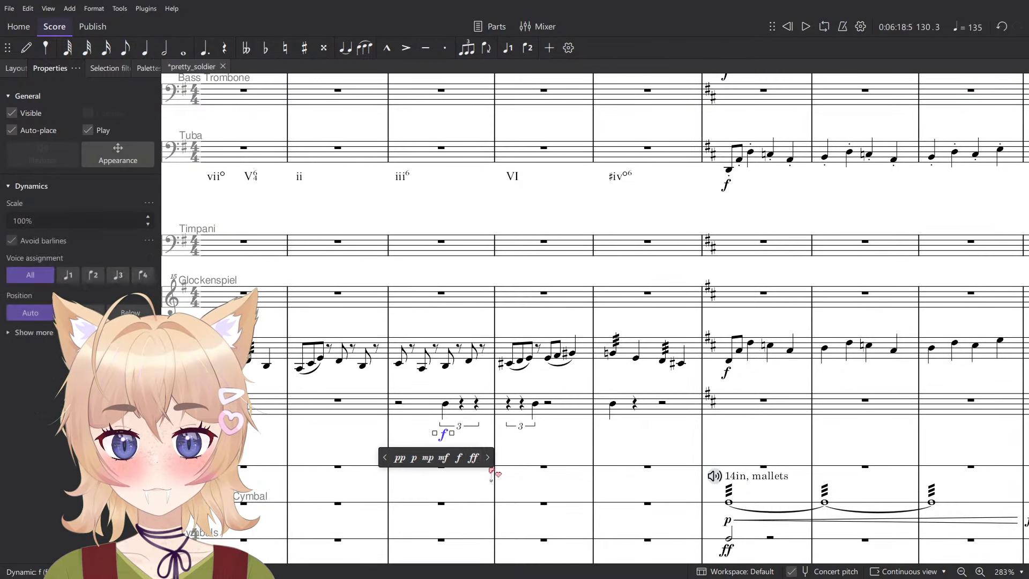
click(474, 456)
- Play the score back from measure 130 to hear the new triplet chimes rhythm
click(399, 403)
click(417, 431)
scroll(419, 435, down, 5)
key(space)
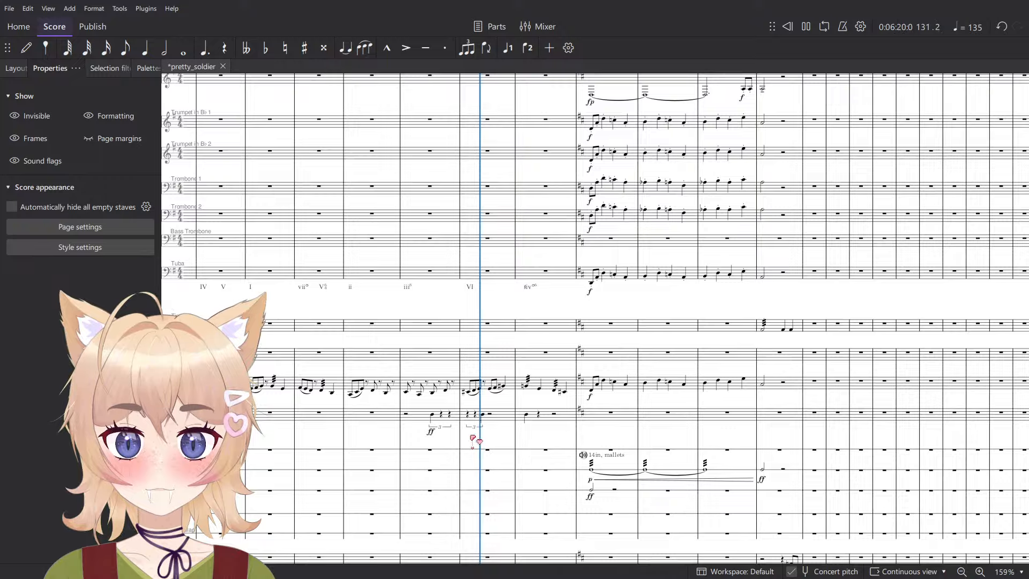
scroll(471, 434, up, 5)
key(space)
- Split the half rest at the start of Chimes measure 130 into two quarter rests
click(598, 407)
shift+click(374, 398)
key(Escape)
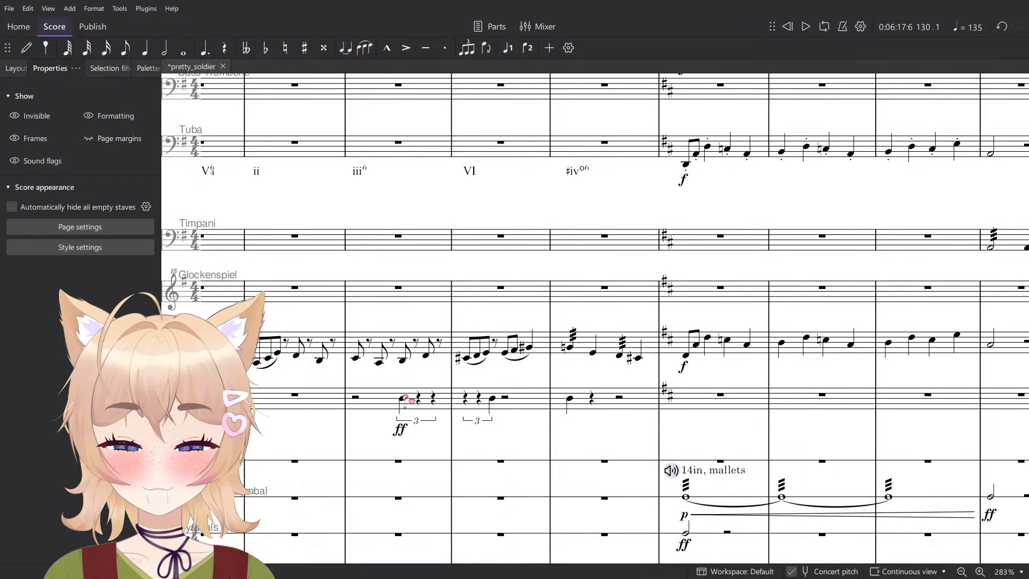
click(358, 398)
key(5)
- Try to move the chimes passage in measures 130 to 132 one beat earlier, to beat 2 of measure 130
click(401, 400)
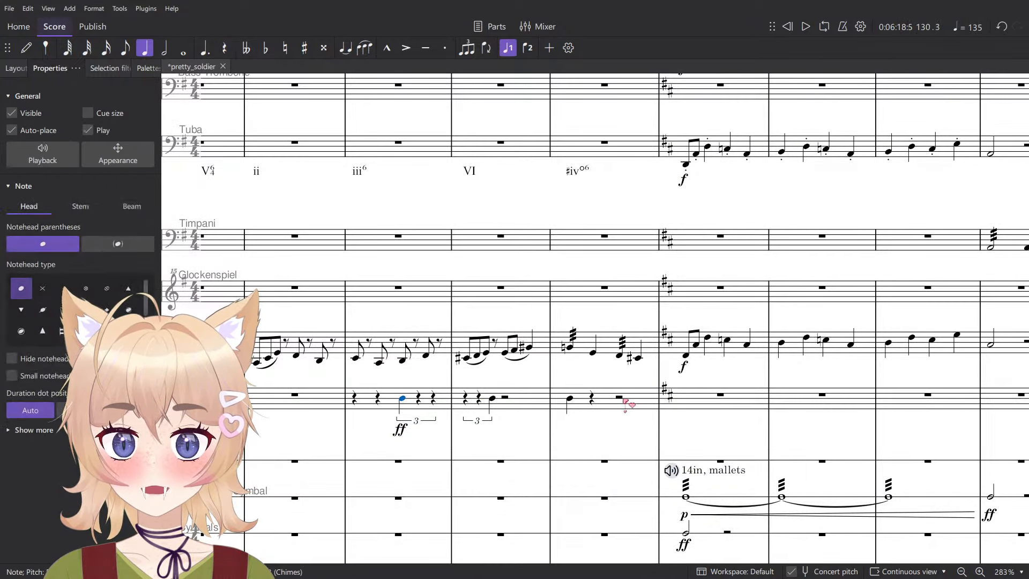
shift+click(621, 398)
key(Delete)
click(378, 402)
click(378, 401)
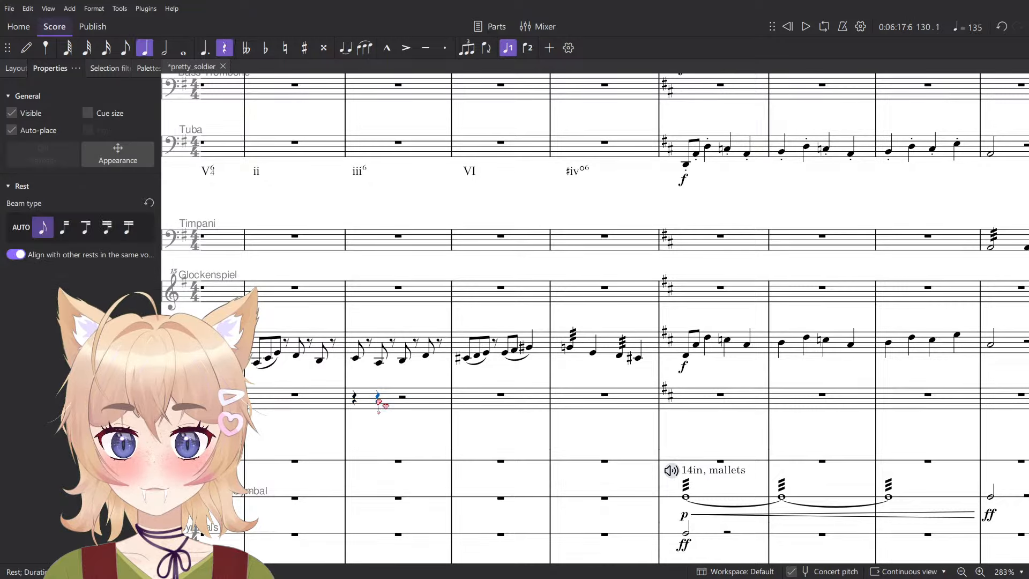
key(ctrl+v)
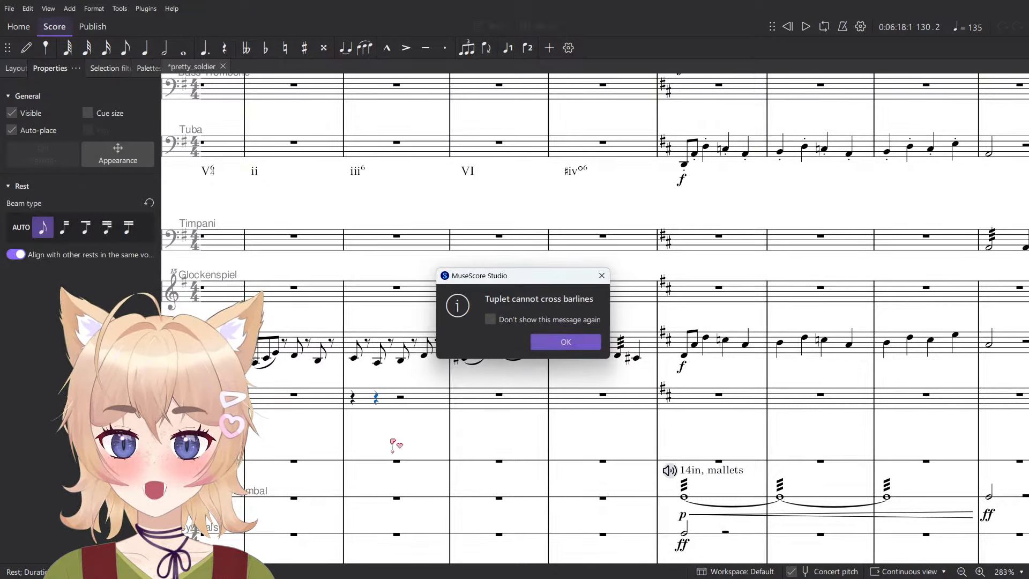
click(565, 342)
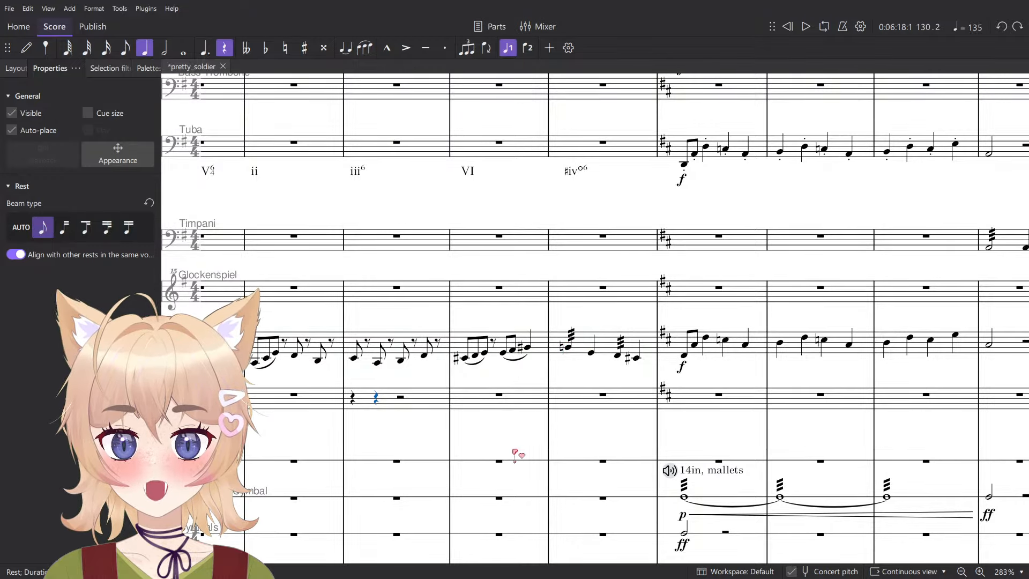
key(ctrl+z)
scroll(455, 419, up, 4)
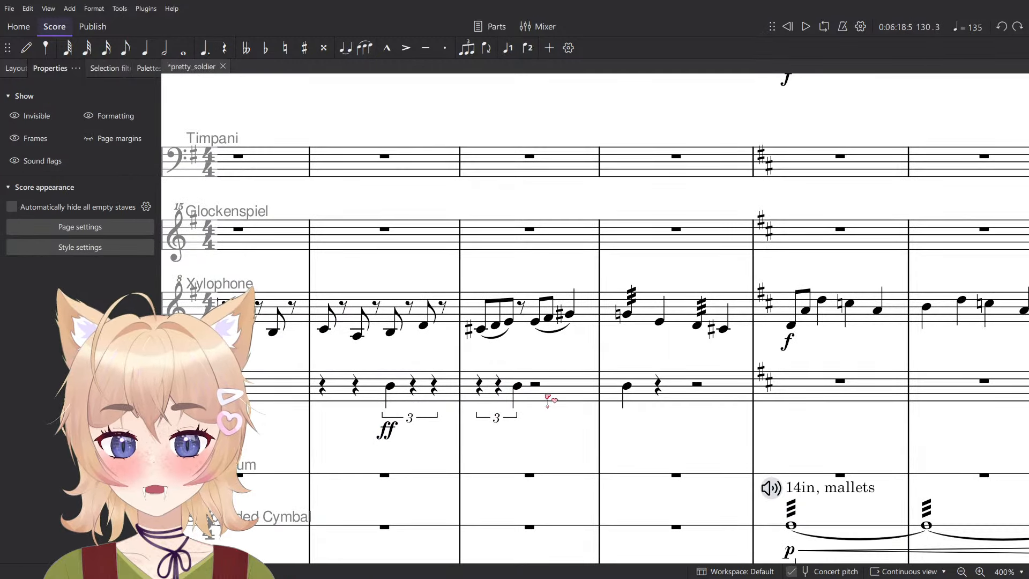
- Clear the chimes passage in measures 130 to 132 back to full-measure rests
click(627, 386)
shift+click(390, 386)
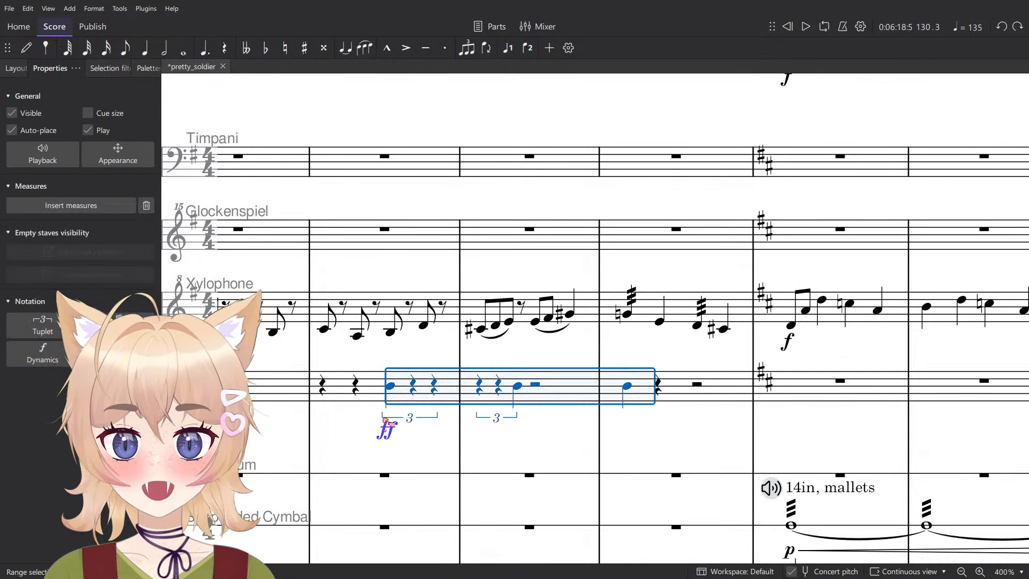
scroll(381, 456, down, 1)
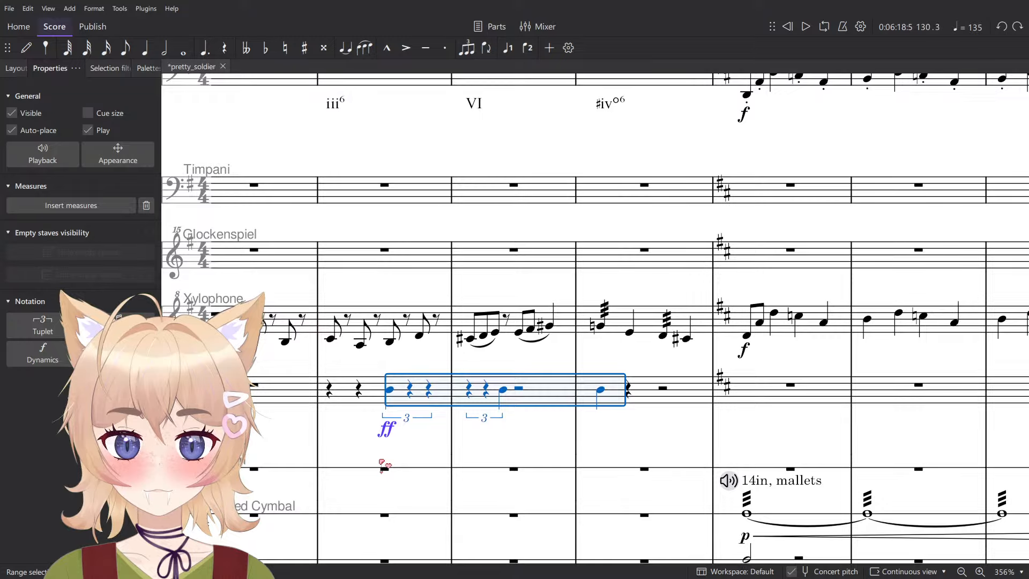
key(Escape)
click(643, 395)
shift+click(359, 391)
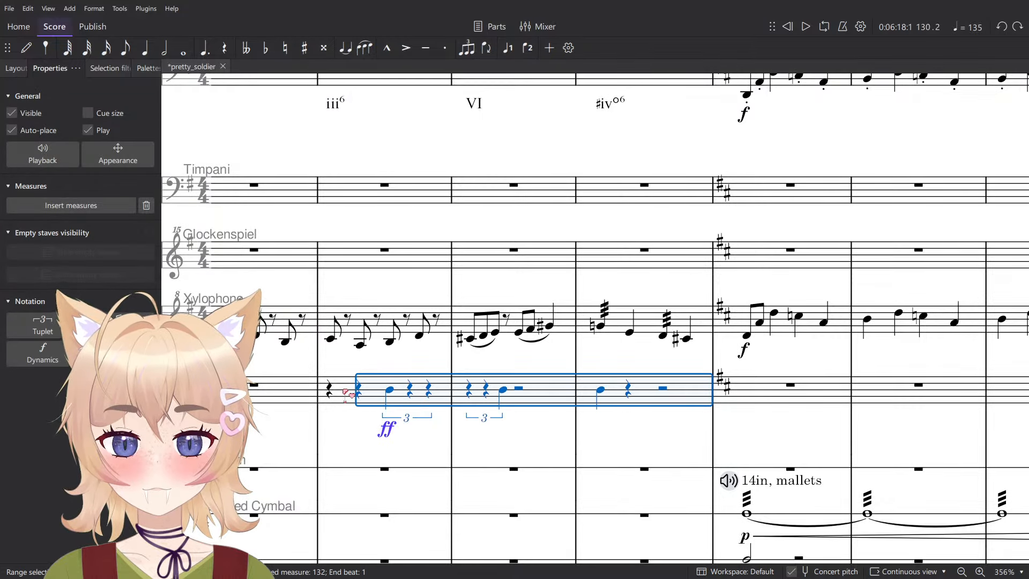
shift+click(347, 393)
key(Delete)
- Divide each of Chimes measures 130 to 132 into a half-note triplet
click(439, 390)
shift+click(647, 396)
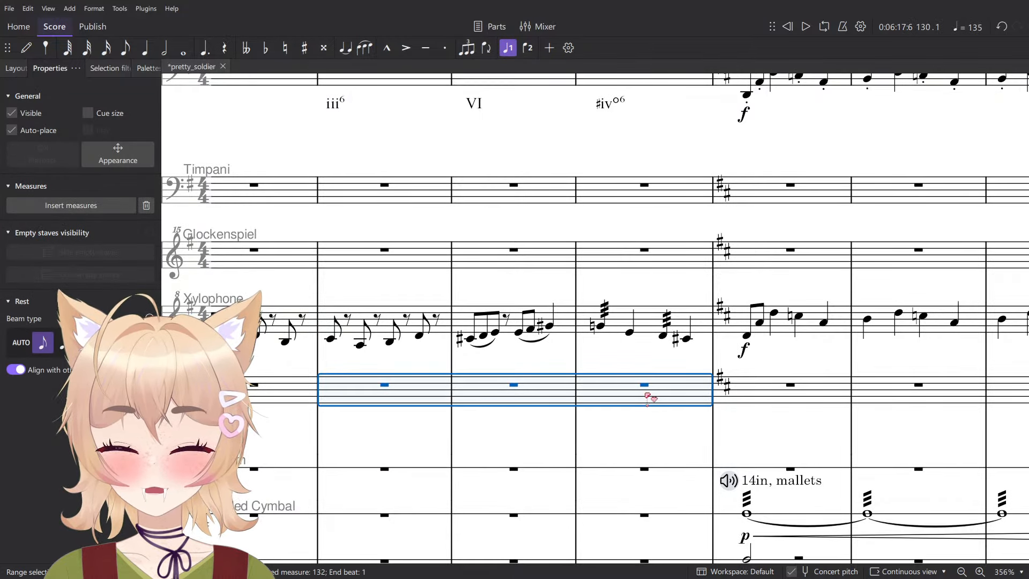
key(ctrl+3)
click(396, 451)
key(n)
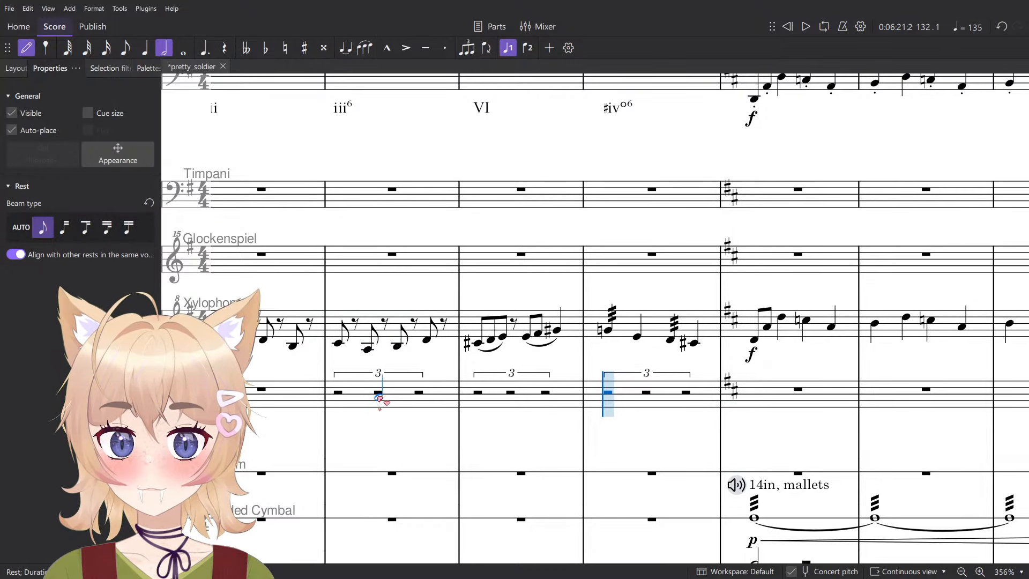
- Enter a half-note B on the middle beat of each triplet in Chimes measures 130 to 132
click(377, 394)
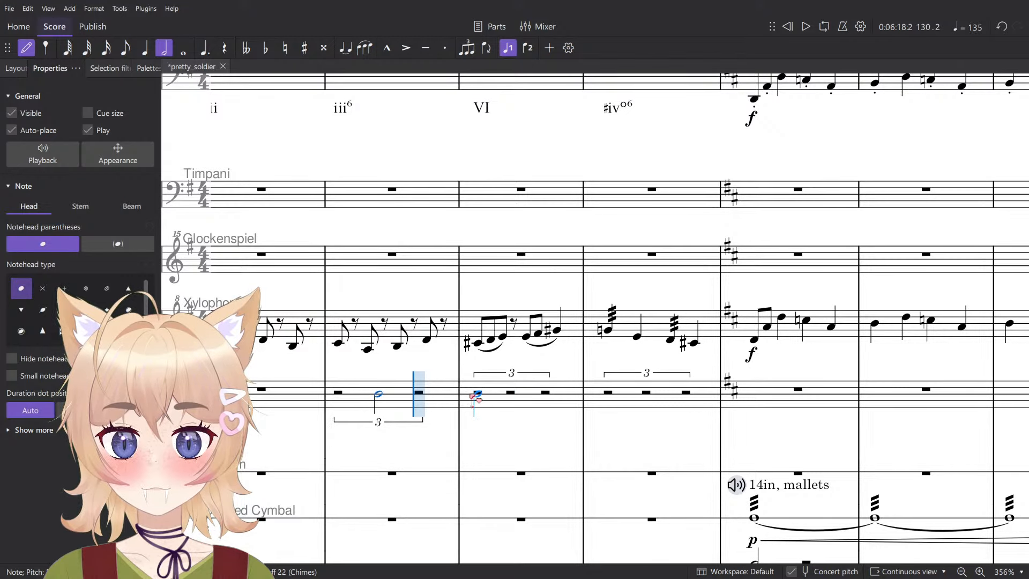
key(Escape)
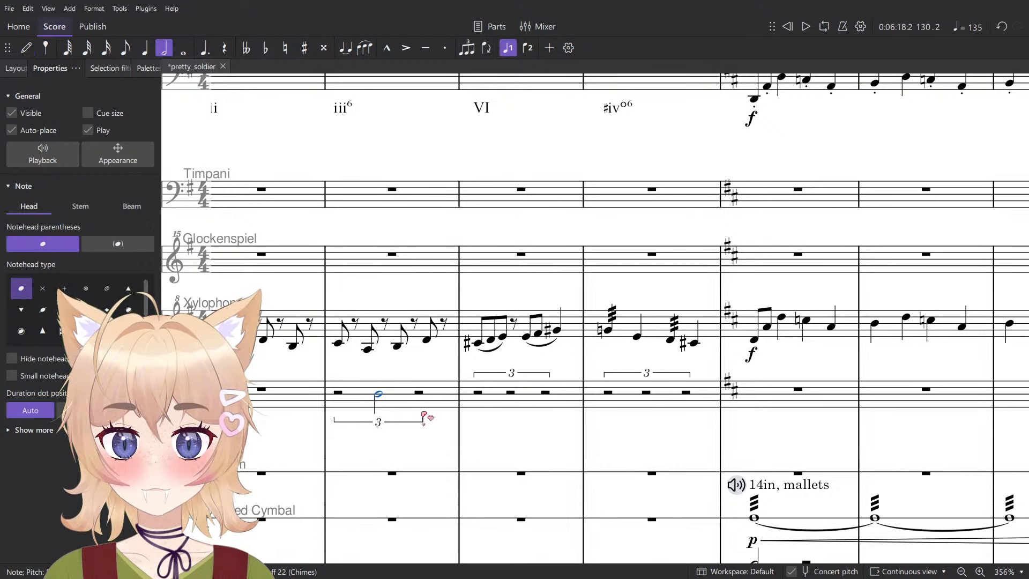
key(n)
click(513, 396)
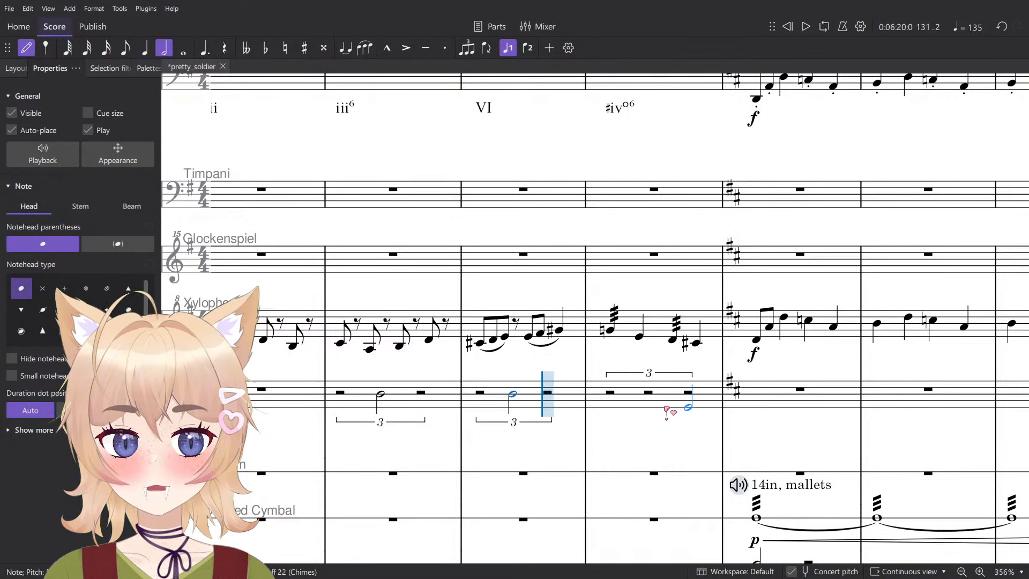
click(649, 397)
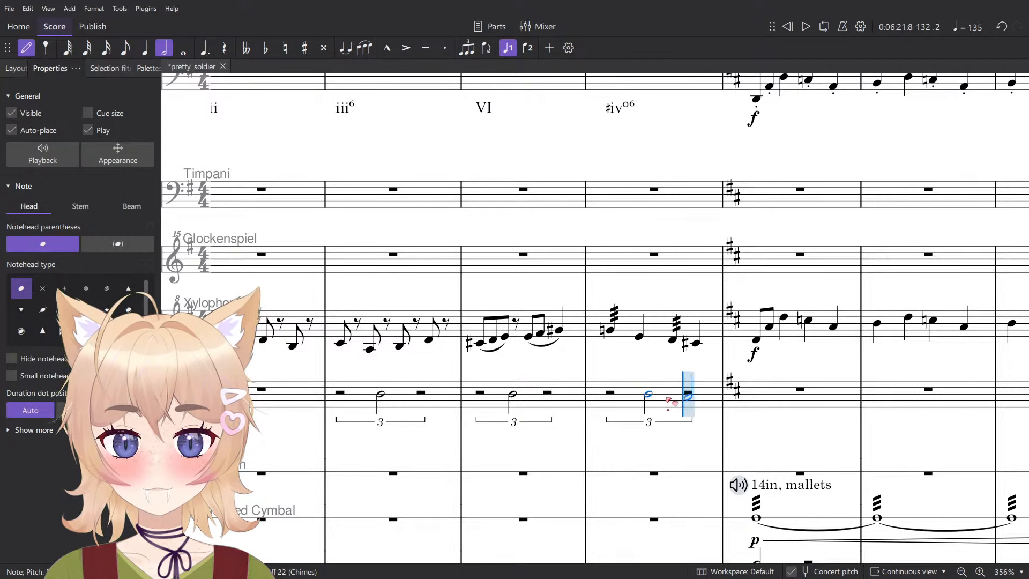
- Delete the half-note triplets from Chimes measures 130 to 132
key(Escape)
click(625, 401)
shift+click(504, 397)
key(Delete)
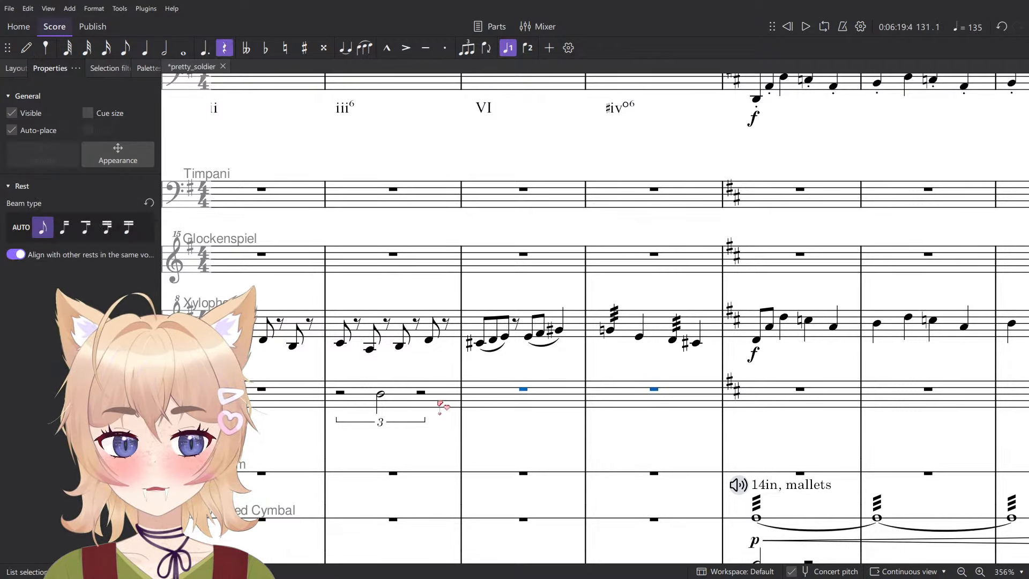
click(441, 400)
key(Delete)
- Create a quarter-note quintuplet in Chimes measure 130 and enter a B on its second and fifth notes
click(419, 402)
key(ctrl+5)
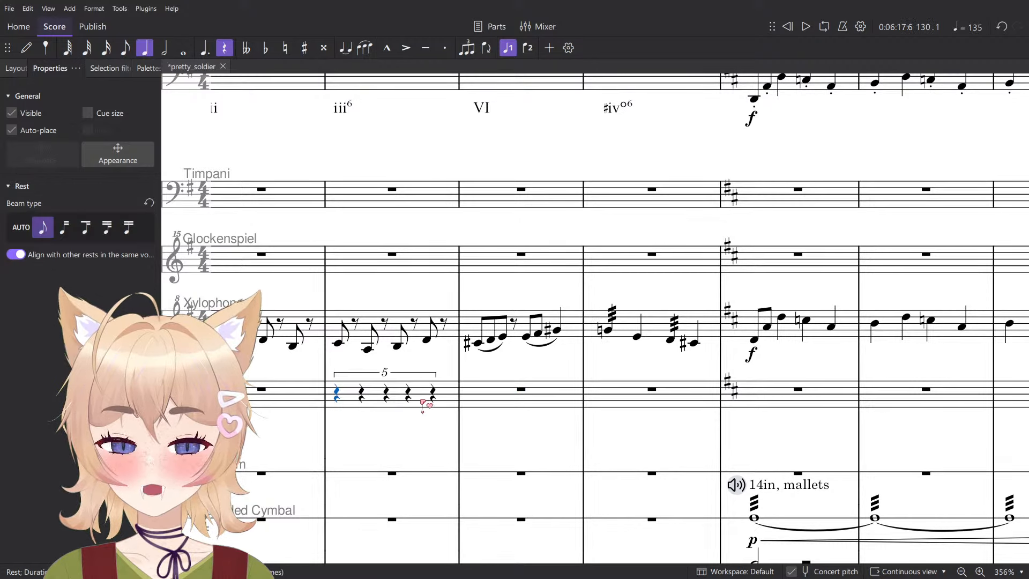
key(n)
scroll(364, 399, up, 2)
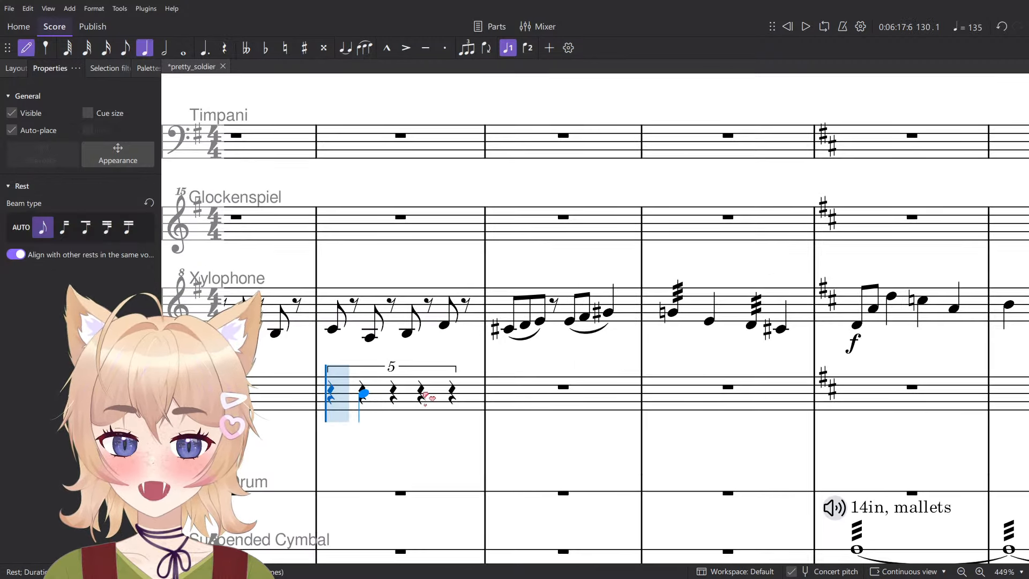
click(454, 395)
key(Escape)
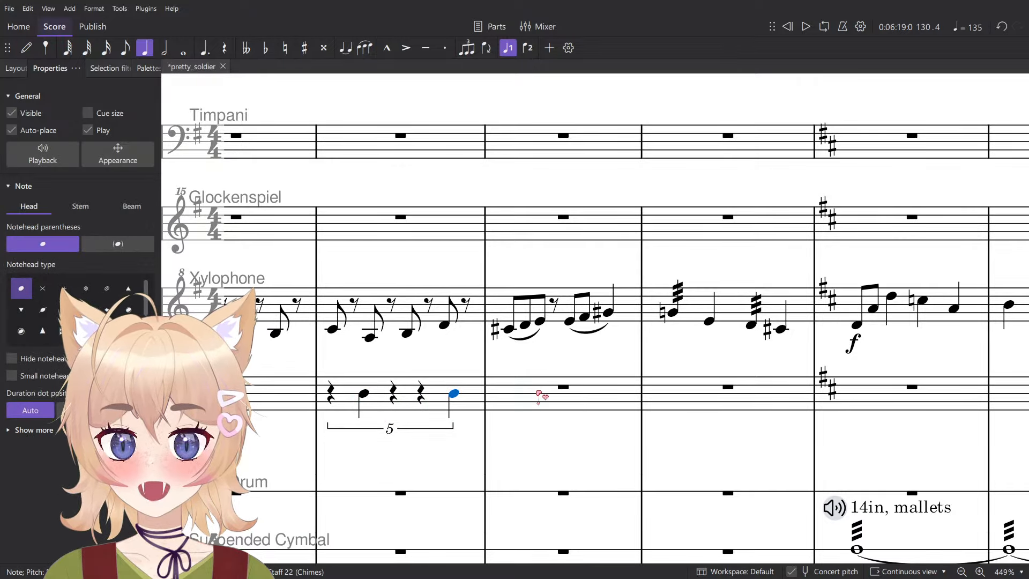
- Create a quarter-note quintuplet in Chimes measure 131 and enter a B on its third note
click(539, 397)
key(ctrl+5)
key(n)
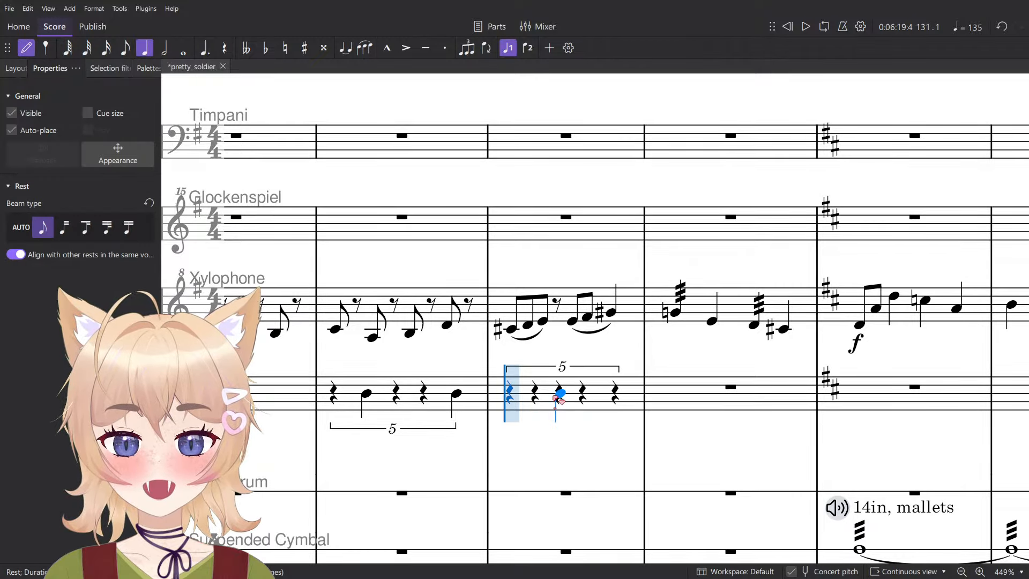
click(557, 395)
scroll(558, 399, down, 1)
key(Escape)
- Try a quarter-note quintuplet in Chimes measure 132, then undo it
click(662, 405)
key(ctrl+5)
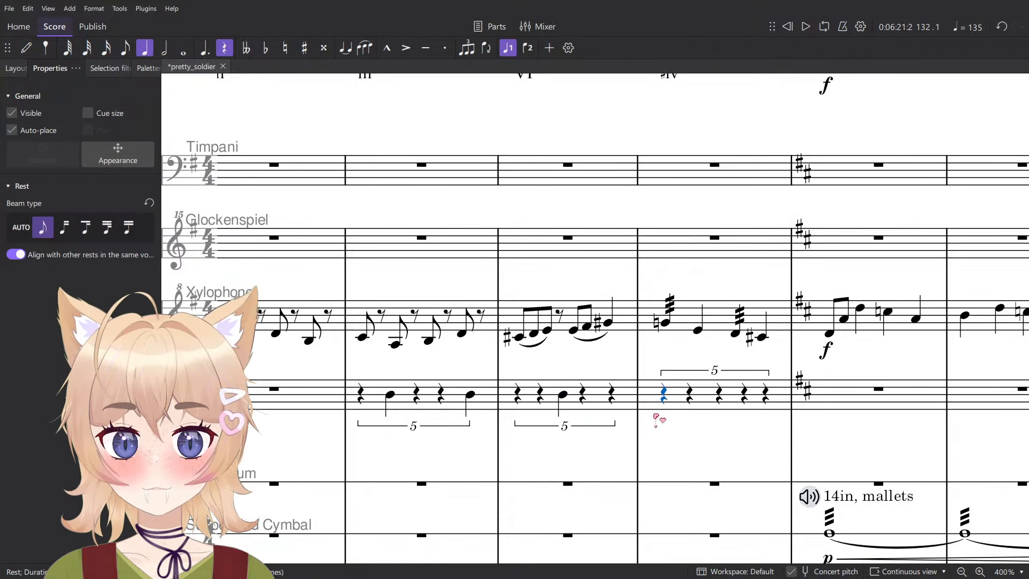
key(n)
key(ctrl+z)
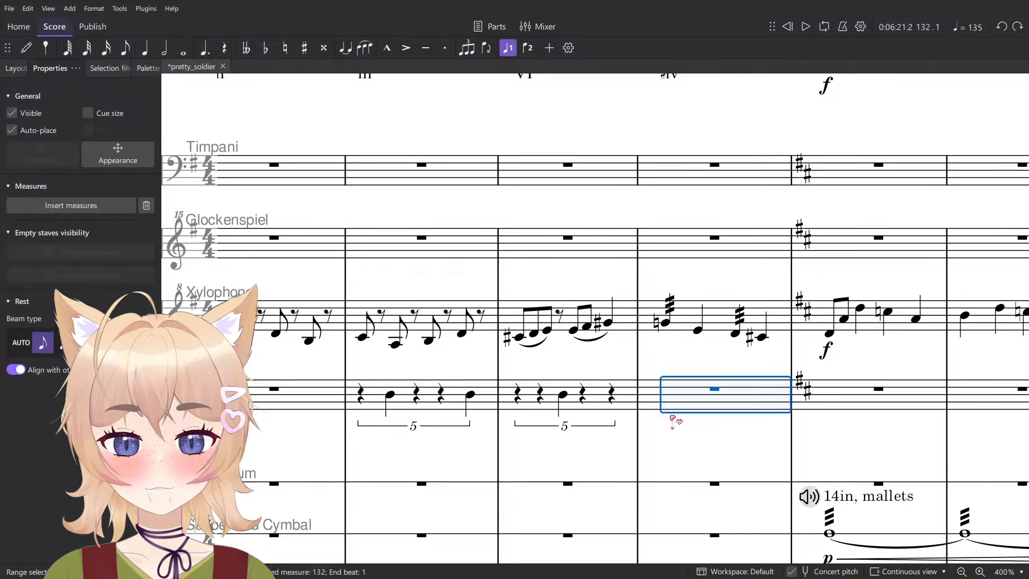
- Create a quarter-note quintuplet in Chimes measure 129 and enter a B on its fourth note
scroll(633, 420, down, 1)
click(371, 412)
key(ctrl+5)
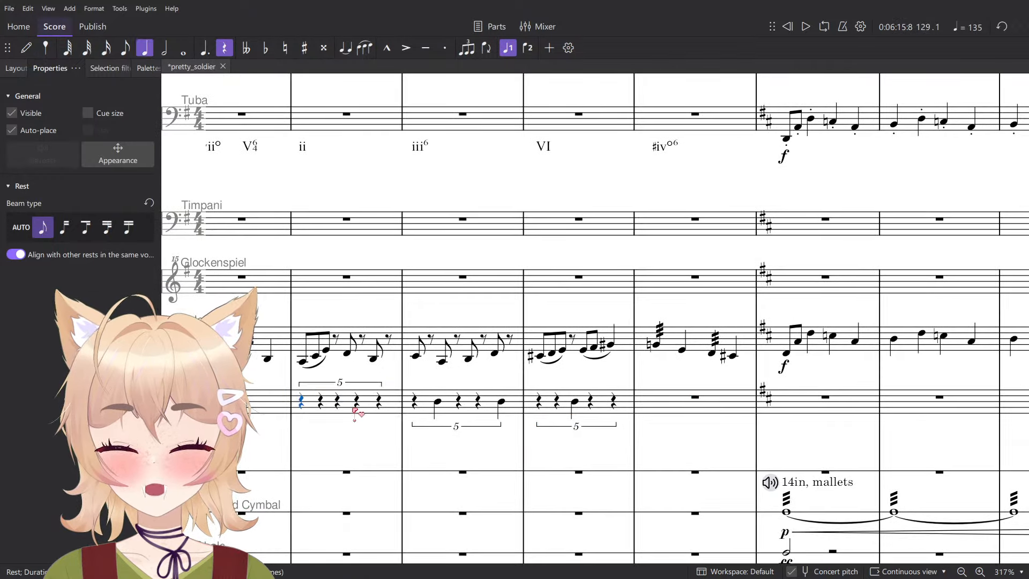
scroll(365, 407, up, 1)
key(n)
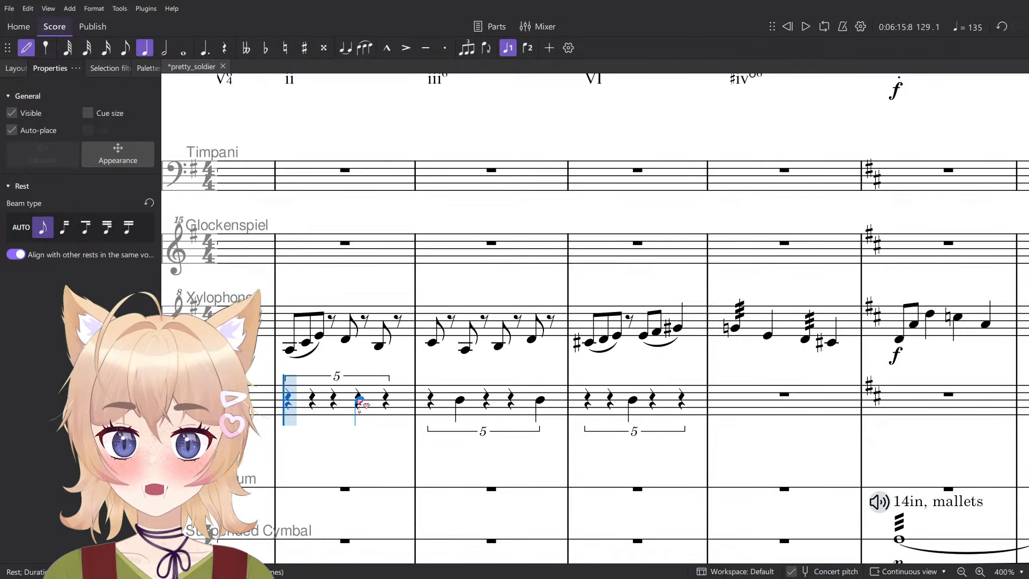
click(359, 403)
scroll(359, 403, down, 2)
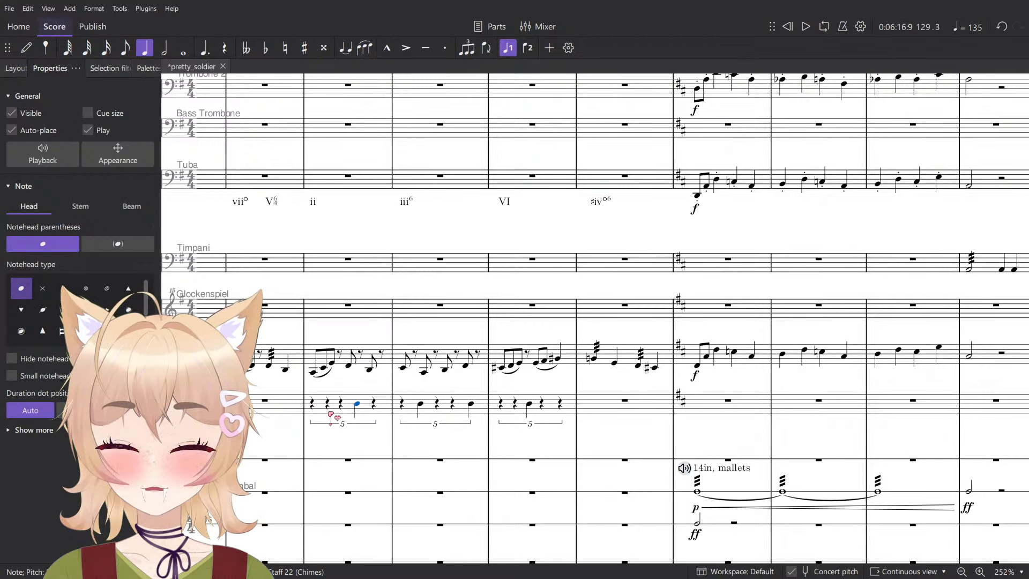
- Add an ff dynamic to the quintuplet B in Chimes measure 129
key(ctrl+d)
click(387, 449)
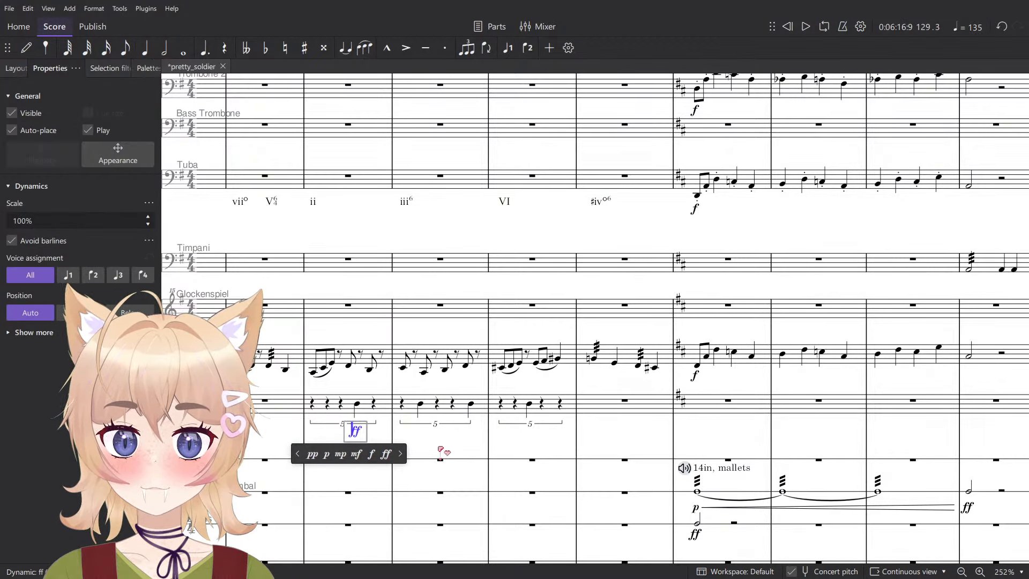
click(446, 447)
scroll(446, 447, down, 1)
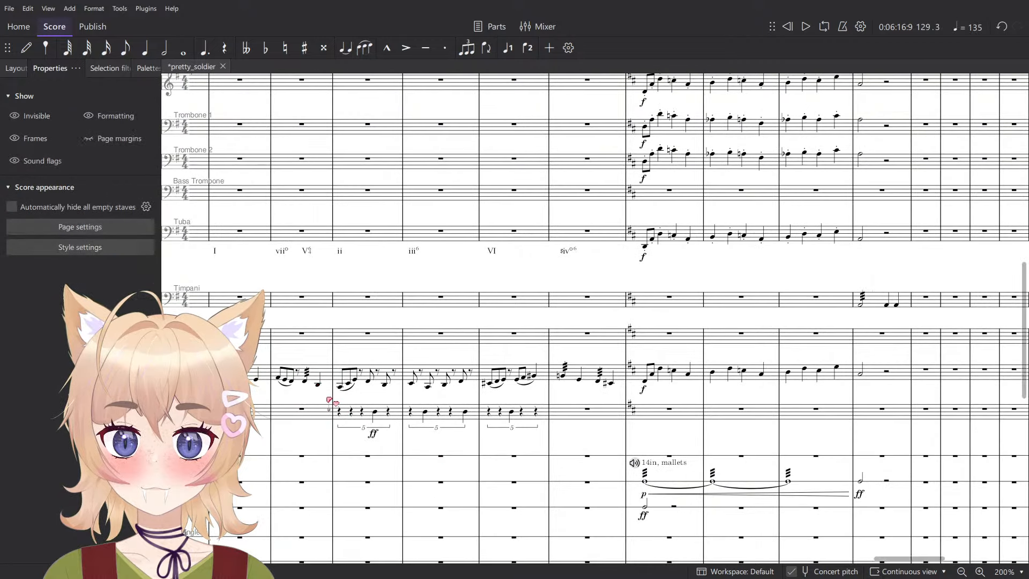
- Play the score back from measure 128 to hear the chimes quintuplets
click(278, 378)
key(space)
scroll(289, 431, down, 2)
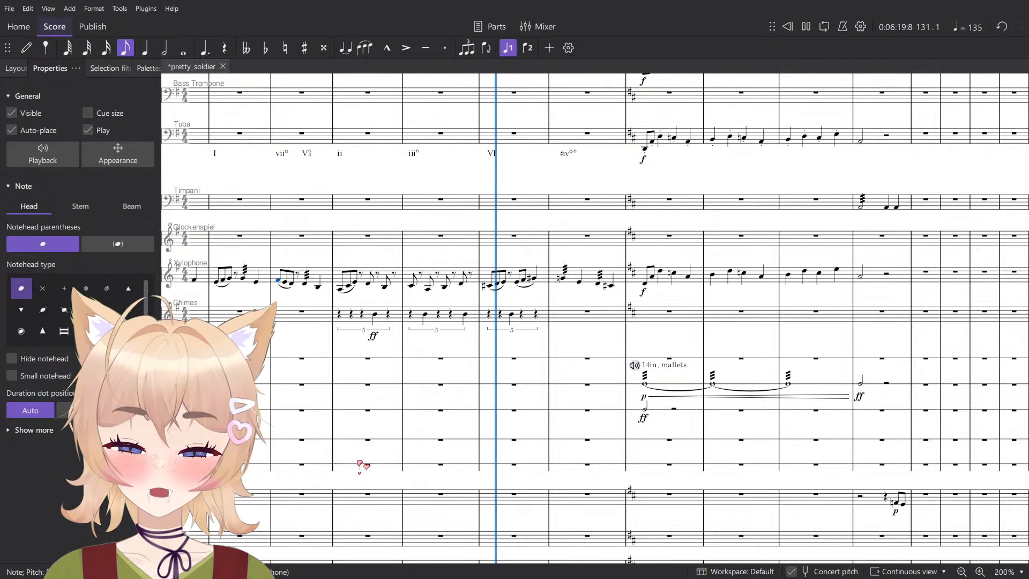
key(space)
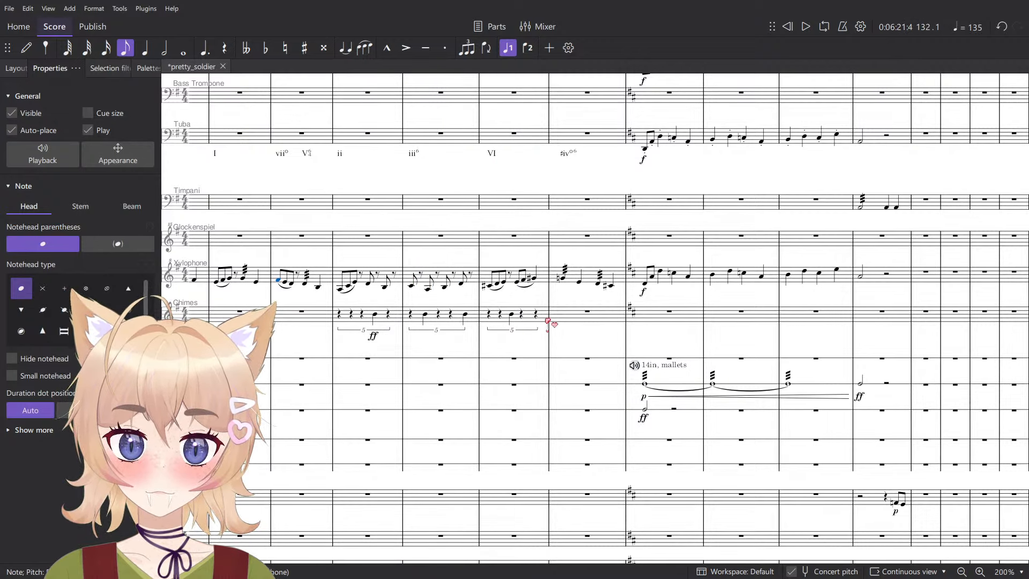
- Move the chimes quintuplets from measures 129 to 131 one measure forward, to start in measure 130
click(544, 316)
shift+click(350, 316)
key(Delete)
click(431, 318)
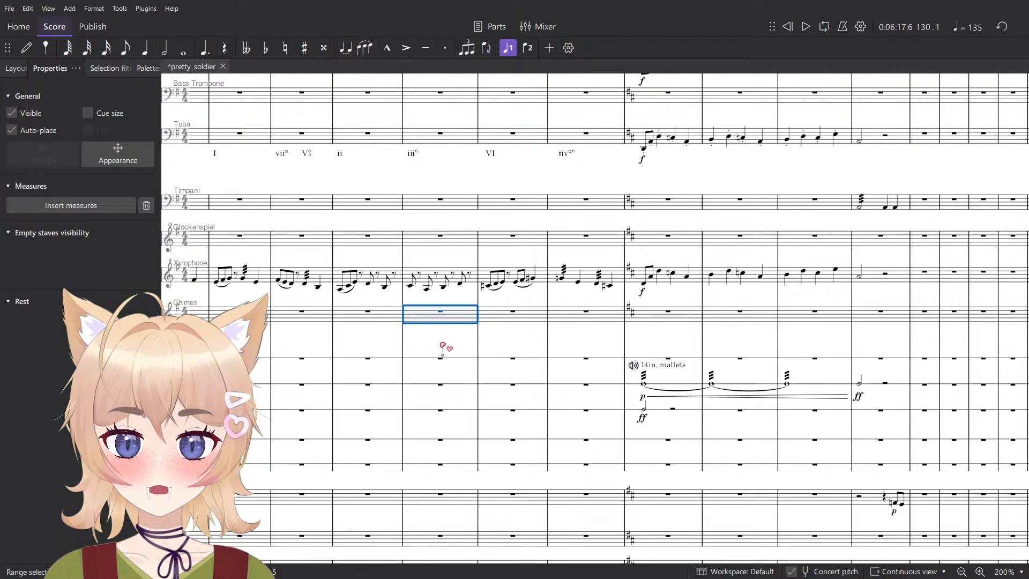
key(ctrl+z)
key(Escape)
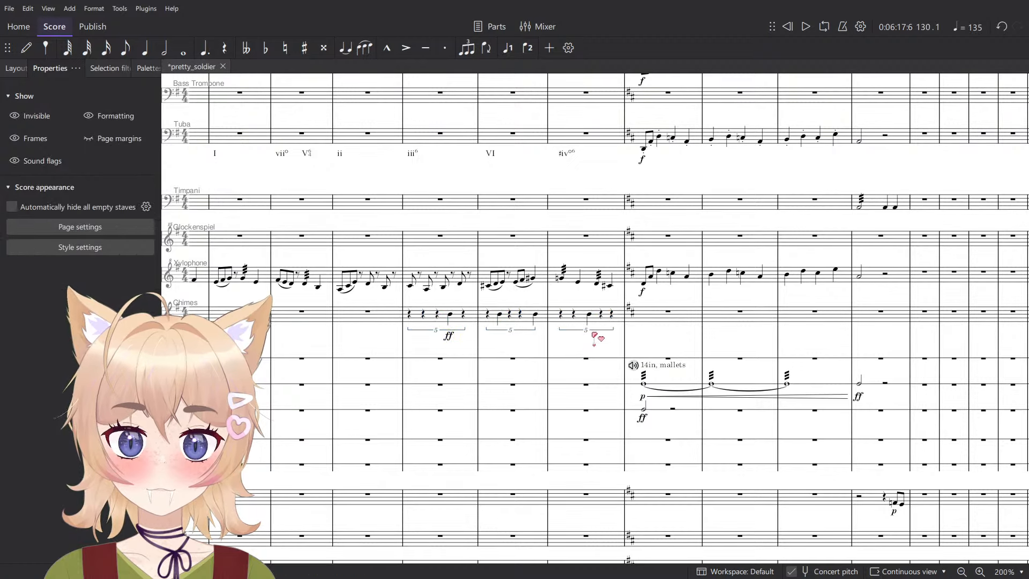
- Try to enter a half-note value at the start of Bass Drum measure 132
scroll(616, 347, down, 3)
scroll(619, 346, up, 3)
scroll(584, 375, up, 4)
key(n)
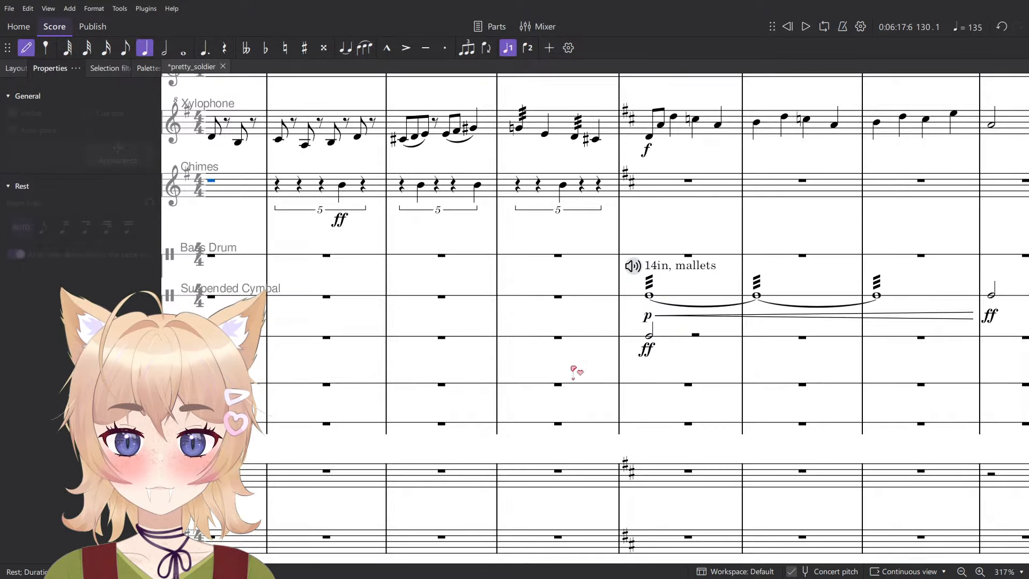
scroll(546, 380, up, 2)
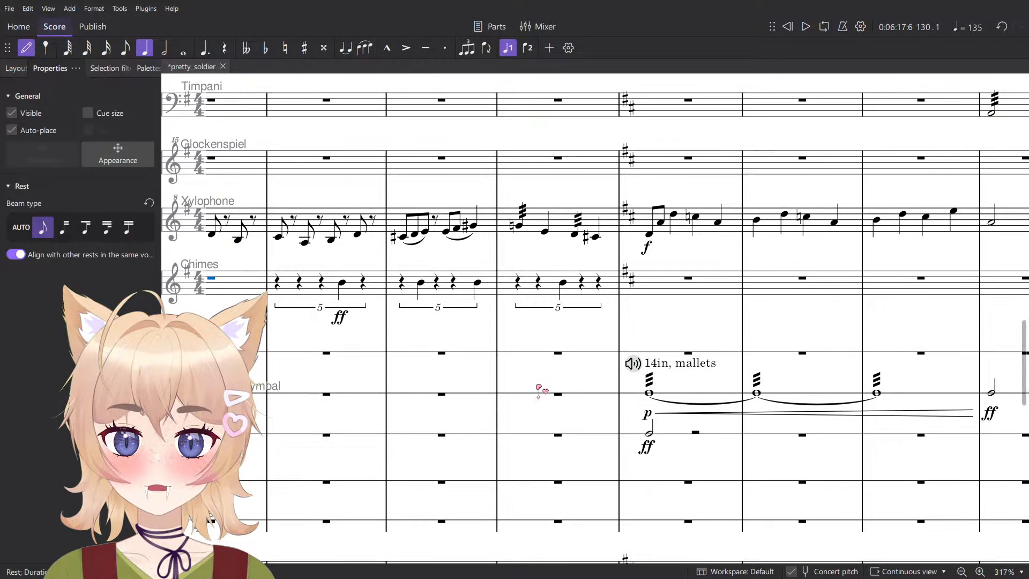
key(6)
right_click(524, 353)
scroll(482, 320, up, 1)
drag(482, 320, 491, 341)
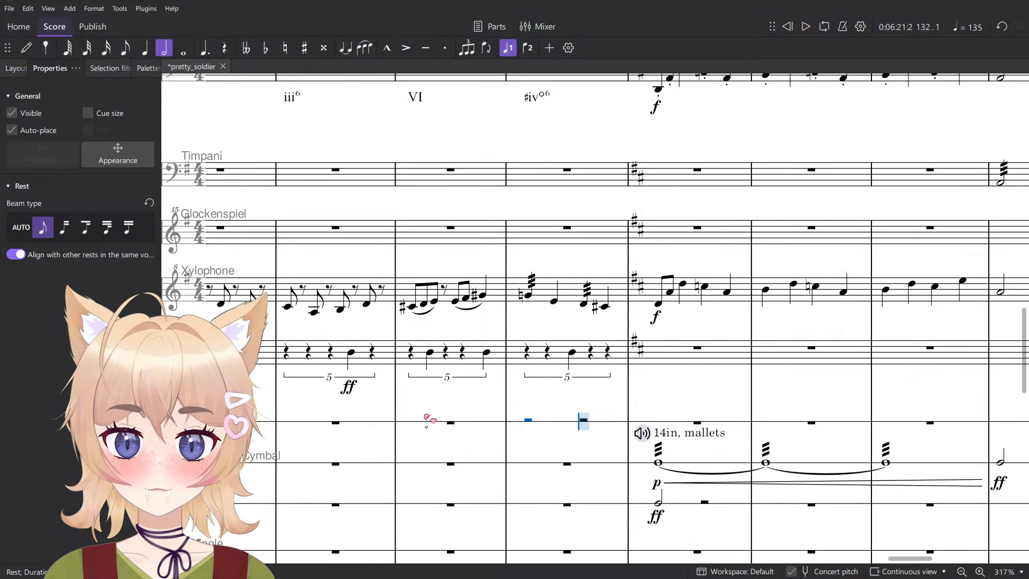
- Enter whole notes in Bass Drum measures 131 and 132 and a half note at the start of measure 133
key(7)
click(413, 422)
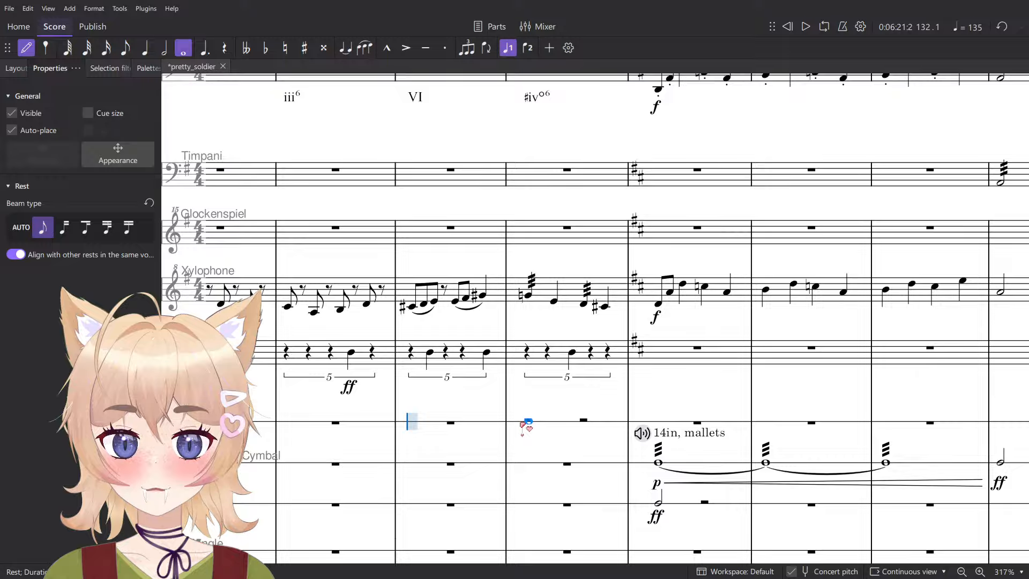
click(431, 425)
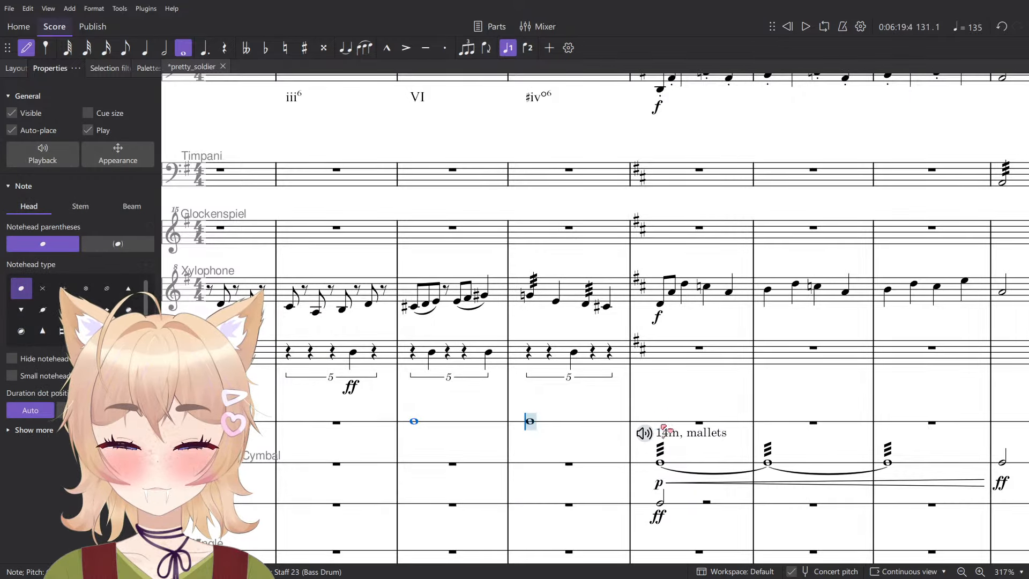
key(6)
click(660, 423)
key(Escape)
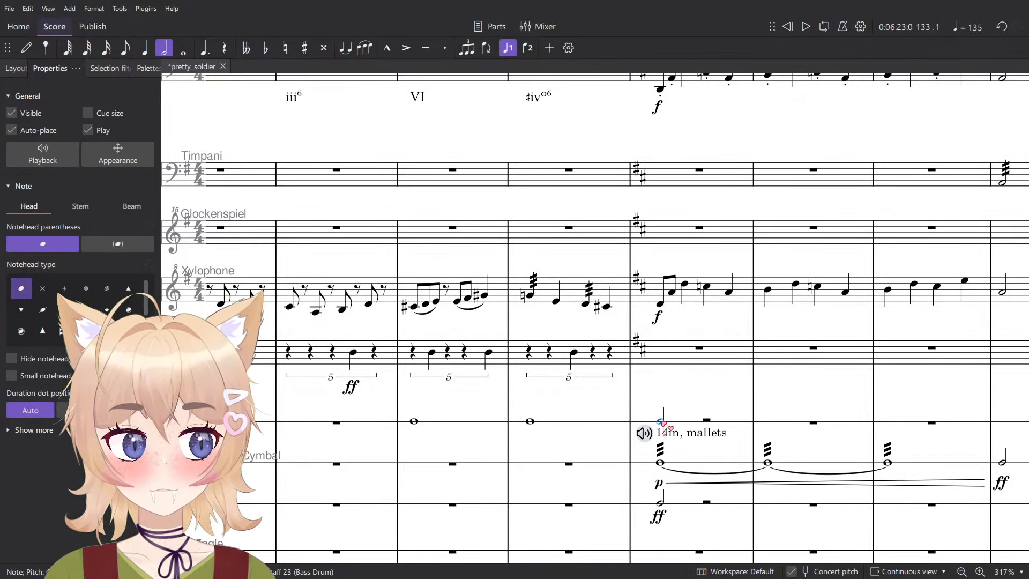
- Add an ff dynamic to the Bass Drum half note in measure 133 and a crescendo hairpin leading to it from measure 131
key(ctrl+d)
click(689, 450)
key(Escape)
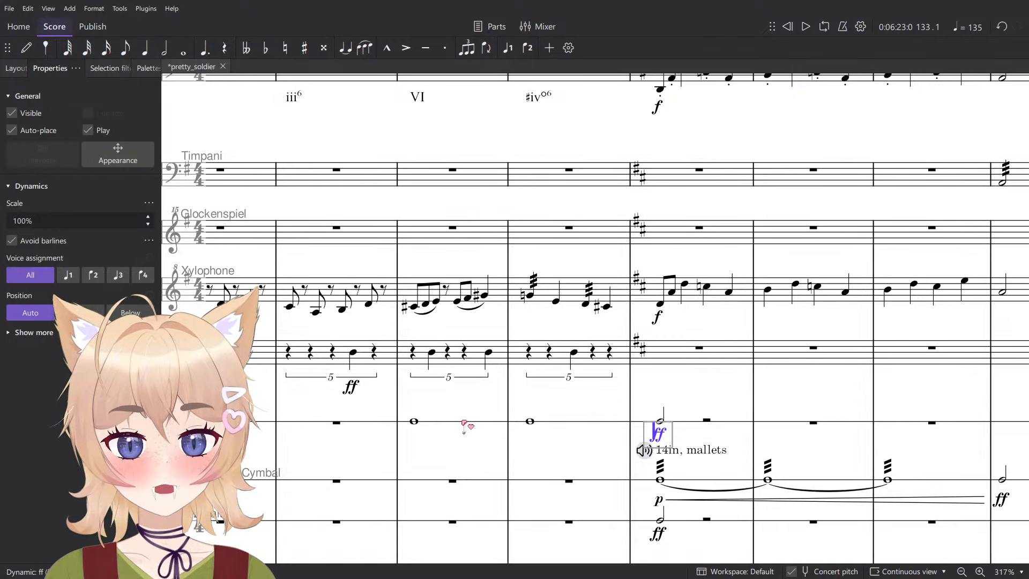
key(shift+Left)
key(shift+Left)
key(shift+comma)
- Add an f dynamic to the Bass Drum whole note in measure 131
click(415, 422)
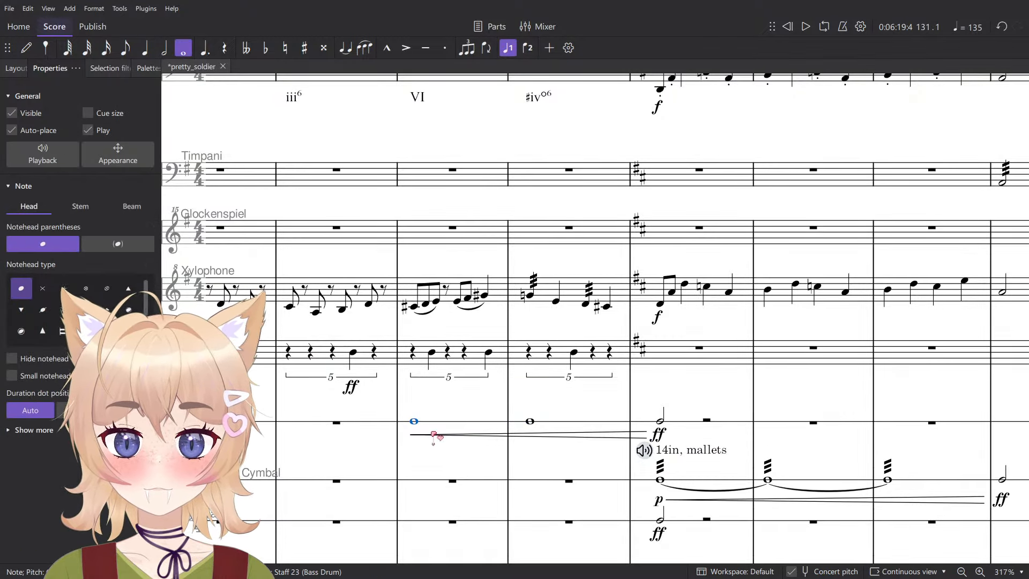
key(ctrl+d)
click(432, 450)
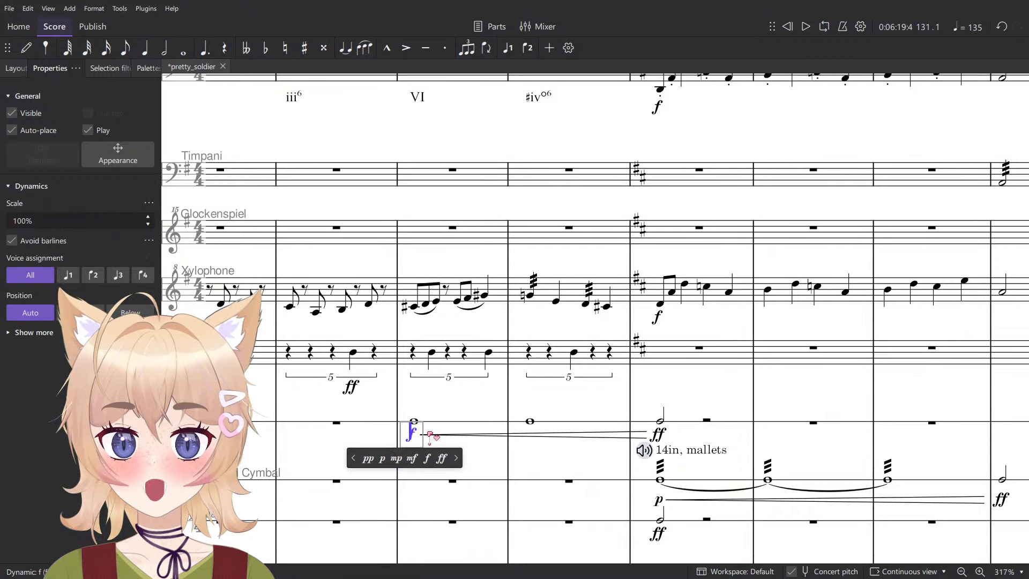
key(Escape)
ctrl+scroll(566, 428, down, 4)
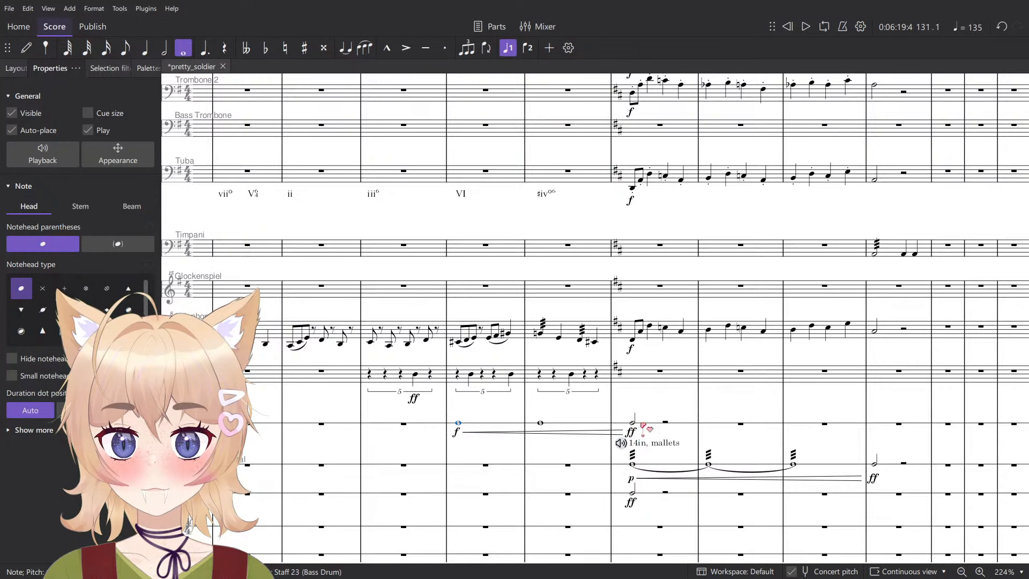
- Clear the whole notes and the f dynamic from Bass Drum measures 131 and 132
shift+click(643, 424)
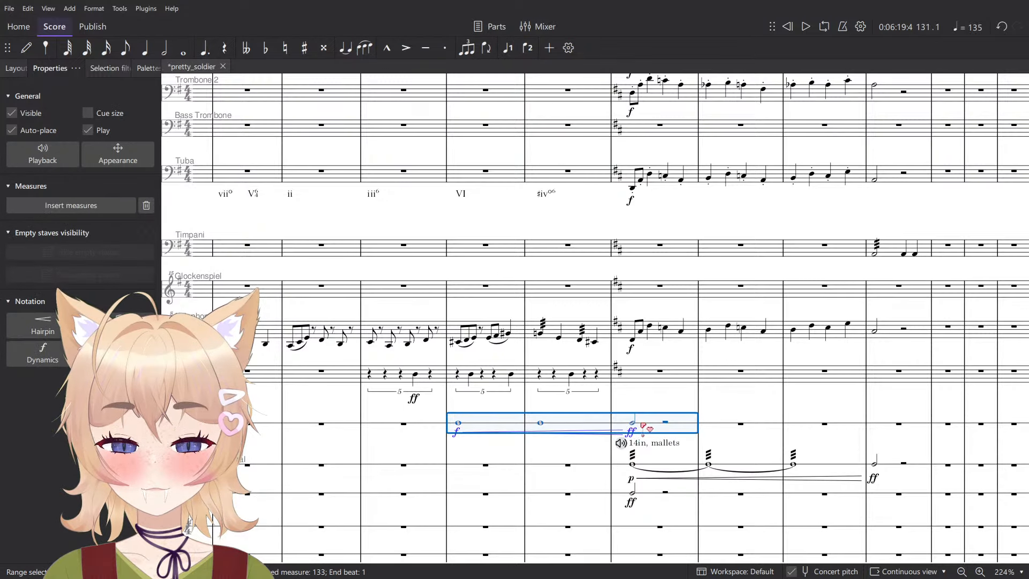
click(571, 440)
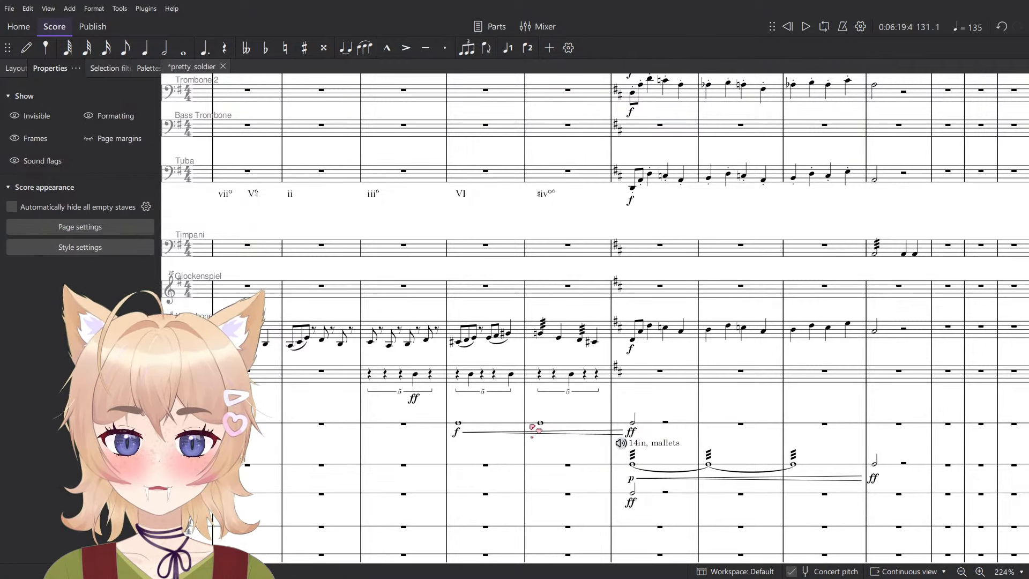
click(531, 425)
shift+click(494, 422)
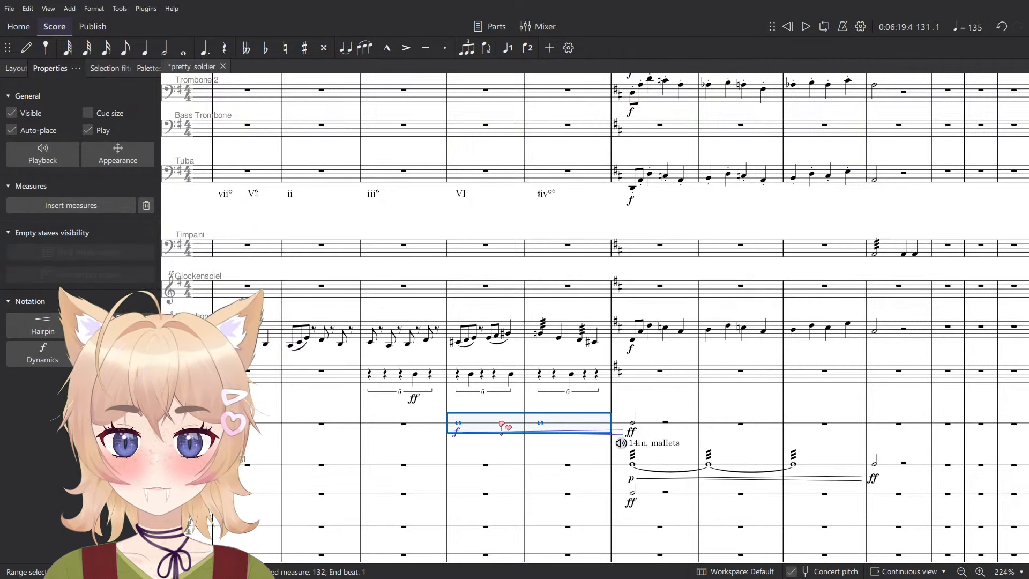
key(Delete)
- Try an eighth note at the start of Bass Drum measure 131, then undo it
scroll(387, 442, up, 4)
key(n)
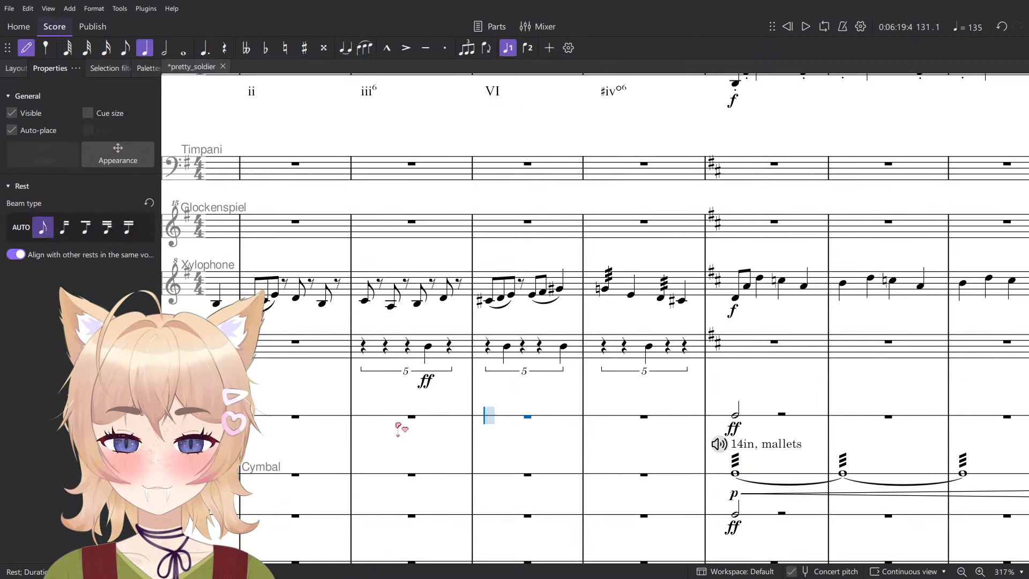
key(4)
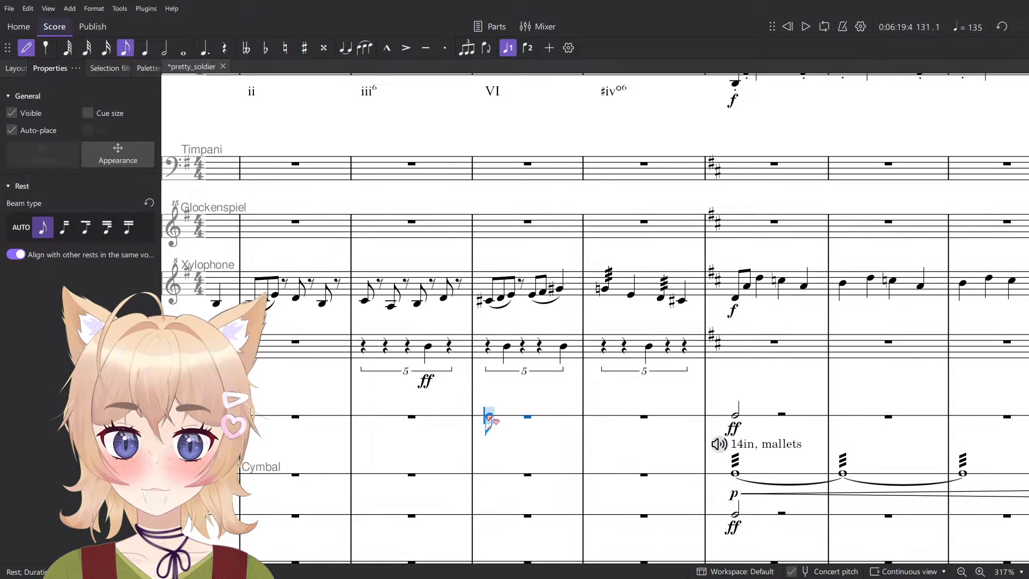
click(502, 421)
key(Escape)
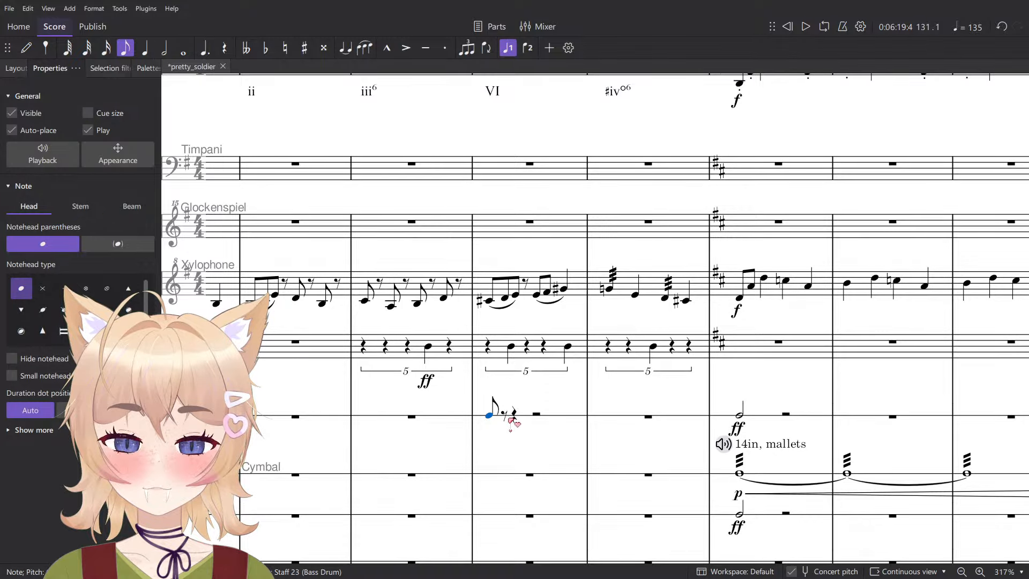
key(Delete)
key(n)
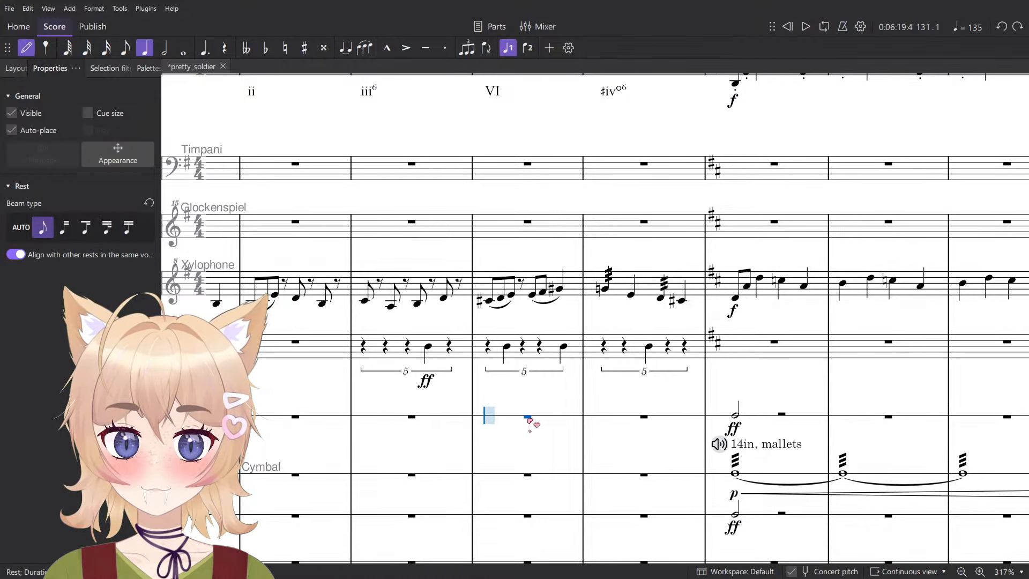
key(Escape)
- Split Bass Drum measure 131 into two half rests and turn each into a quarter-note triplet
key(6)
key(space)
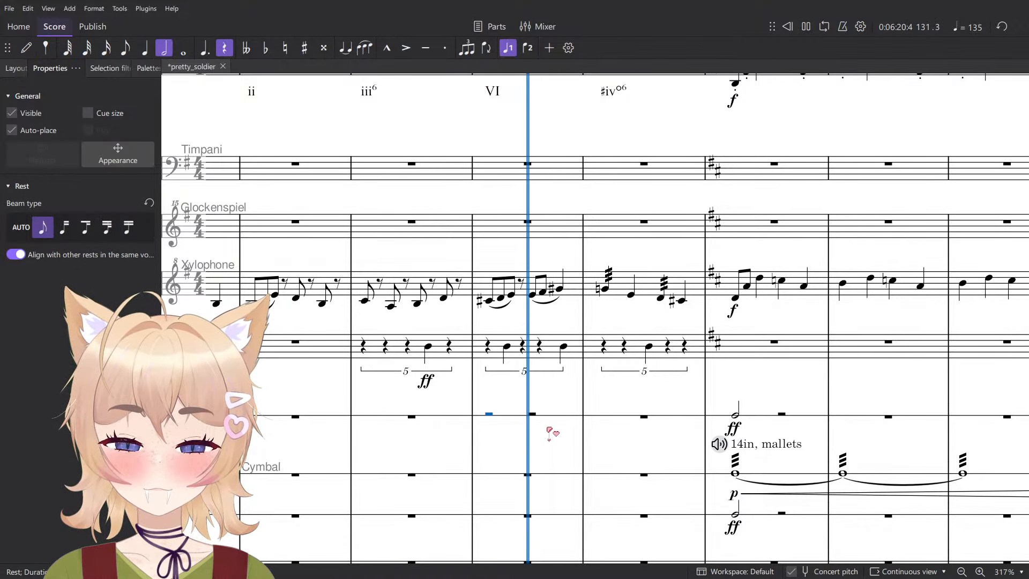
key(space)
scroll(549, 430, up, 2)
ctrl+click(530, 411)
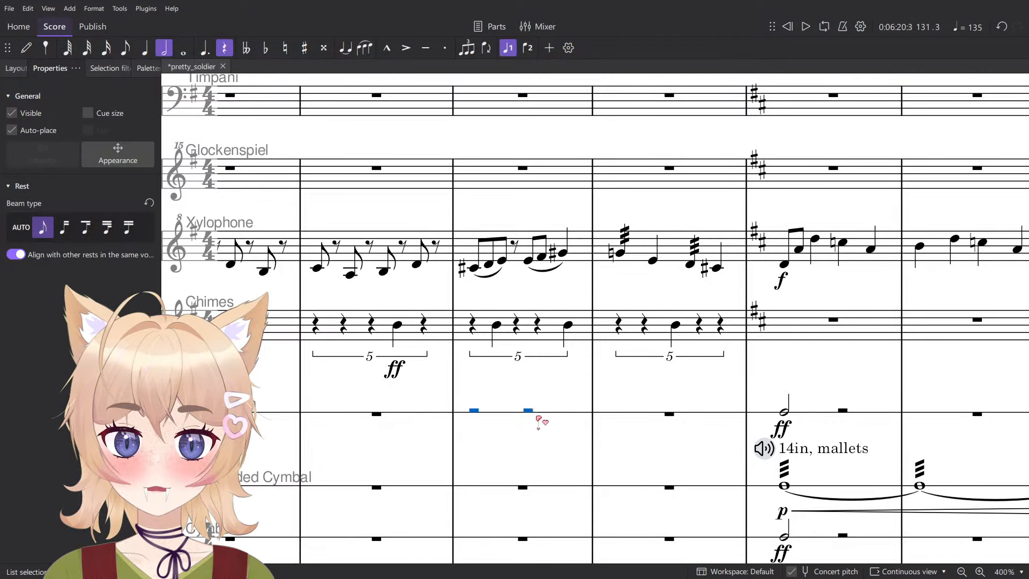
key(ctrl+3)
- Fill both triplets in Bass Drum measure 131 with quarter notes
key(n)
click(475, 413)
click(493, 413)
click(511, 413)
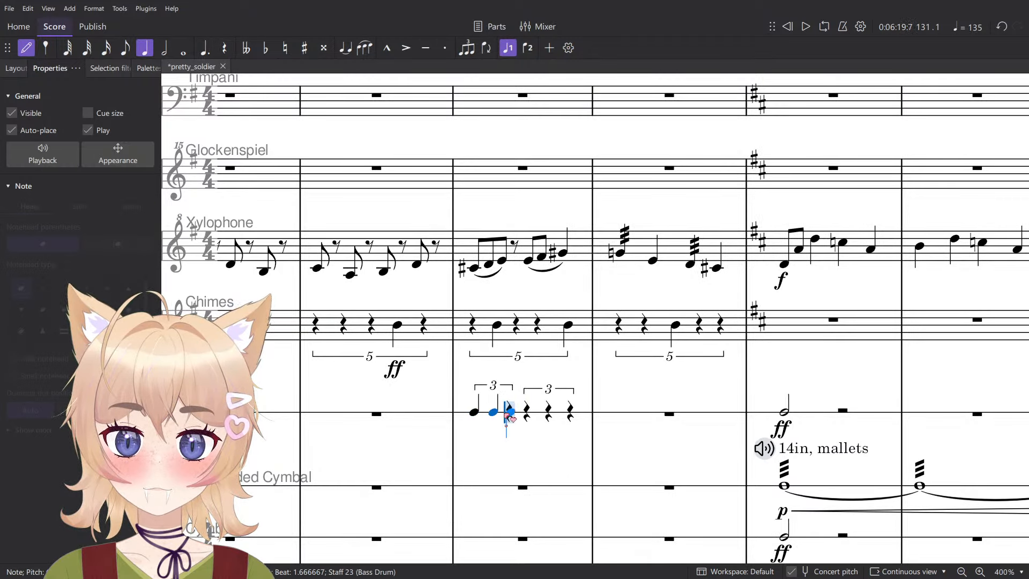
click(528, 413)
click(550, 413)
click(573, 413)
key(Escape)
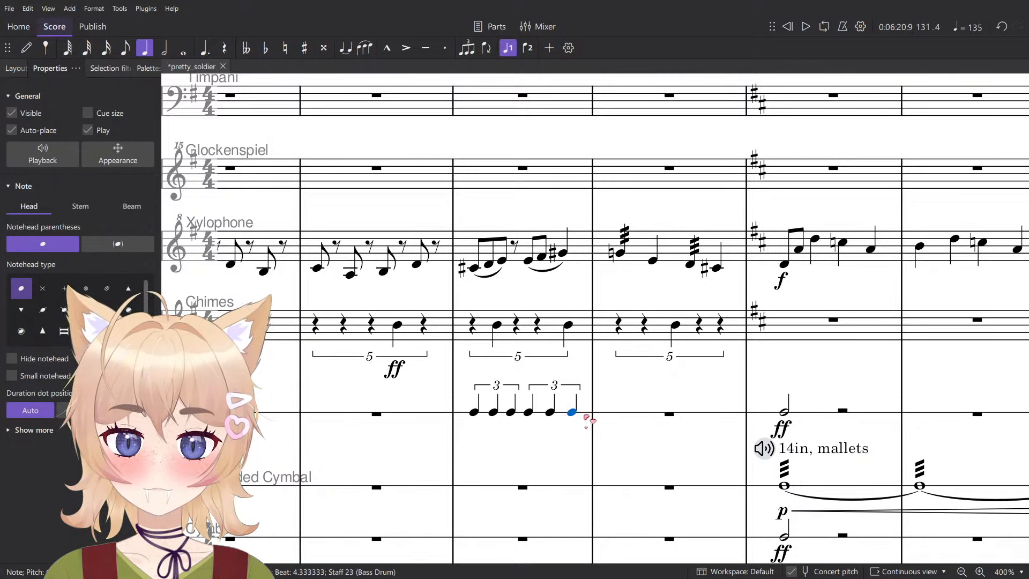
- Copy the Bass Drum triplets of measure 131 into measure 132
click(587, 421)
click(618, 419)
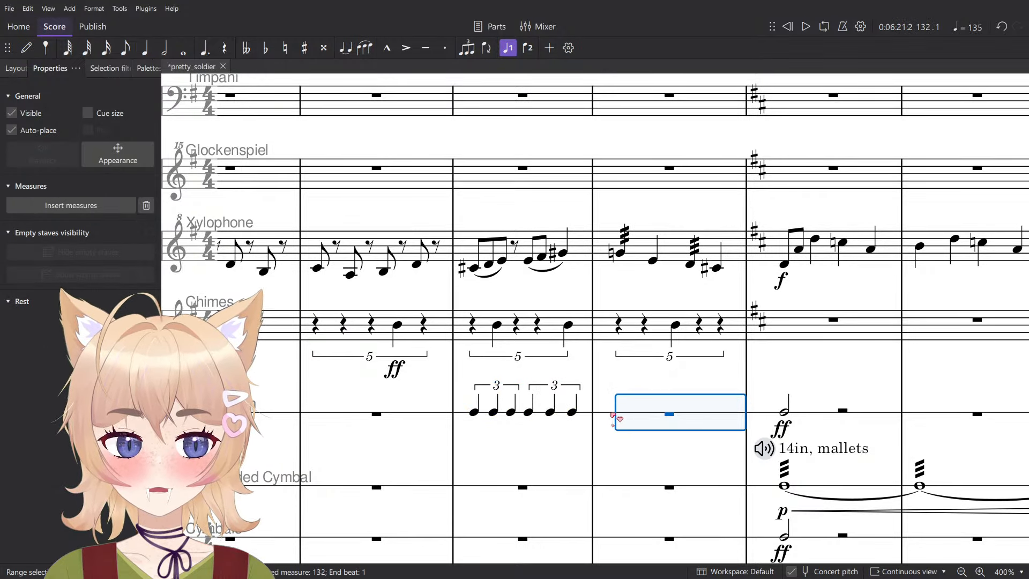
key(ctrl+v)
click(545, 448)
scroll(512, 427, down, 3)
scroll(514, 414, up, 2)
- Add accents to the first, third and fifth Bass Drum triplet notes in both measures 131 and 132
click(514, 410)
ctrl+click(642, 412)
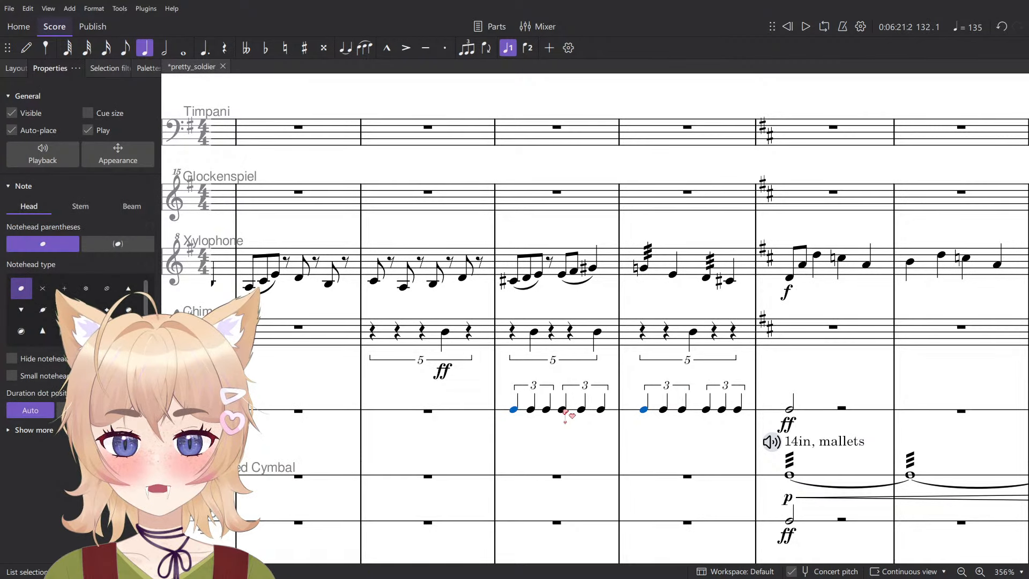
click(570, 426)
click(515, 411)
ctrl+click(546, 411)
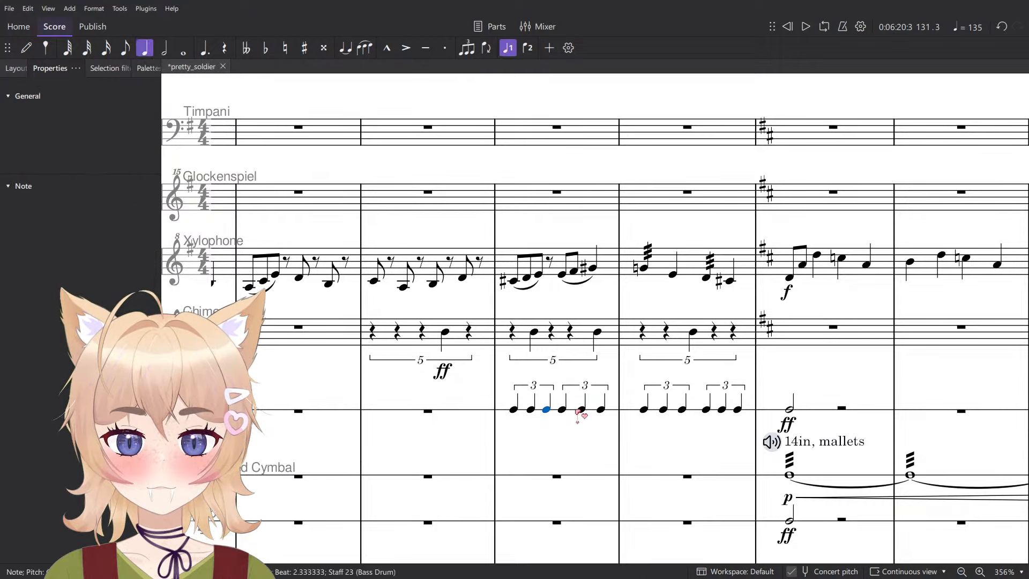
ctrl+click(581, 412)
ctrl+click(646, 411)
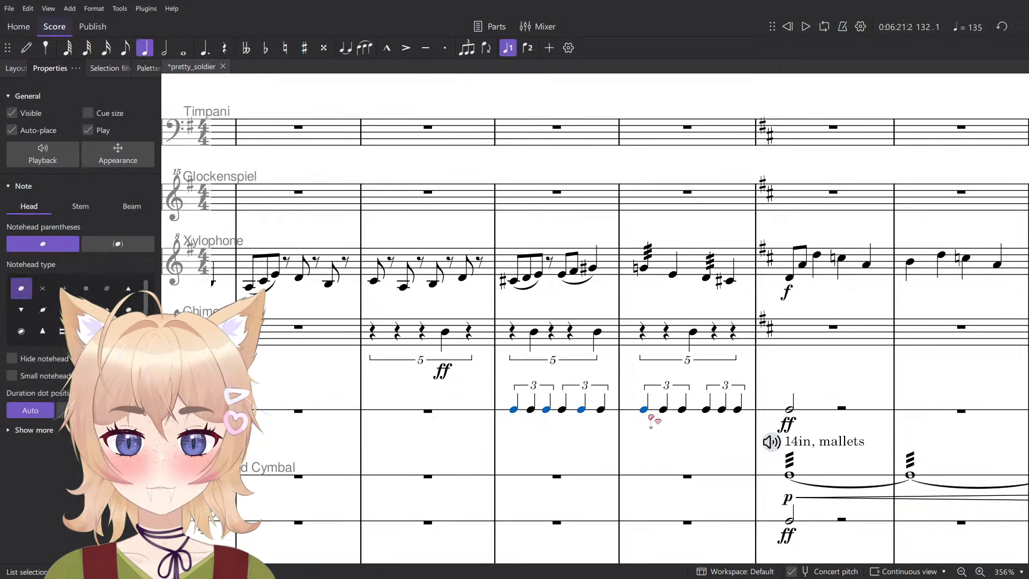
ctrl+click(681, 411)
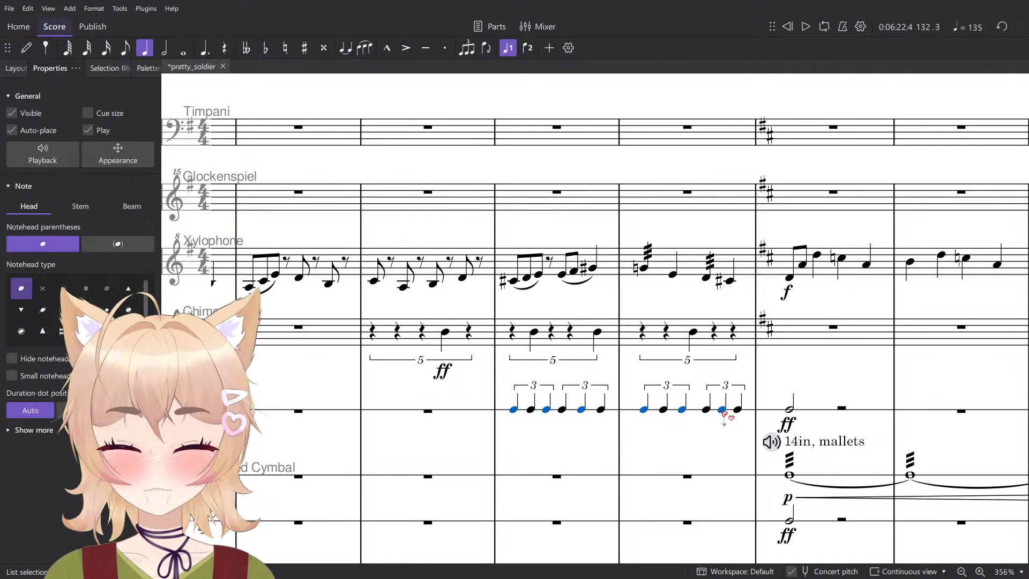
key(shift+v)
key(Escape)
- Add an f dynamic to the first Bass Drum triplet note in measure 131
click(514, 412)
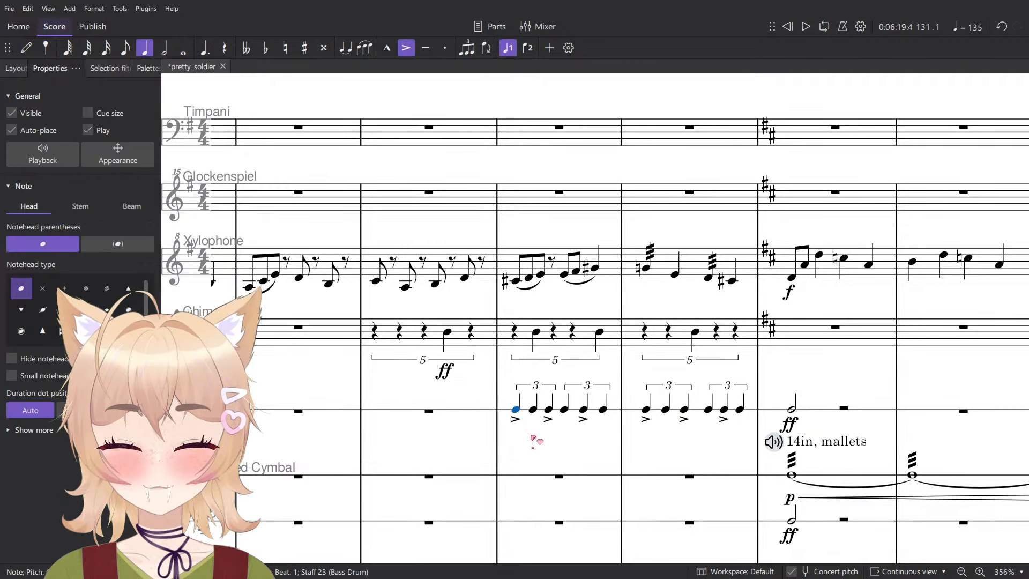
key(ctrl+d)
click(535, 446)
click(621, 448)
- Play the score from measure 131 and review the Bass Drum triplets with their f dynamic
scroll(621, 449, down, 4)
key(space)
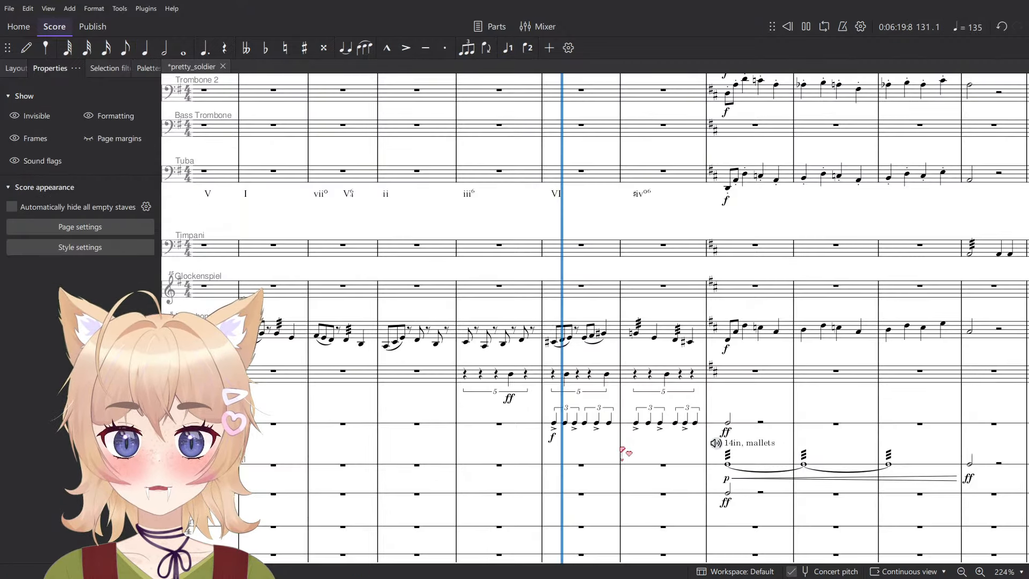
key(space)
click(554, 440)
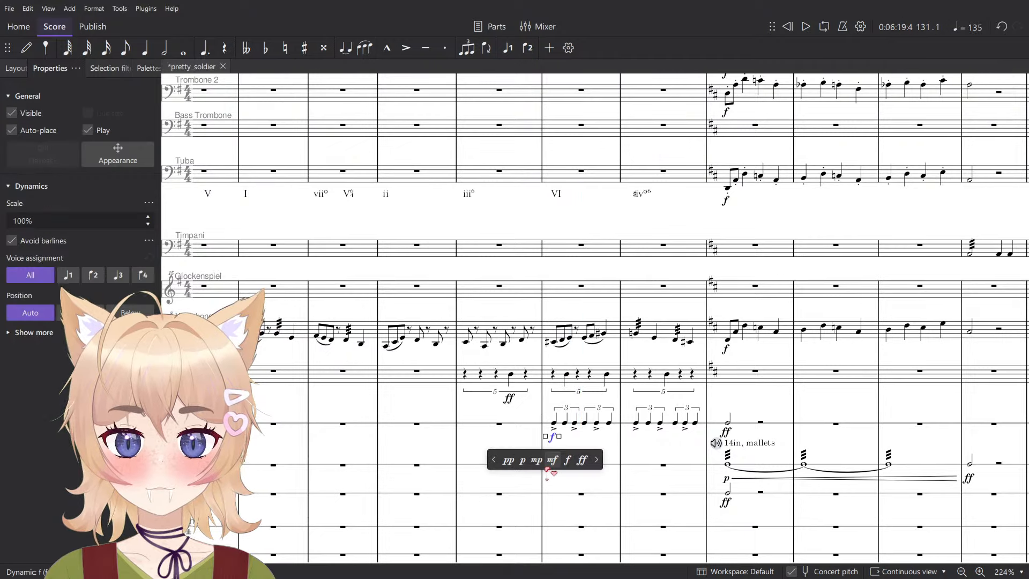
click(650, 449)
scroll(649, 449, up, 4)
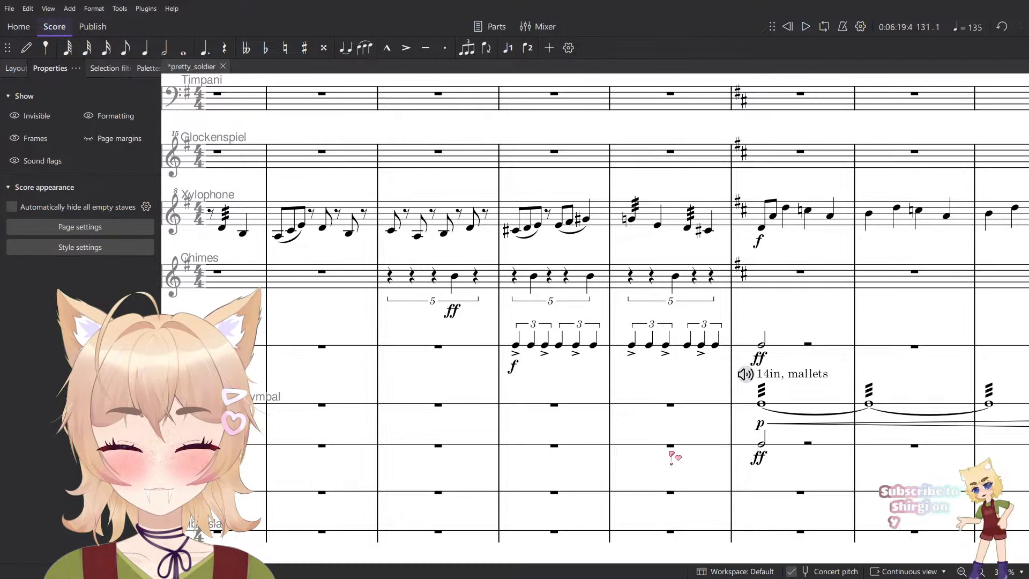
scroll(683, 464, down, 3)
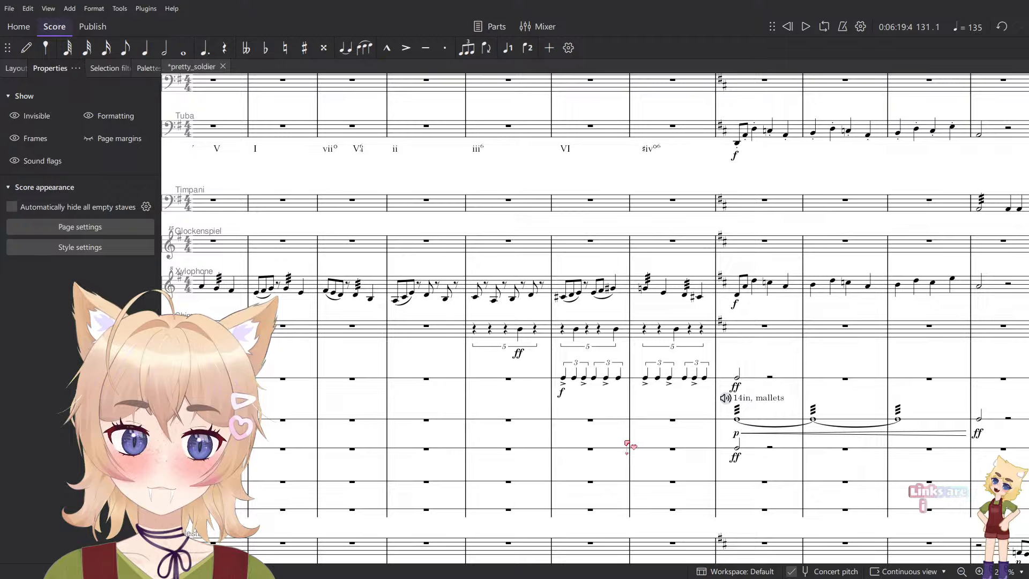
- Browse the Berlin Percussion sounds offered for the Celesta channel in the mixer
key(F10)
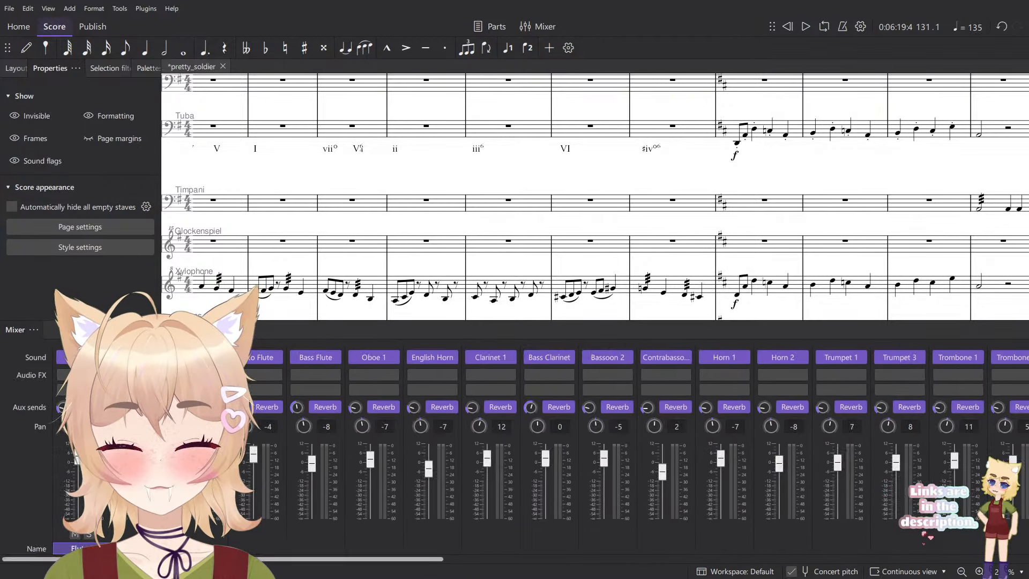
drag(422, 560, 912, 529)
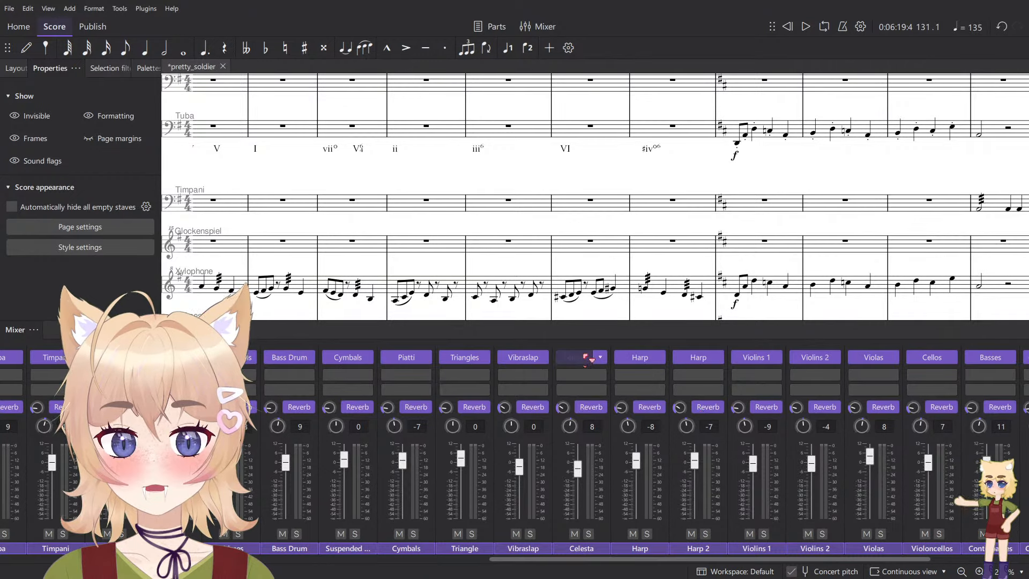
click(600, 357)
mouse_move(638, 392)
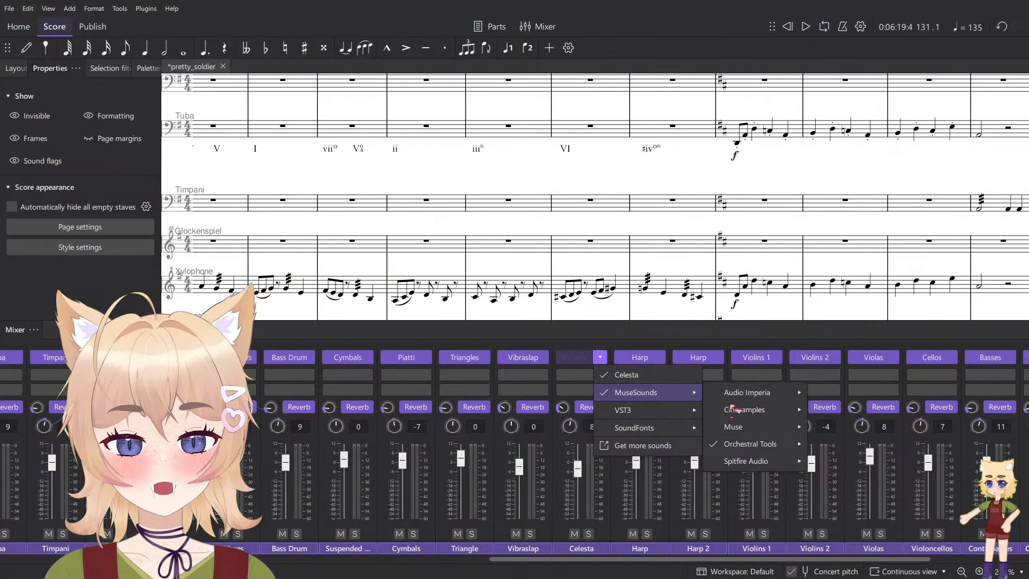
mouse_move(751, 444)
mouse_move(846, 464)
scroll(770, 440, down, 5)
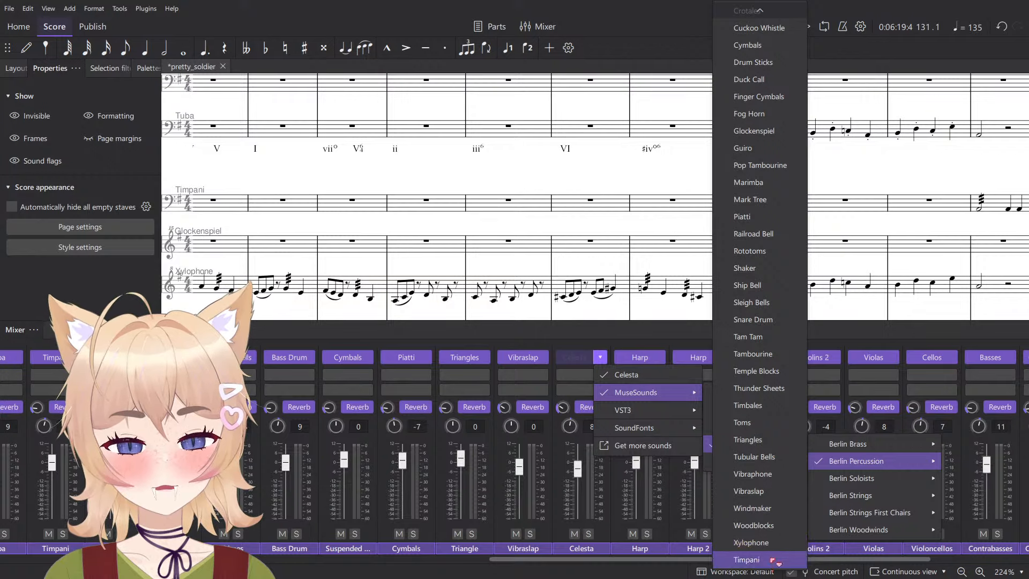
scroll(783, 435, up, 3)
scroll(797, 432, up, 3)
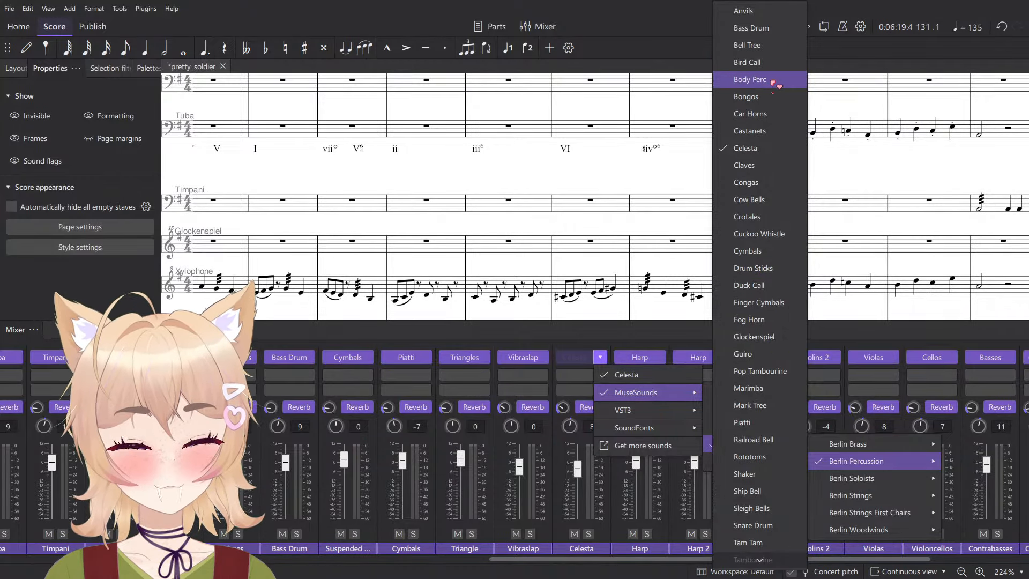
scroll(772, 128, down, 1)
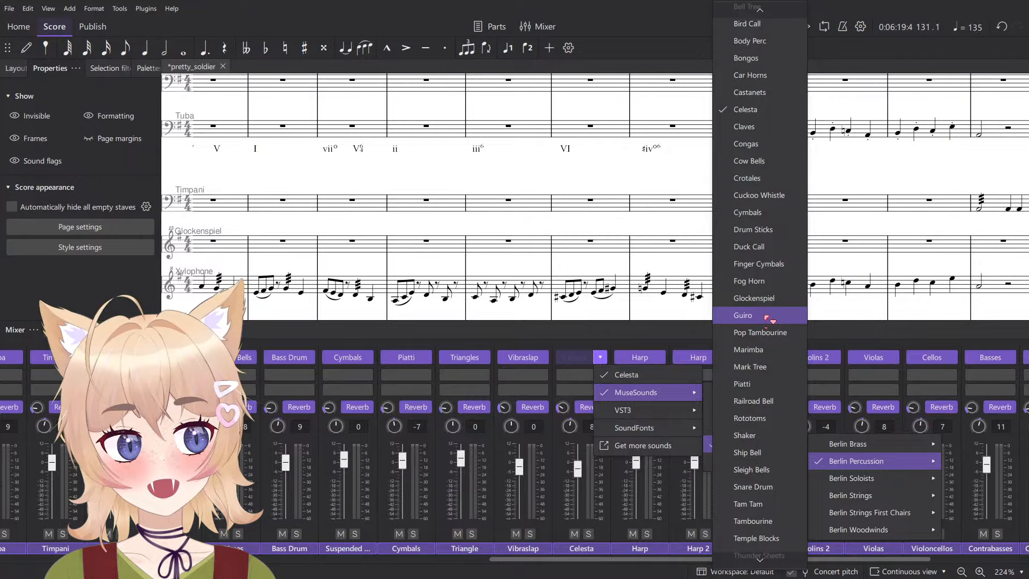
scroll(768, 318, down, 4)
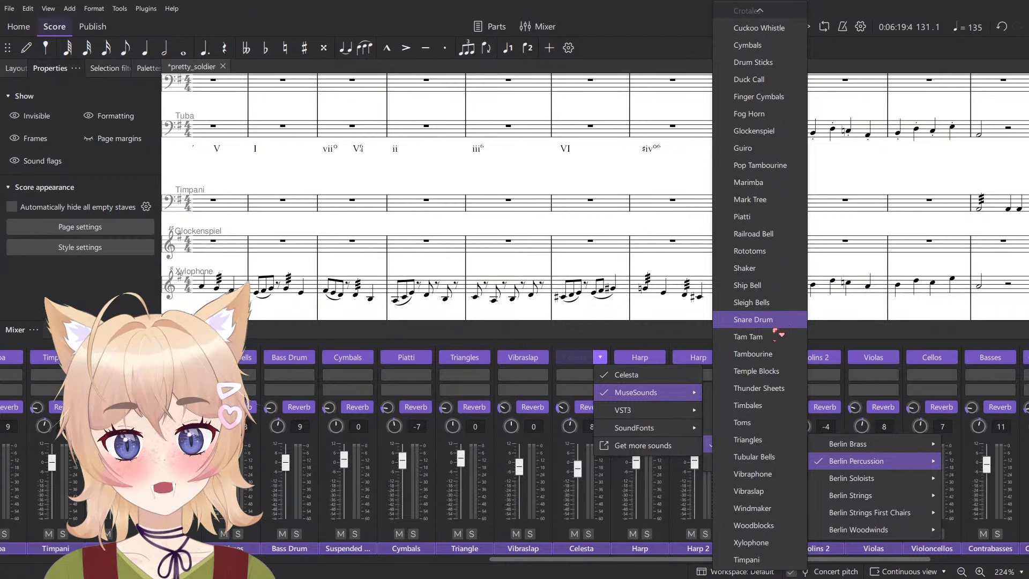
scroll(780, 338, up, 4)
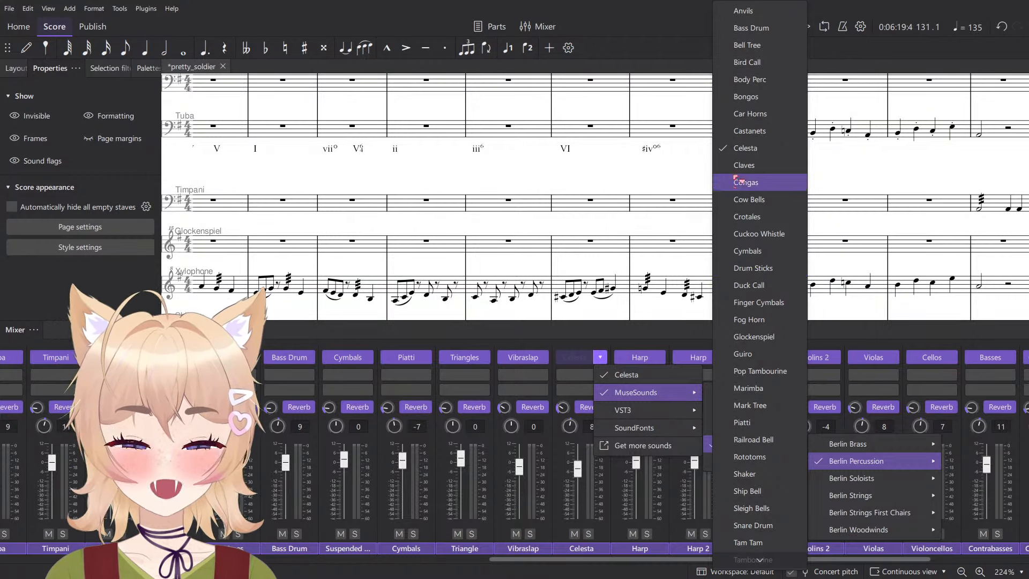
click(258, 172)
- Search the instruments that can be added to the score for "drum stick" and "stick"
click(17, 69)
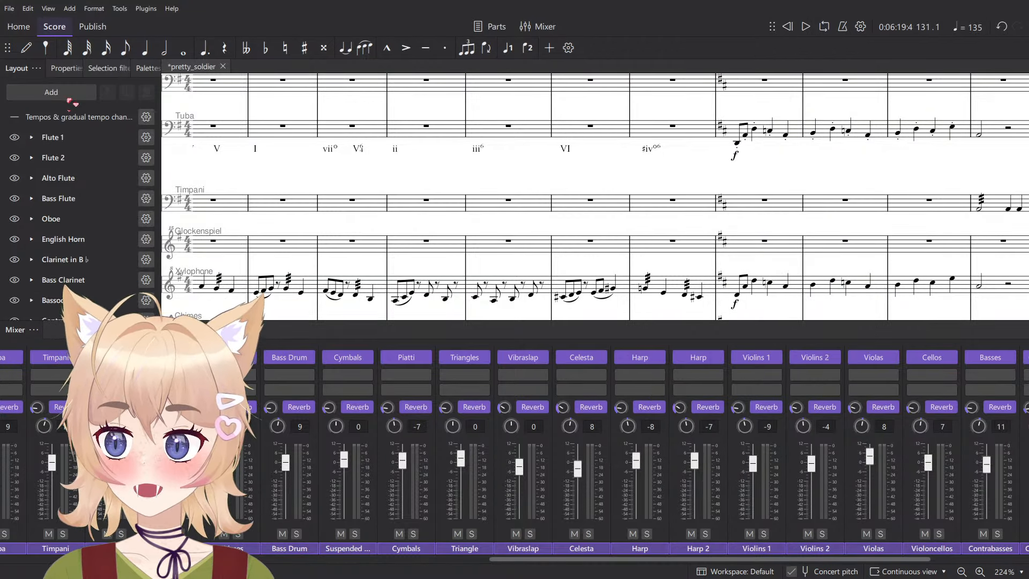
click(53, 92)
click(83, 107)
click(474, 194)
text(dr)
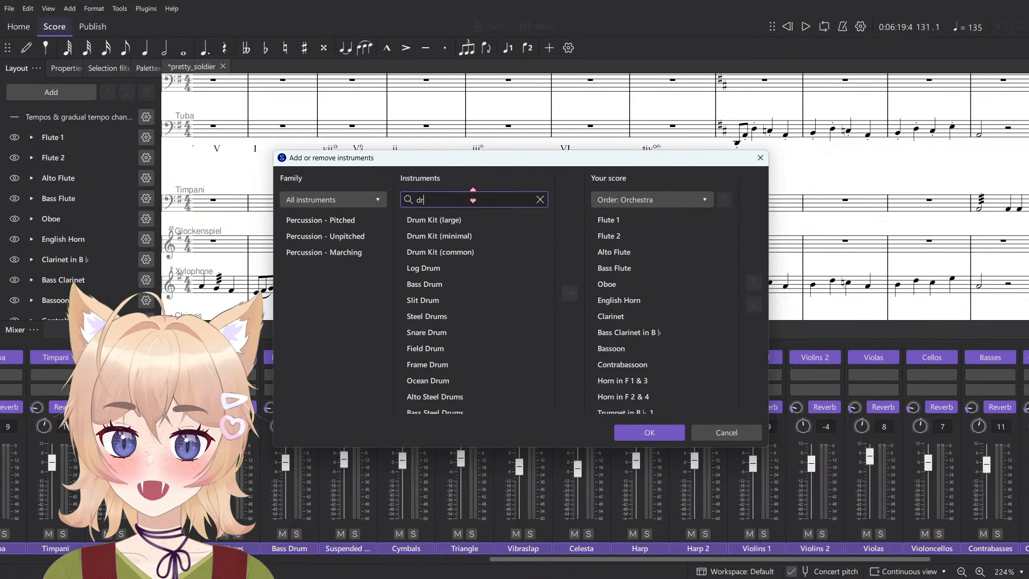
text(um stick)
key(ctrl+a)
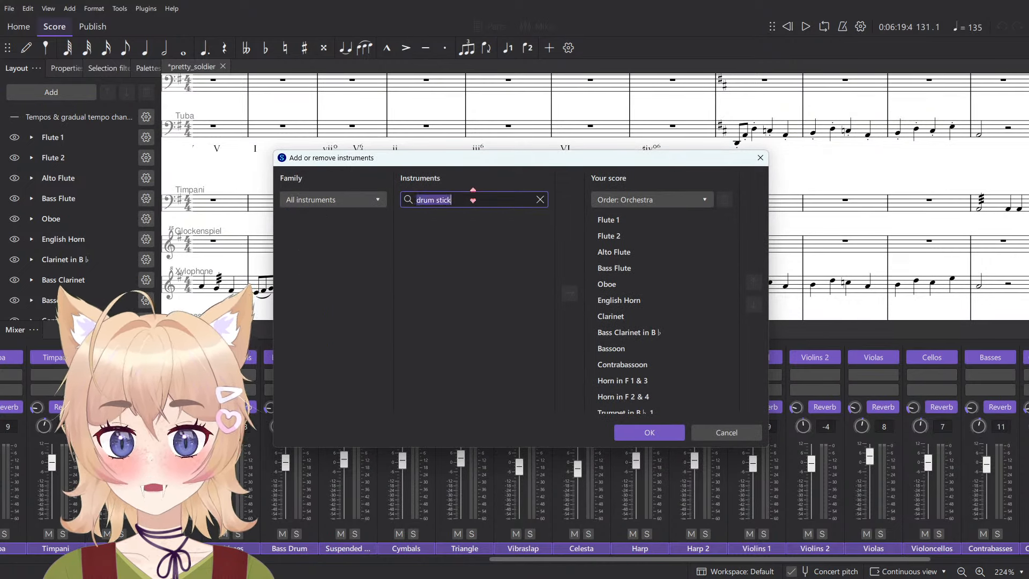
text(stick)
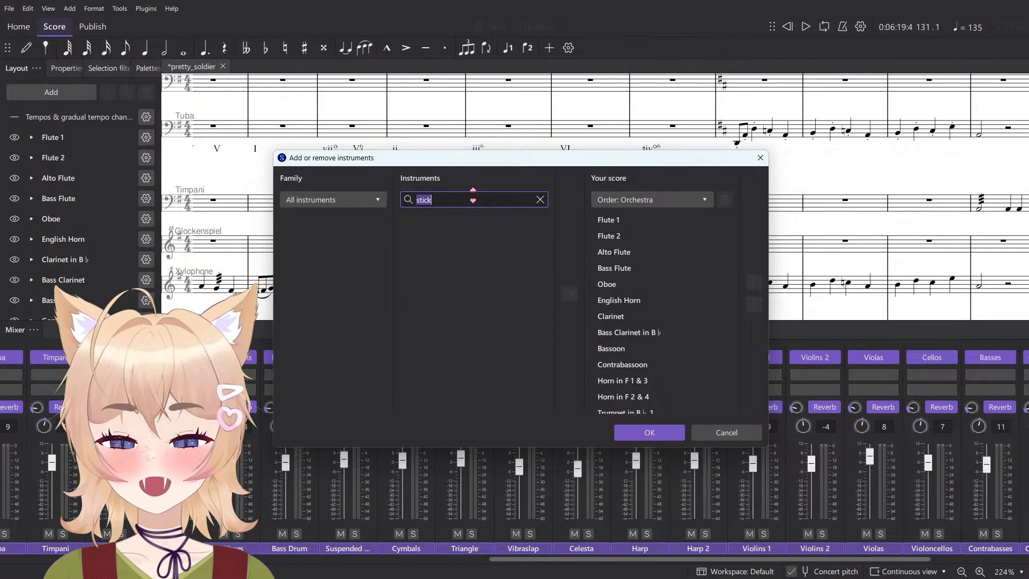
- Clear the instrument search, review the instruments already in the score and dismiss the instrument dialog without changes
key(BackSpace)
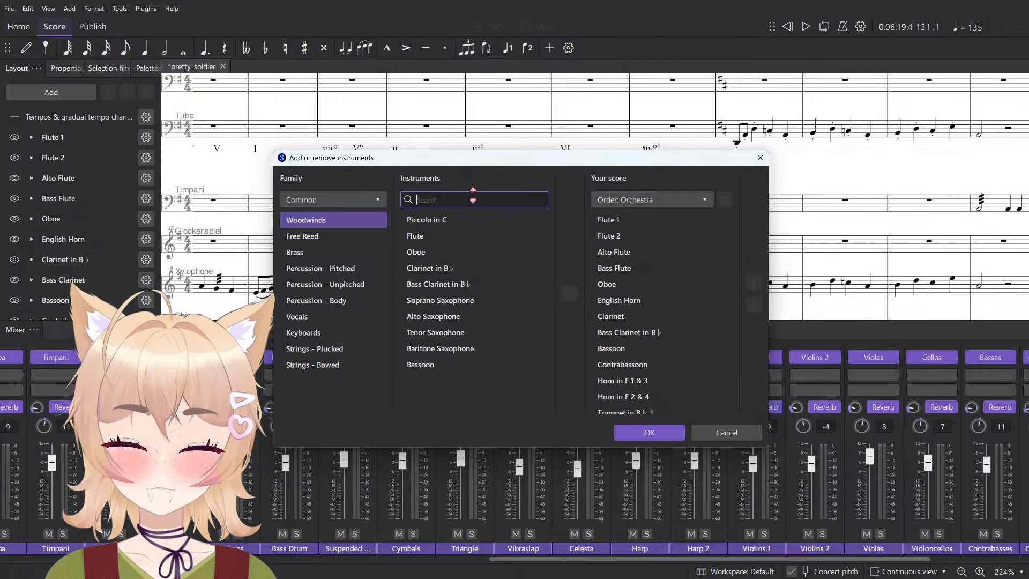
scroll(655, 337, down, 10)
scroll(657, 328, up, 10)
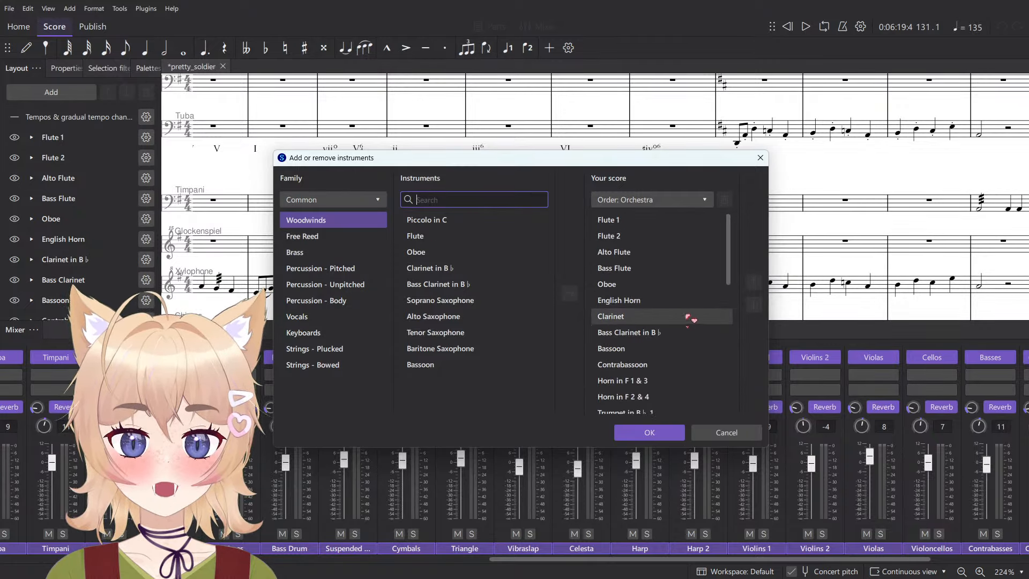
scroll(633, 324, down, 10)
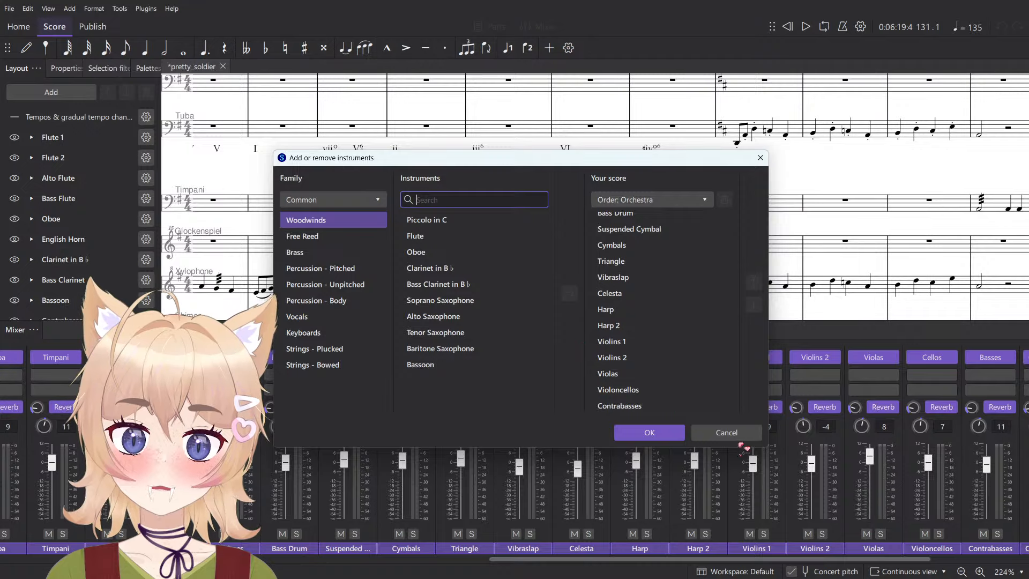
click(732, 435)
scroll(655, 204, down, 3)
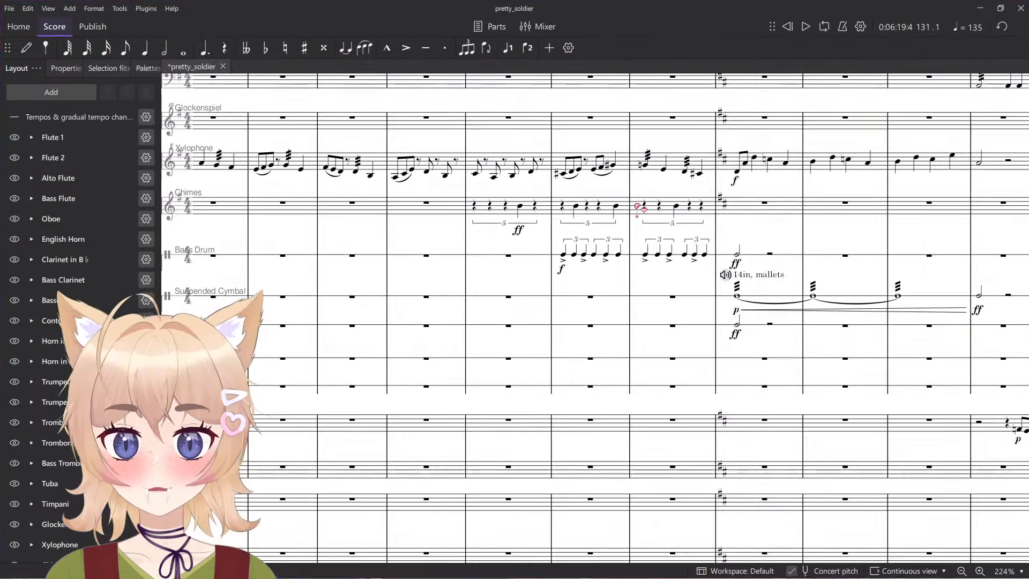
- Check the Berlin Percussion sound variants that a sound flag offers for the first Bass Drum note in measure 131
ctrl+scroll(578, 230, up, 5)
click(563, 253)
scroll(567, 256, up, 1)
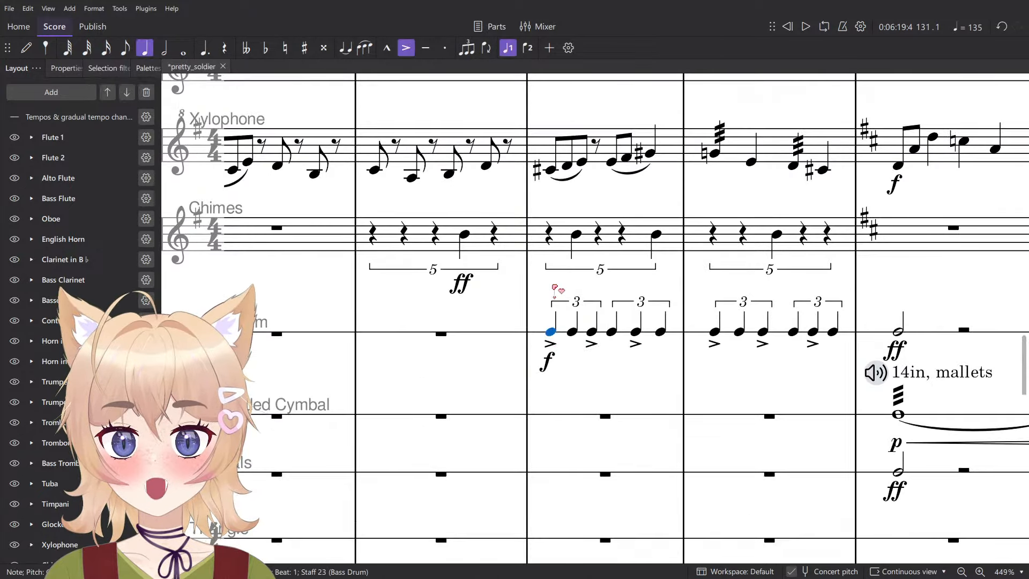
key(ctrl+t)
click(528, 315)
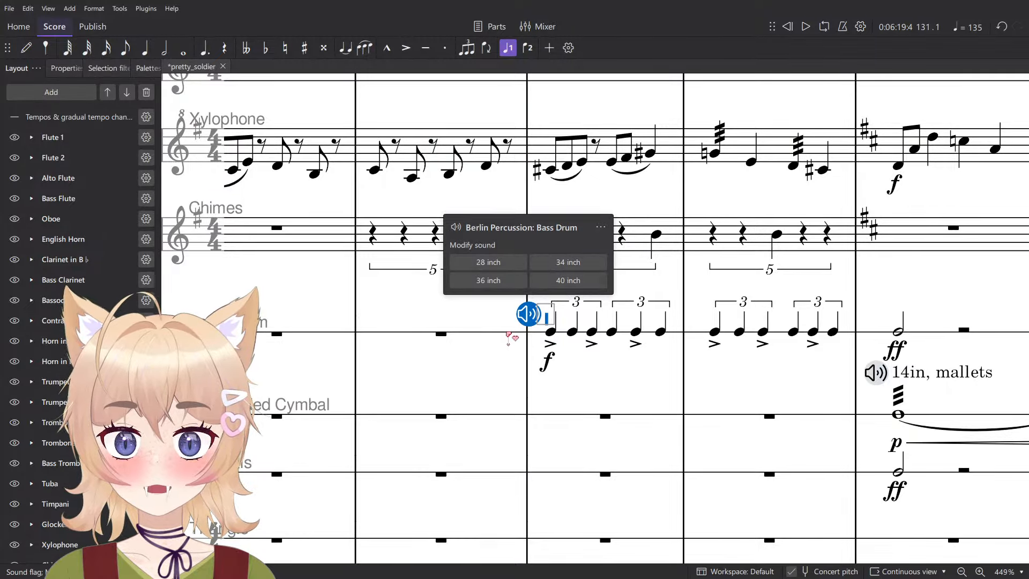
click(567, 367)
click(568, 366)
scroll(586, 345, down, 1)
ctrl+scroll(586, 344, down, 2)
click(561, 335)
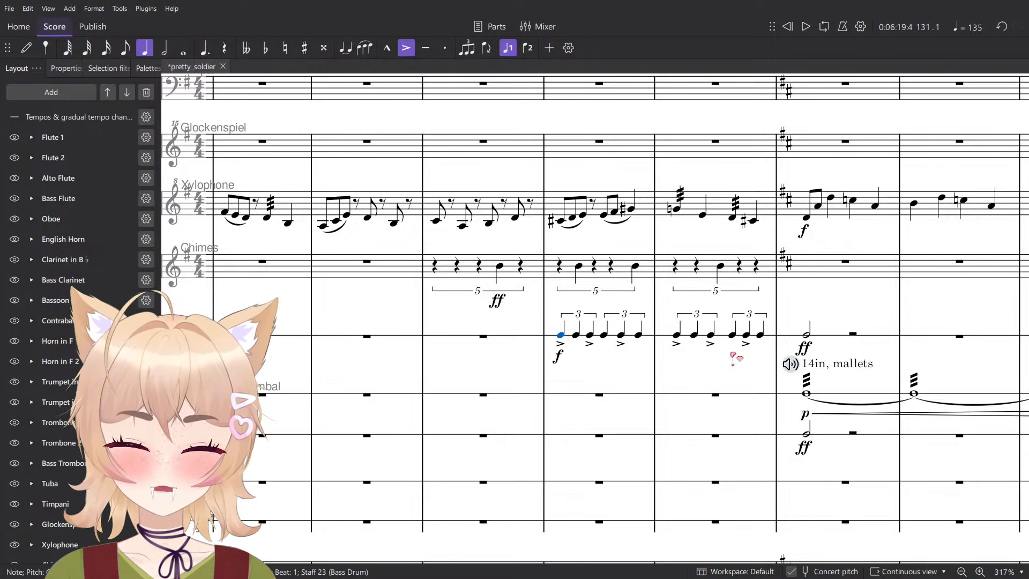
- Look through the channels in the mixer and close it again
key(F10)
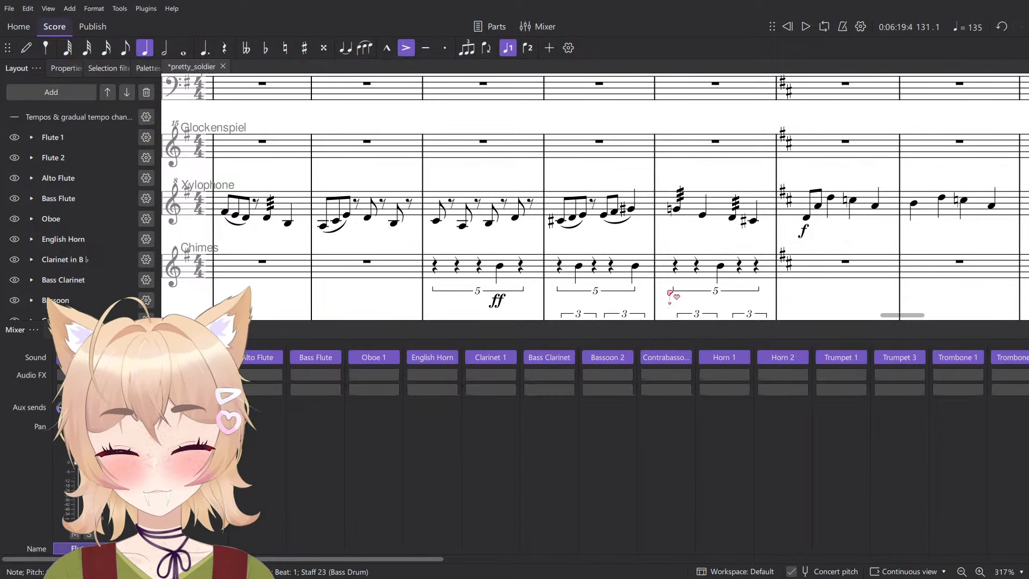
scroll(796, 550, right, 10)
scroll(802, 552, right, 2)
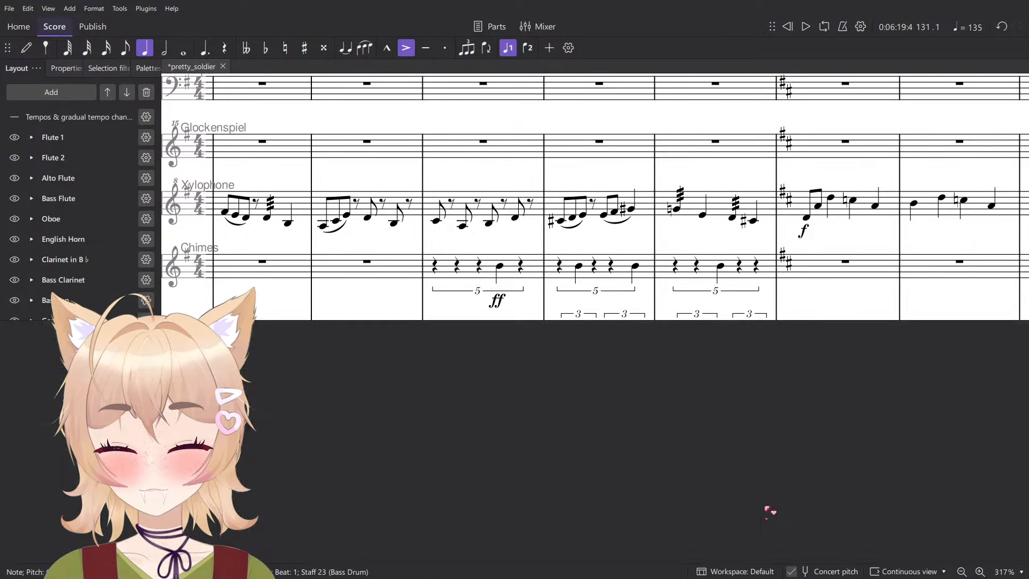
key(F10)
- Set the Bass Drum dynamic in measure 131 to mf and play the triplets from that measure
click(559, 355)
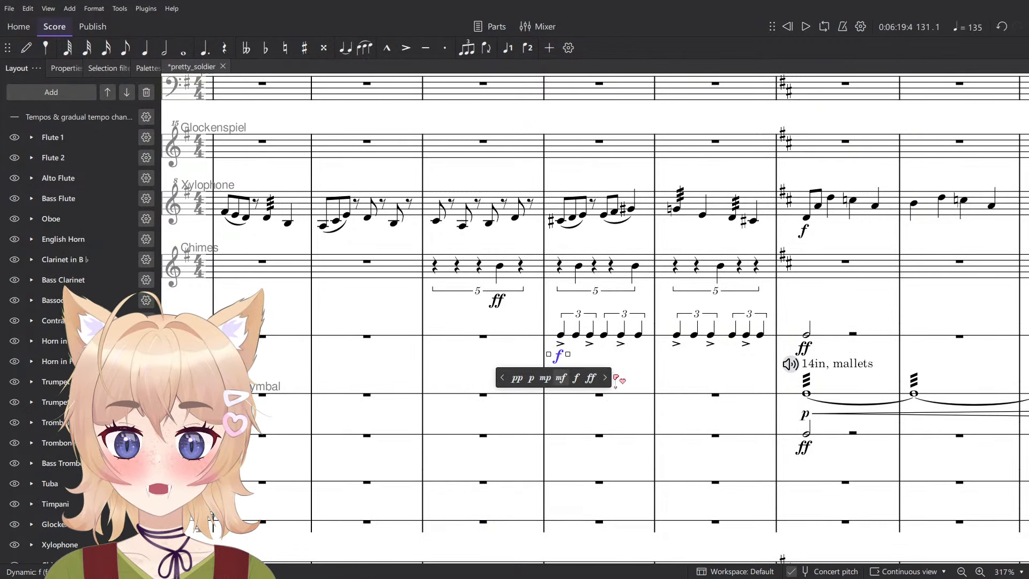
click(560, 380)
click(591, 335)
click(598, 339)
key(space)
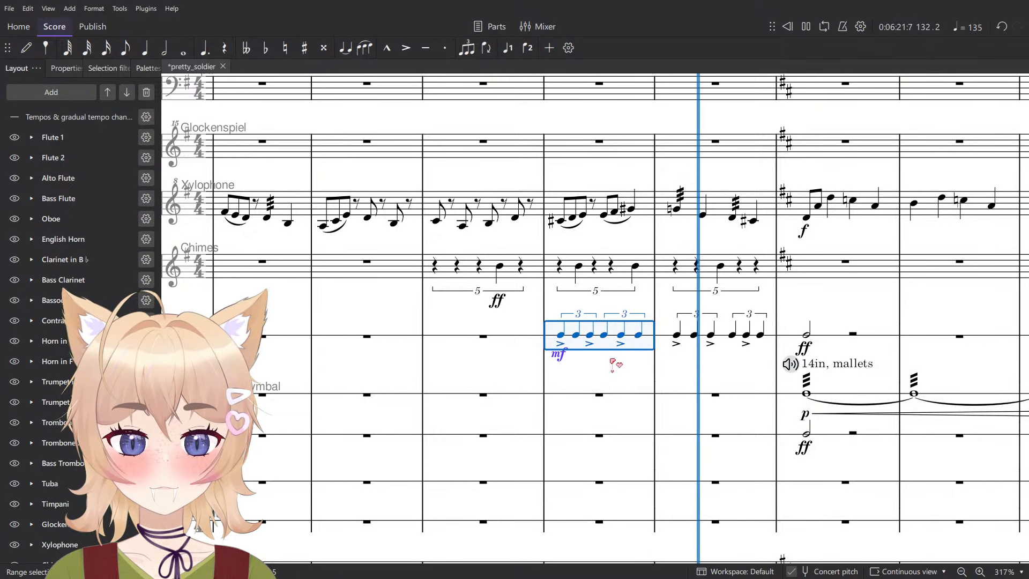
key(space)
key(Escape)
- Delete the mf dynamic under the first Bass Drum triplet and select the Bass Drum's measure 131
scroll(552, 364, up, 3)
click(552, 365)
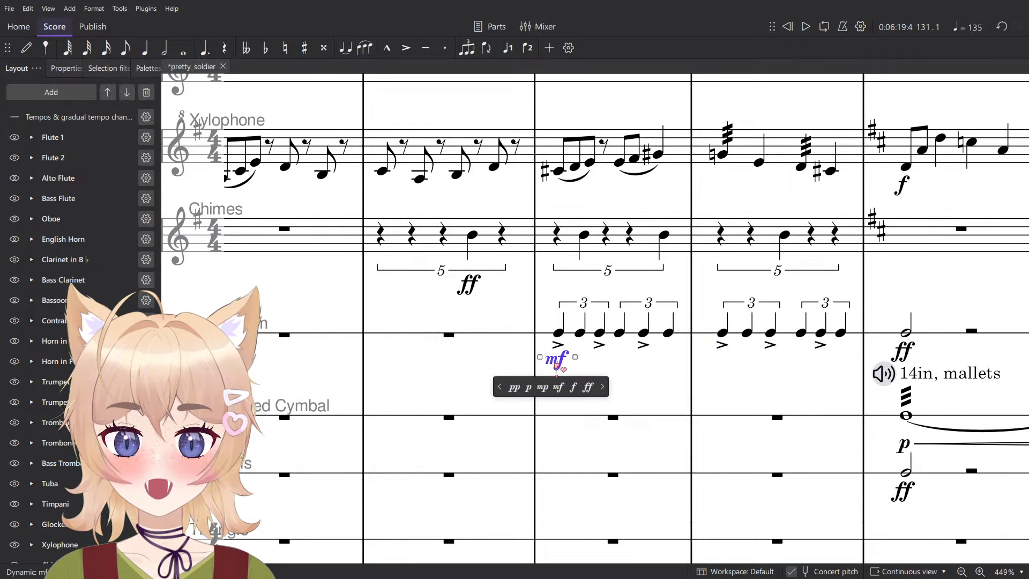
scroll(552, 364, down, 2)
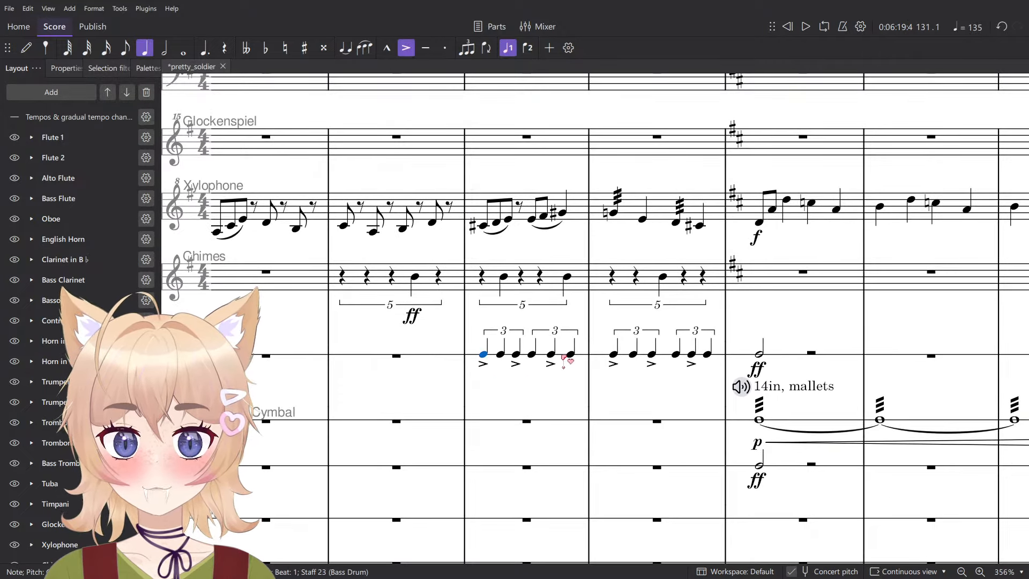
click(563, 357)
key(F10)
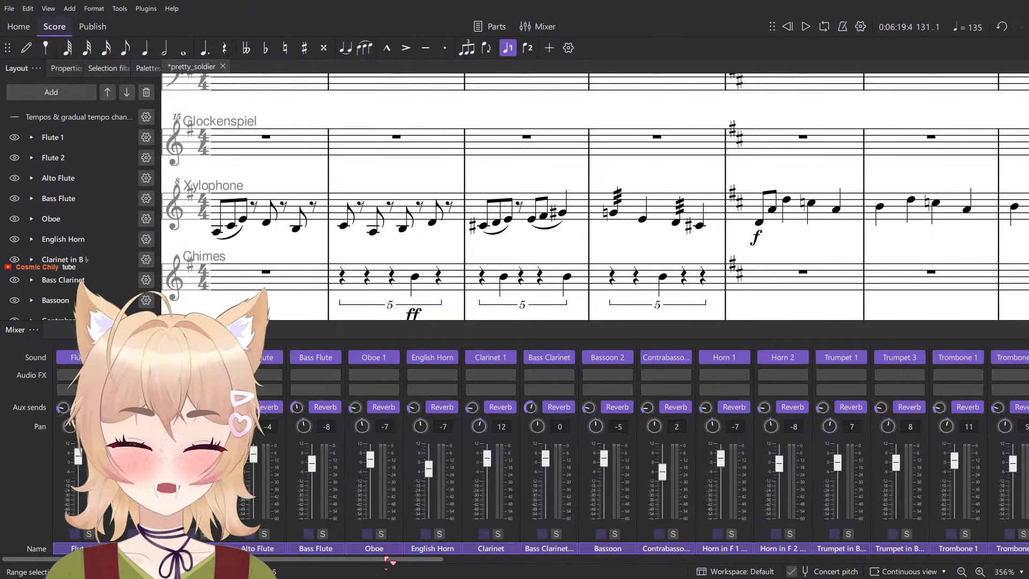
key(F10)
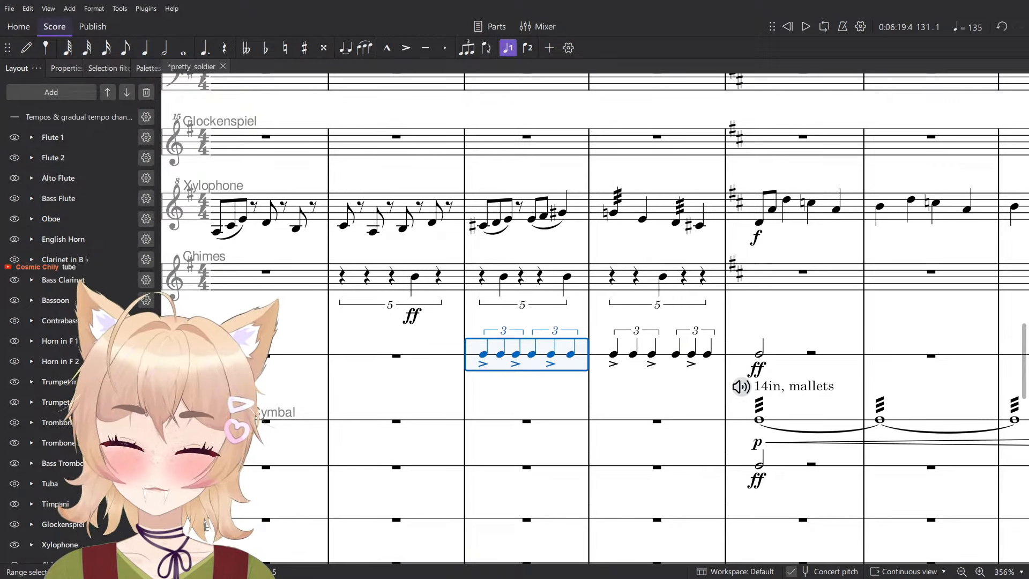
- Browse the common pitched and unpitched percussion instruments that can be added to the score
click(48, 92)
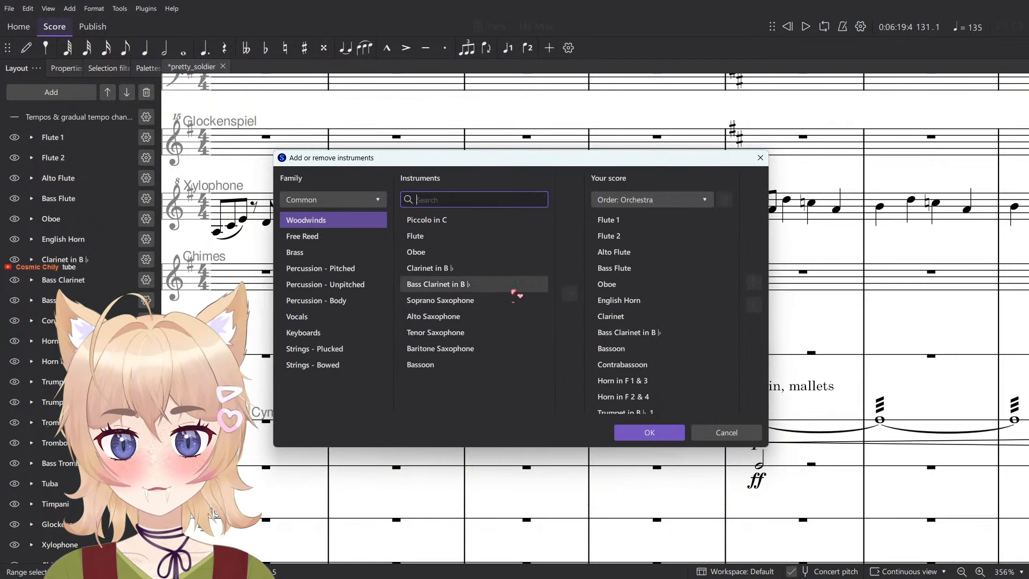
click(324, 269)
click(336, 286)
scroll(429, 241, down, 1)
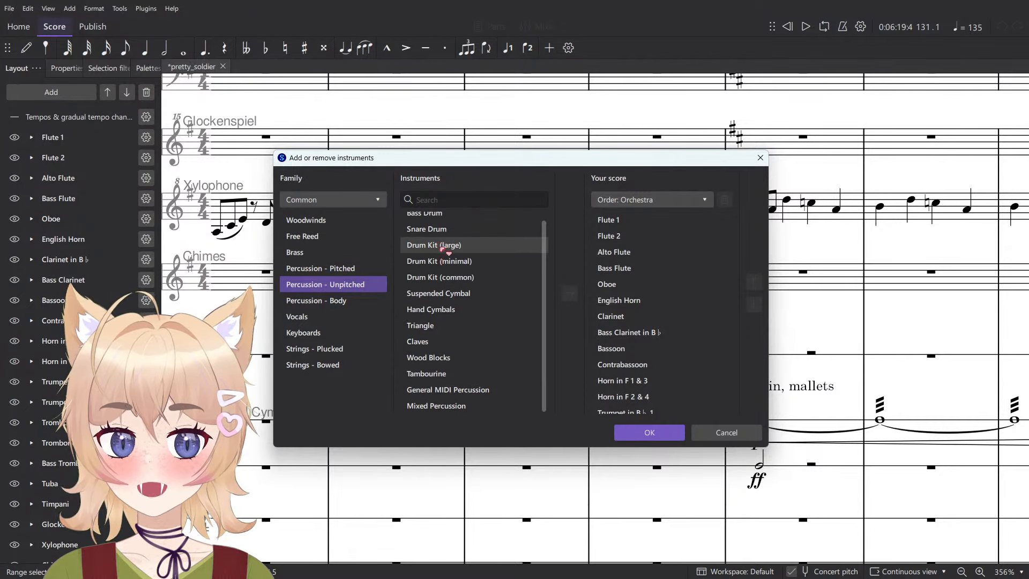
- Switch the instrument list to the Orchestra set and examine its unpitched percussion, including Concert Toms and Tam-tam
click(353, 206)
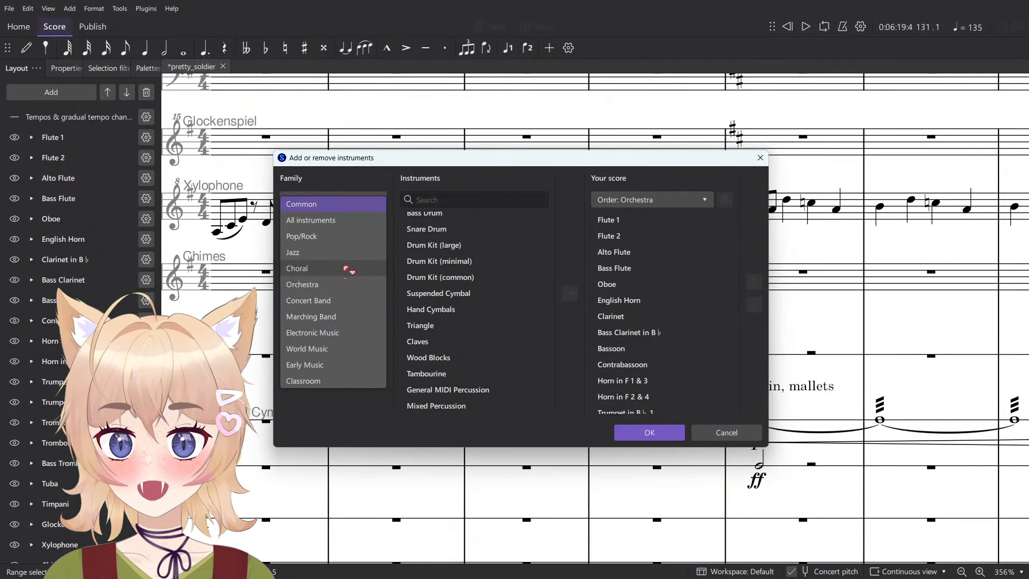
click(343, 271)
scroll(522, 323, down, 2)
scroll(522, 323, up, 3)
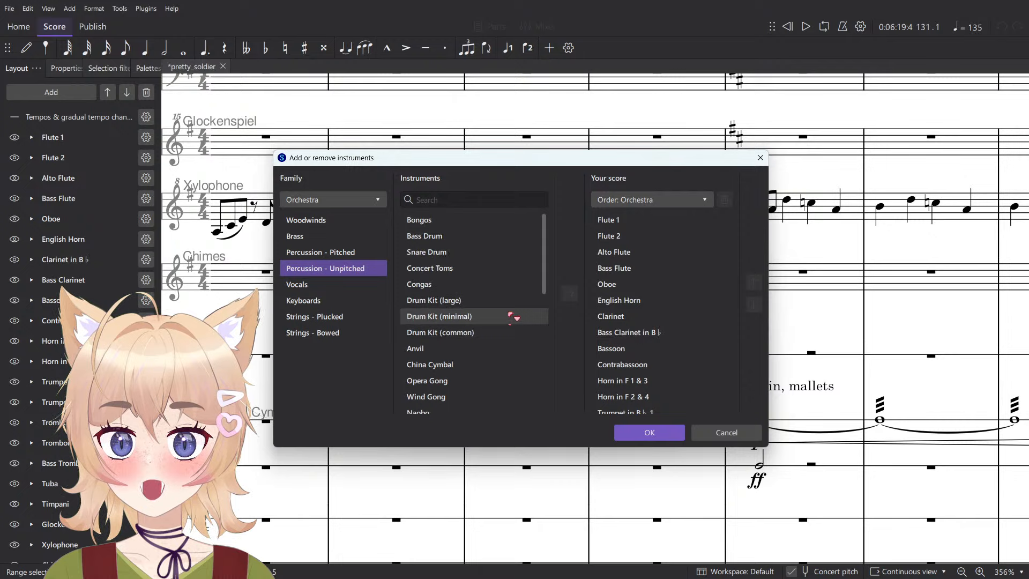
click(485, 268)
scroll(509, 301, down, 4)
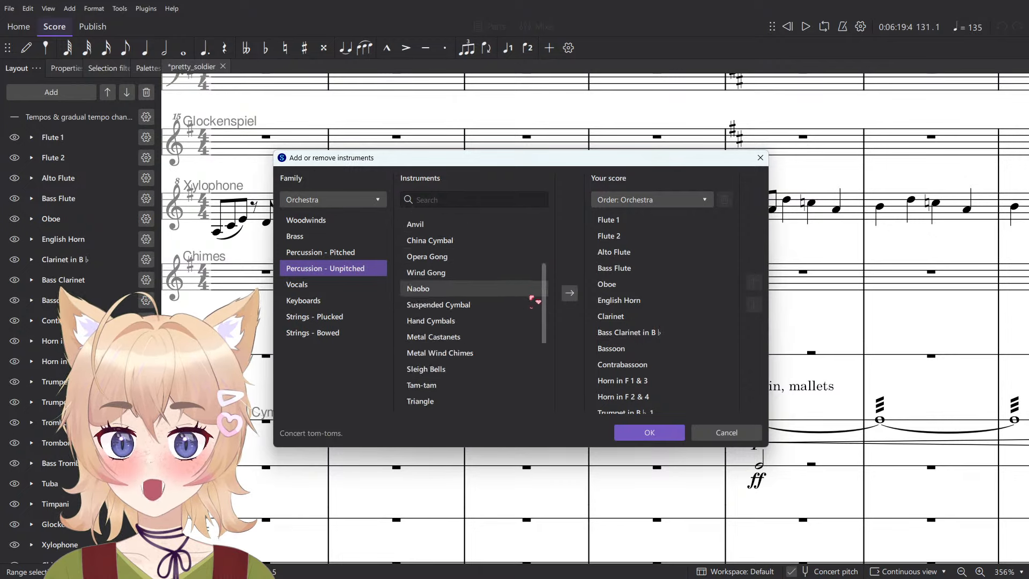
click(489, 314)
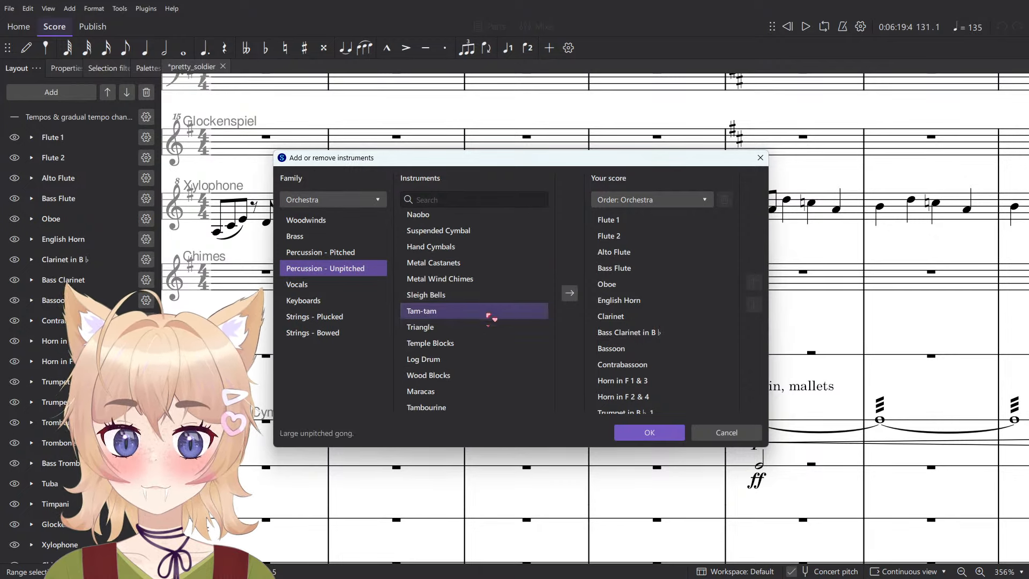
scroll(488, 335, up, 4)
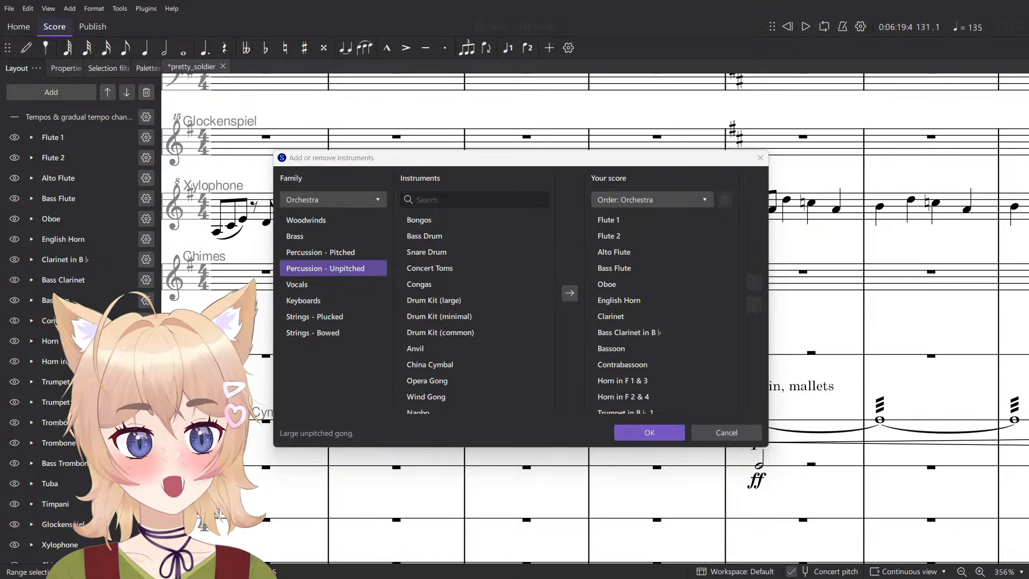
- Switch to the web browser and look up the definition of "tam-tam" on Wiktionary
drag(1028, 115, 834, 22)
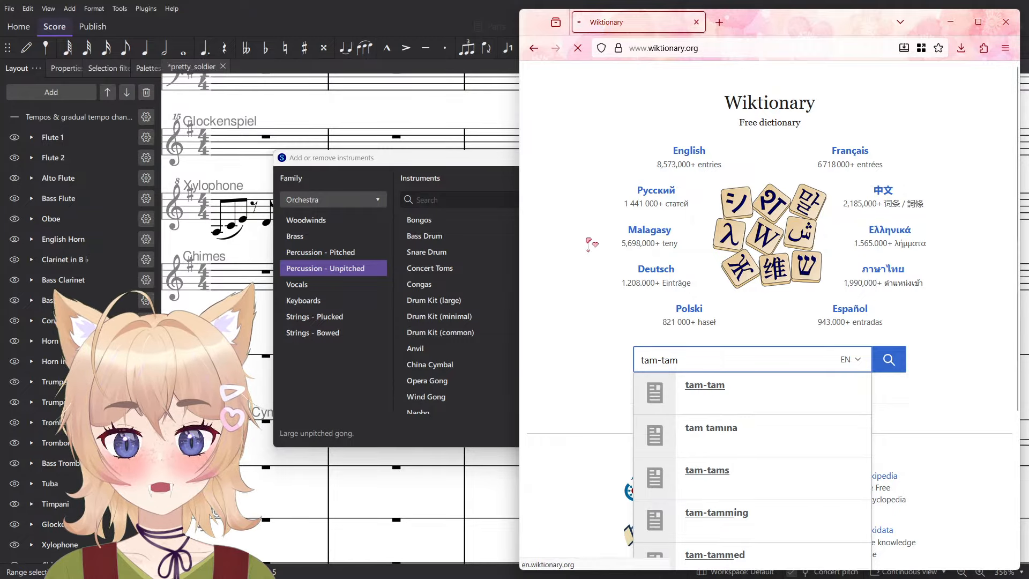
key(Return)
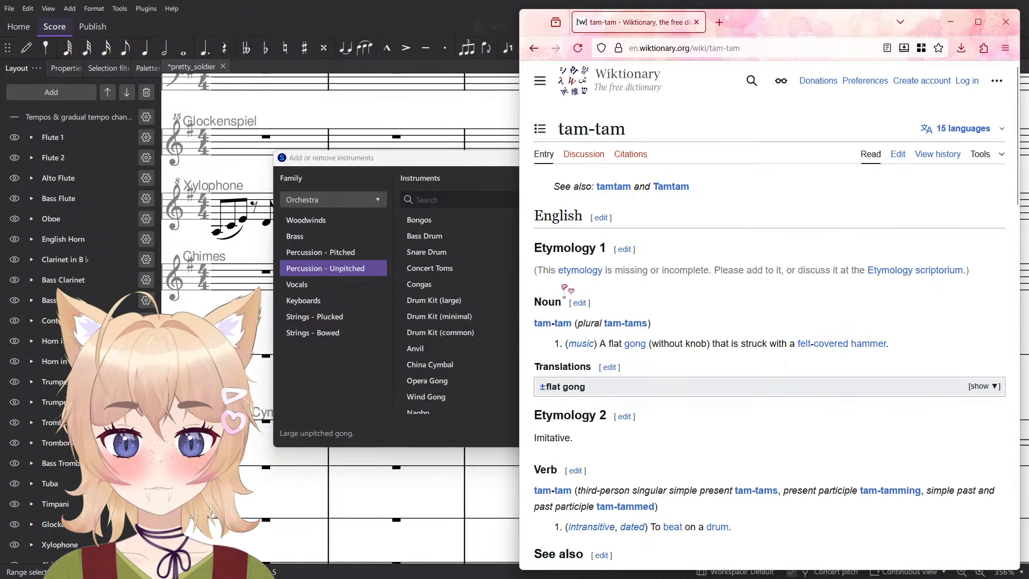
drag(538, 270, 847, 279)
click(831, 305)
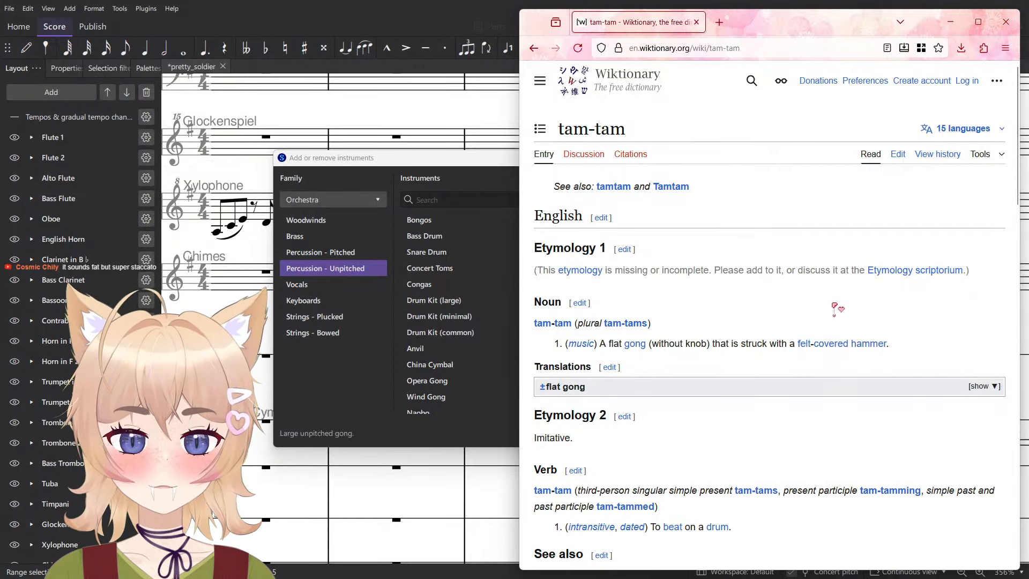
- Search Wikipedia for "tam-tam" in a new browser tab
key(ctrl+t)
text(@wikipedia)
key(Tab)
text(am-)
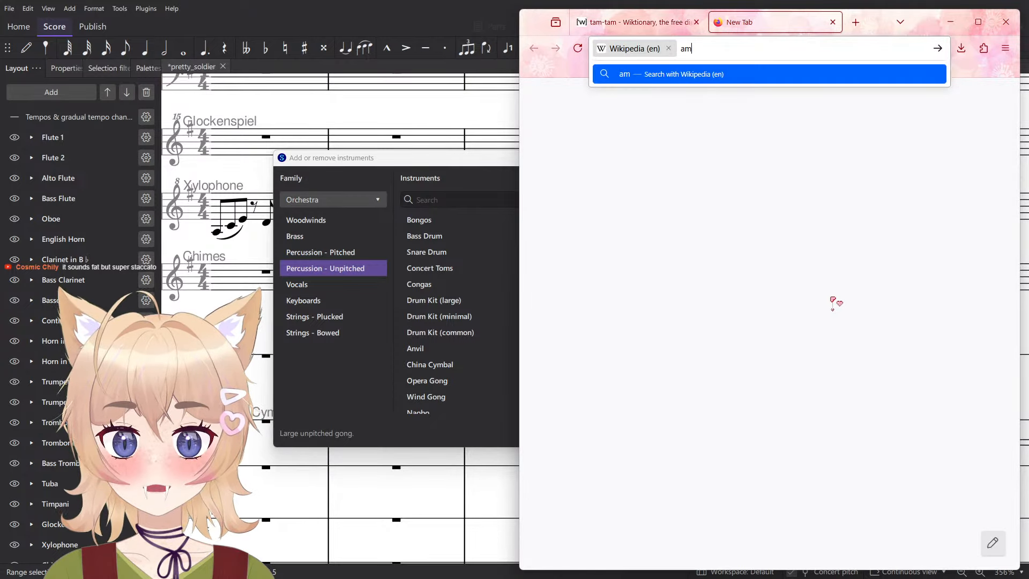
key(BackSpace)
key(BackSpace)
key(BackSpace)
text(tam-tam)
key(Return)
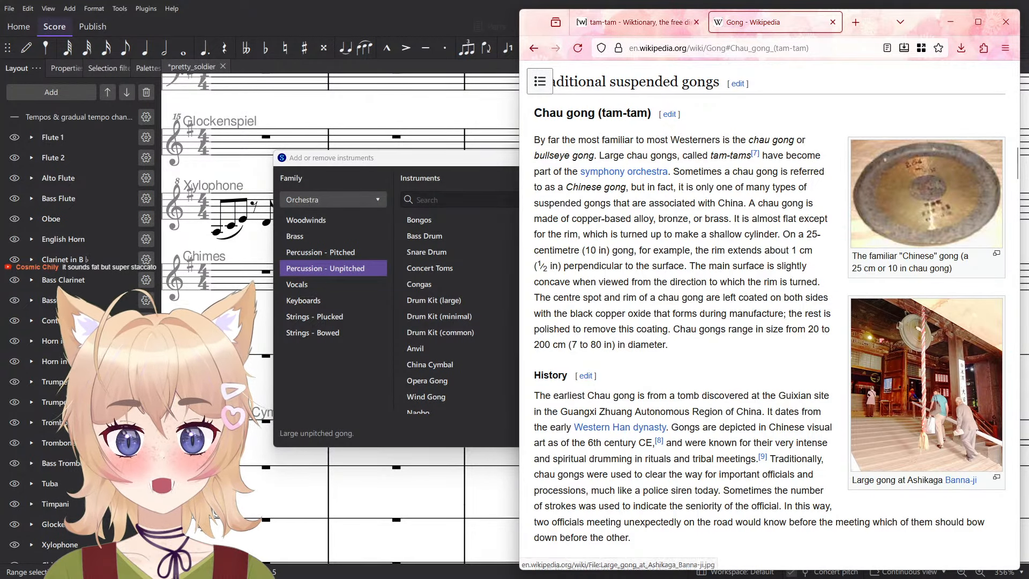
- Read the Wikipedia section on the chau gong (tam-tam), including its history and use in symphony orchestras
scroll(821, 296, up, 1)
drag(540, 204, 673, 378)
scroll(673, 378, down, 2)
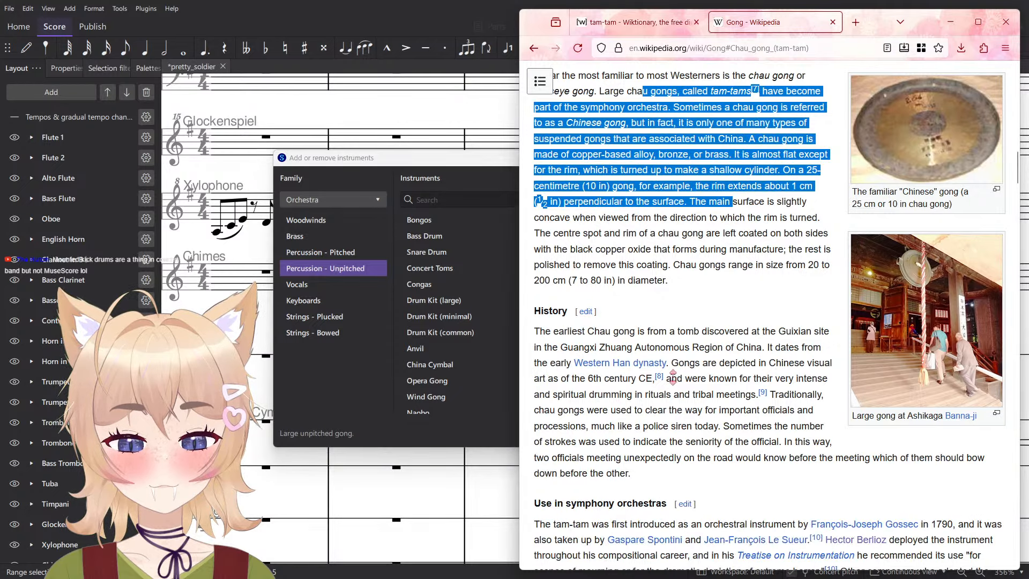
drag(540, 330, 742, 483)
scroll(743, 482, down, 5)
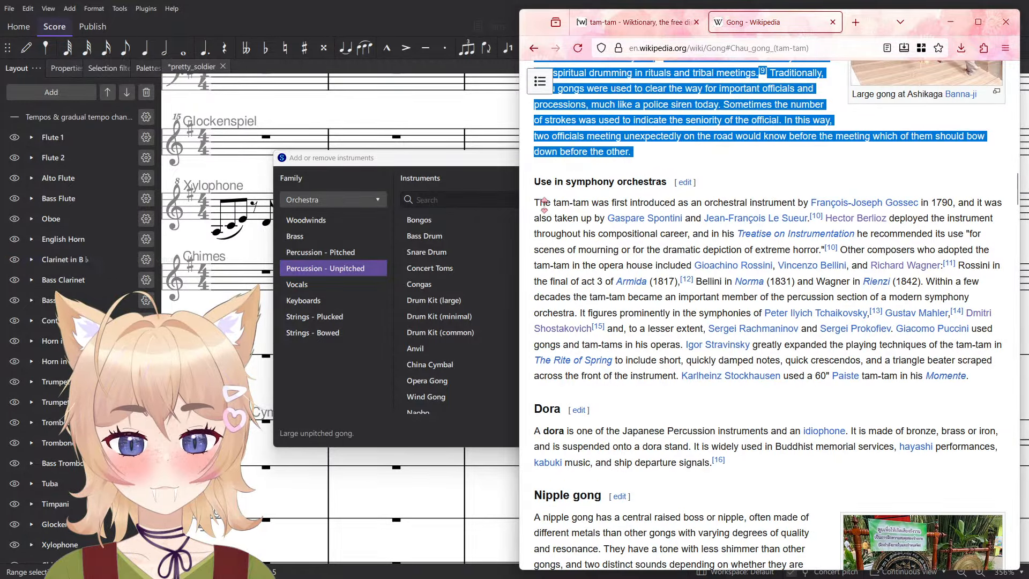
drag(545, 203, 737, 203)
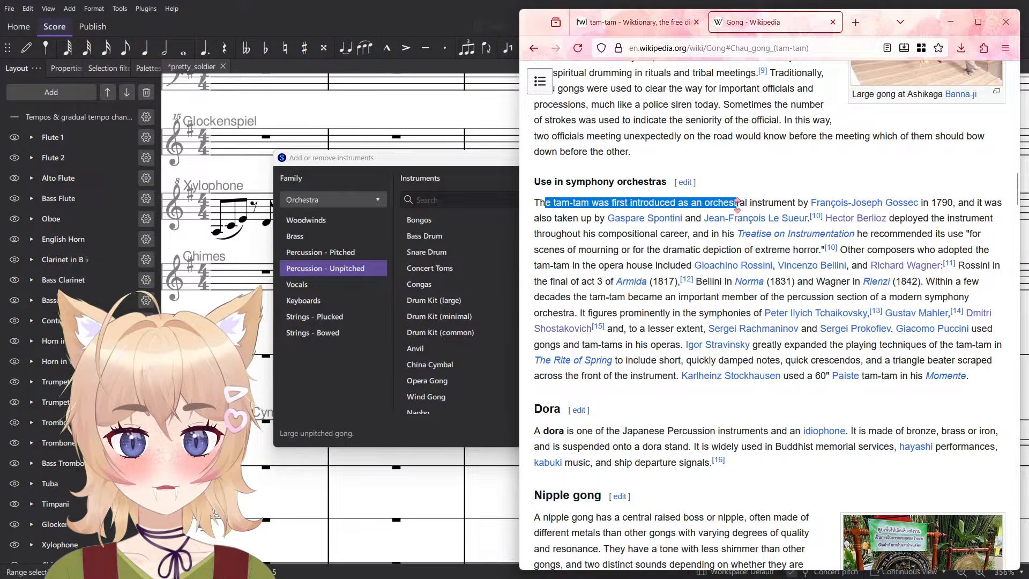
drag(738, 204, 637, 344)
click(653, 378)
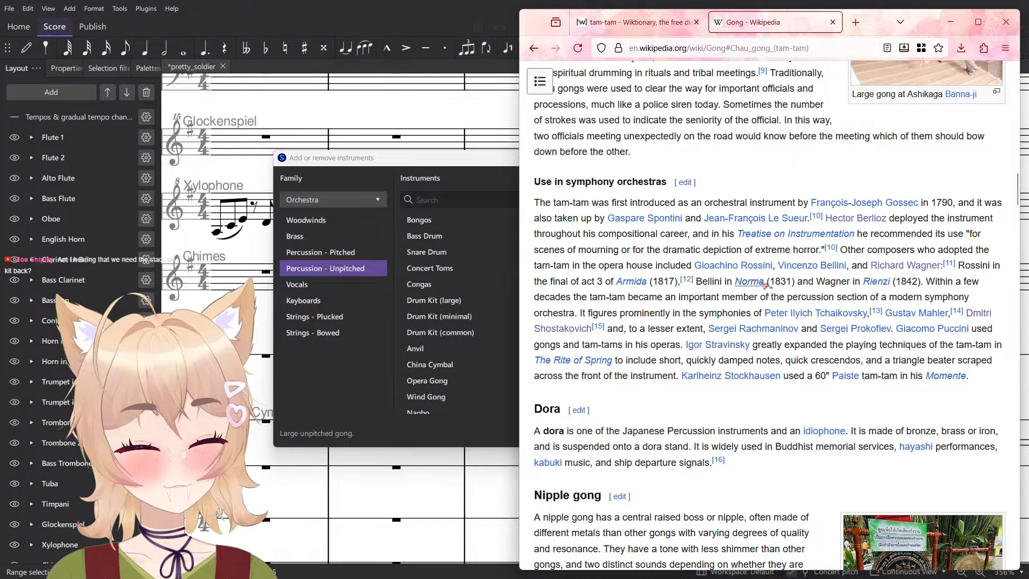
scroll(764, 263, up, 5)
scroll(725, 311, down, 2)
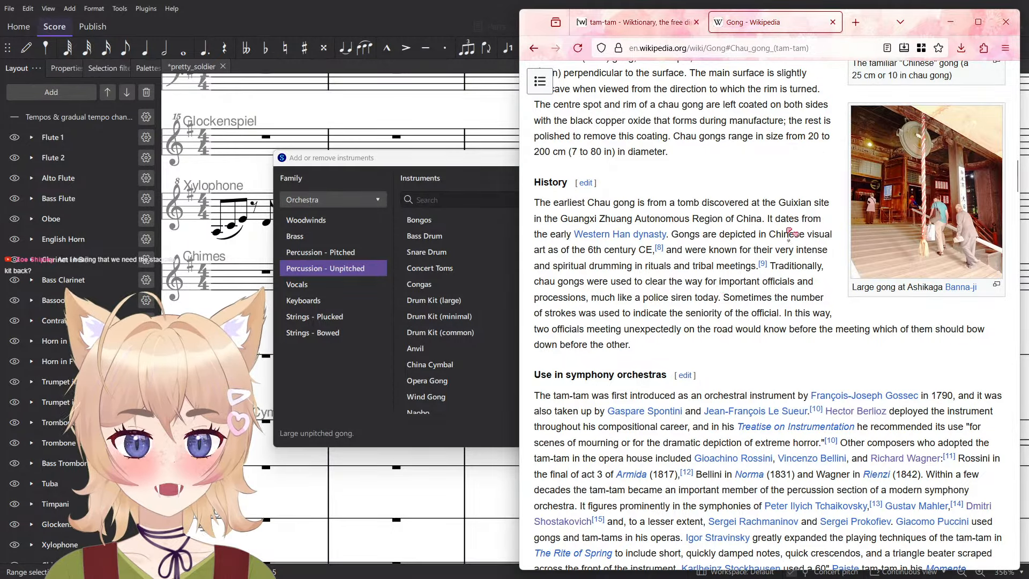
scroll(792, 231, up, 5)
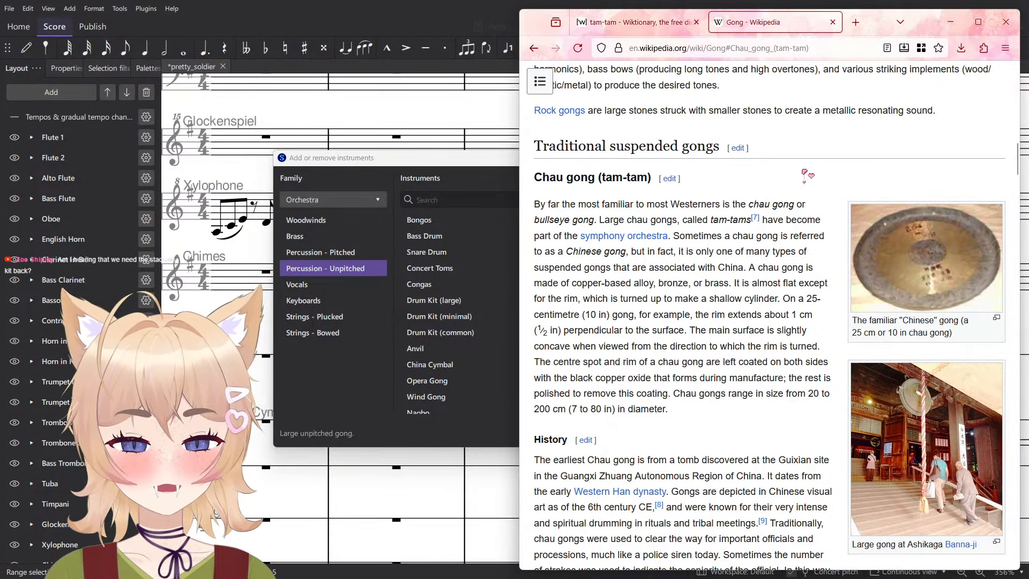
- Return to the Wiktionary page on tam-tam and open the related entry "tamtam"
key(ctrl+shift+Tab)
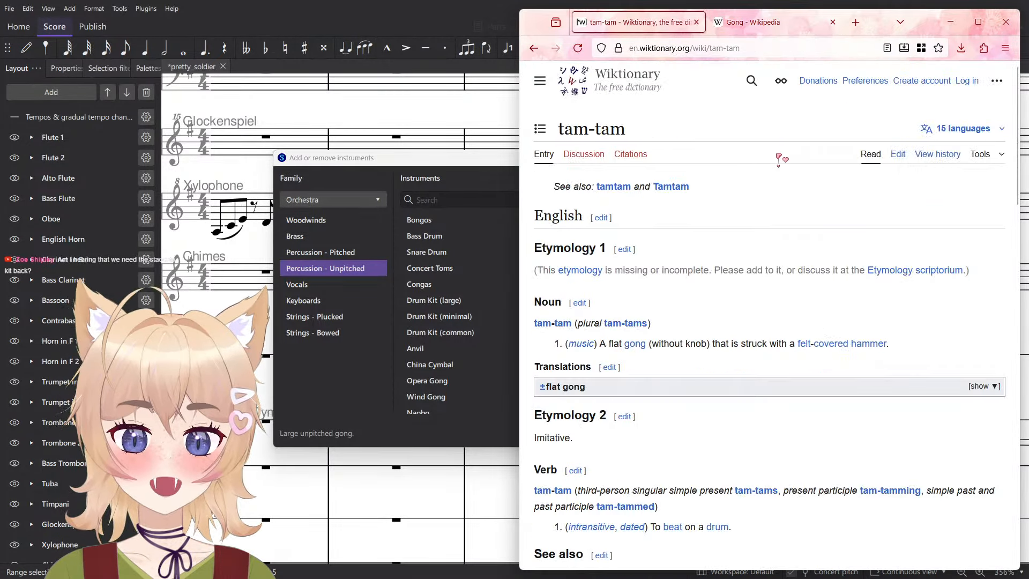
click(749, 78)
click(617, 188)
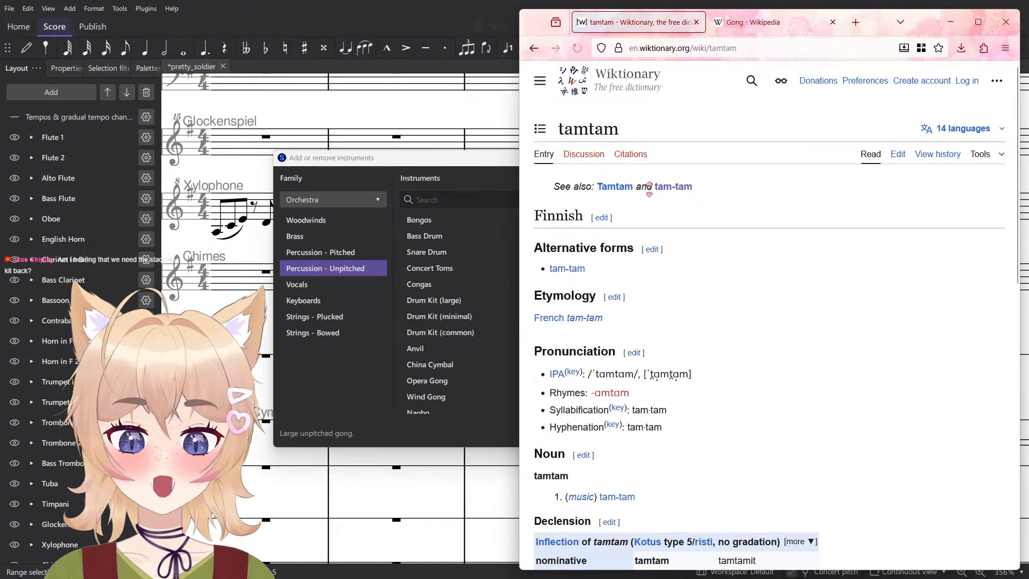
- Check the noun section of the Finnish "tamtam" entry and open the French "tam-tam" entry linked in its etymology
scroll(691, 215, down, 1)
scroll(692, 214, down, 1)
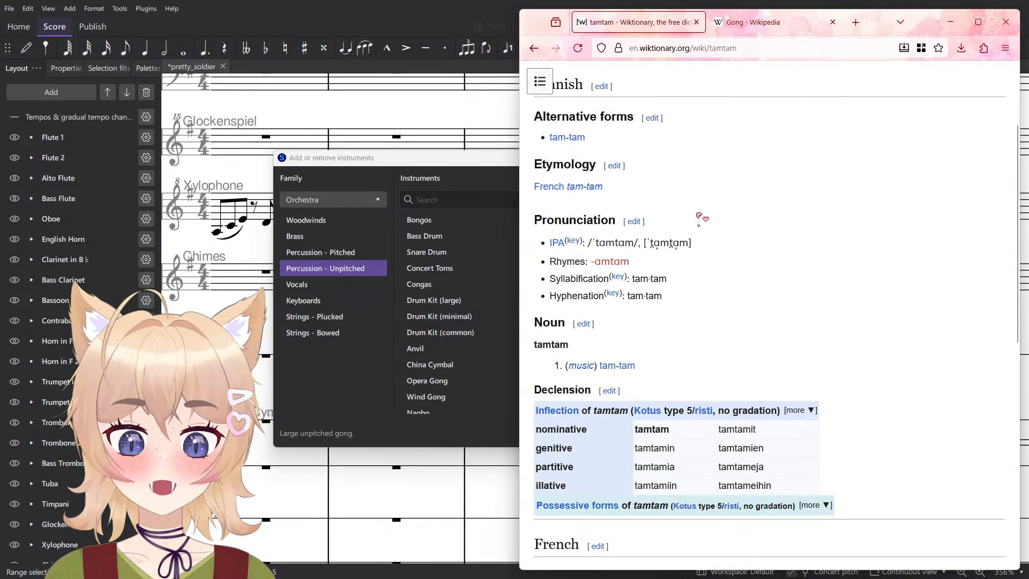
drag(637, 366, 550, 375)
click(705, 382)
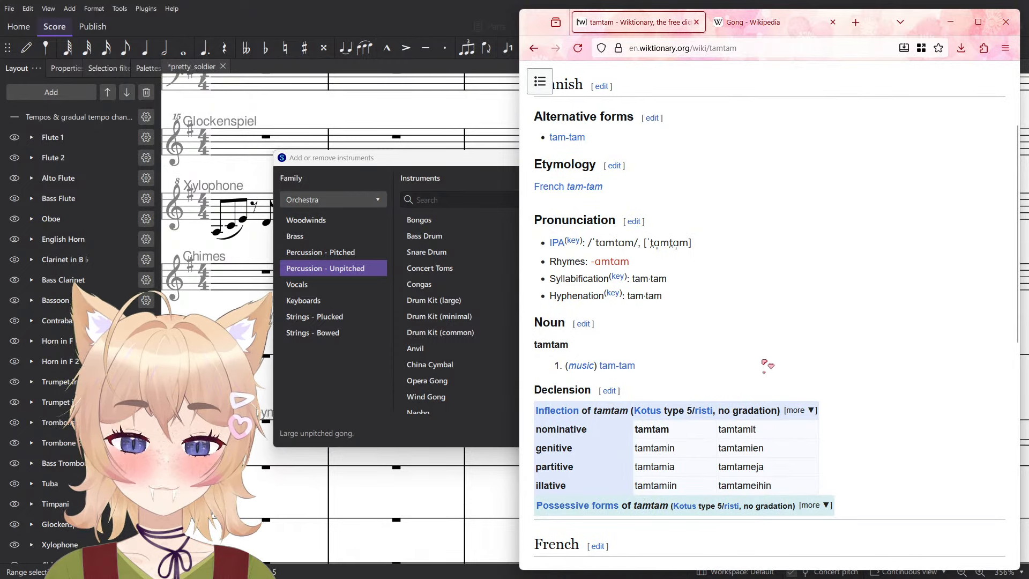
scroll(746, 370, up, 2)
click(581, 319)
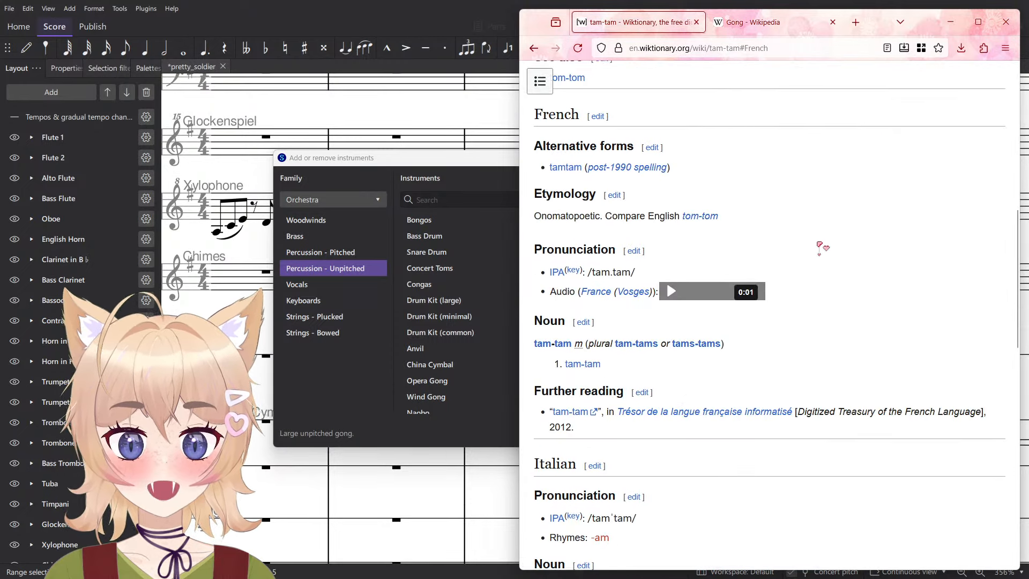
- Examine the etymology of the French word "tam-tam" and play its France (Vosges) audio pronunciation
double_click(575, 218)
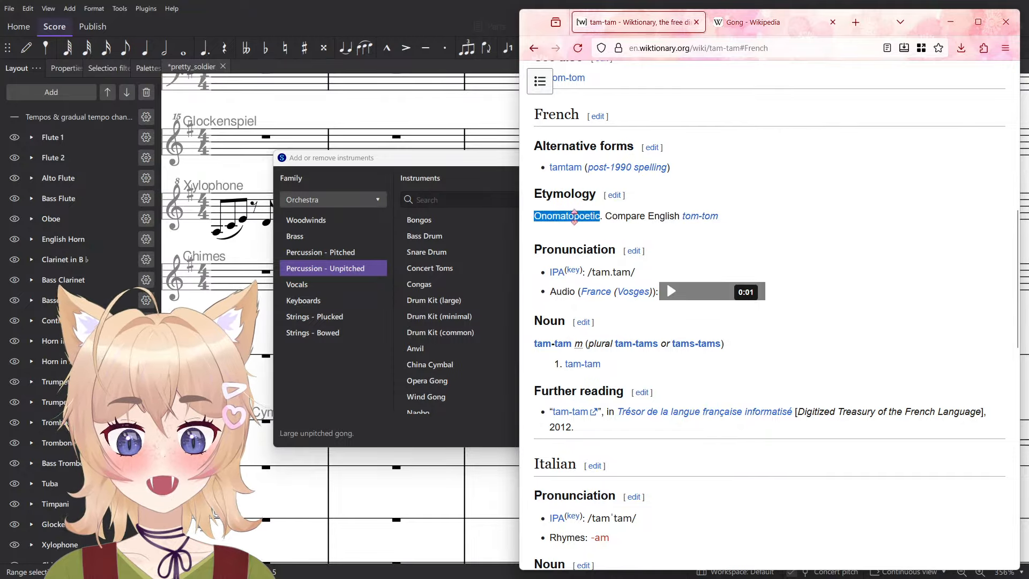
click(763, 186)
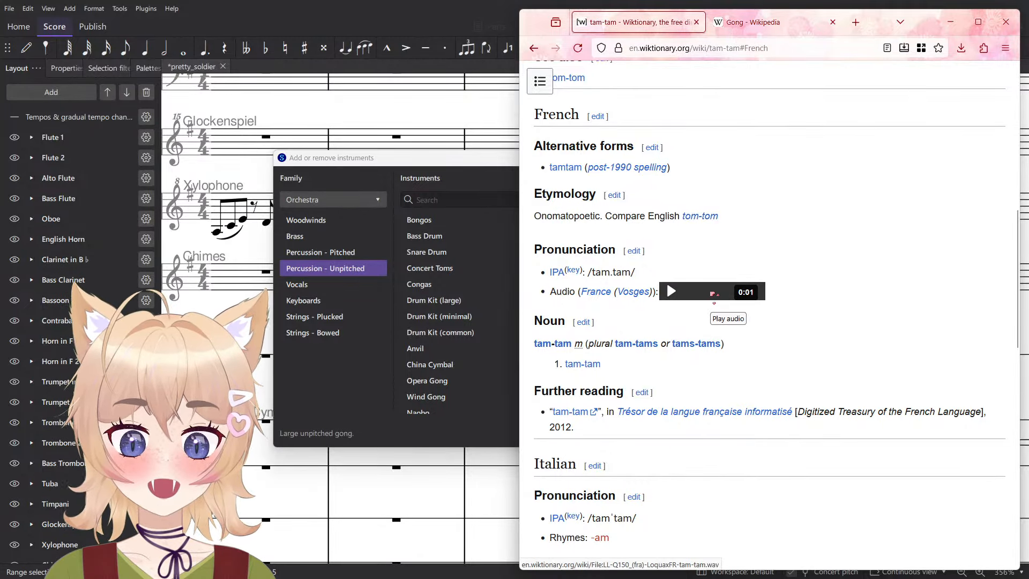
click(714, 294)
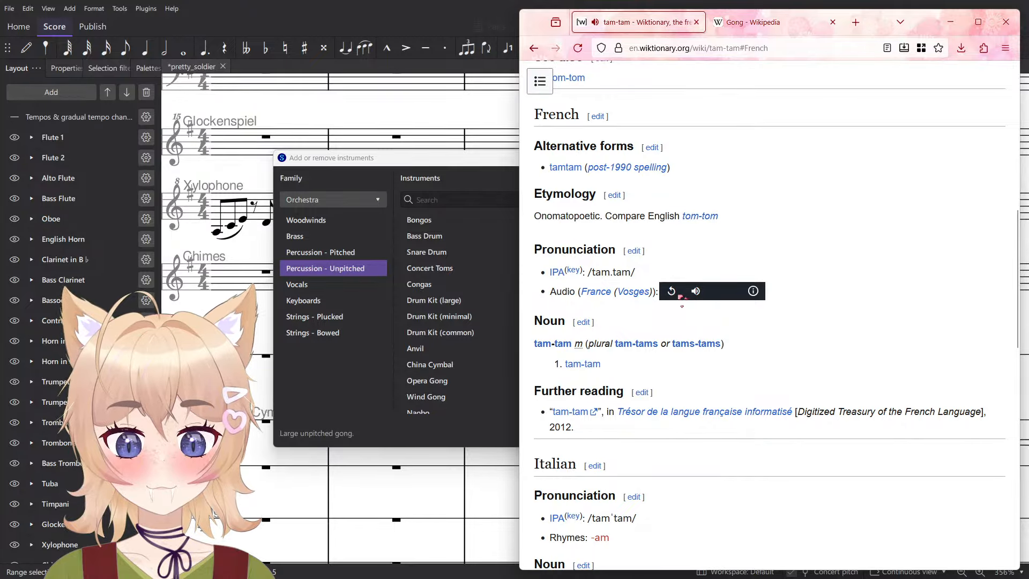
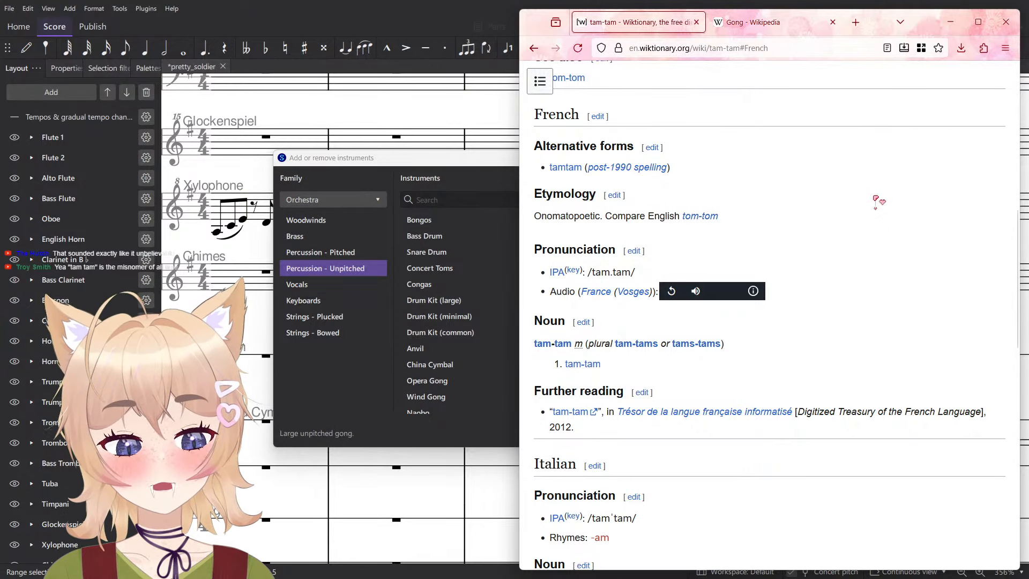
- Look over the French and Italian tam-tam entries on Wiktionary, and return to the previously visited tamtam entry
scroll(850, 192, down, 5)
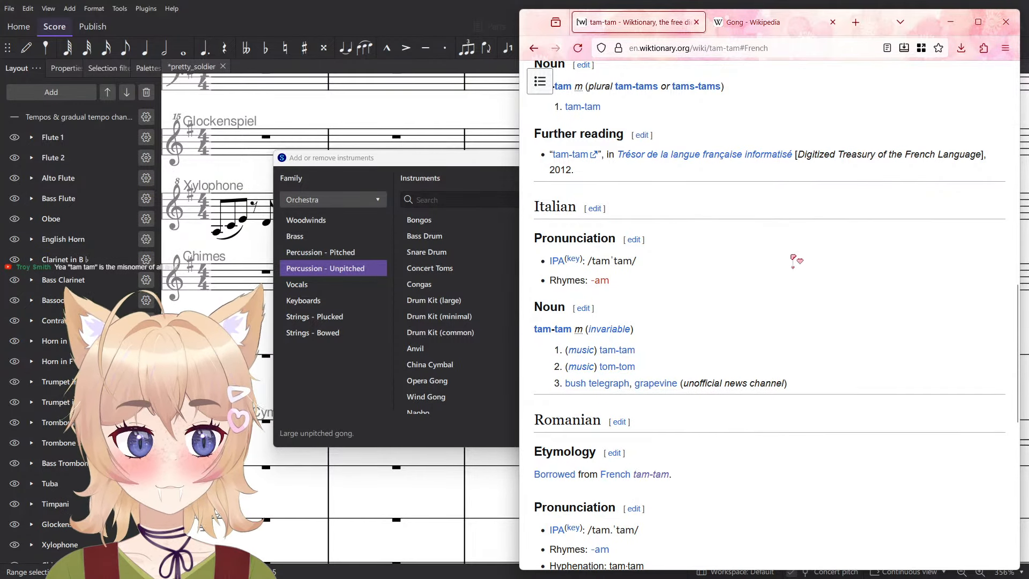
scroll(791, 259, up, 5)
key(alt+Left)
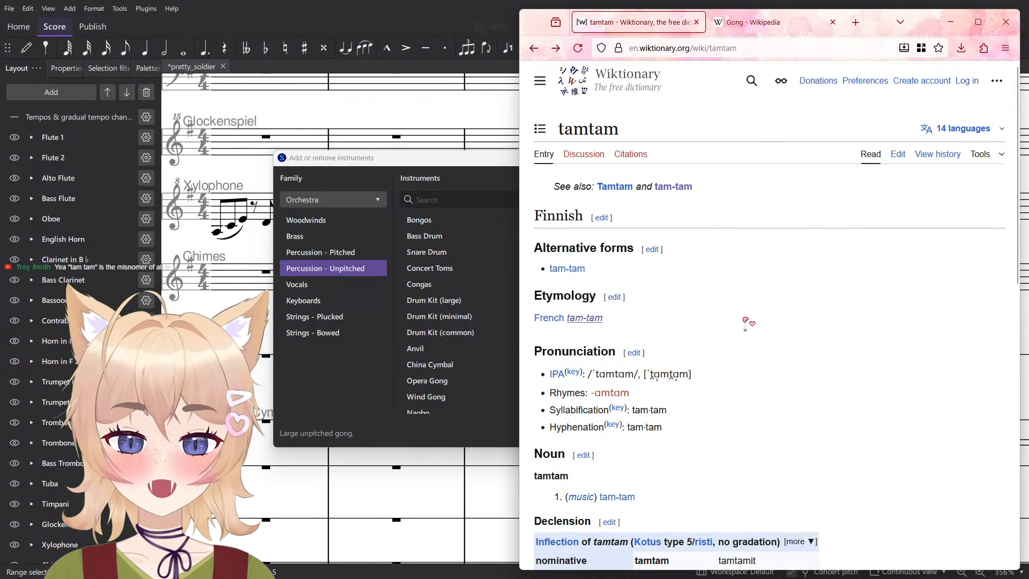
scroll(802, 268, down, 3)
scroll(803, 268, up, 3)
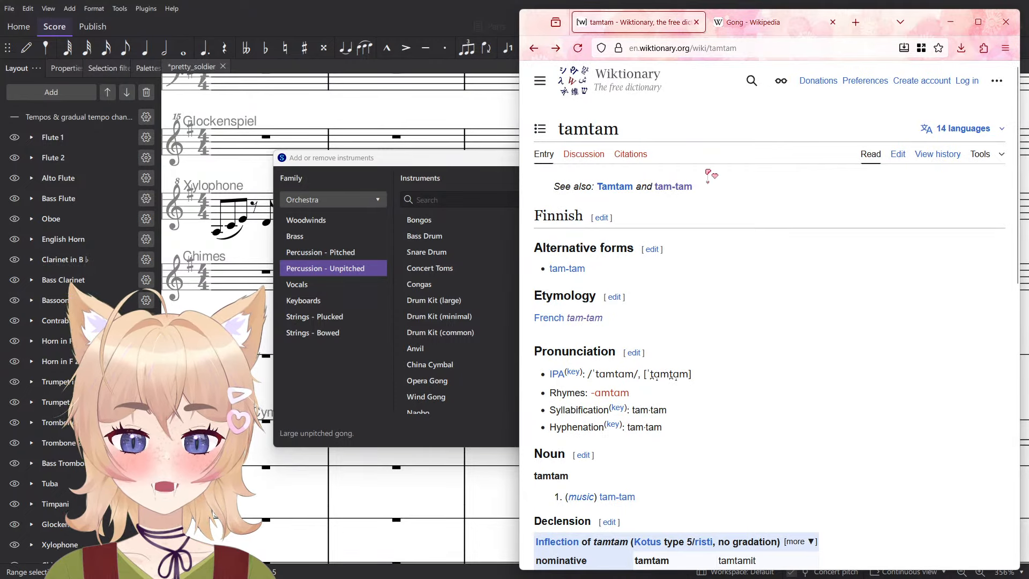
- Search Wiktionary for "tom-tom"
click(752, 81)
text(t)
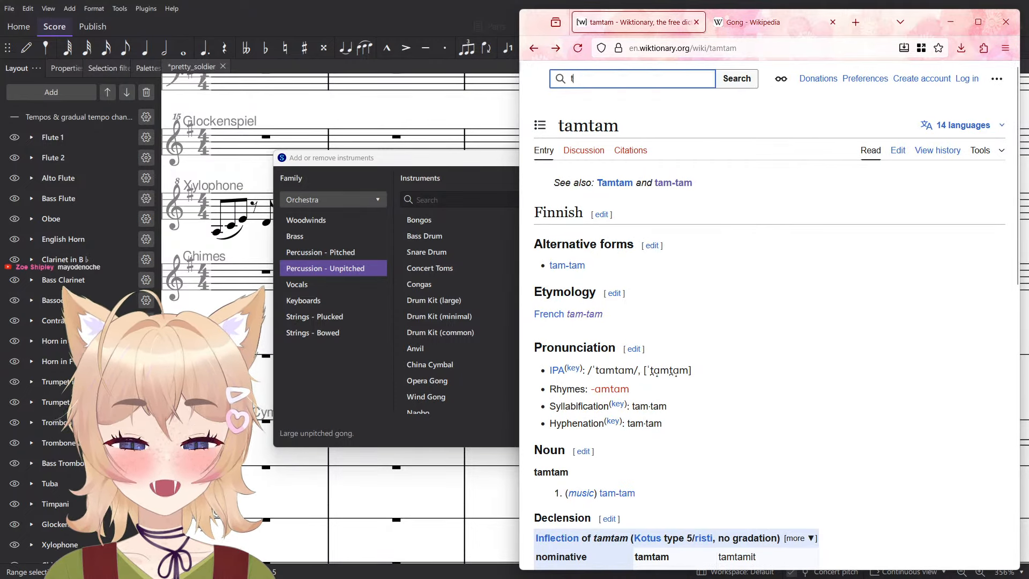
text(om-tom)
key(Return)
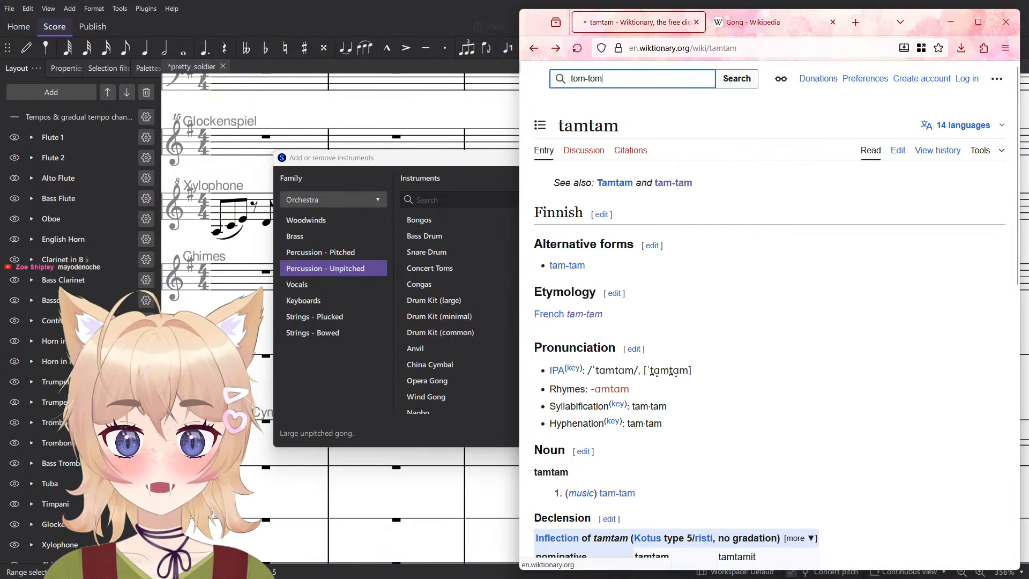
- Read the tom-tom etymology and noun senses, highlighting the definition that calls it an alternative form of tam-tam
scroll(622, 360, down, 1)
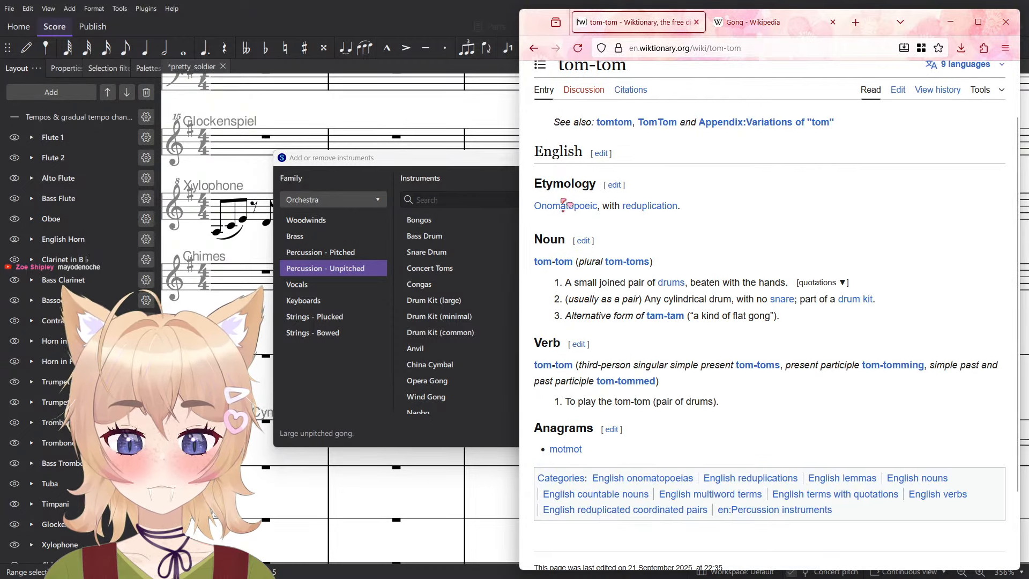
scroll(694, 246, down, 1)
drag(697, 247, 677, 252)
click(775, 269)
click(611, 253)
click(811, 254)
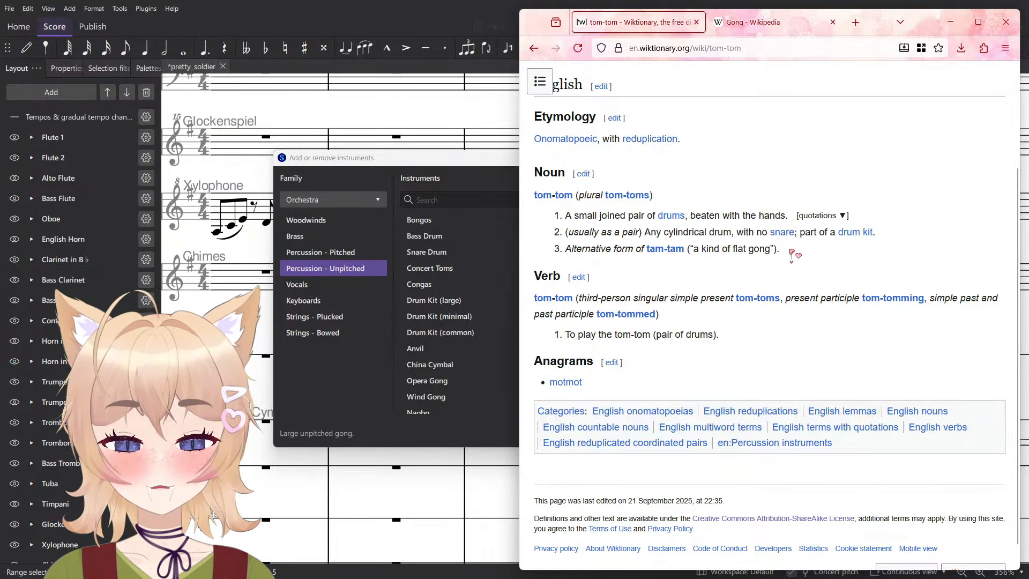
drag(789, 251, 631, 253)
drag(790, 253, 646, 263)
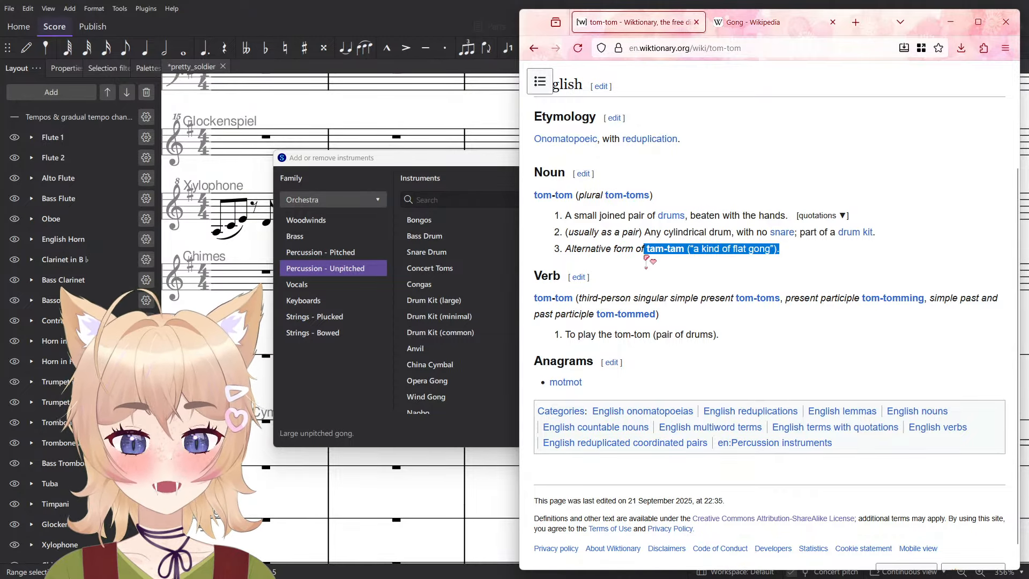
drag(853, 257, 649, 252)
triple_click(757, 249)
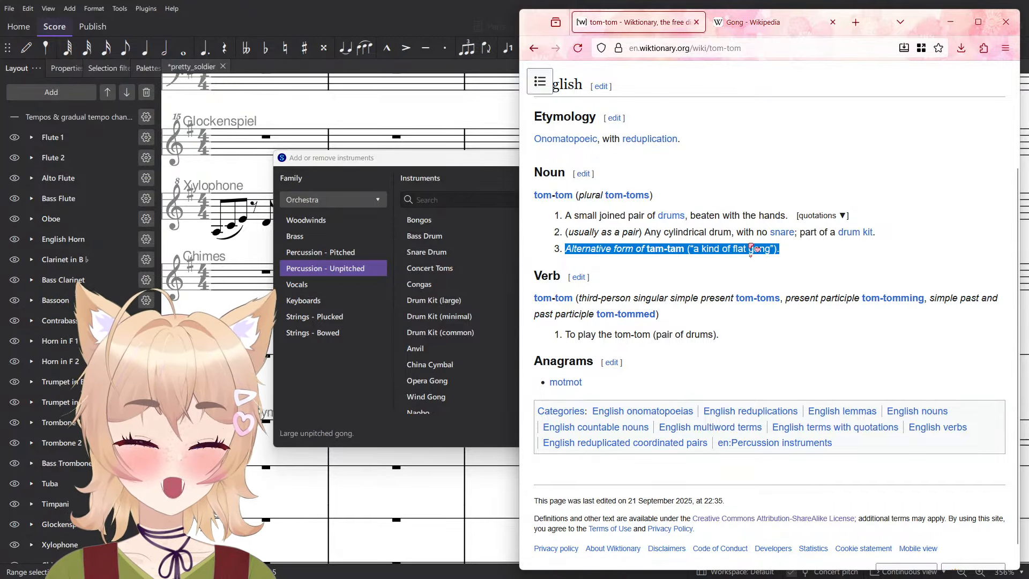
click(794, 254)
click(796, 248)
triple_click(796, 256)
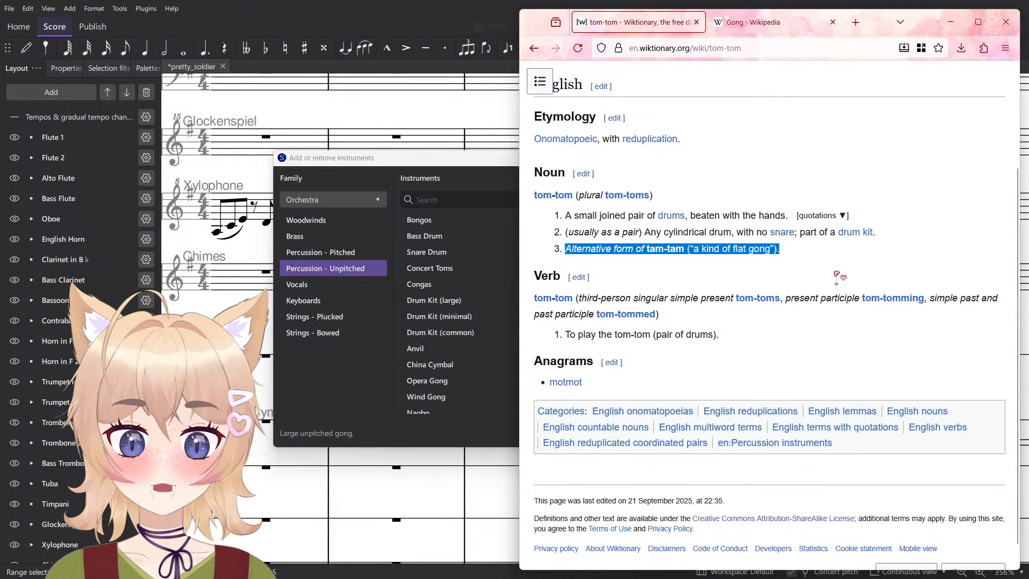
- Look over the tom-tom entry again from its beginning and close the Wiktionary page
scroll(783, 272, up, 1)
click(727, 271)
scroll(724, 295, up, 1)
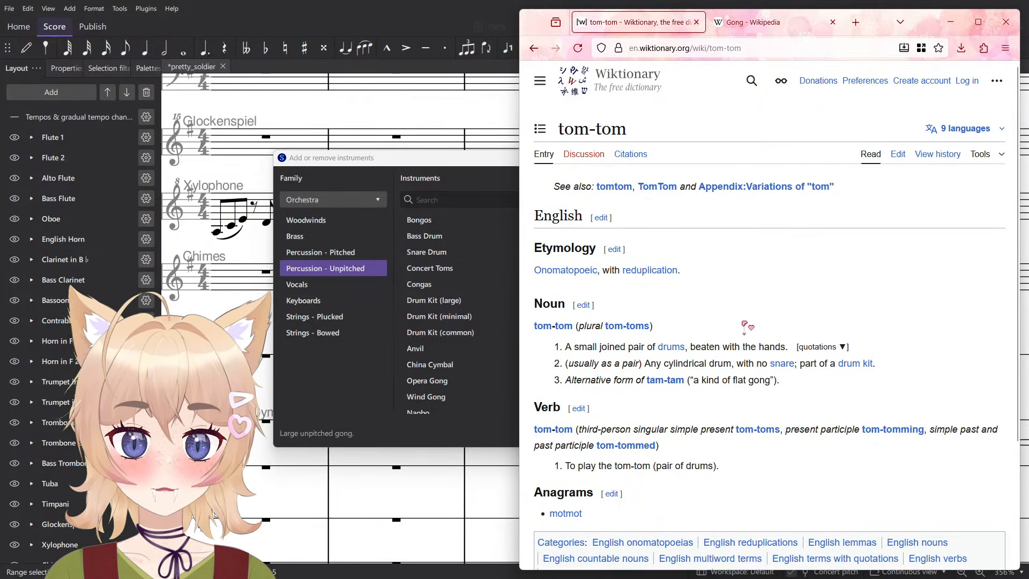
triple_click(745, 323)
click(744, 323)
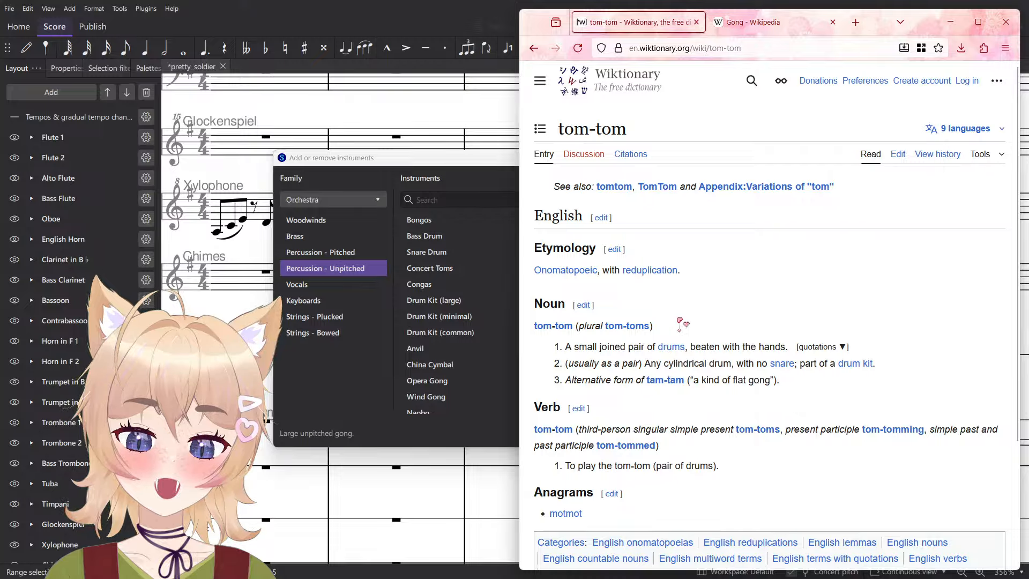
click(698, 22)
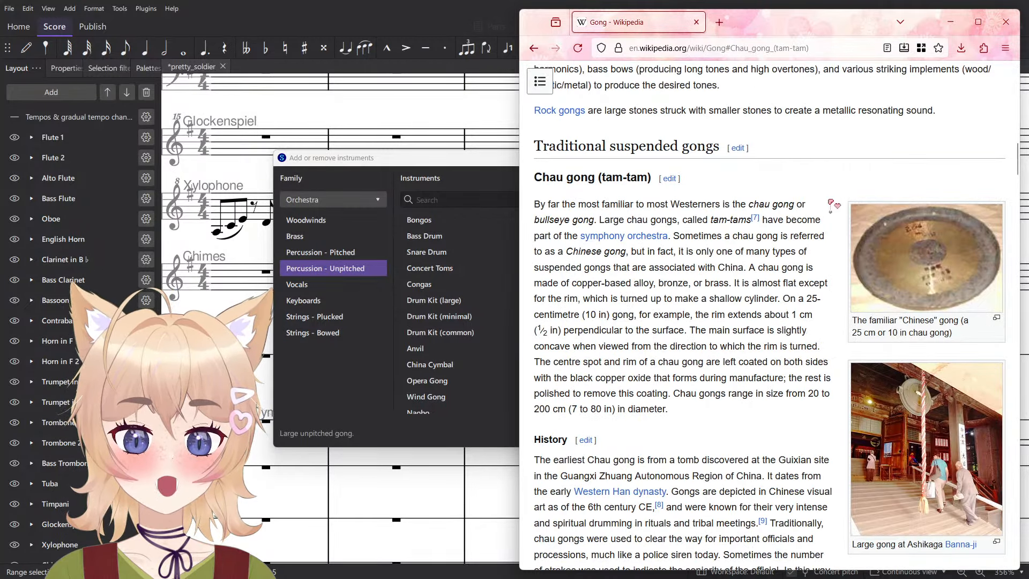
- Read the Wikipedia Gong article from its introduction through the Types section
key(Home)
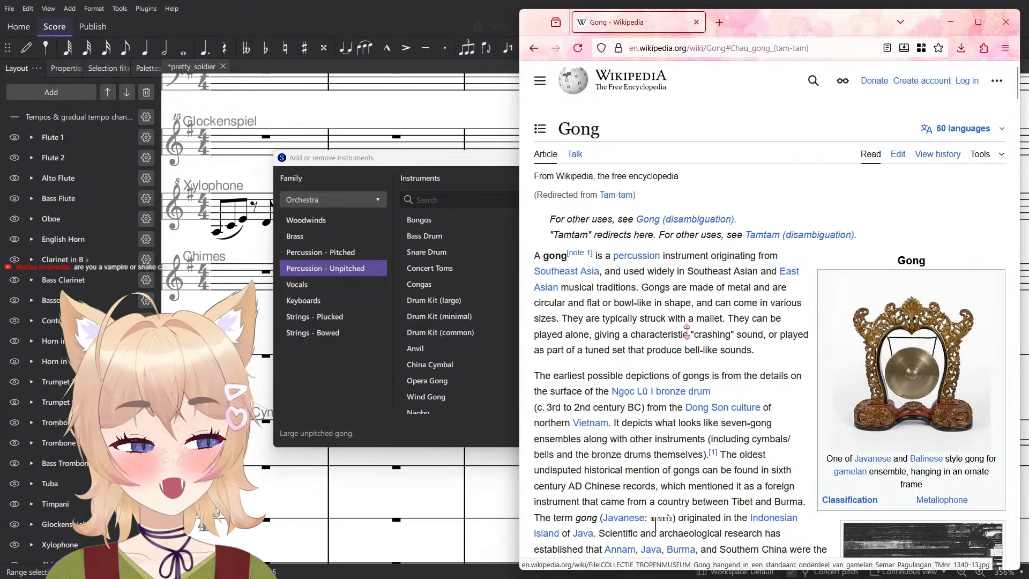
scroll(730, 329, down, 2)
triple_click(770, 333)
double_click(770, 329)
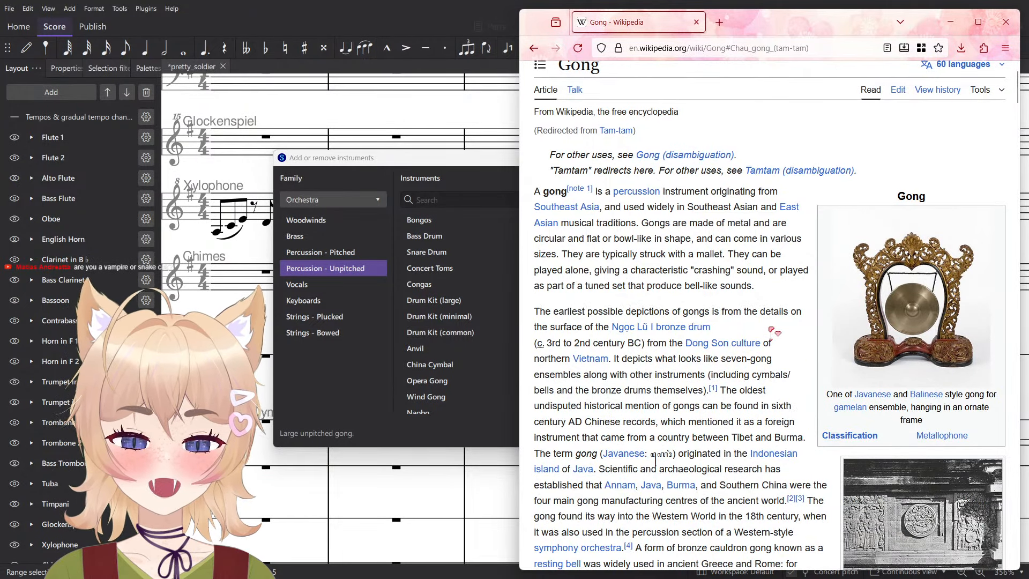
double_click(770, 326)
triple_click(771, 330)
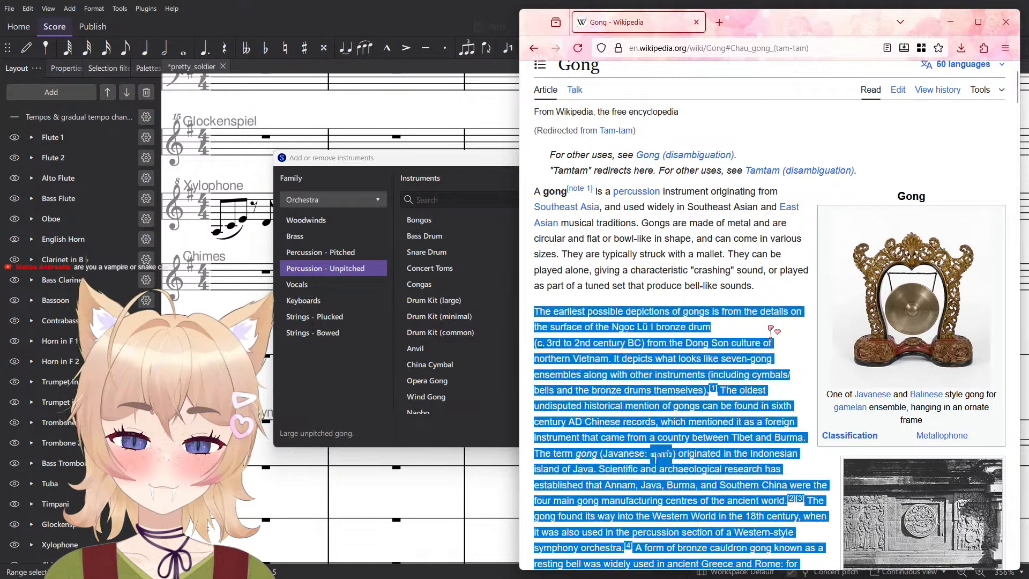
double_click(771, 328)
scroll(770, 332, down, 5)
scroll(771, 332, down, 5)
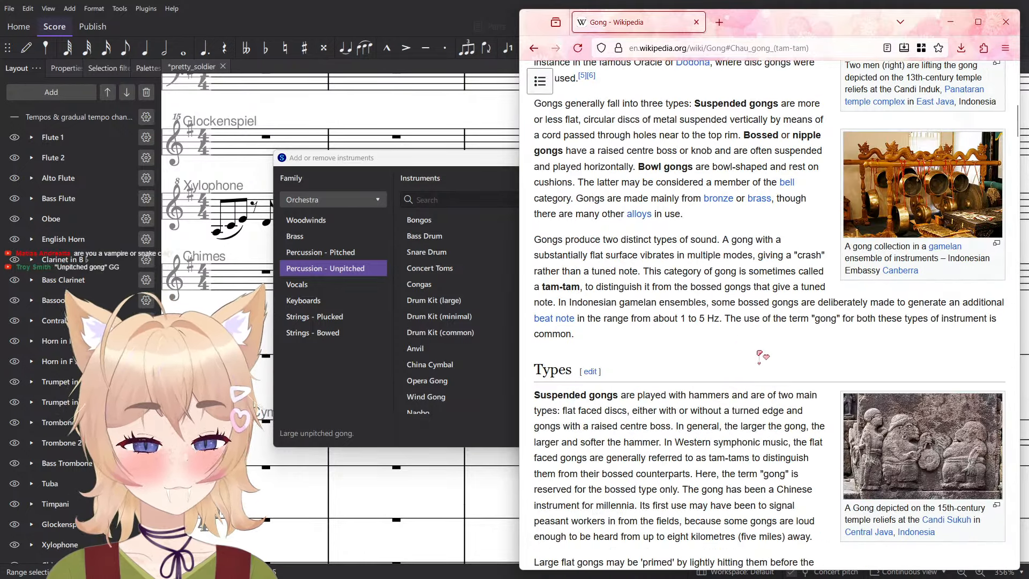
scroll(772, 352, up, 8)
scroll(770, 369, up, 5)
scroll(767, 362, down, 10)
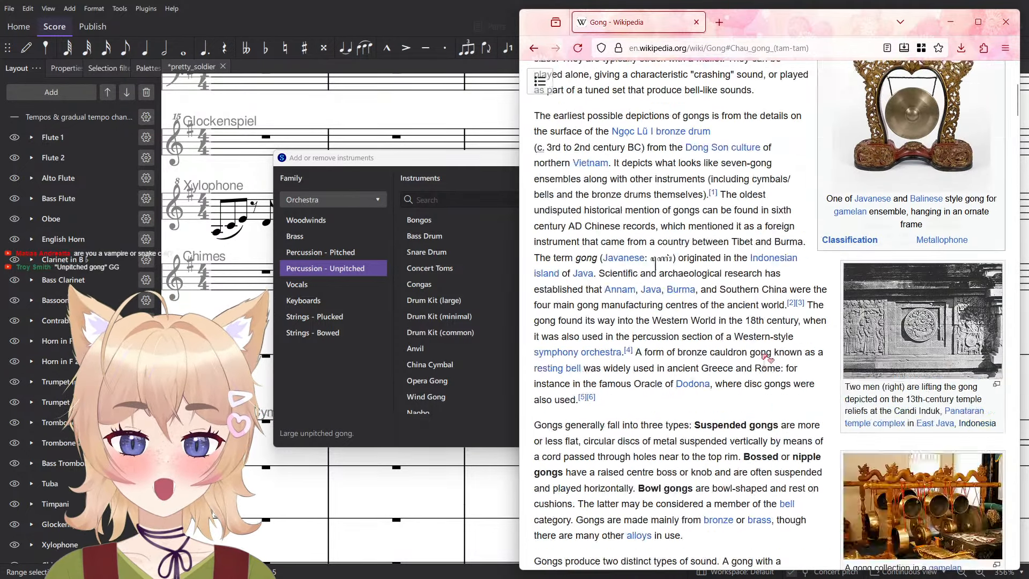
- Go to the article's Chau gong (tam-tam) section and read its opening paragraph, highlighting text along the way
click(540, 83)
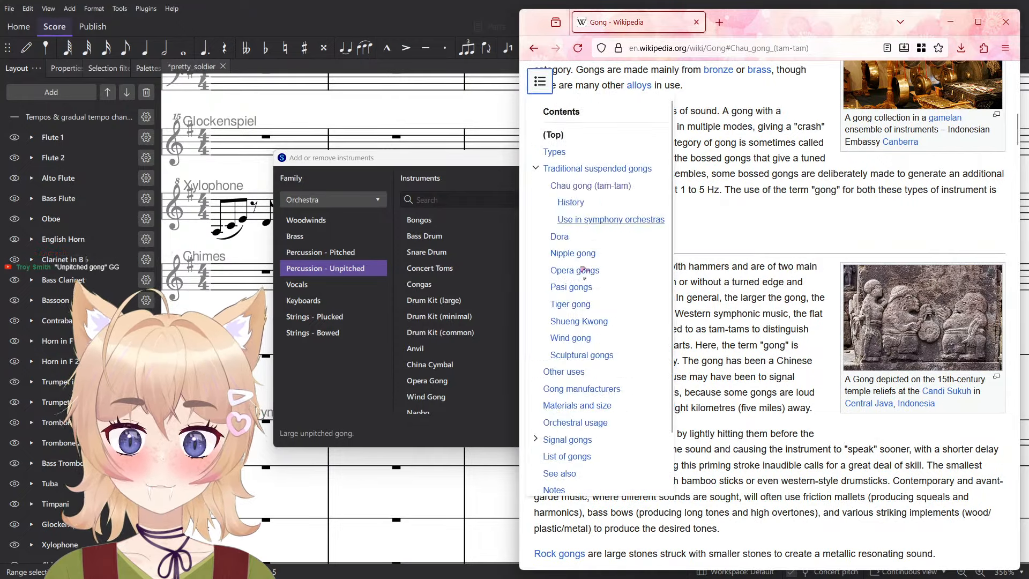
click(587, 188)
drag(541, 146, 815, 144)
click(610, 159)
click(554, 155)
drag(553, 156, 631, 158)
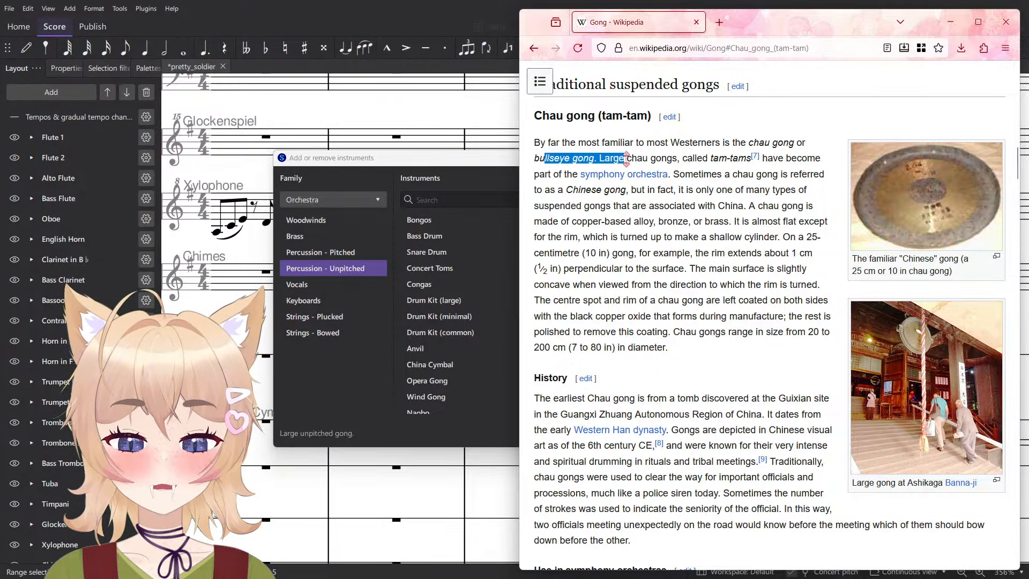
click(759, 169)
drag(558, 173, 820, 174)
click(693, 172)
drag(534, 190, 771, 190)
click(772, 190)
drag(581, 201, 728, 202)
click(728, 202)
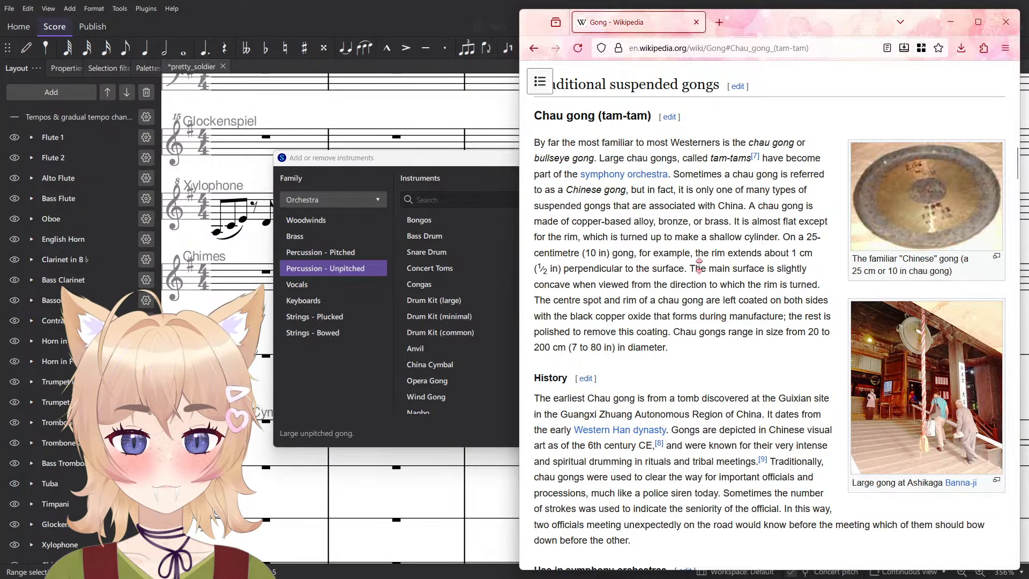
- Read the Use in symphony orchestras section, highlighting the tam-tam's orchestral introduction and the recommendation from the Treatise on Instrumentation
scroll(700, 268, down, 5)
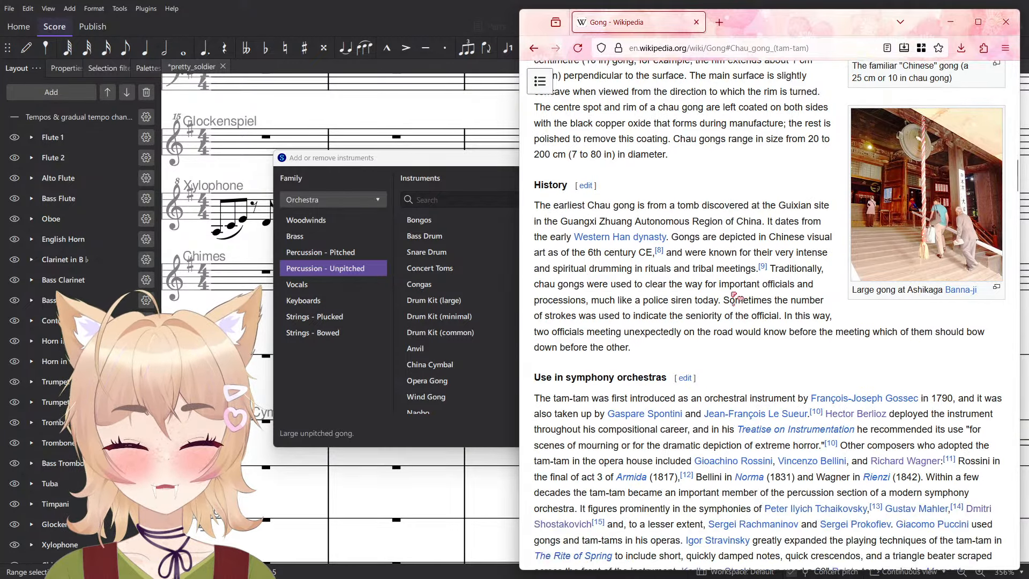
drag(540, 270, 696, 285)
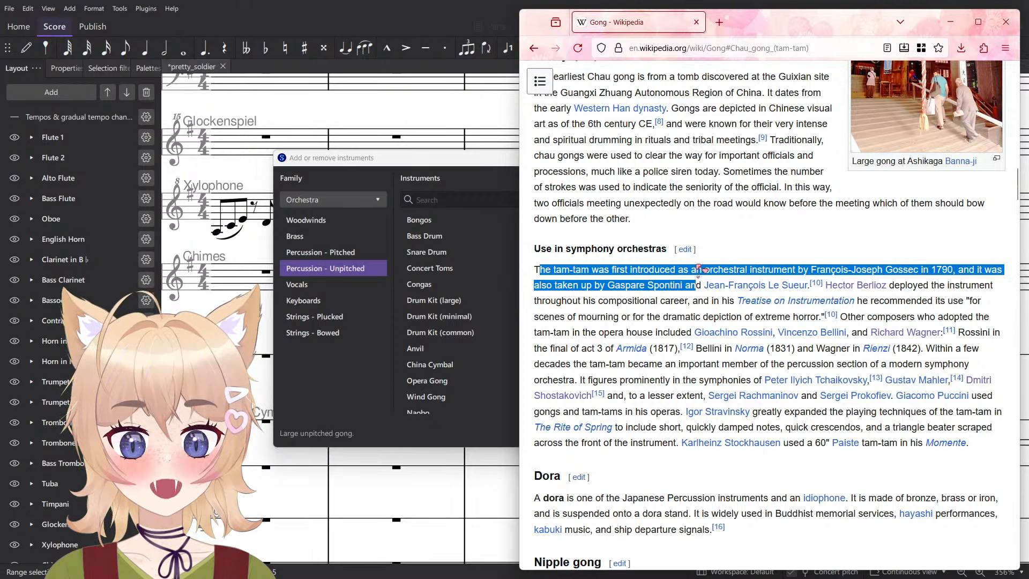
click(699, 270)
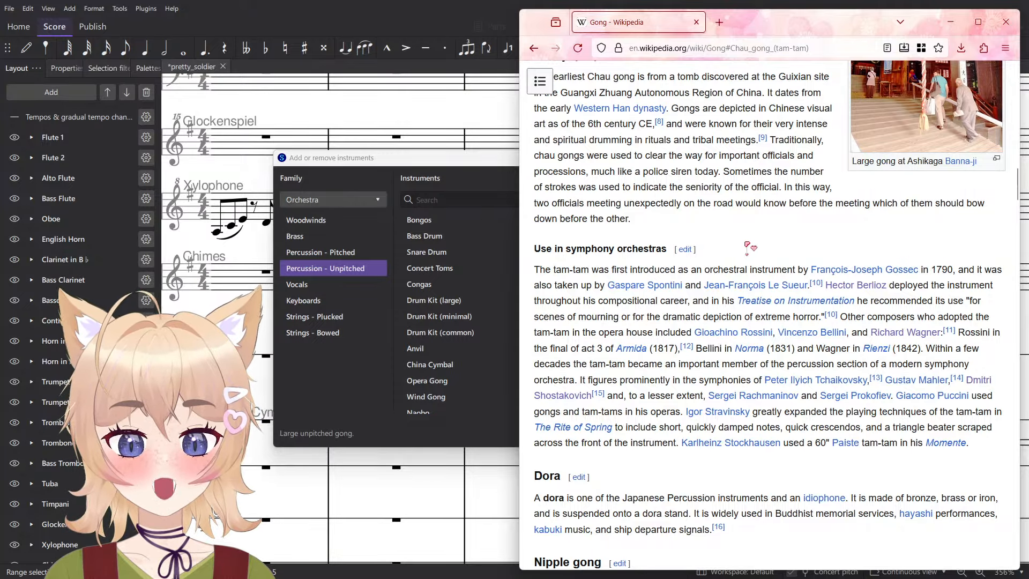
triple_click(938, 276)
click(940, 248)
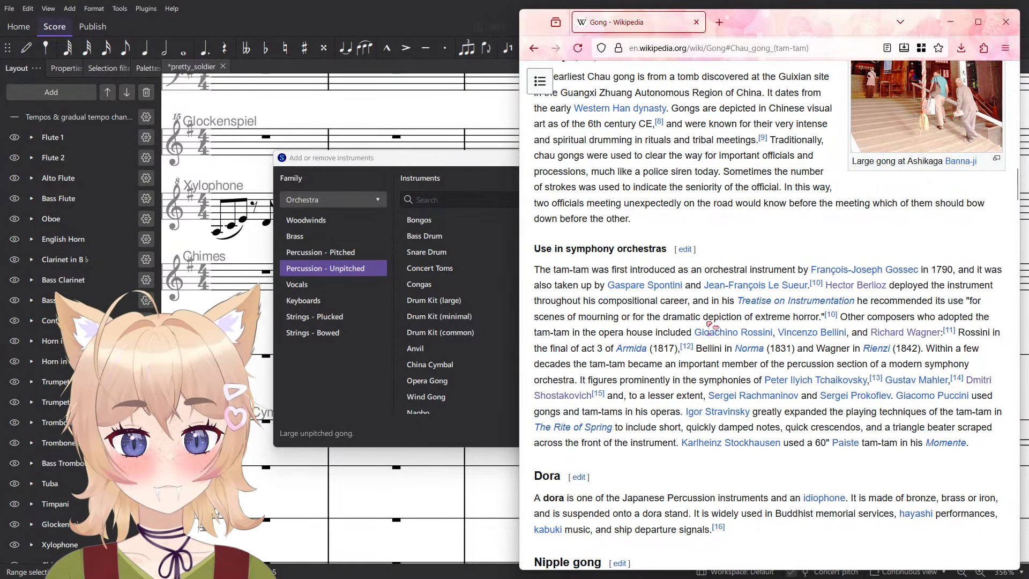
drag(691, 301, 823, 318)
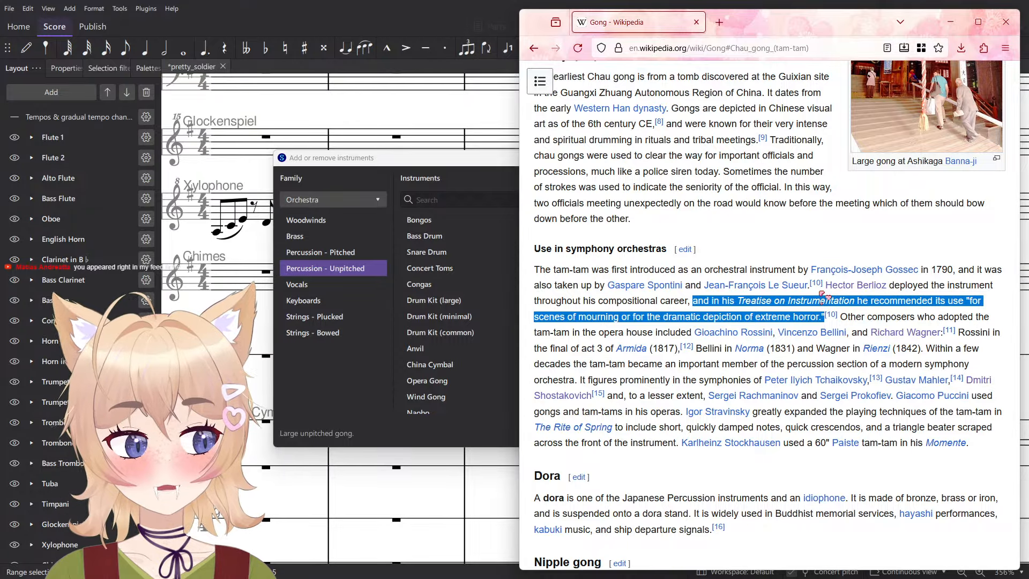
click(823, 298)
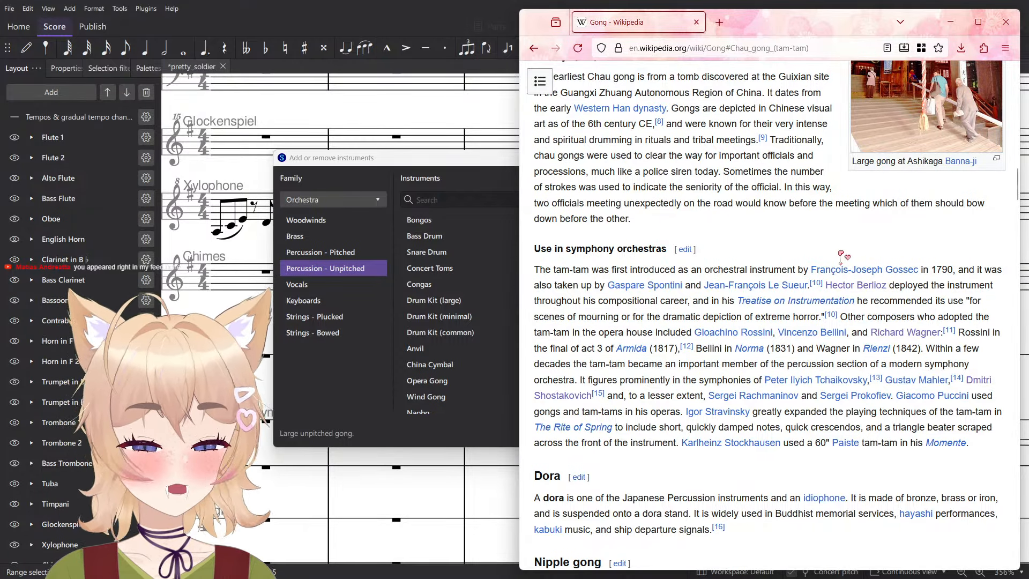
- Move on to the Nipple gong section, view its Wat Chulaphonwararam photo enlarged, and close the photo
scroll(825, 306, down, 4)
scroll(844, 325, up, 7)
scroll(843, 326, down, 10)
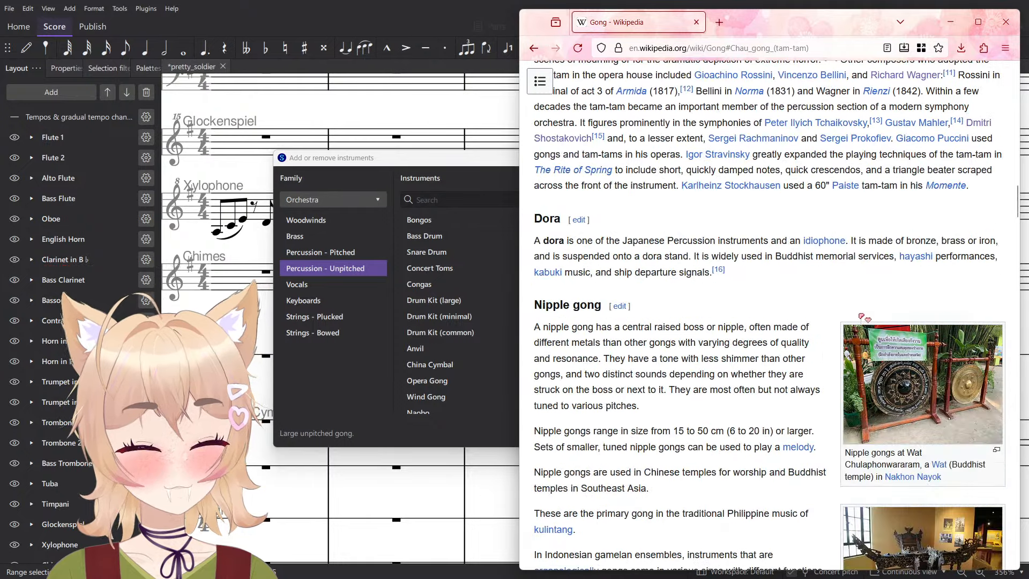
click(885, 215)
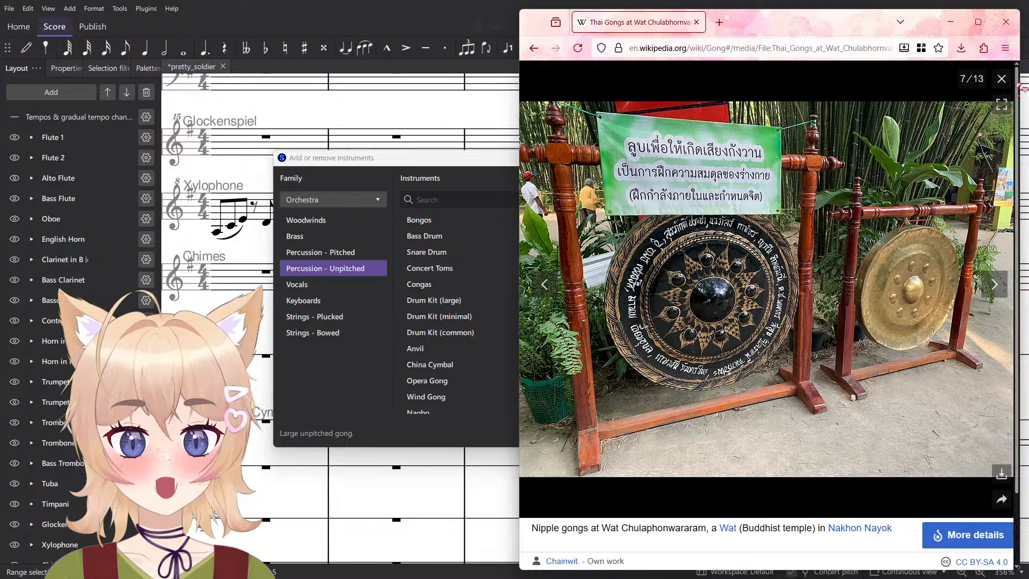
click(1002, 79)
- Skim the gong types through Gong manufacturers, and view the photo of a pande forging a gong enlarged before closing it
scroll(762, 354, down, 3)
scroll(767, 357, down, 6)
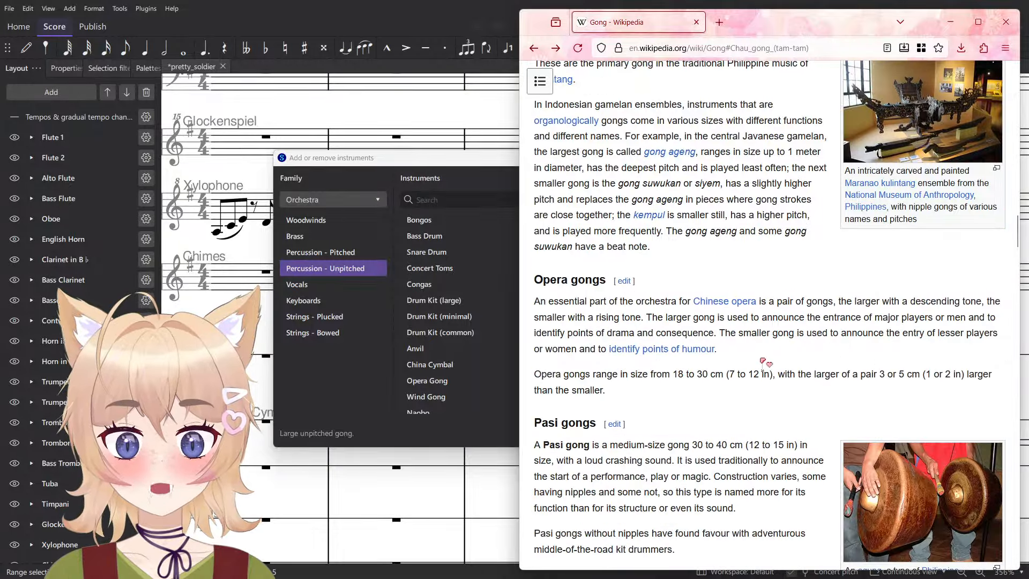
scroll(829, 205, down, 20)
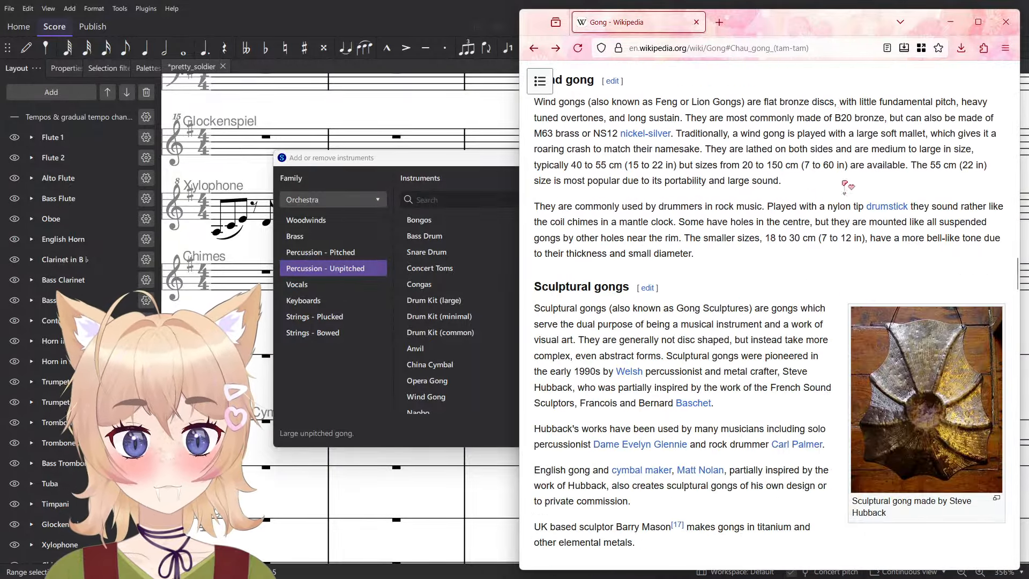
scroll(828, 205, up, 8)
click(925, 268)
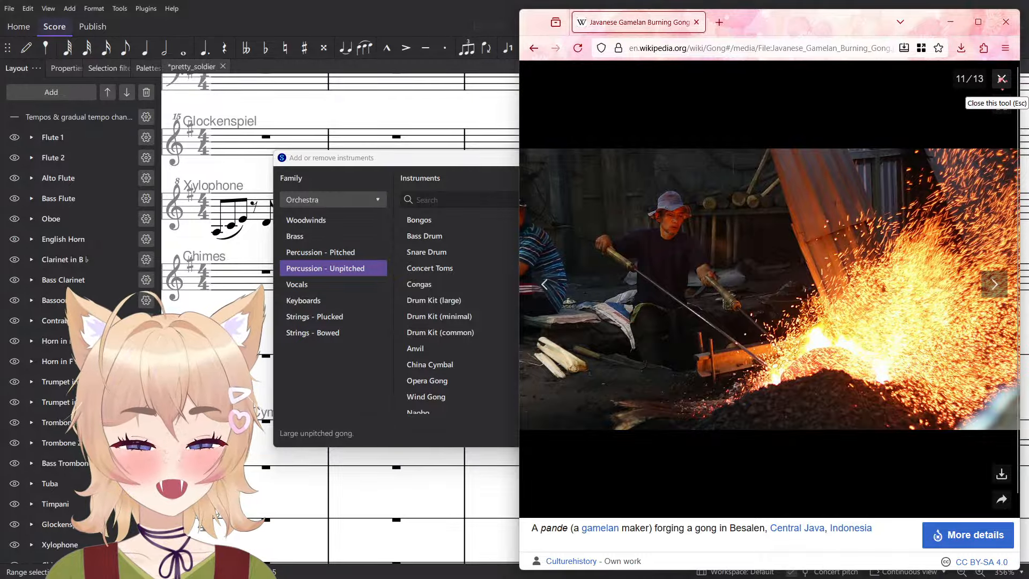
click(1002, 79)
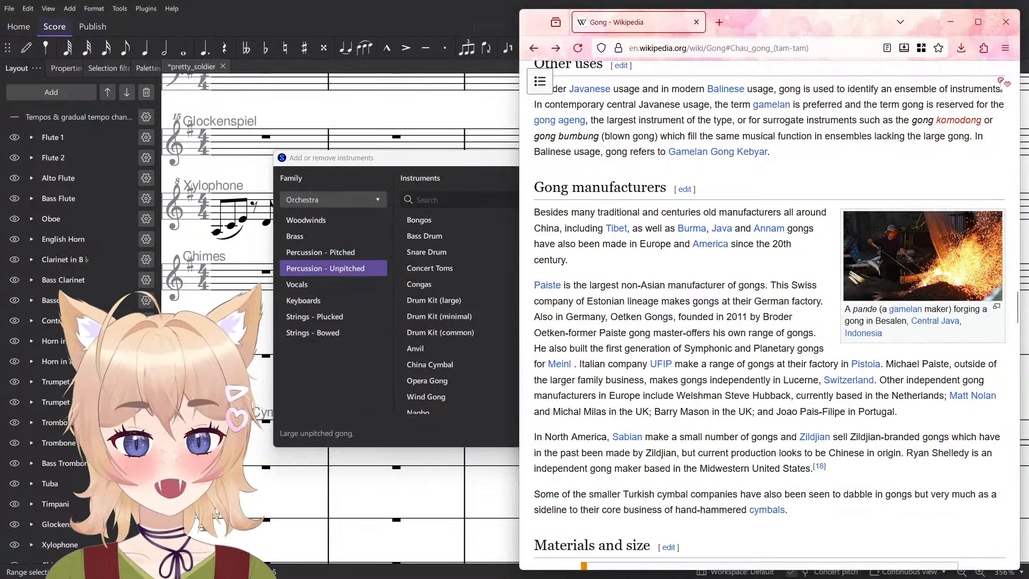
- Skim down to the Orchestral usage section and close the browser to return to MuseScore's Add or remove instruments dialog
scroll(826, 244, down, 8)
scroll(826, 244, down, 15)
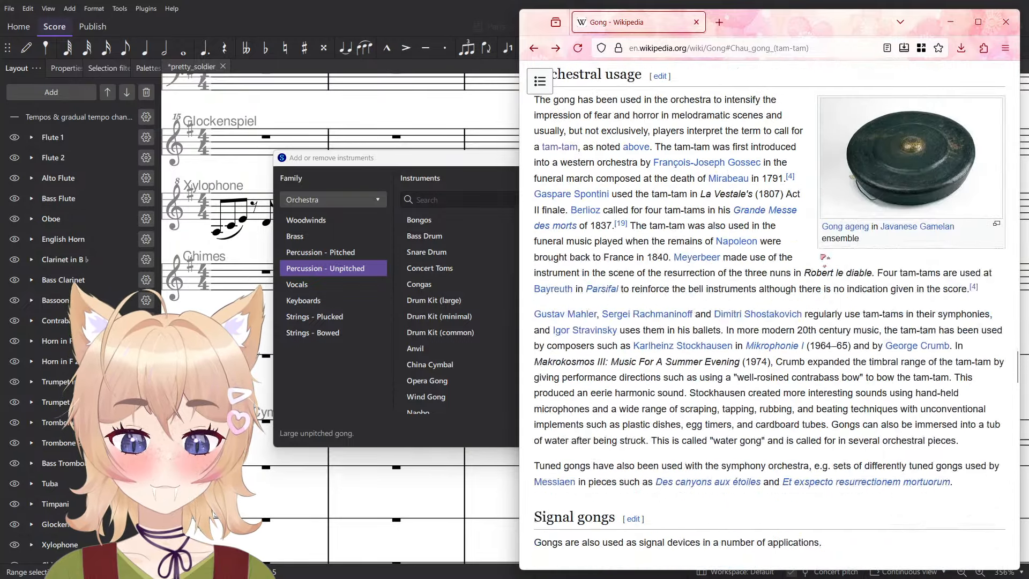
click(1007, 21)
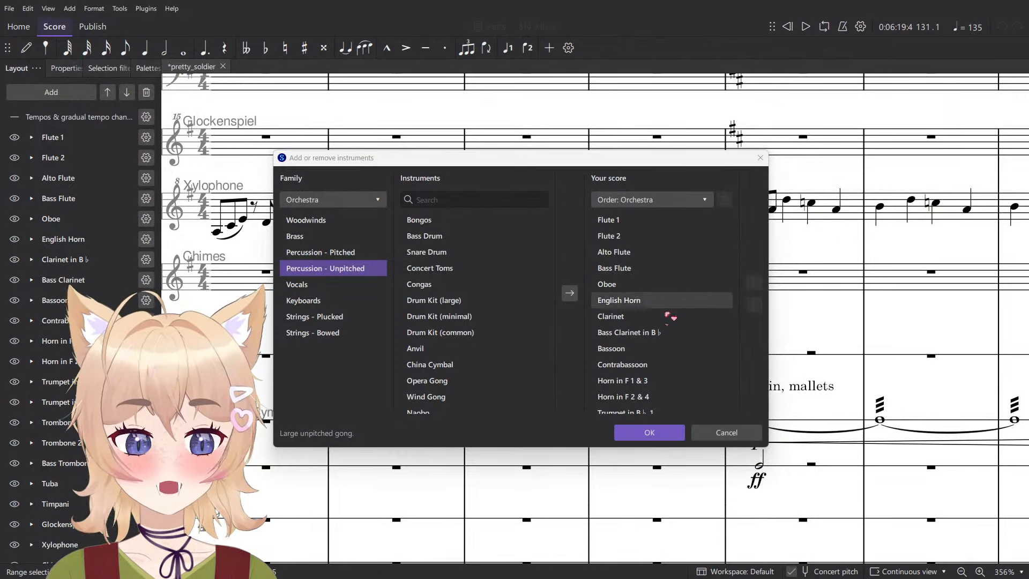
- Add the Cannon from the orchestral unpitched percussion instruments to the score
scroll(509, 300, down, 5)
scroll(509, 375, up, 3)
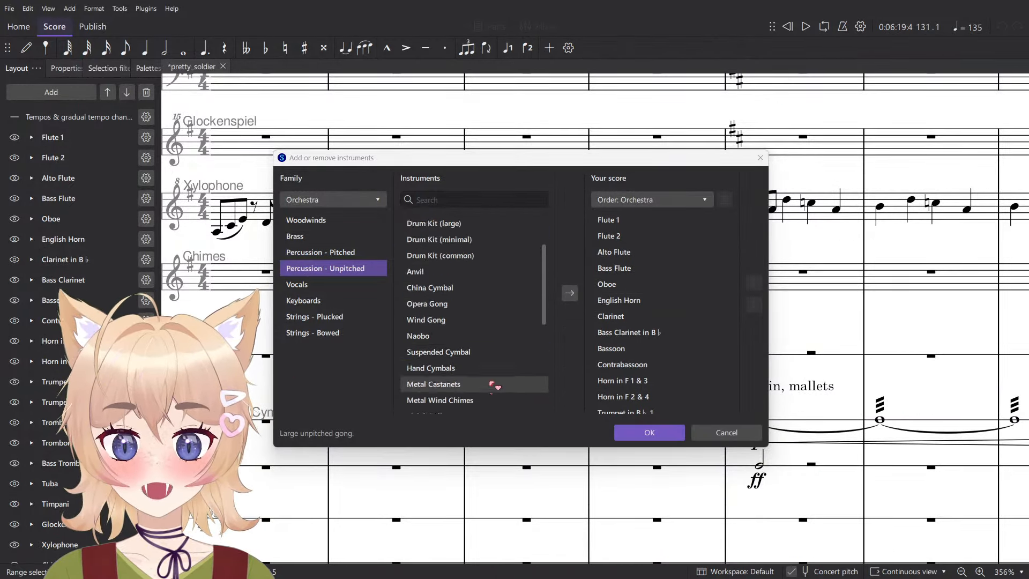
scroll(515, 332, down, 3)
click(474, 374)
scroll(489, 372, up, 2)
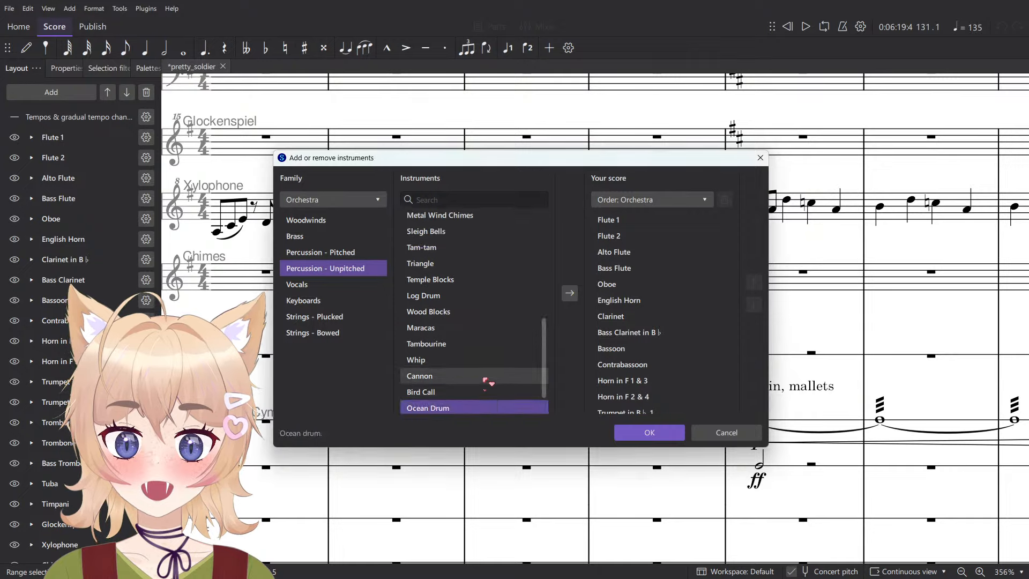
scroll(515, 378, down, 2)
click(489, 358)
click(470, 344)
key(Up)
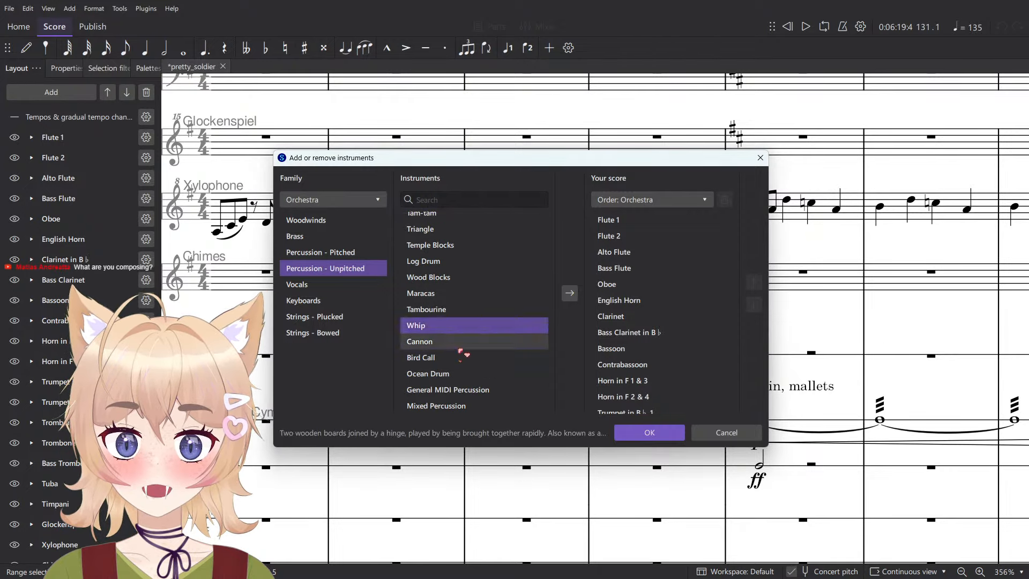
key(Down)
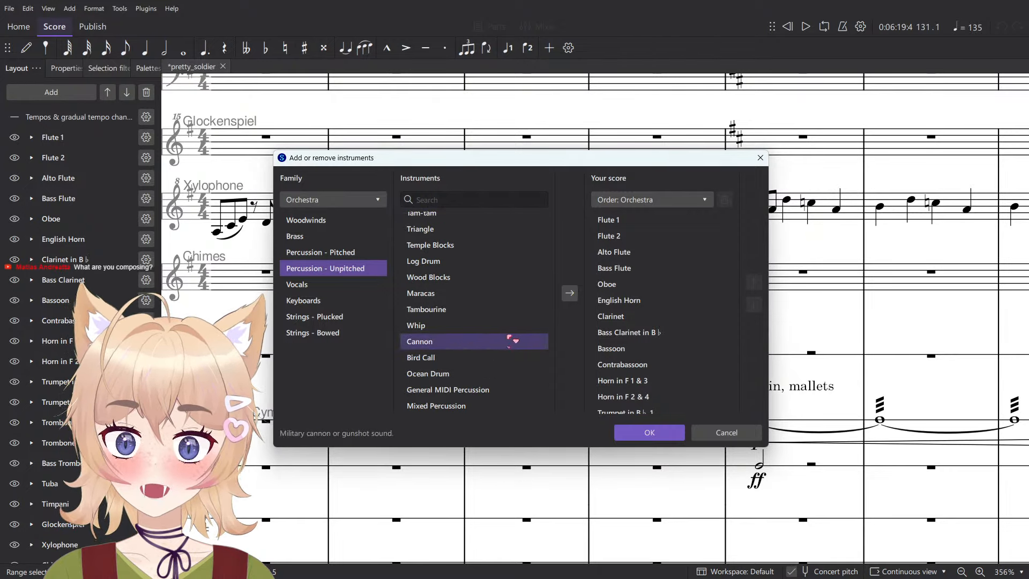
click(570, 293)
click(648, 433)
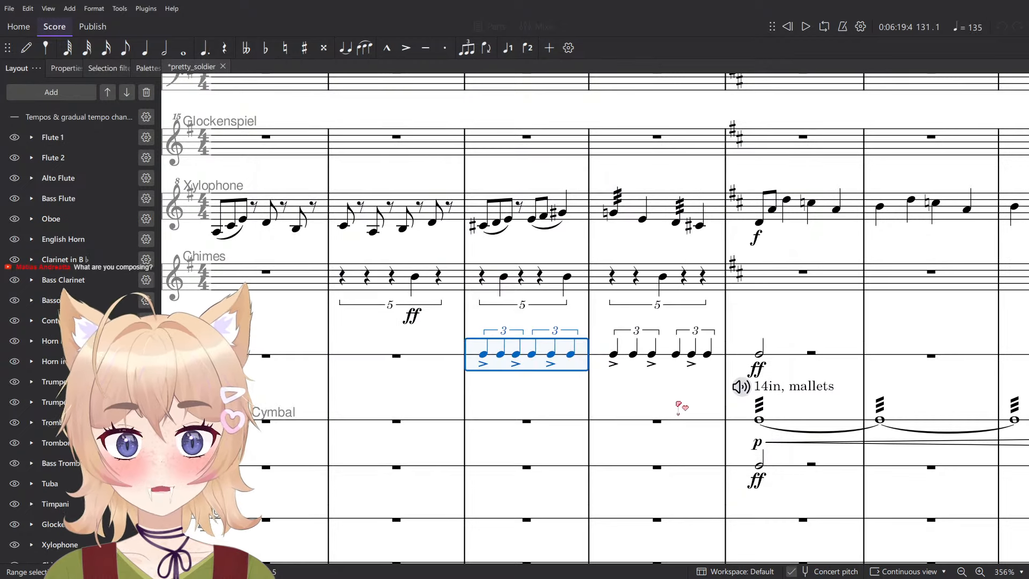
- Enter an accented quarter note on the first beat of measure 133 in the Cannon staff
drag(666, 392, 663, 383)
scroll(627, 371, down, 2)
drag(592, 486, 574, 355)
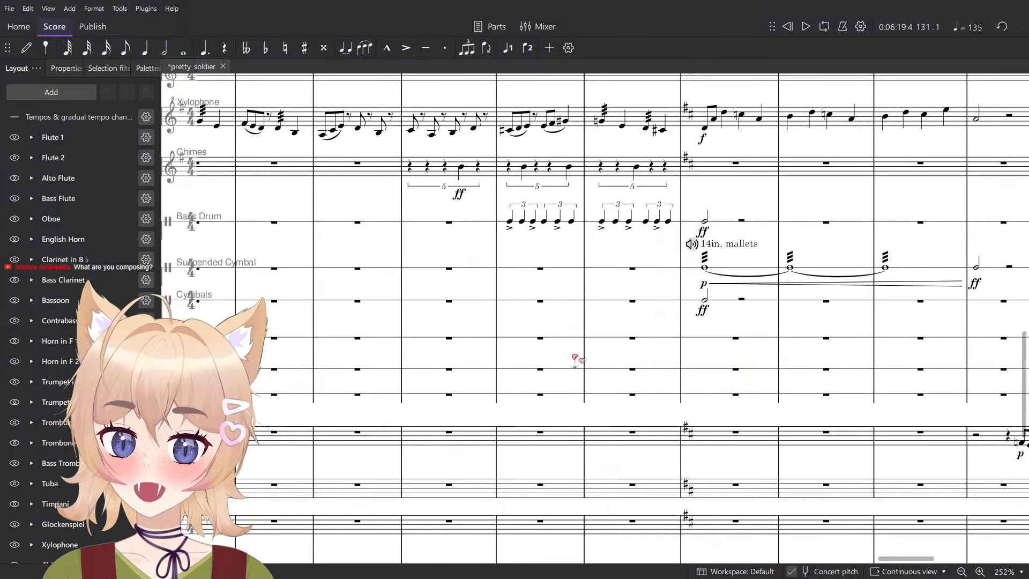
click(509, 222)
scroll(705, 406, up, 5)
drag(724, 403, 539, 425)
scroll(517, 402, up, 3)
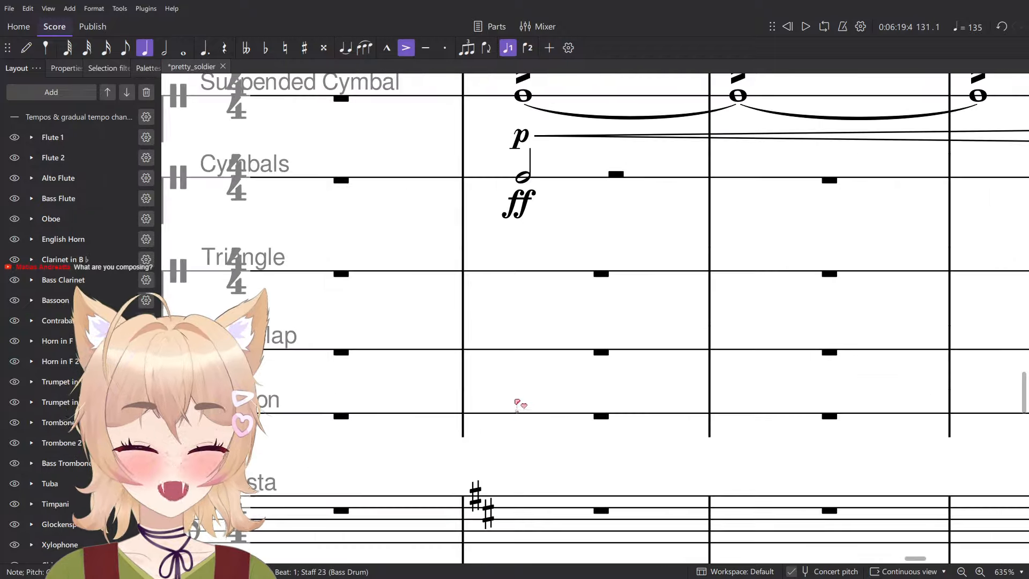
key(n)
click(519, 419)
key(Escape)
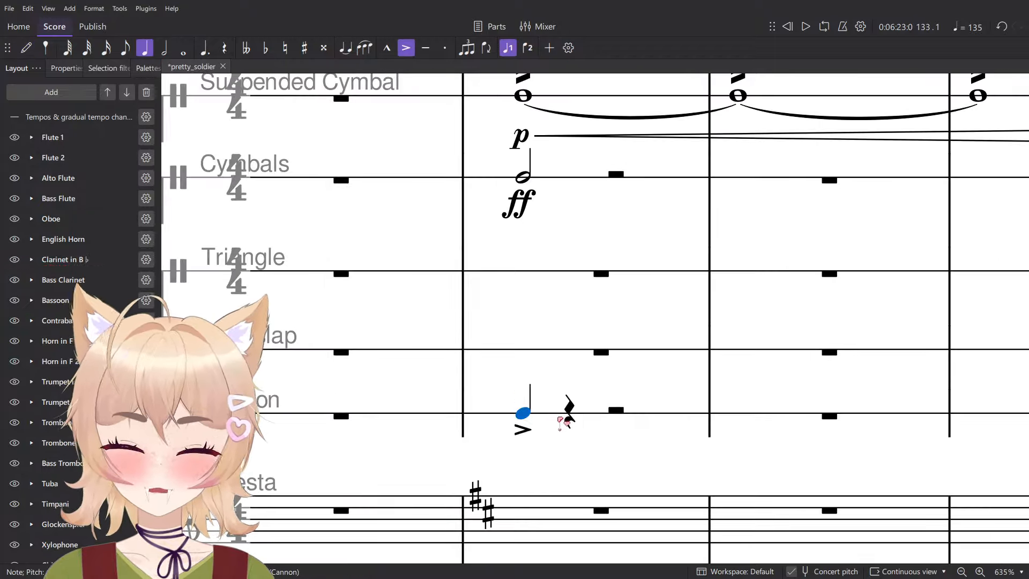
- Add an ff dynamic to the cannon note in measure 133 and play that beat back
key(ctrl+d)
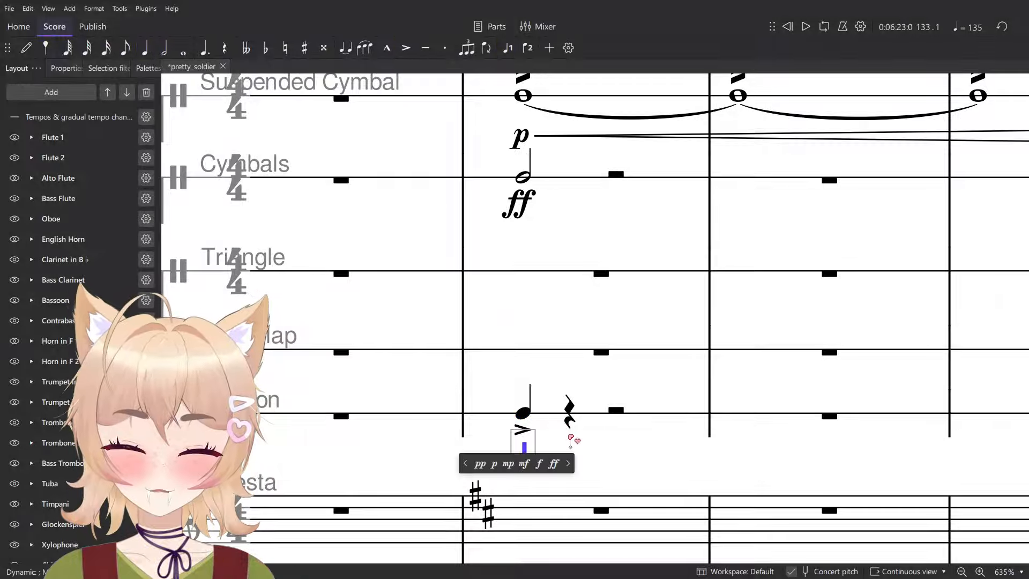
click(554, 462)
click(550, 418)
key(space)
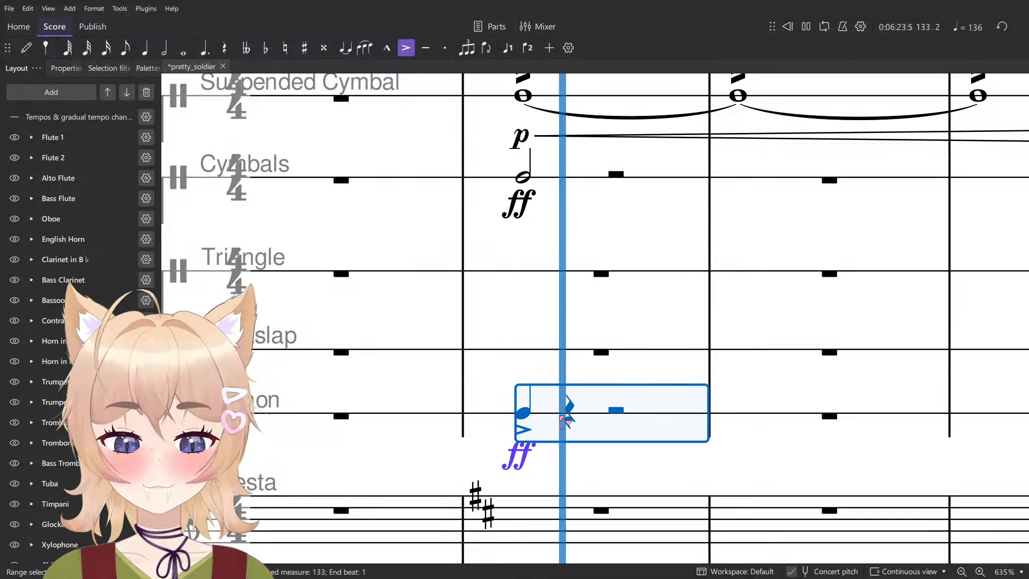
key(space)
scroll(596, 414, down, 6)
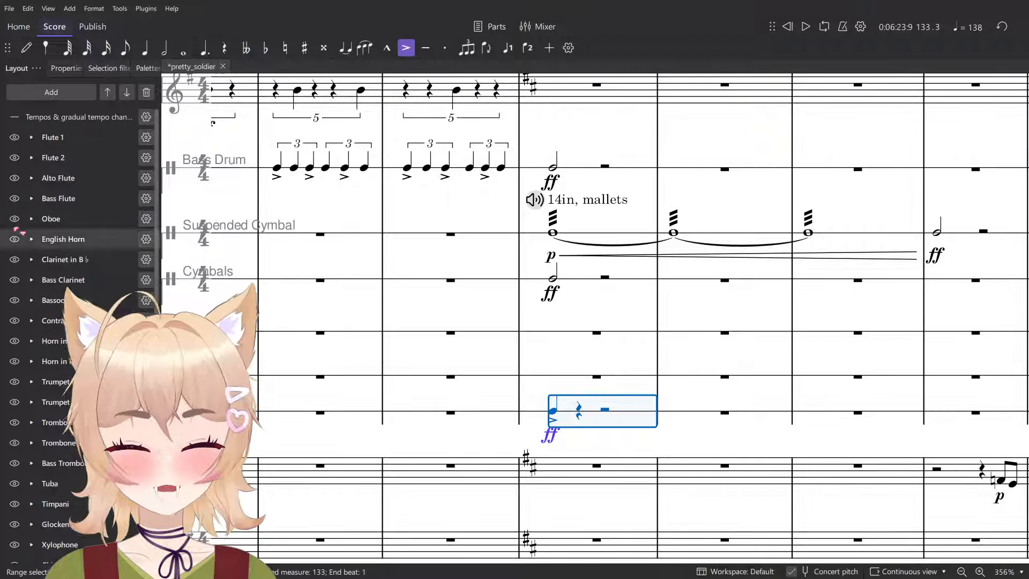
scroll(70, 239, down, 6)
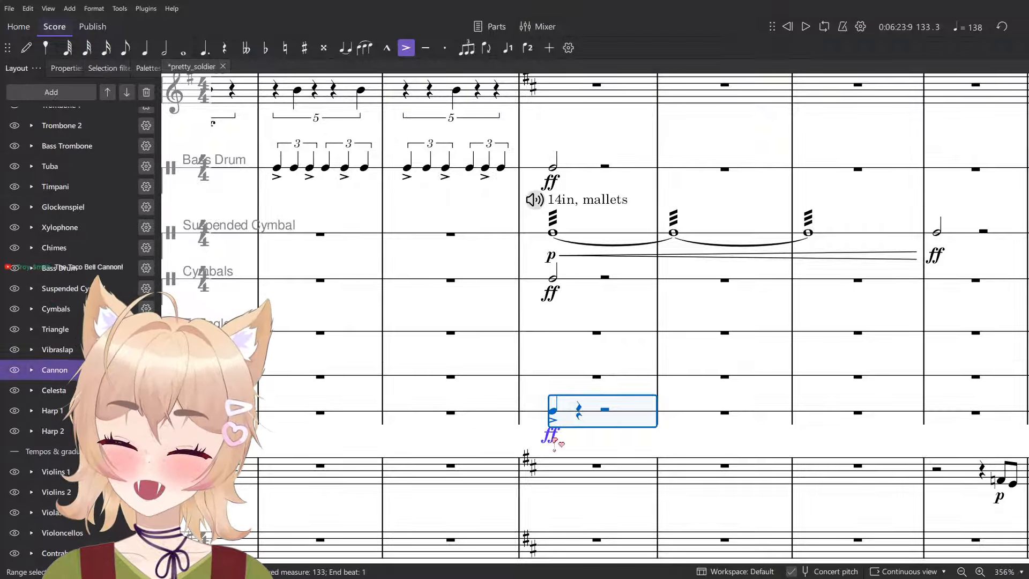
click(574, 448)
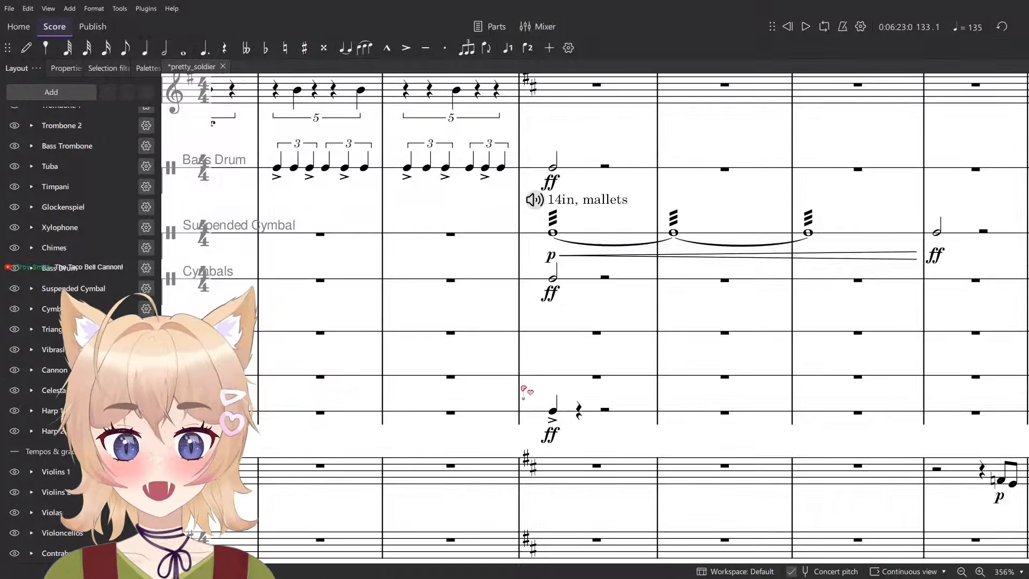
click(565, 414)
ctrl+scroll(567, 417, up, 3)
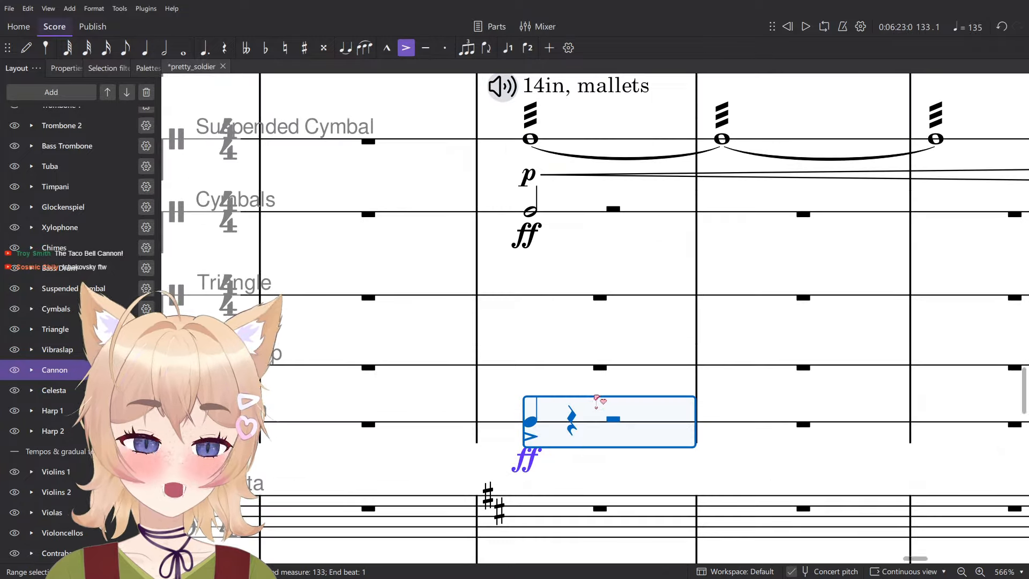
key(Escape)
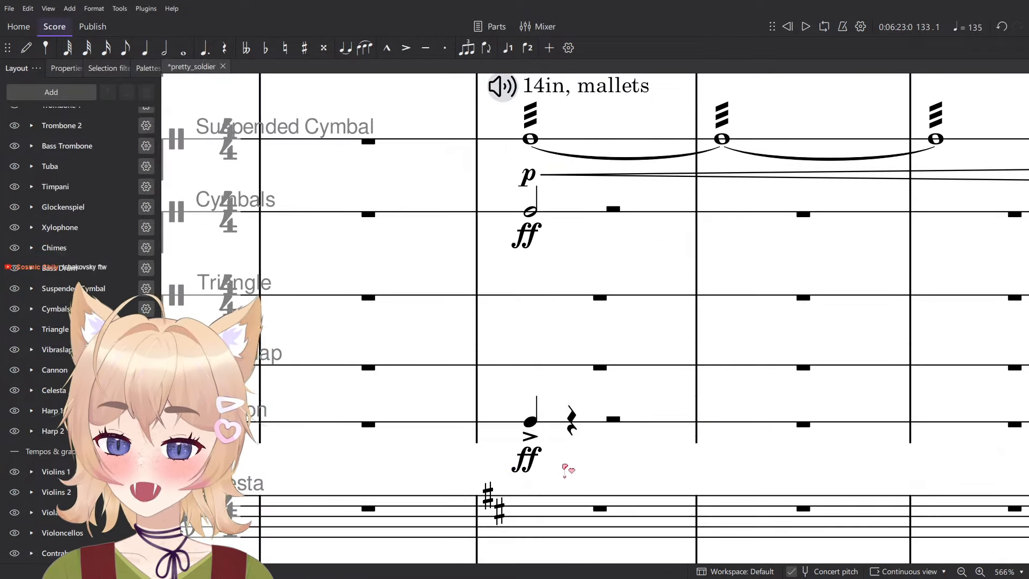
ctrl+scroll(562, 465, down, 3)
click(555, 429)
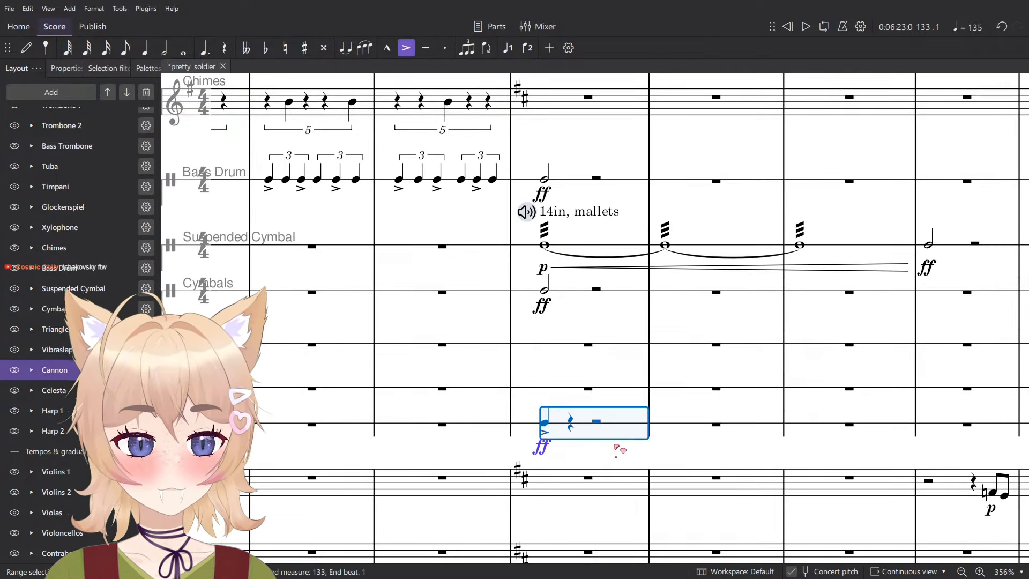
key(Escape)
ctrl+scroll(590, 432, up, 3)
click(536, 430)
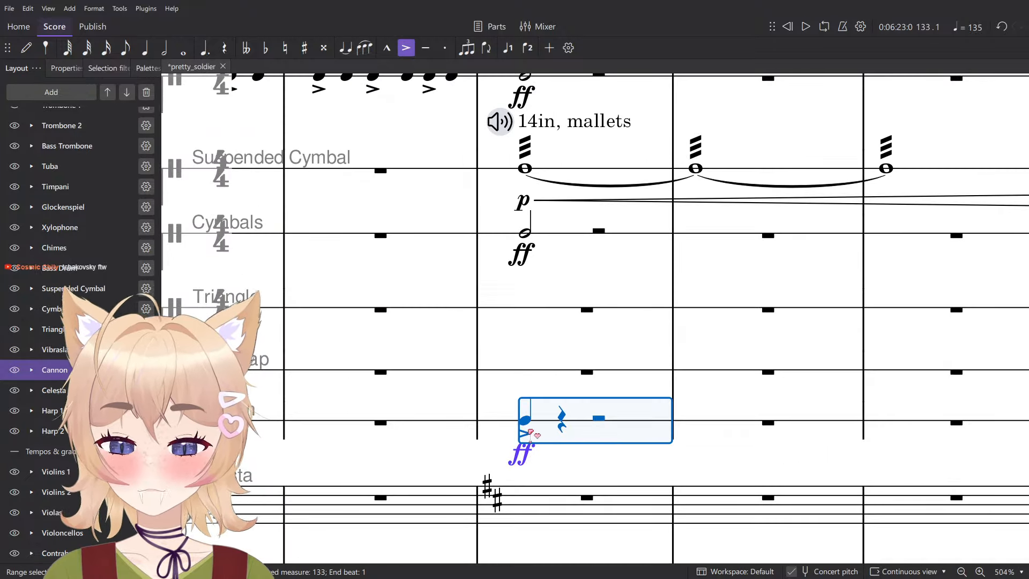
click(527, 421)
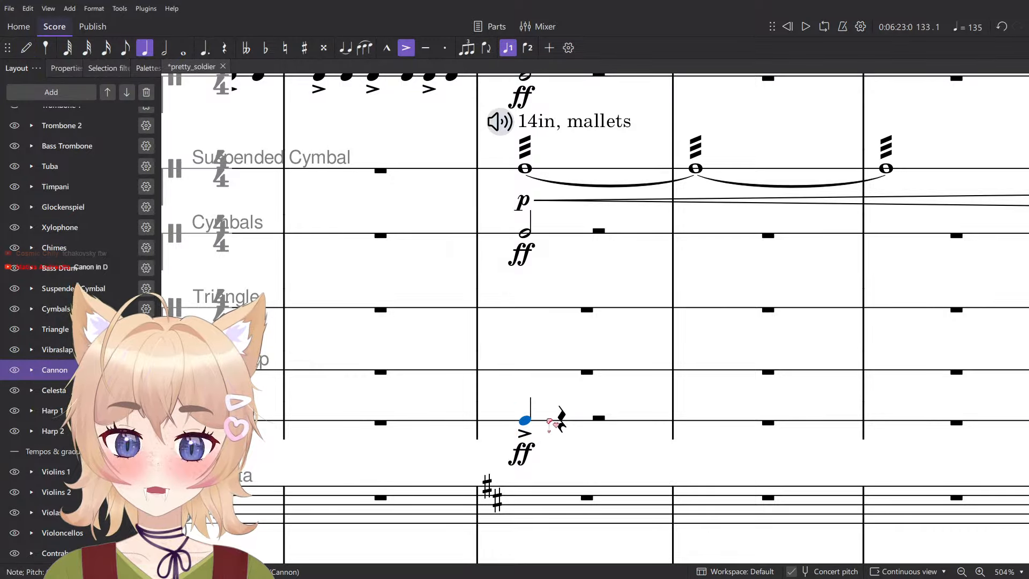
- Undo the cannon note with its ff dynamic and the addition of the Cannon instrument
click(553, 427)
scroll(579, 450, down, 8)
click(587, 431)
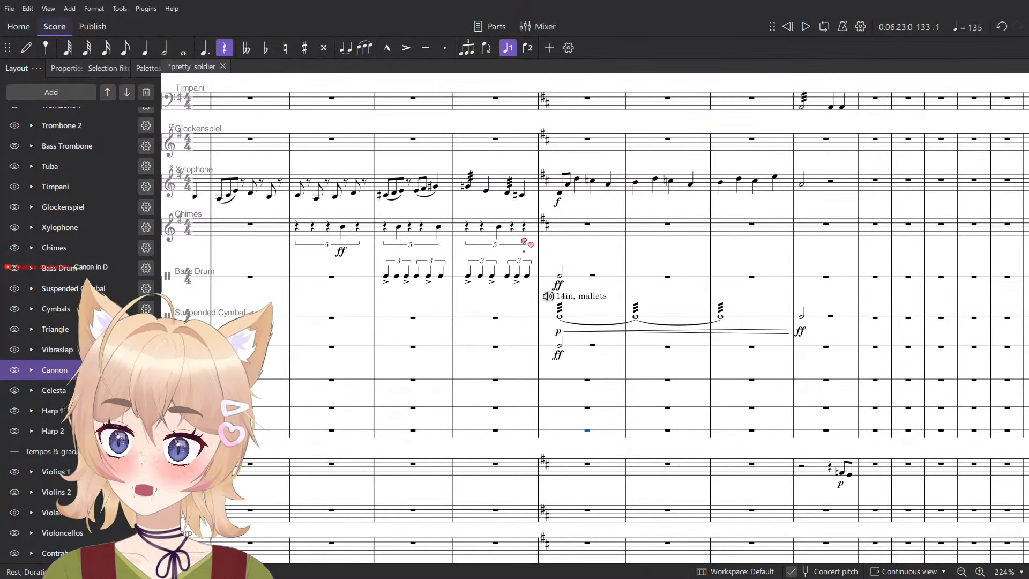
key(ctrl+z)
- Reopen the instrument selection and check the Common unpitched percussion, including Hand Cymbals, Triangle and Tambourine
click(85, 93)
click(156, 113)
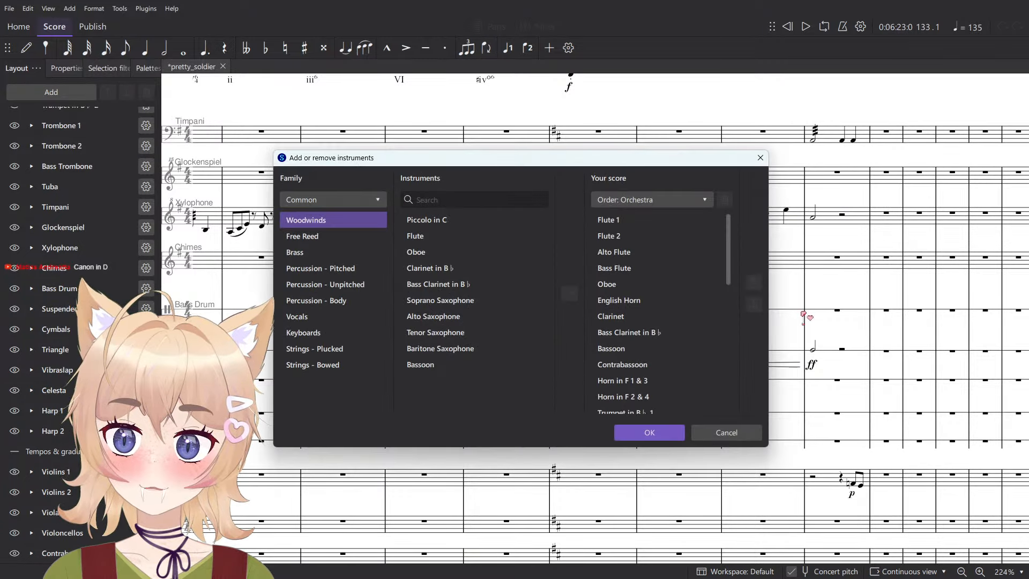
click(332, 285)
scroll(480, 317, down, 1)
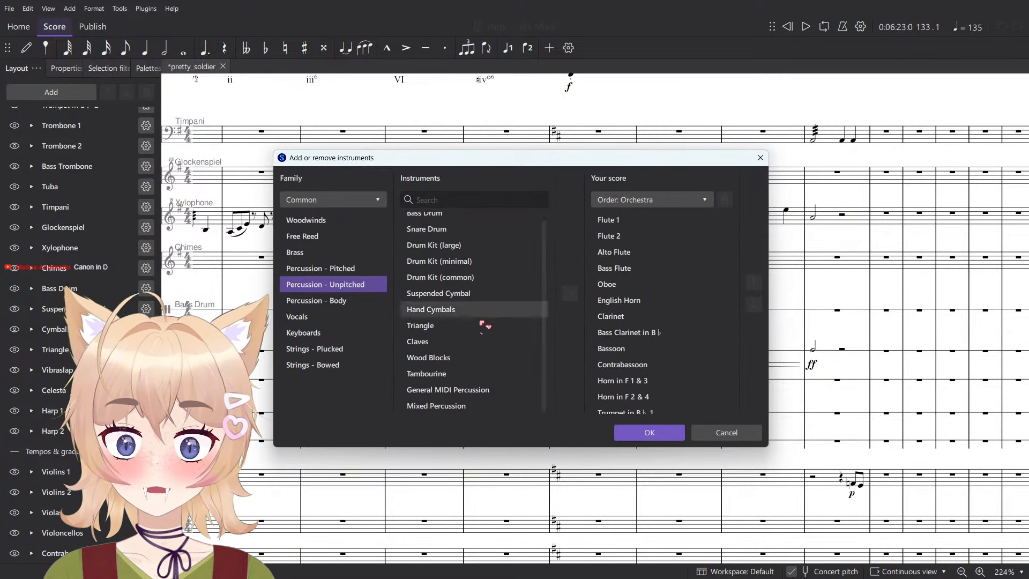
click(447, 329)
click(448, 339)
click(448, 313)
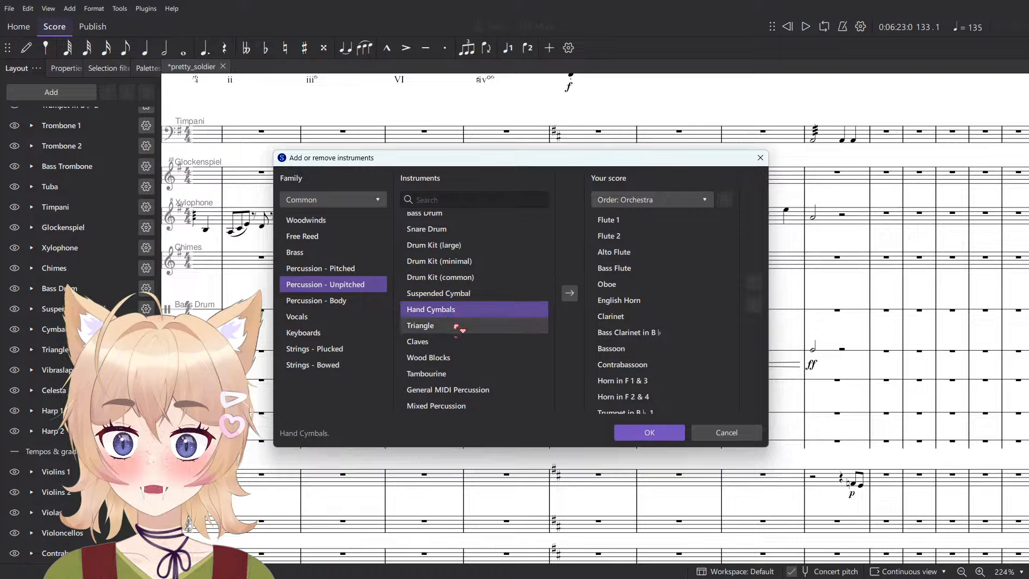
click(456, 326)
click(452, 375)
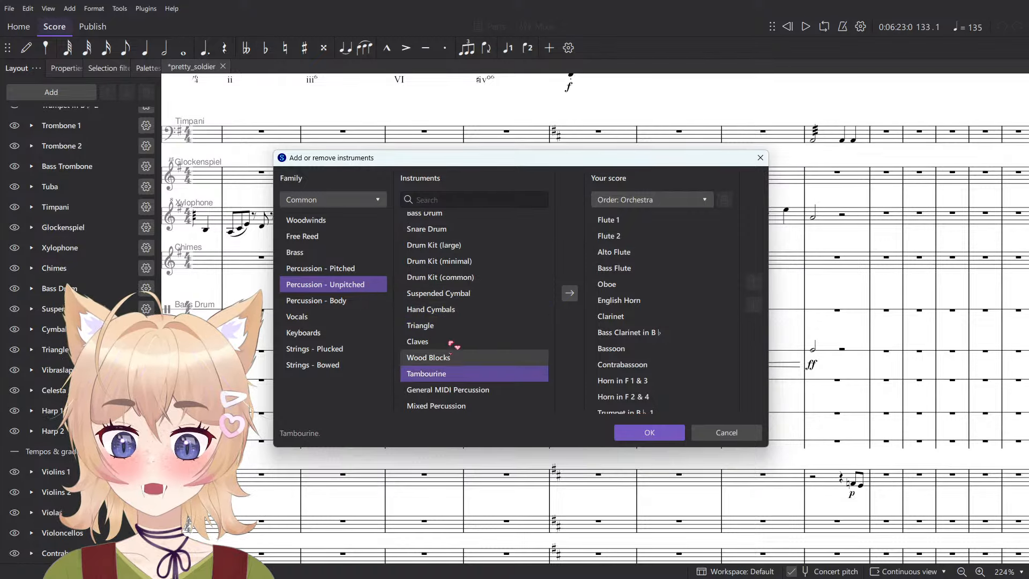
- Change the instrument genre to Orchestra and check the unpitched percussion entries for Wood Blocks and Log Drum
click(332, 201)
click(356, 286)
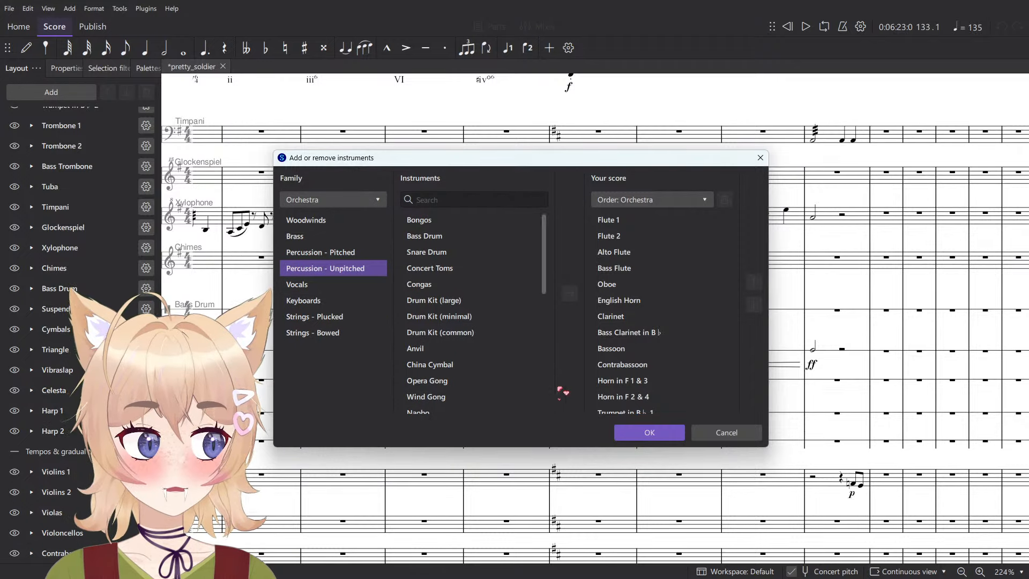
scroll(523, 343, down, 5)
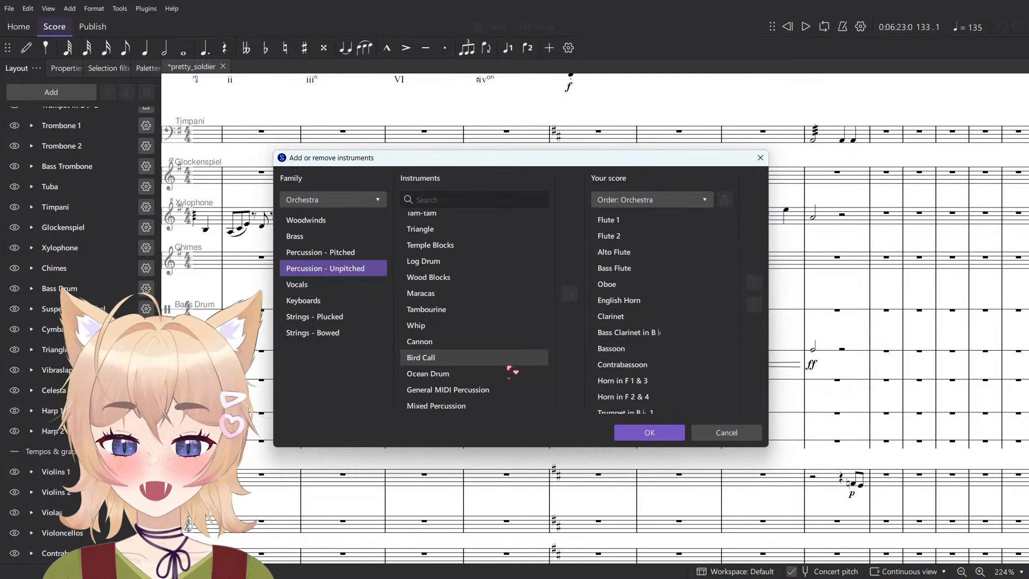
click(508, 364)
scroll(506, 368, up, 2)
click(488, 316)
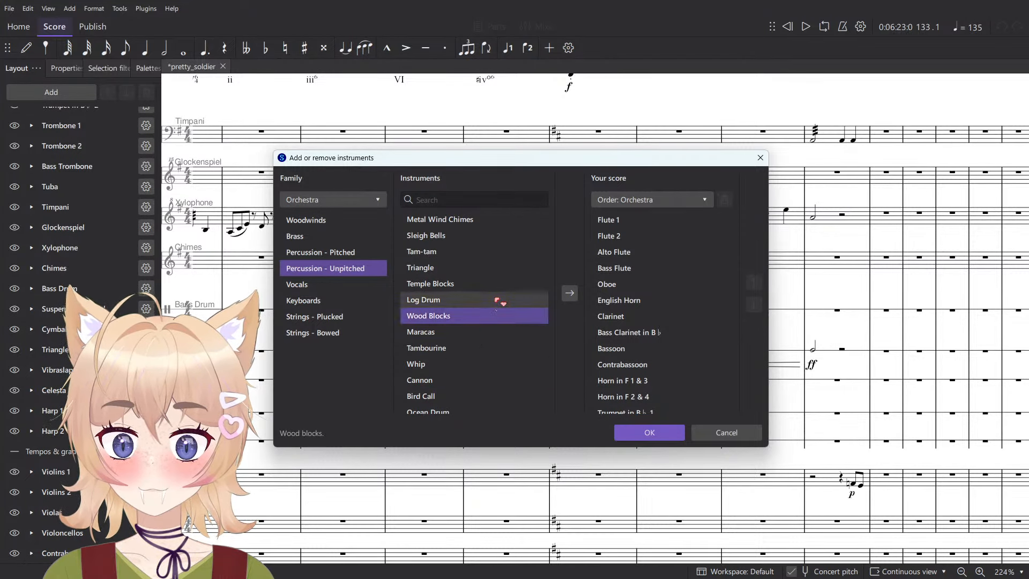
click(499, 299)
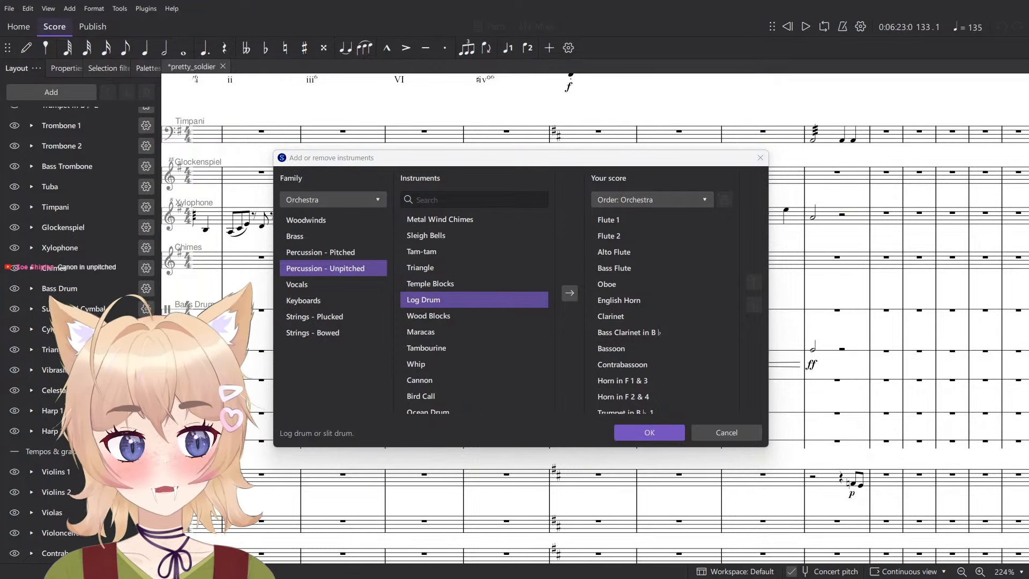
- Switch to the browser, search DuckDuckGo for log drum, and look through the image and web results
drag(1028, 32, 659, 128)
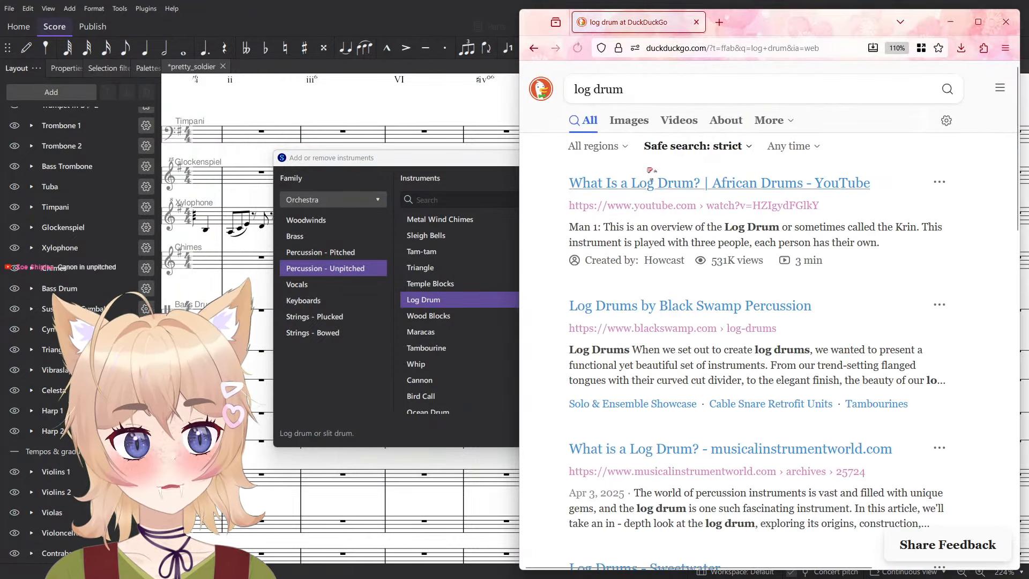
click(627, 122)
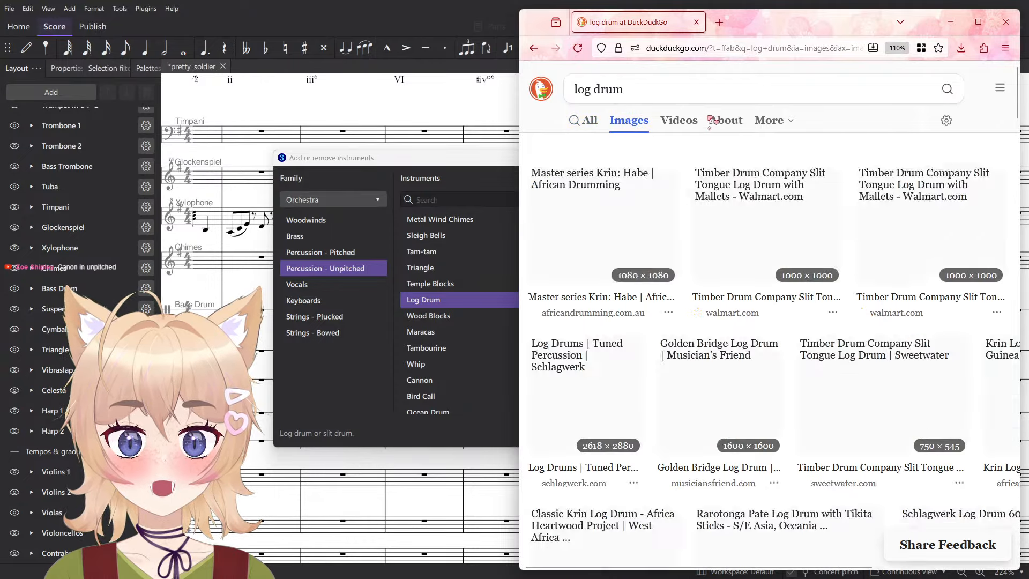
scroll(886, 271, down, 5)
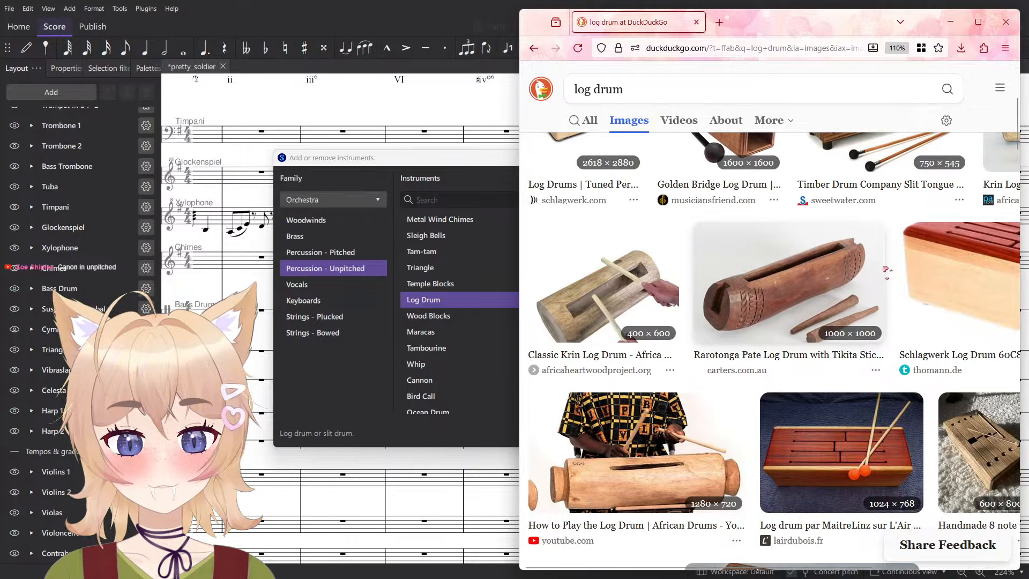
scroll(877, 260, up, 5)
scroll(721, 287, down, 6)
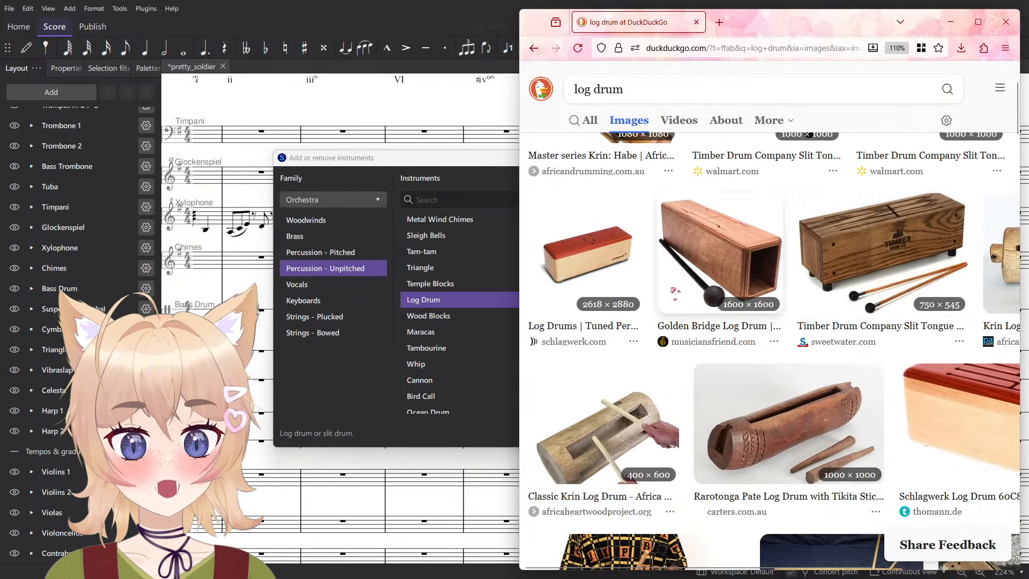
scroll(721, 287, down, 4)
scroll(600, 139, up, 10)
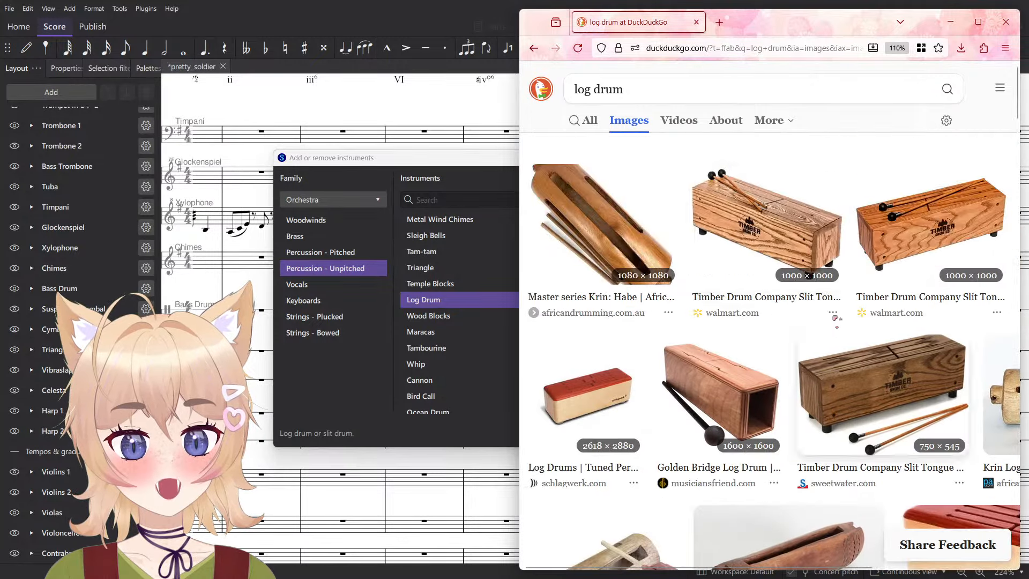
click(586, 121)
scroll(669, 232, down, 1)
scroll(689, 239, up, 1)
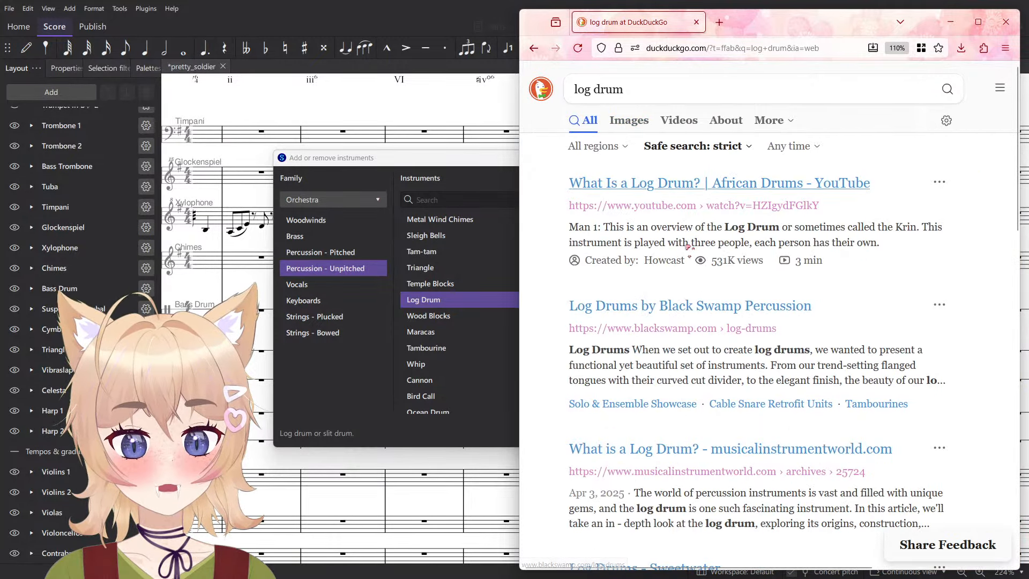
- Open youtube.com in a new browser tab and close the log drum search tab
click(798, 43)
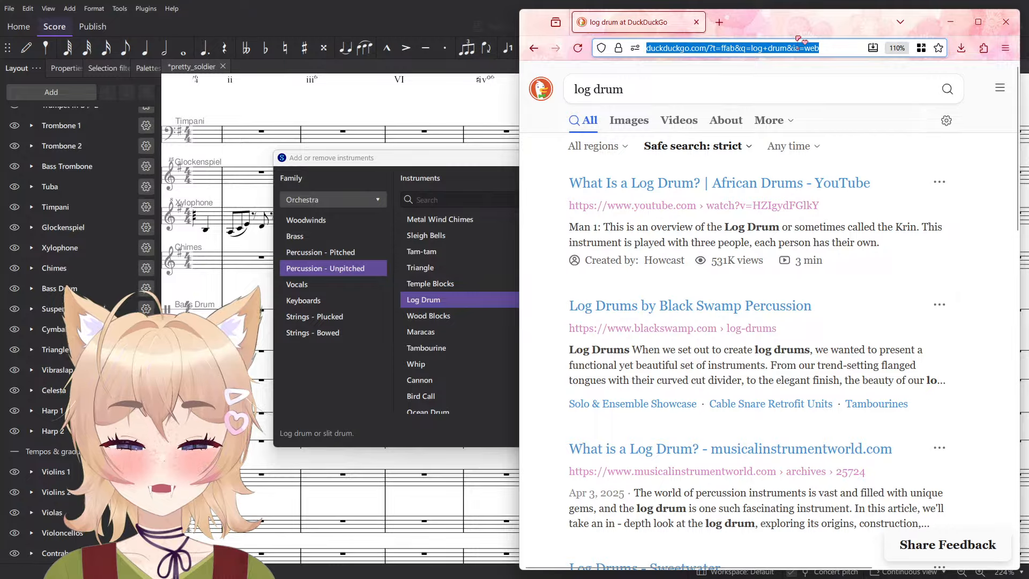
key(ctrl+t)
text(youtube.com)
key(Return)
key(ctrl+Tab)
key(ctrl+w)
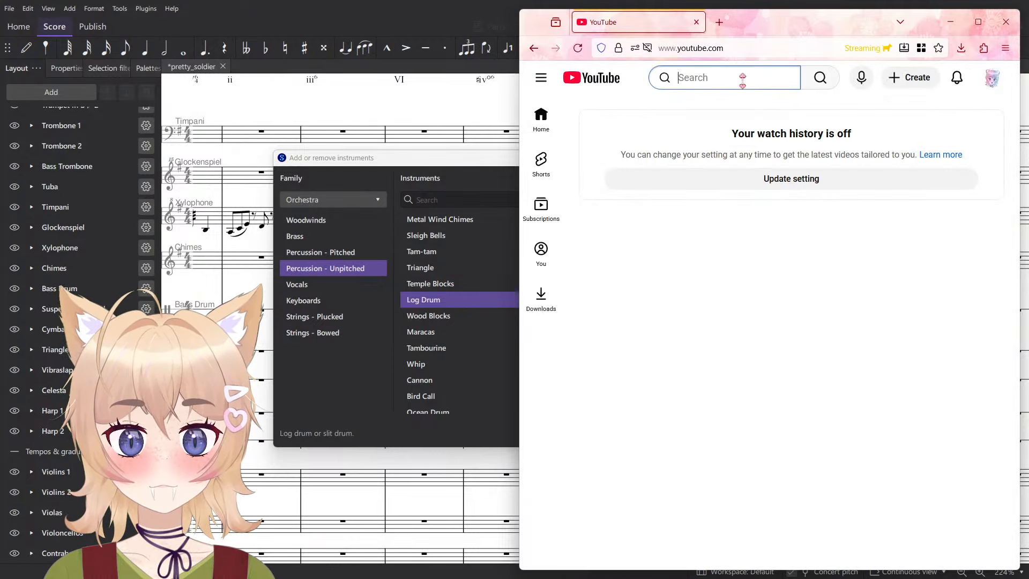
- Search YouTube for log drum, listen to the Log Drum D minor Schlagwerk 60D85 video, and go back to the results
click(740, 76)
text(log drum)
key(Return)
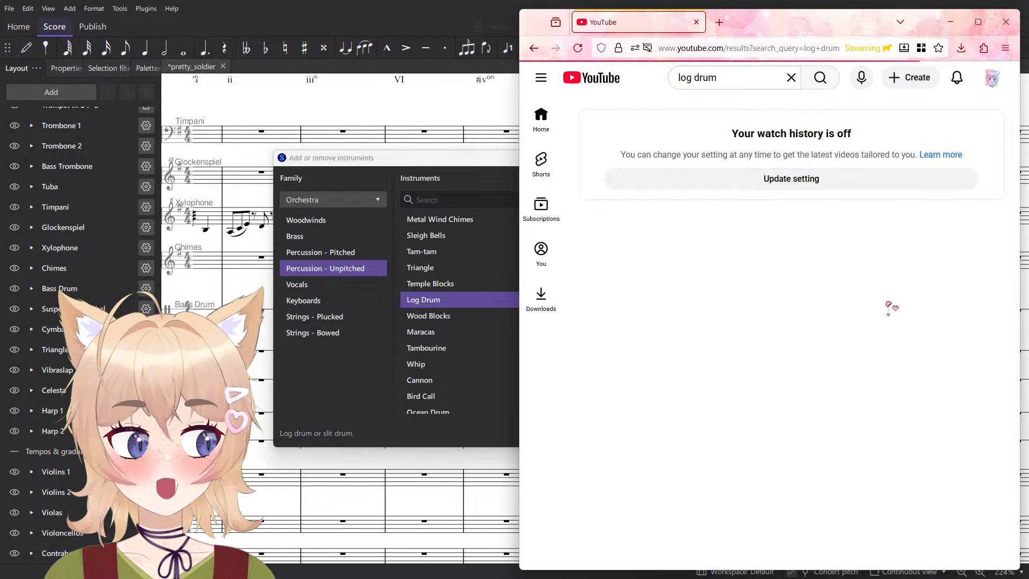
click(720, 238)
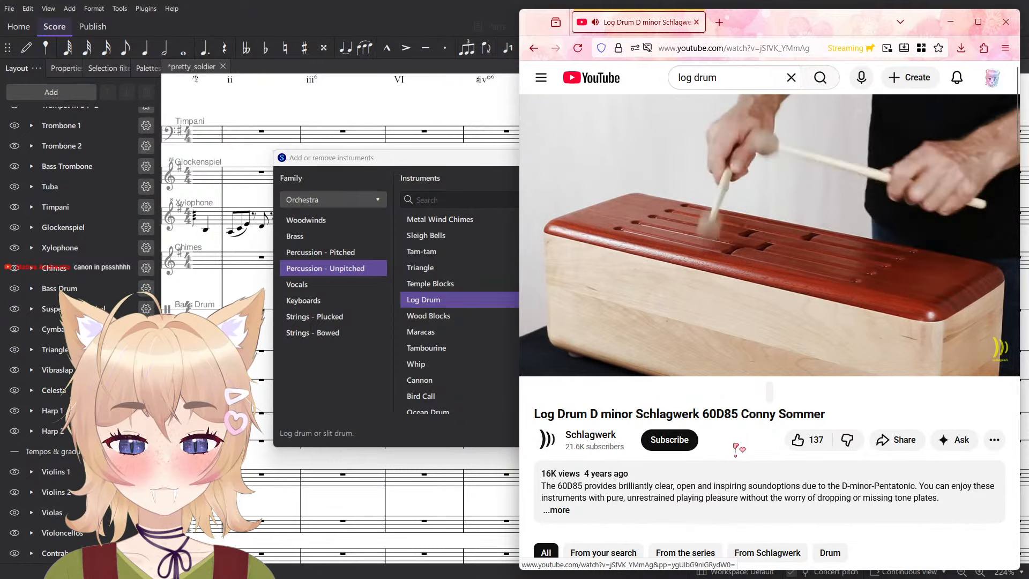
mouse_move(775, 297)
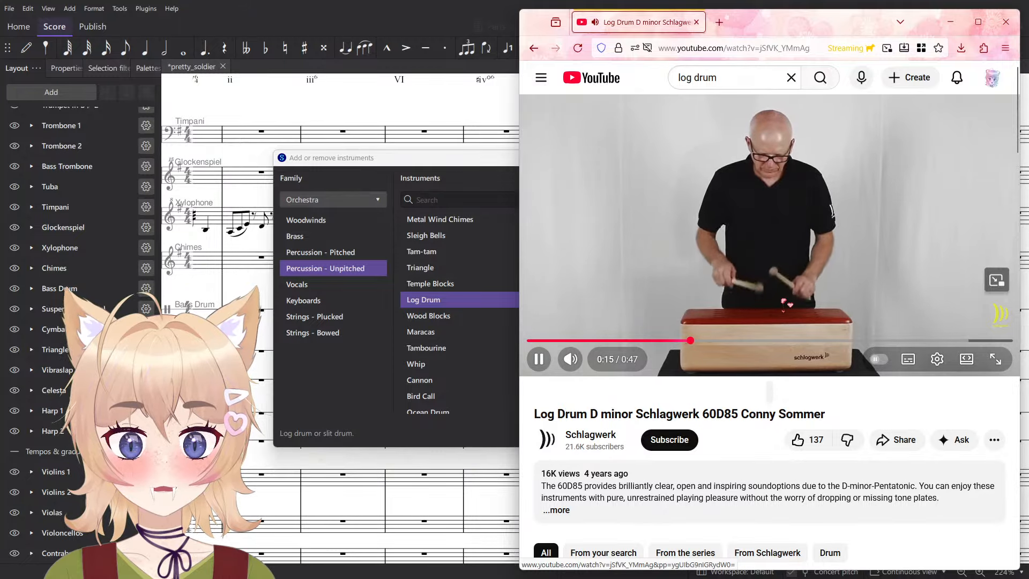
click(784, 303)
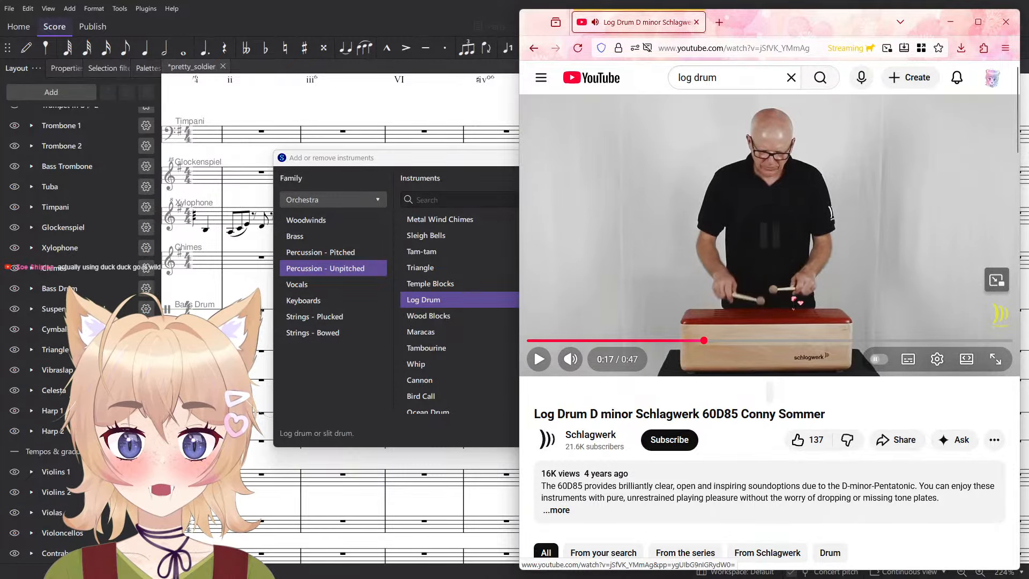
scroll(799, 297, down, 2)
scroll(802, 298, down, 1)
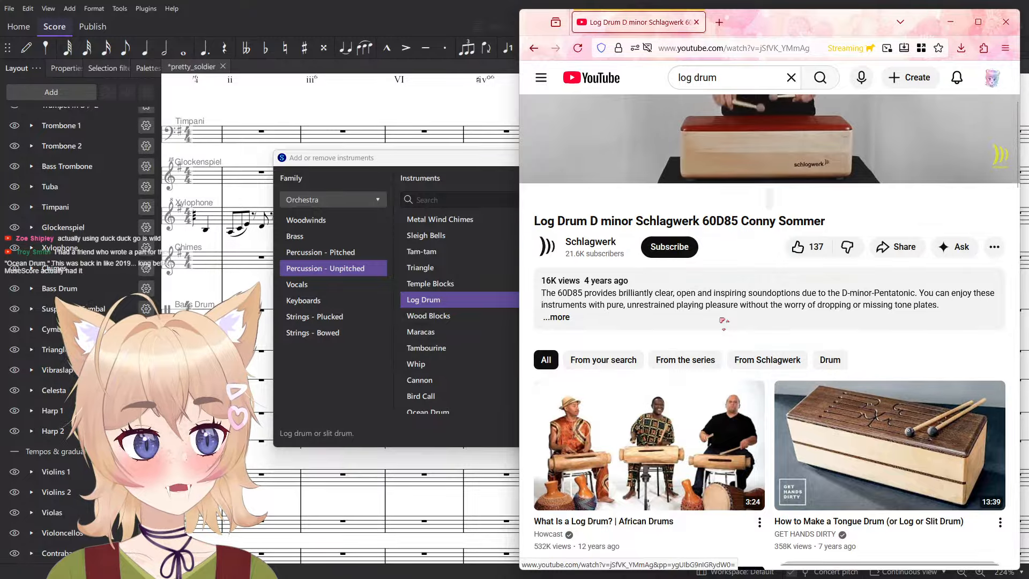
key(alt+Left)
- Search DuckDuckGo for duckduckgo from the address bar and look over the results page
click(748, 49)
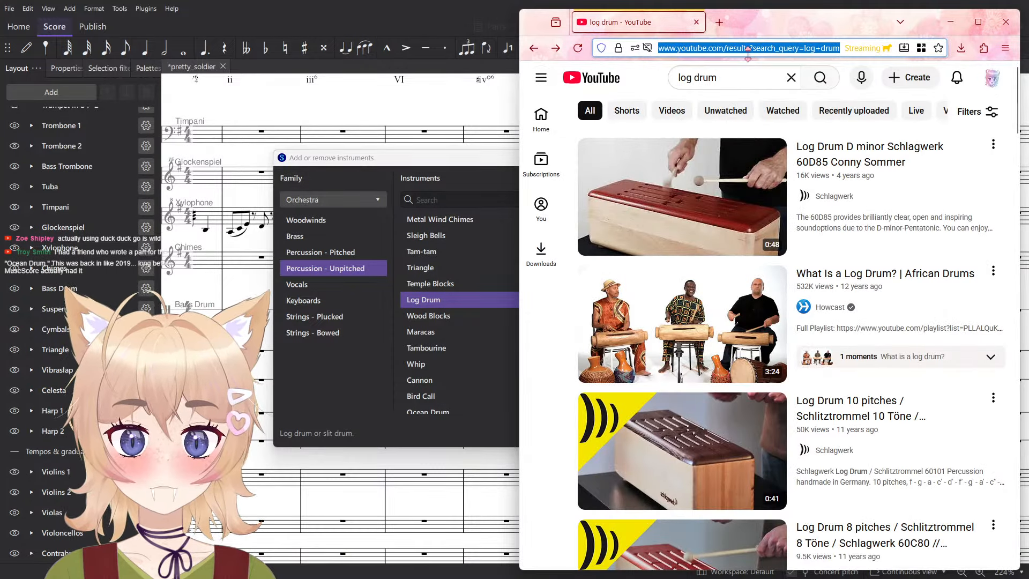
text(duckduckgo)
key(Return)
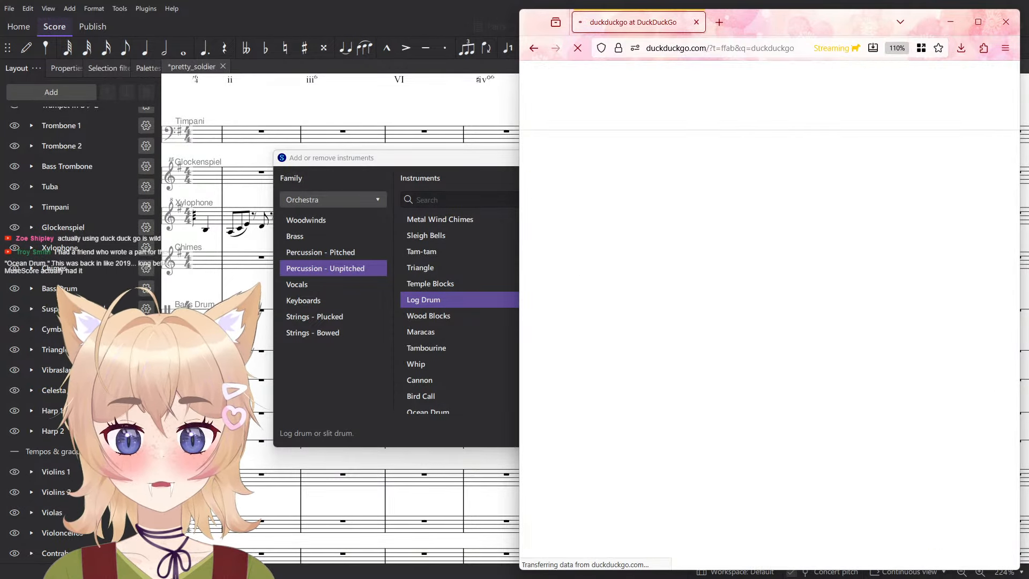
scroll(697, 257, down, 5)
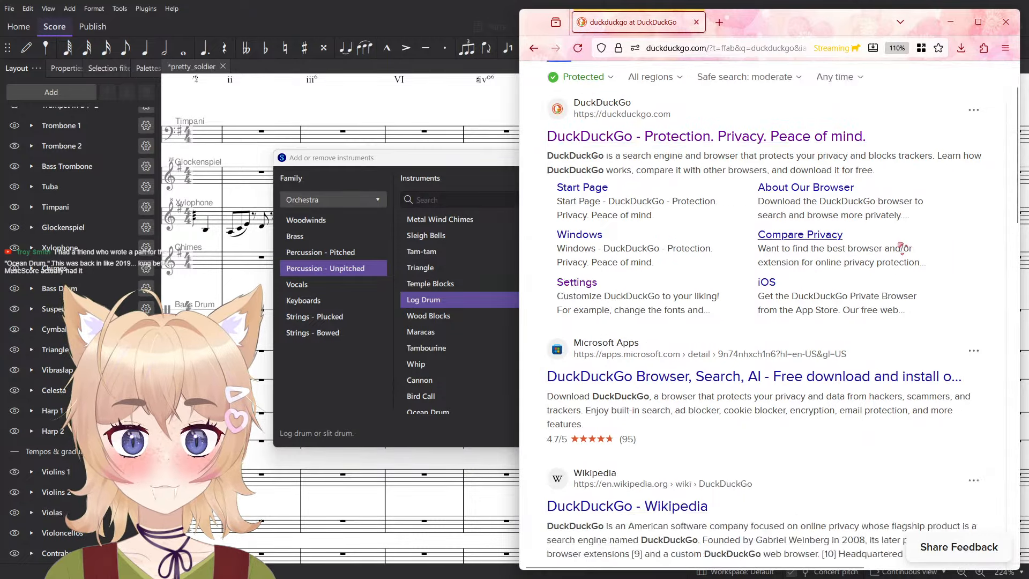
scroll(891, 386, up, 5)
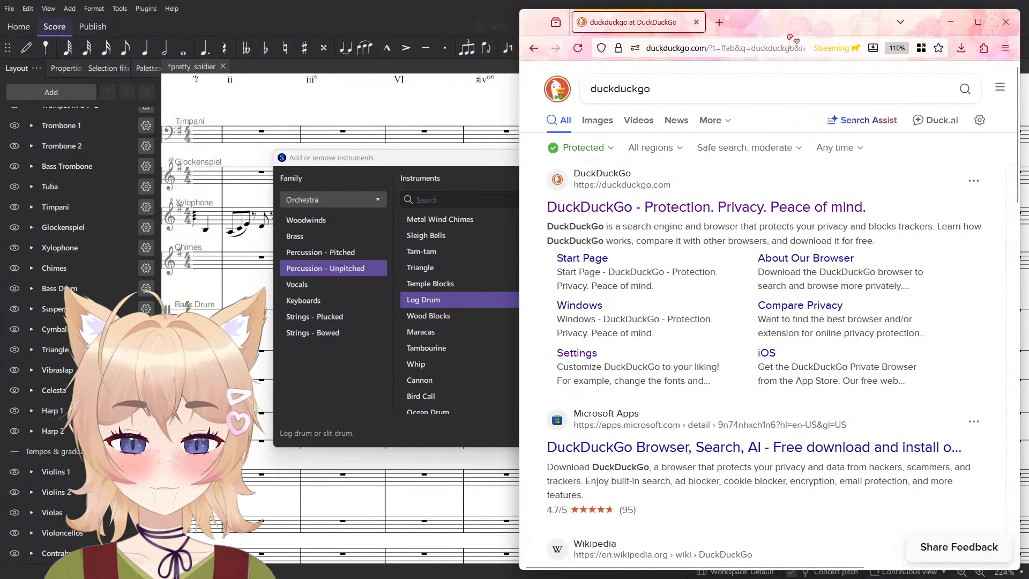
- Bring up a second browser window with the duckduckgo search and put it in place of the original window, closing that one
key(ctrl+n)
drag(806, 23, 1024, 574)
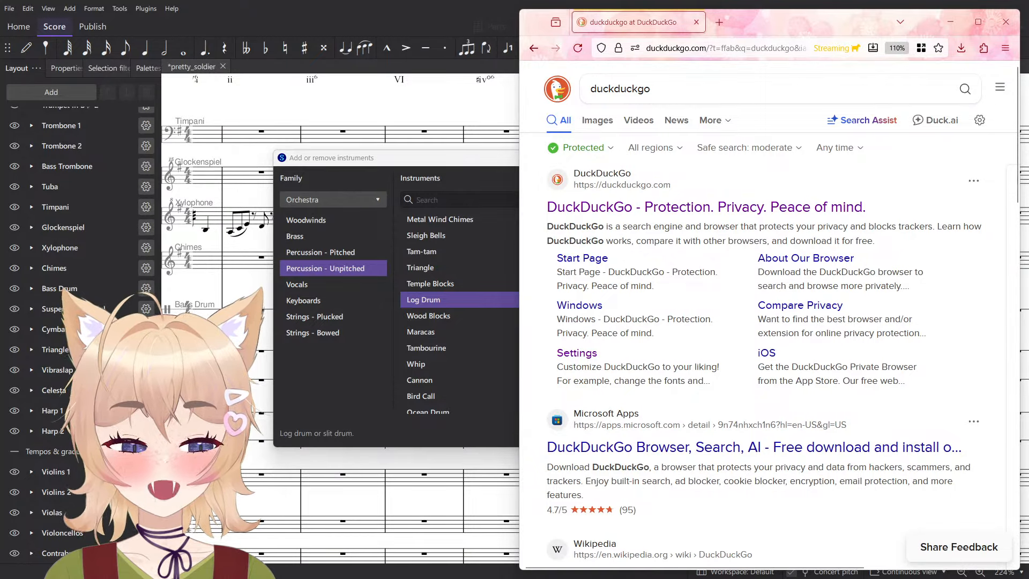
drag(429, 577, 320, 23)
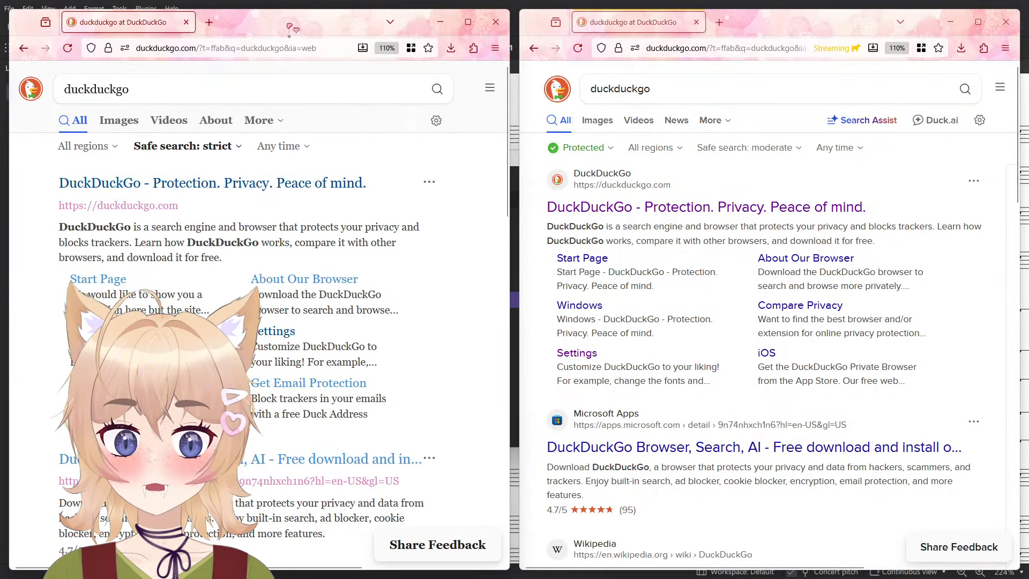
click(1006, 22)
drag(339, 23, 860, 62)
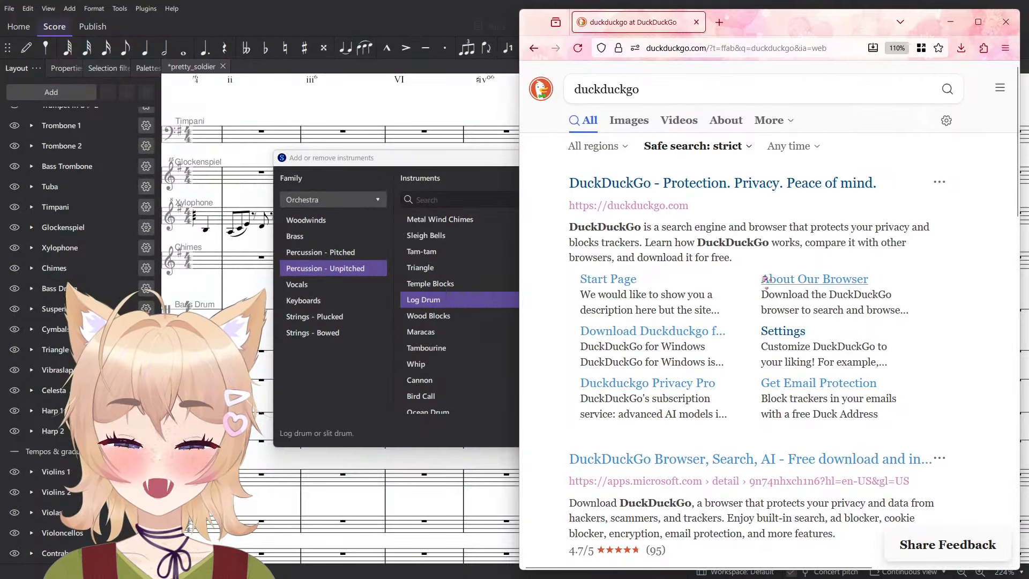
- Look through the duckduckgo results in the replacement window for differences, and close the window to return to the instrument selection
scroll(766, 278, down, 10)
scroll(804, 300, up, 10)
scroll(911, 349, down, 15)
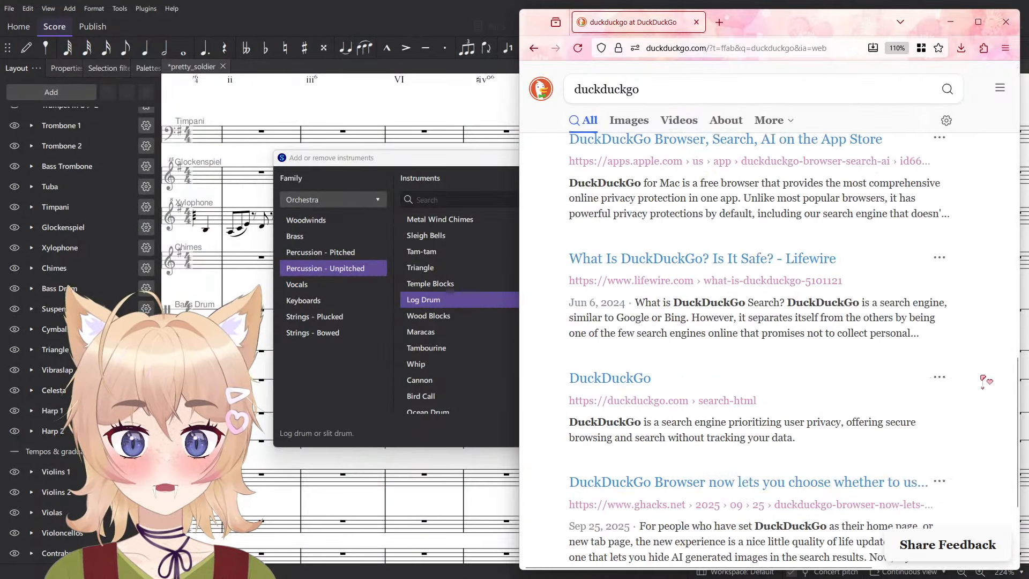
scroll(985, 380, up, 10)
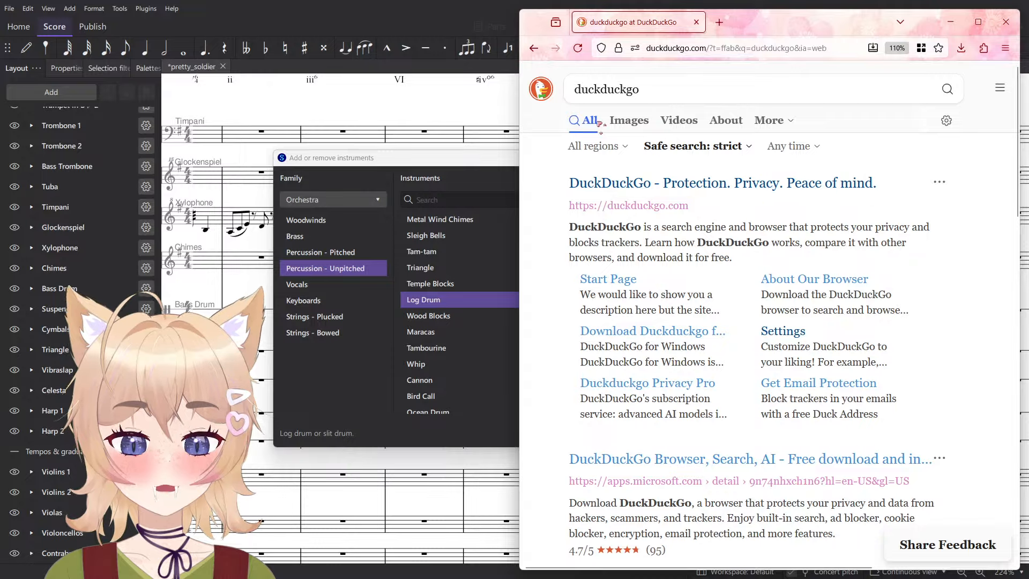
scroll(914, 264, down, 10)
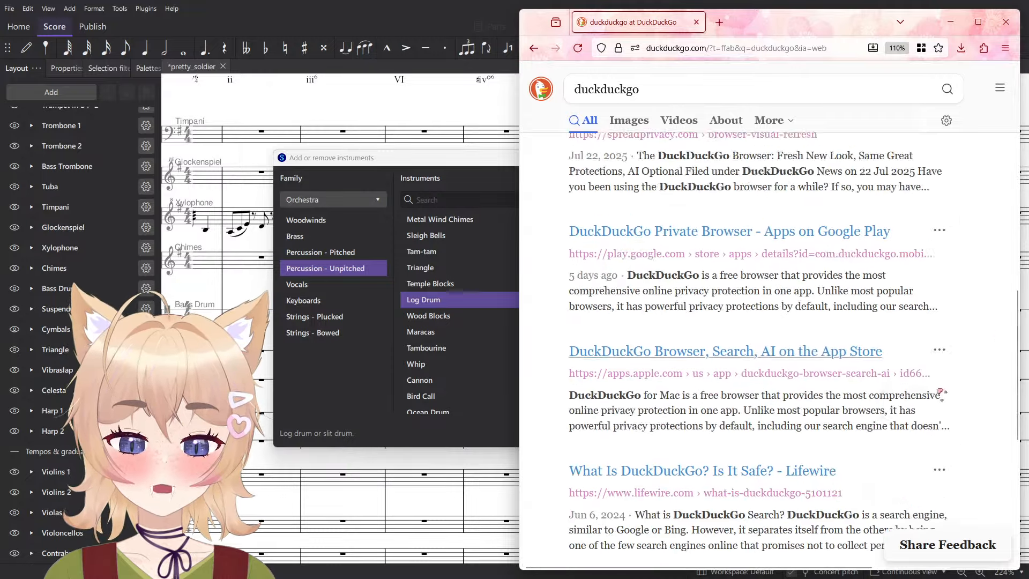
scroll(941, 394, down, 5)
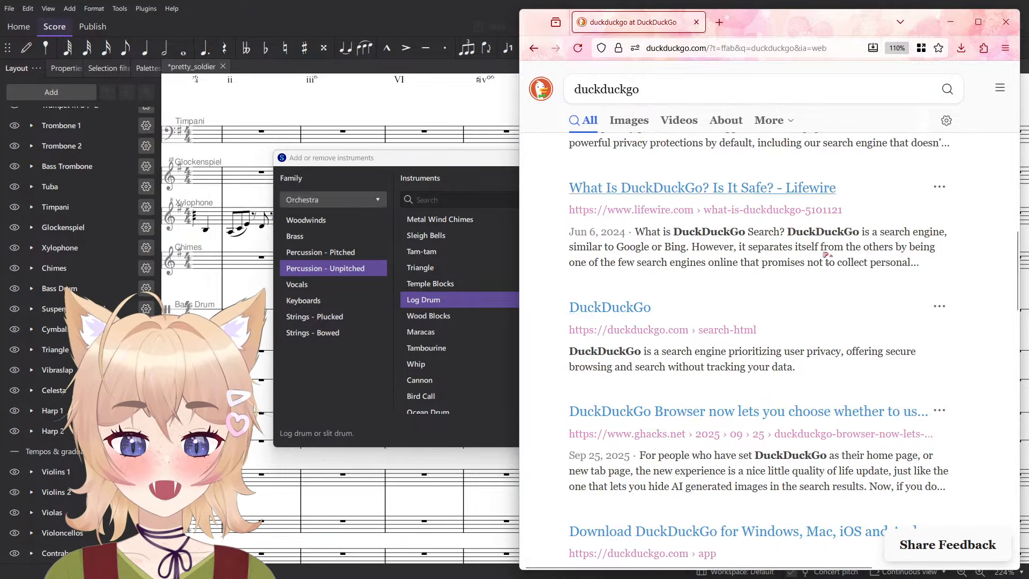
scroll(826, 256, up, 10)
click(1006, 22)
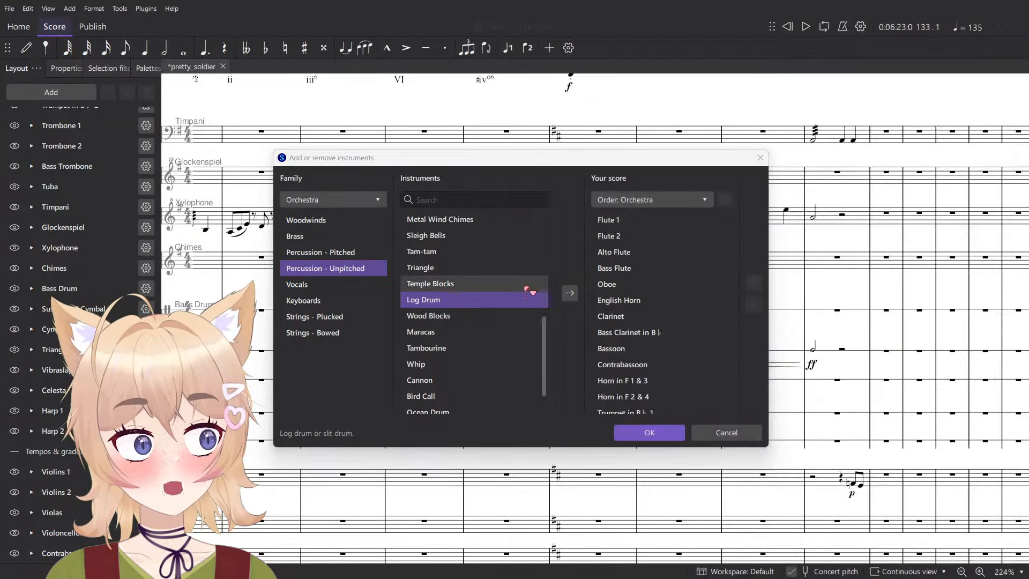
- Switch back to the browser and show DuckDuckGo image results for ocean drum
scroll(528, 292, up, 2)
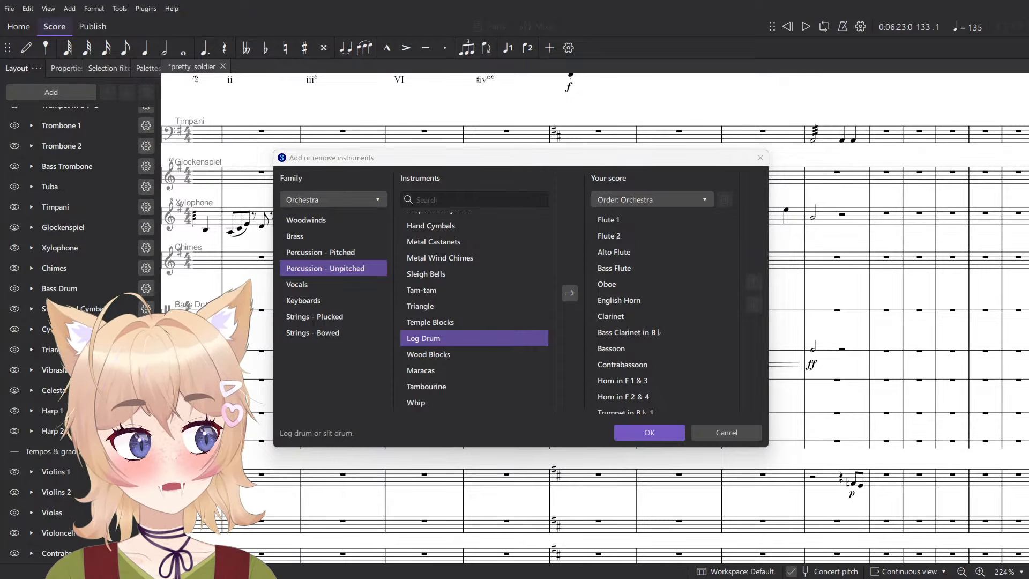
drag(1028, 44, 778, 30)
click(629, 119)
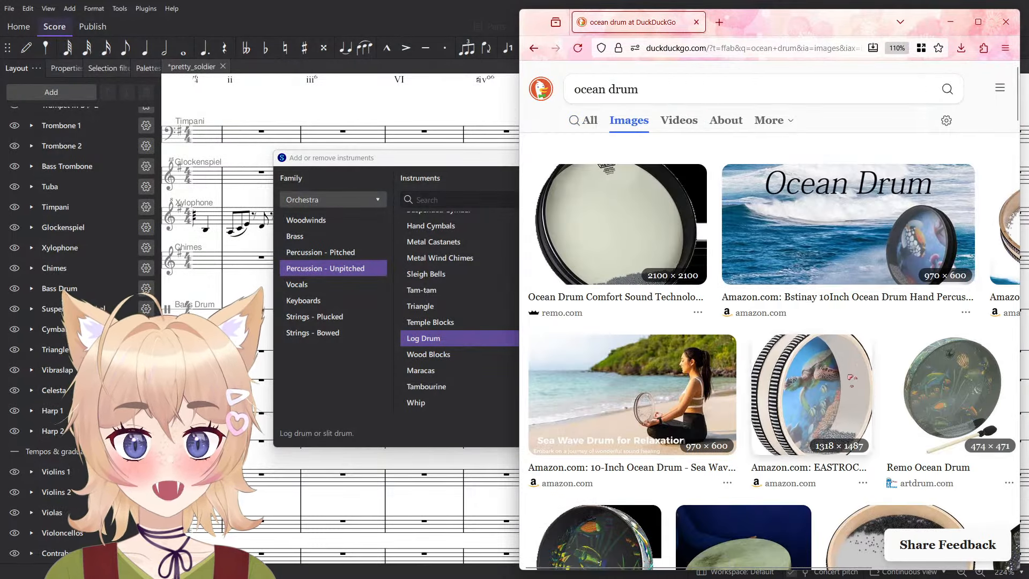
- Enlarge a few of the ocean drum pictures and browse the image results to see what the instrument looks like
click(846, 276)
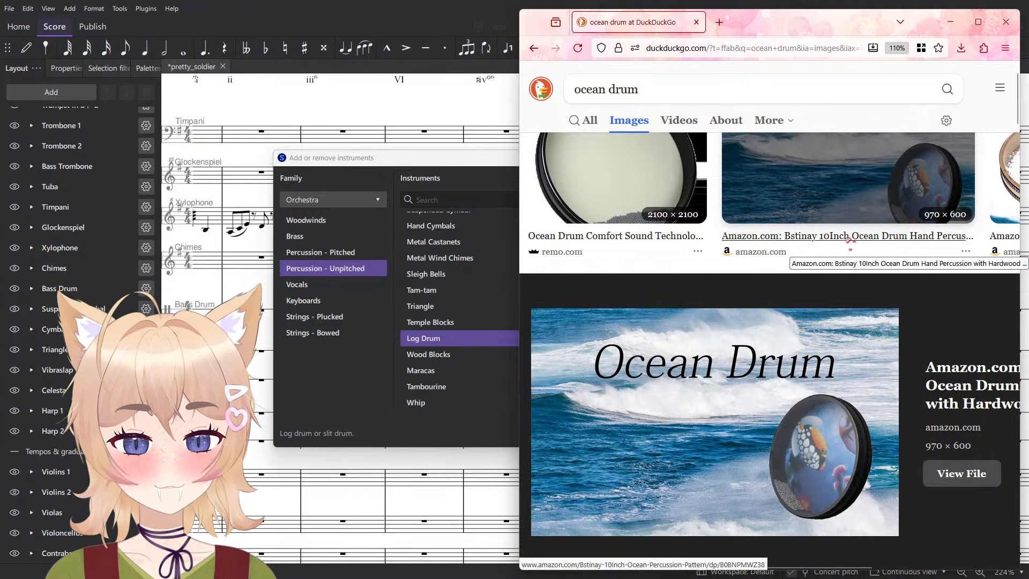
scroll(852, 238, right, 3)
click(894, 196)
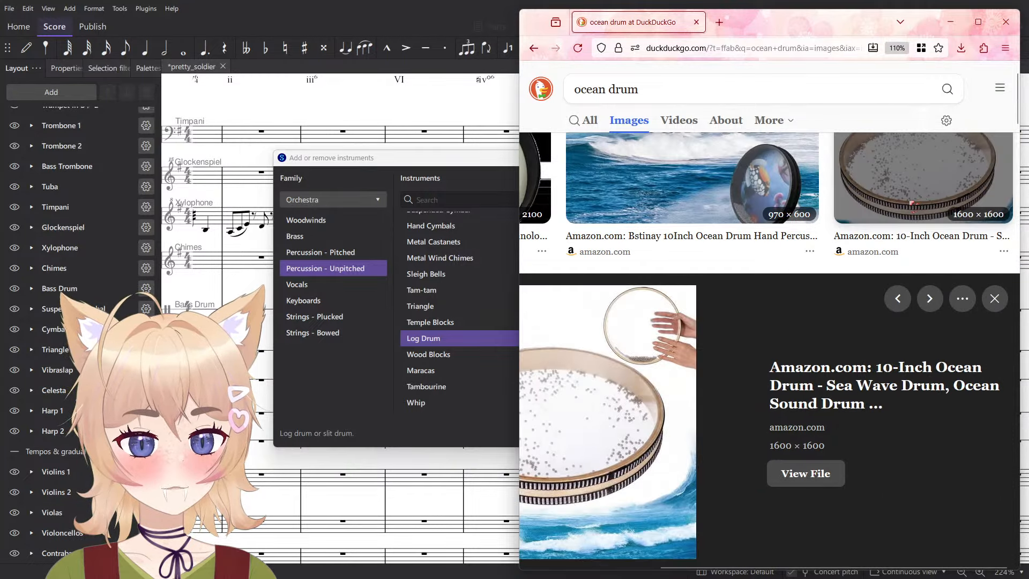
scroll(896, 368, left, 3)
scroll(906, 368, down, 7)
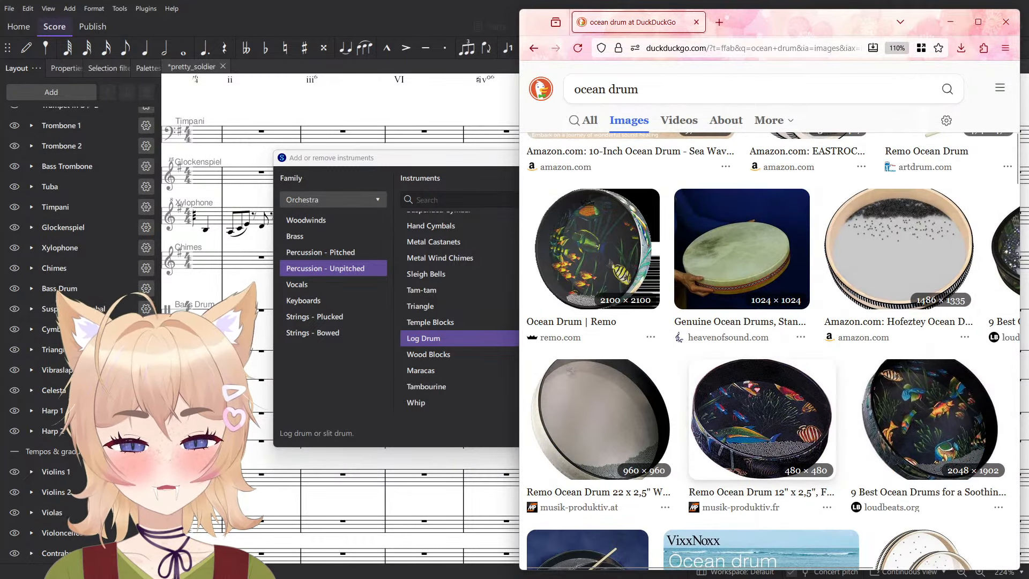
click(762, 382)
scroll(762, 382, down, 5)
scroll(764, 380, down, 8)
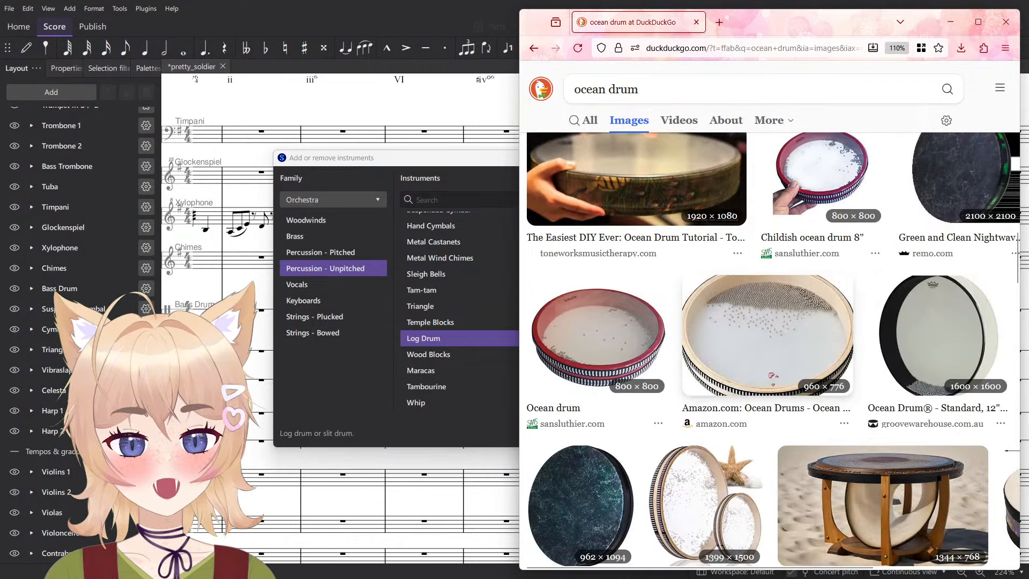
scroll(777, 376, up, 5)
scroll(781, 370, up, 10)
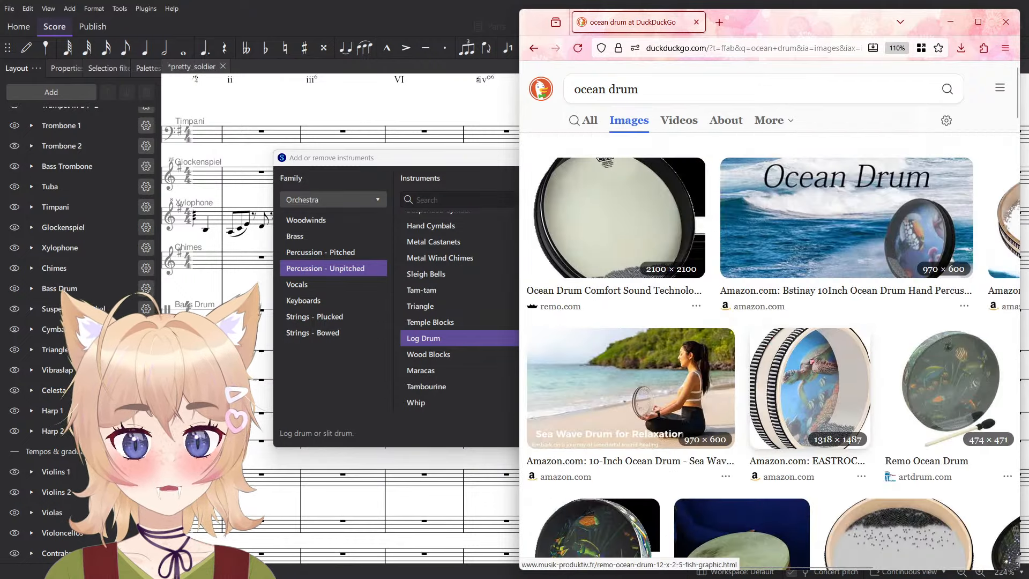
- Open youtube.com in a new browser tab and search it for ocean drum
key(ctrl+t)
text(youtube.com)
key(Return)
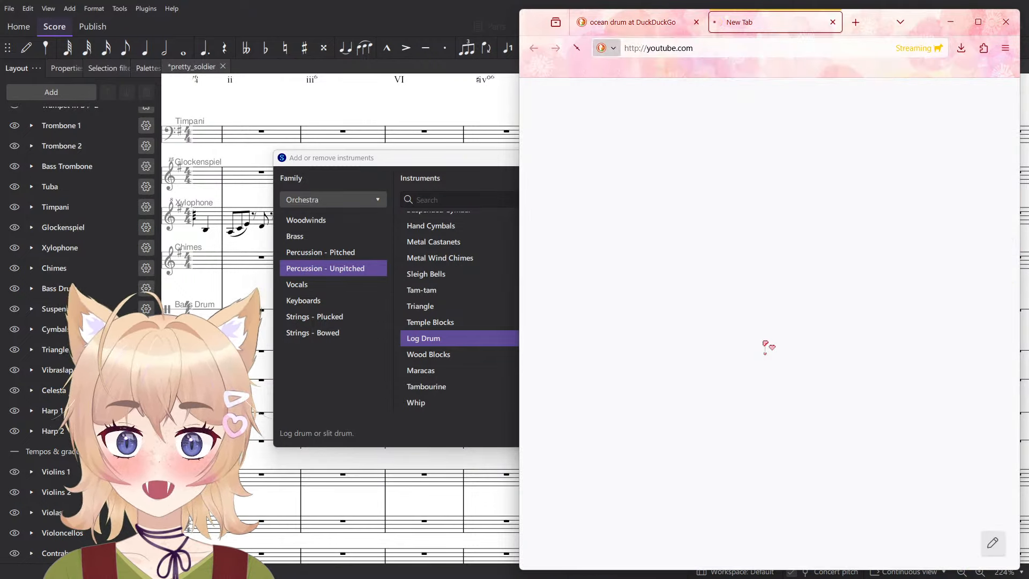
click(740, 77)
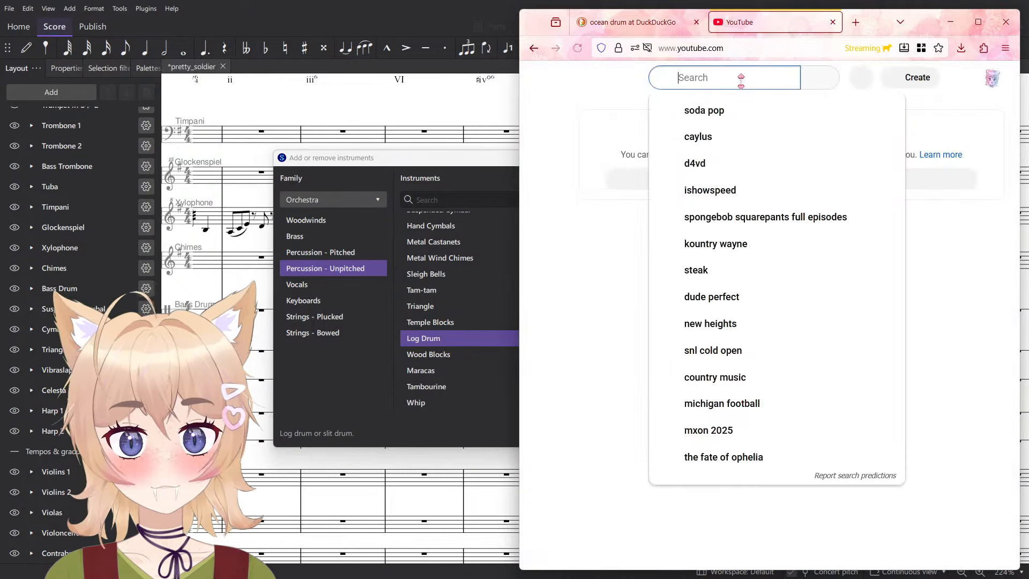
text(ocean drum)
key(Return)
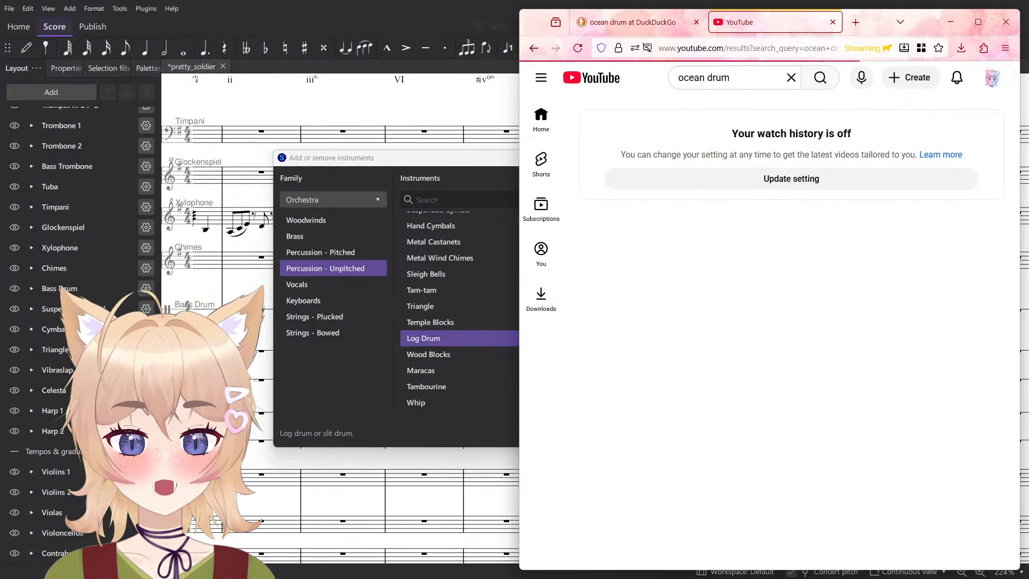
- Play the Ocean Drum - Wellentrommel video, skip ahead to hear more of the sound, and pause it
click(657, 214)
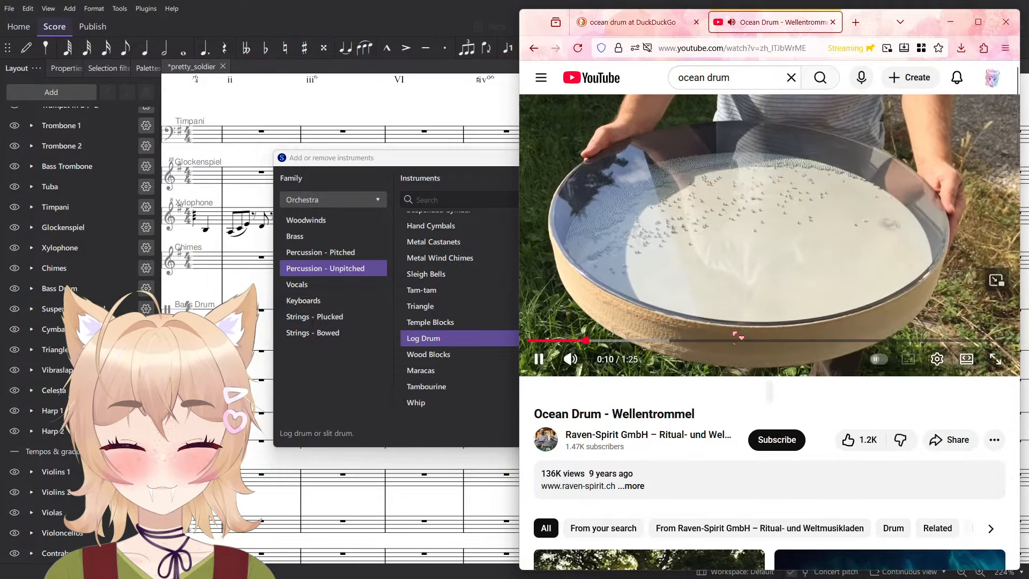
click(697, 311)
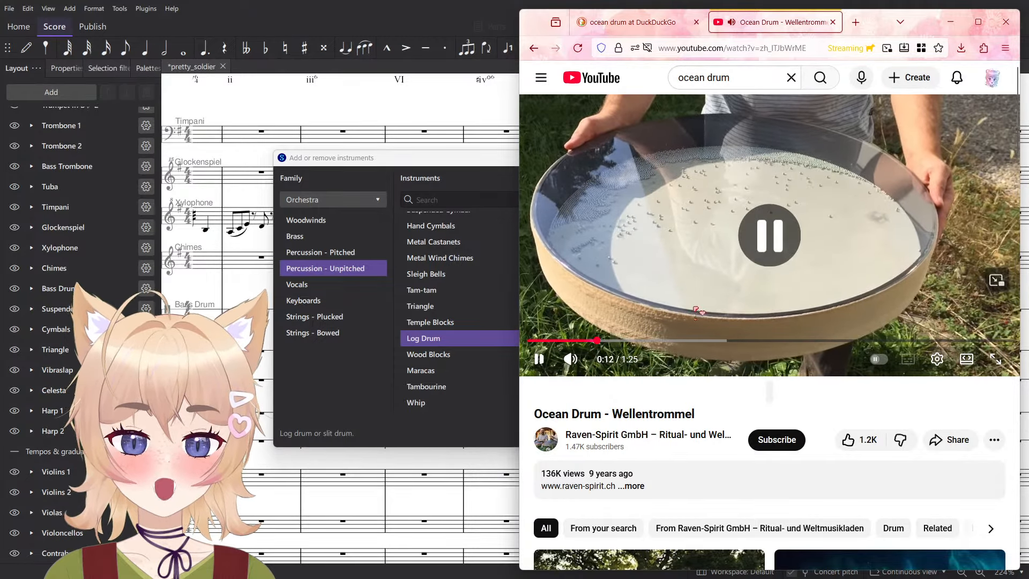
scroll(688, 315, down, 3)
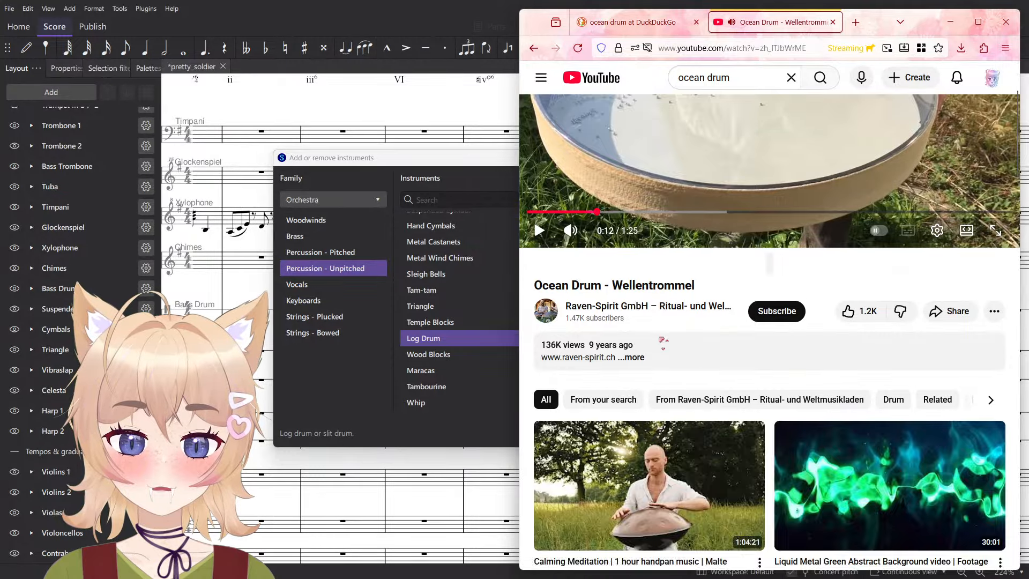
scroll(663, 342, up, 3)
click(727, 340)
click(865, 288)
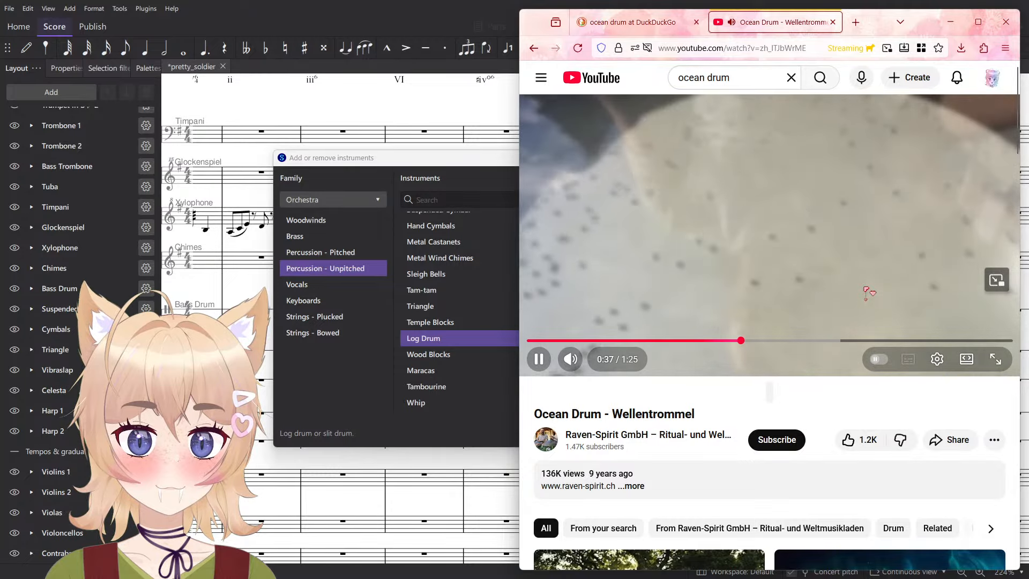
click(822, 286)
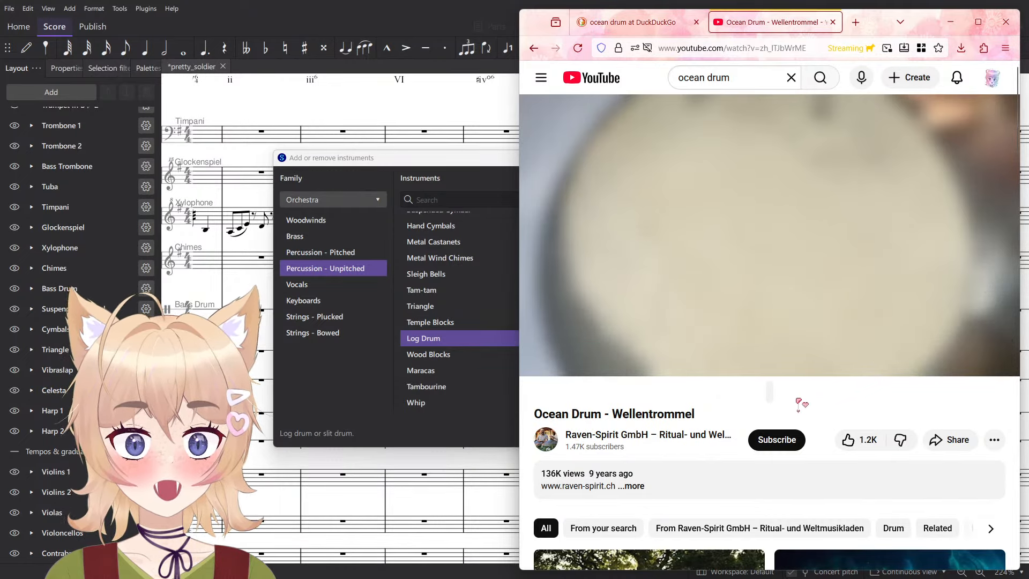
mouse_move(803, 350)
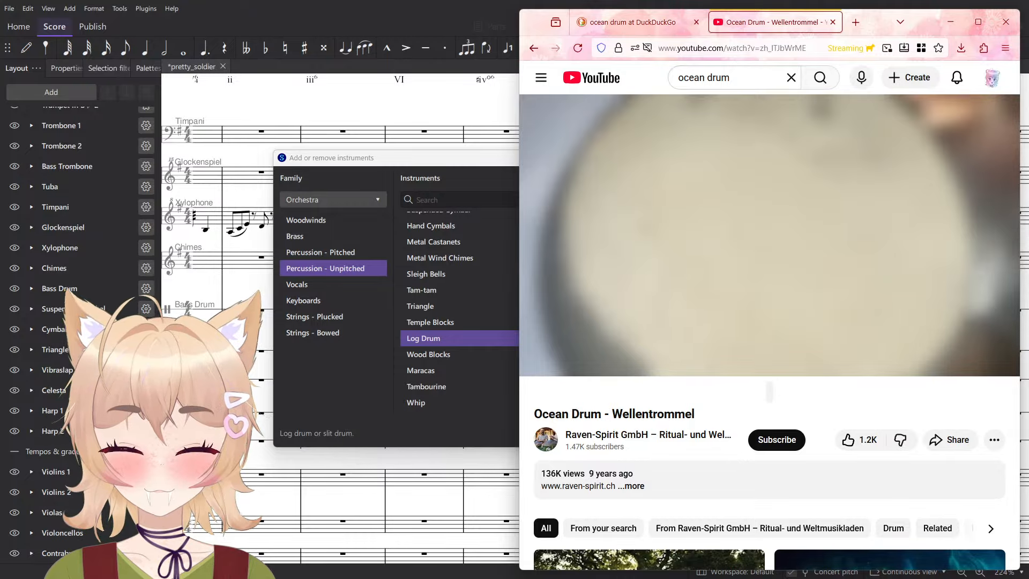
- Open the Wikipedia article on the ocean drum in a new browser tab
key(ctrl+t)
text(@wikipedia)
key(space)
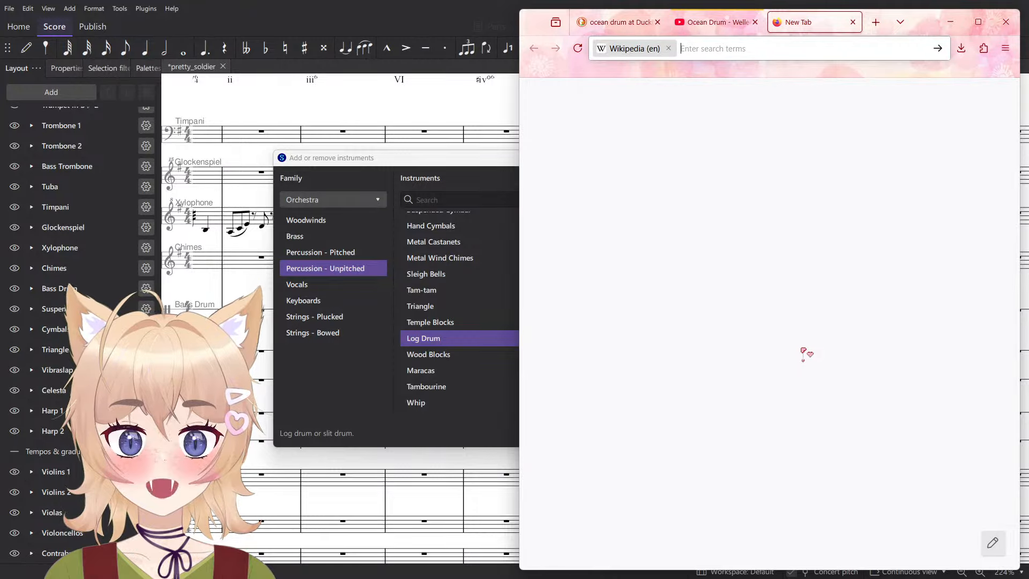
text(ocean drum)
key(Return)
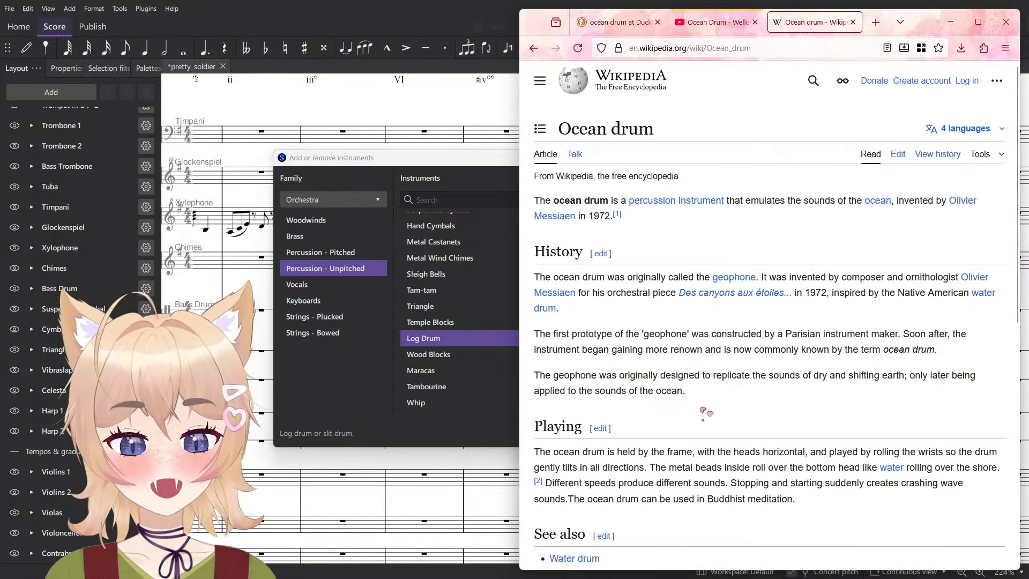
- Read the opening sentence of the Ocean drum article for who invented the instrument and when
drag(724, 203, 882, 209)
click(915, 215)
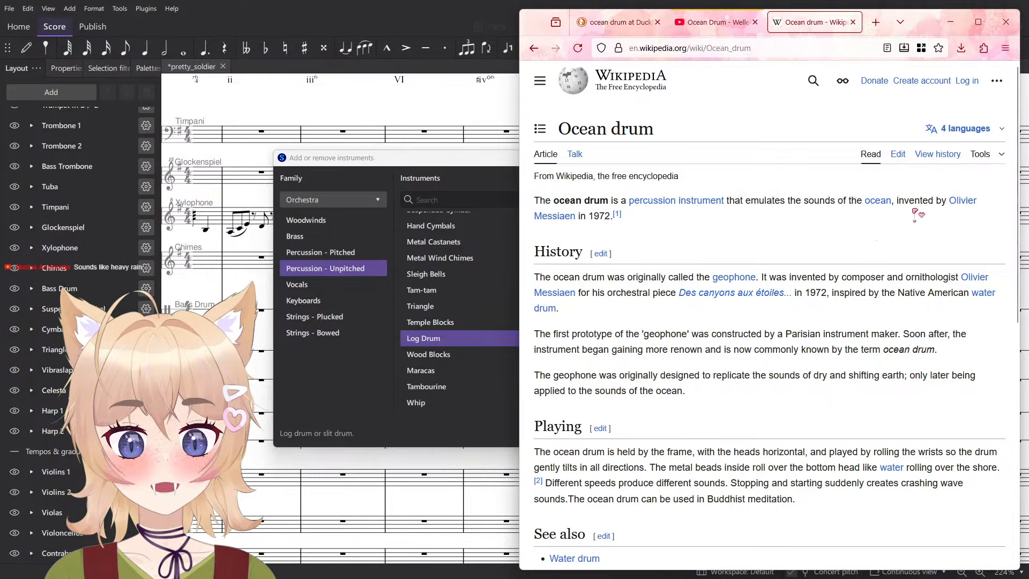
click(862, 245)
click(547, 235)
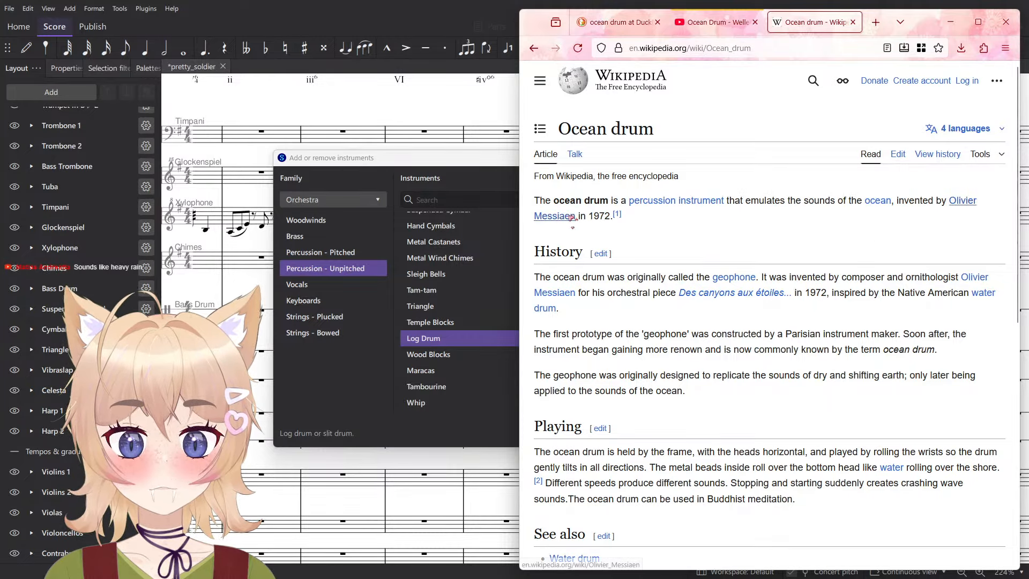
mouse_move(571, 215)
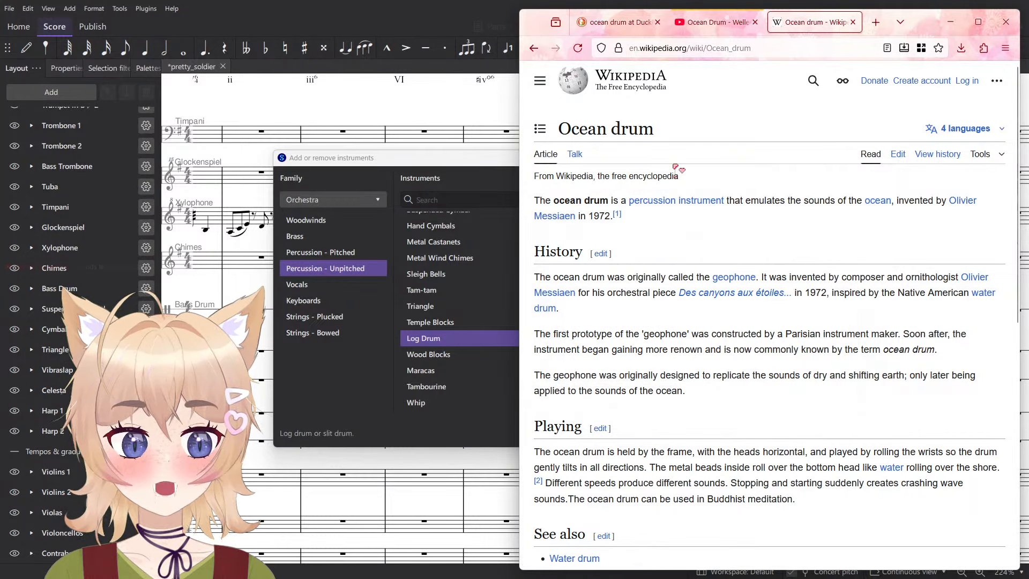
- Replay a moment of the Ocean Drum - Wellentrommel video and return to the Ocean drum article
click(738, 22)
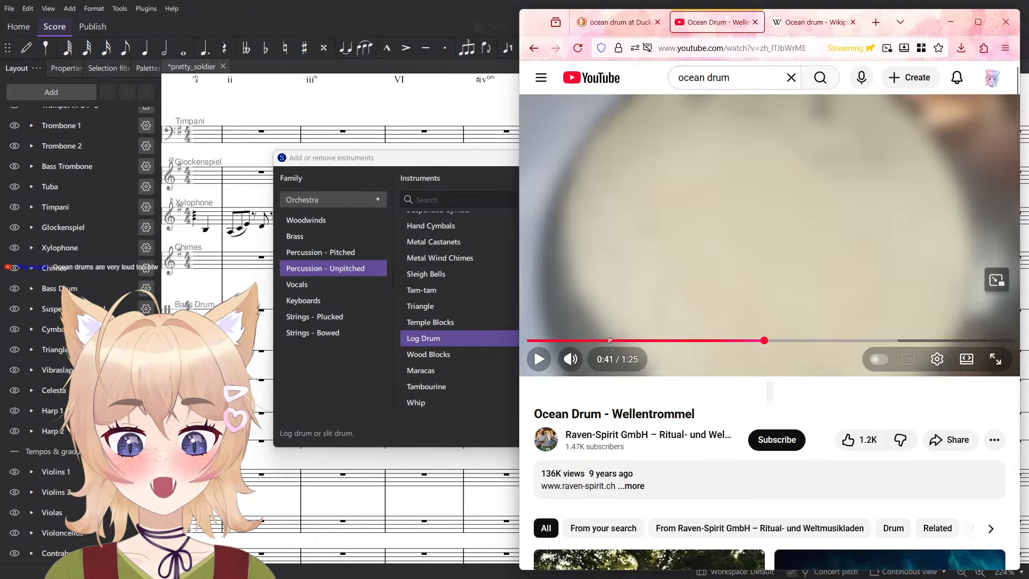
click(655, 246)
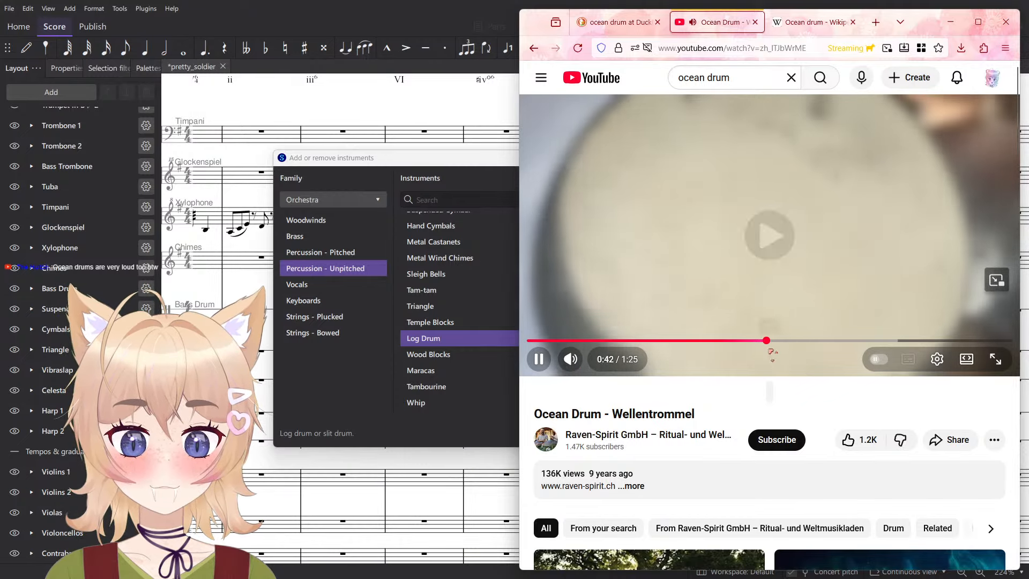
click(820, 236)
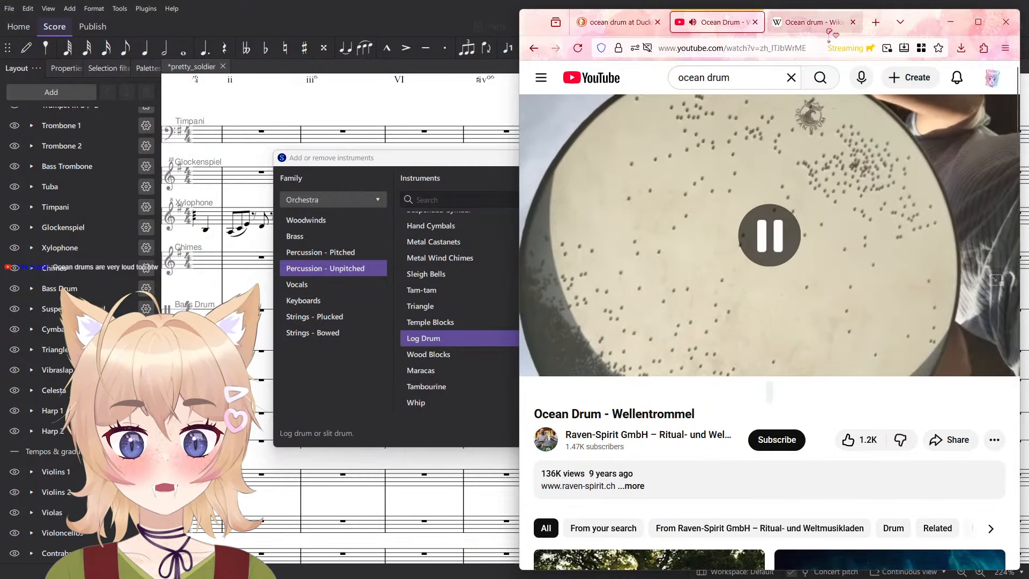
click(812, 22)
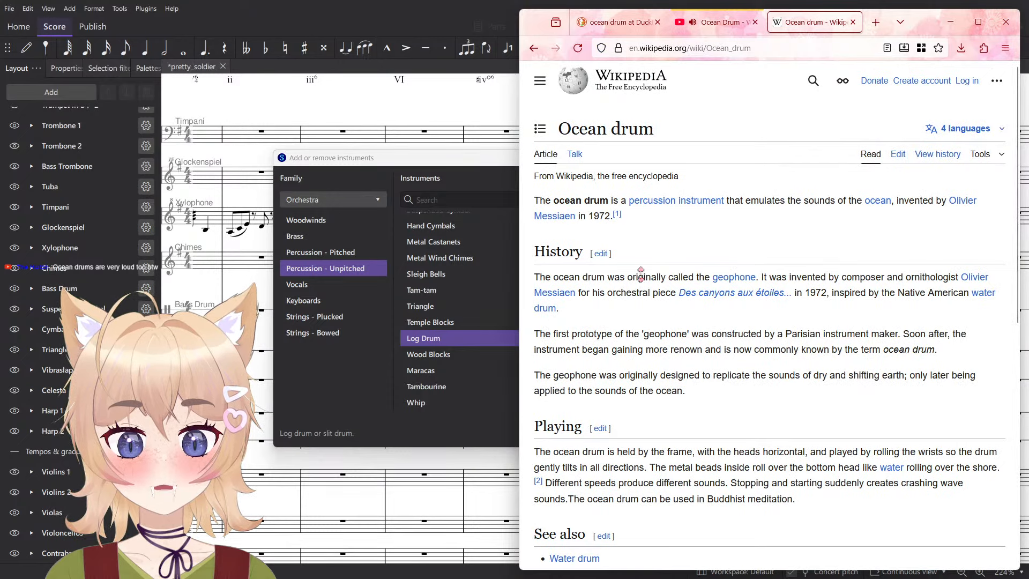
- Read the History section of the Ocean drum article about the inventor and the orchestral piece it was made for
drag(736, 276, 923, 276)
click(764, 248)
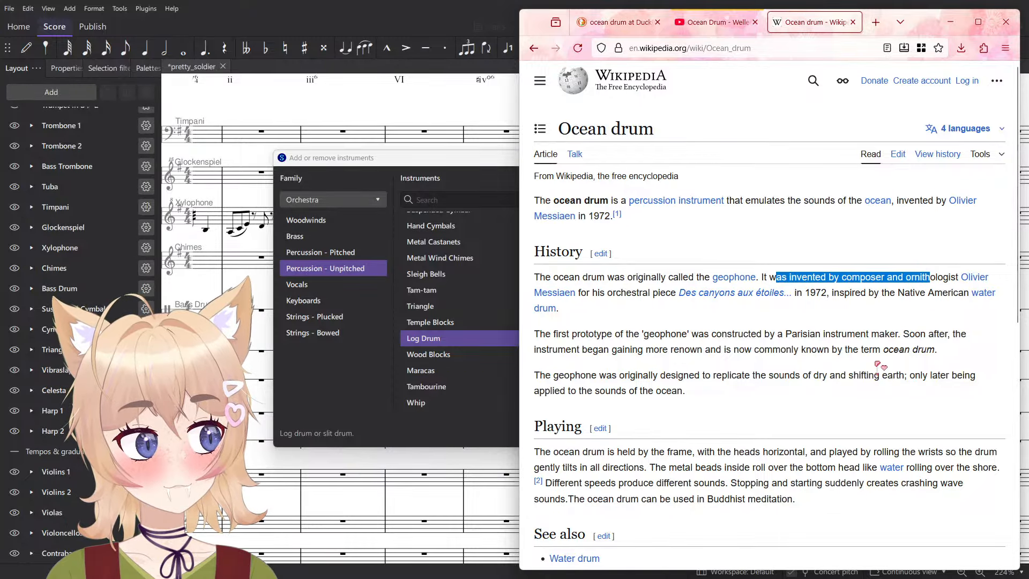
click(869, 320)
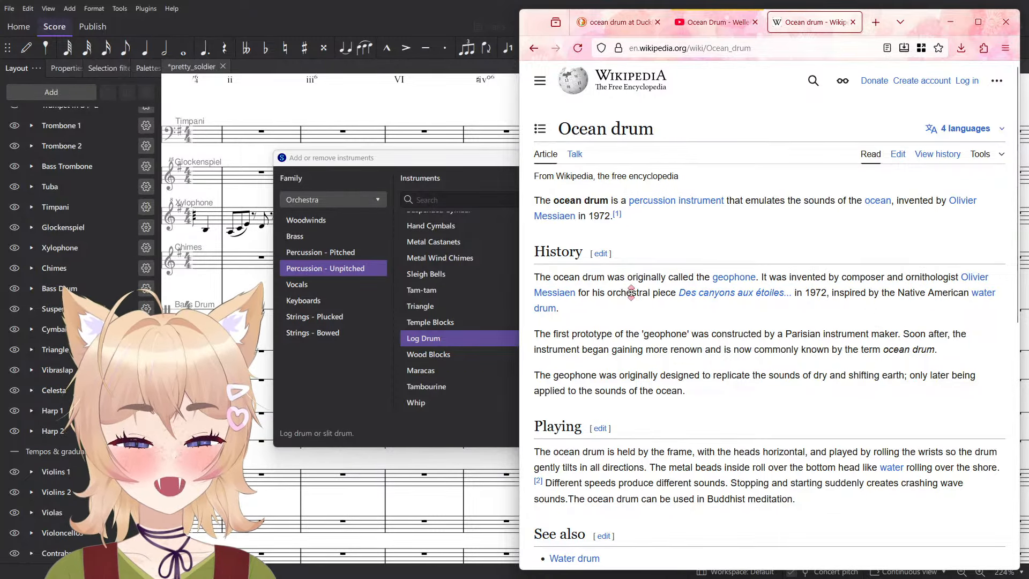
drag(631, 292, 796, 294)
click(880, 307)
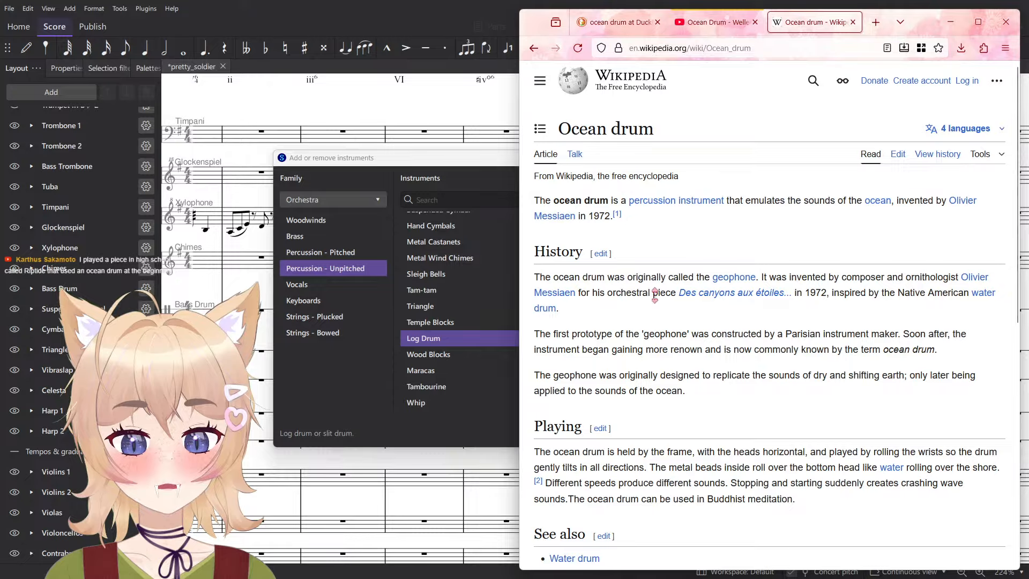
drag(597, 294, 789, 294)
click(823, 294)
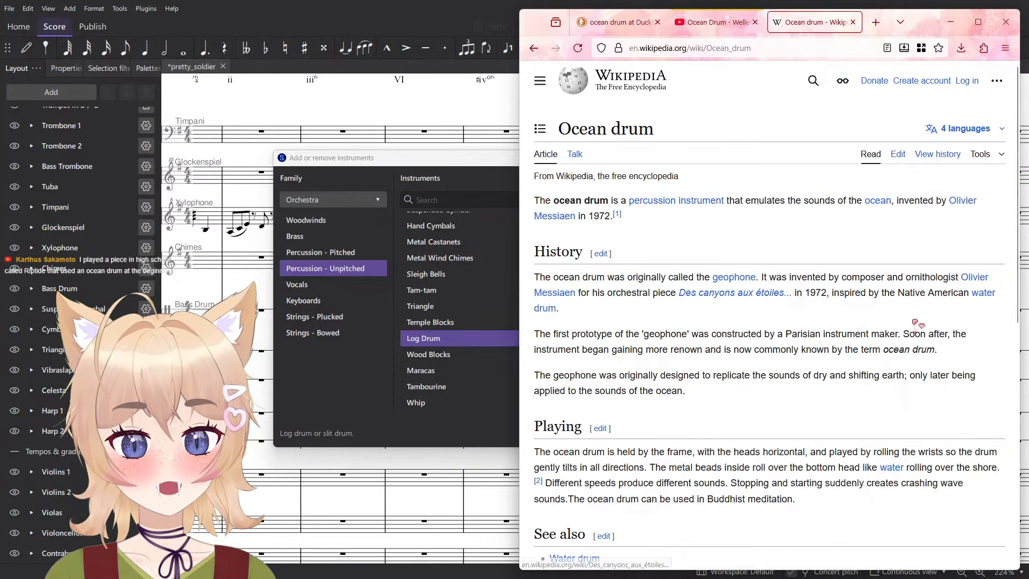
- Open the linked Water drum article in a new tab and enlarge its picture of two water drums, then close it
middle_click(983, 293)
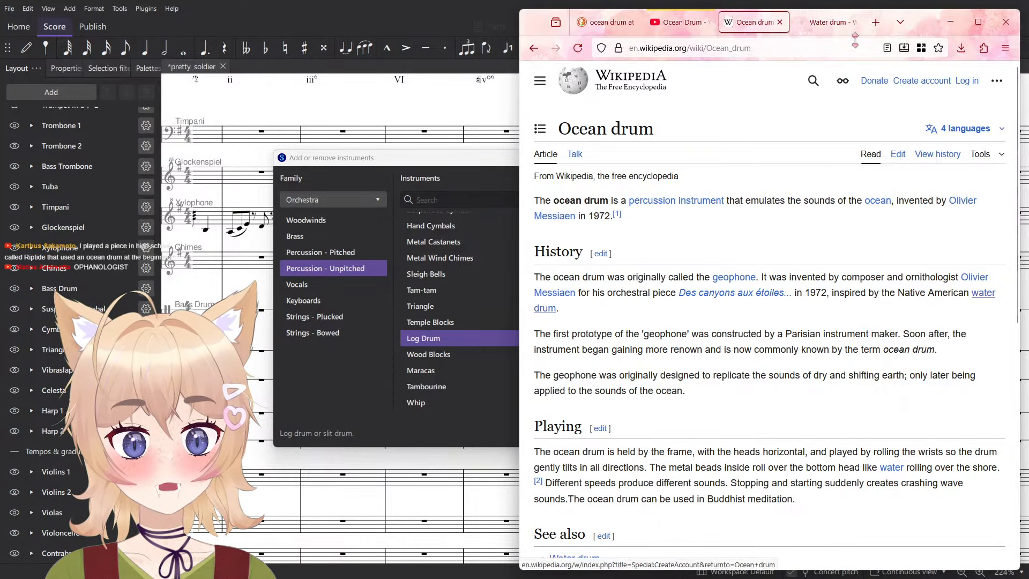
click(834, 24)
click(907, 300)
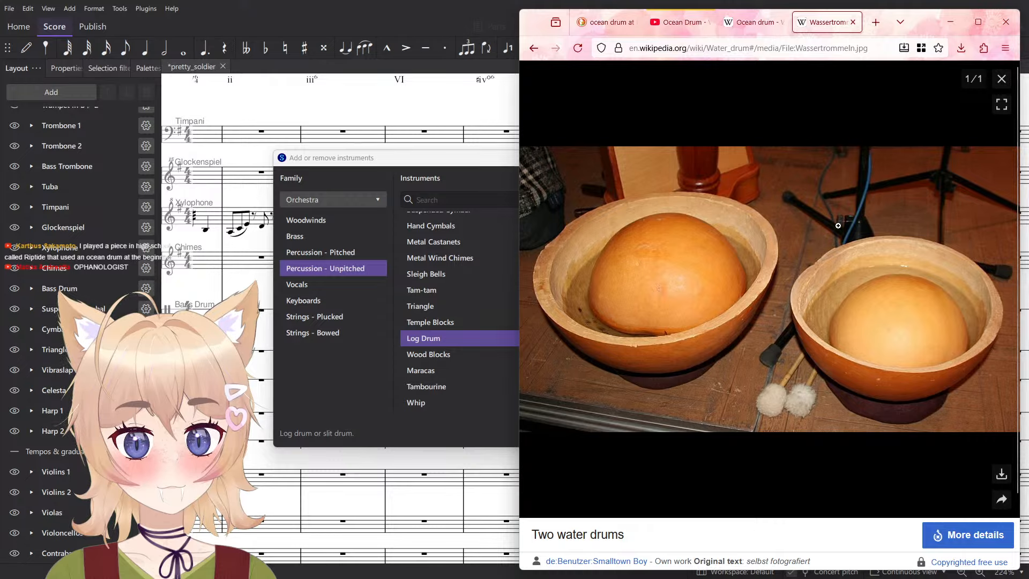
key(Escape)
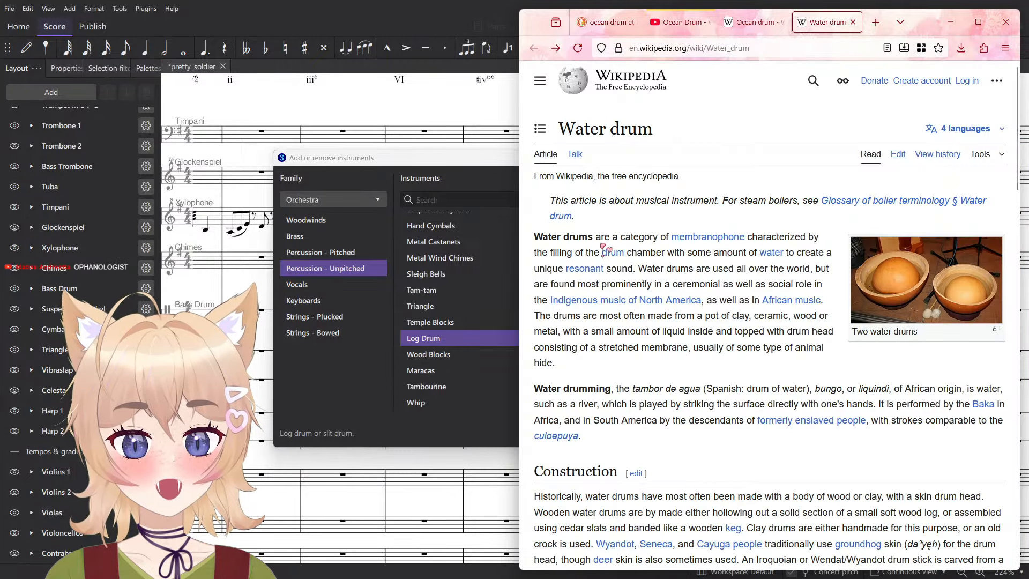
- Read the introduction of the Water drum article and its note about steam boilers
mouse_move(715, 243)
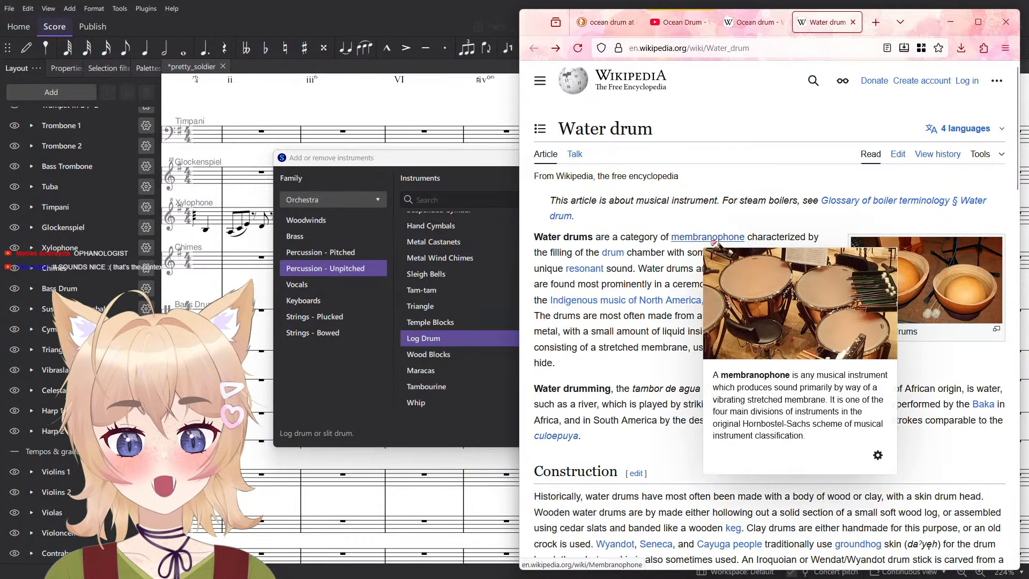
triple_click(743, 199)
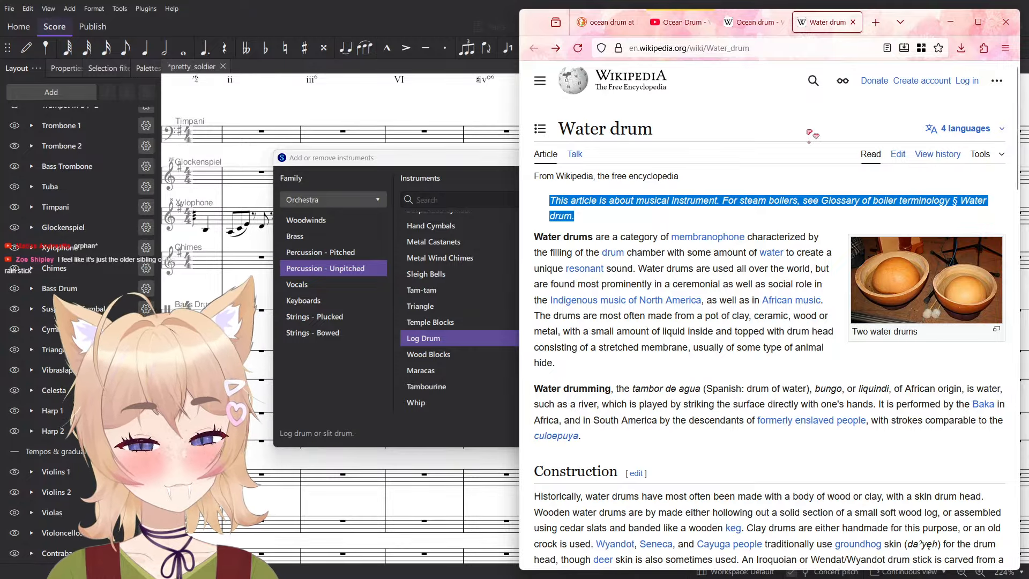
click(754, 364)
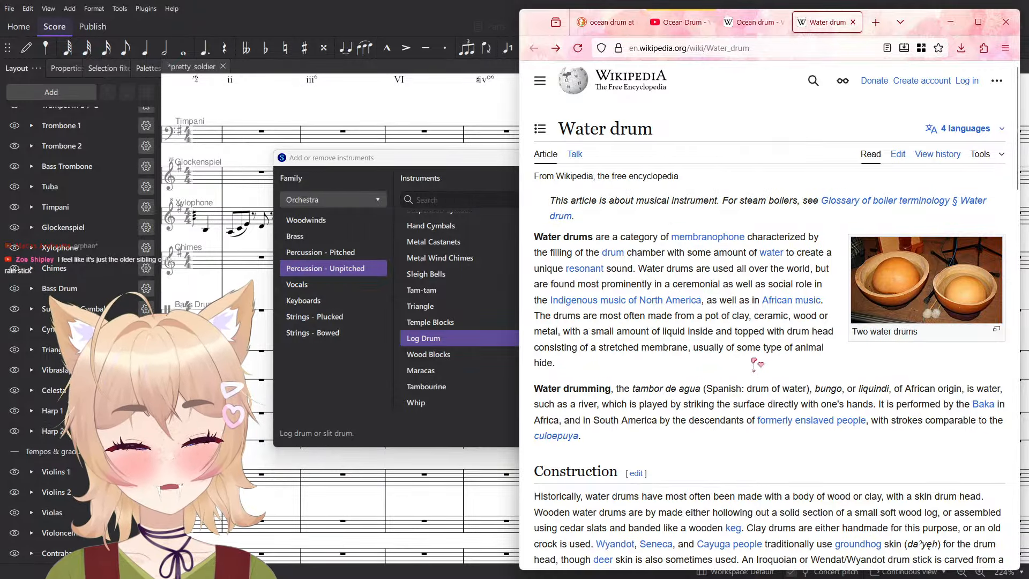
- Search the web for rain stick and open the Rainstick article on Wikipedia
key(ctrl+l)
text(er)
key(BackSpace)
text(rain)
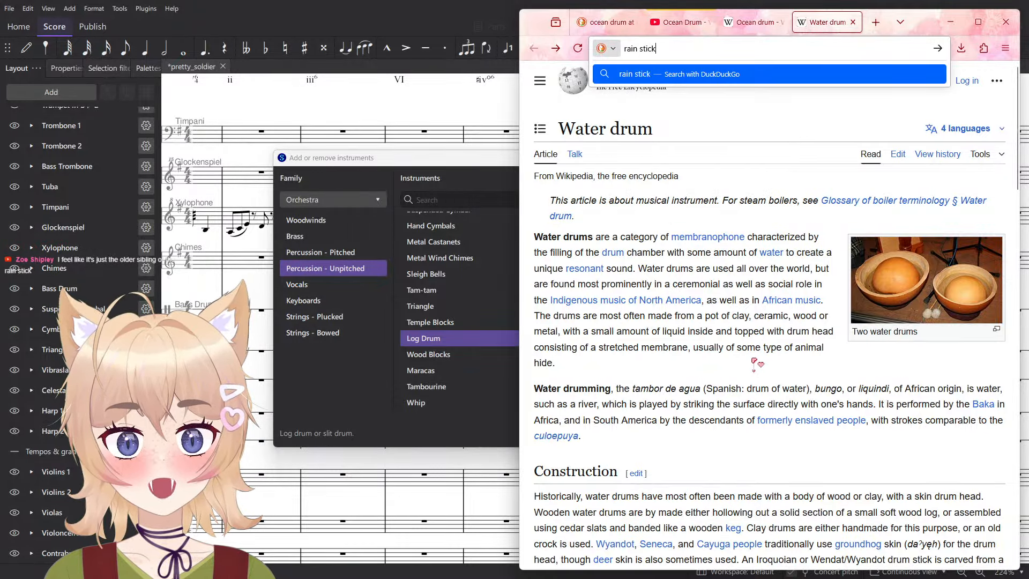
text( stick)
key(Return)
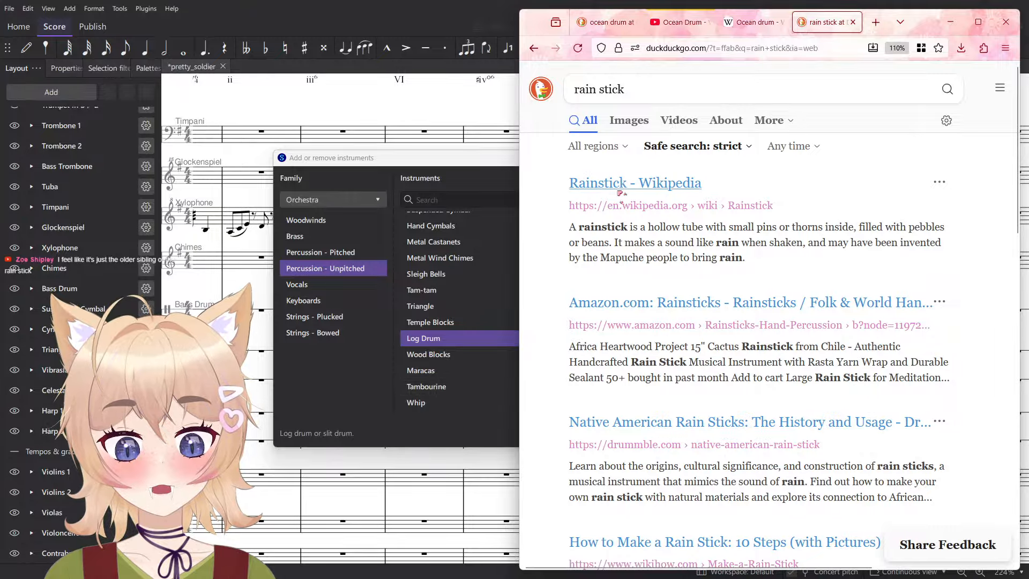
click(620, 191)
- Skim the Rainstick article from introduction to references, dismissing the fundraising banner that covers it
scroll(667, 266, down, 6)
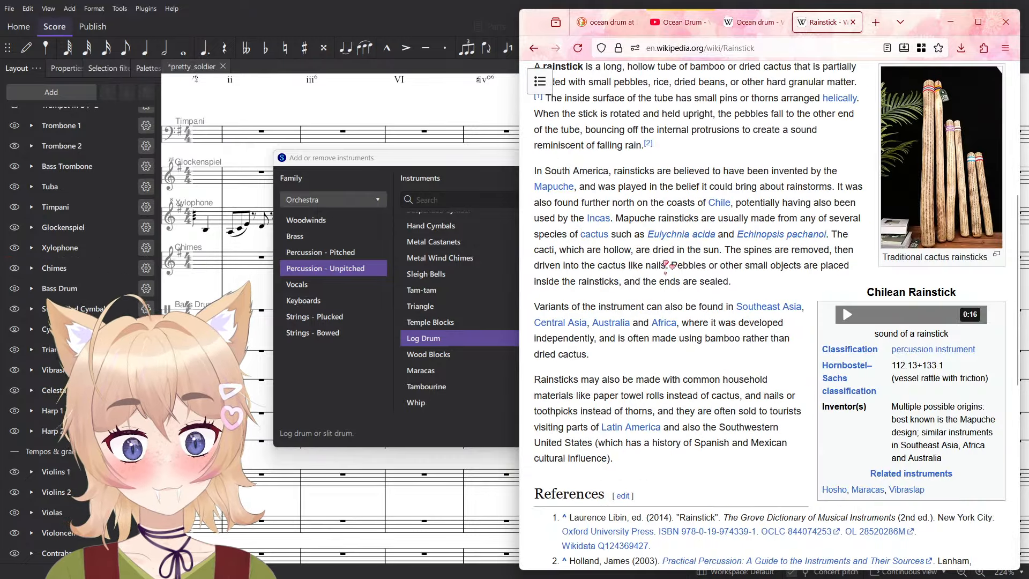
scroll(761, 364, down, 5)
scroll(772, 401, up, 2)
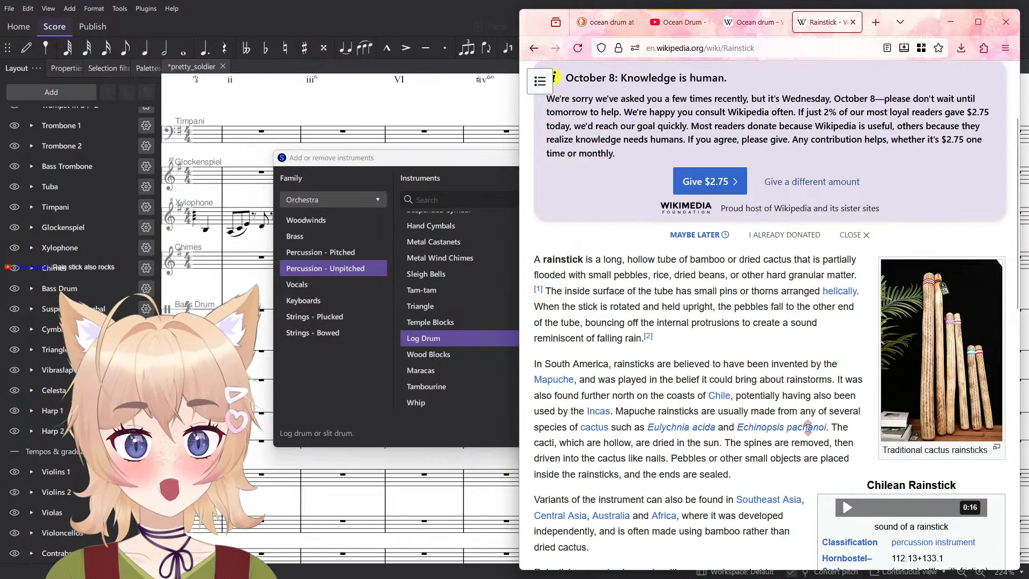
scroll(803, 410, down, 1)
scroll(804, 453, down, 2)
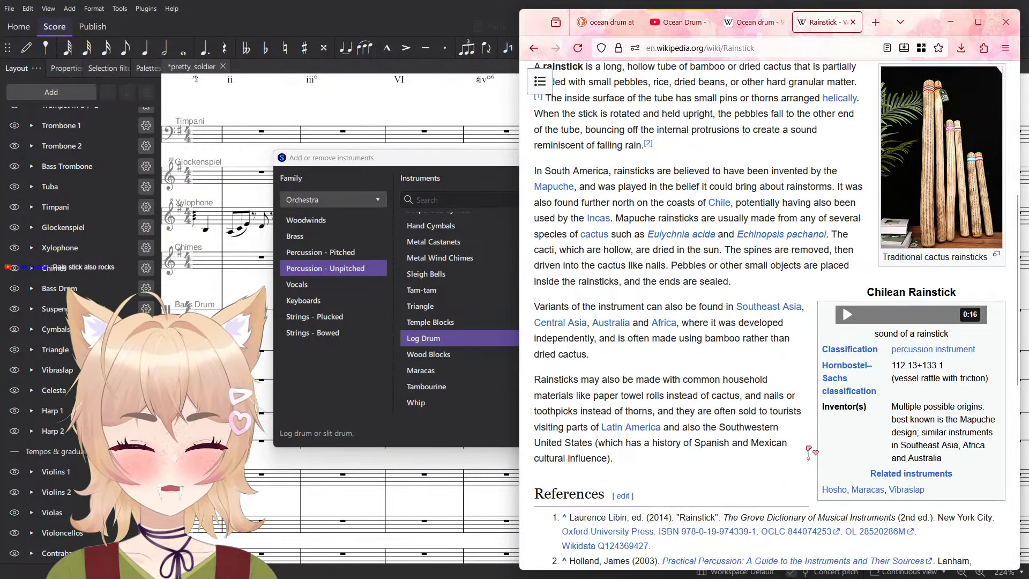
scroll(803, 478, down, 2)
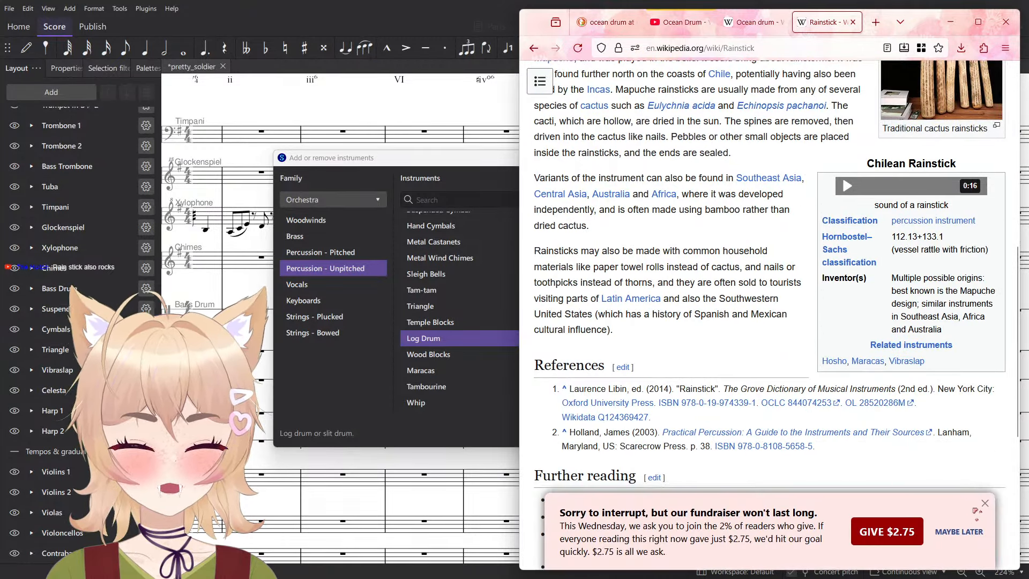
click(985, 503)
scroll(811, 451, up, 4)
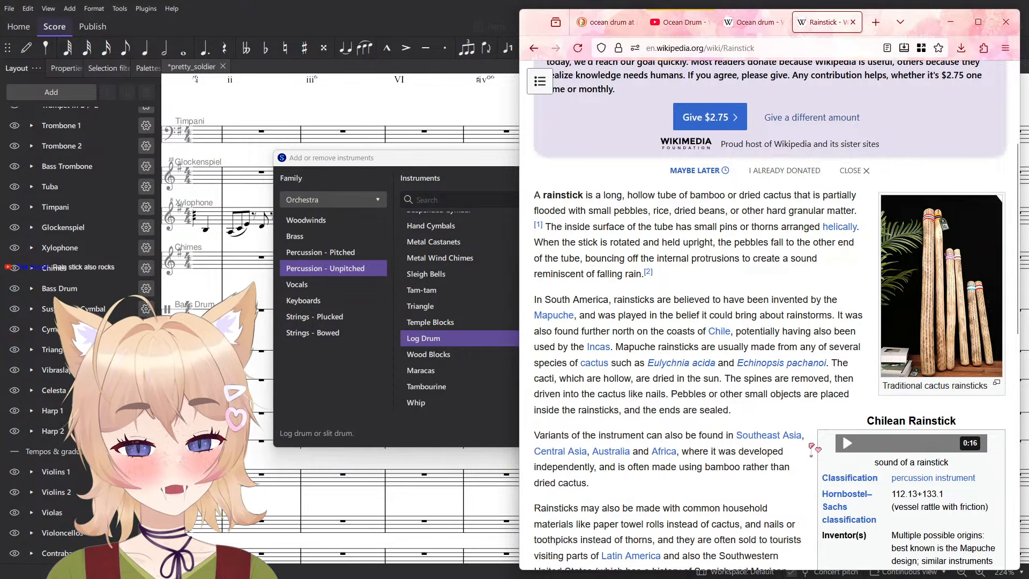
scroll(813, 449, down, 2)
scroll(781, 441, up, 4)
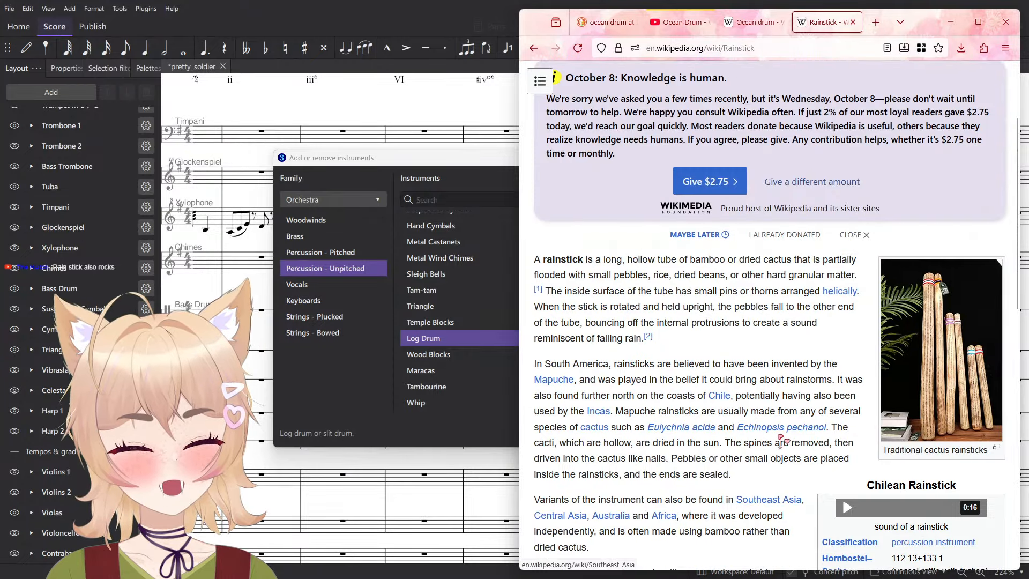
scroll(877, 376, down, 1)
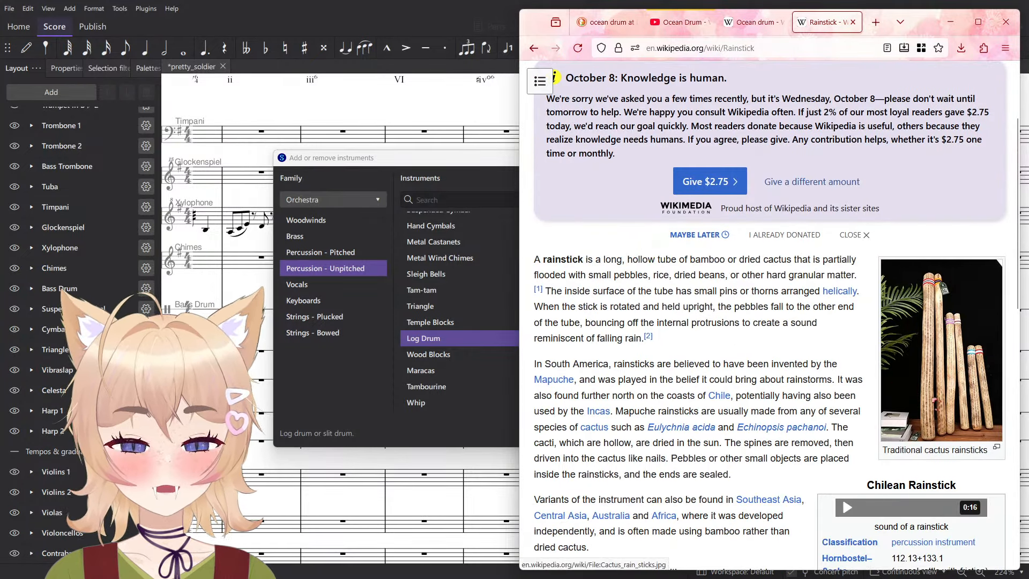
- View the picture of traditional cactus rainsticks enlarged, close it, and play the rainstick sound sample
click(935, 401)
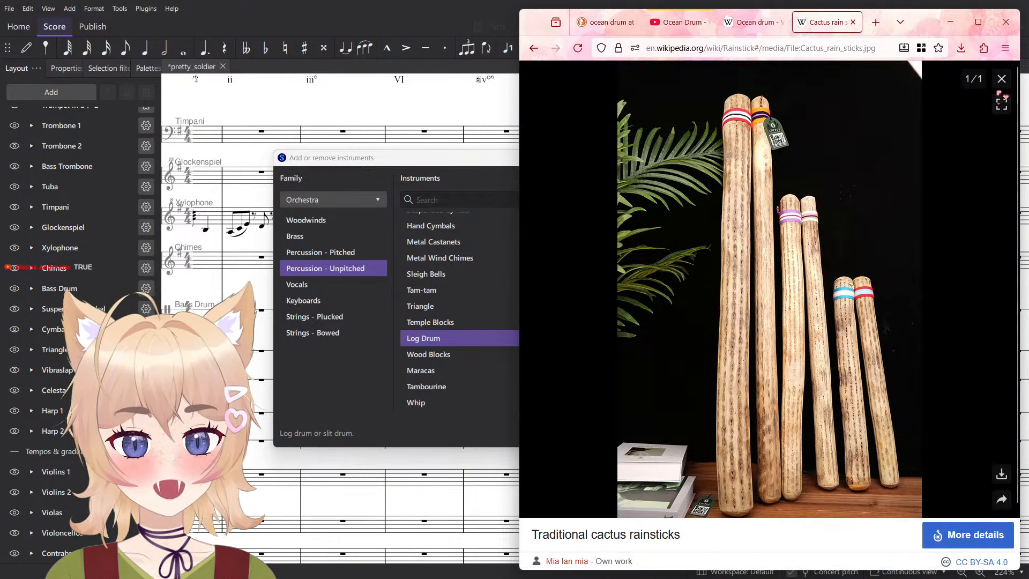
click(1002, 79)
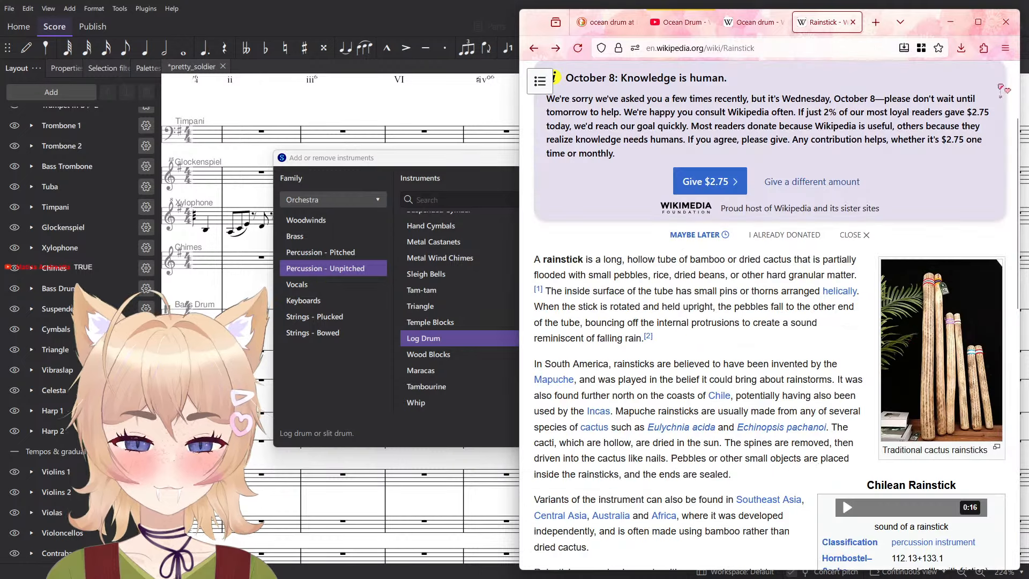
scroll(903, 426, down, 1)
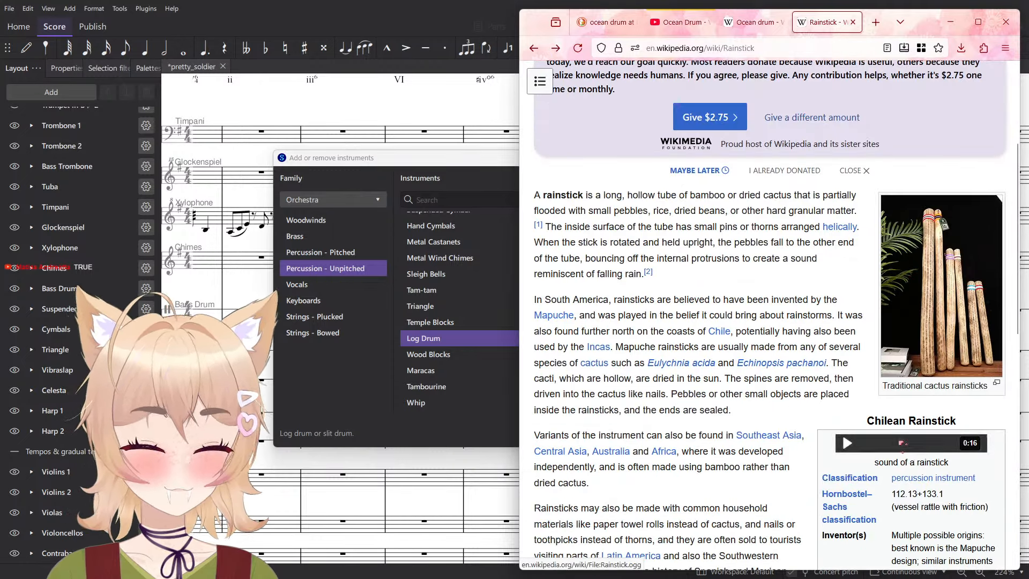
click(901, 444)
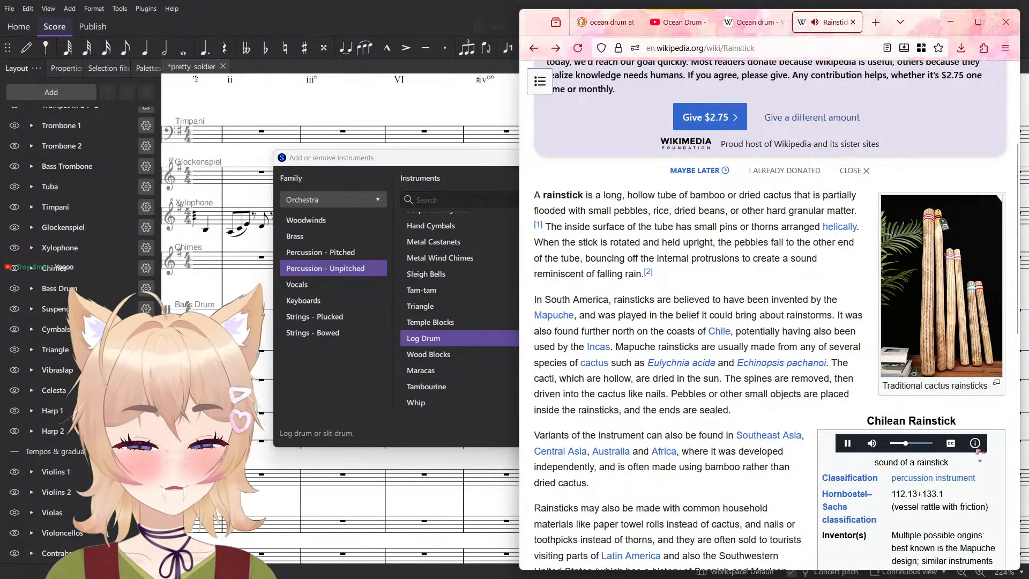
- Read in the Rainstick article's introduction what materials the tube is filled with
scroll(873, 437, down, 2)
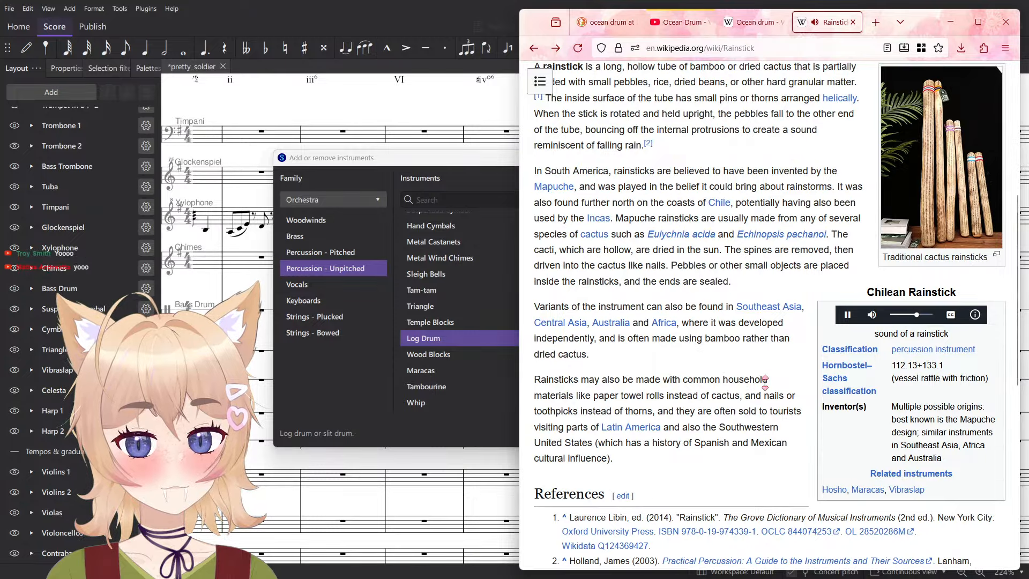
scroll(800, 387, up, 3)
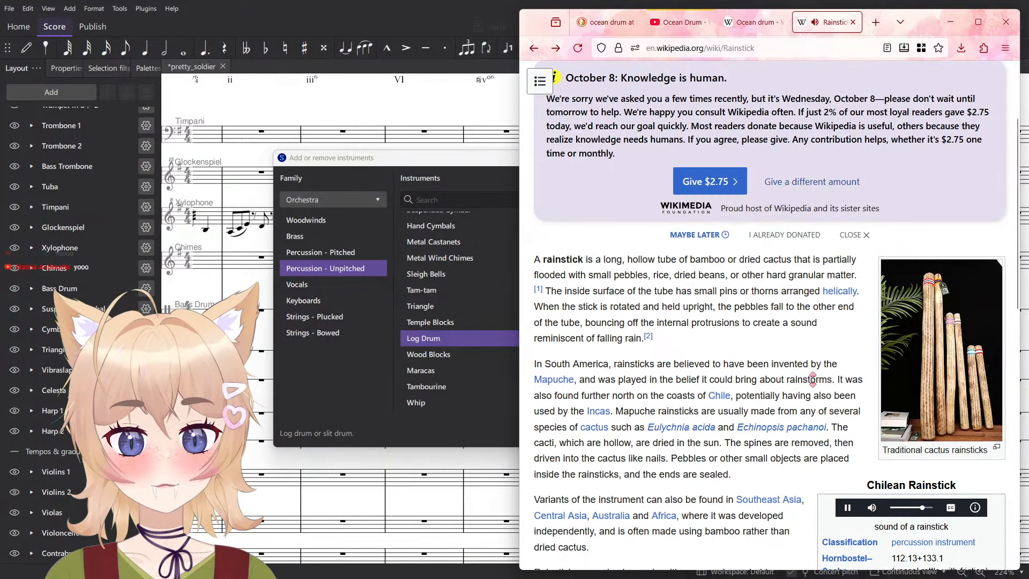
drag(613, 275, 769, 273)
scroll(785, 275, down, 2)
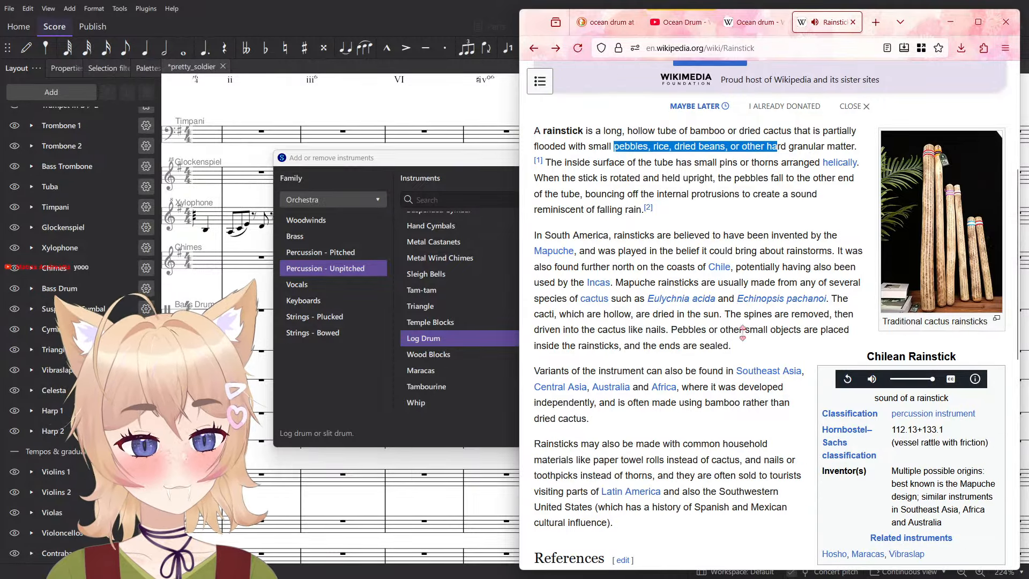
- Open the Hornbostel–Sachs classification article linked from the Chilean Rainstick infobox
scroll(845, 378, down, 1)
click(866, 379)
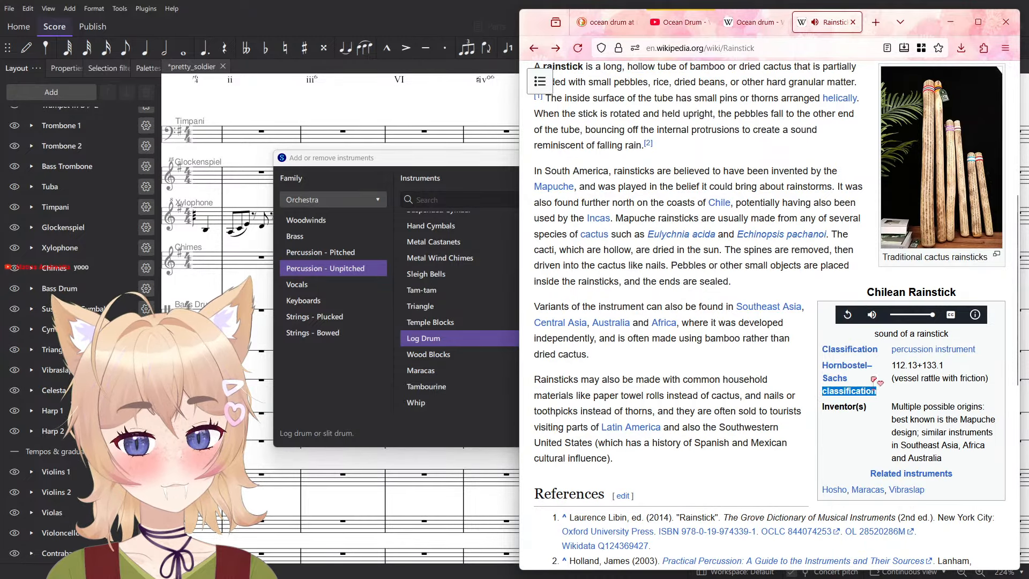
click(844, 372)
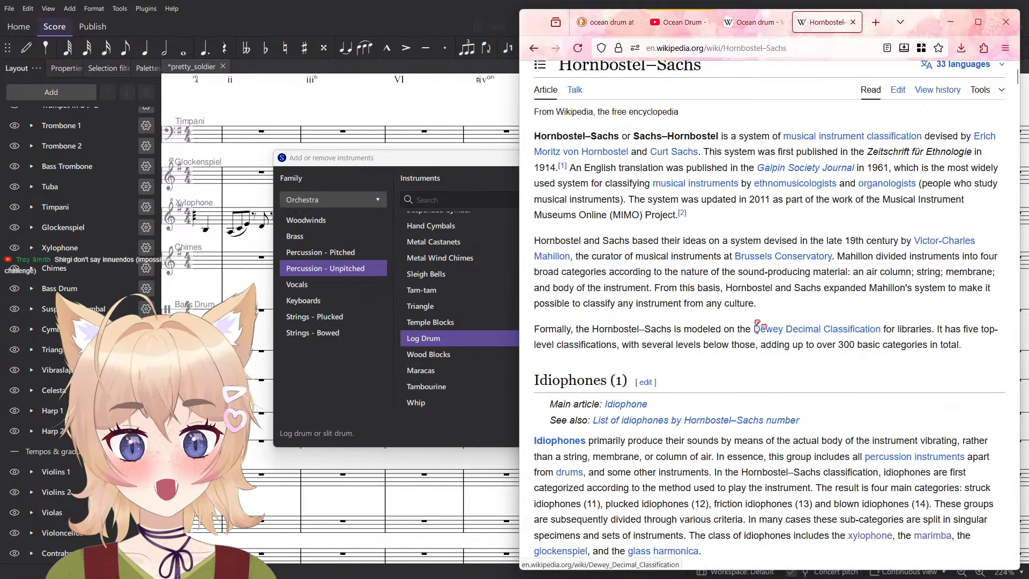
- Skim the introduction and the Idiophones section of the Hornbostel–Sachs article, and close that article
scroll(875, 408, down, 4)
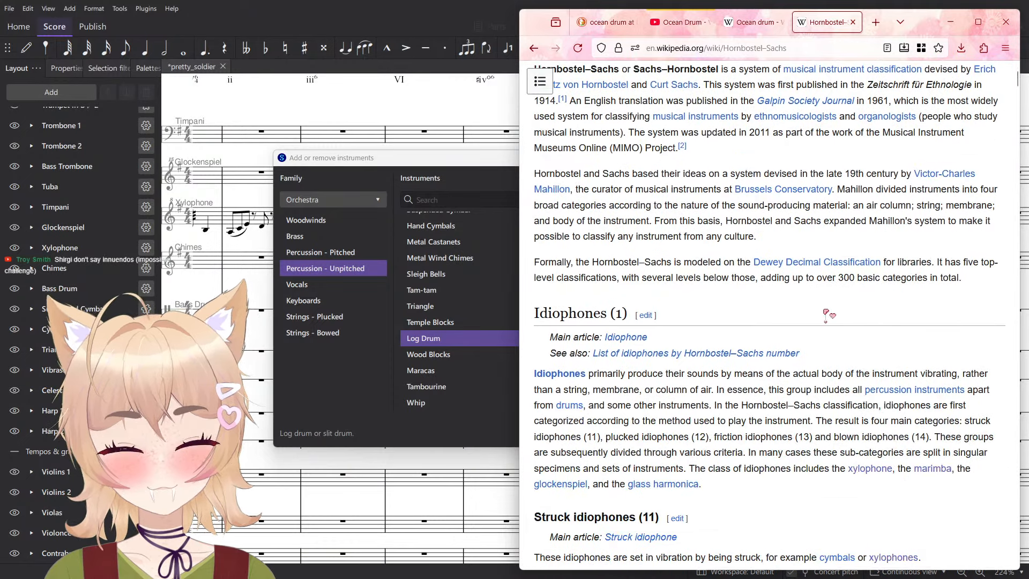
scroll(856, 360, up, 5)
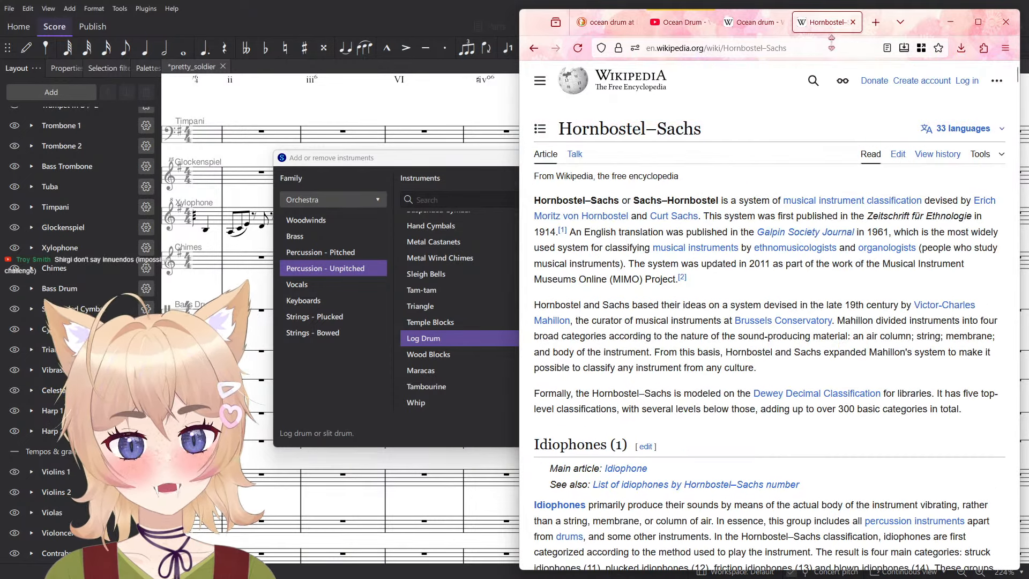
click(853, 22)
- Open the Hydraulophone article linked under See also in the Ocean drum article, and view its lead picture enlarged
scroll(750, 278, down, 3)
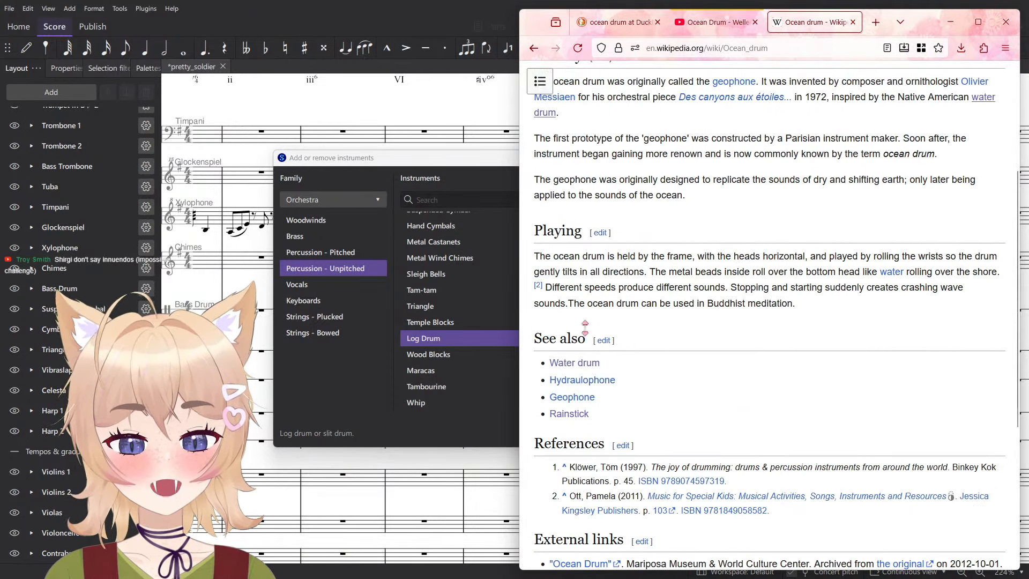
drag(546, 256, 682, 371)
click(681, 371)
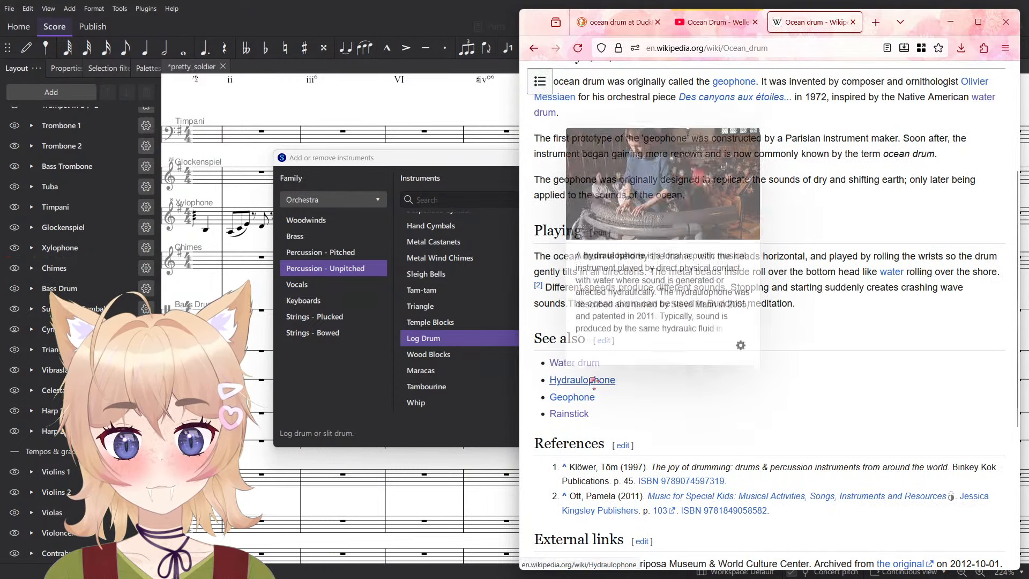
click(594, 381)
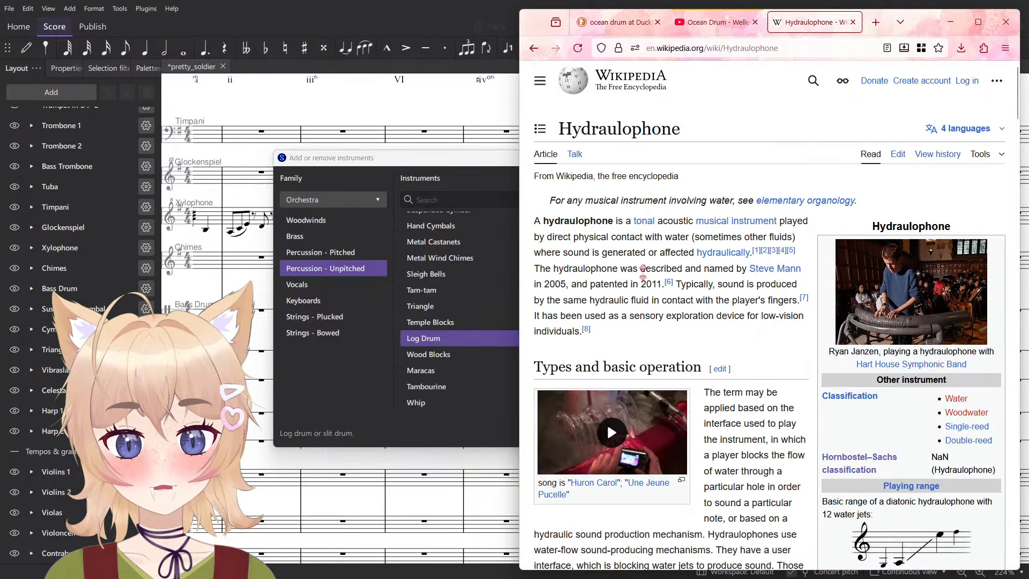
scroll(785, 407, down, 1)
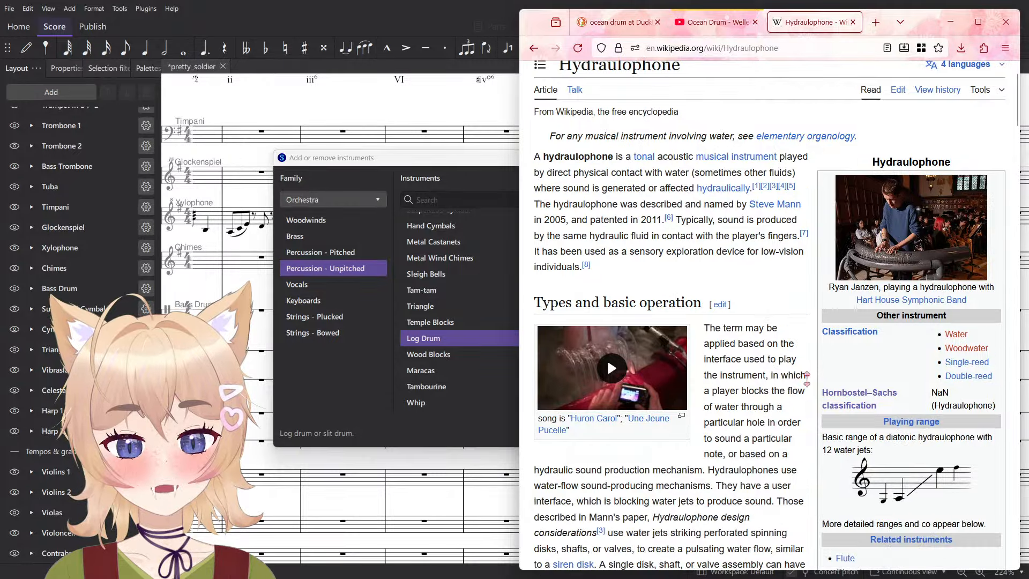
click(894, 245)
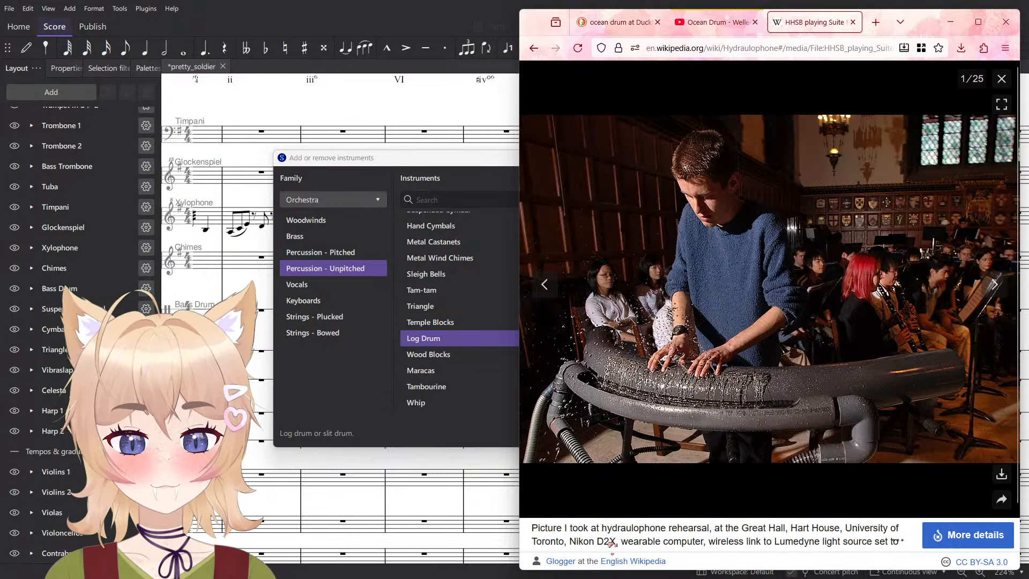
- Close the hydraulophone article, the ocean drum video and the image search to return to the instrument selection
key(ctrl+w)
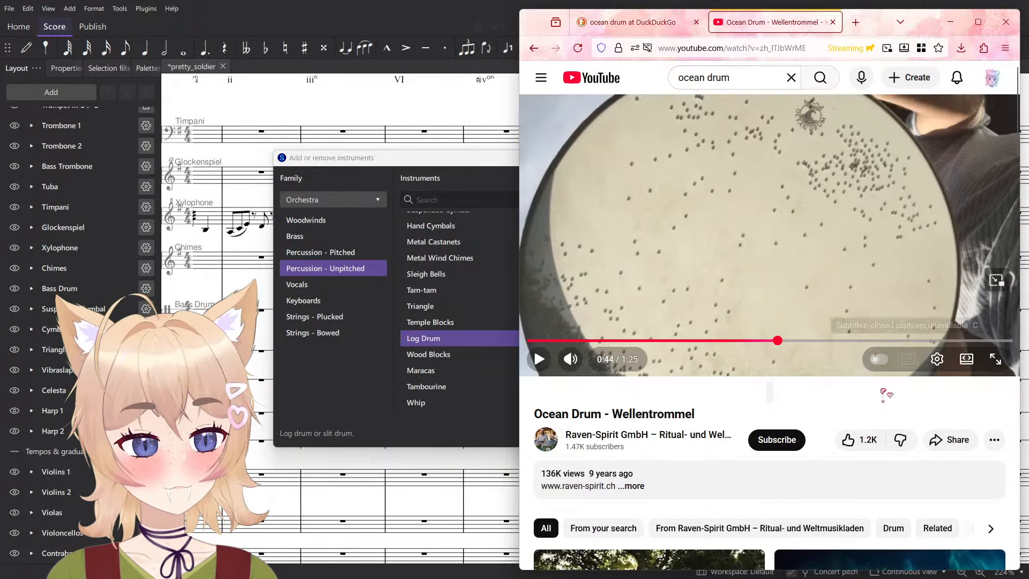
key(ctrl+w)
scroll(804, 391, down, 18)
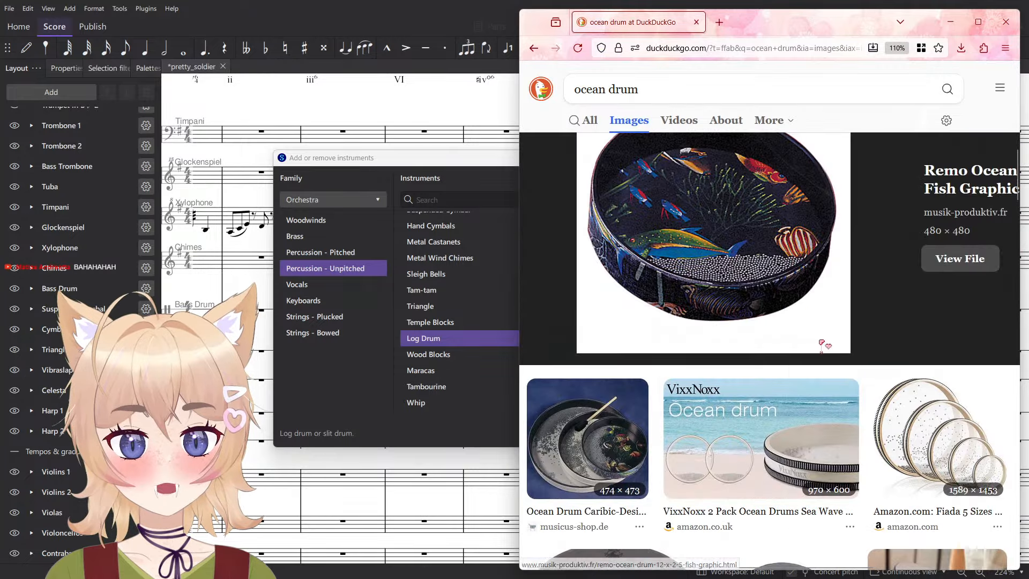
key(ctrl+w)
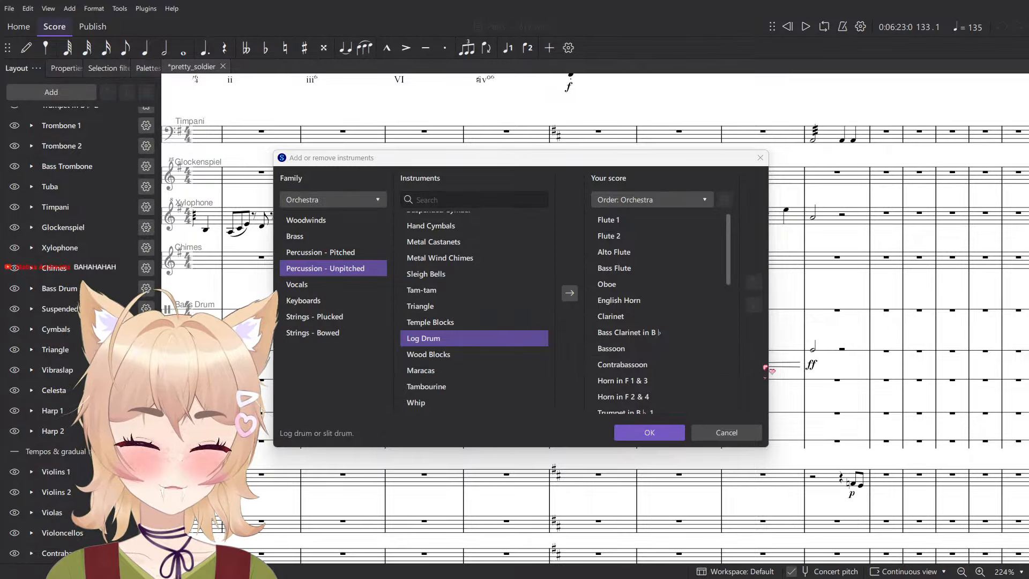
- Browse the unpitched percussion instruments from Wood Blocks back through Metal Wind Chimes and Hand Cymbals to Naobo
scroll(665, 294, down, 8)
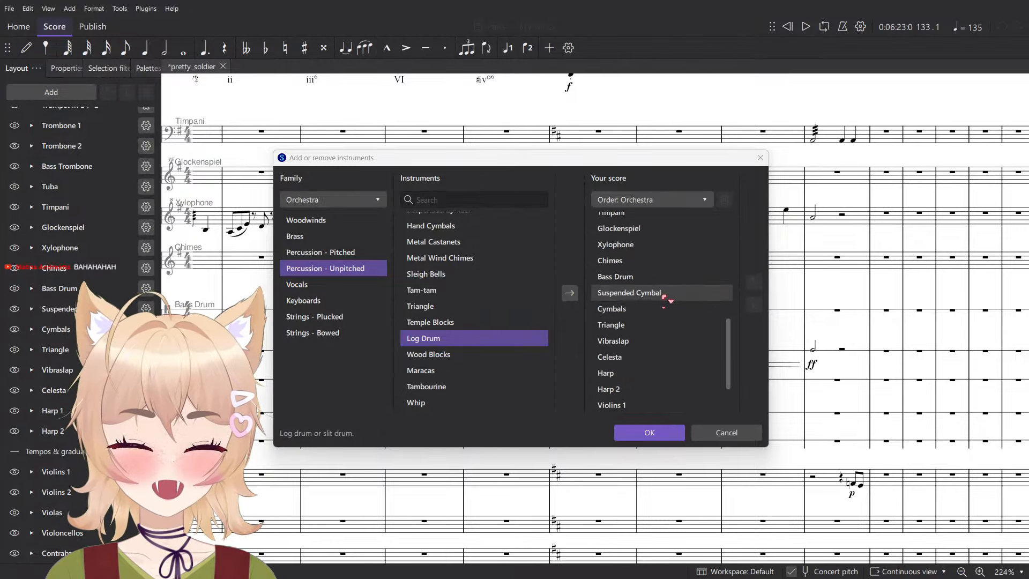
click(502, 356)
scroll(469, 370, up, 1)
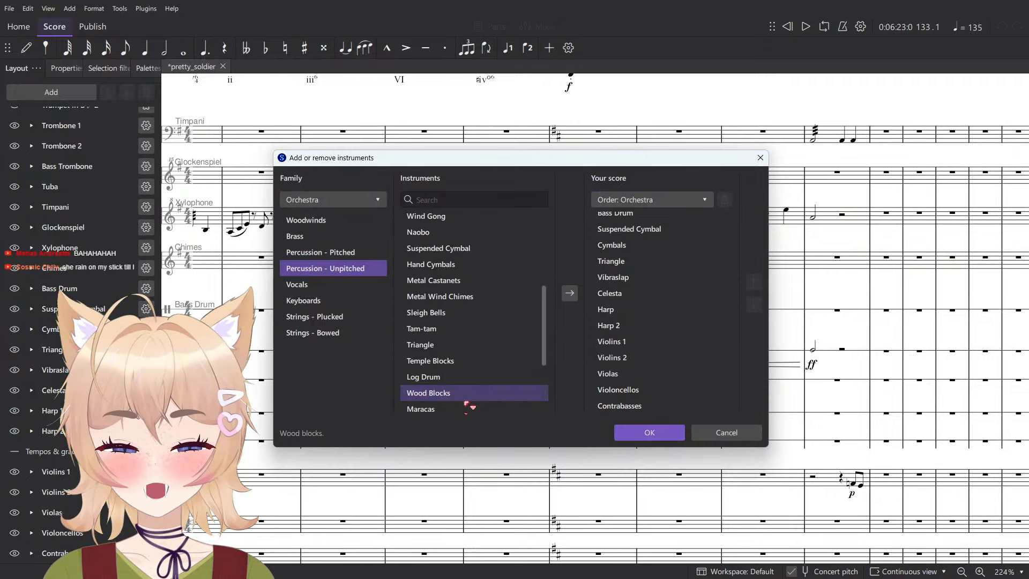
scroll(455, 311, up, 1)
click(450, 335)
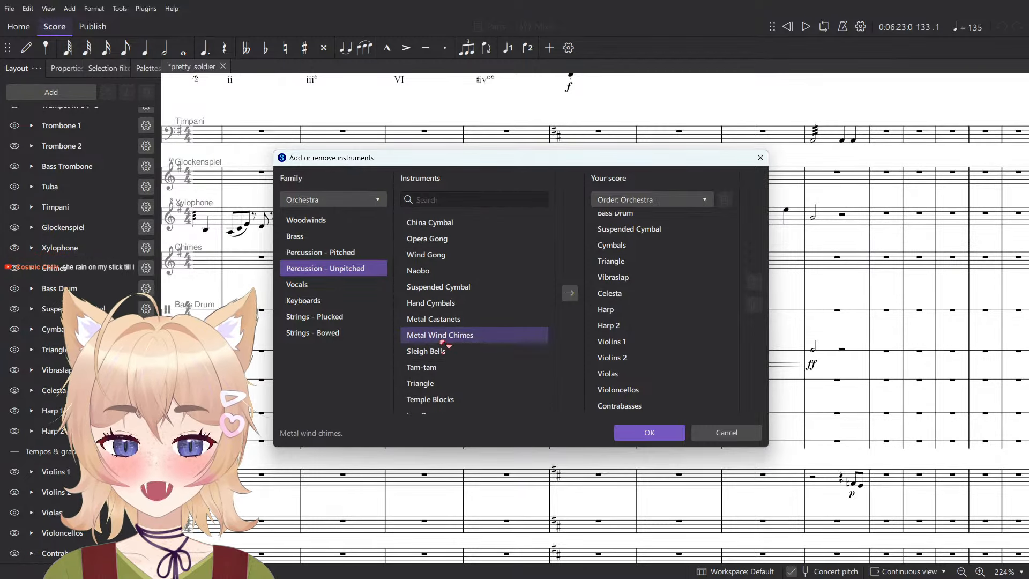
click(450, 303)
click(461, 271)
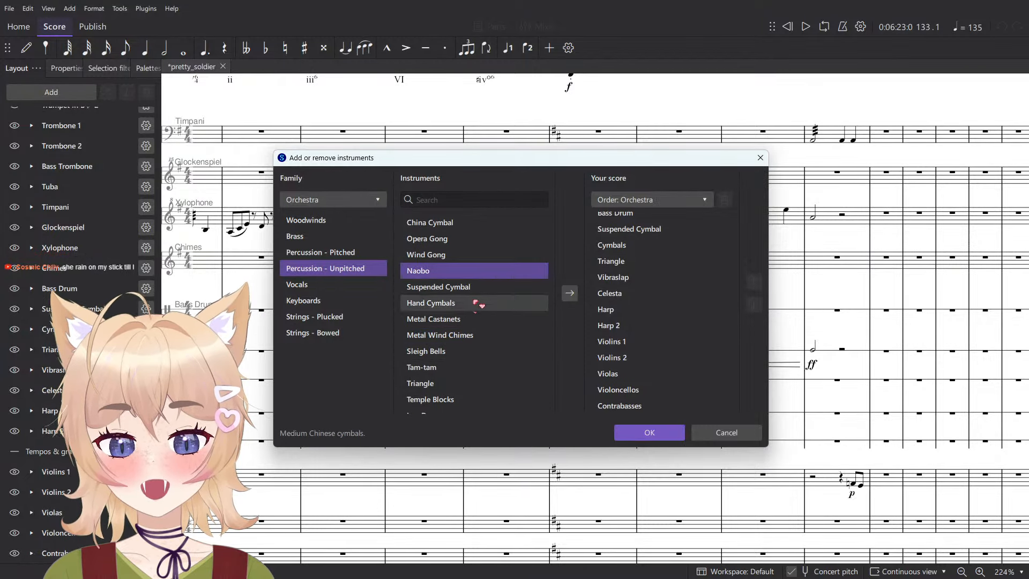
- Go through the gongs, China Cymbal and Drum Kit (common), select Anvil, and confirm the instrument selection
scroll(544, 353, up, 3)
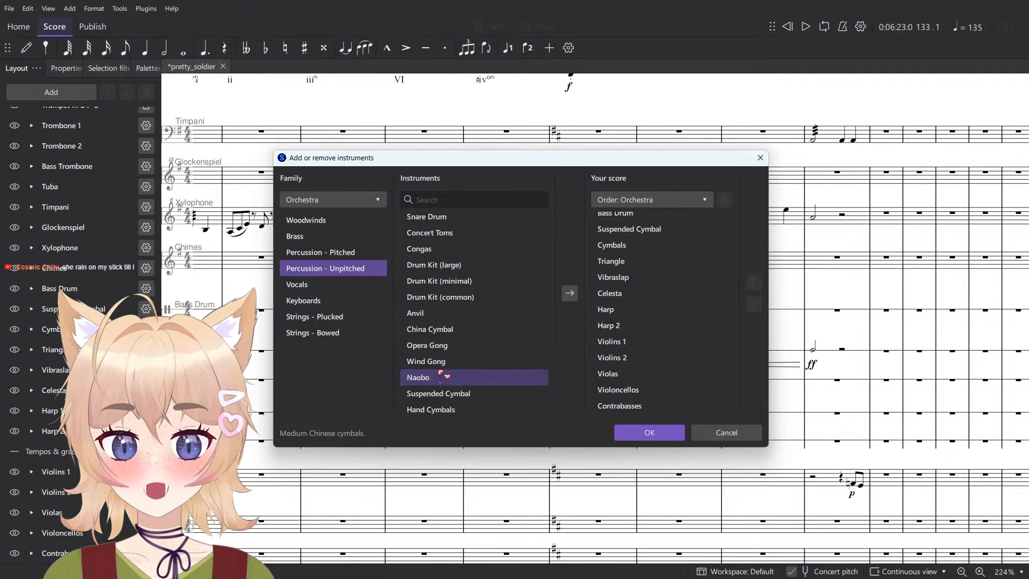
click(440, 367)
click(446, 349)
click(462, 331)
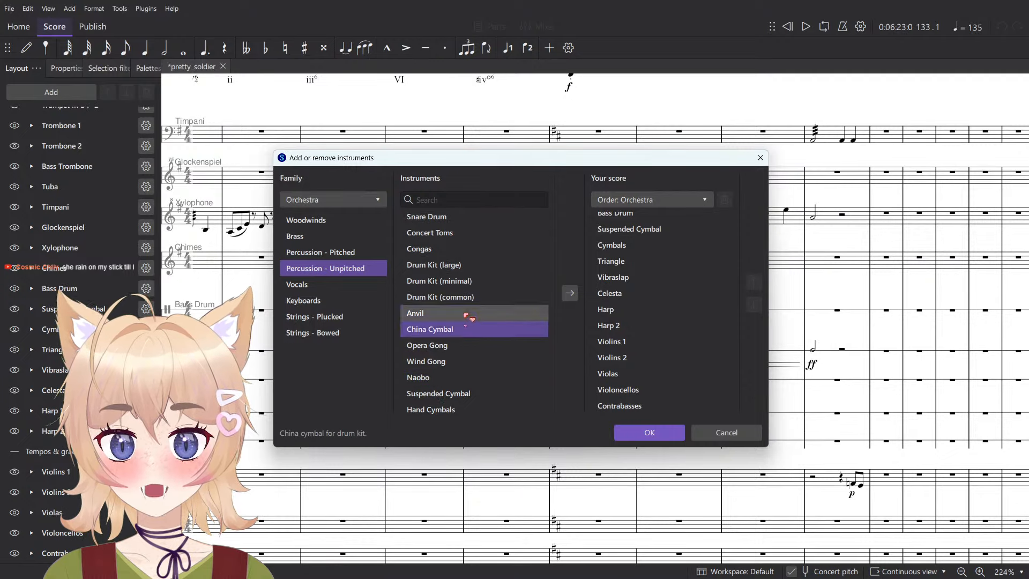
click(466, 316)
click(466, 328)
scroll(482, 375, up, 1)
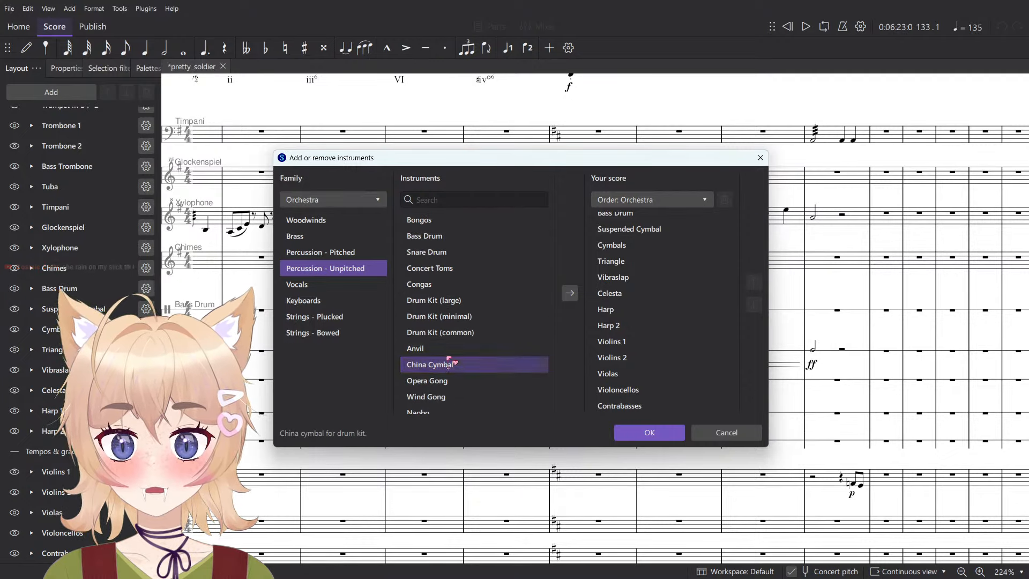
click(444, 350)
click(456, 332)
click(453, 350)
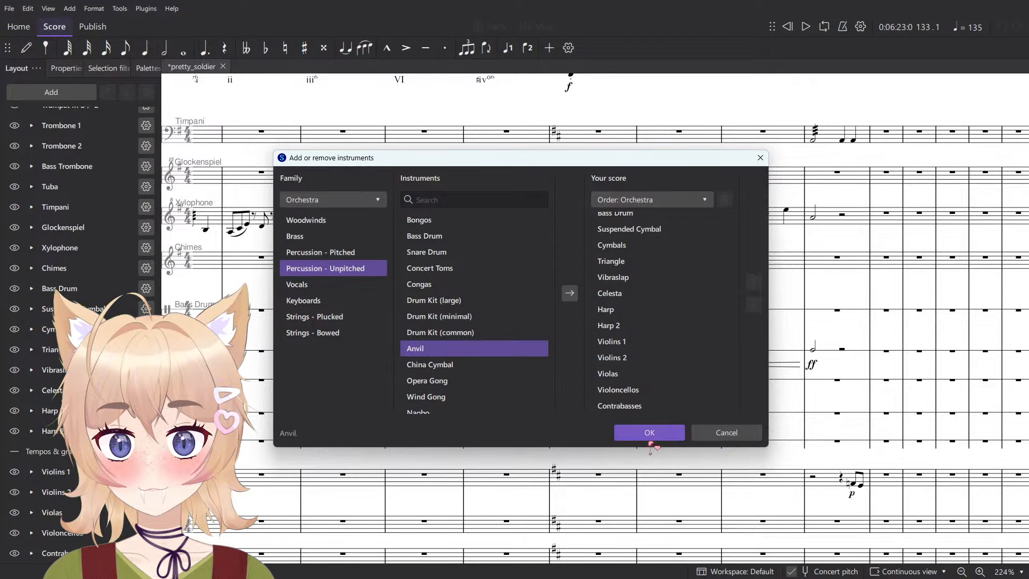
click(650, 434)
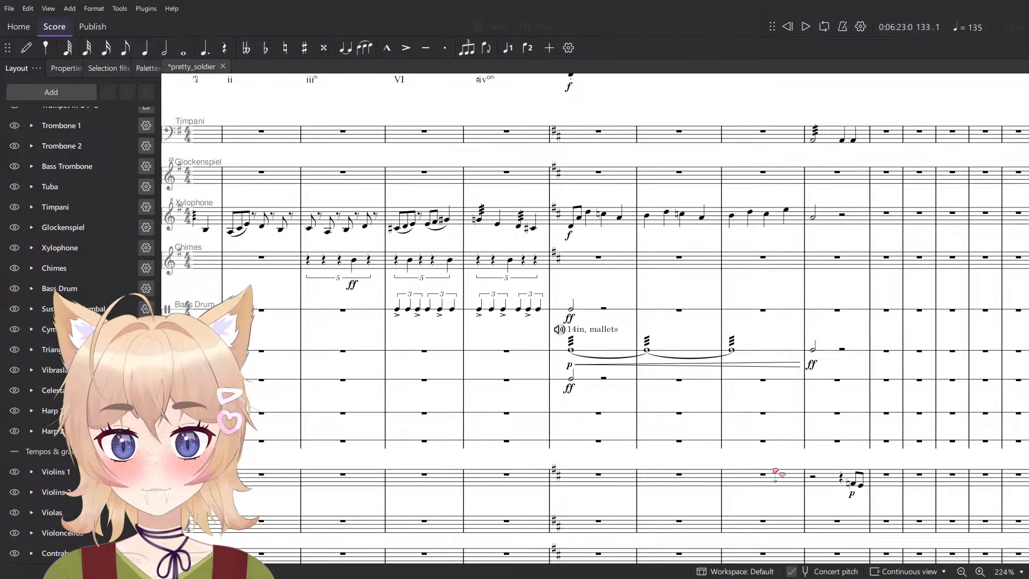
- Look through the score's staves and the instrument list for an anvil part, leaving note input on the Violins 1 staff
drag(773, 470, 542, 413)
key(n)
scroll(505, 351, up, 3)
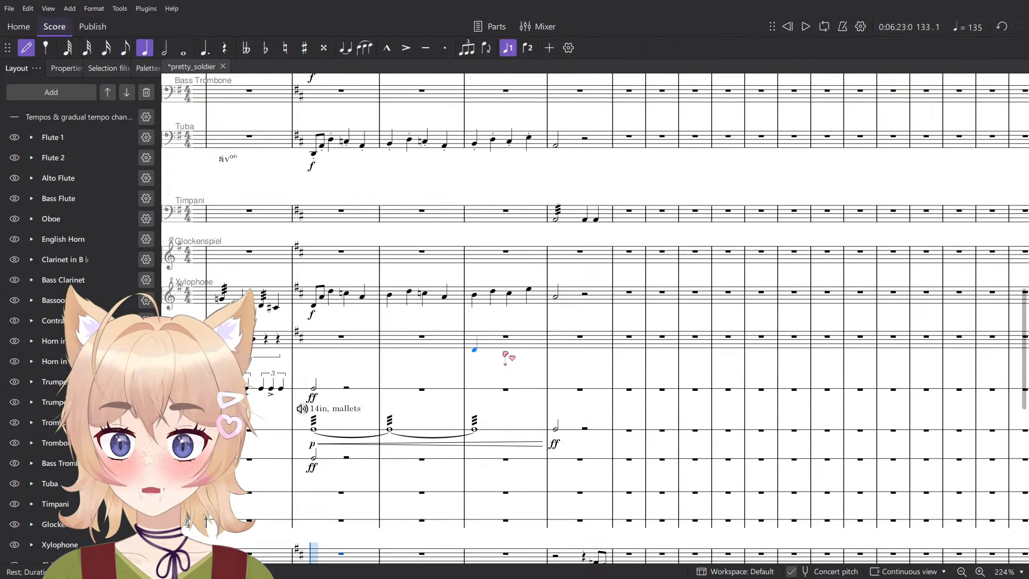
scroll(593, 363, down, 5)
scroll(593, 363, left, 3)
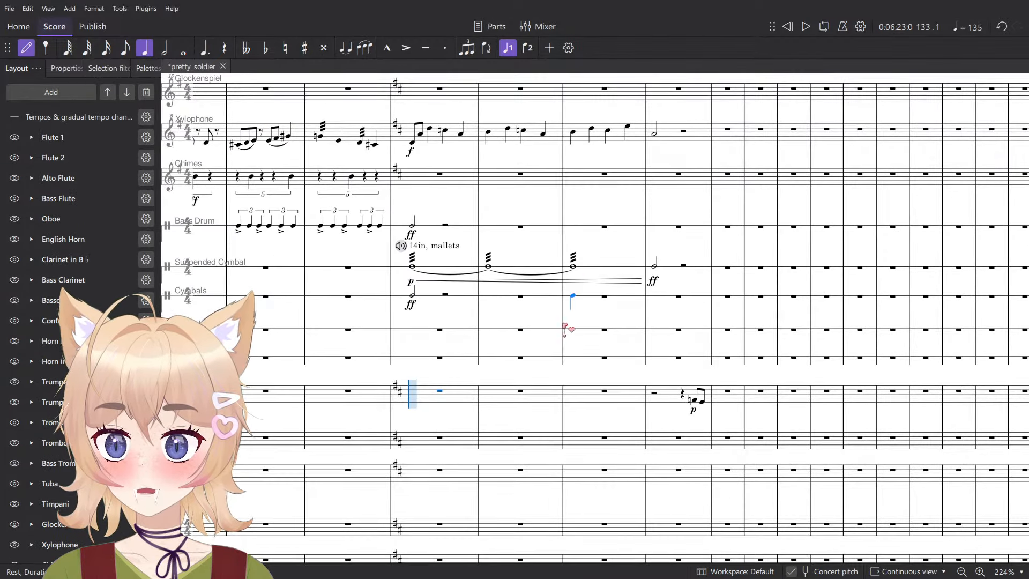
key(Escape)
scroll(561, 348, up, 15)
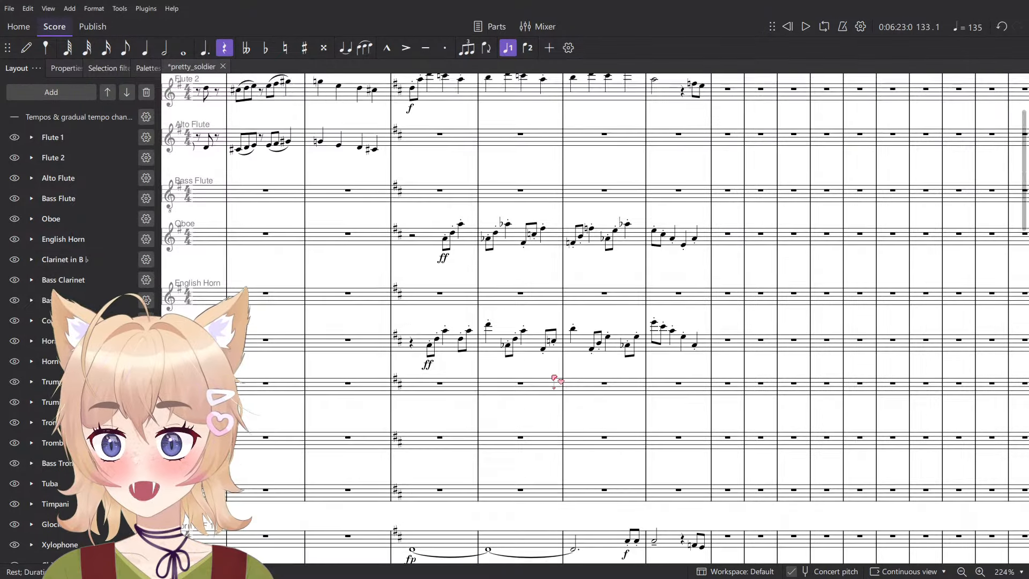
scroll(555, 380, up, 5)
scroll(555, 380, down, 5)
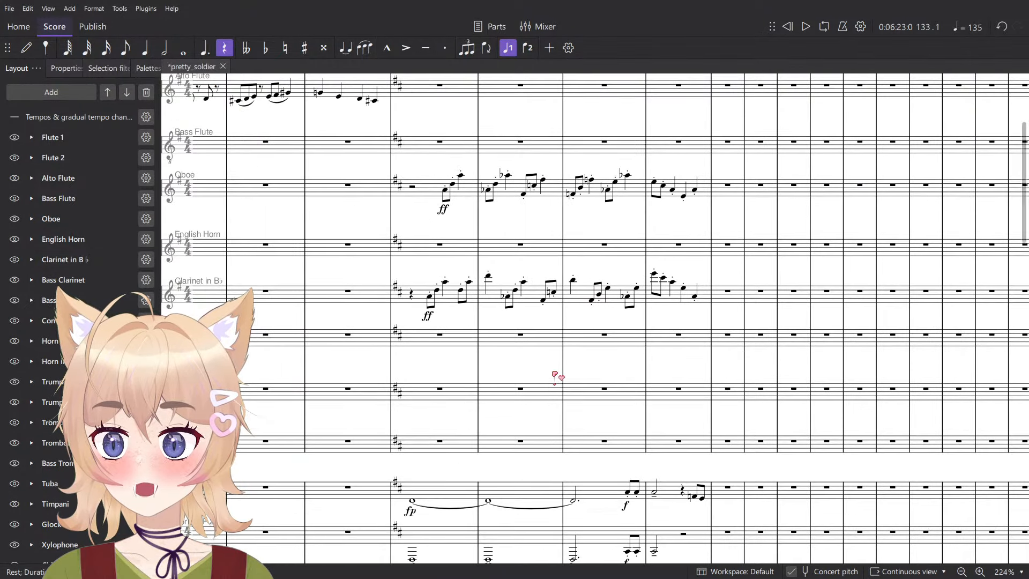
scroll(75, 273, down, 5)
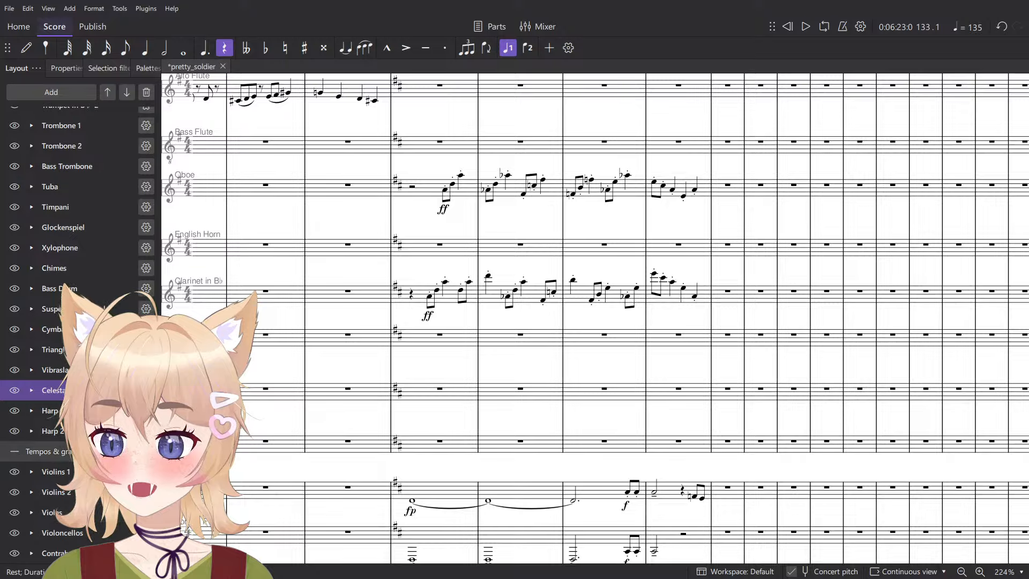
scroll(73, 368, up, 2)
scroll(73, 367, up, 5)
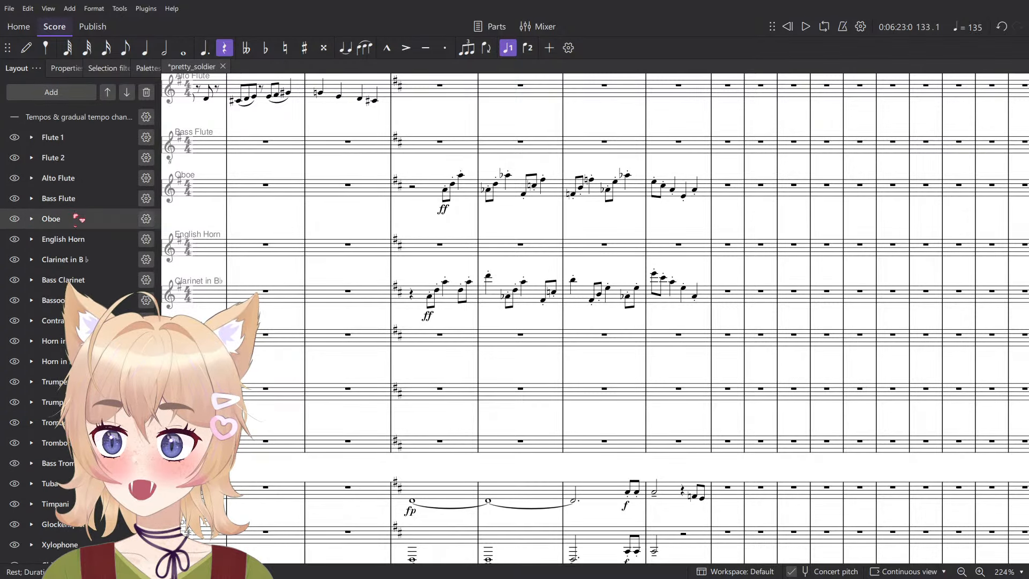
- Search the instruments for "anv" and add the Anvil to the score
click(62, 98)
click(39, 111)
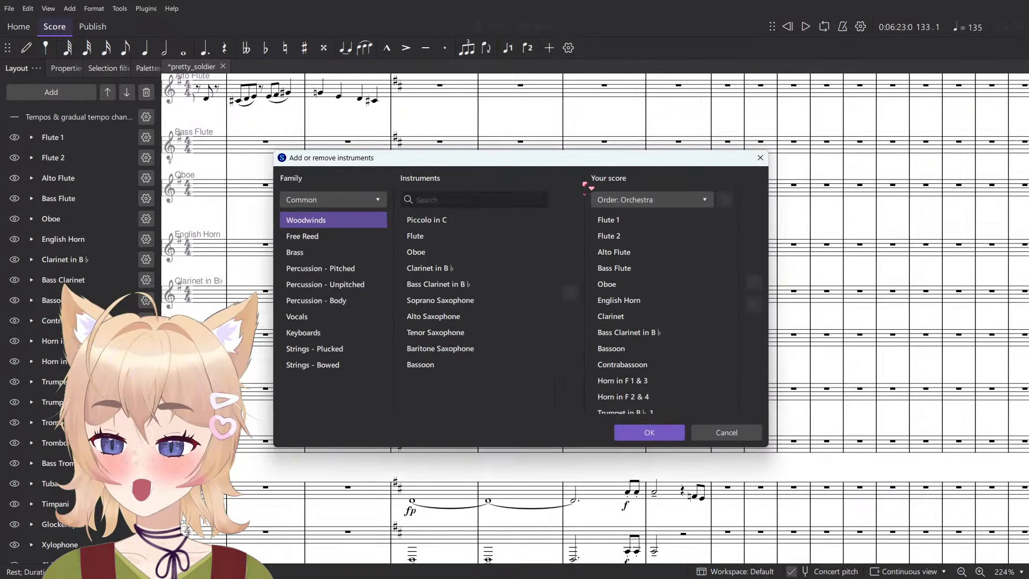
text(anv)
double_click(483, 220)
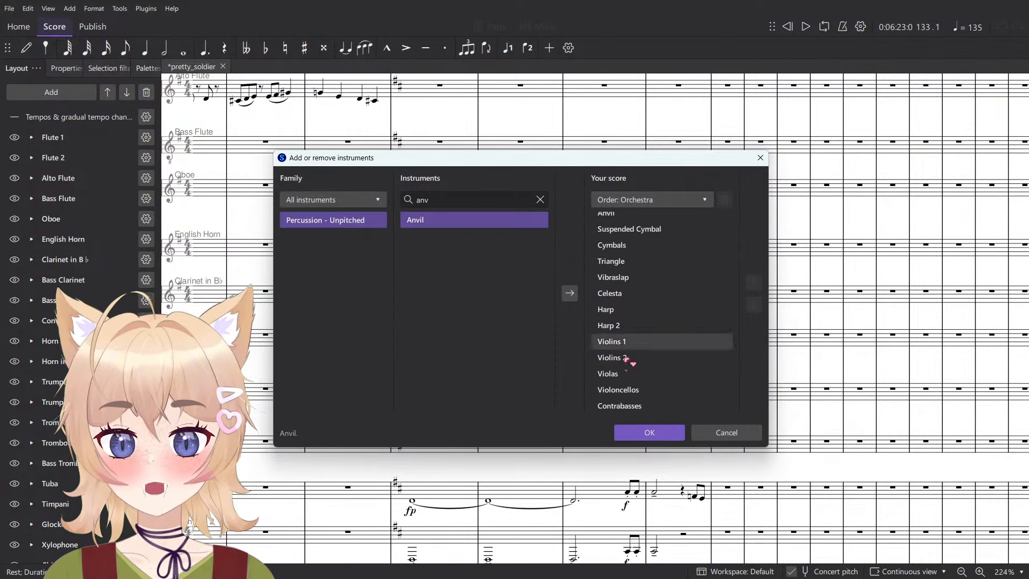
click(654, 436)
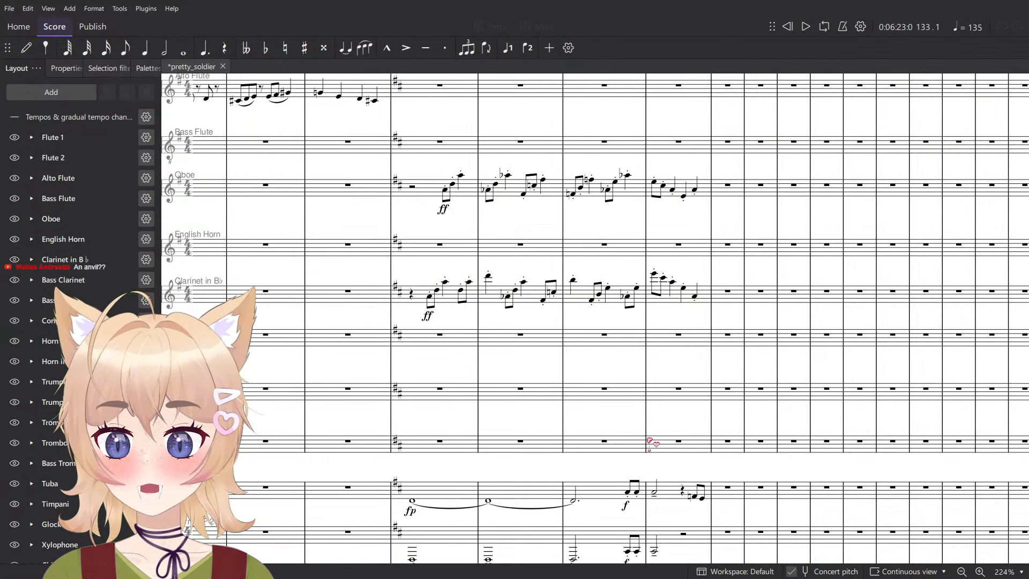
- Enter a quarter note on the first beat of measure 134 in the Anvil staff
scroll(653, 443, down, 6)
scroll(635, 434, down, 5)
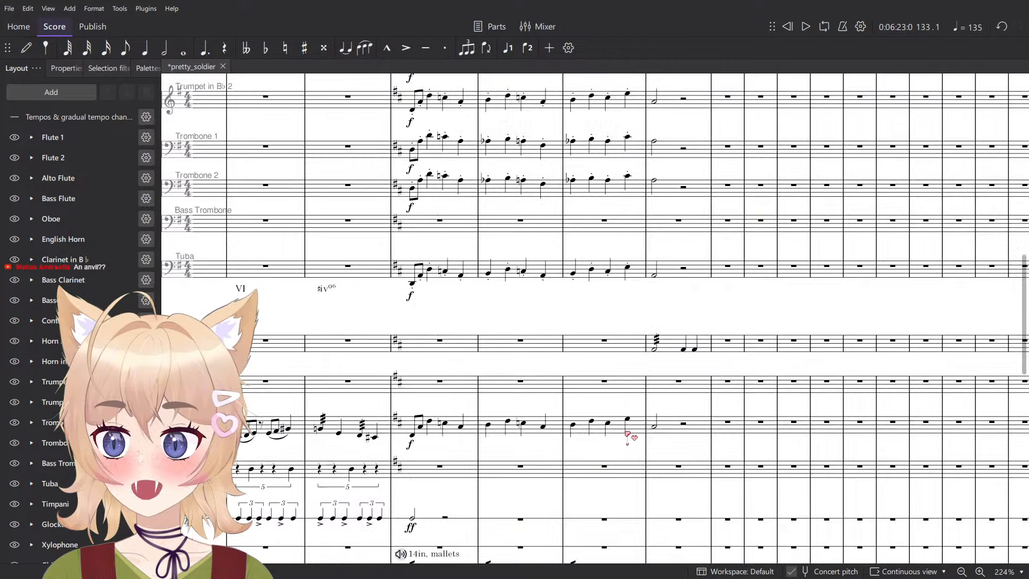
click(517, 402)
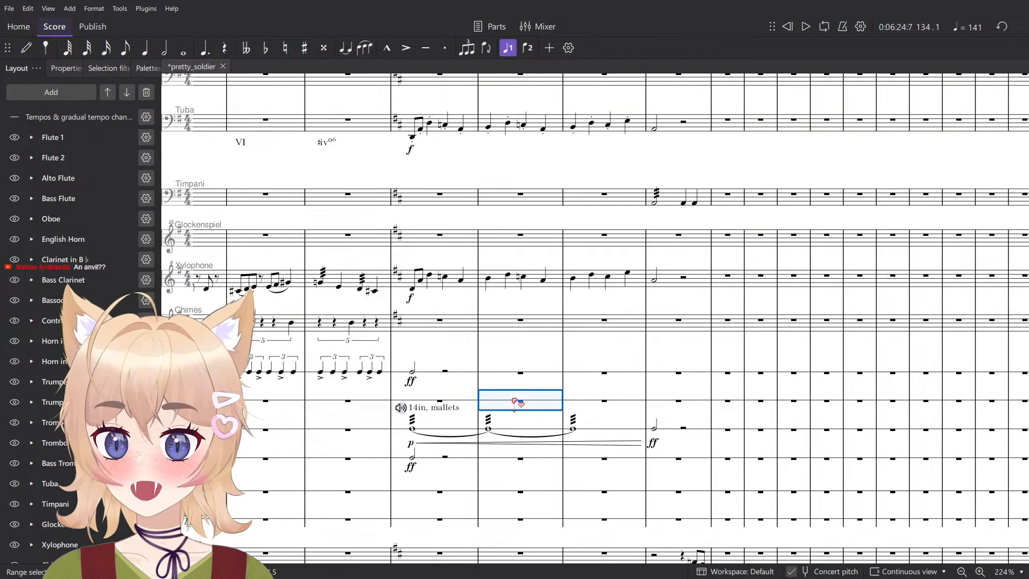
key(n)
scroll(493, 404, up, 5)
click(485, 400)
key(Escape)
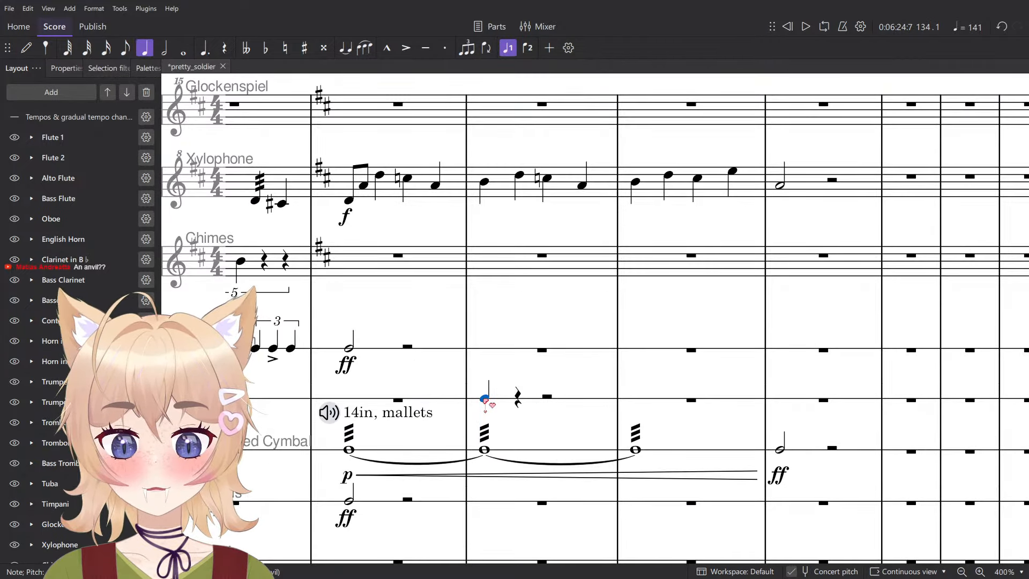
- Assign the Berlin Percussion Anvils sound from MuseSounds' Orchestral Tools to the Anvil channel in the mixer
key(F10)
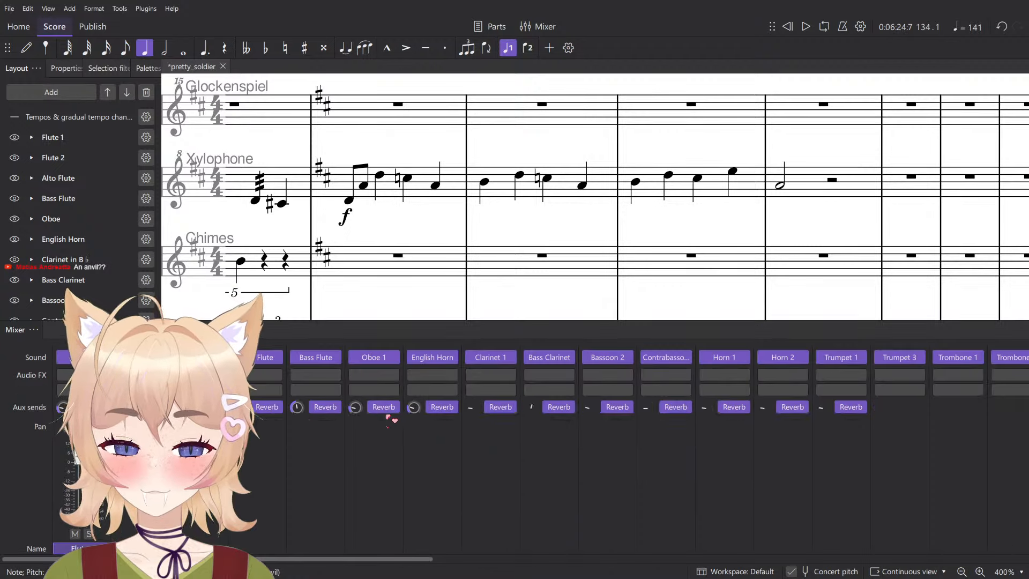
drag(372, 560, 848, 548)
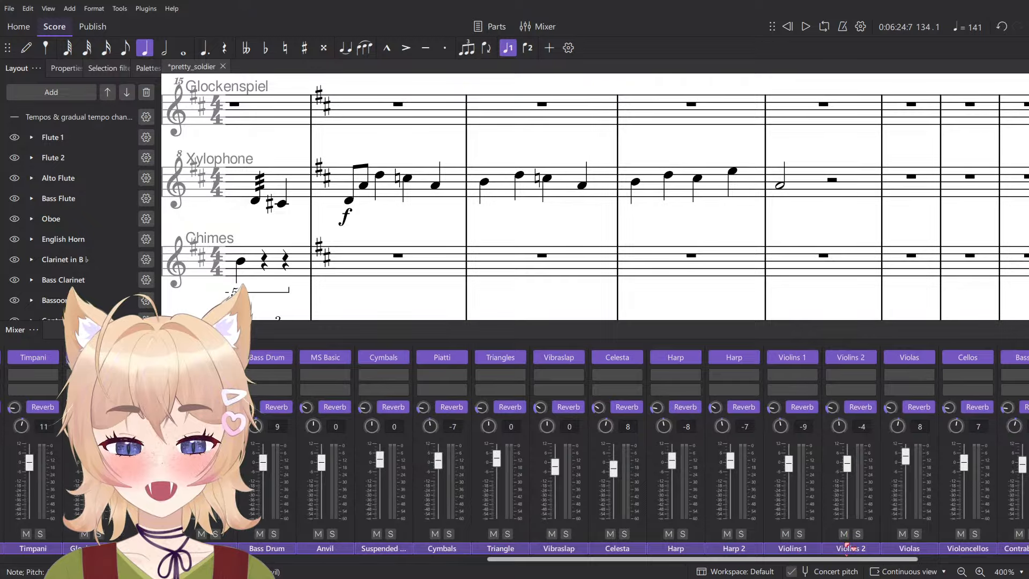
key(F10)
key(F10)
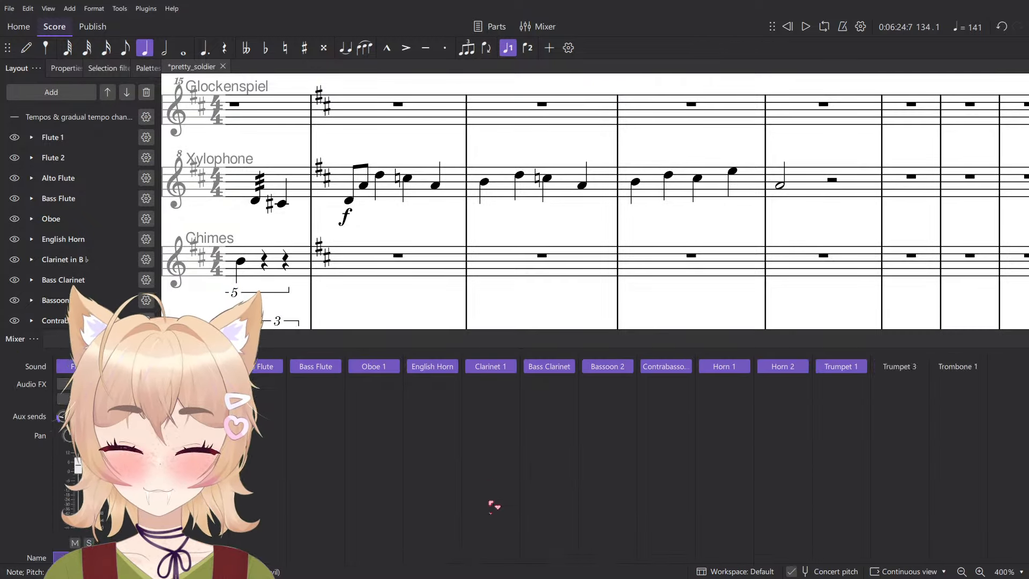
drag(409, 558, 886, 535)
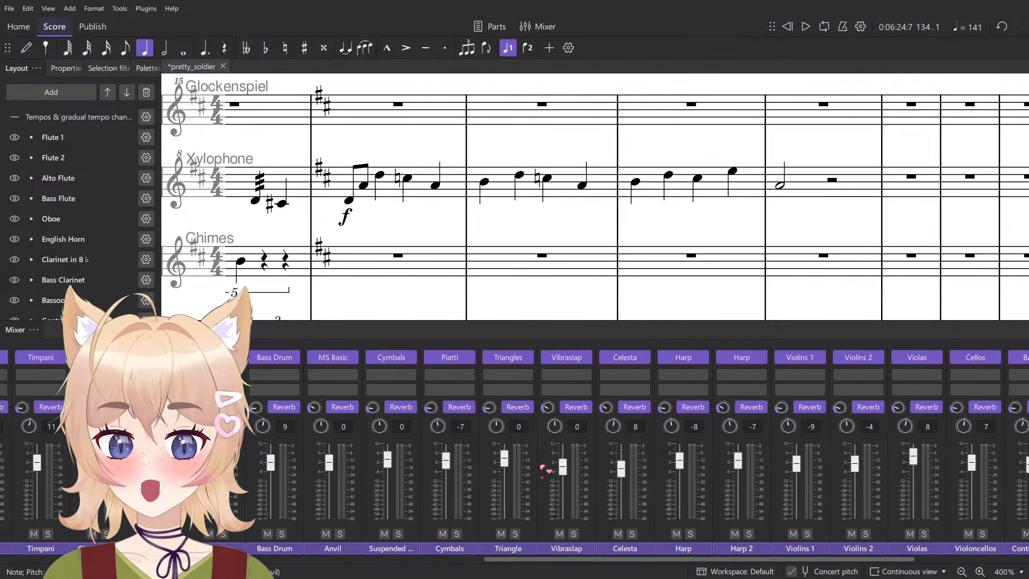
click(351, 357)
mouse_move(397, 392)
mouse_move(501, 444)
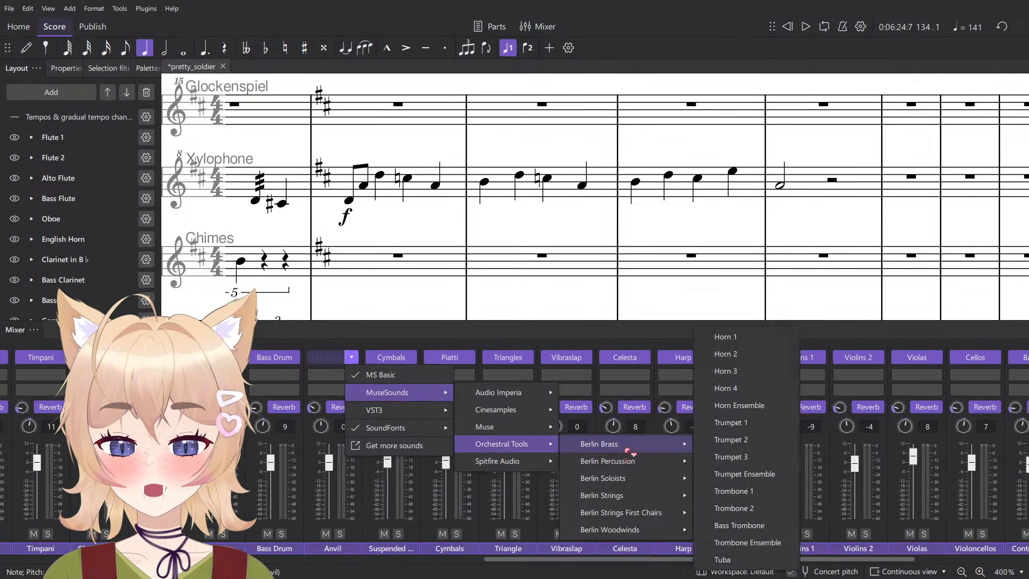
mouse_move(627, 462)
click(721, 9)
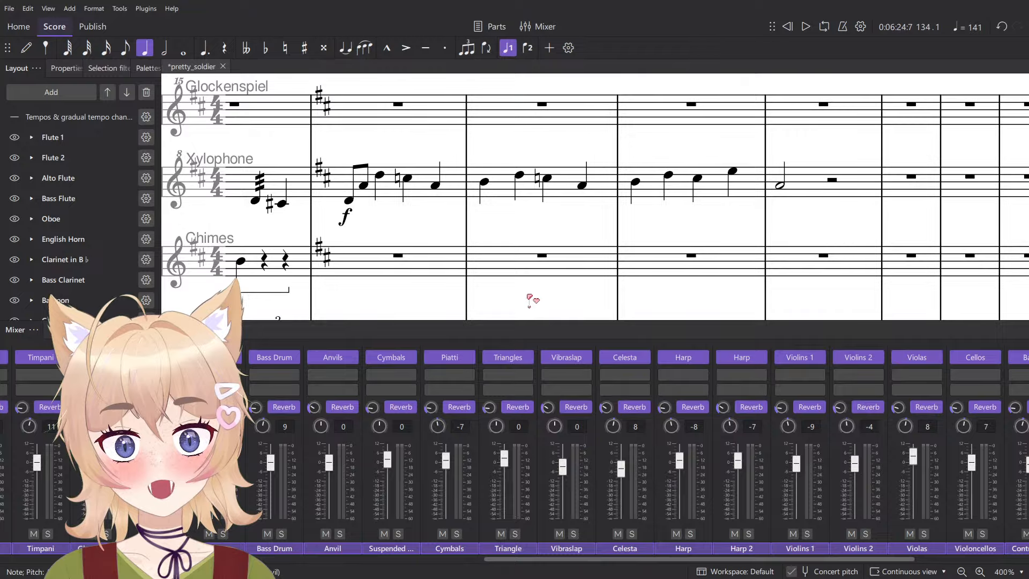
key(F10)
- Add a sound flag to the anvil note in measure 134 and set it to Brake Drum
click(498, 397)
click(486, 399)
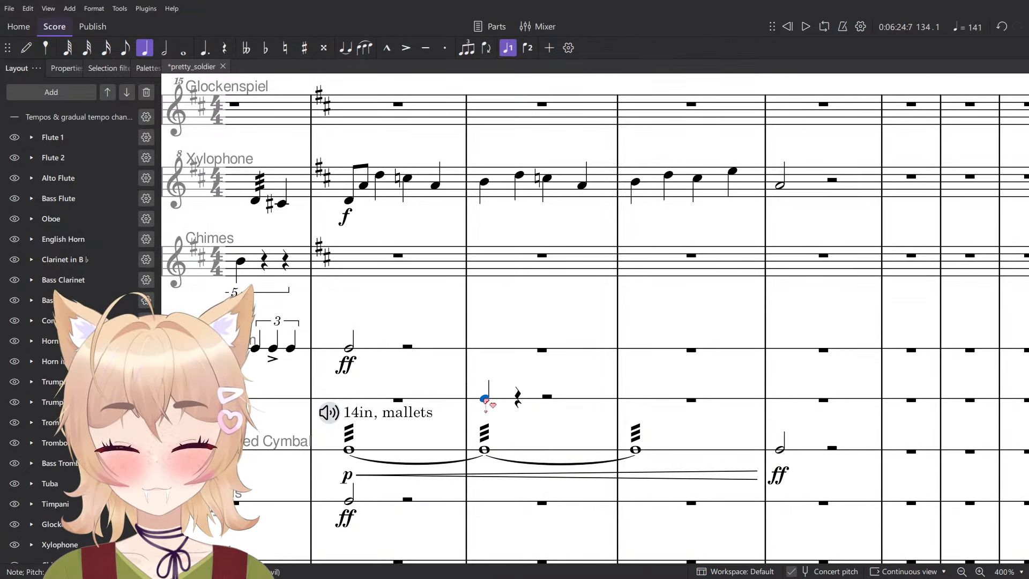
key(ctrl+t)
click(467, 379)
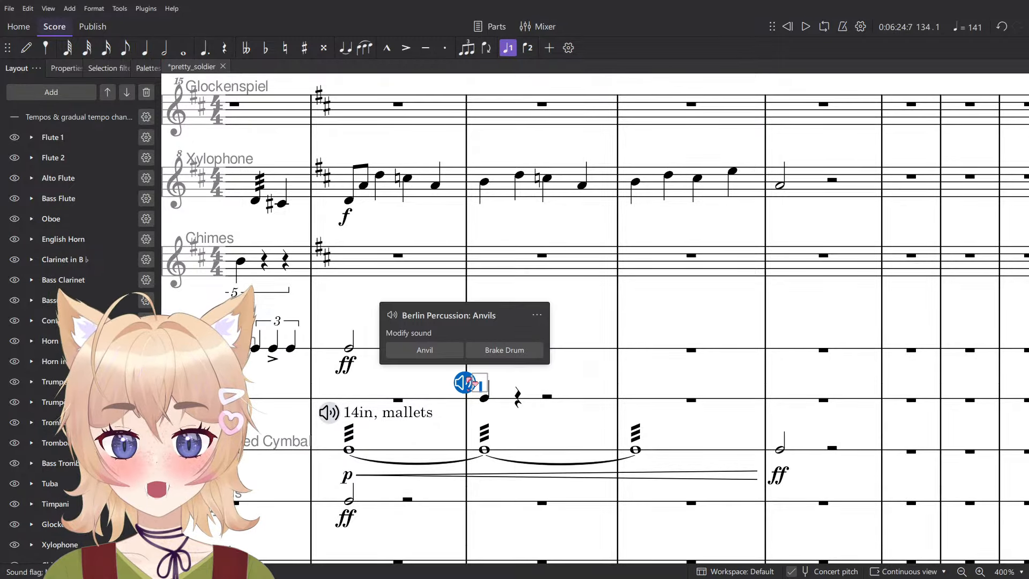
click(505, 350)
- Lengthen the anvil note in measure 134 into whole notes tied across four measures
scroll(482, 397, up, 5)
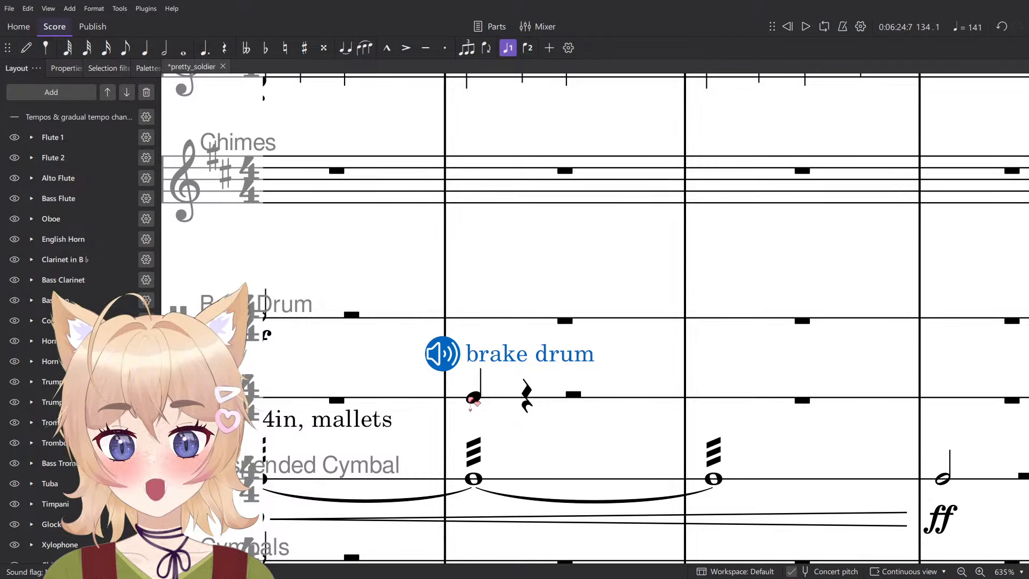
key(9)
scroll(477, 402, down, 6)
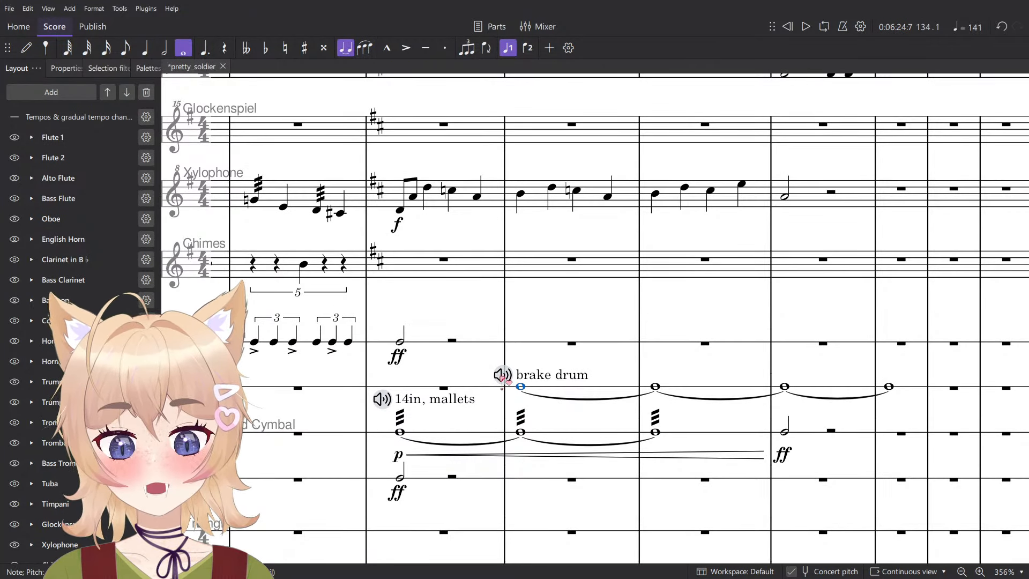
- Switch the sound flag above the tied notes to Anvil and play back measure 134
click(502, 376)
click(466, 347)
click(582, 396)
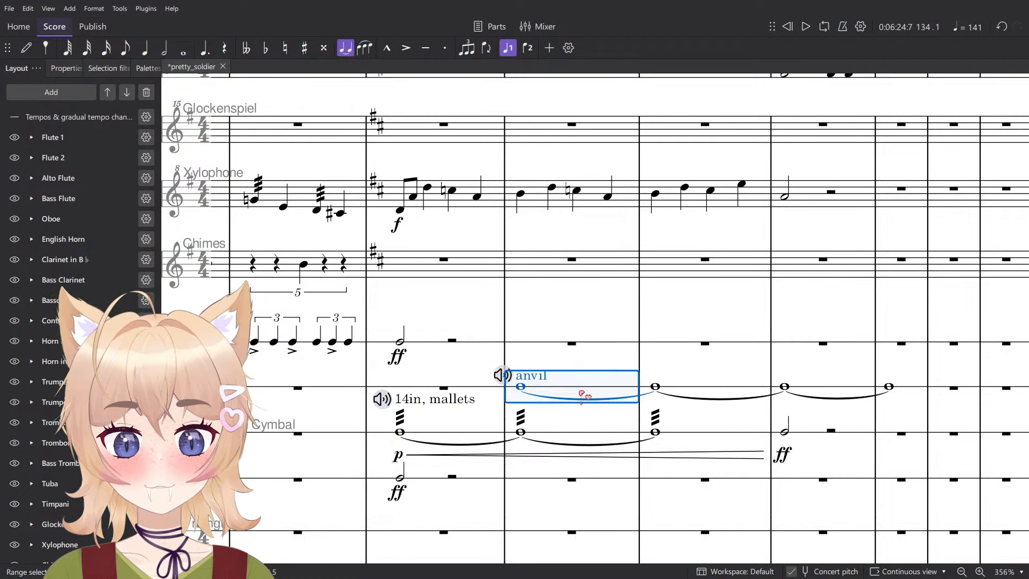
key(space)
key(space)
key(Escape)
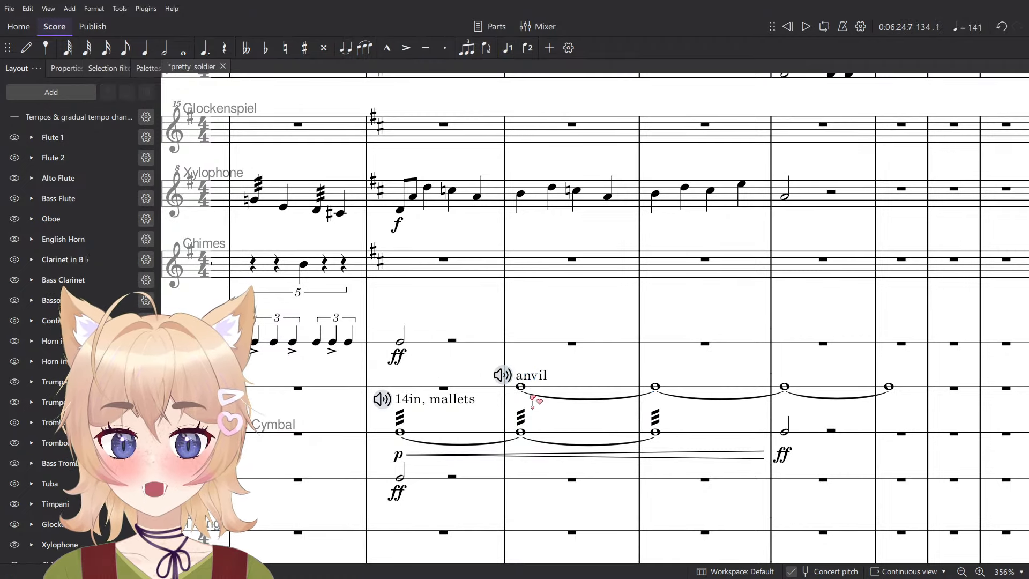
- Add an ff dynamic to the first anvil note and play back its measure
click(521, 387)
key(ctrl+d)
click(550, 417)
click(567, 393)
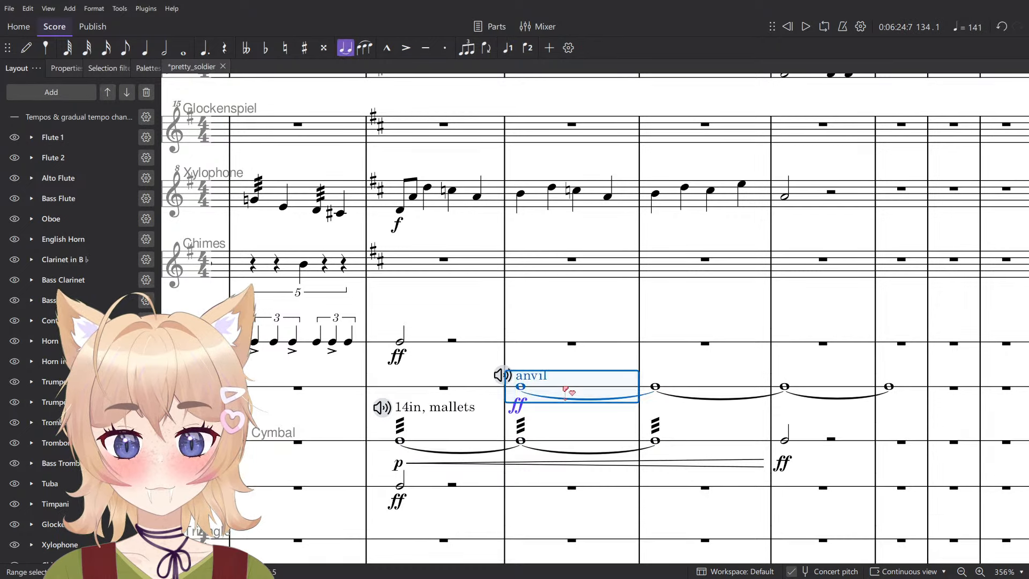
key(space)
- Apply a three-stroke tremolo to the first anvil note and change its dynamic to mp
click(148, 68)
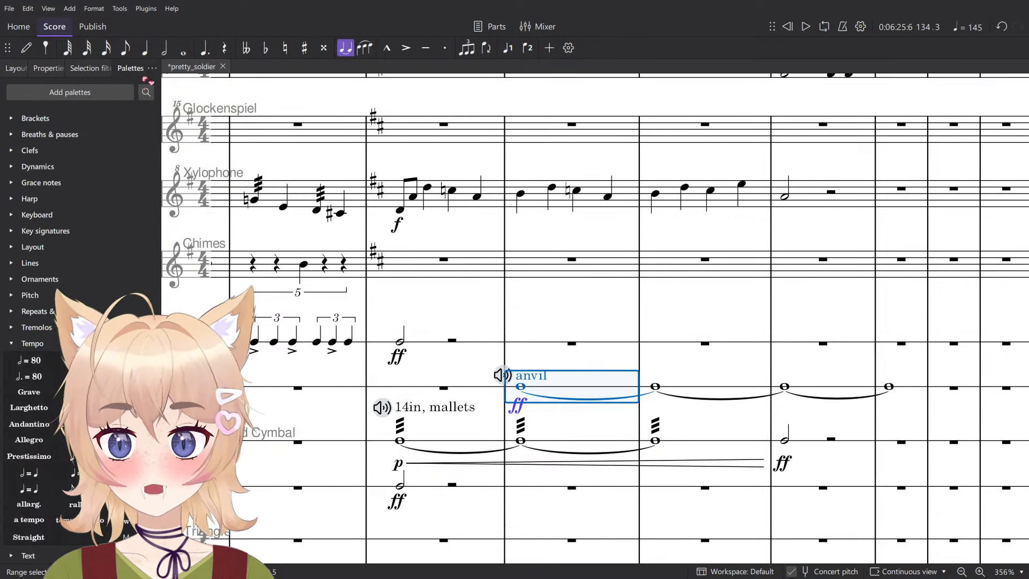
click(36, 388)
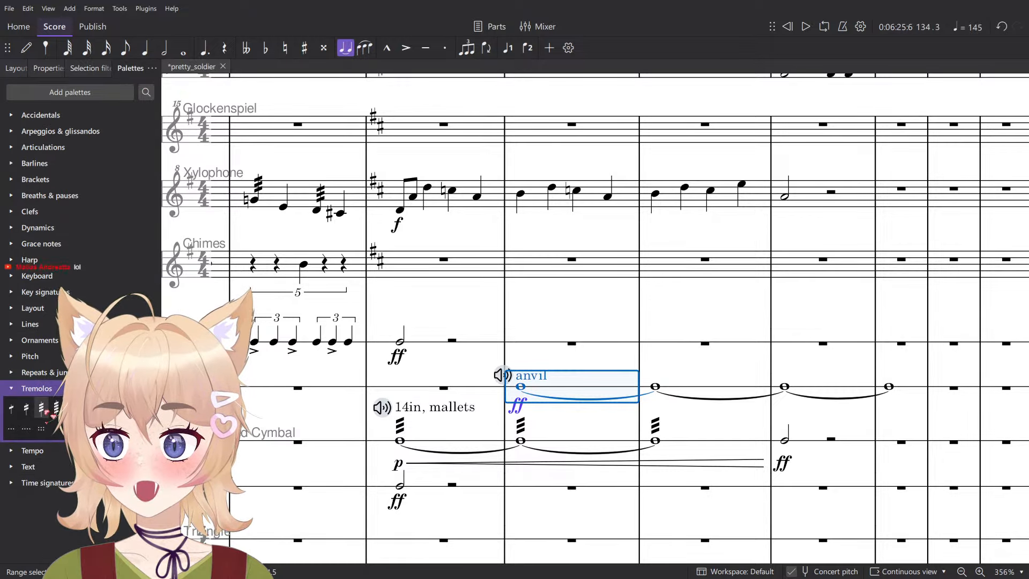
click(505, 402)
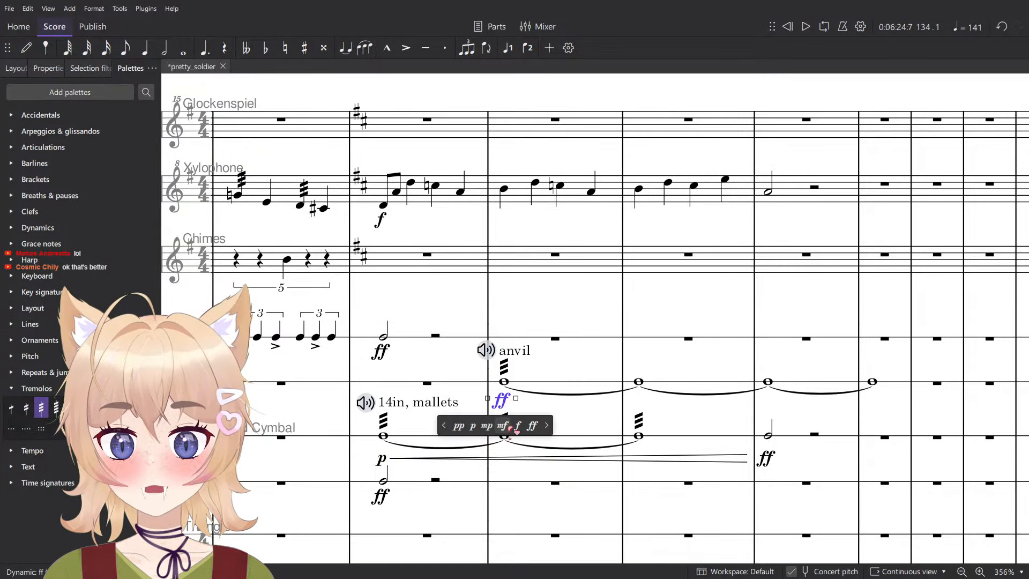
click(487, 425)
- Play back the tremolo measure in the Anvil staff
click(548, 382)
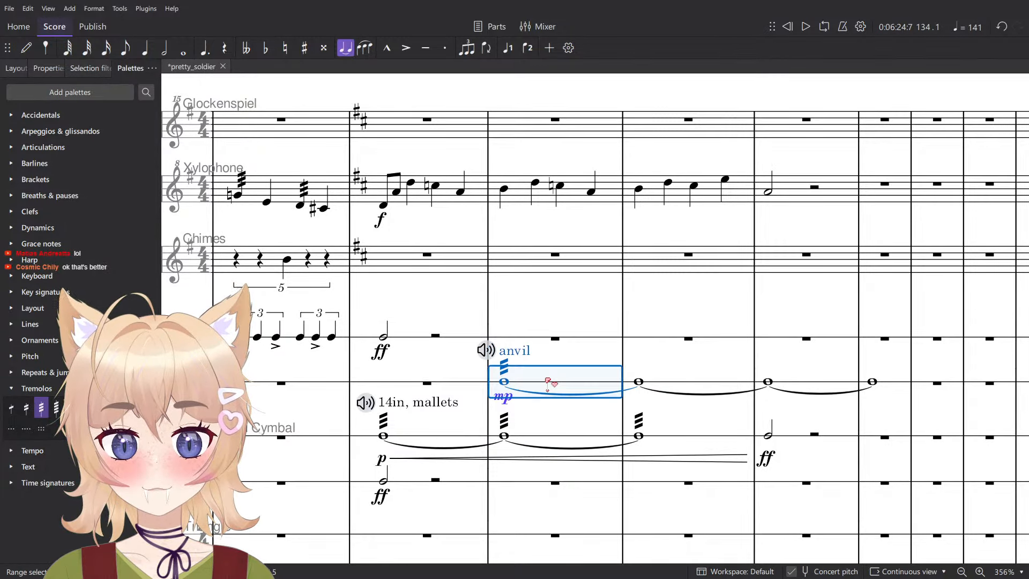
key(space)
key(space)
key(Escape)
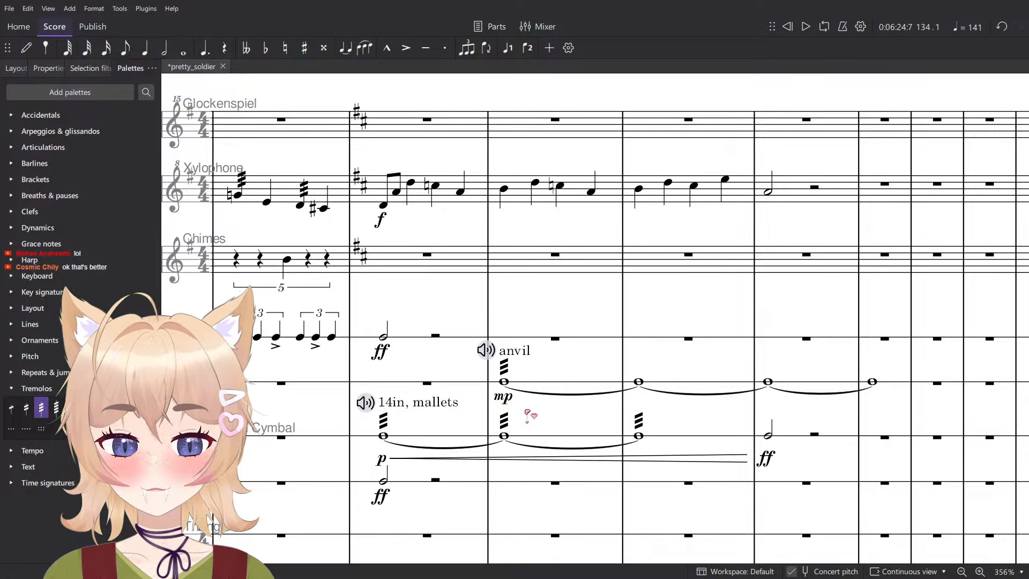
- Change the first anvil note's dynamic to mf and listen to the measure
click(504, 400)
click(511, 420)
click(559, 390)
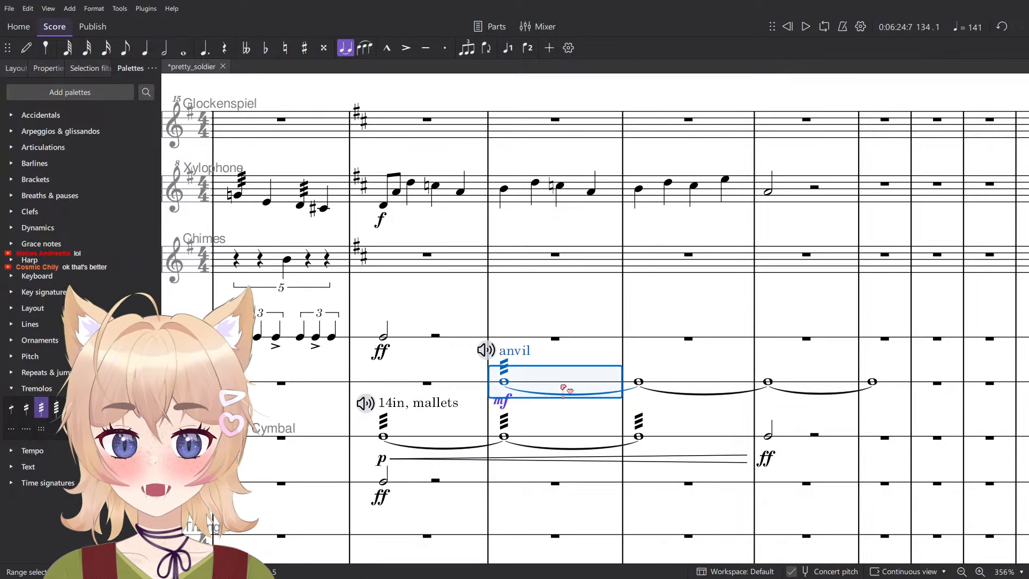
key(space)
key(space)
- Delete the four measures of anvil notes along with the Anvil instrument, and save the score
shift+click(896, 386)
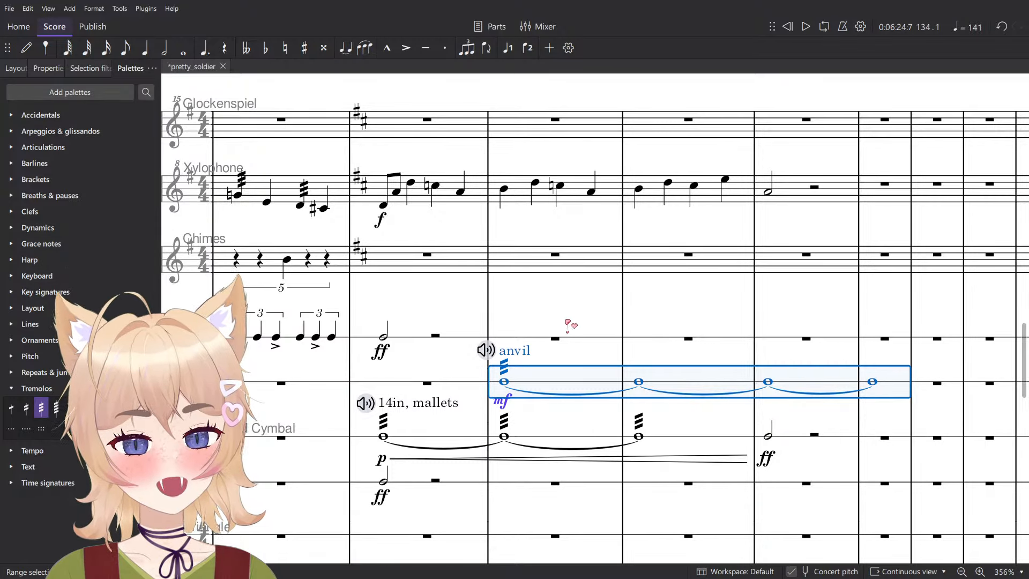
key(Delete)
scroll(530, 344, down, 2)
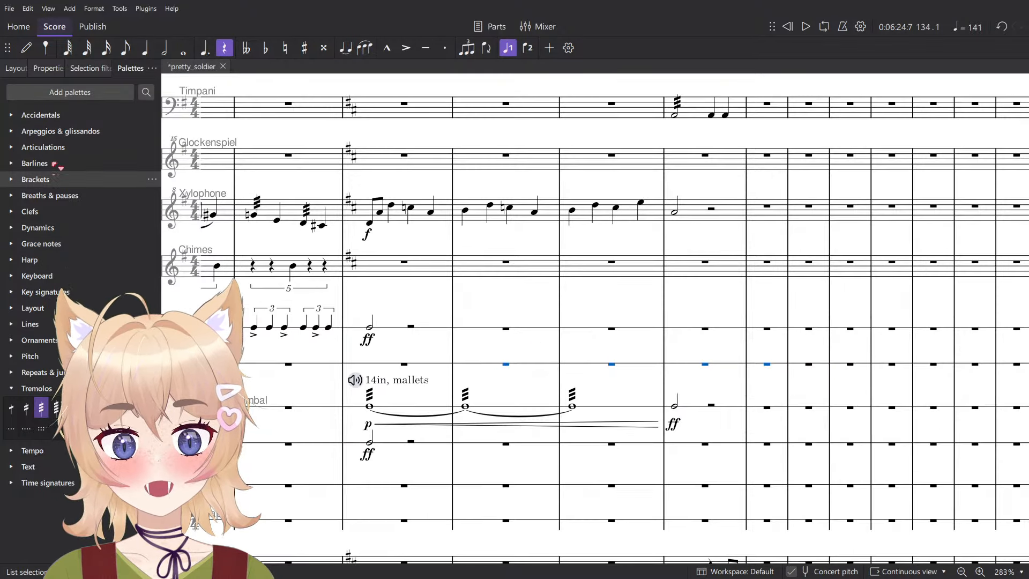
click(49, 68)
click(16, 68)
scroll(56, 130, down, 6)
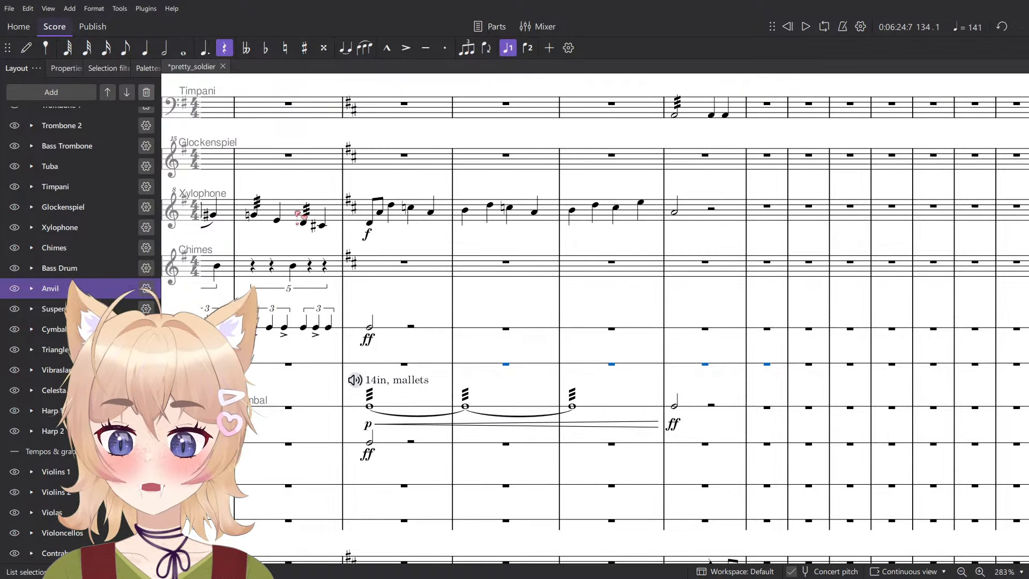
key(Delete)
scroll(664, 369, up, 4)
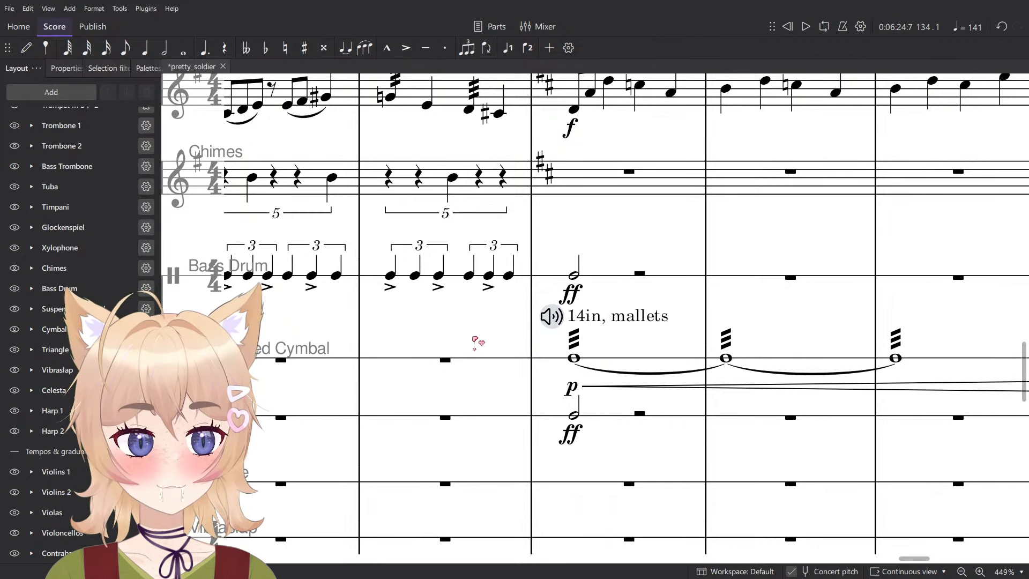
key(ctrl+s)
scroll(466, 342, down, 3)
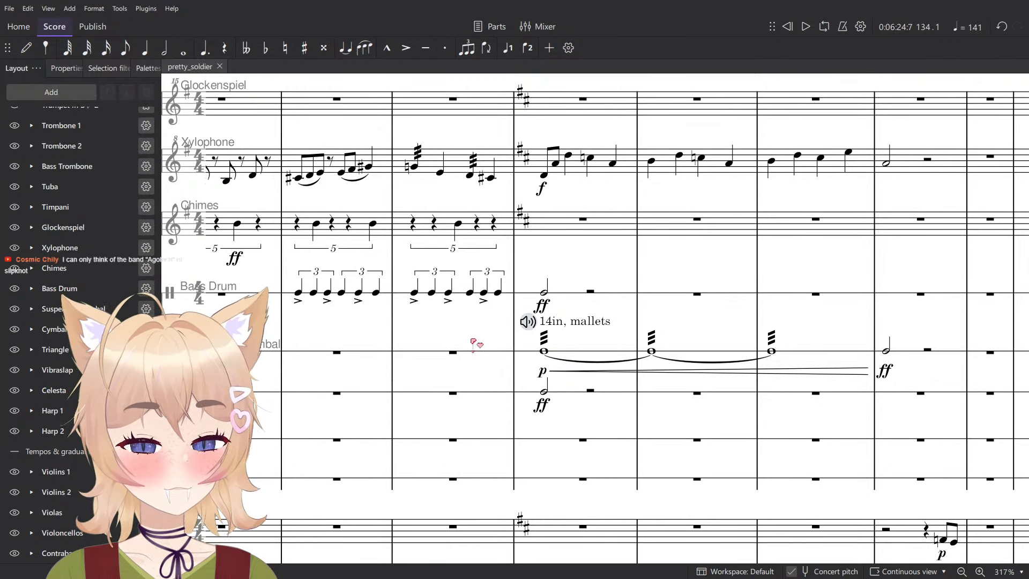
- Enter a quarter-note F on the first beat of measure 136 in the Glockenspiel staff
scroll(474, 345, right, 8)
scroll(573, 371, up, 5)
key(n)
scroll(587, 360, up, 11)
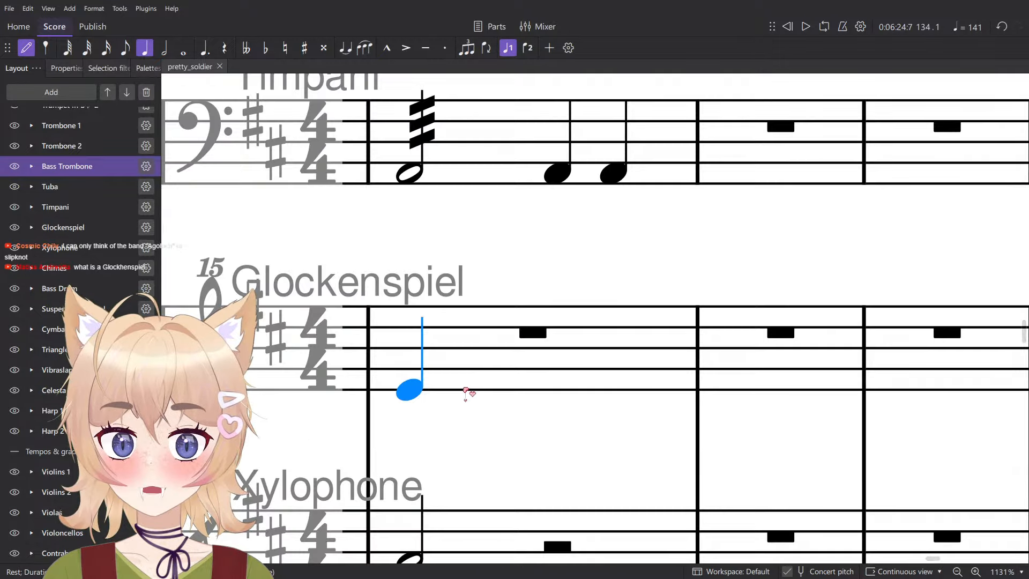
drag(500, 389, 586, 382)
click(584, 381)
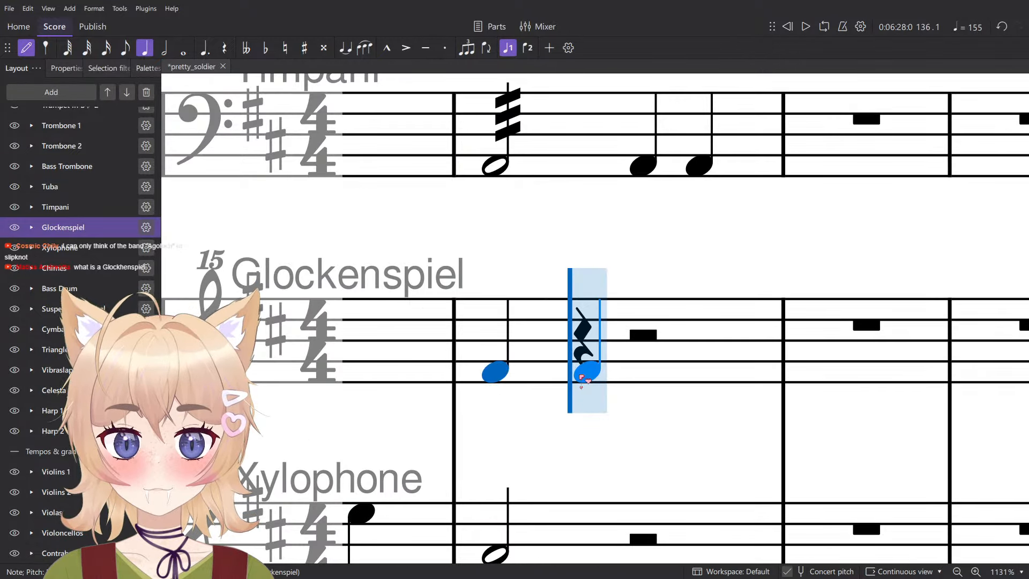
- Audition pitches for the new glockenspiel note, raising it up to C and lowering it down to E
key(Up)
key(Up)
key(Up)
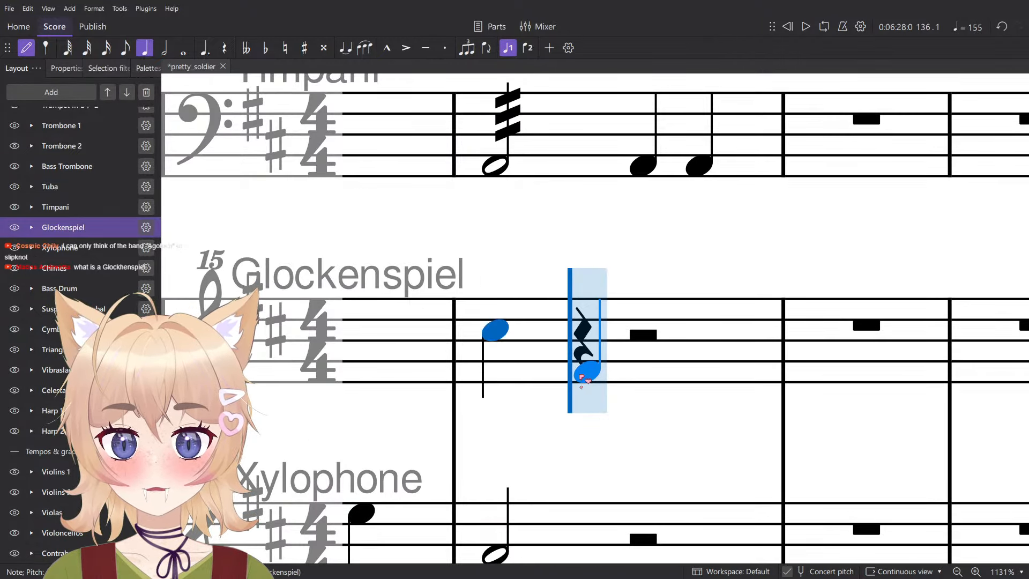
key(alt+shift+Down)
key(alt+shift+Down)
key(alt+shift+Down)
key(alt+shift+Down)
key(alt+shift+Down)
key(alt+shift+Down)
key(alt+shift+Down)
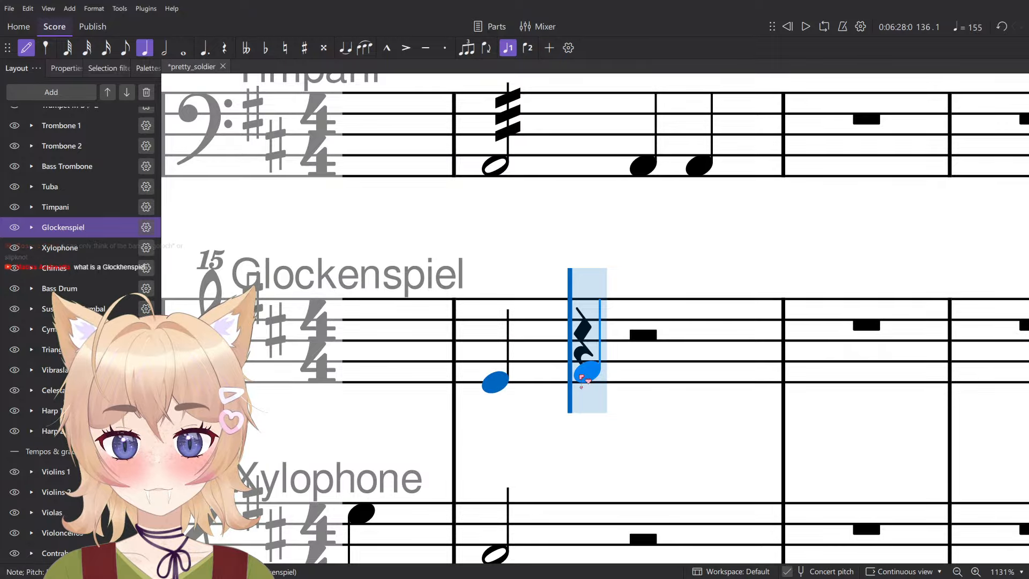
- Leave note input and delete the glockenspiel note in measure 136
key(Escape)
click(554, 367)
ctrl+scroll(553, 367, down, 12)
key(Delete)
- Enter a quarter-note E on the first beat of measure 136 in the Celesta staff and raise it an octave
ctrl+scroll(570, 379, down, 3)
scroll(571, 378, down, 11)
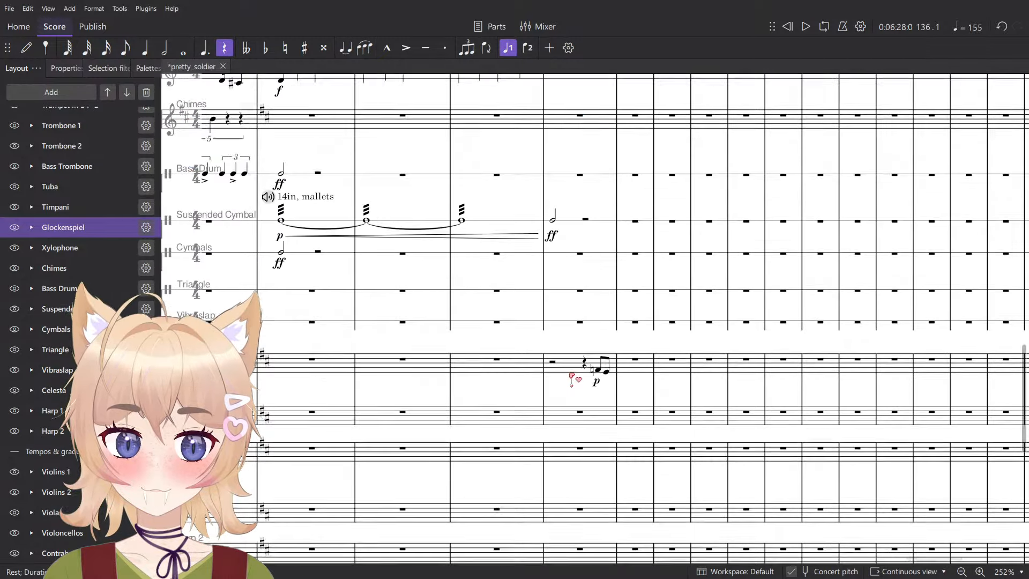
scroll(565, 326, up, 4)
key(n)
ctrl+scroll(576, 379, up, 8)
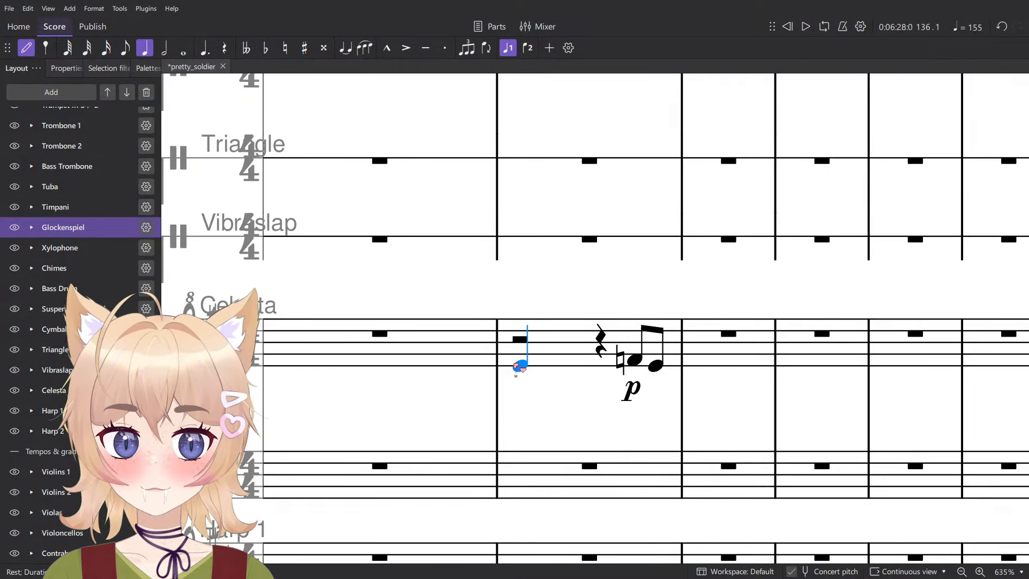
click(523, 366)
key(Up)
key(Up)
key(Up)
key(Up)
key(Up)
key(Up)
key(Up)
key(Up)
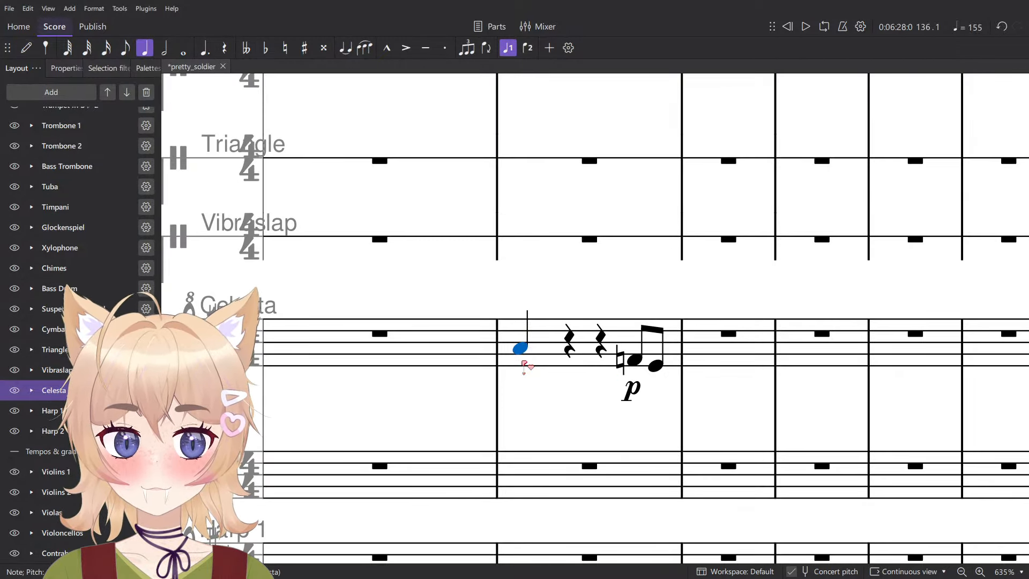
key(Escape)
key(Up)
key(Up)
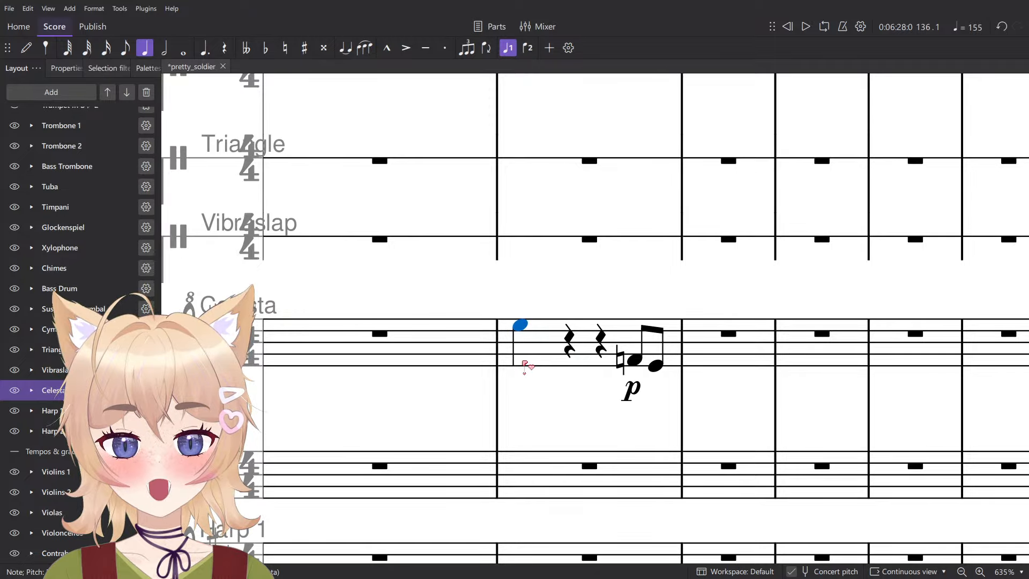
- Clear the whole of measure 136 in the Celesta staff and save the score
click(525, 365)
scroll(526, 365, down, 7)
key(Delete)
scroll(556, 286, left, 7)
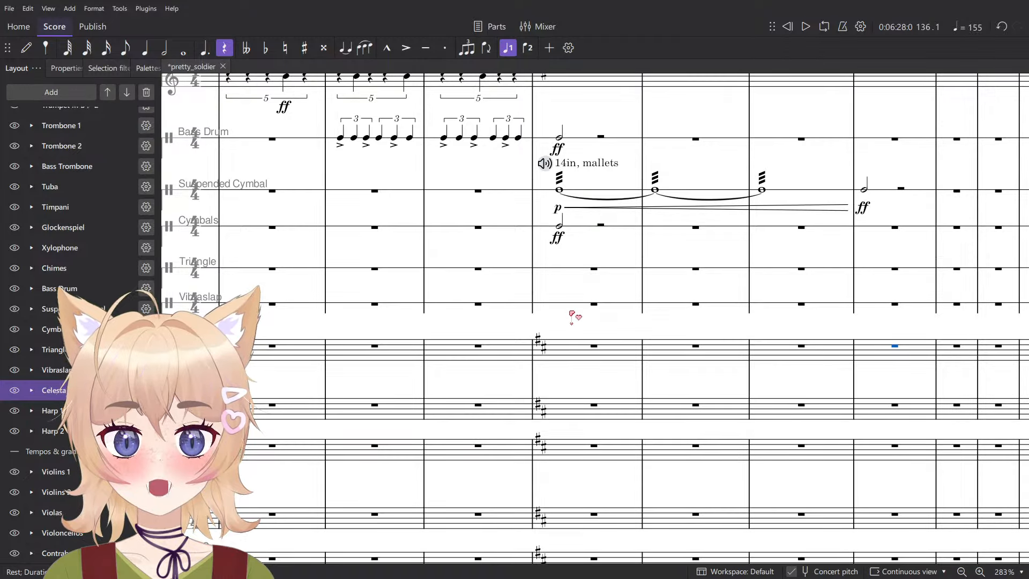
key(ctrl+s)
scroll(615, 381, down, 3)
scroll(646, 393, up, 4)
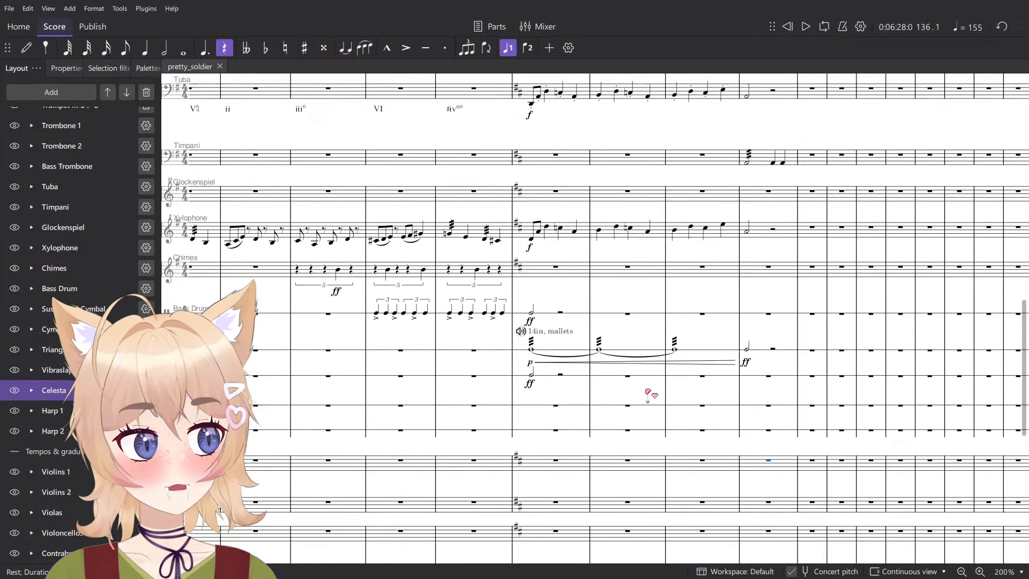
scroll(767, 394, up, 4)
scroll(770, 394, down, 7)
drag(770, 357, 633, 465)
scroll(515, 415, up, 3)
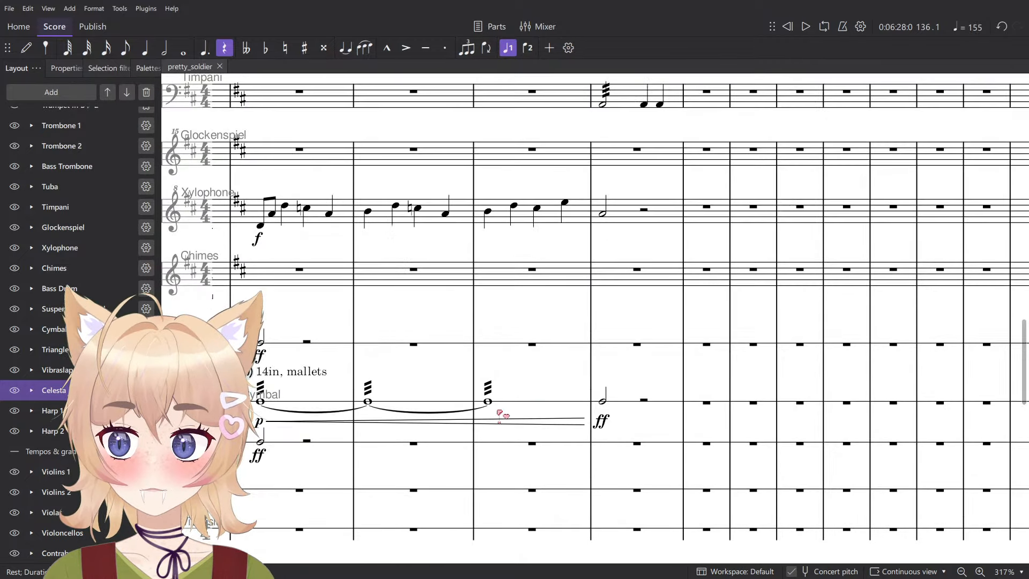
- Examine the percussion staves around measures 131–136, checking the Cymbals and Suspended Cymbal parts in measure 133
scroll(558, 388, down, 5)
key(Escape)
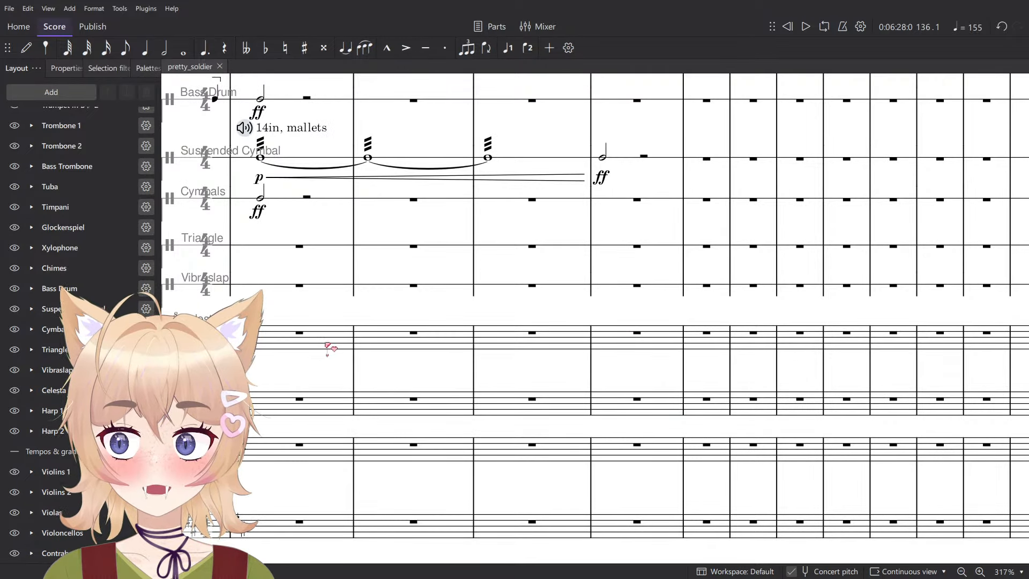
scroll(697, 402, up, 3)
scroll(536, 423, up, 2)
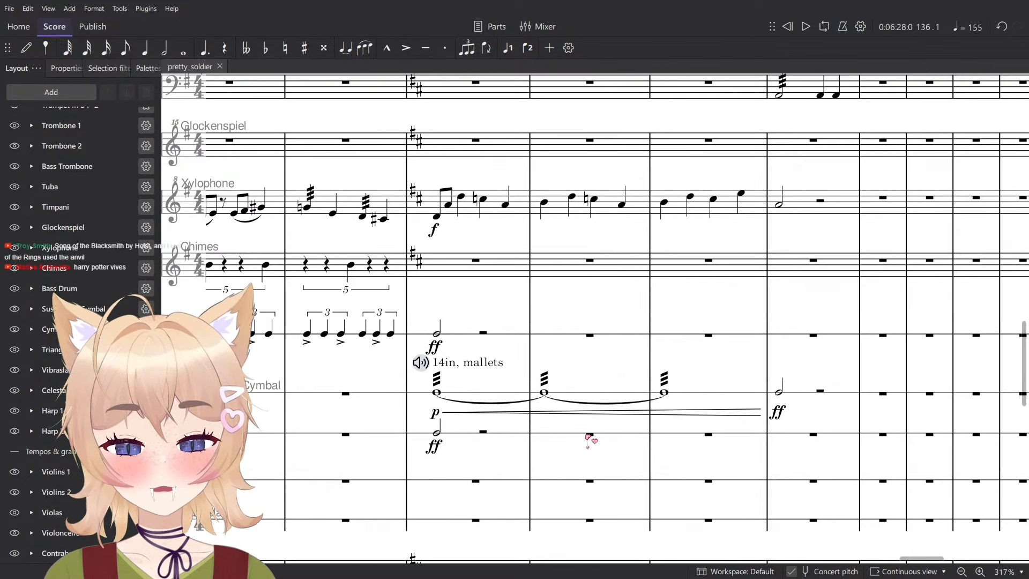
scroll(491, 391, up, 2)
click(492, 401)
scroll(492, 401, down, 5)
click(489, 438)
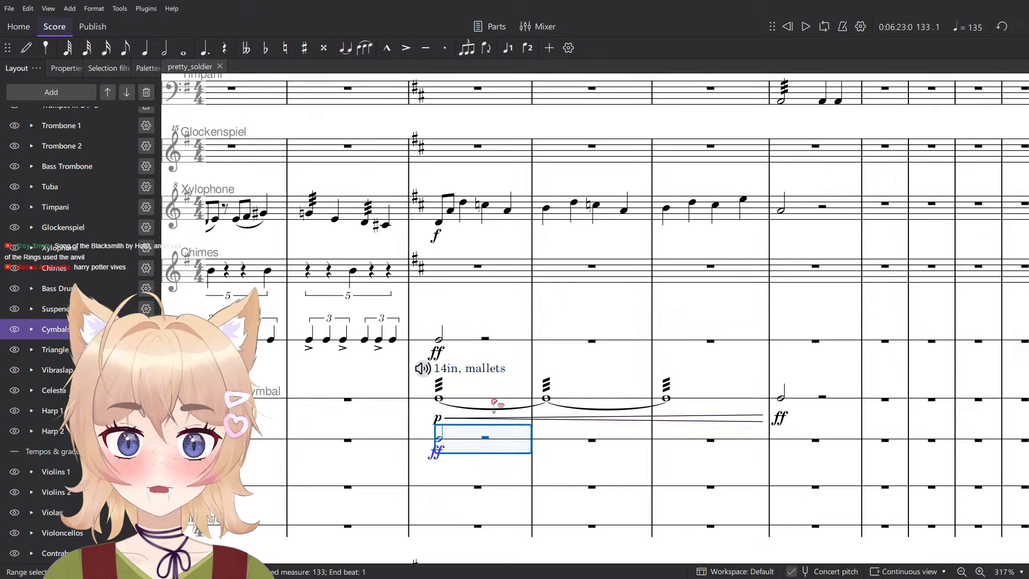
click(493, 399)
drag(564, 368, 602, 428)
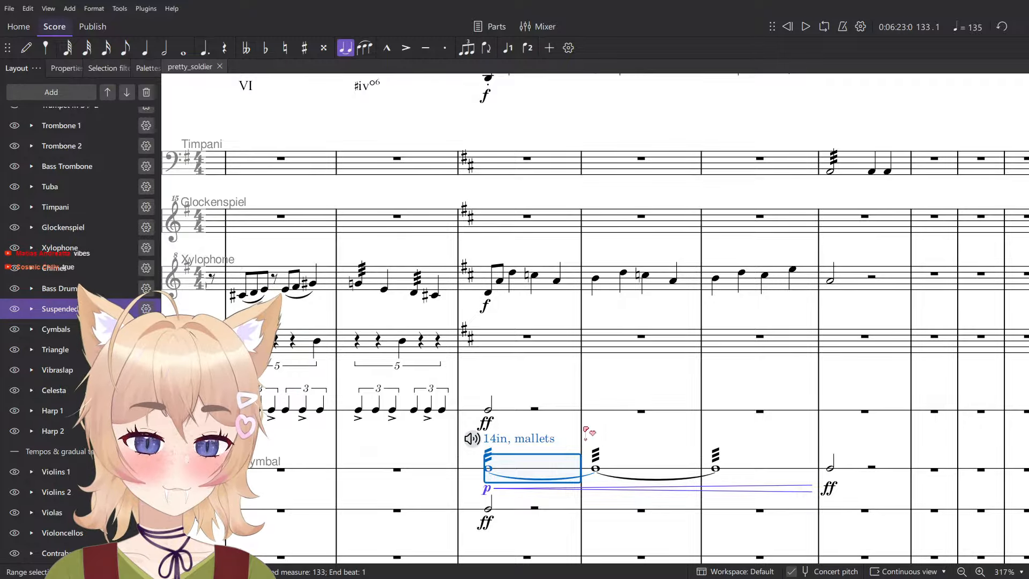
- Review the xylophone line from measure 133 alongside the brass, percussion and harp staves
scroll(584, 432, up, 2)
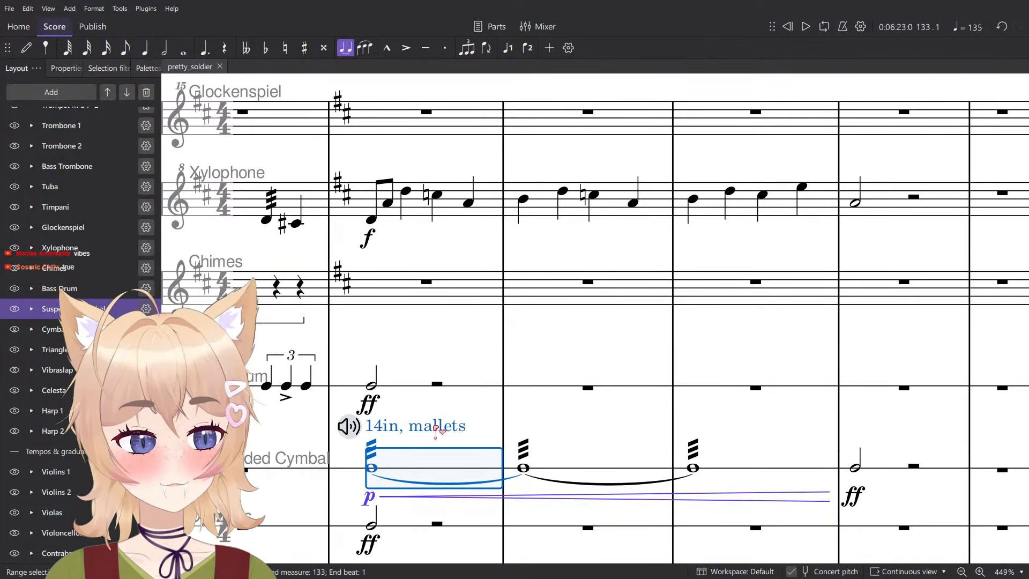
scroll(435, 432, down, 5)
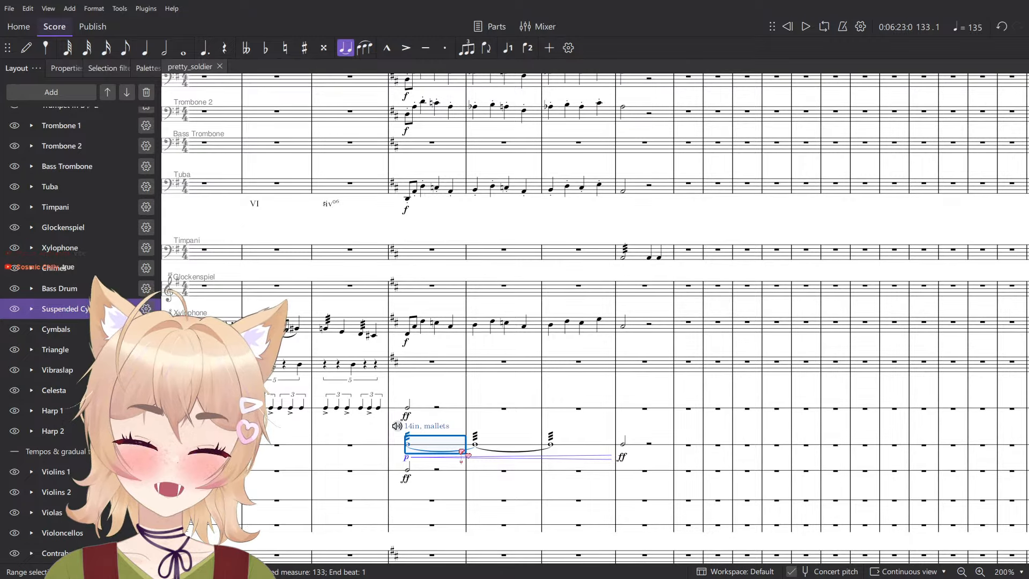
scroll(435, 426, up, 3)
scroll(441, 426, down, 3)
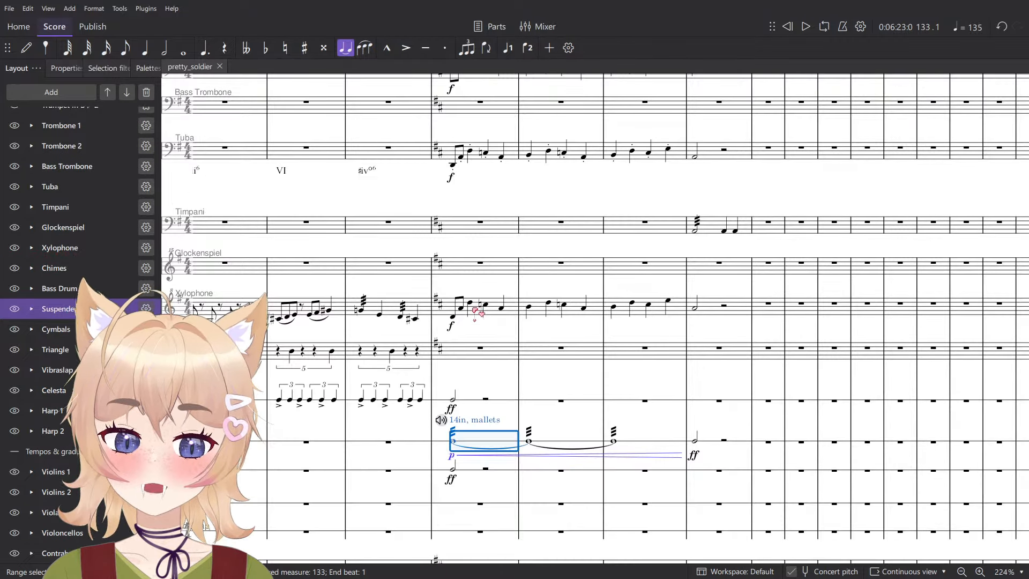
click(490, 315)
scroll(506, 335, down, 8)
scroll(536, 440, up, 4)
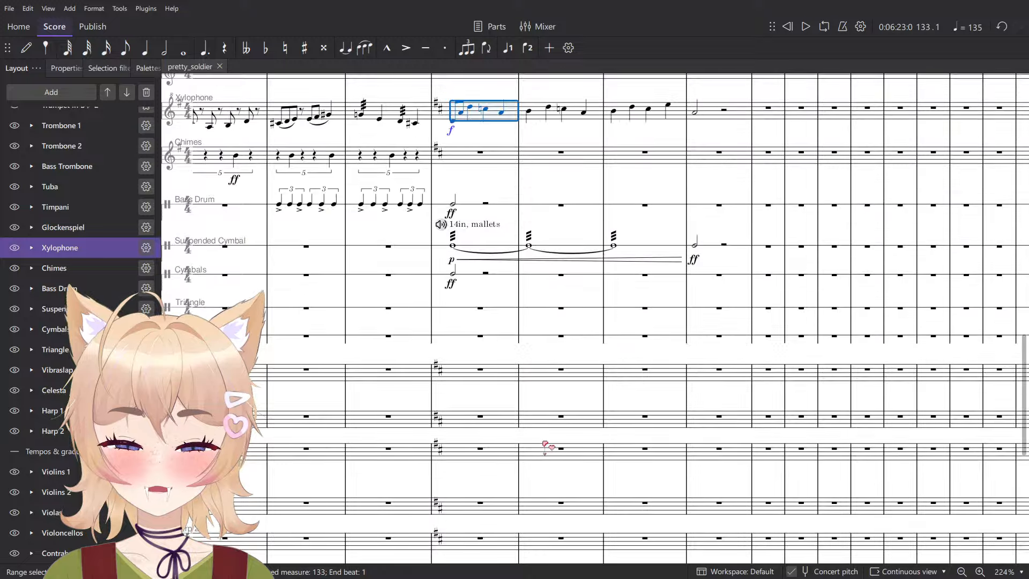
scroll(557, 461, down, 4)
scroll(547, 510, up, 8)
click(464, 525)
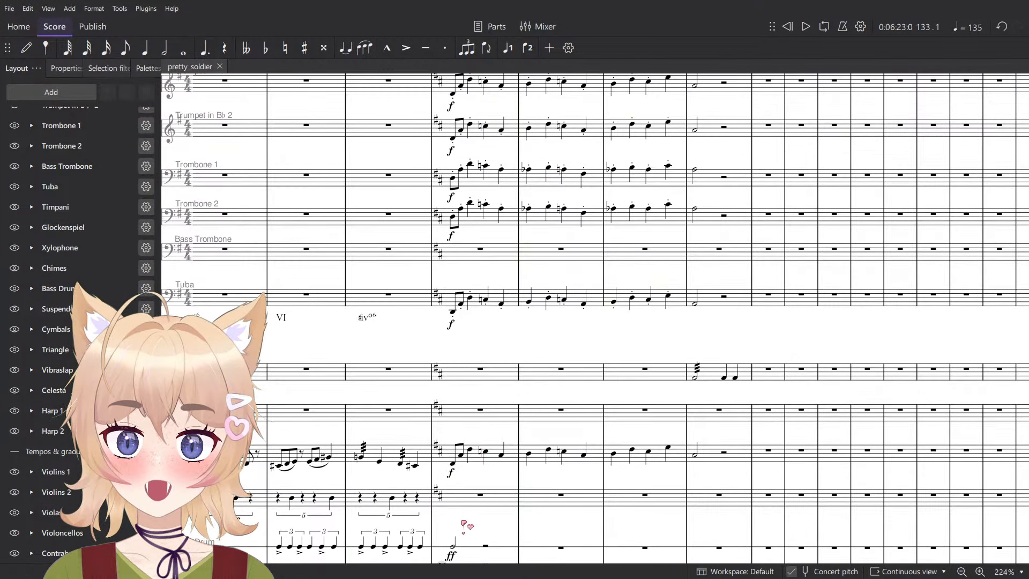
- Add an f dynamic to the Bass Drum at the start of measure 131 and play the passage back
scroll(463, 525, down, 3)
drag(381, 382, 716, 418)
scroll(678, 418, up, 2)
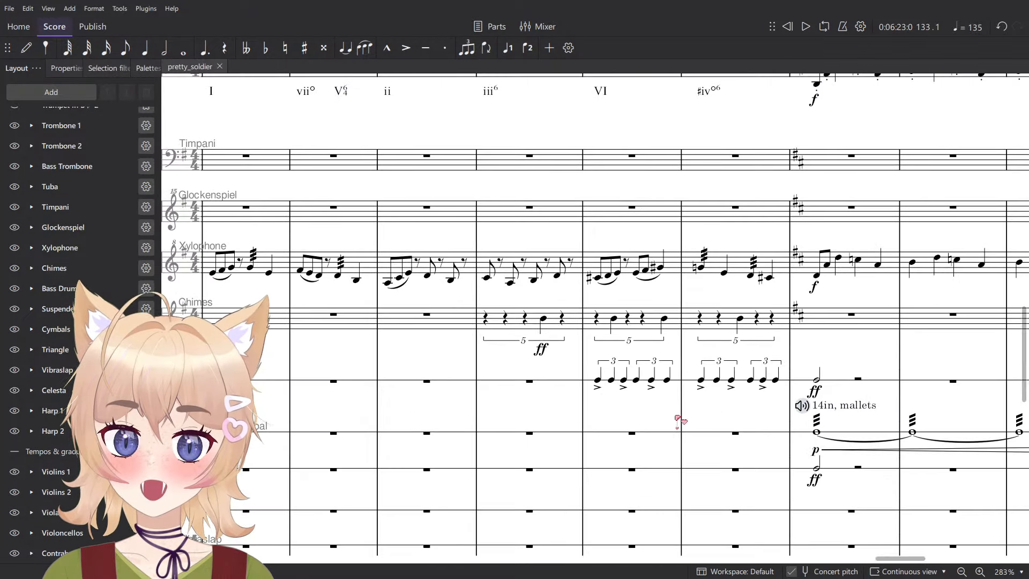
scroll(653, 415, up, 5)
click(562, 379)
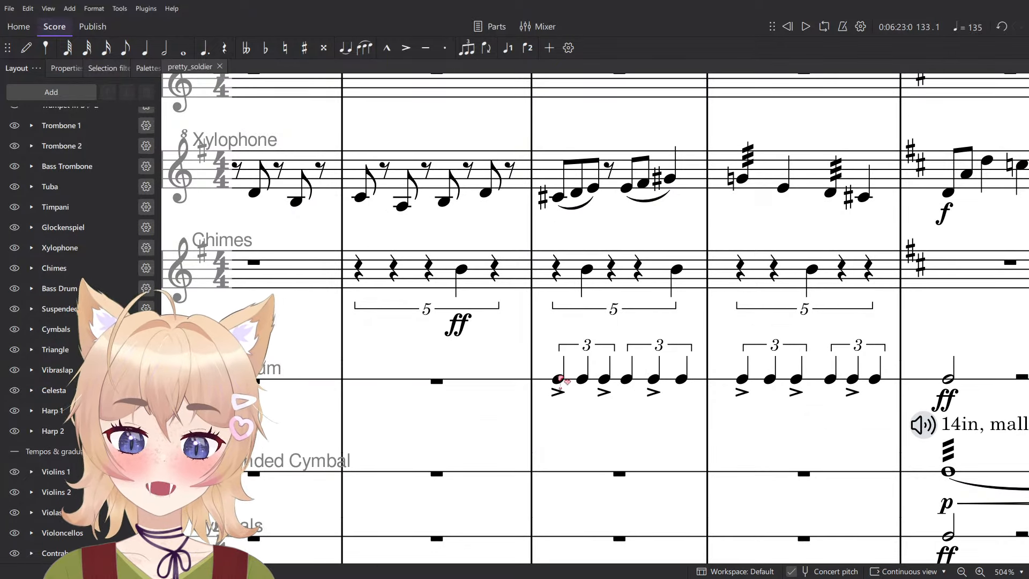
key(ctrl+d)
click(577, 422)
click(580, 387)
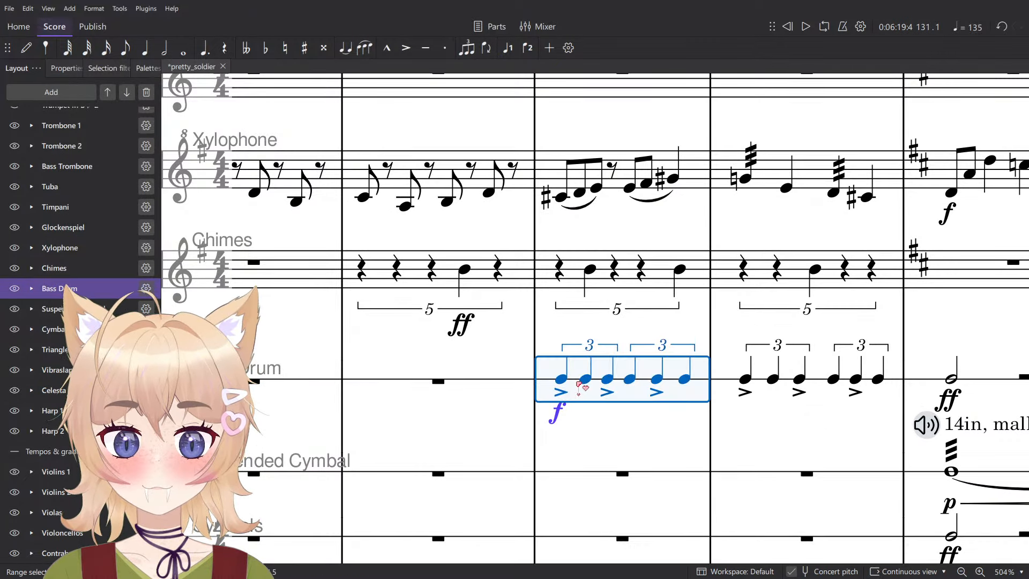
key(space)
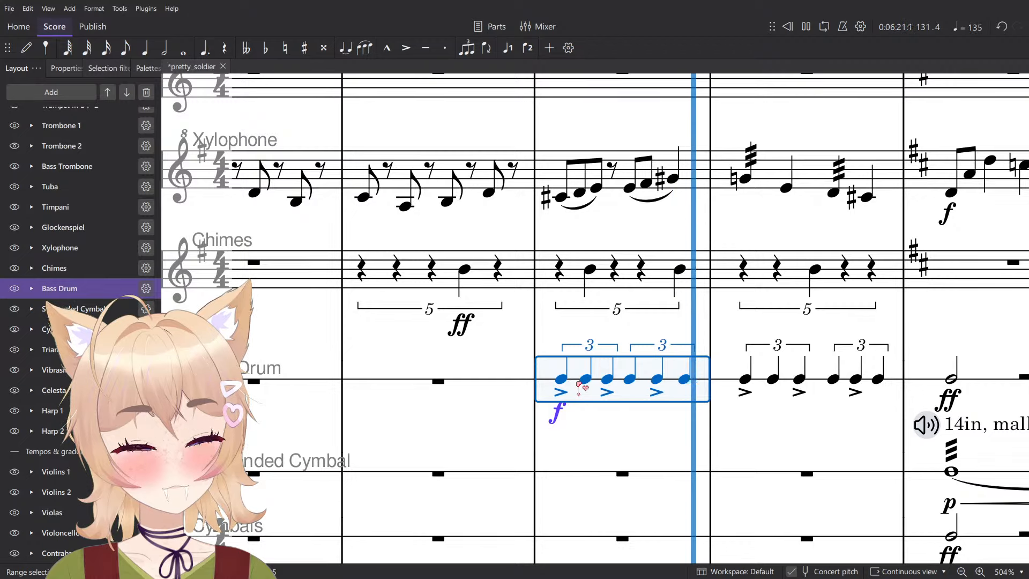
key(space)
- Change the Bass Drum dynamic at measure 131 to mp and play the measure back
click(575, 429)
click(560, 418)
click(543, 440)
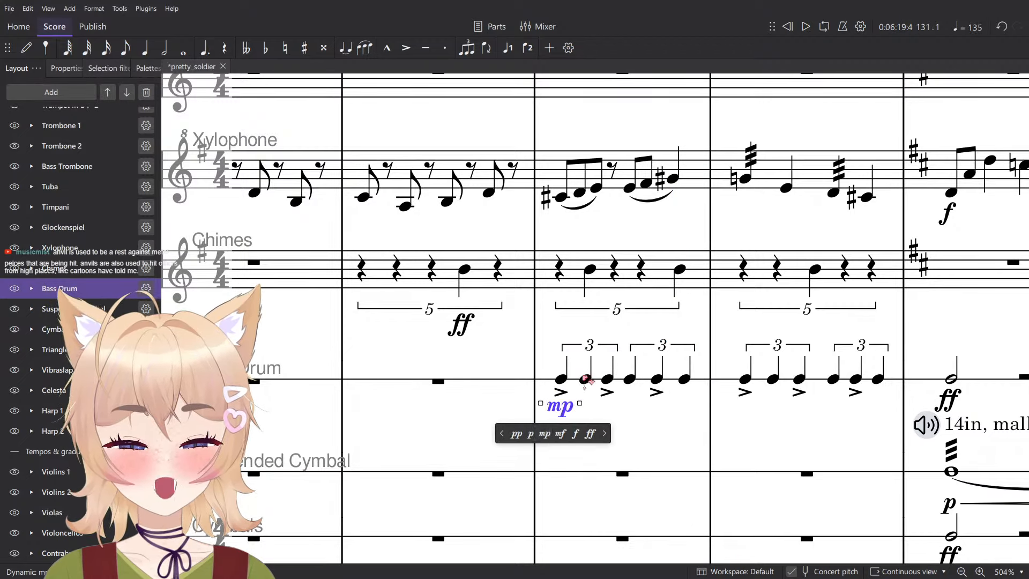
click(585, 379)
click(579, 382)
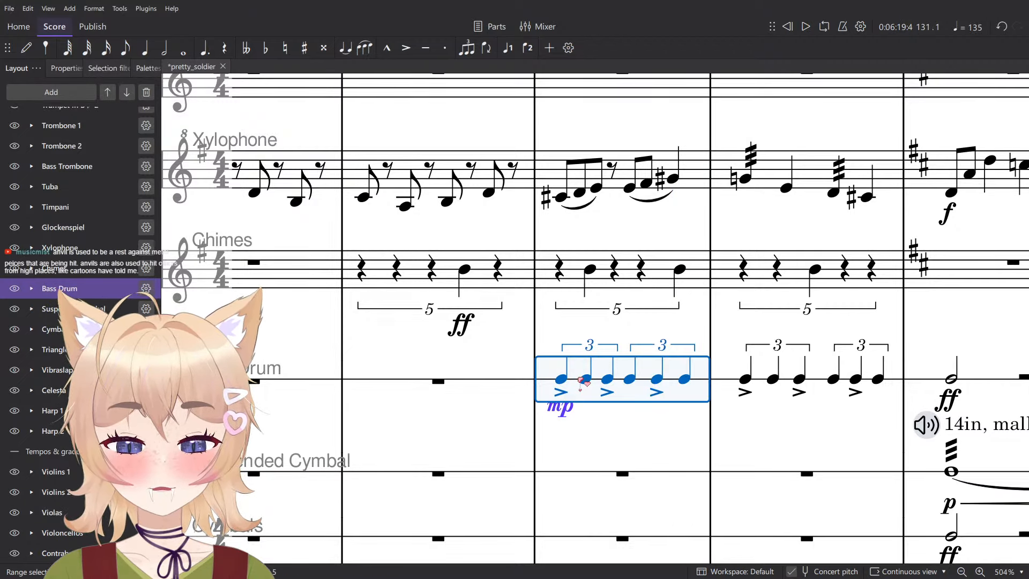
key(space)
key(space)
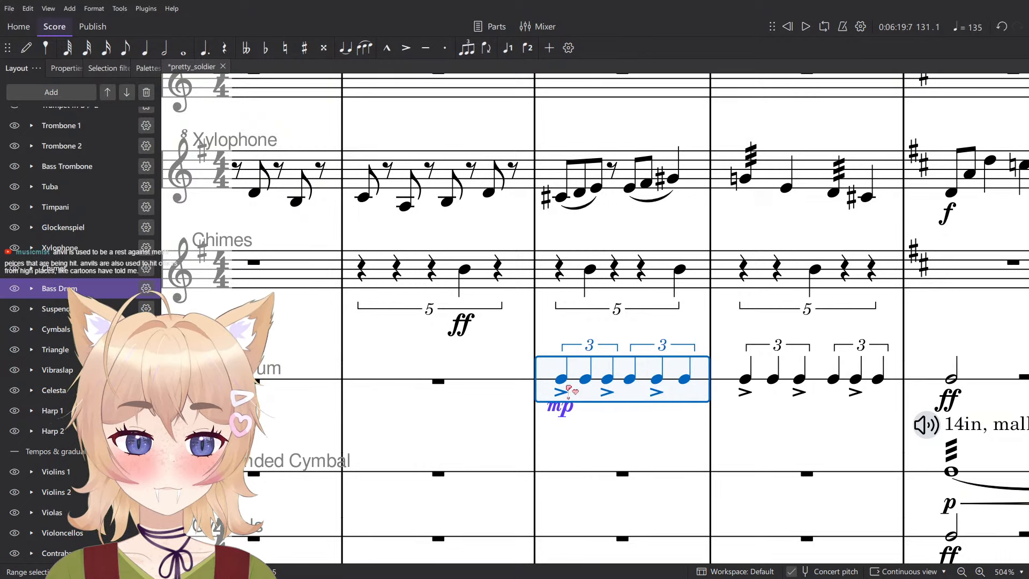
- Delete the mp dynamic and all accents from the Bass Drum triplets in measures 131 and 132
click(622, 443)
click(561, 393)
ctrl+click(561, 410)
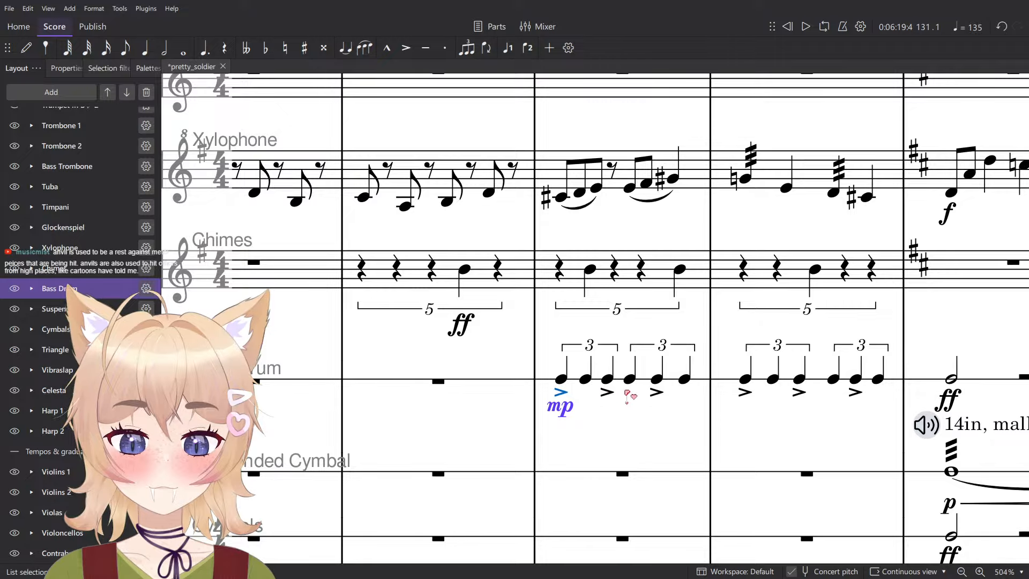
ctrl+click(608, 394)
ctrl+click(656, 393)
ctrl+click(745, 394)
ctrl+click(798, 393)
ctrl+click(857, 393)
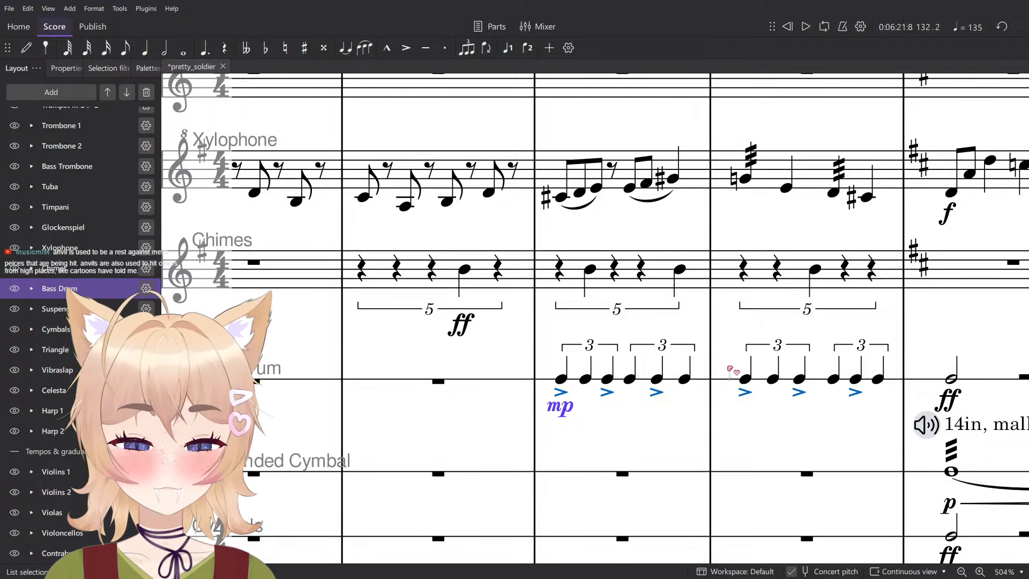
key(Delete)
- Put an sf dynamic on the first Bass Drum note of measure 131 and play the measure back
click(561, 378)
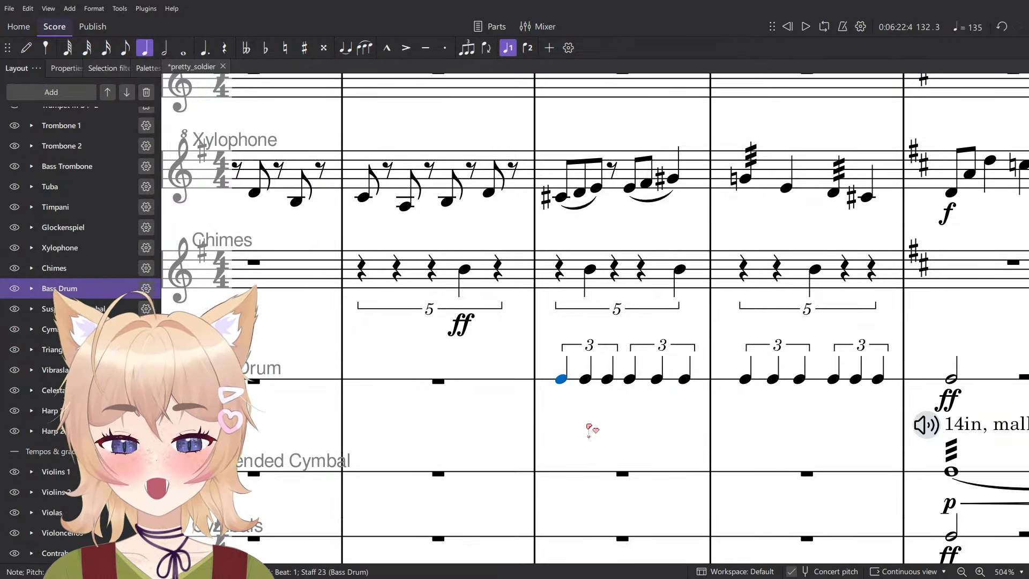
click(148, 68)
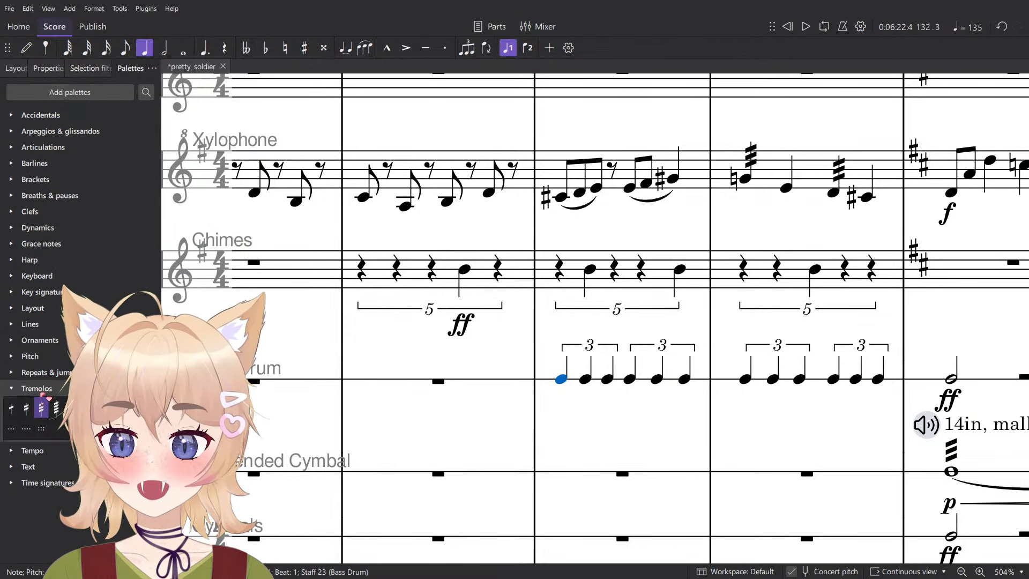
ctrl+scroll(397, 370, down, 4)
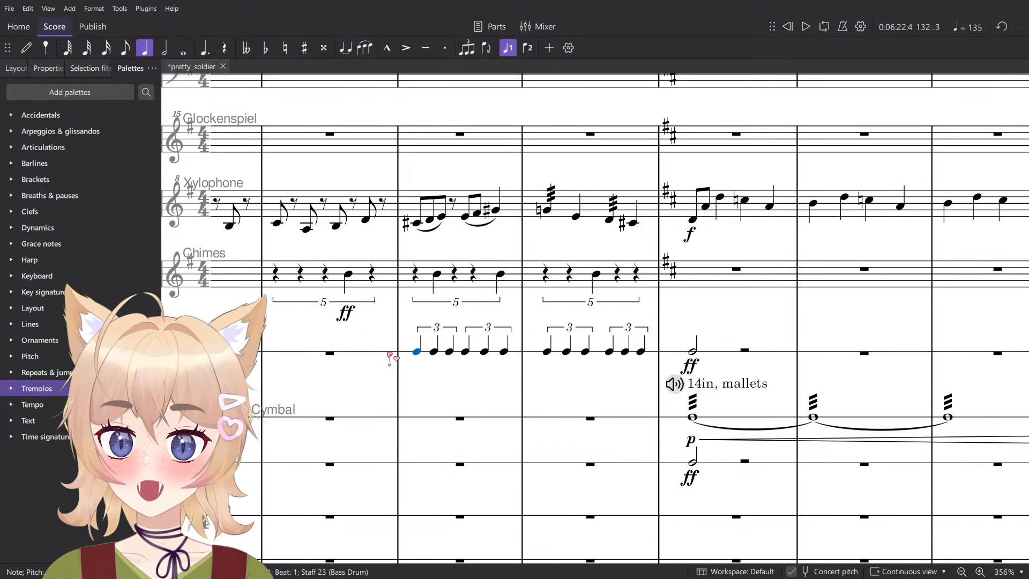
click(47, 227)
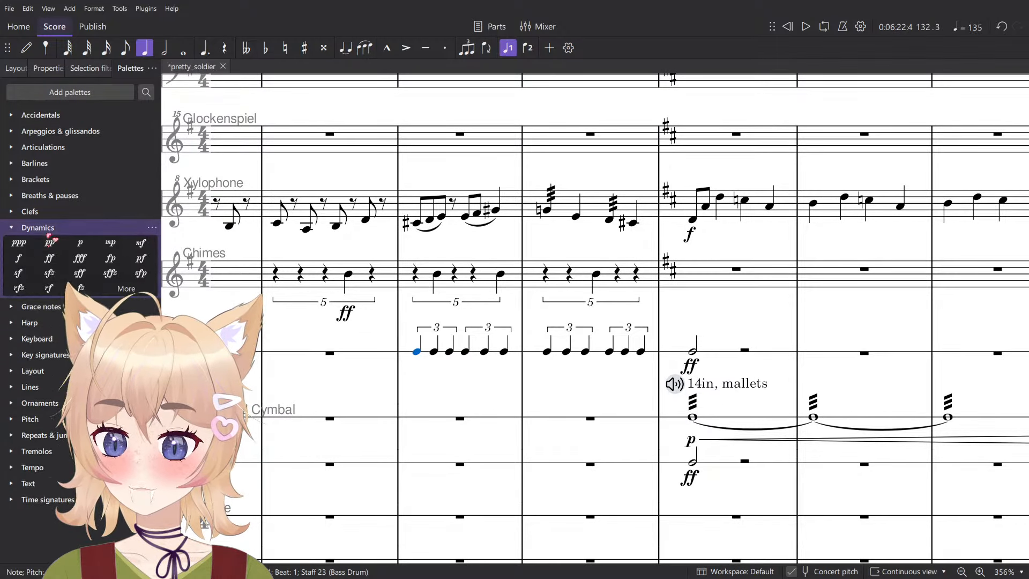
click(18, 273)
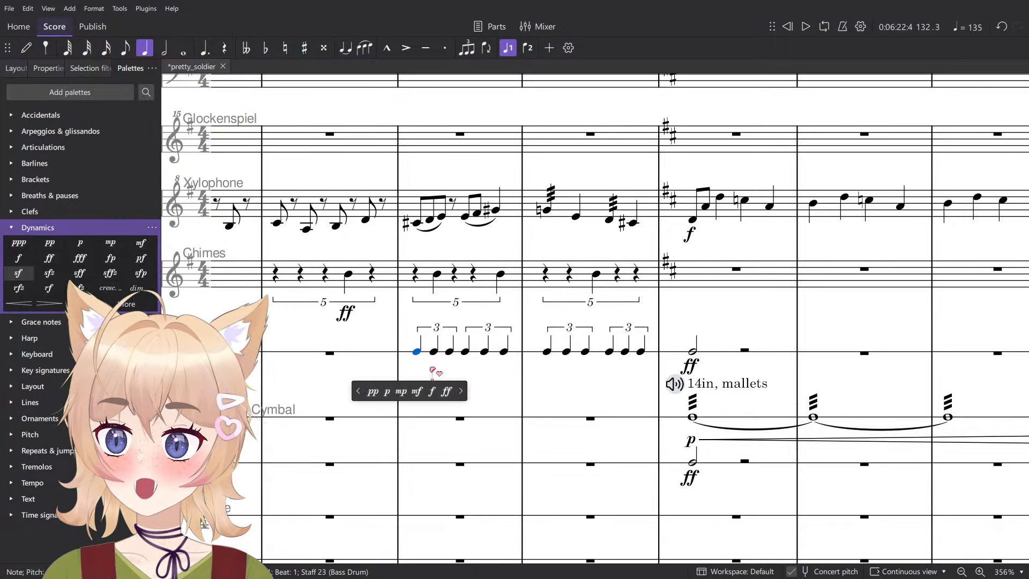
click(463, 353)
click(456, 353)
key(space)
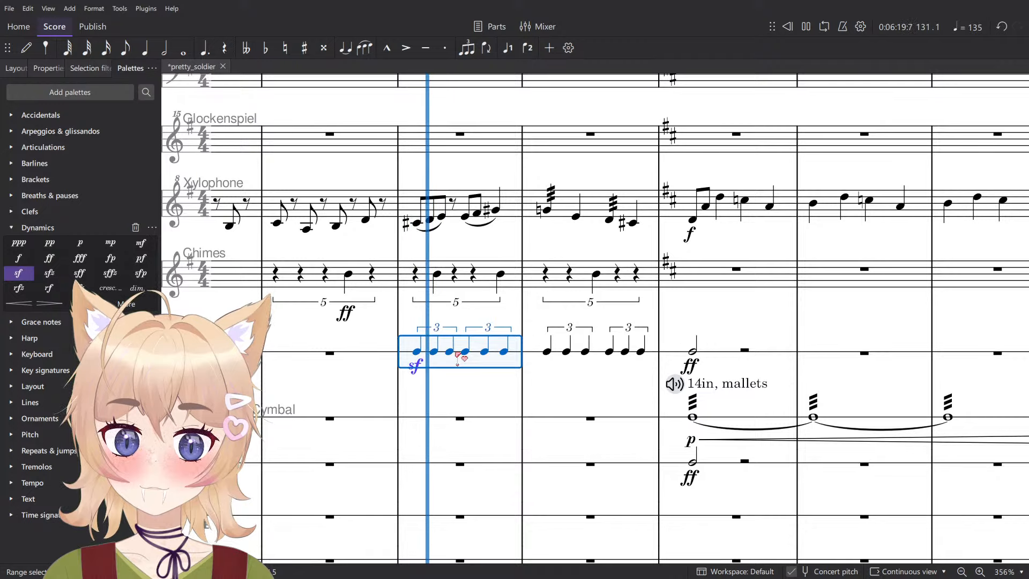
key(space)
- Replace the Bass Drum dynamic at measure 131 with fp and play the measure back
click(423, 373)
click(416, 366)
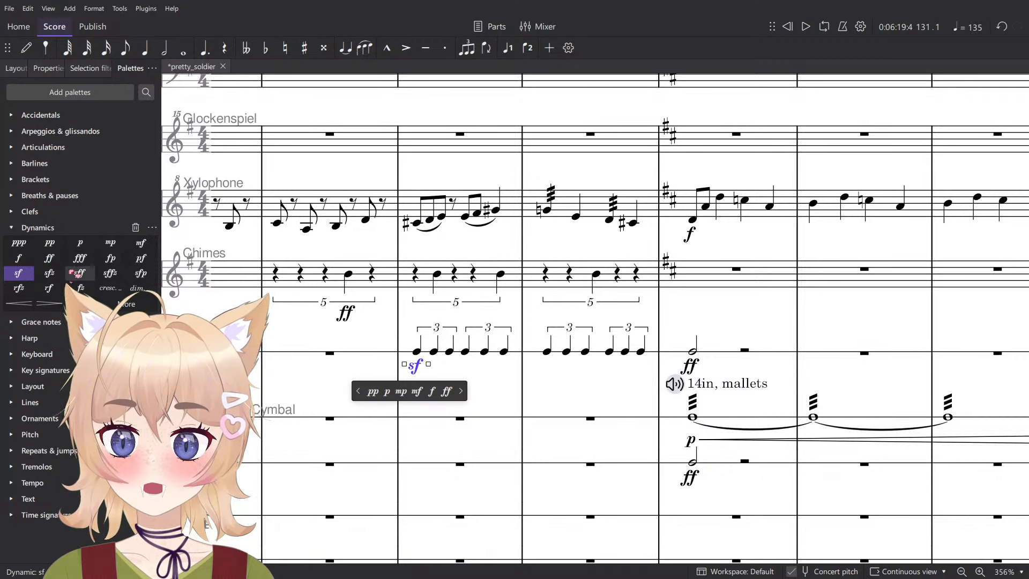
click(111, 258)
click(473, 353)
key(space)
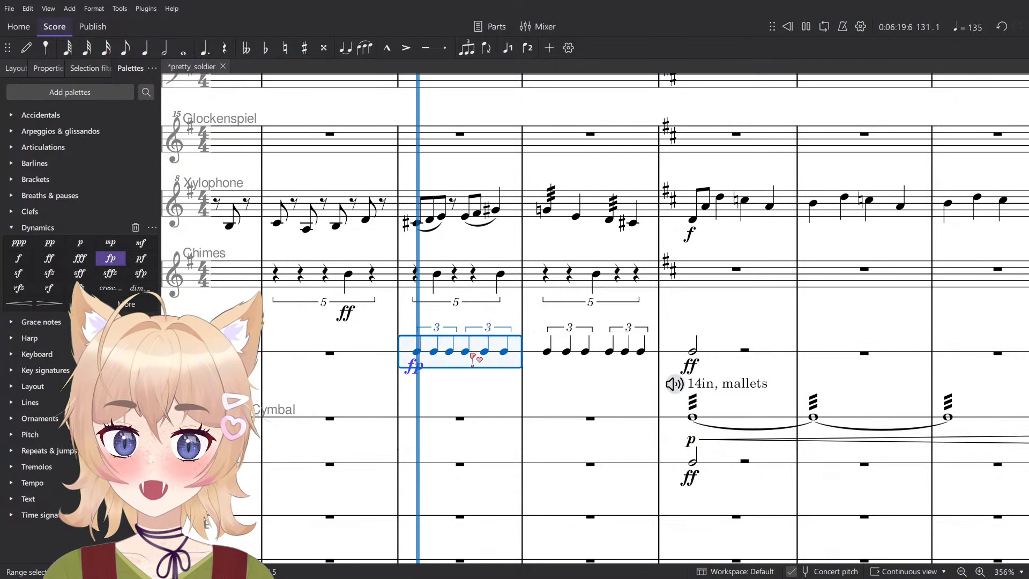
key(space)
- Delete the fp dynamic from the Bass Drum in measure 131
click(433, 364)
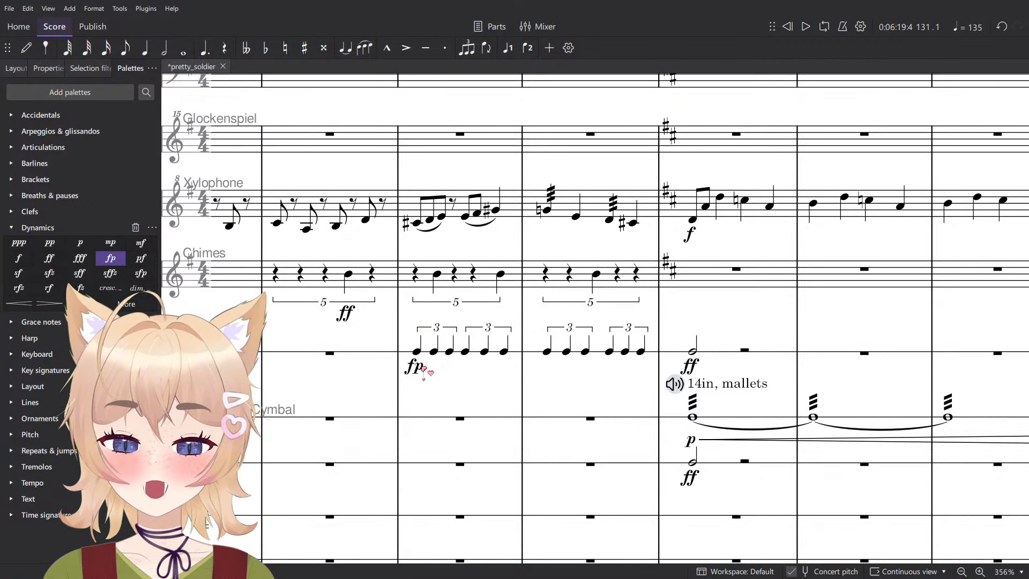
click(422, 368)
key(Delete)
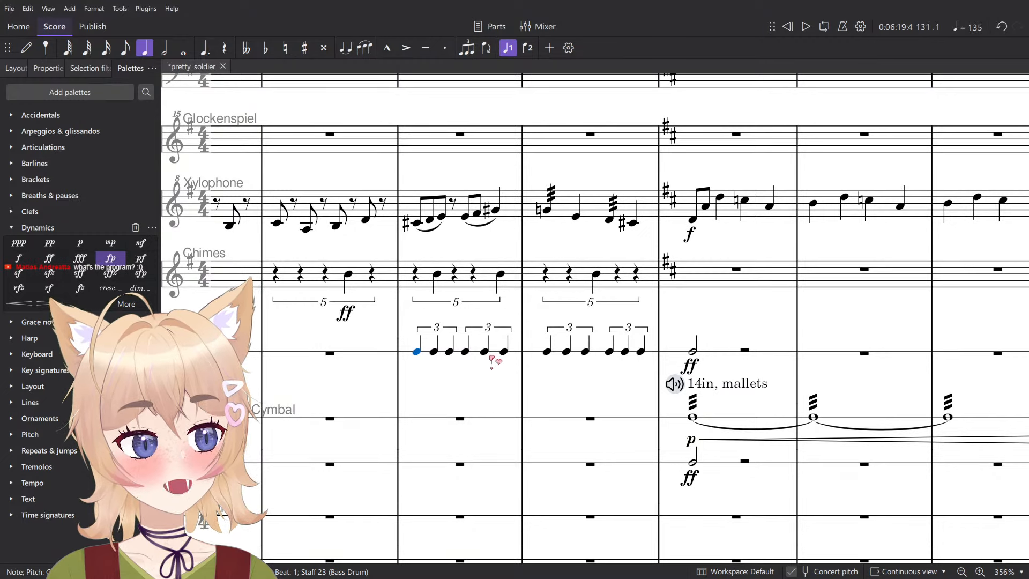
drag(500, 365, 527, 371)
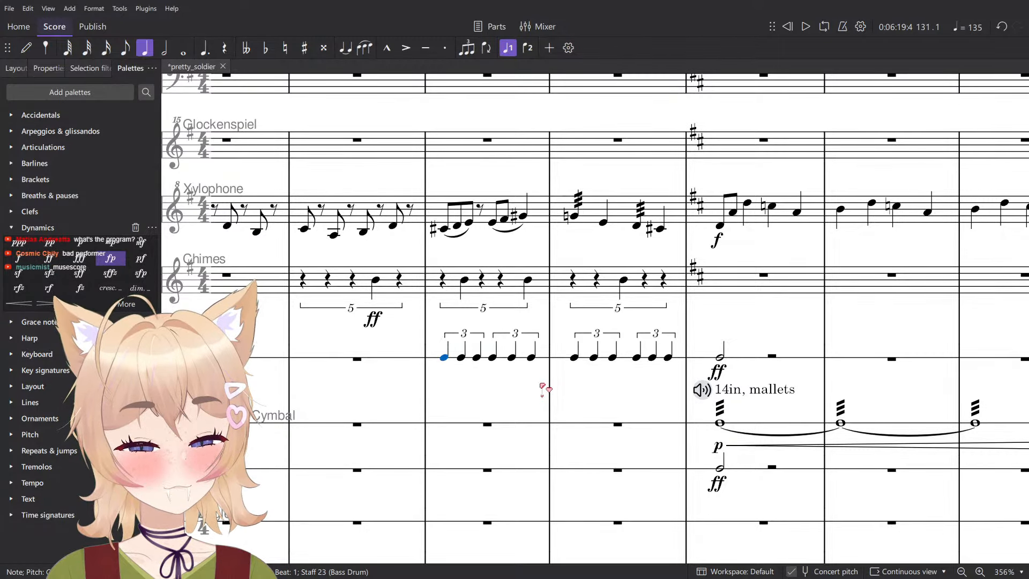
scroll(501, 390, up, 5)
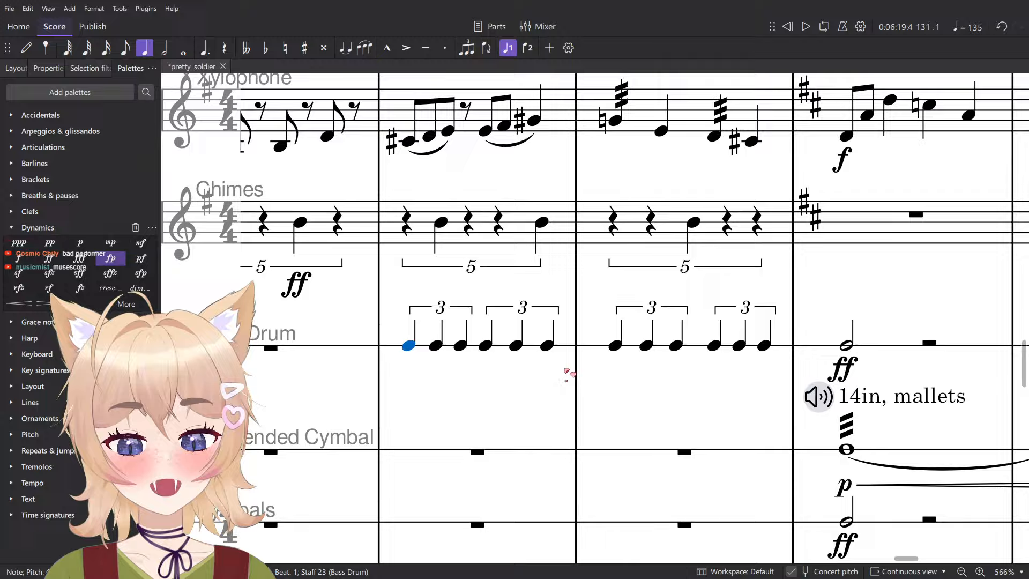
shift+click(785, 351)
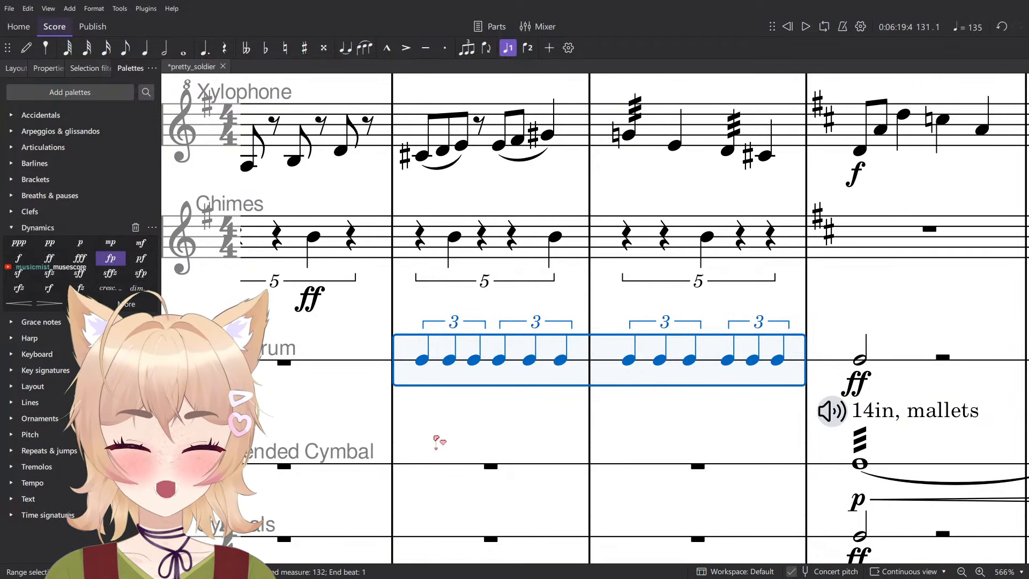
click(498, 460)
click(450, 403)
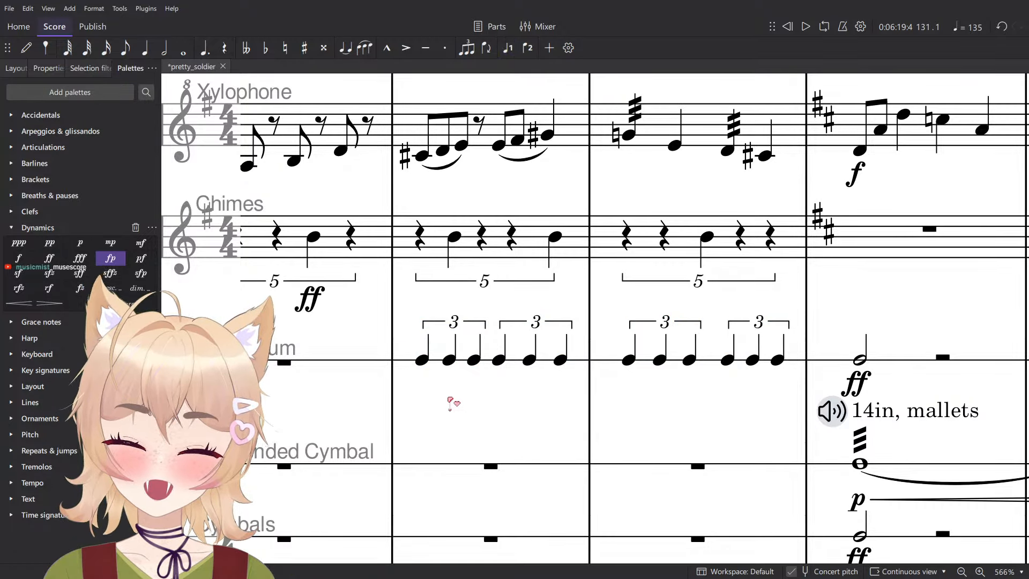
- Add marcato accents to the first, third and fifth Bass Drum notes in both measures 131 and 132
click(423, 359)
ctrl+click(474, 359)
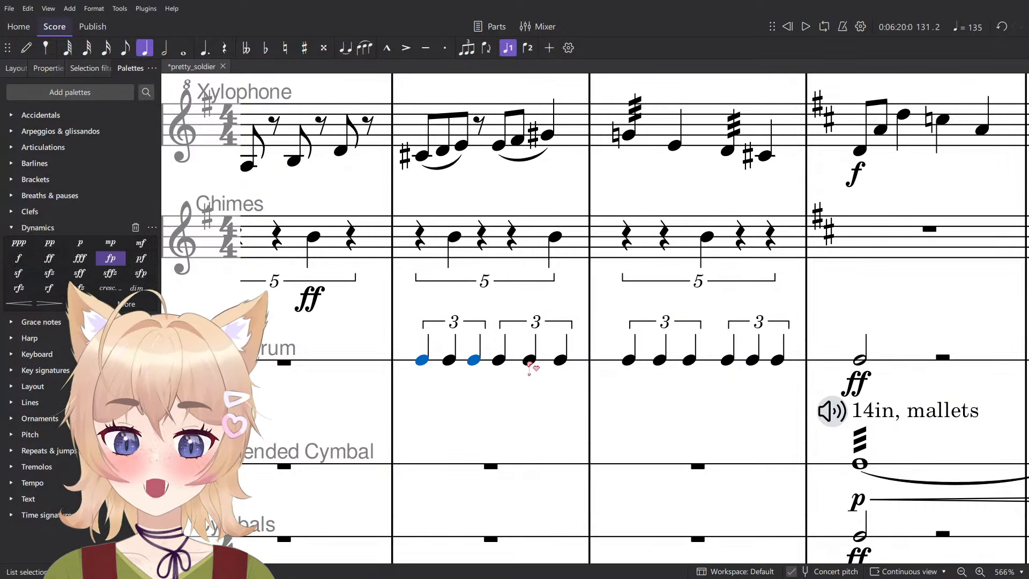
ctrl+click(530, 359)
ctrl+click(629, 359)
ctrl+click(690, 359)
ctrl+click(753, 360)
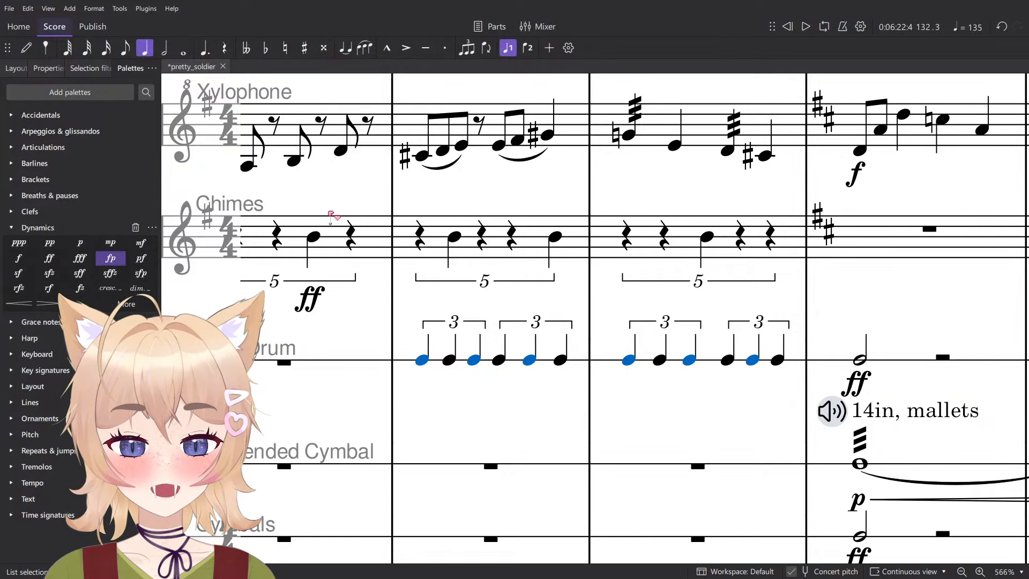
drag(419, 217, 389, 228)
click(391, 48)
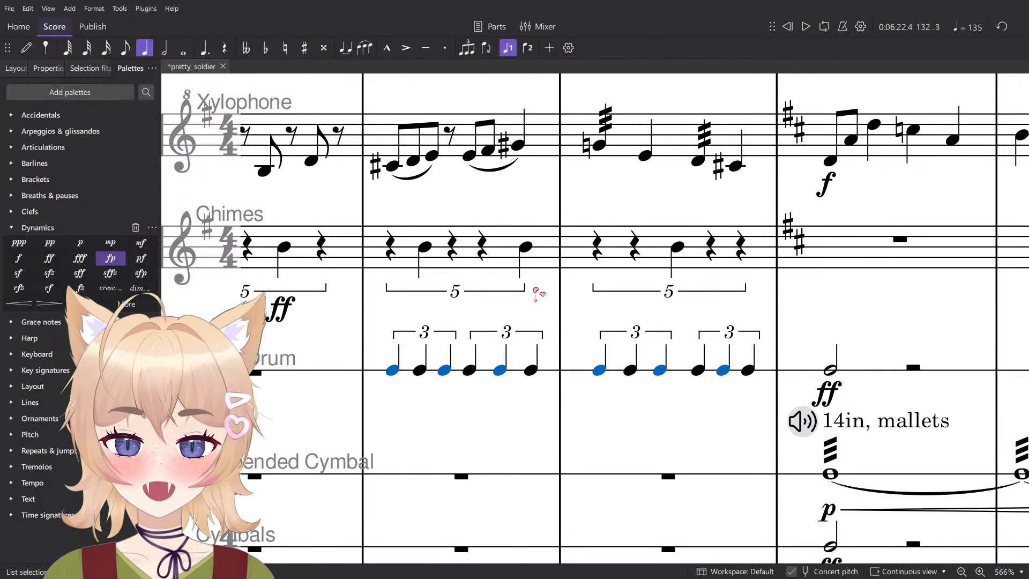
- Play back the accented Bass Drum triplets from the start of measure 131
click(550, 371)
key(space)
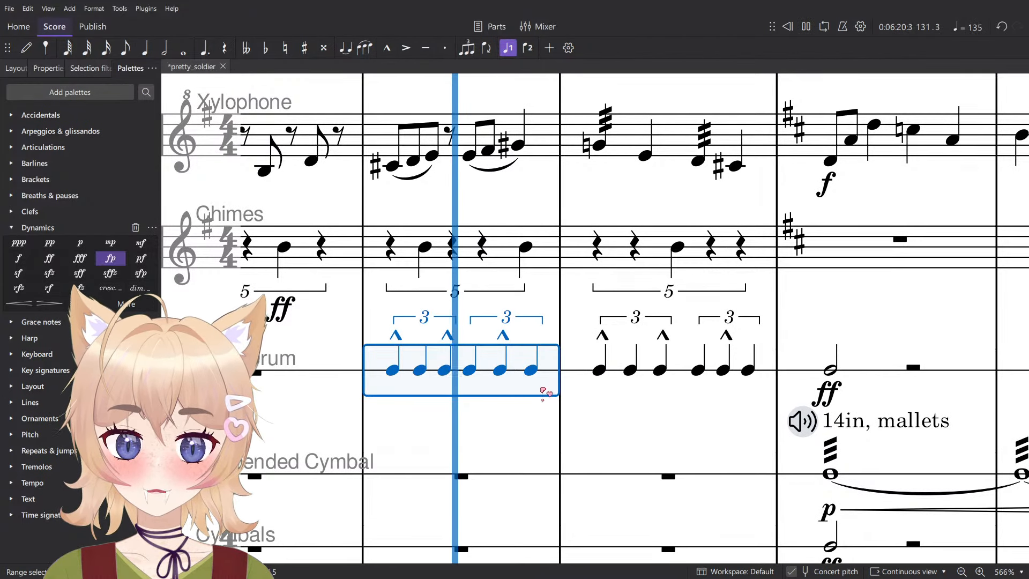
key(space)
key(Escape)
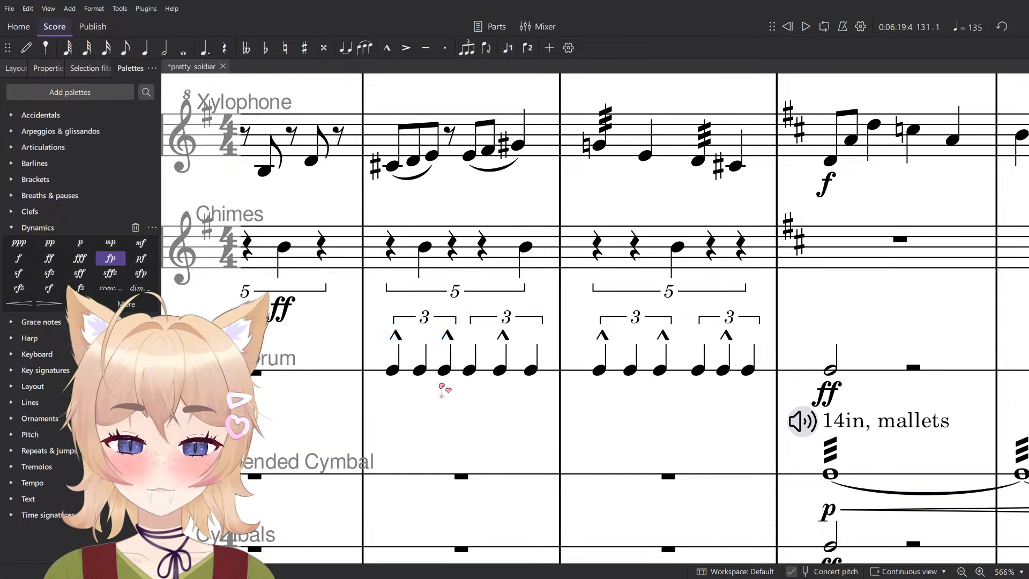
- Put an mf dynamic on the first Bass Drum note of measure 131 and play back measures 131 and 132
scroll(394, 379, down, 7)
click(392, 370)
scroll(392, 370, up, 6)
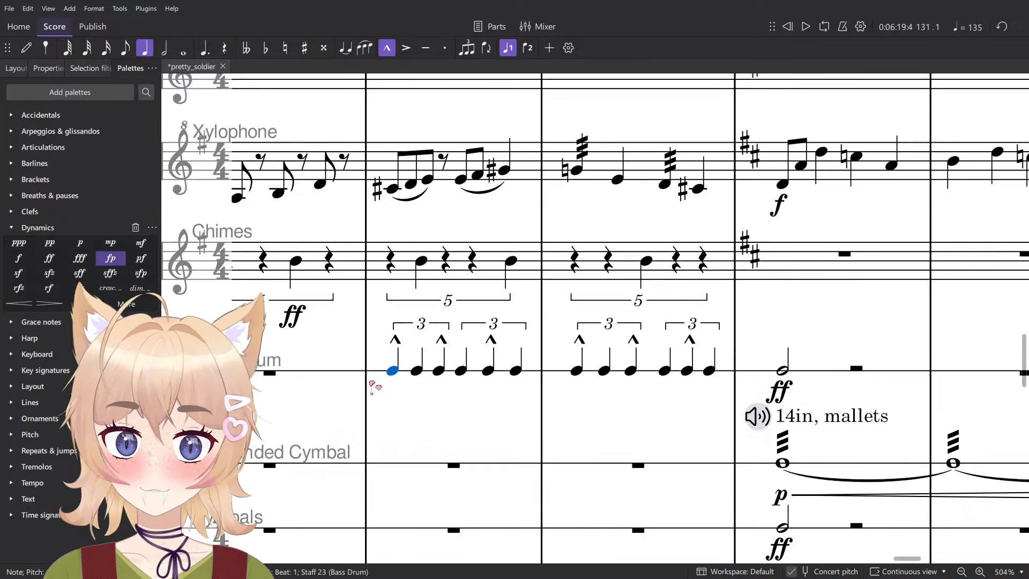
click(140, 243)
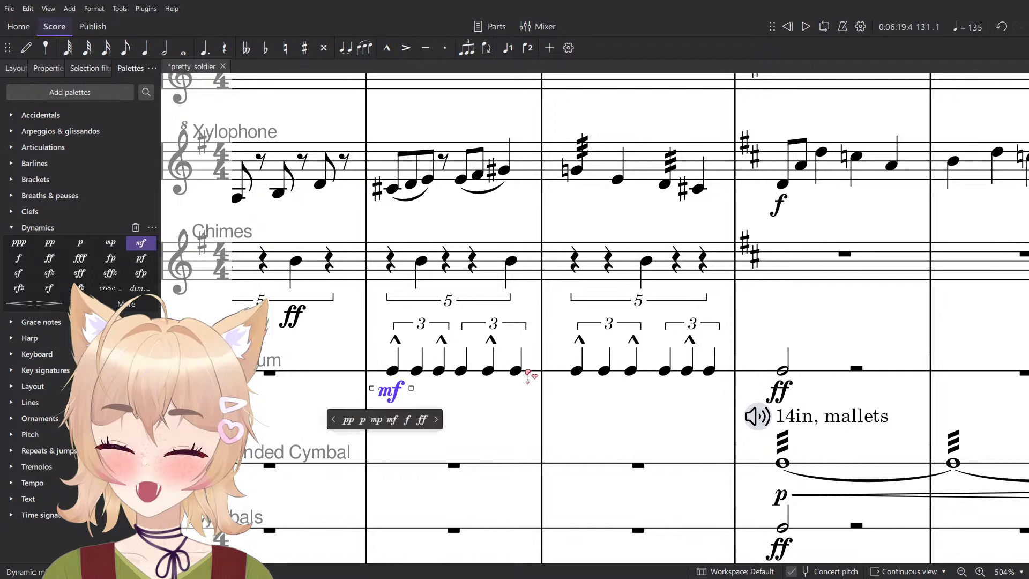
click(534, 376)
key(space)
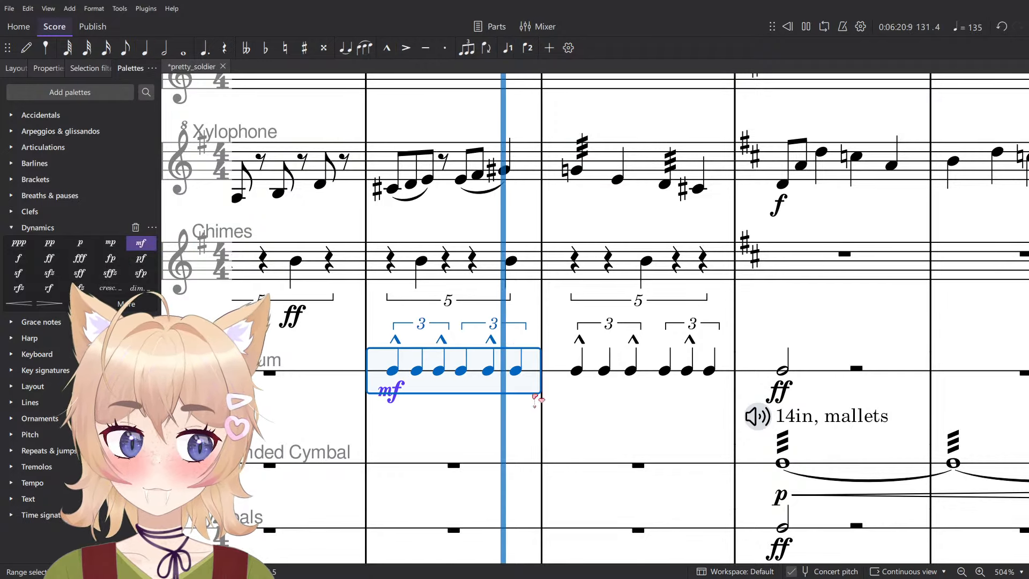
click(511, 410)
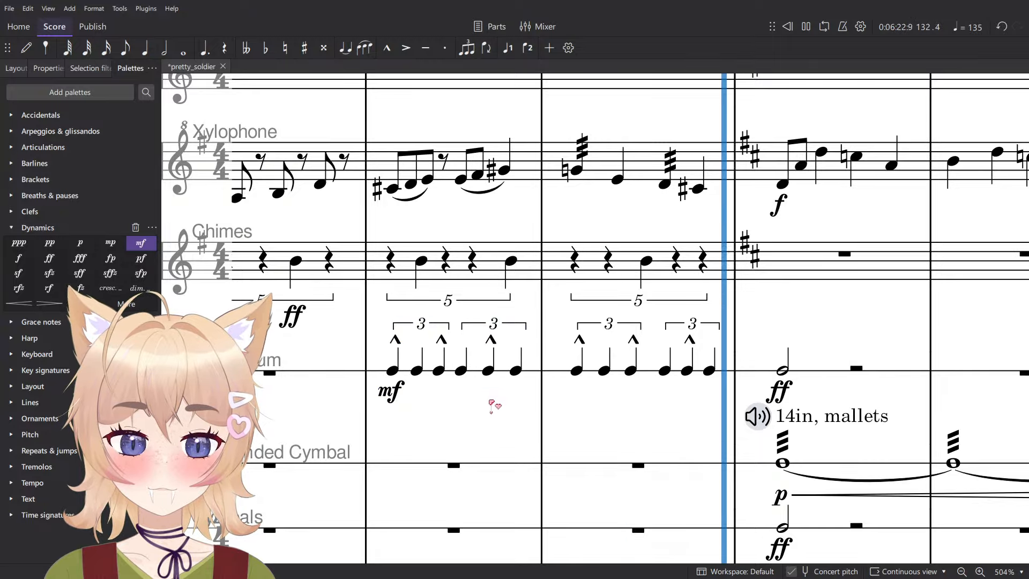
key(space)
scroll(491, 395, down, 6)
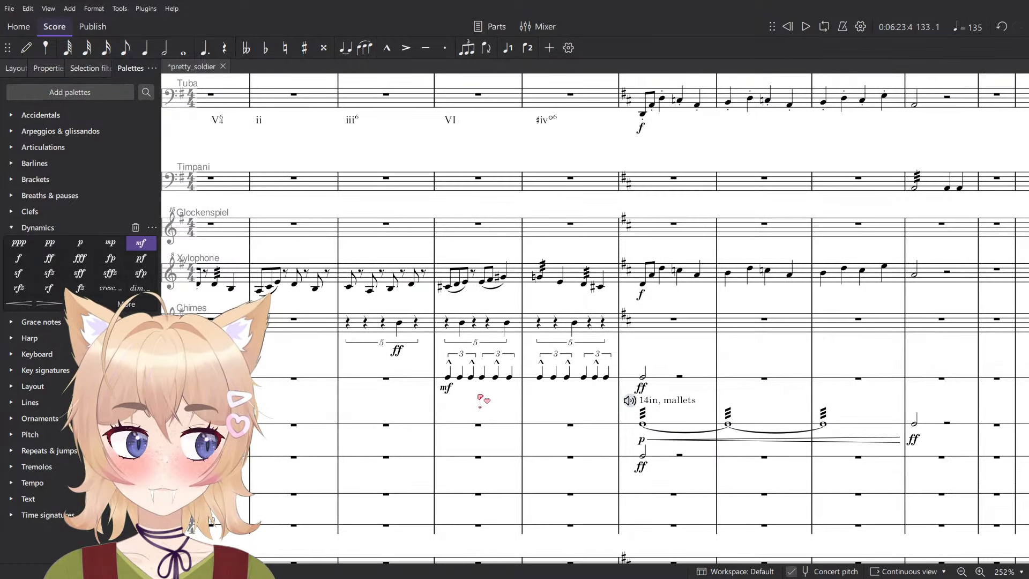
drag(481, 398, 520, 421)
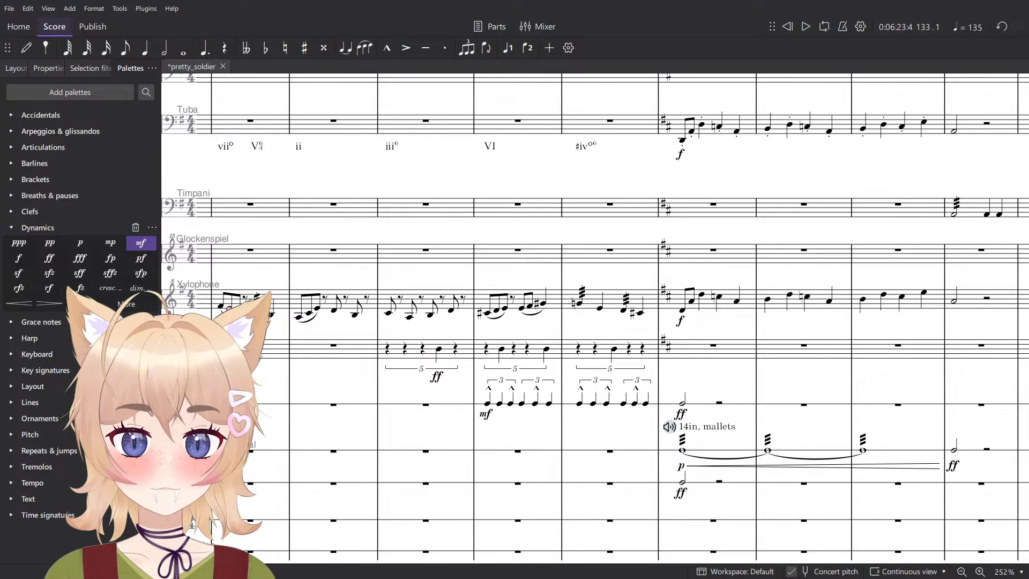
click(221, 308)
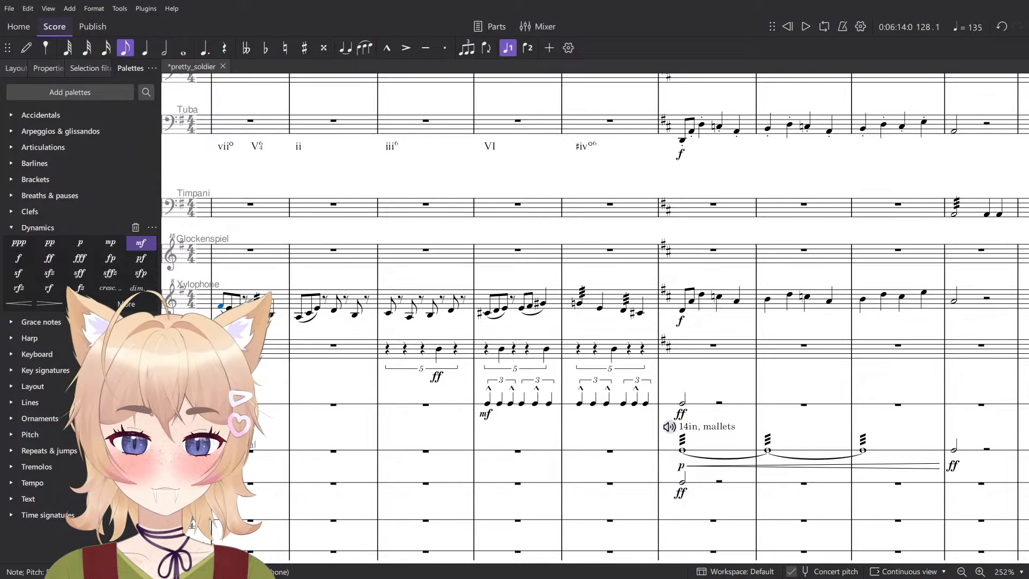
scroll(636, 407, up, 6)
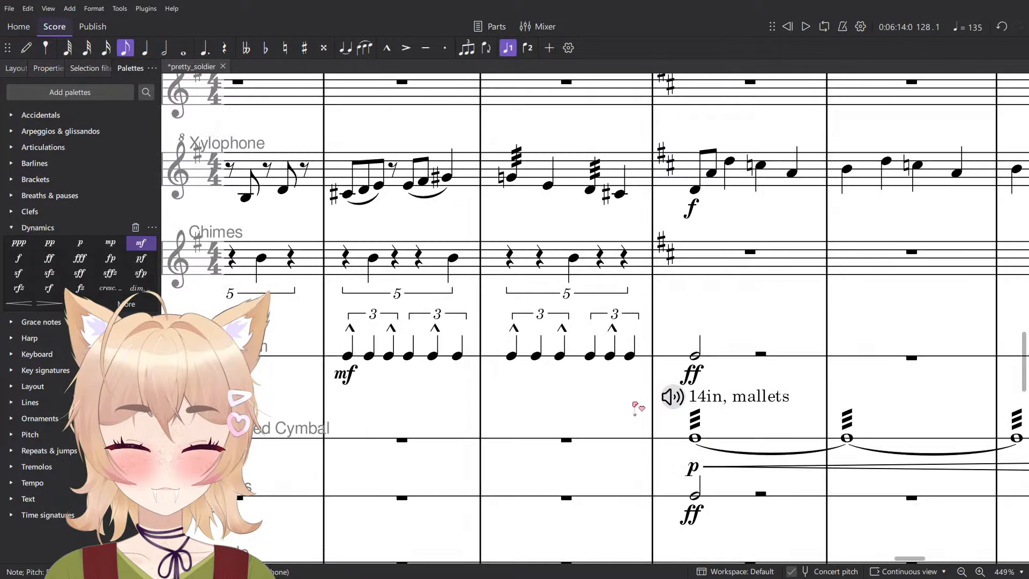
click(637, 367)
shift+click(465, 359)
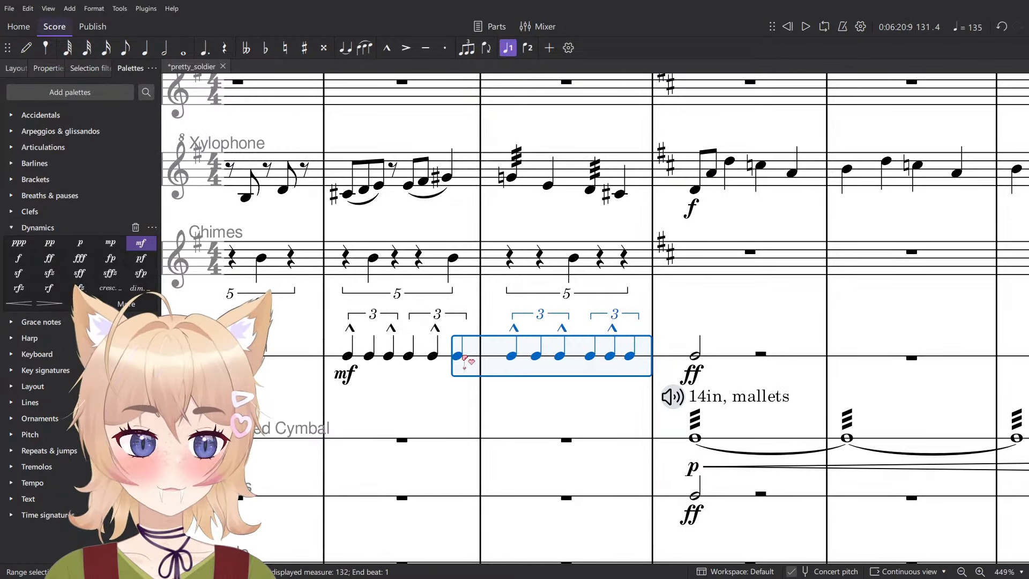
scroll(466, 360, down, 5)
scroll(462, 307, up, 2)
scroll(464, 308, down, 1)
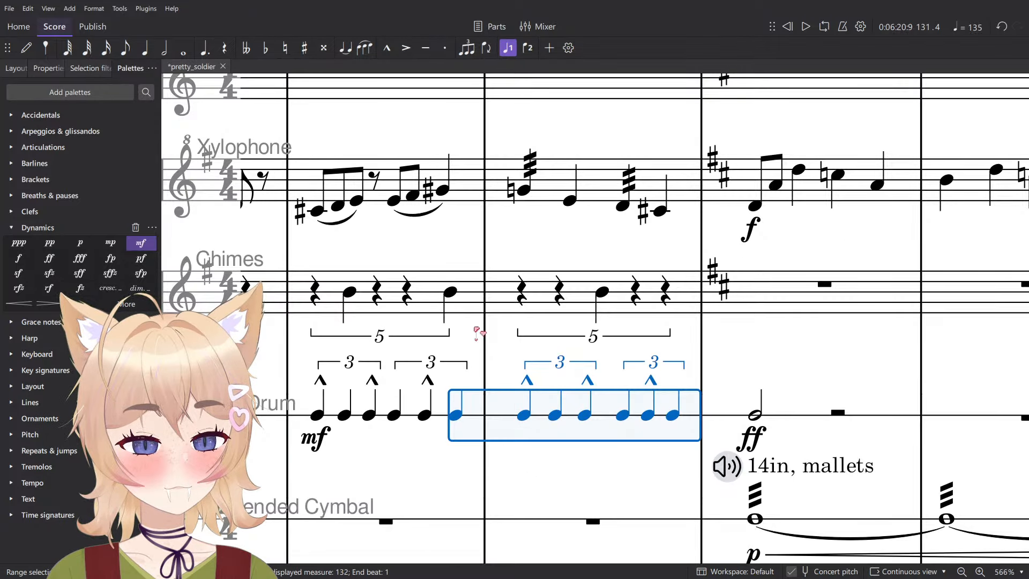
shift+click(334, 414)
drag(334, 413, 359, 371)
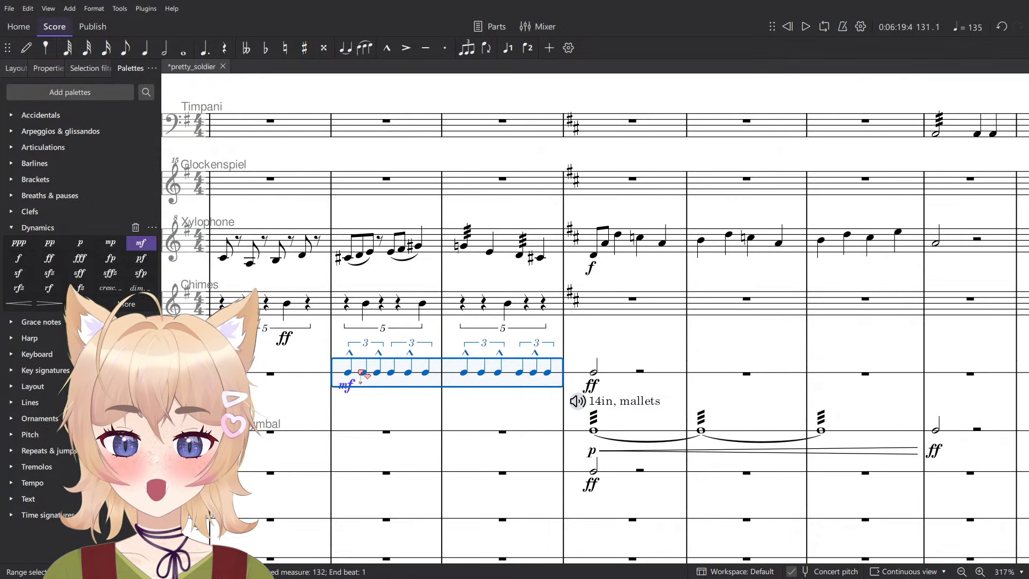
scroll(362, 342, up, 5)
scroll(358, 340, down, 4)
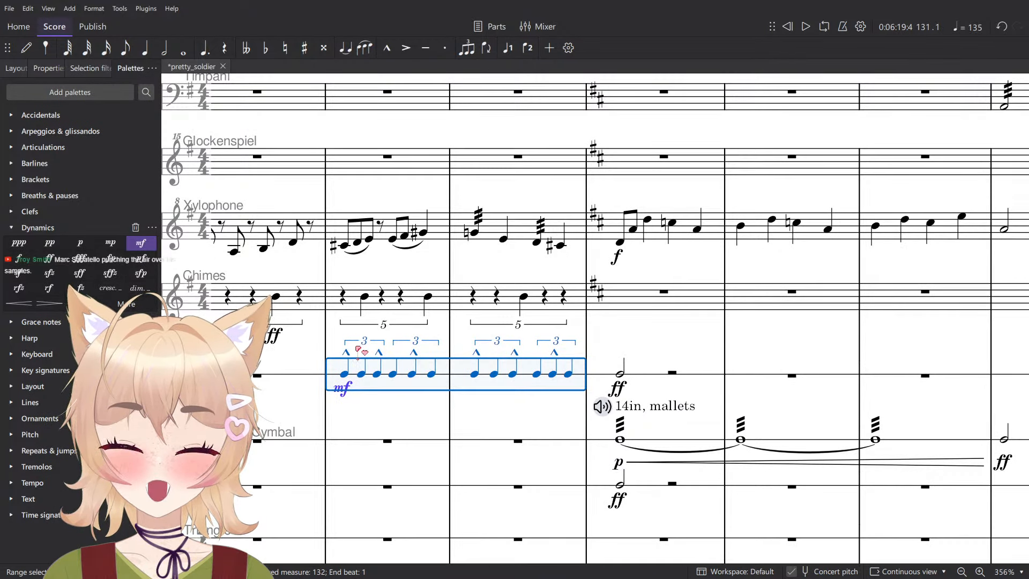
- Shorten the first Bass Drum triplet note of measure 131 to an eighth note
click(345, 375)
key(4)
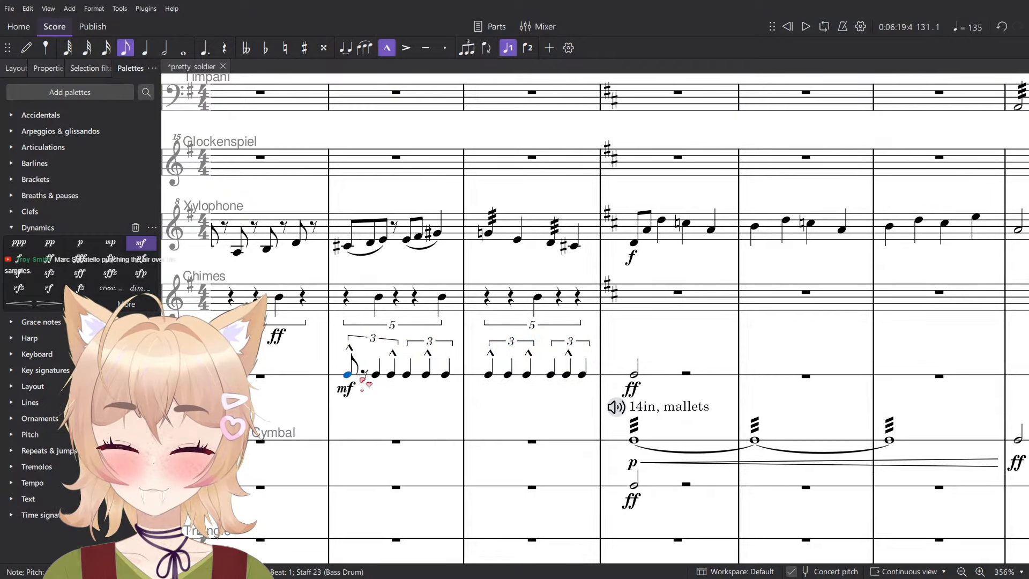
scroll(359, 376, up, 5)
click(382, 375)
click(385, 439)
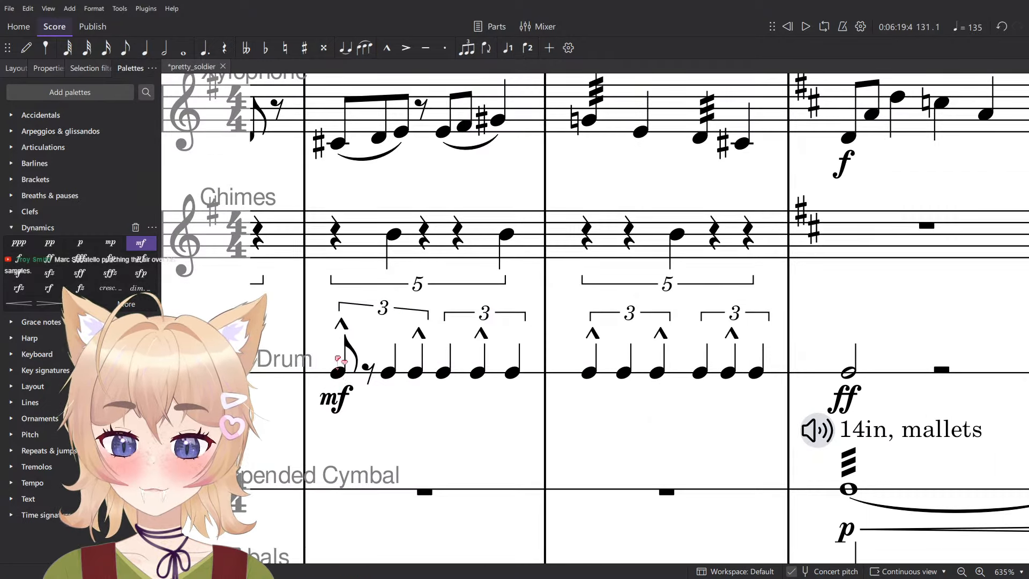
- Delete all the marcato accents from the Bass Drum triplets in measures 131 and 132
click(346, 328)
ctrl+click(418, 334)
ctrl+click(482, 332)
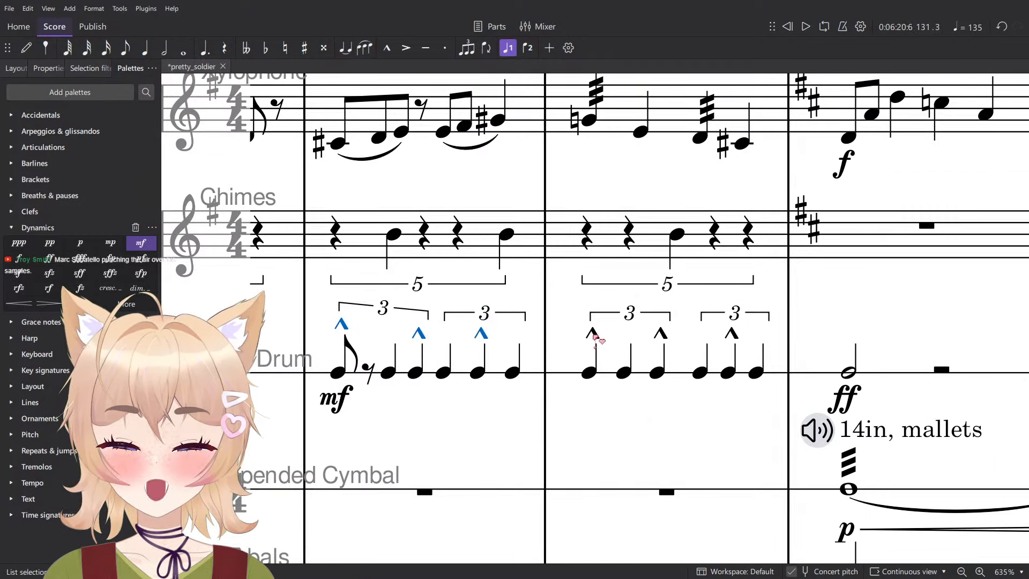
ctrl+click(593, 333)
ctrl+click(660, 334)
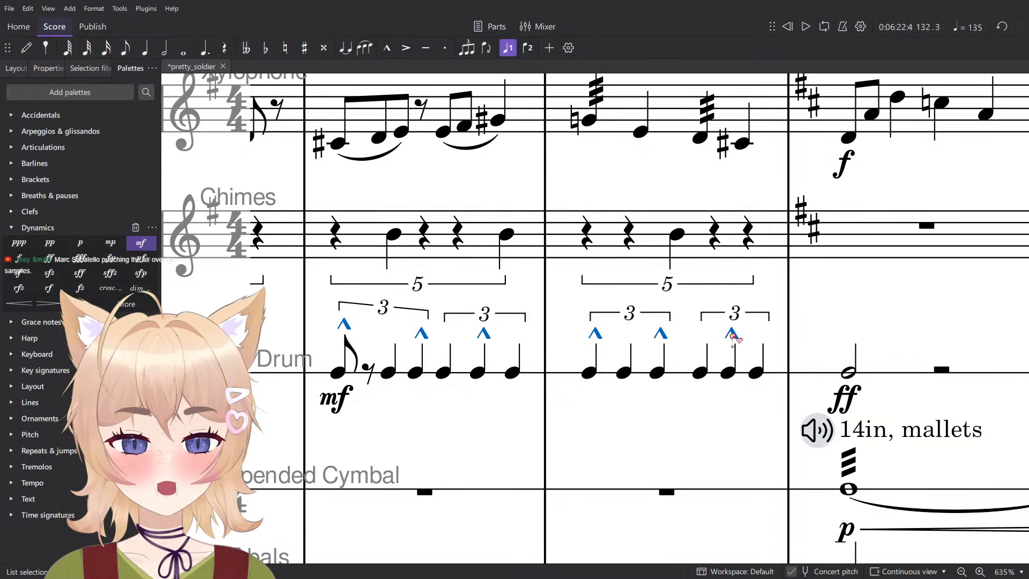
key(Delete)
- Change the first Bass Drum note of measure 131 back to a quarter note
scroll(494, 391, up, 3)
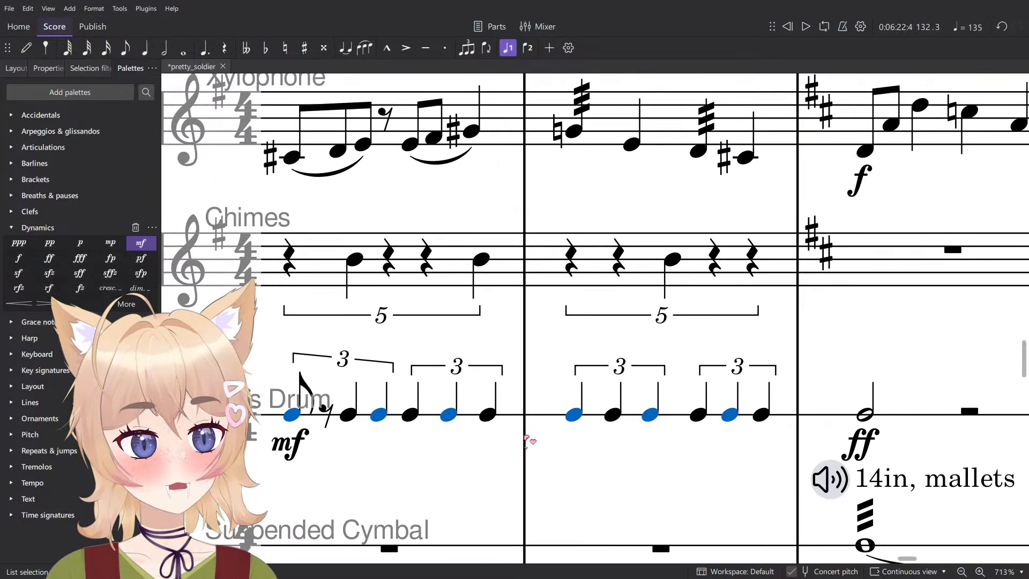
drag(526, 438, 527, 446)
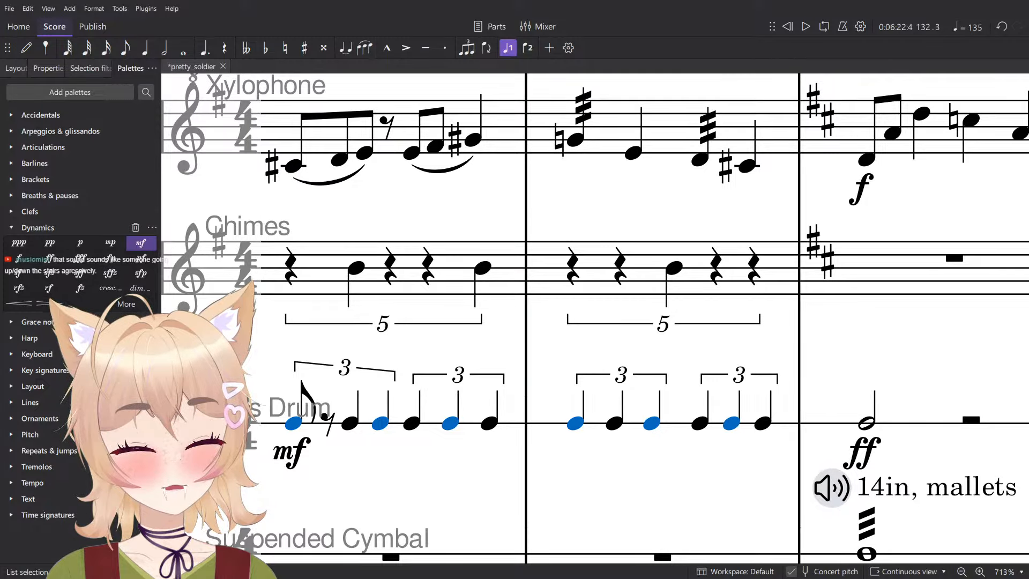
drag(526, 422, 539, 486)
click(366, 463)
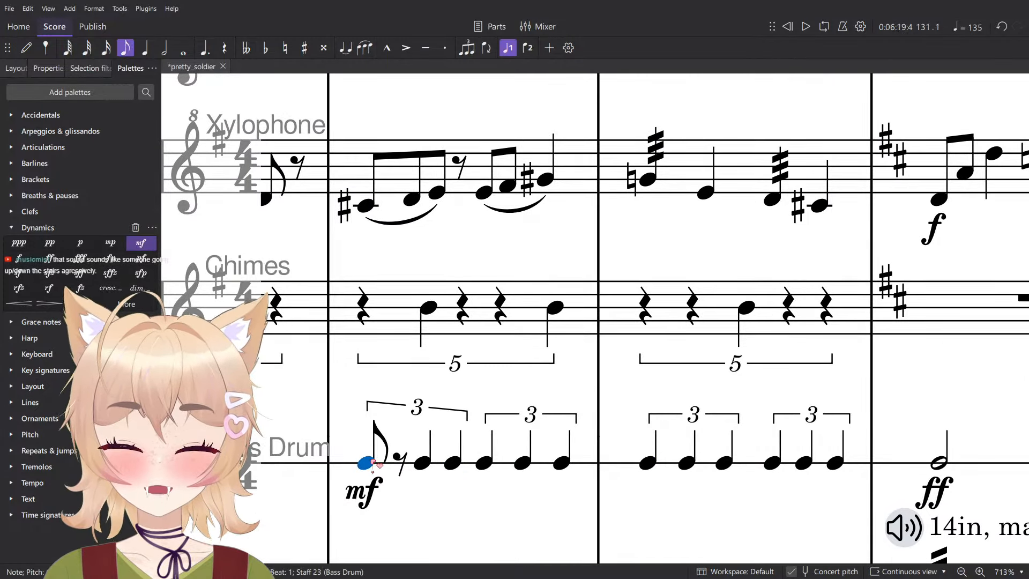
key(5)
scroll(374, 464, down, 6)
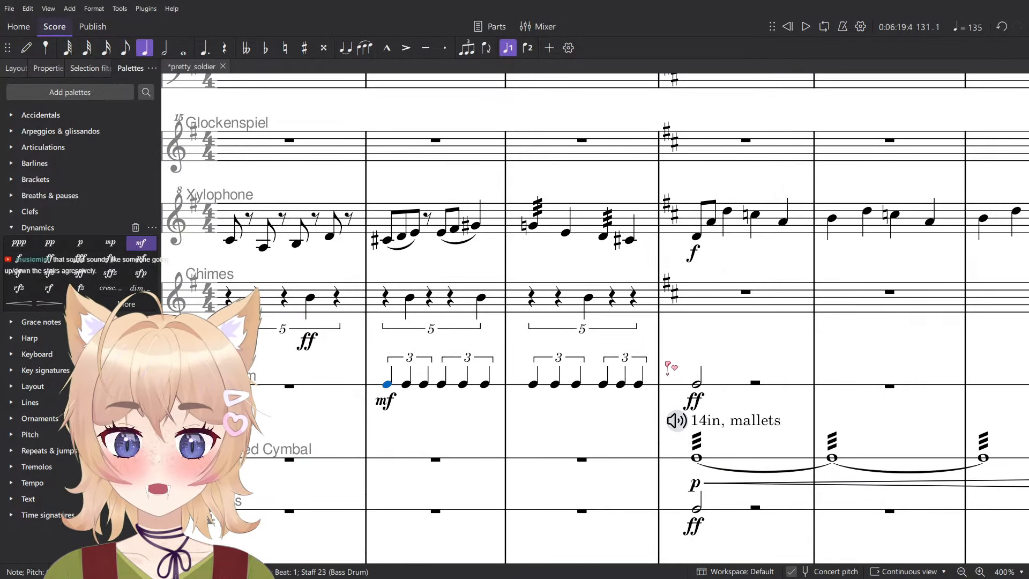
- Select the Bass Drum triplets of measures 131 and 132 and save the score
shift+click(657, 385)
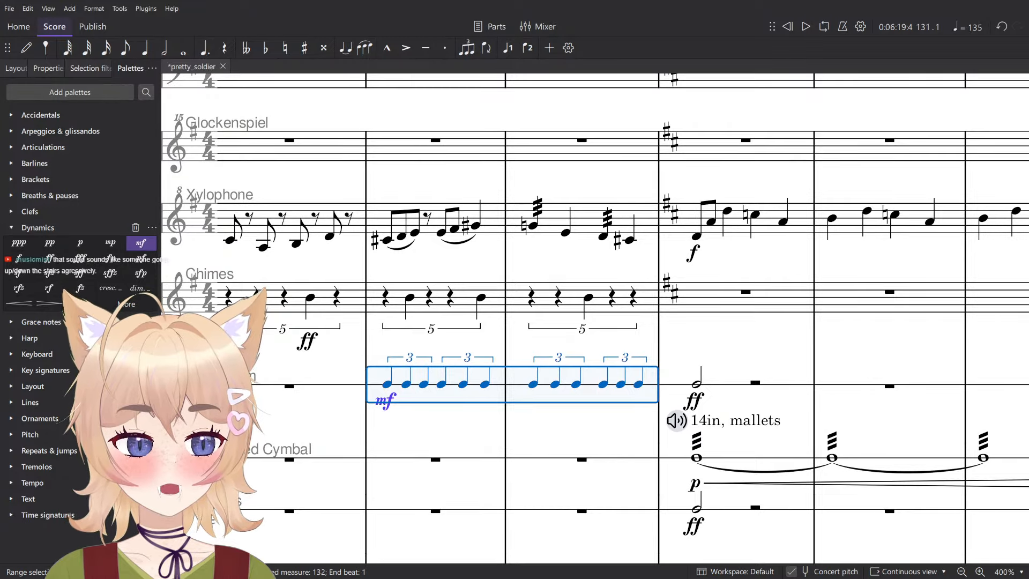
drag(512, 455, 561, 369)
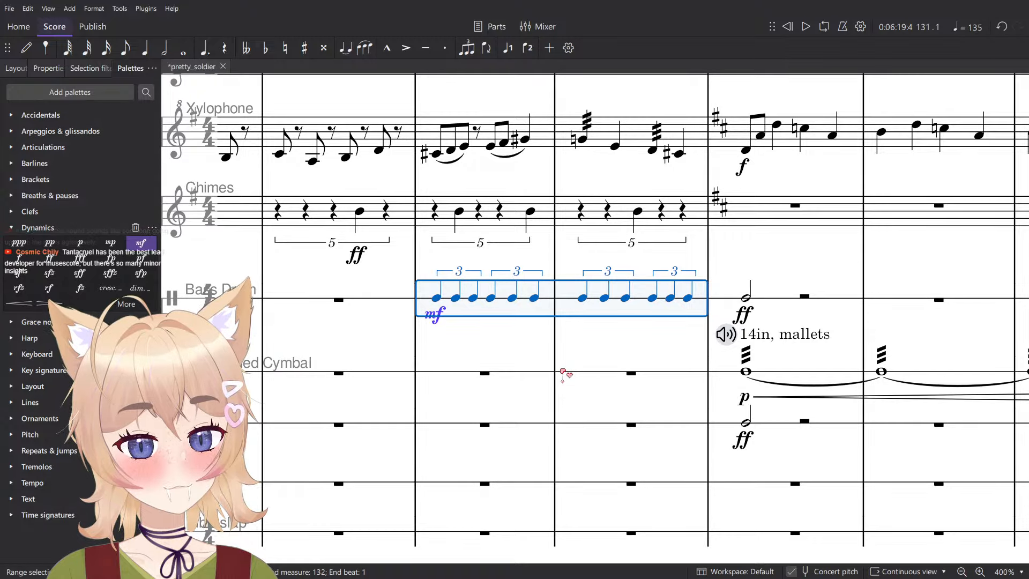
key(ctrl+s)
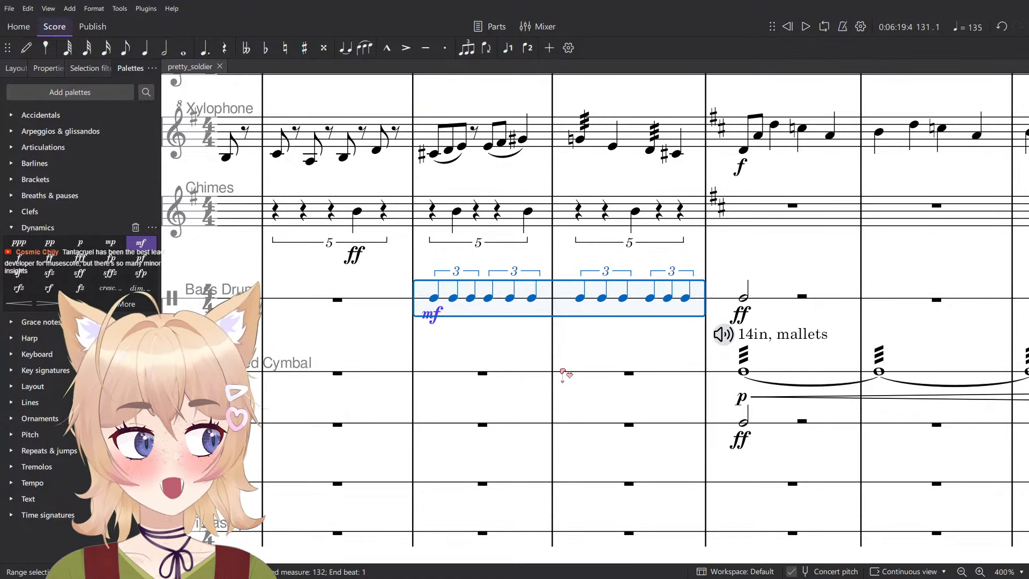
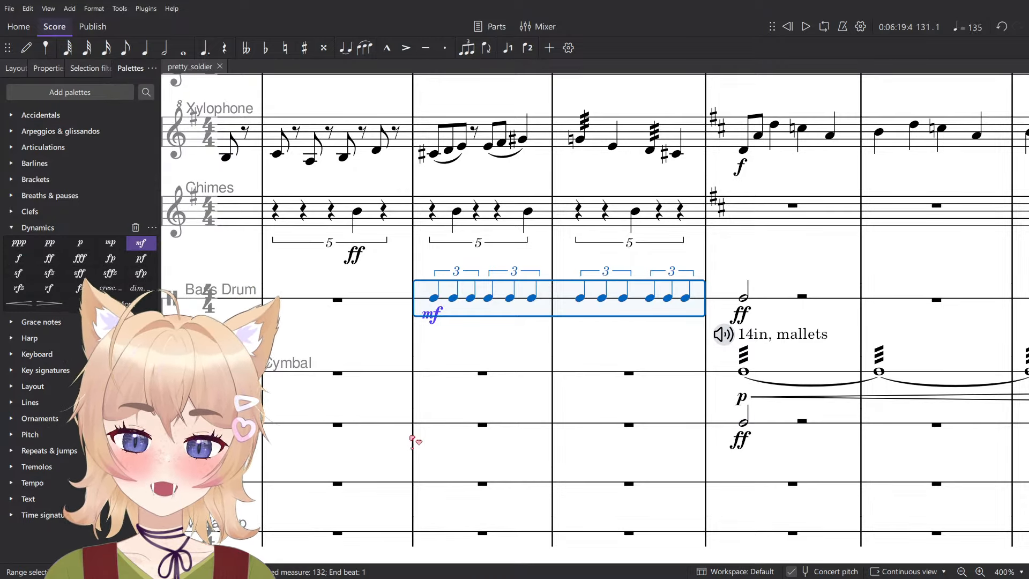
- Delete the Bass Drum triplets and their mf marking in measures 131 and 132
scroll(587, 442, down, 5)
scroll(533, 350, up, 6)
key(Delete)
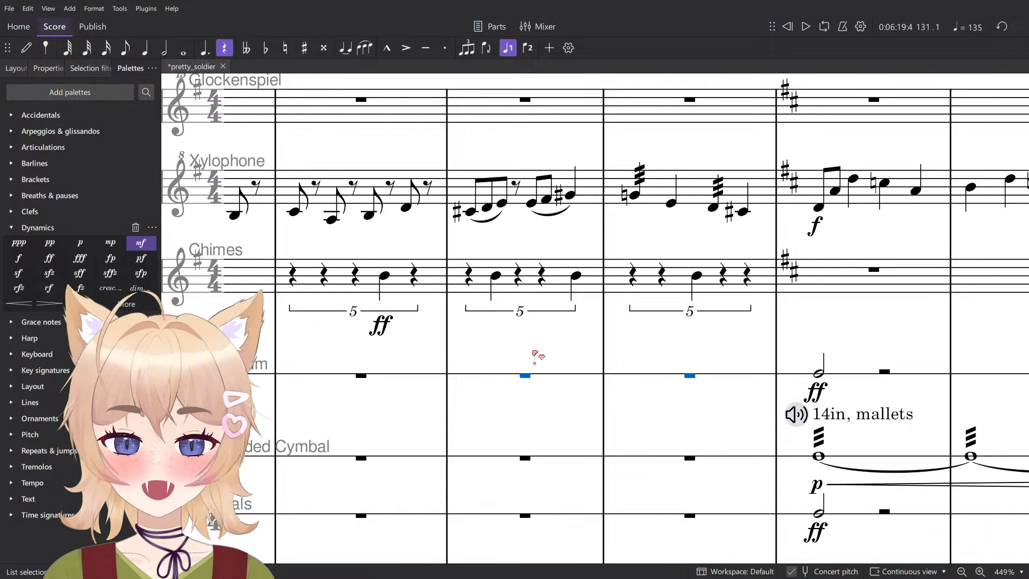
scroll(535, 357, down, 2)
scroll(535, 360, down, 3)
scroll(536, 409, up, 1)
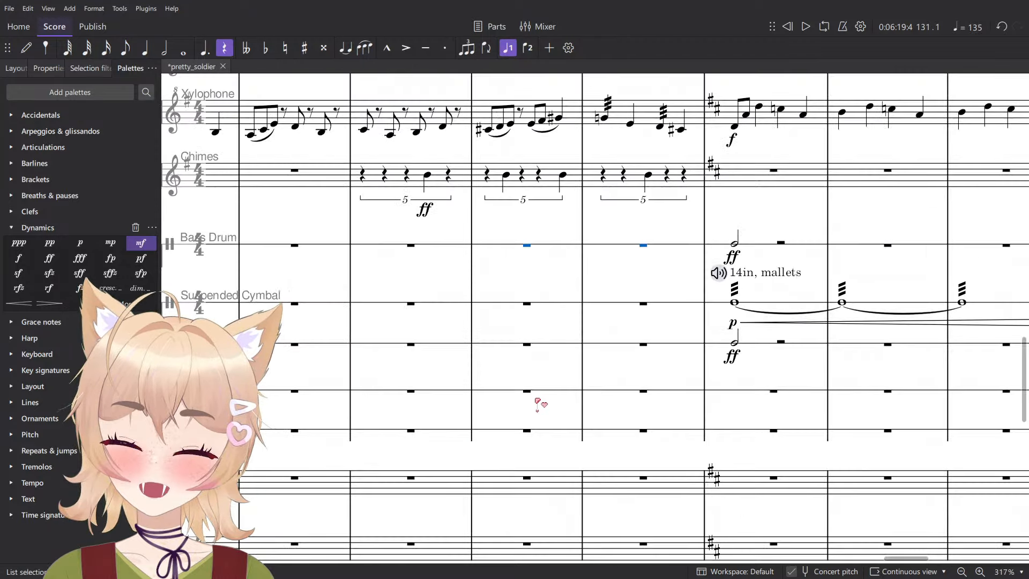
scroll(537, 403, up, 3)
- Clear the selection and show the Mixer below the score
key(Escape)
key(F10)
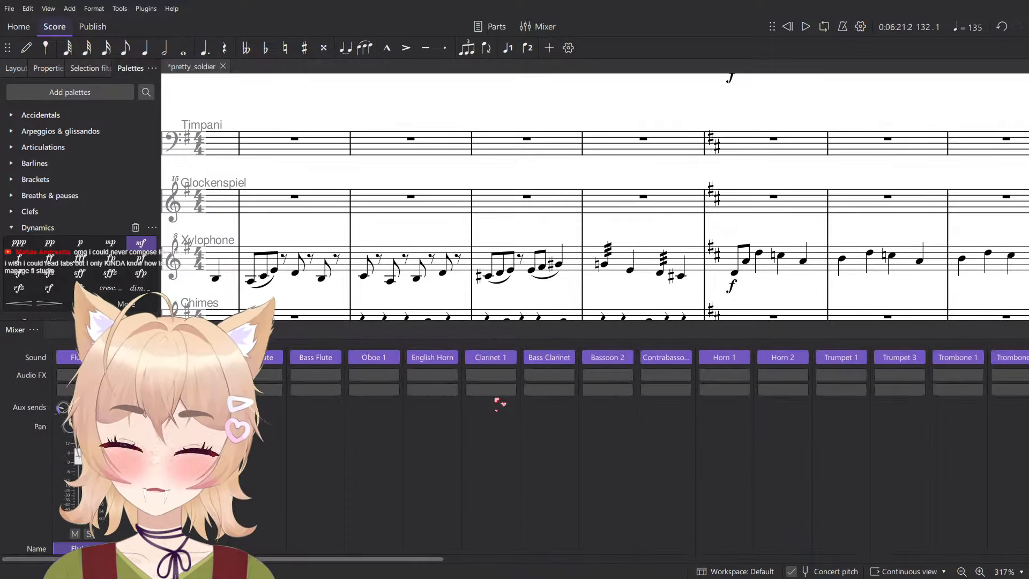
scroll(558, 266, down, 3)
- Undo the deletion of the Bass Drum triplets in measures 131 and 132 and clear the selection
key(ctrl+z)
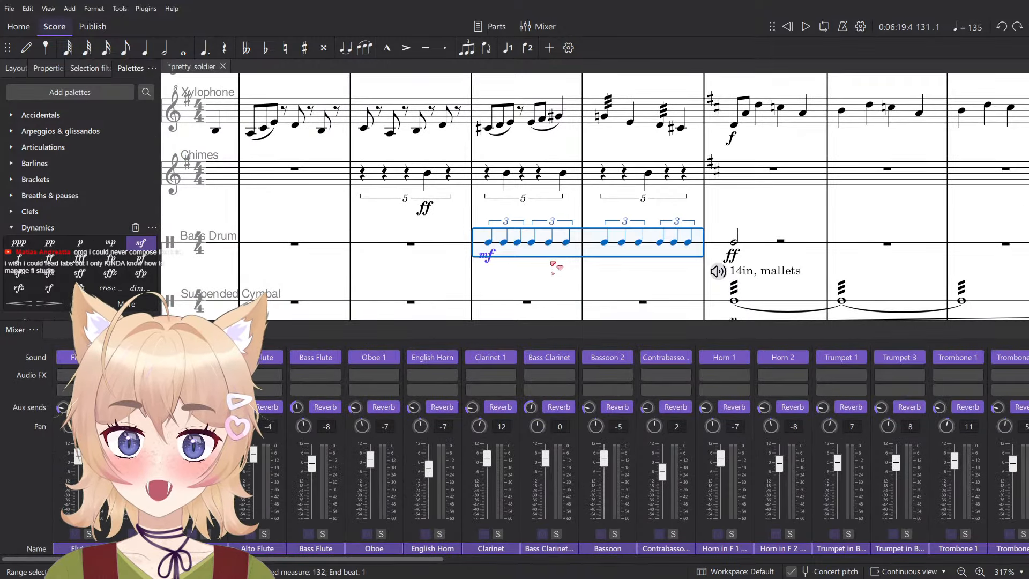
click(547, 284)
- Open the Add or remove instruments dialog, search for "tom" and select Concert Toms
click(16, 68)
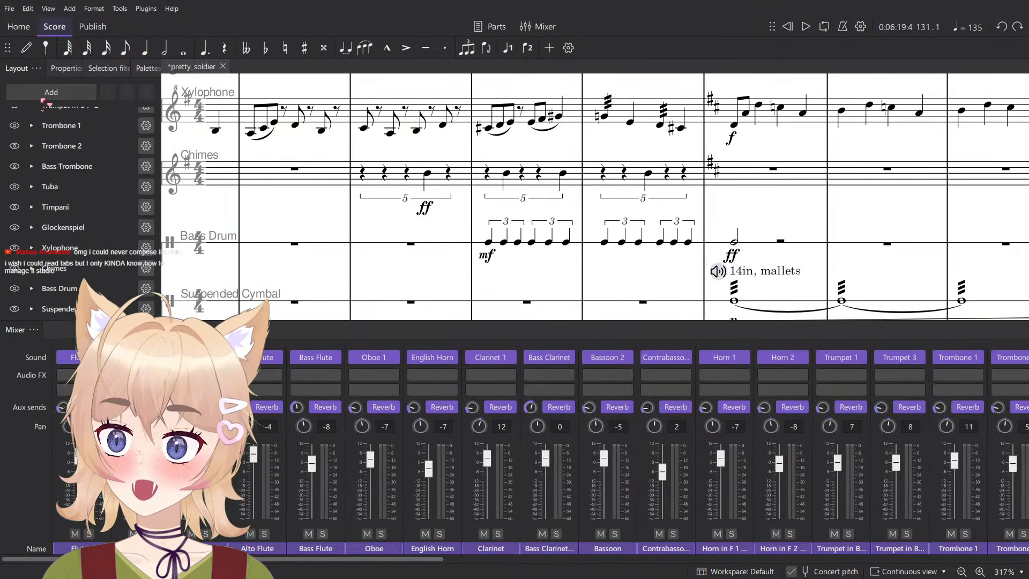
click(51, 92)
click(33, 108)
text(tr)
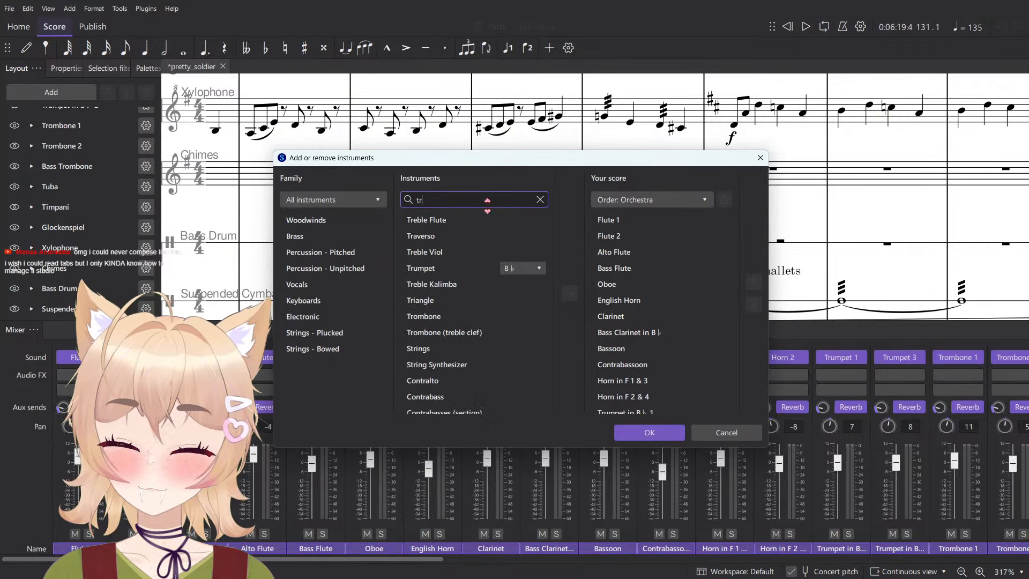
key(BackSpace)
text(om)
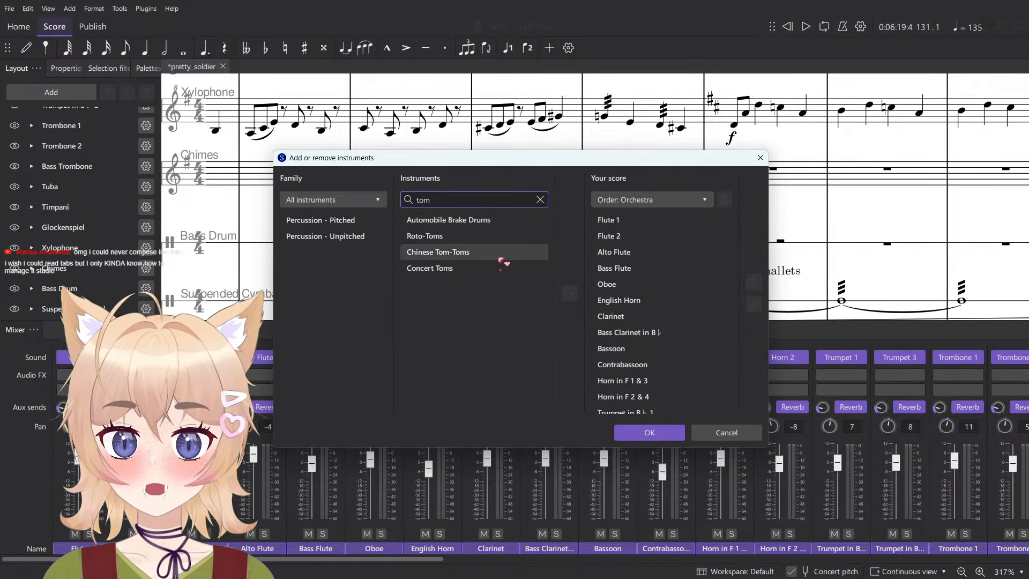
click(500, 267)
- Search the instruments for "tam-tam" and "tom-tom", then return to "tom" and select Concert Toms
click(497, 202)
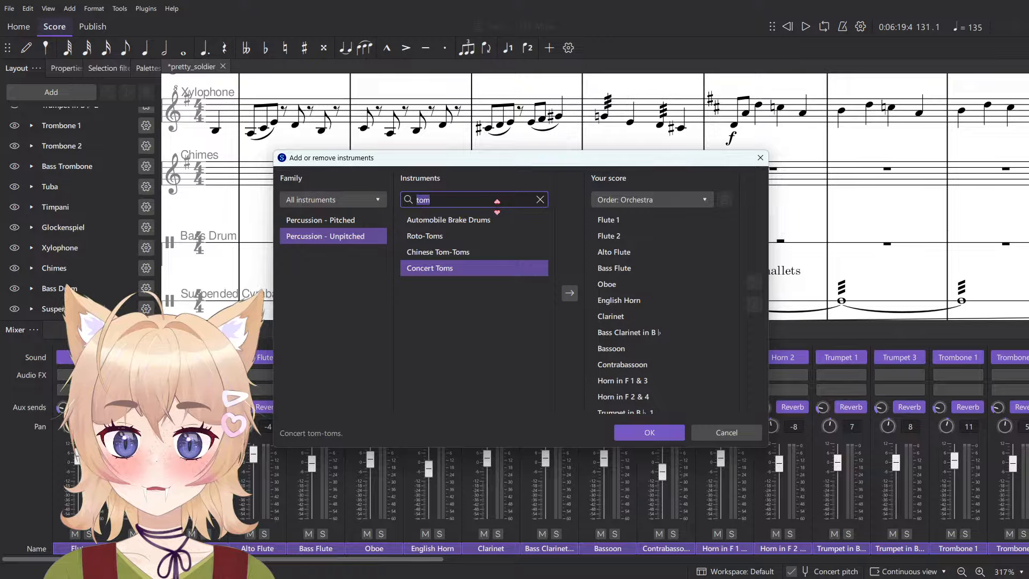
text(tam-tam)
key(ctrl+a)
text(tom-ta)
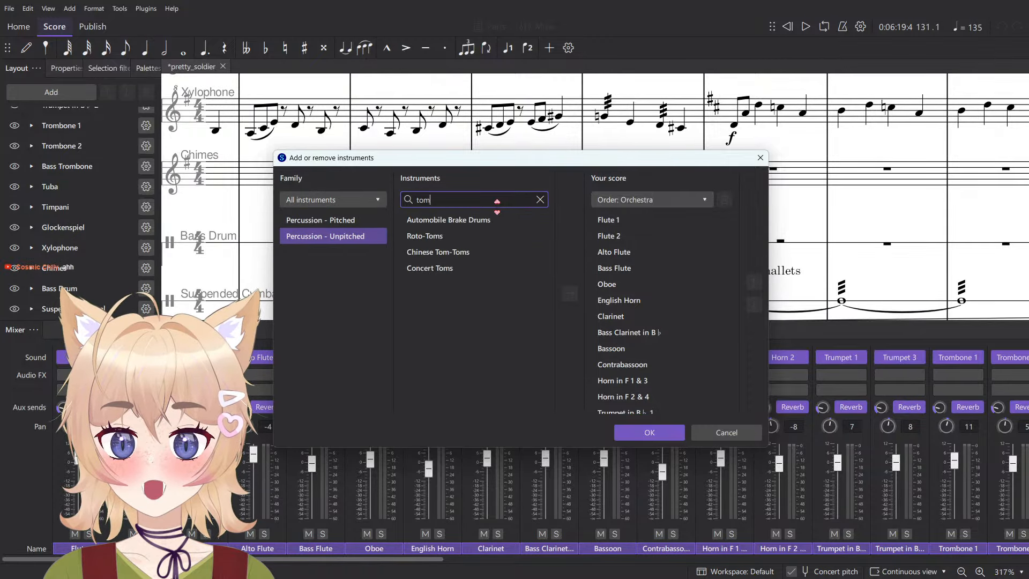
key(BackSpace)
text(om)
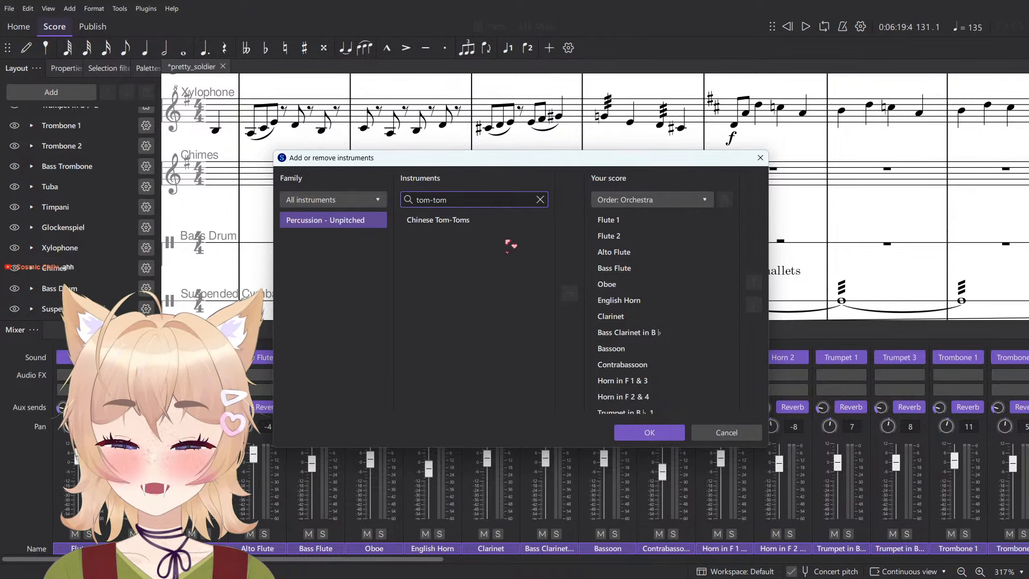
click(477, 222)
text(tom)
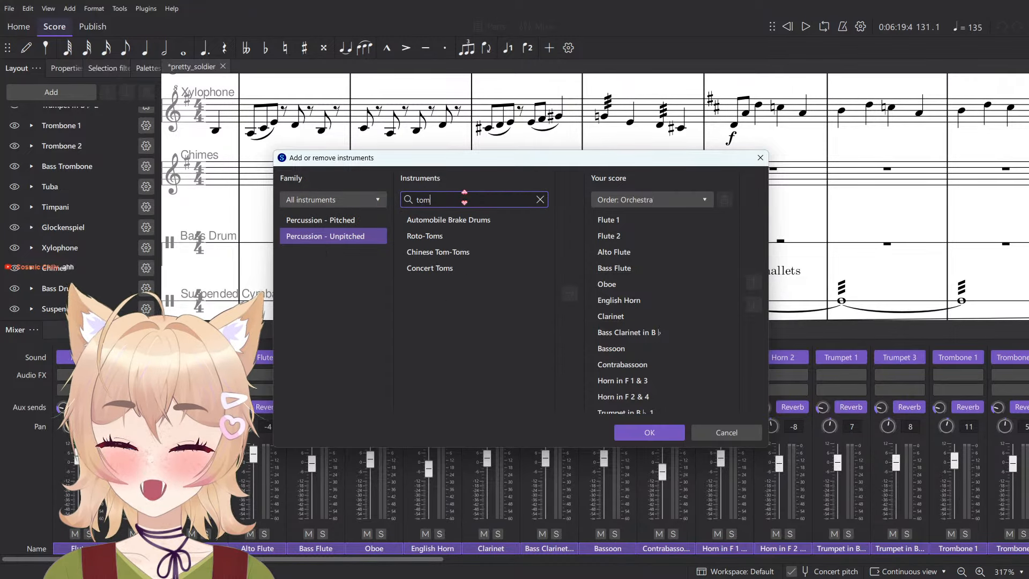
click(430, 268)
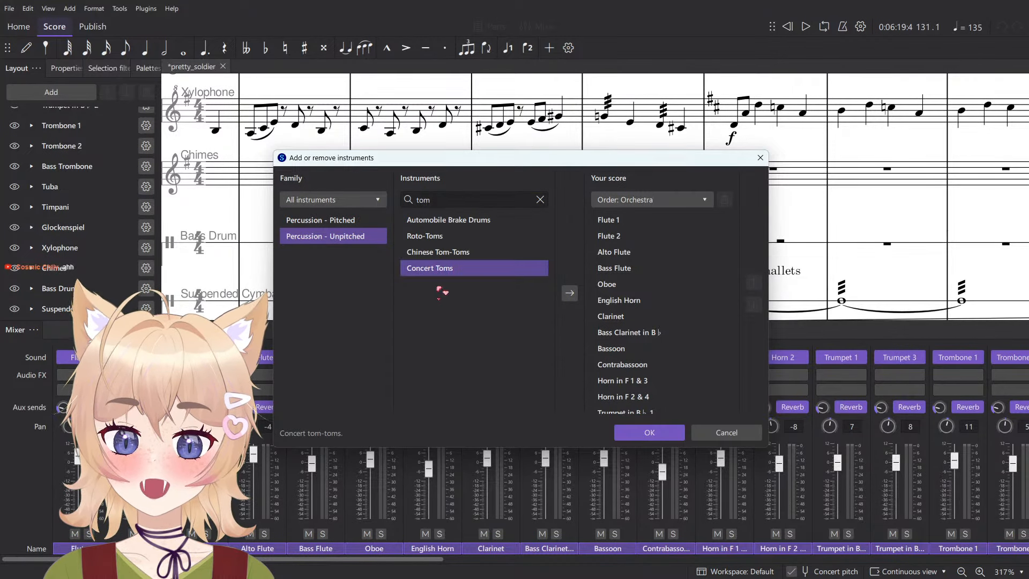
- Search the instruments for "drum" and "tom", then look through the "drum" results
click(460, 203)
text(drum)
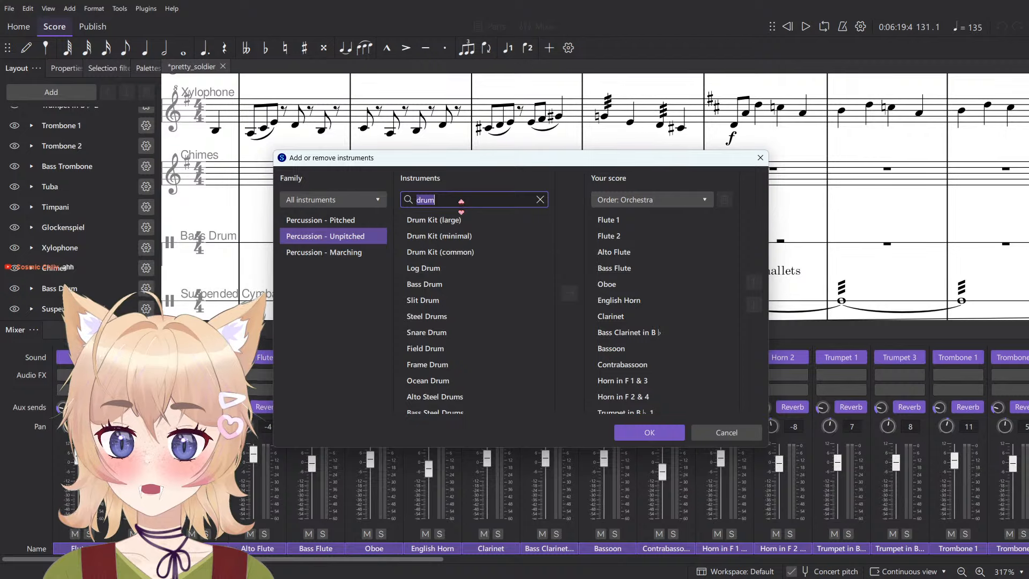
text(tom)
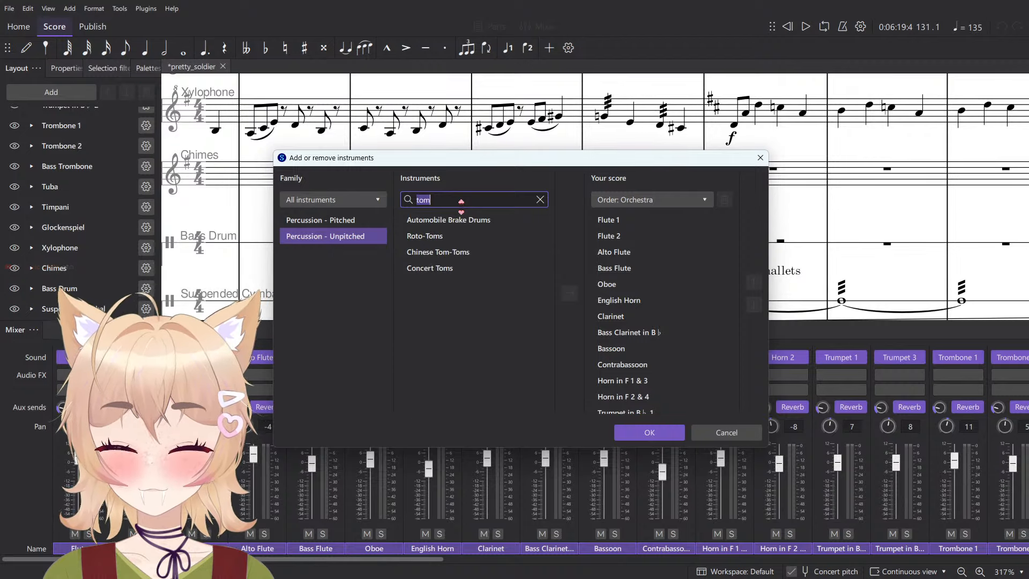
text(drum)
scroll(469, 269, down, 5)
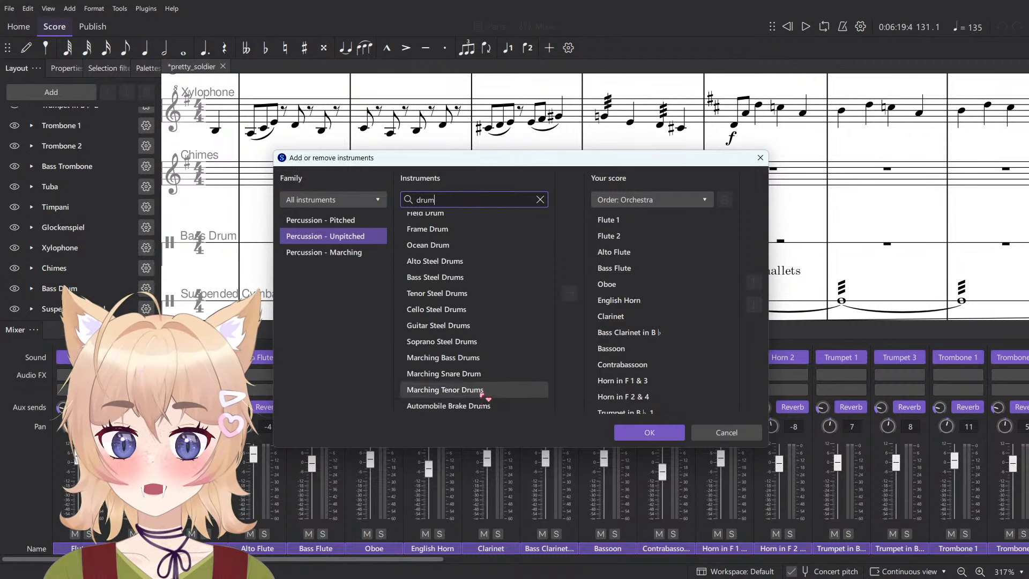
- Check the Marching Bass Drums entry, then select Guitar Steel Drums among the drum instruments
click(480, 357)
scroll(472, 389, up, 1)
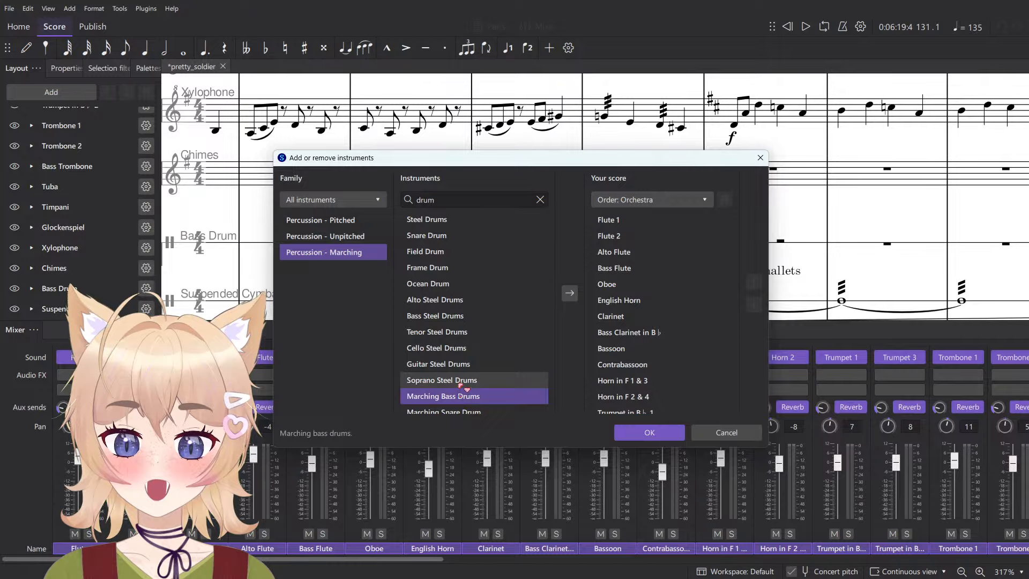
click(461, 384)
click(530, 365)
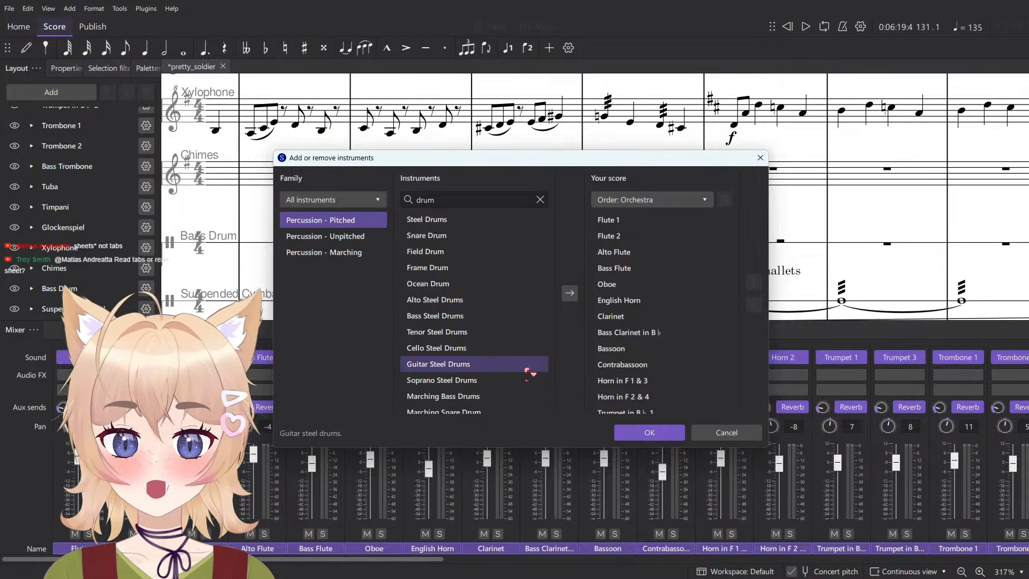
scroll(550, 383, up, 1)
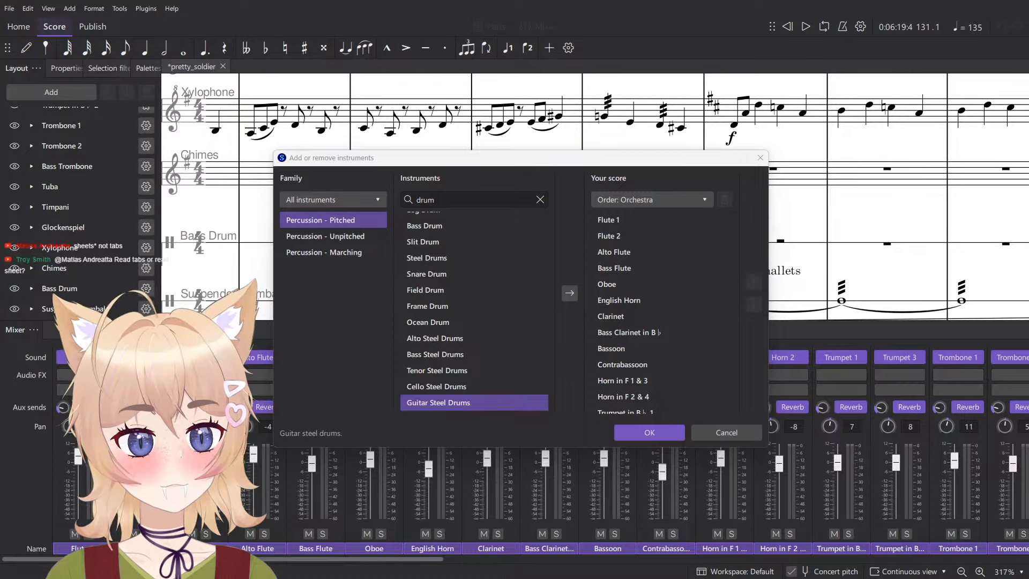
- Switch to the browser and look through the image results for "guitar steel drum"
drag(1028, 32, 696, 38)
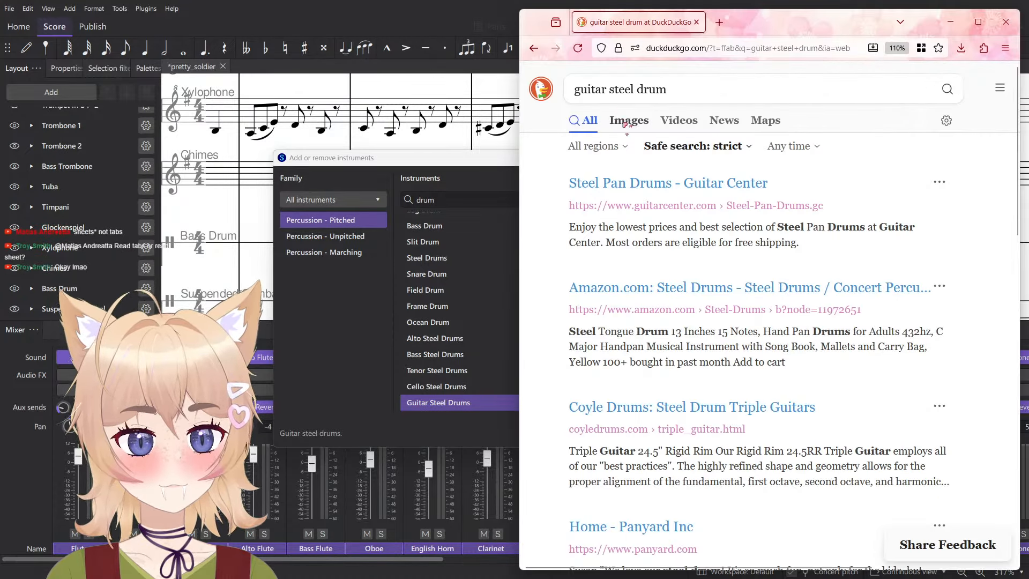
click(628, 123)
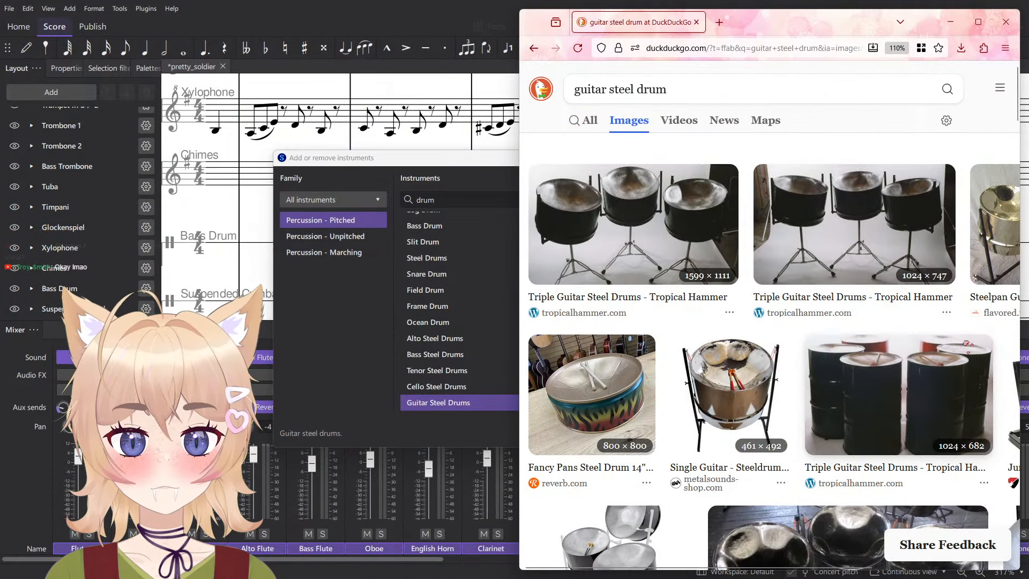
scroll(939, 351, down, 5)
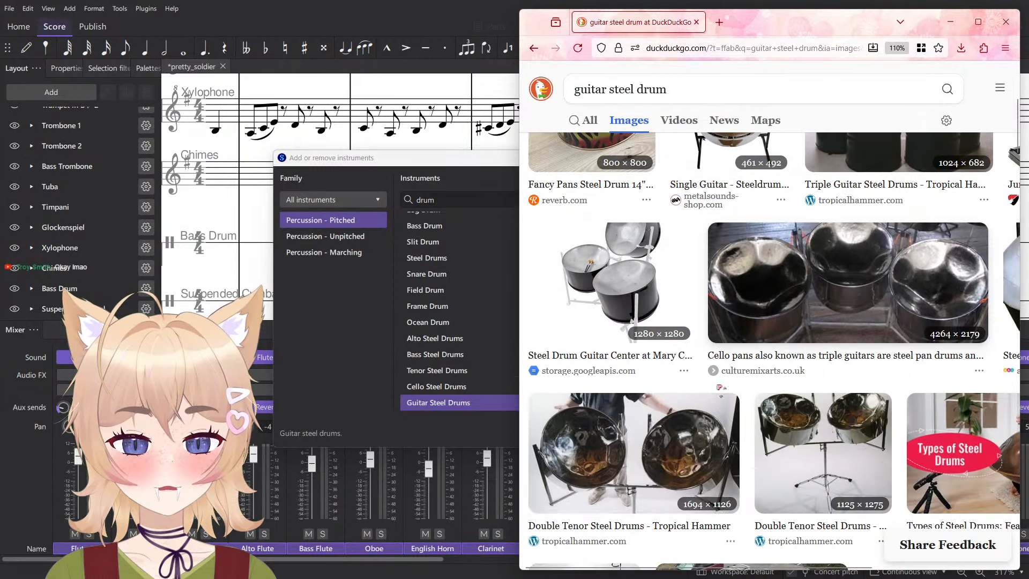
scroll(766, 417, up, 5)
scroll(761, 408, down, 4)
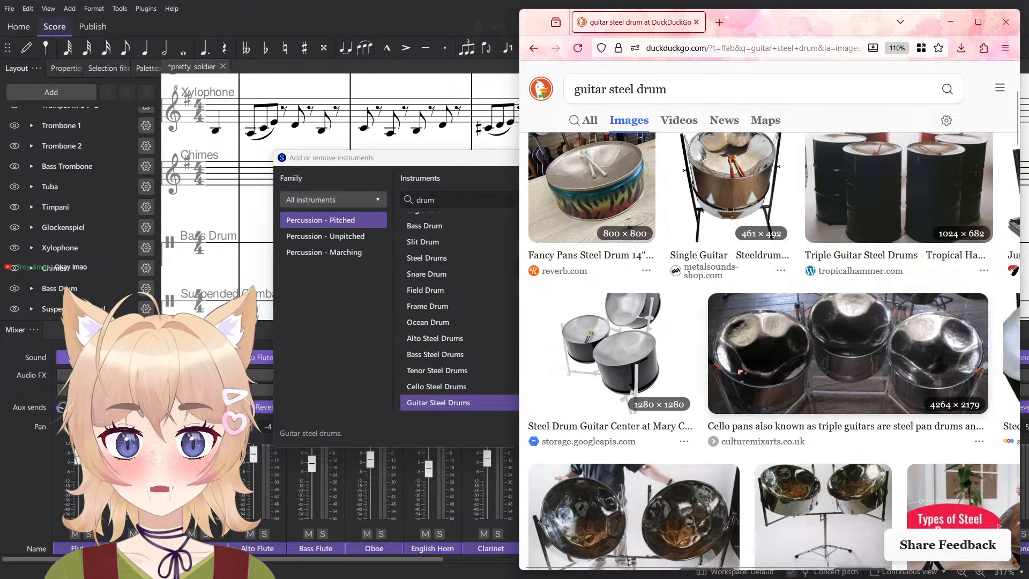
scroll(758, 398, up, 3)
- Preview the Single Guitar, the barrel-shaped Triple Guitar and the Steel Drum Guitar Center pictures
click(758, 396)
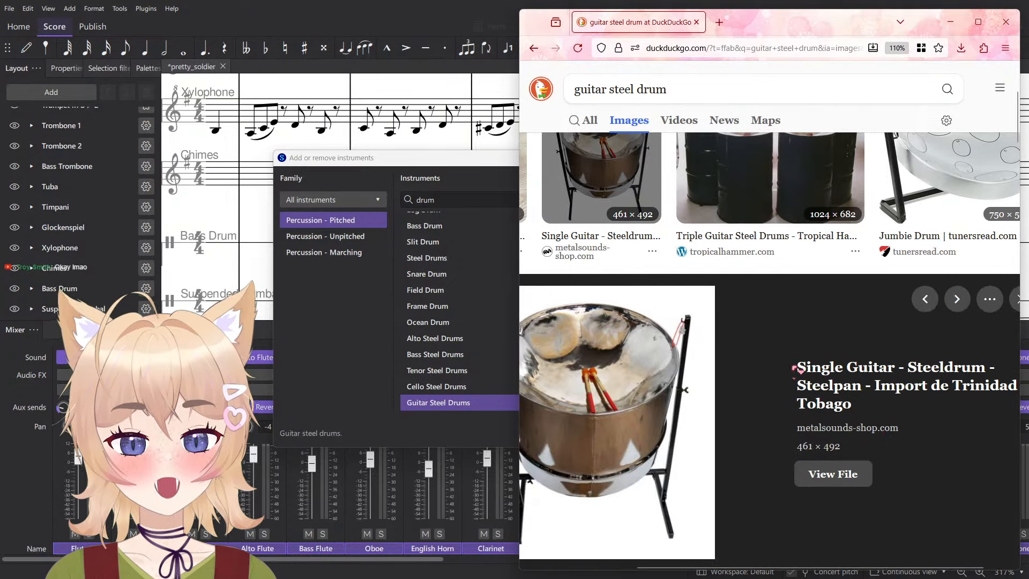
scroll(866, 422, up, 4)
click(854, 424)
scroll(832, 405, left, 3)
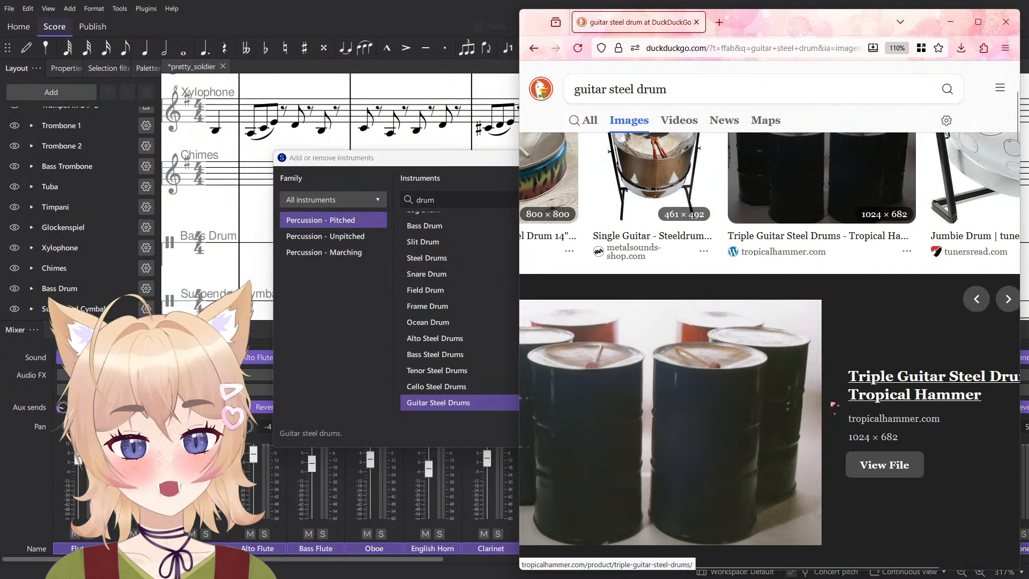
scroll(811, 393, down, 5)
click(611, 368)
scroll(665, 354, right, 3)
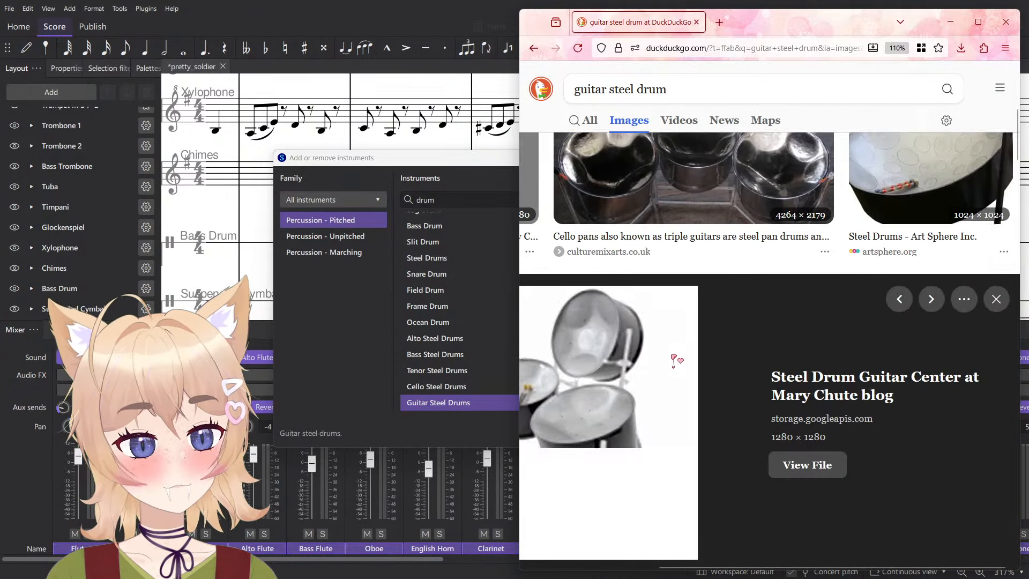
scroll(697, 375, left, 3)
scroll(788, 431, up, 3)
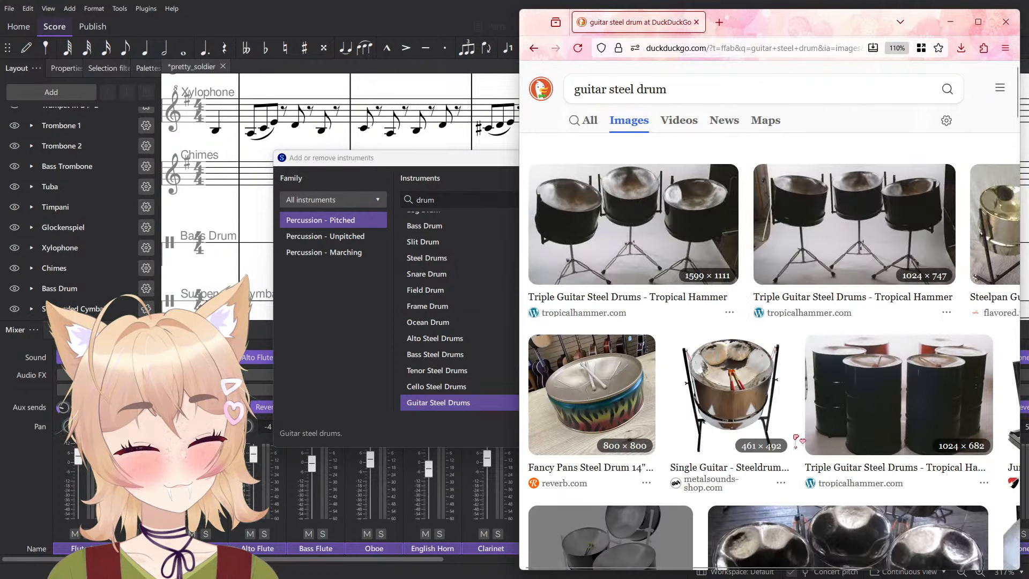
- Preview both Double Tenor Steel Drums pictures and the first Triple Guitar Steel Drums picture
scroll(783, 407, down, 8)
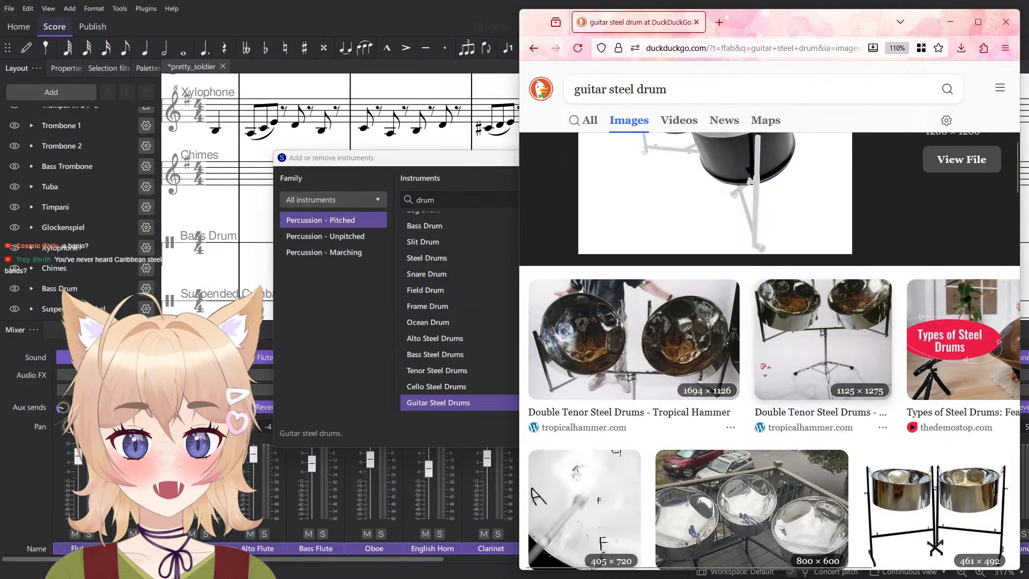
click(772, 367)
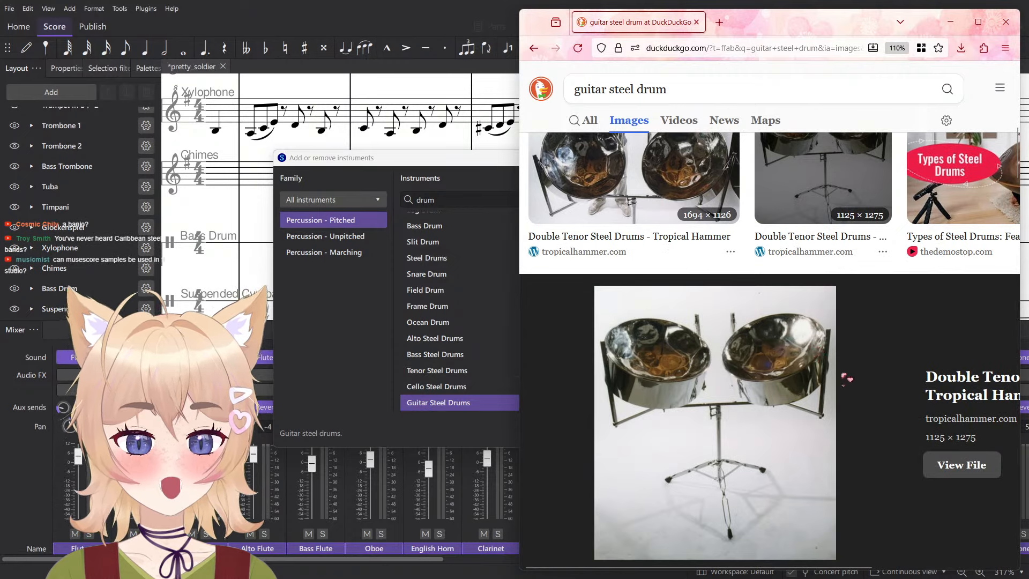
key(Escape)
click(699, 387)
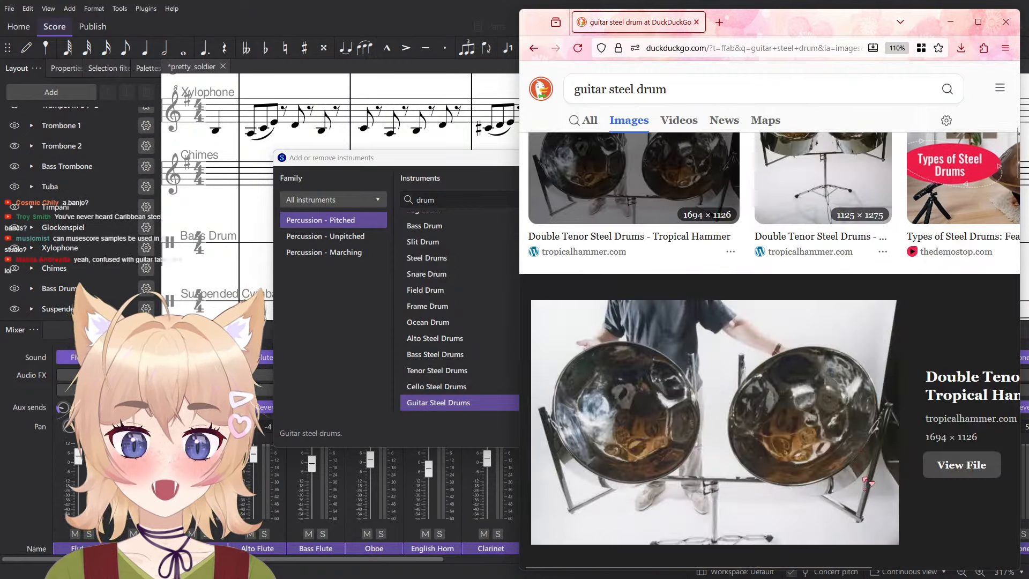
key(Escape)
scroll(689, 238, down, 3)
click(689, 237)
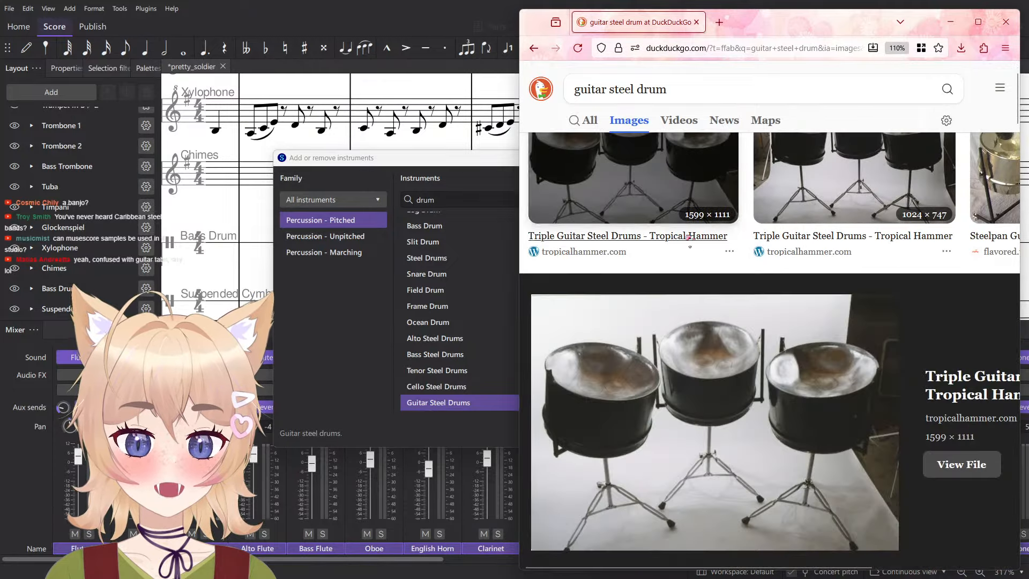
scroll(880, 358, right, 3)
scroll(881, 356, left, 3)
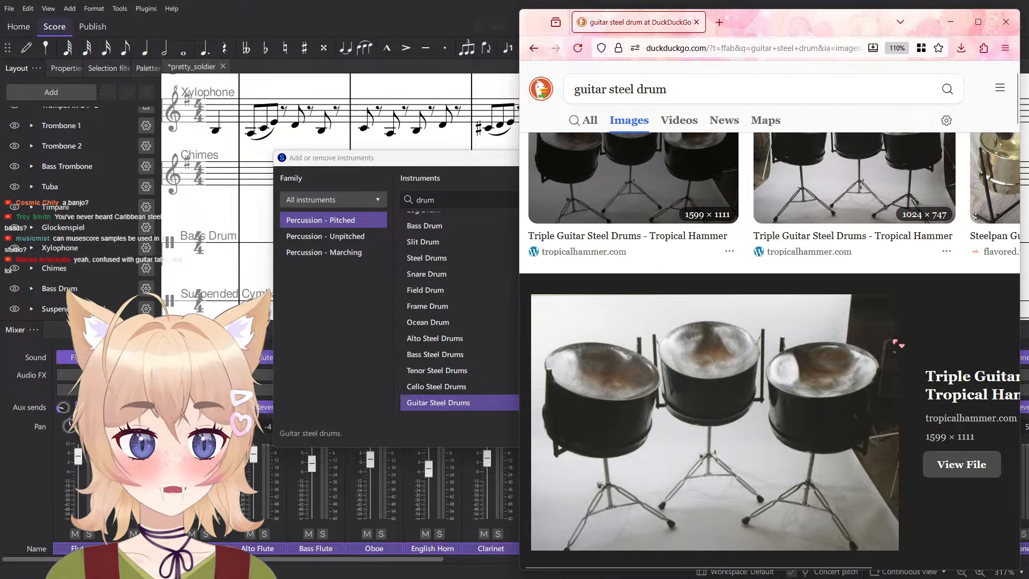
scroll(912, 338, up, 1)
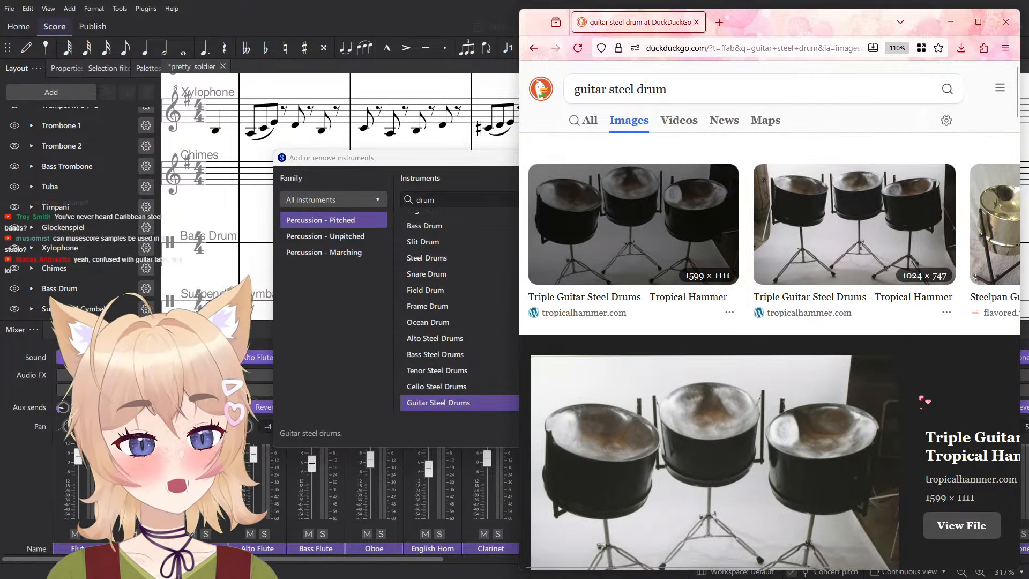
- Skim the general web results for "guitar steel drum", then switch back to MuseScore's instrument dialog
click(589, 122)
scroll(643, 239, down, 4)
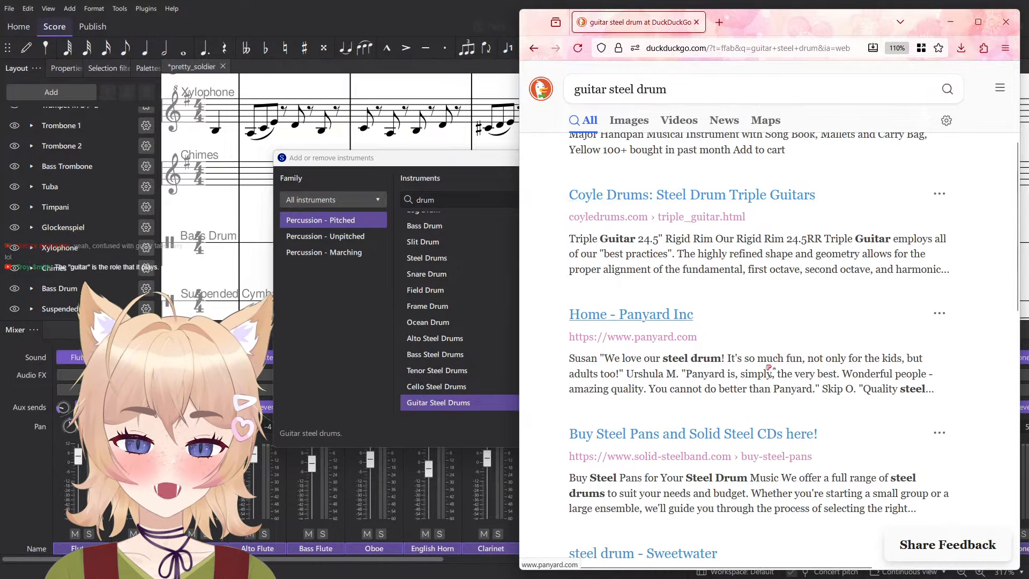
scroll(984, 459, up, 4)
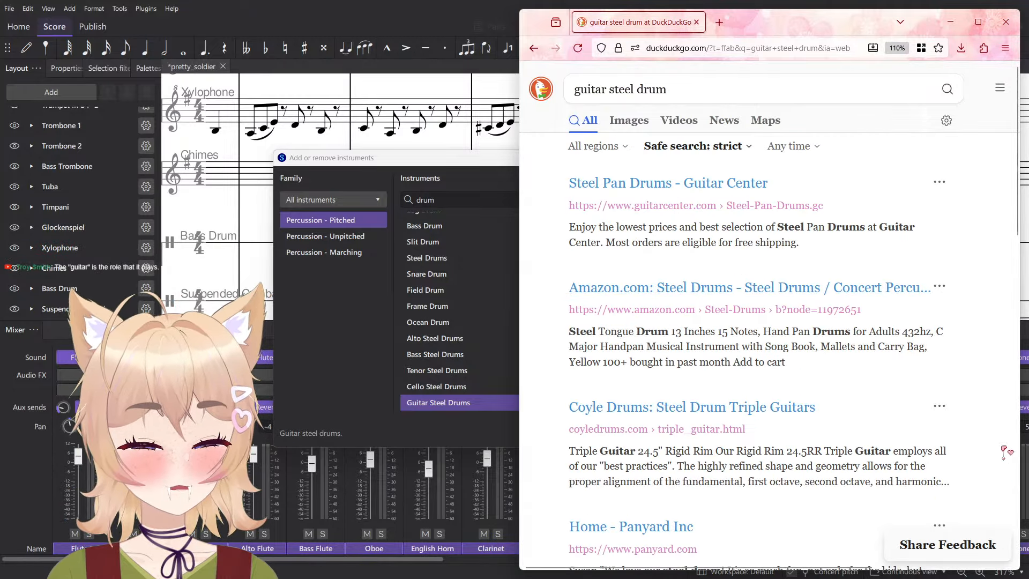
scroll(975, 448, down, 4)
key(alt+Tab)
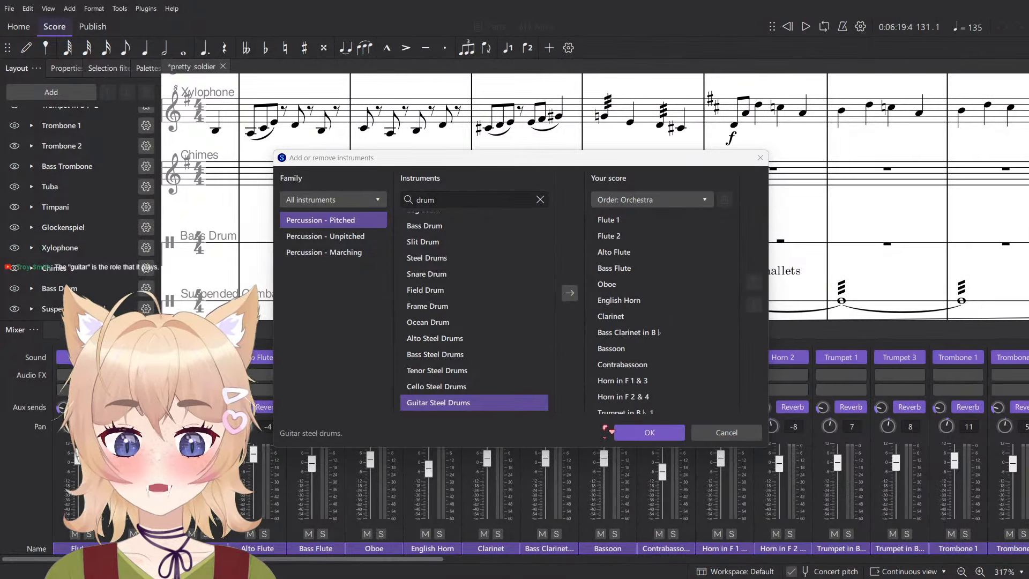
- Compare the Frame Drum, Slit Drum and Log Drum entries with the percussion instruments already in the score
click(453, 311)
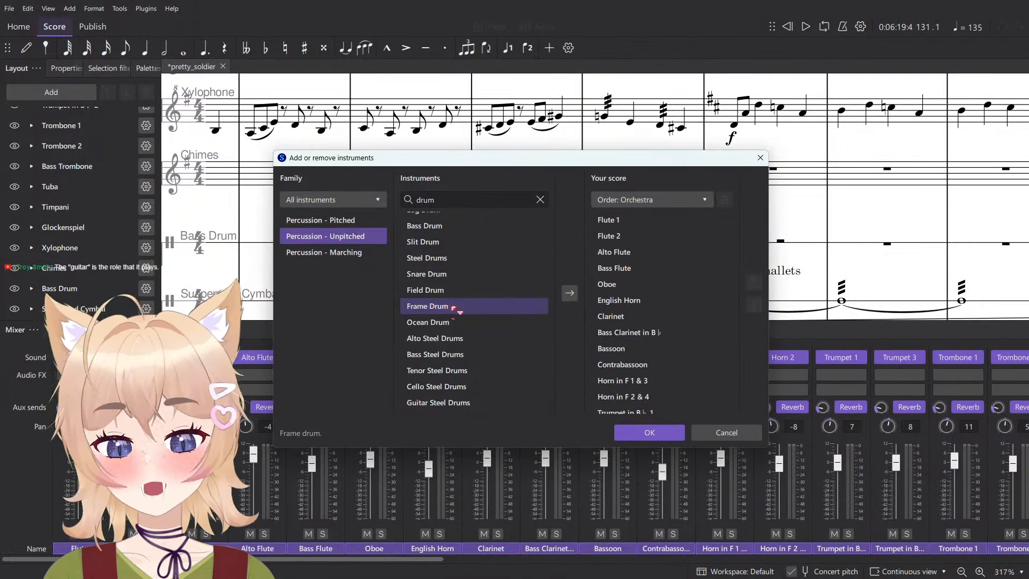
click(481, 242)
scroll(403, 335, up, 2)
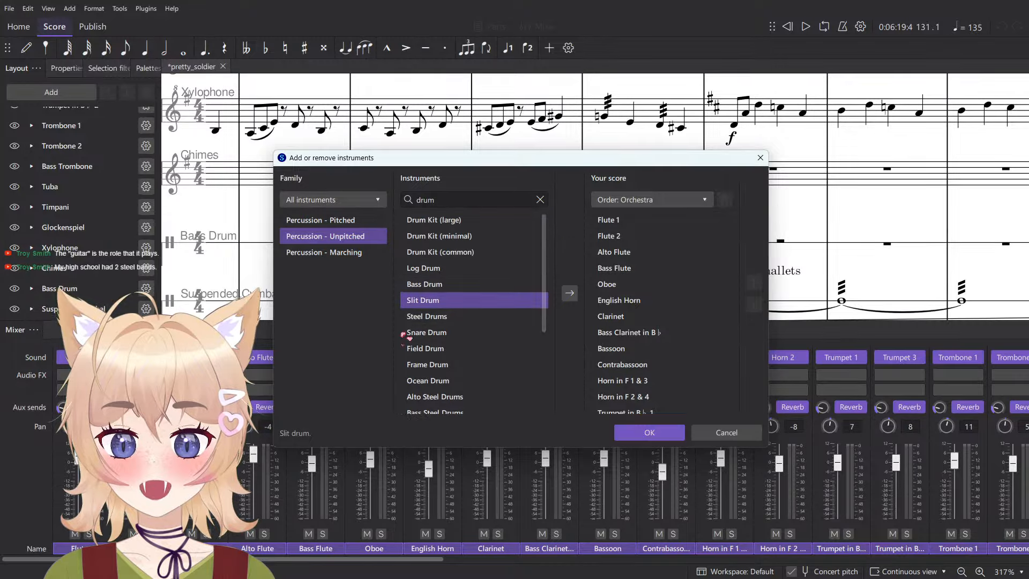
click(460, 268)
scroll(708, 352, down, 10)
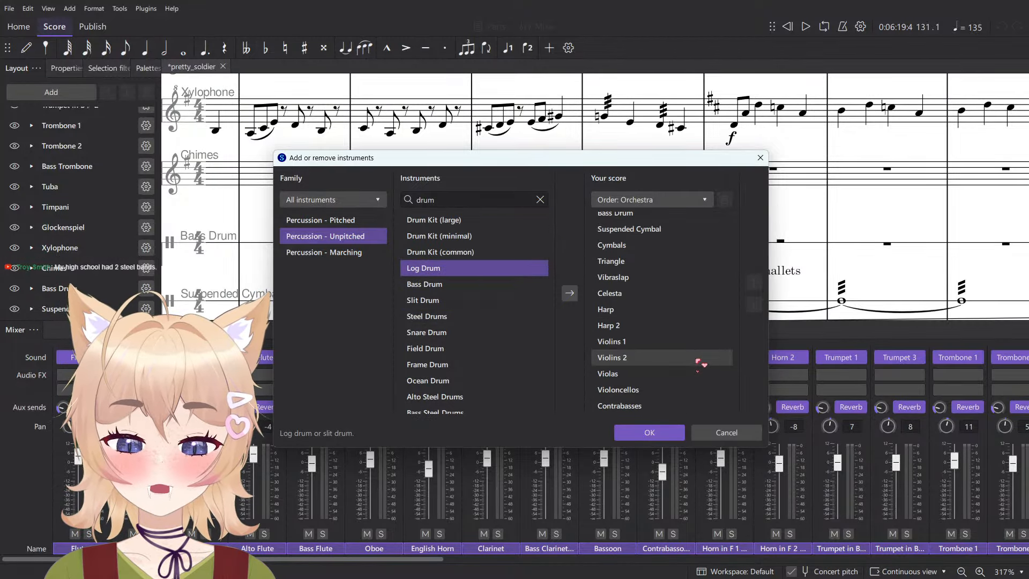
scroll(691, 363, up, 3)
- Search the instrument list for "concert"
click(475, 198)
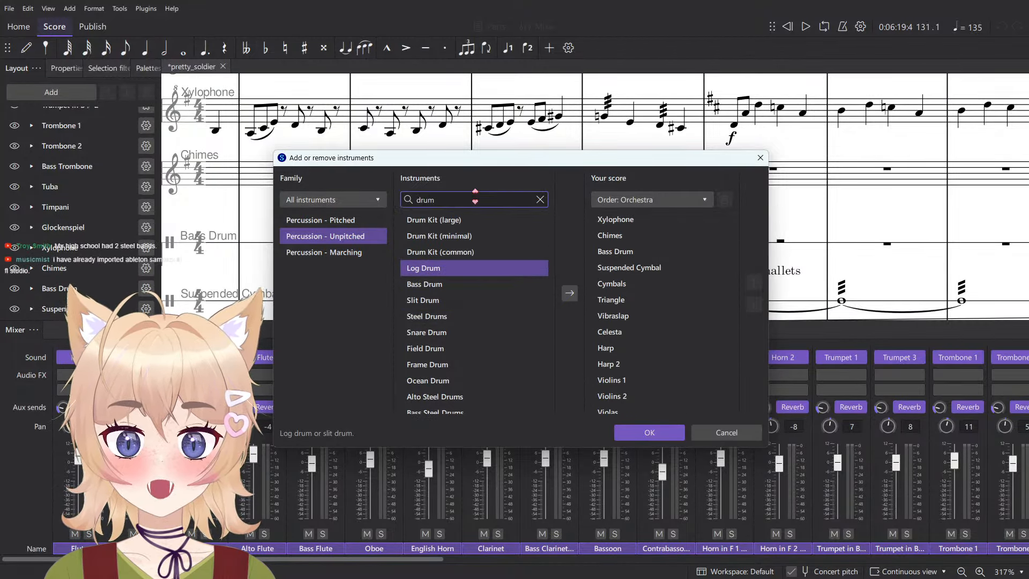
text(cin)
key(BackSpace)
key(BackSpace)
key(BackSpace)
key(BackSpace)
key(BackSpace)
text(concert)
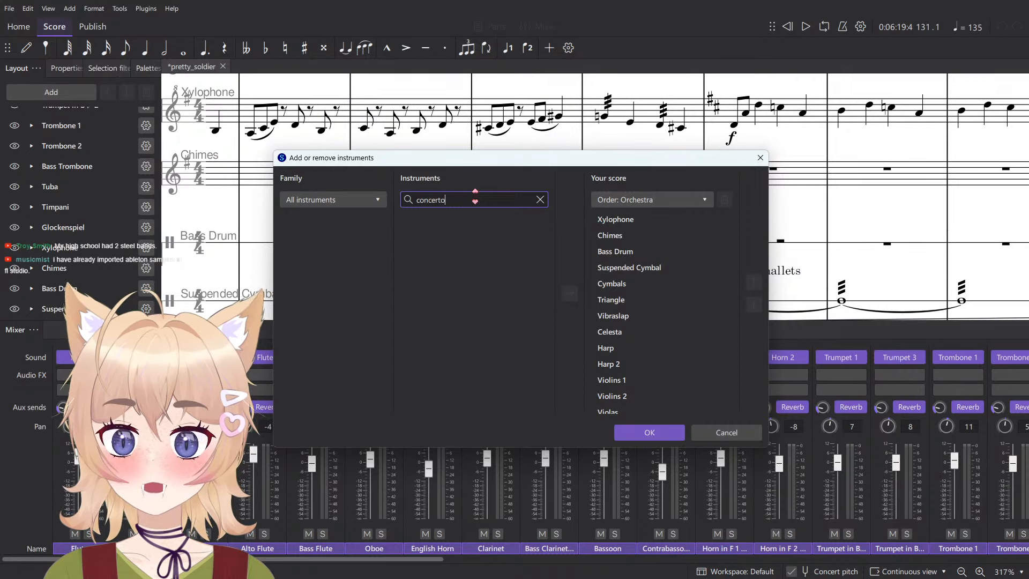
- Check the Concertina and Sousaphone entries, and add Concert Toms to the score
click(469, 222)
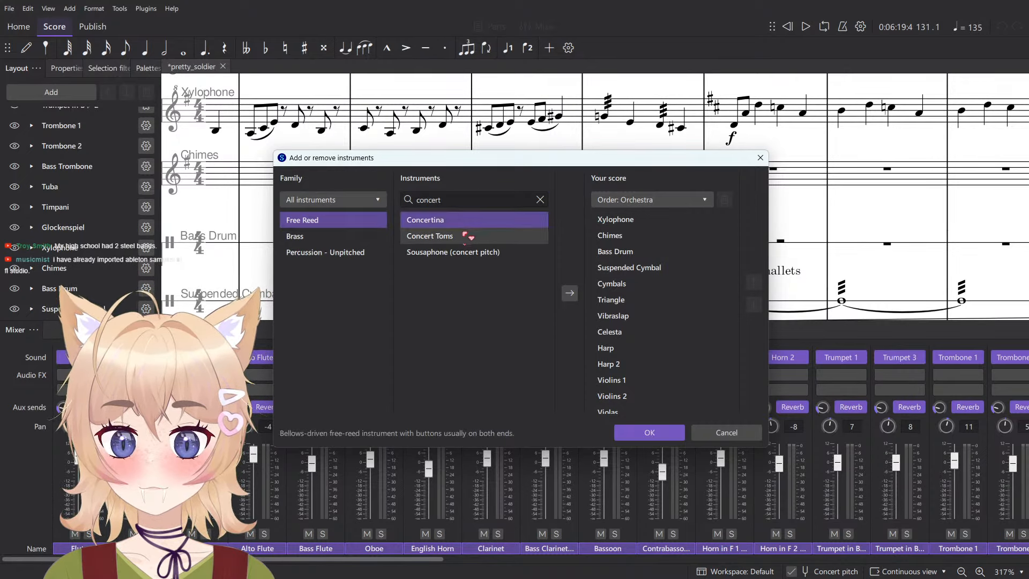
click(462, 253)
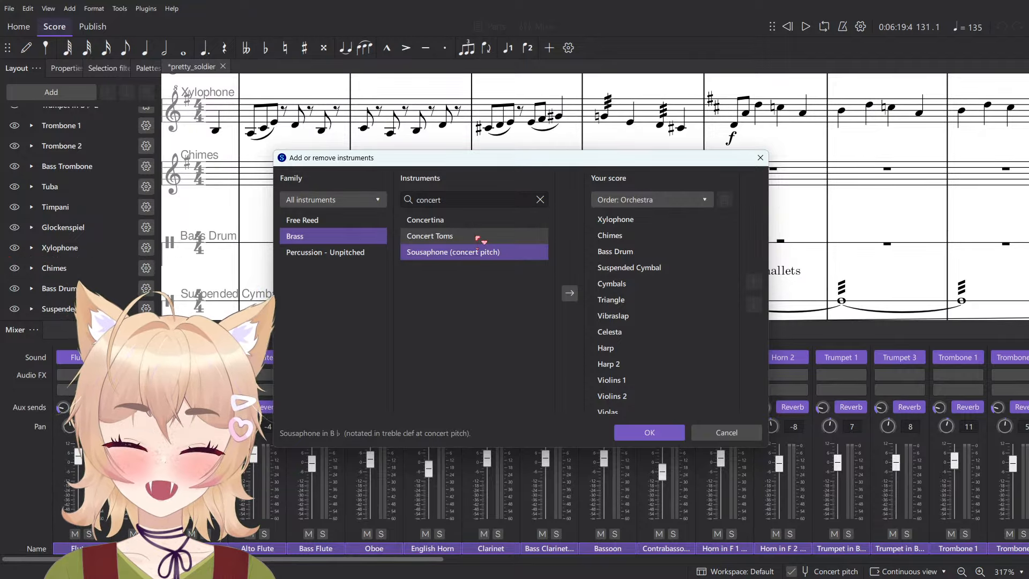
click(478, 225)
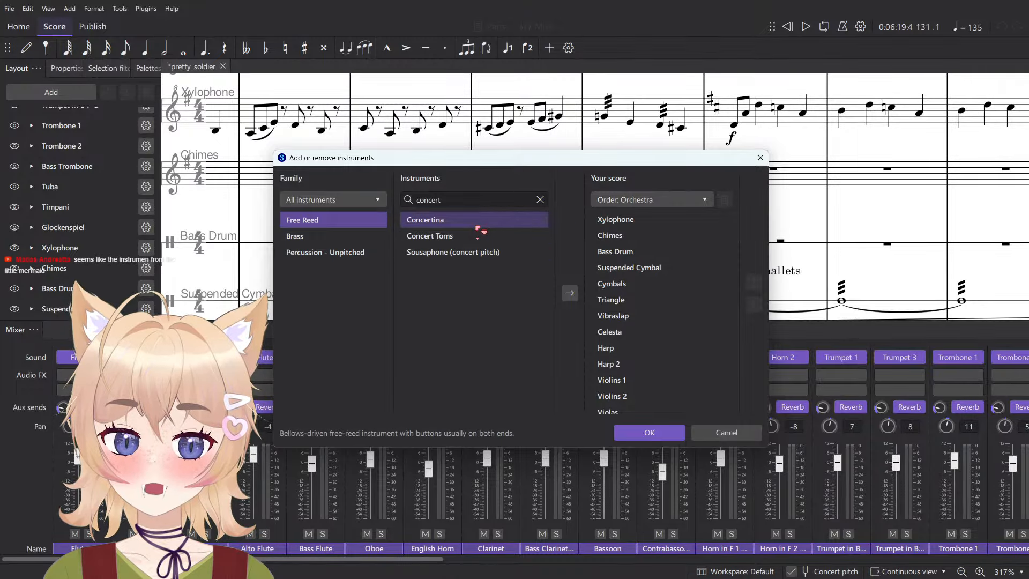
click(478, 237)
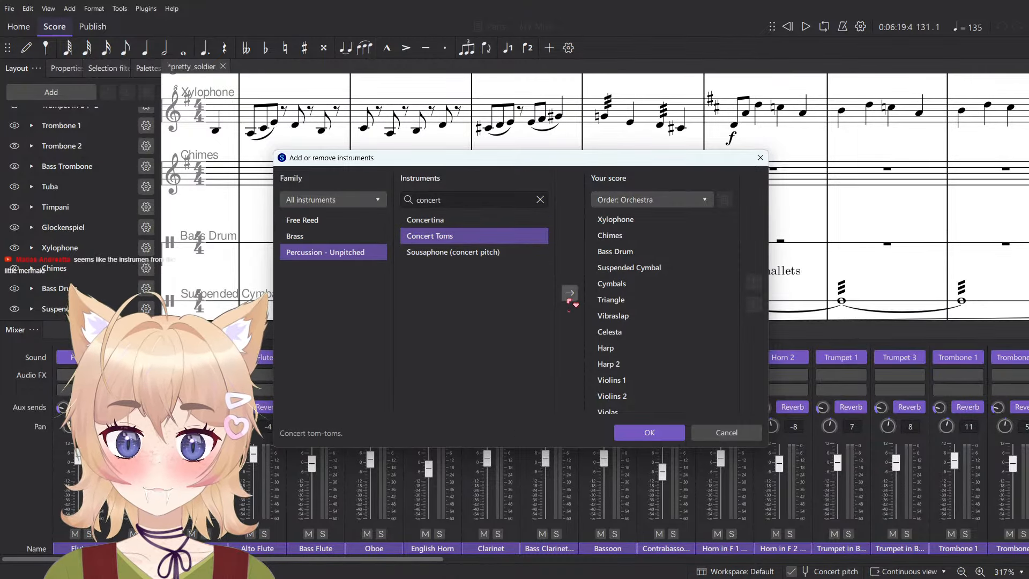
click(569, 294)
click(664, 432)
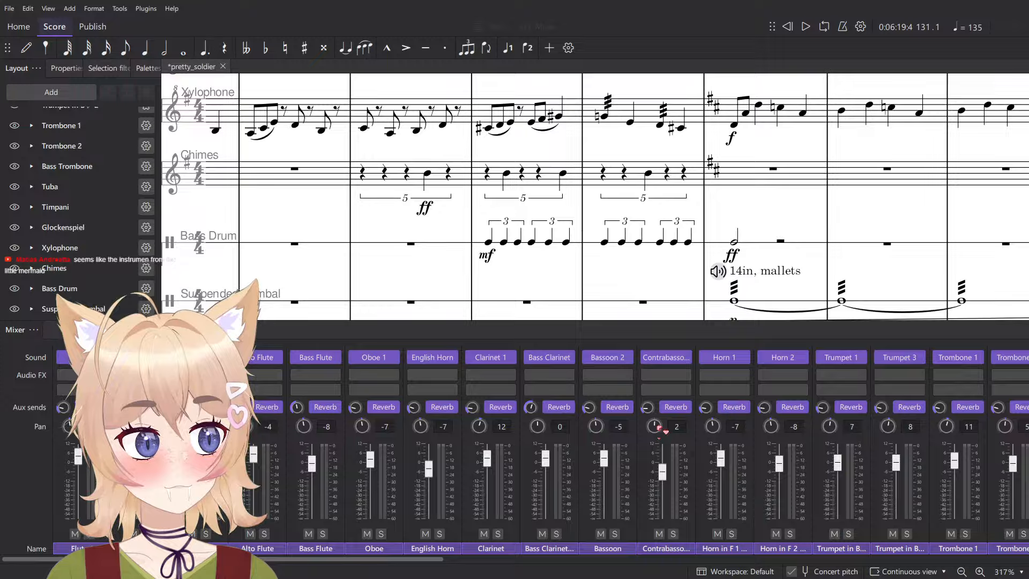
- Enter a quarter note at the start of measure 133 in the new Toms staff
drag(610, 291, 559, 248)
key(F10)
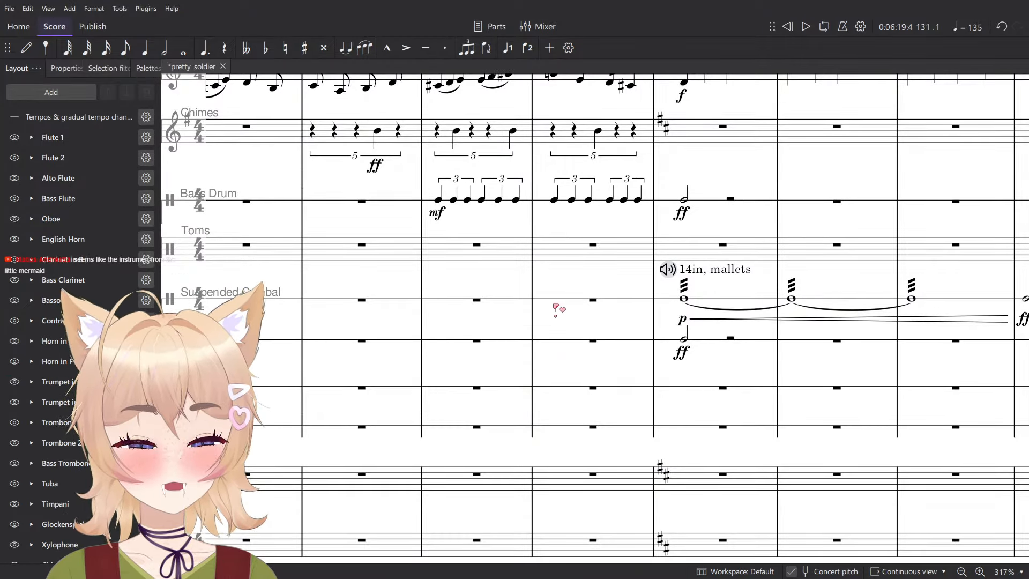
scroll(556, 310, down, 2)
key(n)
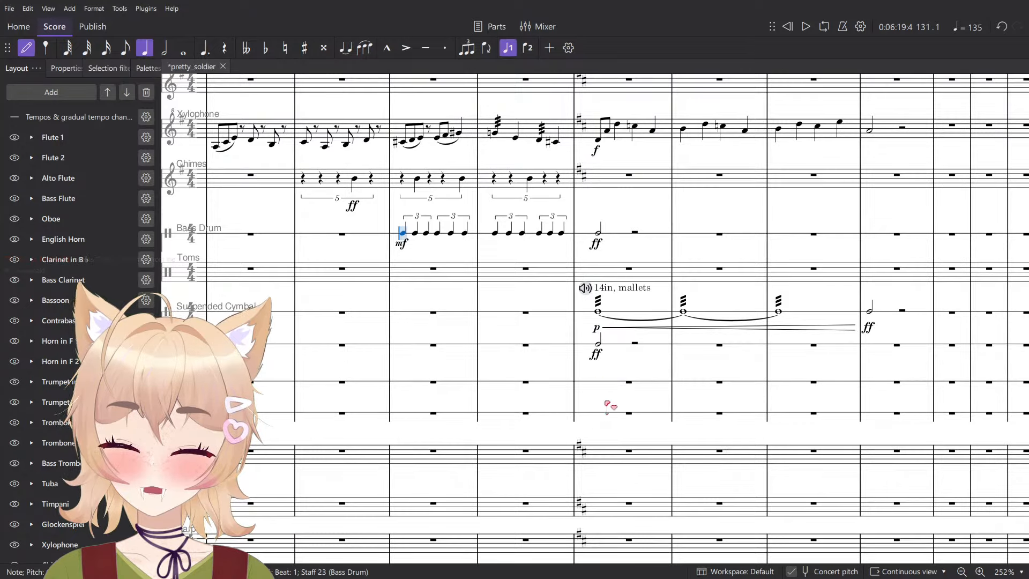
scroll(605, 417, up, 2)
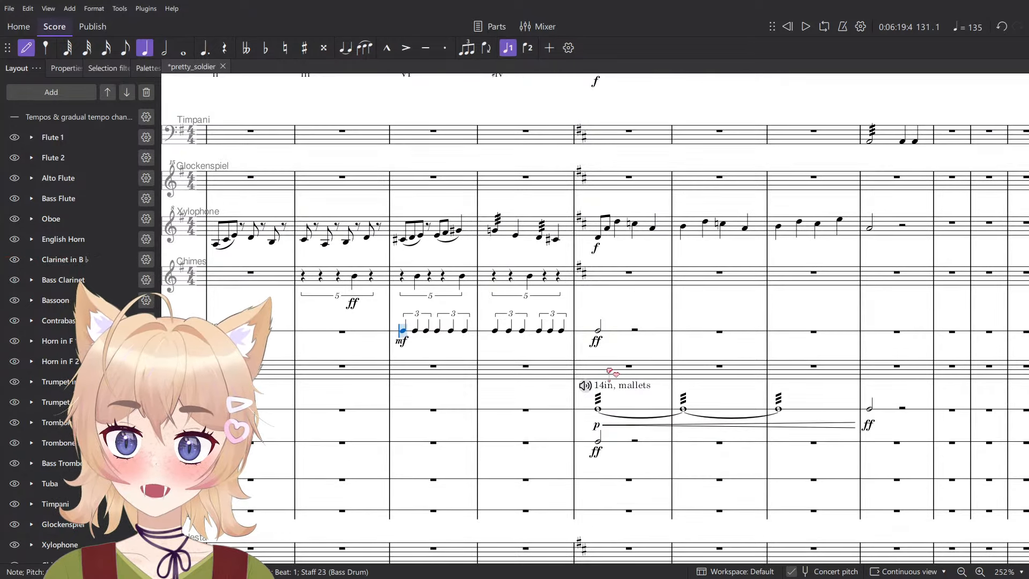
click(599, 369)
key(Escape)
scroll(682, 375, up, 7)
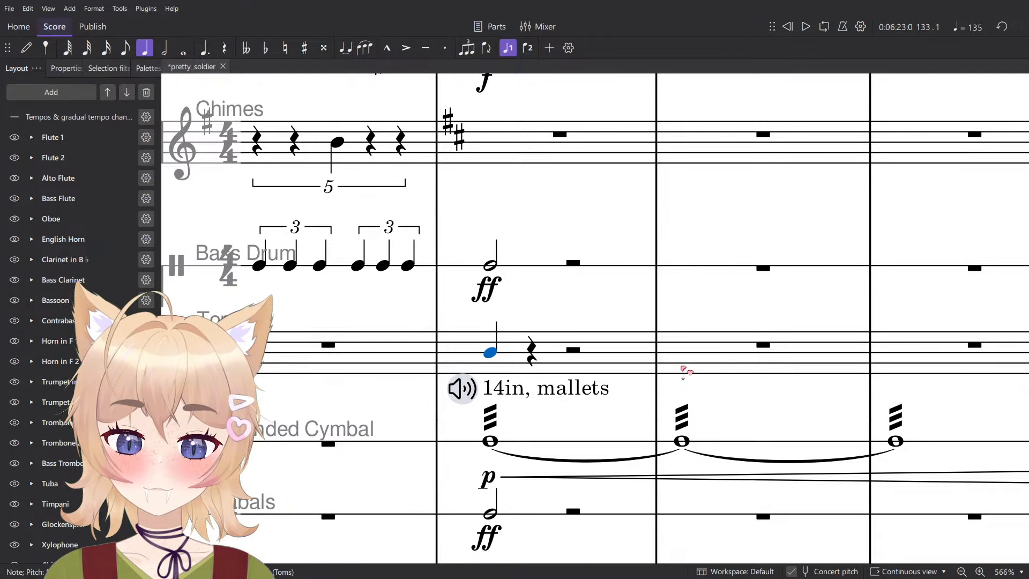
- Assign the Berlin Percussion Toms sound from MuseSounds' Orchestral Tools to the Toms channel in the mixer
key(F10)
scroll(412, 558, right, 10)
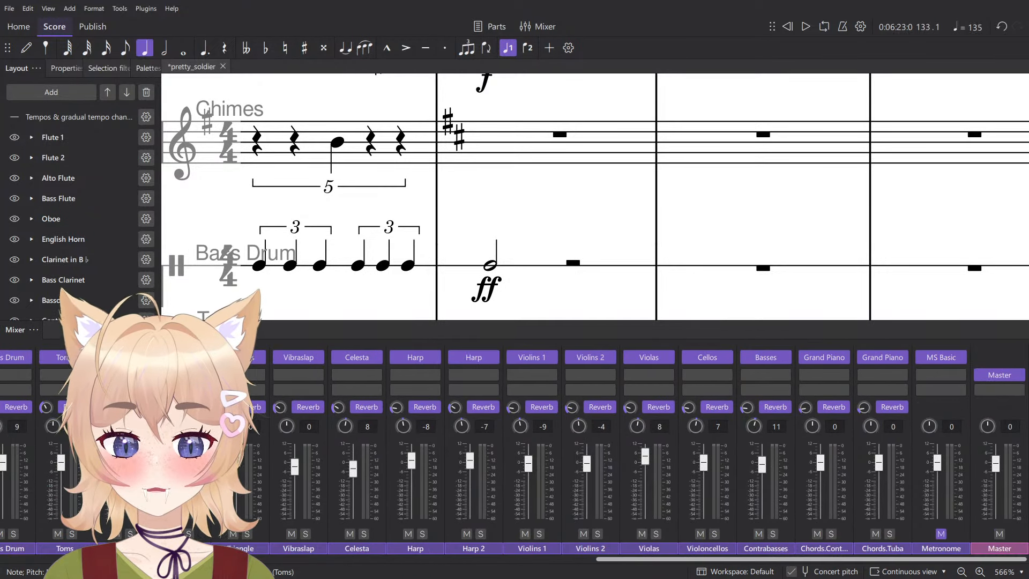
scroll(510, 220, down, 3)
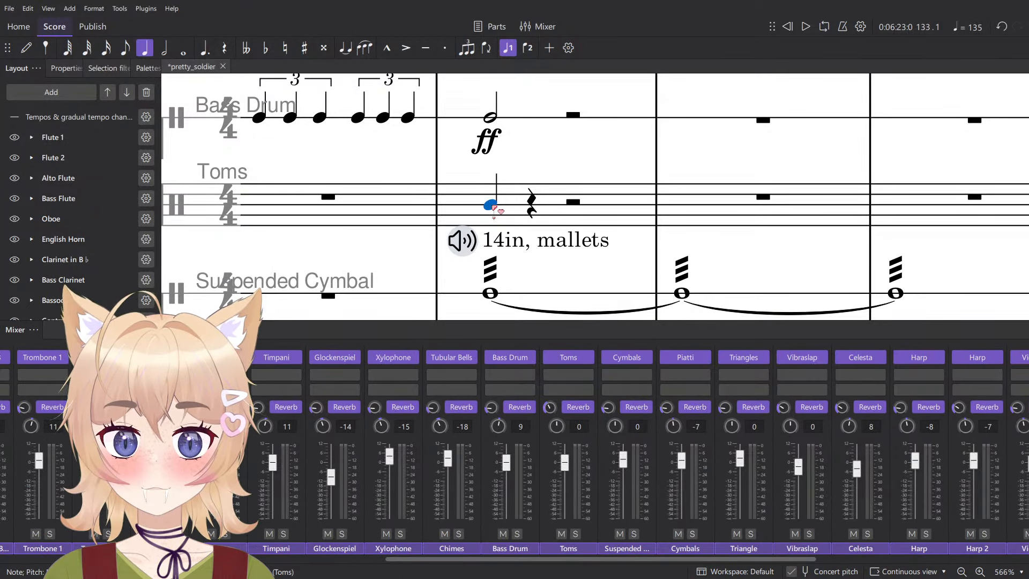
click(588, 357)
mouse_move(623, 393)
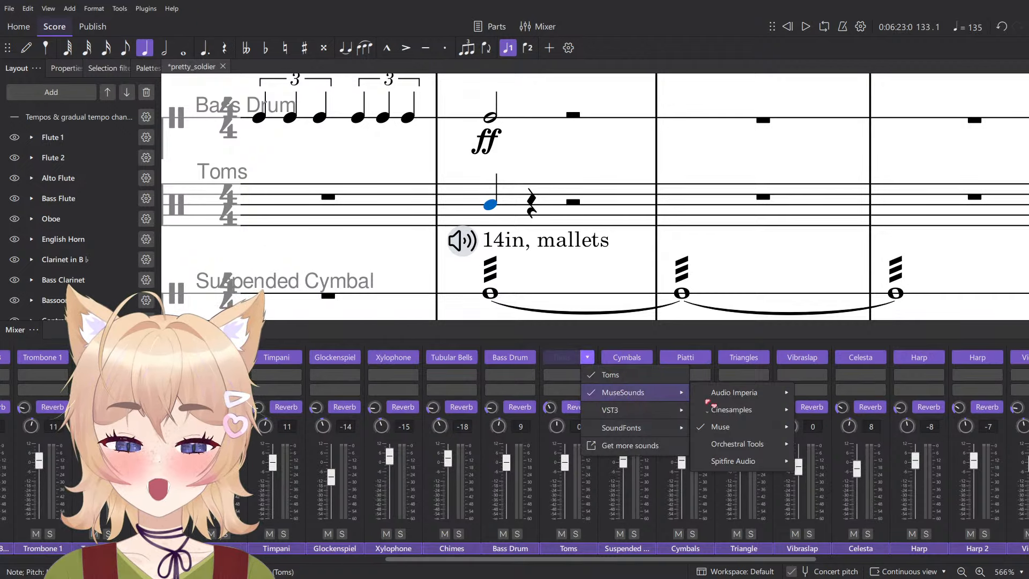
mouse_move(738, 443)
mouse_move(836, 460)
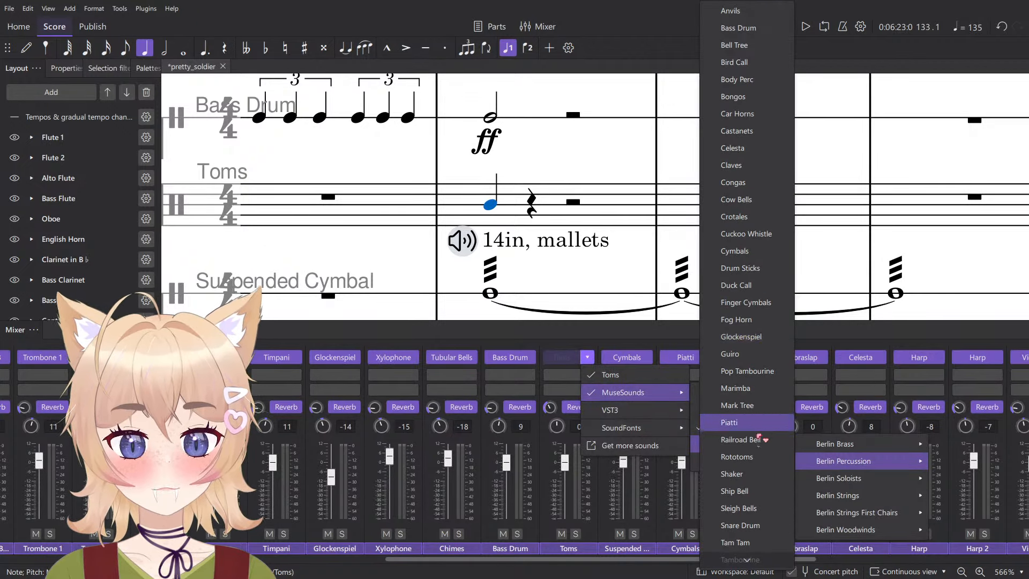
click(730, 423)
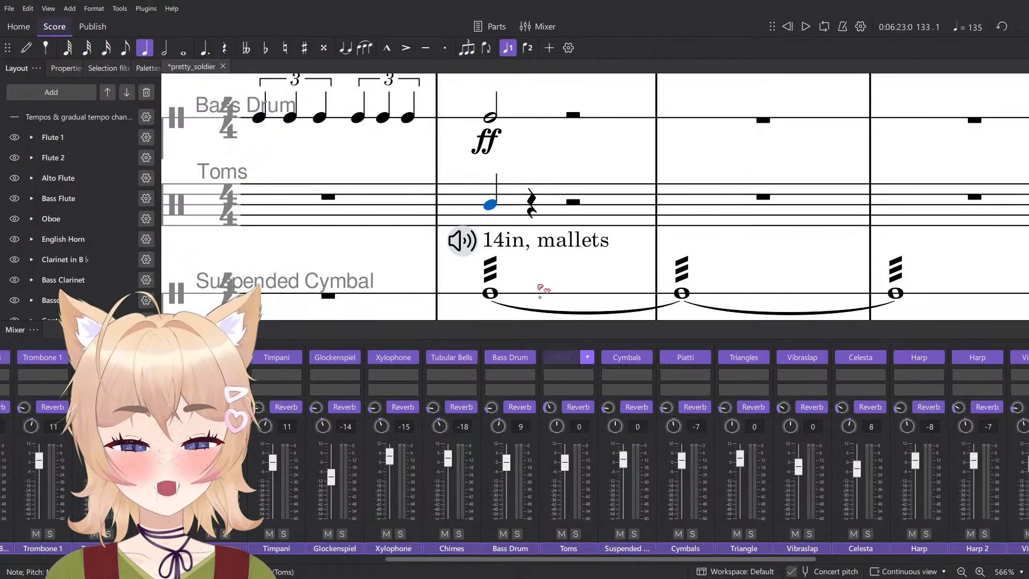
key(F10)
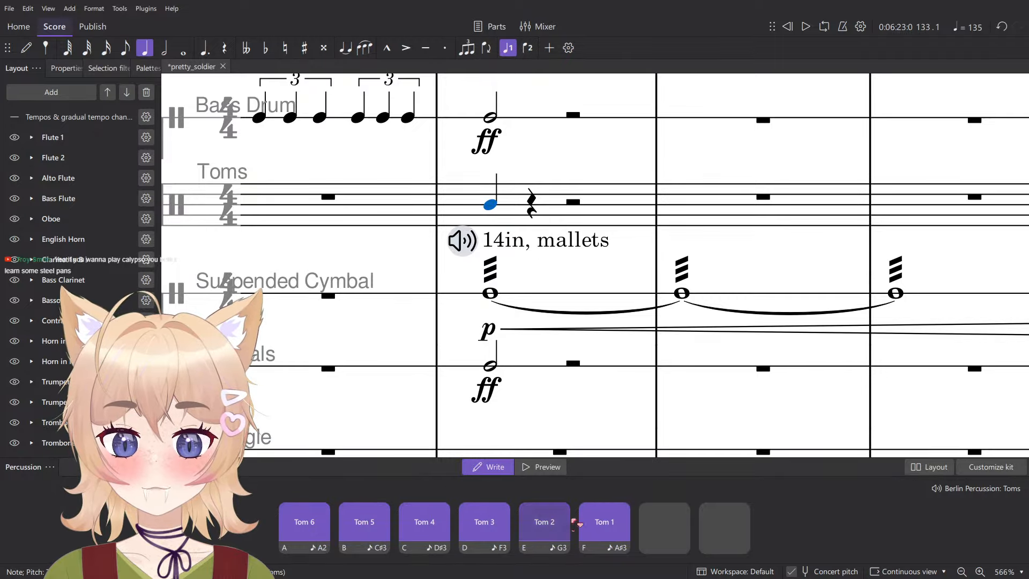
- Enter Tom 1 and Tom 2 quarter notes in Toms measure 133 and set the percussion pads to preview mode
click(604, 528)
click(557, 531)
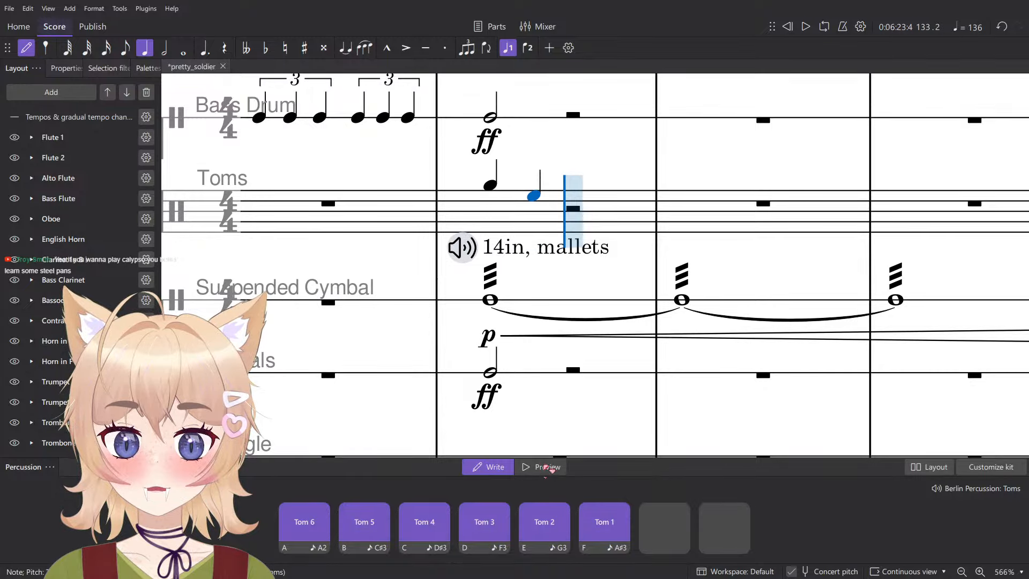
click(546, 468)
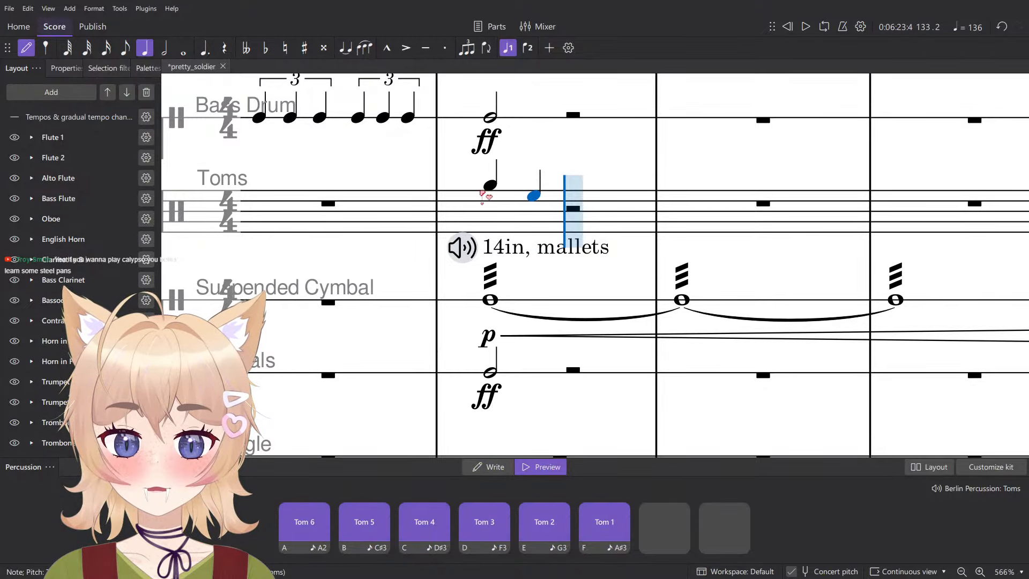
key(Escape)
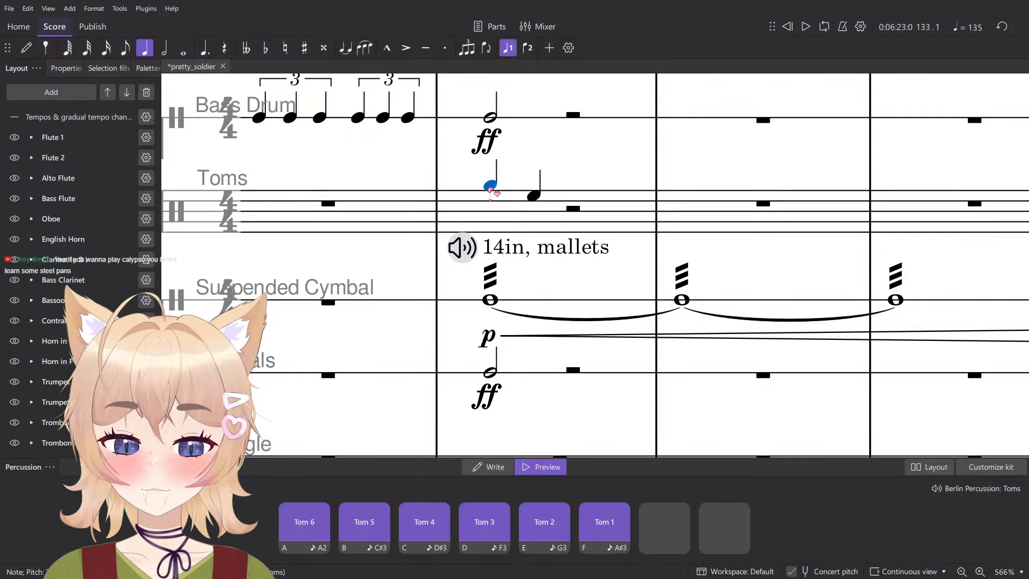
- Add a sound flag to the first Toms note in measure 133 and check its sound options
key(ctrl+t)
click(461, 167)
key(Escape)
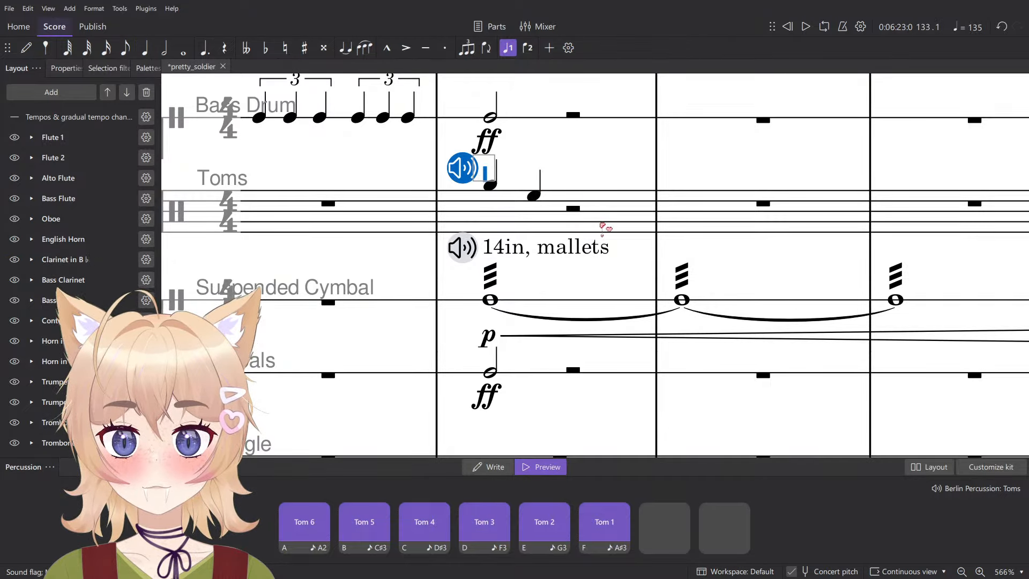
- Clear the test notes from measure 133 of the Toms staff
click(606, 227)
scroll(606, 226, down, 5)
key(Delete)
scroll(526, 227, up, 3)
drag(526, 228, 575, 255)
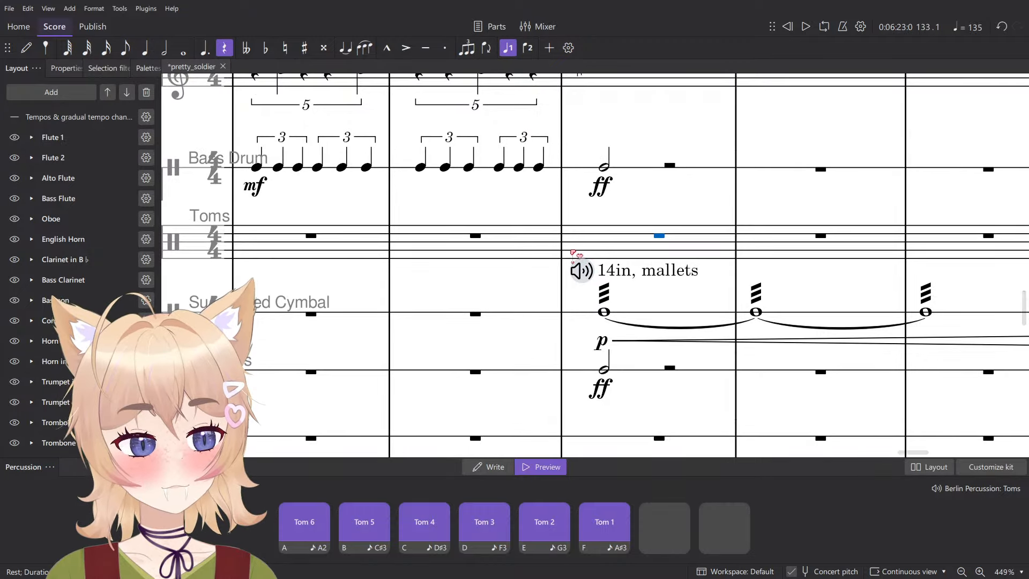
key(F10)
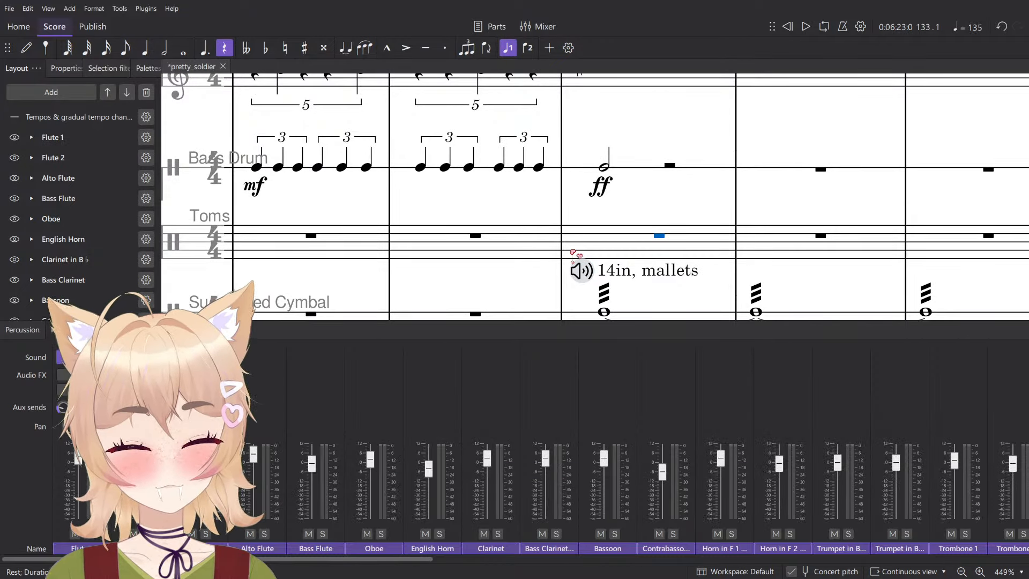
key(F10)
- Move the Bass Drum triplets in measures 131–132 to the same measures of the Toms staff
scroll(560, 247, down, 1)
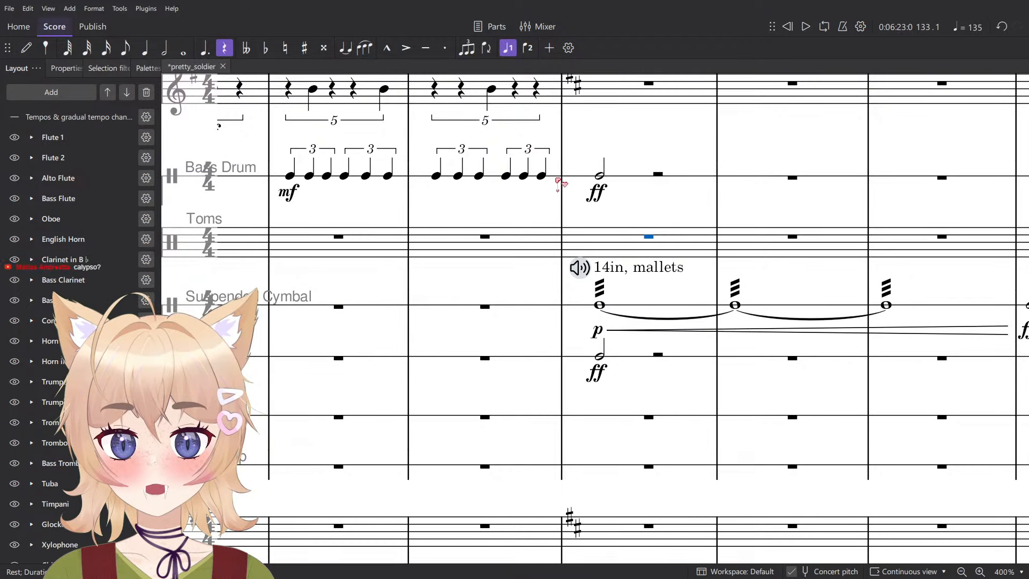
click(623, 173)
click(301, 178)
shift+click(559, 178)
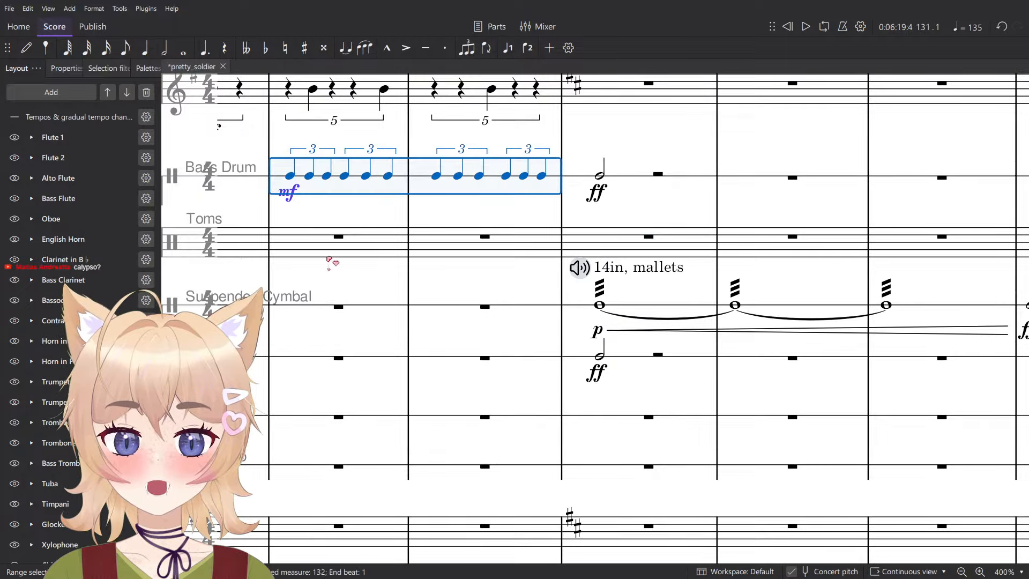
key(Delete)
click(317, 254)
key(ctrl+v)
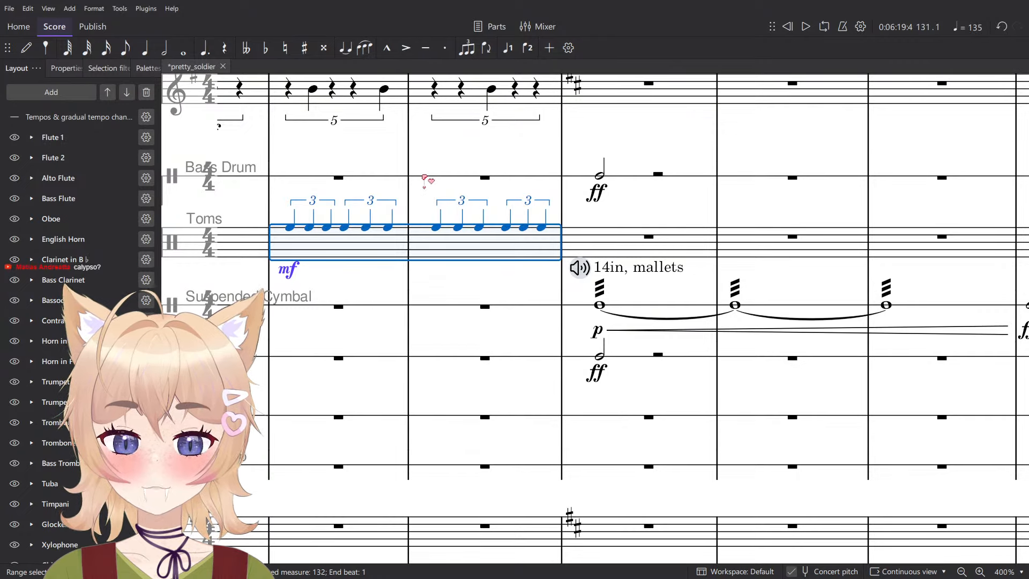
- Lower the moved Toms triplets to the position just below the staff and play the passage
key(Down)
key(Down)
key(Down)
key(Down)
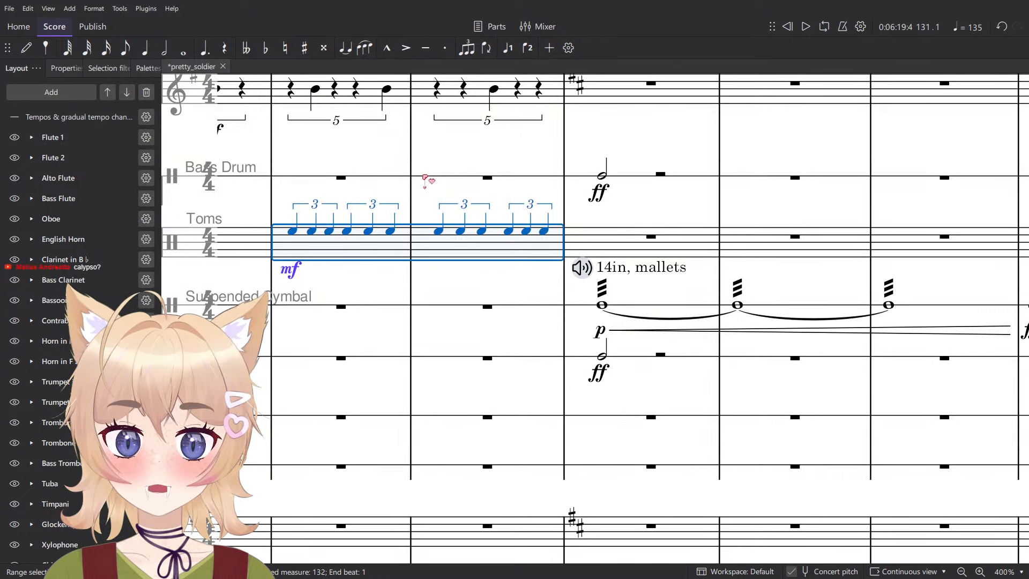
key(Down)
key(Down)
key(Down)
key(Down)
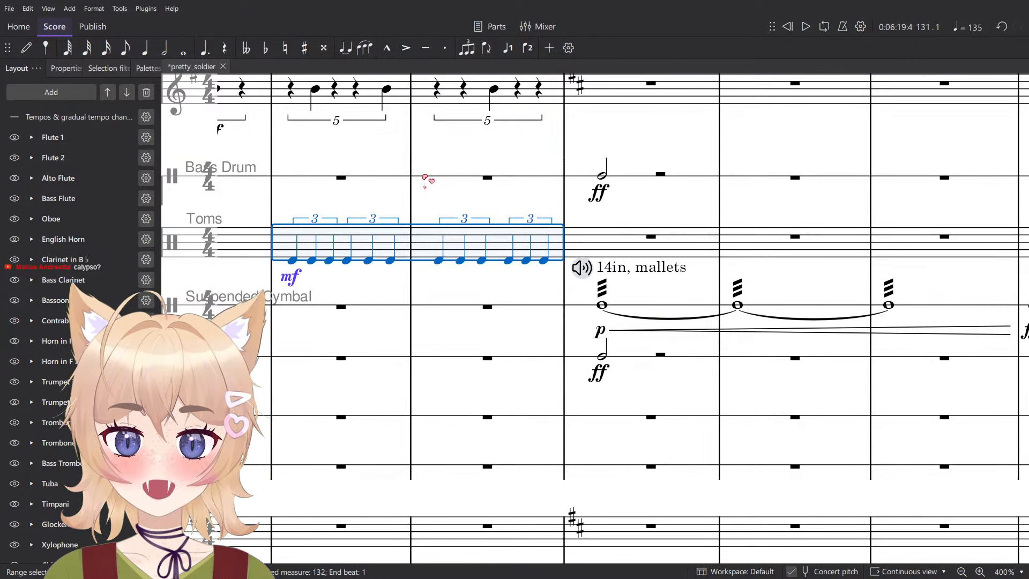
key(space)
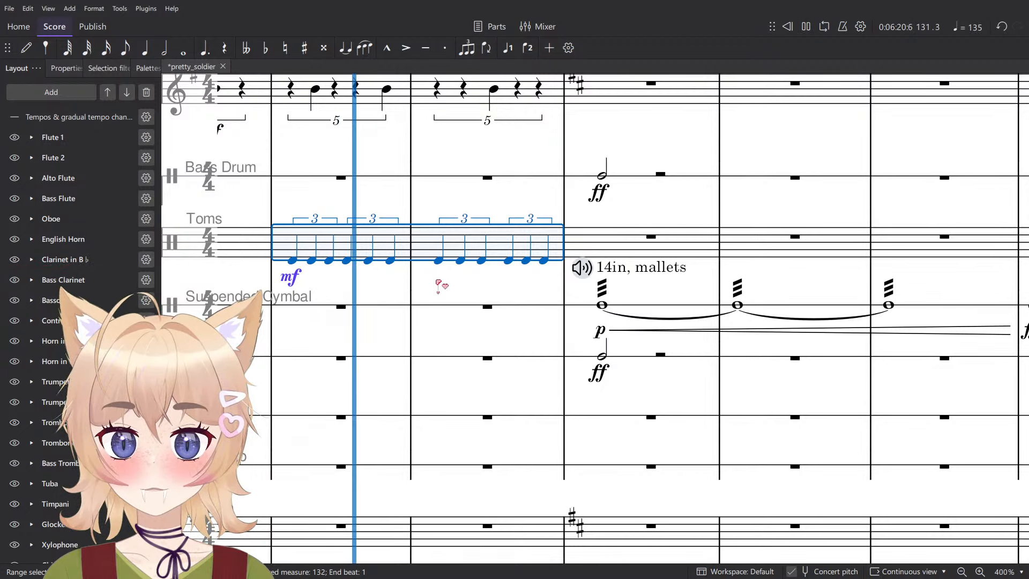
key(space)
- Try accenting every other Toms triplet note in measures 131–132, starting from the first note
key(Escape)
click(293, 261)
ctrl+click(329, 261)
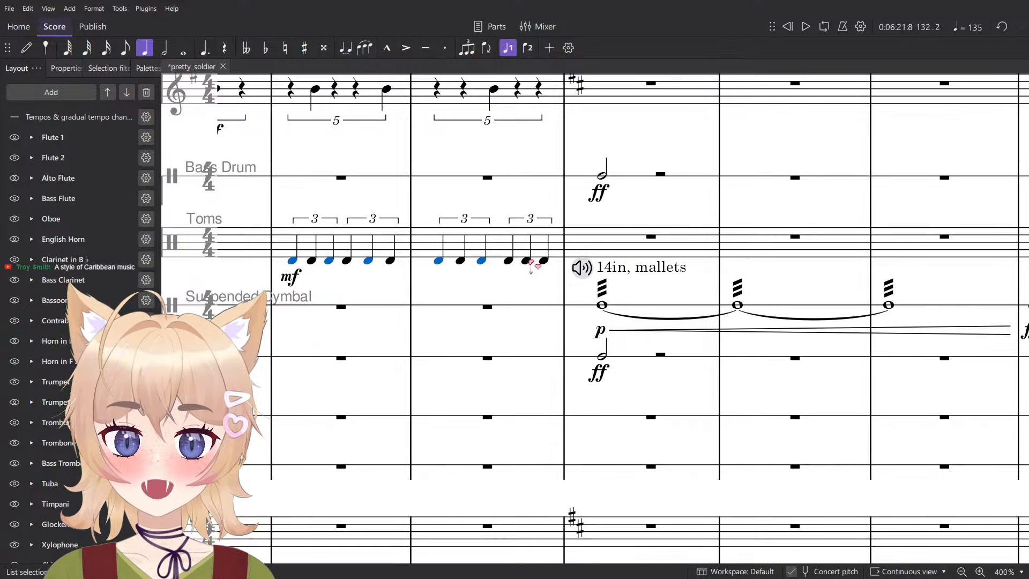
key(shift+v)
click(399, 257)
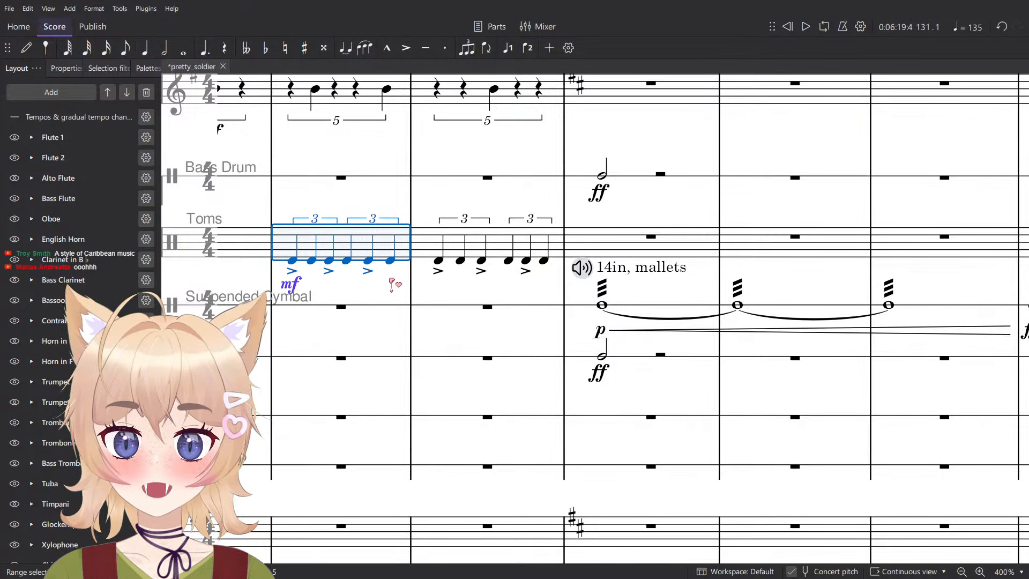
key(ctrl+z)
- Accent the second, fourth and sixth Toms triplet notes of measure 131 and the second and fifth of measure 132
key(Escape)
click(312, 261)
ctrl+click(347, 261)
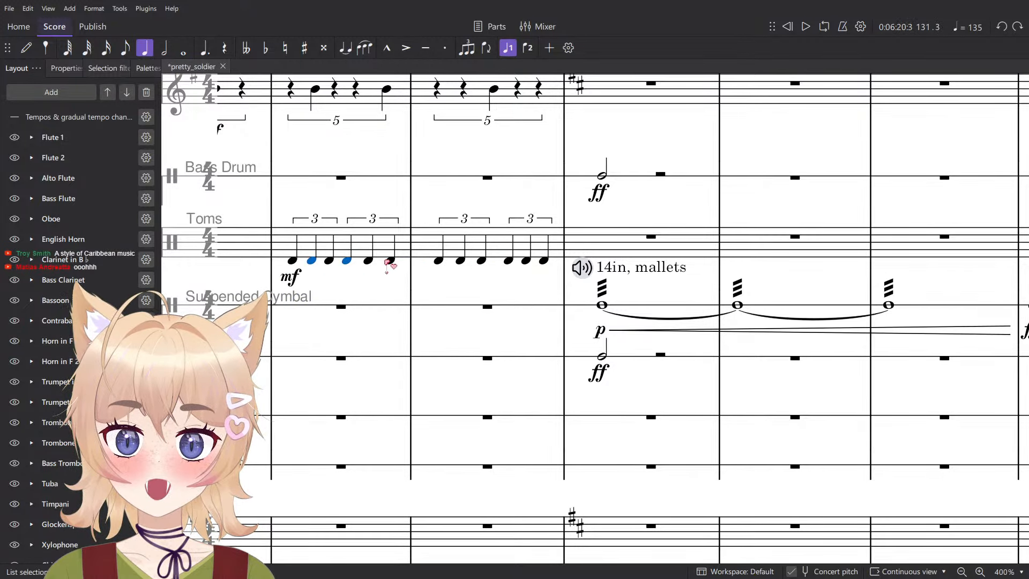
ctrl+click(527, 260)
key(shift+v)
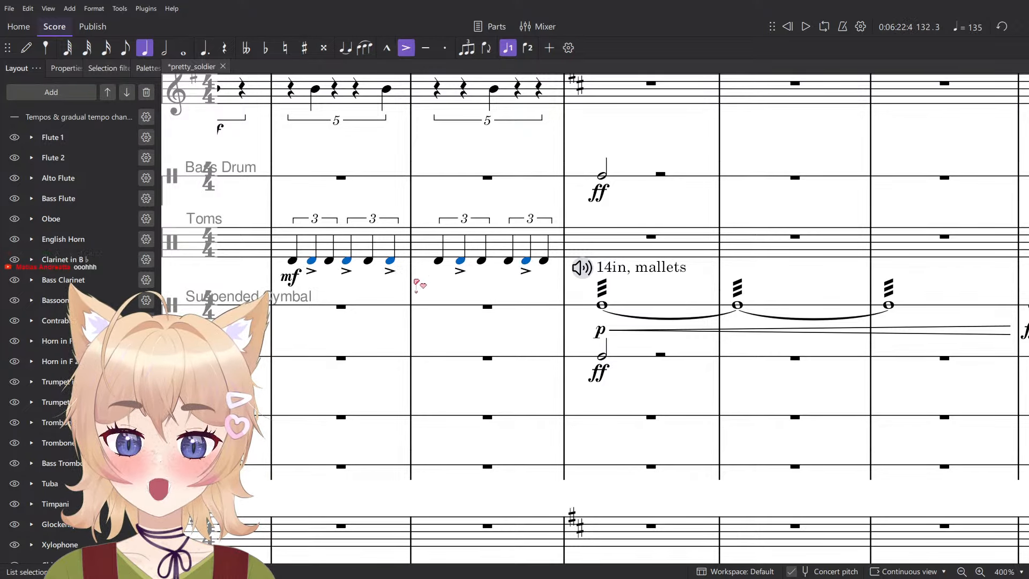
- Remove the first Toms note of measure 131, shift the mf dynamic to the second note and play the passage
click(293, 261)
key(Delete)
click(292, 277)
key(Delete)
click(312, 262)
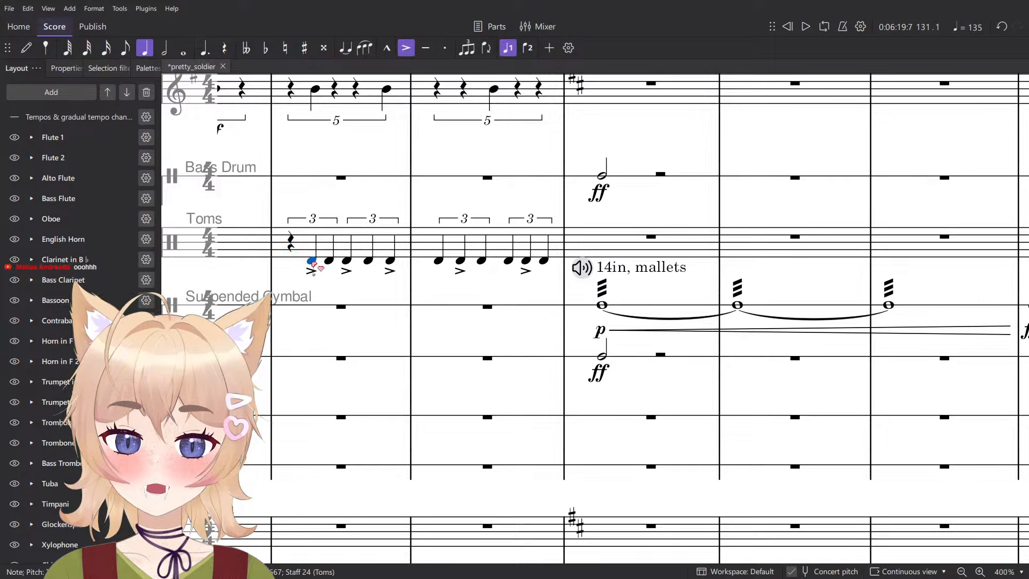
key(ctrl+v)
scroll(312, 262, down, 1)
click(304, 242)
key(space)
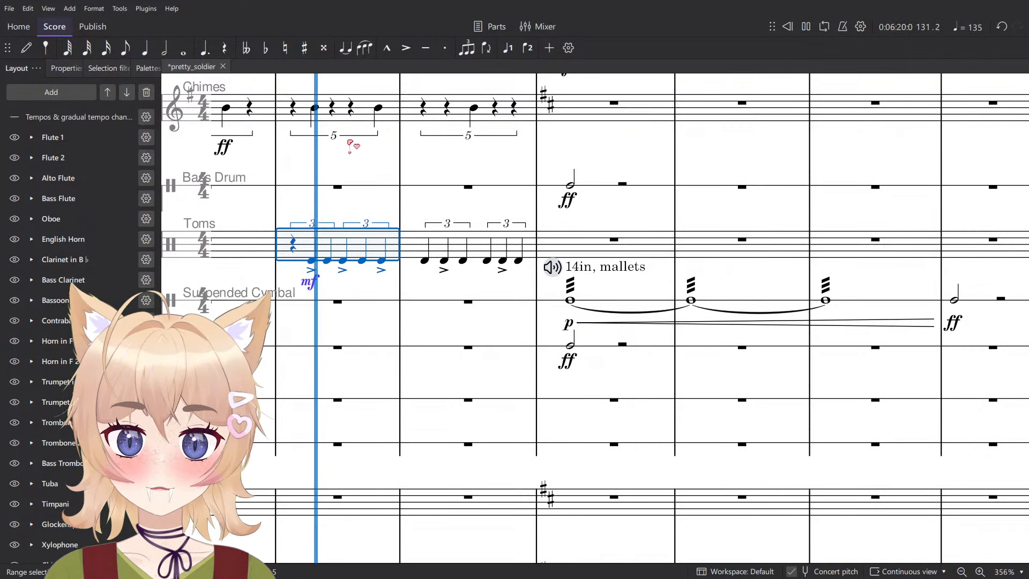
key(space)
- Change the Toms dynamic in measure 131 to f and play the passage
click(311, 282)
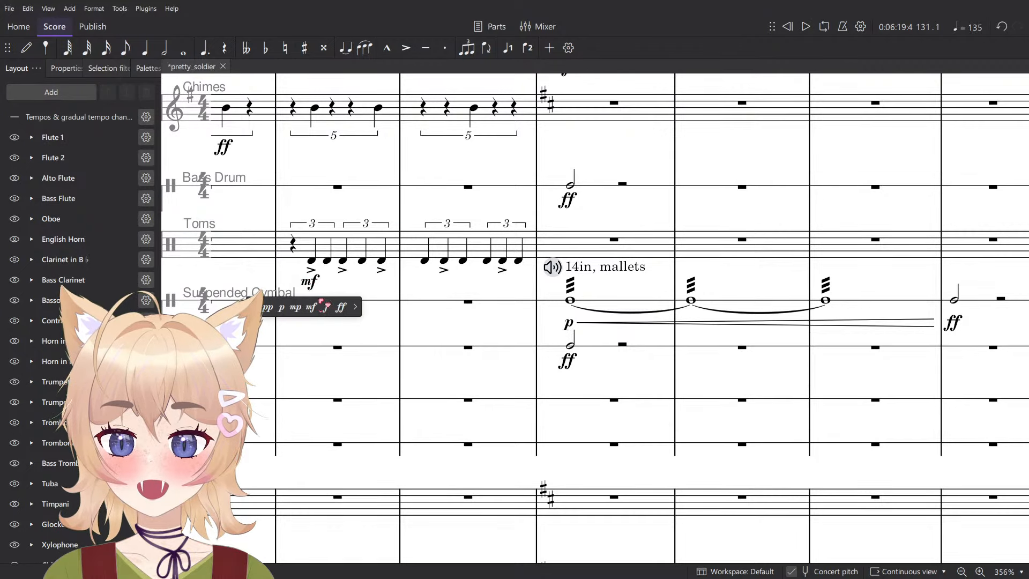
click(330, 308)
click(327, 250)
key(space)
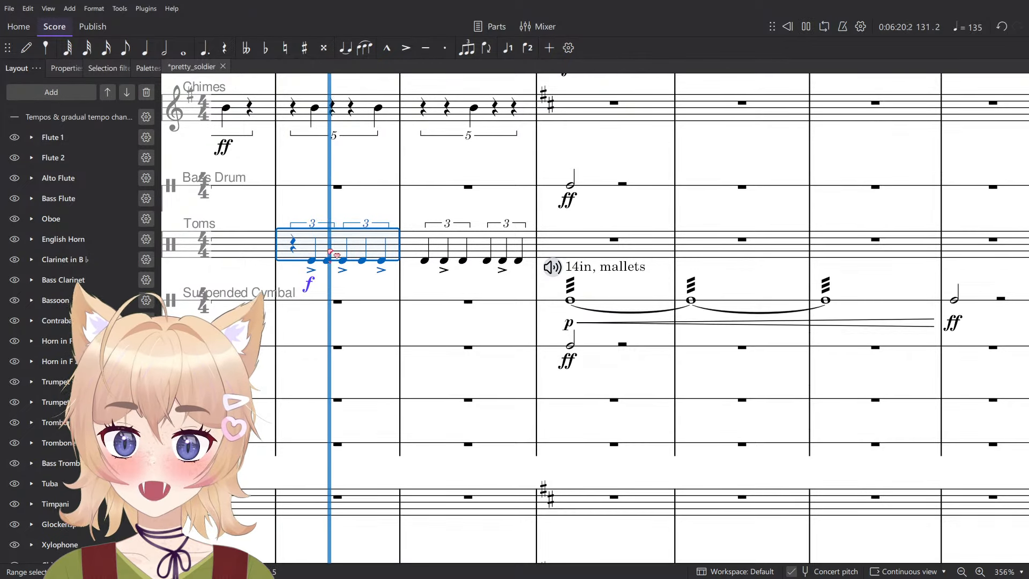
key(space)
key(Escape)
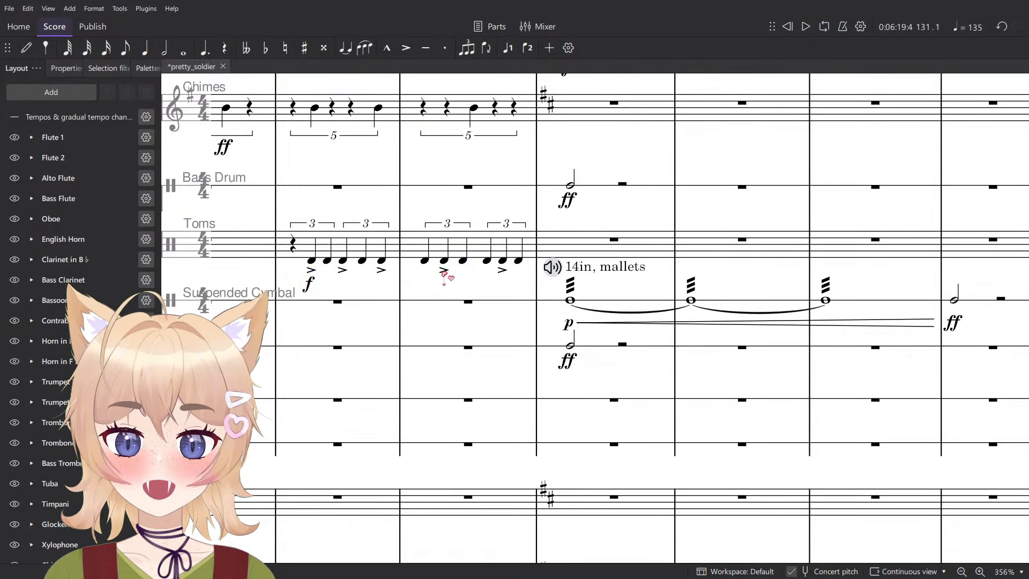
- Move the Toms triplets in measures 131–132 to the same measures of the Timpani staff
scroll(289, 299, up, 2)
click(525, 250)
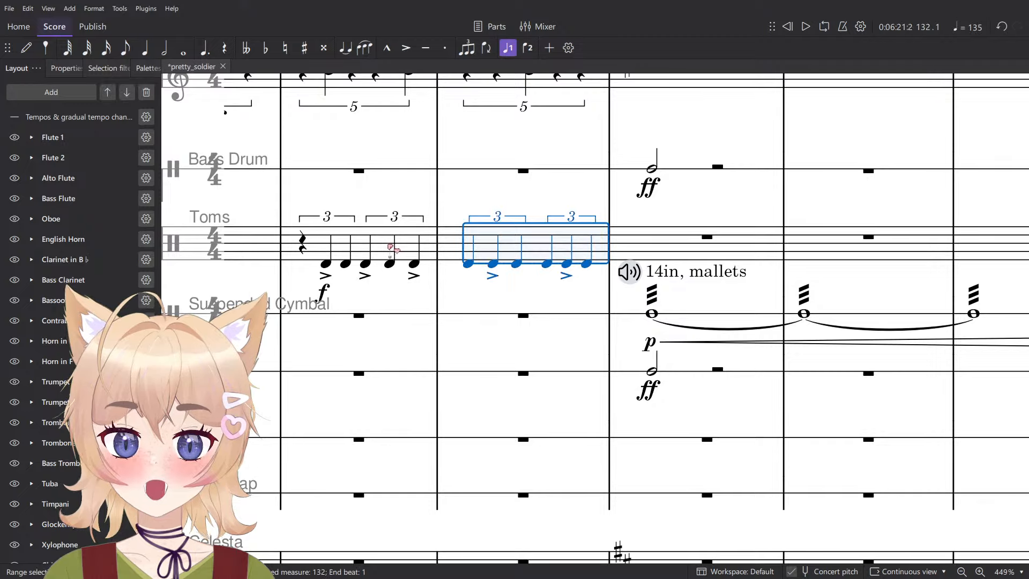
shift+click(302, 244)
scroll(302, 244, down, 2)
scroll(311, 268, up, 4)
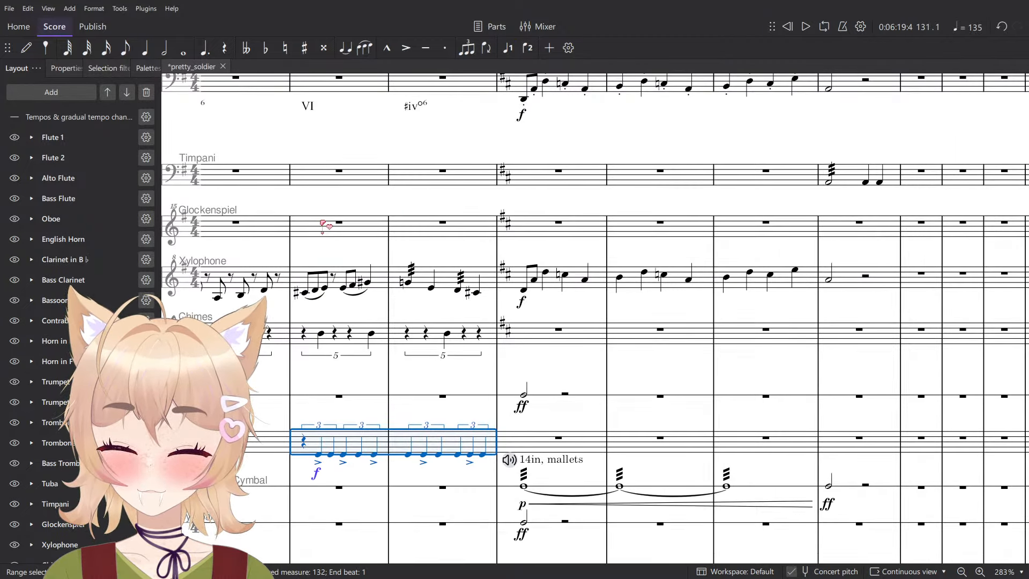
key(Delete)
click(314, 179)
key(ctrl+v)
scroll(391, 142, up, 3)
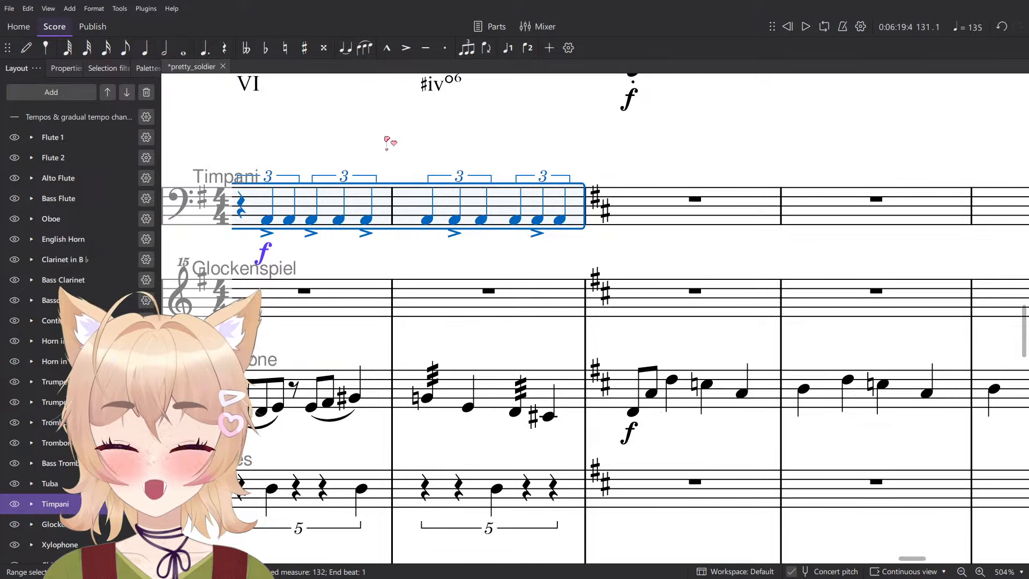
key(Up)
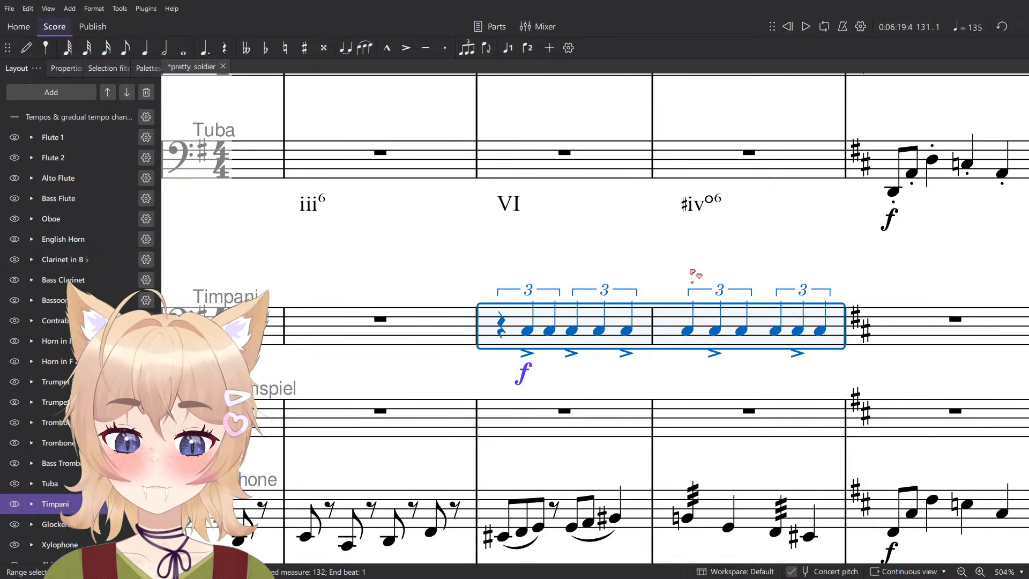
- Change the Timpani dynamic in measure 131 to mp
click(710, 268)
double_click(523, 371)
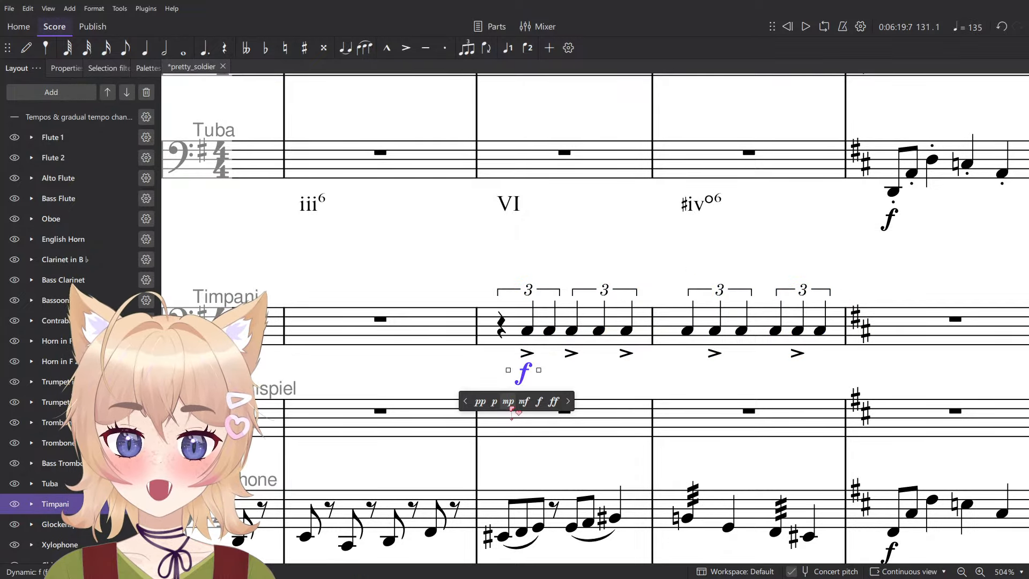
click(511, 395)
- Add the staff text "normal mallets" at the start of the Timpani triplets in measure 131 with the Normal Mallets sound
click(528, 332)
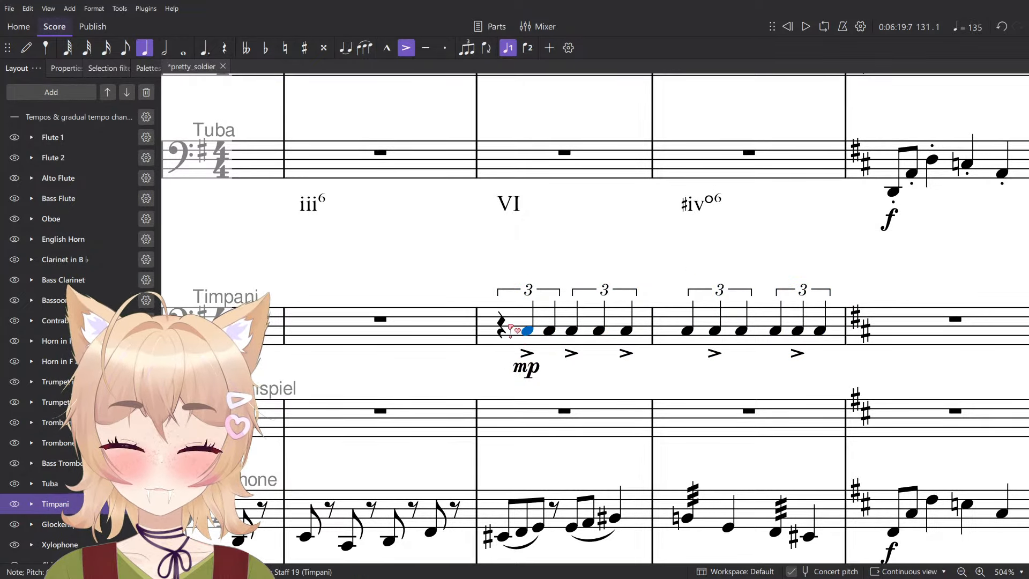
key(ctrl+t)
click(500, 280)
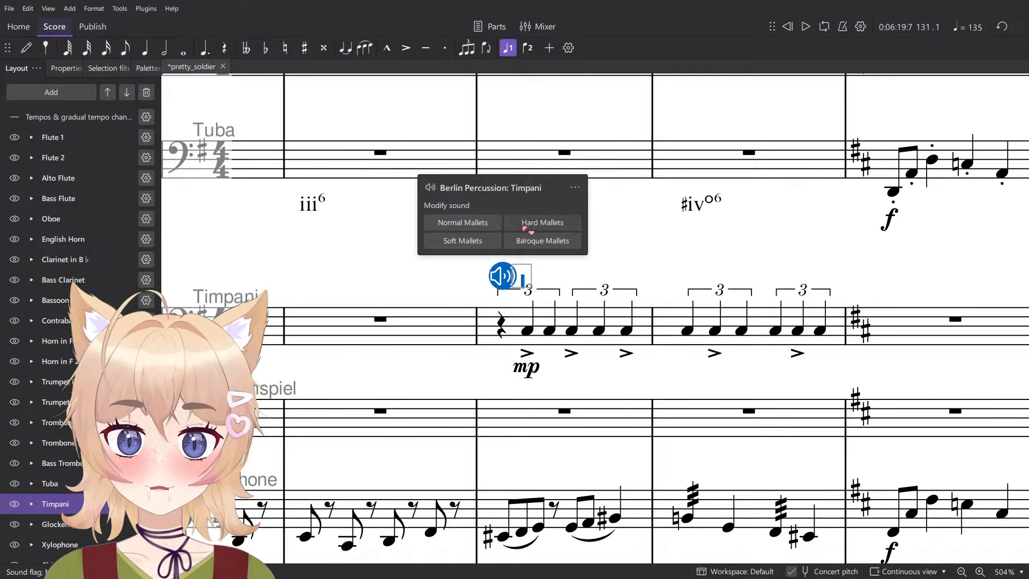
click(485, 223)
click(541, 316)
- Try raising the Timpani triplets in measures 131–132 to the top space of the staff and play them
click(542, 322)
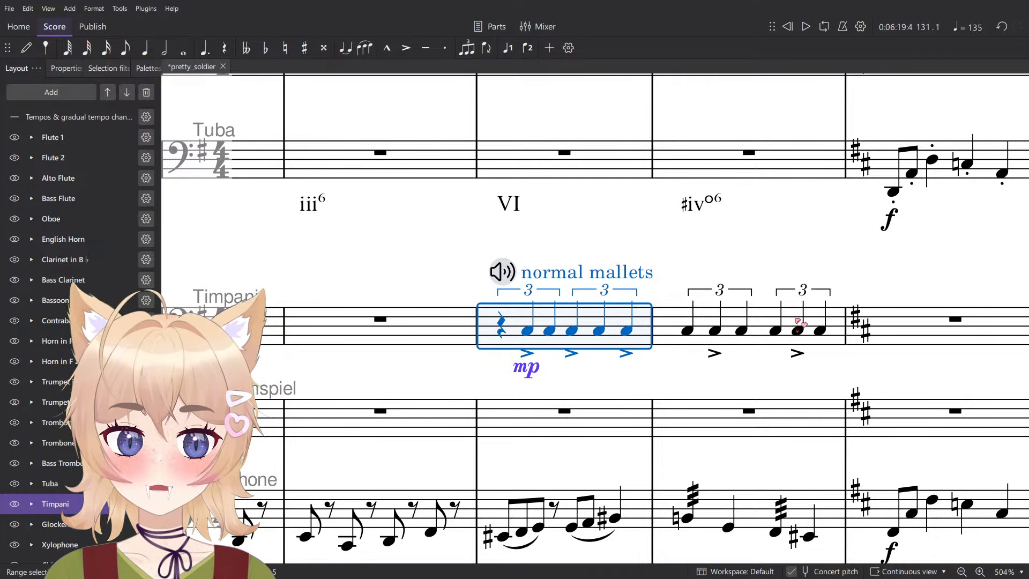
shift+click(798, 322)
key(Up)
key(Up)
key(Up)
key(Up)
key(Up)
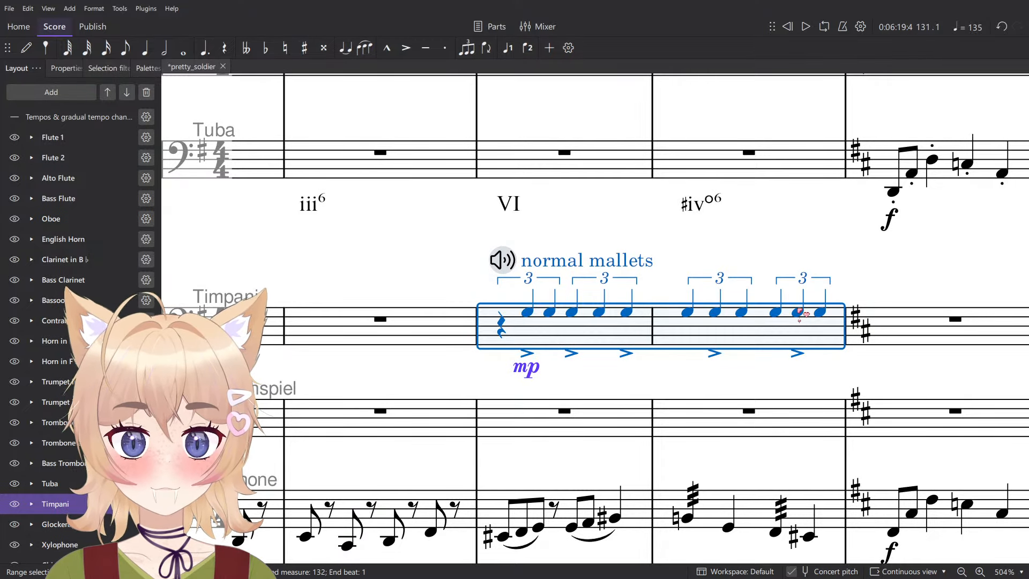
key(space)
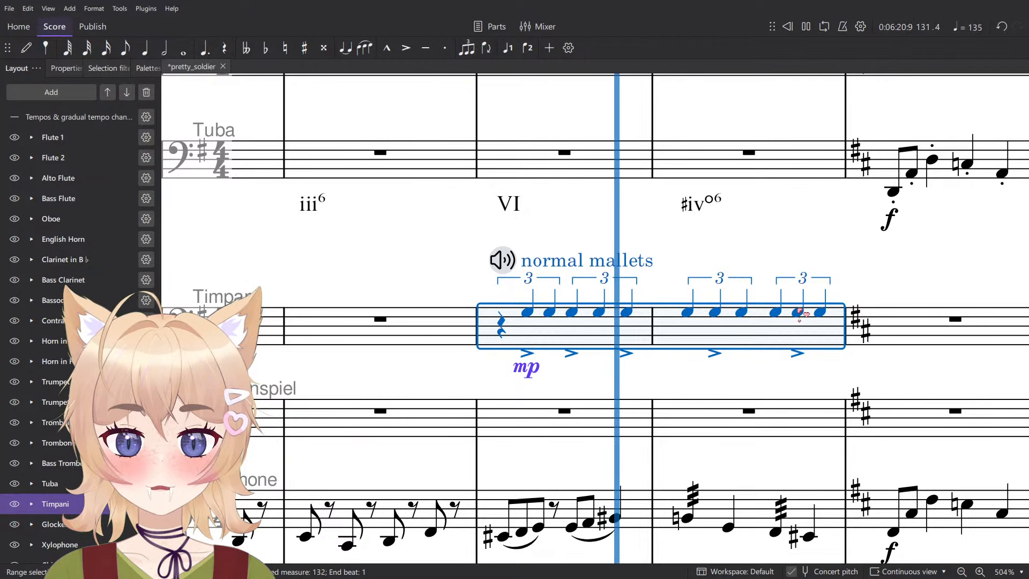
key(space)
- Lower the Timpani triplets in measures 131–132 to just under the first ledger line below the staff and play them
key(Down)
key(Down)
key(Down)
key(Down)
key(Down)
key(Down)
key(Down)
key(Down)
key(Down)
key(Down)
key(Down)
key(Down)
key(Down)
key(Down)
key(Down)
key(Down)
key(Down)
key(Down)
key(Down)
key(Down)
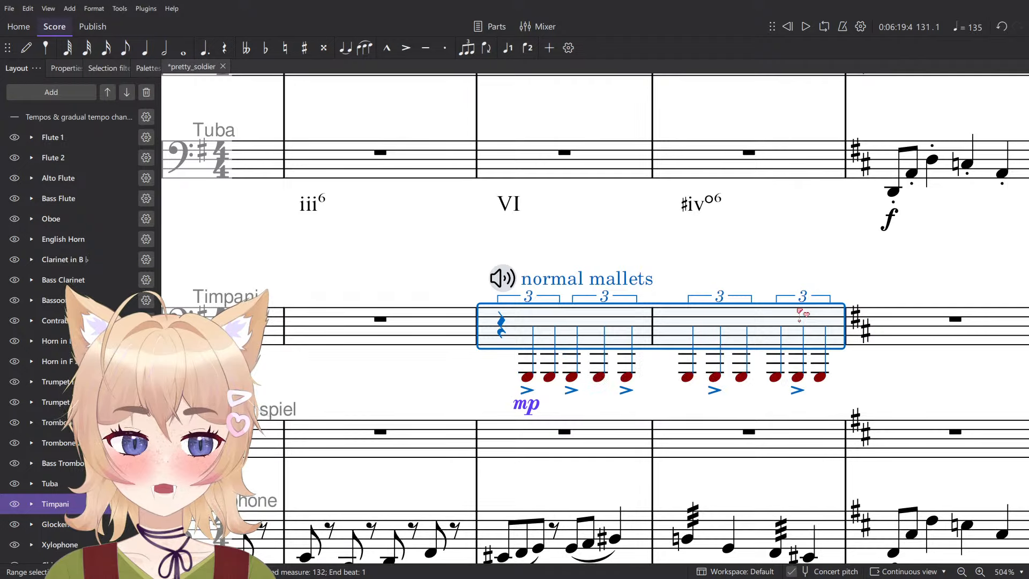
key(Up)
key(Up)
key(space)
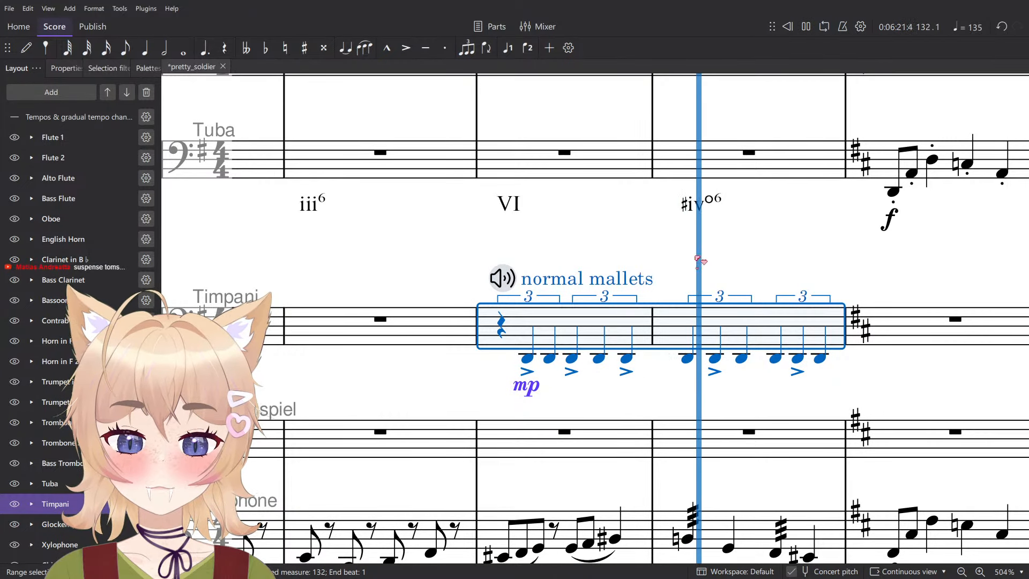
key(Escape)
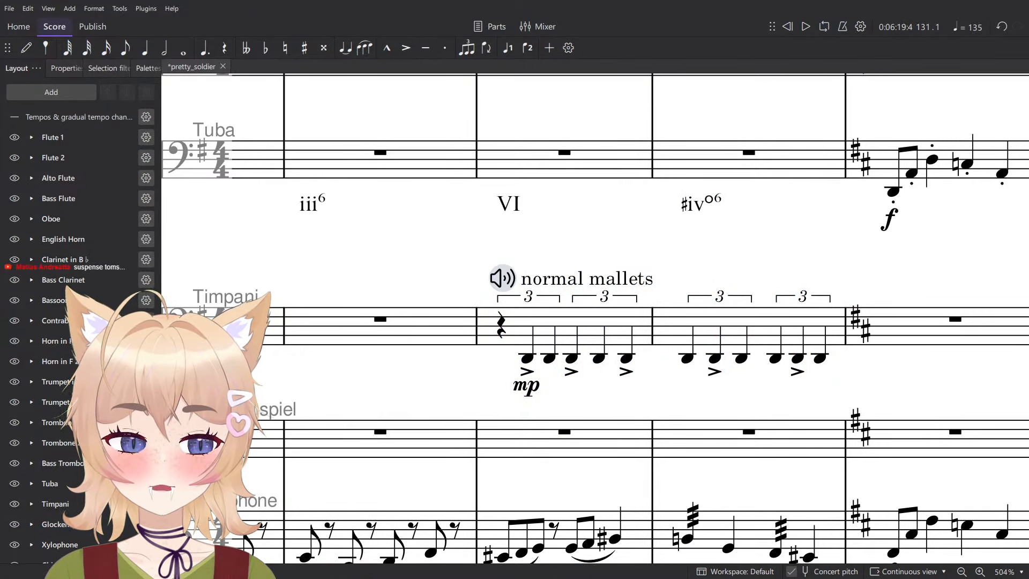
click(719, 321)
shift+click(616, 322)
scroll(615, 311, down, 5)
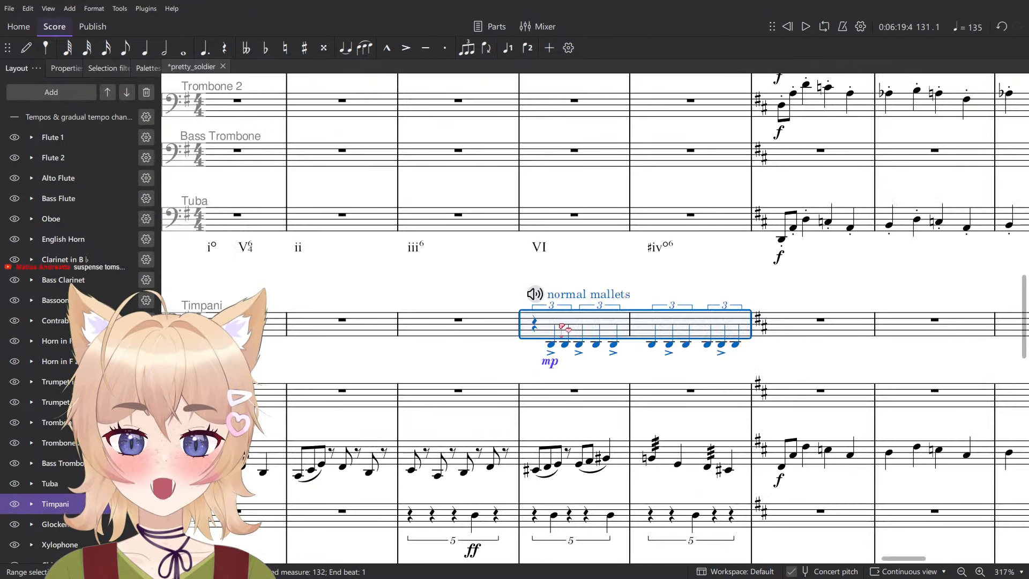
drag(615, 309, 558, 259)
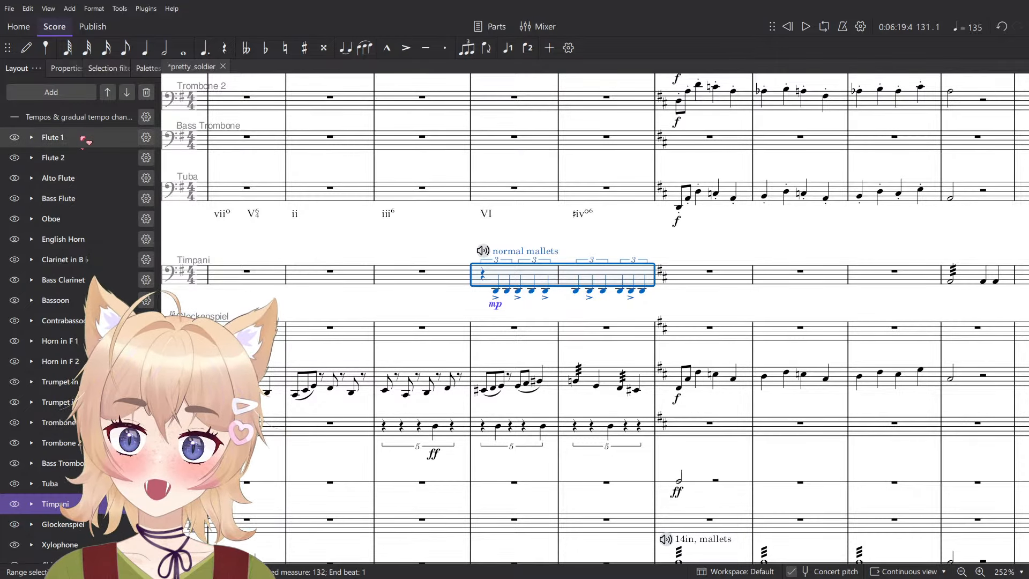
drag(659, 324, 627, 287)
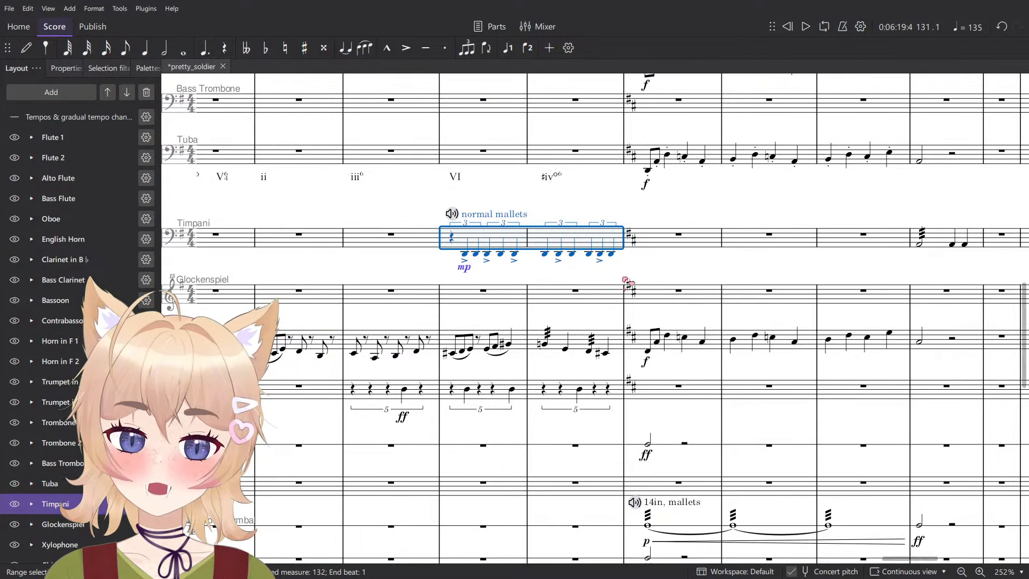
- Check the score's instrument list and the unpitched percussion instruments available to add, without changing the instrumentation
click(51, 96)
click(75, 110)
scroll(639, 337, down, 10)
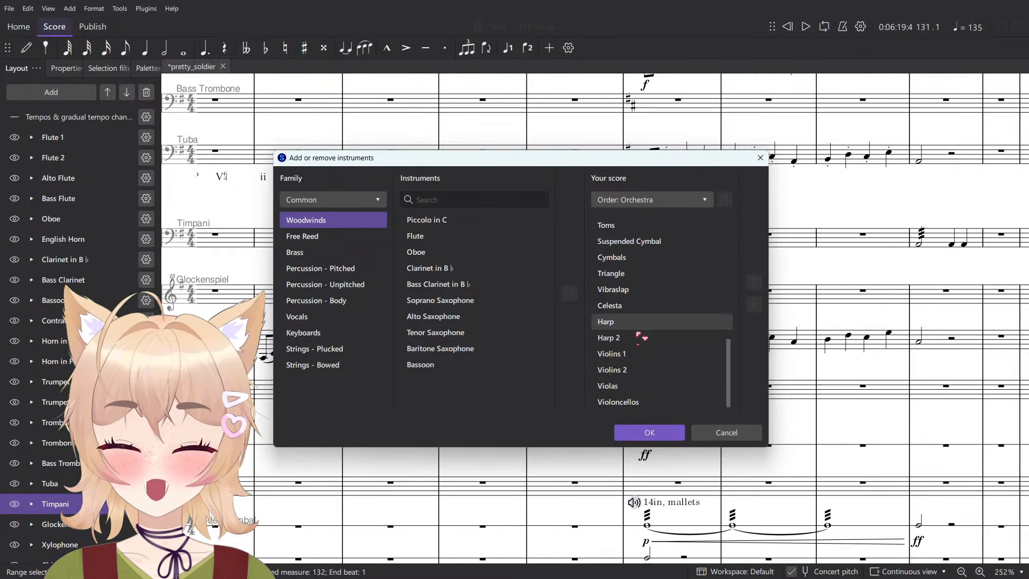
scroll(643, 354, down, 2)
scroll(651, 378, up, 10)
scroll(662, 375, down, 10)
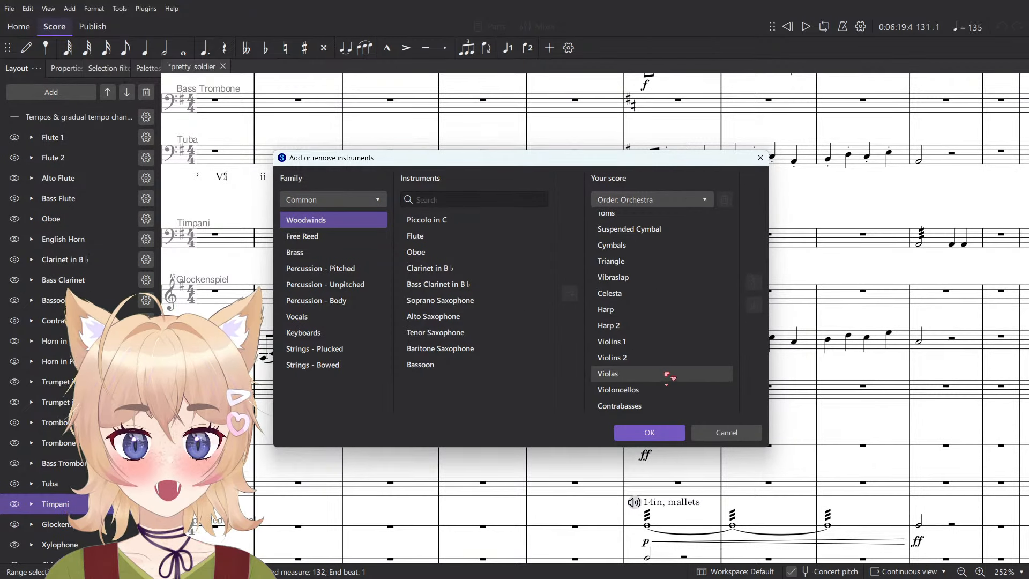
click(322, 284)
scroll(496, 315, down, 3)
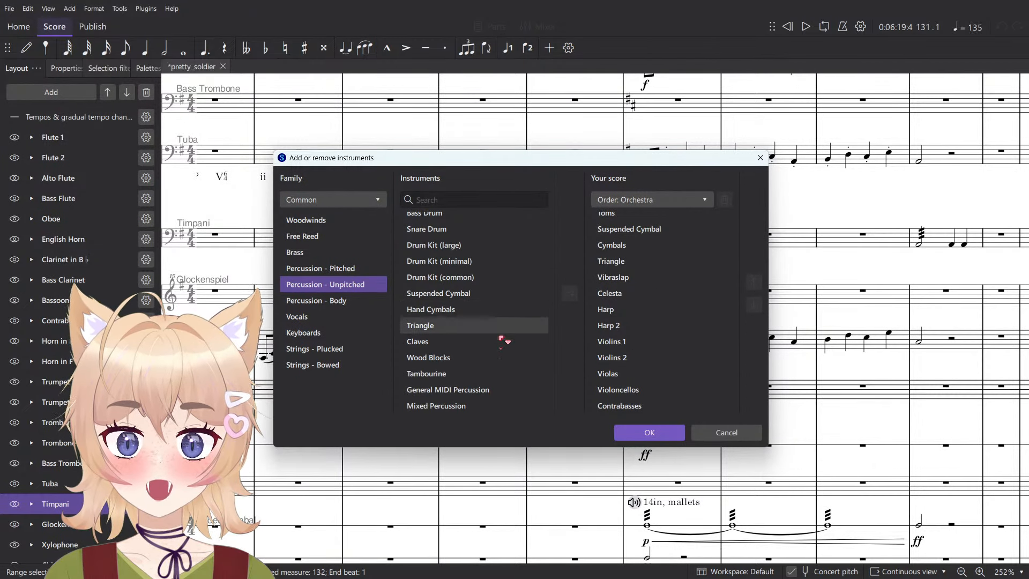
click(718, 432)
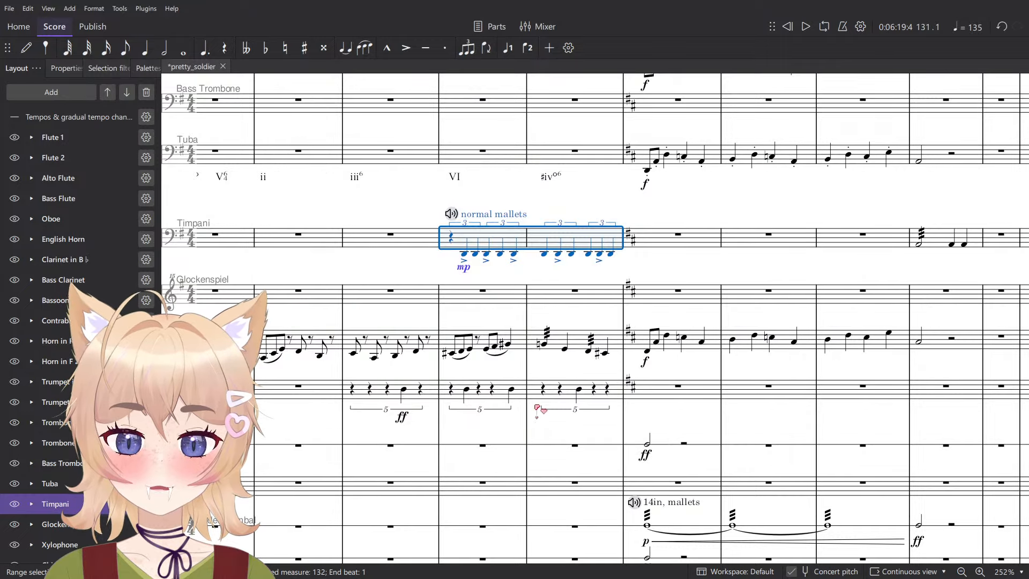
scroll(536, 408, down, 1)
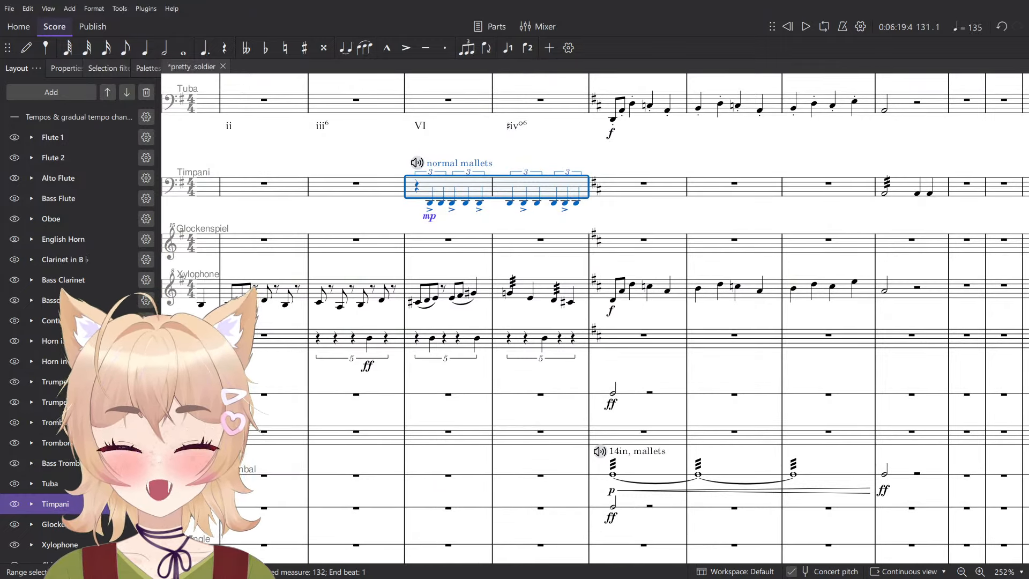
click(50, 93)
click(32, 108)
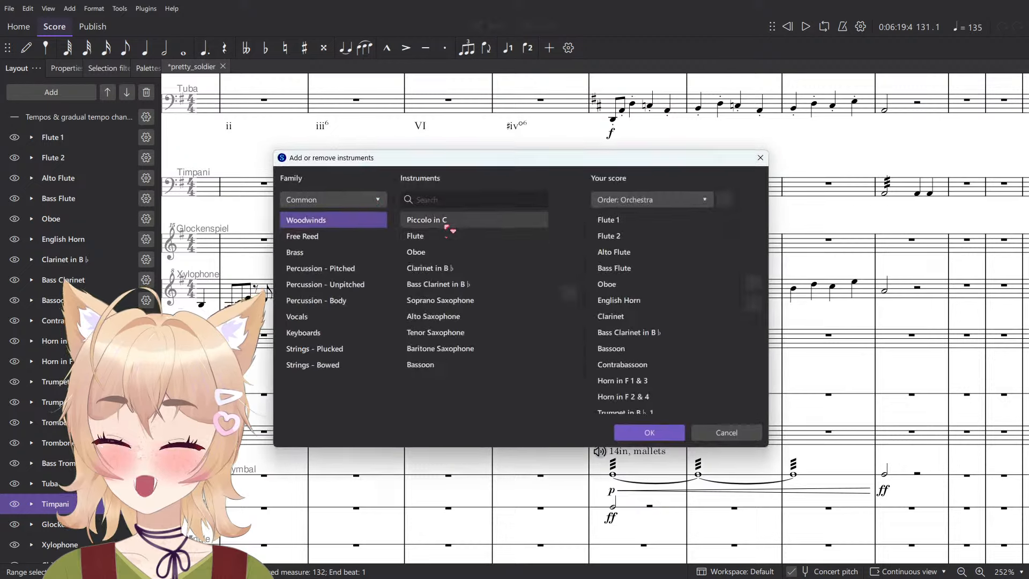
click(329, 284)
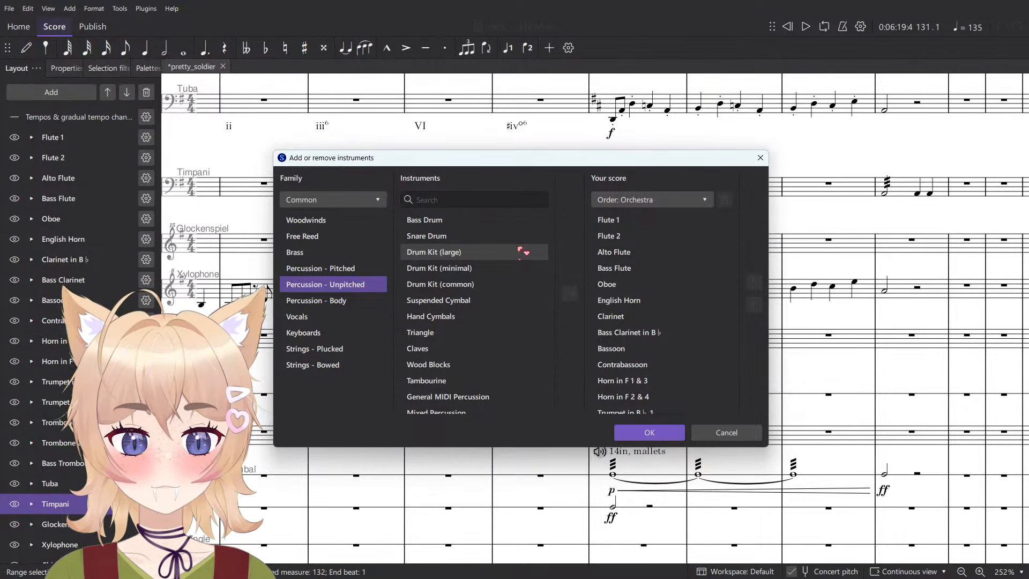
click(725, 433)
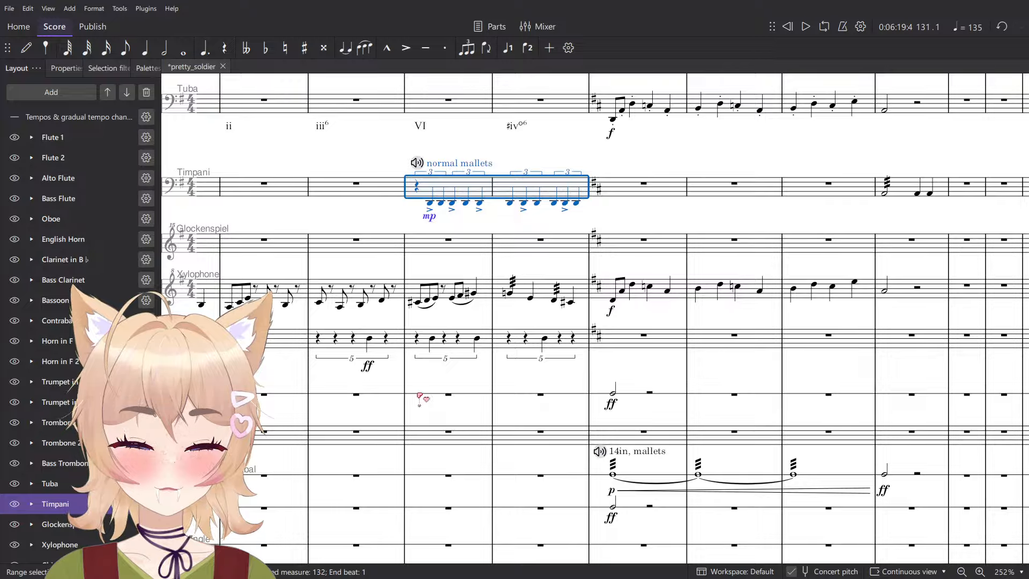
- Browse the Muse Percussion sounds available for the Vibraslap's mixer channel without changing its sound
key(F10)
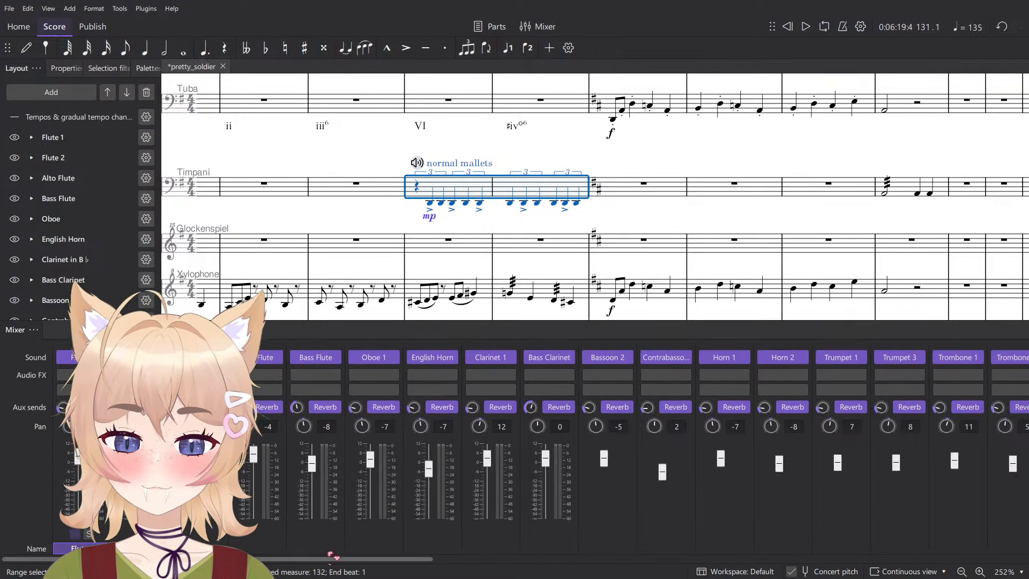
drag(349, 558, 946, 555)
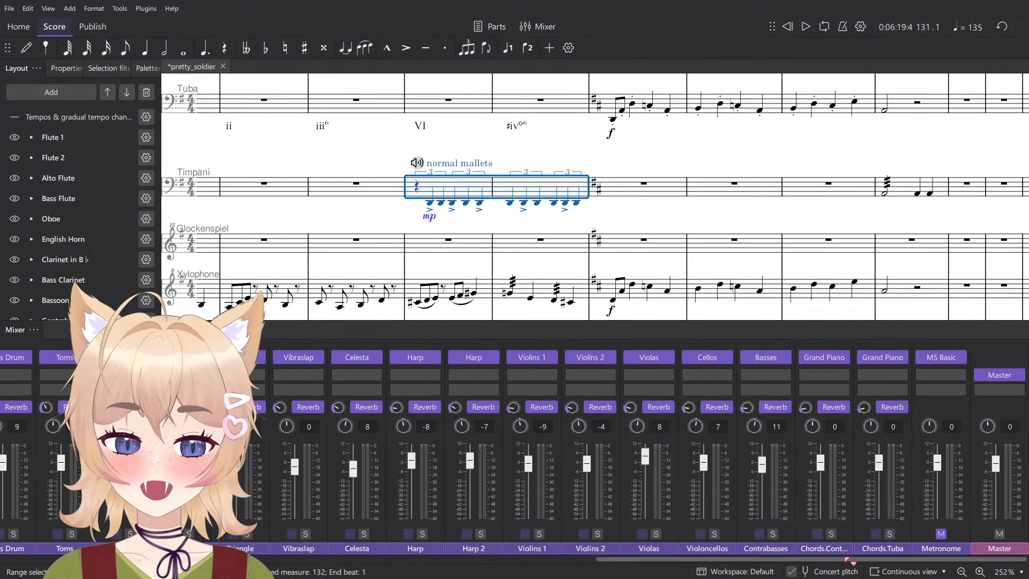
click(316, 358)
mouse_move(370, 392)
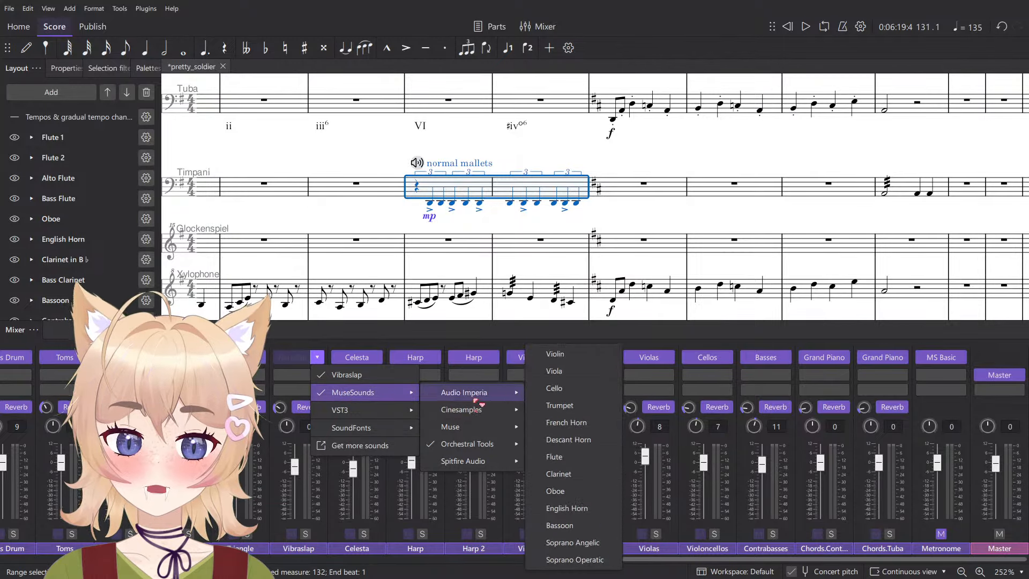
mouse_move(472, 427)
mouse_move(623, 459)
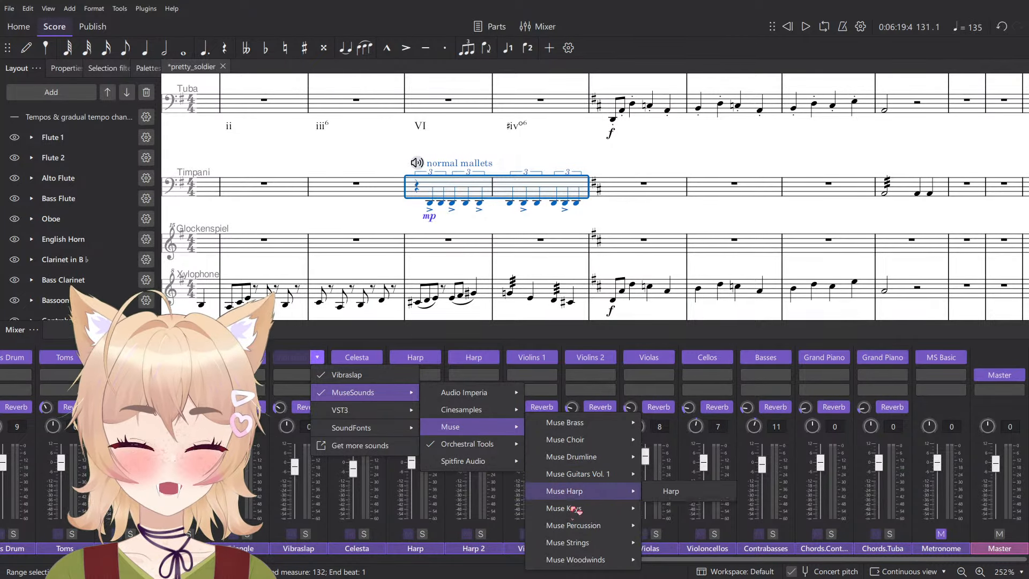
mouse_move(581, 512)
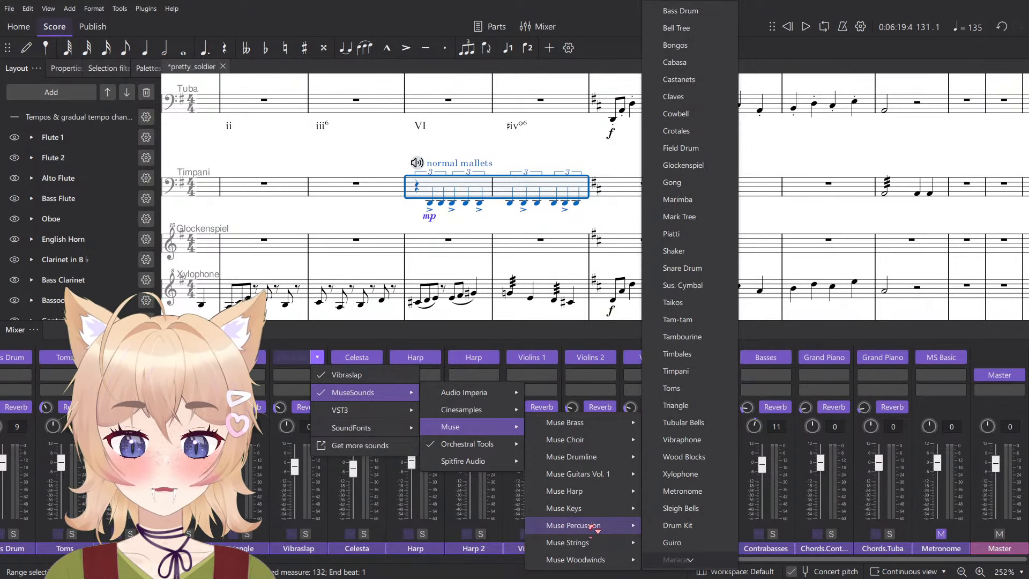
mouse_move(594, 561)
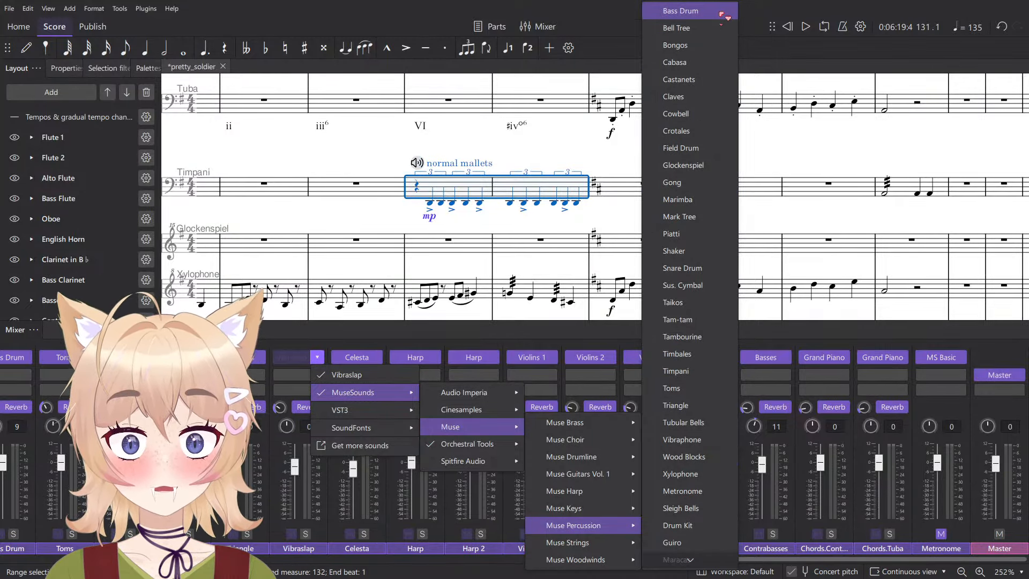
scroll(719, 64, down, 4)
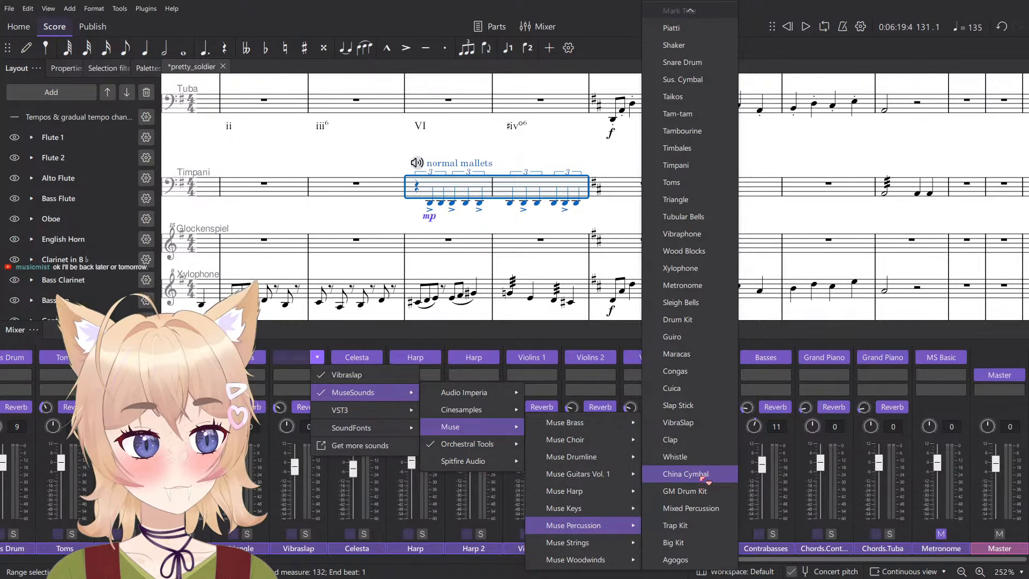
scroll(700, 472, up, 1)
scroll(700, 471, up, 2)
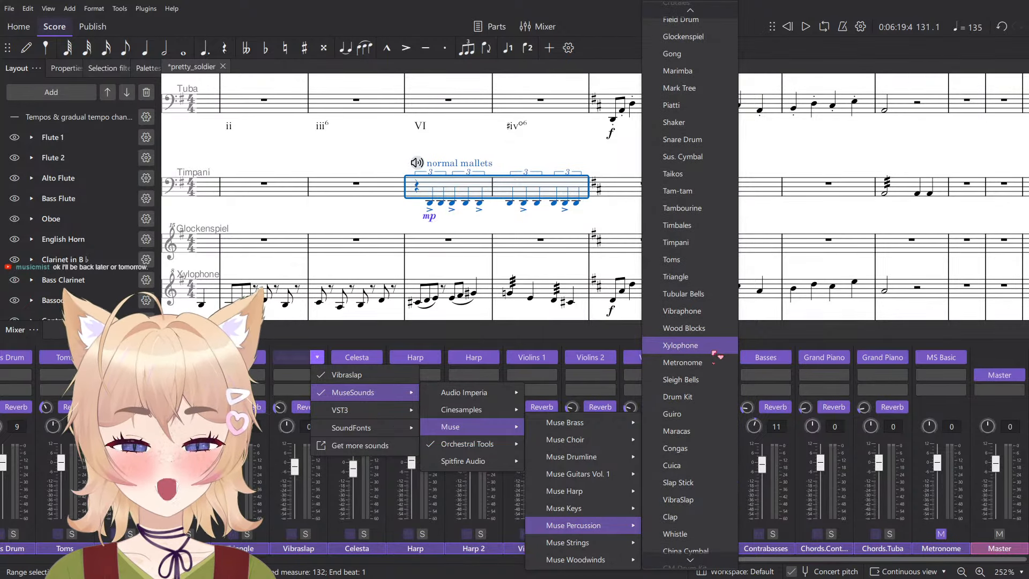
scroll(702, 349, up, 1)
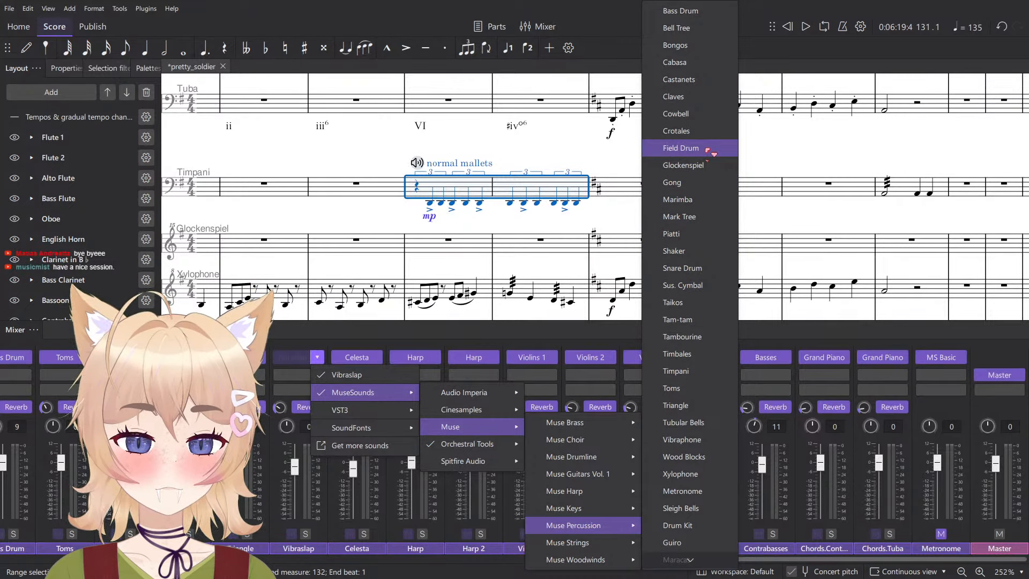
key(Escape)
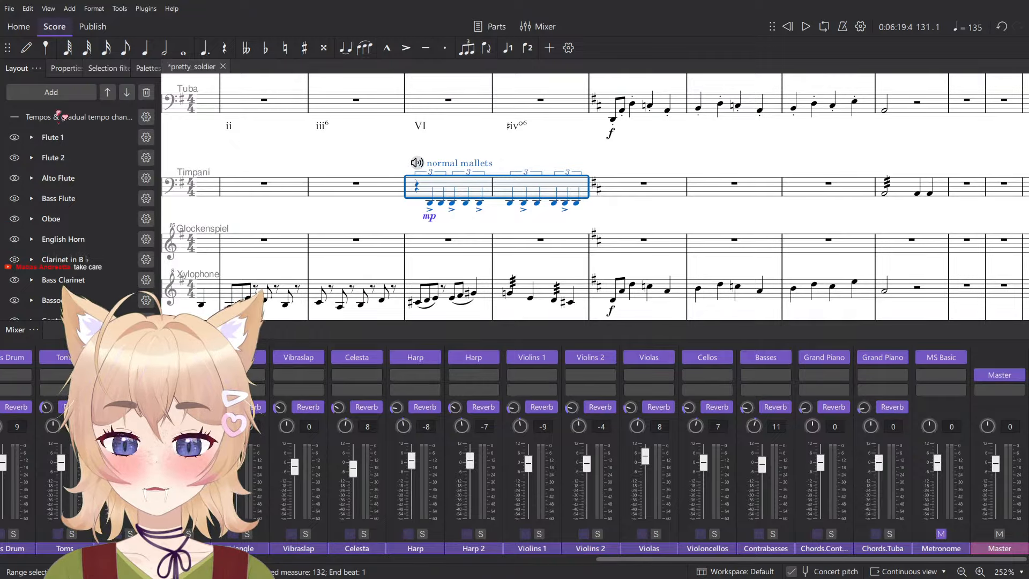
- Replace the Toms instrument with Field Drum, finding it by searching for "field"
click(69, 93)
click(138, 129)
scroll(75, 230, down, 5)
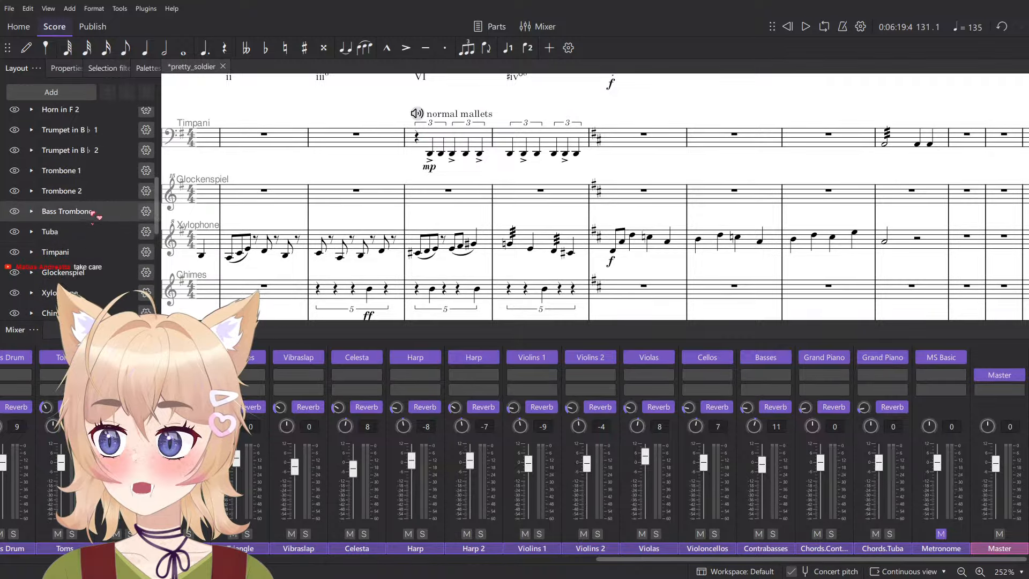
scroll(107, 177, up, 3)
scroll(108, 211, down, 6)
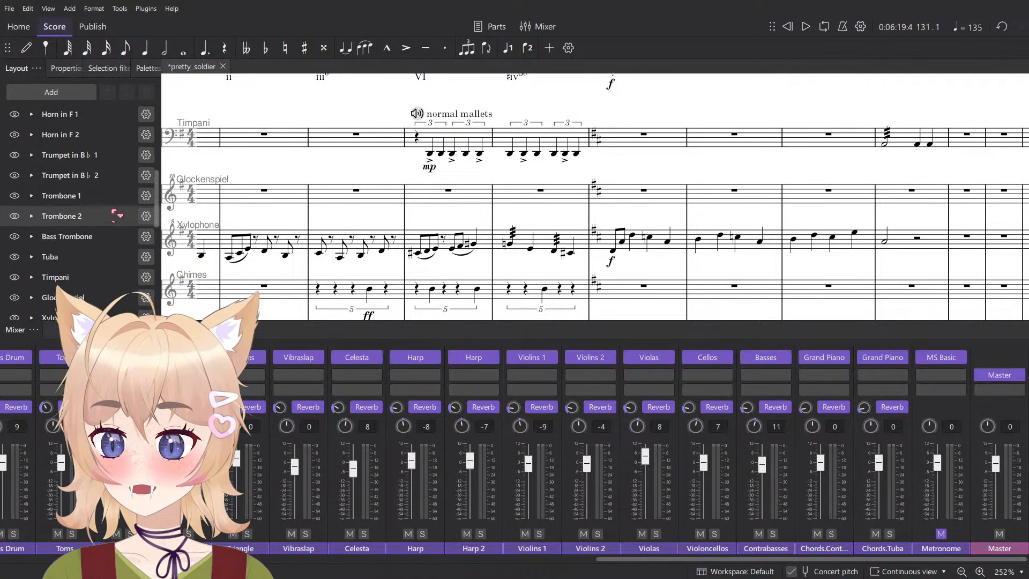
scroll(118, 244, down, 2)
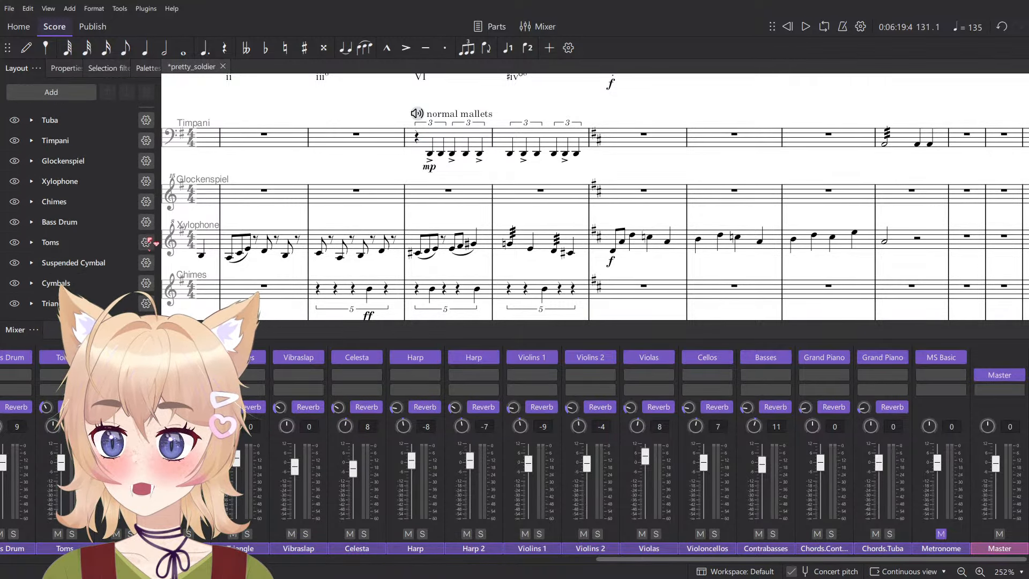
click(147, 351)
click(584, 199)
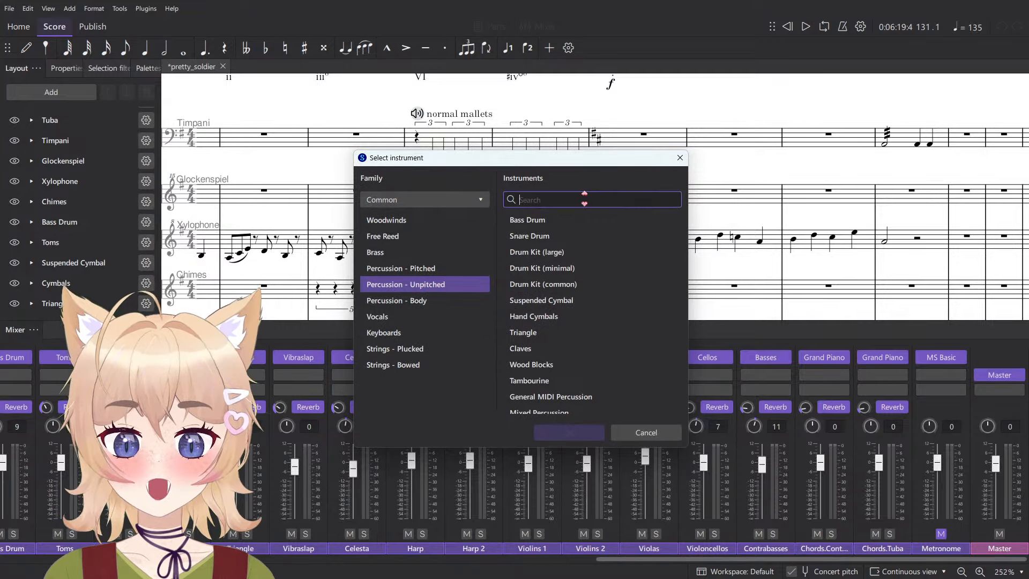
text(field)
double_click(603, 221)
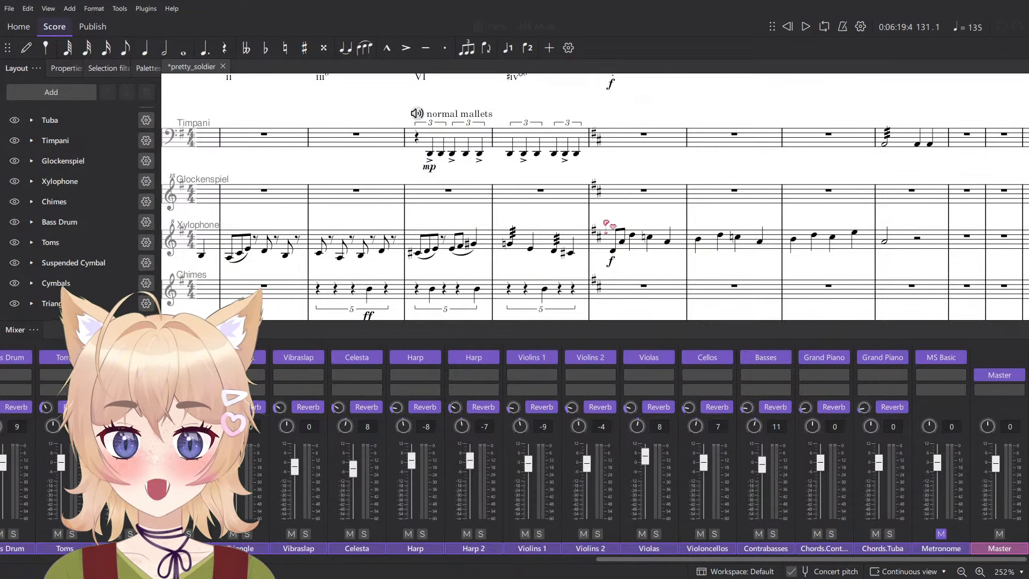
- Enter a quarter note on the first beat of measure 132 in the Field Drum staff
scroll(606, 224, down, 5)
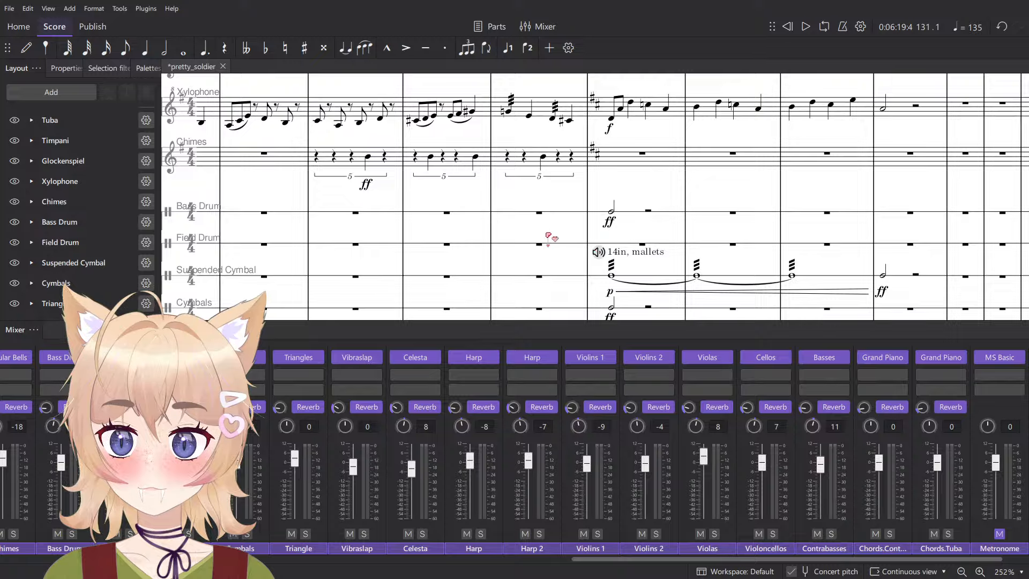
key(n)
scroll(499, 246, up, 5)
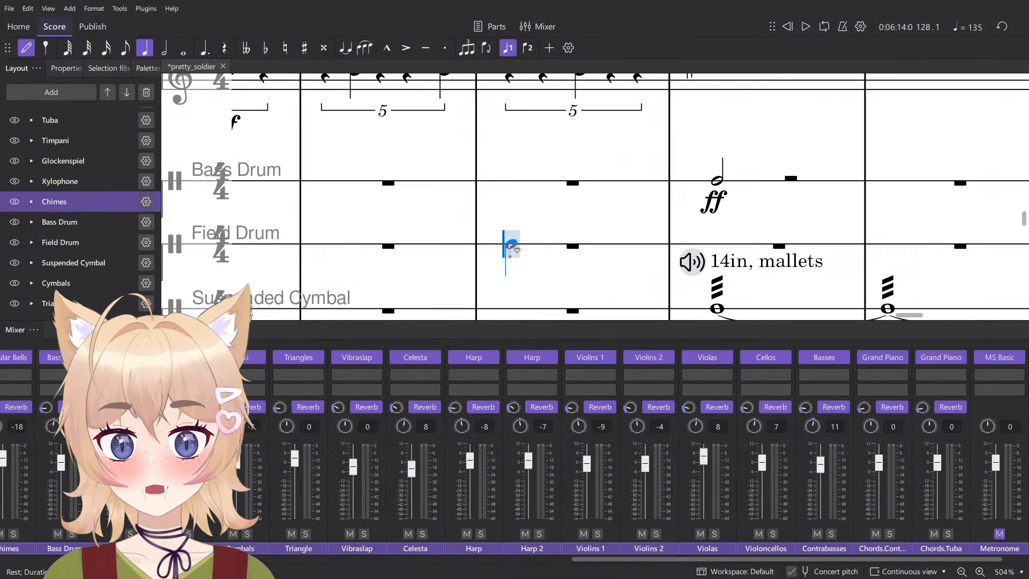
click(510, 247)
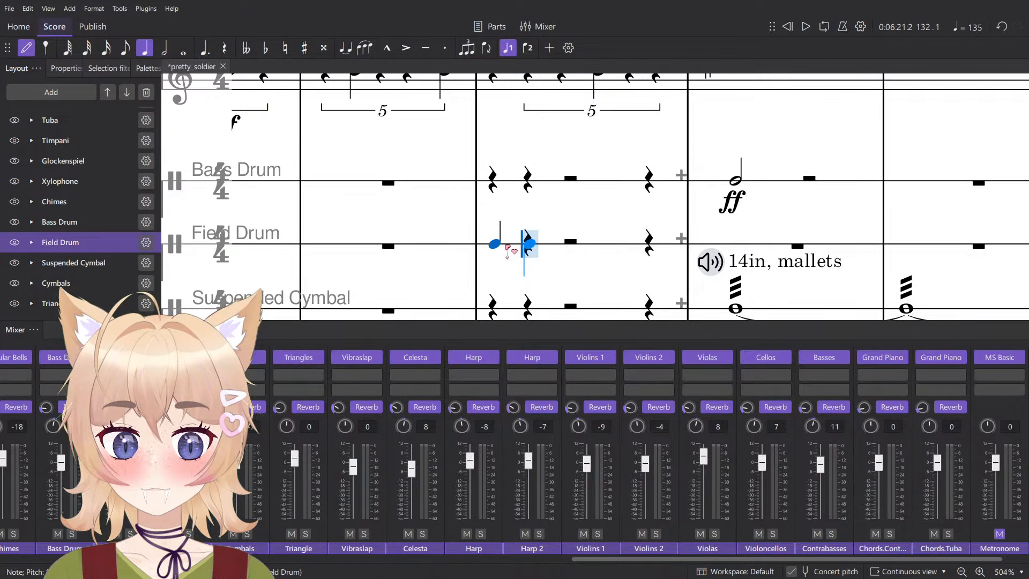
key(ctrl+z)
click(504, 245)
key(Escape)
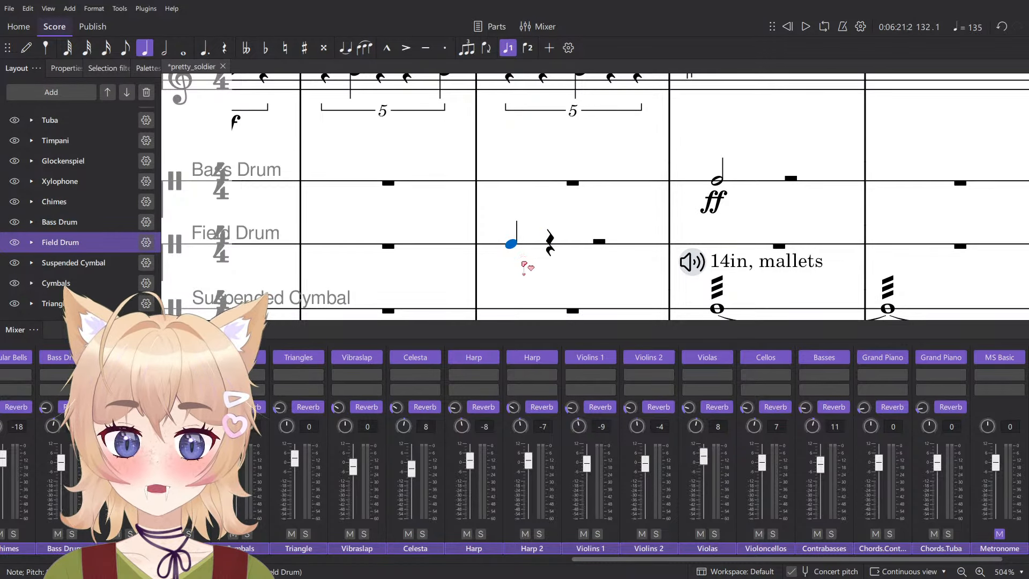
- Add an ff dynamic to the Field Drum quarter note in measure 132 and play from there
key(ctrl+d)
click(545, 278)
key(Escape)
key(Escape)
key(Escape)
key(space)
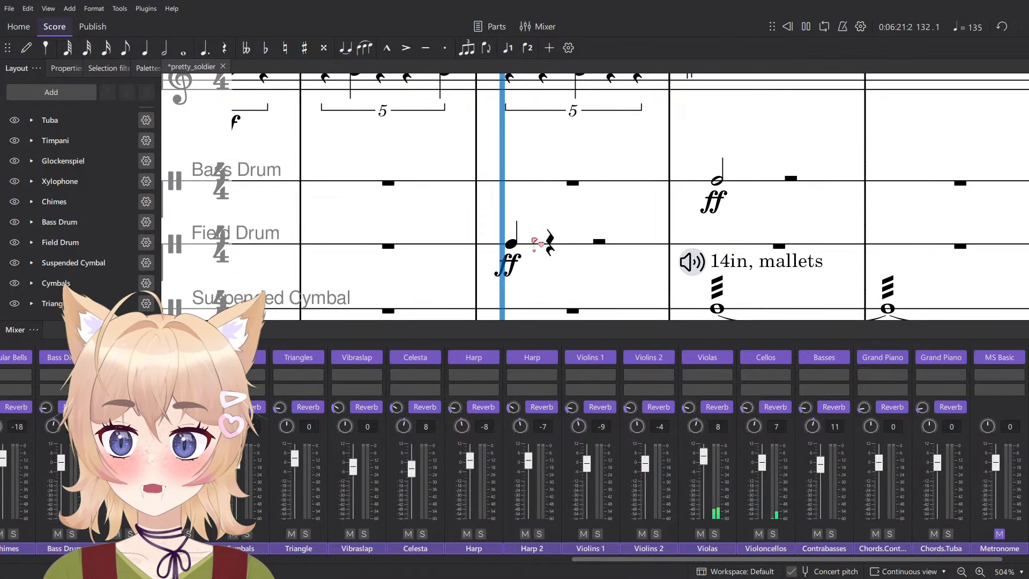
- Try Fog Horn from Berlin Percussion as the Field Drum channel's sound and play measure 132
click(534, 244)
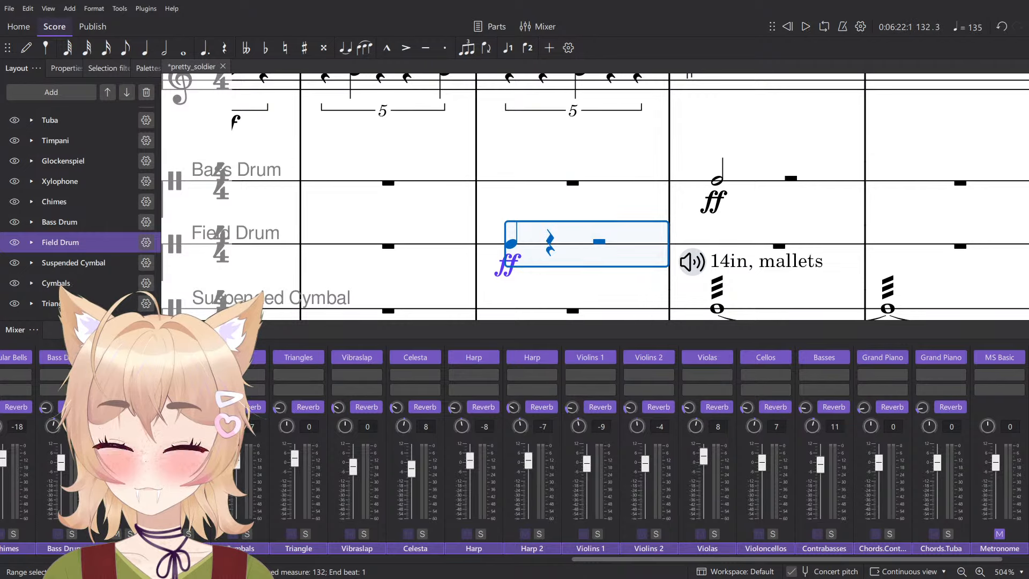
click(146, 358)
mouse_move(193, 392)
mouse_move(313, 445)
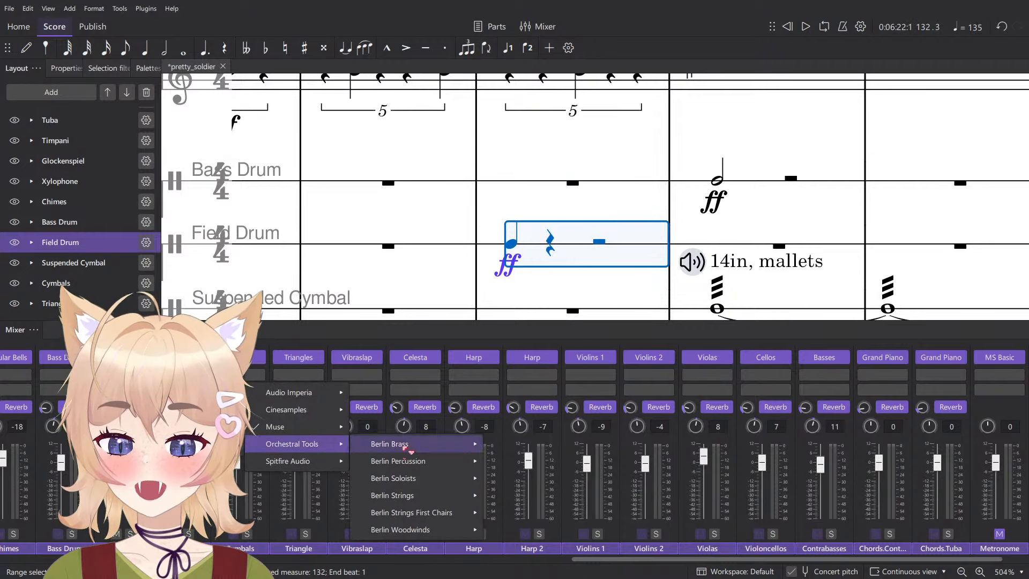
mouse_move(416, 461)
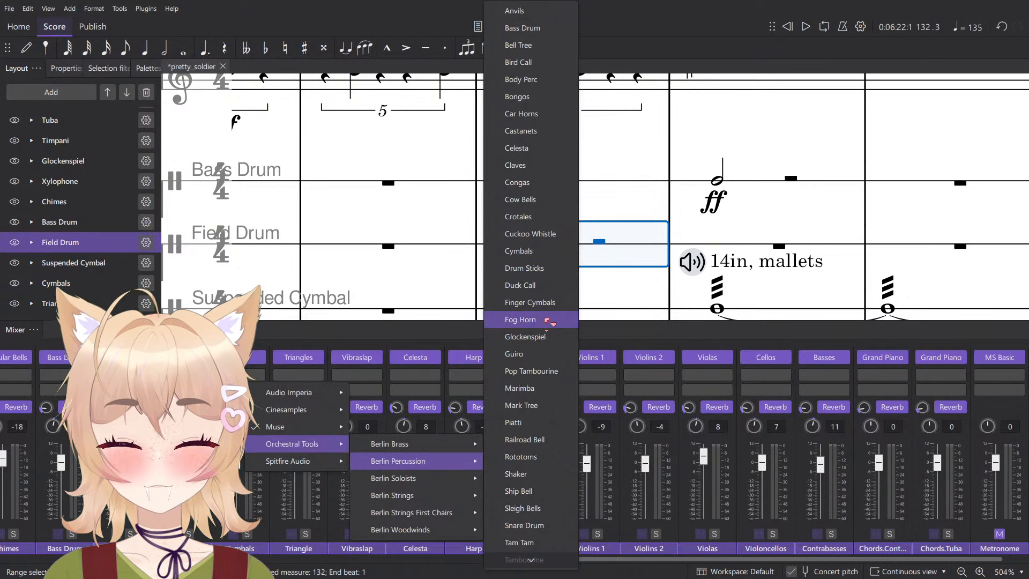
click(547, 320)
key(space)
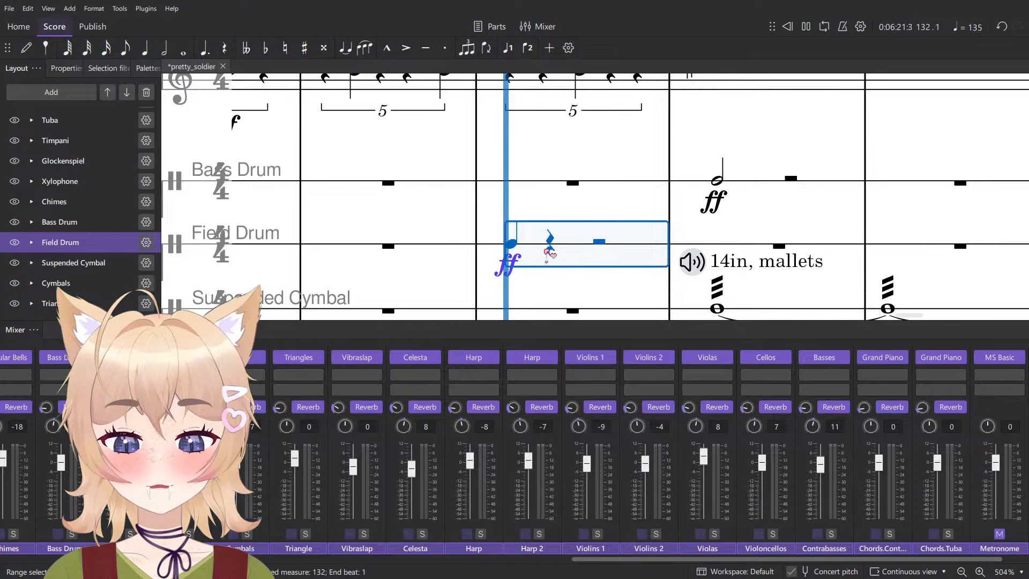
key(space)
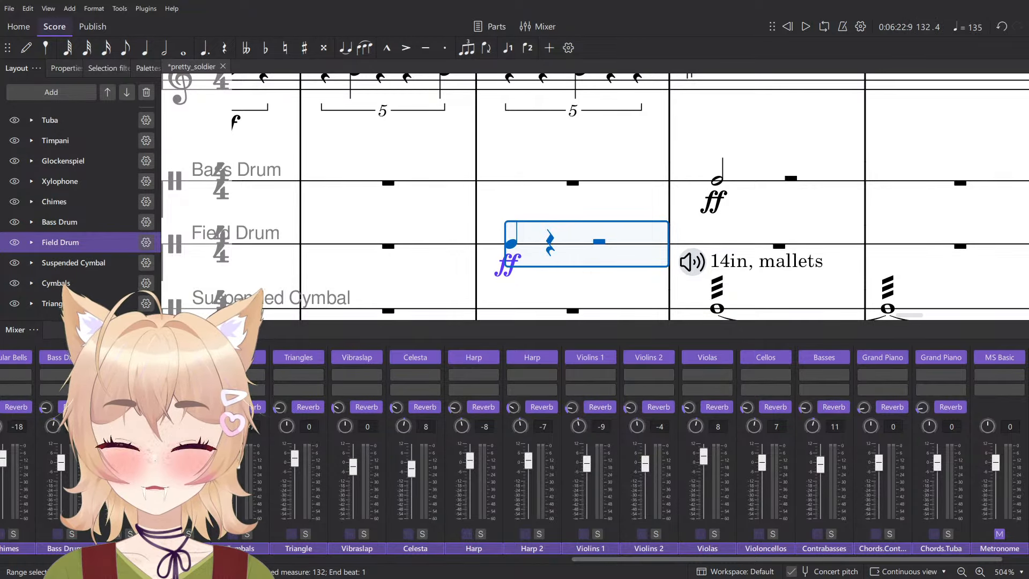
- Try Finger Cymbals from Berlin Percussion as the Field Drum channel's sound and play measure 132
click(140, 358)
mouse_move(444, 464)
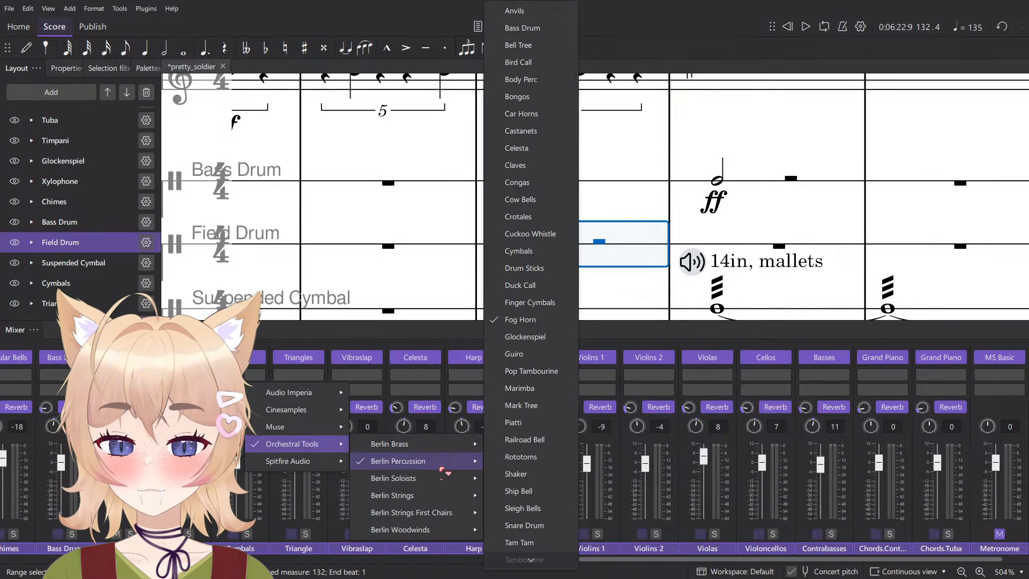
click(540, 371)
key(space)
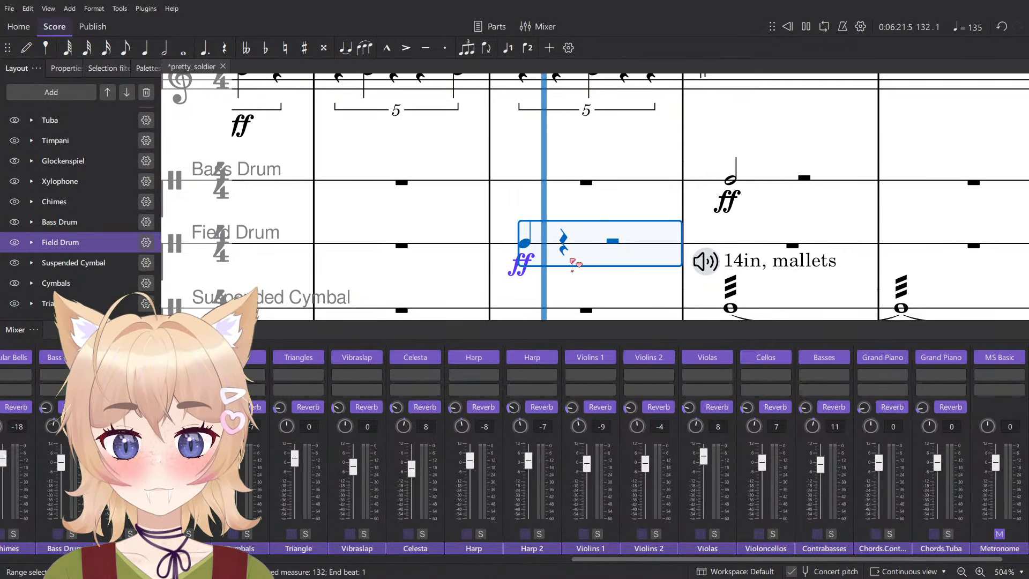
key(space)
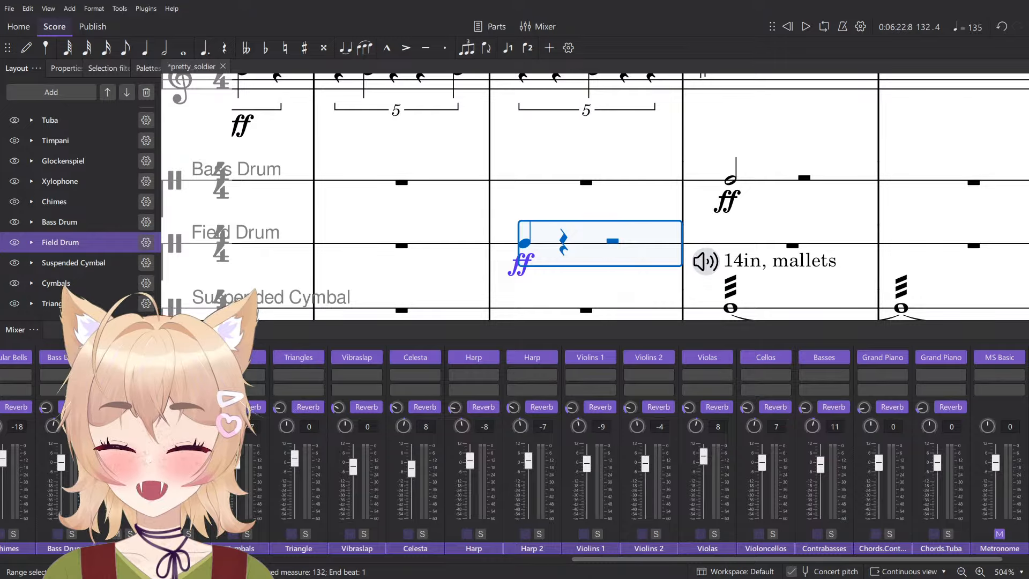
- Try Drum Sticks from Berlin Percussion as the Field Drum channel's sound and play measure 132
click(141, 358)
mouse_move(187, 392)
mouse_move(294, 445)
mouse_move(409, 463)
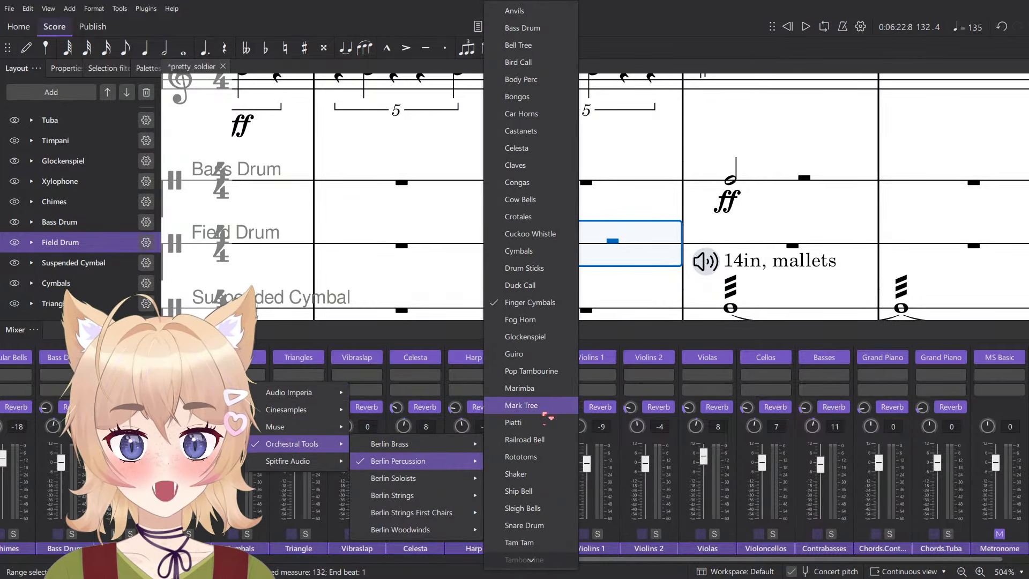
click(545, 272)
key(space)
key(space)
click(586, 245)
key(space)
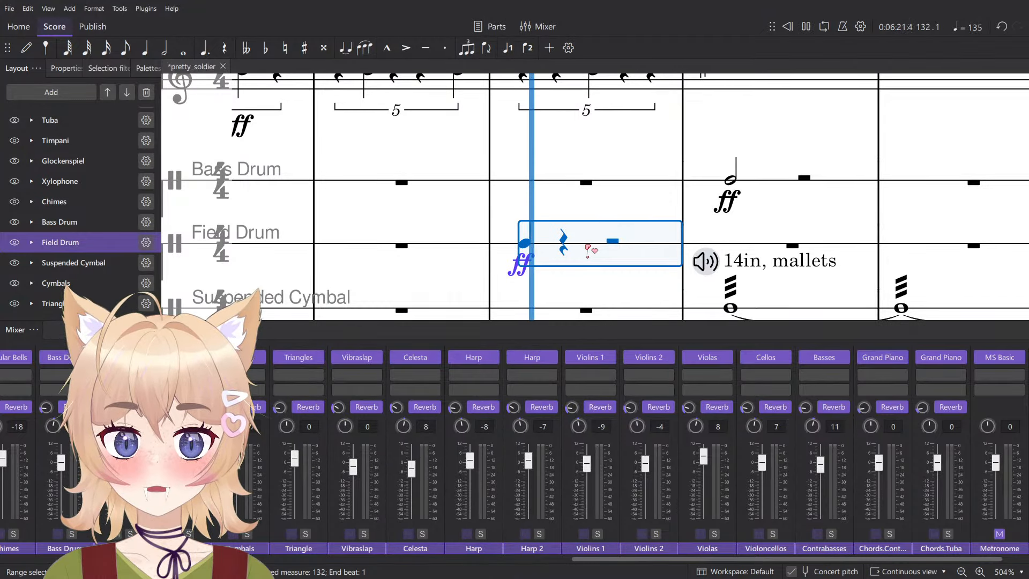
key(space)
- Set the Field Drum channel's sound to Berlin Percussion Temple Blocks, play measure 132 and start note input there
click(141, 358)
mouse_move(187, 393)
mouse_move(287, 446)
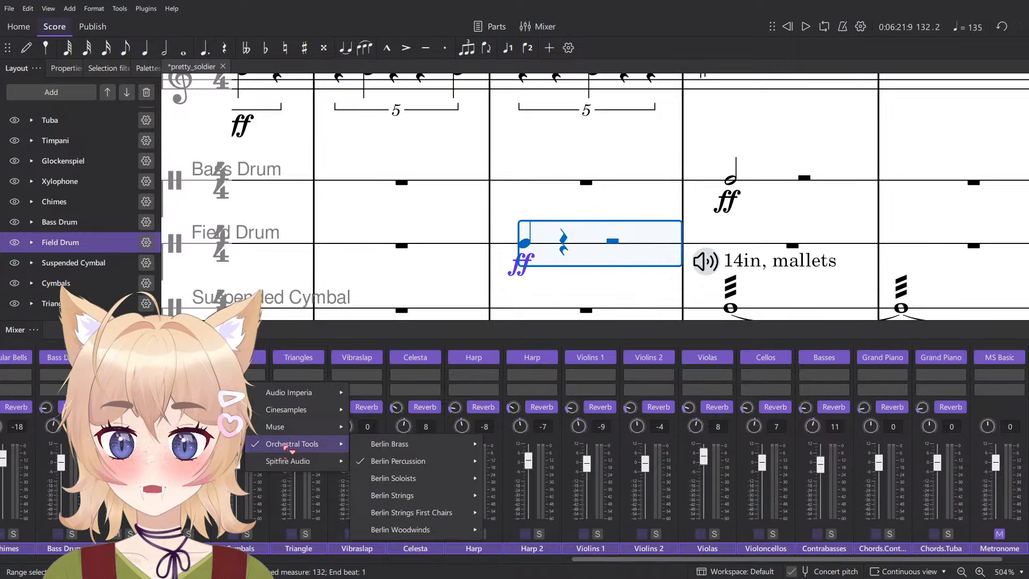
mouse_move(436, 463)
scroll(545, 472, down, 3)
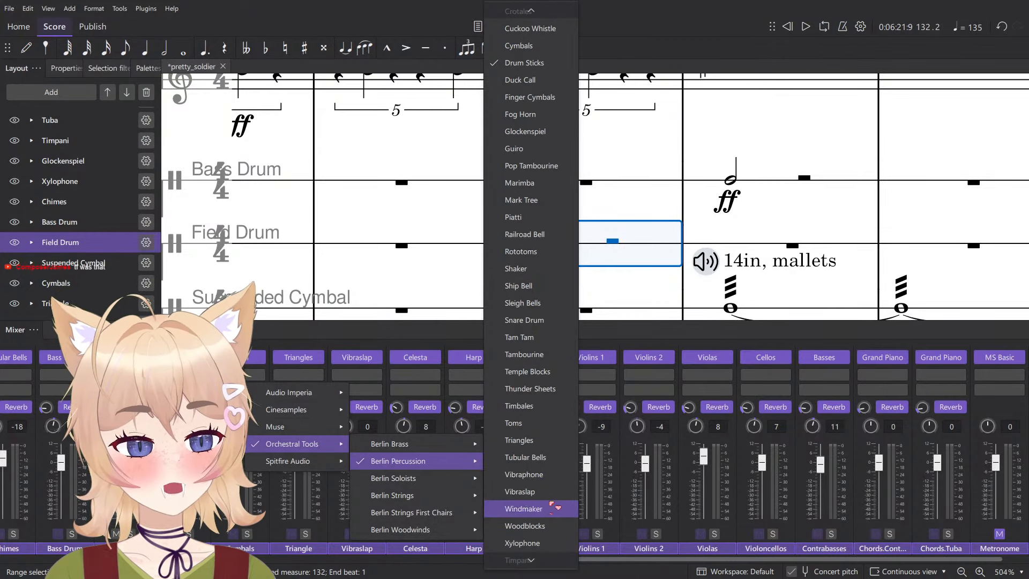
scroll(535, 457, up, 2)
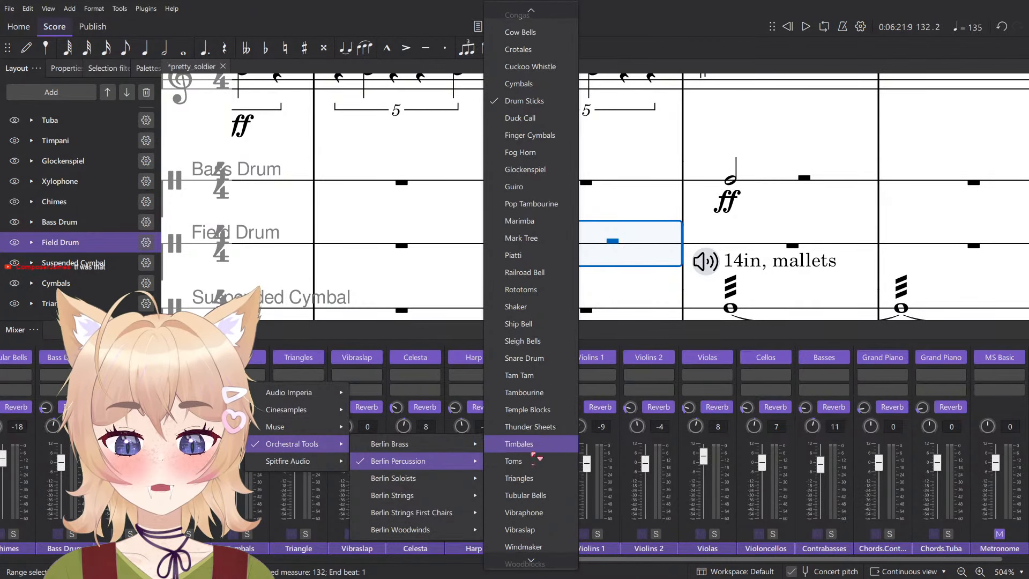
click(559, 410)
drag(509, 257, 453, 240)
key(space)
key(space)
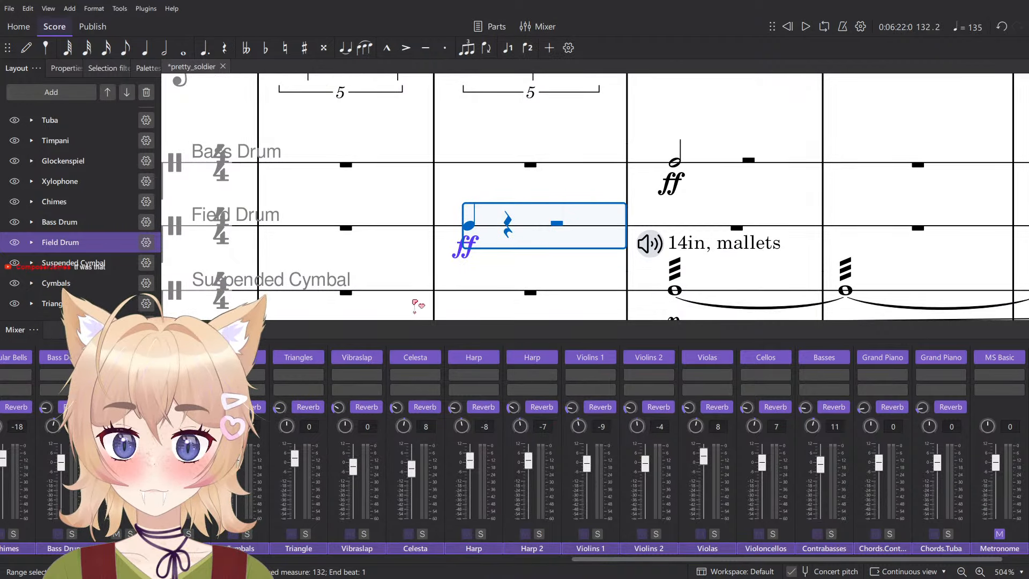
key(n)
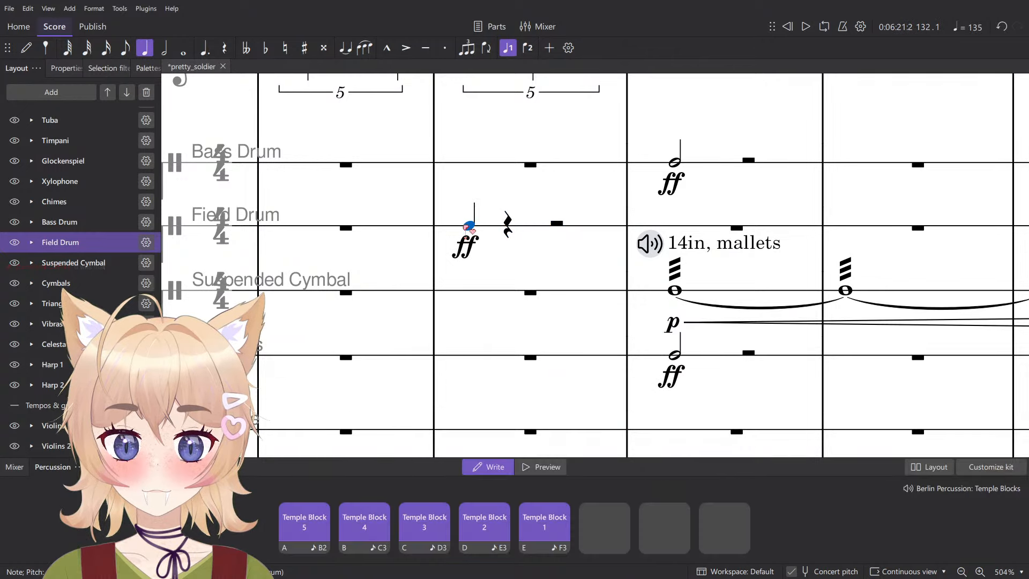
- Enter a Temple Block 5 quarter note on beat 1 of the Field Drum's measure 132 and play it
key(a)
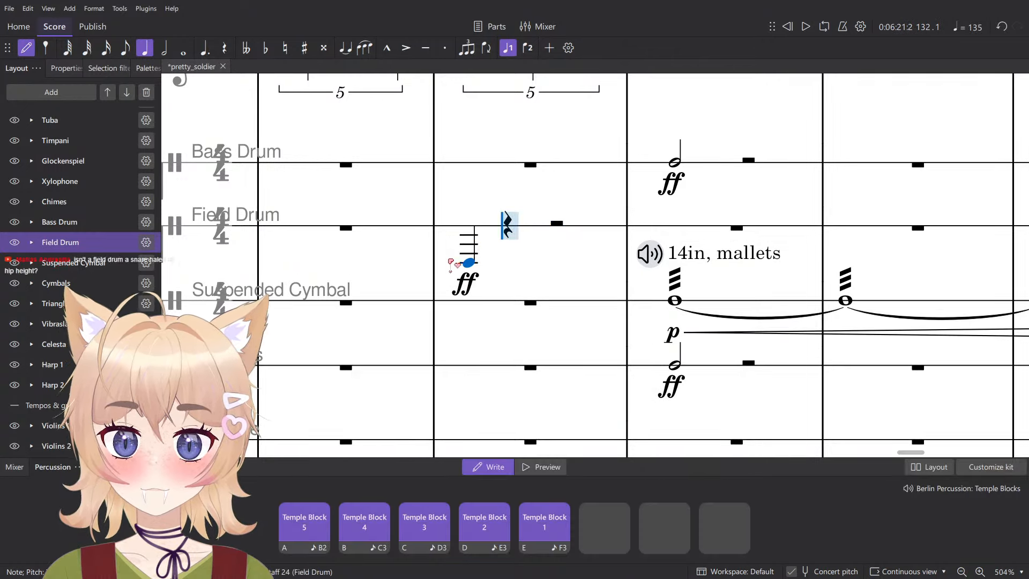
click(491, 235)
key(space)
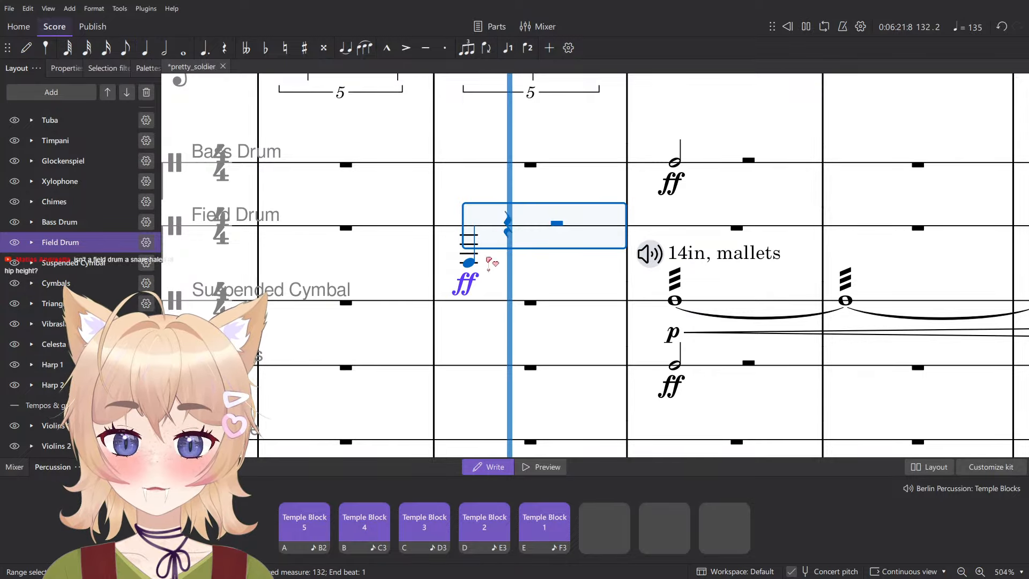
key(space)
key(Escape)
click(470, 263)
click(542, 467)
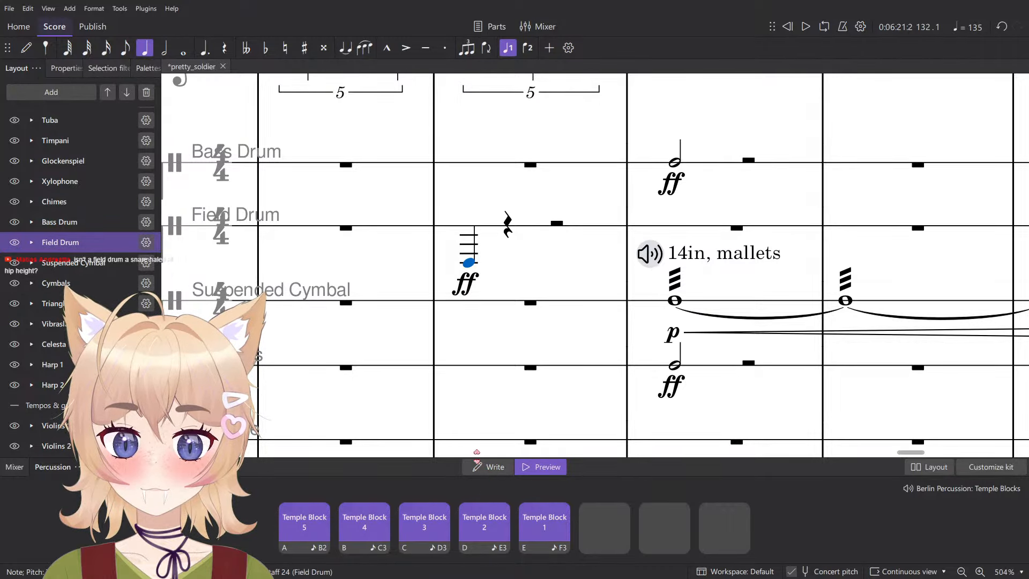
click(491, 468)
scroll(567, 266, up, 10)
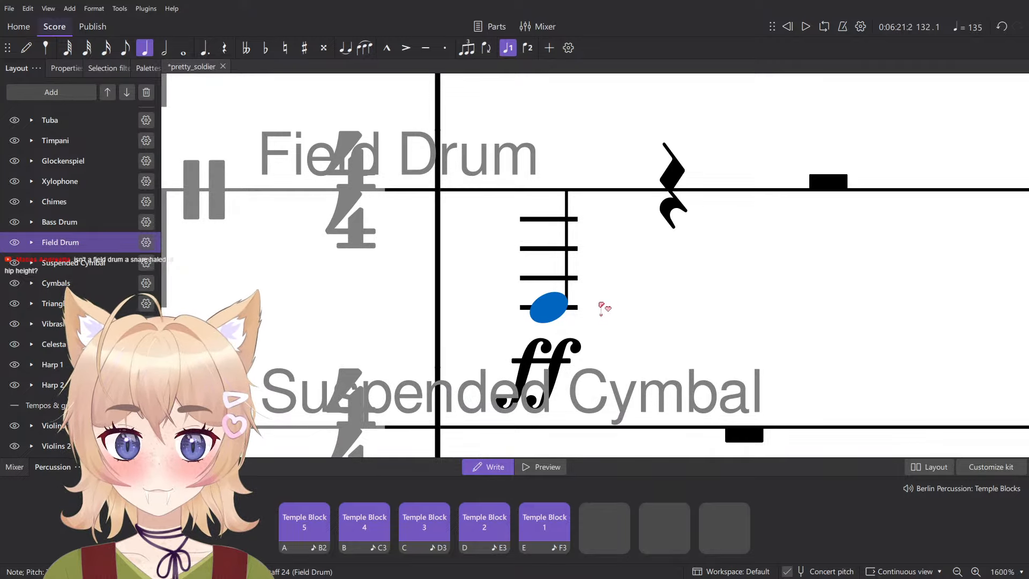
scroll(604, 308, down, 8)
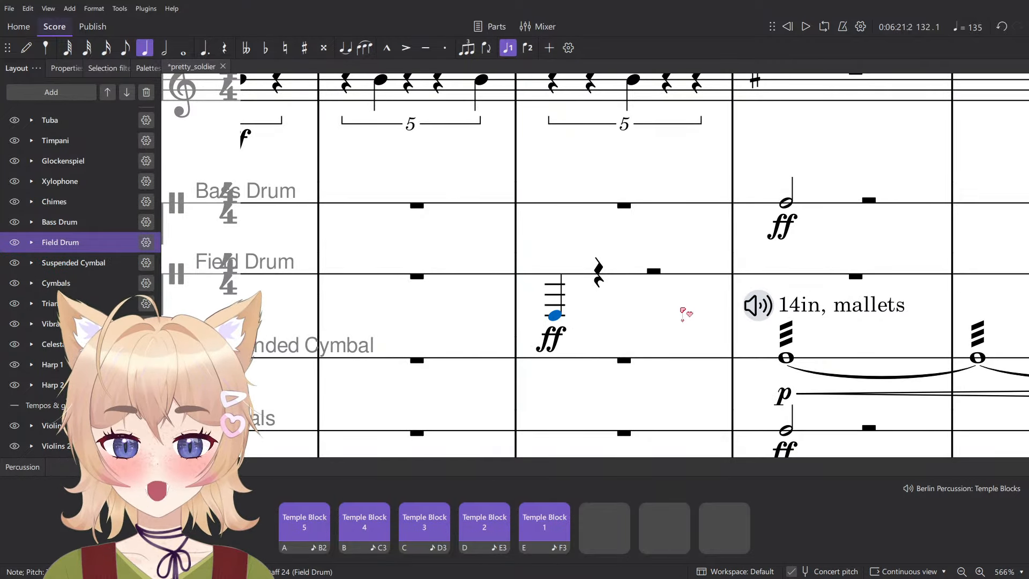
- Bring up the Field Drum channel in the mixer and replay its measure 132
key(F10)
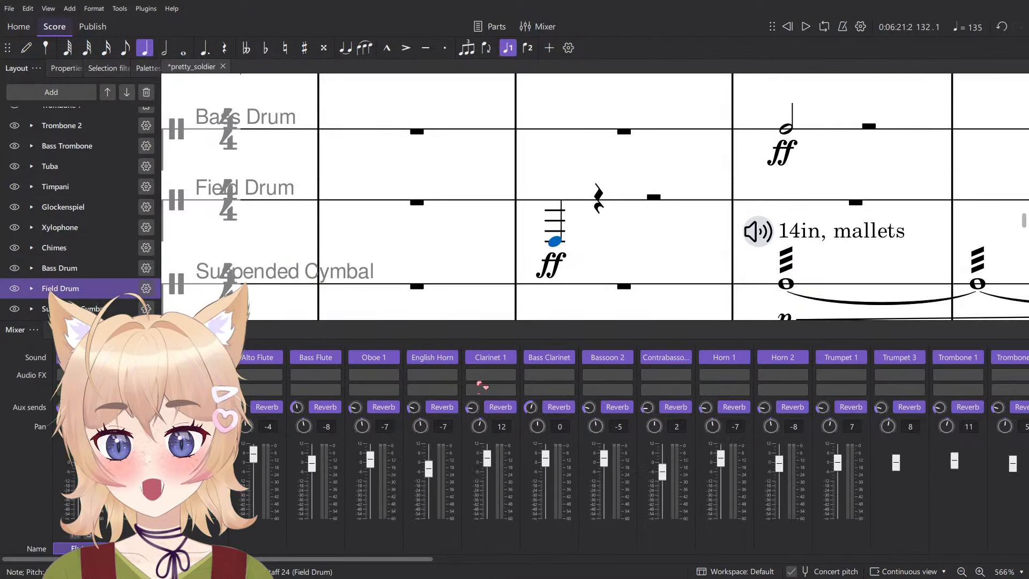
drag(302, 560, 784, 562)
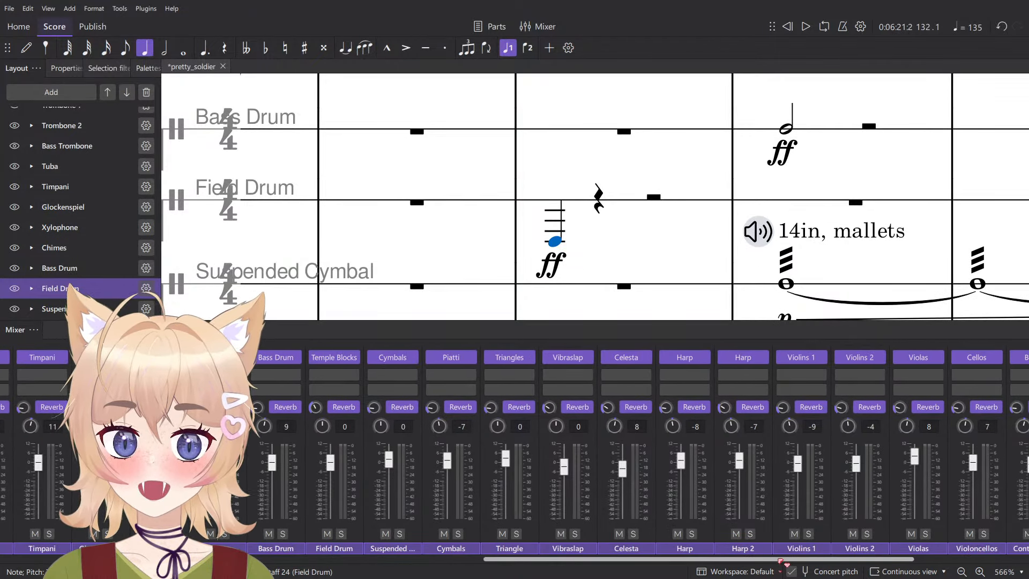
key(Escape)
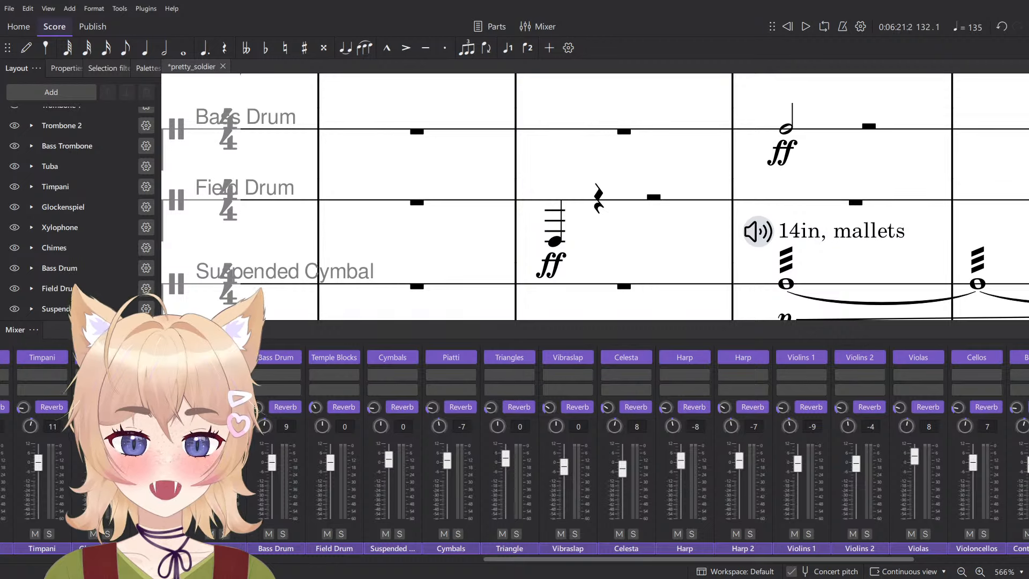
click(584, 206)
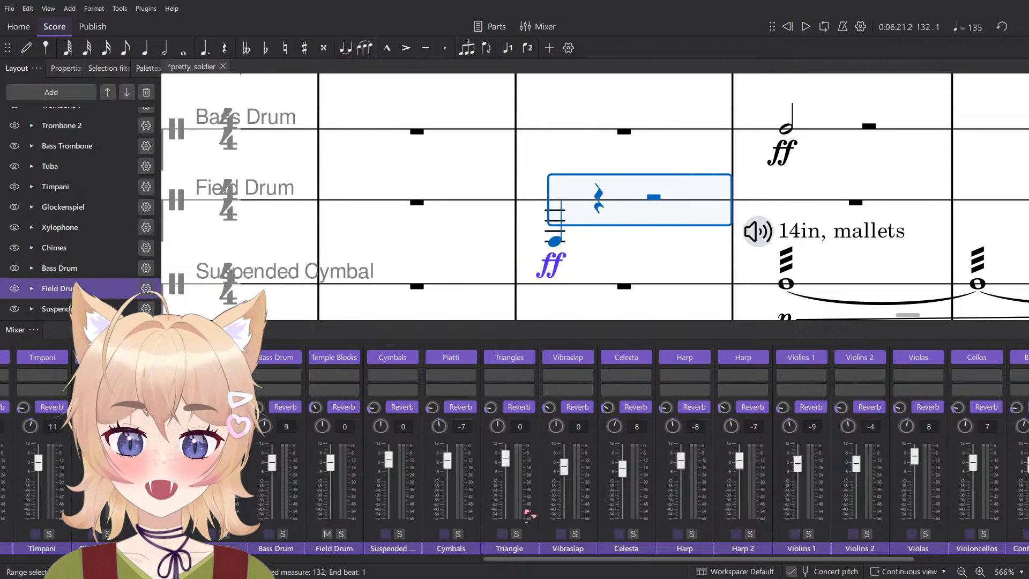
key(space)
key(space)
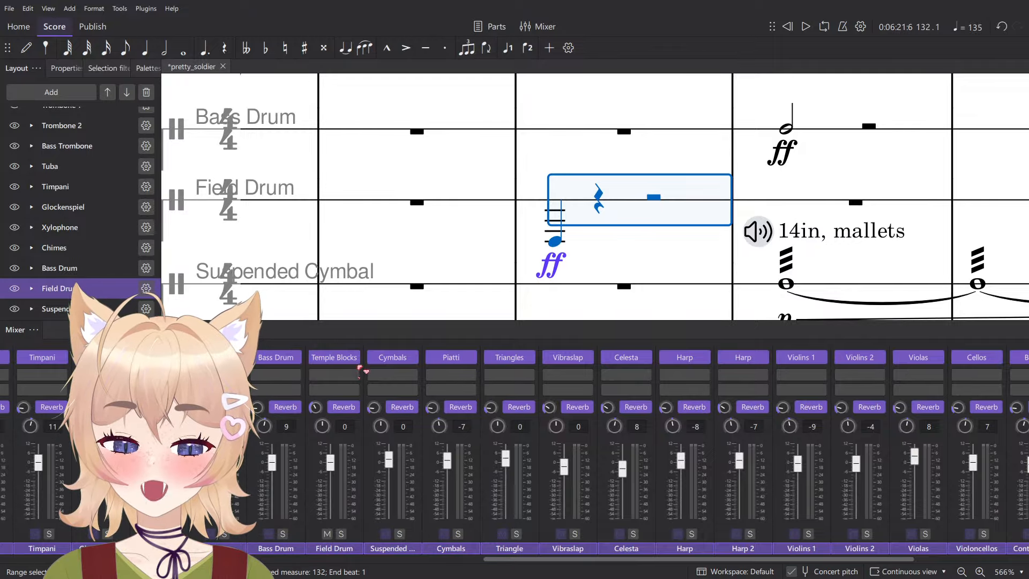
- Try Guiro from the Orchestral Tools Berlin Percussion sounds on the Field Drum channel
click(352, 357)
mouse_move(403, 393)
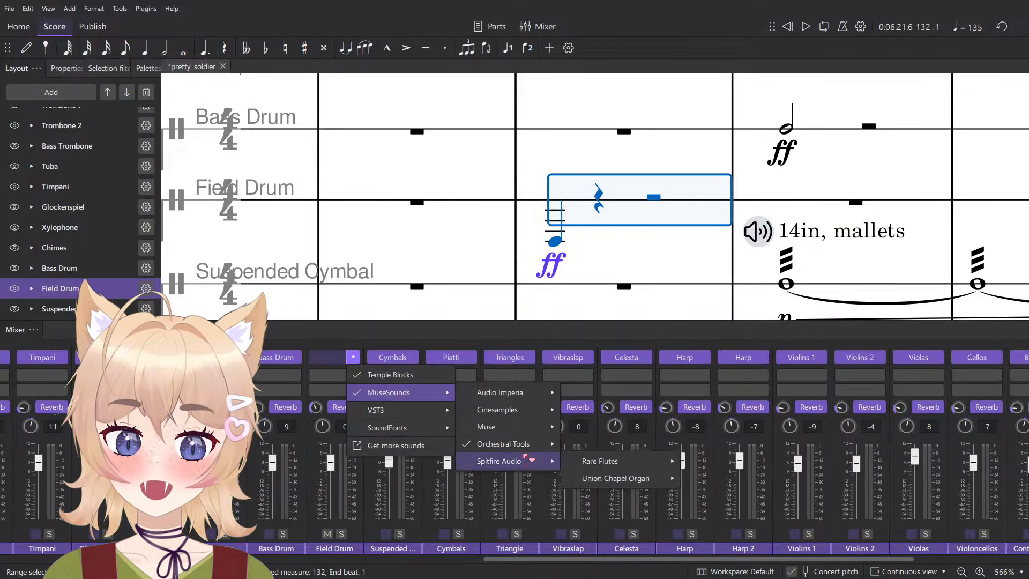
mouse_move(504, 444)
mouse_move(609, 461)
scroll(767, 474, up, 3)
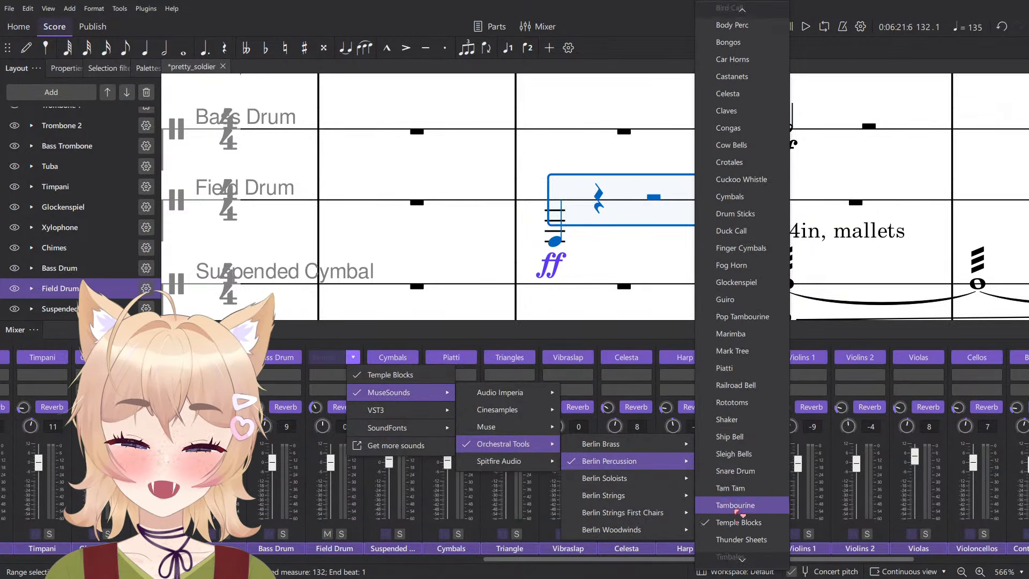
scroll(742, 499, down, 4)
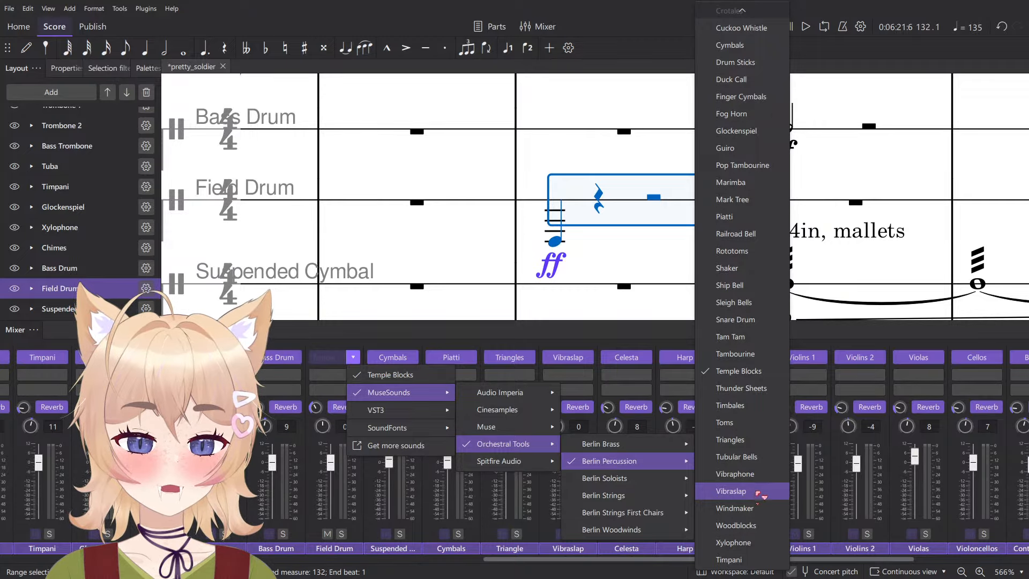
scroll(767, 491, up, 3)
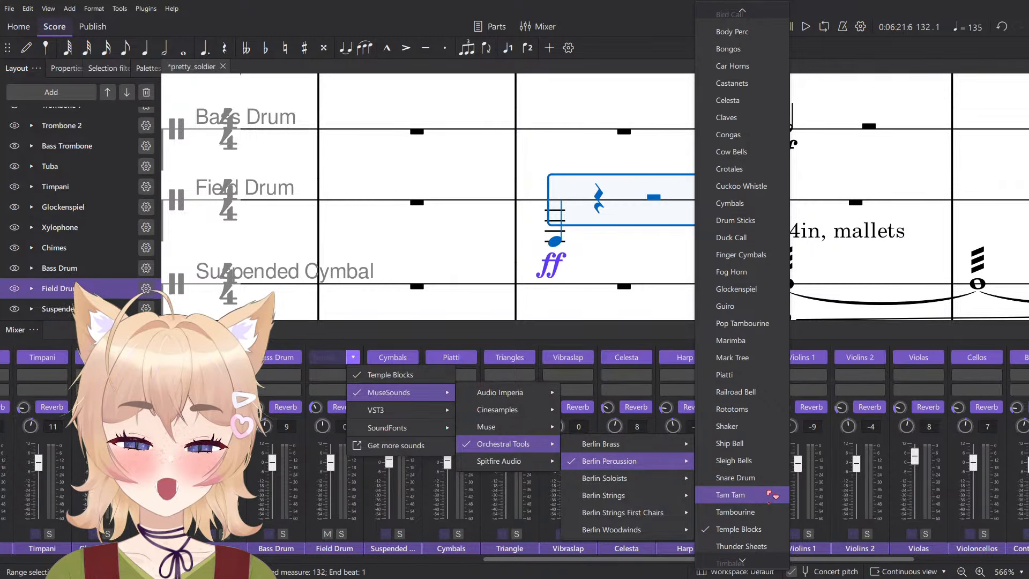
scroll(772, 494, up, 3)
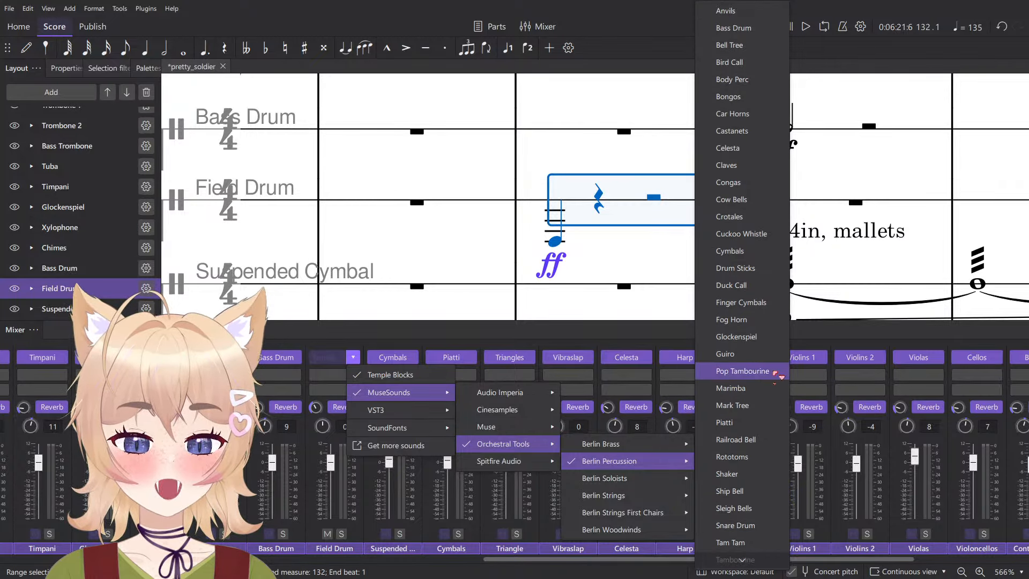
click(757, 360)
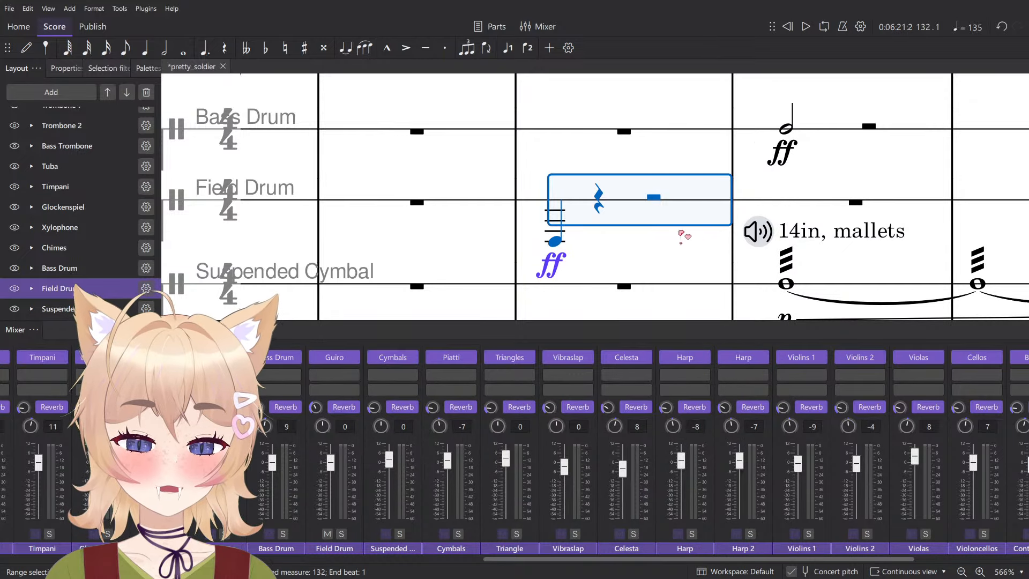
- Set the Field Drum channel's sound to Berlin Percussion Body Perc and play measure 132
click(355, 357)
mouse_move(504, 444)
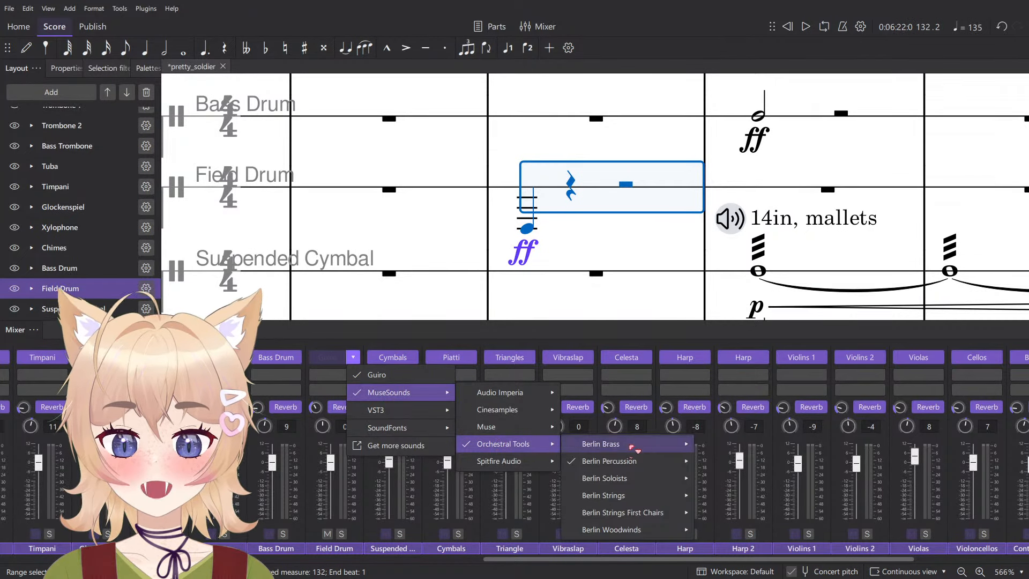
mouse_move(611, 461)
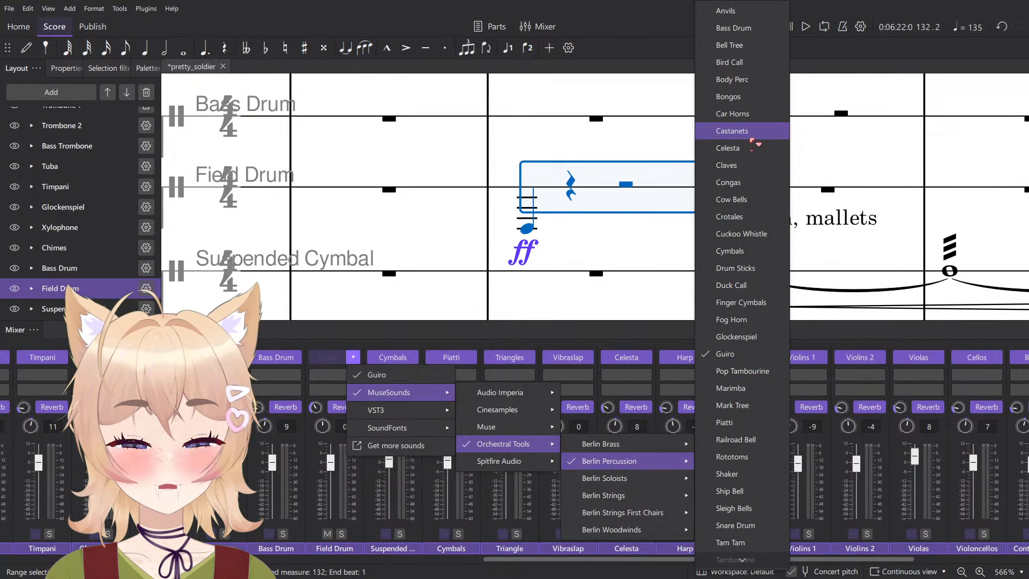
click(769, 81)
key(space)
key(space)
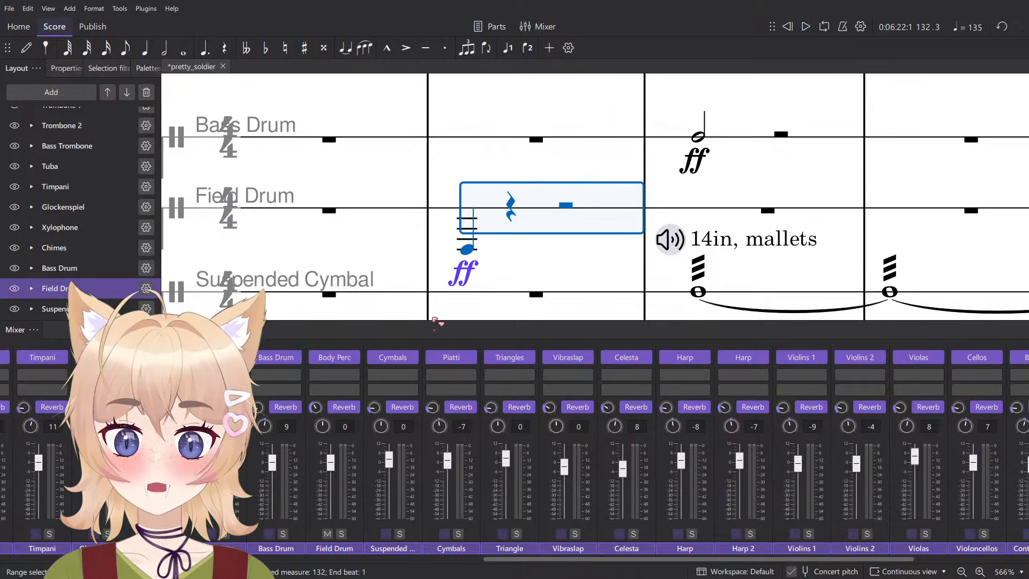
key(Escape)
click(472, 250)
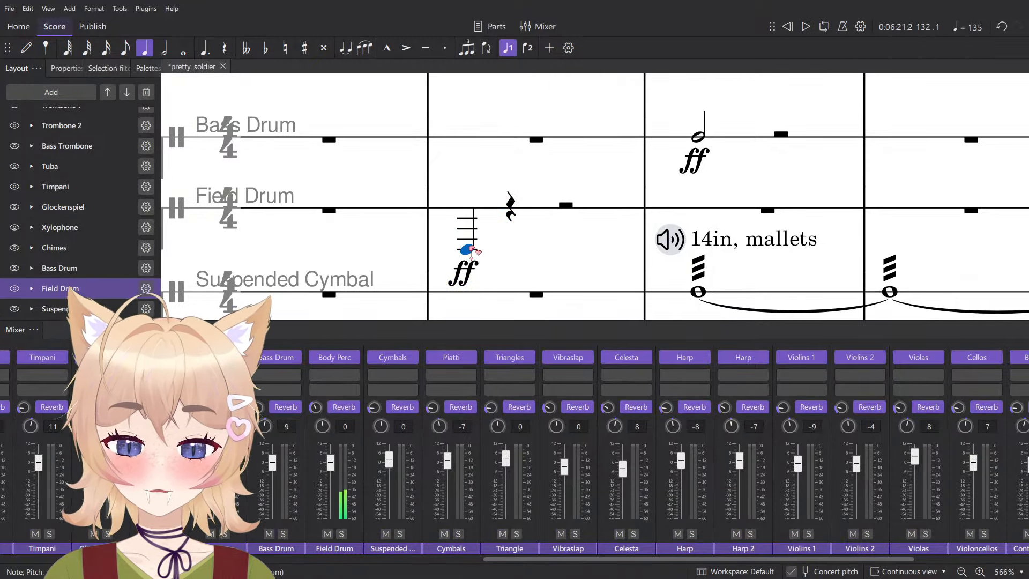
key(ctrl+t)
click(437, 189)
click(547, 166)
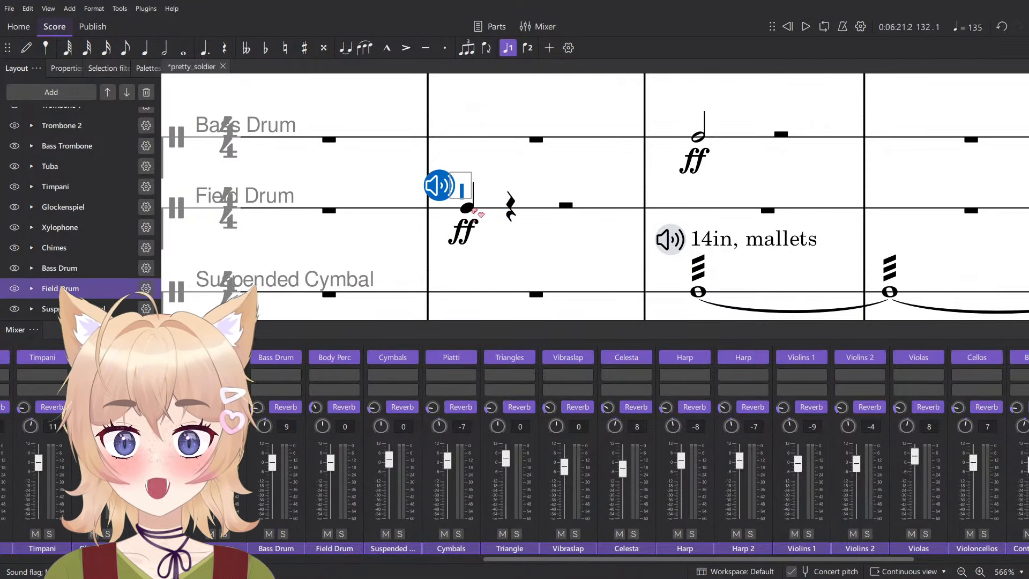
- Enter Stomps, Claps and Clicks quarter notes on beats 1 to 3 of the Field Drum's measure 132
click(465, 207)
key(n)
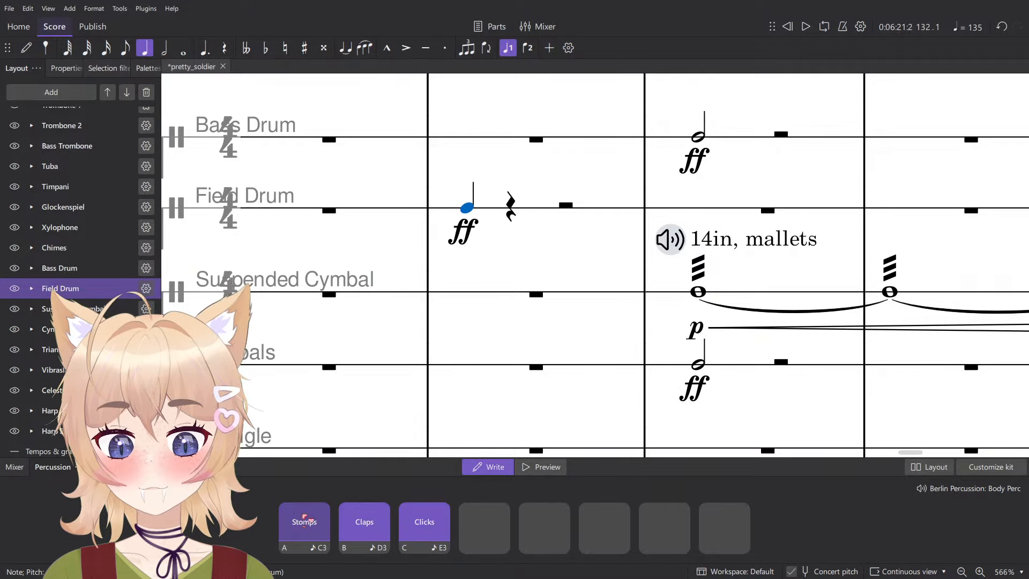
click(358, 525)
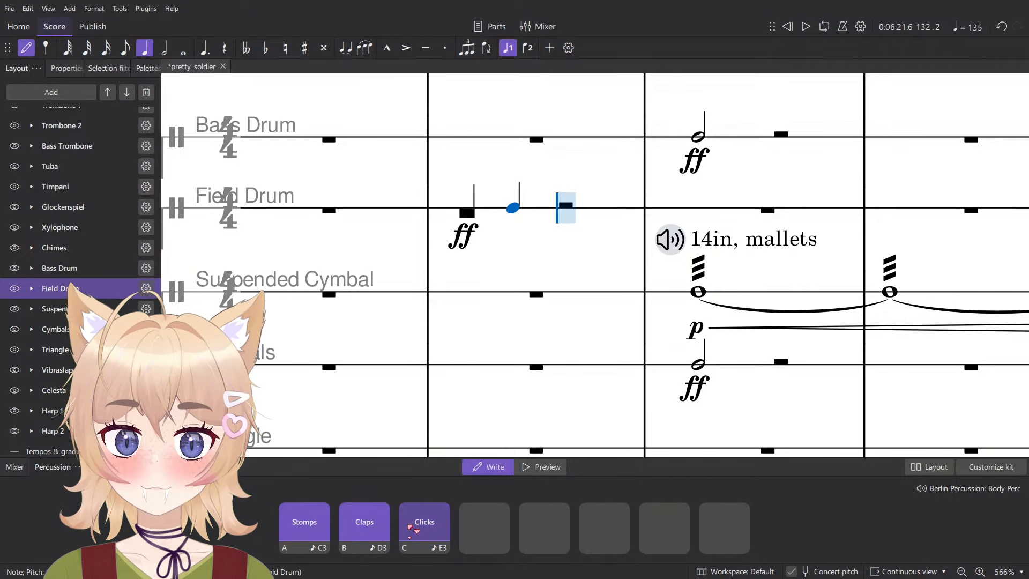
click(423, 524)
key(Escape)
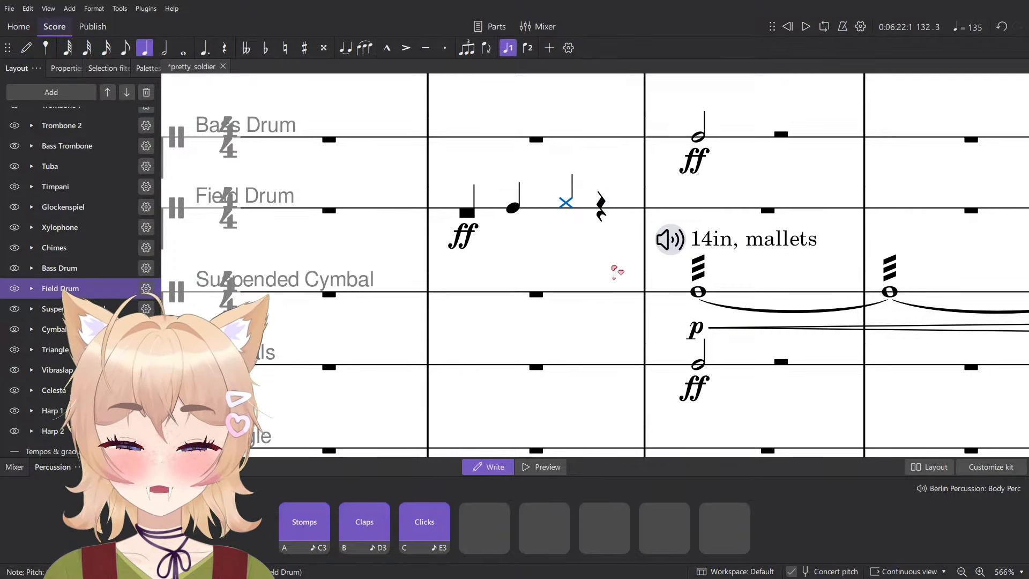
- Clear the Field Drum's measure 132 and remove the Field Drum instrument from the score
click(623, 207)
ctrl+scroll(623, 207, down, 3)
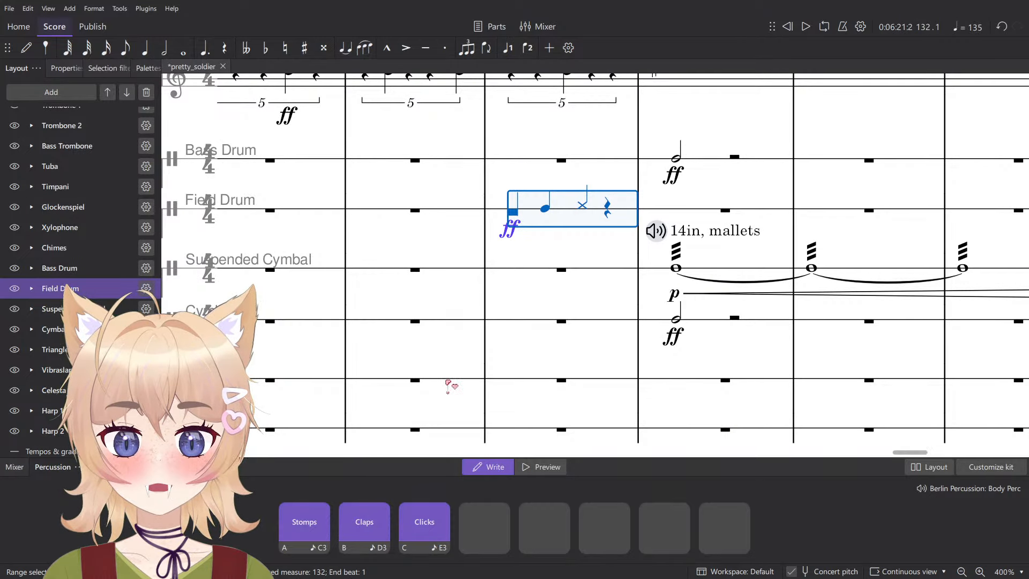
ctrl+scroll(536, 292, down, 1)
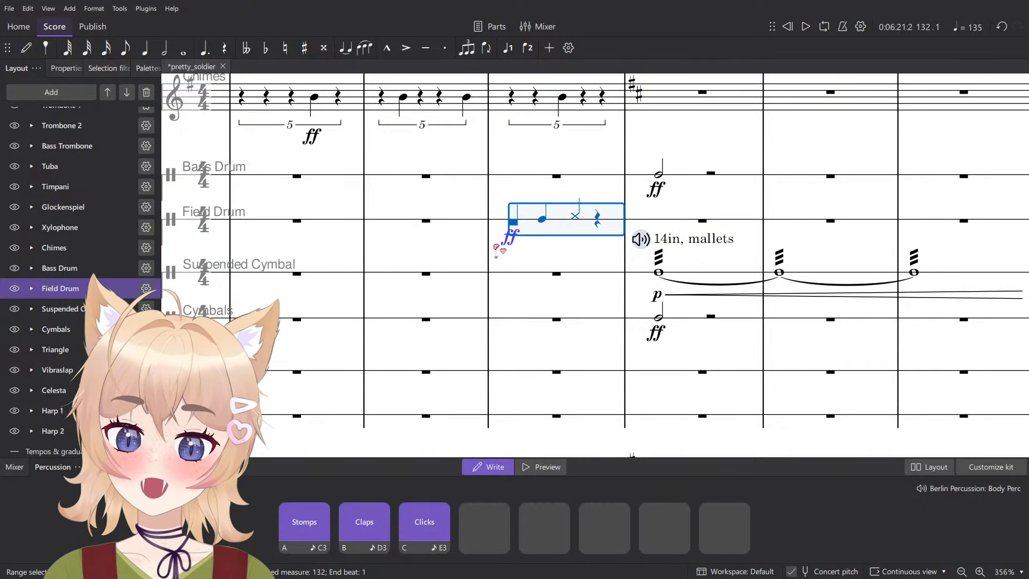
click(533, 248)
click(612, 220)
key(Delete)
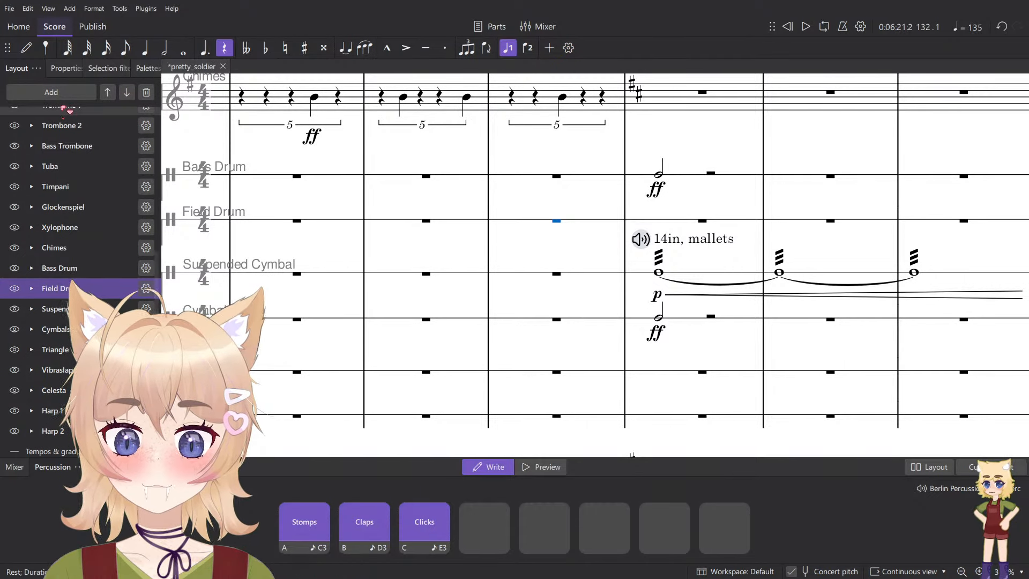
click(60, 71)
click(16, 69)
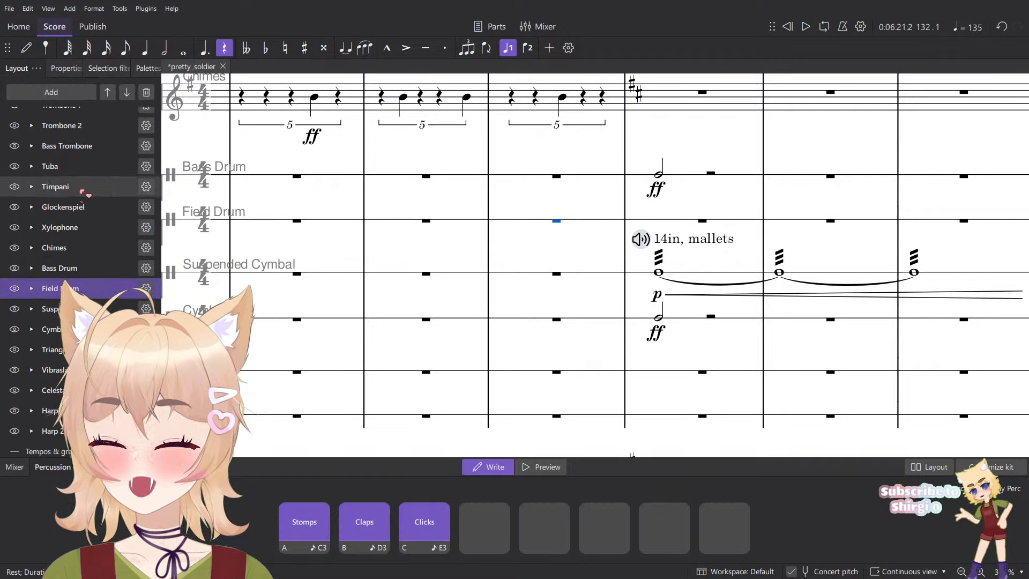
key(Delete)
- Search the list of instruments to add for "stomp" and for "per", and clear the search
click(59, 92)
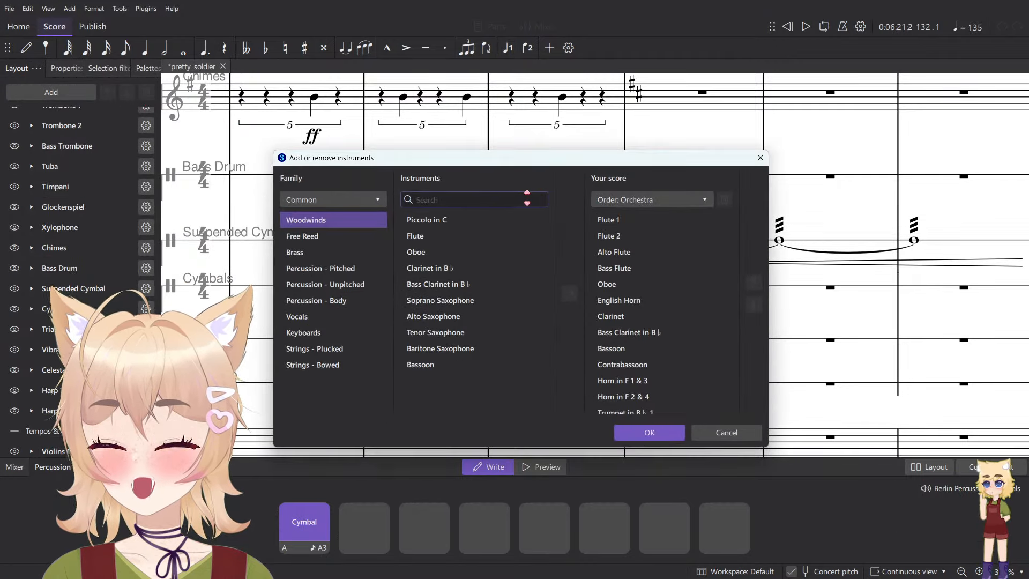
text(stomp)
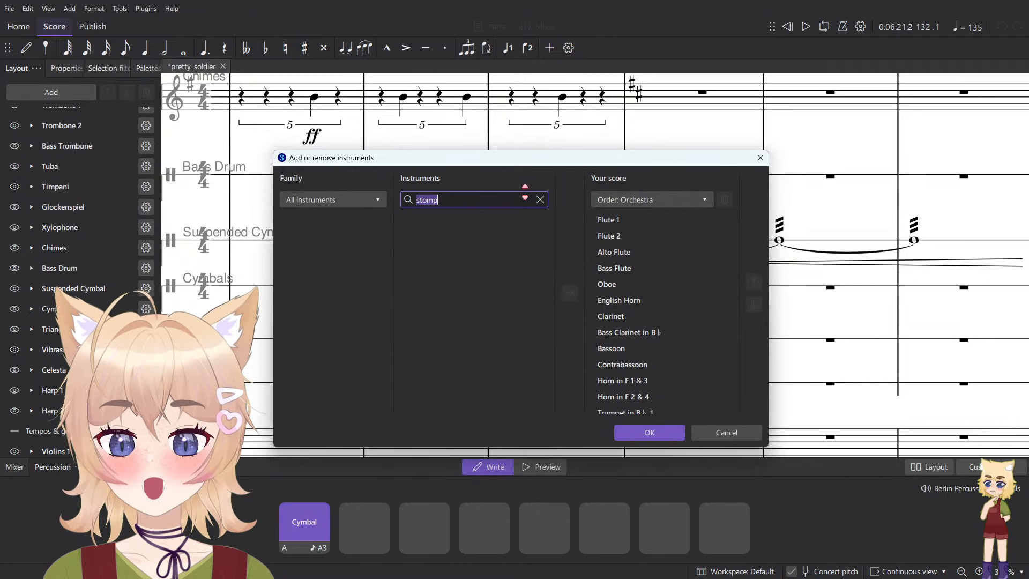
key(BackSpace)
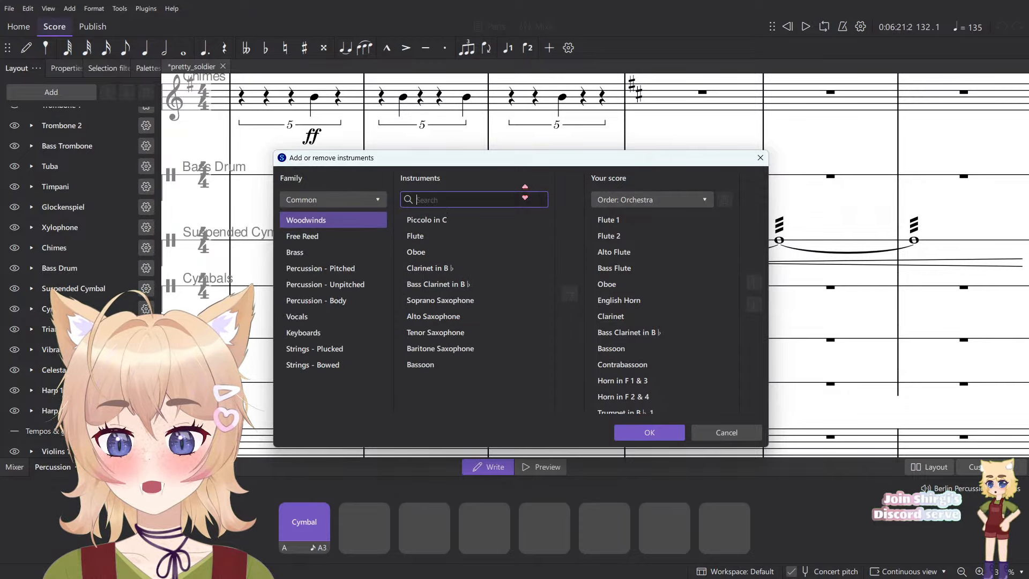
text(per)
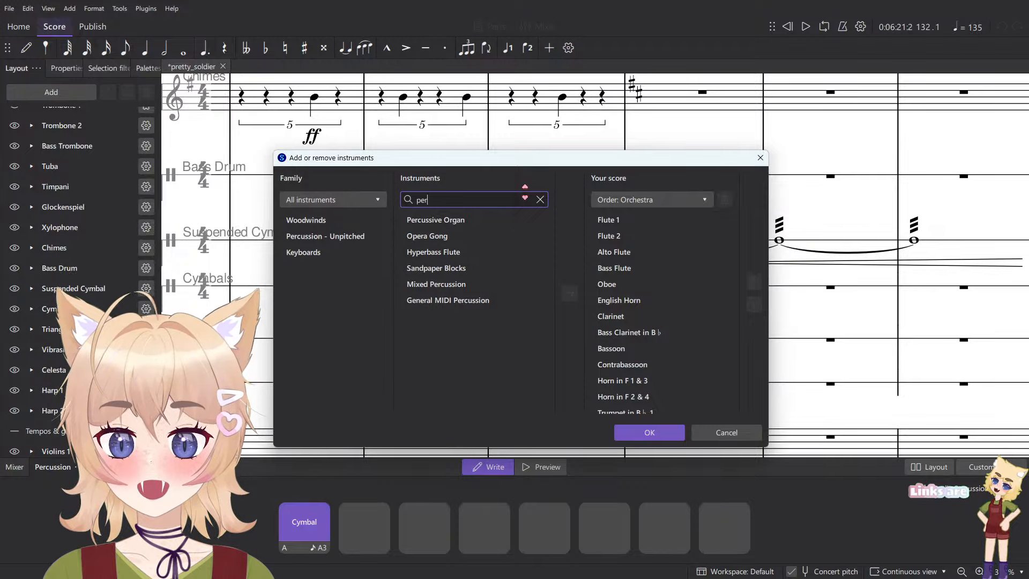
click(541, 199)
- Browse the body percussion family and search the instruments to add for "thigh" and "slap"
click(333, 300)
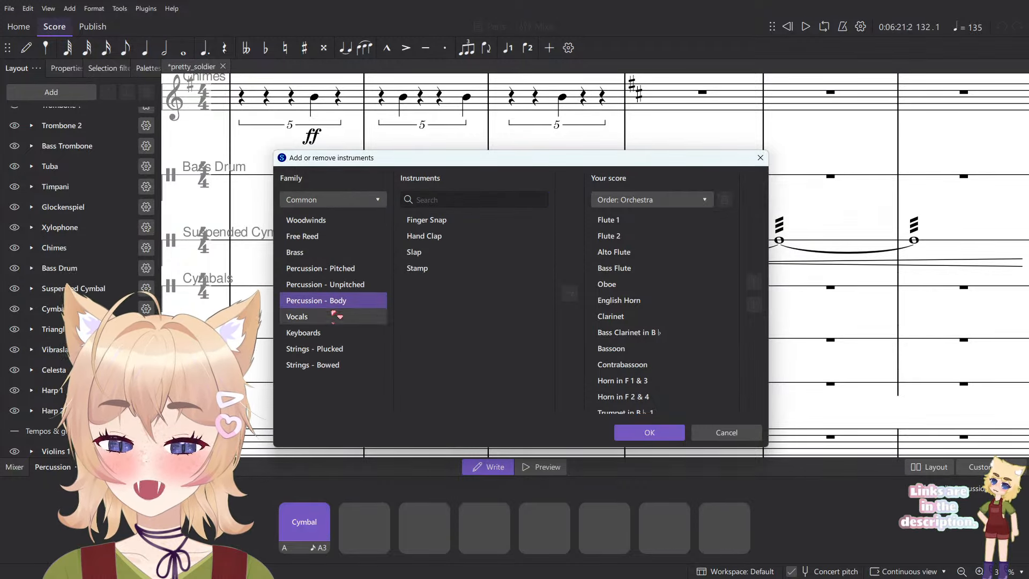
click(481, 252)
click(483, 269)
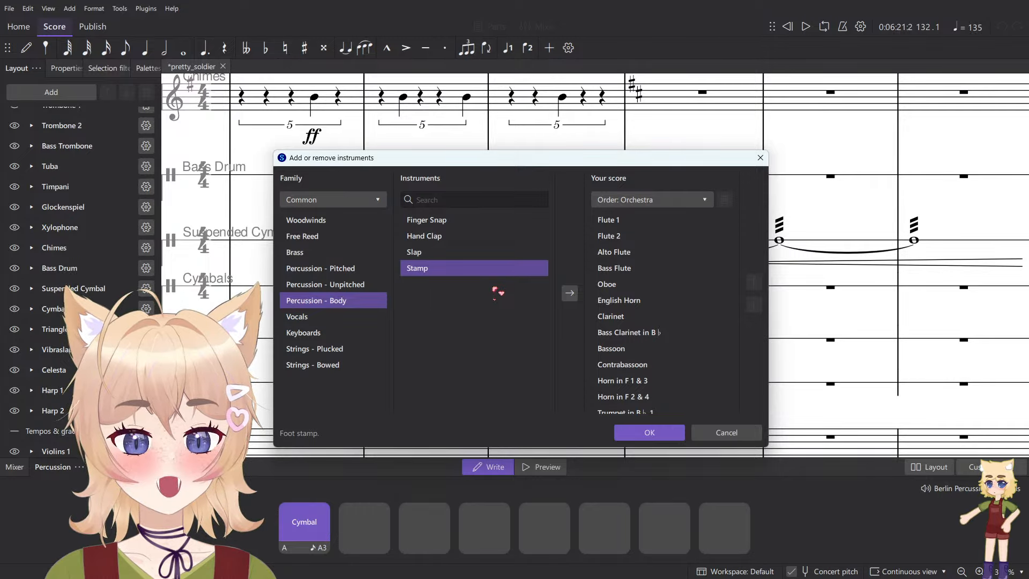
click(434, 199)
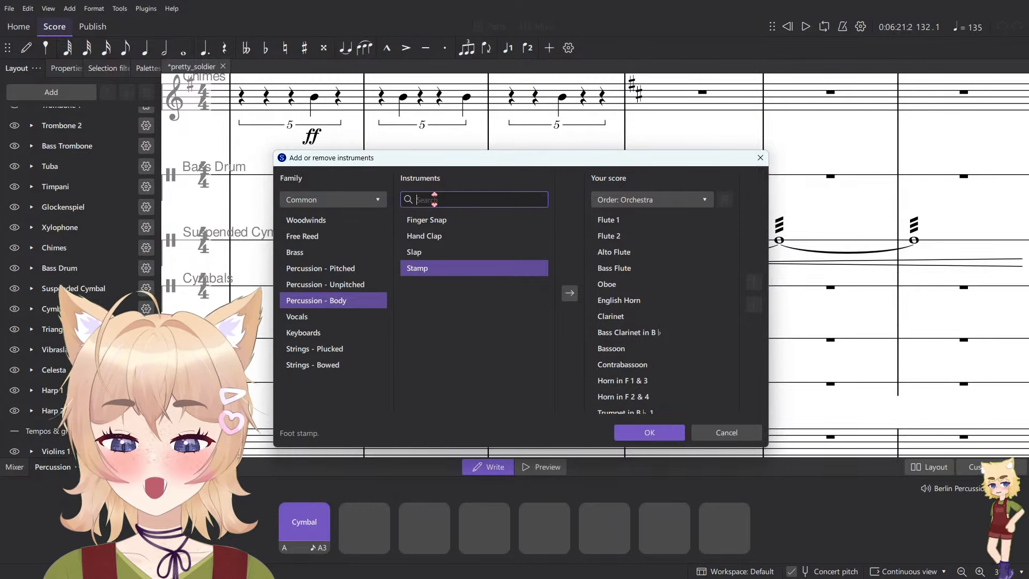
text(thigh)
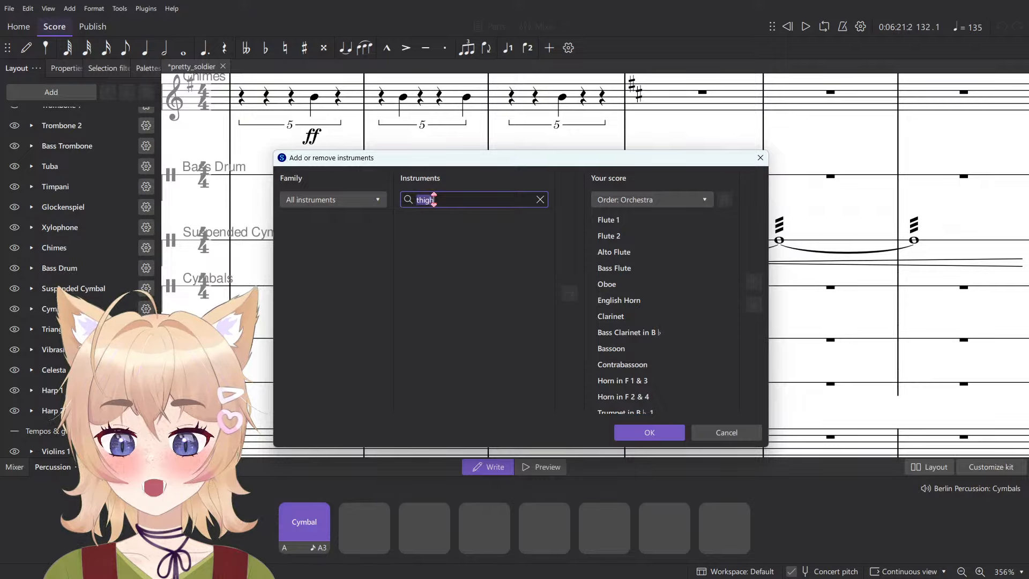
text(slap)
click(444, 220)
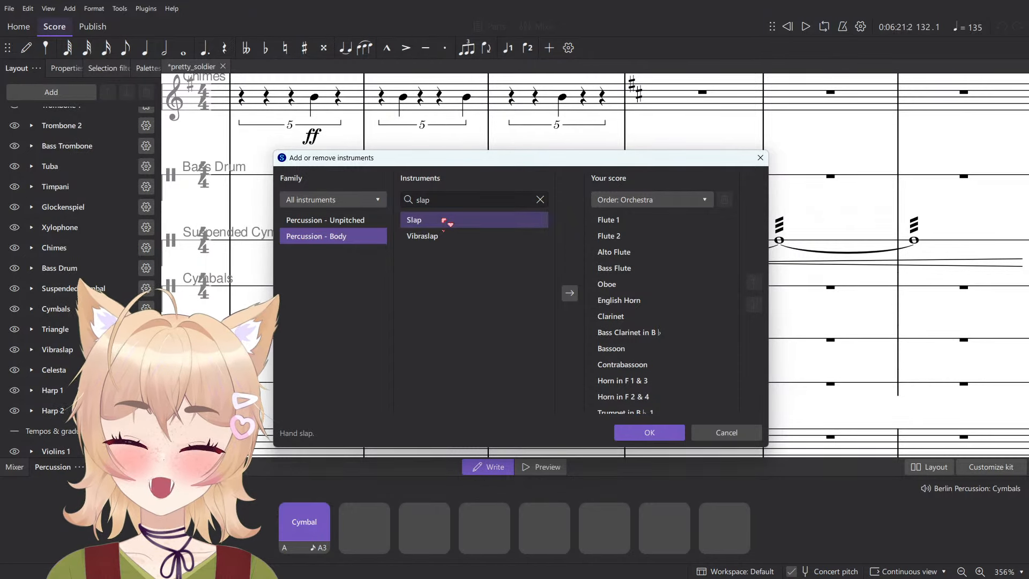
double_click(445, 200)
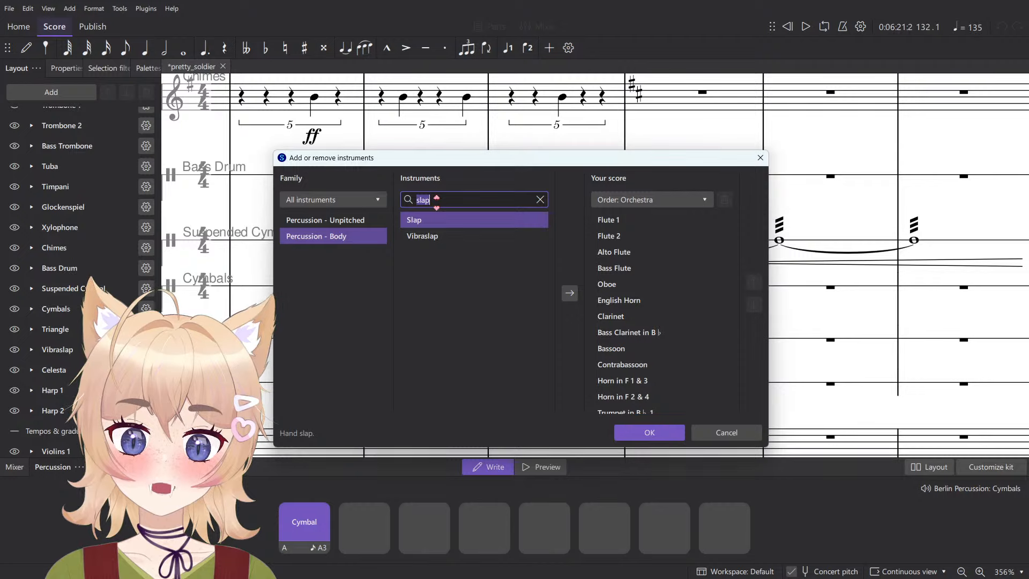
key(BackSpace)
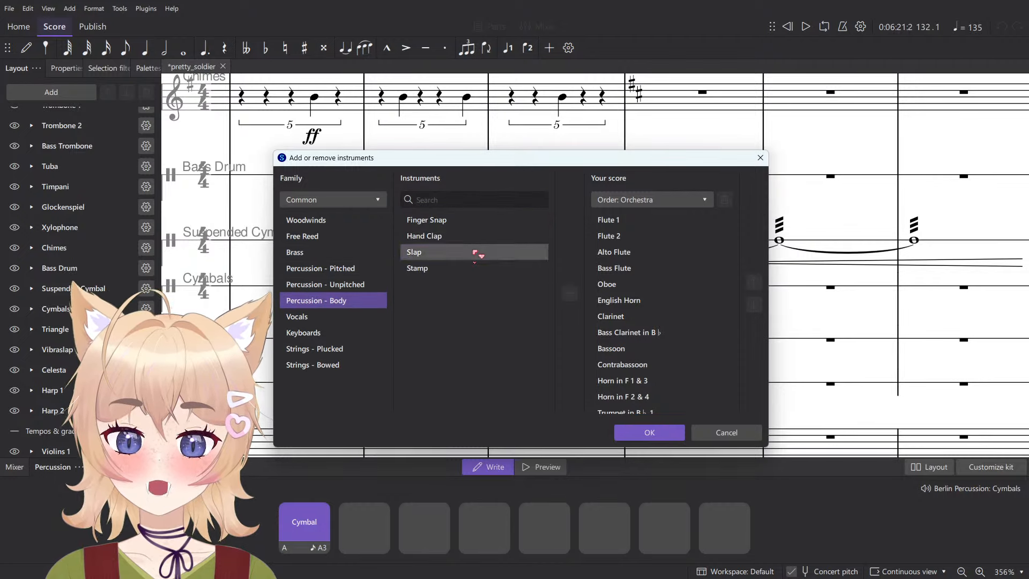
- Add the Stamp instrument from the body percussion family to the score
click(474, 251)
click(471, 235)
click(487, 221)
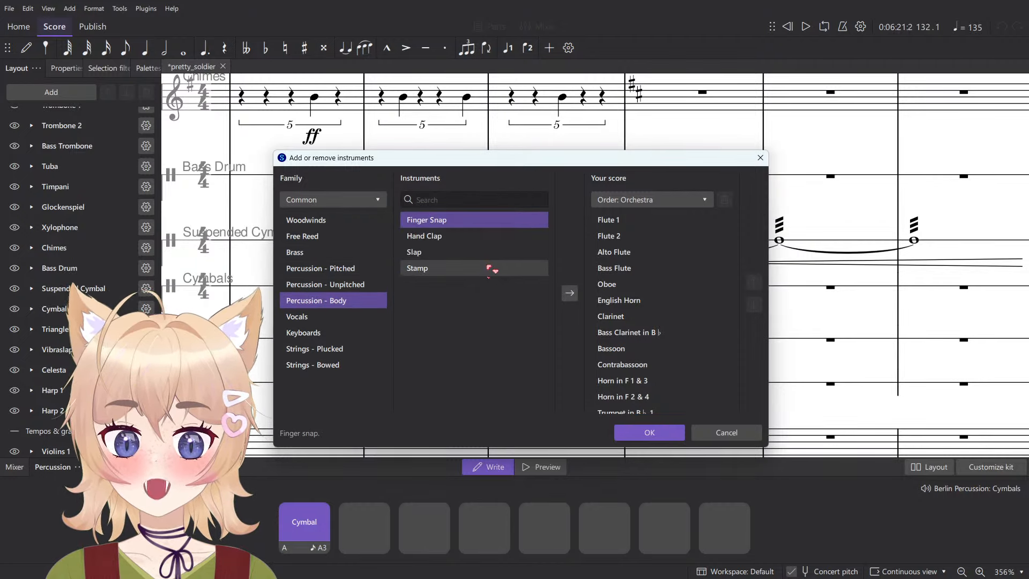
click(489, 268)
click(569, 293)
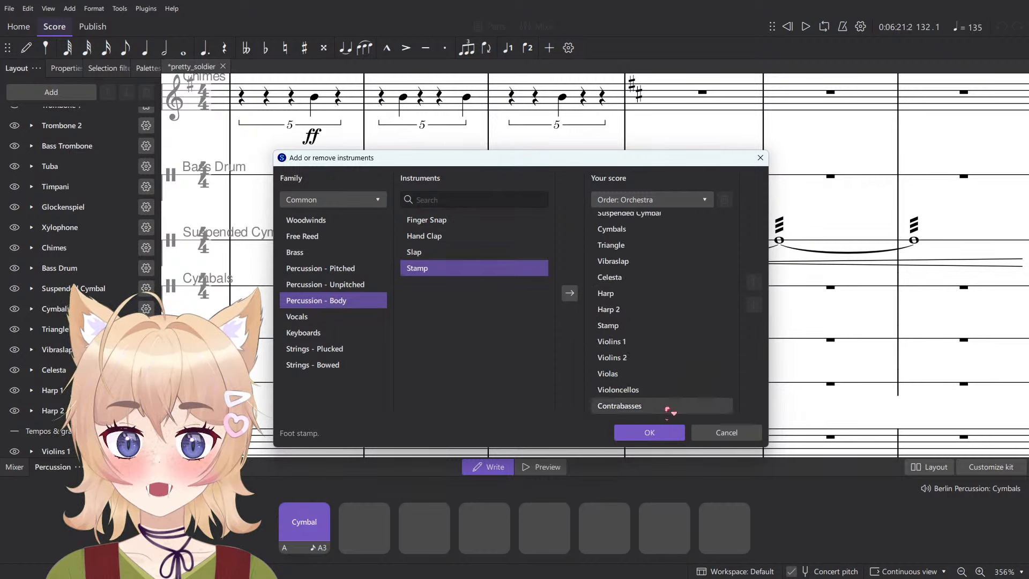
click(646, 431)
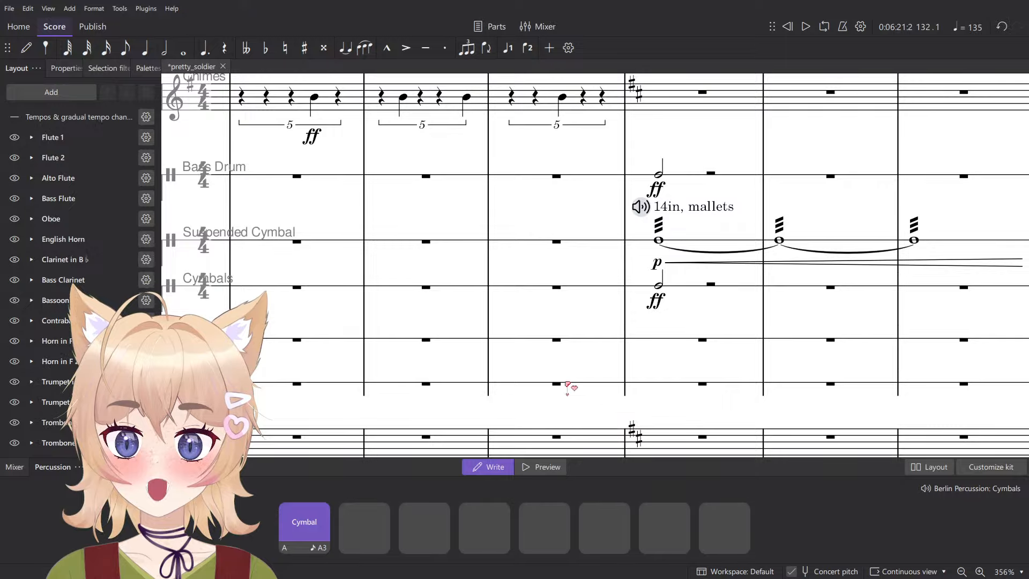
- Enter a quarter note on beat 1 of measure 132 in the Stamp staff
scroll(546, 381, down, 3)
scroll(543, 380, up, 4)
scroll(547, 388, up, 3)
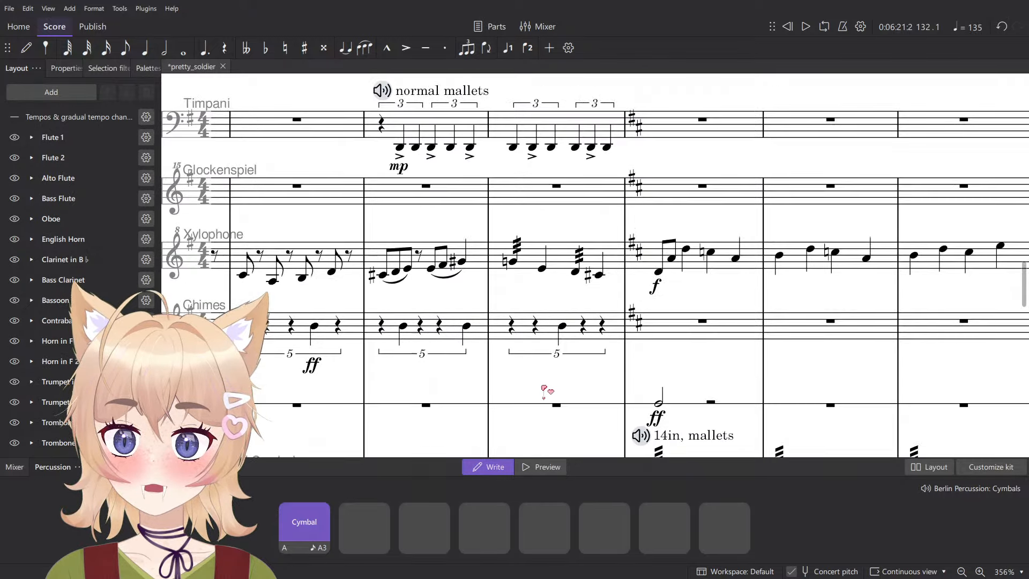
scroll(547, 389, down, 12)
scroll(522, 299, up, 4)
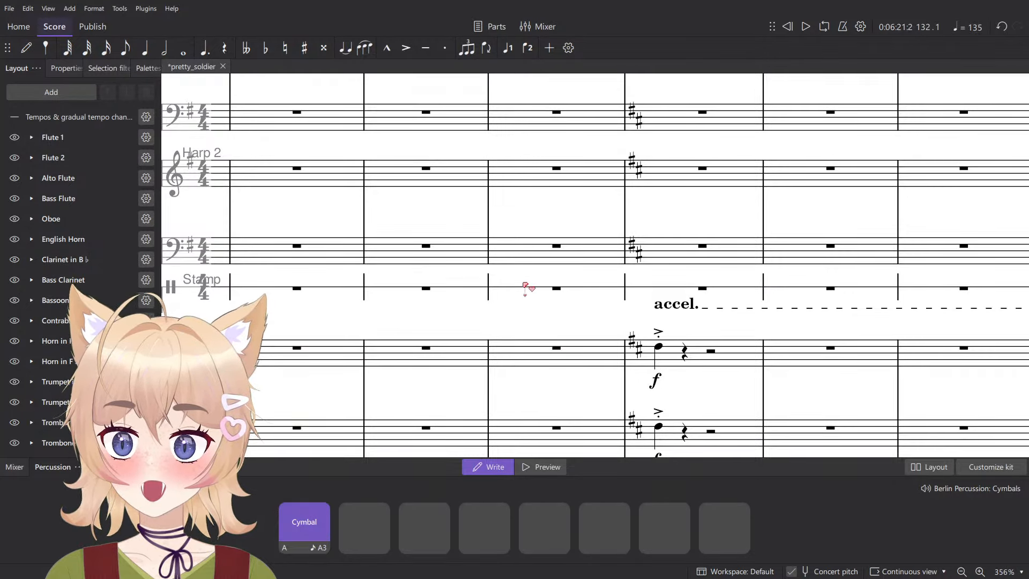
key(n)
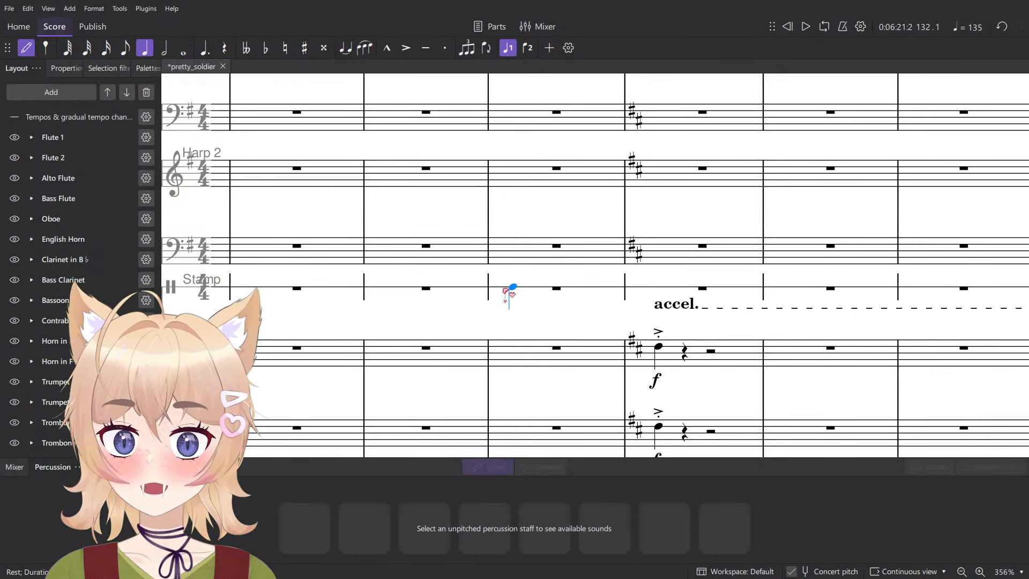
click(560, 283)
scroll(562, 284, down, 2)
key(Escape)
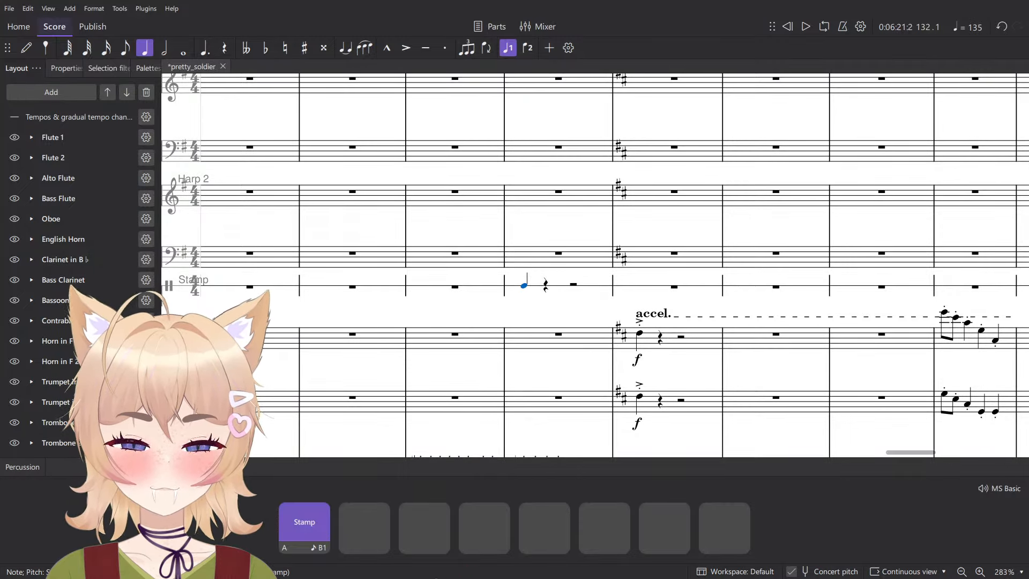
- Set the Stamp channel's sound to Body Perc from the Orchestral Tools Berlin Percussion library
key(F10)
drag(429, 559, 798, 558)
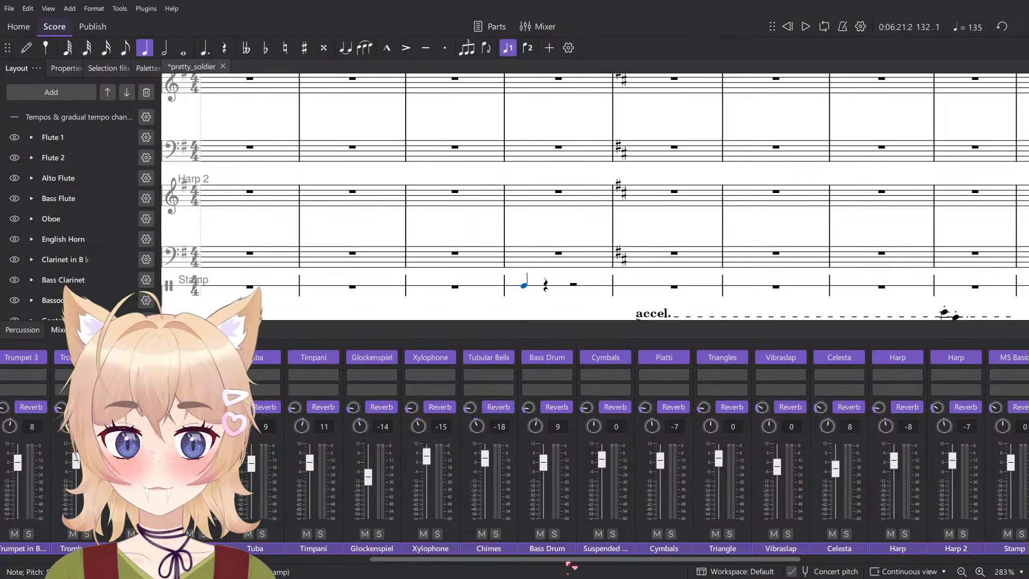
drag(581, 559, 804, 557)
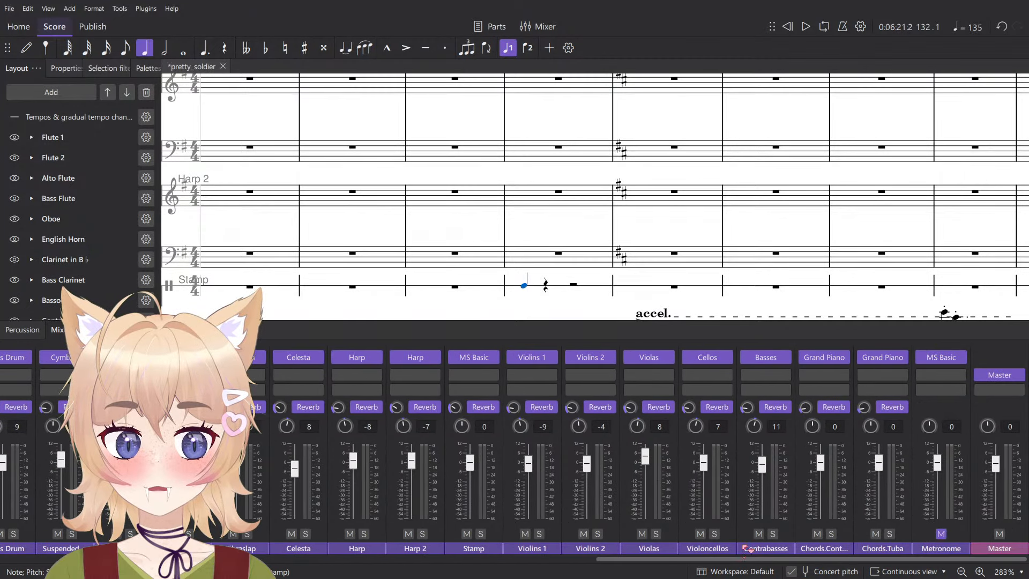
click(493, 358)
mouse_move(586, 429)
mouse_move(585, 393)
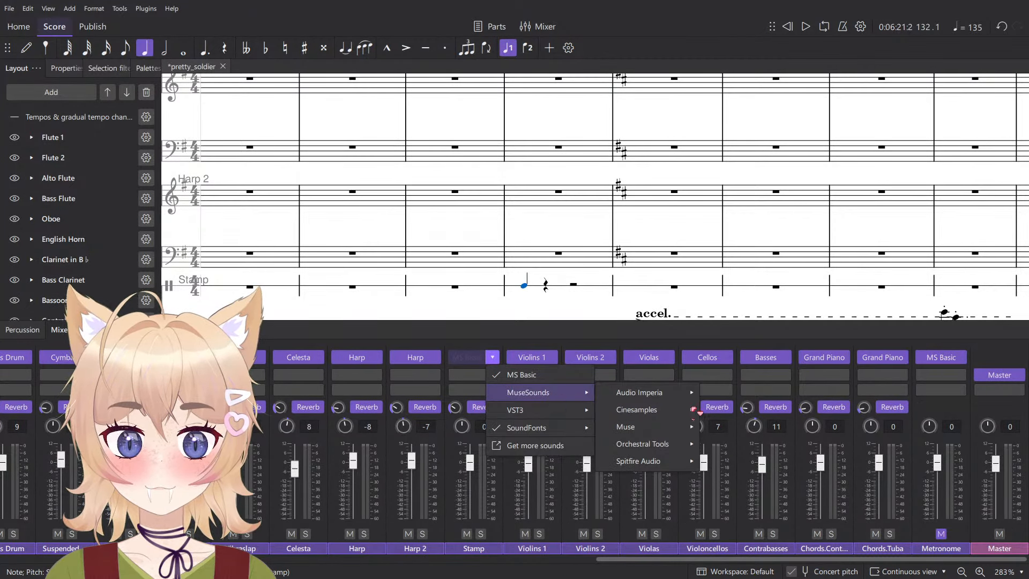
mouse_move(691, 444)
mouse_move(824, 460)
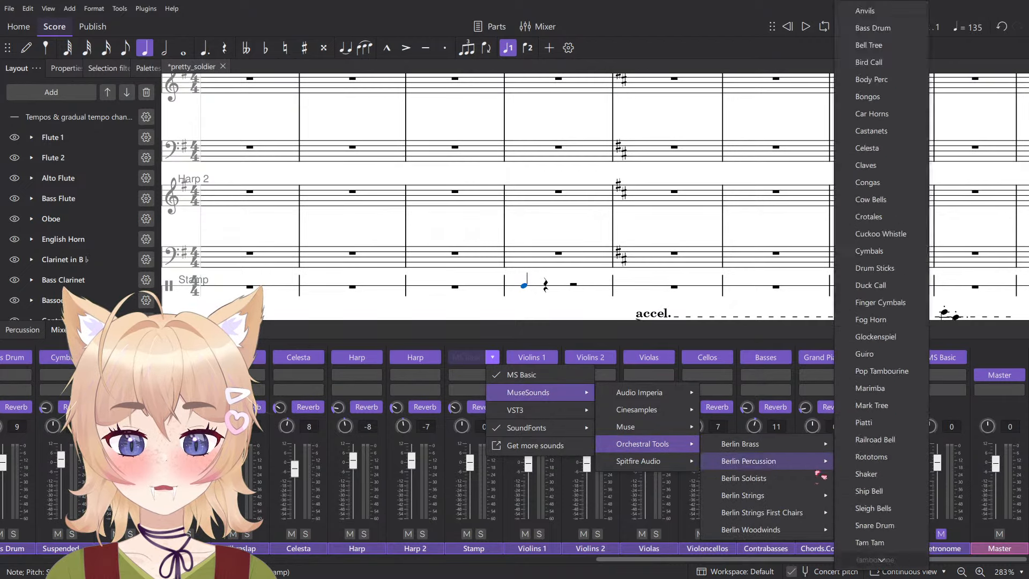
click(884, 79)
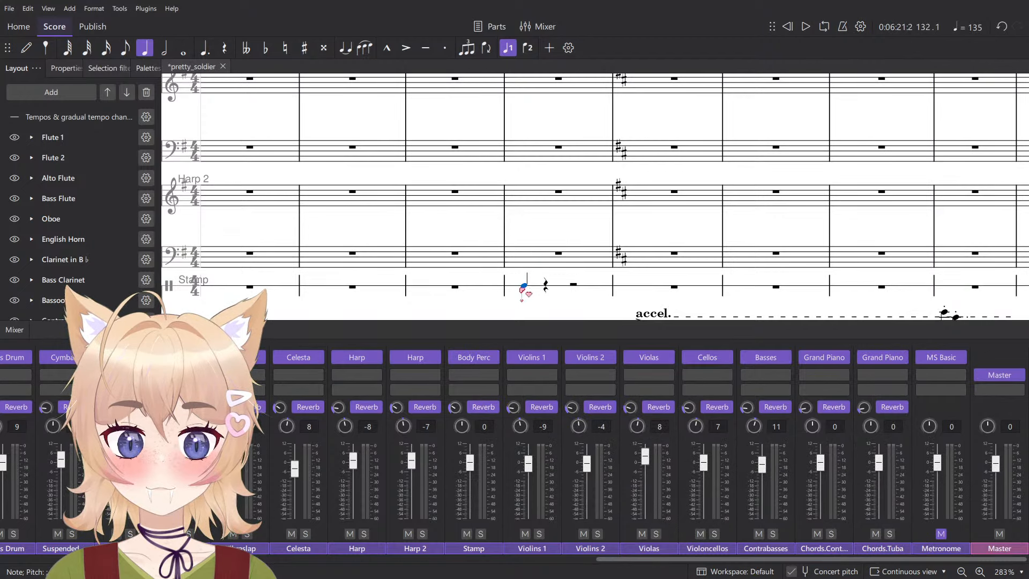
- Enter Stomps quarter notes on beats 1 to 3 of the Stamp's measure 132, and clear the measure
click(523, 289)
double_click(524, 287)
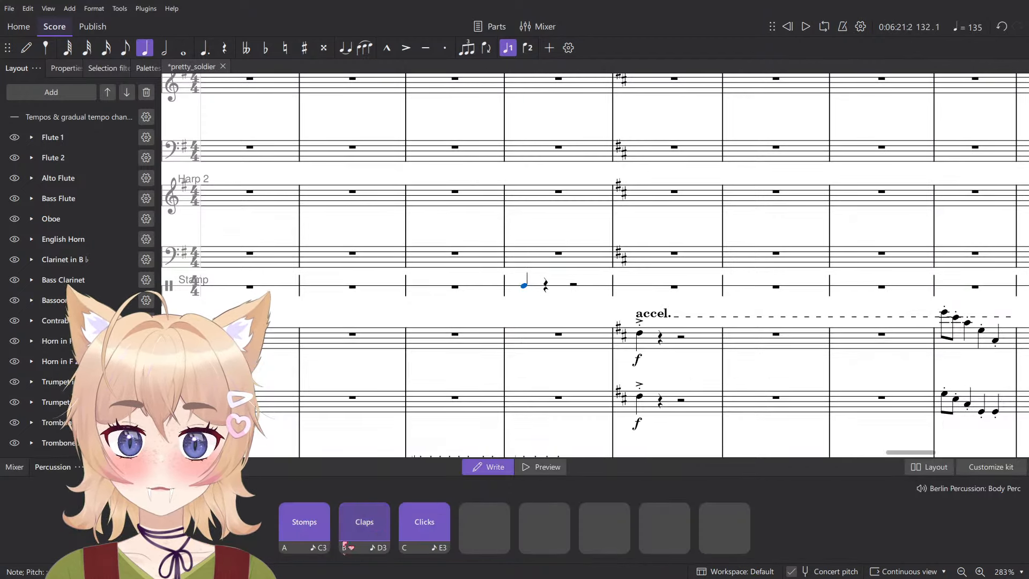
key(n)
scroll(565, 284, up, 3)
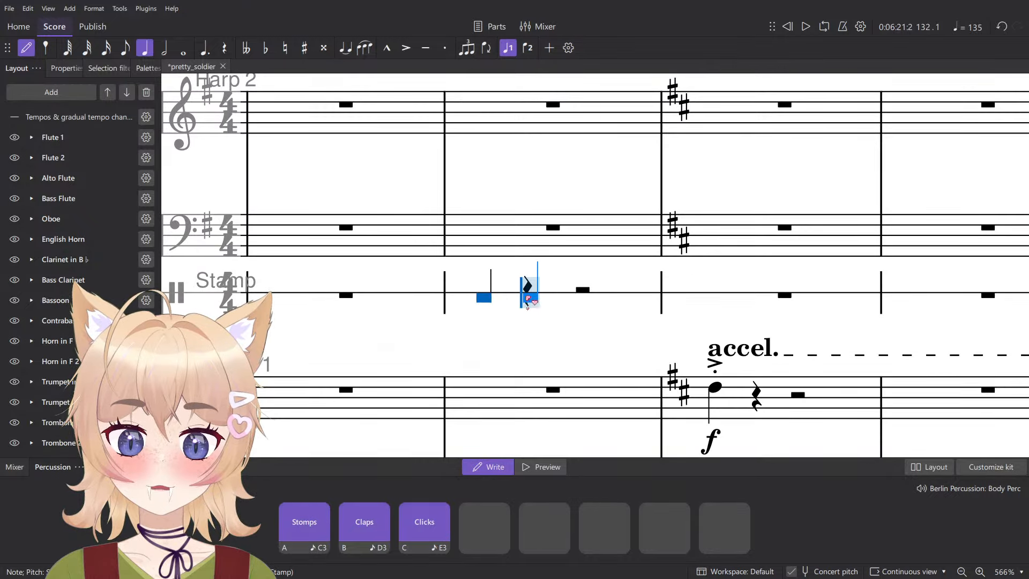
click(531, 295)
key(ctrl+z)
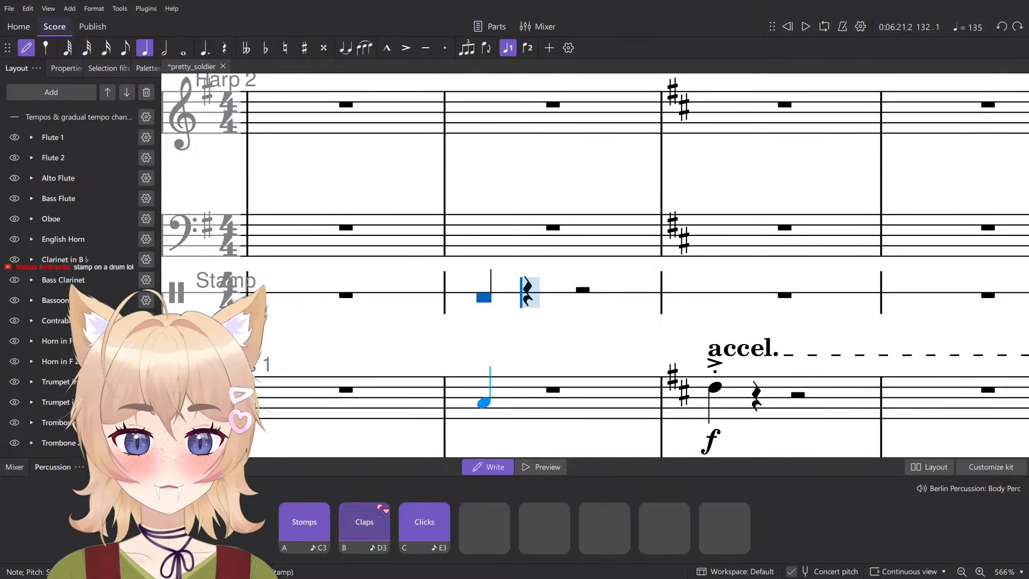
click(311, 526)
click(313, 528)
scroll(500, 252, down, 4)
key(Escape)
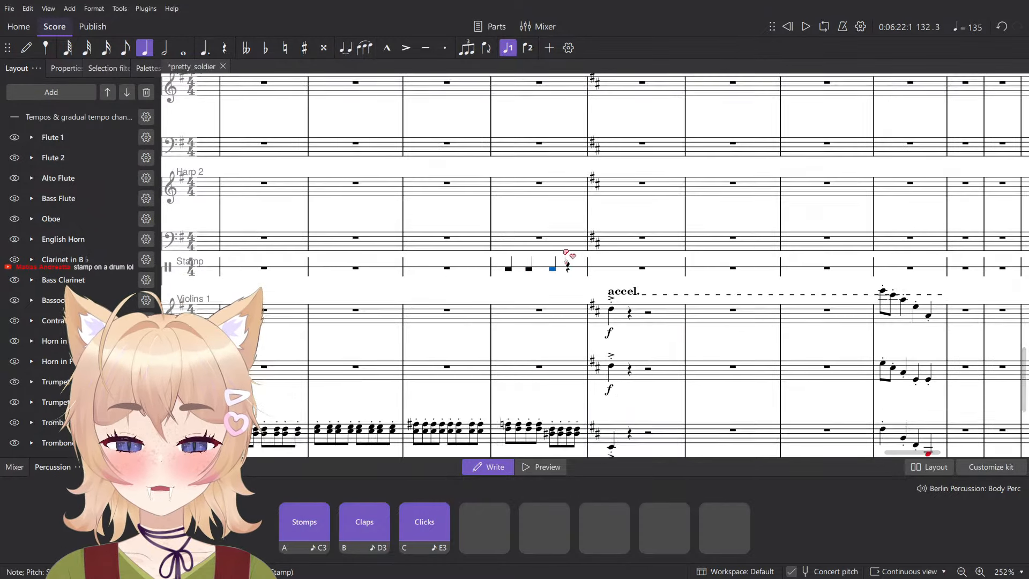
scroll(575, 268, up, 5)
scroll(576, 279, down, 8)
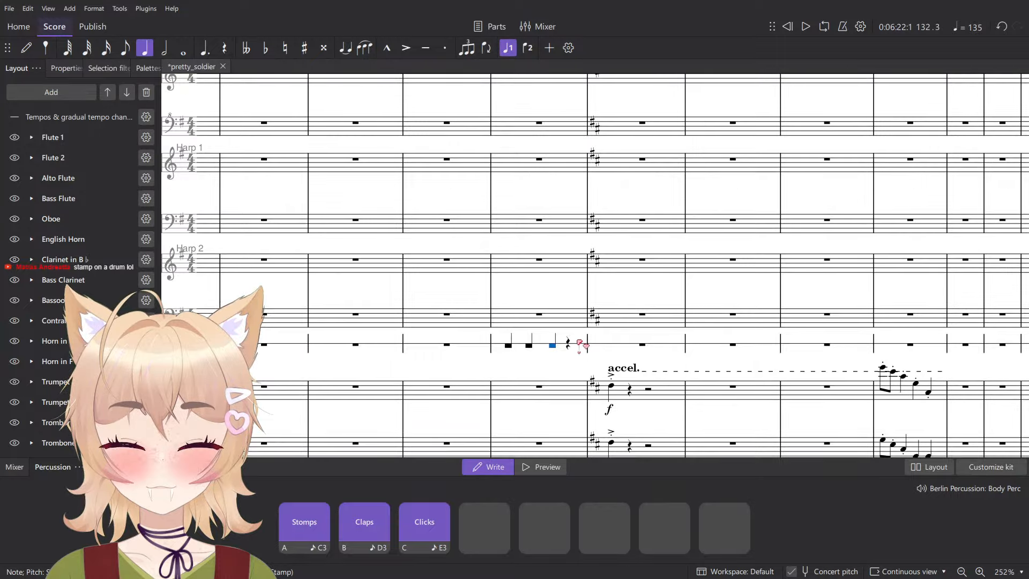
click(583, 345)
- Try to cut the Chimes quintuplets from measures 130 to 132
scroll(551, 300, up, 7)
click(505, 108)
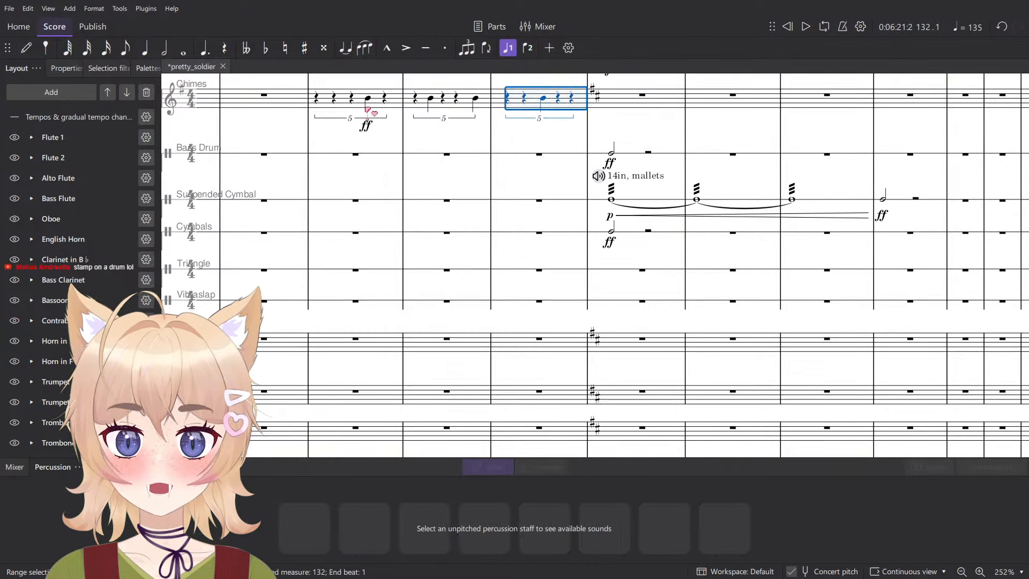
shift+click(326, 99)
scroll(337, 143, down, 3)
scroll(361, 172, up, 4)
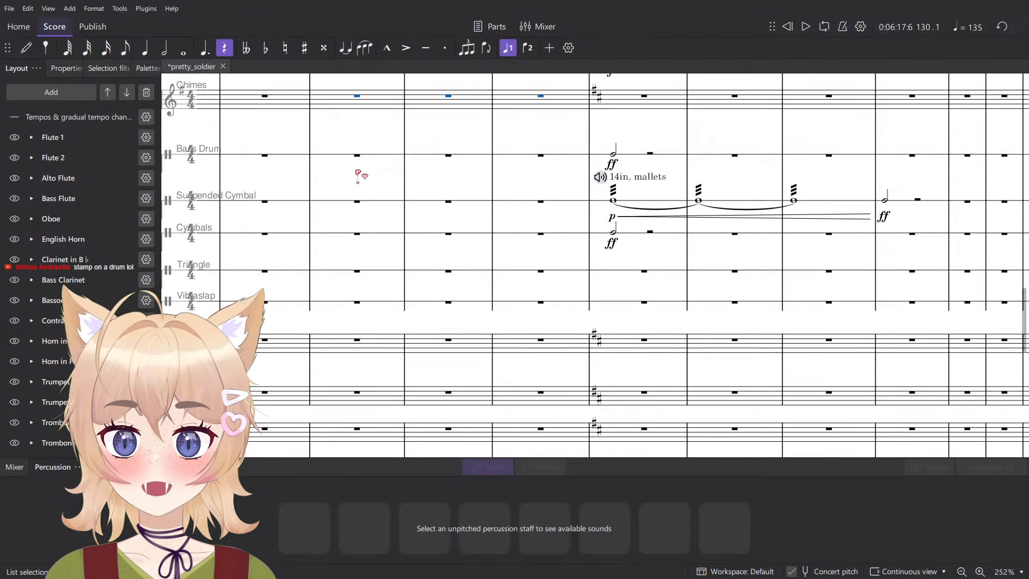
scroll(363, 194, up, 6)
- Move the Timpani triplets in measures 131 and 132 to the Stamp staff and delete their "normal mallets" marking
click(457, 230)
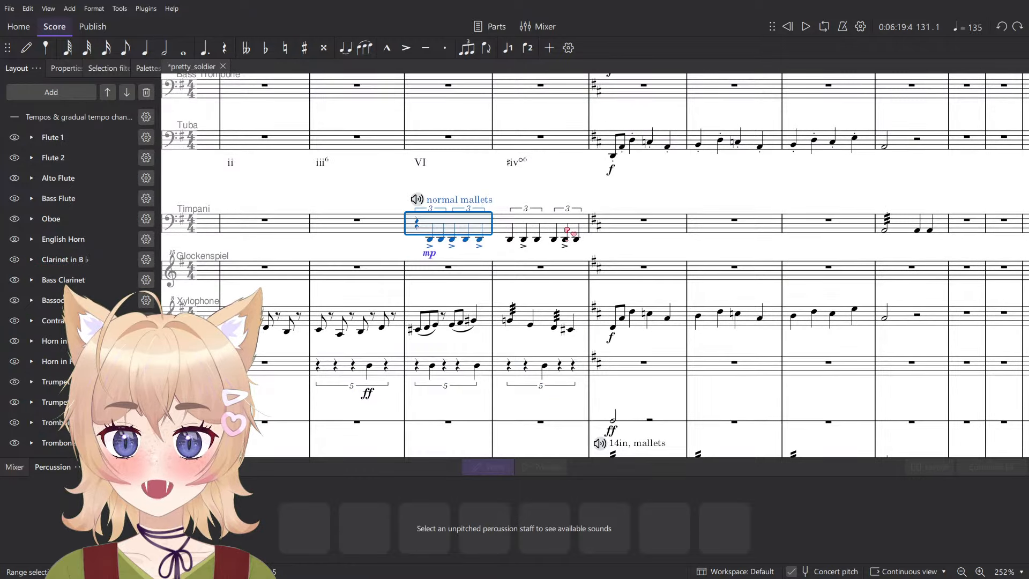
shift+click(567, 228)
key(Delete)
scroll(432, 274, down, 10)
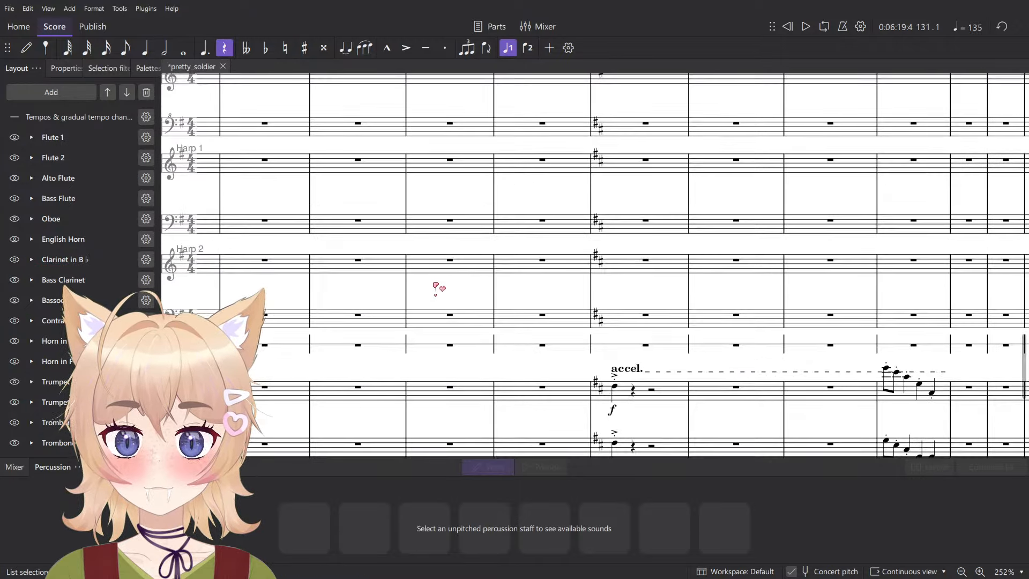
click(441, 346)
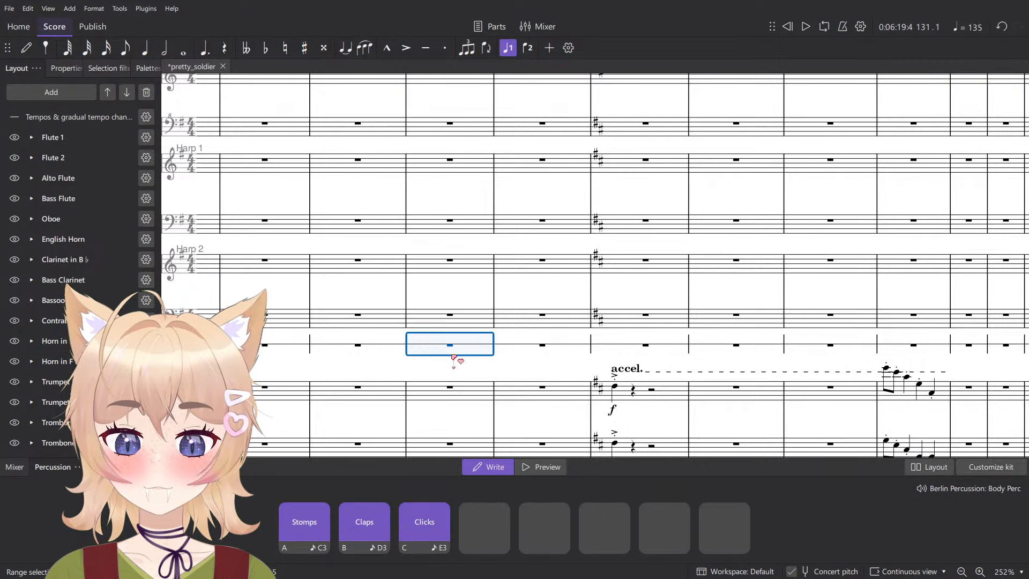
key(ctrl+v)
scroll(468, 389, up, 5)
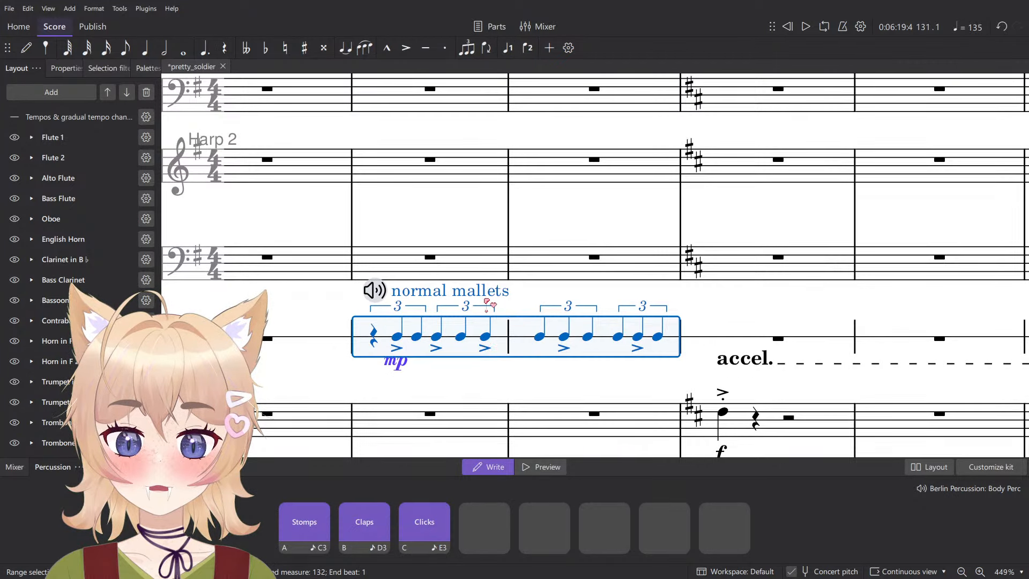
click(537, 291)
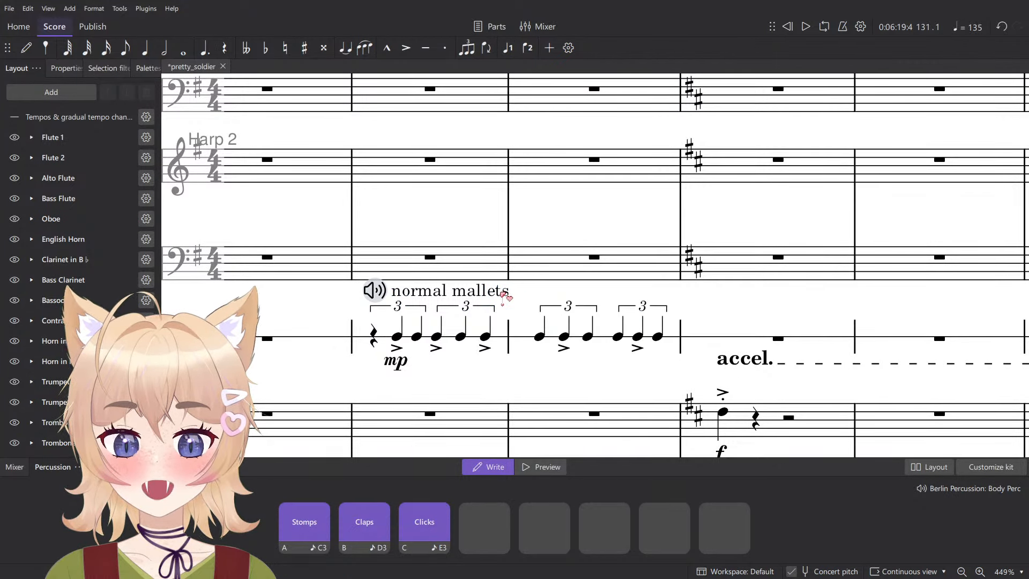
click(502, 293)
key(Delete)
- Change the Stamp's notes in measures 131 and 132 to Stomps and play them back
click(504, 343)
shift+click(679, 343)
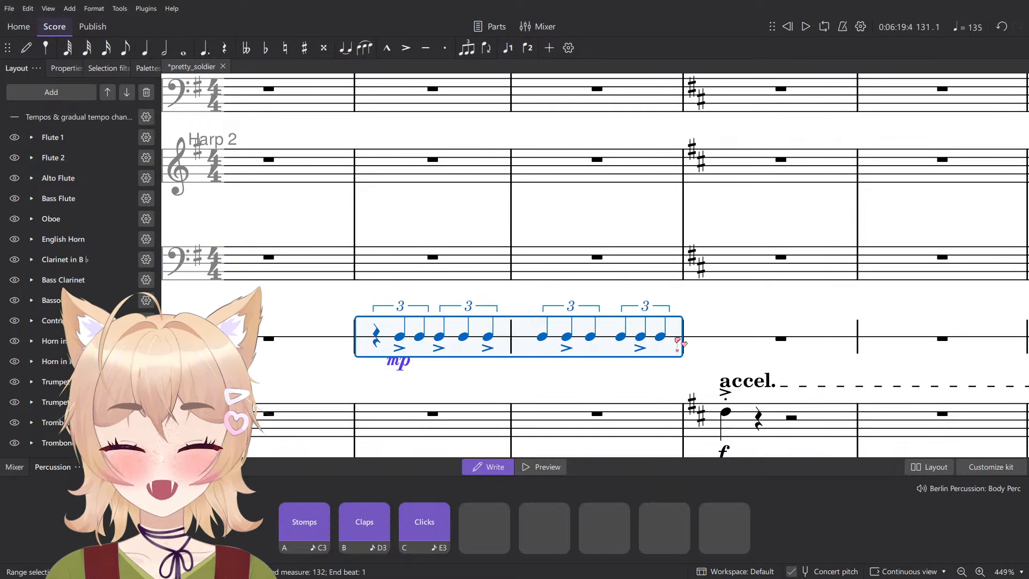
key(a)
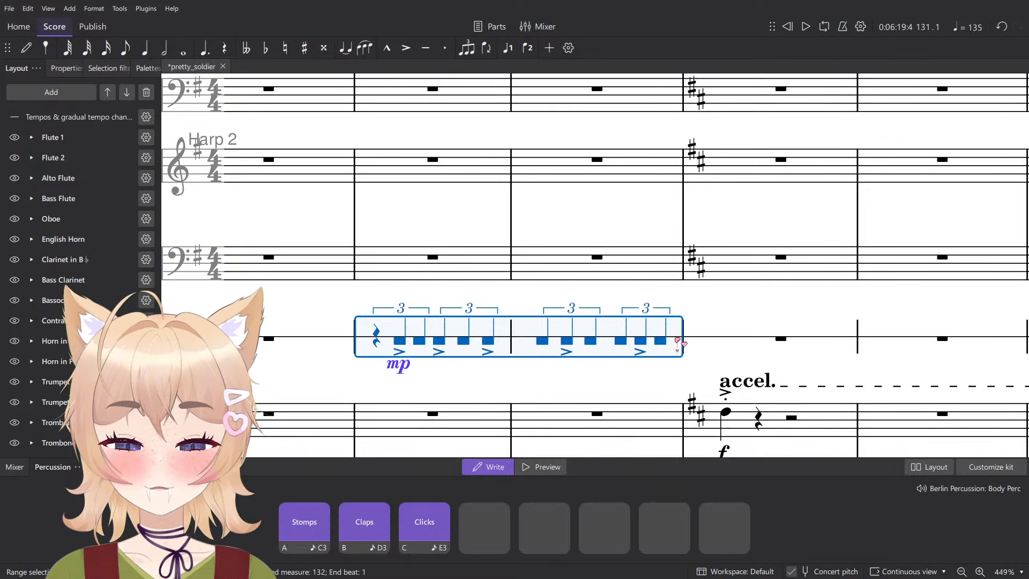
key(space)
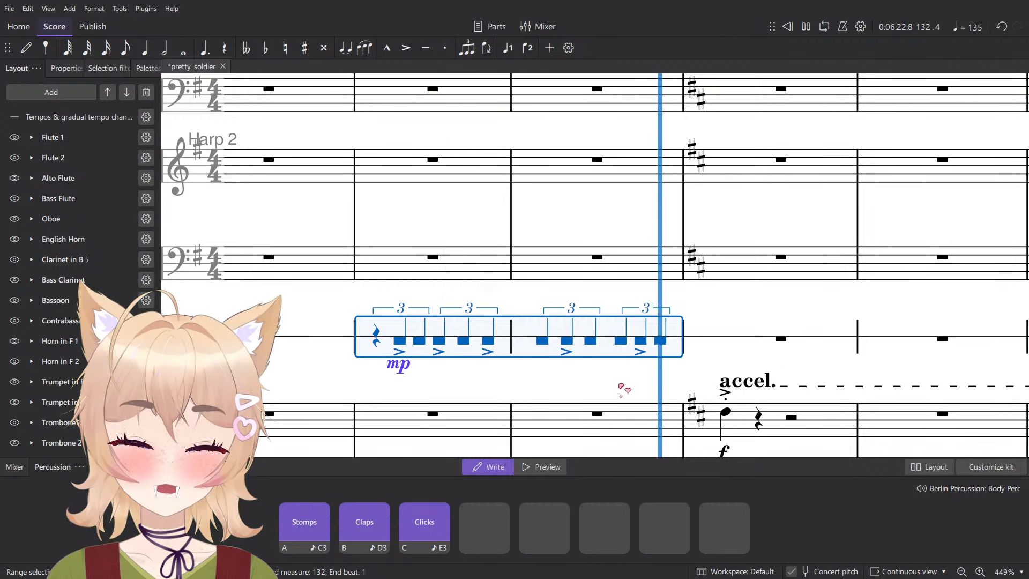
key(Escape)
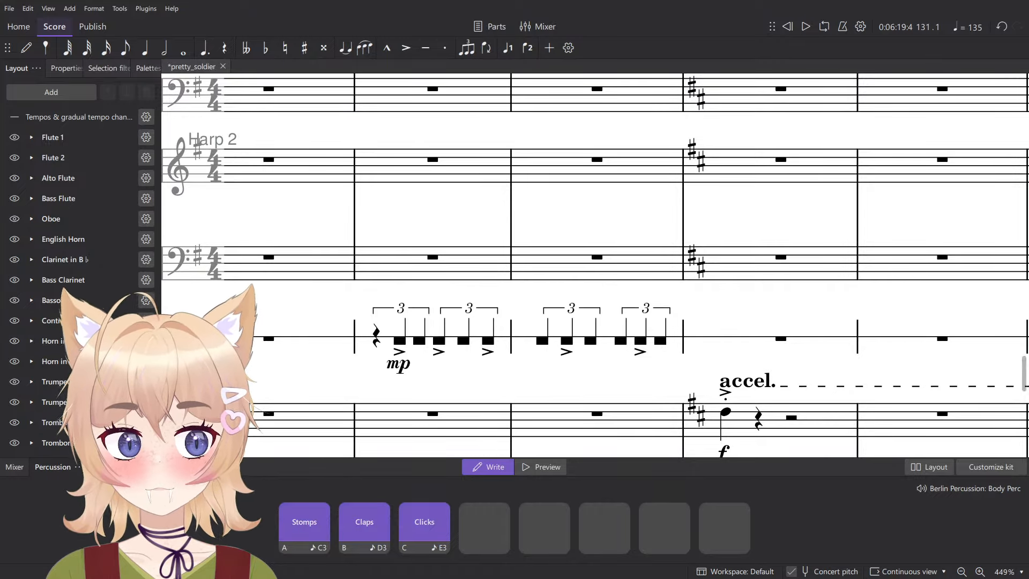
- Change the Stamp's dynamic in measure 131 to p and play back measures 131 and 132
click(398, 371)
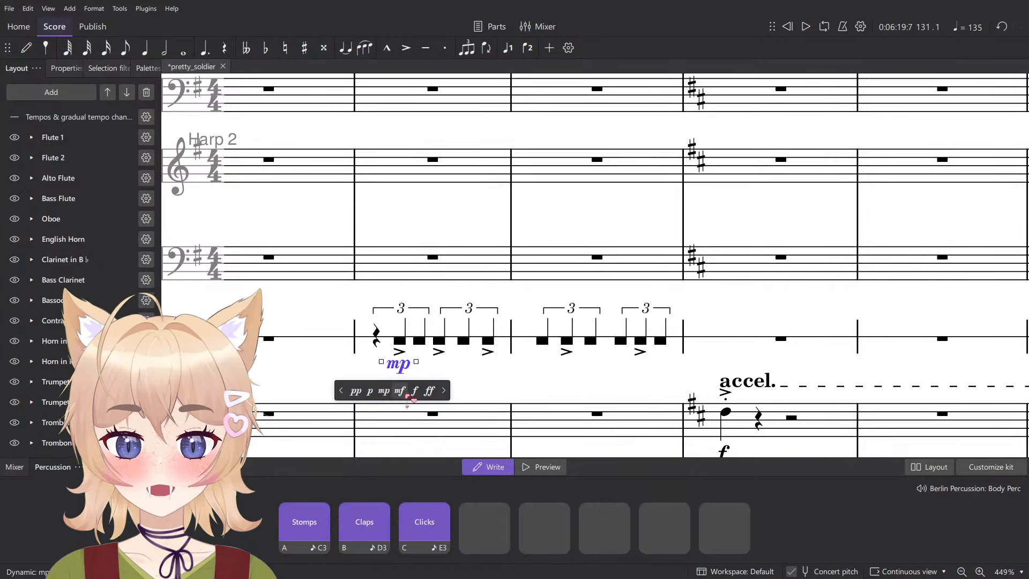
click(370, 390)
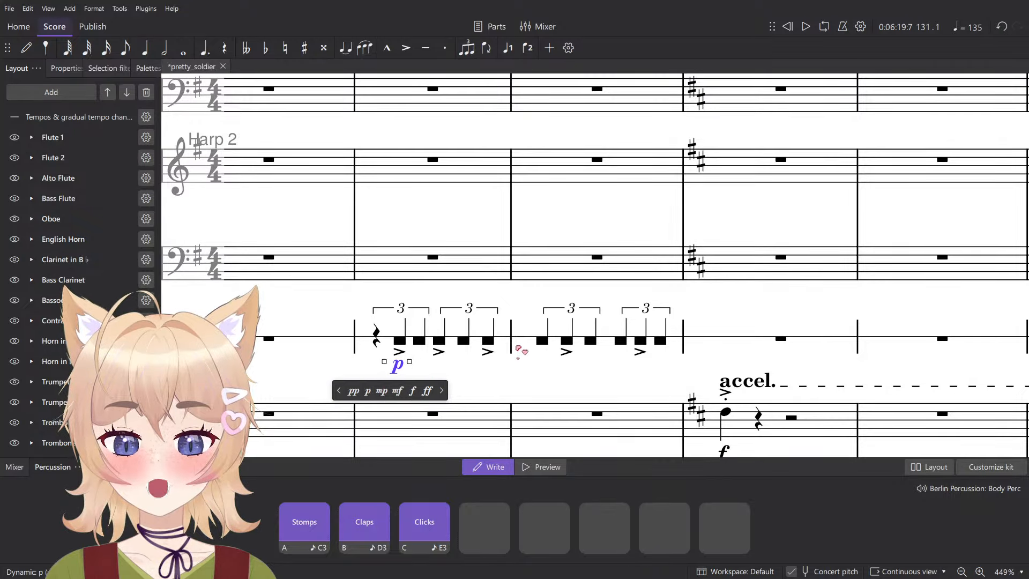
key(space)
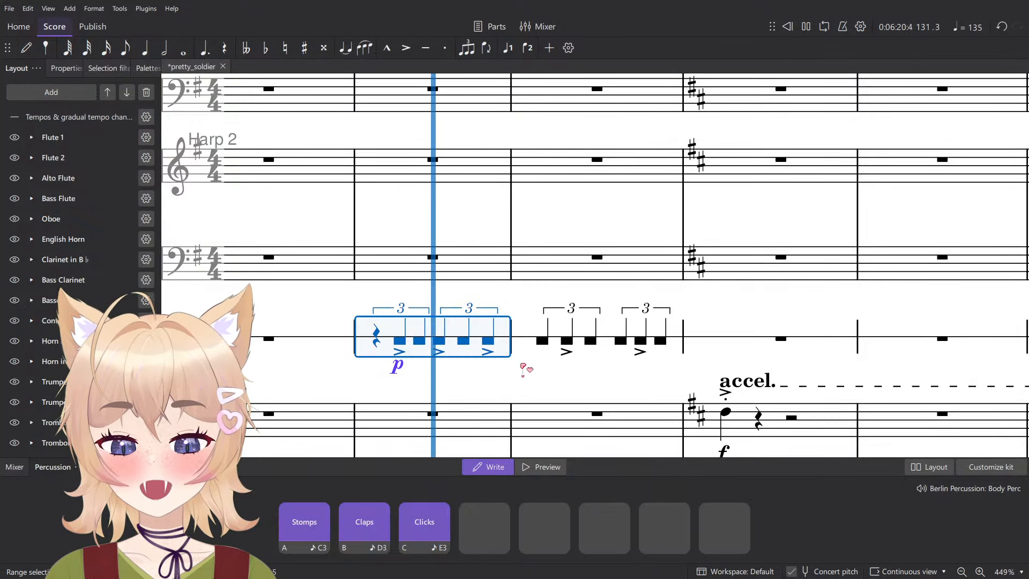
scroll(539, 378, down, 5)
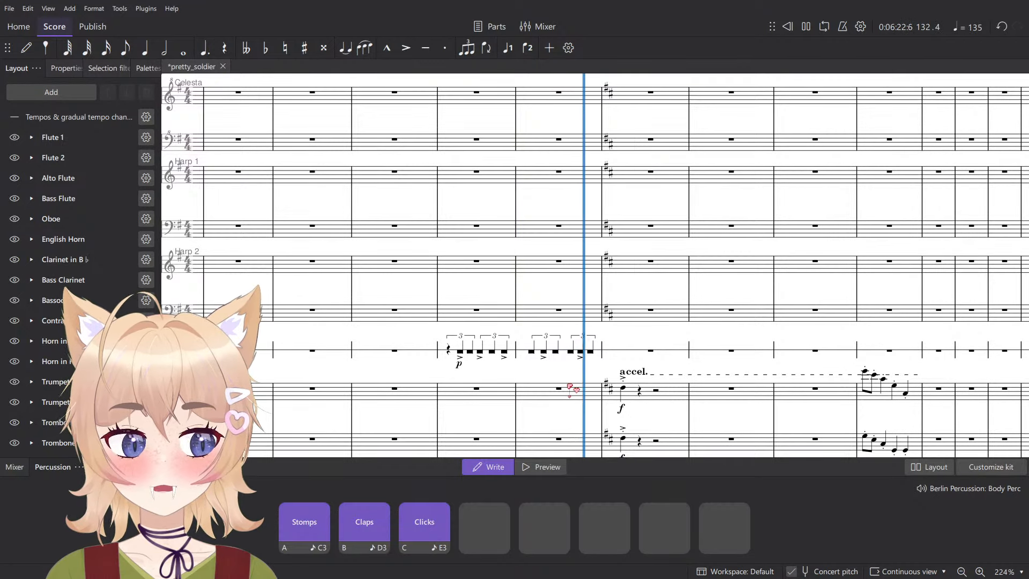
key(space)
- Hide the Percussion panel and save the score
key(F10)
drag(617, 370, 593, 359)
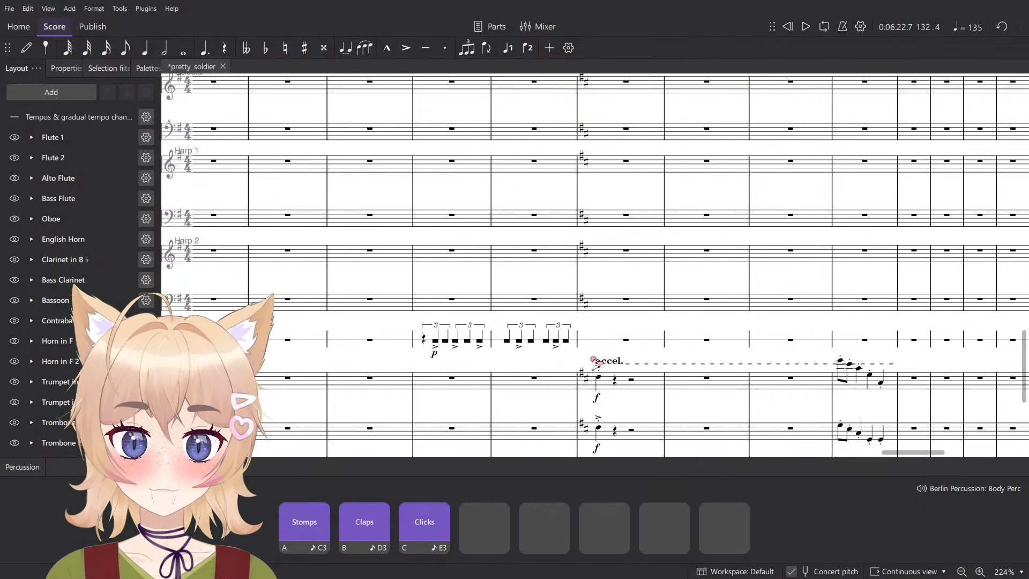
key(o)
key(i)
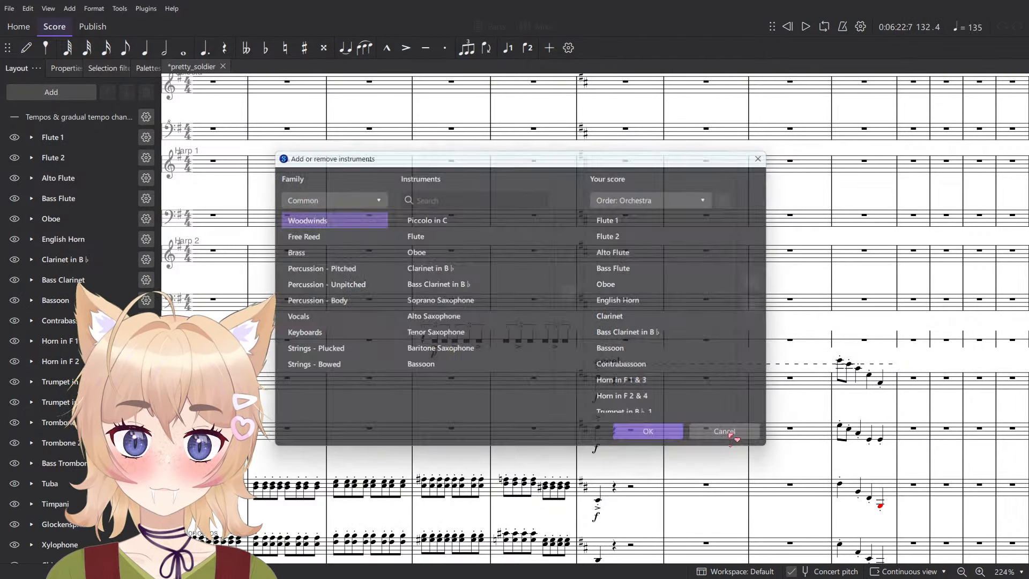
click(727, 432)
scroll(691, 418, down, 5)
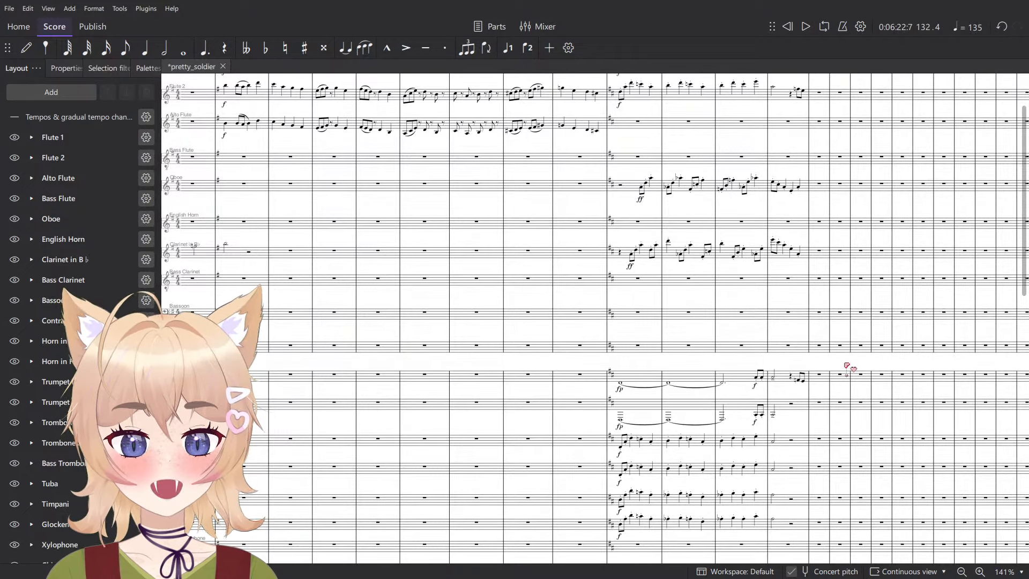
scroll(770, 390, down, 8)
key(ctrl+s)
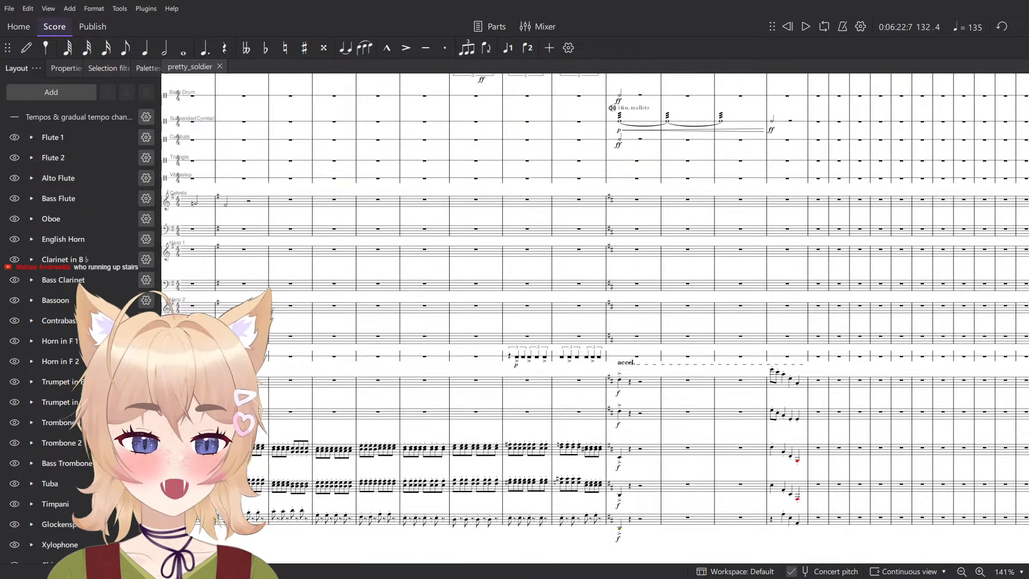
- Examine the orchestration around measures 127 to 136, from the flutes down to the contrabasses
scroll(646, 441, up, 5)
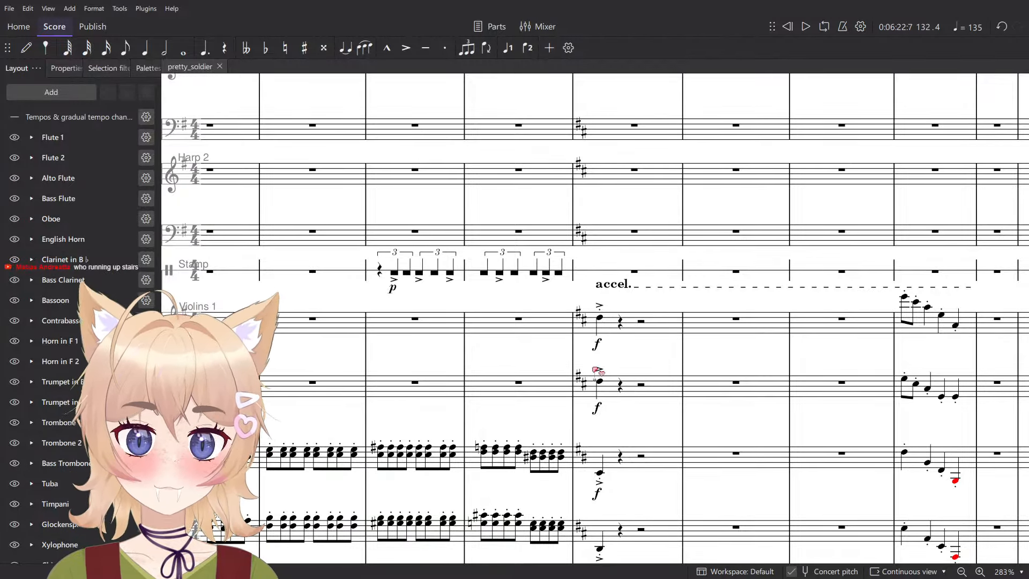
scroll(598, 369, down, 3)
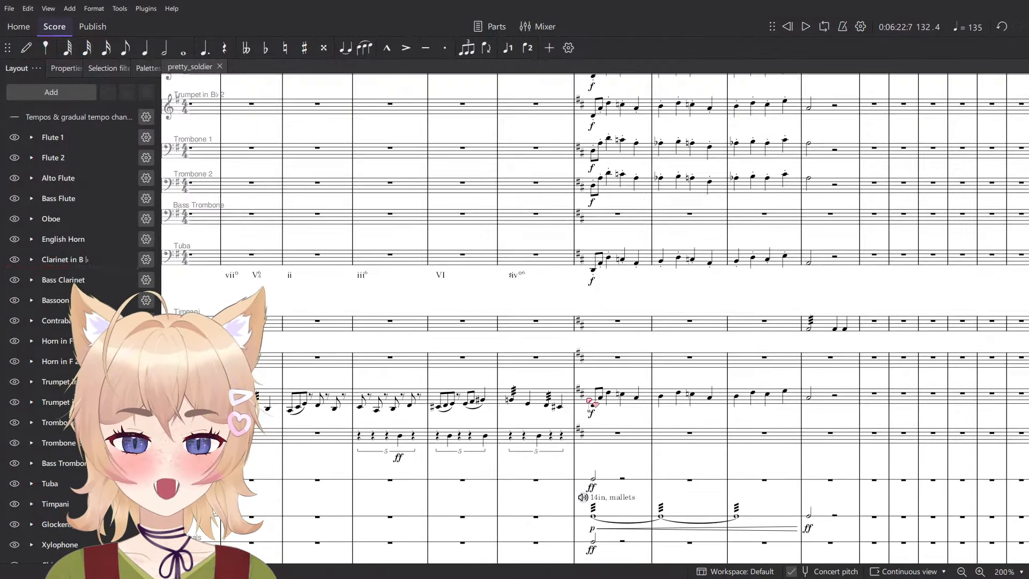
scroll(589, 400, down, 11)
scroll(491, 309, up, 7)
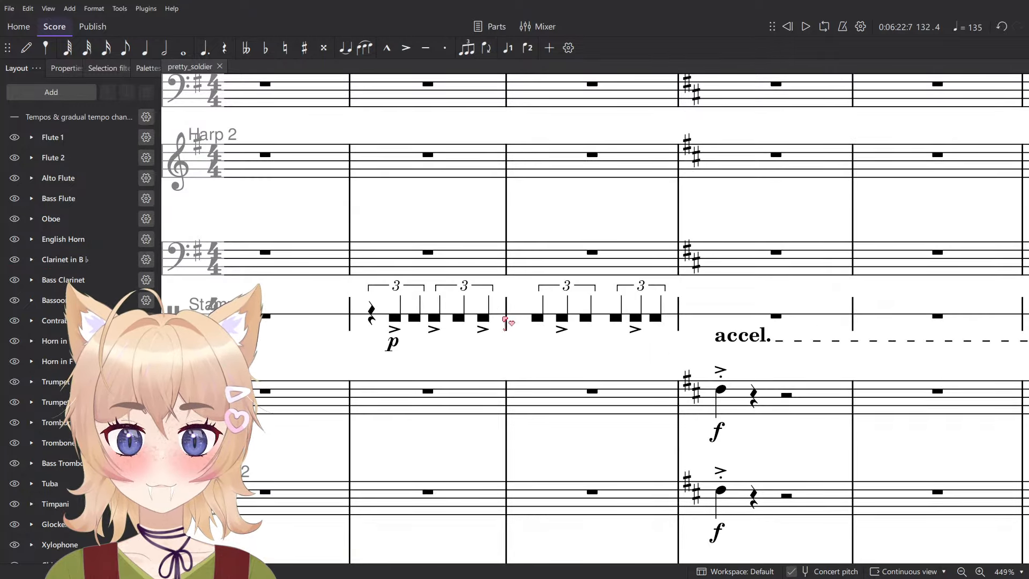
scroll(505, 322, down, 5)
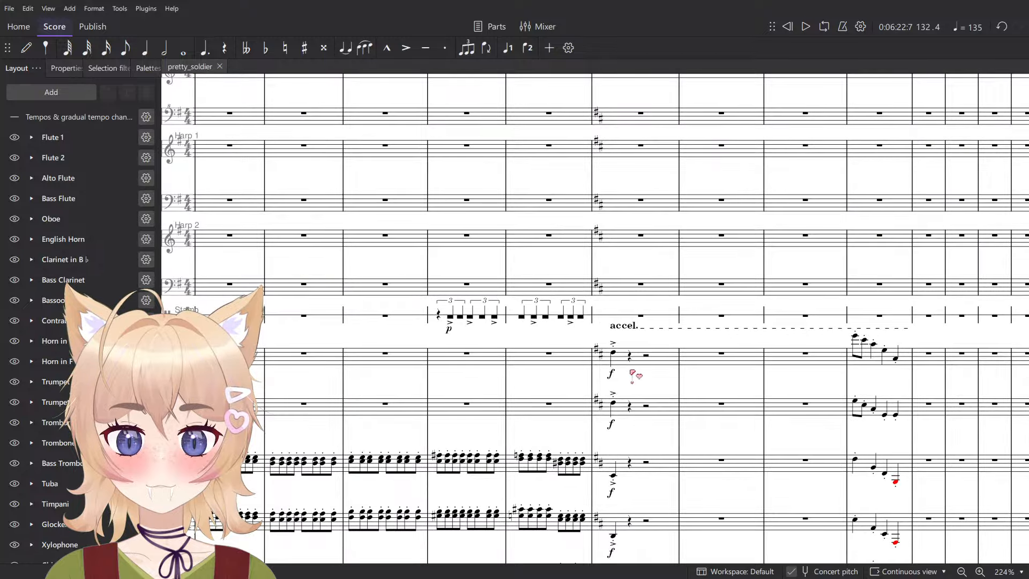
scroll(630, 315, up, 6)
scroll(632, 314, down, 7)
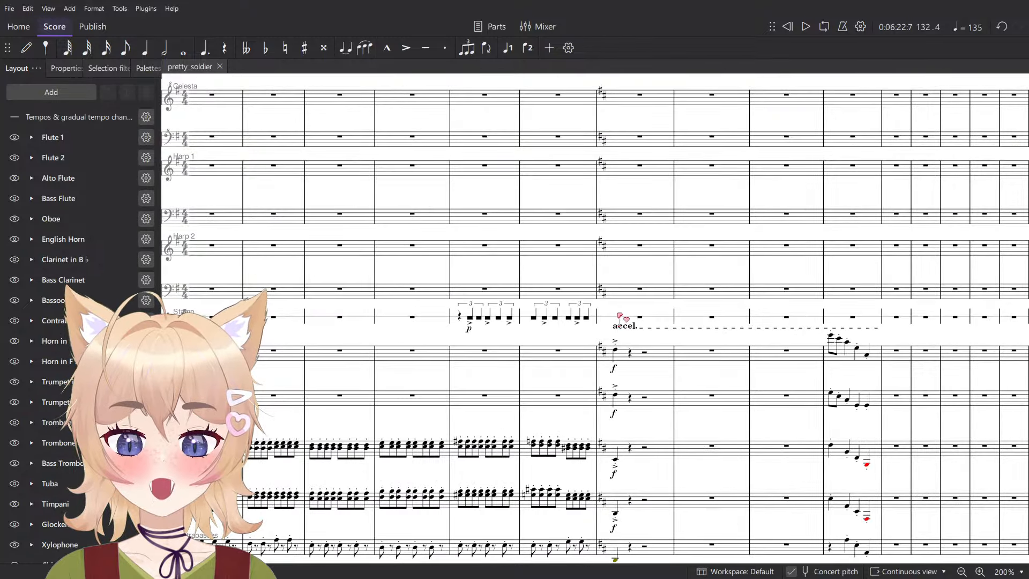
scroll(621, 315, up, 8)
scroll(622, 317, up, 3)
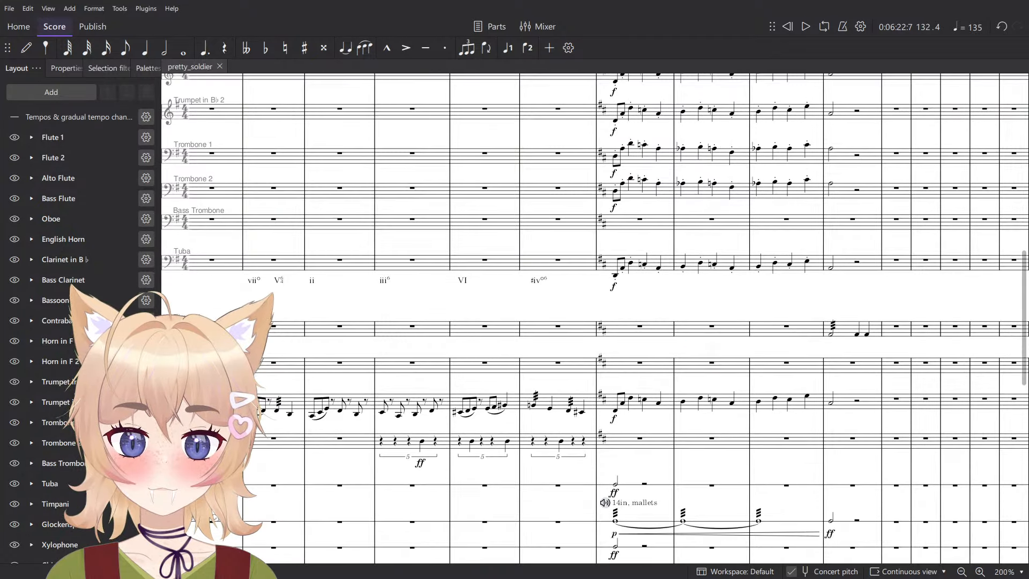
scroll(777, 338, down, 4)
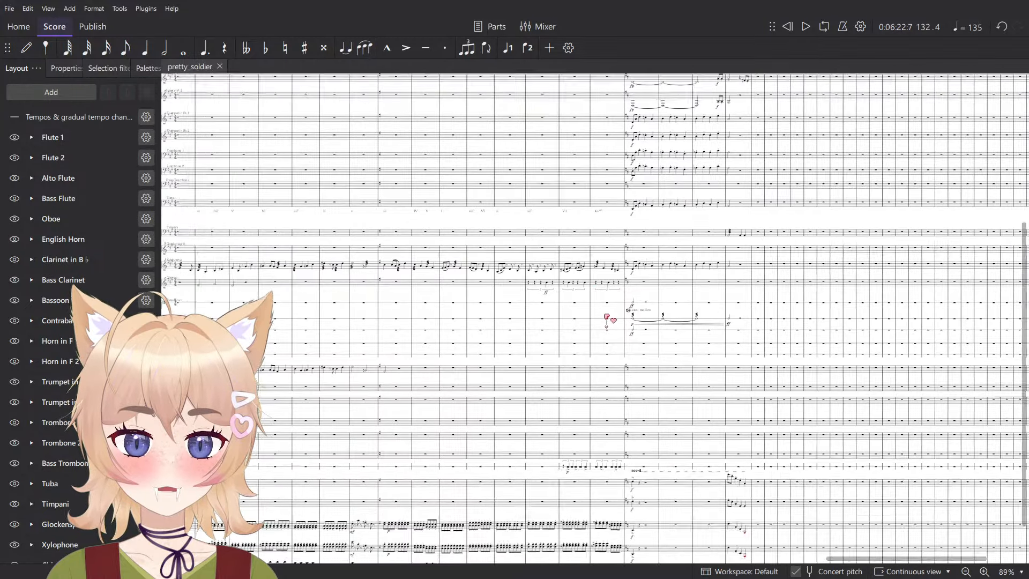
scroll(616, 321, up, 4)
scroll(697, 296, down, 12)
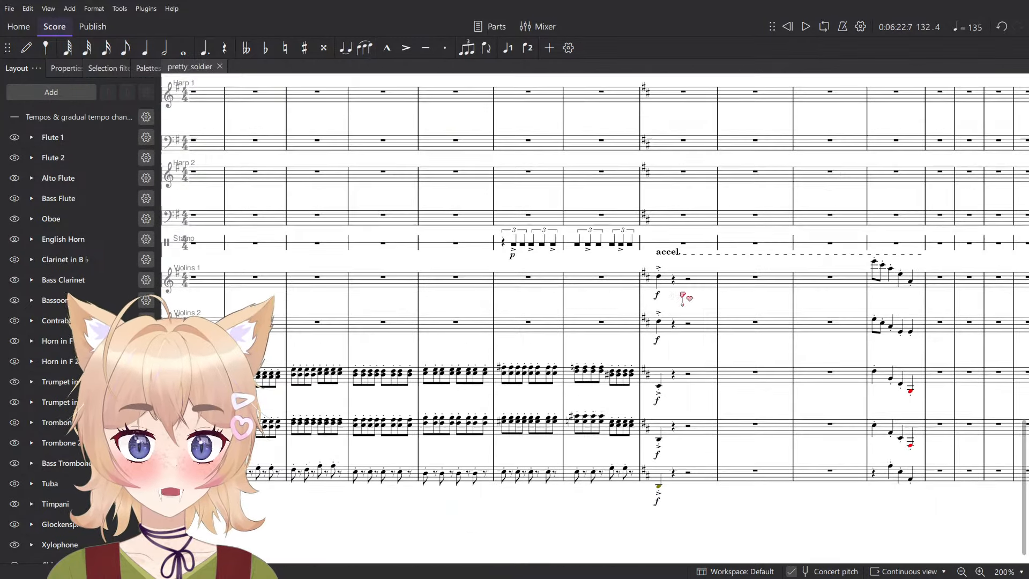
scroll(730, 343, up, 18)
scroll(742, 261, up, 8)
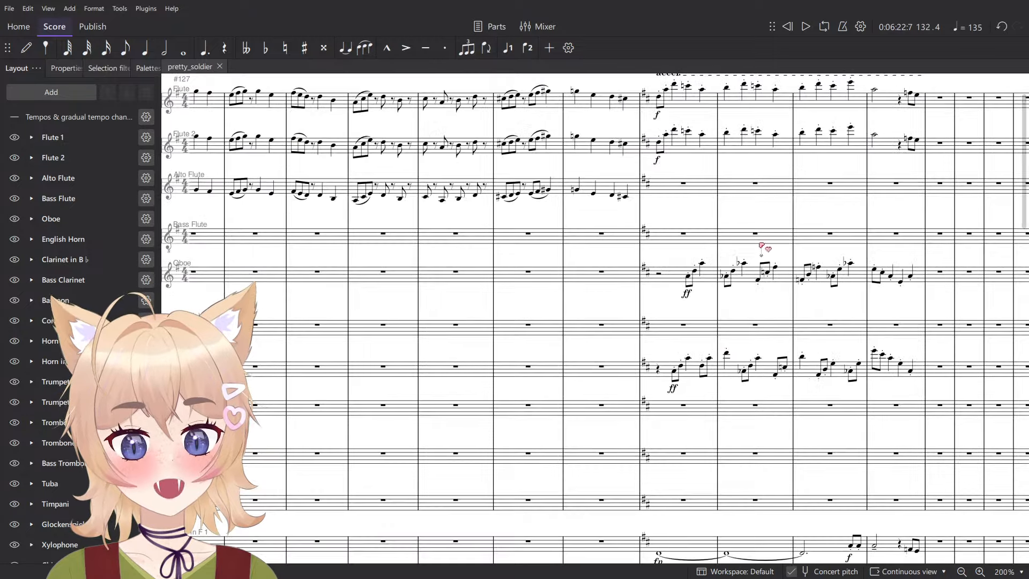
click(563, 324)
click(670, 259)
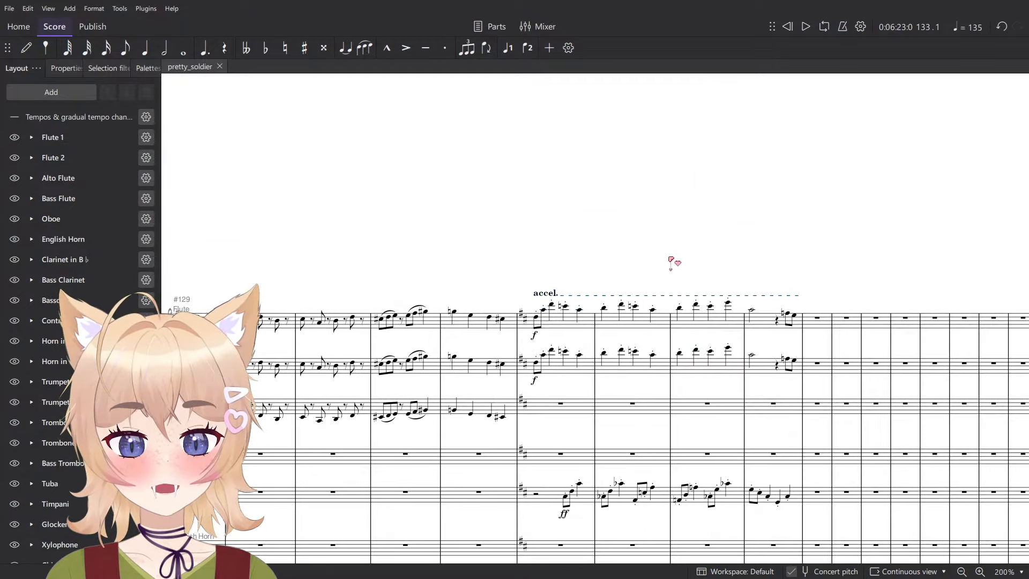
scroll(671, 260, down, 5)
drag(702, 297, 549, 130)
scroll(643, 258, down, 12)
scroll(697, 316, down, 3)
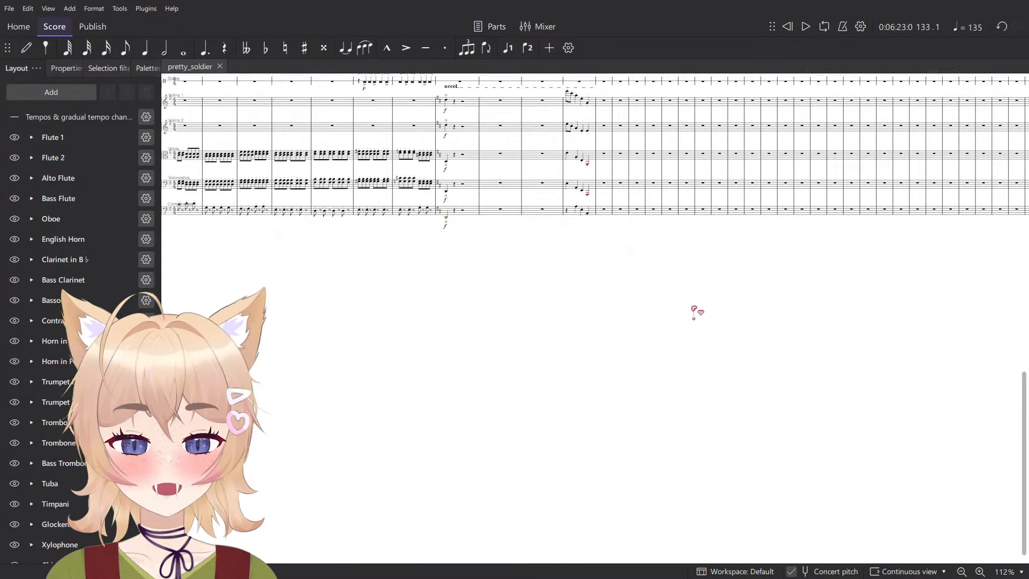
scroll(691, 308, up, 7)
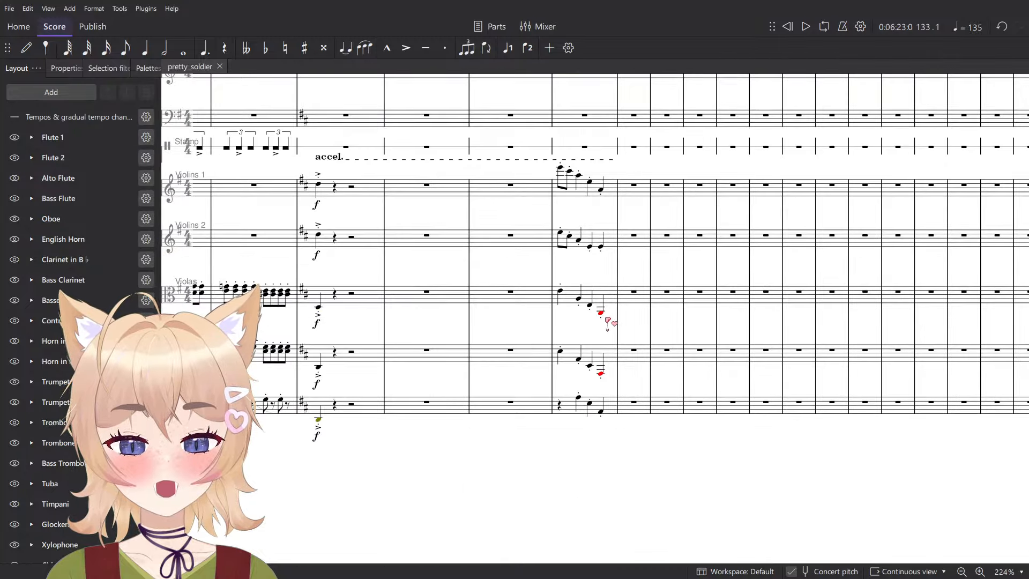
- Raise the Violas and Cellos notes in measure 136 by one octave
click(601, 312)
scroll(603, 322, up, 6)
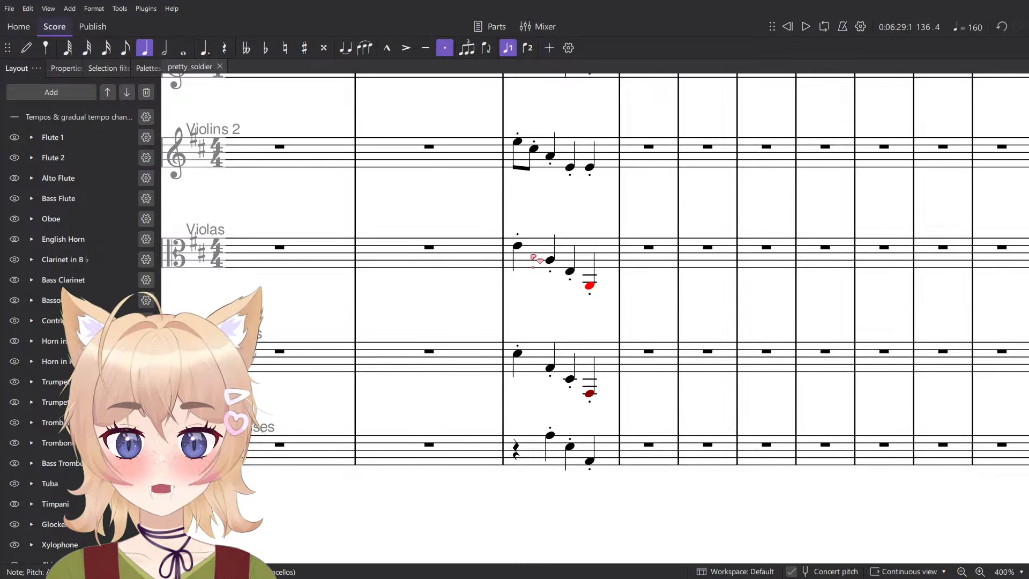
click(534, 260)
shift+click(616, 361)
key(ctrl+Up)
click(610, 458)
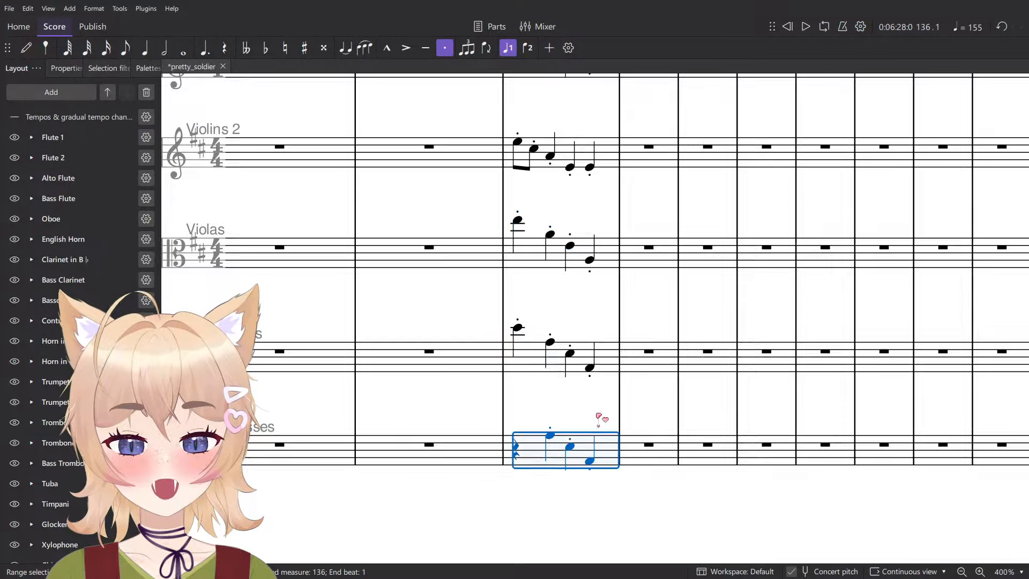
- Check the string staves' beat 2 notes in measure 136, from the Contrabasses up to Violins 1, and start playback there
scroll(605, 375, down, 1)
click(556, 433)
click(556, 433)
click(556, 348)
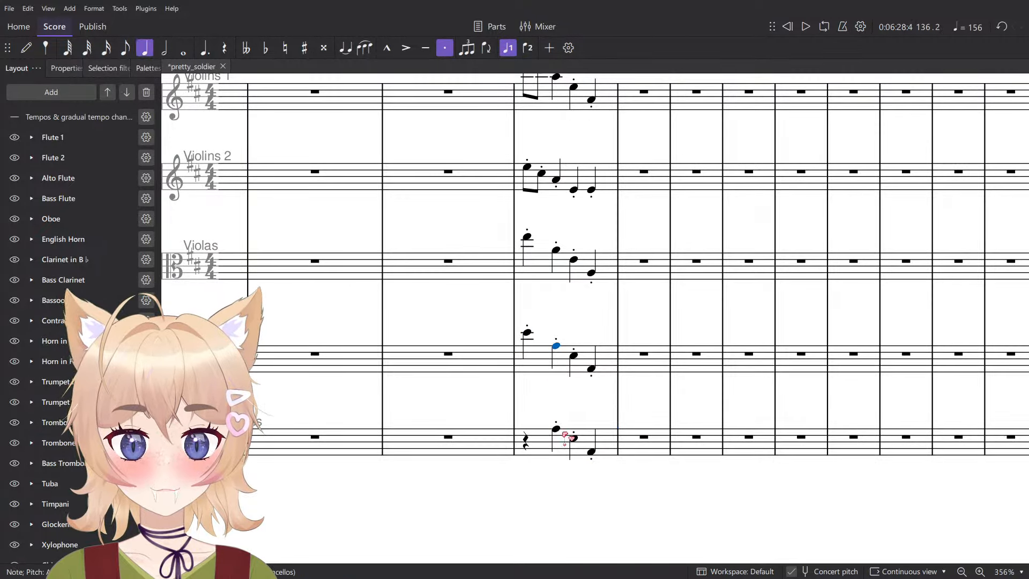
click(556, 429)
scroll(560, 430, down, 4)
key(alt+Up)
key(alt+Up)
key(alt+Up)
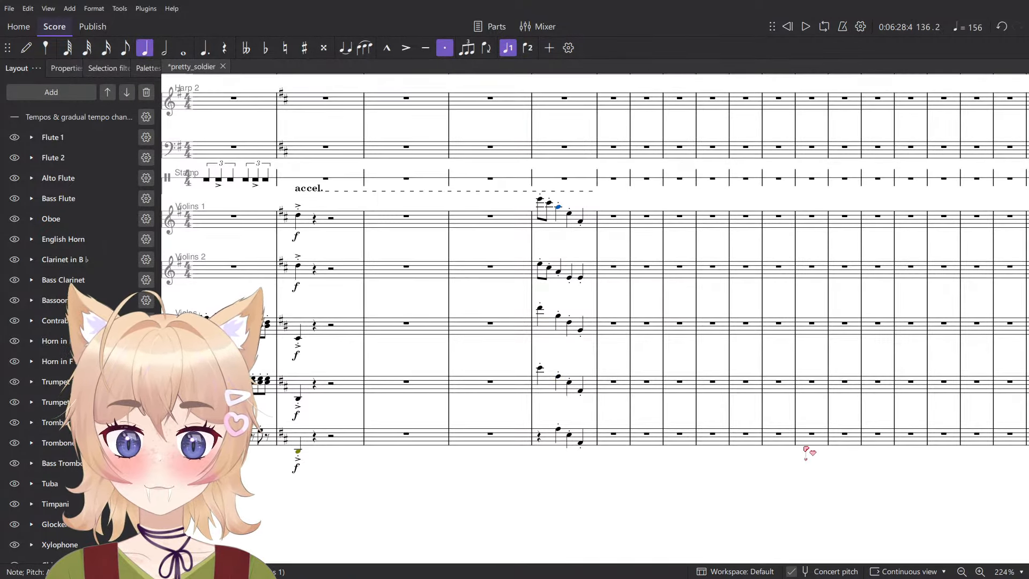
key(space)
key(space)
- Lower the last Violins 2 note in measure 136 to A
click(578, 267)
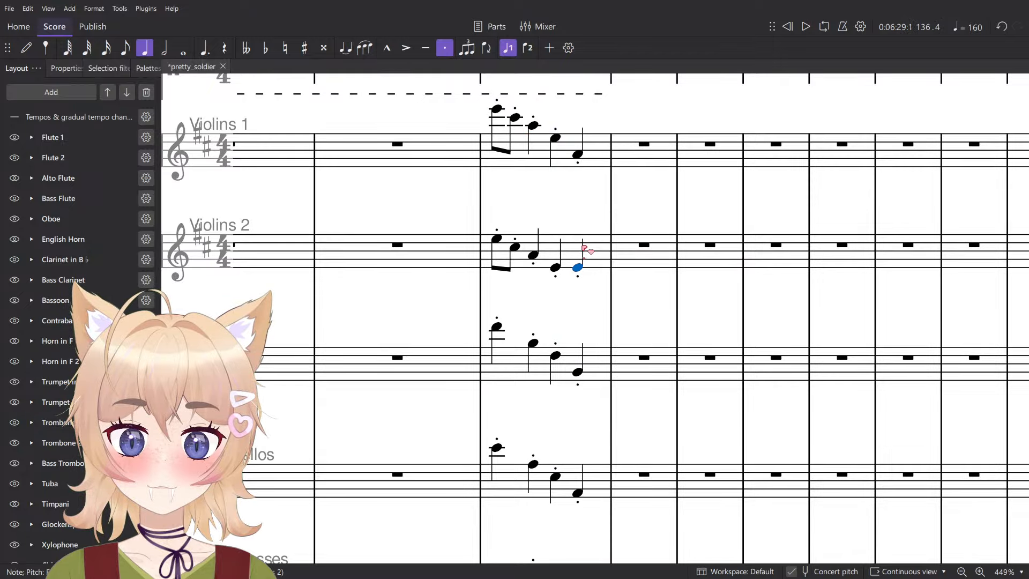
scroll(584, 250, down, 12)
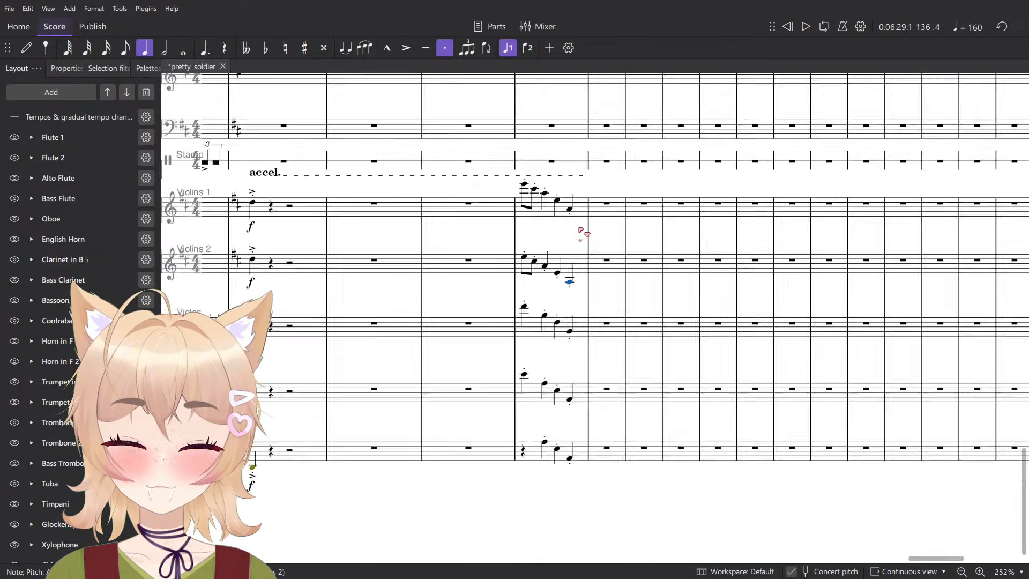
- Play the score back from measure 120 to listen to the passage leading up to the Chimes quintuplets
scroll(810, 402, up, 3)
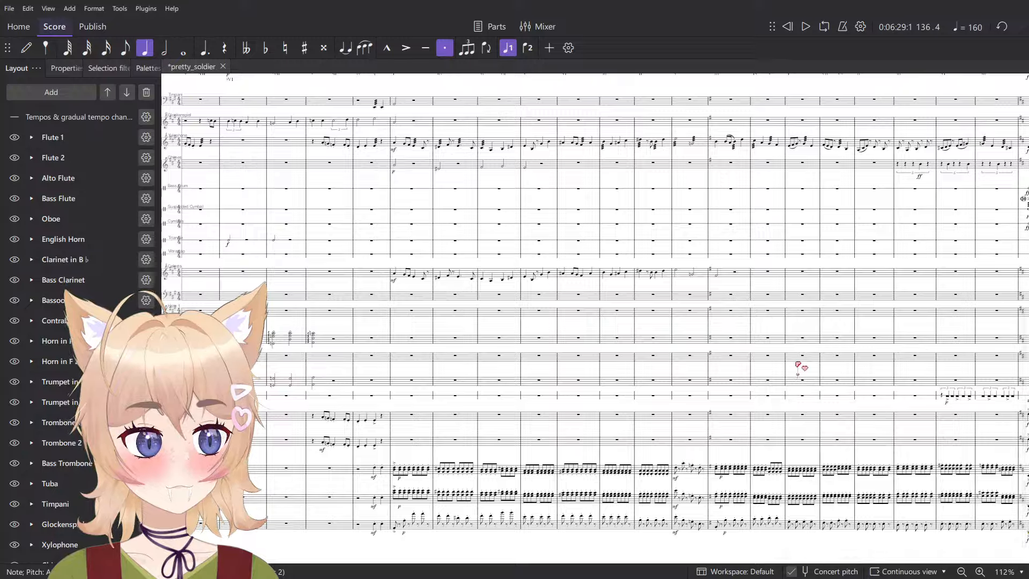
scroll(509, 383, up, 6)
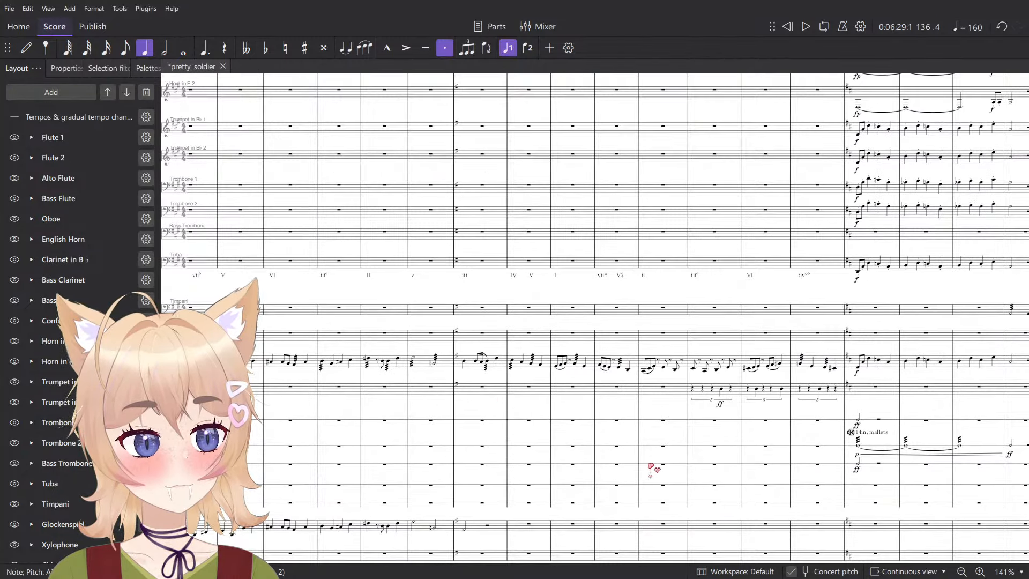
scroll(650, 471, up, 3)
click(453, 292)
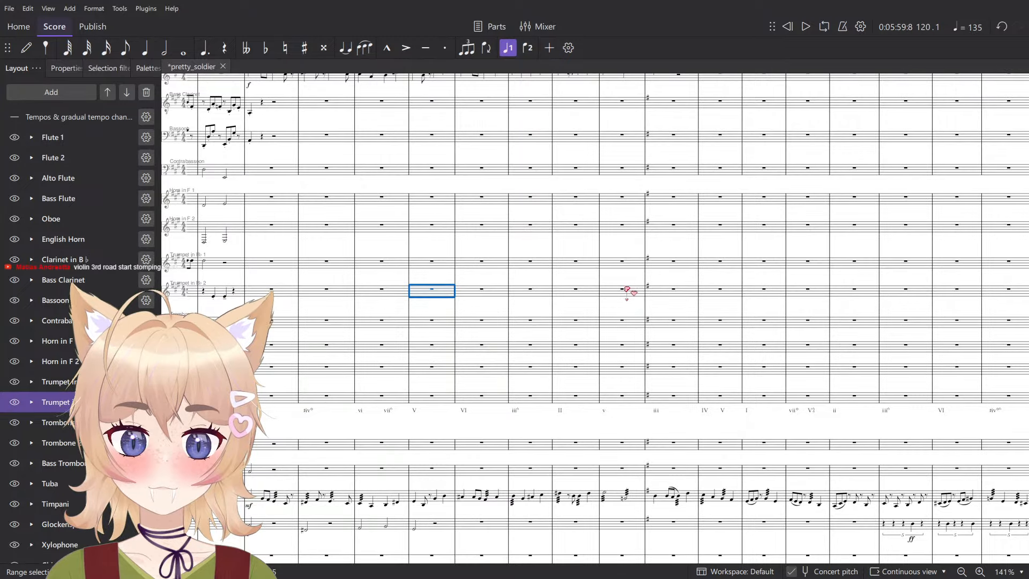
key(space)
scroll(622, 305, down, 3)
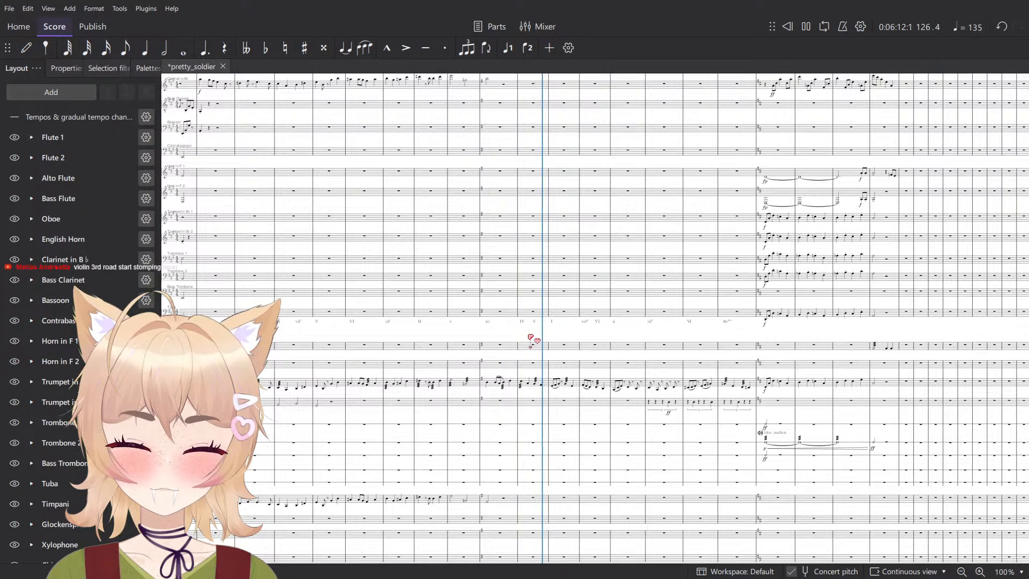
scroll(545, 342, up, 5)
key(space)
- Clear the Xylophone part in measures 125 to 132 and play back from measure 124
click(914, 418)
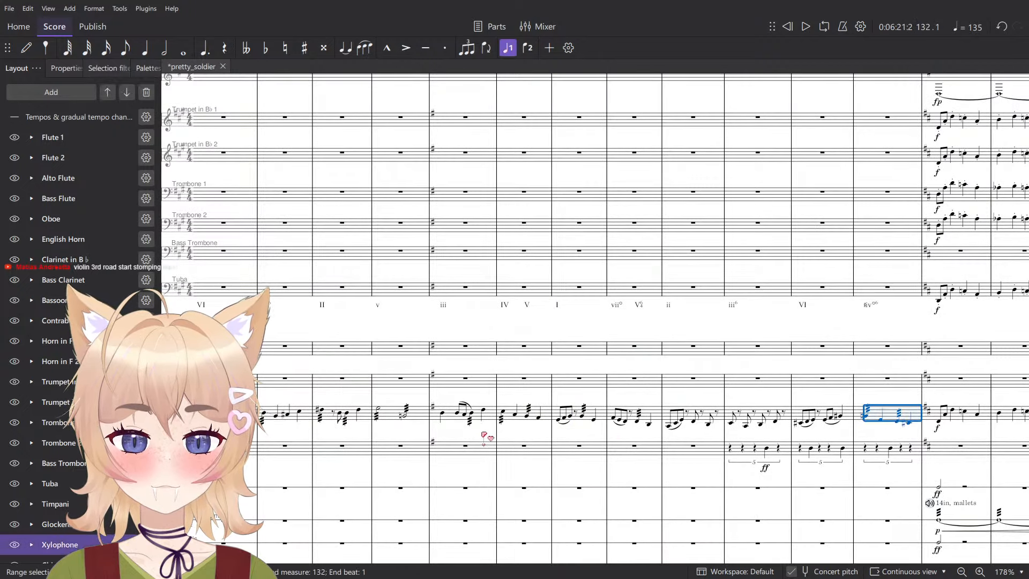
shift+click(450, 418)
key(Delete)
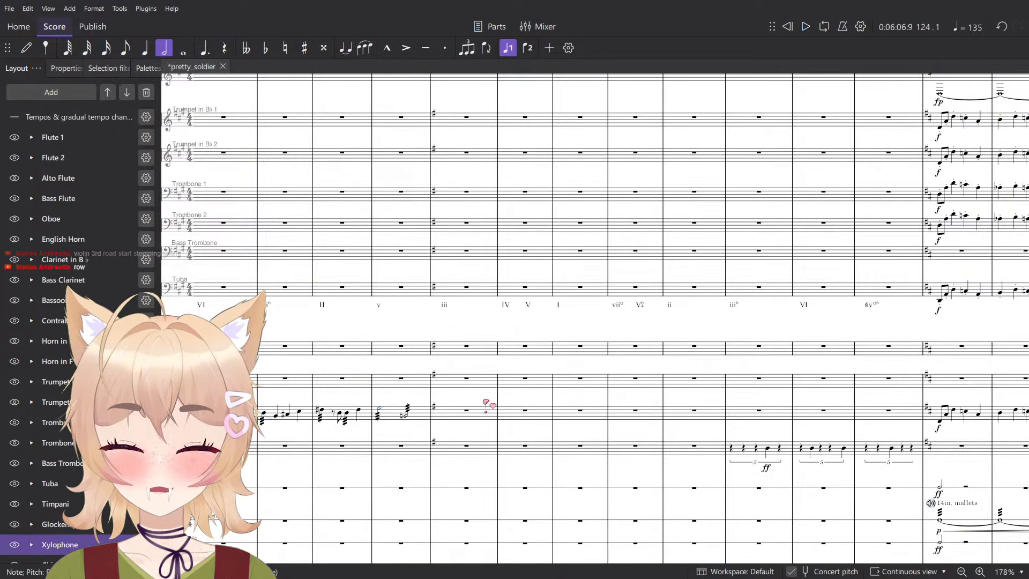
scroll(486, 401, down, 5)
key(space)
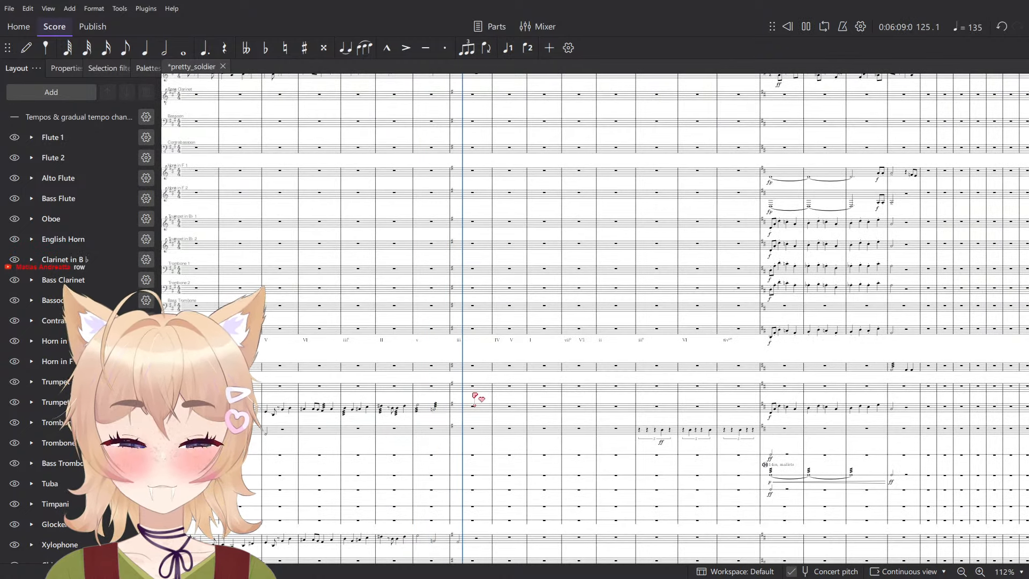
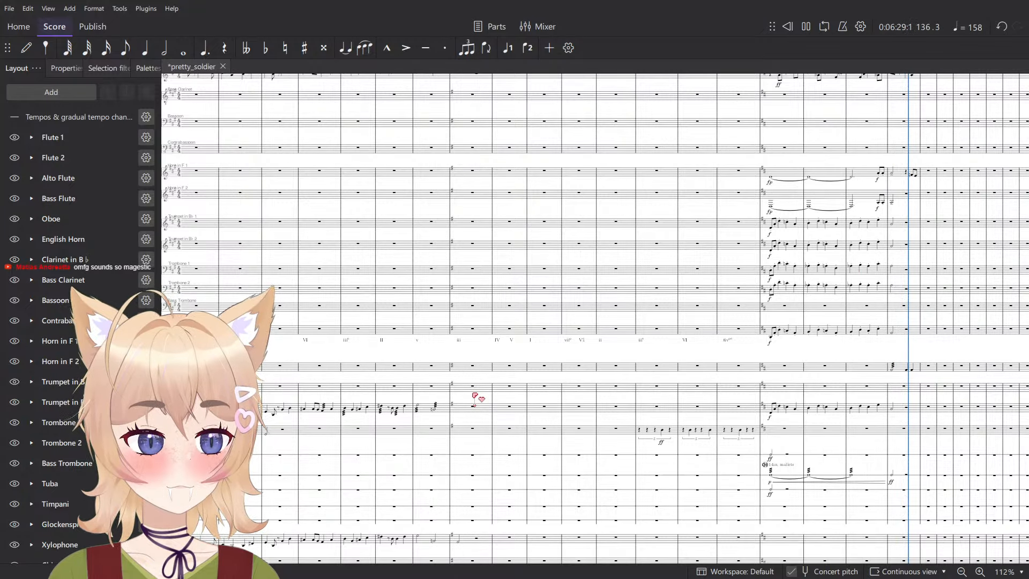
- Stop playback and enter a whole note on the Bass Drum staff in measure 132
key(space)
scroll(842, 400, up, 5)
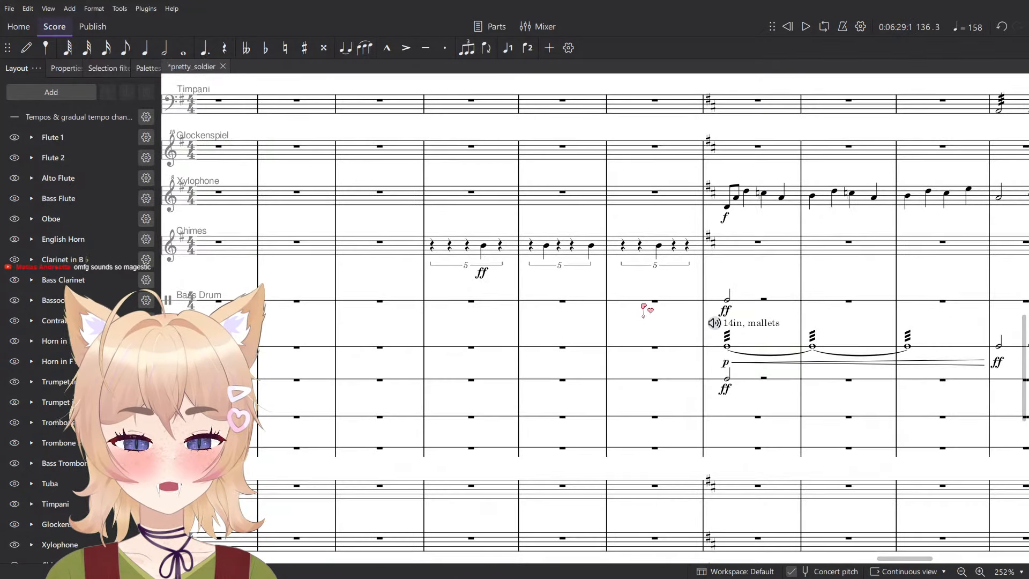
key(n)
scroll(645, 307, down, 2)
key(Escape)
click(751, 297)
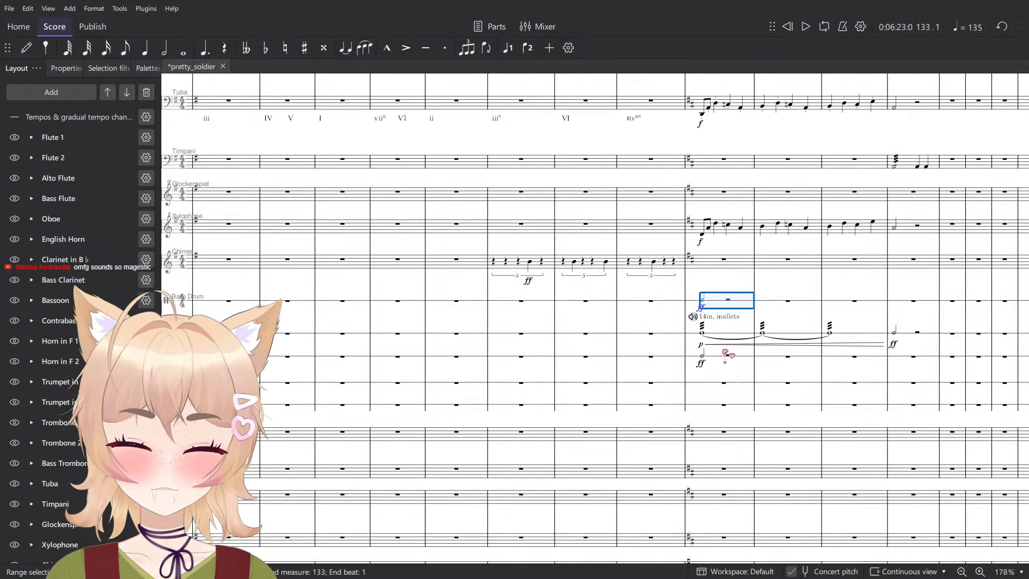
scroll(670, 341, up, 3)
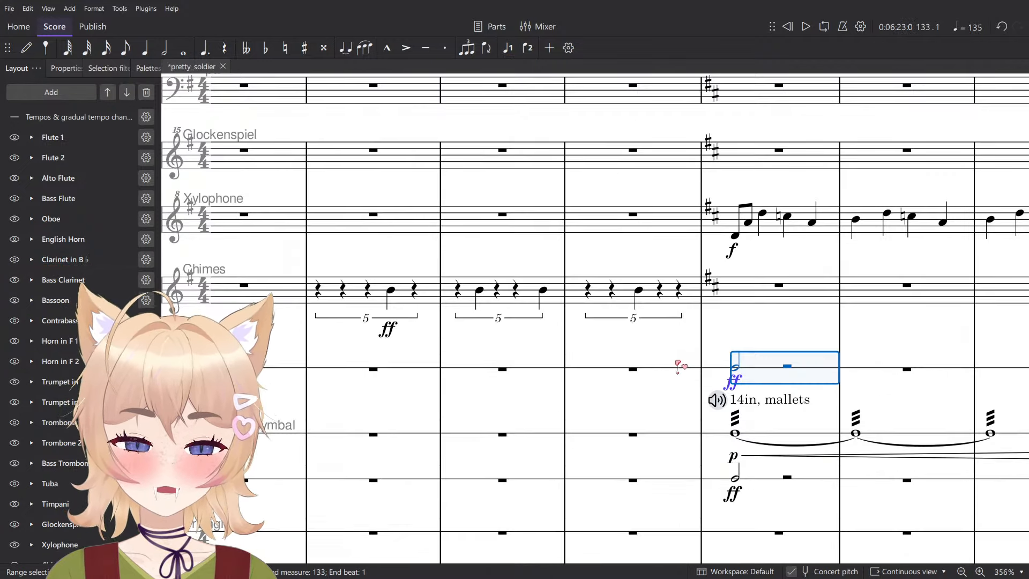
click(671, 378)
scroll(743, 337, down, 1)
key(n)
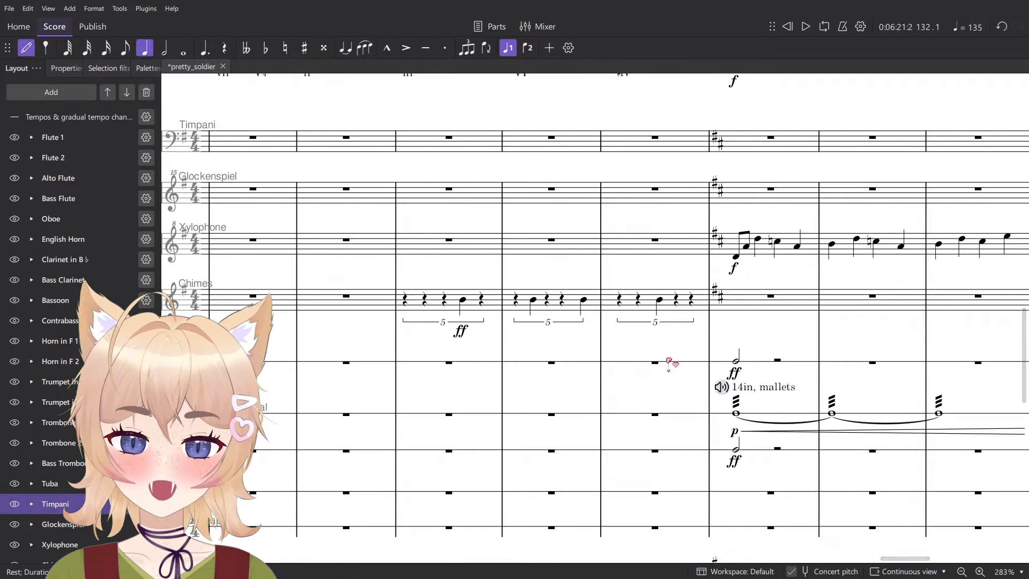
click(618, 363)
key(Escape)
- Mark the Bass Drum whole note in measure 132 p and add a crescendo hairpin leading to the ff in measure 133
click(148, 71)
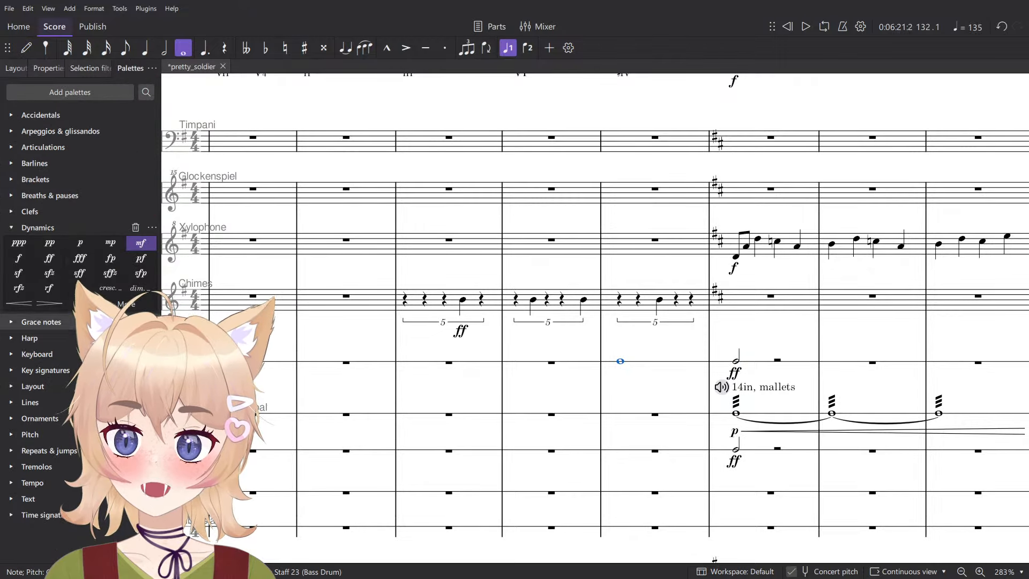
click(80, 243)
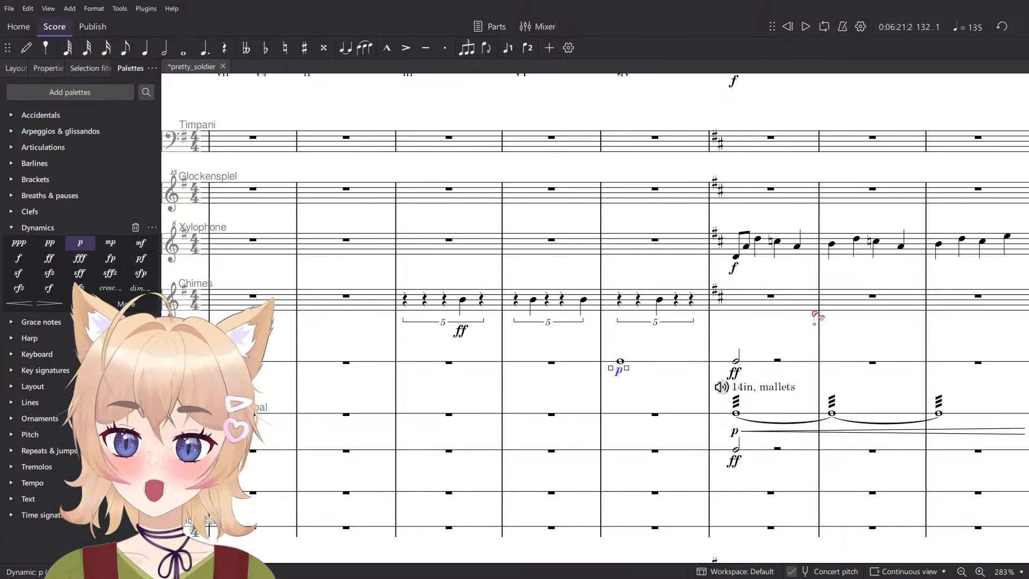
click(674, 361)
key(shift+comma)
- Apply a three-stroke tremolo to the Bass Drum whole note in measure 132
click(620, 360)
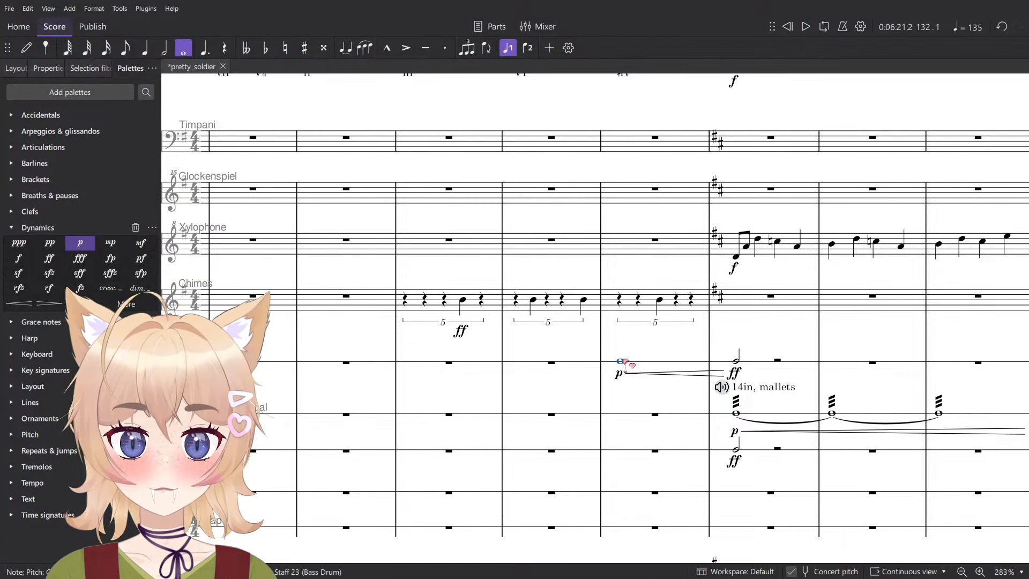
click(62, 472)
click(647, 384)
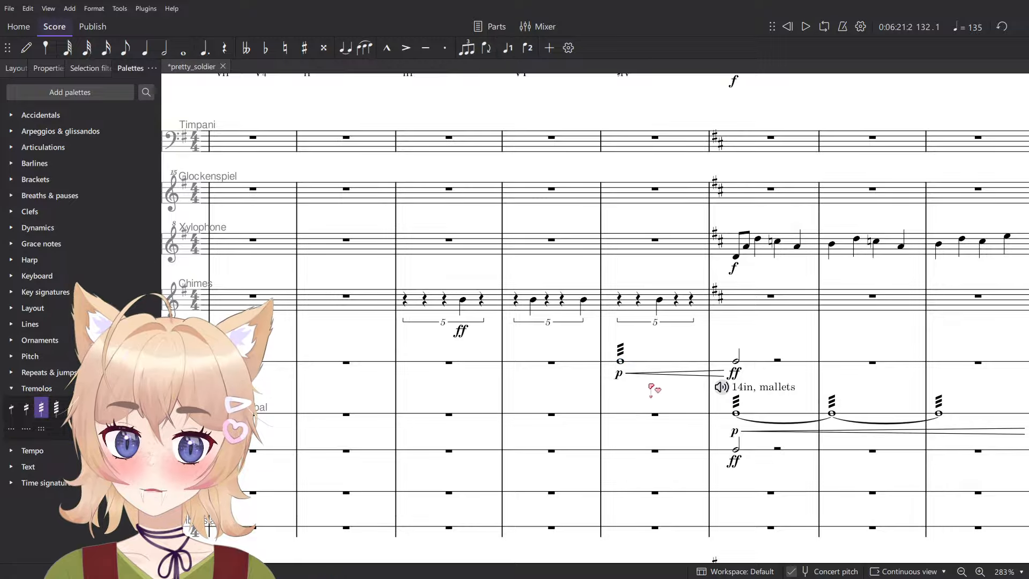
- Play back measure 132 to hear the Bass Drum roll leading into measure 133
scroll(647, 384, down, 7)
key(space)
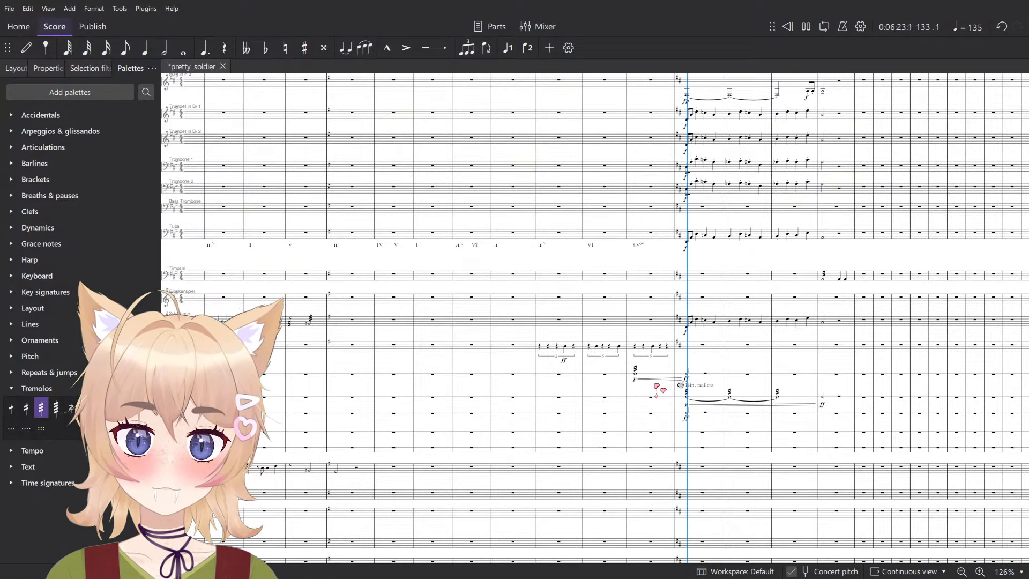
key(space)
scroll(659, 384, up, 7)
click(661, 355)
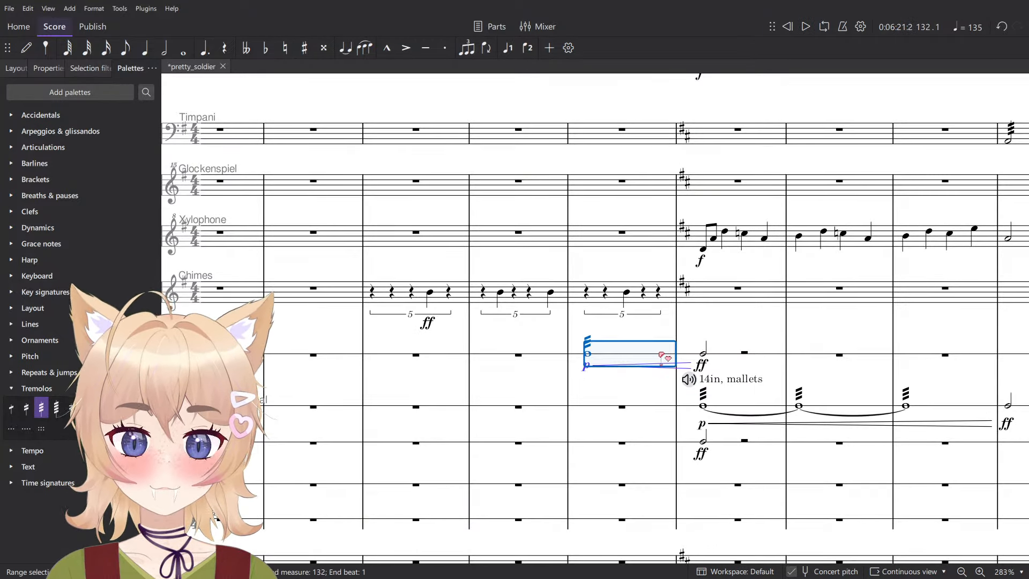
key(space)
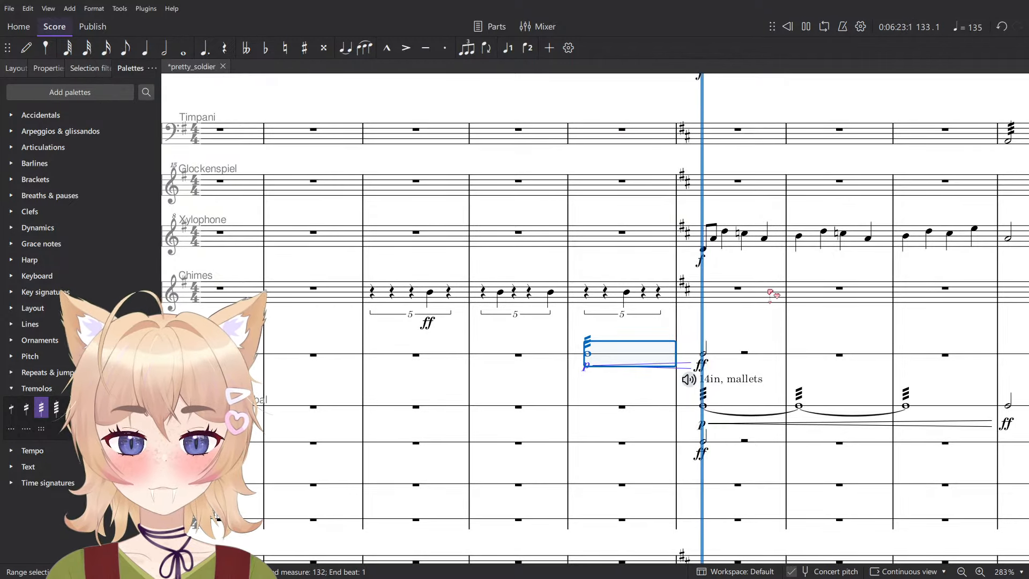
key(space)
- Raise the measure 133 notes of the Contrabasses, Cellos and Violas by an octave and listen to the result
click(745, 344)
scroll(742, 351, up, 2)
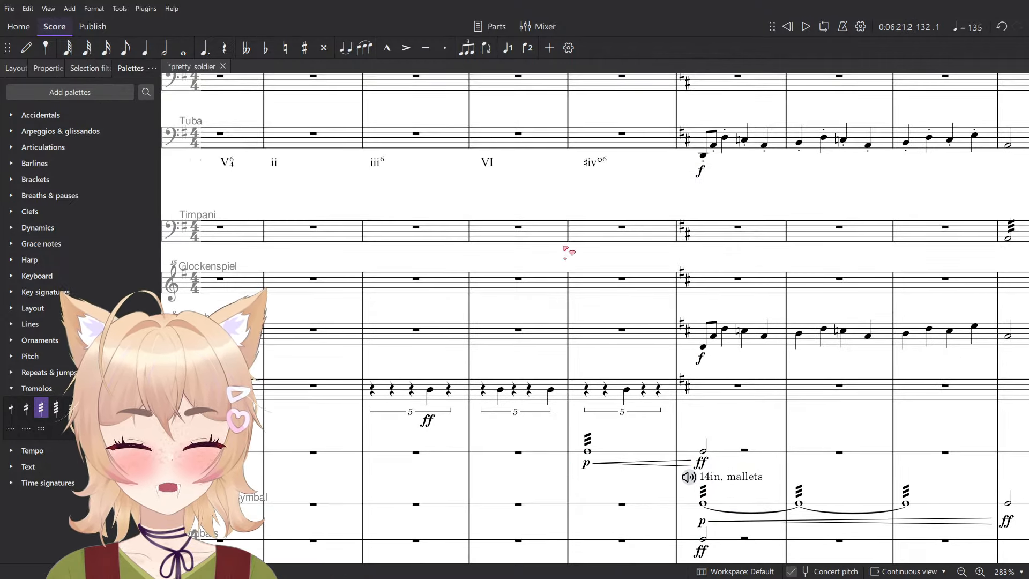
key(n)
ctrl+scroll(594, 240, down, 5)
scroll(674, 297, down, 4)
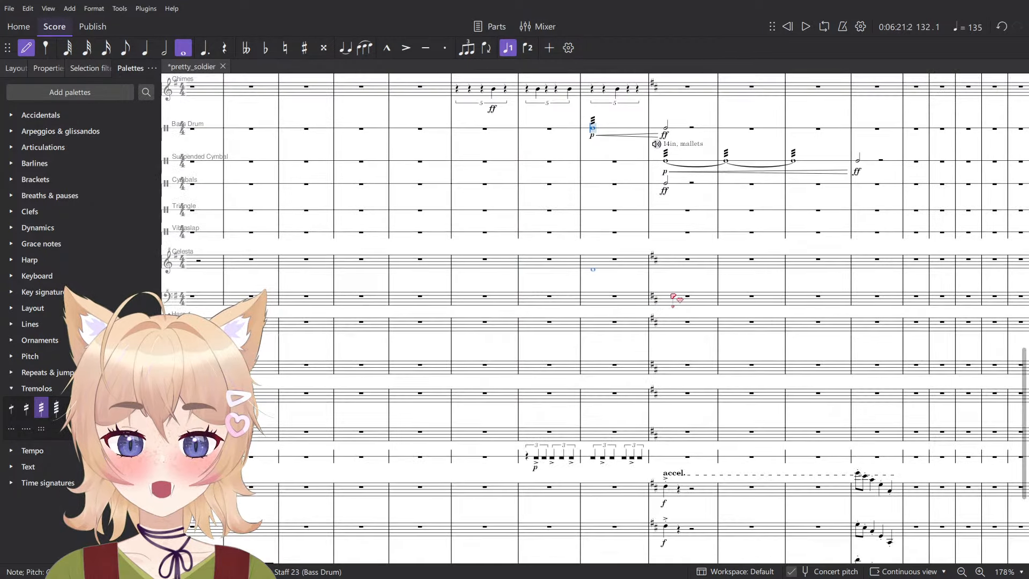
scroll(682, 317, down, 5)
ctrl+scroll(702, 370, up, 6)
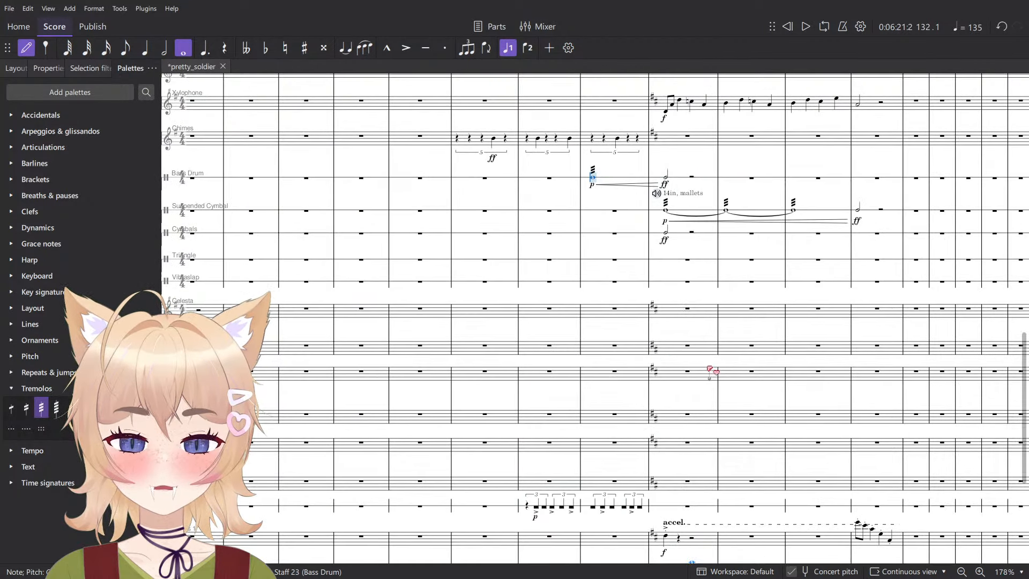
key(Escape)
click(724, 448)
key(ctrl+Up)
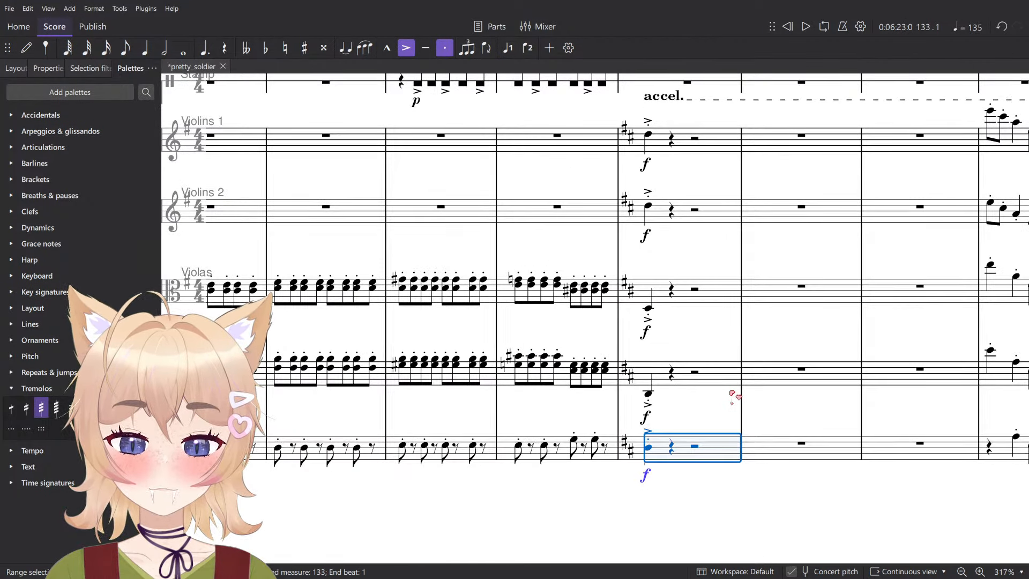
click(722, 385)
shift+click(722, 296)
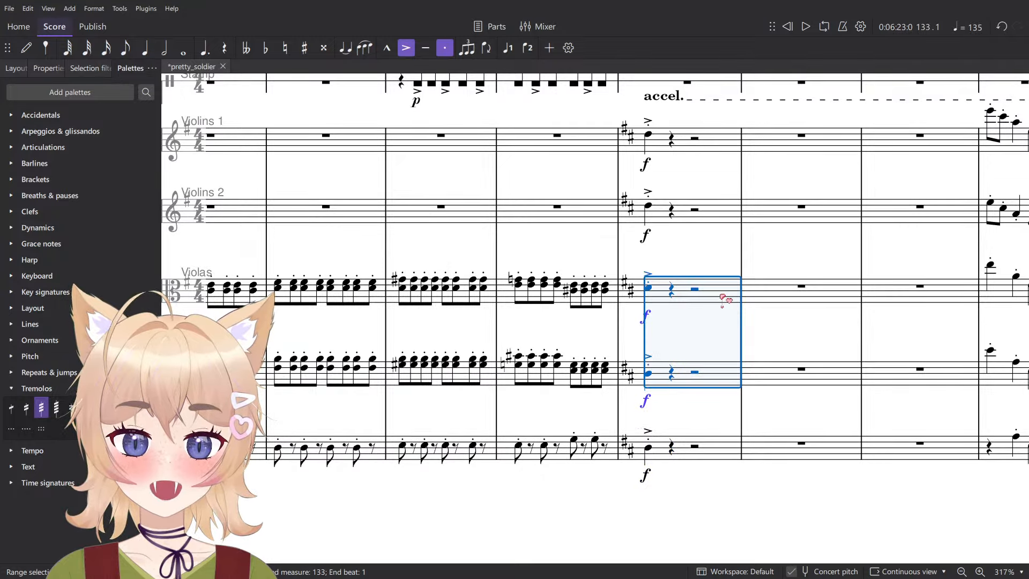
key(space)
key(space)
- Enter a quarter note D on the Timpani staff at the start of measure 133, lower it an octave and listen to it
scroll(734, 355, up, 20)
key(n)
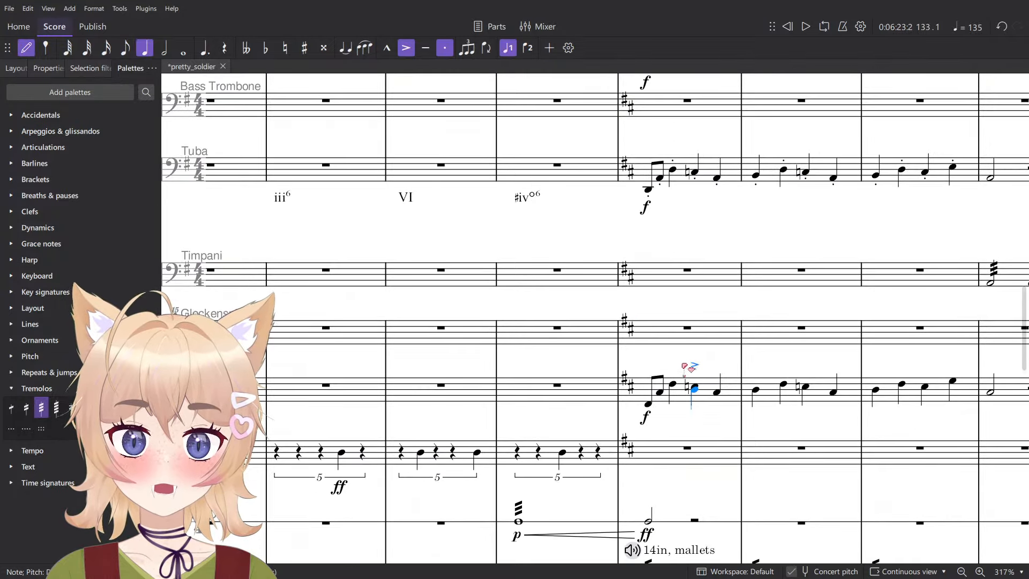
scroll(684, 367, up, 4)
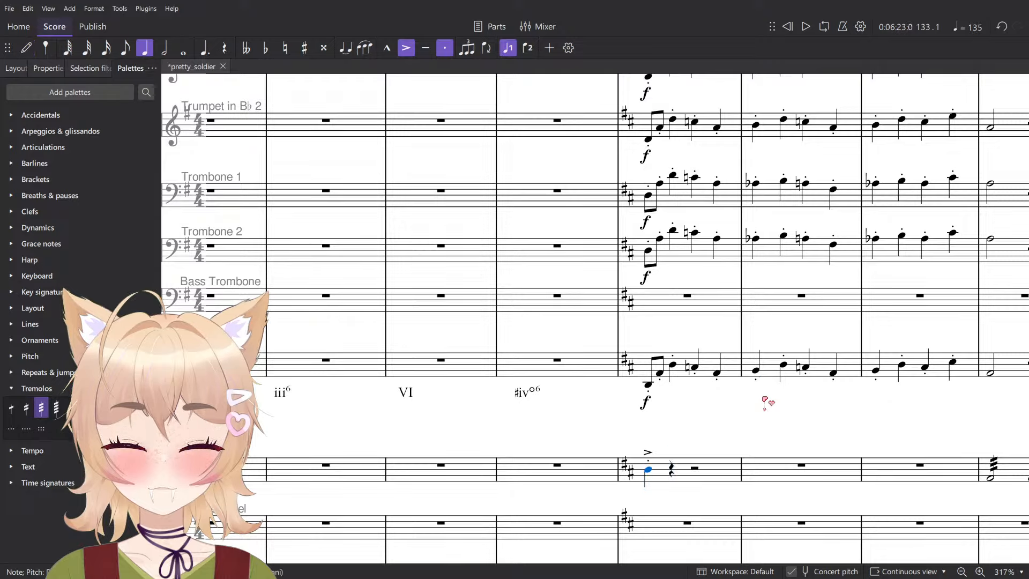
scroll(761, 400, down, 8)
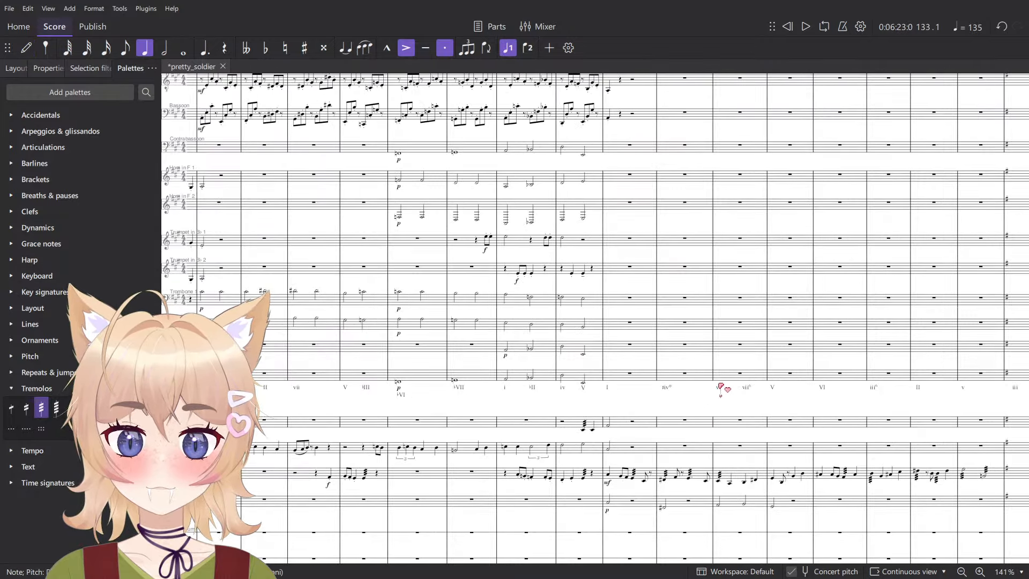
scroll(724, 387, right, 14)
key(space)
key(space)
scroll(768, 441, up, 8)
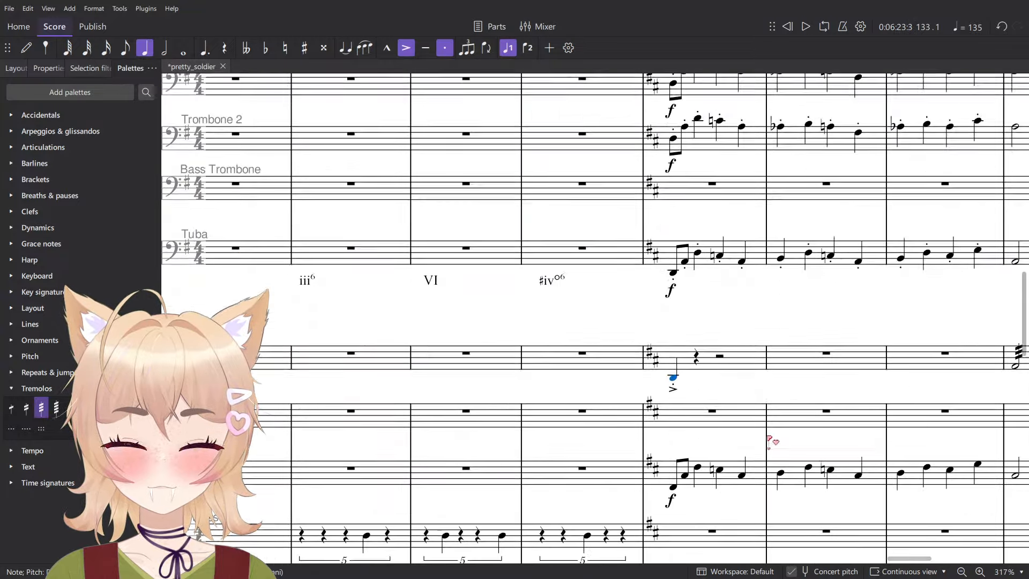
- Change the Timpani D in measure 133 to a half note and remove its accent and staccato
scroll(769, 429, down, 6)
key(6)
scroll(691, 161, down, 6)
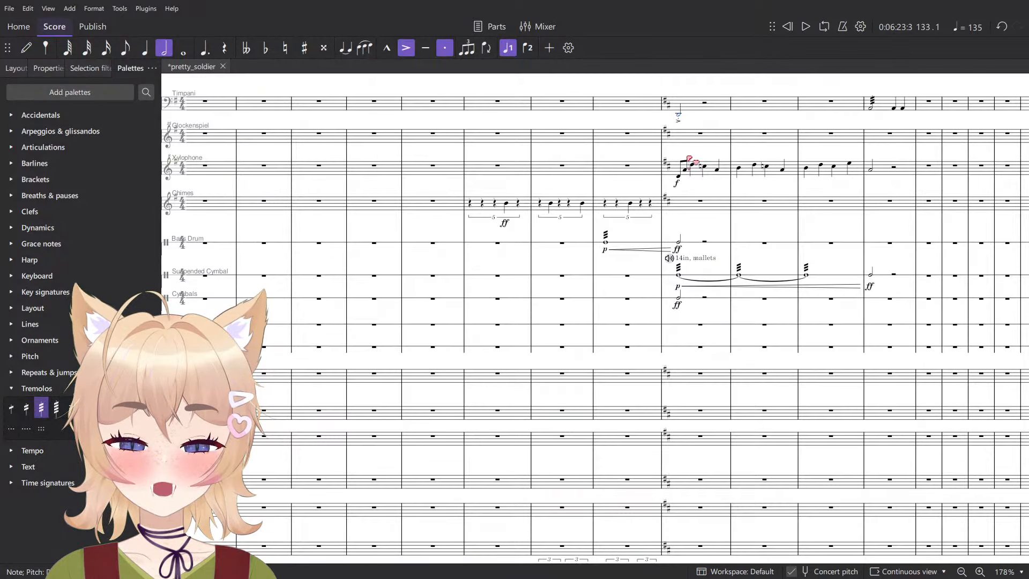
scroll(710, 305, down, 5)
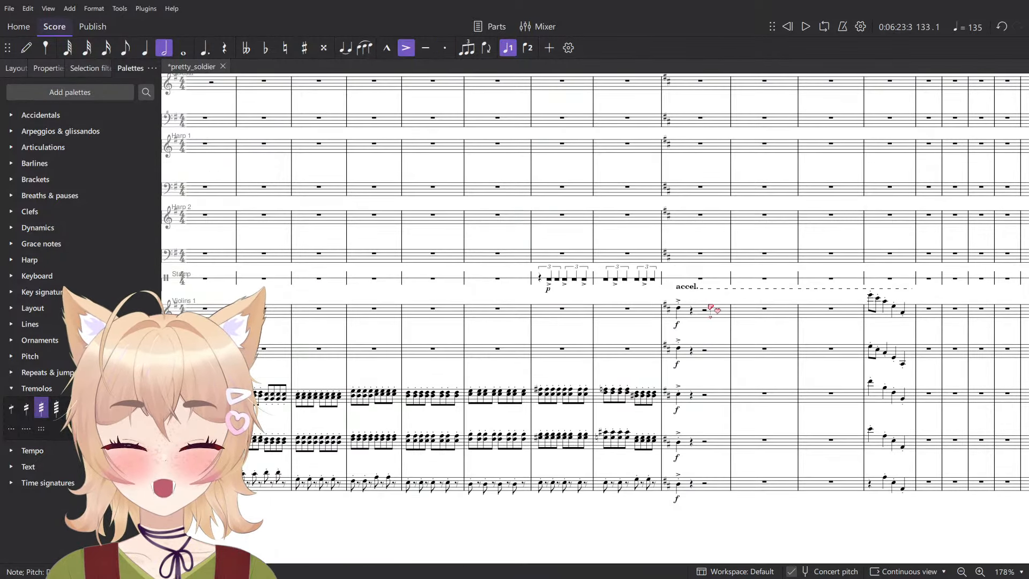
scroll(719, 298, up, 5)
scroll(764, 216, down, 5)
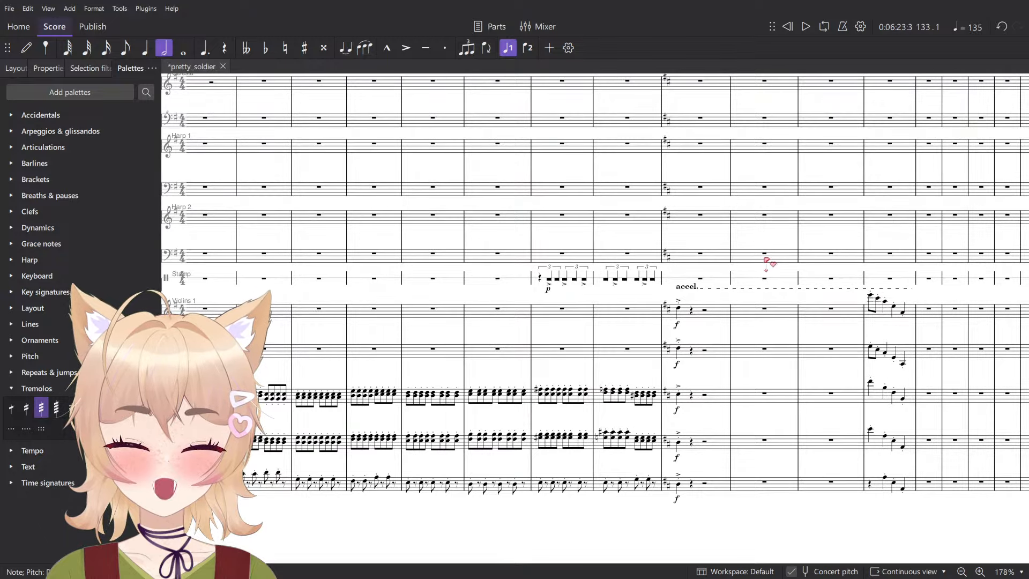
- Check the Contrabasses' notes in measure 132 and mark the Timpani half note in measure 133 ff
scroll(683, 469, up, 6)
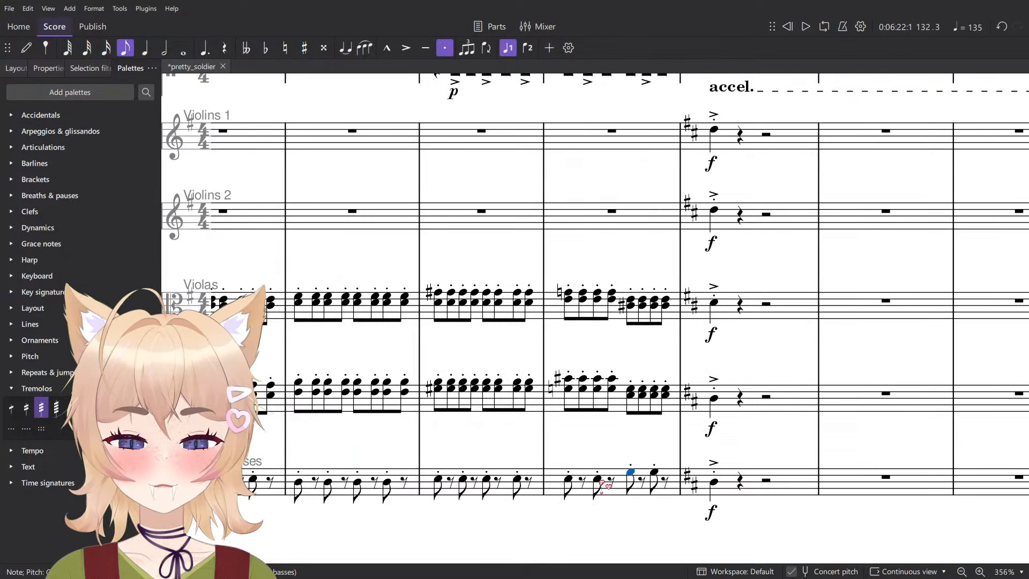
scroll(611, 429, down, 3)
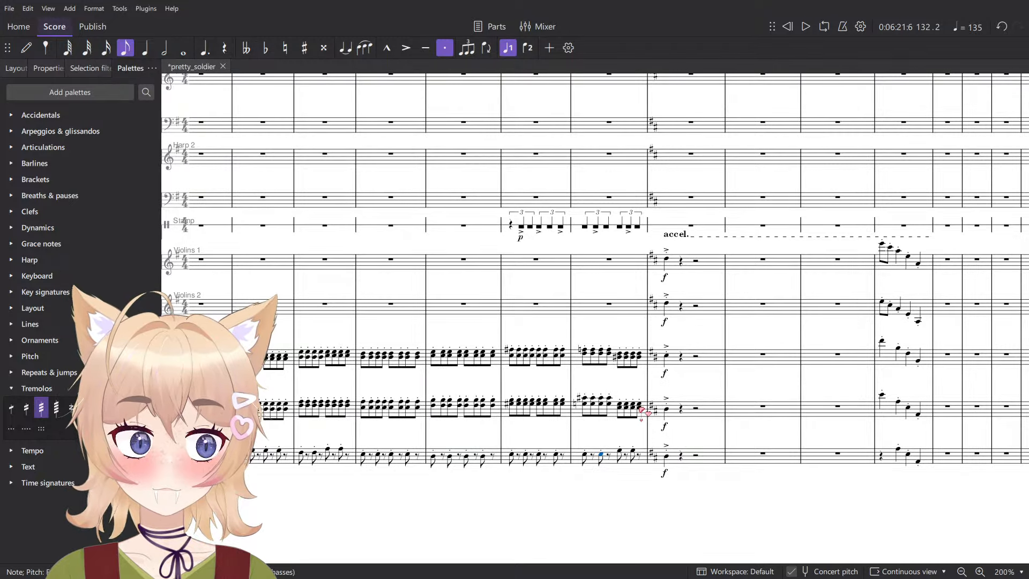
scroll(642, 411, up, 2)
scroll(654, 440, up, 3)
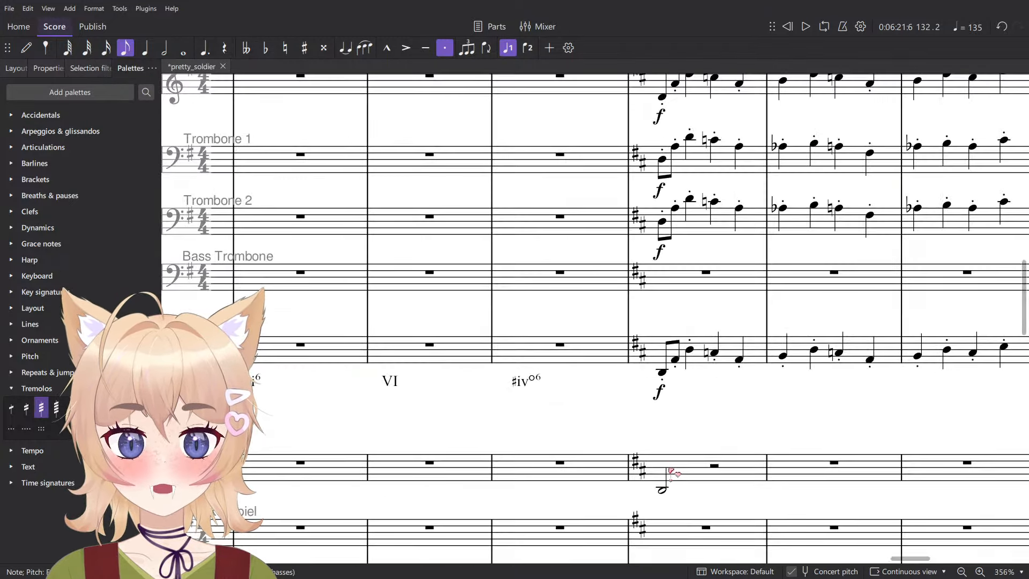
key(ctrl+d)
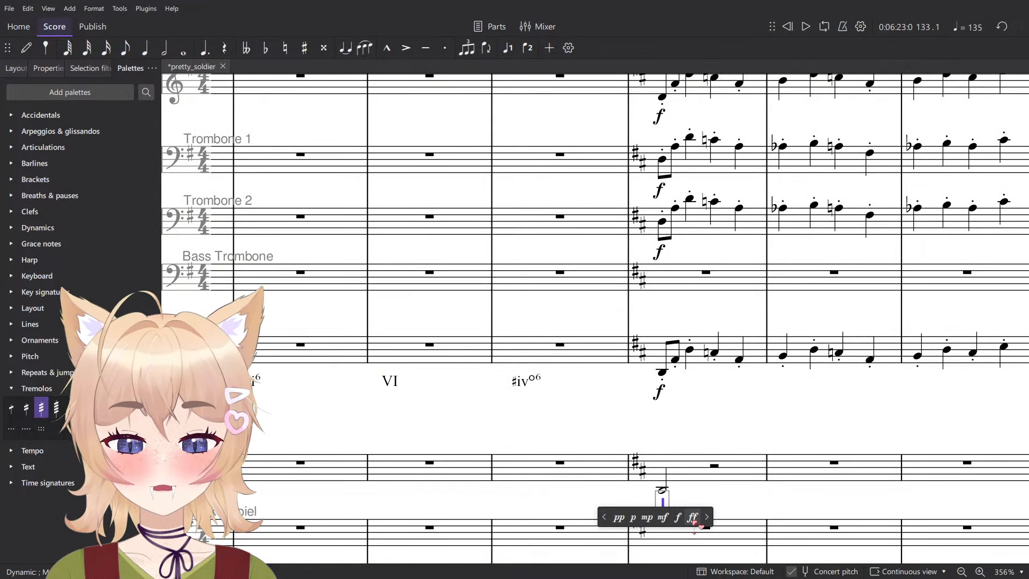
click(693, 518)
key(Escape)
- Play the score back from measure 132 to hear the Timpani hit in measure 133
scroll(595, 475, down, 4)
click(622, 466)
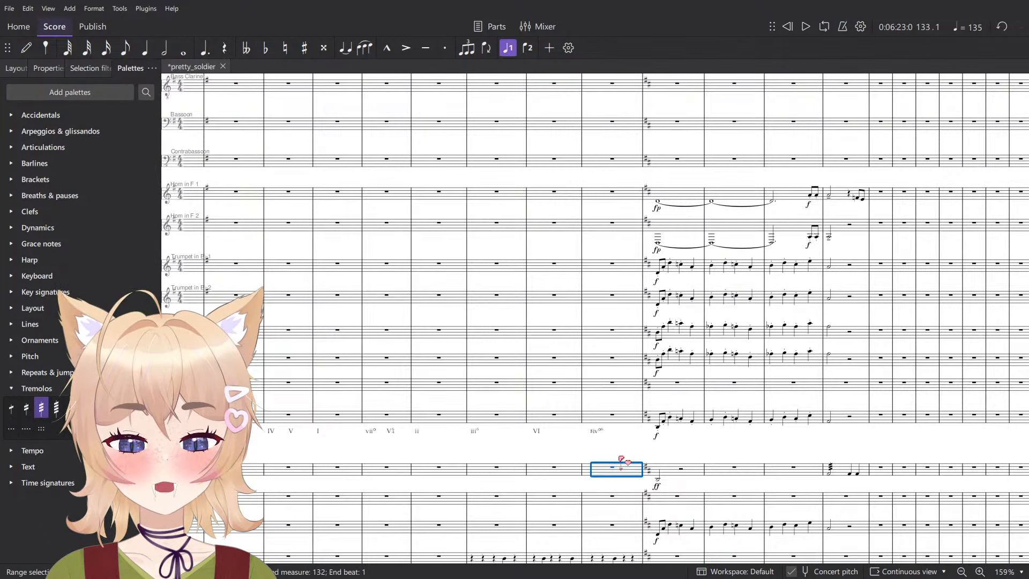
key(space)
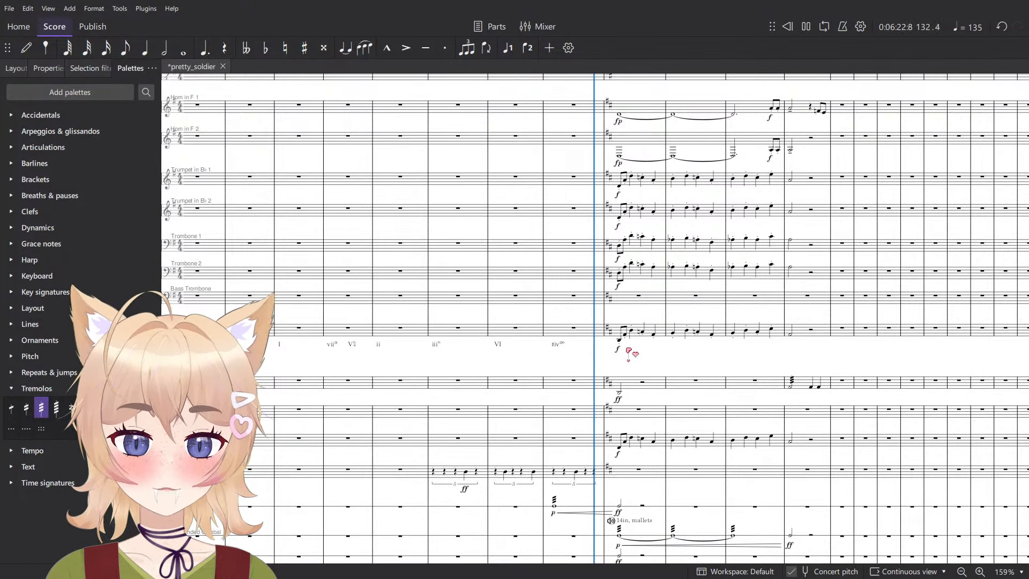
key(space)
- Enter a whole note A on the Timpani staff in measure 132 and undo the tie into measure 133
scroll(566, 393, up, 6)
key(n)
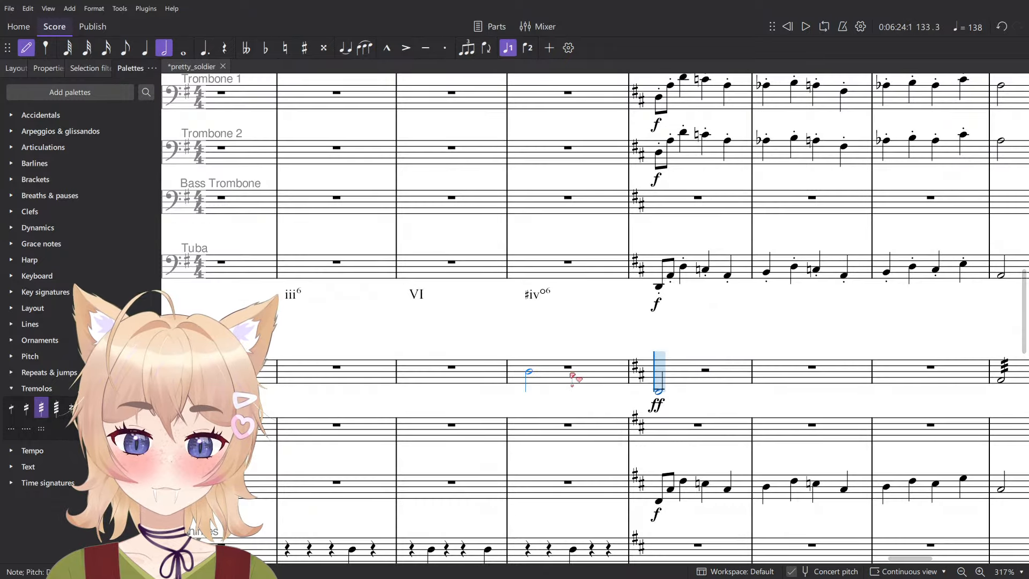
key(s)
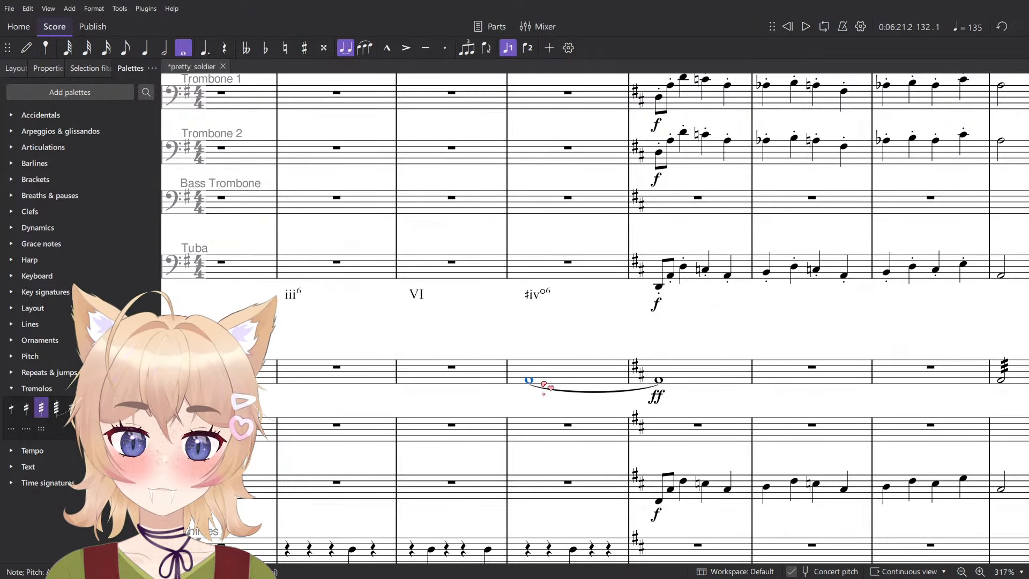
key(ctrl+z)
- Give the Timpani whole note in measure 132 a p dynamic, a three-stroke tremolo and a crescendo hairpin to the ff
key(ctrl+d)
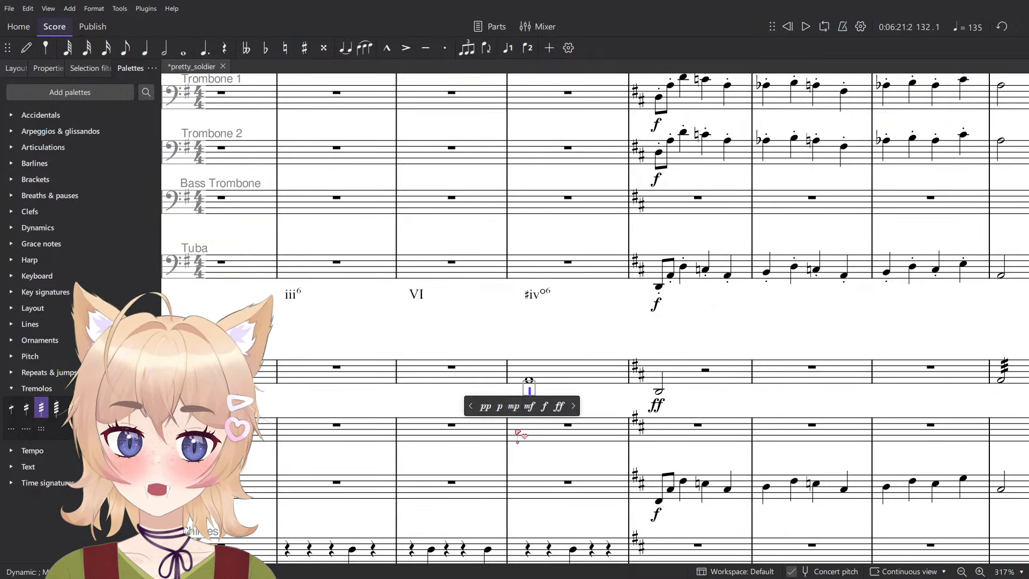
click(500, 407)
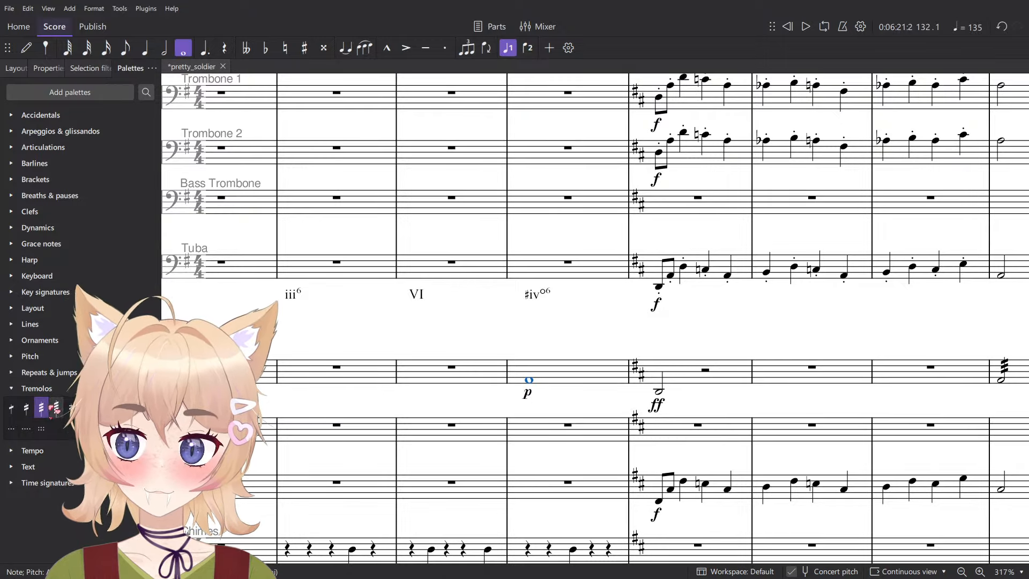
click(545, 376)
key(shift+comma)
- Play back from measure 132 through the accelerando to listen to the Timpani roll in context
key(space)
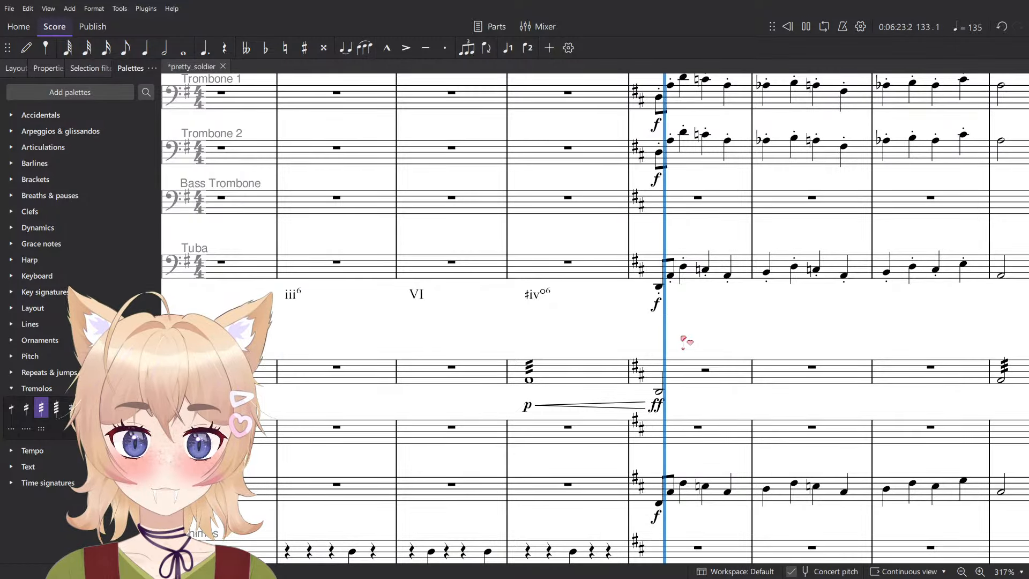
scroll(642, 337, down, 5)
scroll(642, 337, up, 10)
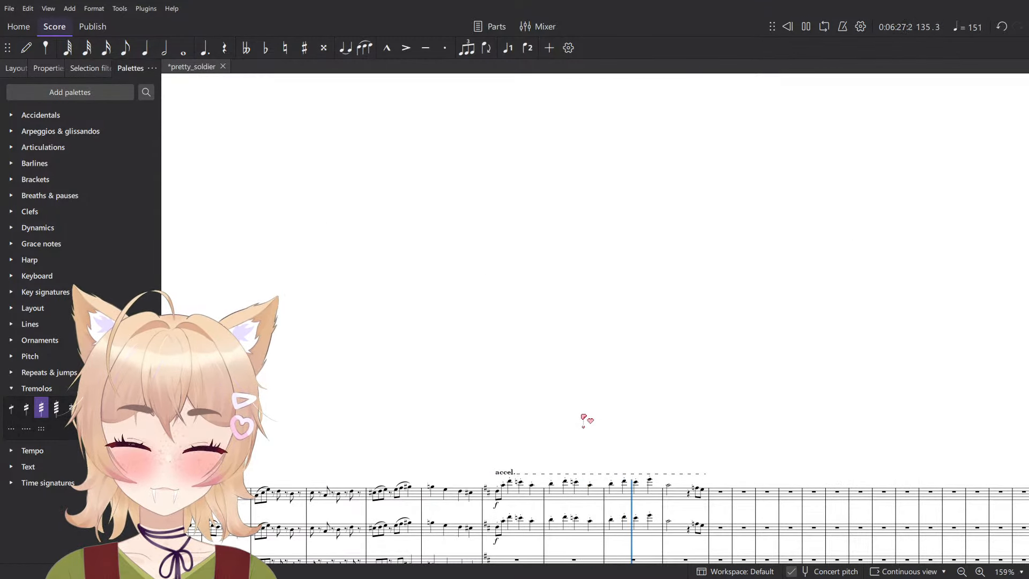
- Stop playback, delete the closing eighth-note pair in measure 136 of both Flute staves and save the score
scroll(594, 434, down, 5)
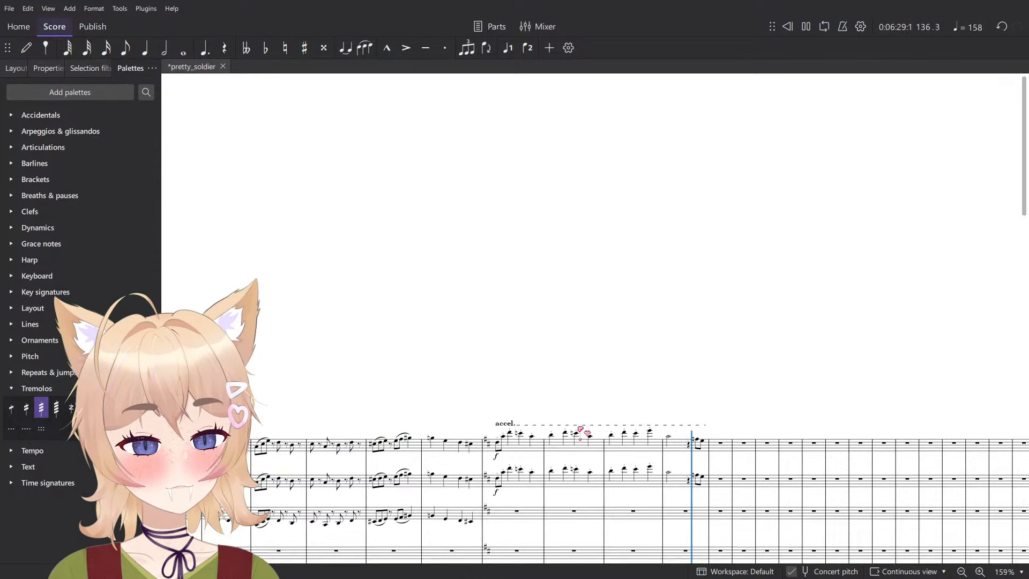
key(space)
scroll(695, 206, up, 6)
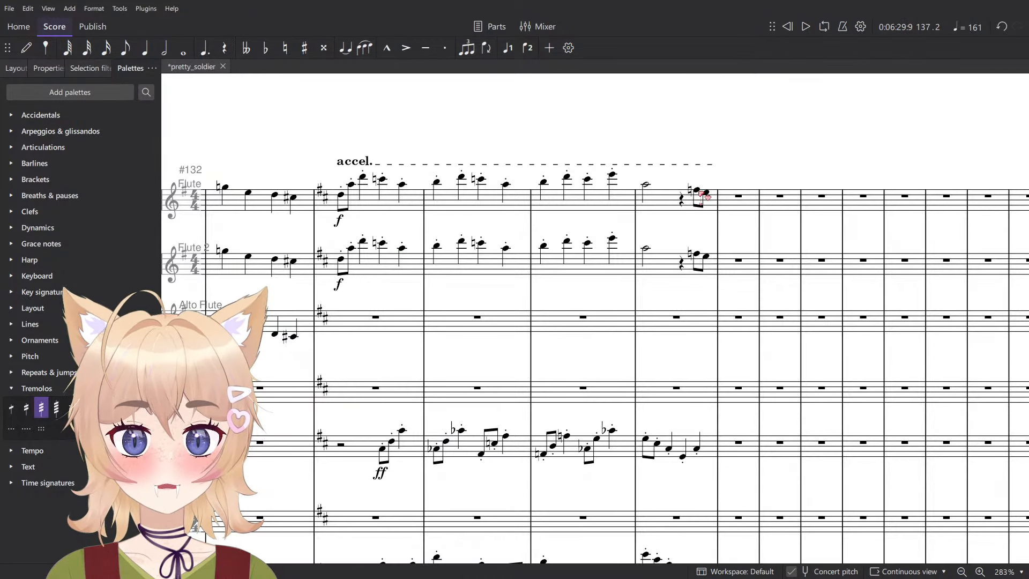
click(699, 191)
shift+click(707, 257)
key(Delete)
scroll(706, 255, down, 3)
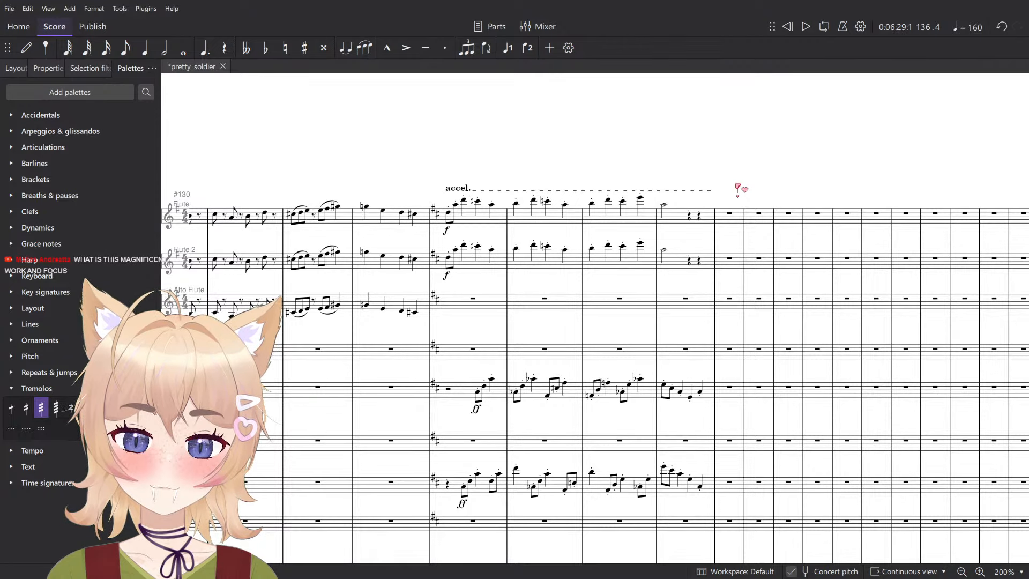
key(ctrl+s)
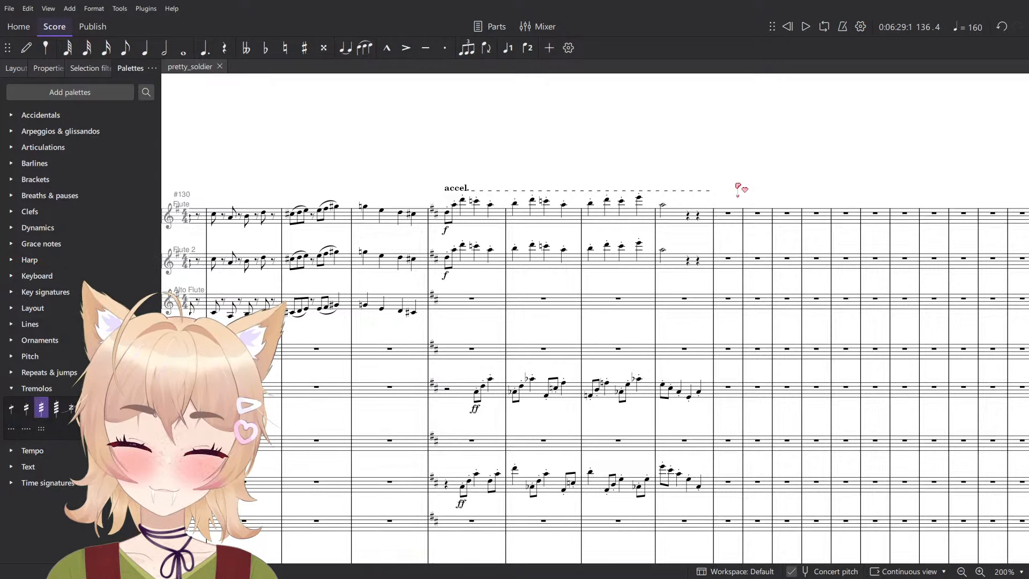
- Play the Allegro con brio passage from measure 100 to measure 108 to review its orchestration
scroll(738, 188, left, 15)
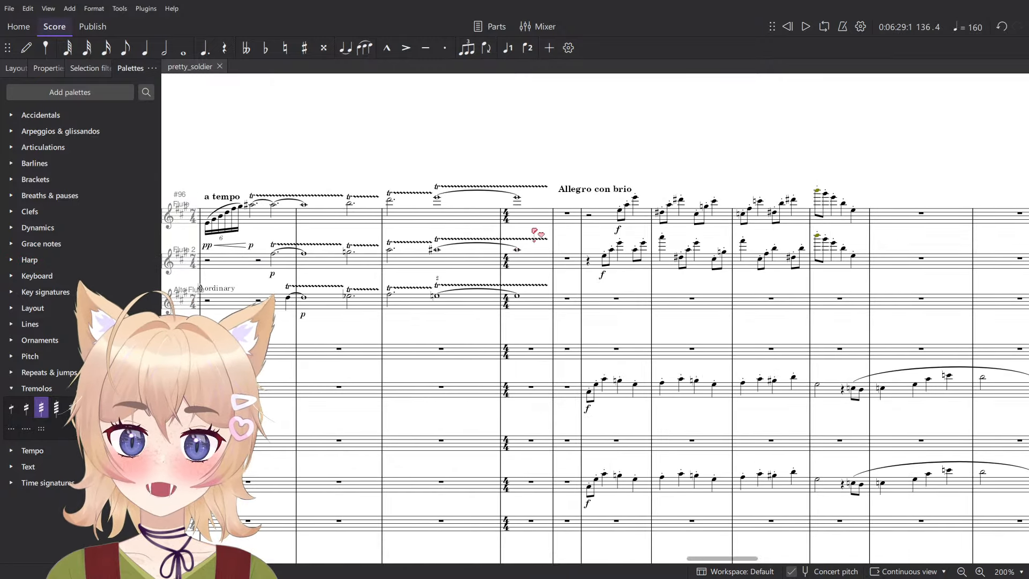
scroll(534, 231, right, 5)
scroll(318, 255, up, 3)
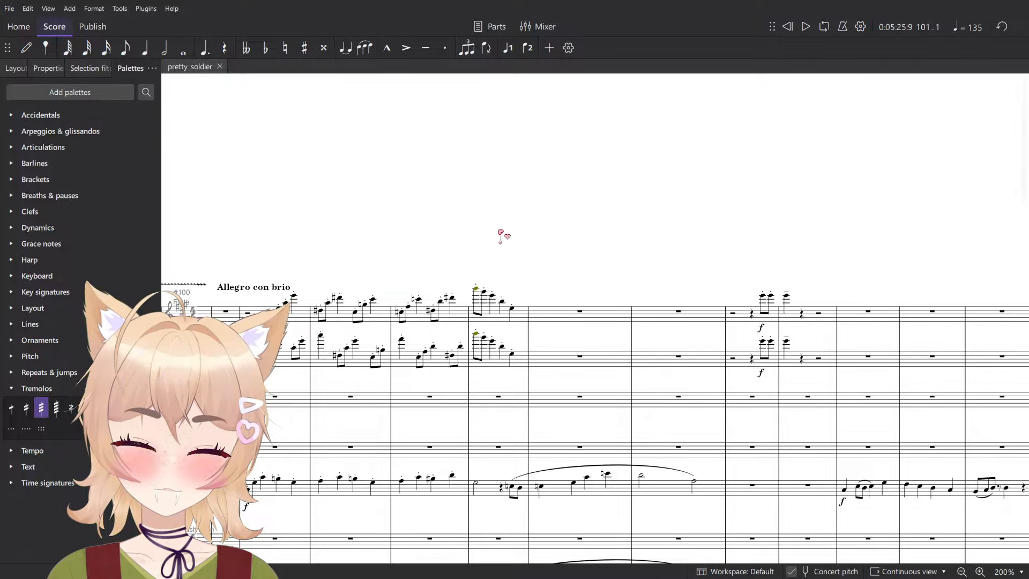
scroll(501, 234, down, 2)
scroll(500, 234, left, 2)
click(315, 253)
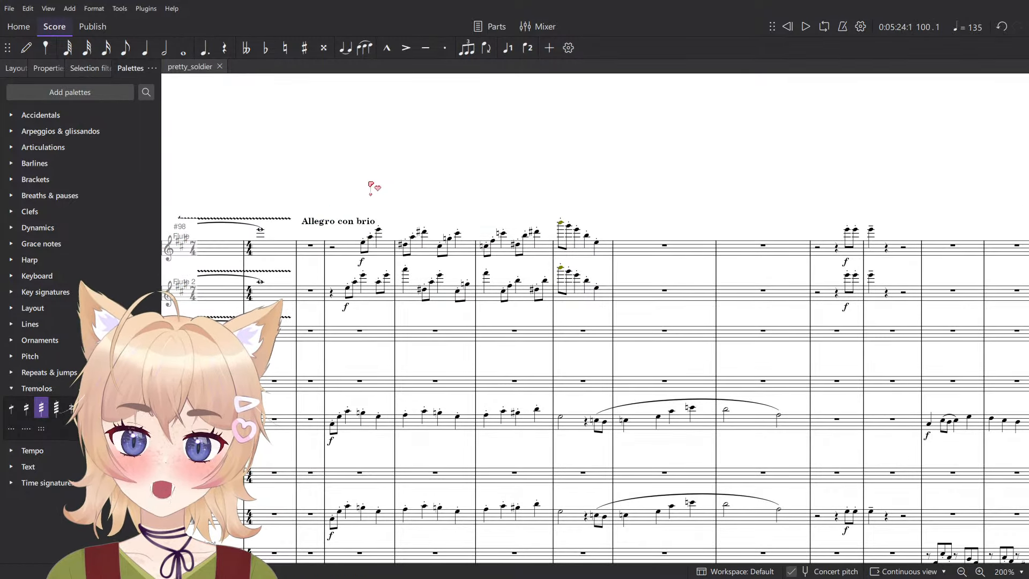
key(space)
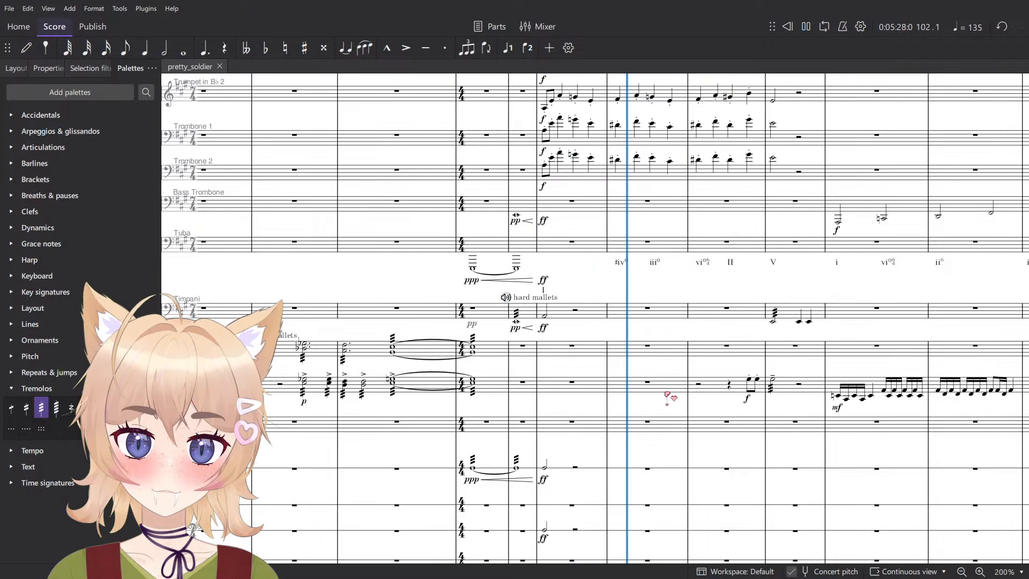
scroll(643, 407, up, 5)
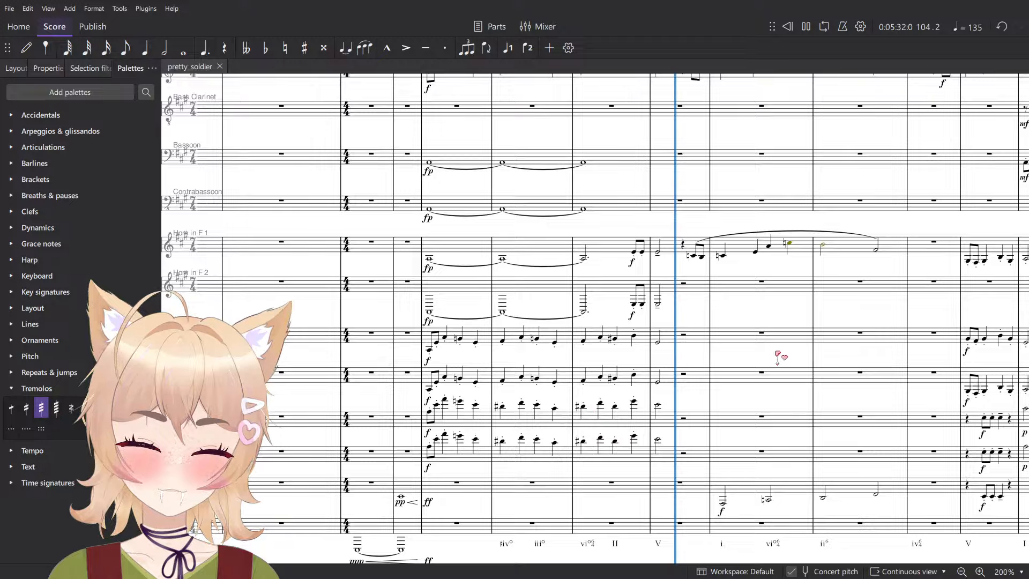
drag(777, 355, 622, 397)
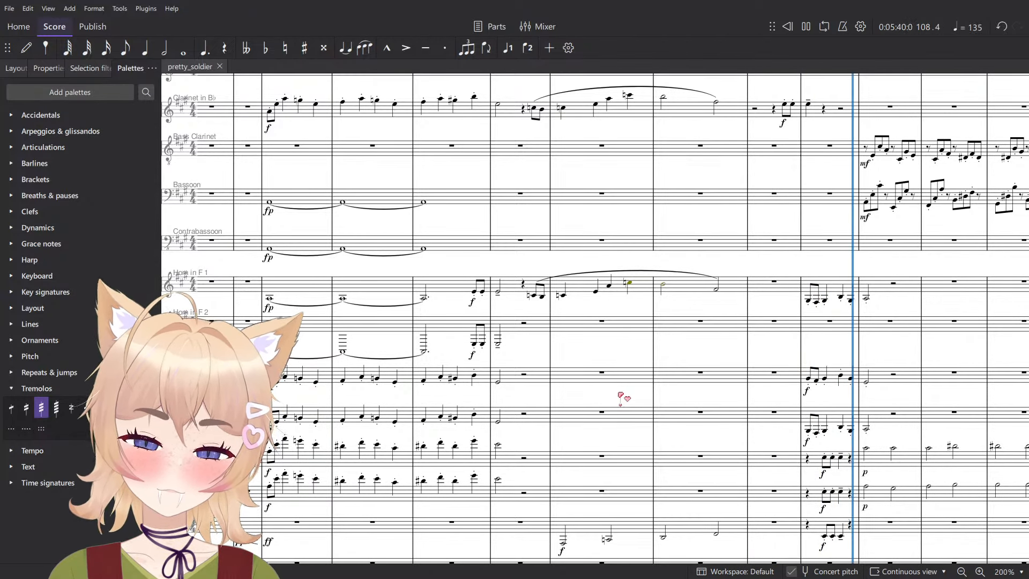
key(space)
- Select the slurred phrase in measures 104–106 from Oboe through Horn in F 1 and play it back
scroll(607, 386, up, 3)
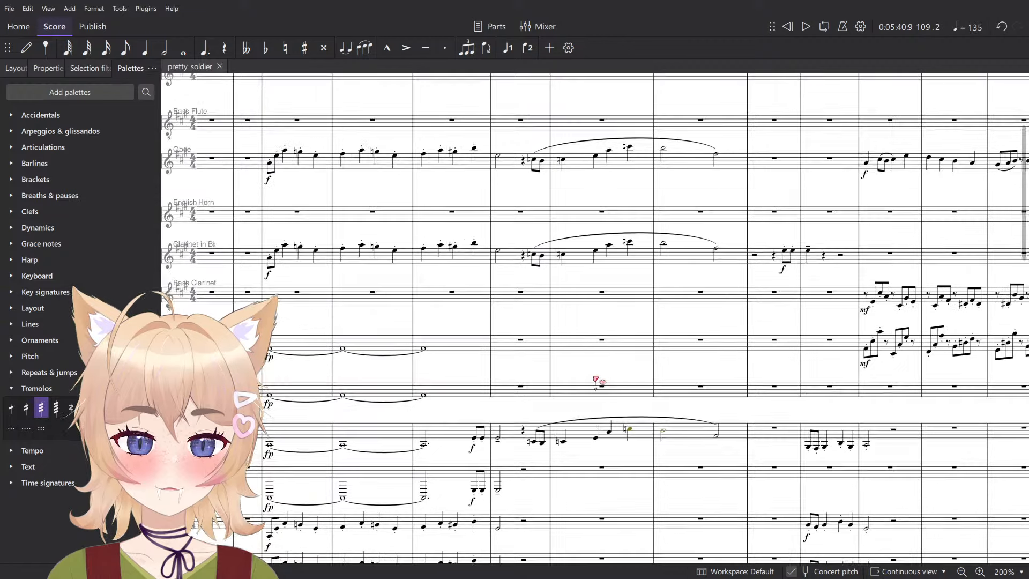
shift+click(735, 432)
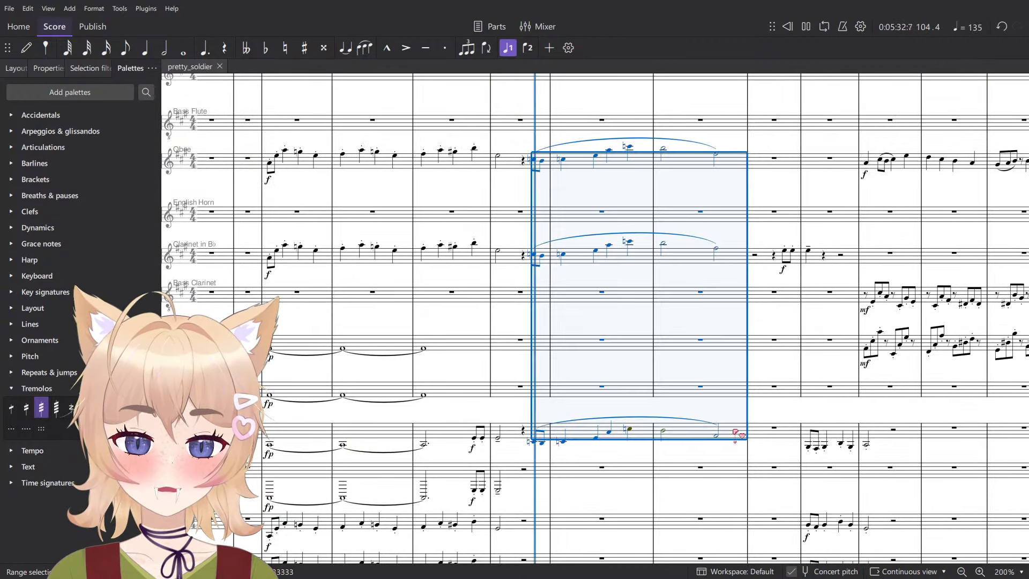
key(space)
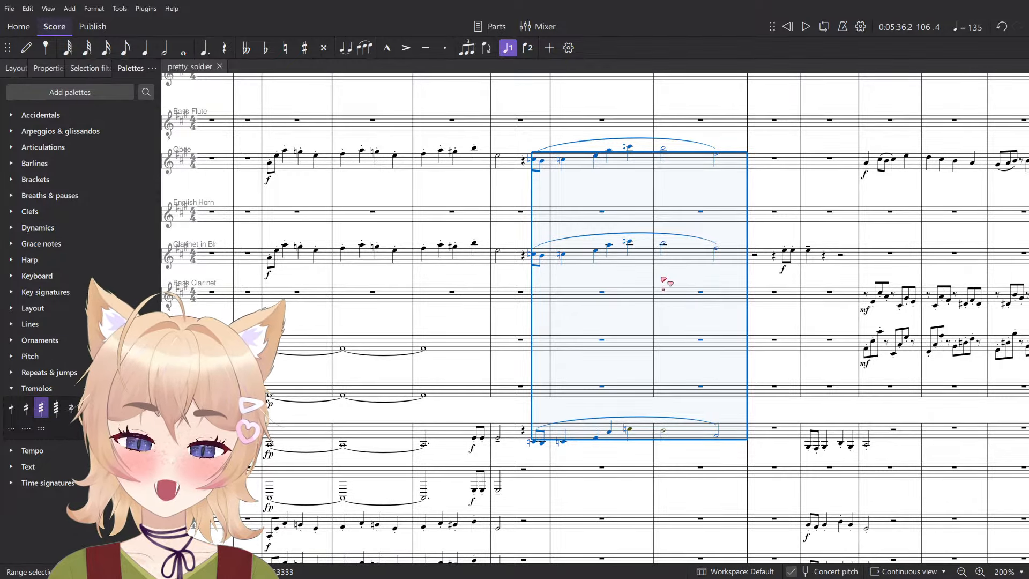
click(687, 193)
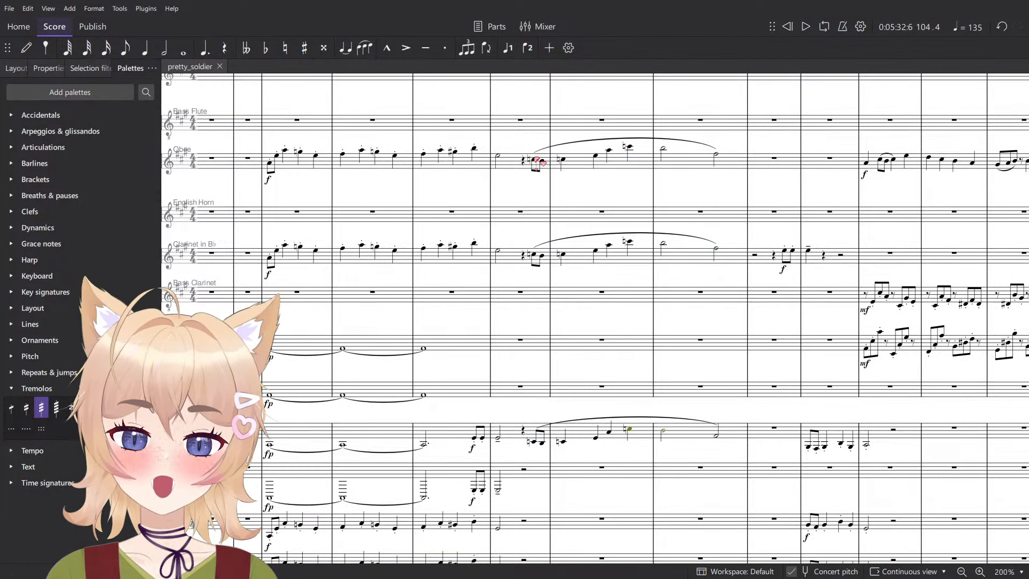
- Copy the slurred Oboe phrase running from beat 4 of measure 104 through measure 106
click(538, 160)
shift+click(739, 165)
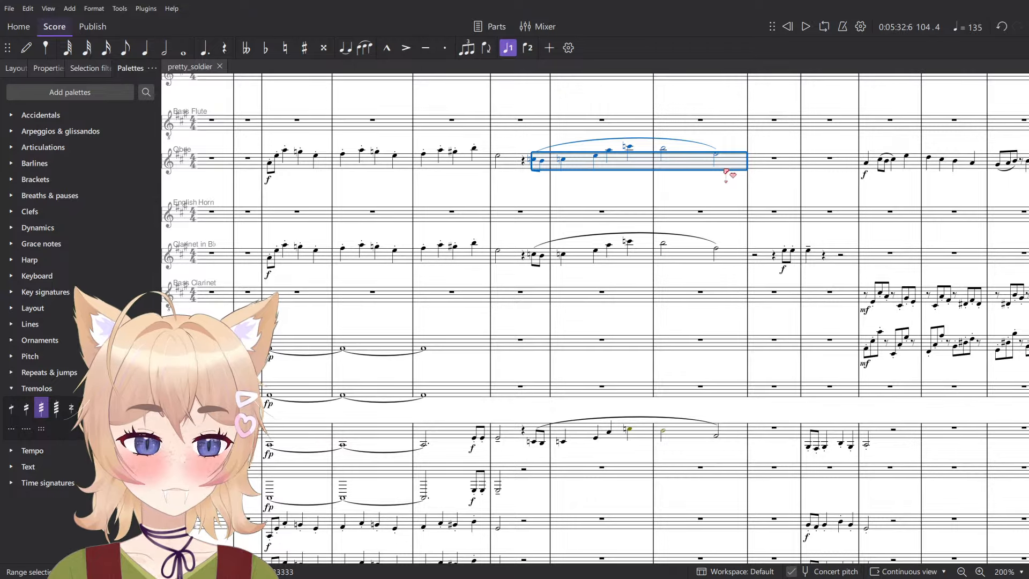
key(End)
scroll(724, 173, left, 16)
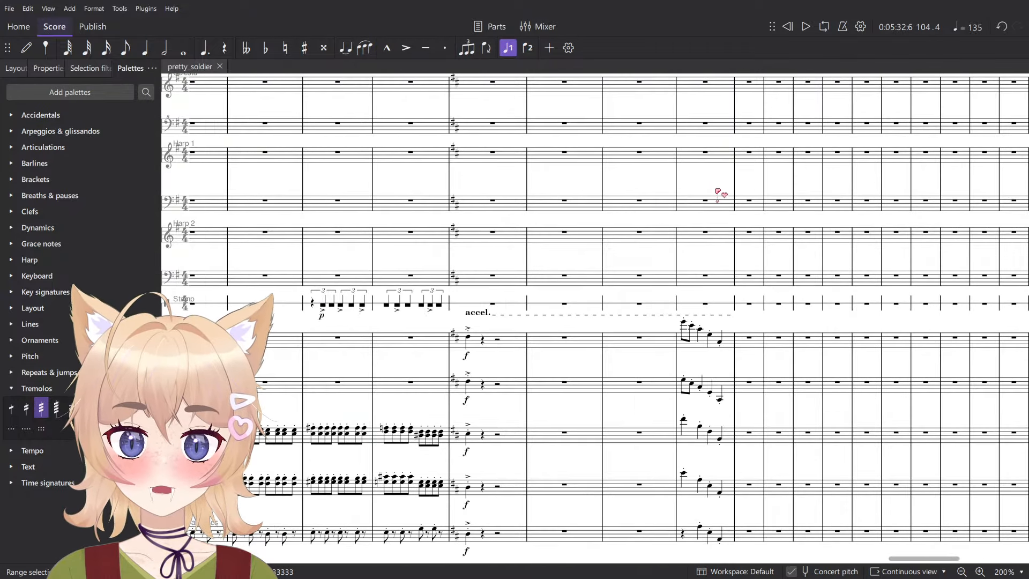
- Try pasting the copied phrase into the first Flute staff at beat 4 of measure 136
scroll(858, 343, up, 7)
scroll(858, 343, right, 4)
scroll(831, 326, up, 6)
ctrl+scroll(820, 301, up, 3)
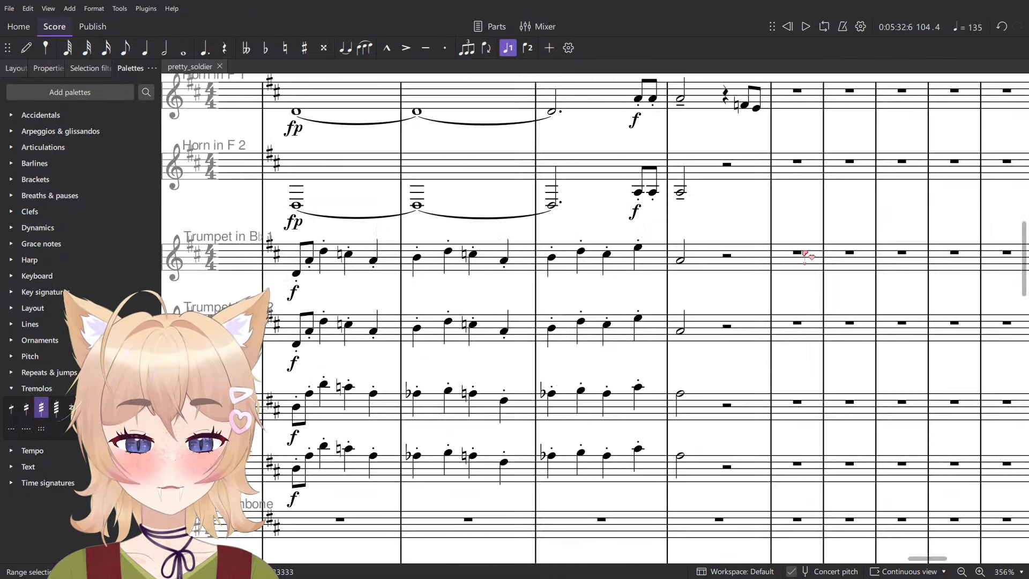
scroll(804, 268, up, 5)
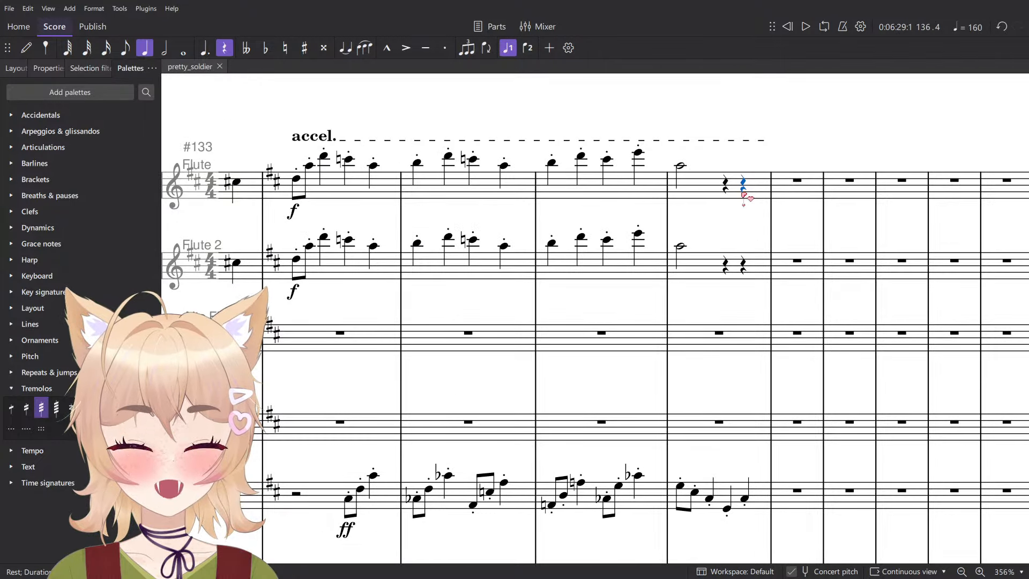
key(ctrl+v)
ctrl+scroll(792, 266, down, 5)
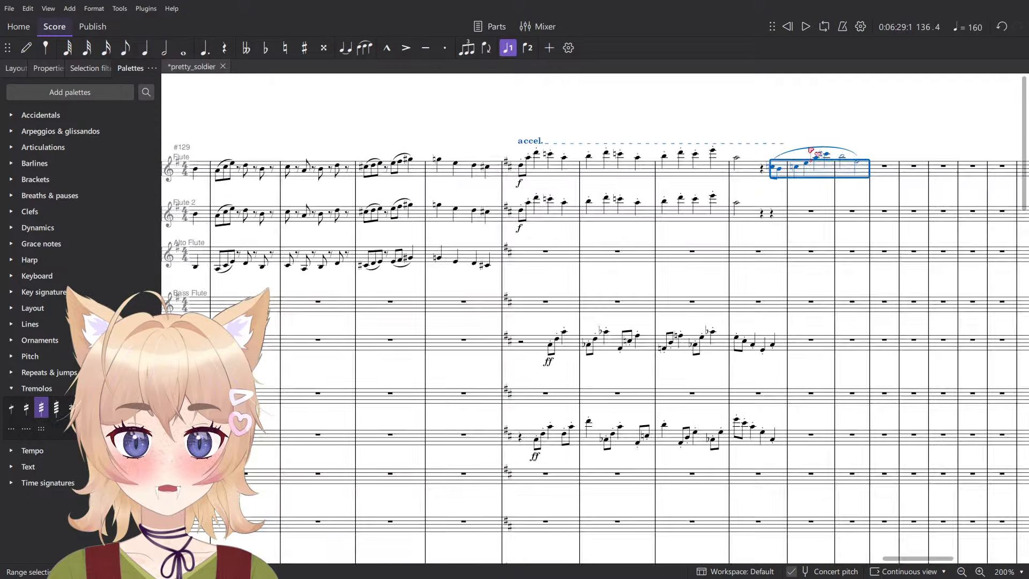
key(ctrl+z)
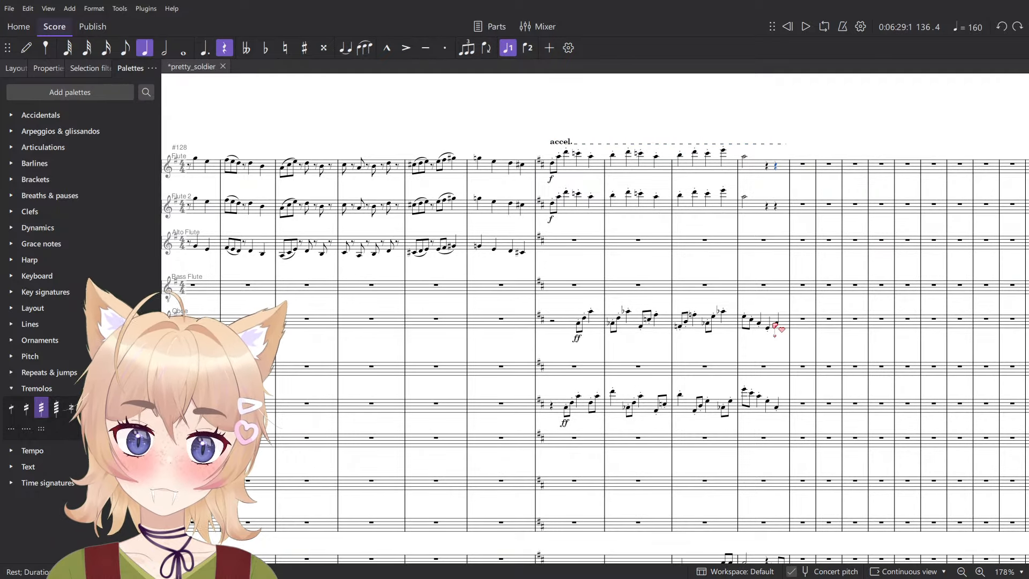
- Split the half rest in Trumpet 1's measure 136 into quarter rests and paste the phrase at beat 4
ctrl+scroll(781, 328, up, 3)
ctrl+scroll(781, 324, down, 2)
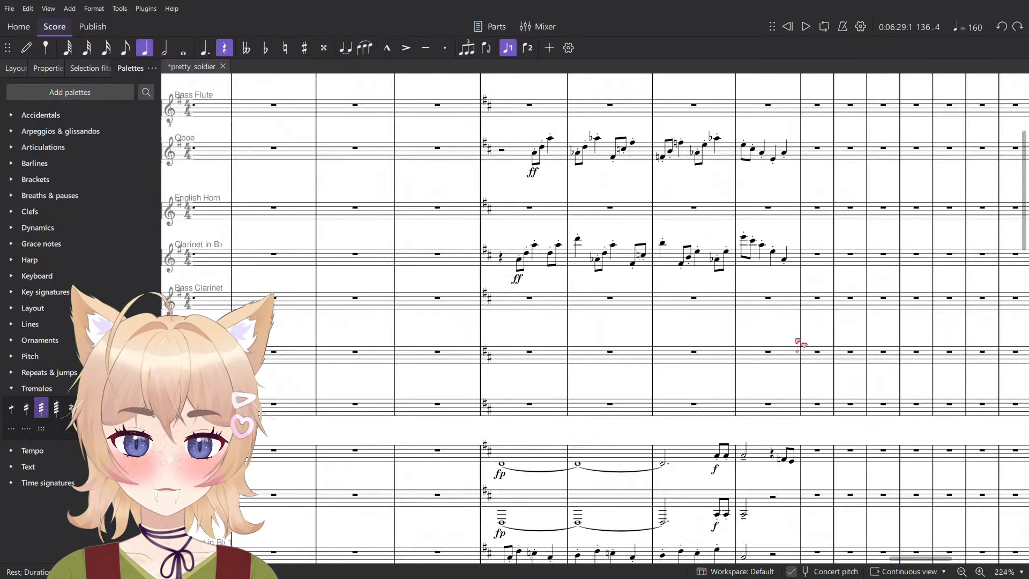
scroll(708, 230, down, 5)
ctrl+scroll(688, 312, up, 4)
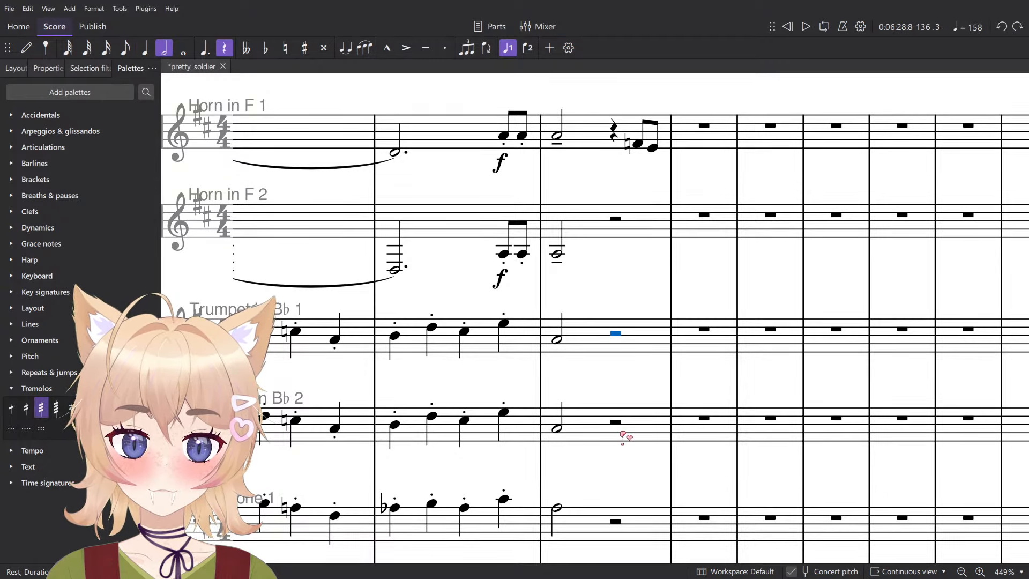
key(5)
click(638, 338)
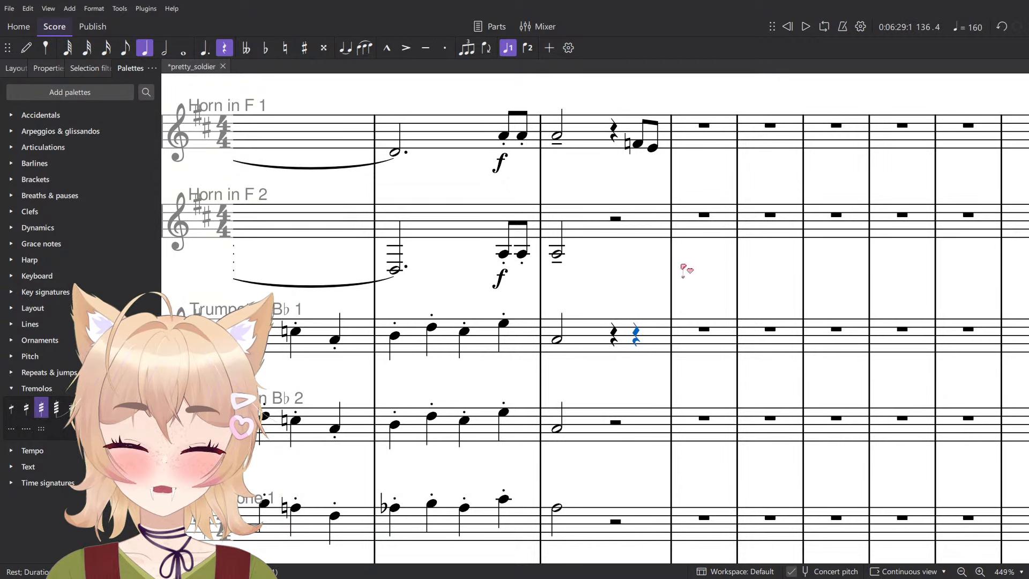
key(ctrl+v)
- Delete the closing F natural and E eighth notes from Horn in F 1 in measure 136
click(639, 145)
shift+click(655, 149)
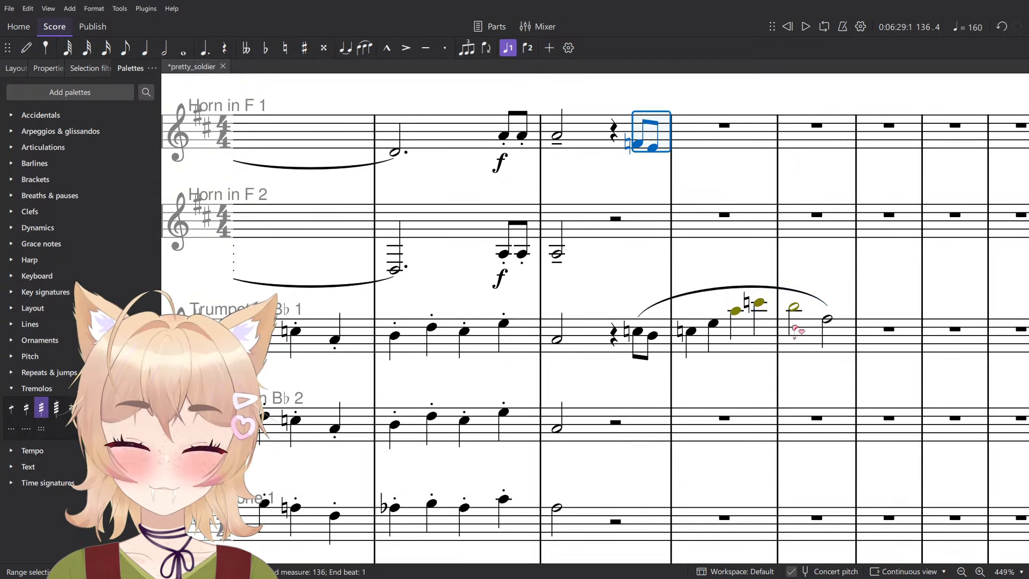
key(Delete)
- Transpose the pasted Trumpet 1 phrase down a perfect fifth so it starts on F natural
click(837, 343)
shift+click(638, 333)
key(Down)
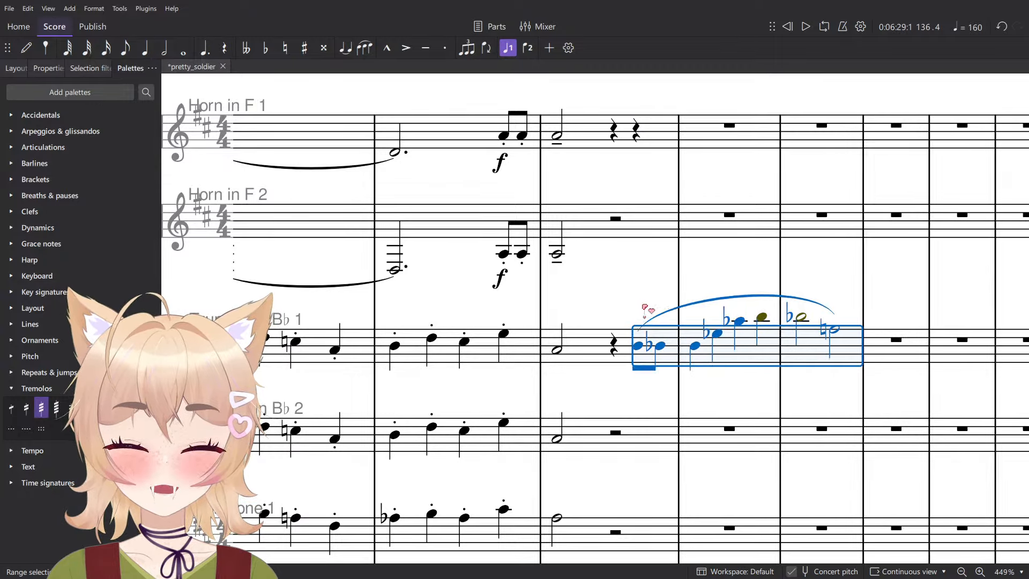
key(Down)
key(Down)
key(Down)
key(Down)
key(Down)
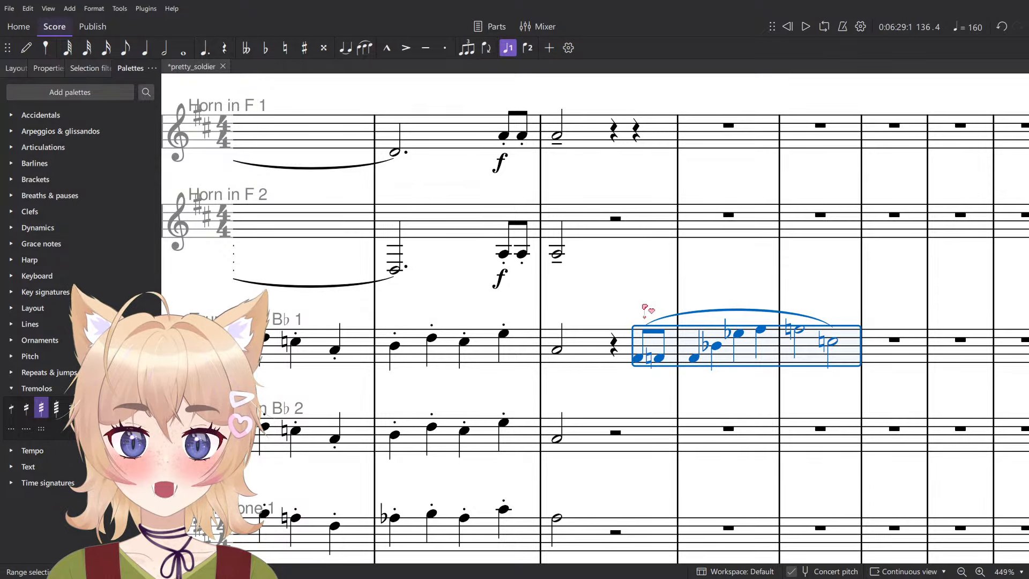
key(Down)
key(Escape)
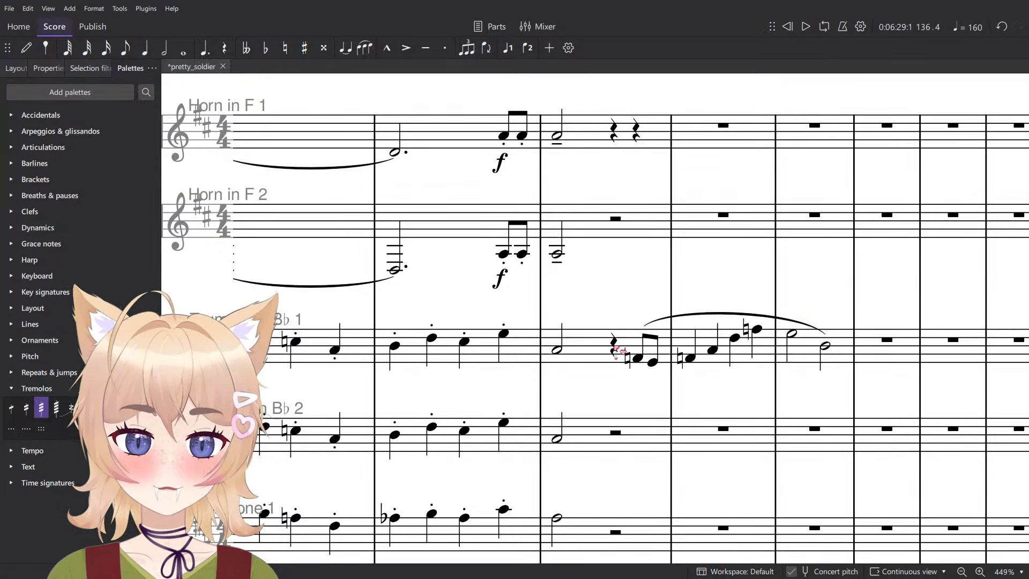
- Play back from beat 3 of measure 136 to hear the transposed Trumpet 1 phrase
click(615, 348)
scroll(635, 348, down, 6)
key(space)
scroll(676, 321, up, 6)
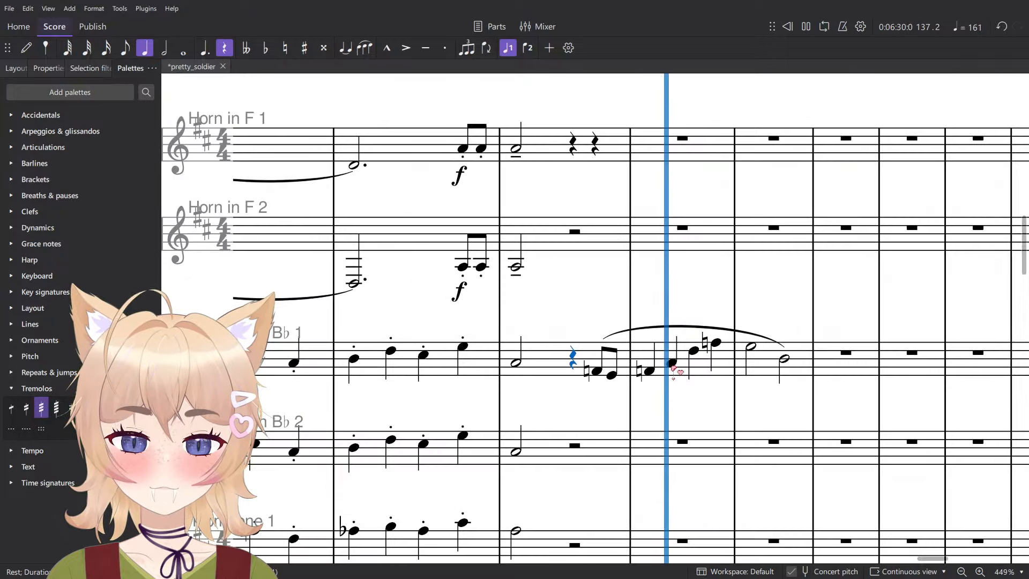
key(space)
- Select the first note of the Trumpet 1 phrase and save the score
click(596, 371)
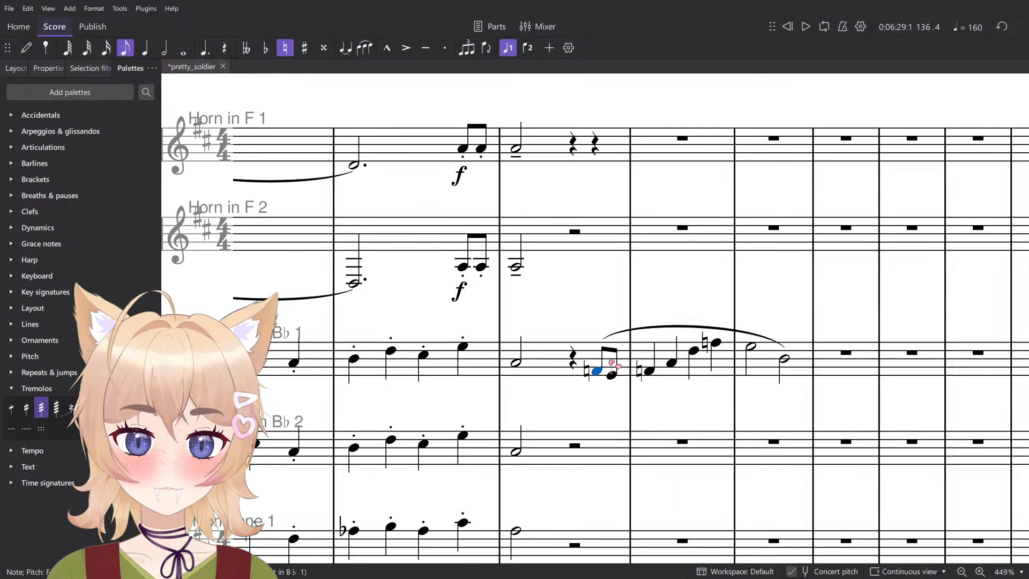
scroll(638, 335, down, 4)
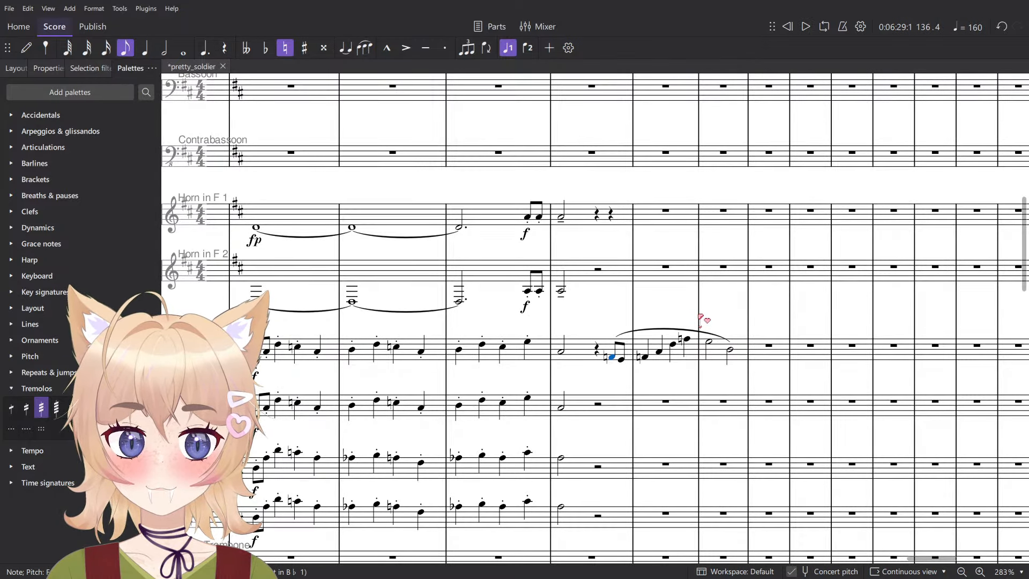
key(ctrl+s)
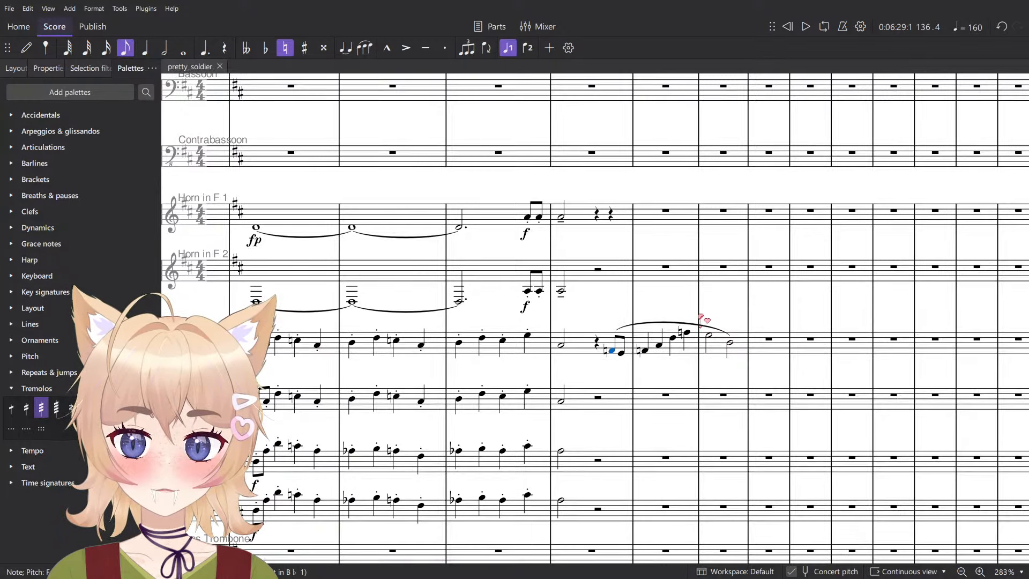
- Lower Trumpet 1's A in measure 137 to A flat and its half-note E in measure 138 to E flat
key(Right)
key(Right)
key(Right)
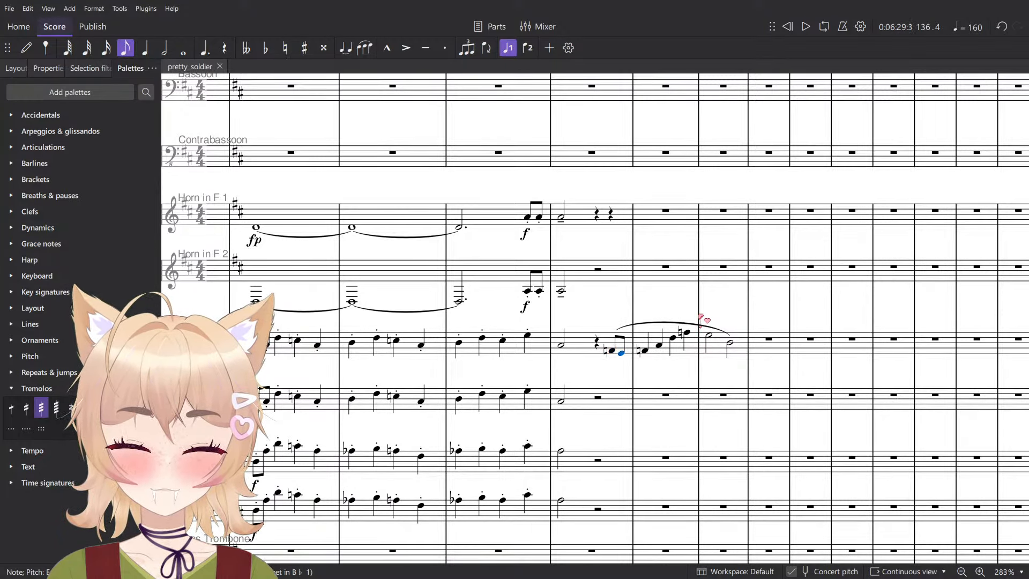
key(Down)
key(Right)
key(Right)
key(Right)
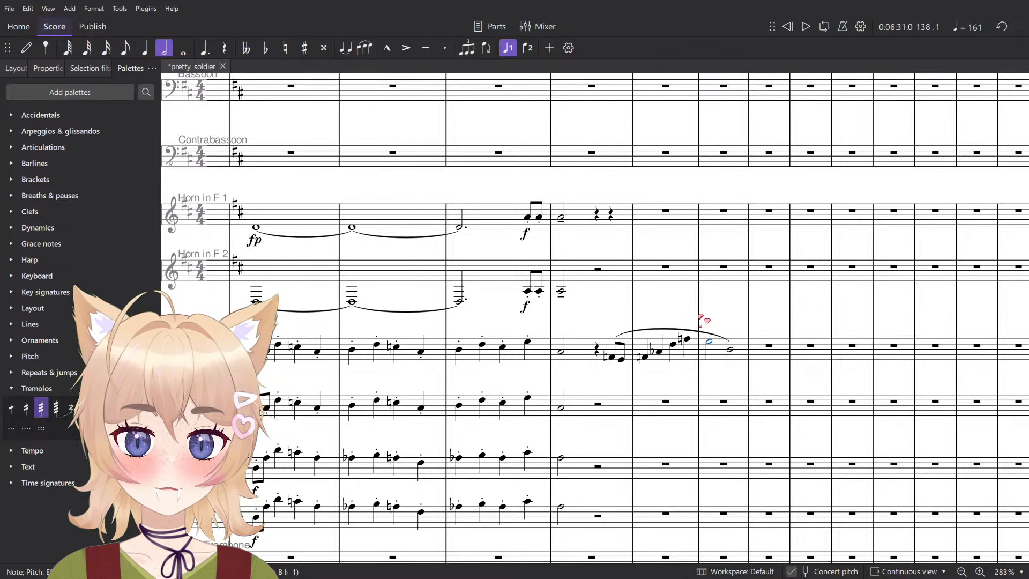
key(Down)
key(Right)
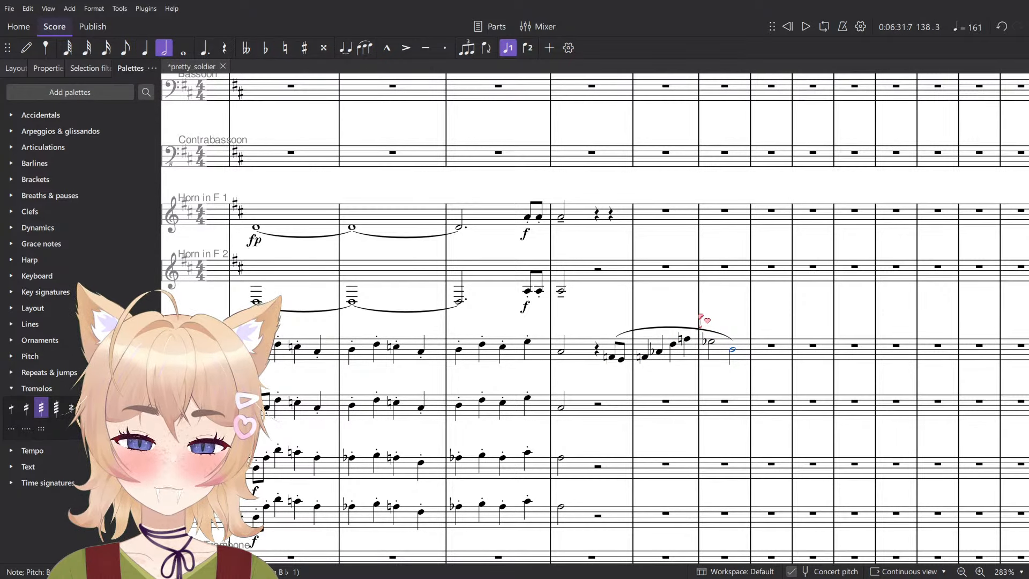
- Try the Trumpet 1 phrase's final half-note B in measure 138 a semitone lower, comparing both pitches
key(Down)
key(Up)
key(Down)
key(Up)
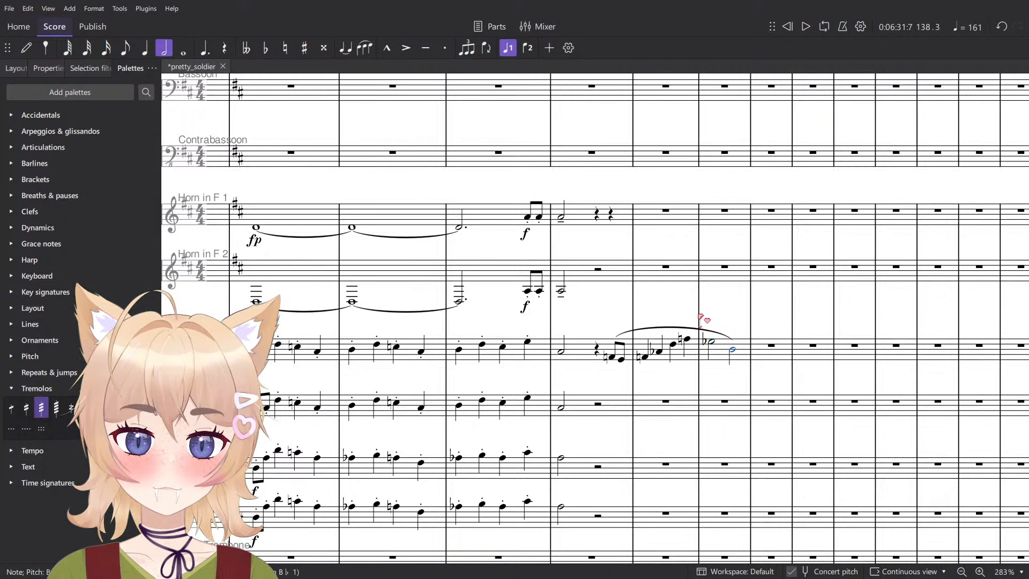
- Try the phrase's closing half note in Trumpet 1, measure 138, as B natural and B flat, settling on B flat
key(Down)
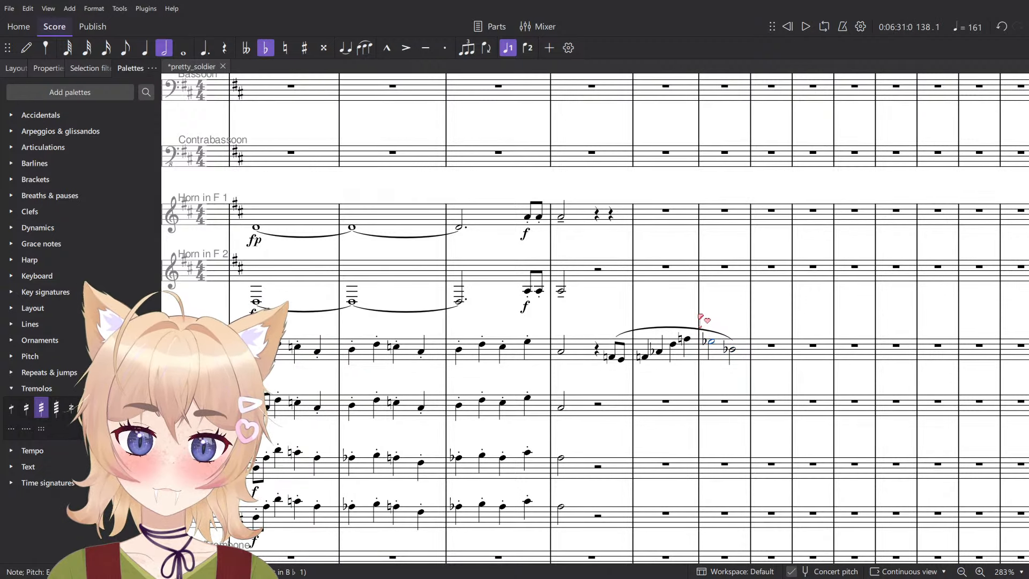
key(Up)
key(Down)
key(Up)
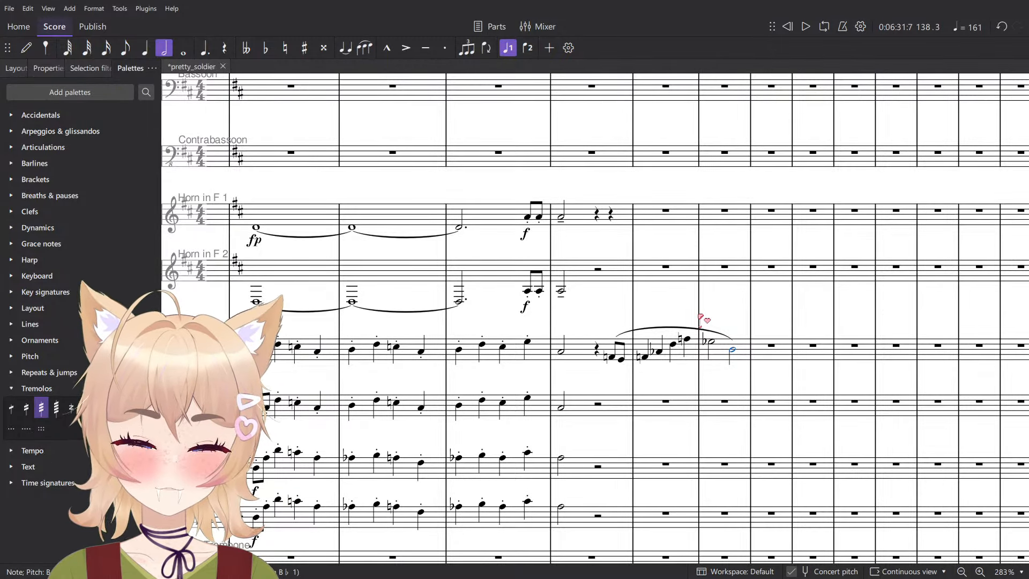
scroll(707, 382, up, 8)
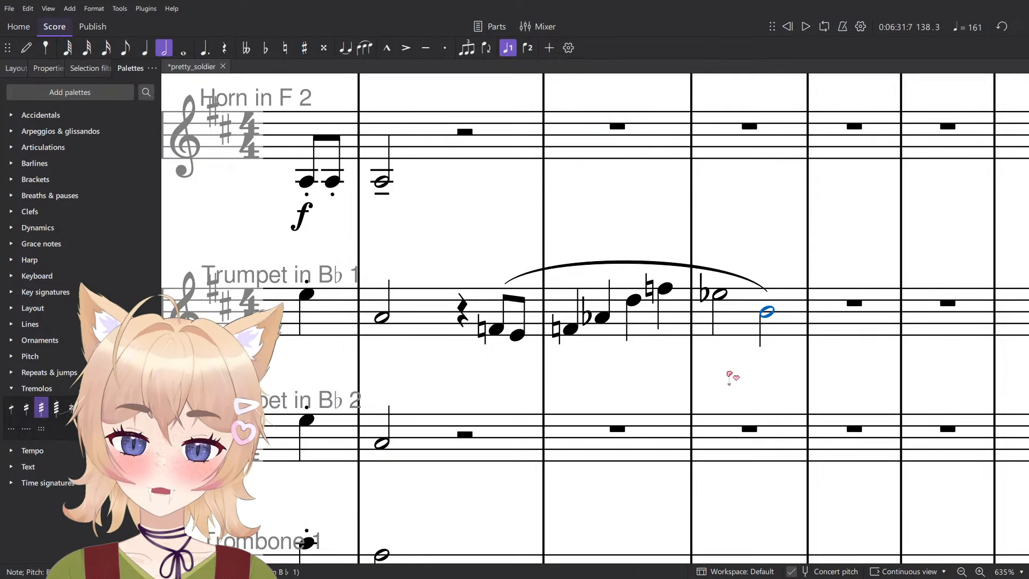
key(alt+Tab)
key(Down)
scroll(707, 340, down, 4)
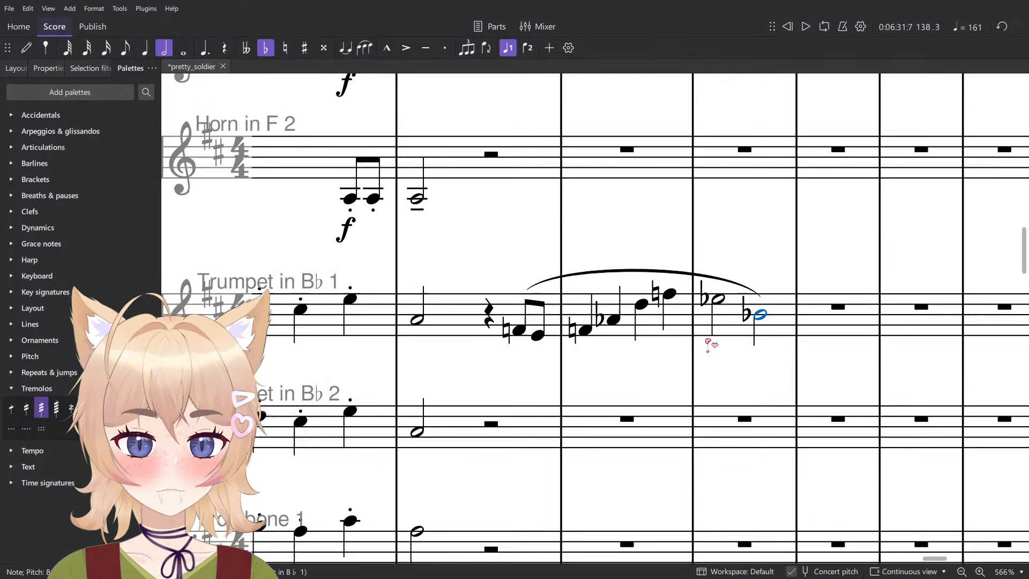
- Step through the Trumpet 1 phrase note by note from measure 136 to measure 138 to hear each pitch
click(573, 334)
click(587, 336)
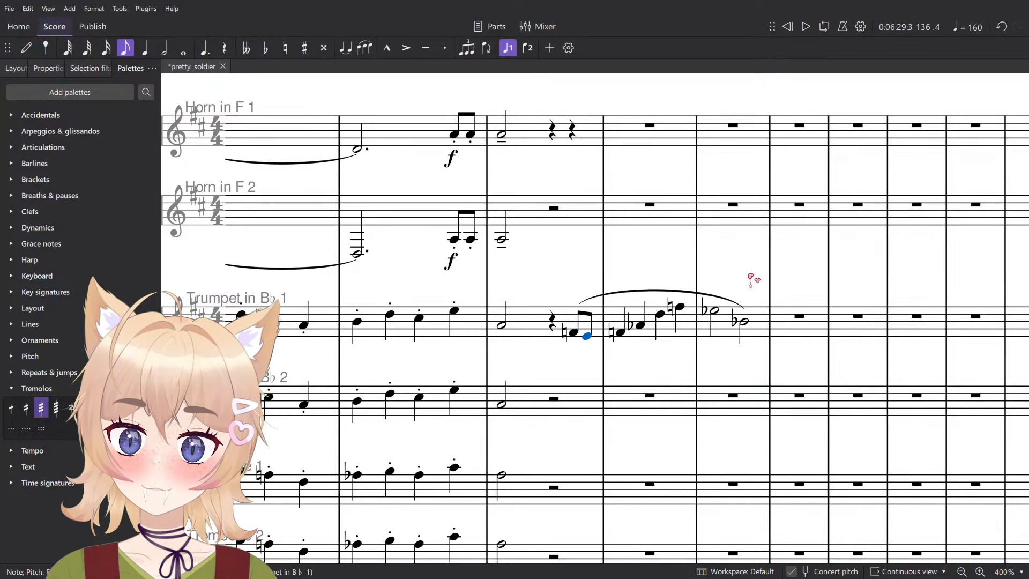
key(Left)
key(Right)
key(Right)
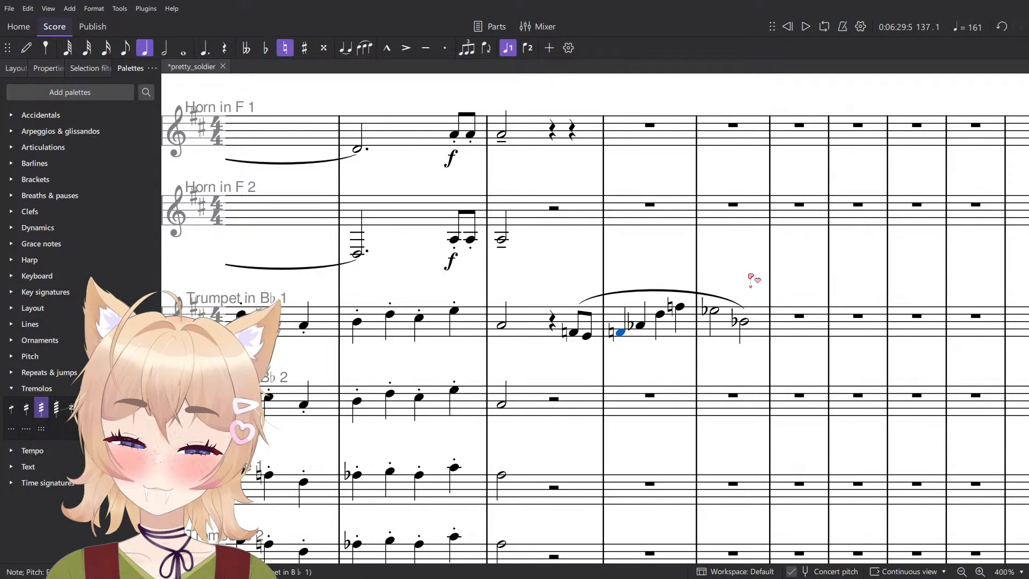
key(Left)
key(Left)
key(Right)
key(Right)
key(Right)
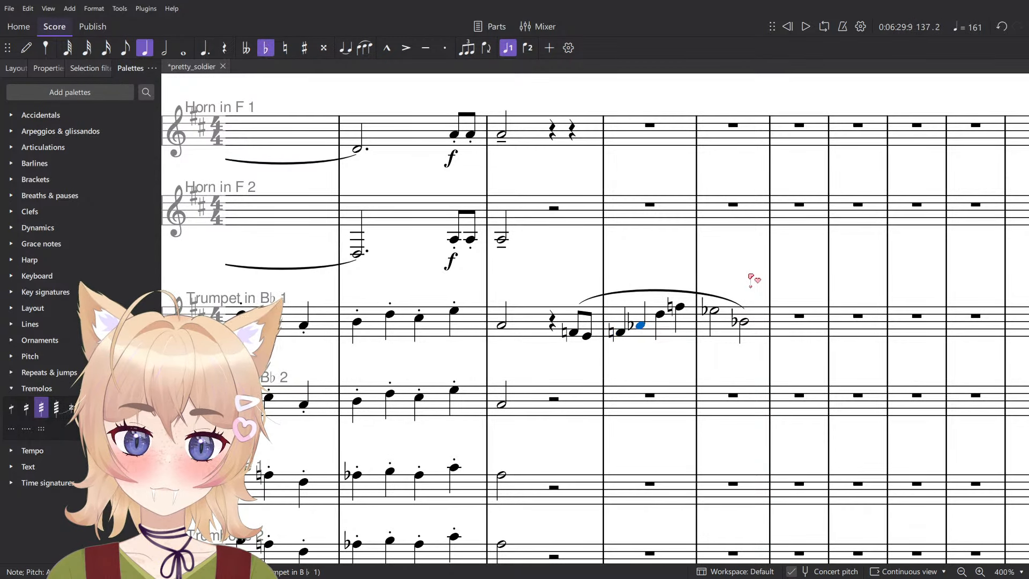
key(Right)
- Raise Trumpet 1's two half notes in measure 138 to E natural and B natural
key(Right)
key(Right)
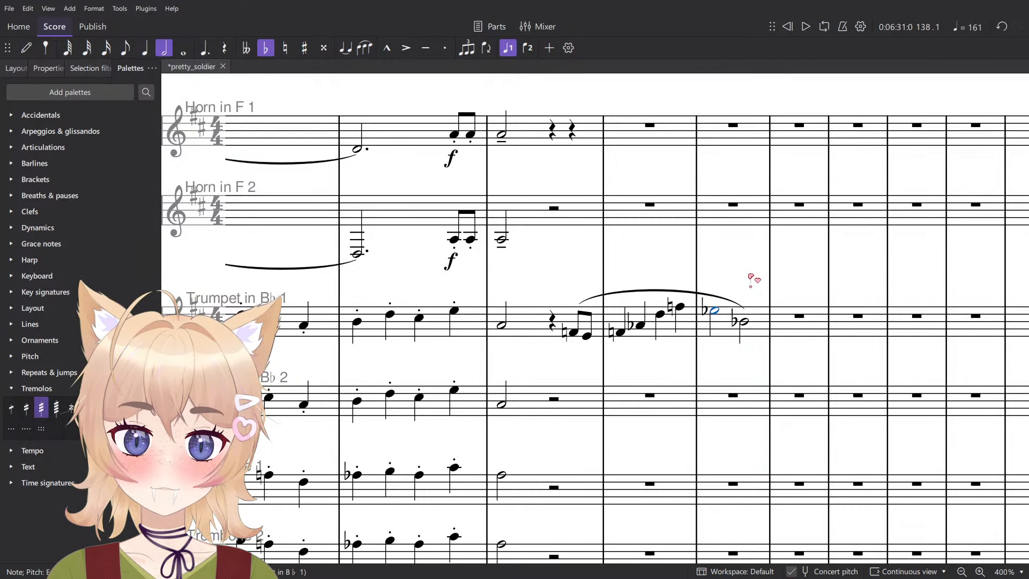
key(Up)
key(Right)
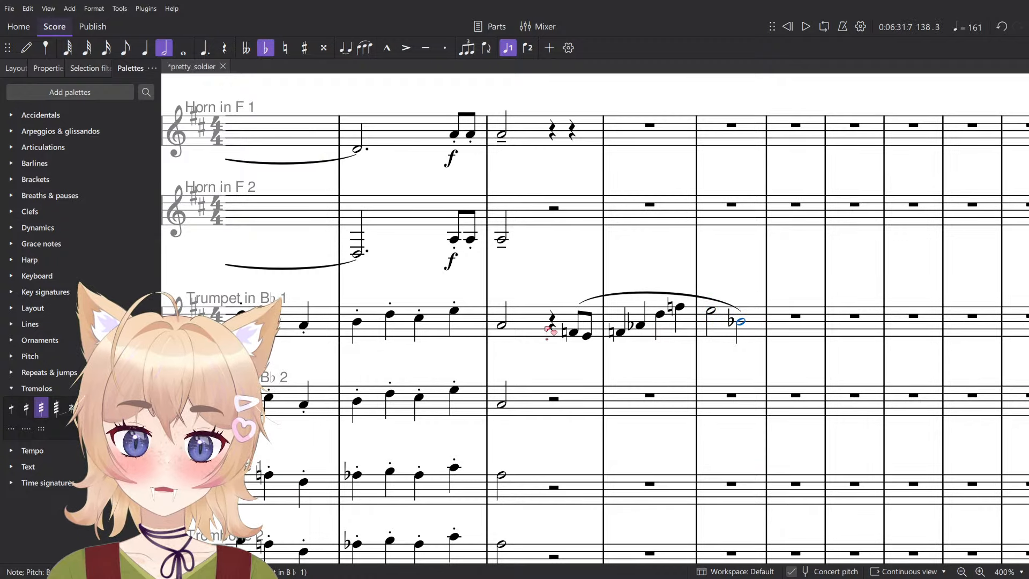
key(Up)
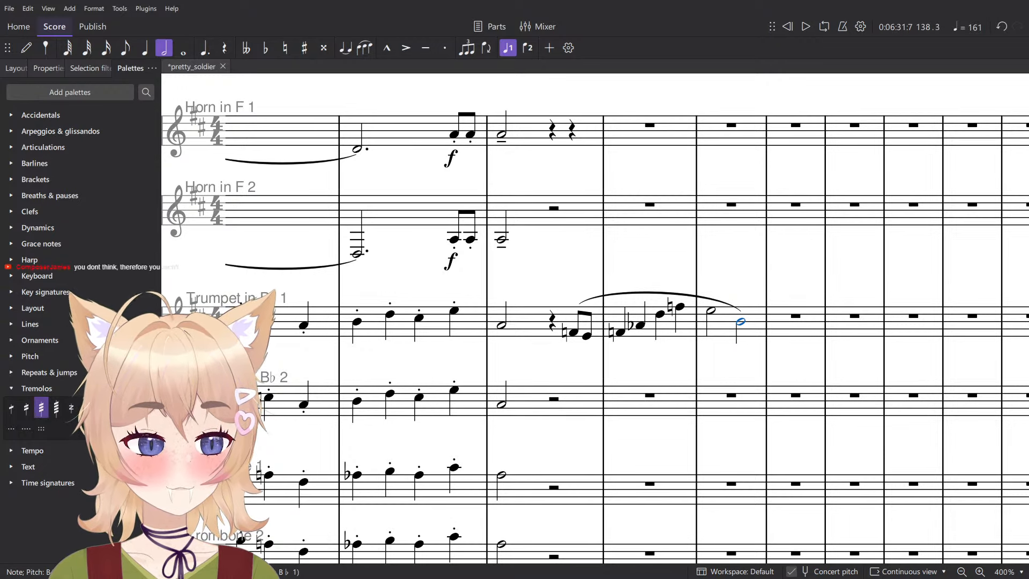
- Play back the Trumpet 1 phrase from its first note on beat 4 of measure 136
ctrl+scroll(646, 428, up, 6)
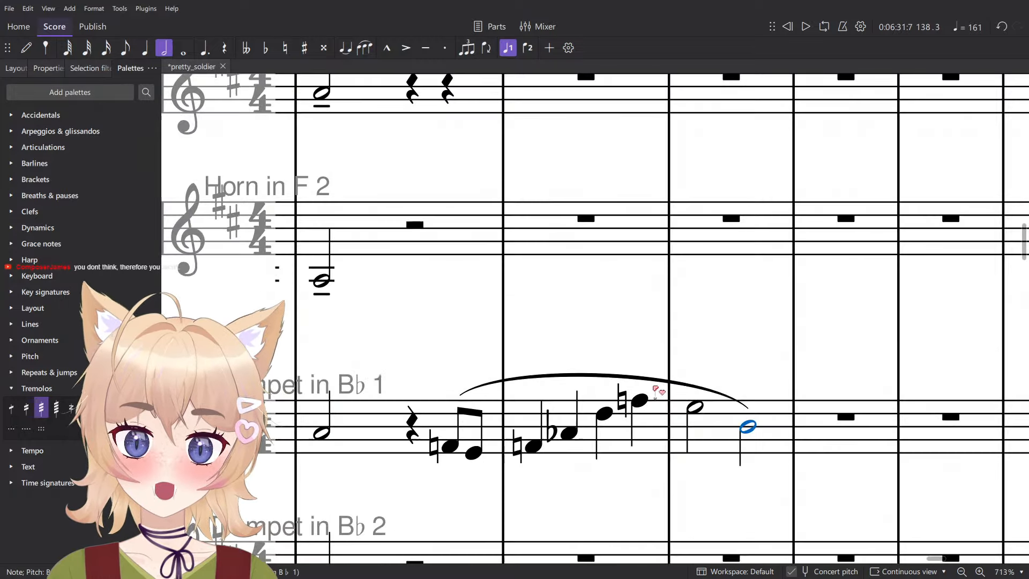
scroll(735, 329, down, 2)
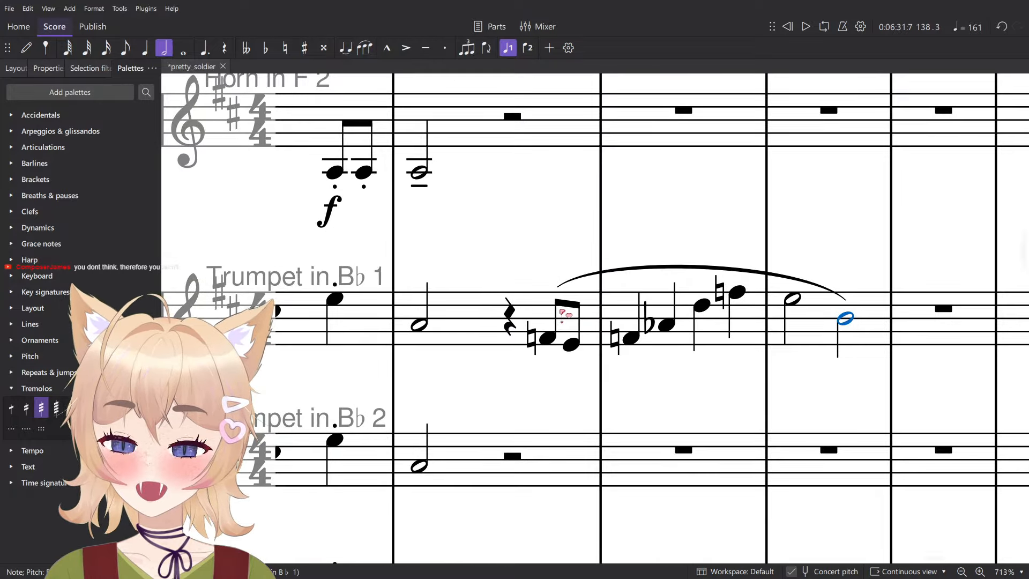
click(549, 340)
ctrl+scroll(553, 345, down, 2)
key(space)
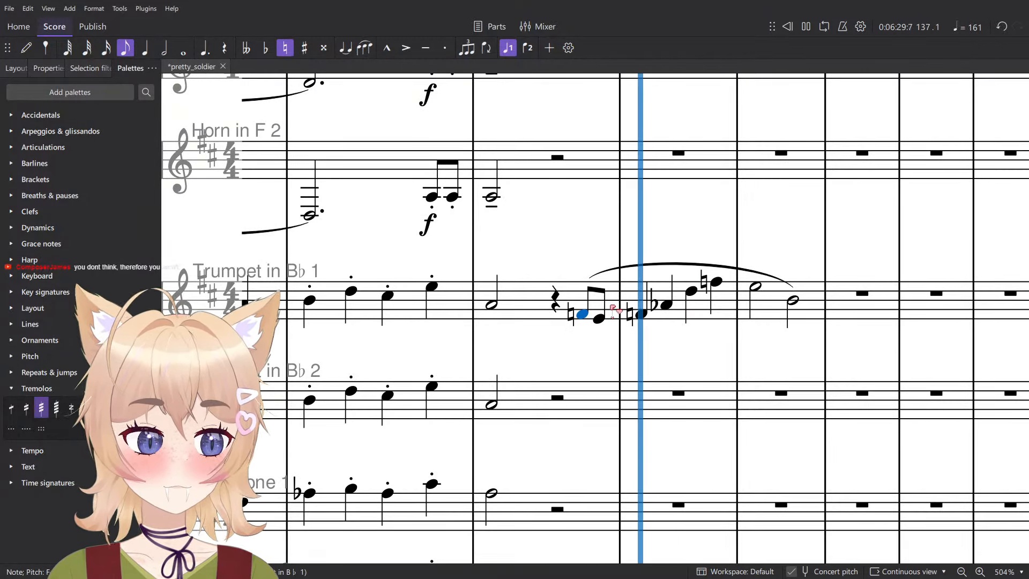
key(space)
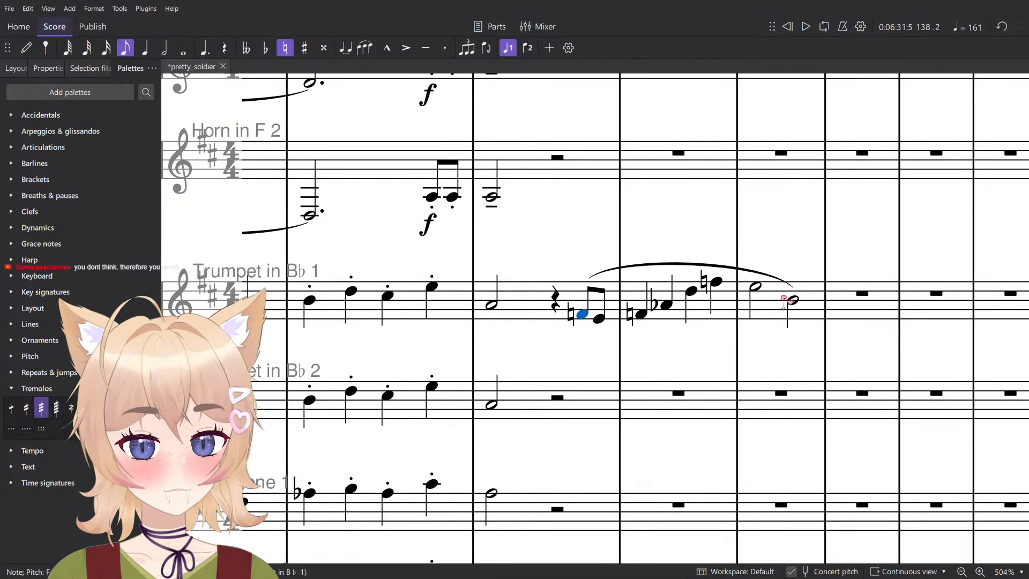
- Move the Trumpet 1 phrase's final half note in measure 138 up to the high A flat and play back the phrase
drag(797, 294, 811, 265)
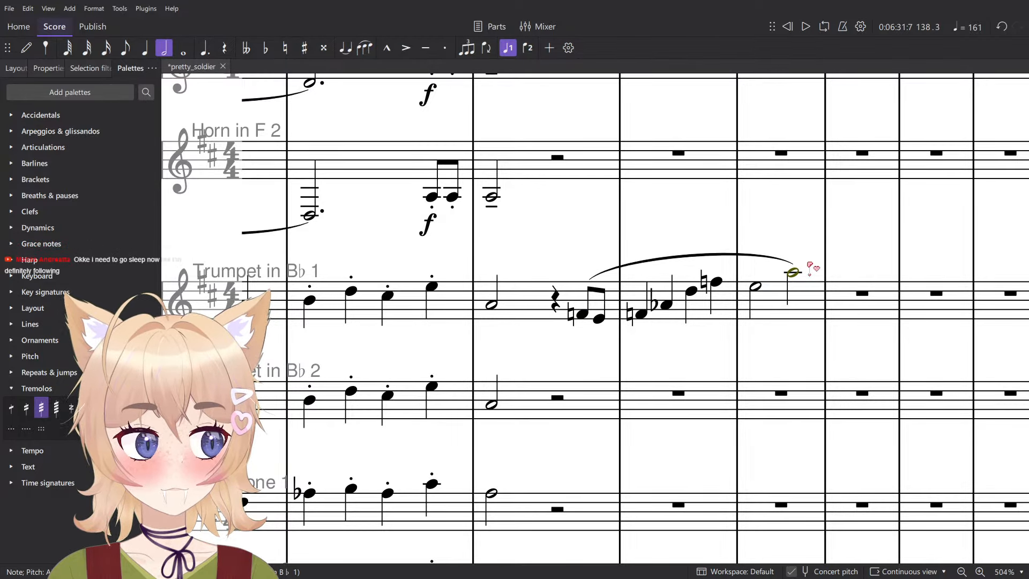
click(584, 315)
scroll(584, 316, down, 2)
key(space)
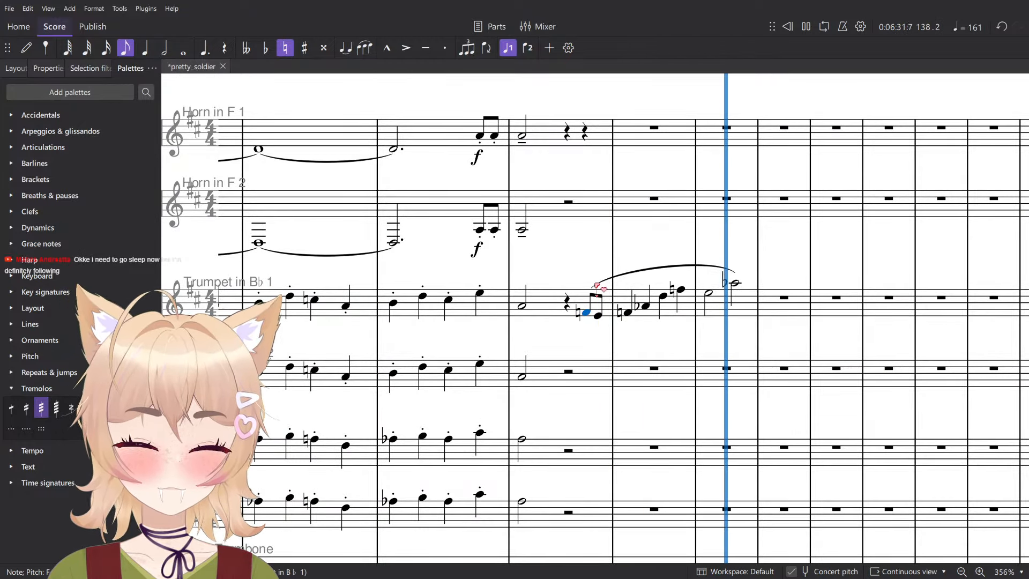
key(space)
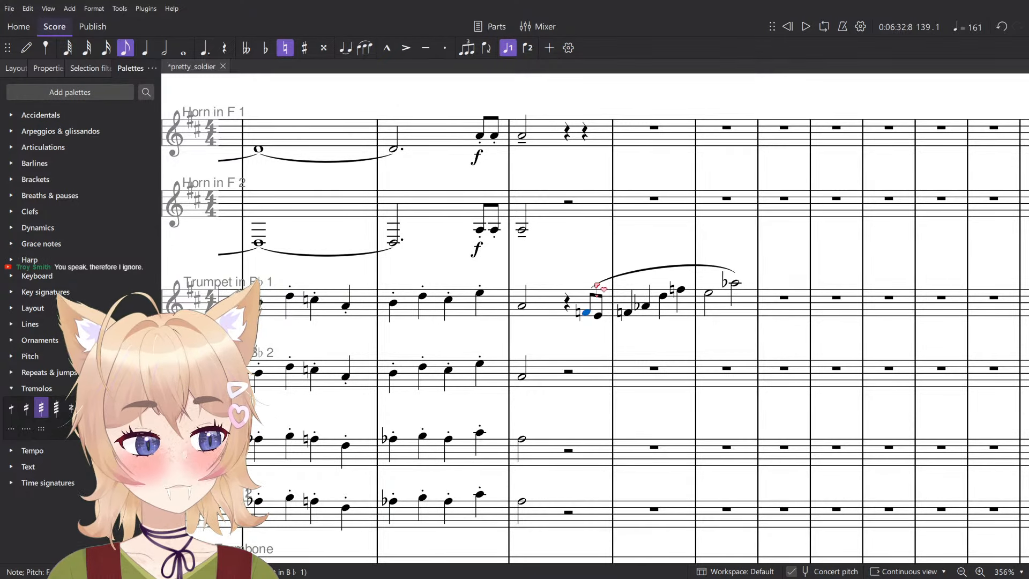
- Copy the slurred Trumpet 1 phrase to Horn in F 1 at beat 4 of measure 136 and transpose it down an octave
scroll(568, 236, up, 5)
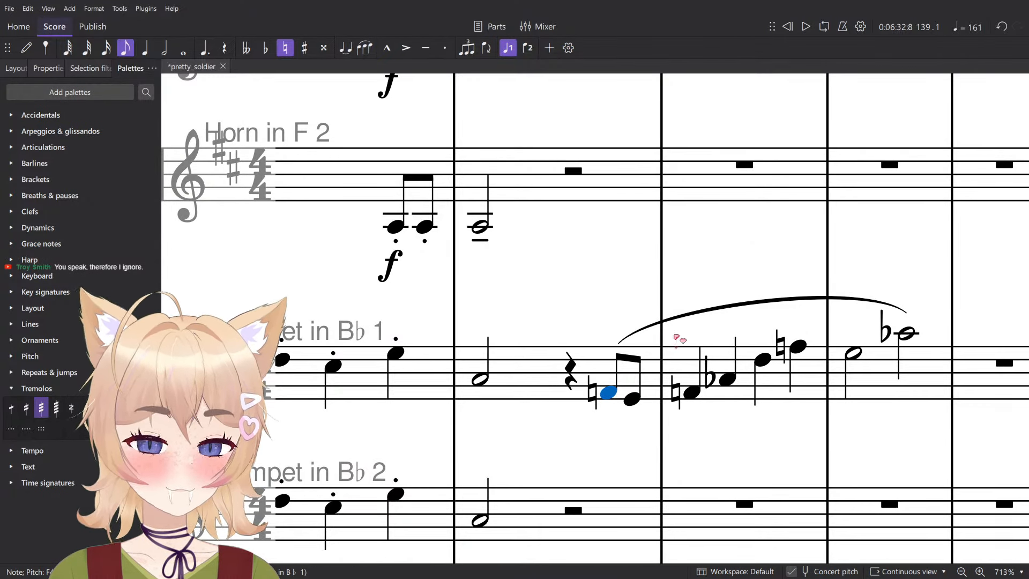
scroll(629, 338, right, 3)
shift+click(760, 334)
scroll(760, 338, down, 5)
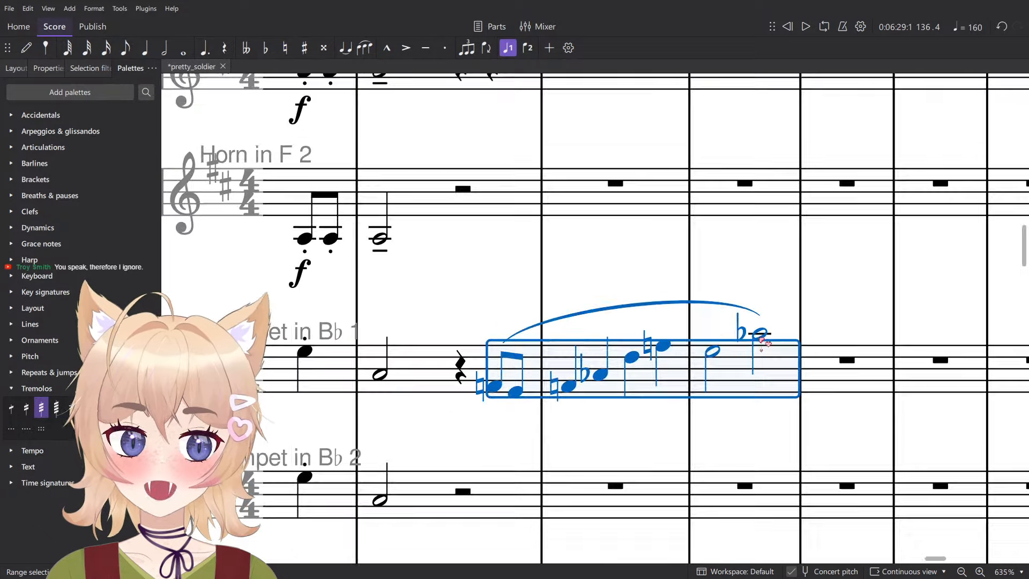
click(594, 424)
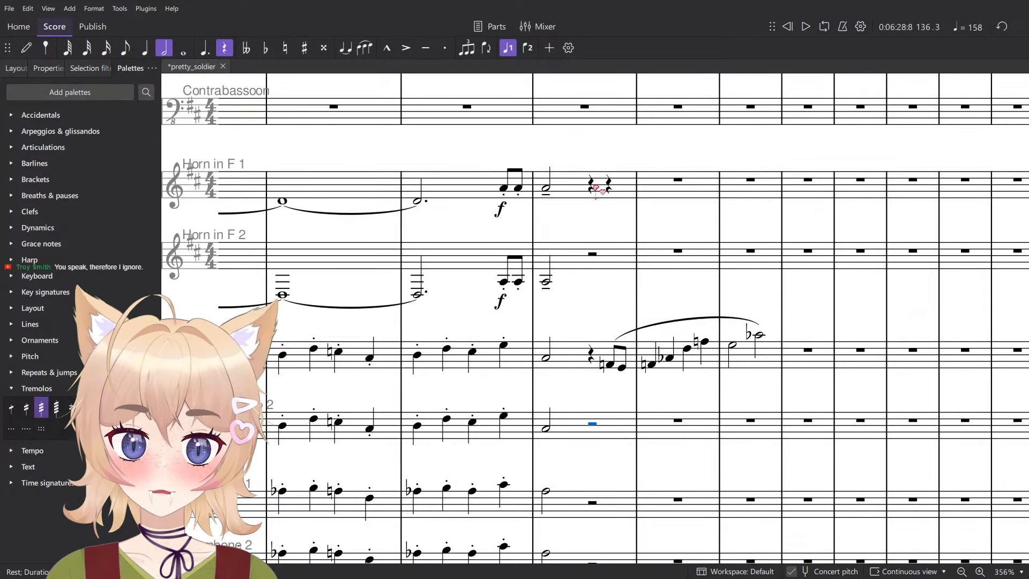
click(609, 187)
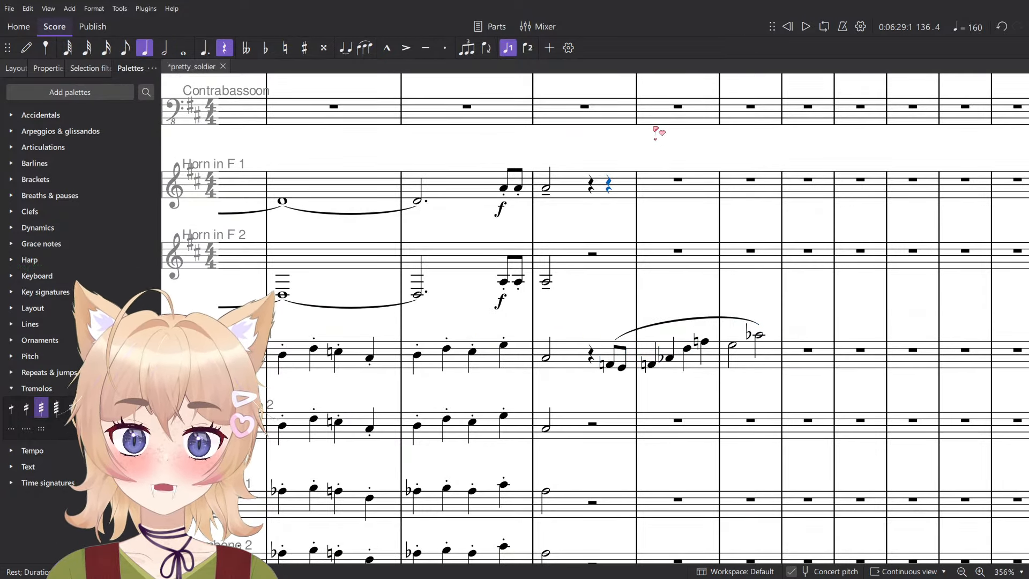
key(ctrl+v)
key(ctrl+Down)
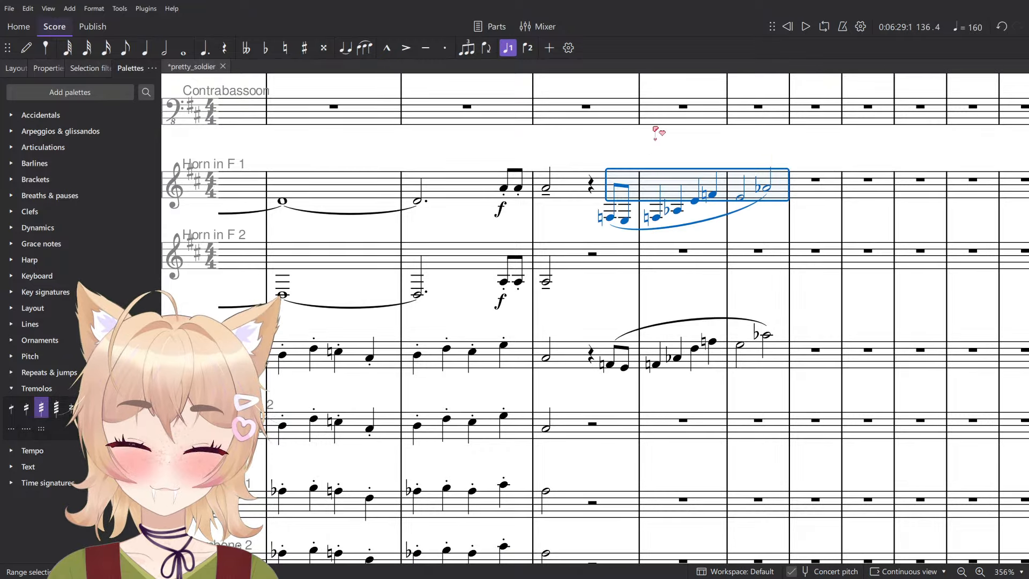
- Split Horn in F 2's half rest in measure 136 into quarter rests and paste the phrase at beat 4, an octave lower
click(593, 256)
key(5)
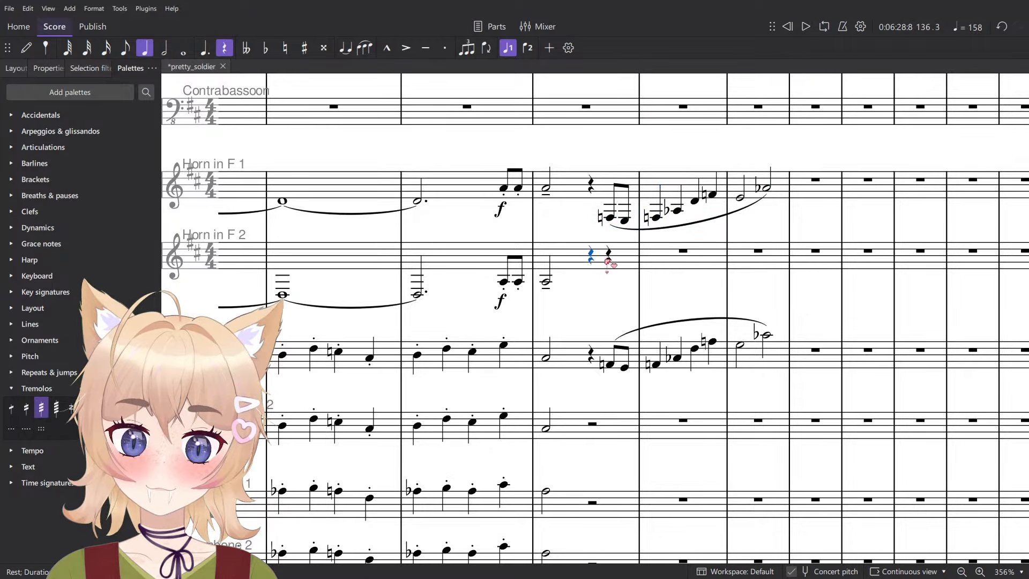
key(ctrl+v)
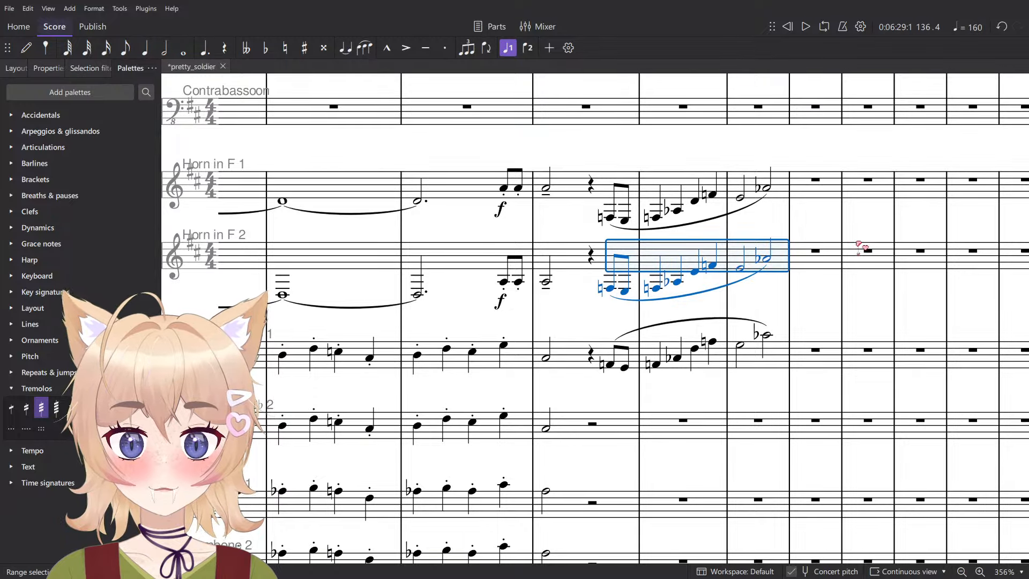
- Save the score and play back the doubled horn and trumpet phrase from beat 3 of measure 136
click(861, 237)
scroll(538, 307, left, 7)
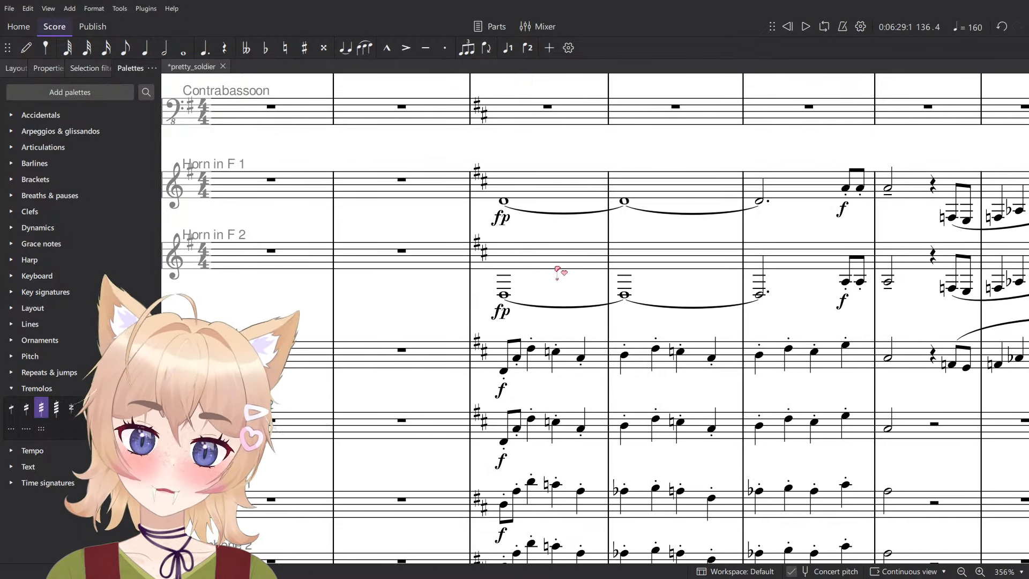
scroll(554, 292, right, 7)
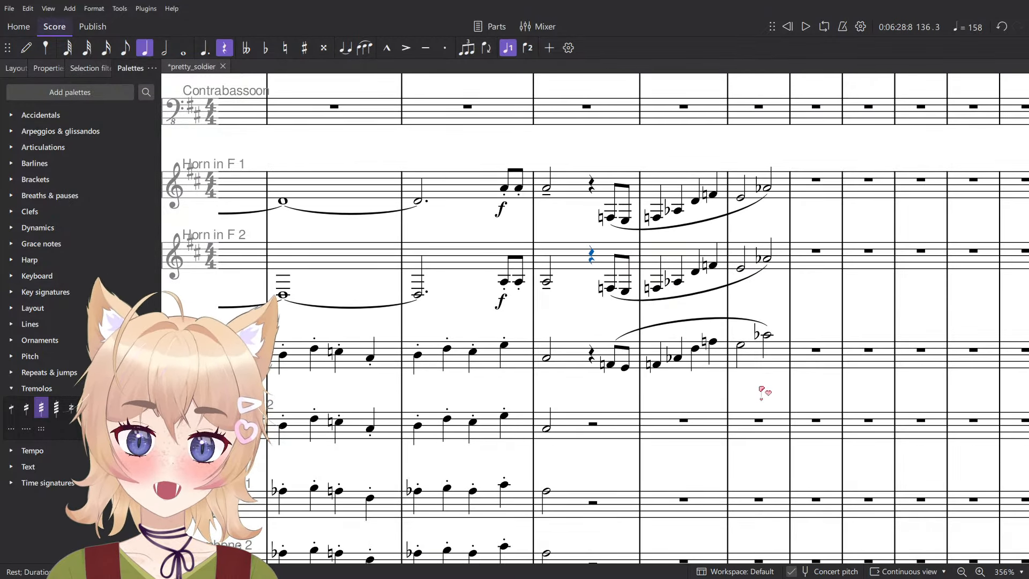
scroll(597, 391, up, 3)
scroll(597, 391, right, 2)
scroll(596, 392, up, 4)
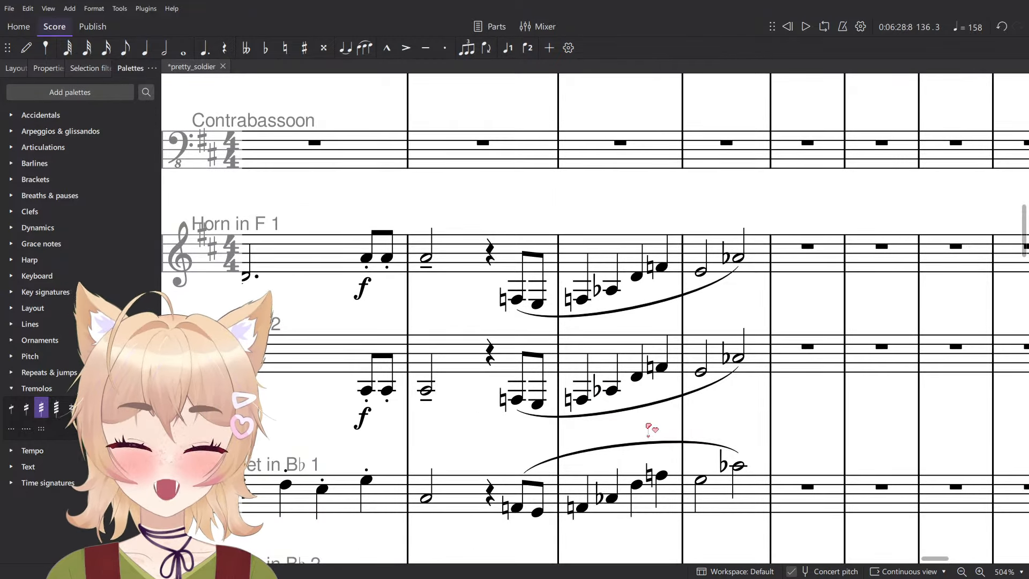
key(ctrl+s)
key(space)
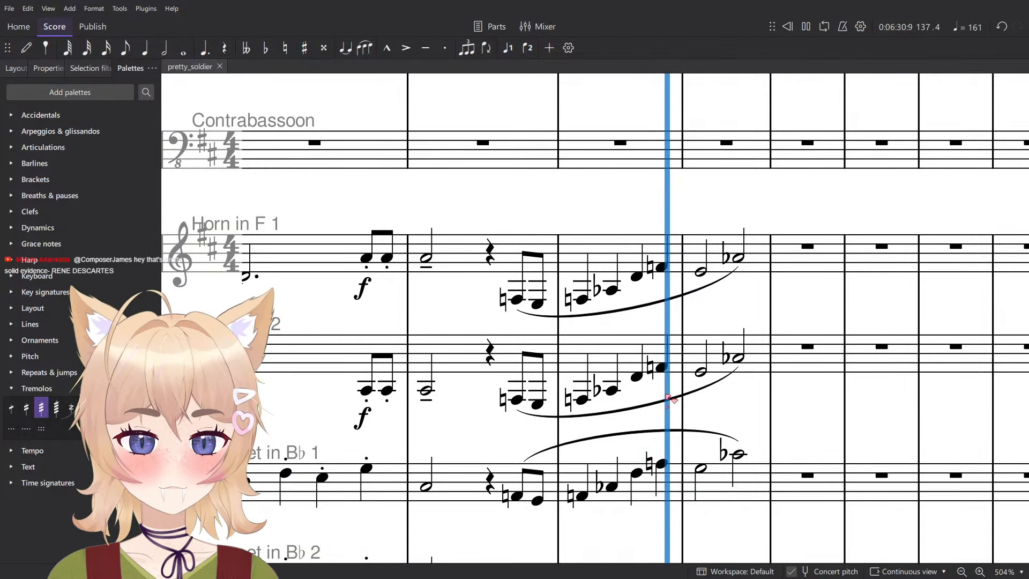
key(space)
- Shorten the first half note of measure 138 to a quarter note in Horn 1, Horn 2 and Trumpet 1
click(702, 469)
shift+click(702, 272)
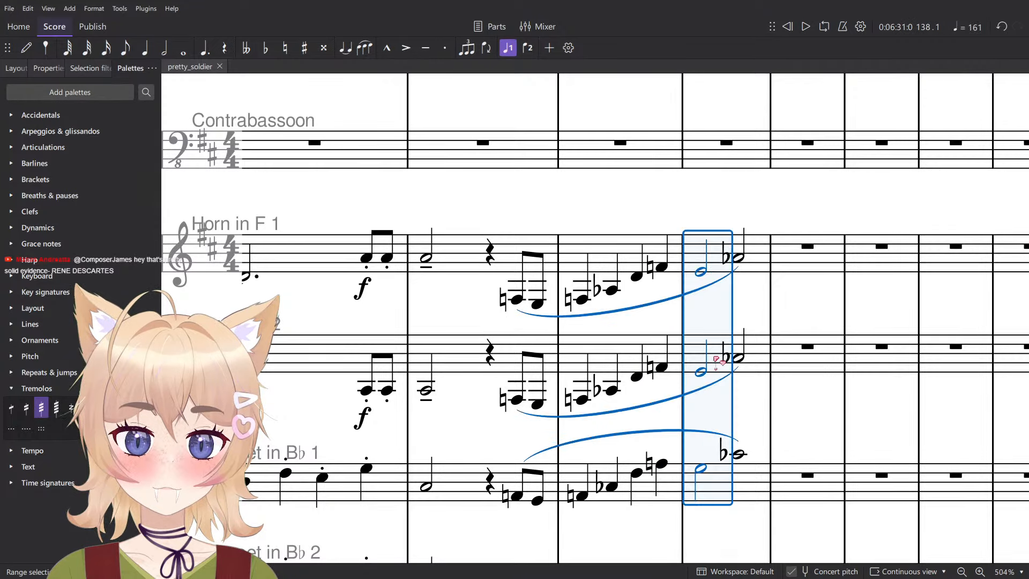
key(5)
- Try filling beat 2 of measure 138 in Horn in F 1 with a low quarter note, testing two pitches
scroll(723, 452, up, 1)
key(n)
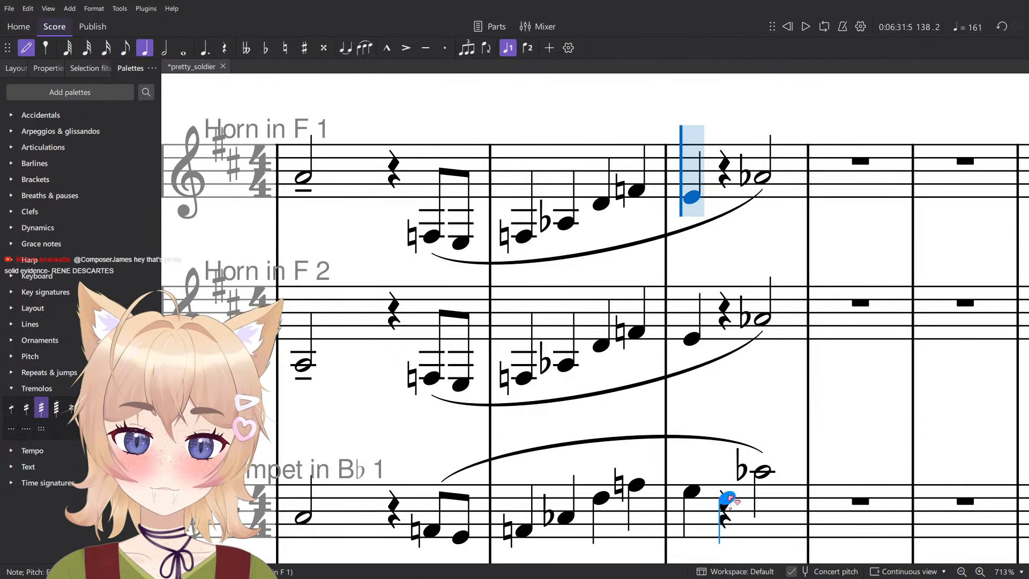
key(Escape)
key(n)
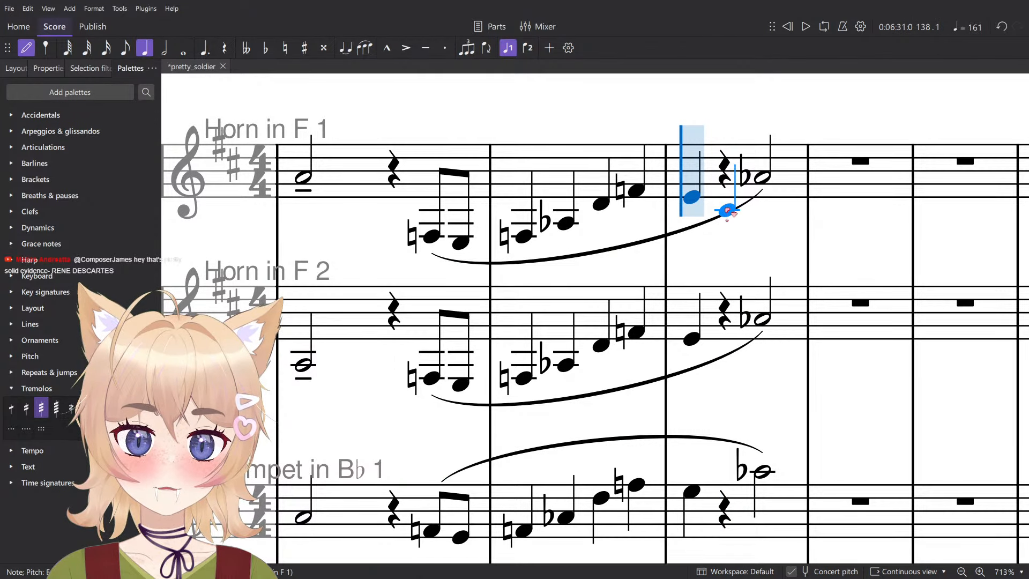
click(725, 210)
key(ctrl+z)
click(726, 217)
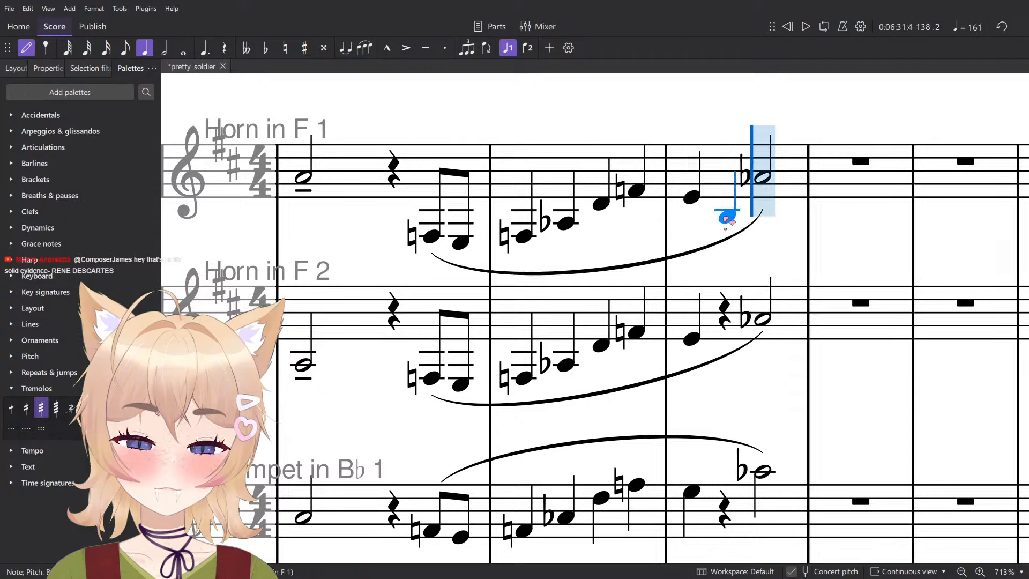
key(Escape)
click(693, 200)
key(ctrl+z)
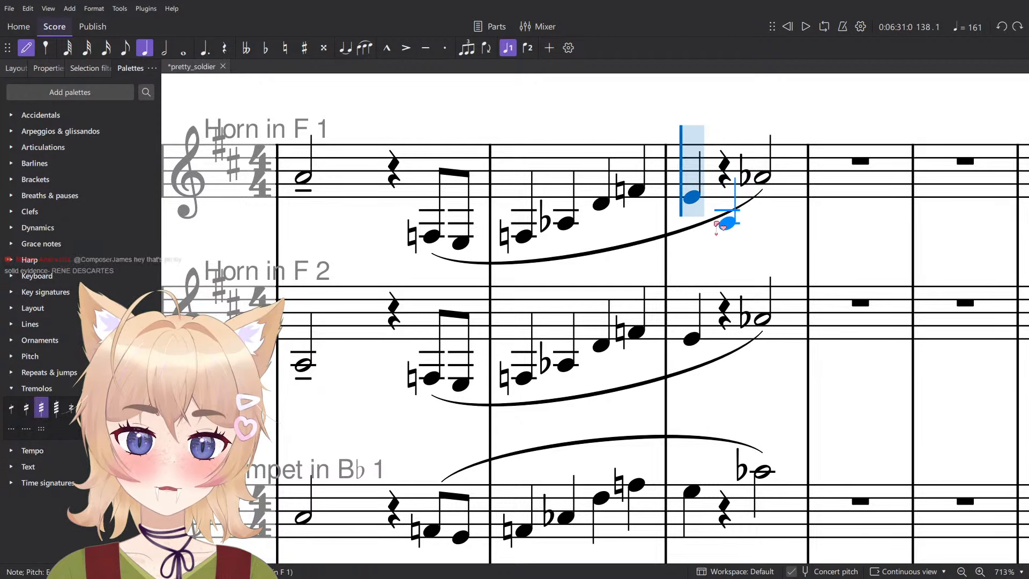
key(Escape)
key(space)
- Set the first note of measure 138 back to a half note in both horns and Trumpet 1, and play it back
key(space)
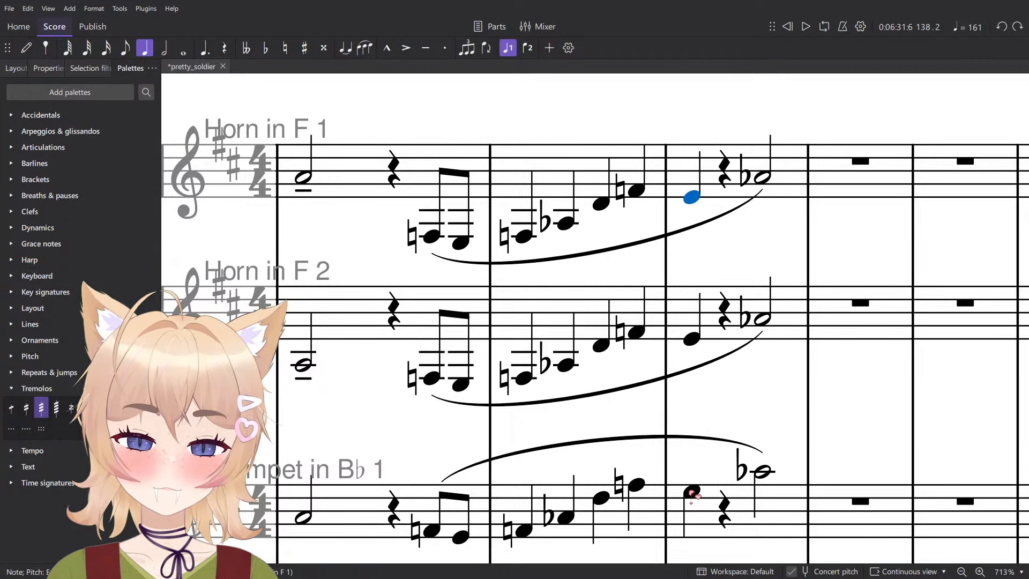
shift+click(692, 492)
key(6)
- Enter a half-note G on beat 1 of measure 139 in Trumpet 1, Horn in F 2 and Horn in F 1
key(space)
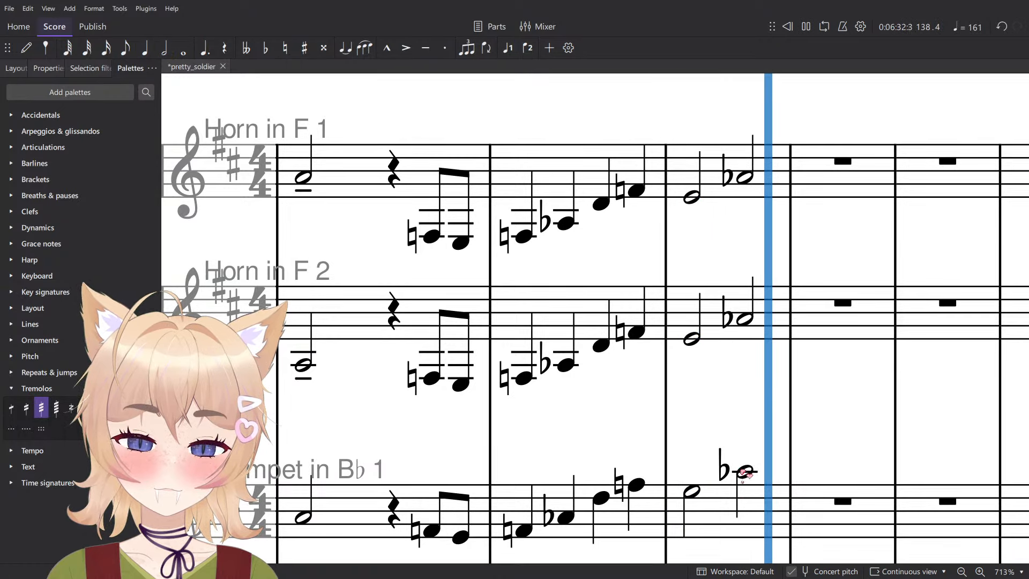
key(space)
click(745, 471)
key(n)
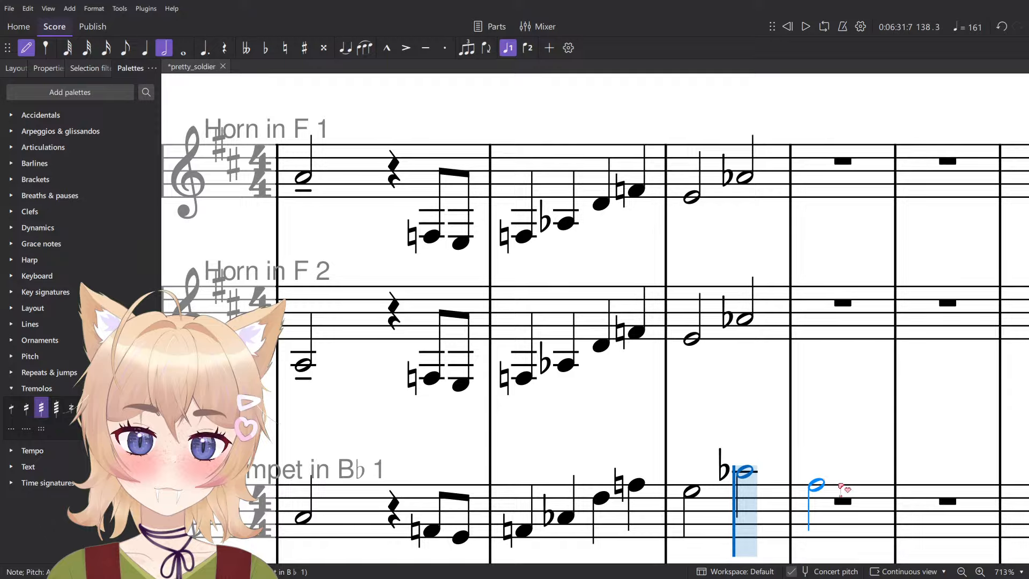
key(Escape)
scroll(844, 489, down, 5)
scroll(842, 479, up, 2)
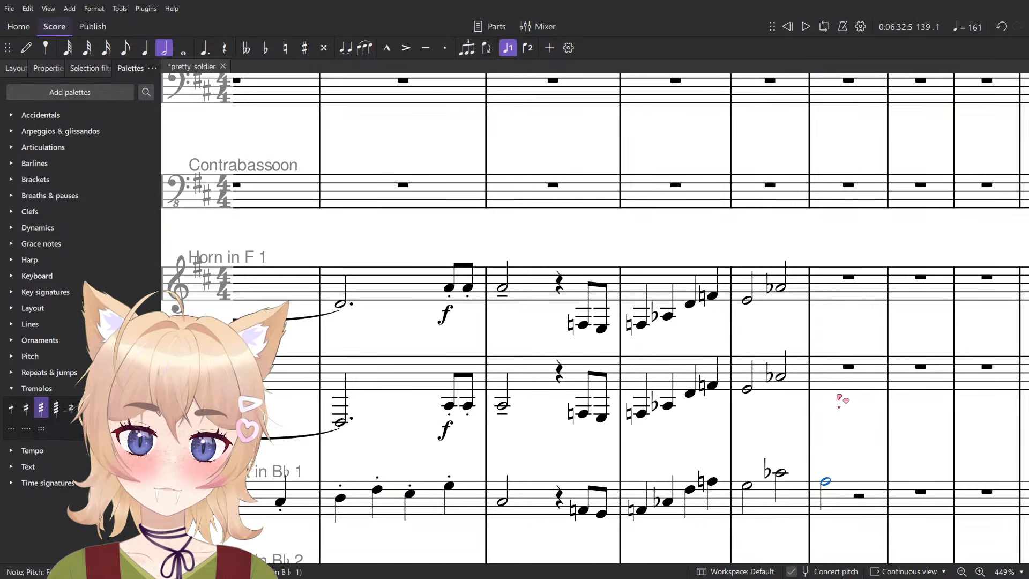
key(n)
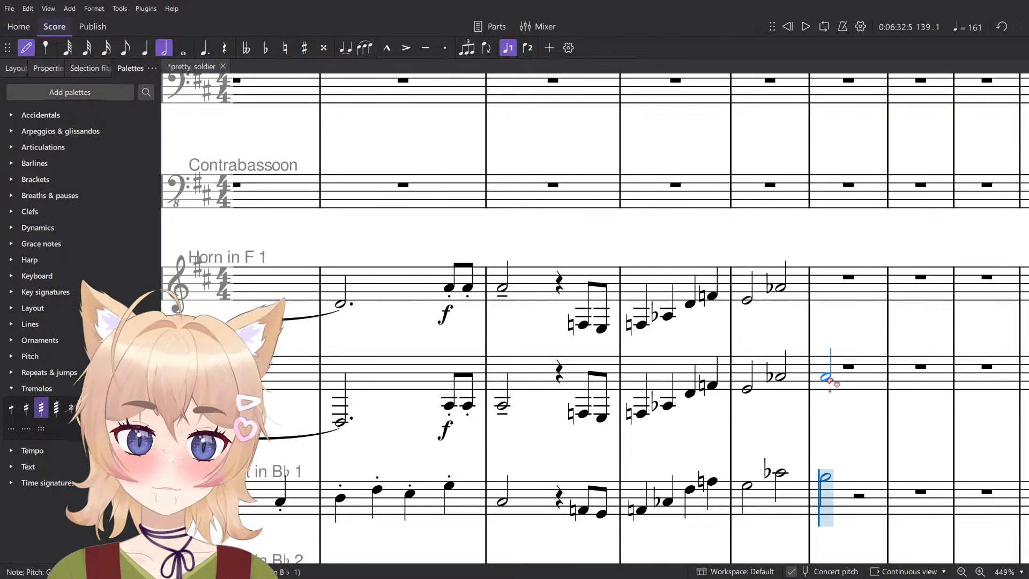
click(826, 380)
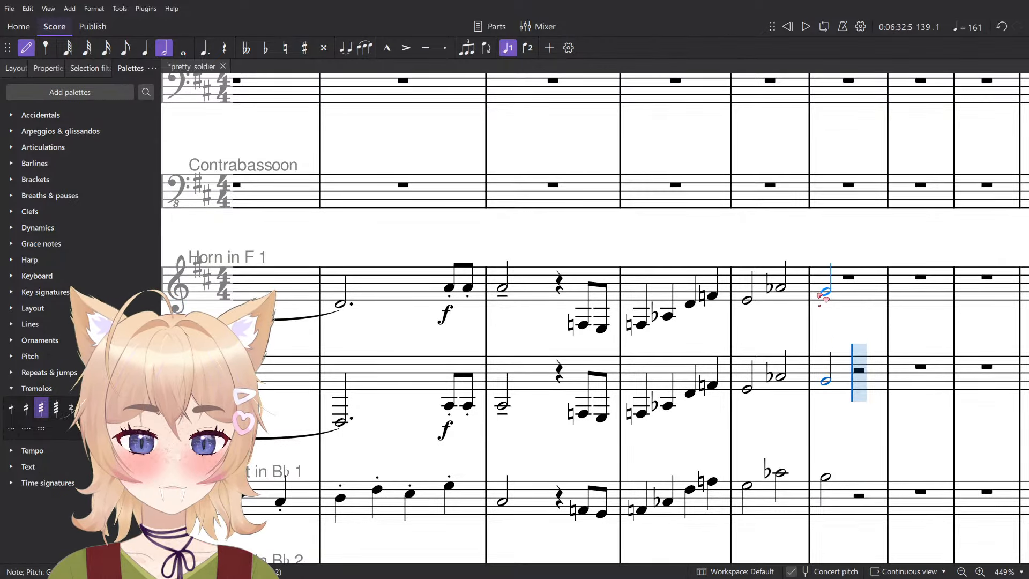
click(819, 295)
key(Escape)
- Copy Trumpet 1's phrase from beat 3 of measure 136 through measure 139 into Trumpet 2 at the same position
scroll(812, 303, down, 3)
drag(818, 337, 735, 281)
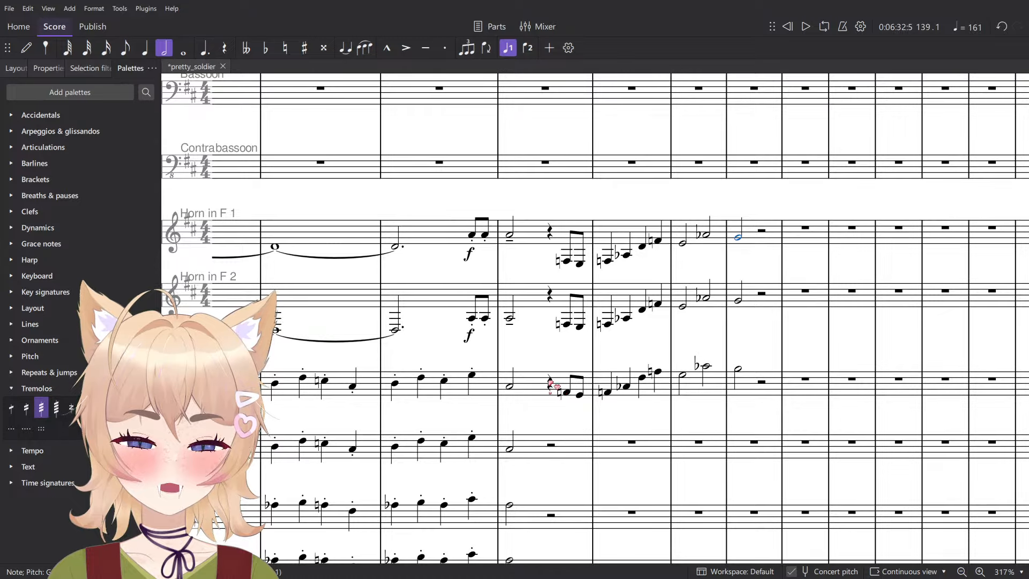
click(549, 383)
shift+click(738, 370)
click(557, 447)
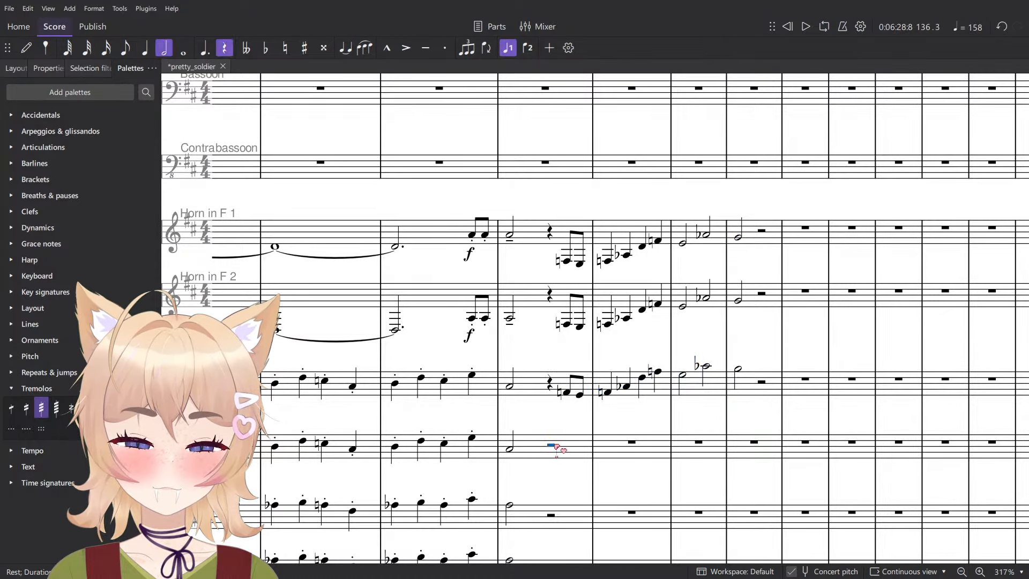
key(ctrl+v)
- Add the Roman numeral "i" below the Tuba's first note in measure 133 and play the passage back from there
scroll(592, 423, down, 20)
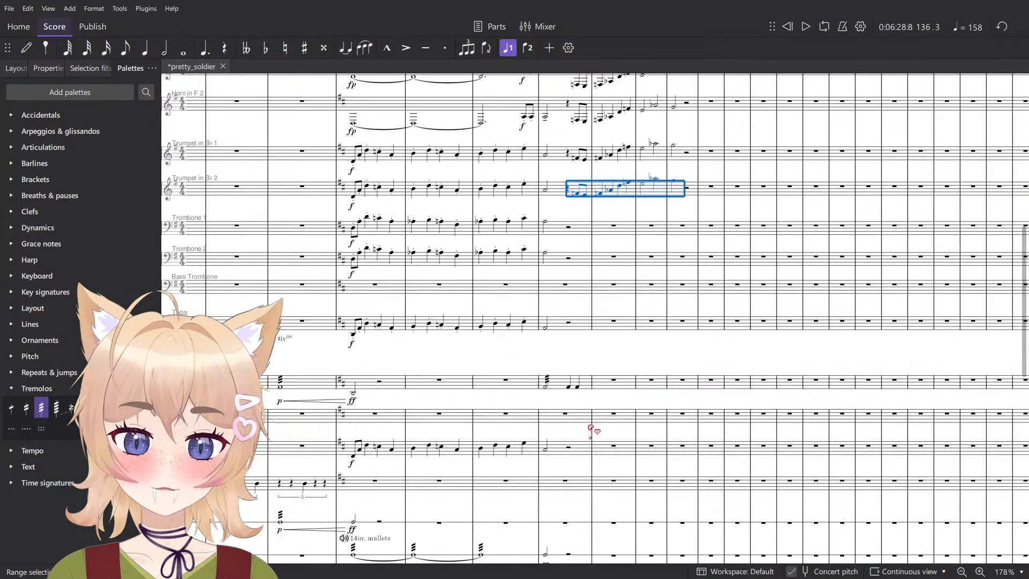
scroll(584, 408, up, 15)
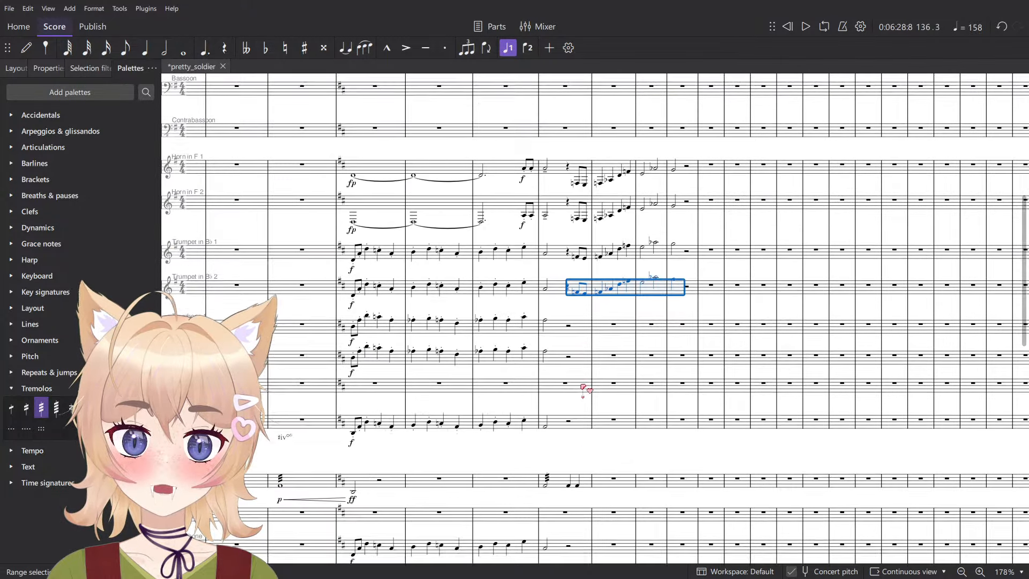
scroll(581, 391, down, 10)
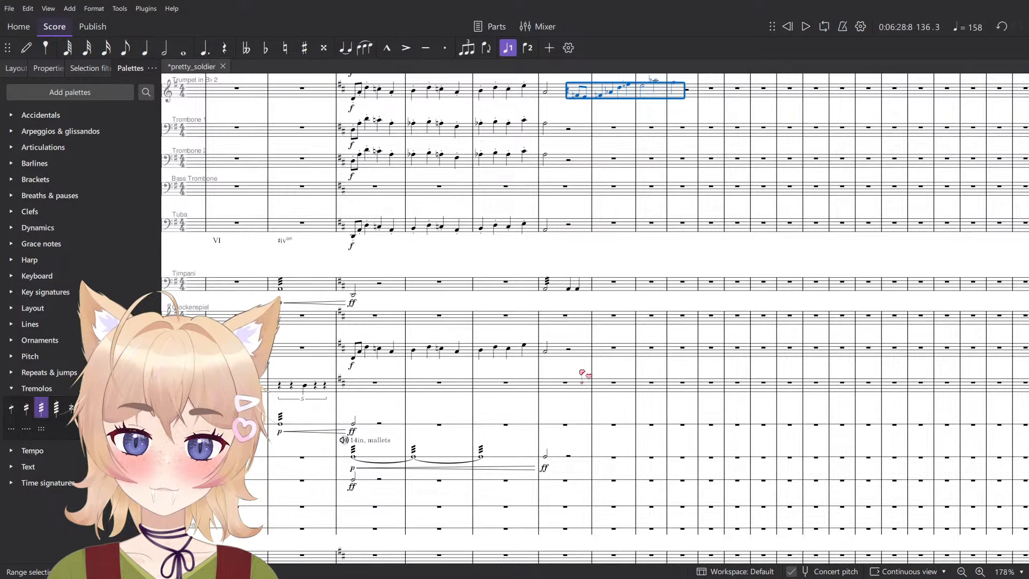
scroll(540, 246, up, 5)
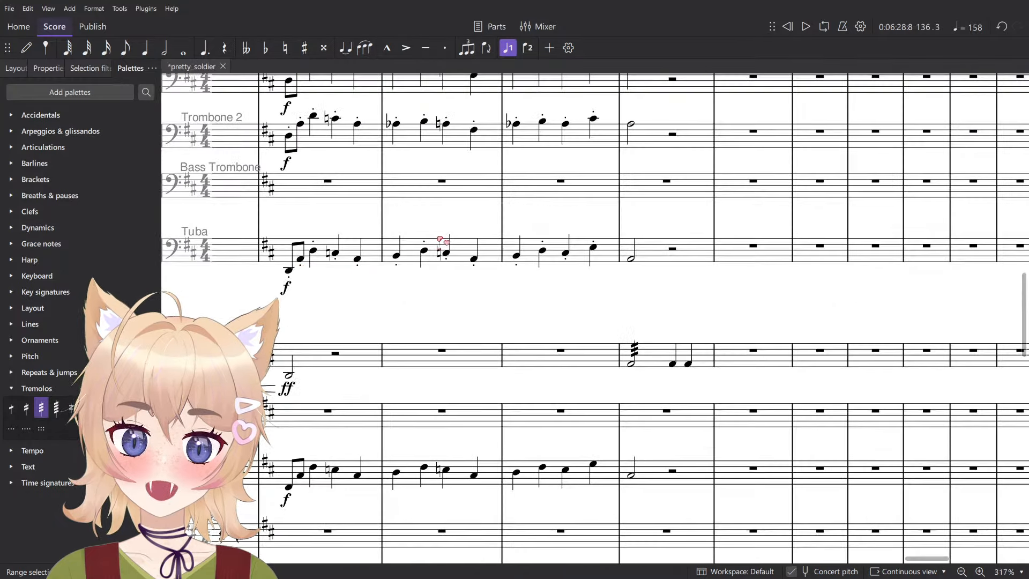
click(289, 270)
drag(477, 346, 503, 477)
key(space)
key(space)
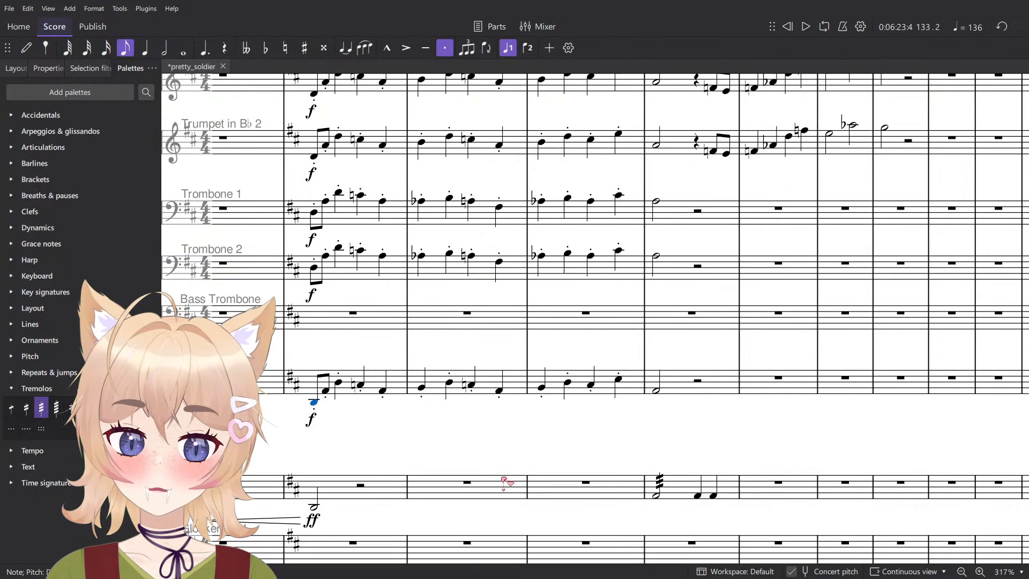
key(ctrl+shift+r)
text(i)
key(Escape)
key(space)
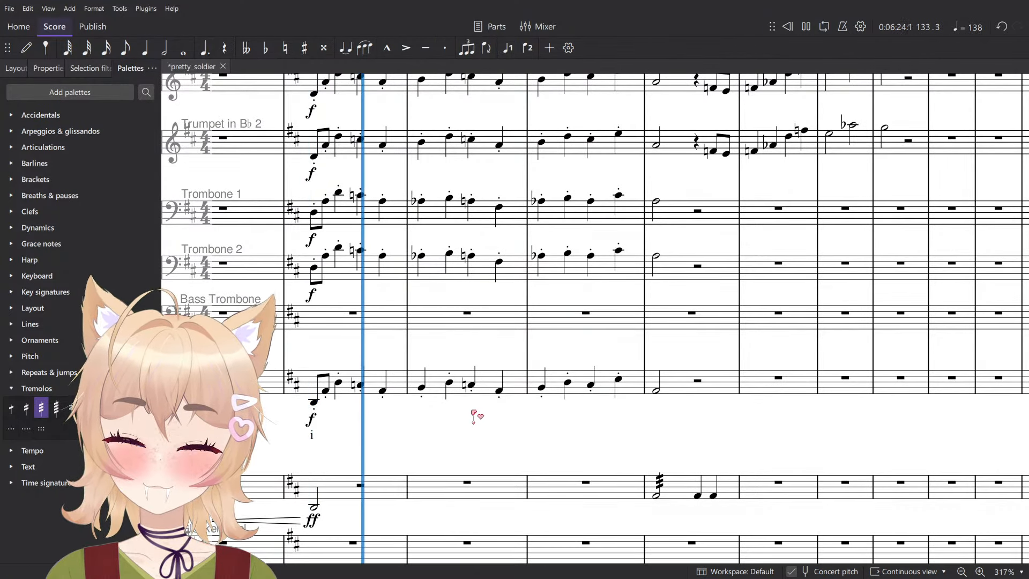
key(space)
click(422, 388)
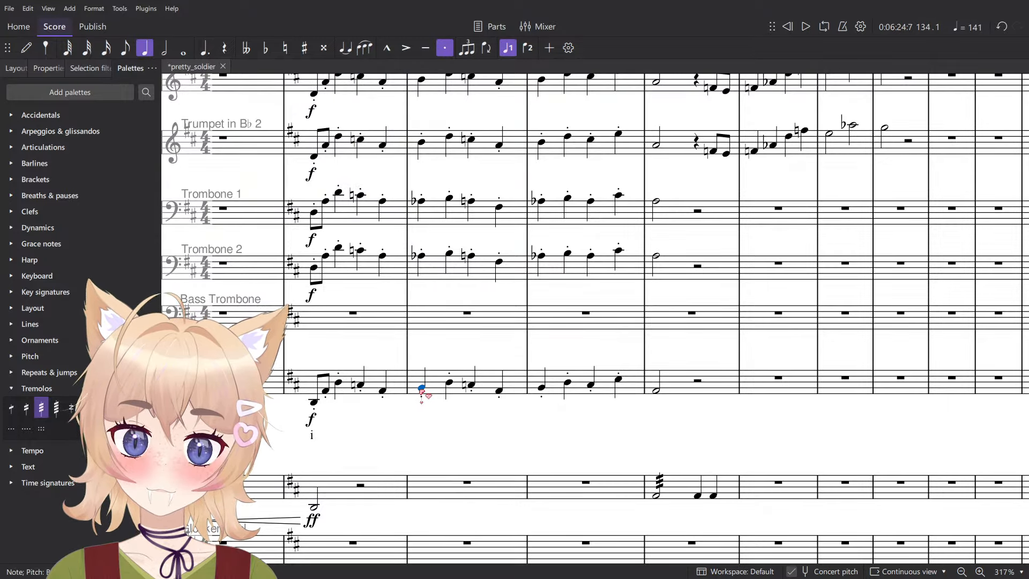
- Try moving the start of the accel. line back to measure 129
scroll(423, 389, up, 12)
scroll(430, 382, up, 5)
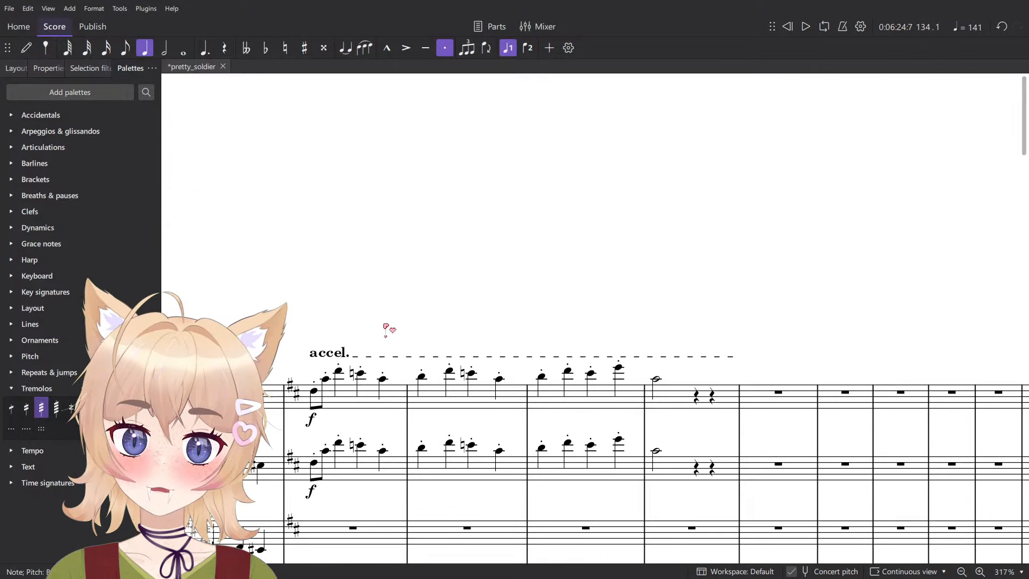
click(326, 356)
scroll(403, 373, down, 9)
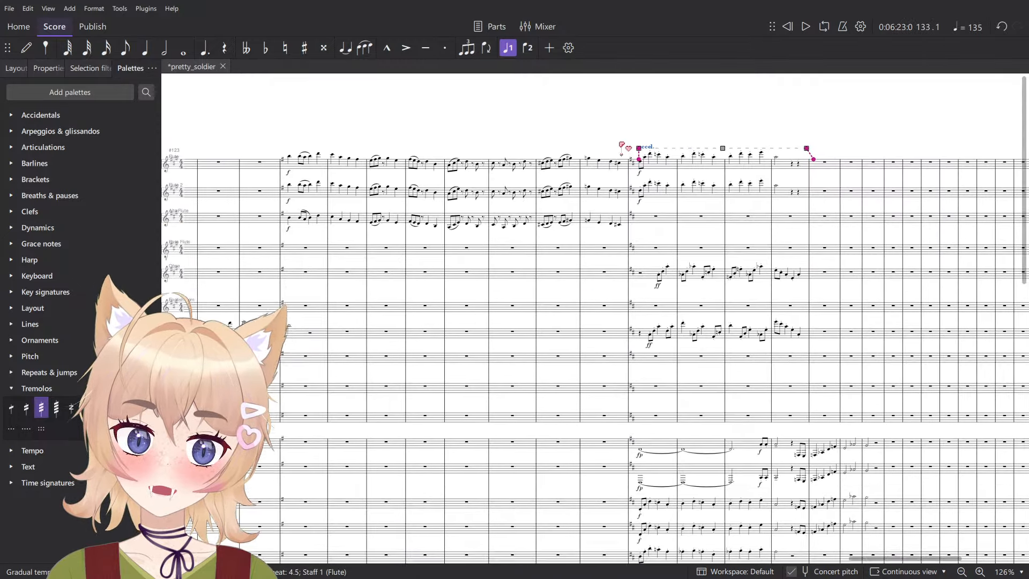
drag(625, 156, 594, 192)
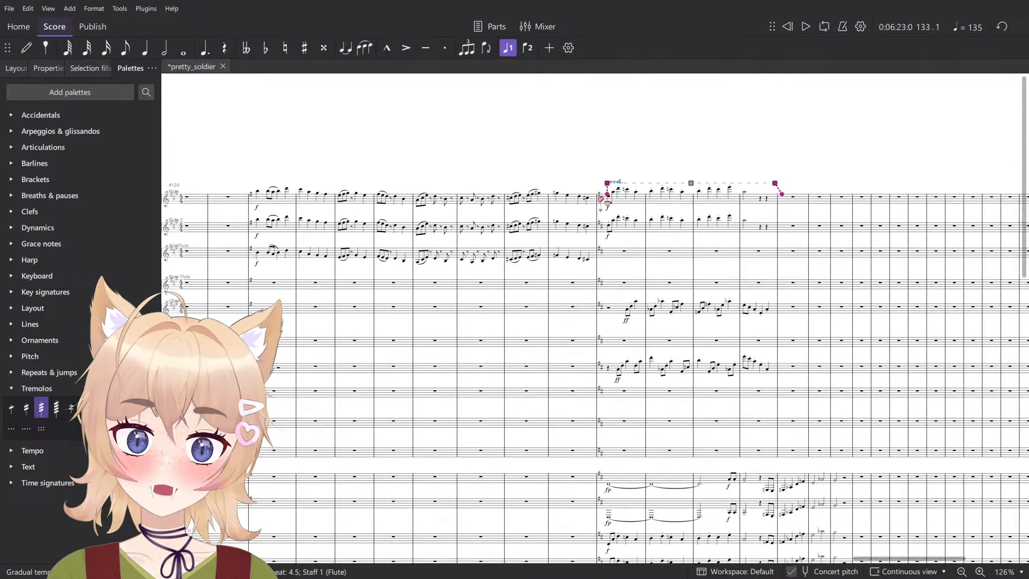
click(607, 183)
drag(520, 184, 418, 192)
key(Escape)
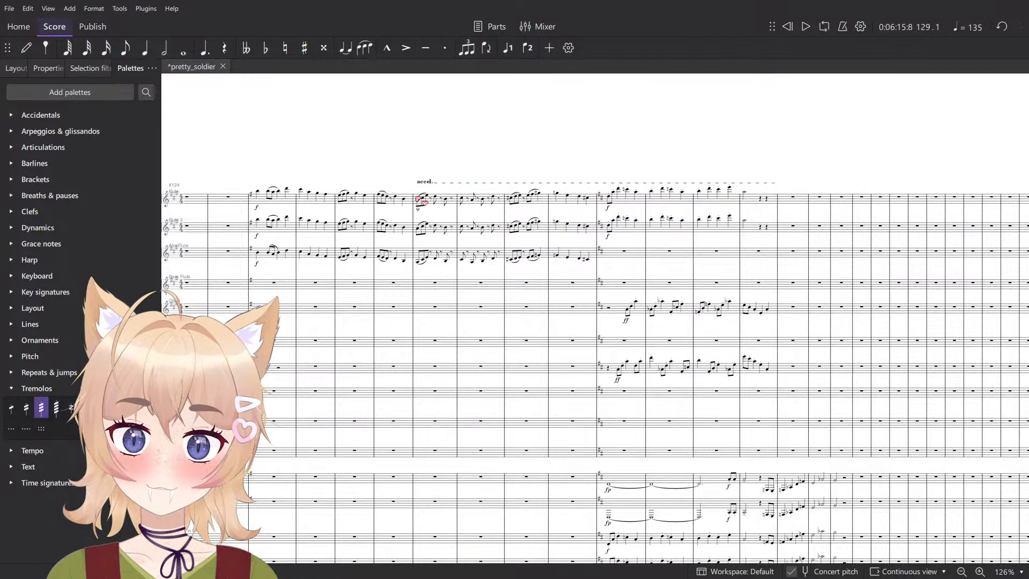
- Play the score back from measure 129 to listen to the tempo change
click(423, 199)
key(space)
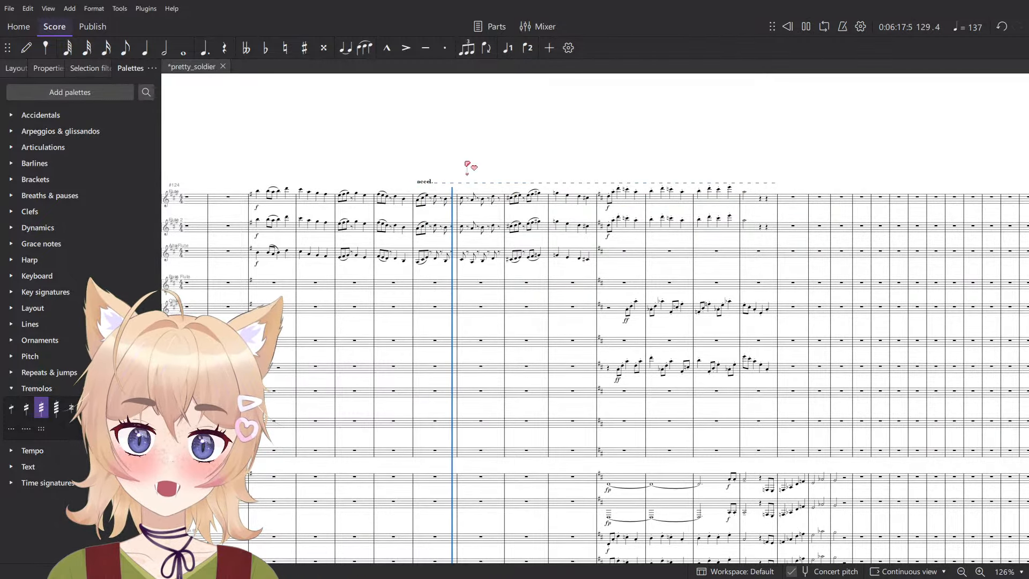
scroll(476, 172, down, 4)
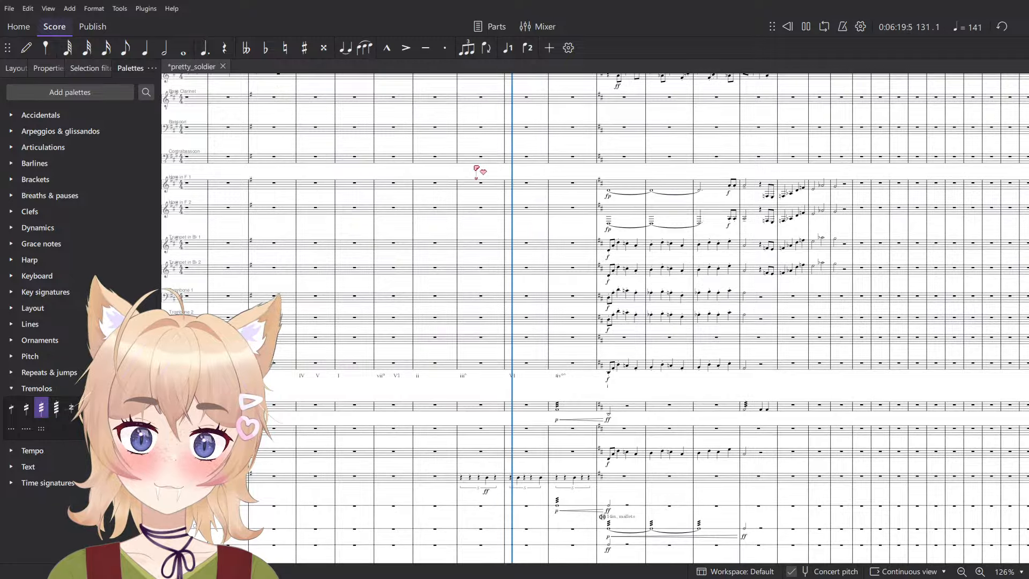
scroll(474, 214, up, 2)
scroll(471, 236, up, 2)
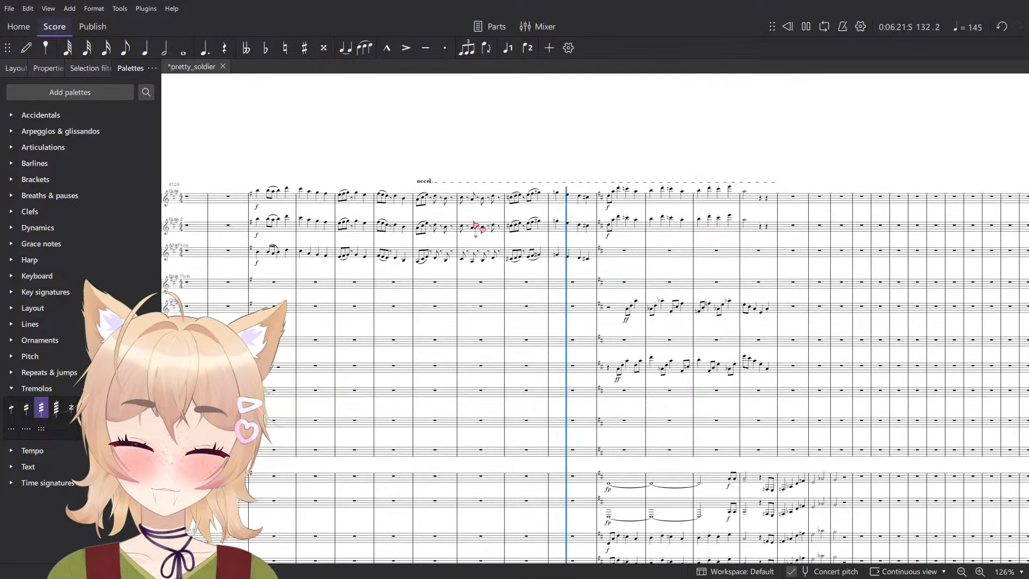
scroll(512, 252, down, 7)
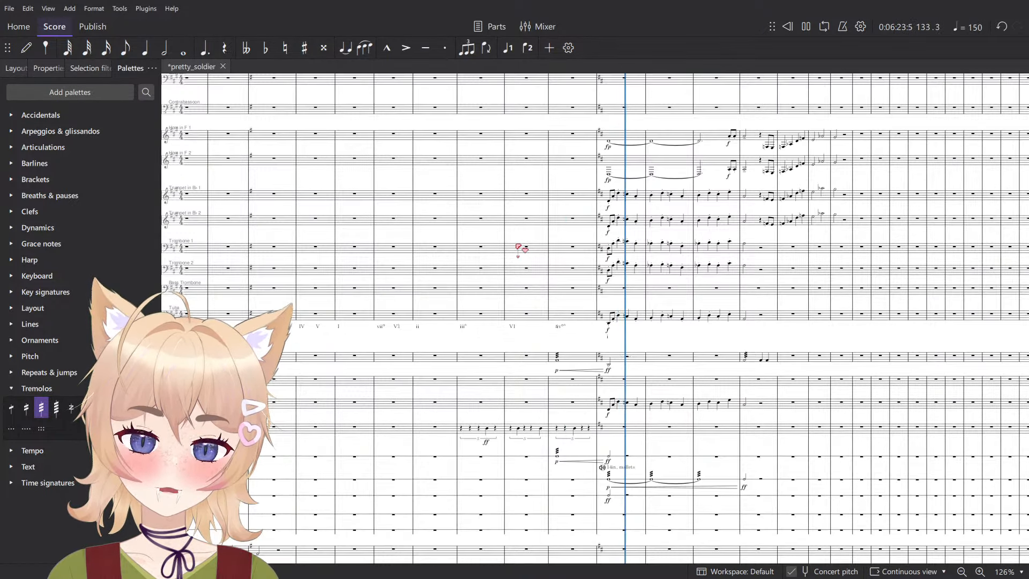
scroll(519, 250, up, 1)
scroll(519, 251, up, 5)
key(space)
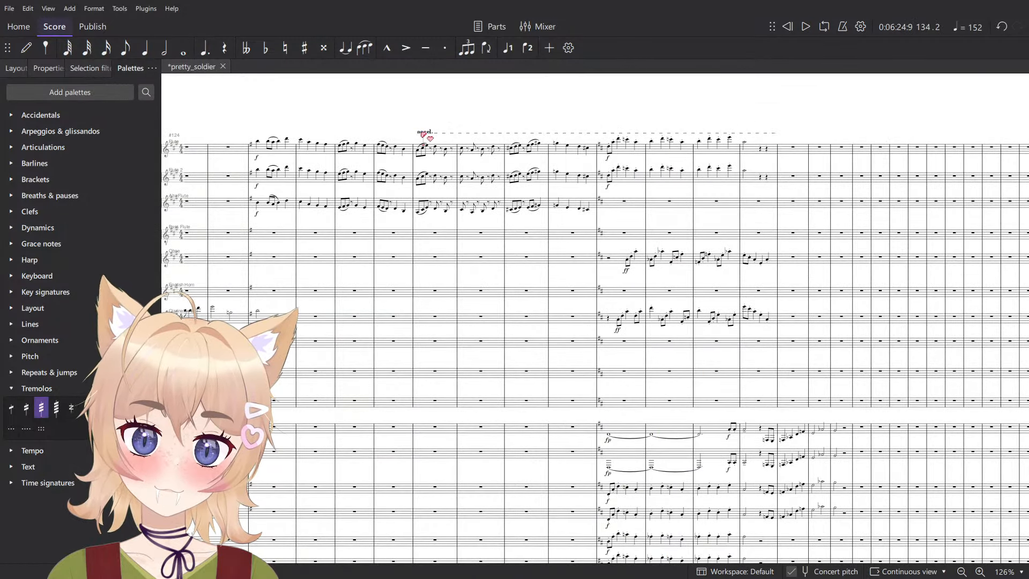
- Try starting the accel. line at measure 134
click(419, 134)
drag(600, 141, 649, 144)
scroll(625, 118, up, 5)
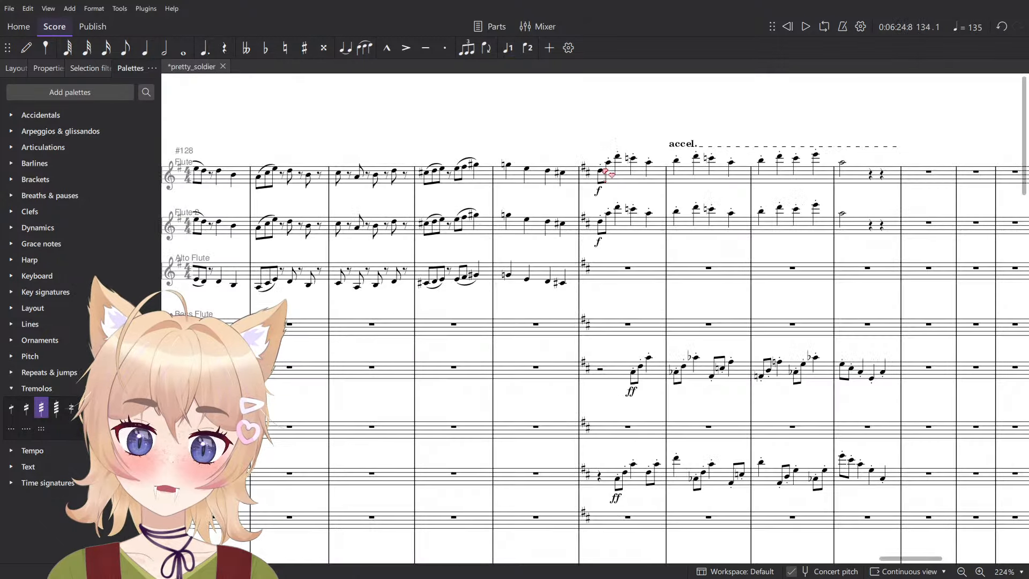
- Move the start of the accel. line to measure 131
click(601, 172)
click(673, 148)
click(673, 146)
scroll(670, 153, down, 6)
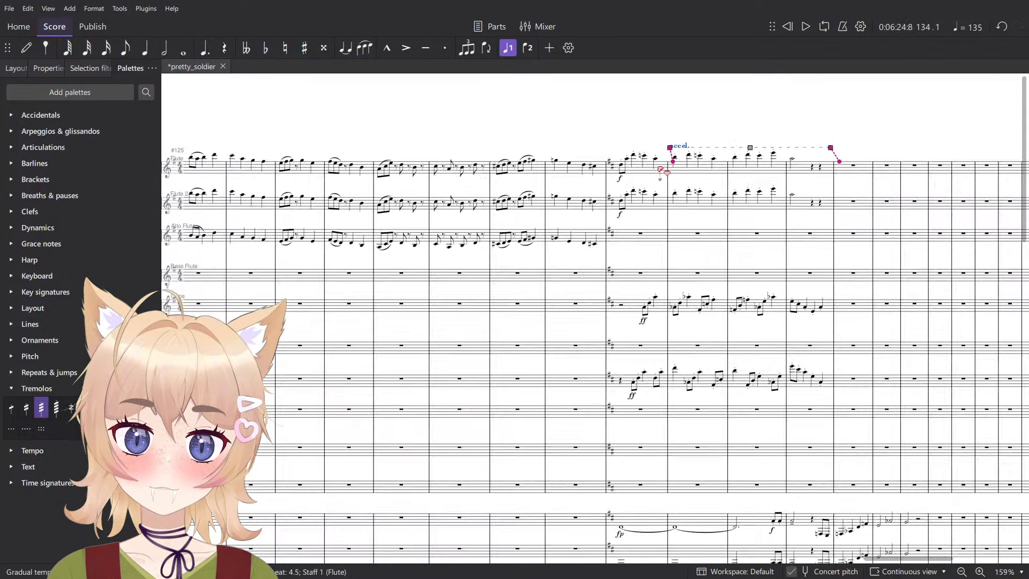
scroll(661, 170, down, 5)
scroll(663, 175, down, 1)
scroll(663, 183, up, 6)
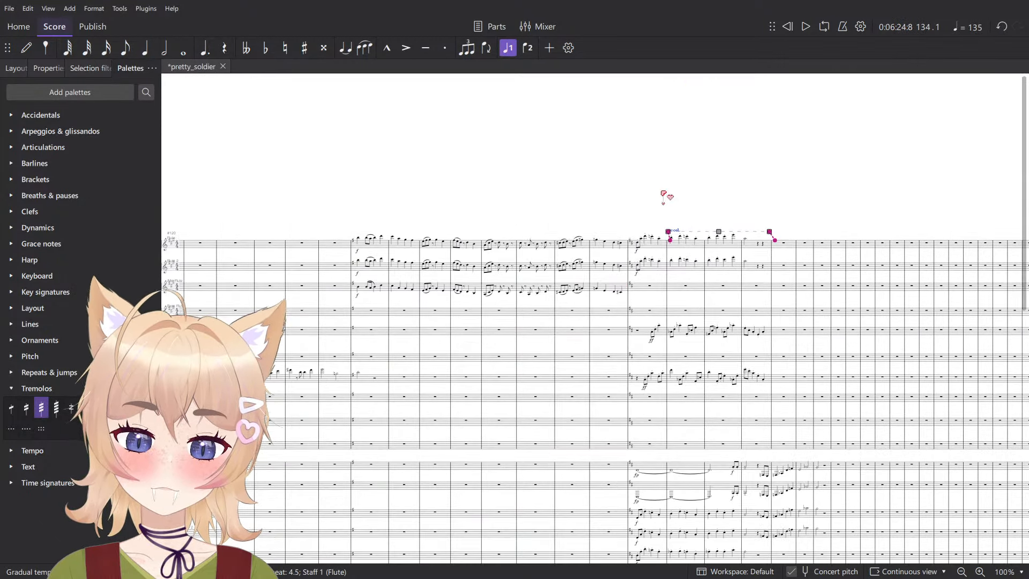
drag(586, 240, 558, 241)
scroll(628, 178, up, 6)
- Set the accel. line's tempo change to 125% with the Ease out easing method
click(25, 69)
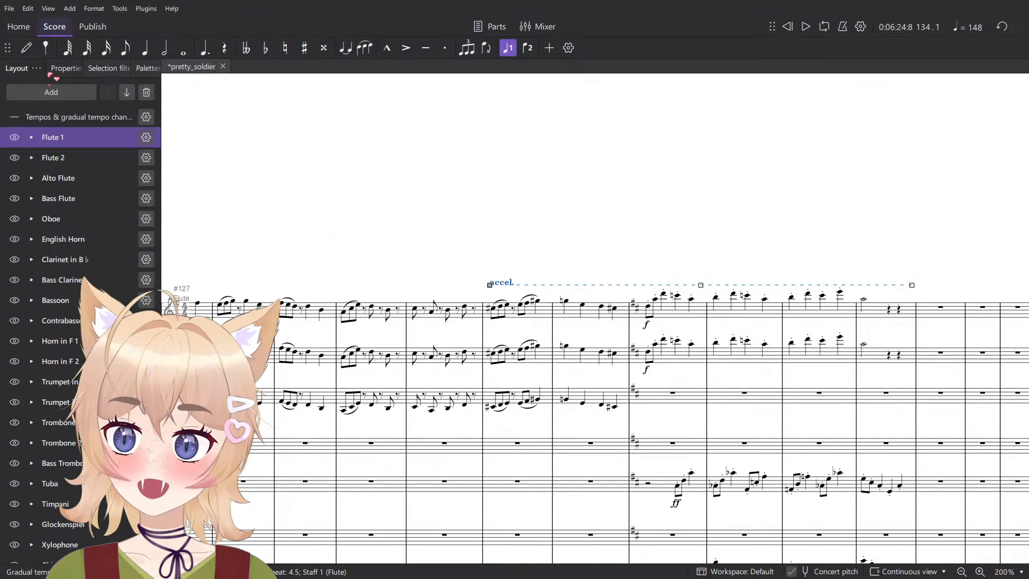
click(50, 71)
click(36, 164)
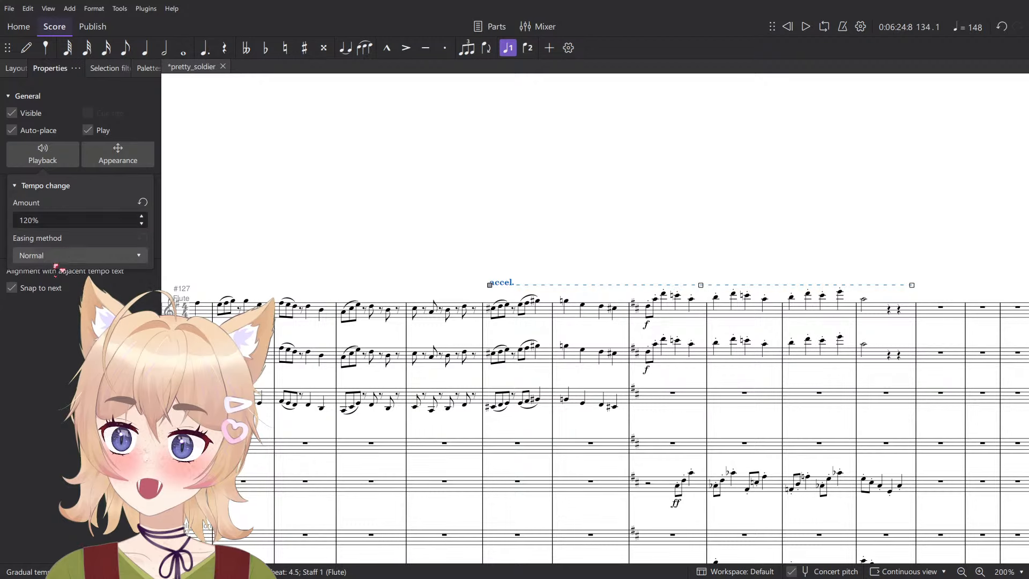
click(51, 256)
click(52, 263)
click(59, 219)
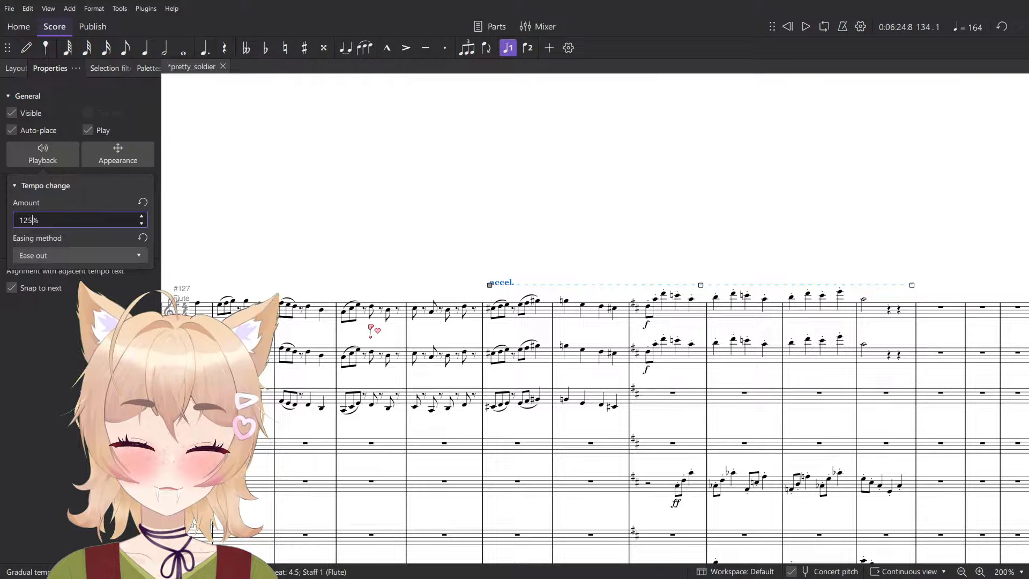
click(735, 215)
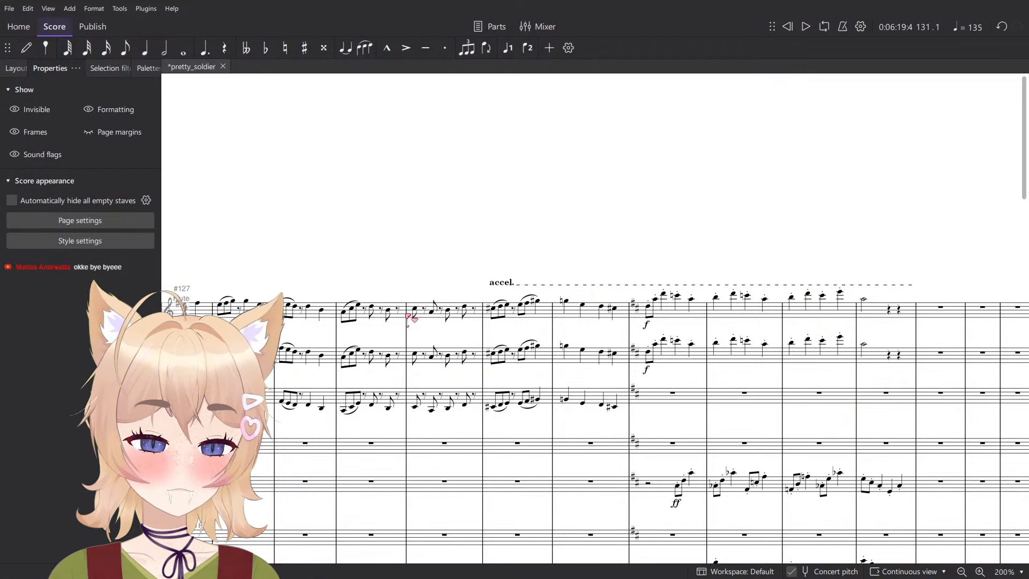
- Play back from measure 131 to check the adjusted accelerando
click(495, 323)
key(space)
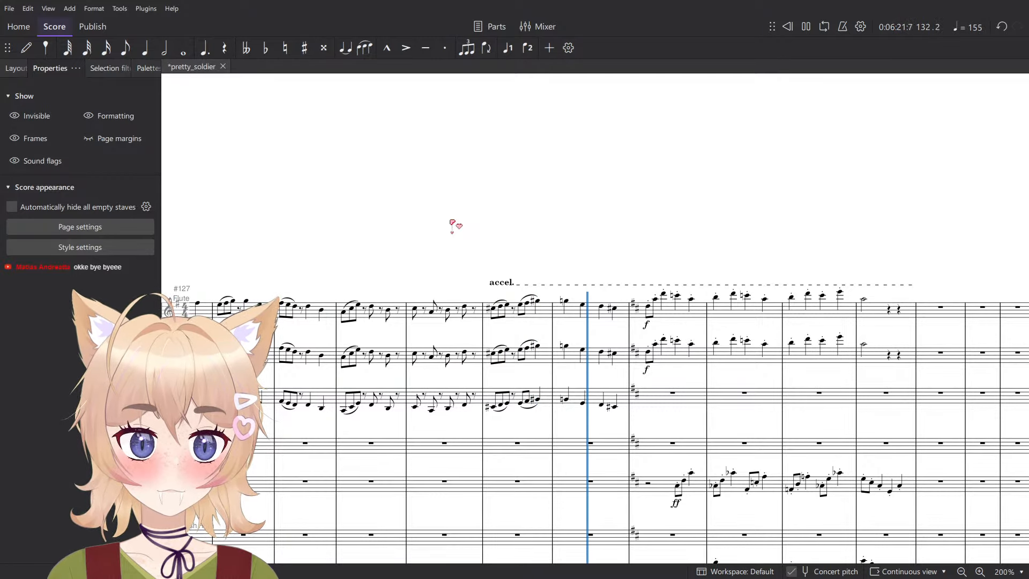
scroll(452, 225, down, 10)
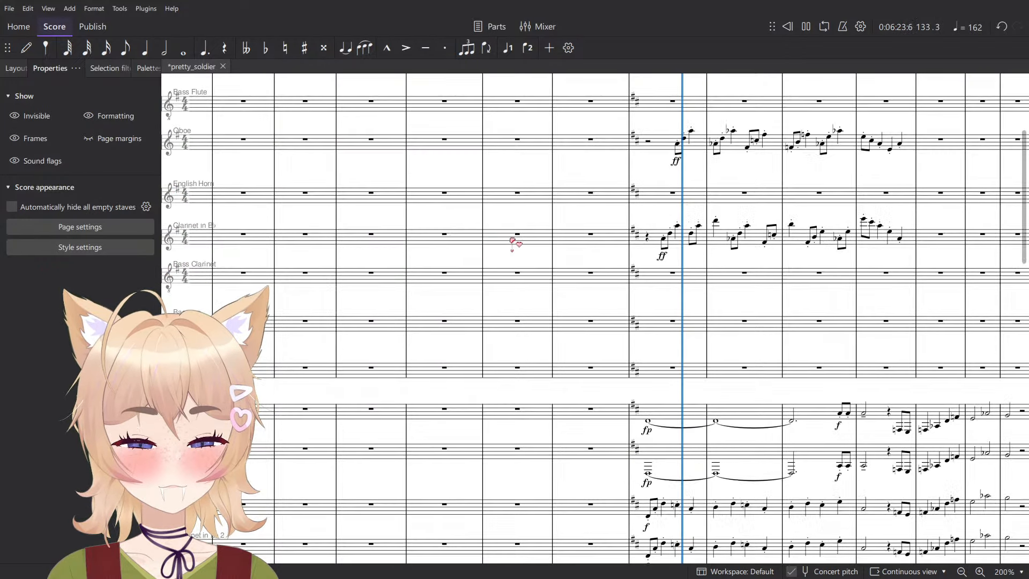
scroll(611, 343, up, 5)
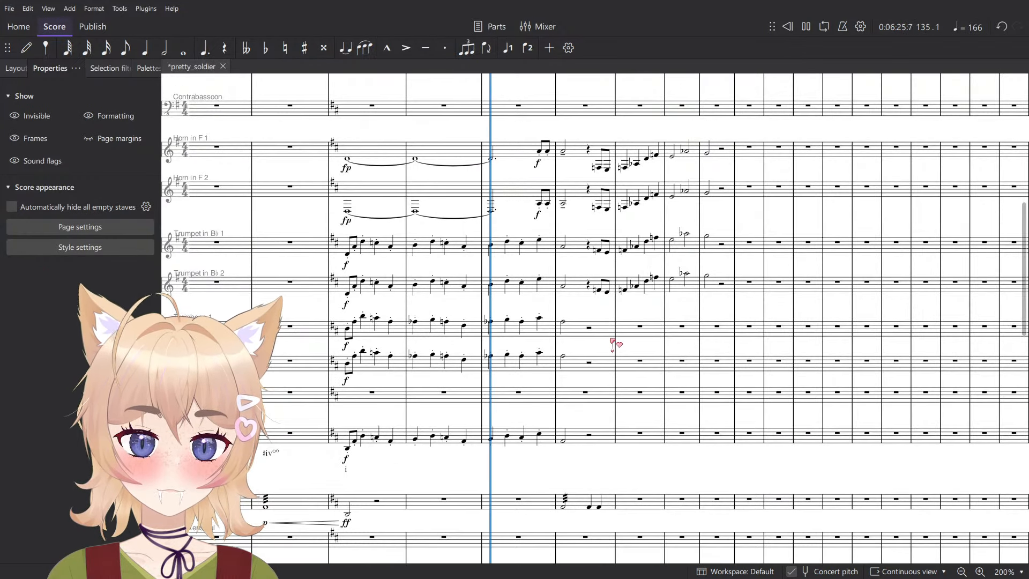
key(space)
scroll(529, 461, up, 5)
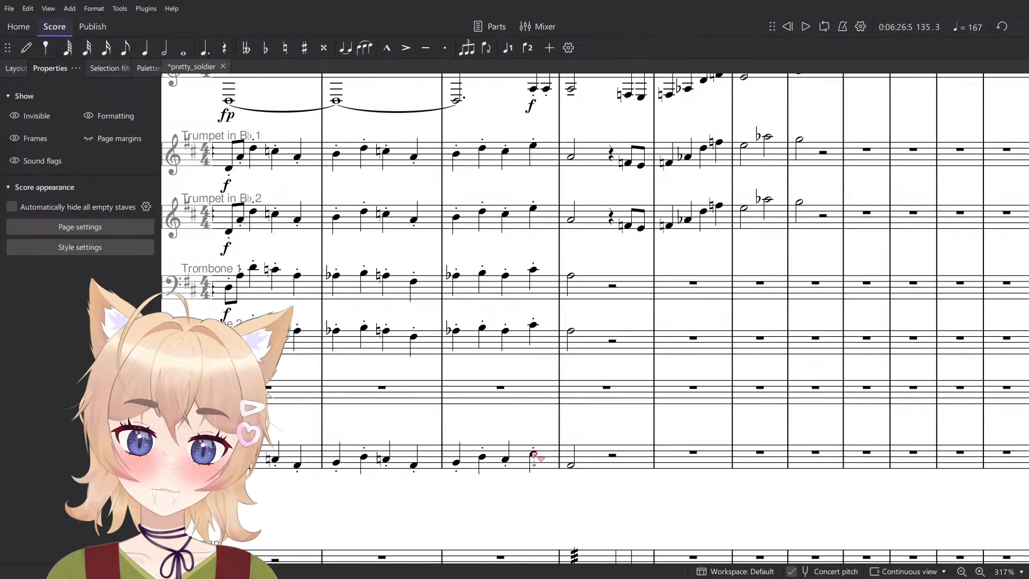
- Select measure 133 from Trumpet 1 through Tuba and play back the brass passage
click(532, 453)
scroll(532, 453, down, 5)
key(space)
key(space)
click(380, 457)
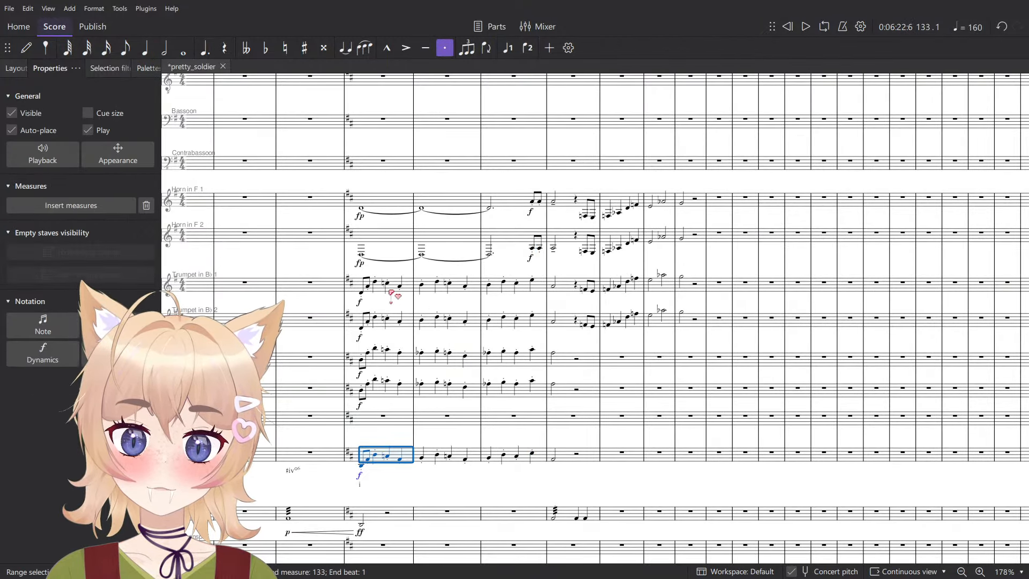
shift+click(391, 292)
- Play back the brass passage onward from measure 134 into measure 136
key(space)
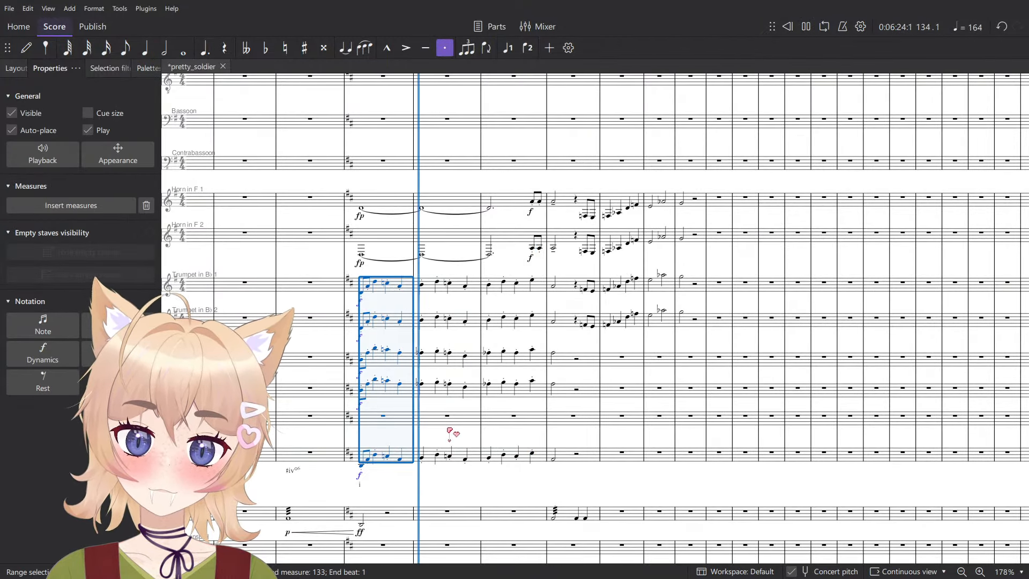
key(space)
scroll(500, 355, up, 4)
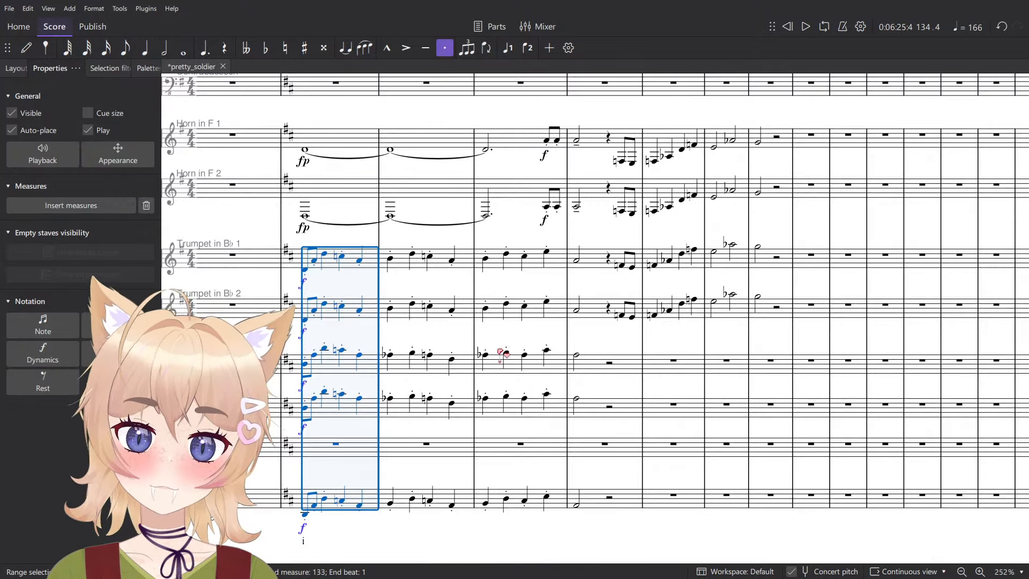
key(space)
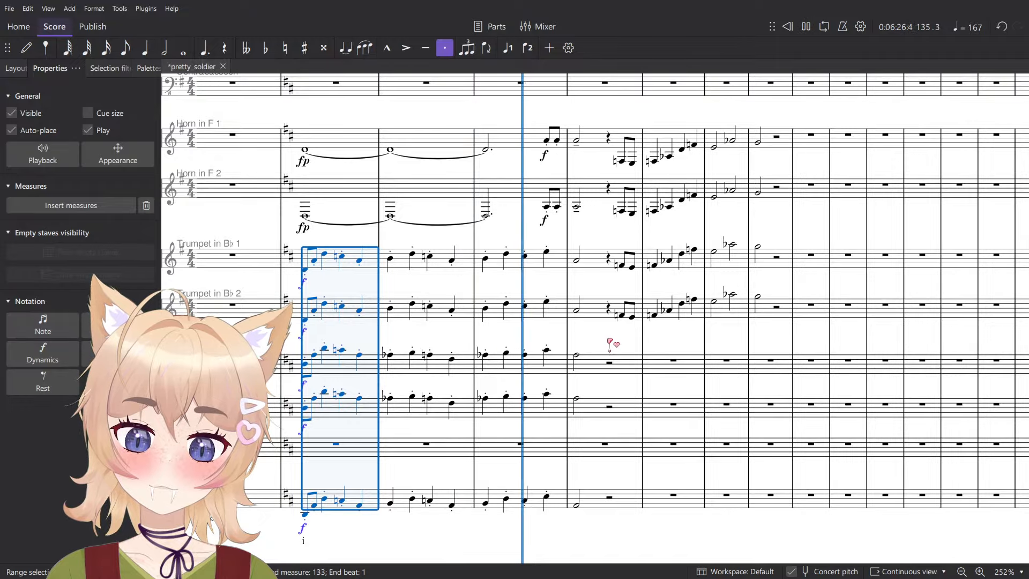
key(space)
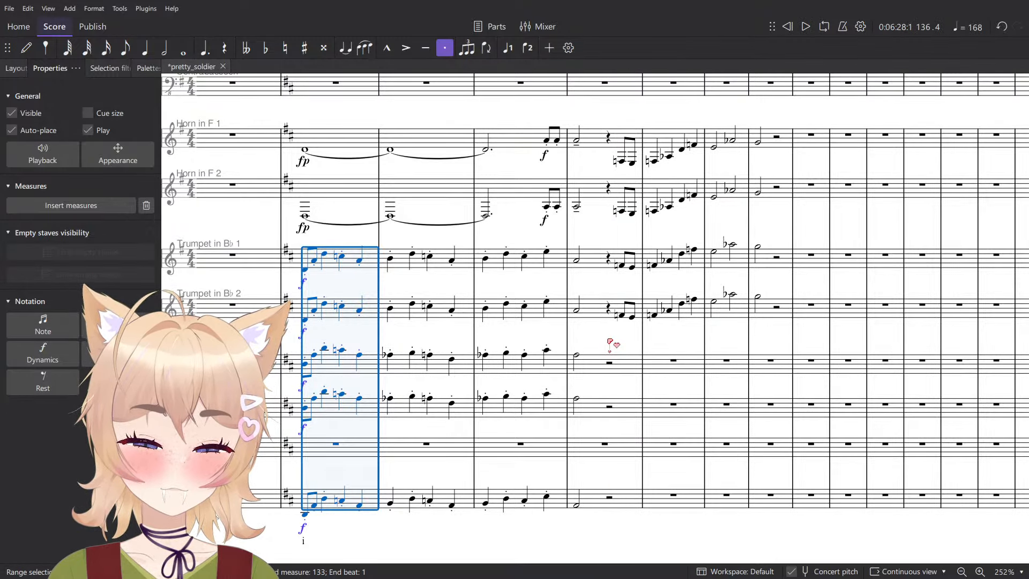
- Select measures 133 through 136 from Trumpet 1 to Tuba and play back the selected passage
drag(552, 344, 605, 335)
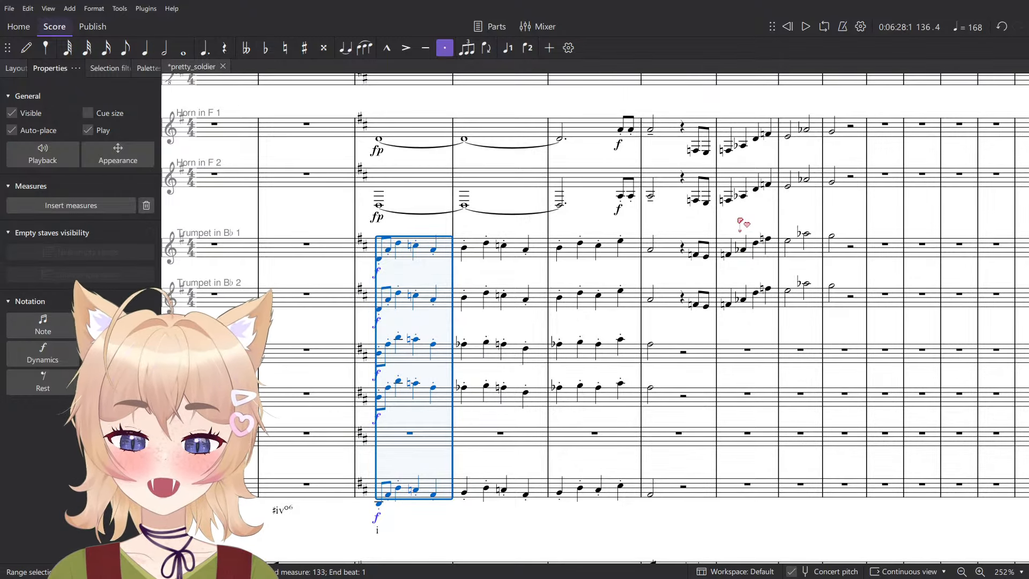
shift+click(650, 498)
key(space)
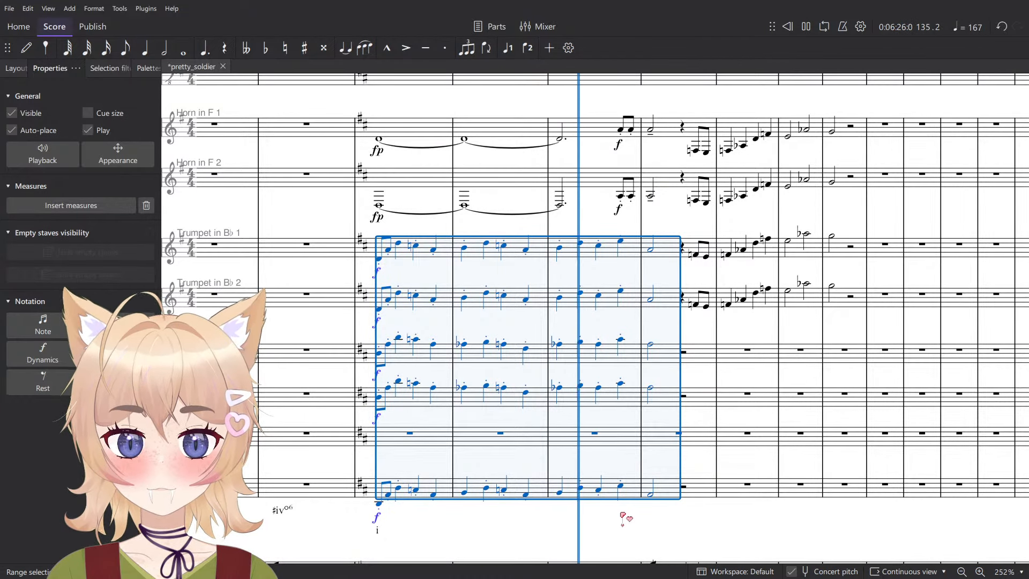
scroll(682, 452, up, 2)
click(670, 472)
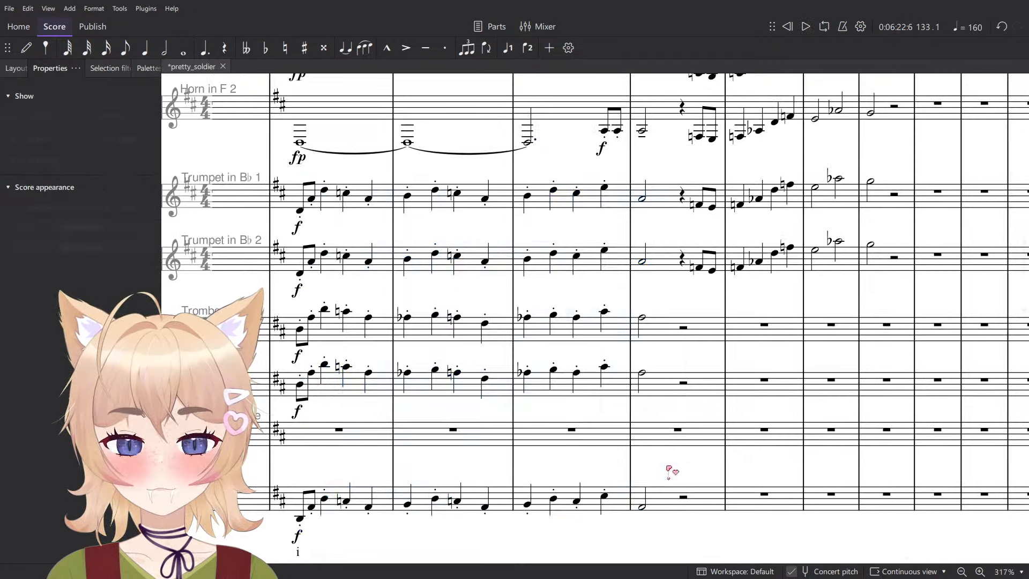
- Play back briefly from Trombone 1's first note in measure 134
scroll(670, 472, up, 1)
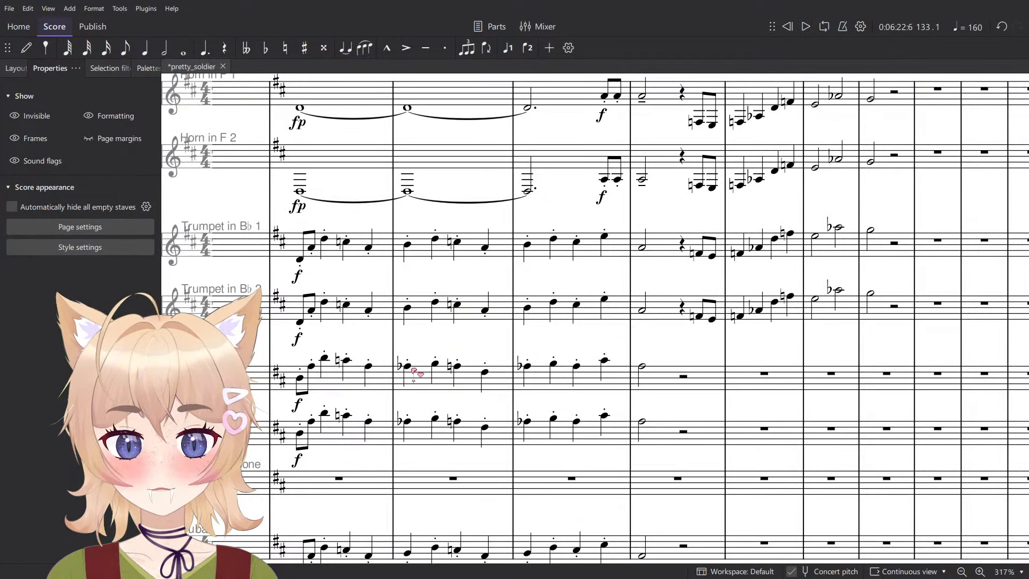
click(408, 367)
key(space)
key(space)
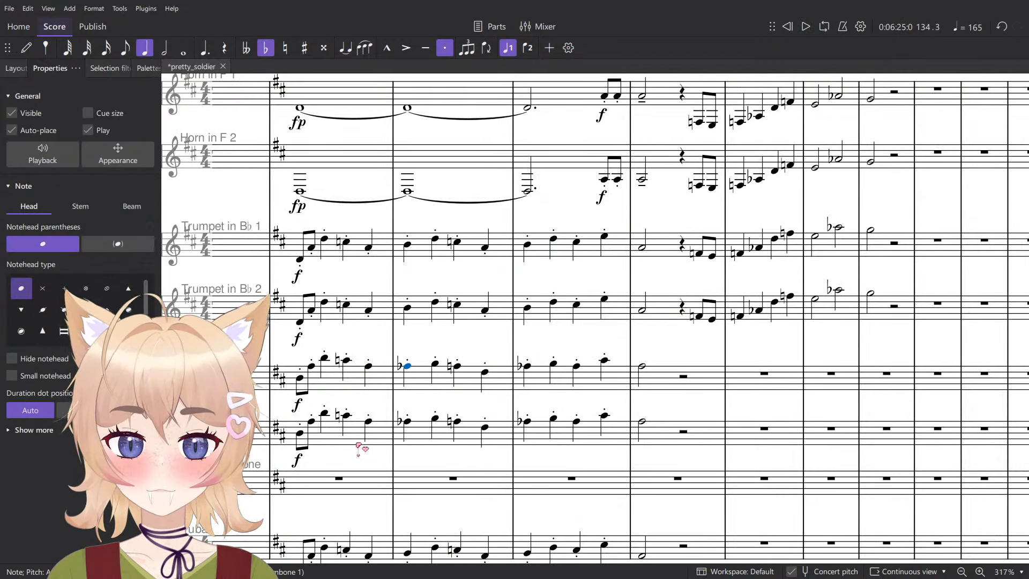
- Try copying Trombone 2's phrase from measures 133–136 into the bass trombone starting at measure 134
click(359, 439)
scroll(427, 425, down, 1)
scroll(456, 428, down, 2)
shift+click(608, 430)
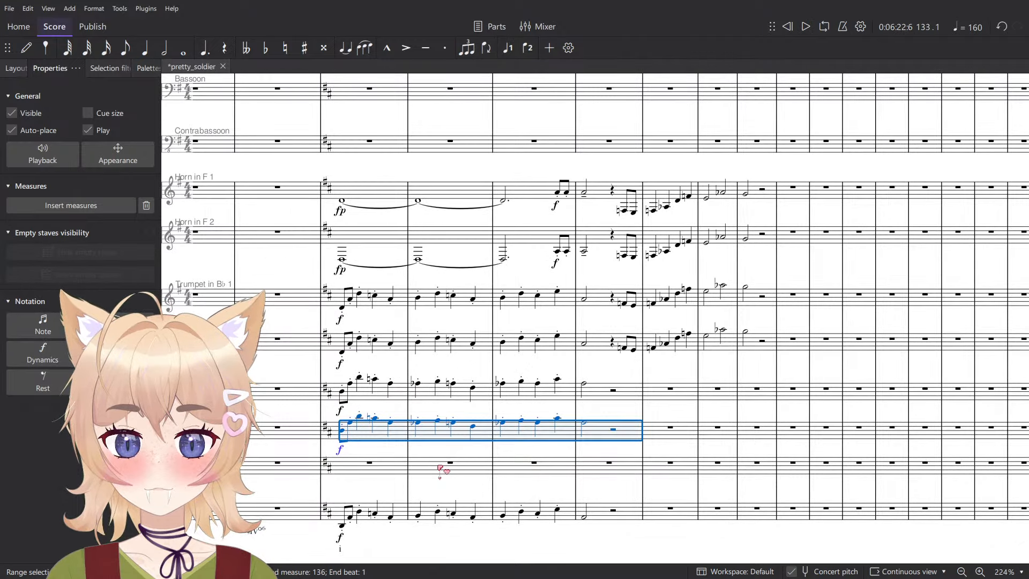
click(440, 467)
key(ctrl+v)
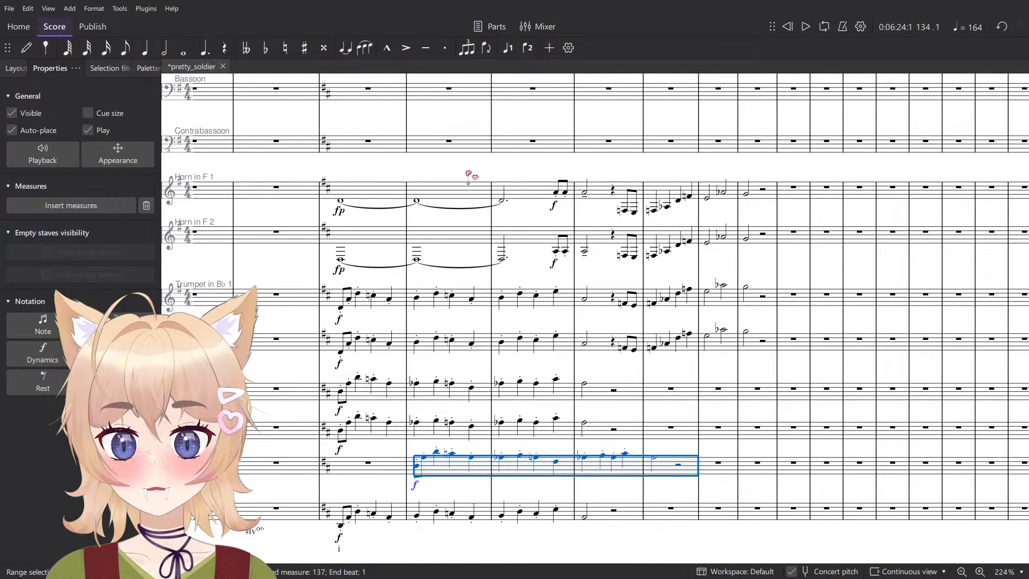
- Paste the copied trombone phrase into the Bassoon starting at measure 134 and transpose it down by semitones
scroll(461, 134, down, 2)
click(454, 154)
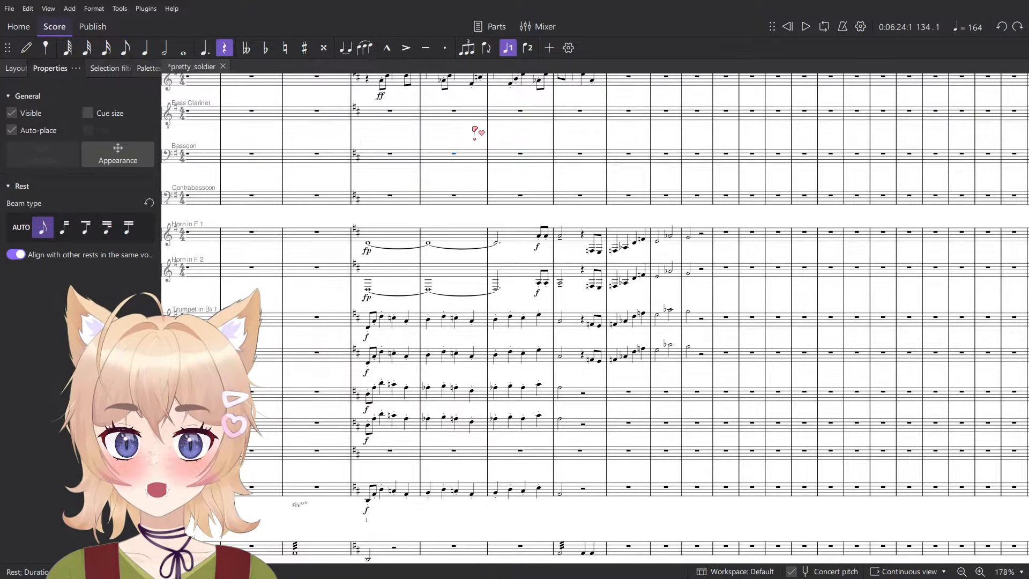
key(ctrl+v)
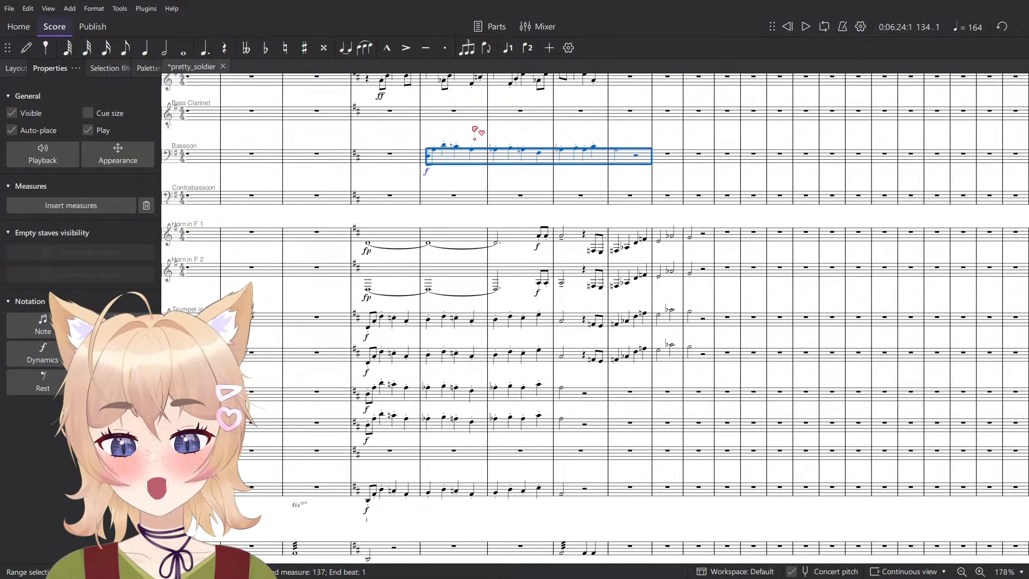
scroll(474, 130, up, 2)
key(Down)
key(Down)
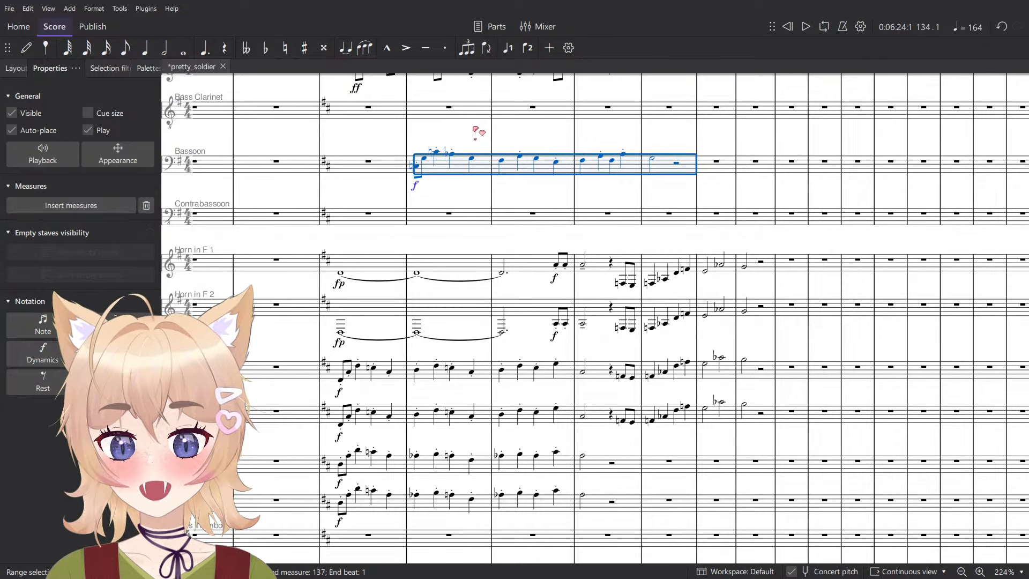
key(Down)
key(Down)
key(Down)
key(Down)
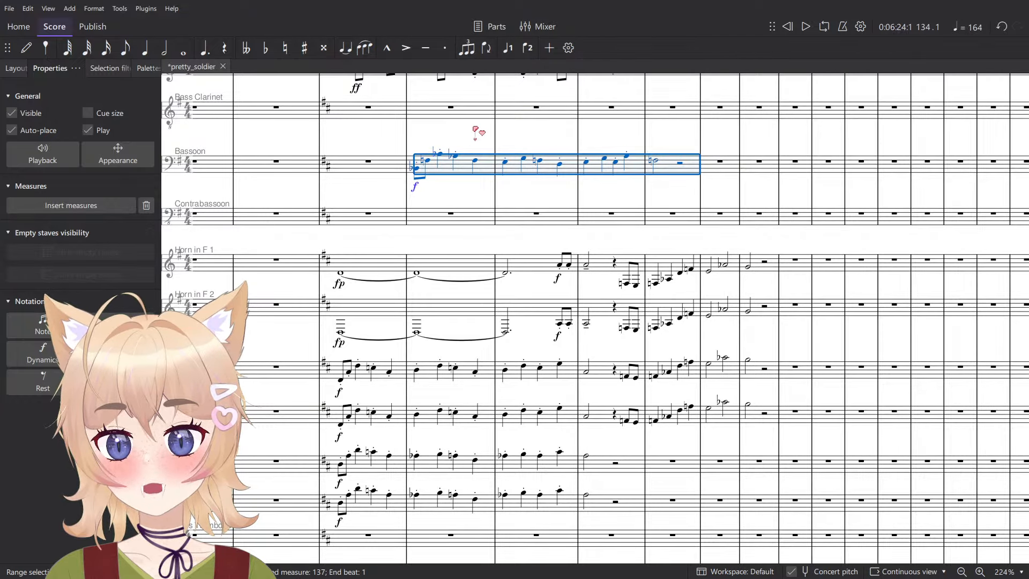
- Play back the Bassoon phrase, including with measure 134 selected from Bassoon through Trombone 2
key(space)
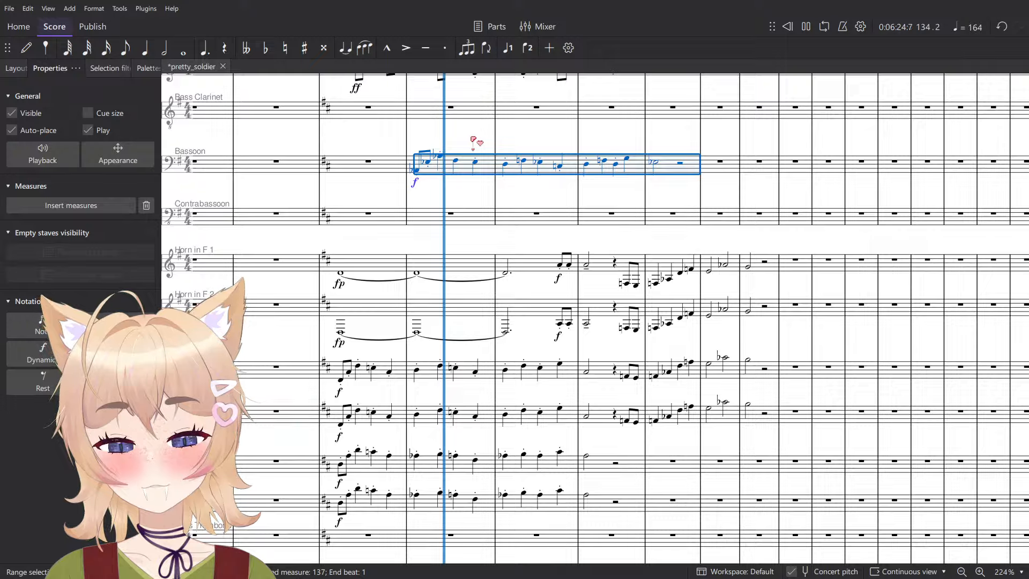
key(Escape)
click(456, 160)
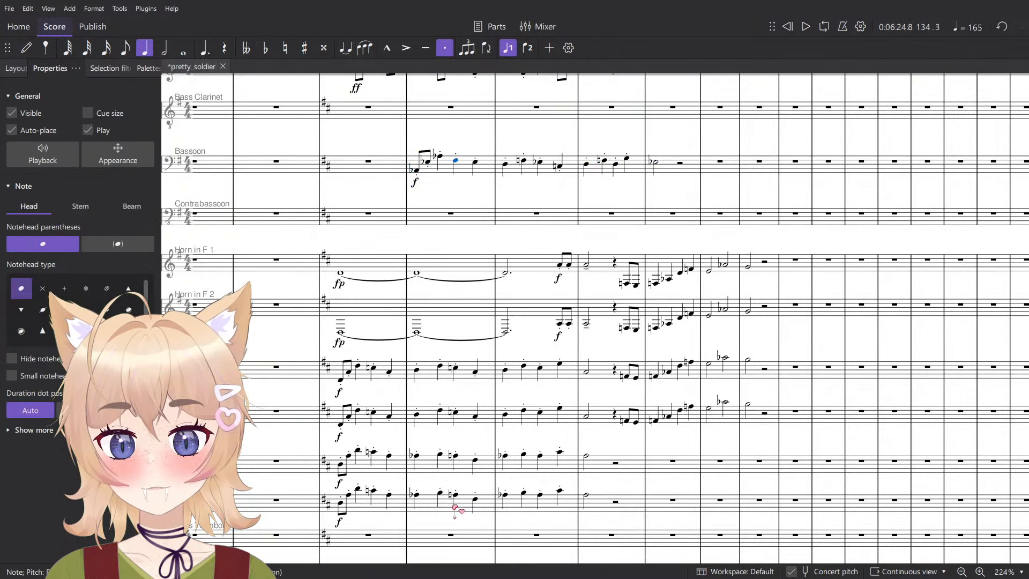
click(429, 180)
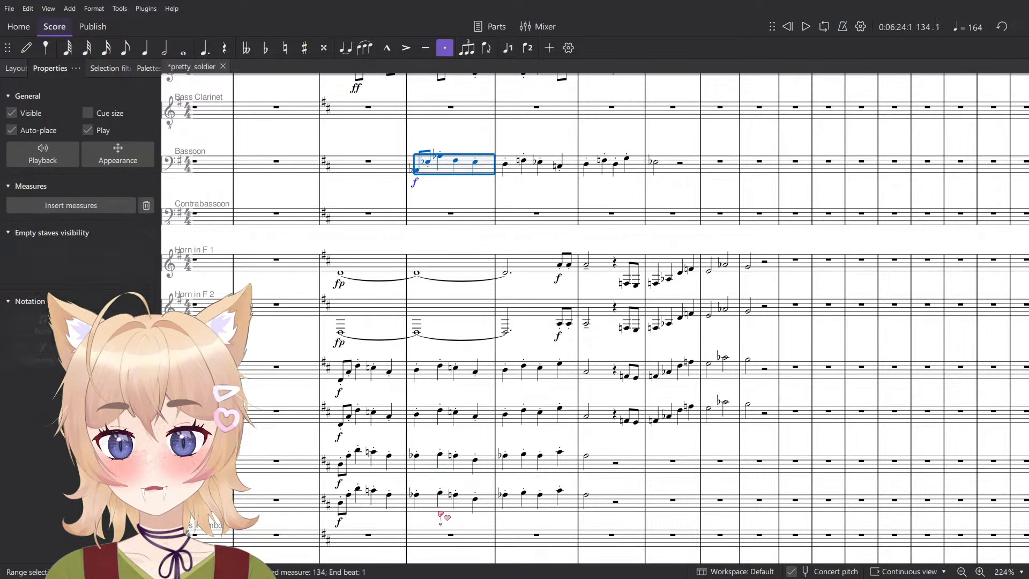
shift+click(436, 506)
key(space)
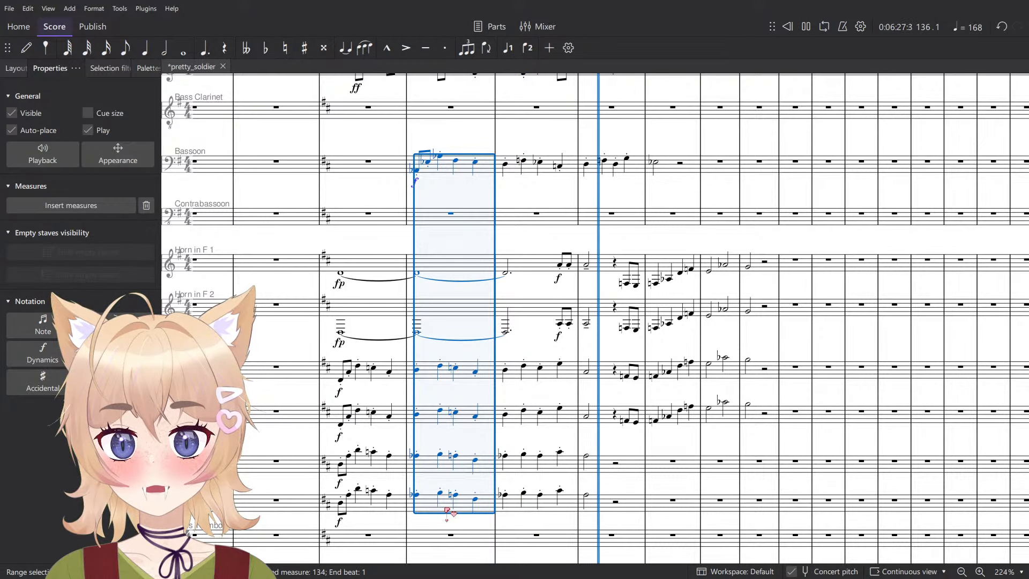
key(space)
- Delete the pasted Bassoon phrase from measures 134 through 137
click(678, 171)
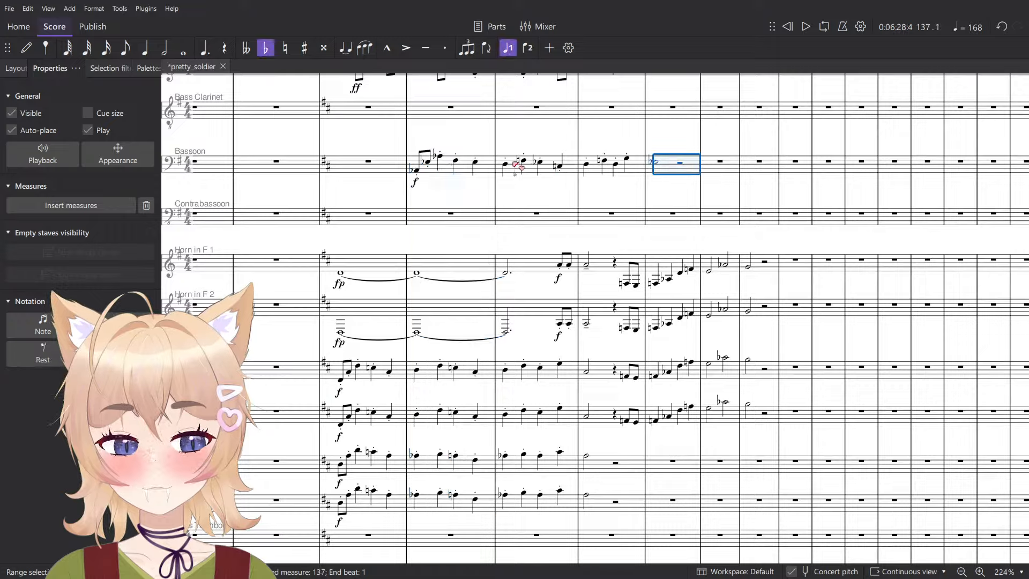
shift+click(445, 170)
key(Delete)
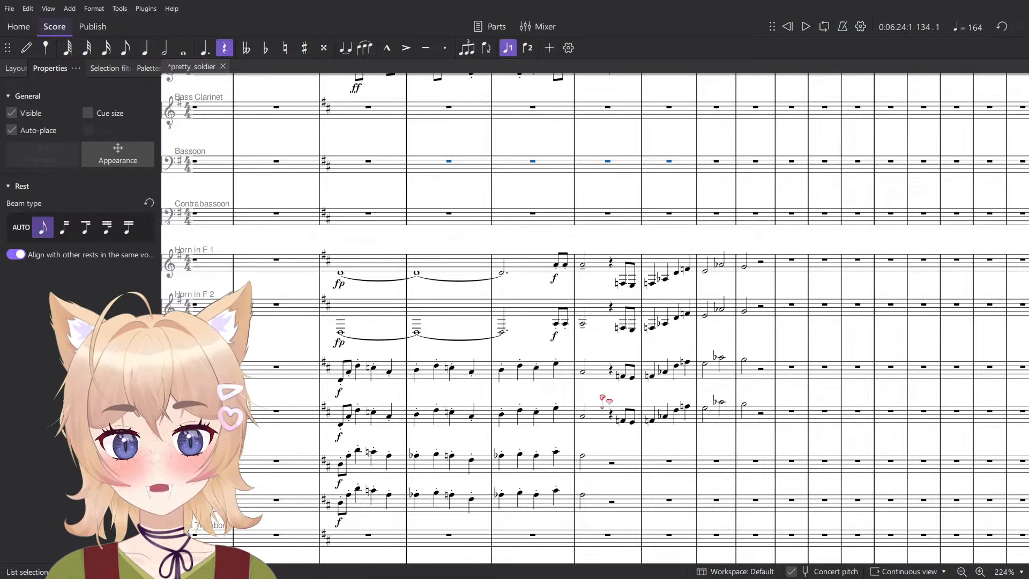
- Play back the horn and trumpet phrase from Trumpet 2's half note in measure 136 up to measure 139
click(582, 413)
key(space)
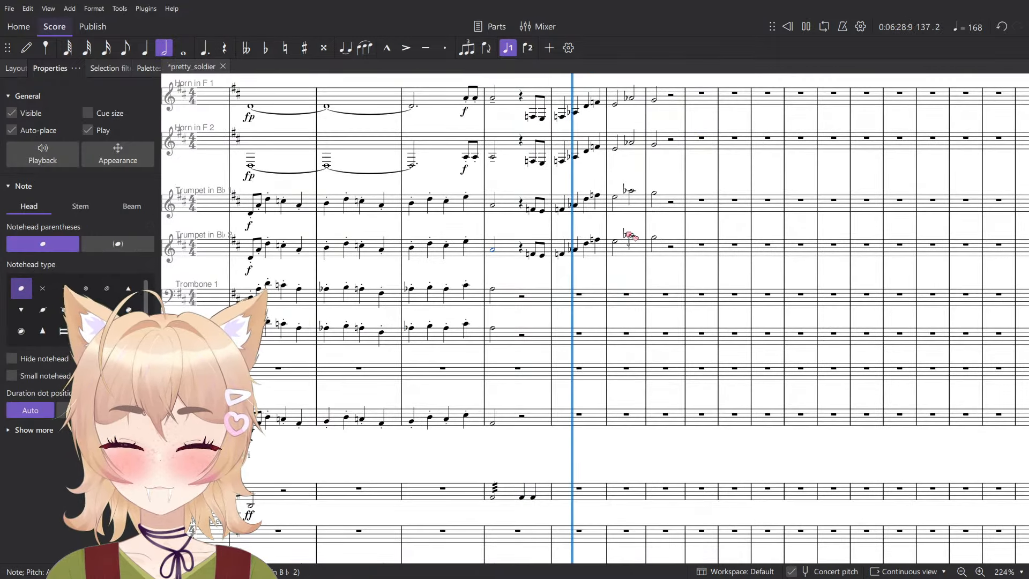
scroll(628, 234, up, 4)
scroll(601, 294, up, 1)
key(space)
scroll(611, 276, down, 6)
scroll(612, 284, up, 5)
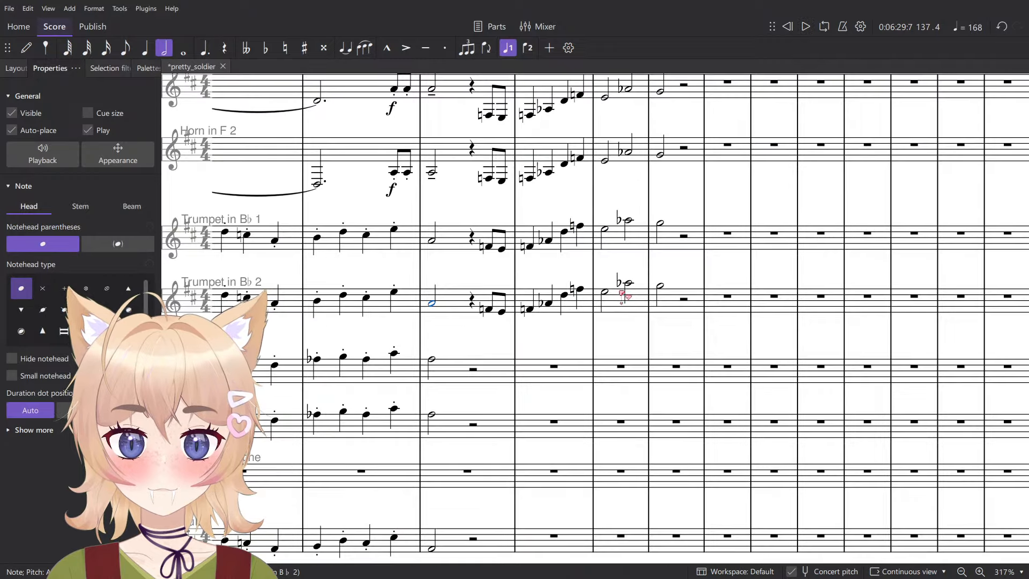
key(space)
scroll(624, 295, down, 5)
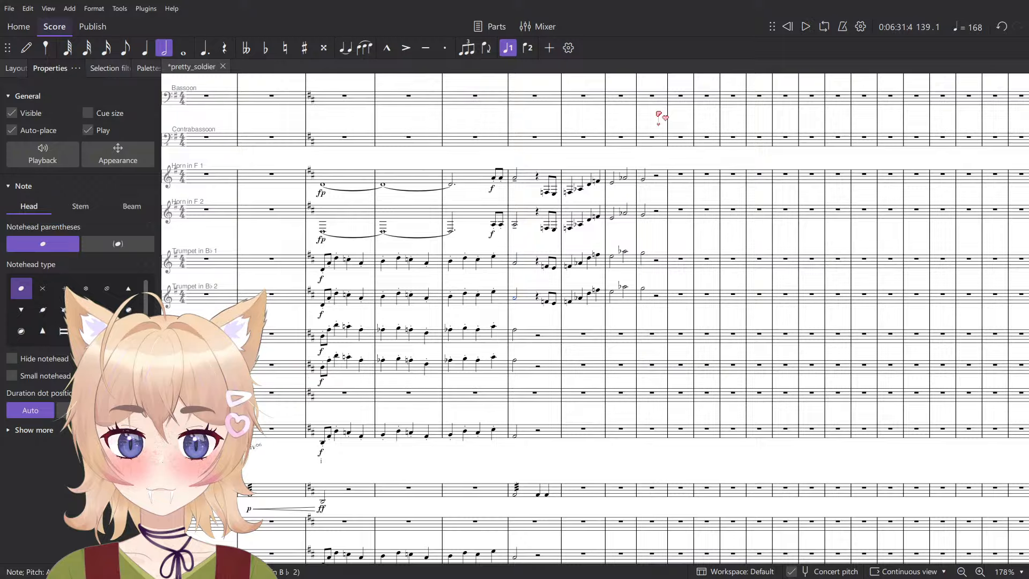
- Replace the paired quarter rests in measure 136 of Flute and Flute 2 with half rests
scroll(659, 115, up, 1)
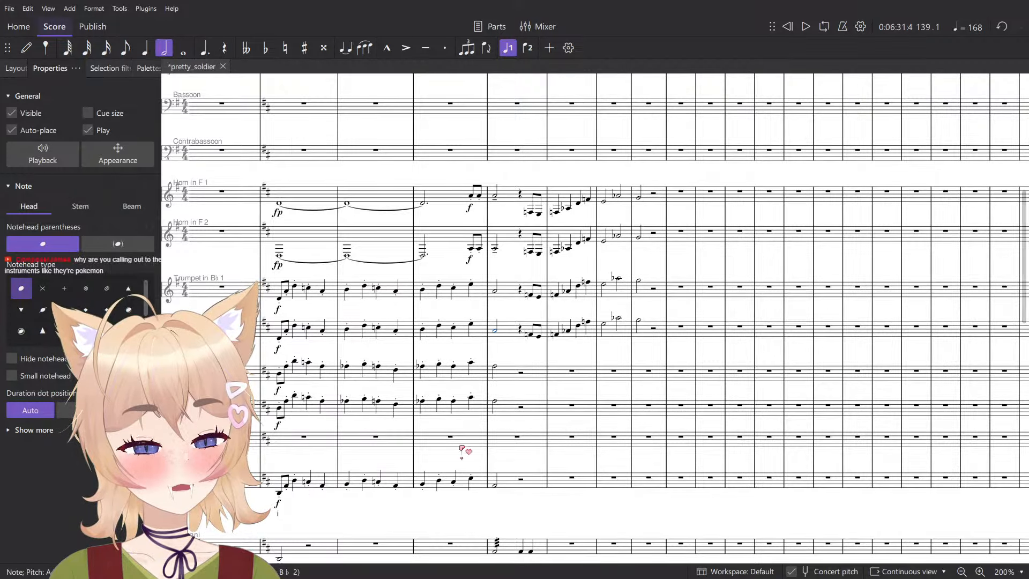
scroll(507, 379, up, 4)
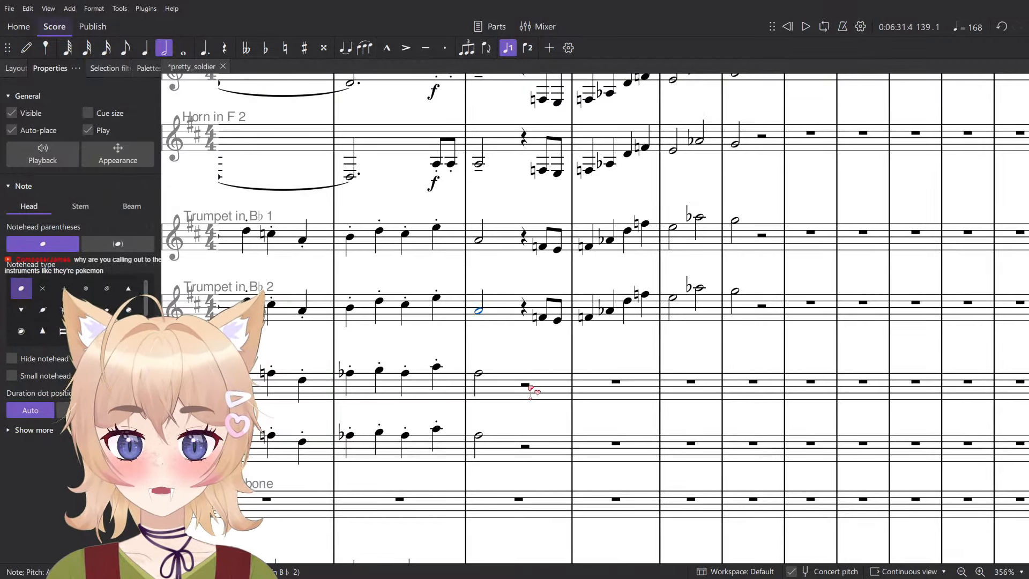
click(530, 388)
scroll(529, 387, down, 4)
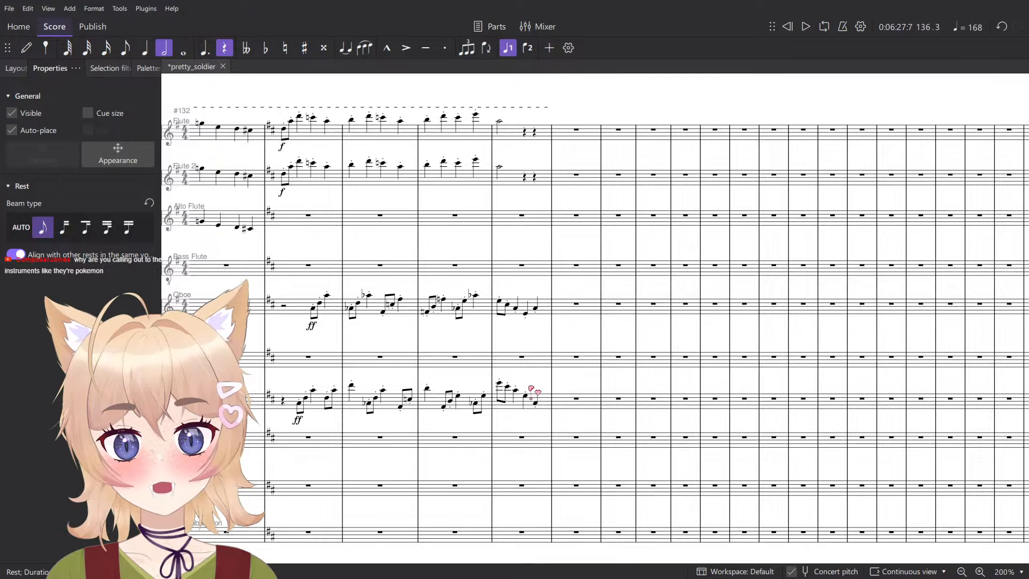
click(530, 135)
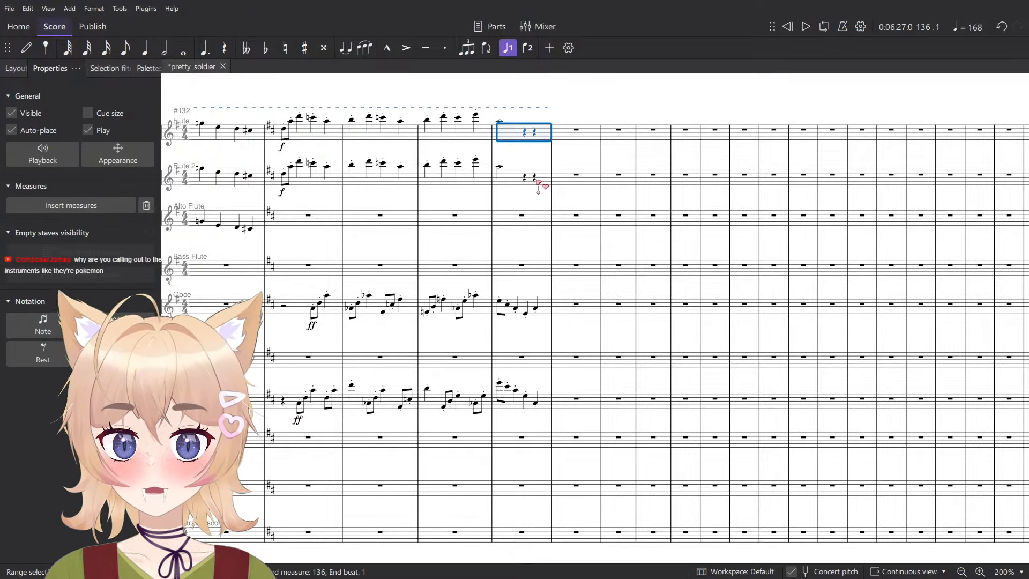
click(536, 179)
shift+click(526, 132)
key(Escape)
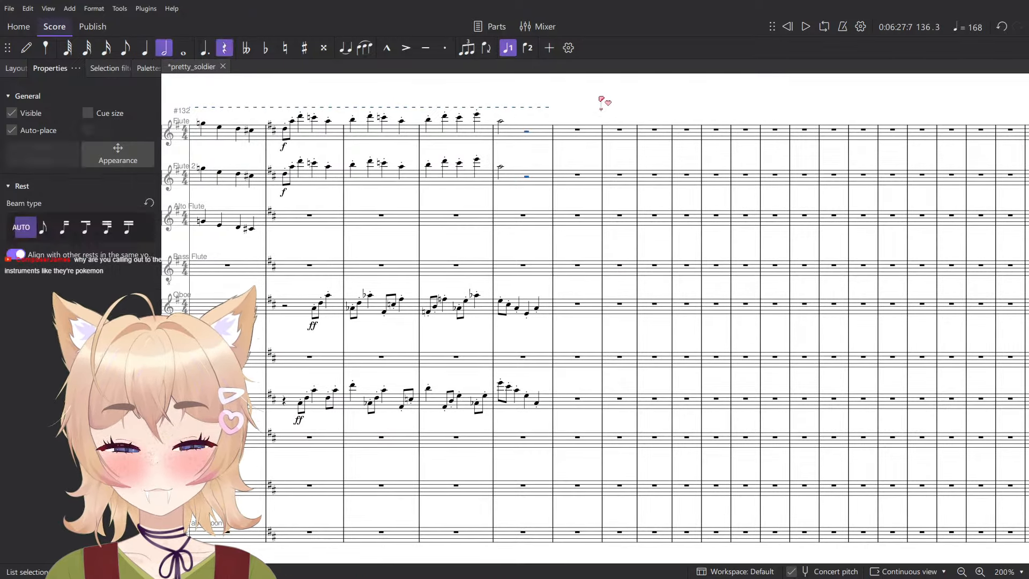
- Play back the string entry from the Violoncellos' first note in measure 136
scroll(552, 196, down, 10)
scroll(561, 202, down, 5)
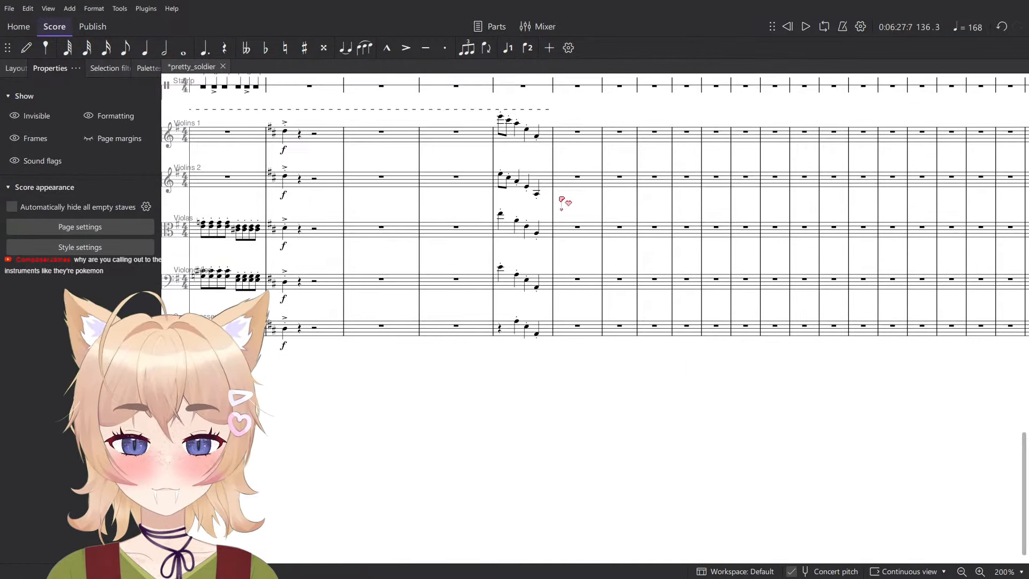
scroll(574, 298, up, 7)
scroll(513, 272, down, 3)
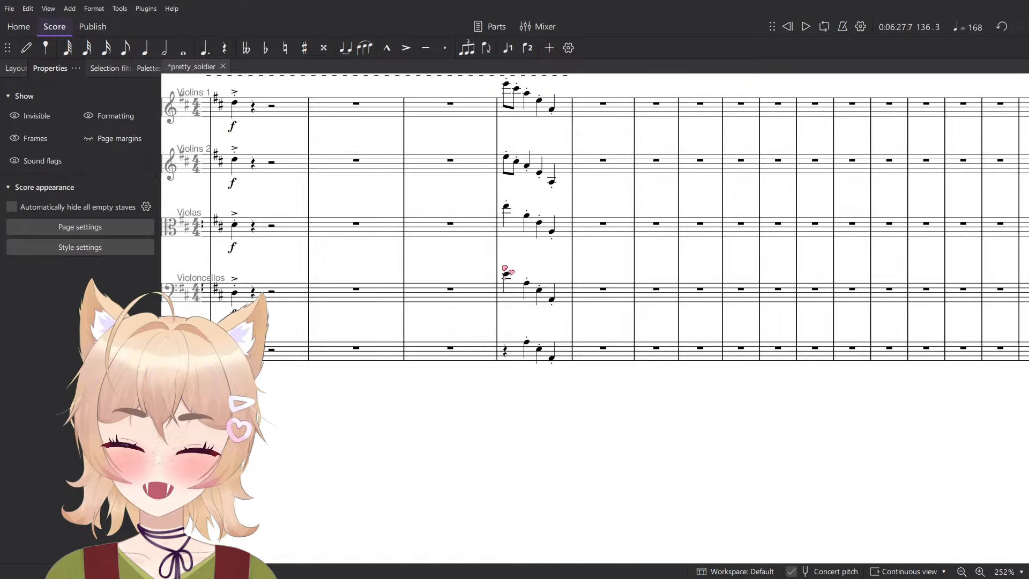
click(506, 274)
key(space)
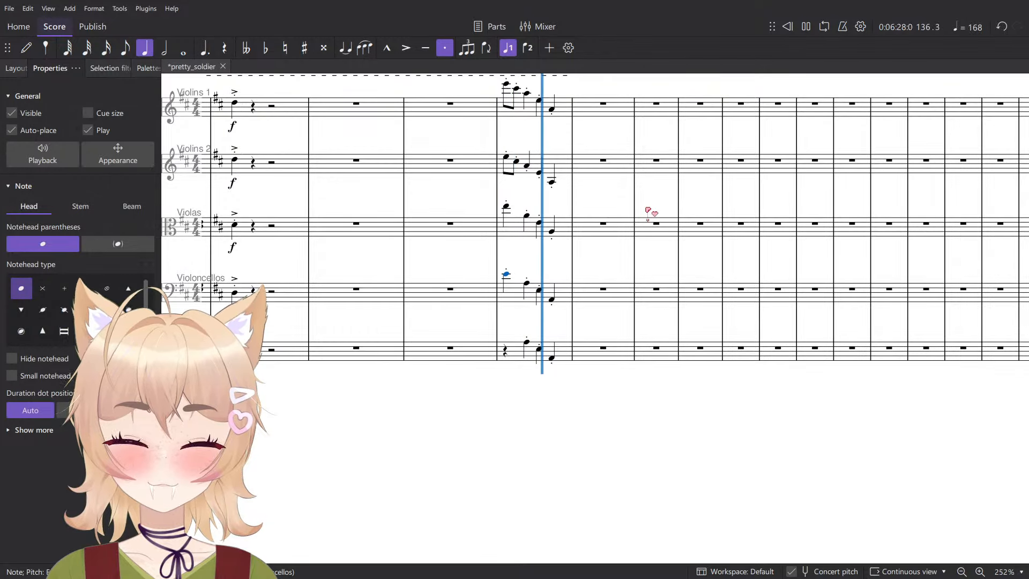
key(space)
- Examine the string, harp and celesta writing in the earlier Allegro con brio section
scroll(606, 249, down, 4)
scroll(602, 263, up, 7)
key(n)
scroll(602, 294, down, 7)
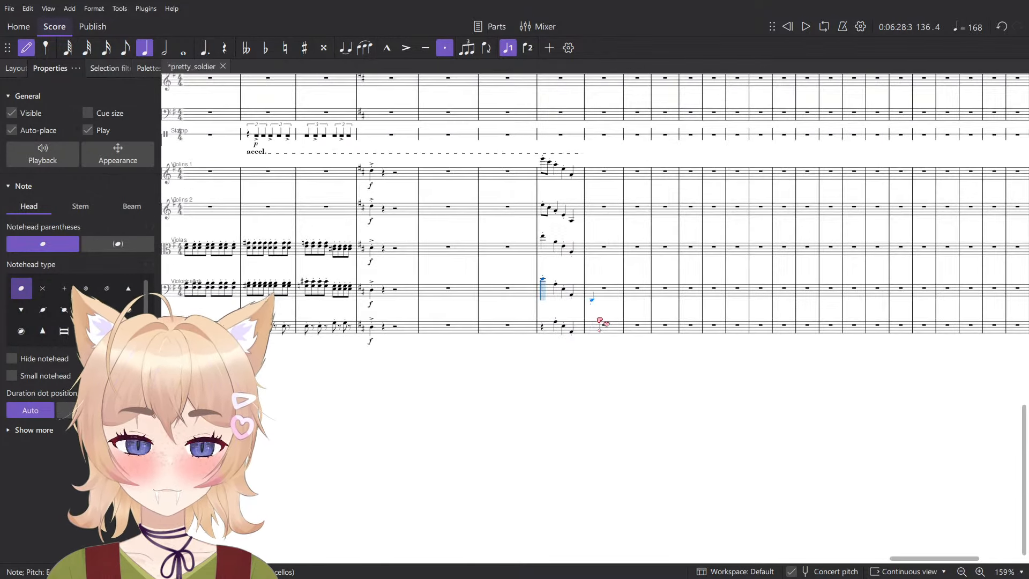
scroll(603, 321, up, 1)
scroll(606, 305, left, 7)
scroll(606, 306, left, 10)
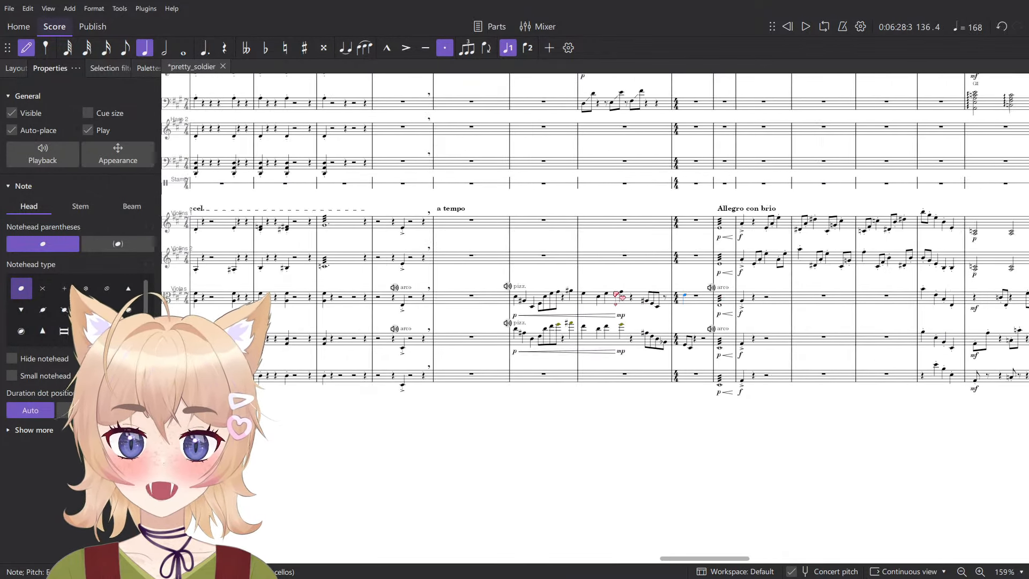
scroll(616, 295, right, 10)
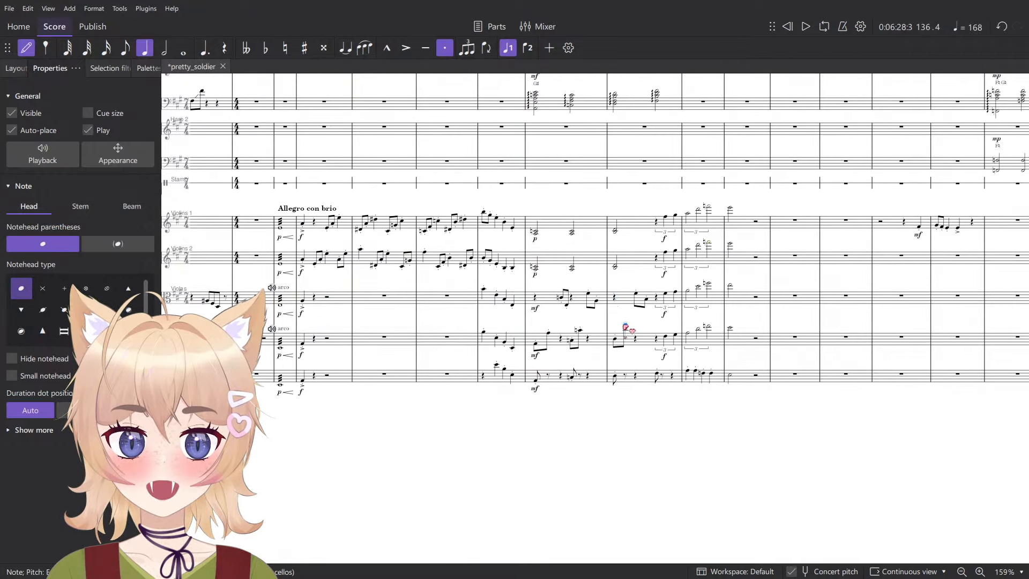
scroll(625, 327, up, 3)
scroll(540, 388, up, 12)
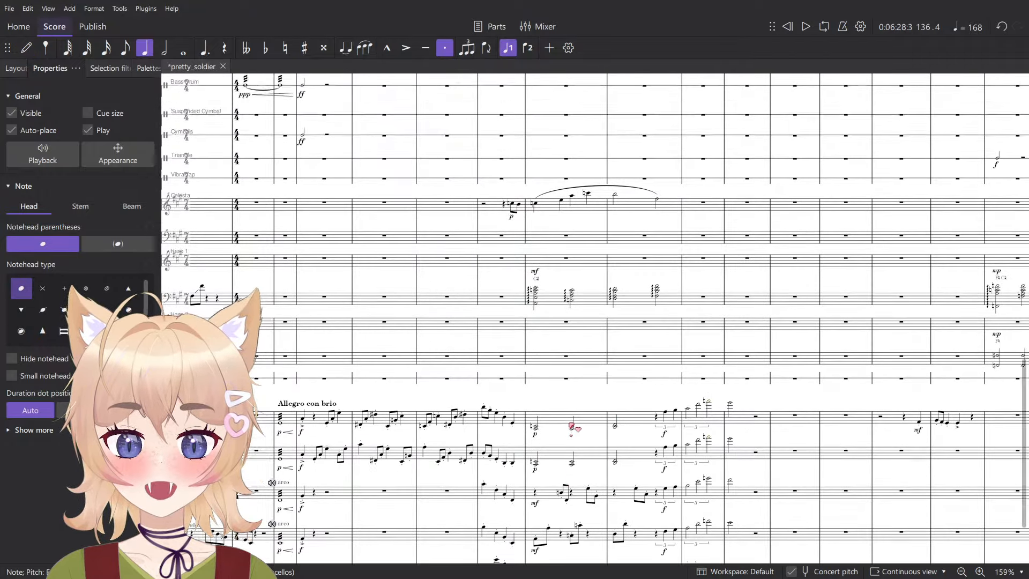
- Examine the Violoncellos' and Contrabasses' mf accompaniment at measure 105 against the brass and harp writing
scroll(573, 337, down, 15)
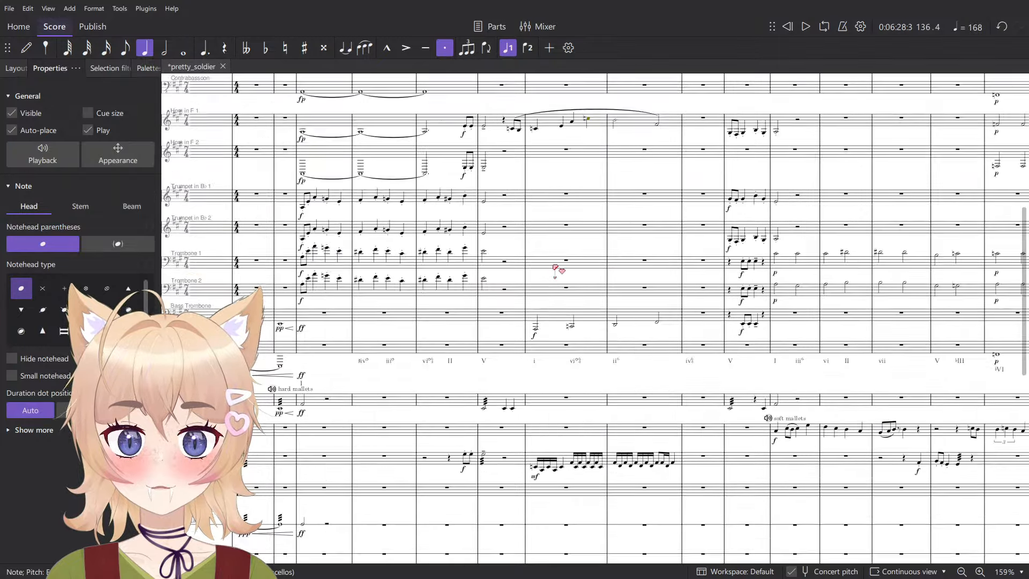
scroll(595, 263, up, 1)
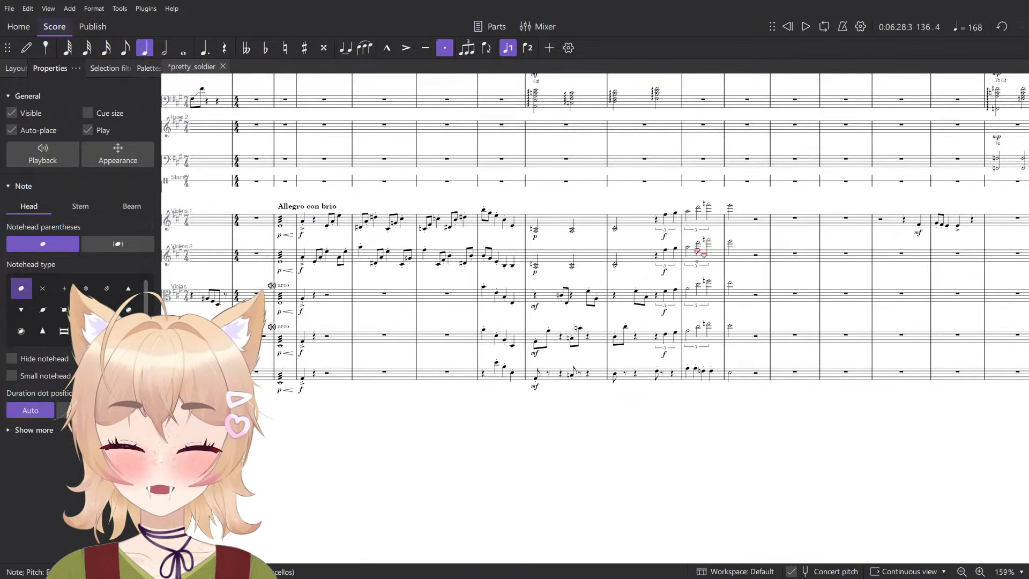
click(549, 328)
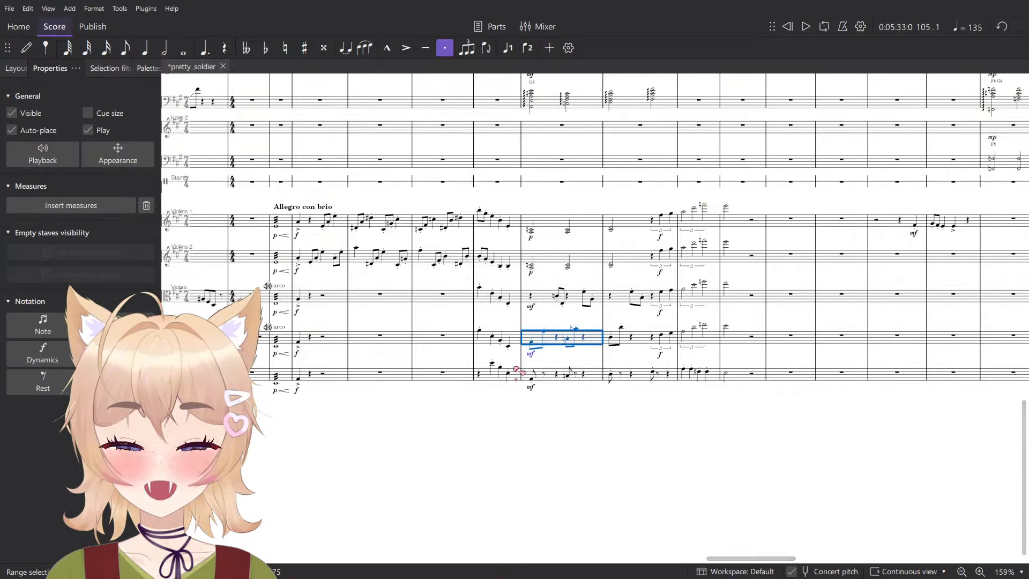
scroll(593, 267, left, 10)
scroll(625, 240, right, 10)
scroll(619, 239, left, 5)
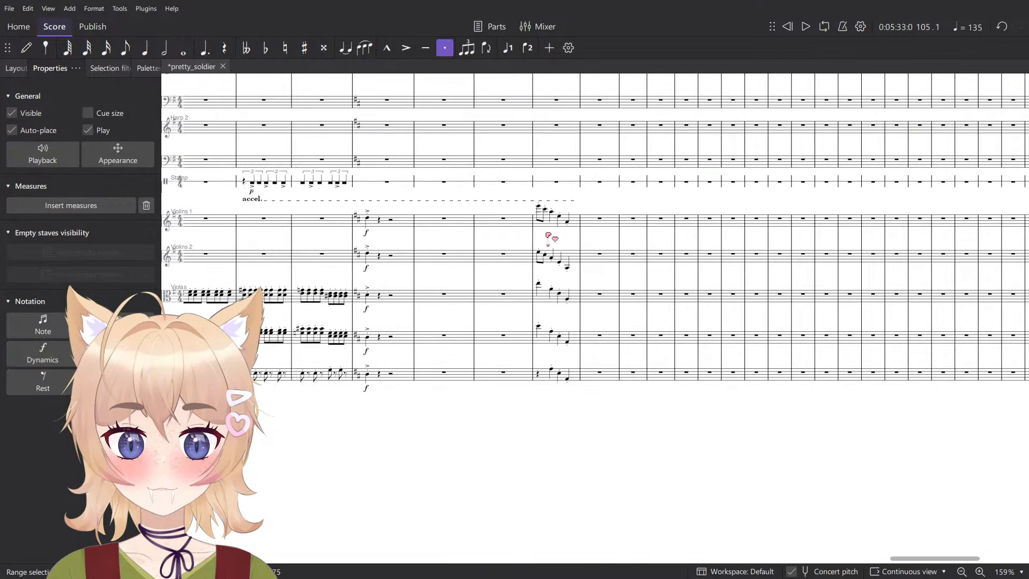
- Add a staccato quarter-note D on the first beat of measure 137 in the Contrabasses and play it back
scroll(560, 241, up, 4)
scroll(588, 307, up, 3)
click(575, 294)
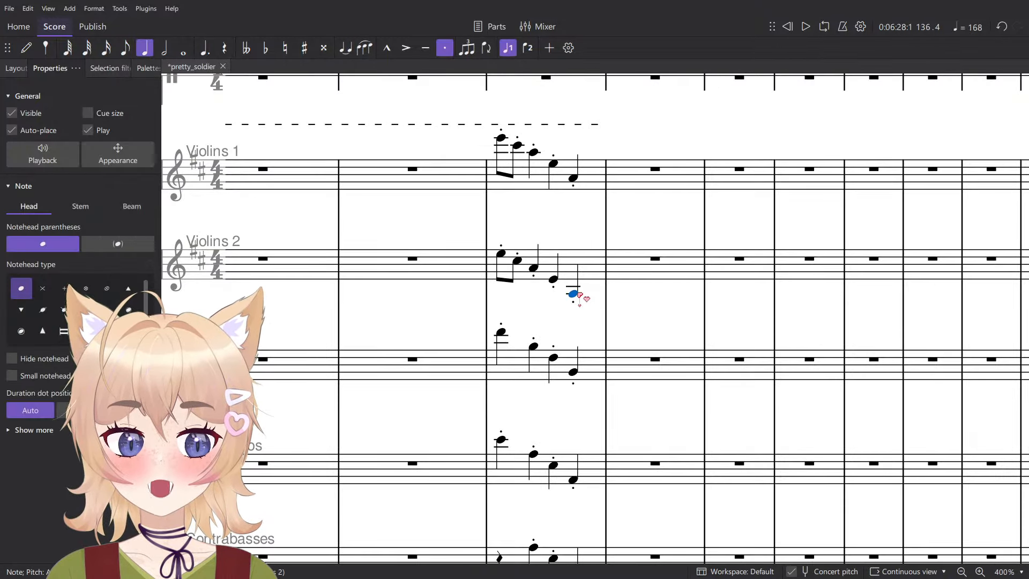
scroll(650, 309, down, 3)
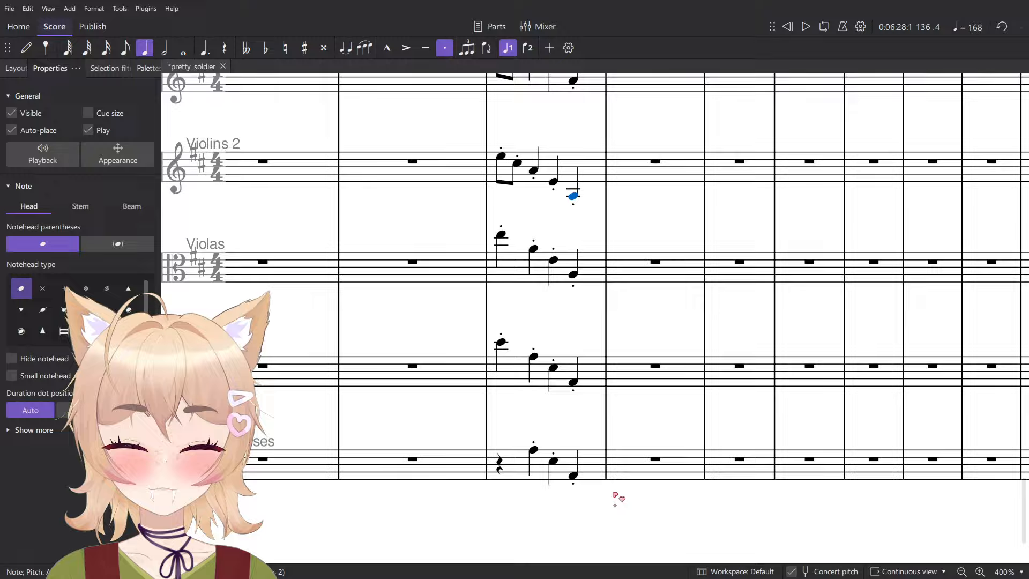
click(574, 477)
key(n)
click(627, 466)
scroll(643, 461, down, 5)
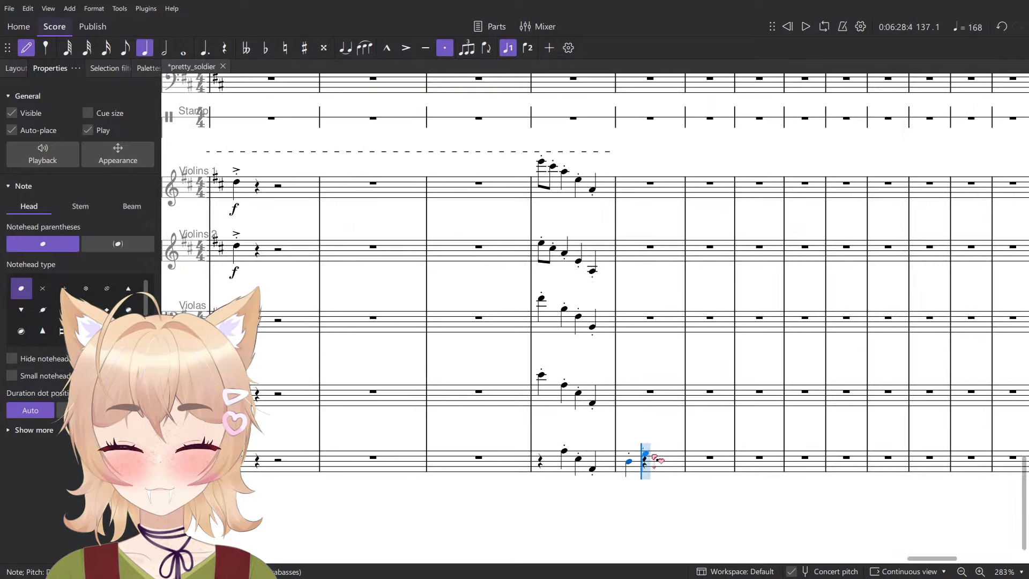
scroll(658, 424, up, 3)
key(space)
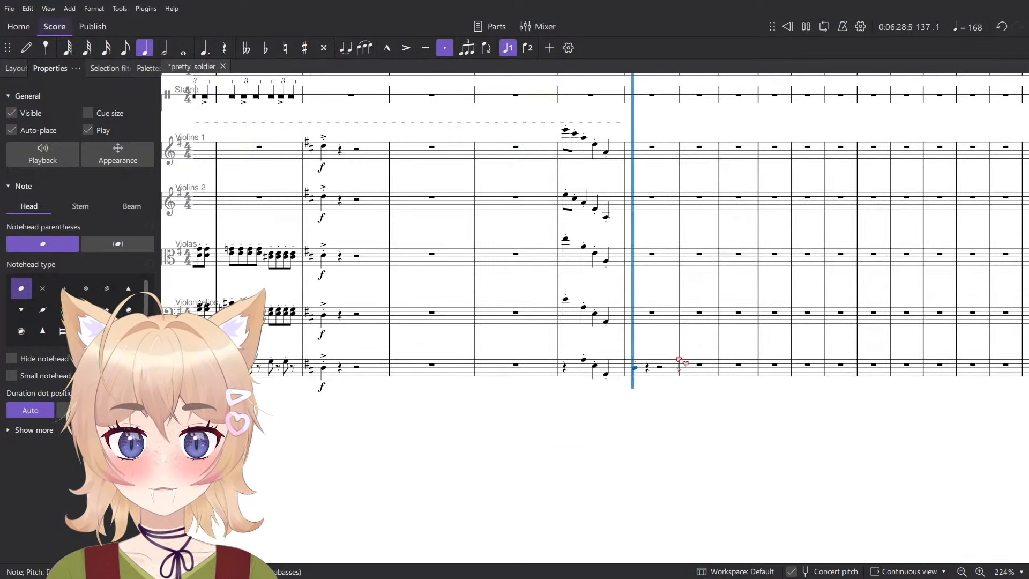
key(space)
- Fill measure 137 of the Contrabasses with staccato eighth-note Ds, continuing to one on the first beat of measure 138
scroll(676, 359, up, 6)
key(4)
key(n)
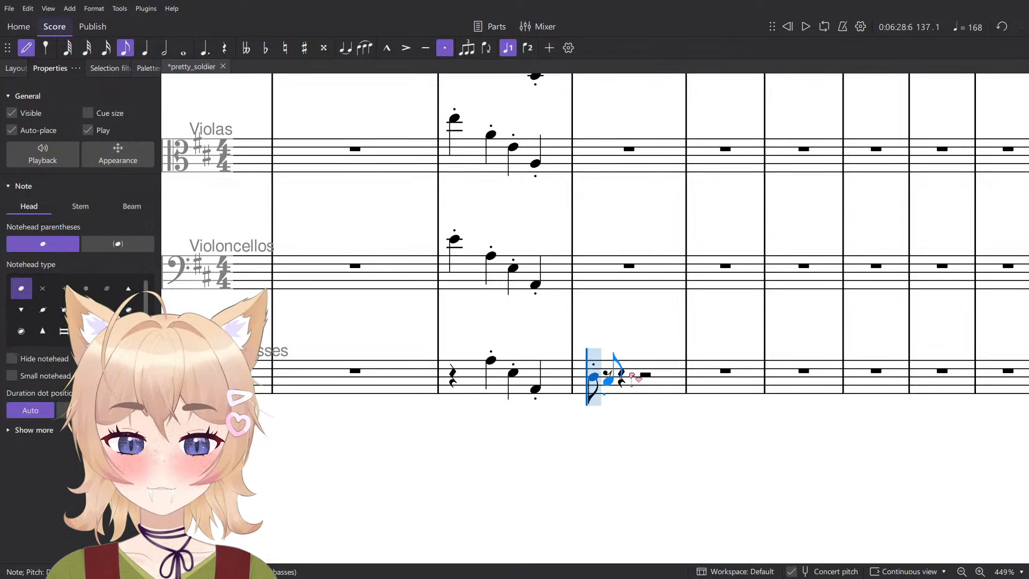
key(Escape)
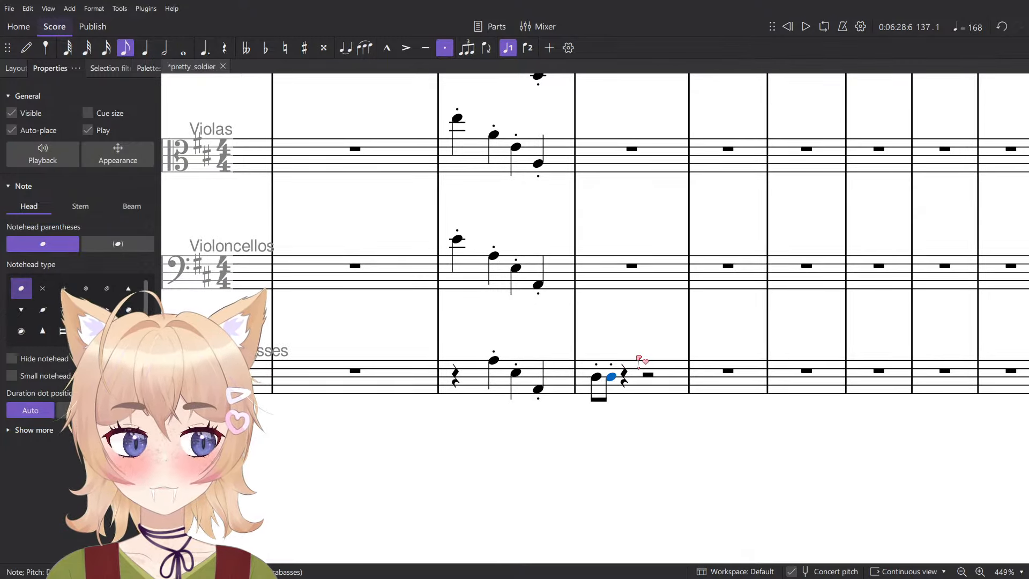
scroll(640, 359, up, 5)
key(n)
key(d)
key(d)
key(d)
key(d)
key(d)
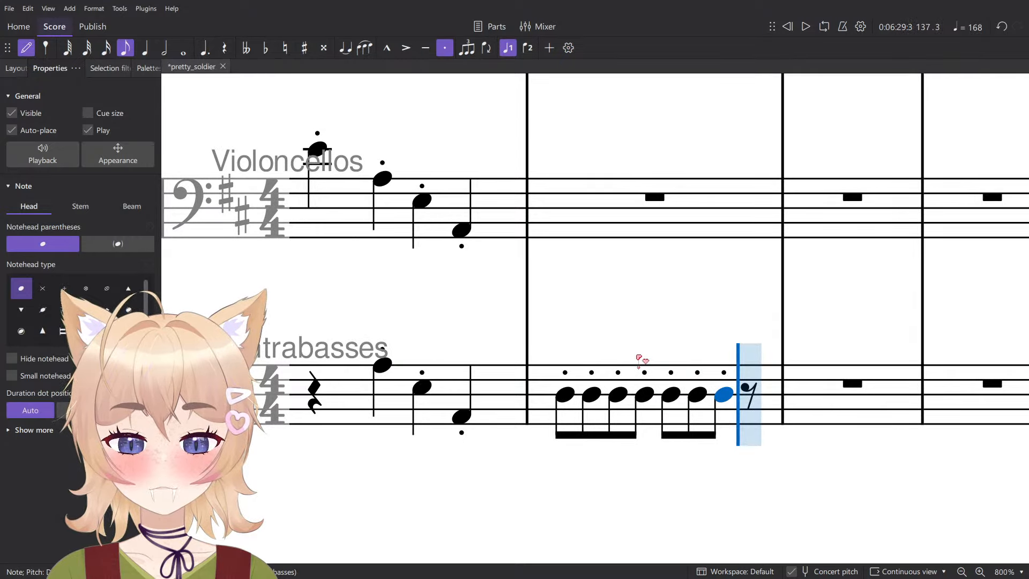
key(d)
key(d)
scroll(620, 343, down, 3)
key(Escape)
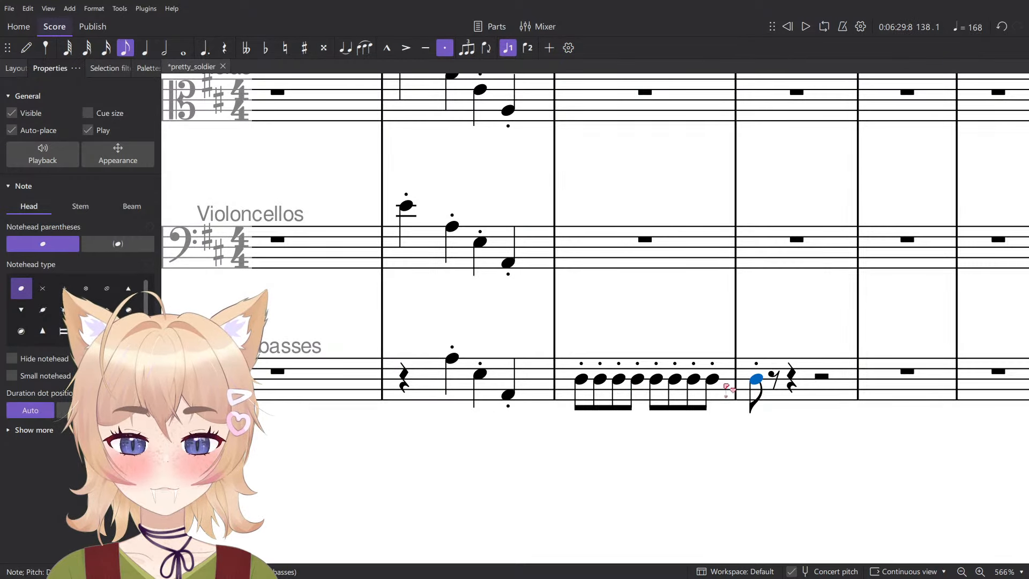
- Copy the Contrabasses' measure 137 into the Violoncellos and play it back
click(729, 394)
click(707, 238)
key(ctrl+v)
key(space)
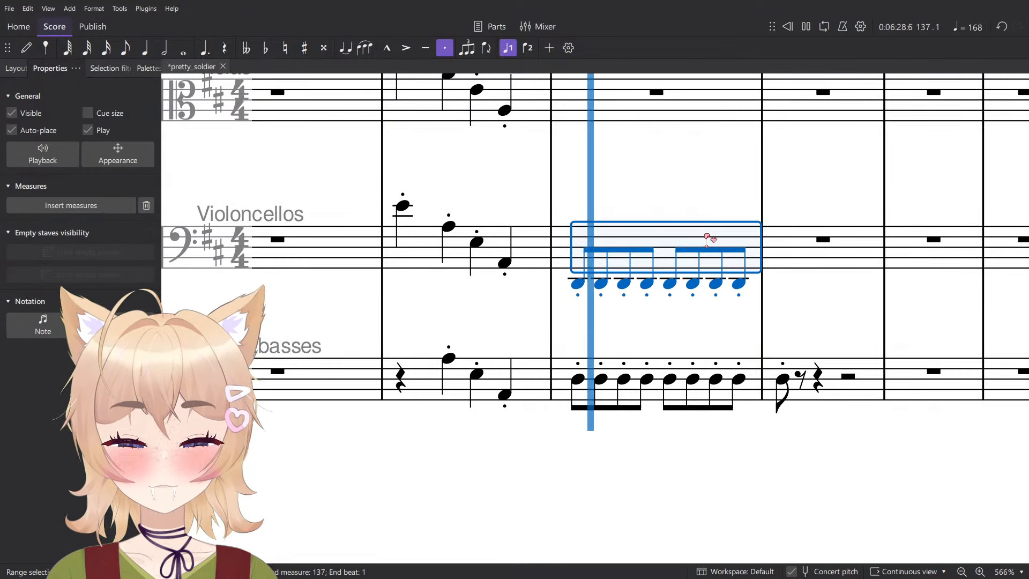
key(space)
scroll(719, 204, down, 3)
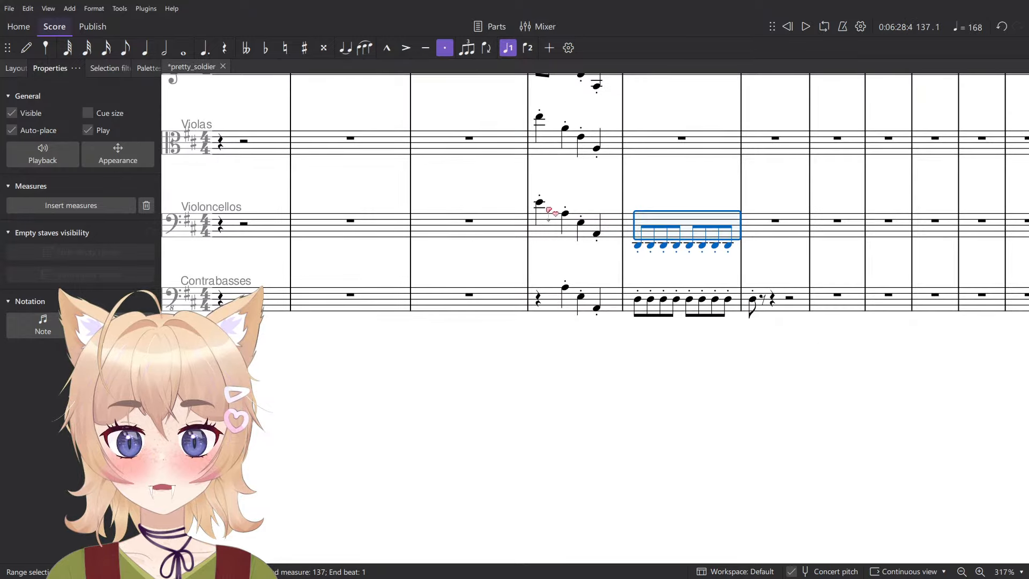
- Add an fp dynamic to the first eighth note of measure 137 in the Violoncellos and Contrabasses
key(Escape)
scroll(638, 211, down, 7)
scroll(647, 218, left, 7)
scroll(649, 220, right, 7)
scroll(675, 212, up, 6)
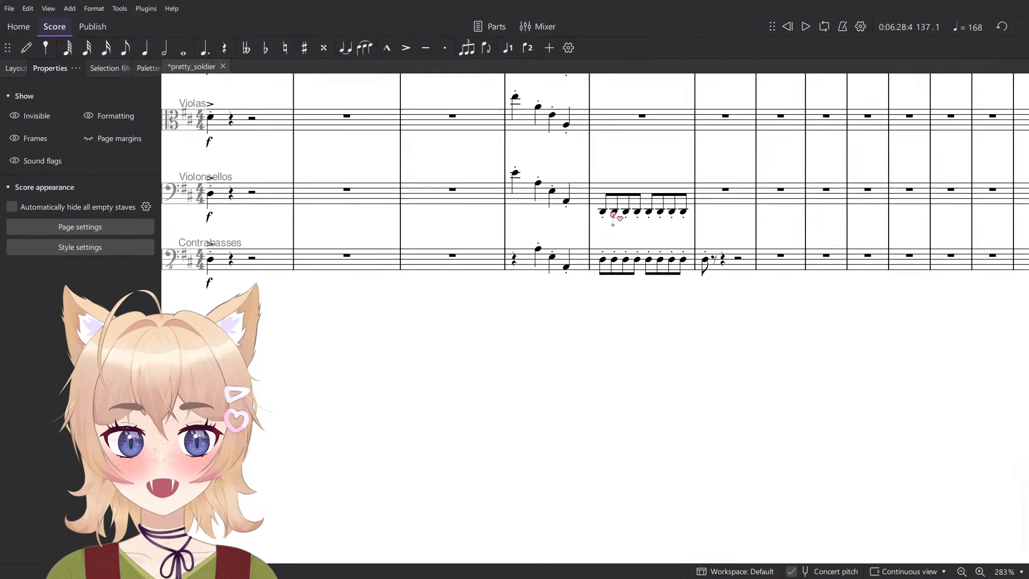
click(603, 211)
click(155, 69)
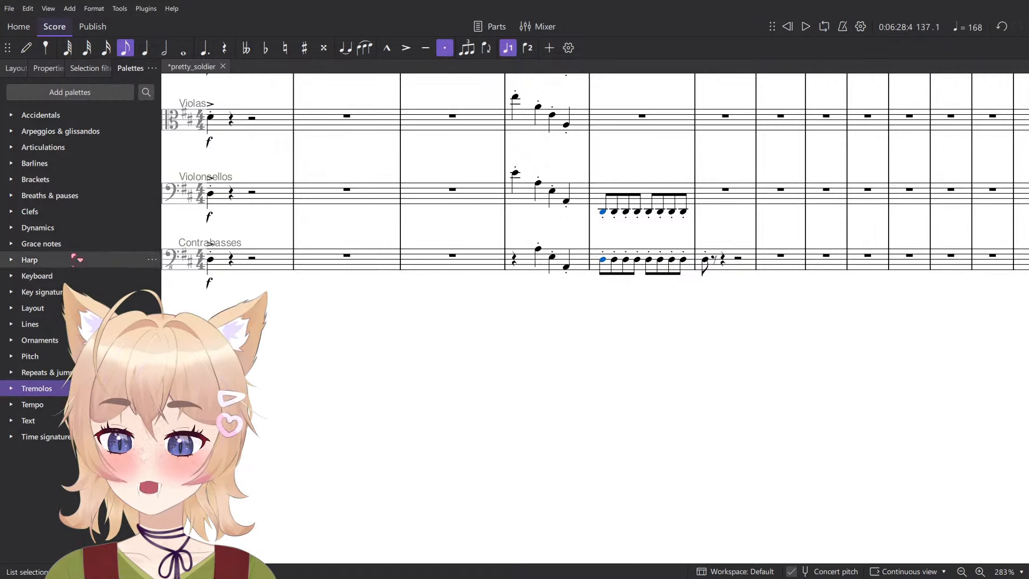
click(69, 228)
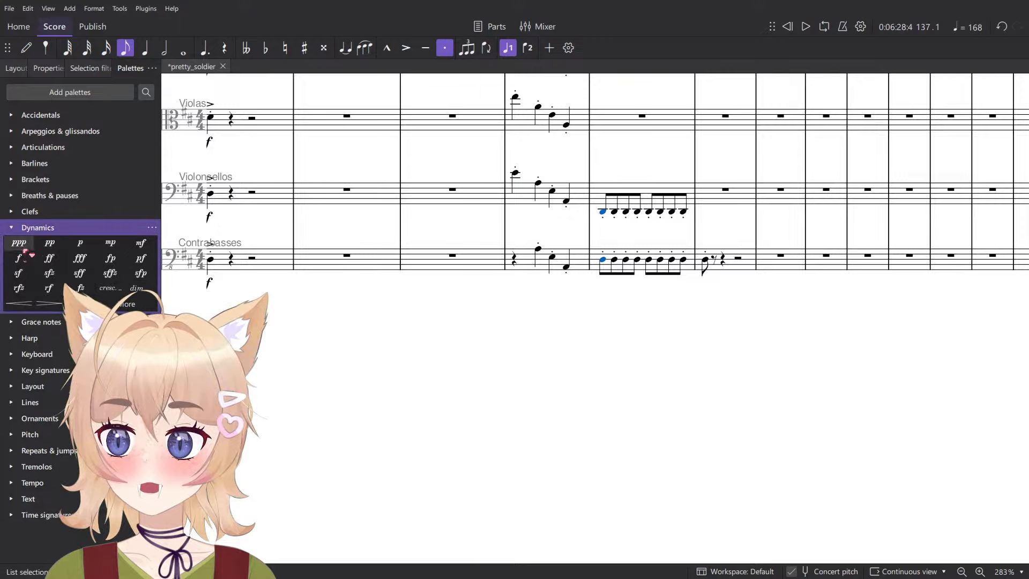
click(111, 259)
- Play back measure 137 of the Violoncellos and Contrabasses with the fp dynamics
key(space)
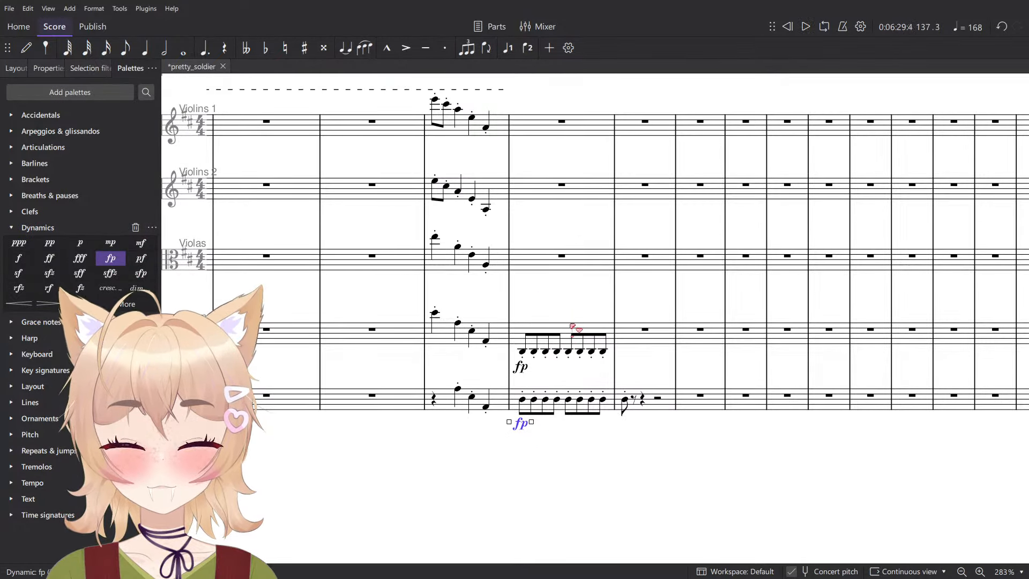
click(570, 343)
shift+click(564, 397)
key(space)
scroll(559, 398, up, 7)
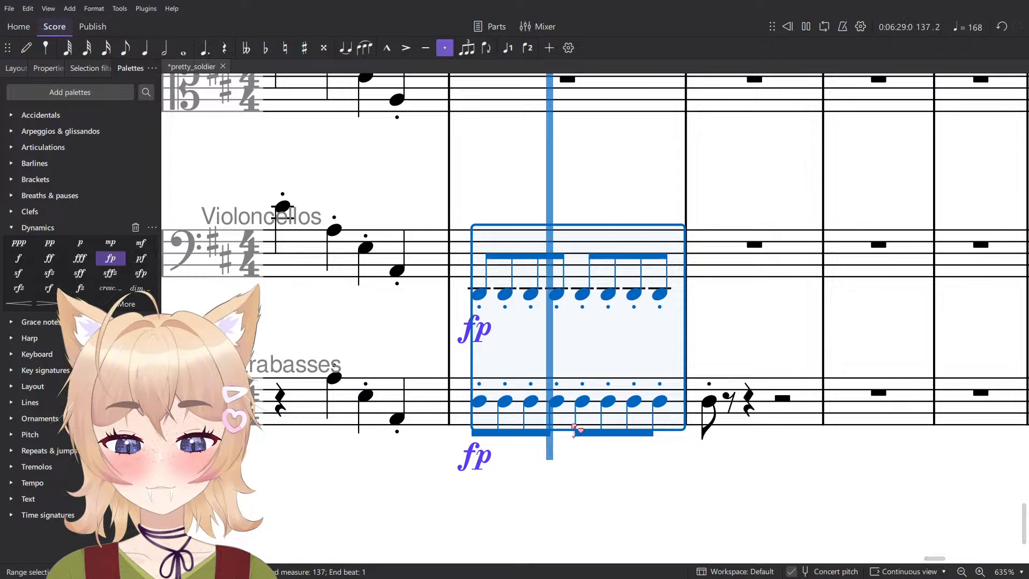
key(space)
key(Escape)
- Compare the Contrabasses' note on beat 3 of measure 137 with Trumpet 2's notes on beats 3 and 4
click(583, 401)
scroll(584, 402, down, 7)
scroll(600, 408, up, 20)
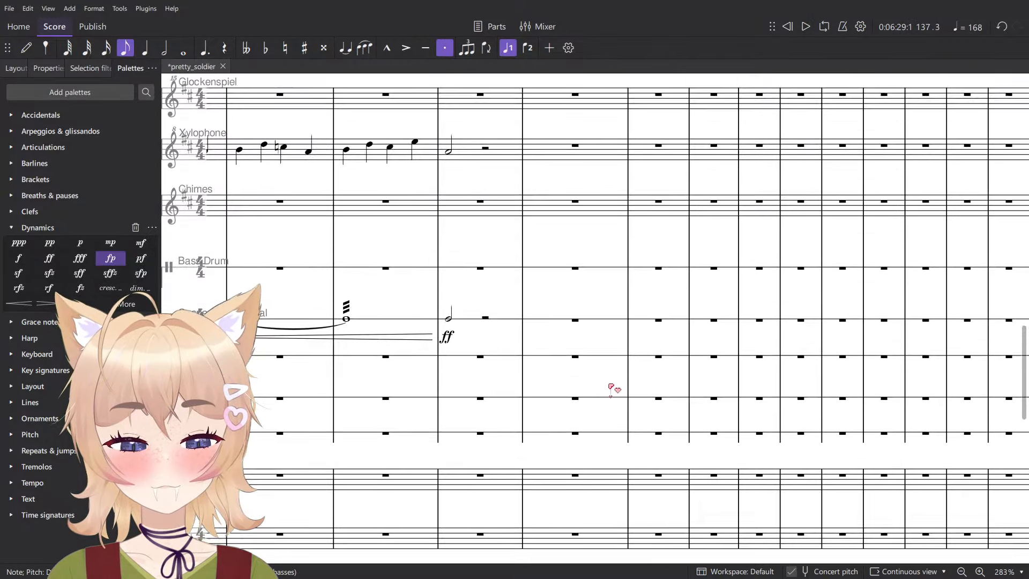
scroll(599, 417, down, 3)
click(582, 417)
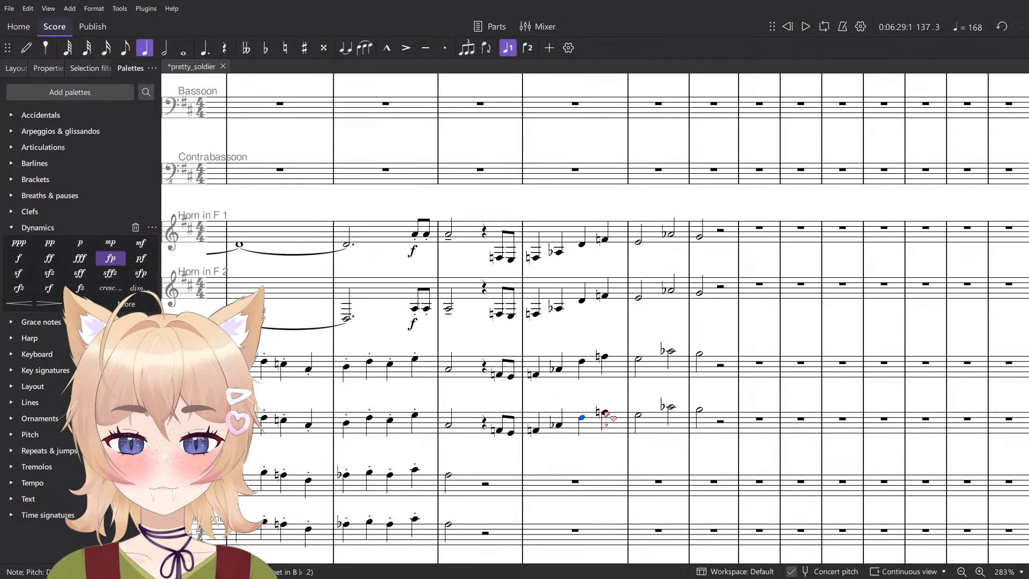
scroll(632, 418, down, 12)
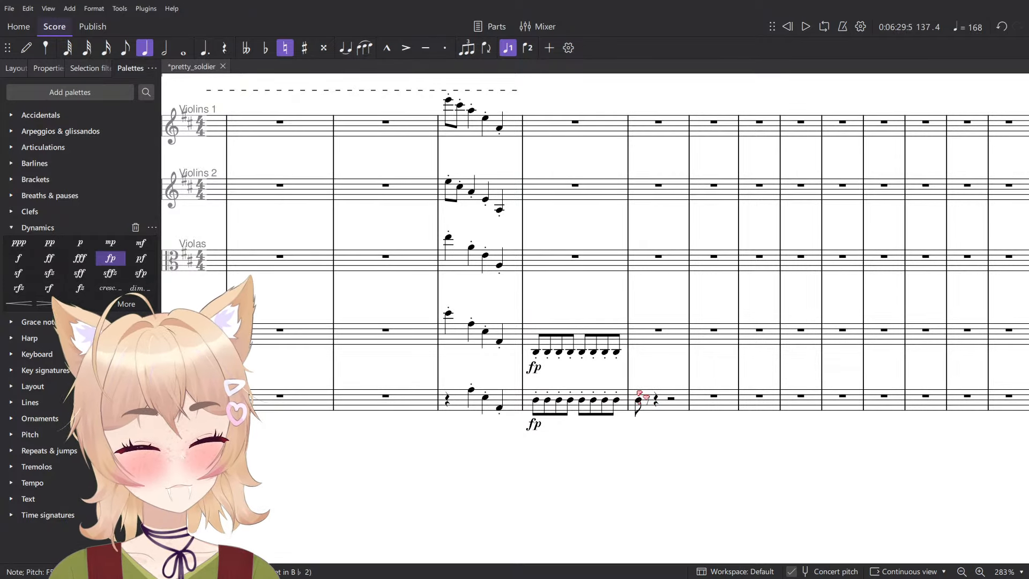
scroll(615, 391, up, 8)
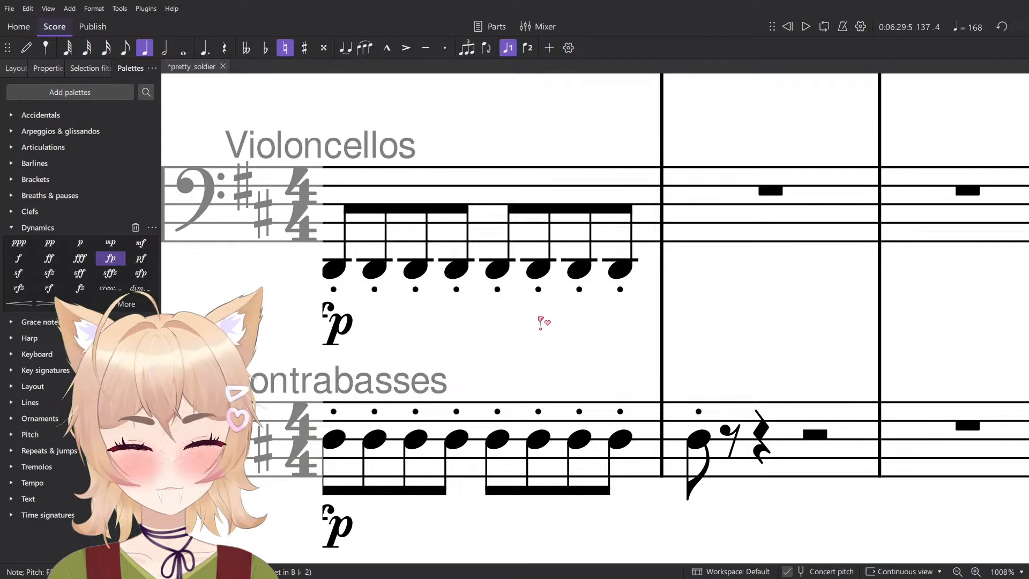
- Lower the last four eighths of measure 137 to B in both low string parts and raise the Violoncellos' whole measure an octave
click(498, 268)
shift+click(655, 368)
key(Down)
key(Down)
key(Down)
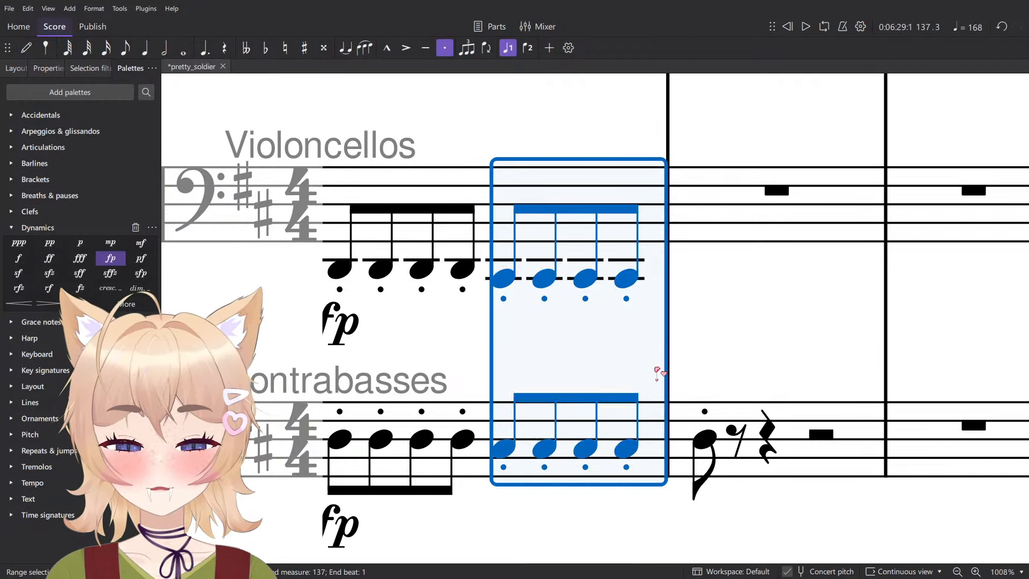
scroll(674, 378, down, 6)
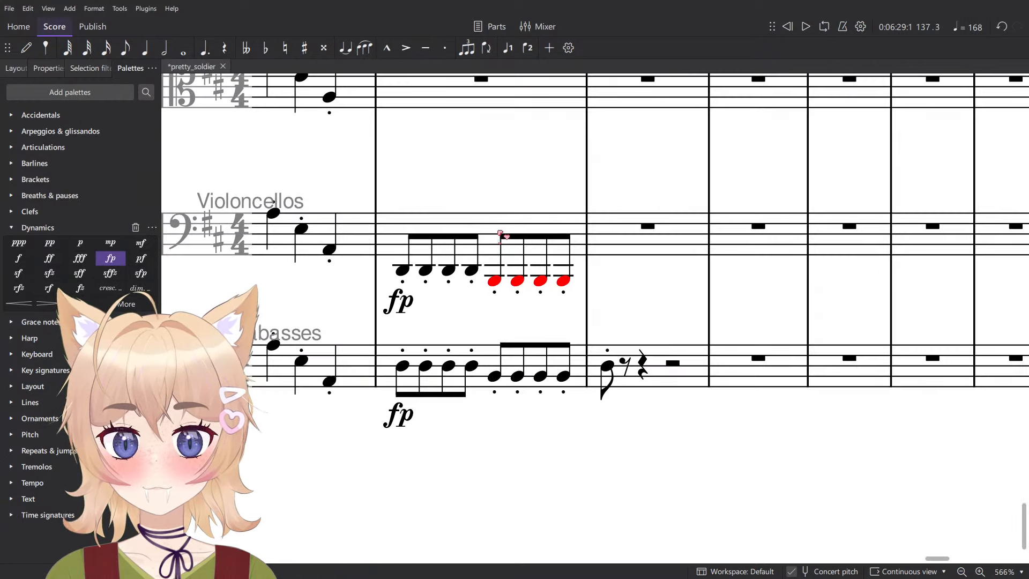
click(506, 232)
click(497, 318)
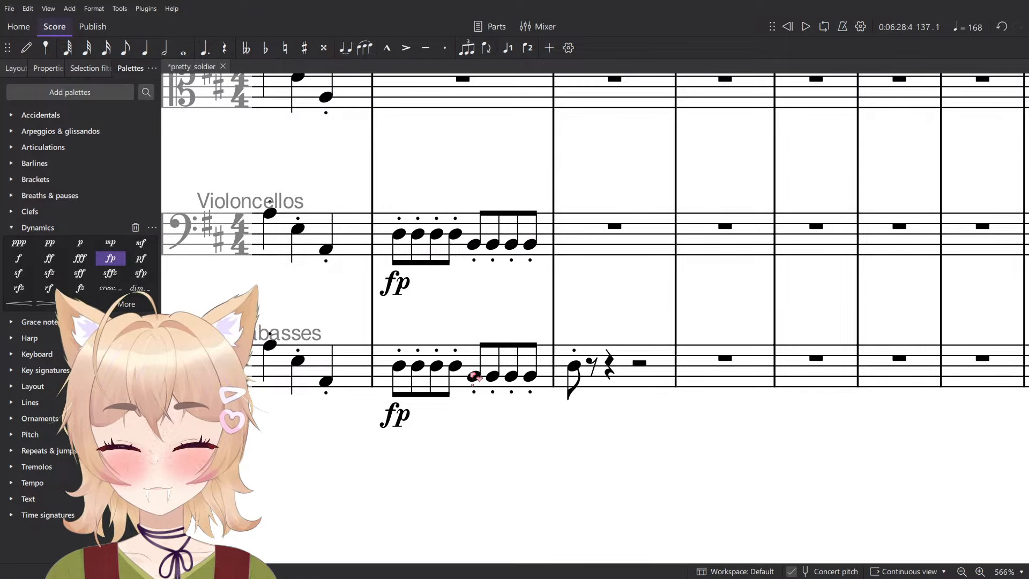
- Add an fp dynamic on beat 3 of measure 137 in both low string parts and play the measure back
click(473, 376)
click(111, 259)
click(477, 233)
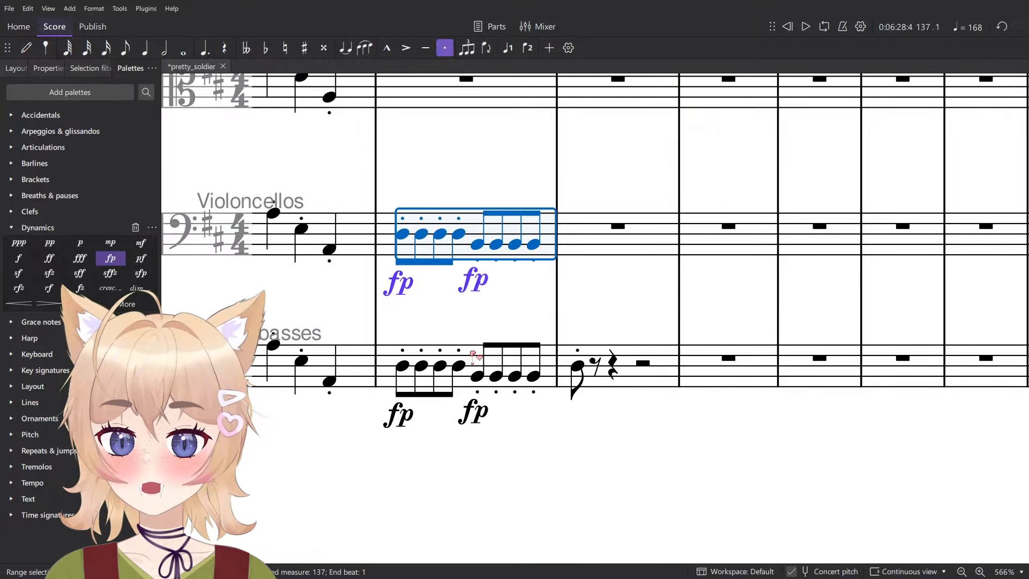
shift+click(478, 351)
key(space)
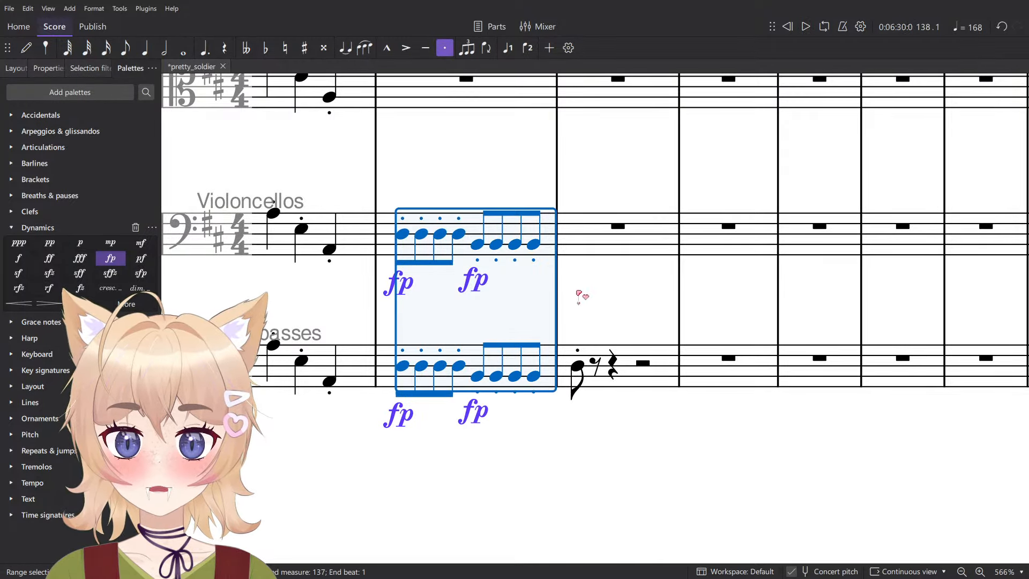
- Lower the Contrabasses' first eighth note in measure 138 to A and play it back
click(582, 381)
scroll(590, 381, down, 1)
scroll(588, 381, down, 2)
click(582, 371)
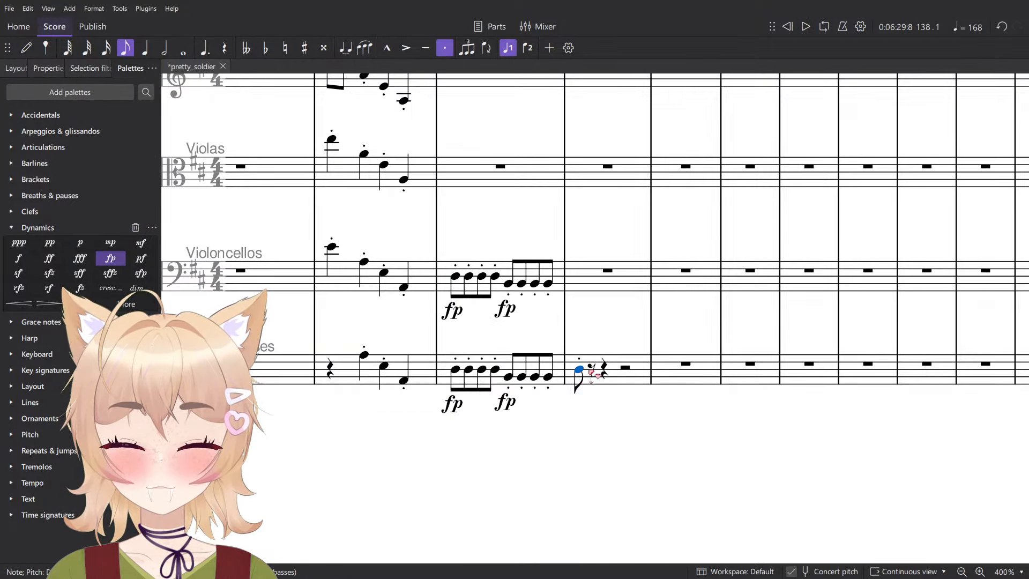
key(Down)
key(space)
key(space)
scroll(583, 369, down, 5)
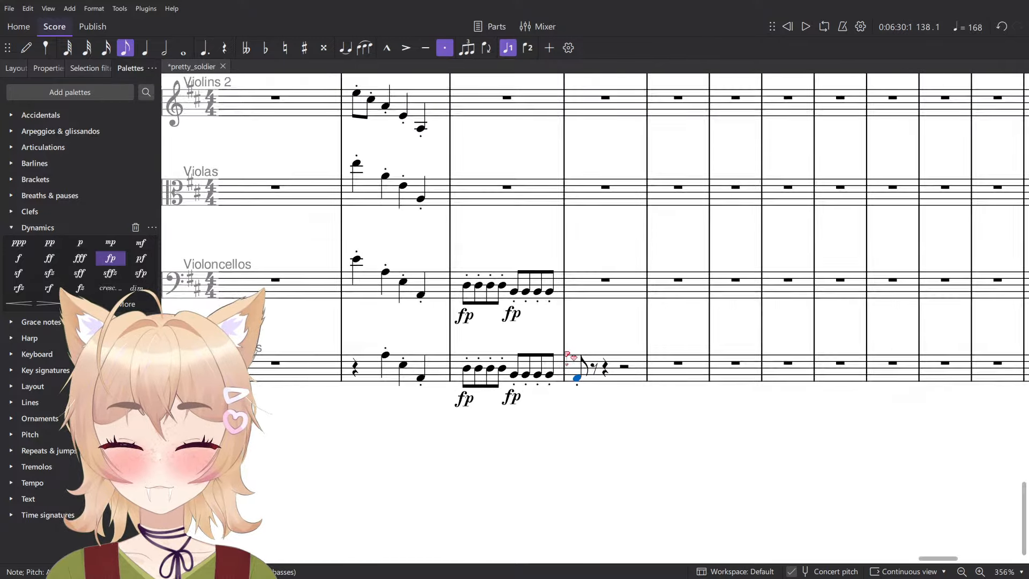
- Check Horn 1's first half note in measure 138 against the low strings' harmony
scroll(596, 418, down, 18)
scroll(578, 459, up, 7)
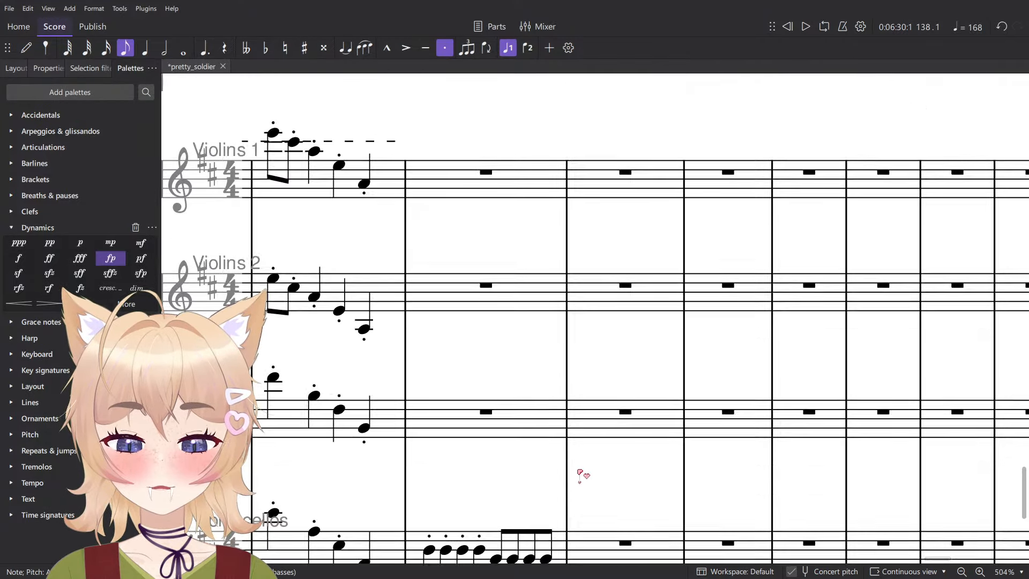
scroll(589, 470, down, 8)
scroll(612, 435, up, 16)
scroll(606, 424, up, 7)
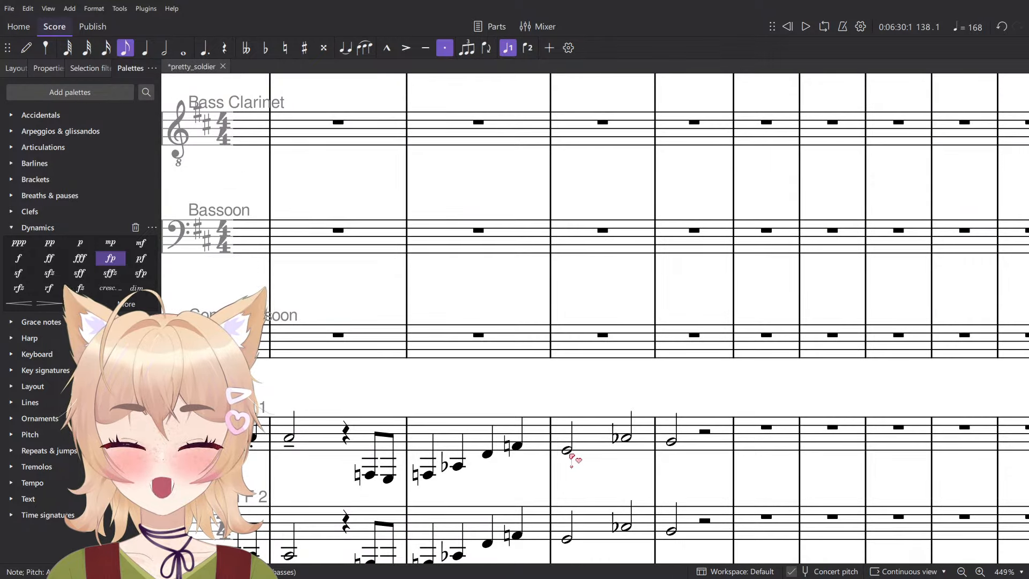
click(568, 452)
scroll(613, 427, down, 7)
scroll(636, 393, down, 15)
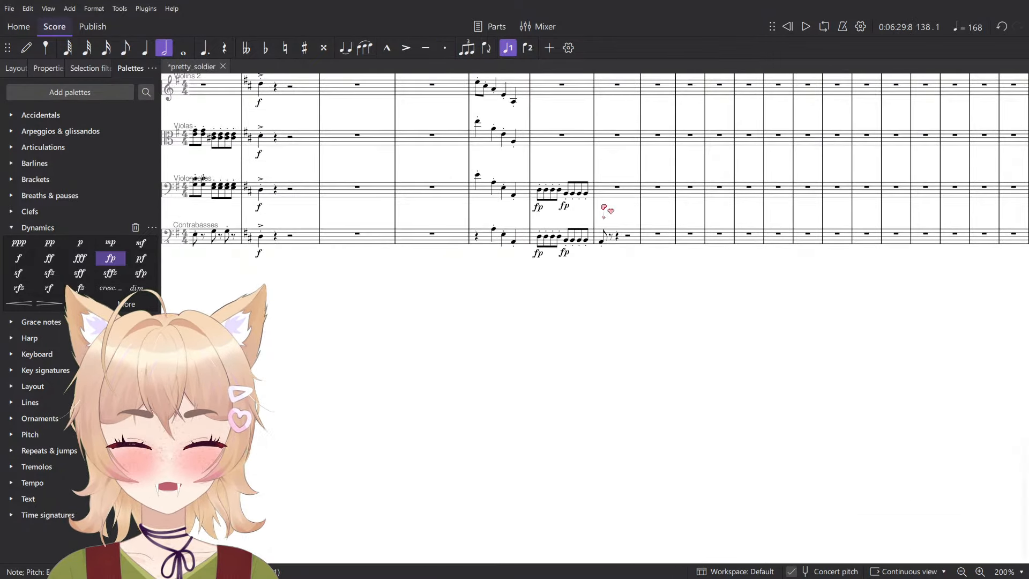
- Raise the Contrabasses' first eighth note in measure 138 to A sharp
scroll(604, 207, up, 8)
click(600, 303)
key(Up)
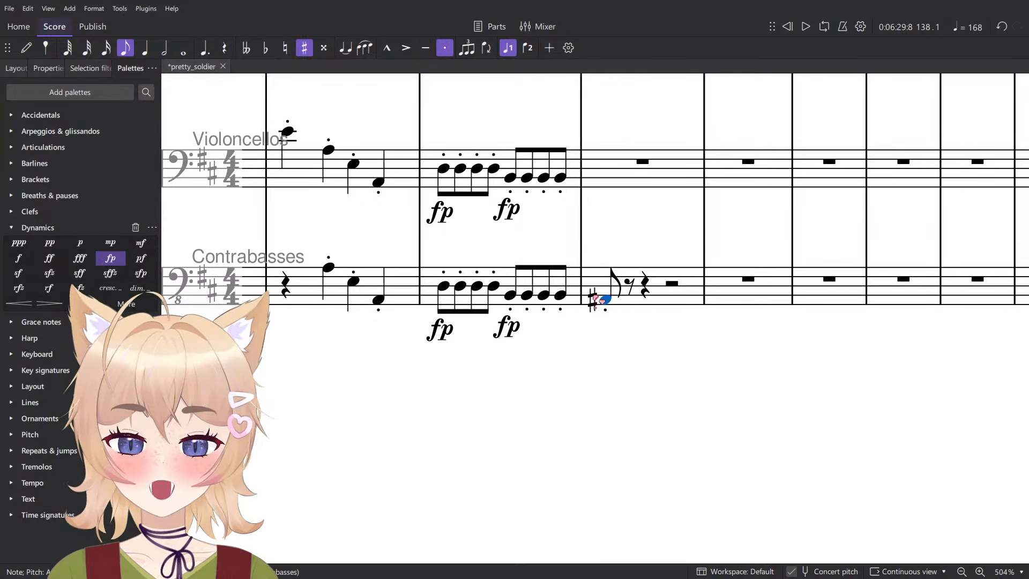
scroll(603, 300, up, 4)
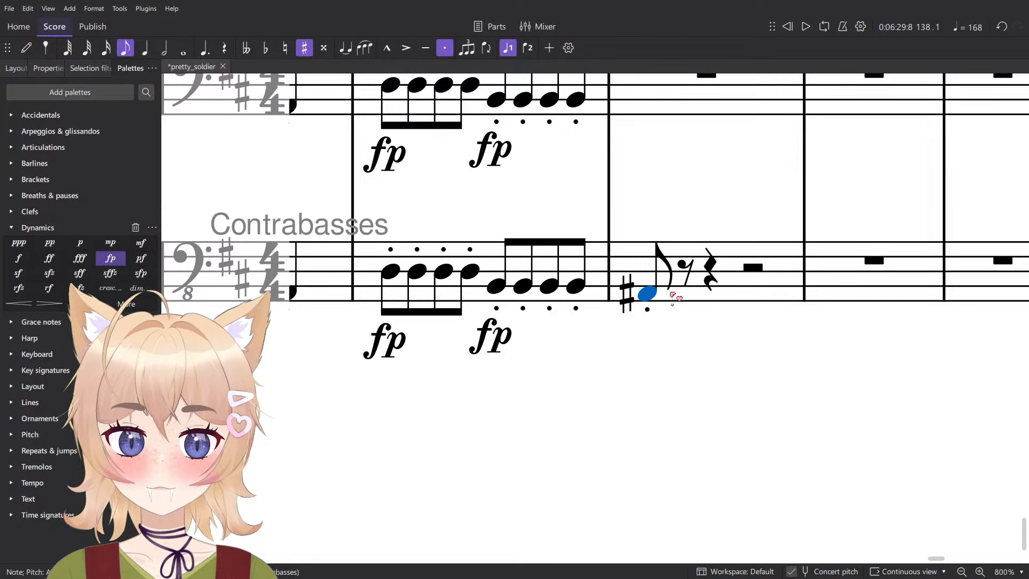
- Repeat the Contrabasses' A sharp eighth note three times in measure 138 and copy the four-note group into the Violoncellos
key(r)
key(r)
key(r)
scroll(643, 281, down, 4)
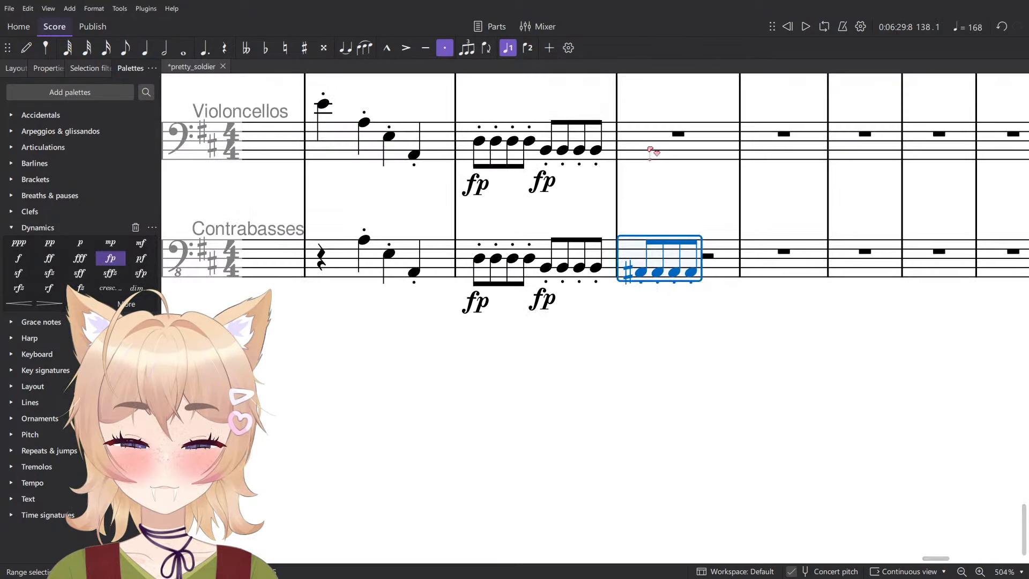
click(650, 150)
key(ctrl+v)
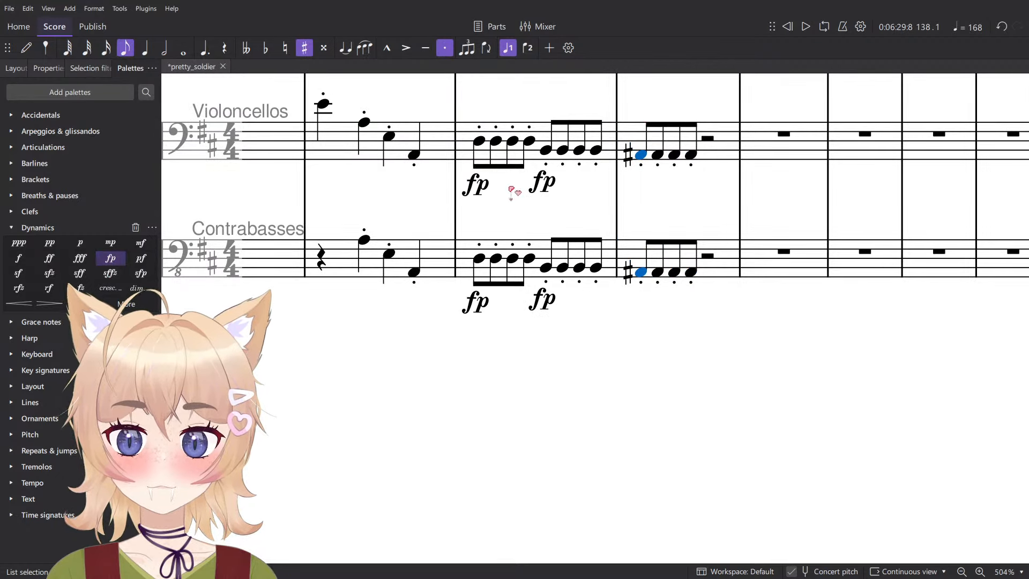
- Add an fp dynamic on beat 1 of measure 138 in the Violoncellos and Contrabasses
click(638, 140)
click(693, 272)
key(n)
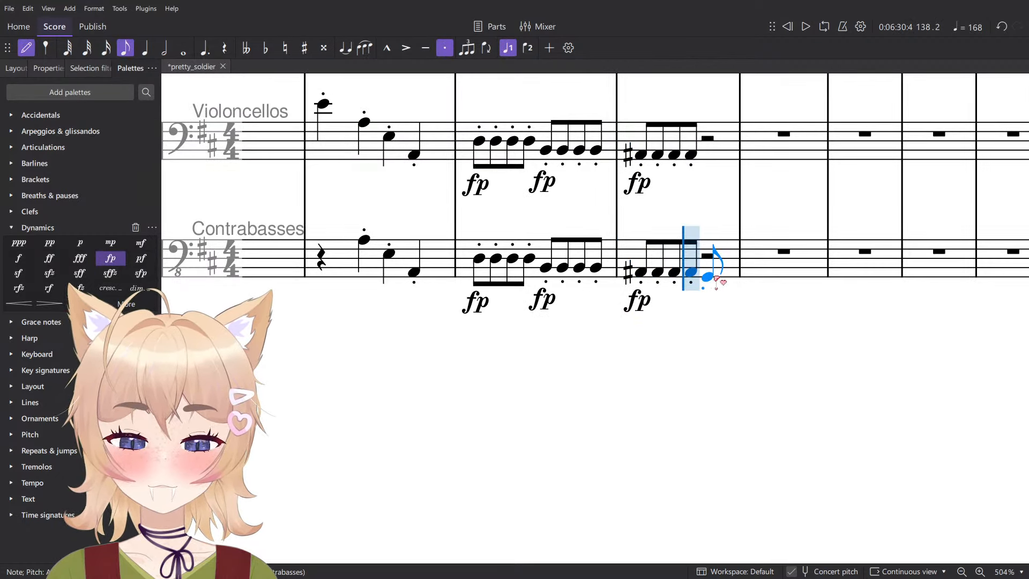
key(Escape)
- Duplicate both low string parts' first eighth-note group onto beat 3 of measure 138 and lower the copied notes to G
shift+click(695, 159)
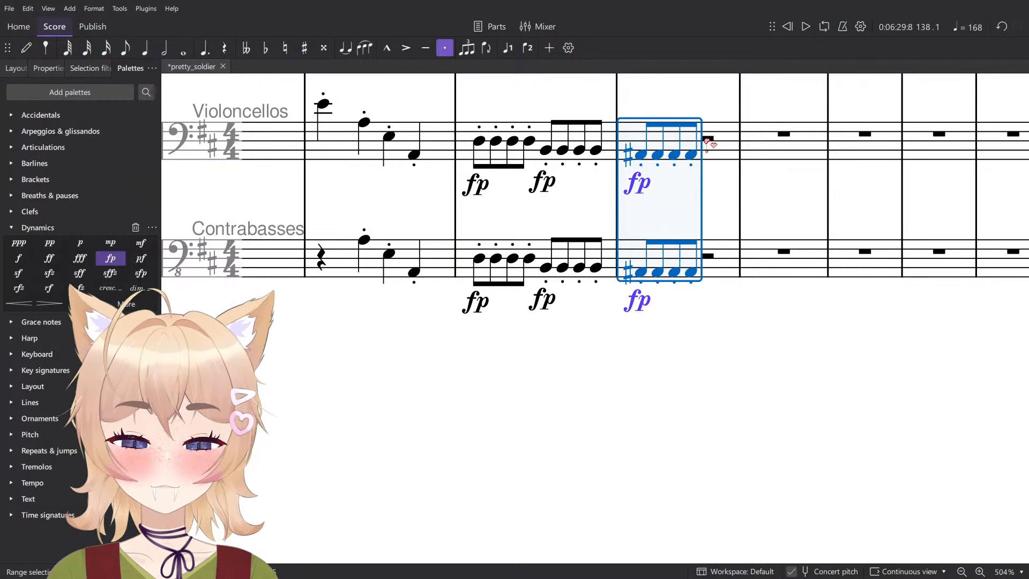
click(707, 138)
key(ctrl+v)
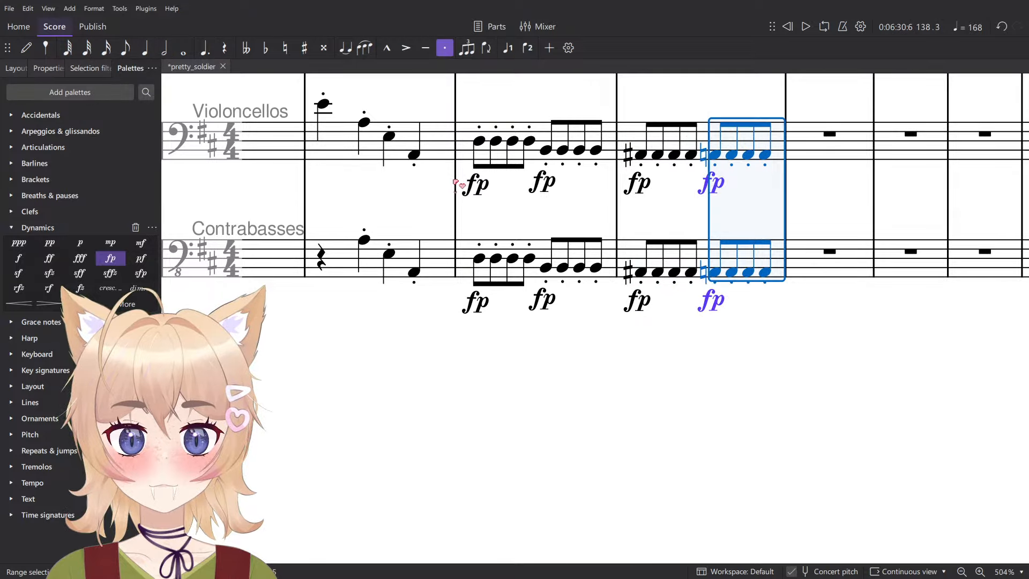
key(Down)
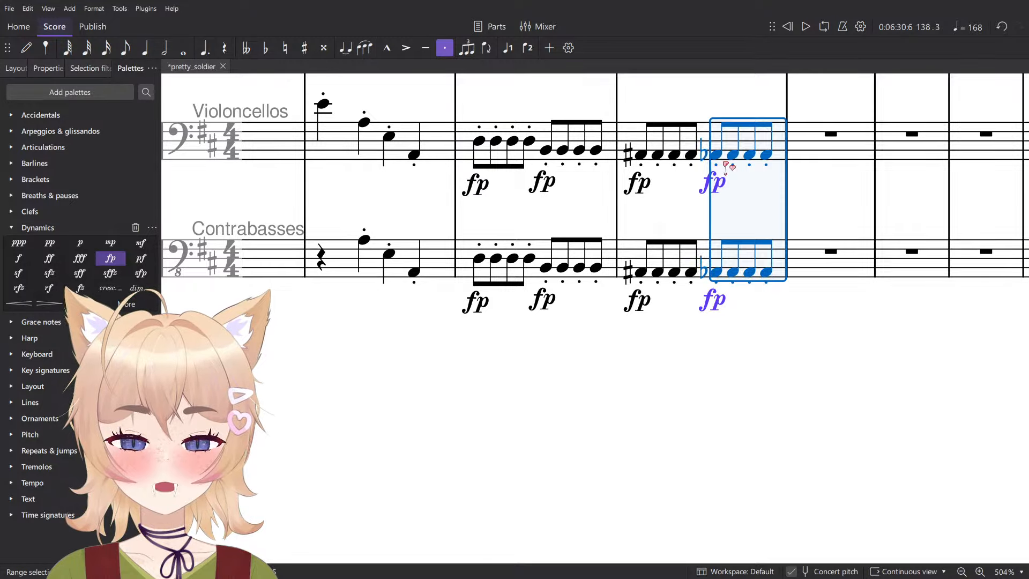
key(Down)
click(712, 90)
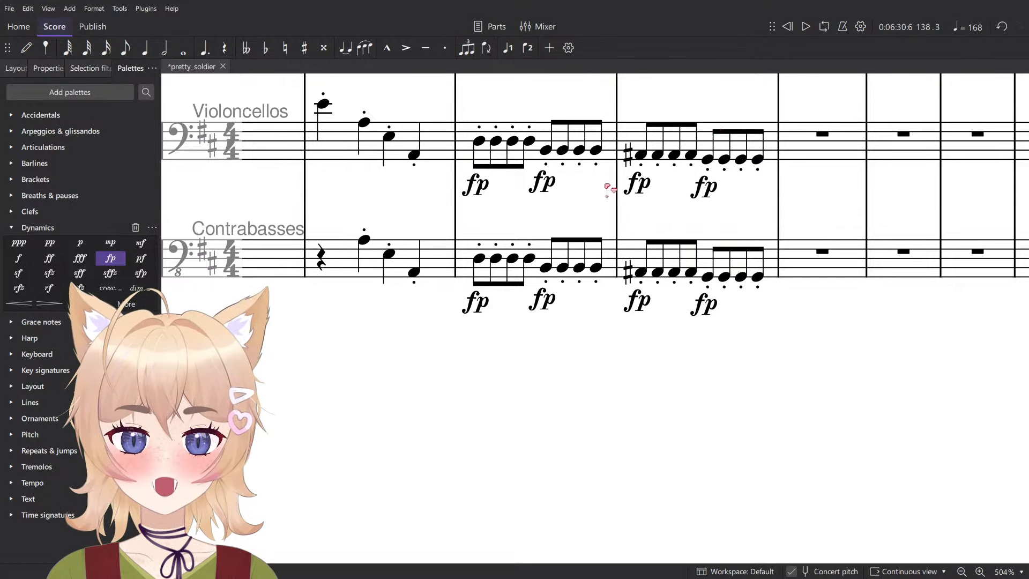
- Play back measures 137 and 138 of the Violoncellos and Contrabasses on their own
click(622, 161)
shift+click(476, 259)
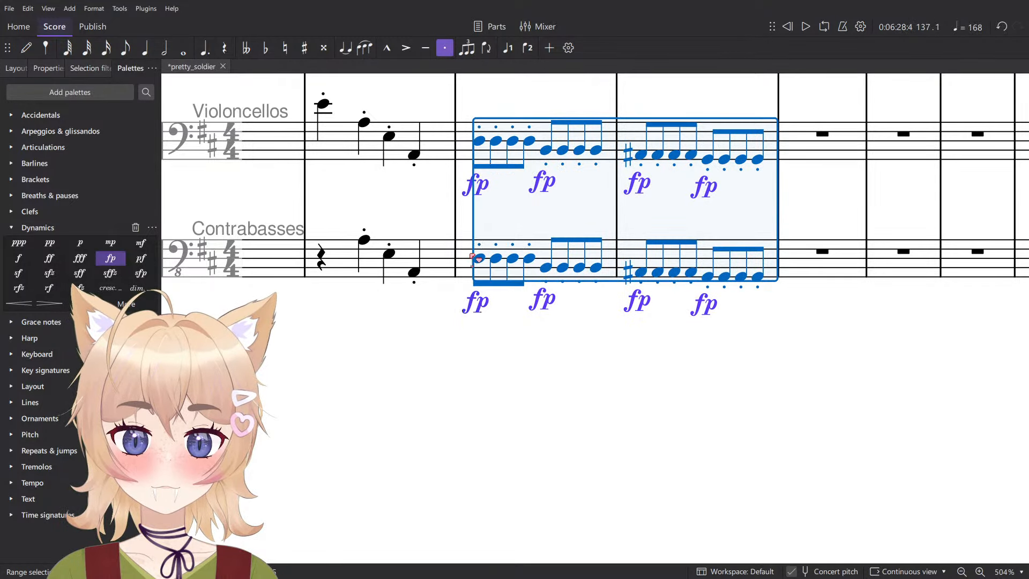
key(space)
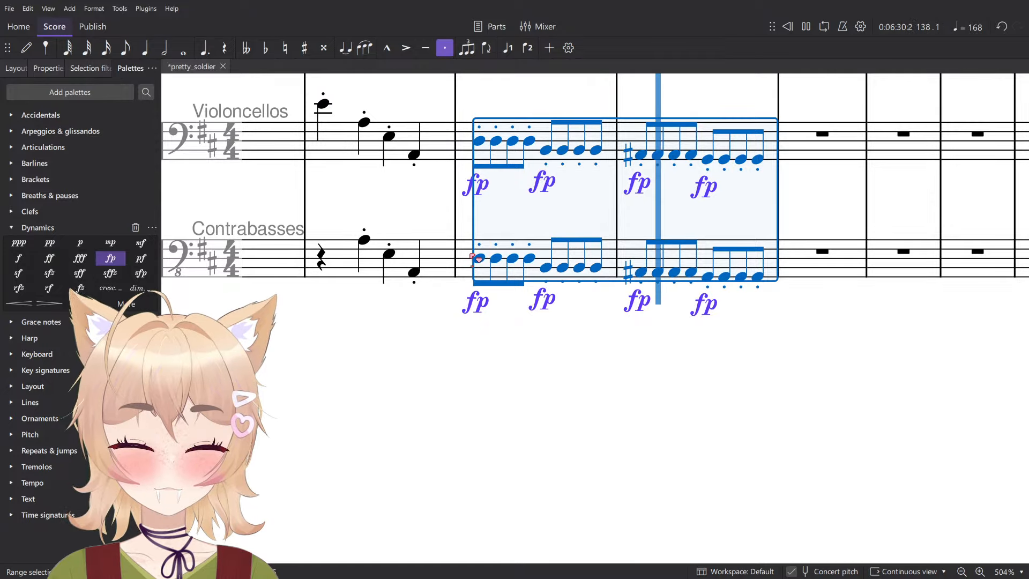
key(space)
click(745, 300)
scroll(746, 300, down, 6)
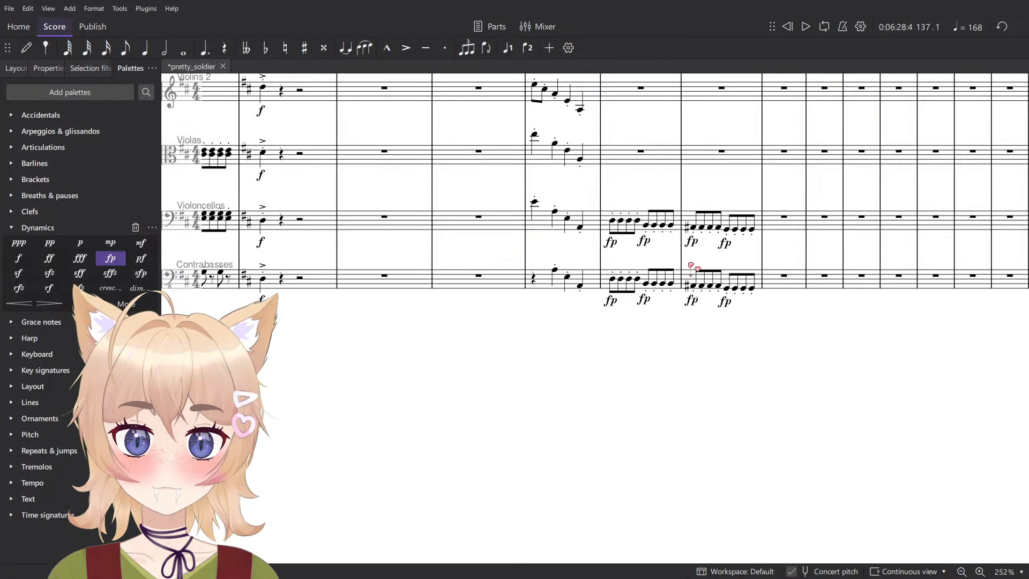
- Delete all the fp dynamics in measures 137 and 138 of the Violoncellos and Contrabasses
scroll(691, 266, up, 6)
click(534, 285)
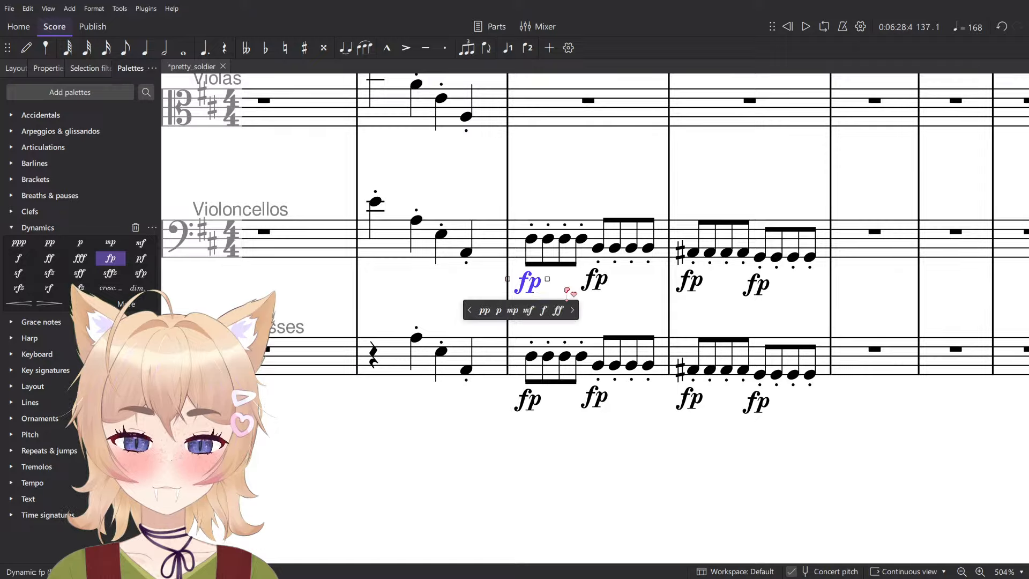
shift+click(764, 405)
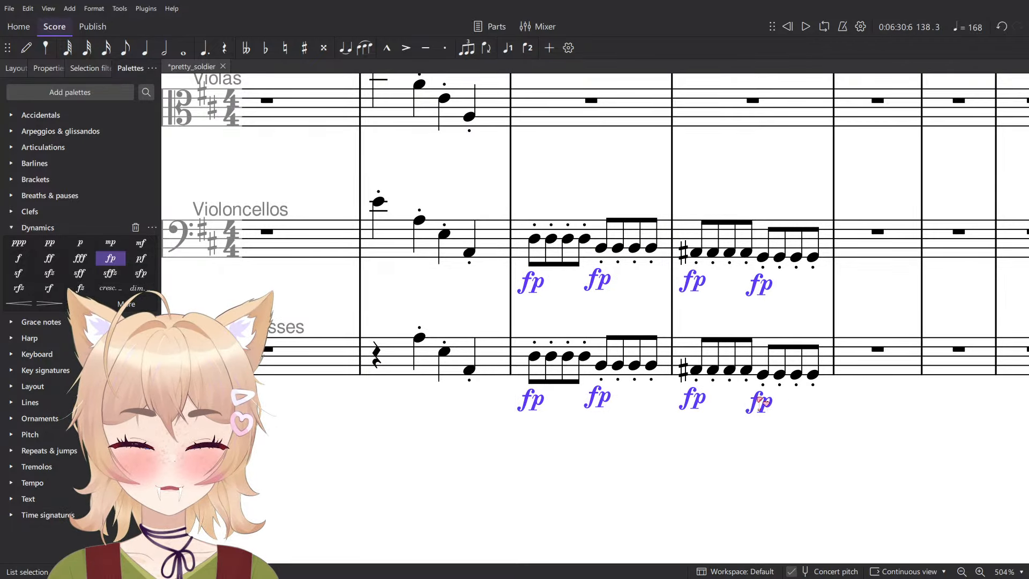
key(Delete)
drag(746, 302, 747, 301)
key(Escape)
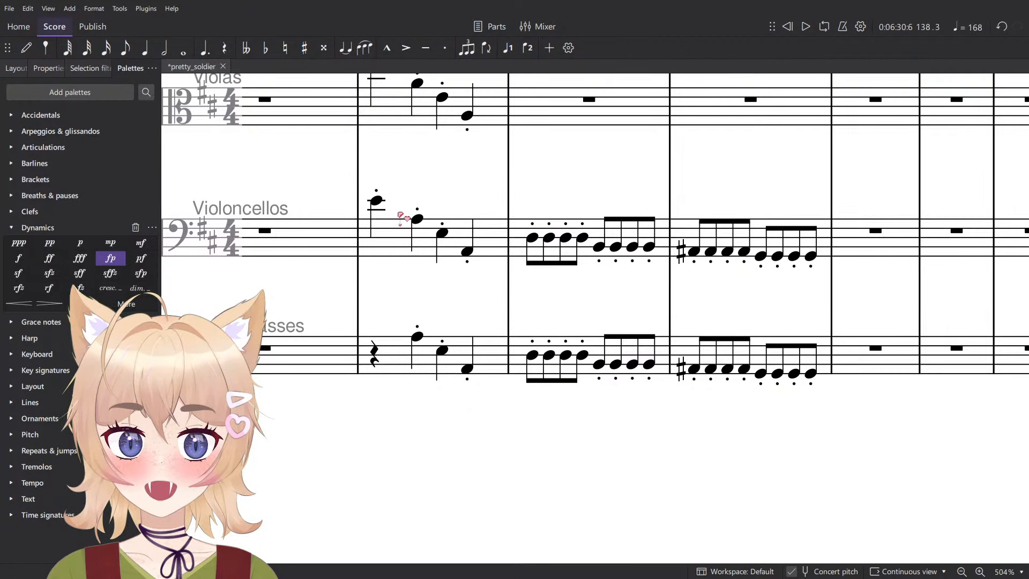
- Play the score back from the Violoncellos' first note in measure 136 through measure 138
click(376, 200)
key(space)
scroll(569, 183, down, 4)
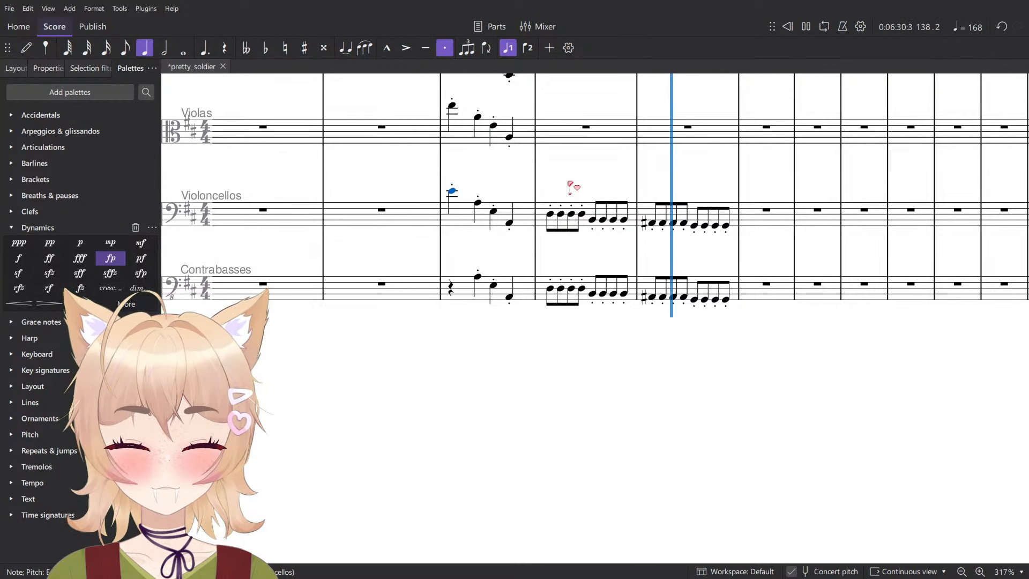
key(space)
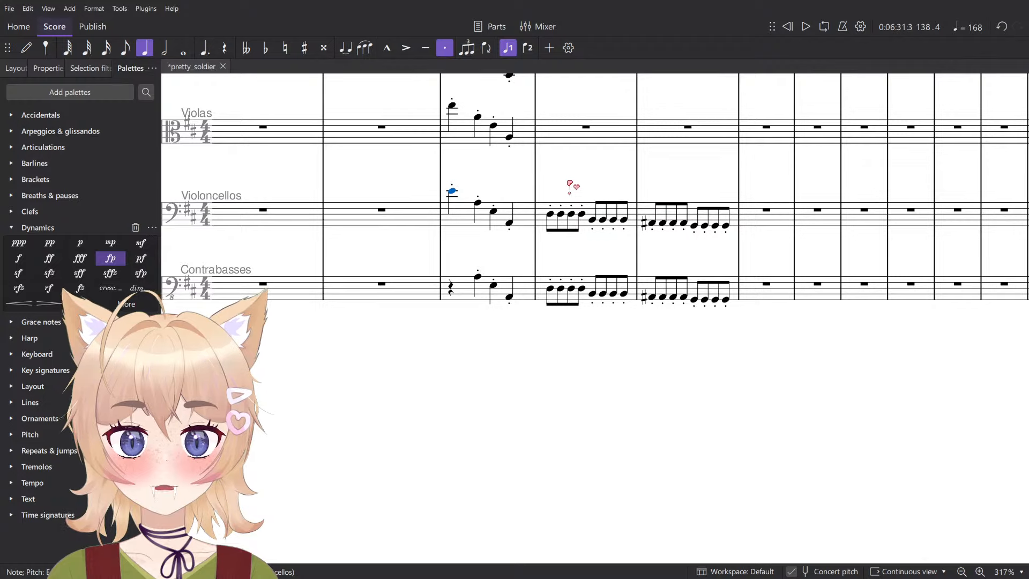
- Delete the last three eighth notes of every four-note group in the Contrabasses' measures 137 and 138
scroll(573, 187, up, 8)
click(409, 449)
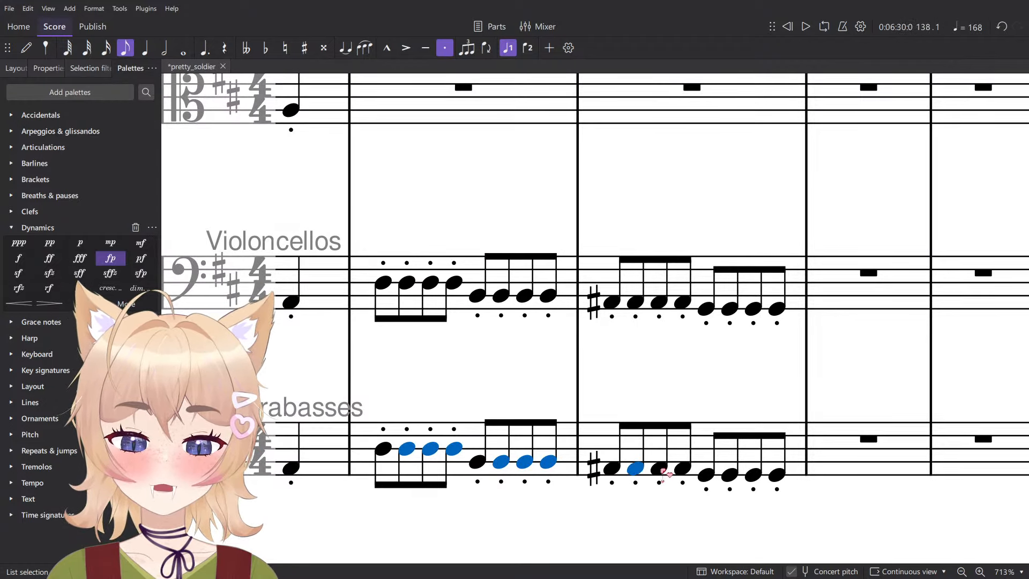
key(Delete)
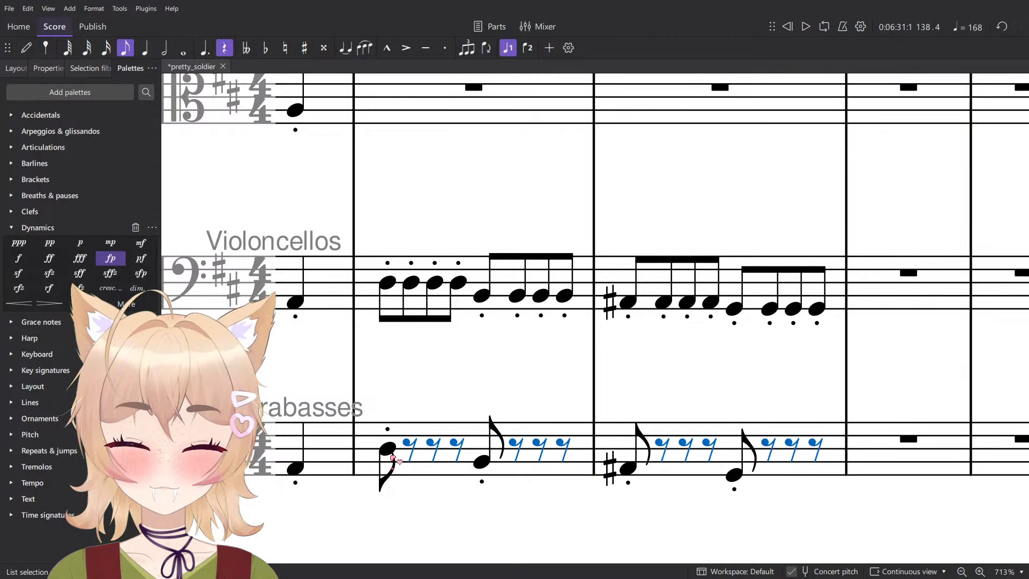
- Lengthen the remaining Contrabasses notes in measures 137 and 138 to quarter notes and merge the leftover rests into quarter rests
key(Left)
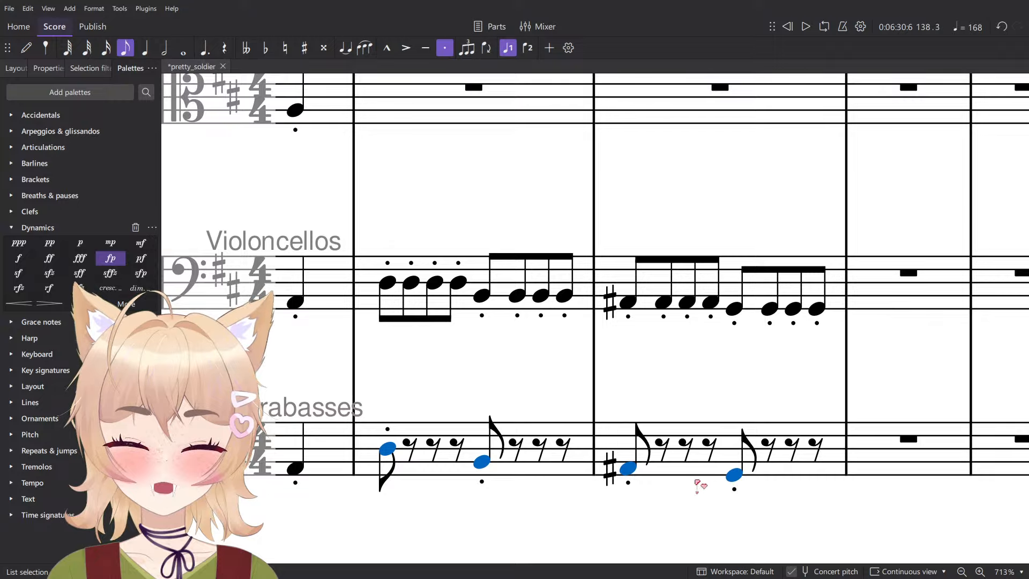
key(5)
key(n)
key(Escape)
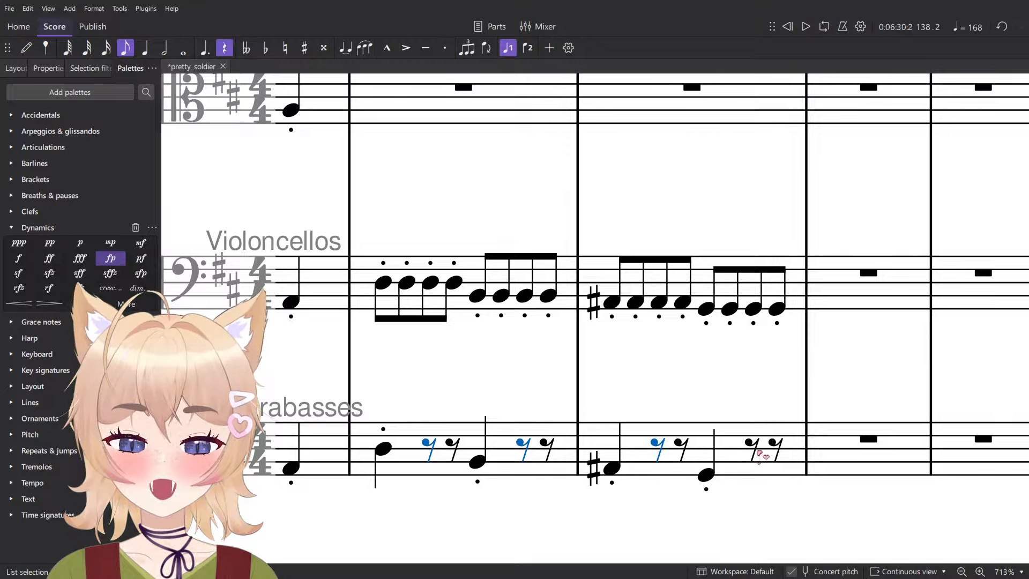
key(5)
key(ctrl+minus)
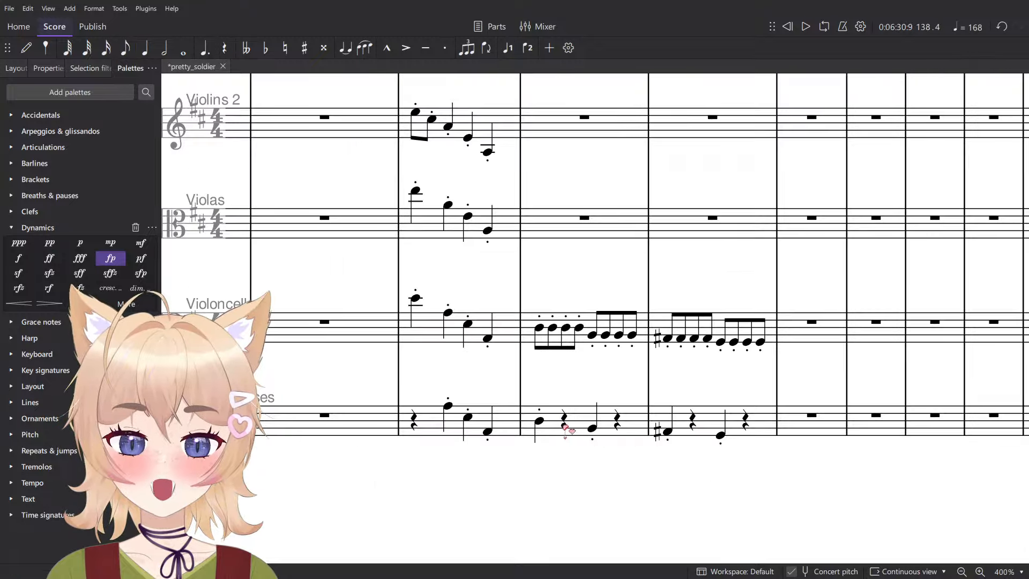
- Copy the Violoncellos' eighth-note pattern in measures 137 and 138 into the Violas and raise it an octave
click(575, 425)
shift+click(533, 317)
click(731, 320)
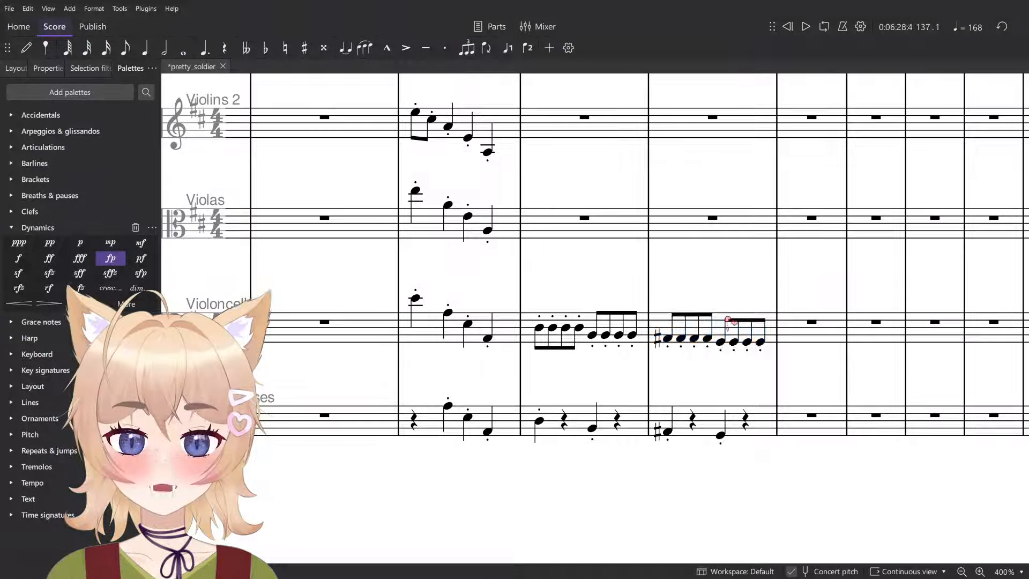
click(556, 219)
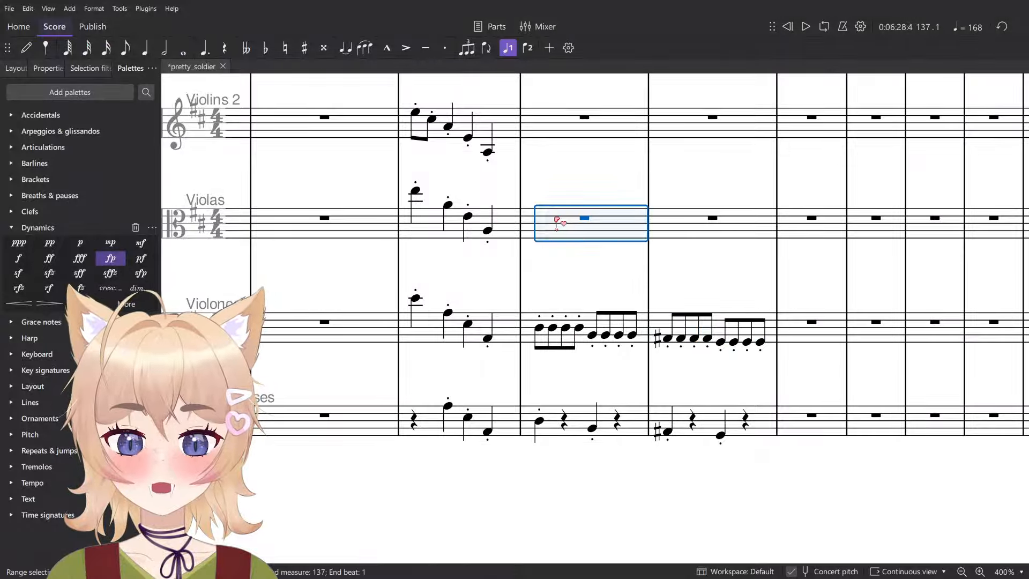
key(ctrl+v)
key(ctrl+Up)
key(Escape)
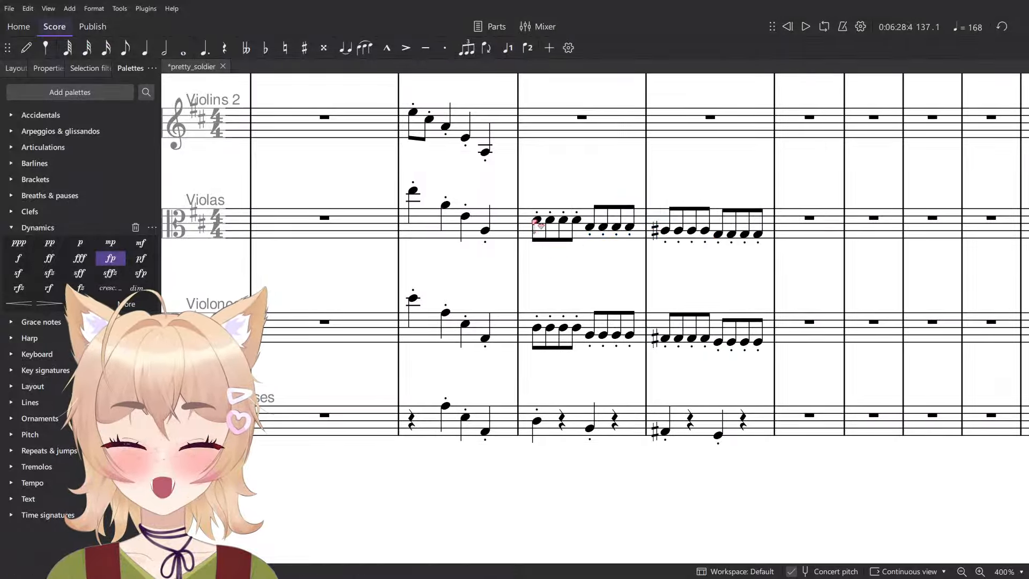
- Play back the Violins 2 through Contrabasses parts from measure 136 to measure 138
scroll(552, 290, up, 3)
click(497, 273)
ctrl+scroll(552, 333, down, 5)
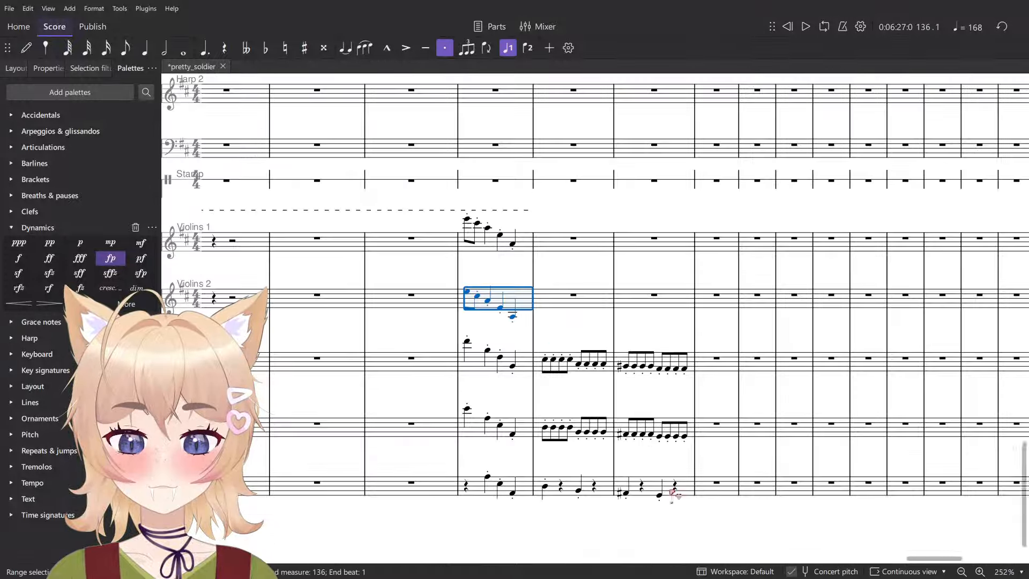
shift+click(692, 489)
key(space)
click(675, 520)
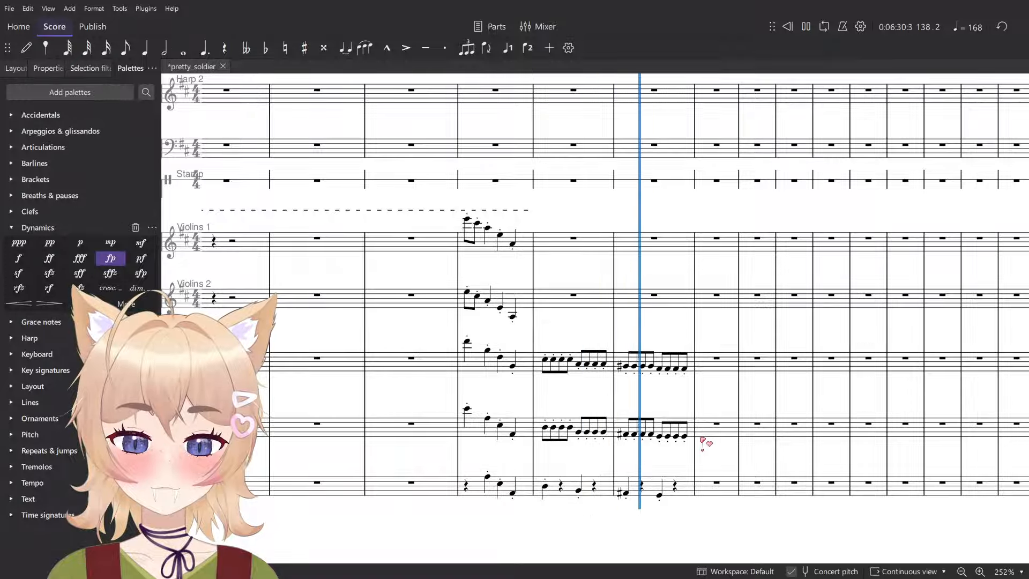
key(space)
- Replace the Violoncellos' measures 137 and 138 with a copy of the Contrabasses' quarter notes, raised an octave
ctrl+scroll(638, 477, up, 6)
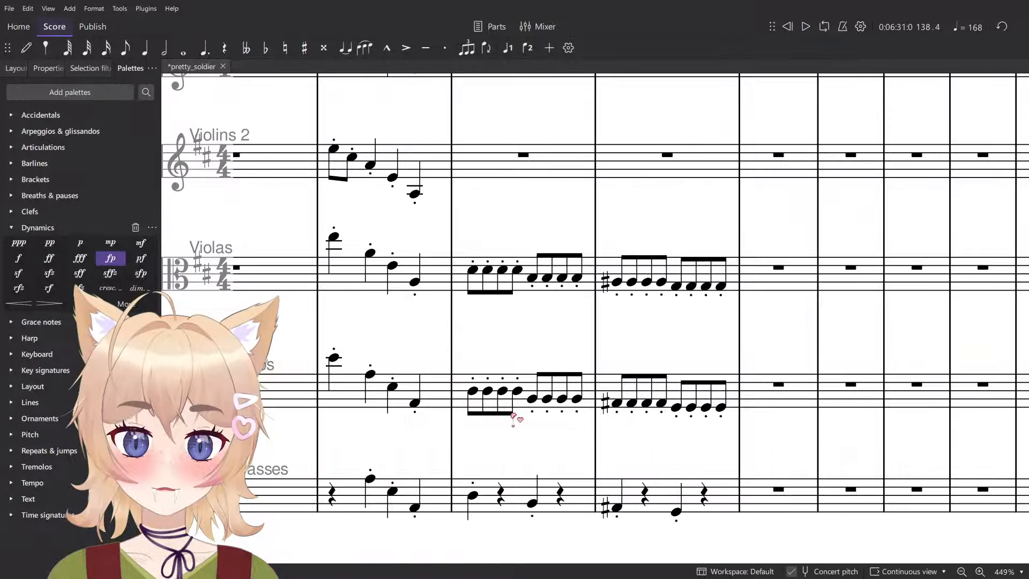
click(474, 393)
click(489, 504)
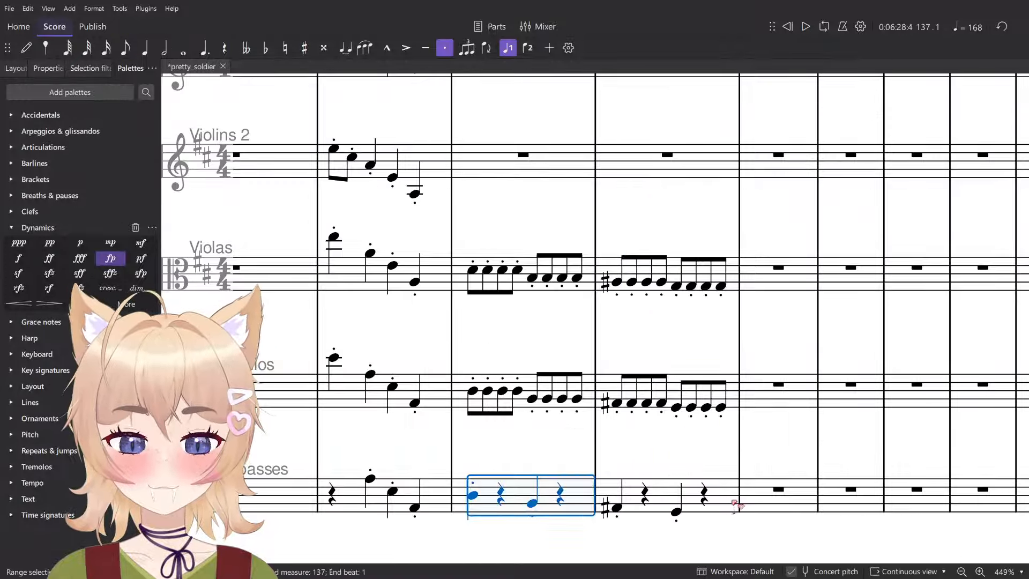
shift+click(721, 502)
click(472, 388)
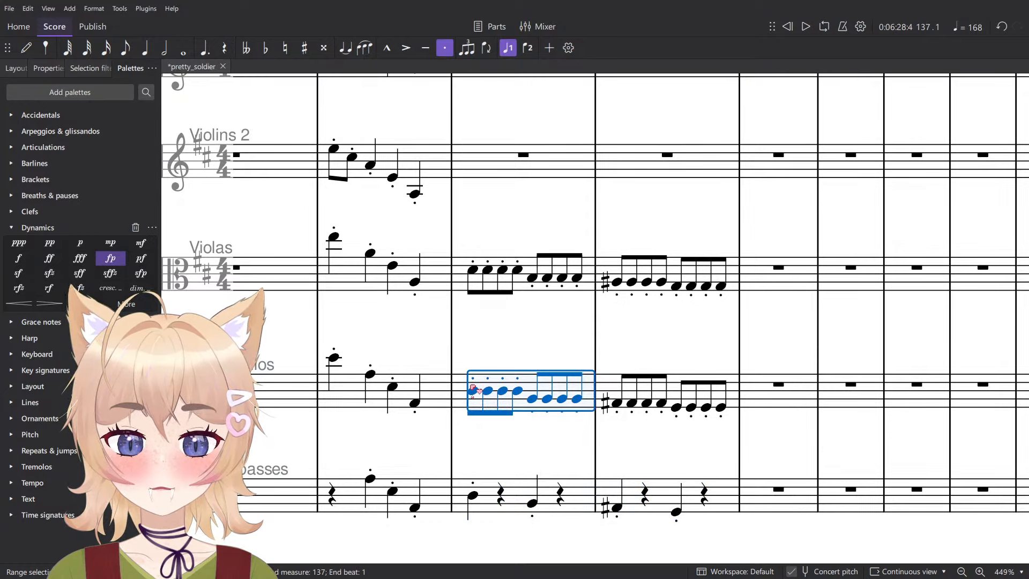
key(ctrl+v)
key(ctrl+Up)
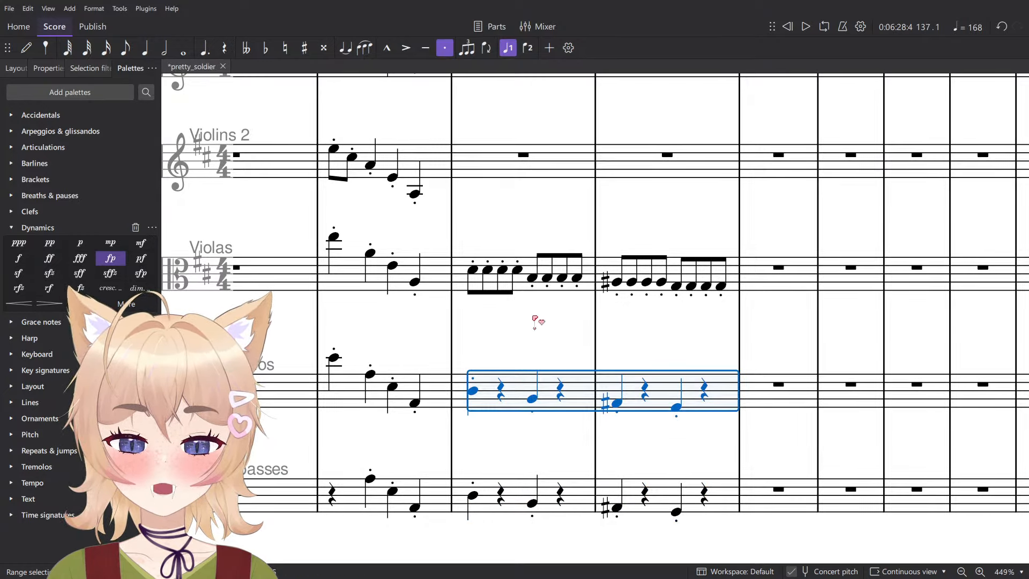
- Copy the Violas' eighth-note pattern in measures 137 and 138 into Violins 2 at the same pitch
click(530, 292)
shift+click(727, 265)
click(492, 167)
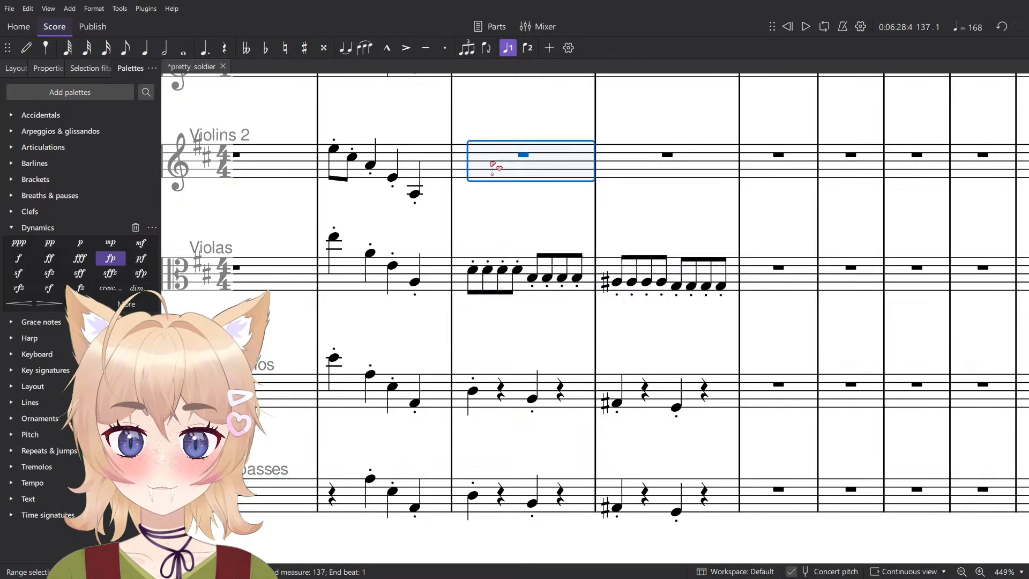
key(ctrl+v)
scroll(456, 184, down, 4)
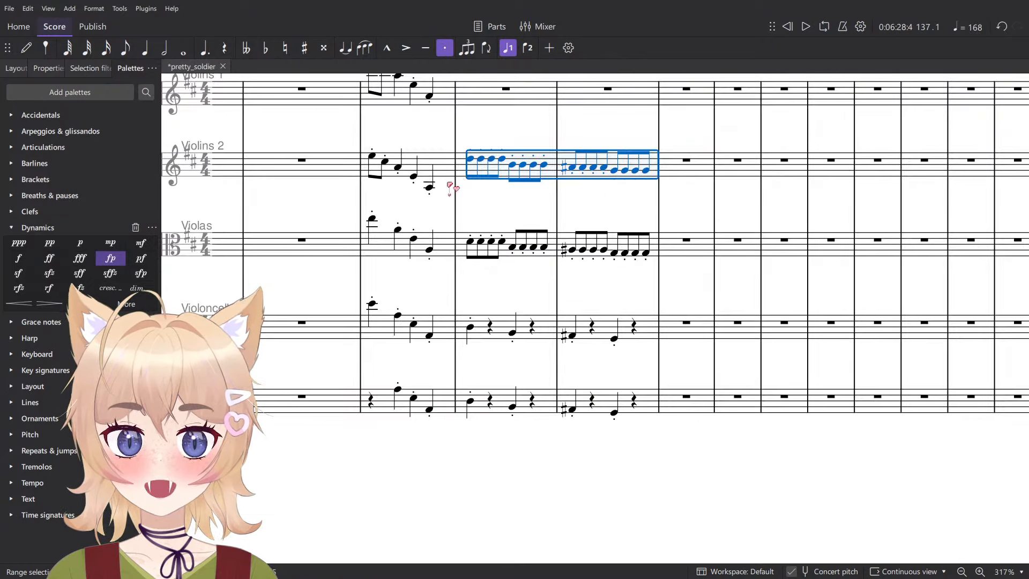
- Play back all string parts from measure 136 through measure 138
scroll(444, 185, up, 3)
click(446, 247)
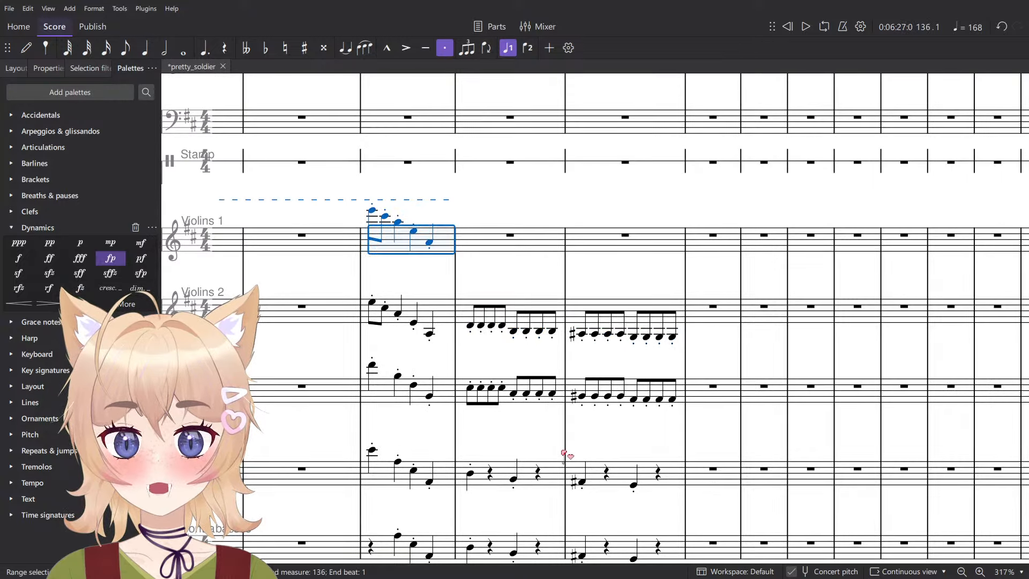
scroll(664, 516, down, 1)
shift+click(661, 514)
key(space)
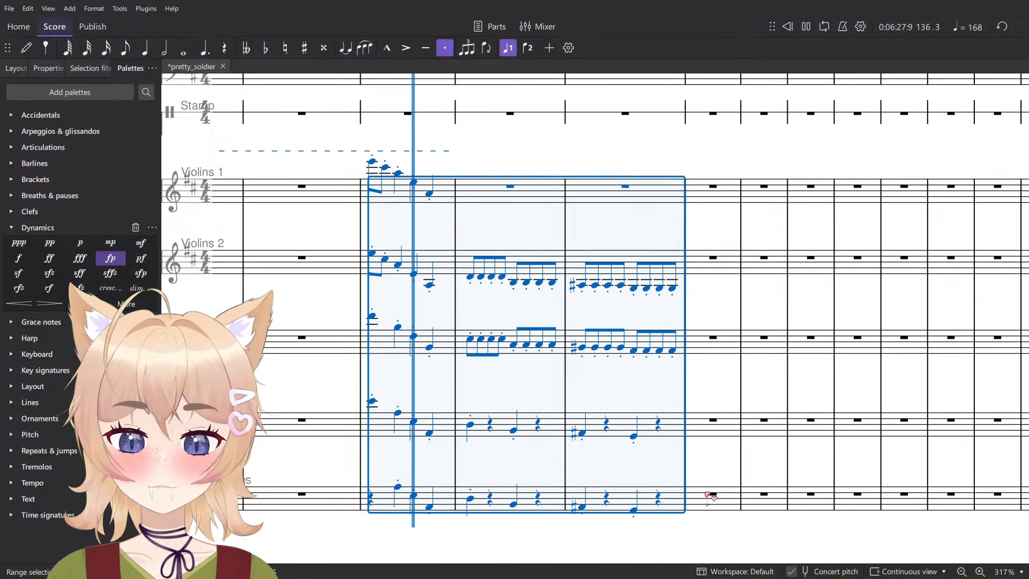
click(633, 399)
key(space)
scroll(644, 386, up, 1)
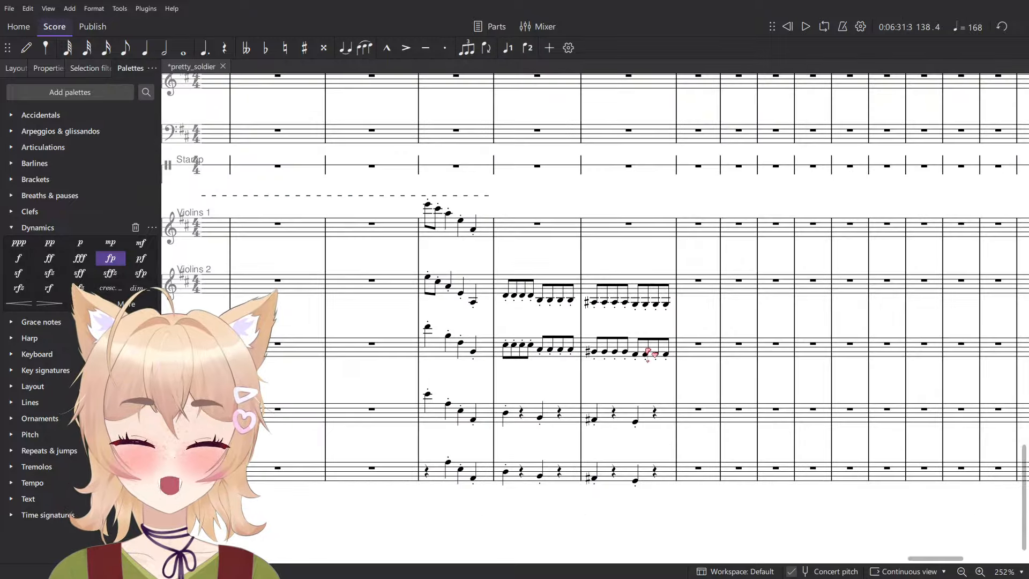
scroll(646, 305, down, 4)
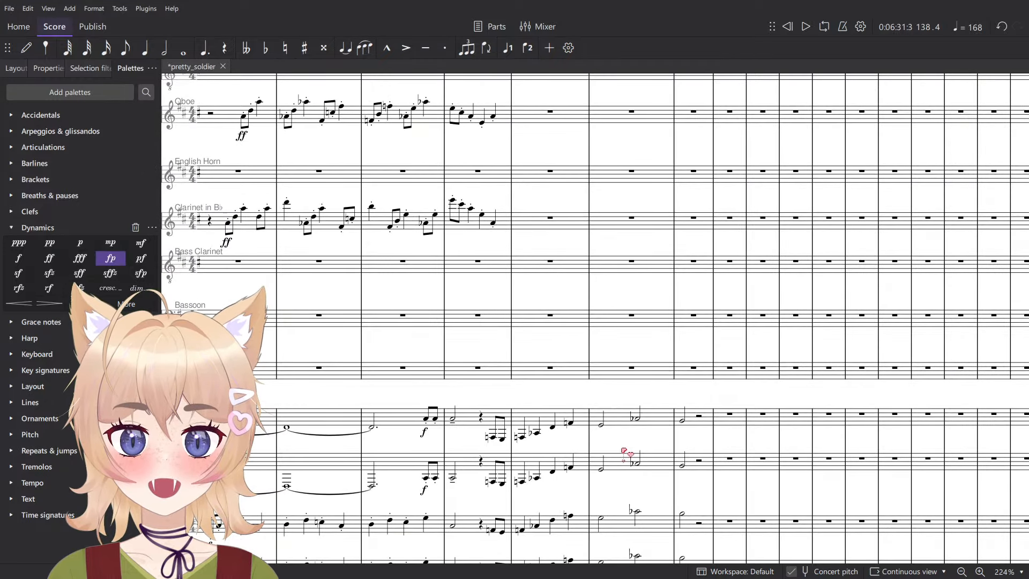
- Raise the second half of measure 138 to A-flat in Violins 2 through Contrabasses
click(641, 420)
scroll(641, 421, up, 4)
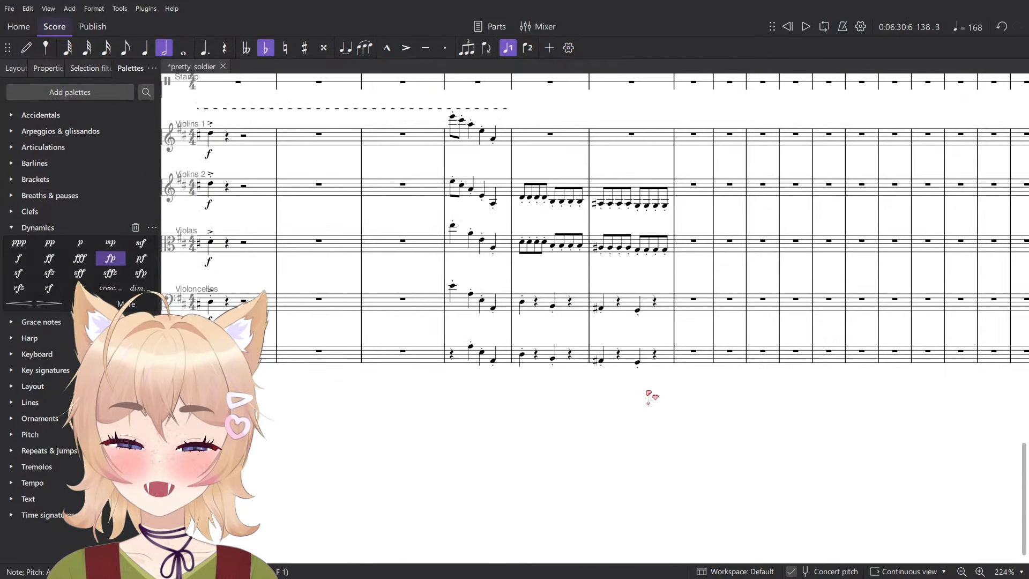
scroll(693, 236, up, 3)
shift+click(694, 237)
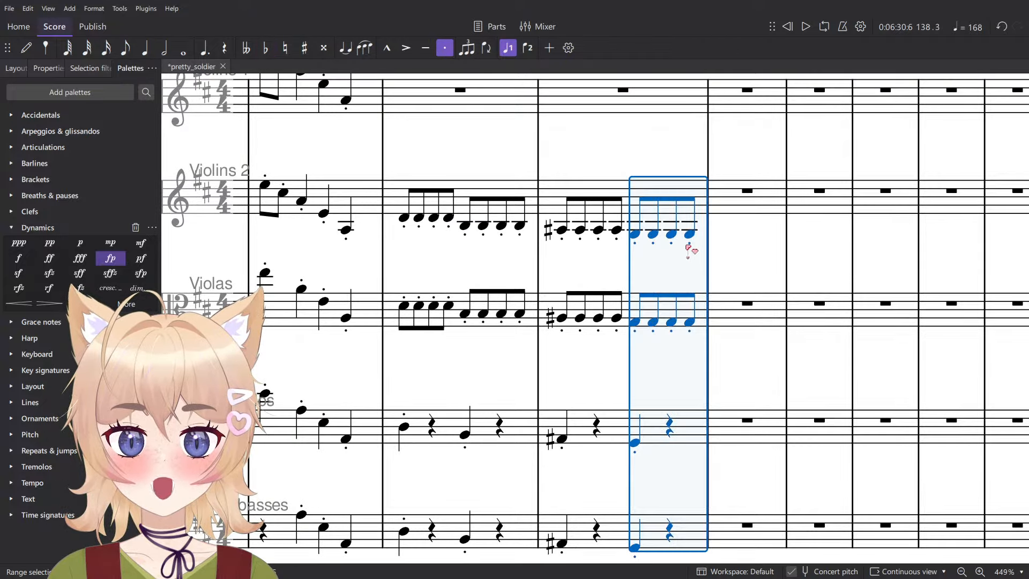
scroll(677, 237, down, 2)
key(Down)
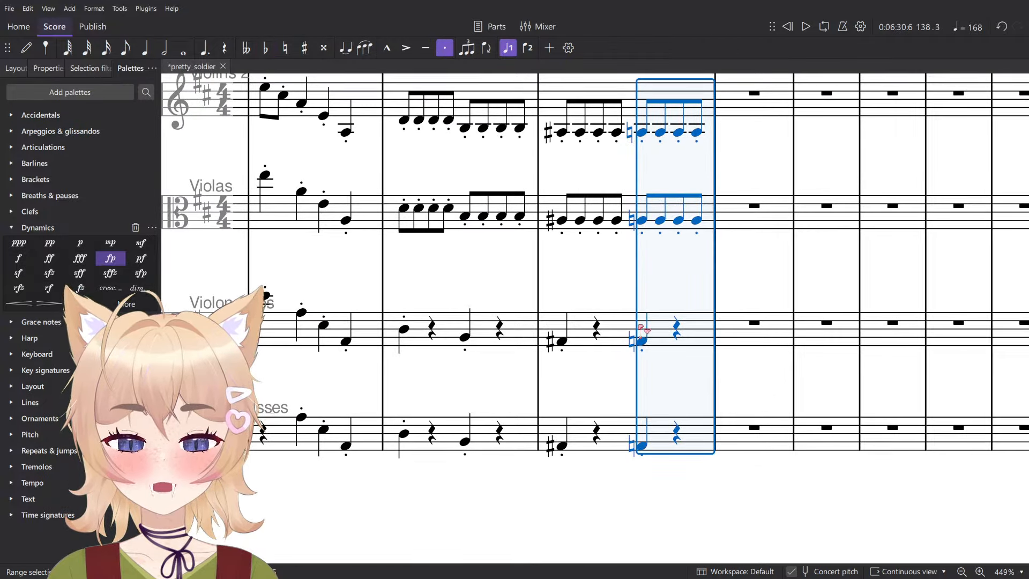
key(Down)
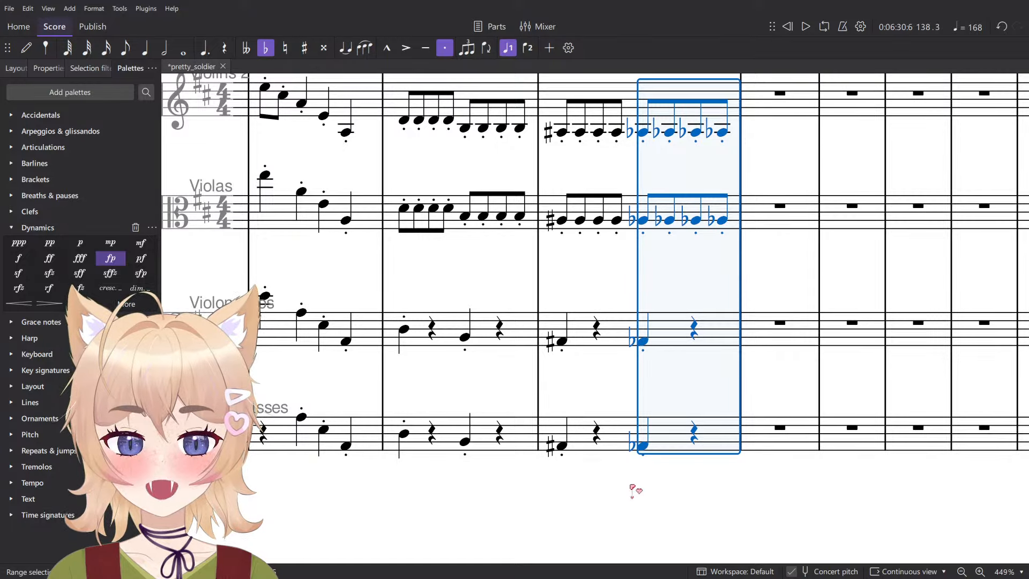
key(Escape)
- Remove the repeated flat signs from the last three eighth notes of measure 138 in Violins 2 and Violas
scroll(690, 196, up, 2)
scroll(643, 258, up, 3)
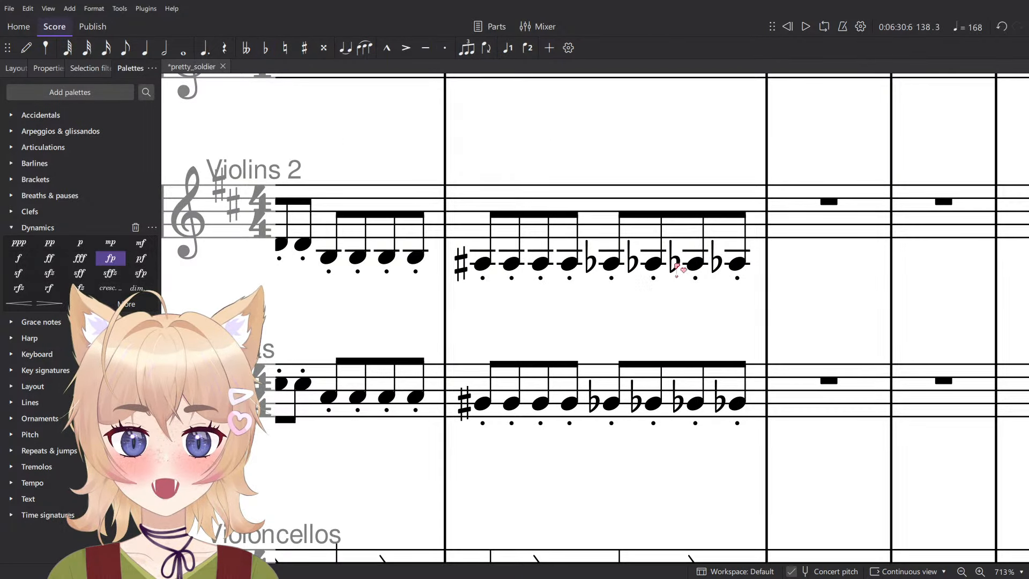
click(633, 261)
ctrl+click(674, 262)
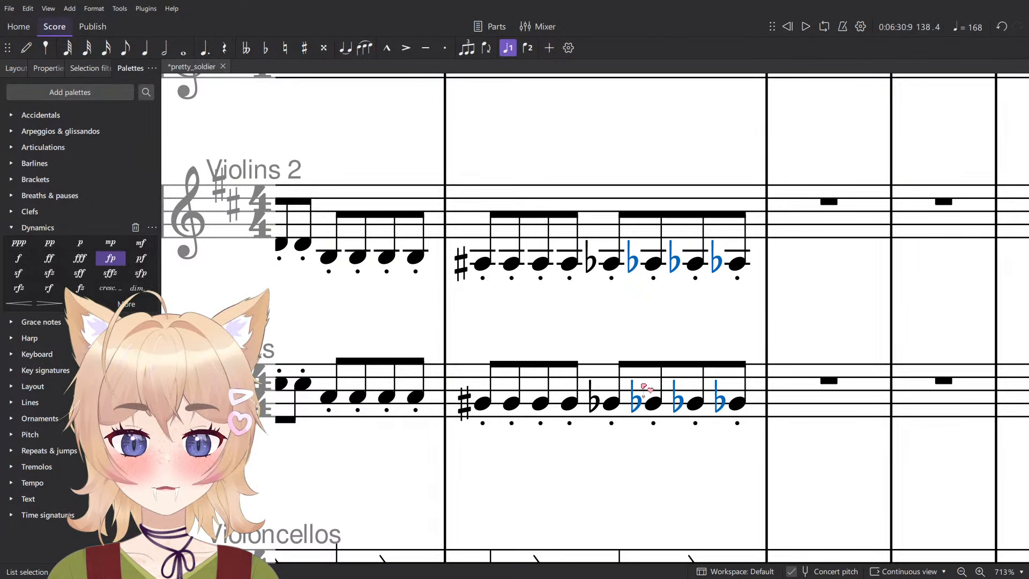
- Play back the string accompaniment from measure 137 into measure 138
scroll(645, 388, down, 4)
click(459, 256)
key(space)
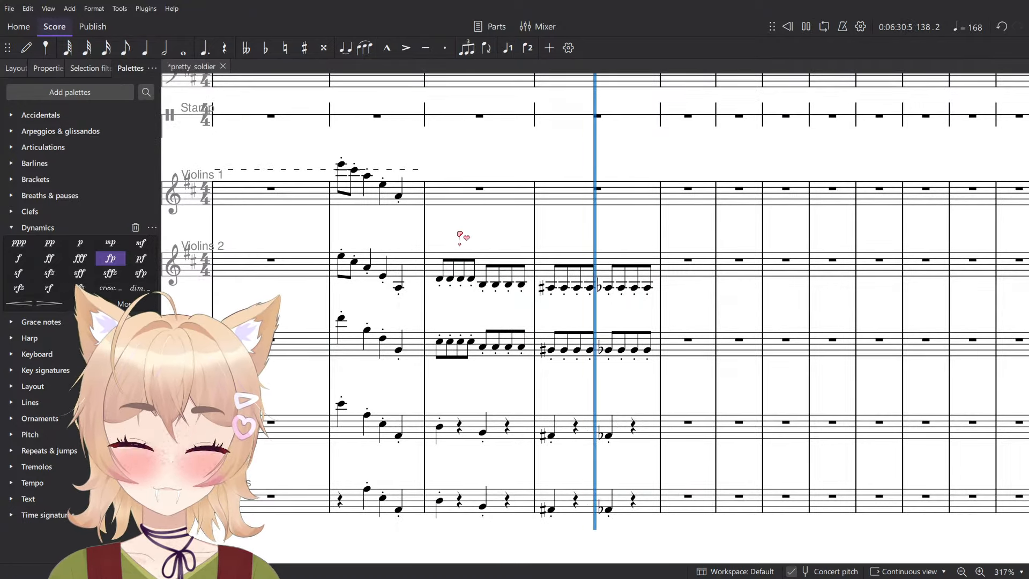
key(space)
- Audition the Violoncellos' individual quarter notes in measures 137 and 138
scroll(561, 452, up, 3)
click(549, 432)
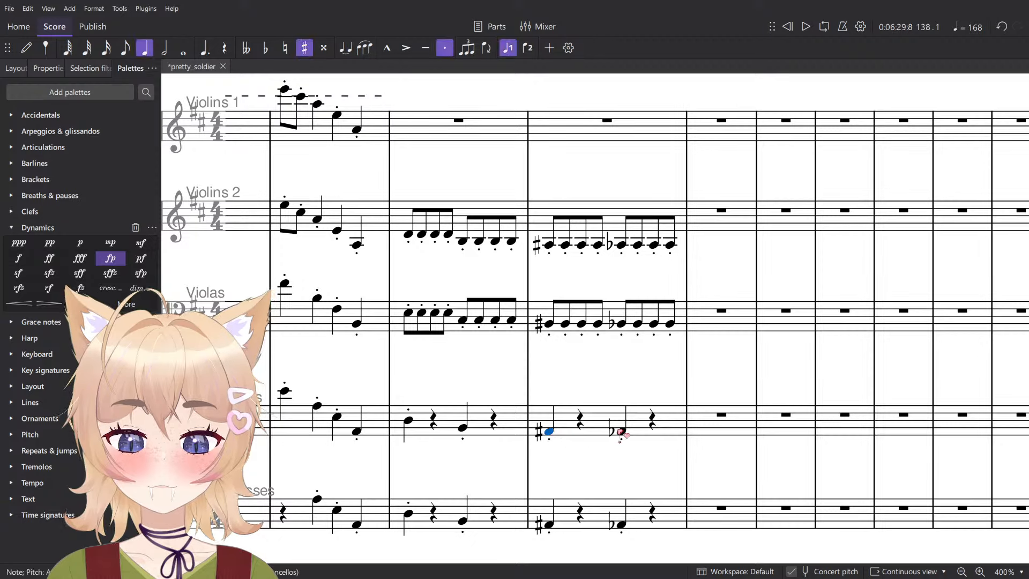
click(622, 432)
click(549, 432)
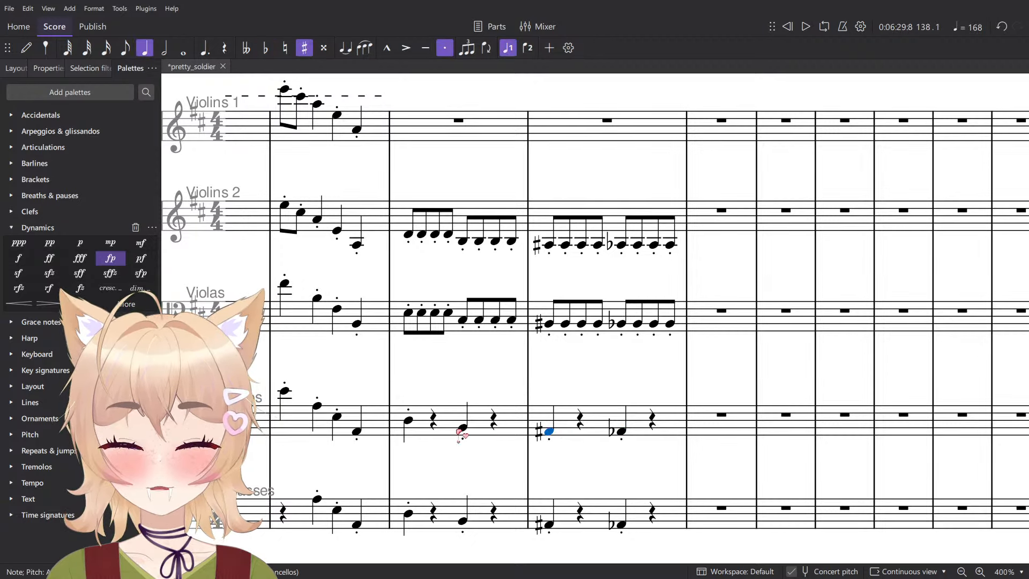
click(456, 431)
click(409, 422)
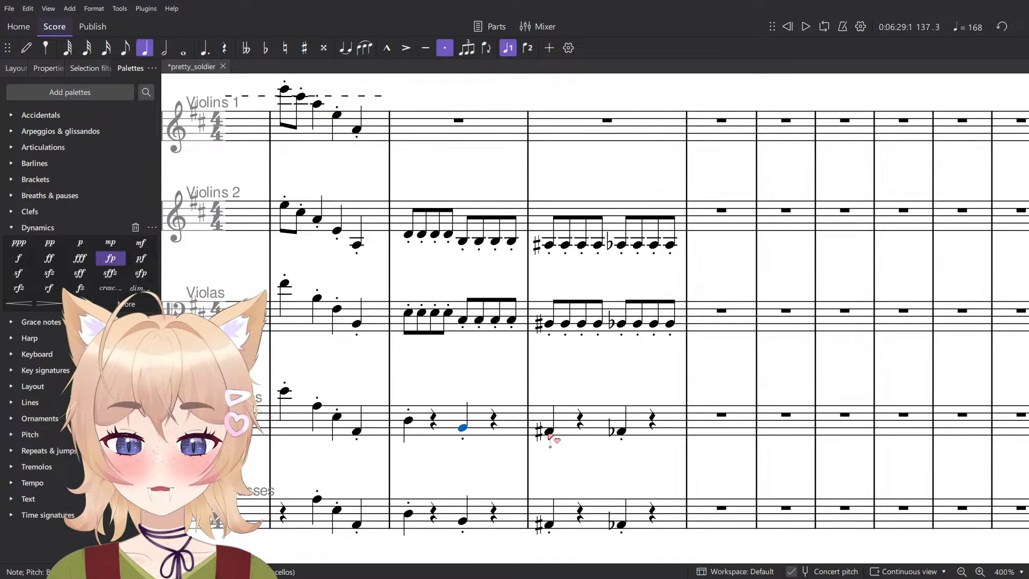
click(621, 432)
- Play back measure 138 repeatedly to compare the horn and trumpet phrase with the string accompaniment
scroll(636, 434, down, 3)
key(space)
scroll(649, 429, up, 7)
key(space)
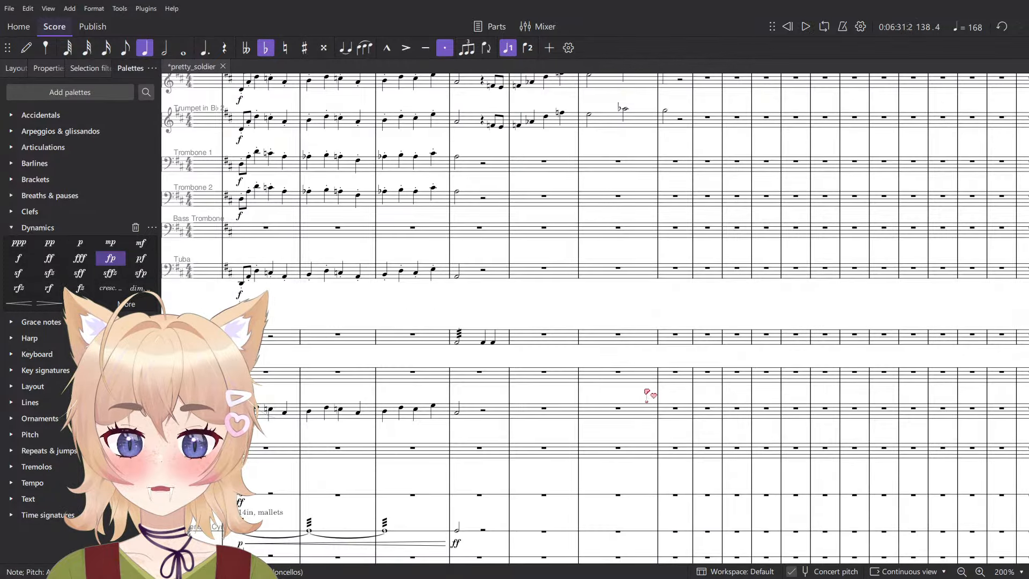
scroll(647, 392, up, 5)
click(591, 338)
key(space)
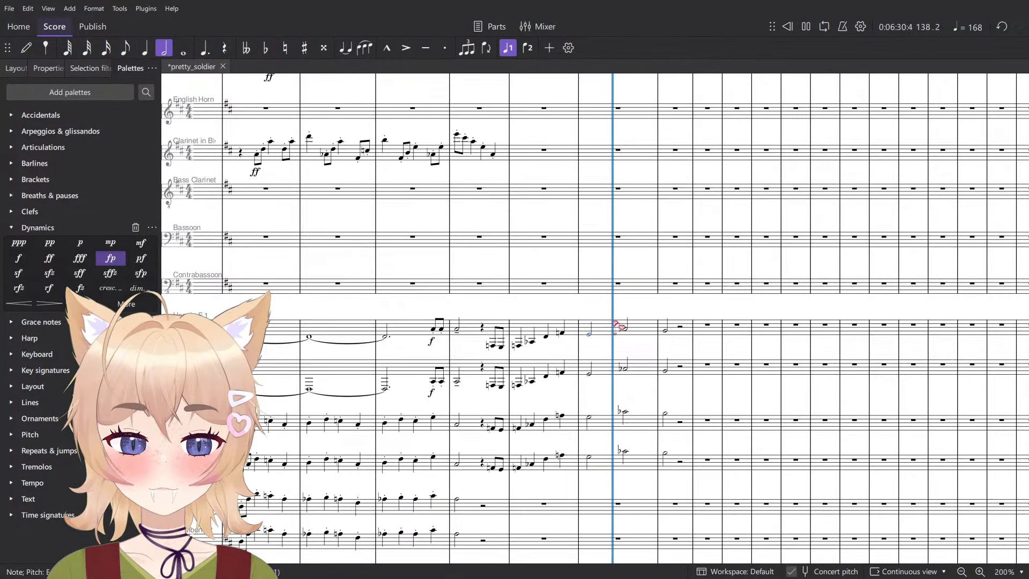
key(space)
scroll(616, 440, down, 15)
key(space)
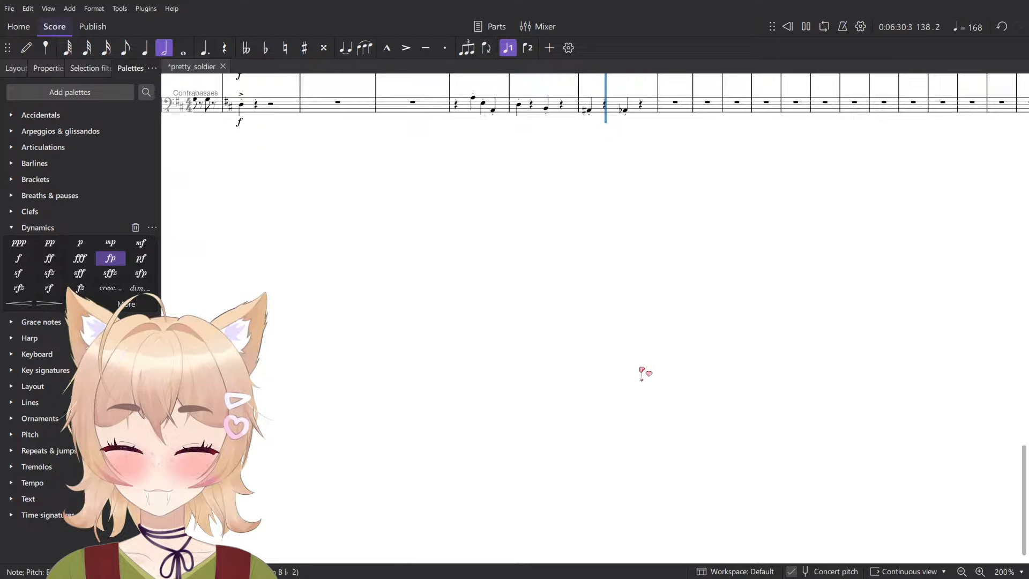
scroll(670, 321, up, 7)
scroll(707, 250, up, 10)
key(space)
- Raise the second half of measure 138 to A natural in Violins 2 through Contrabasses
click(567, 169)
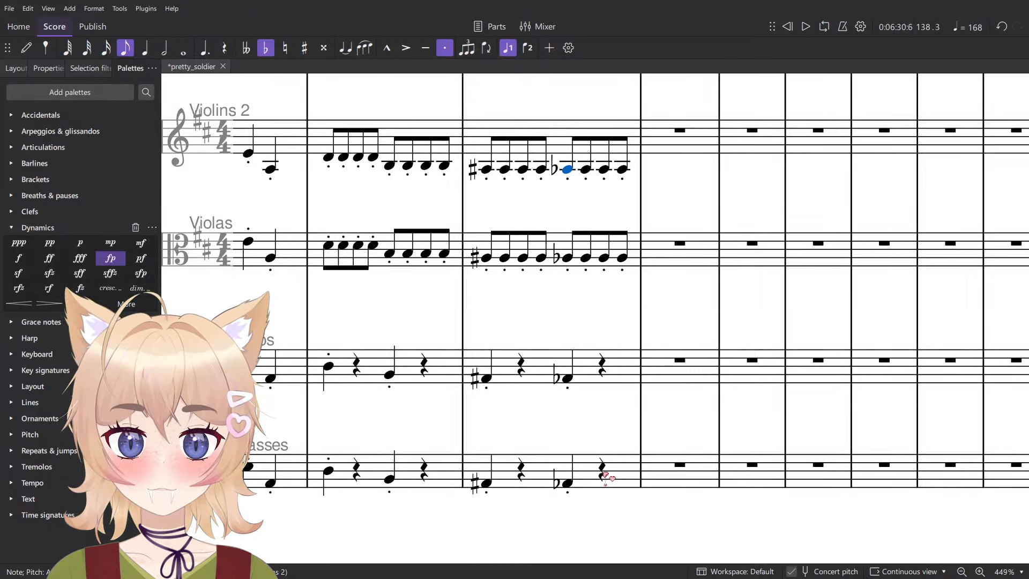
shift+click(594, 467)
key(Up)
- Play back all parts from the start of measure 138 to check the strings' A natural
key(space)
click(486, 258)
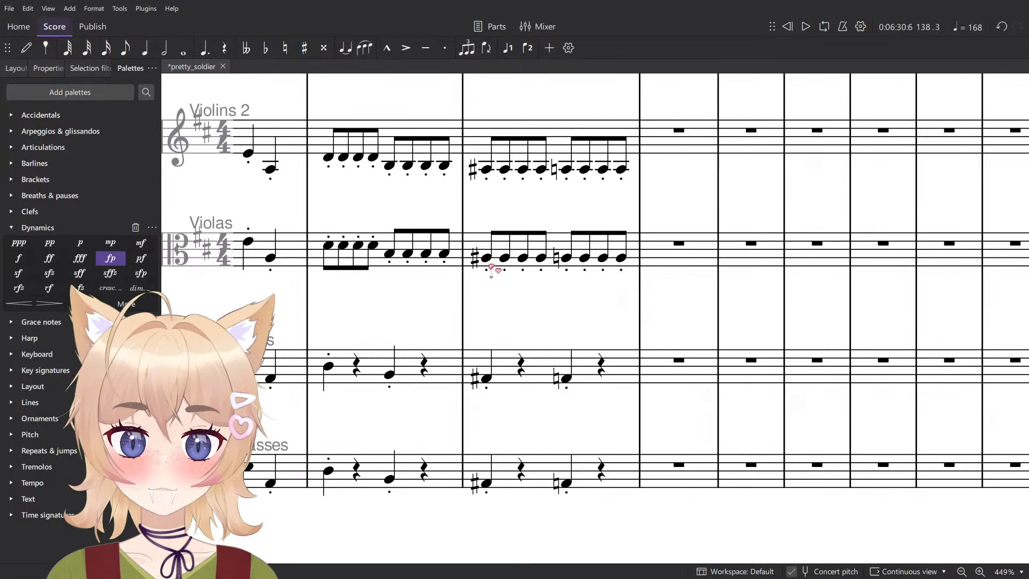
scroll(554, 257, down, 5)
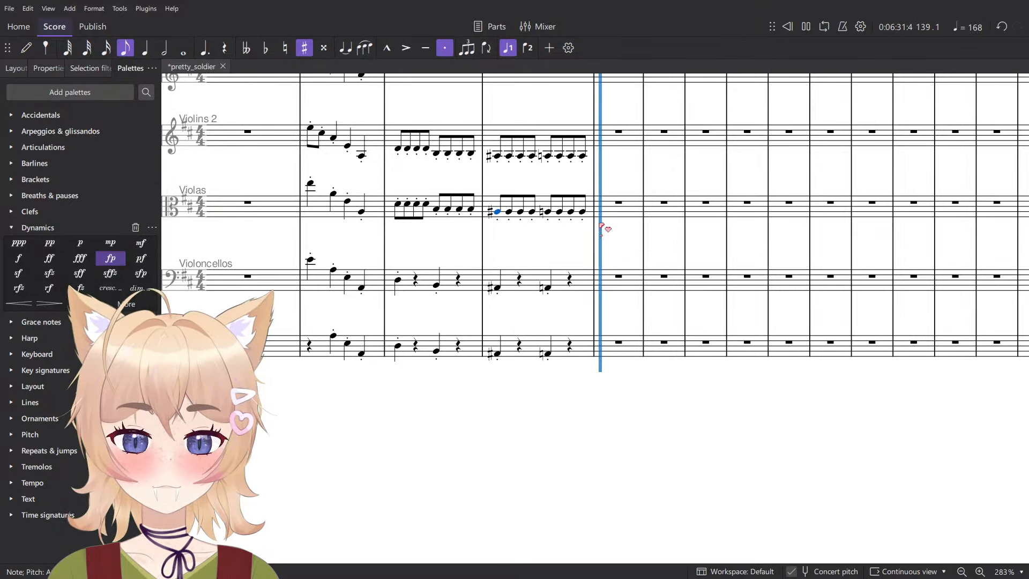
key(space)
scroll(583, 218, up, 5)
scroll(590, 219, down, 6)
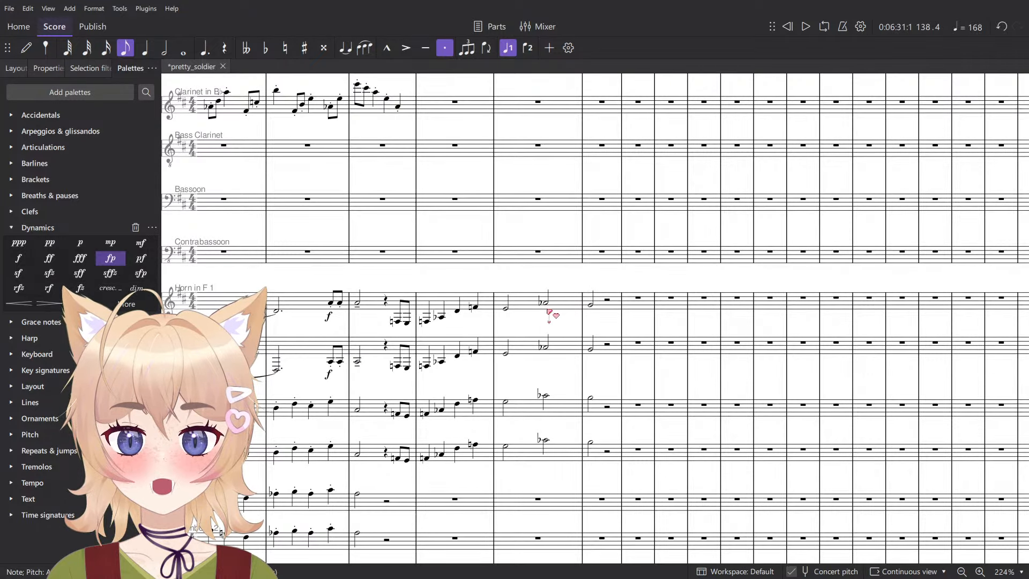
- Try raising the second half note of measure 138 by a semitone in both horns and both trumpets
click(547, 307)
shift+click(546, 443)
key(space)
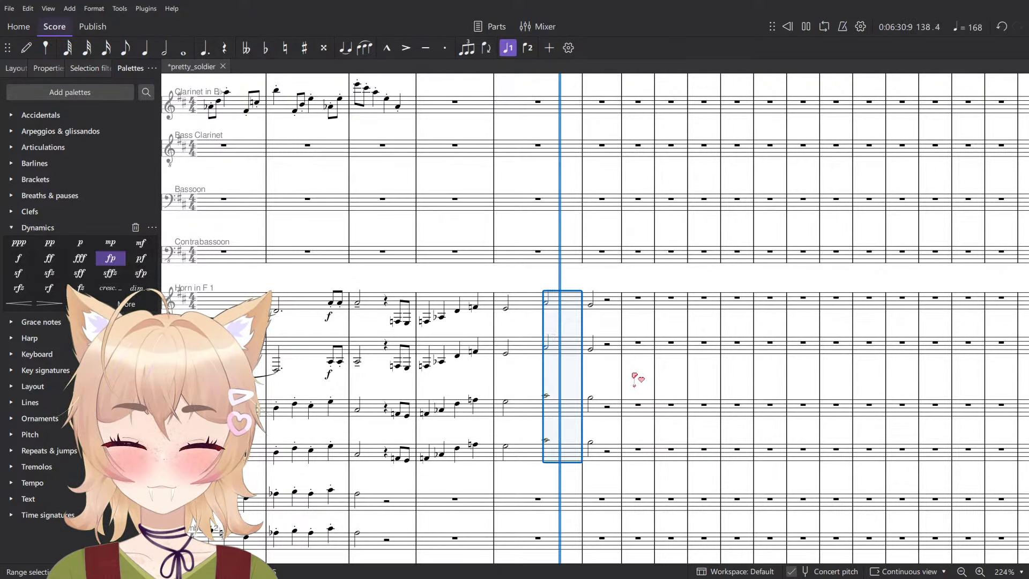
click(636, 367)
scroll(636, 368, down, 1)
key(space)
- Play back measure 138 and undo the horns' and trumpets' pitch change
click(506, 354)
key(space)
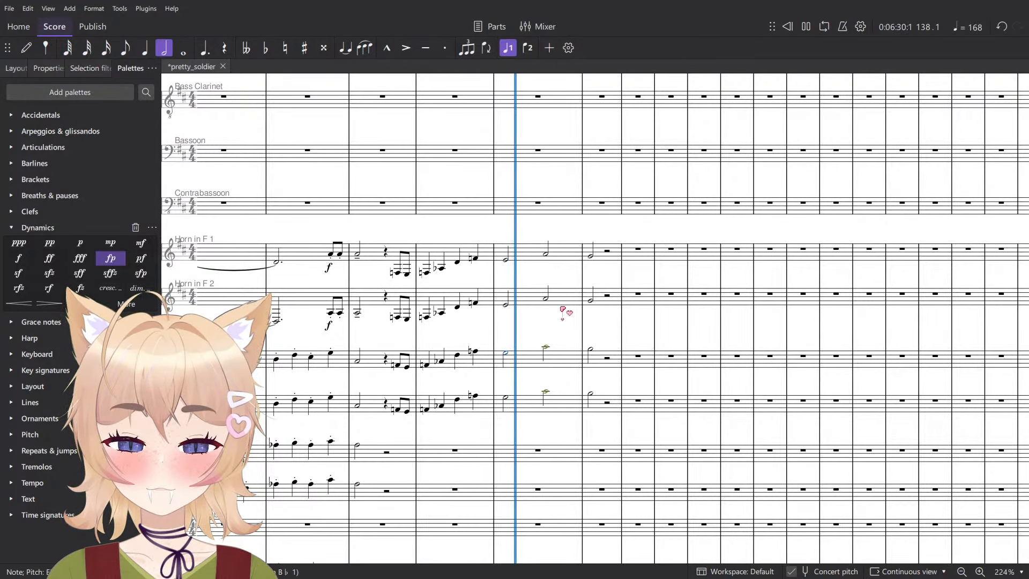
key(space)
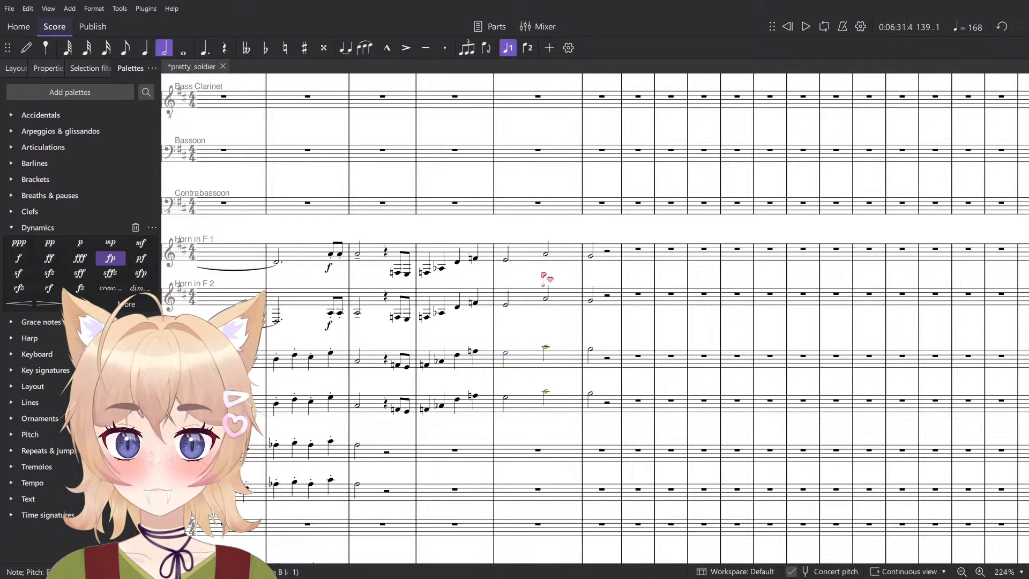
key(ctrl+z)
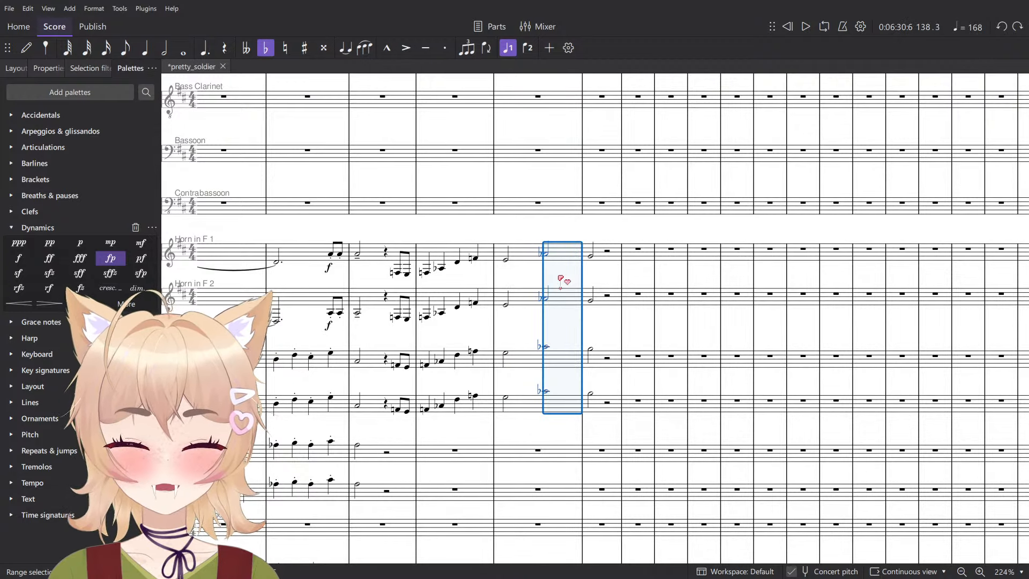
- Try the second half of measure 138 on F-sharp and G in Violins 2 through Contrabasses and play it back
scroll(571, 300, down, 10)
ctrl+scroll(567, 349, up, 5)
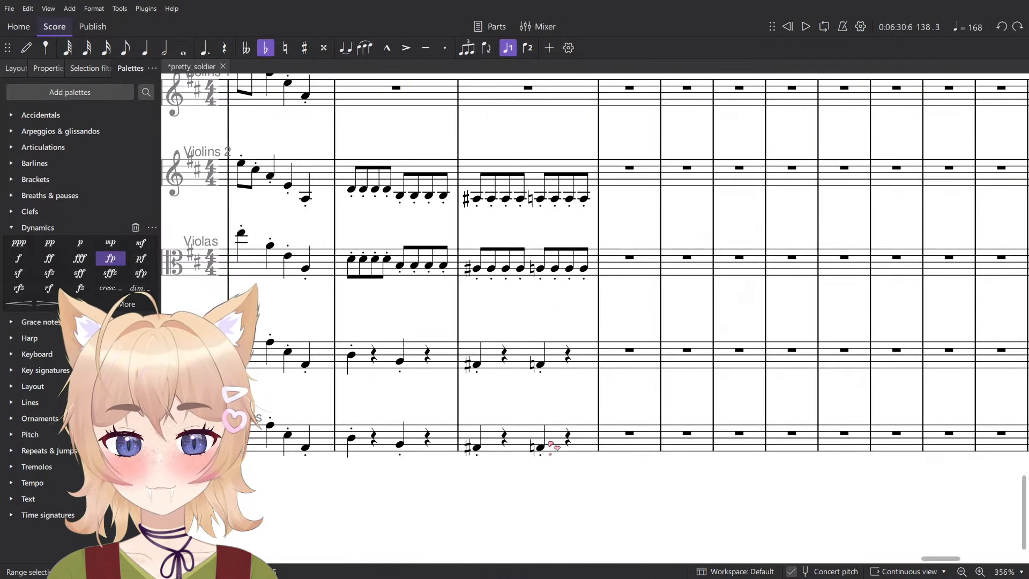
click(543, 446)
shift+click(586, 199)
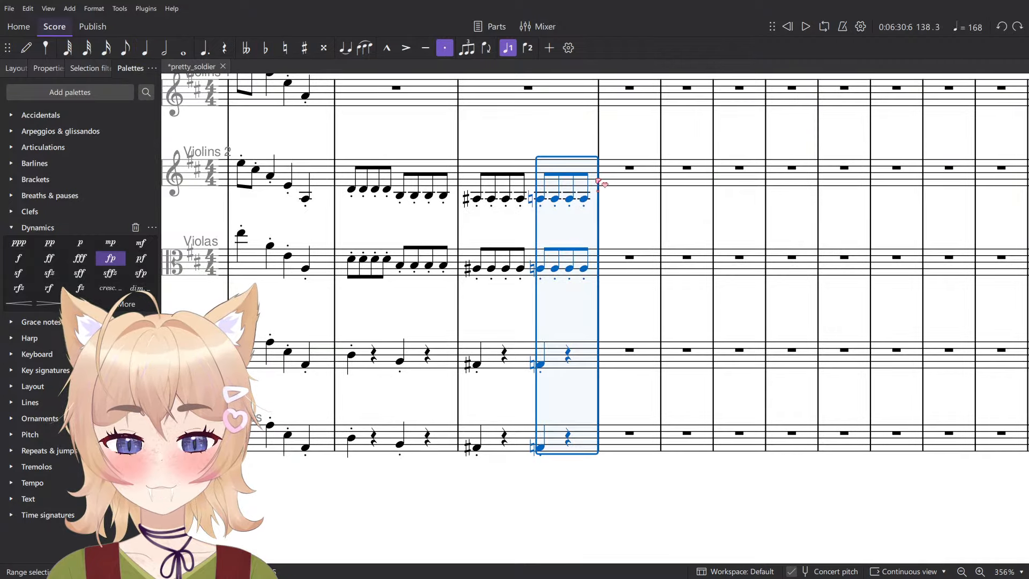
key(Down)
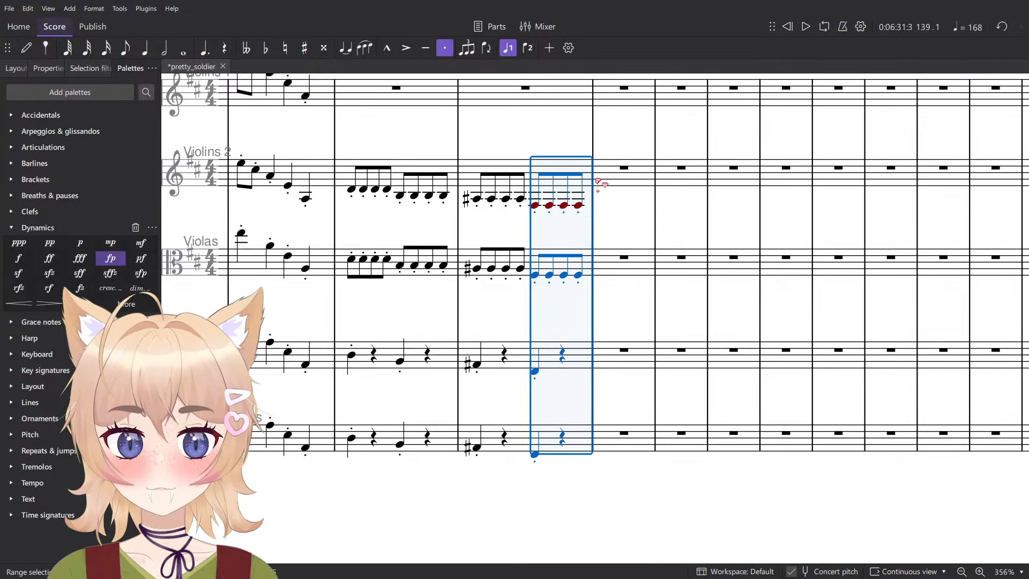
key(Up)
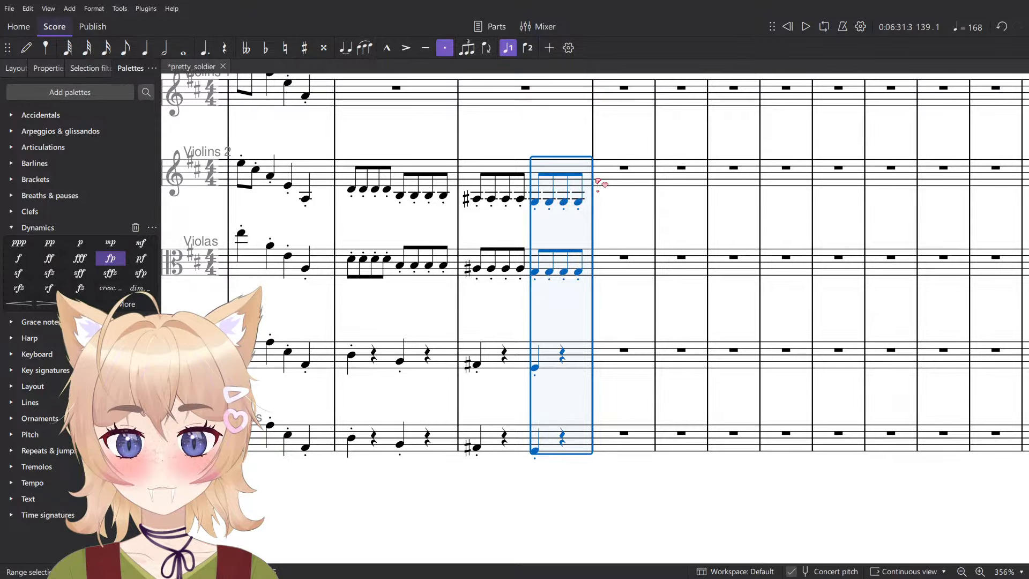
key(space)
key(space)
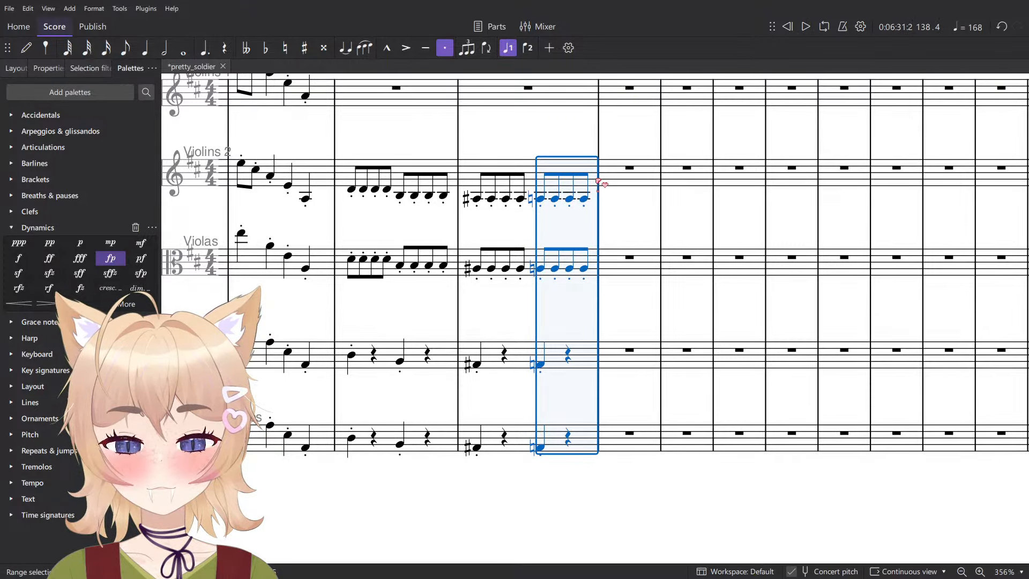
- Set the strings' second half of measure 138 to A-flat and remove the repeated flat signs in Violins 2 and Violas
key(minus)
click(552, 199)
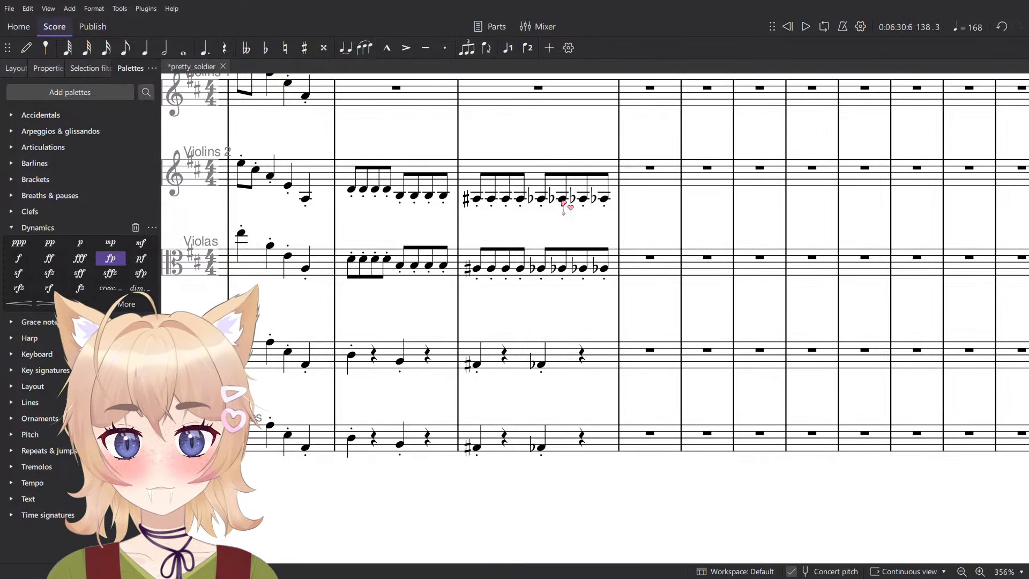
scroll(566, 214, up, 5)
ctrl+click(629, 321)
- Play back the whole ensemble from the start of measure 137
scroll(629, 321, down, 5)
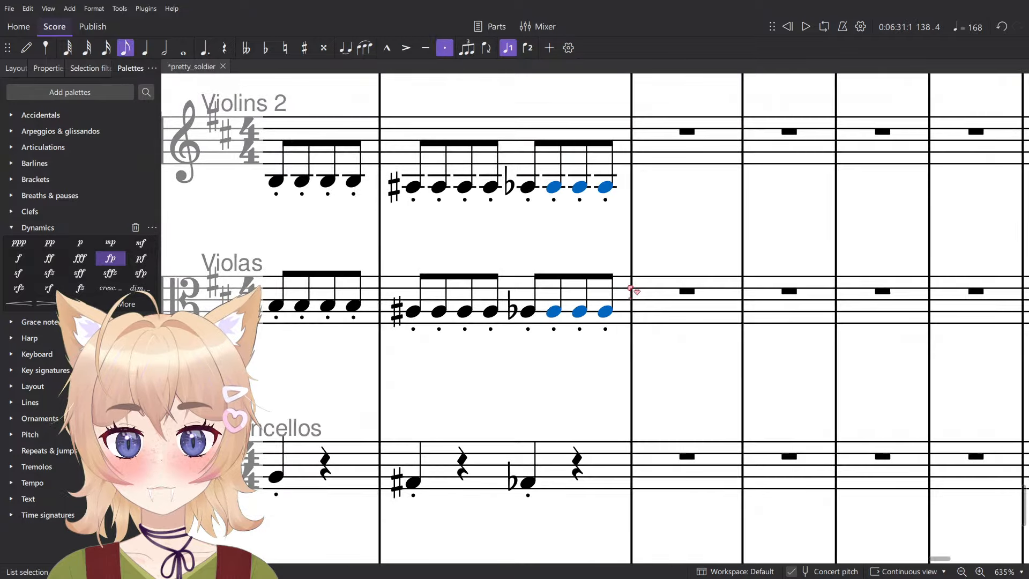
key(space)
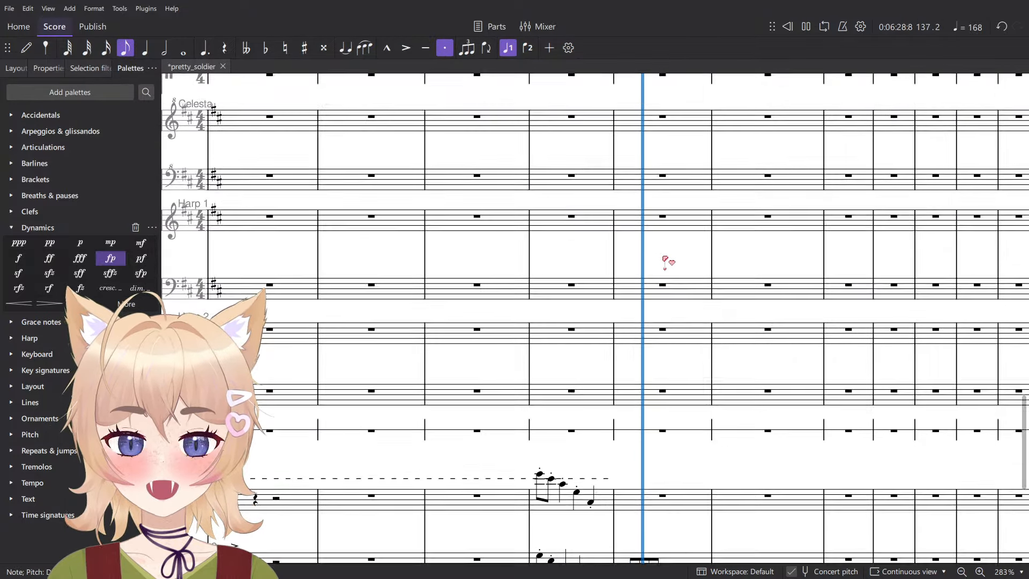
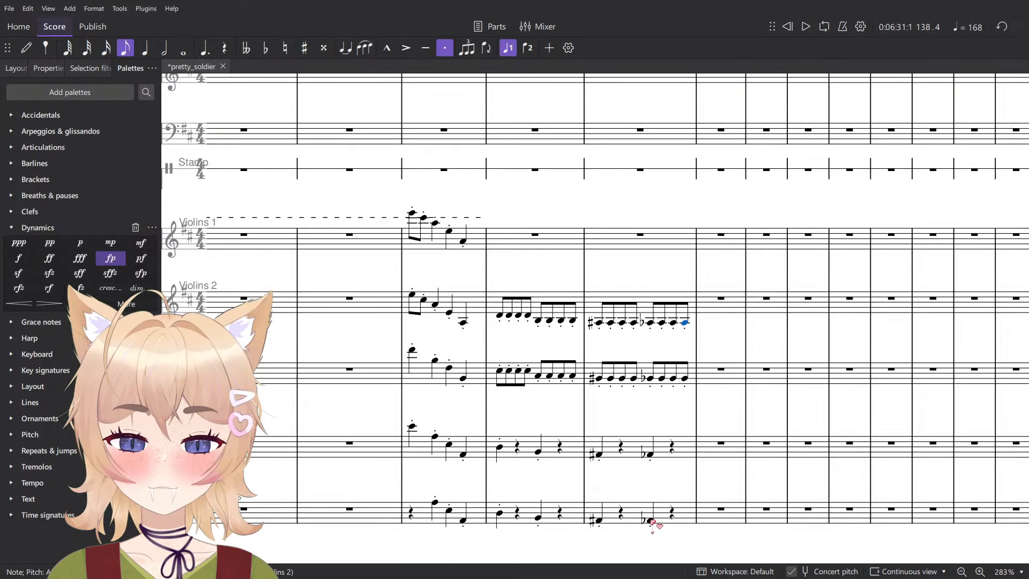
- Copy the strings' second half of measure 138 into the start of measure 139 and try it on D
shift+click(651, 521)
click(711, 307)
key(ctrl+v)
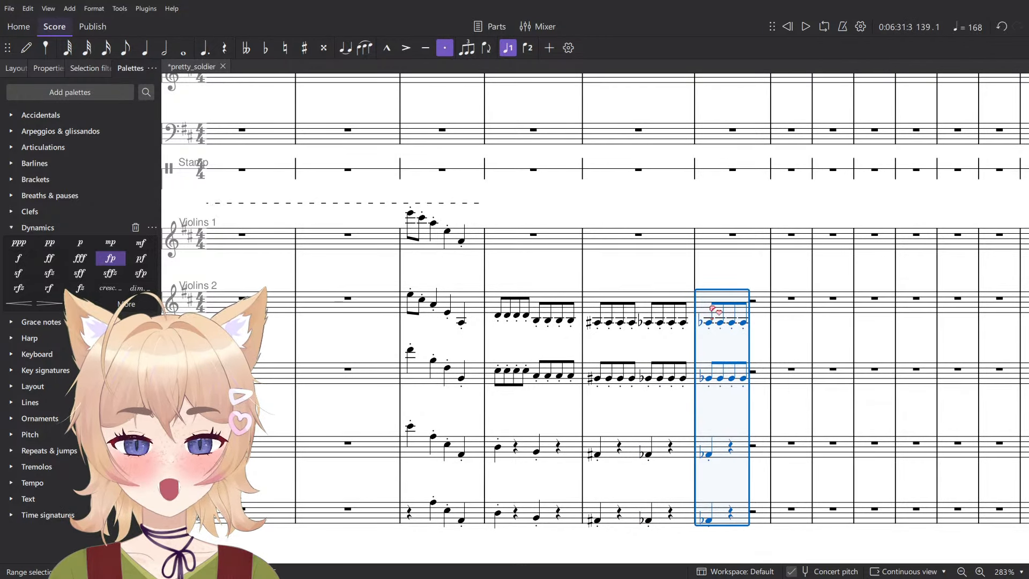
key(Up)
key(Up)
key(Up)
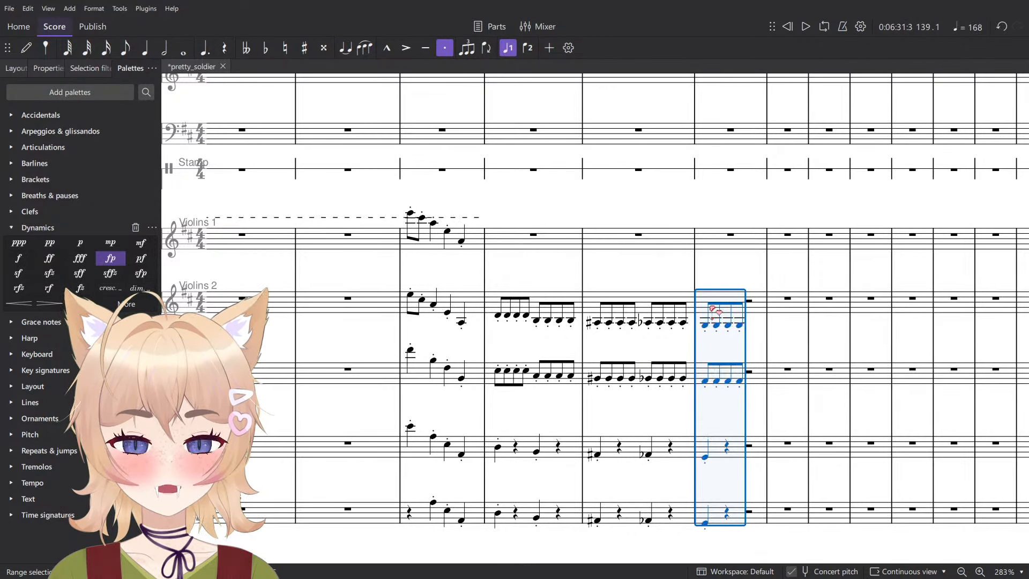
key(Up)
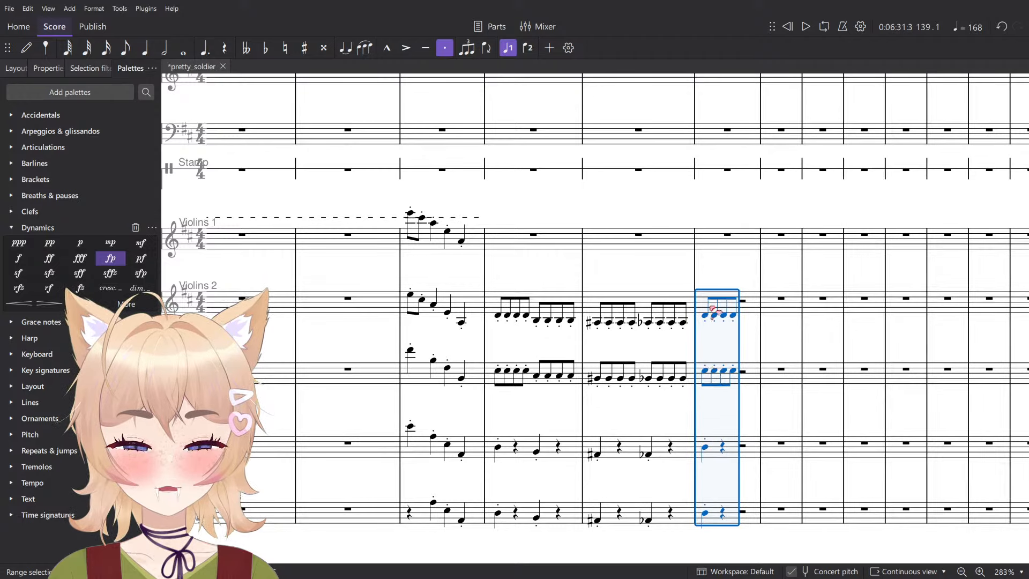
key(Escape)
- Lower the notes in measure 139 to G in Violins 2 through Contrabasses
click(704, 301)
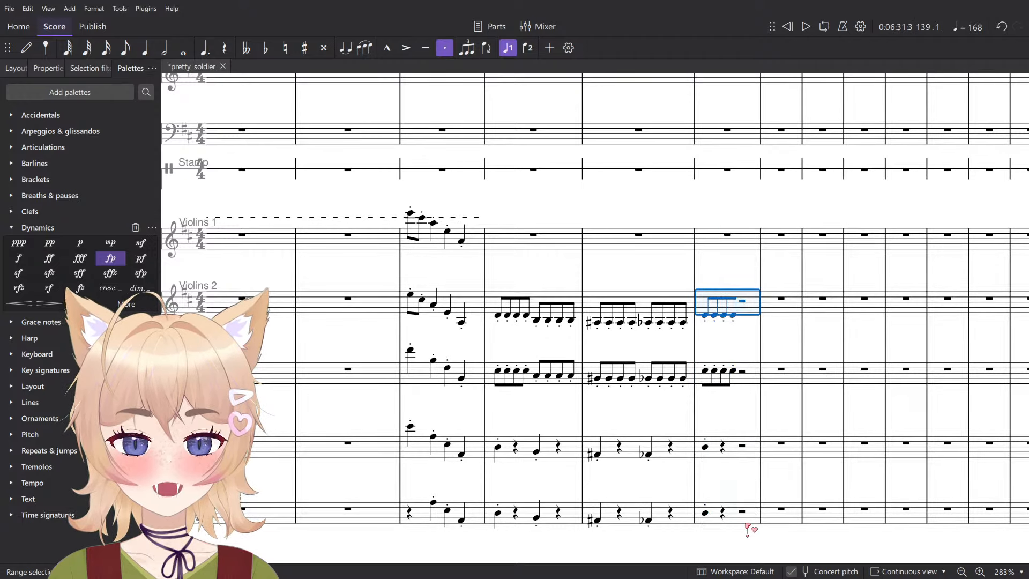
shift+click(750, 530)
key(Down)
key(Down)
key(Down)
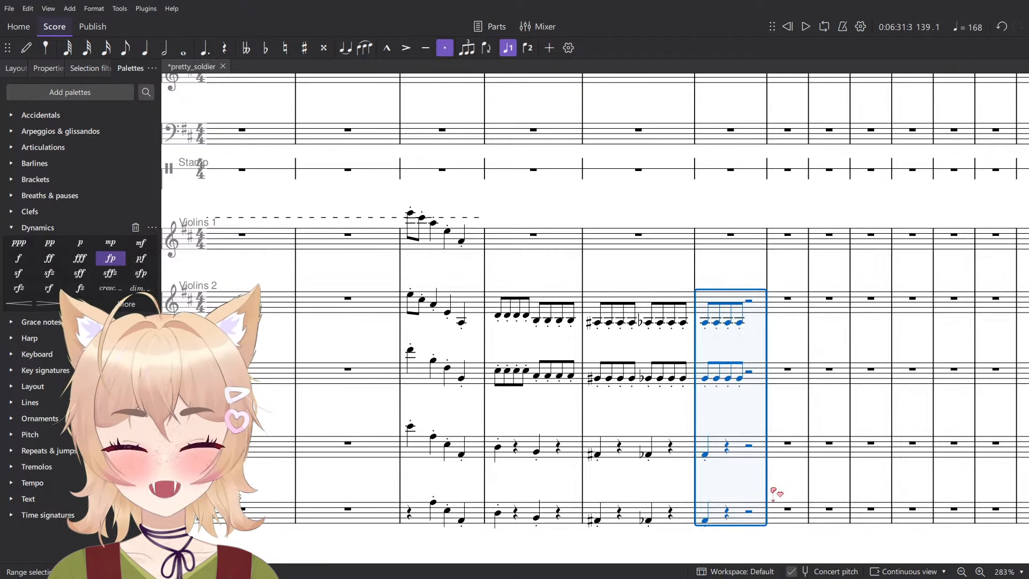
key(Down)
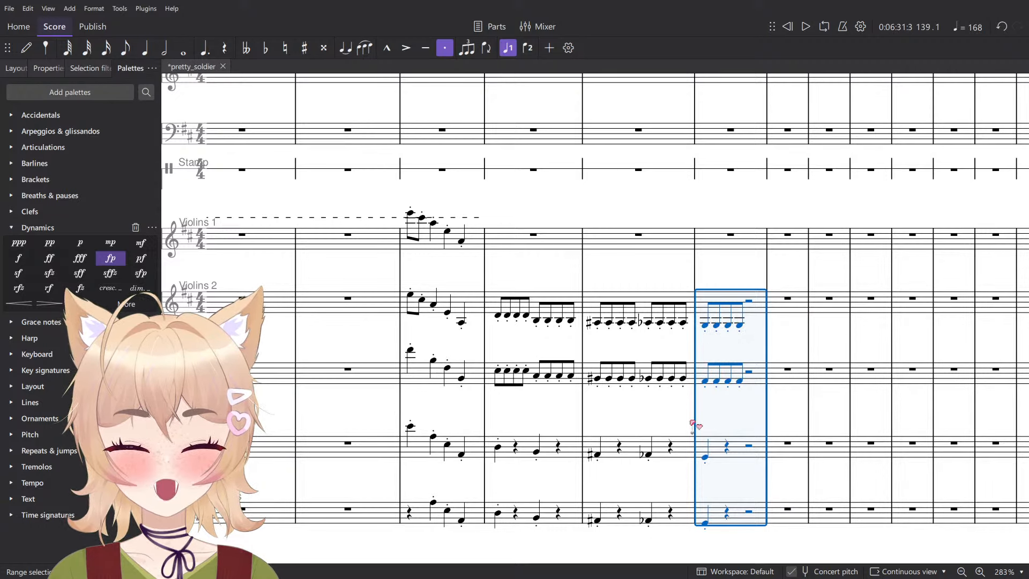
- Lower the second half of measure 138 to E in Violins 2 through Contrabasses
click(649, 521)
shift+click(685, 323)
key(Down)
key(Down)
key(Down)
key(Down)
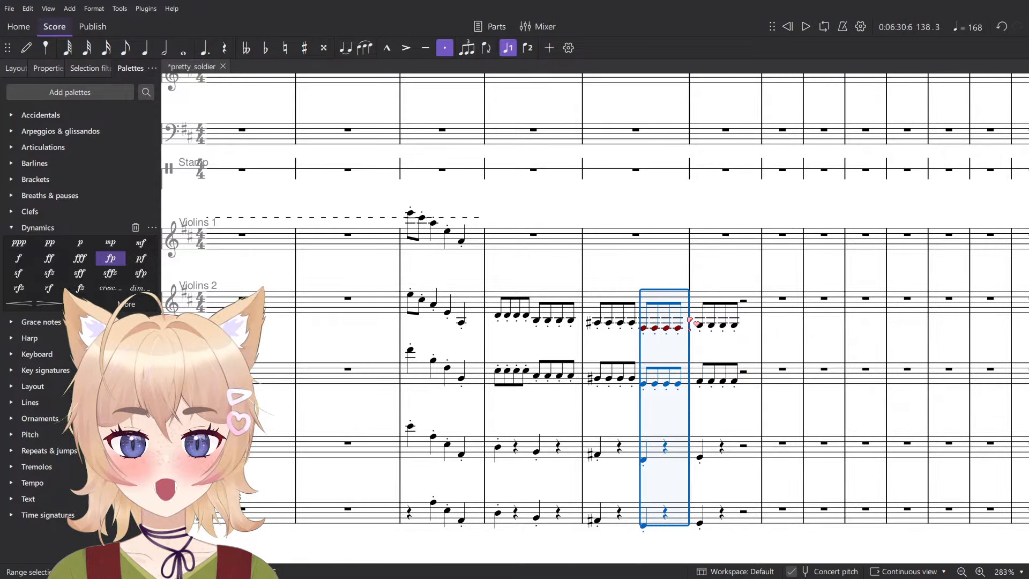
- Raise the Violins 2 passage in measures 137 to 139 by one octave and play it back
click(678, 331)
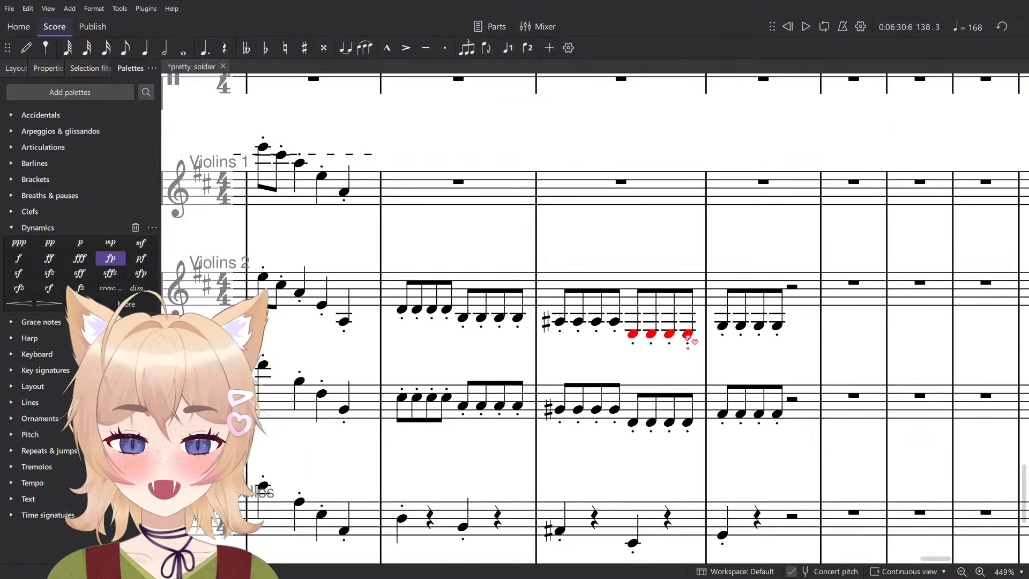
scroll(678, 332, up, 5)
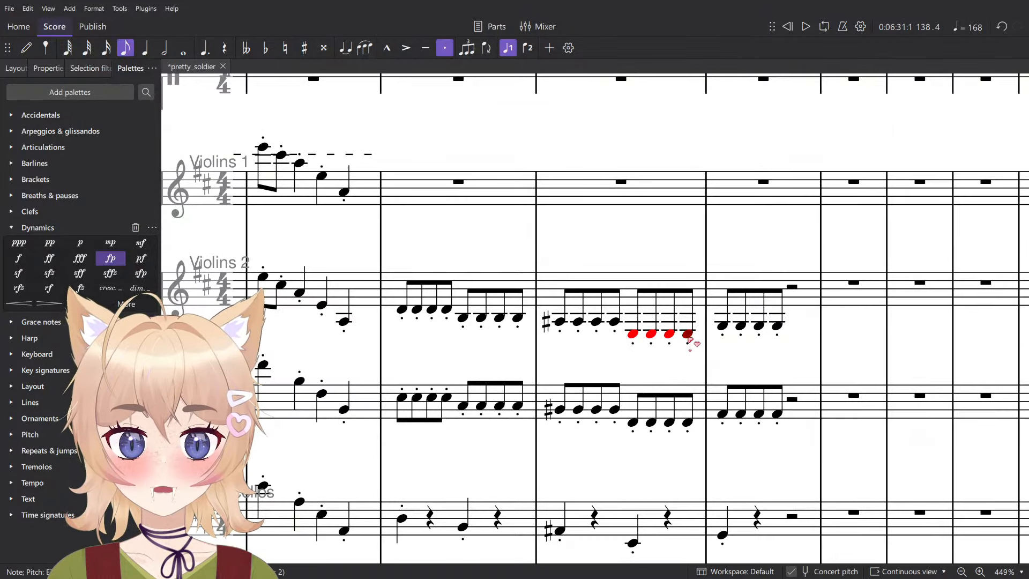
shift+click(633, 336)
scroll(632, 338, down, 4)
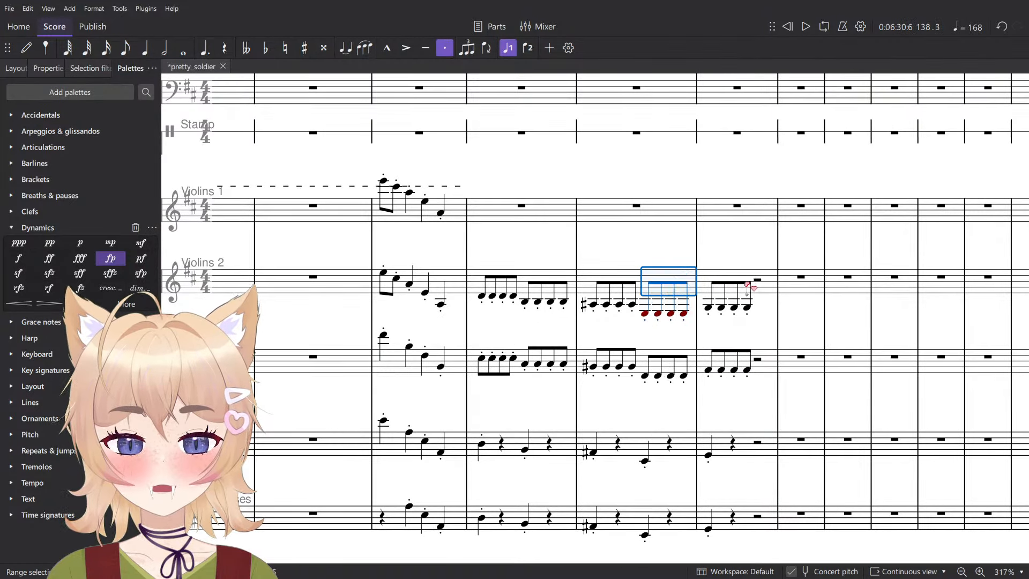
click(746, 283)
shift+click(487, 277)
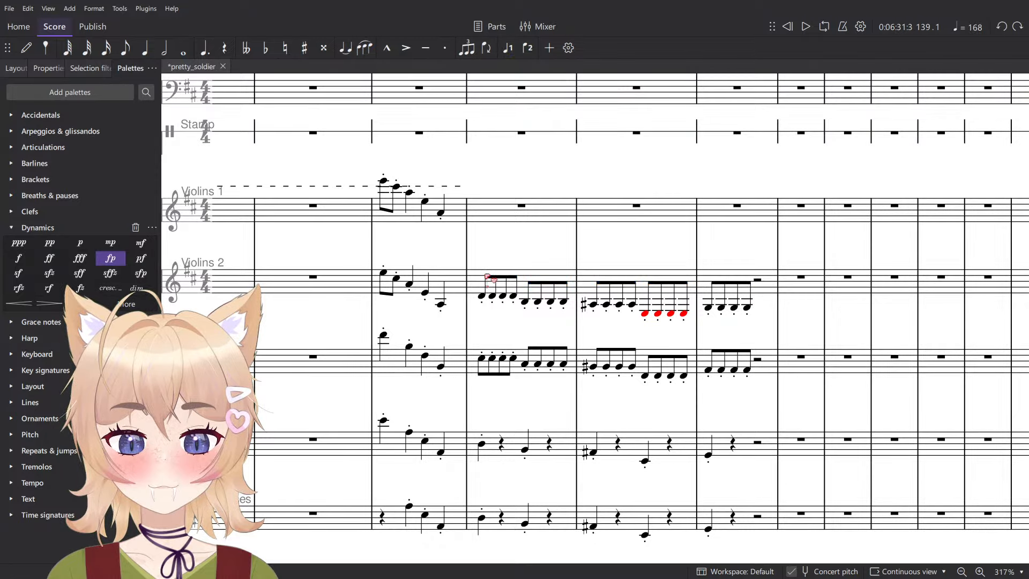
click(489, 279)
shift+click(774, 276)
key(space)
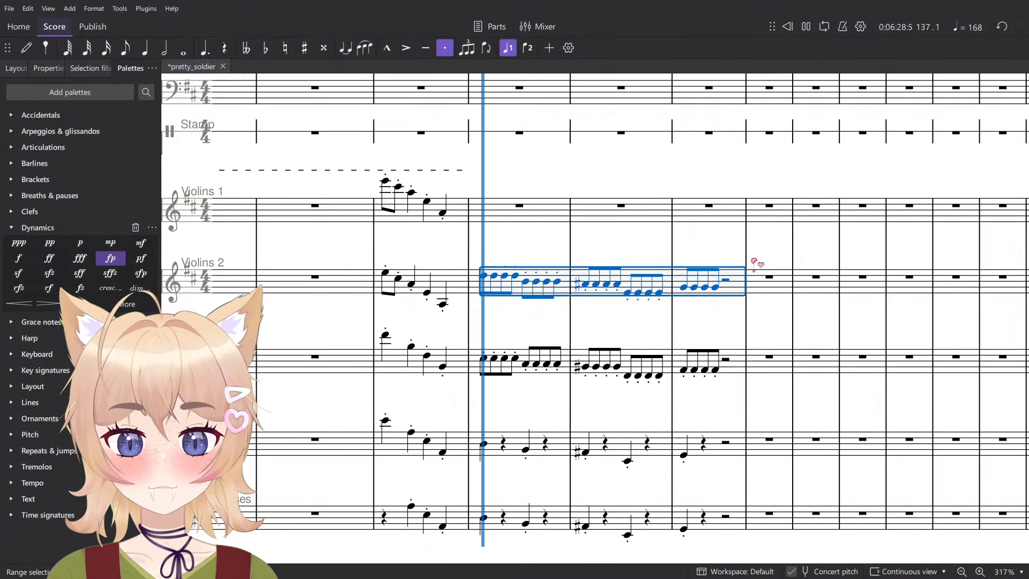
- Stop playback and move the repeated-note passage in measures 137 to 139 from Violins 2 to Violins 1
key(space)
key(Delete)
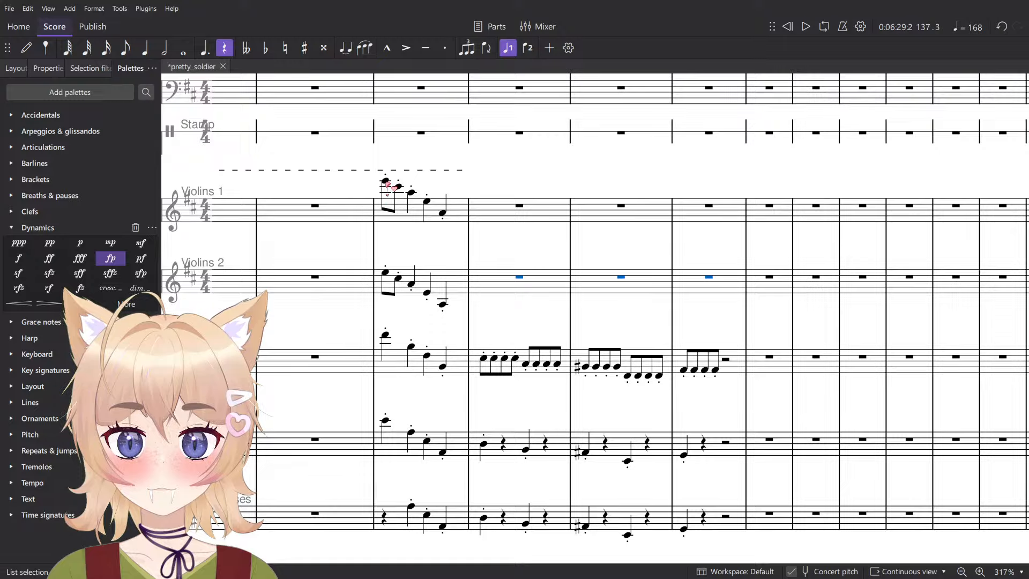
key(ctrl+v)
- Copy the Violoncellos' measures 137 to 139 into Violins 2 and raise the copy one octave
click(441, 305)
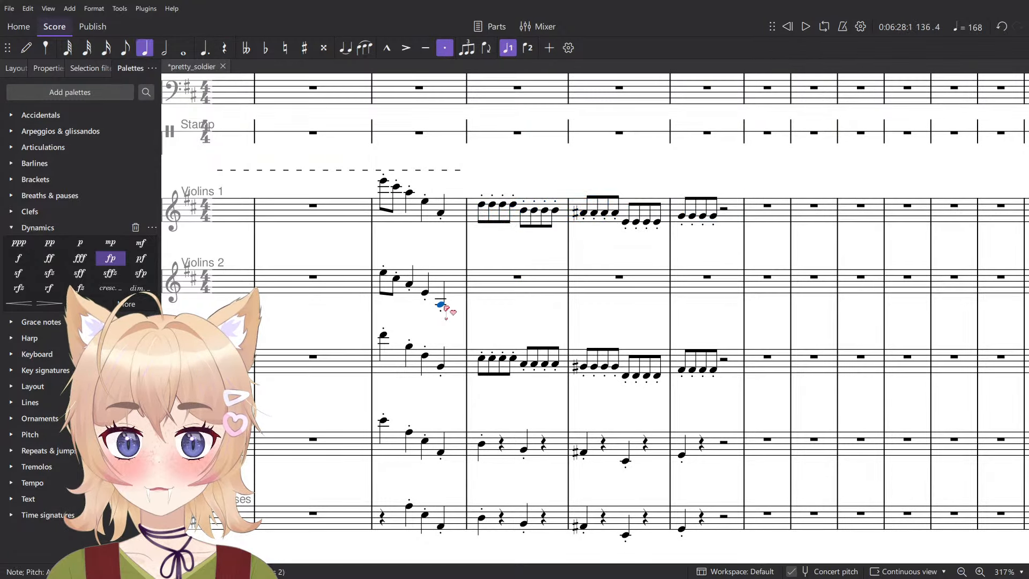
click(479, 448)
click(482, 445)
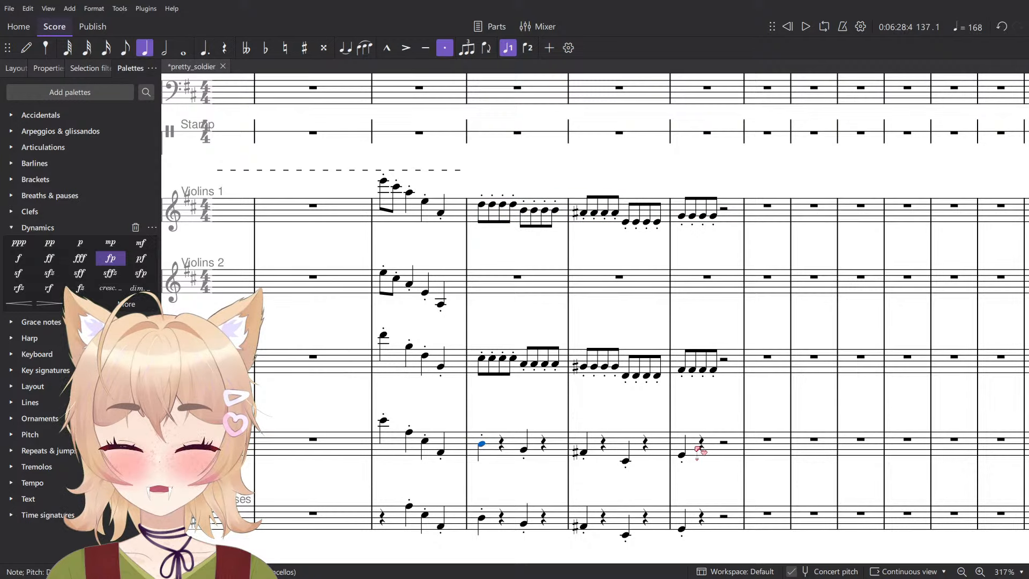
shift+click(722, 442)
click(513, 283)
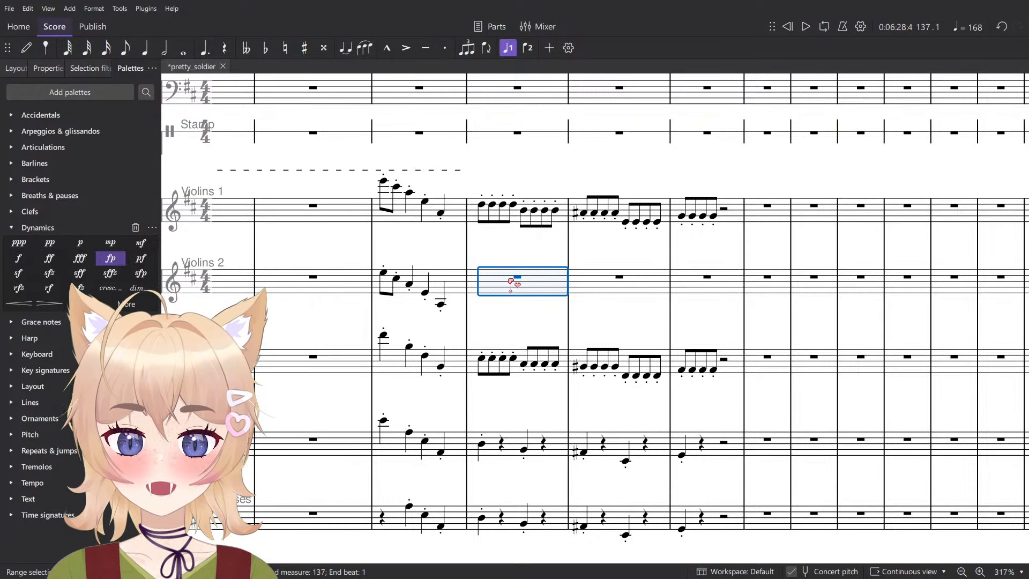
key(ctrl+v)
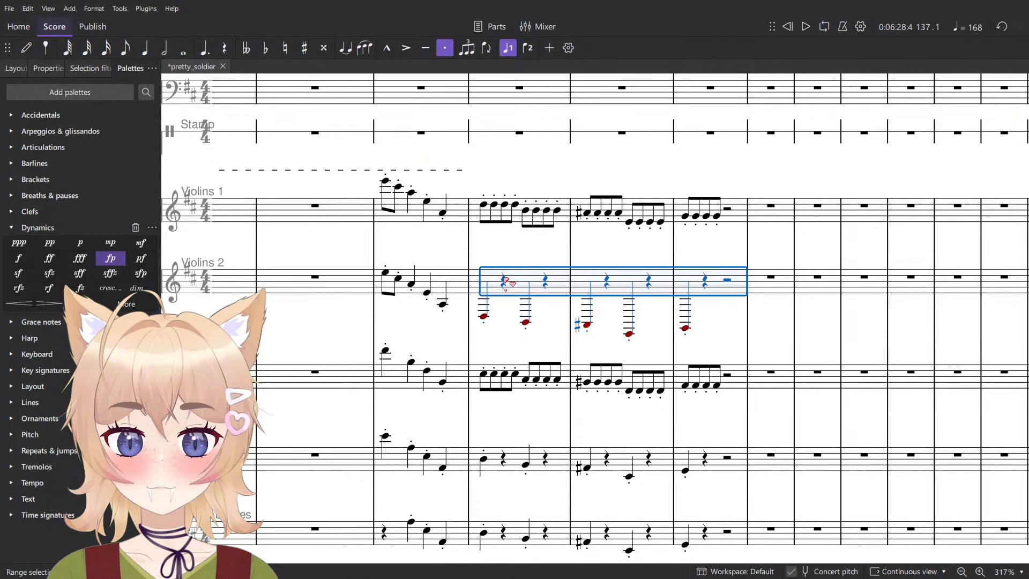
key(ctrl+Up)
key(Escape)
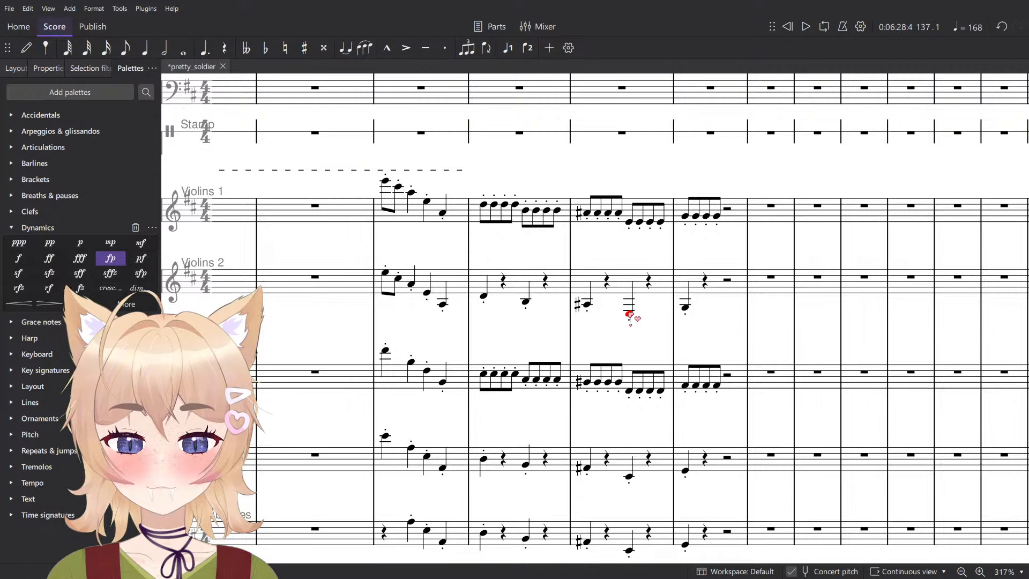
- Check the out-of-range Violins 2 note in measure 138 and play the passage back from measure 136
click(630, 315)
click(389, 279)
key(space)
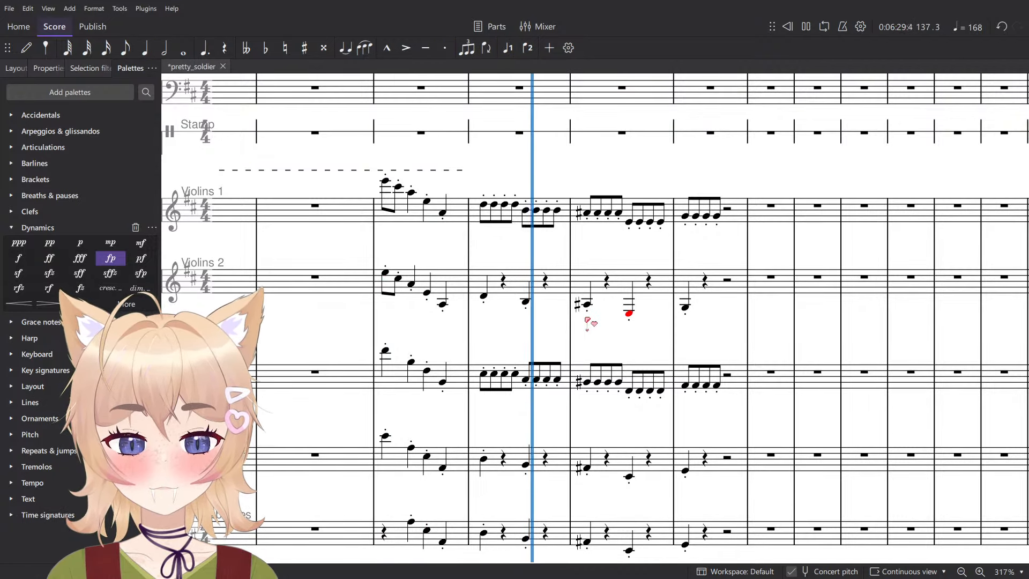
key(space)
- Delete the Violins 2 notes from beat 3 of measure 137 through measure 139, keeping only the opening quarter note
click(743, 288)
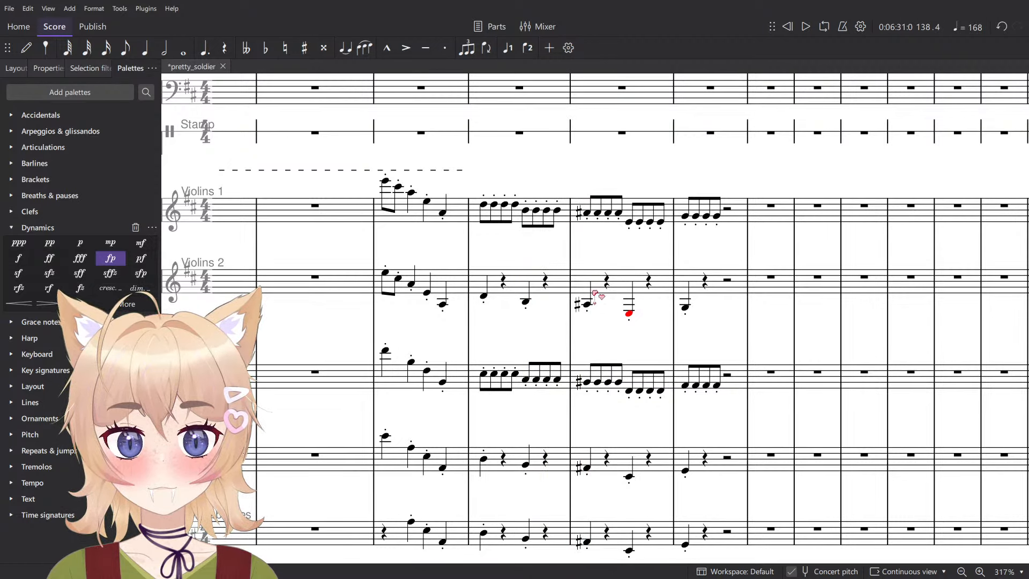
shift+click(526, 302)
key(Delete)
- Replace the staccato dots with staccatissimo wedges in Violins 1 and Violas across measures 137 to 139
click(491, 221)
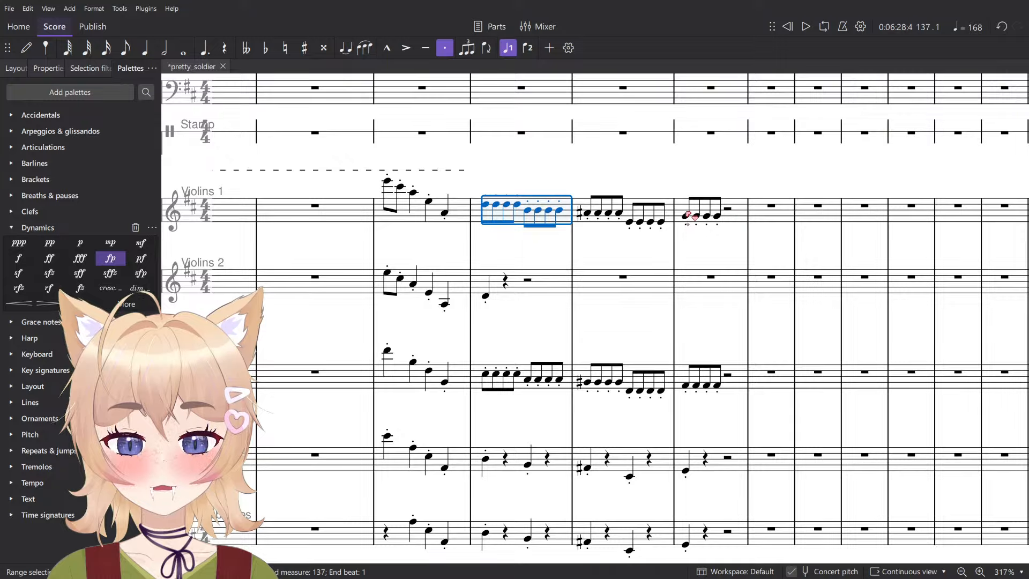
shift+click(689, 216)
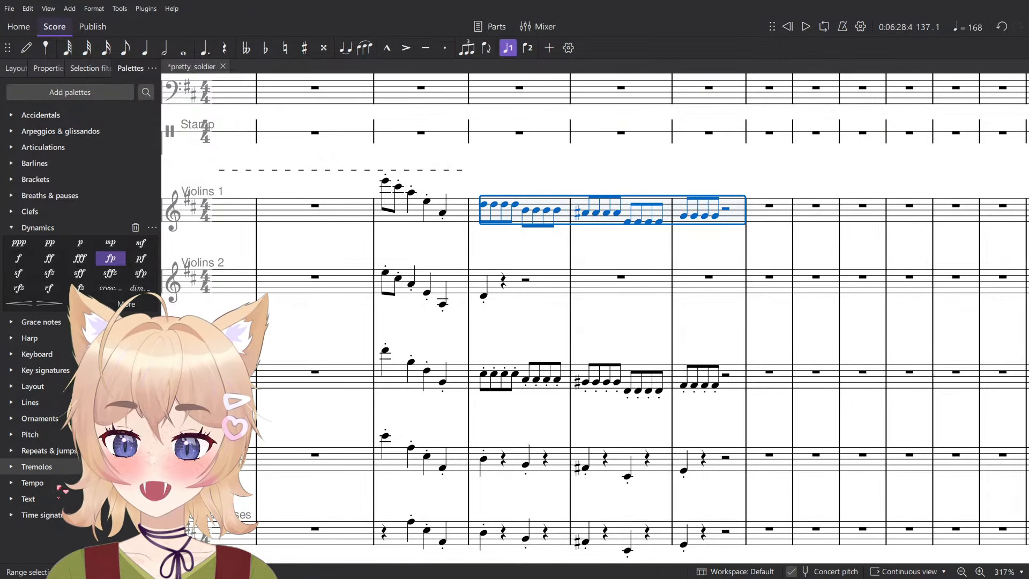
click(58, 418)
click(52, 343)
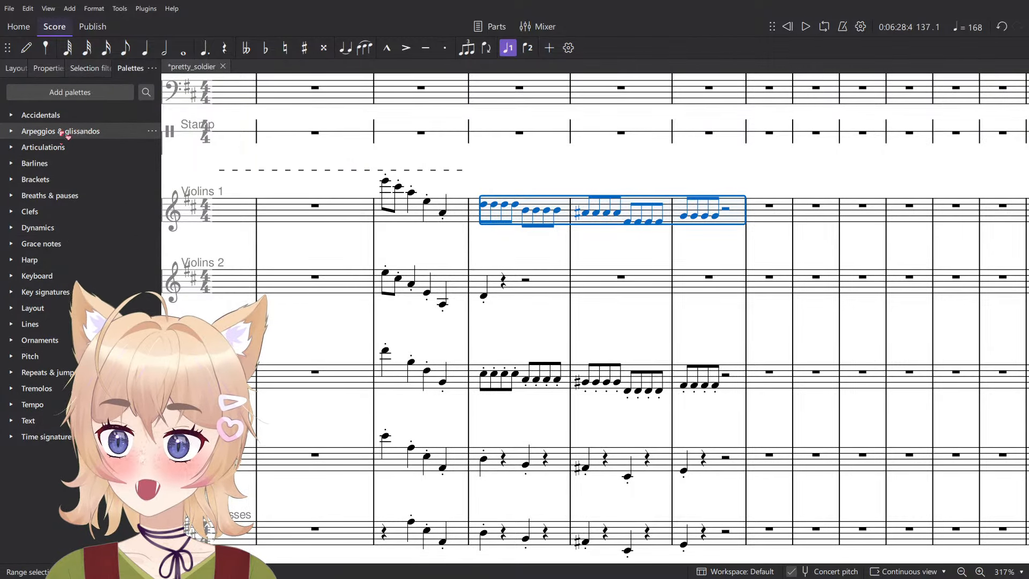
click(53, 149)
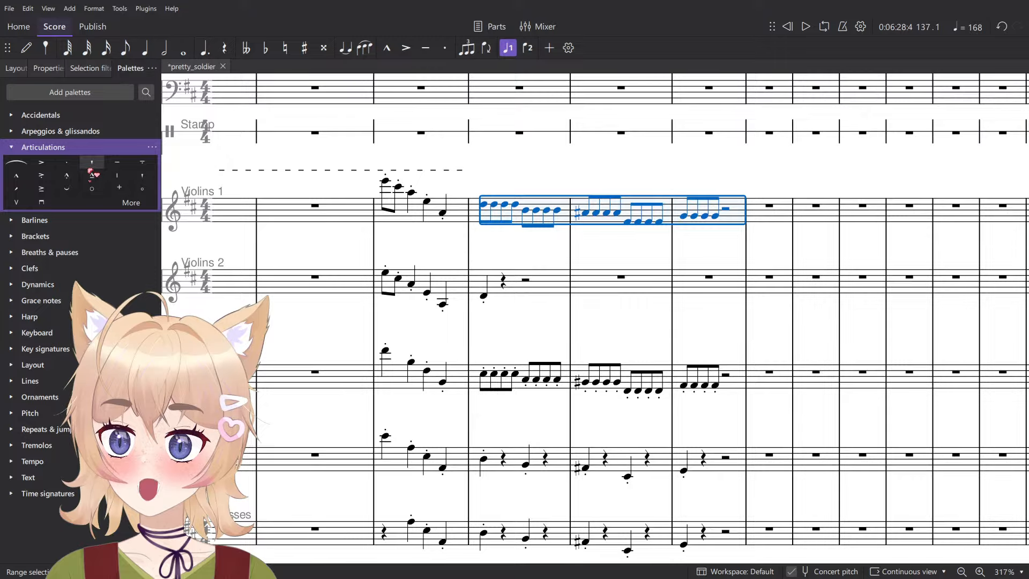
click(731, 384)
shift+click(478, 376)
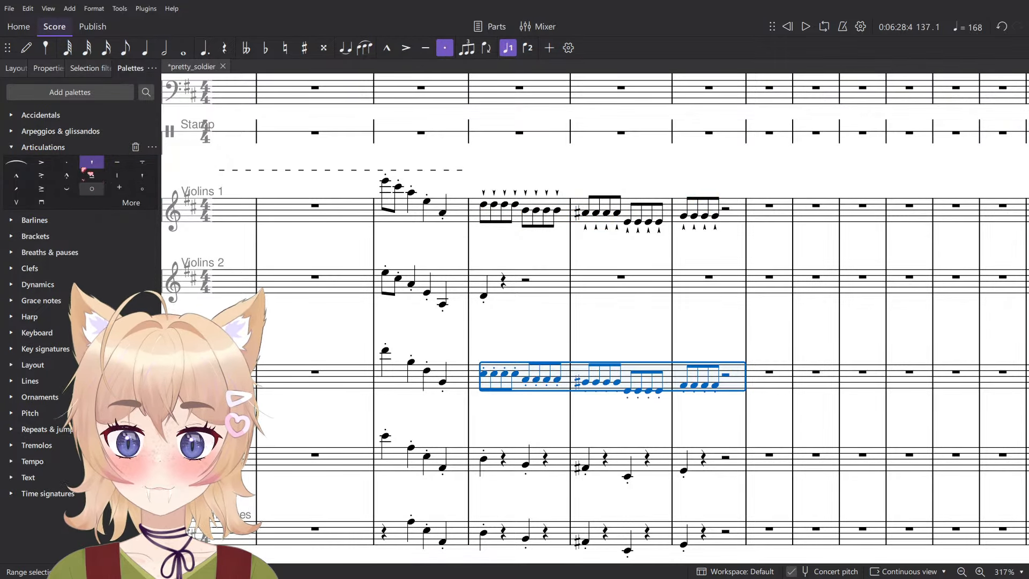
click(91, 162)
- Play back measures 137 to 139 with the staccatissimo articulations
key(space)
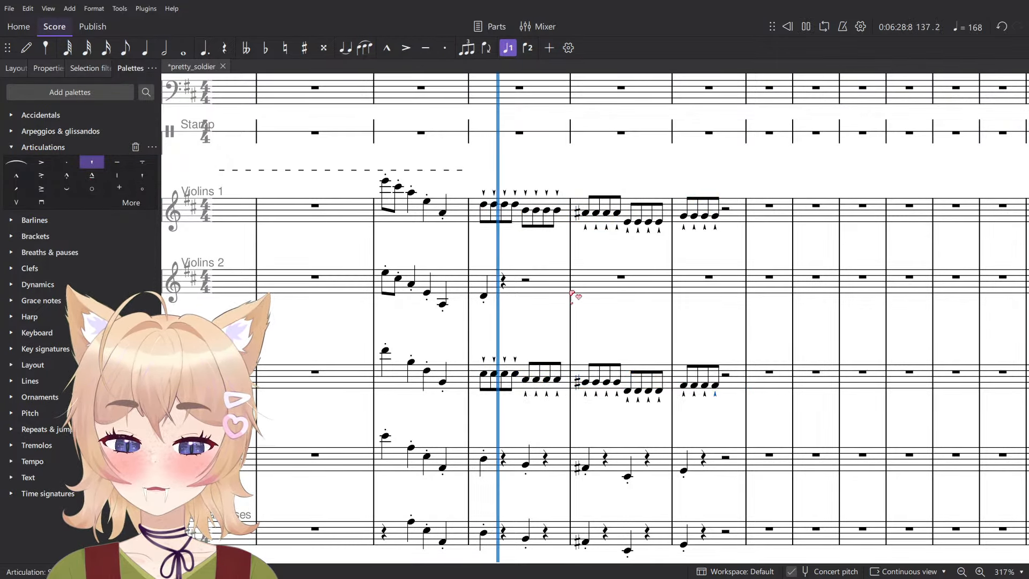
click(621, 250)
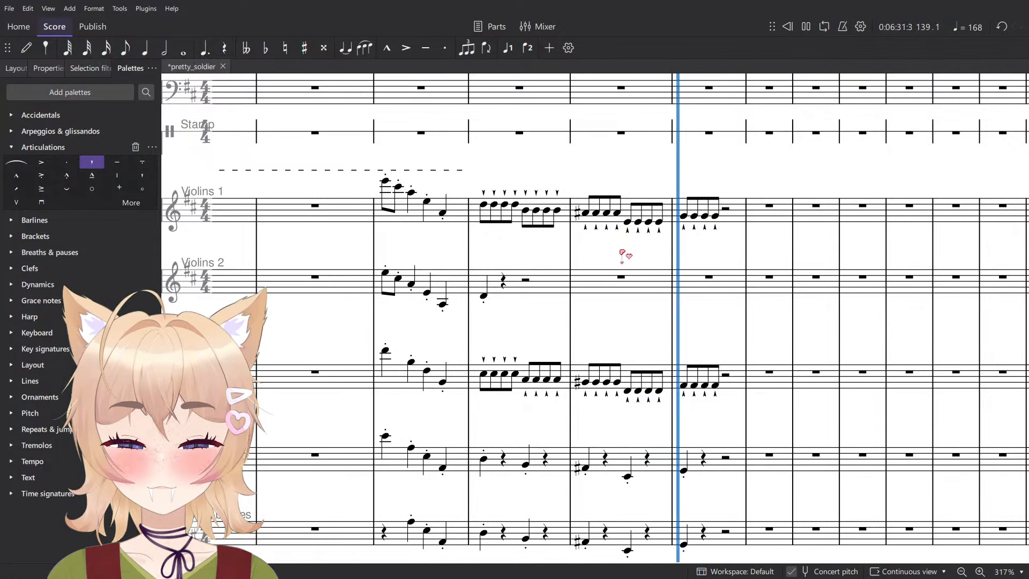
key(space)
ctrl+scroll(703, 376, down, 5)
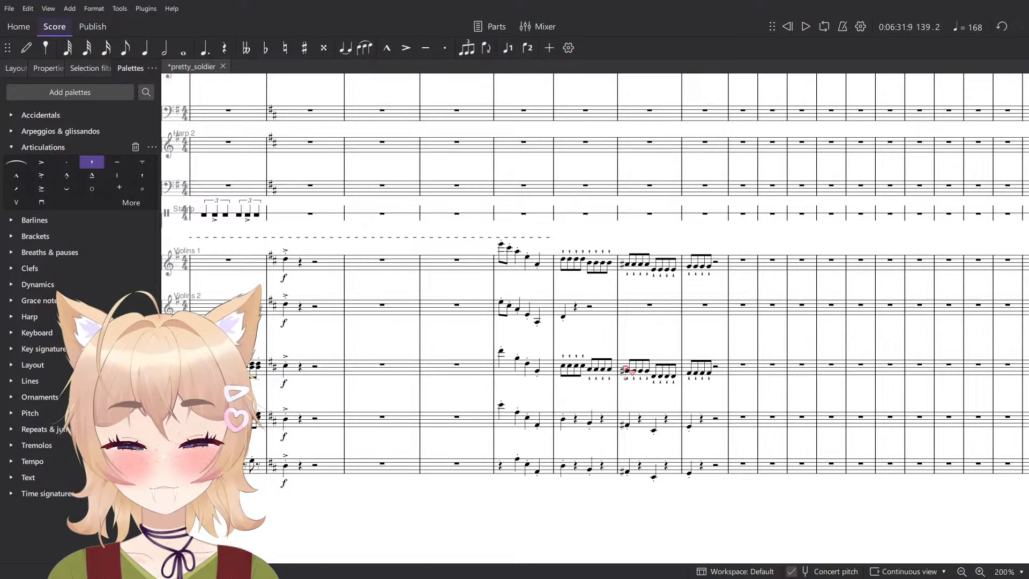
ctrl+scroll(627, 371, up, 5)
click(545, 305)
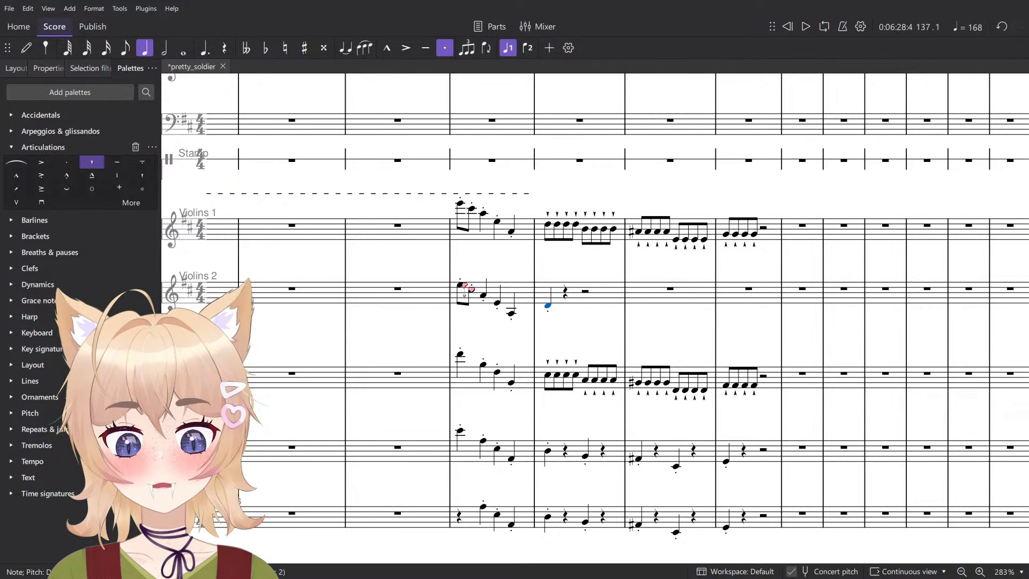
click(465, 287)
- Try accents on the Violoncellos and Contrabasses in measures 137 to 139 and the Violins 2 note, and play them back
scroll(558, 295, down, 5)
click(560, 394)
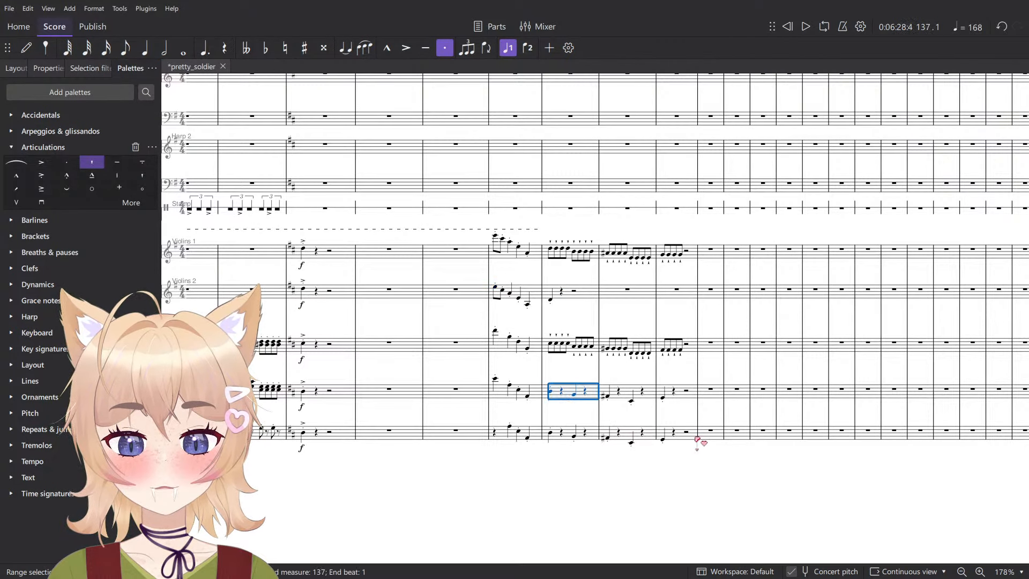
shift+click(689, 439)
key(shift+v)
click(552, 300)
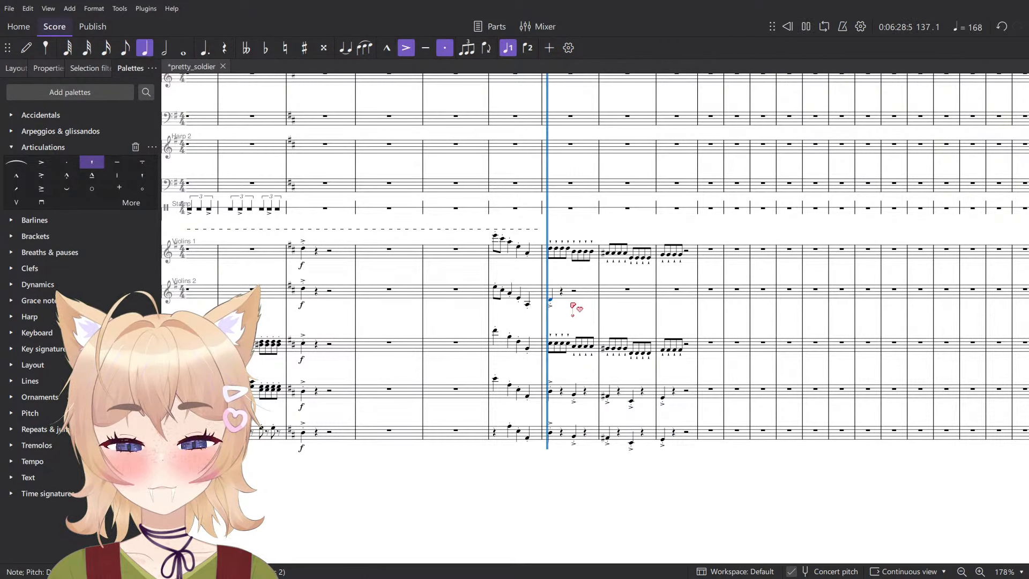
key(shift+v)
key(space)
scroll(574, 342, up, 5)
- Undo the accents on Violins 2, Violoncellos and Contrabasses
key(ctrl+z)
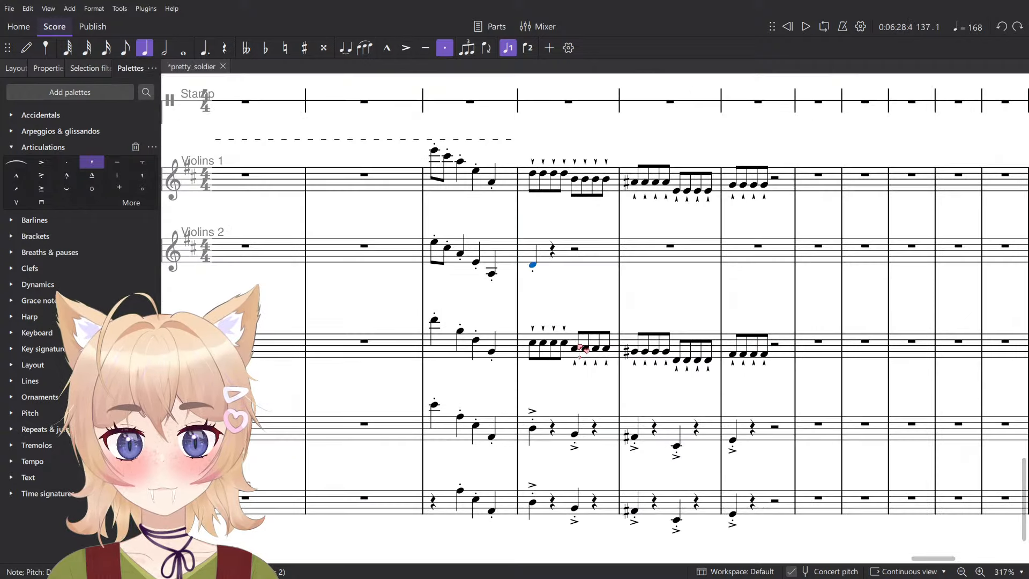
key(ctrl+z)
key(Escape)
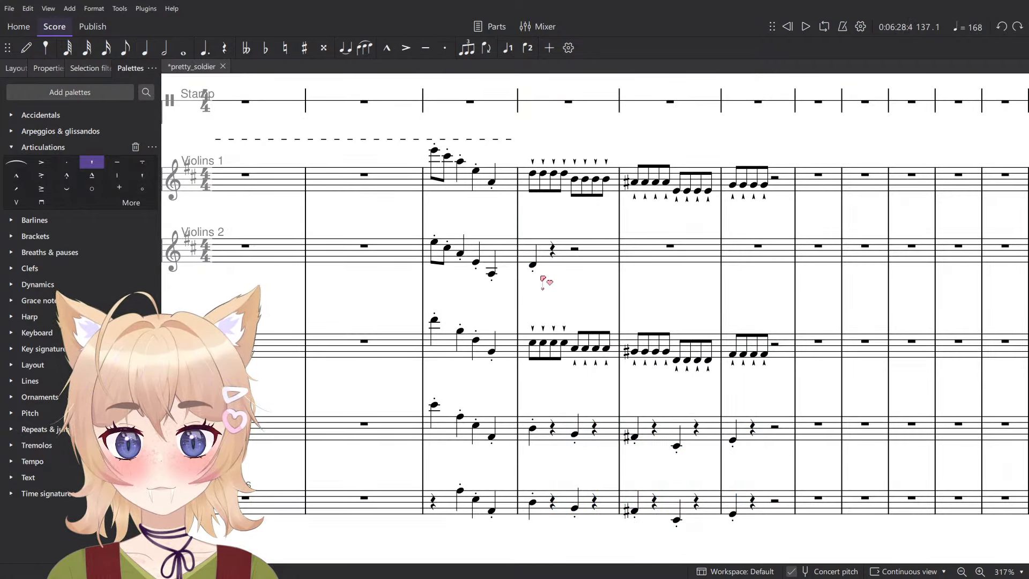
- Add a col legno sound marking to the Violoncellos at the start of measure 137 and copy it to the Contrabasses
click(533, 265)
ctrl+click(533, 429)
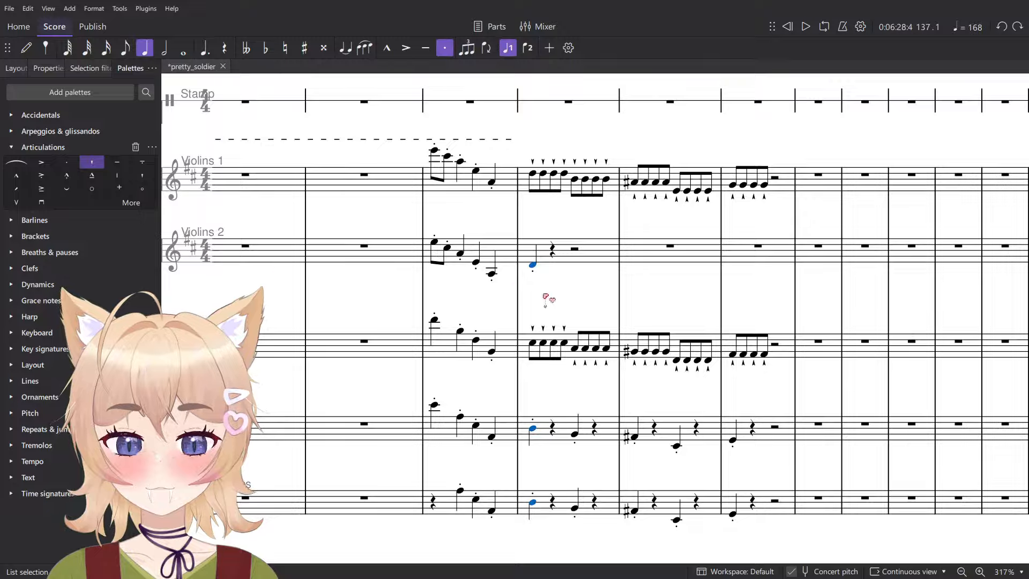
key(Escape)
click(533, 428)
key(ctrl+t)
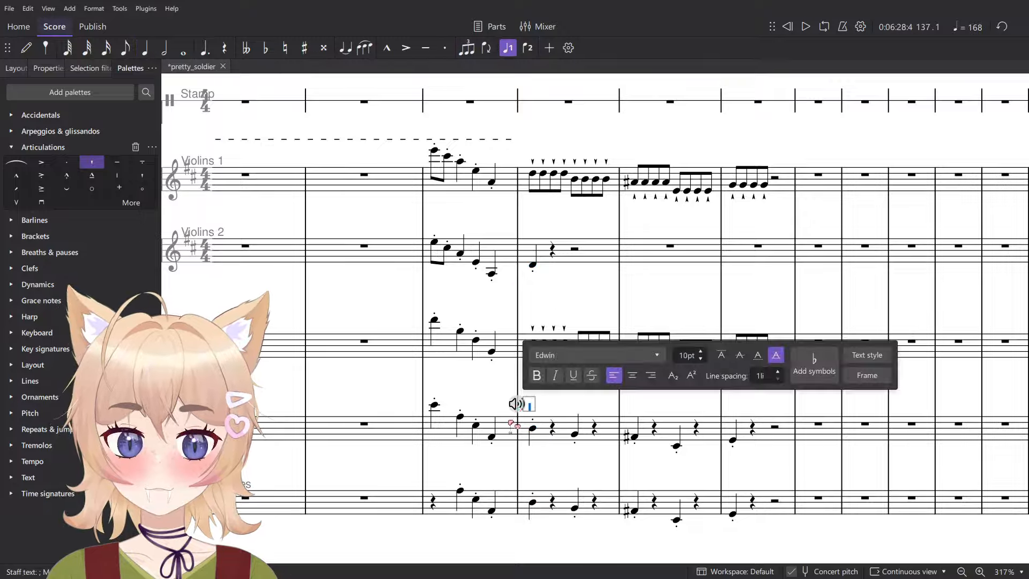
click(518, 406)
click(559, 338)
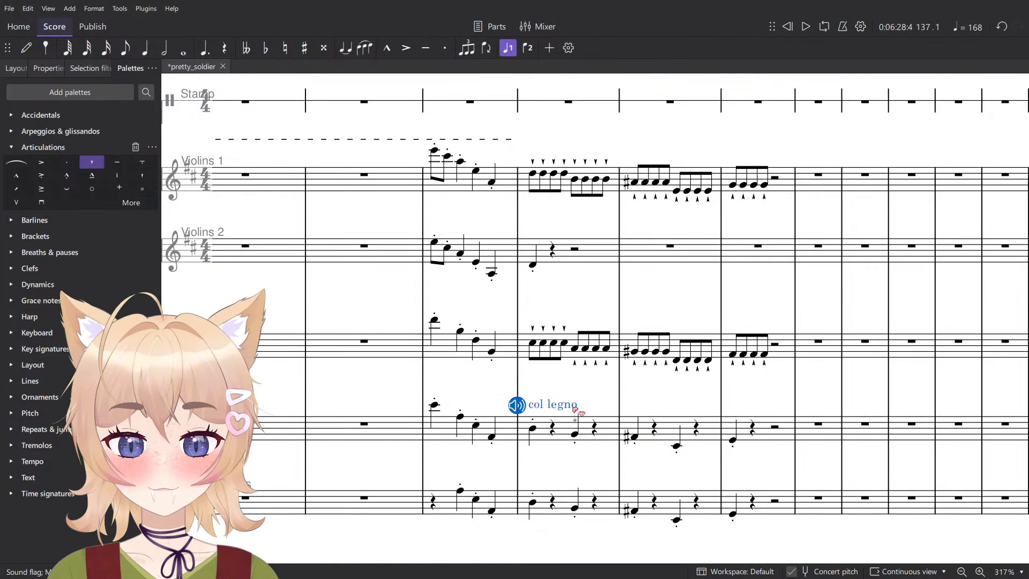
click(532, 503)
text(col legno)
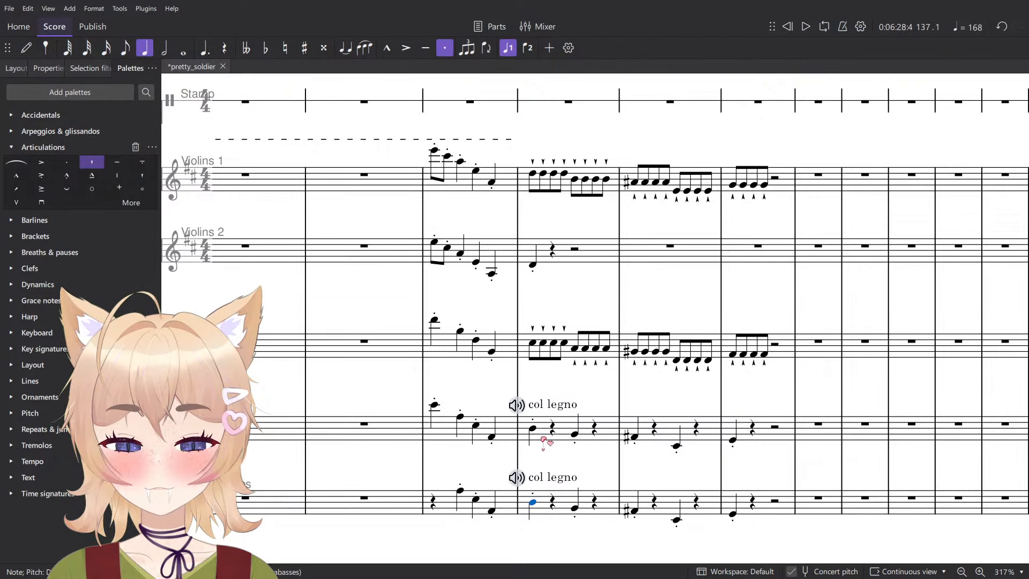
- Play back measures 137 and 138 with the col legno low strings
click(543, 438)
shift+click(539, 509)
key(space)
click(640, 460)
scroll(641, 459, down, 5)
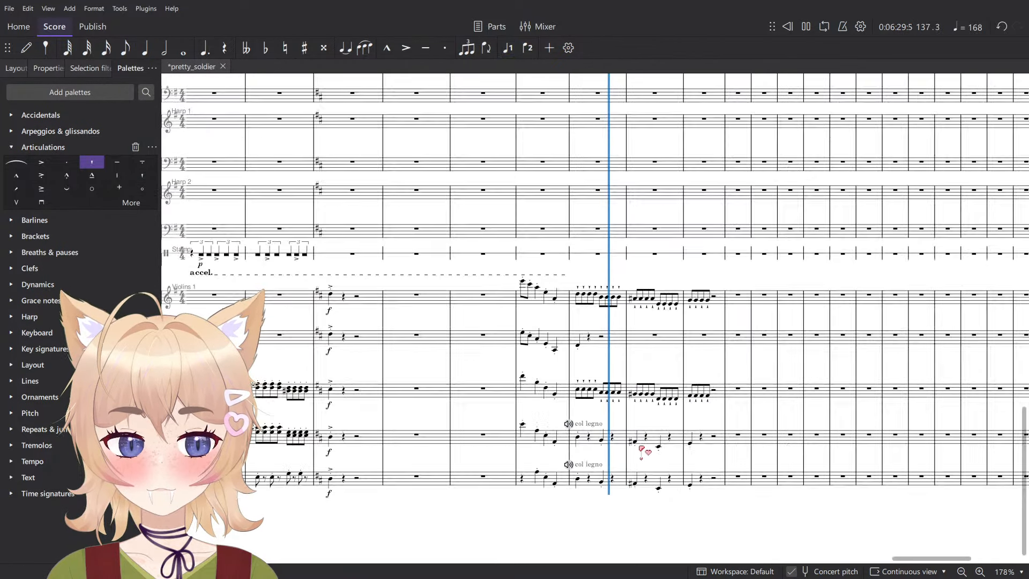
scroll(641, 458, up, 5)
key(space)
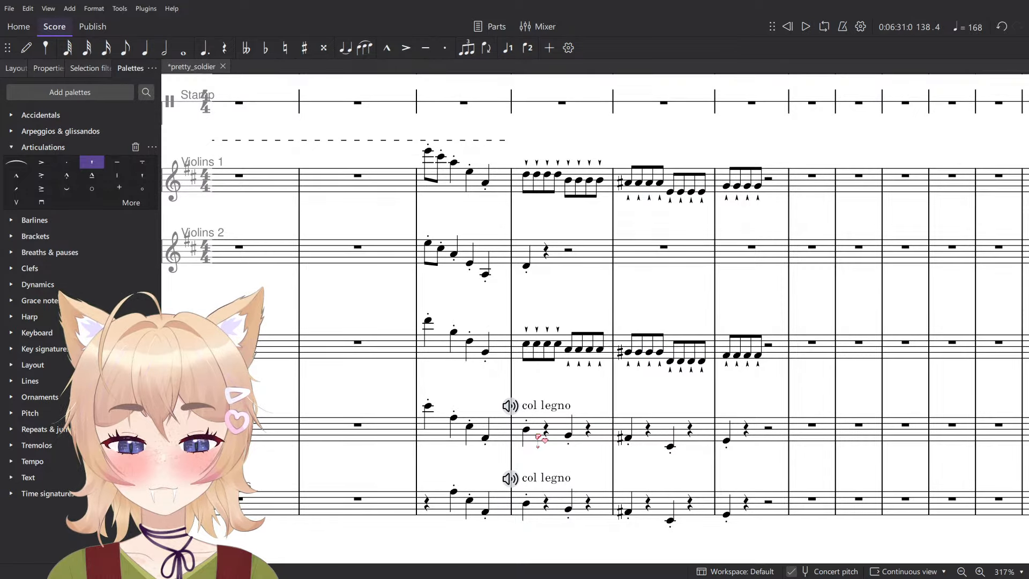
- Remove the staccato dots from the Violoncellos and Contrabasses in measures 137 to 139, and play back from measure 136
click(606, 437)
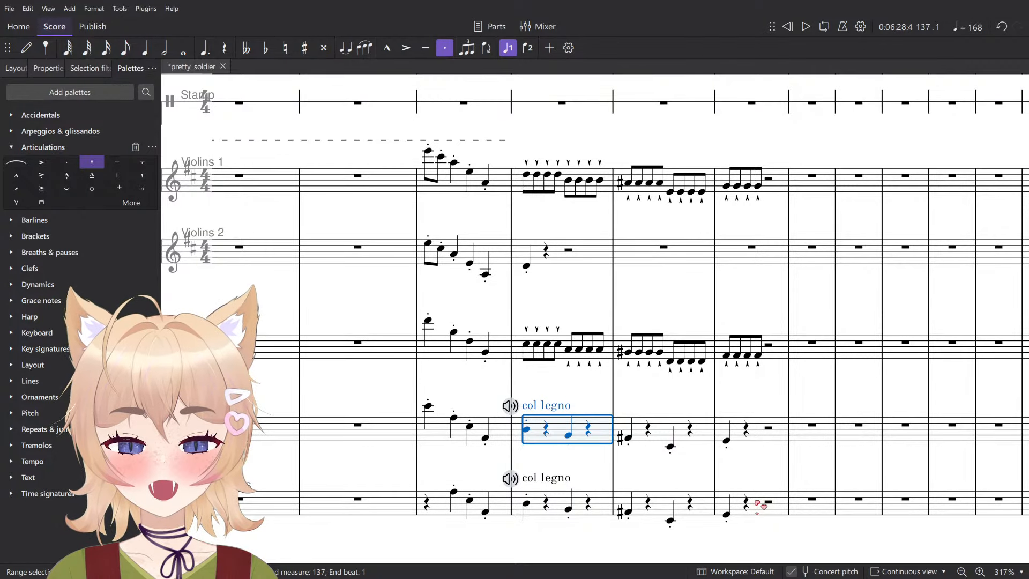
shift+click(761, 507)
scroll(654, 395, down, 8)
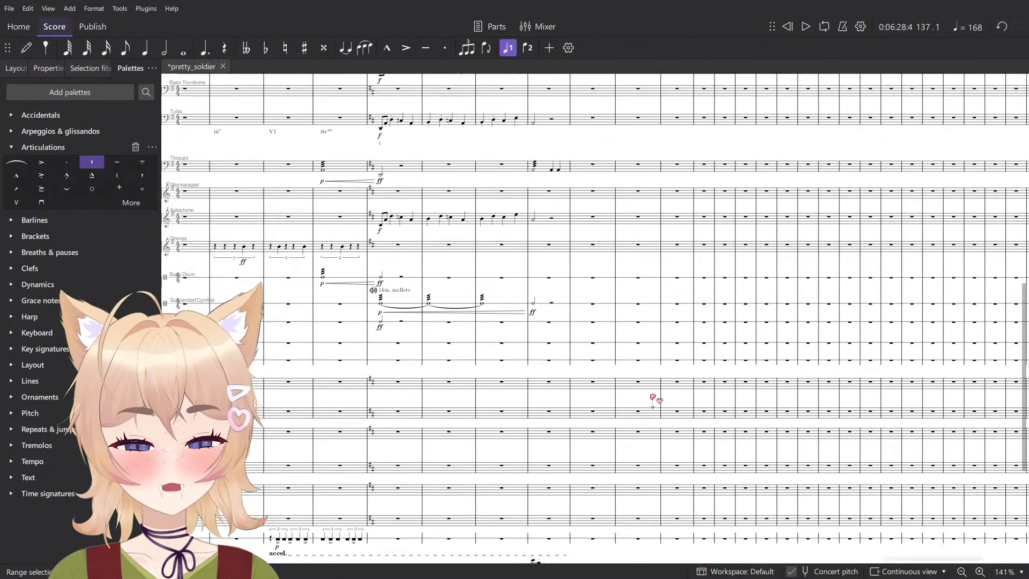
key(space)
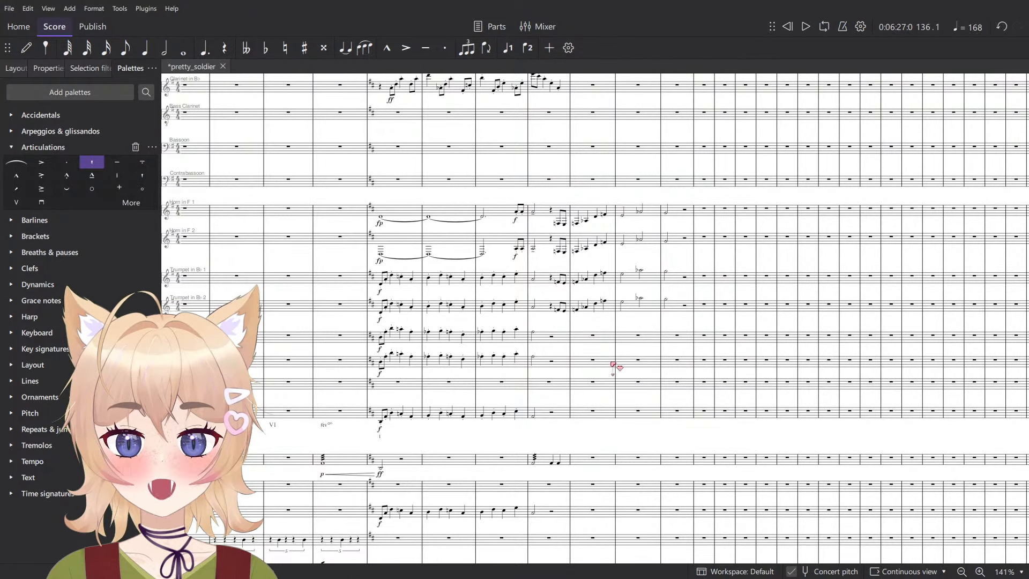
scroll(643, 342, down, 9)
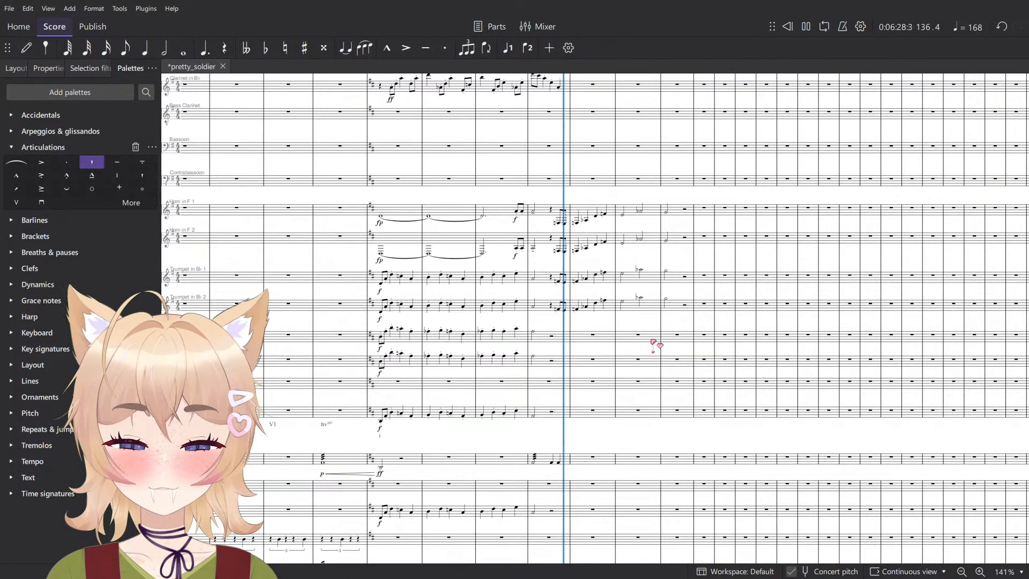
key(space)
key(n)
scroll(600, 223, up, 1)
scroll(601, 222, up, 6)
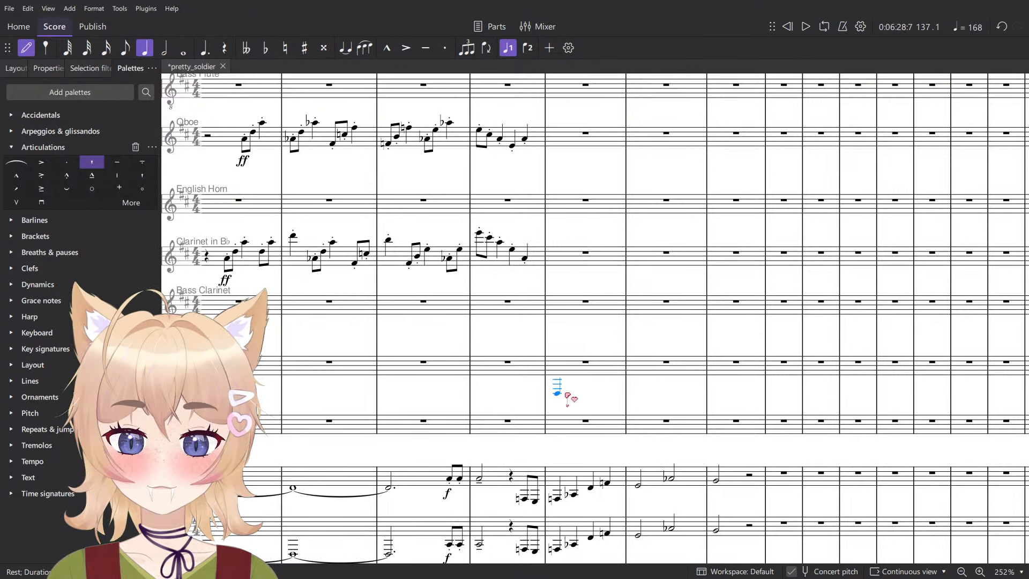
key(6)
scroll(583, 277, down, 4)
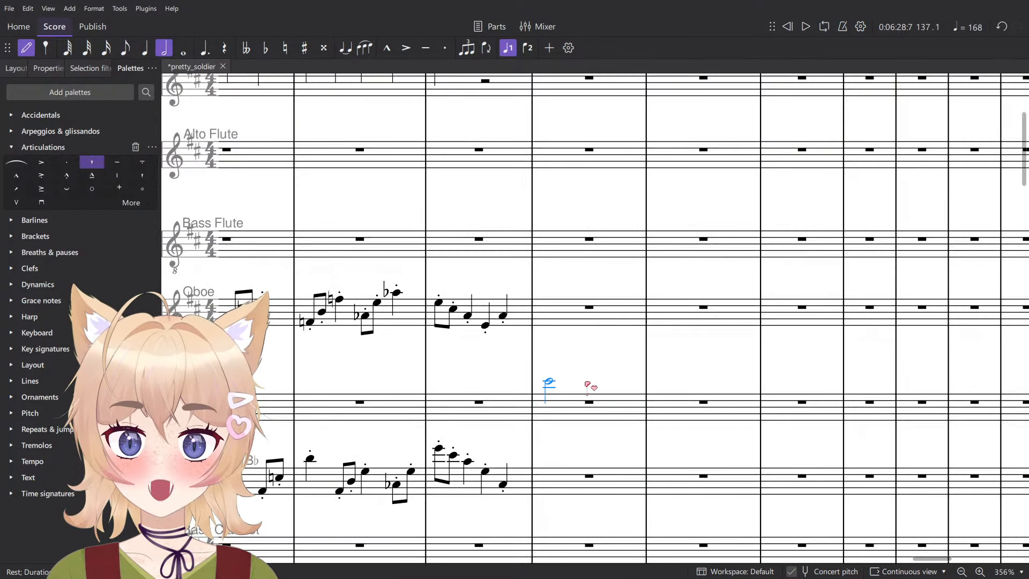
scroll(578, 373, down, 4)
scroll(589, 343, down, 5)
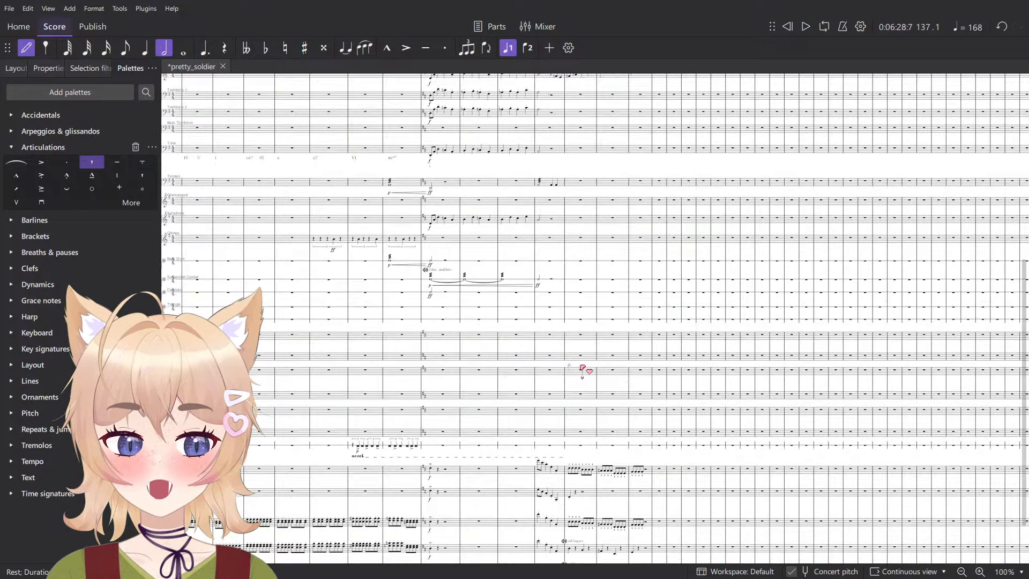
scroll(577, 385, up, 4)
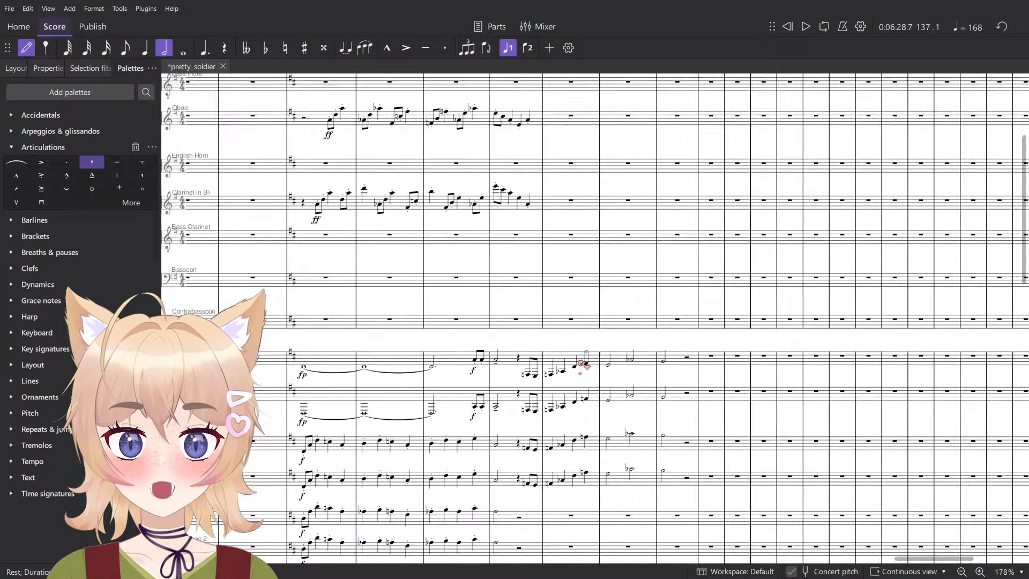
scroll(592, 362, down, 4)
scroll(590, 367, up, 6)
key(Escape)
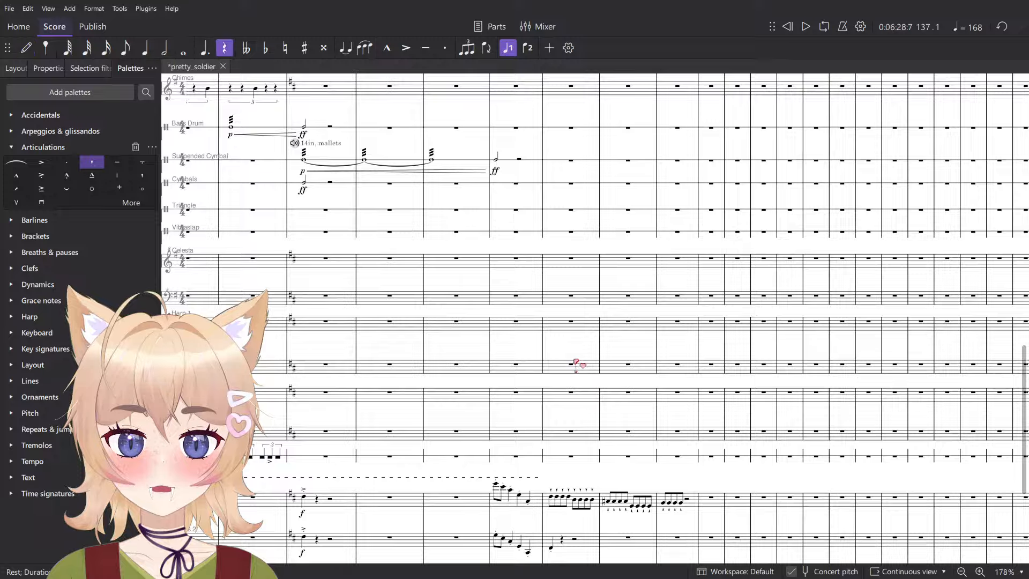
- Play back the brass passage from the Tuba notes opening measures 133 and 134
scroll(573, 362, up, 6)
drag(343, 309, 437, 389)
scroll(432, 313, up, 5)
click(483, 302)
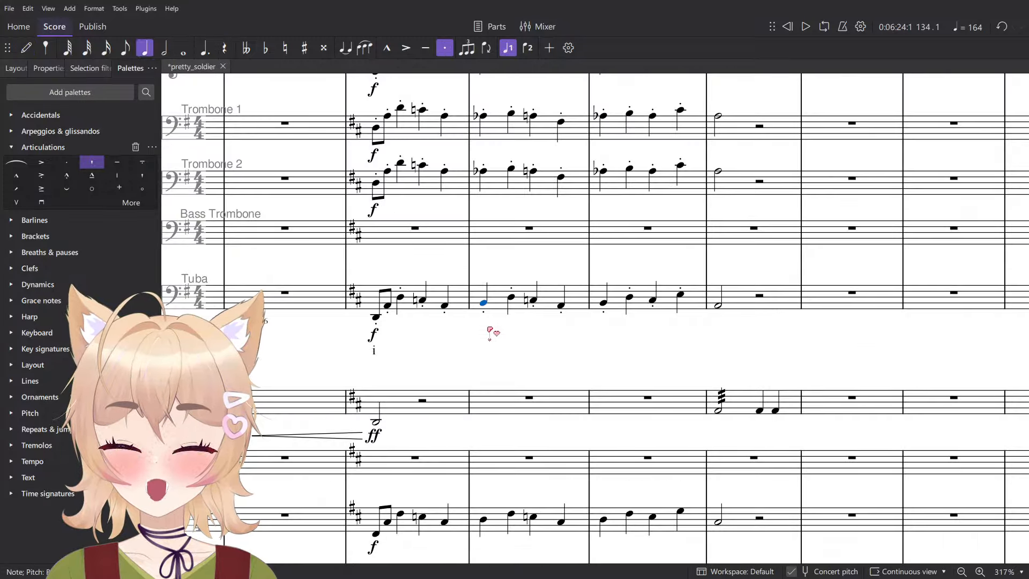
key(space)
key(space)
scroll(486, 314, up, 3)
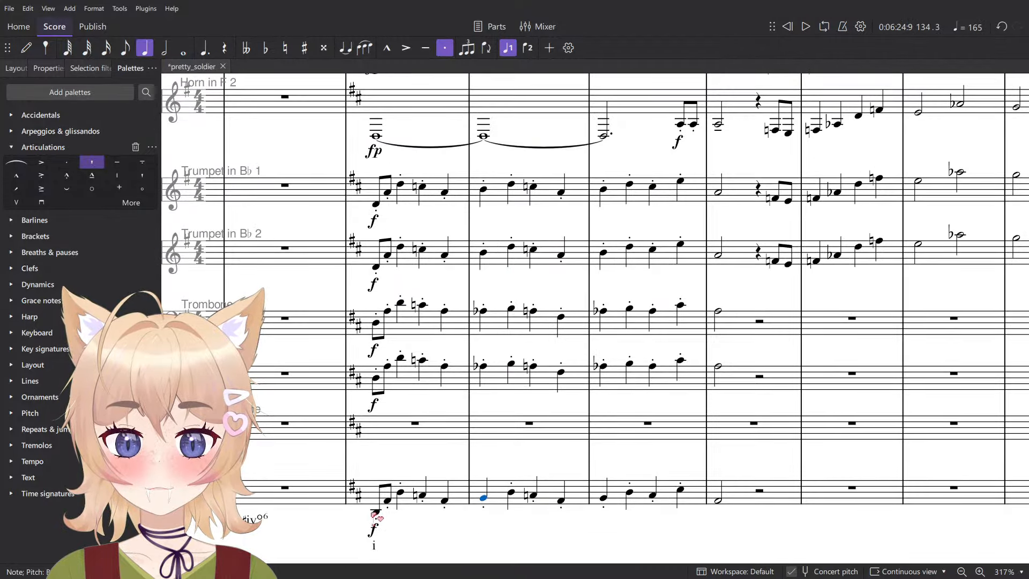
key(space)
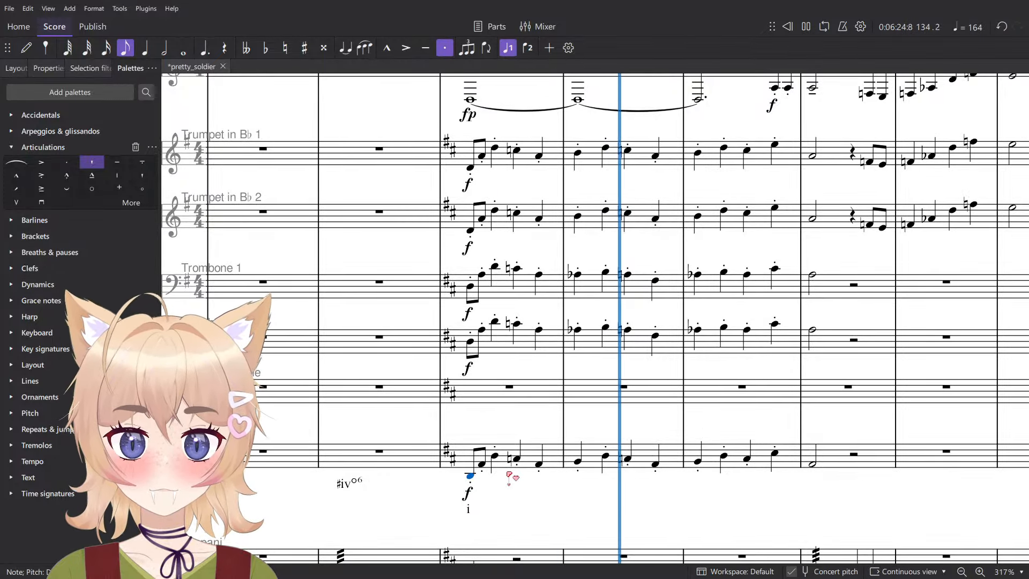
key(space)
- Copy the Roman numerals ♯iv° through V under the Tuba in measures 102 to 104 and paste them starting at measure 134
scroll(508, 477, down, 2)
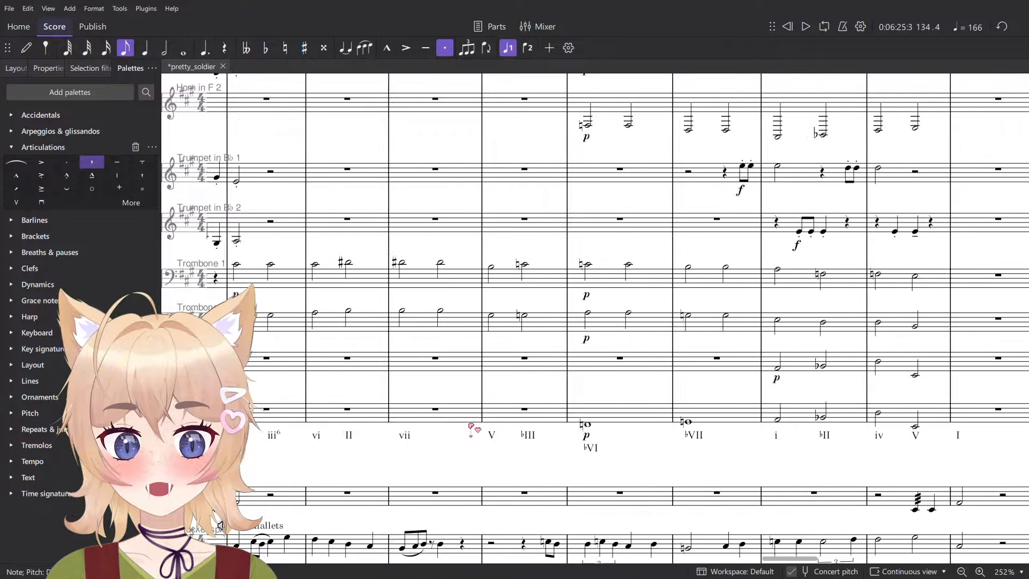
scroll(471, 427, left, 12)
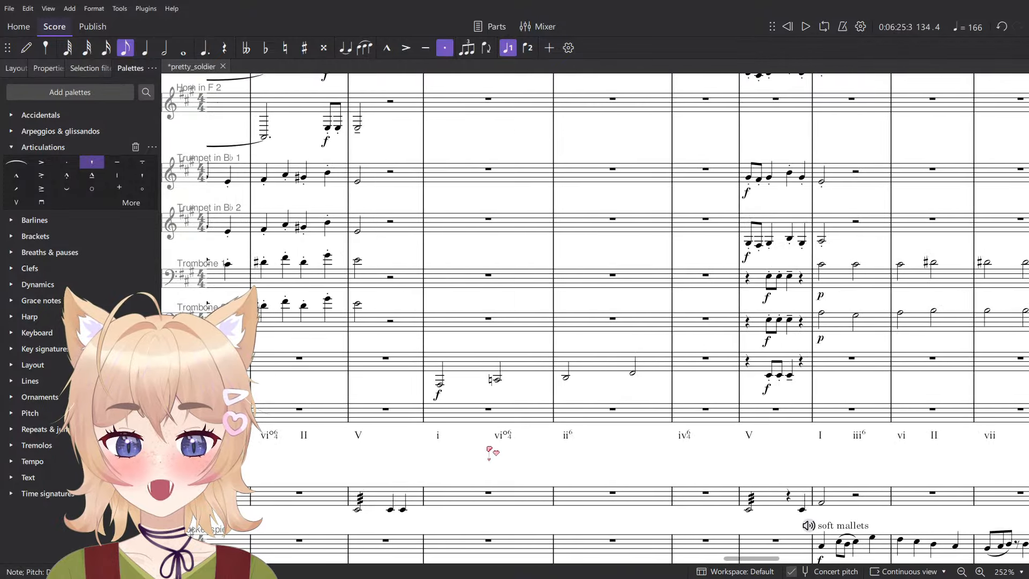
scroll(489, 452, left, 5)
click(412, 436)
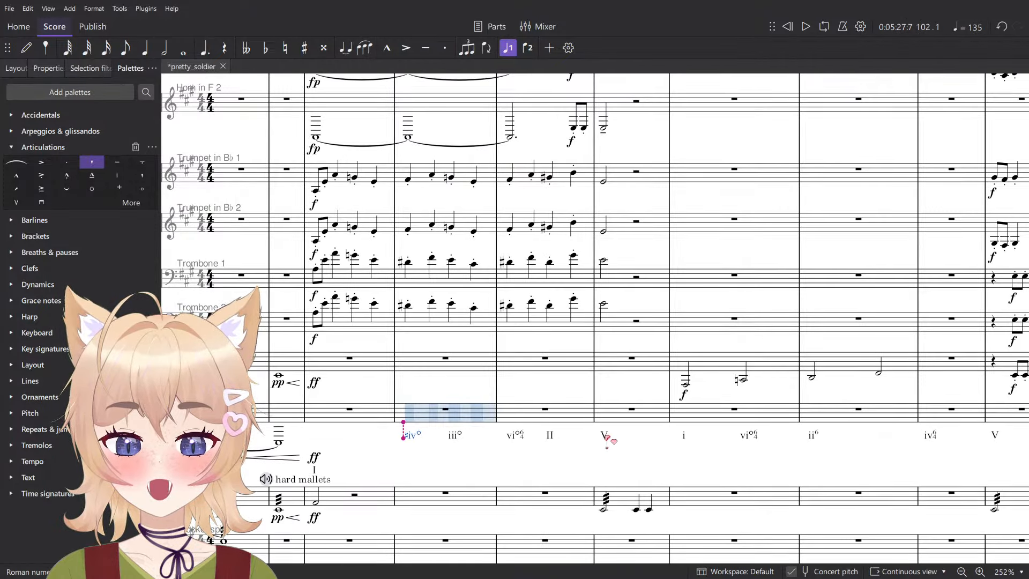
shift+click(606, 436)
scroll(713, 346, down, 10)
scroll(743, 267, left, 2)
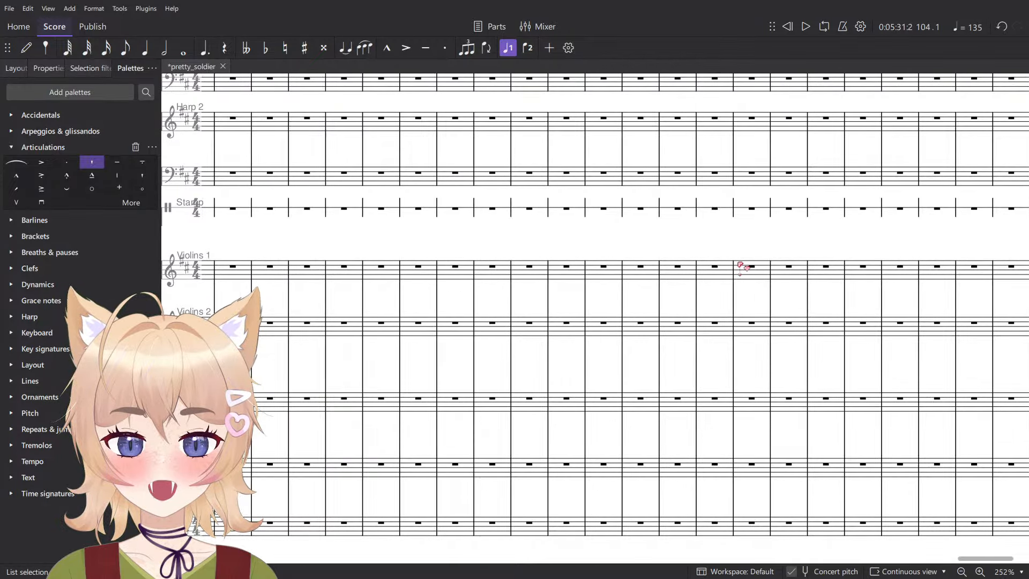
scroll(665, 275, left, 5)
scroll(660, 271, right, 10)
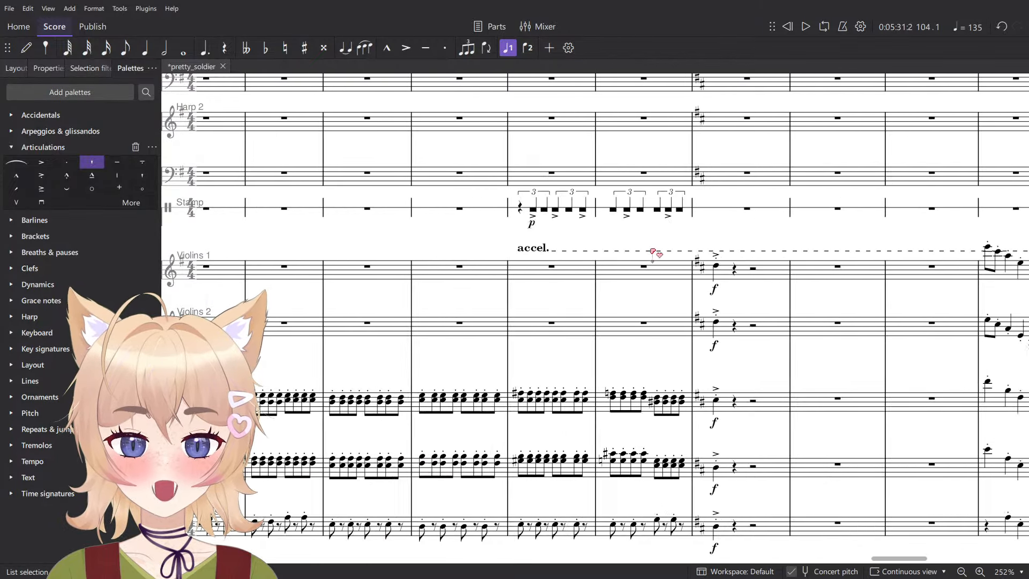
scroll(605, 314, up, 5)
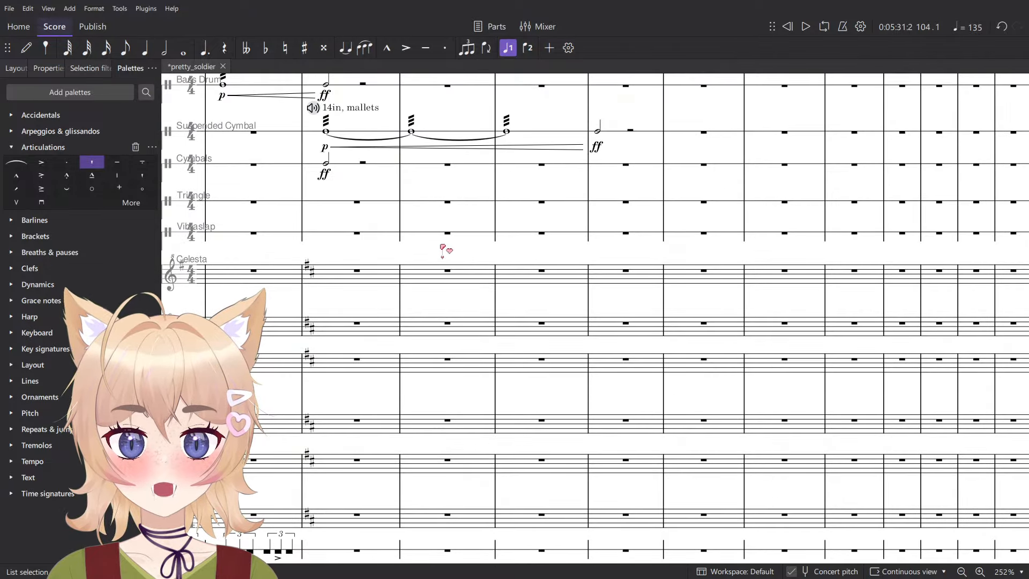
scroll(444, 250, up, 8)
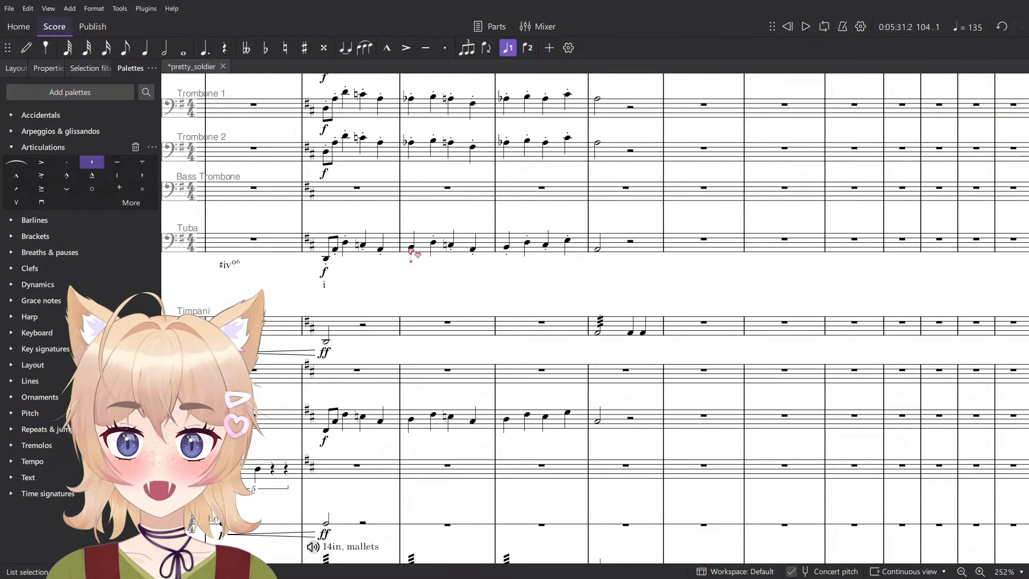
click(412, 248)
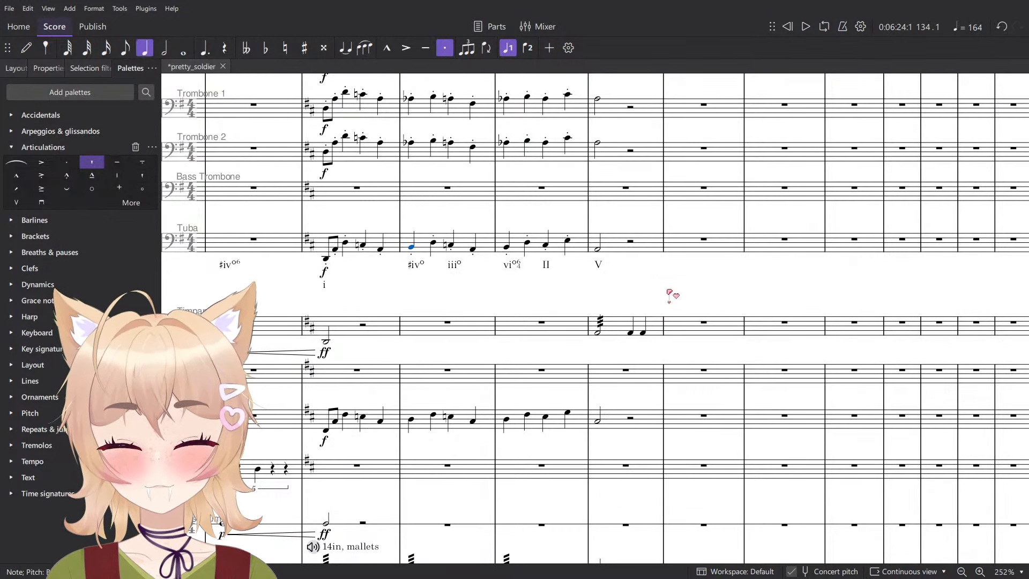
- Add the Roman numeral i° under the Tuba at the start of measure 137
click(704, 240)
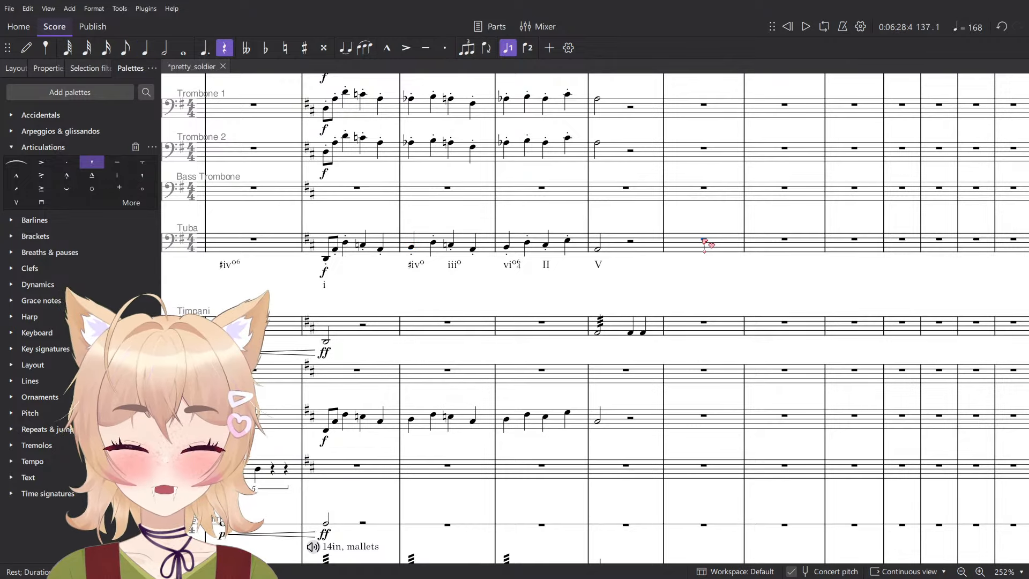
key(ctrl+shift+r)
text(i)
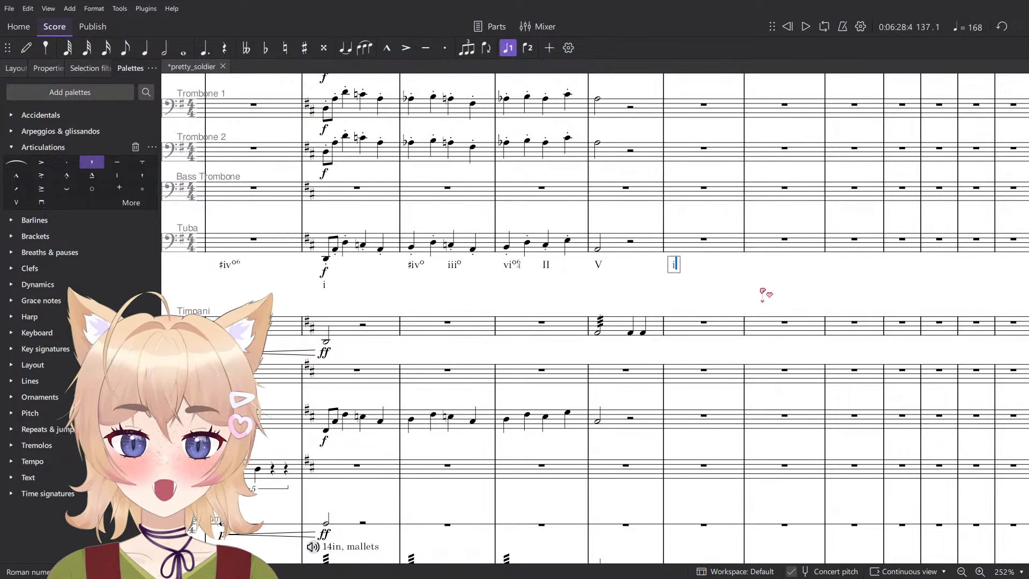
text(o)
click(763, 292)
- Play back the Trumpet in B♭ 2 phrase from the start of measure 137 to check its harmony
scroll(762, 292, up, 7)
scroll(762, 293, down, 2)
key(space)
key(space)
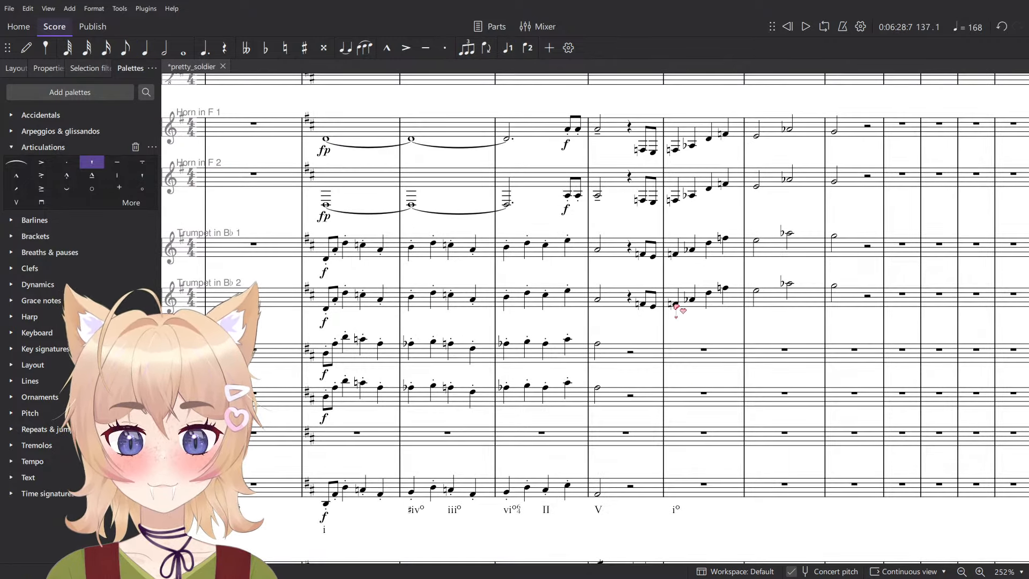
click(675, 305)
key(space)
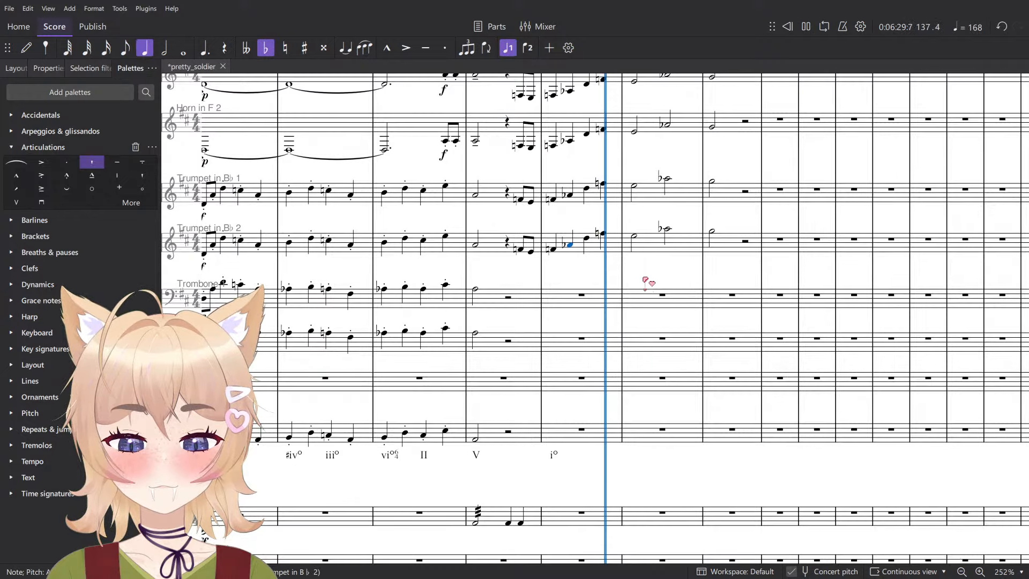
key(space)
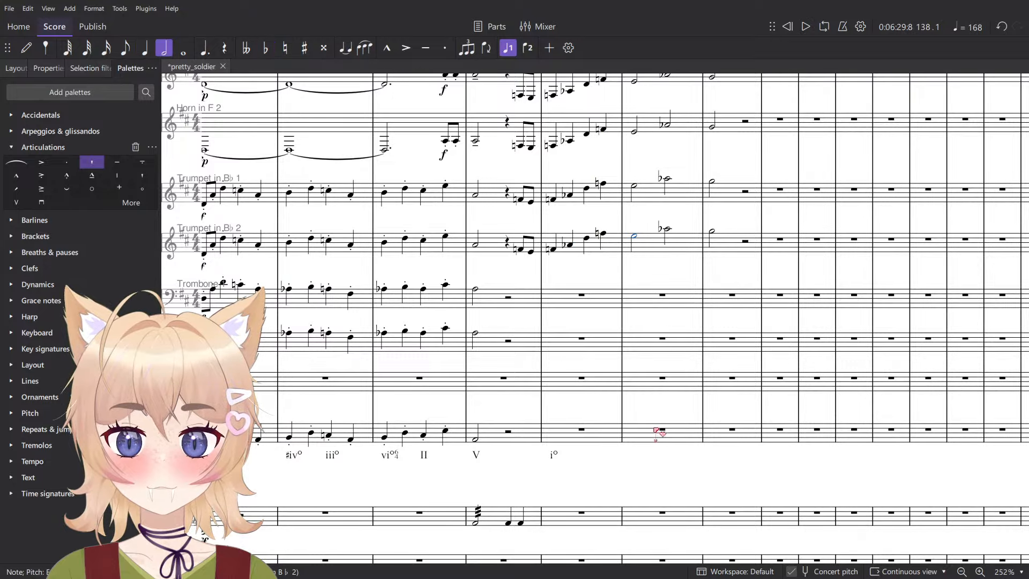
- Enter a Roman numeral i under the Tuba at the start of measure 138
click(662, 430)
key(ctrl+shift+r)
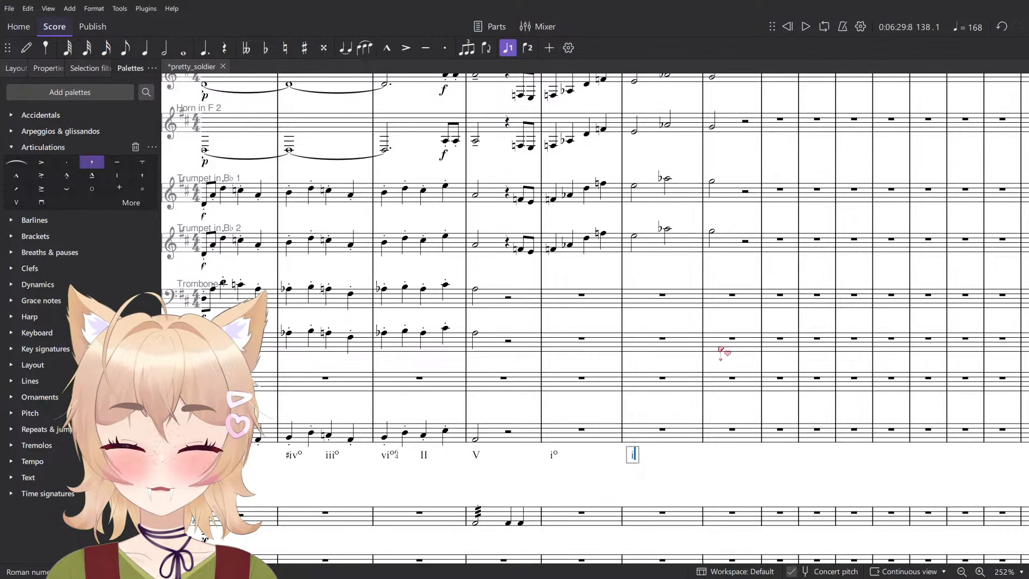
- Respell the sharpened first notes of measure 138 in the Violoncellos and Contrabasses as flats
scroll(721, 353, down, 10)
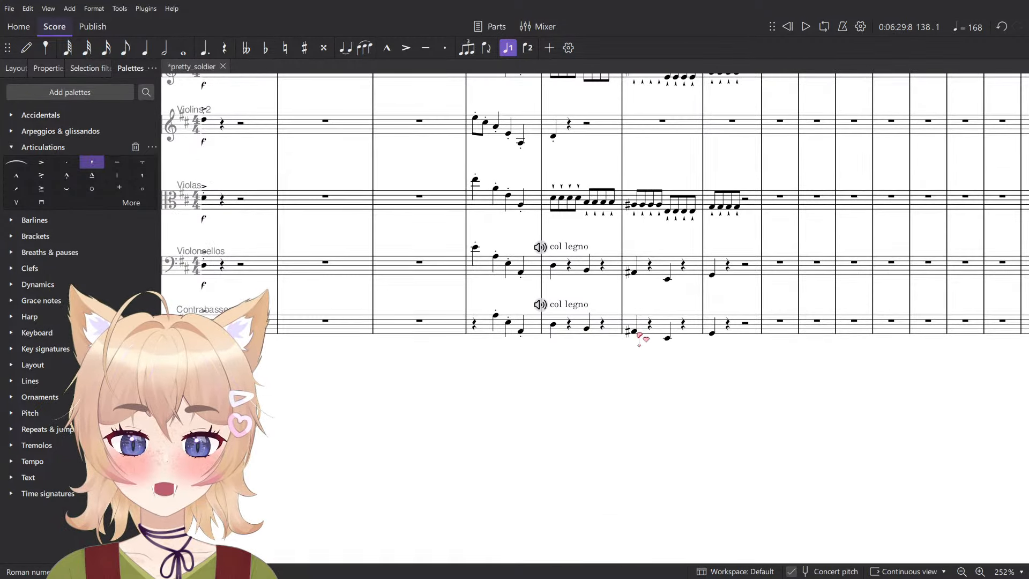
click(635, 274)
ctrl+click(634, 331)
key(Up)
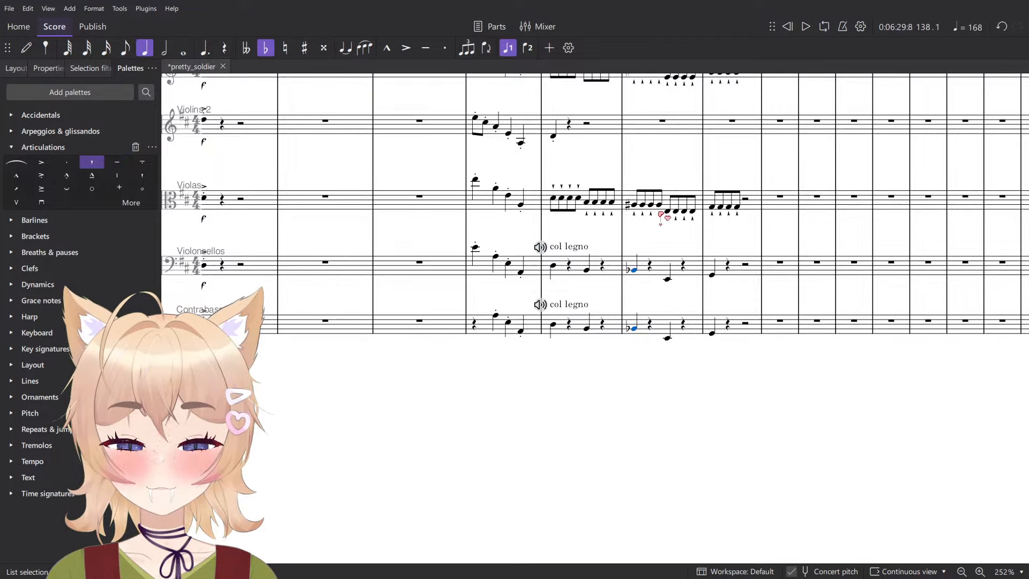
scroll(665, 242, up, 6)
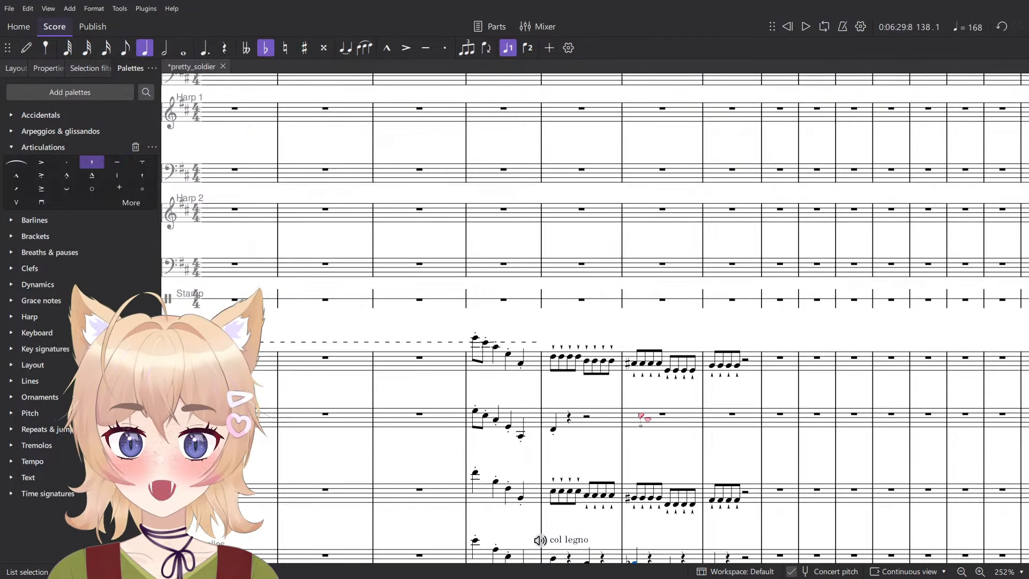
- Respell the sharpened first notes of measure 138 in Violins 1 and the Violas as flats
scroll(673, 357, down, 1)
click(659, 315)
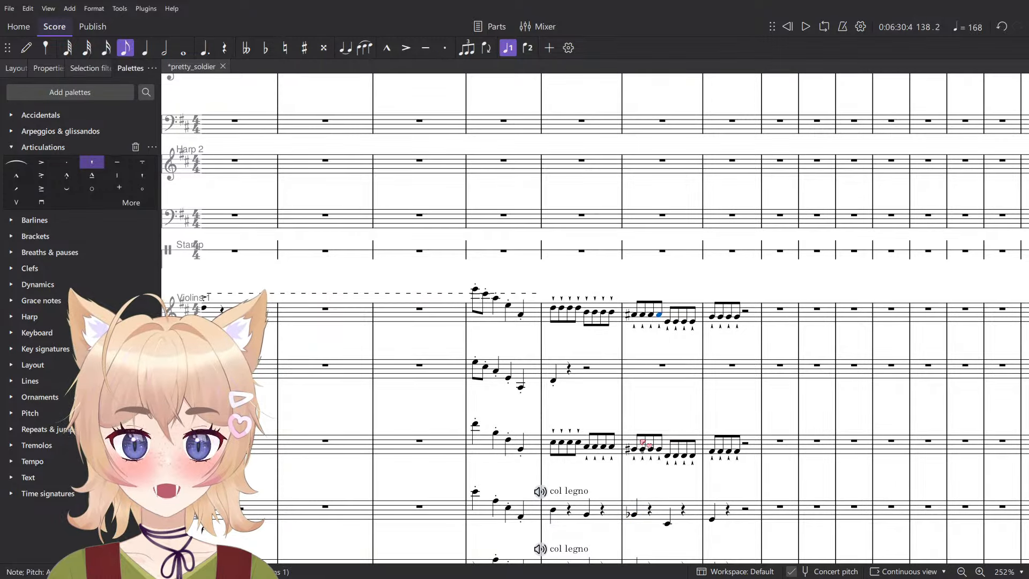
shift+click(644, 443)
key(Up)
click(654, 387)
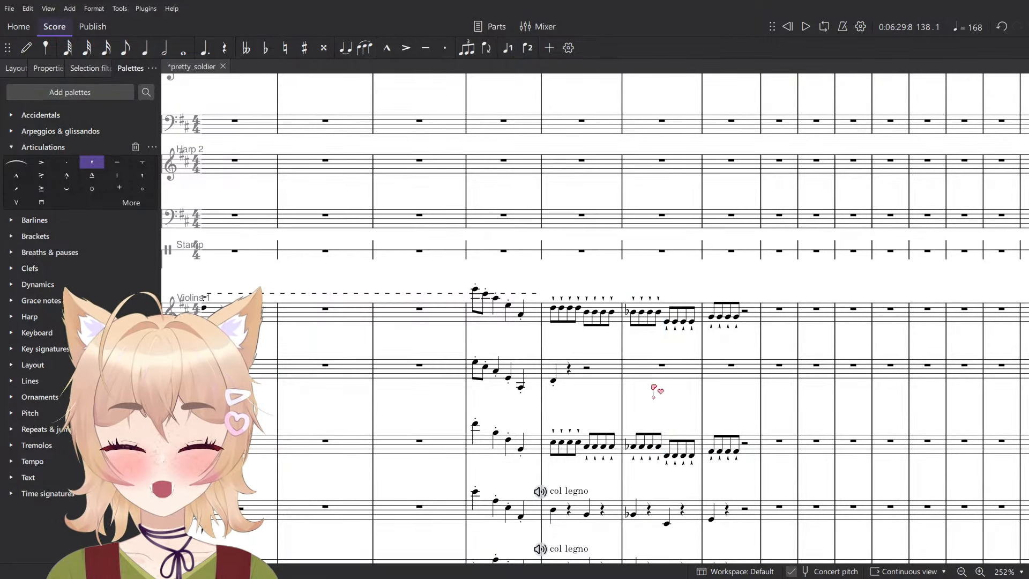
- Play back the string accompaniment of measure 138 from the Violas to check its harmony
scroll(681, 449, up, 5)
scroll(680, 449, down, 6)
scroll(676, 429, down, 2)
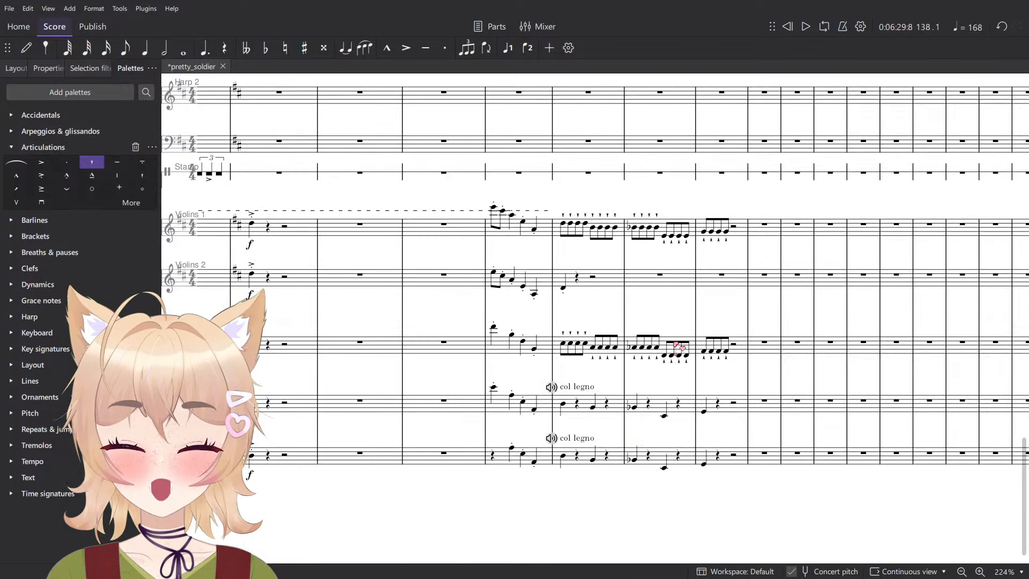
scroll(668, 339, up, 5)
click(660, 378)
scroll(665, 381, down, 3)
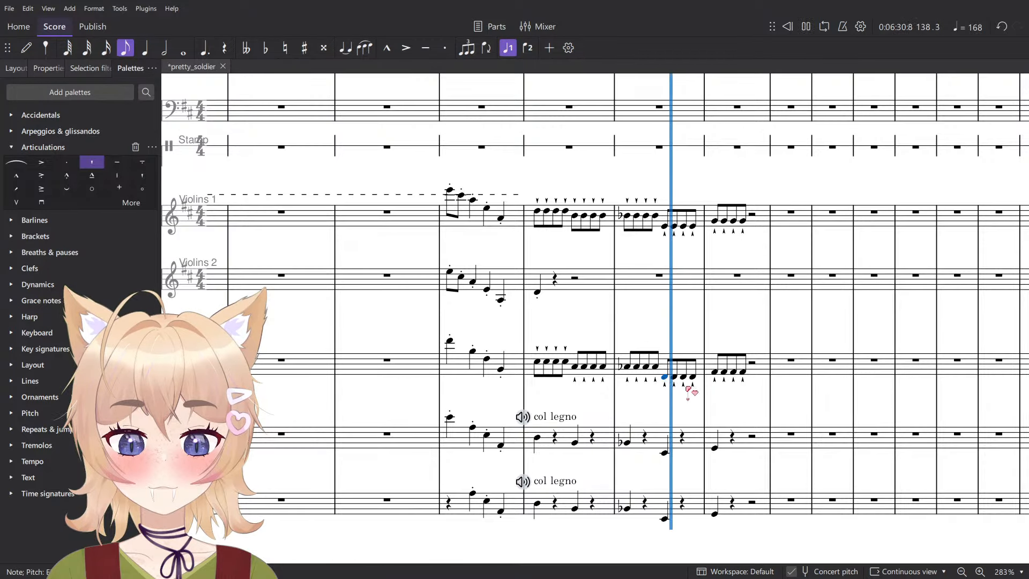
key(space)
click(626, 368)
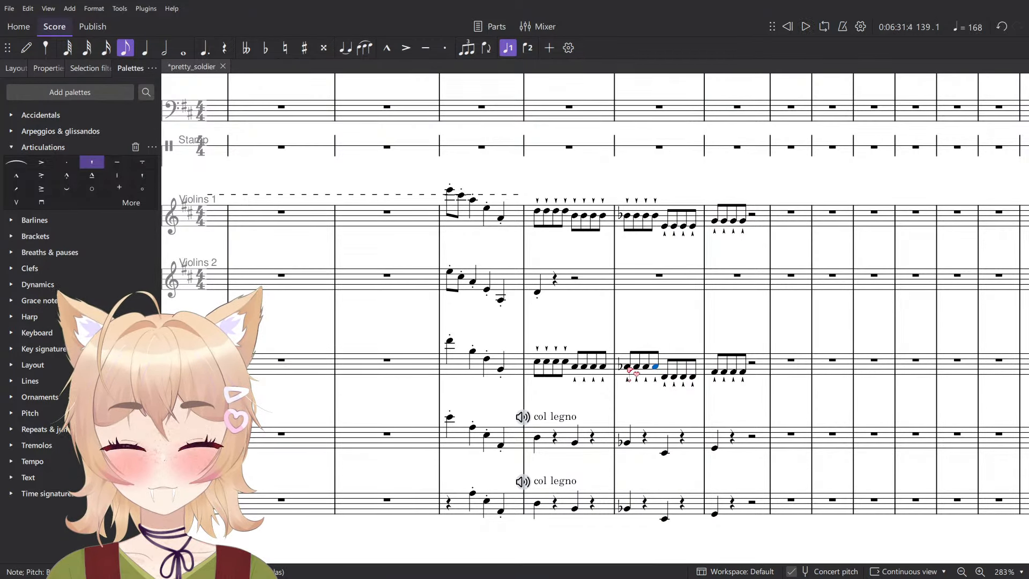
scroll(632, 375, down, 1)
scroll(633, 375, down, 3)
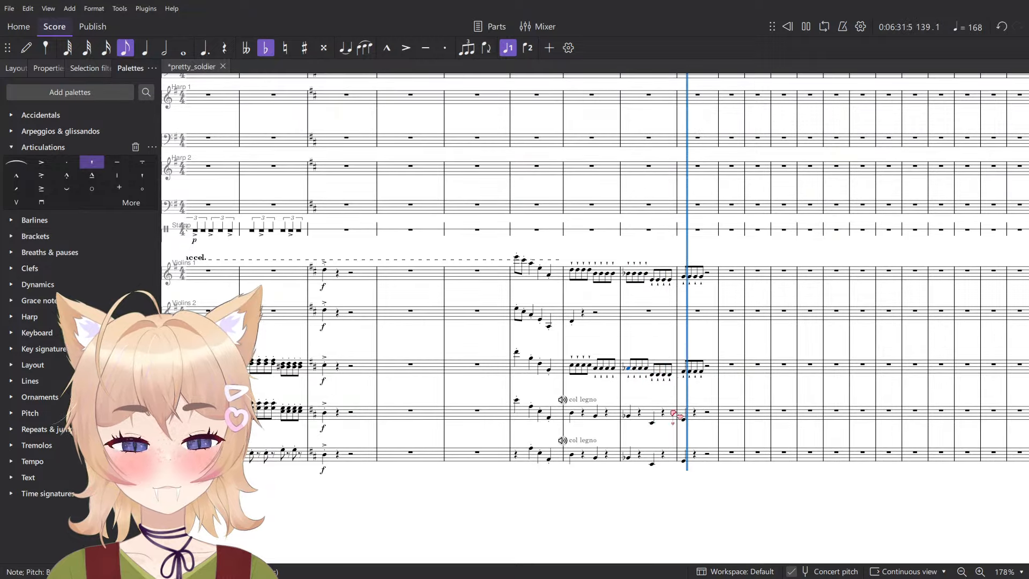
key(space)
- Enter a half note at the start of measure 137 in the Bass Flute
scroll(654, 381, up, 10)
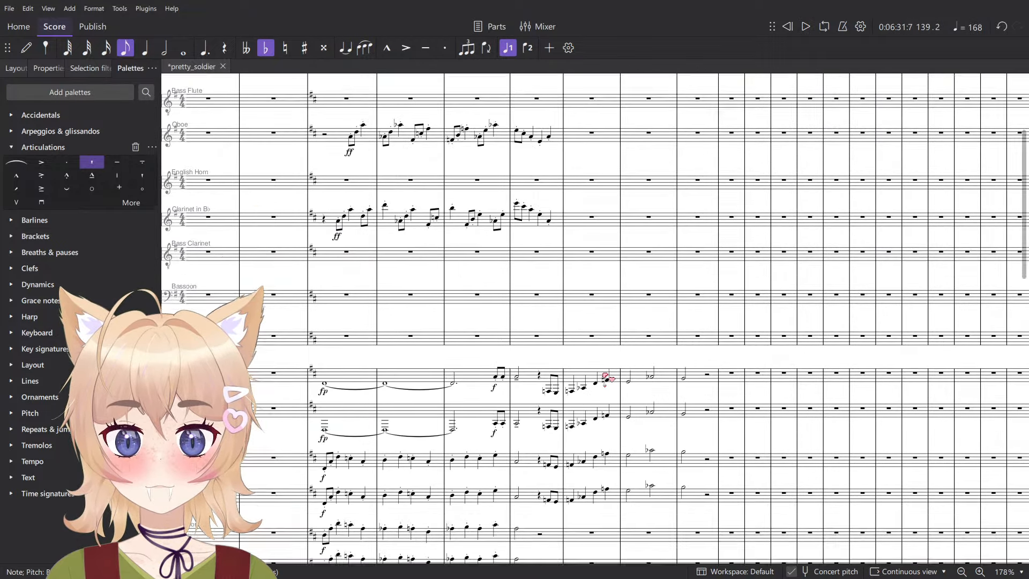
scroll(607, 378, down, 3)
click(572, 355)
scroll(585, 369, up, 5)
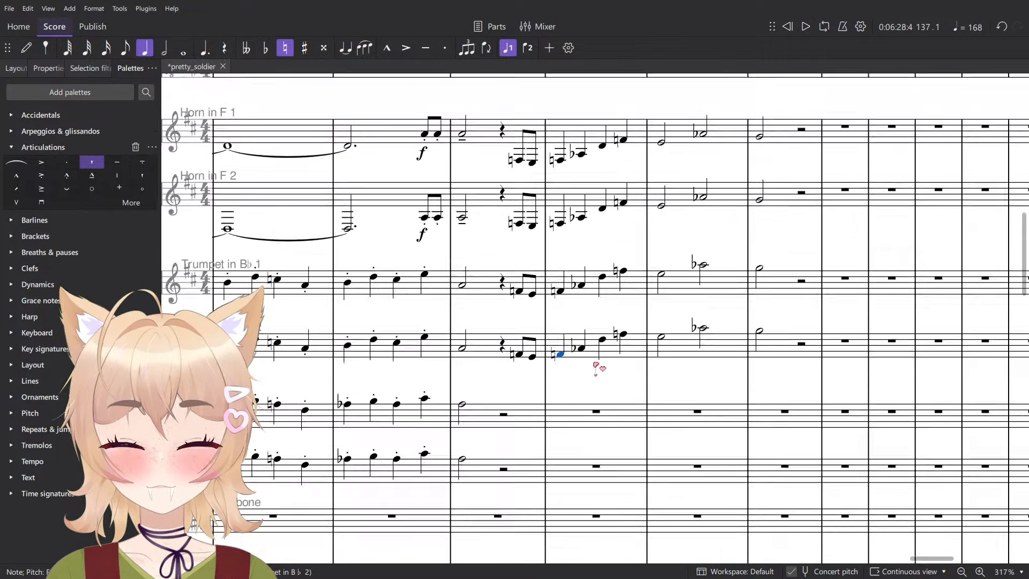
scroll(603, 365, up, 12)
scroll(590, 383, down, 3)
key(n)
scroll(583, 368, up, 1)
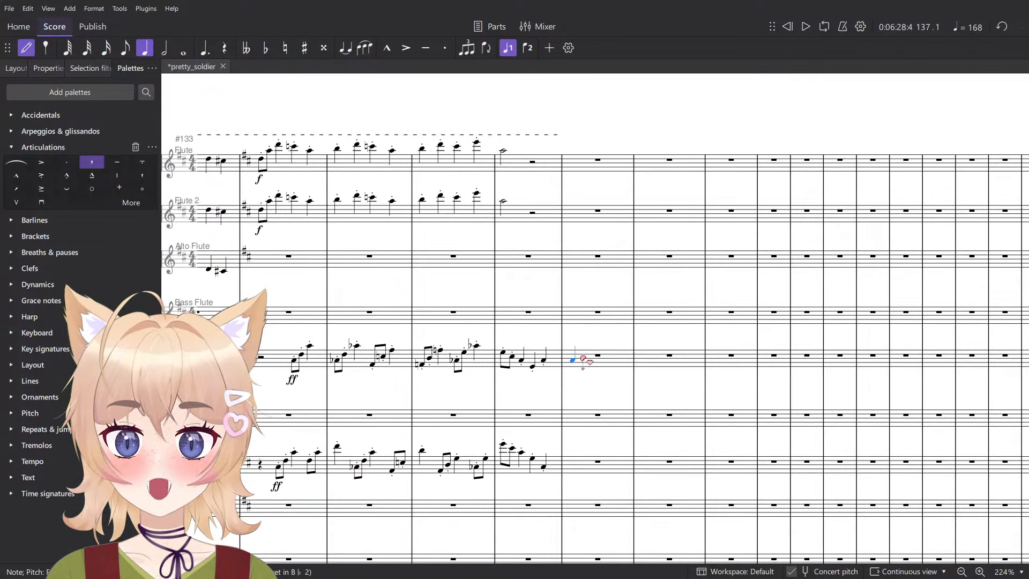
key(6)
scroll(591, 256, down, 8)
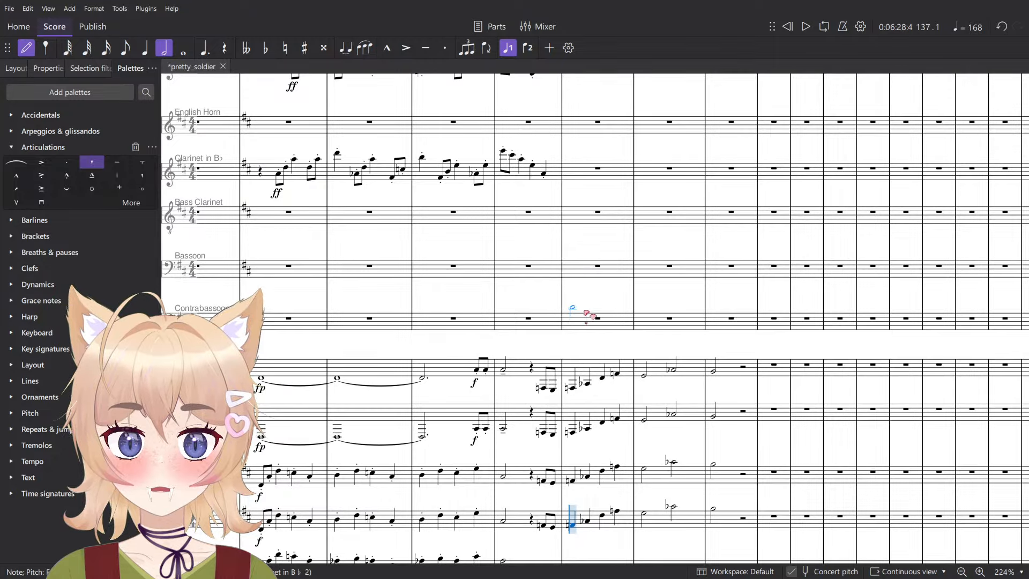
scroll(585, 305, up, 10)
scroll(583, 245, up, 6)
scroll(580, 300, down, 16)
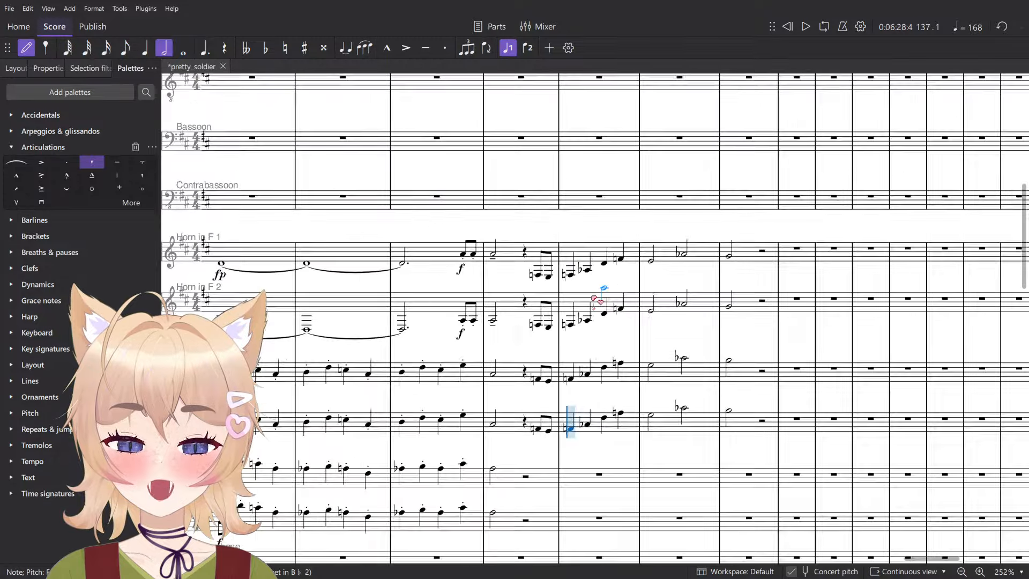
scroll(598, 298, down, 9)
scroll(599, 298, up, 5)
scroll(590, 444, up, 5)
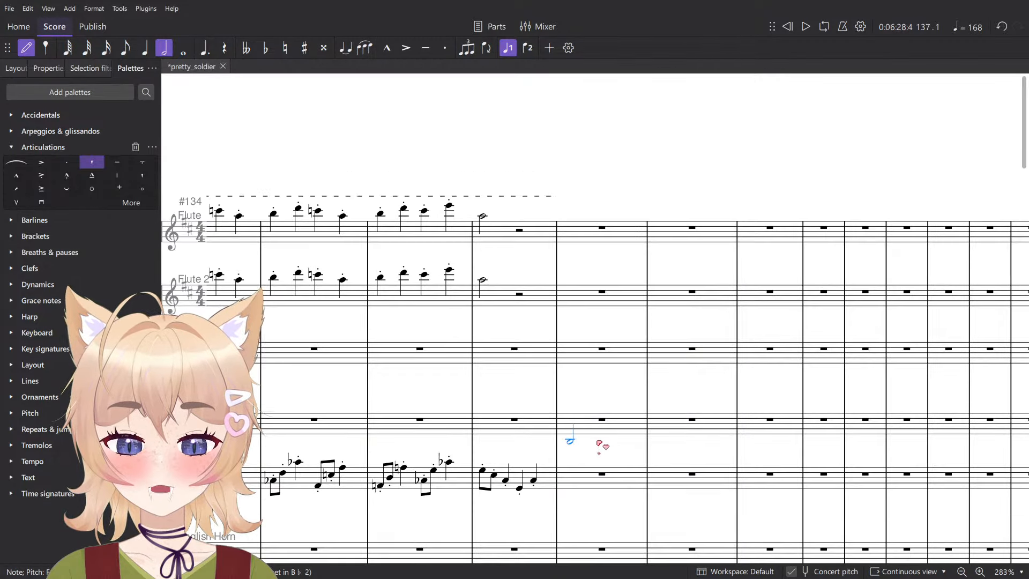
scroll(589, 443, up, 6)
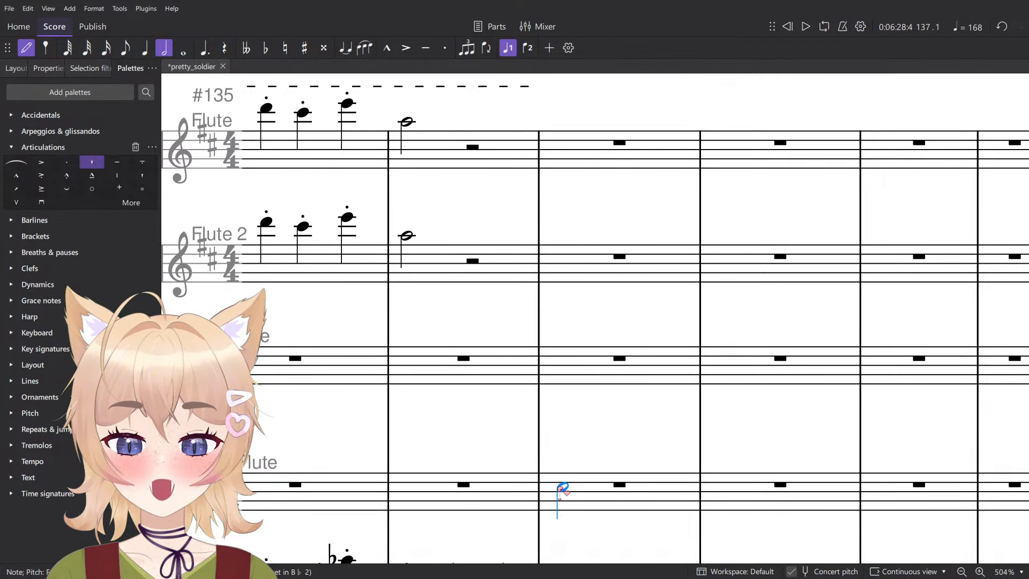
click(562, 469)
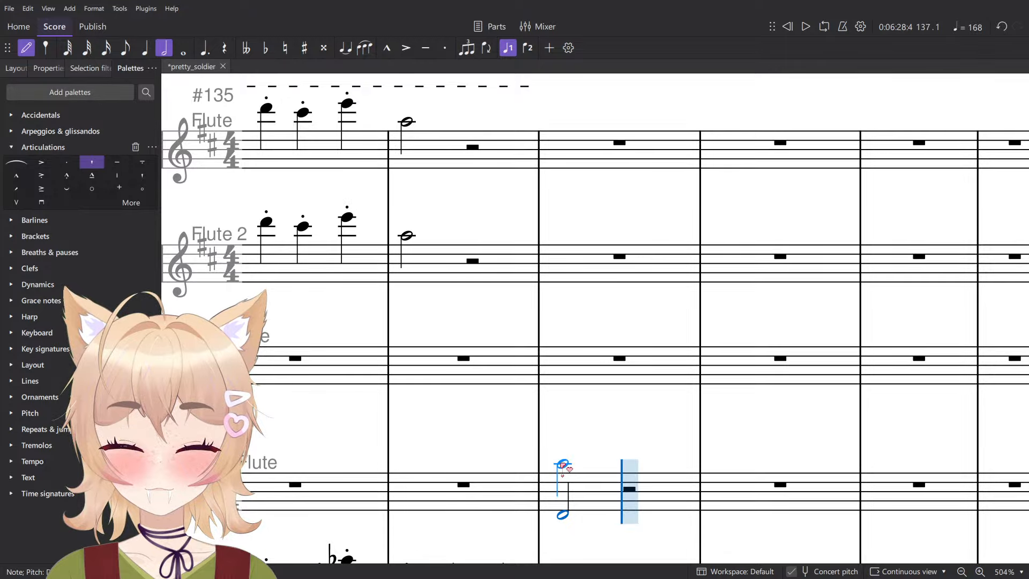
- Set the Bass Flute half note in measure 137 to D and give it a forte (f) dynamic
scroll(557, 461, down, 2)
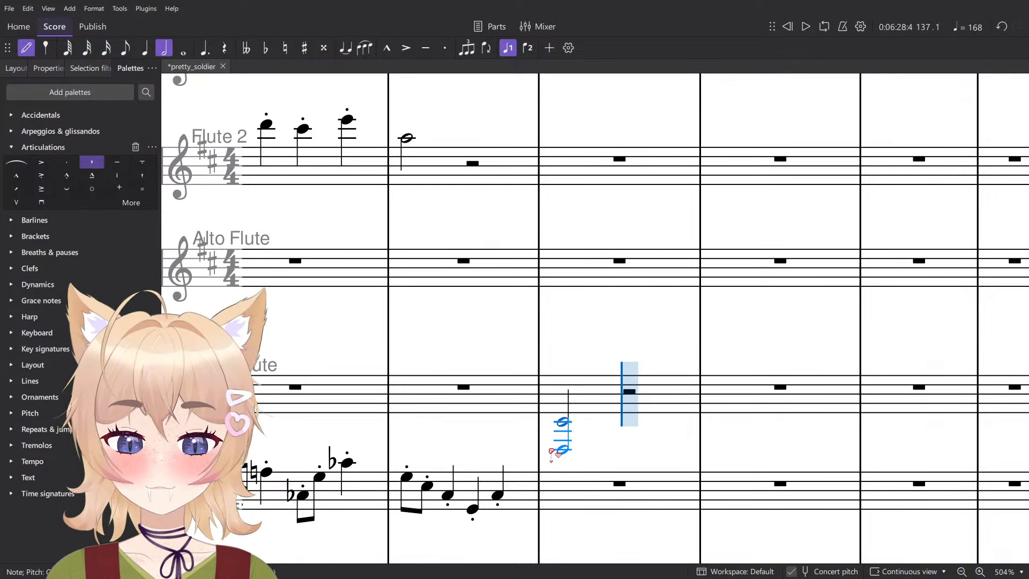
key(Escape)
key(Up)
key(Up)
key(Up)
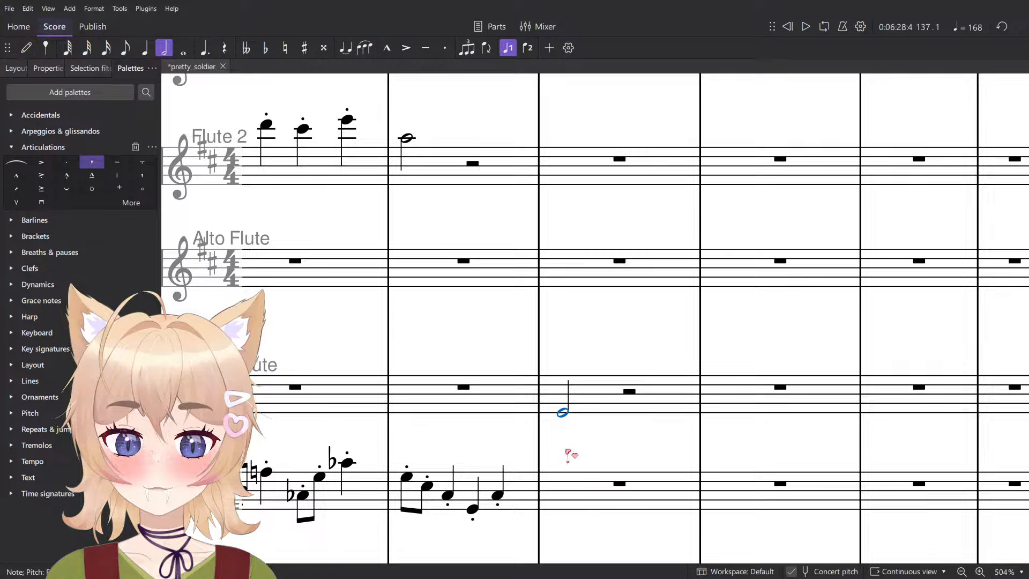
key(ctrl+d)
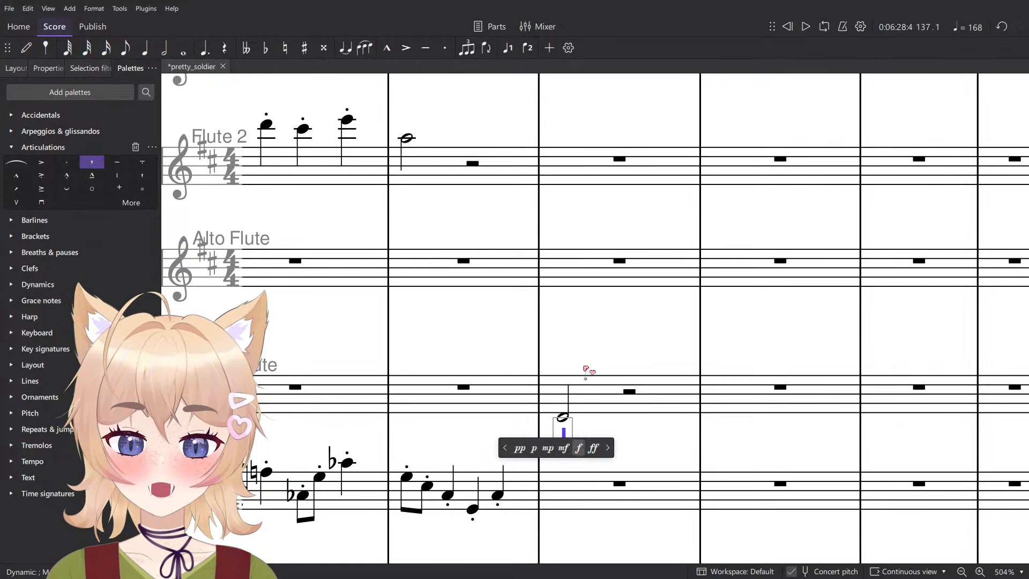
text(f)
key(Escape)
- Enter a half-note A♭ at the start of measure 137 in the Alto Flute and mark it f
key(n)
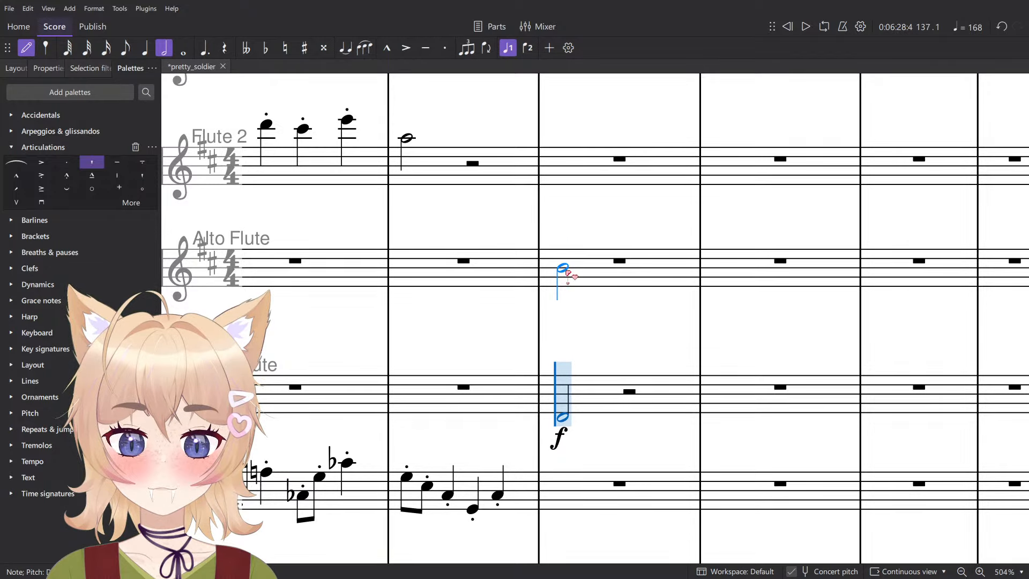
click(567, 274)
key(Escape)
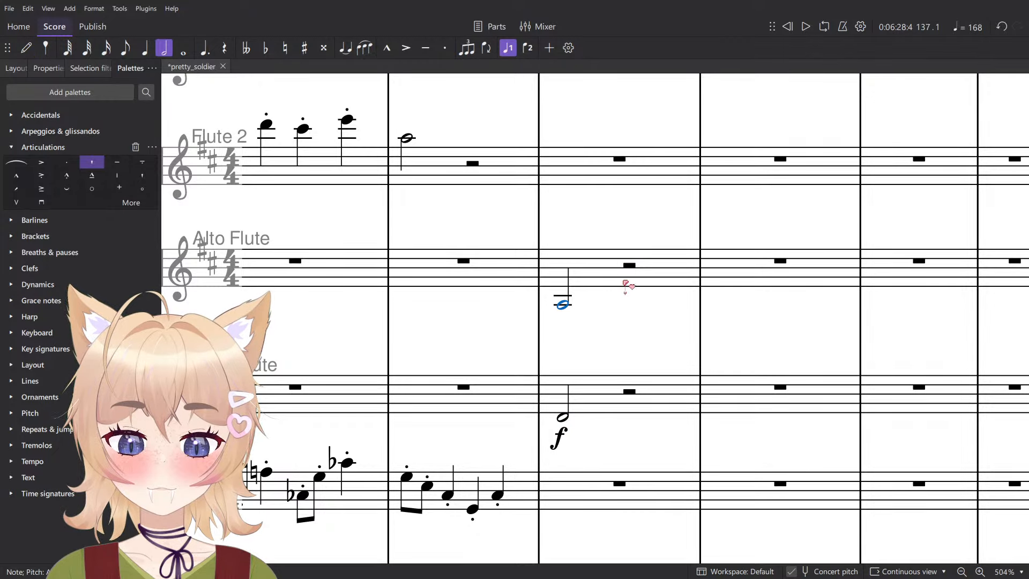
key(ctrl+d)
text(f)
key(Escape)
key(n)
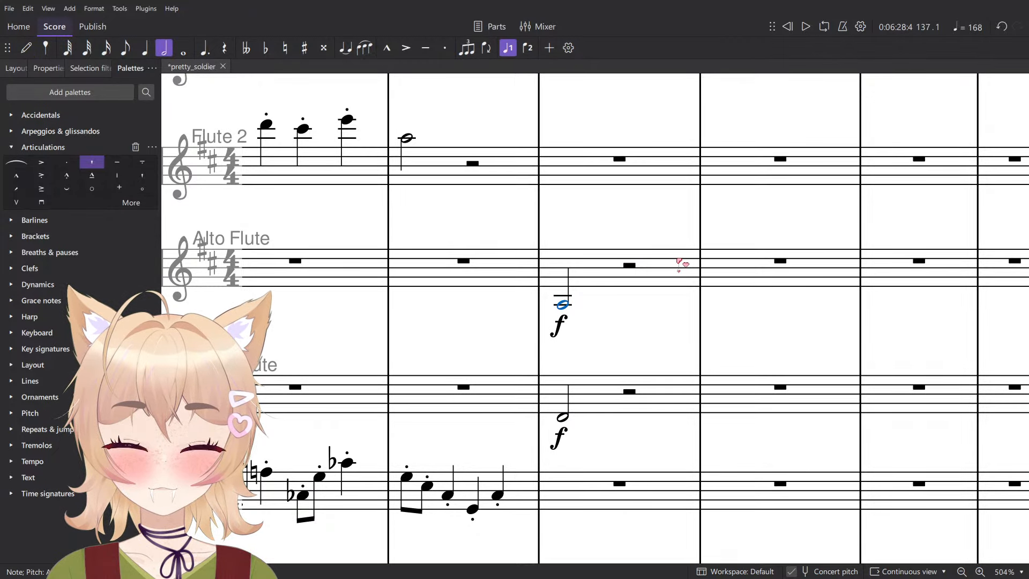
- Enter half notes at the start of measure 137: D in Flute 2 and A♭ in the Flute
key(n)
click(565, 185)
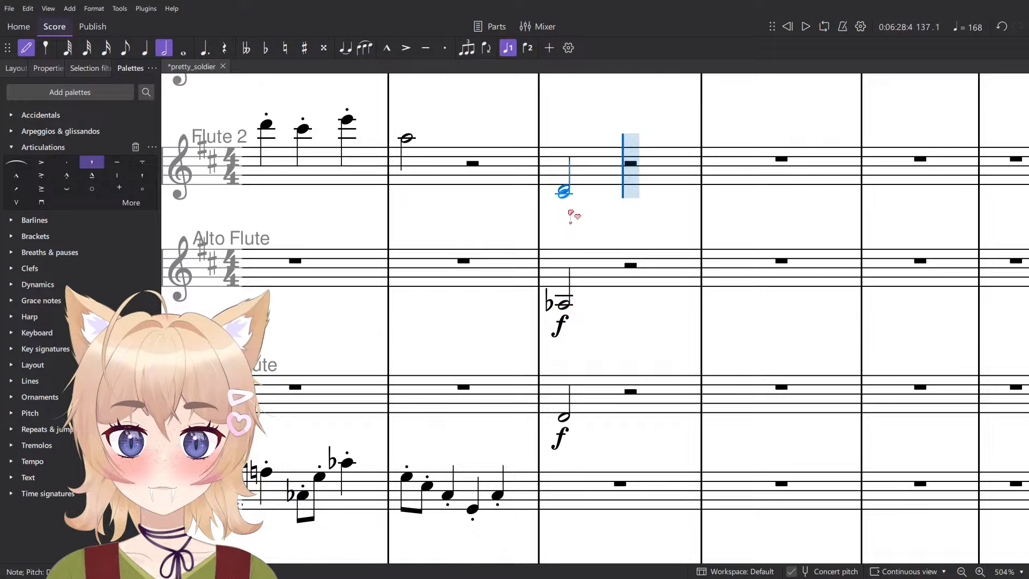
key(ctrl+minus)
click(567, 234)
key(Escape)
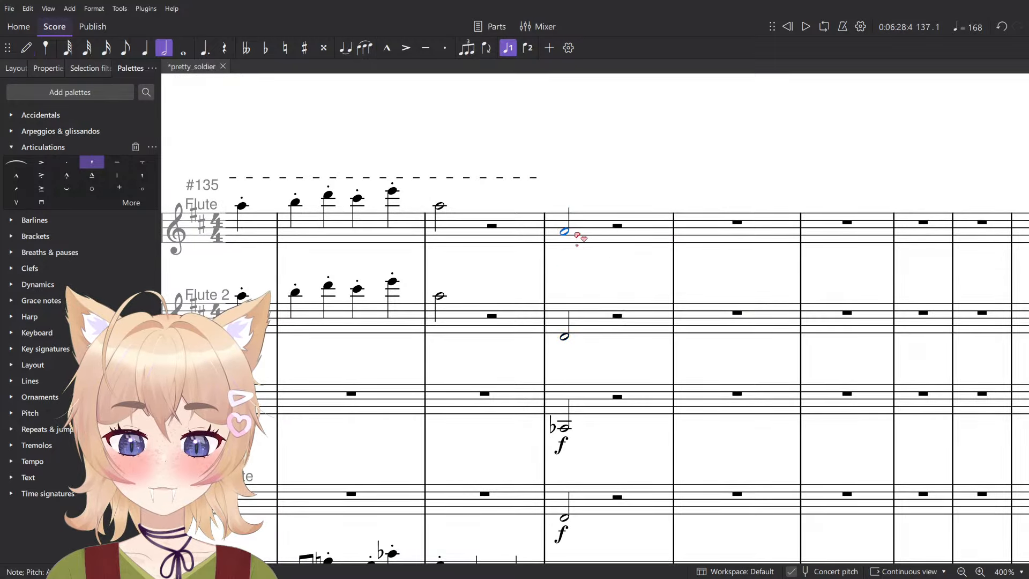
key(Down)
- Add forte (f) dynamics to the first half notes of measure 137 in the Flute and Flute 2
ctrl+click(565, 336)
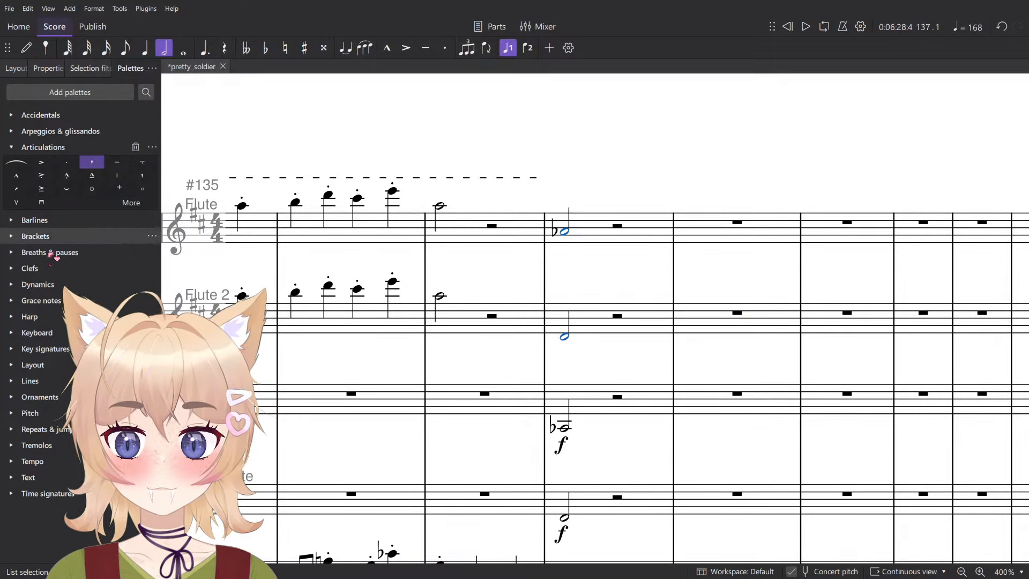
click(38, 284)
click(18, 258)
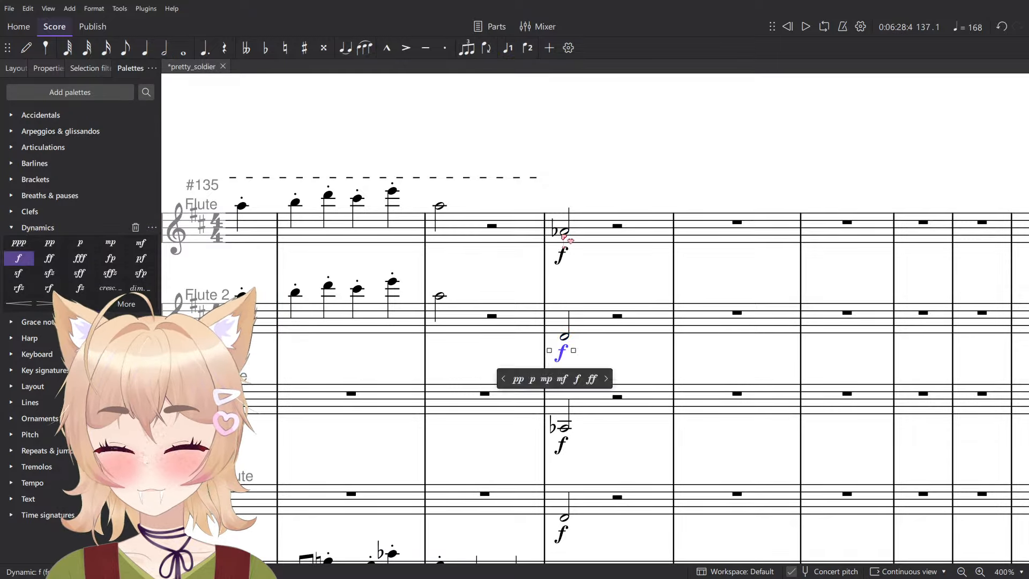
- Repeat the half-note chord in all four flute parts on beat 3 of measure 137, removing the duplicated f markings
shift+click(570, 520)
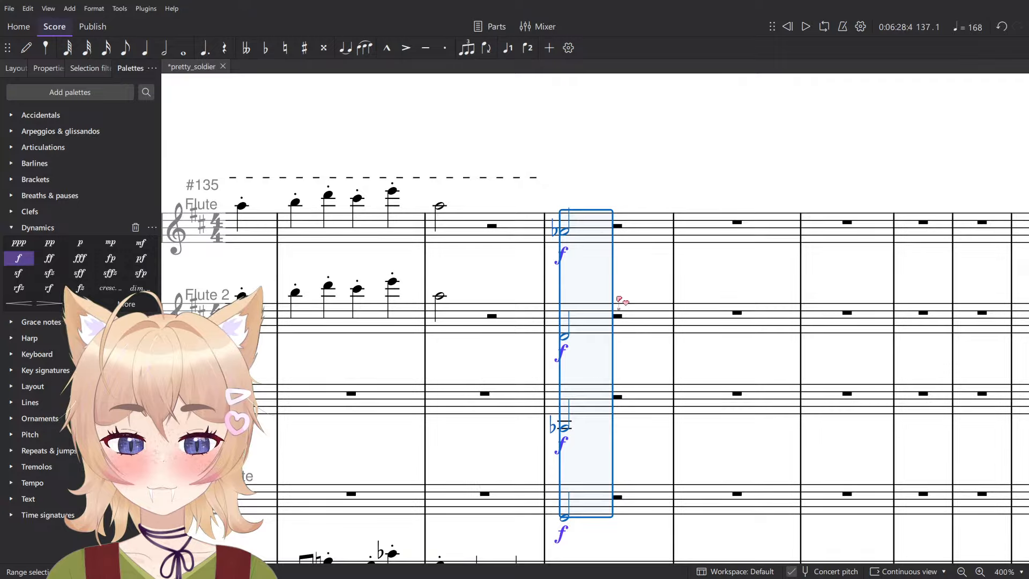
key(r)
click(612, 255)
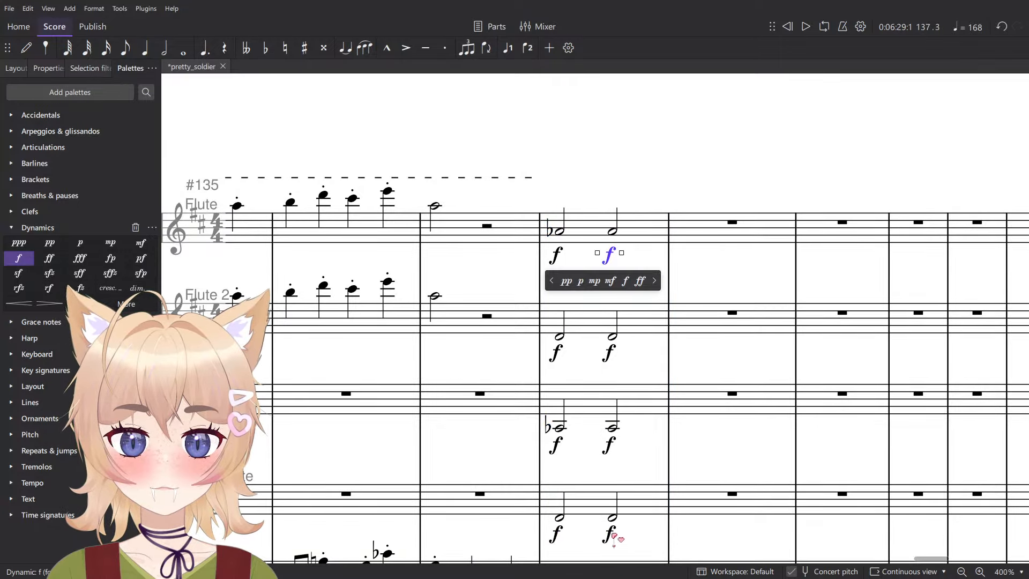
key(Delete)
- Play back from the second half of measure 136 to check the new flute chords
click(489, 317)
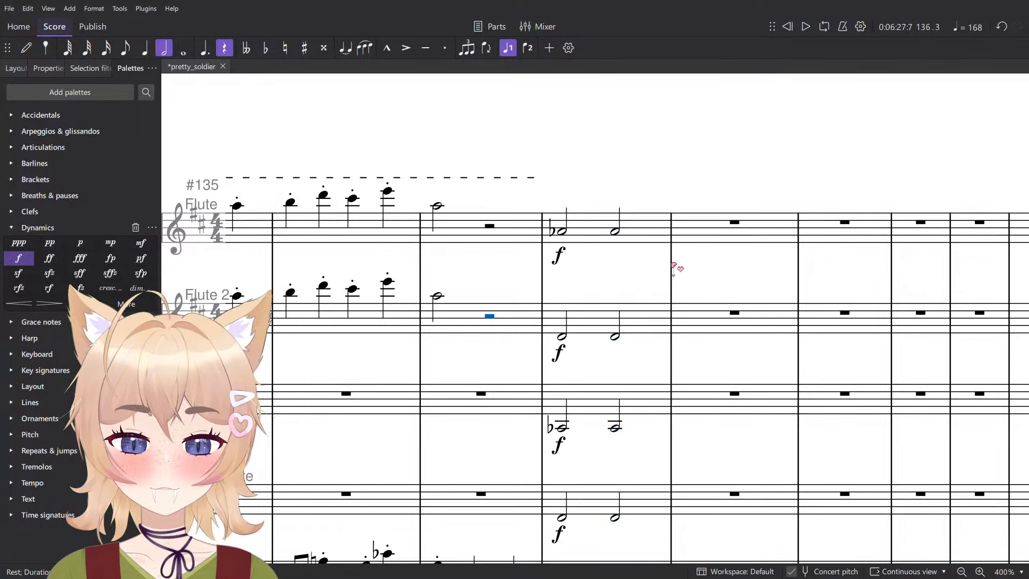
scroll(676, 255, down, 7)
key(space)
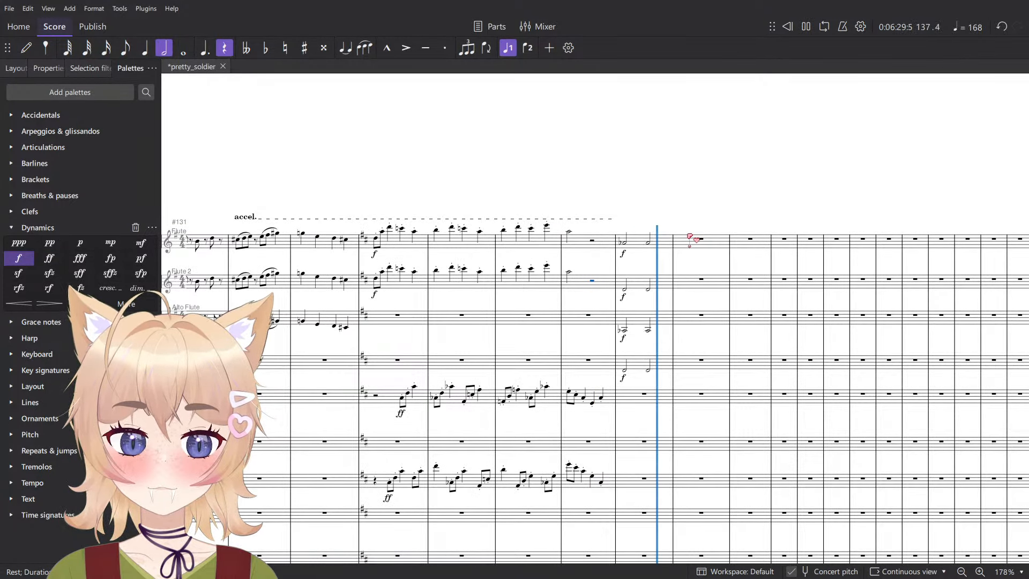
key(space)
scroll(697, 252, down, 6)
scroll(701, 248, down, 2)
scroll(713, 322, up, 7)
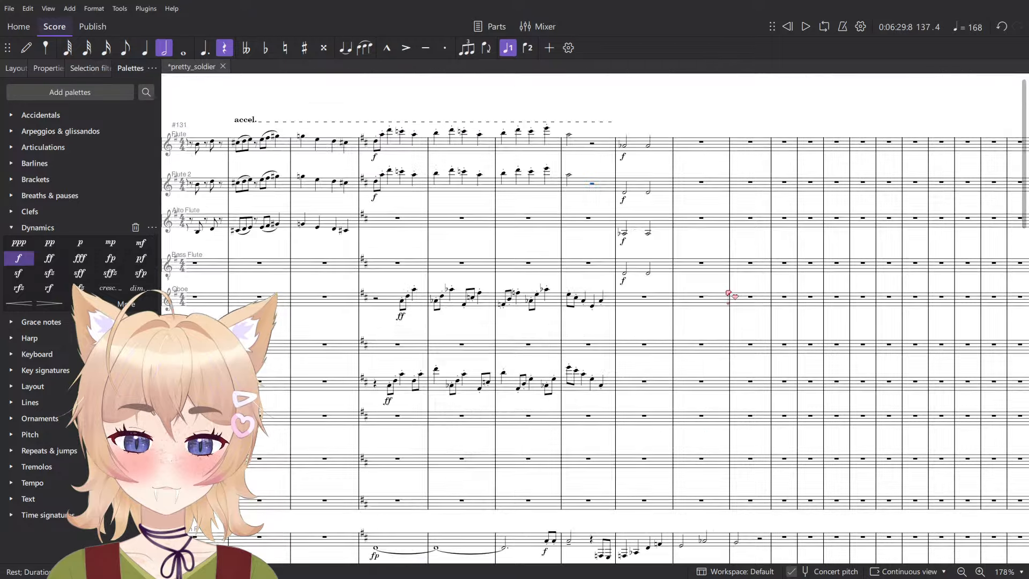
- Copy measure 137 of the four flute parts into measure 138
scroll(729, 290, up, 6)
scroll(701, 306, up, 3)
click(567, 476)
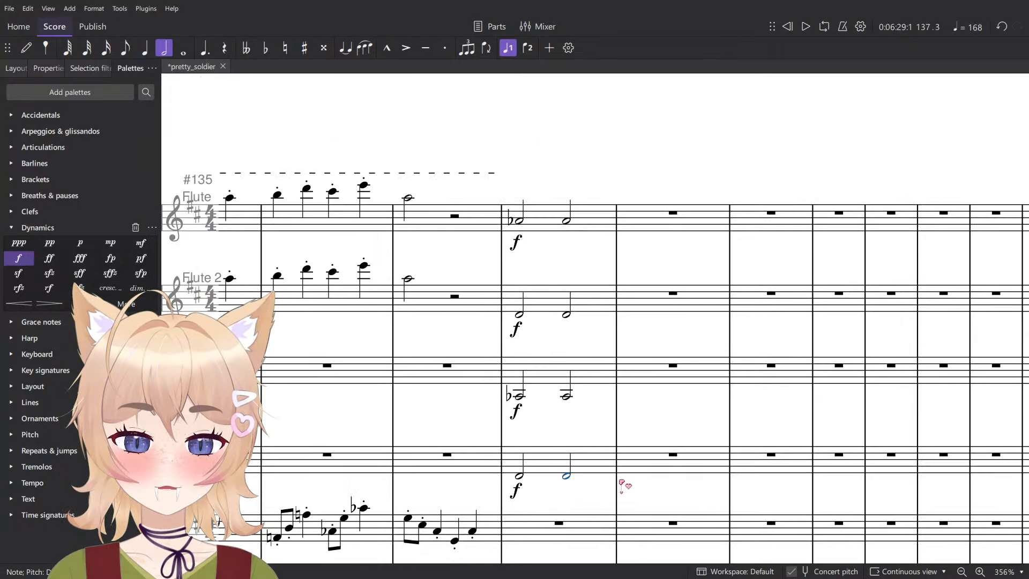
shift+click(599, 224)
click(657, 210)
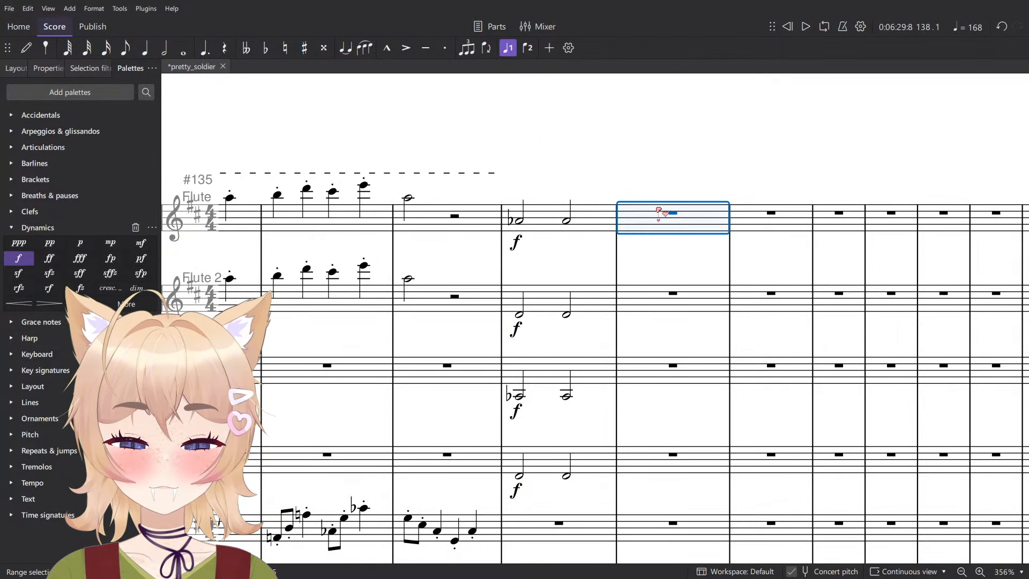
key(ctrl+v)
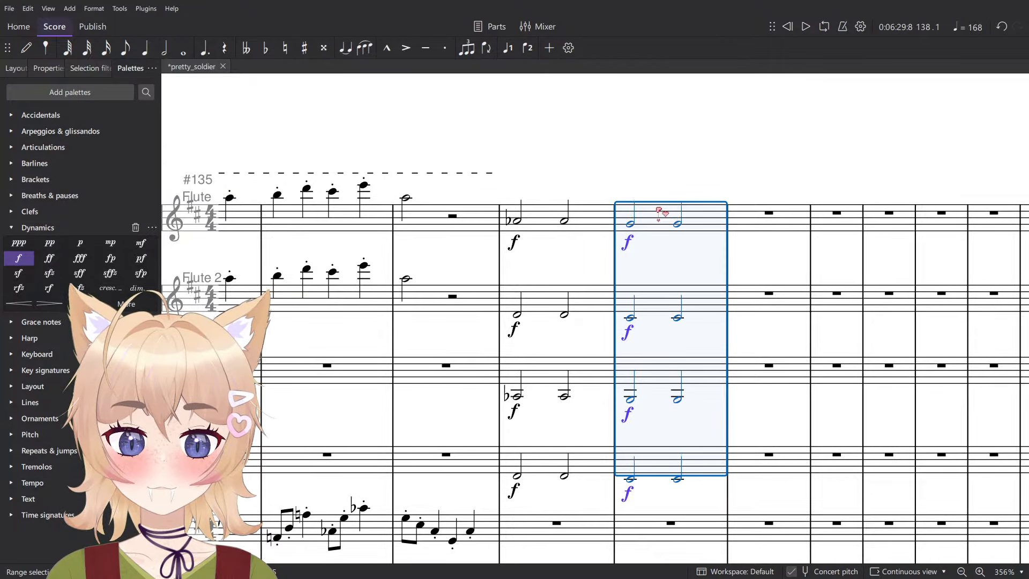
- Transpose the copied flute chords in measure 138 to B♭ in Flute and Alto Flute and E in Flute 2 and Bass Flute
key(Down)
key(Up)
key(Up)
key(Up)
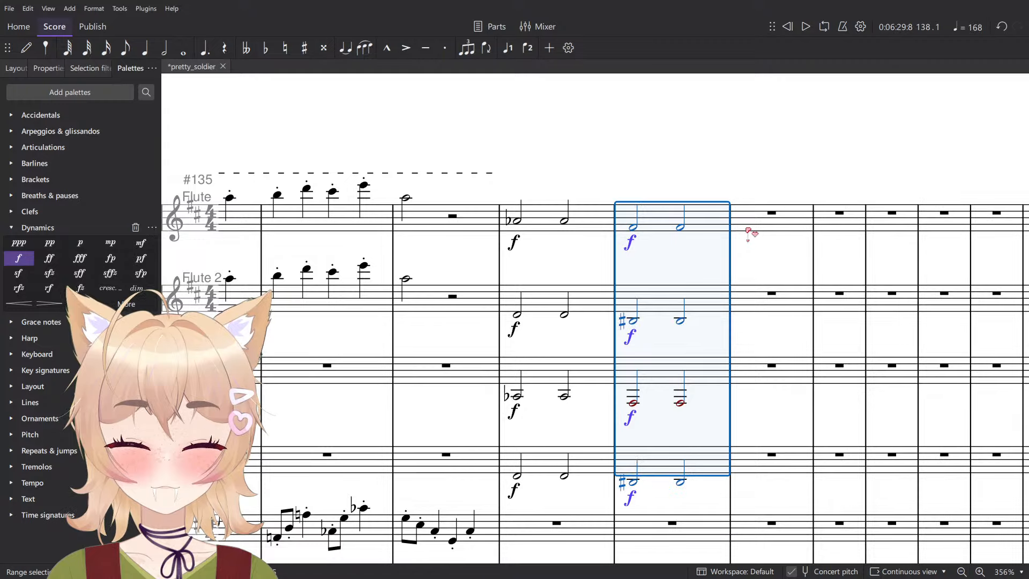
key(Down)
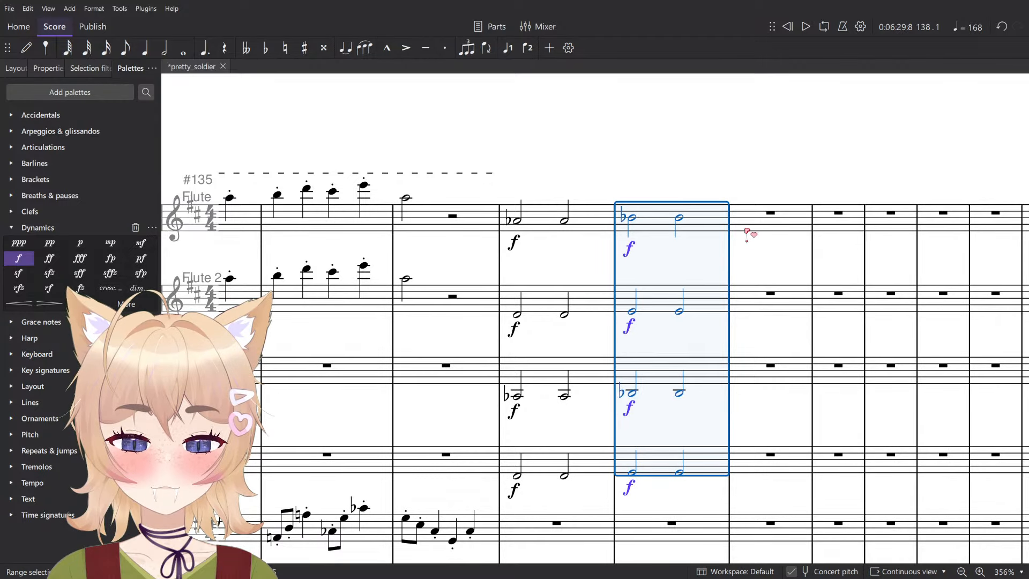
scroll(588, 284, up, 3)
key(Escape)
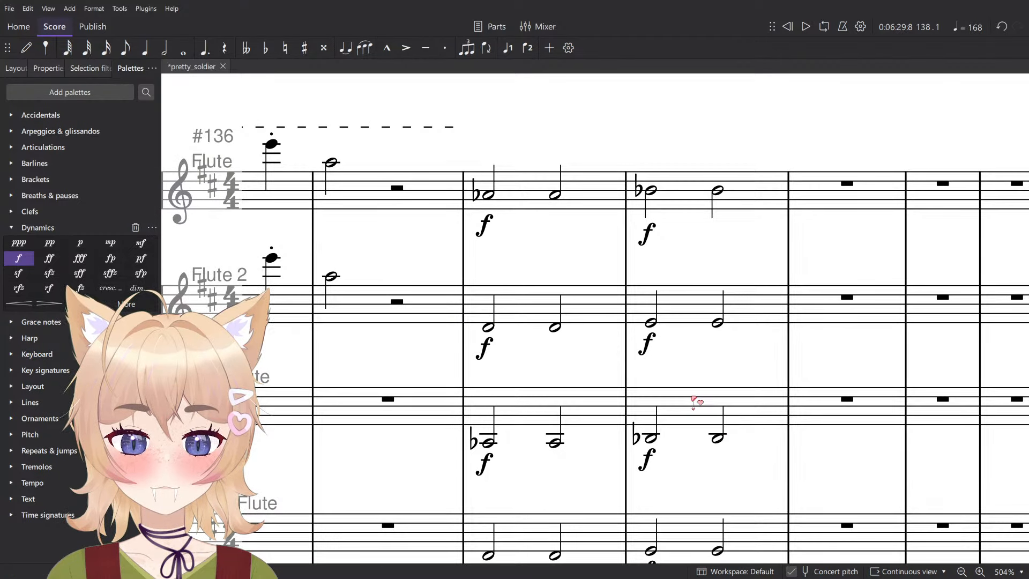
- Lower the measure 138 half notes to G in Alto Flute and B♭ in Flute 2
click(696, 401)
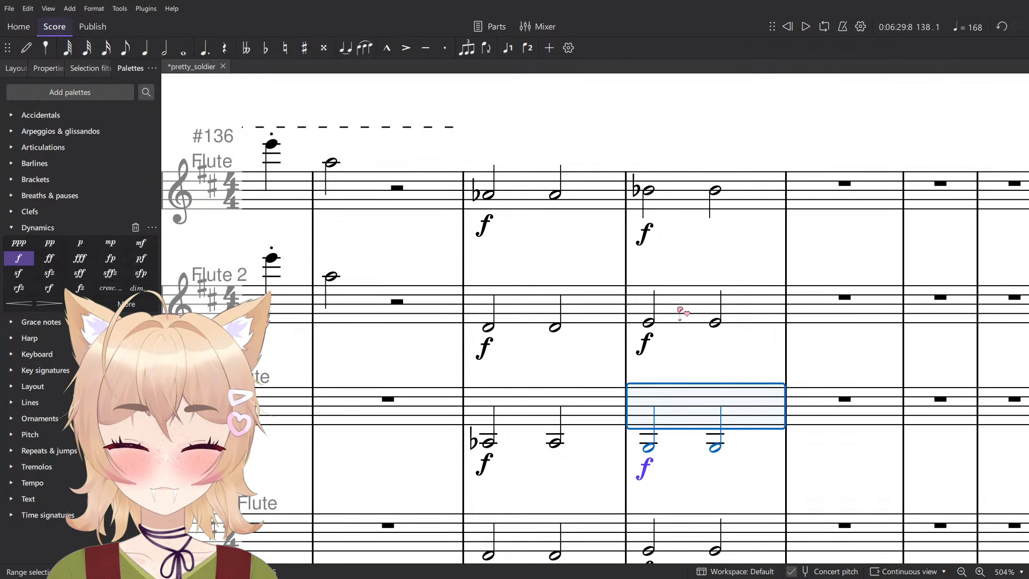
click(684, 310)
key(Down)
key(Down)
key(Down)
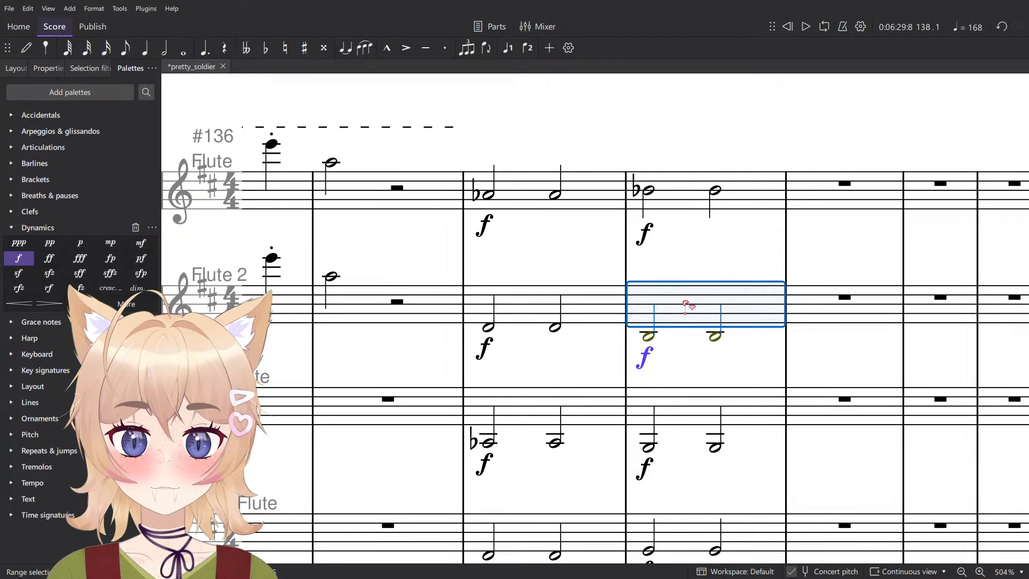
key(Down)
key(Escape)
scroll(699, 266, down, 4)
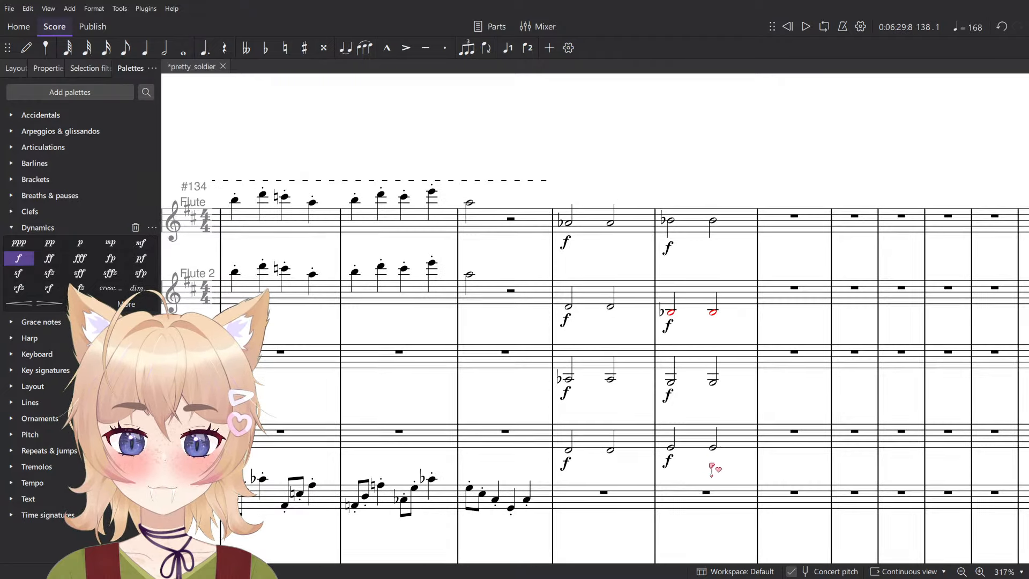
scroll(746, 469, up, 3)
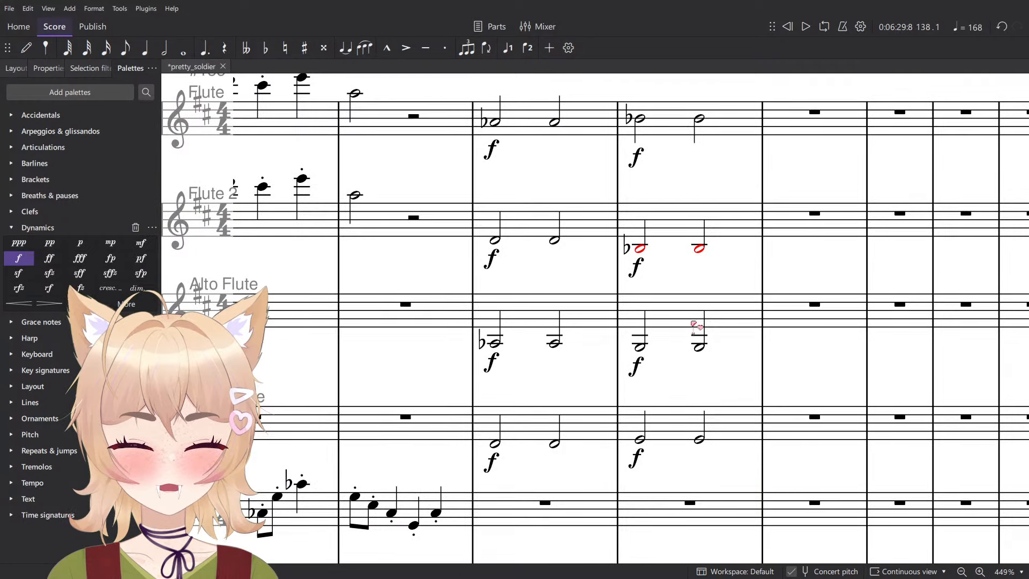
- Delete the notes and dynamics of the top Flute part in measures 137 and 138
click(600, 130)
shift+click(748, 120)
key(Delete)
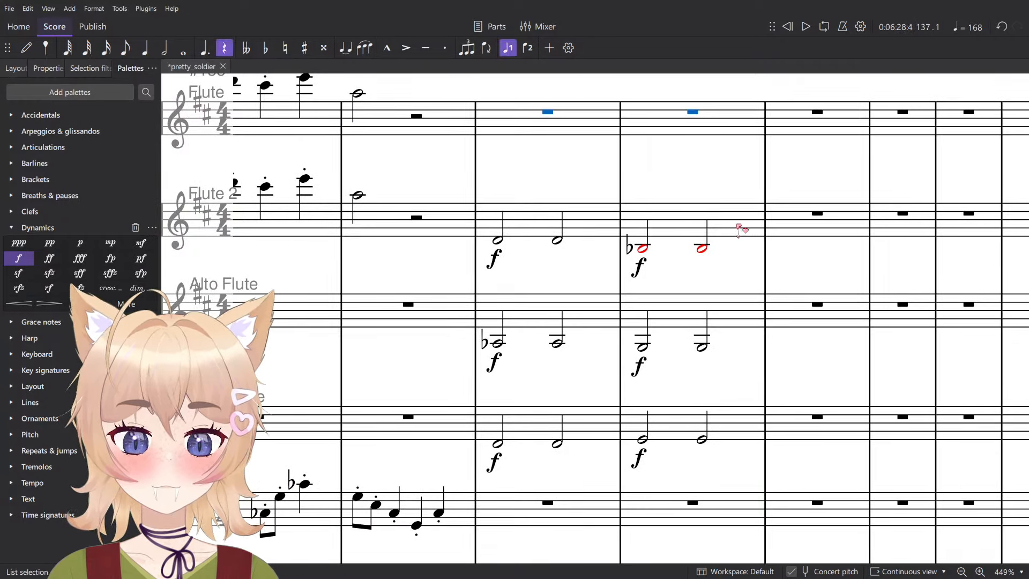
- Try to move the measure 137–138 chords of Flute 2, Alto Flute and Bass Flute up by one part each
click(741, 229)
shift+click(577, 441)
key(Delete)
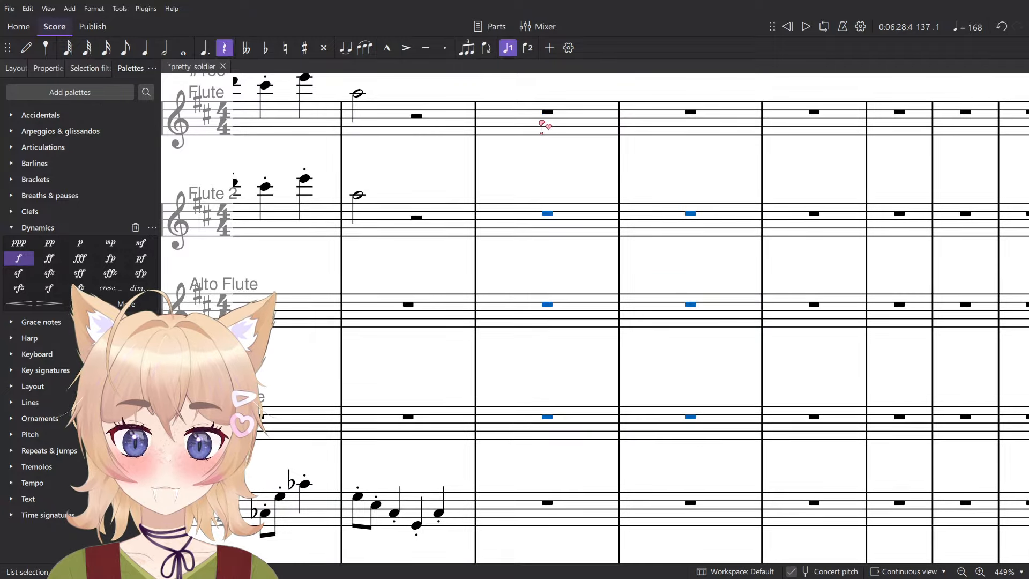
click(542, 125)
key(ctrl+z)
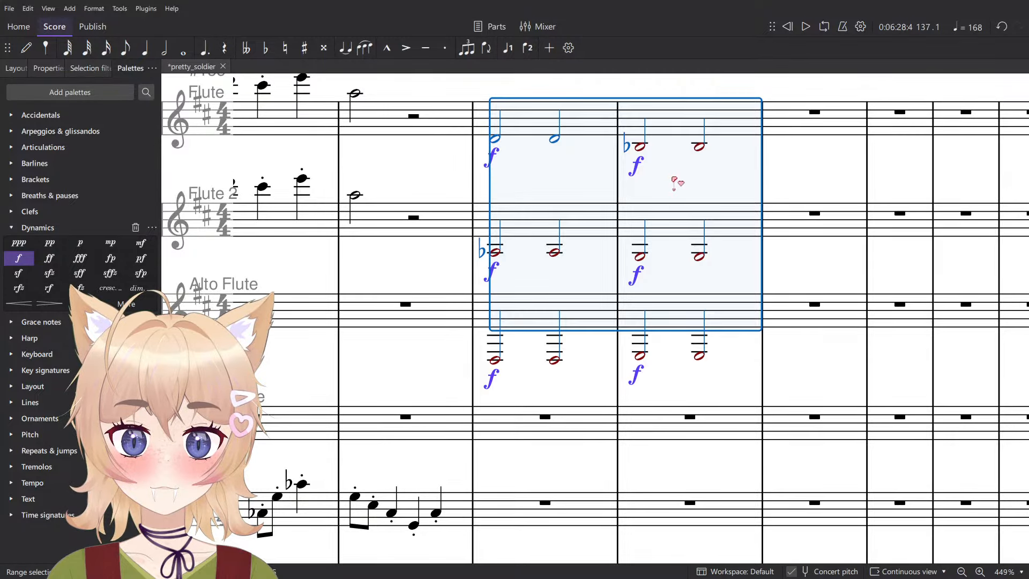
key(ctrl+z)
key(ctrl+z)
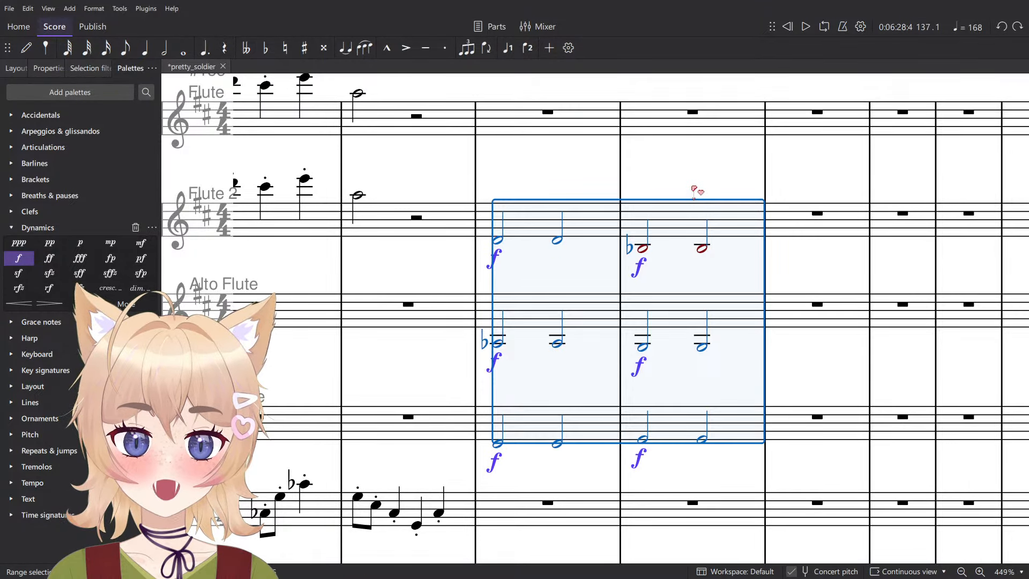
key(Escape)
- Delete the remaining chords from Flute 2, Alto Flute and Bass Flute in measures 137 and 138
click(497, 444)
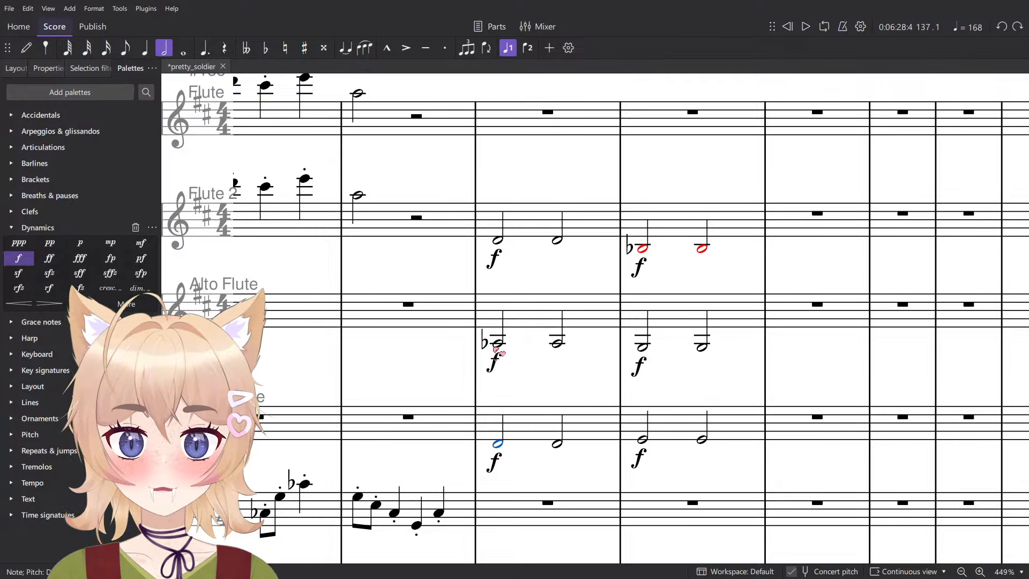
click(498, 344)
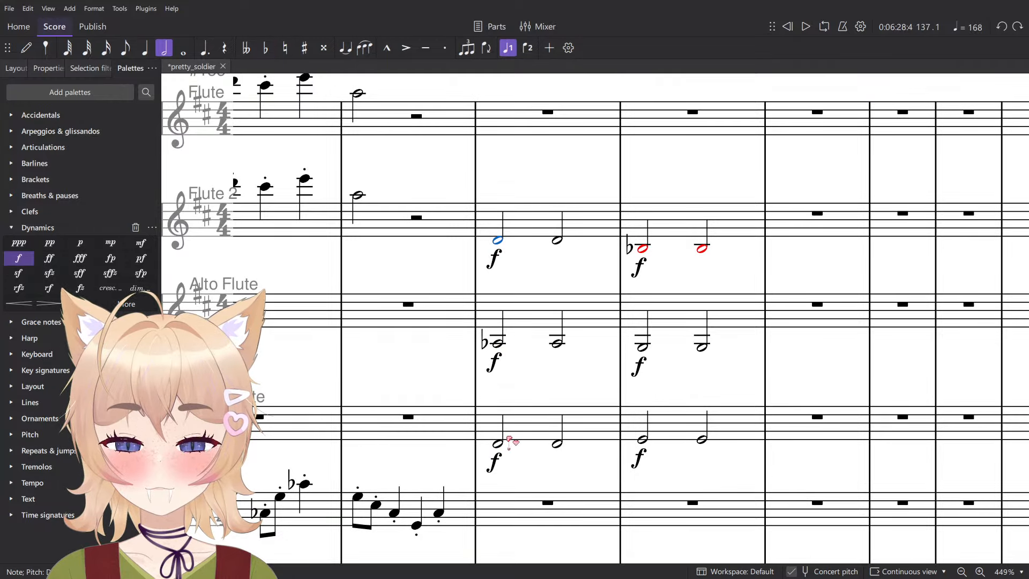
shift+click(698, 213)
scroll(698, 213, down, 3)
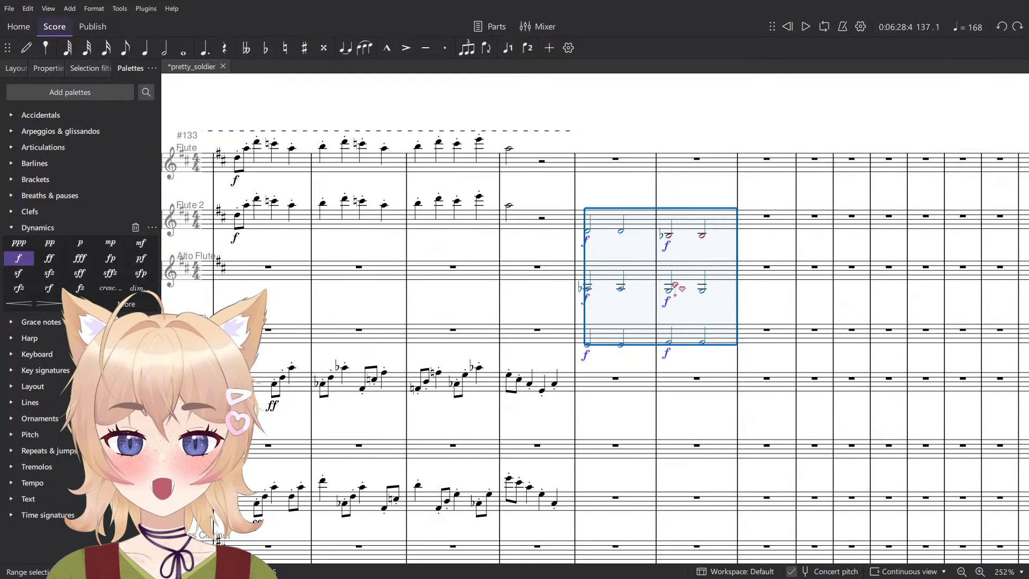
scroll(679, 291, down, 2)
key(Delete)
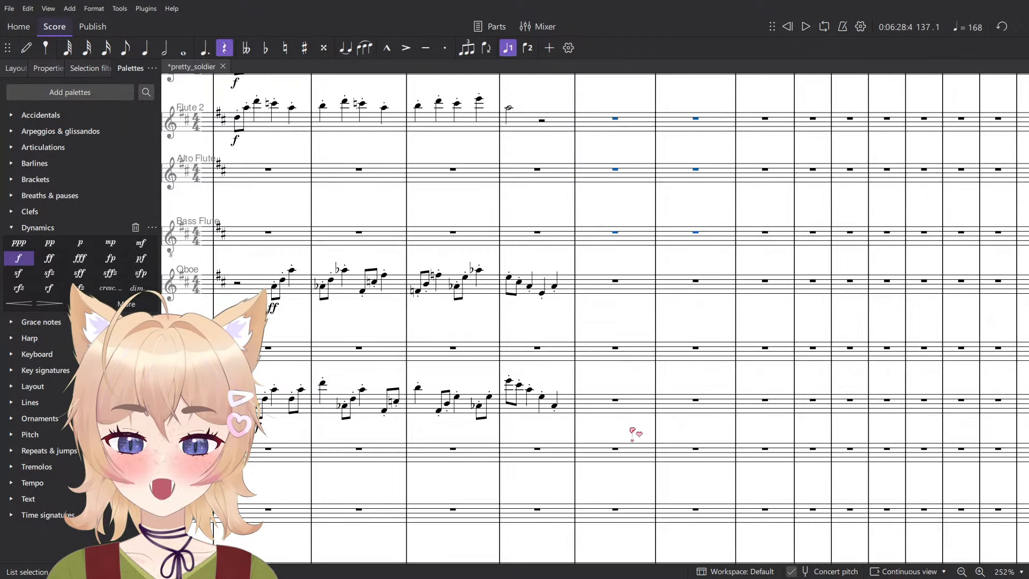
- Enter a D half note on beat 1 of measure 137 in both Contrabassoon and Bassoon
scroll(617, 431, down, 2)
key(n)
scroll(589, 429, up, 3)
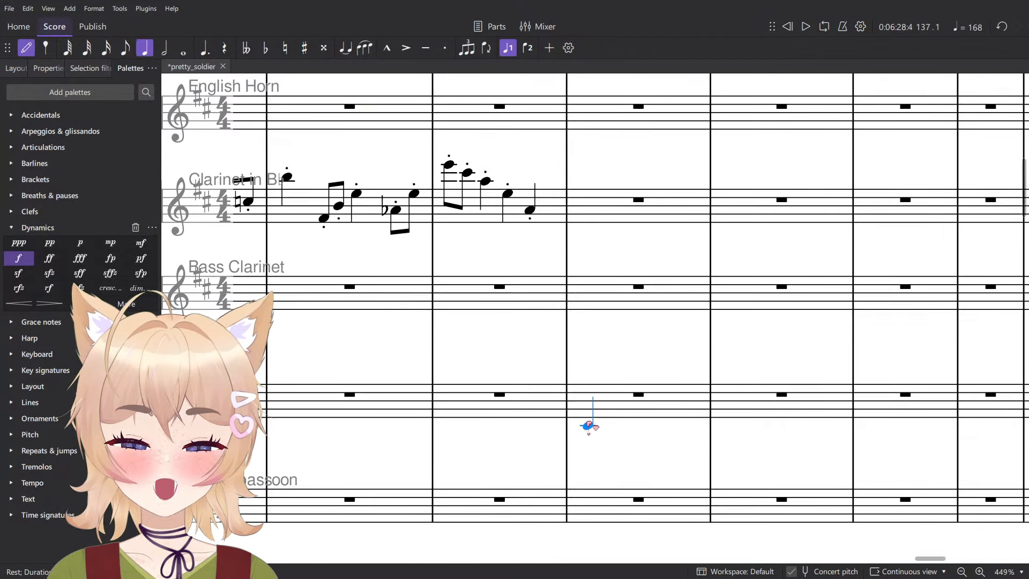
click(588, 505)
key(Escape)
key(7)
scroll(643, 514, up, 2)
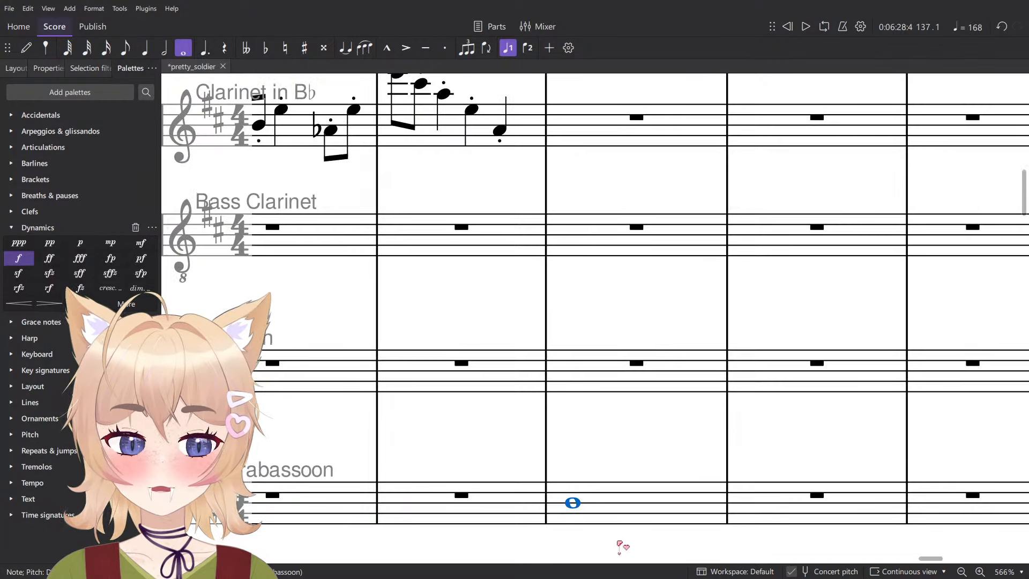
key(n)
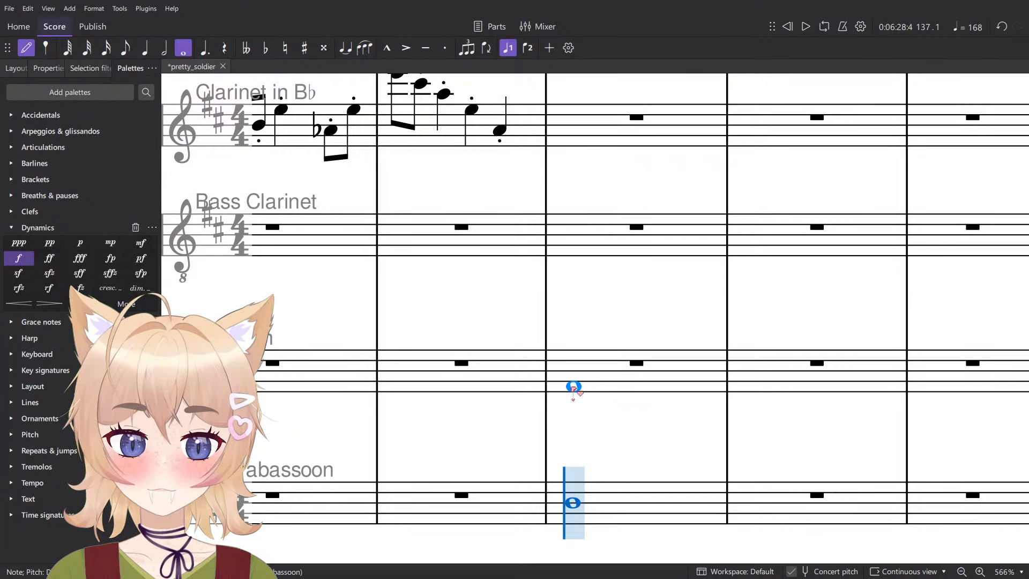
key(Escape)
key(6)
key(n)
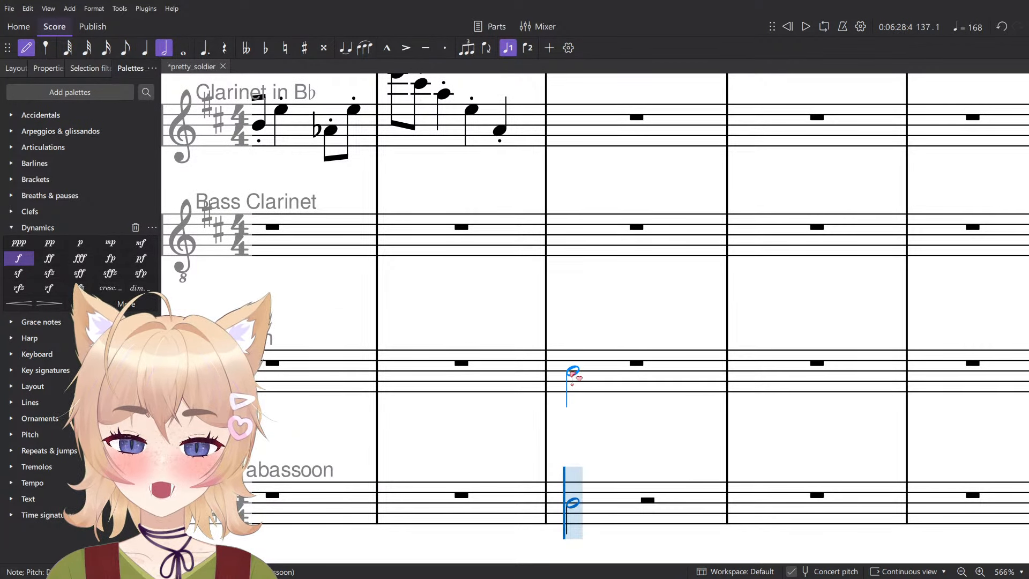
click(572, 372)
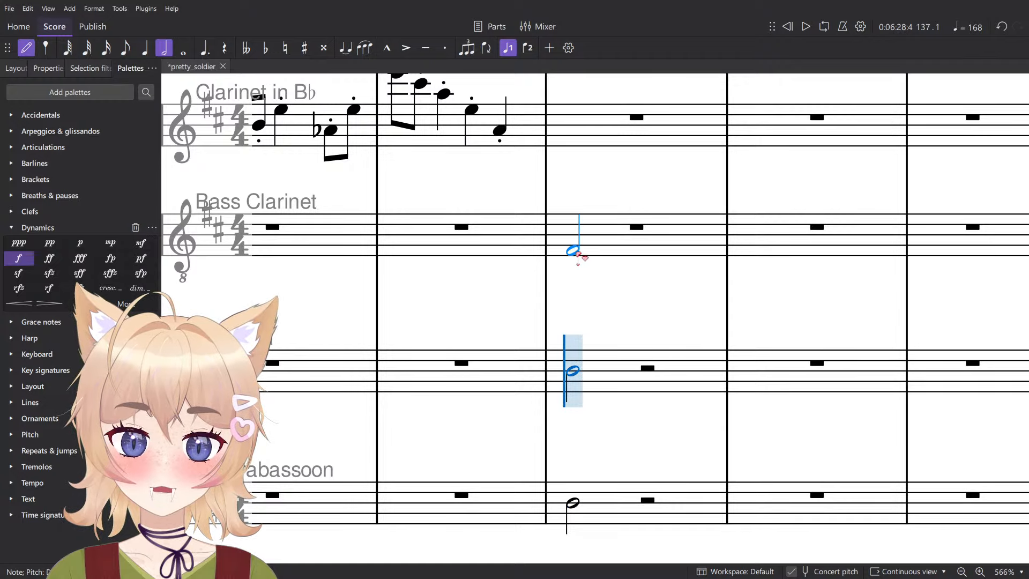
- Enter a low A♭ half note on beat 1 of measure 137 in Bass Clarinet
click(573, 251)
key(Escape)
key(Down)
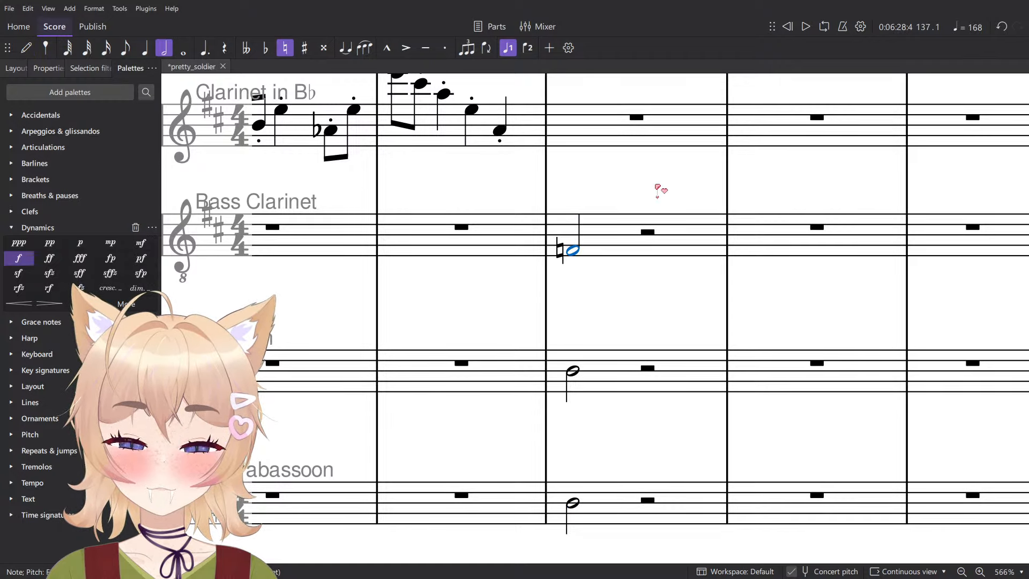
key(a)
key(Down)
key(ctrl+Down)
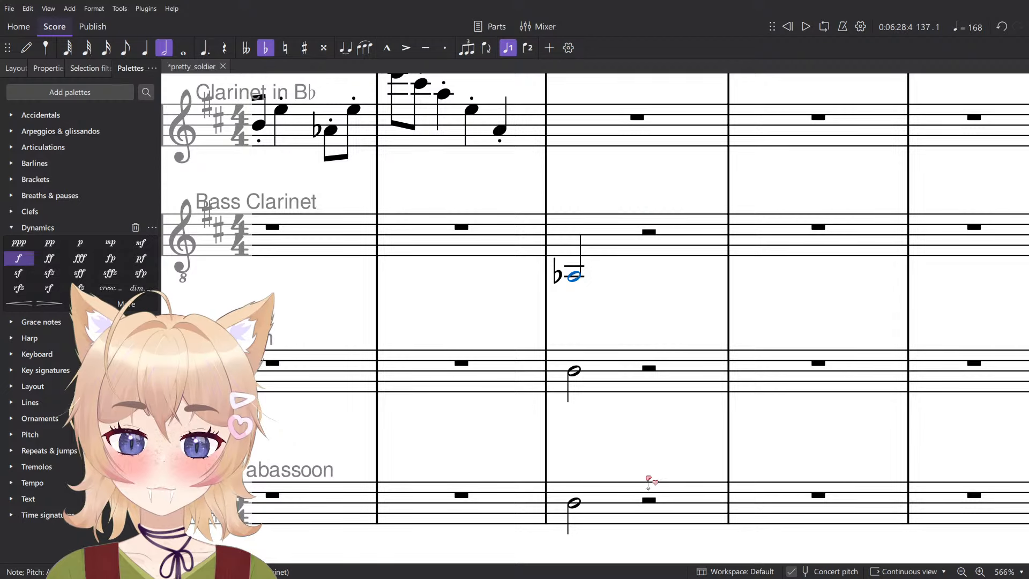
- Add a low F♮ half note on beat 1 of measure 137 in Clarinet in B♭
click(575, 502)
click(574, 276)
click(576, 371)
scroll(586, 347, down, 3)
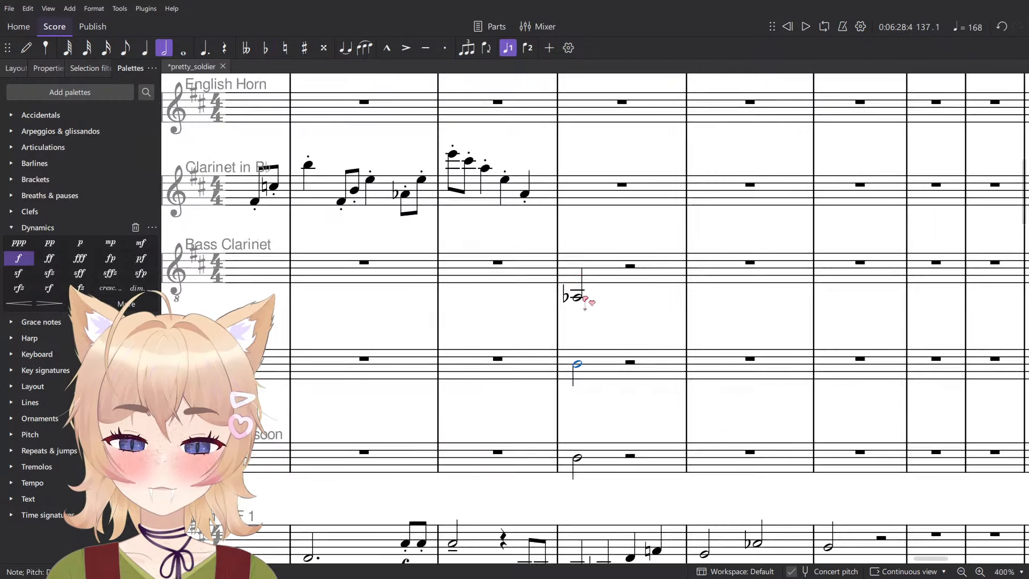
key(n)
key(Escape)
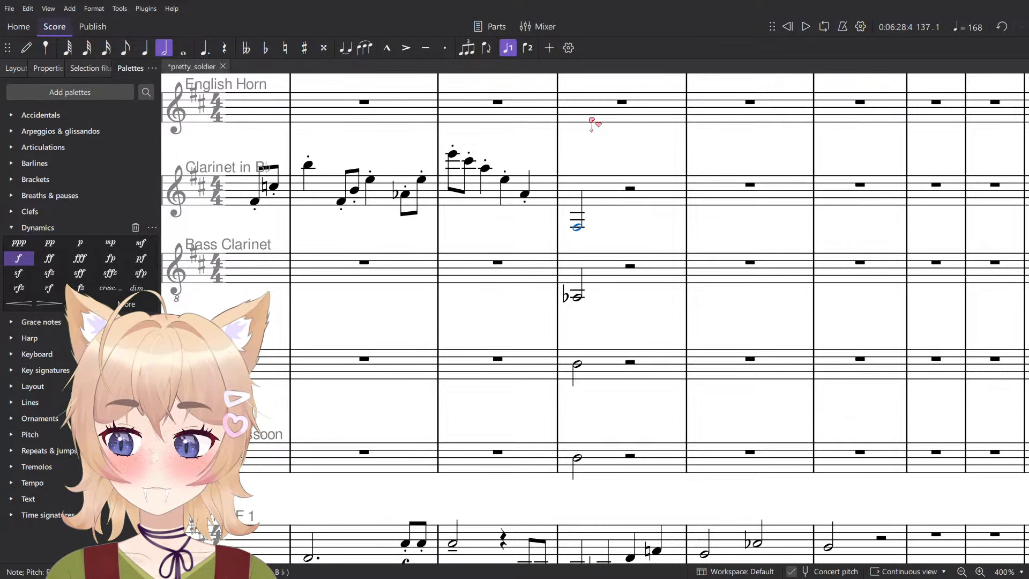
key(Down)
- Add an f dynamic to the first half note of measure 137 in all four parts from Clarinet to Contrabassoon
click(577, 457)
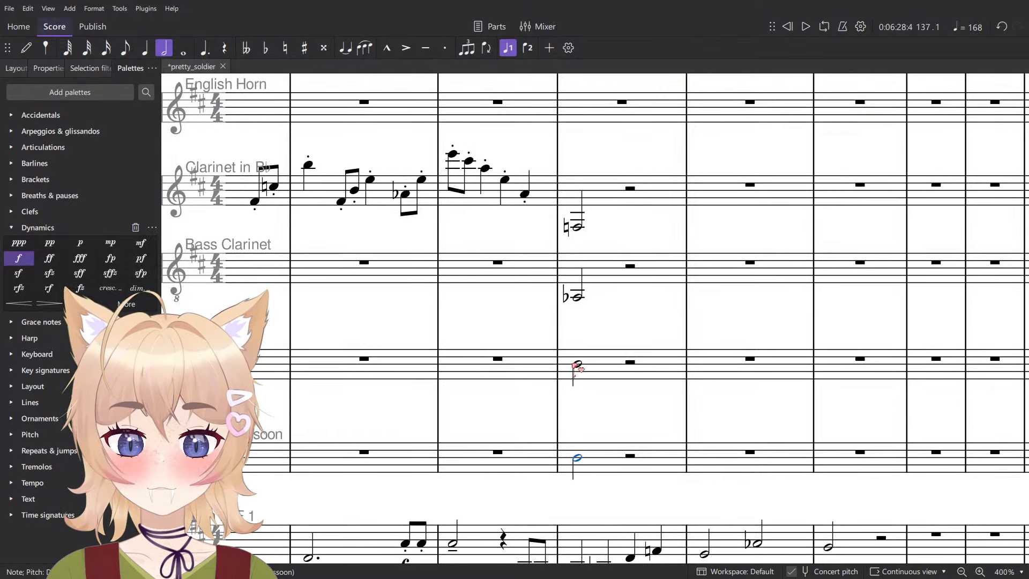
click(575, 356)
click(579, 458)
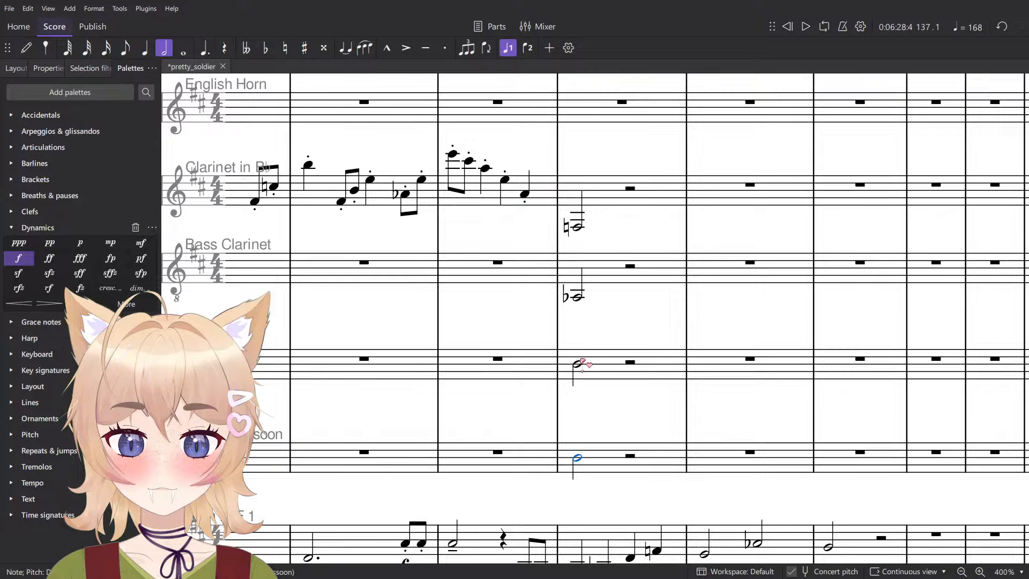
click(579, 363)
click(578, 227)
shift+click(578, 458)
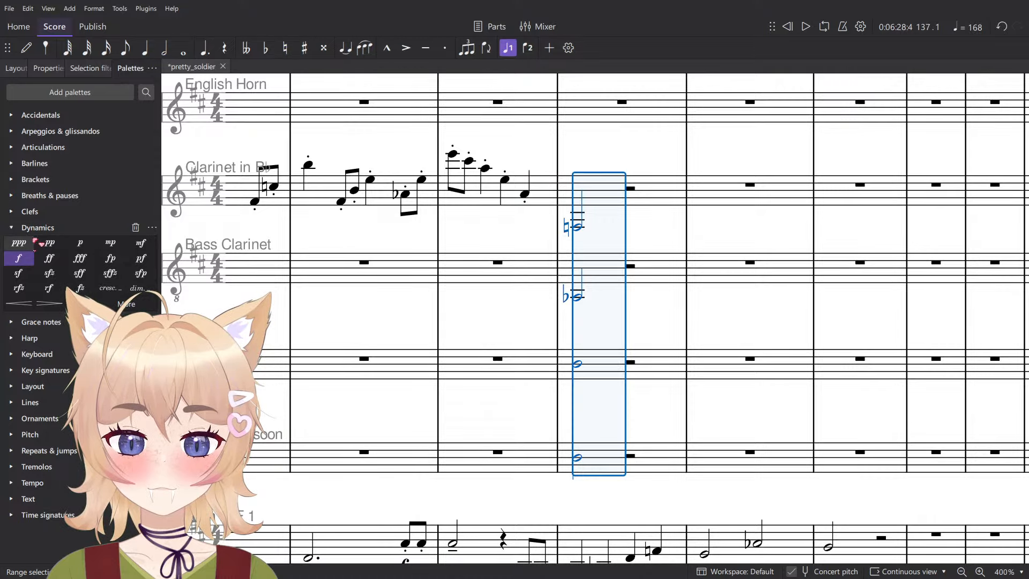
click(20, 258)
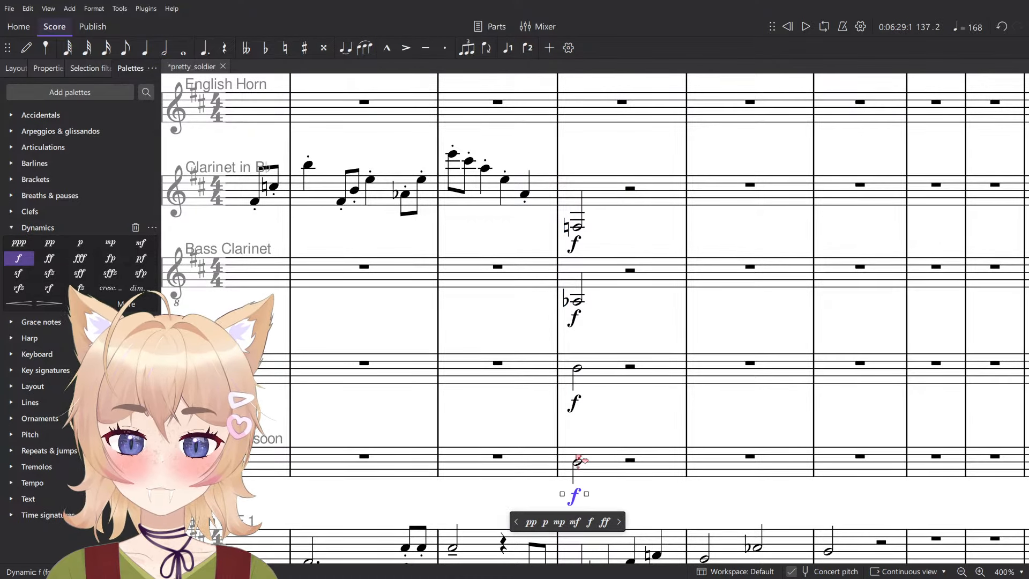
- Repeat the half notes on beat 3 of measure 137 in Contrabassoon, Bassoon, Bass Clarinet and Clarinet in B♭
click(582, 470)
click(577, 465)
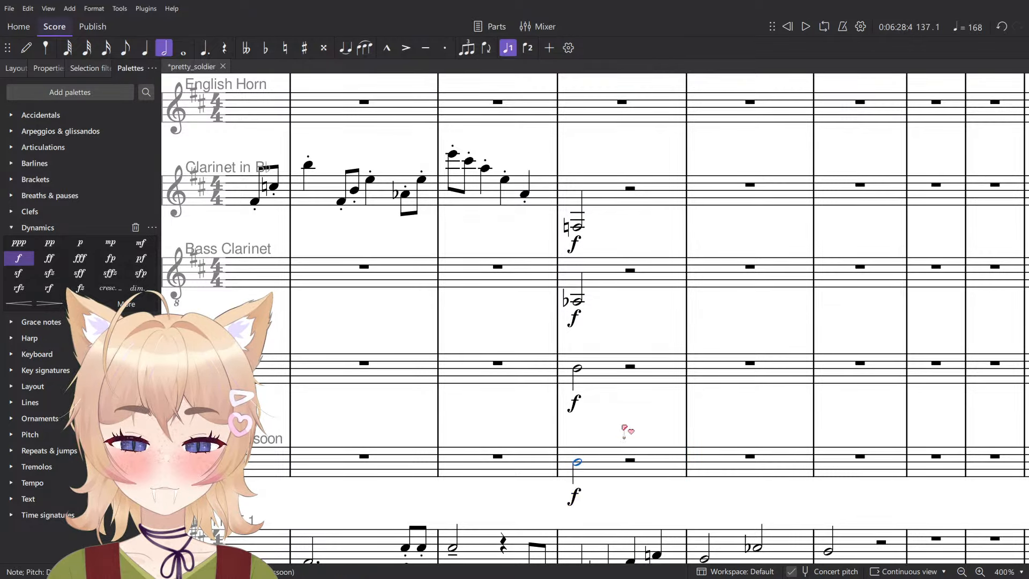
key(n)
key(d)
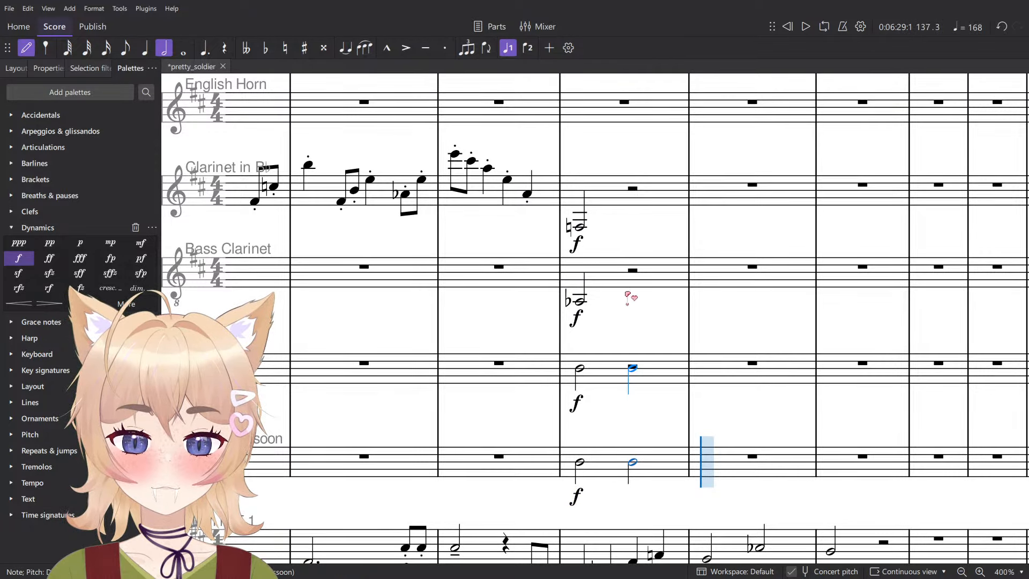
click(627, 301)
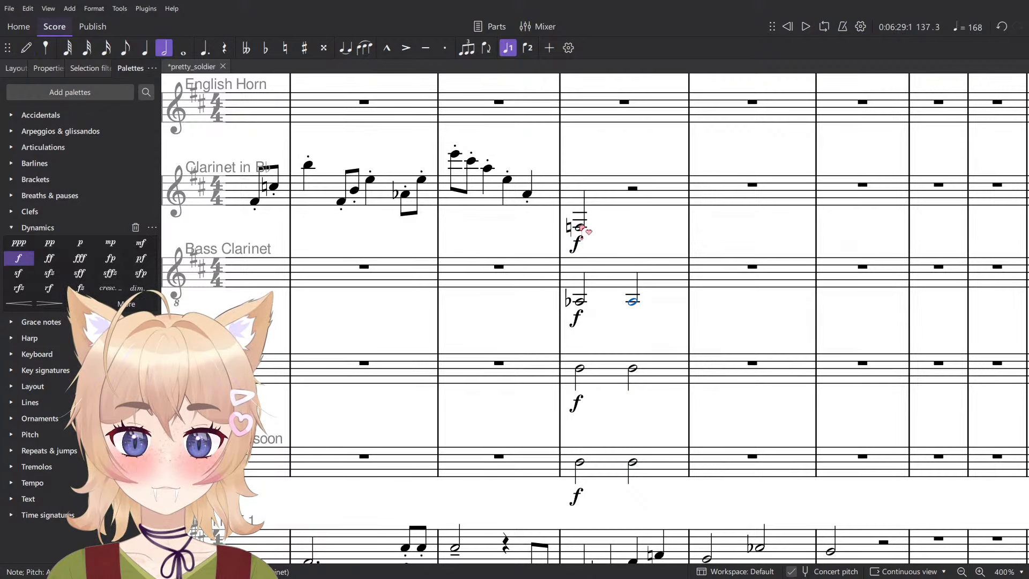
click(634, 231)
- Enter half notes on beat 1 of measure 138: E in Contrabassoon and B♭ in Bassoon
scroll(691, 287, right, 2)
scroll(650, 311, down, 8)
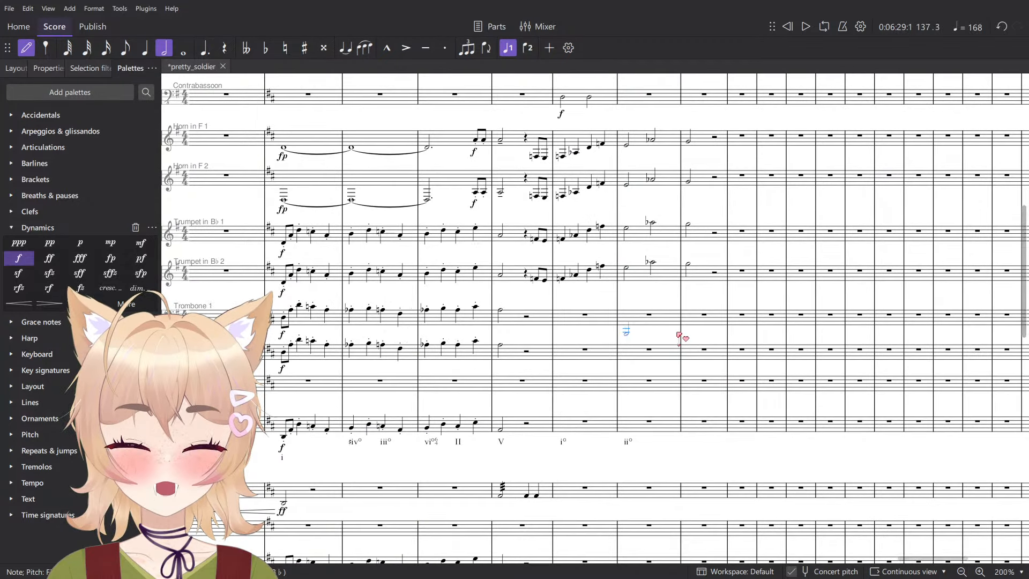
scroll(681, 347, up, 5)
scroll(681, 349, up, 3)
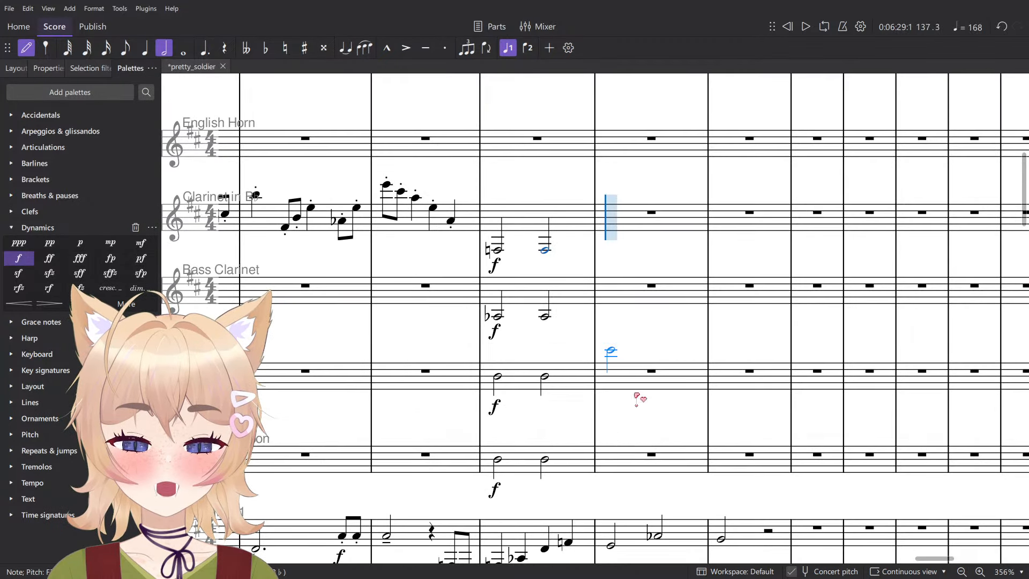
click(622, 461)
key(Escape)
click(546, 377)
key(n)
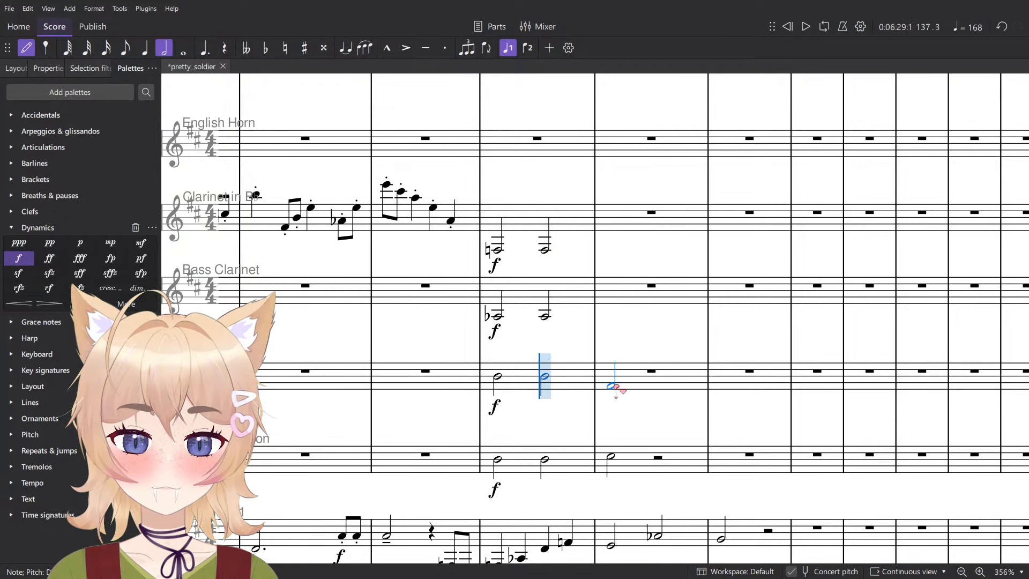
click(615, 385)
key(Escape)
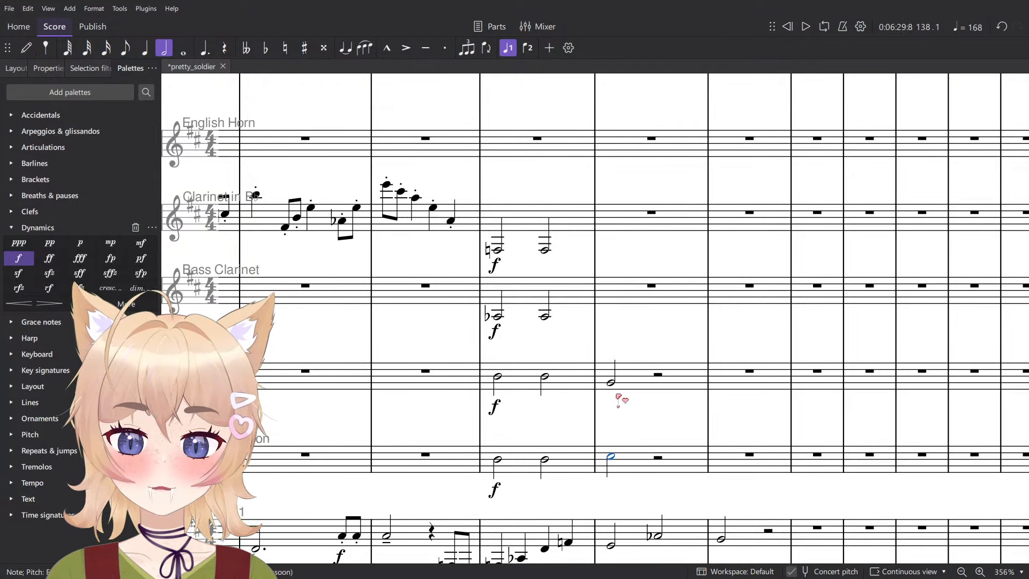
key(Down)
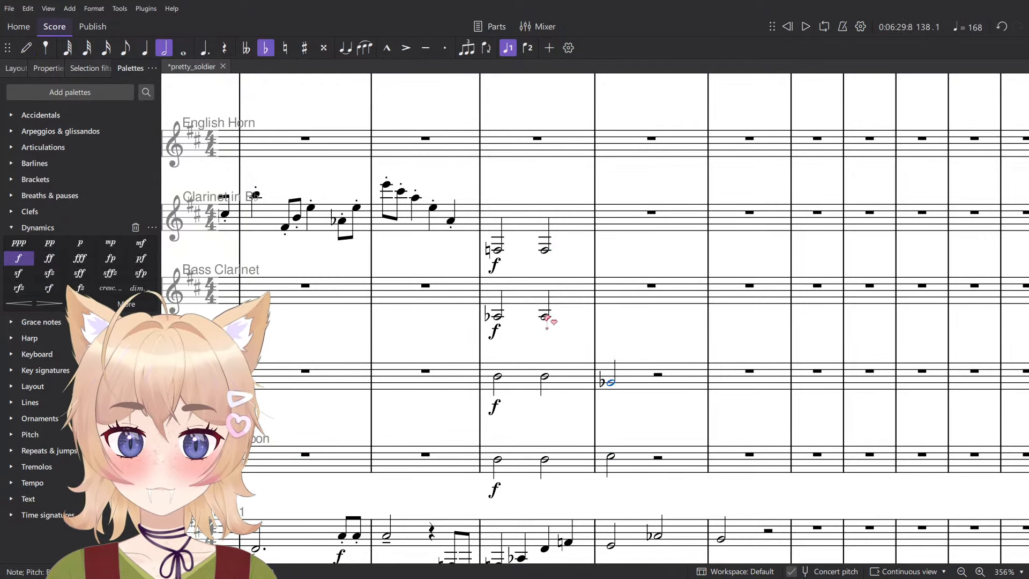
- Enter half notes on beat 1 of measure 138: G in Bass Clarinet and low E in Clarinet in B♭
click(545, 317)
key(n)
click(620, 324)
key(Escape)
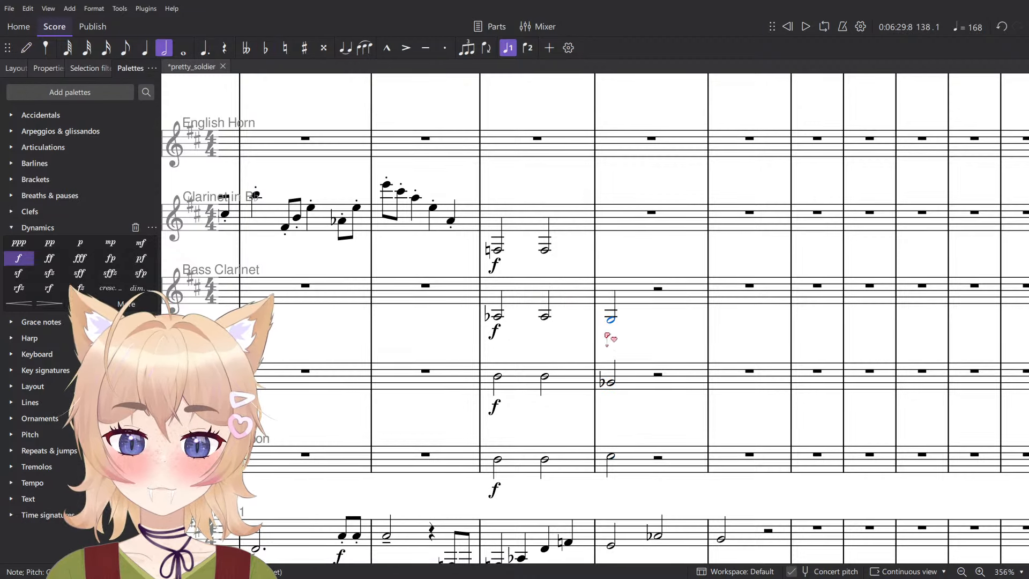
click(547, 251)
key(n)
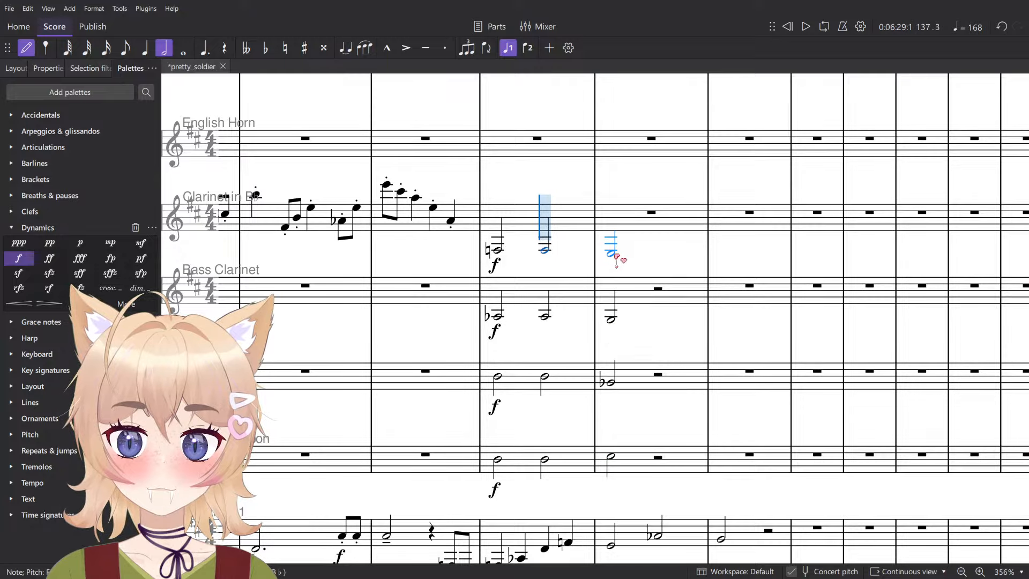
click(616, 256)
key(Escape)
- Repeat the half notes on beat 3 of measure 138 in Clarinet in B♭, Bass Clarinet, Bassoon and Contrabassoon
key(n)
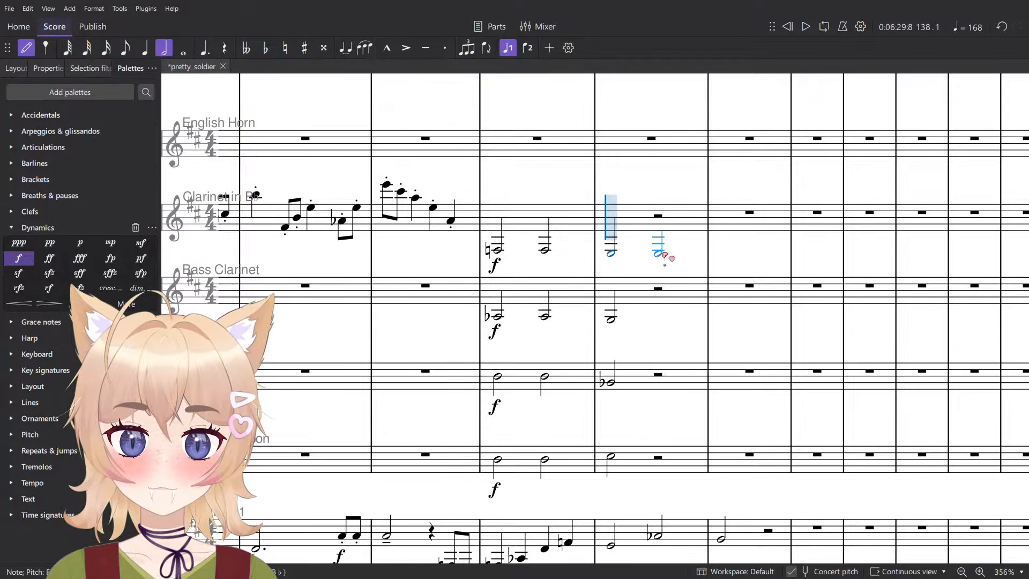
key(Escape)
click(610, 320)
shift+click(614, 458)
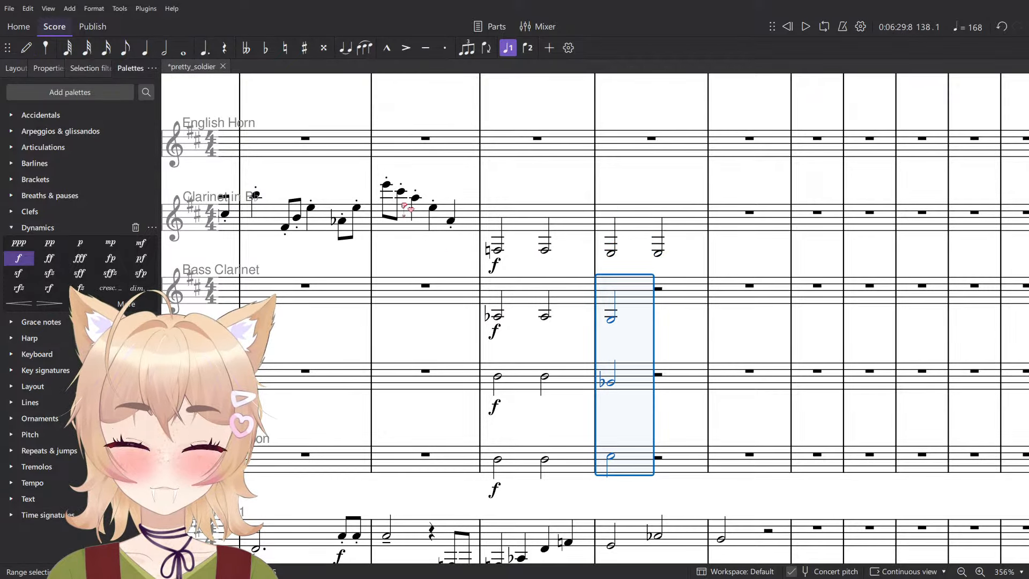
key(r)
- Play back measures 136 to 138 to hear the new low woodwind chords
click(386, 188)
key(space)
scroll(494, 233, down, 2)
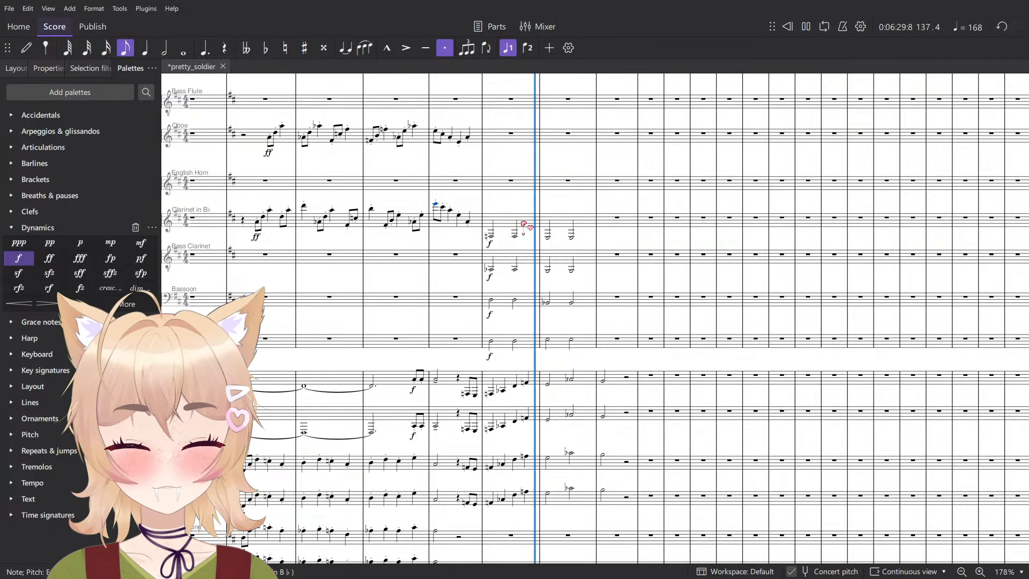
key(space)
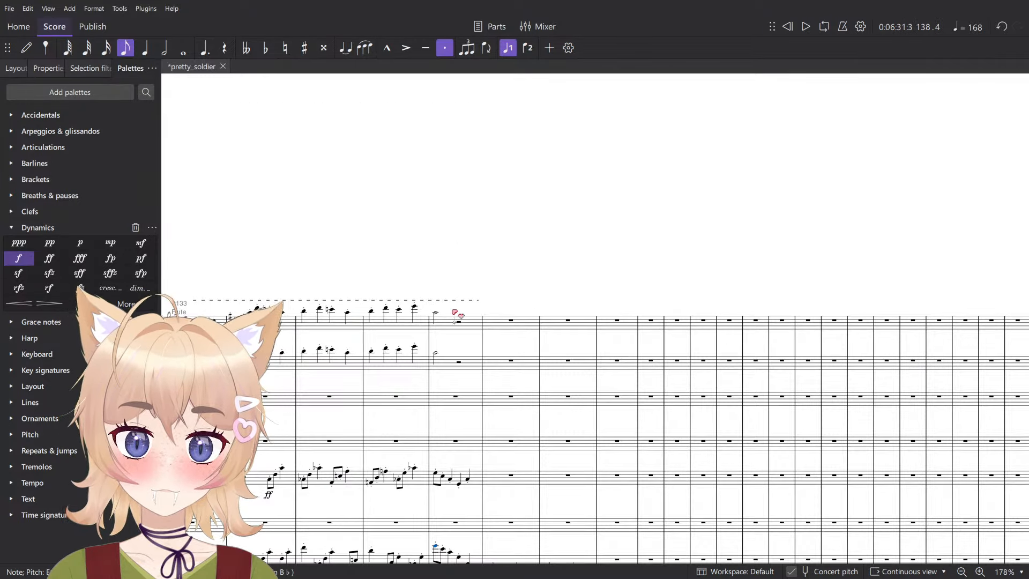
- Extend the accel. line above the Flute staff to the end of measure 139
click(479, 302)
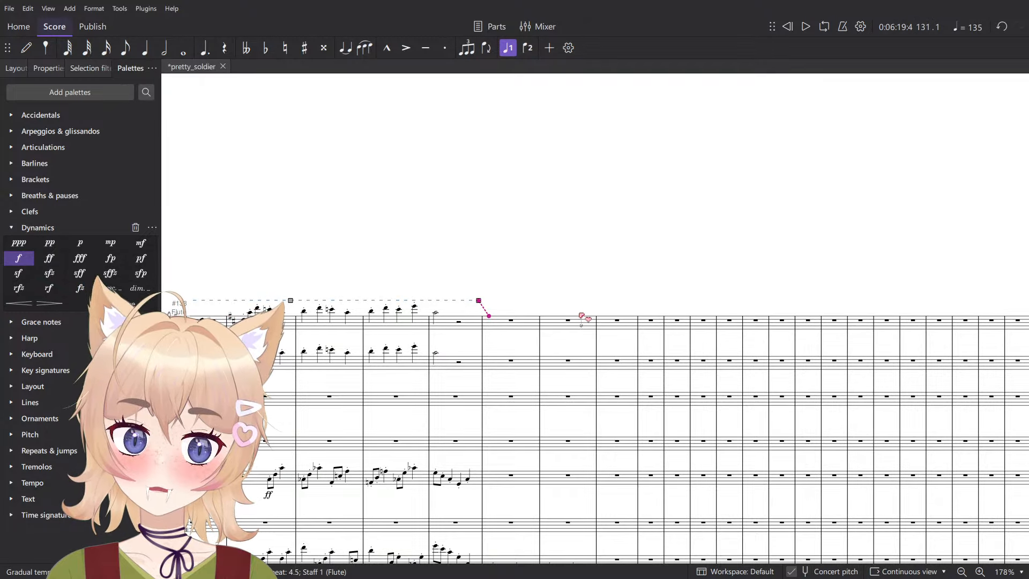
drag(582, 317, 639, 315)
scroll(641, 321, down, 7)
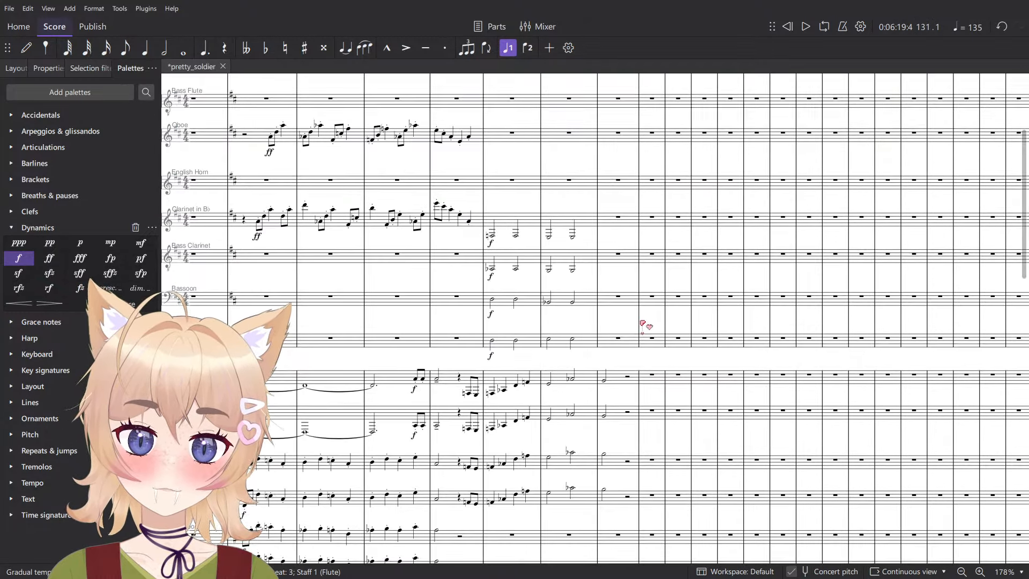
- Play back the chord on beat 3 of measure 138
scroll(640, 323, down, 1)
scroll(629, 344, up, 2)
scroll(581, 381, up, 4)
click(567, 384)
scroll(568, 385, down, 4)
key(space)
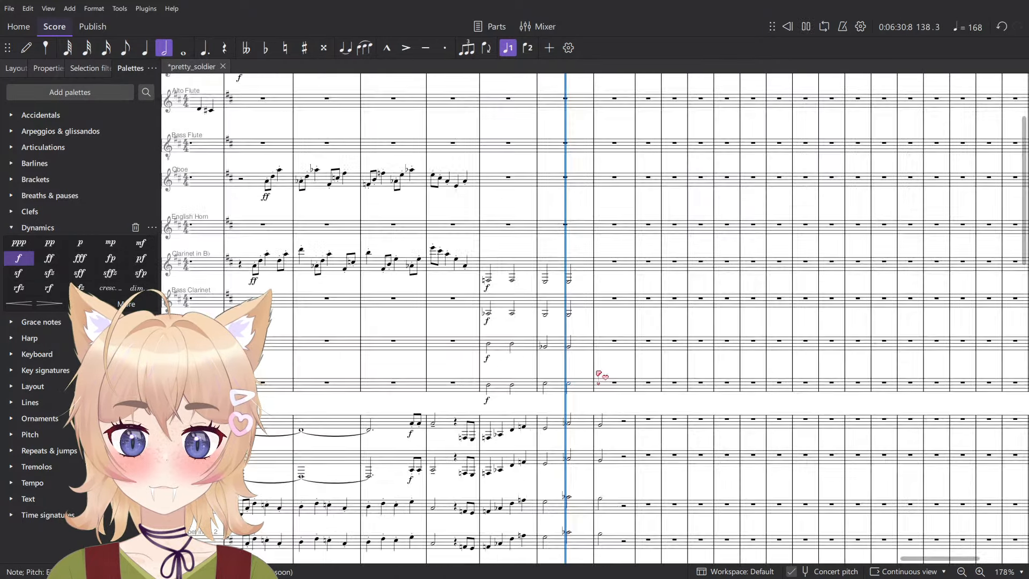
key(ctrl+minus)
key(space)
key(ctrl+plus)
key(ctrl+plus)
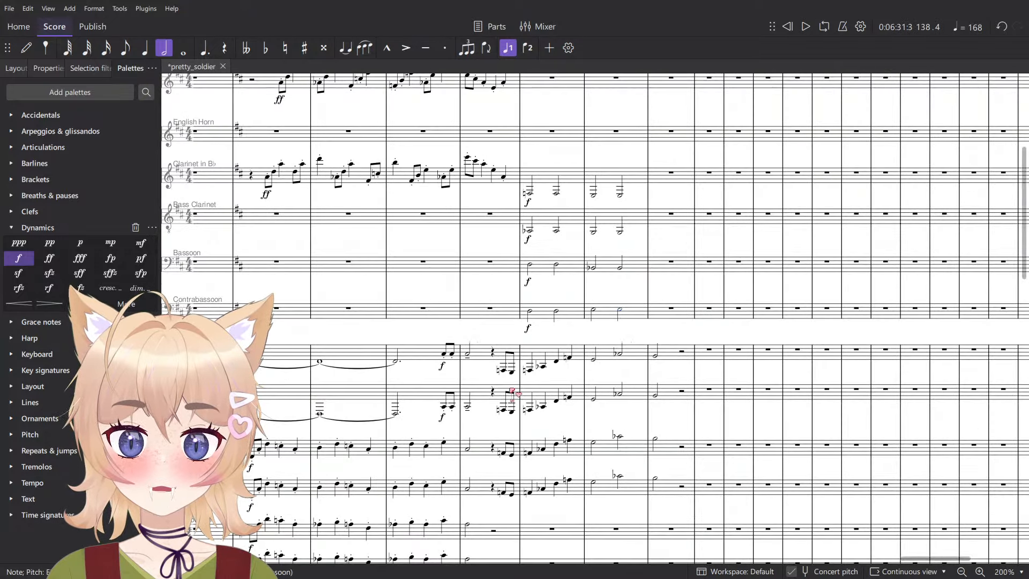
click(504, 370)
shift+click(569, 482)
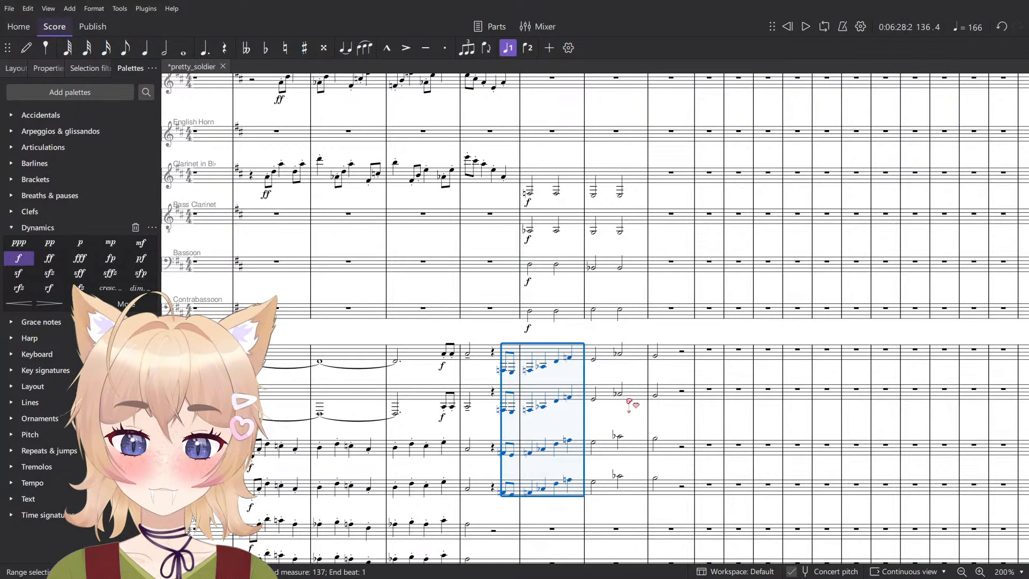
scroll(632, 402, down, 6)
scroll(629, 398, down, 4)
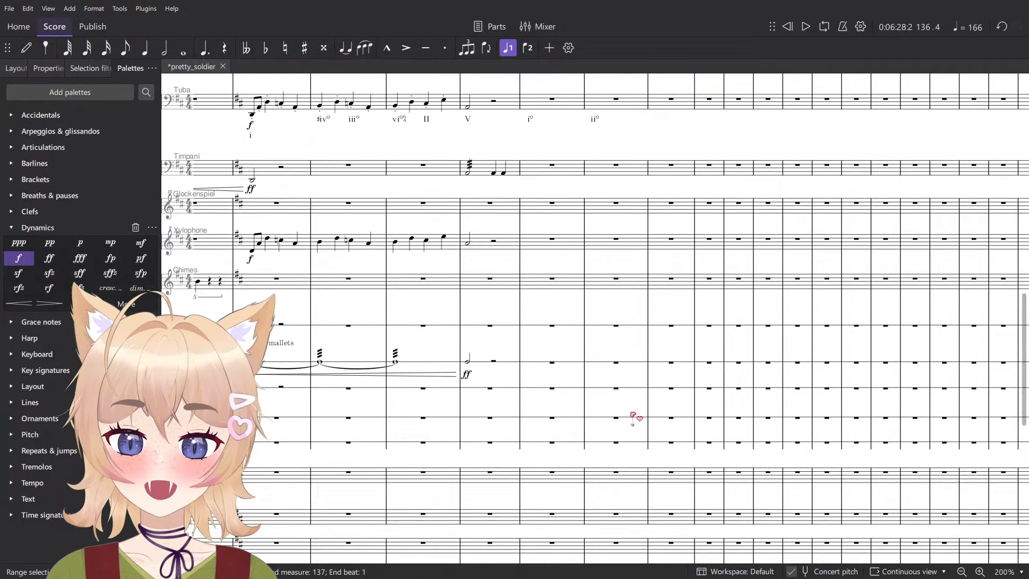
key(ctrl+minus)
key(ctrl+minus)
key(ctrl+minus)
key(ctrl+minus)
key(ctrl+minus)
scroll(656, 379, up, 2)
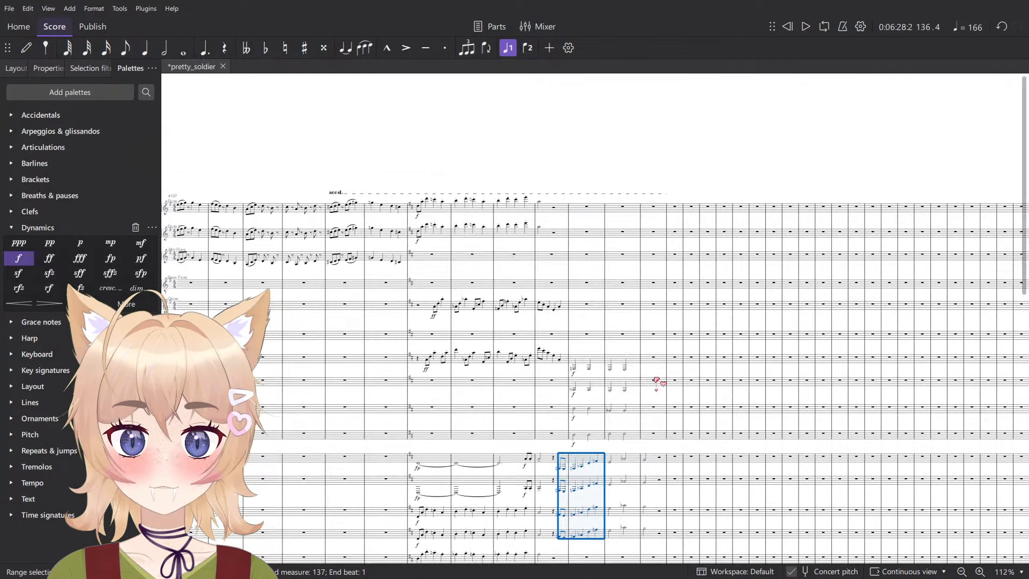
scroll(657, 378, down, 3)
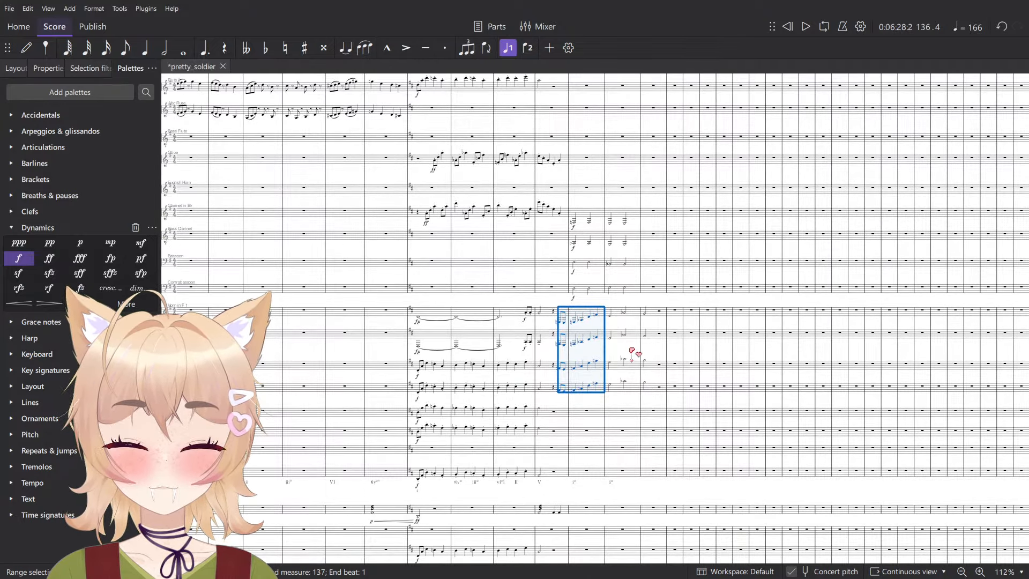
key(Escape)
scroll(561, 346, up, 6)
click(563, 306)
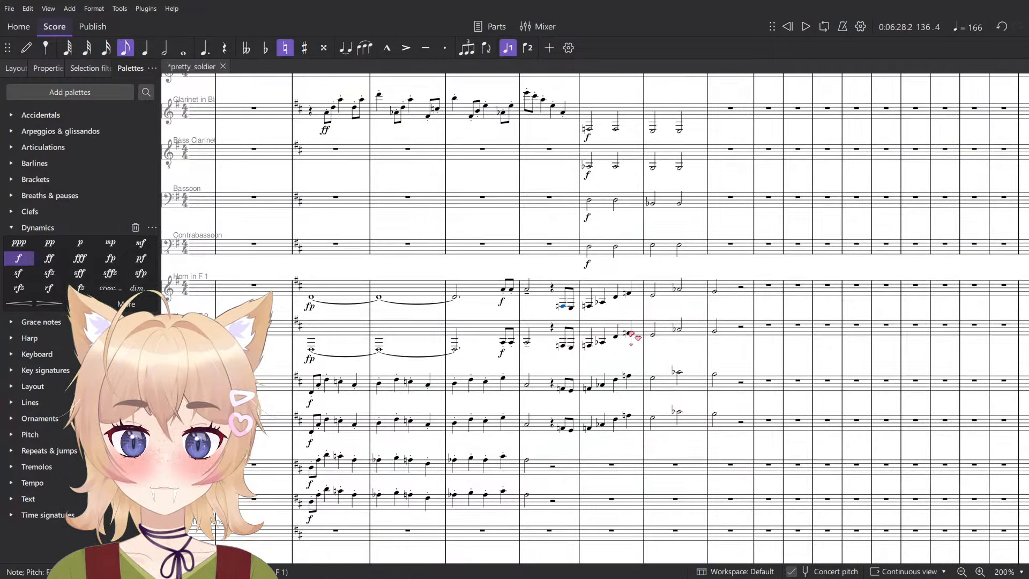
shift+click(630, 333)
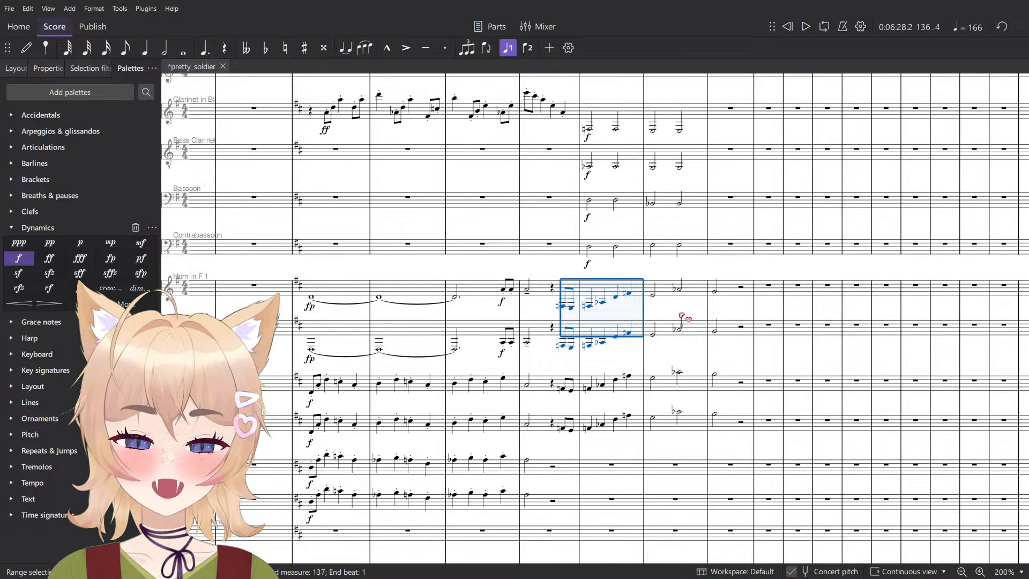
scroll(686, 319, down, 4)
scroll(687, 322, down, 6)
scroll(686, 322, down, 3)
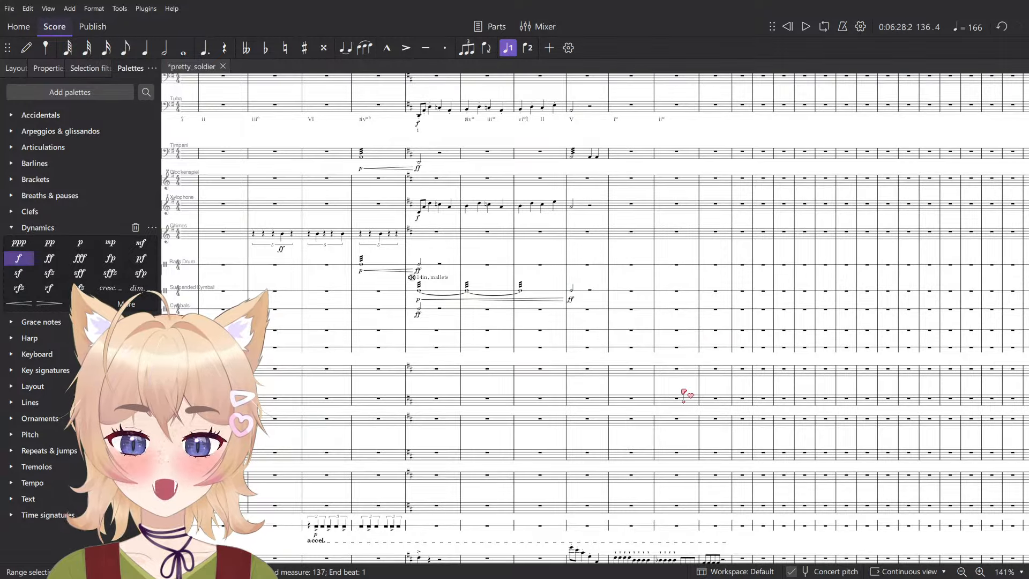
scroll(684, 383, up, 10)
scroll(682, 174, up, 1)
click(682, 175)
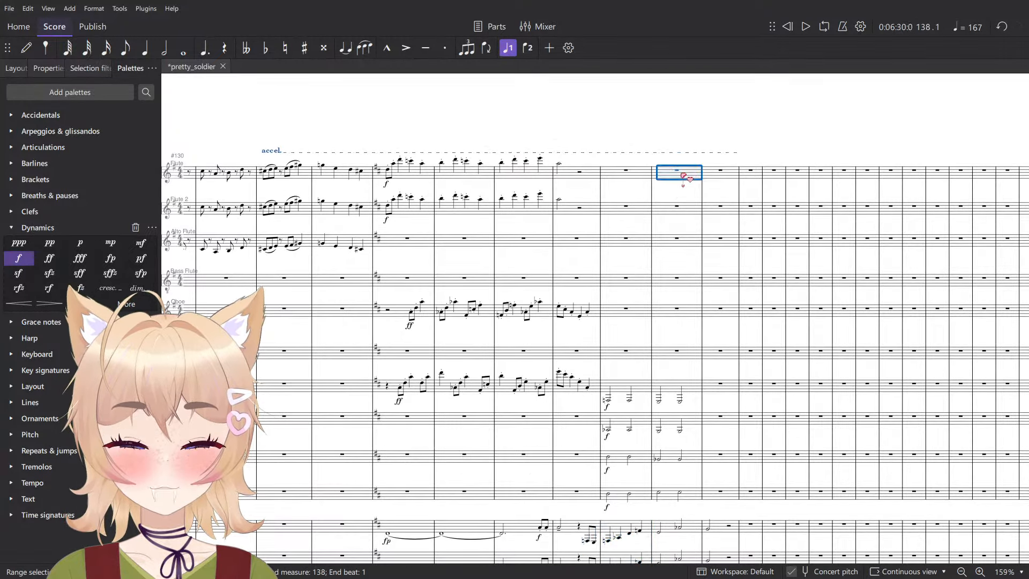
scroll(673, 420, up, 2)
scroll(631, 433, down, 4)
scroll(580, 460, up, 2)
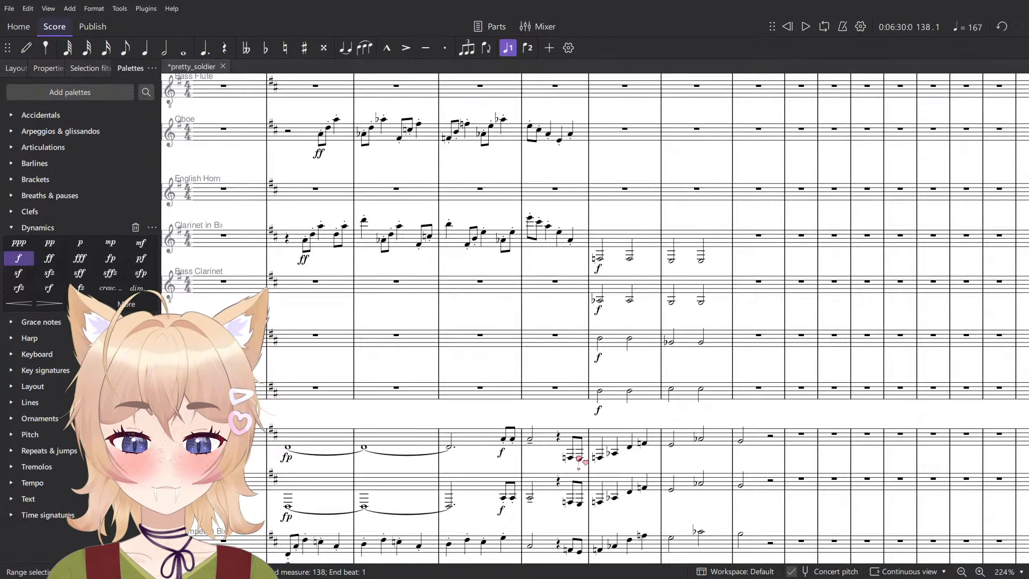
- Copy the Horn in F 1 melody from beat 4 of measure 136 through measure 138 into Flute at beat 4 of measure 138
click(571, 458)
shift+click(701, 439)
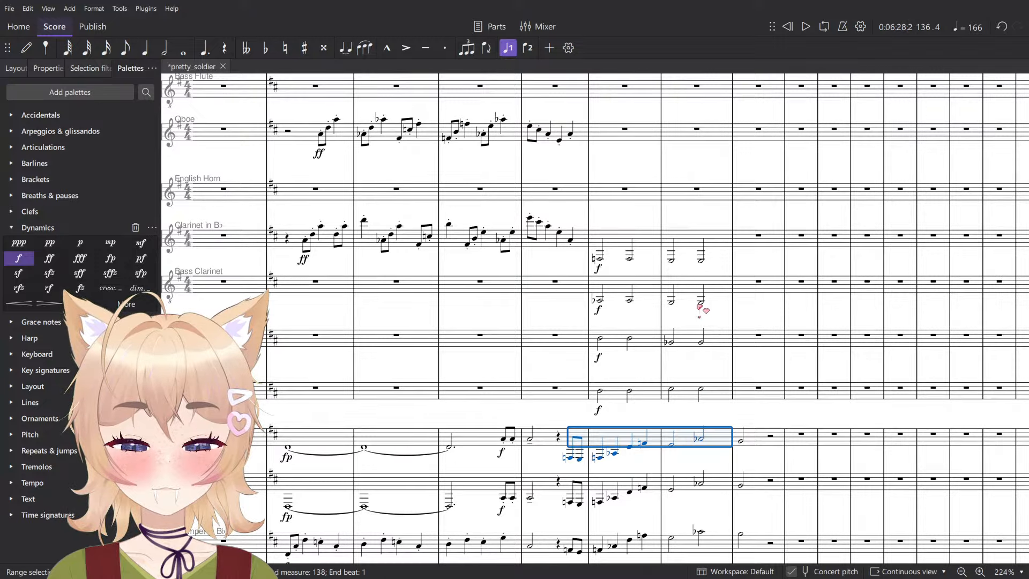
scroll(701, 305, up, 6)
click(706, 234)
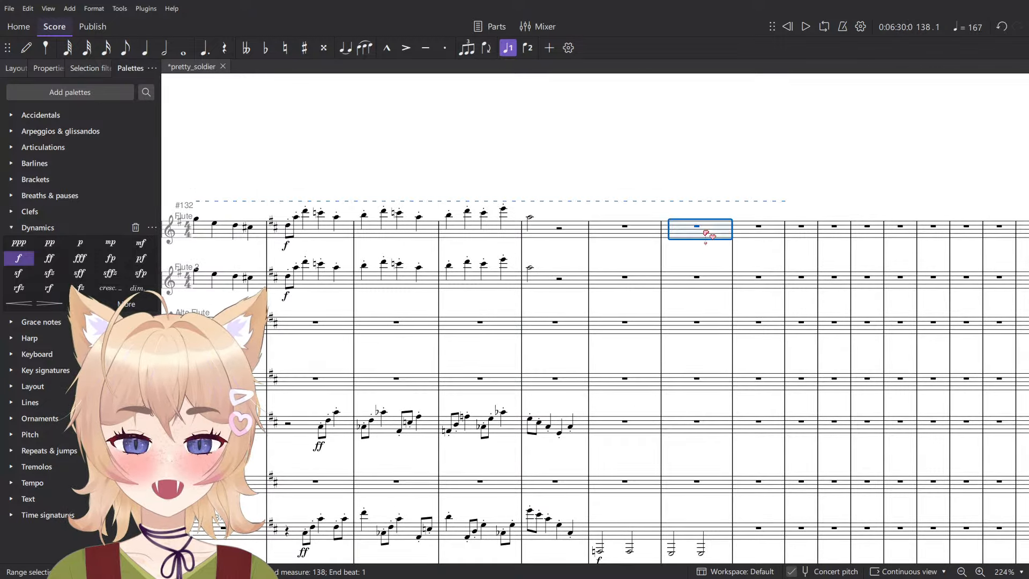
click(705, 233)
key(6)
key(5)
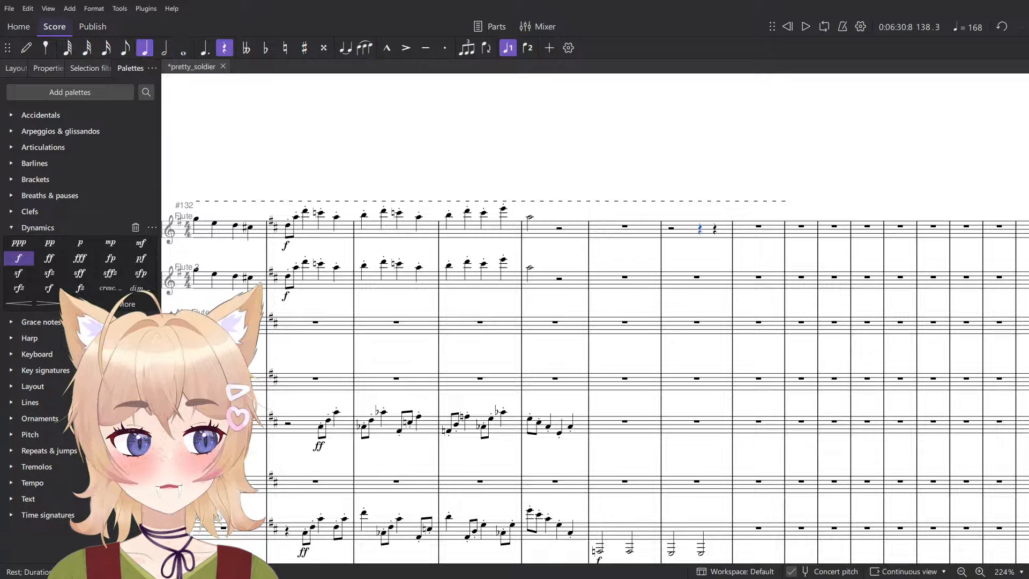
drag(736, 256, 697, 243)
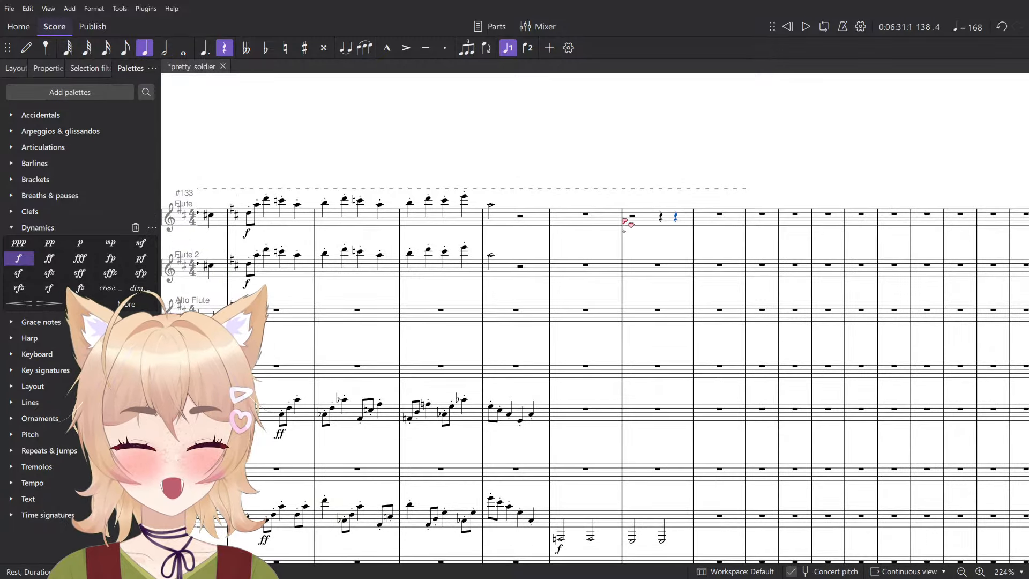
key(ctrl+v)
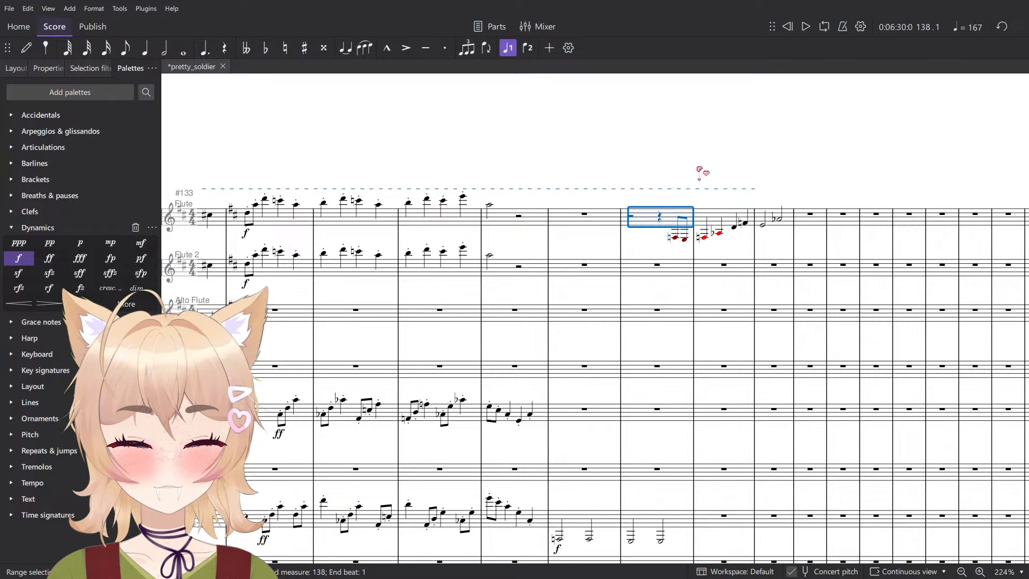
- Raise the pasted Flute melody in measures 138 to 140 by two octaves and play it back
key(Escape)
click(777, 219)
shift+click(639, 221)
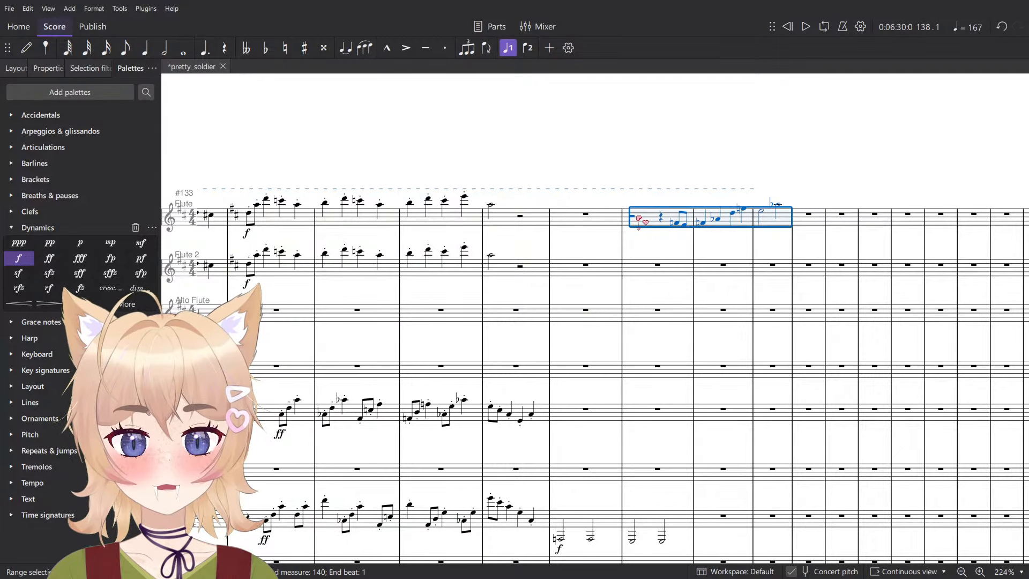
key(ctrl+Up)
key(space)
scroll(654, 156, up, 5)
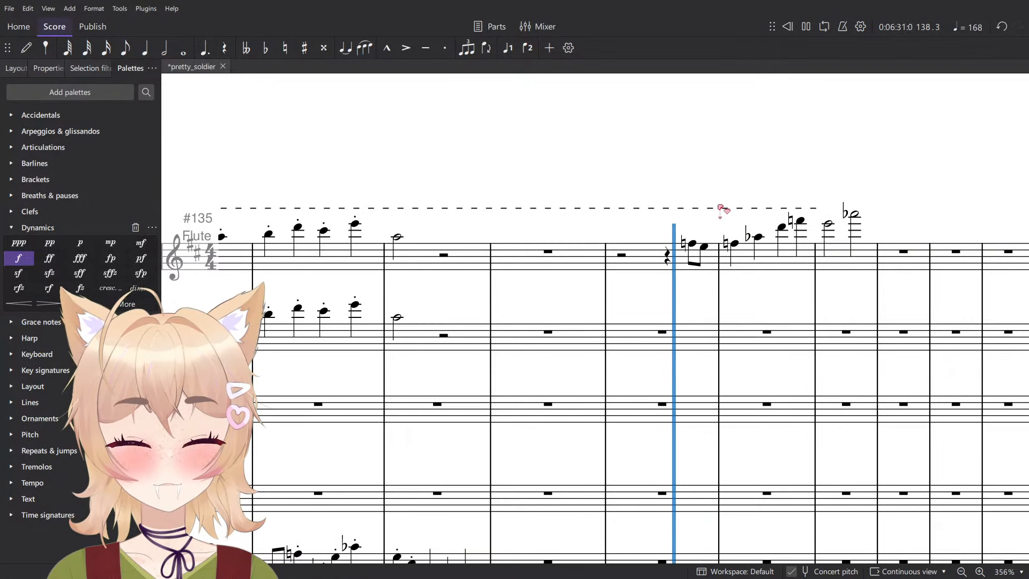
- Transpose the Flute melody from beat 4 of measure 138 up to start on A♭, respell it with flats, and play it back
click(572, 249)
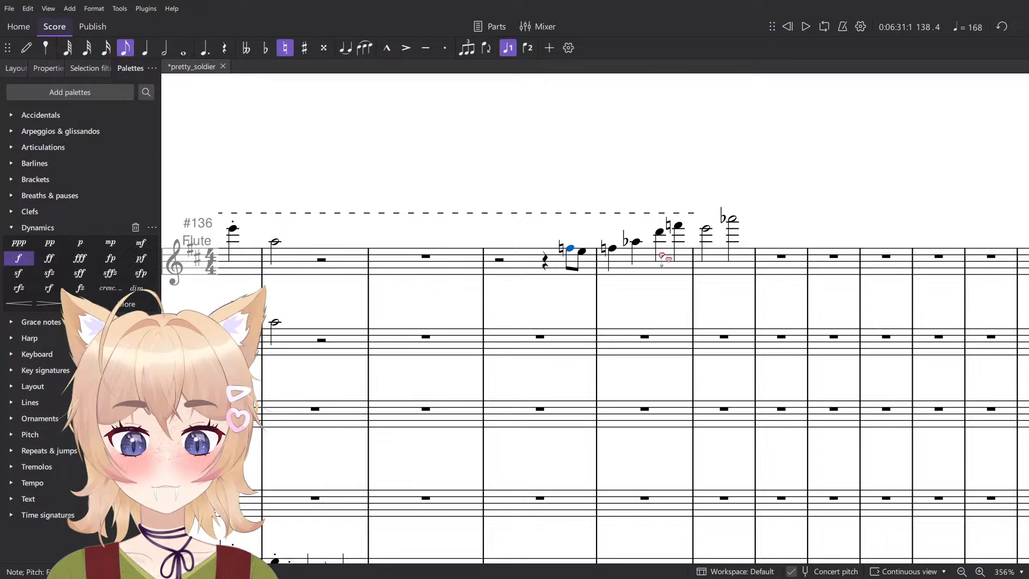
shift+click(732, 218)
scroll(656, 261, up, 2)
key(space)
key(space)
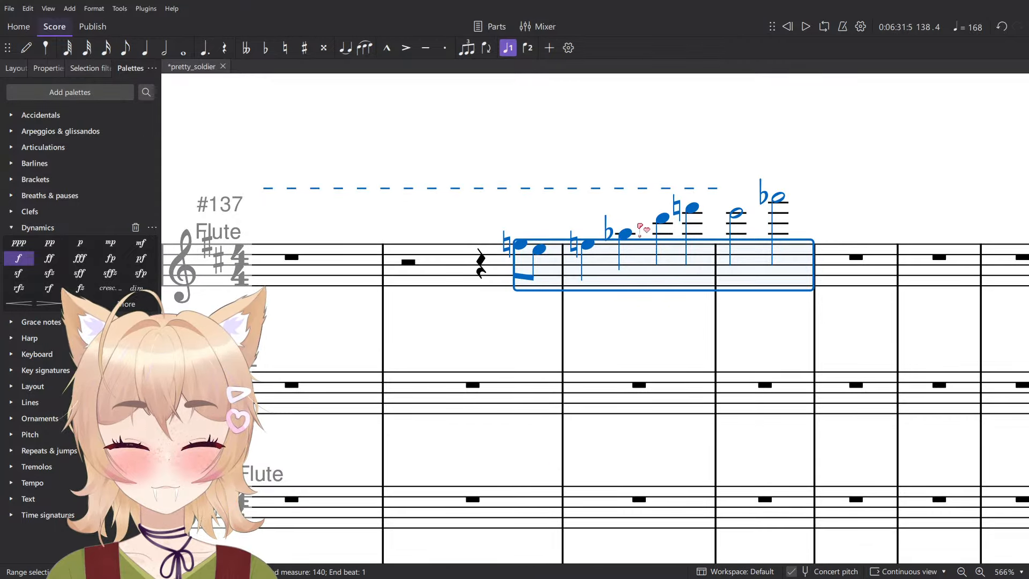
scroll(677, 290, down, 3)
scroll(698, 331, down, 12)
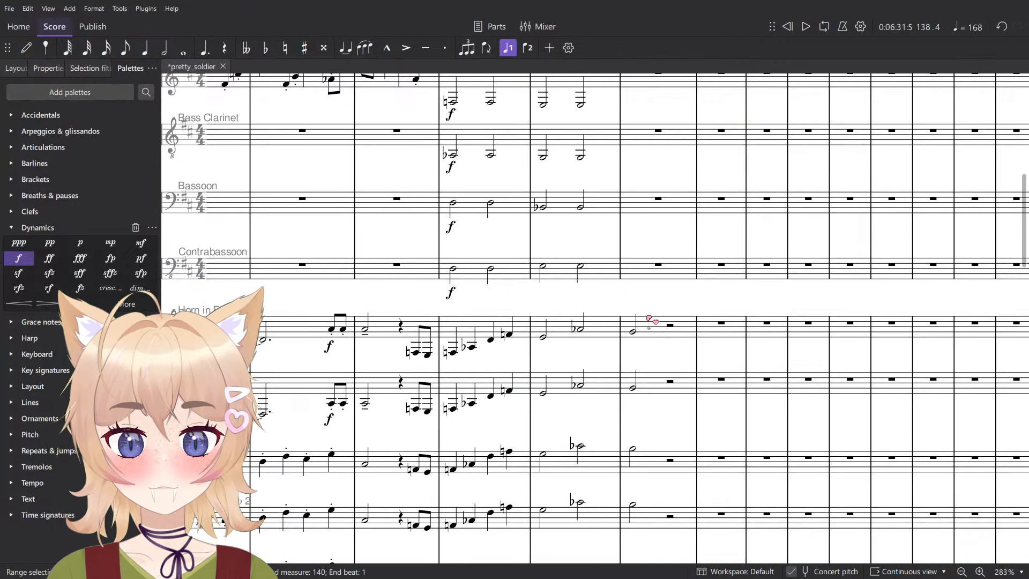
scroll(617, 341, up, 5)
scroll(627, 345, up, 6)
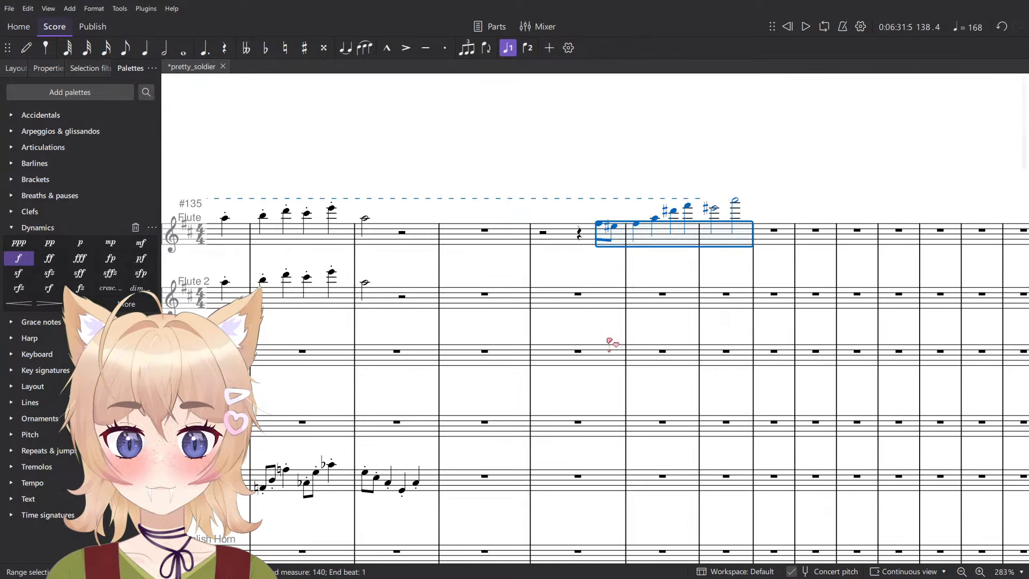
key(j)
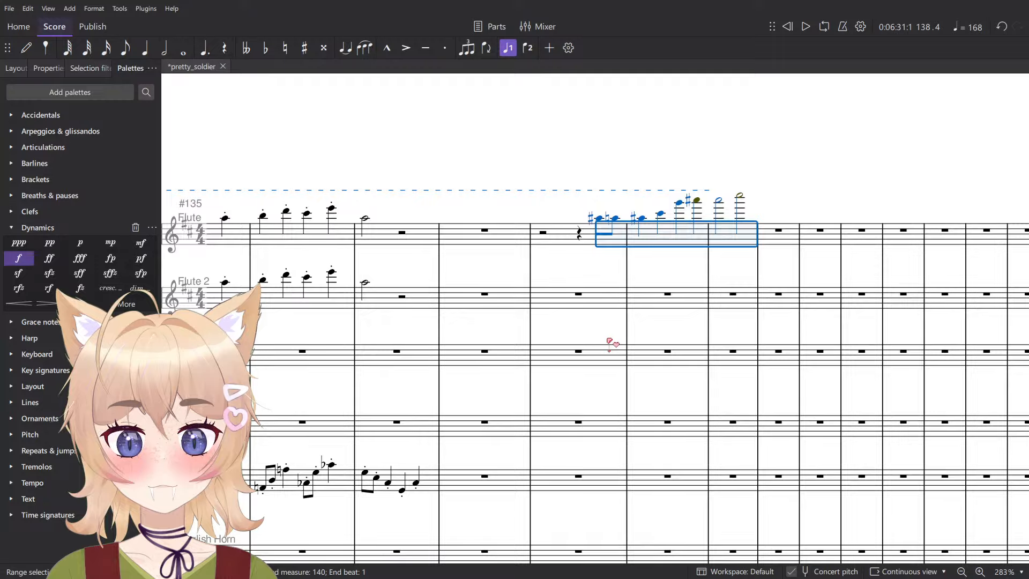
key(j)
key(space)
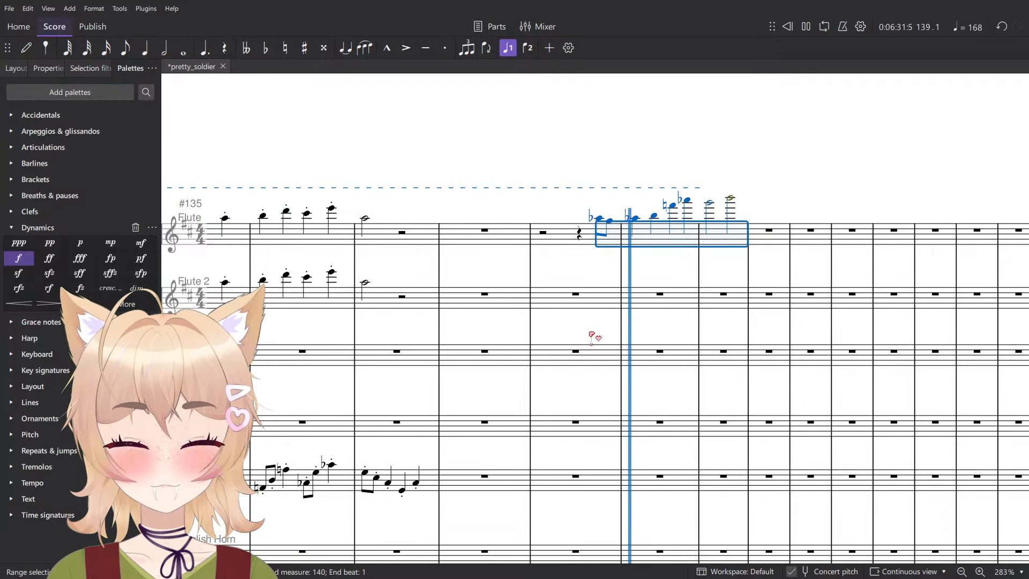
key(space)
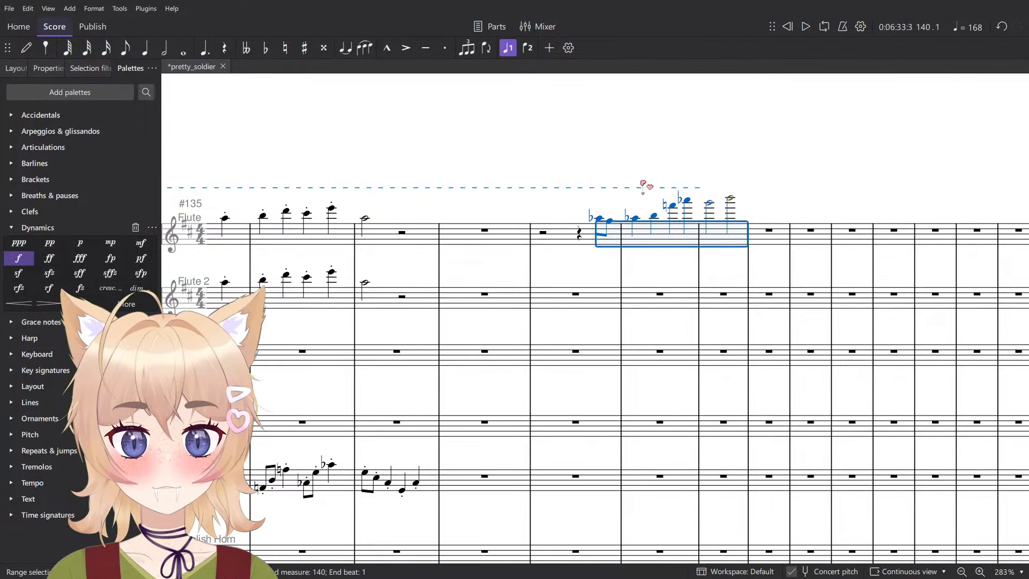
- Check the first Flute melody note against the Horn in F 1 original and play back from beat 3 of measure 137
click(600, 219)
scroll(612, 233, down, 5)
scroll(613, 234, down, 5)
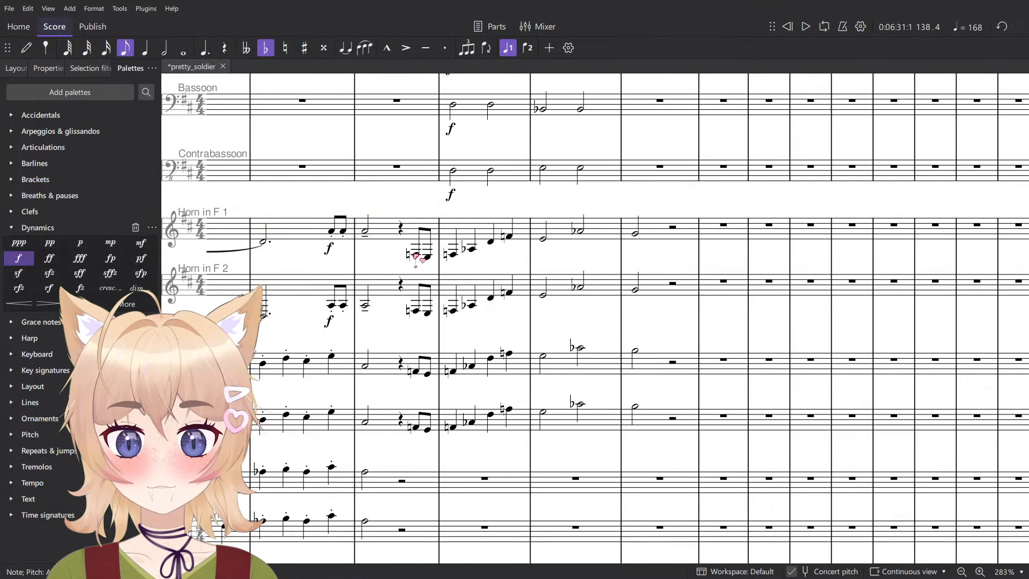
click(416, 257)
click(490, 243)
scroll(539, 254, down, 5)
key(space)
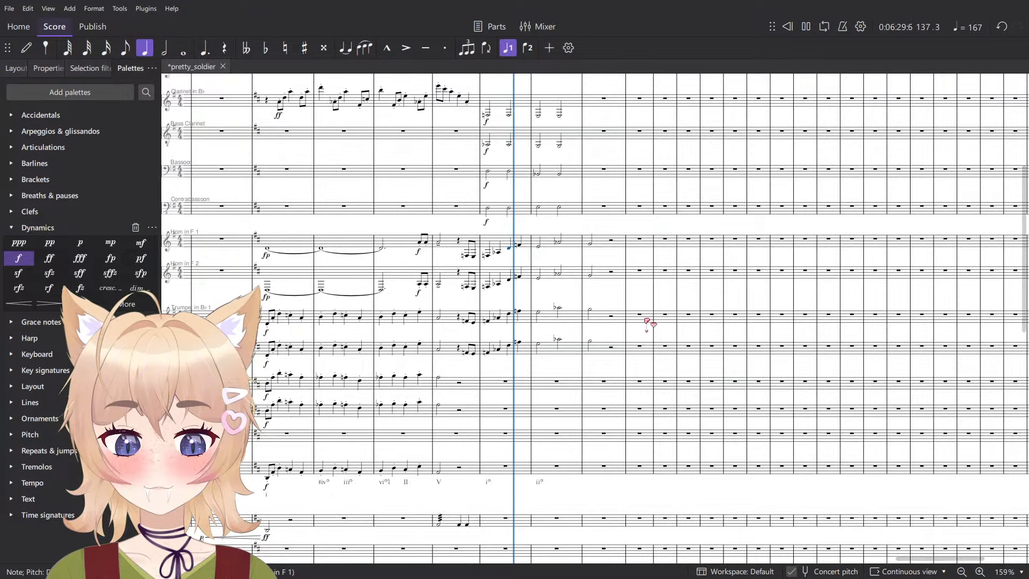
- Try removing the half notes at beat 1 of measure 139 from both horns and both trumpets, playing back from beat 3 of measure 138
scroll(654, 319, up, 6)
scroll(664, 305, up, 7)
scroll(665, 245, up, 4)
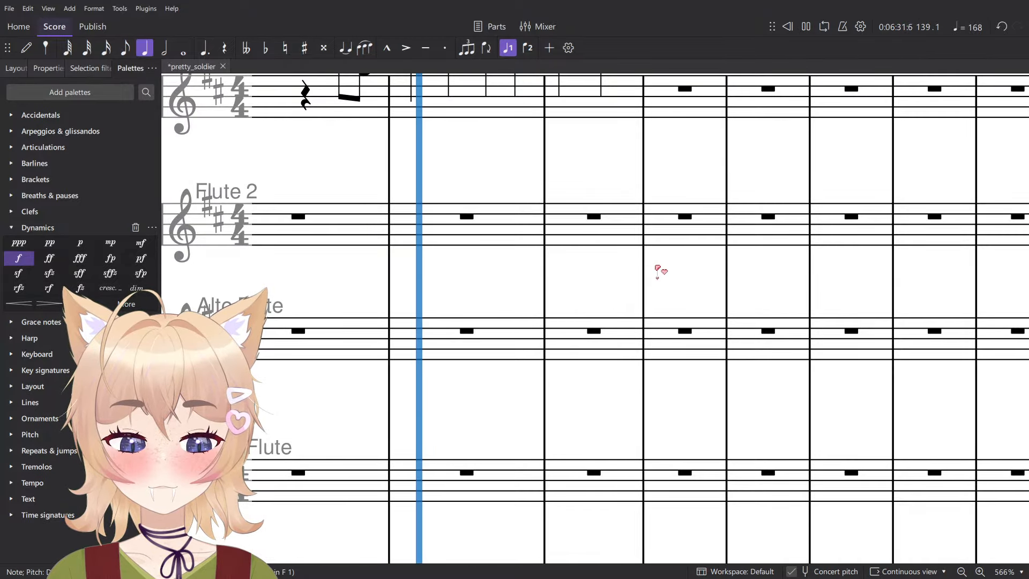
scroll(658, 267, down, 6)
drag(529, 267, 593, 393)
key(space)
scroll(603, 348, down, 8)
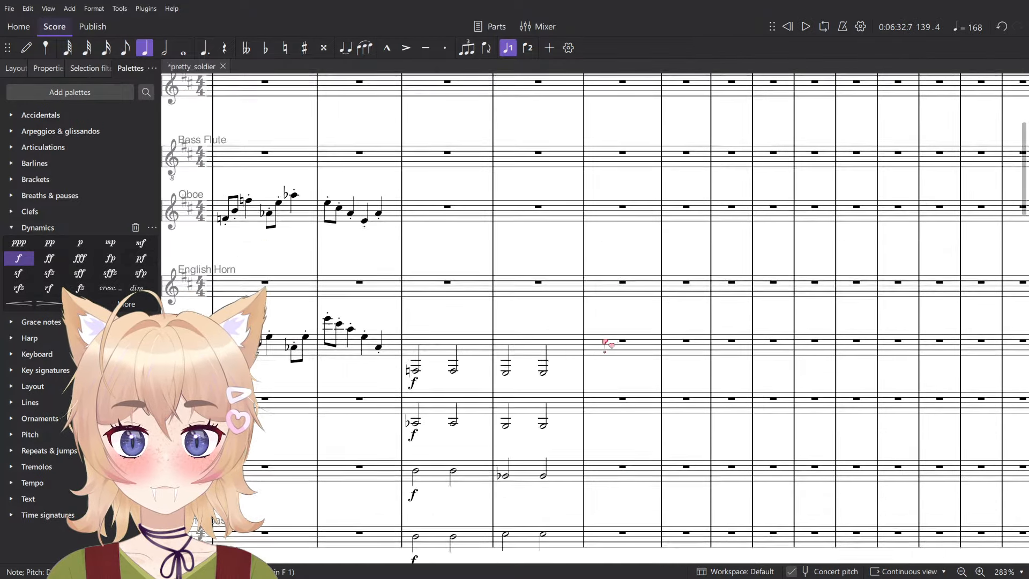
click(598, 375)
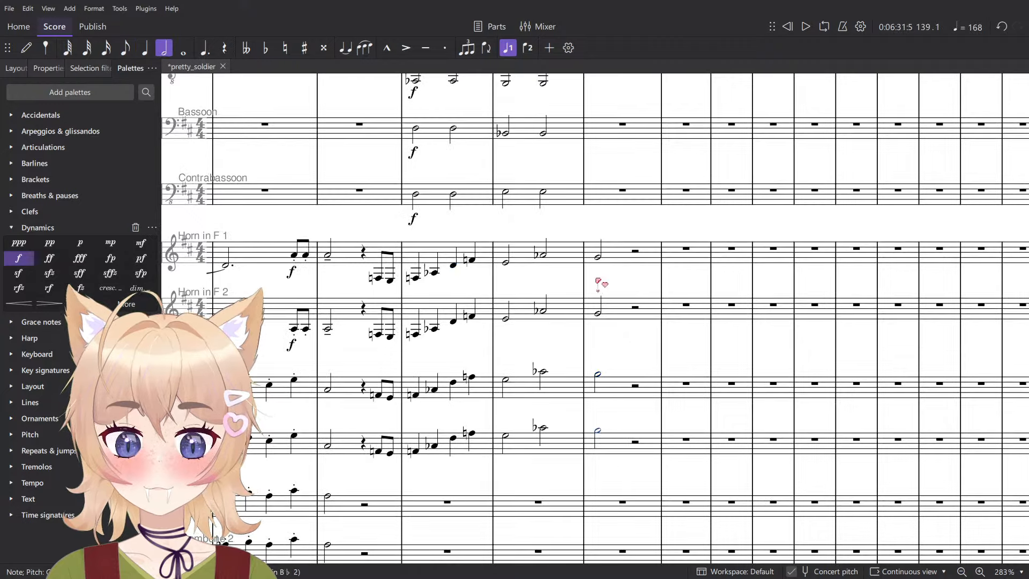
shift+click(599, 259)
key(Delete)
click(543, 428)
key(space)
scroll(575, 408, down, 3)
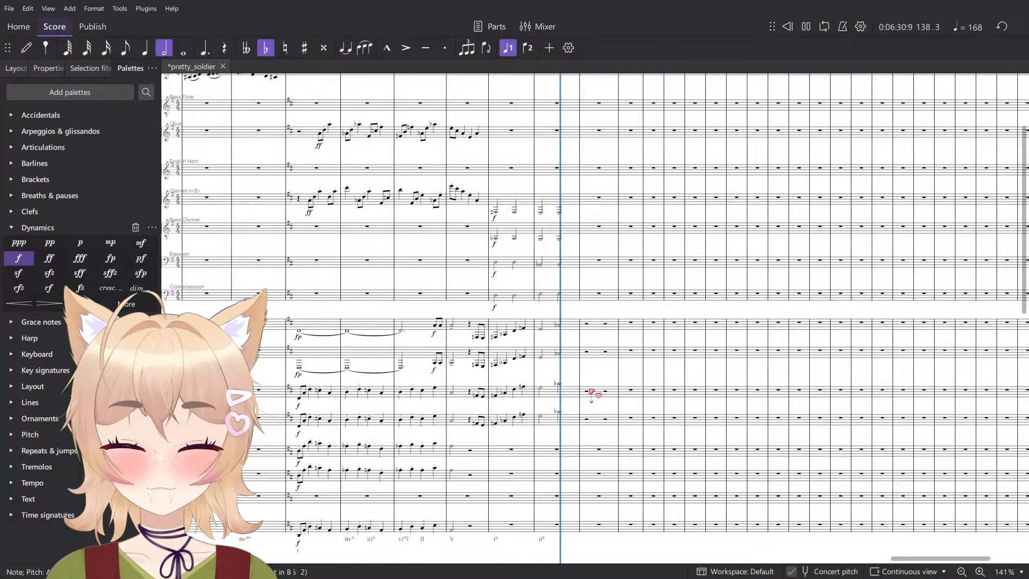
scroll(603, 388, up, 6)
scroll(616, 382, up, 7)
key(space)
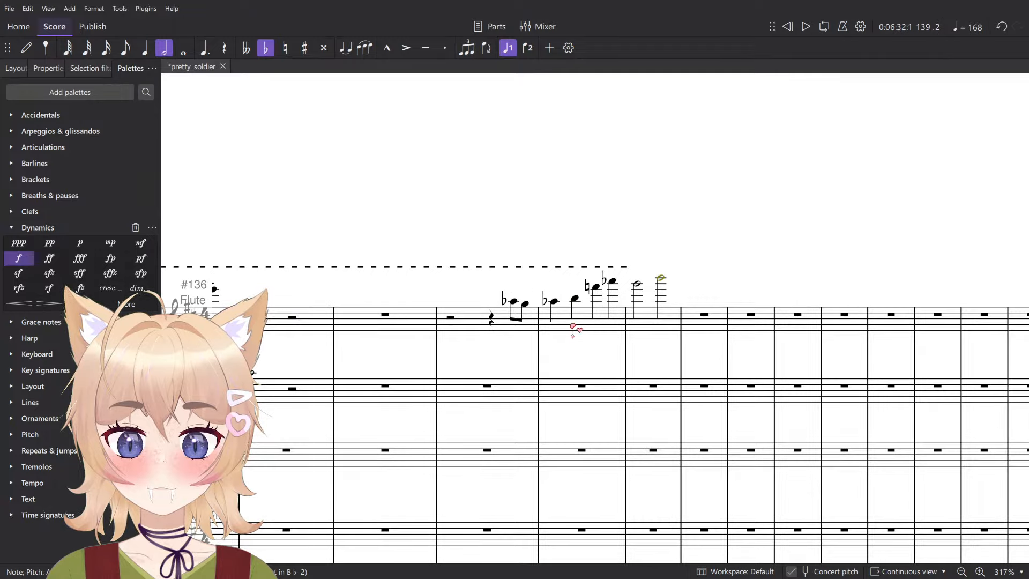
key(ctrl+z)
- Transpose the Flute melody in measures 138 to 140 down a semitone and play it back
click(653, 323)
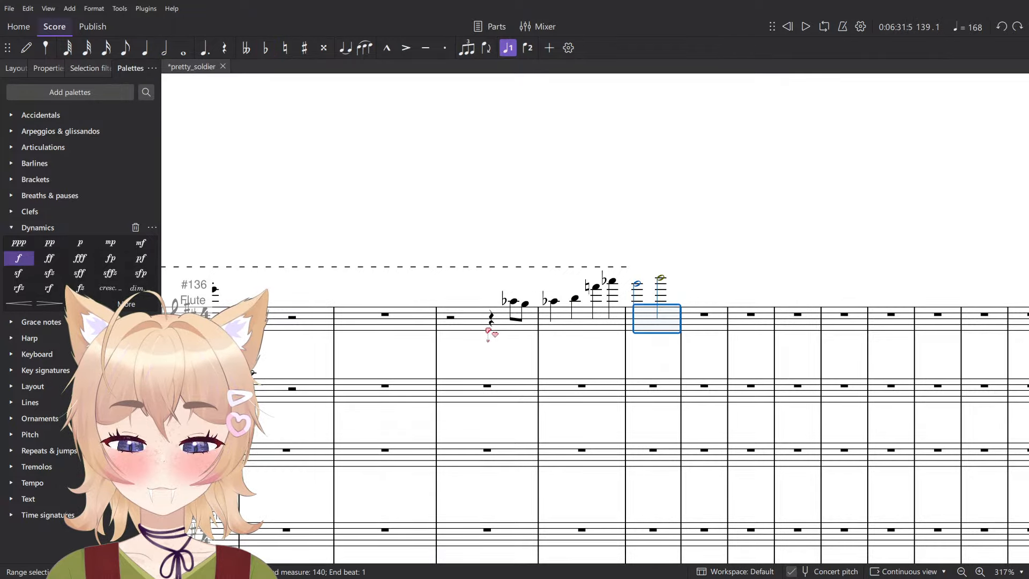
shift+click(476, 319)
key(Down)
key(Up)
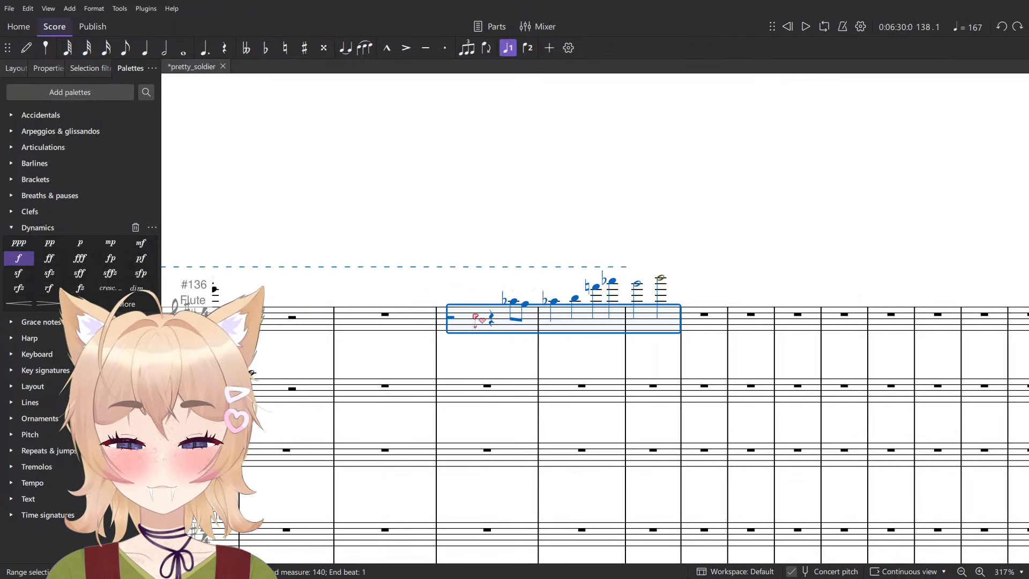
key(Down)
key(space)
scroll(475, 316, down, 5)
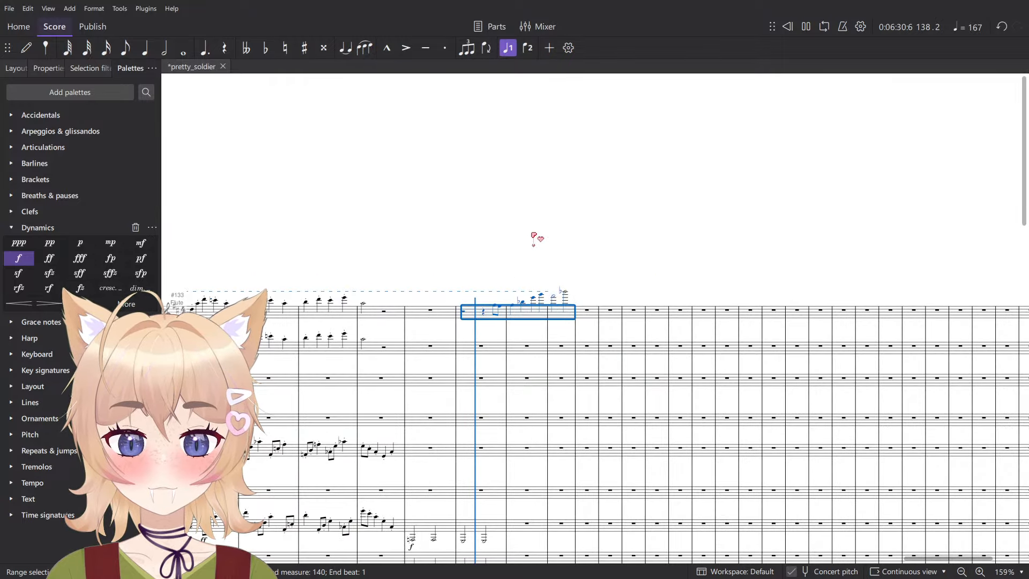
scroll(535, 236, down, 5)
ctrl+scroll(535, 239, up, 10)
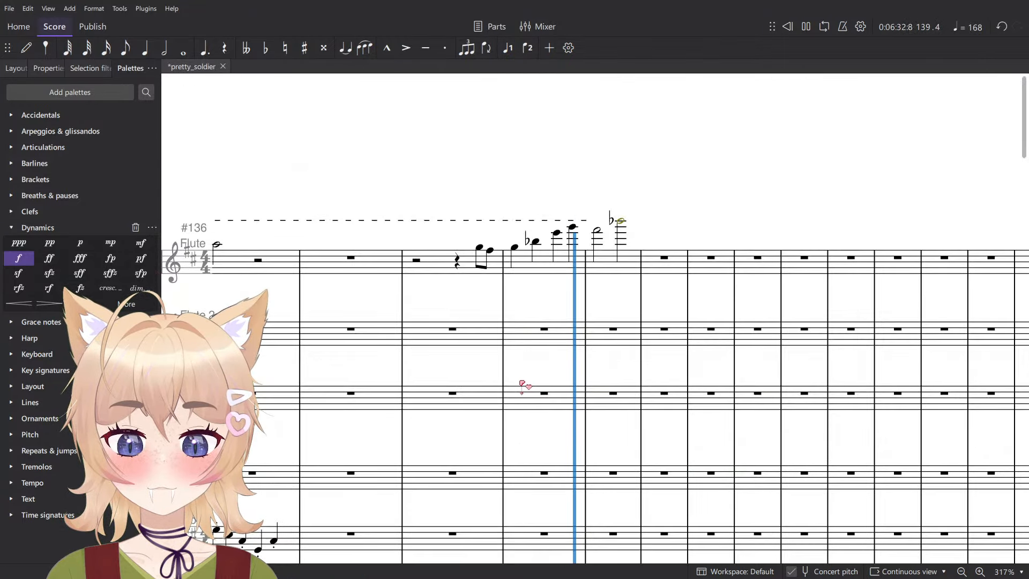
key(space)
- Lower the Flute's first eighth note at beat 4 of measure 138 to E and audition the melody notes that follow
drag(485, 258, 487, 266)
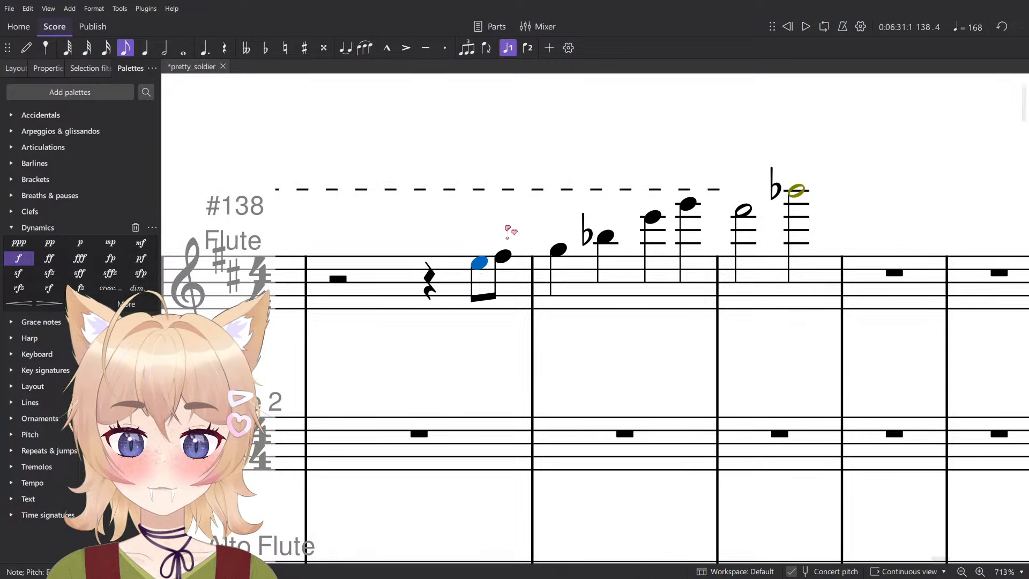
key(Right)
key(Right)
key(Right)
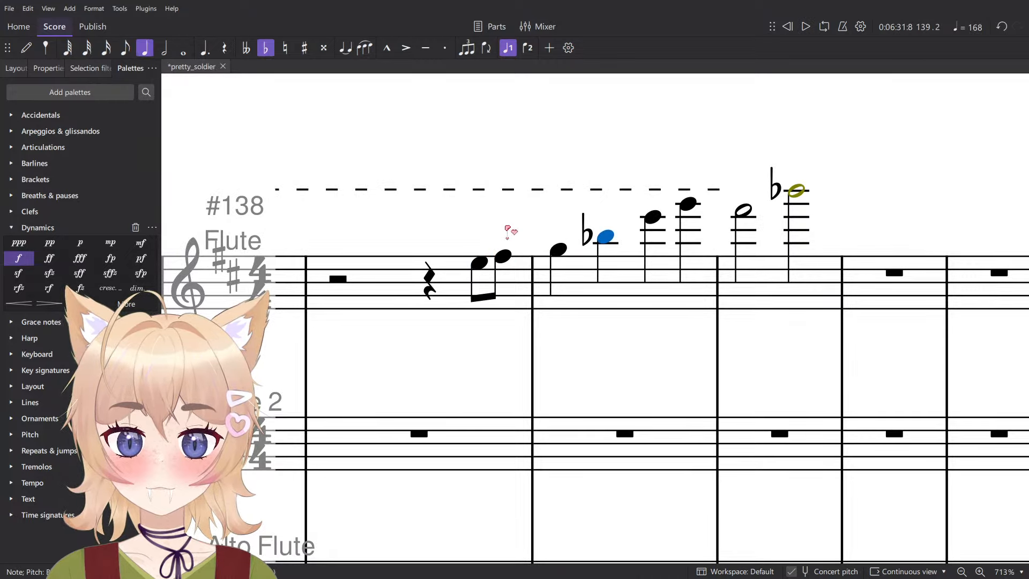
key(Right)
key(Right)
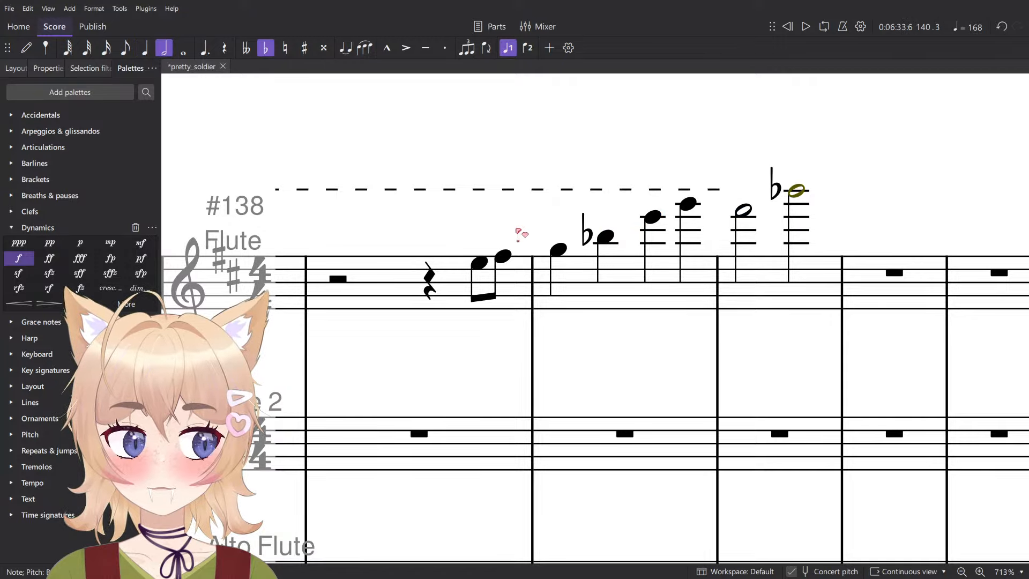
- Lower the Flute's half note at beat 3 of measure 140 to A natural
ctrl+scroll(517, 233, down, 5)
drag(466, 260, 653, 235)
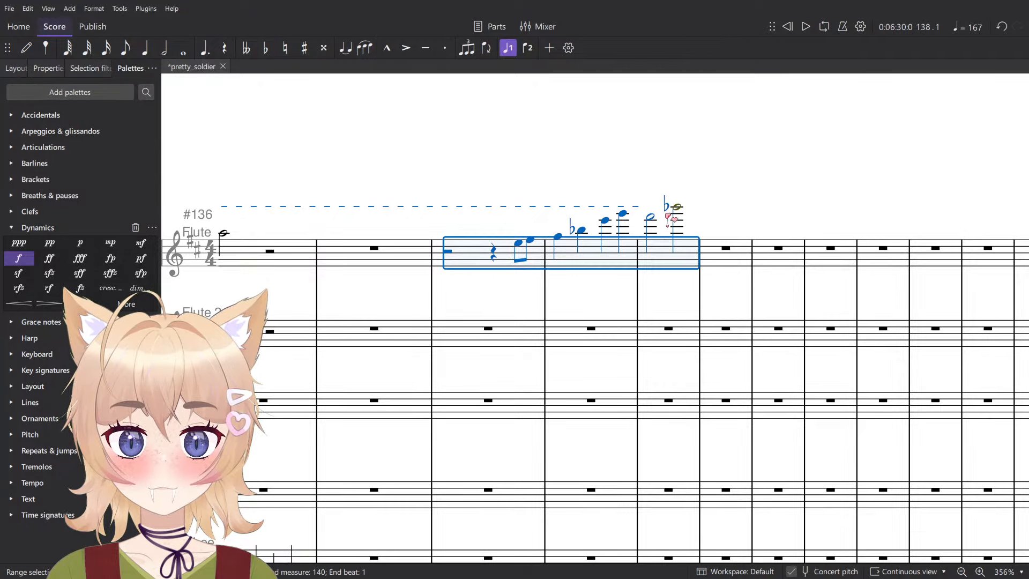
click(655, 221)
click(651, 217)
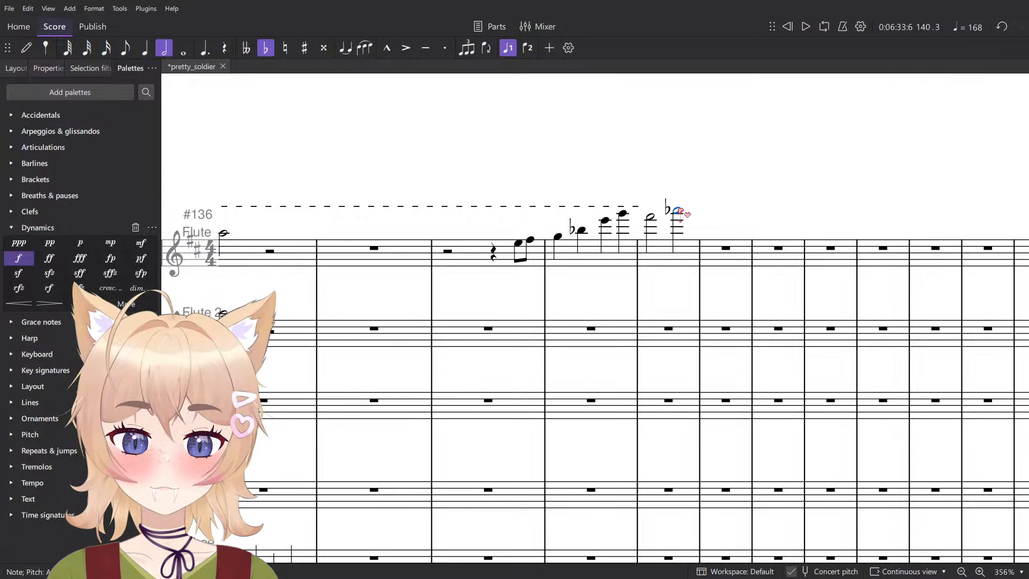
- Copy the Flute melody from measures 138 to 140 into Flute 2 and Alto Flute, lowering the Alto Flute copy by an octave
shift+click(478, 258)
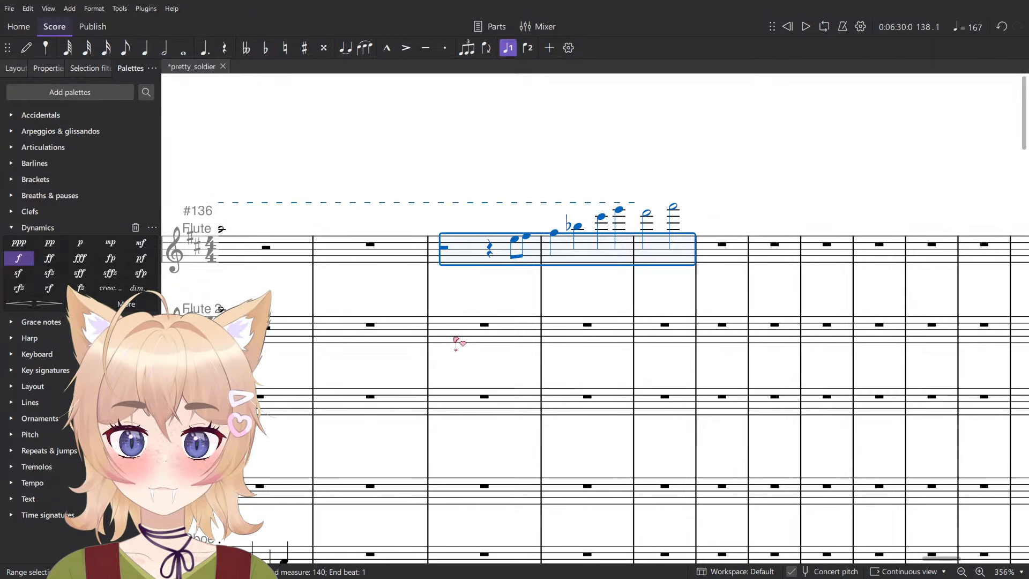
click(457, 338)
key(ctrl+v)
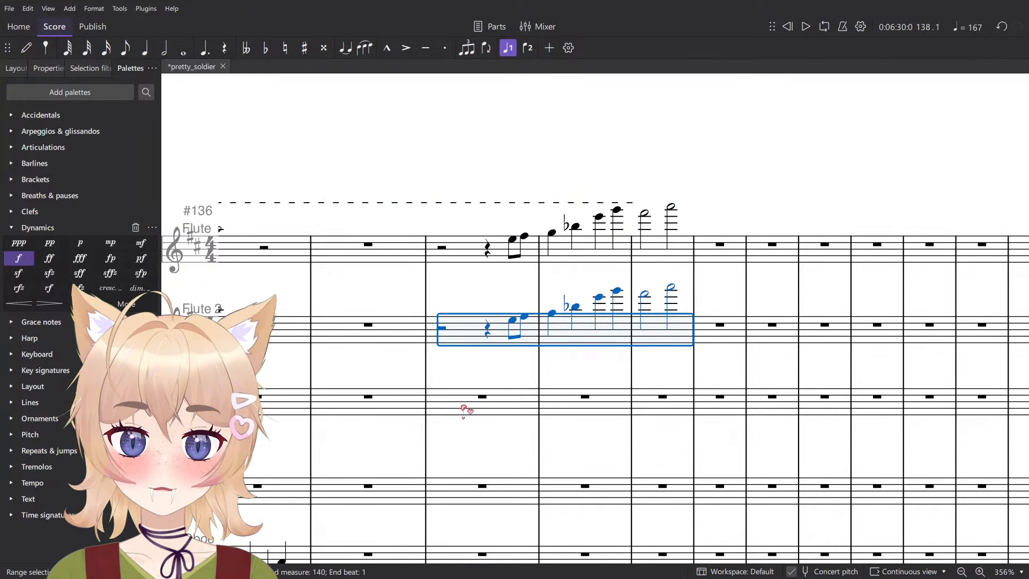
click(479, 396)
key(ctrl+v)
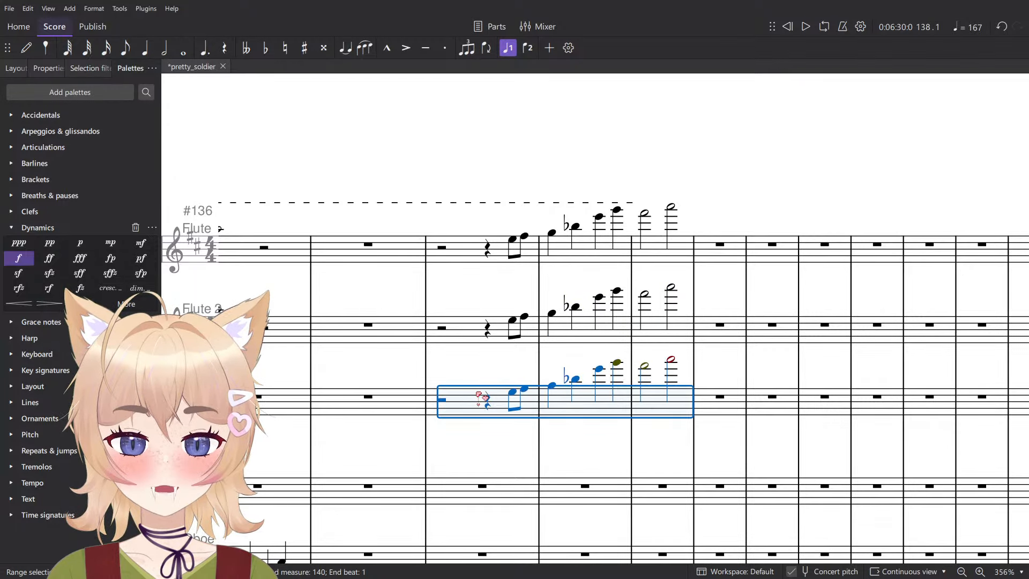
key(ctrl+Down)
- Mark ff at beat 4 of measure 138 in Flute, Flute 2 and Alto Flute, and play the passage back
scroll(346, 422, up, 5)
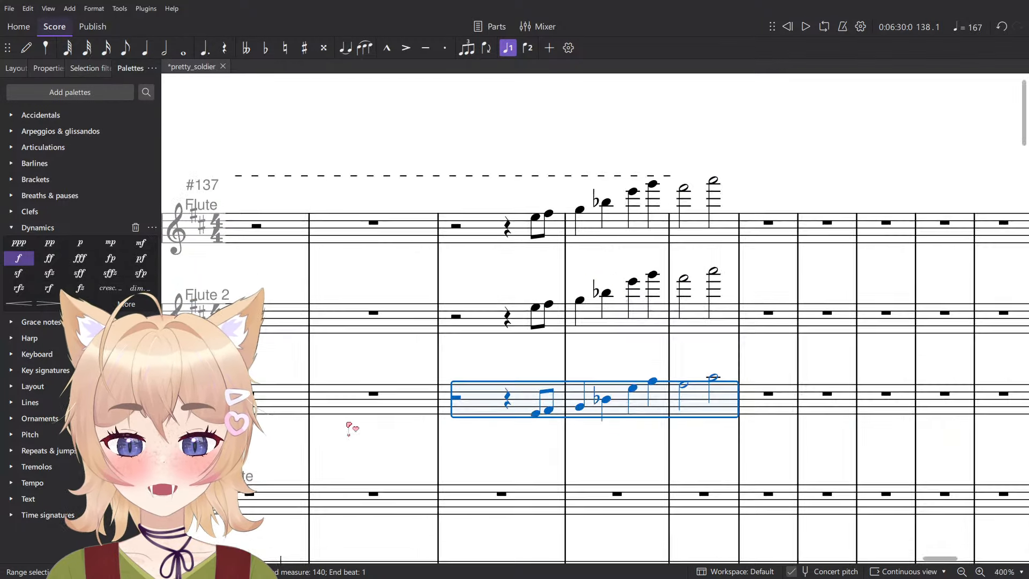
drag(615, 339, 538, 359)
scroll(538, 359, down, 4)
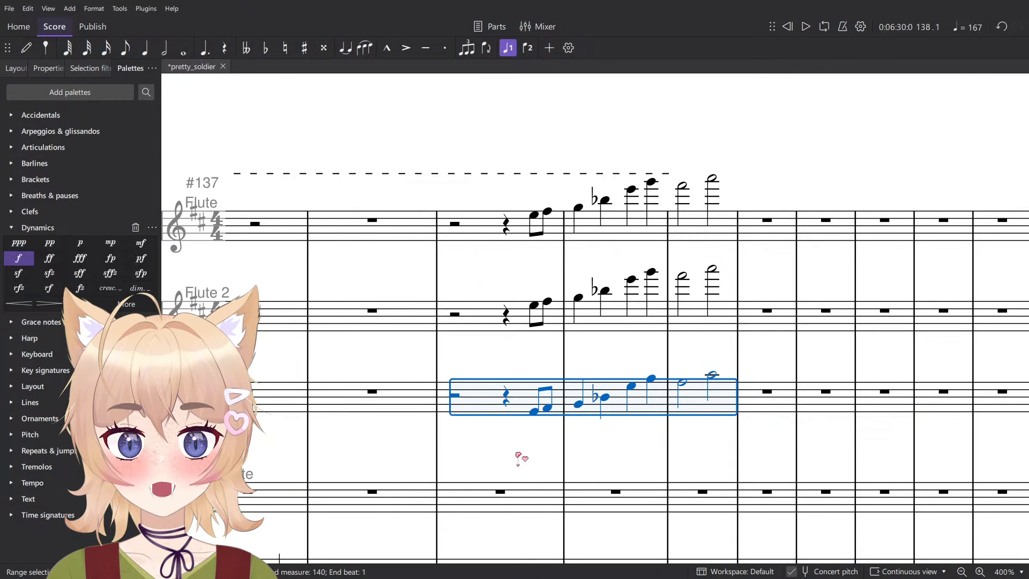
click(494, 316)
click(716, 230)
click(535, 412)
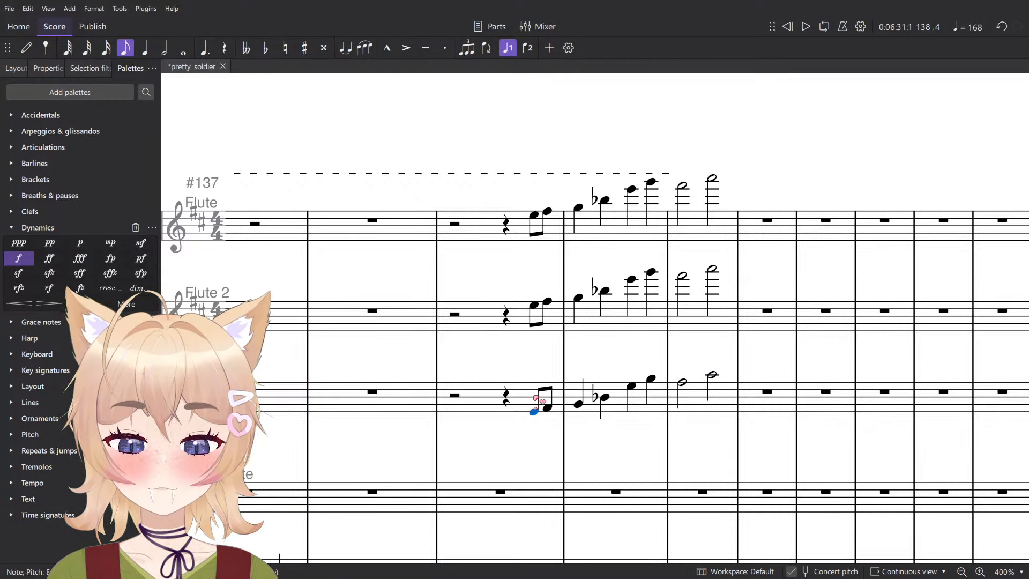
shift+click(534, 221)
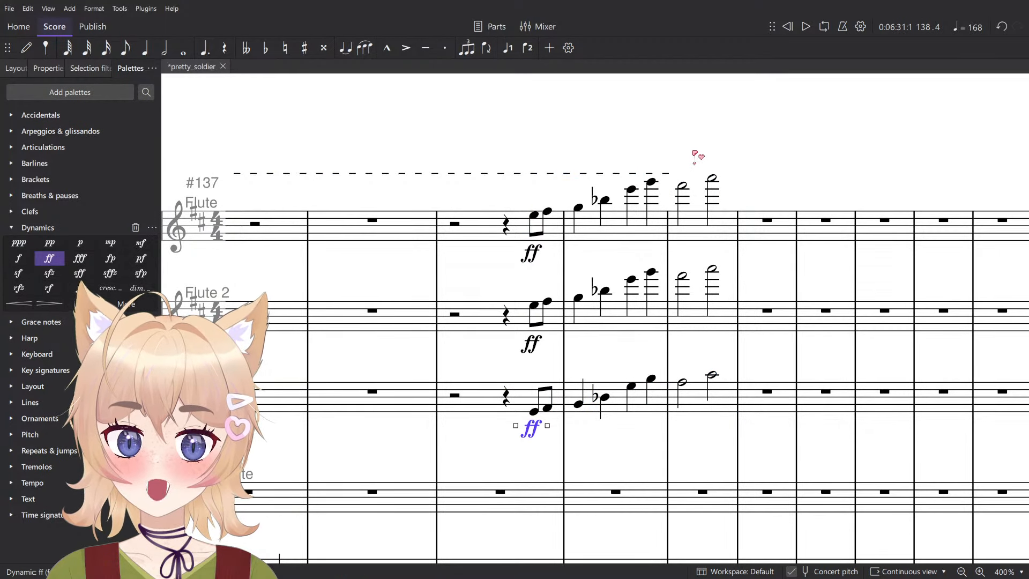
key(space)
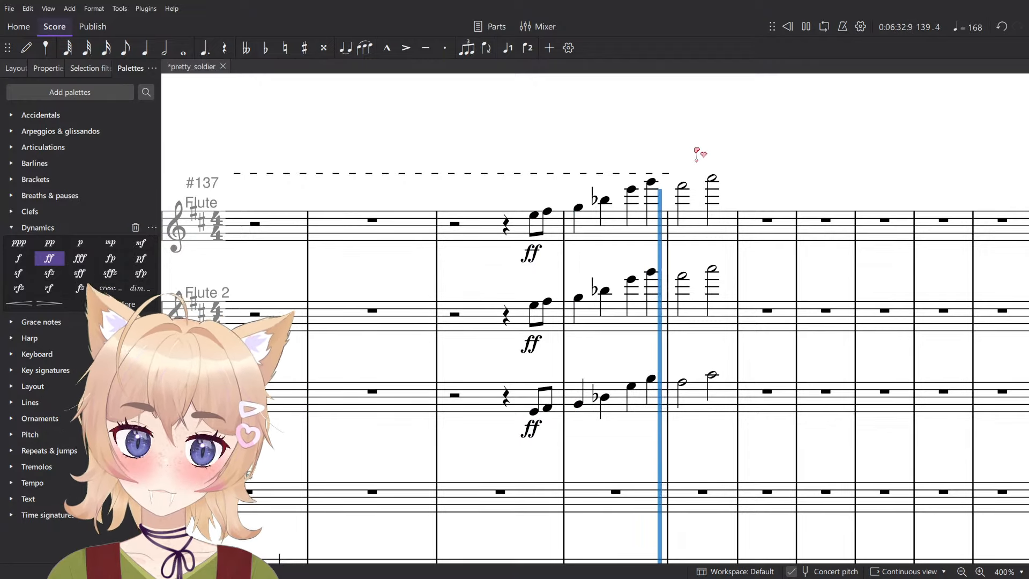
scroll(699, 154, down, 4)
key(space)
- Shorten the first note of measure 140 to a quarter note in Flute, Flute 2 and Alto Flute
scroll(704, 288, up, 5)
click(663, 319)
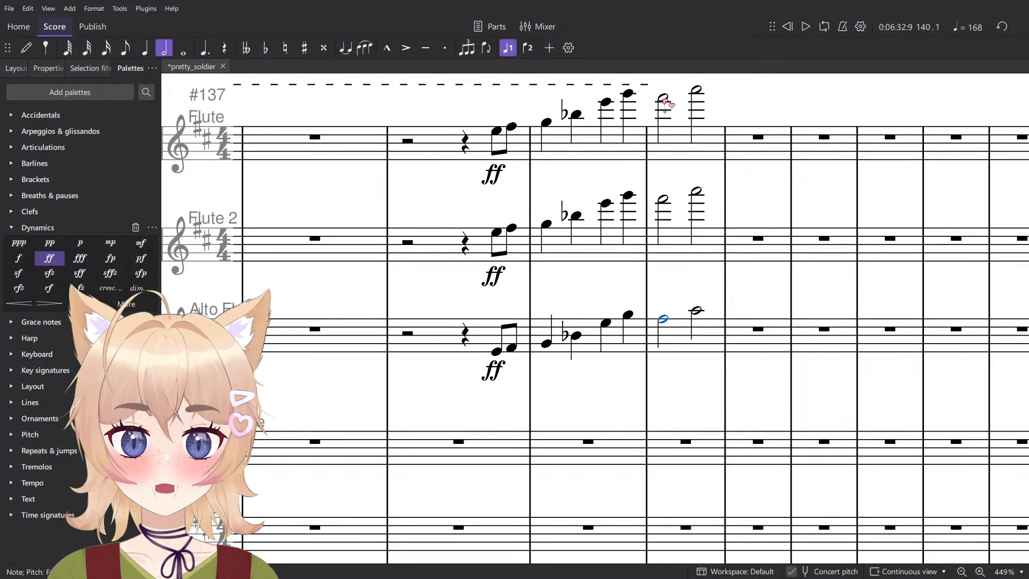
shift+click(665, 101)
key(5)
- Enter a quarter-note D at beat 2 of measure 140 in Alto Flute, Flute 2 and Flute
key(n)
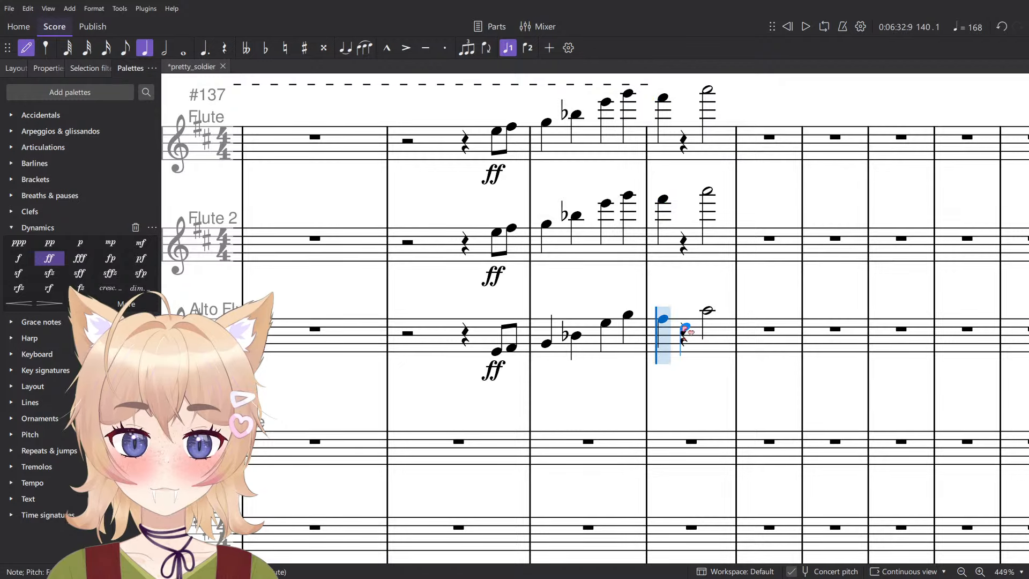
click(685, 327)
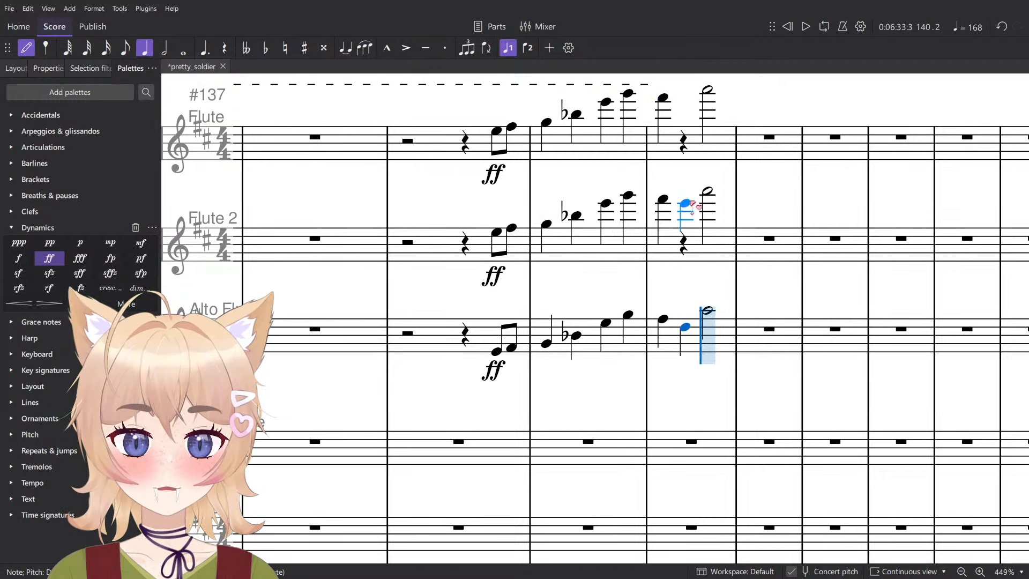
click(687, 204)
key(Escape)
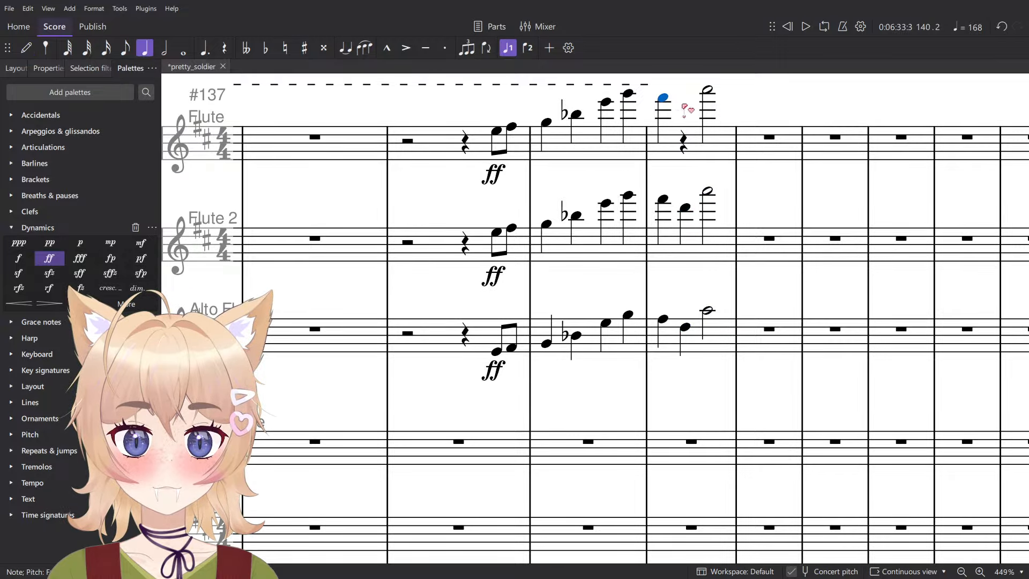
key(n)
click(685, 105)
key(Escape)
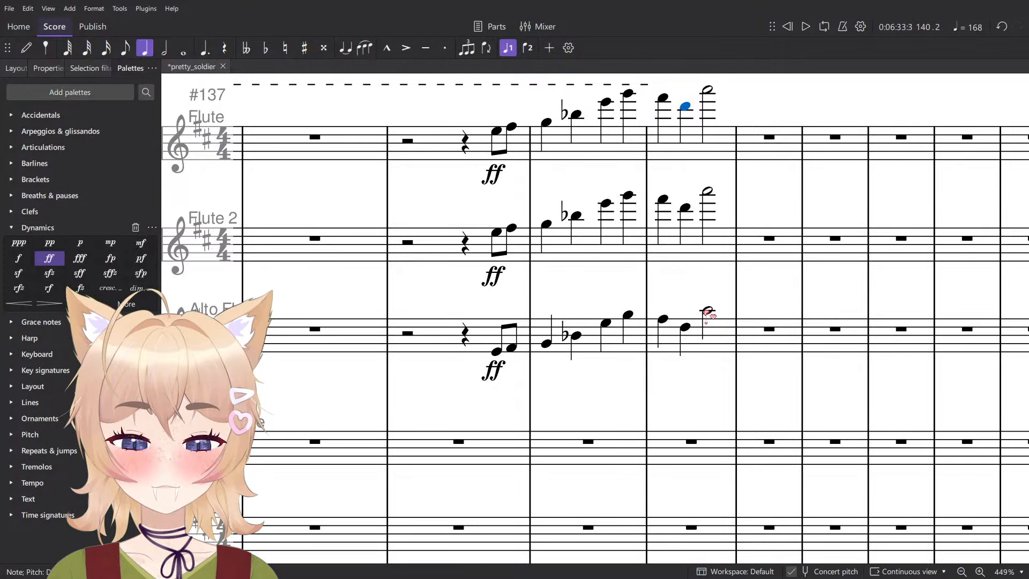
- Raise the beat 2 notes of measure 140 to D♯ in Flute, Flute 2 and Alto Flute, and play the result back
click(707, 310)
scroll(677, 310, up, 2)
click(667, 298)
key(space)
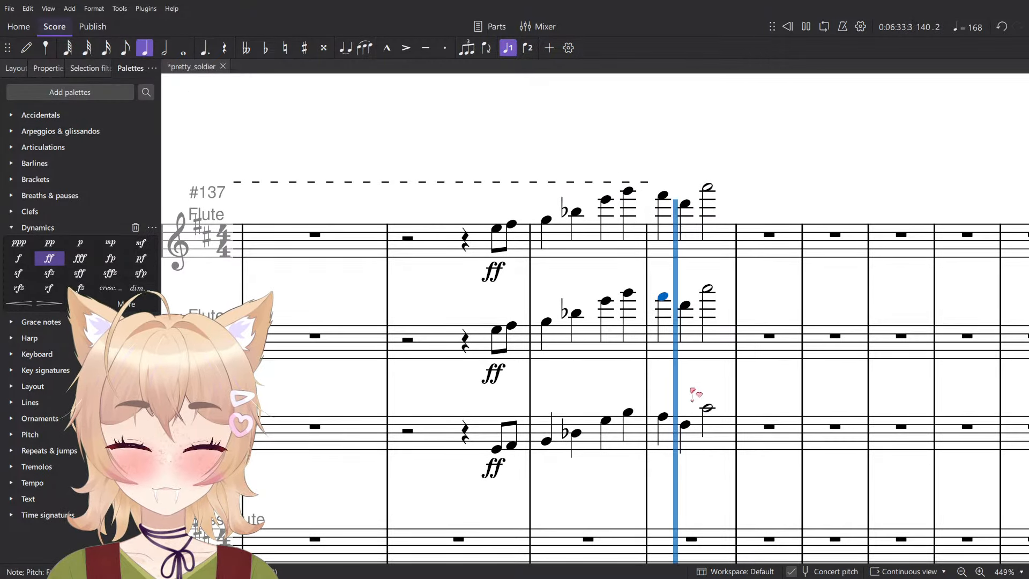
key(space)
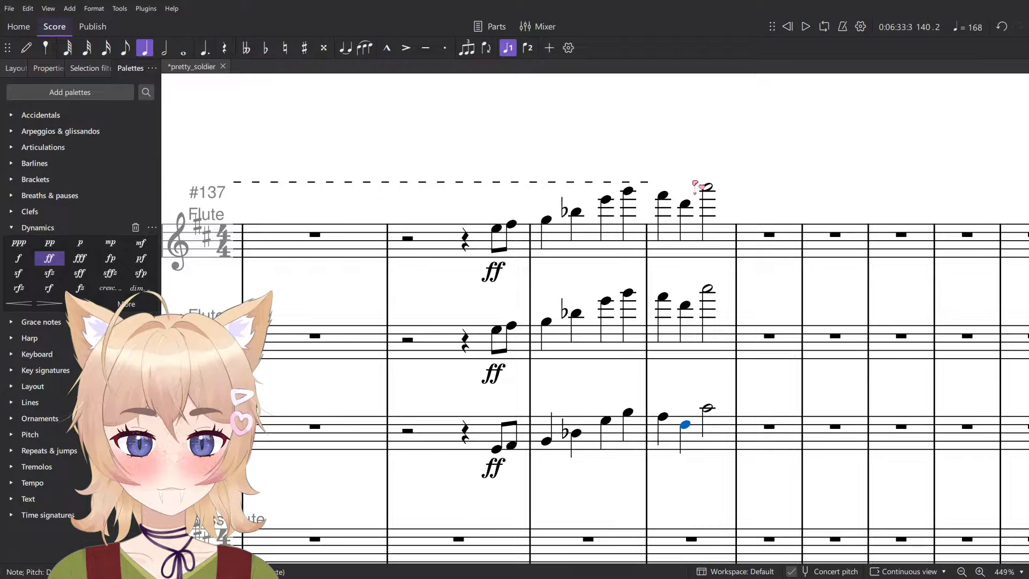
shift+click(687, 204)
key(Up)
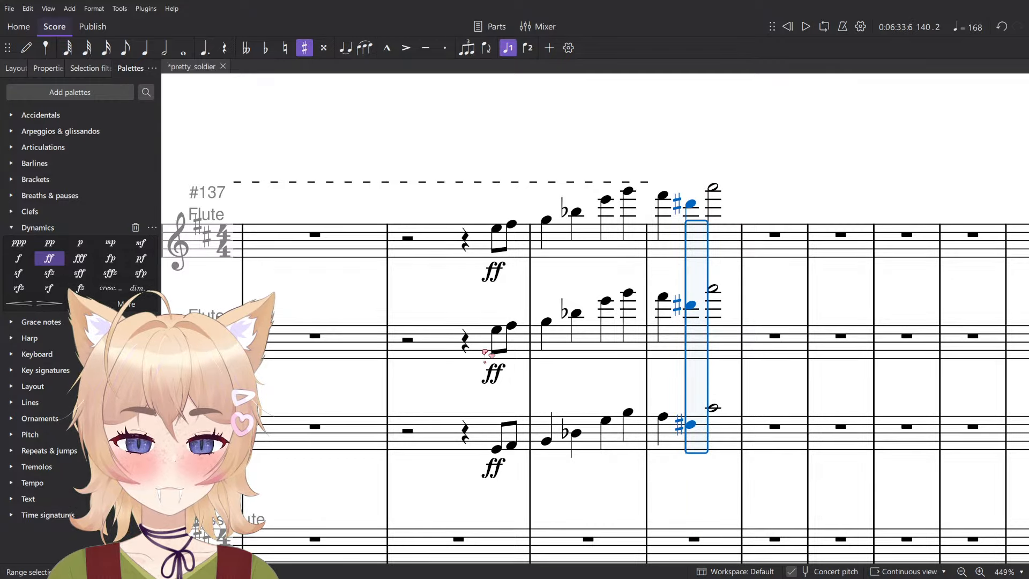
scroll(611, 172, down, 5)
key(space)
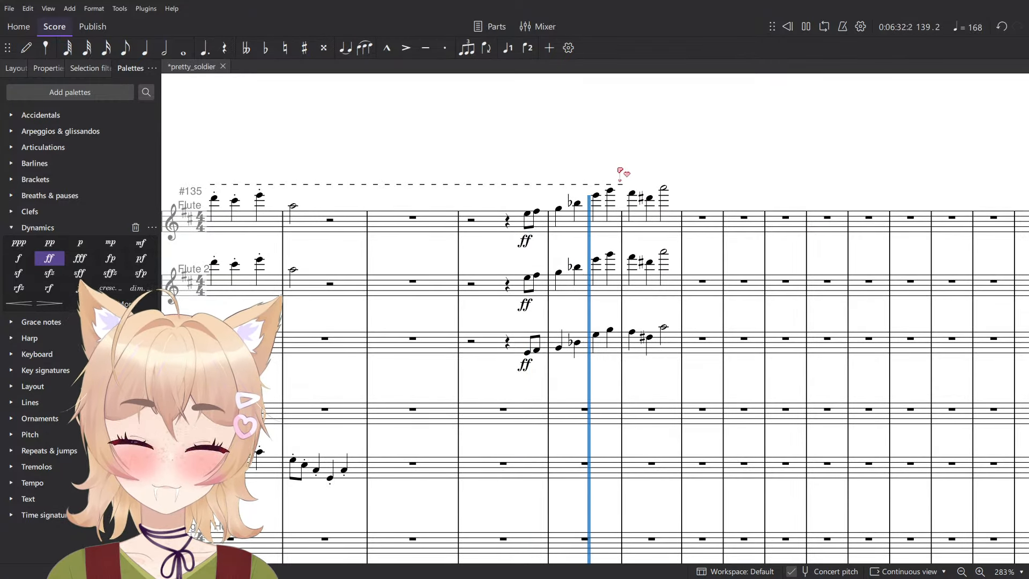
key(space)
- Copy the Alto Flute melody from measures 138 to 140 into Bass Flute at measure 138 and play it back
click(665, 327)
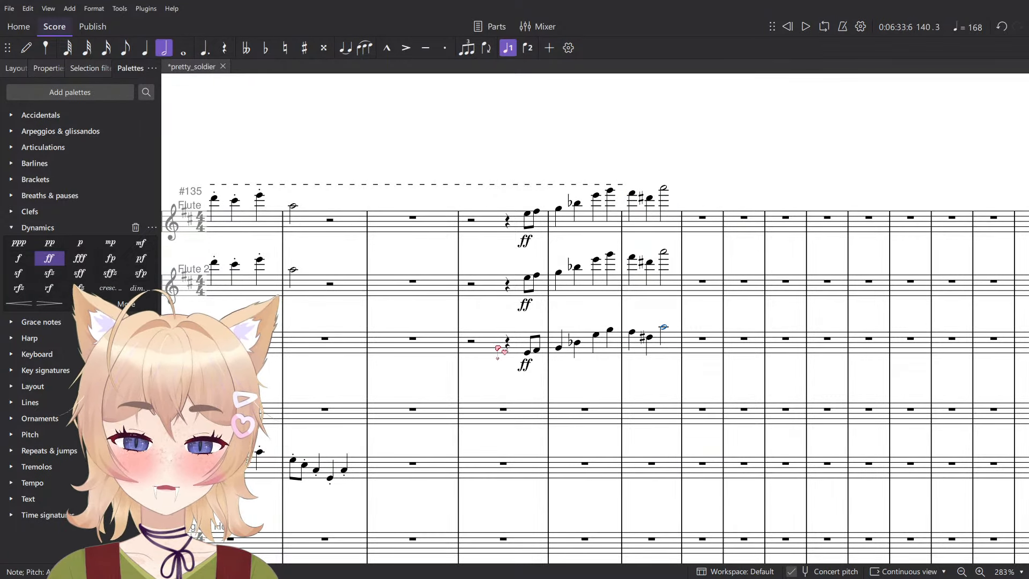
shift+click(498, 356)
click(518, 403)
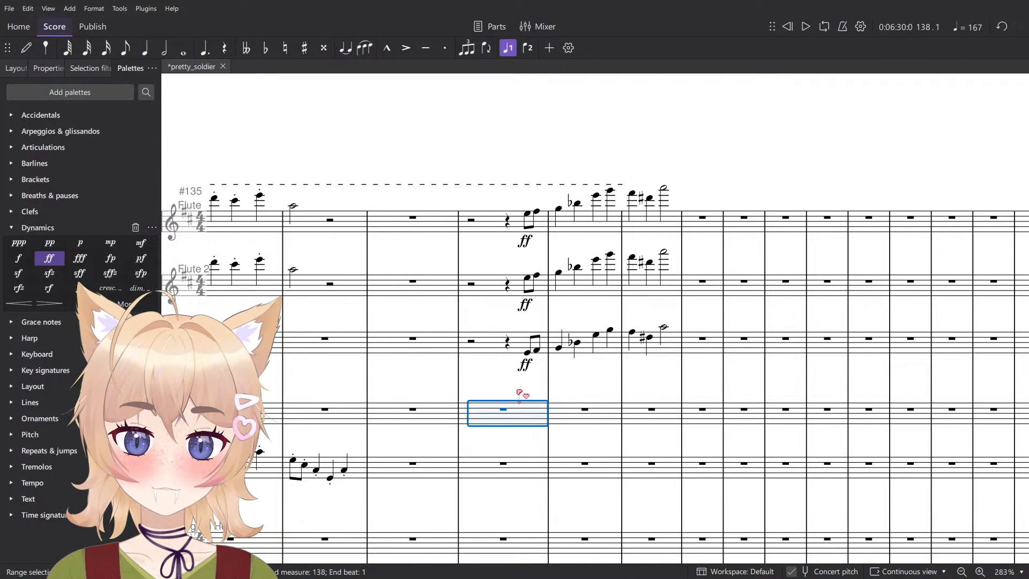
key(ctrl+v)
key(space)
scroll(641, 158, down, 3)
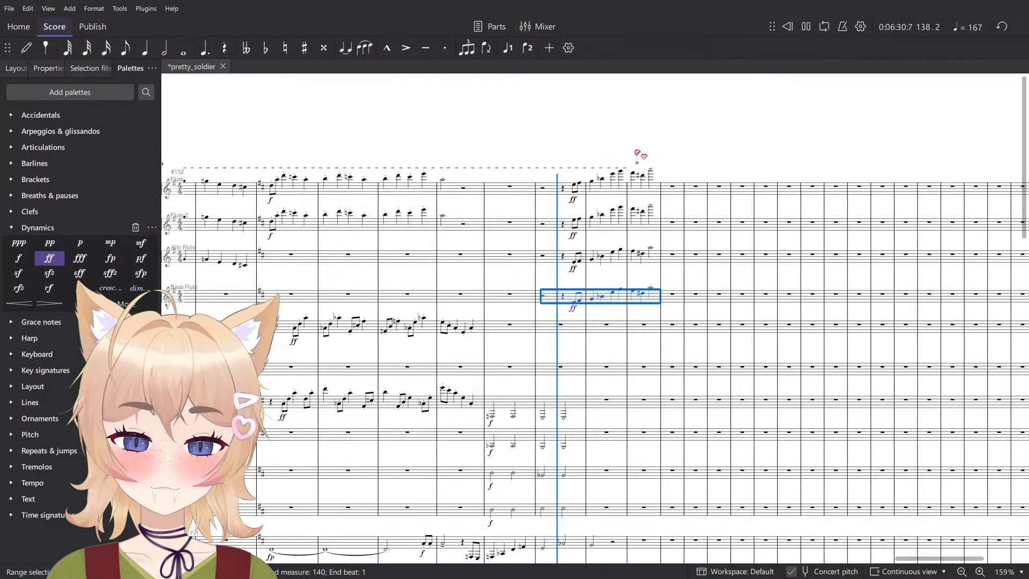
scroll(639, 158, up, 3)
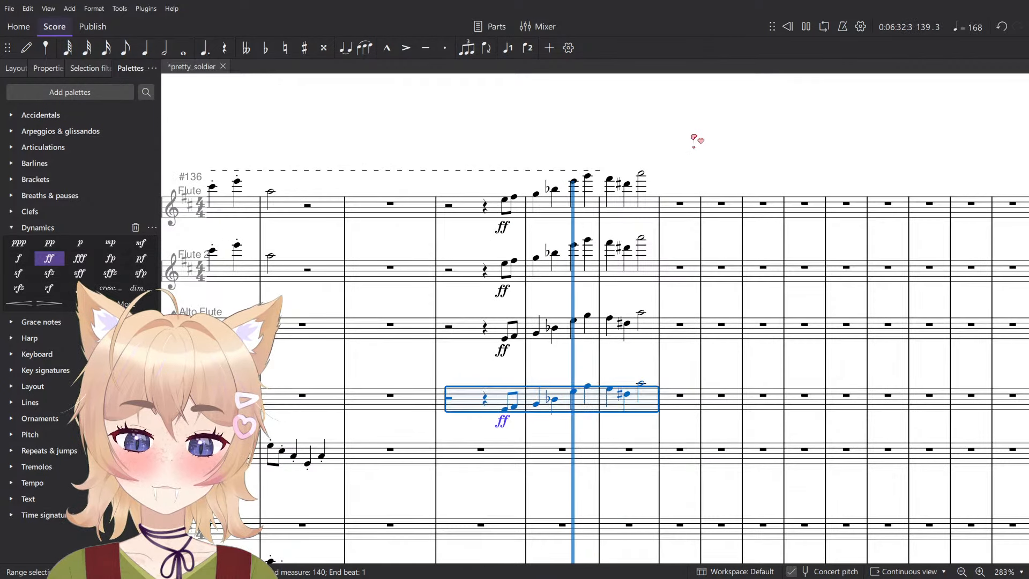
- Enter a quarter-note F♯ at beat 3 of measure 139 in Contrabasses
scroll(695, 140, down, 2)
key(space)
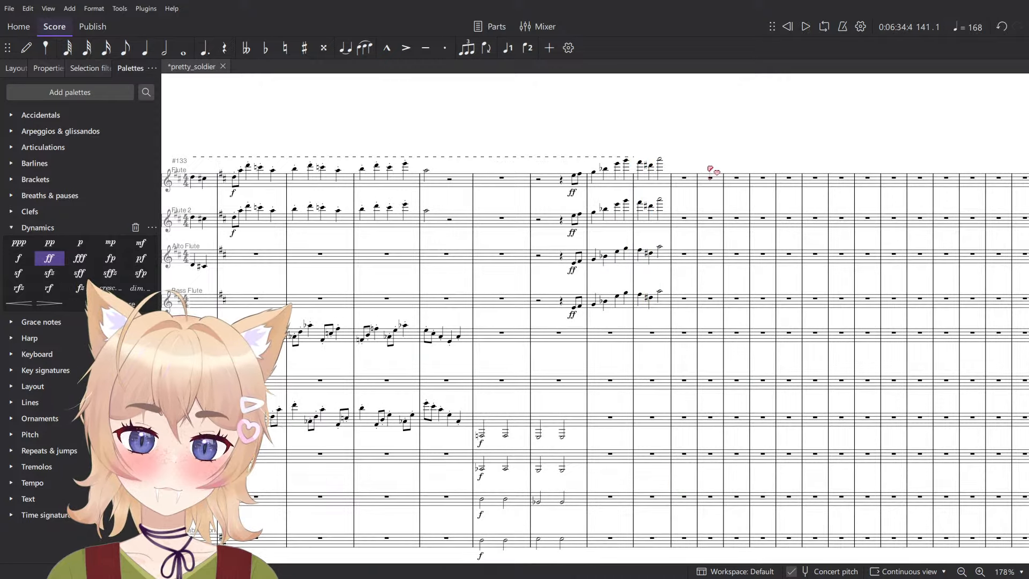
scroll(651, 232, down, 10)
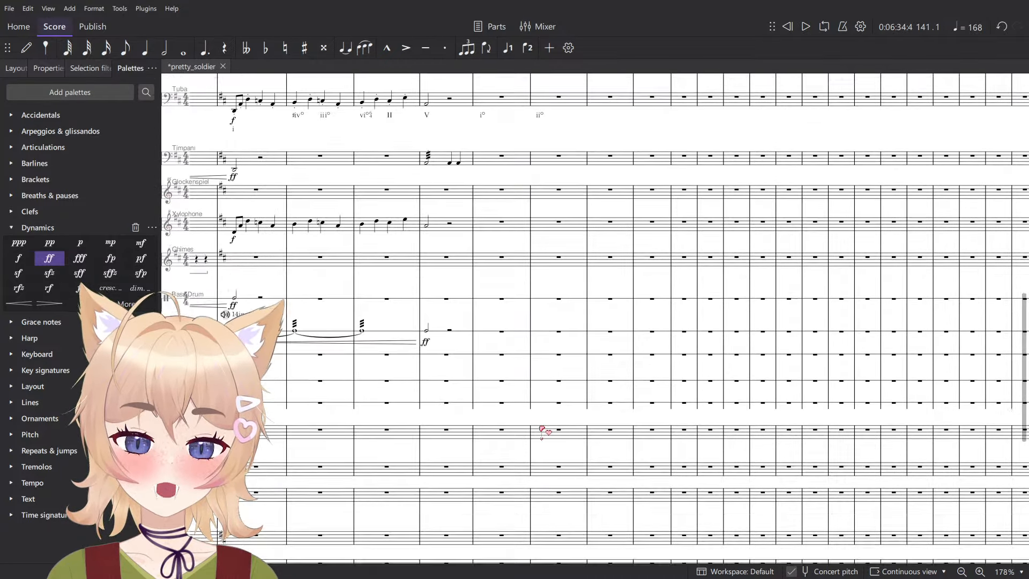
scroll(544, 431, down, 5)
scroll(590, 375, up, 4)
click(605, 371)
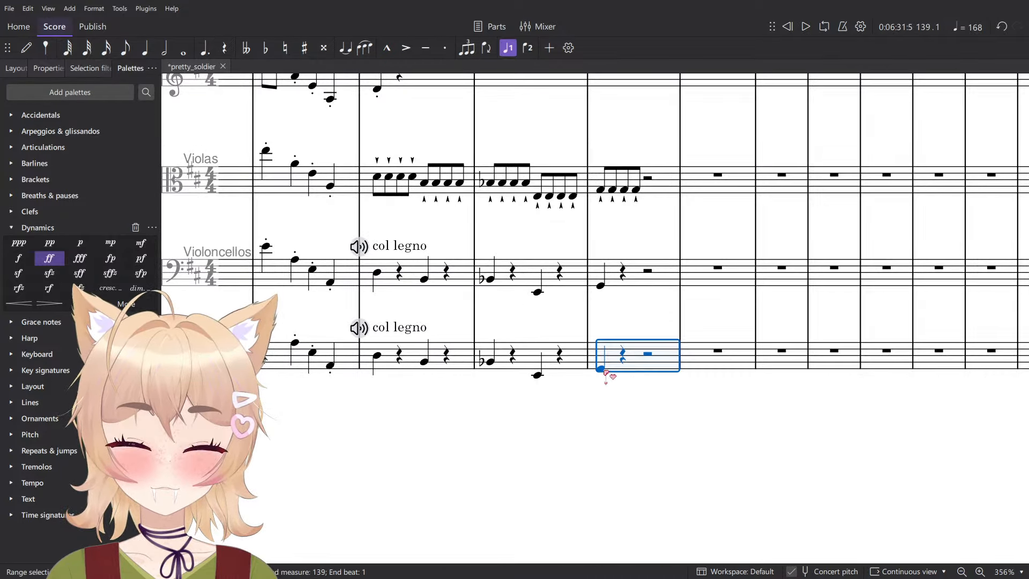
click(602, 369)
key(space)
key(space)
key(n)
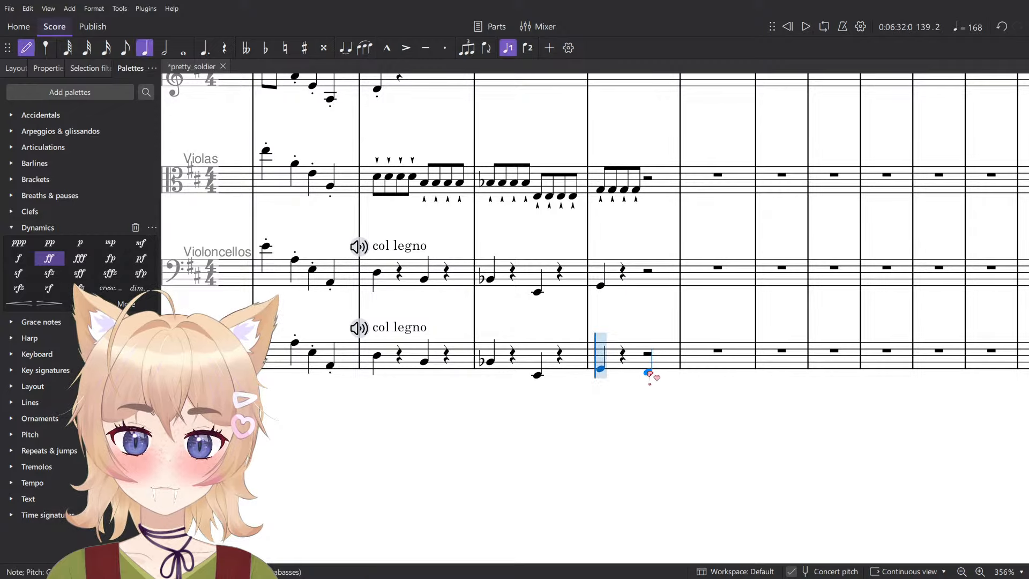
scroll(649, 372, up, 3)
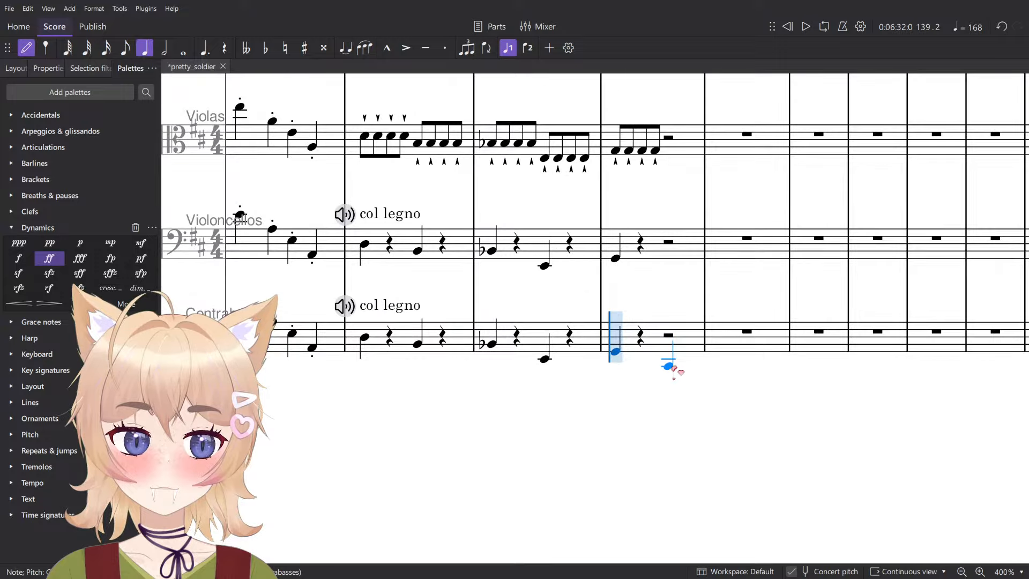
key(Escape)
scroll(697, 335, down, 4)
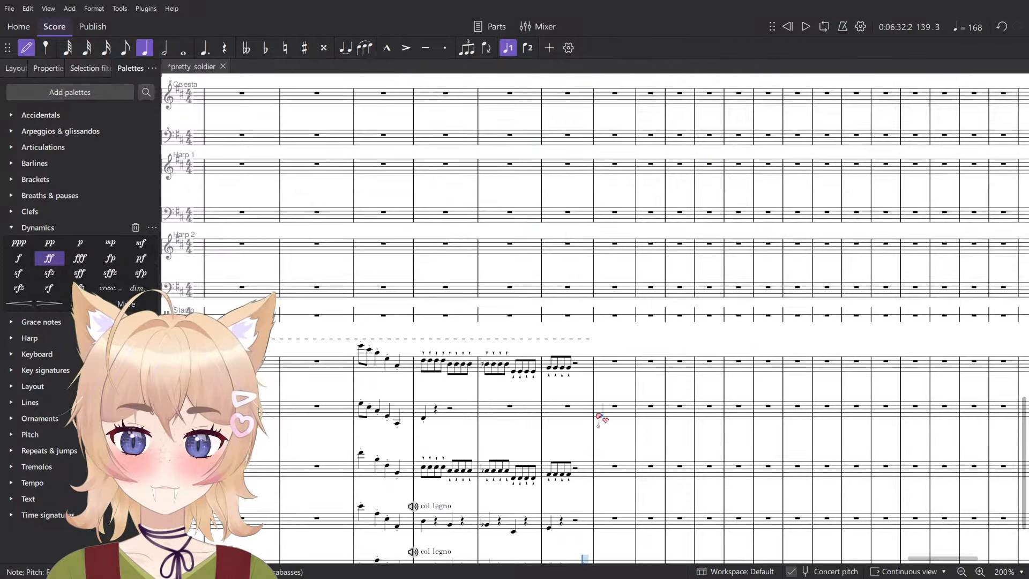
- Play back the passage from measure 139, starting in the flute section
scroll(605, 413, up, 6)
scroll(610, 395, up, 5)
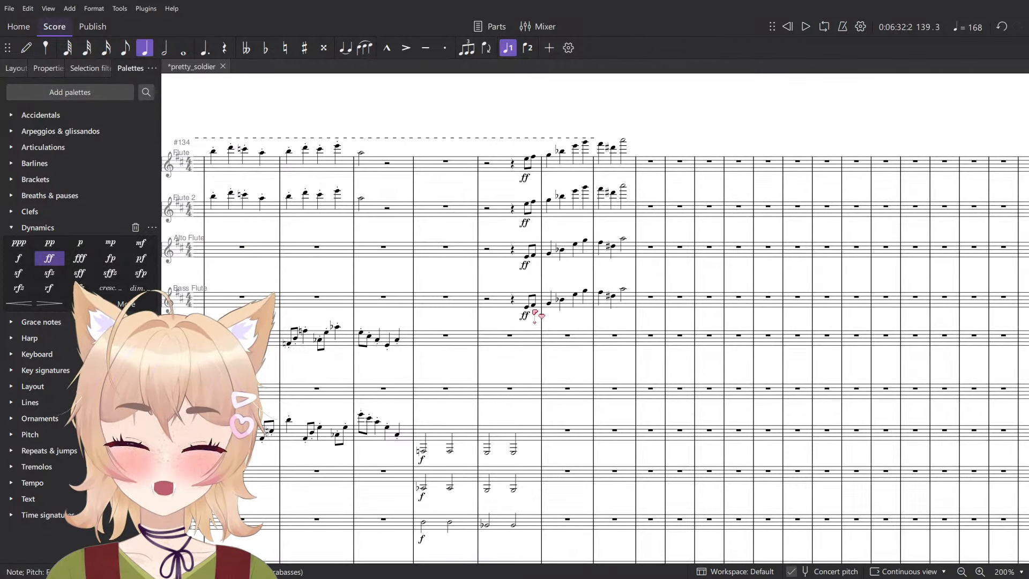
key(space)
scroll(563, 322, down, 8)
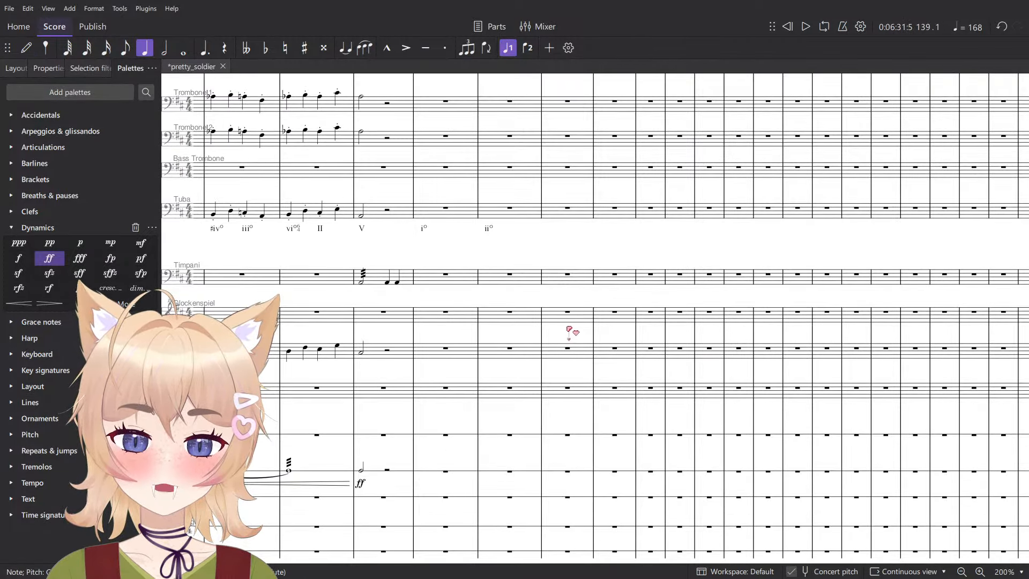
key(space)
- Add the Roman numeral iv below Tuba at measure 139 and play the passage back
scroll(552, 365, up, 10)
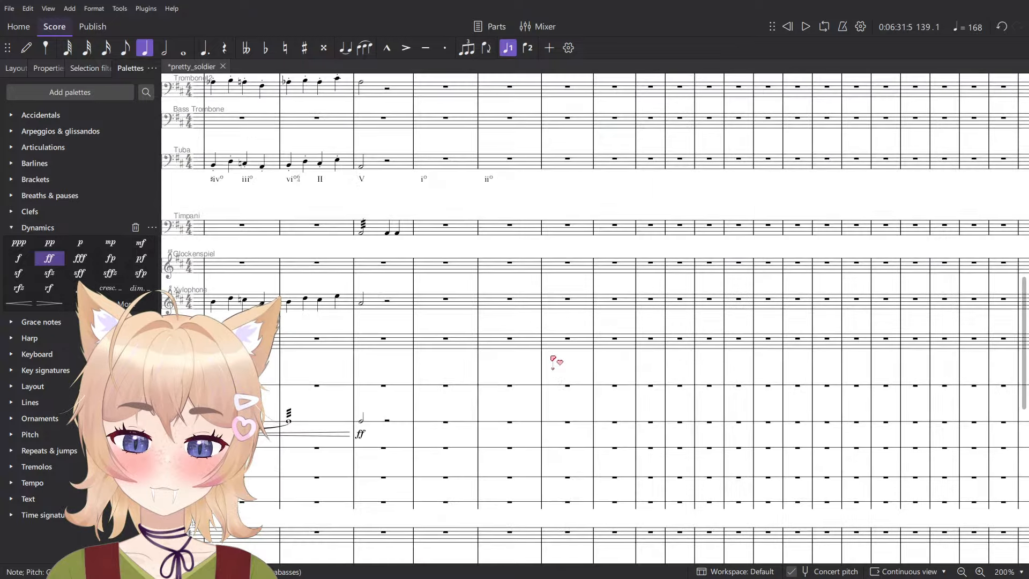
click(569, 306)
scroll(576, 316, up, 1)
scroll(583, 321, up, 1)
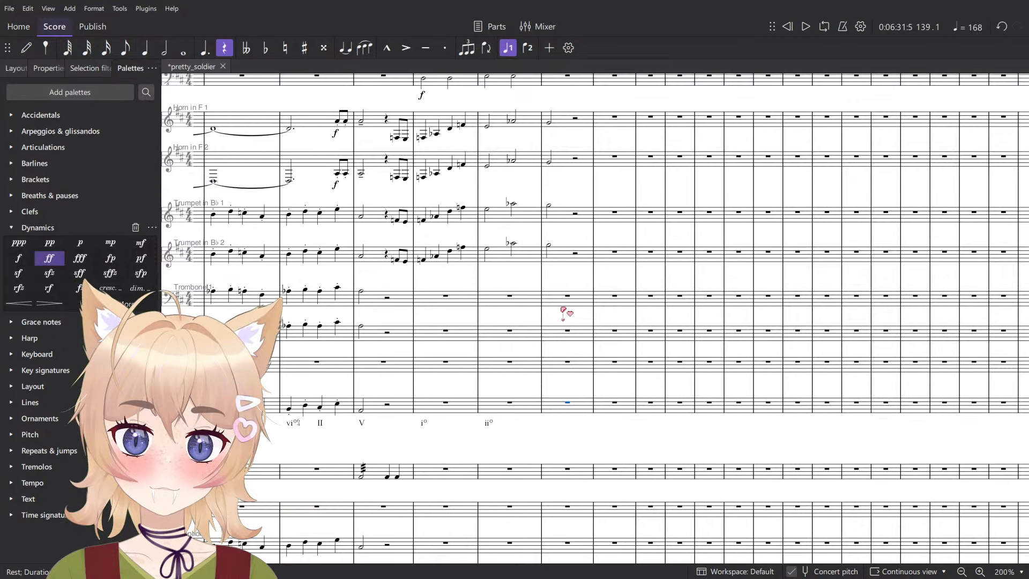
key(Escape)
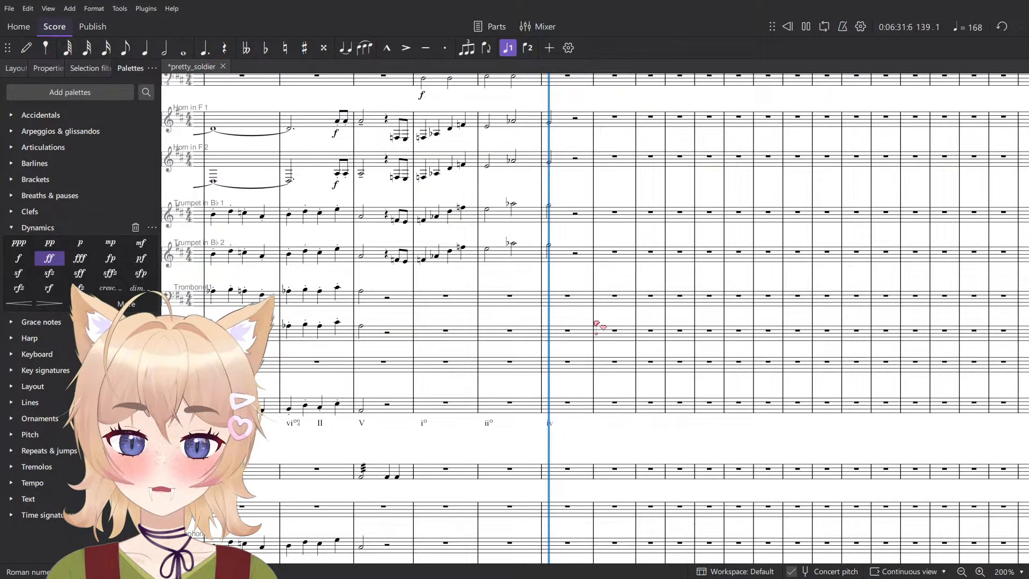
scroll(590, 320, up, 2)
scroll(612, 475, up, 4)
key(space)
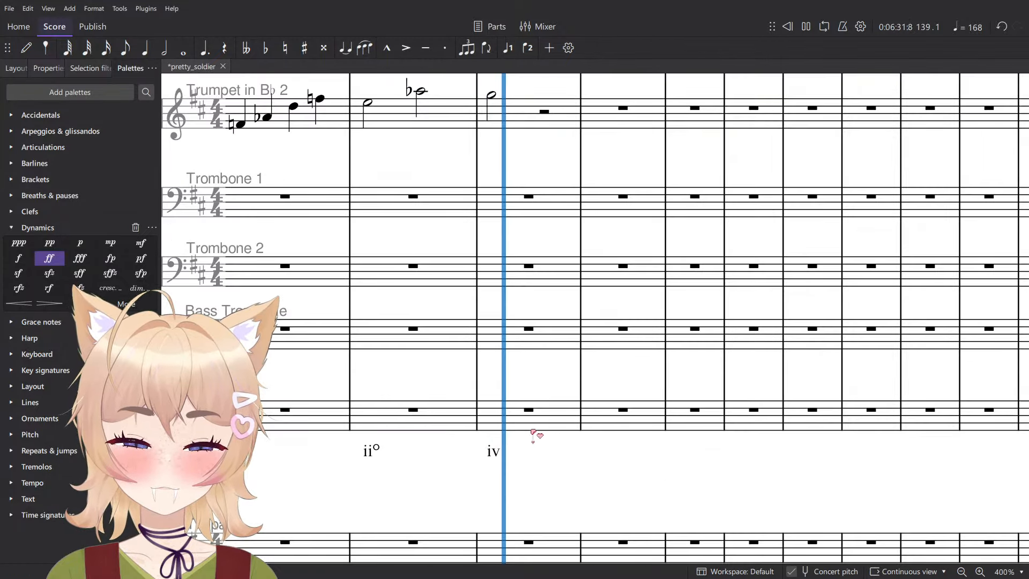
key(space)
- Examine the notes of measure 140 in Bass Flute one by one to work out the harmony
click(622, 410)
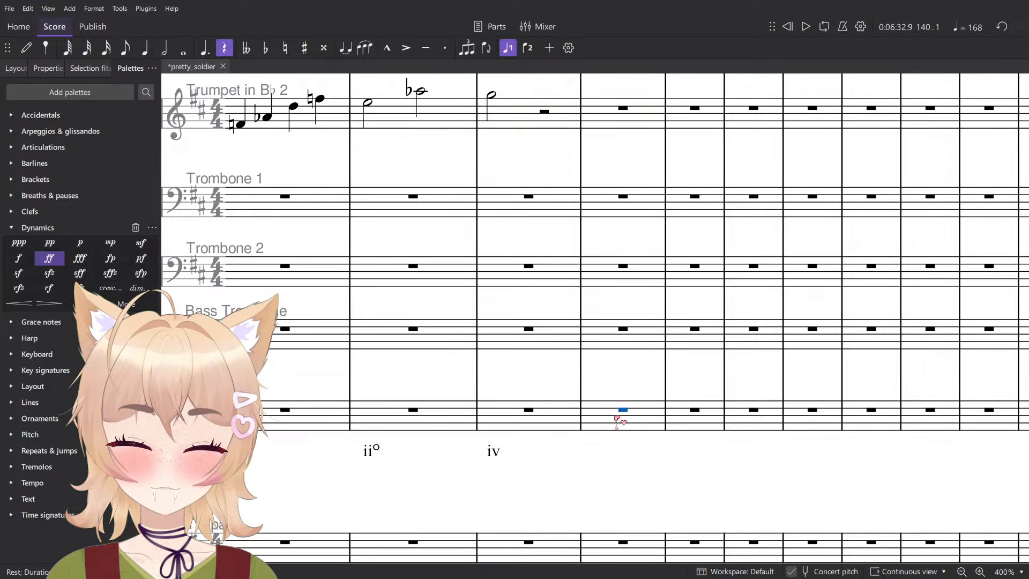
scroll(528, 417, down, 2)
click(529, 413)
scroll(552, 433, up, 3)
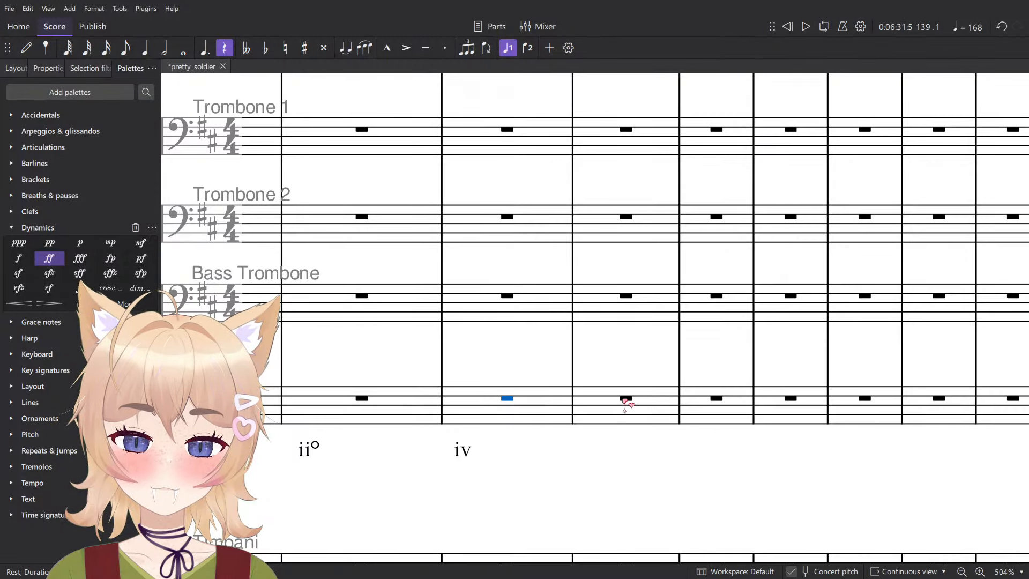
scroll(631, 382, down, 3)
scroll(616, 322, up, 10)
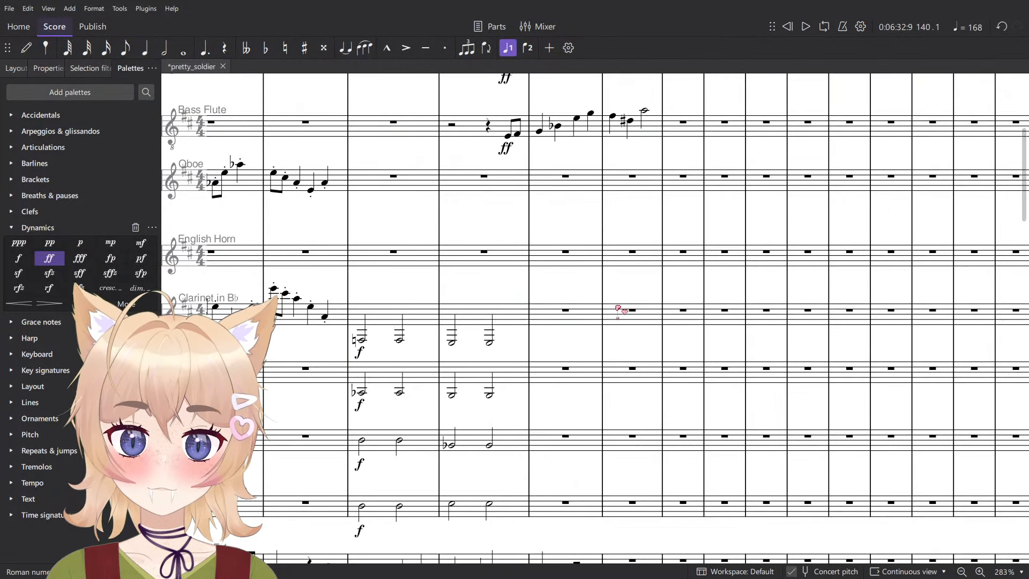
scroll(635, 271, up, 2)
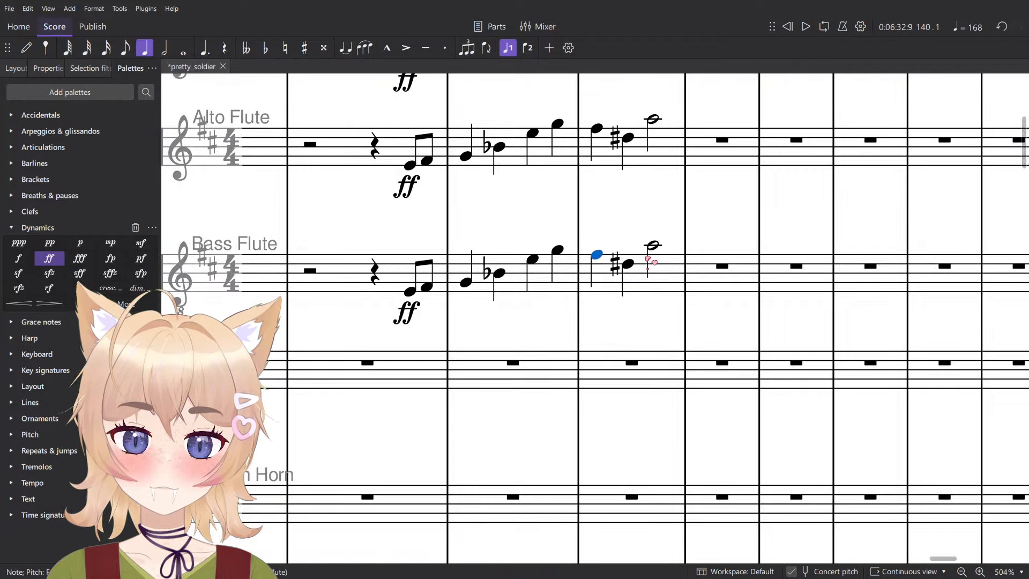
key(Right)
key(Right)
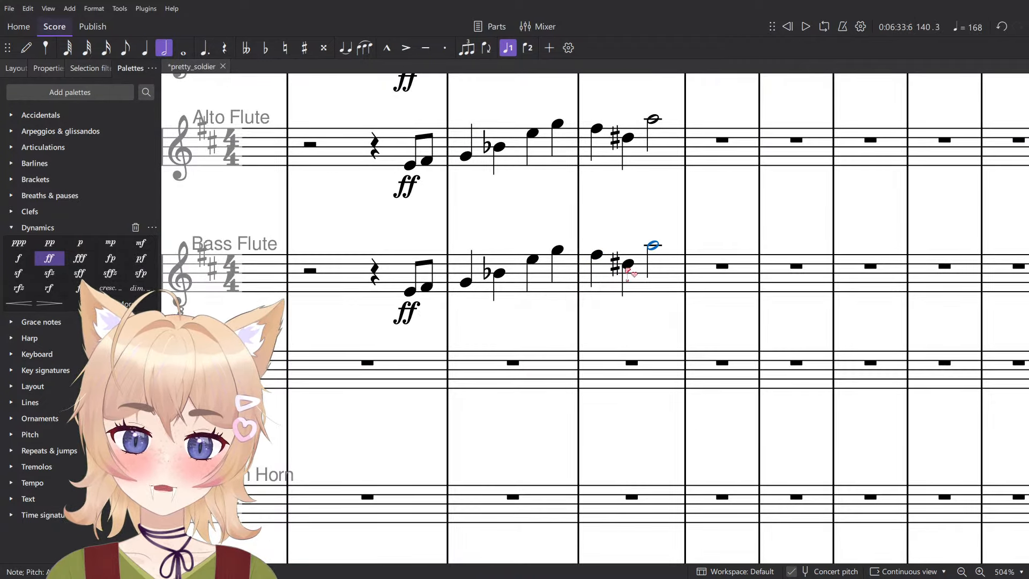
key(Left)
click(597, 255)
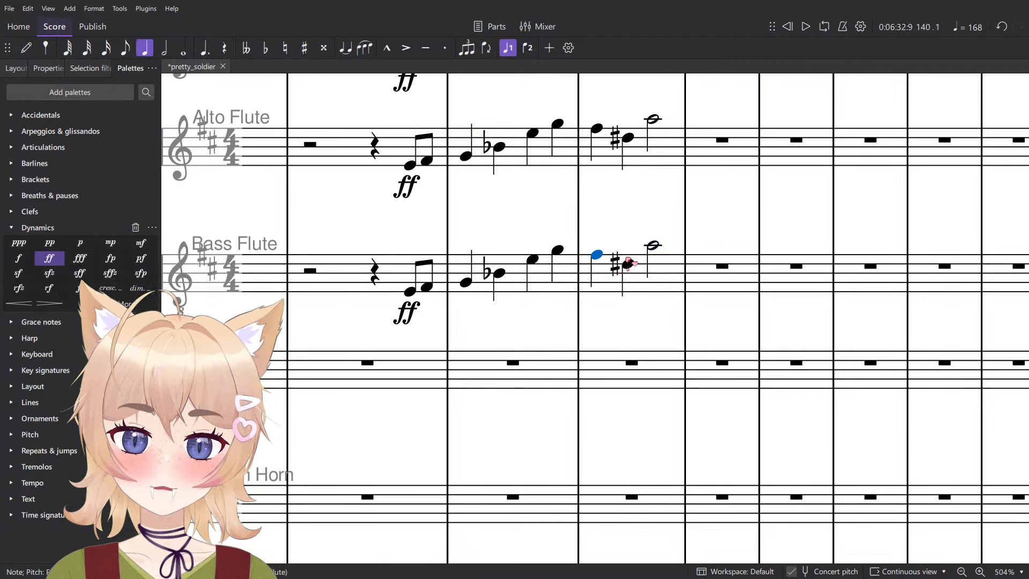
click(654, 247)
scroll(655, 246, down, 6)
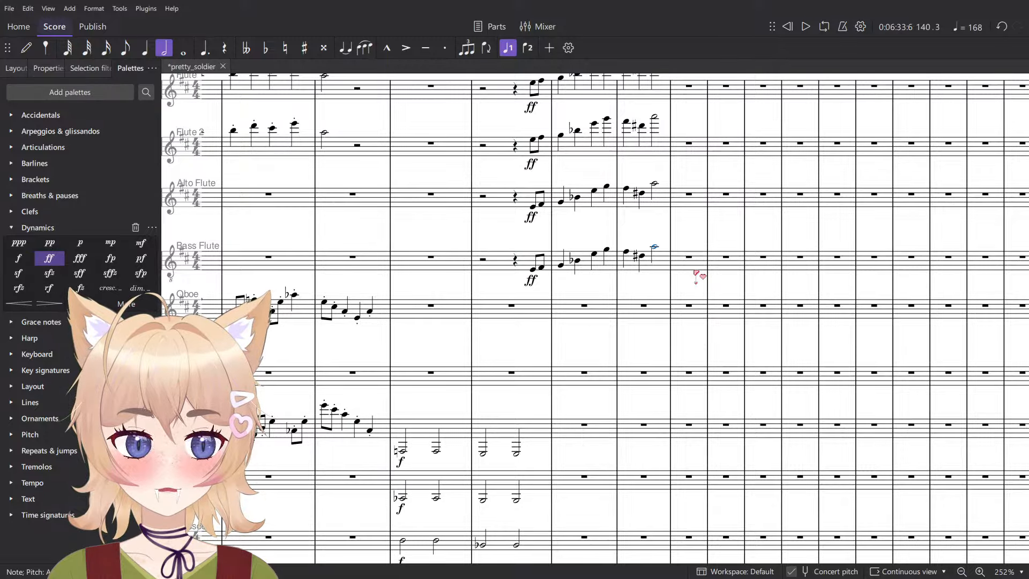
scroll(694, 272, up, 5)
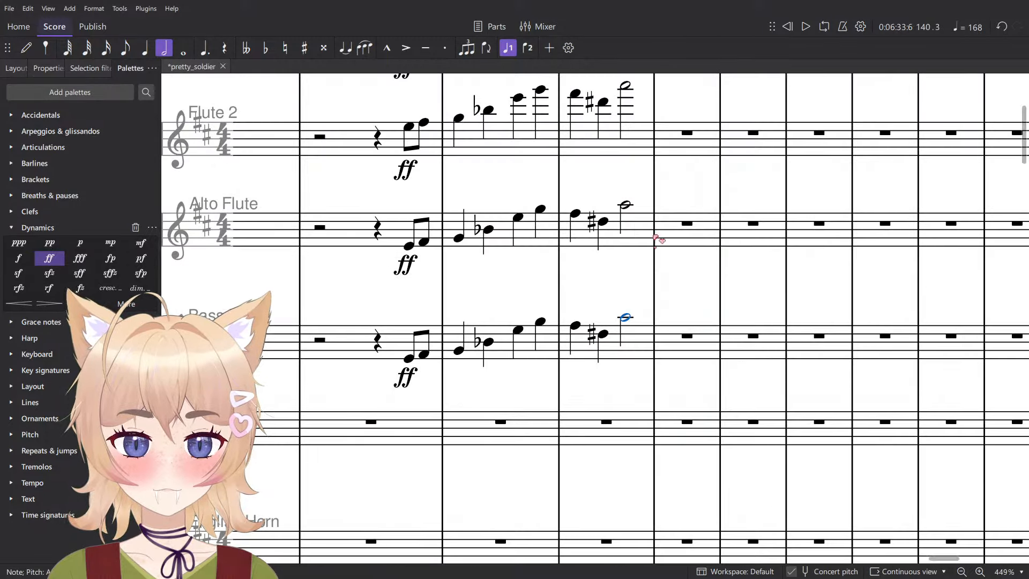
click(575, 326)
click(605, 336)
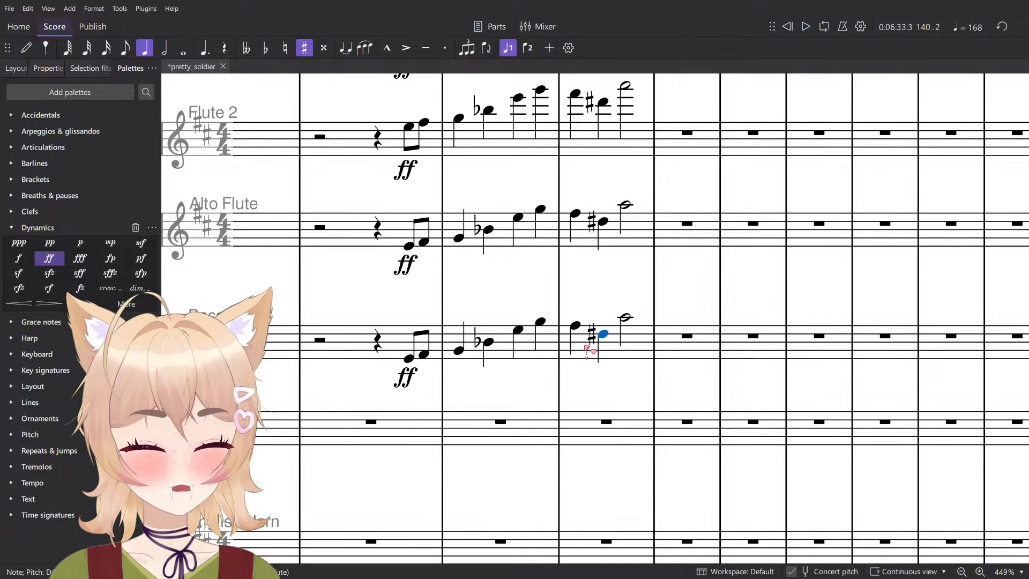
- Add the Roman numeral v° below Tuba at measure 140
scroll(617, 360, down, 4)
scroll(662, 369, down, 10)
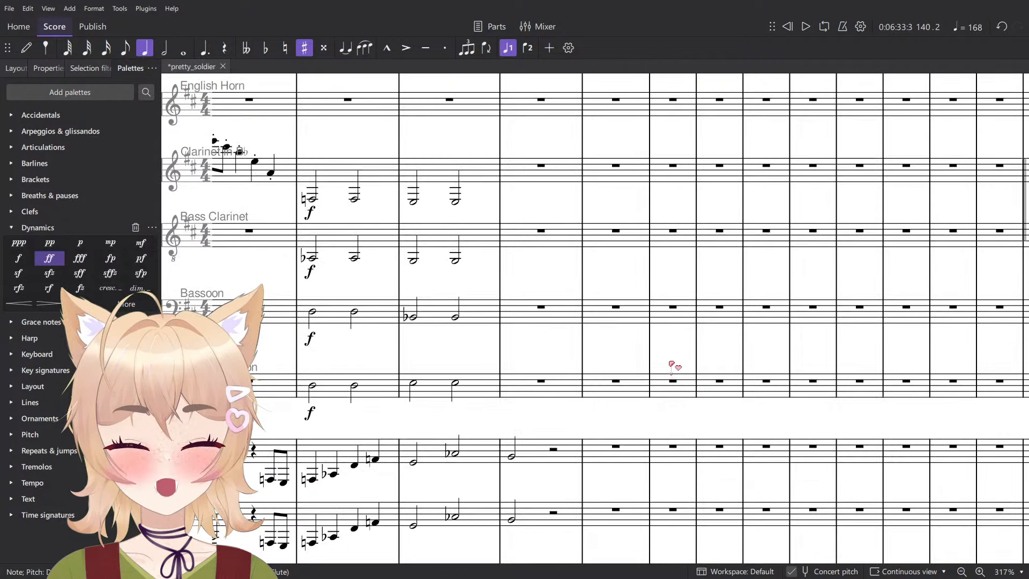
scroll(667, 365, up, 6)
scroll(666, 363, down, 5)
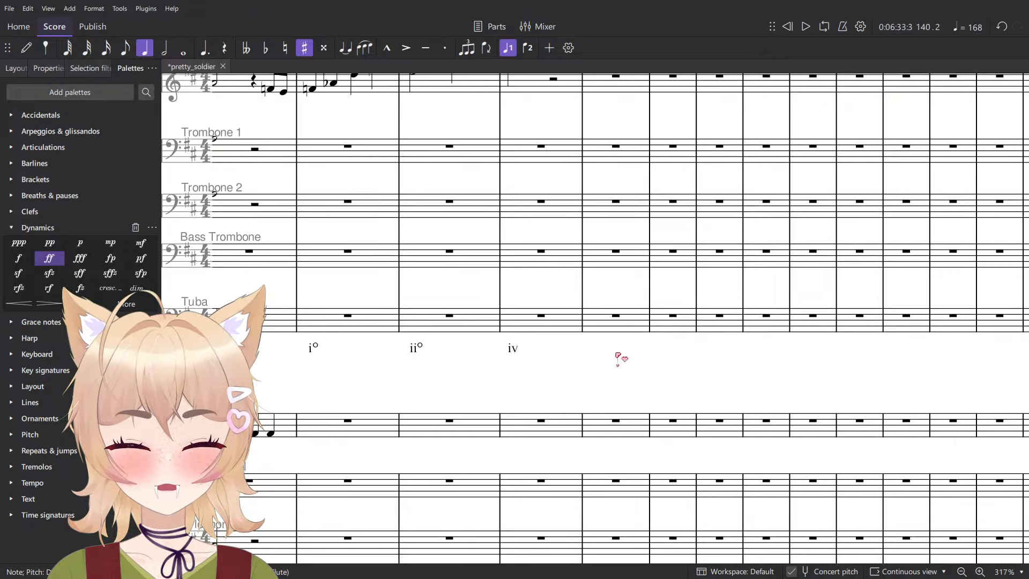
click(617, 317)
key(ctrl+shift+r)
text(vo)
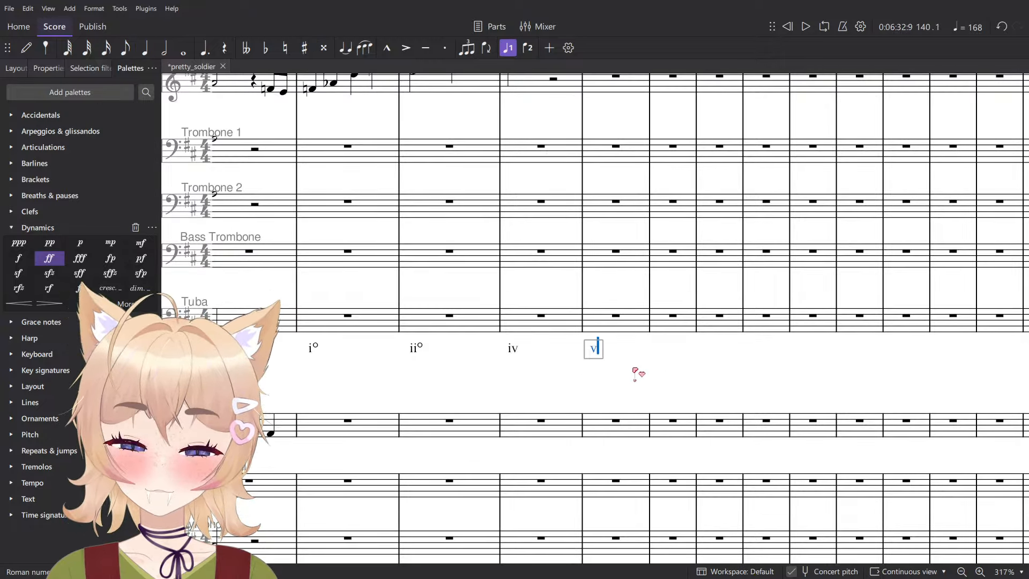
key(Escape)
- Play back from beat 3 of measure 139 in Contrabasses and enter a quarter-note A at beat 1 of measure 140
scroll(638, 367, down, 3)
scroll(646, 365, down, 12)
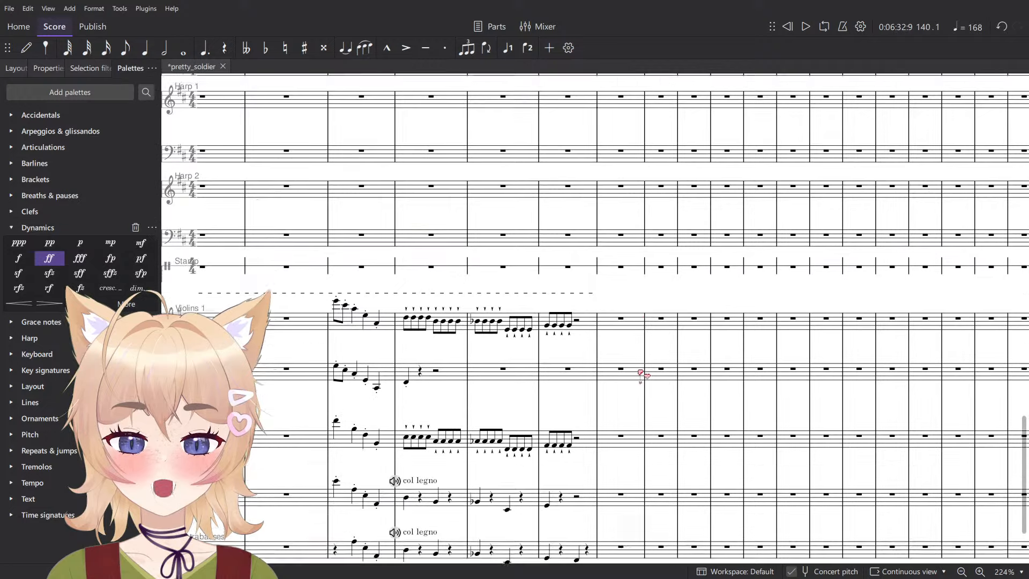
click(579, 415)
scroll(580, 418, up, 7)
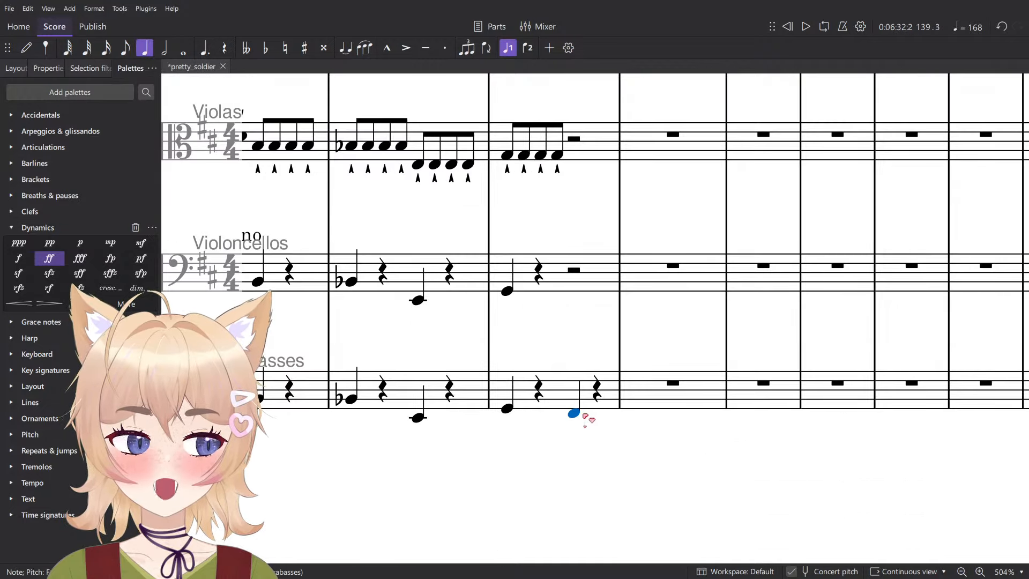
key(space)
key(space)
scroll(645, 393, up, 1)
scroll(645, 394, up, 2)
scroll(638, 458, down, 3)
key(n)
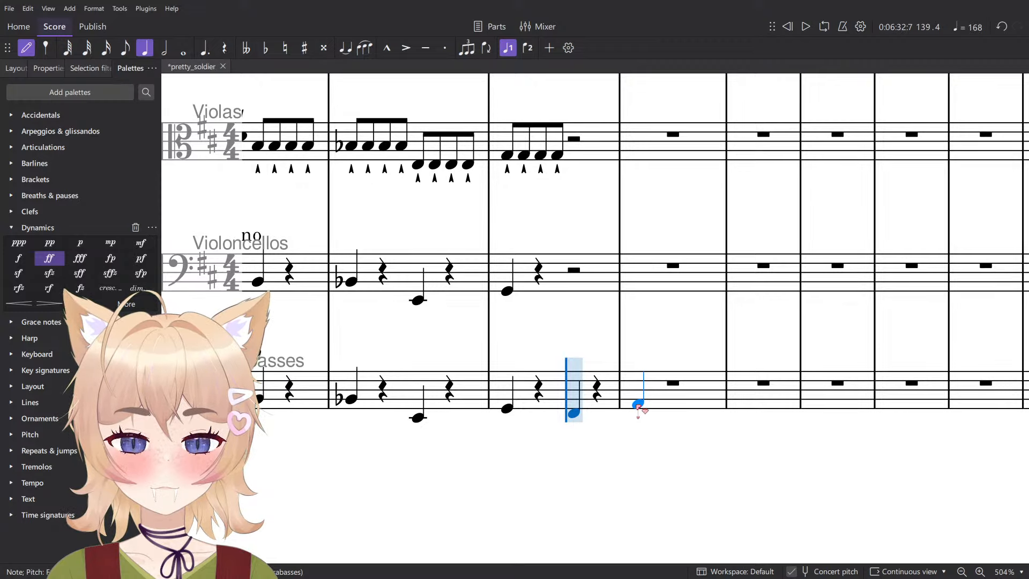
click(638, 406)
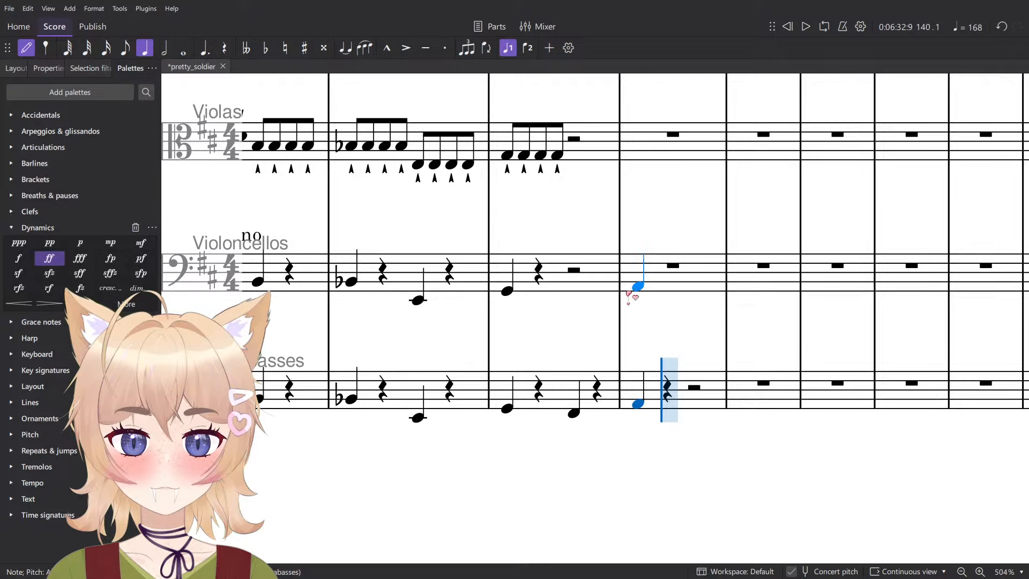
- Enter quarter notes in Violoncellos: A at beat 1 of measure 140 and F♯ at beat 3 of measure 139
click(630, 294)
click(568, 299)
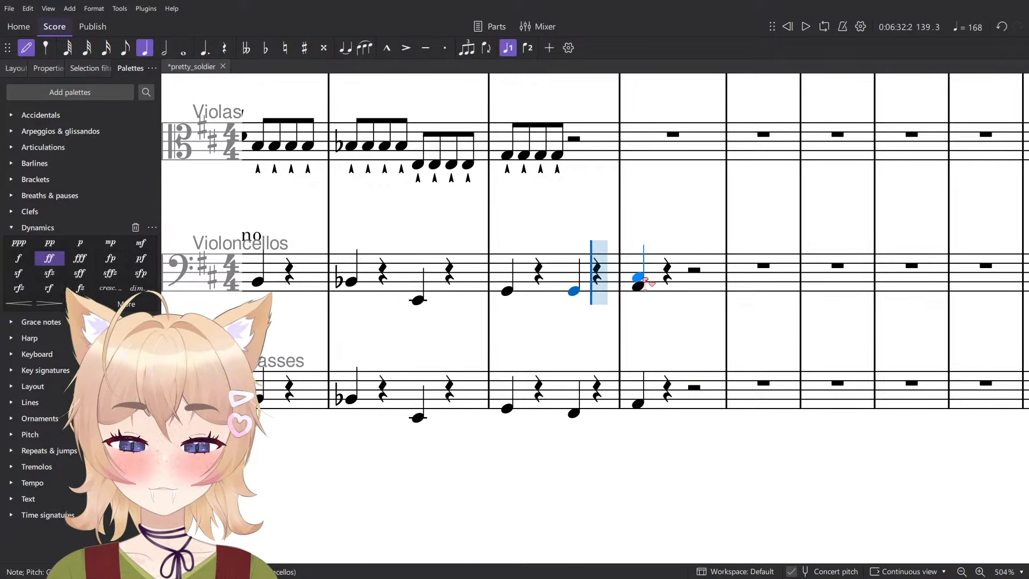
key(Down)
key(Escape)
- Raise the beat 3 notes of measure 139 to G in Violoncellos and Contrabasses, and play the result back
ctrl+click(572, 414)
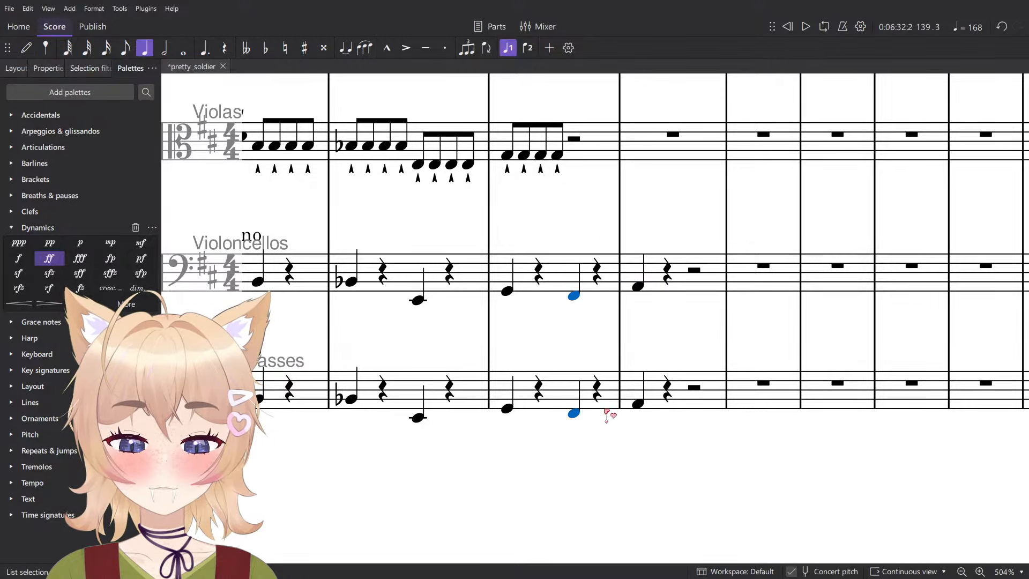
key(Up)
key(space)
scroll(631, 324, down, 6)
scroll(646, 293, up, 6)
key(space)
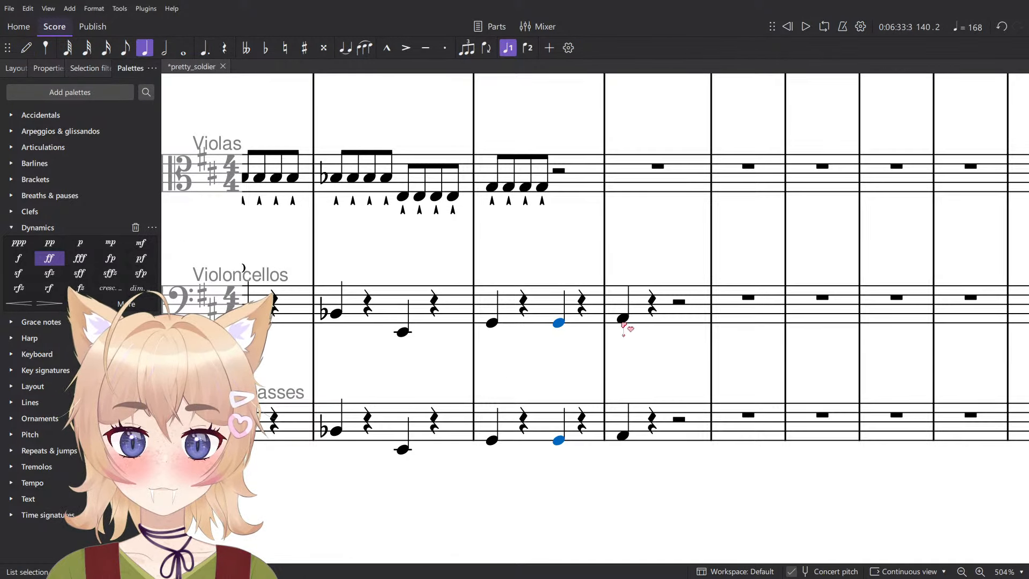
- Change the beat 1 notes of measure 140 to C♯ in Violoncellos and Contrabasses
click(623, 319)
ctrl+click(626, 437)
key(Down)
key(Down)
key(Down)
key(Down)
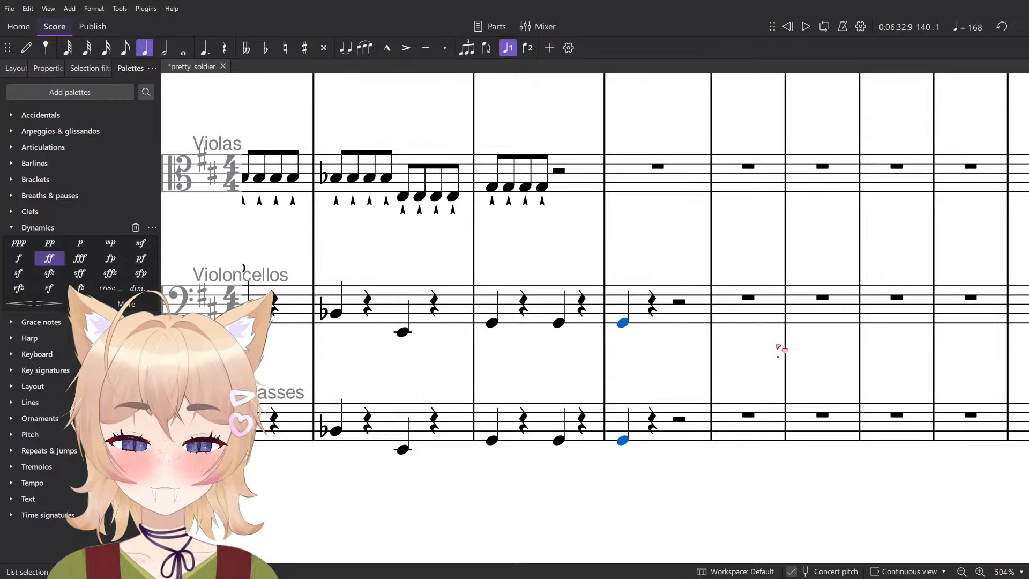
key(Up)
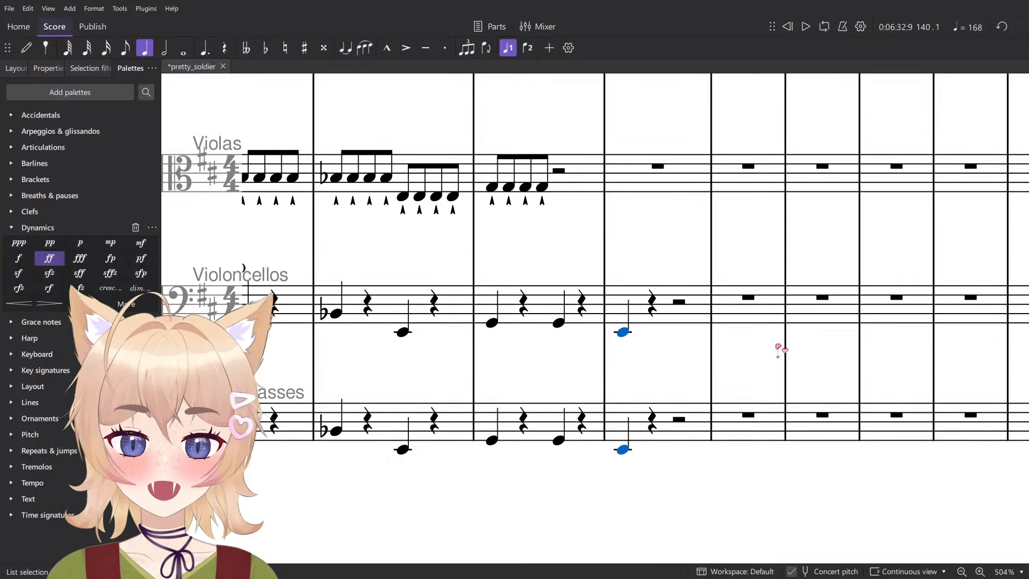
key(Up)
key(Up)
key(Up)
key(Up)
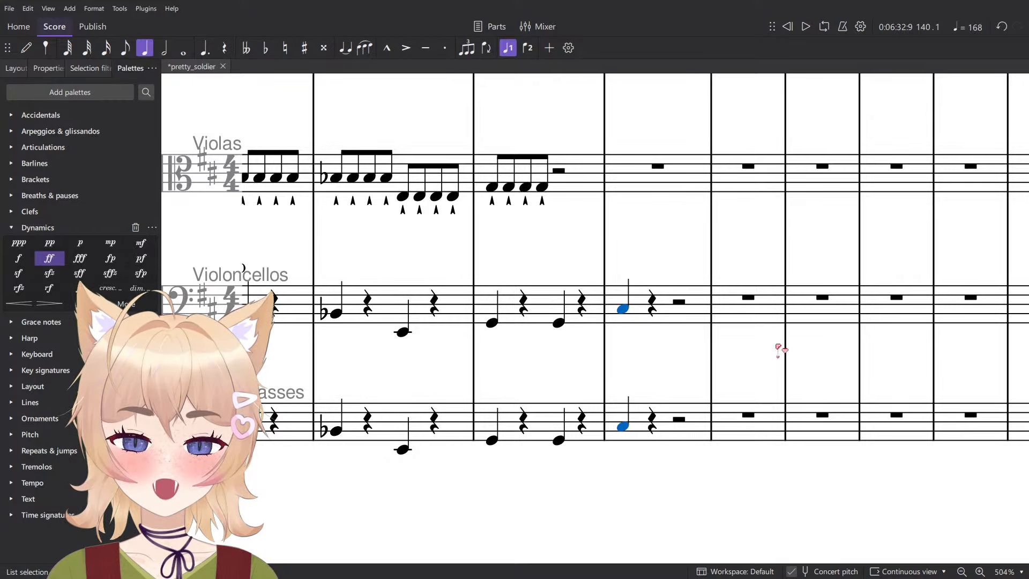
- Play back the new low string notes, restarting from the first Violoncellos note of measure 139
key(space)
key(space)
click(492, 322)
- Stop playback and lower the beat 1 notes of measure 140 to E♭ in Violoncellos and Contrabasses
key(space)
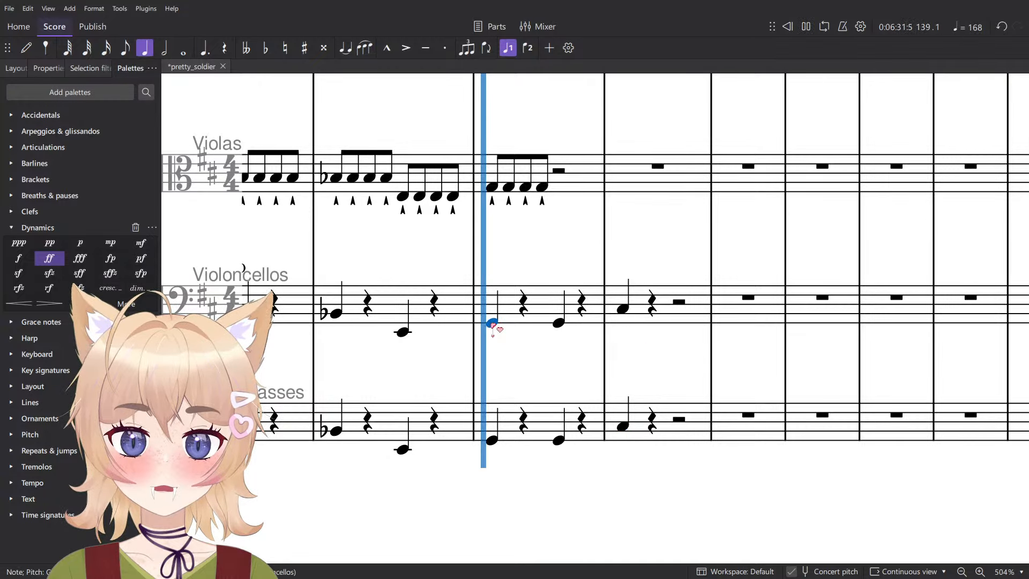
key(space)
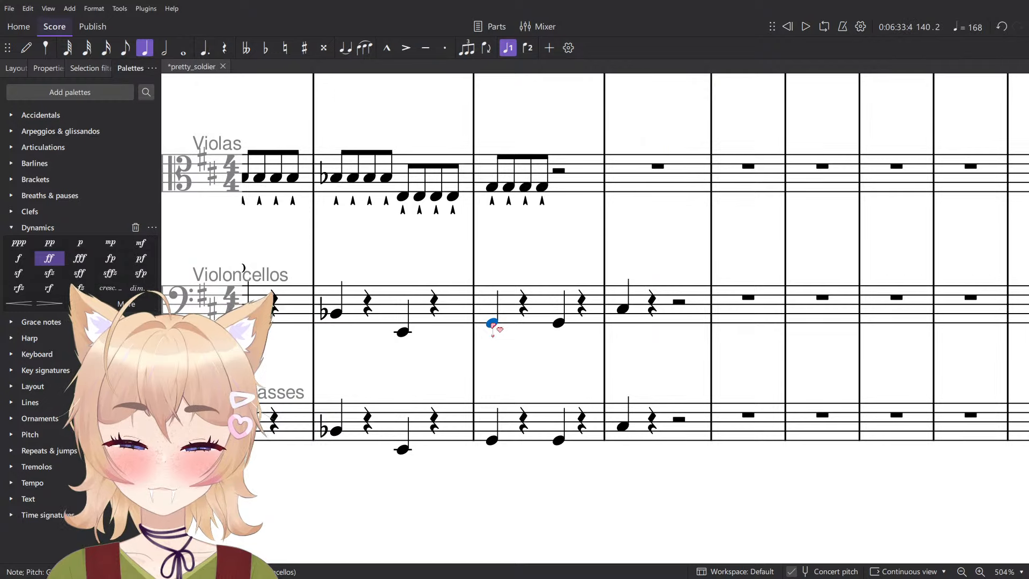
click(679, 312)
shift+click(670, 427)
key(Down)
key(Down)
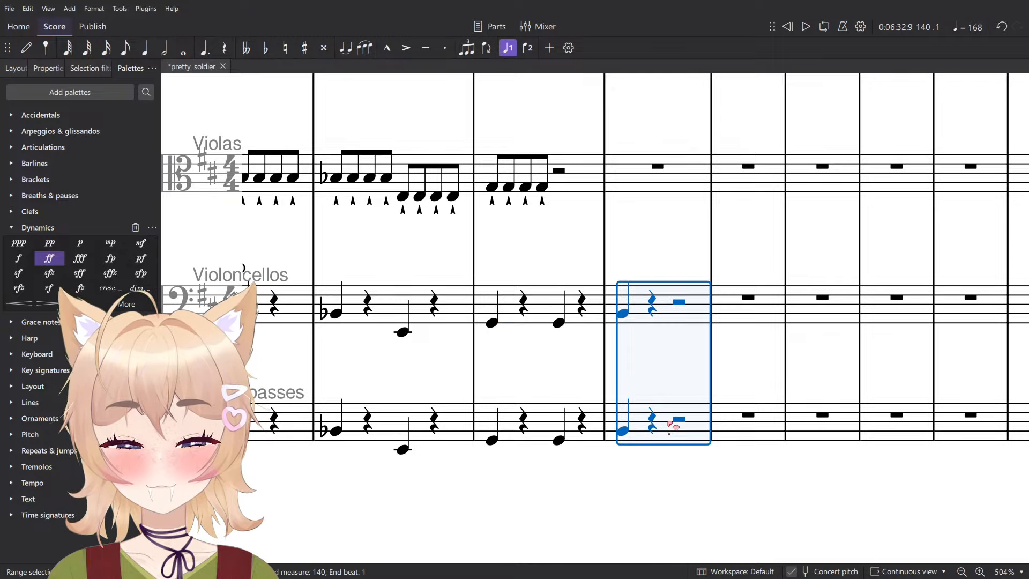
key(Down)
key(Down)
key(Down)
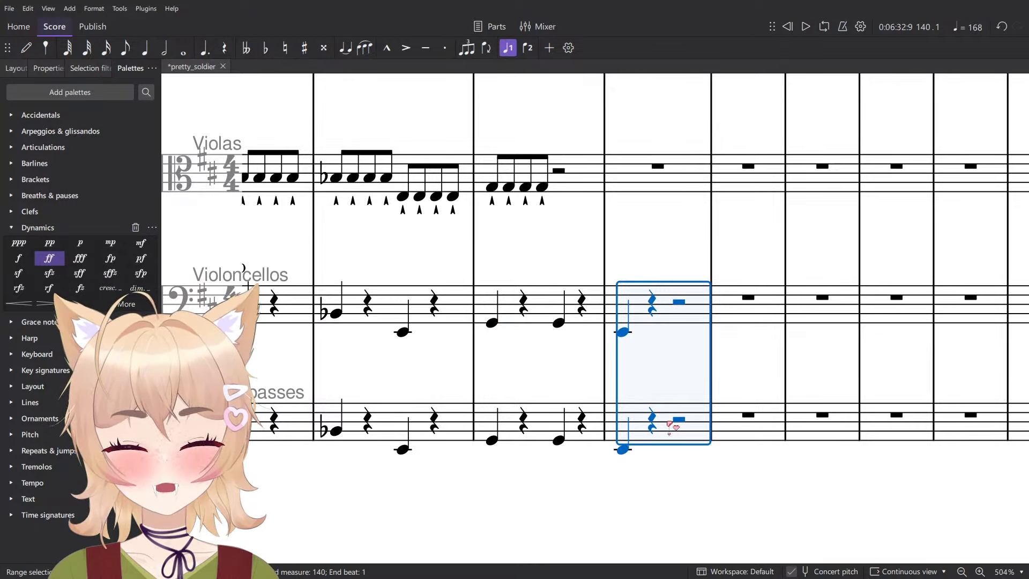
key(Down)
- Respell the beat 2 D♯ notes of measure 140 as E♭ in the Flute staff and the three staves below it
scroll(670, 426, down, 3)
scroll(675, 407, up, 6)
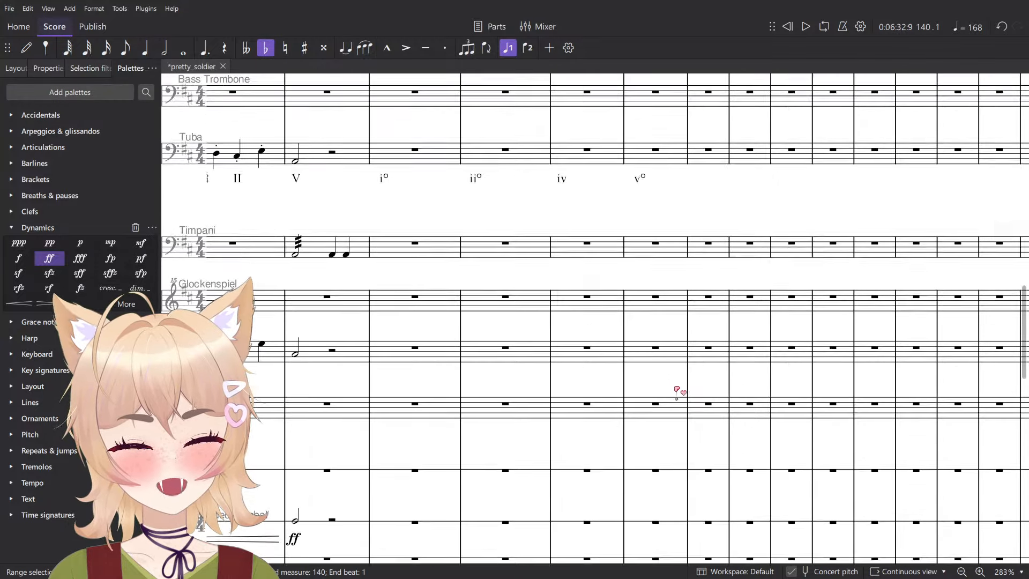
scroll(678, 391, up, 10)
click(655, 478)
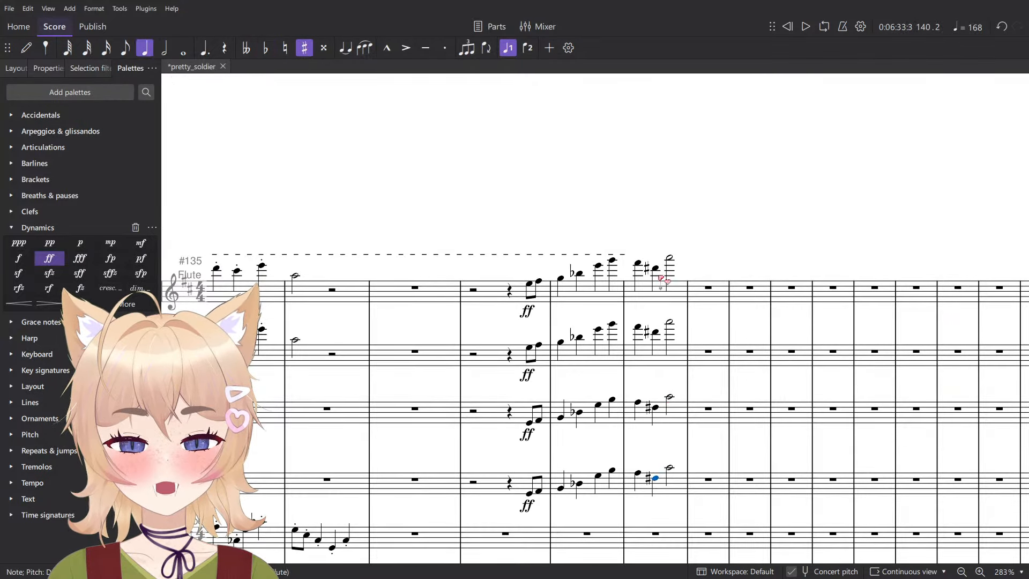
shift+click(656, 267)
key(j)
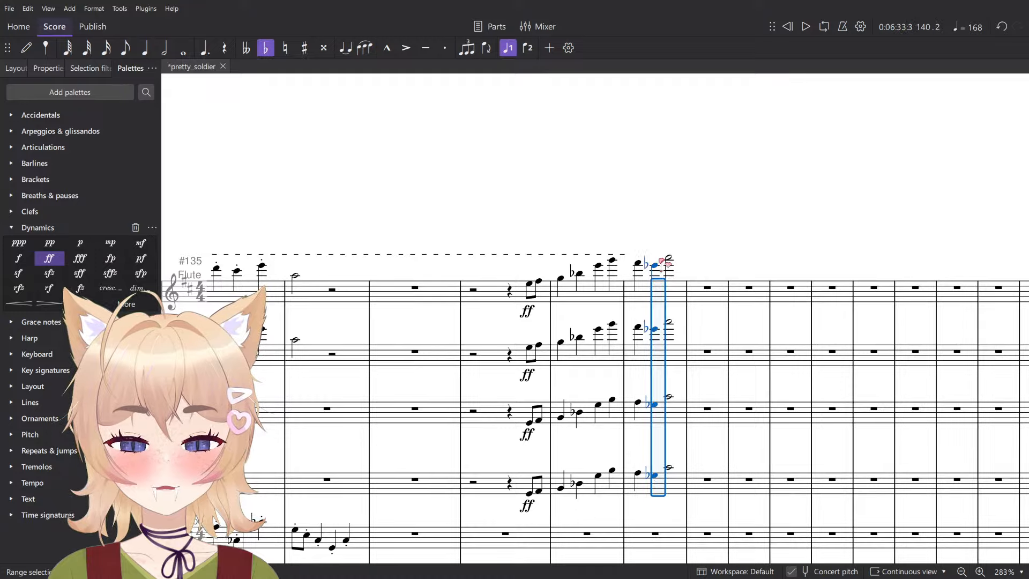
- Raise the beat 1 E♭ notes of measure 140 by an octave in Violoncellos and Contrabasses
click(613, 264)
scroll(697, 214, down, 10)
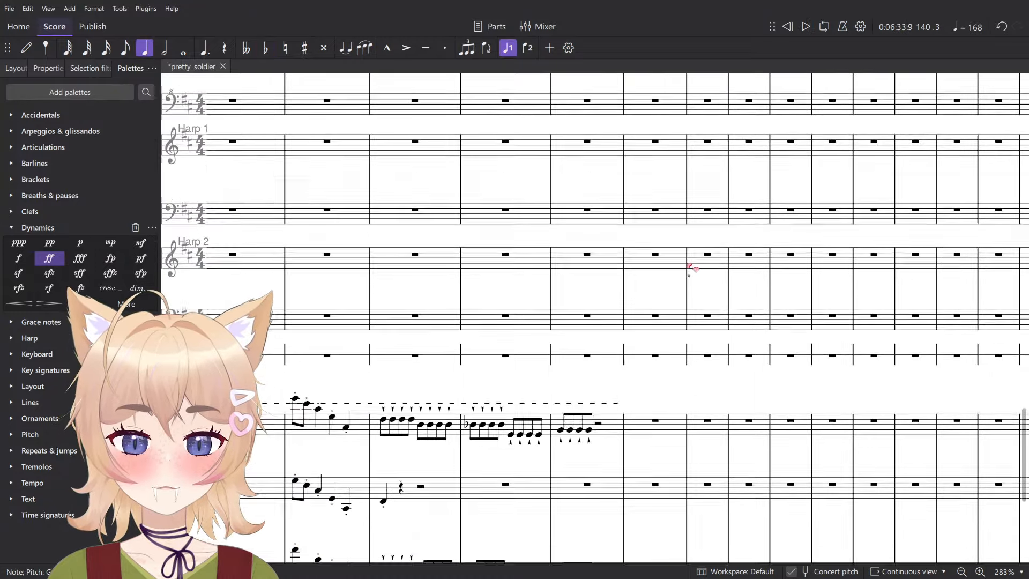
scroll(688, 295, down, 10)
scroll(643, 337, up, 8)
click(611, 330)
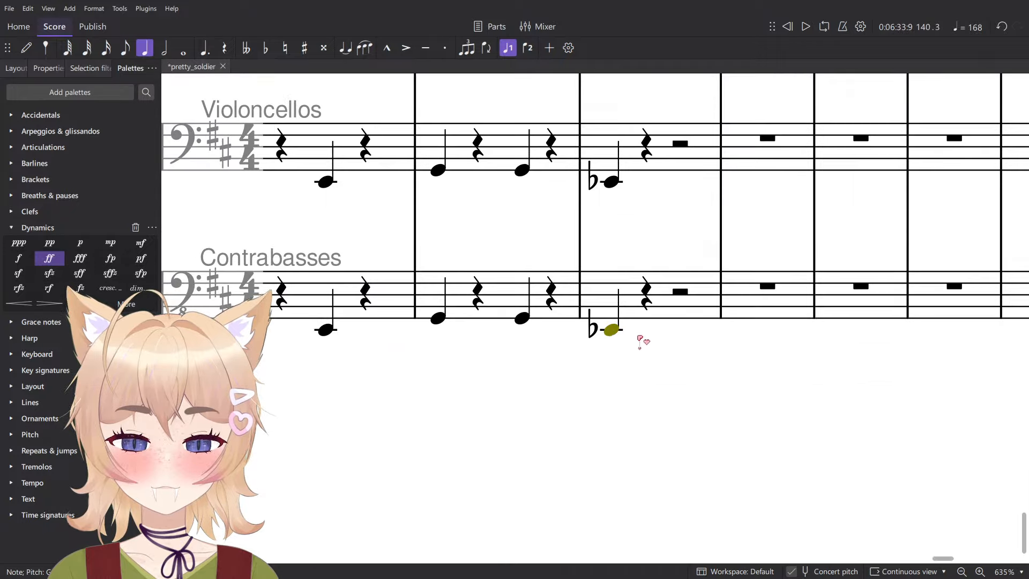
shift+click(618, 154)
key(ctrl+Up)
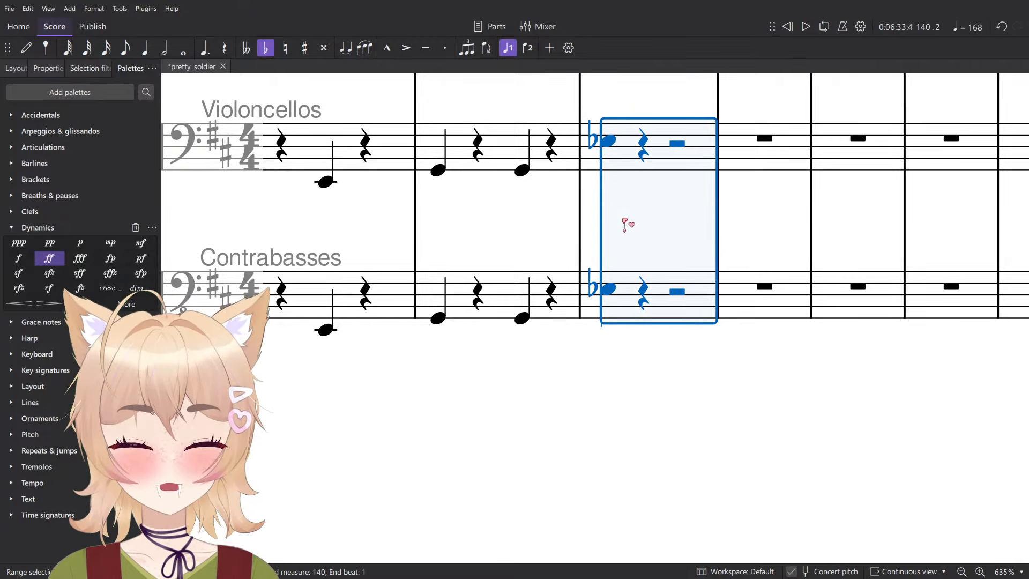
- Enter quarter-note C naturals at beat 3 of measure 140 in Contrabasses and Violoncellos
key(Escape)
click(610, 289)
scroll(610, 289, up, 3)
key(n)
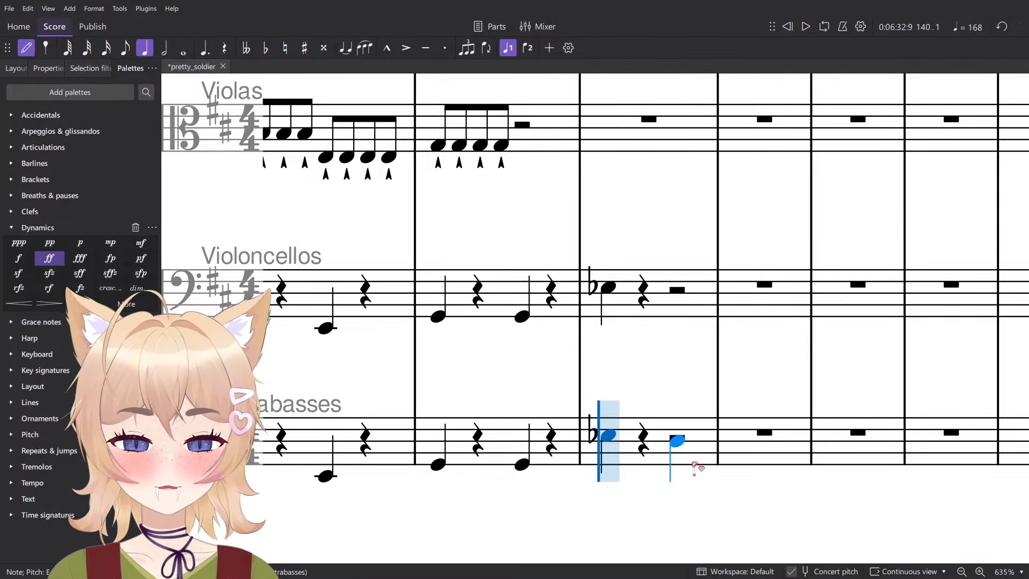
click(675, 451)
key(ctrl+z)
key(ctrl+y)
click(677, 298)
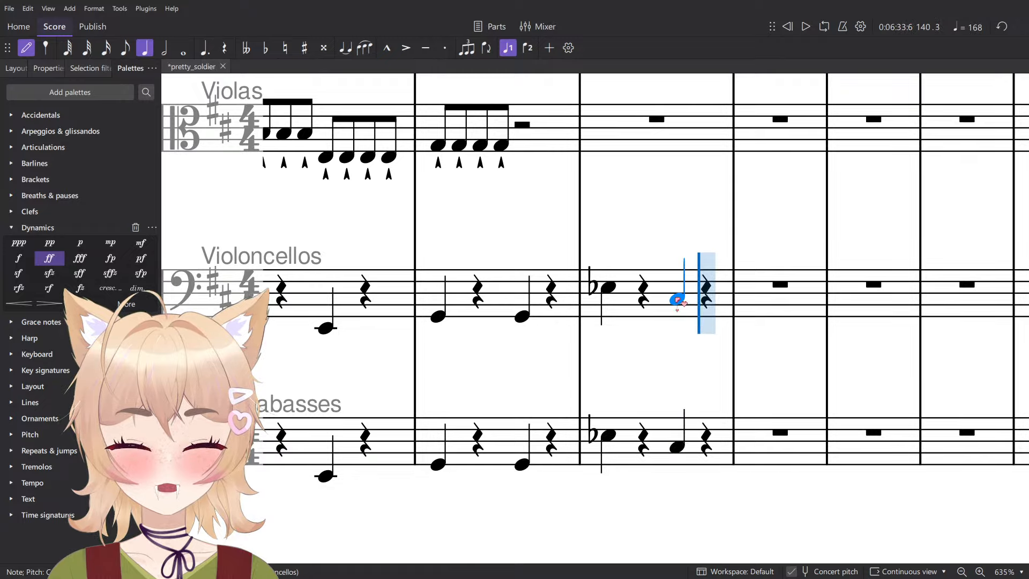
key(Escape)
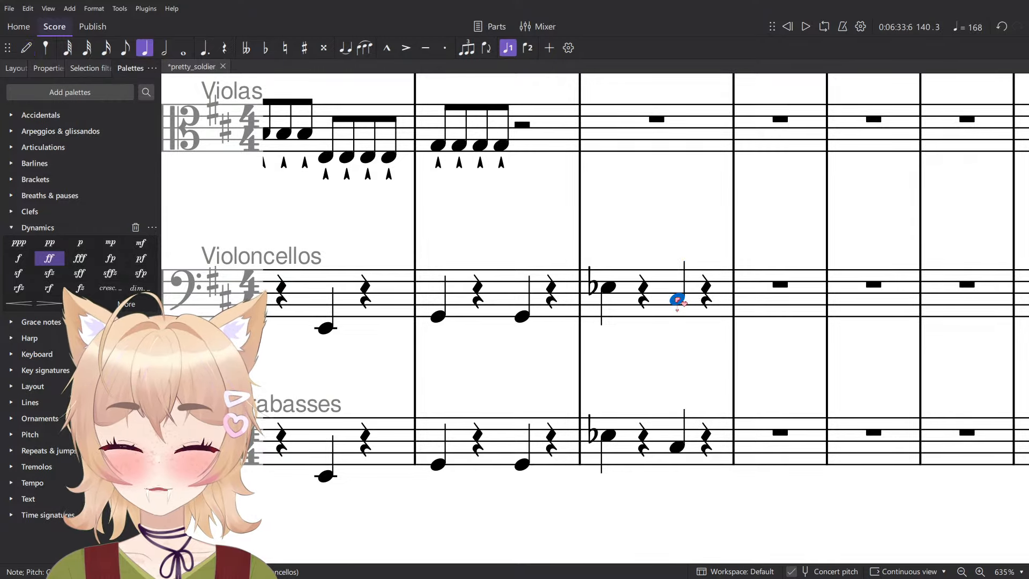
ctrl+click(678, 442)
key(equal)
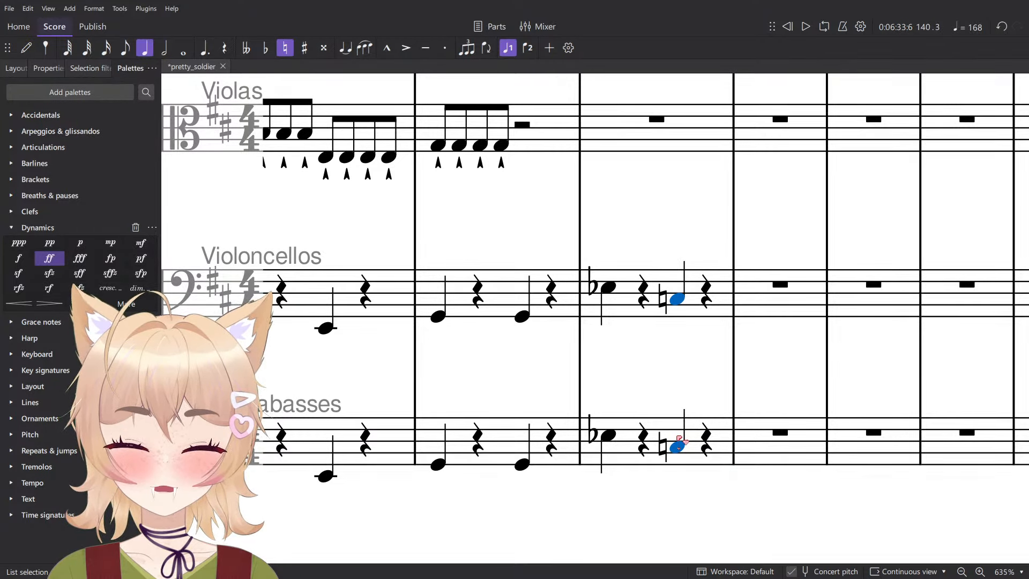
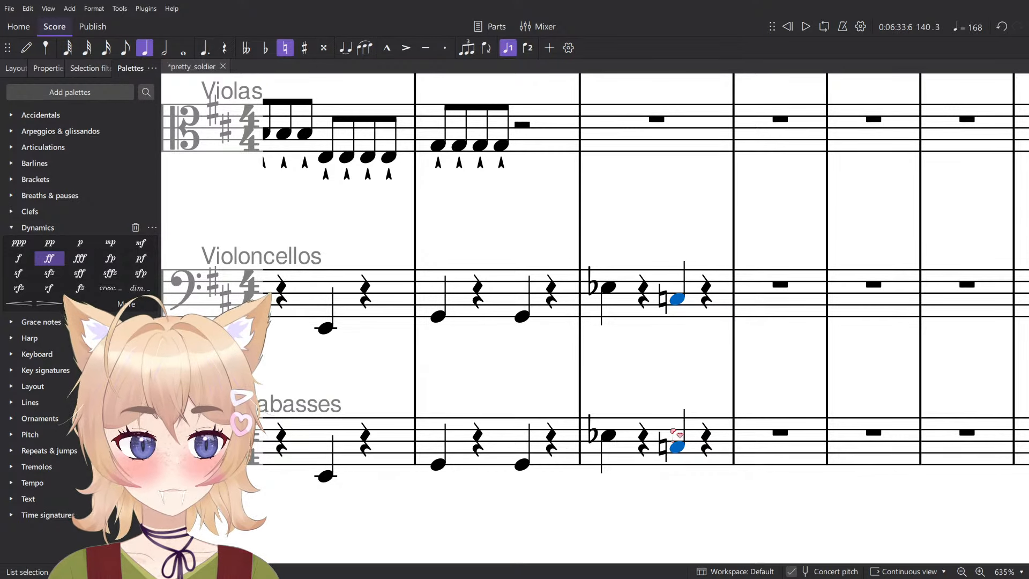
- Repeat the four G eighth notes in the second half of measure 139 in the Violas
scroll(546, 313, down, 5)
click(523, 221)
scroll(515, 230, up, 3)
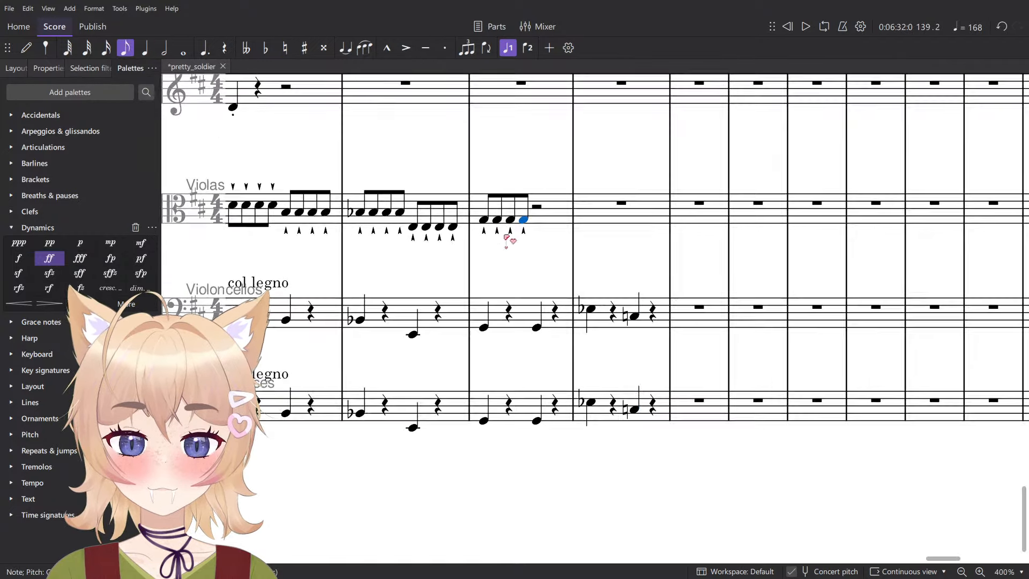
key(ctrl+v)
scroll(586, 305, up, 3)
scroll(593, 308, down, 3)
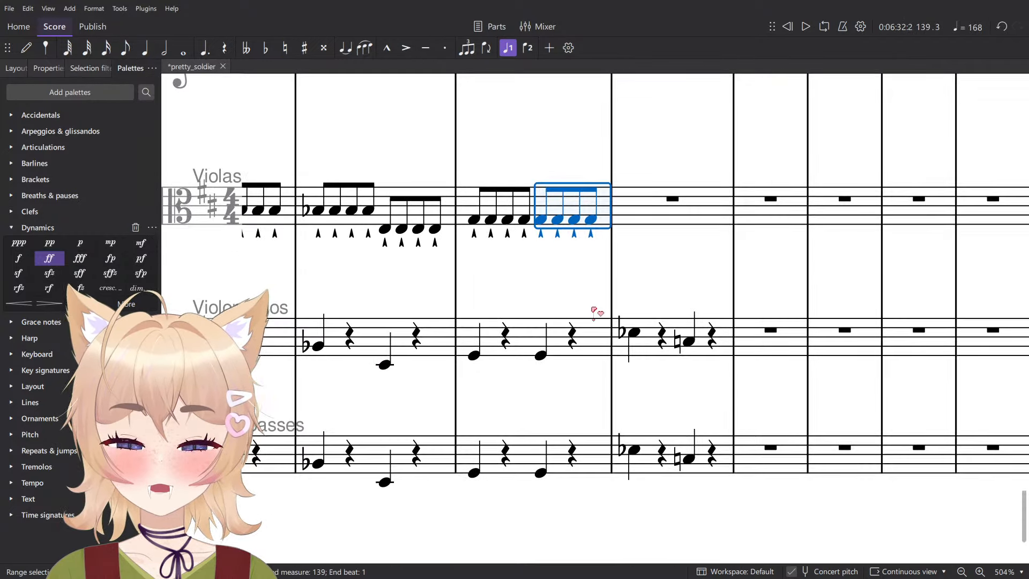
- Repeat the Violas' four-eighth-note group into the start of measure 140 and change its pitch to E-flat
key(r)
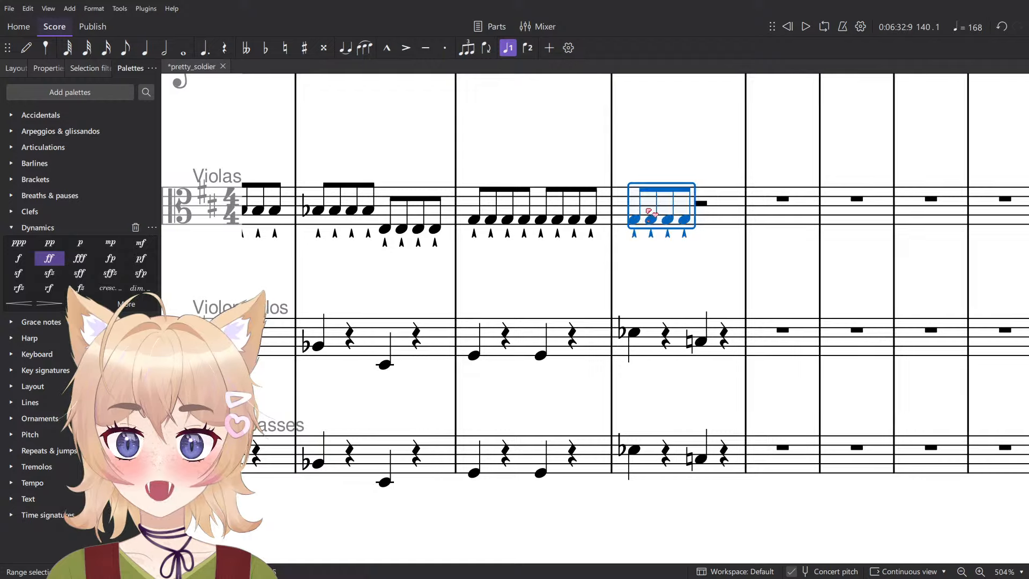
key(Up)
key(Up)
key(Up)
key(Up)
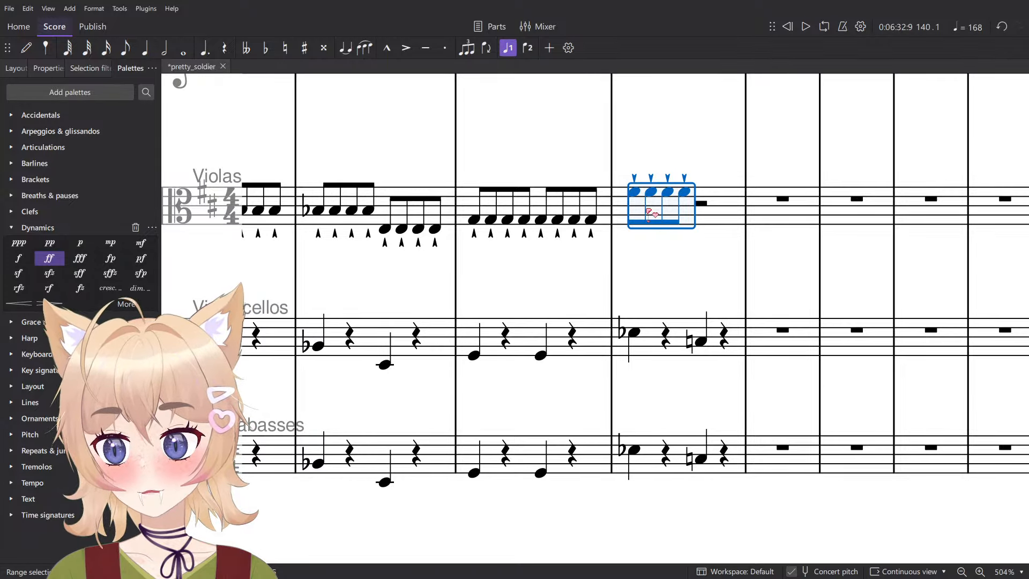
key(Up)
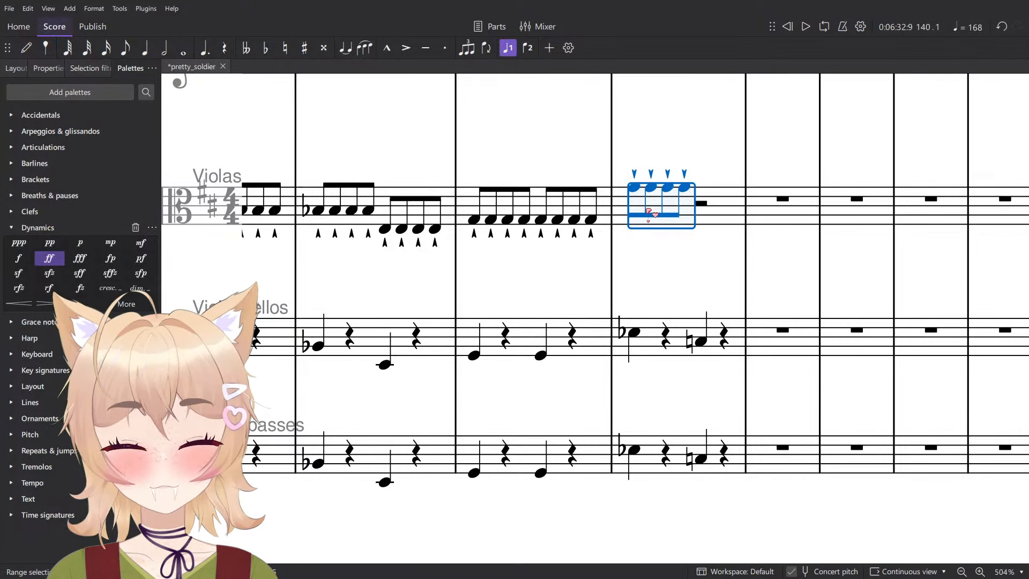
key(minus)
key(Down)
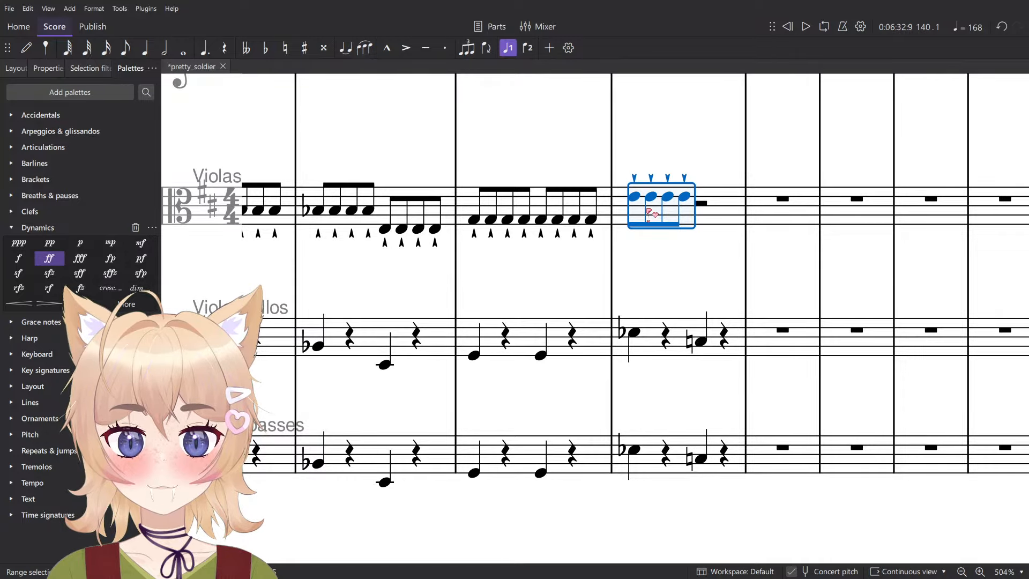
key(minus)
key(Escape)
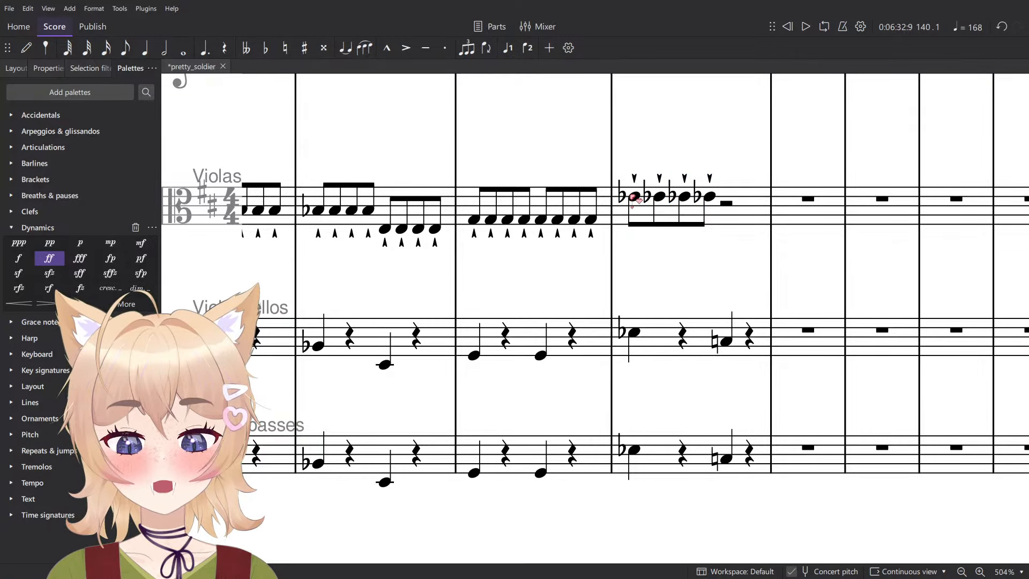
- Delete the redundant flat signs on the second to fourth eighth notes of Violas measure 140
click(632, 197)
scroll(650, 198, up, 5)
click(648, 200)
shift+click(733, 202)
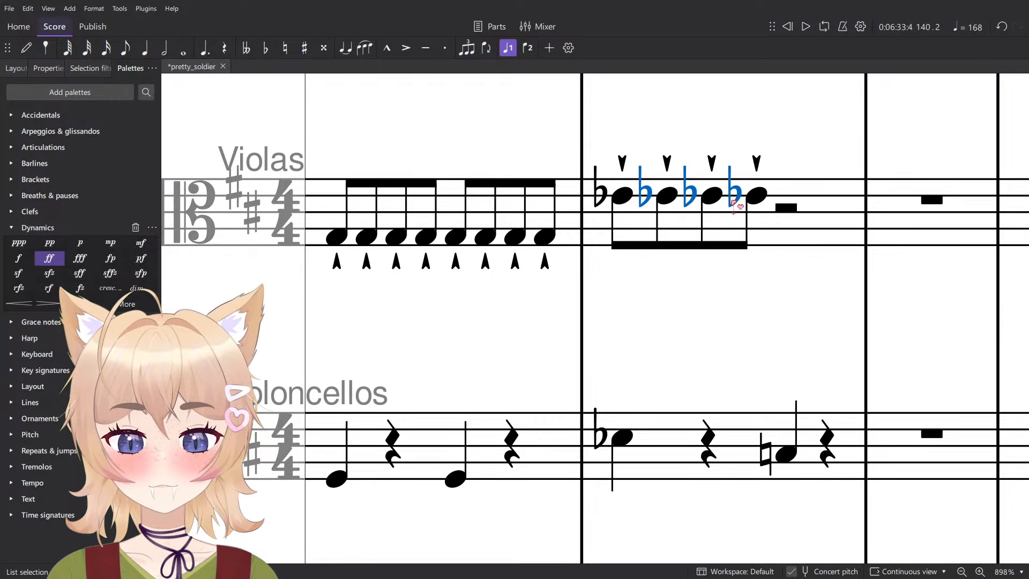
scroll(734, 203, down, 7)
key(Delete)
- Repeat the four E-flat eighth notes in the second half of Violas measure 140 and lower the copies to C natural
click(766, 217)
scroll(736, 225, down, 2)
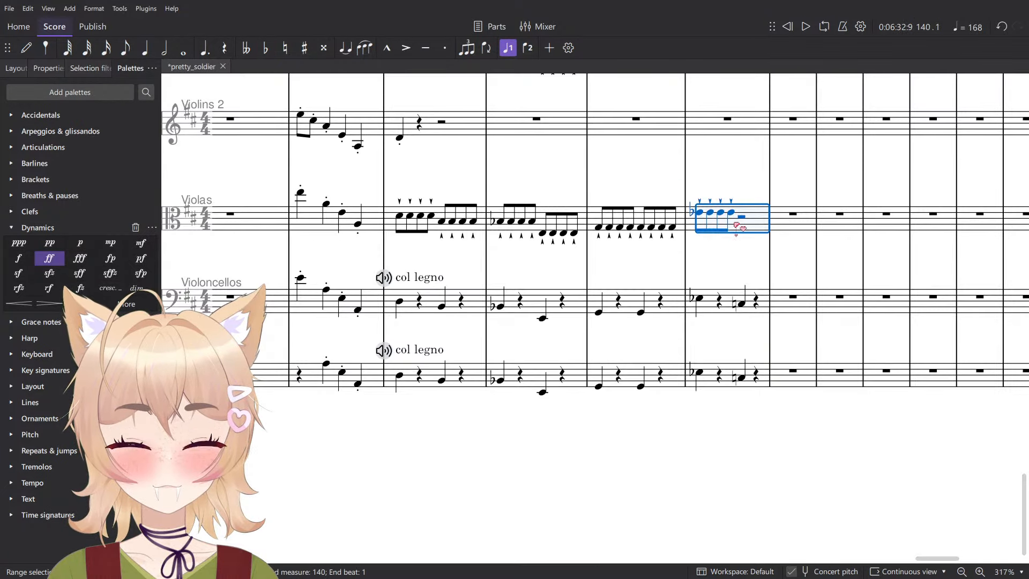
key(Escape)
click(730, 213)
shift+click(700, 213)
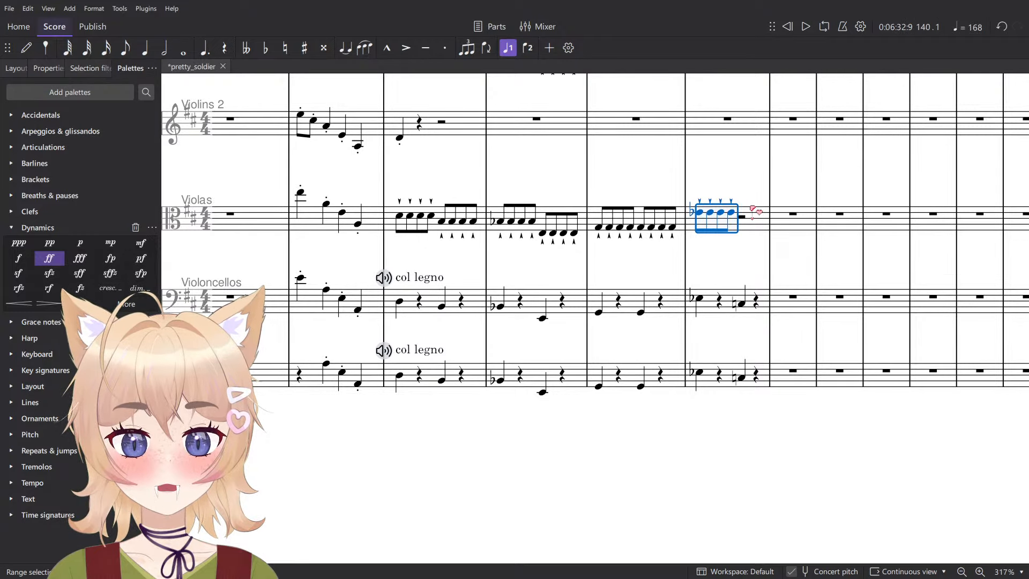
key(r)
key(Down)
key(Down)
key(Down)
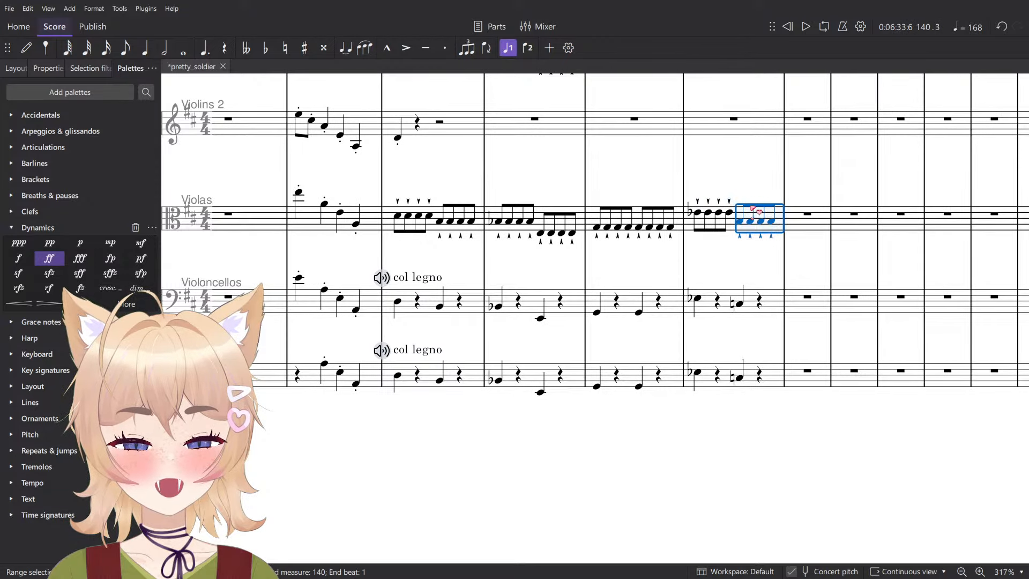
key(Down)
key(Up)
key(Up)
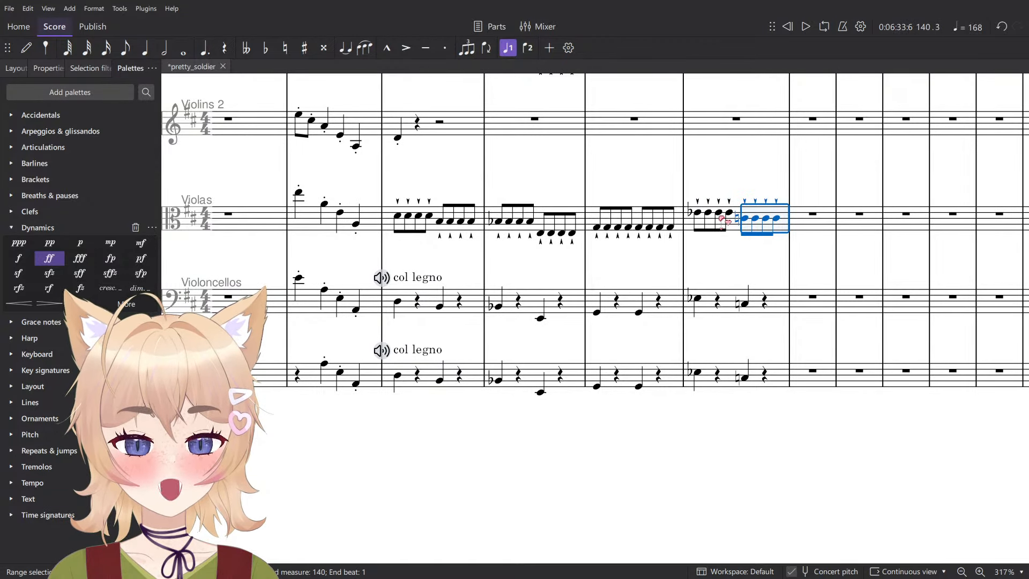
- Copy measure 140 of the Violas into the same measure of Violins 1
click(727, 221)
scroll(727, 225, up, 3)
click(741, 380)
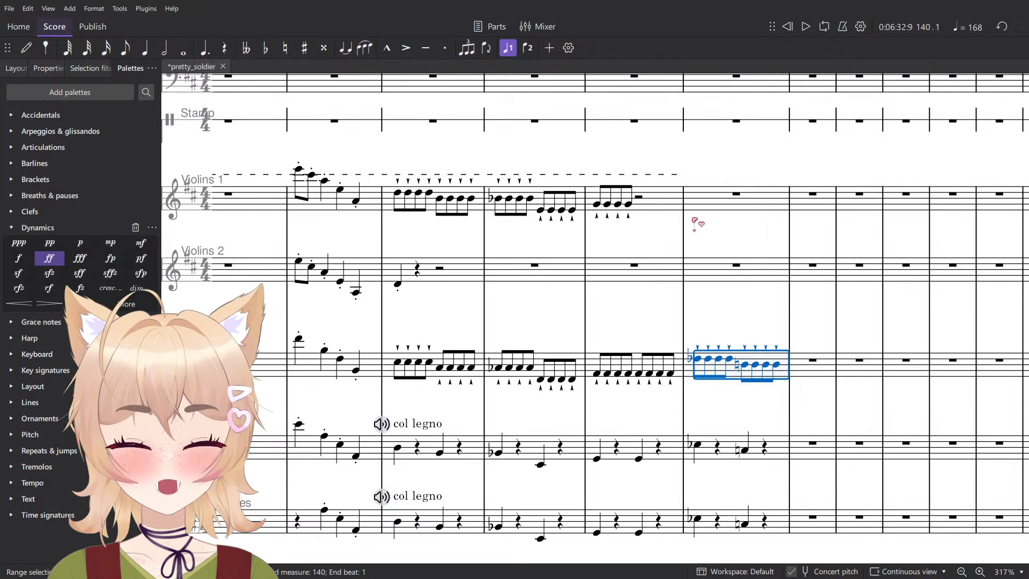
click(712, 204)
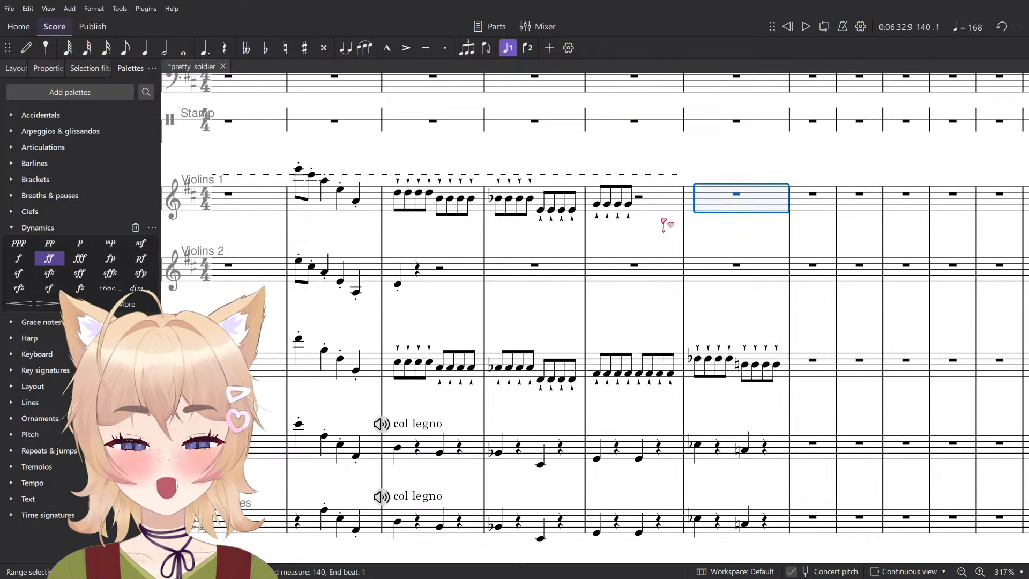
key(ctrl+v)
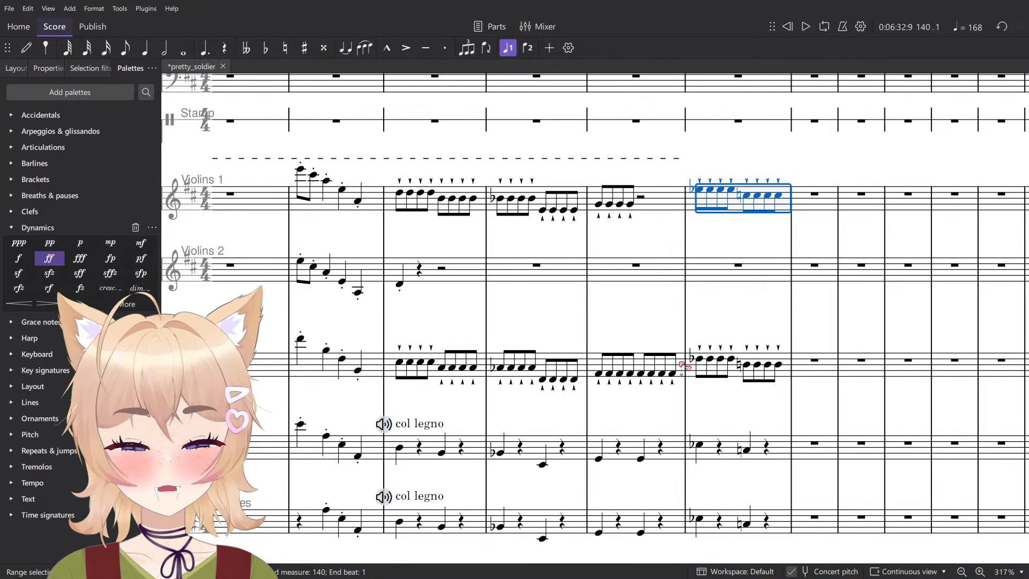
- Copy measure 139 of the Violas over the same measure of Violins 1
click(683, 366)
key(ctrl+c)
click(670, 201)
key(ctrl+v)
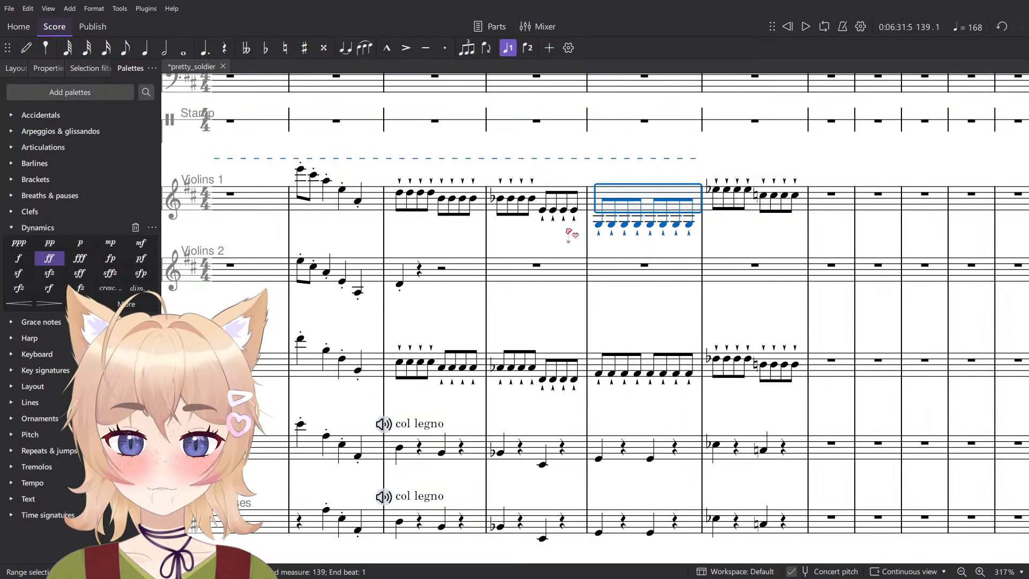
- Play the score from the first Violins 1 note of measure 138 and check the passage through measure 140
click(500, 199)
scroll(581, 241, down, 4)
key(space)
click(680, 477)
scroll(693, 469, up, 6)
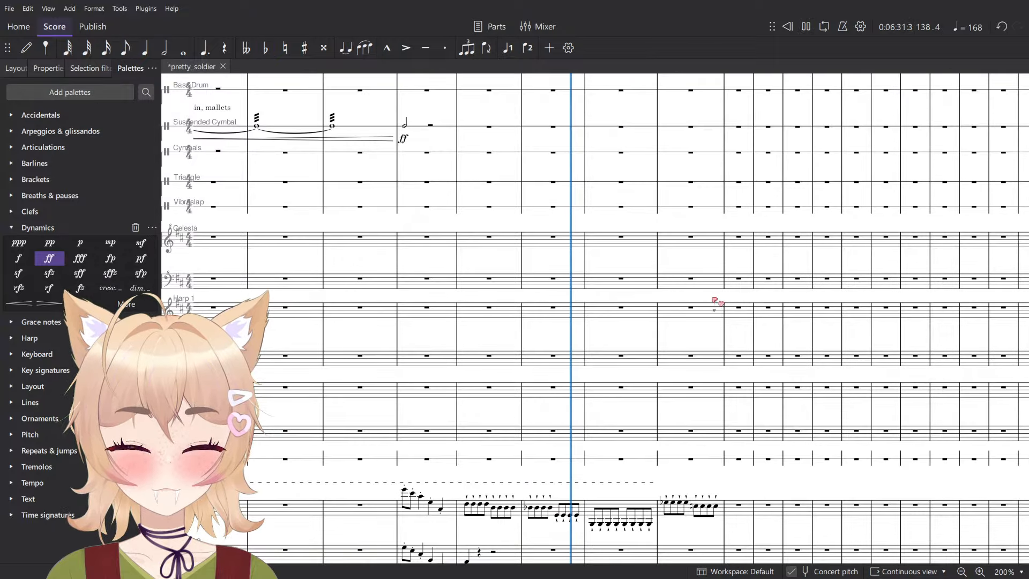
scroll(718, 306, up, 10)
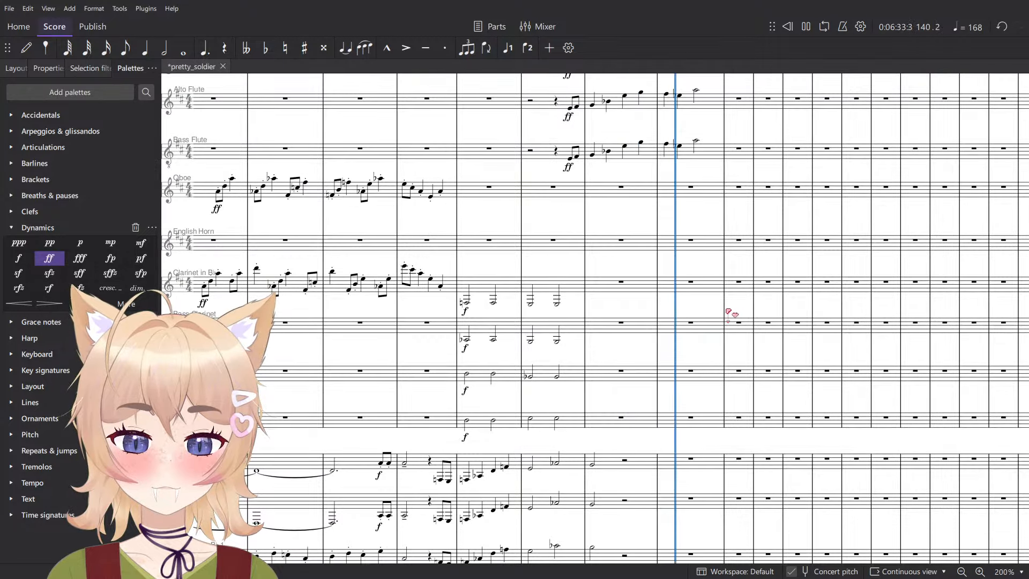
key(space)
- Play the score from the clarinet's second half note in measure 137 to check the wind and brass chords
click(558, 377)
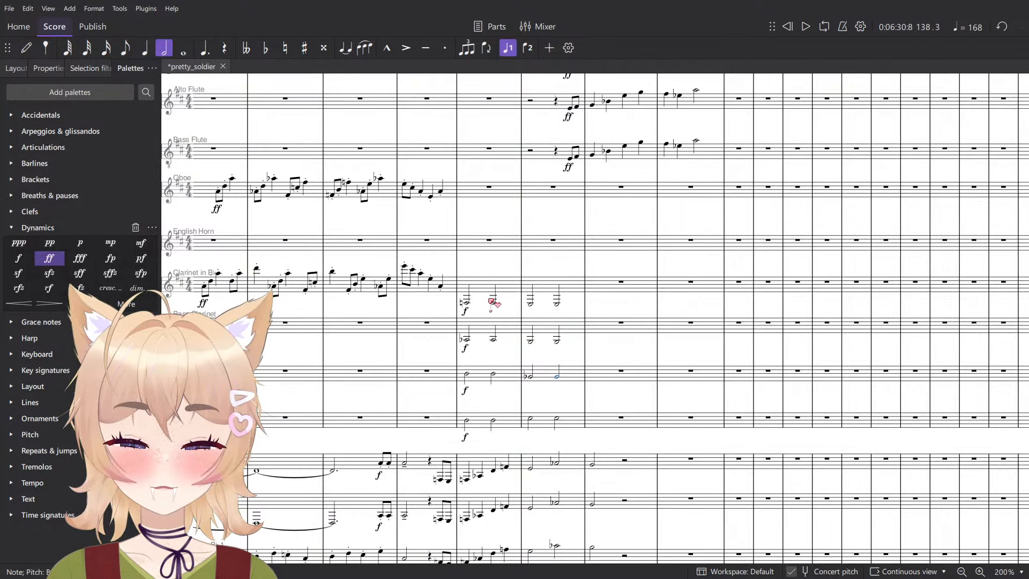
click(494, 303)
key(space)
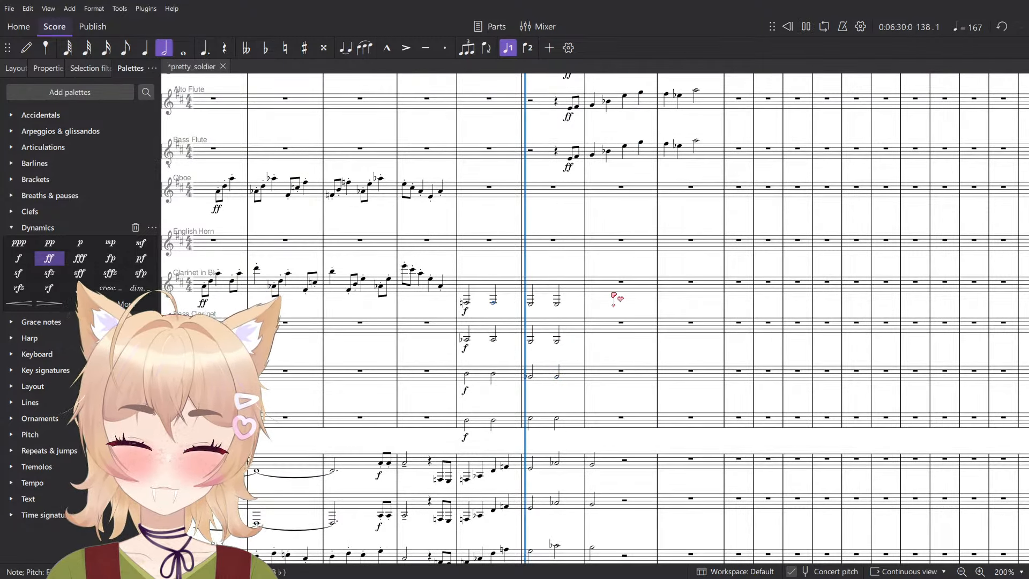
ctrl+scroll(616, 299, up, 3)
key(space)
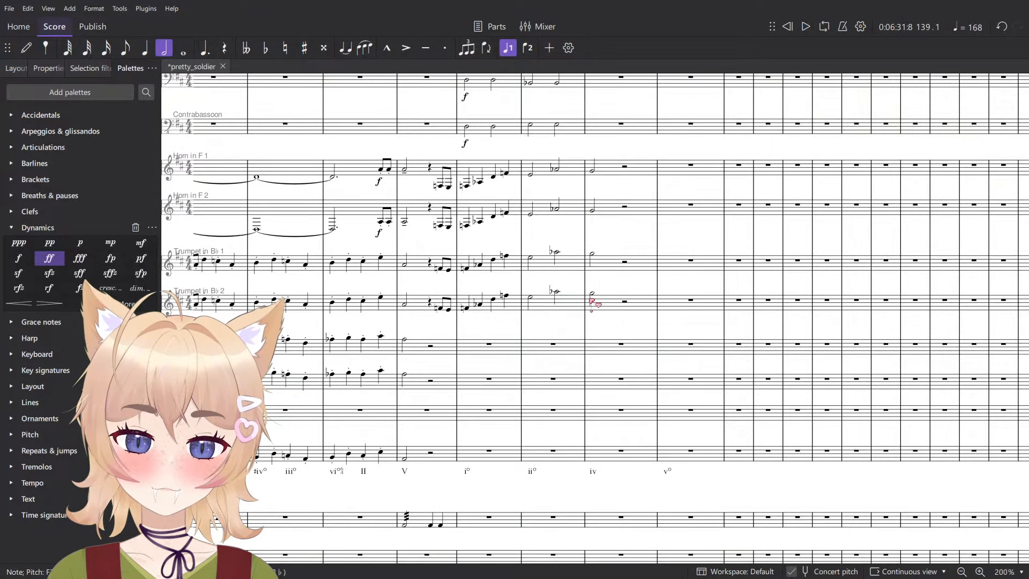
- Enter a half note at the start of measure 139 in the Bass Trombone and set its pitch to low D
ctrl+scroll(594, 299, up, 3)
click(596, 290)
key(n)
scroll(598, 429, down, 1)
ctrl+scroll(602, 414, up, 3)
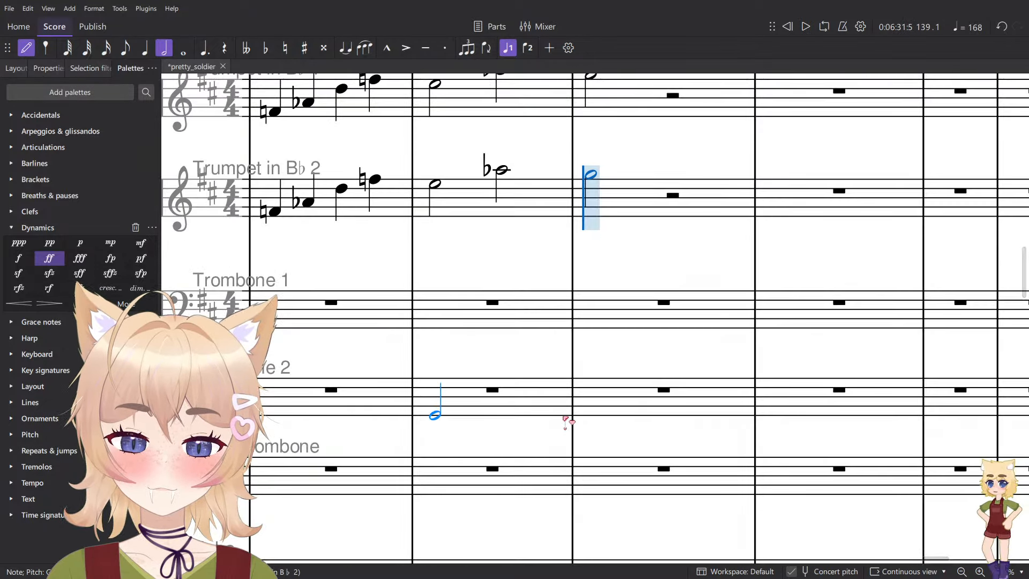
ctrl+scroll(610, 394, down, 6)
ctrl+scroll(615, 397, up, 4)
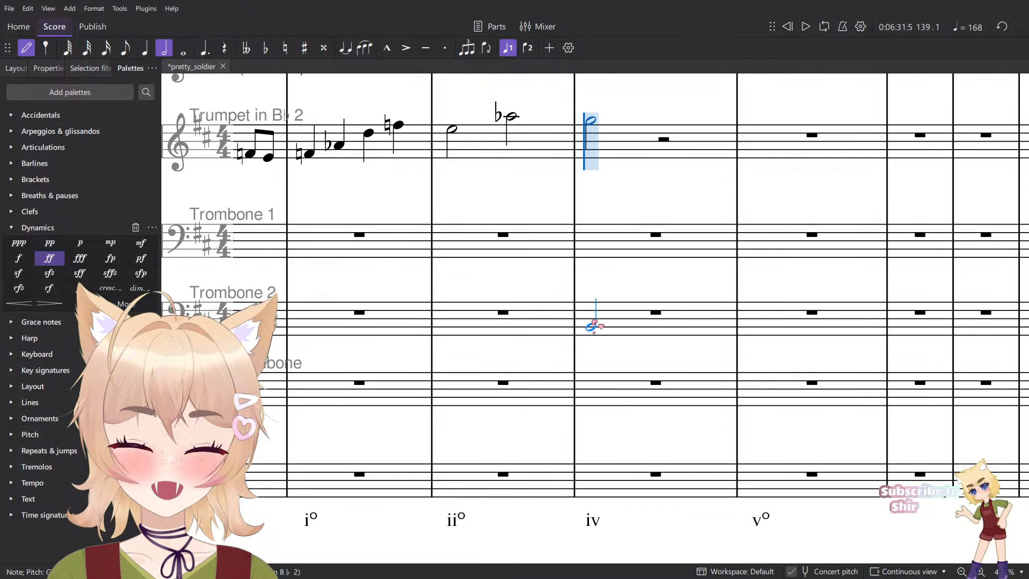
click(592, 406)
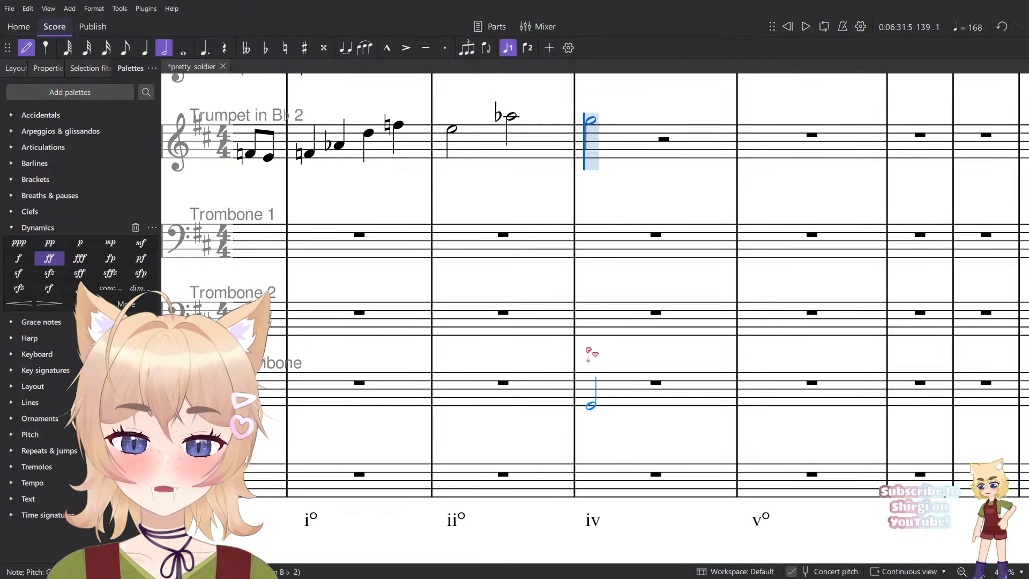
key(ctrl+Down)
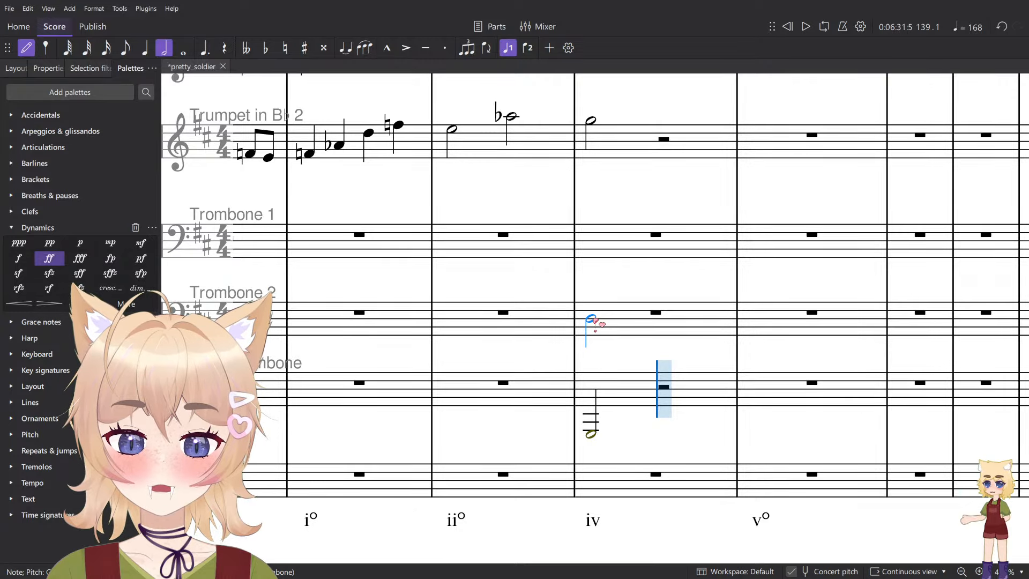
key(Up)
key(Up)
key(Up)
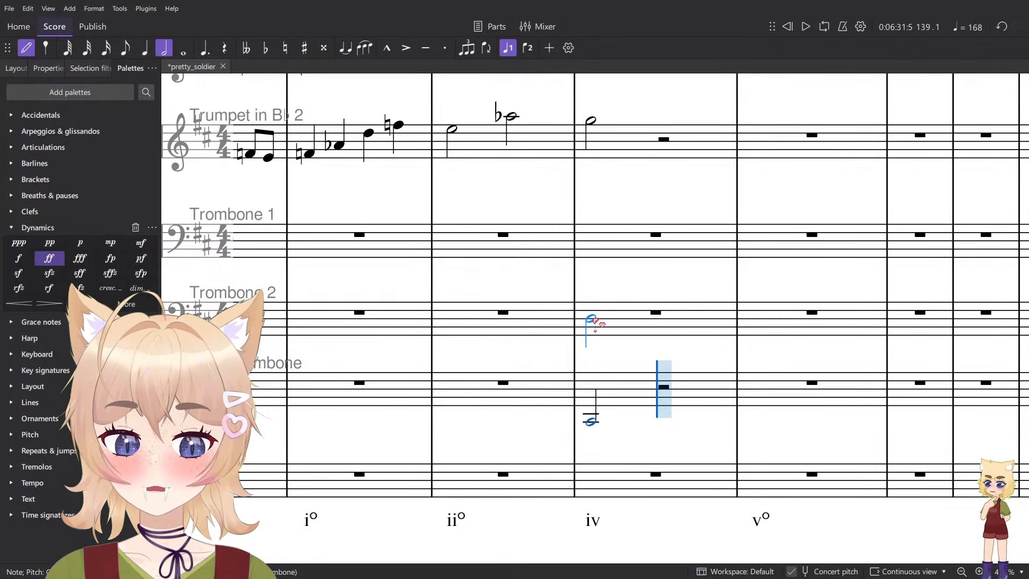
- Enter half notes at the start of measure 139: G in Trombone 2 and D in Trombone 1
scroll(595, 322, up, 5)
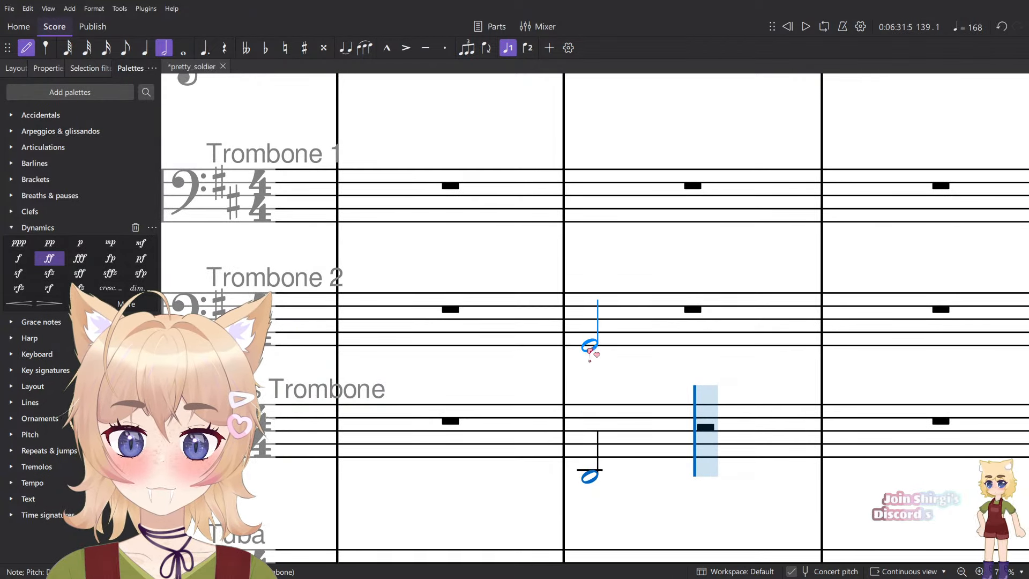
click(595, 204)
key(Escape)
scroll(593, 416, down, 5)
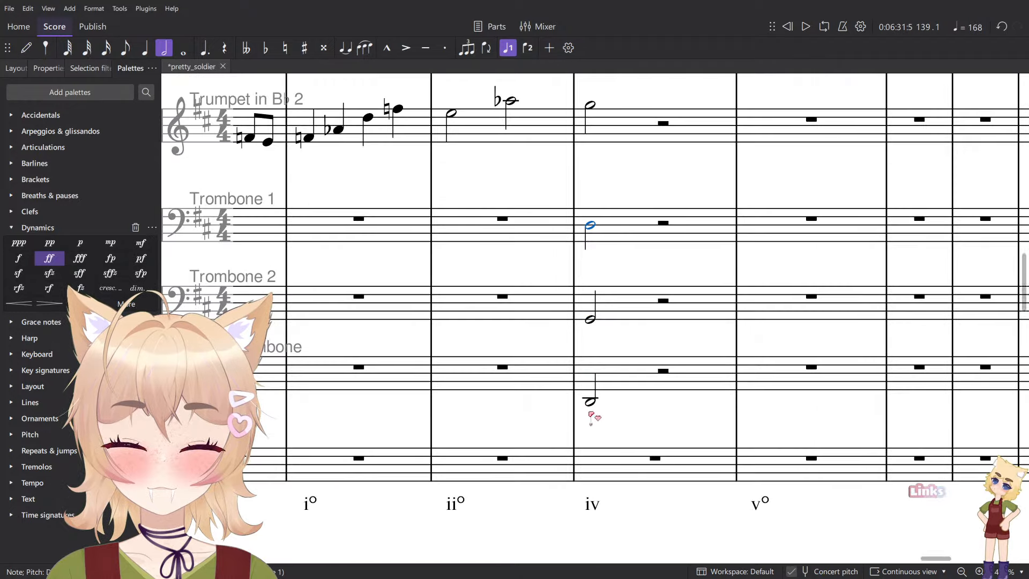
- Play the three trombone half notes in measure 139 to check the chord
shift+click(592, 403)
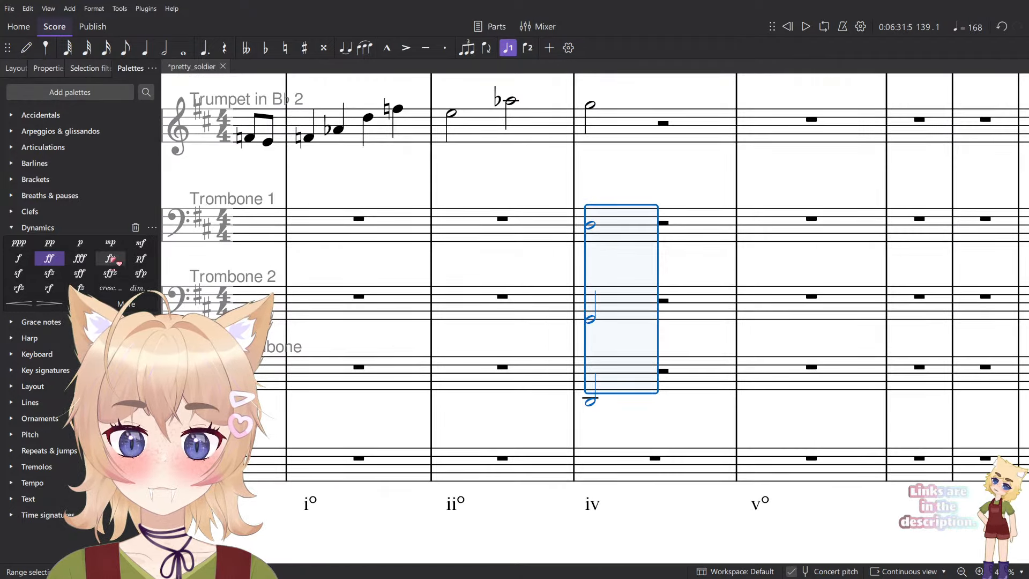
key(space)
key(space)
key(Escape)
- Change the Trombone 1 half note in measure 139 to B-flat and audition the chord
click(592, 402)
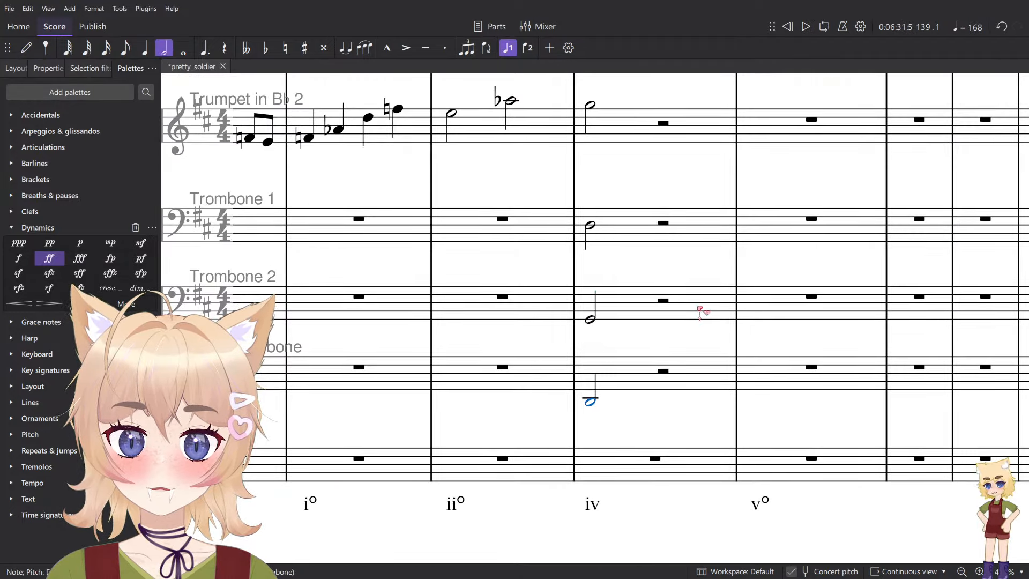
key(alt+Up)
key(alt+Up)
key(Down)
key(Down)
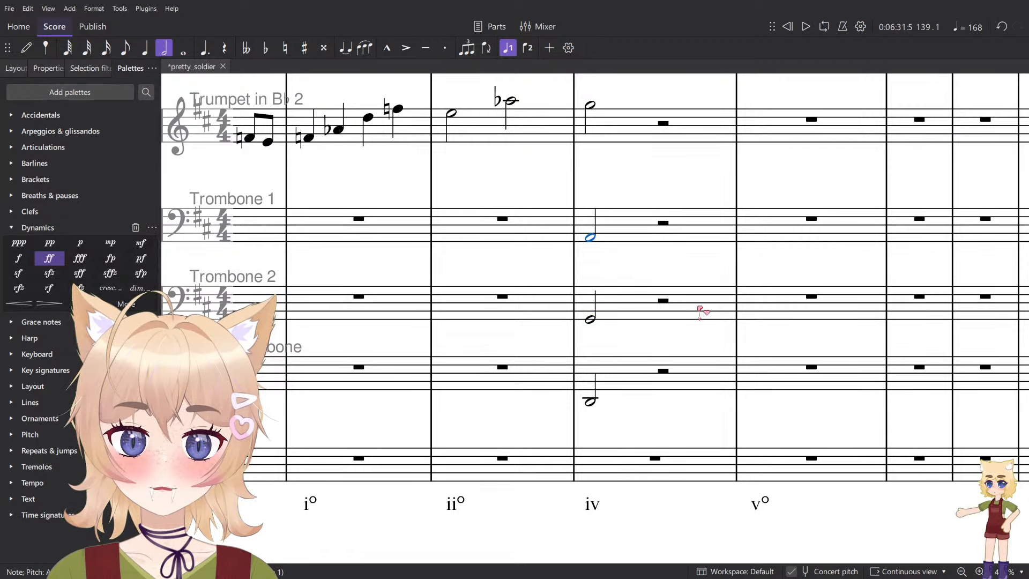
key(Up)
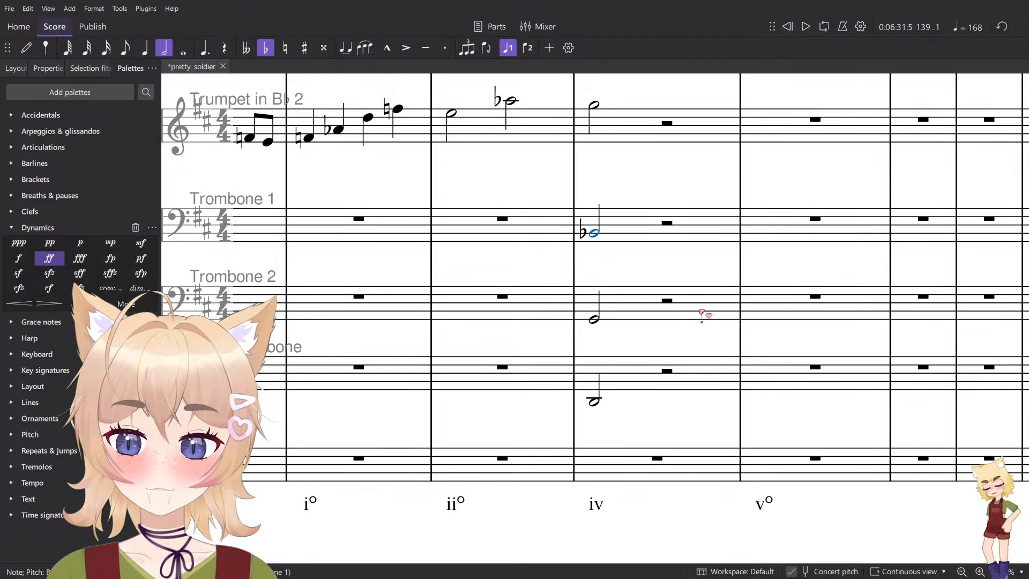
key(space)
key(space)
- Add the forte (f) dynamic to the half notes of Trombone 1, Trombone 2 and Bass Trombone in measure 139
shift+click(594, 403)
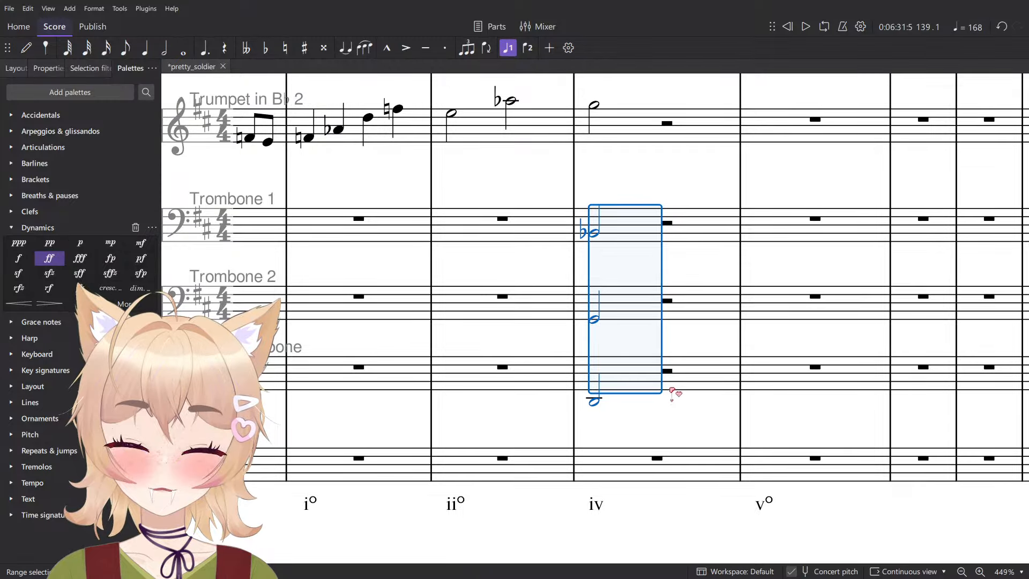
click(18, 258)
scroll(662, 298, down, 3)
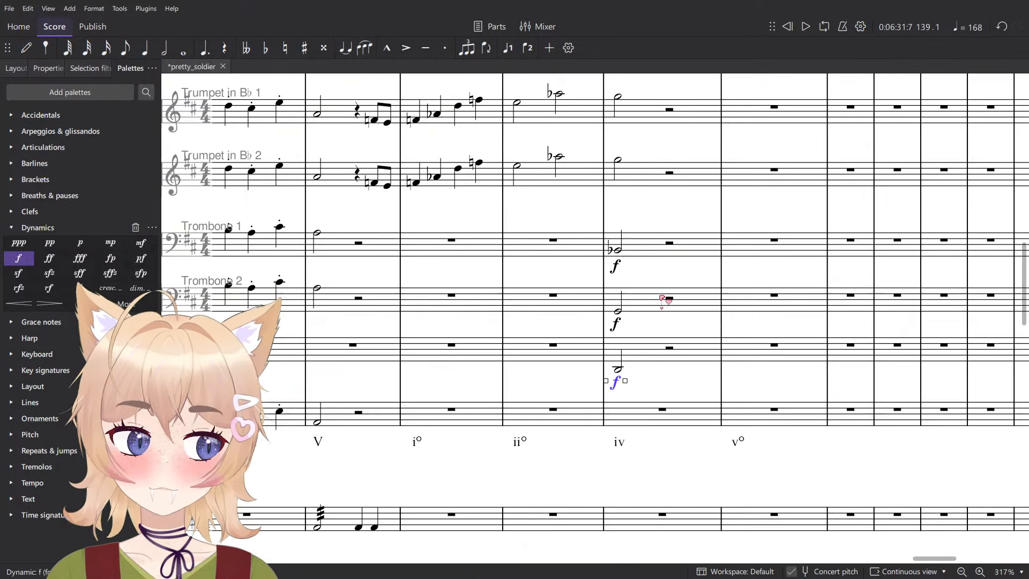
click(620, 370)
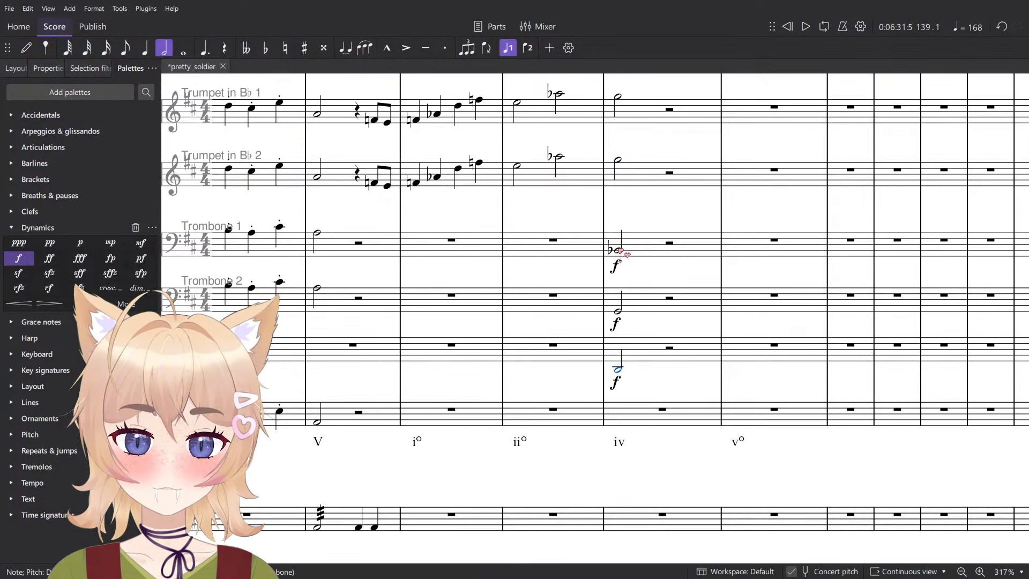
- Lengthen the three trombone notes in measure 139 to whole notes and play the chord back
shift+click(621, 252)
key(7)
key(space)
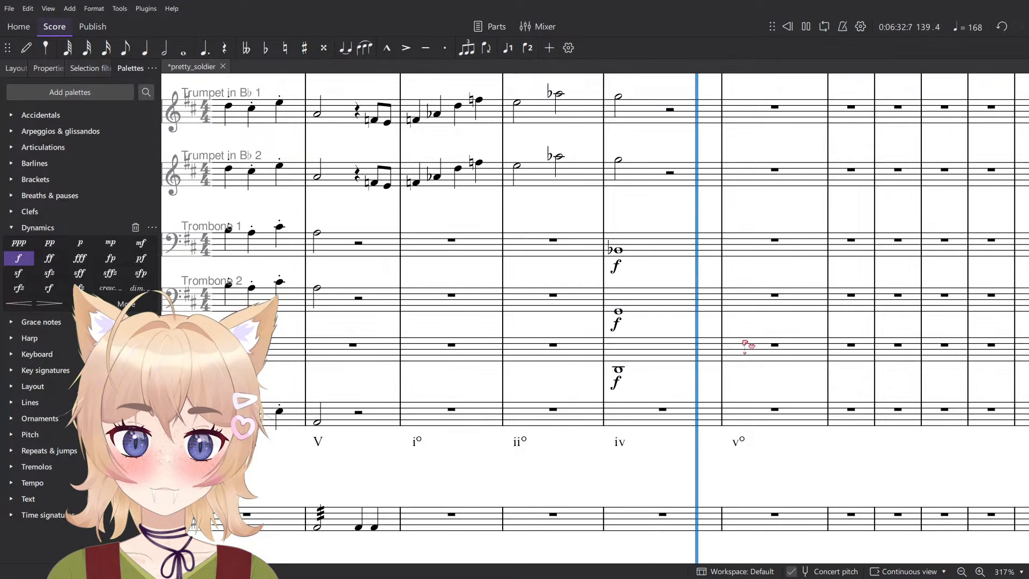
scroll(745, 344, up, 5)
click(556, 330)
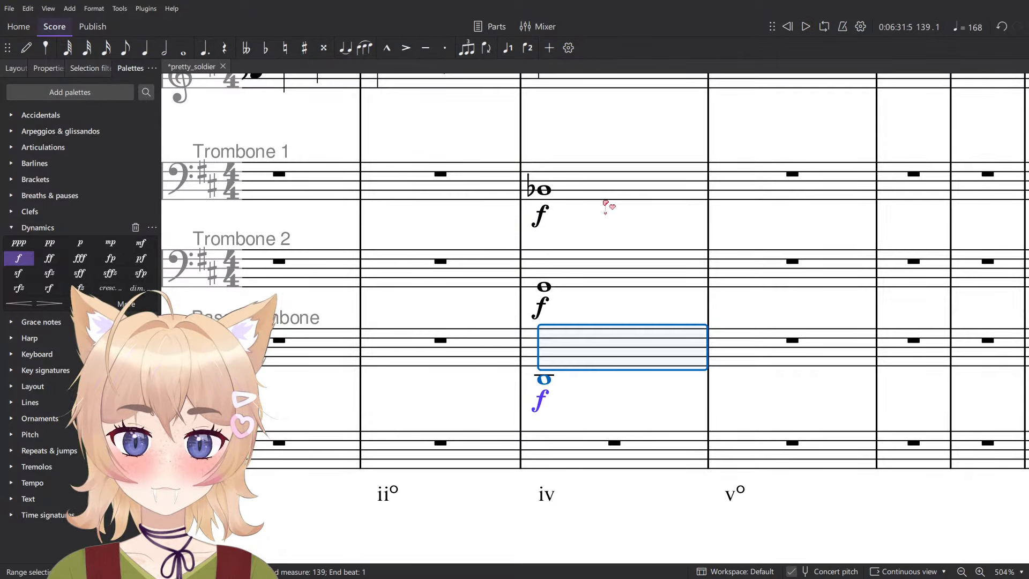
shift+click(608, 201)
key(space)
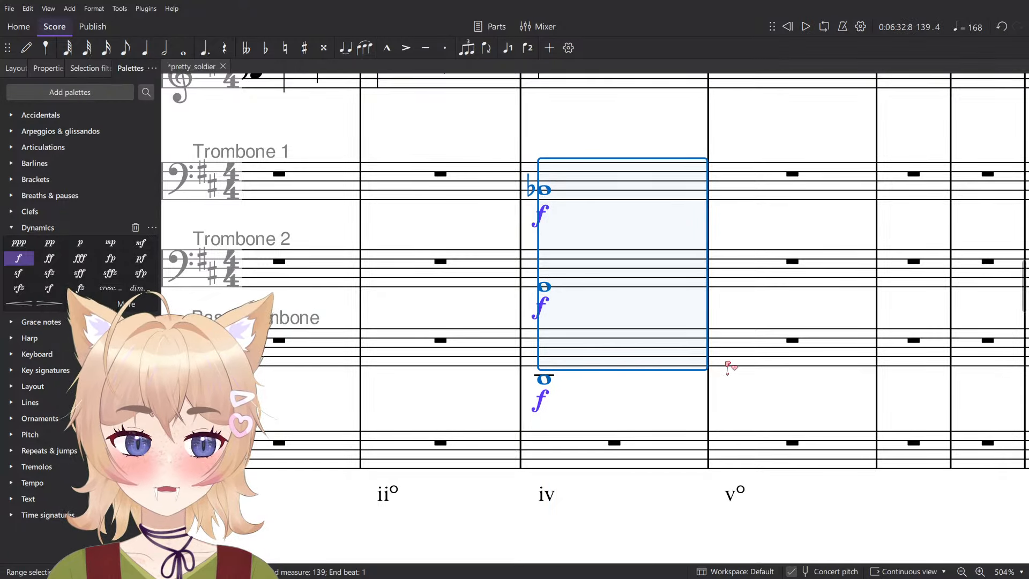
key(Escape)
- Enter a low whole-note A for Bass Trombone in measure 140, three ledger lines below the staff
click(547, 380)
key(n)
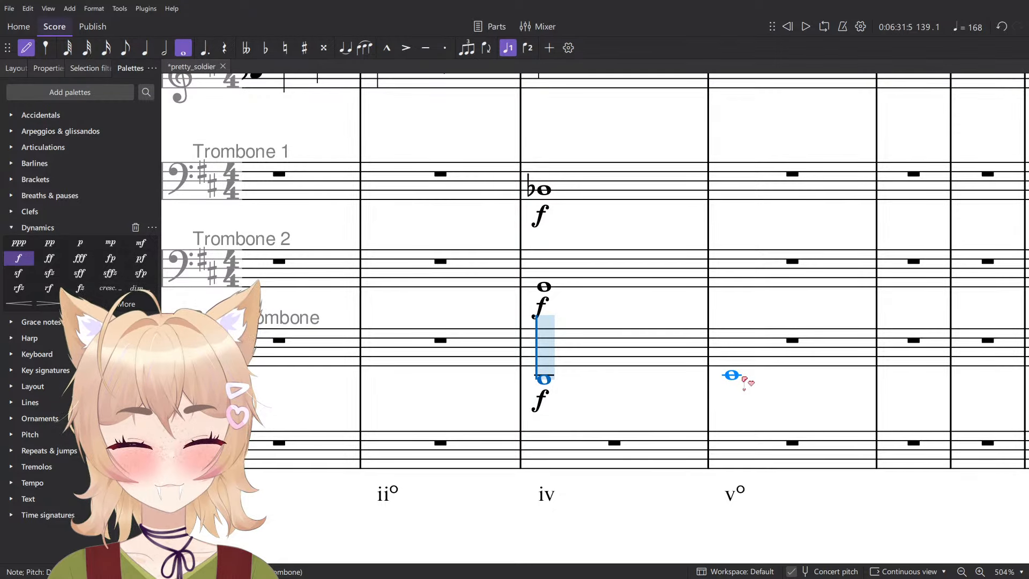
scroll(726, 346, down, 2)
scroll(724, 339, down, 17)
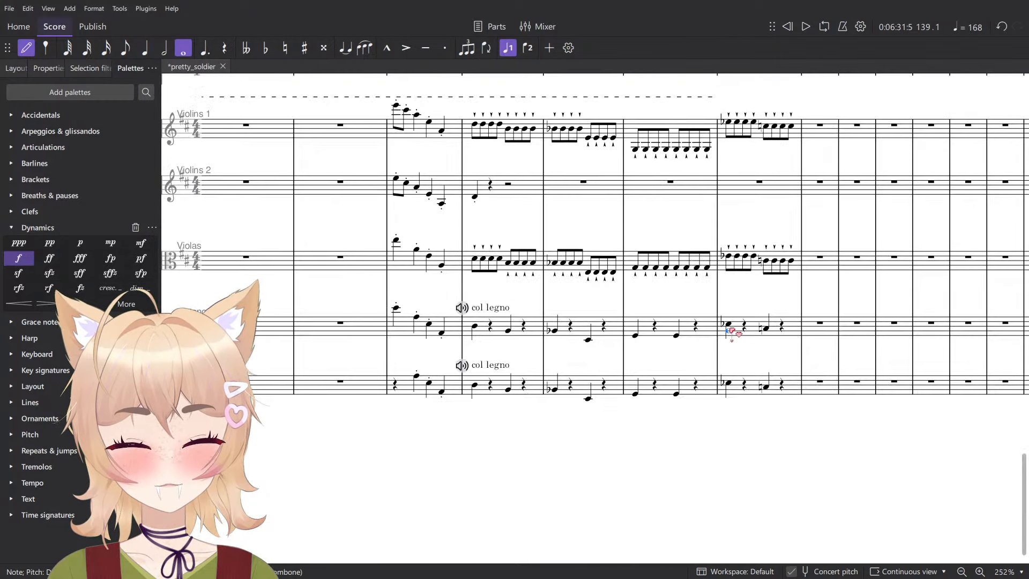
scroll(743, 328, up, 2)
scroll(745, 332, up, 10)
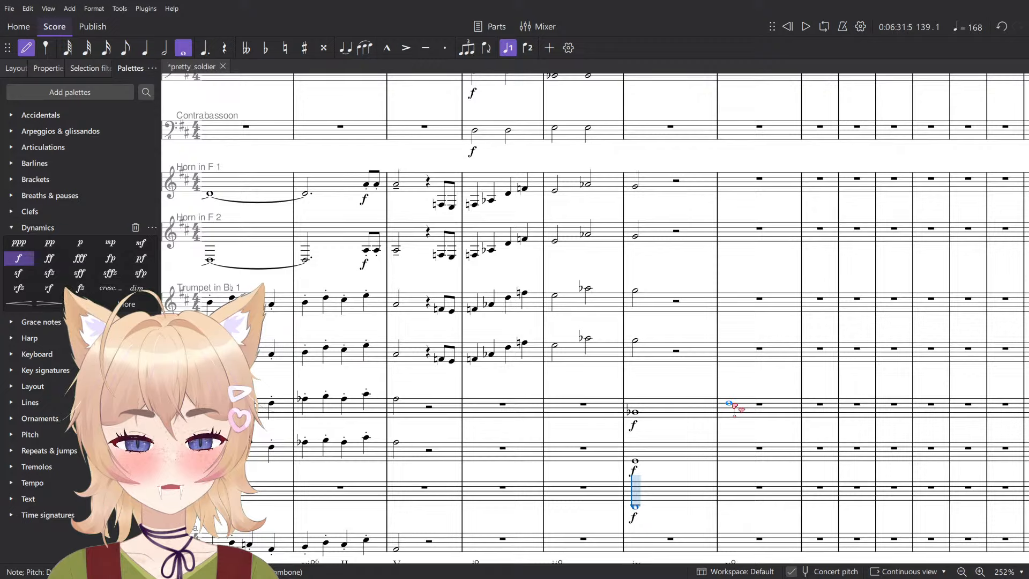
scroll(729, 369, down, 1)
scroll(719, 453, up, 6)
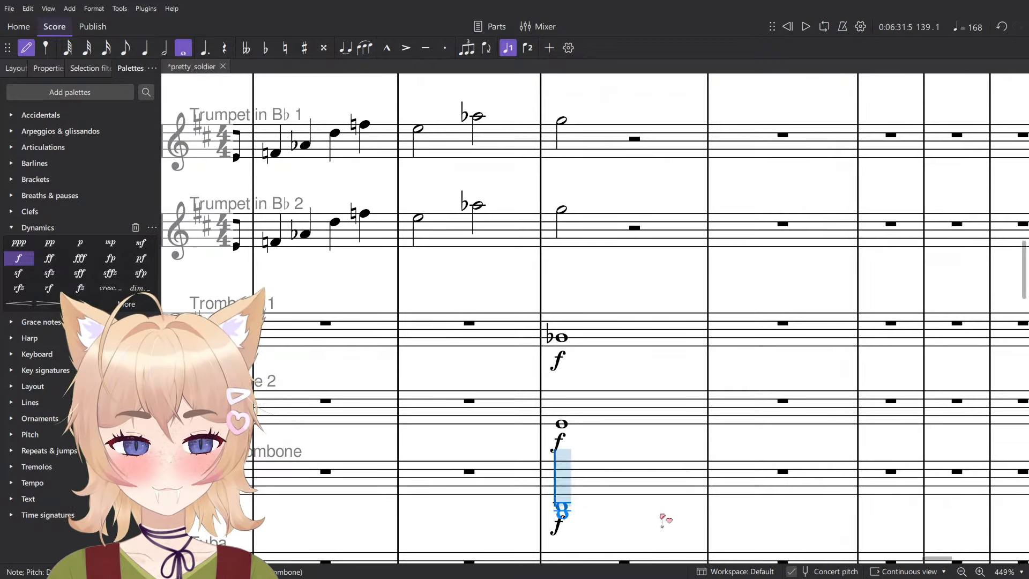
scroll(726, 514, down, 2)
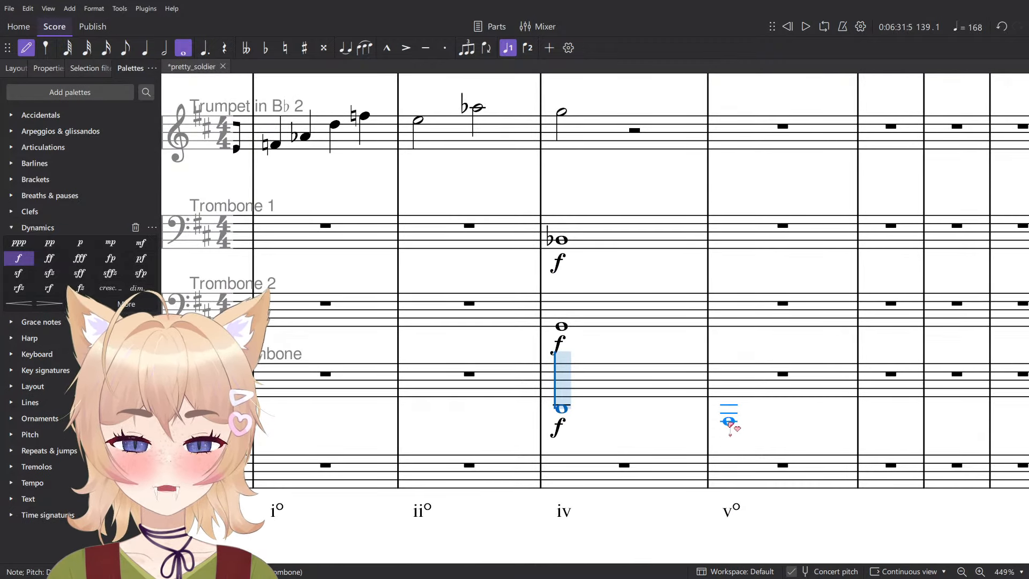
click(752, 386)
key(Escape)
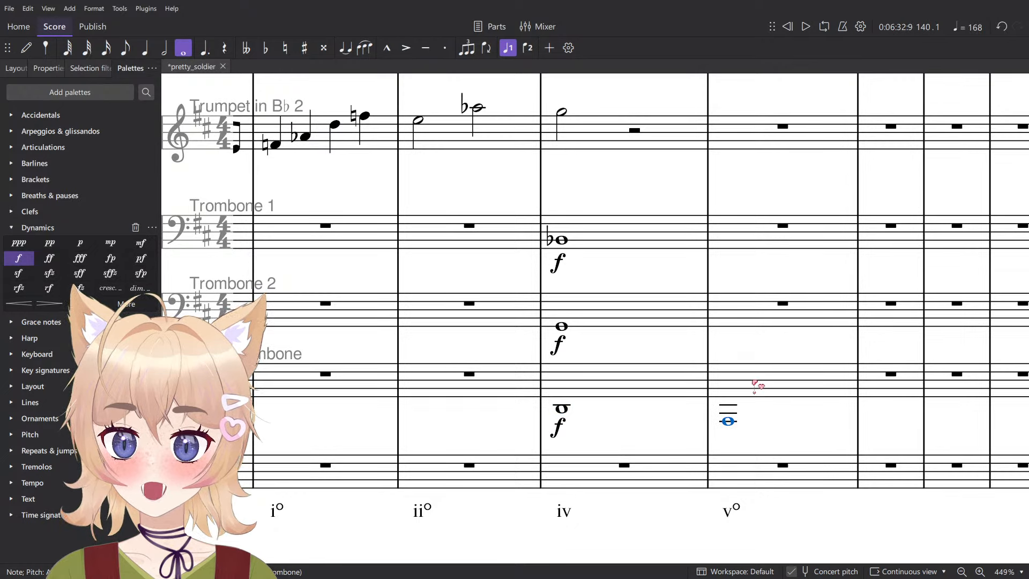
- Enter whole notes in measure 140: A in Trombone 2 and C-sharp in Trombone 1
click(562, 326)
key(n)
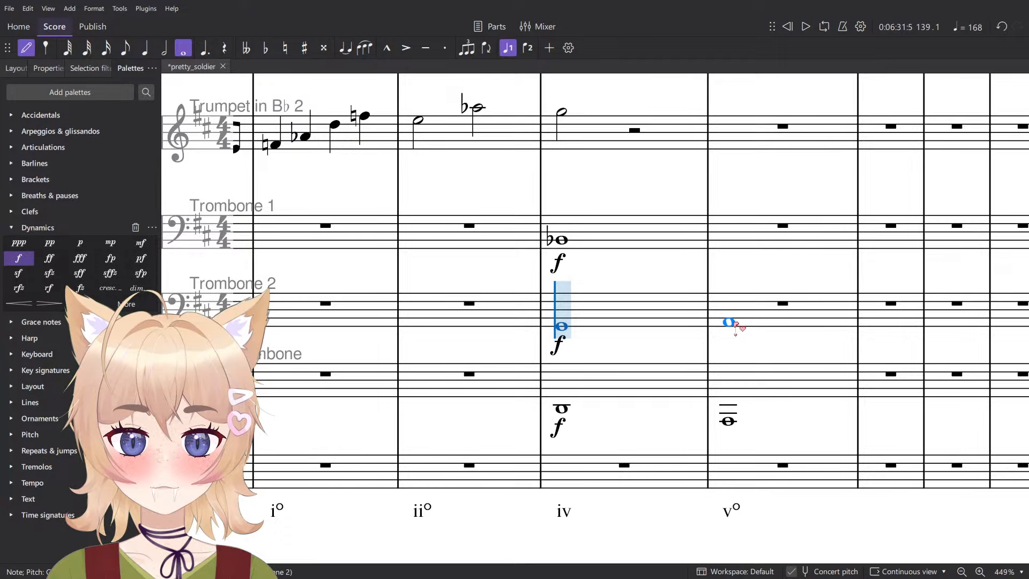
click(728, 322)
click(726, 236)
key(Escape)
click(615, 239)
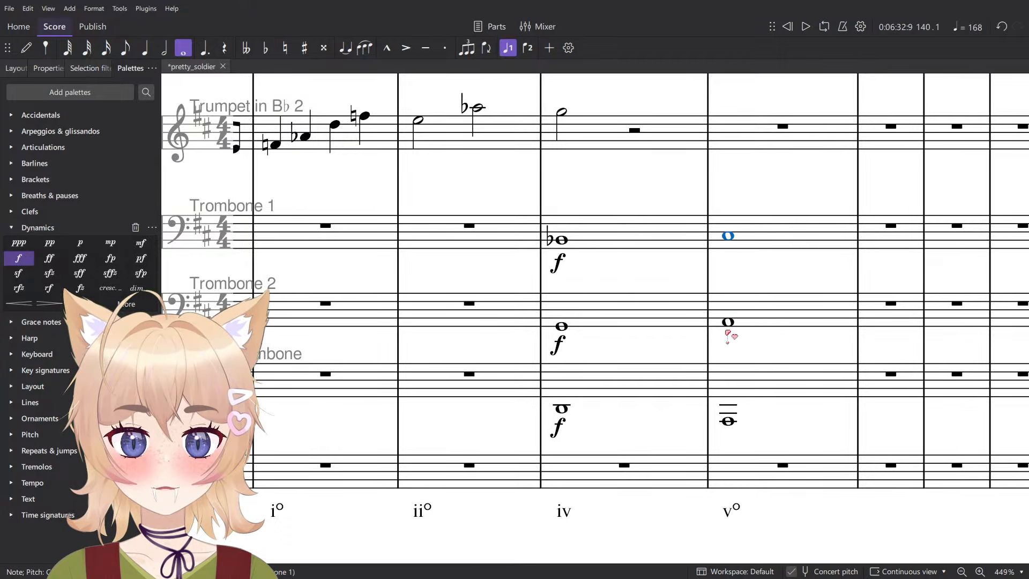
- Lower the Trombone 1 whole note in measure 140 to C natural
click(728, 421)
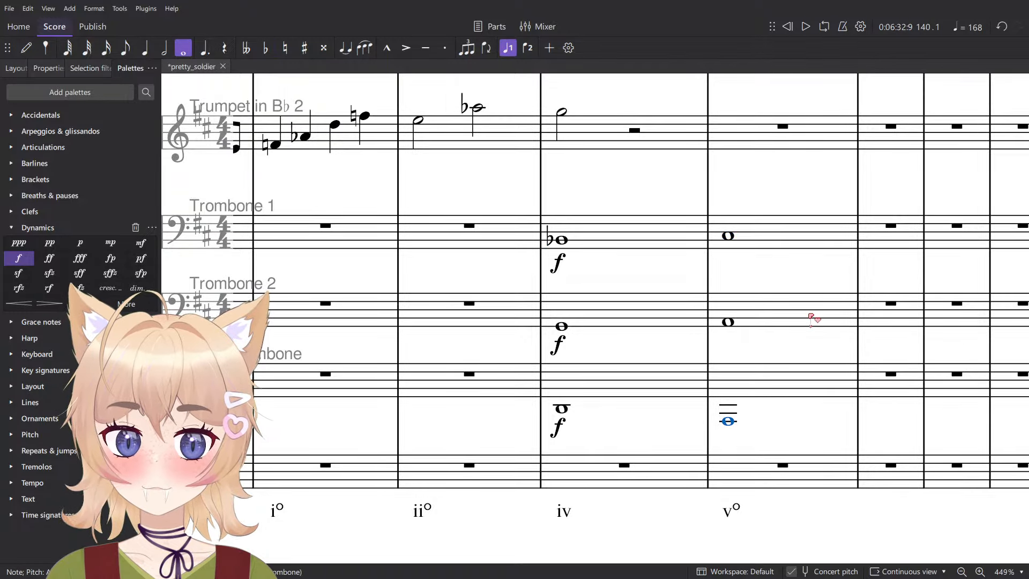
key(alt+Up)
key(alt+Up)
key(Down)
click(631, 234)
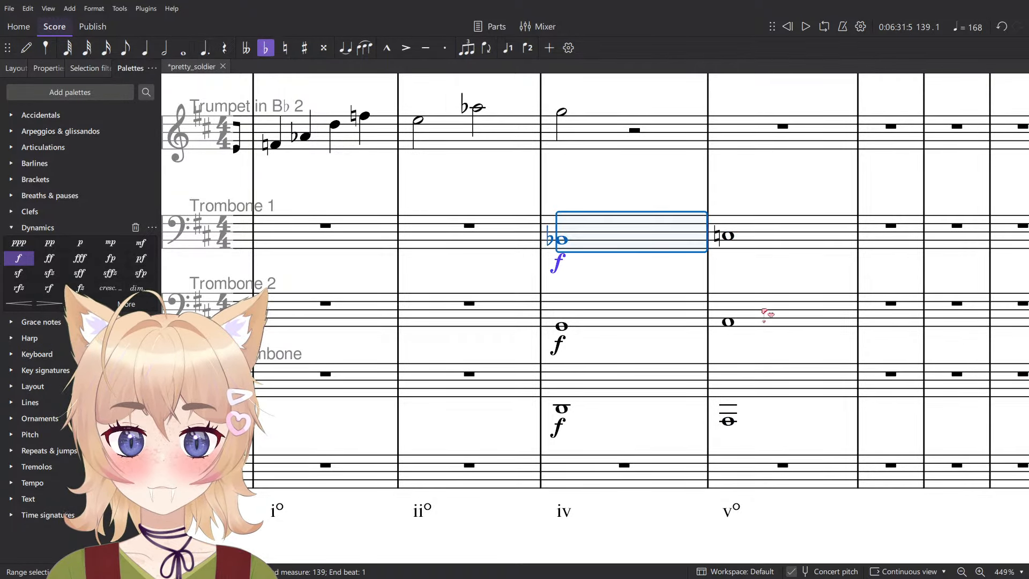
- Try E-flat for the Trombone 2 whole note in measure 140 and play the trombones in measures 139–140
click(745, 316)
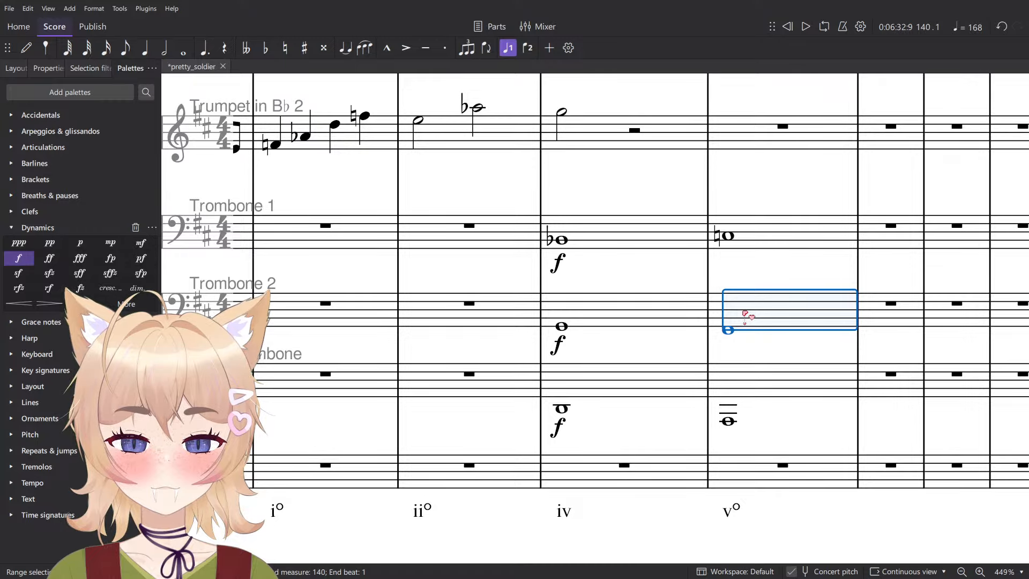
key(Down)
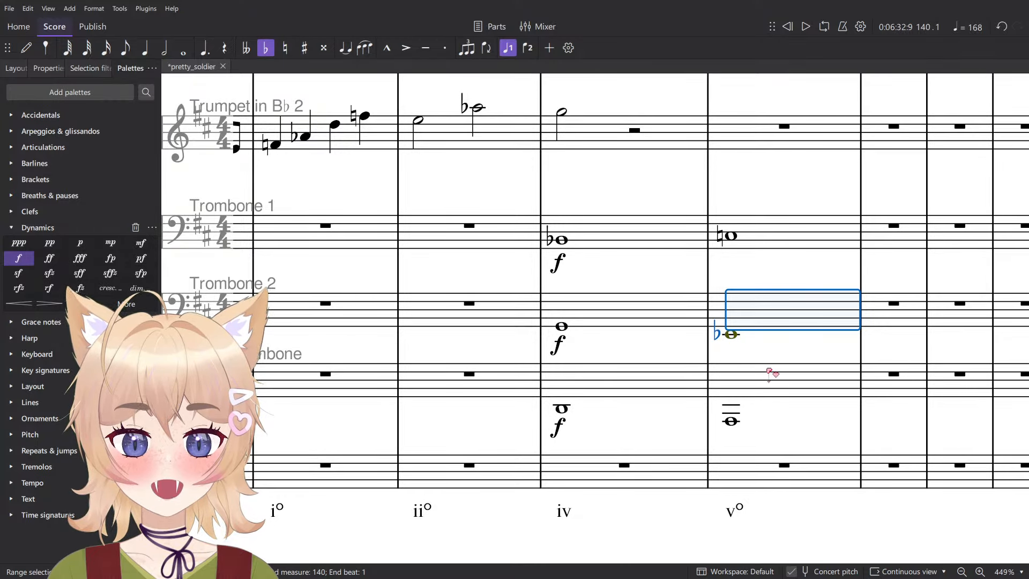
click(772, 369)
shift+click(639, 238)
key(space)
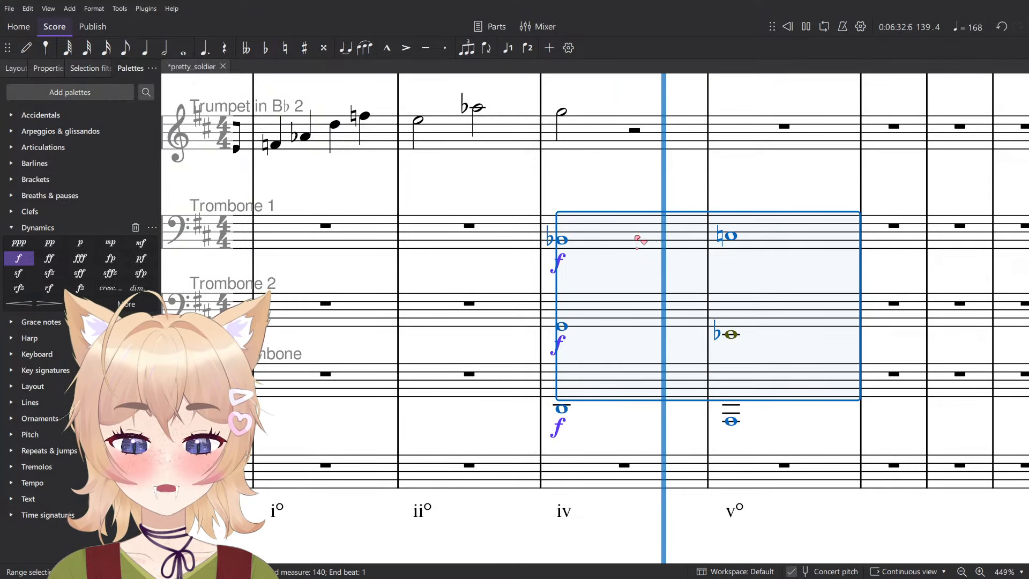
key(space)
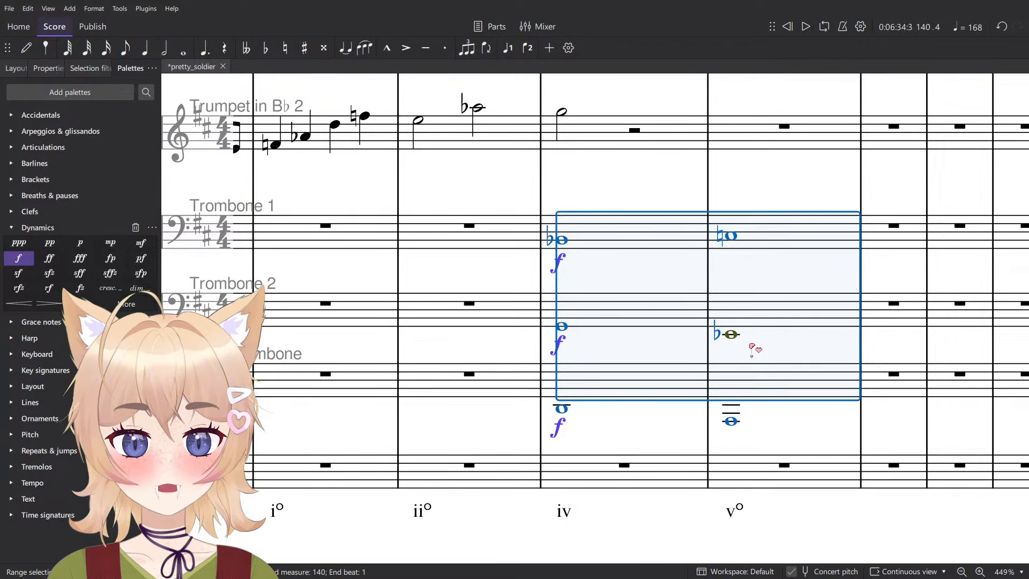
- Try A for the Trombone 2 whole note in measure 140 and select the trombones' measures 139–140
click(731, 423)
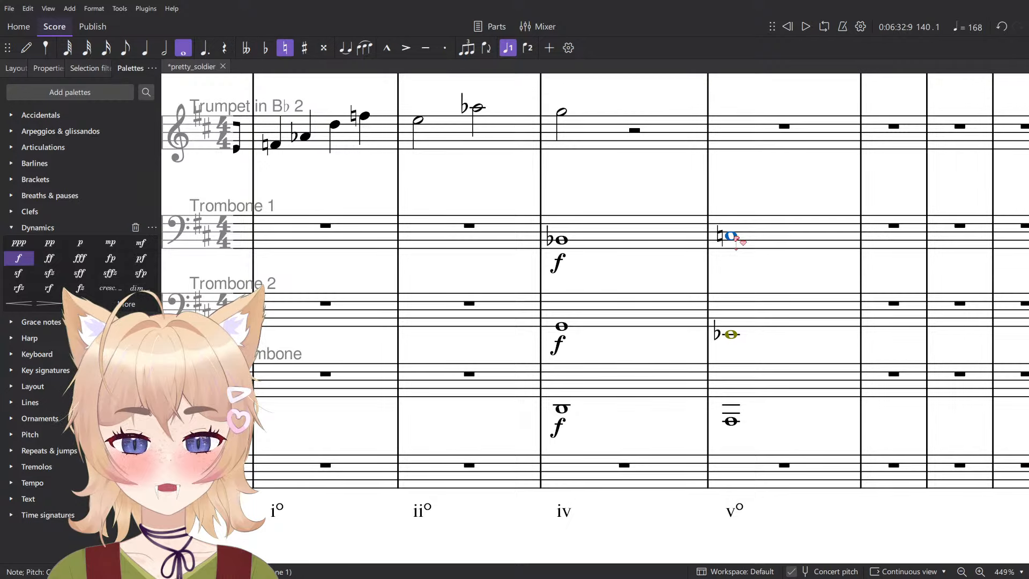
click(732, 334)
key(f)
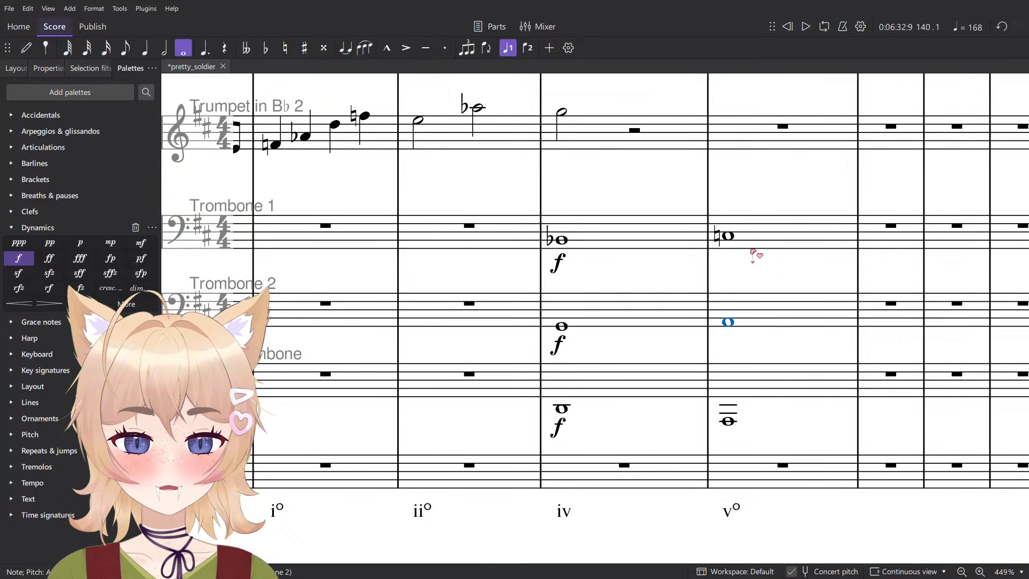
scroll(752, 252, down, 2)
click(790, 232)
shift+click(699, 335)
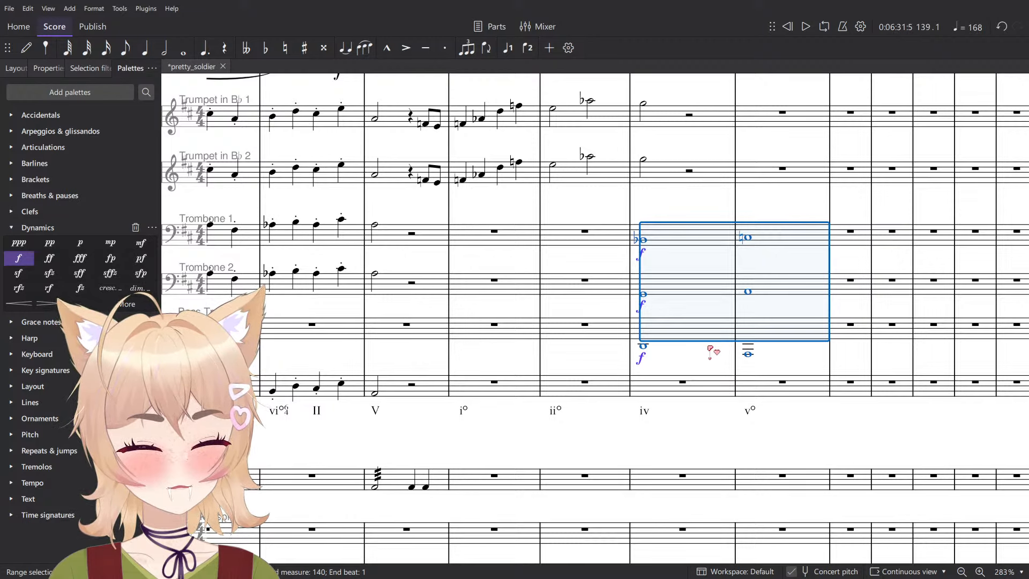
- Change the Trombone 2 whole note in measure 140 to G-flat
click(748, 291)
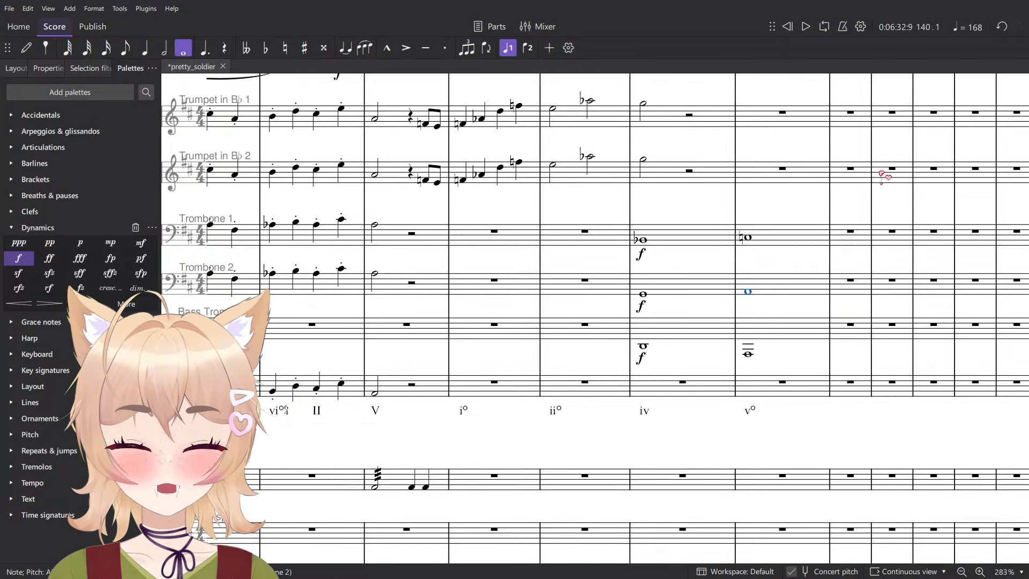
scroll(839, 284, up, 5)
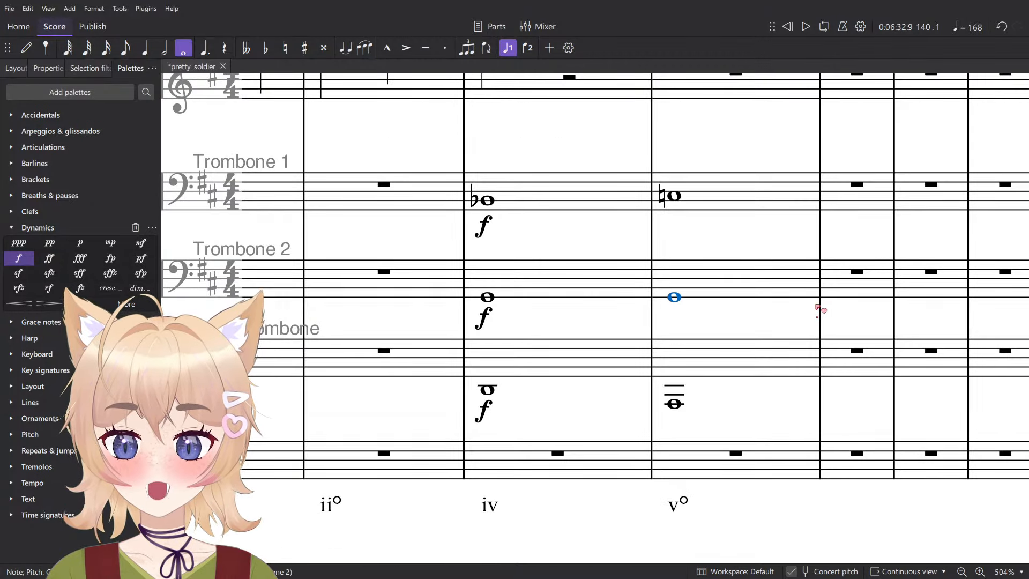
key(minus)
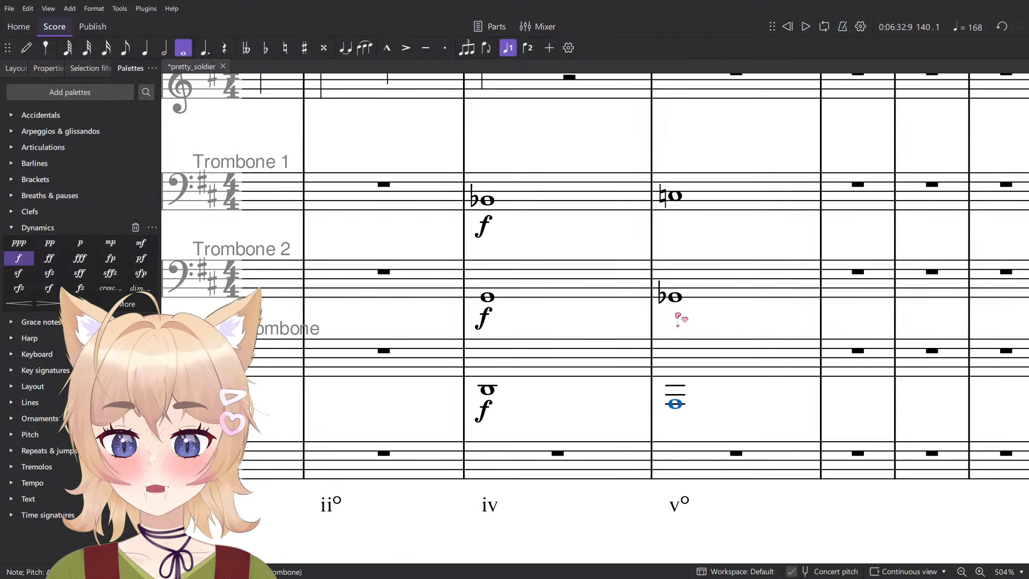
- Play the three trombone parts in measures 139–140 to check the two chords
click(729, 211)
scroll(645, 296, down, 5)
click(619, 311)
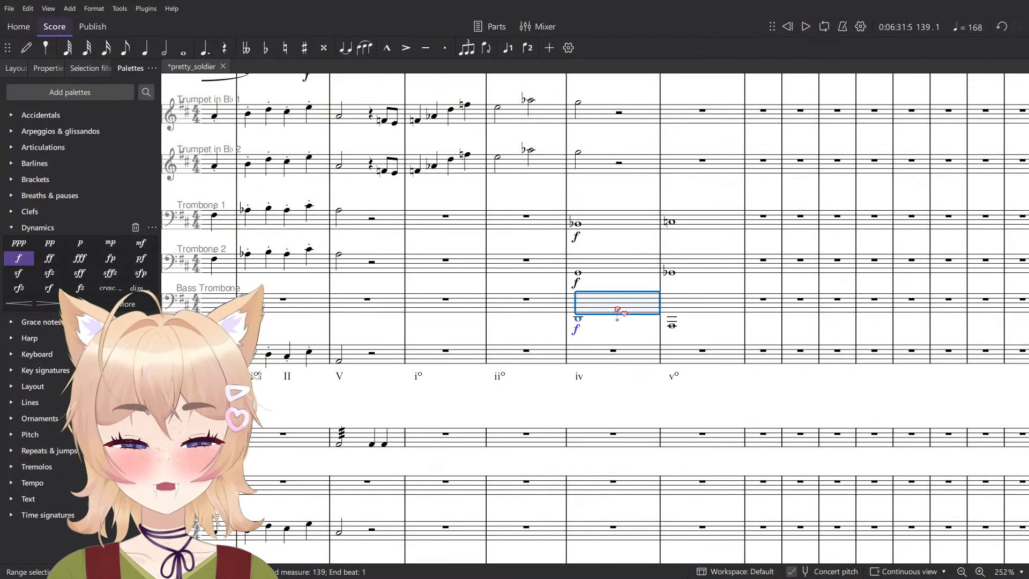
key(space)
key(space)
shift+click(730, 232)
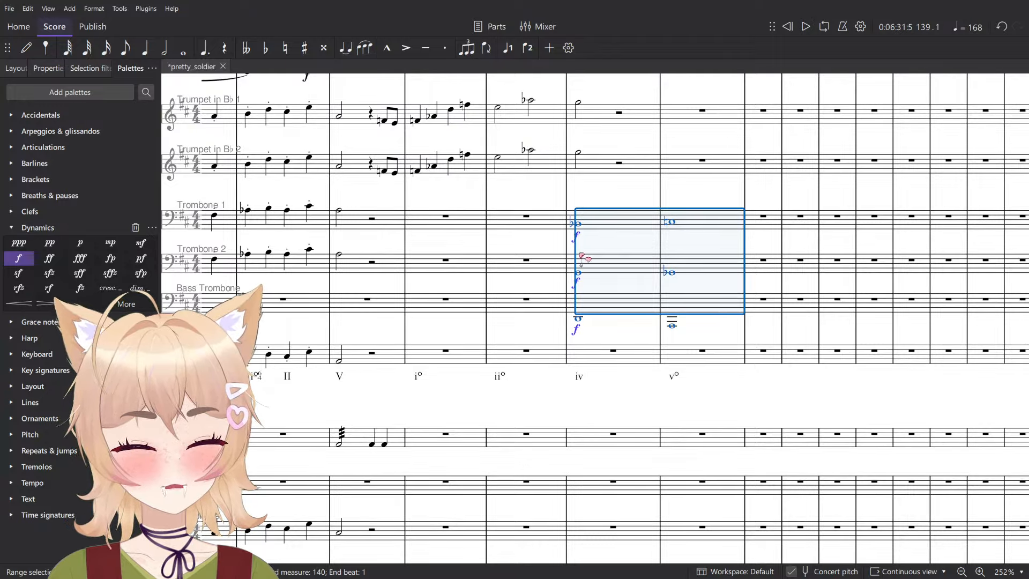
key(space)
ctrl+scroll(625, 204, up, 4)
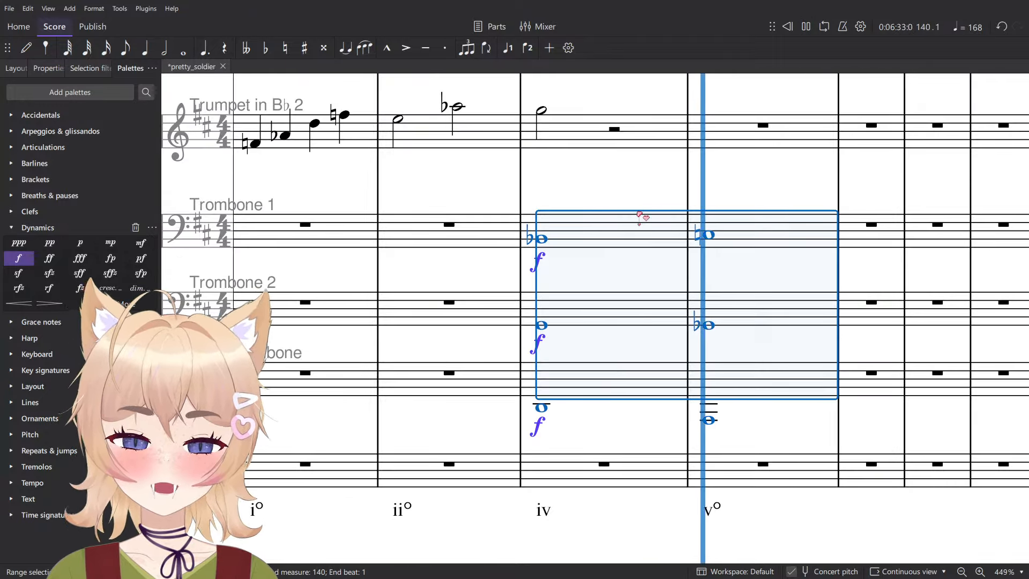
key(space)
key(Escape)
- Play the full orchestra through measure 140 to hear the trombone chords in context
ctrl+scroll(707, 220, down, 4)
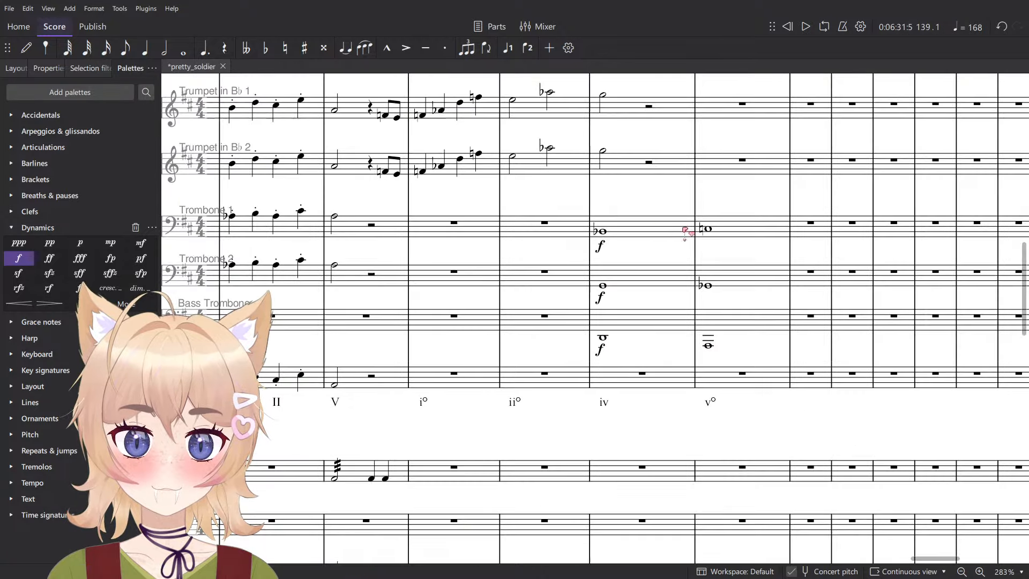
ctrl+scroll(531, 198, down, 5)
key(space)
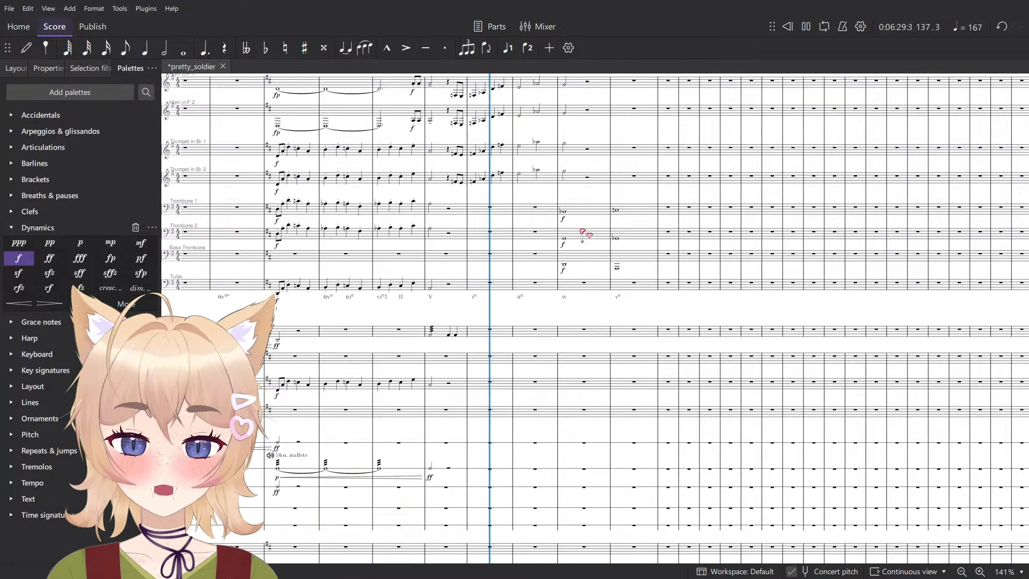
scroll(584, 230, down, 6)
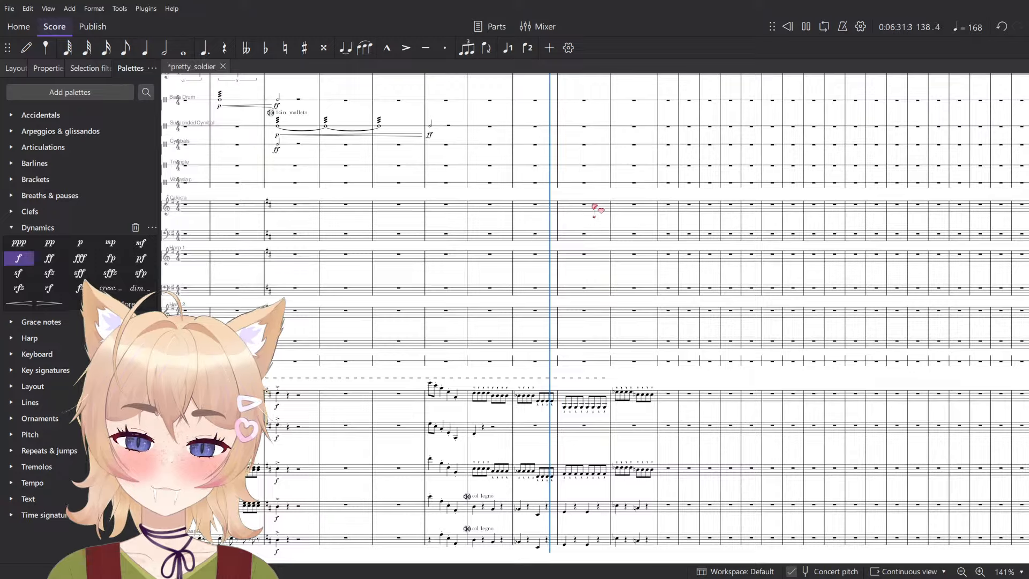
scroll(608, 262, up, 6)
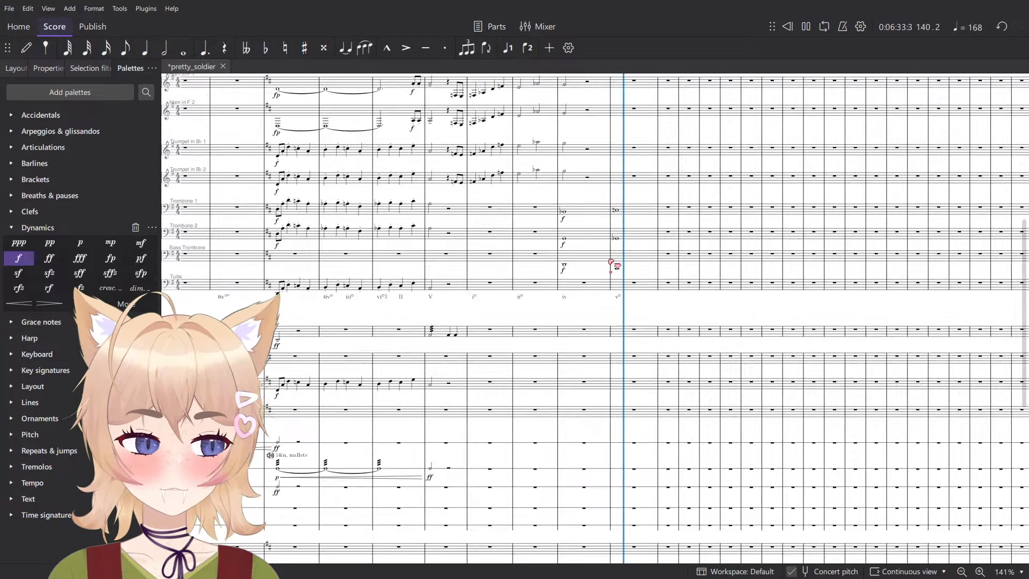
key(space)
- Raise all three trombone parts in measures 139–140 by one octave and play them back
ctrl+scroll(589, 260, up, 3)
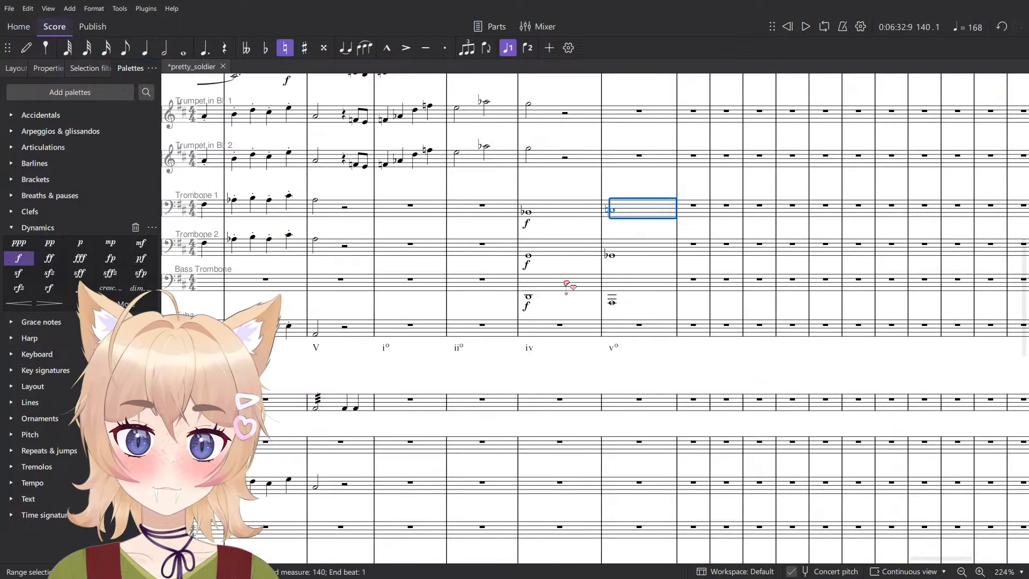
shift+click(567, 283)
scroll(620, 261, up, 2)
key(space)
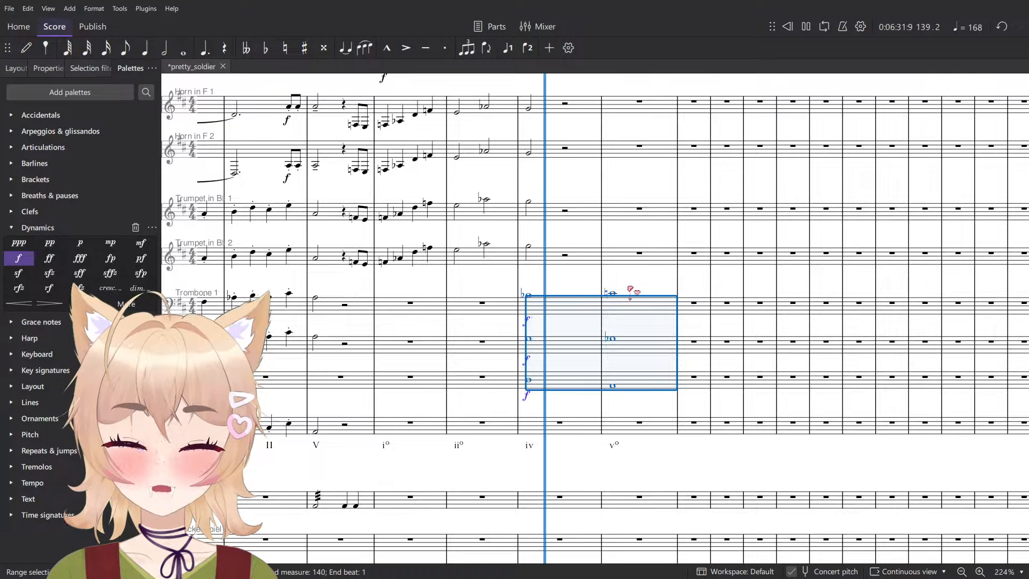
key(Escape)
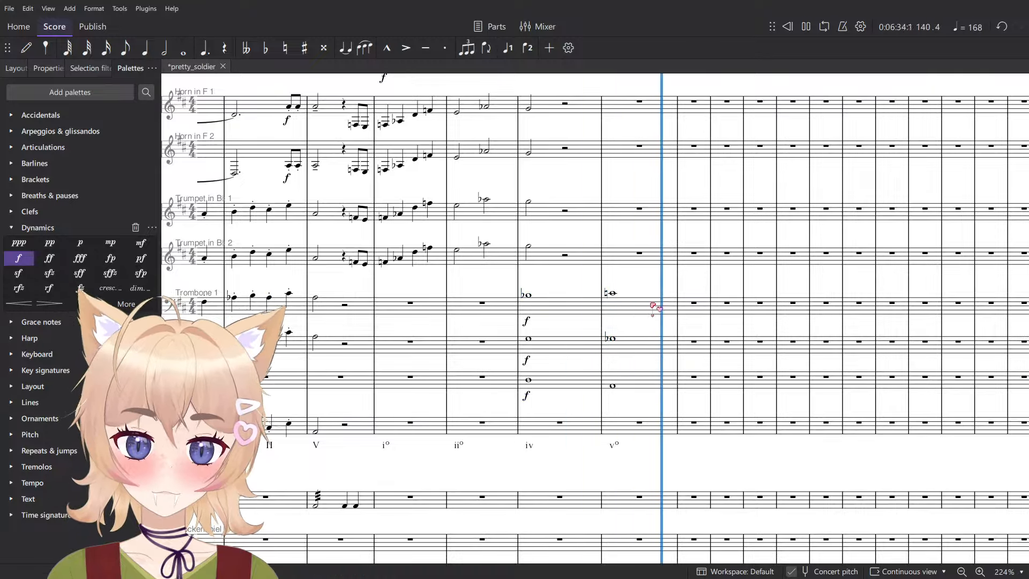
key(space)
click(650, 306)
scroll(591, 362, down, 3)
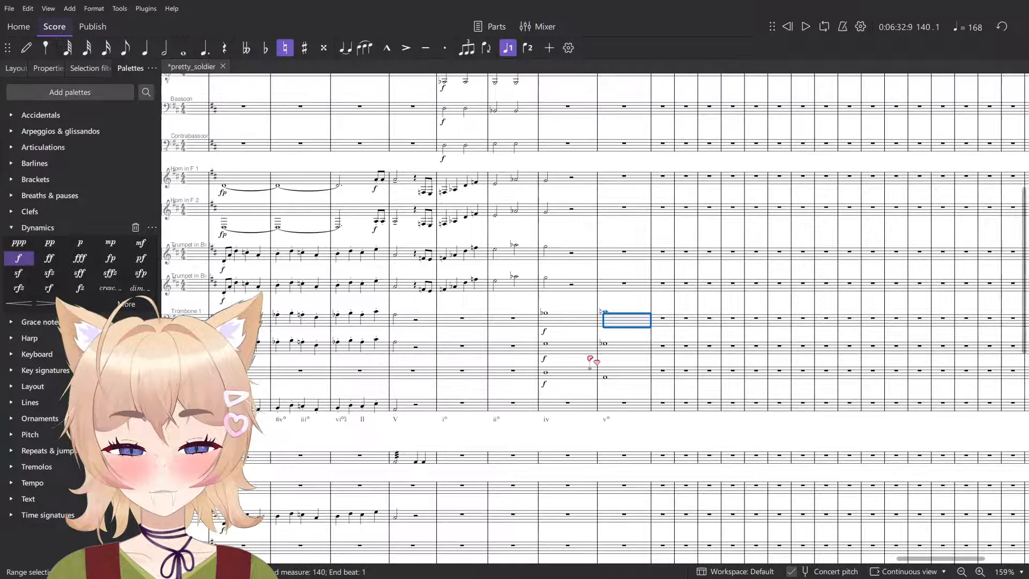
scroll(592, 360, up, 5)
scroll(592, 360, down, 3)
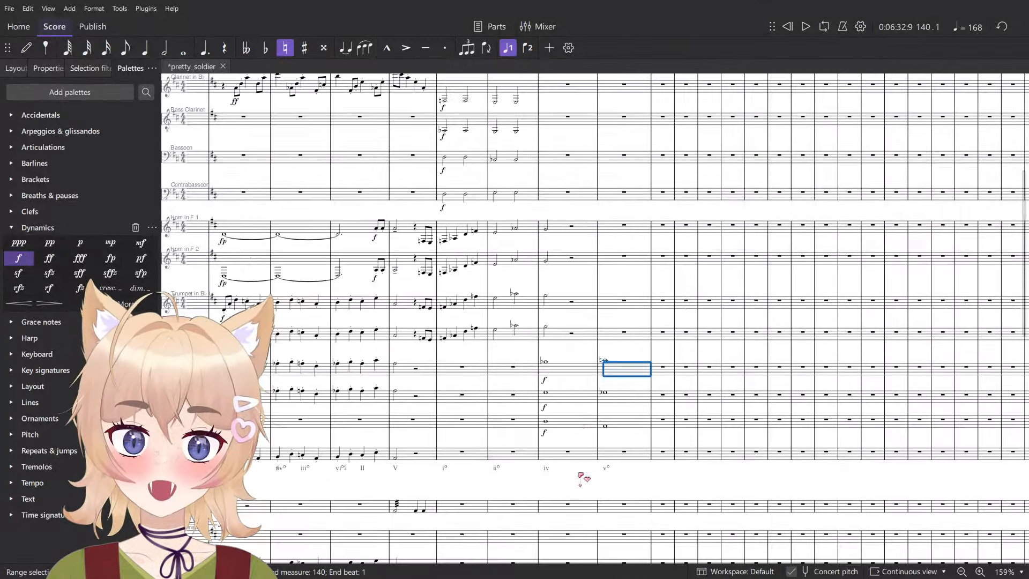
- Lower the Bass Trombone whole notes in measures 139–140 by one octave
shift+click(576, 427)
click(577, 436)
scroll(590, 433, up, 7)
click(578, 415)
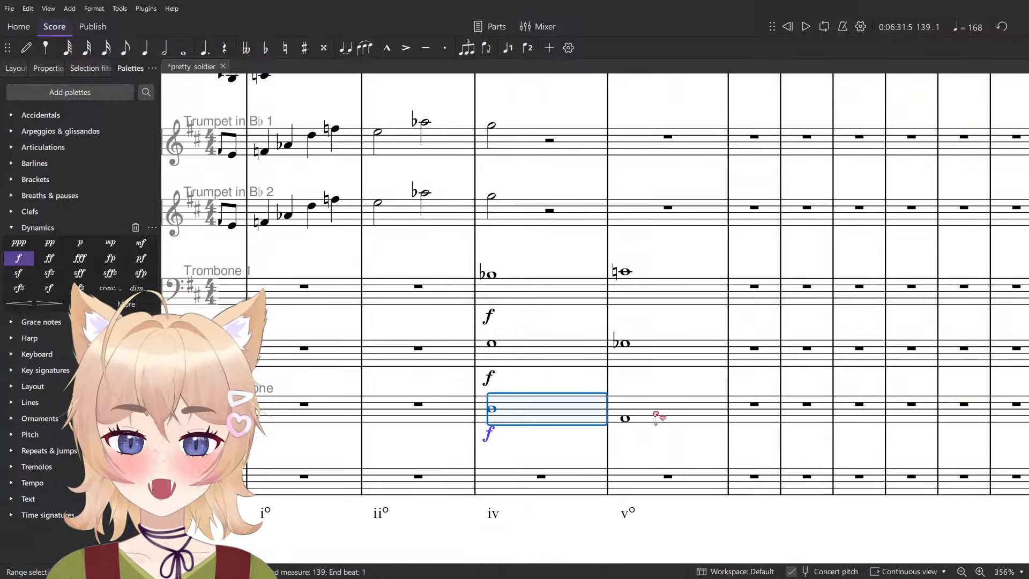
shift+click(656, 415)
- Play the three trombone parts in measures 139–140 to check the wider chord voicing
click(658, 362)
click(542, 291)
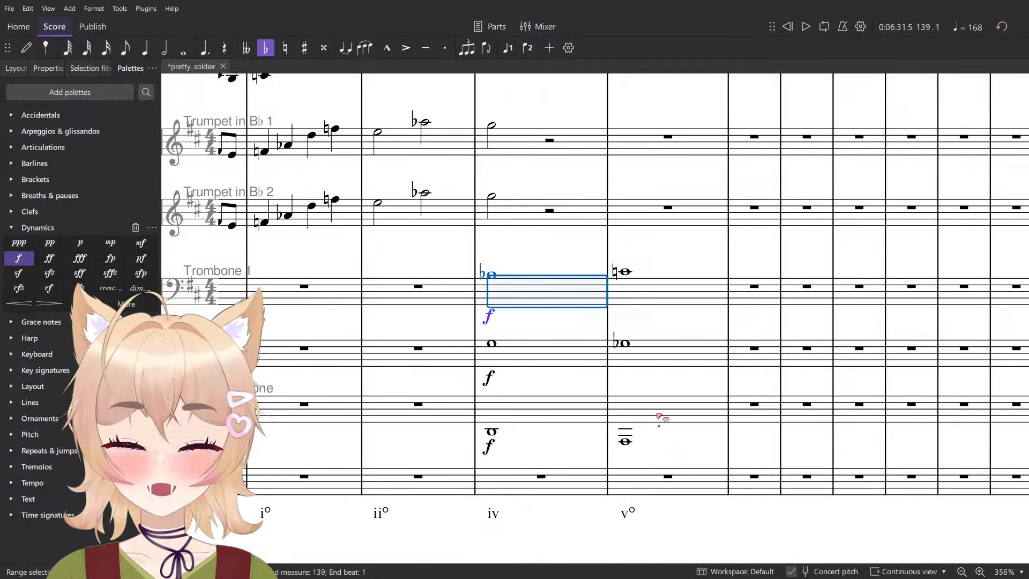
shift+click(659, 417)
key(space)
click(678, 249)
scroll(675, 251, down, 4)
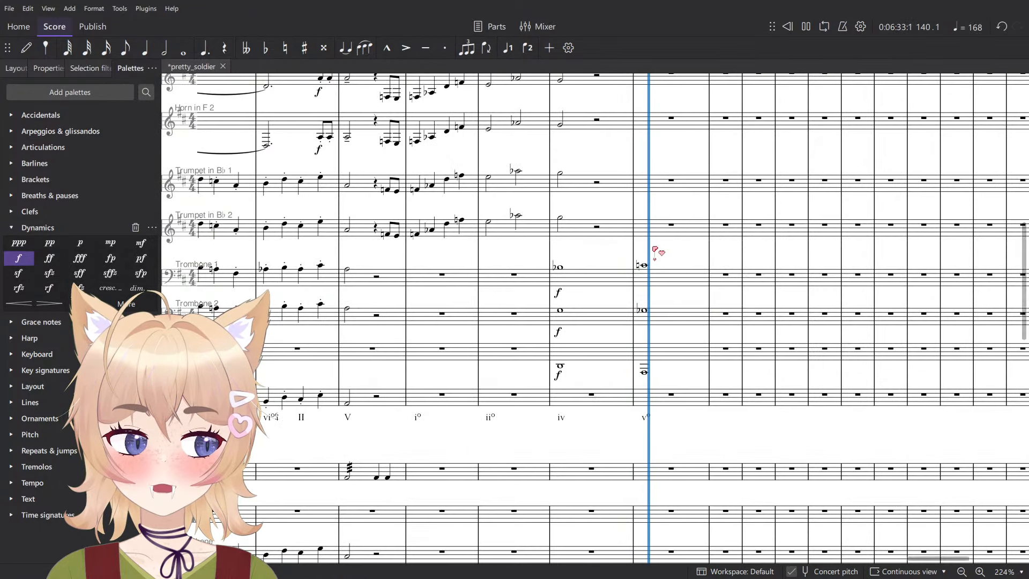
key(space)
- Change the dynamic of all three trombone parts in measure 139 to mf
scroll(420, 254, down, 6)
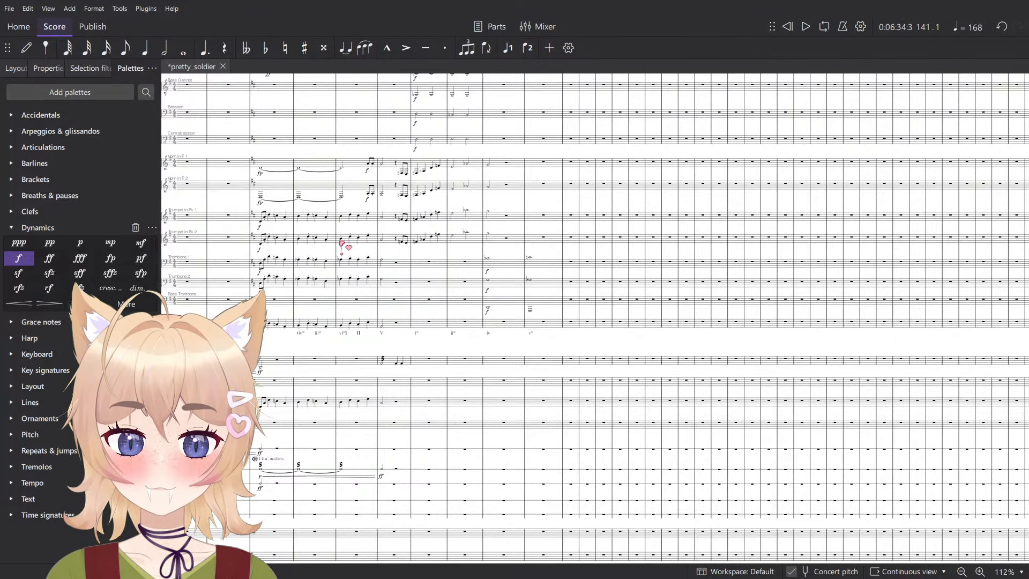
drag(347, 244, 591, 290)
scroll(753, 330, up, 7)
click(699, 411)
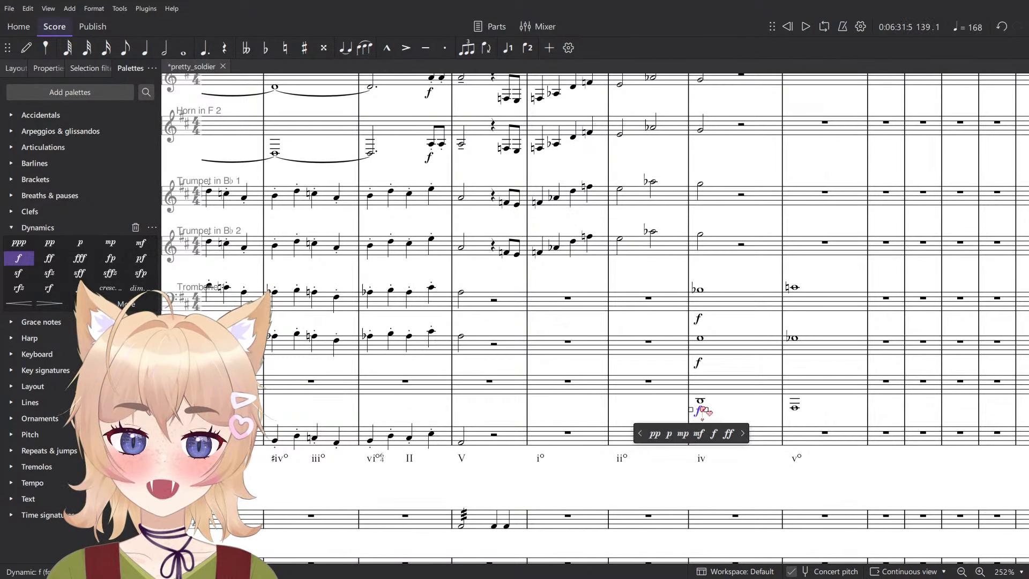
shift+click(700, 319)
- Play the three trombone parts in measures 139–140 at the mf dynamic
click(747, 304)
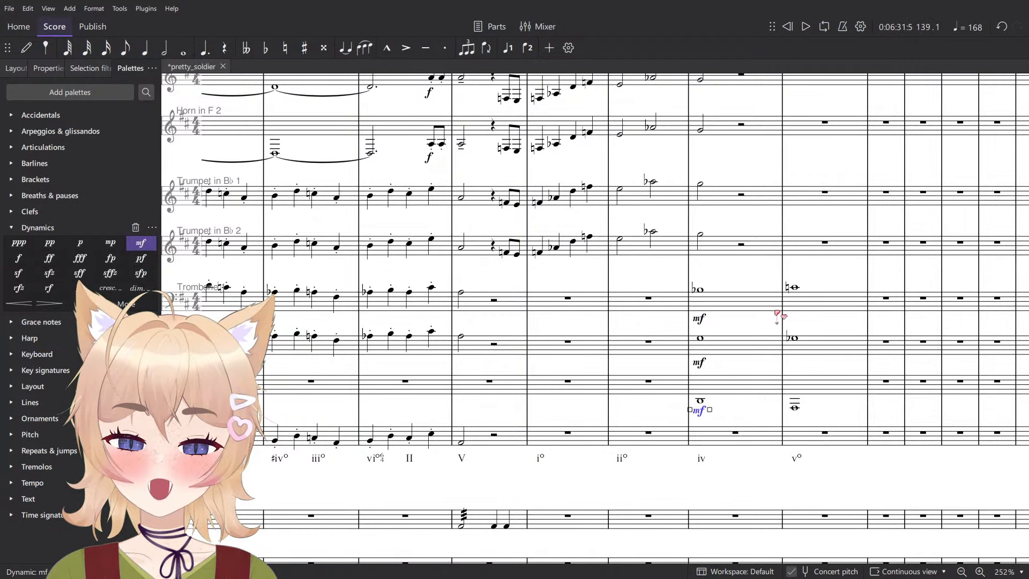
shift+click(828, 390)
key(space)
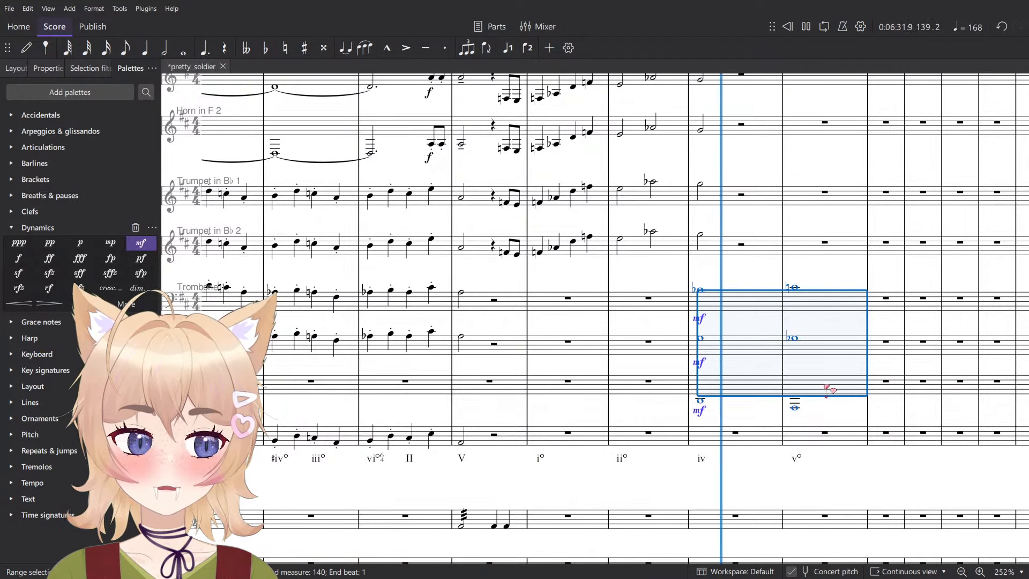
scroll(828, 299, down, 8)
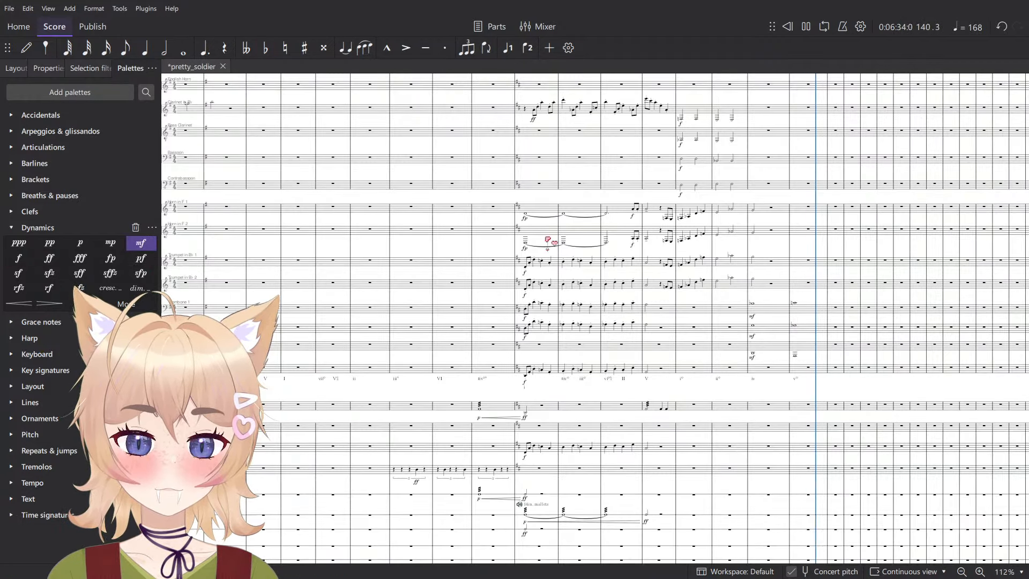
- Play the full orchestra from measure 132 to the start of measure 136
click(493, 208)
key(space)
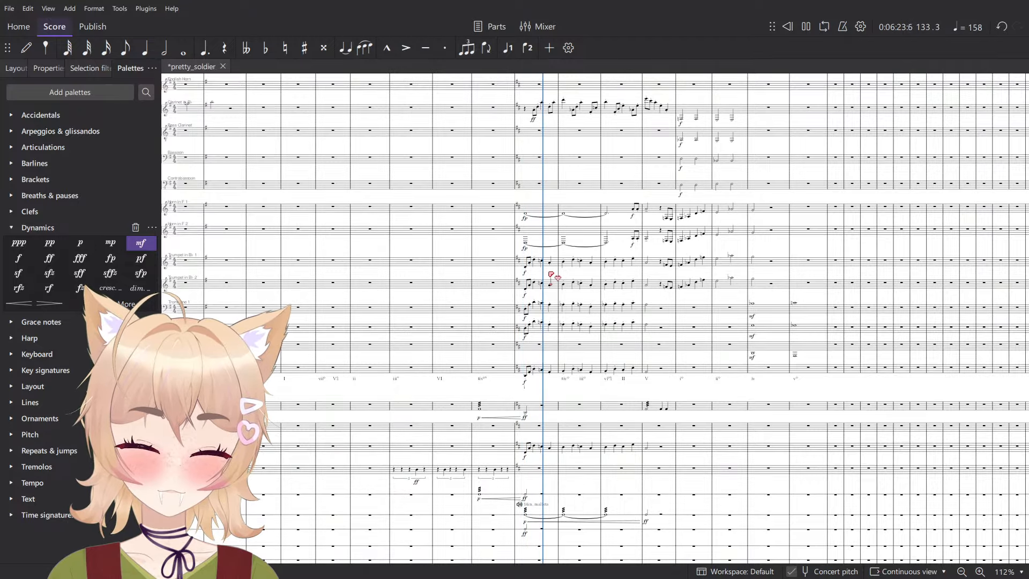
scroll(569, 282, down, 2)
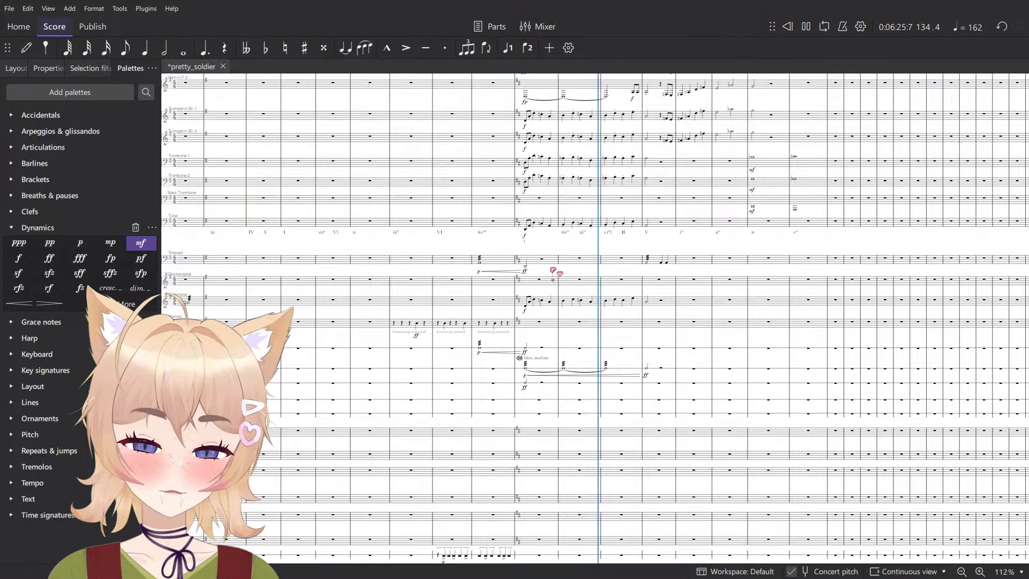
key(space)
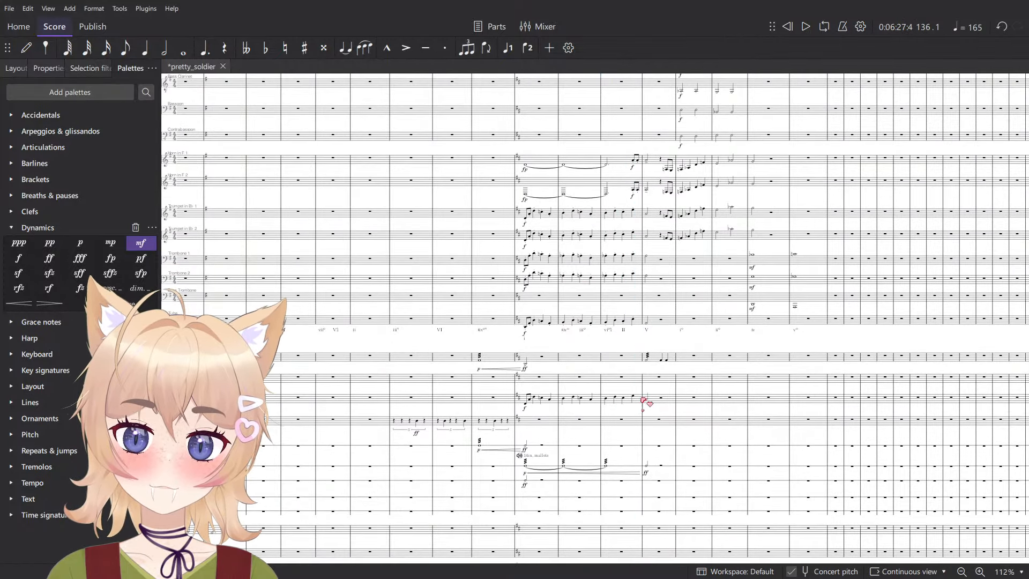
- Delete the Xylophone melody in measures 133–136
scroll(646, 398, up, 2)
click(673, 402)
shift+click(411, 401)
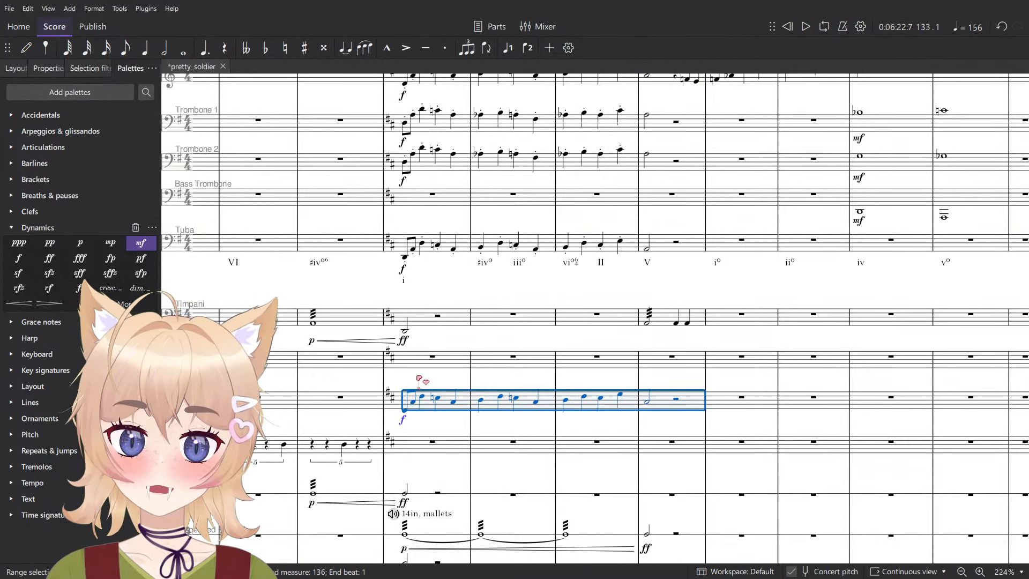
scroll(420, 378, down, 1)
key(Delete)
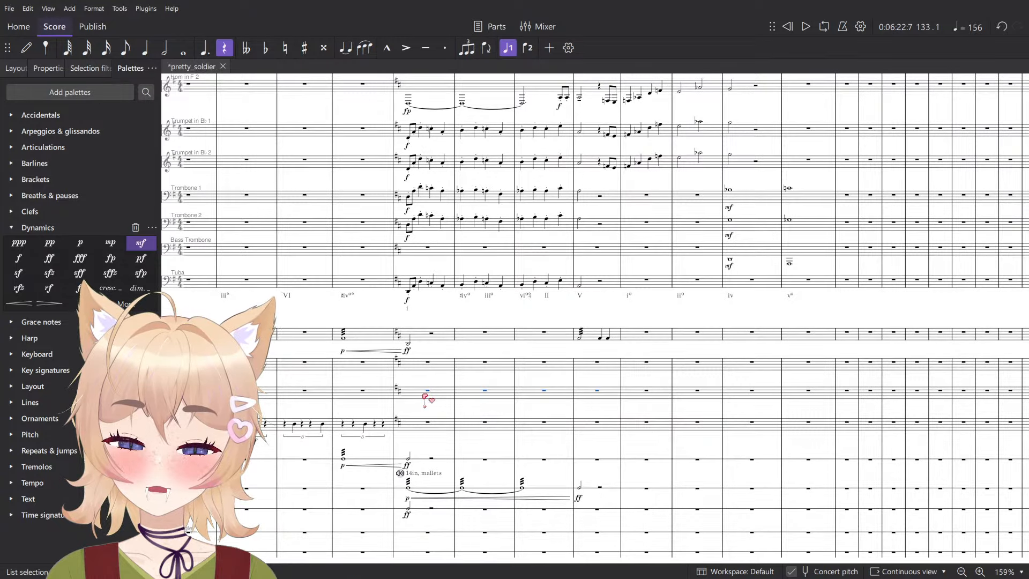
- Play the start of measure 133 to hear it without the Xylophone melody
click(424, 395)
click(428, 409)
key(space)
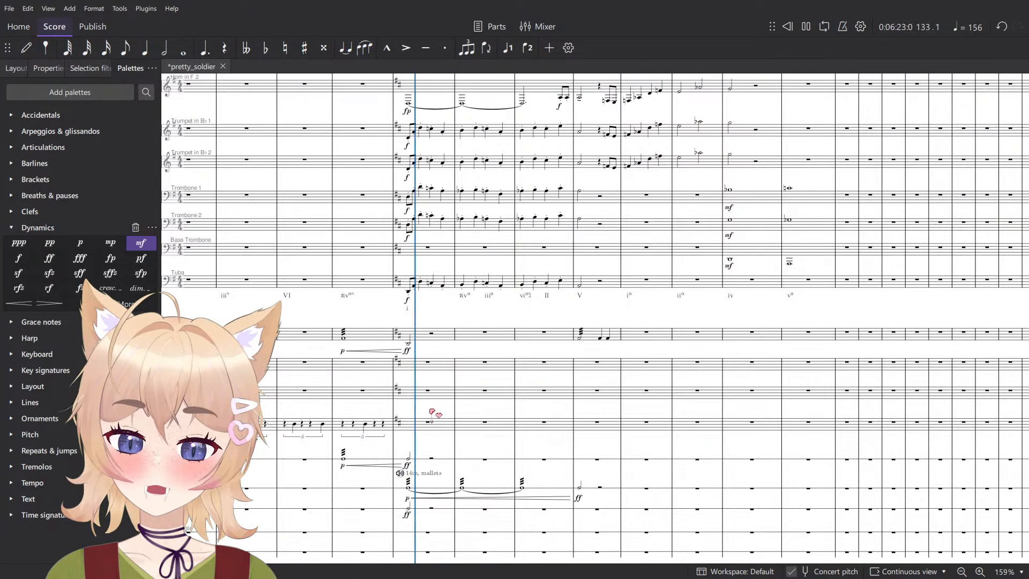
key(space)
- Try a half note on beat 1 of the Triangle part in measure 133 and play it back
scroll(436, 432, down, 2)
scroll(438, 436, up, 2)
key(n)
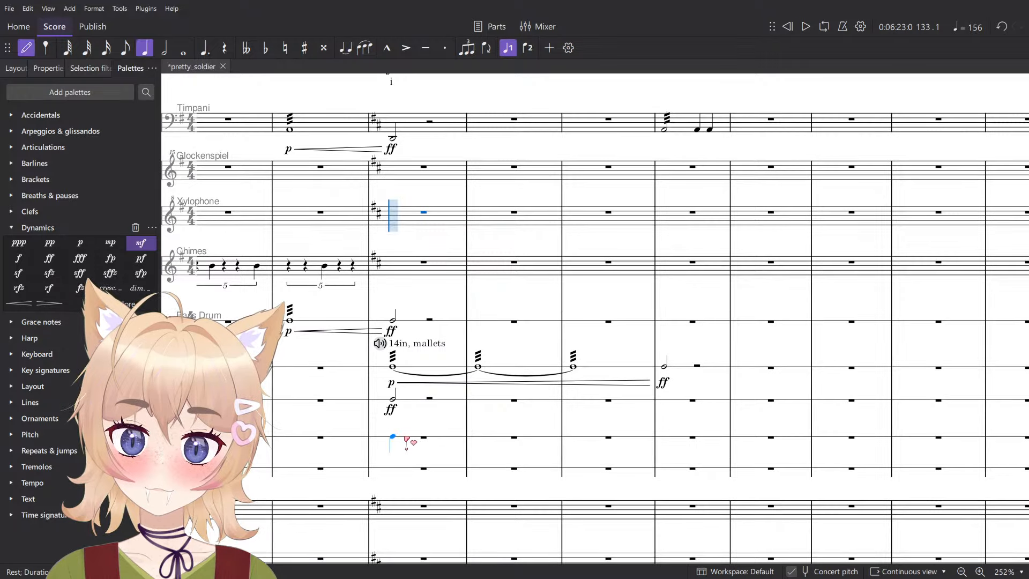
click(394, 438)
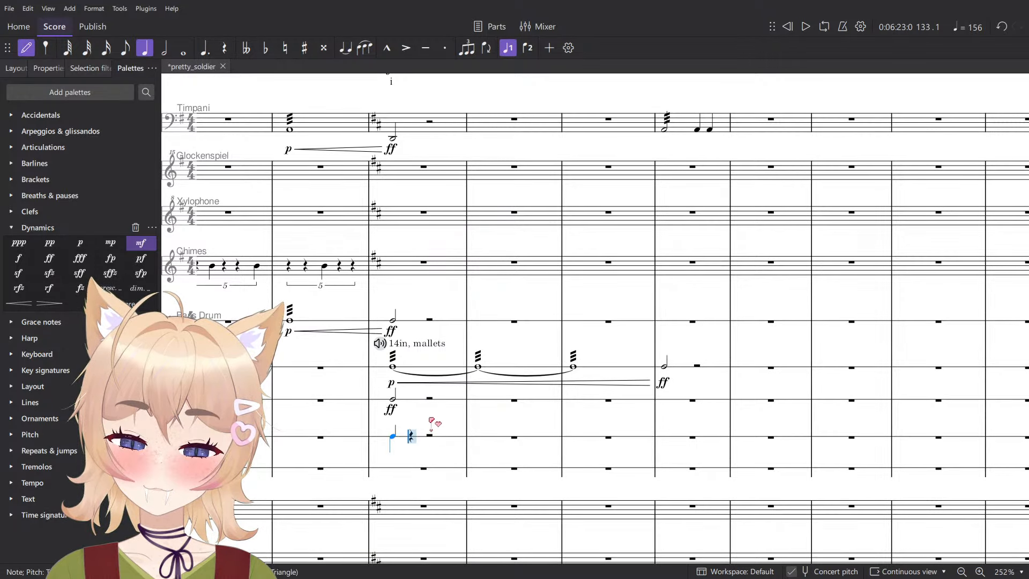
key(Escape)
key(6)
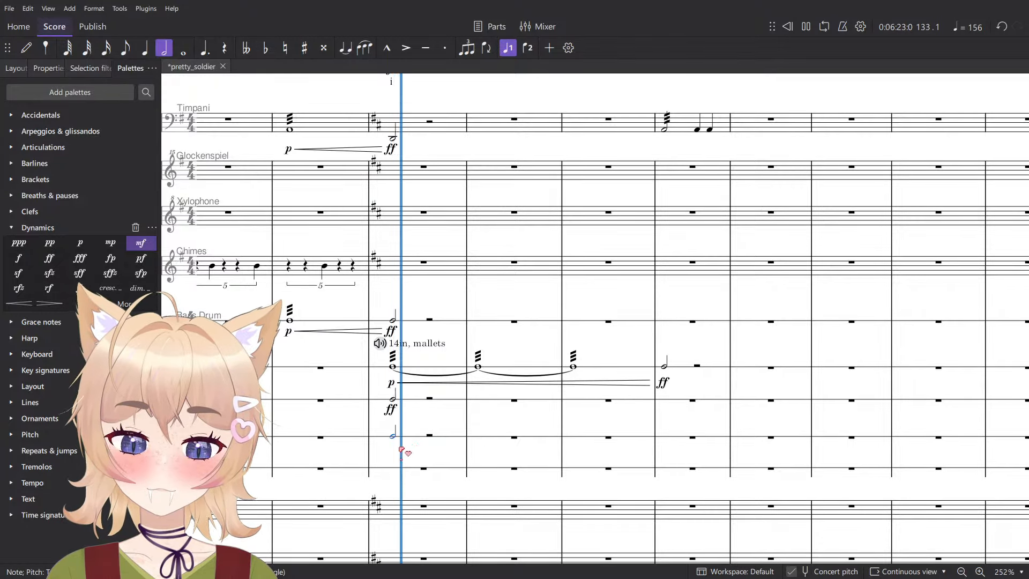
scroll(414, 427, up, 2)
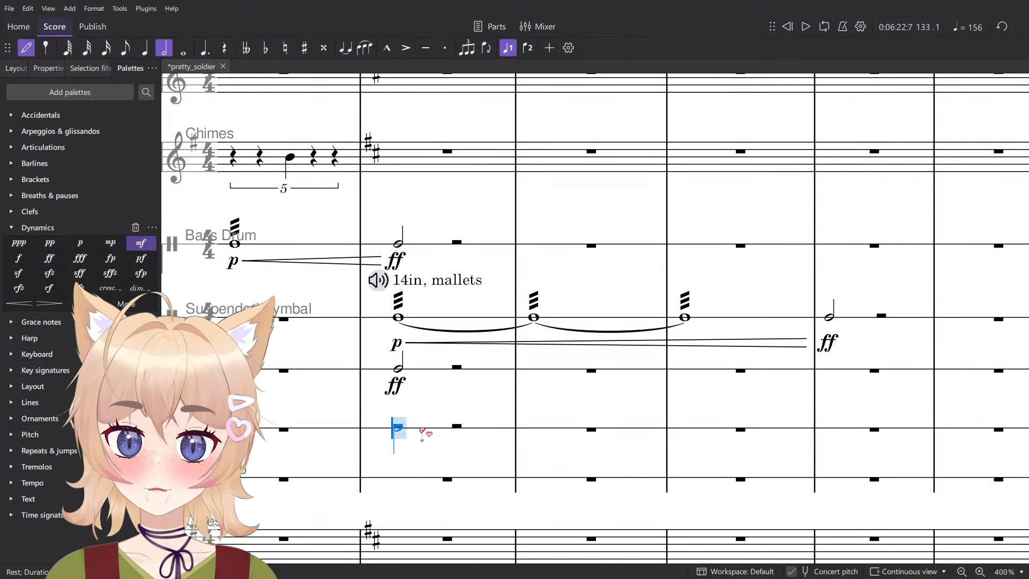
- Enter quarter notes on beats 2 and 4 of the Triangle part in measure 133, with quarter rests on beats 1 and 3
key(5)
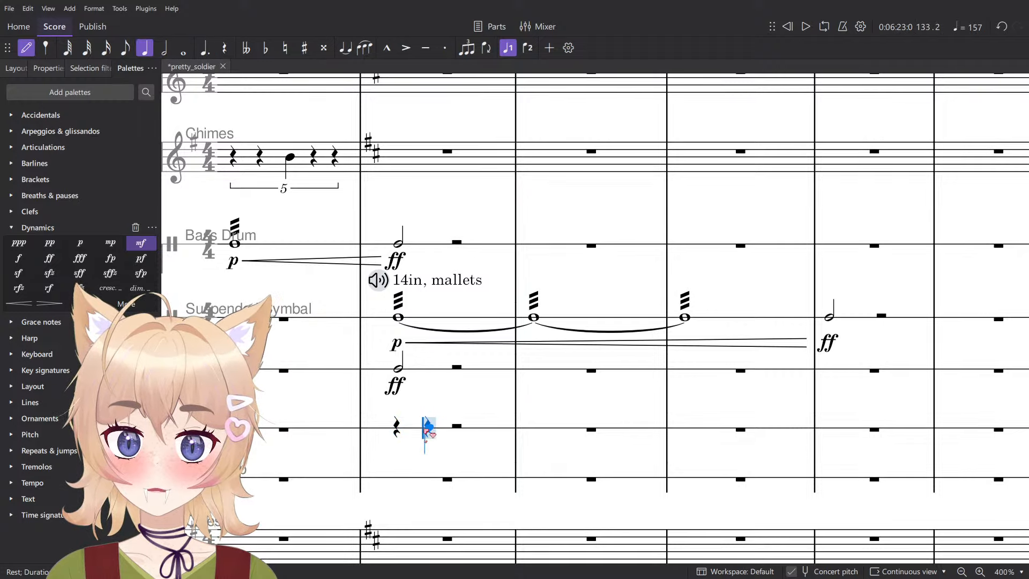
key(a)
key(0)
right_click(455, 427)
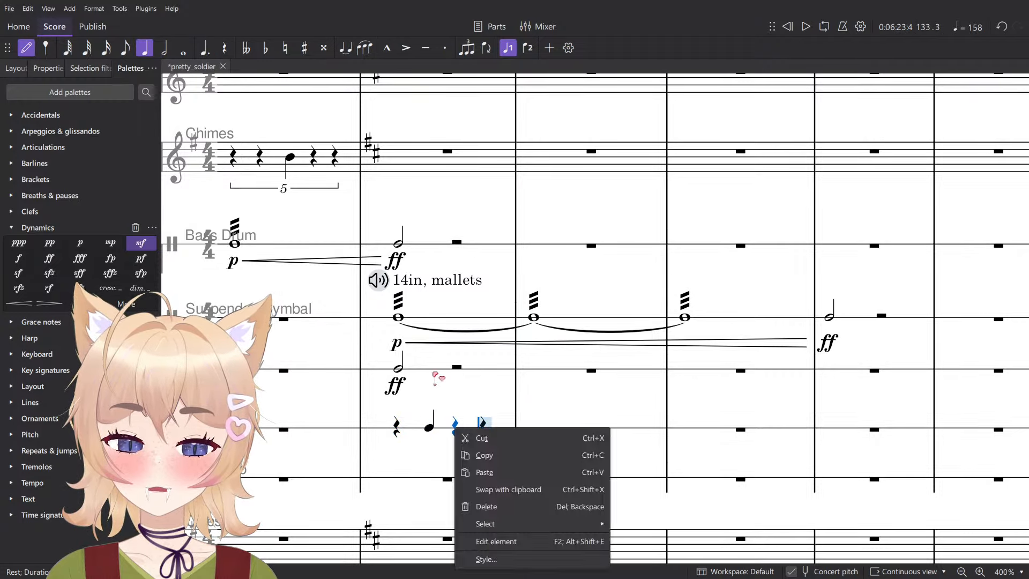
click(434, 373)
scroll(484, 433, up, 1)
key(a)
key(Escape)
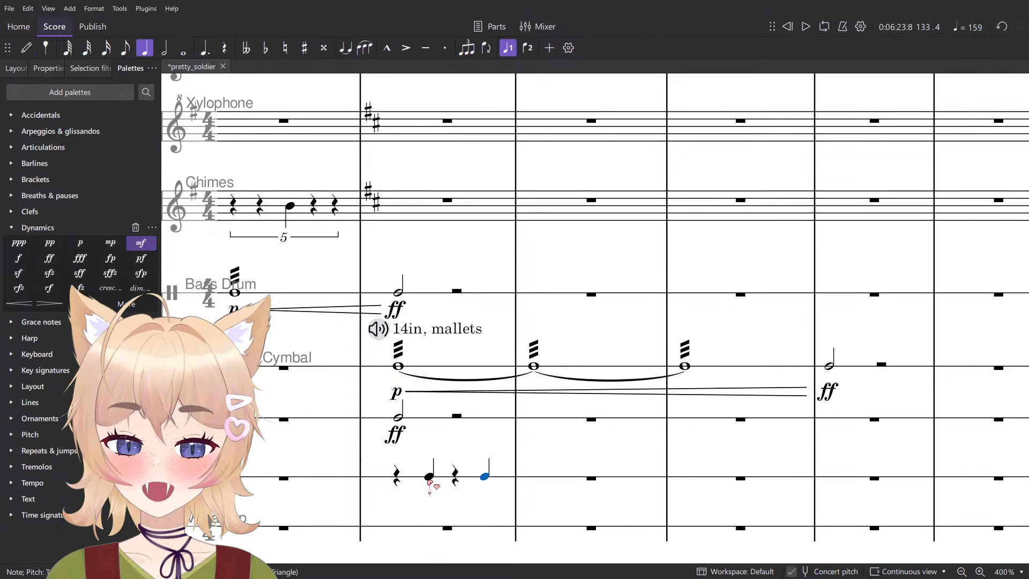
- Add three-stroke tremolos to both Triangle quarter notes in measure 133 and mark the first one f
ctrl+click(428, 475)
click(37, 466)
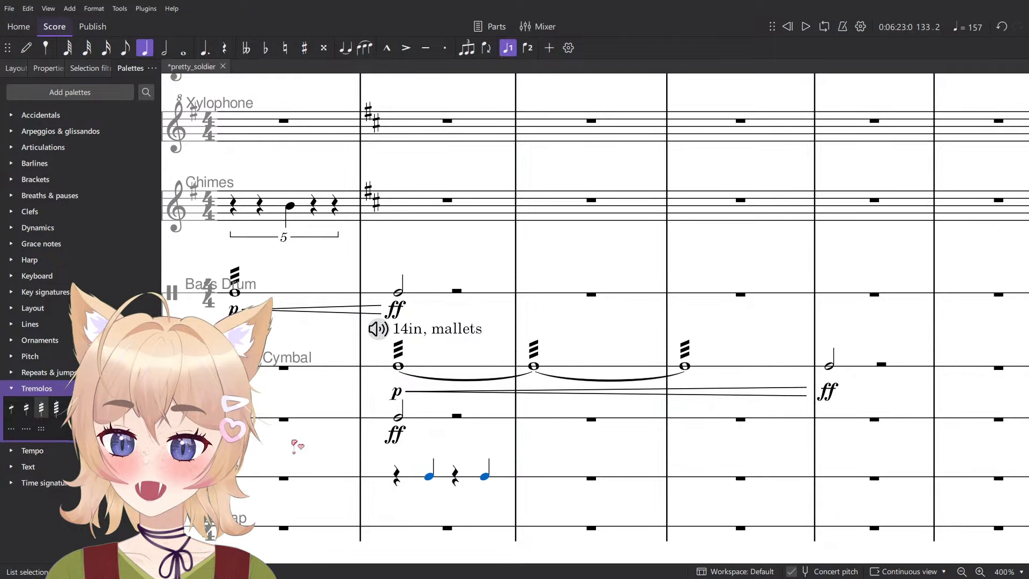
key(Return)
key(ctrl+d)
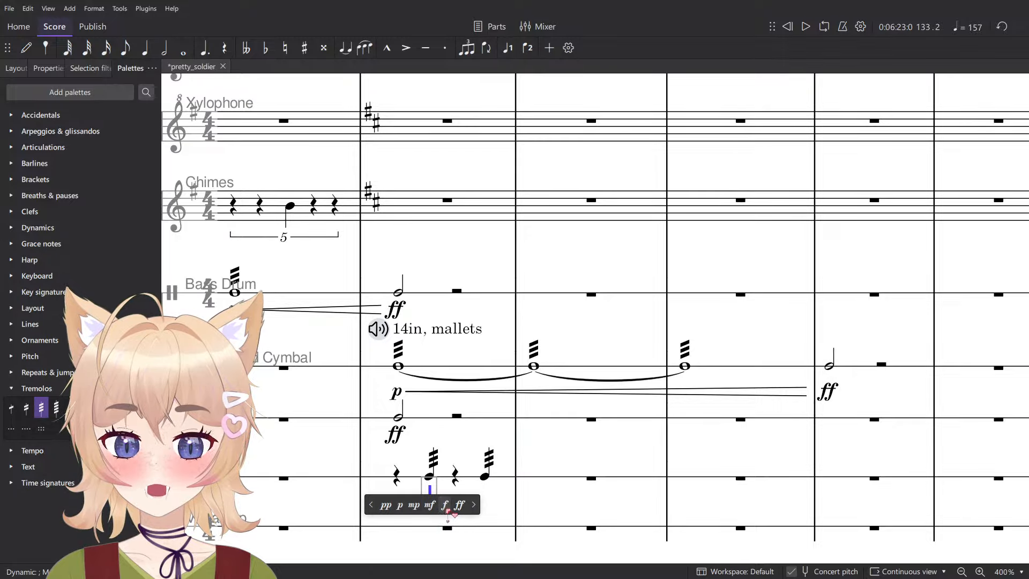
click(445, 505)
- Play measure 133 to hear the Triangle tremolos with the orchestra
click(396, 479)
scroll(472, 422, down, 5)
key(space)
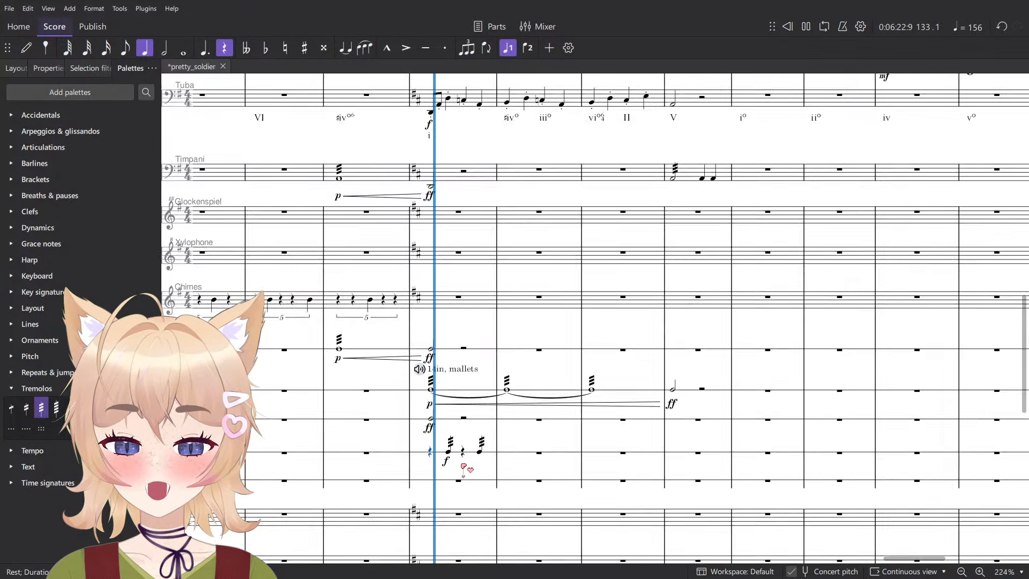
scroll(464, 468, up, 5)
key(space)
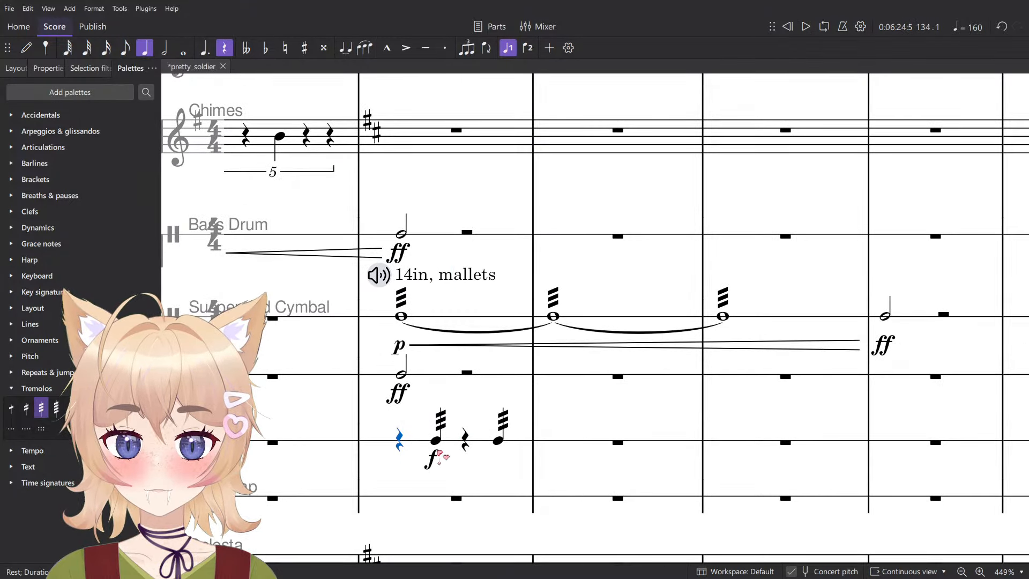
- Change the Triangle dynamic in measure 133 to ff and play the measure back
click(437, 456)
key(Escape)
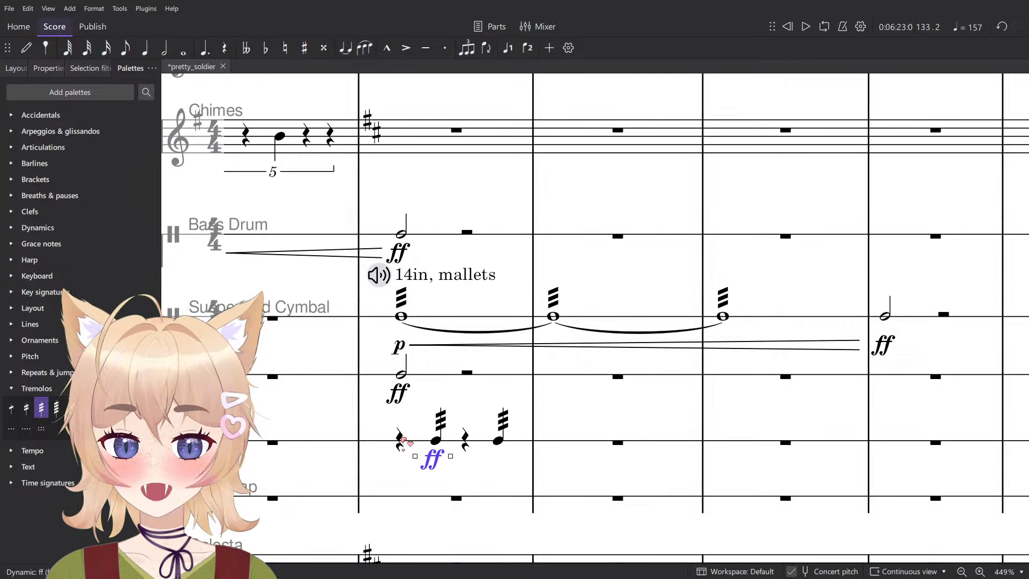
click(399, 441)
key(space)
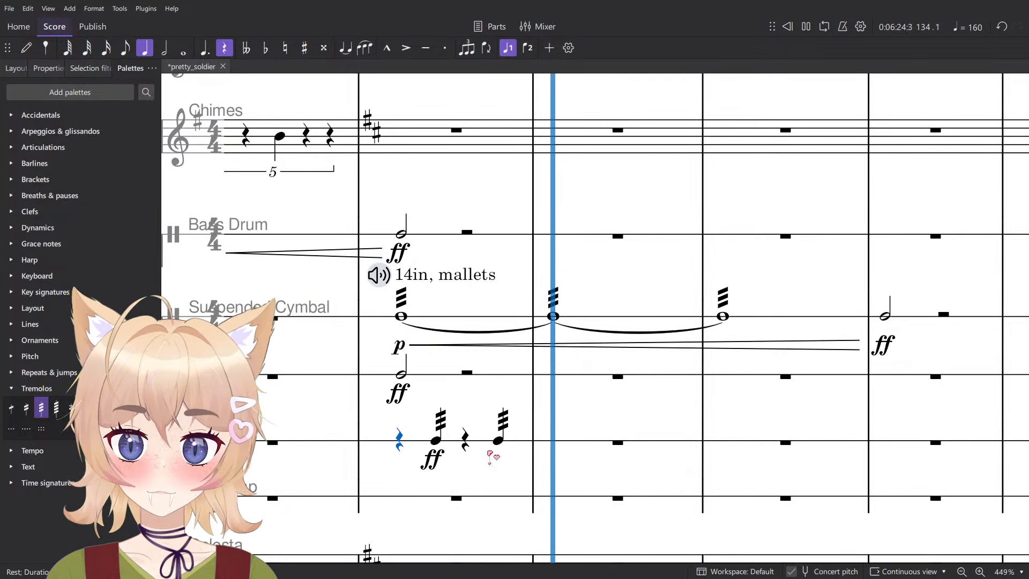
key(space)
- Repeat the Triangle pattern of measure 133 through measures 134–136, removing the duplicated ff marking
click(524, 445)
scroll(528, 445, down, 4)
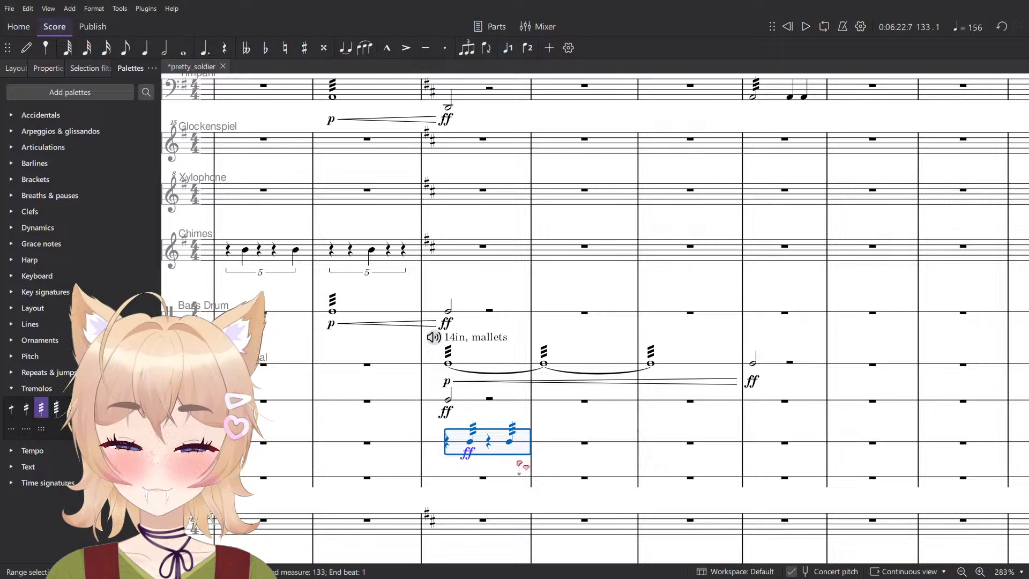
key(r)
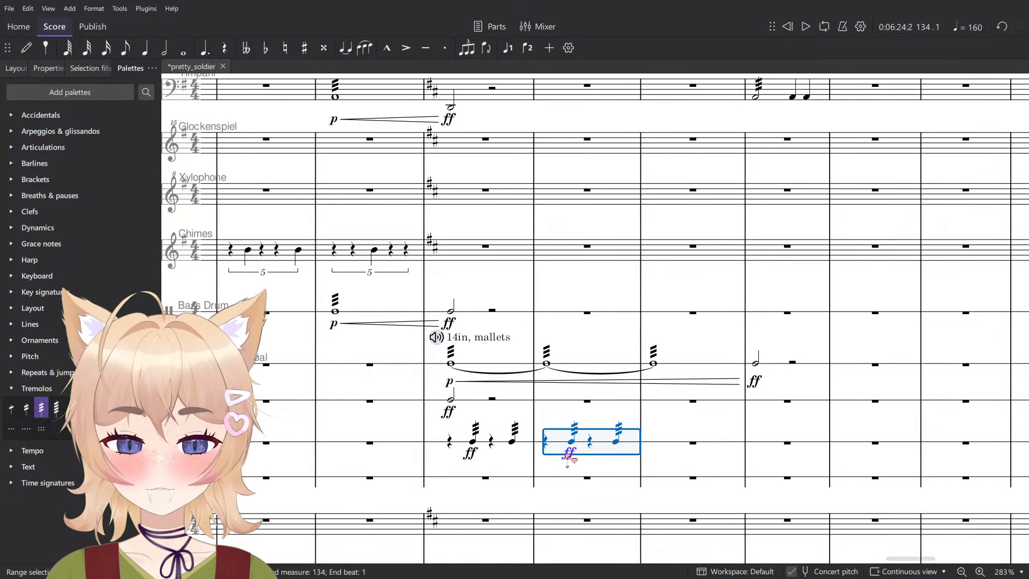
click(567, 454)
key(Delete)
key(r)
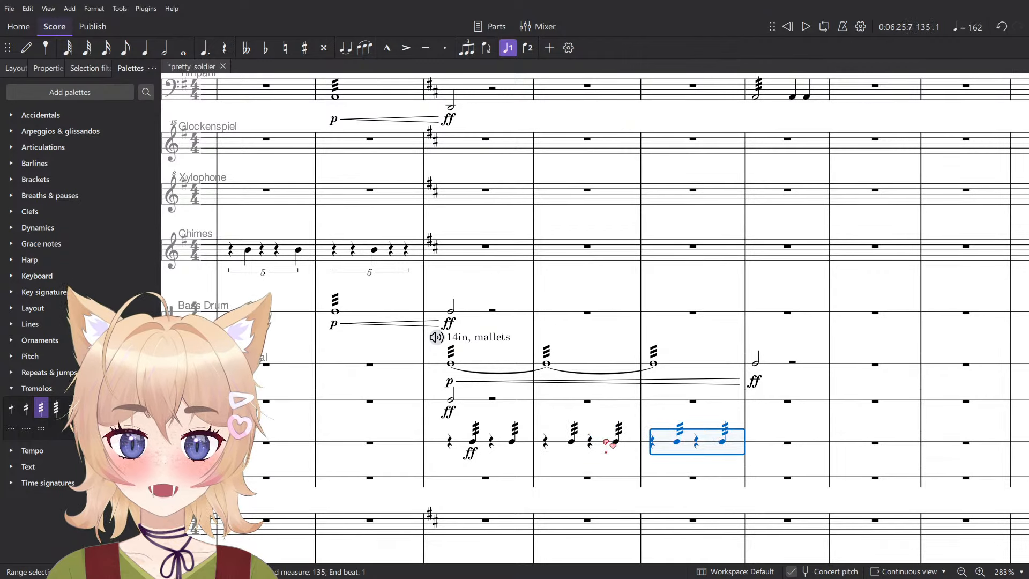
key(r)
scroll(611, 467, down, 2)
key(Escape)
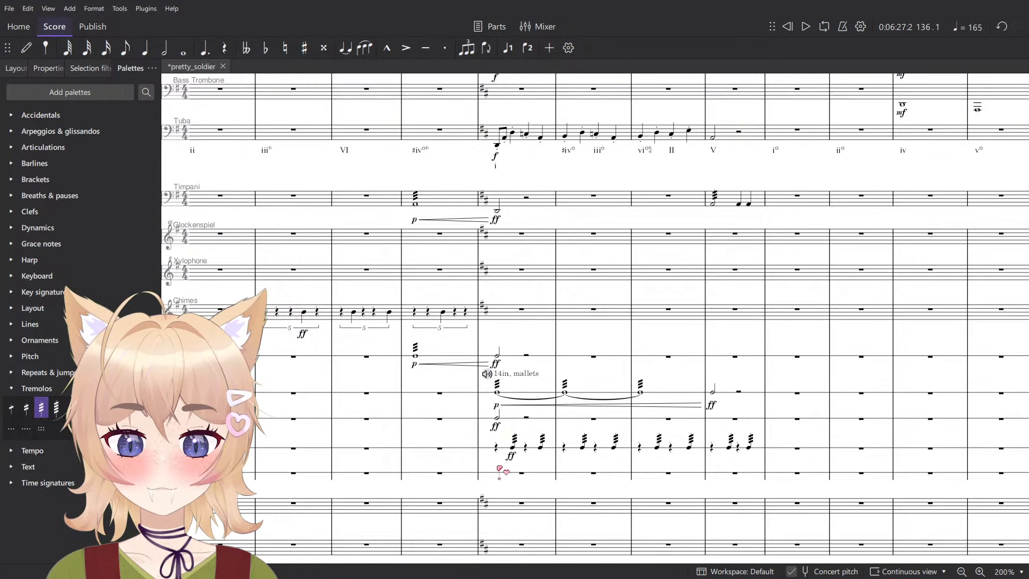
- Play the passage through measure 136 to check the repeated Triangle tremolos
scroll(499, 468, up, 2)
key(n)
scroll(631, 472, down, 2)
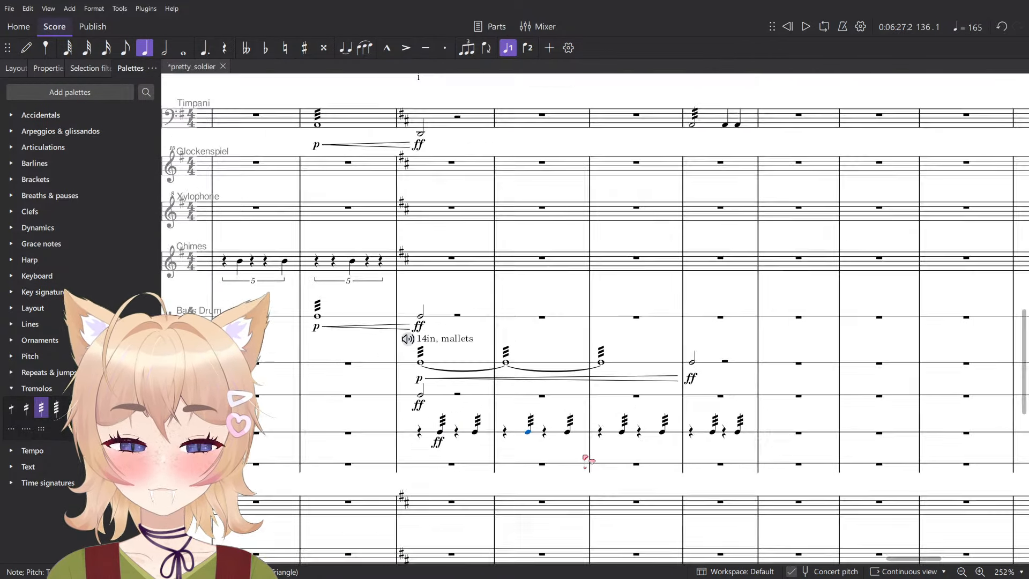
key(Escape)
click(499, 457)
key(space)
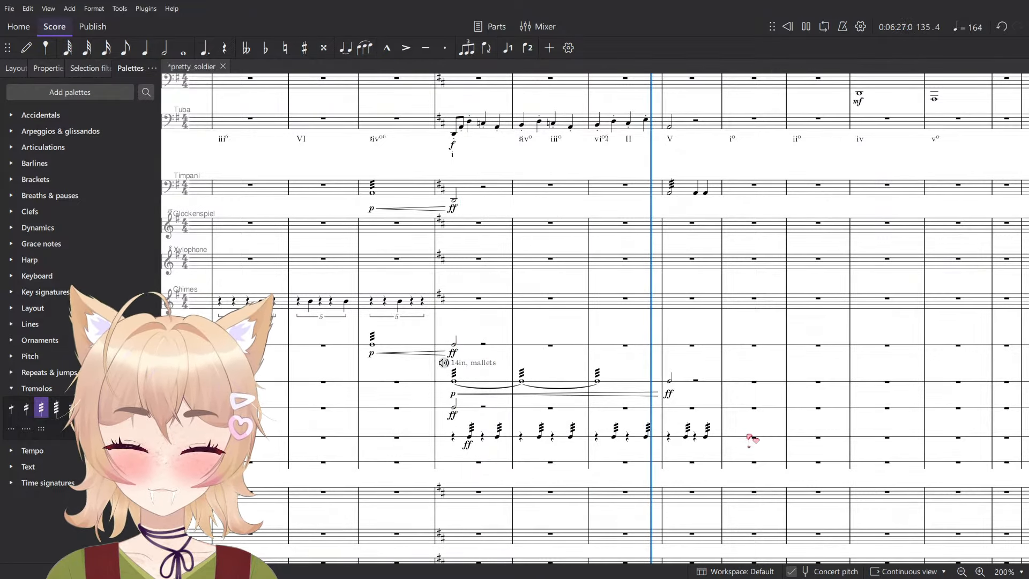
scroll(751, 436, up, 5)
scroll(706, 450, down, 4)
scroll(705, 450, down, 1)
key(space)
- Enter quarter notes on beats 1 and 2 of the Vibraslap part in measure 136
scroll(705, 446, up, 3)
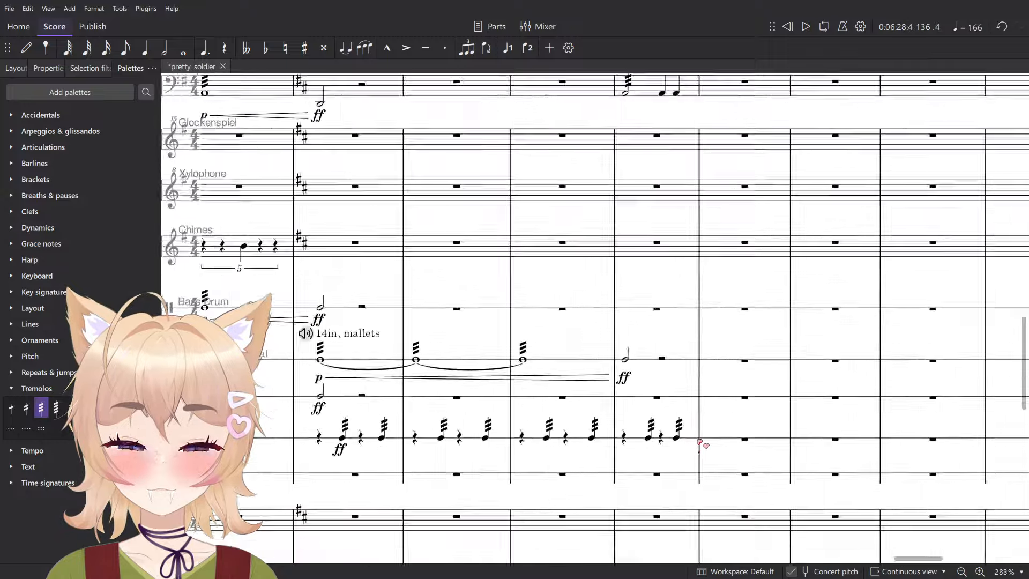
scroll(706, 444, down, 3)
key(n)
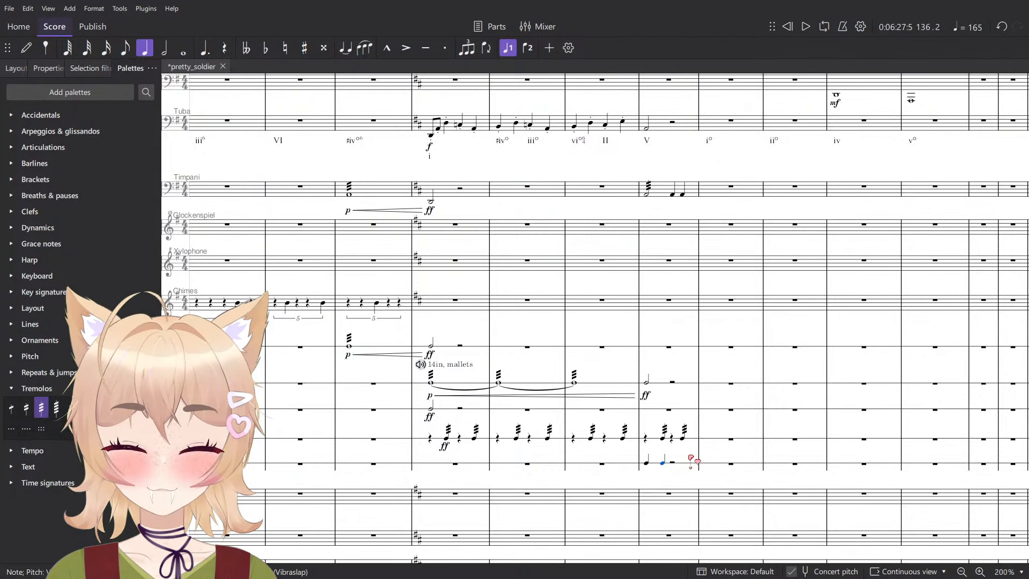
- Replace the two Vibraslap quarter notes in measure 136 with one half note on beat 1
click(650, 465)
scroll(677, 468, up, 4)
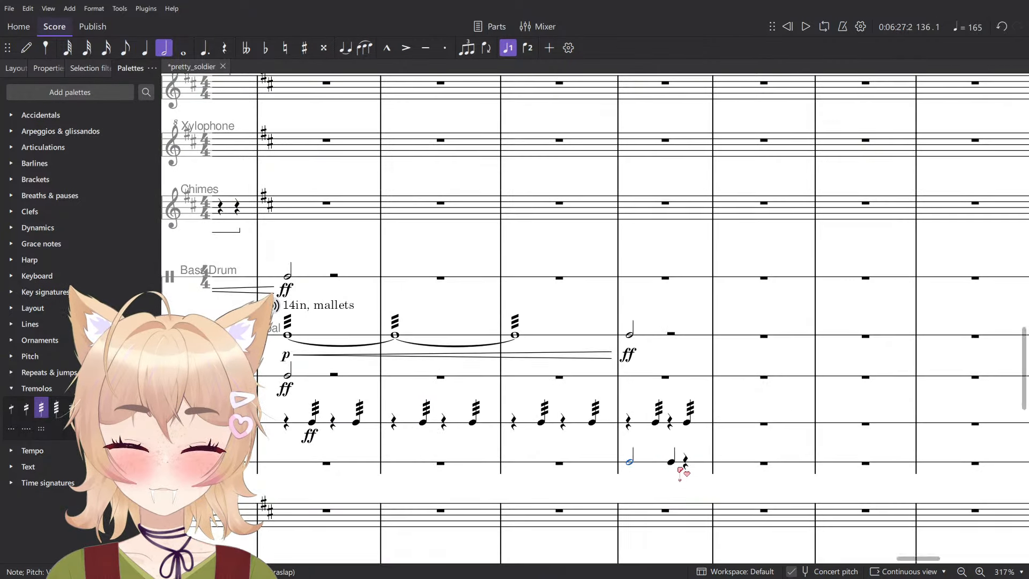
key(5)
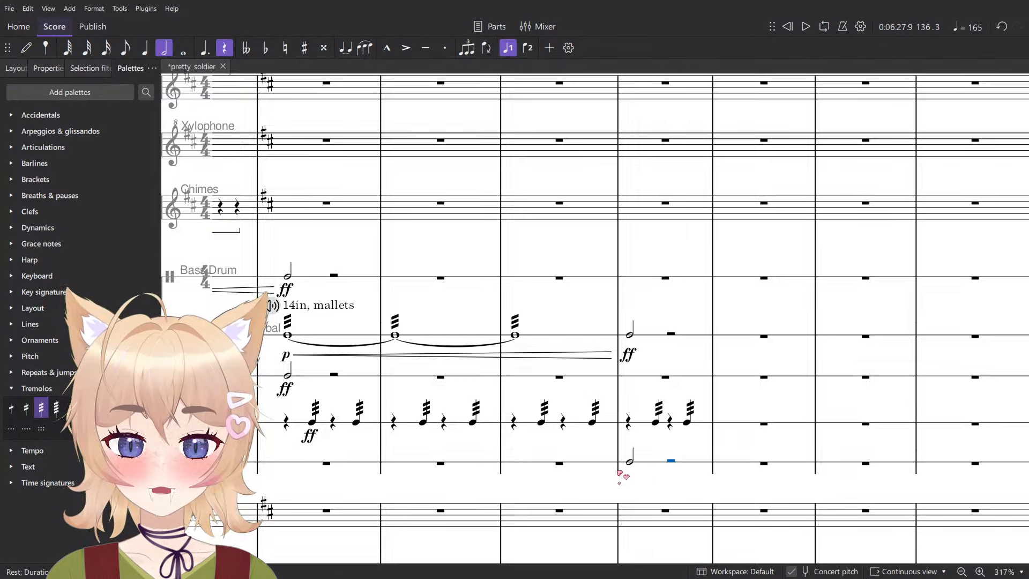
- Mark the Vibraslap half note in measure 136 ff and play the passage back
scroll(620, 473, down, 4)
click(436, 465)
click(629, 466)
key(ctrl+d)
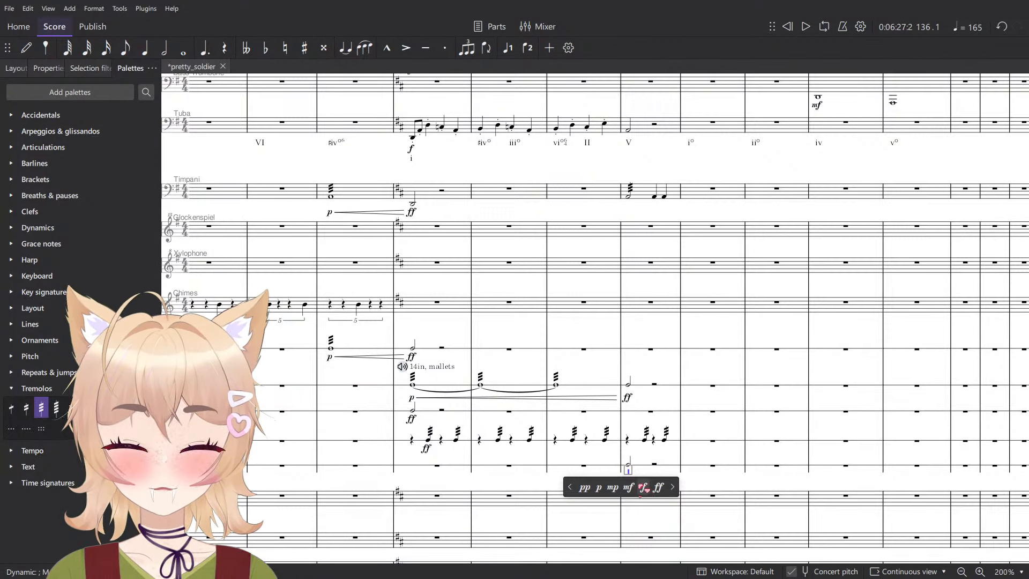
key(Escape)
key(space)
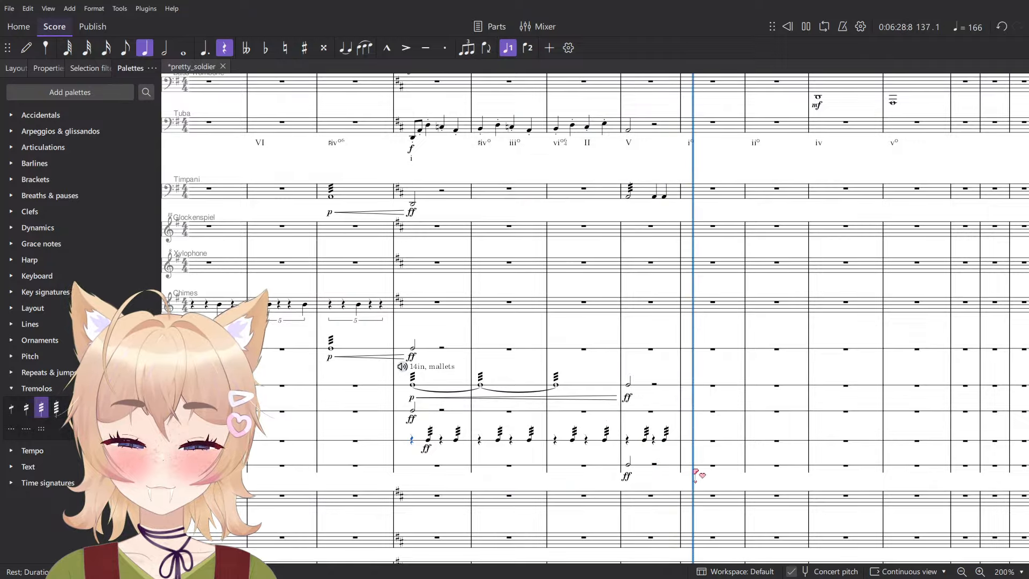
key(space)
- Move the Vibraslap half note and its ff from measure 136 to measure 137 and play from measure 136
ctrl+scroll(641, 482, up, 5)
click(604, 465)
key(Delete)
click(703, 471)
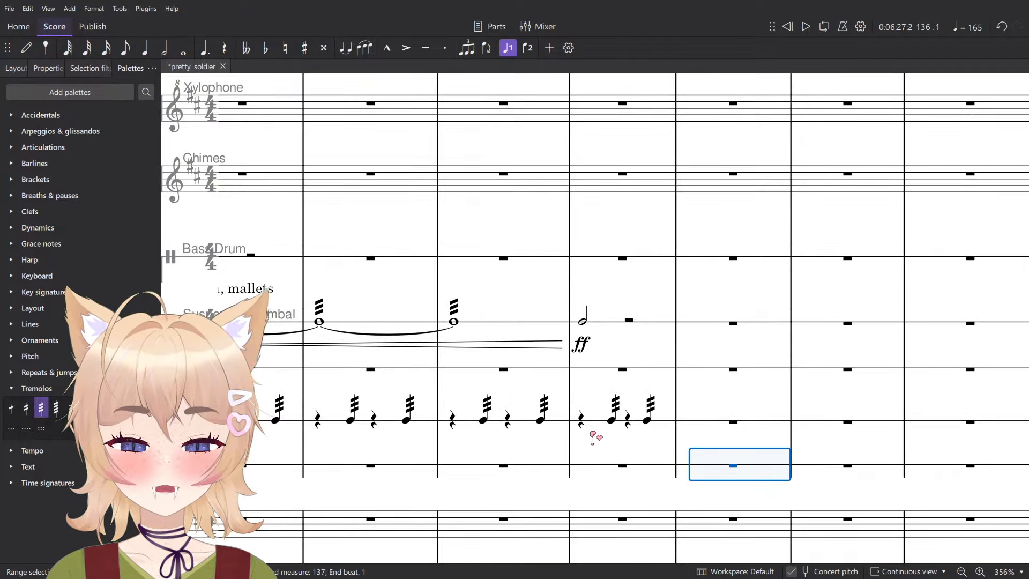
click(581, 420)
key(space)
ctrl+scroll(602, 450, down, 3)
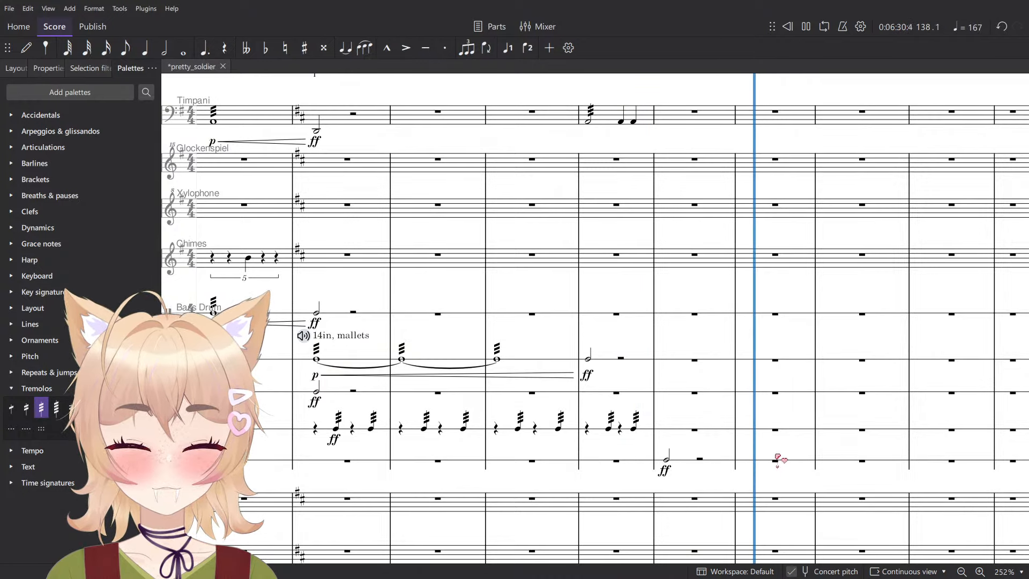
key(space)
- Enter a half note on beat 1 of the Vibraslap part in each of measures 138–140
key(n)
click(748, 460)
key(Escape)
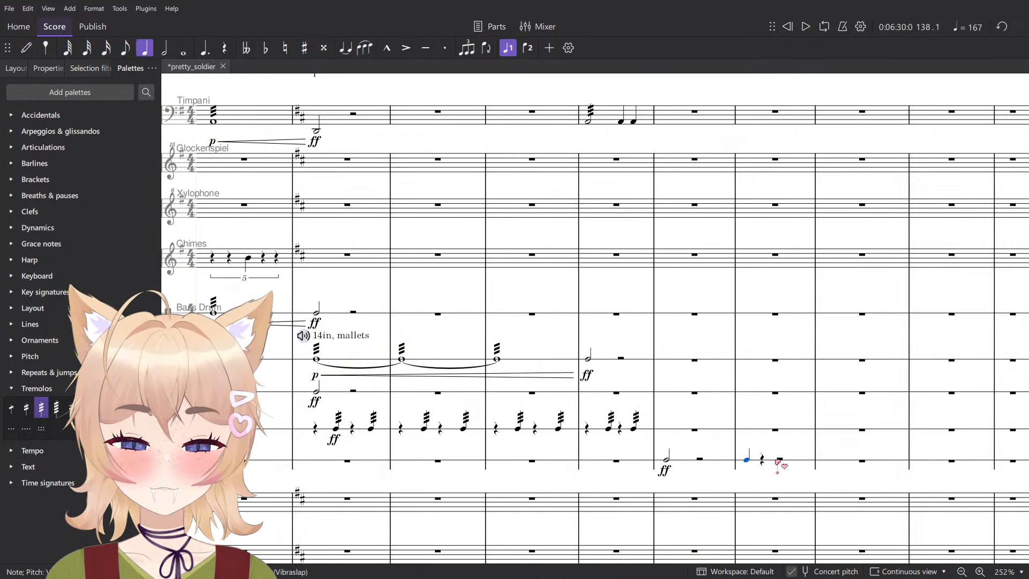
key(6)
key(n)
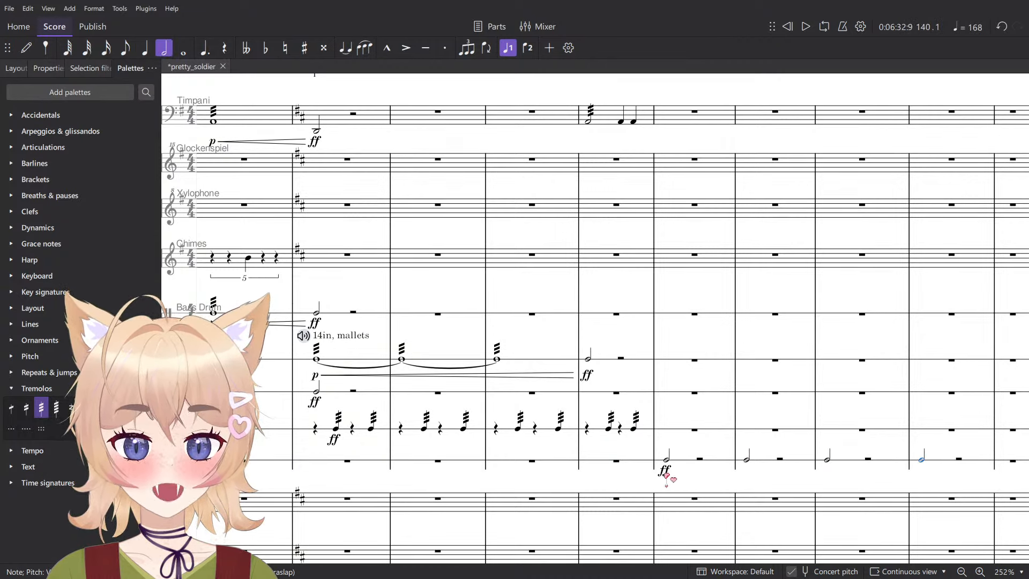
- Change the Vibraslap dynamic in measure 137 to f and play from measure 136 through measure 139
click(666, 472)
click(683, 499)
click(588, 430)
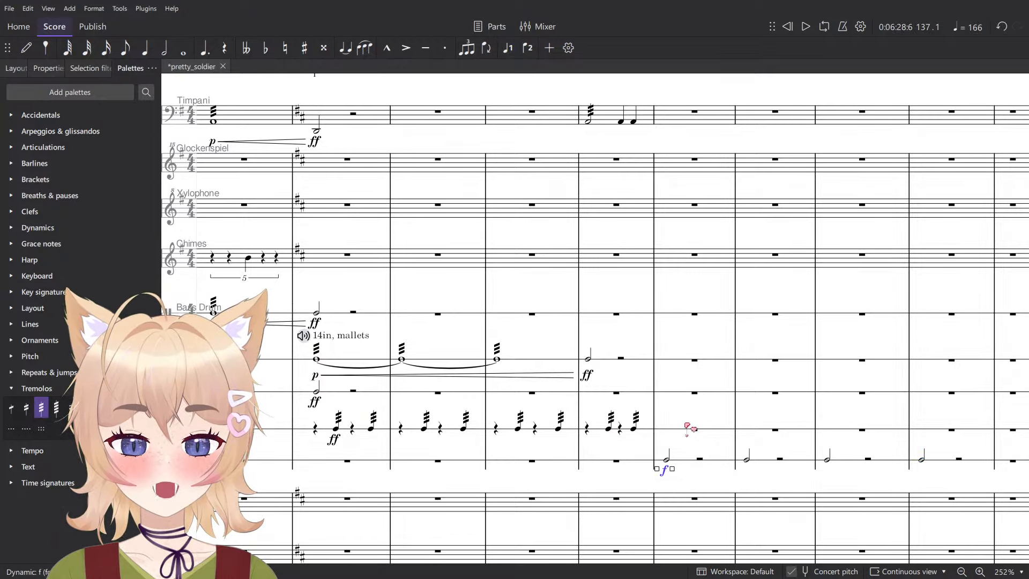
key(space)
scroll(837, 426, down, 2)
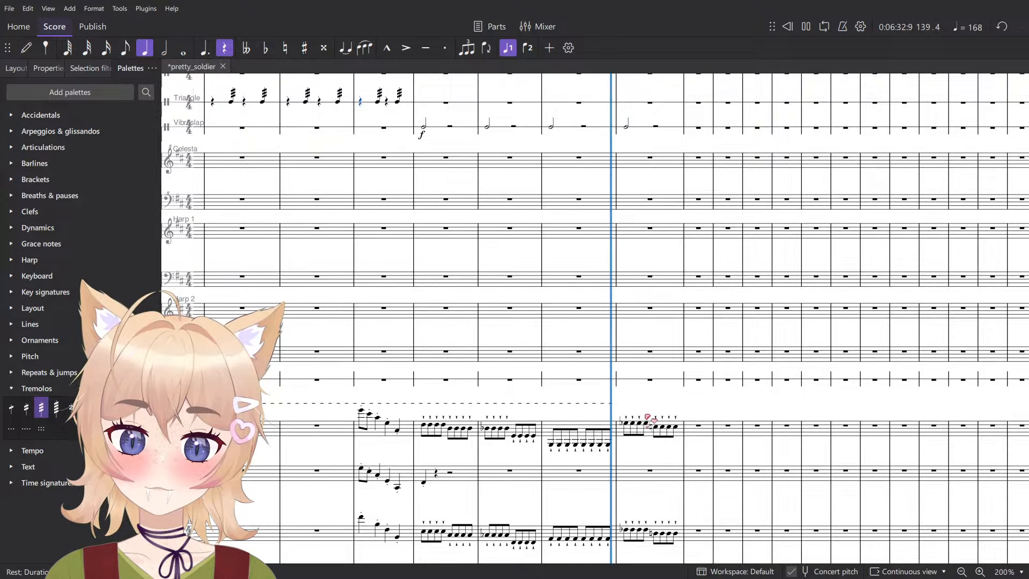
key(space)
scroll(700, 438, down, 5)
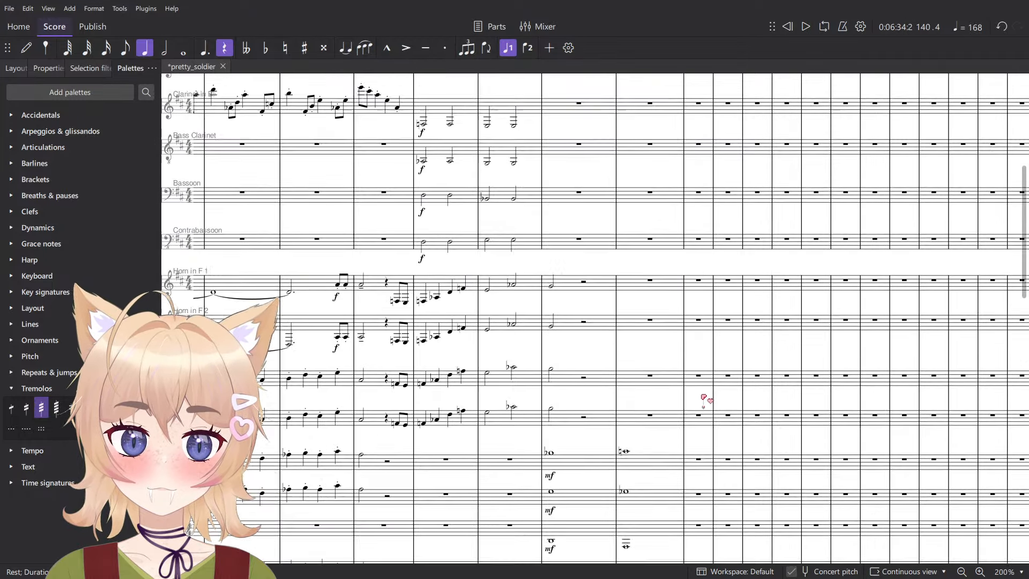
scroll(695, 399, up, 5)
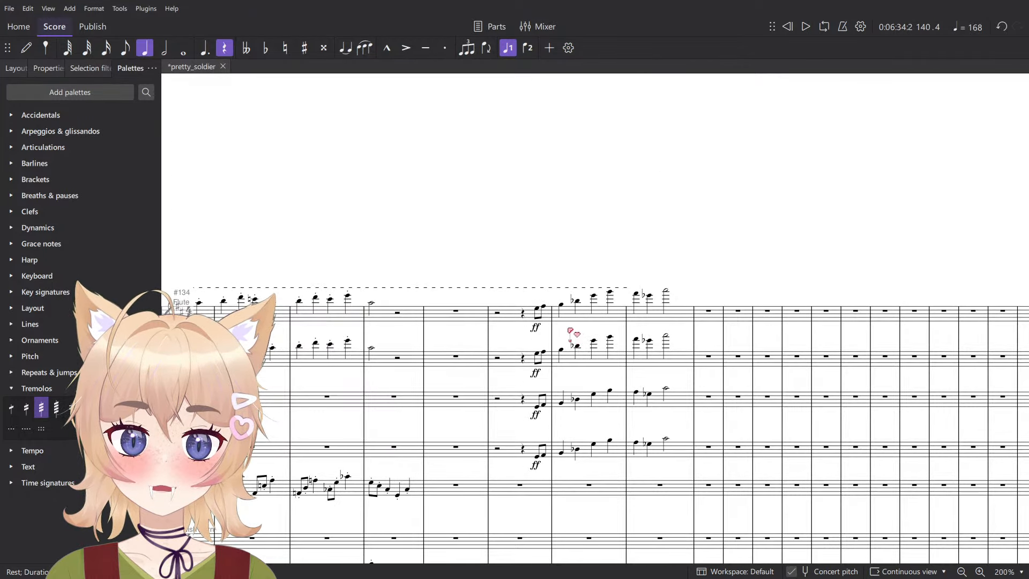
click(538, 311)
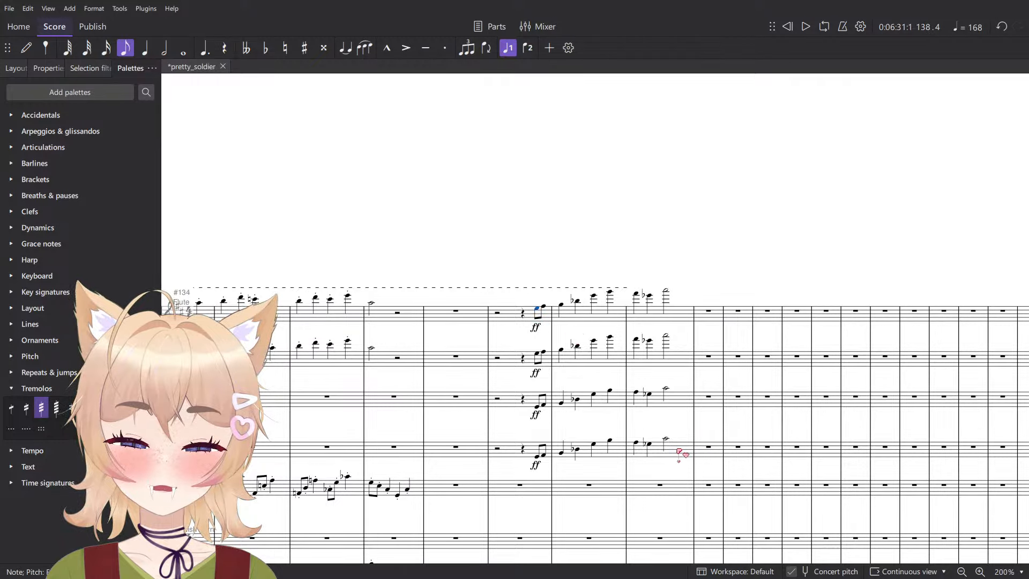
shift+click(679, 452)
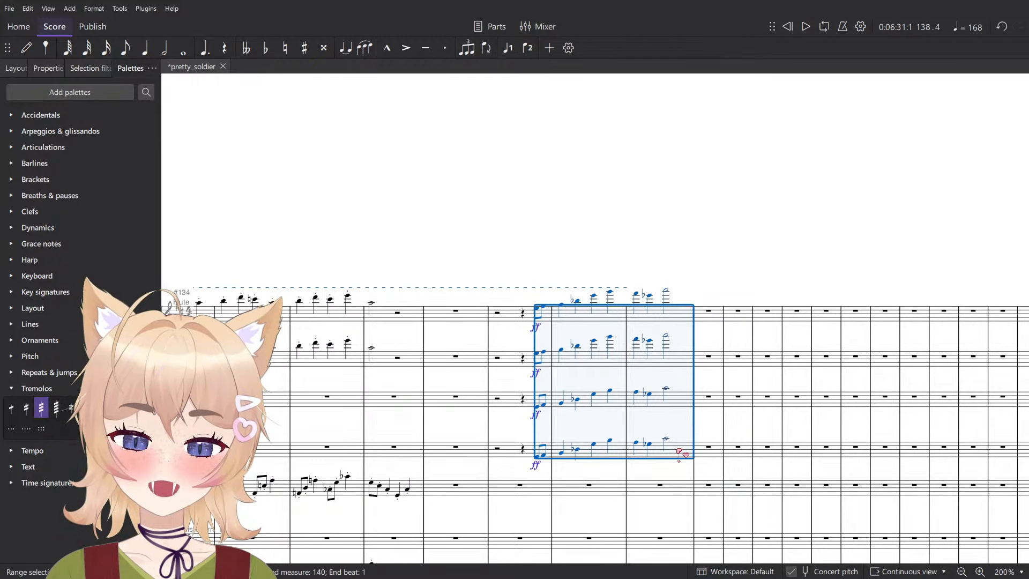
key(Escape)
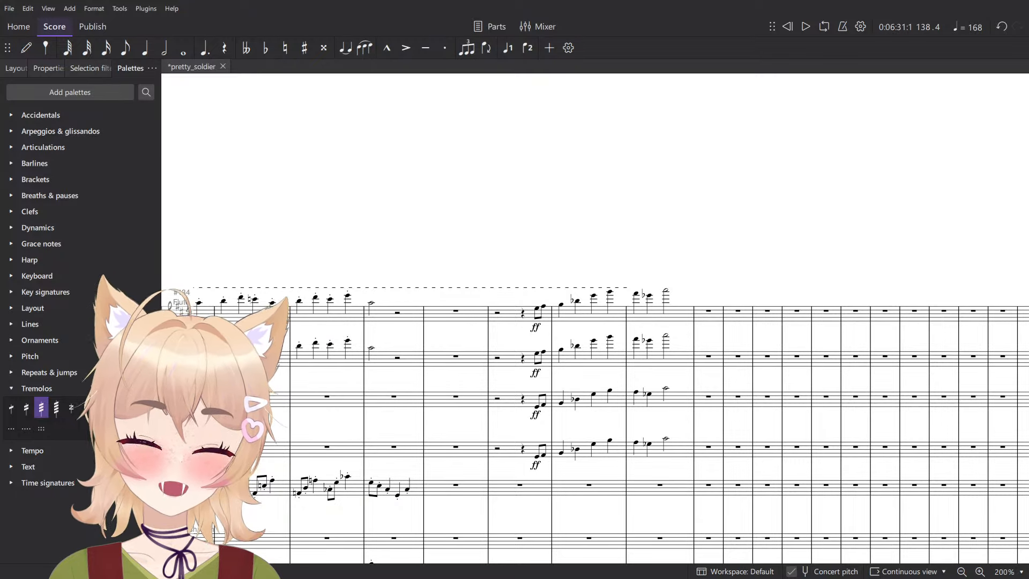
- Copy the first Flute's line from beat 4 of measure 138 through measure 140 into the Glockenspiel part
scroll(647, 276, up, 5)
click(476, 333)
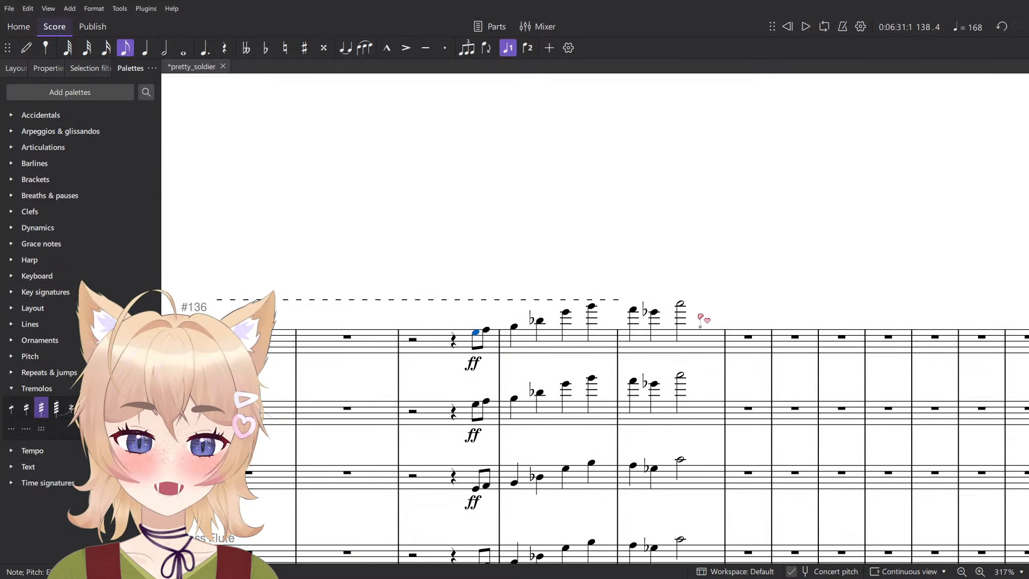
shift+click(685, 308)
scroll(644, 322, down, 7)
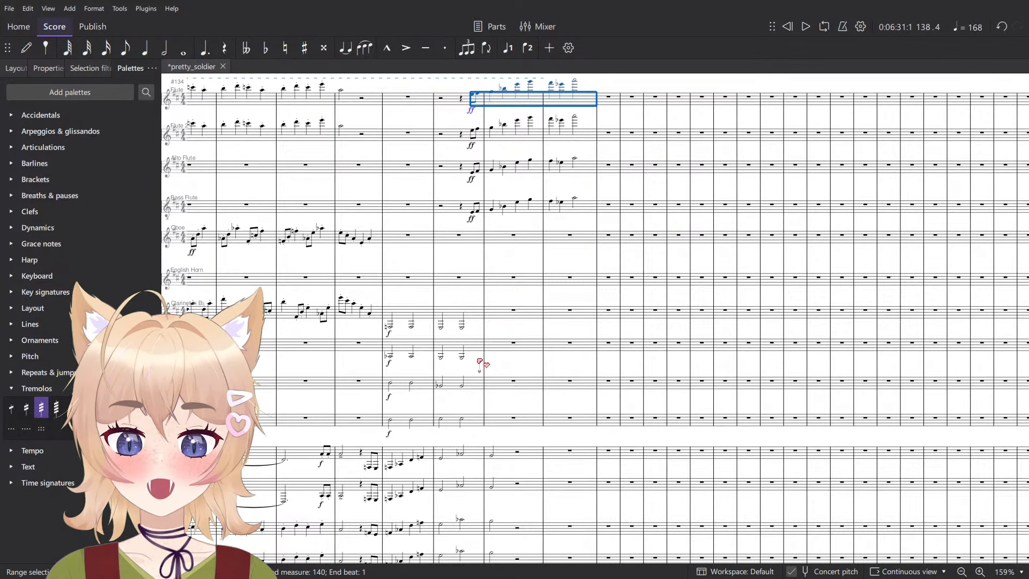
scroll(479, 367, down, 1)
scroll(478, 408, up, 1)
scroll(478, 408, down, 3)
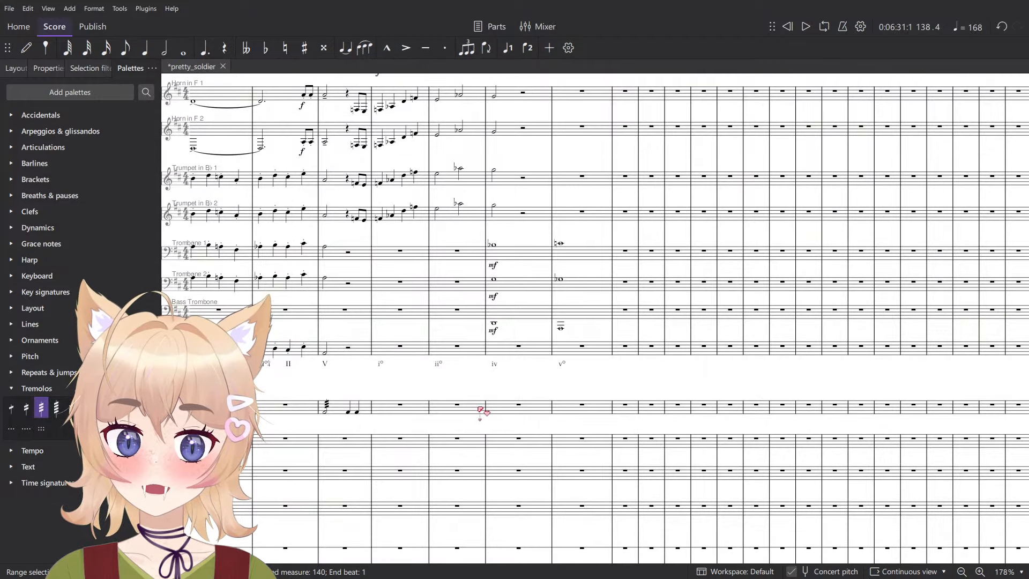
click(466, 443)
key(6)
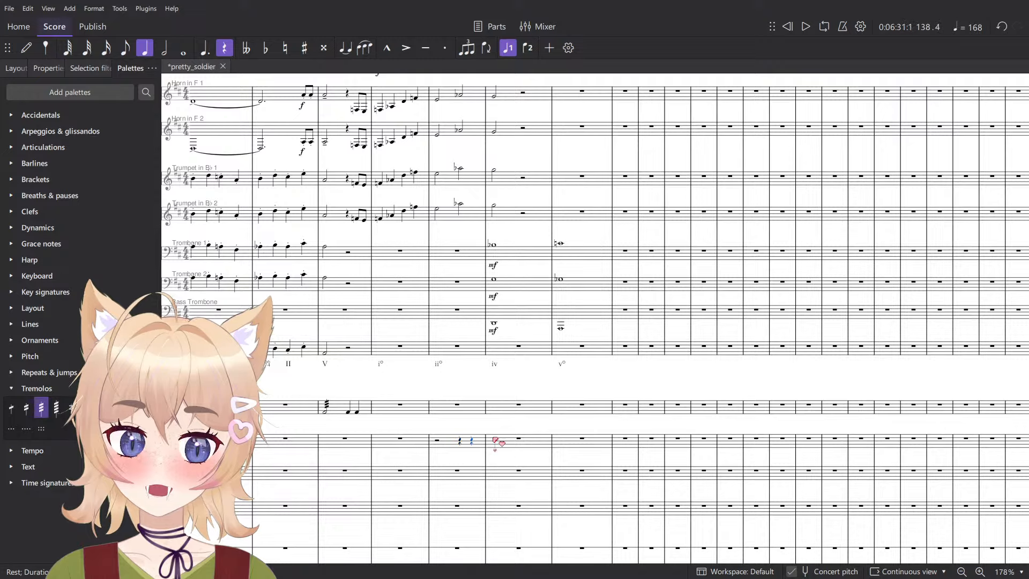
key(ctrl+v)
- Raise the pasted Glockenspiel phrase by an octave and play it back
key(space)
key(space)
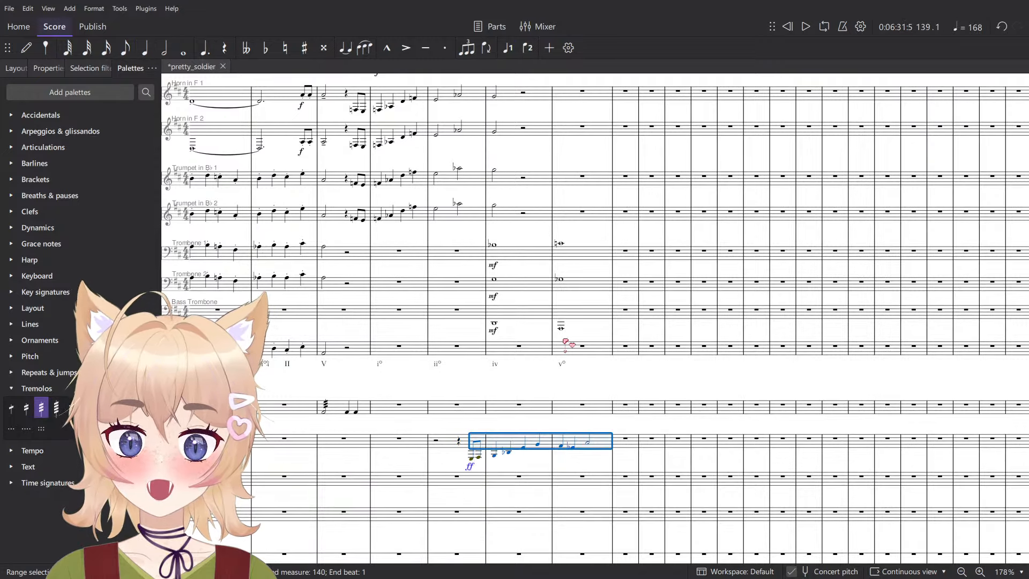
key(ctrl+Up)
key(space)
ctrl+scroll(495, 425, up, 1)
ctrl+scroll(495, 425, up, 4)
key(Escape)
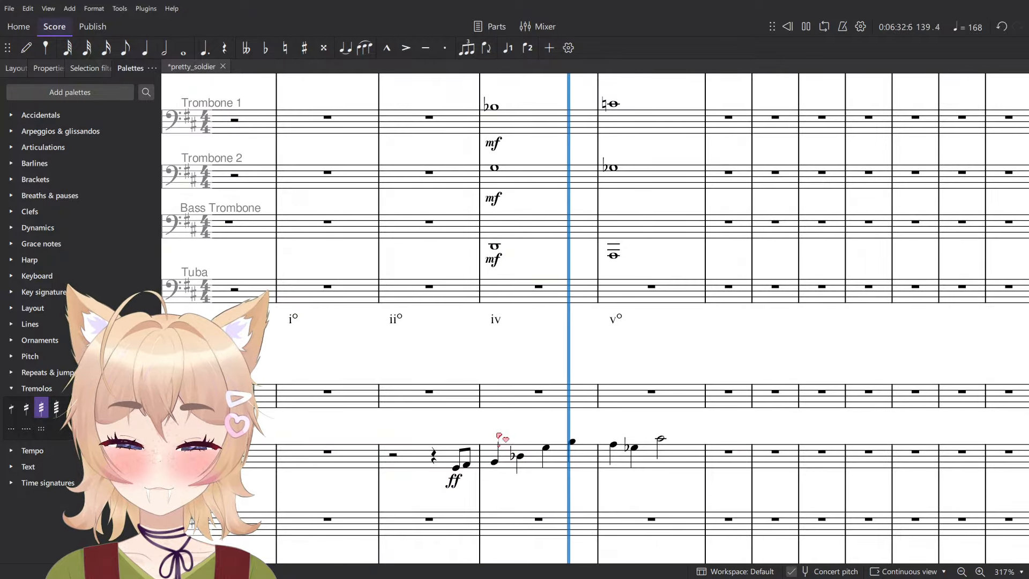
key(space)
- Change the Glockenspiel dynamic in measure 138 to f and assign the Hard Mallets sound at the phrase's first note
click(455, 485)
click(471, 504)
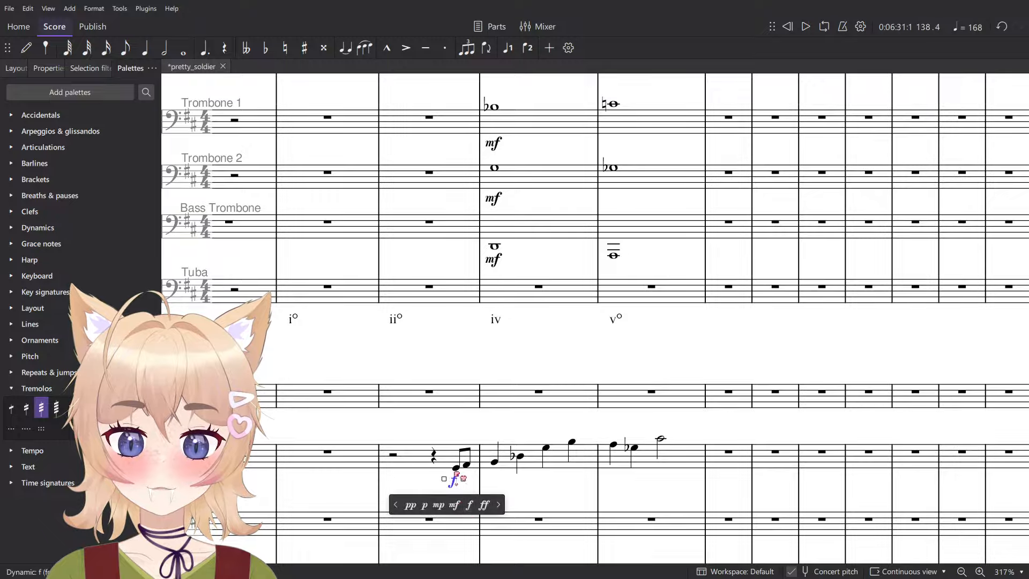
click(456, 470)
key(ctrl+t)
click(444, 433)
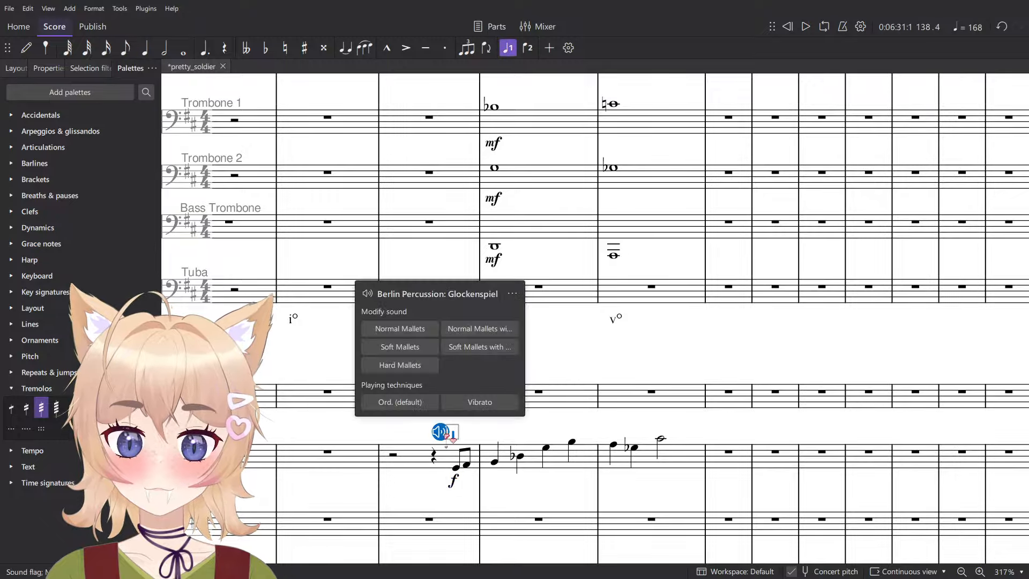
click(413, 369)
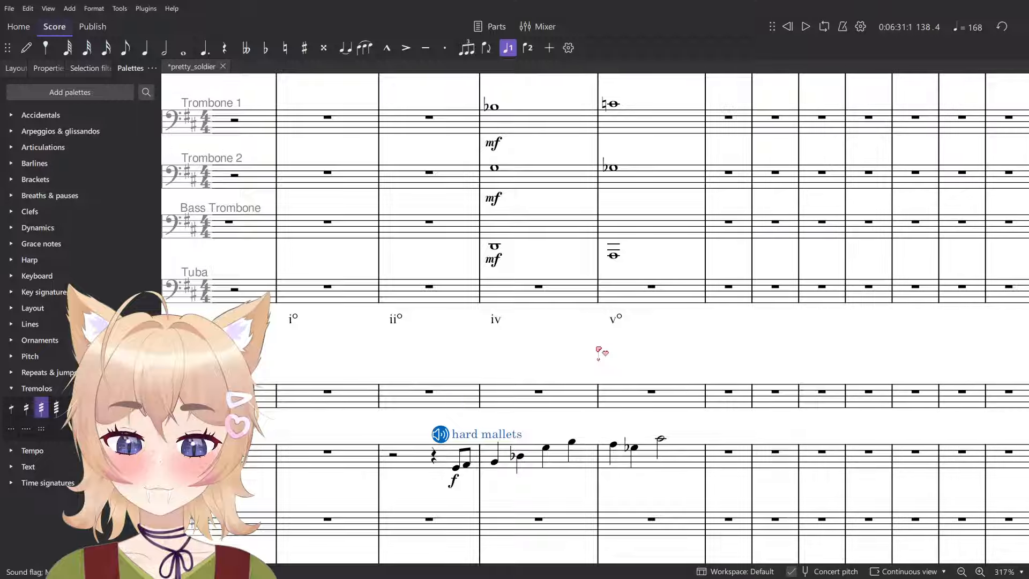
- Play the Glockenspiel phrase through measure 140 while following the flute parts
key(space)
scroll(542, 493, down, 6)
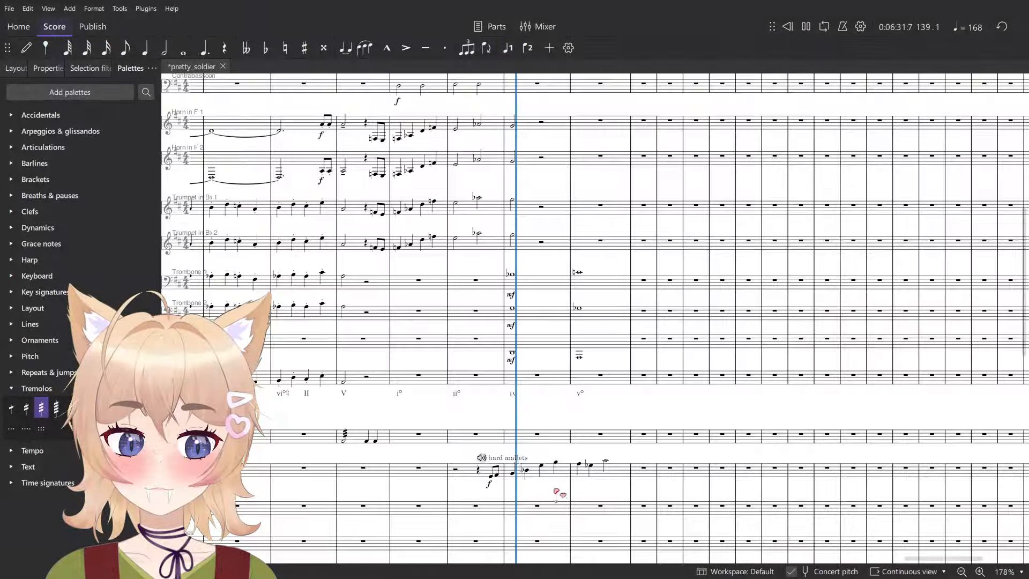
scroll(587, 484, up, 5)
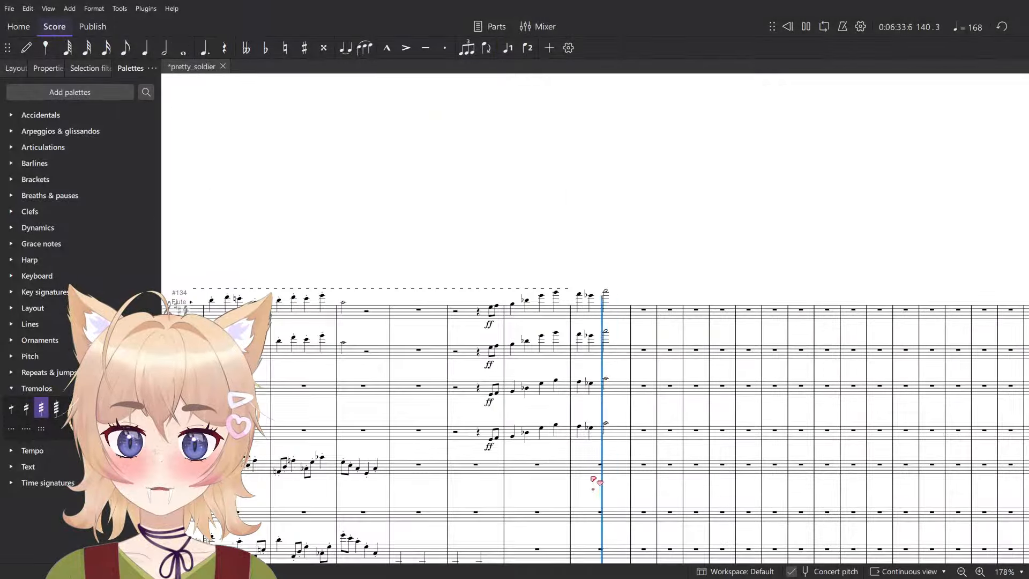
key(space)
- Play the brass passage leading into and through measures 133–134
scroll(558, 438, down, 7)
scroll(549, 407, down, 9)
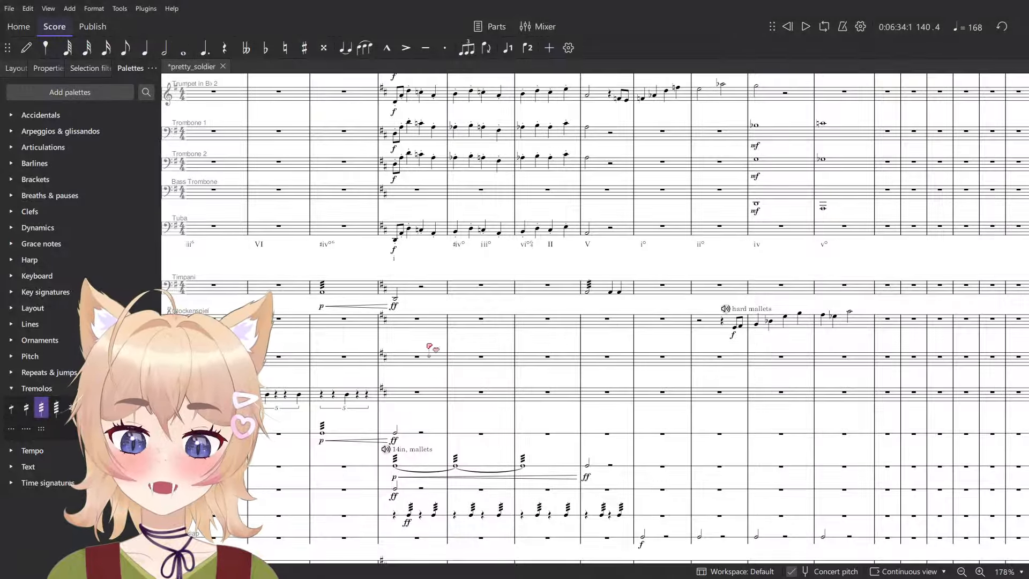
scroll(430, 348, left, 6)
scroll(517, 402, up, 5)
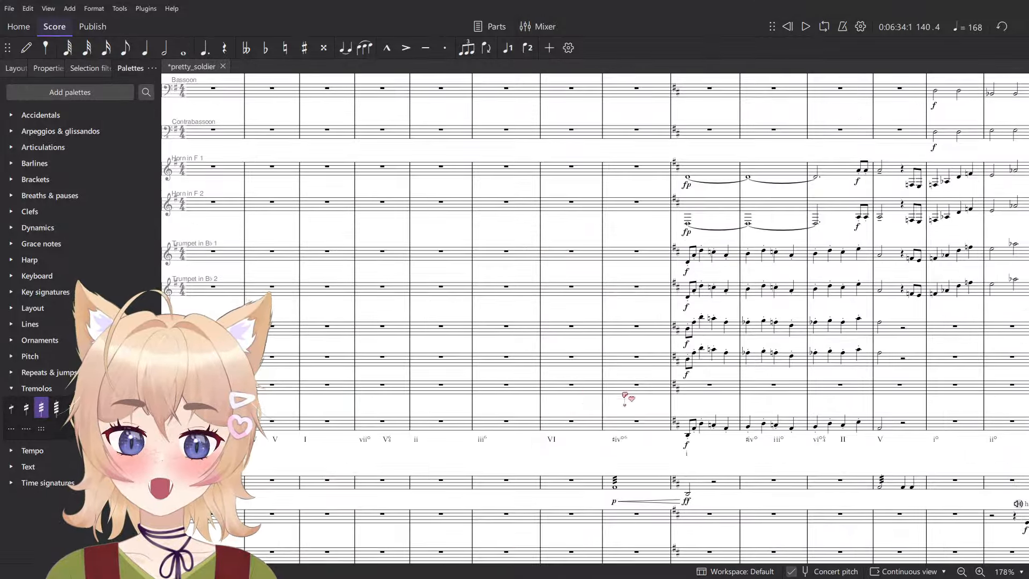
click(595, 391)
click(650, 390)
key(space)
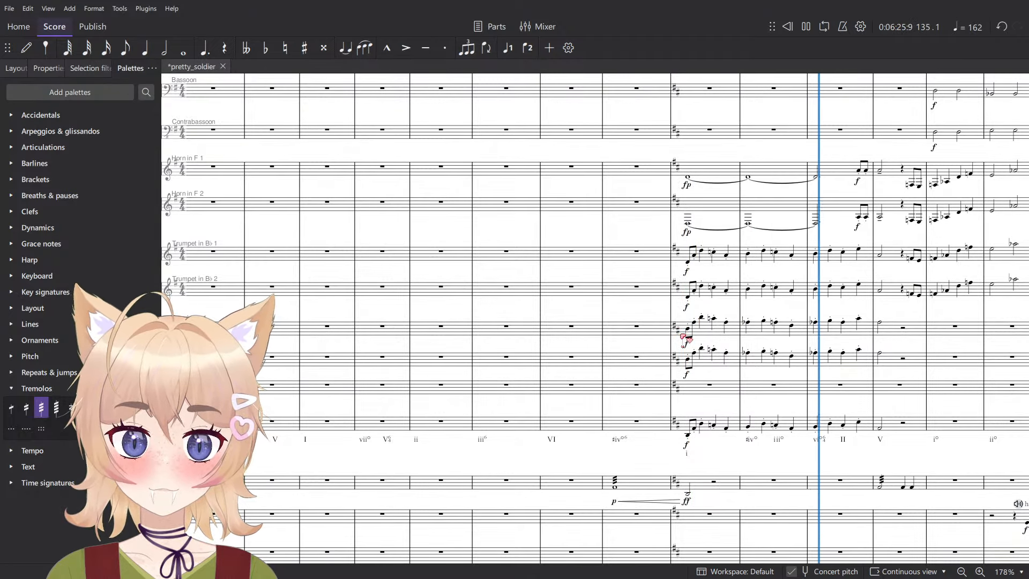
key(space)
- Copy the Tuba line from measure 133 through the half note in measure 136 into the Bass Trombone part
ctrl+scroll(660, 308, up, 4)
scroll(621, 356, up, 1)
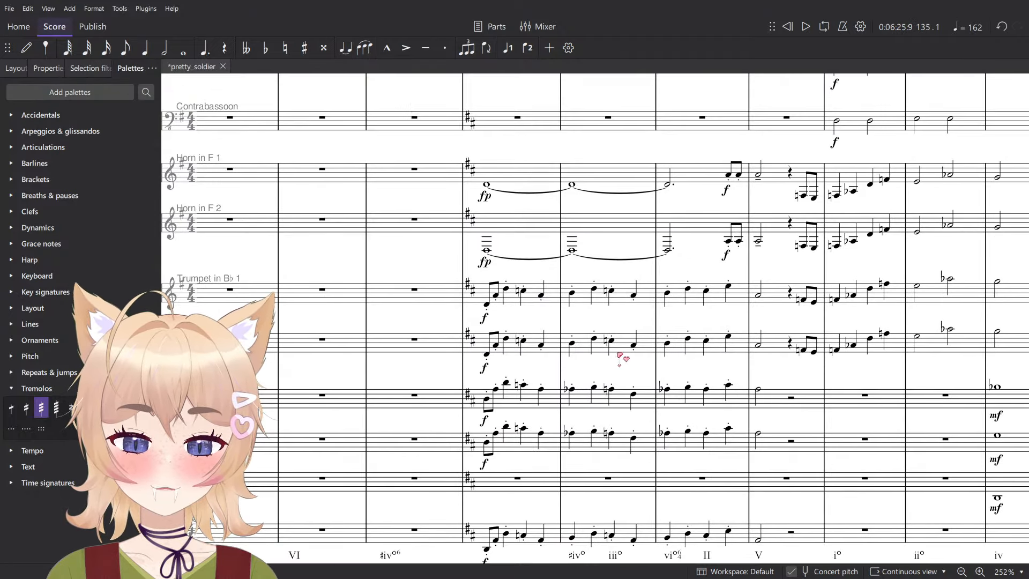
ctrl+scroll(574, 337, up, 1)
ctrl+scroll(539, 502, up, 2)
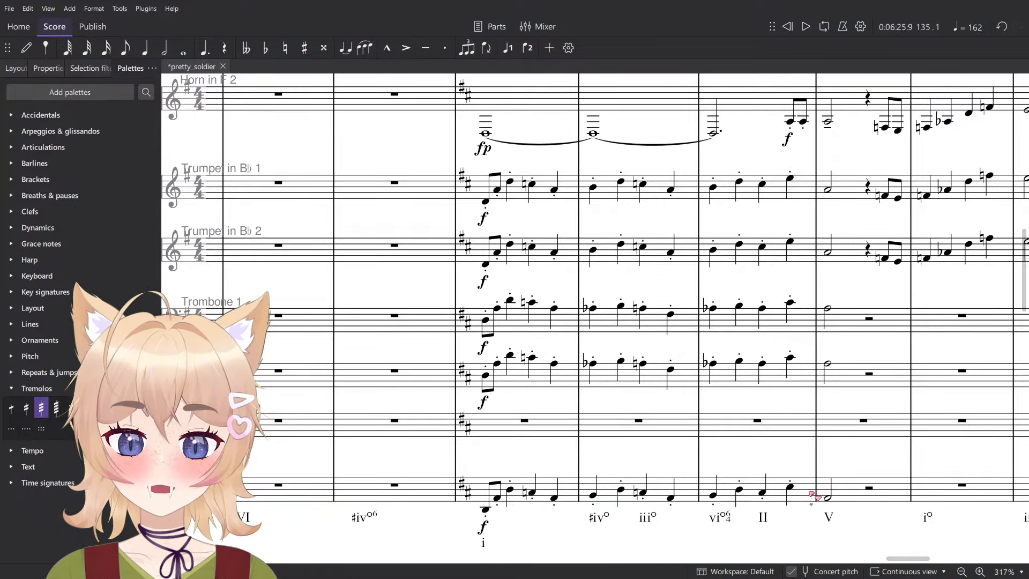
click(543, 496)
shift+click(810, 493)
shift+click(834, 496)
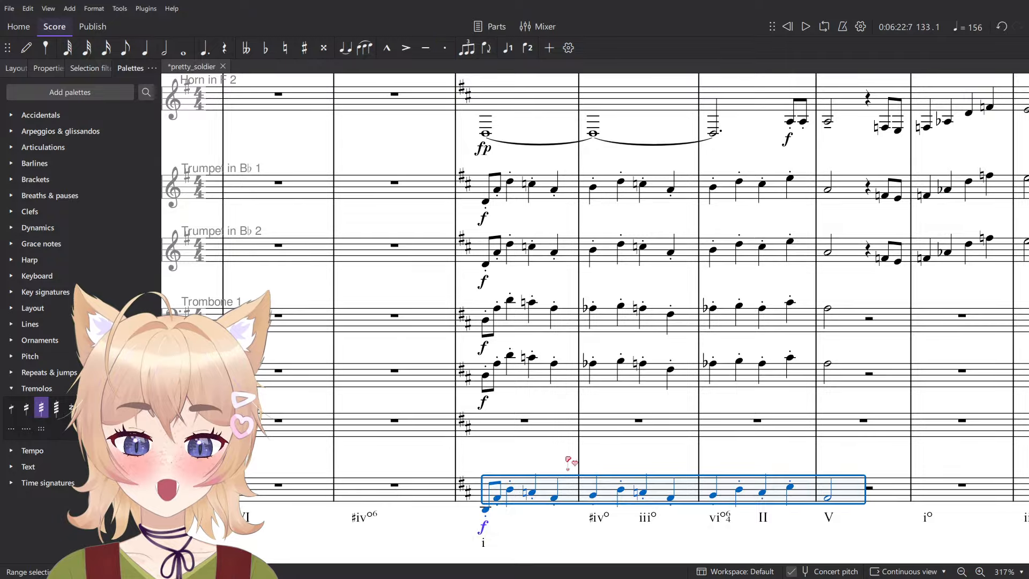
click(497, 432)
key(ctrl+v)
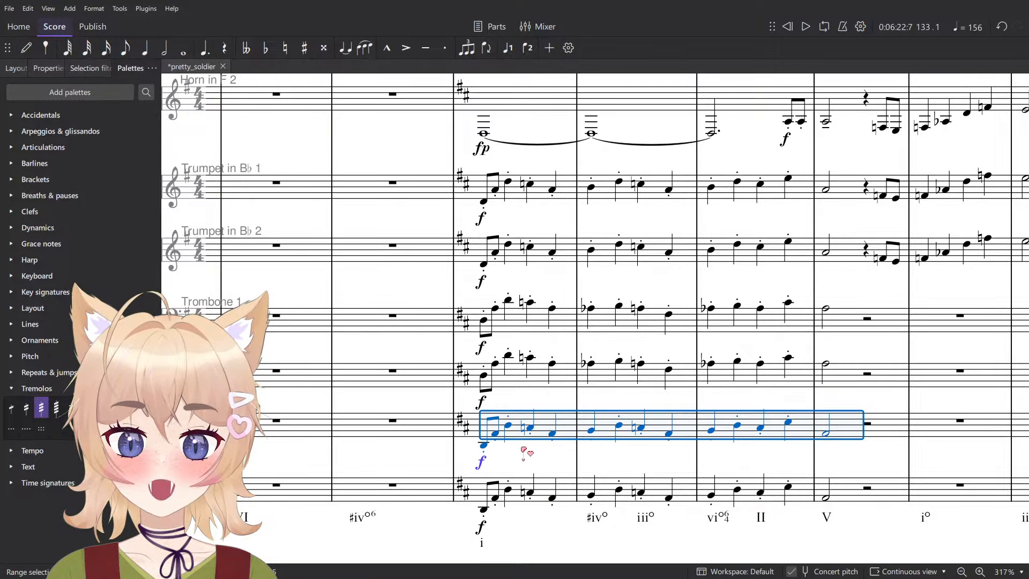
- Play measures 133–134 to check the doubled Bass Trombone line
key(space)
ctrl+scroll(526, 453, down, 2)
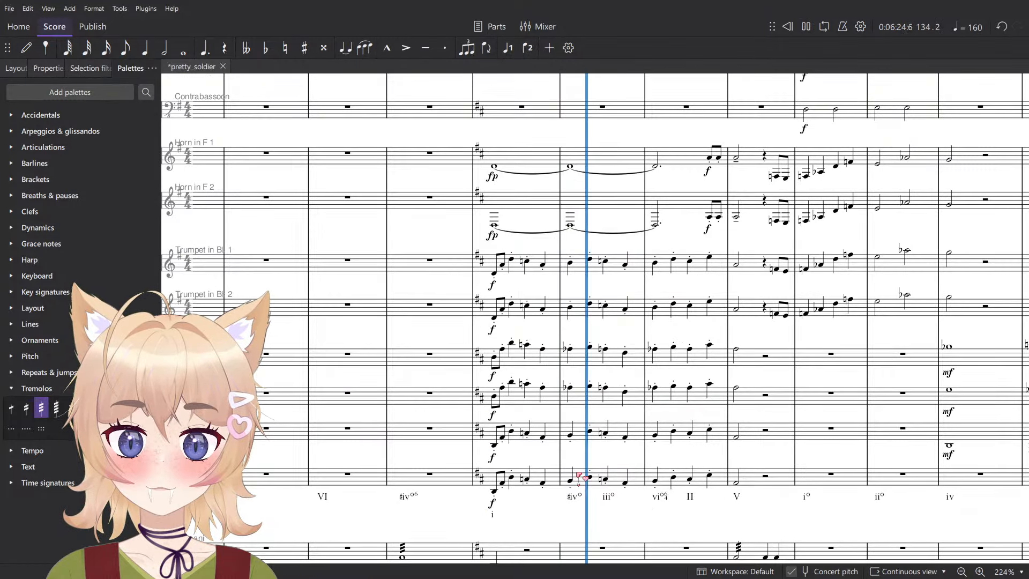
key(space)
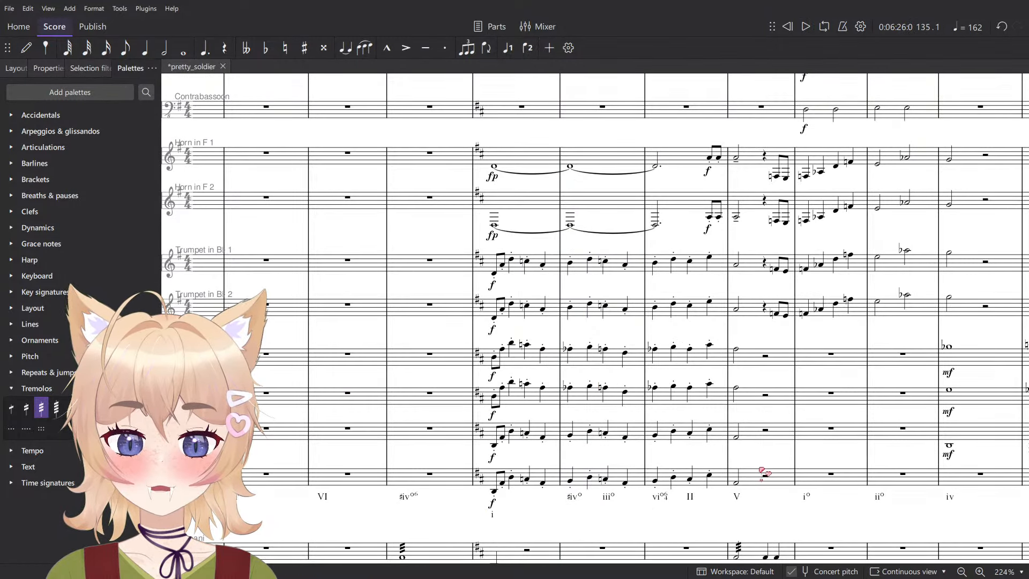
- Delete the Tuba line in measures 133–136
click(503, 484)
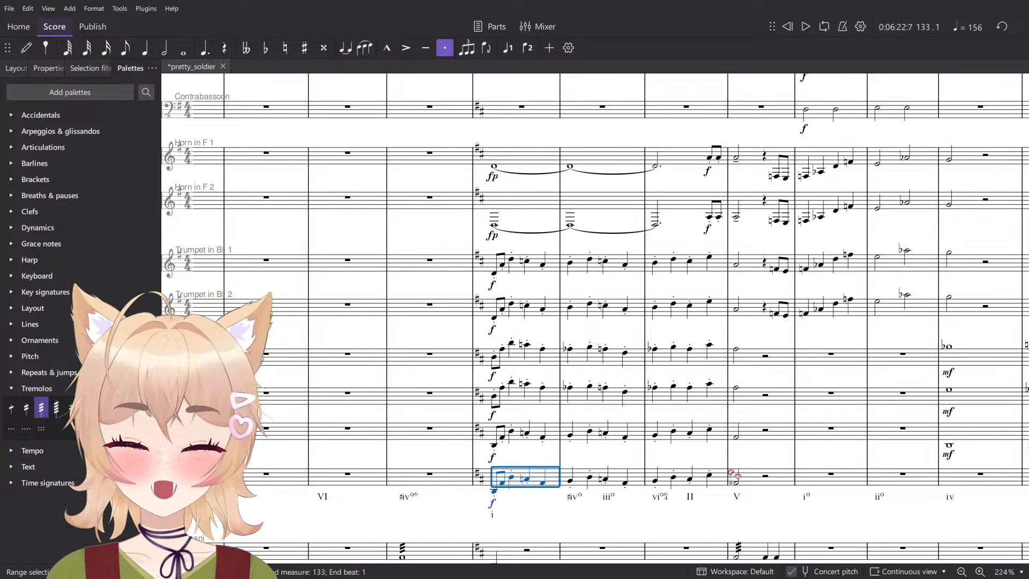
shift+click(730, 471)
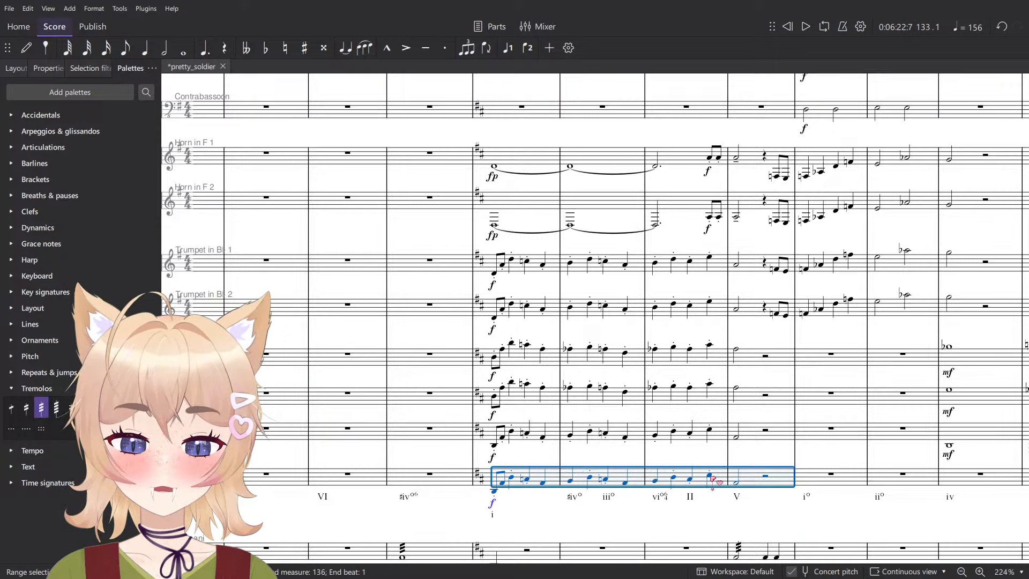
key(Delete)
- Play the brass passage from measure 133 to the start of measure 137 without the Tuba
click(521, 427)
shift+click(510, 269)
key(space)
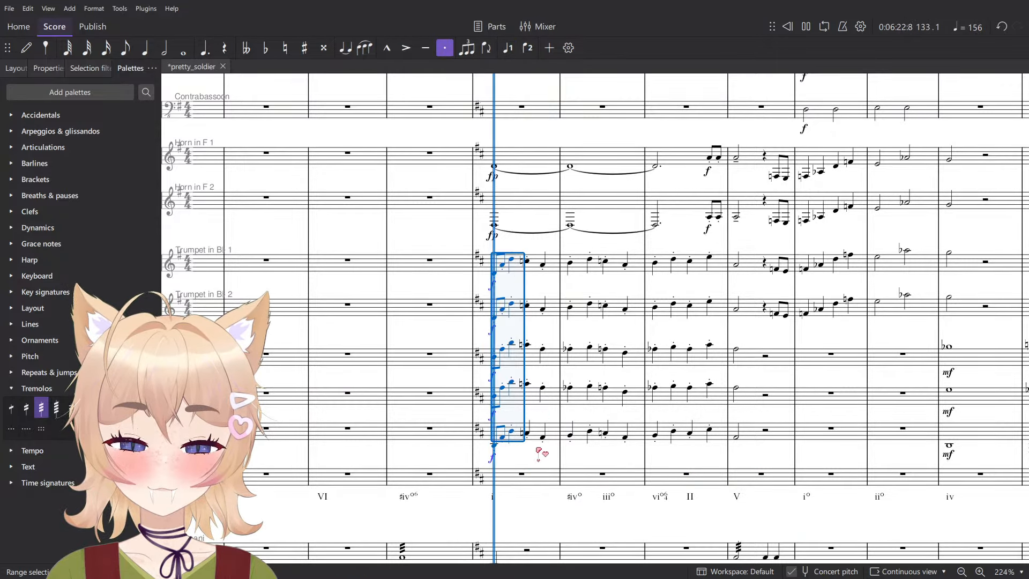
click(526, 511)
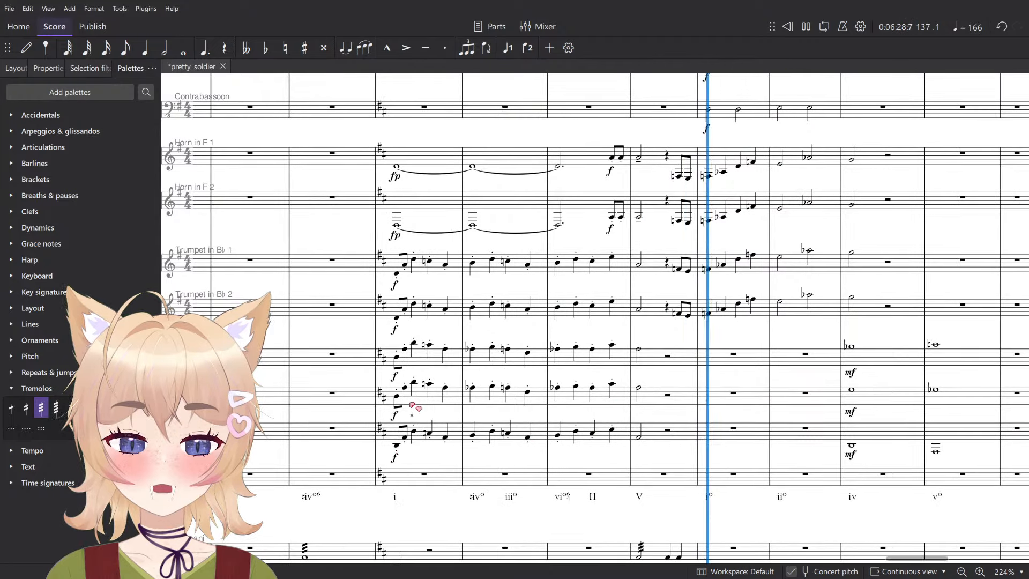
key(space)
- Change the measure 133 dynamics of both Trumpets, both Trombones and the Bass Trombone to ff
click(395, 287)
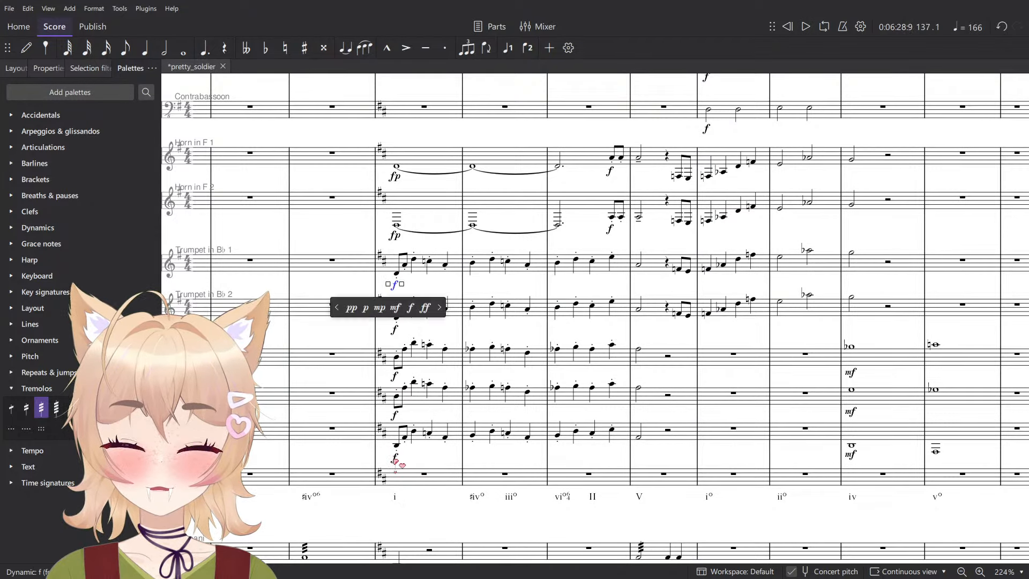
shift+click(396, 457)
click(38, 389)
click(38, 228)
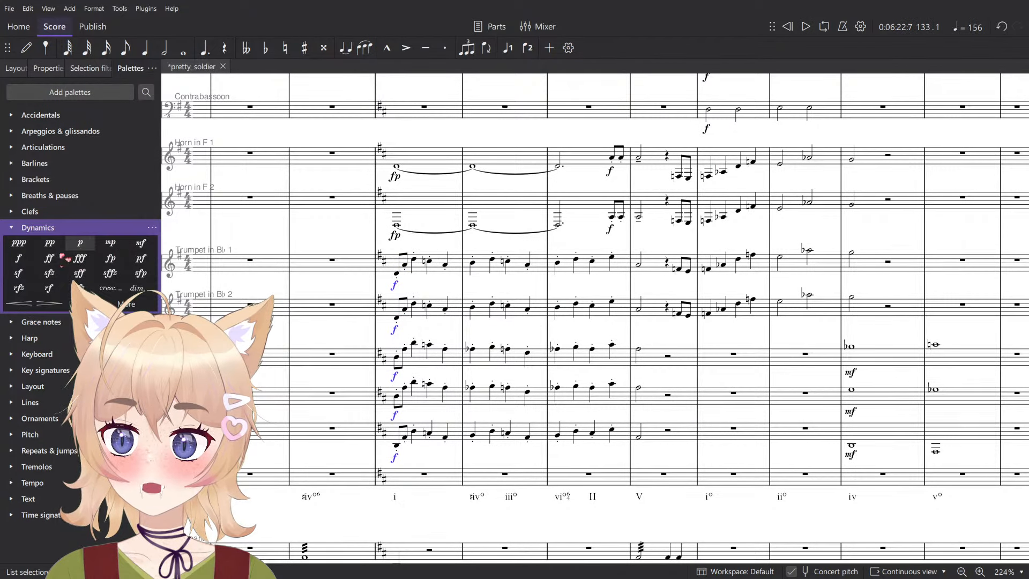
click(50, 258)
- Play from measure 133 into measure 137 to check the brass at its new dynamic
key(space)
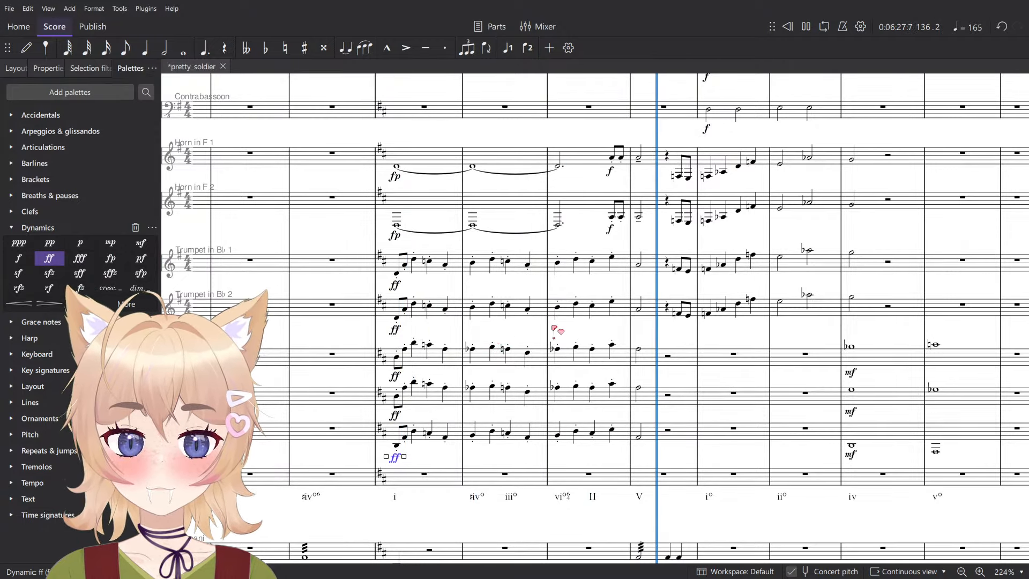
scroll(547, 327, down, 3)
key(space)
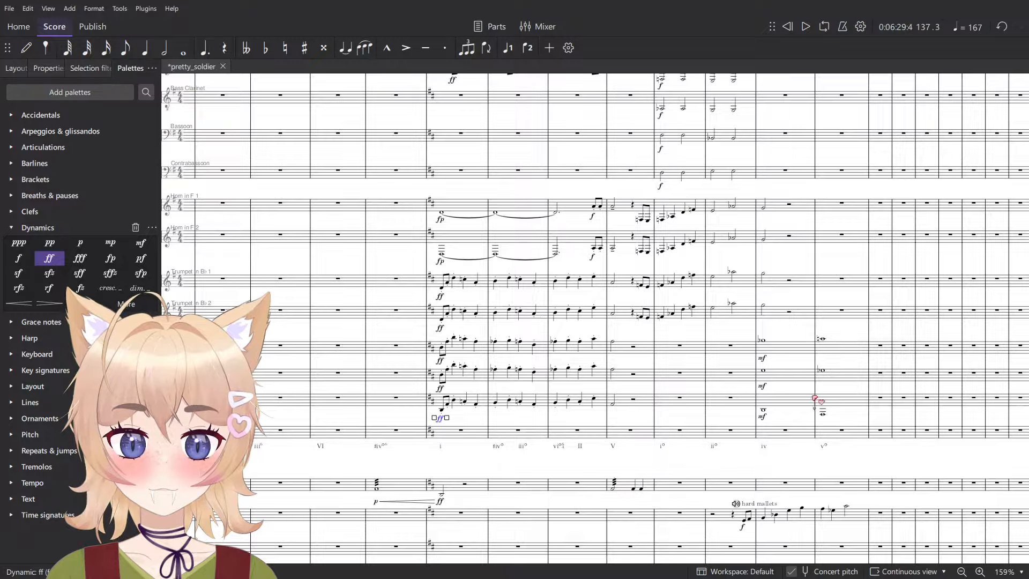
- Change measure 136's Roman numeral to v and lower its second eighth note to C natural in Violins 1, Violins 2, Clarinet and Oboe
scroll(558, 428, up, 3)
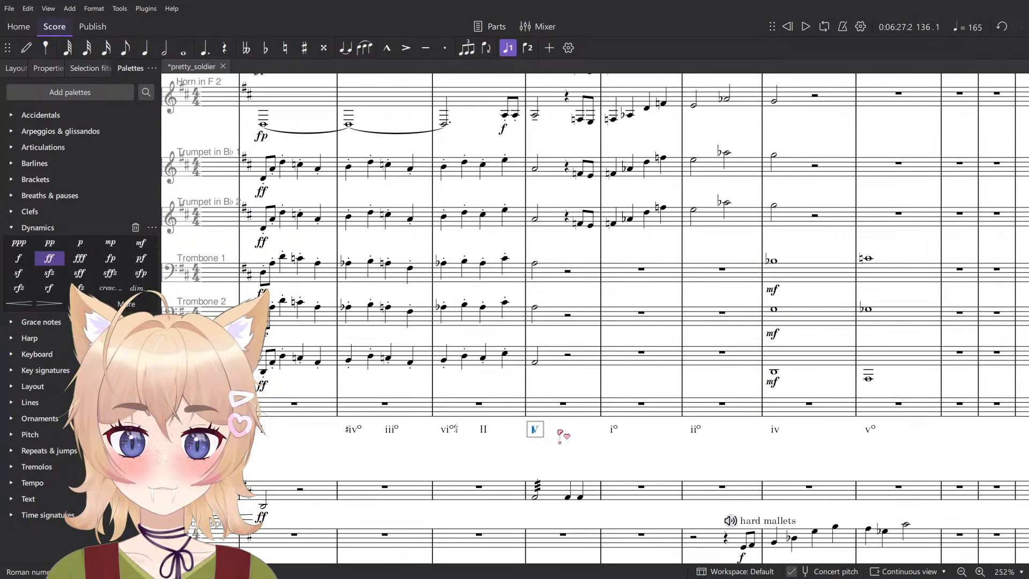
key(Escape)
scroll(582, 450, down, 10)
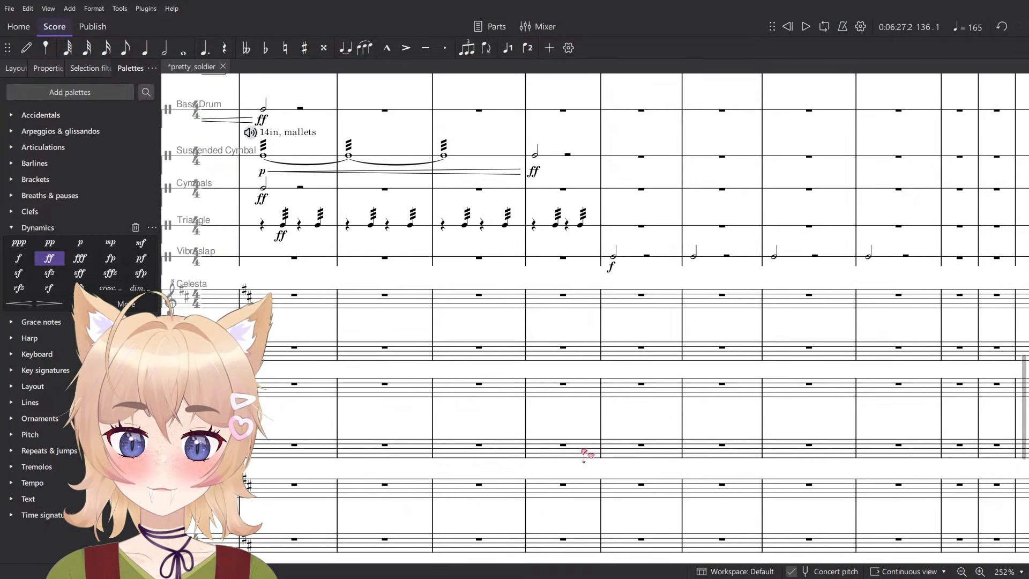
click(535, 77)
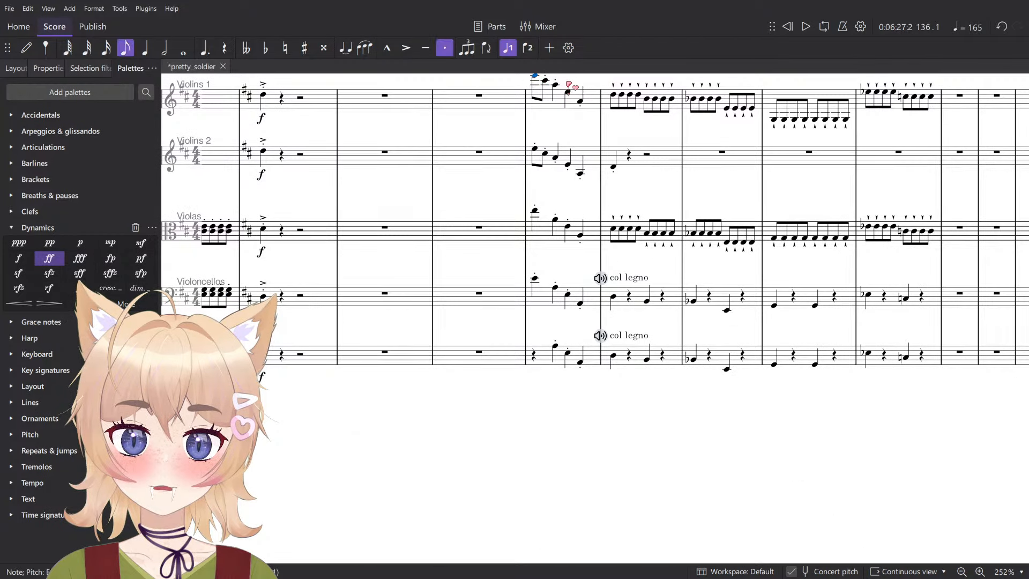
key(Down)
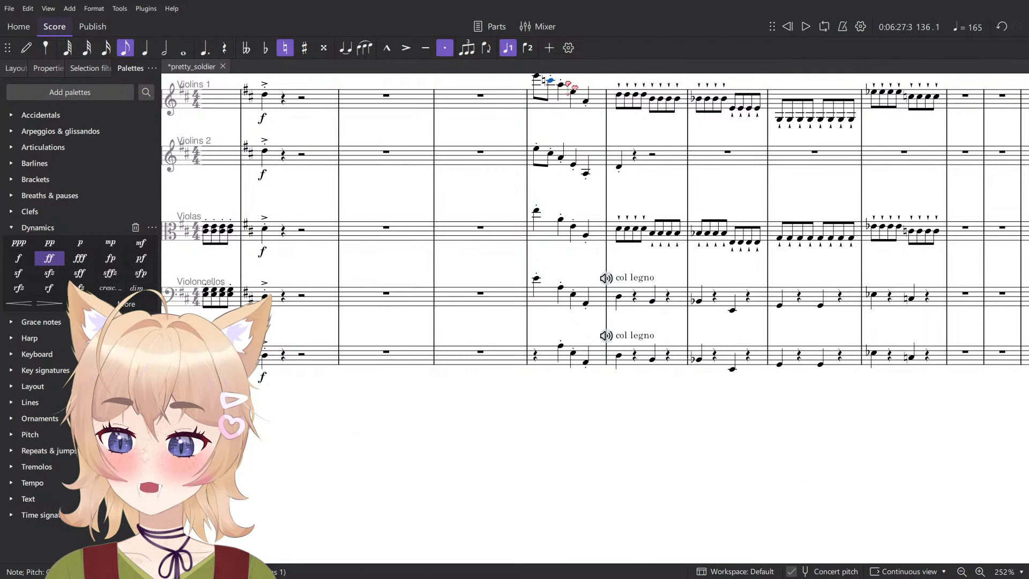
click(552, 155)
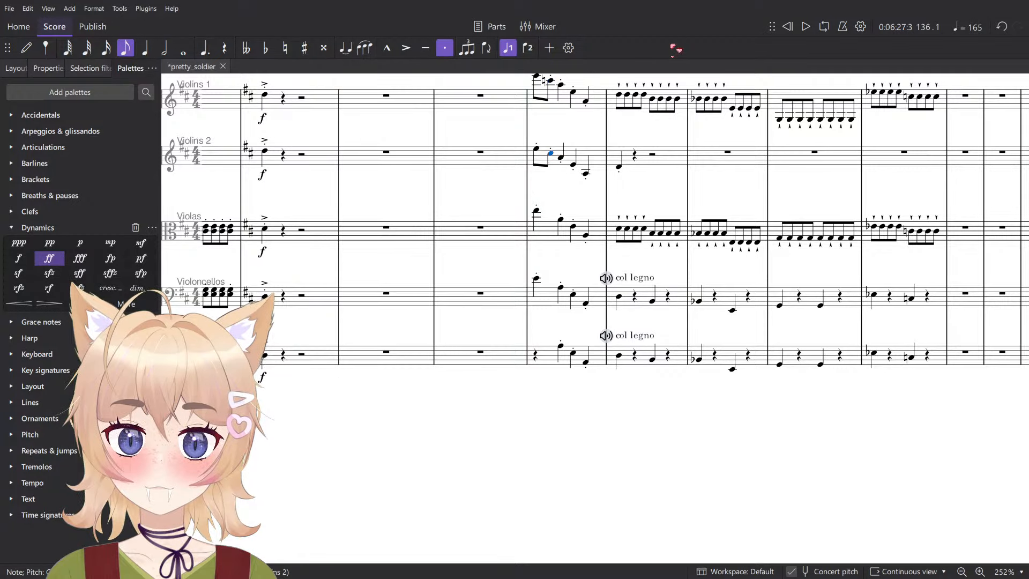
key(Down)
scroll(560, 241, up, 10)
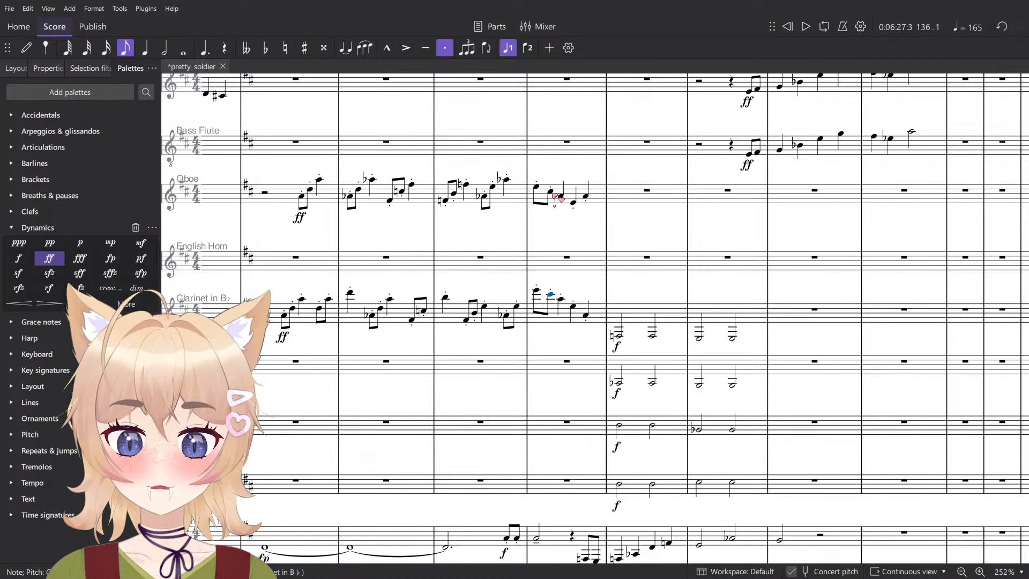
scroll(583, 219, up, 5)
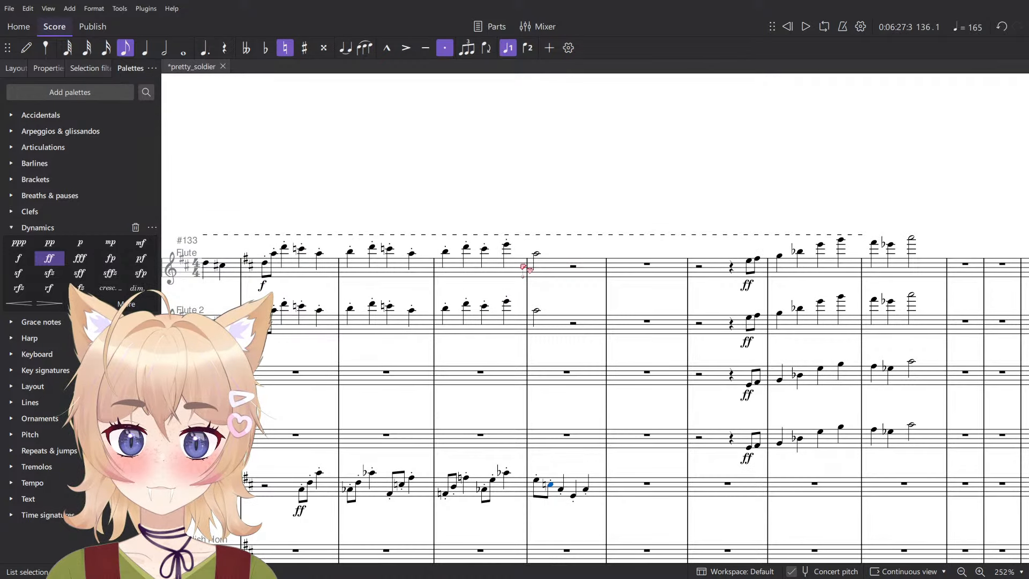
- Check the pitches of the Flute's last note in measure 135 and the brass half notes opening measure 136
click(507, 248)
scroll(509, 249, down, 15)
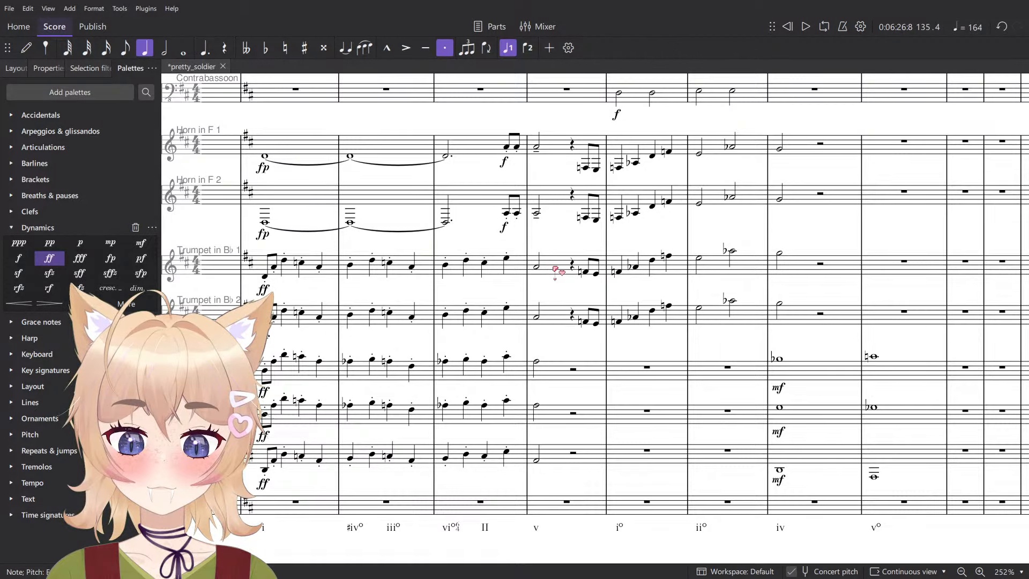
click(536, 461)
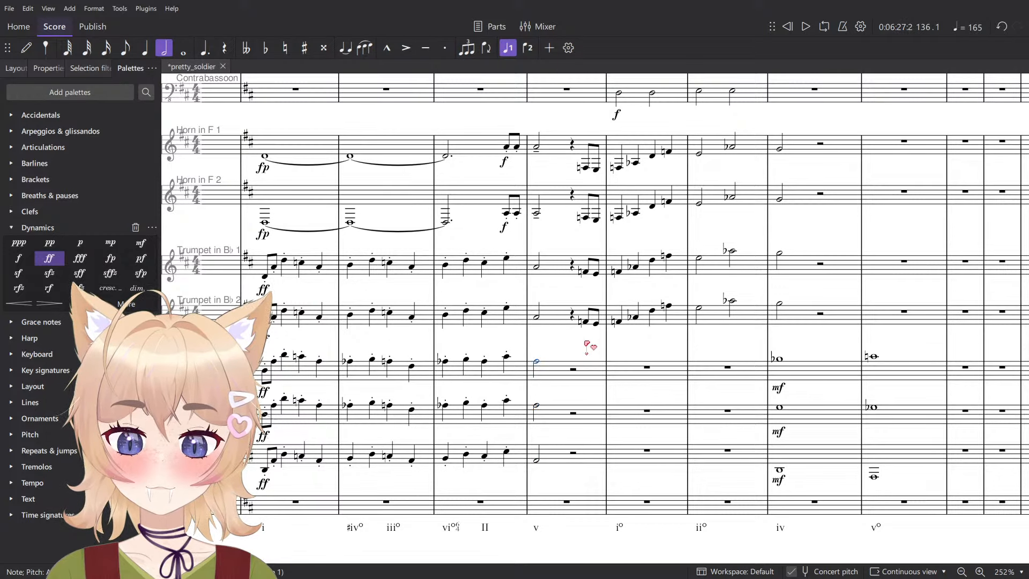
key(alt+Up)
key(alt+Up)
key(alt+Up)
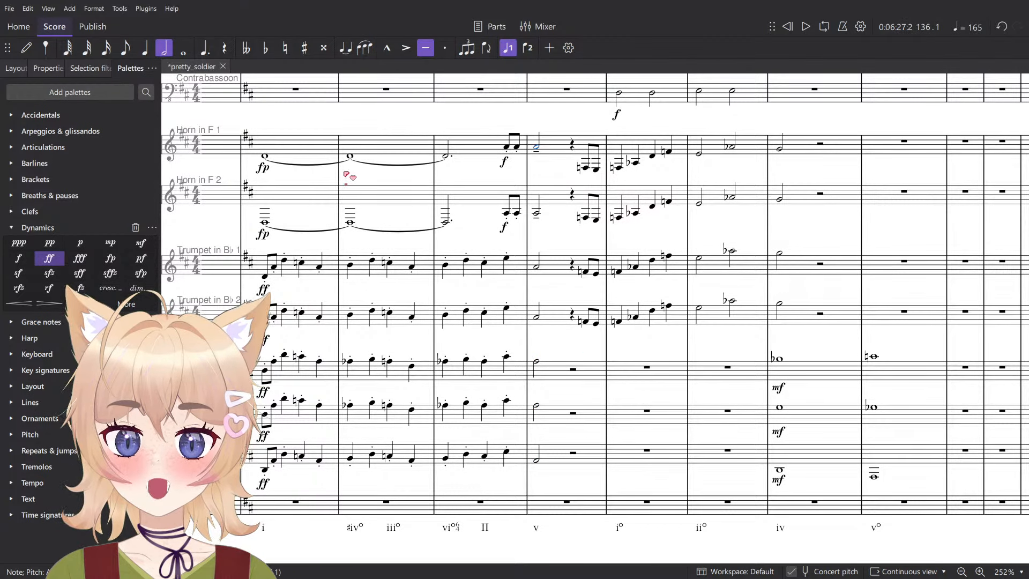
- Play from measure 134 into measure 138 to check the altered harmony in measure 136
click(351, 157)
scroll(386, 167, down, 6)
key(space)
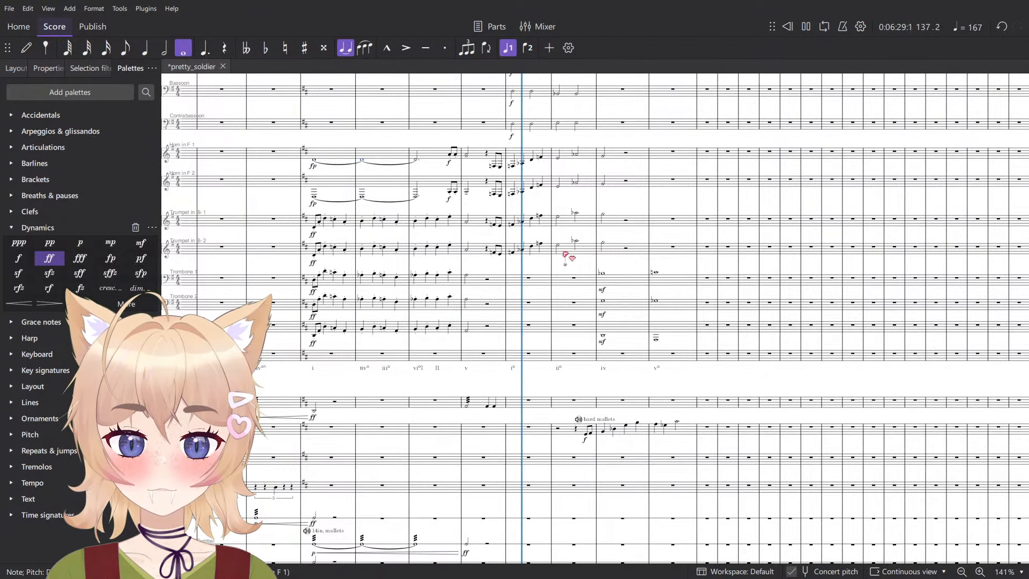
scroll(539, 306, down, 1)
scroll(539, 306, up, 3)
key(space)
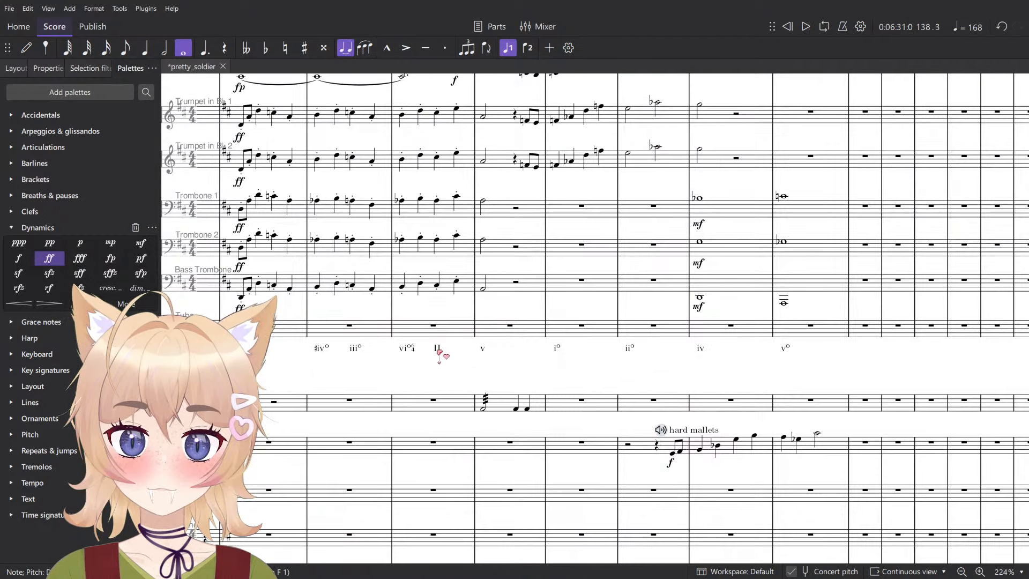
- Change the Roman numeral on beat 3 of measure 135 to ii and play the start of that measure
click(438, 350)
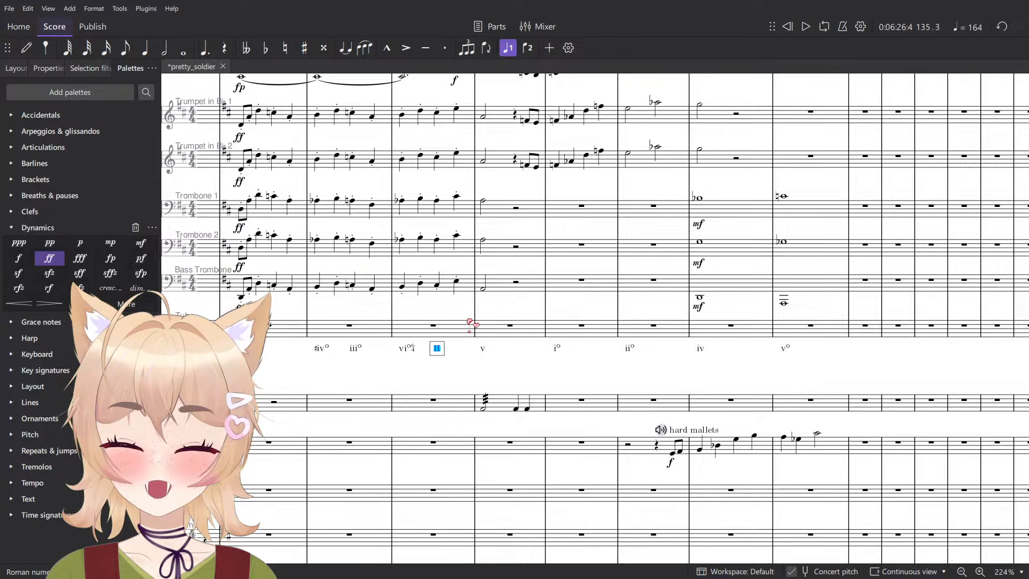
click(405, 289)
scroll(408, 287, down, 5)
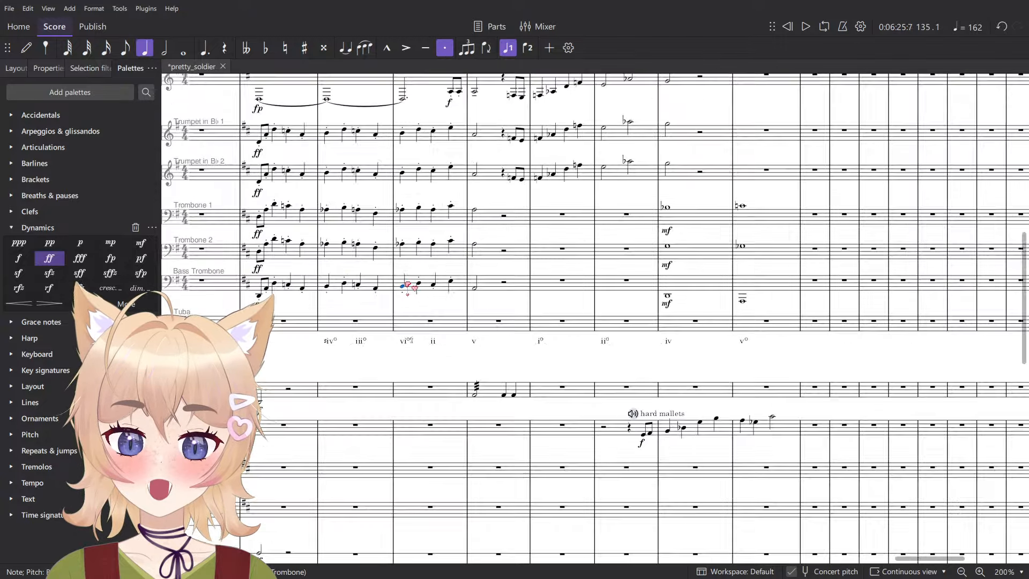
key(space)
scroll(425, 182, up, 5)
key(space)
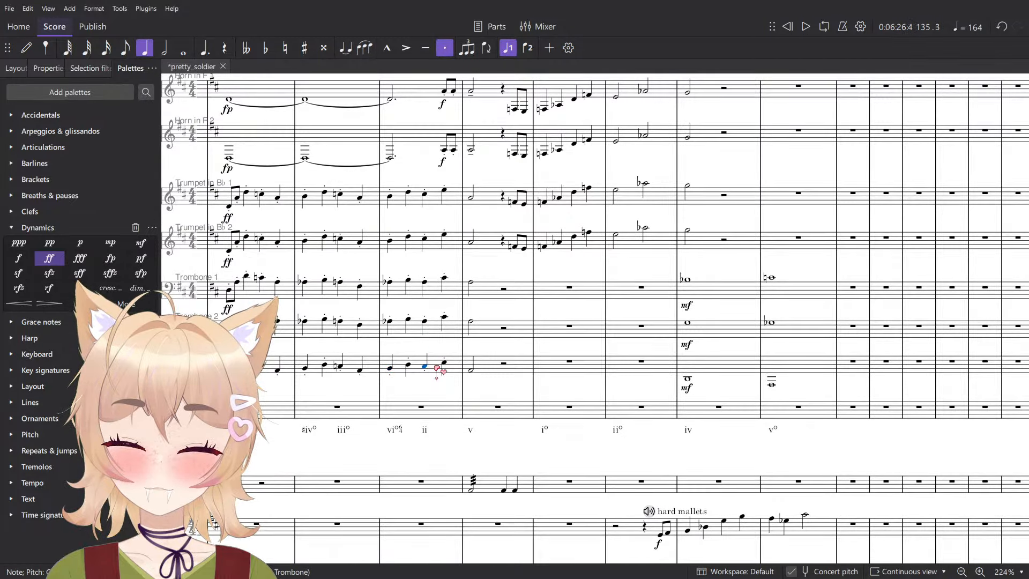
- Try lowering the brass notes on beat 3 of measure 135 by a semitone and play the altered chord
scroll(437, 367, up, 2)
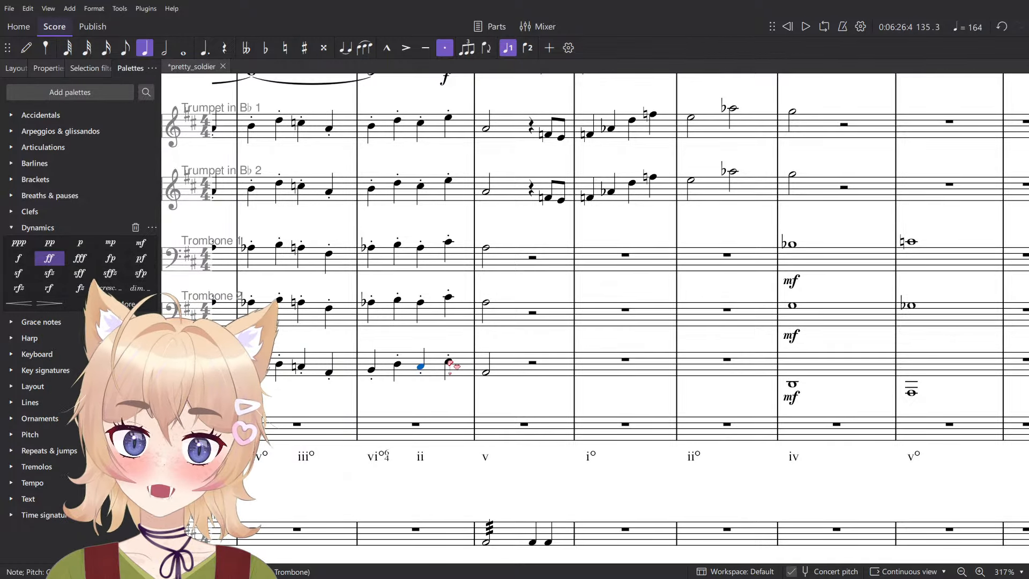
click(448, 362)
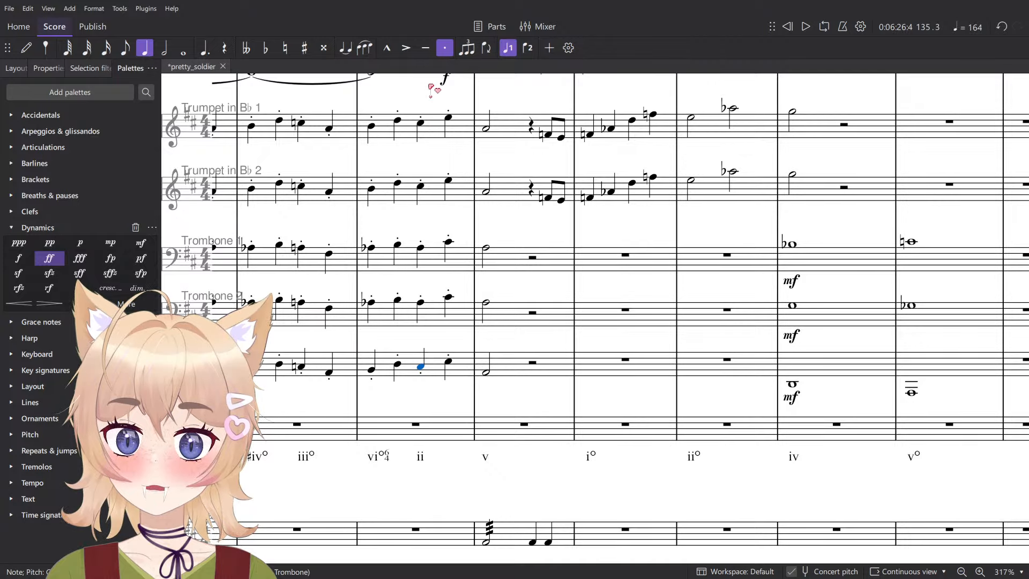
shift+click(422, 122)
key(Down)
key(space)
- Try raising both Trombones' beat 3 notes in measure 135 by a semitone, play them, and undo the pitch changes to that brass chord
key(space)
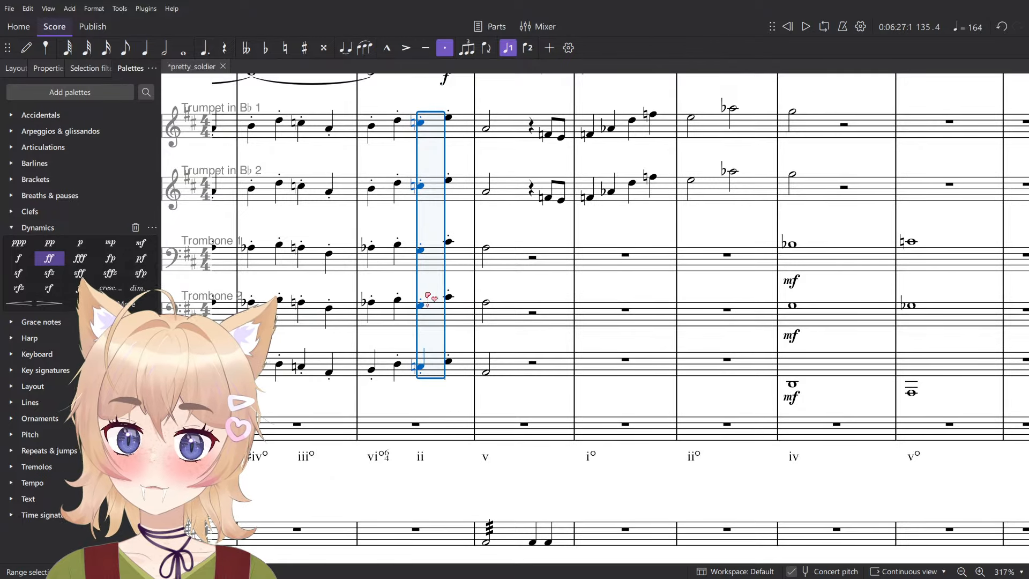
click(421, 304)
key(Up)
key(space)
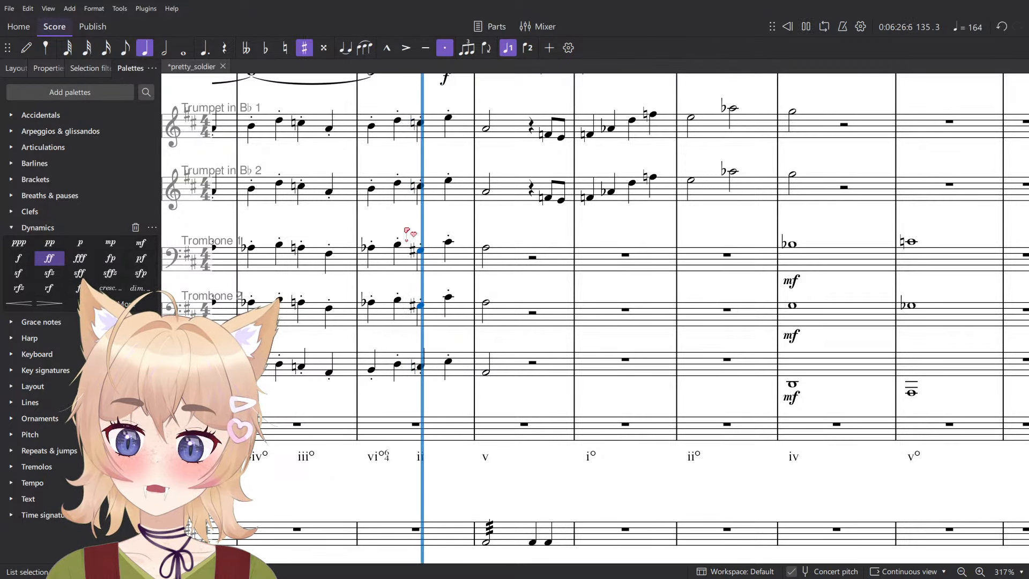
key(space)
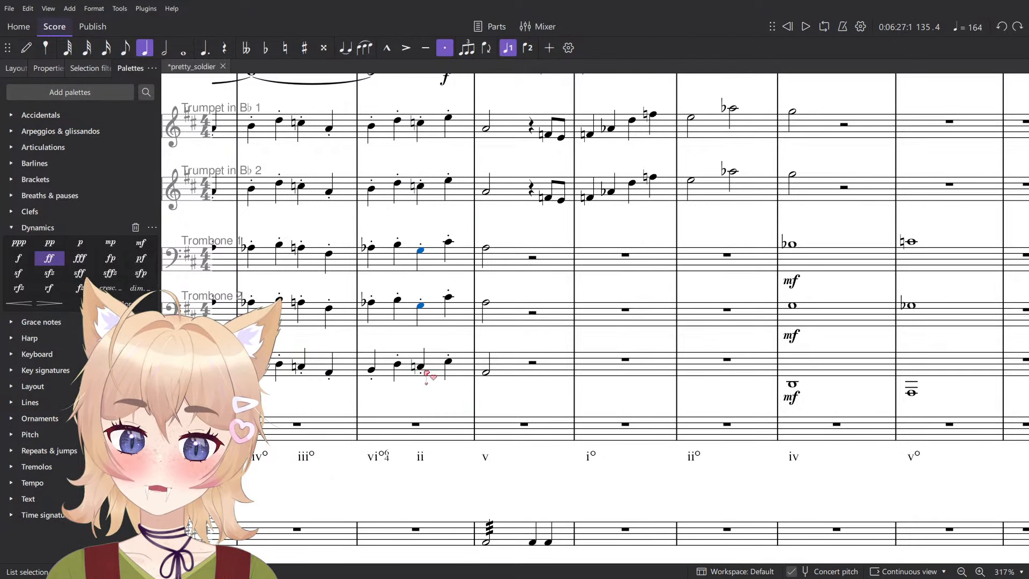
key(ctrl+z)
key(ctrl+z)
- Play from beat 3 of measure 135 and check the Trombone 1 and Bass Trombone notes there
click(422, 368)
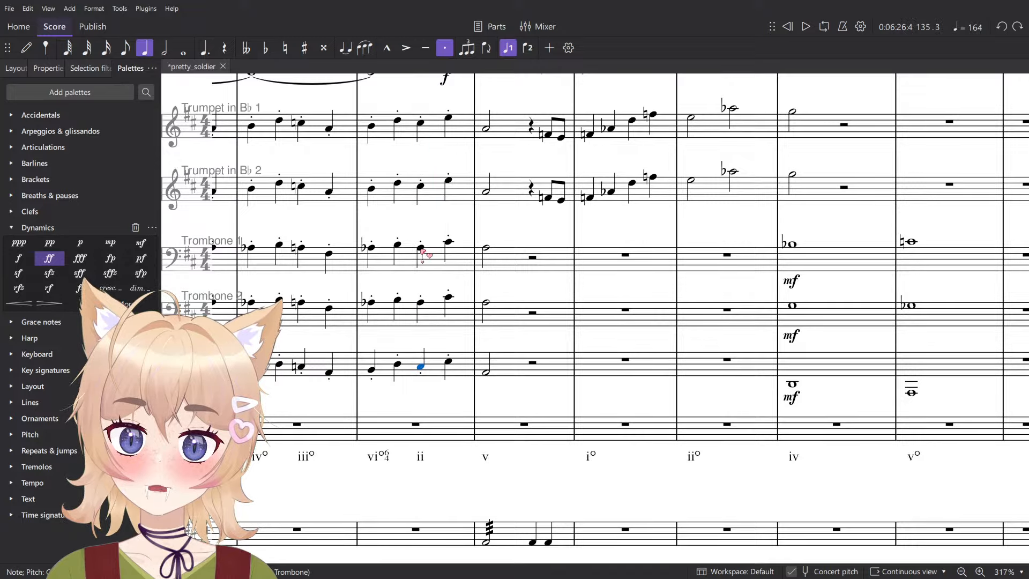
key(space)
key(space)
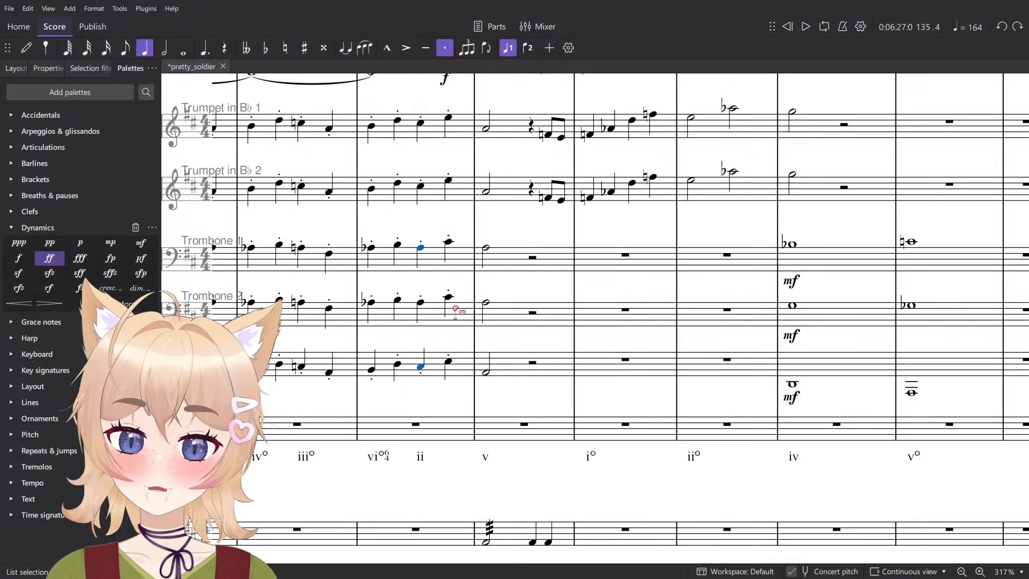
key(Escape)
ctrl+scroll(451, 280, down, 3)
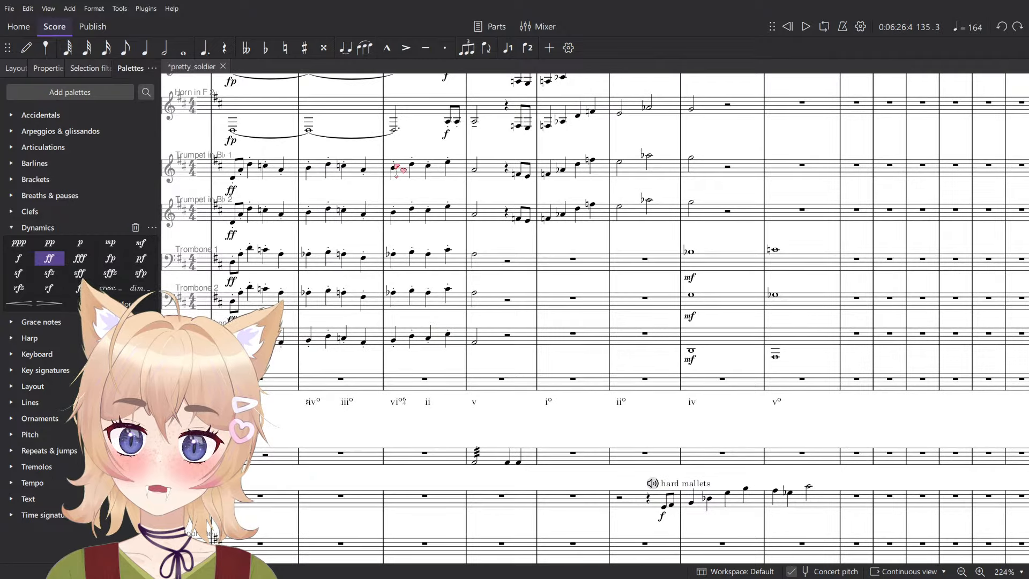
- Play measure 135 from its first beat to hear the brass line
click(421, 169)
key(space)
ctrl+scroll(426, 171, down, 5)
scroll(432, 238, down, 5)
key(space)
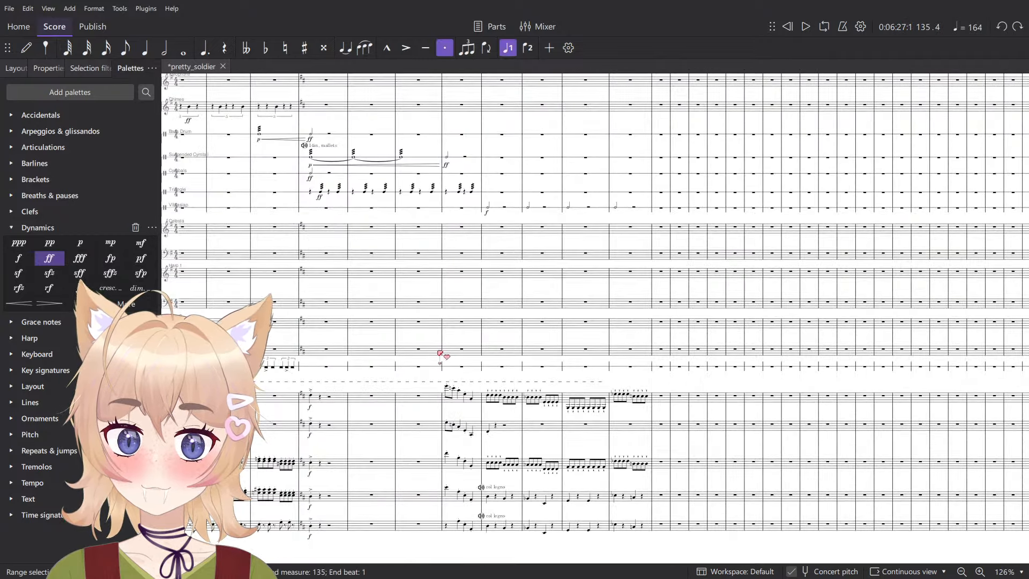
- Lower the beat 3 note of measure 135 to C natural in both Trumpets and the Bass Trombone
ctrl+scroll(441, 355, up, 5)
scroll(429, 252, down, 3)
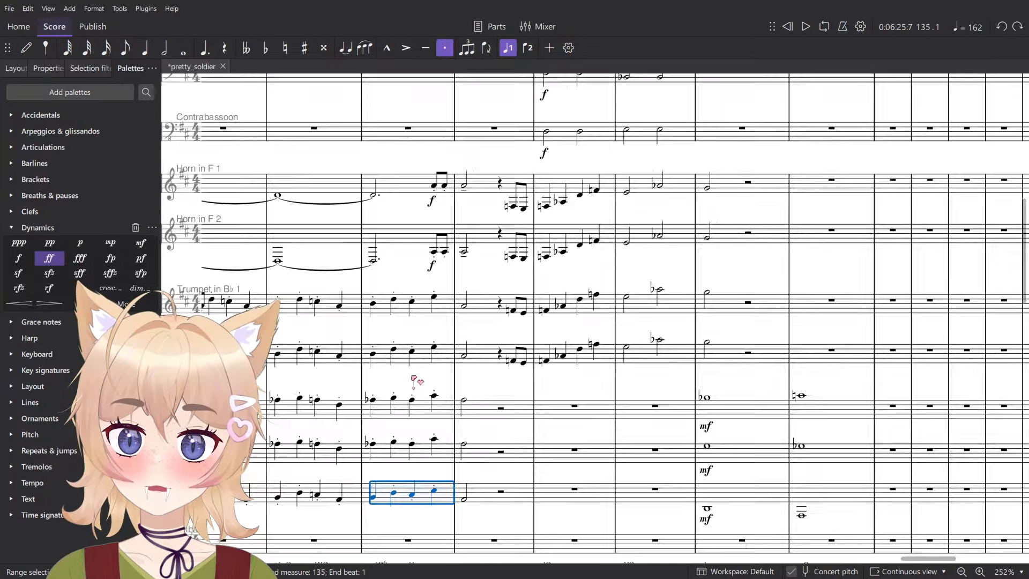
ctrl+scroll(414, 382, up, 1)
click(411, 537)
ctrl+click(411, 358)
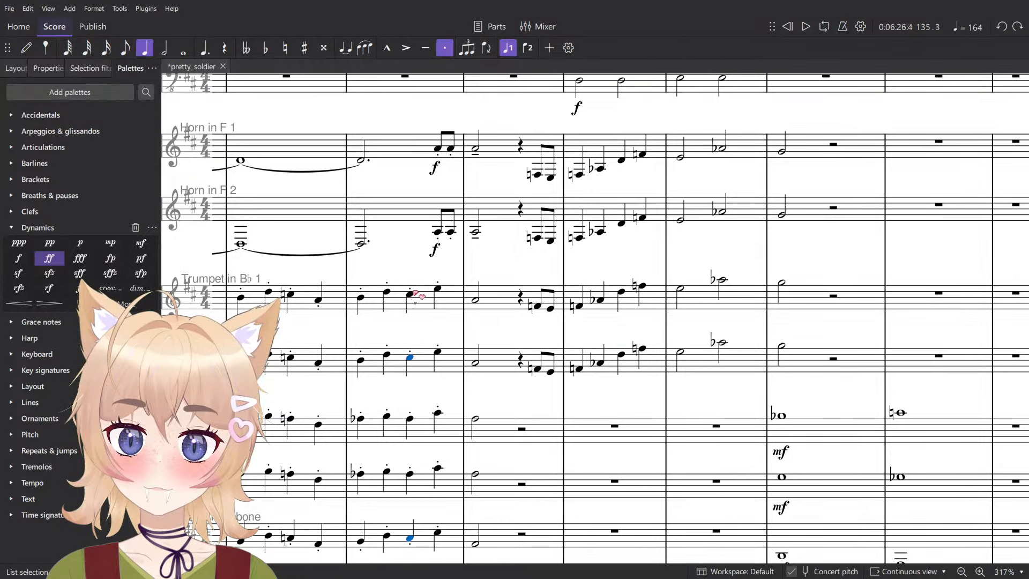
key(Up)
ctrl+scroll(511, 225, down, 3)
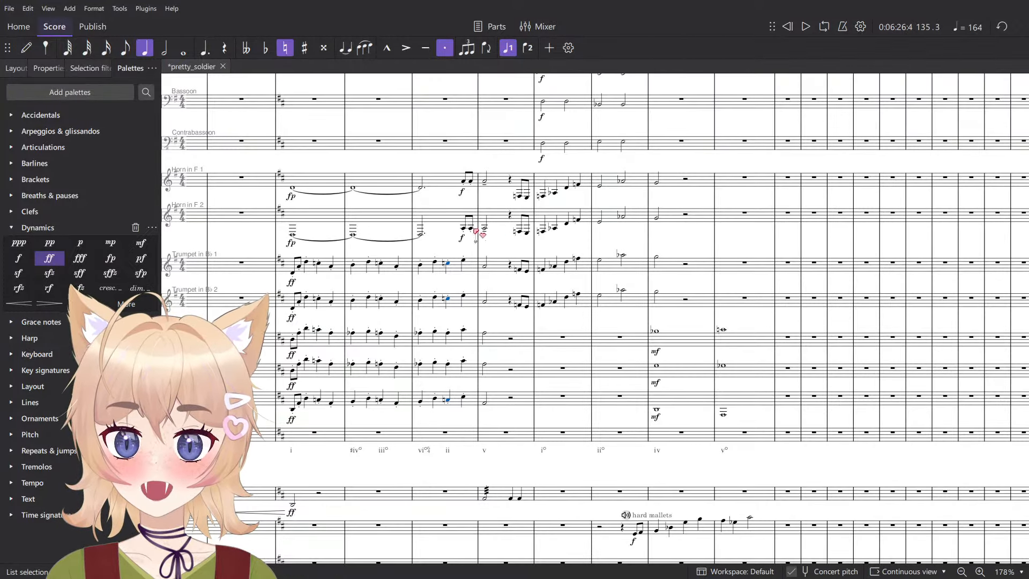
scroll(468, 232, up, 5)
ctrl+scroll(450, 161, up, 2)
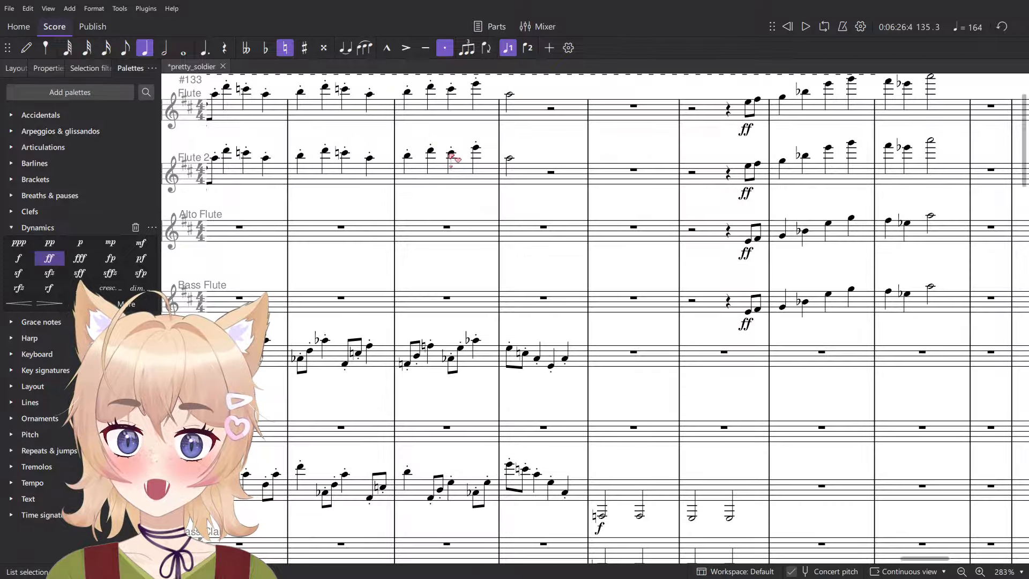
- Lower the beat 3 note of measure 135 to C natural in both Flutes
click(452, 90)
key(Down)
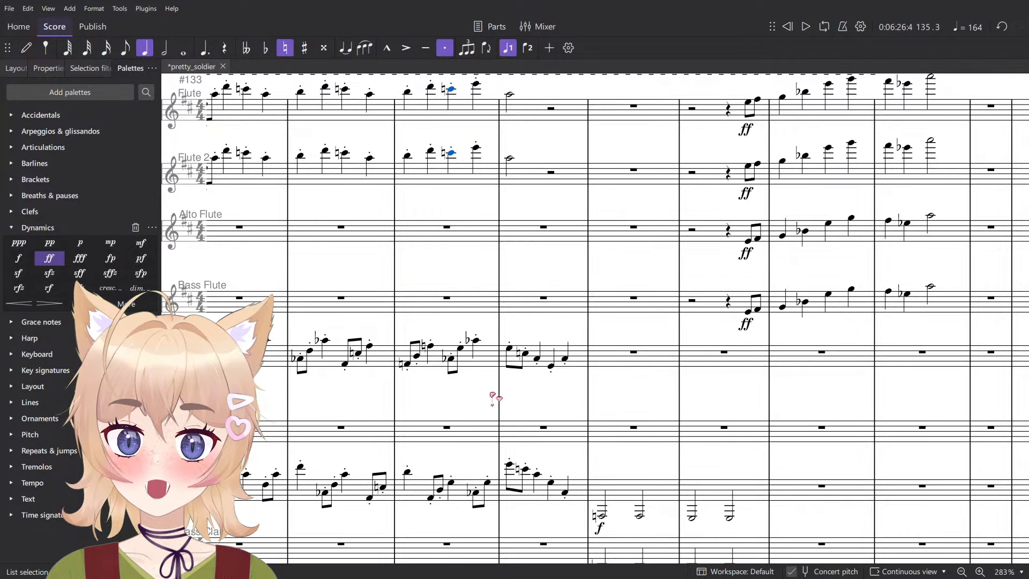
- Check the Oboe's notes on beats 3 and 4 of measure 135 and play the measure from its first beat
ctrl+scroll(464, 448, up, 3)
click(448, 498)
click(446, 322)
click(459, 308)
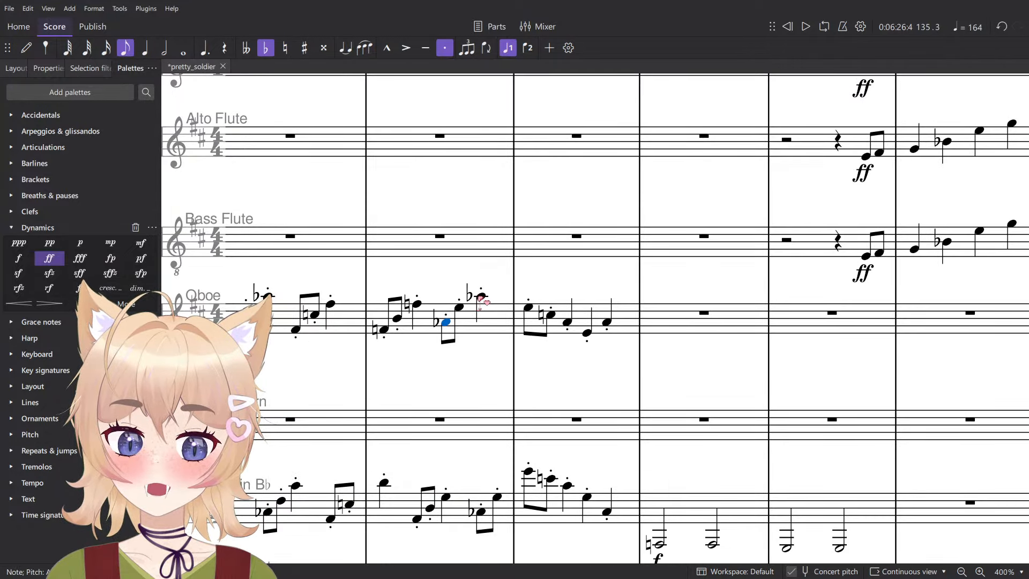
click(481, 297)
ctrl+scroll(478, 303, down, 2)
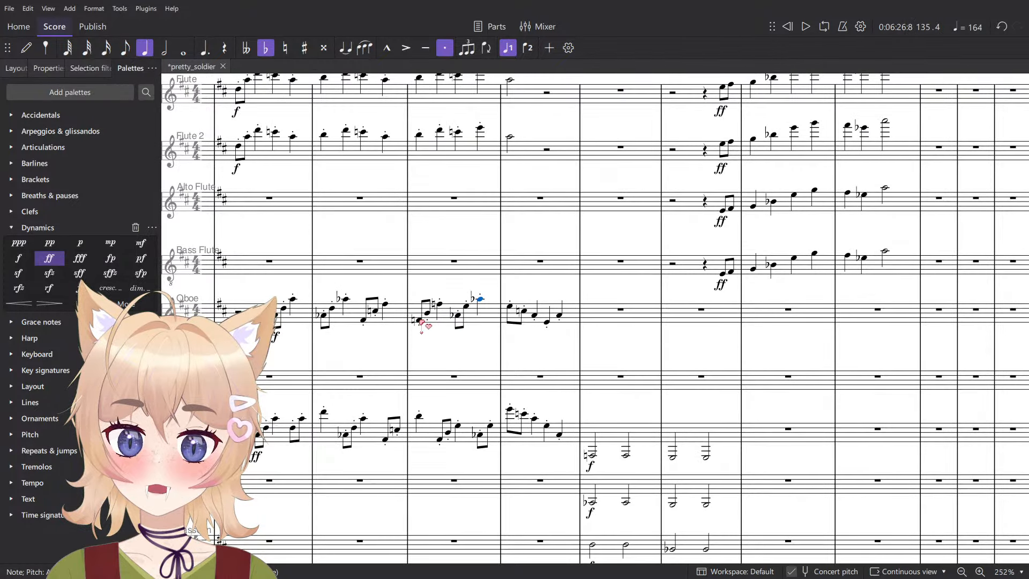
key(space)
ctrl+scroll(434, 321, down, 3)
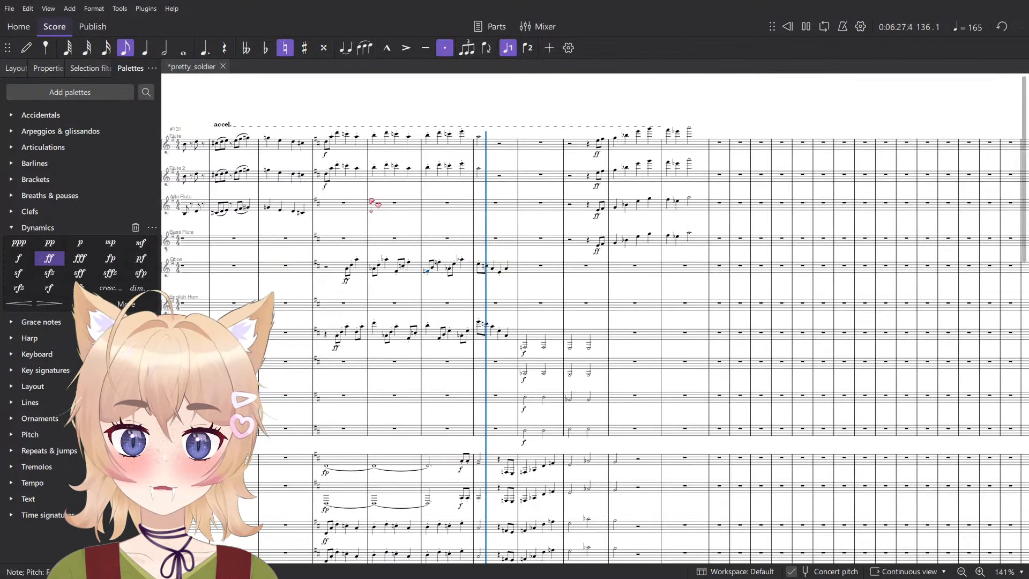
ctrl+scroll(483, 277, up, 5)
key(space)
- Try lowering the beat 3 note of measure 135 to G in both Trombones and play the result
ctrl+scroll(444, 266, up, 3)
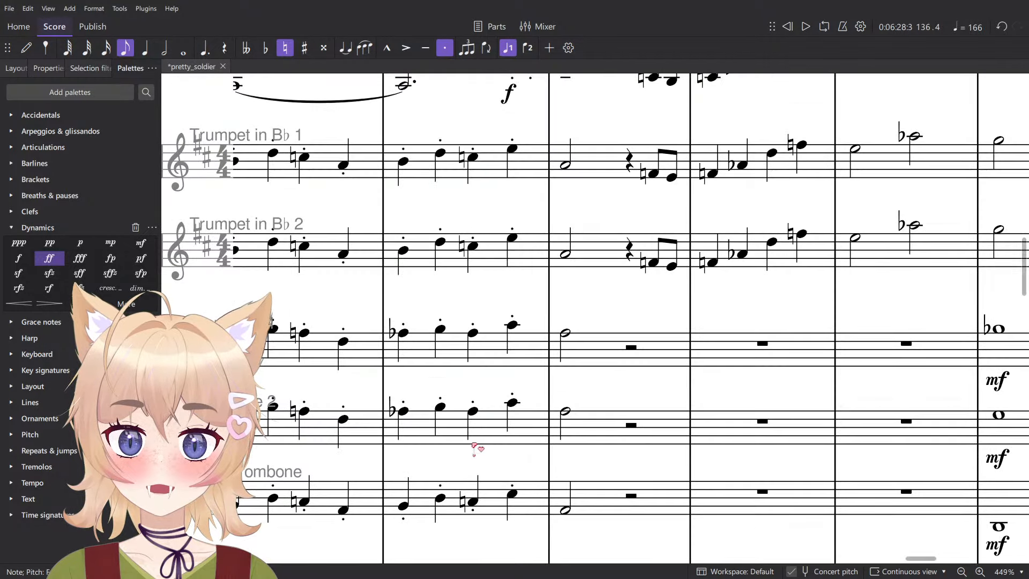
click(469, 427)
click(474, 502)
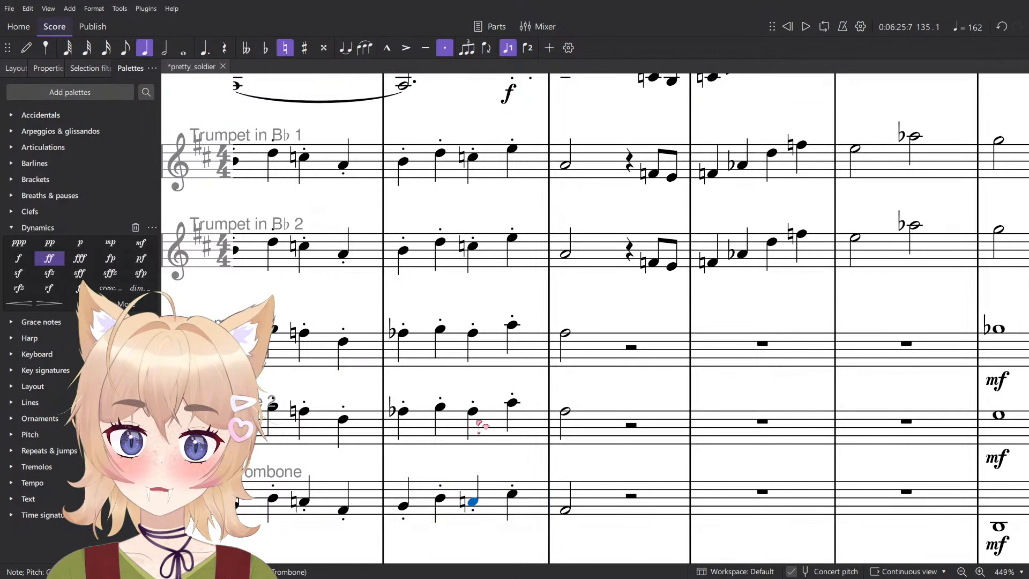
click(474, 411)
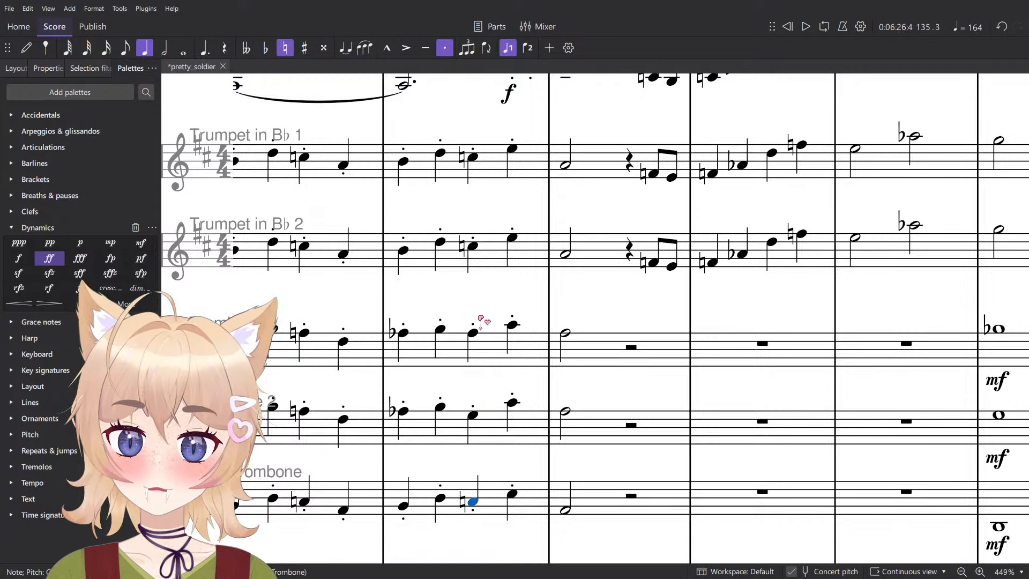
click(480, 321)
key(Down)
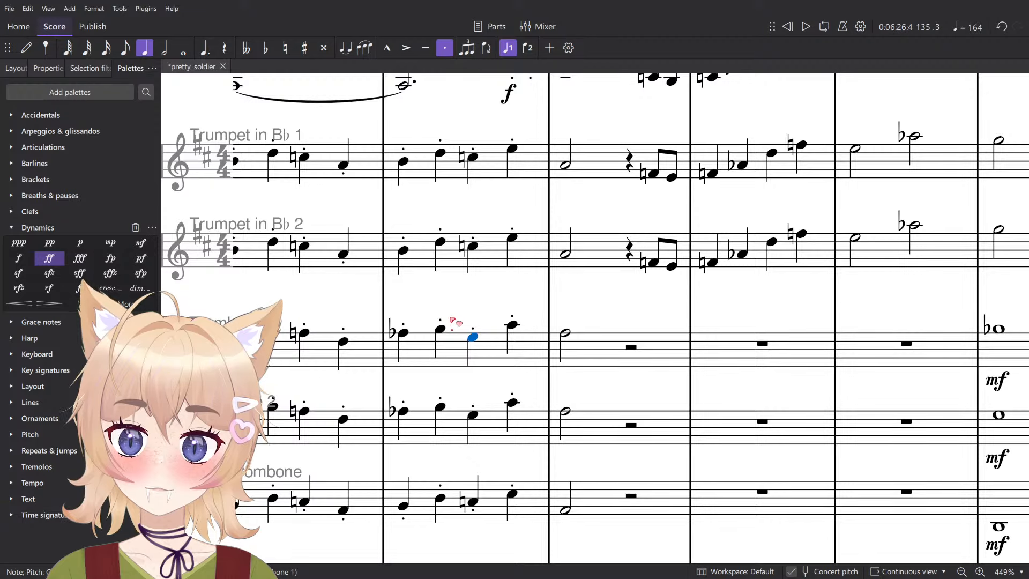
key(space)
key(space)
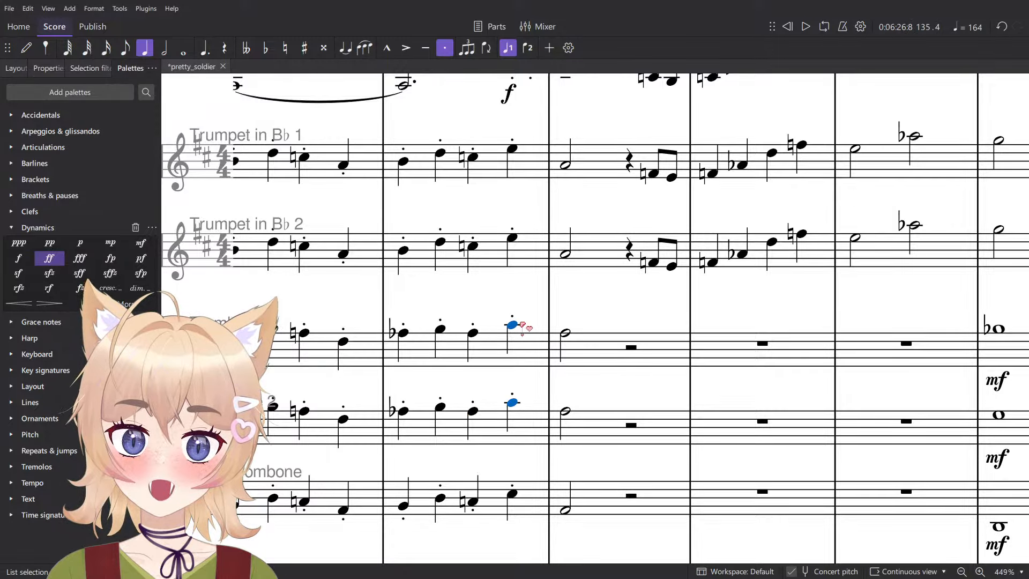
- Lower the beat 4 note of measure 135 to C natural in both Trombones and play the measure
key(Down)
click(403, 332)
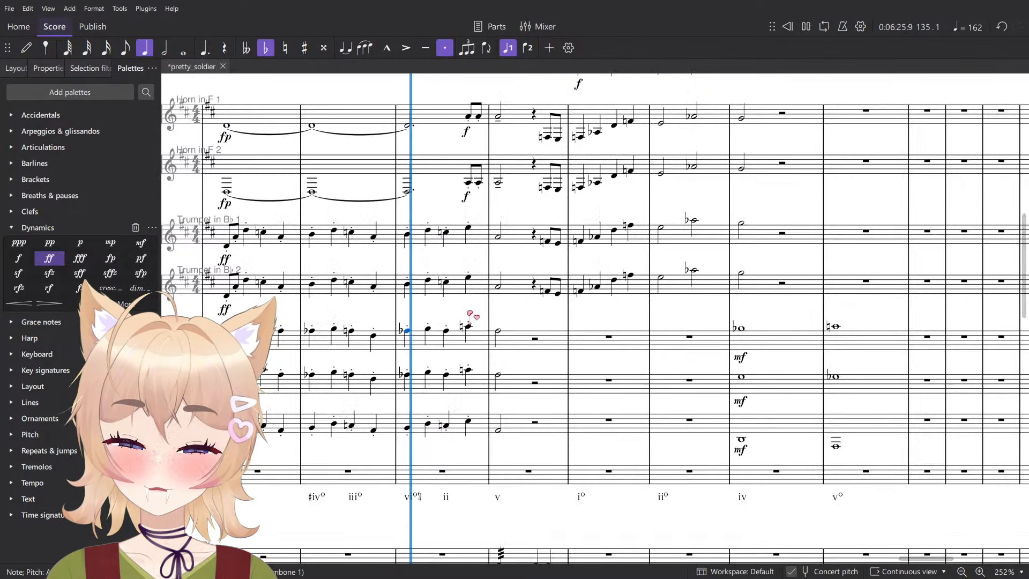
ctrl+scroll(402, 338, down, 5)
key(space)
key(space)
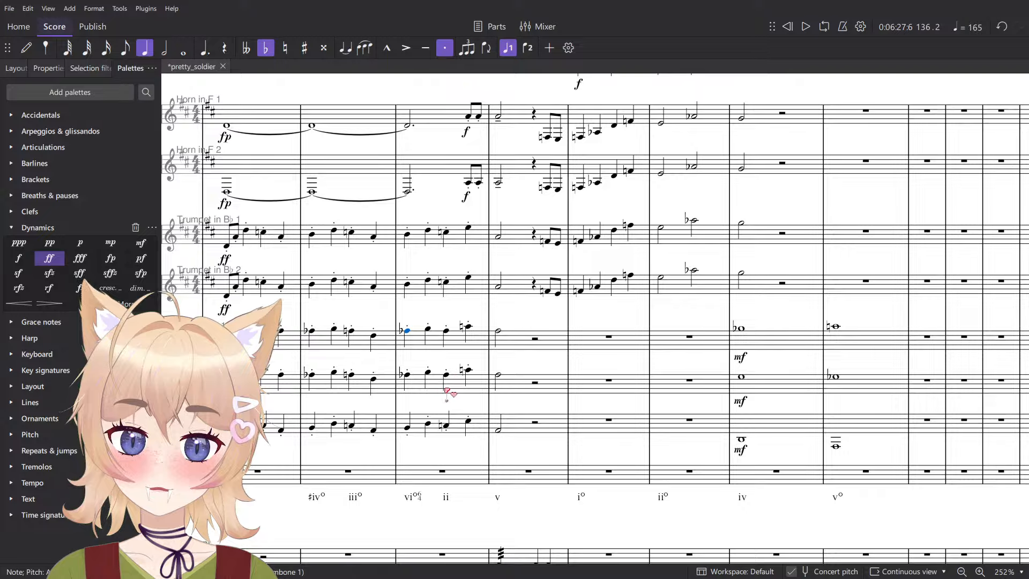
- Play from beat 3 of measure 135 and compare the Trombone and Trumpet notes on that beat
key(Right)
key(Right)
key(alt+Down)
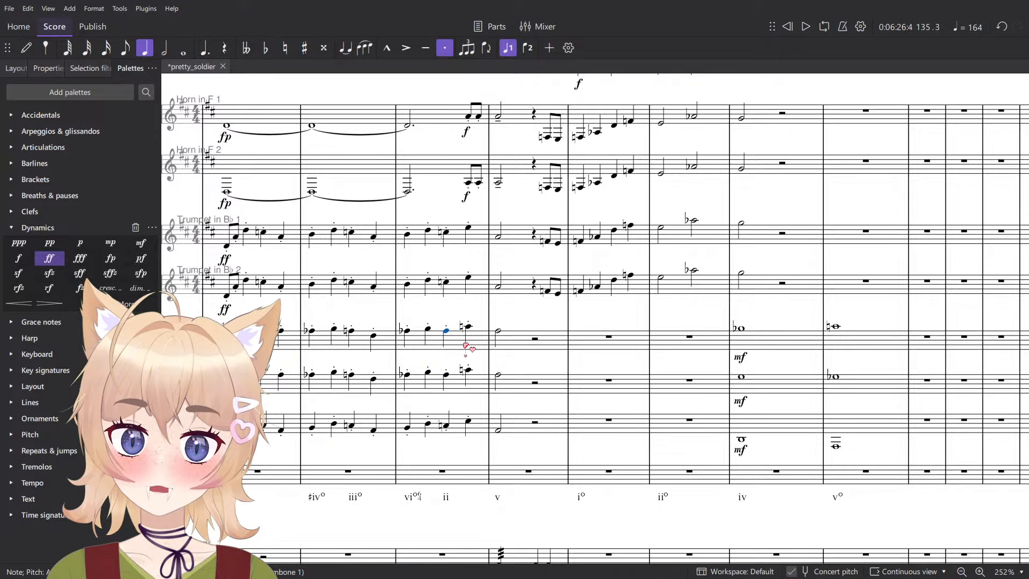
key(space)
ctrl+scroll(503, 343, down, 4)
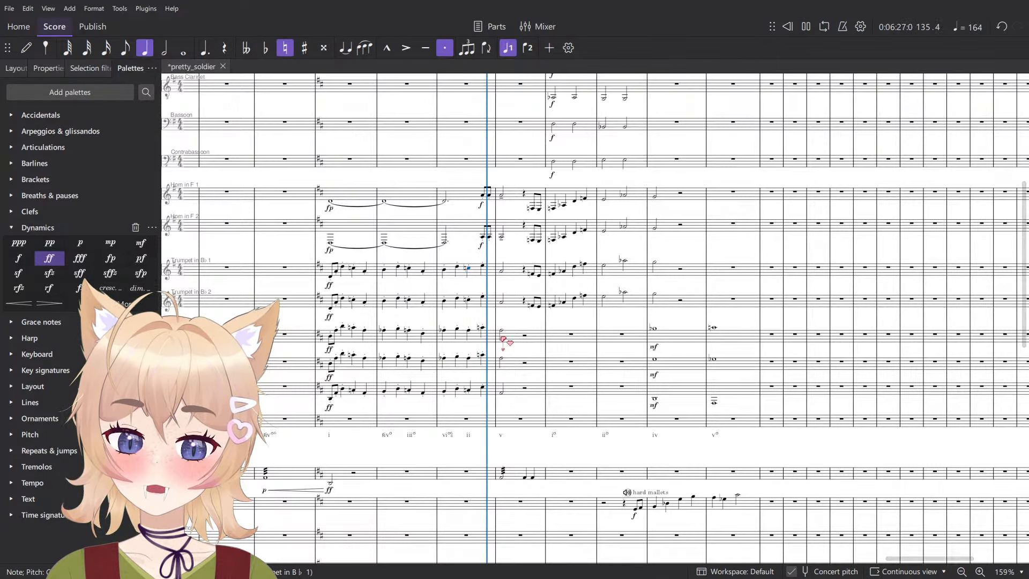
key(space)
ctrl+scroll(472, 397, up, 5)
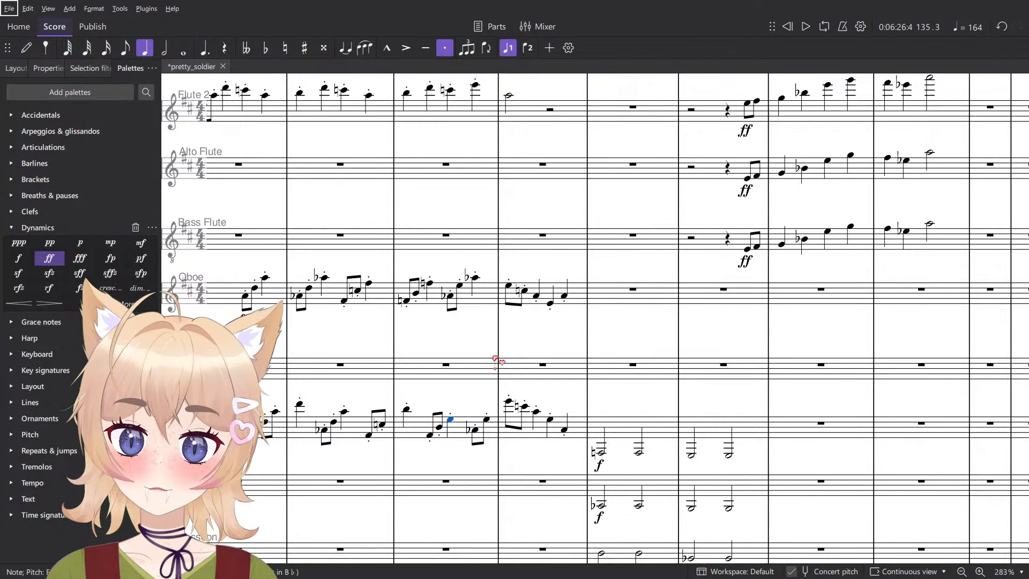
- Check the Clarinet, Oboe and Flute notes on beat 3 of measure 135 and the percussion parts under it
key(alt+Up)
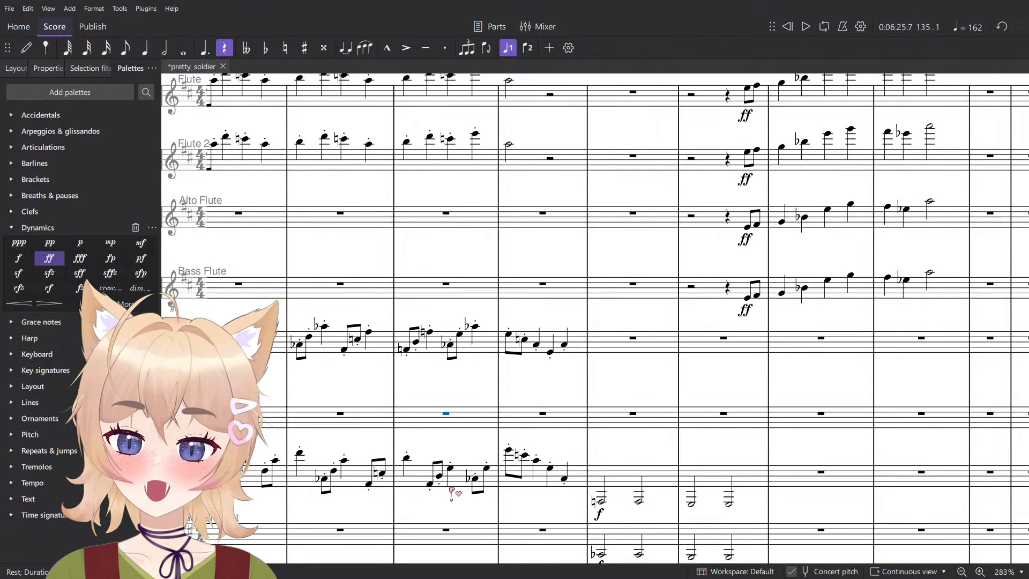
ctrl+scroll(451, 491, up, 2)
key(alt+Down)
click(466, 299)
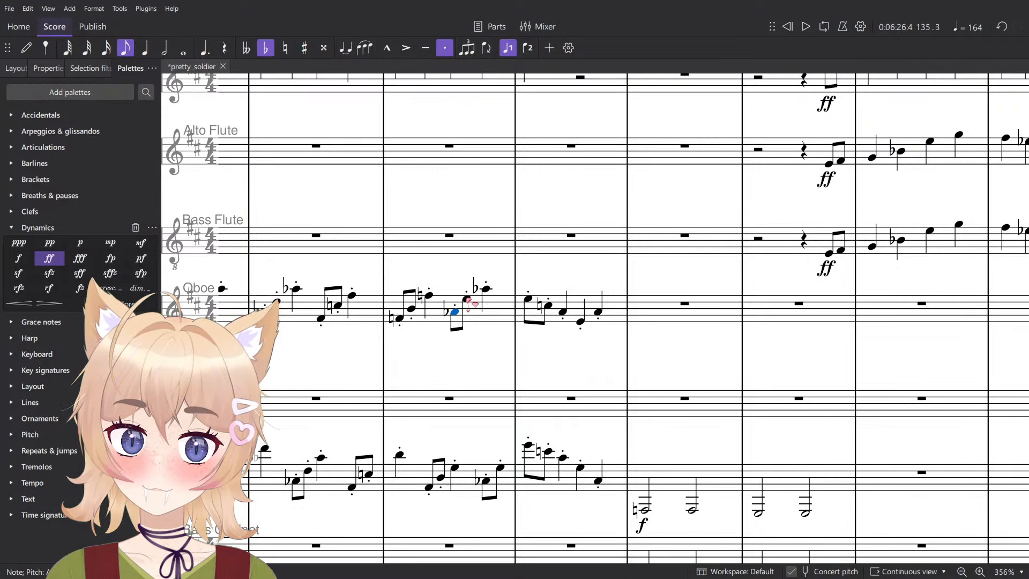
scroll(472, 319, up, 4)
click(454, 296)
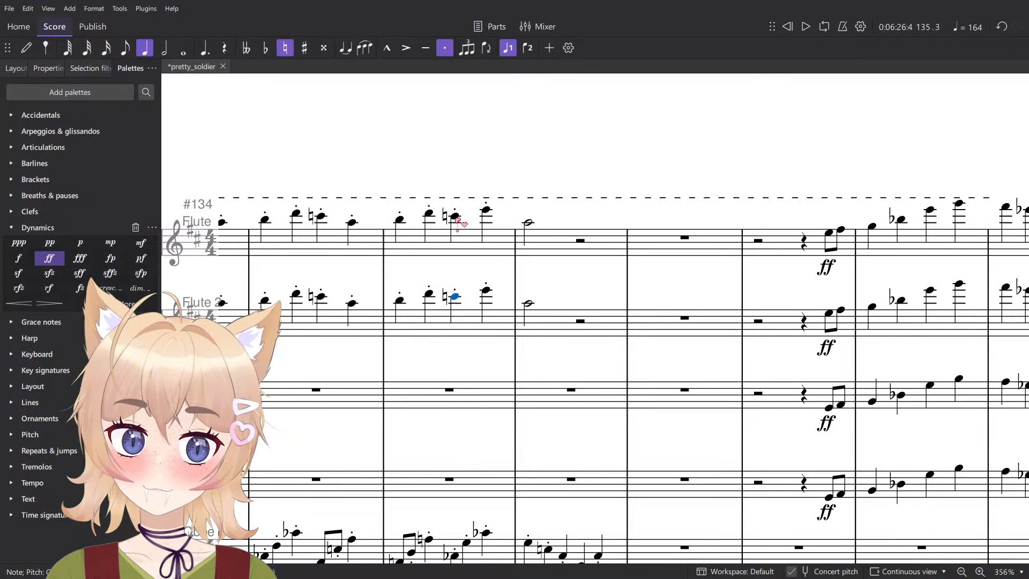
click(455, 217)
scroll(482, 263, down, 20)
scroll(471, 300, down, 15)
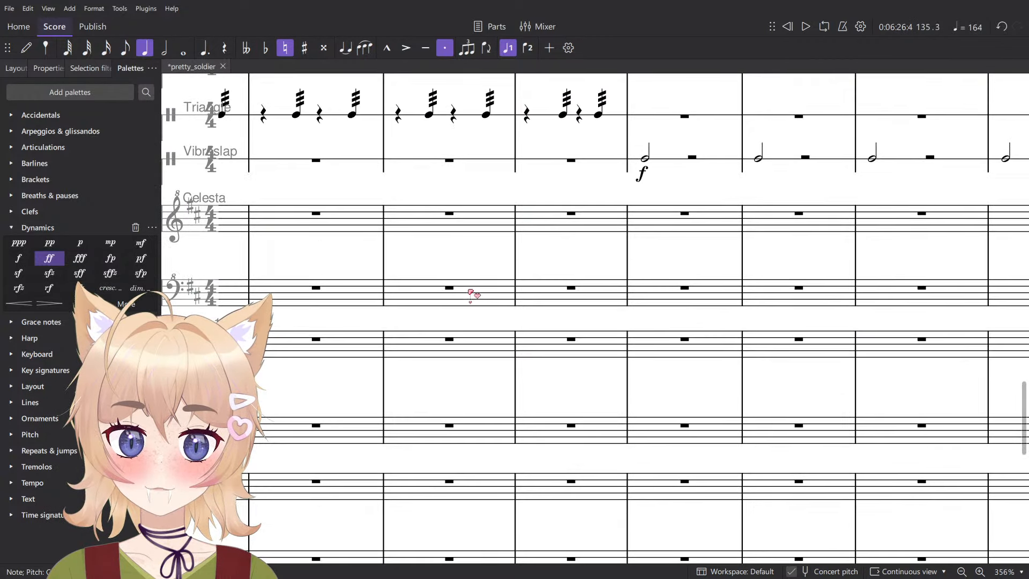
scroll(472, 322, up, 6)
scroll(472, 330, up, 10)
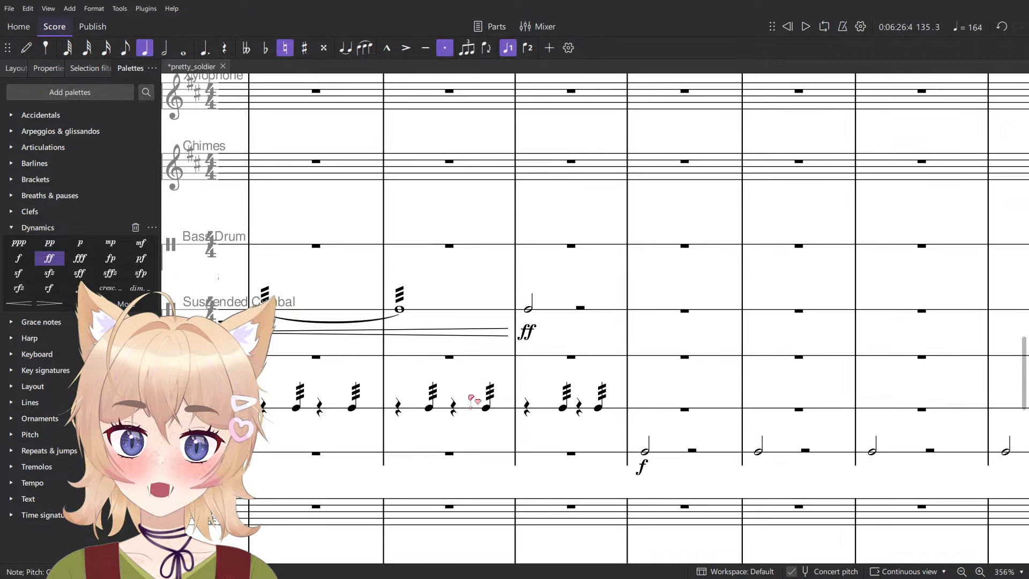
click(400, 455)
scroll(423, 460, up, 8)
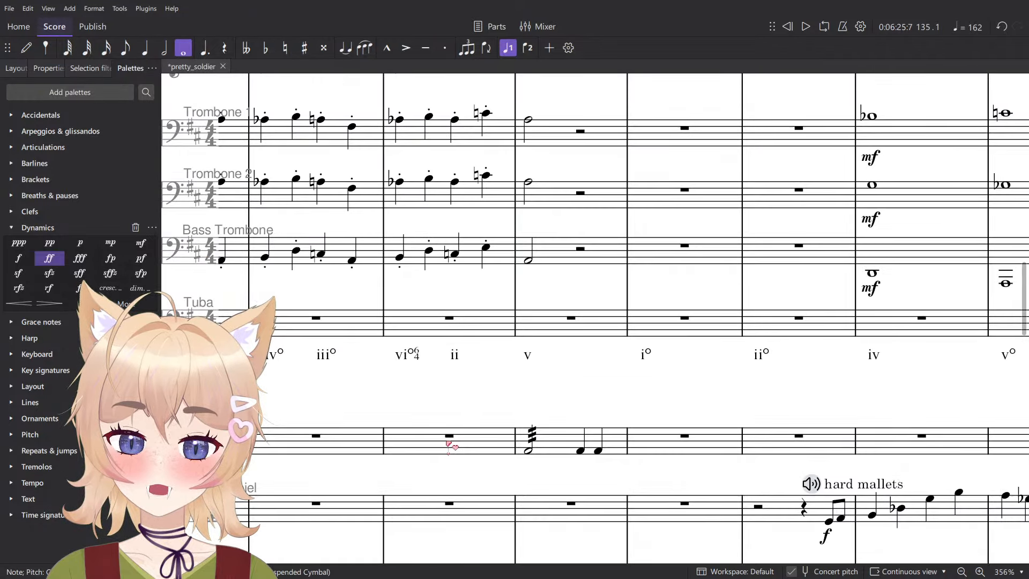
- Compare both Trombones' beat 3 notes in measure 135 with the Oboe's, and play from that beat
click(455, 398)
scroll(479, 398, up, 2)
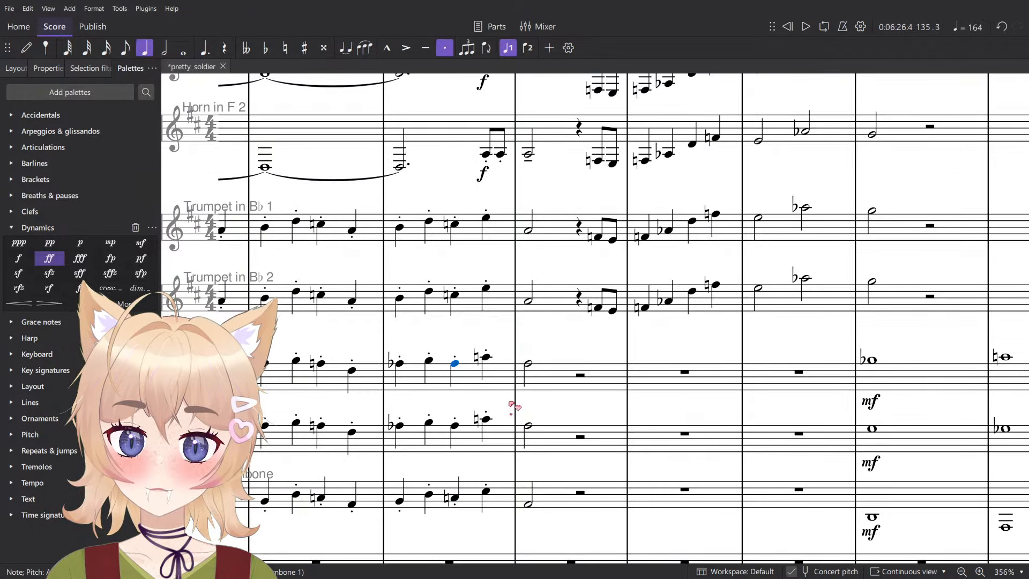
key(alt+Up)
key(alt+Down)
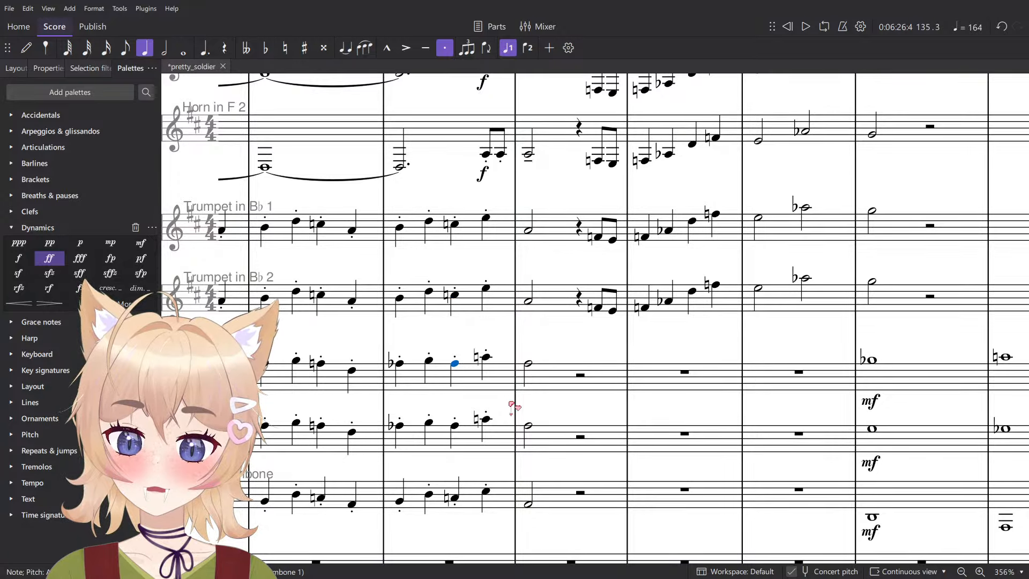
scroll(509, 378, down, 4)
scroll(512, 378, up, 6)
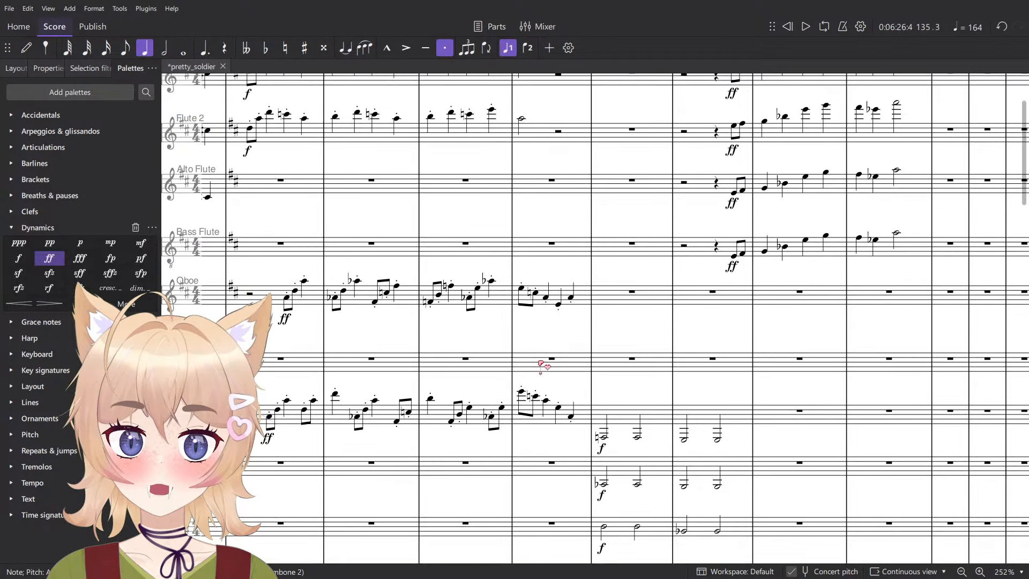
scroll(445, 239, up, 7)
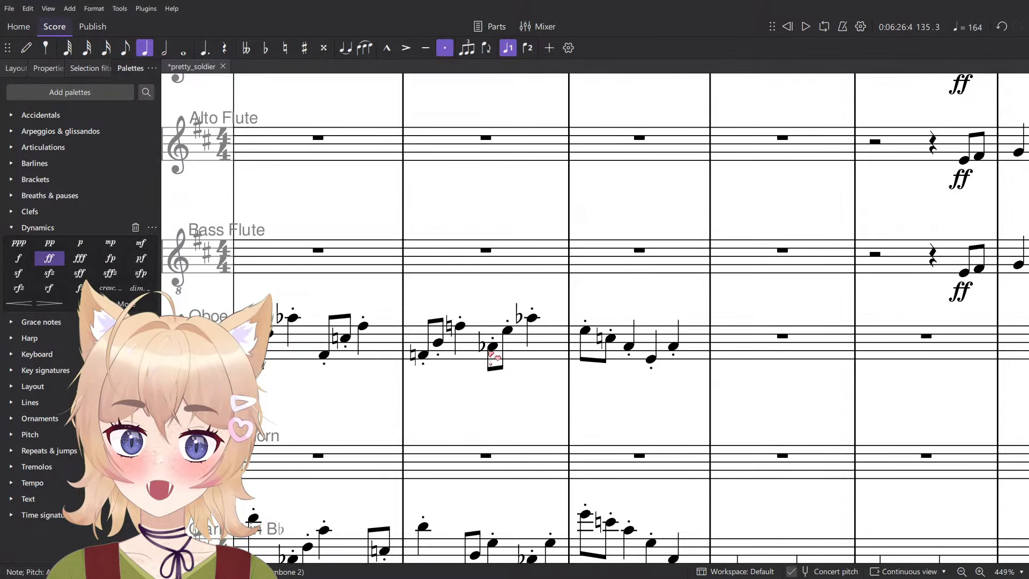
click(492, 348)
scroll(490, 356, down, 8)
key(space)
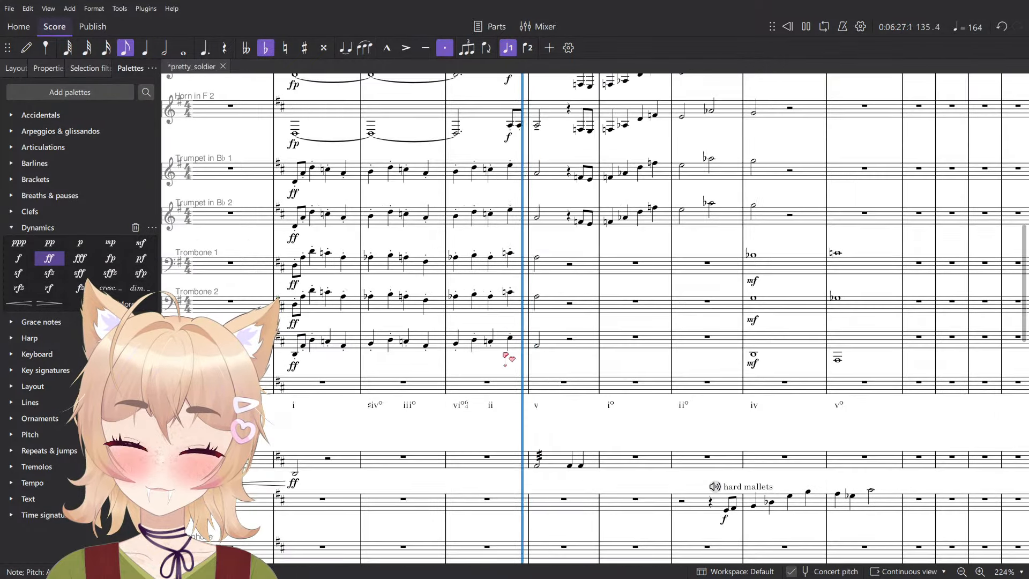
key(space)
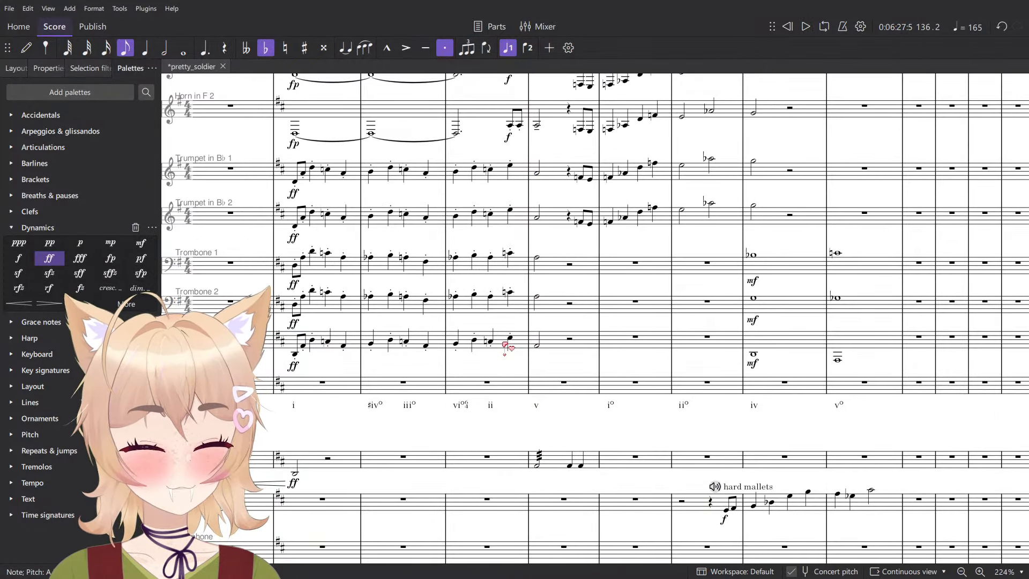
- Lower the beat 3 note of measure 135 to B in both Trumpets and the Bass Trombone and to G in both Trombones, and play it
scroll(504, 344, up, 6)
click(481, 342)
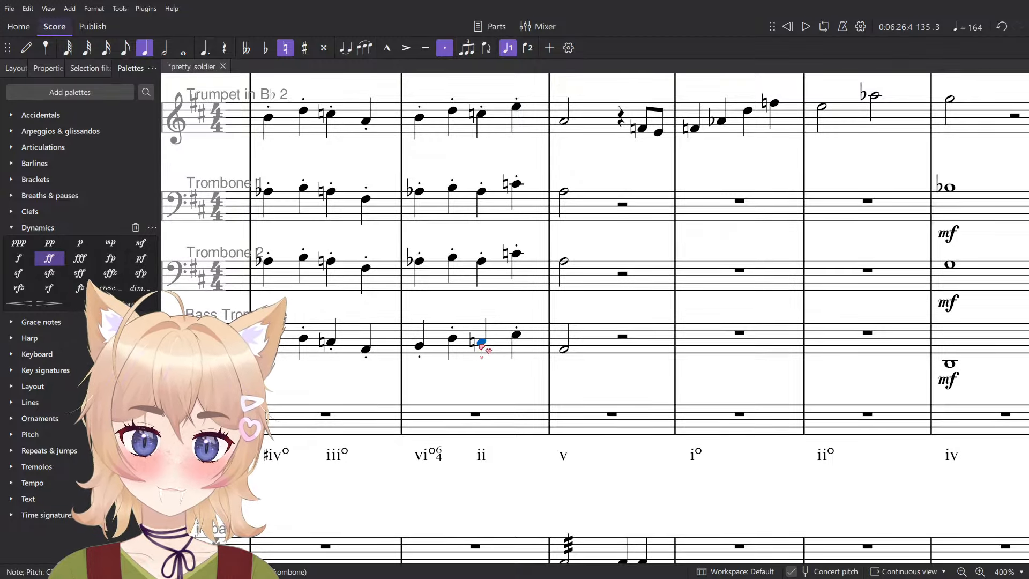
key(Down)
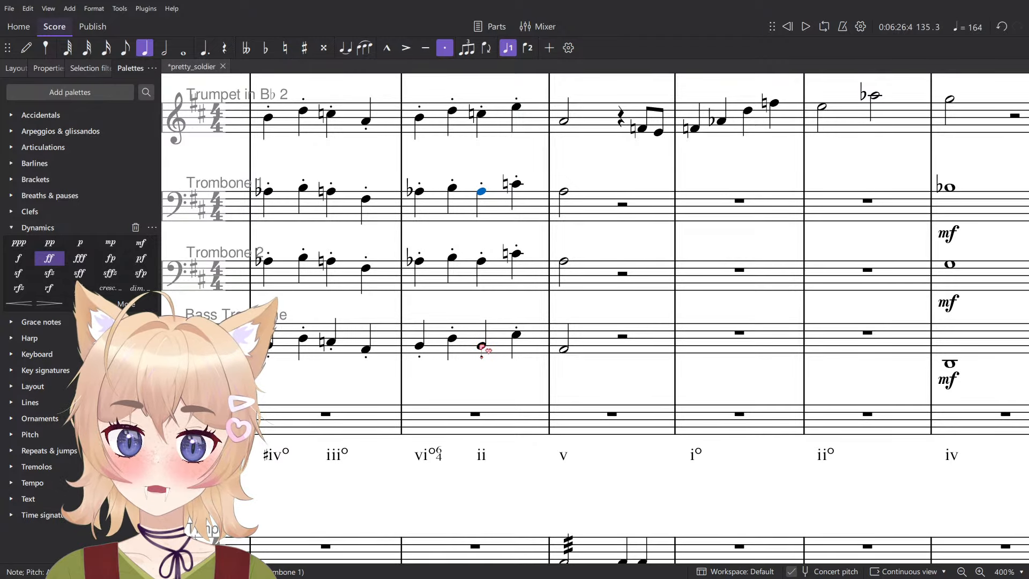
key(alt+Up)
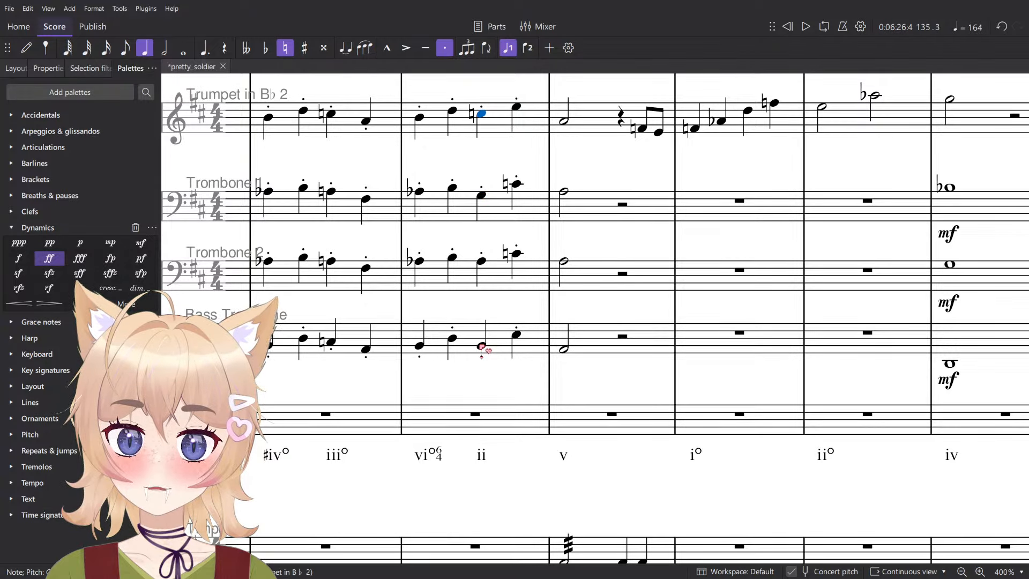
key(alt+Down)
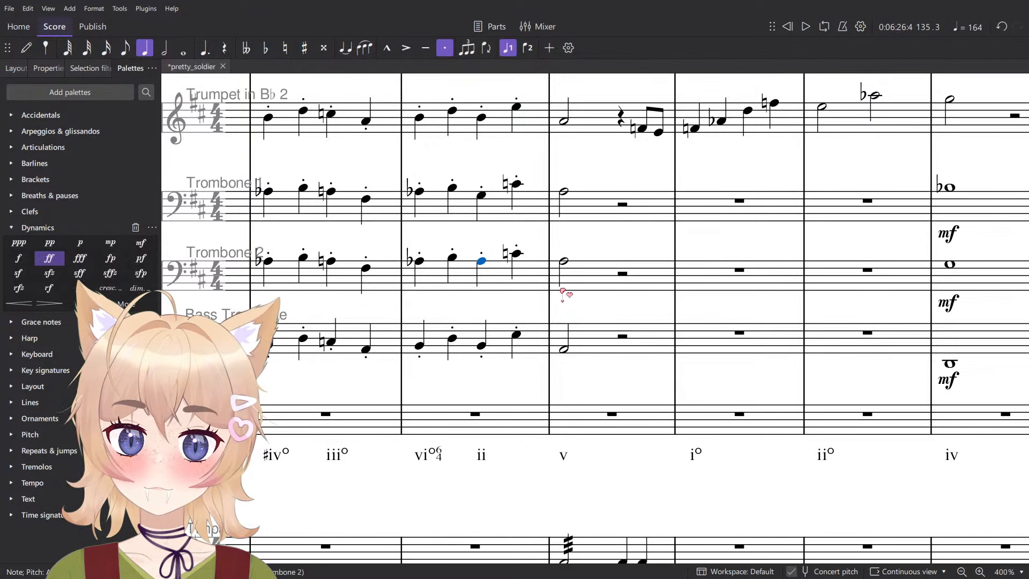
scroll(563, 295, up, 4)
key(alt+Up)
key(alt+Up)
key(alt+Up)
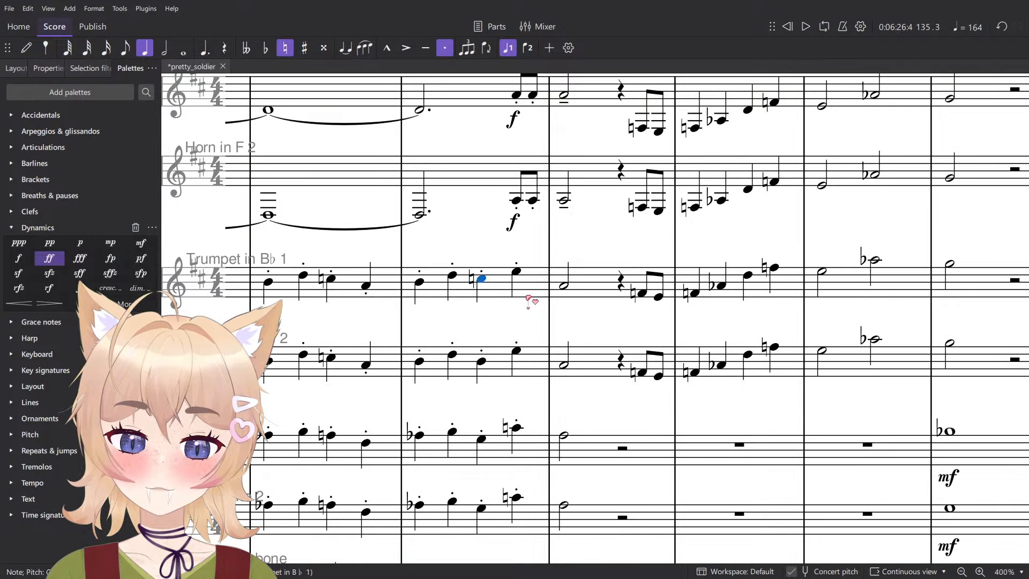
key(space)
scroll(528, 300, down, 2)
scroll(538, 342, down, 1)
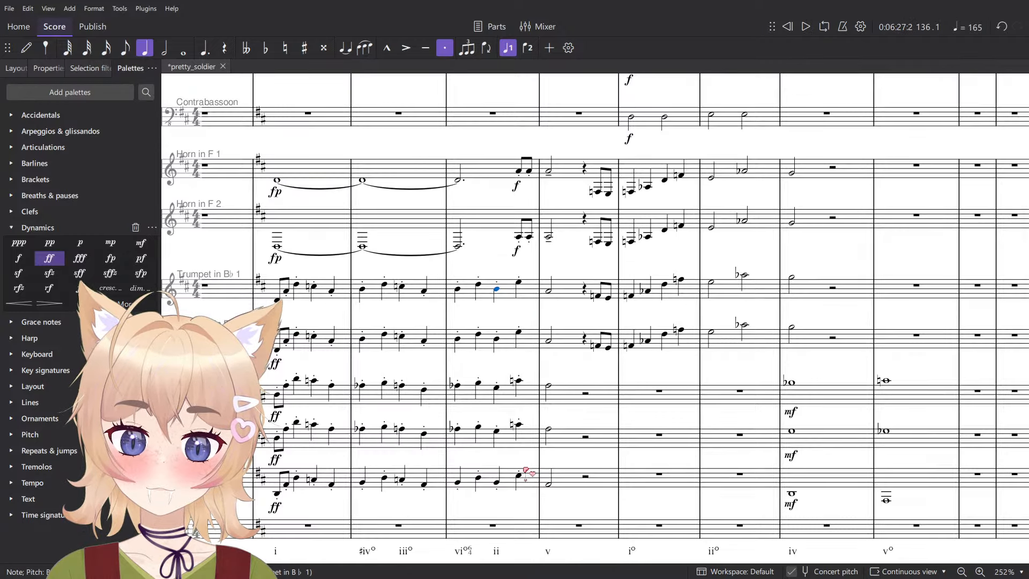
- Check the beat 4 notes of measure 135 in Trumpet 1, Horn 1 and the Clarinet
key(alt+Up)
key(alt+Up)
key(alt+Up)
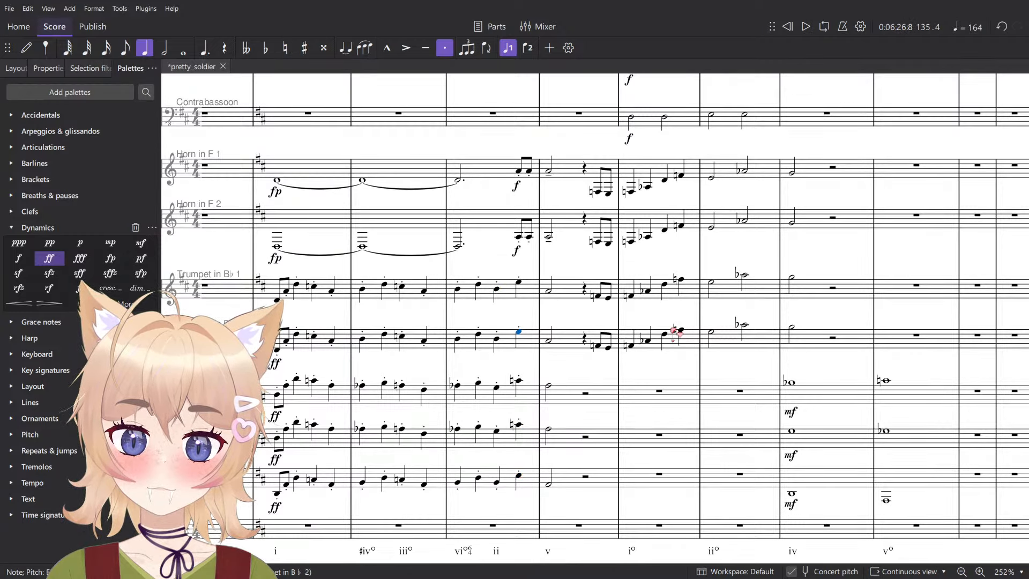
click(518, 172)
scroll(522, 284, up, 9)
click(518, 387)
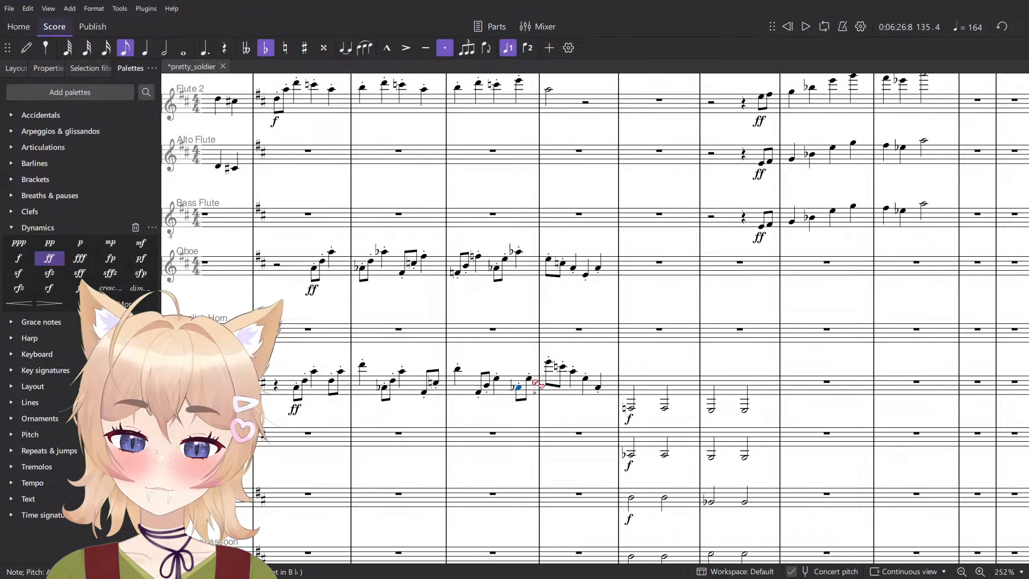
scroll(536, 385, down, 15)
scroll(537, 385, up, 8)
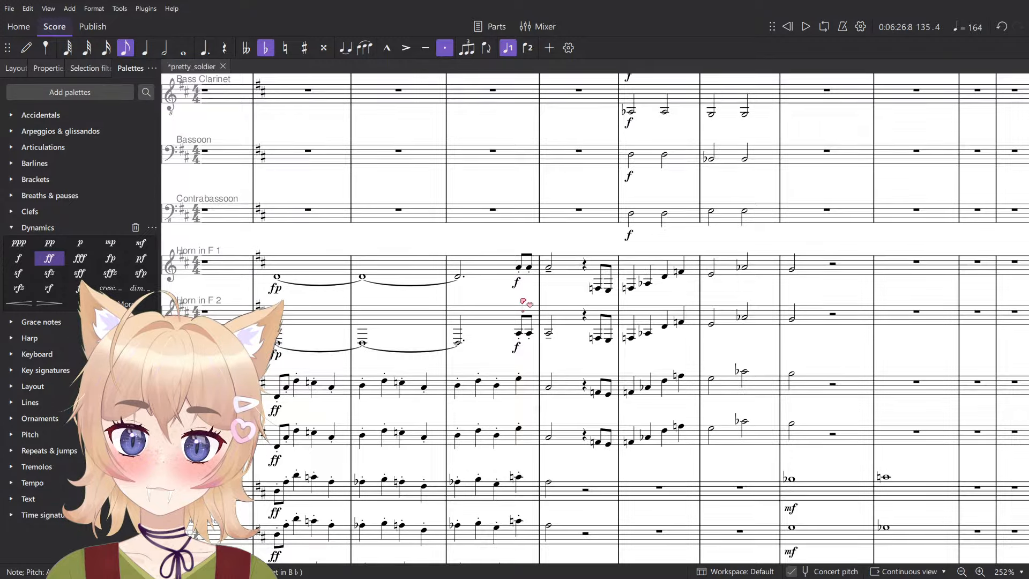
- Check the beat 4 notes of measure 135 in the Bass Trombone and both Trumpets, and play from that beat
scroll(524, 303, down, 3)
click(518, 473)
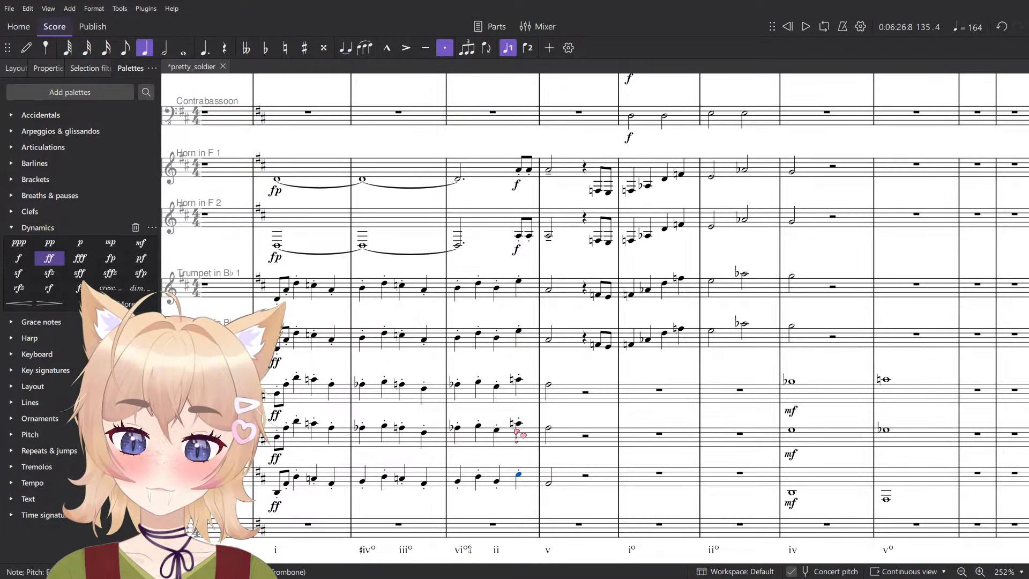
key(alt+Up)
click(519, 330)
click(519, 281)
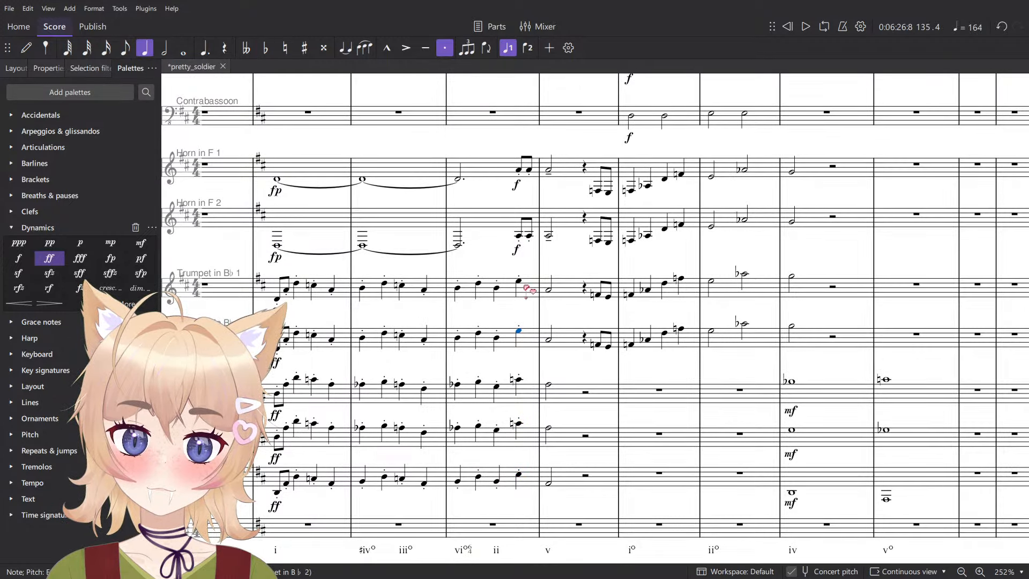
scroll(559, 332, up, 7)
key(space)
key(space)
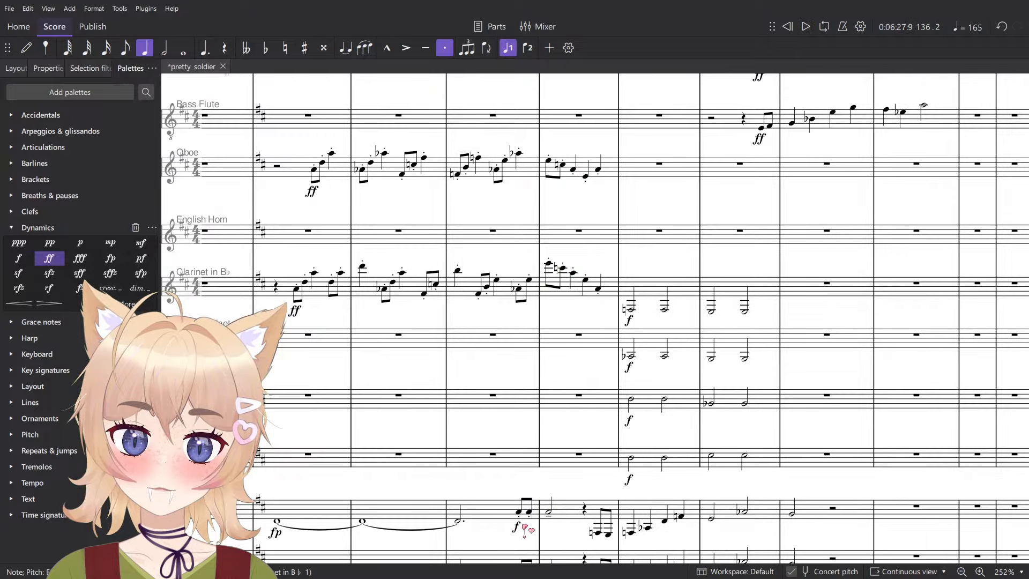
- Lower the two beat 4 eighth notes of measure 135 to A♭ in both Horns, and play them
click(517, 512)
scroll(523, 507, down, 3)
click(519, 366)
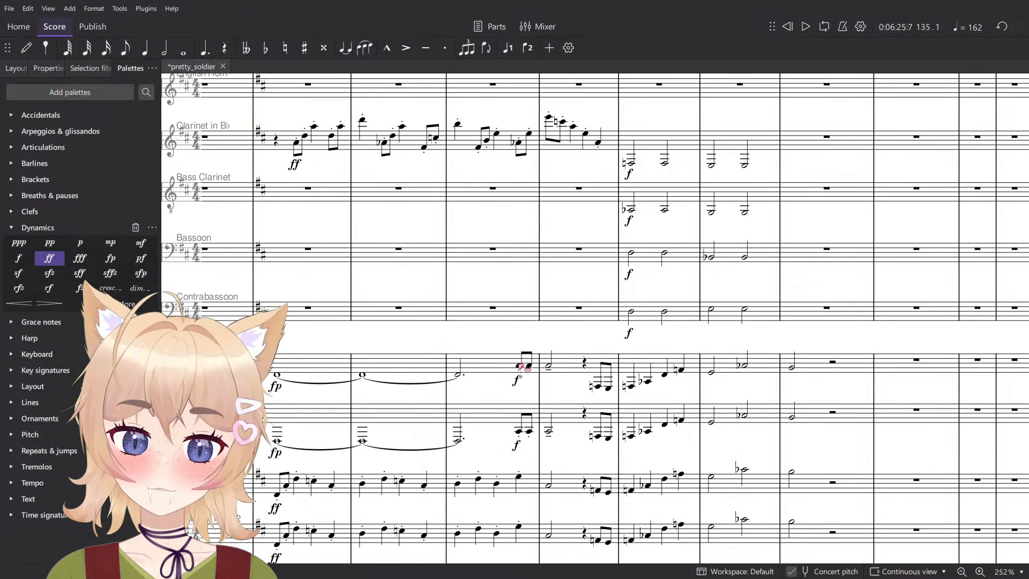
key(space)
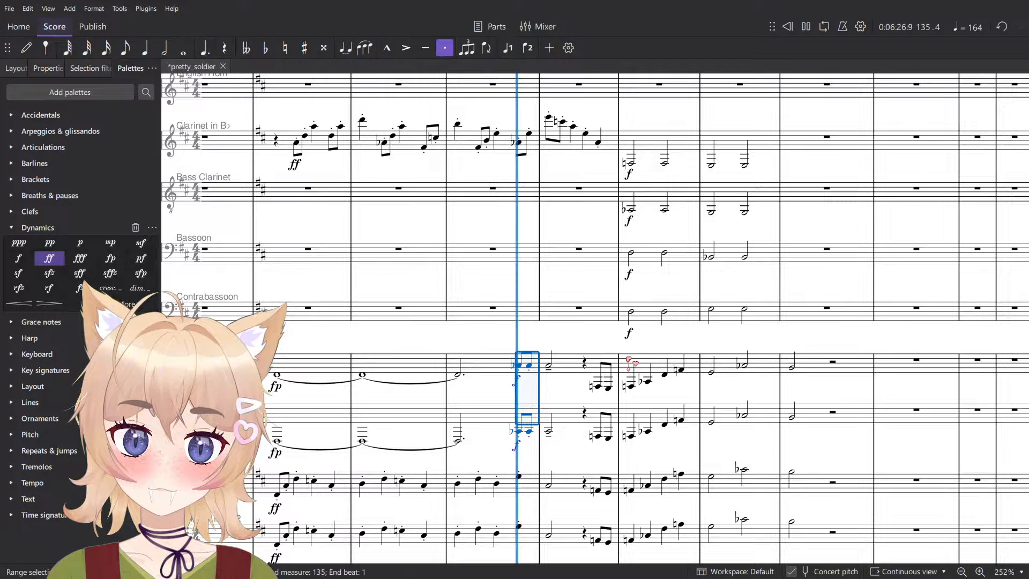
key(space)
- Check the beat 3 and beat 4 notes of measure 135 in the Oboe and both Flutes, and play from beat 3
scroll(557, 391, up, 5)
scroll(542, 344, up, 3)
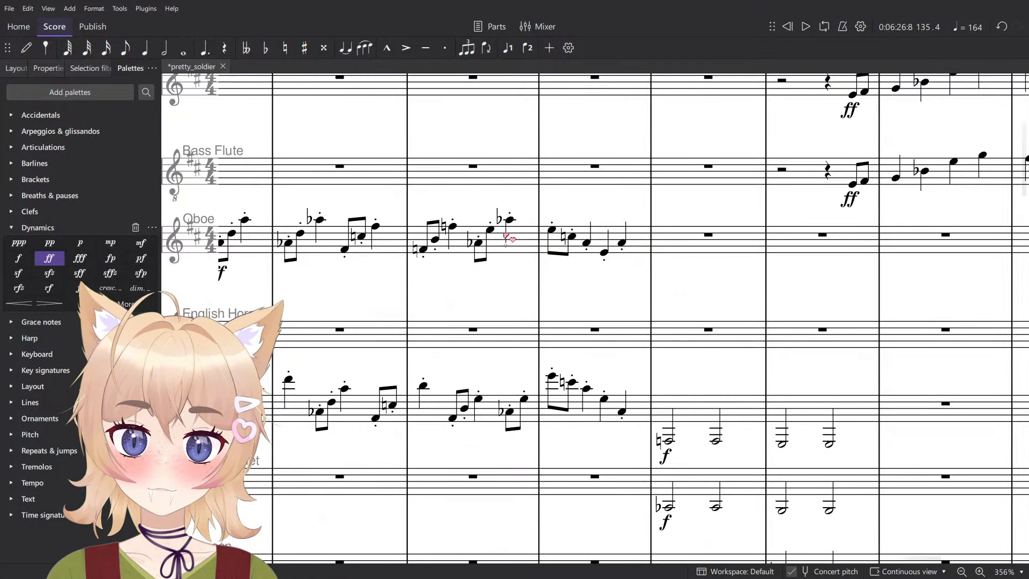
click(508, 221)
scroll(608, 389, up, 6)
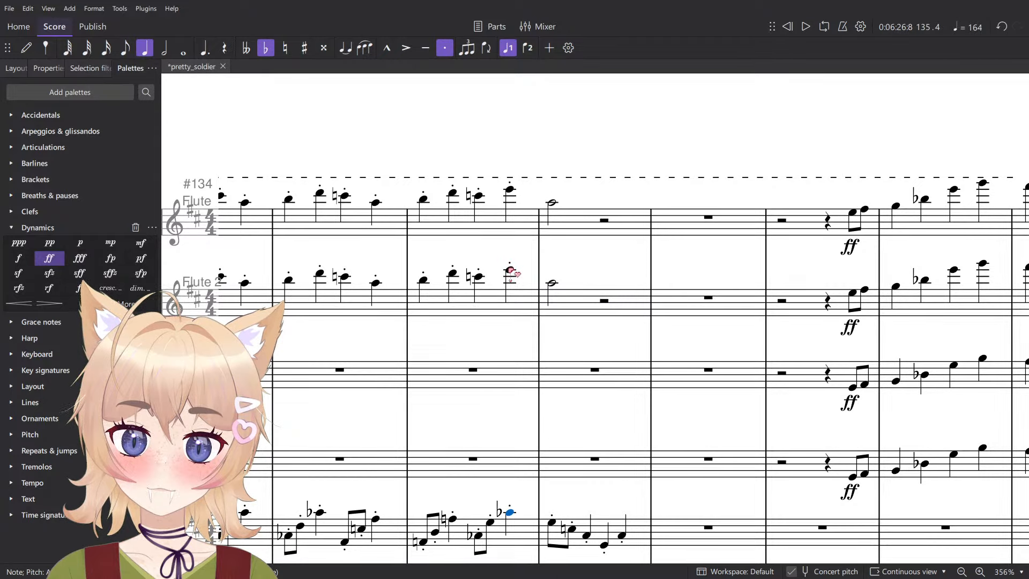
click(509, 270)
ctrl+click(510, 189)
click(479, 277)
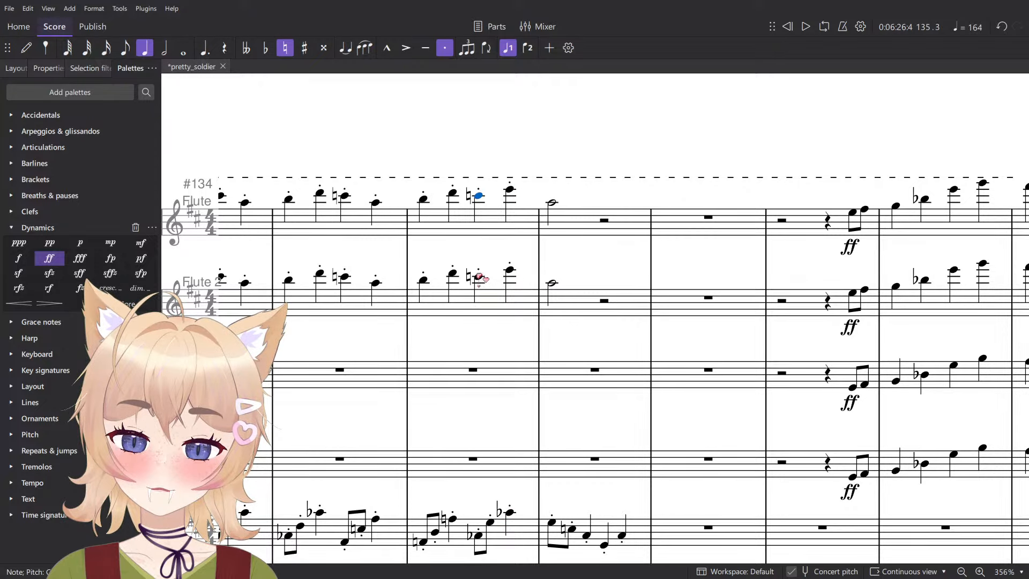
scroll(486, 294, down, 4)
click(478, 340)
scroll(490, 327, down, 3)
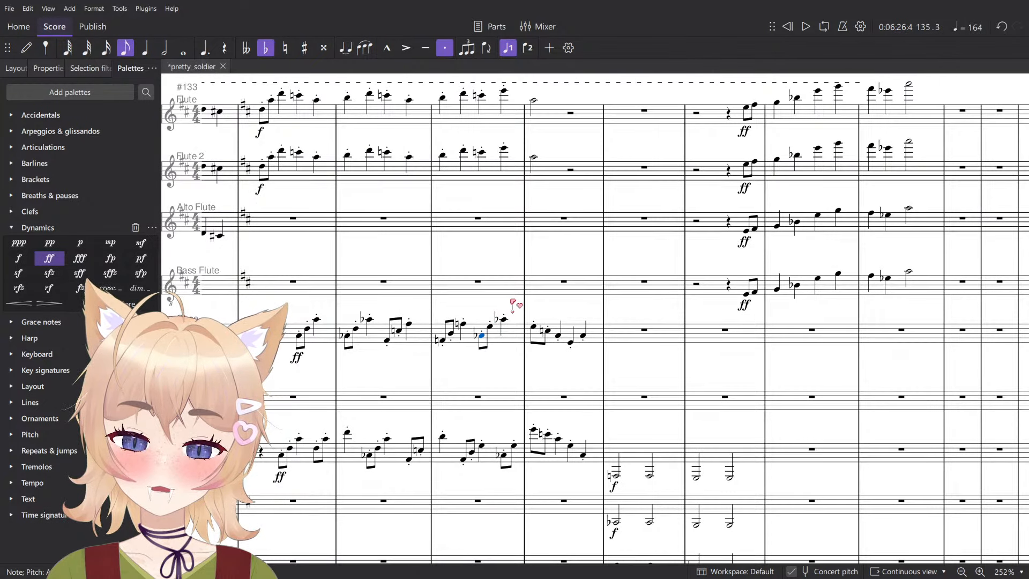
key(space)
scroll(485, 375, down, 10)
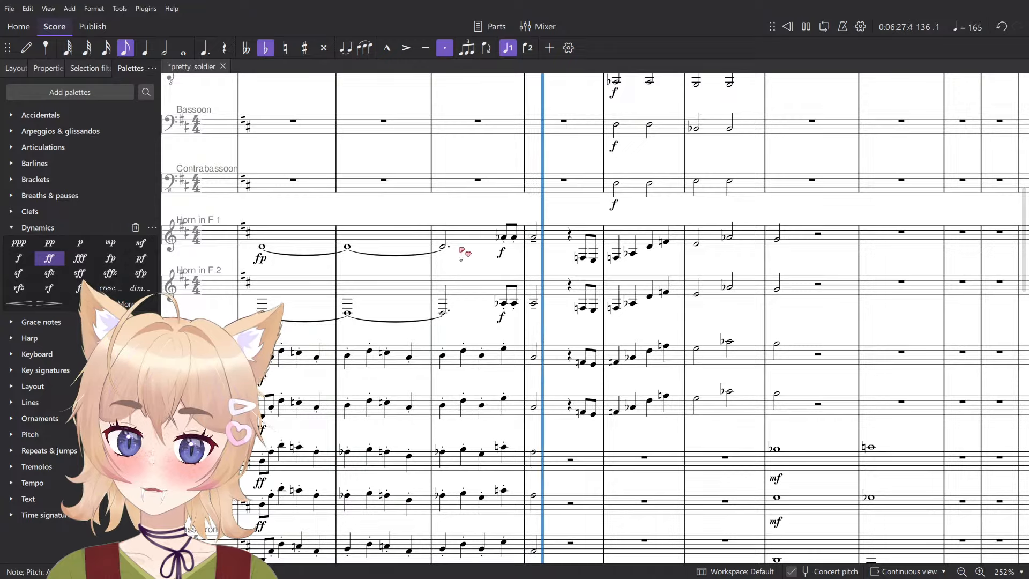
- Compare the beat 3 notes of measure 135 in the Trumpets and Trombones with the Oboe's
click(483, 403)
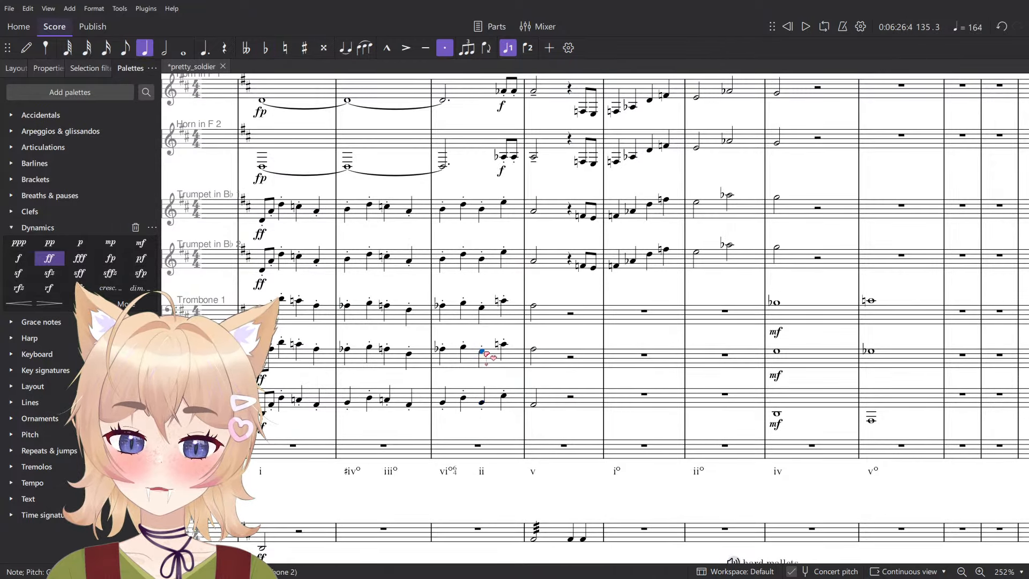
scroll(486, 355, up, 10)
scroll(487, 356, up, 3)
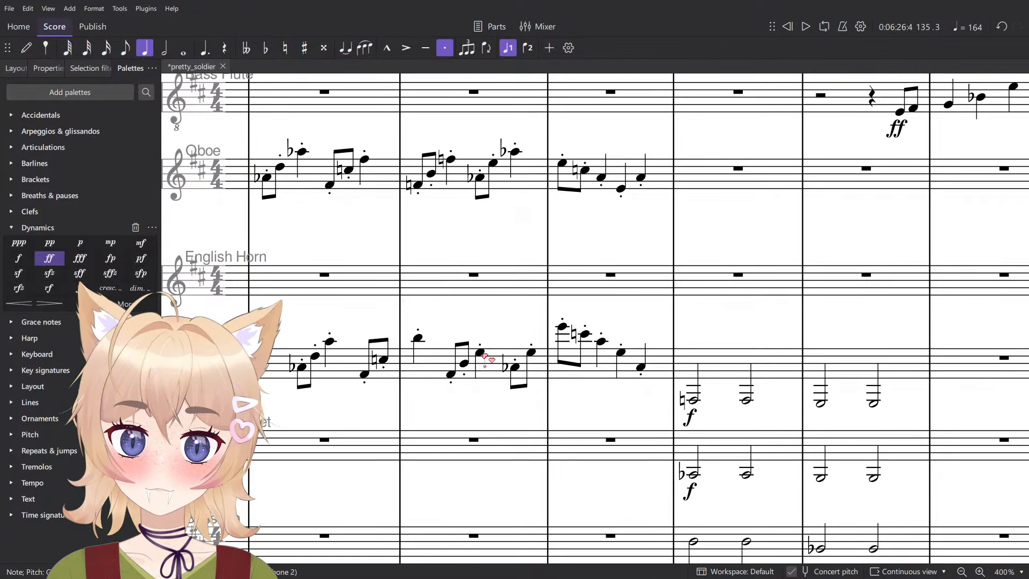
scroll(485, 358, up, 3)
click(481, 420)
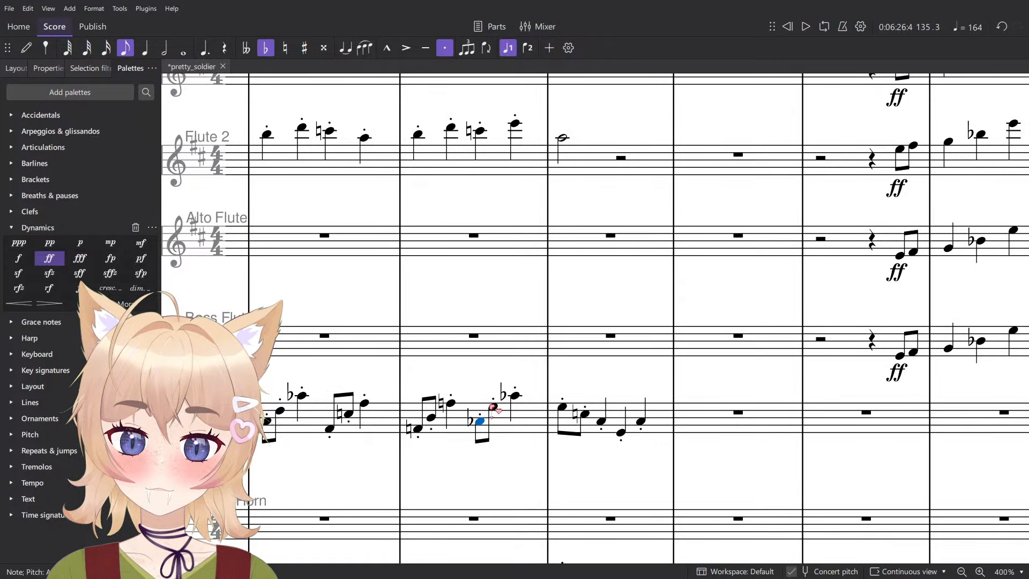
scroll(492, 407, down, 12)
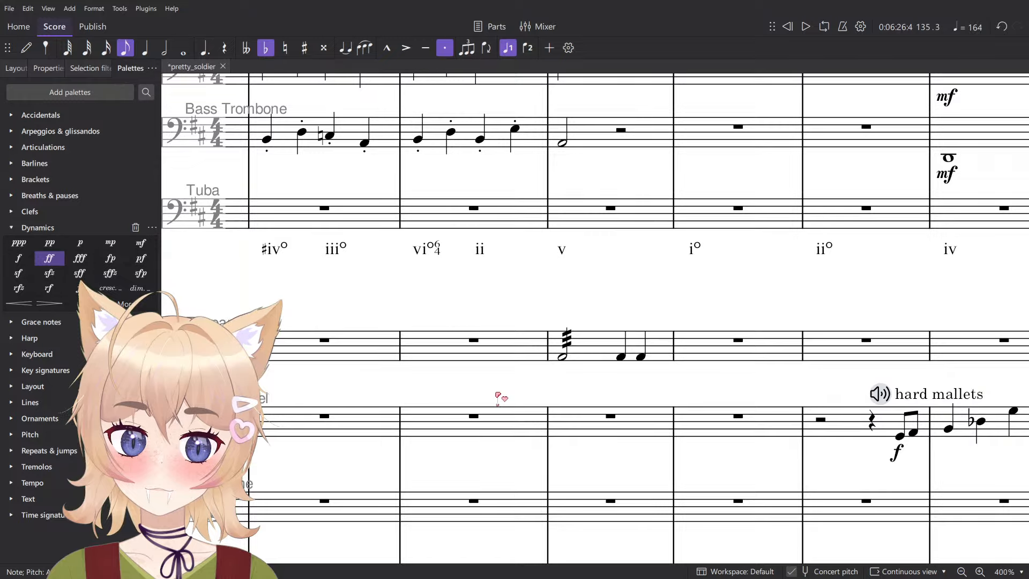
- Check the beat 3 notes of measure 135 from the Bass Trombone up through the Trombones and Trumpets, playing from that beat
scroll(493, 391, up, 3)
click(480, 287)
scroll(509, 268, up, 2)
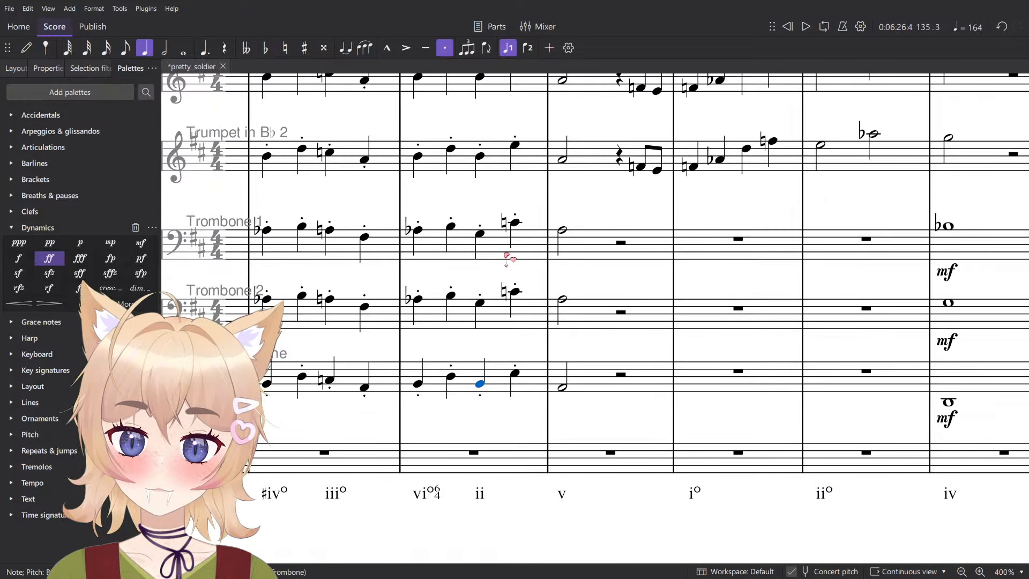
key(alt+Up)
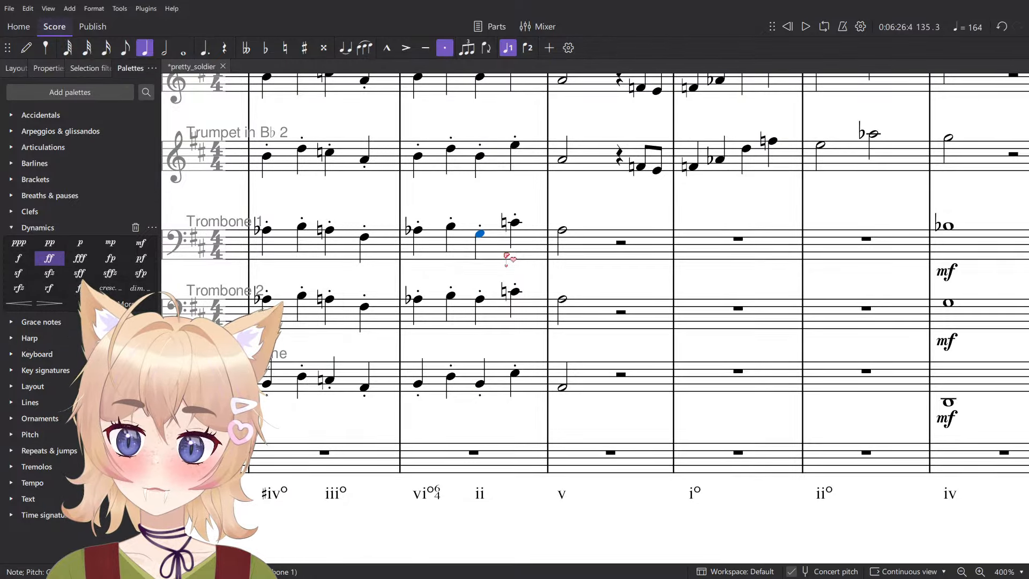
key(a)
scroll(512, 260, up, 3)
key(space)
key(space)
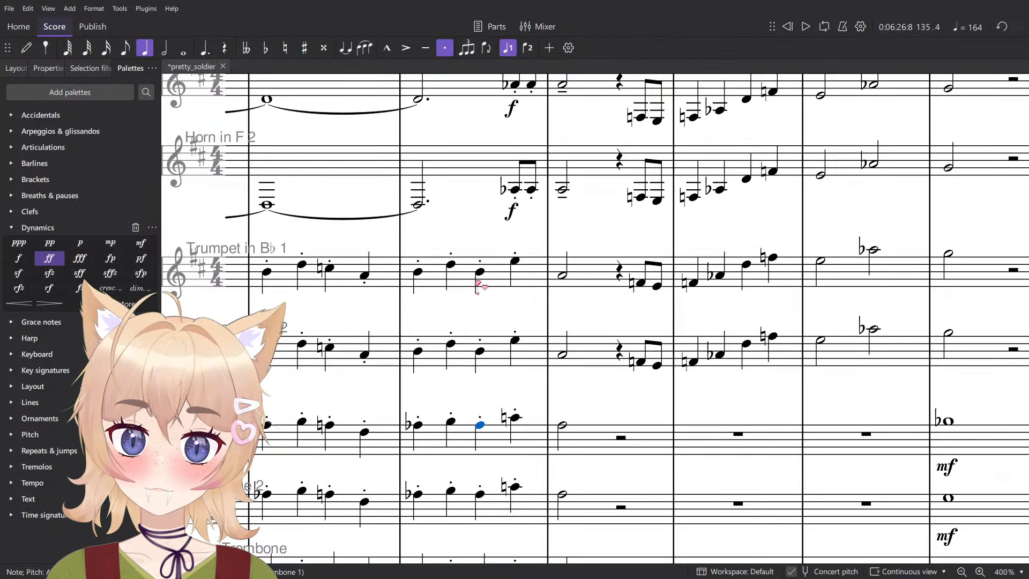
key(alt+Up)
key(alt+Up)
scroll(520, 276, down, 4)
scroll(541, 284, up, 4)
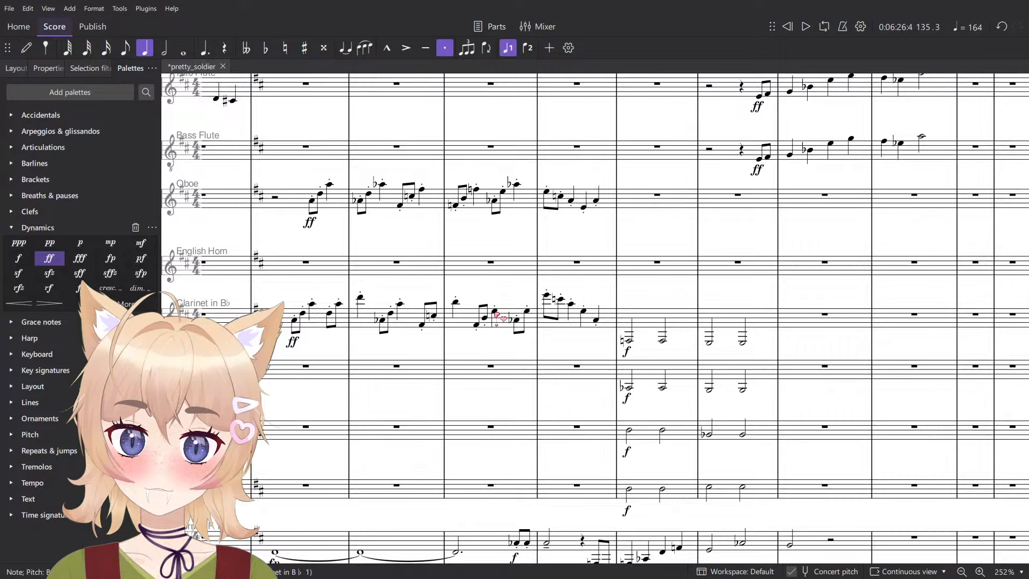
- Check the beat 3 notes of measure 135 in the Clarinet and the Oboe
click(494, 313)
scroll(501, 293, up, 6)
scroll(503, 300, up, 4)
click(489, 304)
scroll(515, 310, up, 9)
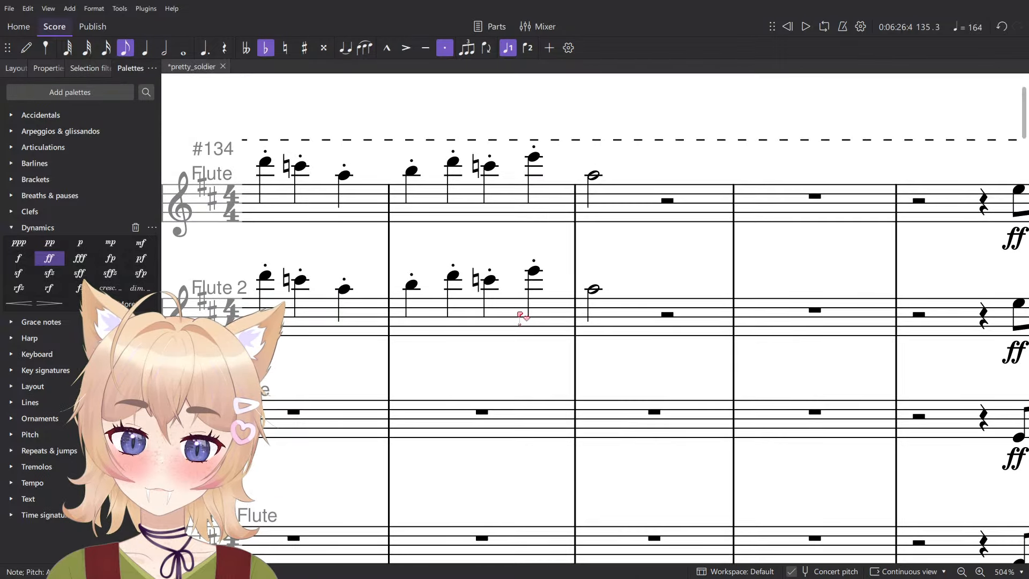
- Lower the beat 3 note of measure 135 to B in both Flutes
scroll(523, 289, down, 5)
scroll(514, 258, up, 3)
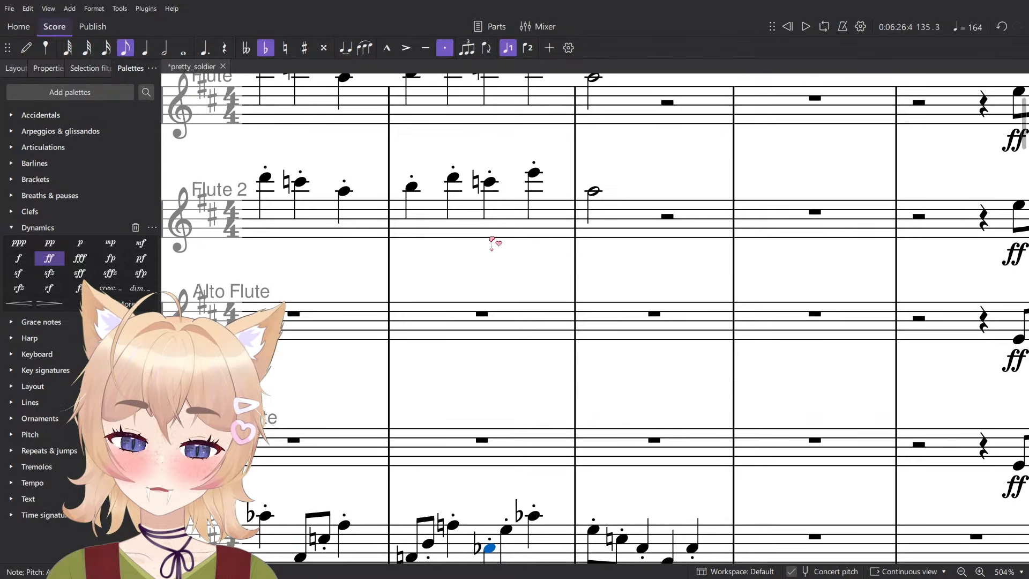
click(490, 182)
scroll(503, 236, up, 3)
key(alt+Up)
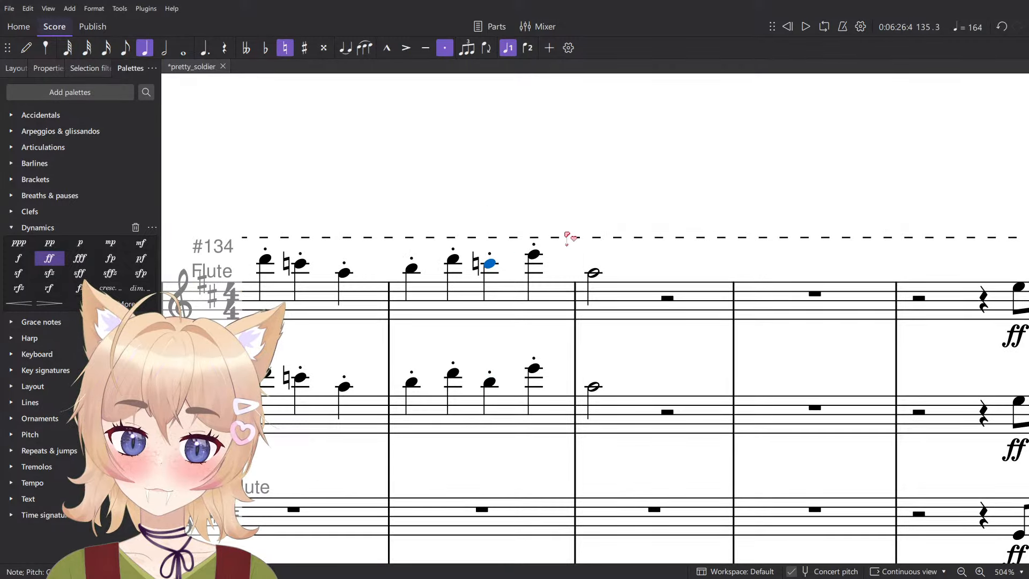
key(Up)
scroll(549, 240, down, 7)
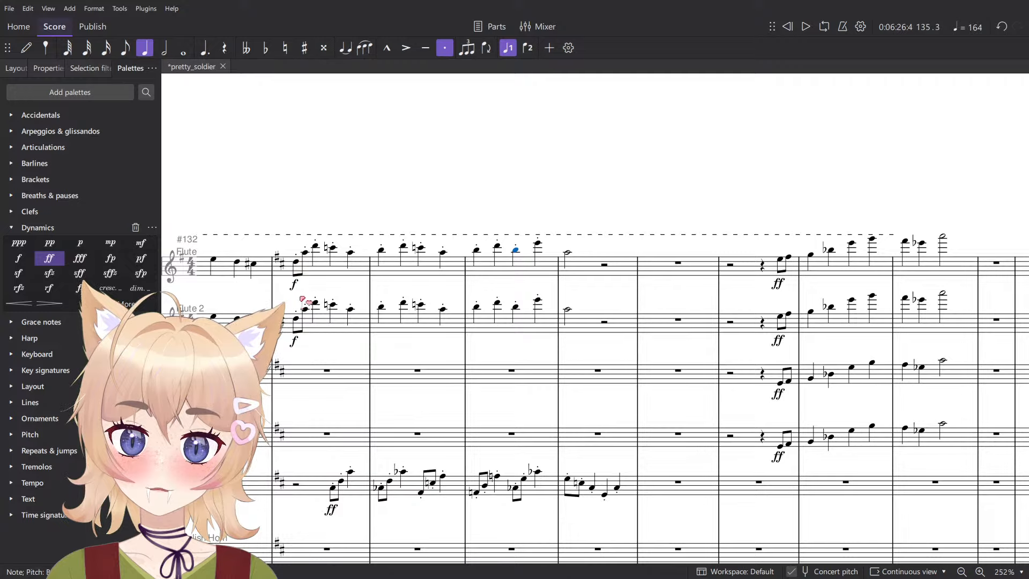
- Change the dynamic at the start of measure 133 to ff in both Flutes, and play the passage from there
click(294, 284)
ctrl+click(294, 341)
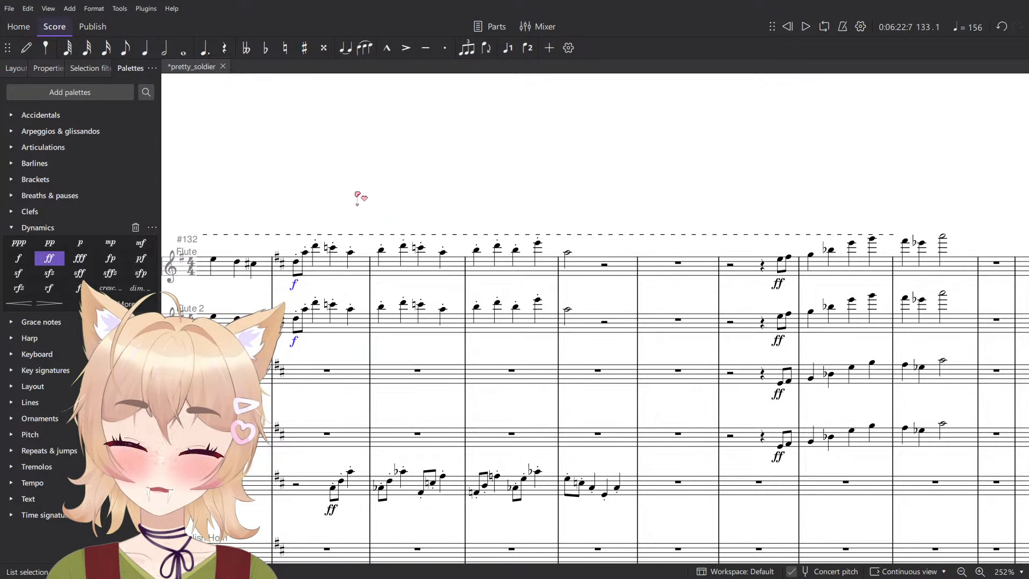
key(space)
scroll(356, 193, down, 5)
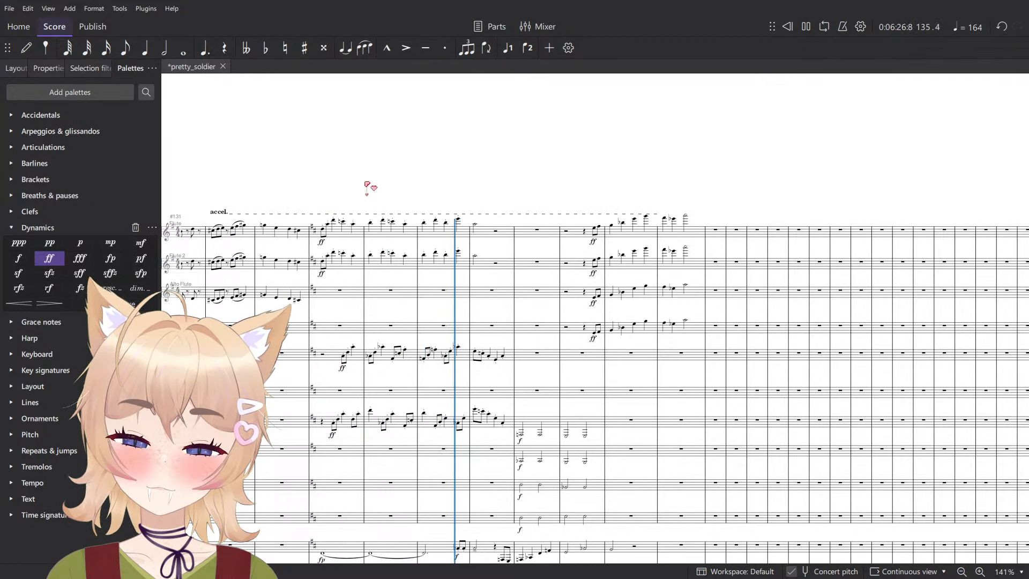
scroll(380, 200, down, 6)
key(space)
- Try raising the beat 3 note of measure 135 to B♯ in both Trumpets and the Bass Trombone, and play the measure
scroll(450, 429, up, 4)
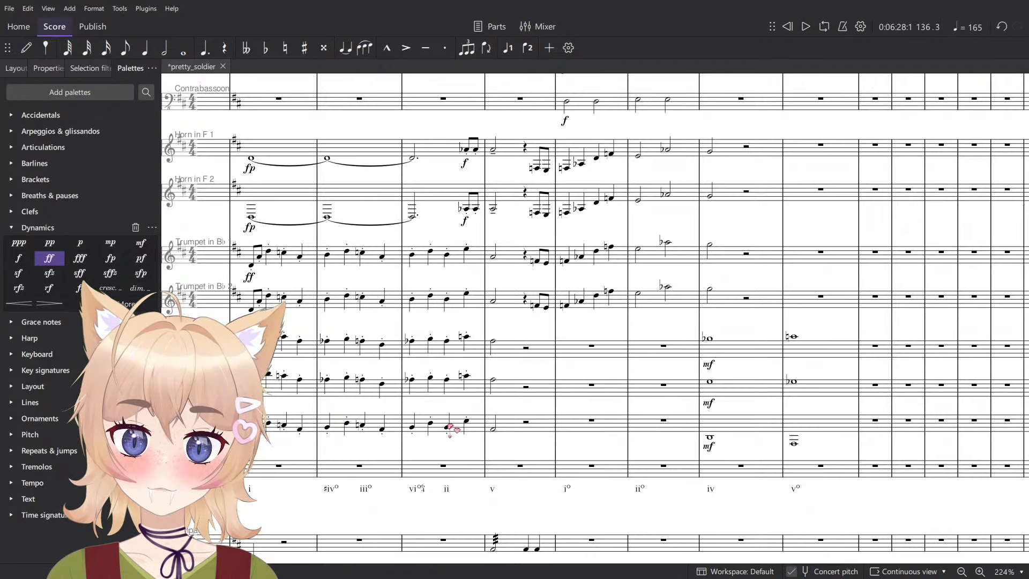
click(411, 432)
key(Escape)
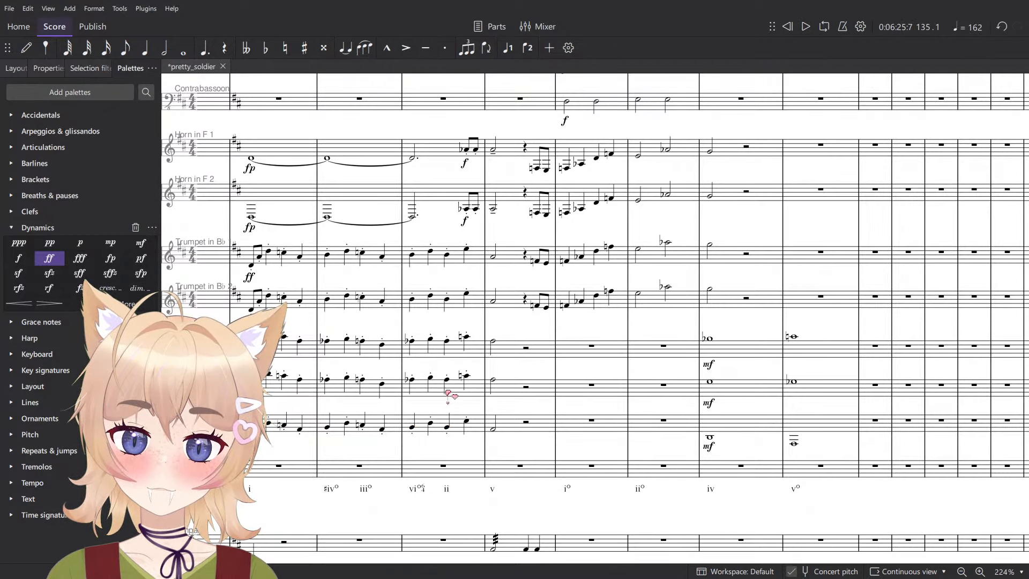
click(447, 426)
ctrl+click(448, 297)
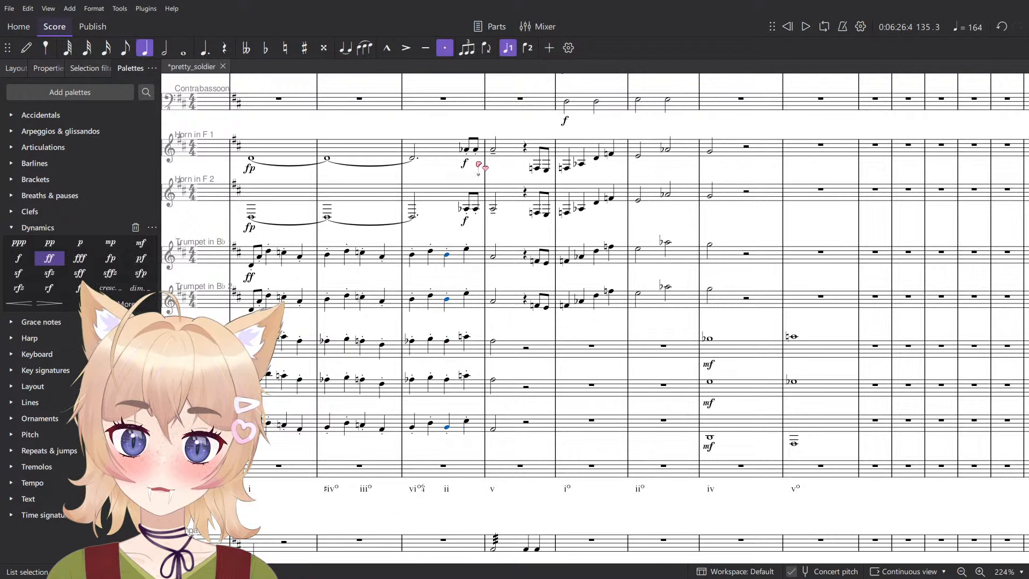
key(space)
key(ctrl+plus)
click(379, 321)
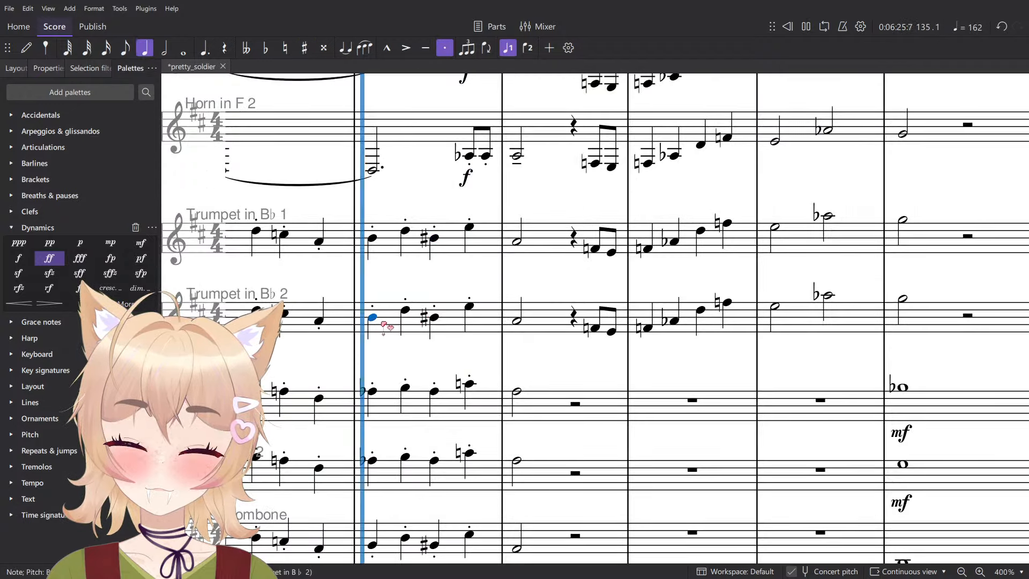
scroll(384, 325, down, 4)
key(space)
- Check the beat 3 notes of measure 135 in the Bass Trombone and Trombone 2, and play from that beat
scroll(423, 430, up, 5)
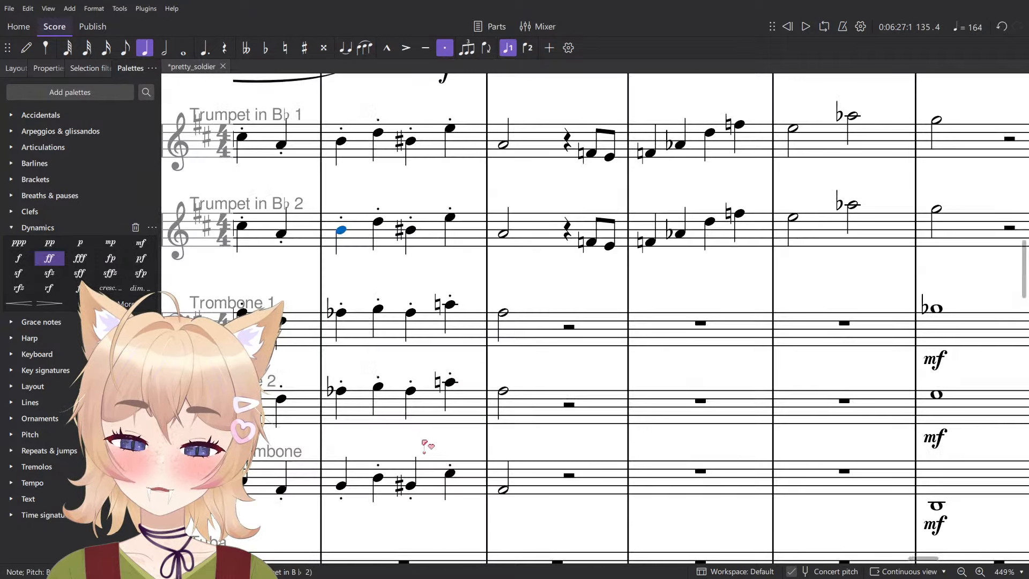
scroll(425, 446, down, 5)
click(415, 473)
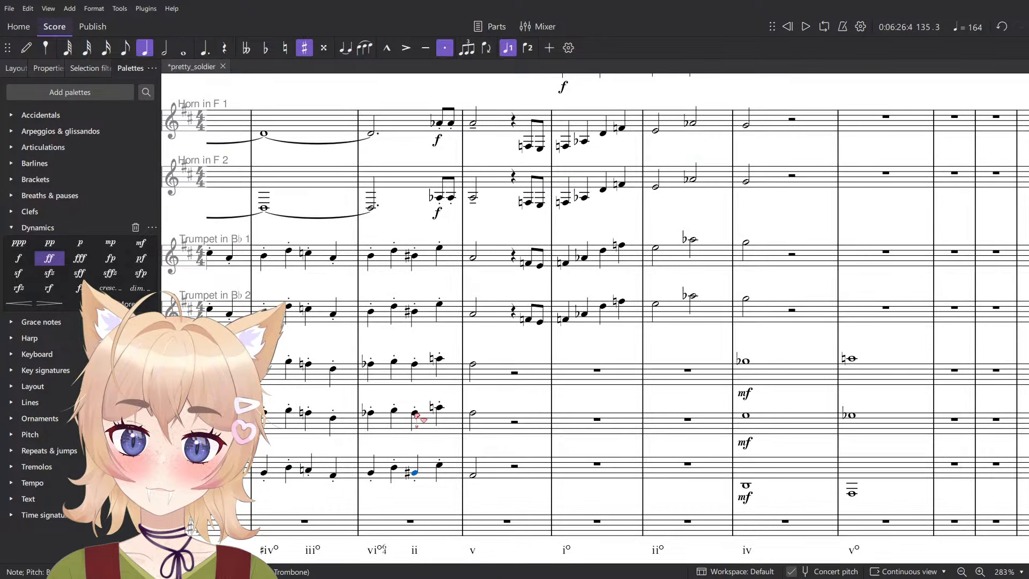
click(415, 413)
key(space)
- Raise the beat 3 note of measure 135 to C♯ and on to D in both Trumpets and the Bass Trombone, playing each version
key(space)
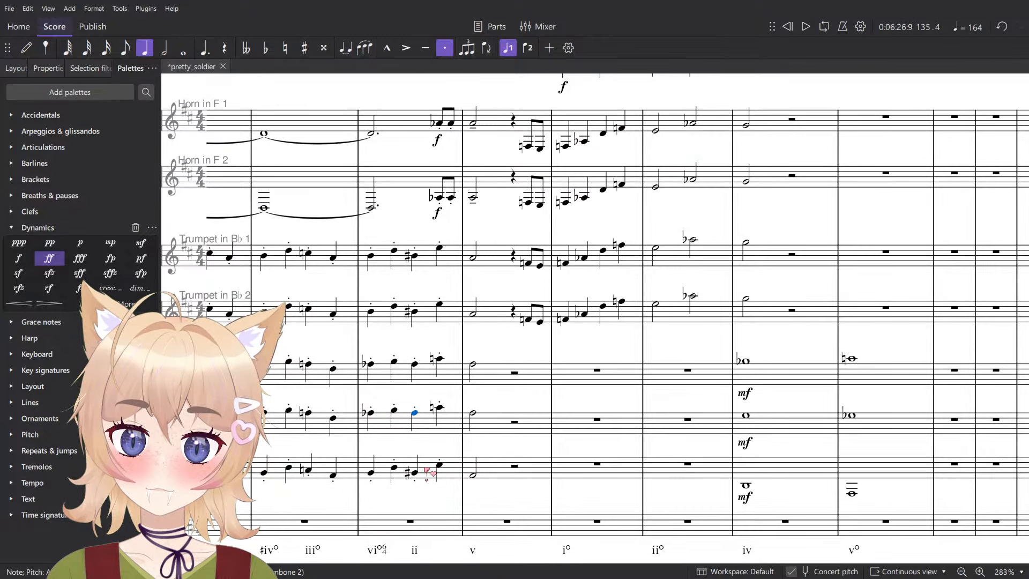
key(ctrl+z)
key(space)
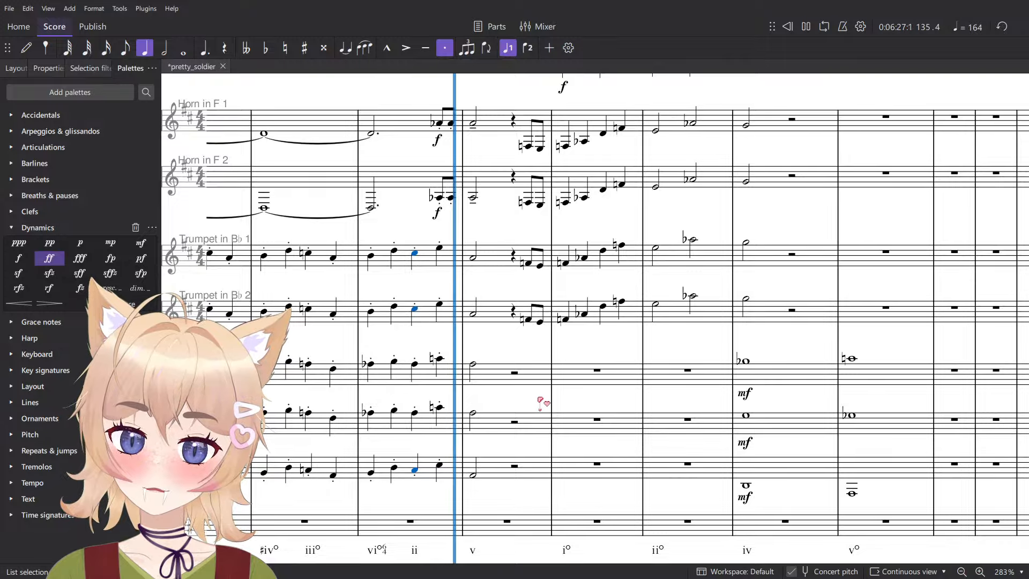
key(space)
key(Up)
- Raise the beat 3 note of measure 135 to D♯ in both Trumpets and the Bass Trombone, and play the whole measure
key(space)
key(space)
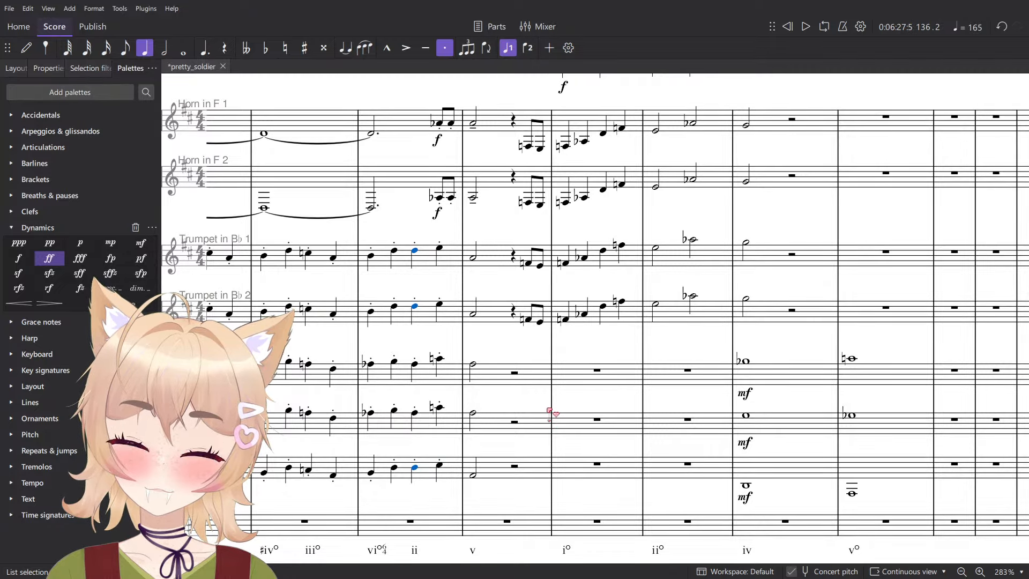
key(Up)
key(space)
key(space)
click(375, 474)
key(space)
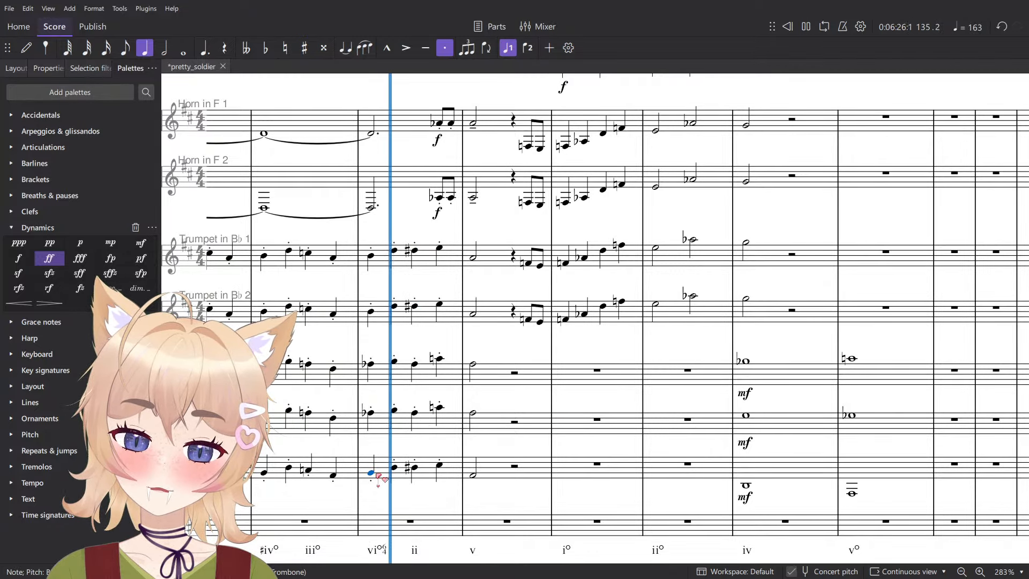
- Undo the last raise of the beat 3 note of measure 135 in both Trumpets and the Bass Trombone, and play the measure
key(space)
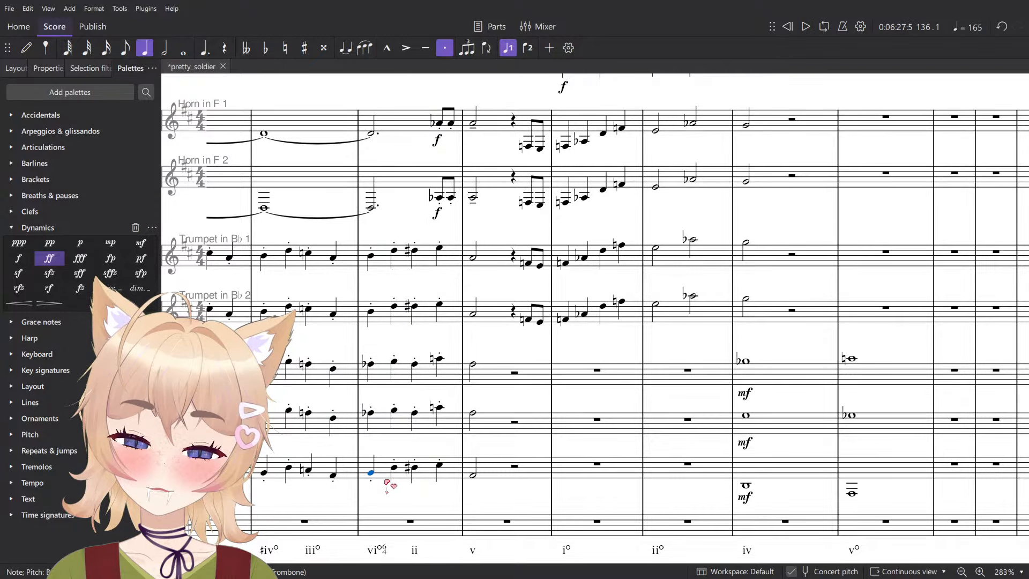
key(ctrl+z)
key(space)
key(space)
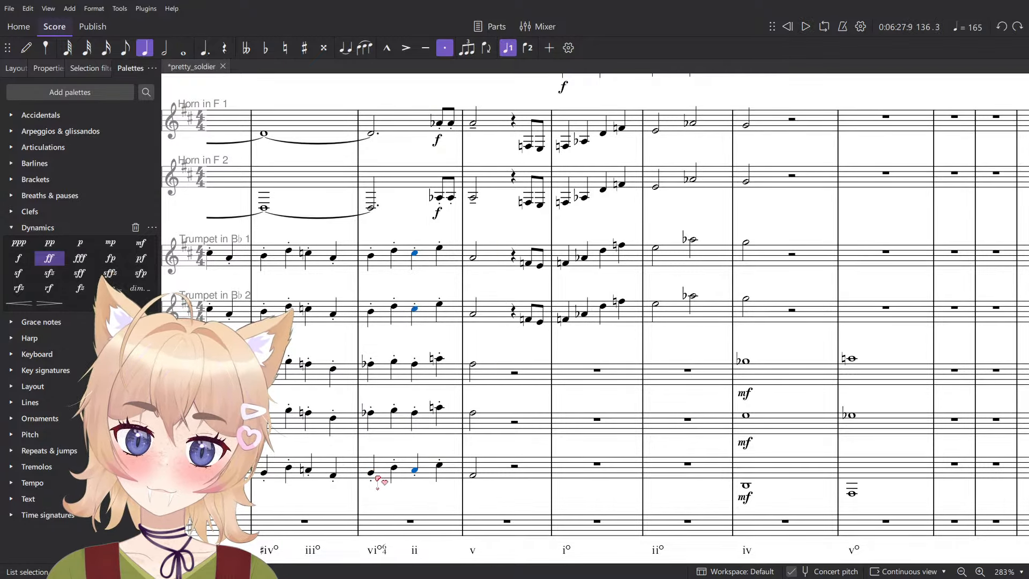
click(371, 473)
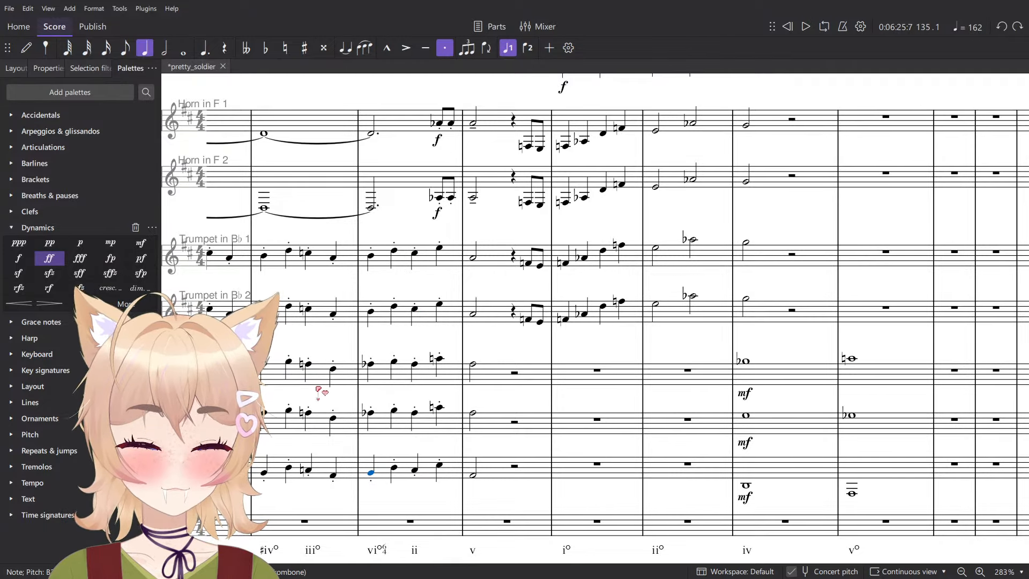
key(space)
key(ctrl+plus)
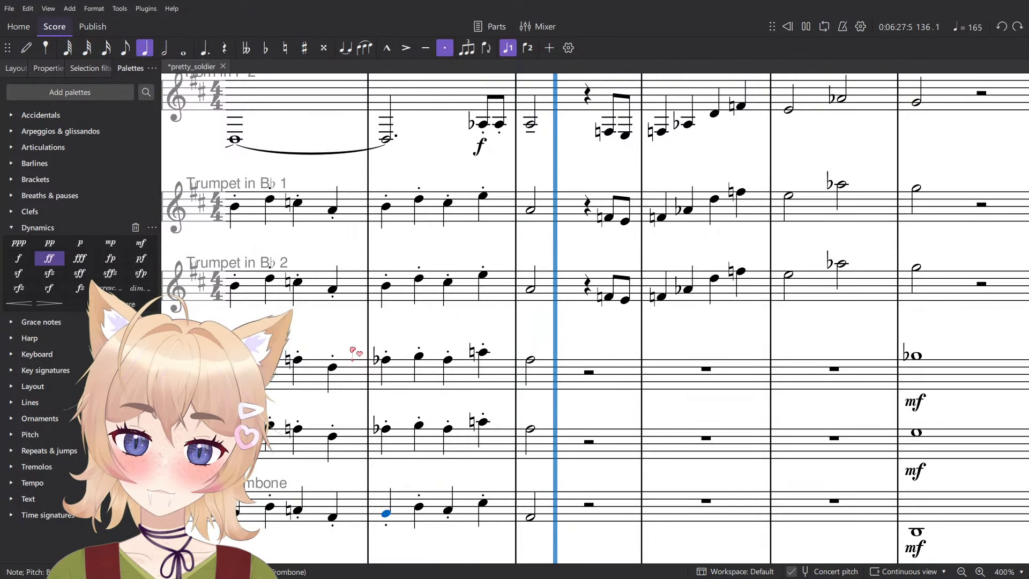
key(space)
- Lower the beat 3 note of measure 135 to C♮ in both Trumpets and the Bass Trombone
click(449, 495)
click(448, 283)
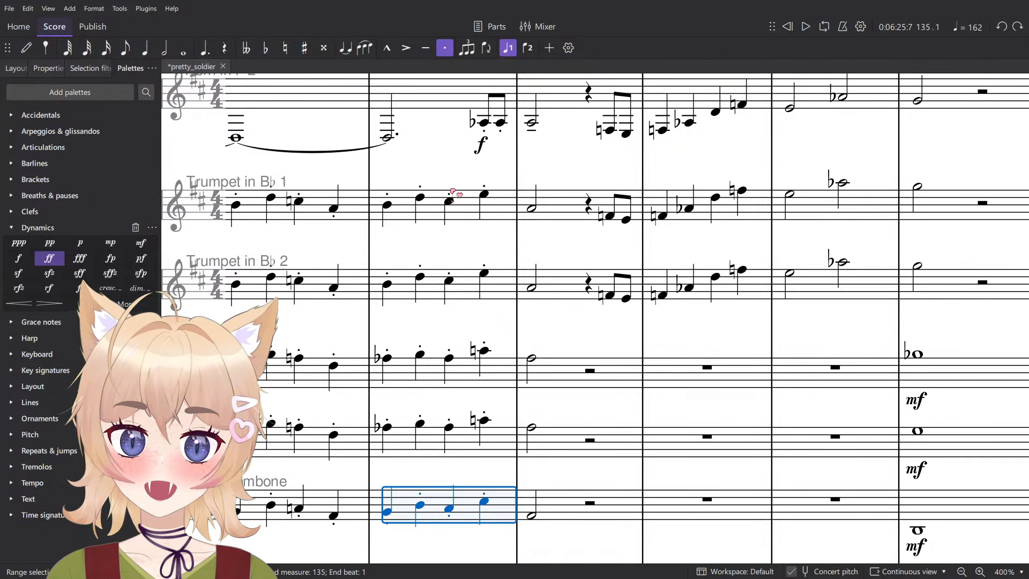
ctrl+click(448, 202)
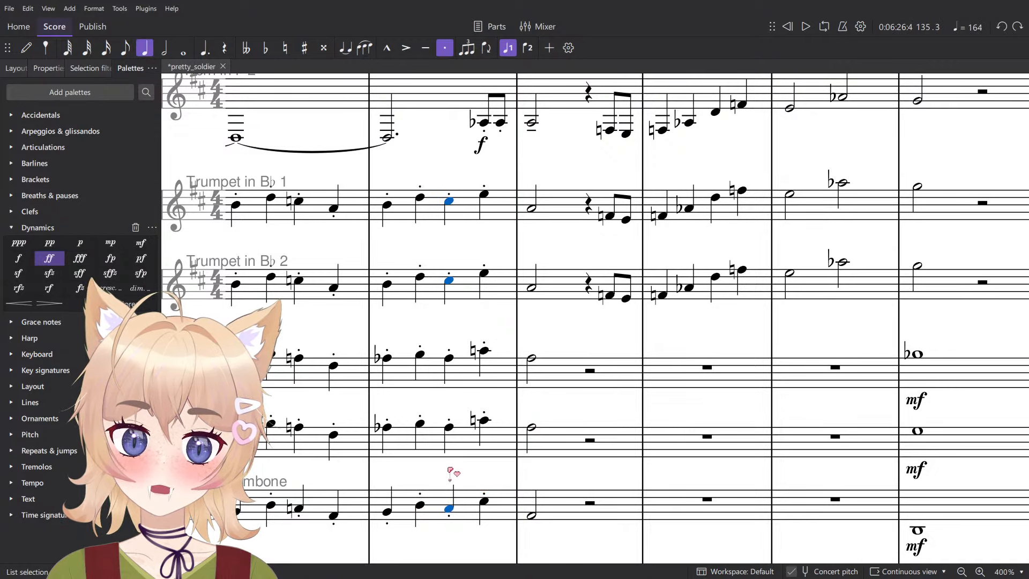
key(Down)
- Open the Roman numeral ii under beat 3 of measure 135 for editing
scroll(453, 474, down, 2)
scroll(466, 493, down, 5)
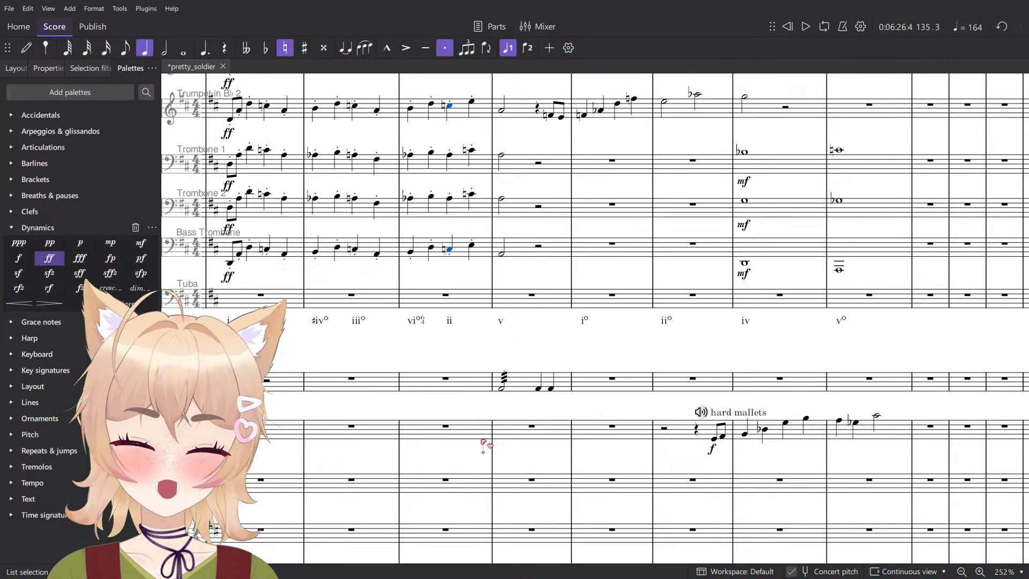
double_click(449, 322)
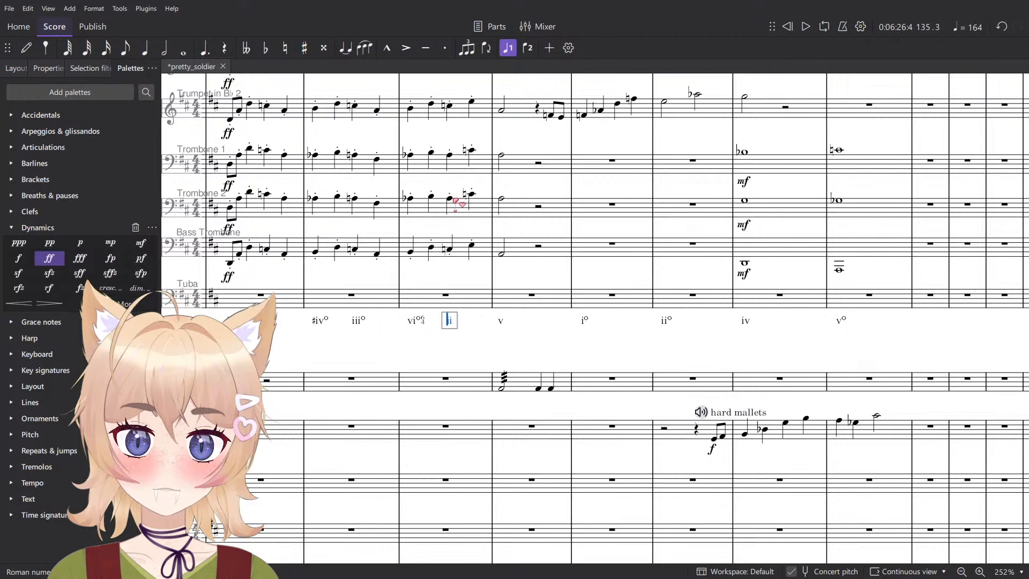
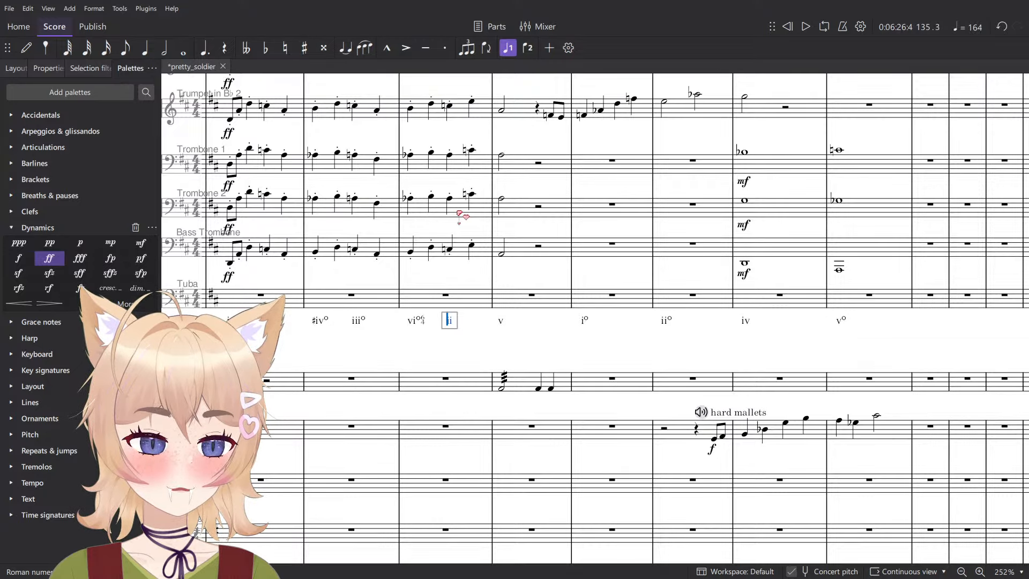
- Change the Roman numeral under beat 3 of measure 135 to II+
scroll(460, 218, up, 4)
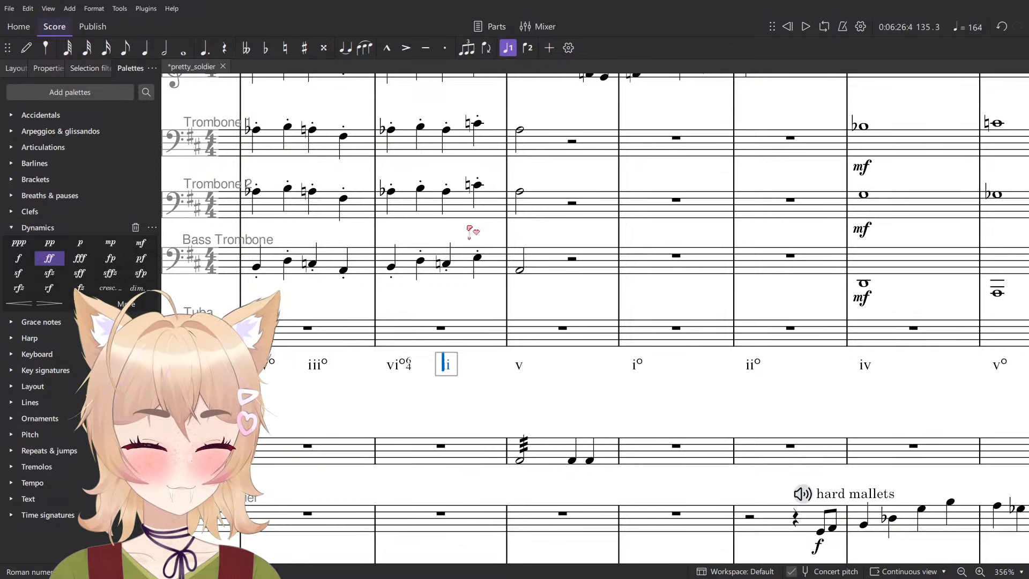
scroll(469, 232, down, 3)
key(ctrl+a)
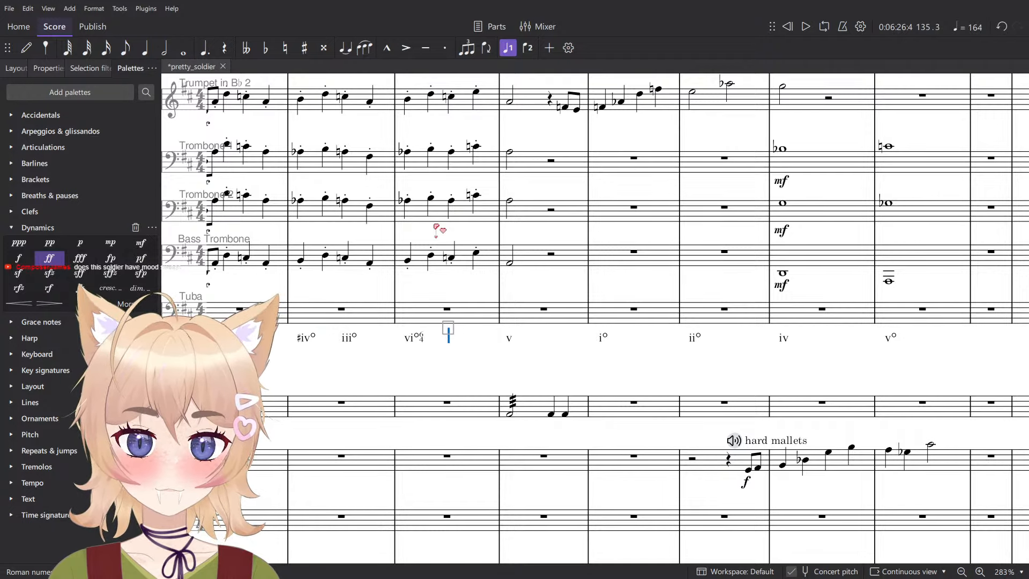
text(+)
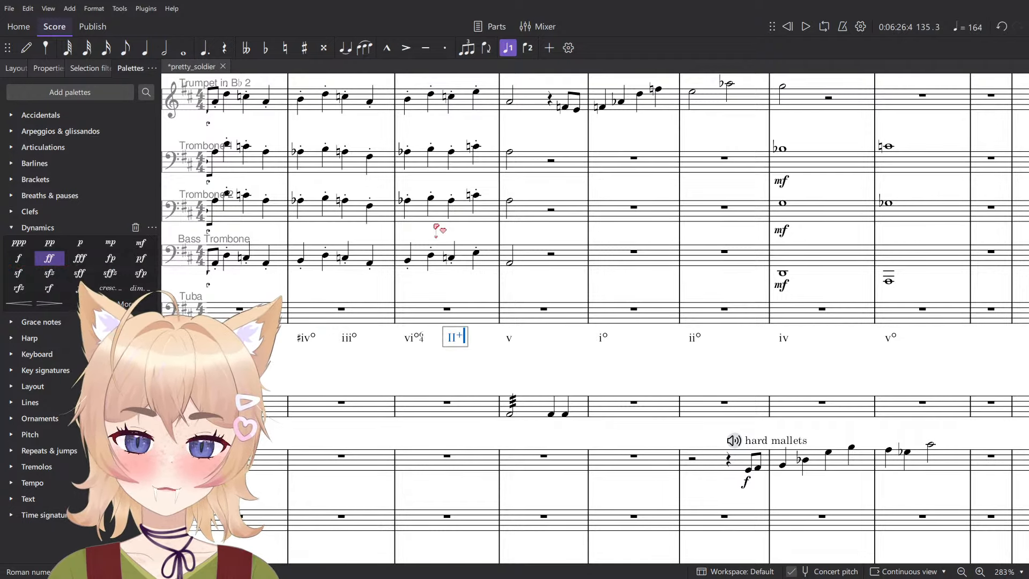
key(Escape)
- Check the beat 3 notes of measure 135 one by one in the Bass Trombone, both Trombones and both Trumpets
scroll(437, 321, up, 4)
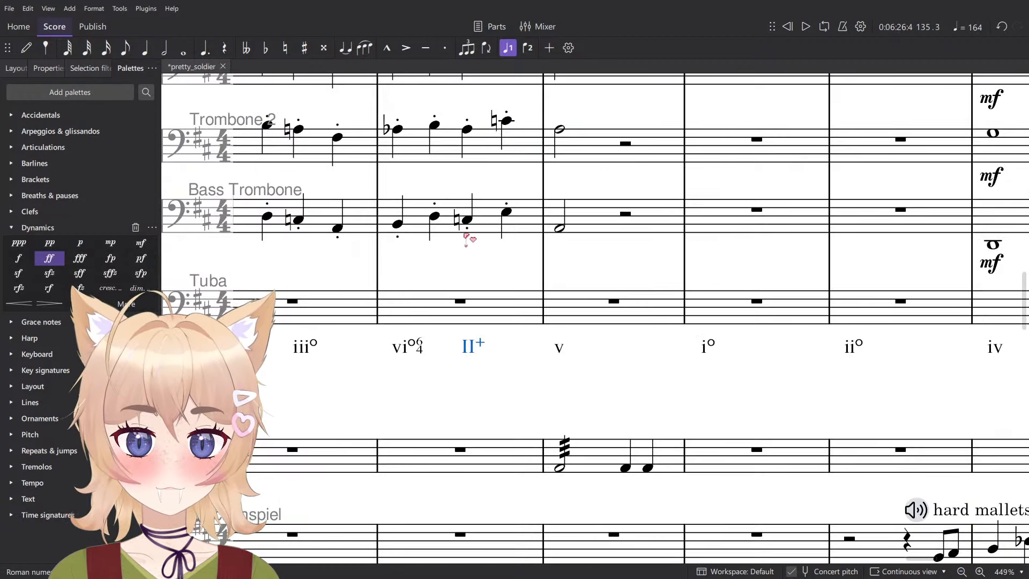
click(468, 220)
scroll(502, 262, up, 4)
key(alt+Up)
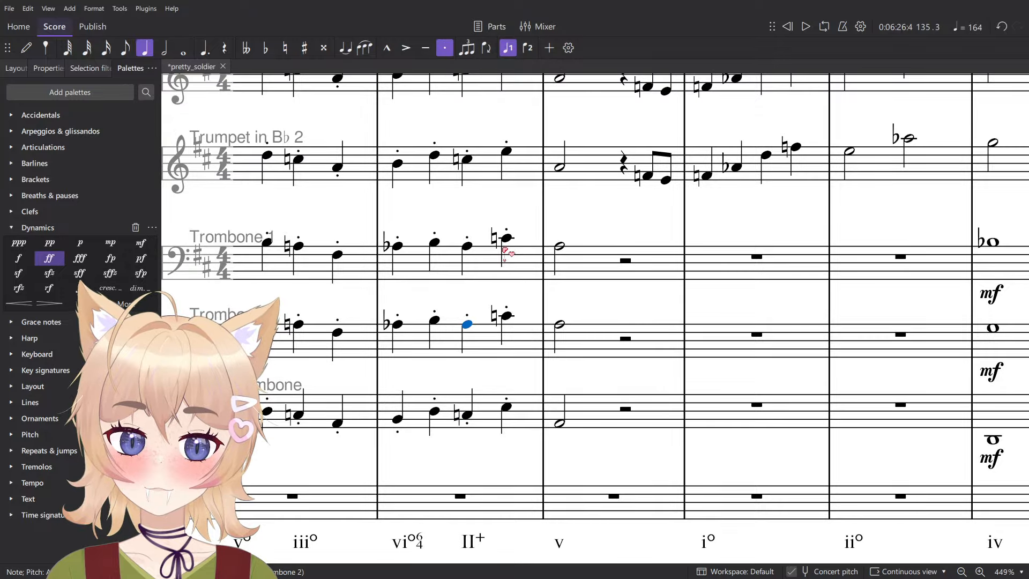
scroll(504, 263, left, 2)
scroll(501, 275, down, 4)
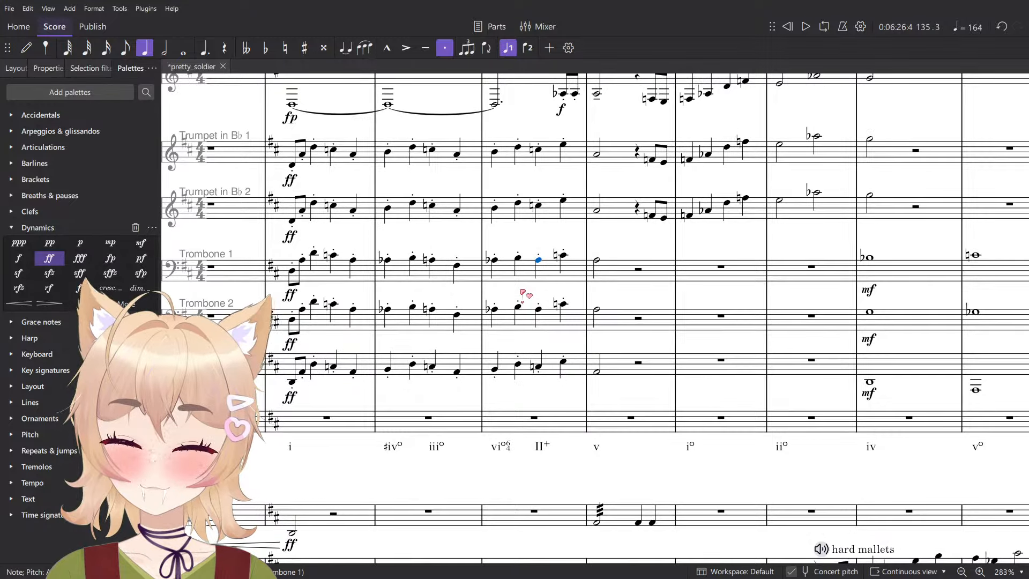
key(alt+Up)
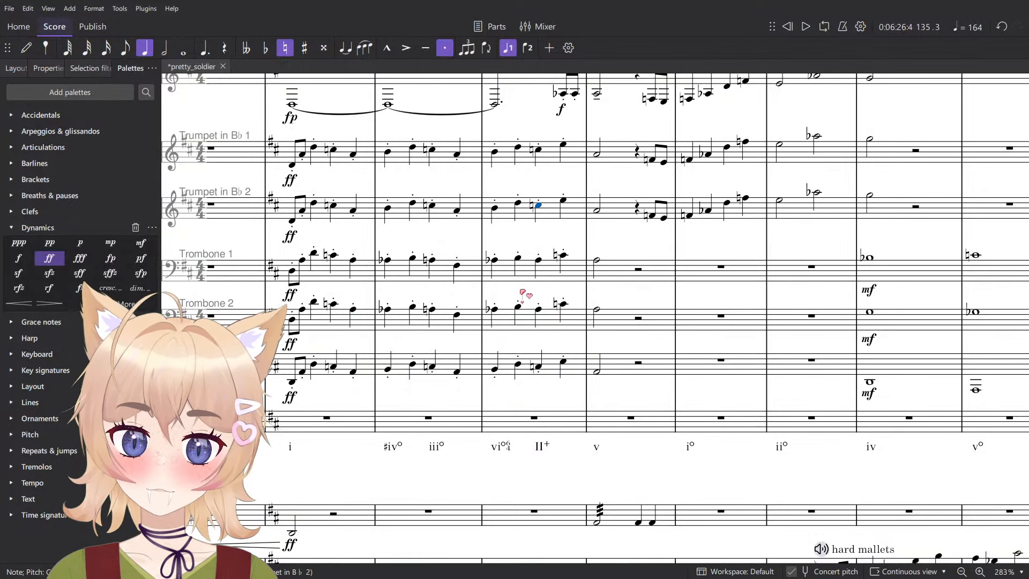
scroll(523, 294, up, 5)
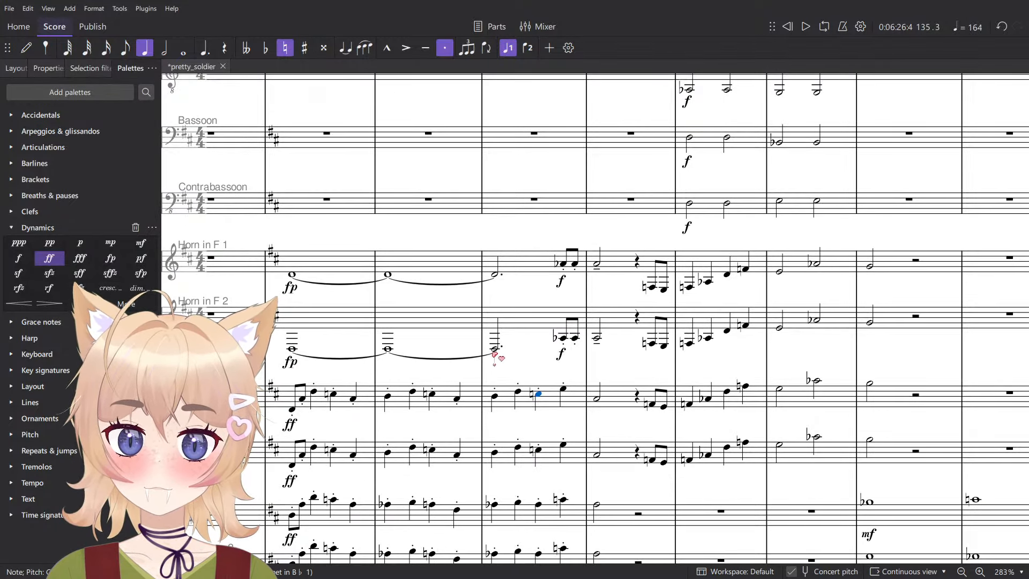
key(alt+Up)
- Audition the staccato woodwind figure on beats 3 and 4 of measure 135, note by note
scroll(502, 358, up, 5)
click(537, 466)
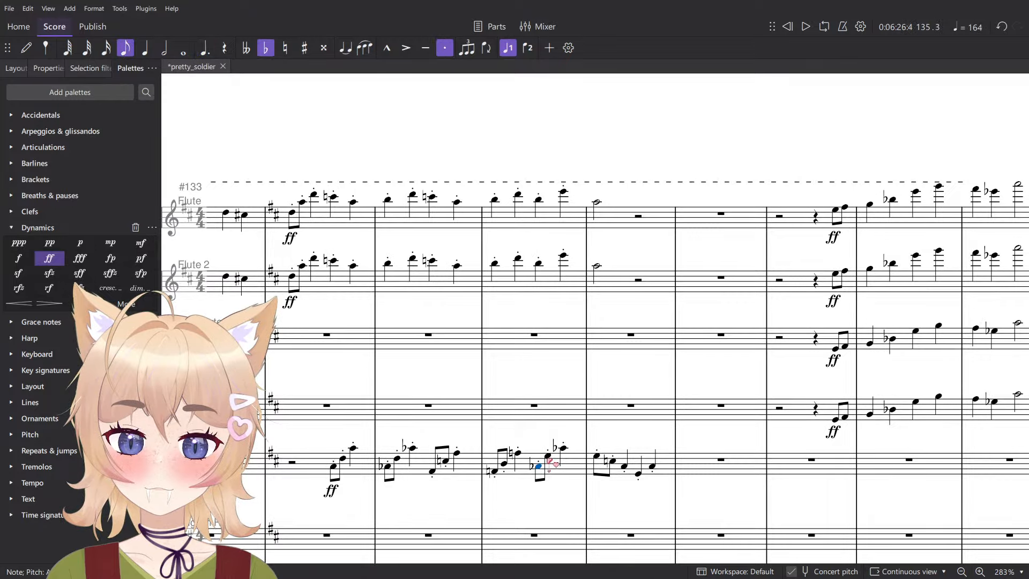
click(548, 457)
ctrl+scroll(546, 460, up, 3)
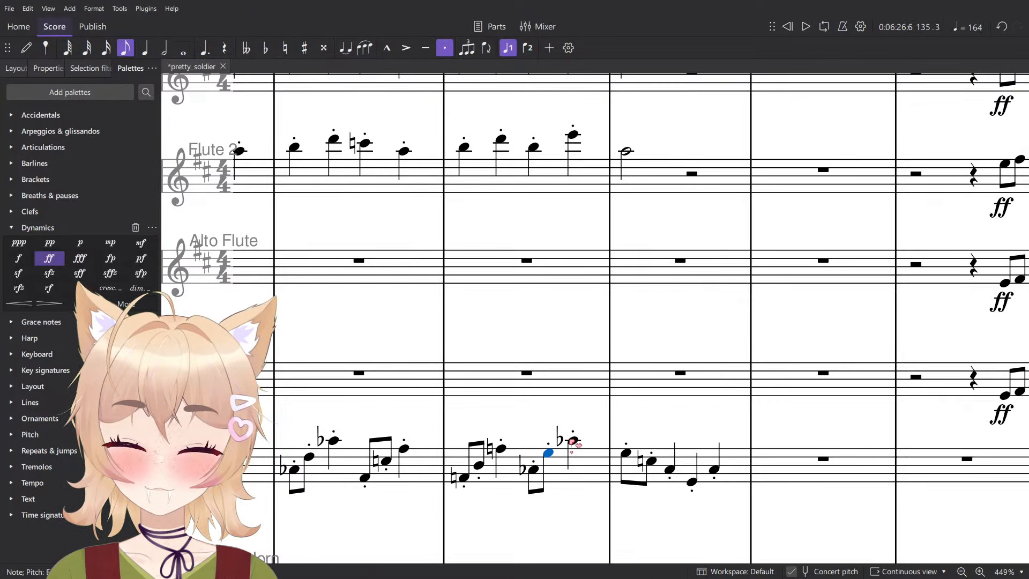
click(573, 441)
scroll(575, 446, up, 5)
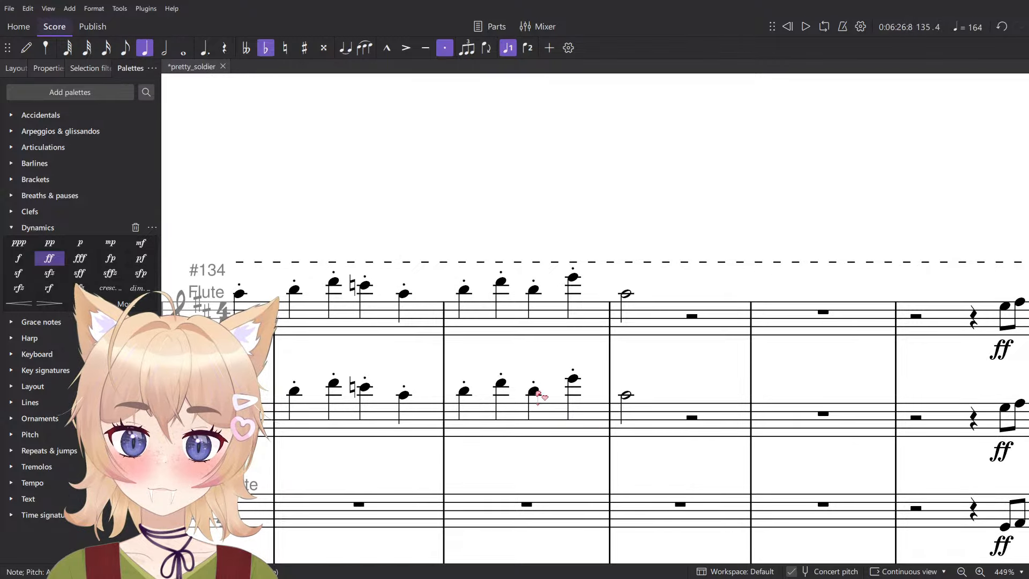
- Raise the beat 3 note of measure 135 to C♮ in Flute and Flute 2, and play from there
click(535, 392)
ctrl+click(534, 291)
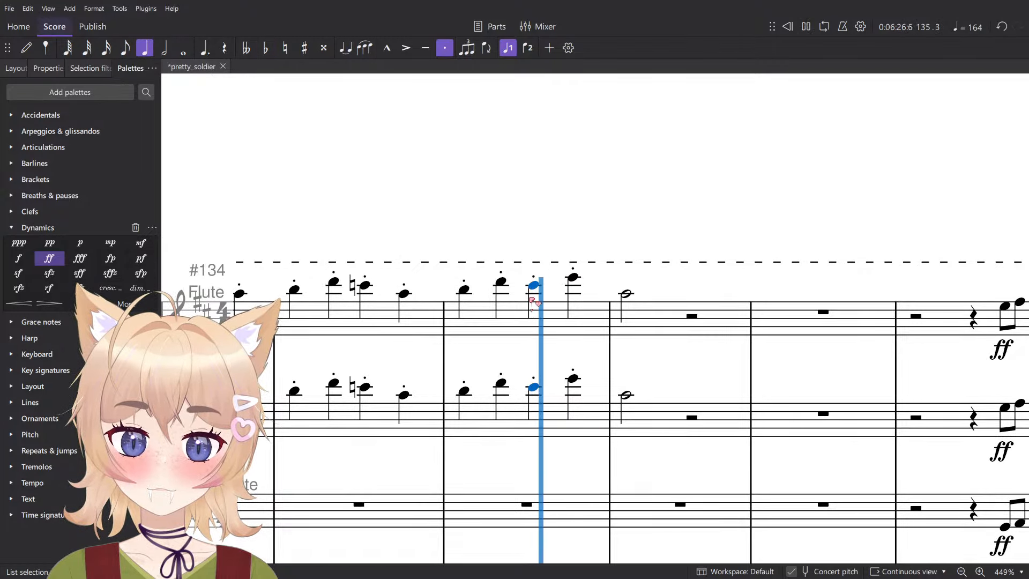
ctrl+click(541, 384)
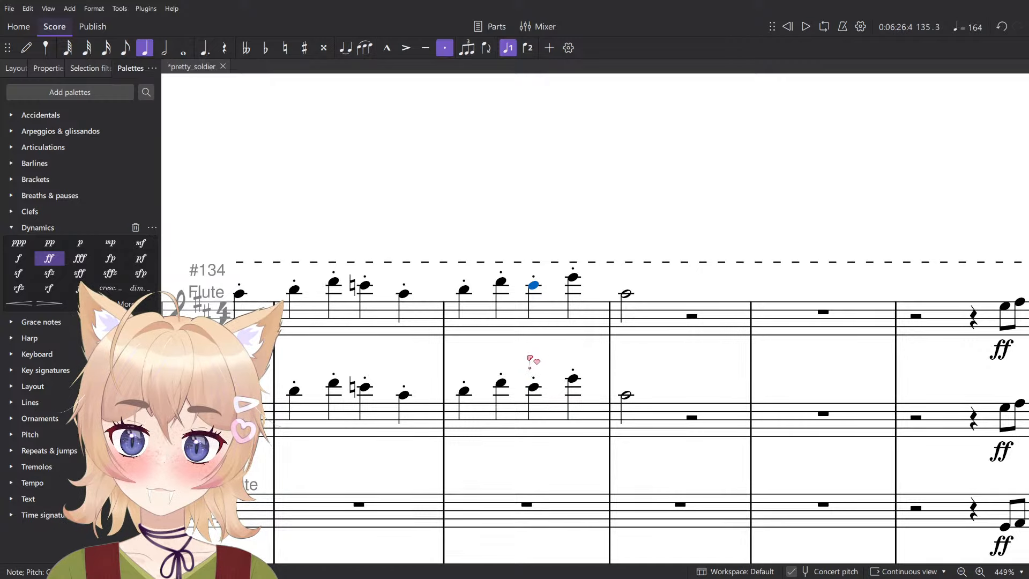
key(equal)
key(space)
scroll(499, 370, down, 7)
scroll(507, 368, down, 10)
key(space)
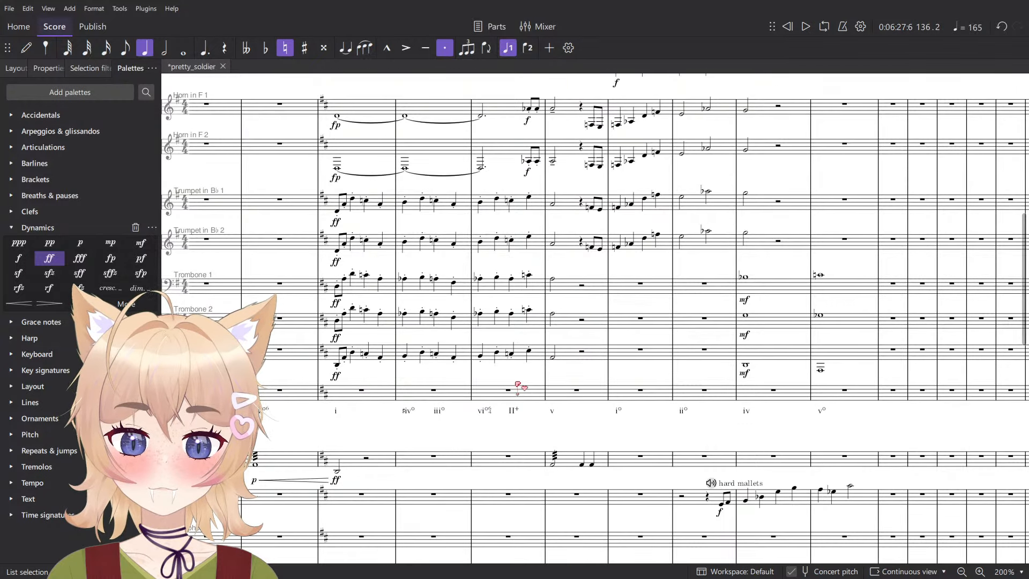
- Recheck the Trombone notes on beat 3 of measure 135, and play Trumpets through Bass Trombone across measures 133–136
scroll(519, 381, up, 5)
click(512, 379)
click(511, 309)
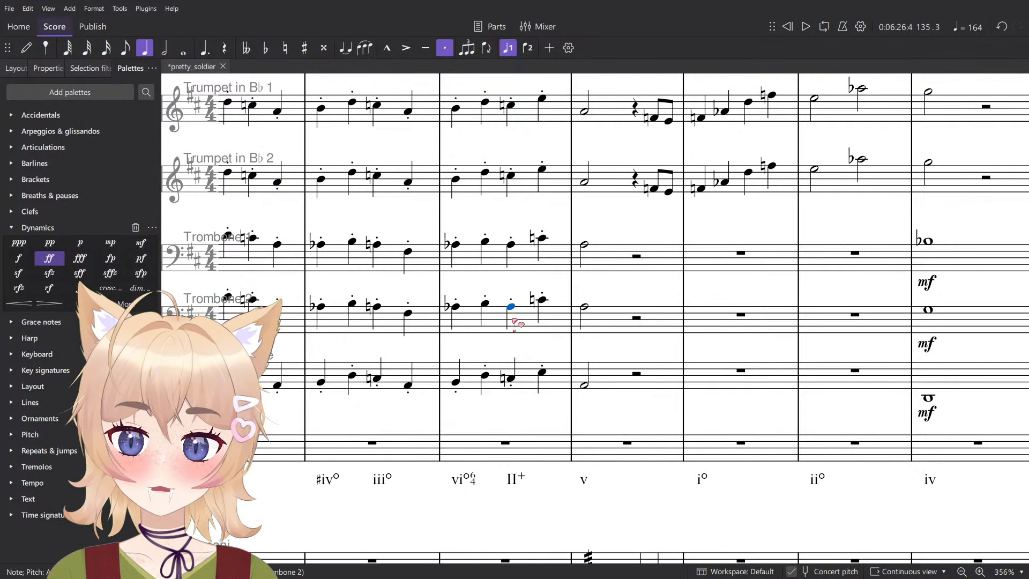
scroll(501, 292, up, 1)
scroll(490, 277, down, 4)
click(544, 371)
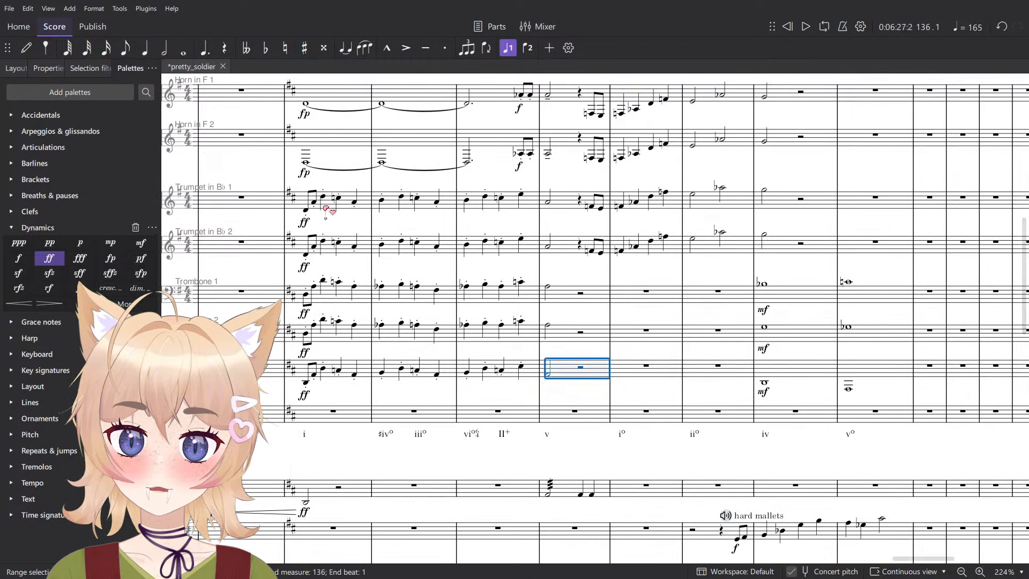
shift+click(327, 210)
key(space)
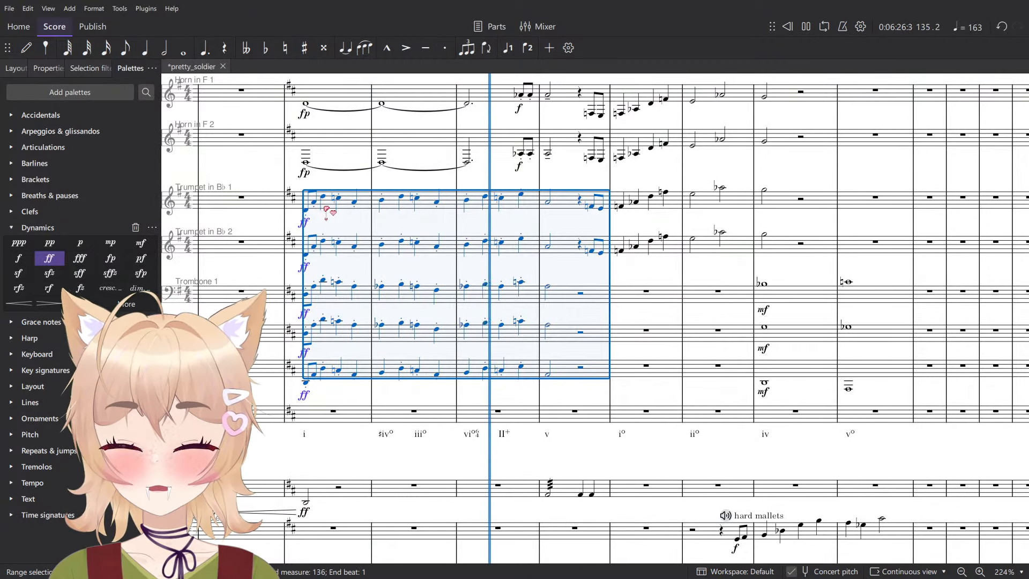
key(space)
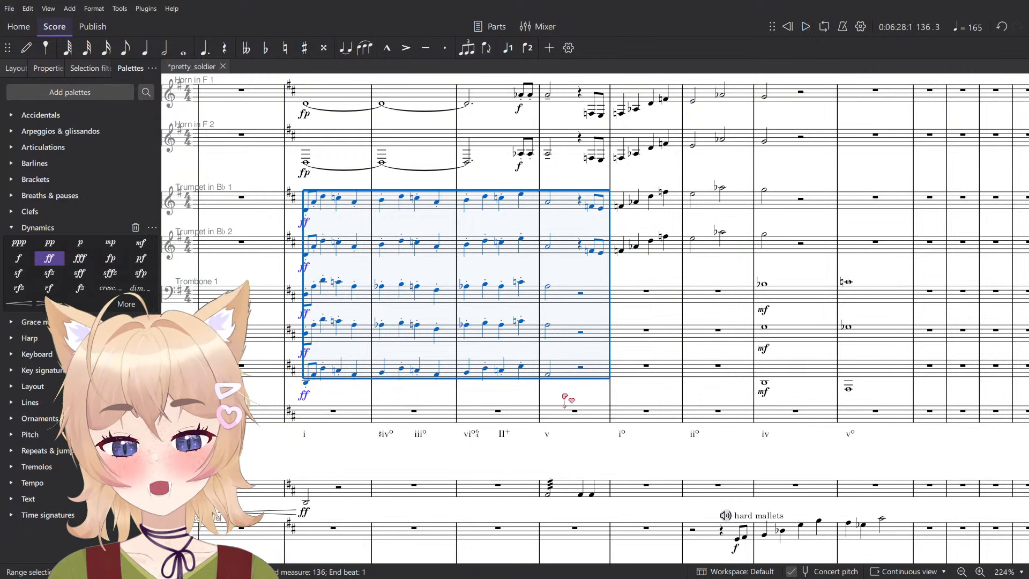
- Audition the brass half notes on beat 1 of measure 136, and play the full score from that measure
click(568, 397)
click(549, 375)
scroll(549, 375, up, 6)
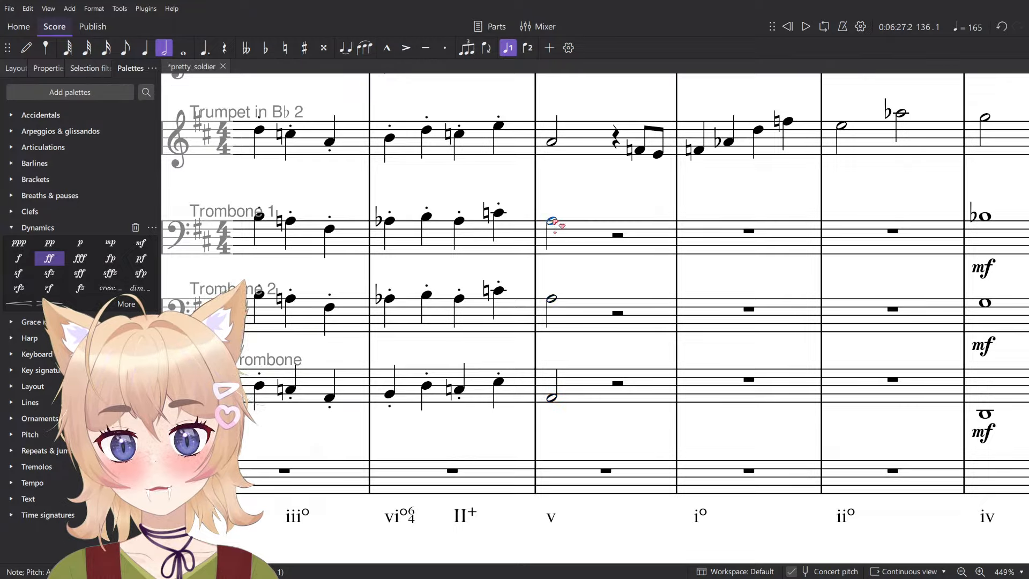
scroll(555, 223, down, 1)
click(555, 153)
scroll(556, 158, up, 2)
key(space)
scroll(446, 244, down, 1)
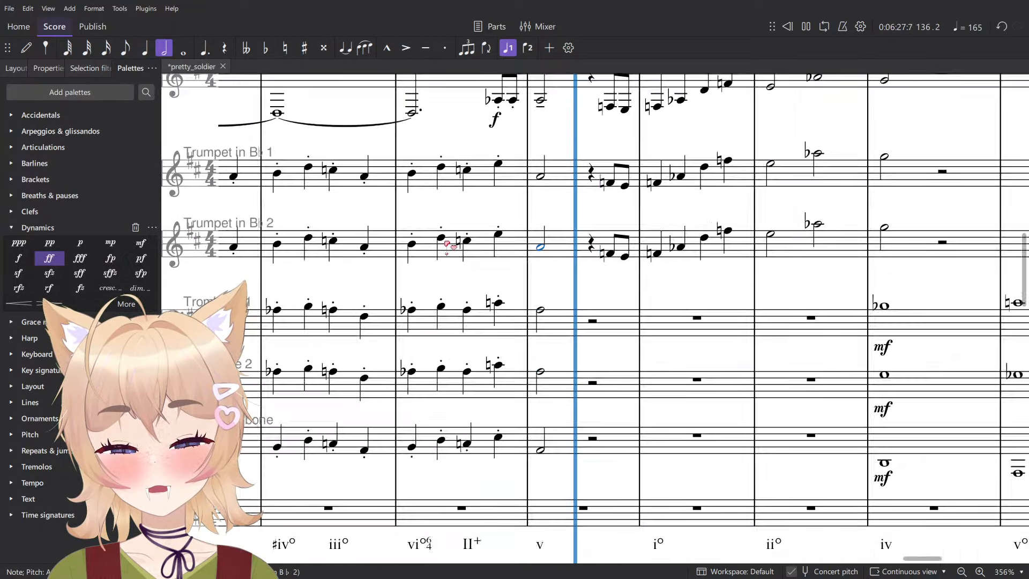
scroll(451, 246, down, 3)
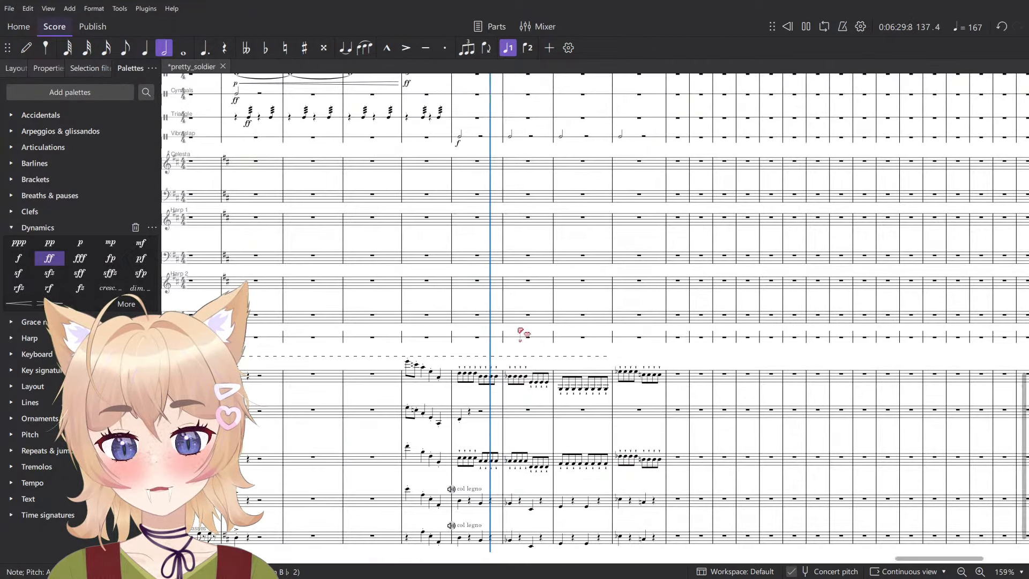
key(space)
- Add Vibraslap half notes on beat 3 of measures 137, 138 and 139
scroll(482, 375, up, 3)
click(448, 452)
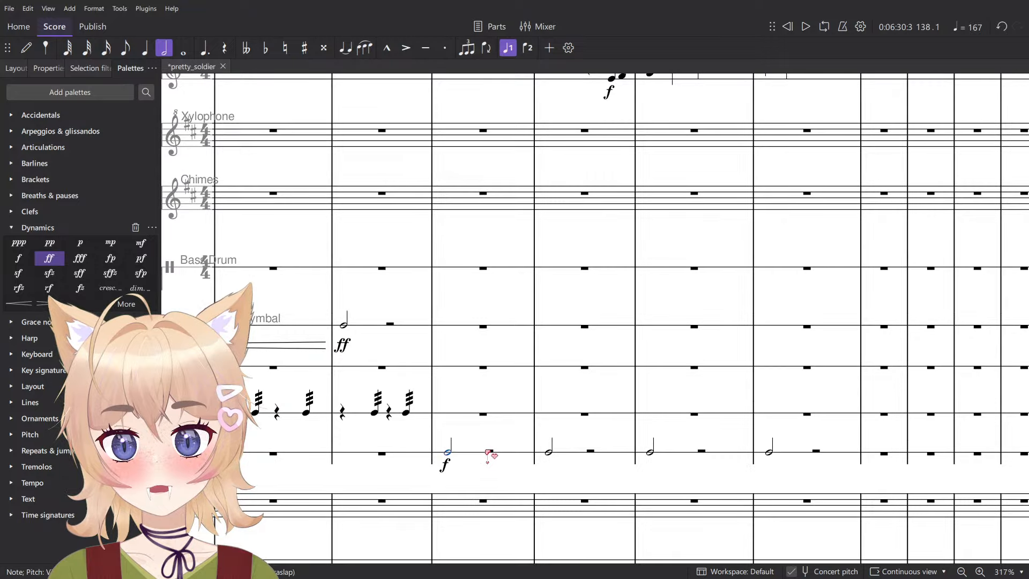
key(n)
click(489, 452)
click(594, 453)
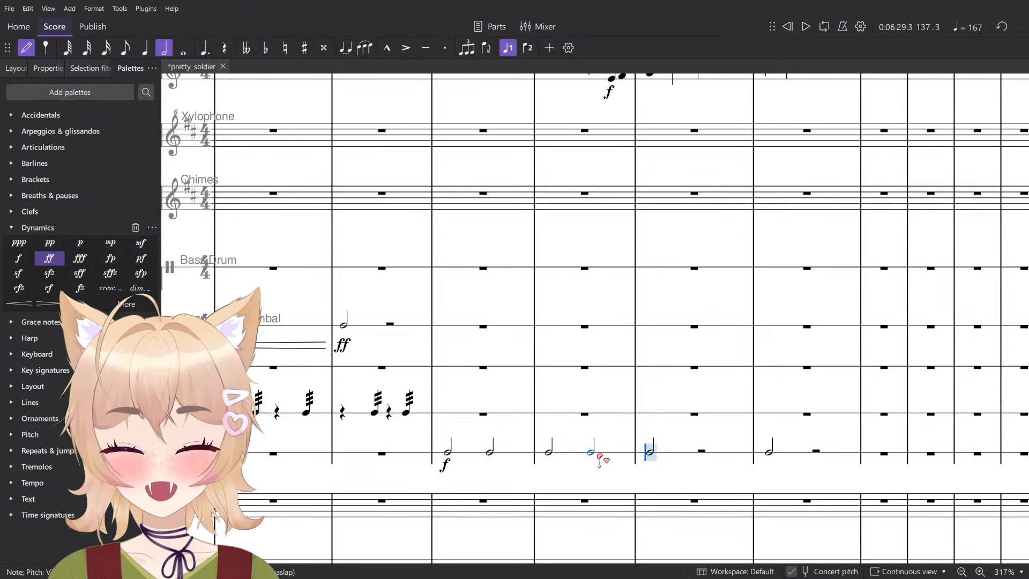
key(Escape)
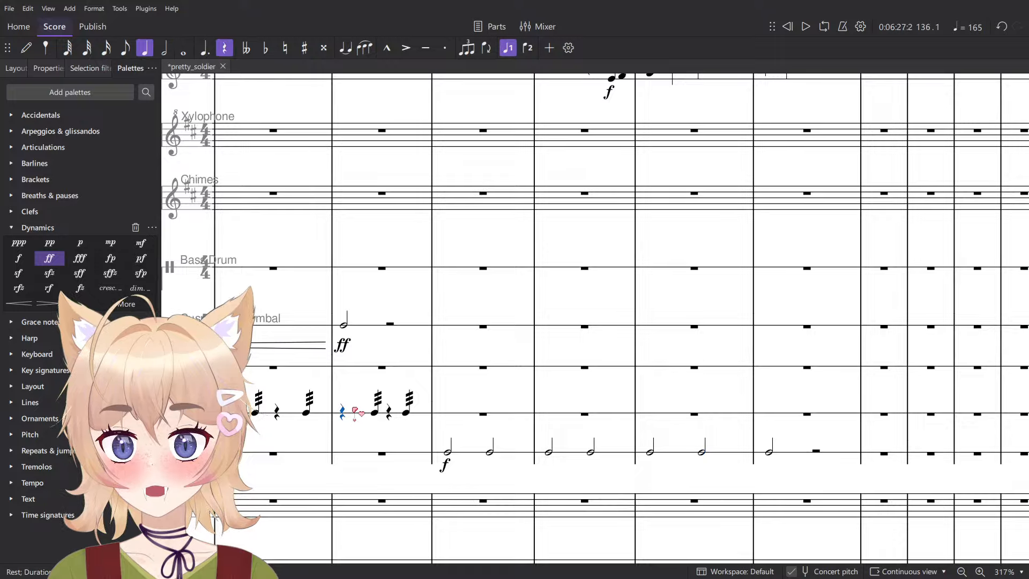
- Play the score from the start of measure 136 to hear the denser Vibraslap part
click(343, 412)
scroll(354, 412, down, 3)
key(space)
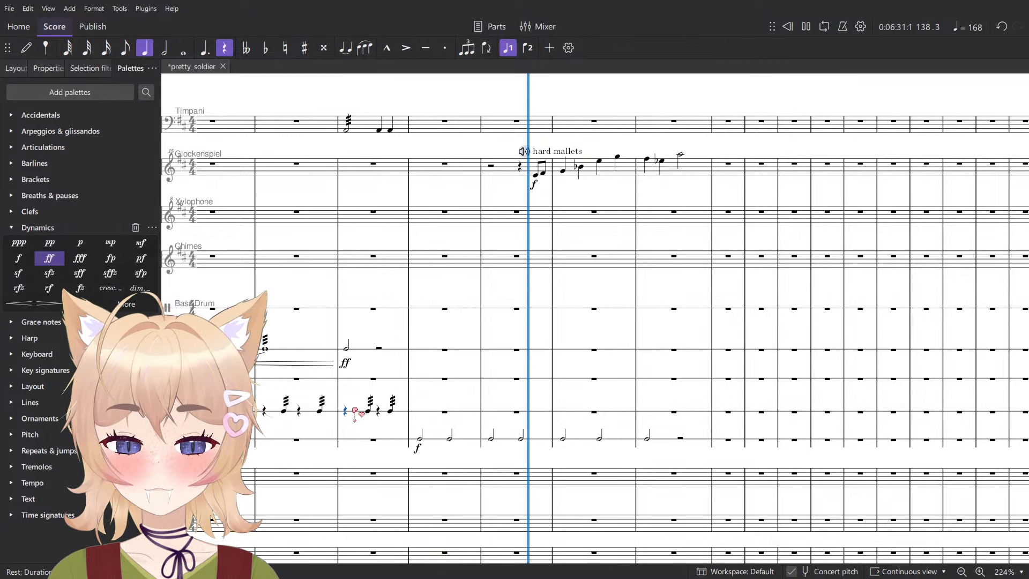
key(space)
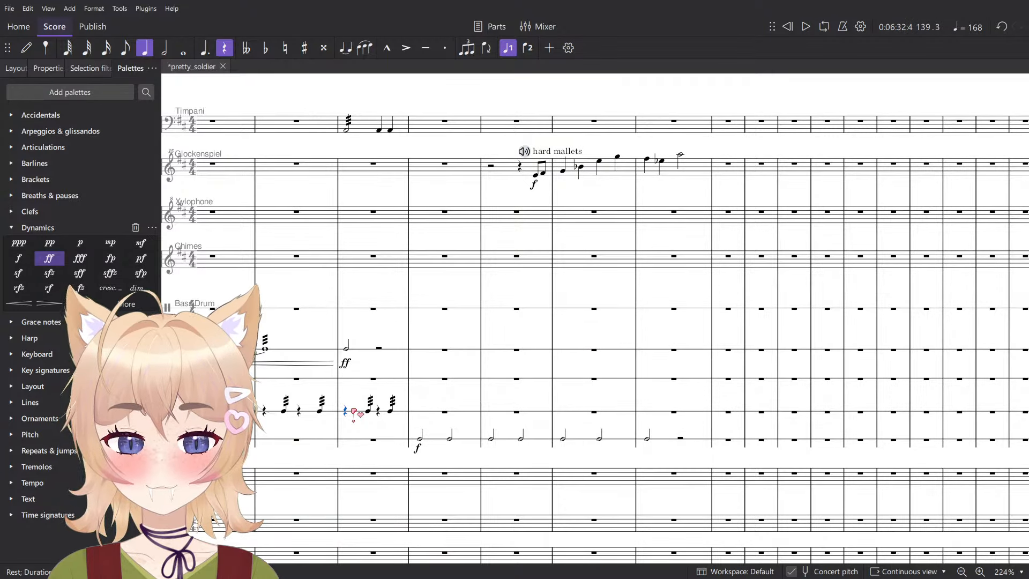
- Undo the Vibraslap half notes added on beat 3 of measures 137–139, and leave note input
key(ctrl+z)
scroll(354, 411, down, 8)
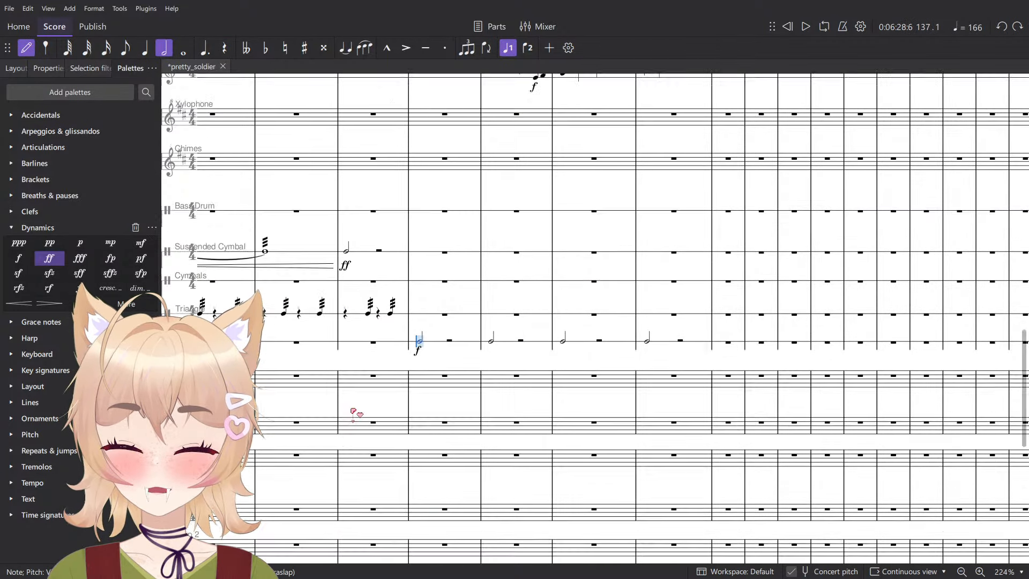
key(Escape)
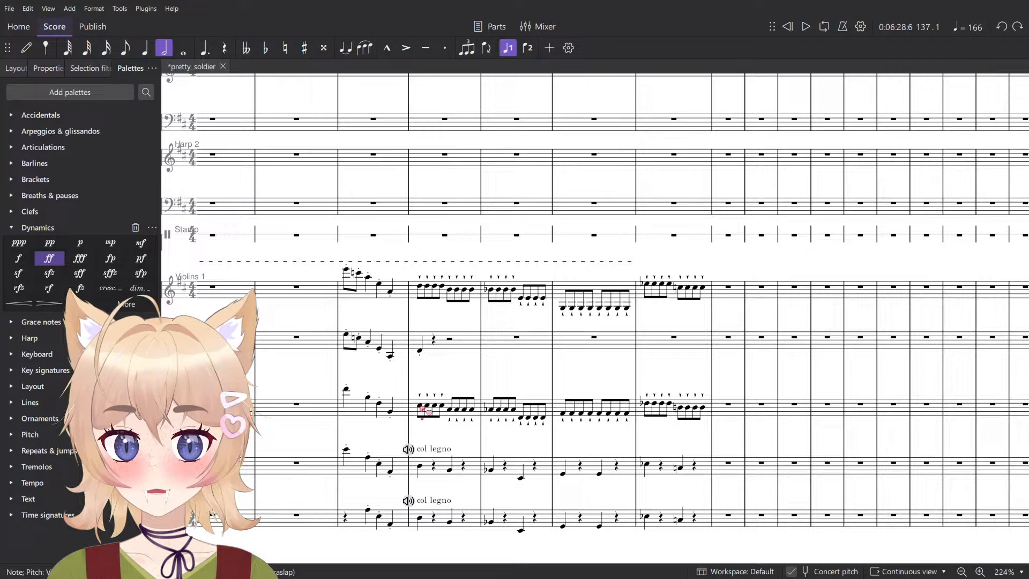
- Add an ff dynamic on beat 1 of measure 137 to the col legno cello and double bass parts
scroll(422, 410, down, 5)
drag(422, 410, 727, 373)
scroll(721, 390, up, 5)
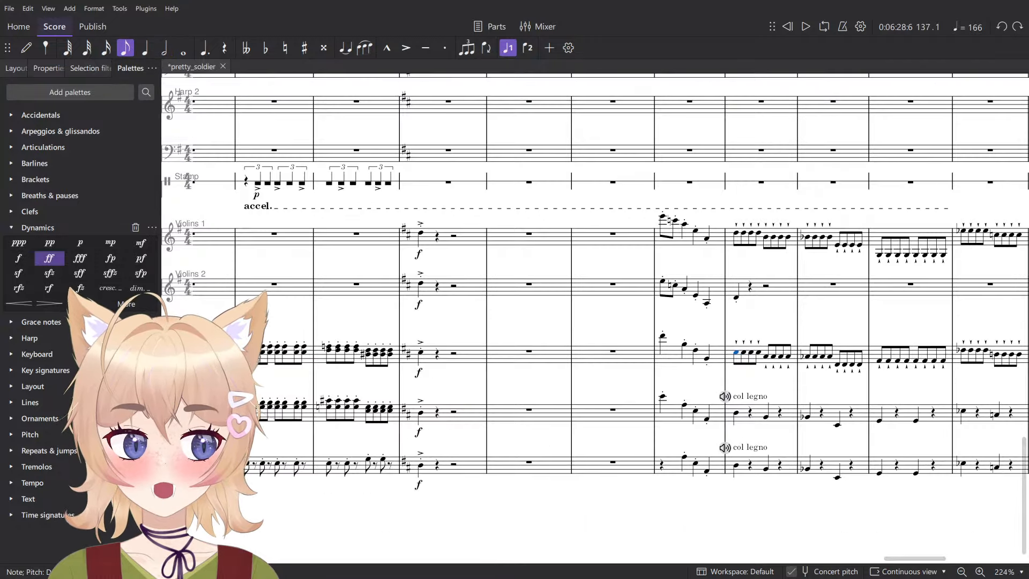
click(663, 464)
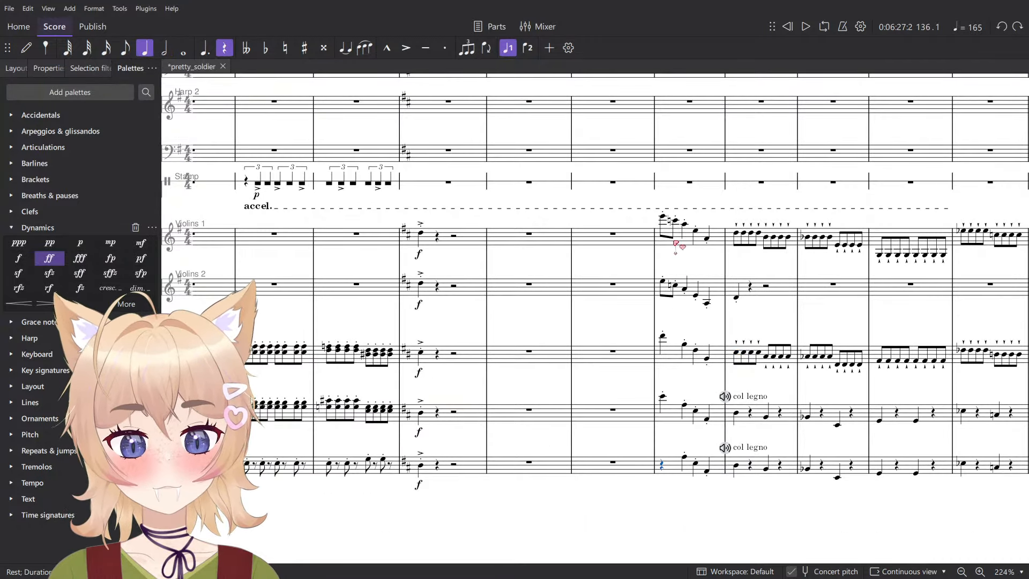
click(736, 466)
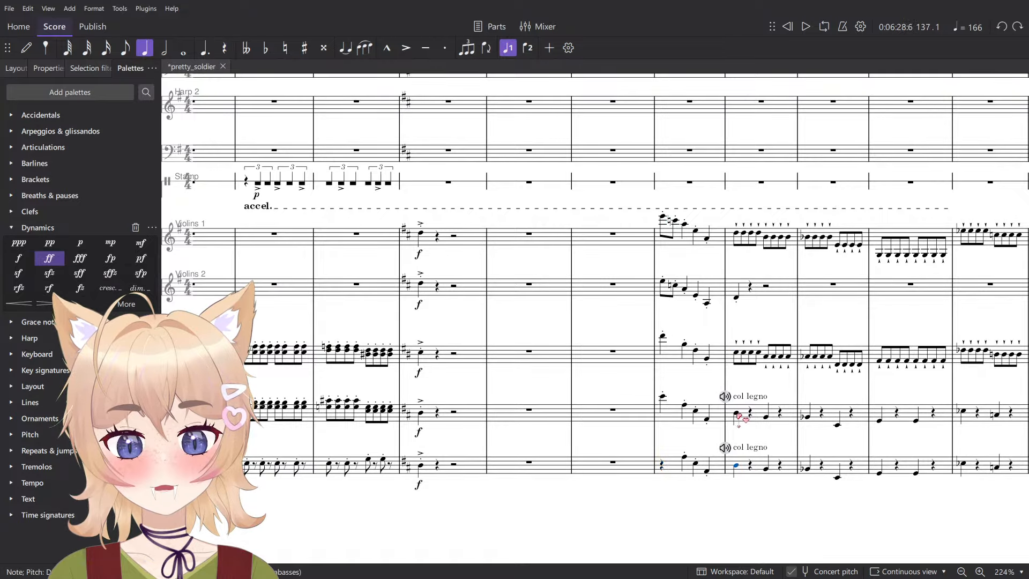
ctrl+click(736, 412)
key(ctrl+v)
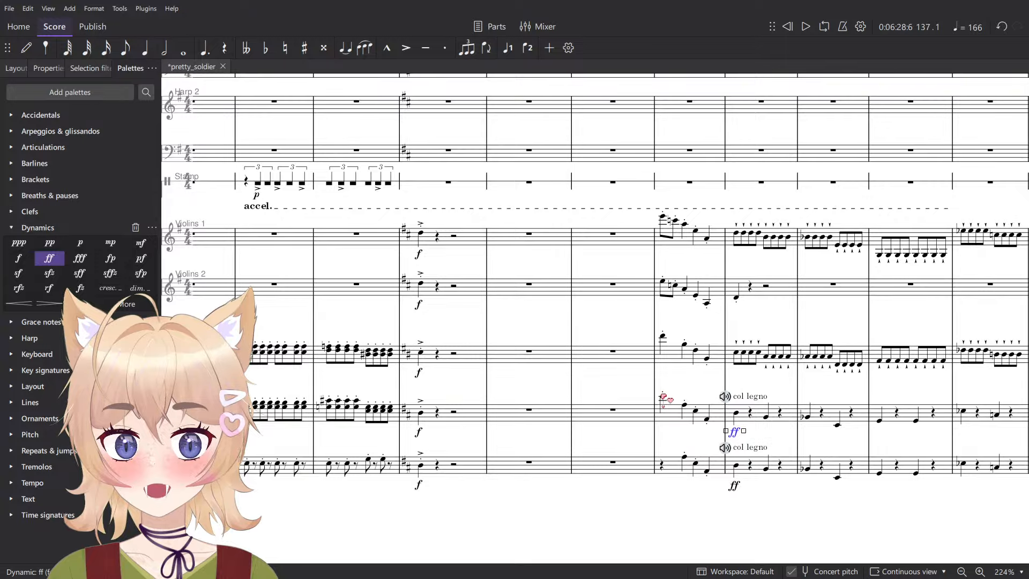
- Play the score from measure 136 through measure 140 to hear the louder col legno strings, and review the percussion staves
click(663, 397)
key(space)
drag(694, 382, 508, 342)
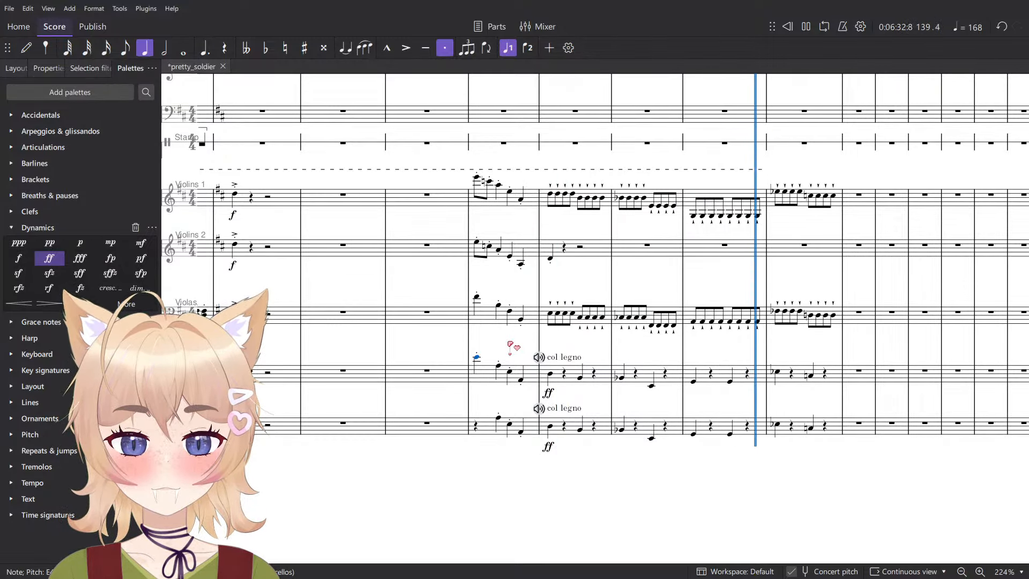
key(space)
scroll(561, 350, down, 2)
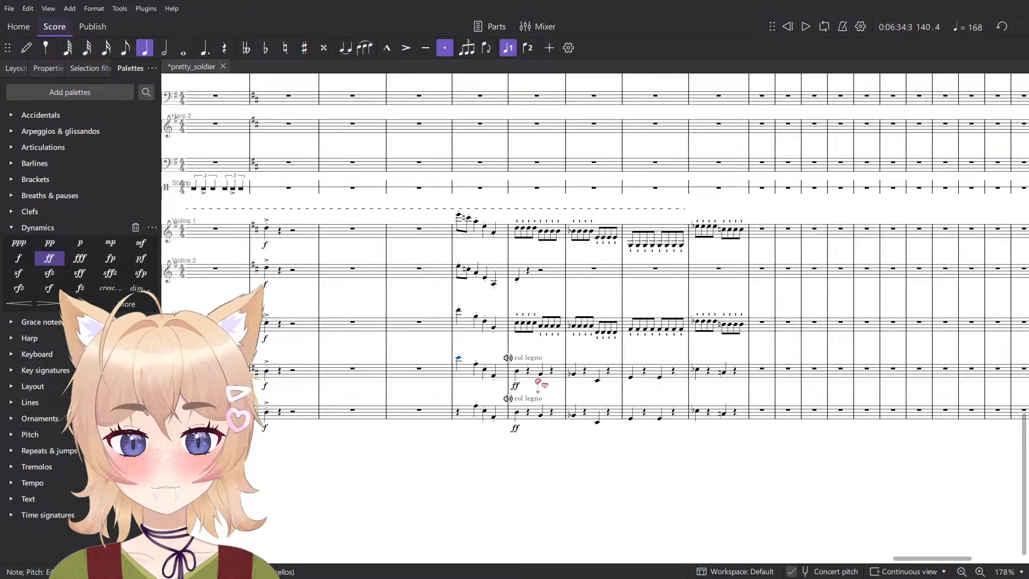
scroll(534, 393, up, 8)
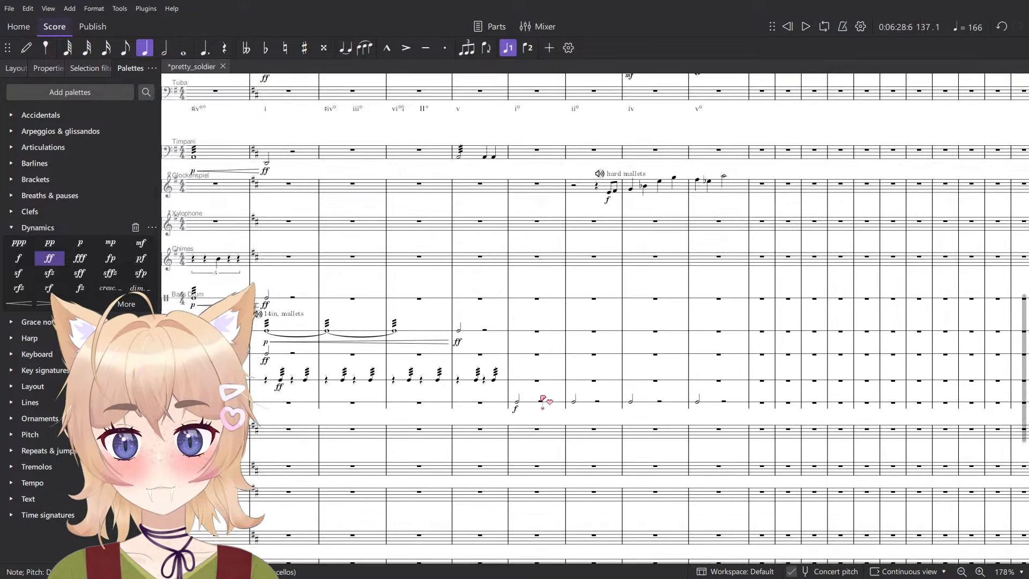
scroll(536, 396, up, 2)
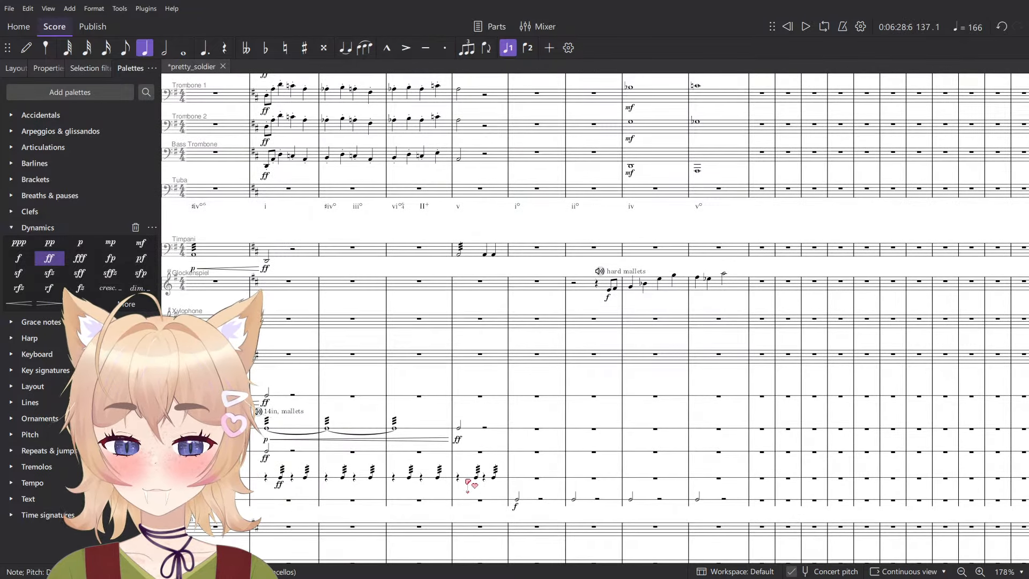
scroll(468, 484, up, 1)
click(537, 452)
scroll(499, 354, up, 5)
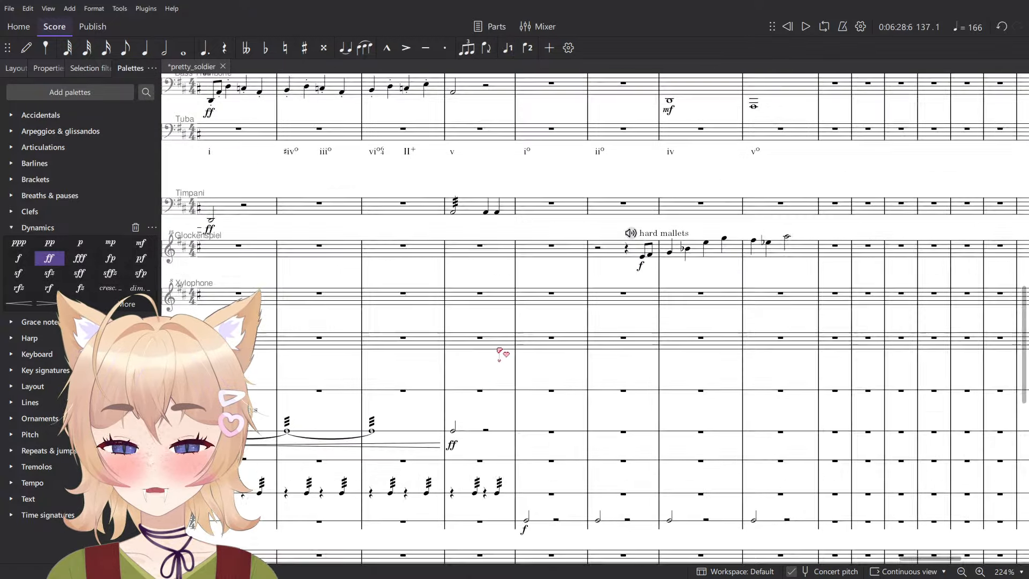
key(n)
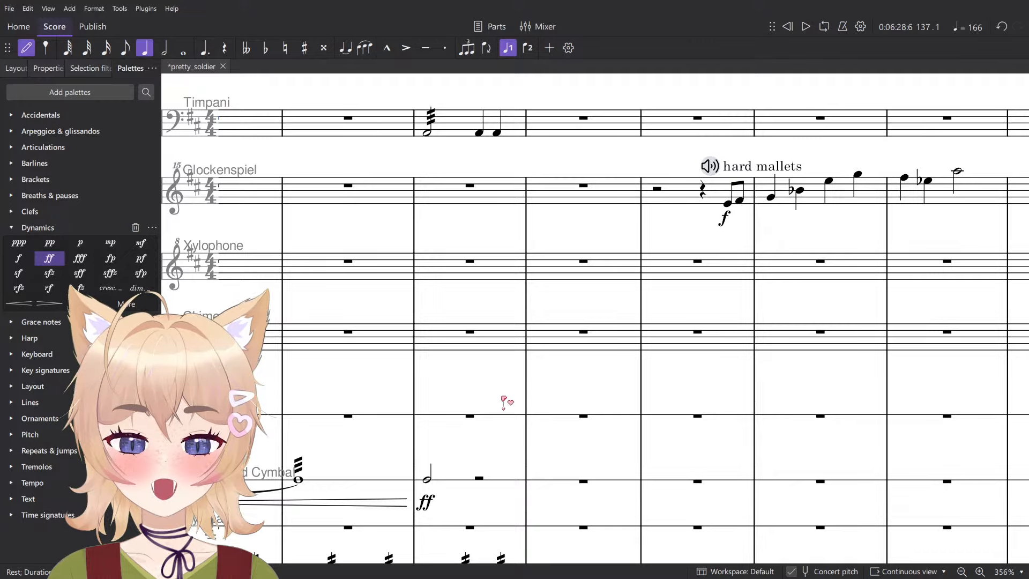
scroll(506, 402, down, 4)
scroll(524, 436, up, 5)
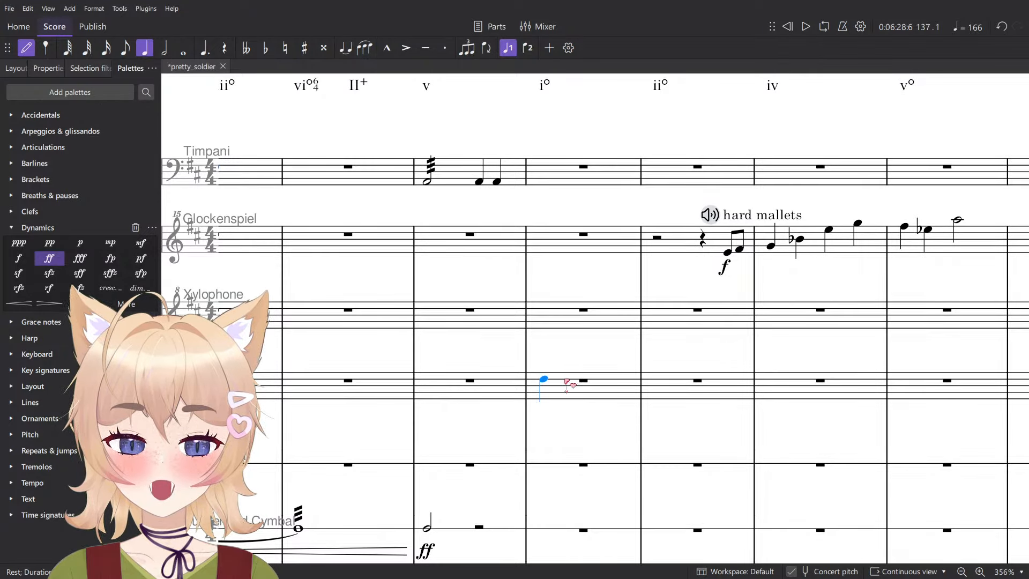
scroll(542, 381, down, 7)
key(Escape)
click(561, 310)
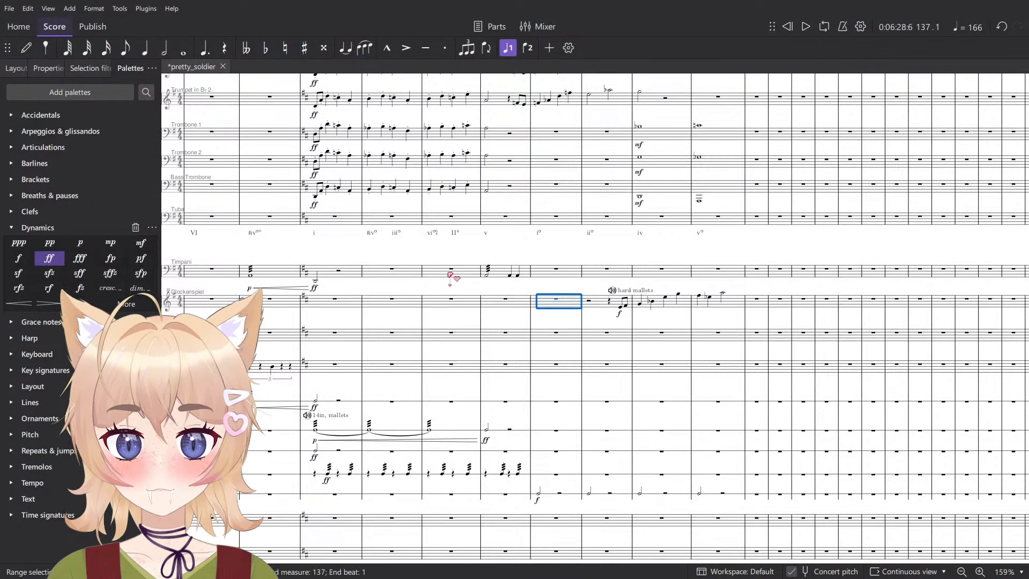
- Add a low D half note on beat 1 of measure 137 in the Timpani part
click(510, 275)
scroll(512, 276, up, 6)
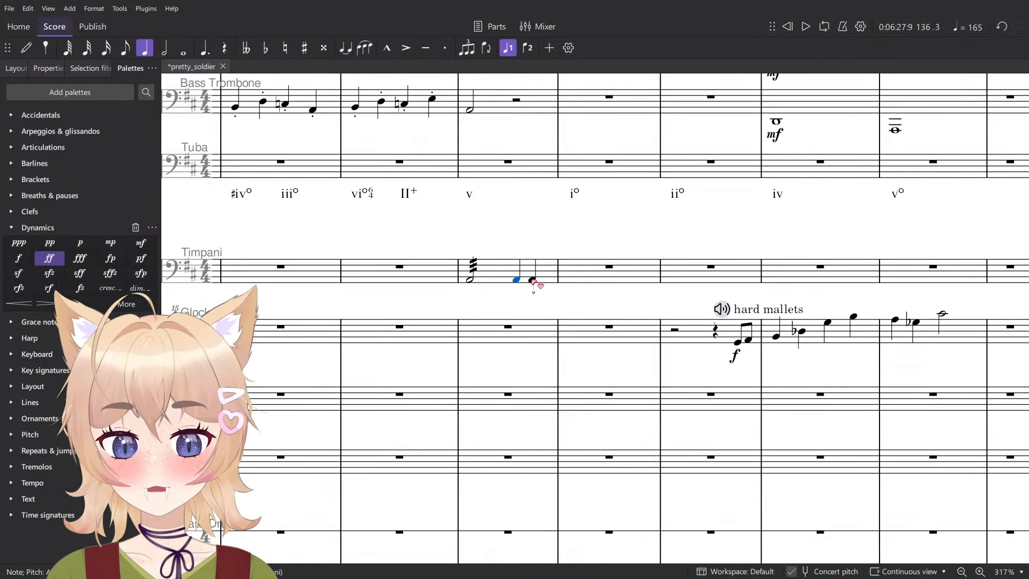
key(n)
click(570, 293)
key(Escape)
scroll(570, 294, down, 7)
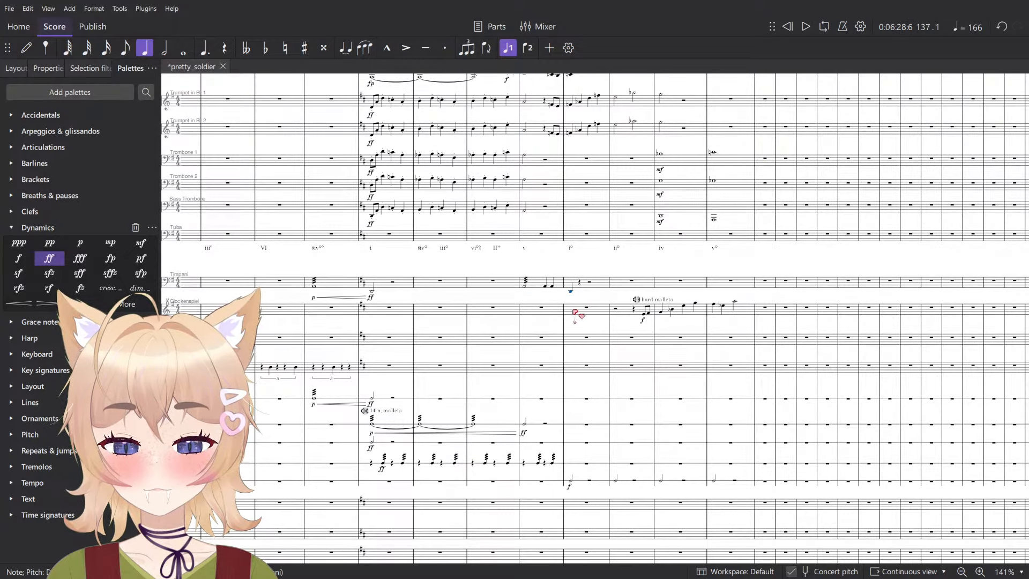
key(6)
- Play the score from measure 136 to hear the timpani leading into its new measure 137 note
key(space)
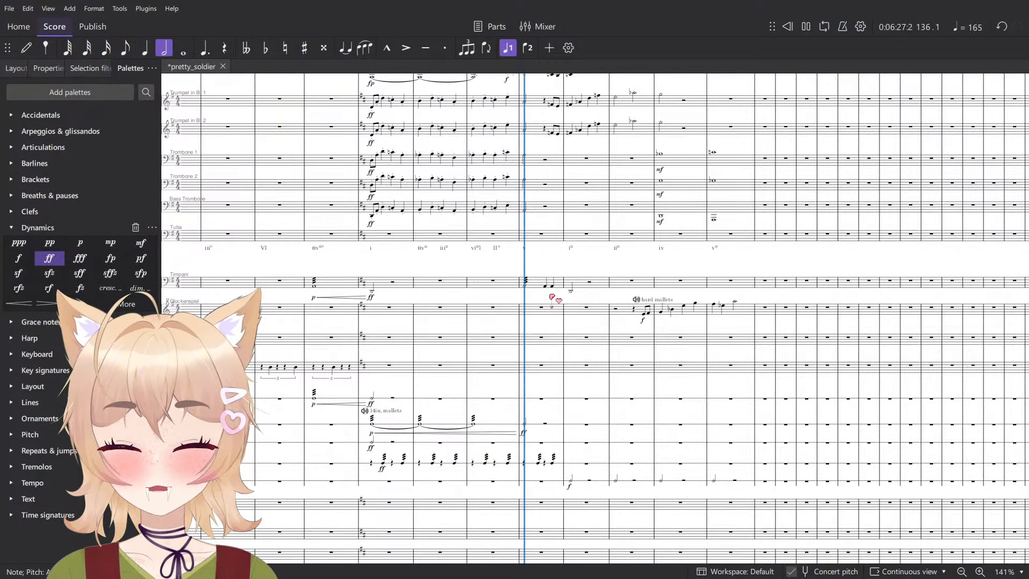
key(space)
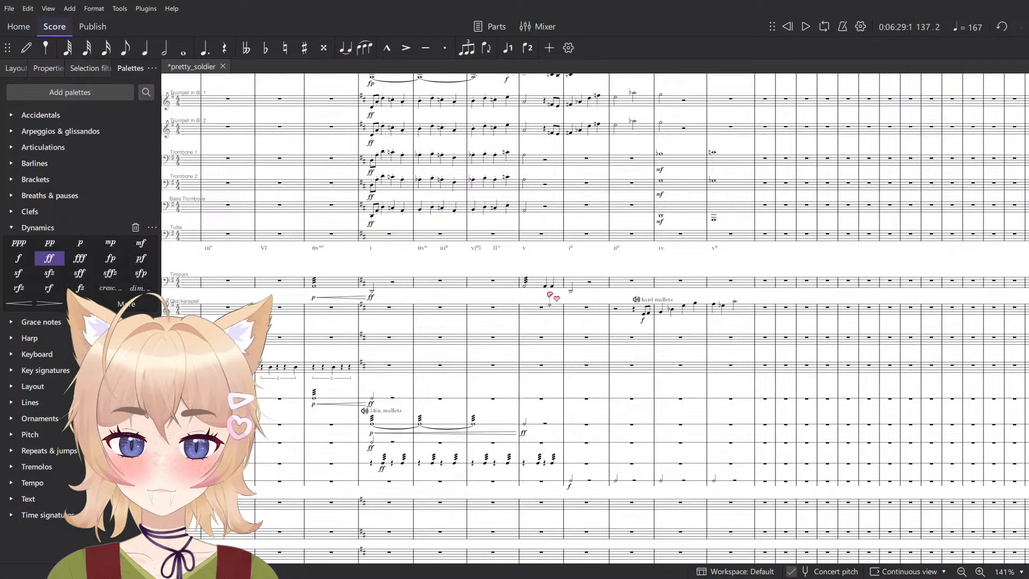
scroll(544, 288, up, 6)
click(505, 284)
key(space)
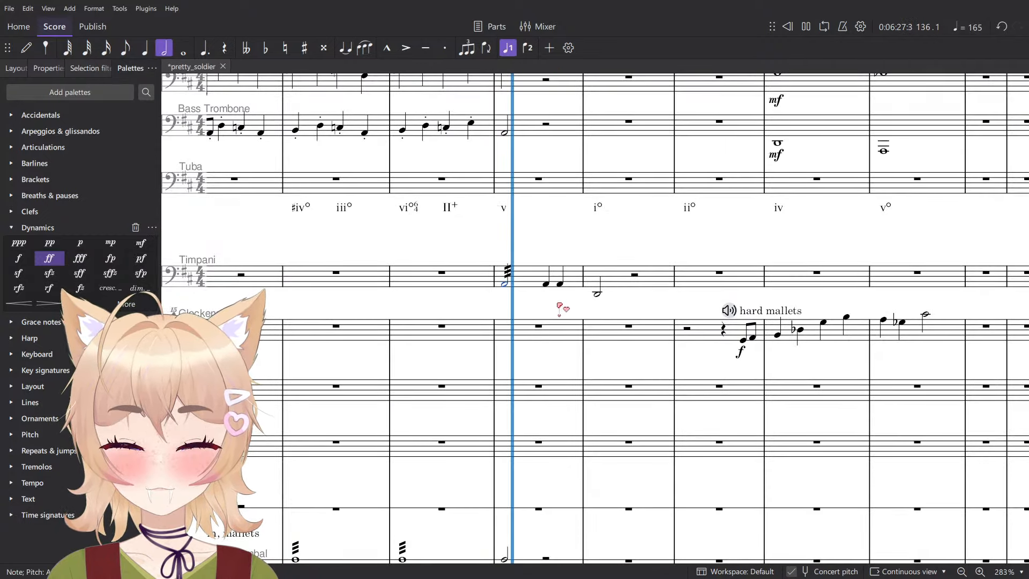
key(space)
- Try shortening the timpani's tremolo half note on beat 1 of measure 136 to a quarter note, and undo it
click(505, 286)
scroll(506, 287, up, 4)
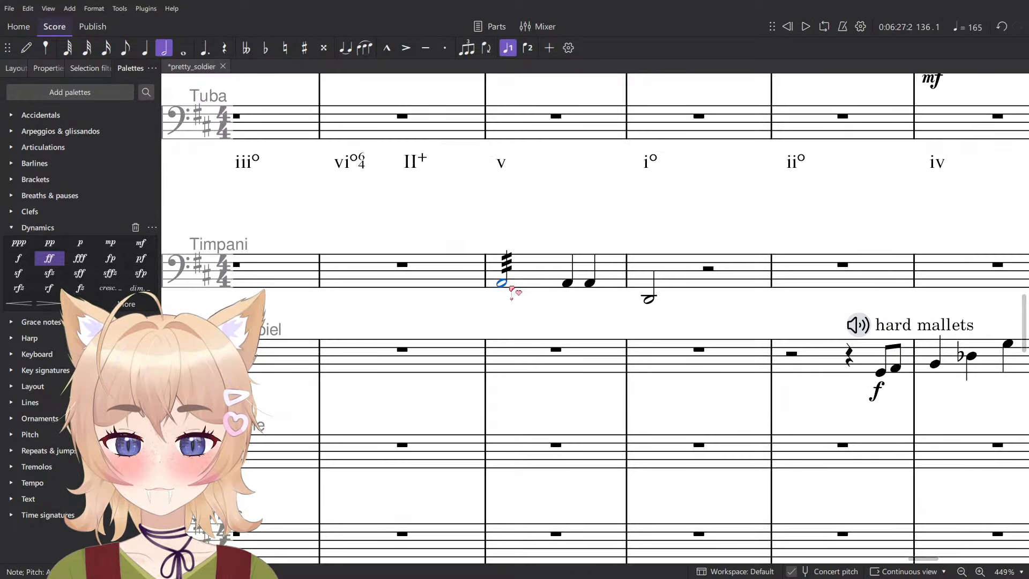
key(5)
key(ctrl+z)
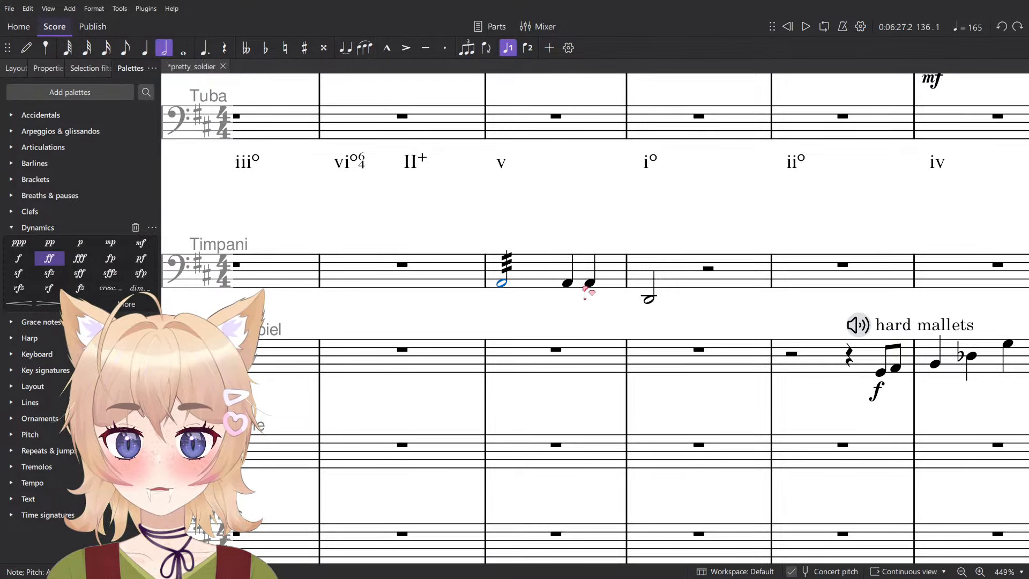
- Add a three-stroke tremolo to the timpani quarter note on beat 4 of measure 136
click(584, 286)
click(592, 316)
click(590, 283)
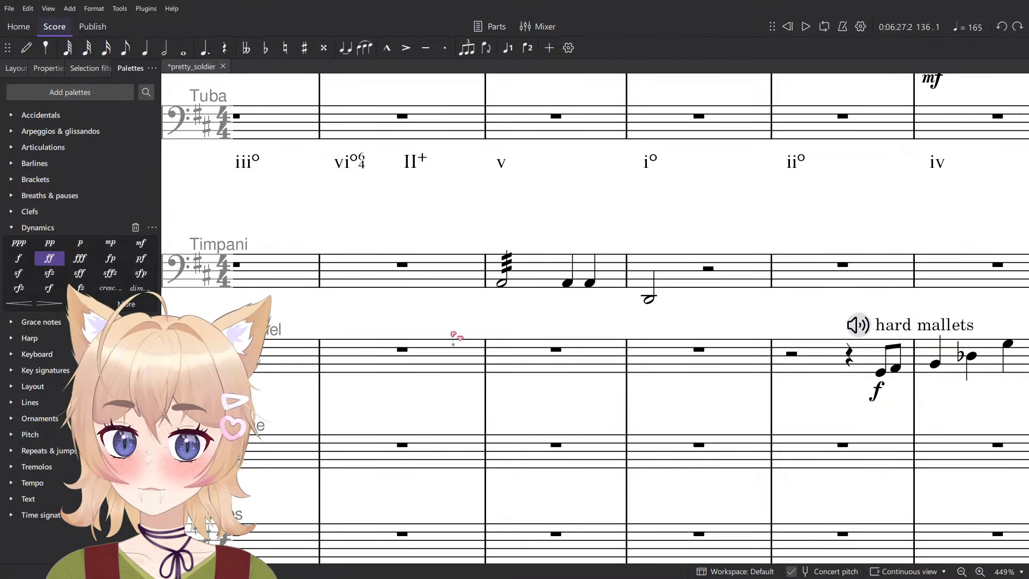
click(11, 466)
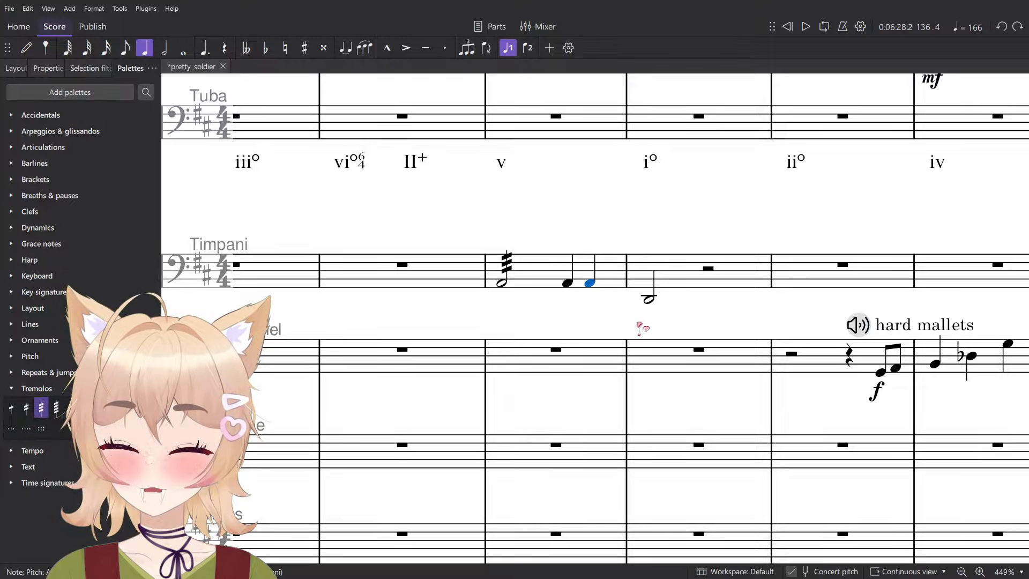
- Play the score across measures 136 and 137 to hear the added timpani tremolo
scroll(637, 323, down, 6)
key(space)
click(680, 318)
scroll(693, 320, down, 5)
key(space)
scroll(683, 294, up, 5)
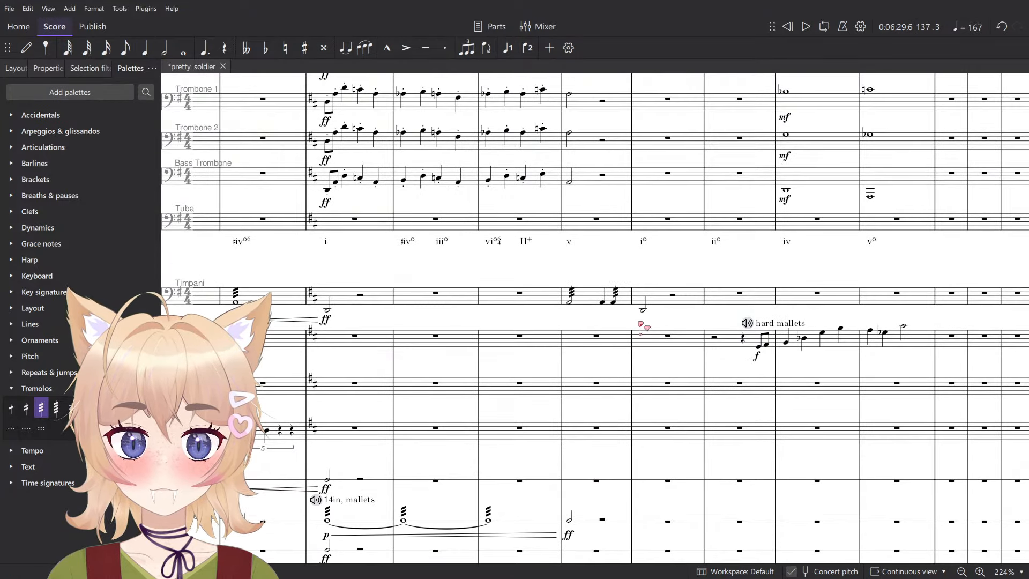
- Add a half note on beat 1 of measure 137 in the Chimes part, and leave note input
click(642, 309)
scroll(612, 249, down, 2)
drag(717, 327, 604, 252)
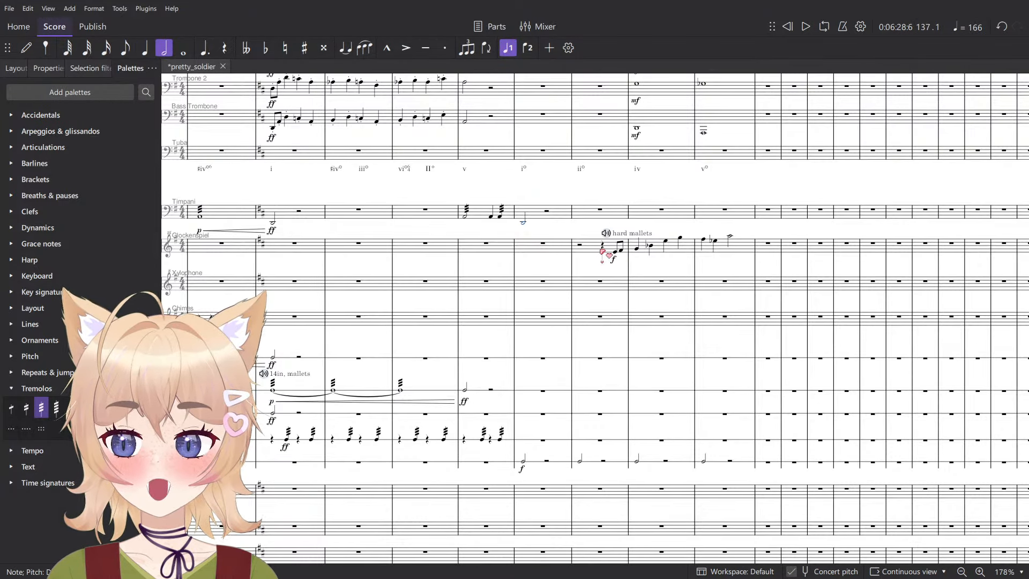
key(n)
scroll(603, 333, up, 1)
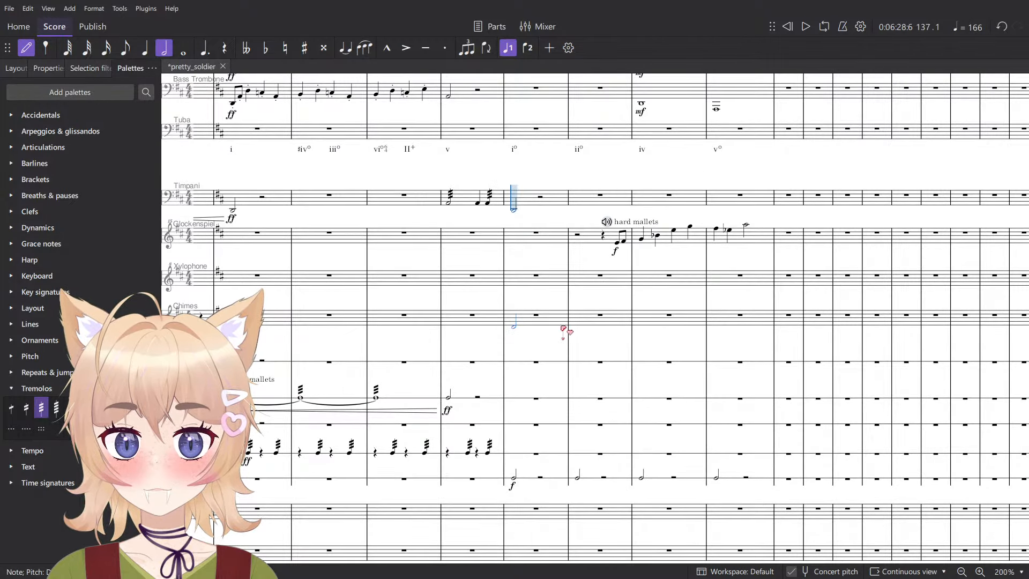
scroll(570, 317, down, 10)
key(Escape)
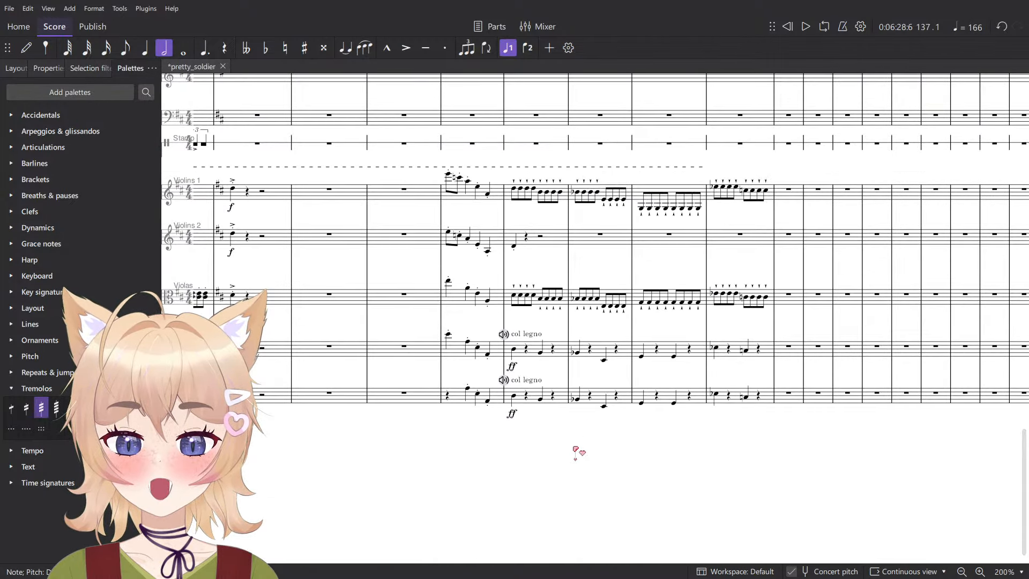
- Copy the double bass part in measures 137–140 and paste it into the Chimes part from measure 137
click(527, 396)
shift+click(760, 396)
click(515, 399)
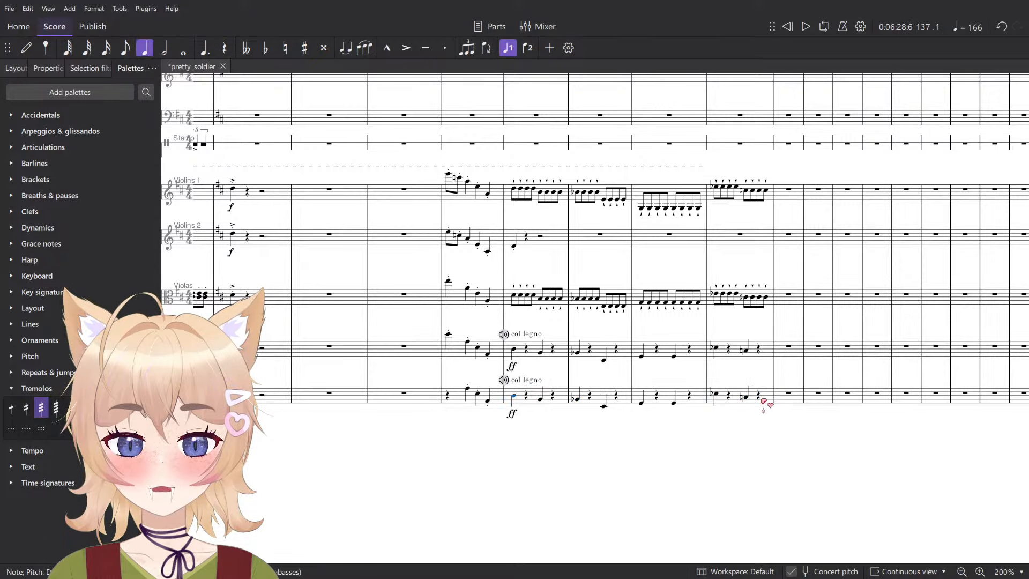
shift+click(760, 398)
scroll(521, 317, up, 10)
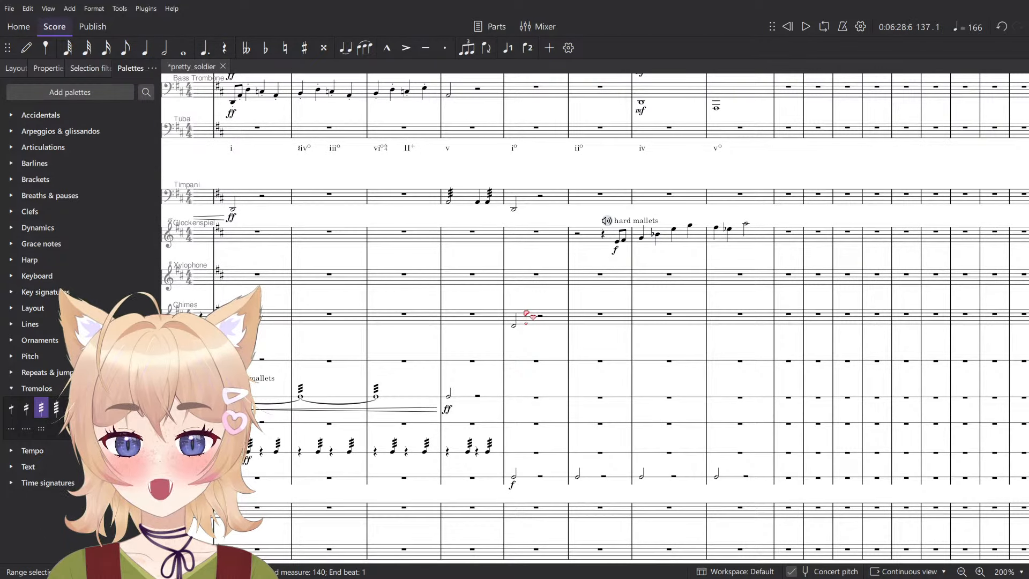
click(552, 318)
key(ctrl+v)
- Set the pasted Chimes dynamic in measure 137 to f and delete its col legno marking
scroll(557, 319, up, 3)
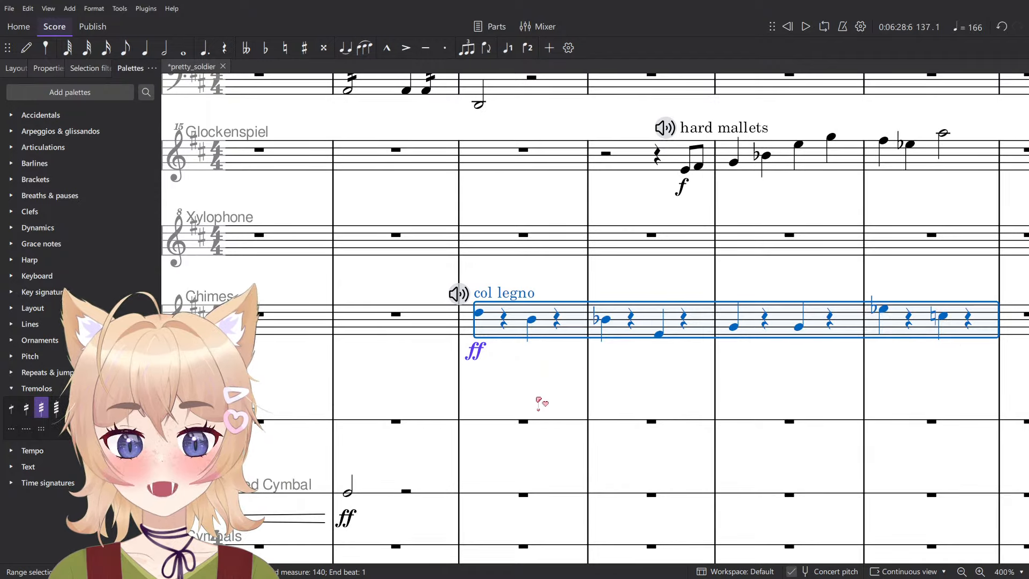
click(477, 351)
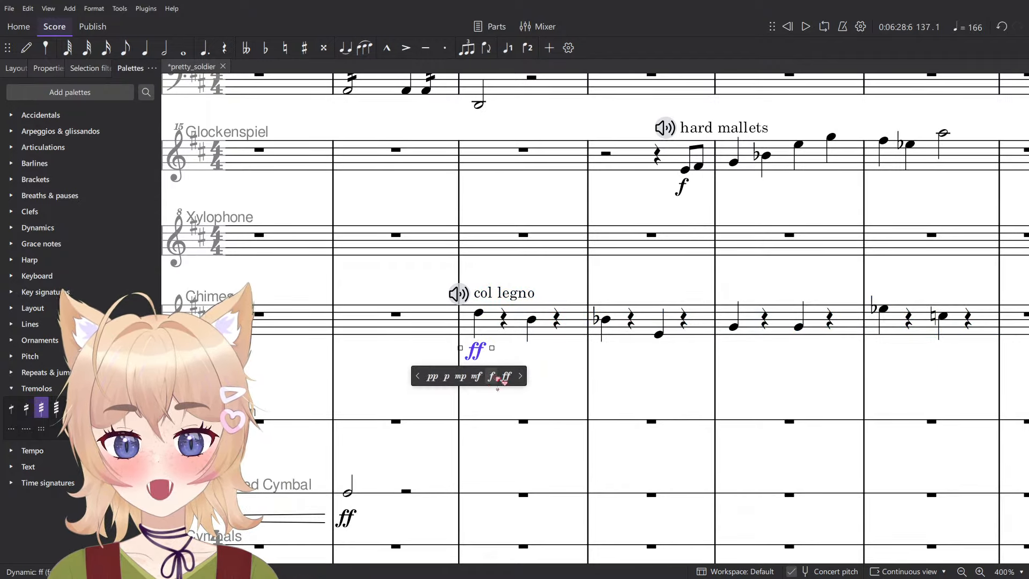
click(508, 298)
key(Delete)
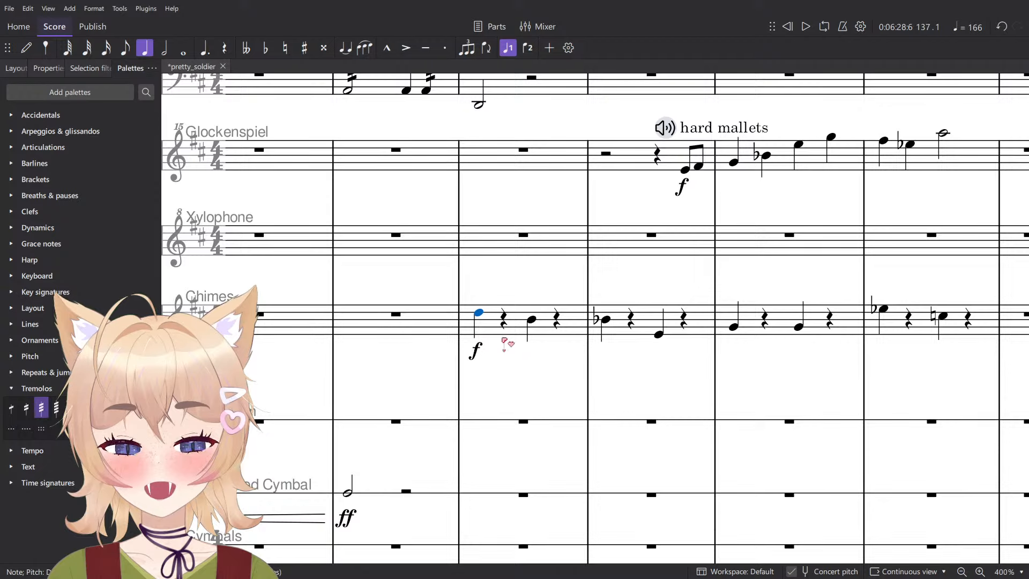
- Play the score twice from measure 137 to hear the new Chimes part with the other instruments
click(488, 334)
key(space)
scroll(490, 335, down, 10)
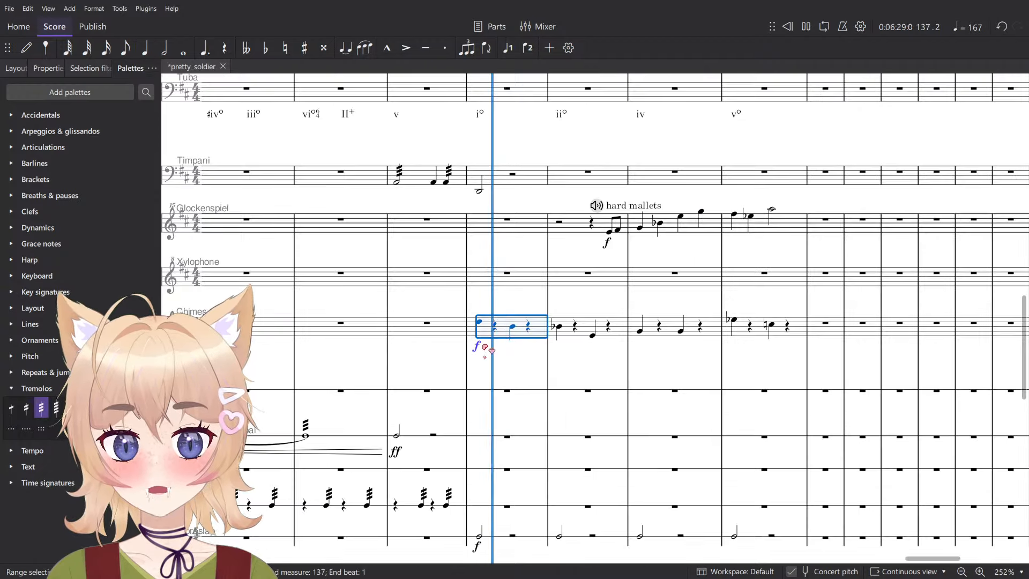
scroll(520, 361, up, 3)
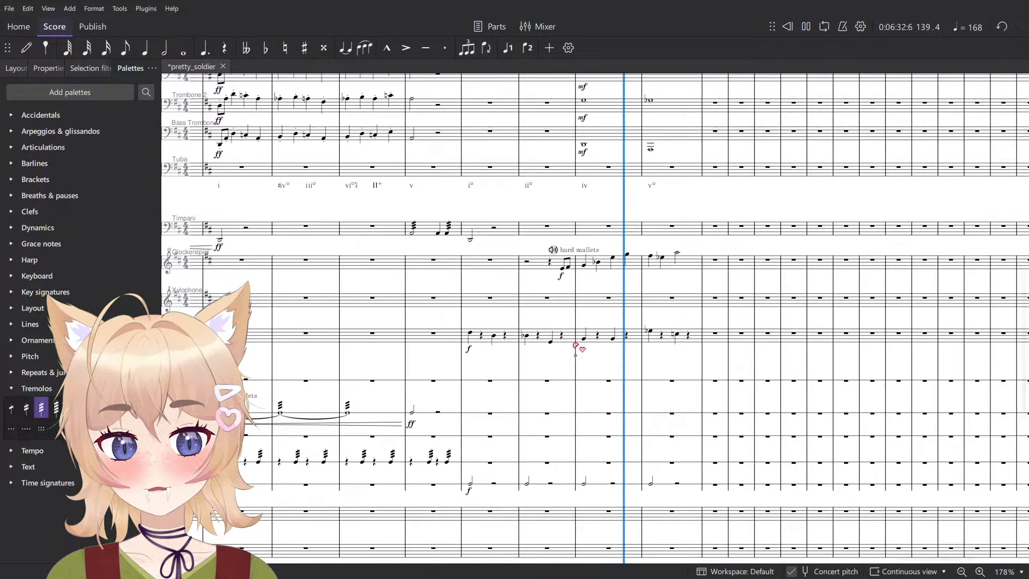
click(691, 341)
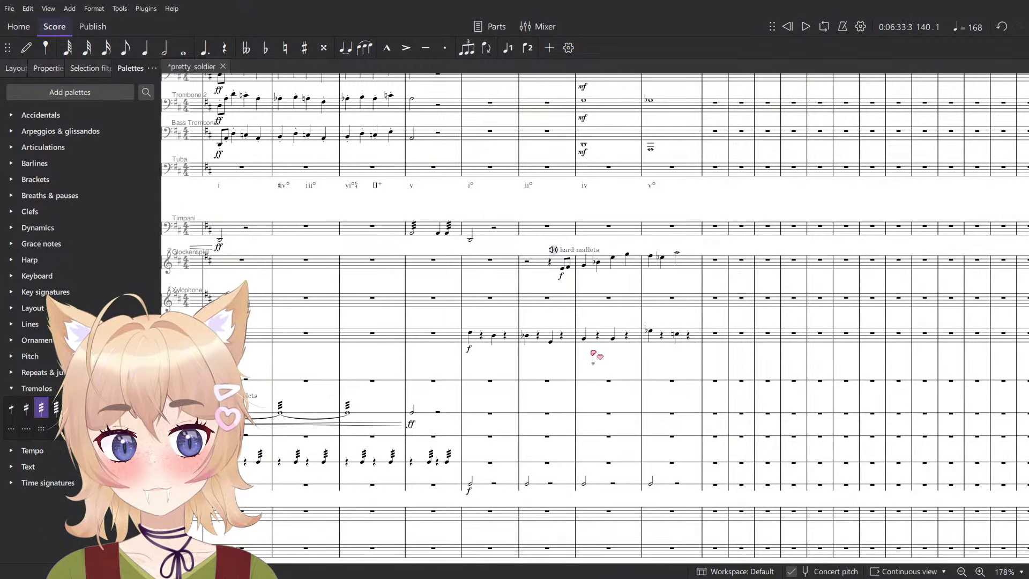
click(486, 358)
key(space)
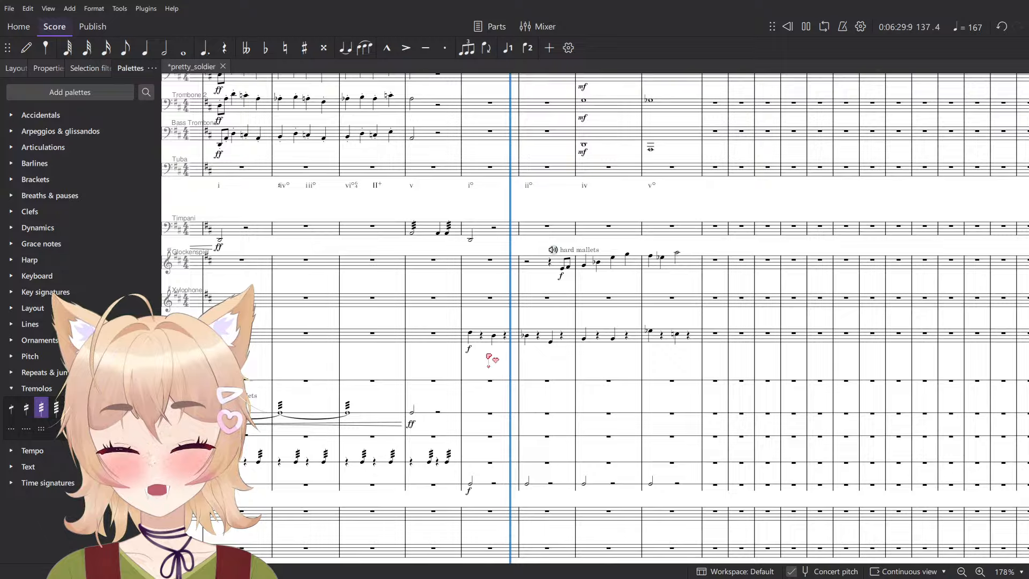
- Delete the Chimes notes in measures 139–140 and set the part's measure 137 dynamic to ff
click(611, 337)
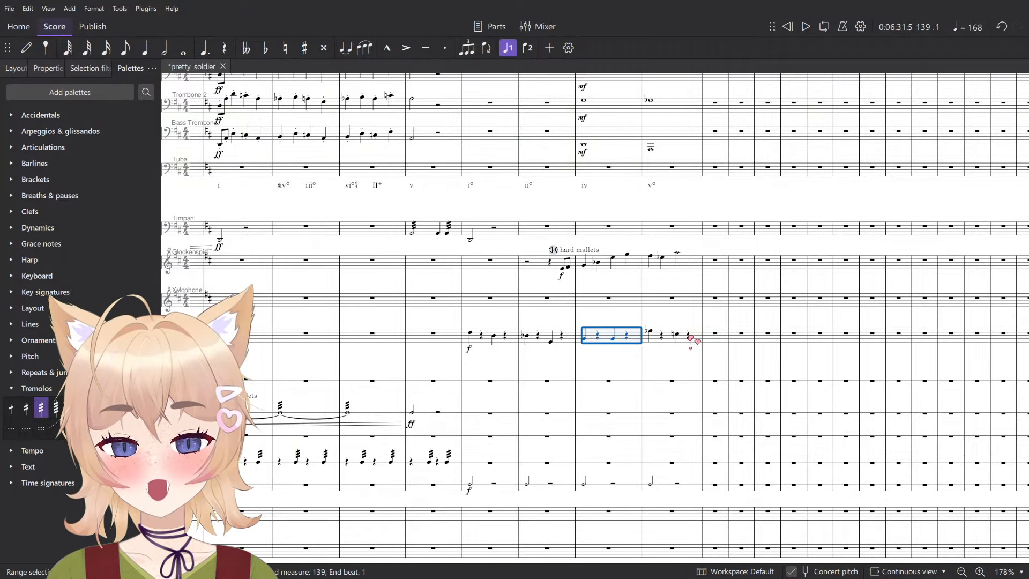
click(469, 349)
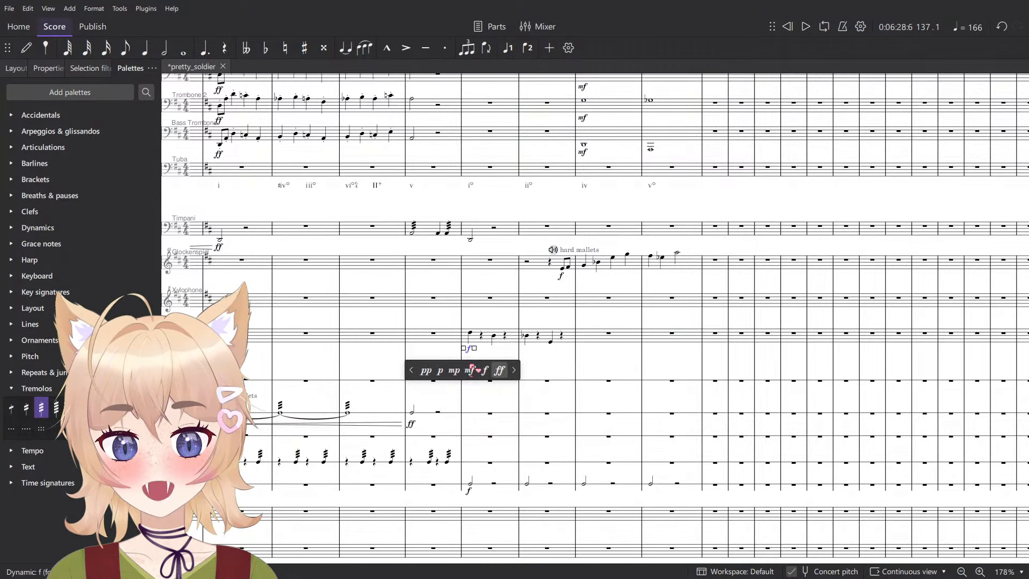
- Play the score from measure 136 through measure 140 to hear the shortened, louder Chimes part
click(434, 334)
key(space)
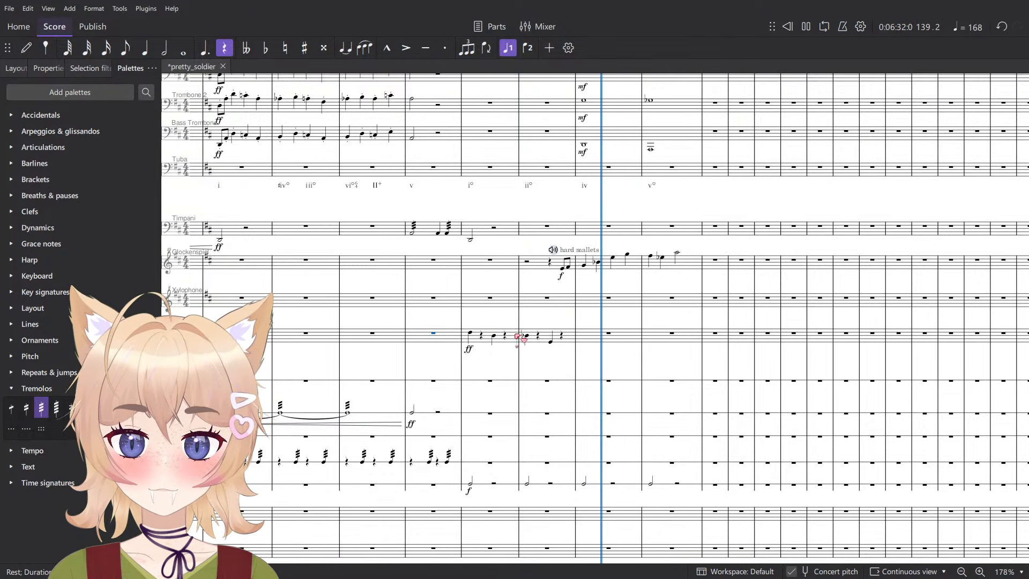
scroll(518, 338, down, 3)
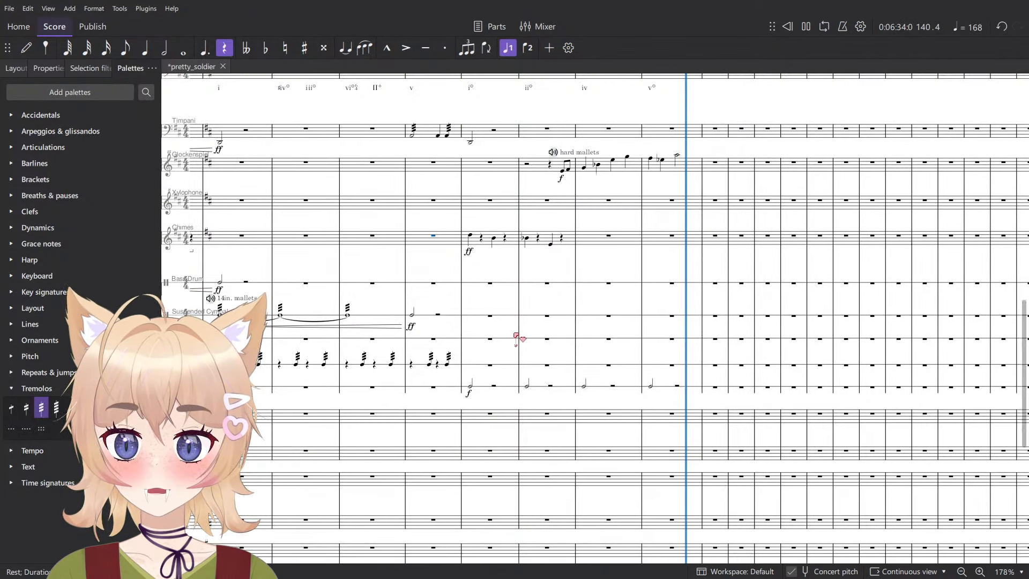
key(space)
- Review the brass and woodwind staves through measure 140, up to the end of the flute line
scroll(568, 284, up, 6)
ctrl+scroll(510, 291, up, 3)
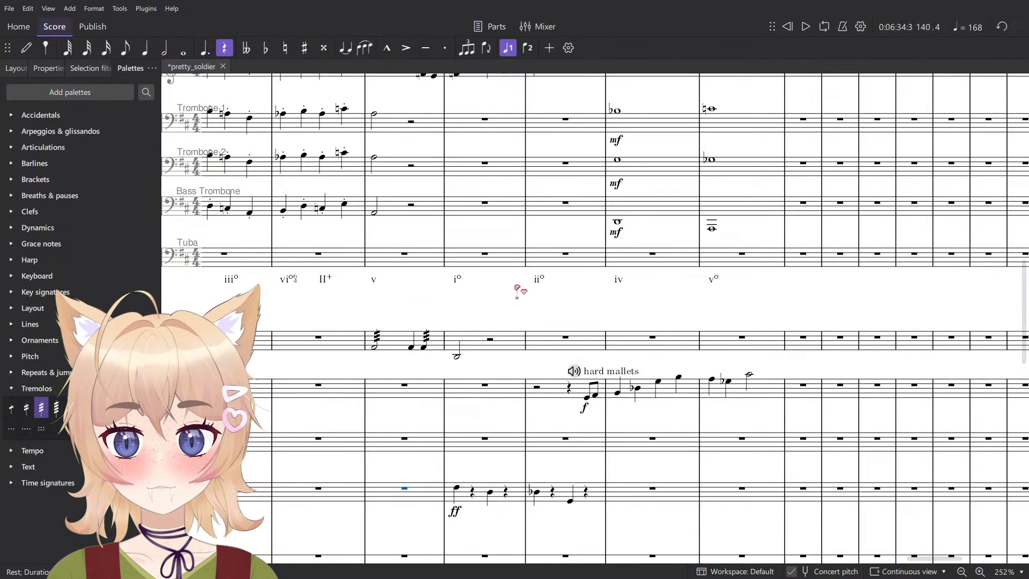
ctrl+scroll(552, 294, down, 3)
scroll(568, 322, up, 3)
click(649, 399)
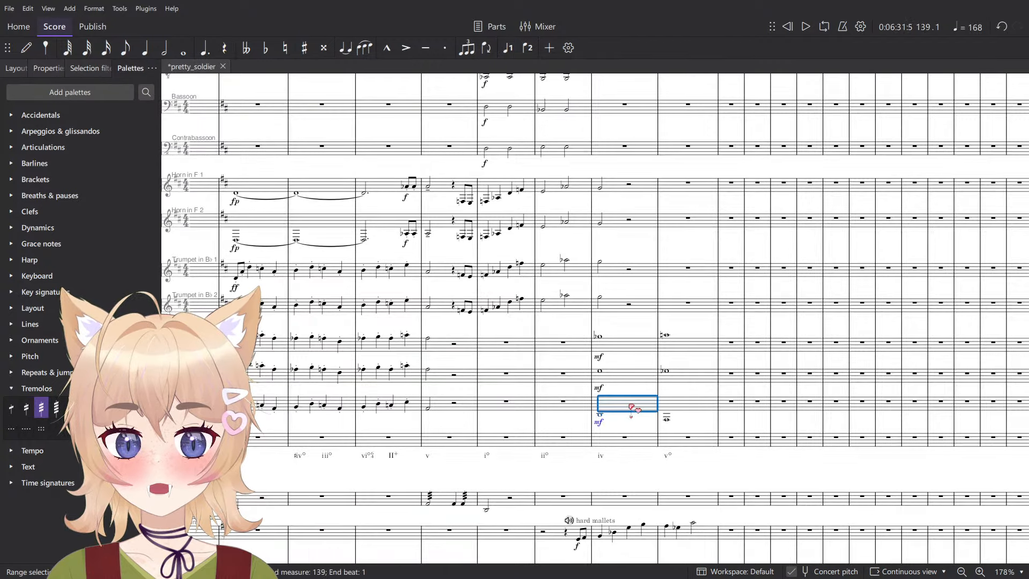
scroll(655, 389, up, 3)
scroll(656, 389, up, 5)
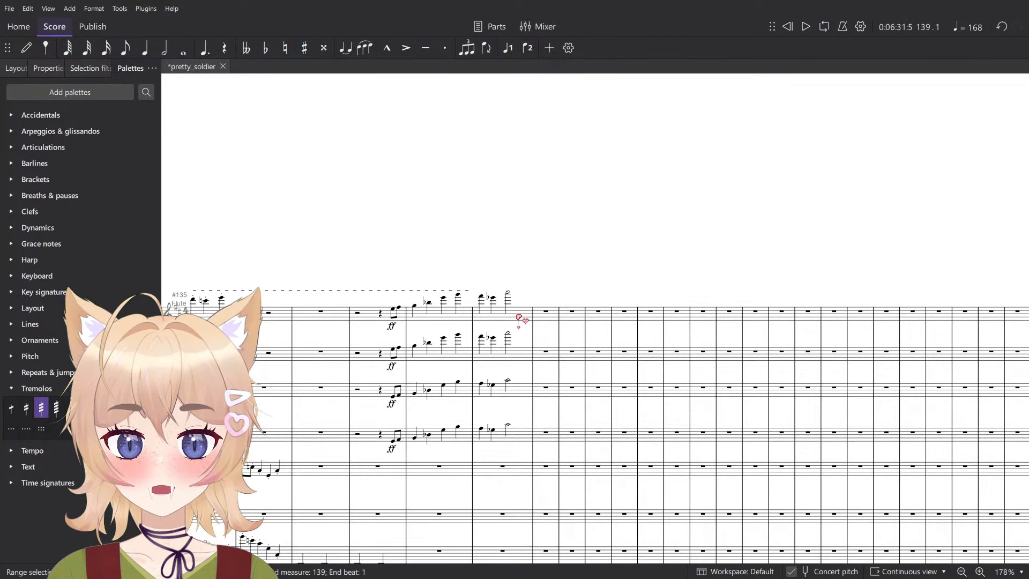
click(522, 316)
key(Escape)
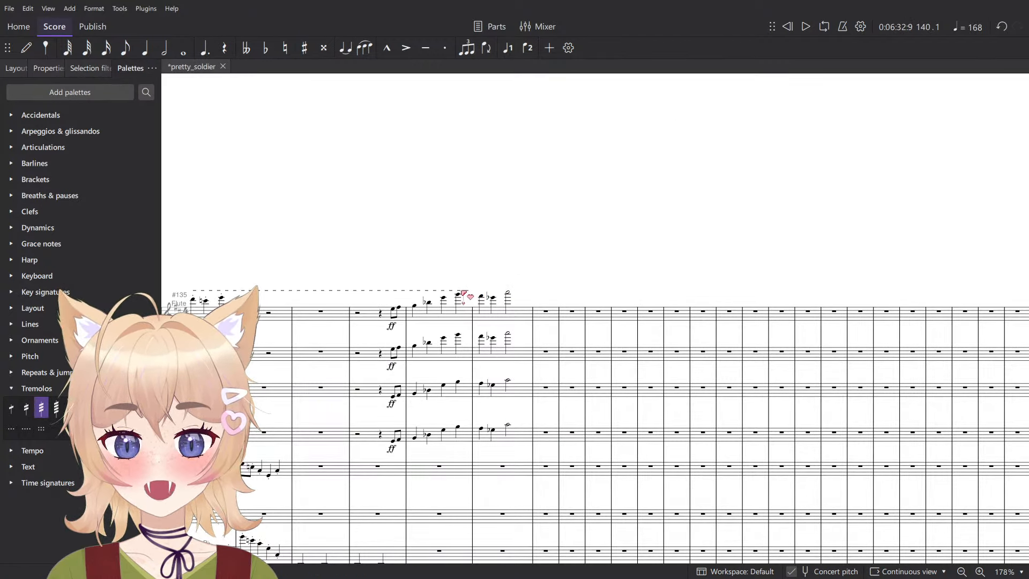
- Play the score from measure 140 to hear how the flute line ends
click(463, 291)
ctrl+scroll(600, 230, down, 3)
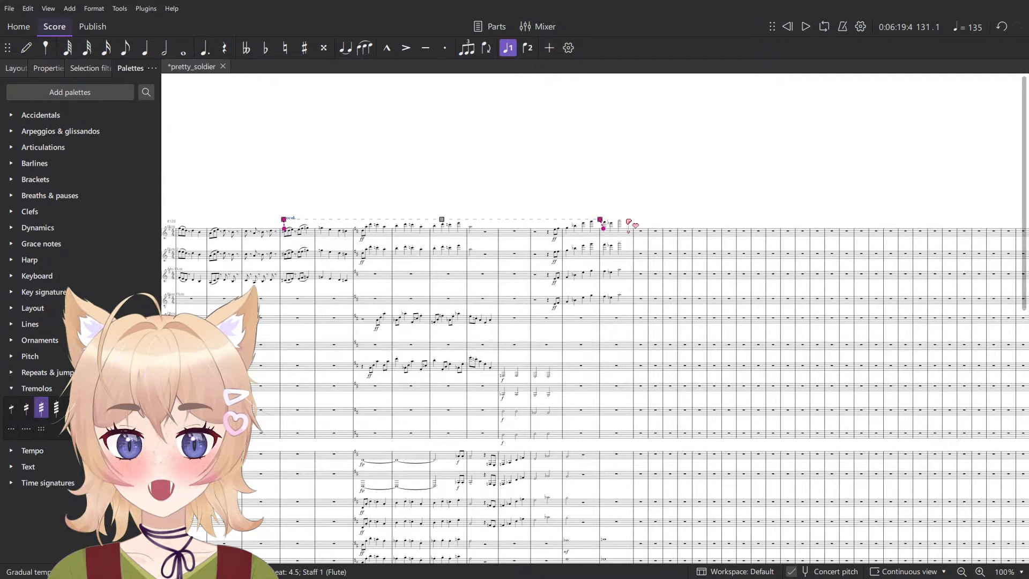
key(Escape)
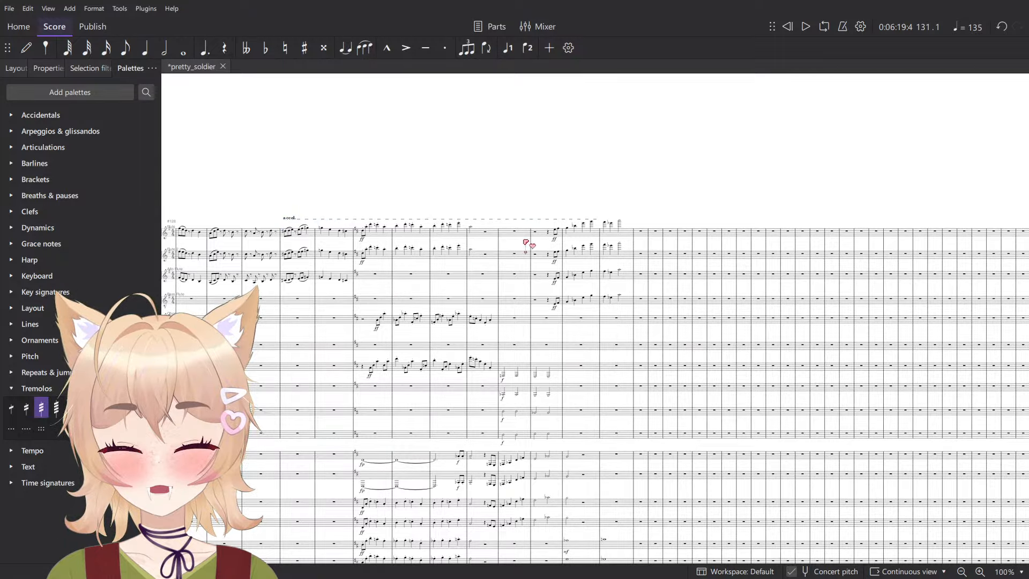
click(624, 239)
key(space)
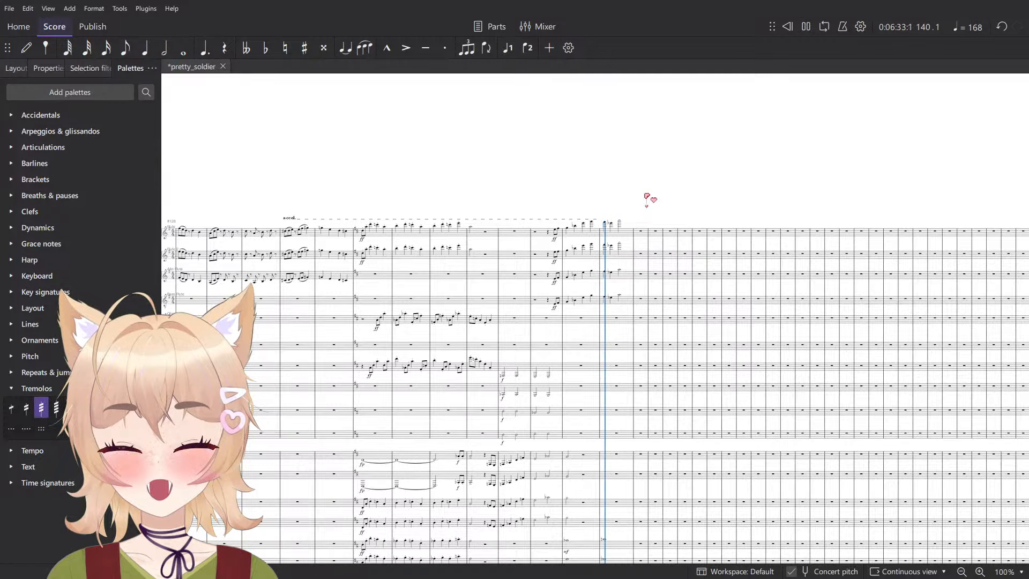
ctrl+scroll(647, 201, up, 10)
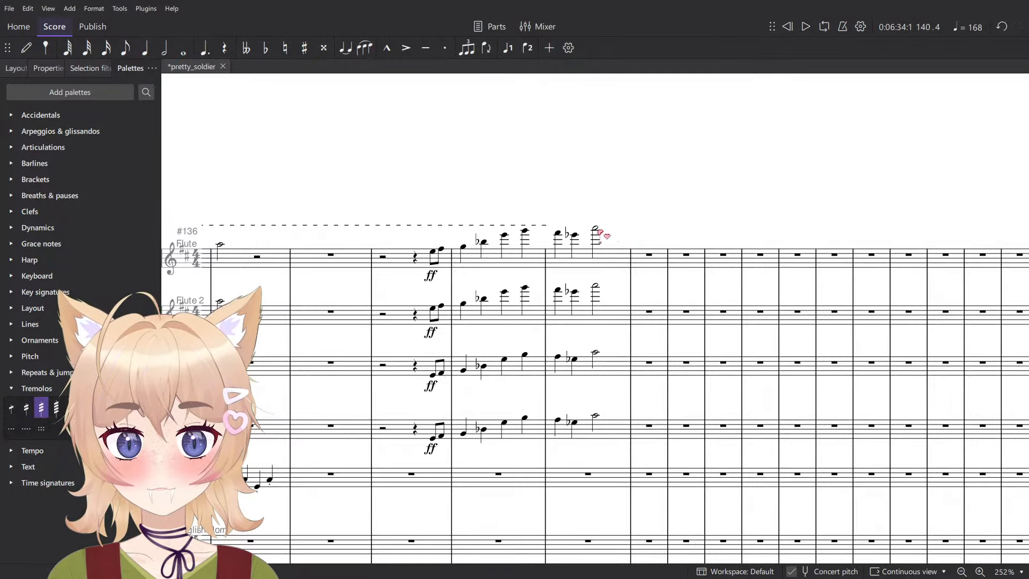
key(space)
- Shorten the final notes of measure 140 in all four flute staves to quarter notes
shift+click(595, 418)
key(5)
ctrl+scroll(595, 419, up, 5)
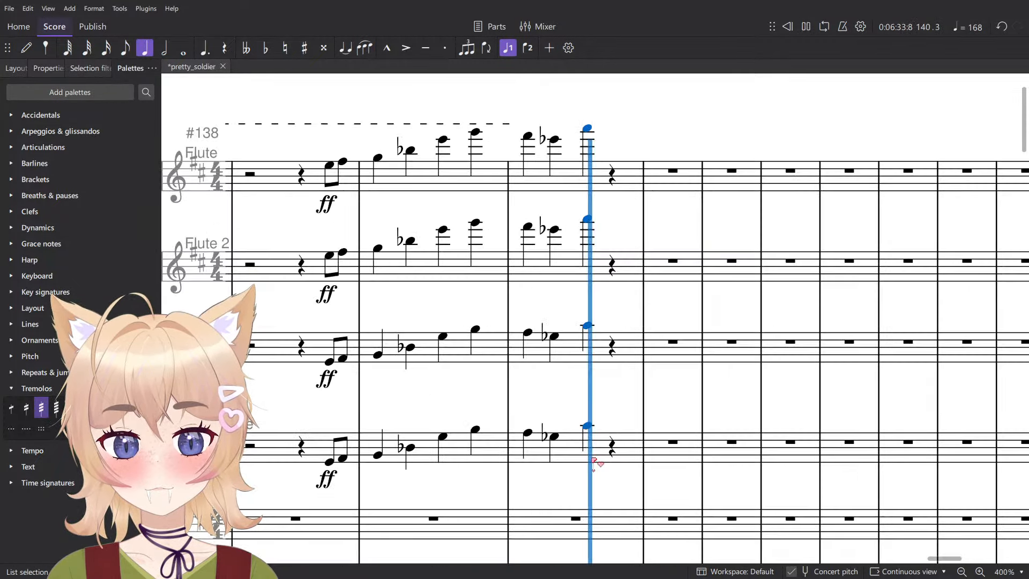
- Enter a quarter-note F♯ on beat 4 of measure 140 in the Bass Flute, Alto Flute, Flute 2 and Flute staves
key(n)
click(614, 434)
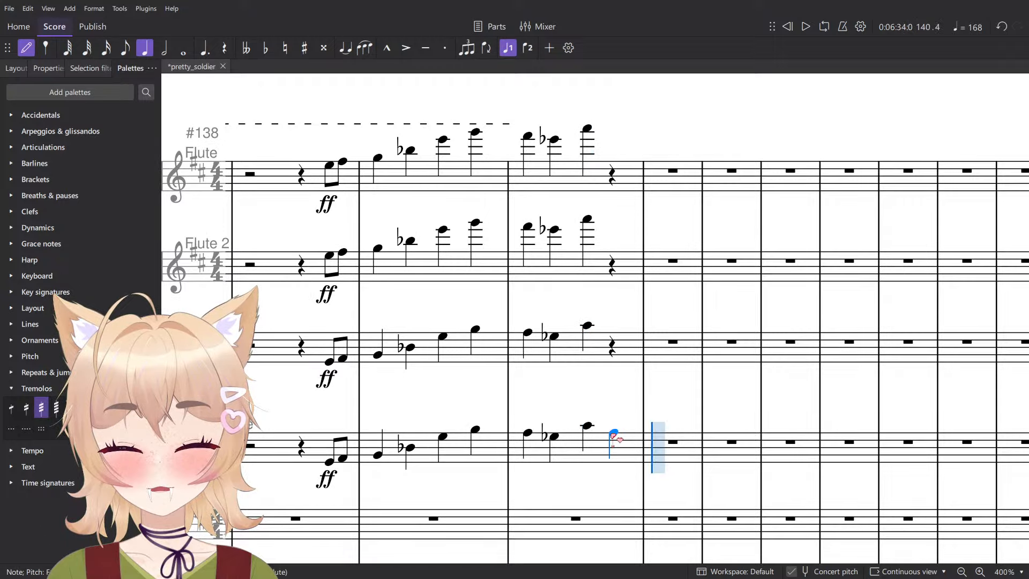
click(614, 334)
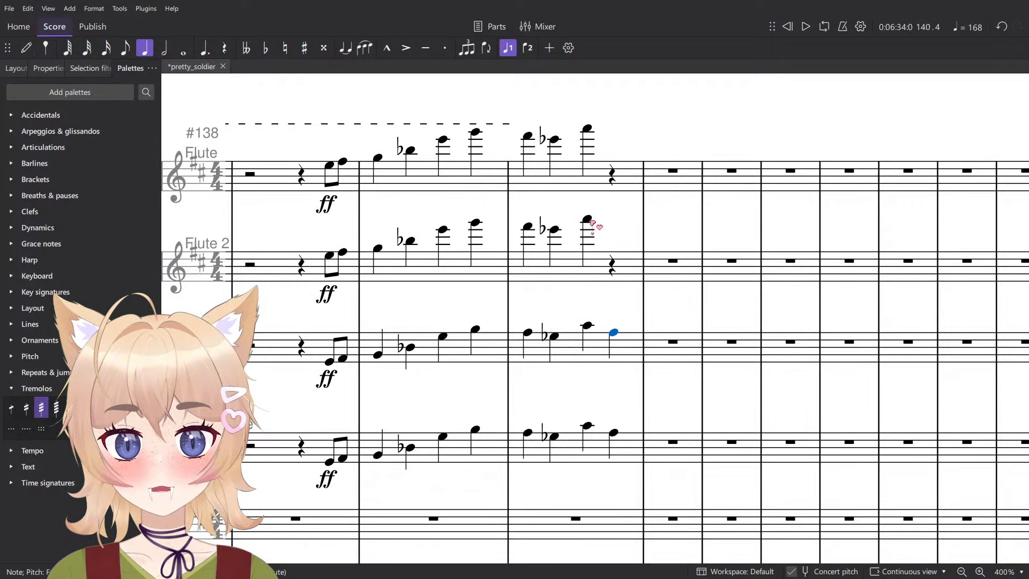
click(588, 219)
click(614, 226)
click(587, 129)
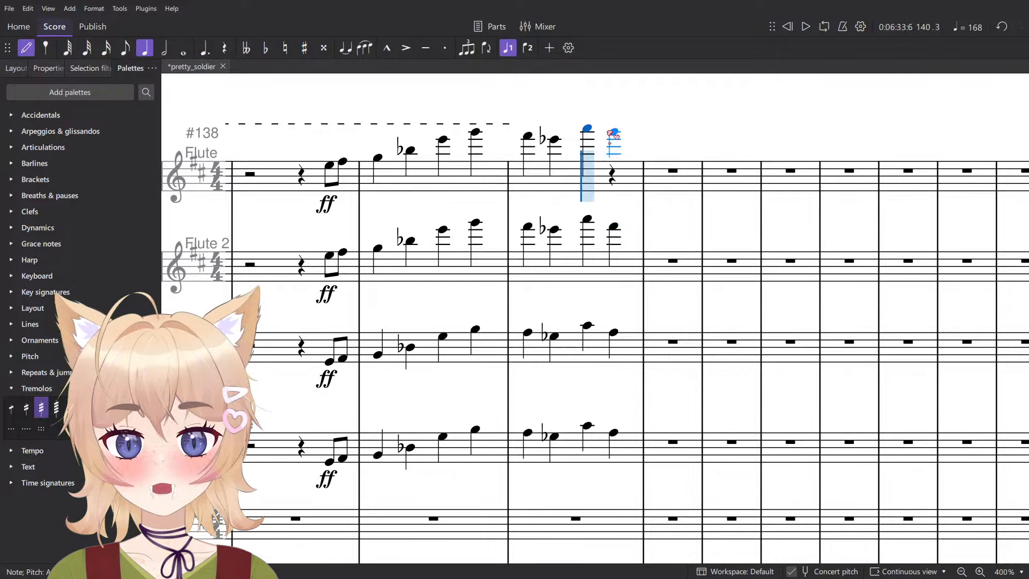
click(614, 139)
key(Escape)
scroll(613, 140, down, 5)
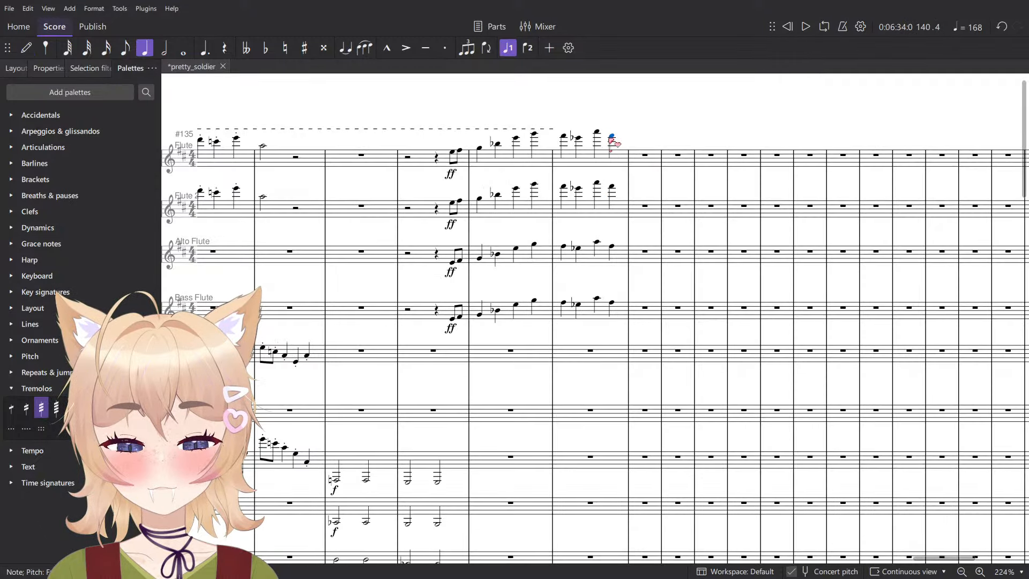
- Play measure 140 to hear the flutes with their added fourth-beat notes
scroll(643, 139, up, 3)
scroll(627, 153, down, 2)
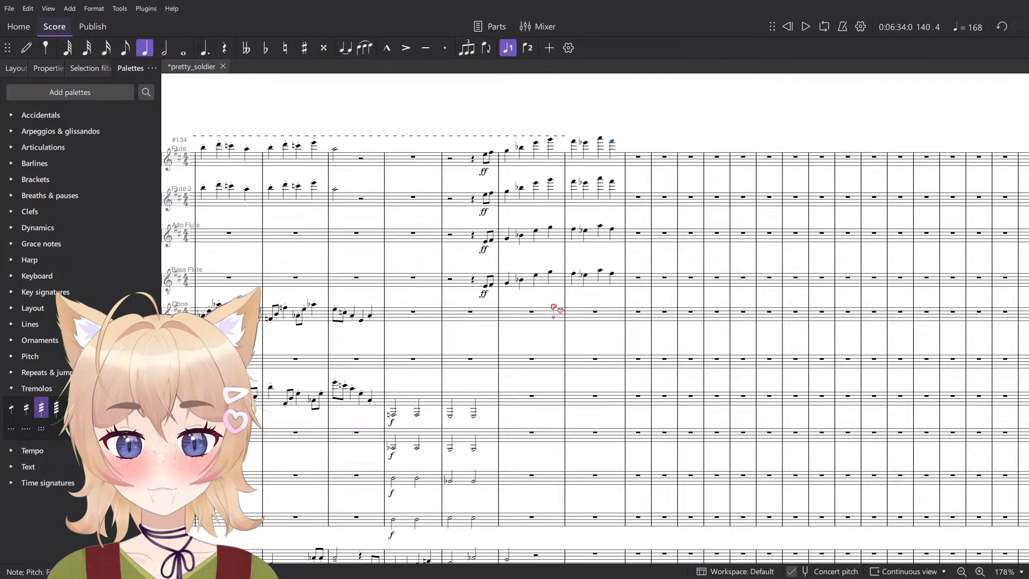
click(574, 275)
key(space)
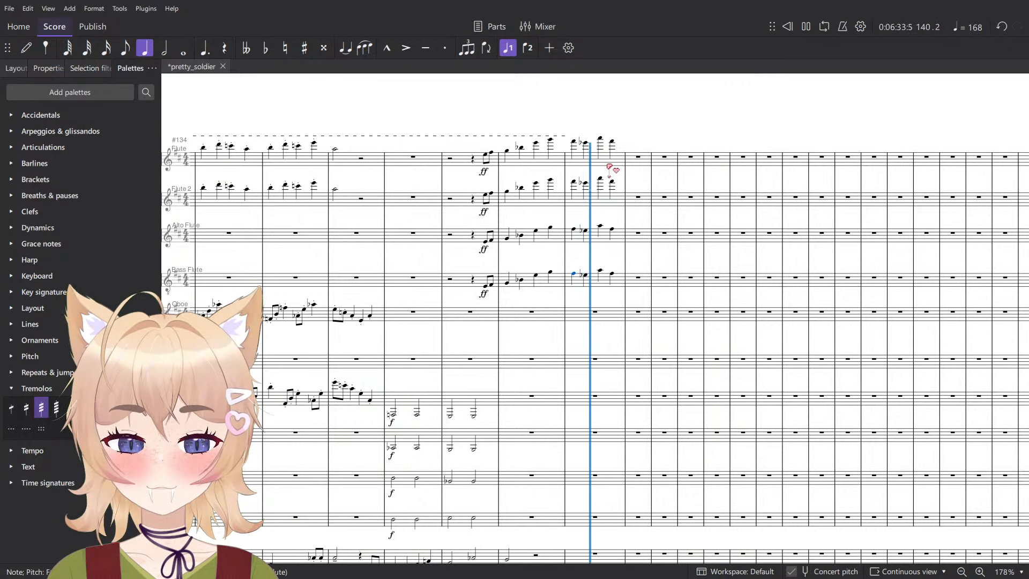
scroll(615, 162, up, 5)
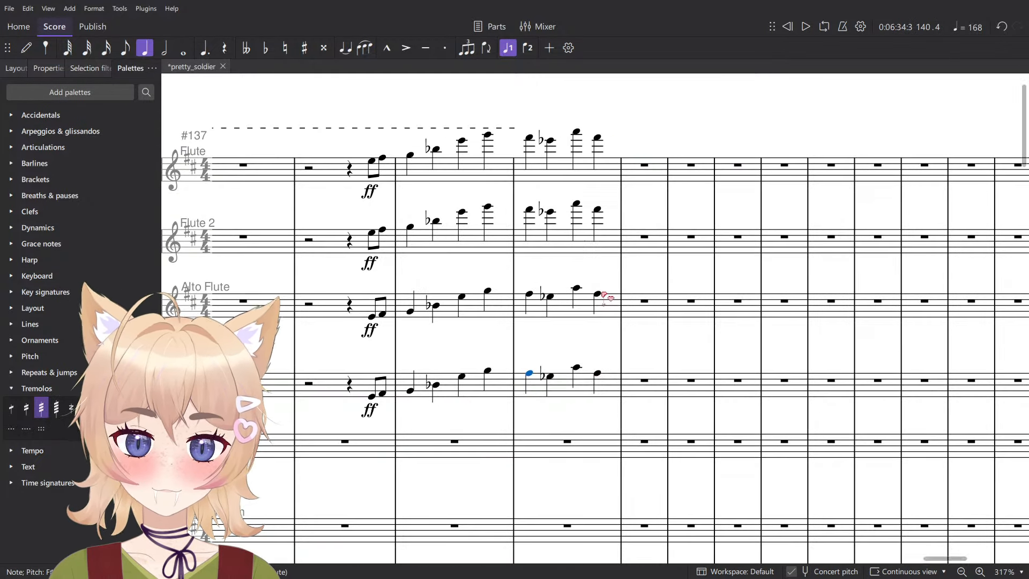
- Enter a quarter-note B♭ on beat 1 of measure 141 in the Bass Flute and Alto Flute staves
key(n)
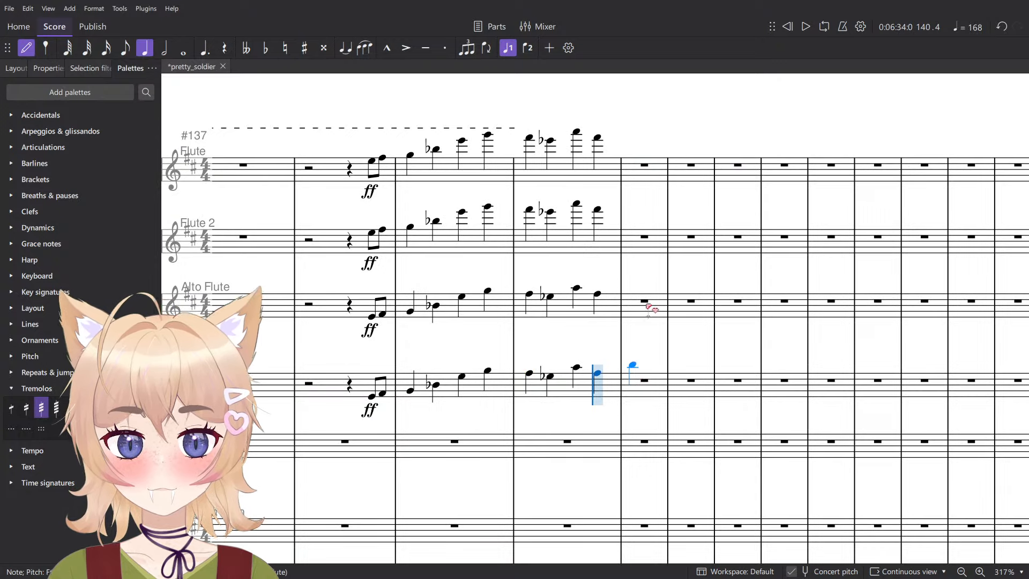
key(Escape)
scroll(650, 309, up, 5)
key(minus)
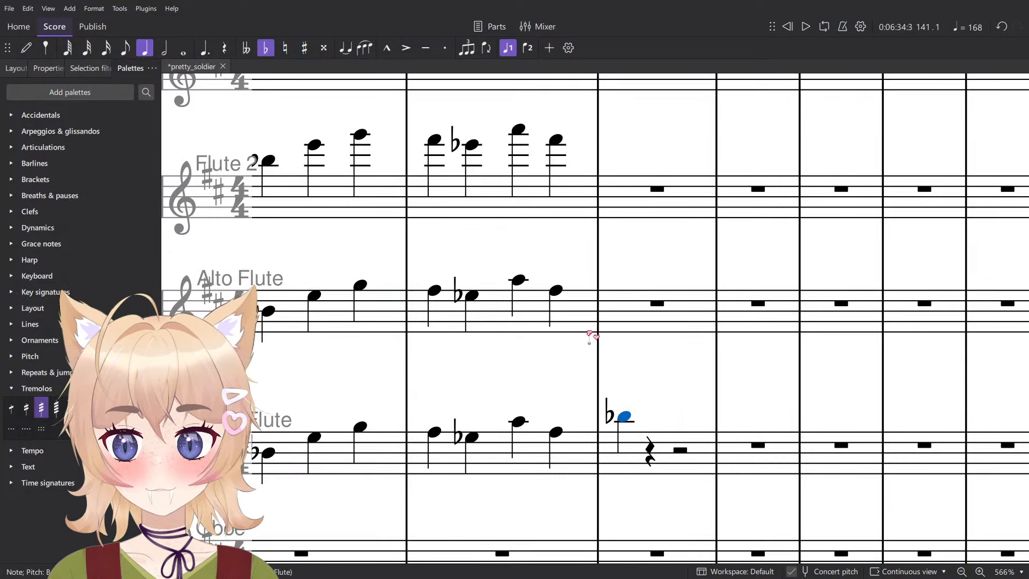
key(n)
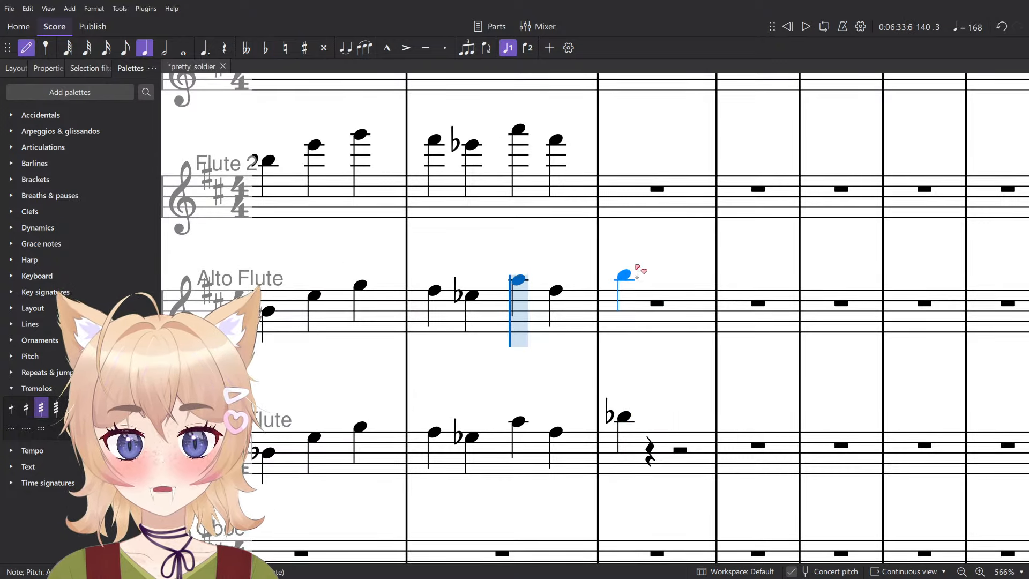
click(637, 268)
key(minus)
scroll(632, 300, up, 3)
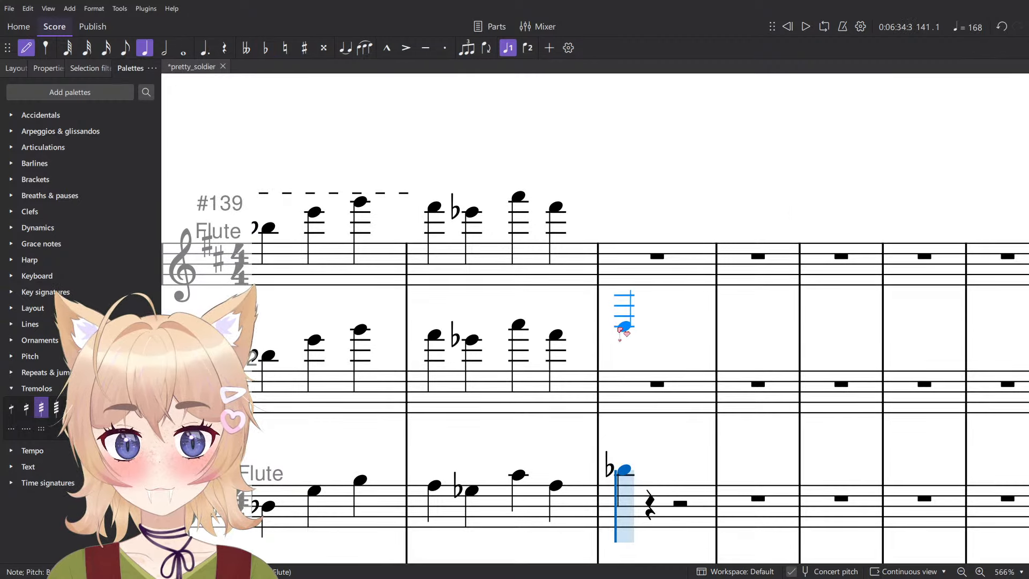
- Enter a high B♭ on beat 1 of measure 141 in Flute 2 and Flute, and lengthen all four flutes' B♭ to half notes
click(622, 328)
key(ctrl+z)
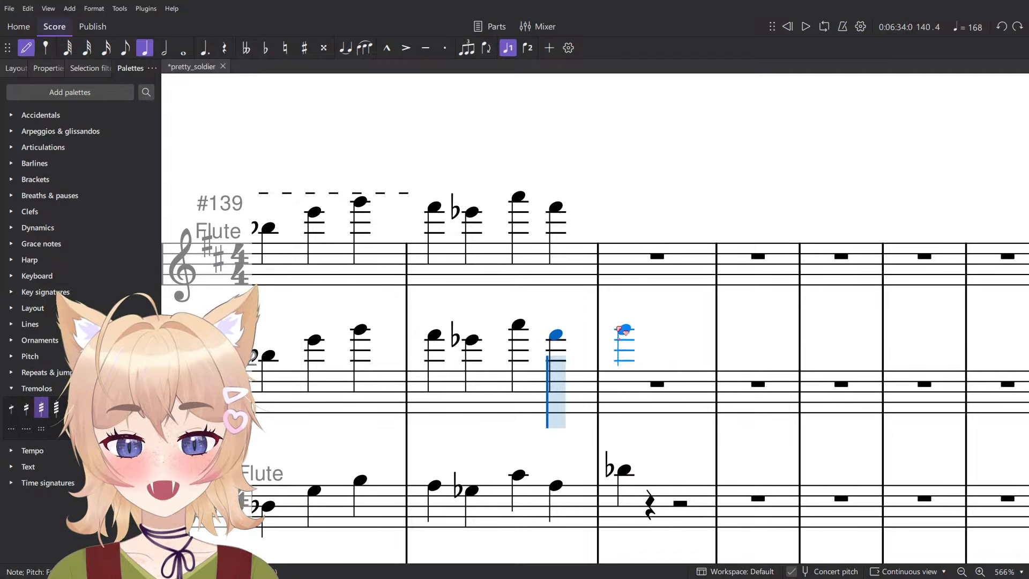
click(632, 316)
key(minus)
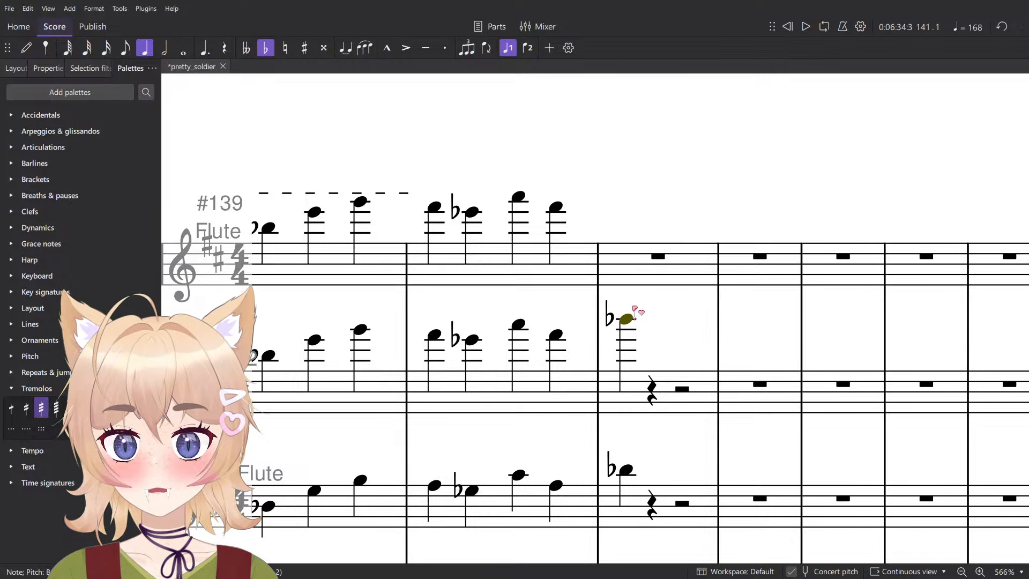
click(630, 185)
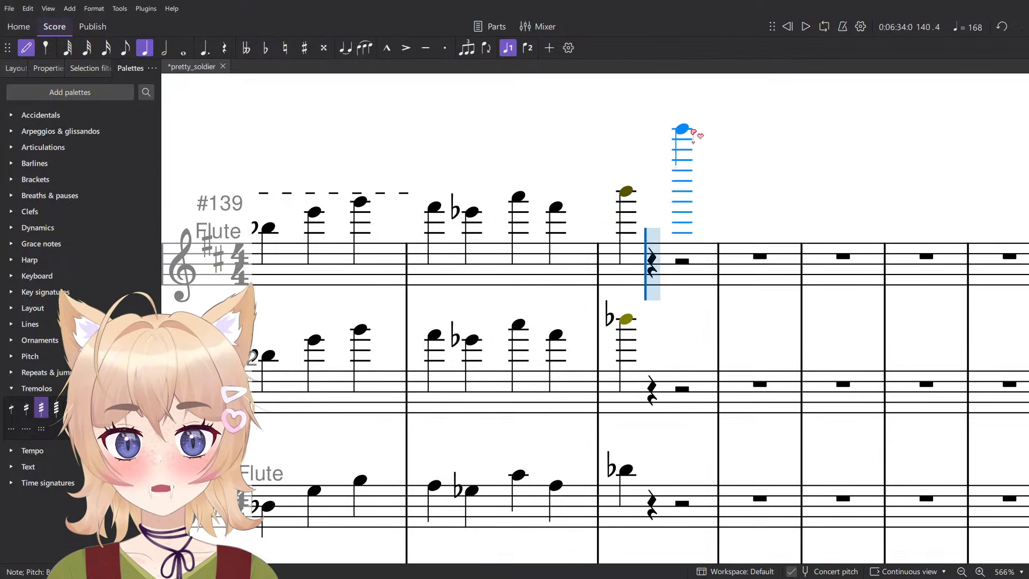
key(minus)
ctrl+scroll(691, 182, down, 5)
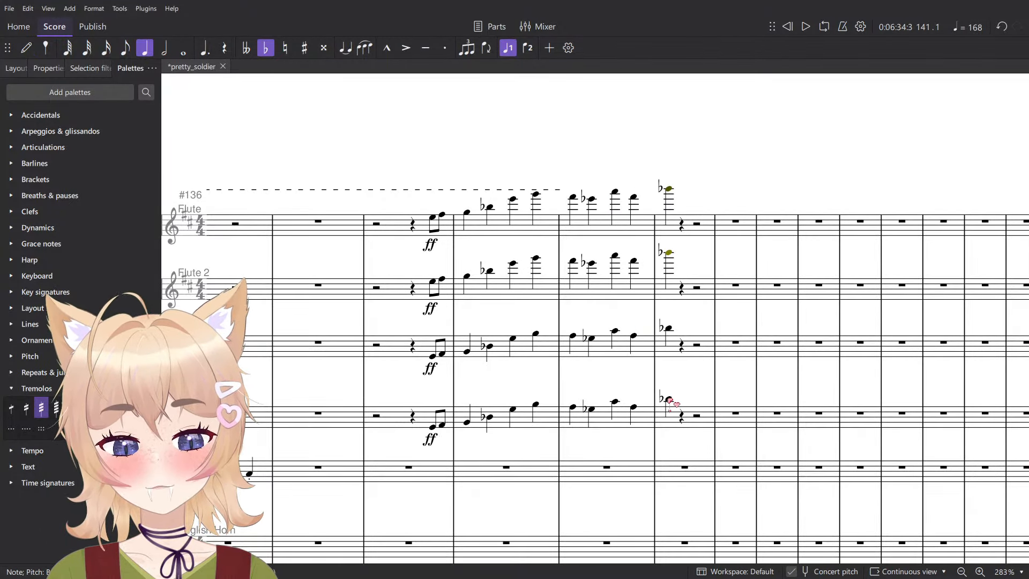
key(6)
- Select the four flute staves from beat 4 of measure 138 to the B♭ in measure 141 and play the passage
shift+click(434, 428)
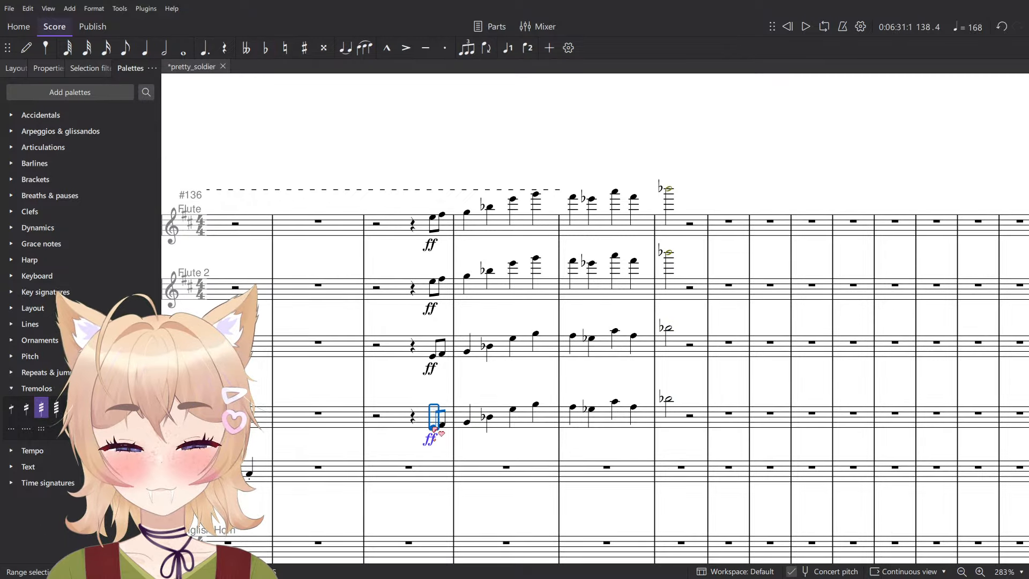
shift+click(670, 190)
key(space)
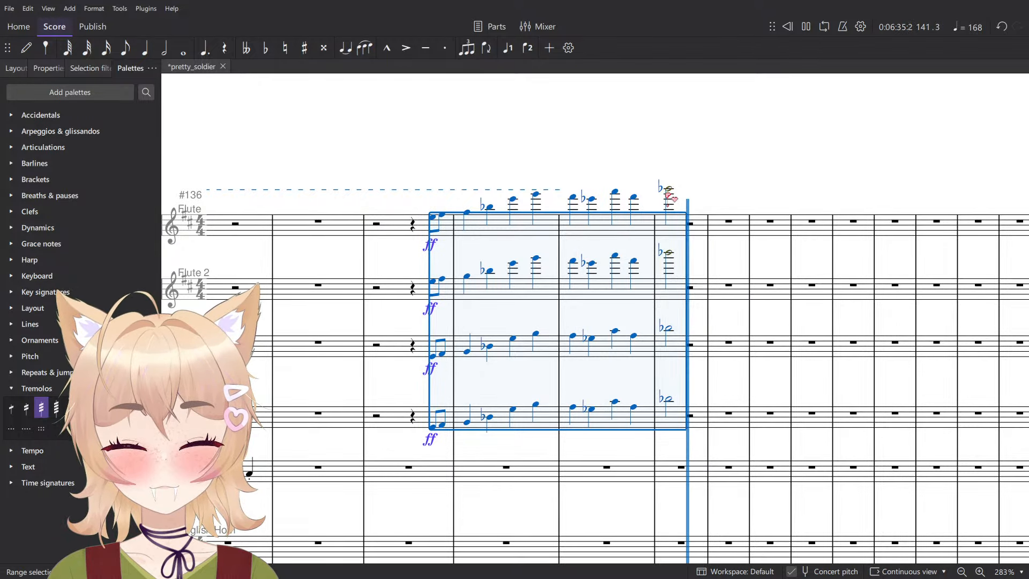
click(692, 191)
- Play measure 140 from the Bass Trombone's whole note to hear it with the trombone chord
scroll(690, 218, down, 5)
scroll(687, 236, down, 5)
scroll(681, 257, down, 6)
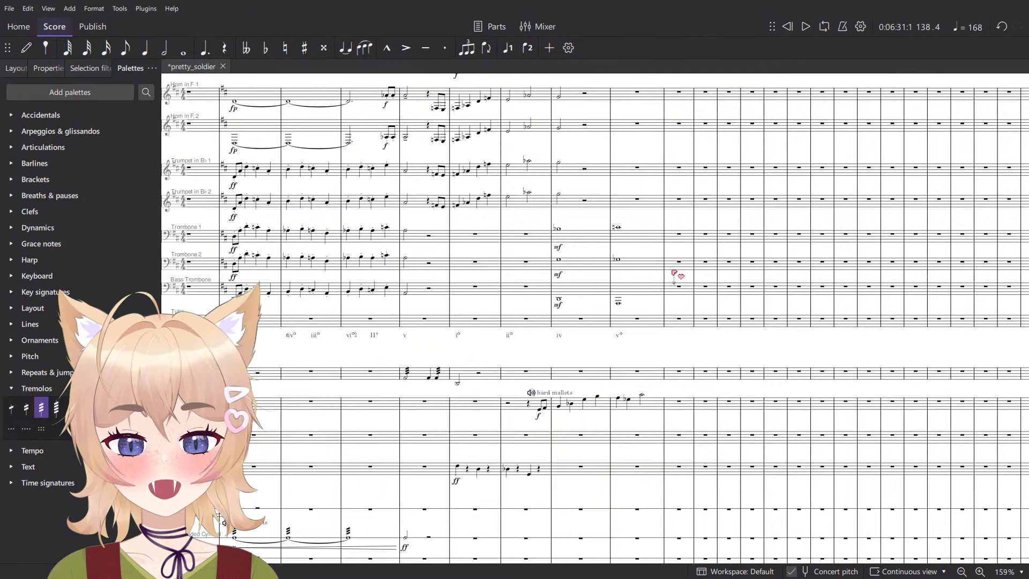
click(618, 304)
key(space)
scroll(676, 236, up, 6)
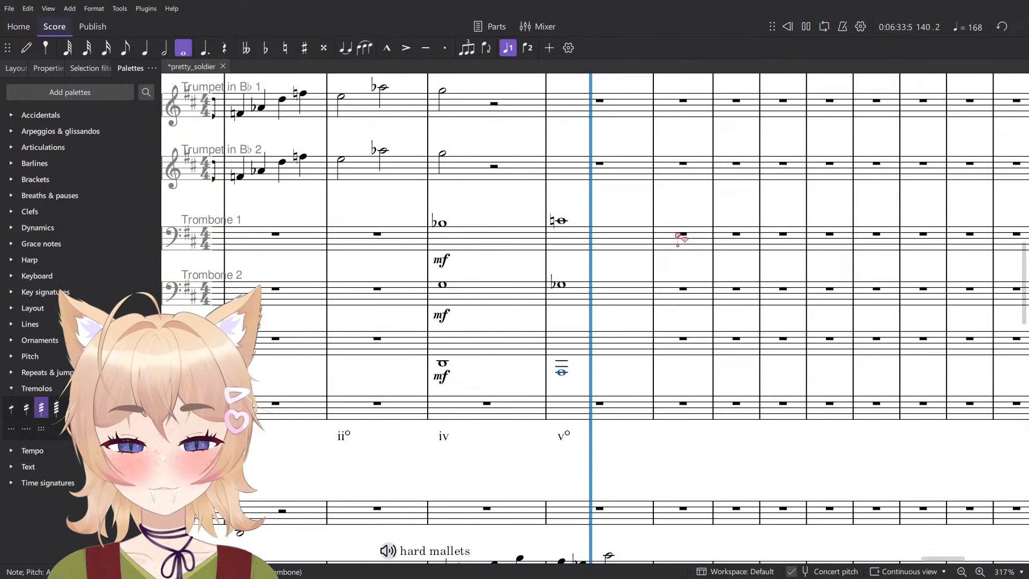
key(space)
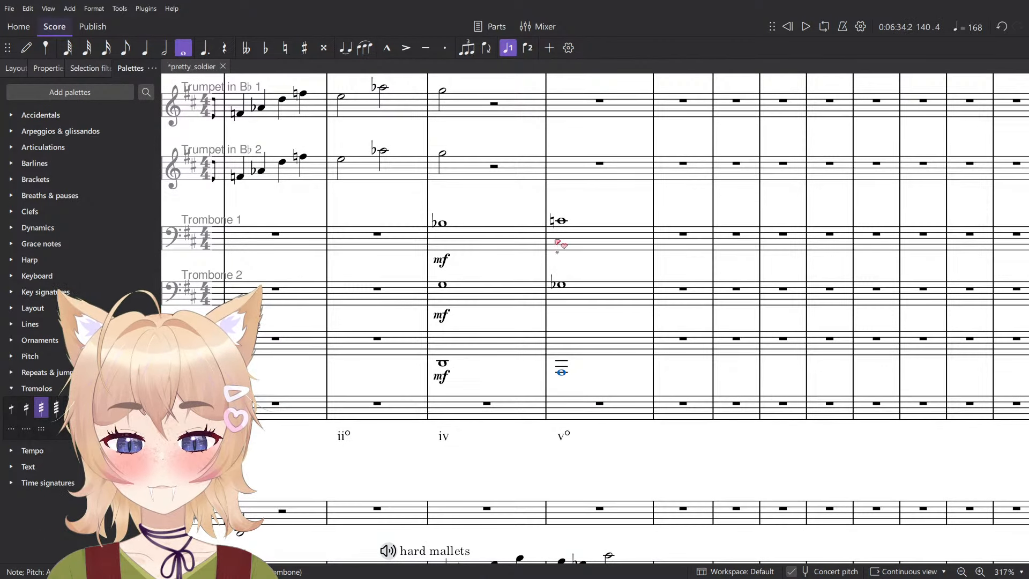
- Play the score from the Glockenspiel's first note in measure 139 through measure 140
click(464, 235)
click(501, 343)
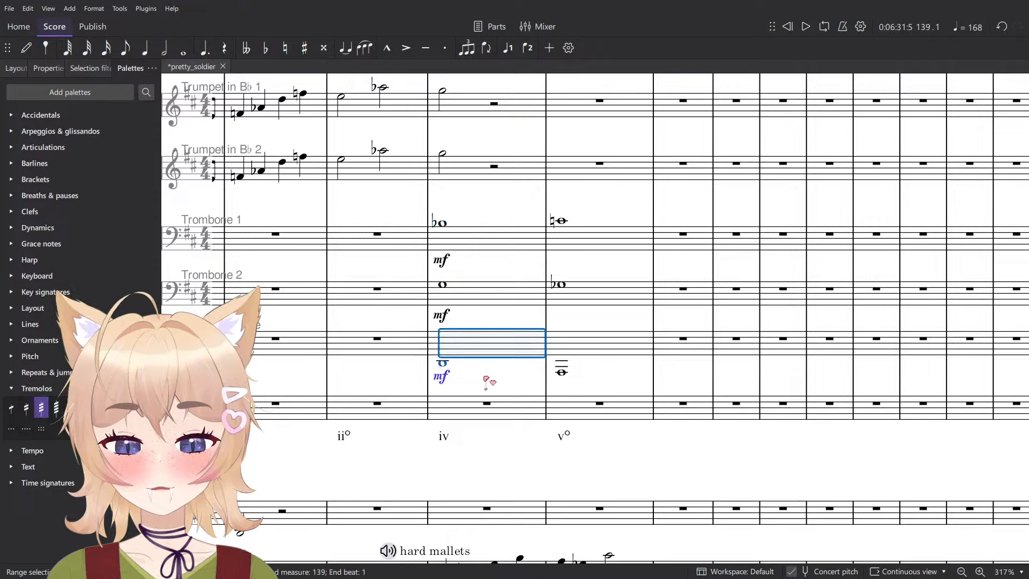
click(450, 379)
scroll(460, 377, down, 3)
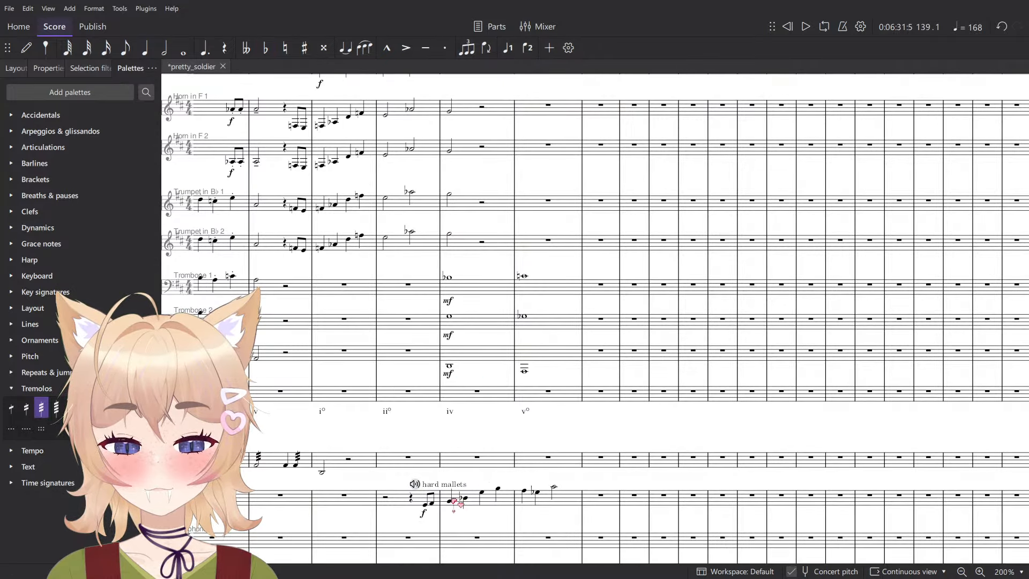
click(451, 503)
scroll(450, 506, down, 4)
key(space)
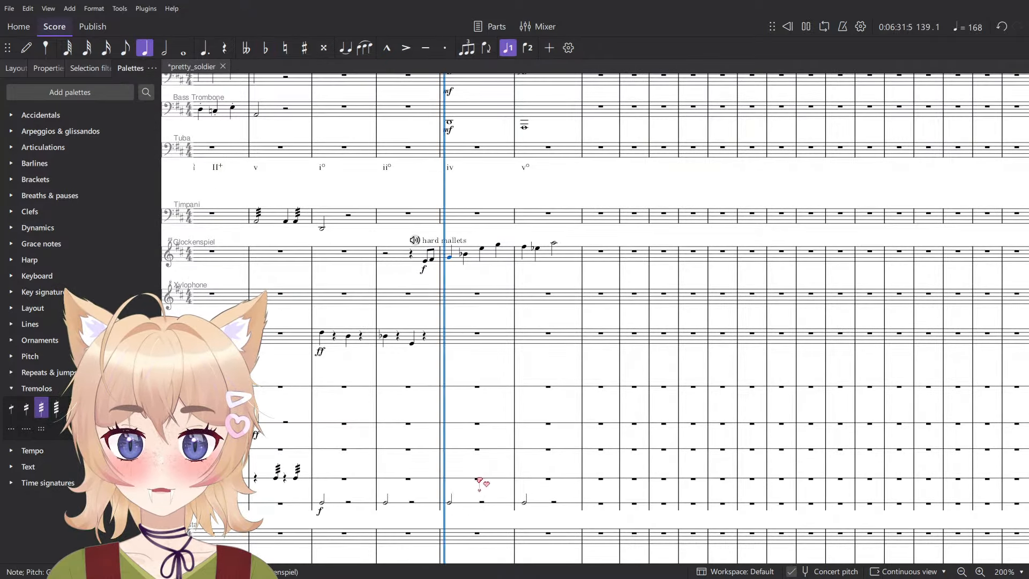
- Shorten the Glockenspiel's last note in measure 140 to a quarter and enter a quarter-note B on beat 4
scroll(558, 248, up, 3)
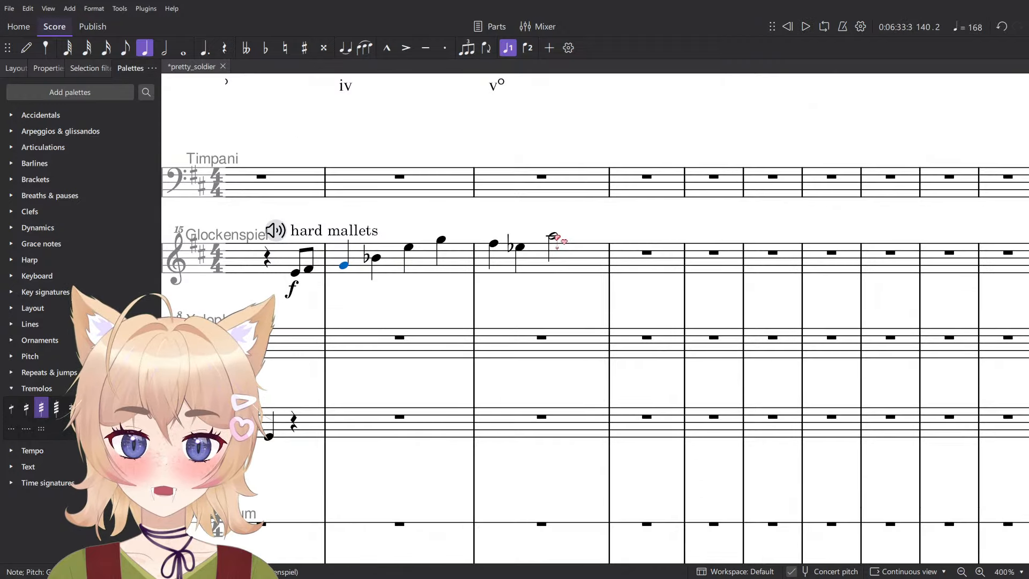
click(555, 241)
key(5)
key(n)
click(605, 226)
key(Escape)
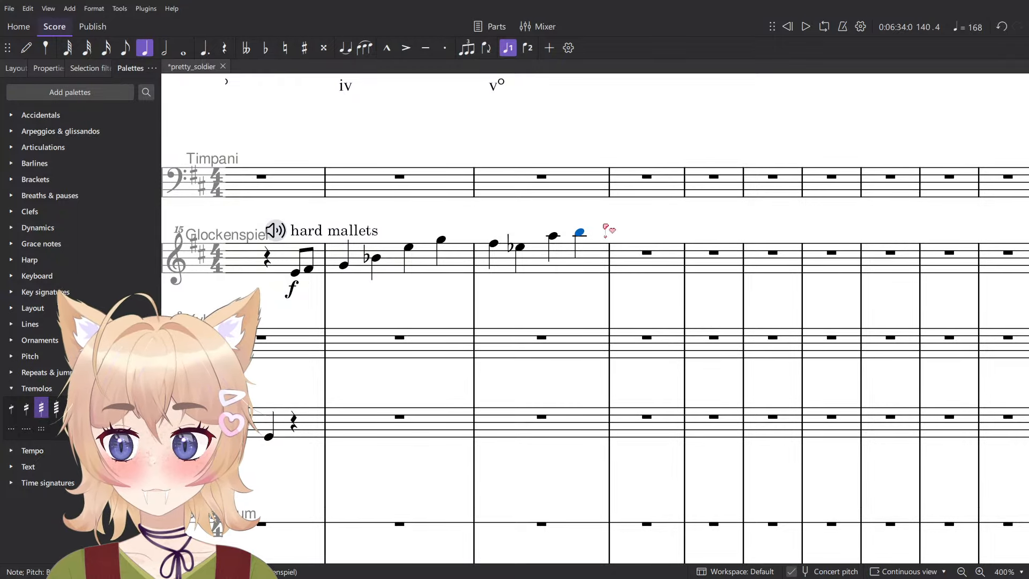
- Compare the Glockenspiel's measure 140 with the flute staves and change its beat-4 note to F♯ to match their melody
scroll(338, 176, down, 2)
scroll(505, 271, up, 15)
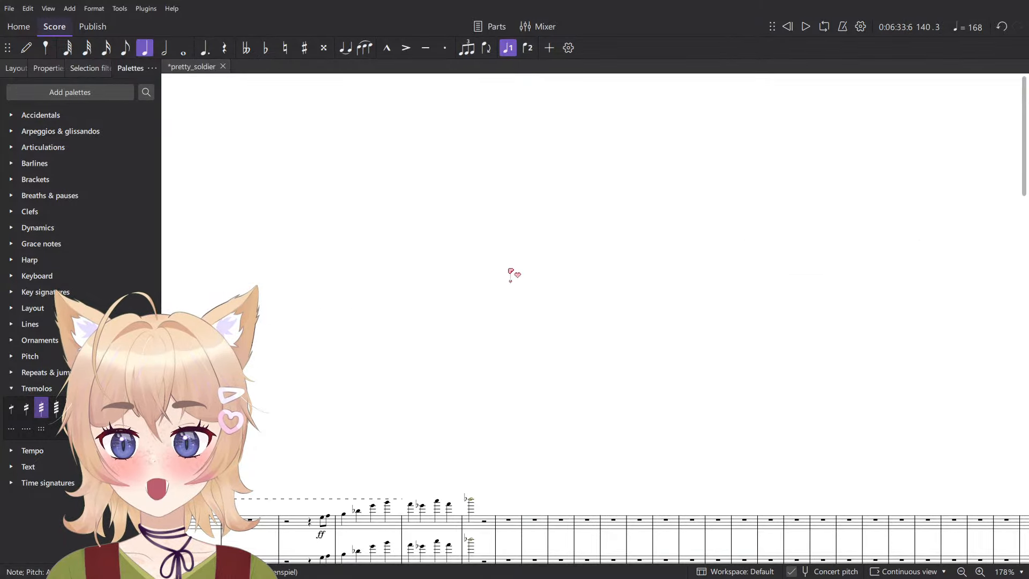
scroll(508, 274, down, 5)
scroll(445, 278, up, 1)
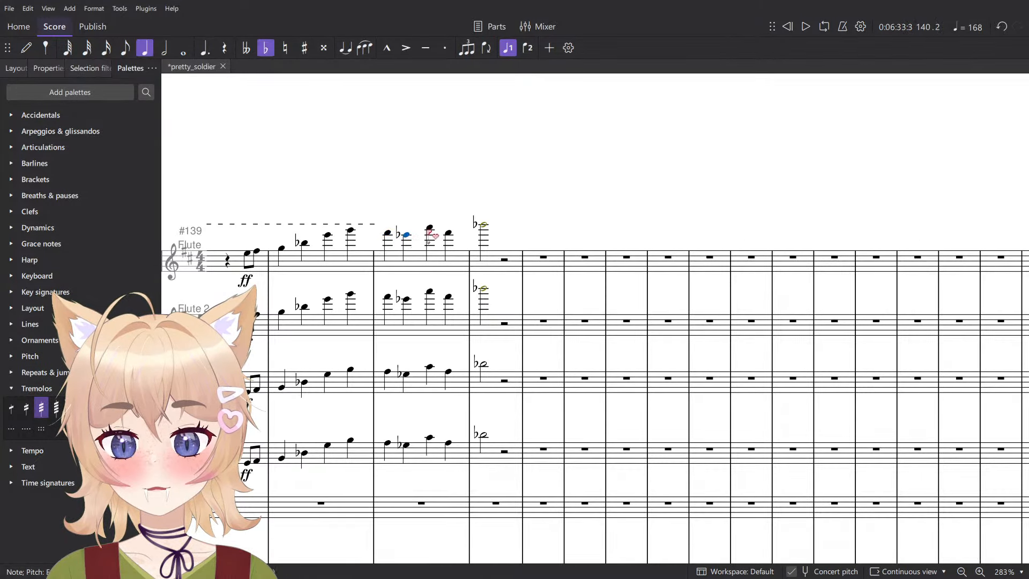
scroll(437, 236, down, 5)
scroll(443, 252, up, 8)
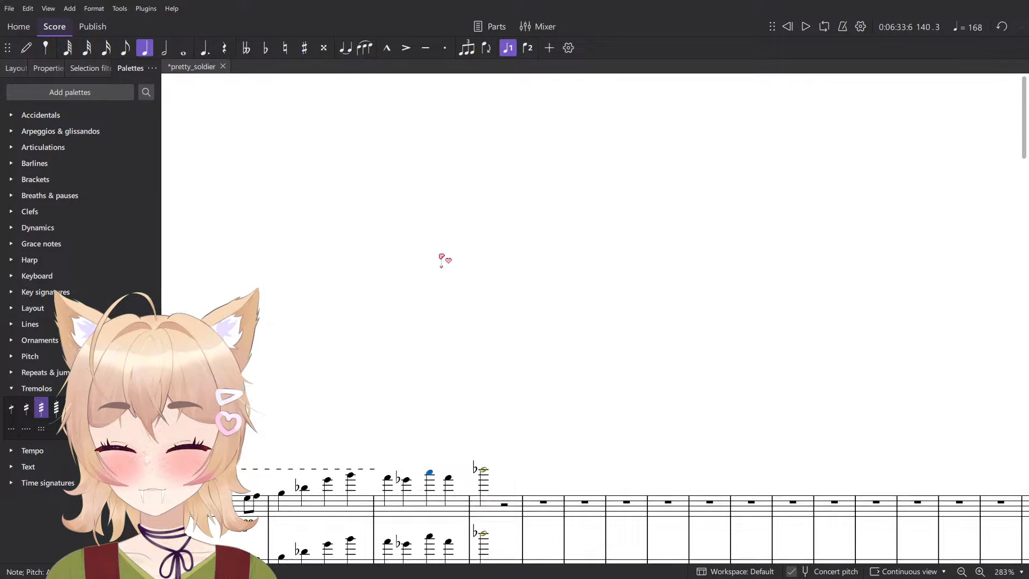
scroll(450, 343, down, 7)
scroll(407, 358, down, 5)
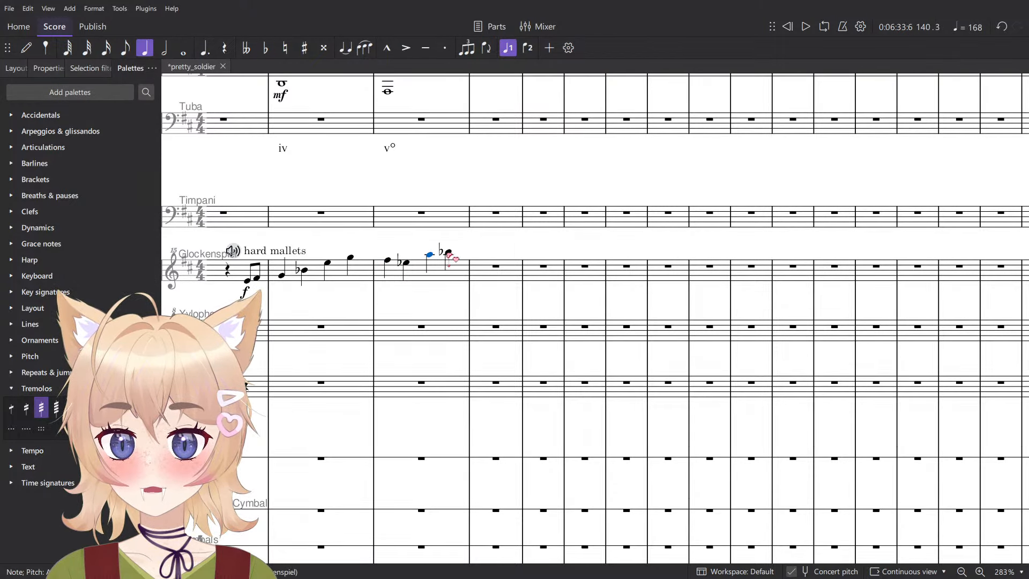
scroll(643, 247, up, 3)
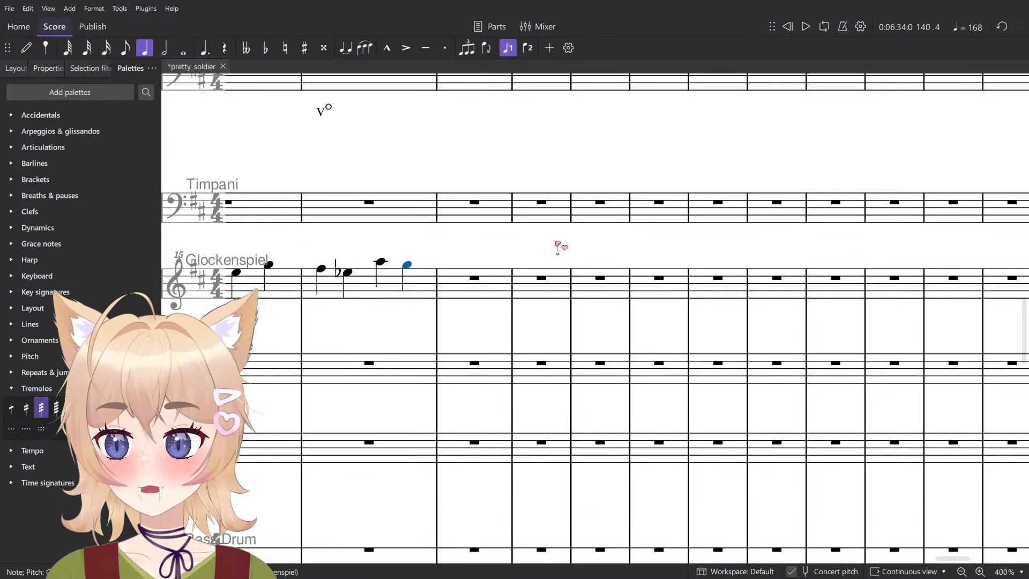
- Enter a half-note B♭ on beat 1 of the Glockenspiel's measure 141
key(n)
click(455, 258)
key(n)
key(Down)
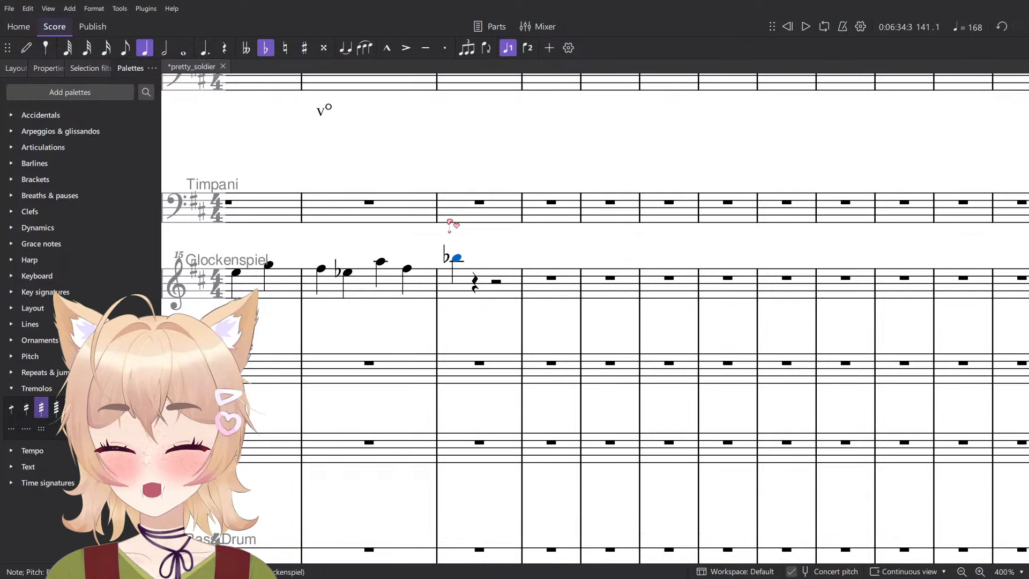
key(Up)
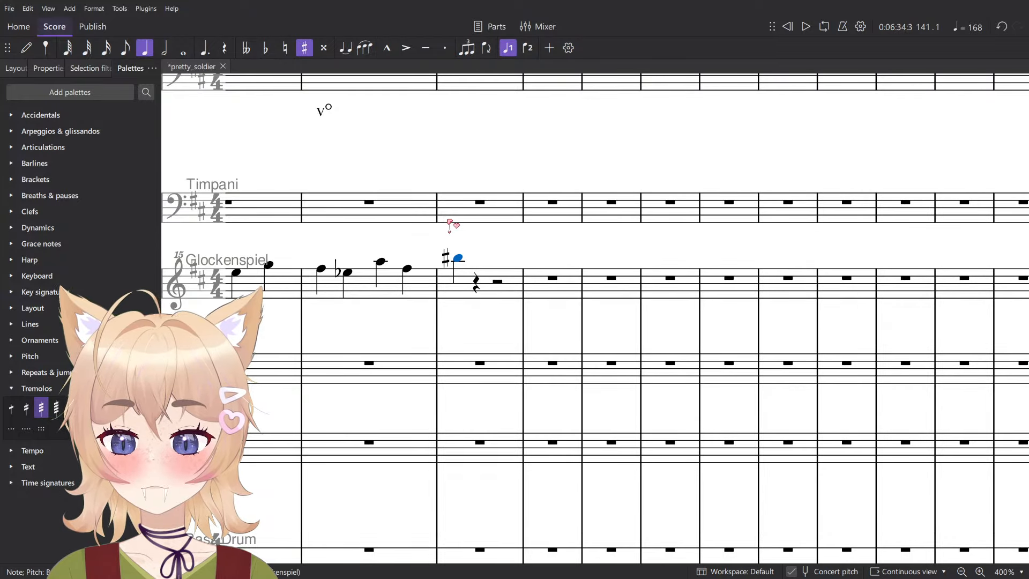
key(Up)
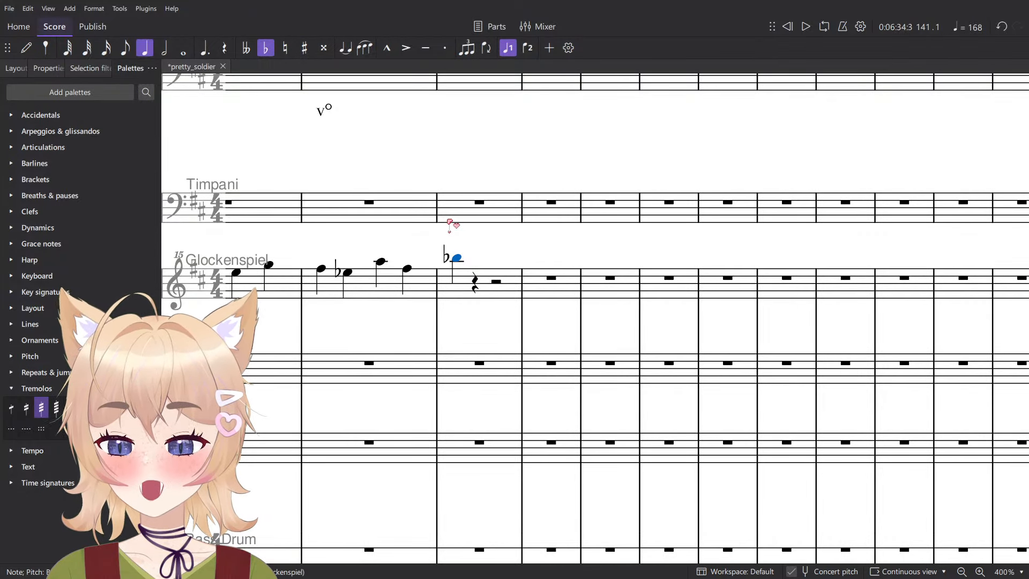
scroll(359, 244, up, 4)
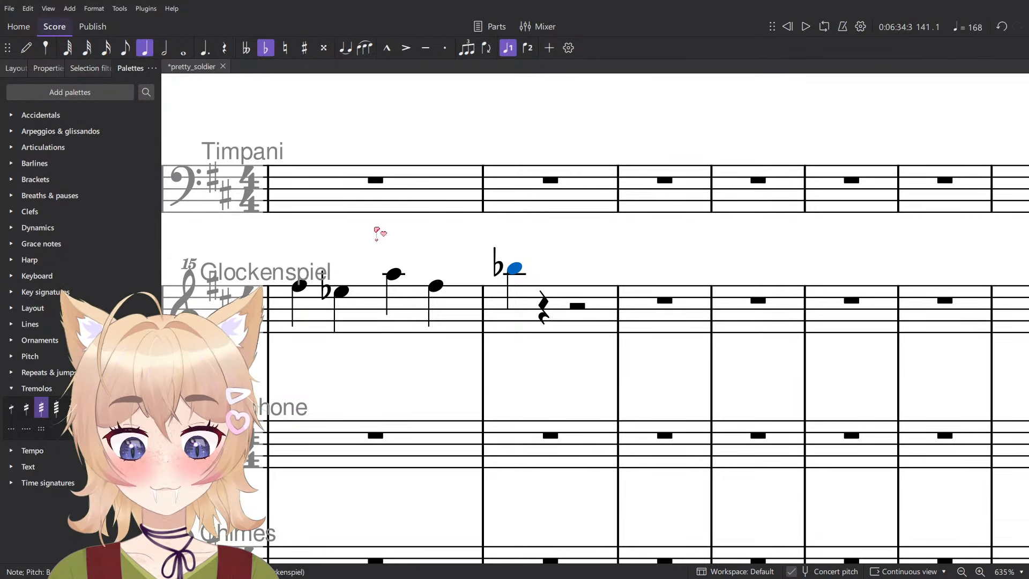
scroll(380, 234, down, 7)
key(6)
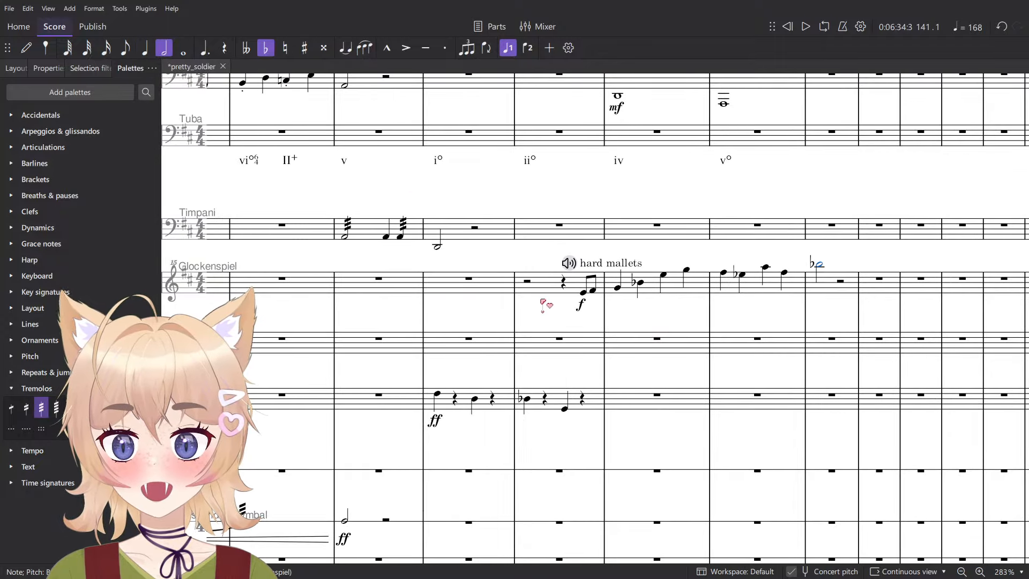
- Play the score from the Glockenspiel's measure 139 into measure 141
click(686, 292)
key(space)
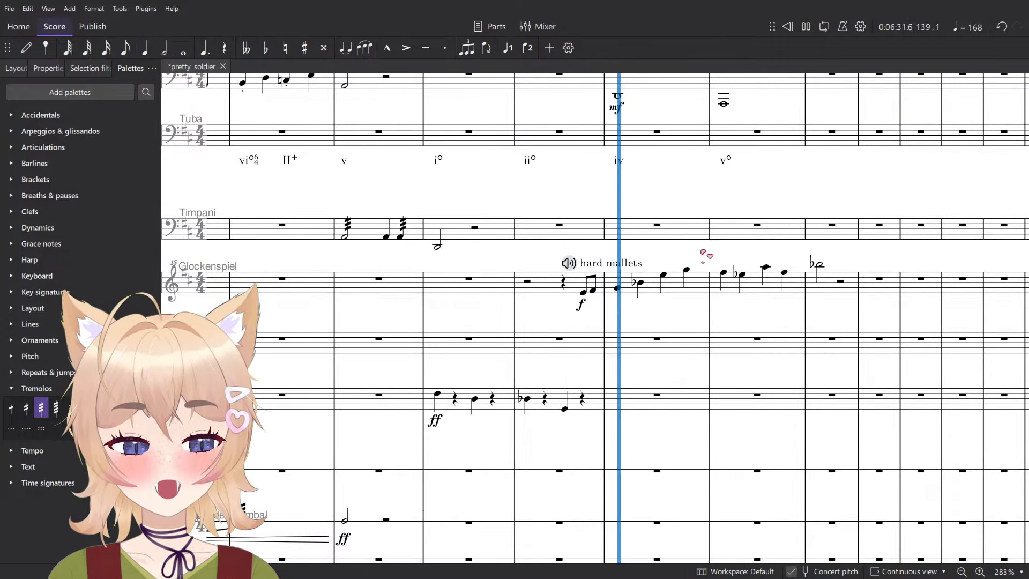
scroll(552, 300, down, 4)
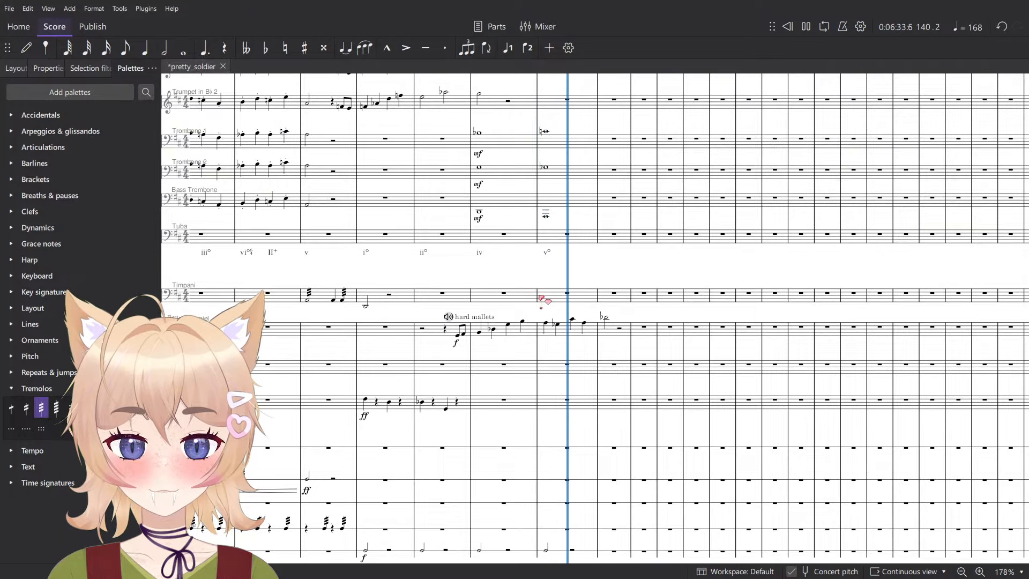
key(space)
scroll(531, 307, up, 4)
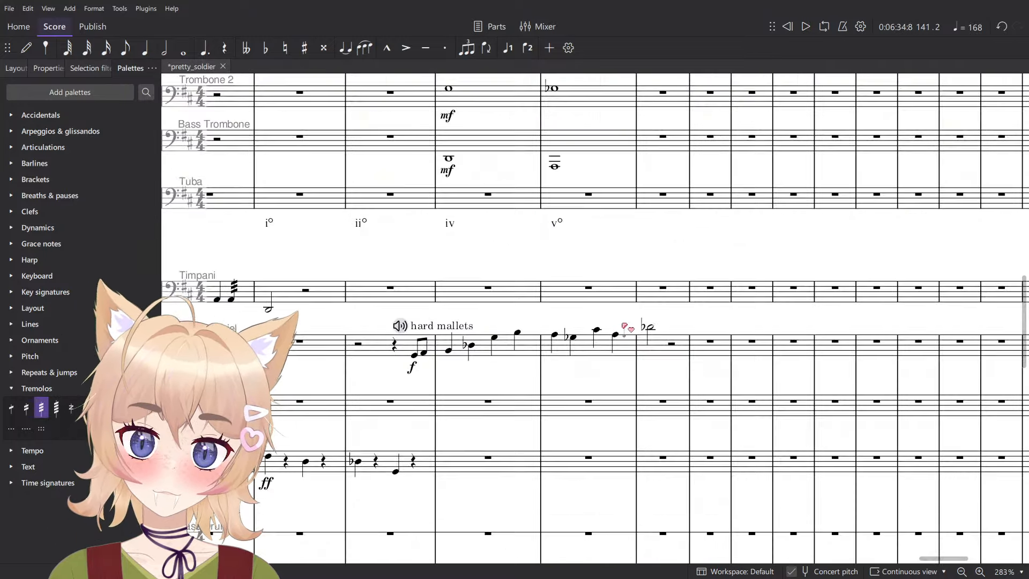
- Examine the percussion, string and woodwind staves in the measures leading up to measure 141
scroll(635, 329, down, 7)
scroll(651, 334, down, 5)
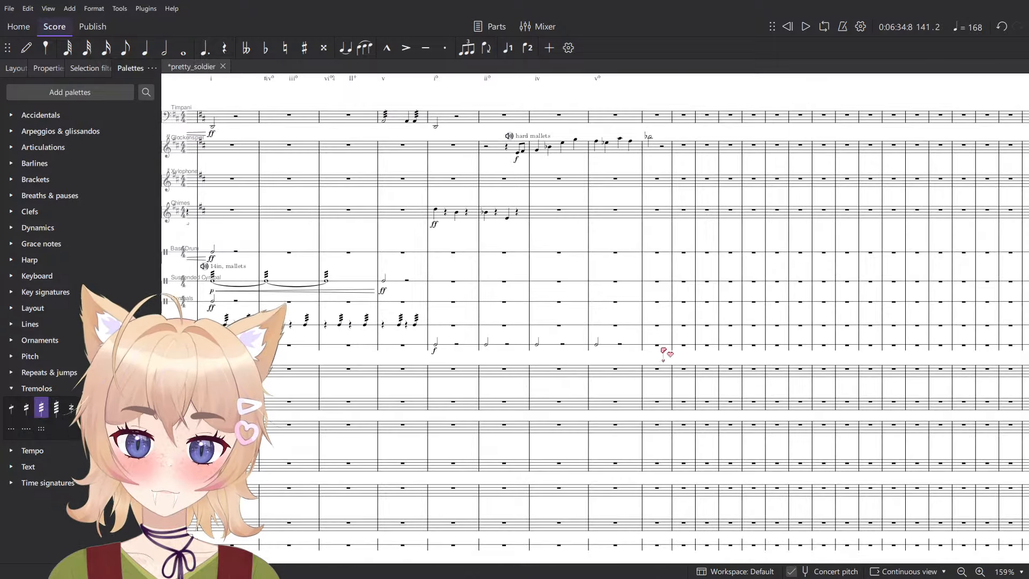
click(599, 345)
scroll(611, 349, up, 2)
scroll(616, 356, down, 6)
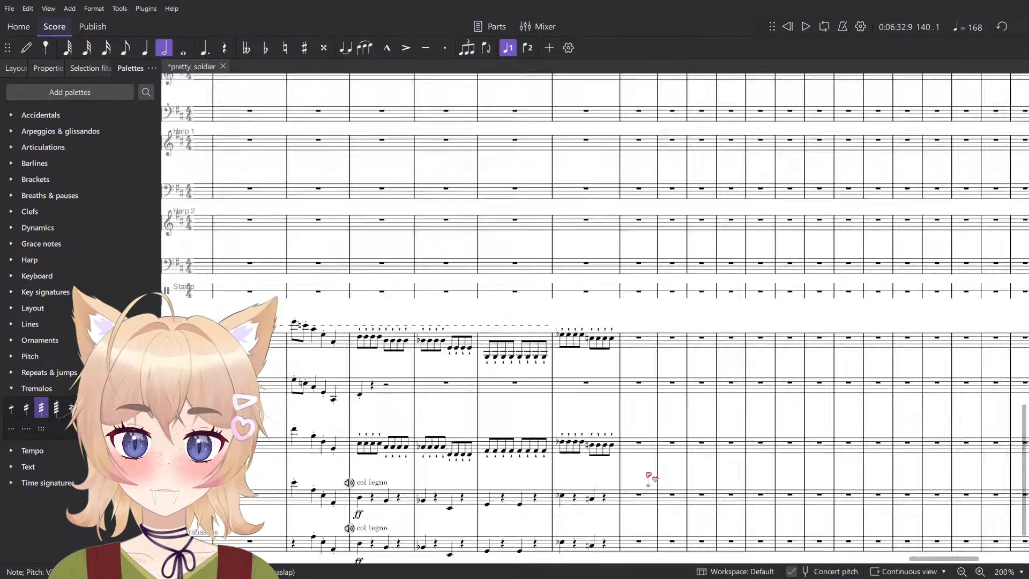
scroll(565, 482, up, 6)
ctrl+scroll(574, 414, down, 3)
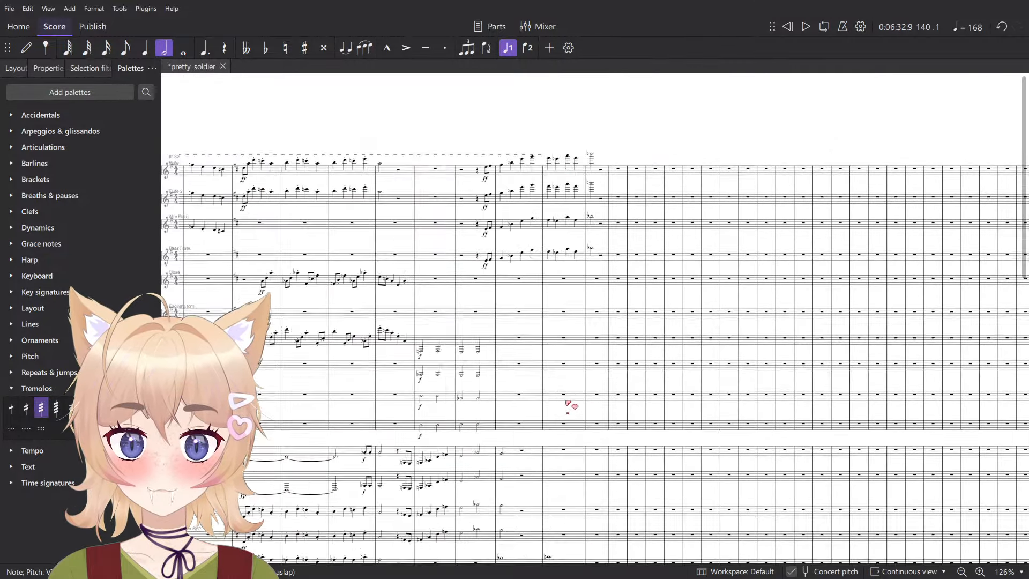
scroll(568, 405, up, 7)
scroll(569, 424, left, 4)
scroll(569, 423, down, 4)
scroll(567, 427, left, 3)
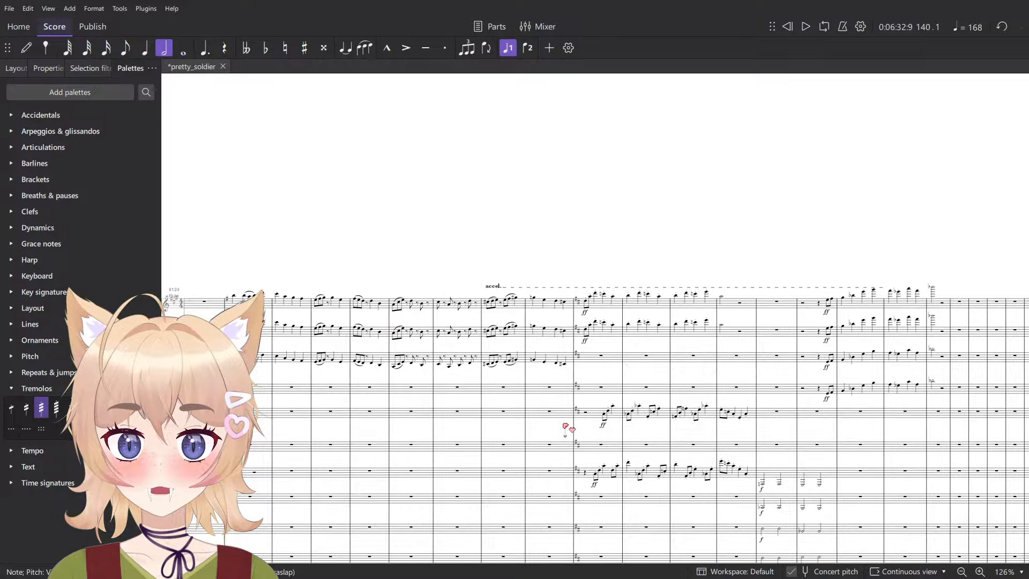
scroll(564, 428, right, 1)
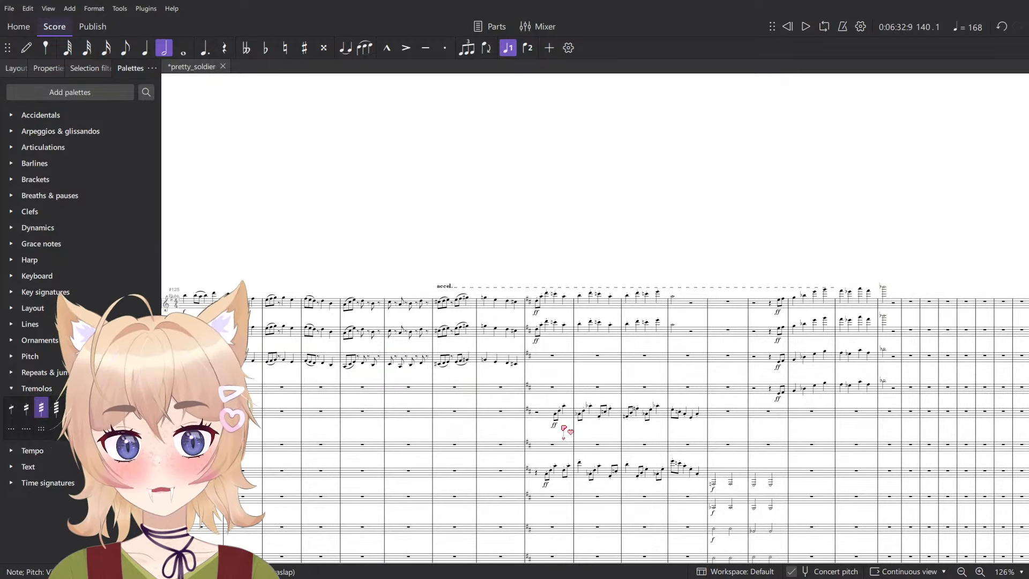
scroll(683, 377, right, 4)
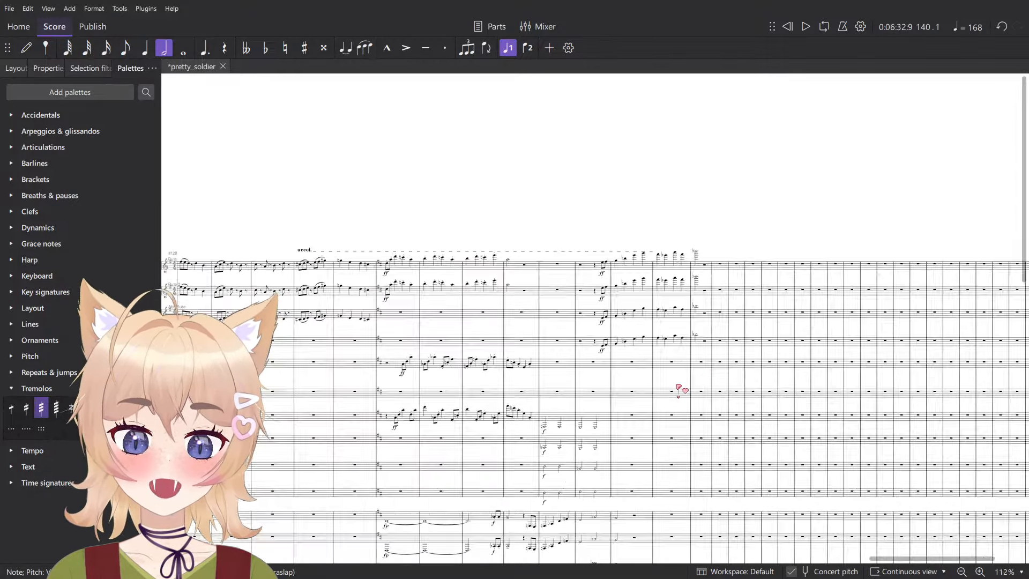
scroll(678, 390, up, 5)
scroll(609, 356, right, 3)
scroll(596, 354, up, 2)
key(n)
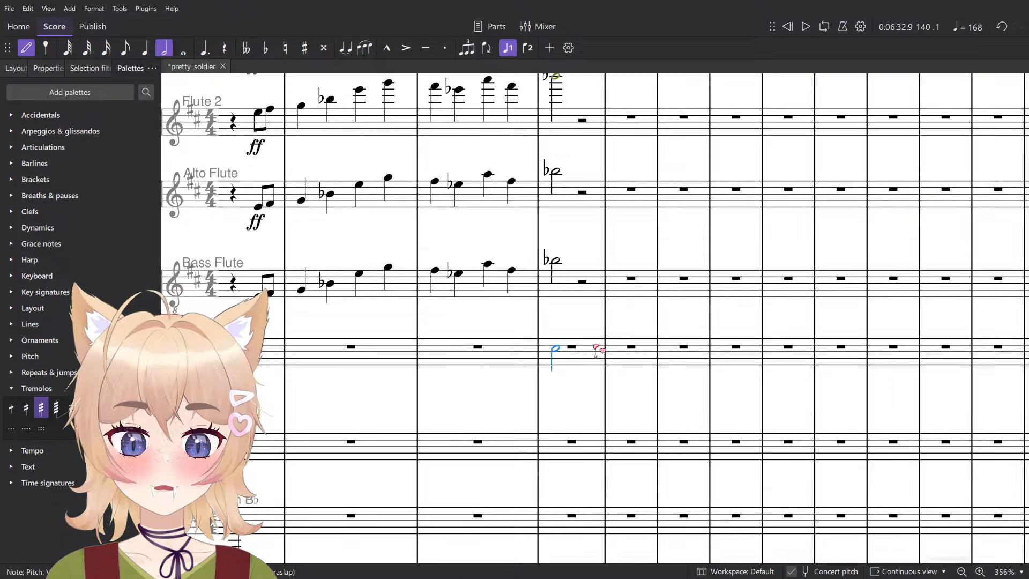
scroll(575, 345, down, 1)
key(Escape)
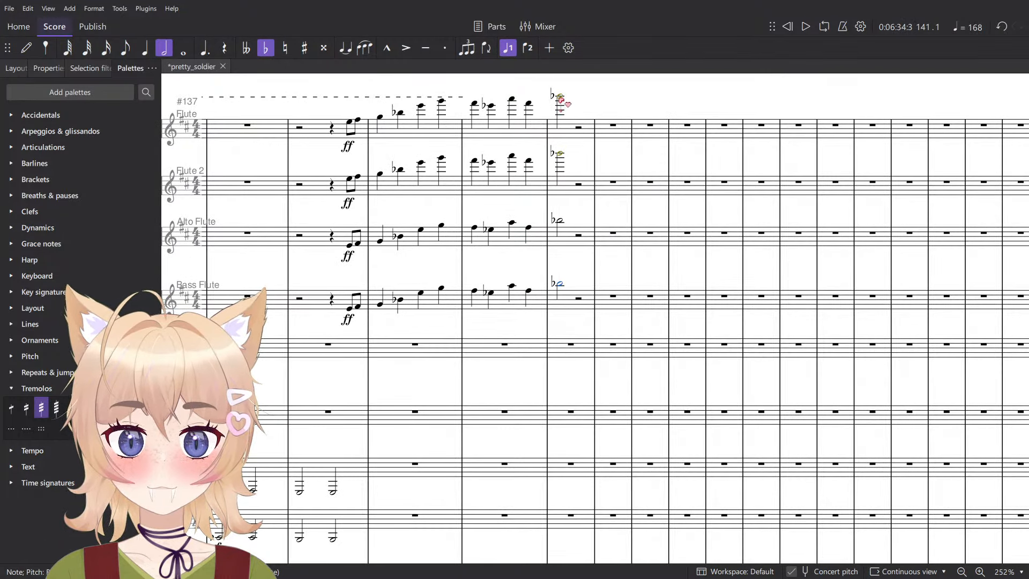
shift+click(561, 101)
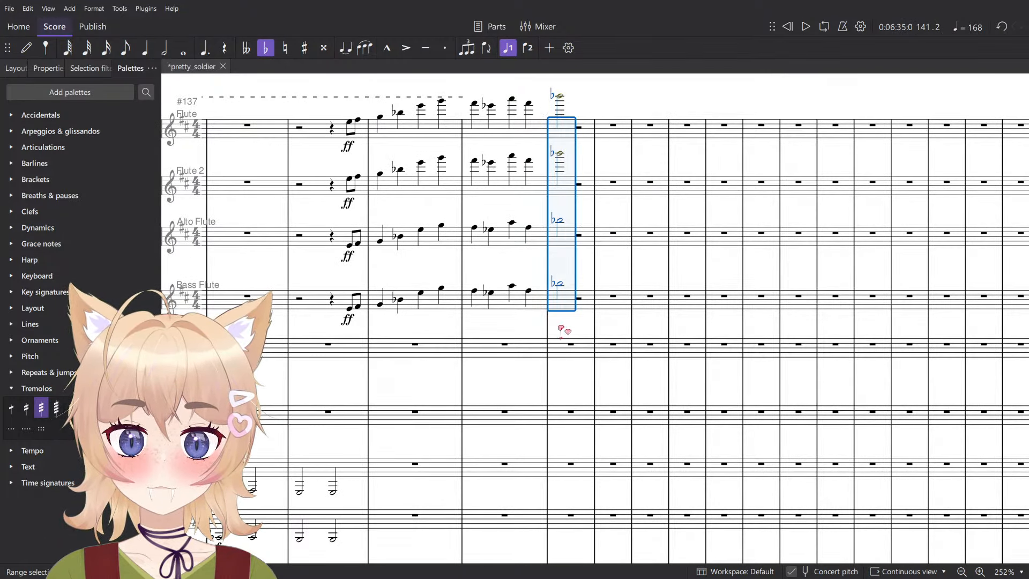
key(n)
scroll(547, 349, up, 3)
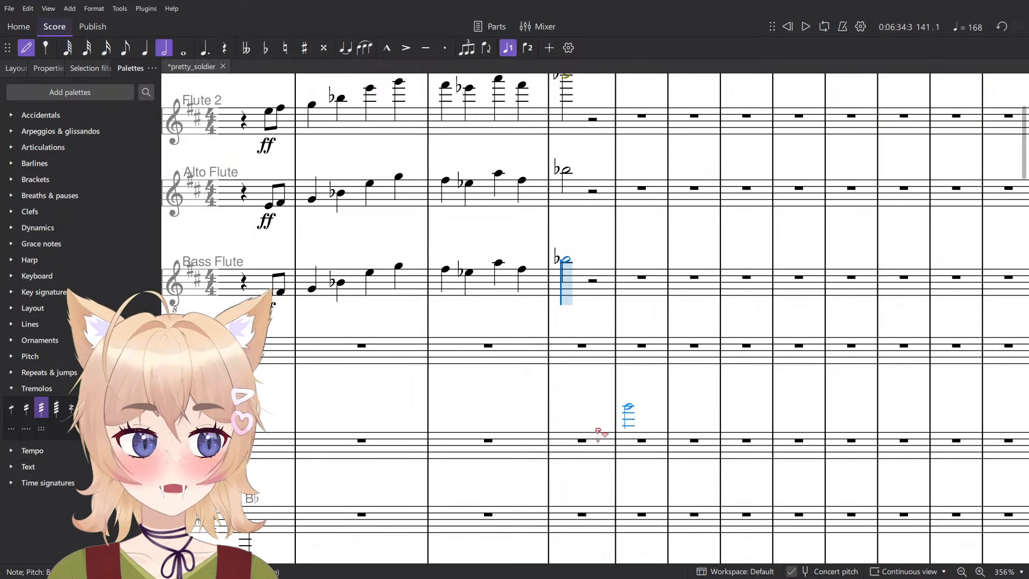
scroll(576, 470, down, 2)
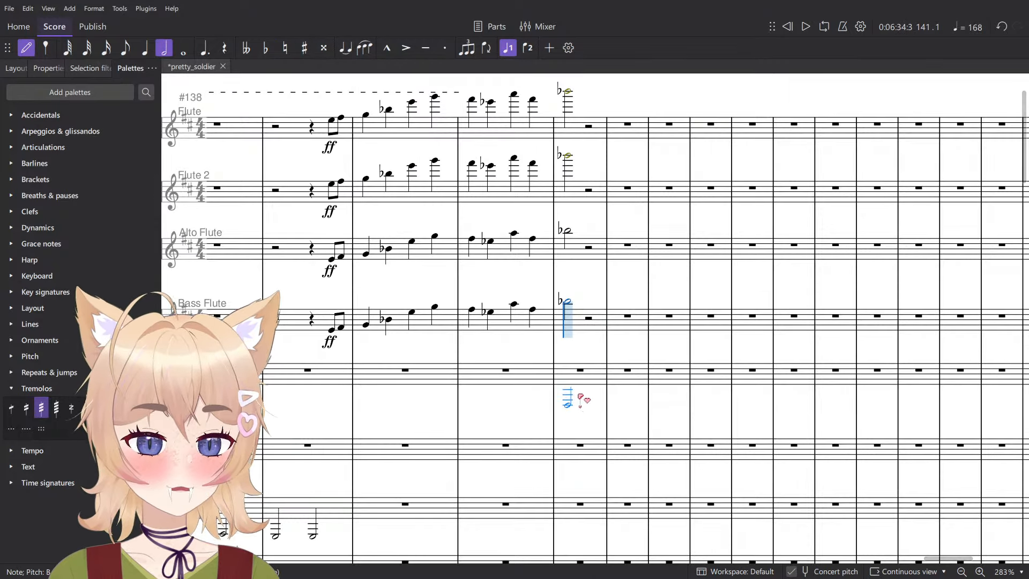
key(Escape)
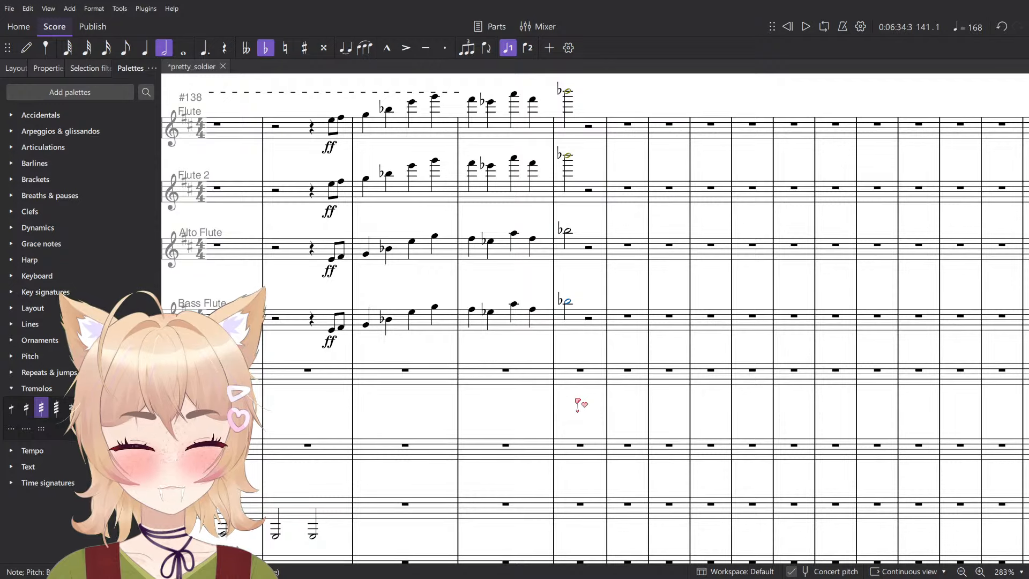
- Enter a half note on beat 1 of the Oboe's measure 141 and raise it to F♯
scroll(571, 386, up, 4)
key(n)
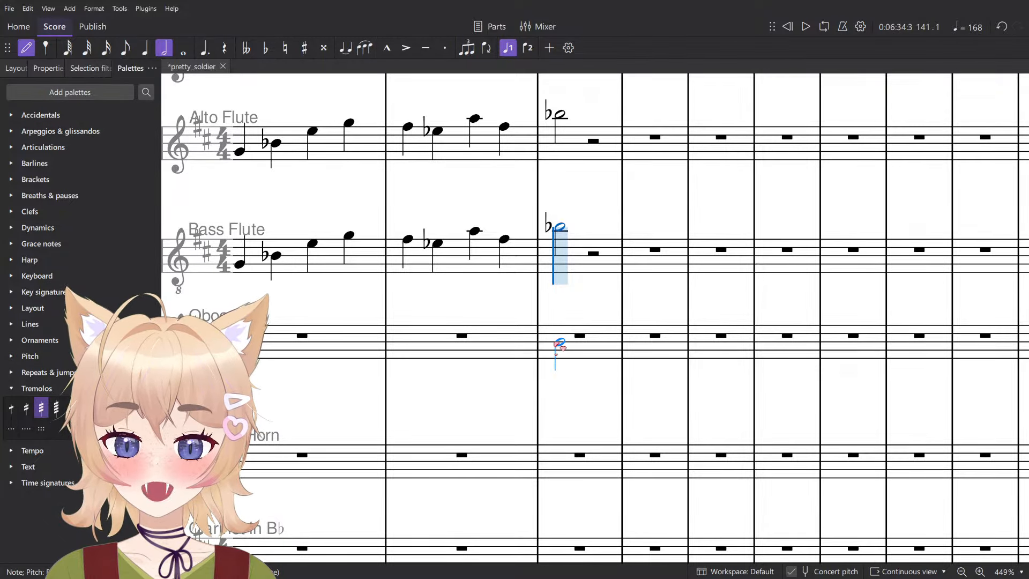
click(559, 342)
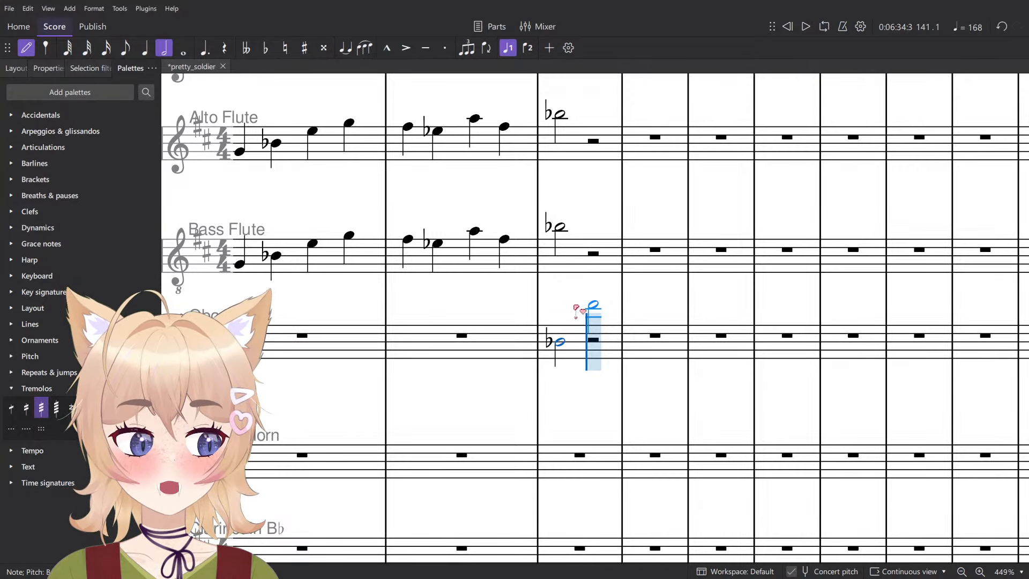
key(Up)
key(Up)
key(Up)
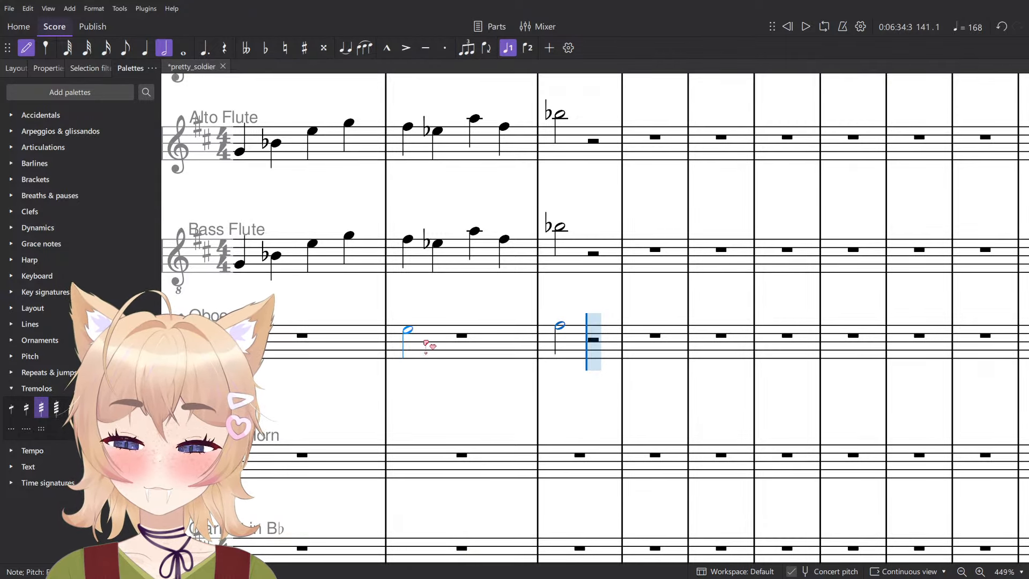
- Enter a half-note D on beat 1 of the English Horn's measure 141 and leave note input
click(546, 459)
scroll(536, 429, down, 3)
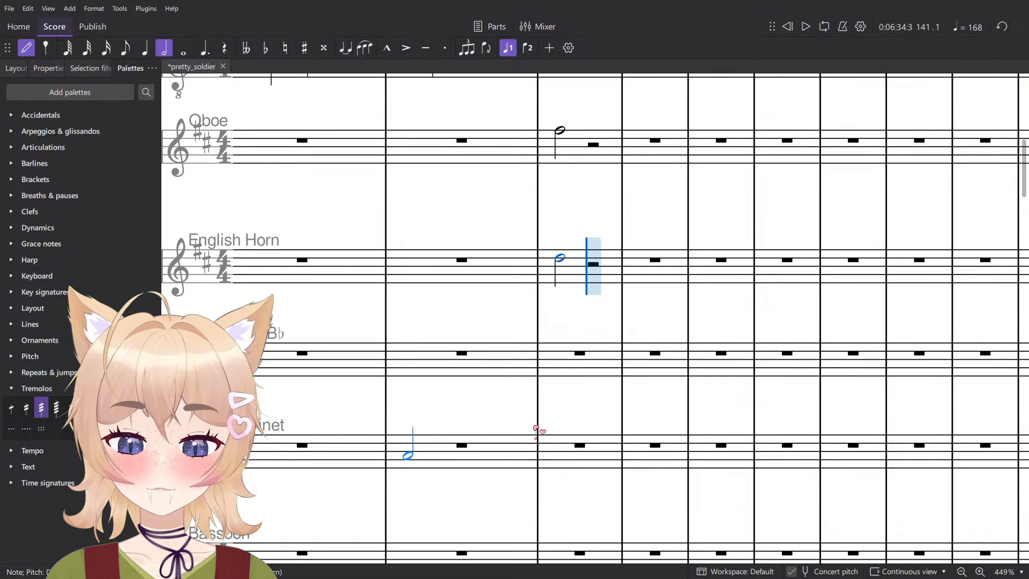
scroll(581, 344, up, 1)
scroll(574, 351, down, 1)
key(Escape)
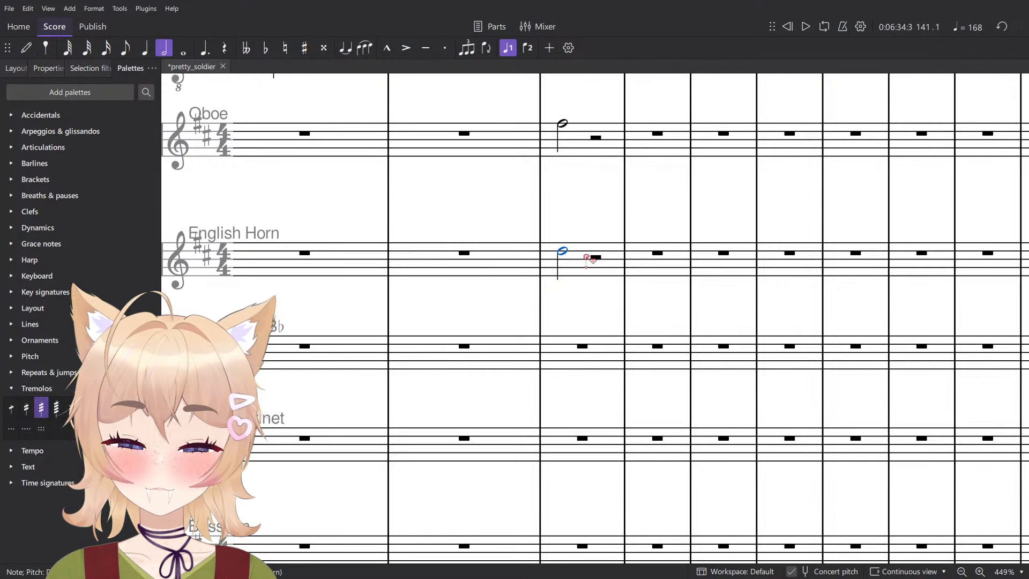
- Add a forte (f) dynamic to the Oboe and English Horn half notes in measure 141 and play them
click(67, 229)
scroll(555, 300, down, 5)
key(space)
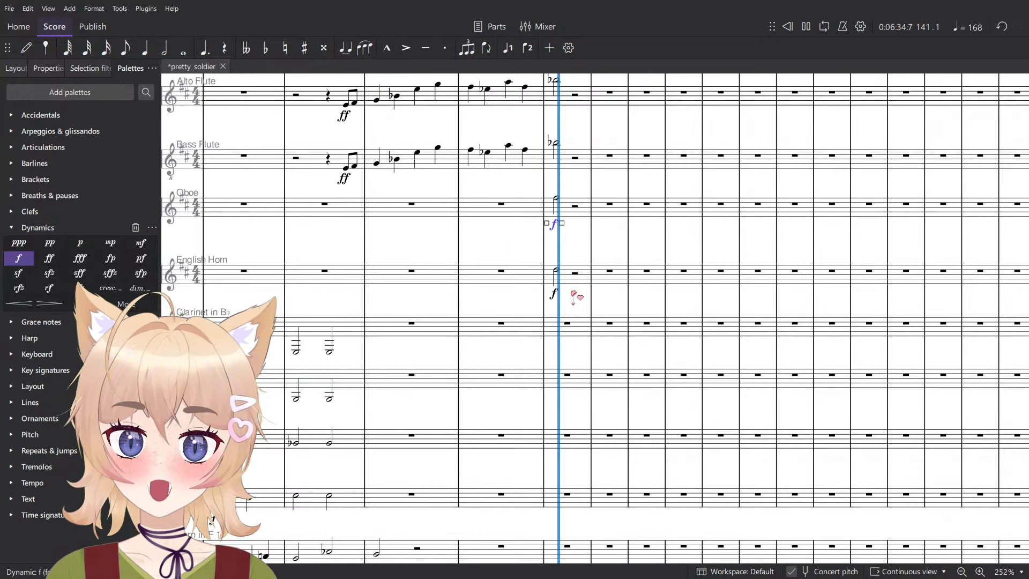
key(space)
- Change the Oboe and English Horn dynamics in measure 141 to ff and play the measure
click(554, 293)
ctrl+click(554, 224)
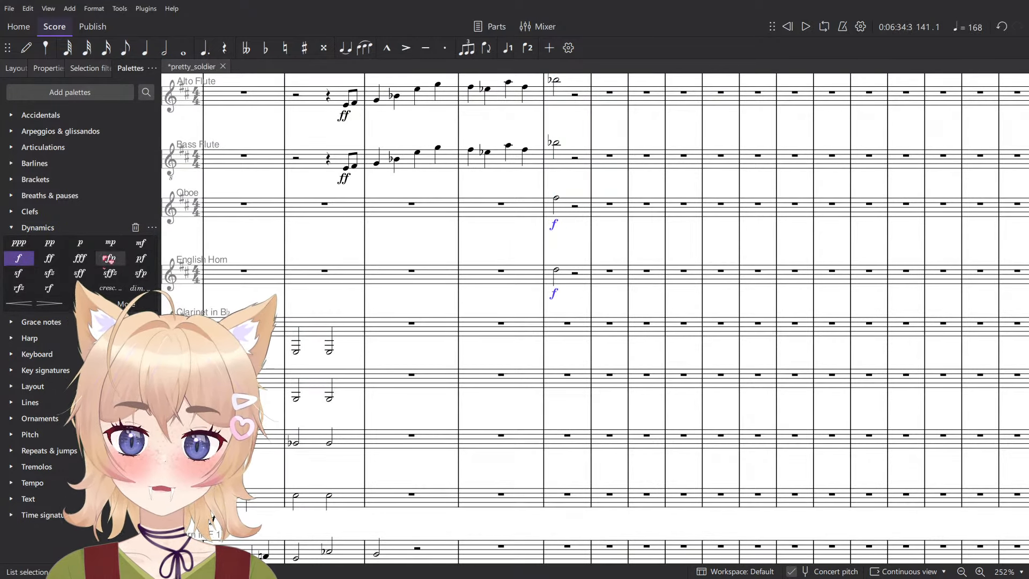
click(52, 262)
scroll(602, 286, up, 3)
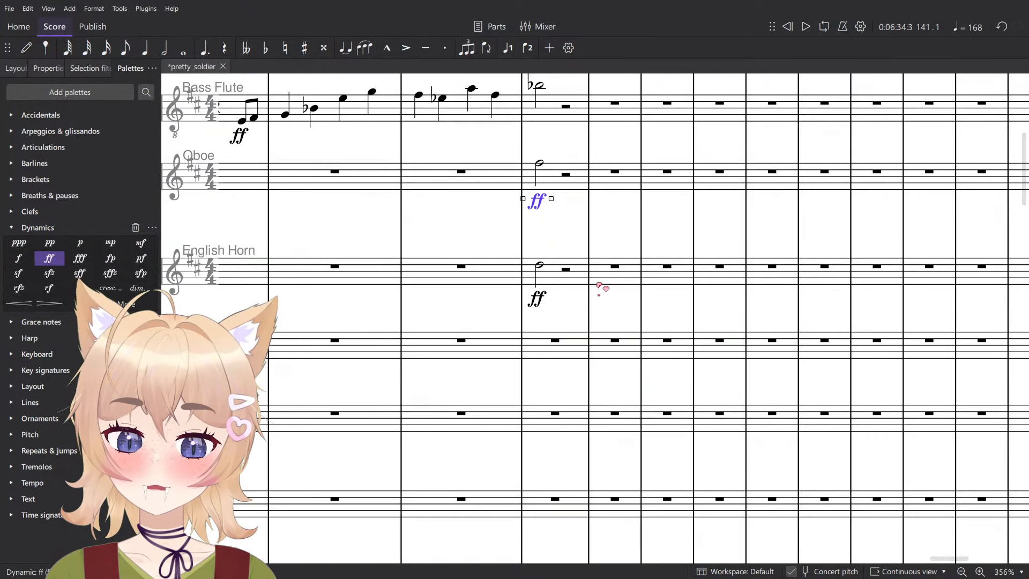
key(space)
key(space)
- Try a half-note B on beat 1 of the Clarinet in B♭'s measure 141 and leave note input
click(540, 265)
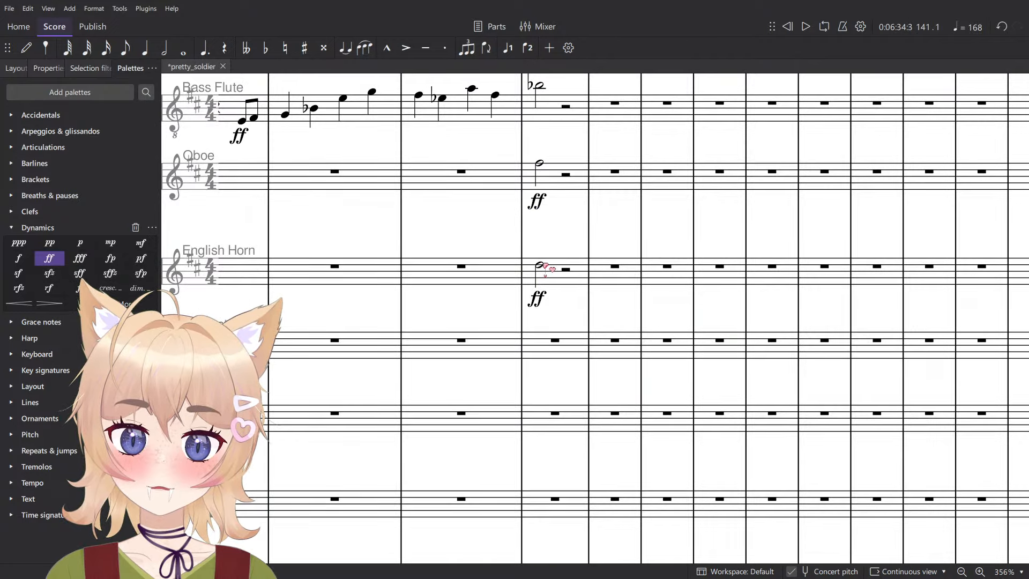
key(n)
click(548, 349)
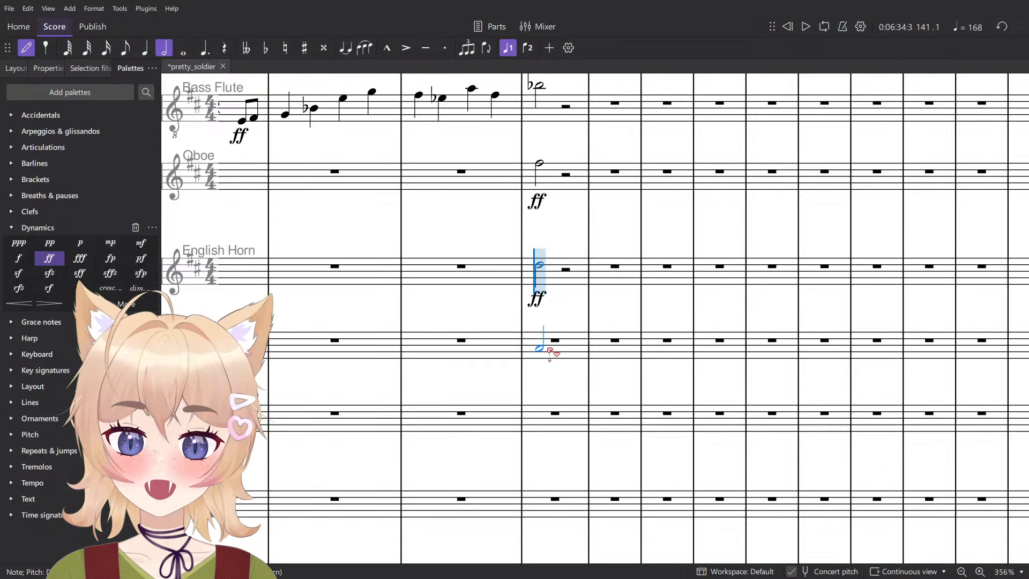
click(567, 343)
key(Escape)
scroll(567, 344, up, 2)
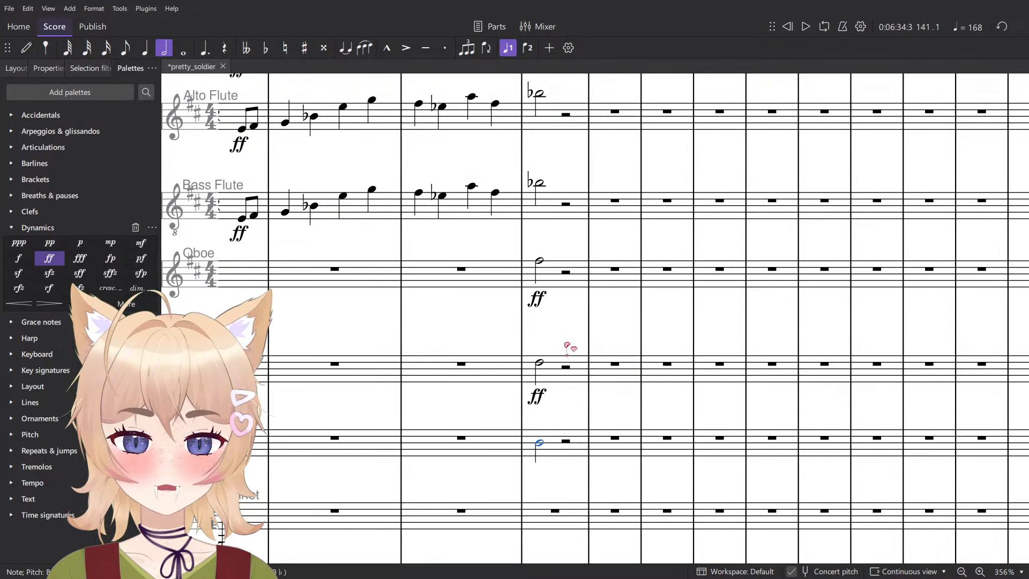
- Try the Clarinet in B♭ half note at a lower pitch and at D with ff, and clear its measure 141
click(539, 261)
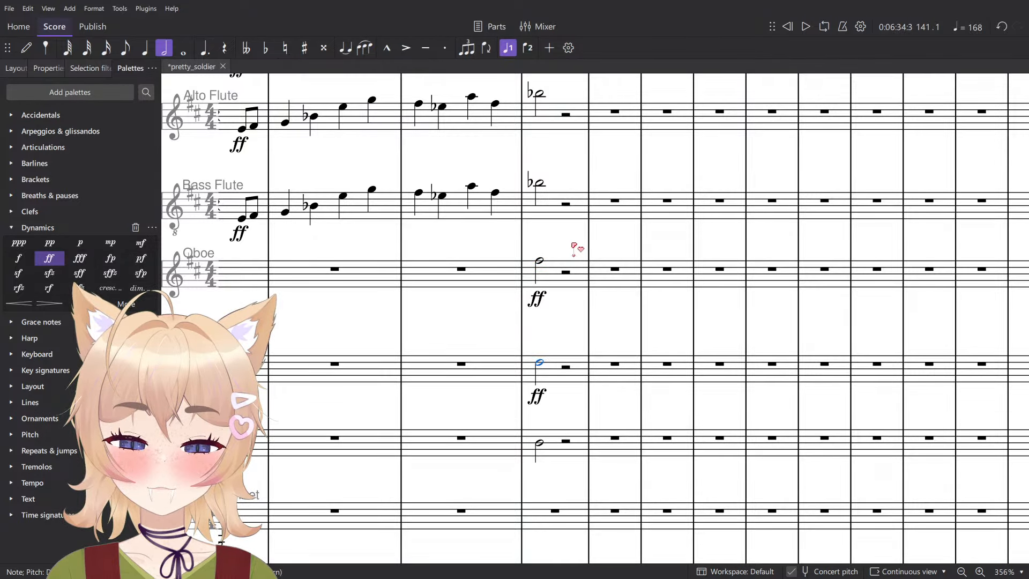
key(Down)
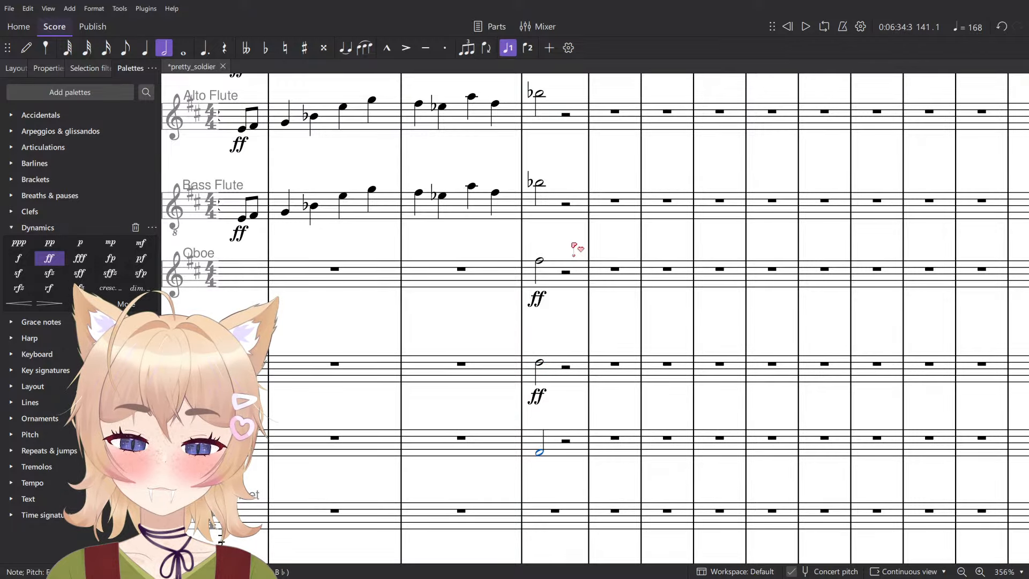
scroll(565, 244, down, 3)
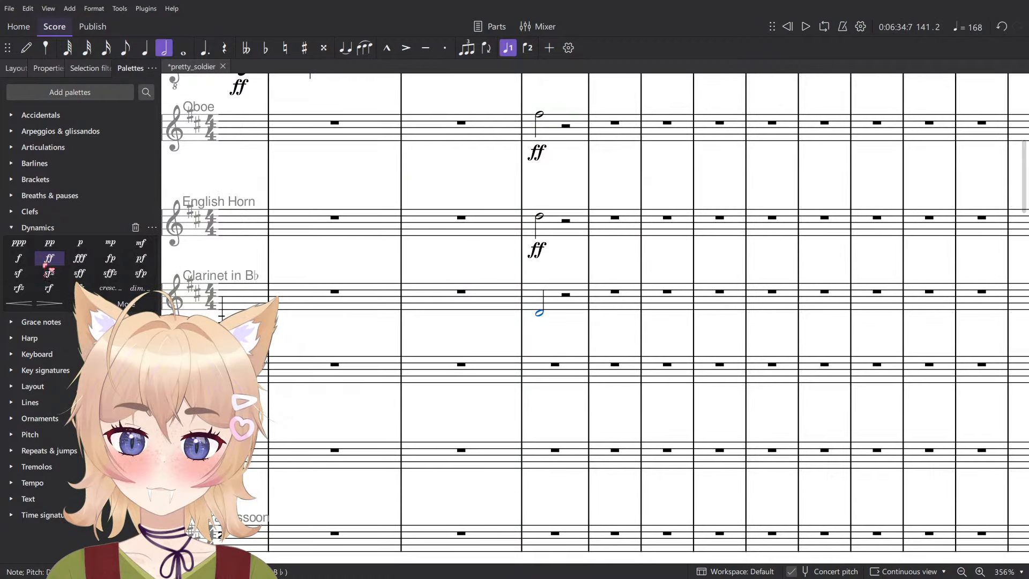
drag(542, 315, 541, 283)
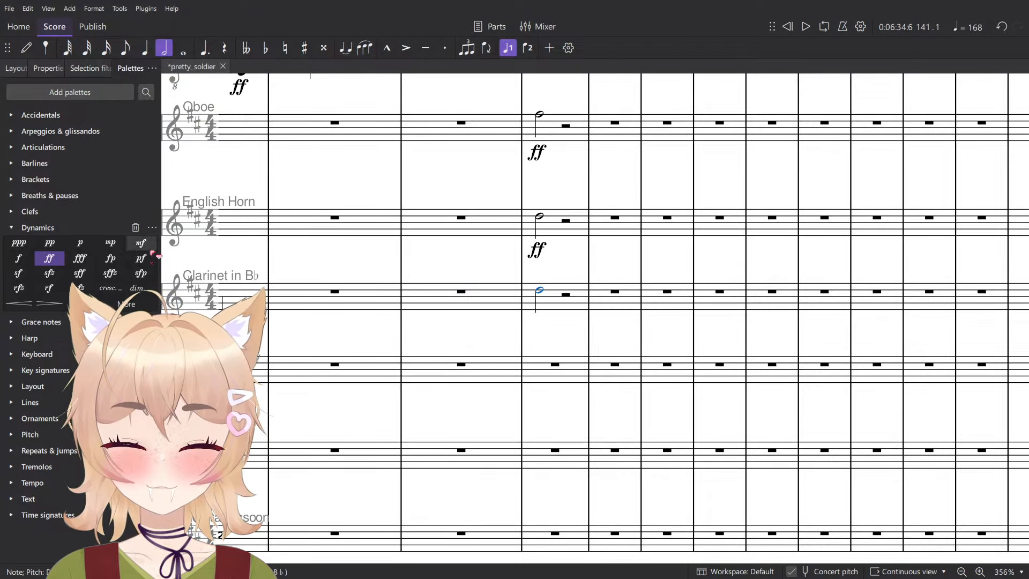
click(58, 259)
click(553, 299)
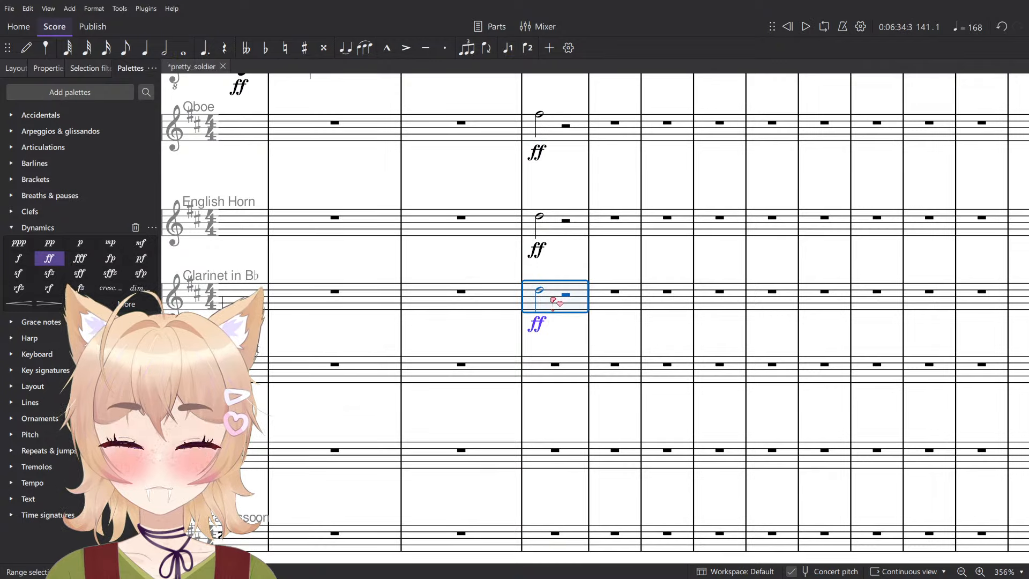
key(Delete)
- Enter half-note B♭s on beat 1 of measure 141 in the two bassoon staves and leave note input
click(540, 219)
key(n)
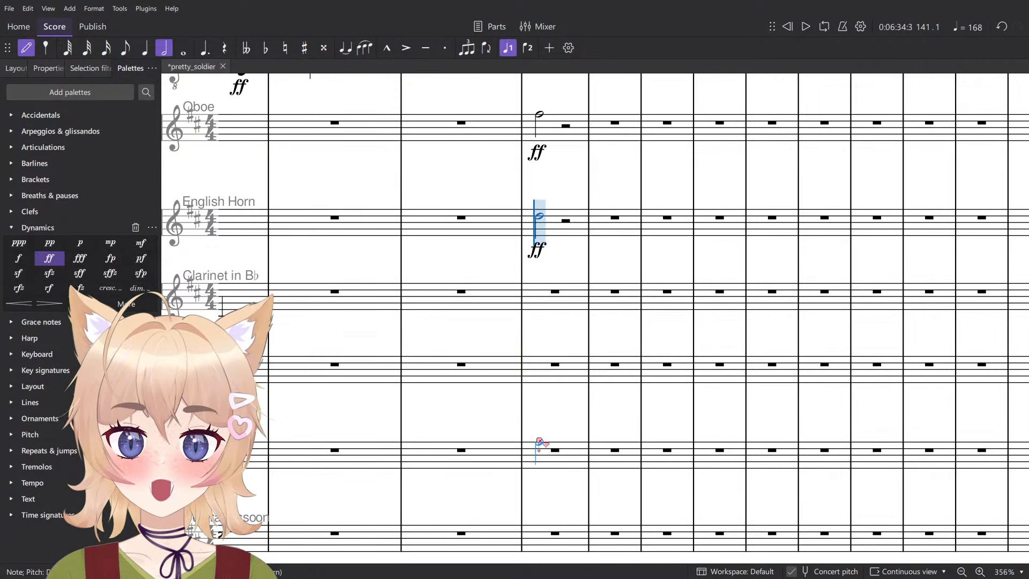
click(551, 431)
key(Escape)
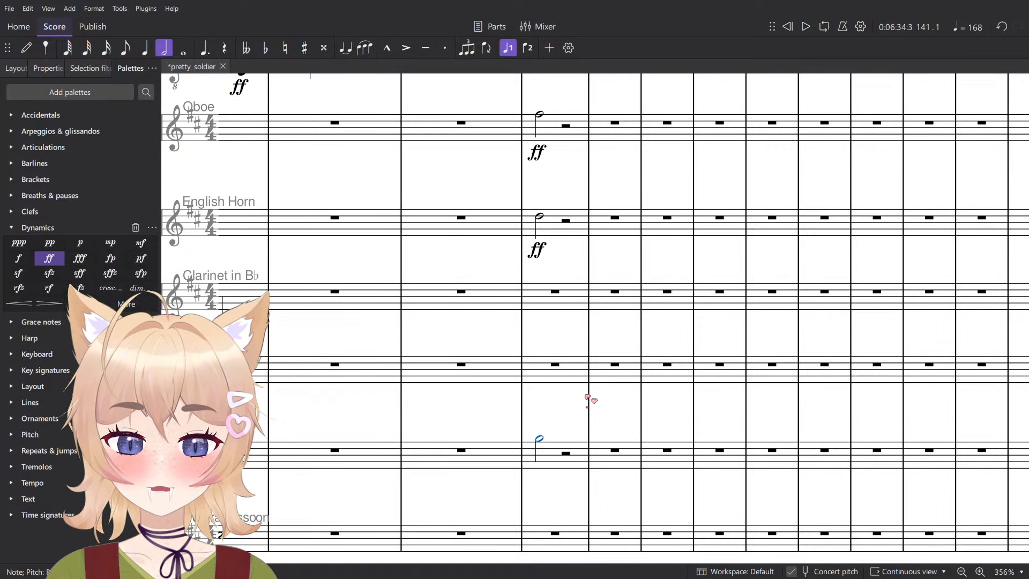
key(Down)
key(n)
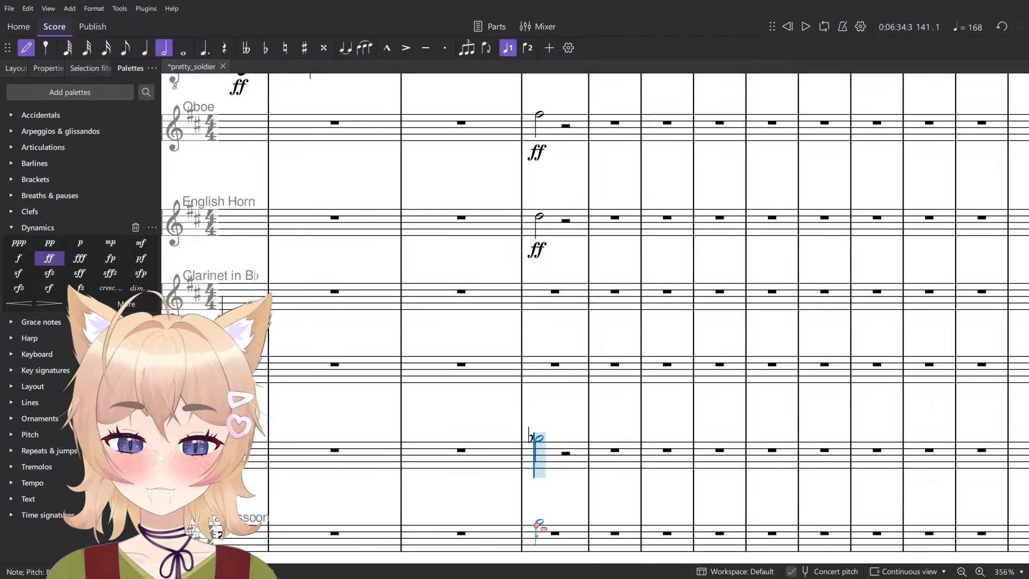
click(541, 521)
key(Escape)
key(Down)
- Add an ff dynamic to both bassoon-staff half notes in measure 141 and play the chord
ctrl+click(541, 439)
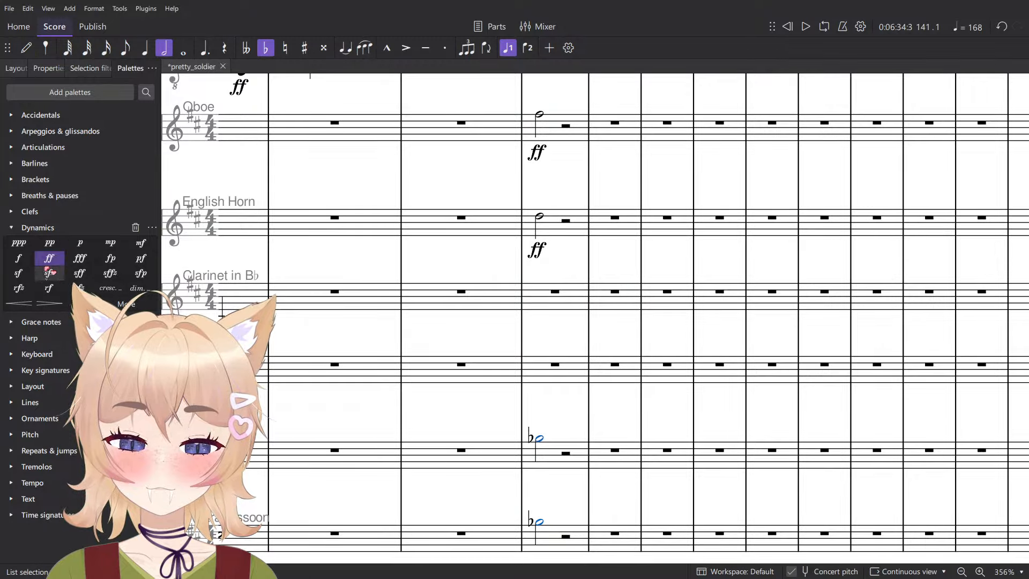
scroll(734, 335, down, 7)
key(space)
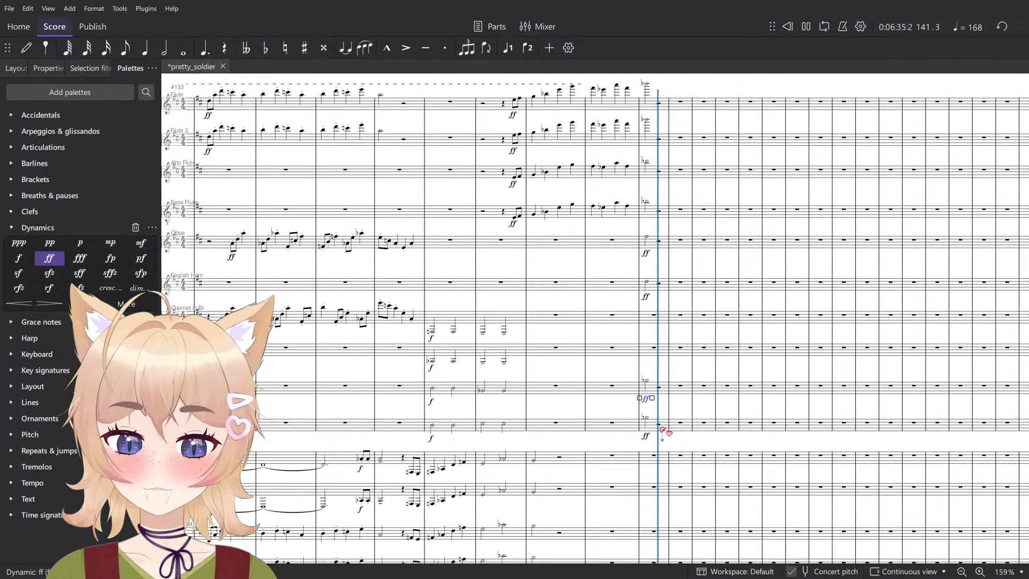
key(space)
- Delete the Contrabassoon's half note in measure 141 and play the remaining woodwind chord
click(647, 427)
key(Delete)
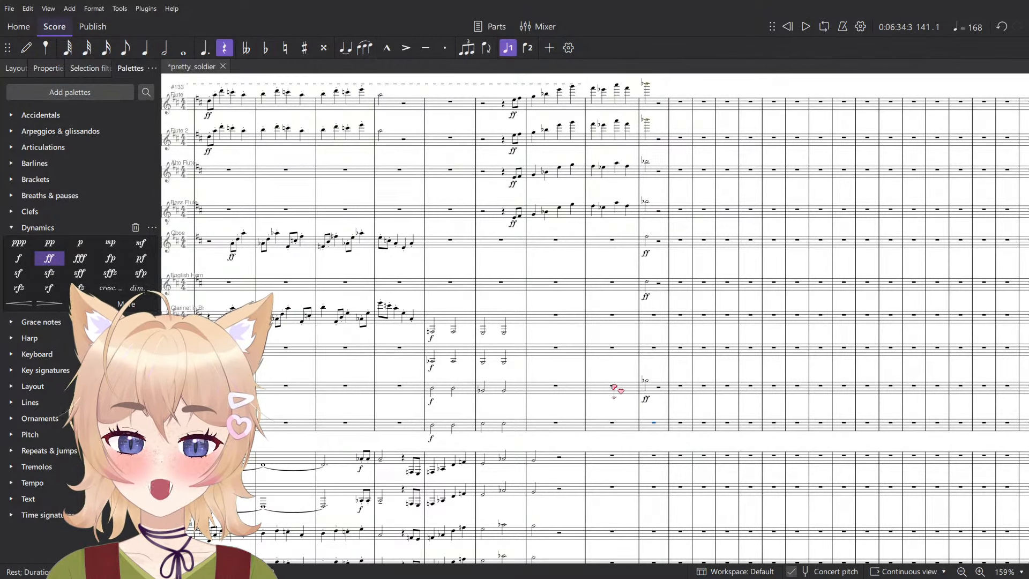
key(space)
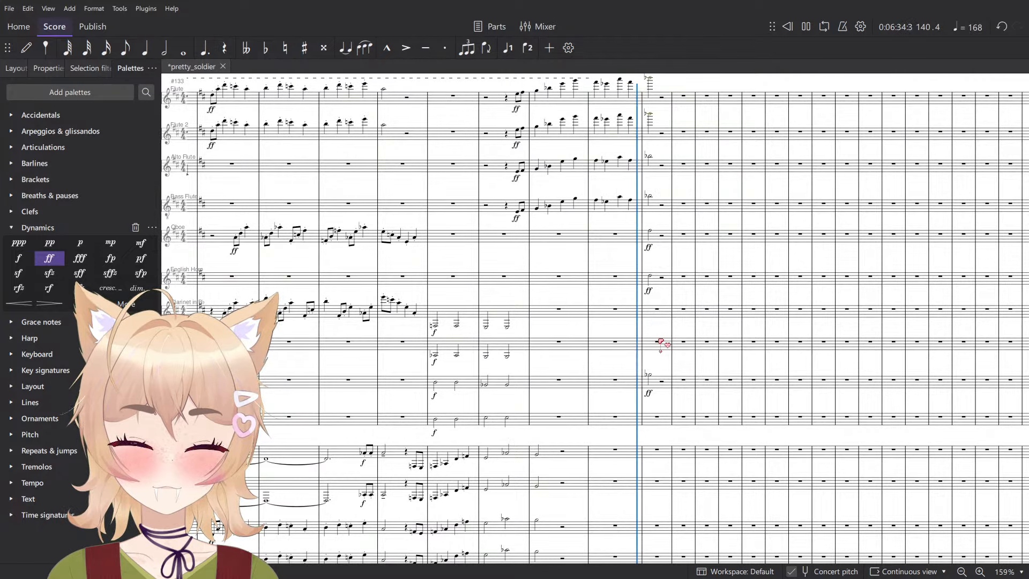
key(space)
scroll(656, 393, up, 4)
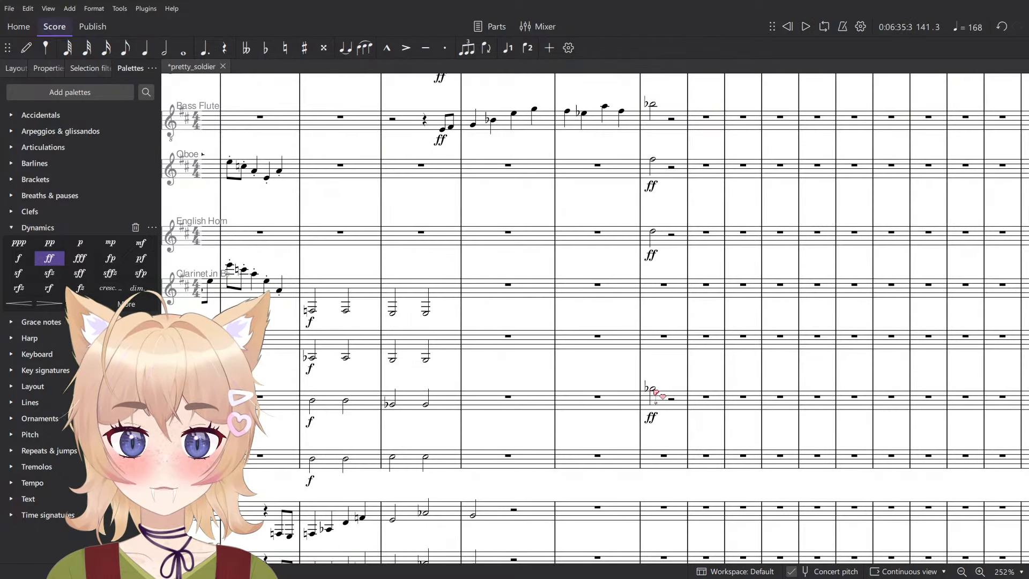
scroll(643, 401, down, 4)
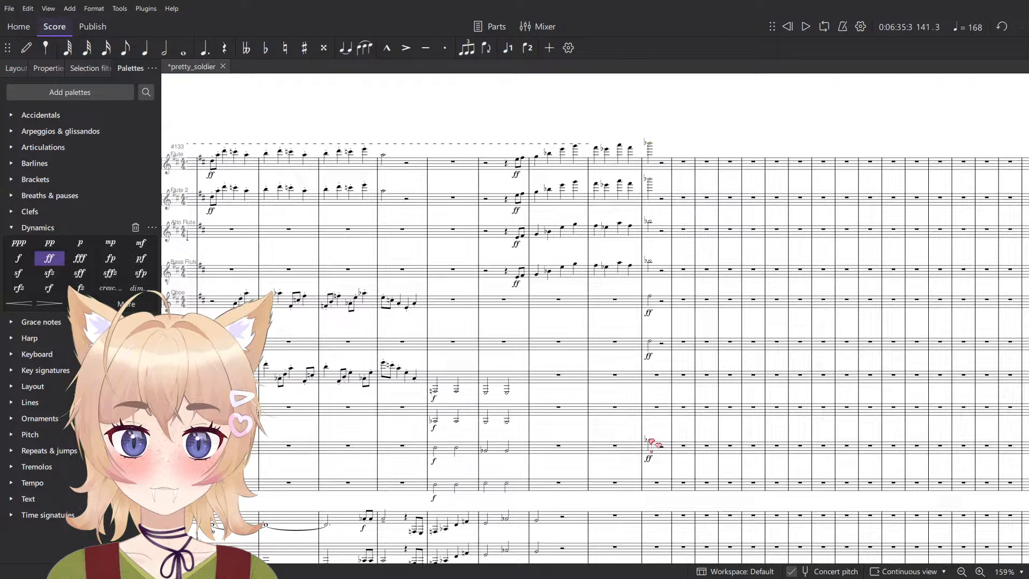
- Try shortening the woodwind chord from Flute to Bassoon in measure 141 to dotted quarter notes, and undo the change
click(653, 143)
shift+click(650, 144)
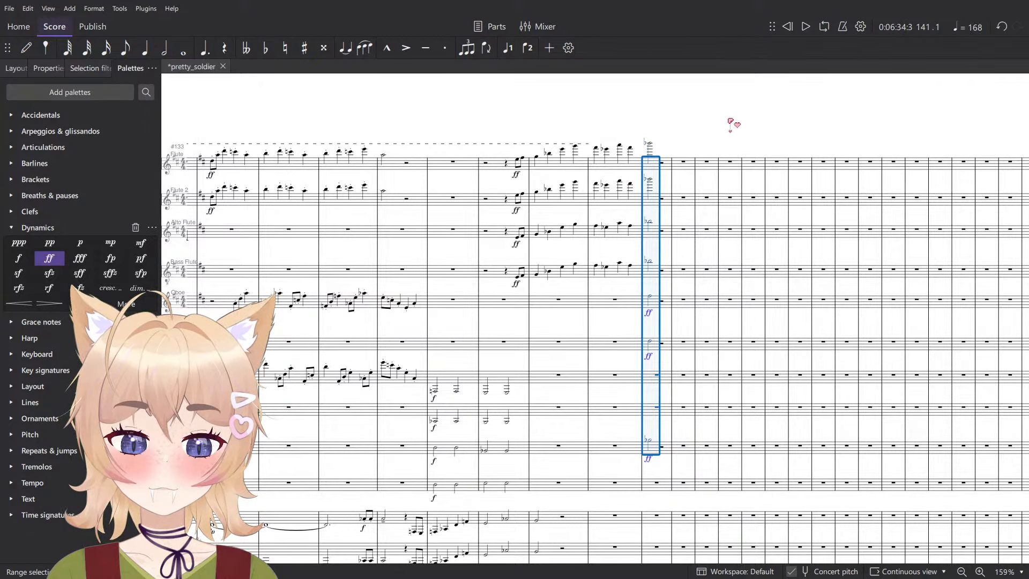
key(shift+q)
key(space)
key(space)
key(ctrl+z)
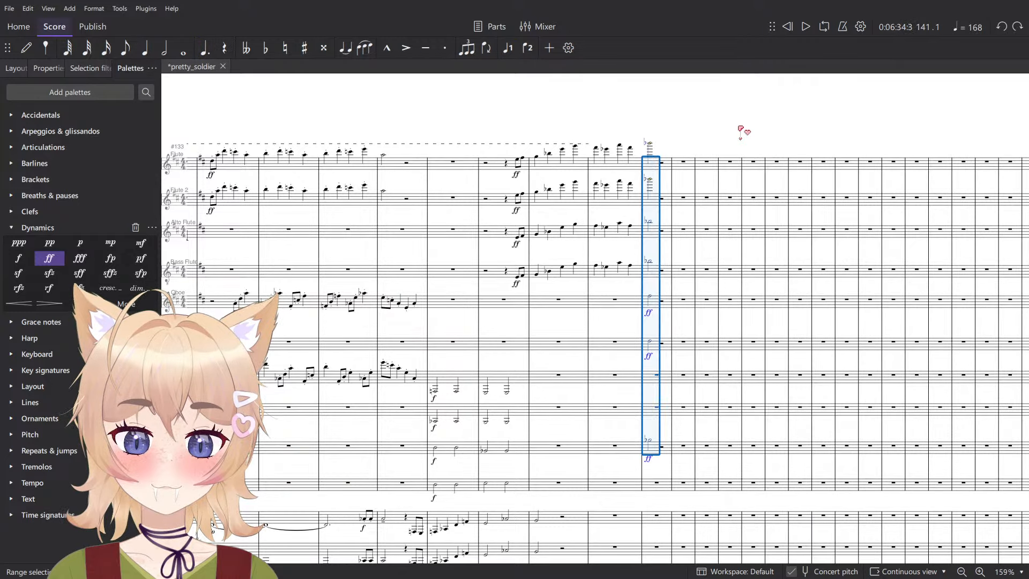
key(shift+q)
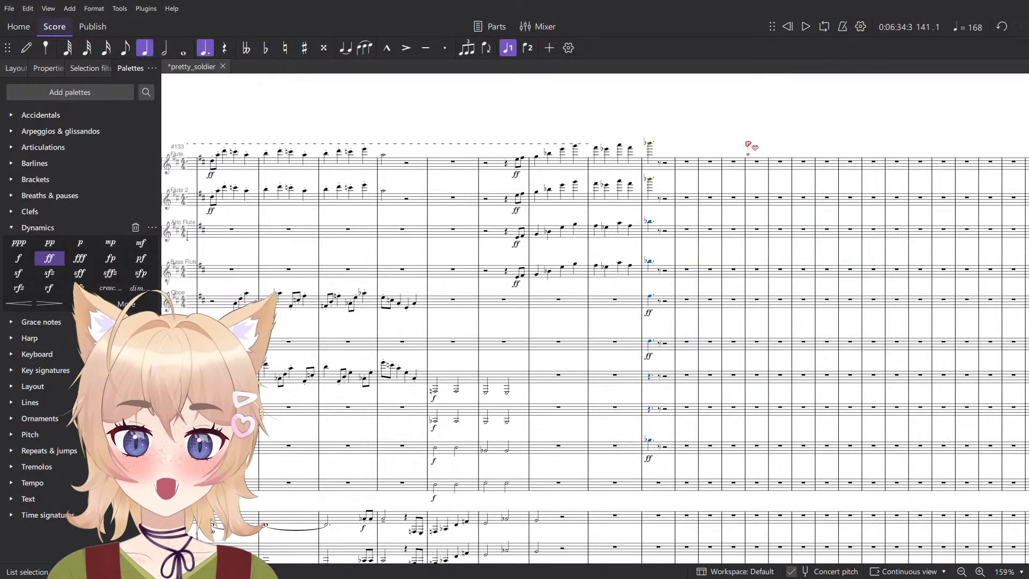
key(ctrl+z)
key(Escape)
- Lengthen the flutes', Oboe's, English Horn's and Bassoon's notes in measure 141 to dotted half notes
scroll(655, 152, up, 2)
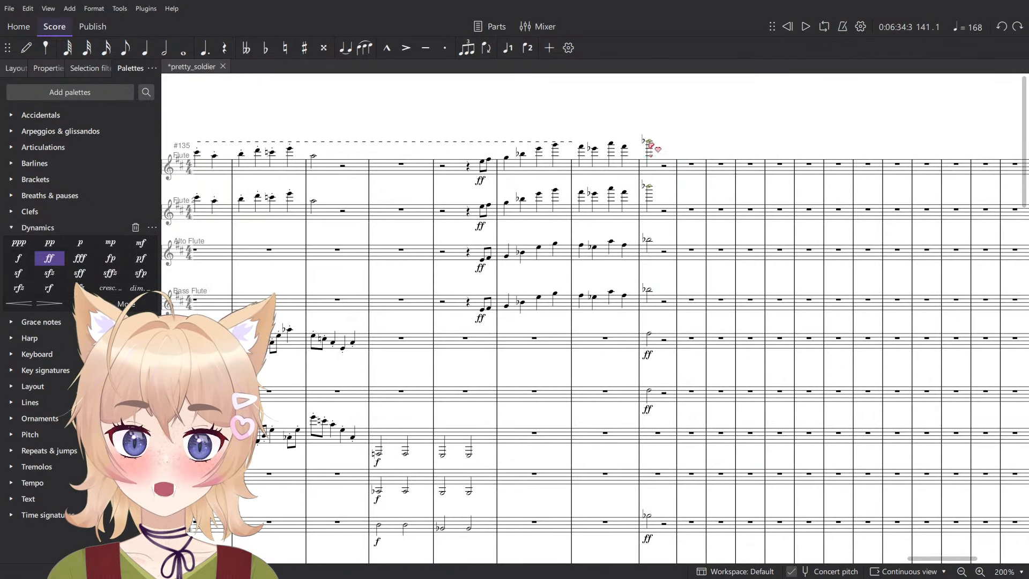
click(650, 142)
shift+click(649, 392)
key(shift+w)
scroll(656, 455, down, 1)
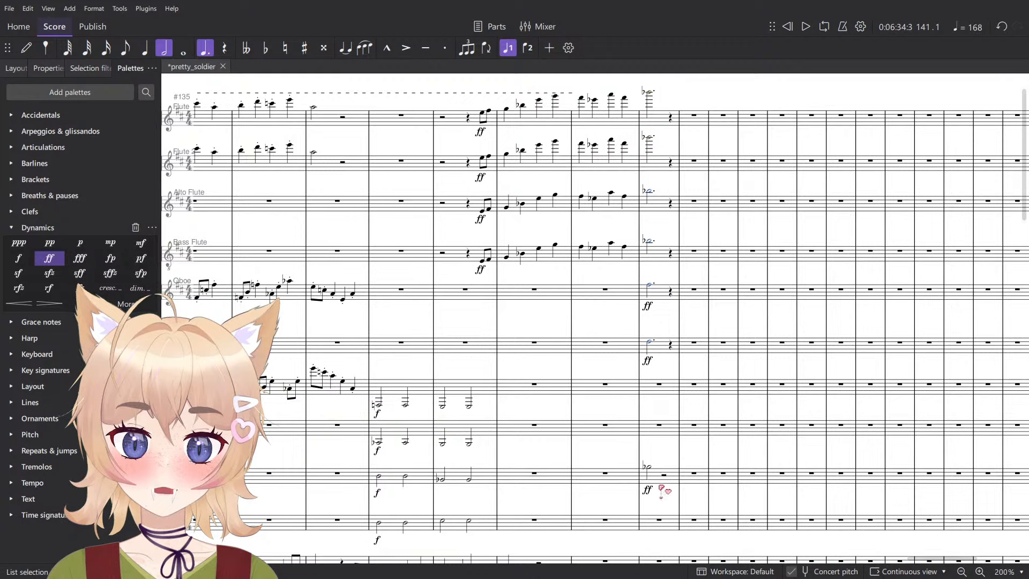
click(649, 467)
key(shift+w)
scroll(647, 304, up, 2)
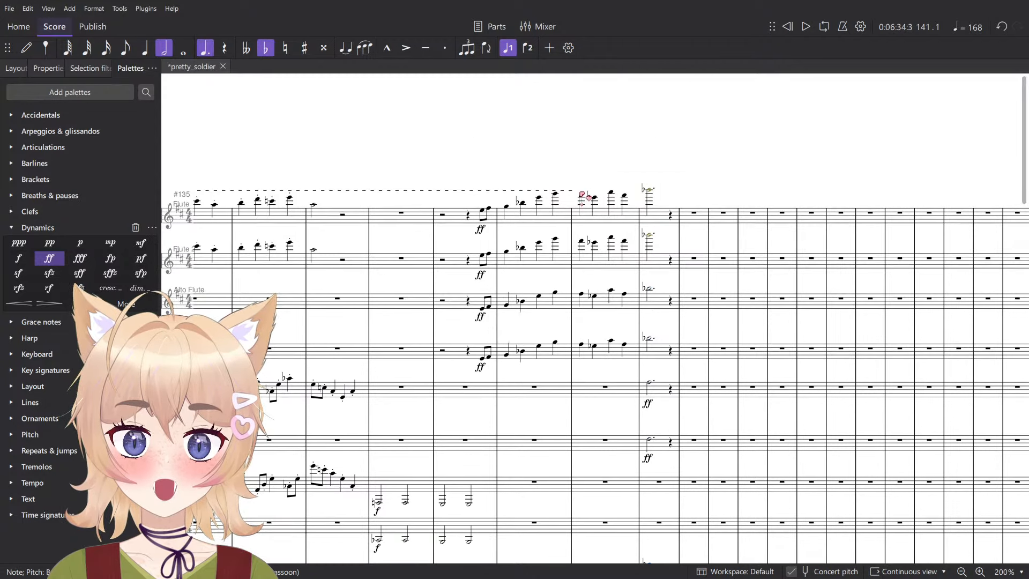
key(Escape)
- Extend the end of the accel. line above the Flute staff to the end of measure 140
click(573, 192)
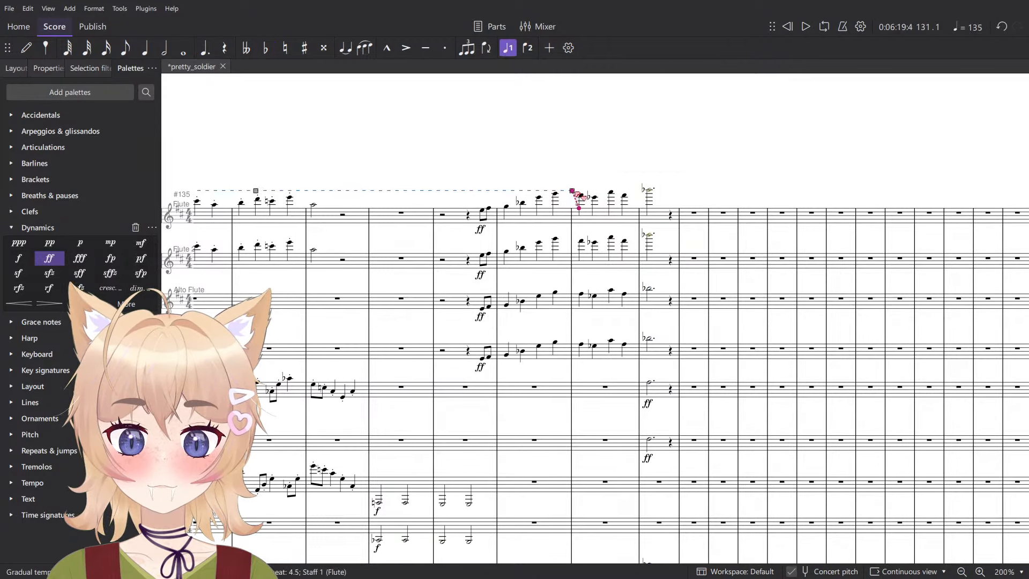
drag(629, 197, 638, 198)
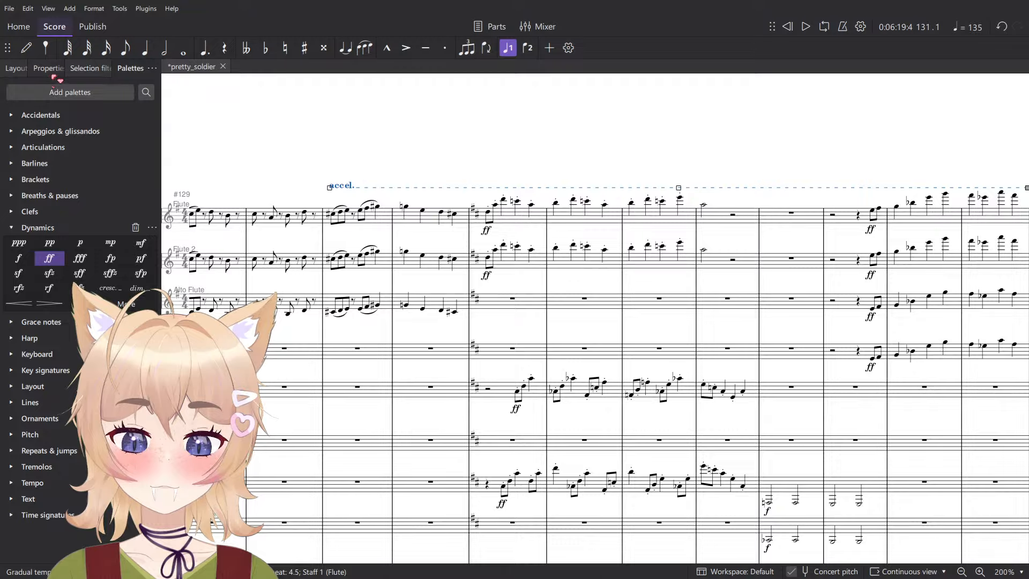
- Set the accel. line's tempo change amount to 136% and its easing method to Normal
click(50, 68)
click(48, 159)
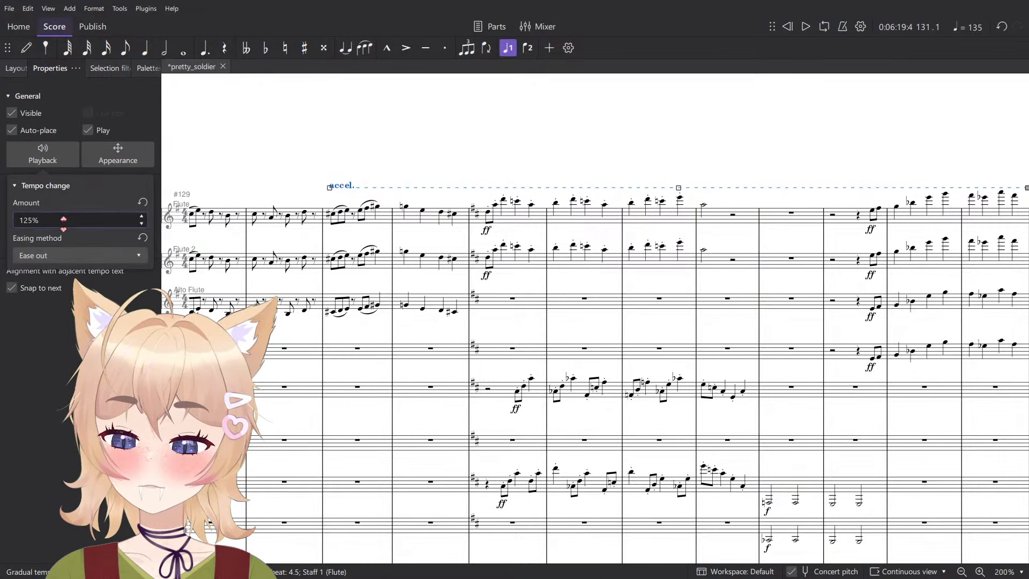
click(63, 219)
drag(63, 221, 67, 212)
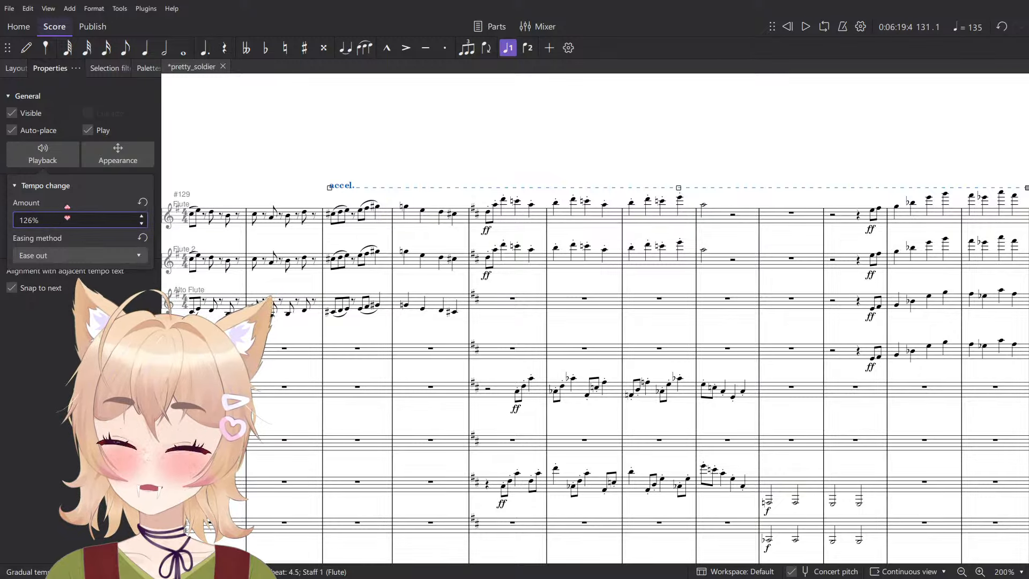
key(Up)
click(64, 255)
click(65, 233)
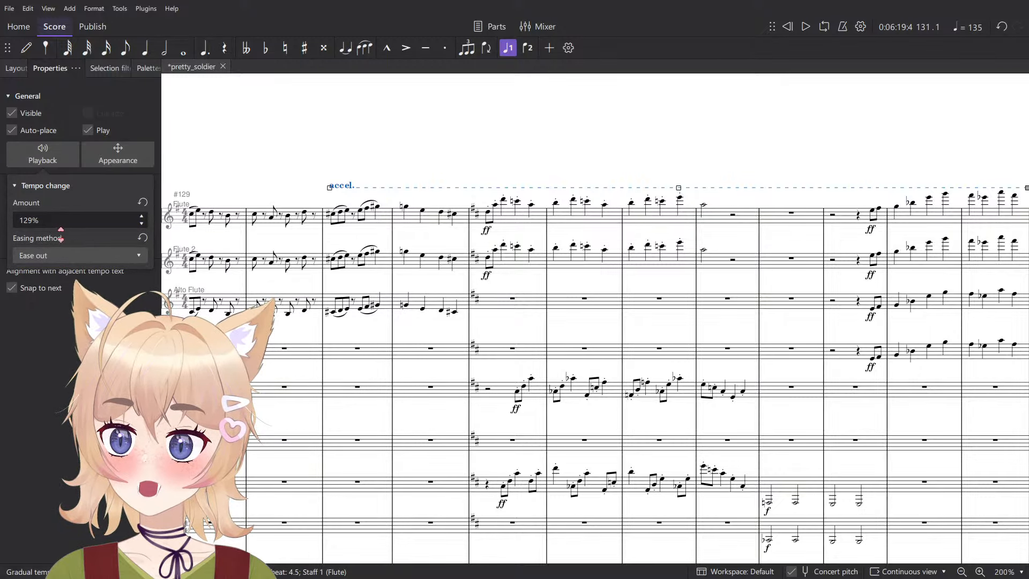
click(59, 220)
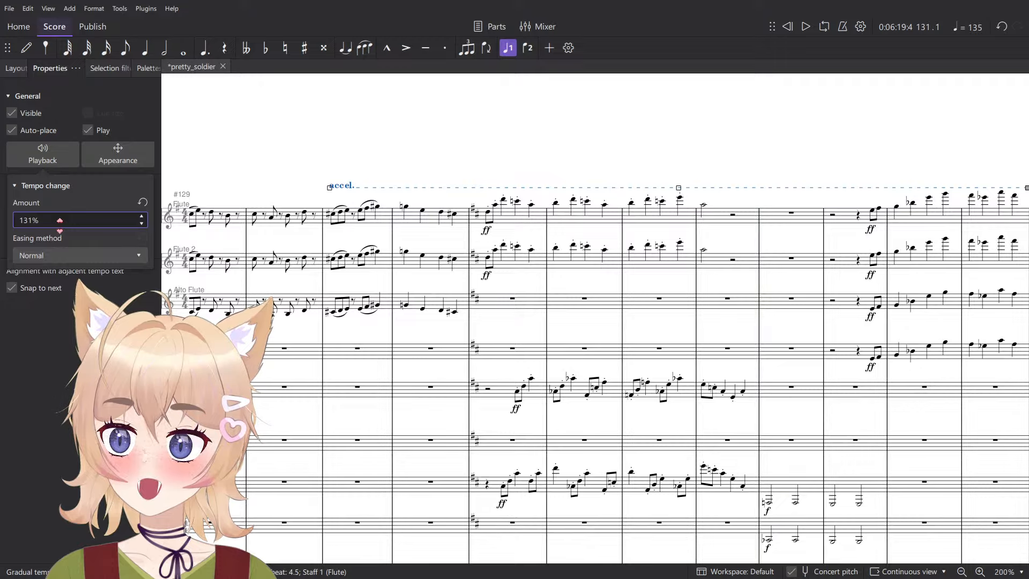
key(Up)
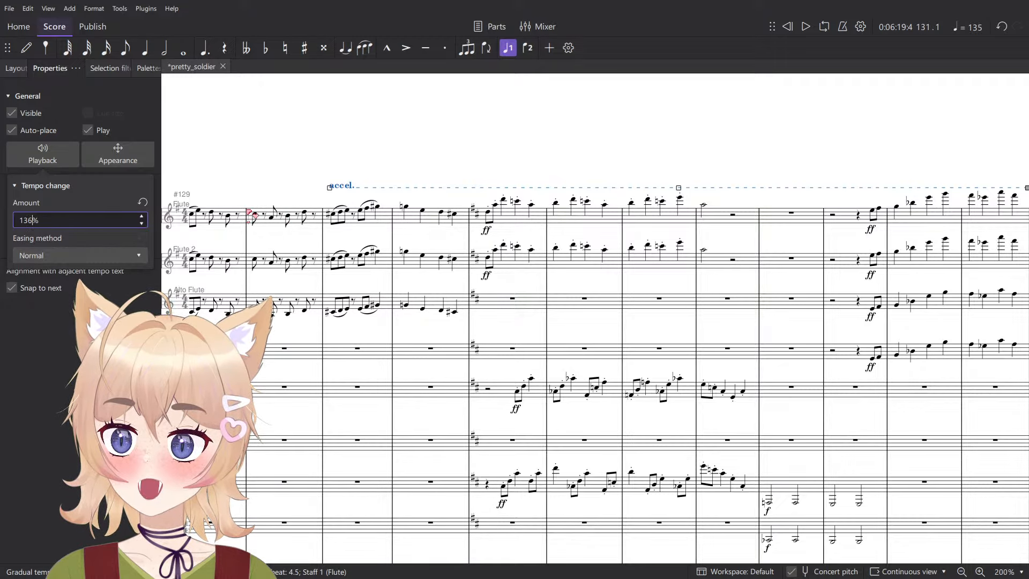
- Play the score from measure 130 into measure 141 to check the accelerando and the woodwind chord
click(255, 215)
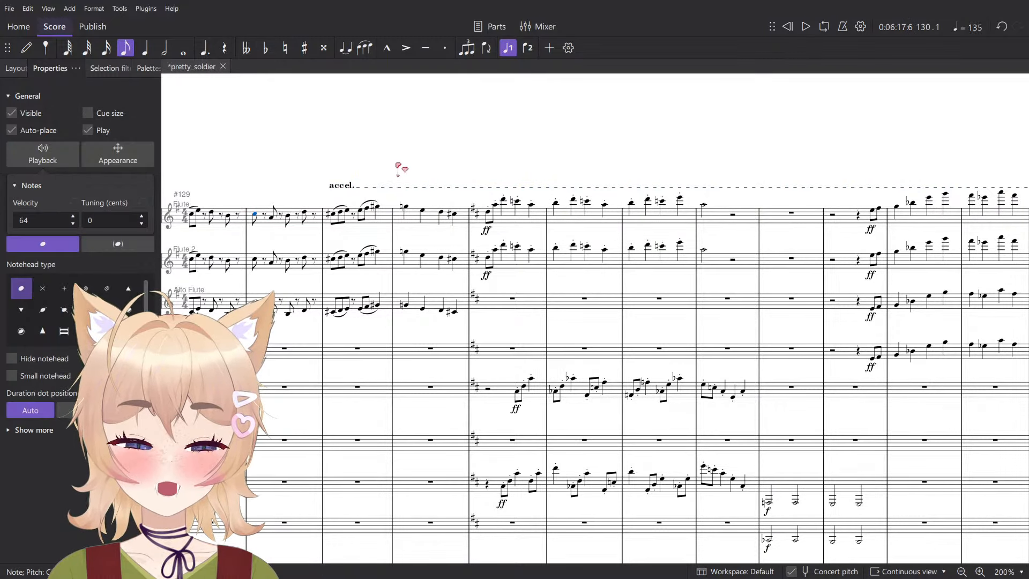
key(space)
scroll(624, 153, down, 4)
click(628, 159)
scroll(629, 160, down, 11)
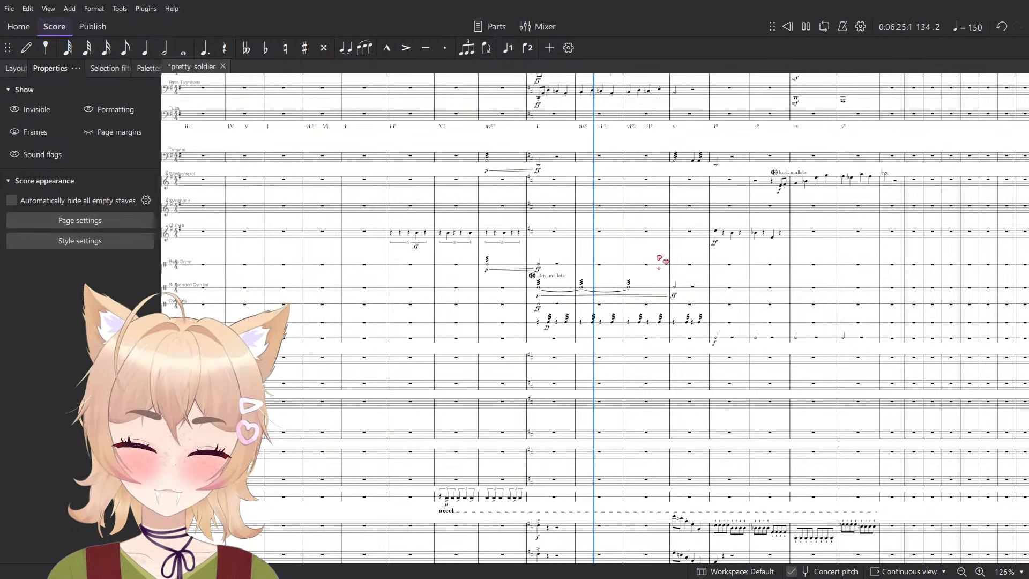
scroll(659, 263, up, 5)
scroll(604, 288, up, 8)
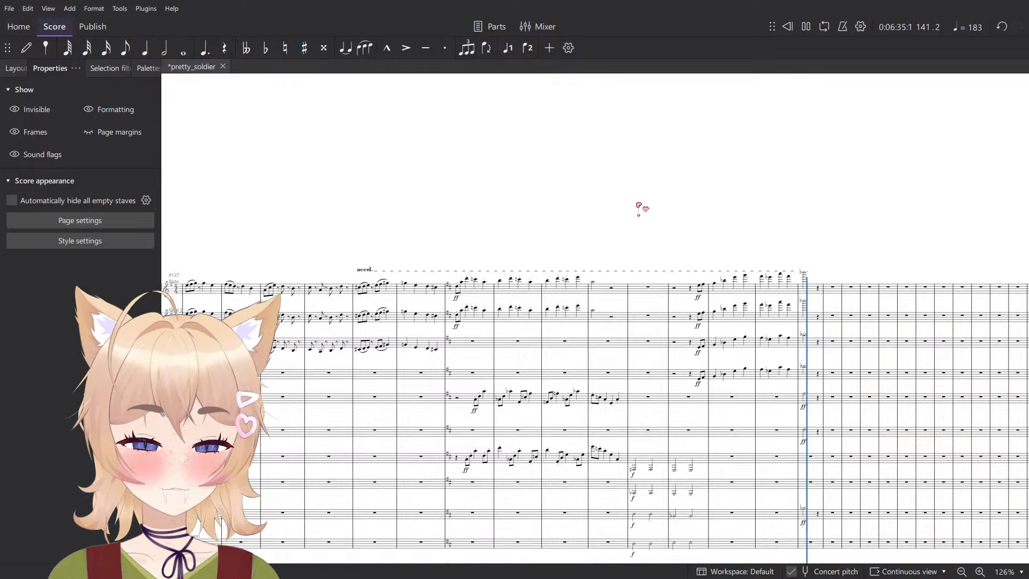
key(space)
ctrl+scroll(749, 282, up, 2)
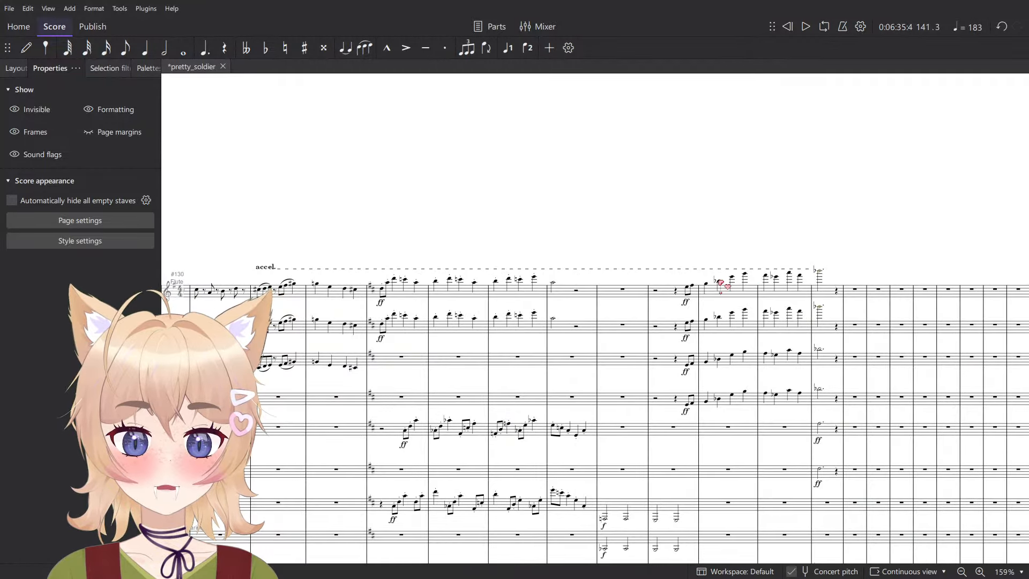
scroll(825, 306, down, 5)
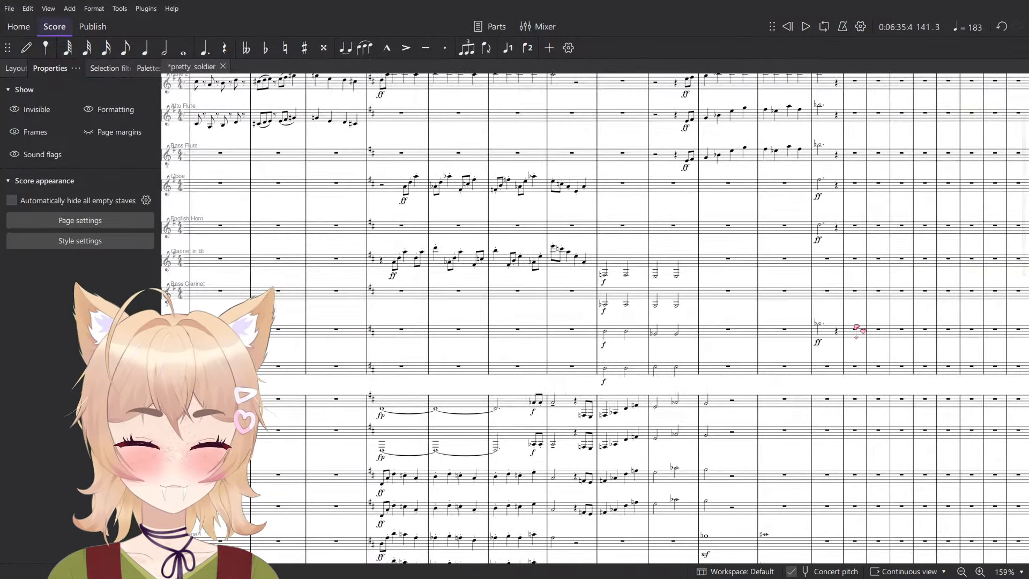
- Play the score from measure 138 into measure 140 to check the flute run leading to the woodwind chord
scroll(853, 325, up, 3)
click(659, 198)
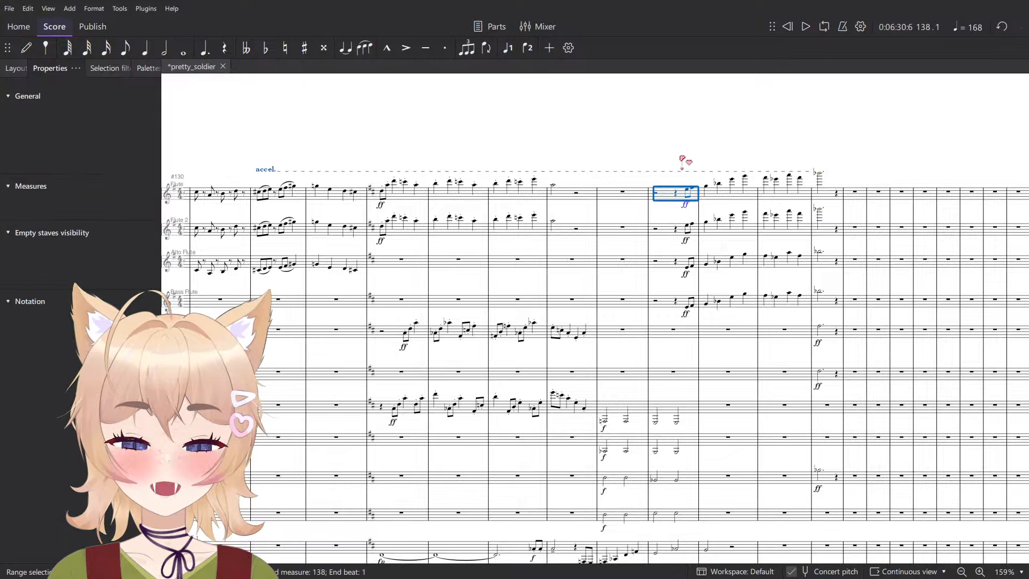
key(space)
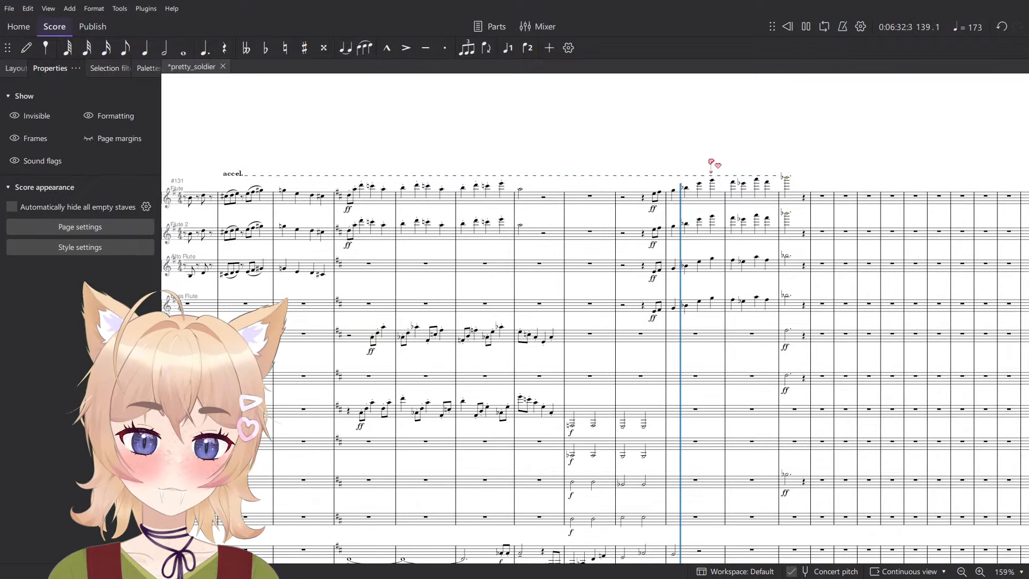
scroll(713, 169, down, 4)
scroll(879, 260, up, 5)
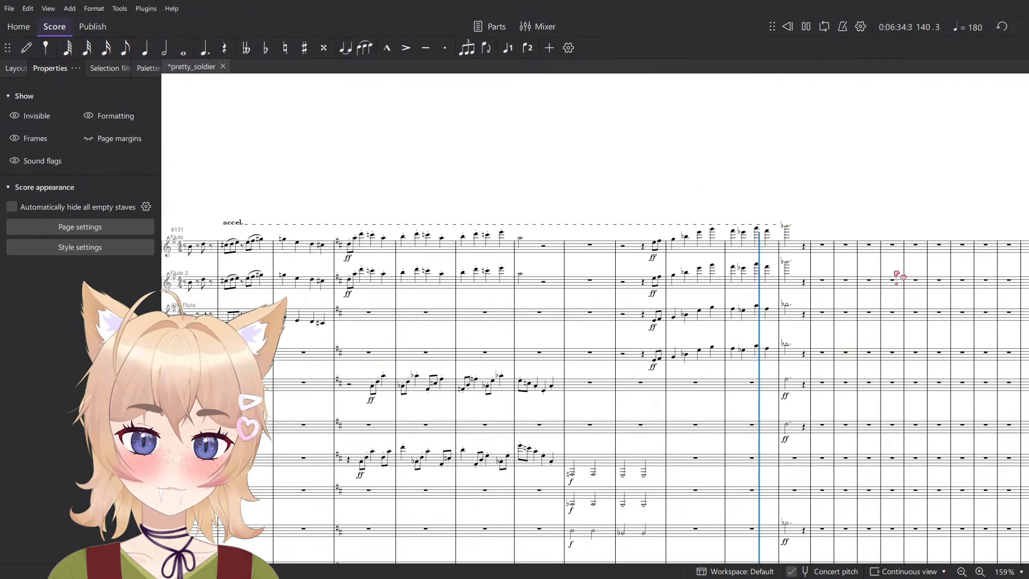
key(space)
- Copy the phrase from beat 4 of measure 136 into measure 139 of the first brass staff to Violins 1, measure 140 beat 4, an octave higher
scroll(745, 425, down, 4)
scroll(745, 425, right, 2)
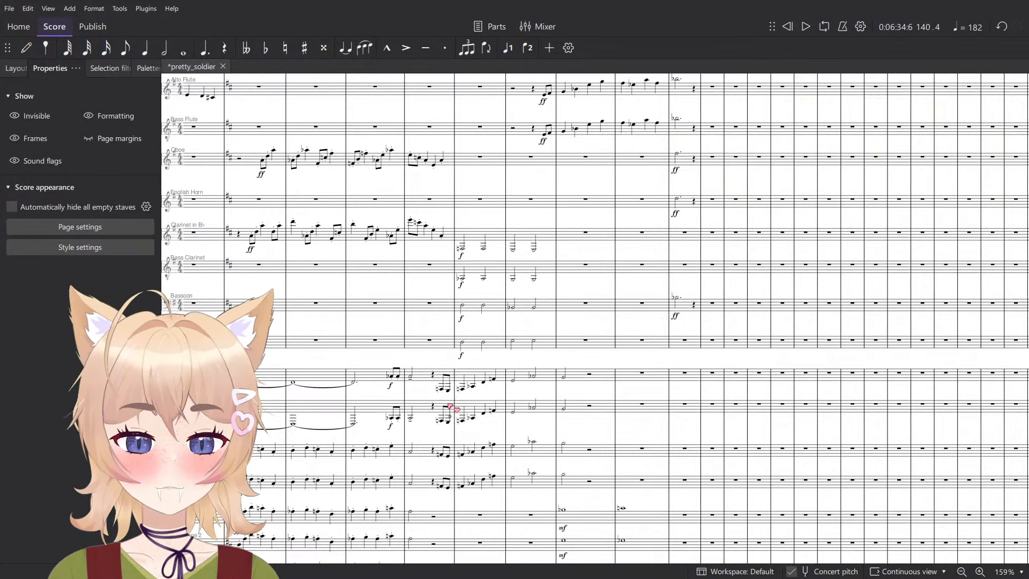
click(566, 379)
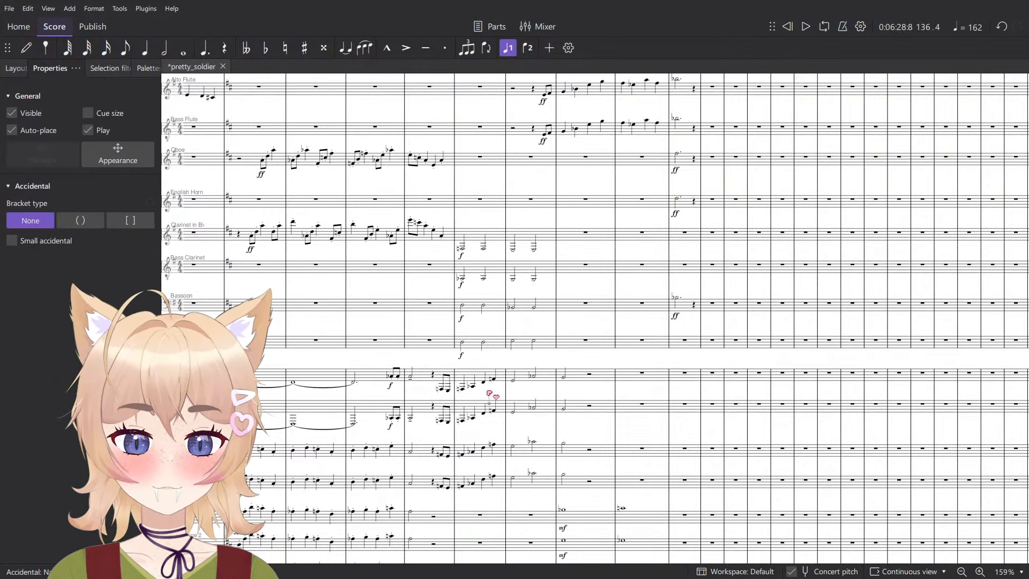
click(444, 391)
scroll(675, 432, down, 10)
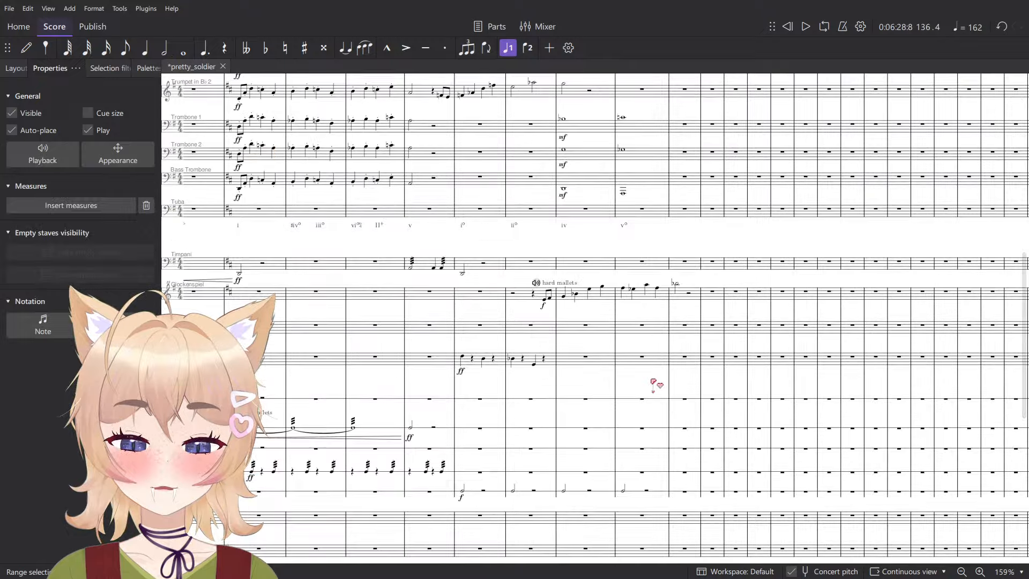
scroll(665, 483, down, 3)
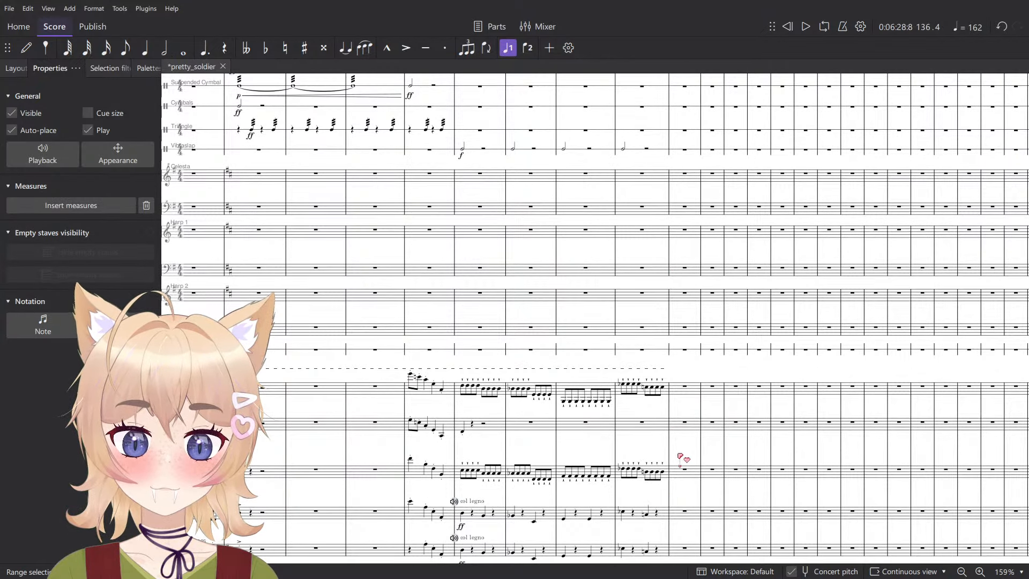
ctrl+scroll(635, 446, up, 5)
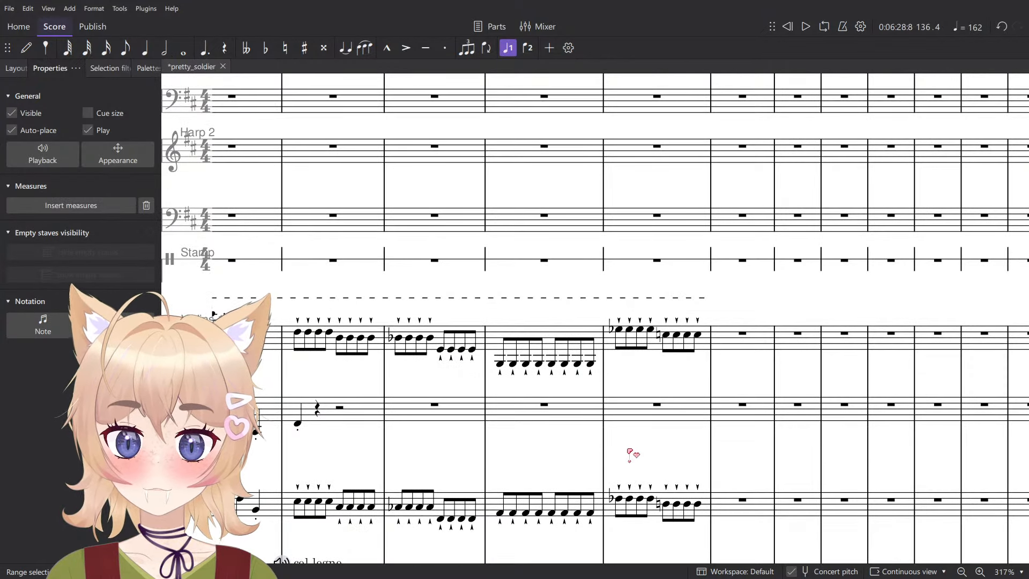
key(Escape)
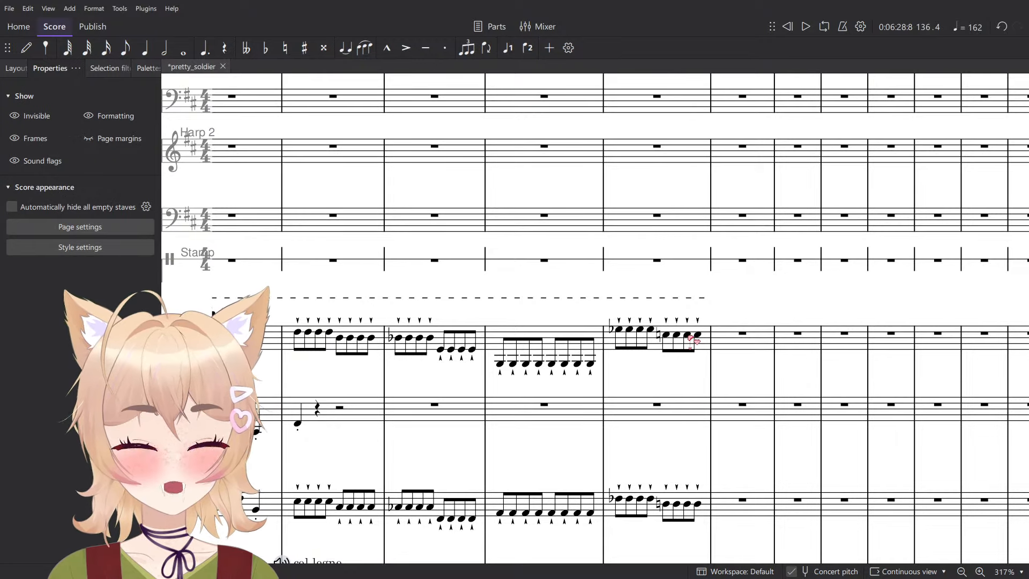
click(688, 336)
key(ctrl+v)
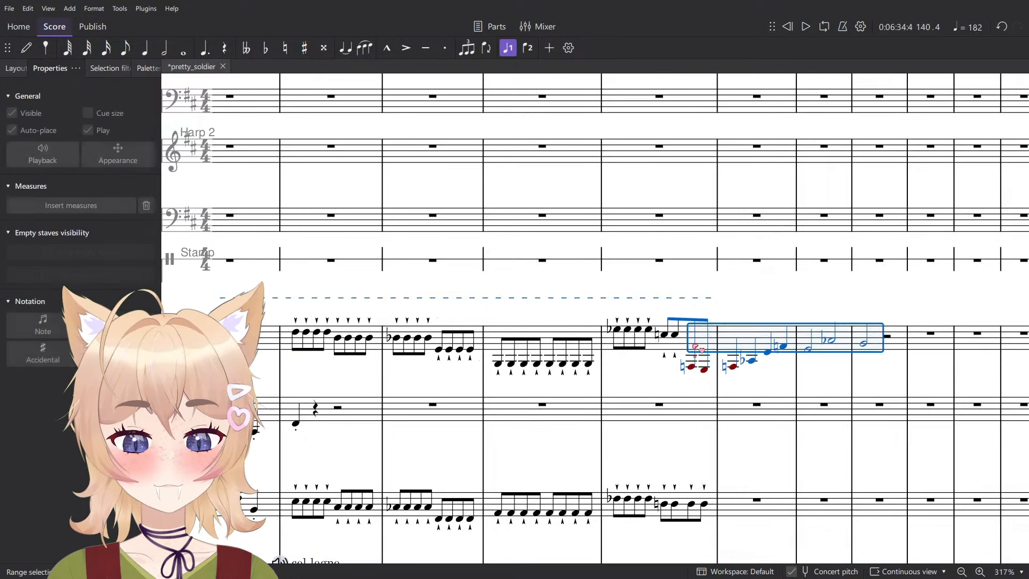
key(space)
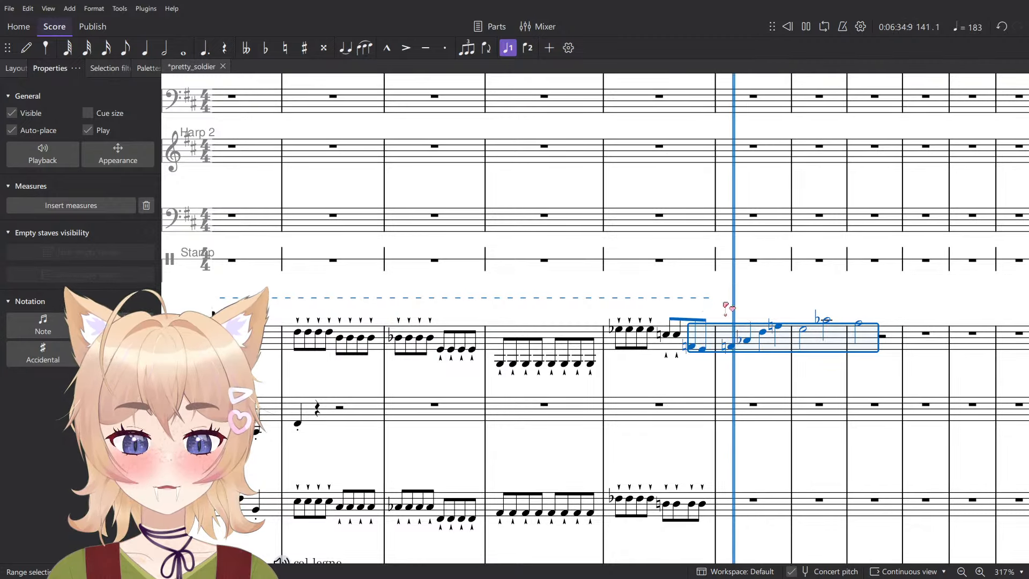
click(875, 298)
key(space)
- Transpose the pasted Violins 1 phrase in measures 140–143 up a fourth so that it starts on B-flat
scroll(824, 316, up, 3)
scroll(645, 380, down, 5)
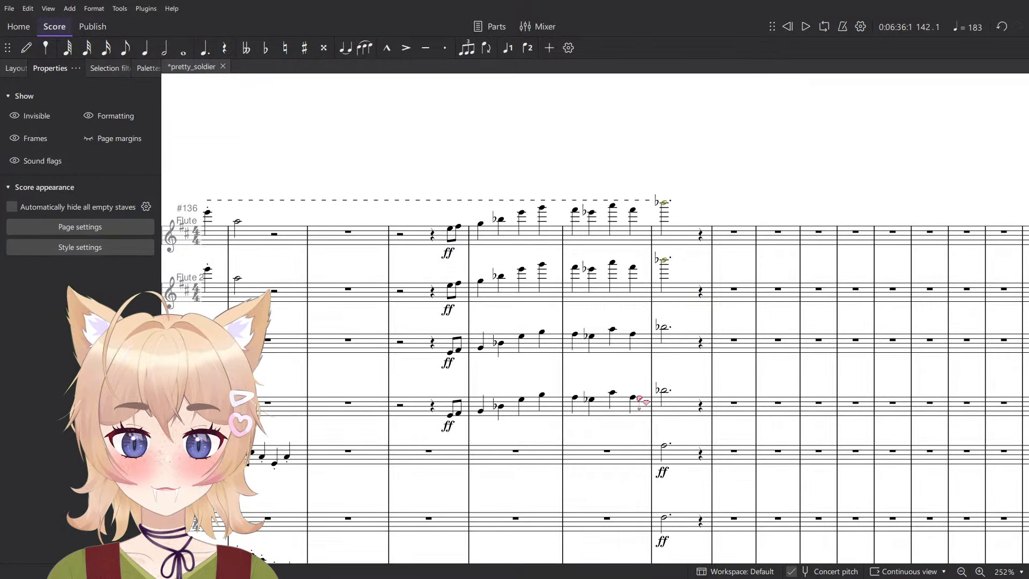
click(635, 403)
click(633, 398)
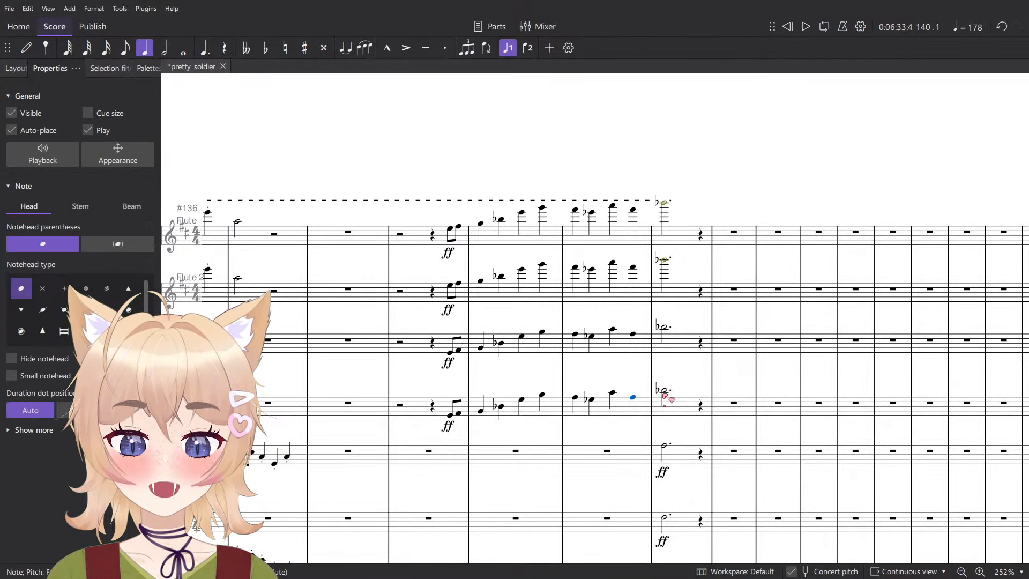
click(665, 394)
scroll(676, 375, down, 10)
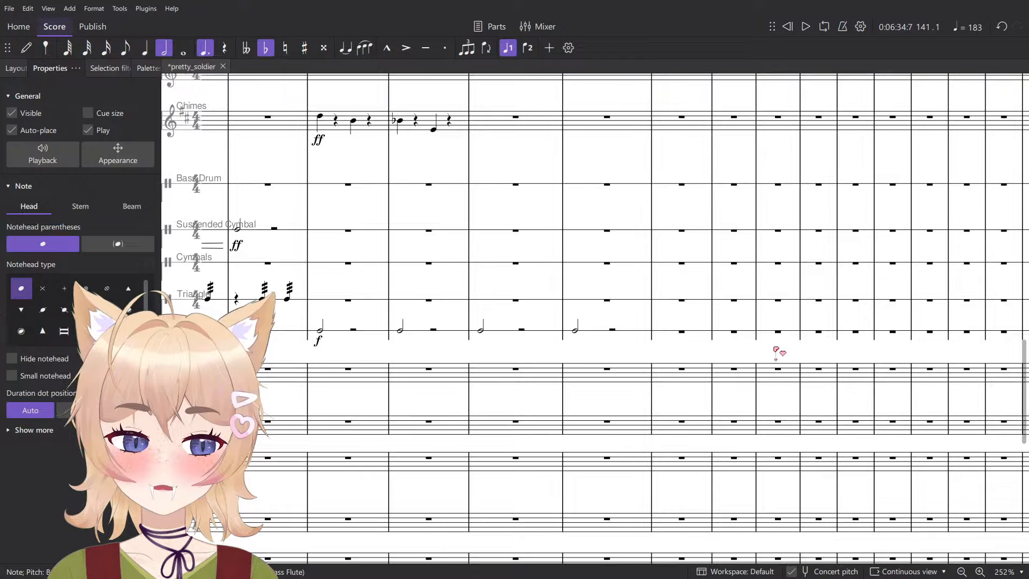
scroll(793, 375, down, 3)
scroll(793, 376, up, 6)
click(742, 288)
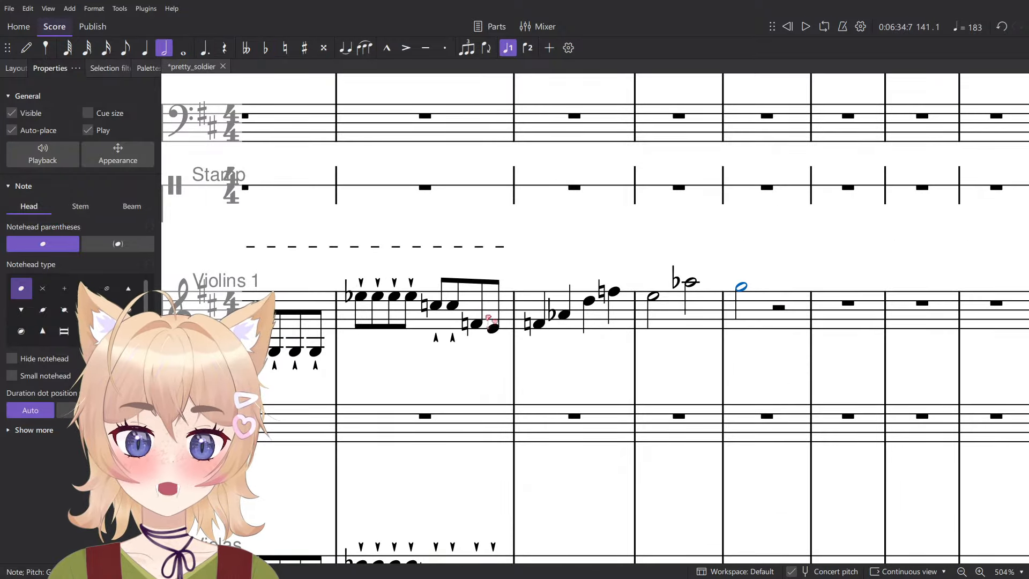
shift+click(478, 326)
key(alt+shift+Up)
key(alt+shift+Up)
key(alt+shift+Up)
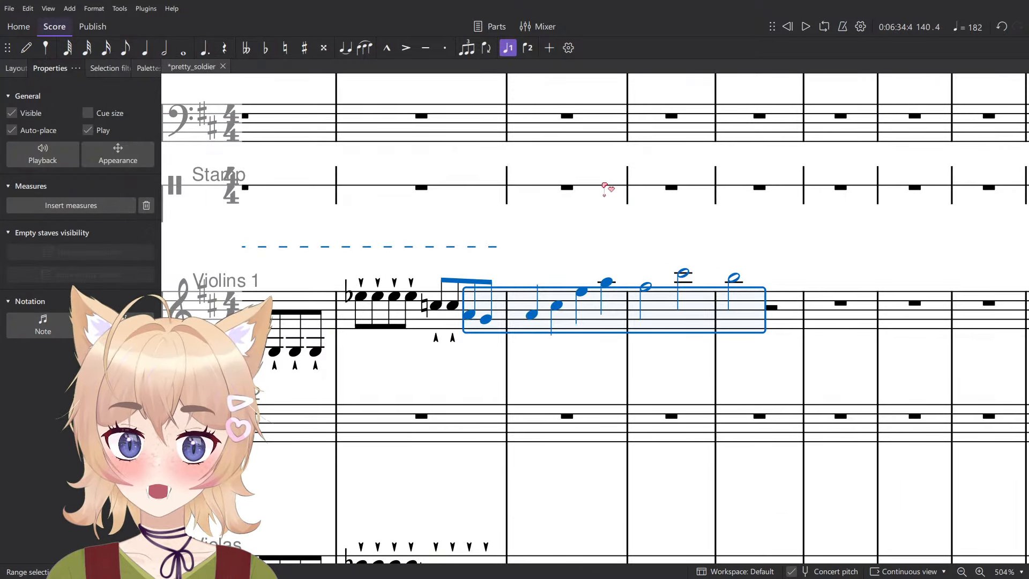
key(Down)
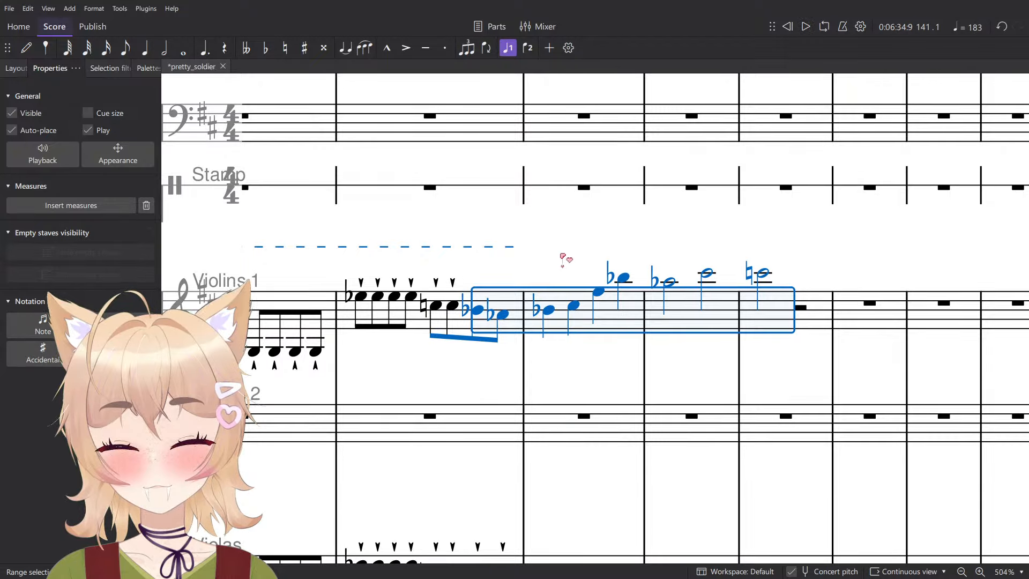
- Raise the second eighth note of the Violins 1 pickup in measure 140 by a semitone to A natural
key(Escape)
key(Right)
key(Right)
key(Up)
key(Left)
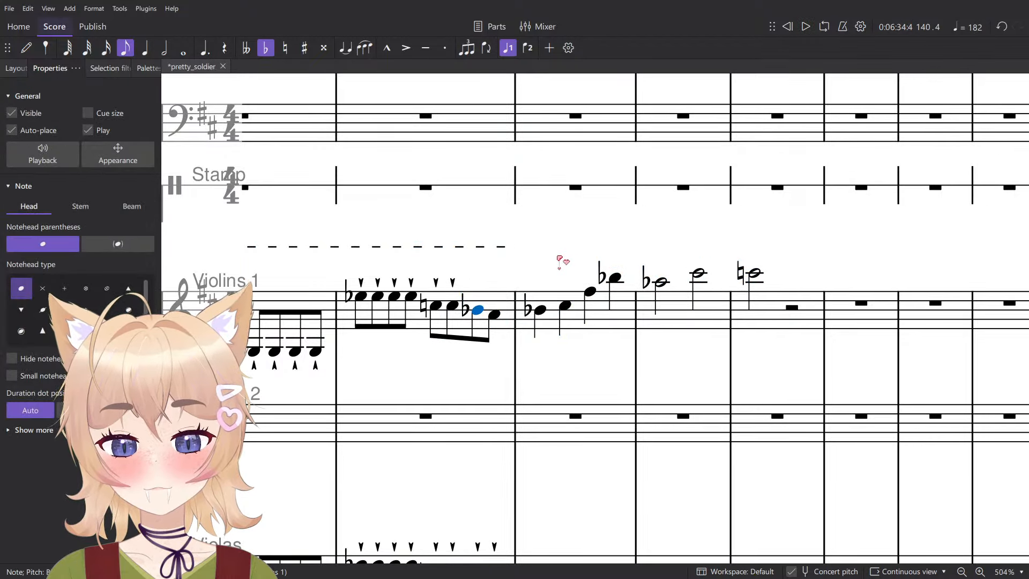
key(Right)
key(Right)
ctrl+scroll(600, 296, down, 6)
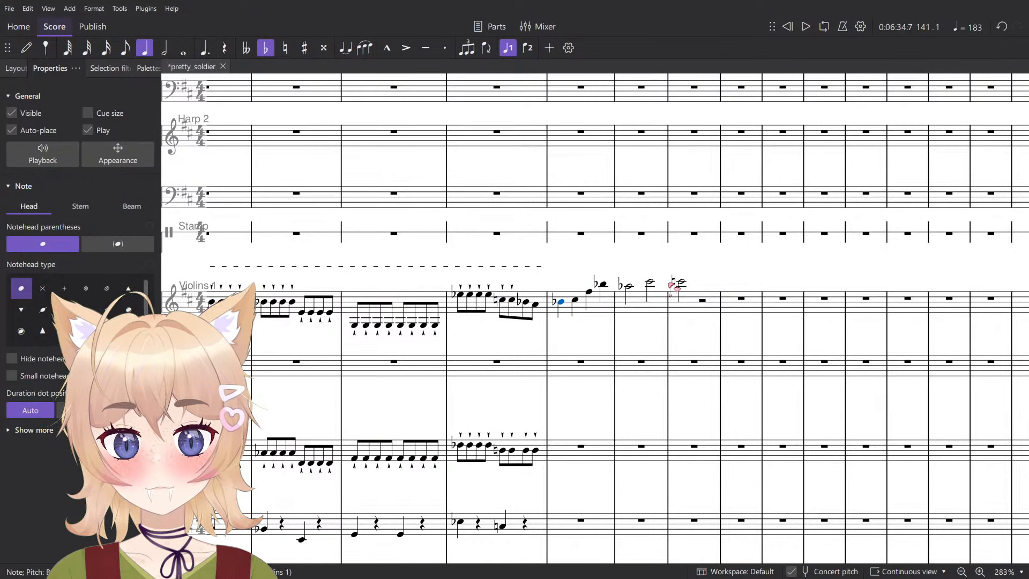
- Move the repeated eighth-note passage from measure 137 through beat 3 of measure 140 from Violins 1 to Violins 2
key(Escape)
drag(628, 302, 991, 360)
click(875, 357)
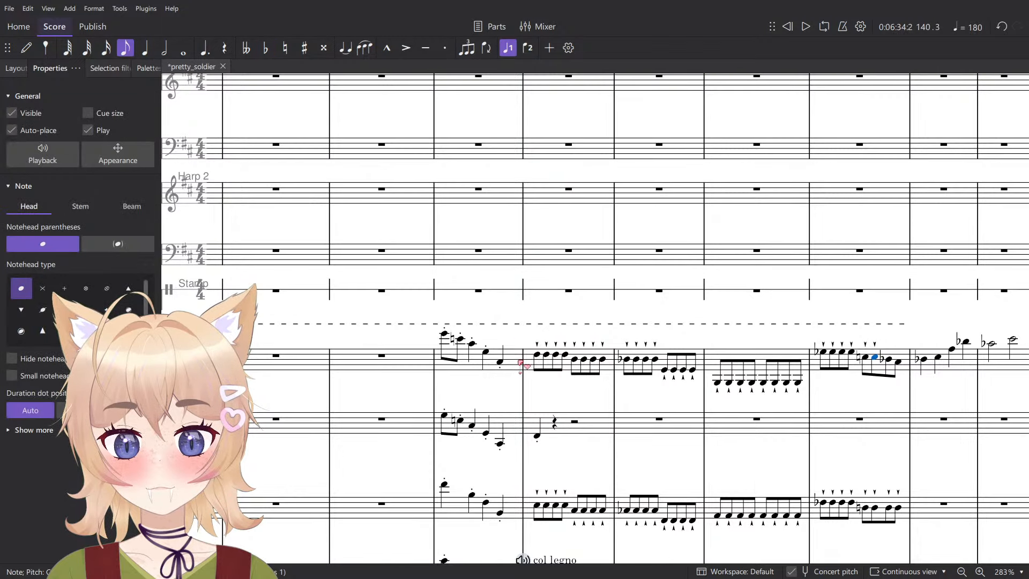
shift+click(538, 358)
key(Delete)
click(538, 429)
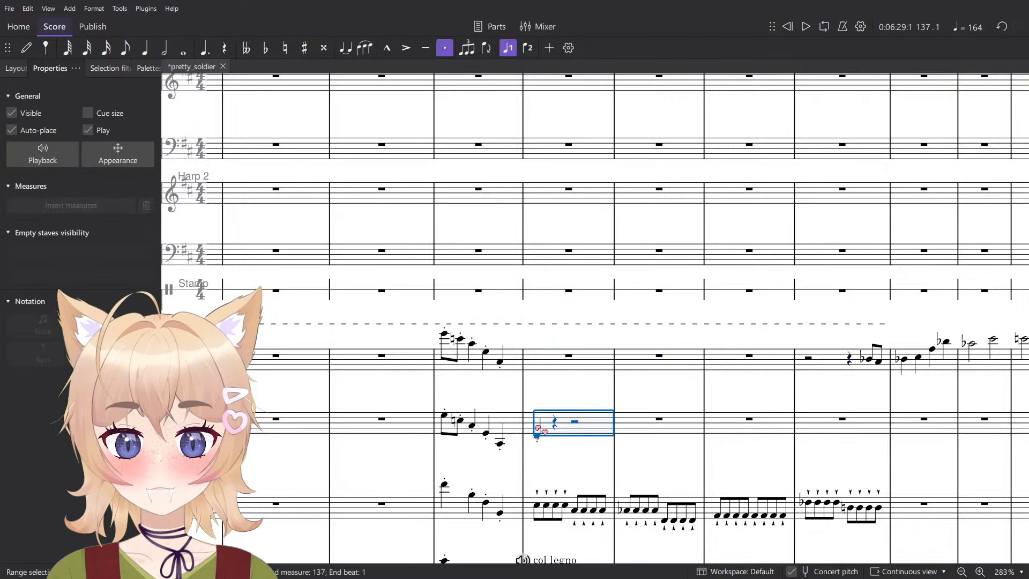
key(ctrl+v)
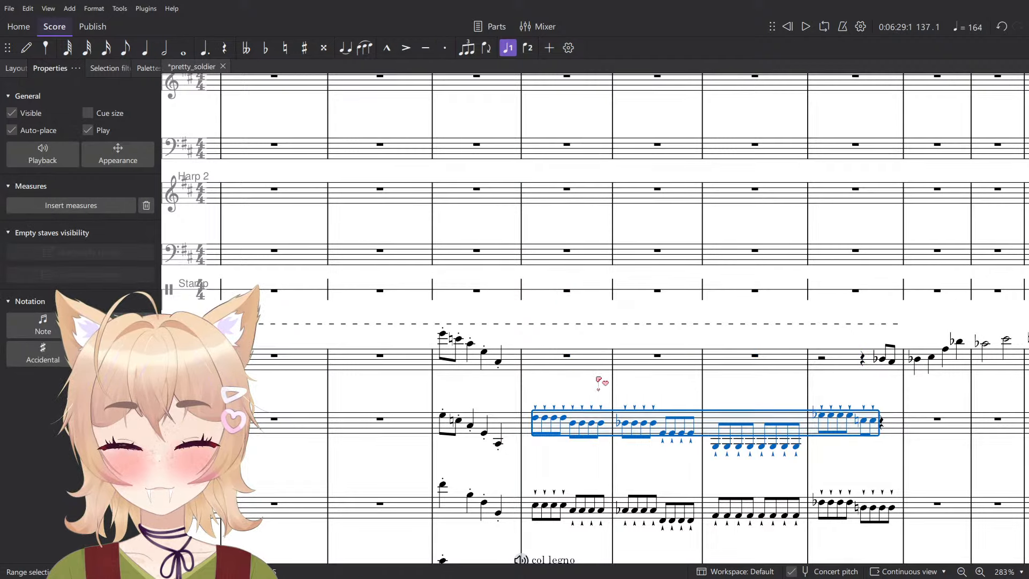
- Try raising the last quarter note of Violins 2 in measure 136 by an octave and play it back
key(Left)
key(ctrl+Up)
key(ctrl+Up)
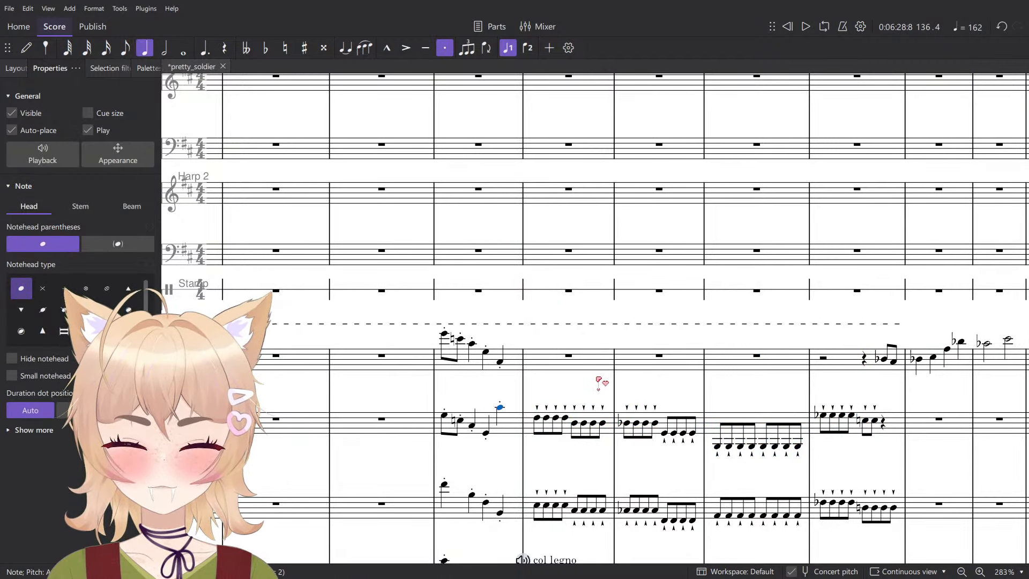
key(ctrl+Down)
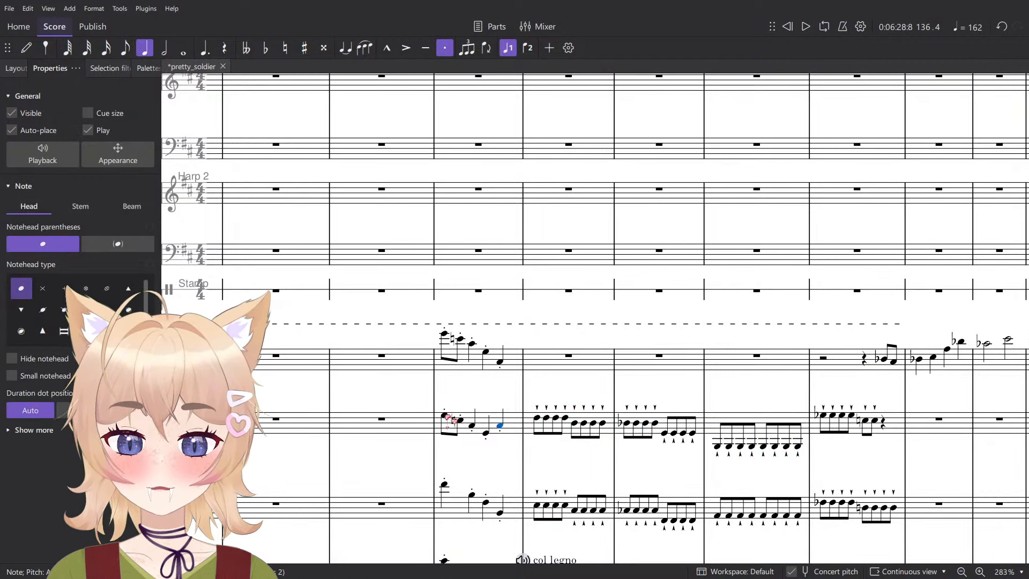
click(444, 416)
key(space)
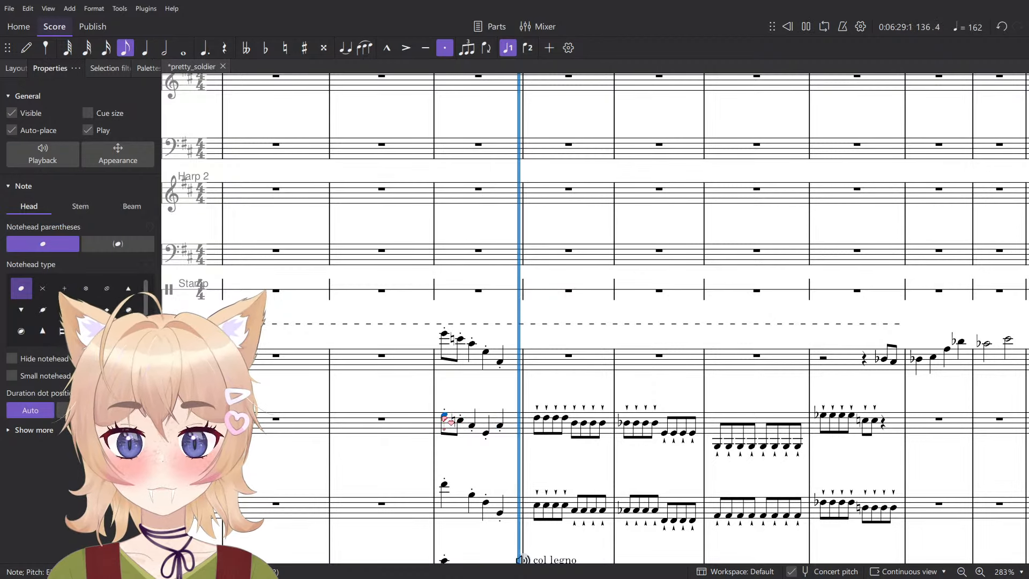
key(space)
click(500, 426)
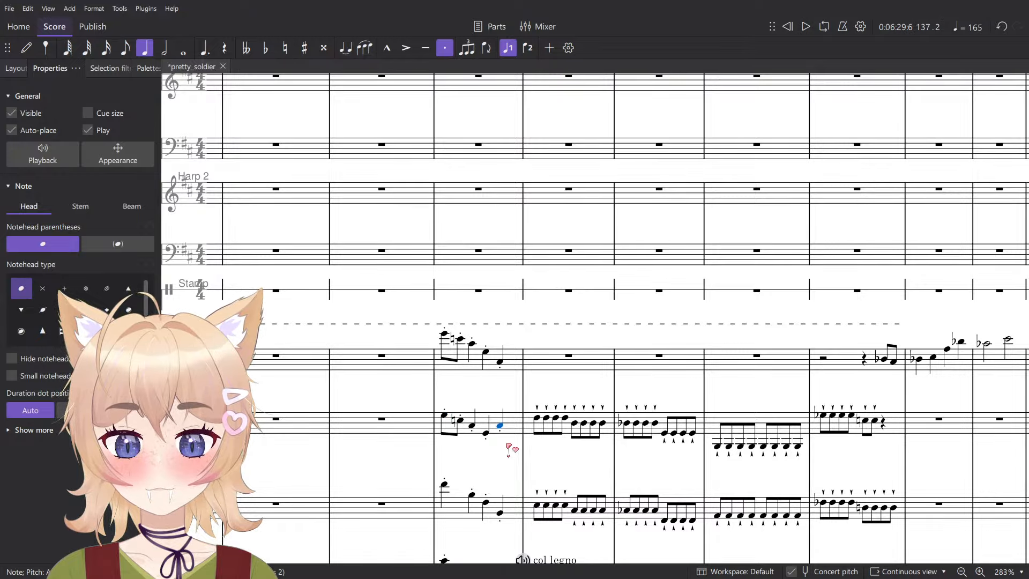
key(Delete)
key(ctrl+z)
key(ctrl+z)
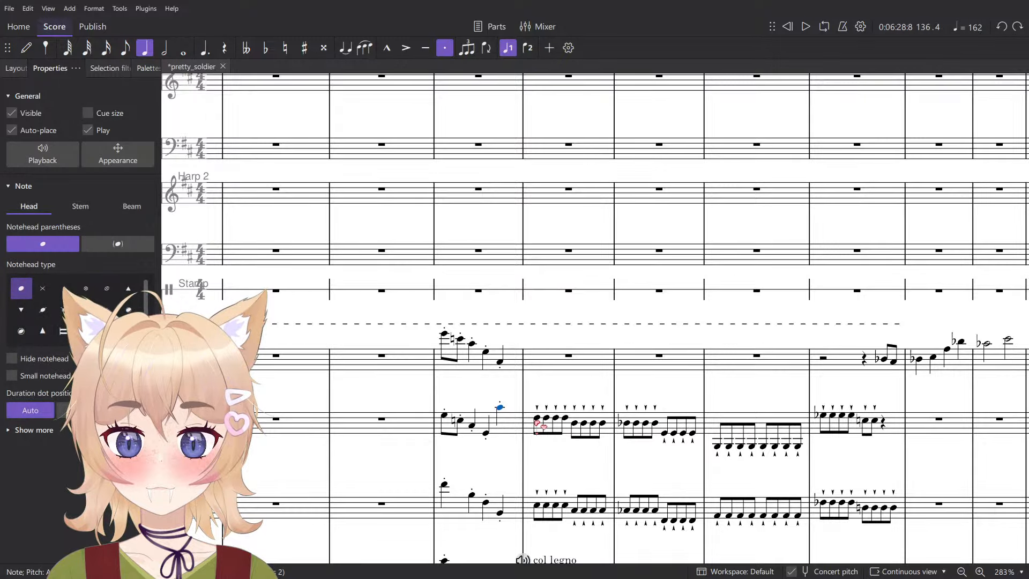
key(ctrl+Down)
- Play the strings from measure 136 into measure 140 to check the eighth-note passage in Violins 2
key(space)
drag(651, 485, 499, 414)
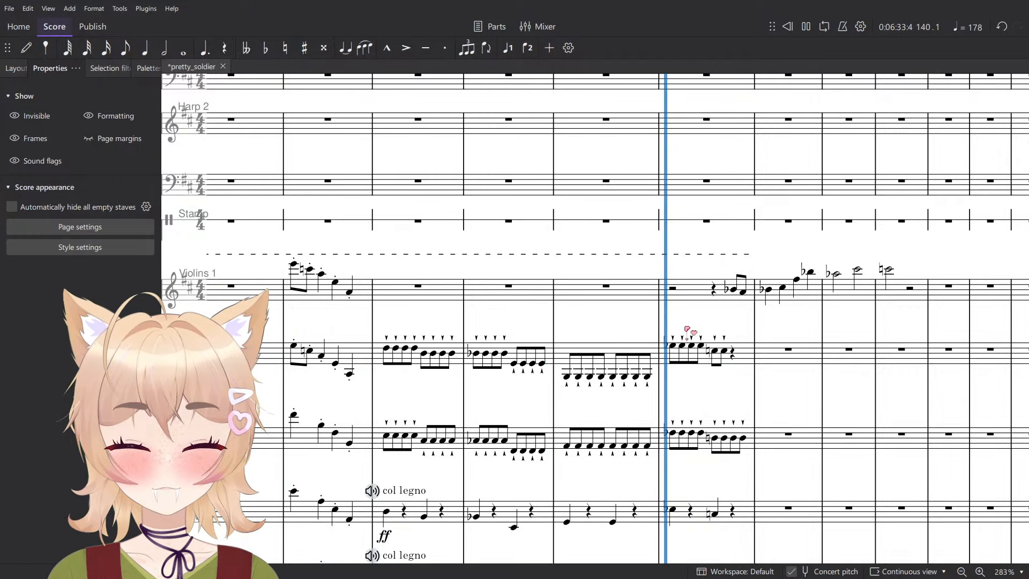
scroll(638, 367, up, 2)
key(space)
- Lower the Violins 2 notes in measure 140 by an octave and repeat beat 3's two eighth notes on beat 4
click(698, 354)
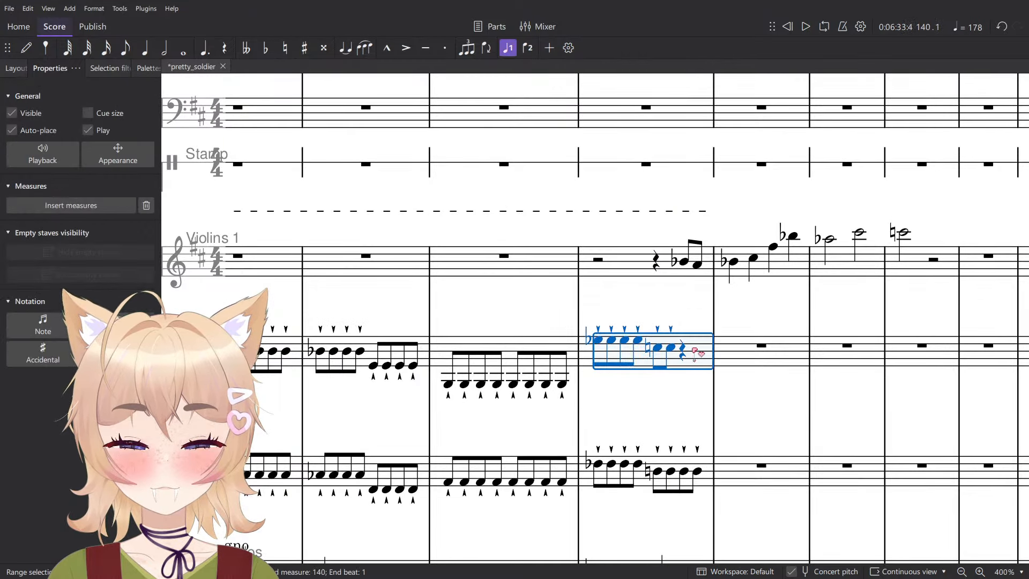
key(ctrl+Down)
click(681, 376)
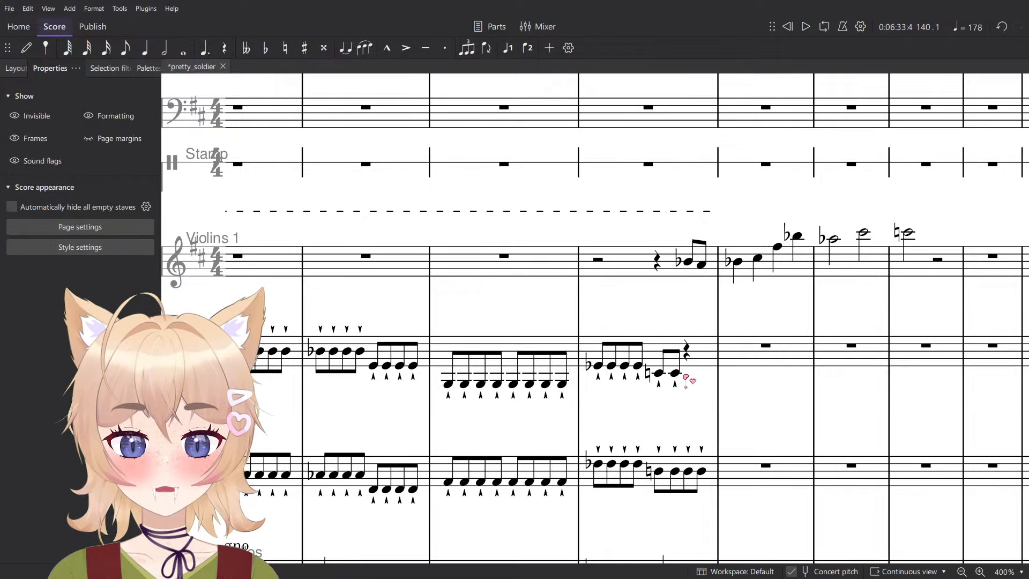
click(676, 373)
shift+click(661, 373)
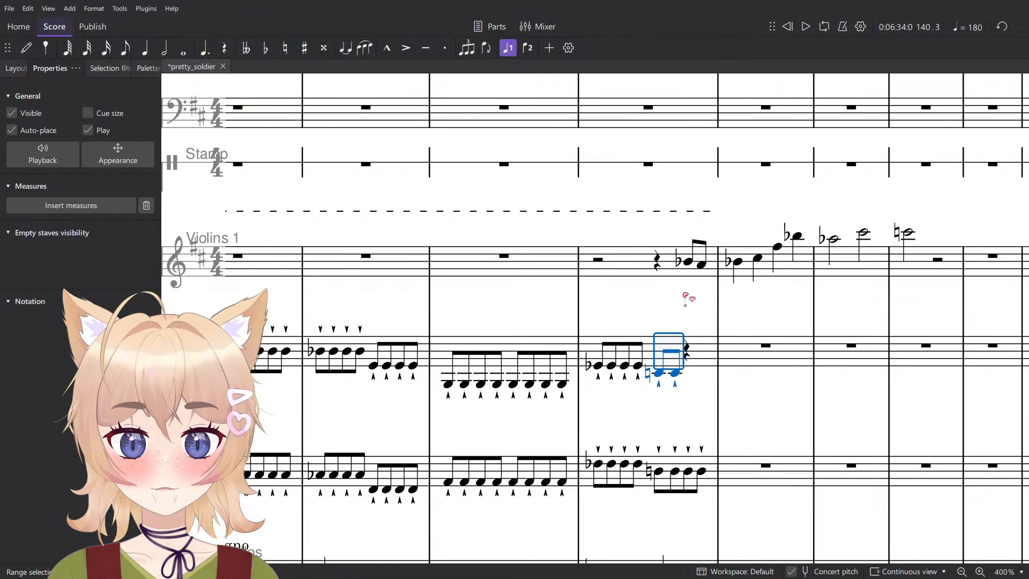
key(r)
- Add a forte dynamic to the first pickup note of Violins 1 in measure 140 and play the phrase back
click(689, 262)
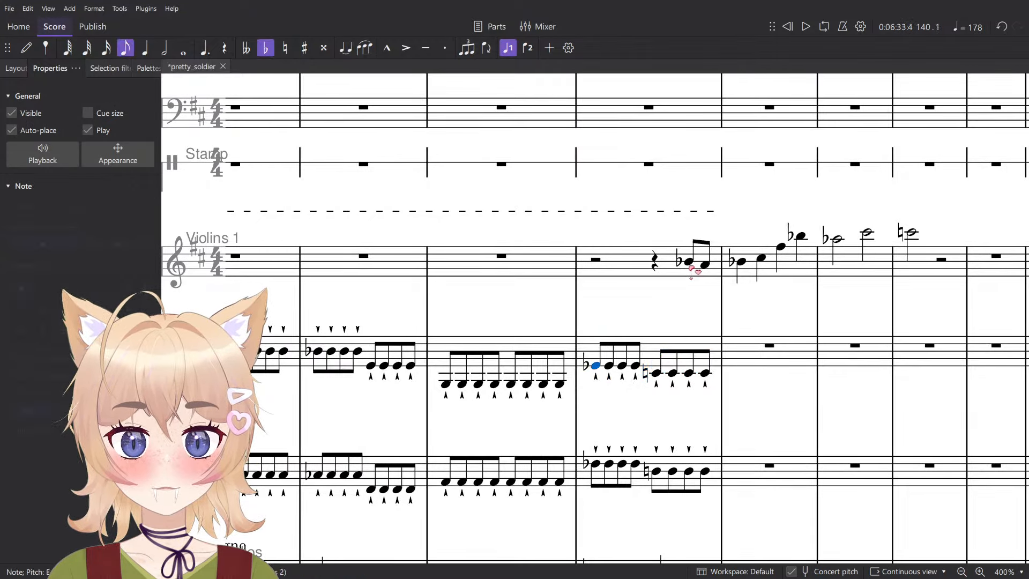
key(ctrl+d)
click(697, 310)
scroll(571, 435, right, 5)
scroll(571, 435, up, 3)
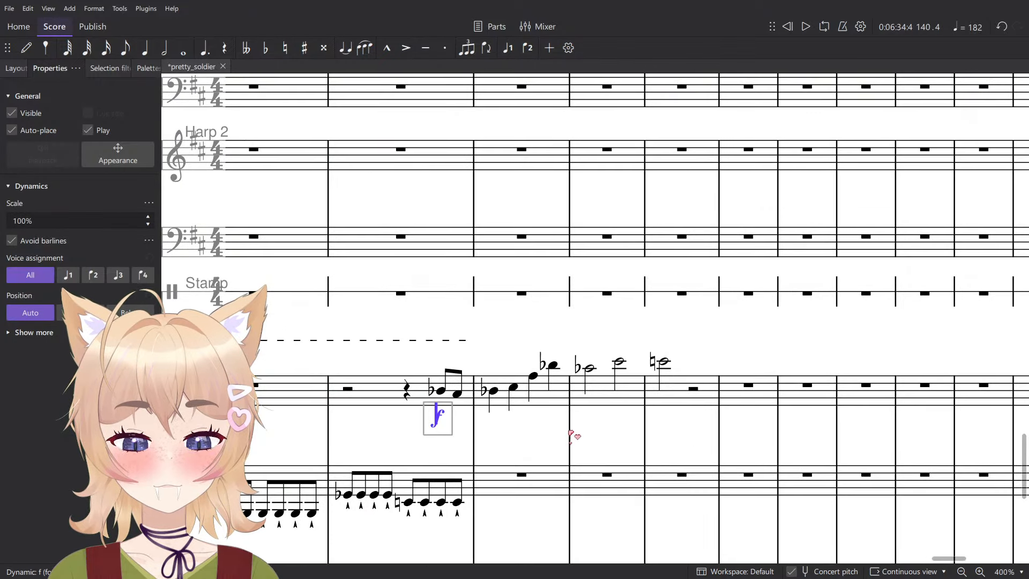
click(493, 439)
scroll(472, 432, up, 4)
key(space)
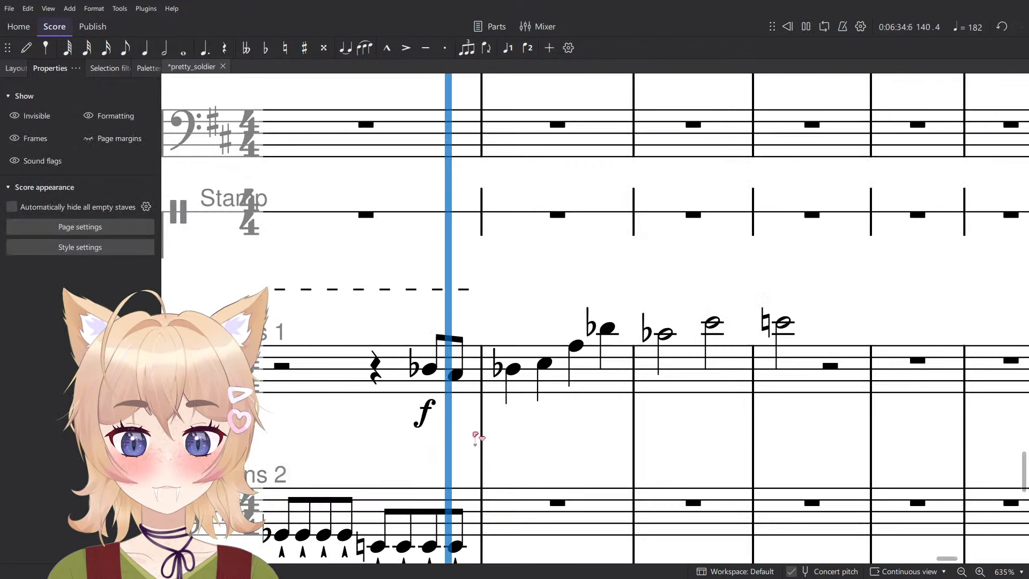
key(space)
- Transpose the whole Violins 1 phrase in measures 140–143 up a major third so it begins on D, and play it back
click(472, 386)
shift+click(797, 383)
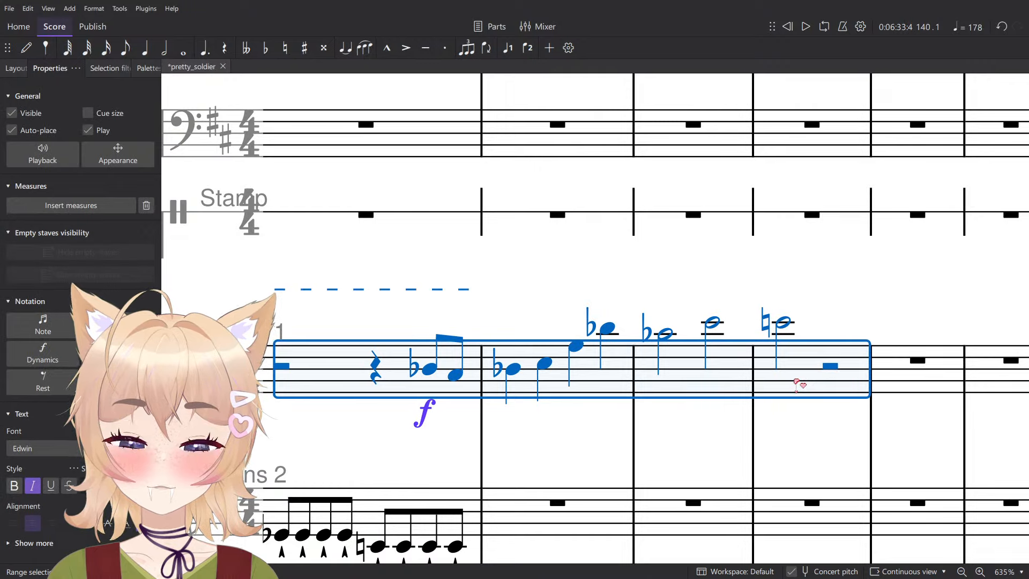
key(Up)
key(Up)
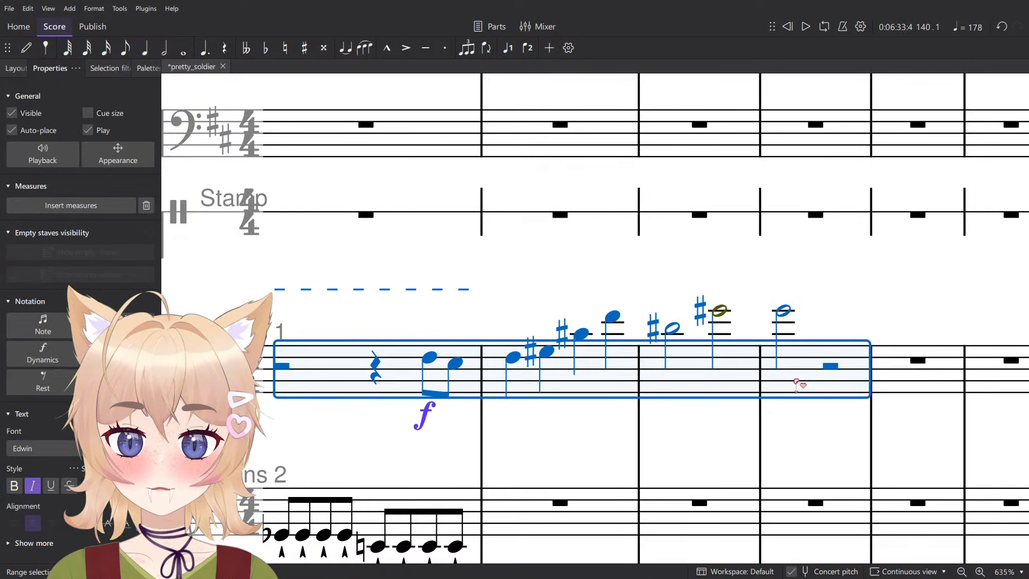
key(space)
click(542, 291)
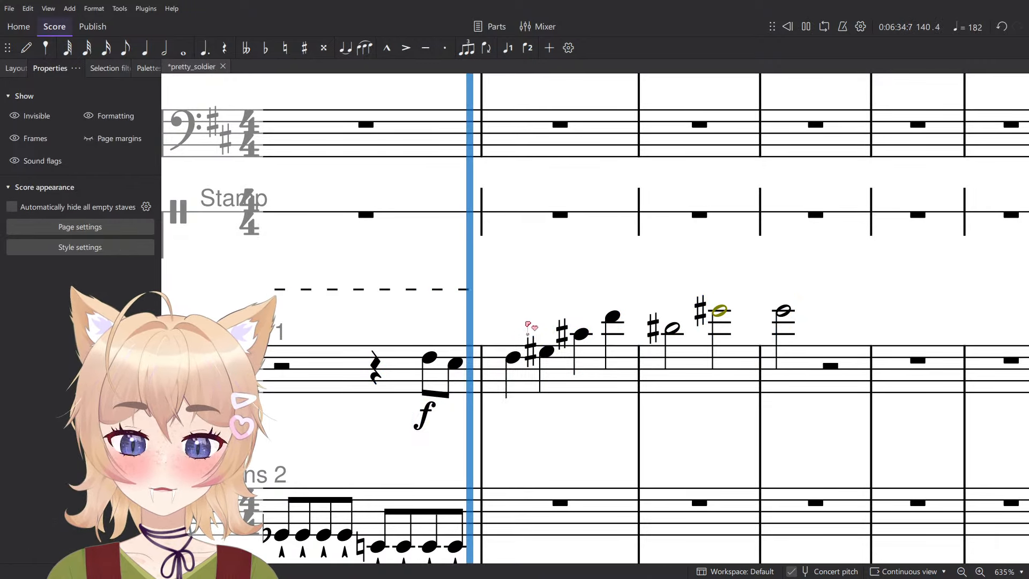
- In Violins 1, set measure 141's second and third quarter notes to F-sharp and B-flat, and measure 142's first half note to C-sharp
click(547, 352)
key(Up)
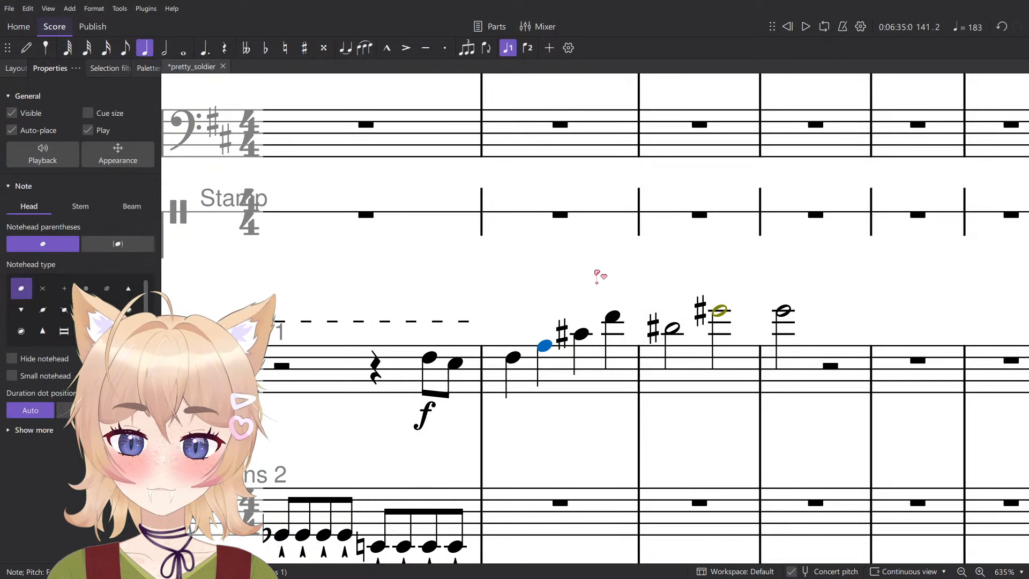
key(Up)
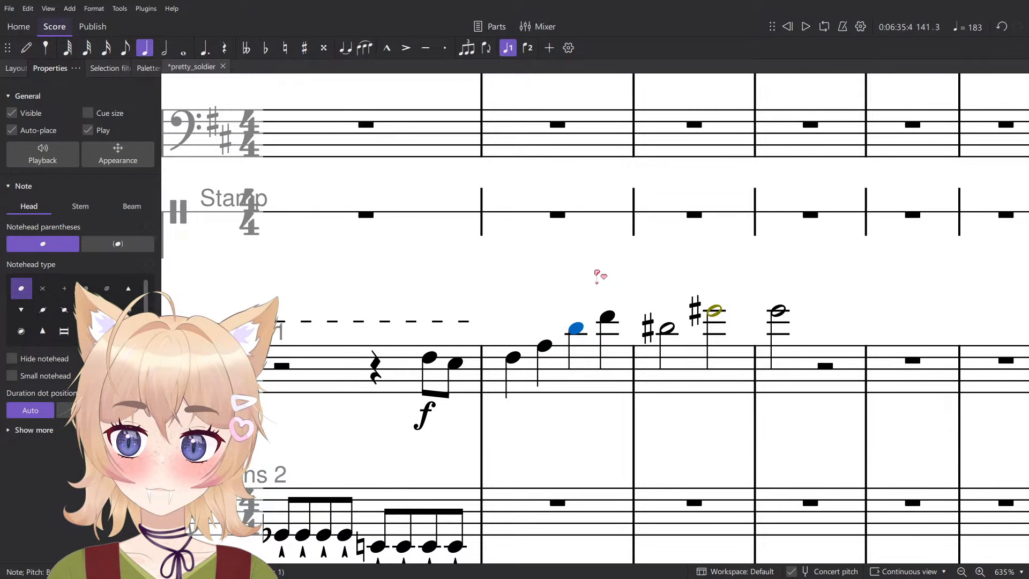
key(Right)
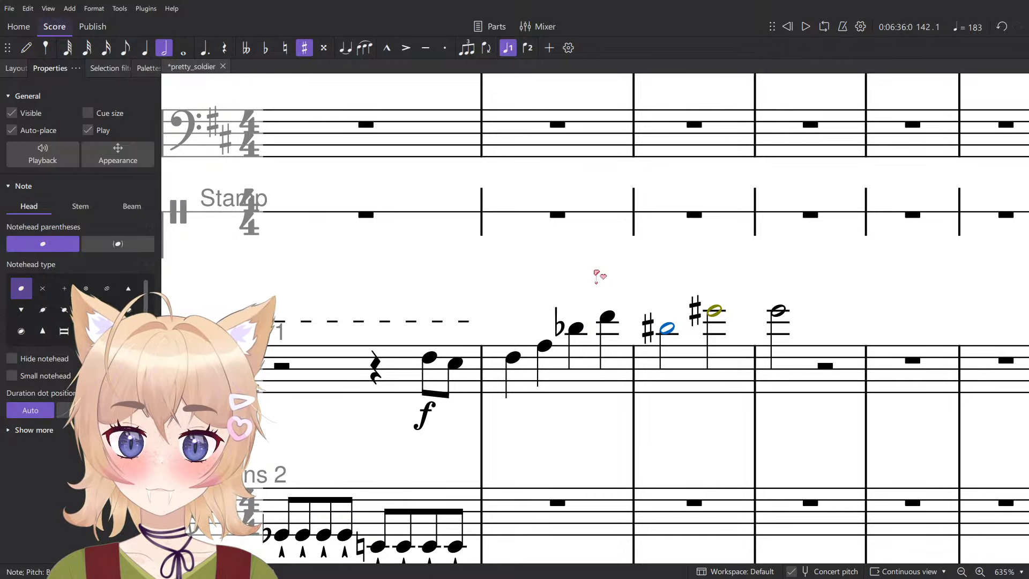
key(Up)
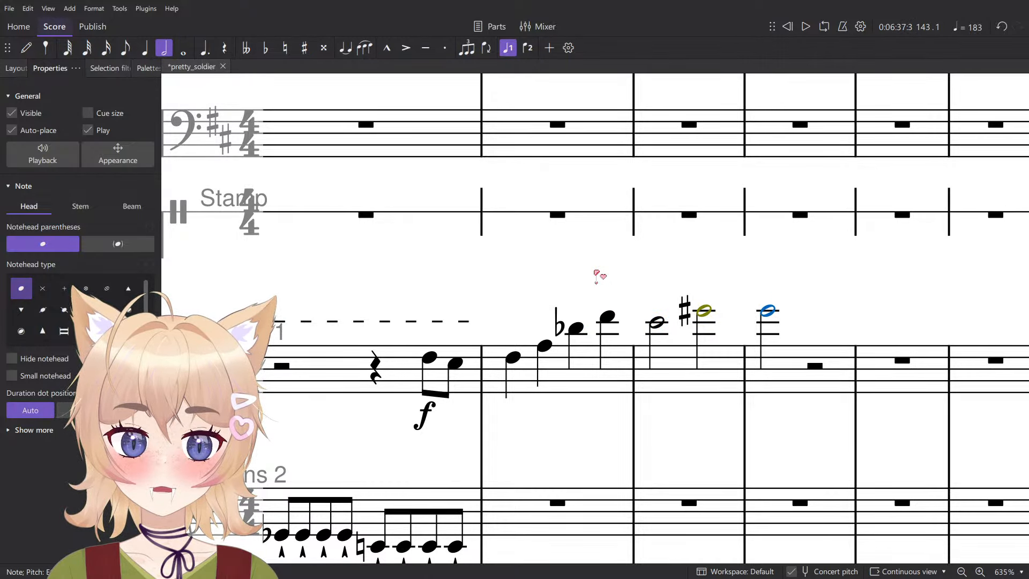
key(Up)
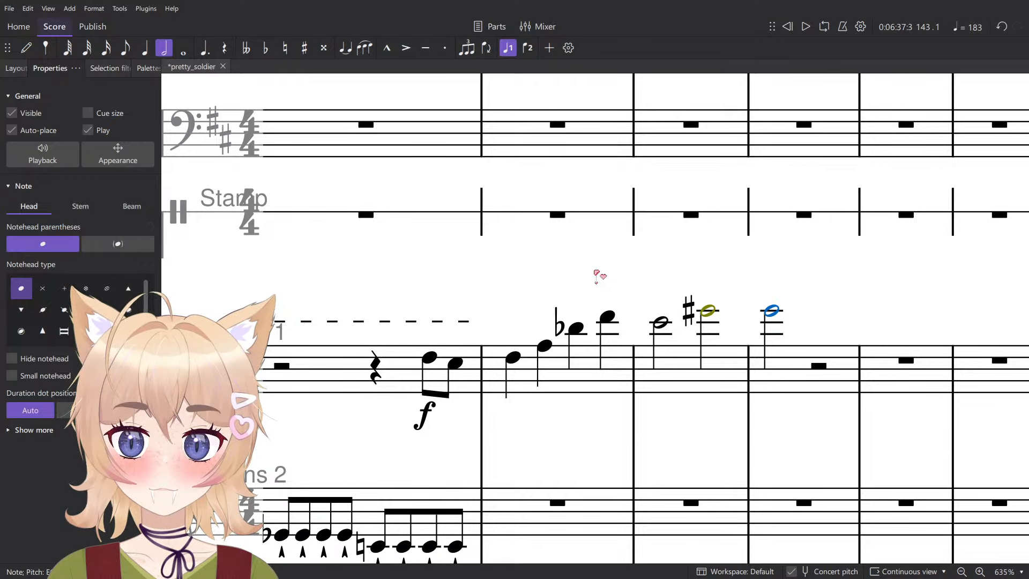
key(Down)
- Play the revised Violins 1 phrase from its first pickup note in measure 140 through measure 142
ctrl+scroll(581, 287, down, 5)
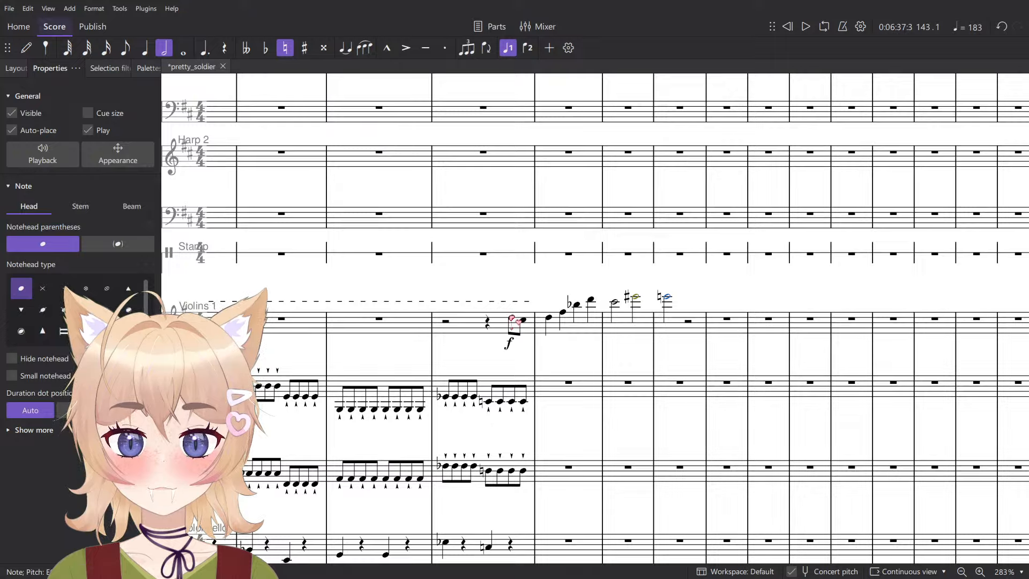
click(510, 319)
ctrl+scroll(510, 319, down, 4)
key(space)
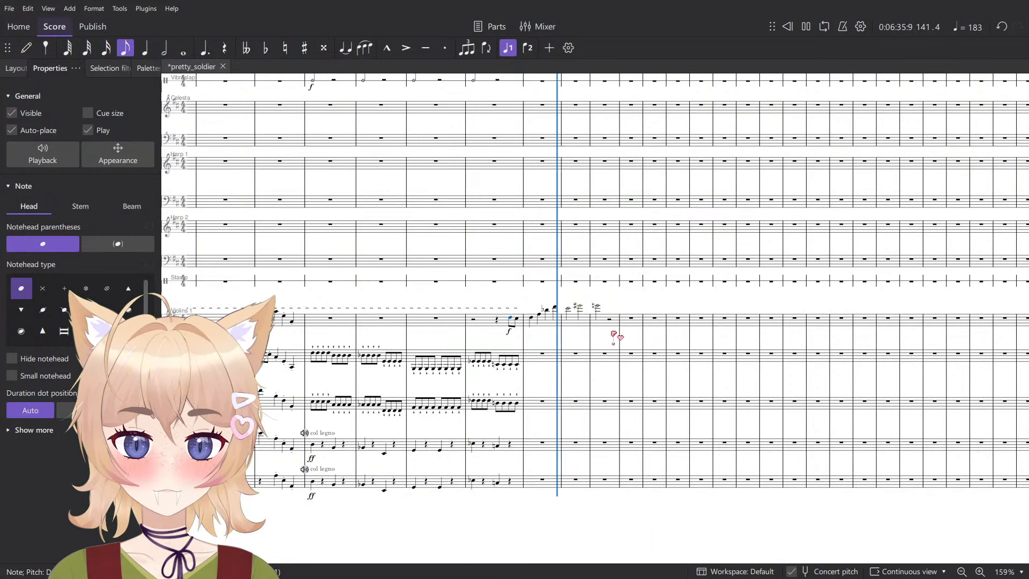
key(space)
ctrl+scroll(579, 311, up, 5)
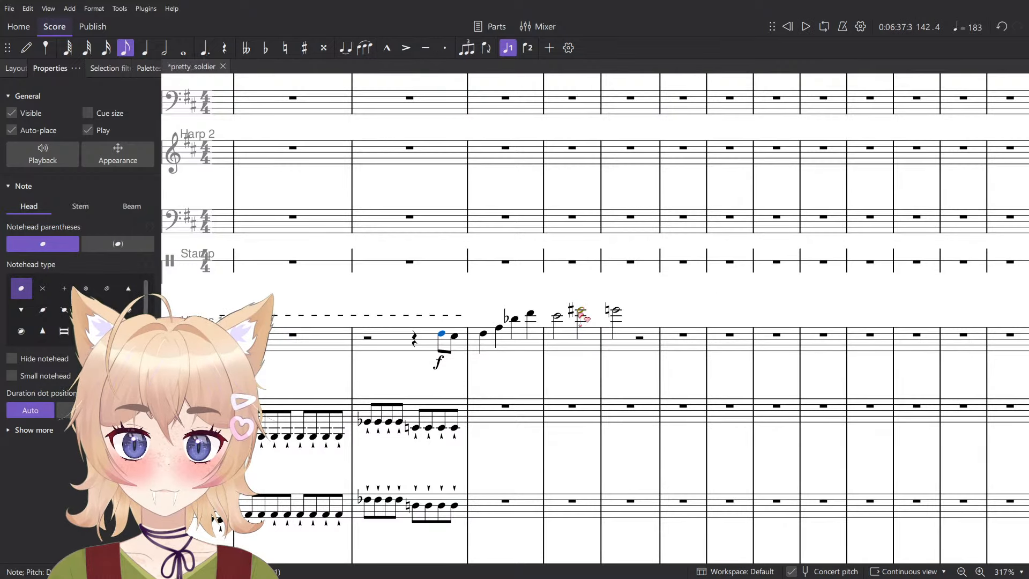
- Raise measure 142's second half note in Violins 1 to F-sharp, check it by playback, and set measure 143's half note to E-sharp
click(582, 312)
key(Up)
key(space)
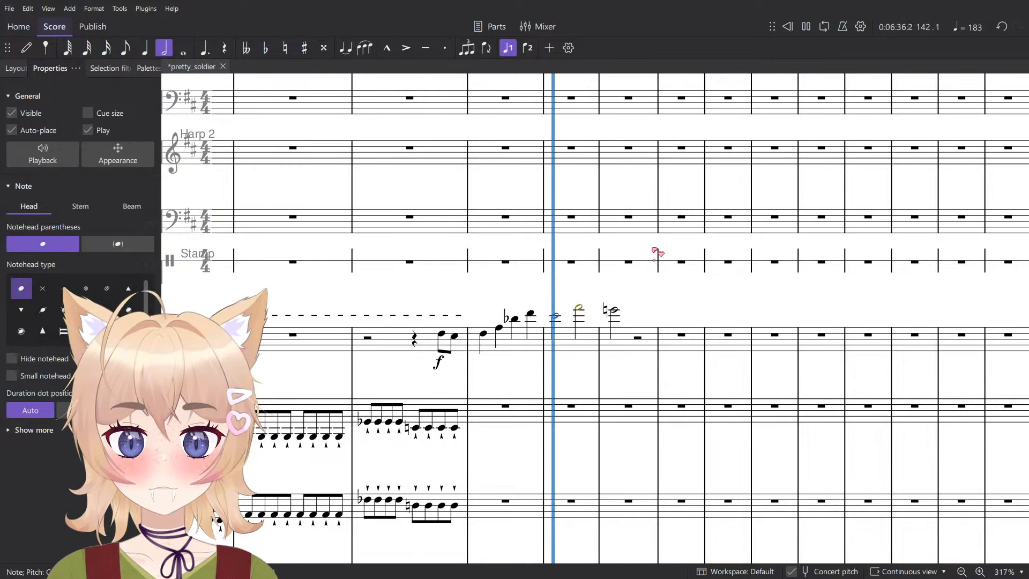
key(space)
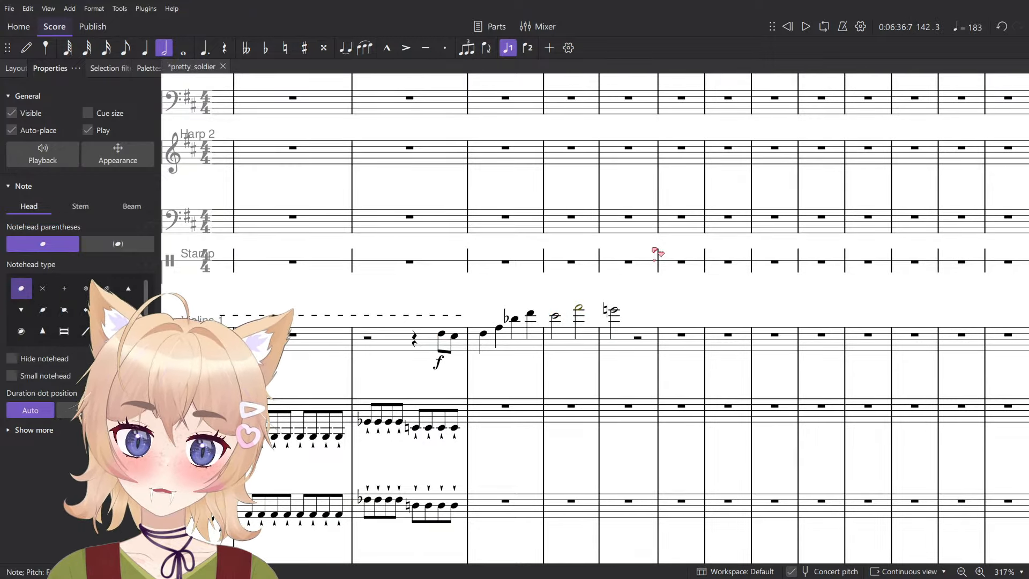
key(Down)
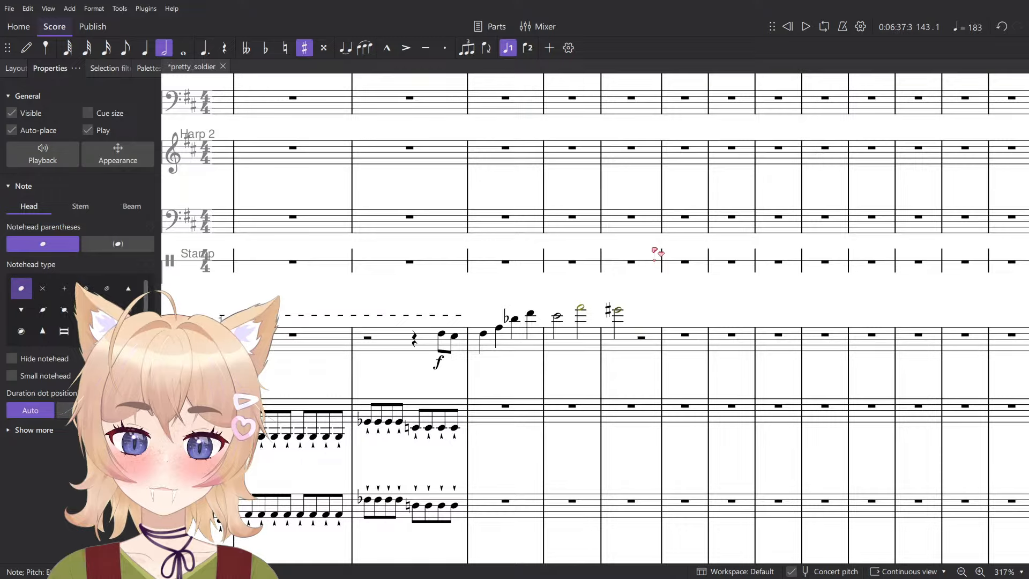
- Play all the strings from the start of measure 137 into measure 141 to hear the phrase in context
scroll(420, 429, down, 5)
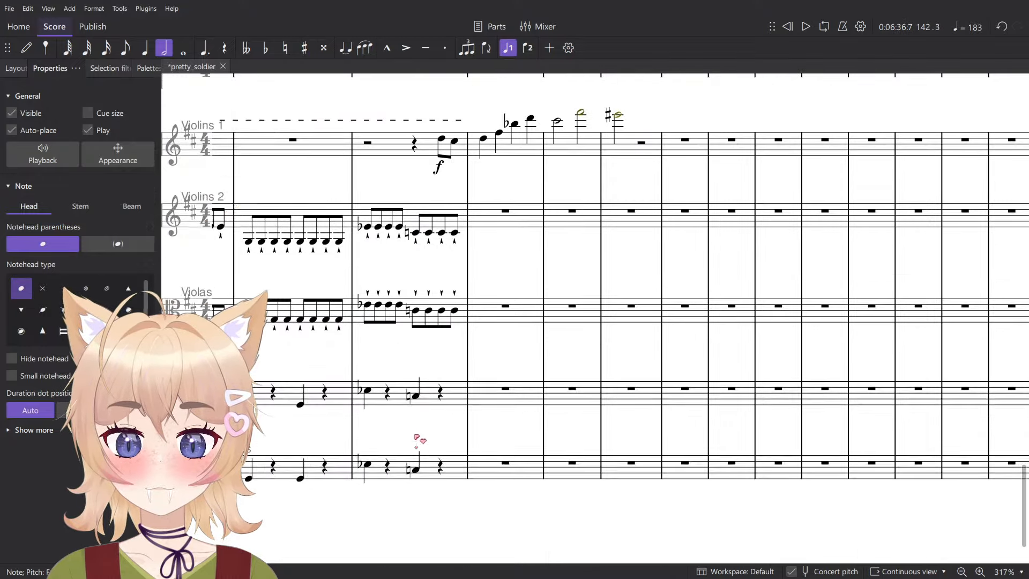
click(387, 411)
drag(401, 315, 619, 299)
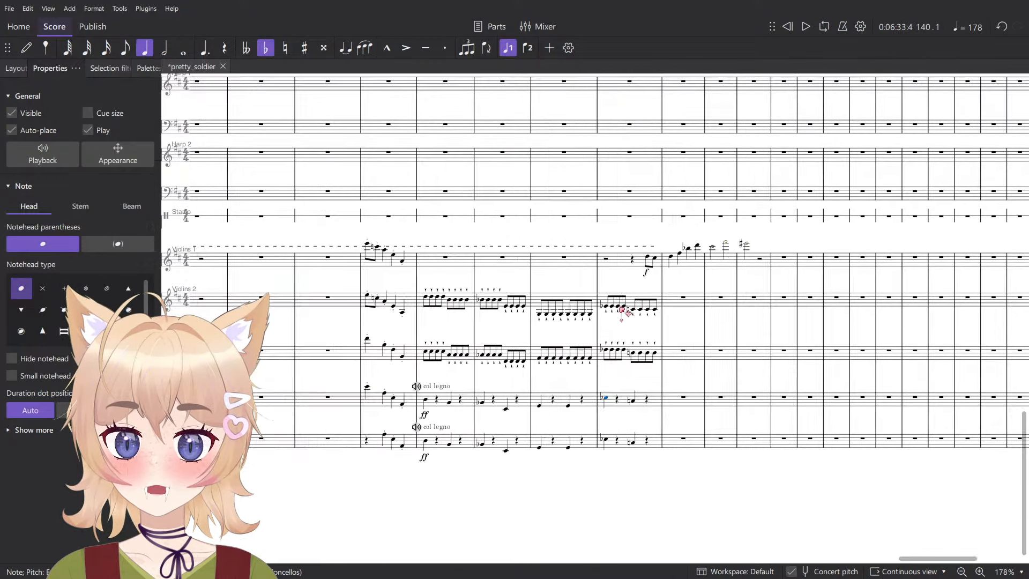
scroll(619, 300, up, 2)
click(375, 369)
key(space)
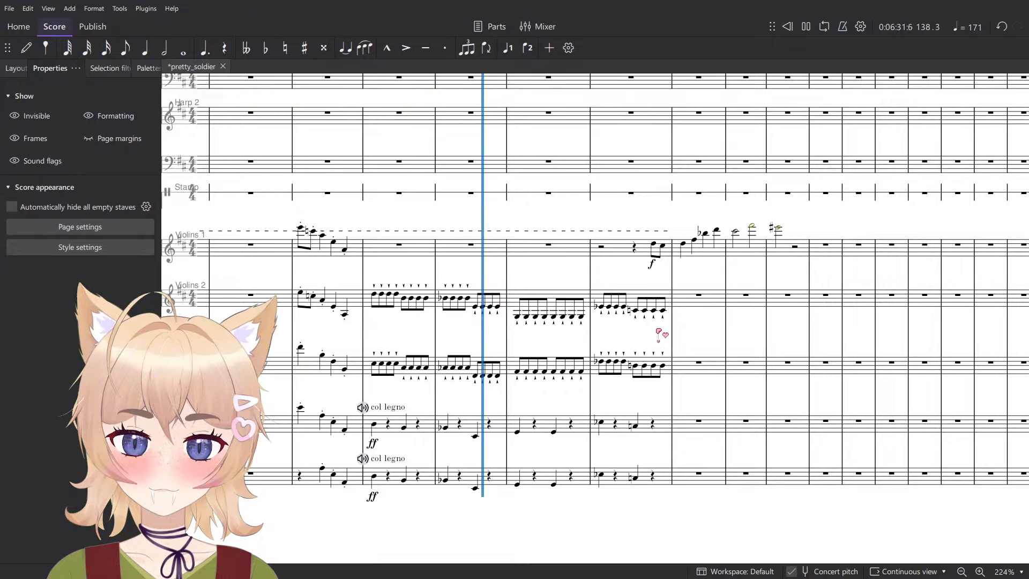
scroll(655, 330, up, 1)
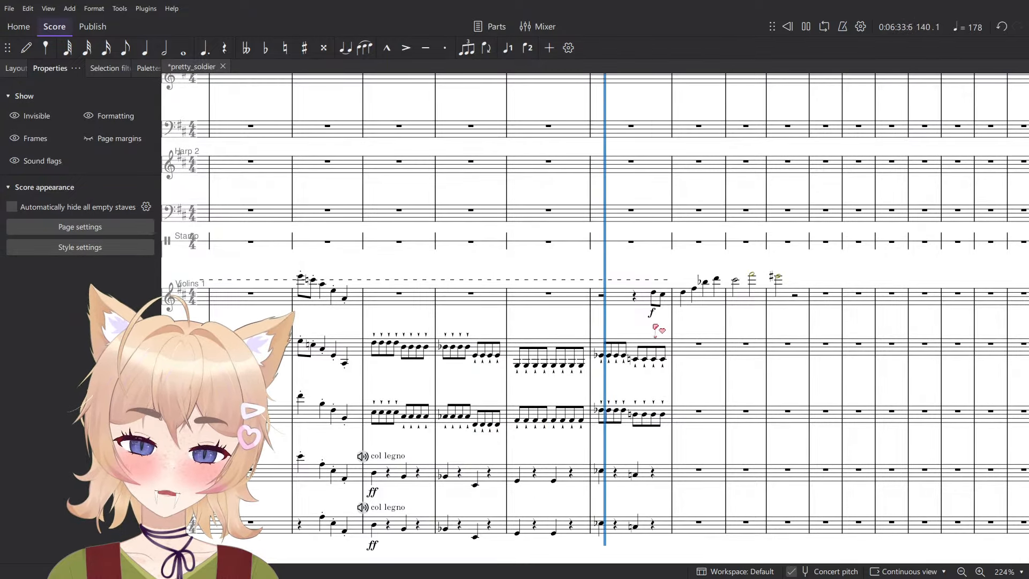
key(space)
- Delete the two eighth notes on beat 4 of measure 140 in Violins 2
ctrl+scroll(654, 324, up, 5)
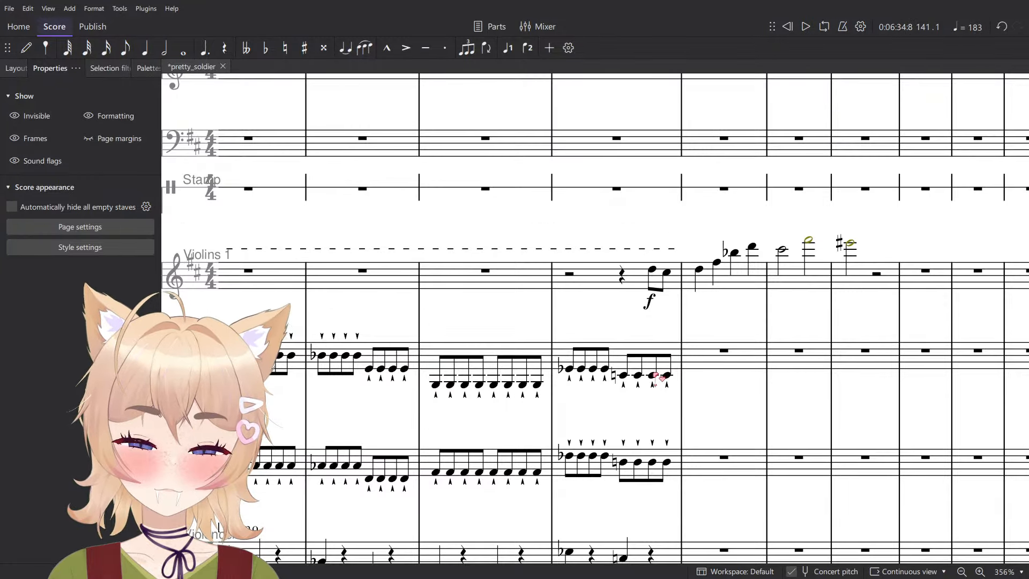
click(655, 375)
shift+click(668, 375)
key(Delete)
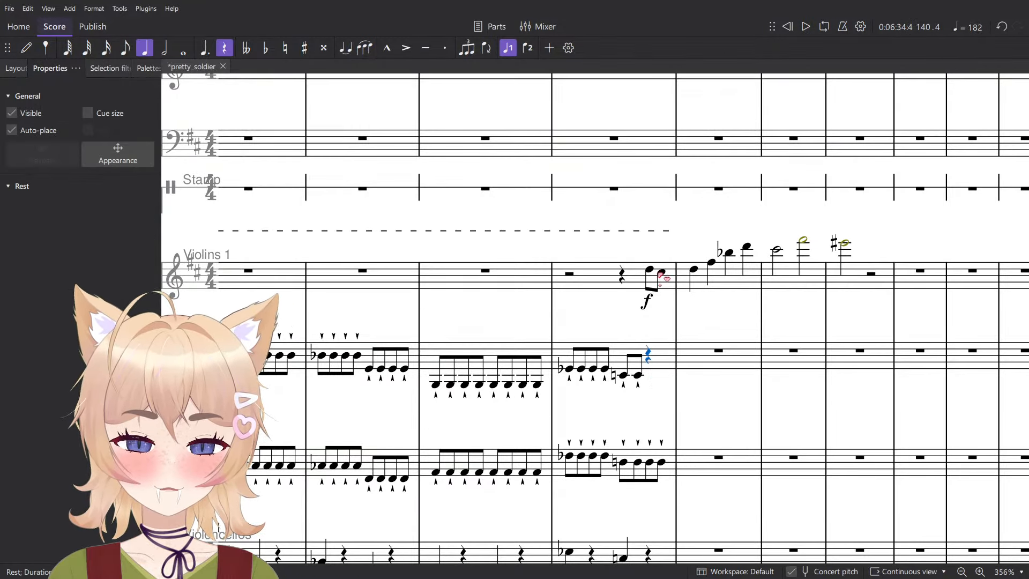
- Copy the Violins 1 phrase from beat 4 of measure 140 through measure 143 into Violins 2 and Violas at the same beat
click(858, 282)
shift+click(649, 271)
click(650, 363)
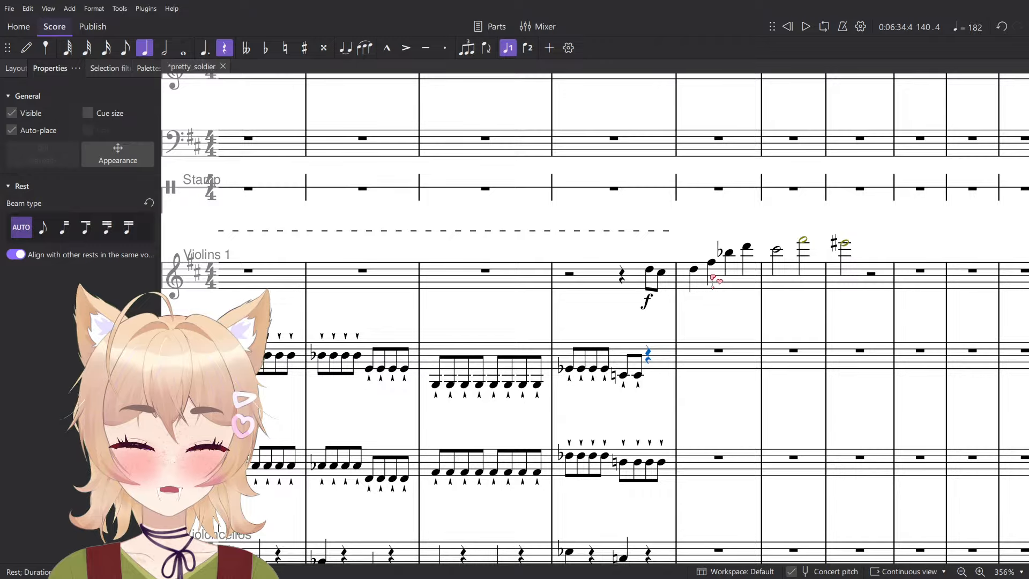
key(ctrl+v)
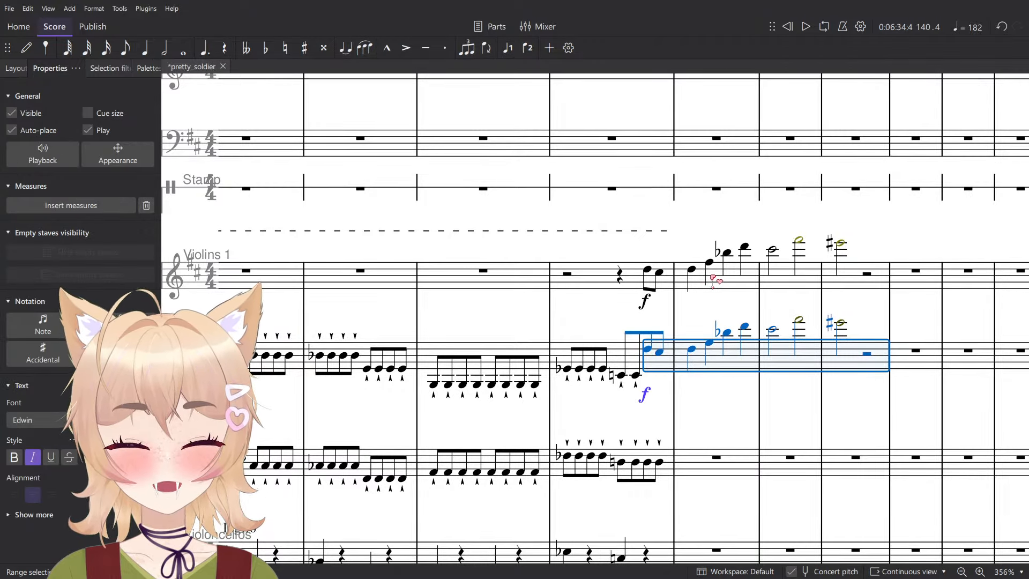
click(647, 461)
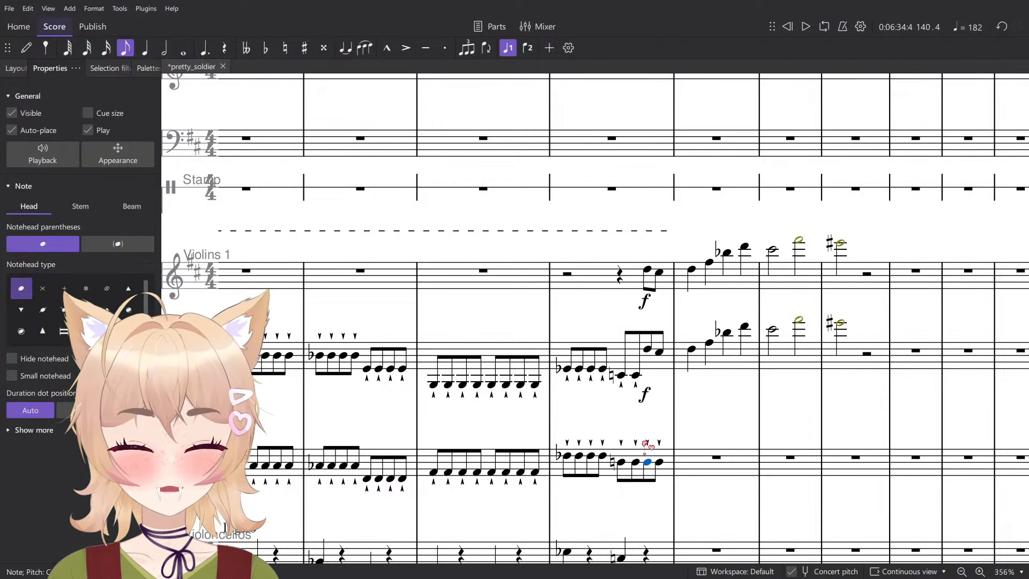
key(ctrl+v)
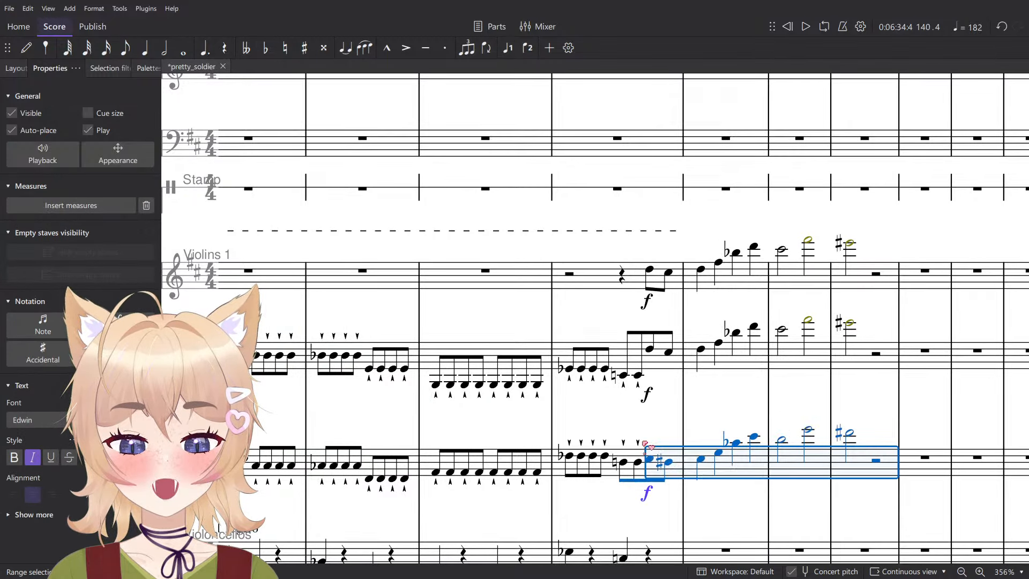
- Play the shared phrase in Violins 1, Violins 2 and Violas from beat 4 of measure 140 into measure 143
key(space)
key(space)
key(Escape)
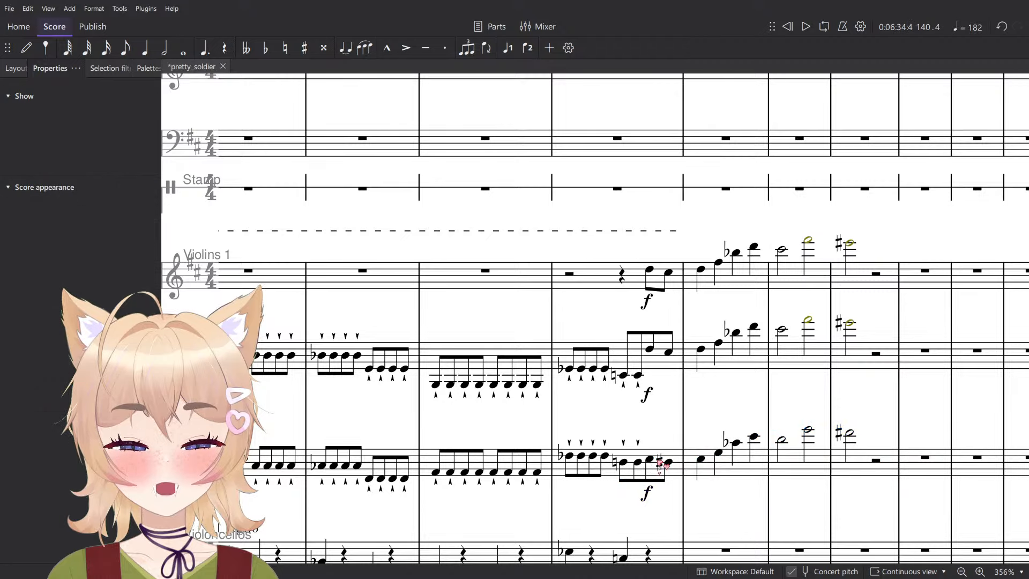
click(653, 462)
key(space)
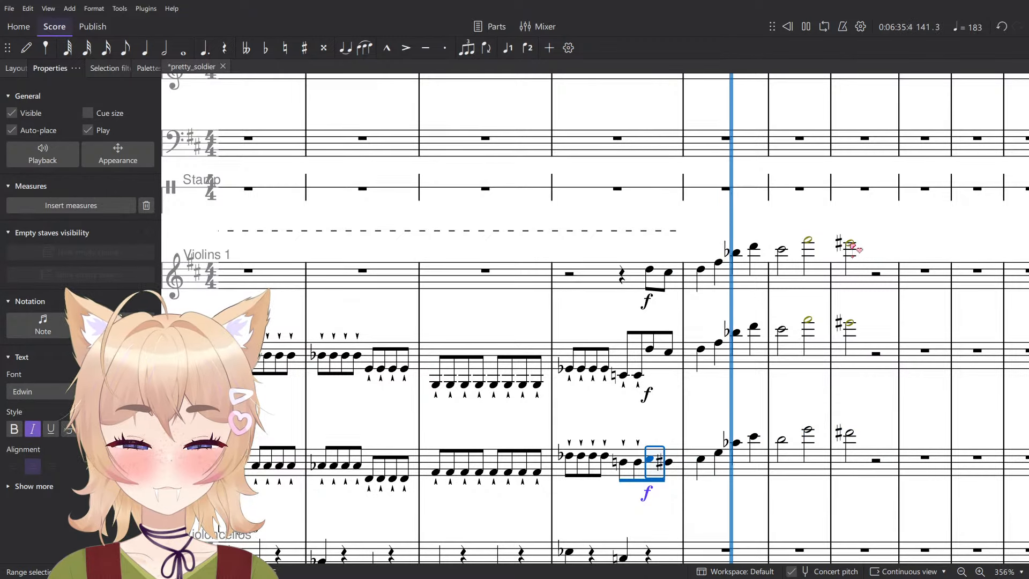
key(space)
shift+click(852, 246)
key(space)
scroll(836, 322, down, 5)
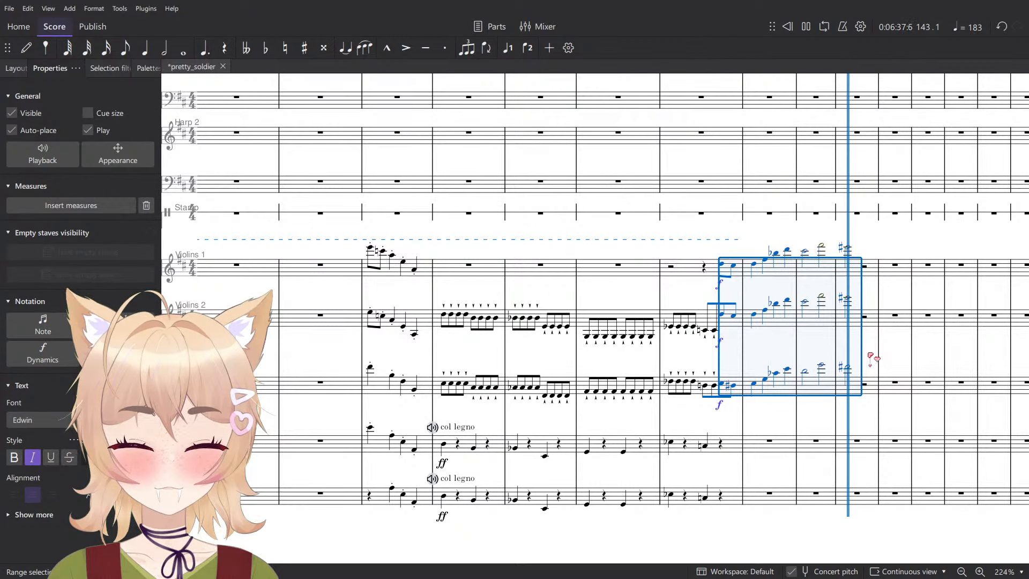
key(space)
key(Escape)
- Delete the eighth notes on beat 3 of measure 140 in both Violins 2 and Violas
scroll(706, 370, up, 3)
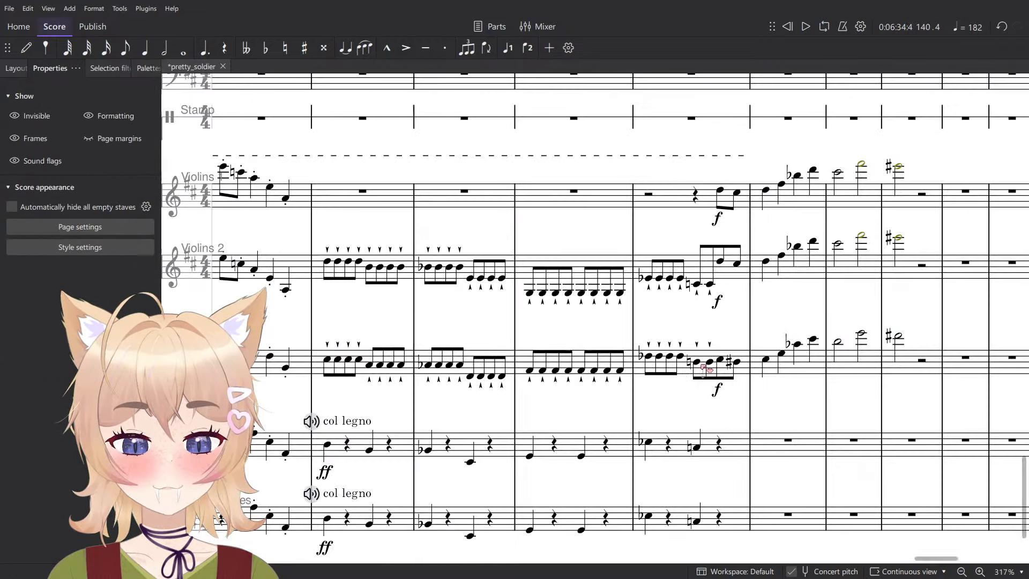
click(709, 285)
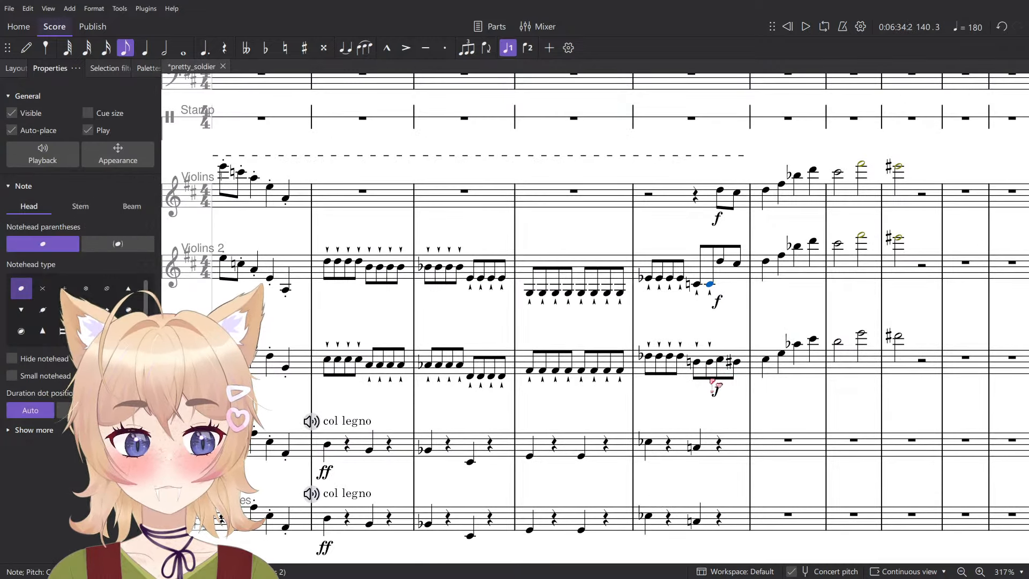
shift+click(698, 368)
key(Delete)
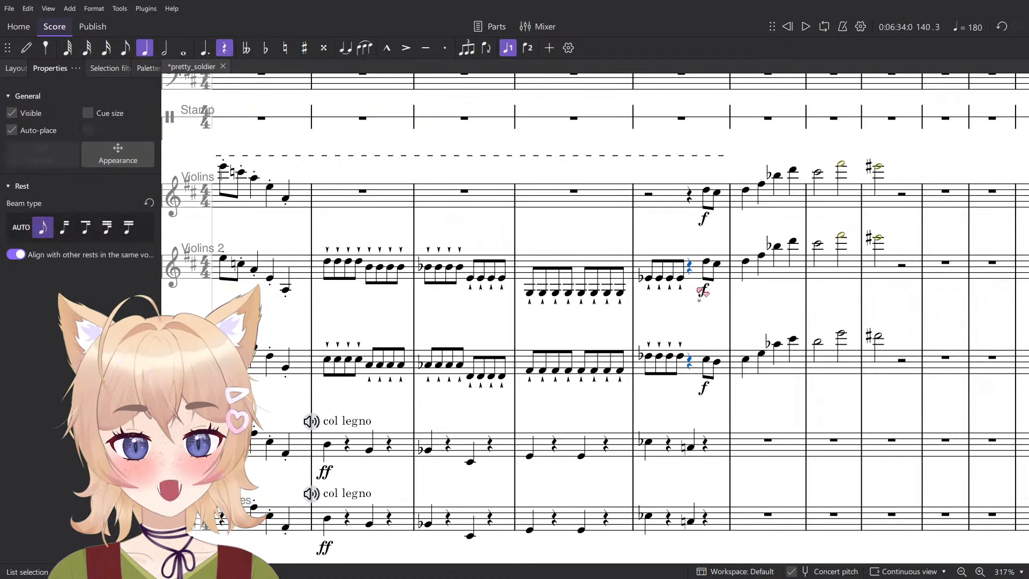
scroll(698, 290, down, 3)
key(Escape)
- Change the forte dynamics at the measure 140 pickup in Violins 1, Violins 2 and Violas to ff
drag(715, 365, 657, 402)
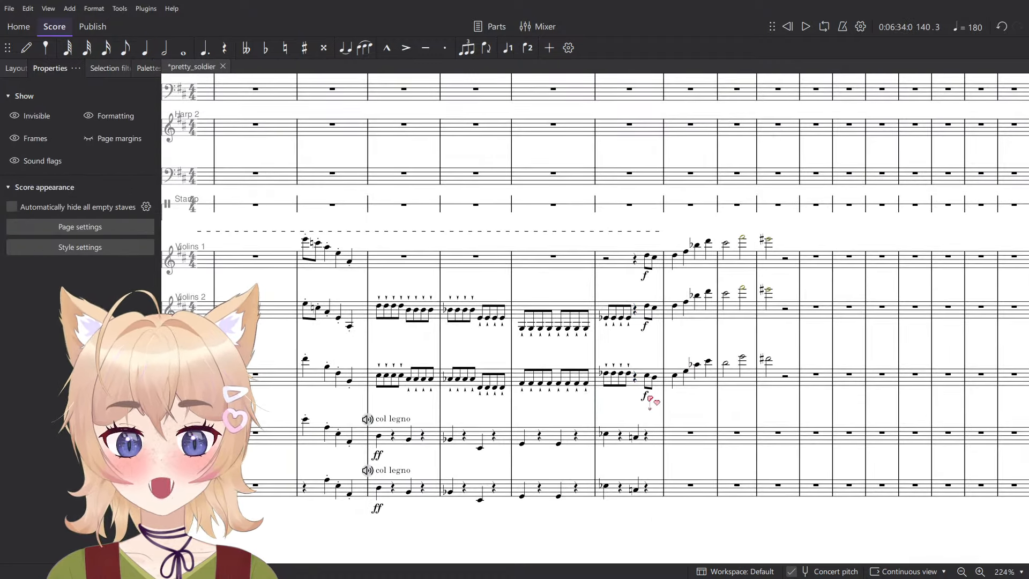
click(645, 396)
ctrl+click(645, 326)
ctrl+click(645, 275)
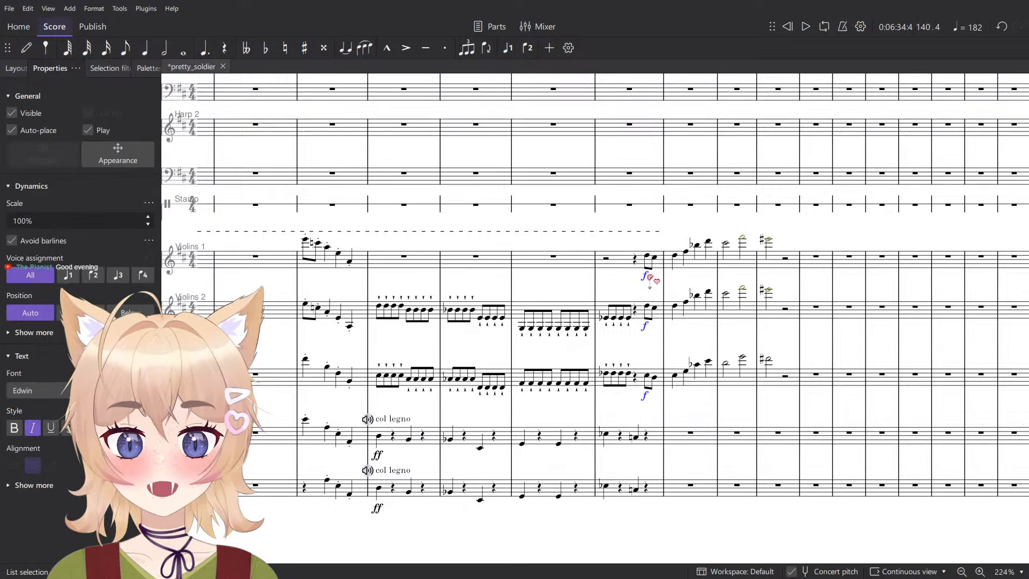
click(146, 69)
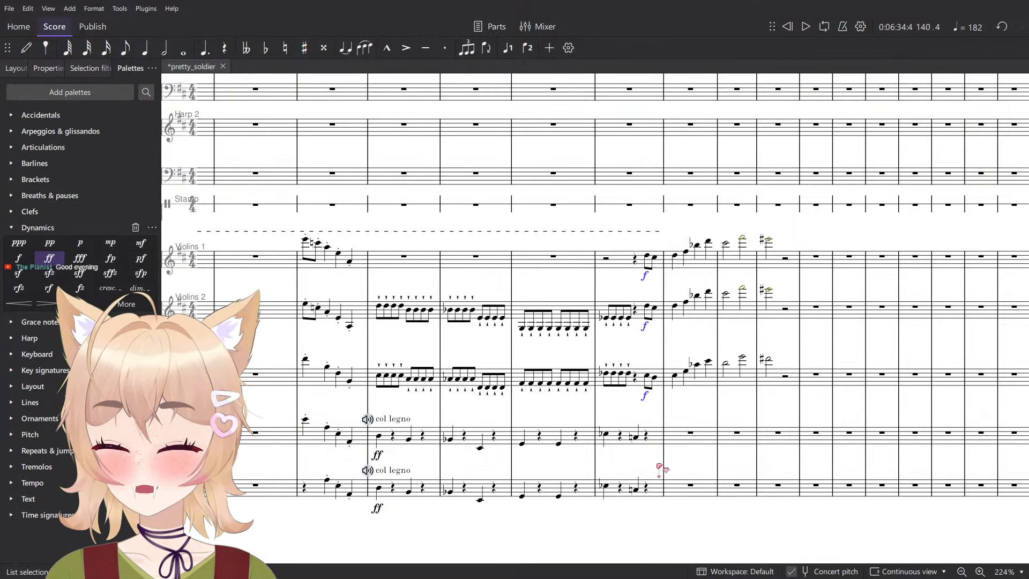
click(49, 259)
scroll(631, 423, up, 10)
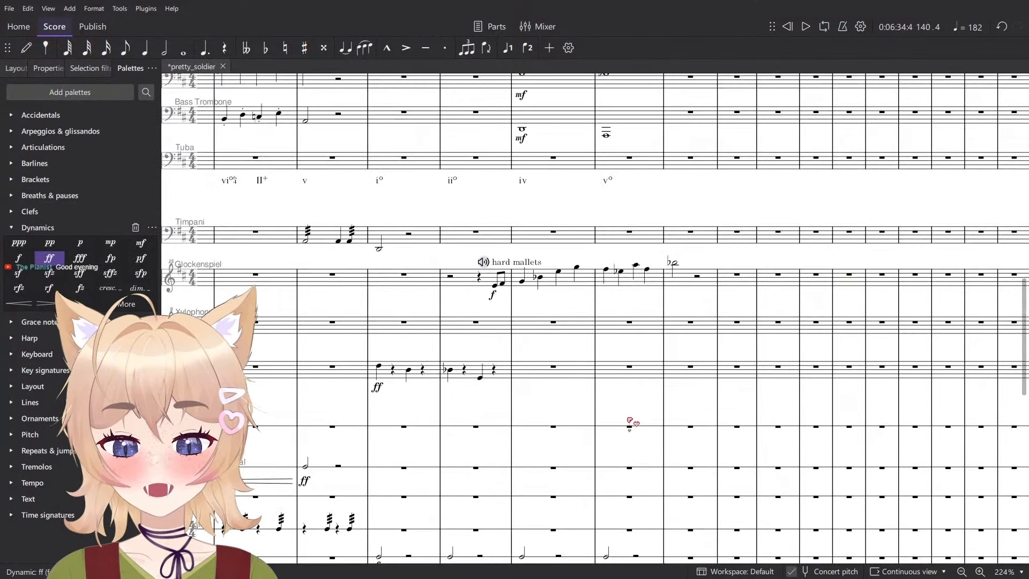
scroll(654, 420, up, 5)
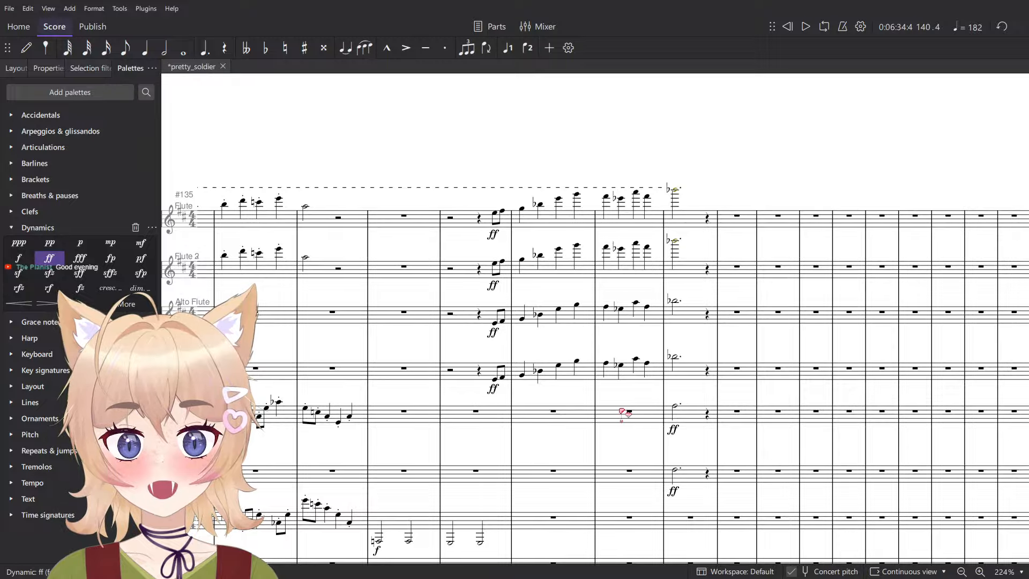
- Examine the measure 141 notes in English Horn and Glockenspiel against the string phrase
click(676, 471)
key(space)
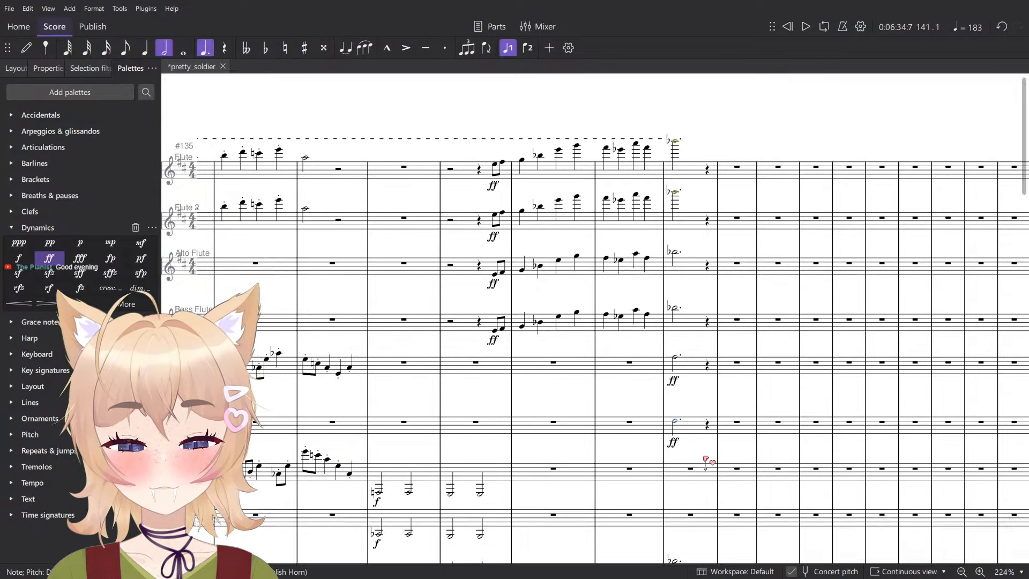
key(space)
scroll(721, 386, up, 5)
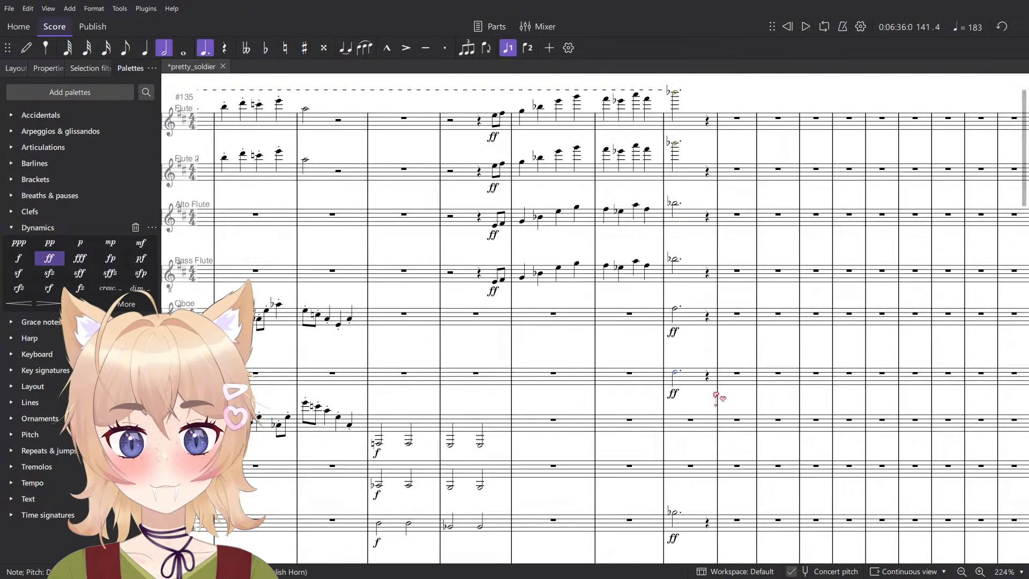
scroll(702, 477, down, 7)
scroll(711, 453, down, 7)
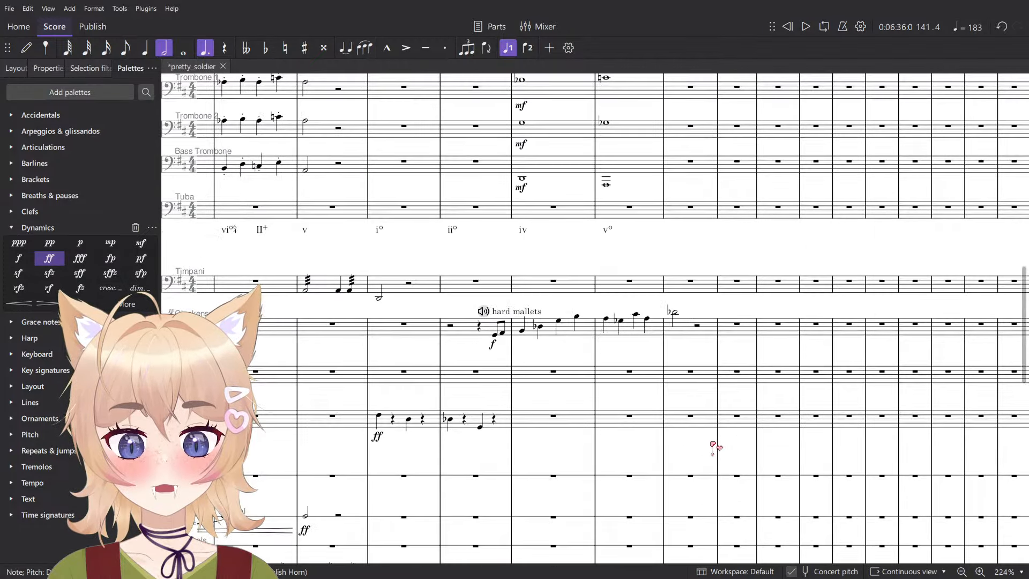
click(676, 313)
scroll(691, 348, down, 10)
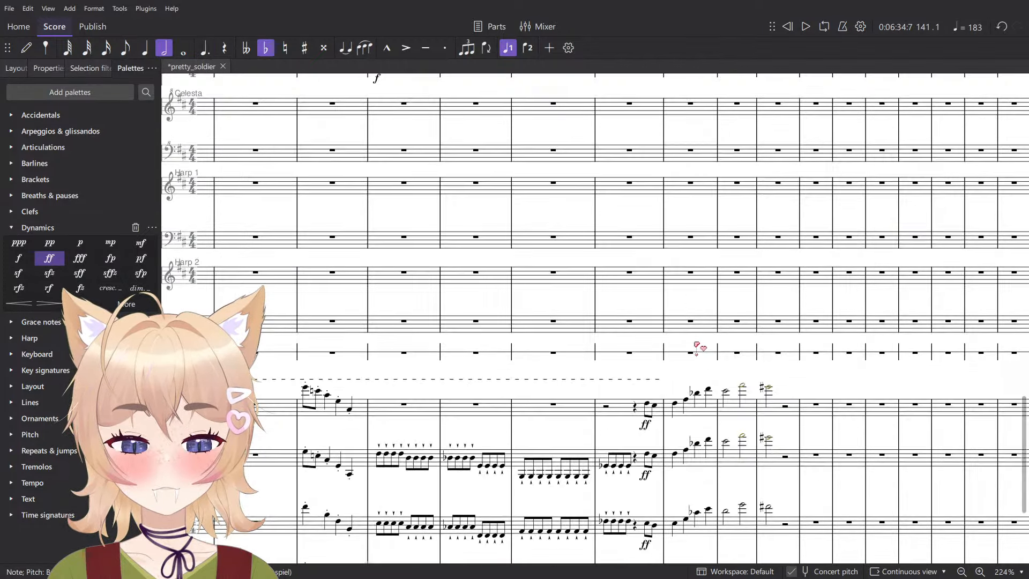
scroll(697, 383, up, 8)
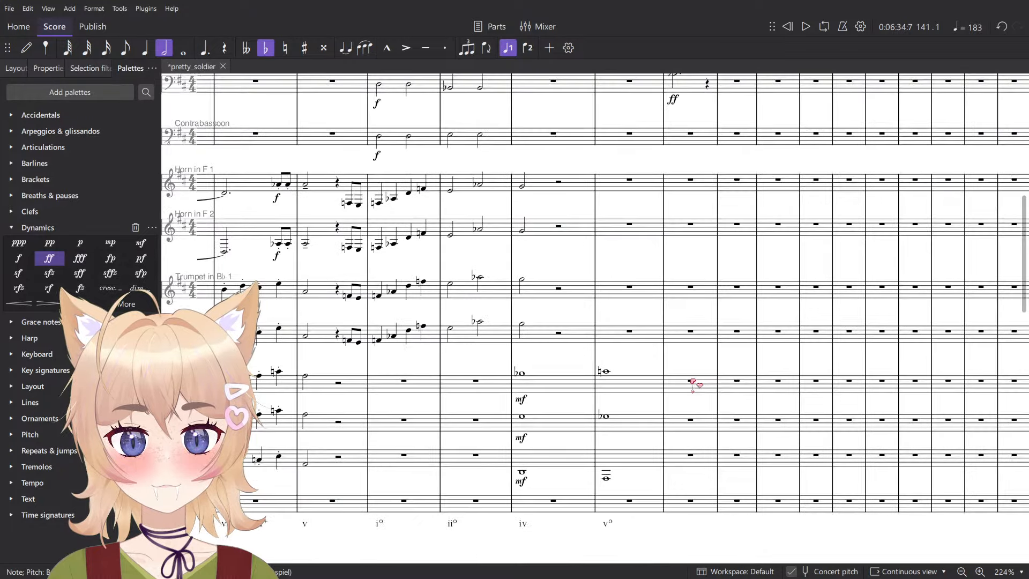
- Play the score from beat 1 of measure 138 up to the end of measure 140
click(451, 328)
scroll(546, 317, down, 4)
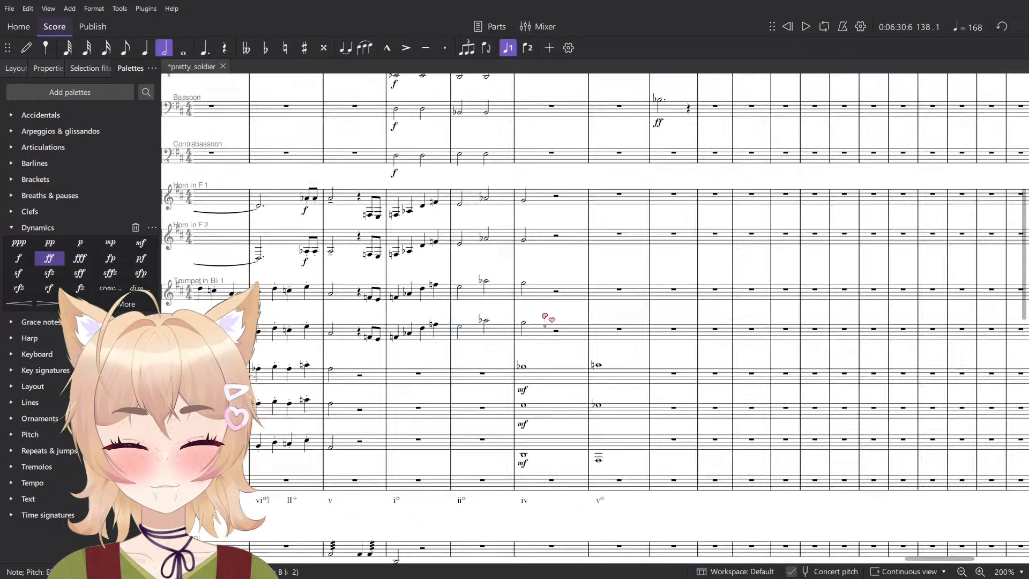
key(space)
scroll(500, 364, down, 8)
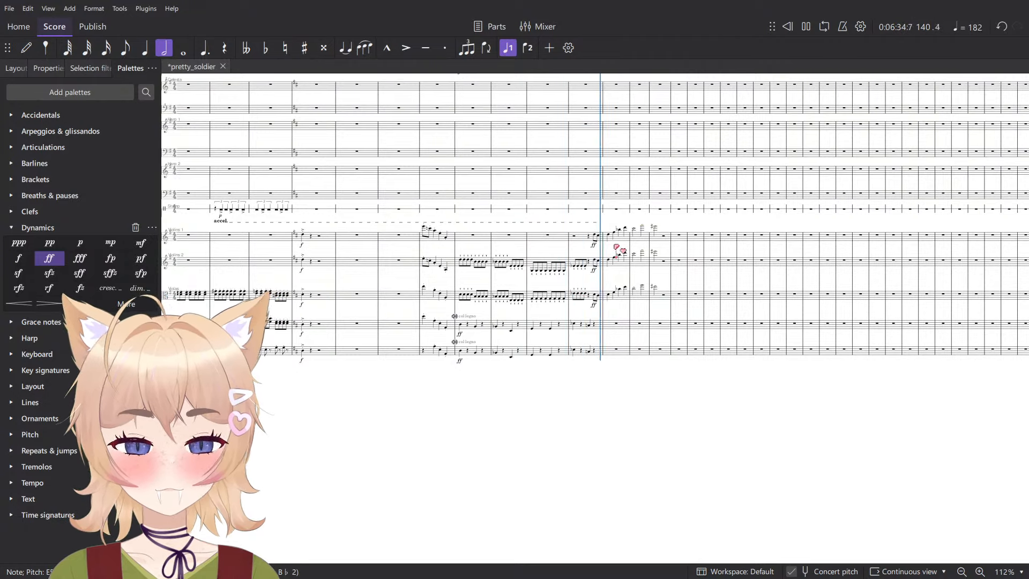
key(space)
- Add a B♭ quarter note on beat 1 of measure 141 in both Violoncellos and Contrabasses
scroll(616, 332, up, 7)
click(560, 322)
scroll(595, 329, up, 7)
key(n)
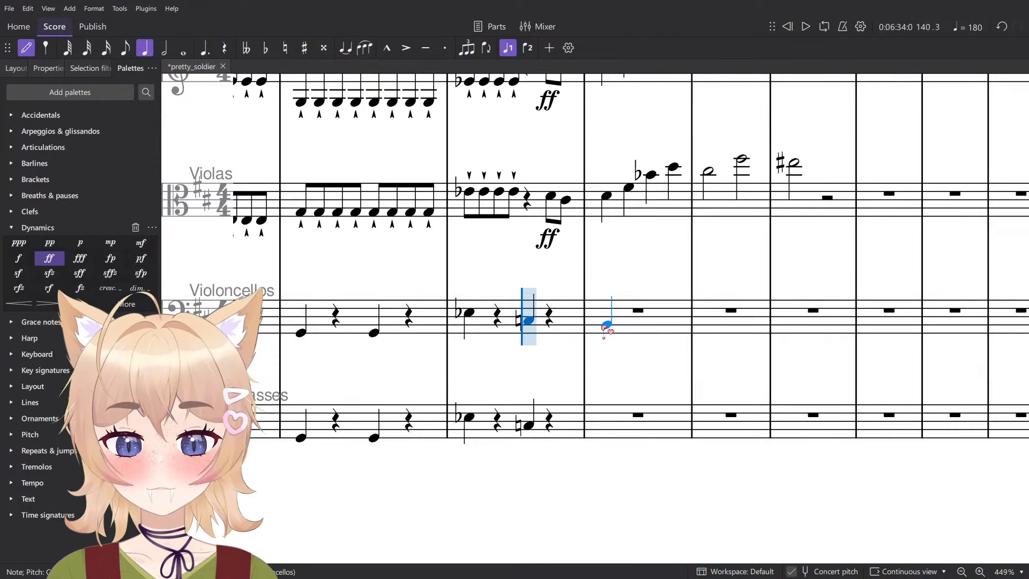
click(605, 326)
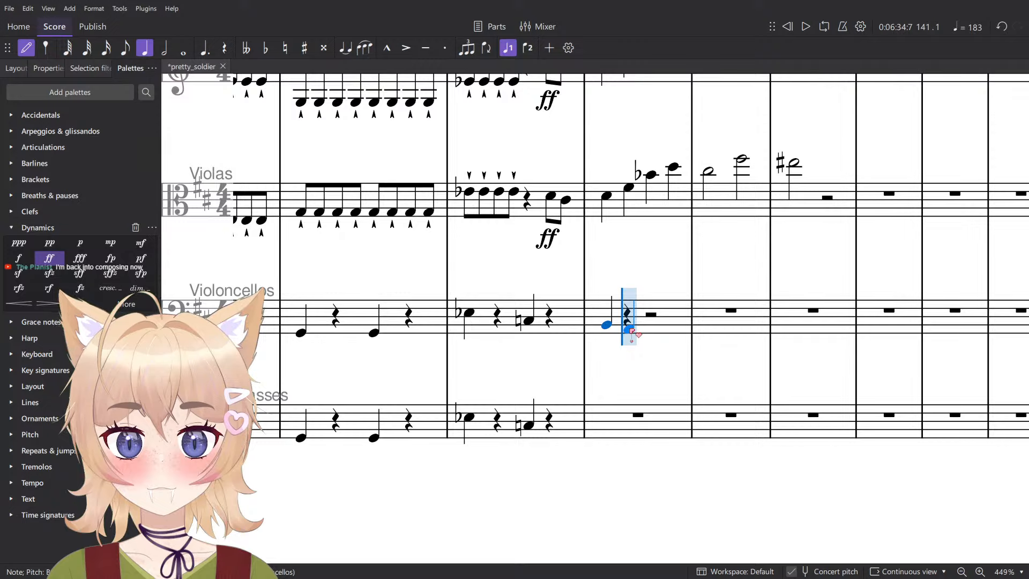
key(Escape)
scroll(633, 336, down, 2)
scroll(564, 325, up, 4)
key(n)
key(Down)
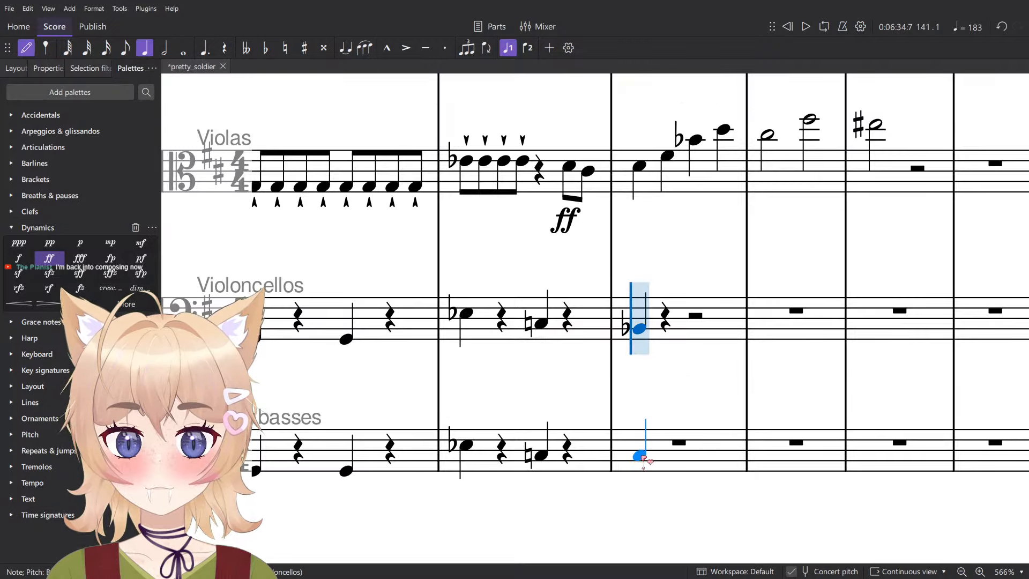
click(650, 460)
key(Down)
key(Escape)
- Audition measure 141 and add an A quarter note on its beat 3 in Violoncellos
scroll(683, 448, down, 3)
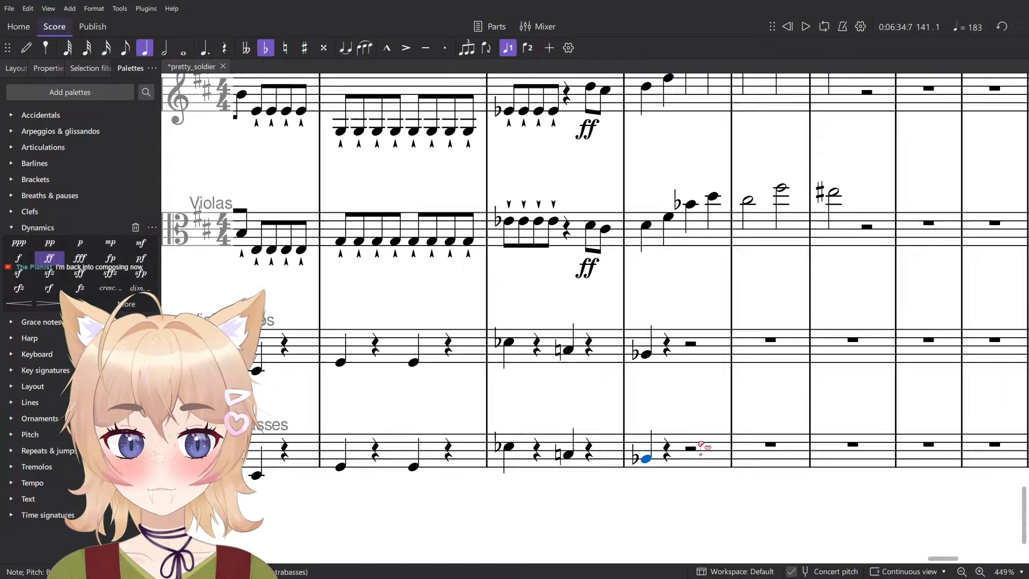
drag(718, 438, 562, 445)
scroll(573, 436, up, 4)
key(space)
key(space)
key(n)
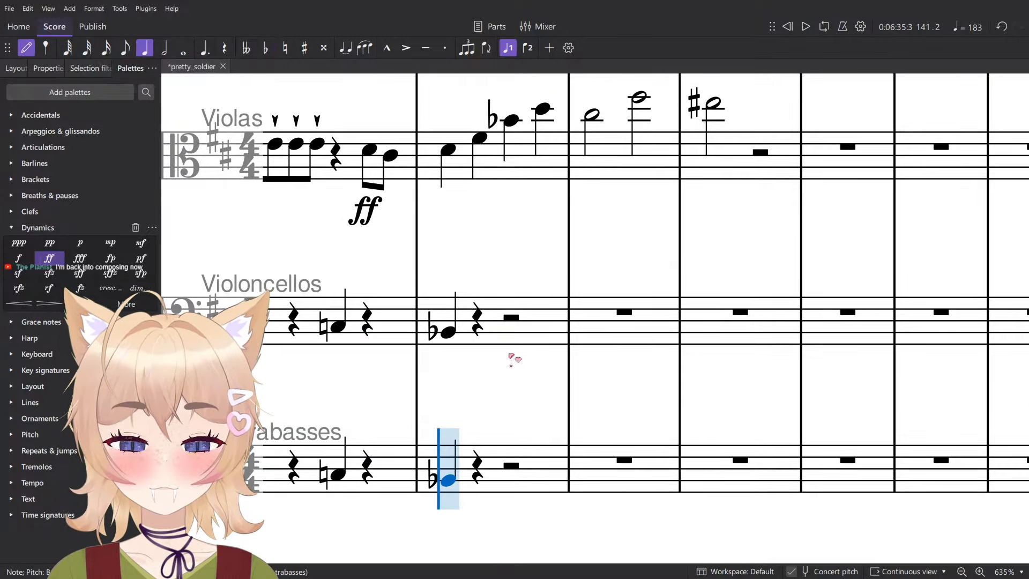
click(523, 345)
key(Escape)
scroll(528, 300, down, 7)
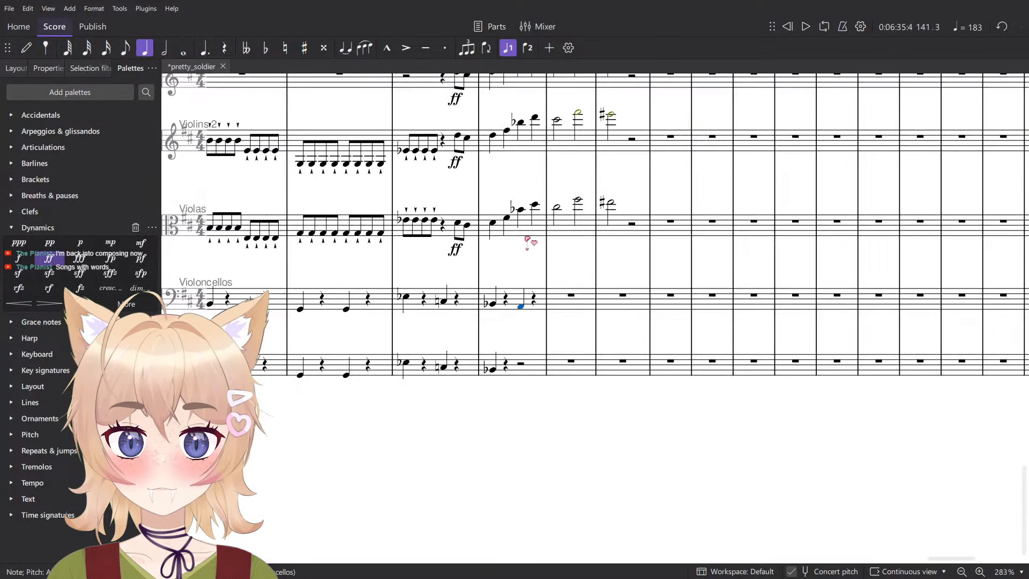
- Check the Viola pitches in measure 141 and label the measure ♭VI+ with a Roman numeral below the Tuba staff
click(521, 211)
scroll(506, 260, up, 3)
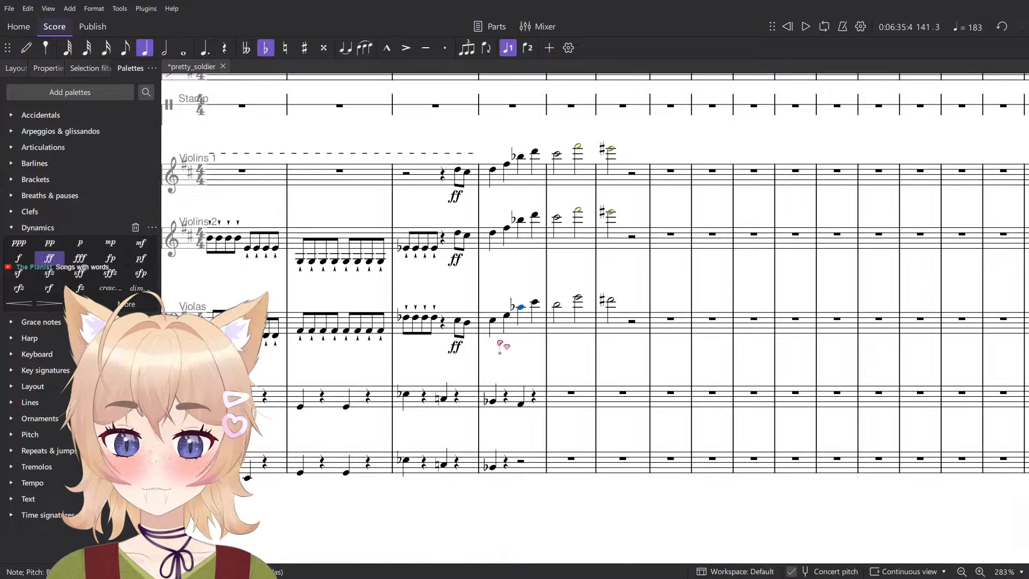
click(495, 321)
scroll(506, 344, up, 10)
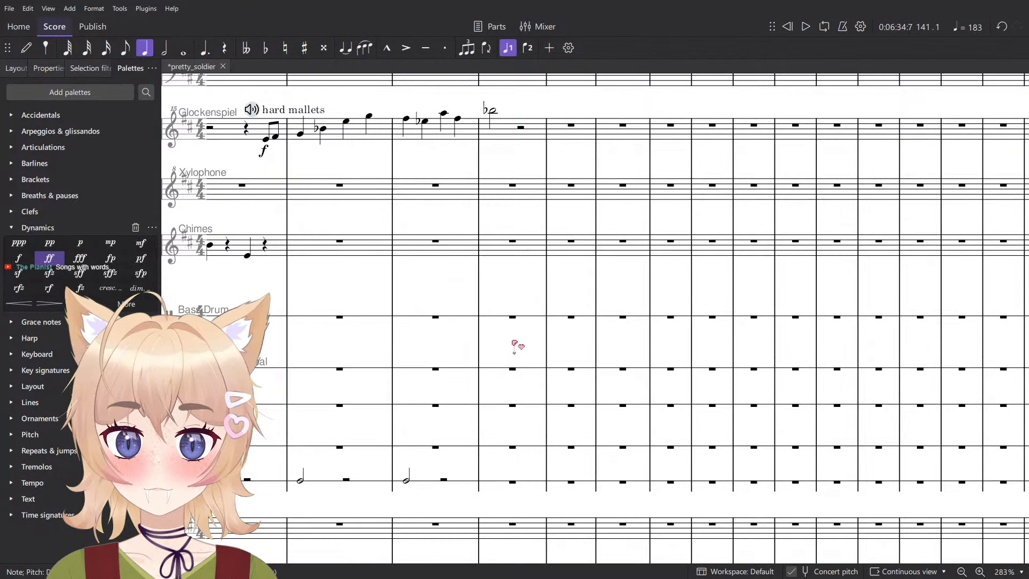
scroll(518, 293, up, 2)
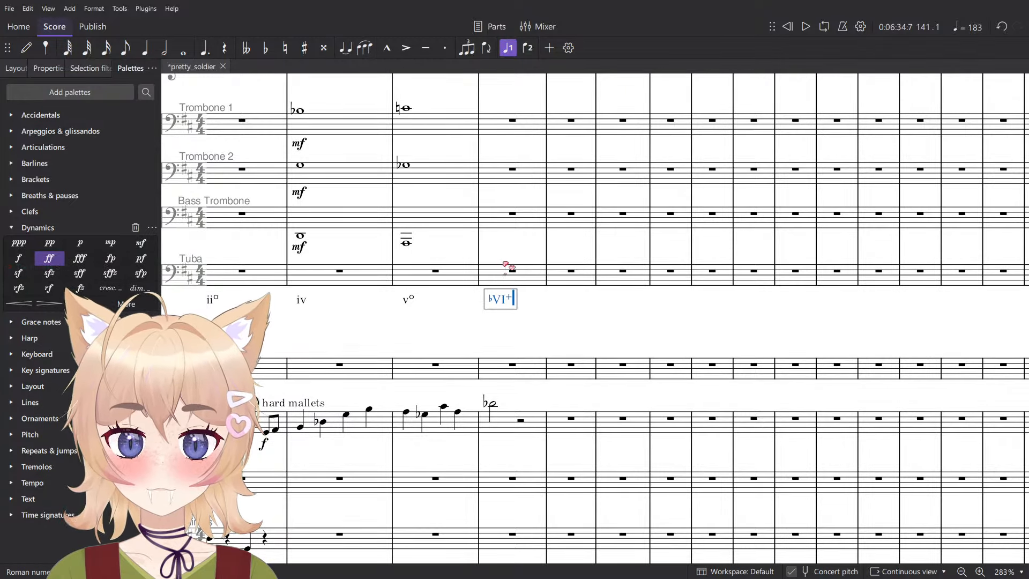
key(space)
- Lower the Violoncellos note on beat 3 of measure 141 to F♯ and add the matching F♯ quarter note in Contrabasses
scroll(542, 289, down, 15)
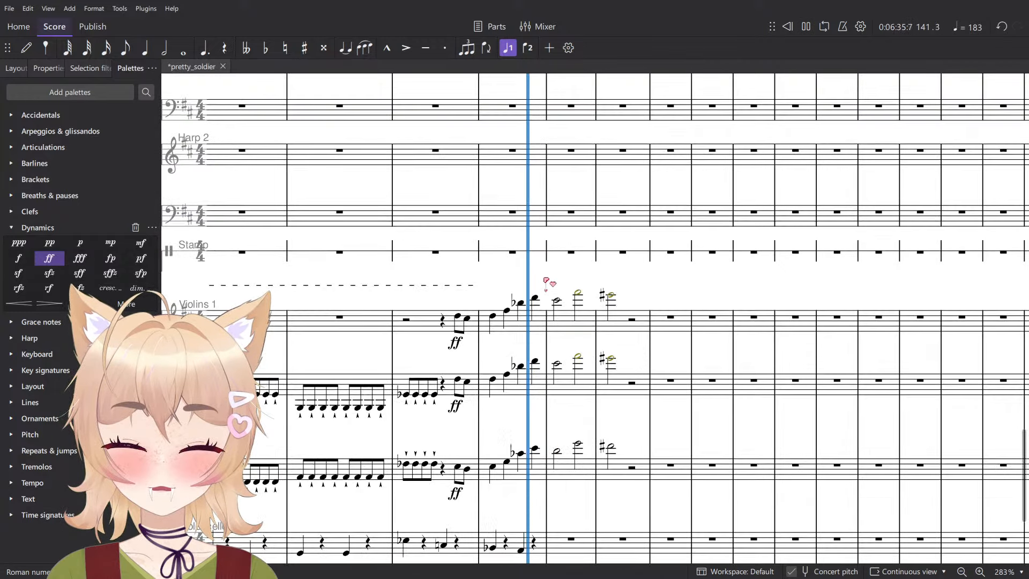
scroll(525, 203, up, 6)
click(531, 192)
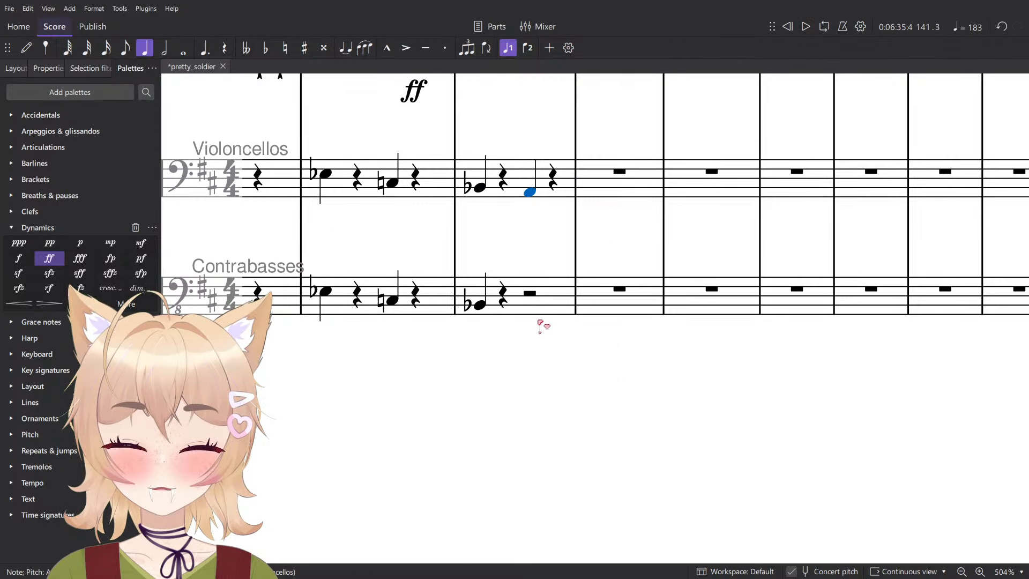
key(n)
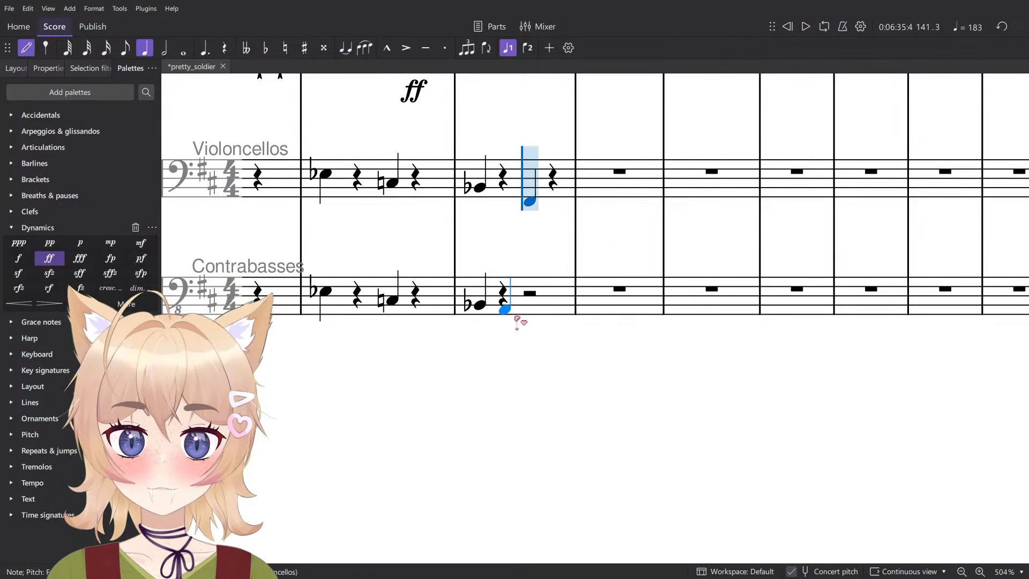
key(Escape)
- Play the strings from beat 1 of measure 141 into measure 142
click(480, 305)
key(space)
scroll(485, 306, down, 5)
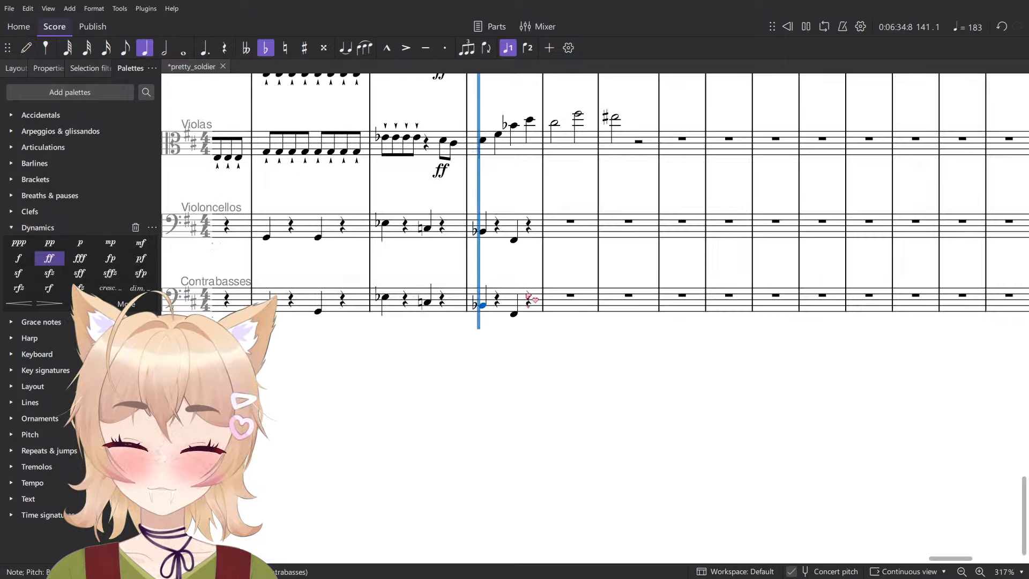
key(space)
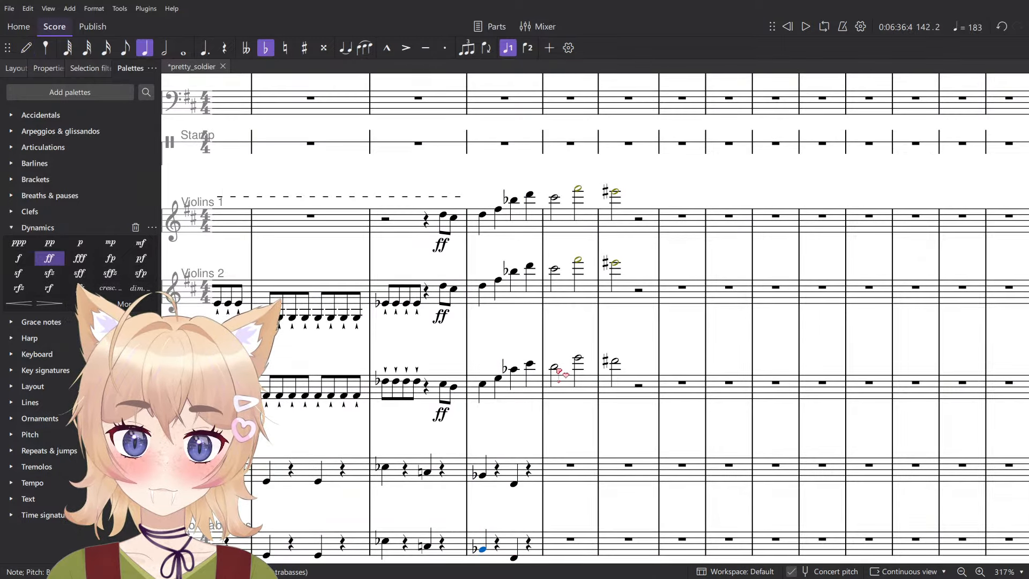
- Add a G♯ quarter note on beat 1 of measure 142 in both Violoncellos and Contrabasses
click(555, 367)
scroll(552, 354, down, 3)
scroll(551, 349, up, 3)
key(n)
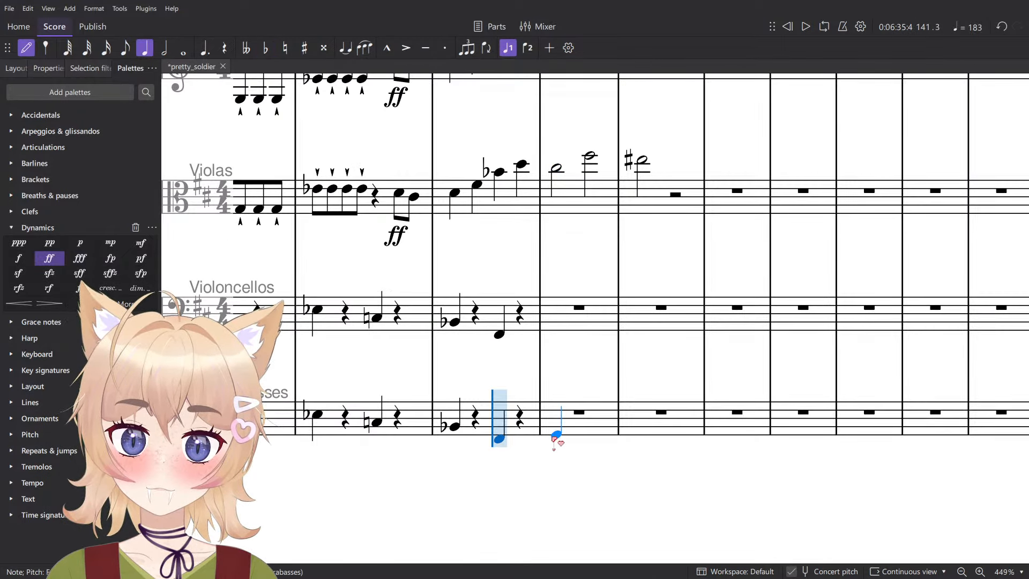
click(555, 436)
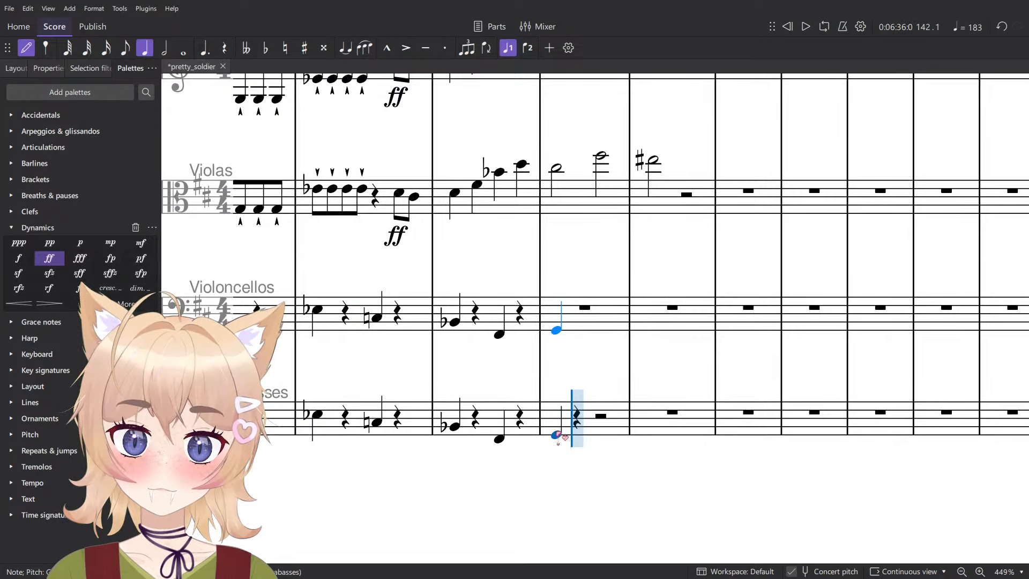
key(Escape)
key(Up)
- Play measure 142 and add a C♯ quarter note on its beat 3 in Contrabasses
key(space)
scroll(576, 422, down, 4)
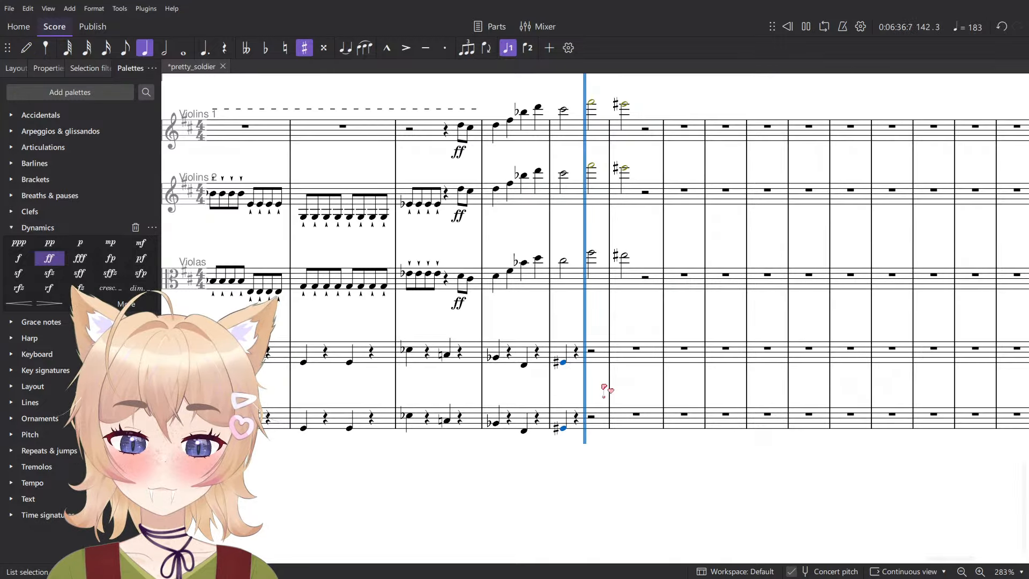
key(space)
scroll(606, 388, up, 5)
key(n)
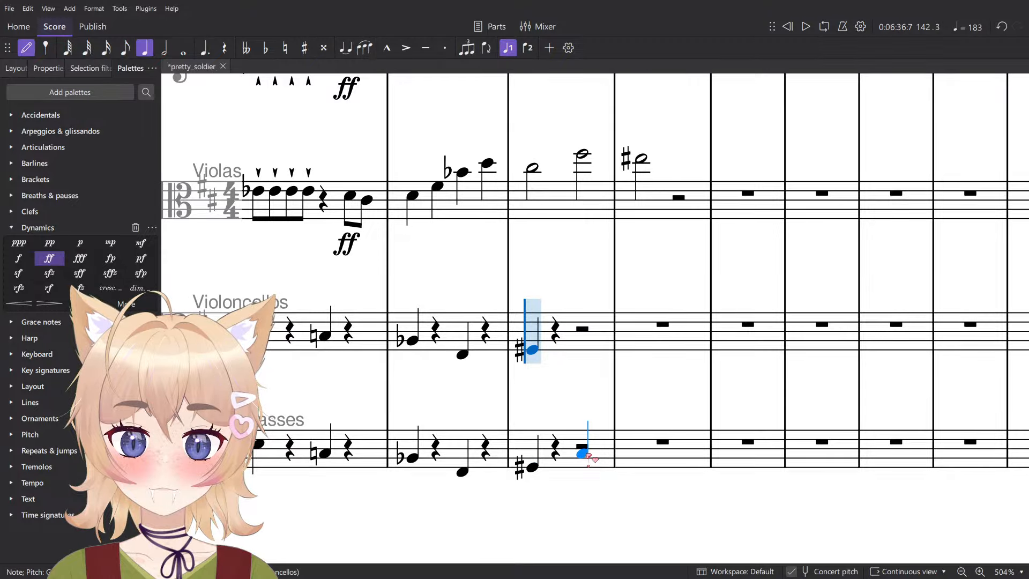
key(Escape)
click(583, 154)
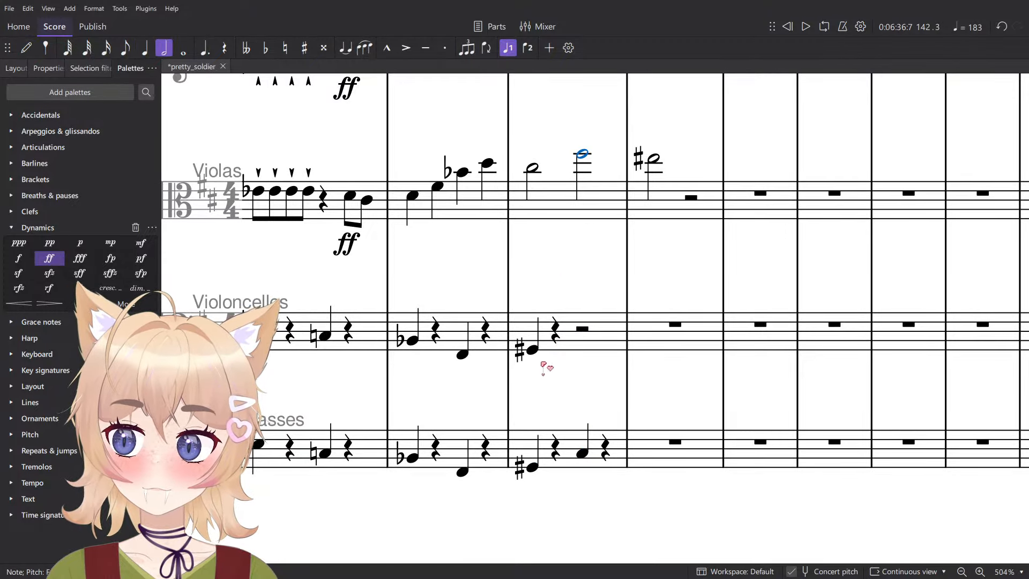
- Play back measure 142, trying B in place of C♯ on beat 3 in Contrabasses
click(533, 350)
scroll(564, 425, down, 3)
key(space)
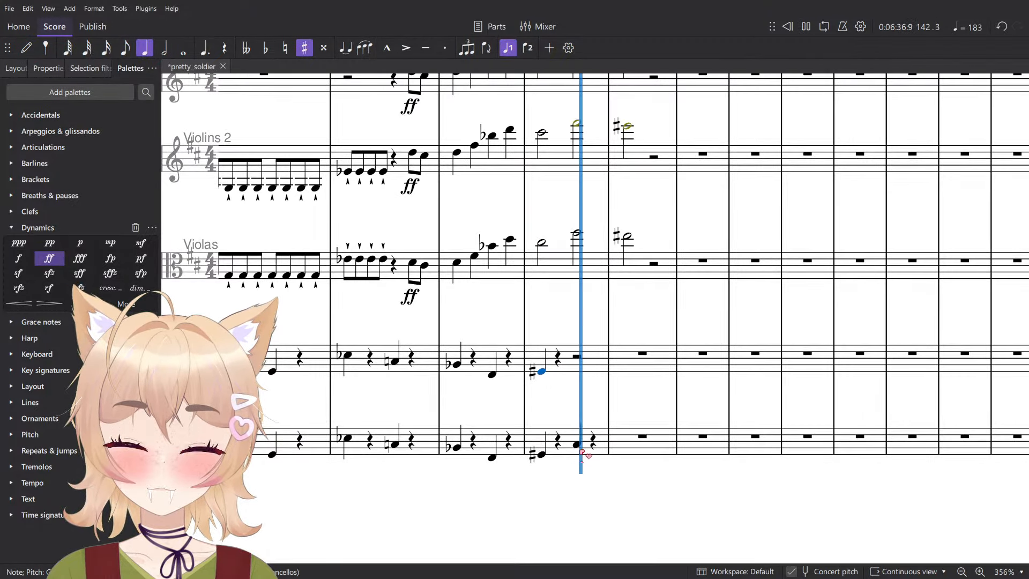
key(space)
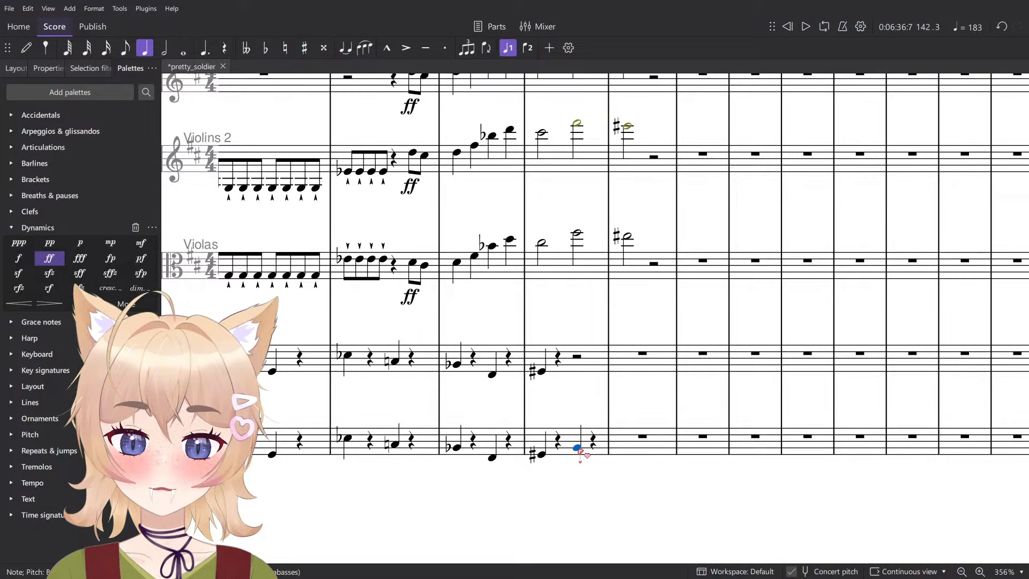
key(space)
key(space)
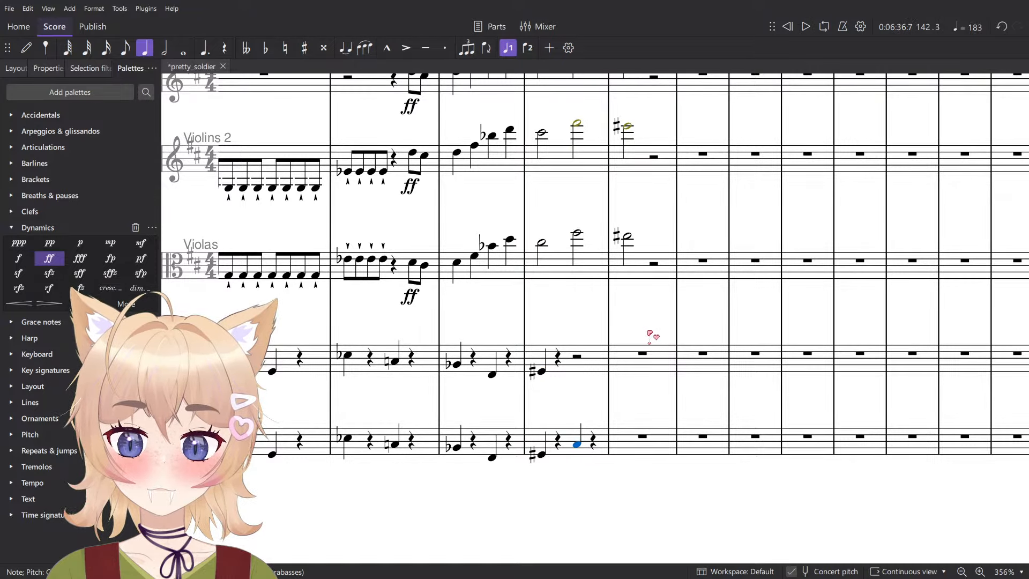
- Set the Contrabasses note on beat 3 of measure 142 to B and add a matching B quarter note in Violoncellos
scroll(649, 335, up, 5)
key(n)
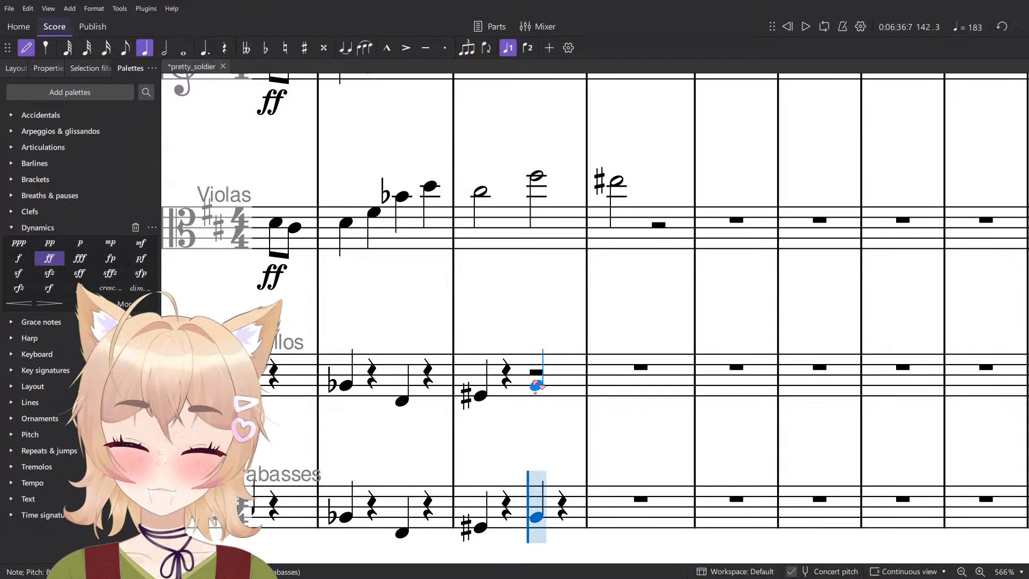
click(535, 383)
key(Escape)
scroll(536, 385, down, 6)
- Examine the measure 142 pitches in Violoncellos and Violas to work out the chord
click(508, 391)
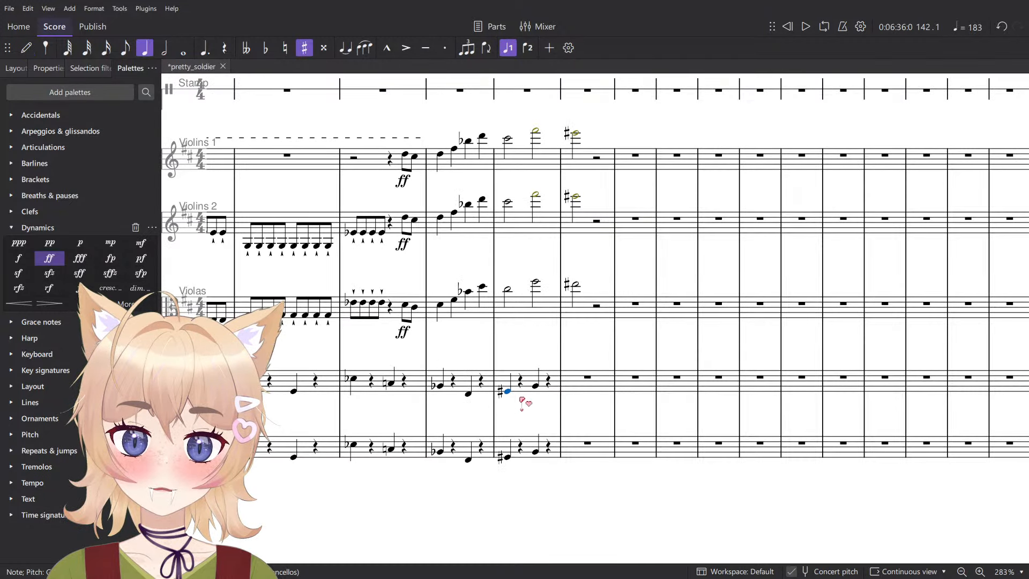
click(535, 386)
scroll(507, 412, up, 12)
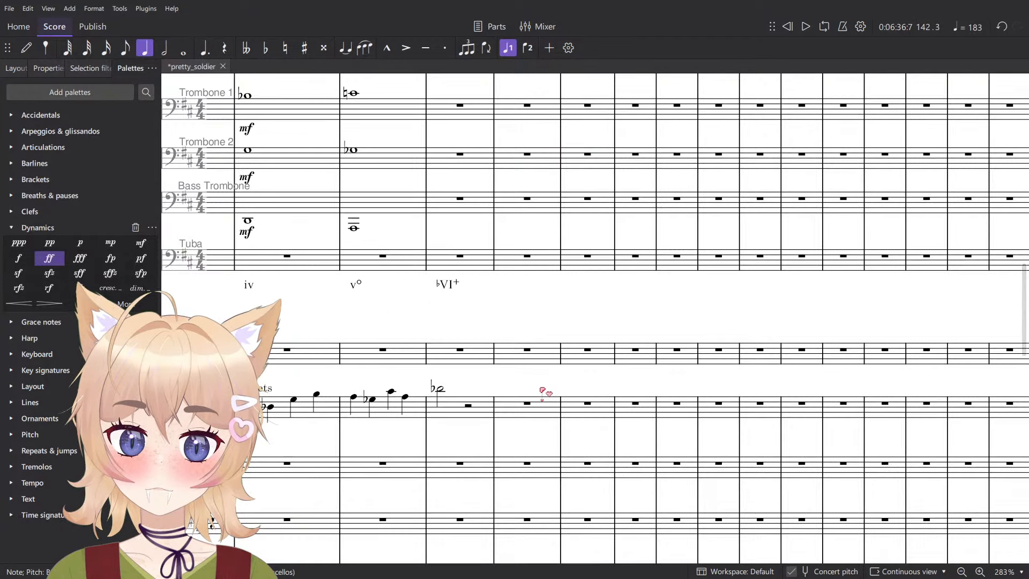
click(528, 256)
scroll(531, 268, down, 10)
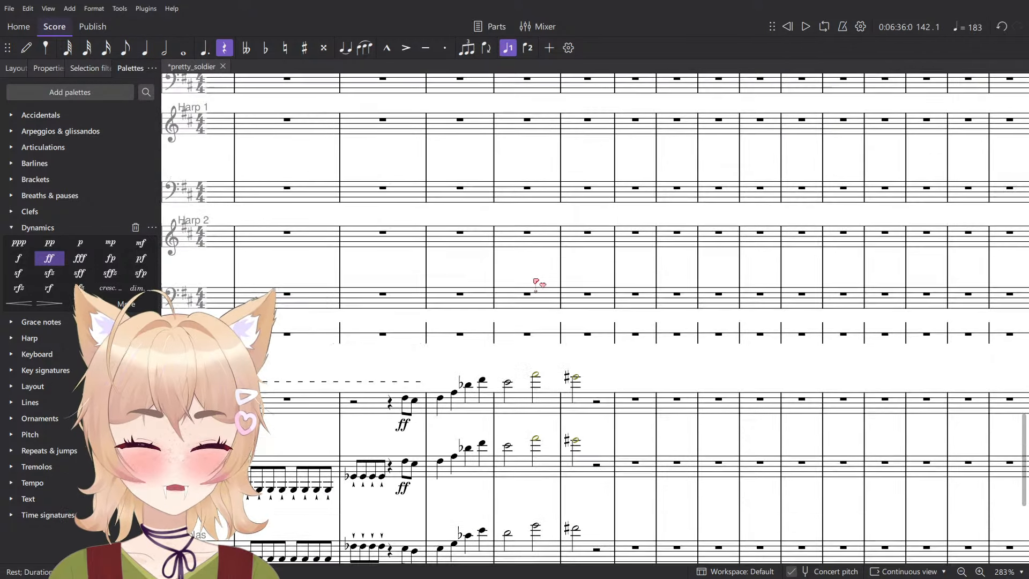
key(Escape)
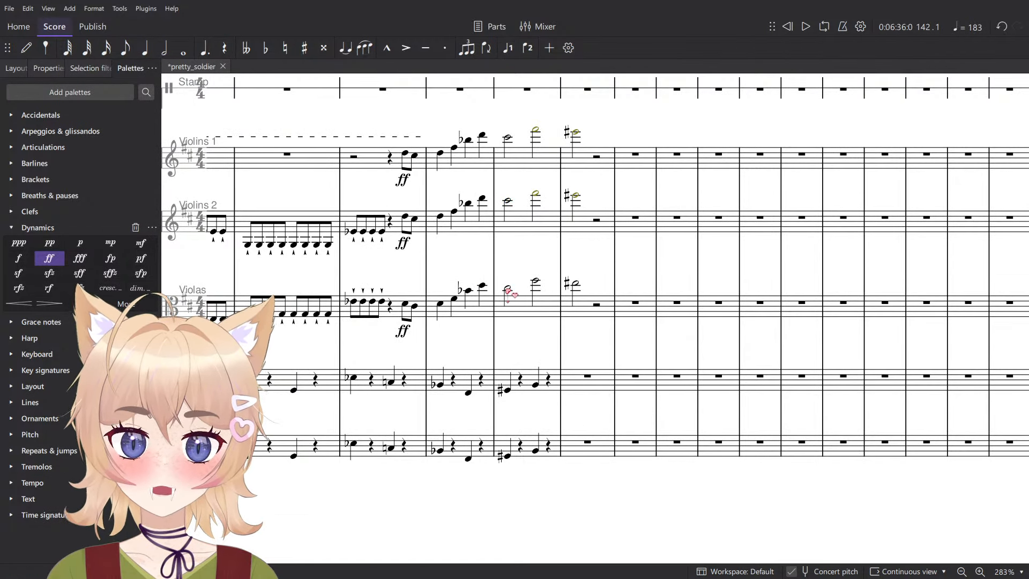
click(508, 390)
click(508, 289)
scroll(519, 294, up, 10)
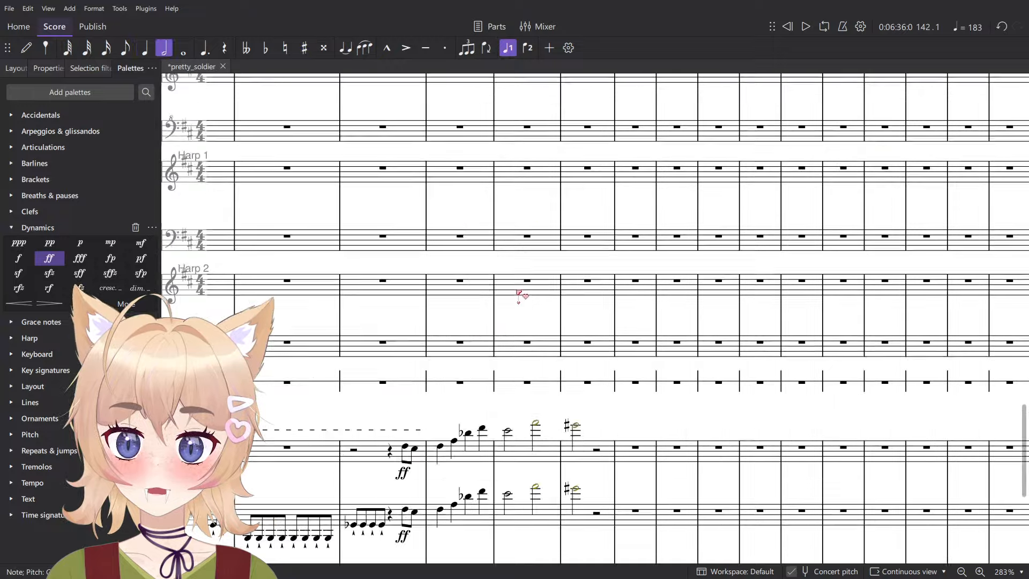
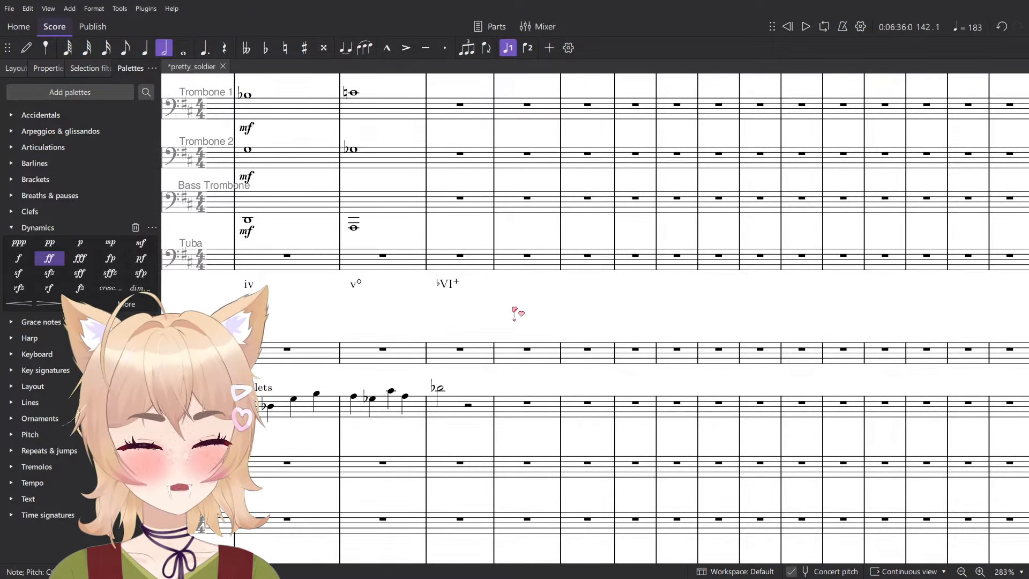
- Add the Roman numeral VII beneath the Tuba staff on beat 1 of measure 142
click(527, 257)
key(ctrl+shift+r)
text(VI)
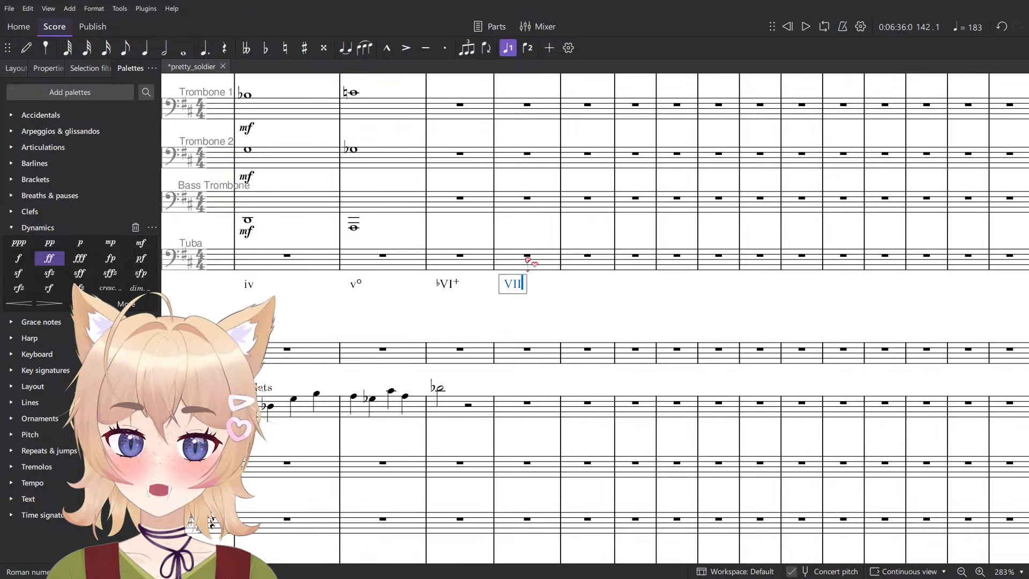
text(I)
scroll(536, 279, down, 5)
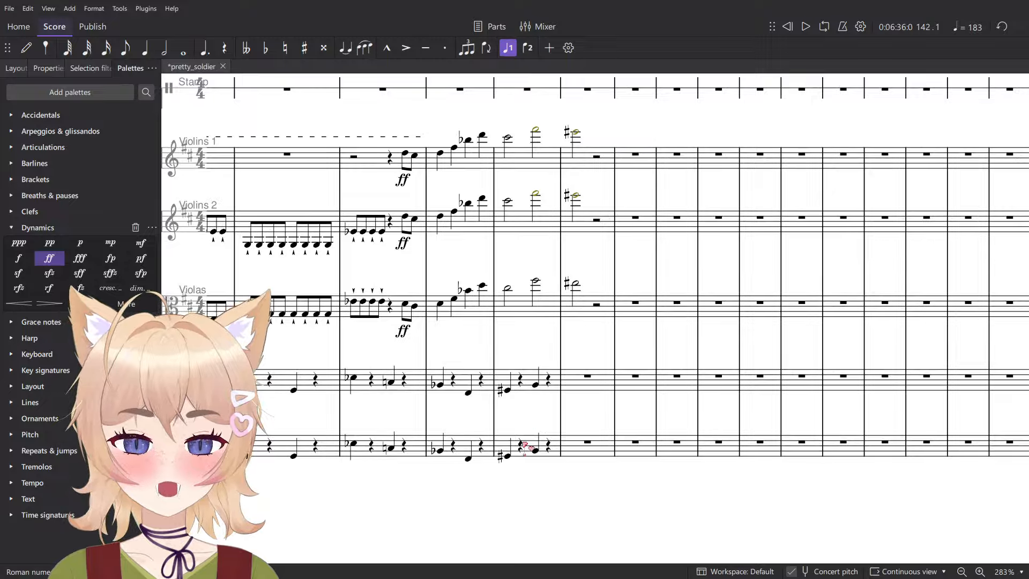
- Check the Violas pitch on beat 3 of measure 142 and add the Roman numeral vi beneath the Tuba on that beat
click(537, 285)
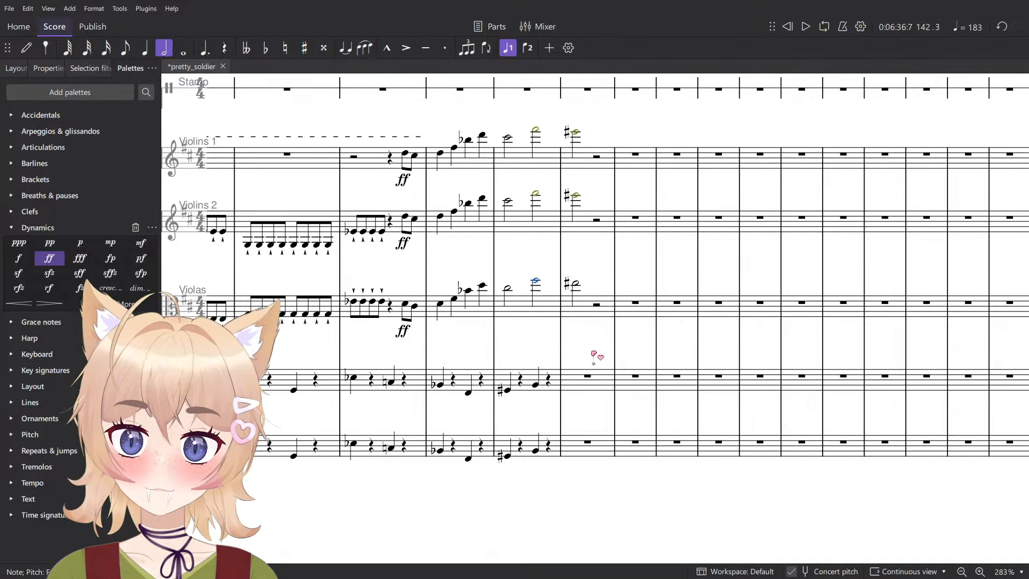
scroll(595, 356, up, 6)
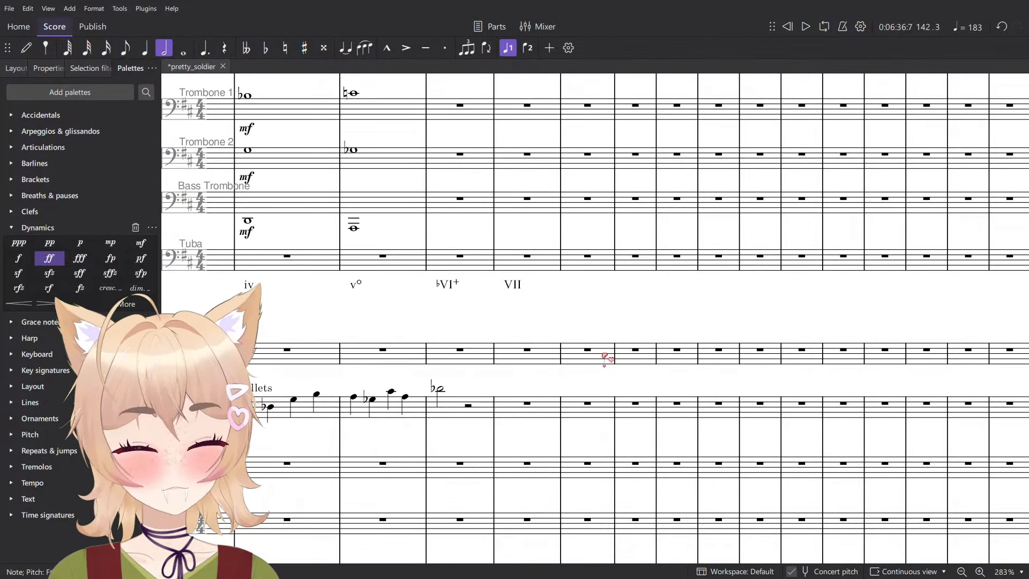
scroll(603, 360, up, 2)
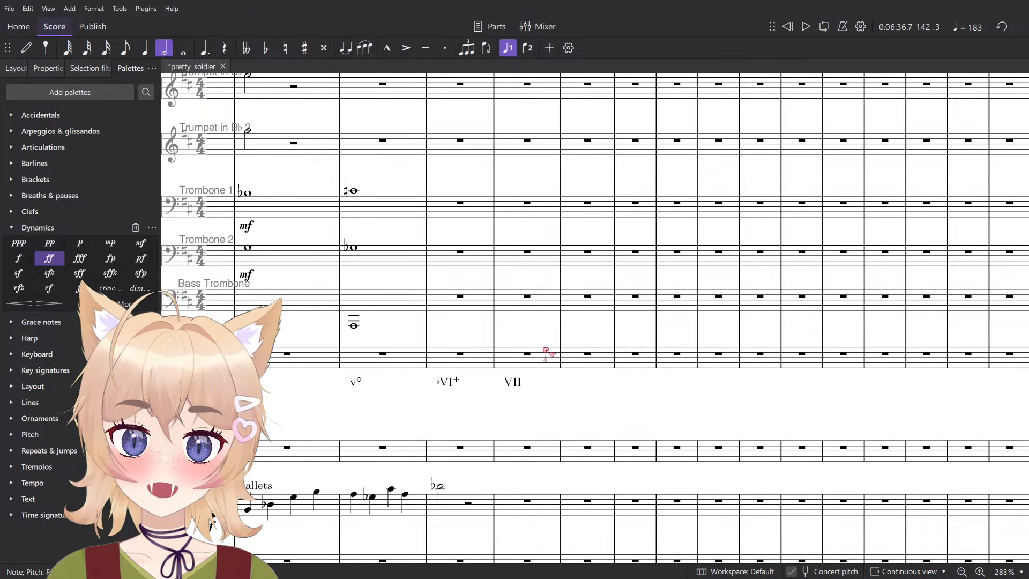
click(529, 354)
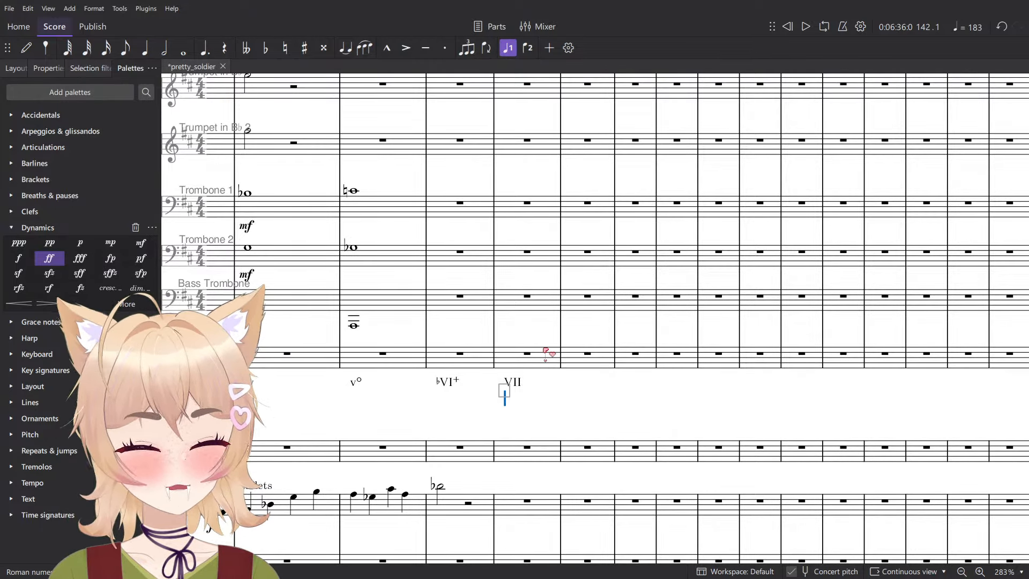
key(space)
key(space)
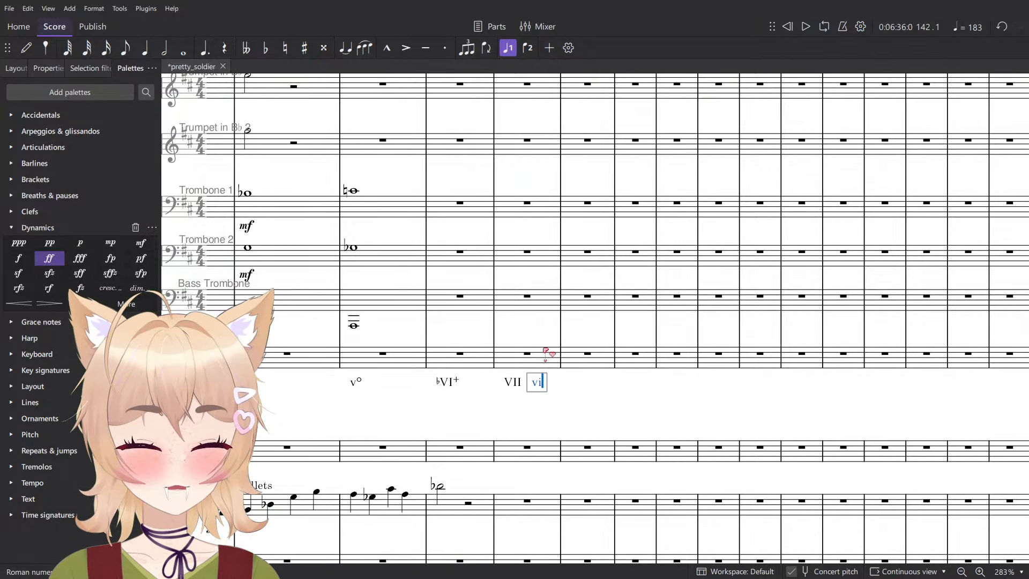
- Play back the passage through measure 142 into measure 143 to hear the harmony
scroll(548, 354, down, 10)
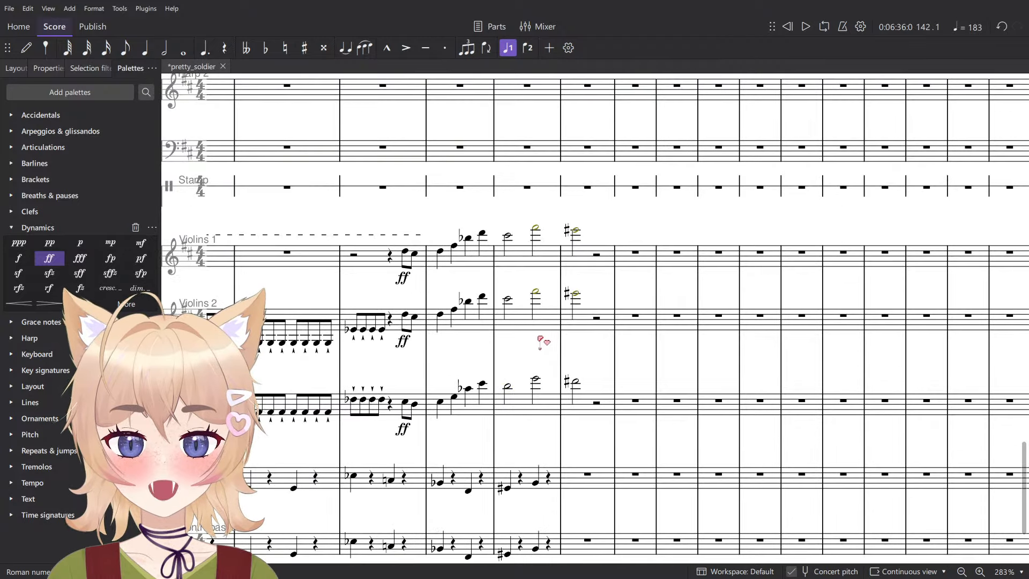
ctrl+scroll(538, 317, down, 6)
scroll(531, 348, up, 10)
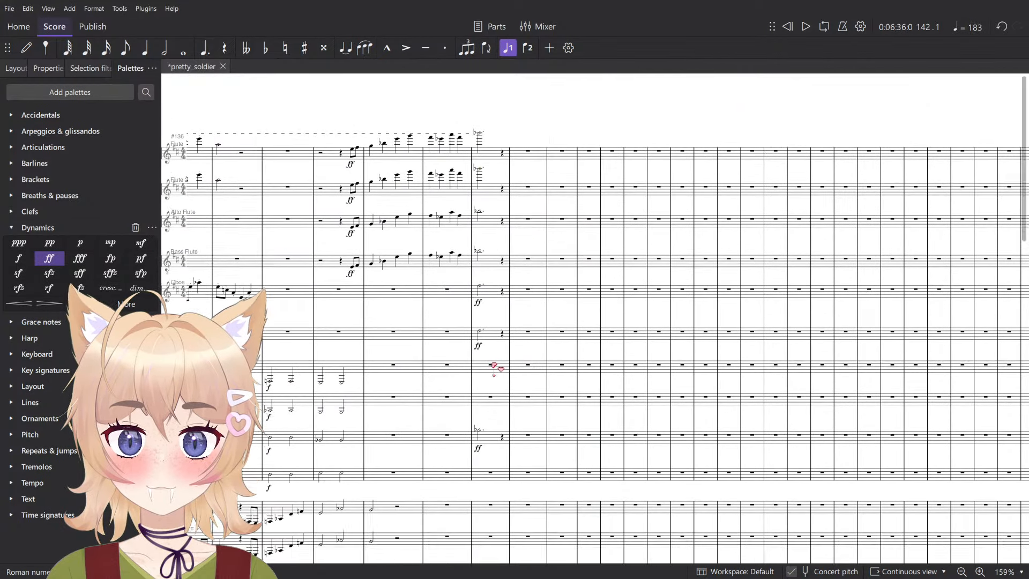
scroll(490, 386, down, 5)
ctrl+scroll(474, 456, up, 1)
click(449, 494)
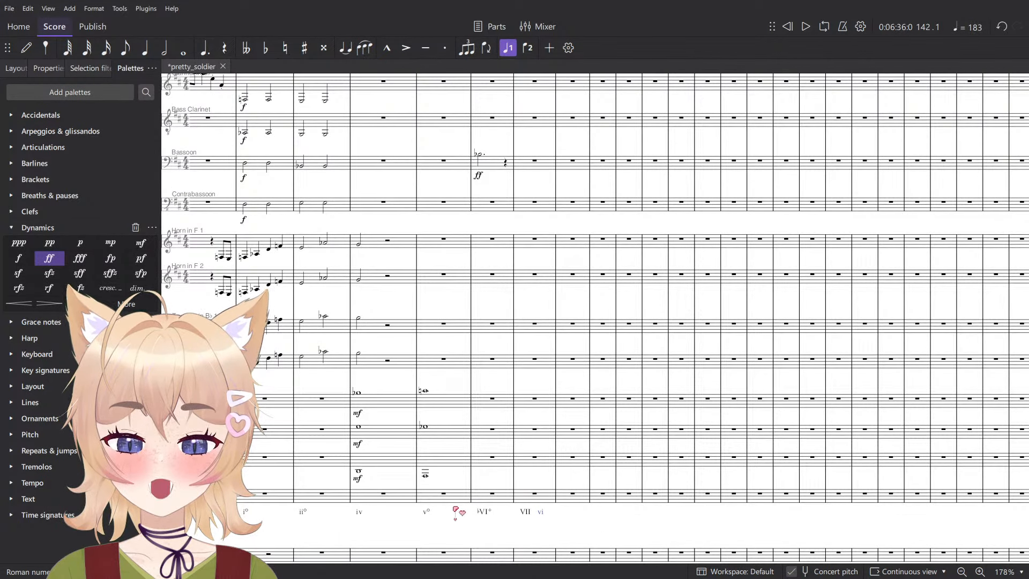
key(space)
scroll(466, 515, down, 3)
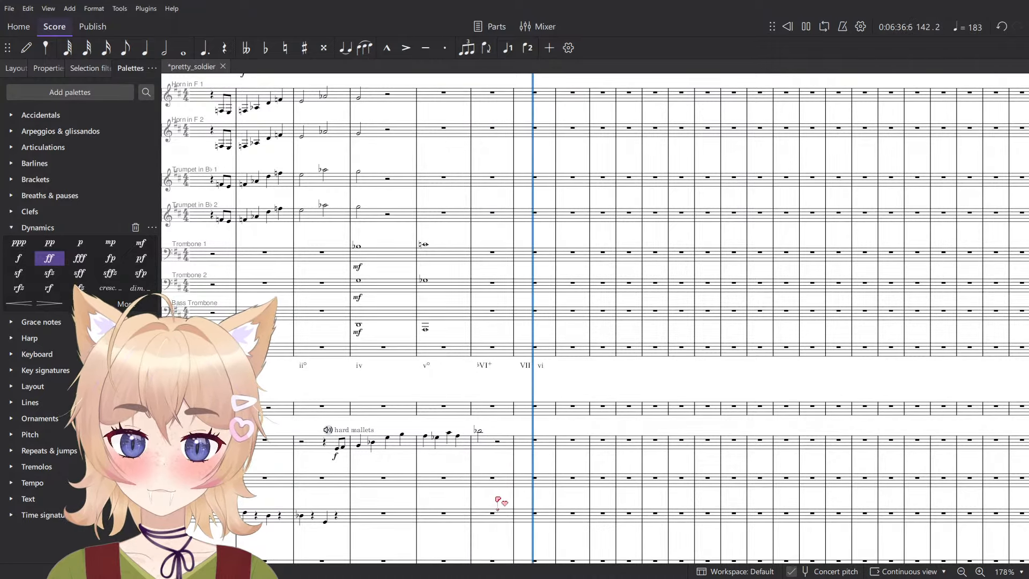
key(space)
- Respell the measure 143 half notes in Violins 1, Violins 2 and Violas as F natural
scroll(551, 332, down, 5)
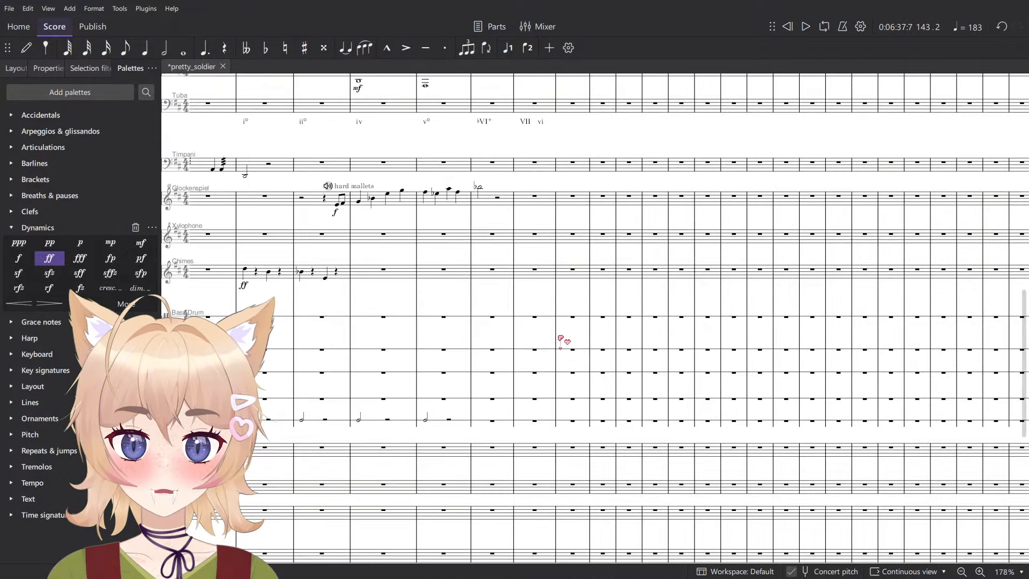
scroll(558, 338, up, 10)
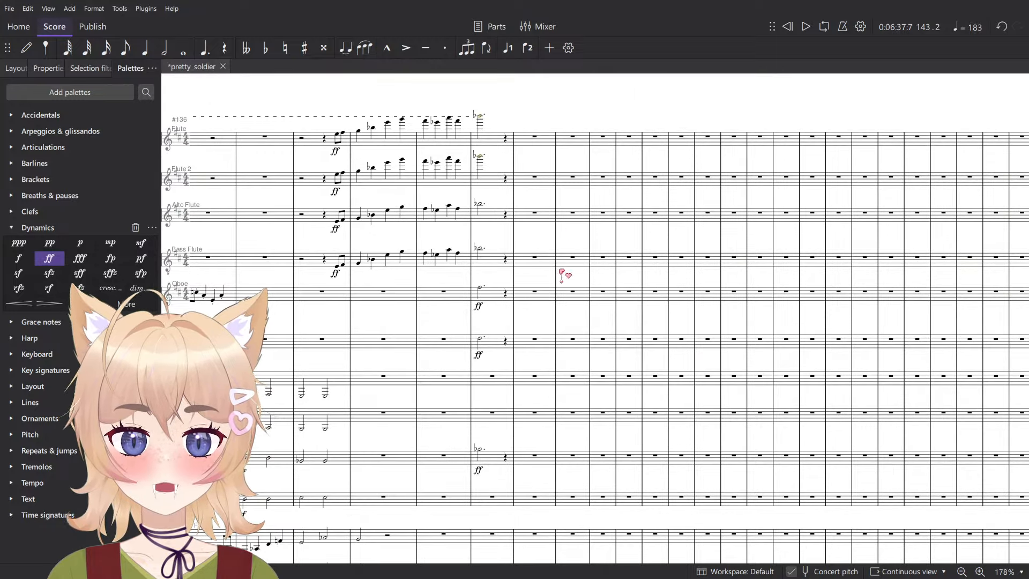
scroll(568, 311, down, 6)
scroll(568, 398, up, 4)
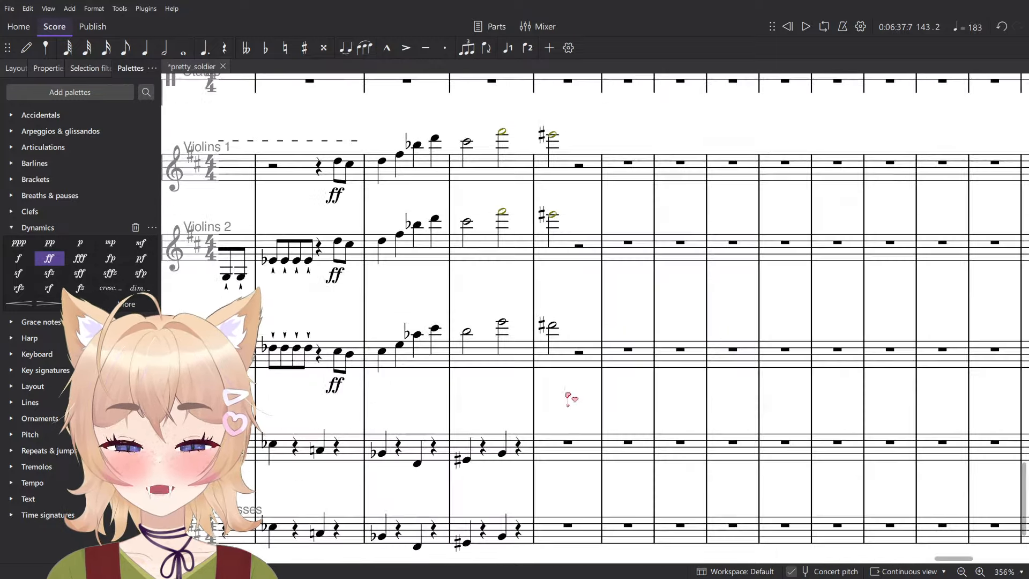
click(552, 325)
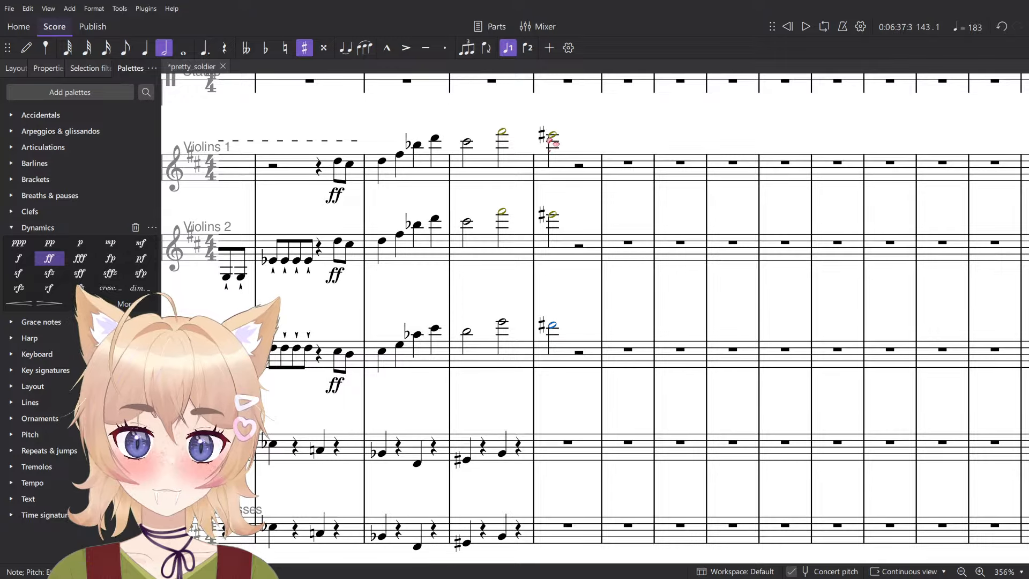
shift+click(551, 133)
key(Down)
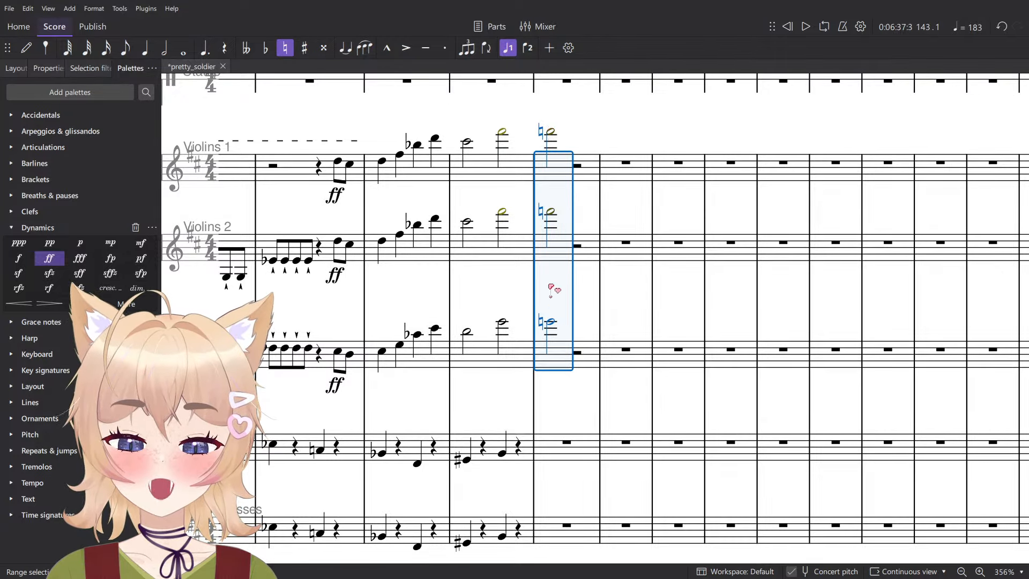
key(Escape)
click(551, 322)
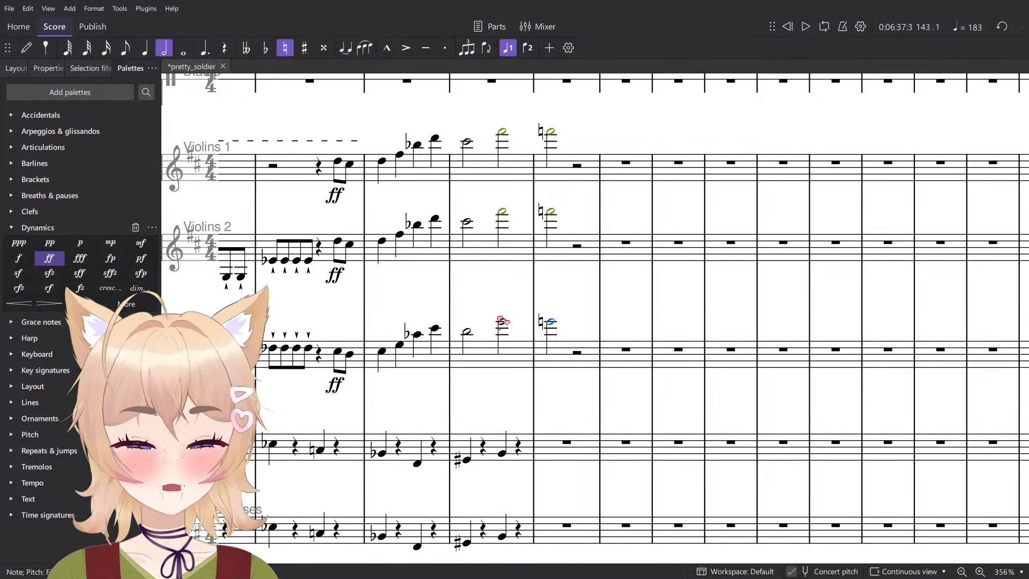
- Add the Roman numeral ♭III+ beneath the Tuba at the start of measure 143 and save the score
scroll(502, 321, down, 4)
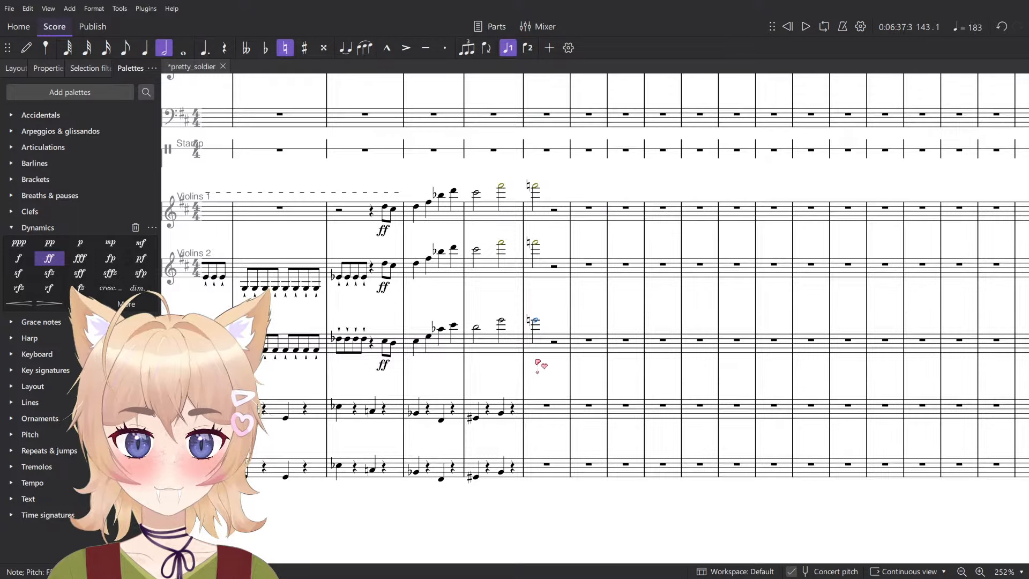
scroll(547, 366, down, 6)
click(547, 313)
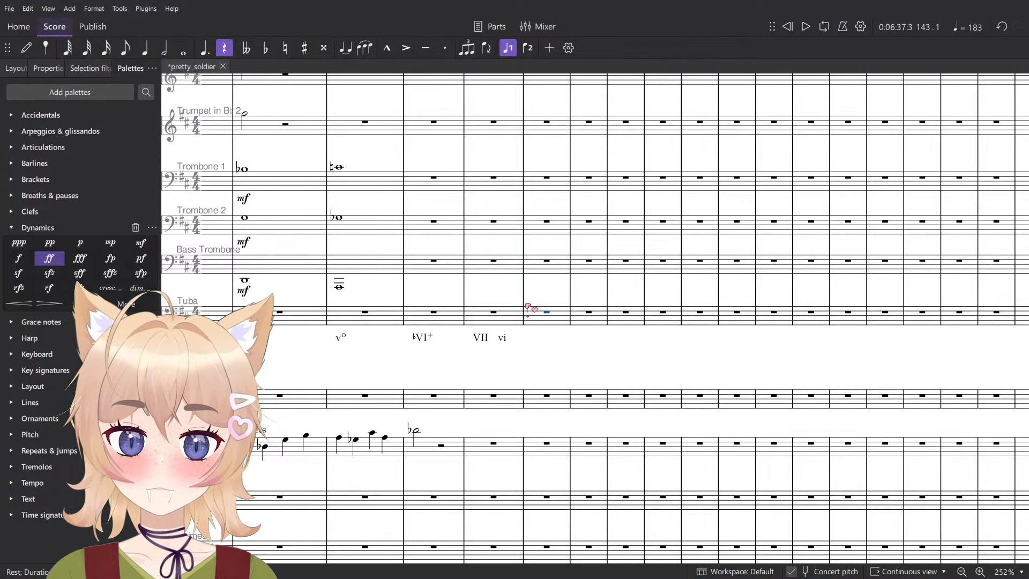
key(alt+shift+r)
text(b)
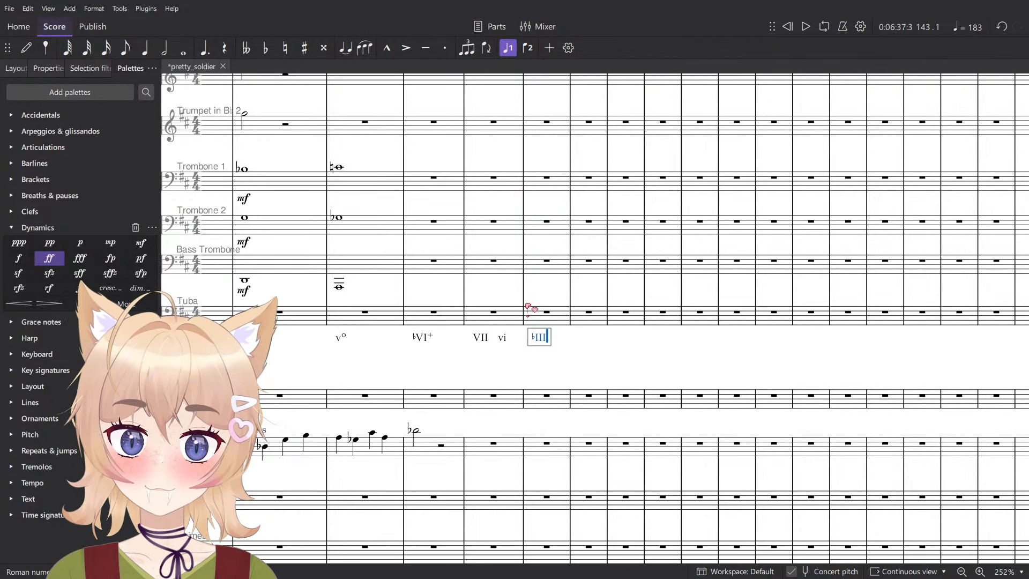
text(III+)
key(Escape)
scroll(563, 319, down, 5)
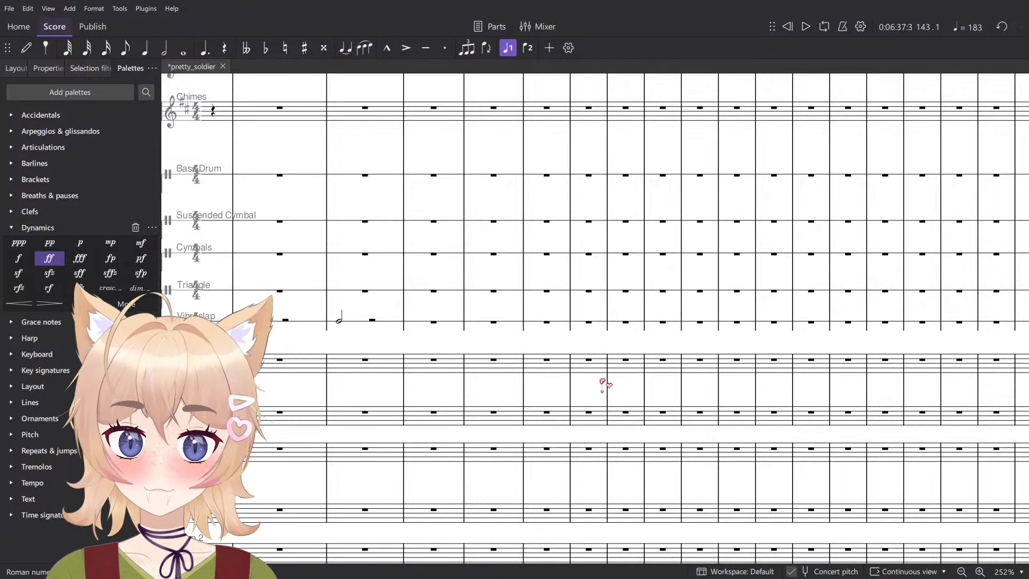
key(ctrl+s)
- Play back the ♭VI+ harmony in measure 141 to hear how it sounds
scroll(606, 389, down, 12)
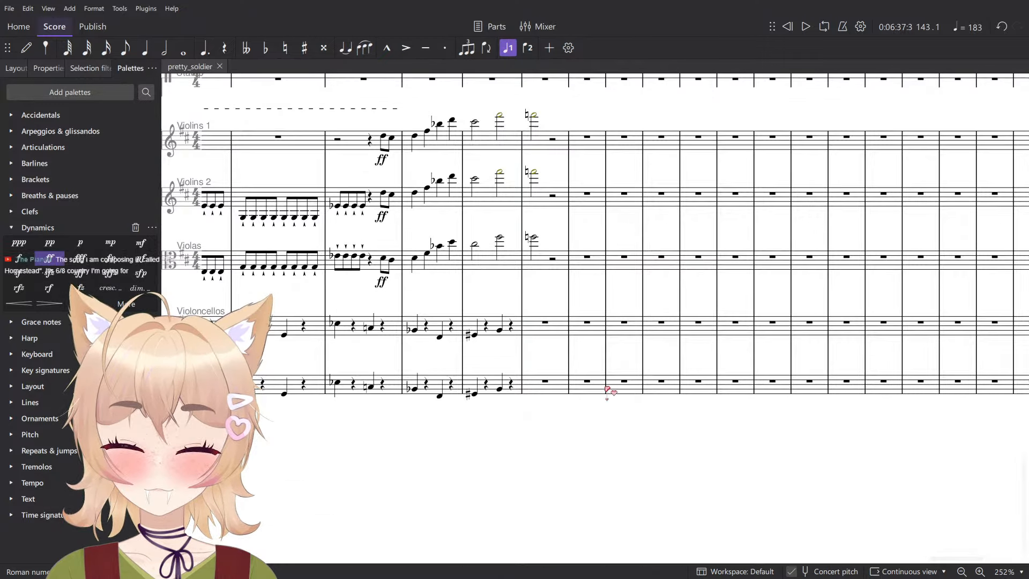
scroll(568, 344, up, 20)
ctrl+scroll(563, 339, down, 7)
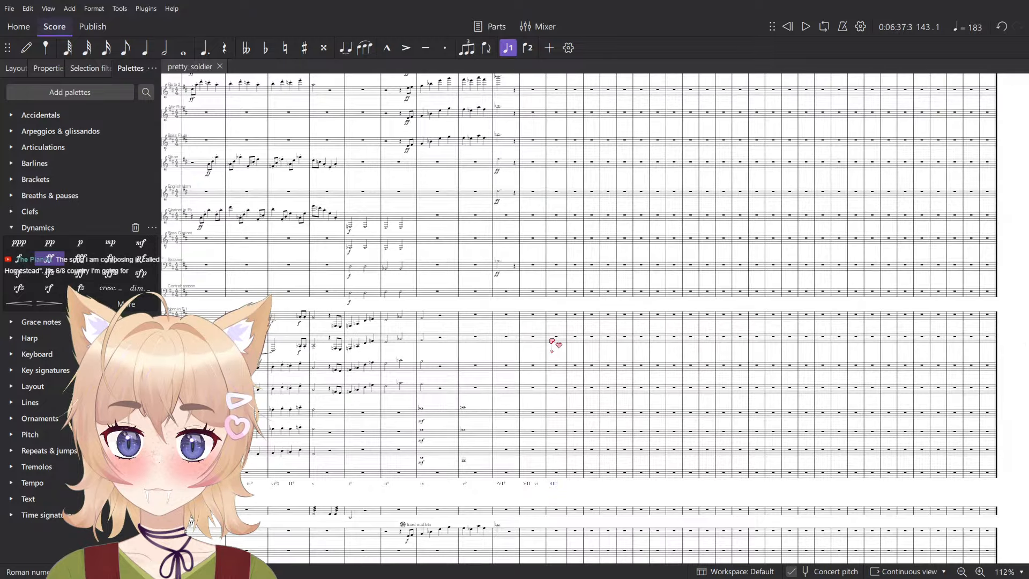
click(554, 484)
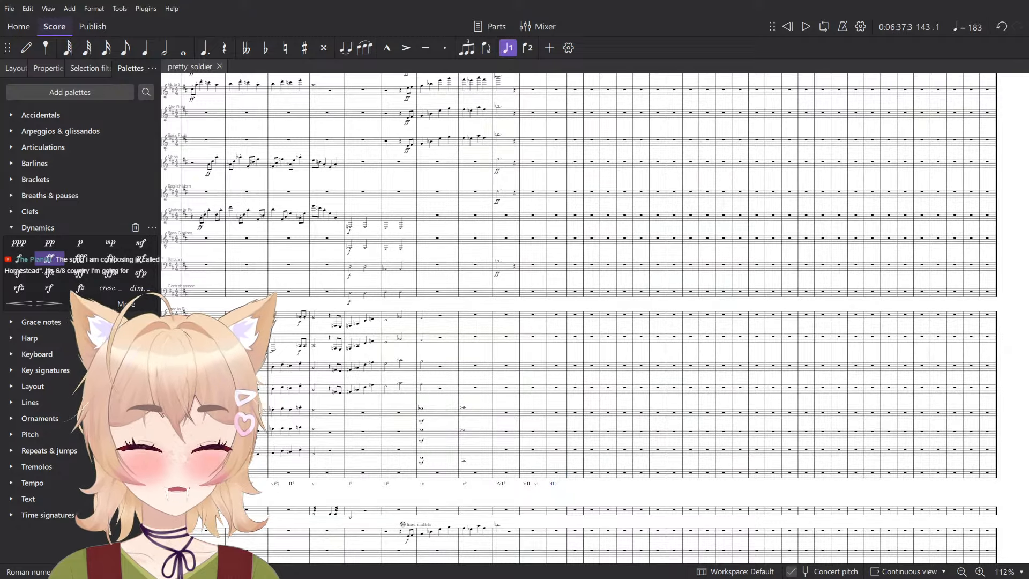
ctrl+scroll(551, 504, up, 6)
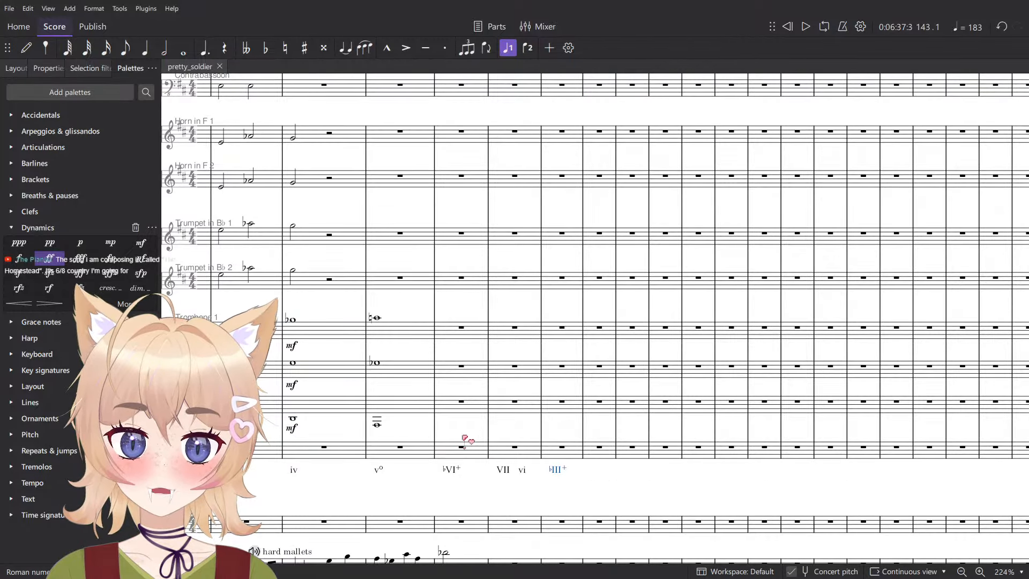
click(465, 439)
key(space)
key(space)
- Shorten the dotted half notes in measure 141 to plain half notes across the woodwinds from Flute down to Bassoon
scroll(482, 435, up, 1)
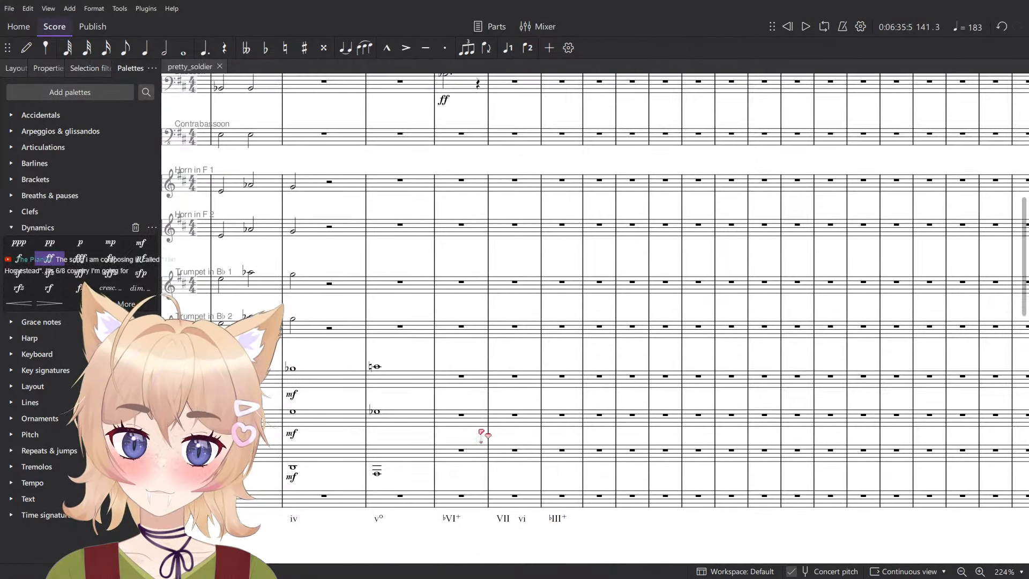
scroll(479, 429, up, 1)
scroll(478, 418, down, 4)
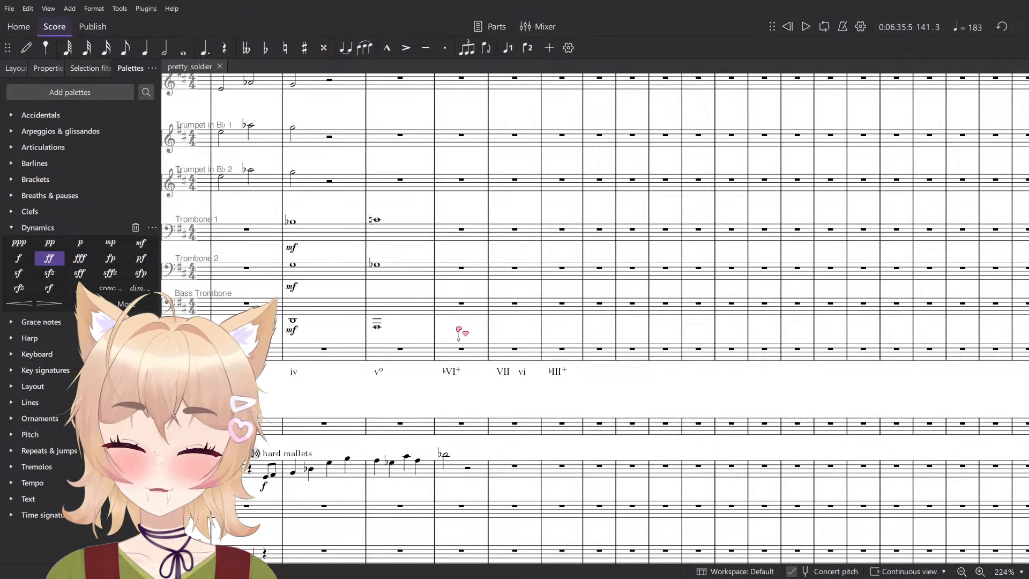
scroll(461, 327, up, 6)
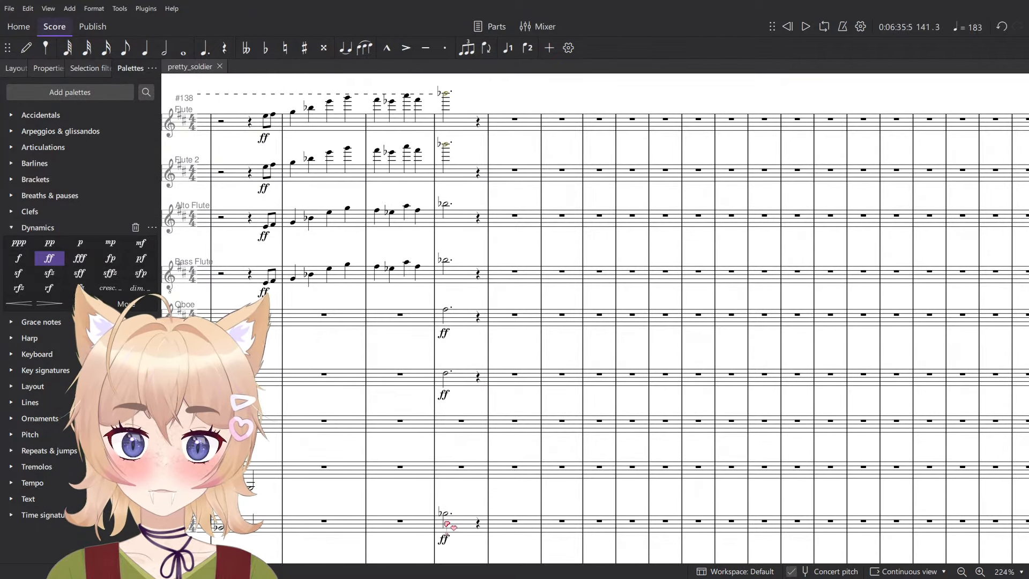
click(446, 98)
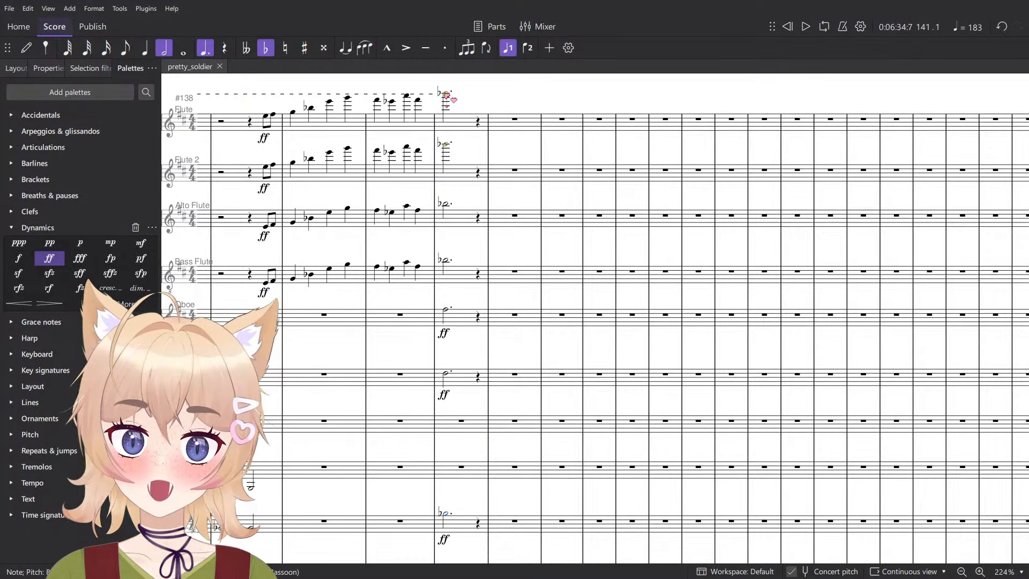
ctrl+click(465, 101)
key(period)
- Restore measure 141 in the B♭ Clarinet and Bass Clarinet to a single whole-measure rest
click(476, 429)
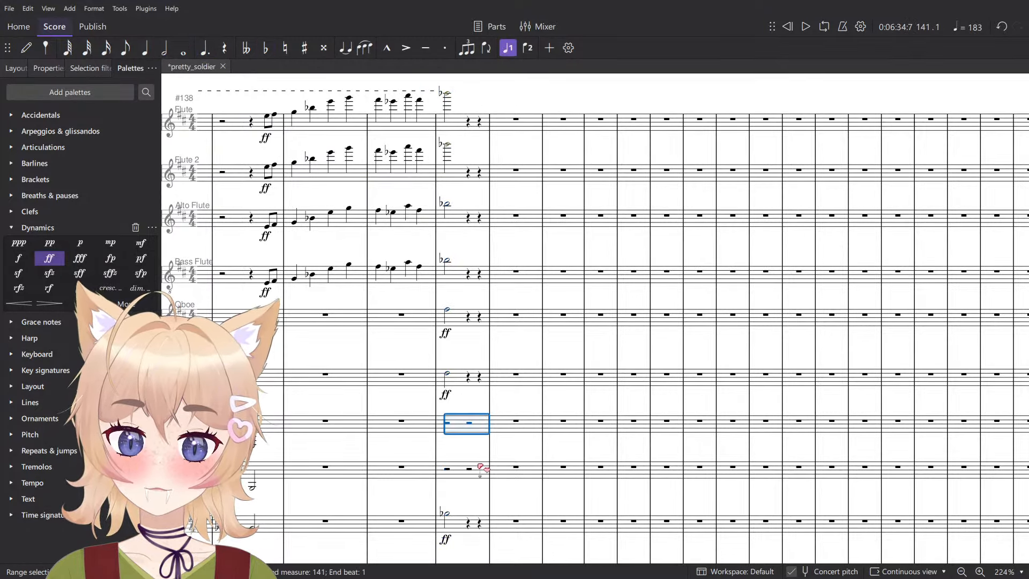
key(shift+Down)
key(Delete)
- Add half notes on beat 3 of measure 141 in Bassoon, English Horn and Oboe, repeating each instrument's beat 1 pitch
click(448, 513)
scroll(450, 508, up, 4)
key(n)
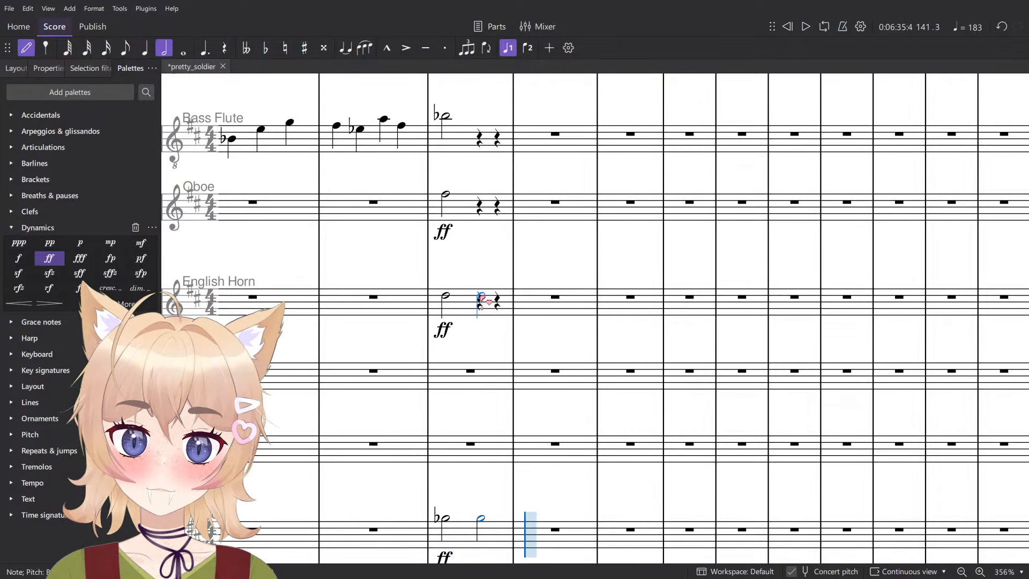
click(481, 295)
key(Escape)
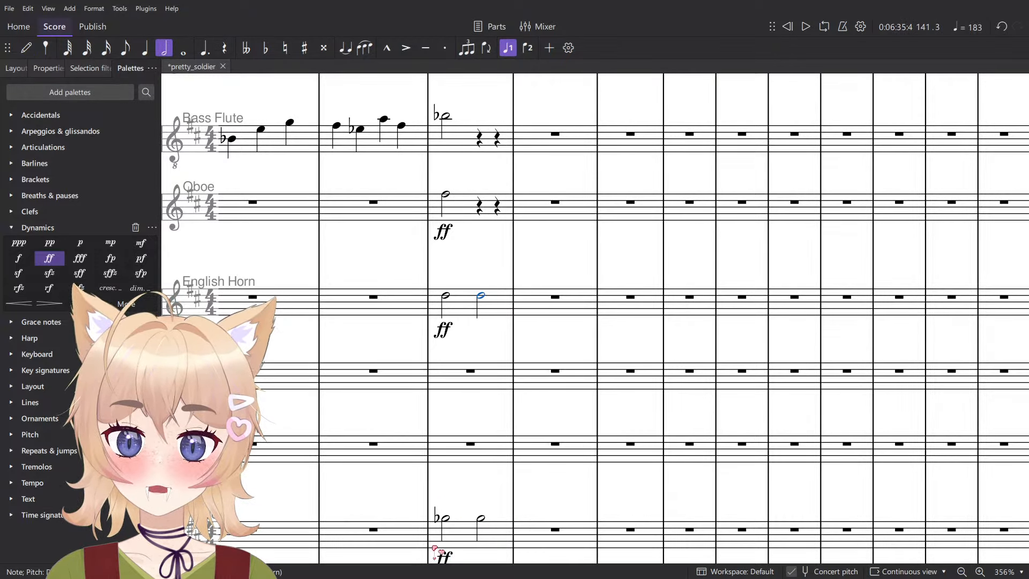
key(n)
click(481, 194)
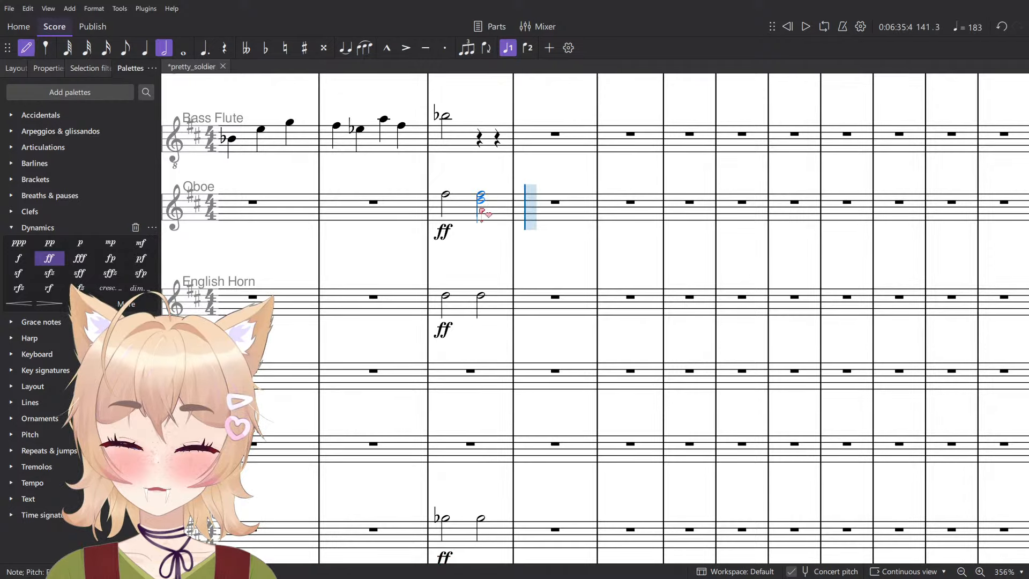
- Add half notes on beat 3 of measure 141 in Bass Flute and Alto Flute, repeating each instrument's beat 1 pitch
scroll(484, 214, up, 2)
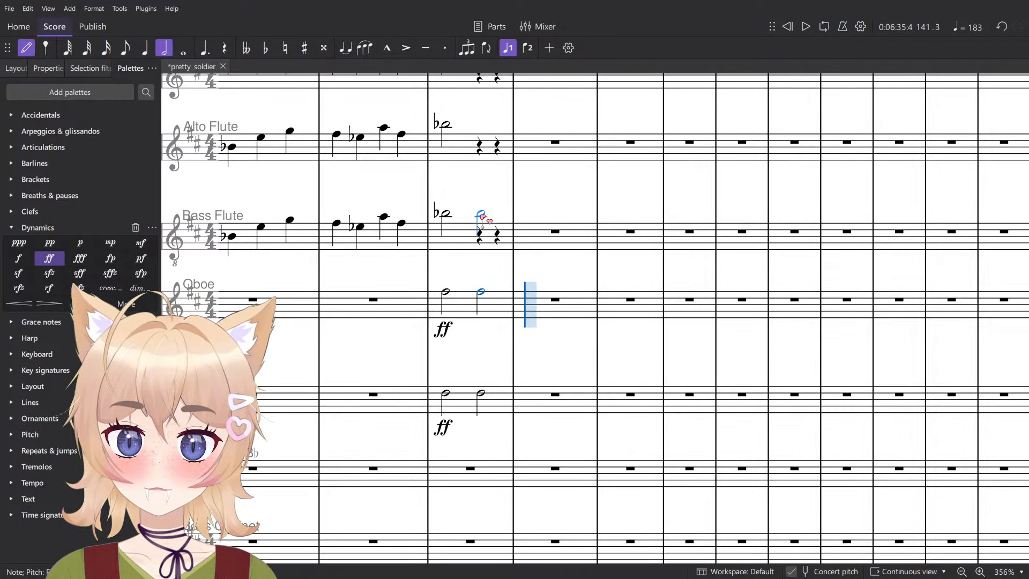
click(483, 217)
scroll(483, 217, up, 4)
key(Escape)
click(445, 320)
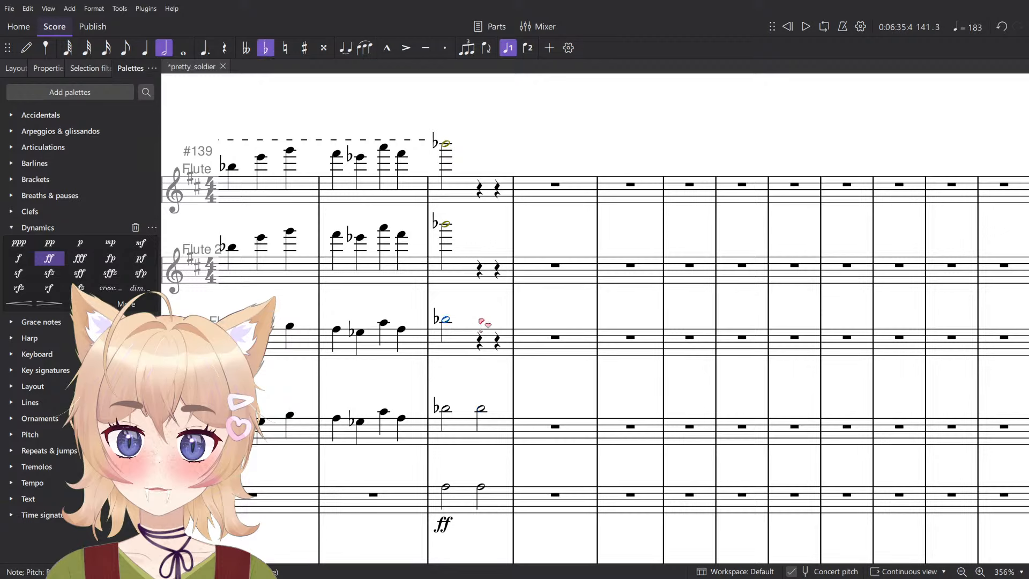
key(n)
click(481, 322)
key(Escape)
- Repeat the beat 1 pitch as a half note on beat 3 of measure 141 in Flute 2 and Flute
click(445, 224)
key(n)
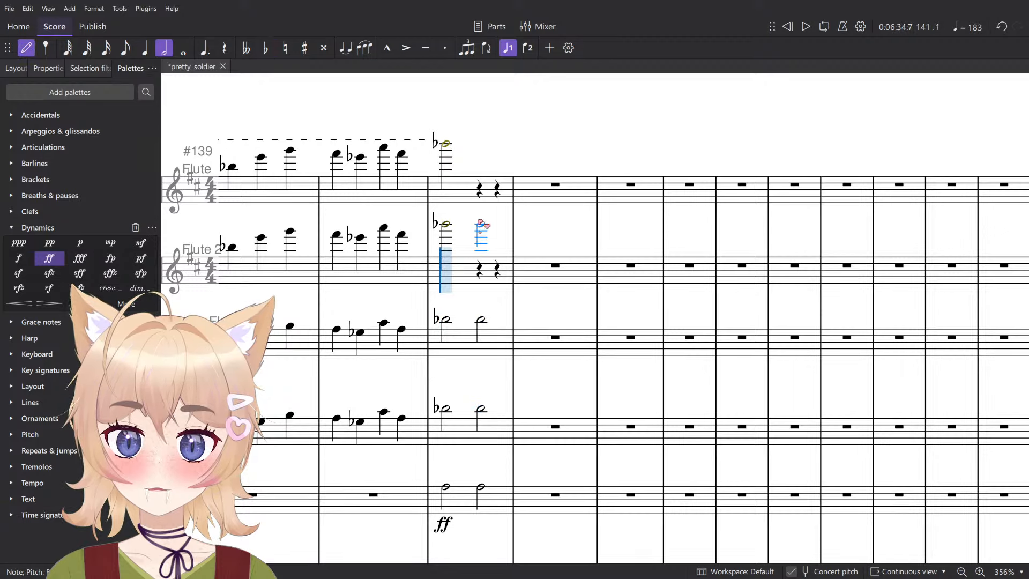
click(481, 224)
key(Escape)
click(445, 143)
key(n)
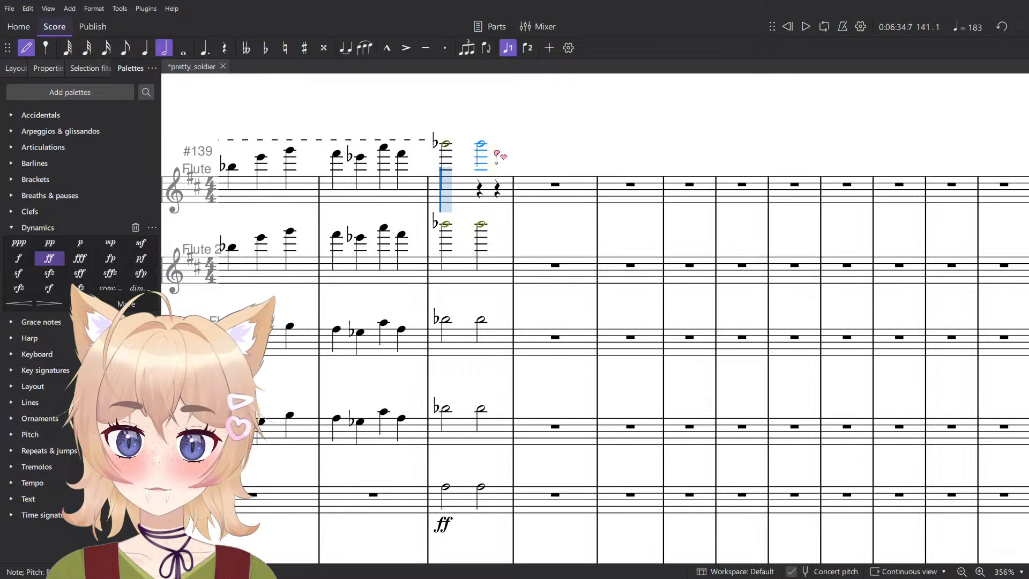
click(482, 145)
key(Escape)
- Enter a G half note on beat 1 of measure 142 in Bassoon
scroll(518, 243, down, 5)
scroll(556, 322, down, 11)
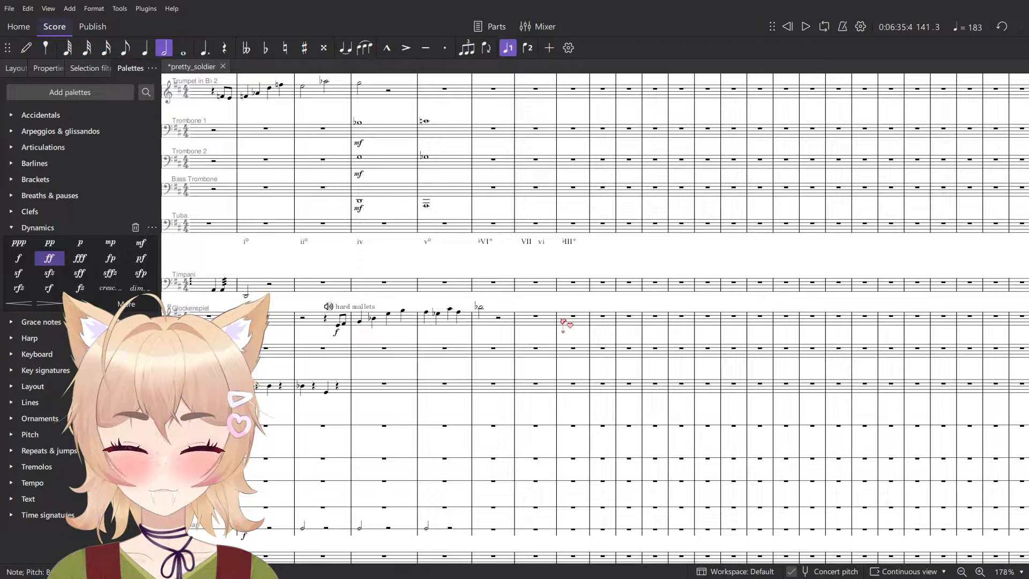
scroll(563, 321, up, 5)
scroll(535, 289, up, 6)
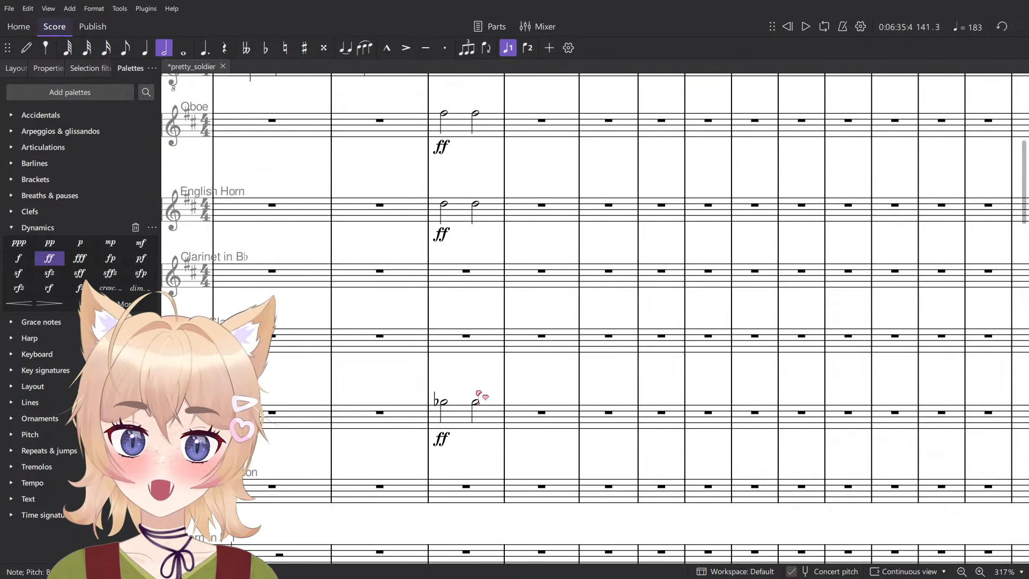
key(Escape)
scroll(489, 413, up, 3)
key(n)
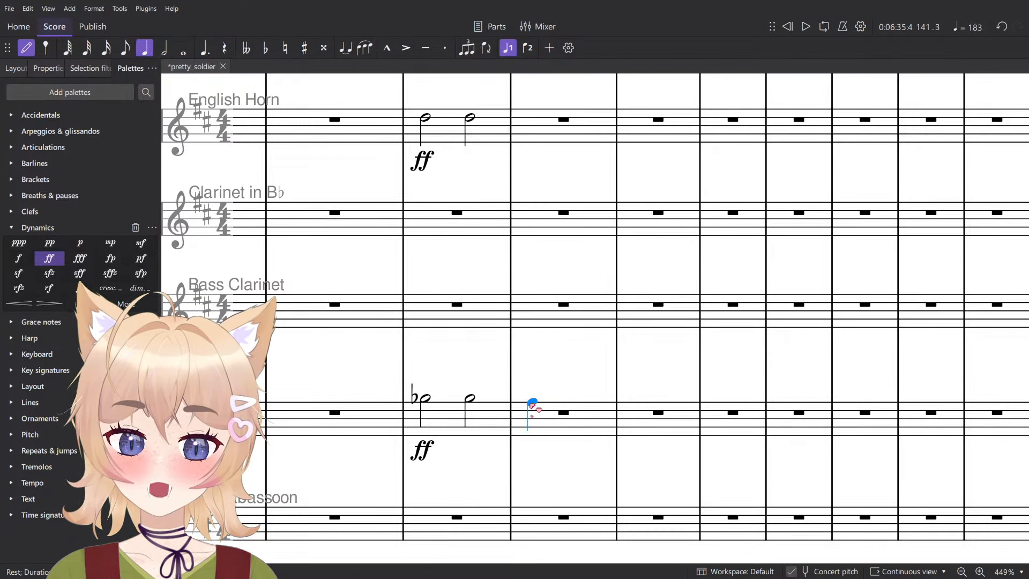
key(6)
click(538, 410)
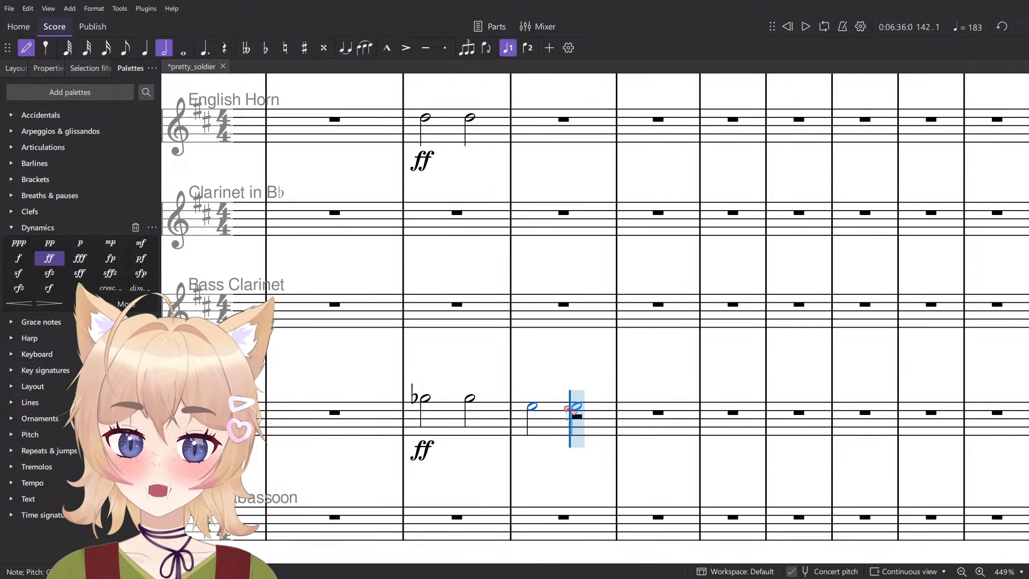
click(572, 401)
scroll(573, 379, down, 7)
scroll(584, 365, down, 8)
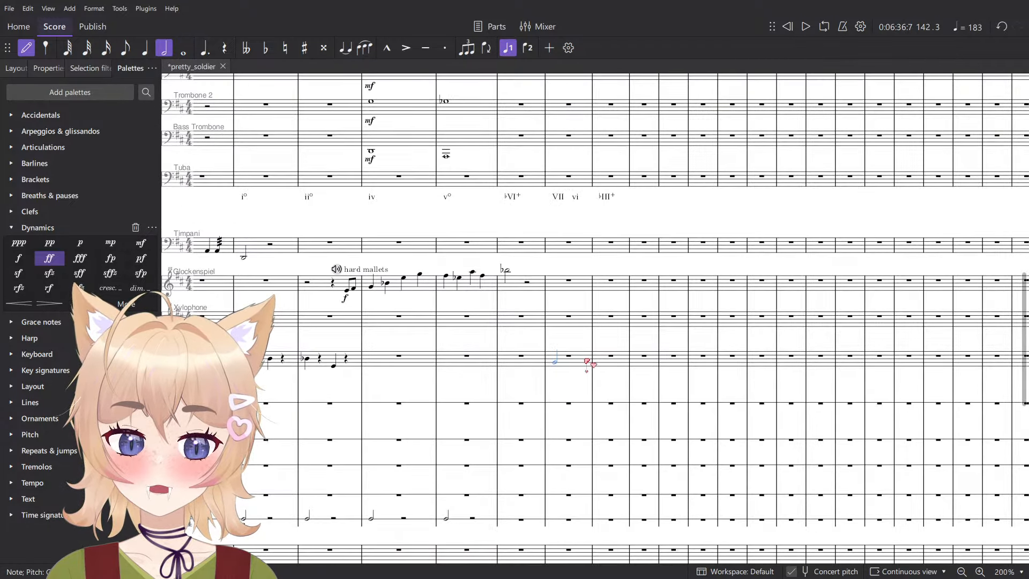
scroll(586, 360, up, 8)
key(ctrl+z)
- Raise the Bassoon's measure 142 note to G♯ and enter beat 1 half notes in English Horn (C♯) and Oboe (E♯)
scroll(586, 363, up, 3)
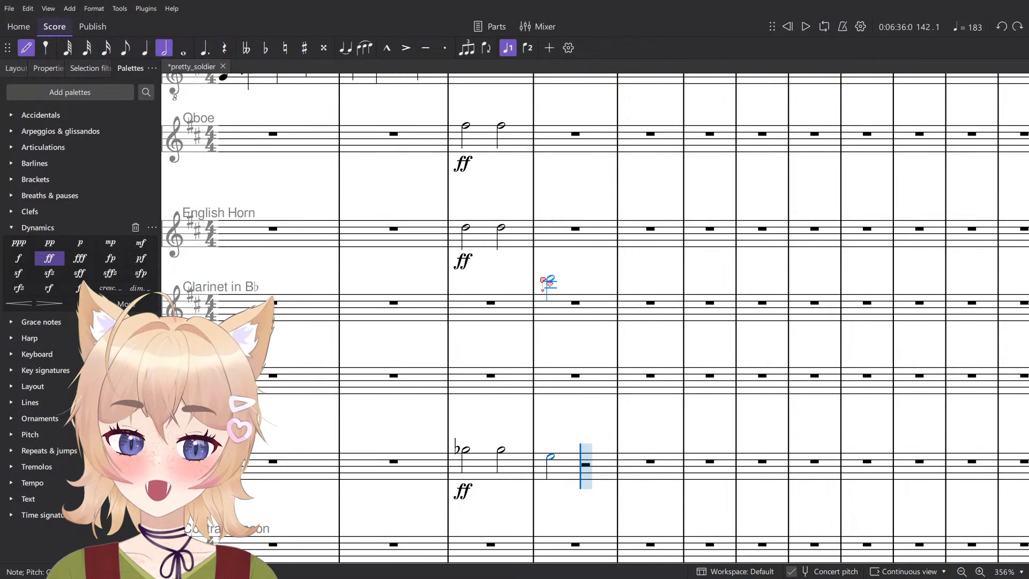
scroll(536, 284, up, 5)
scroll(541, 391, up, 2)
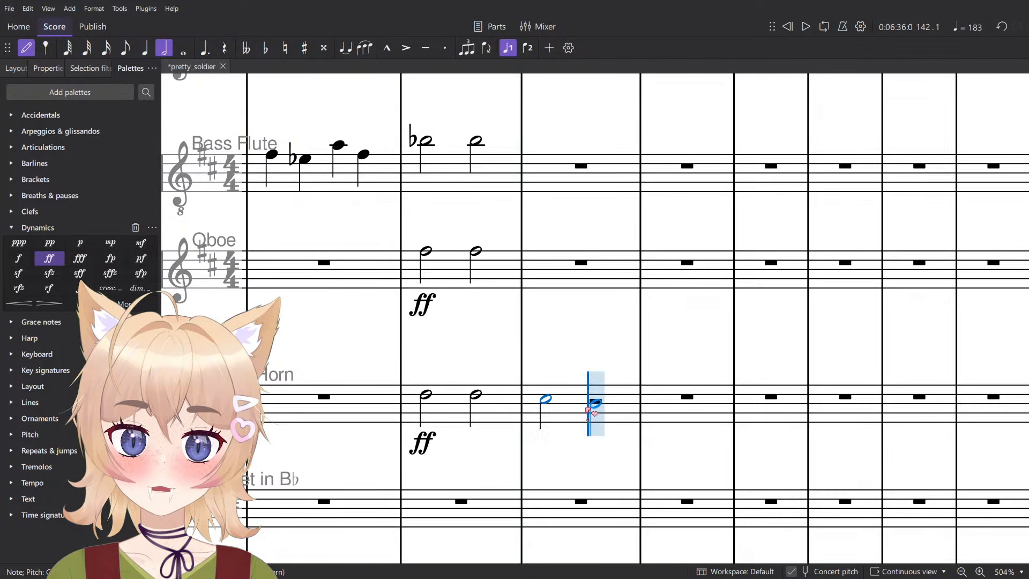
scroll(590, 411, up, 2)
click(556, 414)
scroll(565, 429, up, 2)
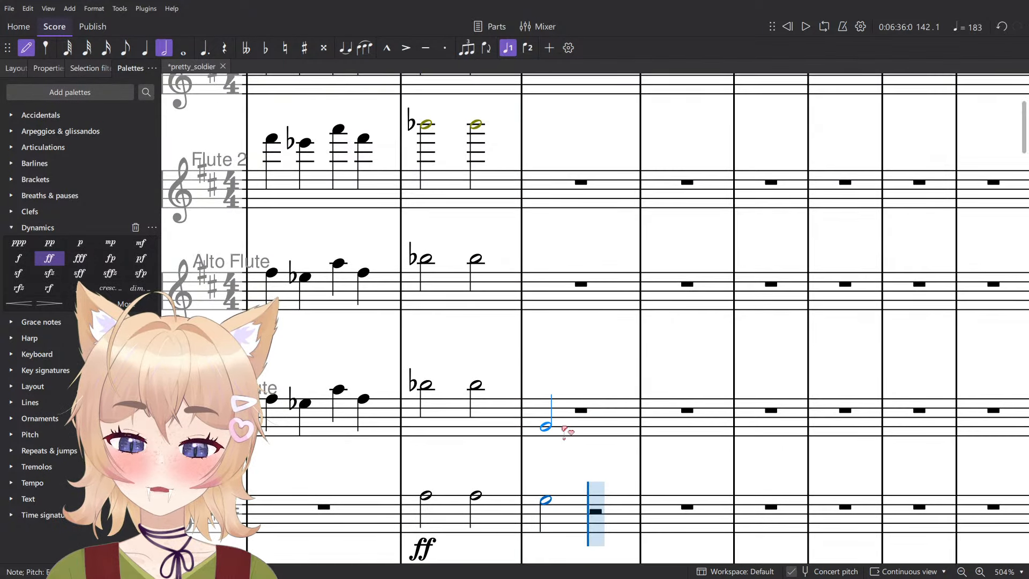
scroll(571, 429, down, 4)
key(Escape)
key(Up)
- Enter G♯ half notes on beat 1 of measure 142 in Bass Flute and Alto Flute
scroll(547, 375, up, 3)
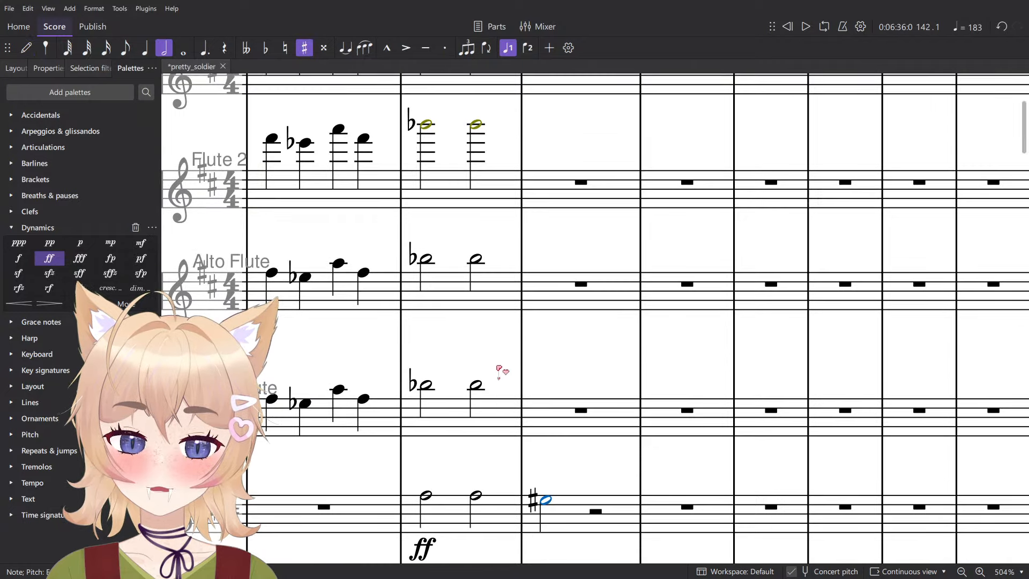
click(476, 385)
key(n)
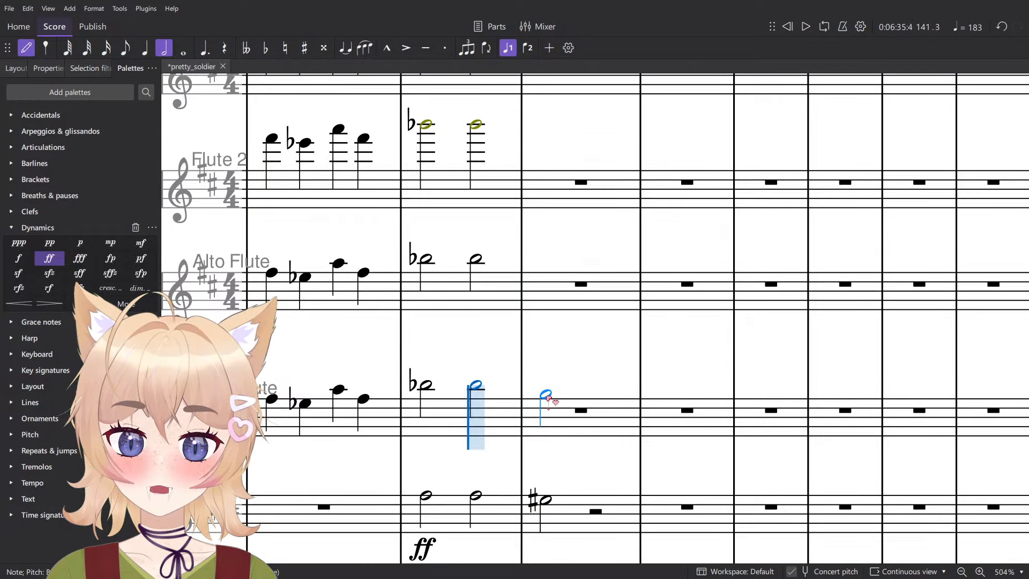
click(546, 397)
key(Up)
scroll(525, 316, up, 2)
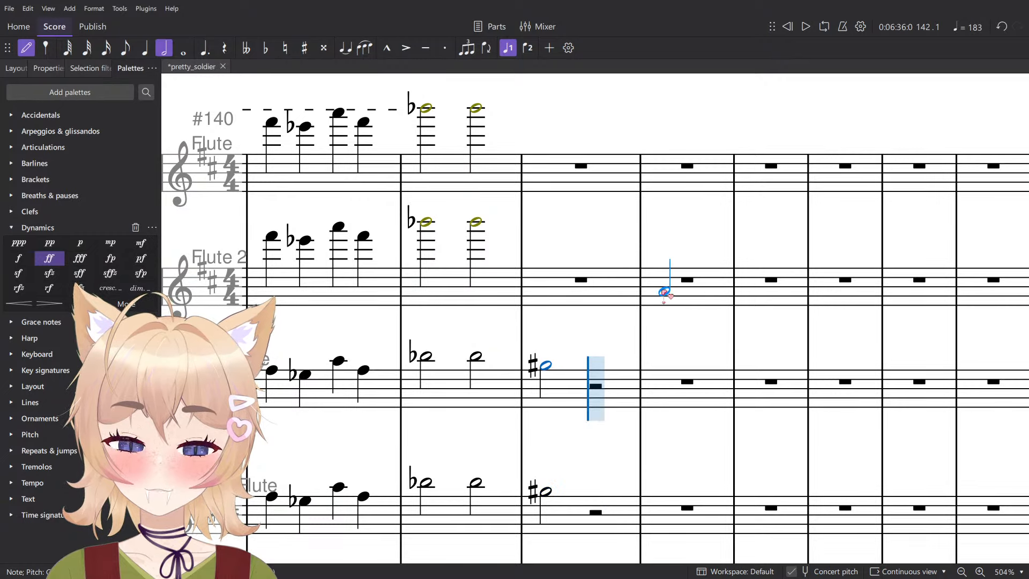
- Enter high G♯ half notes on beat 1 of measure 142 in Flute 2 and Flute
key(Escape)
scroll(536, 316, up, 2)
click(484, 324)
key(n)
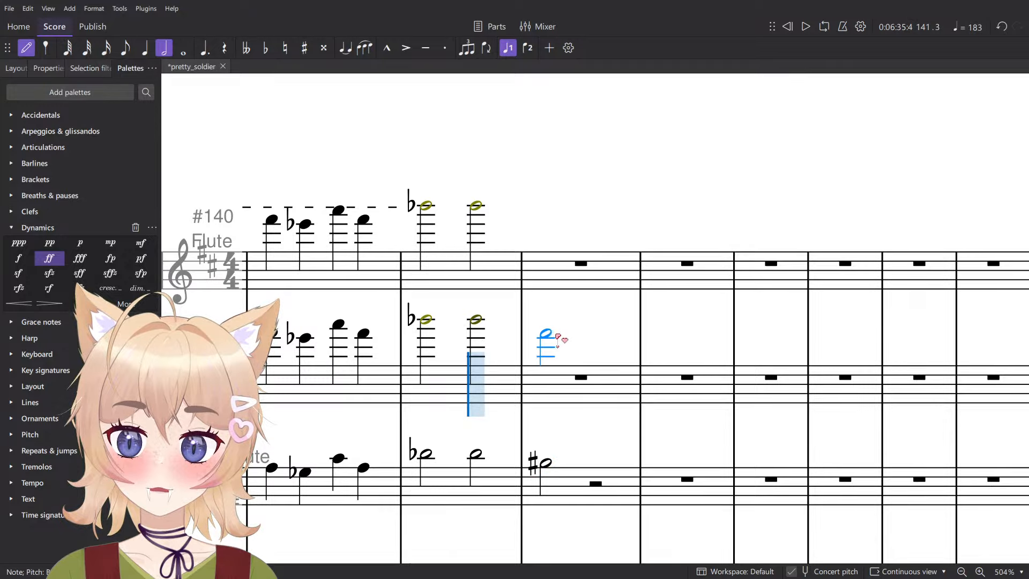
click(548, 329)
key(Escape)
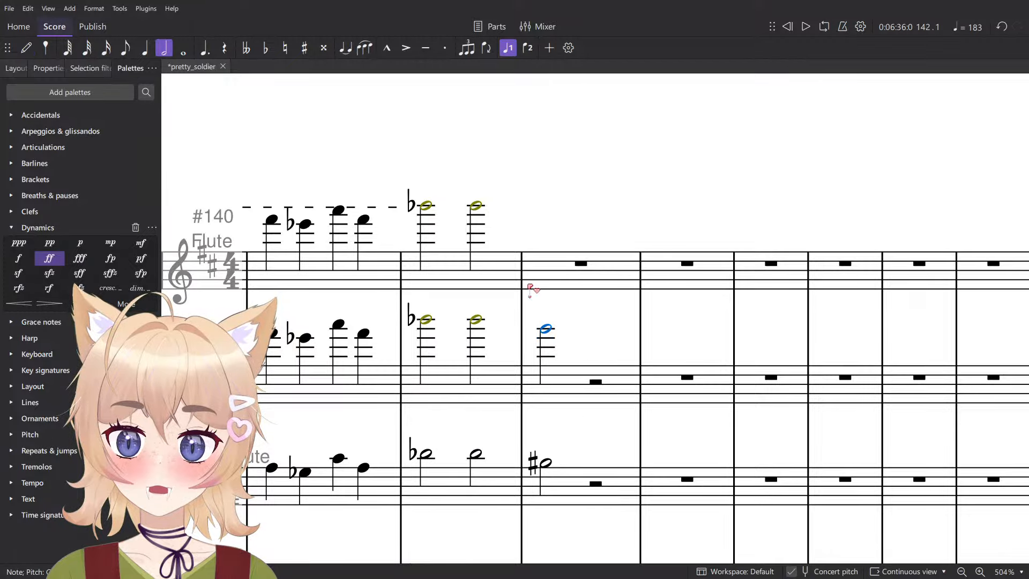
key(Up)
click(481, 207)
key(n)
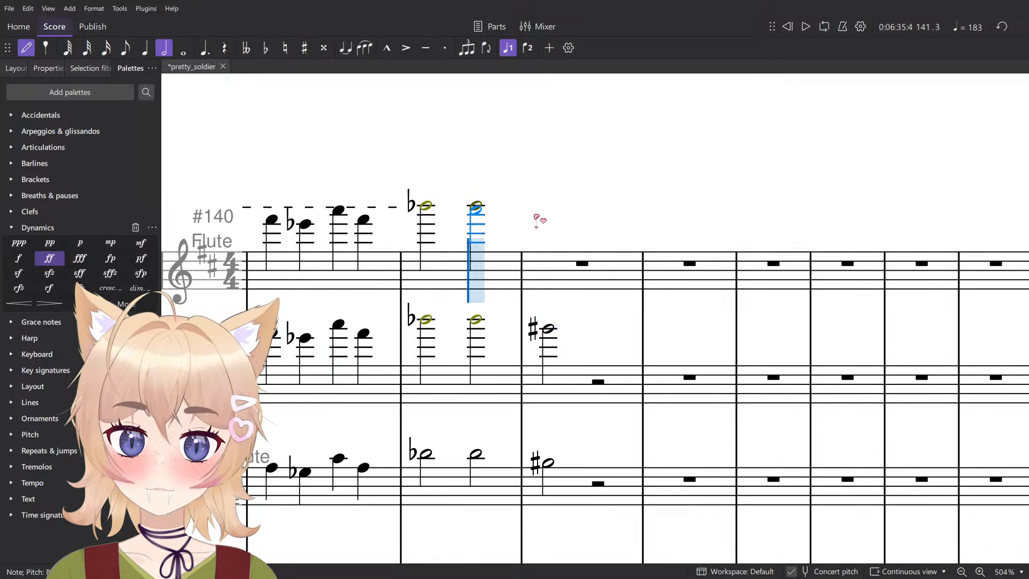
click(539, 215)
scroll(560, 166, down, 7)
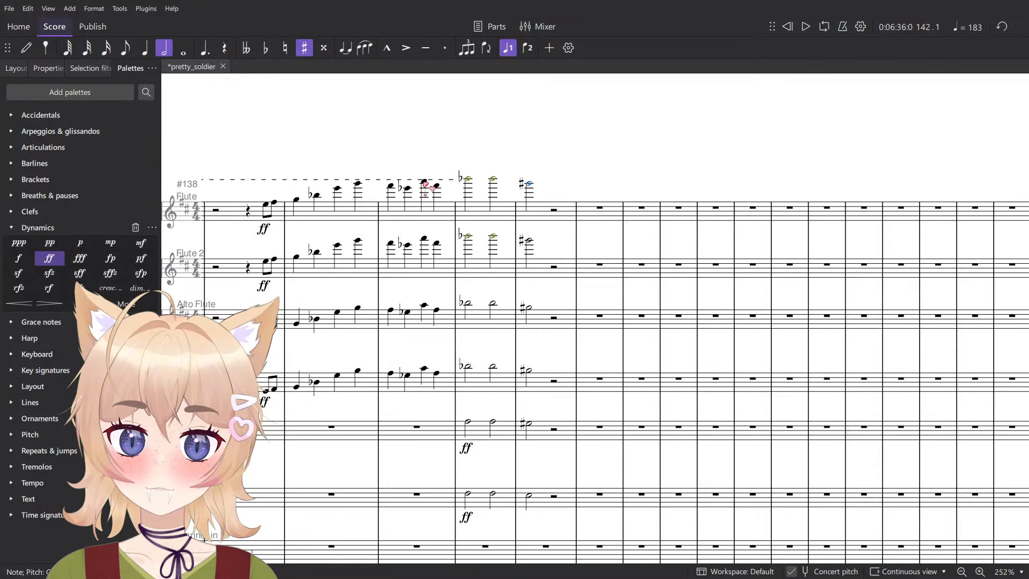
- Play back measures 141 and 142 to hear the move from ♭VI+ to VII
key(Escape)
key(space)
scroll(480, 202, down, 3)
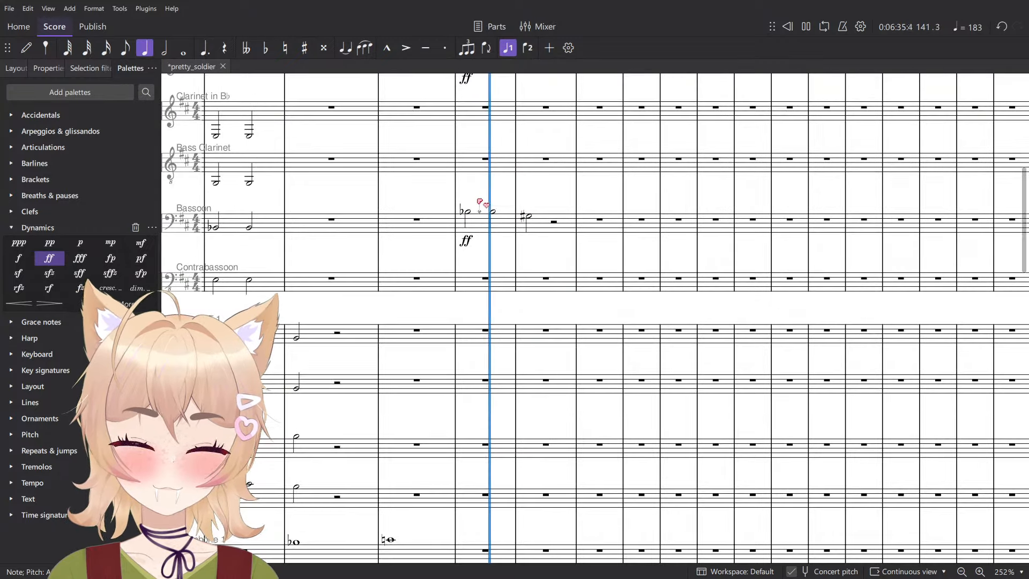
scroll(536, 225, down, 3)
key(space)
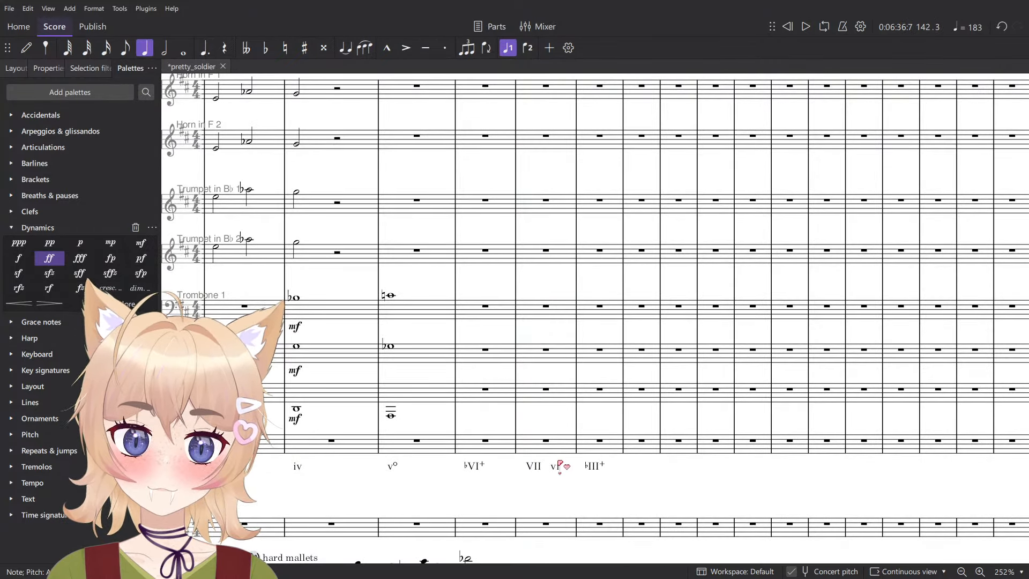
- Enter half notes for the vi harmony on beat 3 of measure 142: B in English Horn and F♯ in Bassoon
scroll(563, 464, up, 6)
key(n)
scroll(545, 448, up, 1)
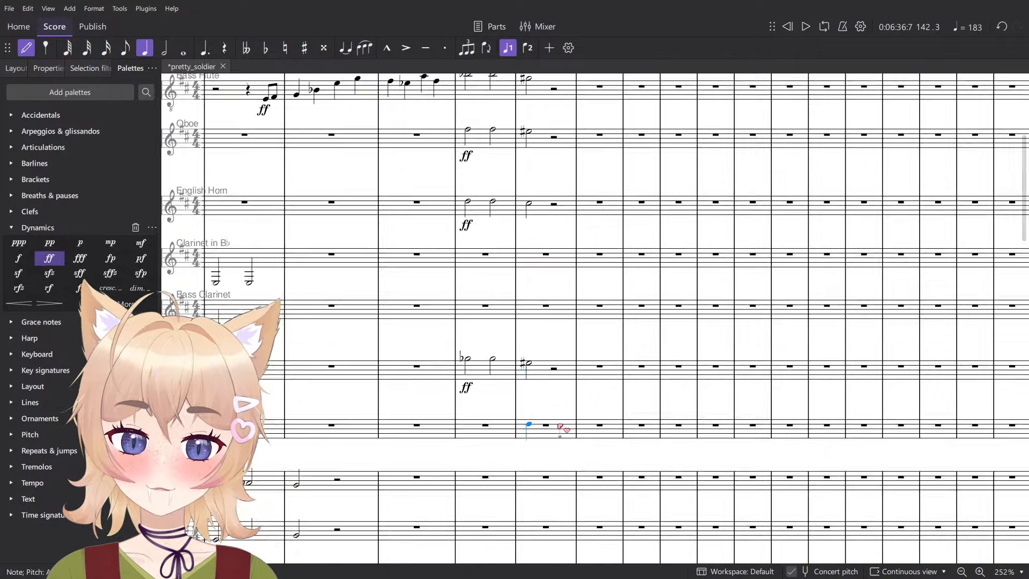
ctrl+scroll(536, 427, up, 5)
ctrl+scroll(561, 413, down, 5)
key(6)
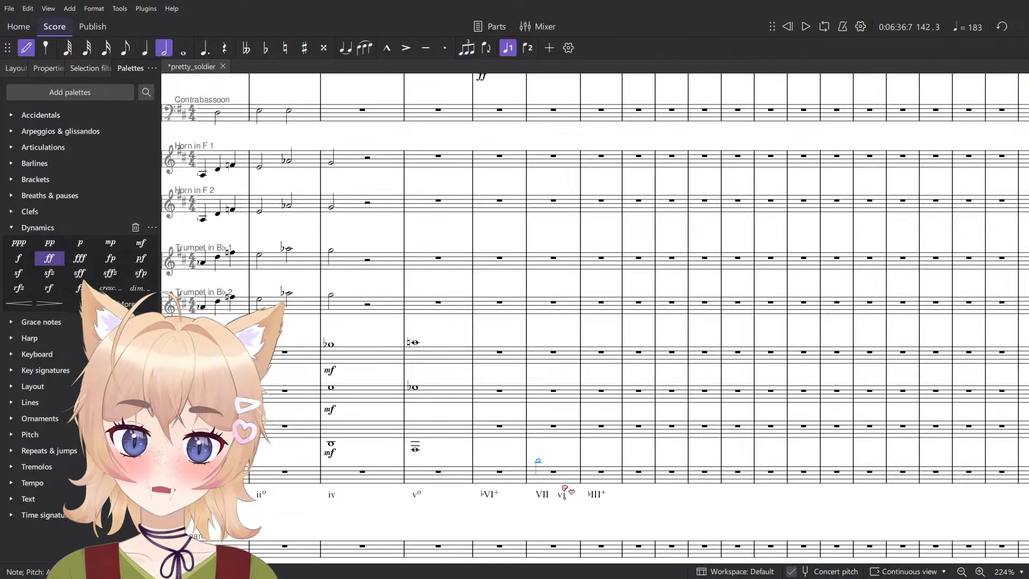
ctrl+scroll(565, 477, up, 4)
scroll(572, 471, up, 5)
ctrl+scroll(557, 408, up, 4)
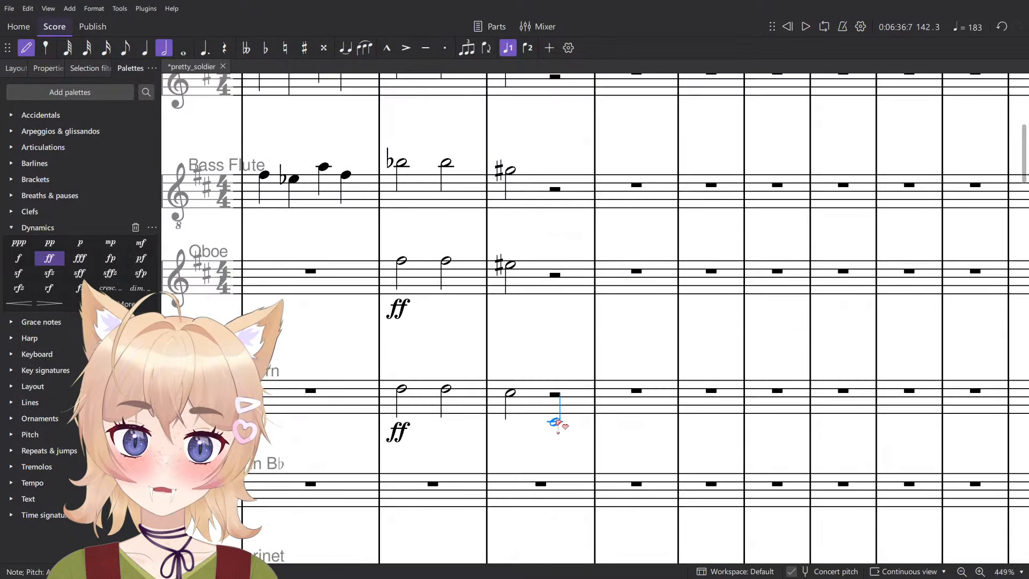
click(558, 398)
ctrl+scroll(565, 398, down, 3)
scroll(558, 405, down, 3)
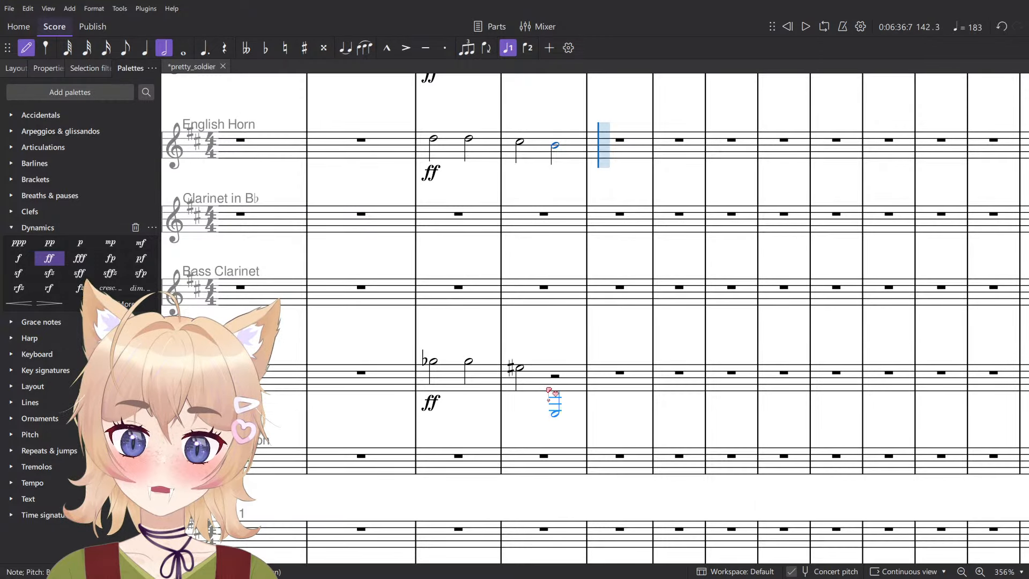
click(555, 373)
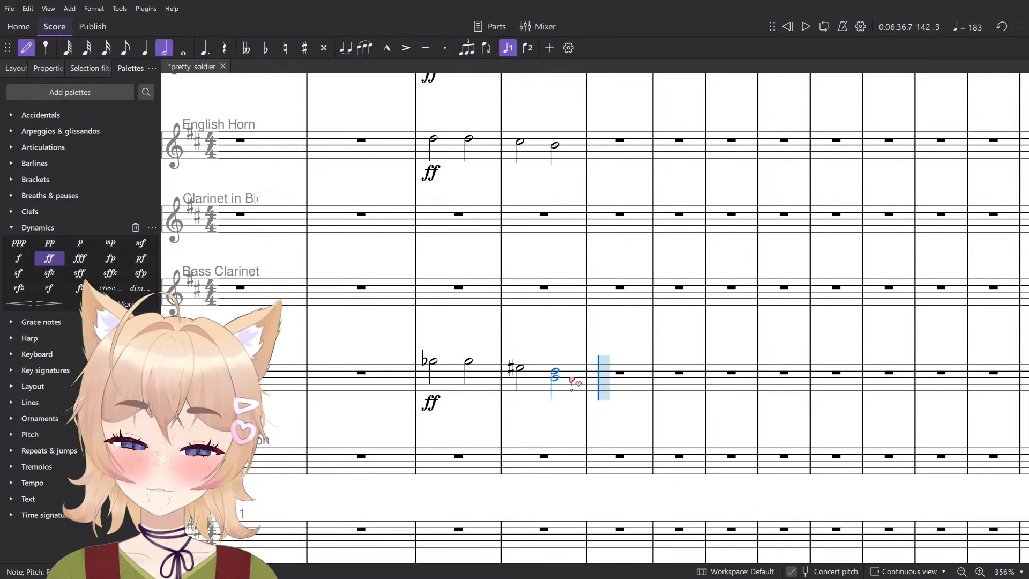
- Complete beat 3 of measure 142 with half notes: D in Oboe and F♯ in Bass Flute, Alto Flute, Flute 2 and Flute
scroll(568, 381, up, 6)
ctrl+scroll(558, 386, up, 2)
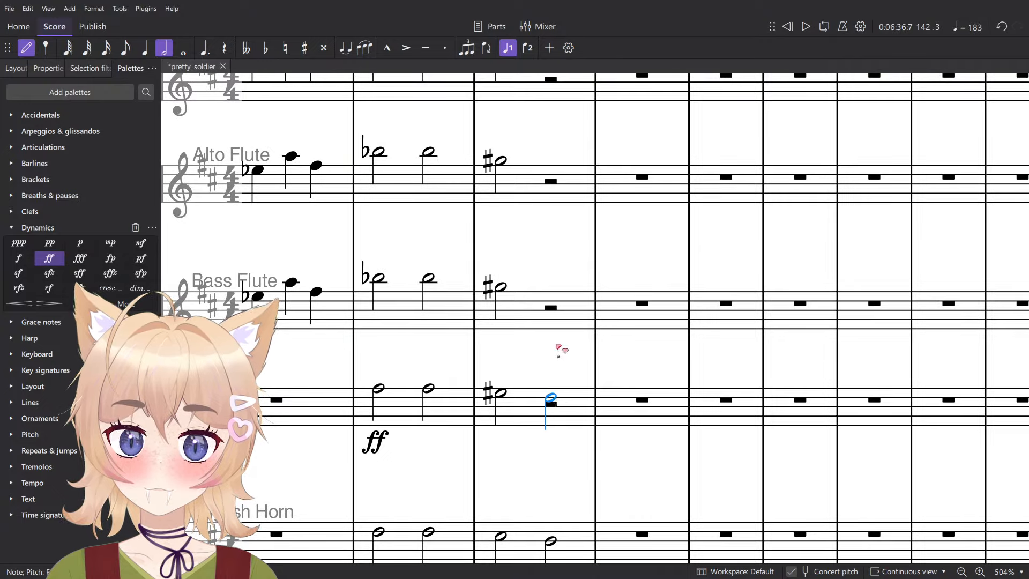
click(556, 398)
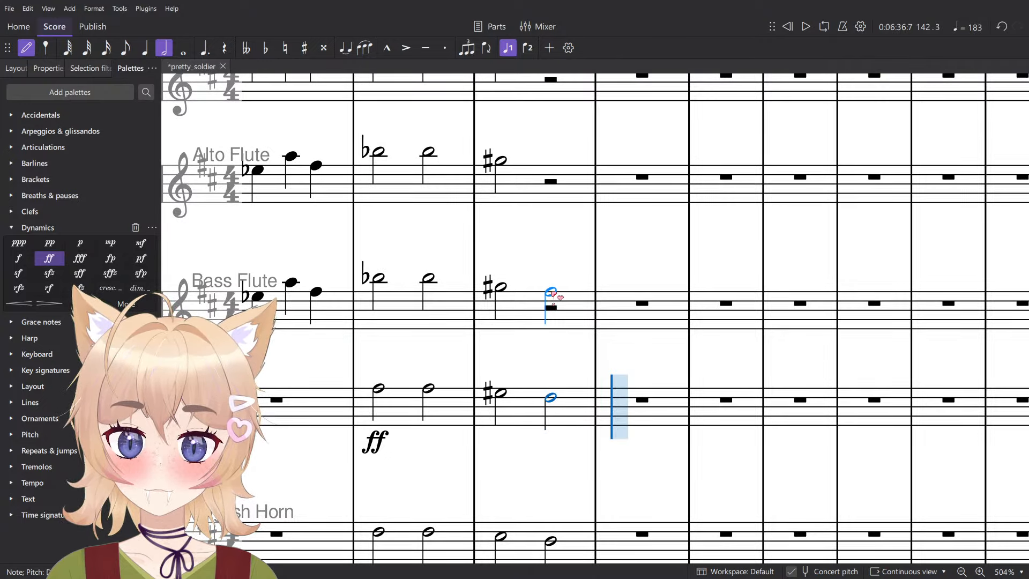
click(555, 293)
scroll(554, 300, up, 3)
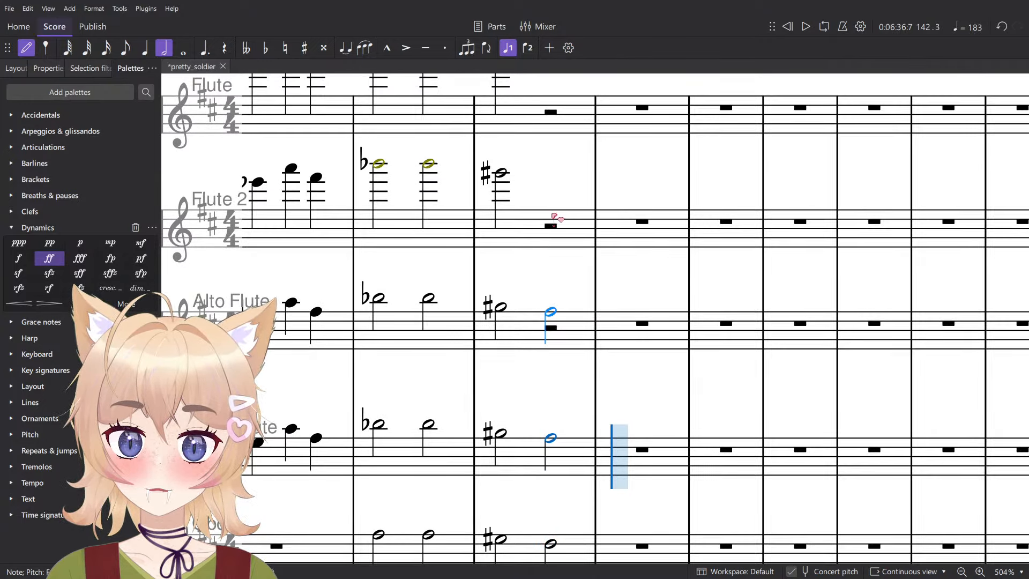
click(555, 180)
scroll(561, 196, up, 3)
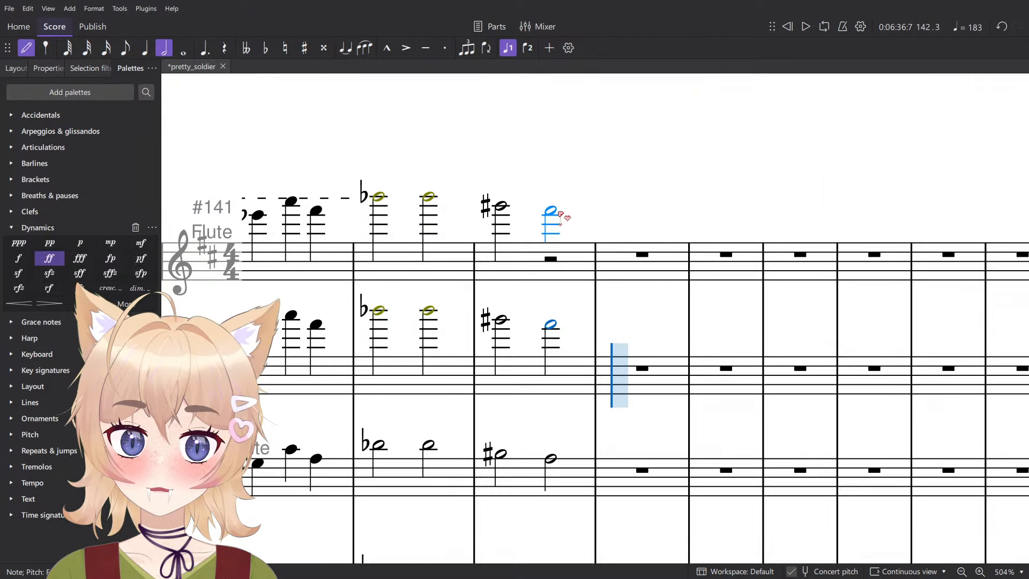
- Play back the new woodwind chords up to measure 143
scroll(561, 216, down, 5)
key(Escape)
key(space)
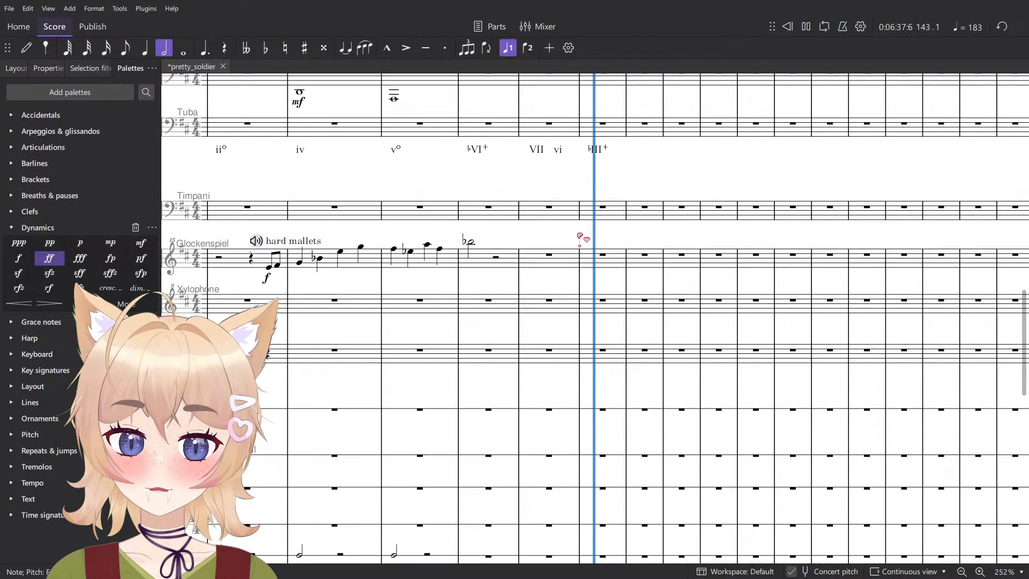
key(space)
- Enter an F♮ half note on beat 1 of measure 143 in Bassoon for the ♭III+ harmony
scroll(590, 322, up, 5)
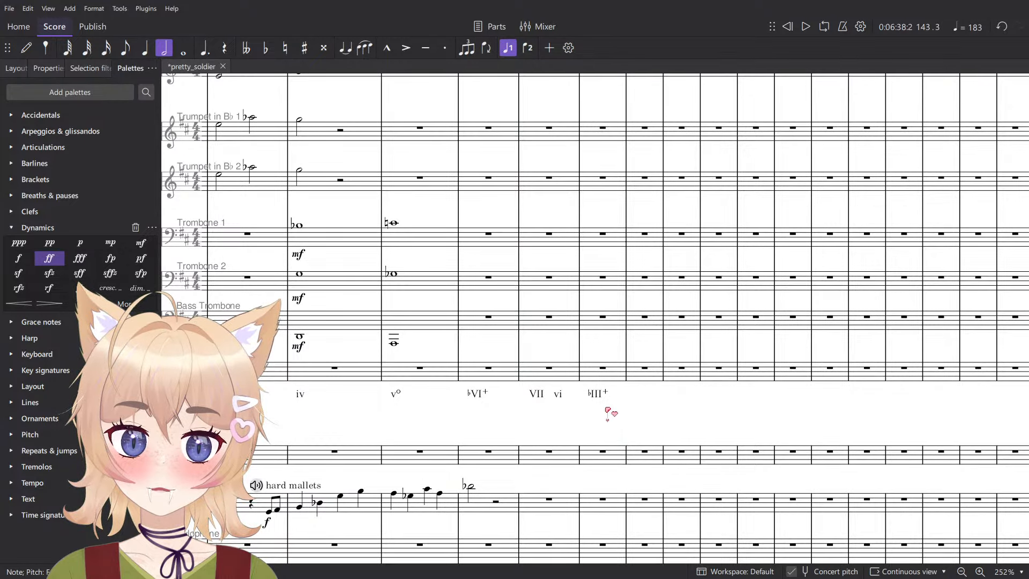
scroll(610, 410, up, 5)
scroll(604, 386, up, 3)
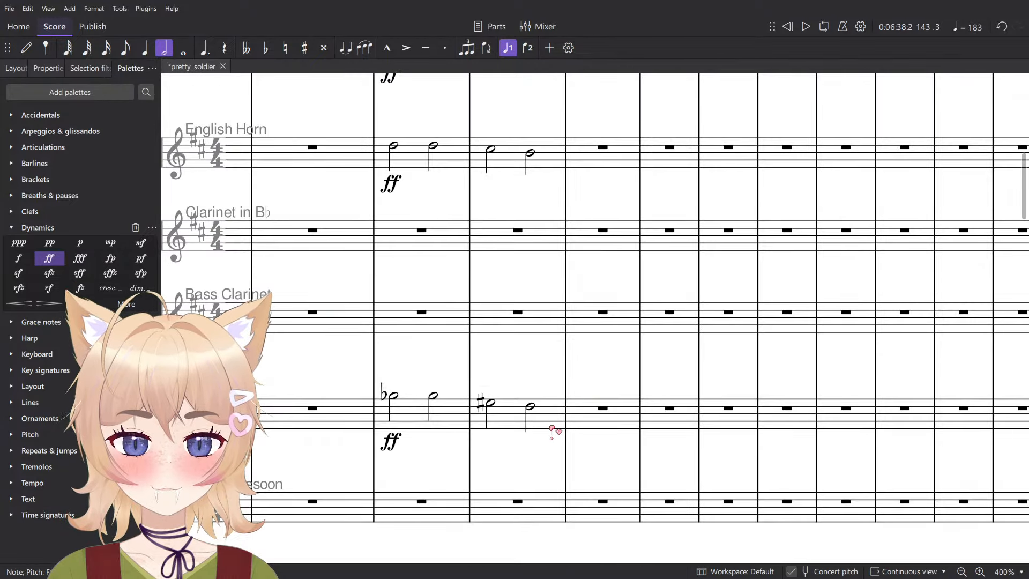
click(534, 408)
click(532, 407)
scroll(535, 408, up, 1)
key(n)
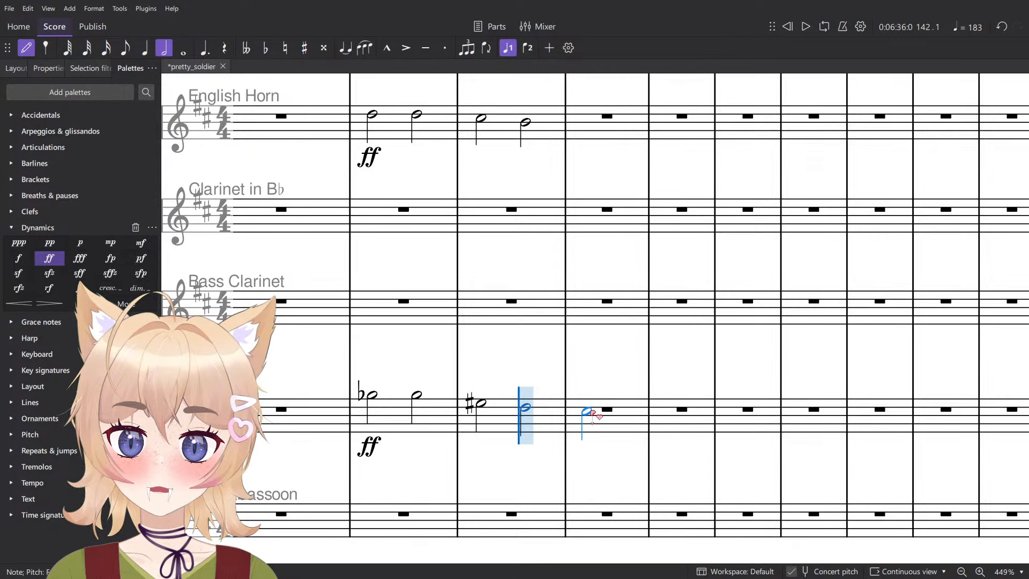
key(d)
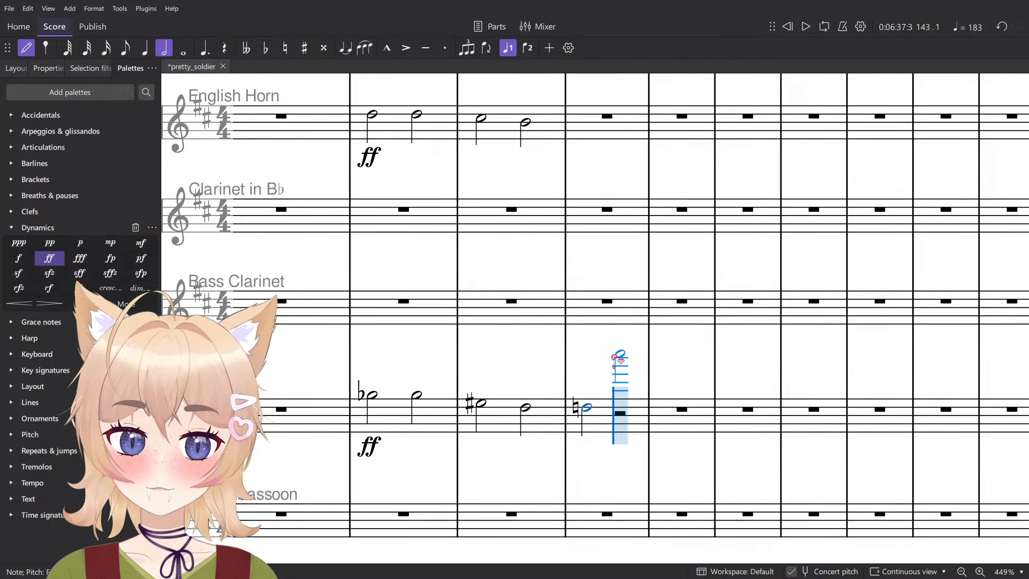
- Enter half notes for the ♭III+ harmony on beat 1 of measure 143: A in English Horn and C♯ in Oboe
scroll(616, 359, up, 3)
key(Escape)
key(n)
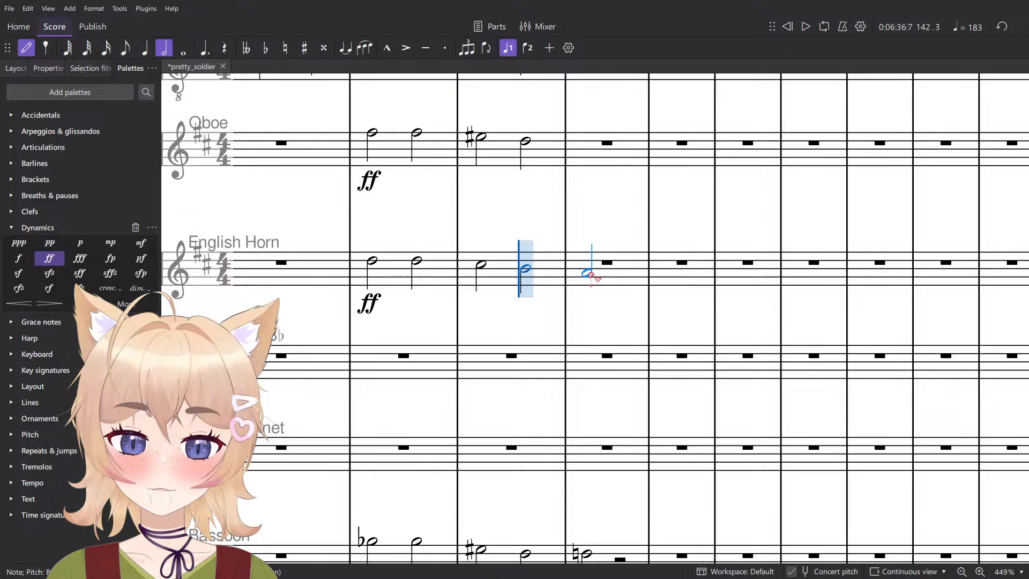
click(587, 270)
key(Escape)
scroll(554, 347, up, 3)
click(525, 287)
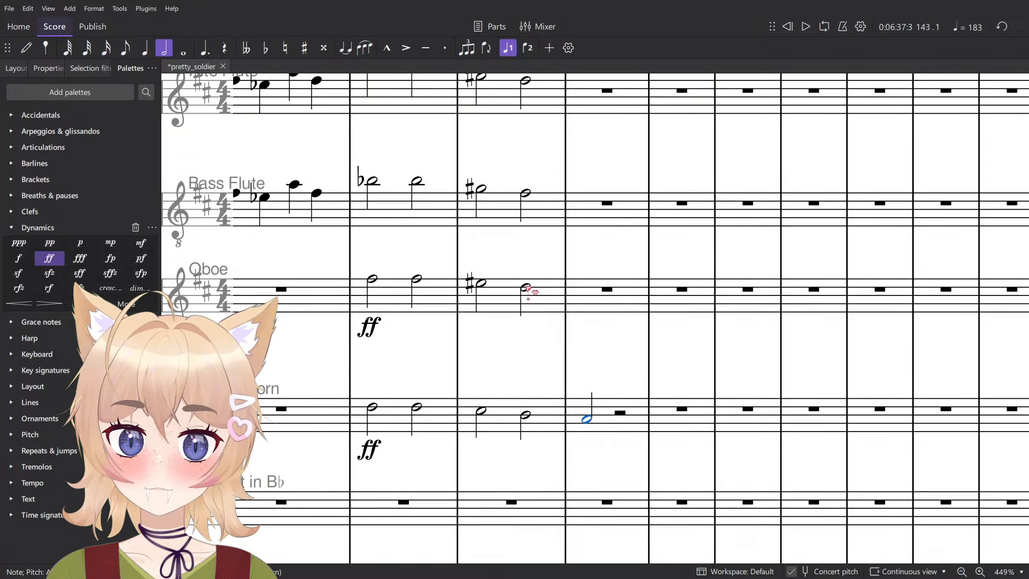
key(n)
click(587, 291)
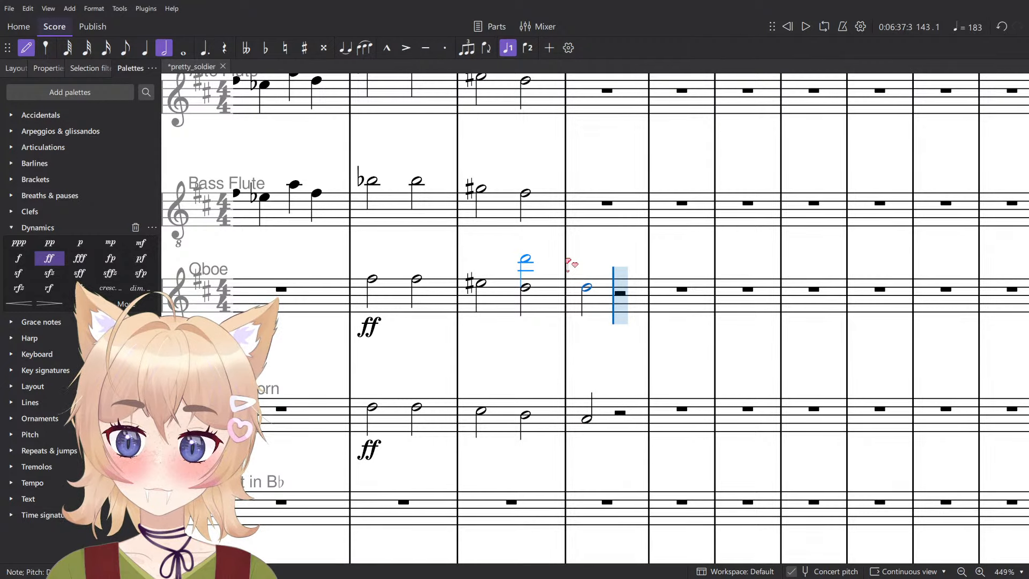
- Enter F♮ half notes on beat 1 of measure 143 in Bass Flute, Alto Flute, Flute 2 and Flute
scroll(569, 263, up, 3)
key(Escape)
click(526, 340)
key(n)
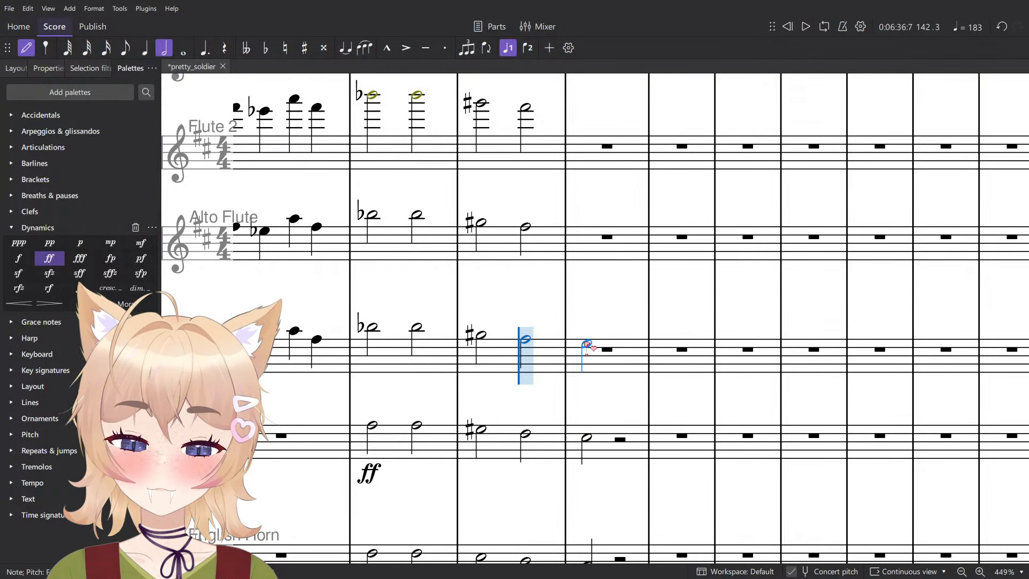
key(c)
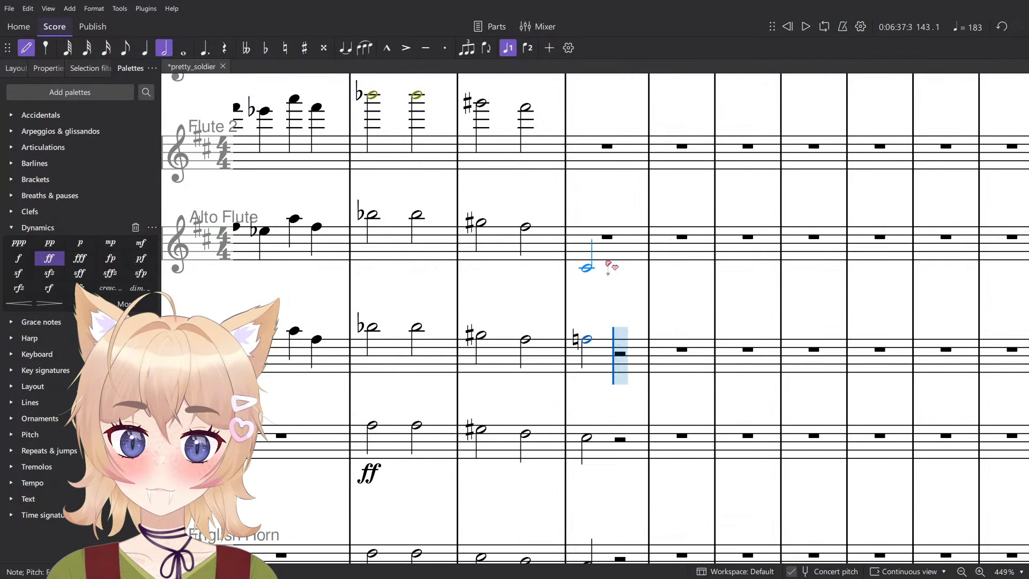
scroll(582, 227, up, 3)
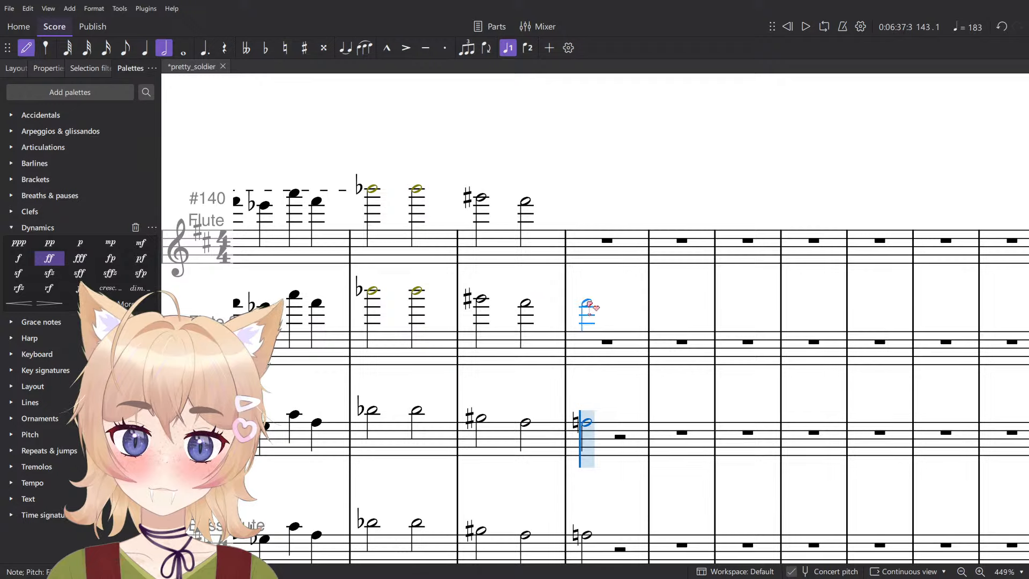
click(594, 299)
key(Escape)
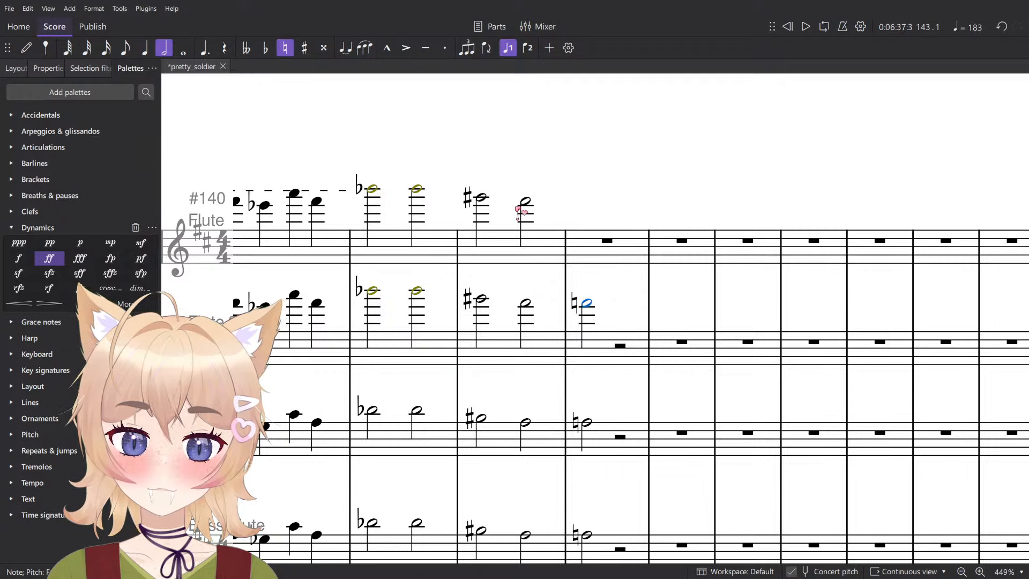
key(n)
click(589, 205)
key(Escape)
- Lengthen the measure 143 notes in the staves from Flute through English Horn to dotted half notes
scroll(486, 213, down, 7)
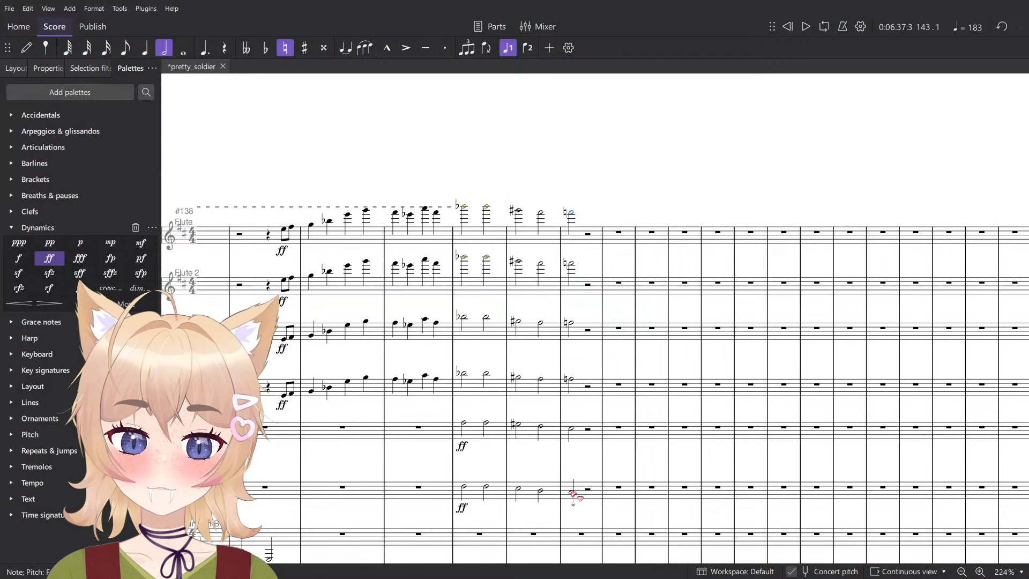
shift+click(573, 492)
click(570, 214)
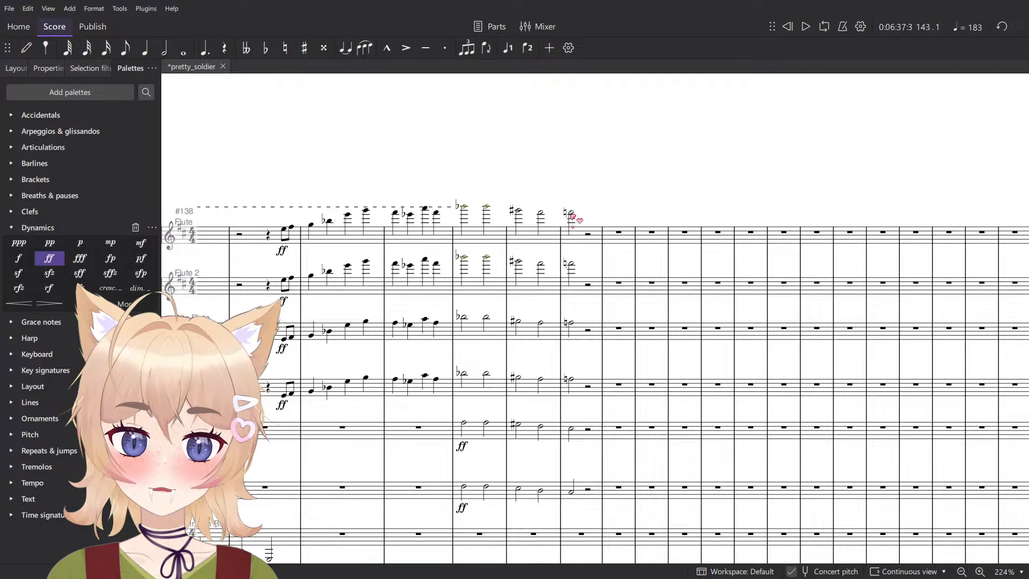
shift+click(572, 493)
scroll(577, 466, down, 10)
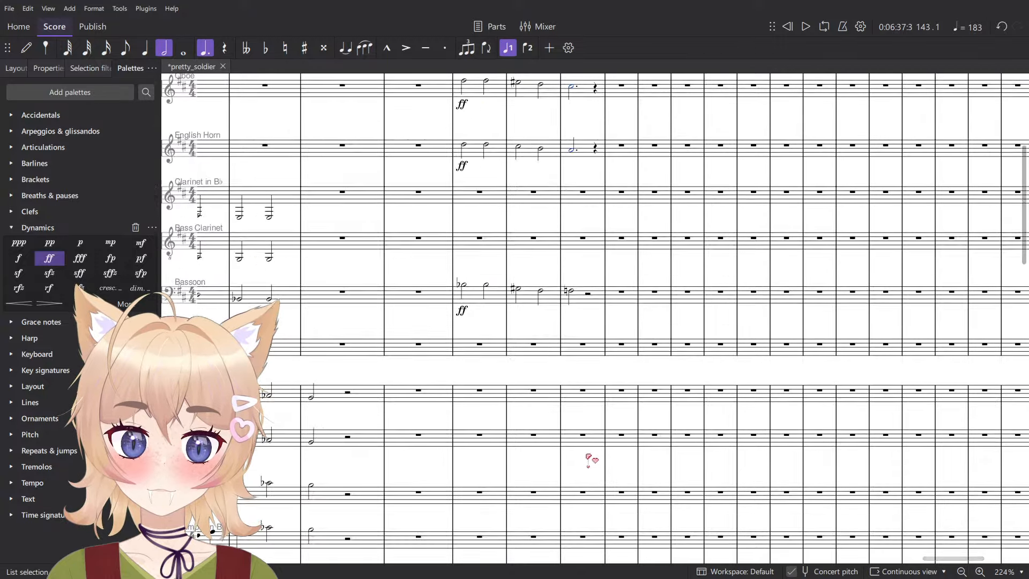
- Lengthen the measure 143 notes in Violins 1 and the two string staves beneath it to dotted half notes
scroll(581, 437, down, 8)
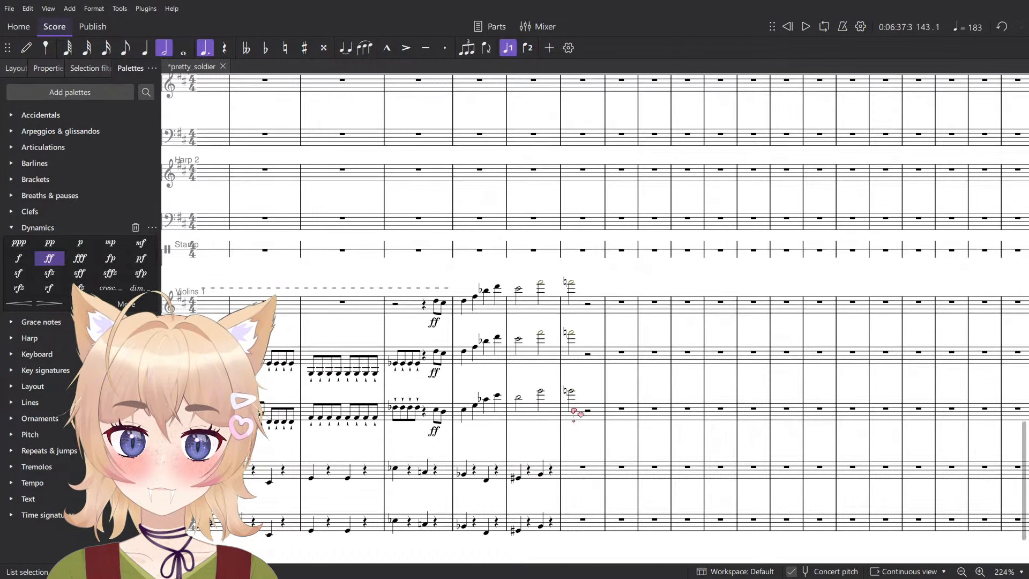
click(571, 282)
shift+click(572, 393)
key(period)
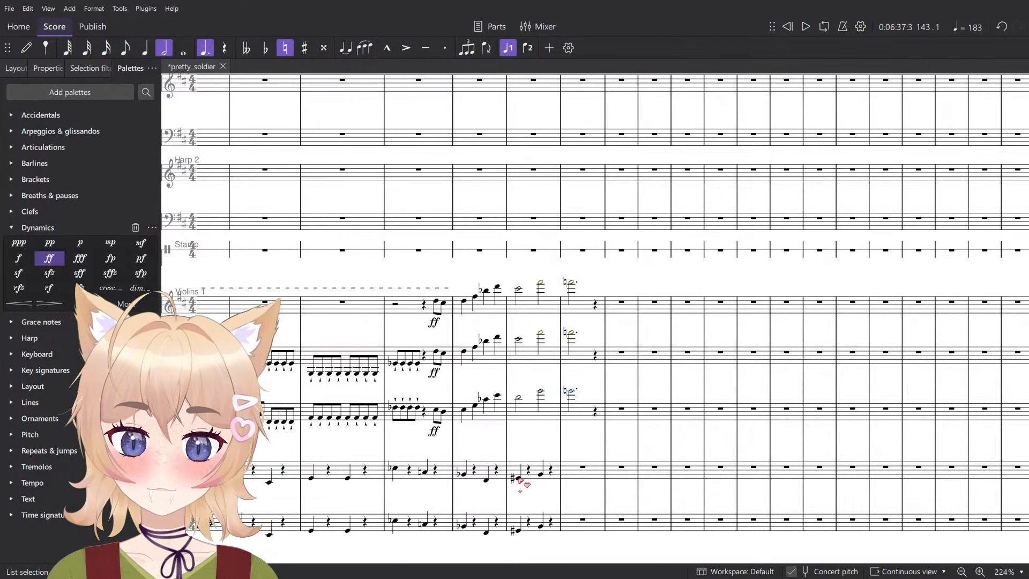
- Play back the score from measure 142 up to measure 144
scroll(527, 466, down, 5)
click(521, 473)
key(space)
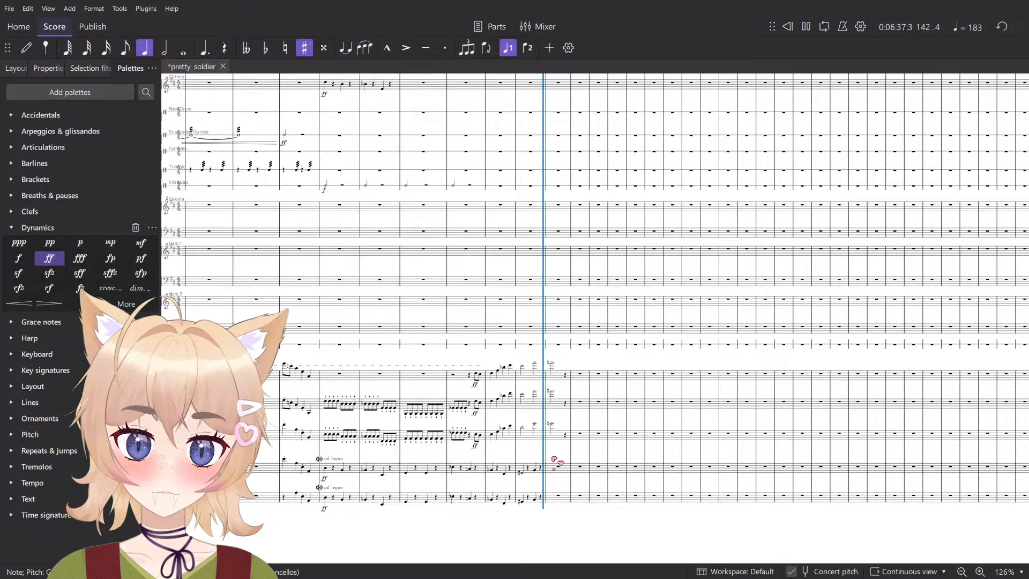
key(space)
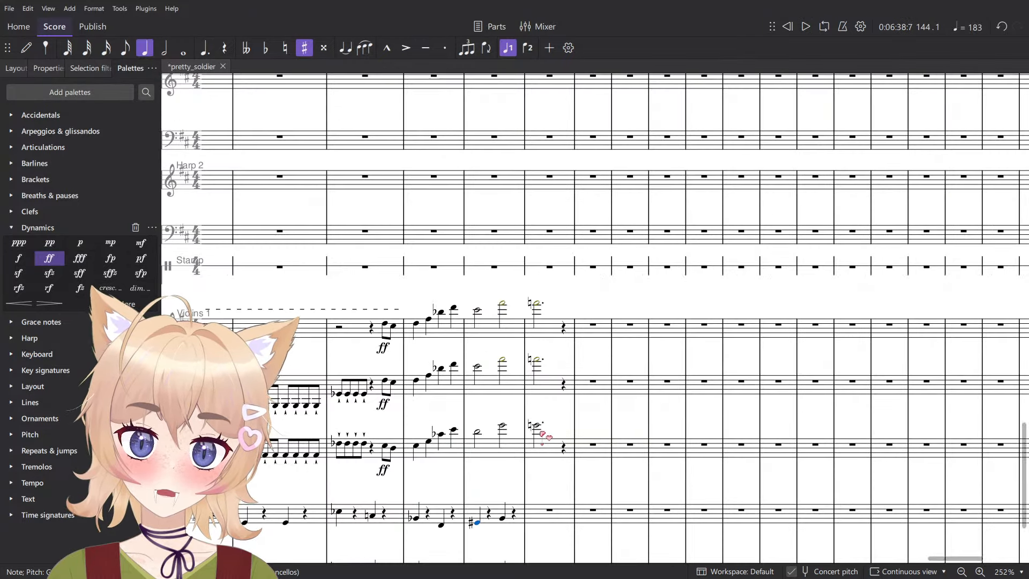
- Change the measure 143 notes in the three upper string staves to whole notes
scroll(569, 428, up, 4)
key(Escape)
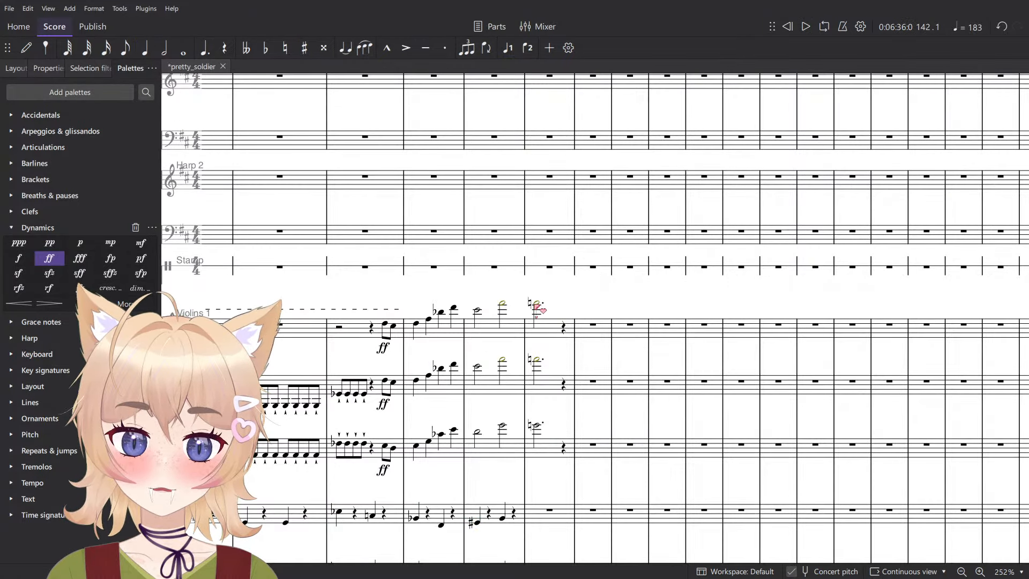
click(541, 324)
shift+click(537, 424)
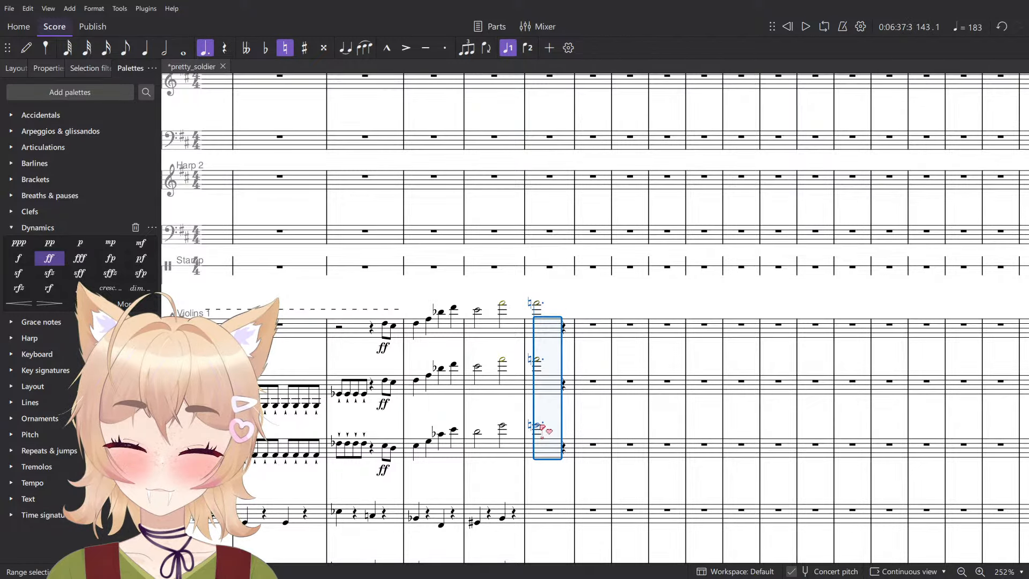
key(8)
key(Escape)
- Change the measure 143 notes in Bassoon, English Horn and Oboe to whole notes
scroll(555, 440, up, 5)
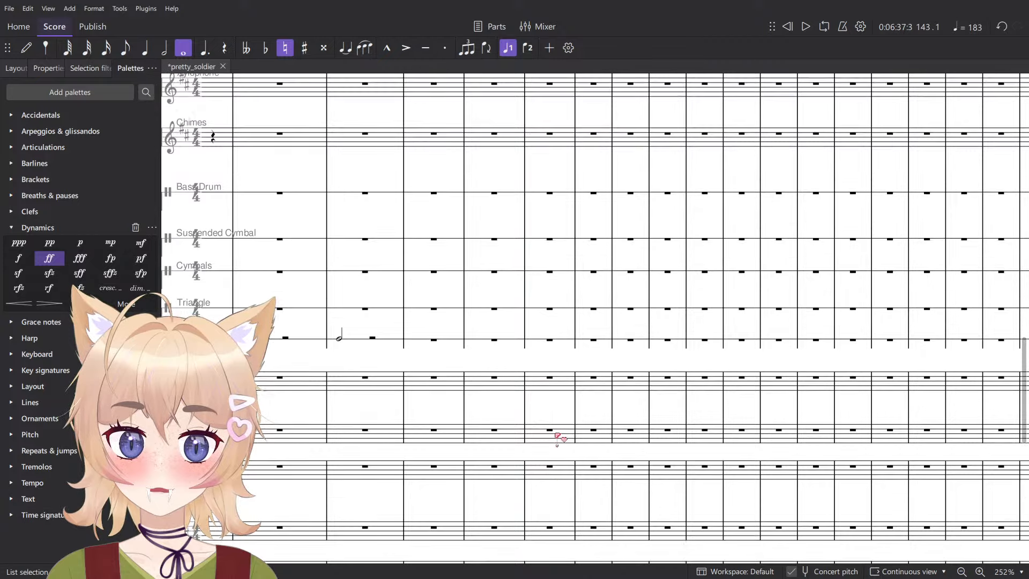
scroll(558, 440, up, 3)
click(536, 419)
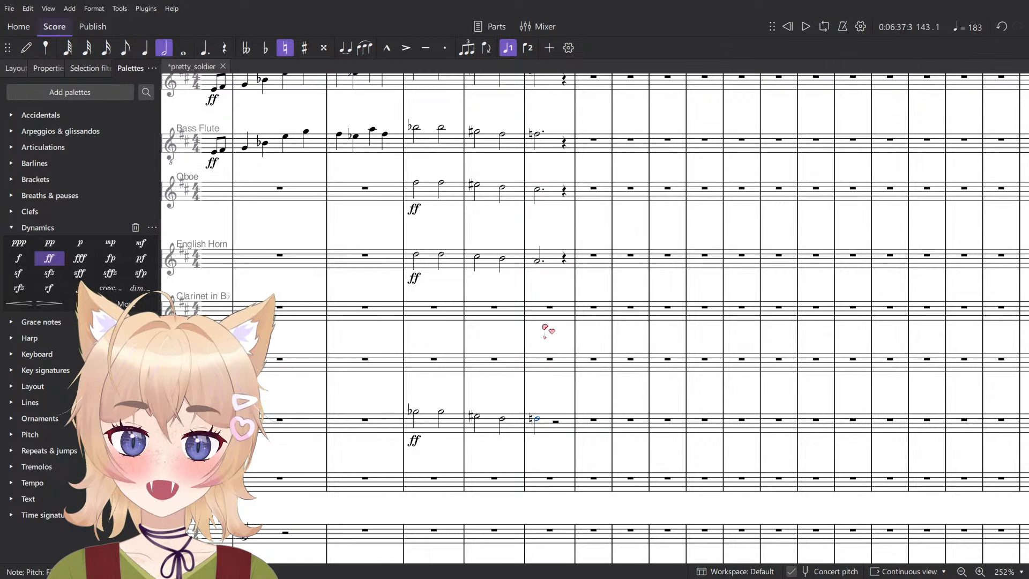
key(7)
key(alt+Up)
key(7)
key(alt+Up)
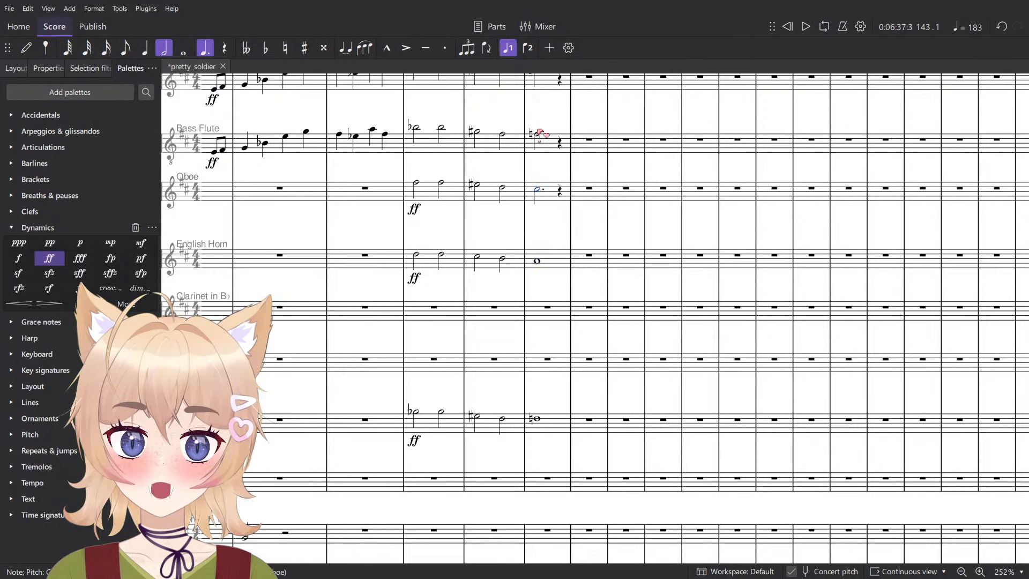
key(7)
- Change the measure 143 notes in Bass Flute, Alto Flute, Flute 2 and Flute to whole notes
click(538, 135)
scroll(546, 172, up, 3)
key(7)
click(541, 150)
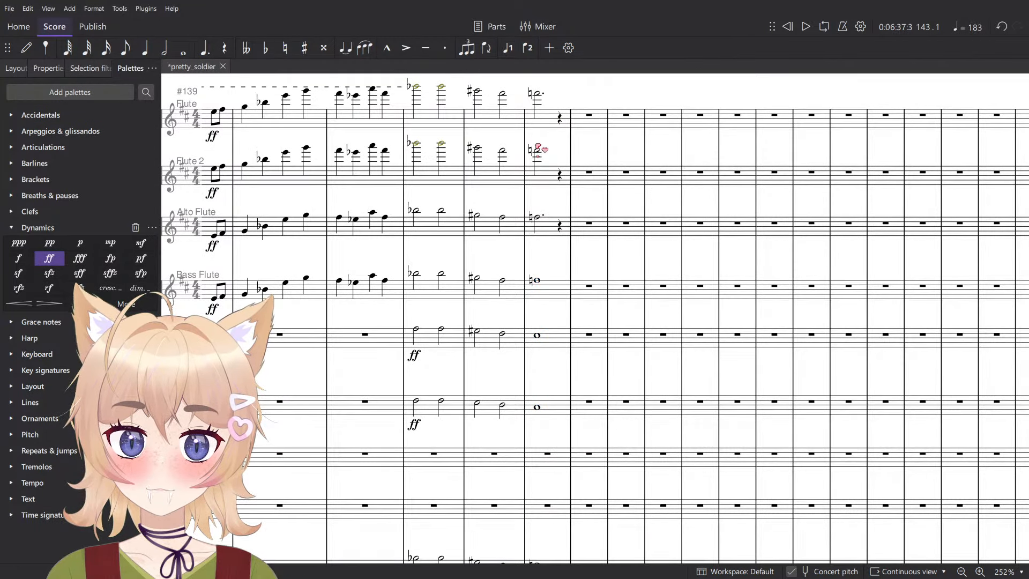
click(538, 150)
ctrl+click(538, 93)
ctrl+click(538, 218)
key(7)
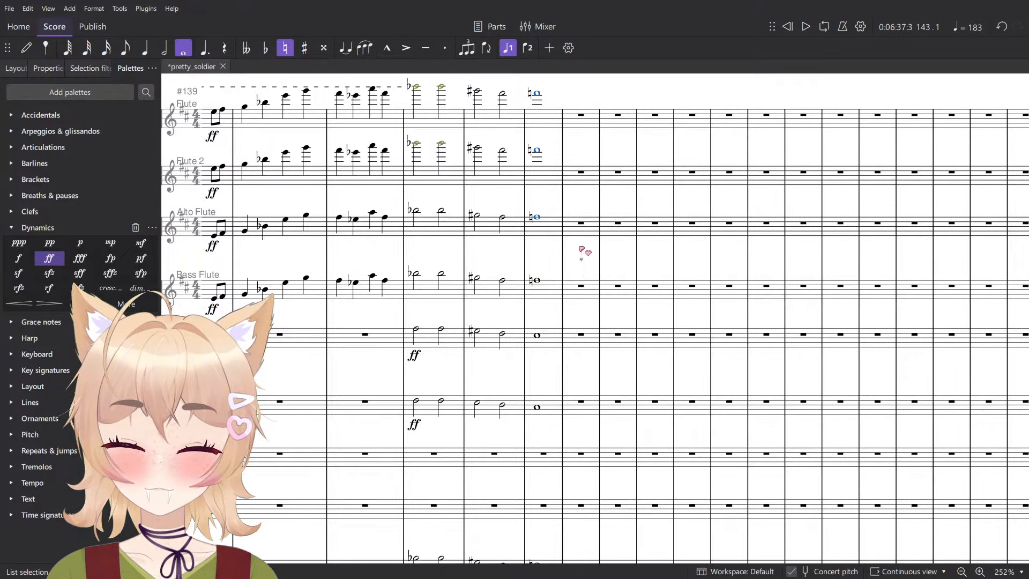
- Enter an F♮ whole note in Bass Trombone in measure 144
click(583, 260)
scroll(583, 263, down, 6)
scroll(585, 316, down, 8)
key(n)
scroll(577, 346, up, 4)
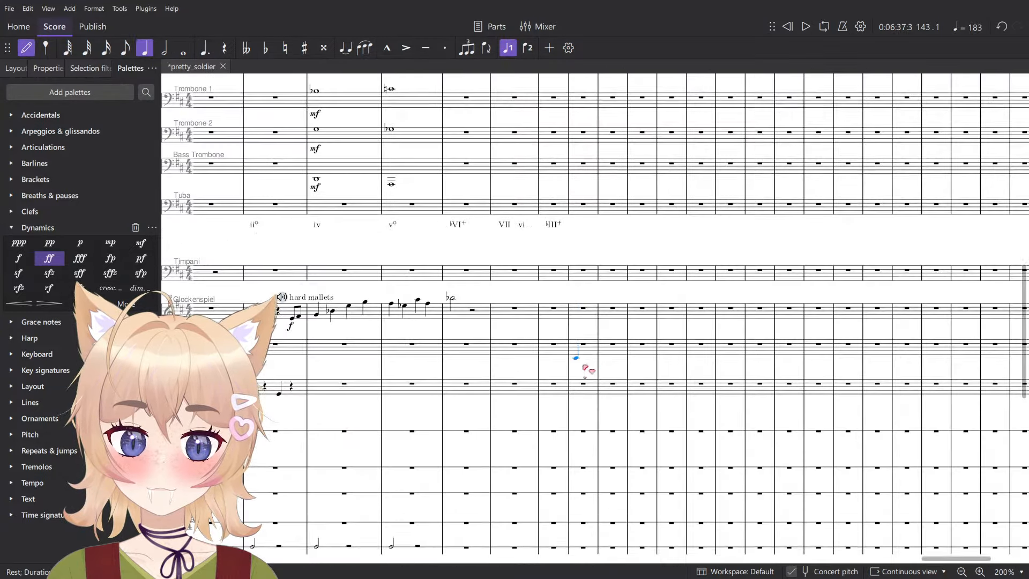
scroll(581, 375, down, 2)
key(7)
scroll(585, 382, up, 5)
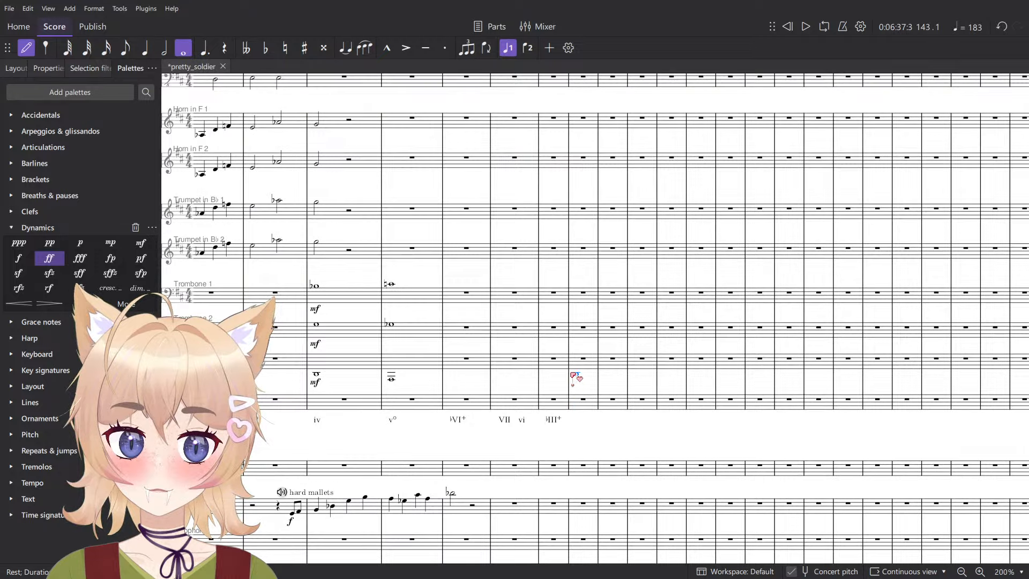
scroll(586, 384, up, 6)
click(583, 368)
scroll(584, 364, up, 5)
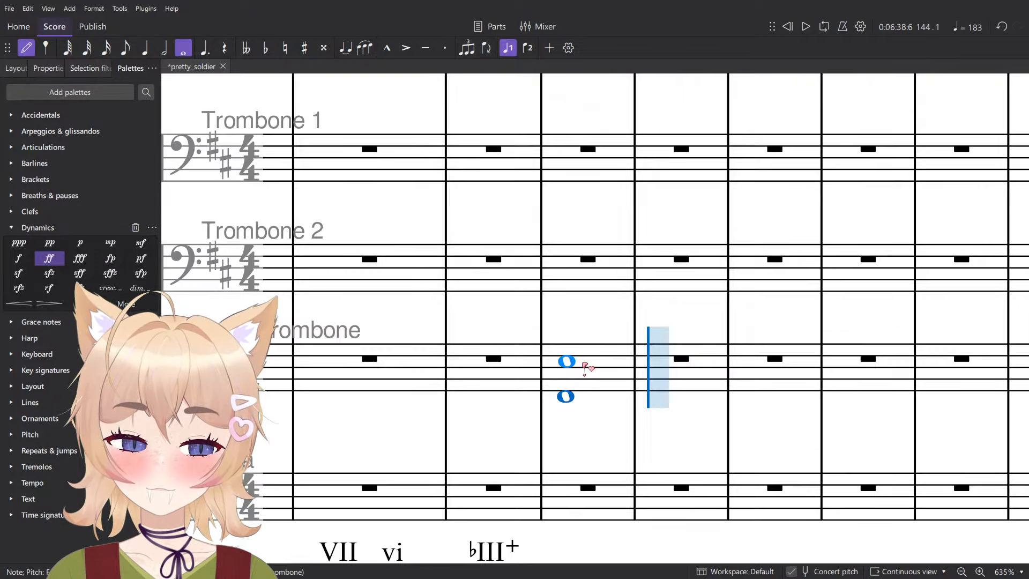
key(Down)
- Enter an F♮ whole note in Trumpet in B♭ 1 in measure 144, undoing the misplaced first note
scroll(614, 352, down, 6)
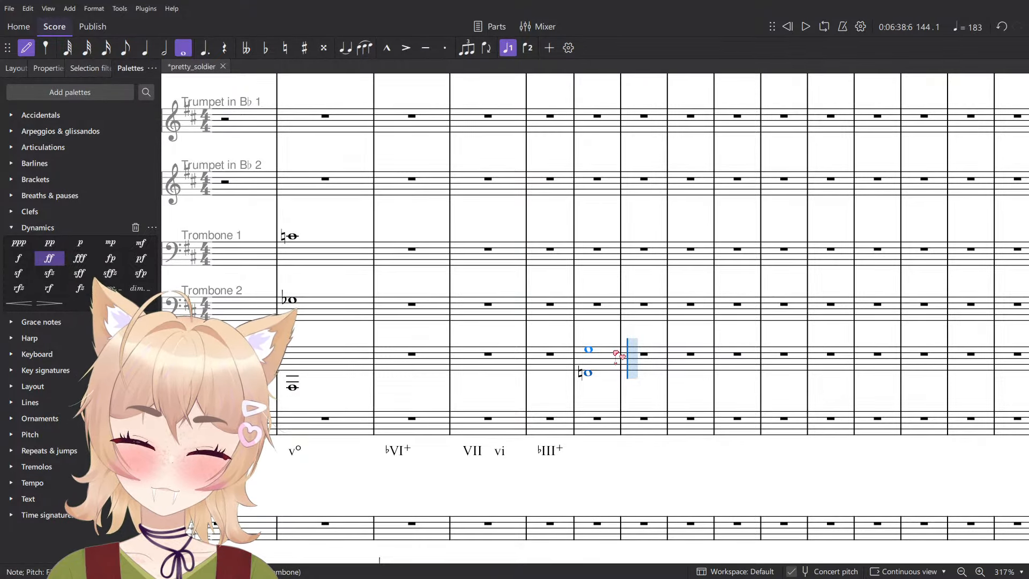
scroll(615, 356, up, 3)
scroll(600, 335, up, 2)
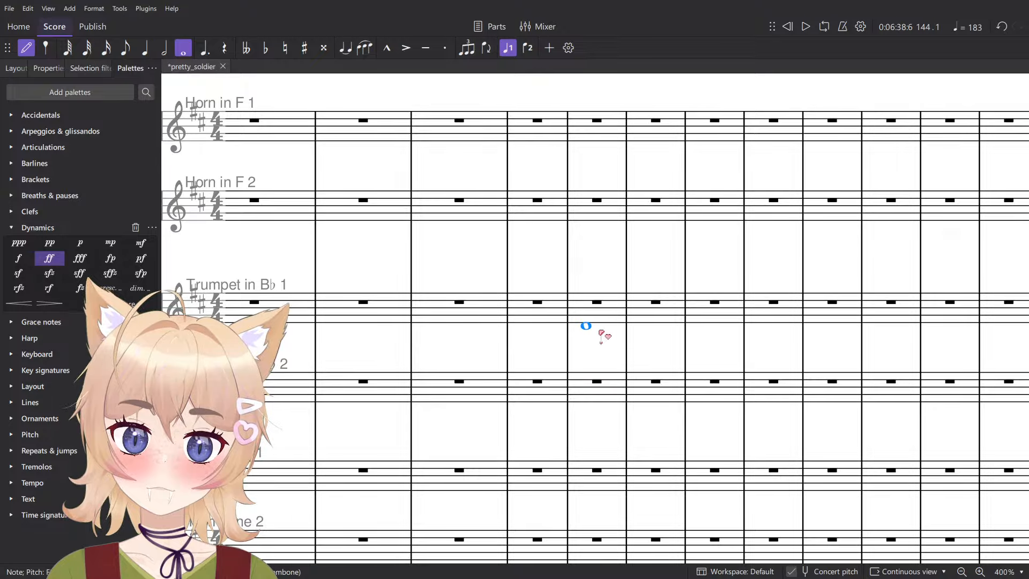
click(601, 332)
scroll(600, 333, up, 4)
key(ctrl+z)
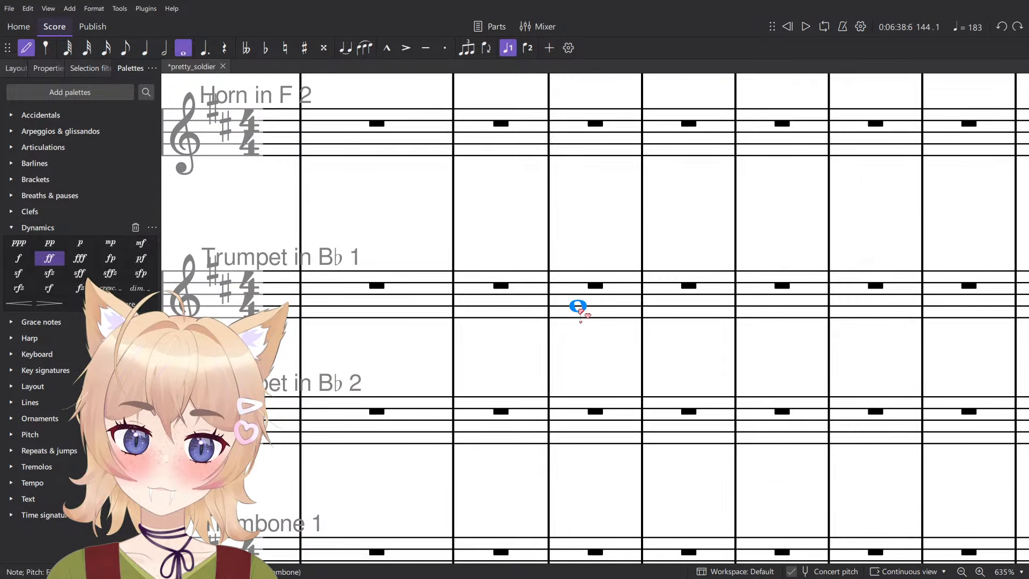
key(Down)
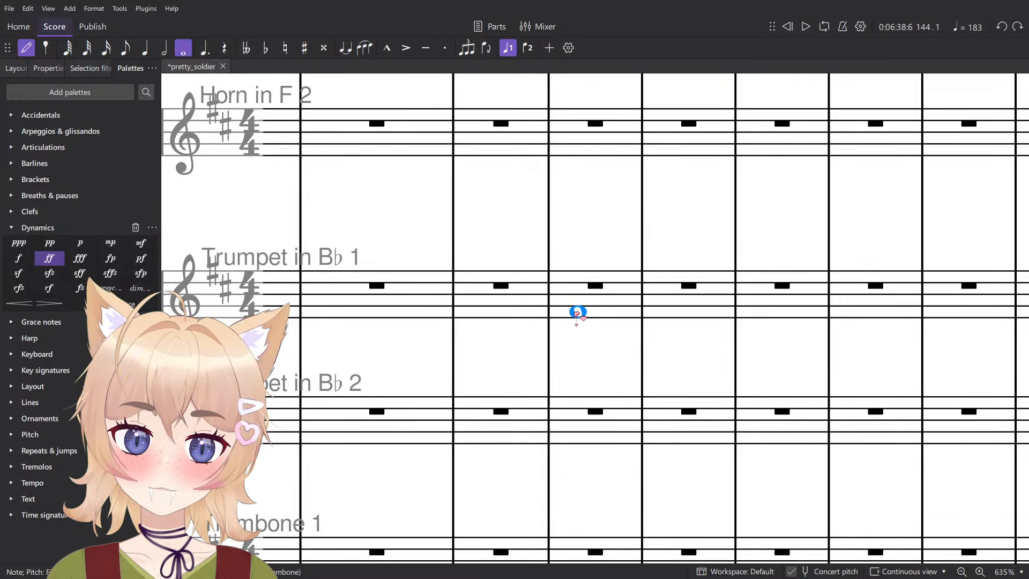
ctrl+scroll(579, 316, down, 4)
key(Down)
key(Escape)
scroll(568, 331, down, 1)
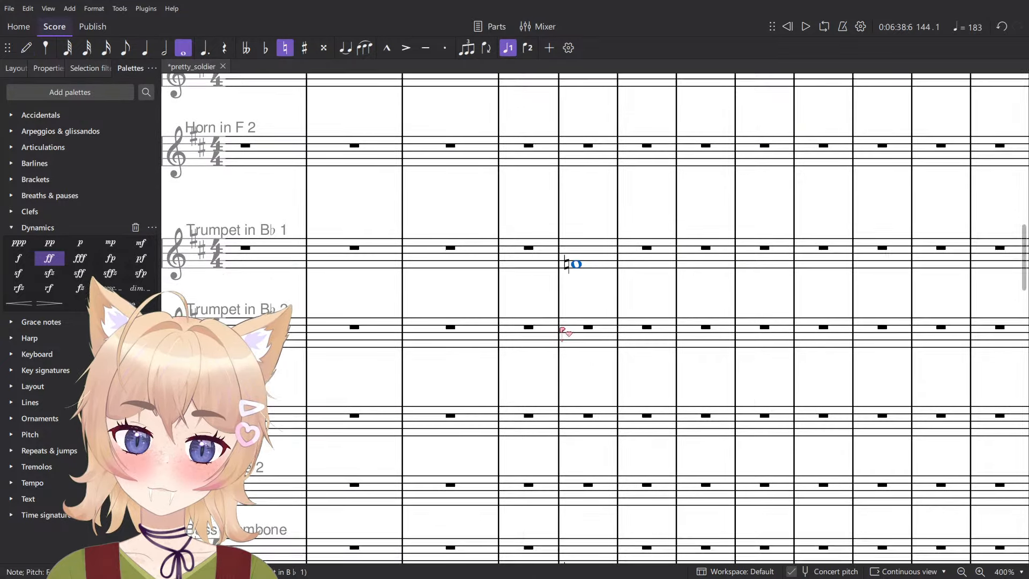
- Enter an A♭ whole note in Trombone 1 in measure 144
ctrl+scroll(569, 333, down, 5)
scroll(589, 351, down, 1)
ctrl+scroll(574, 324, up, 4)
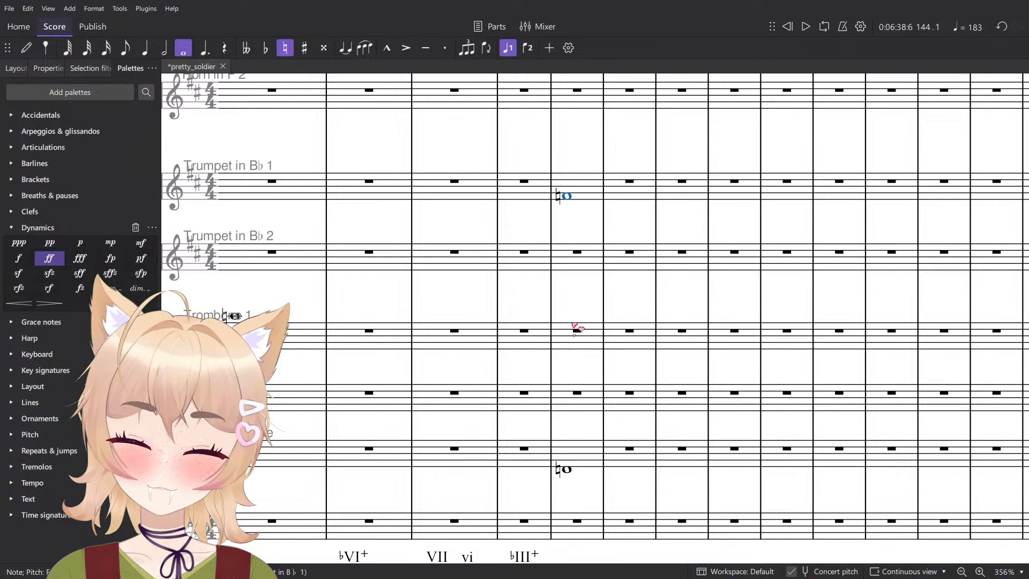
ctrl+scroll(637, 294, up, 3)
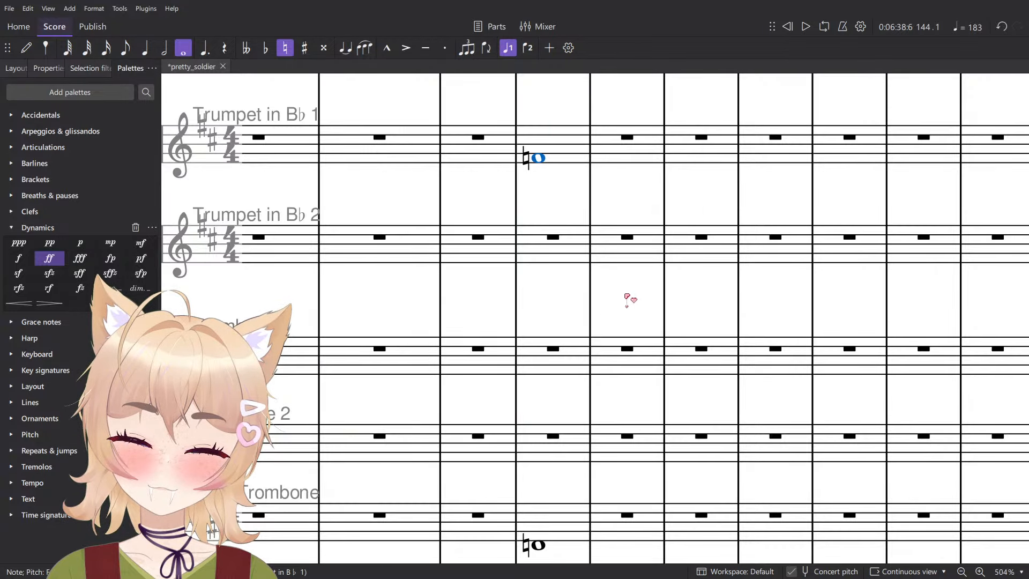
key(n)
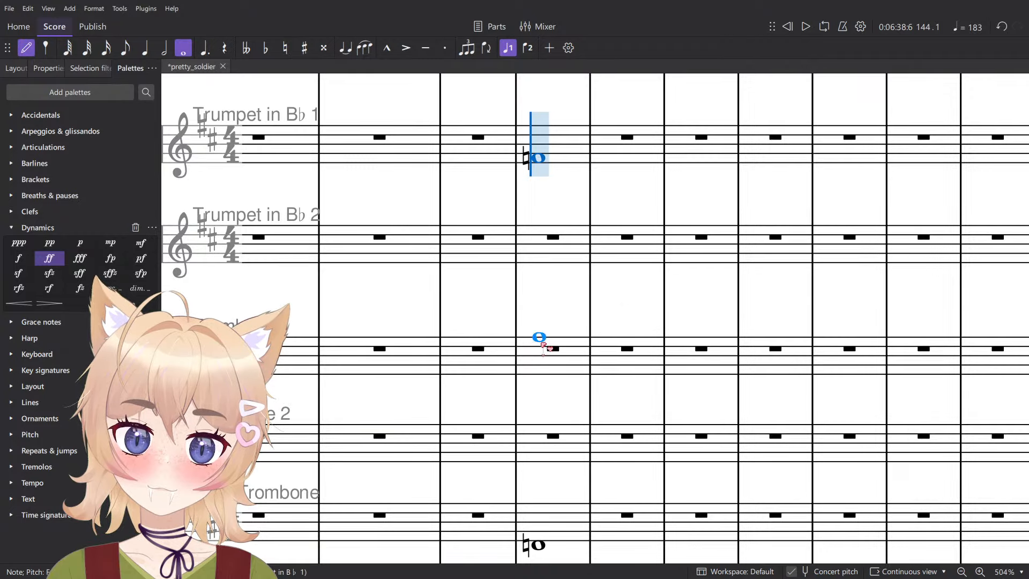
click(542, 348)
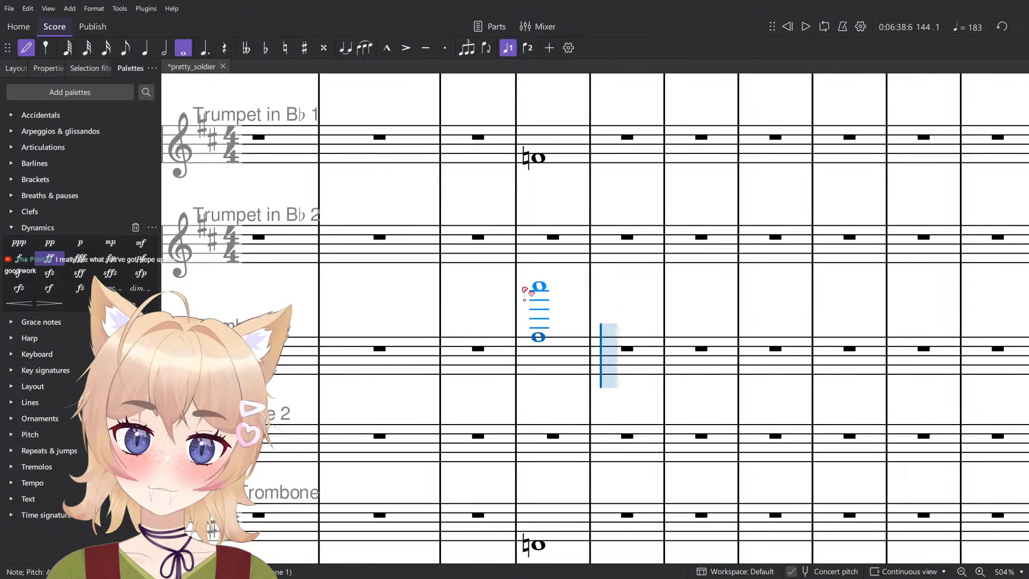
key(Down)
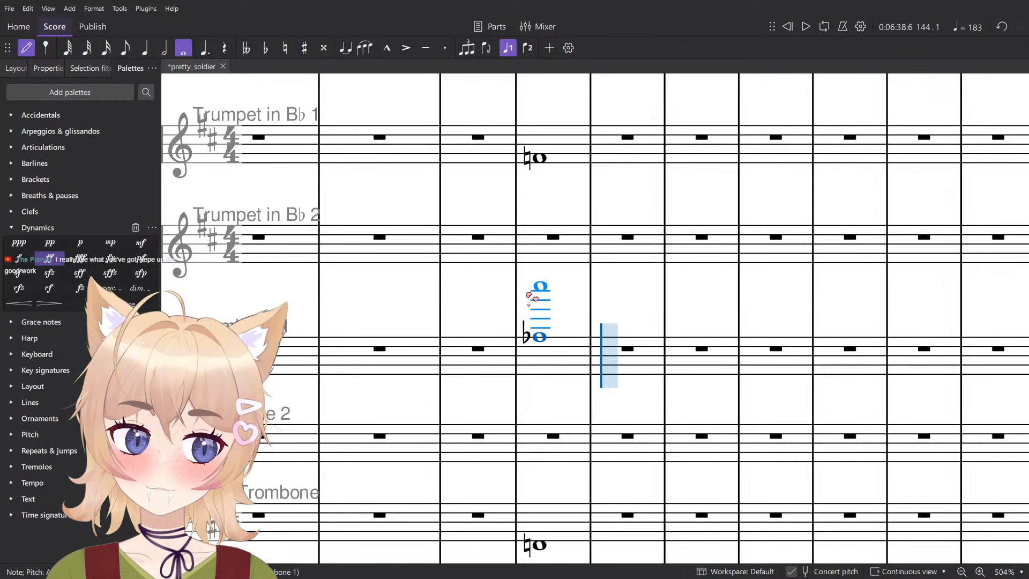
key(Escape)
- Audition the measure 144 whole notes in Bass Trombone and Trumpet in B♭ 1
ctrl+scroll(525, 290, down, 3)
click(535, 473)
ctrl+scroll(551, 308, up, 4)
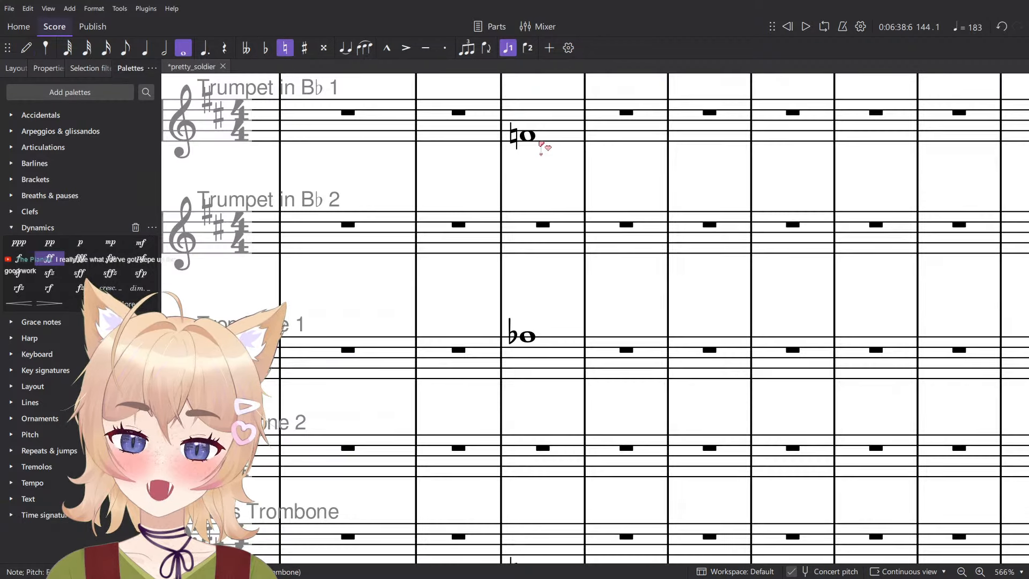
click(531, 139)
ctrl+scroll(543, 152, down, 3)
key(n)
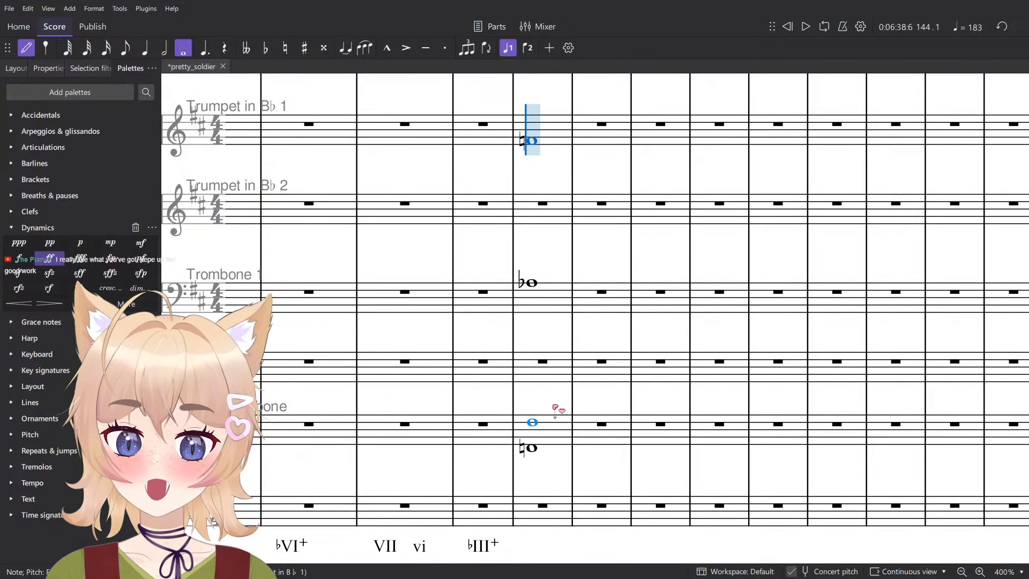
key(Escape)
ctrl+scroll(533, 435, up, 1)
click(531, 451)
ctrl+scroll(546, 403, up, 2)
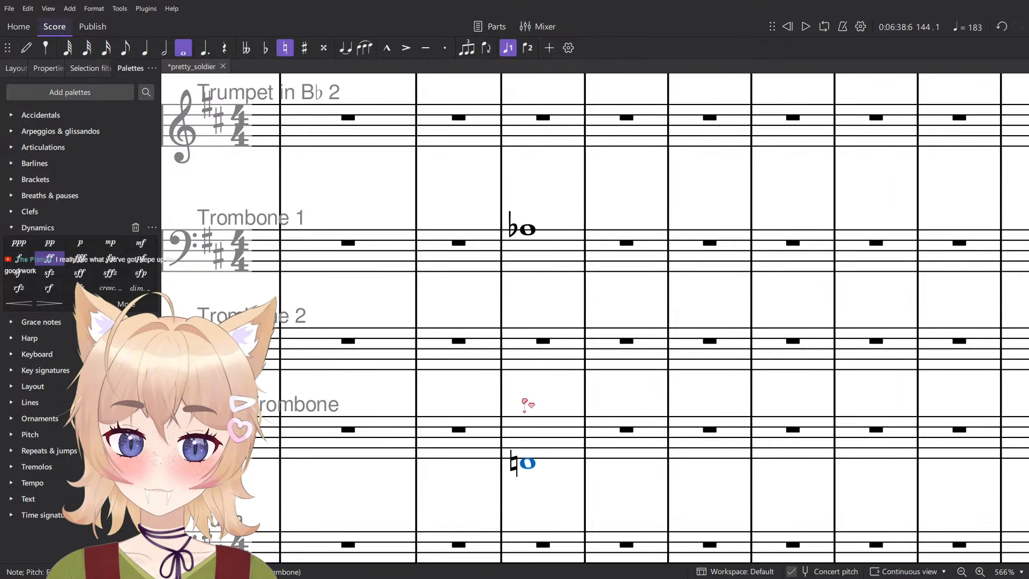
- Enter a low F♮ whole note in Tuba in measure 144
key(n)
key(Escape)
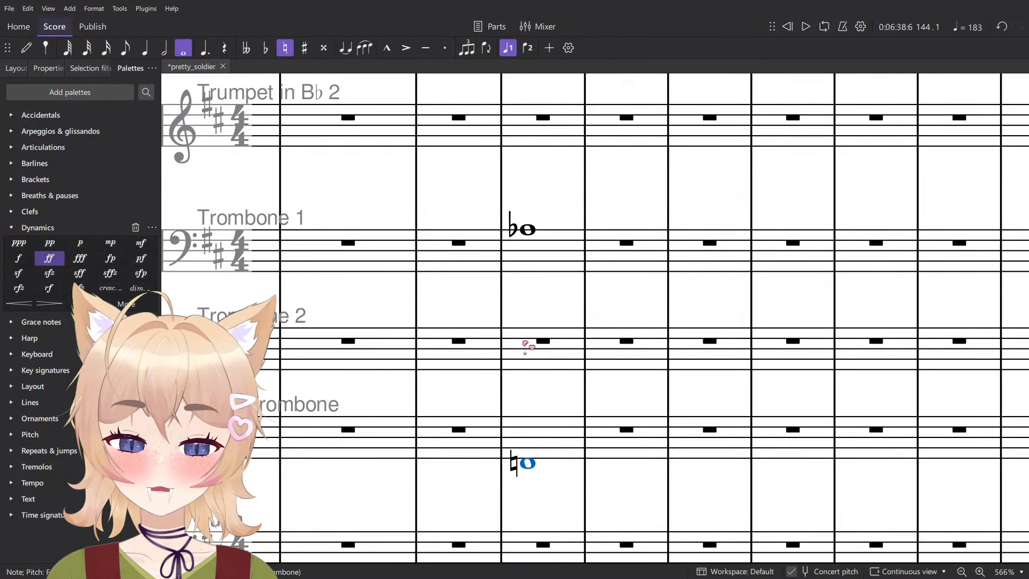
key(n)
scroll(527, 375, down, 3)
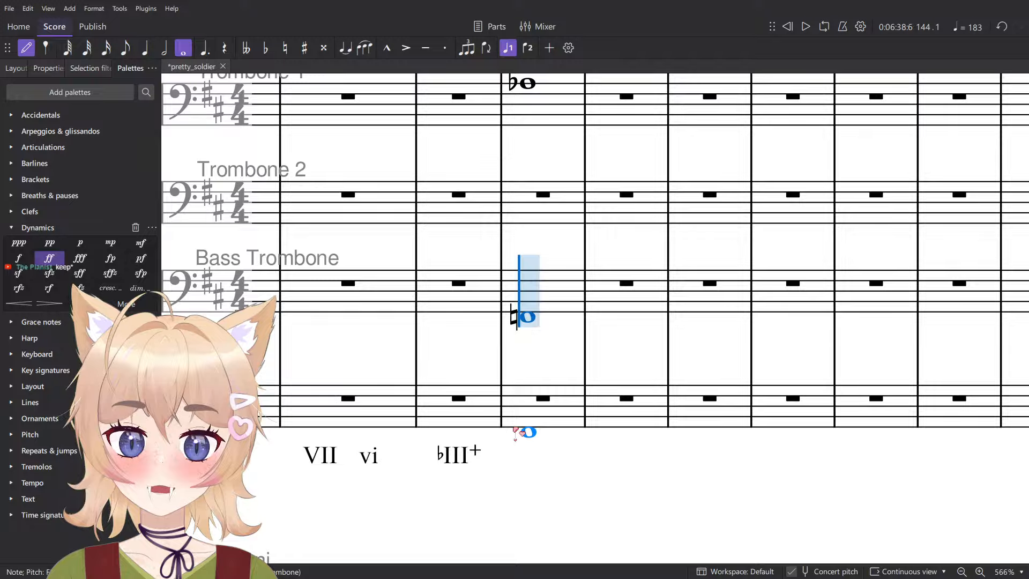
key(Escape)
- Mark the measure 144 notes in Tuba, Bass Trombone and Trombone 1 with an f dynamic
ctrl+scroll(523, 433, down, 4)
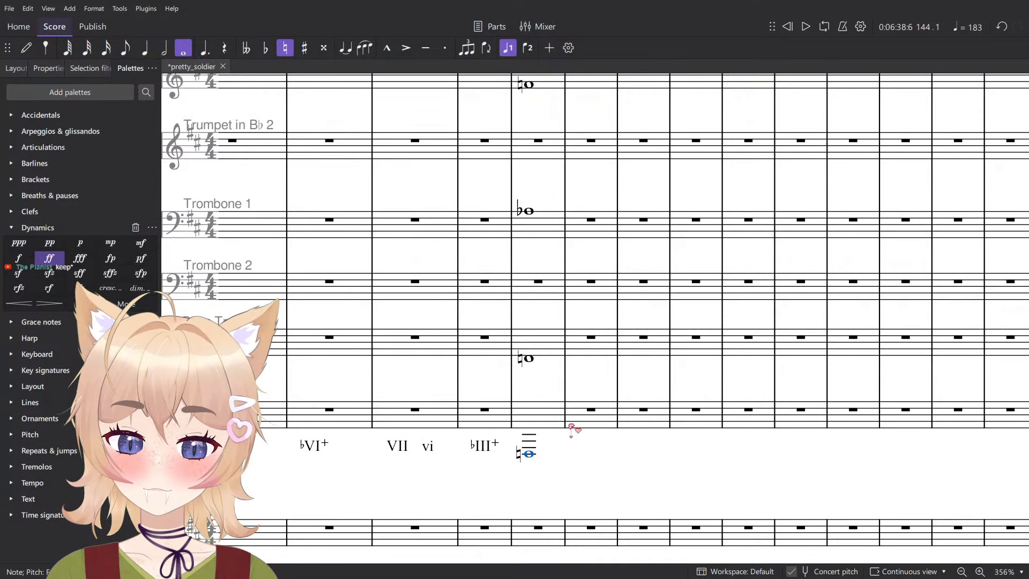
key(ctrl+d)
click(546, 484)
click(531, 358)
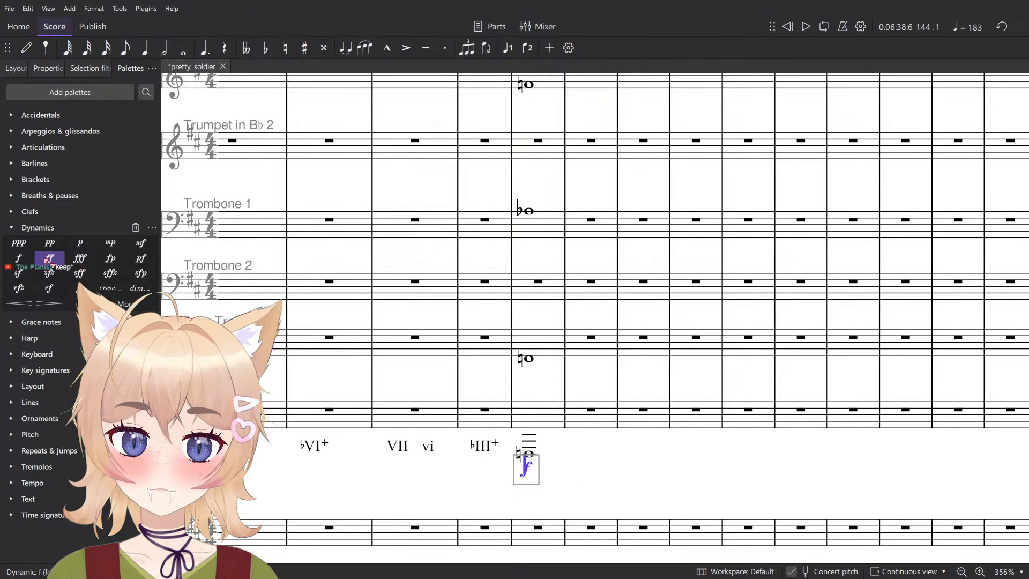
click(18, 259)
click(529, 211)
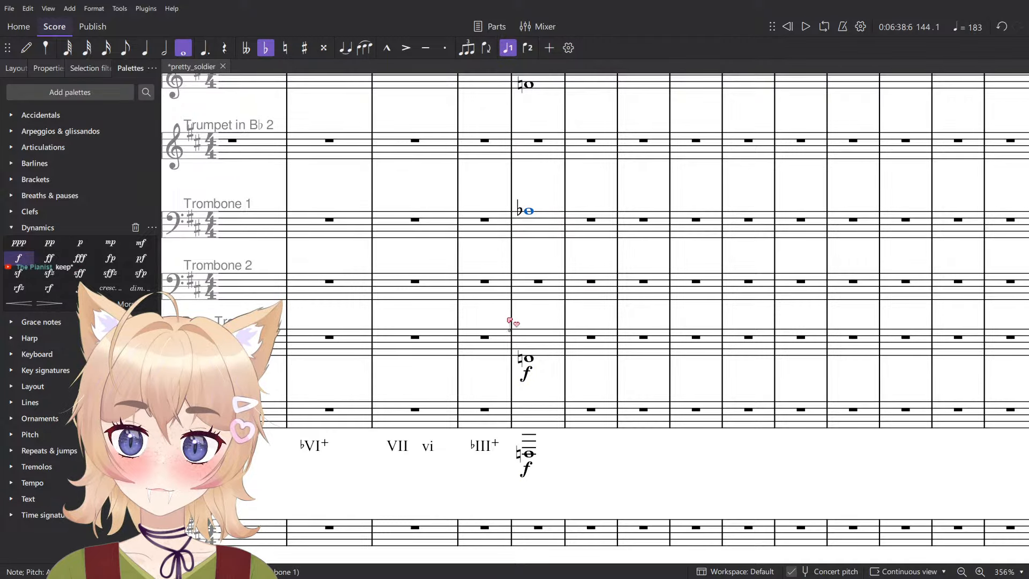
click(18, 258)
- Enter an F♮ whole note in Trombone 2 in measure 144
scroll(507, 316, up, 3)
click(537, 379)
key(n)
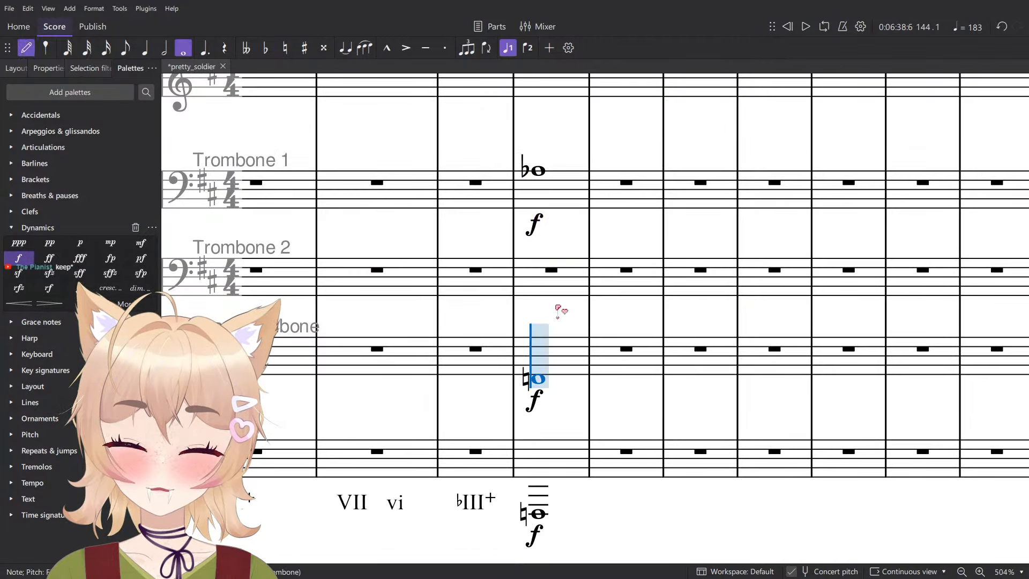
click(533, 269)
key(Down)
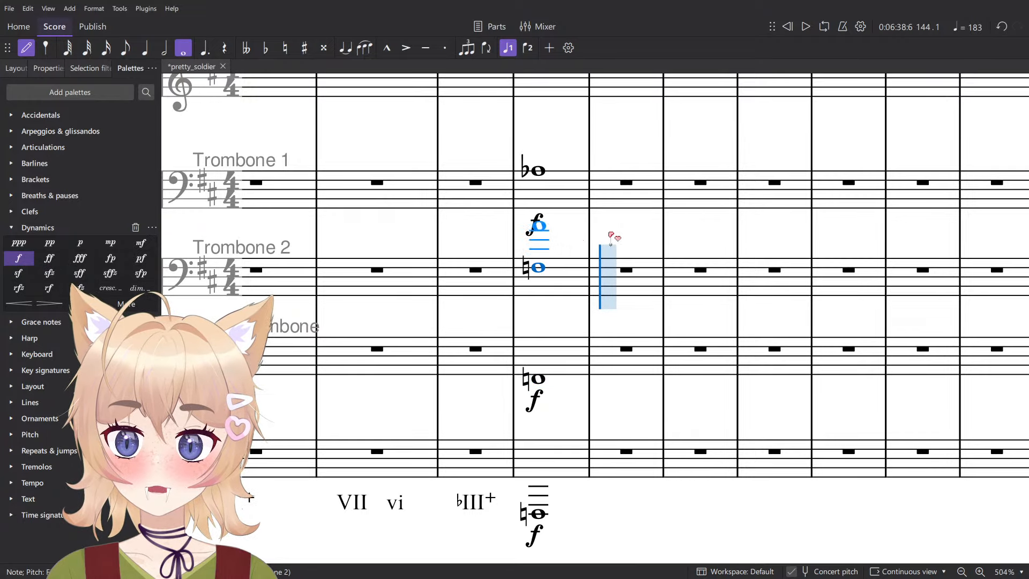
- Lower the measure 144 note in Trumpet in B♭ 1 to E♭
scroll(596, 220, up, 3)
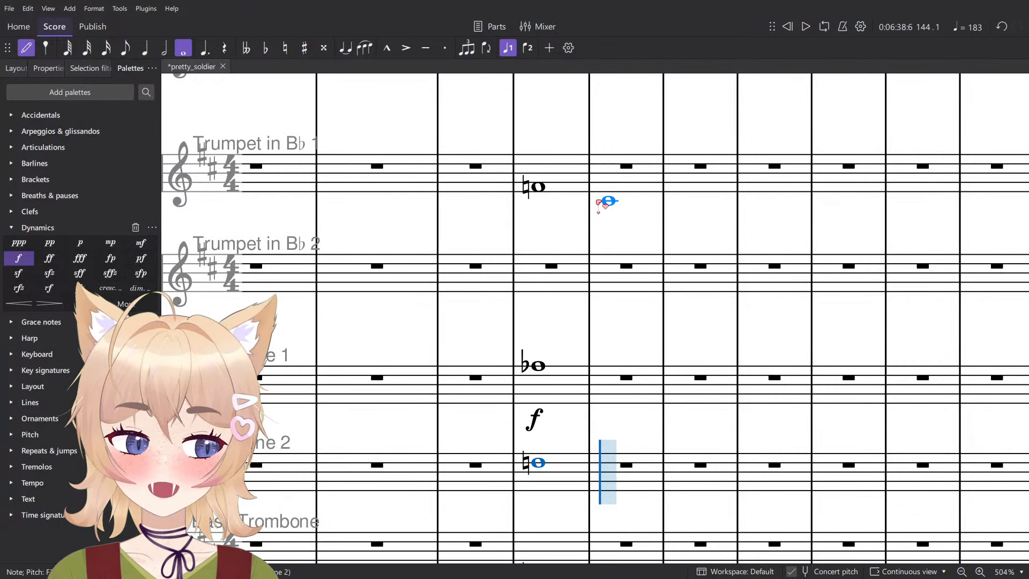
scroll(462, 264, down, 2)
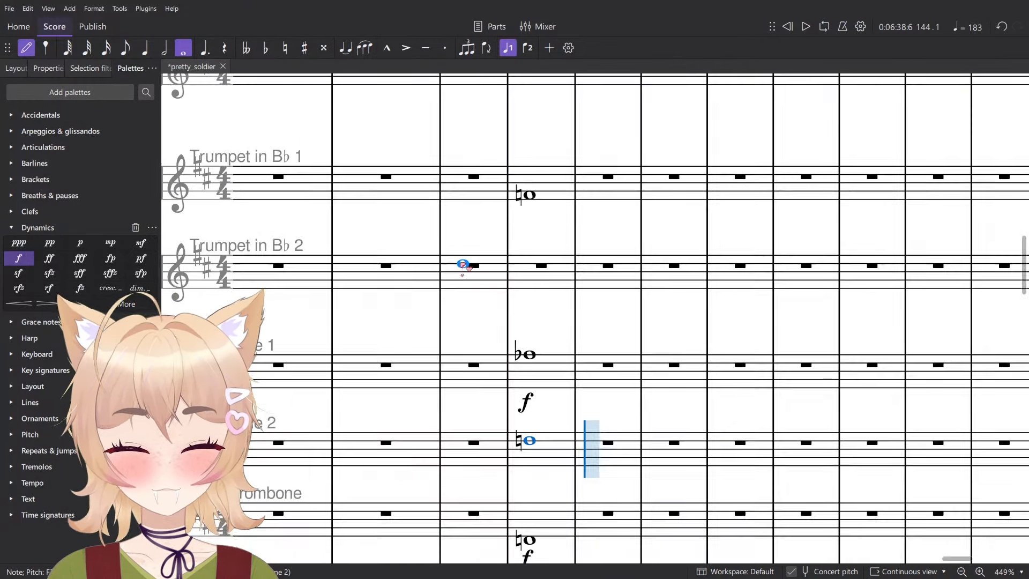
scroll(511, 231, up, 2)
key(Escape)
click(518, 194)
scroll(574, 225, down, 3)
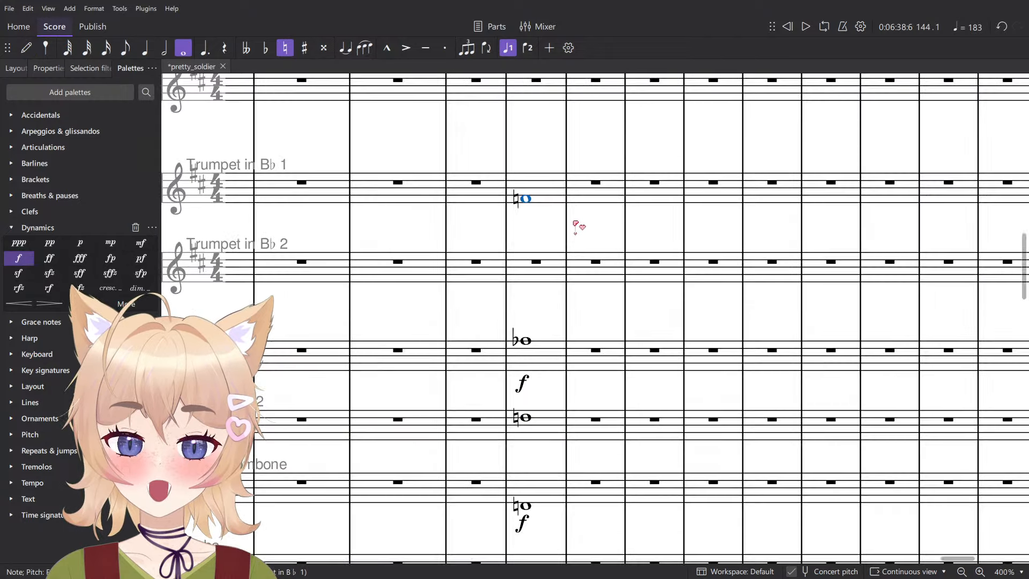
scroll(588, 239, up, 2)
scroll(592, 245, up, 2)
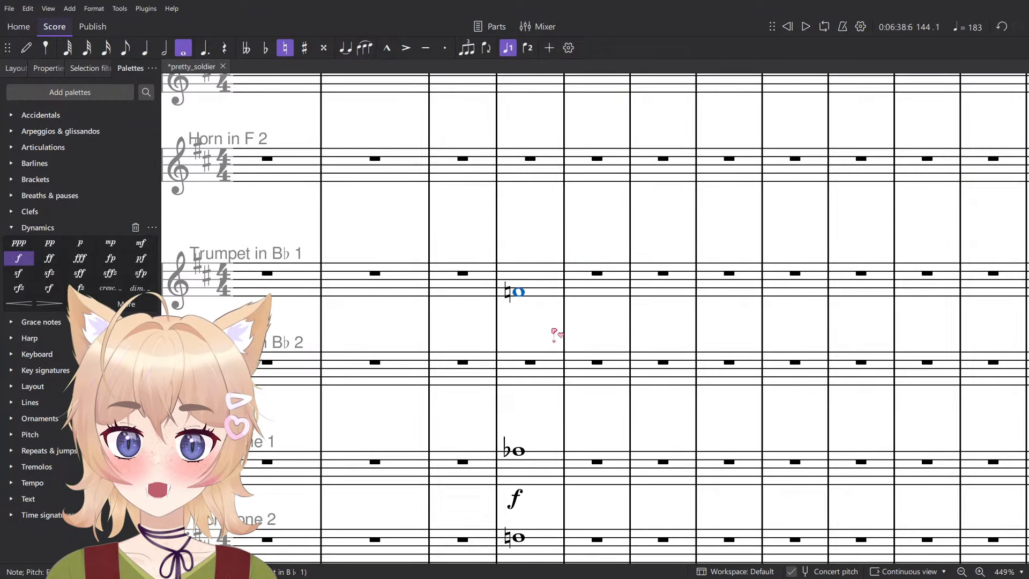
key(Down)
key(Down)
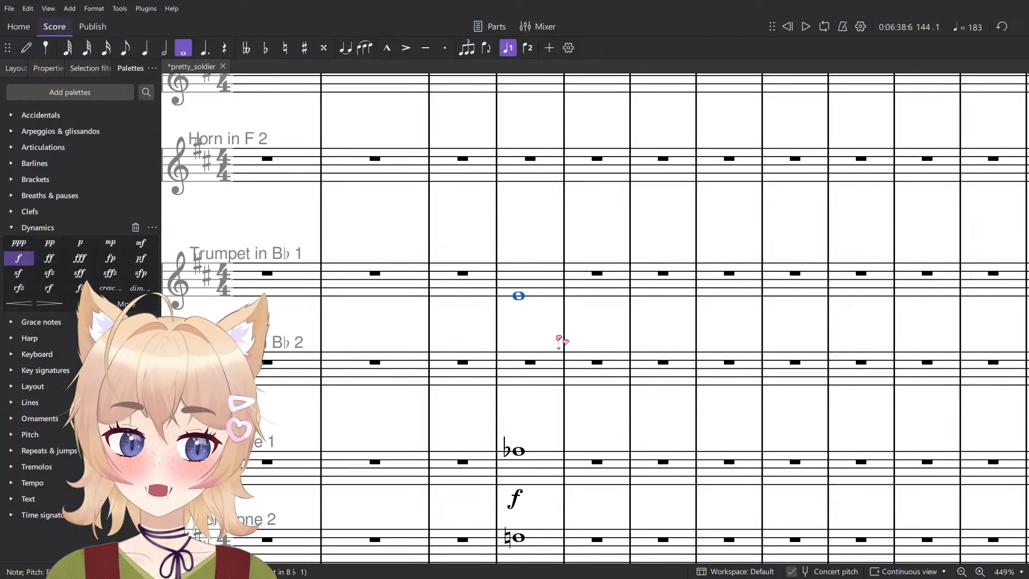
- Enter a C♮ whole note in Trumpet in B♭ 2 in measure 144 and mark both trumpets f
scroll(535, 382, up, 2)
key(n)
click(526, 390)
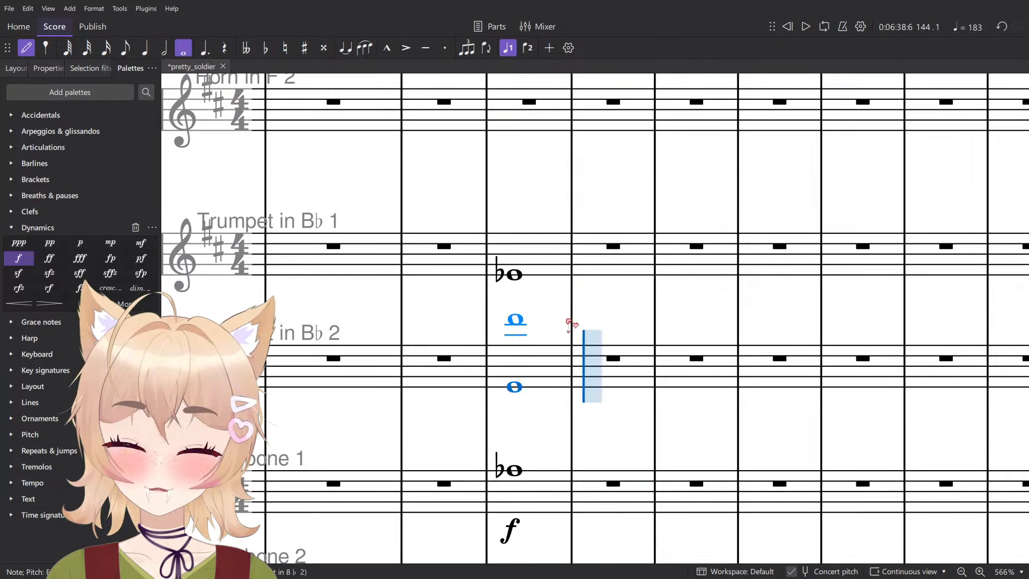
key(Escape)
scroll(570, 323, down, 2)
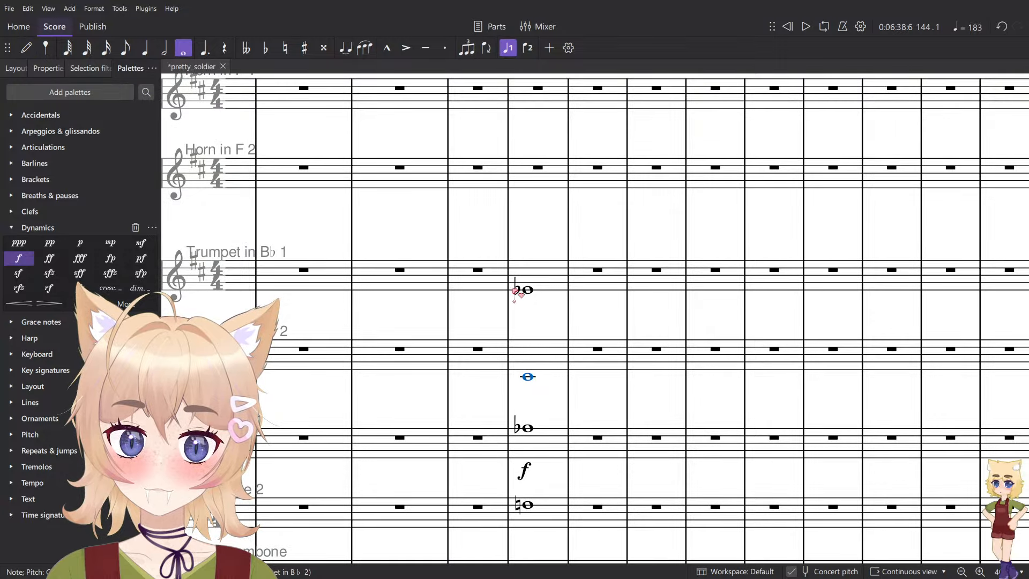
key(Down)
ctrl+click(528, 290)
click(19, 258)
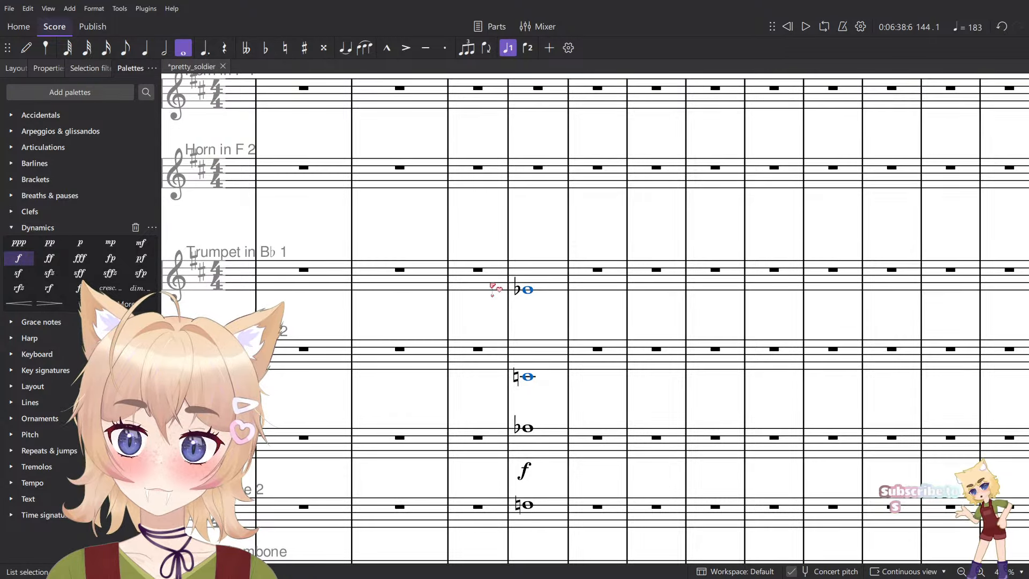
- Enter an A♭ whole note in Horn in F 2 in measure 144, placed low beneath the staff on ledger lines
key(n)
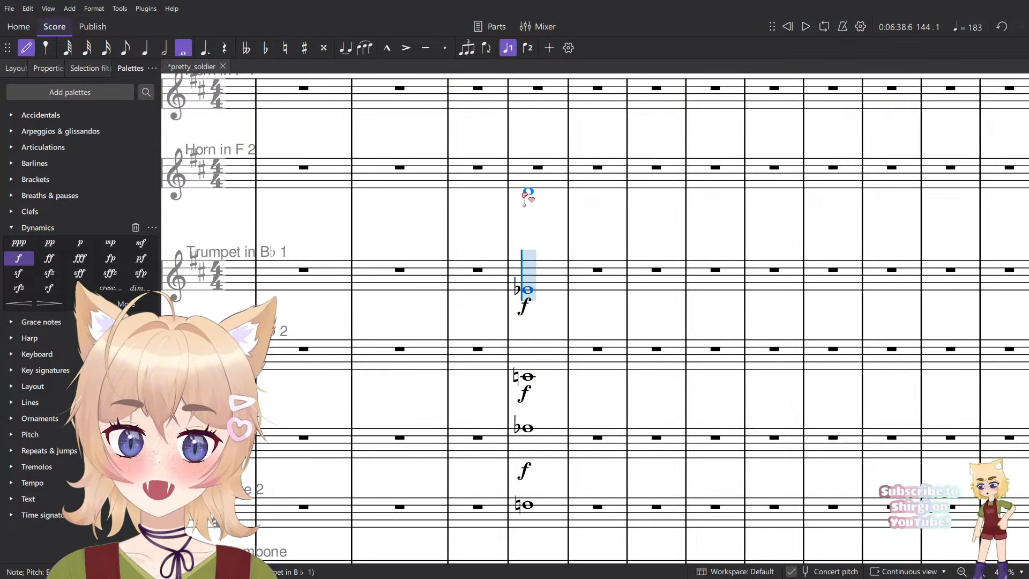
click(536, 192)
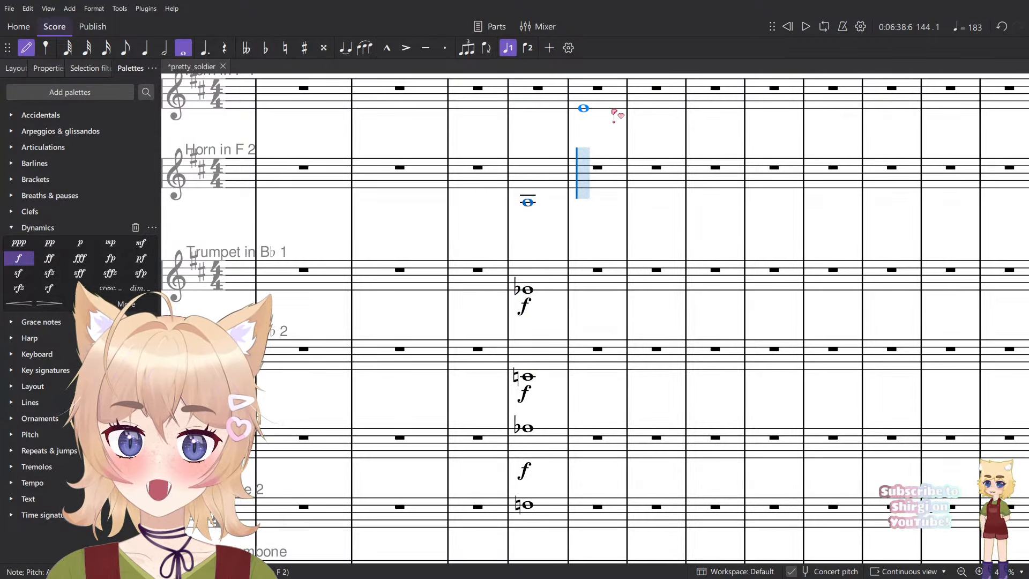
key(ctrl+Down)
scroll(611, 110, up, 3)
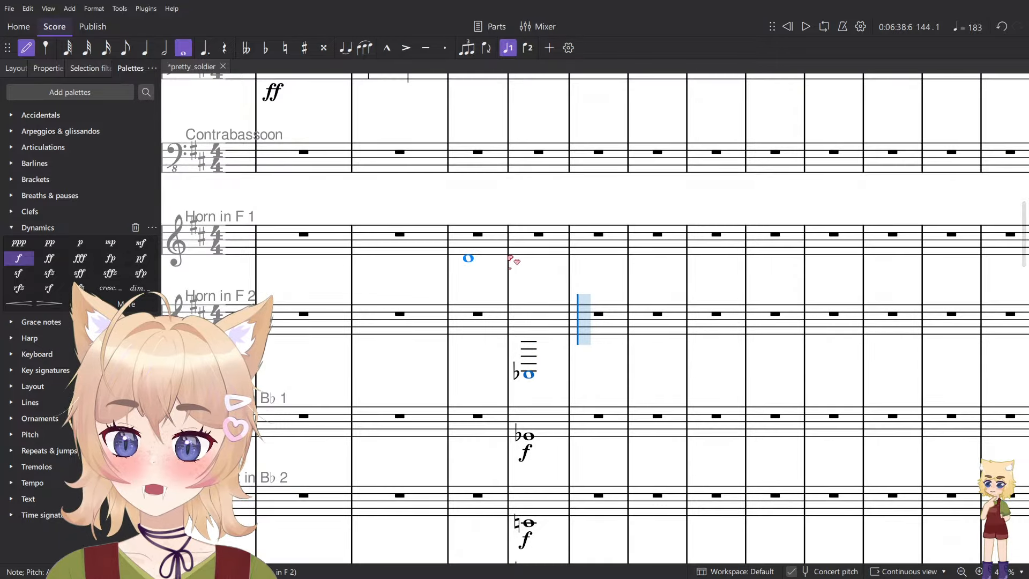
- Enter an A♭ whole note in Horn in F 1 in measure 144, just below the staff
scroll(510, 260, up, 2)
click(554, 223)
key(Escape)
key(Down)
key(Down)
key(Down)
key(Down)
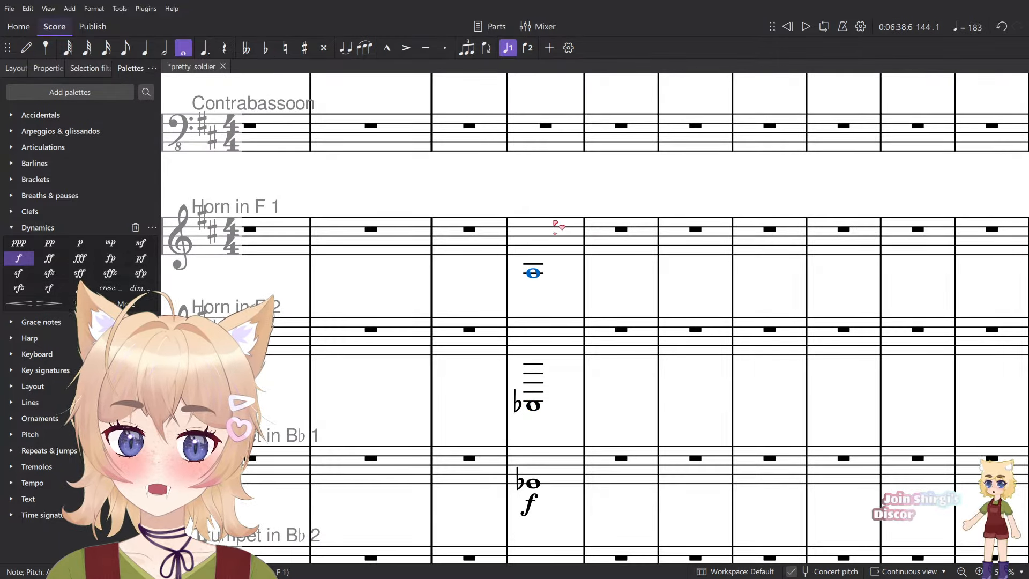
key(Down)
- Mark the measure 144 notes of both horns with an f dynamic
scroll(554, 271, down, 2)
shift+click(561, 328)
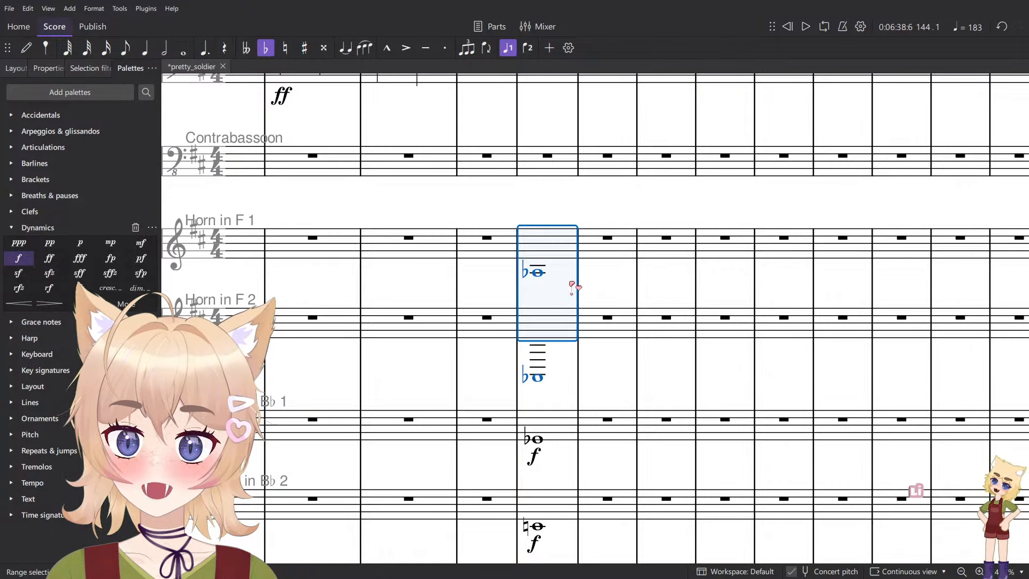
key(ctrl+shift+p)
scroll(573, 322, down, 8)
- Look through the mixer's channels from the woodwinds across to the Master channel
click(565, 251)
scroll(583, 234, up, 4)
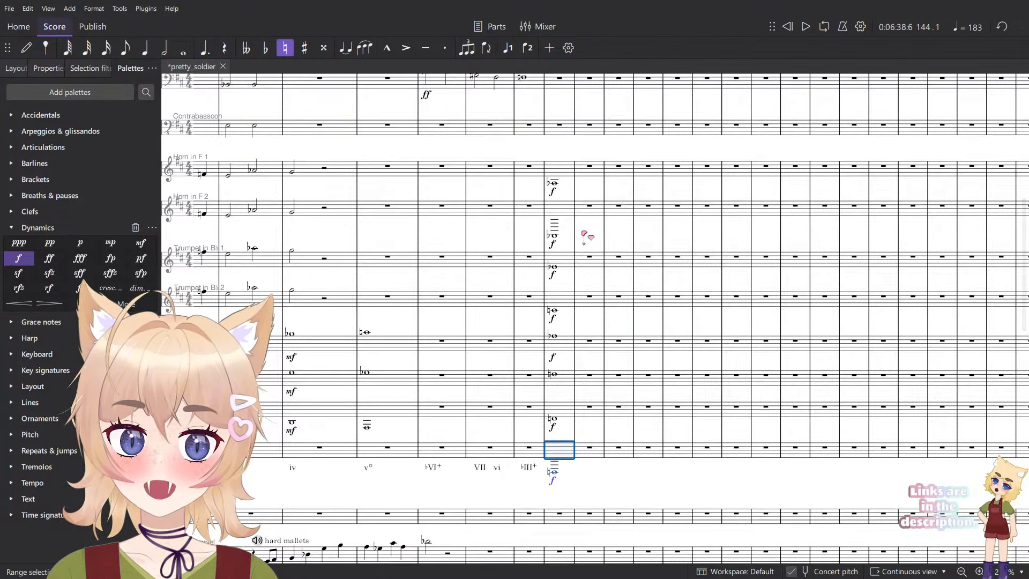
scroll(998, 292, up, 1)
key(F10)
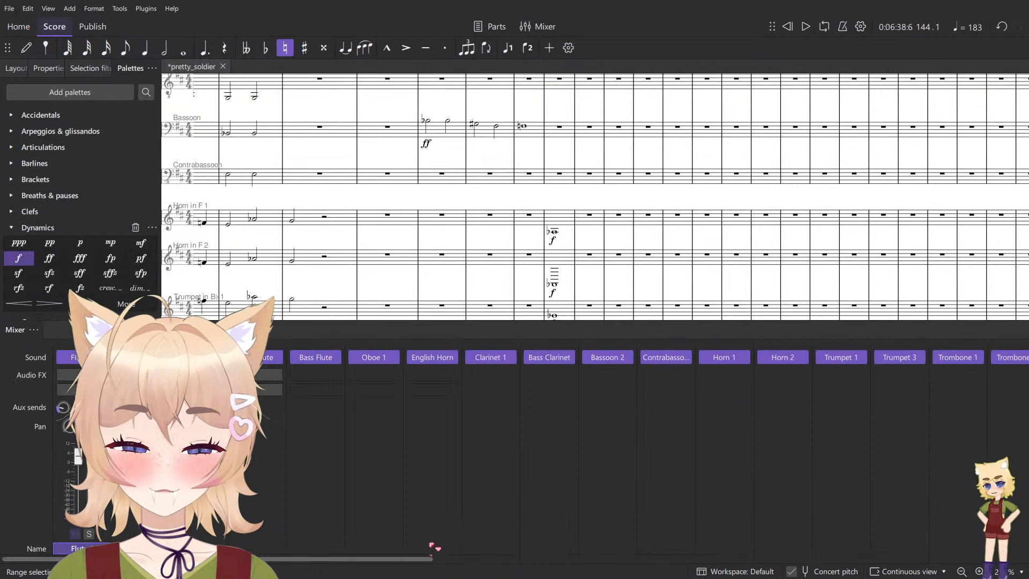
drag(339, 560, 934, 559)
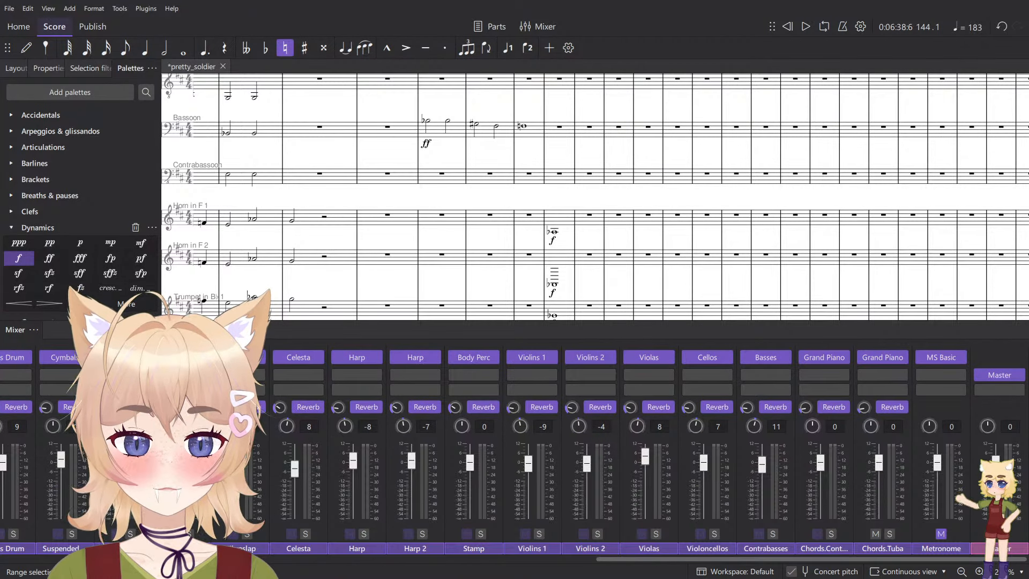
key(F10)
- Enter an F♮ whole note in Contrabassoon in measure 144 and mark it ff
scroll(499, 154, up, 5)
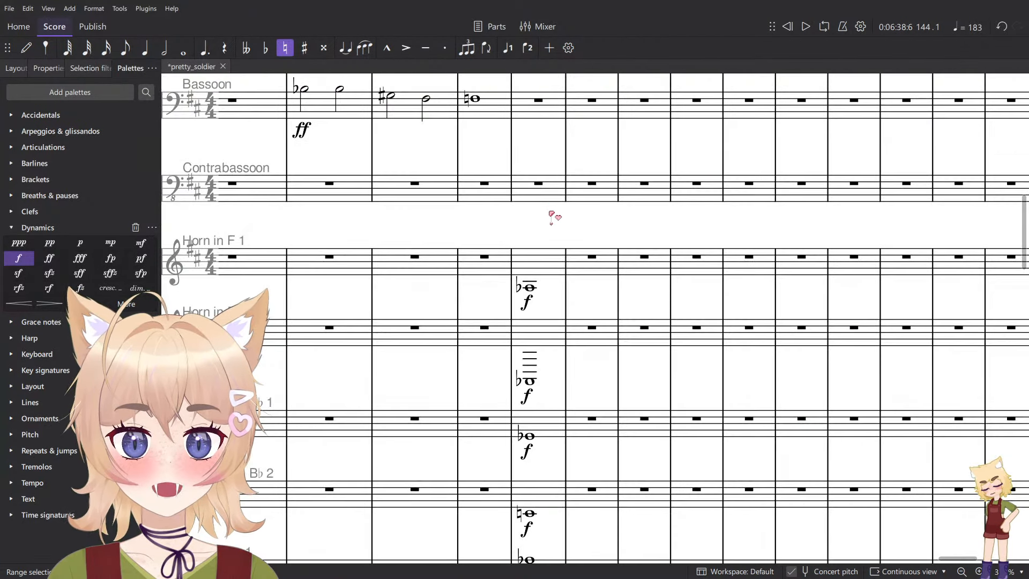
key(n)
key(Escape)
scroll(561, 279, up, 2)
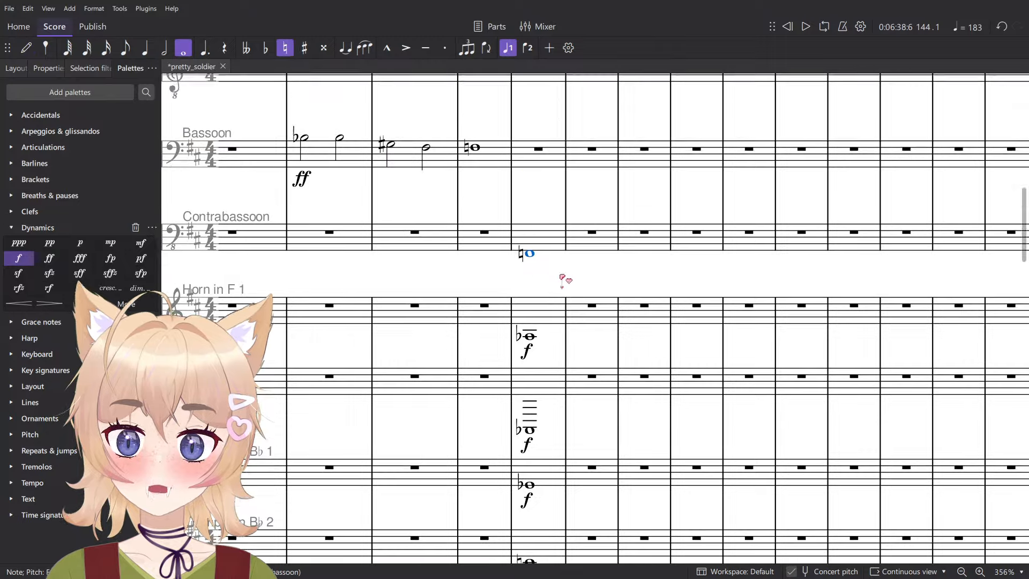
scroll(515, 400, up, 4)
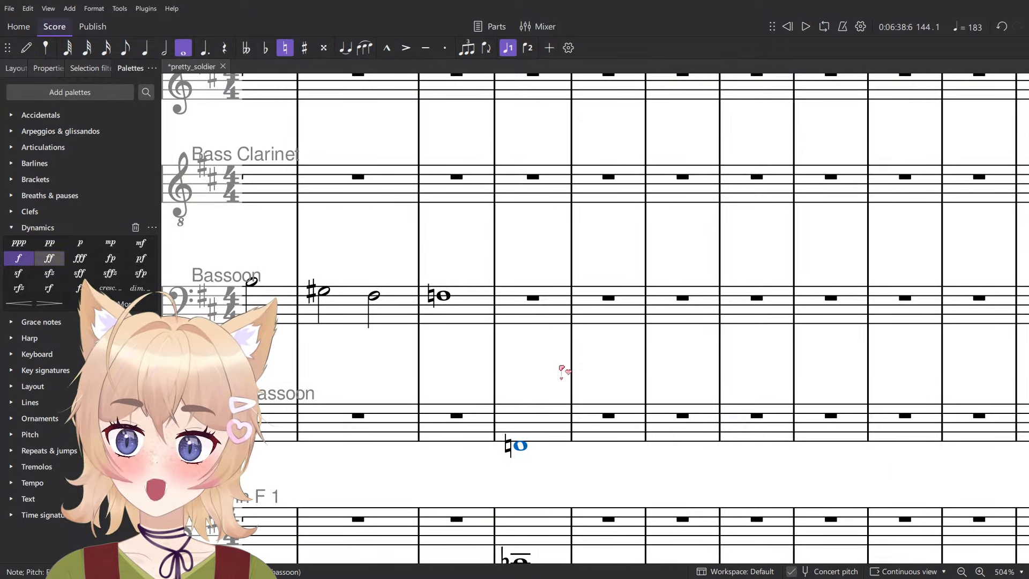
scroll(561, 369, down, 11)
click(558, 197)
- Play back measure 144 for the staves from Contrabassoon down to Tuba
scroll(560, 407, down, 1)
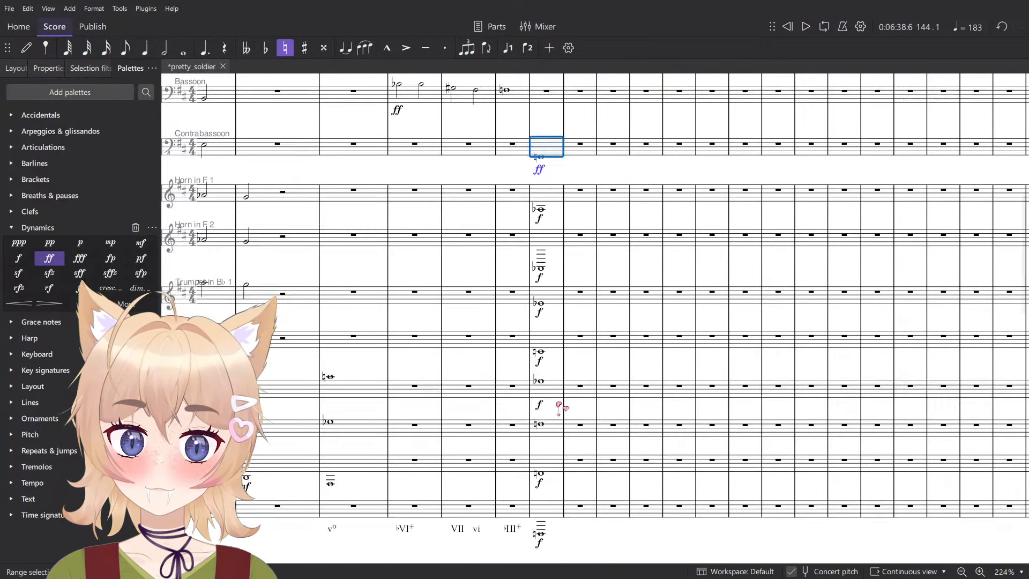
scroll(561, 418, down, 2)
shift+click(556, 489)
key(space)
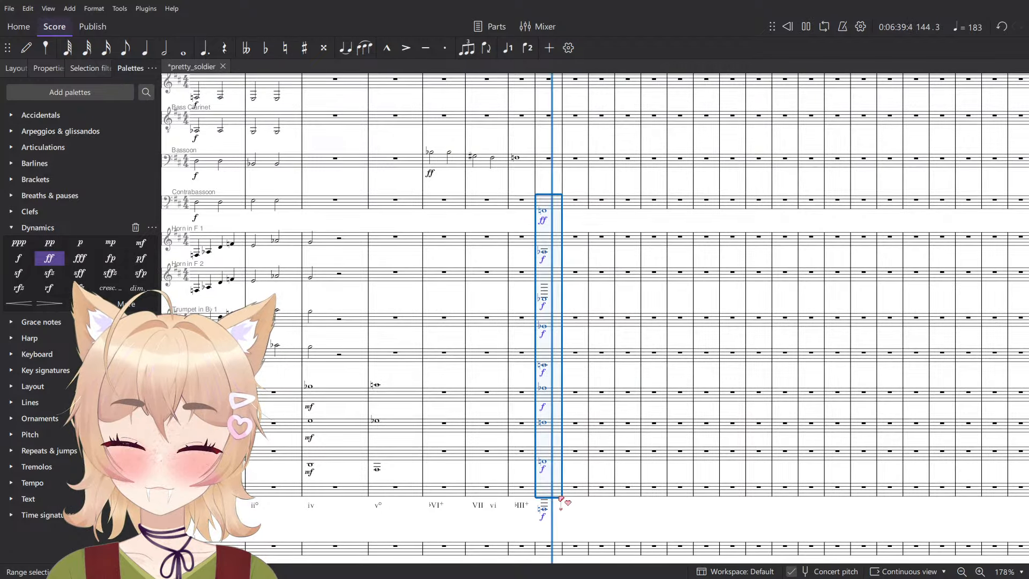
key(space)
key(Escape)
- Audition the measure 144 brass notes one at a time, moving up the score to Trumpet in B♭ 1
scroll(563, 507, up, 3)
click(542, 438)
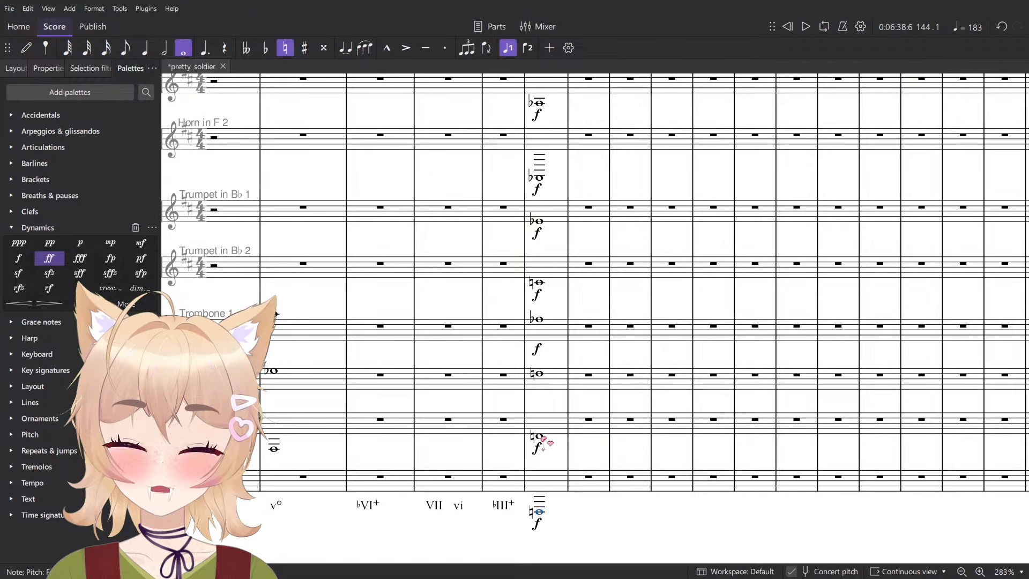
click(541, 375)
scroll(555, 372, up, 2)
click(540, 417)
key(alt+Up)
key(alt+Up)
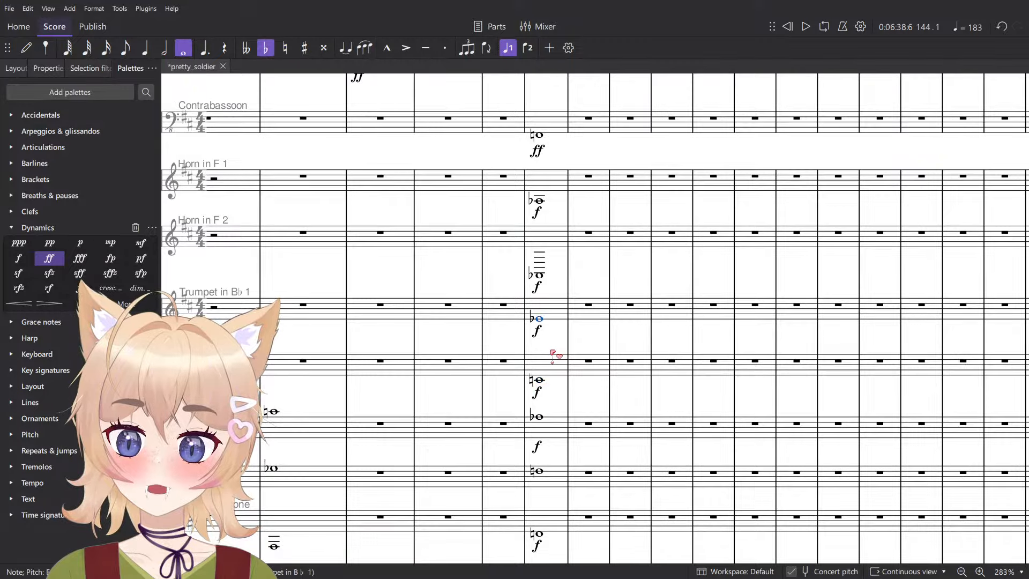
- Raise the measure 144 note in Trumpet in B♭ 2 to C♯, trying the neighbouring pitches
key(alt+Down)
key(Down)
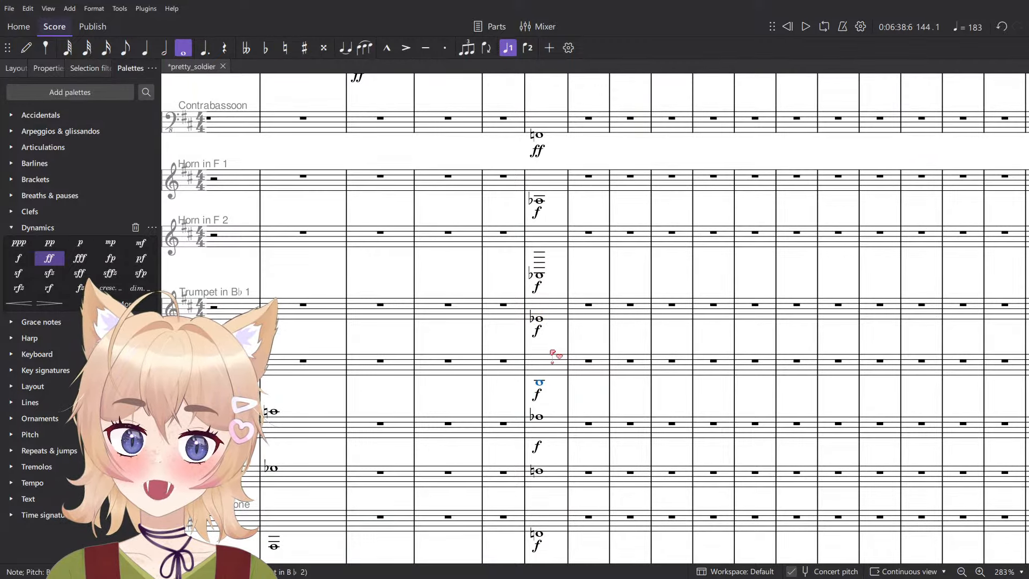
key(Up)
key(Up)
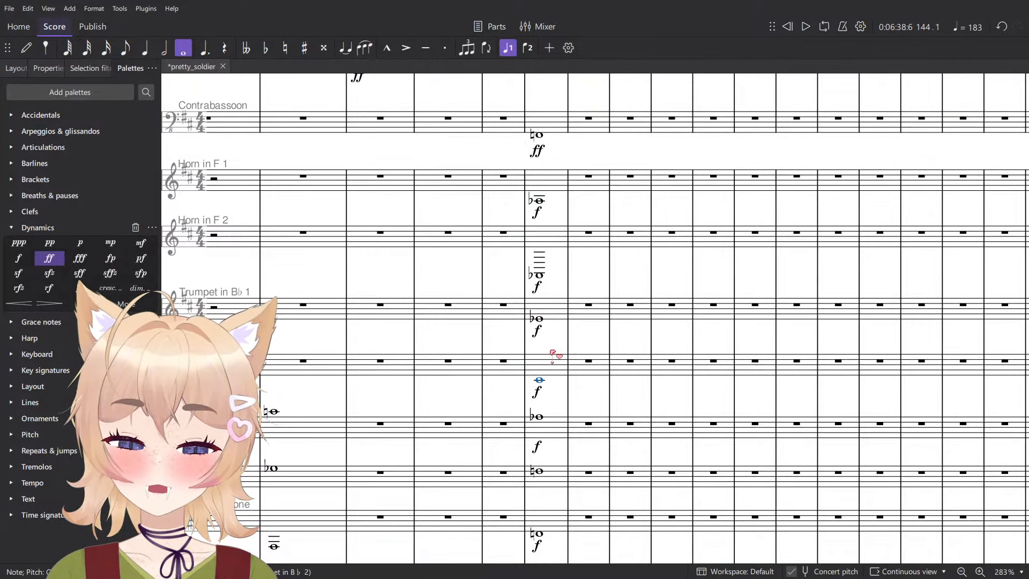
- Lower the measure 144 note in Trumpet in B♭ 2 to C♭ and play the chord back from Contrabassoon down to Tuba
key(minus)
scroll(546, 348, up, 4)
scroll(544, 342, up, 4)
scroll(544, 300, down, 4)
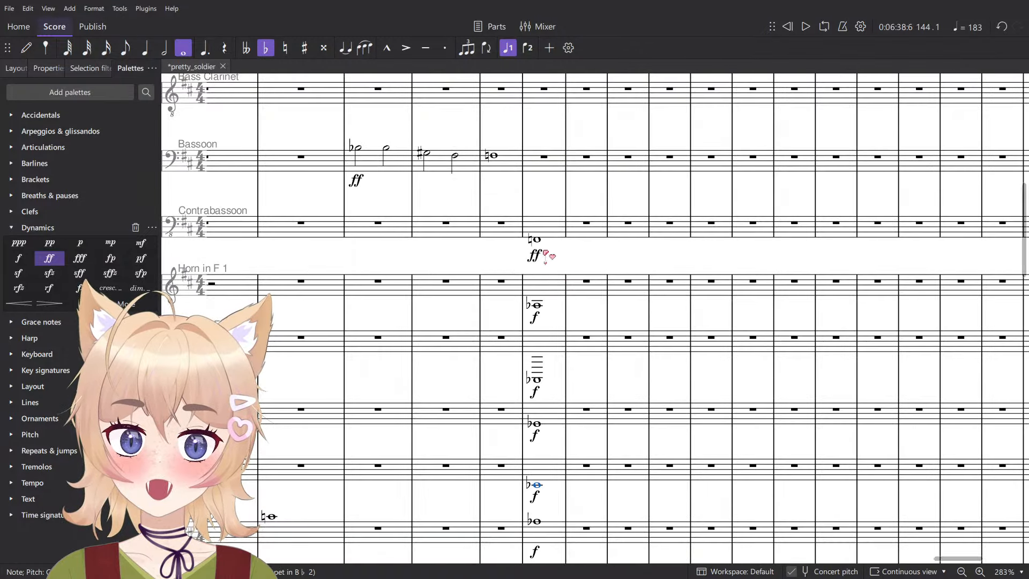
scroll(547, 268, down, 1)
scroll(548, 274, down, 6)
click(549, 219)
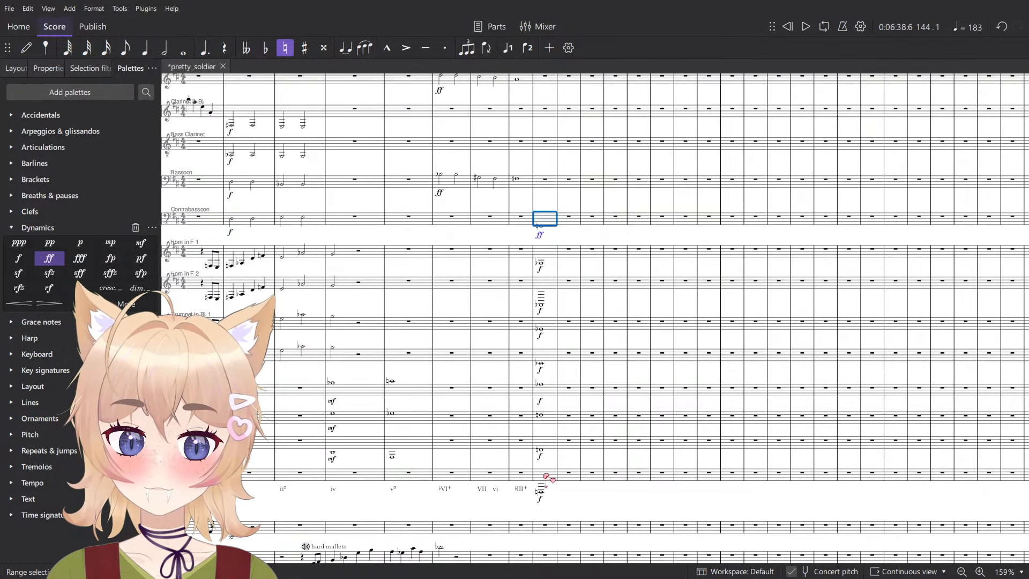
shift+click(545, 477)
key(space)
key(space)
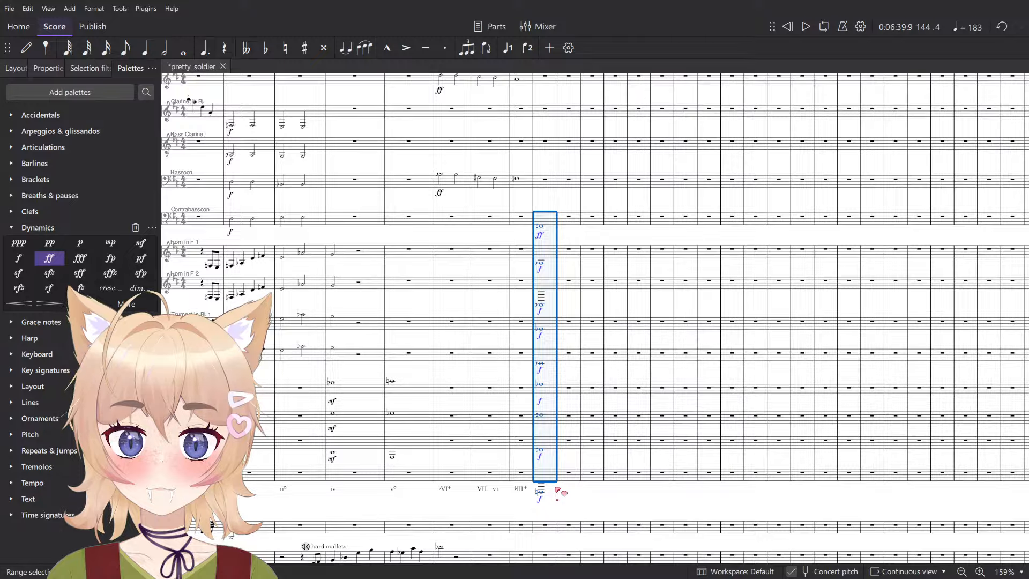
- Try C♭ for the measure 144 note in Trumpet in B♭ 1 and play the brass and contrabassoon chord back
scroll(547, 485, up, 4)
click(540, 497)
key(alt+Up)
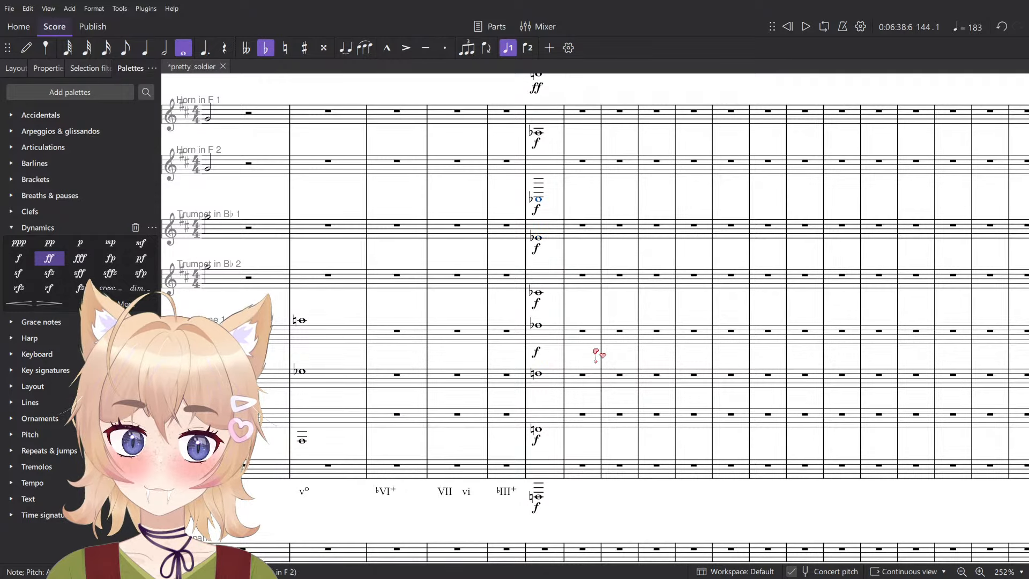
key(Up)
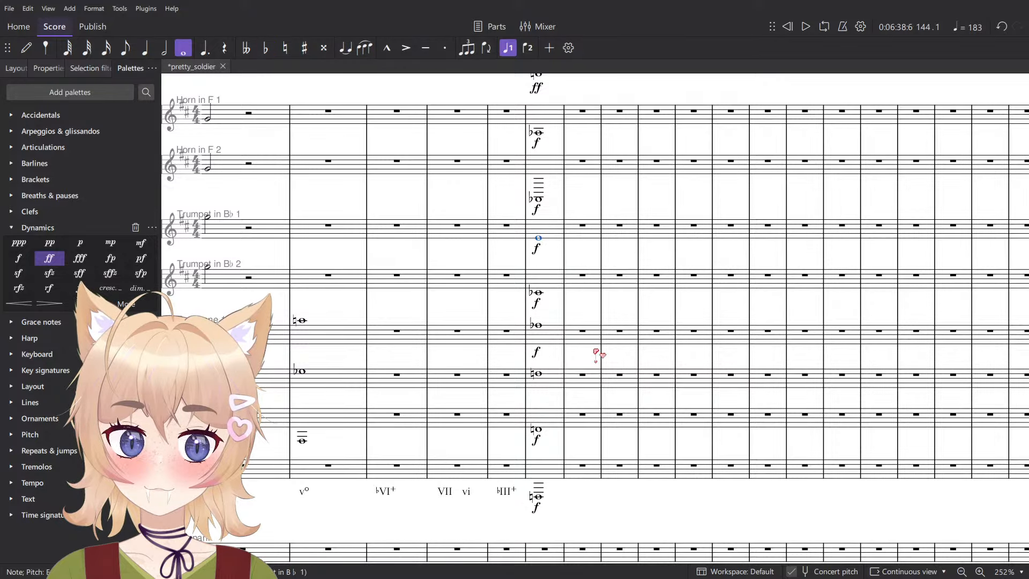
key(minus)
scroll(573, 339, down, 2)
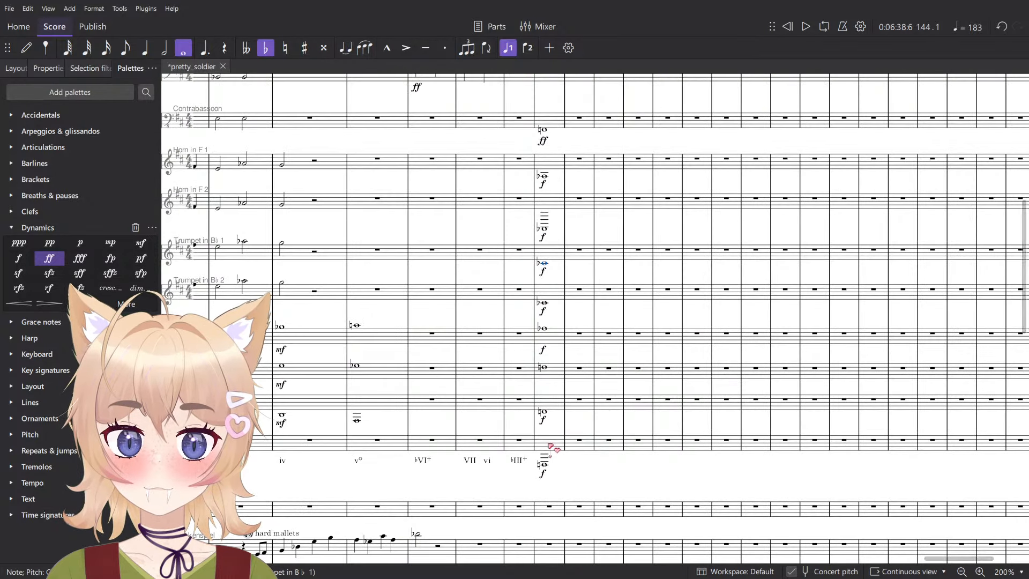
click(550, 445)
scroll(568, 300, up, 1)
scroll(572, 268, up, 2)
shift+click(552, 223)
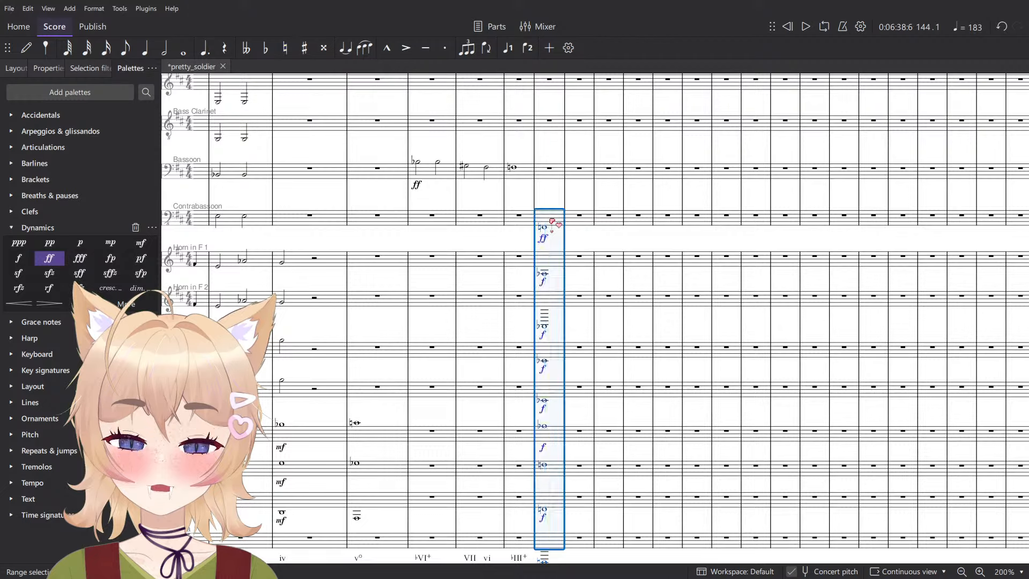
key(space)
key(space)
- Set the measure 144 note in Trumpet in B♭ 1 to F♮ and play the Contrabassoon-to-Tuba chord again
click(545, 362)
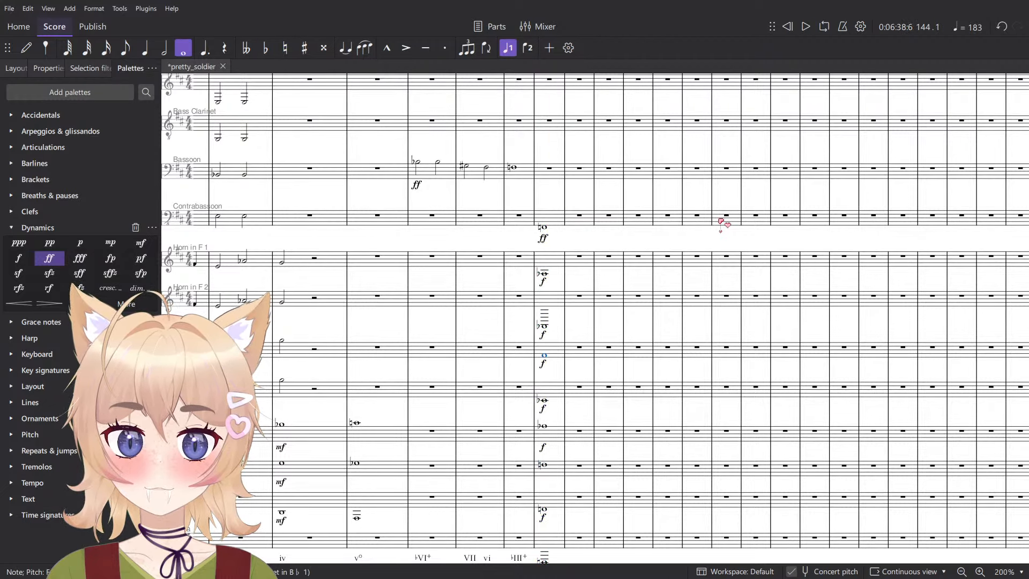
key(Down)
click(554, 241)
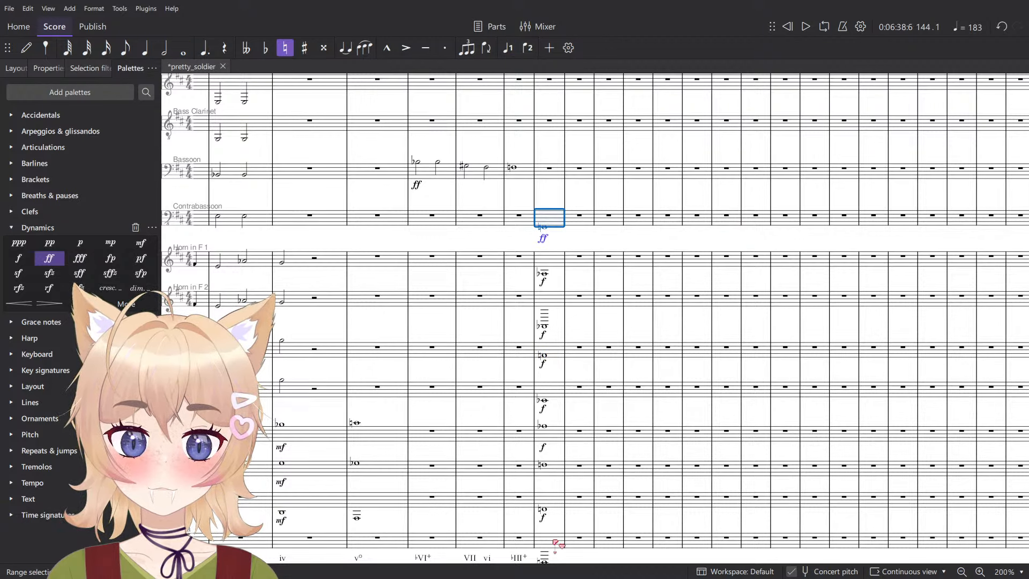
shift+click(555, 541)
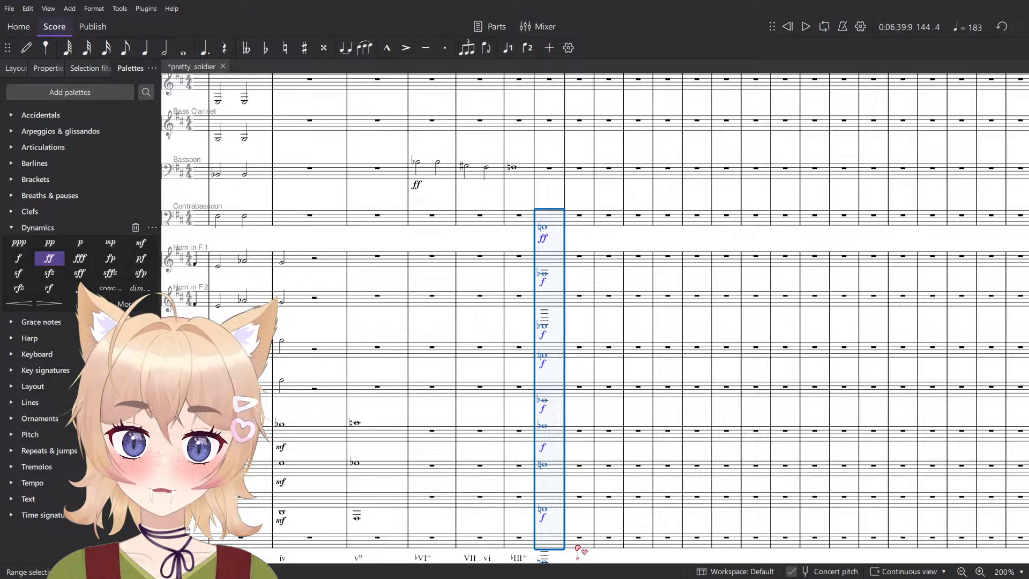
key(Escape)
- Enter an F♮ whole note in Timpani in measure 144
scroll(575, 499, down, 4)
scroll(543, 451, up, 2)
key(n)
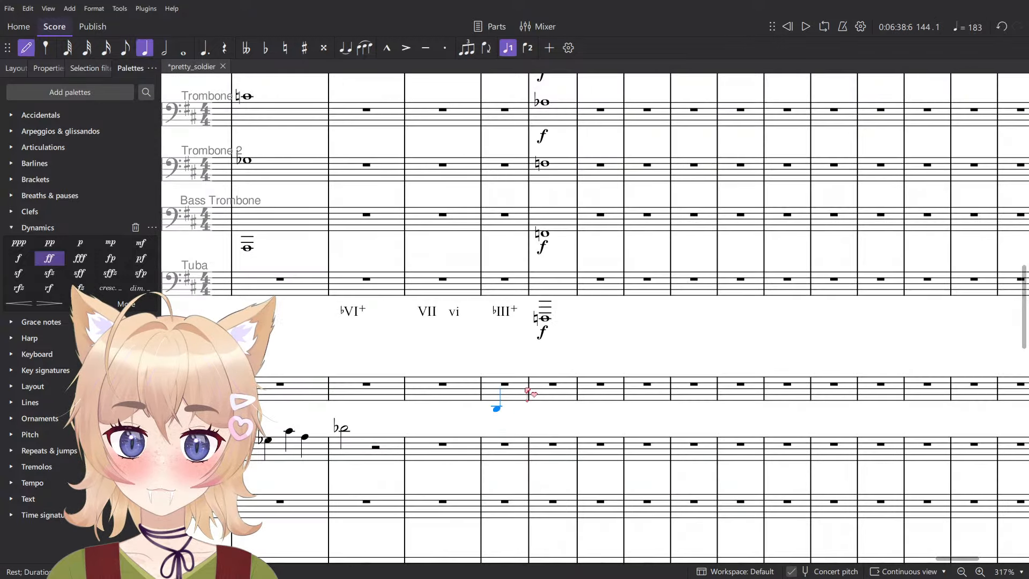
click(567, 363)
key(Escape)
key(Down)
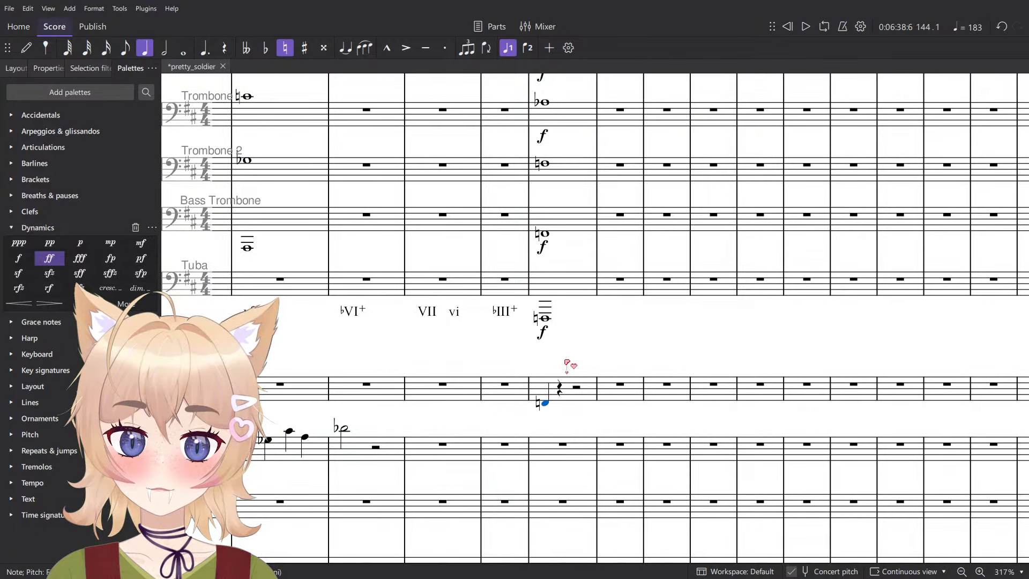
key(7)
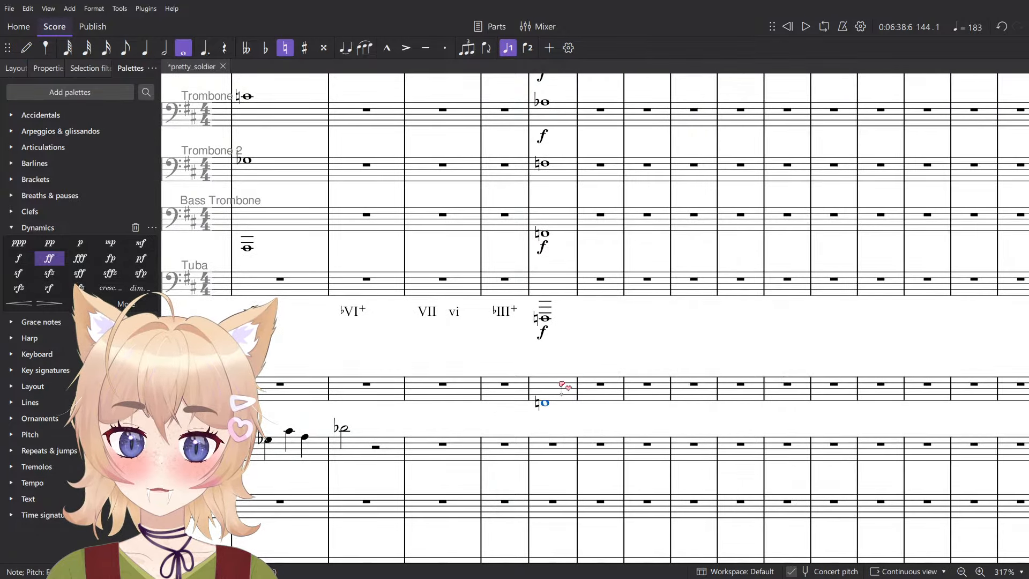
- Add a three-stroke tremolo to the Timpani note in measure 144 and play the measure back
click(43, 467)
scroll(595, 342, down, 3)
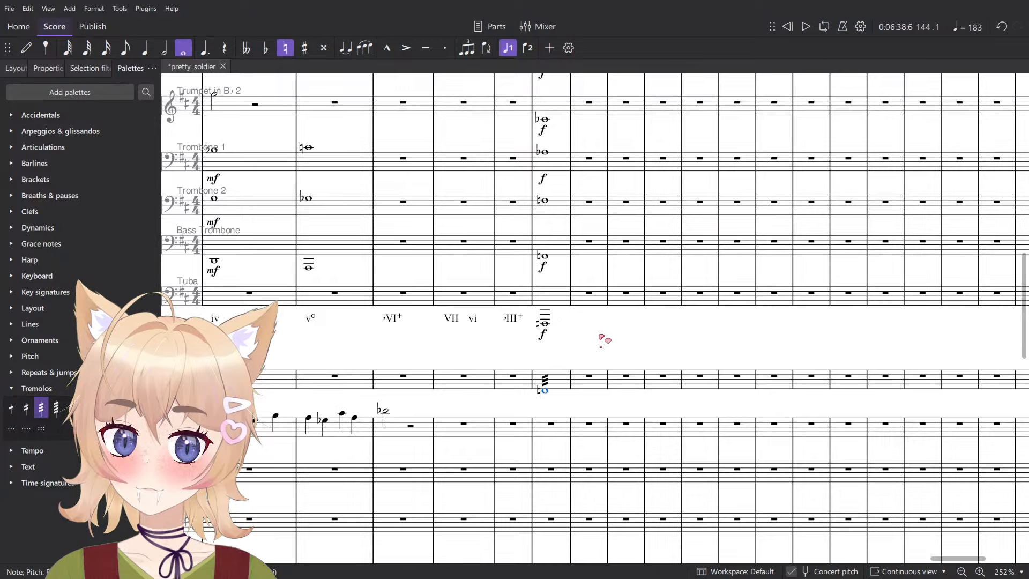
key(space)
scroll(609, 338, down, 5)
key(space)
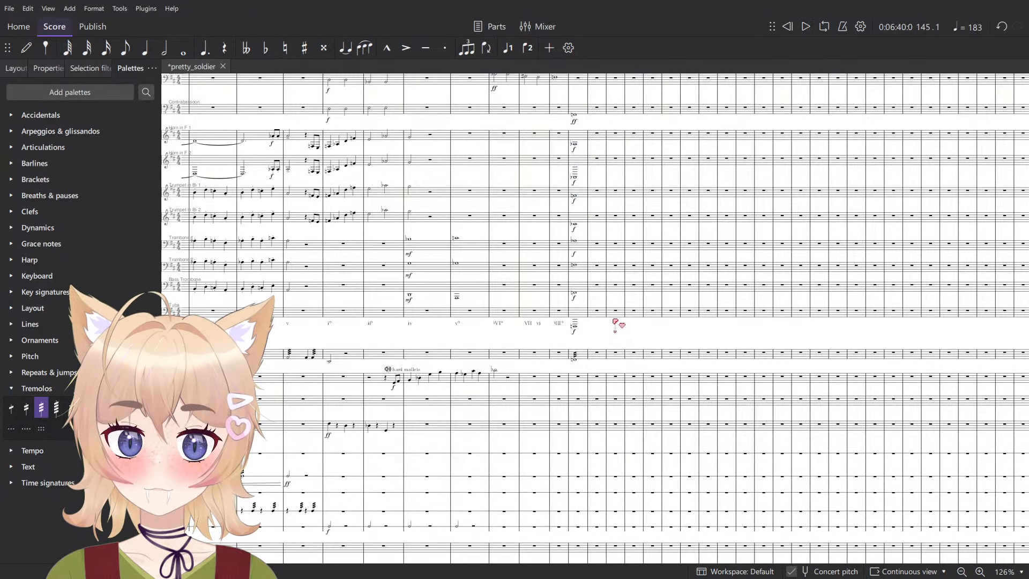
- Mark the measure 144 note in Trombone 2 with an f dynamic
click(581, 313)
scroll(593, 172, up, 3)
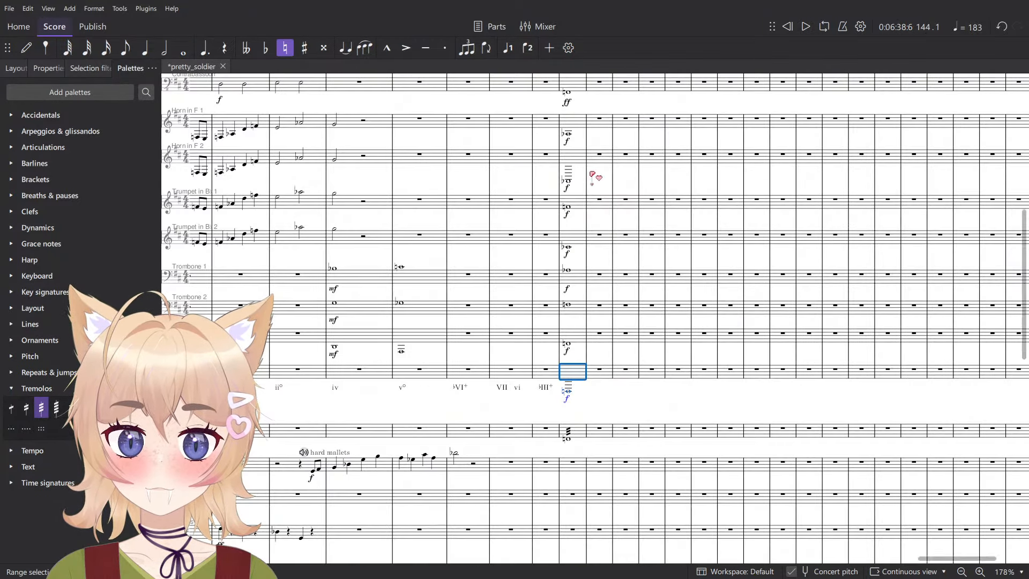
scroll(593, 195, up, 3)
click(566, 402)
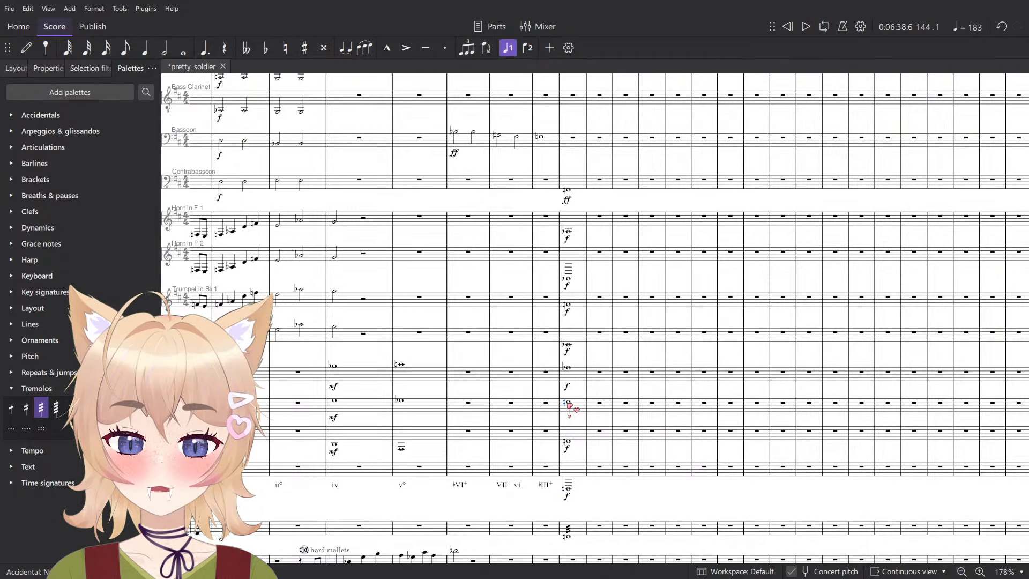
key(ctrl+d)
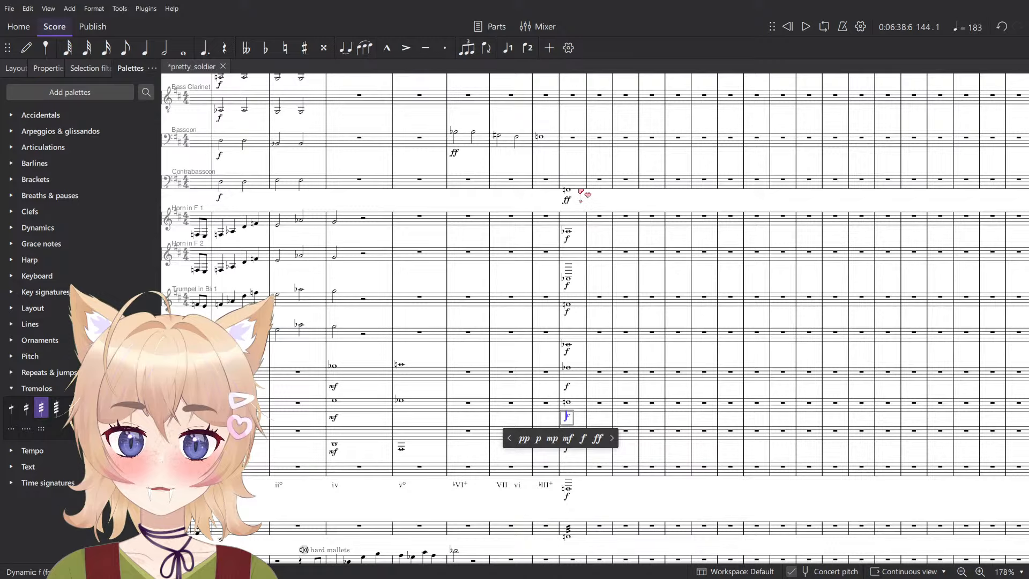
- Add accents to the measure 144 notes from Contrabassoon down to Tuba and play them back
click(579, 182)
shift+click(584, 475)
key(shift+v)
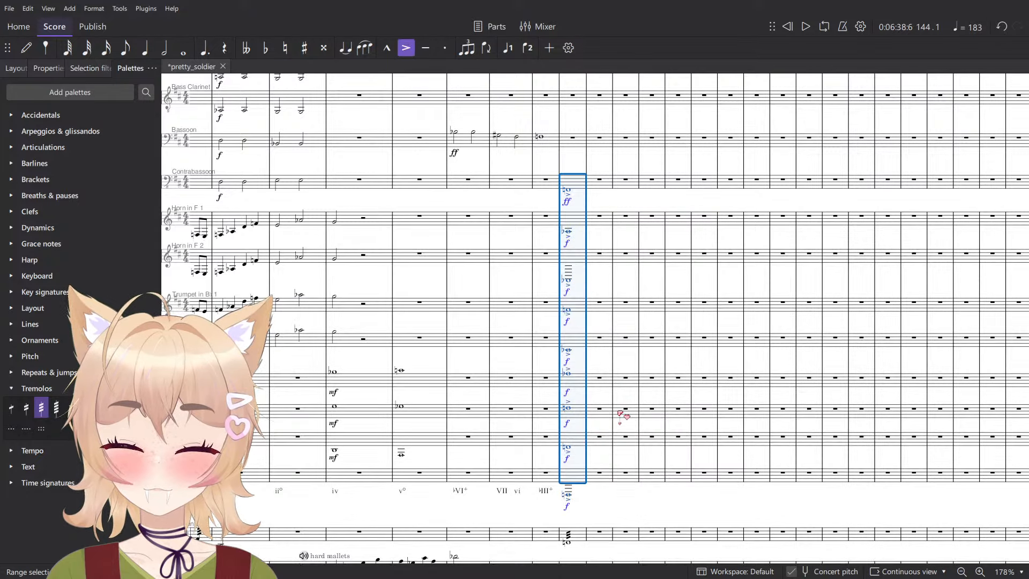
key(space)
- Play back the full score from measure 141 into measure 144, looking over the staves from percussion to woodwinds
key(space)
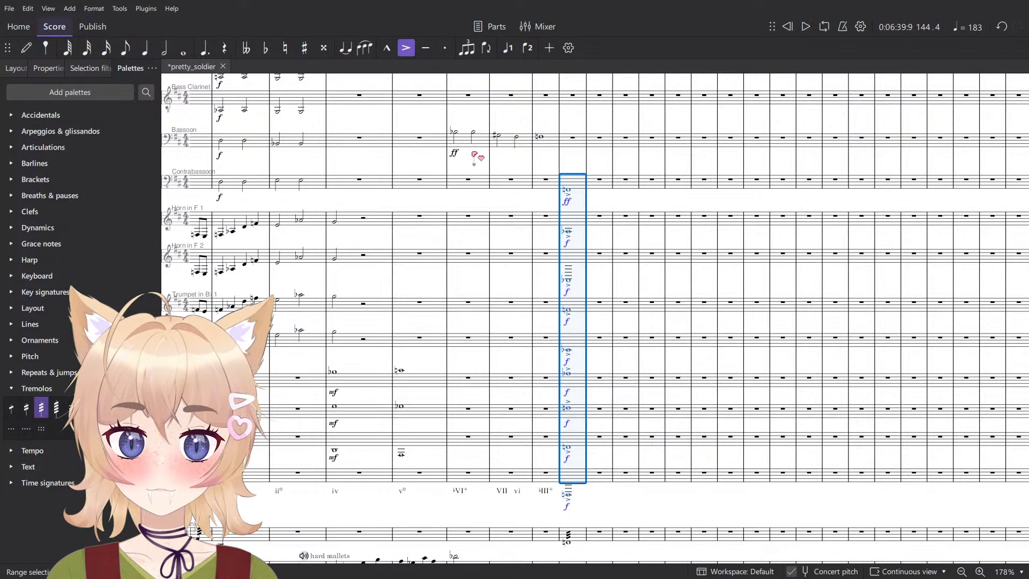
click(456, 133)
key(space)
scroll(468, 132, down, 1)
scroll(474, 136, down, 5)
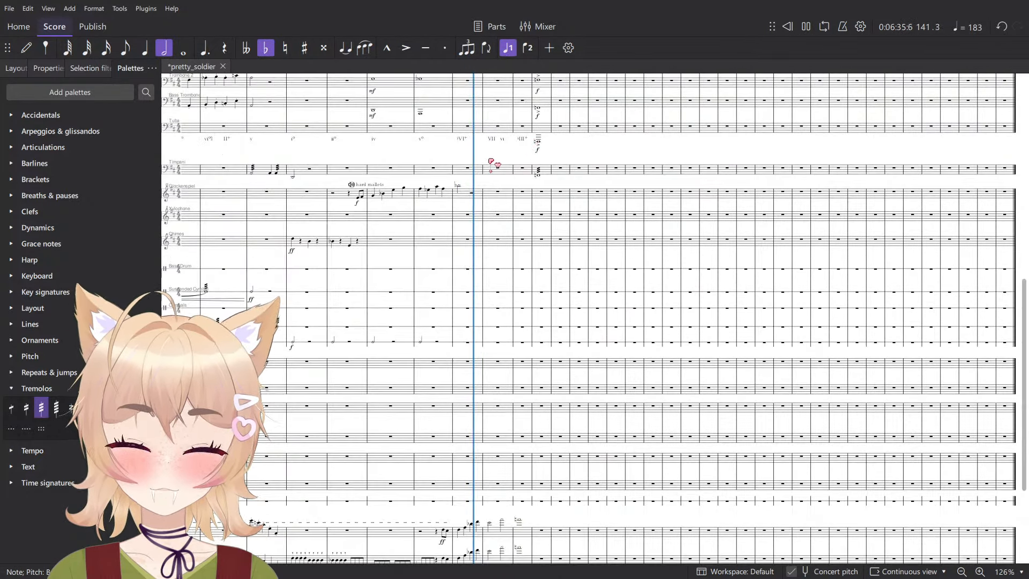
scroll(560, 214, down, 6)
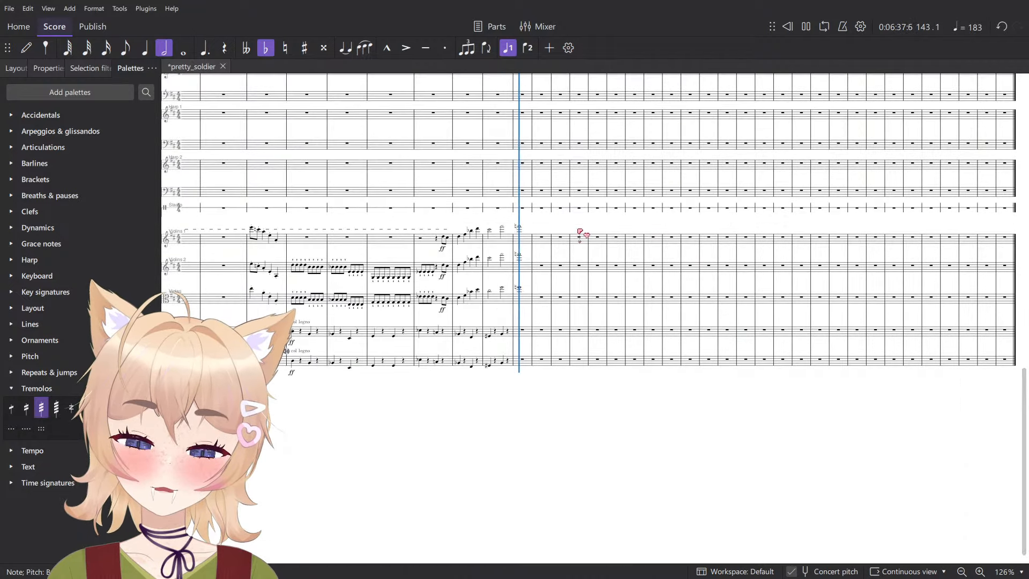
scroll(622, 328, up, 6)
scroll(623, 329, up, 3)
scroll(581, 347, up, 3)
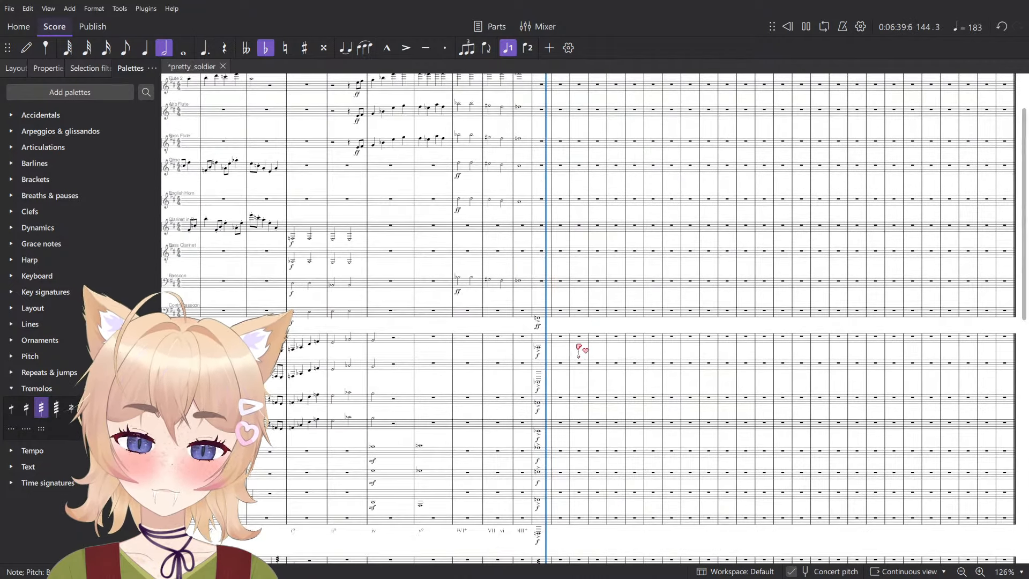
key(space)
- Play back the transition from measure 143 into the measure 144 chord
scroll(513, 268, up, 2)
click(524, 291)
scroll(542, 304, down, 4)
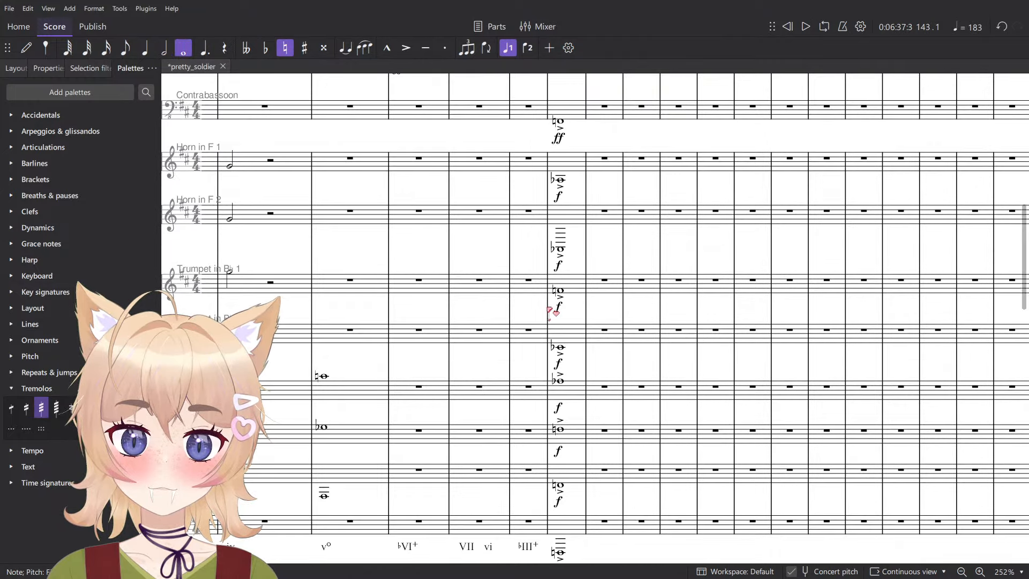
key(space)
key(space)
- Transpose the measure 144 notes from Contrabassoon down to Tuba up a whole tone and play them back
scroll(573, 521, down, 2)
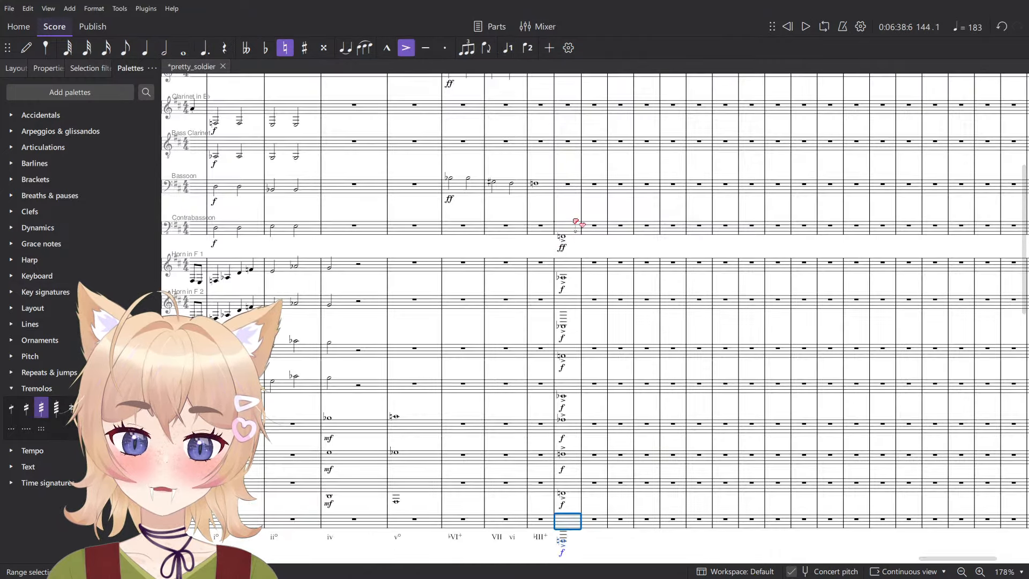
shift+click(581, 226)
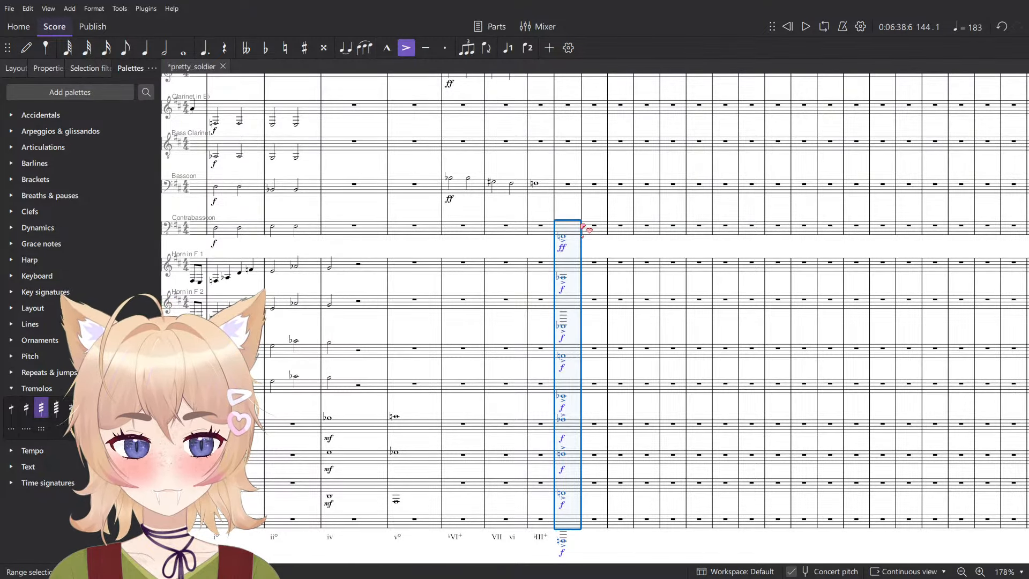
key(Up)
key(Up)
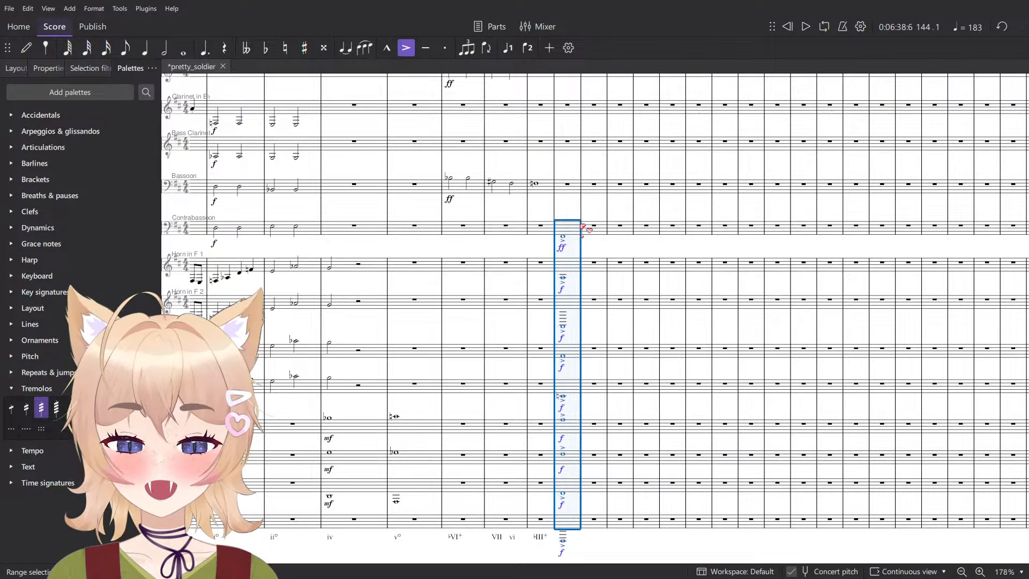
scroll(428, 341, up, 2)
scroll(461, 327, down, 3)
key(Up)
key(Up)
key(Up)
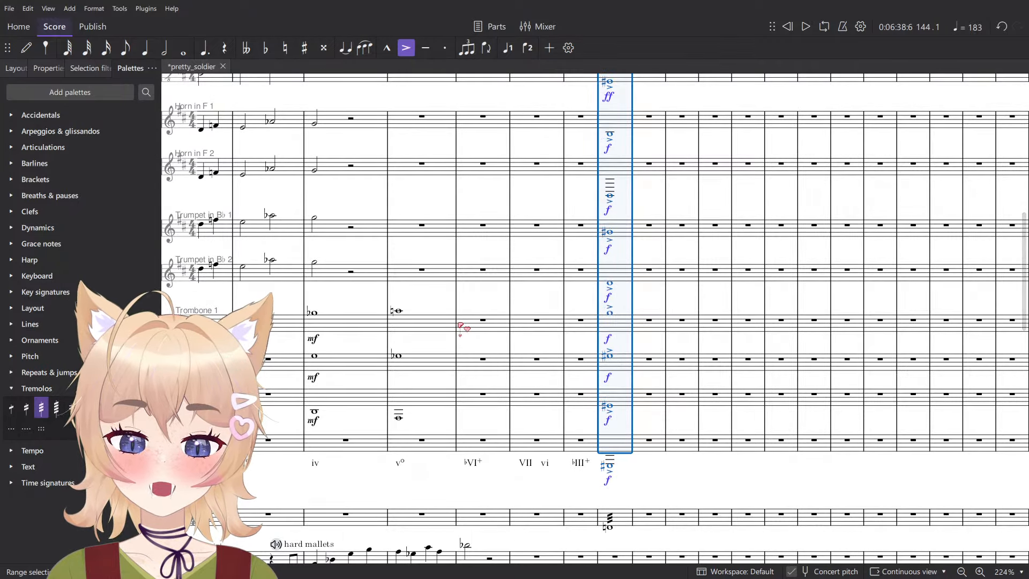
key(space)
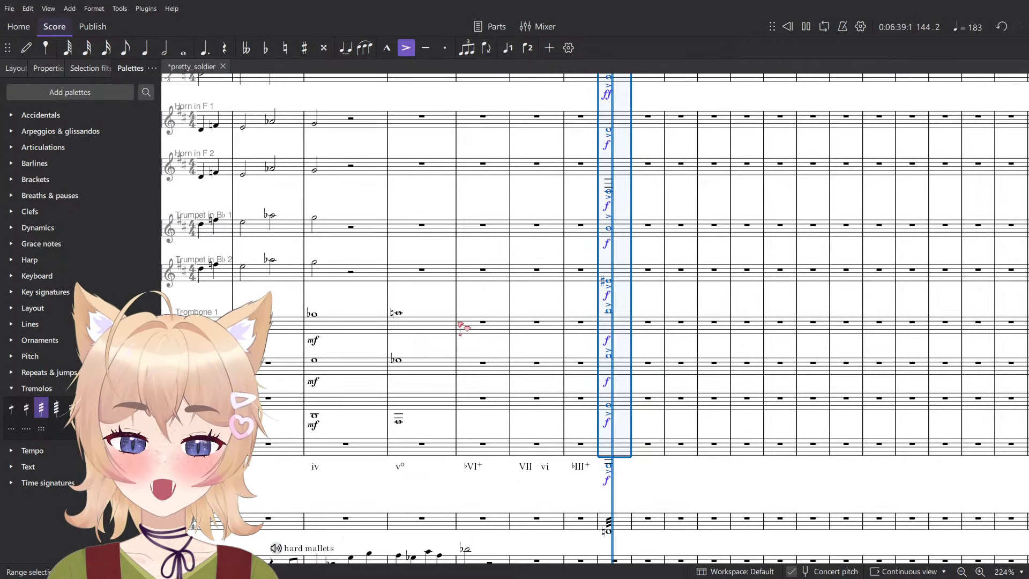
click(585, 443)
- Raise the tremolo note in Timpani in measure 144 to B, trying the neighbouring pitches
click(609, 532)
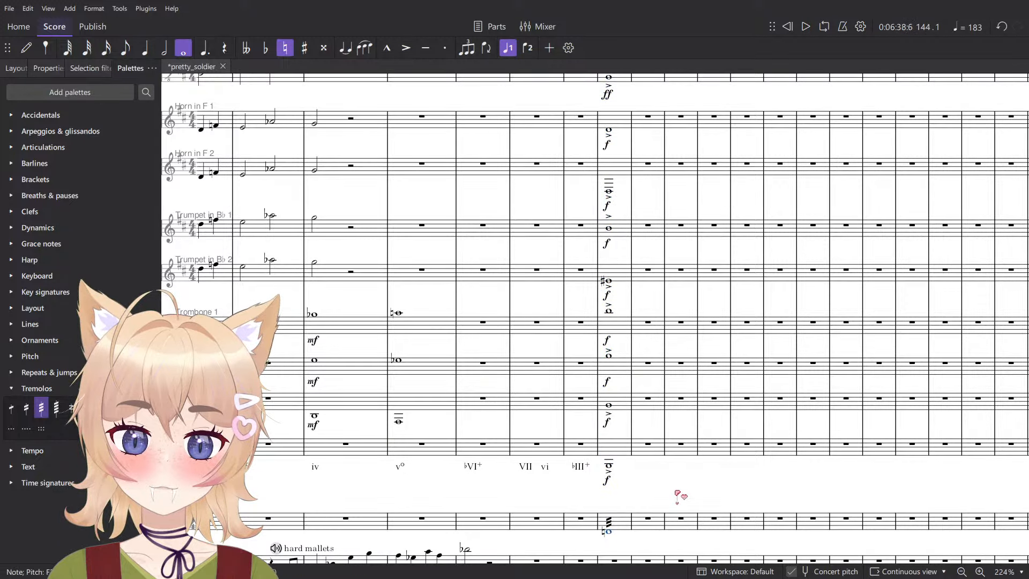
key(Up)
key(Up)
key(Up)
key(Up)
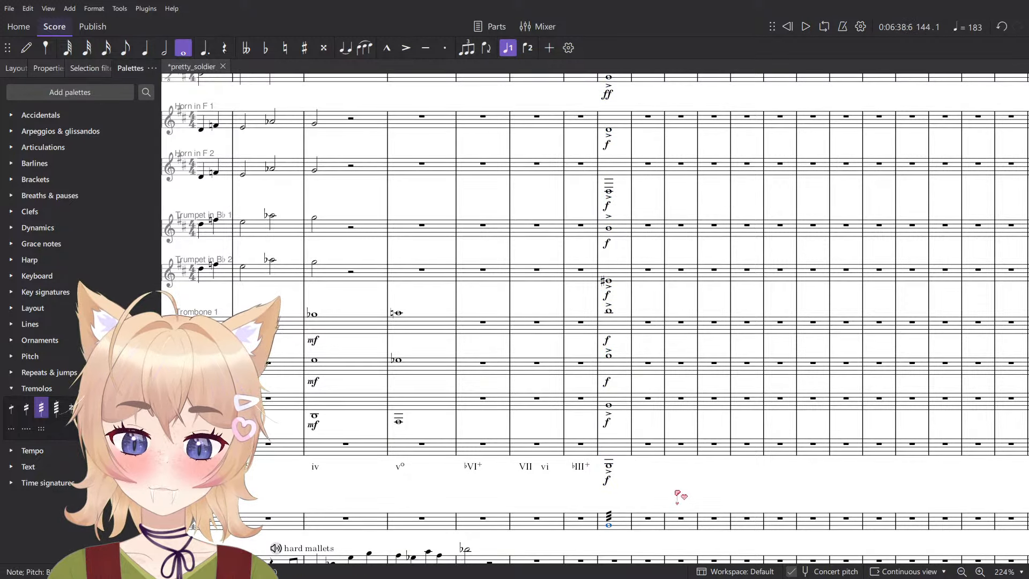
key(Down)
key(Down)
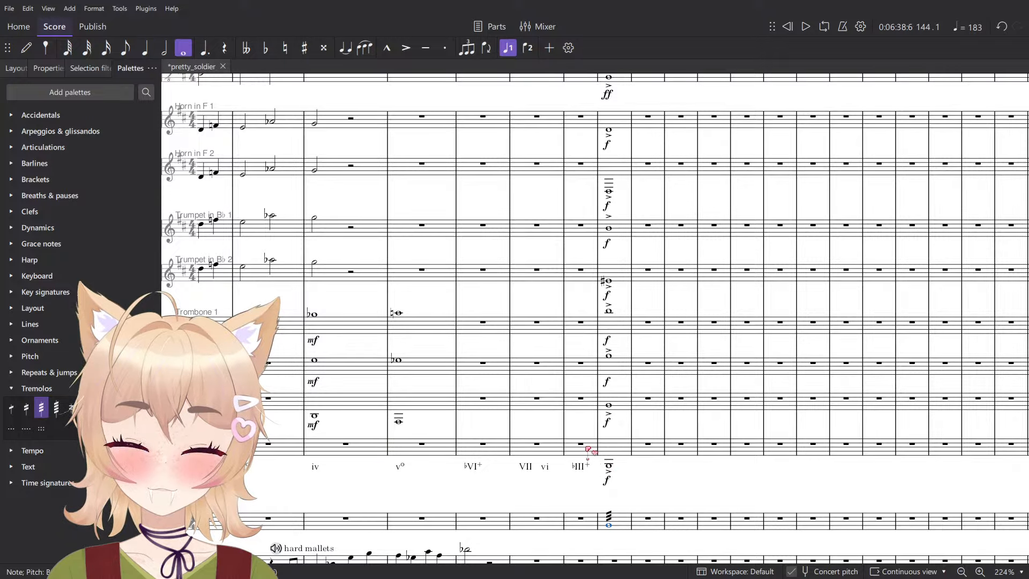
- Play the full score from measure 143 through the transposed chord in measure 144
click(587, 448)
scroll(671, 490, down, 3)
key(space)
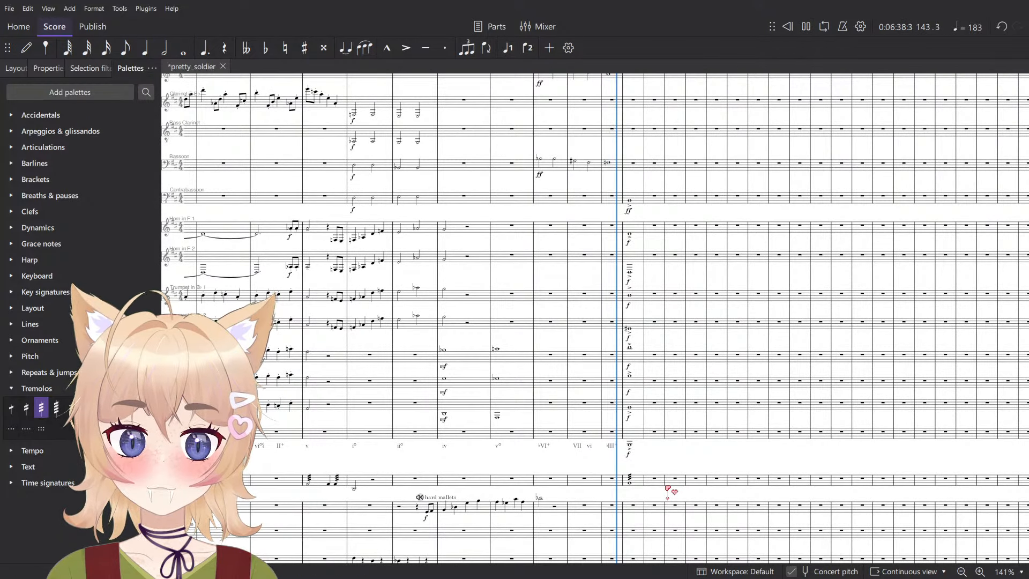
key(space)
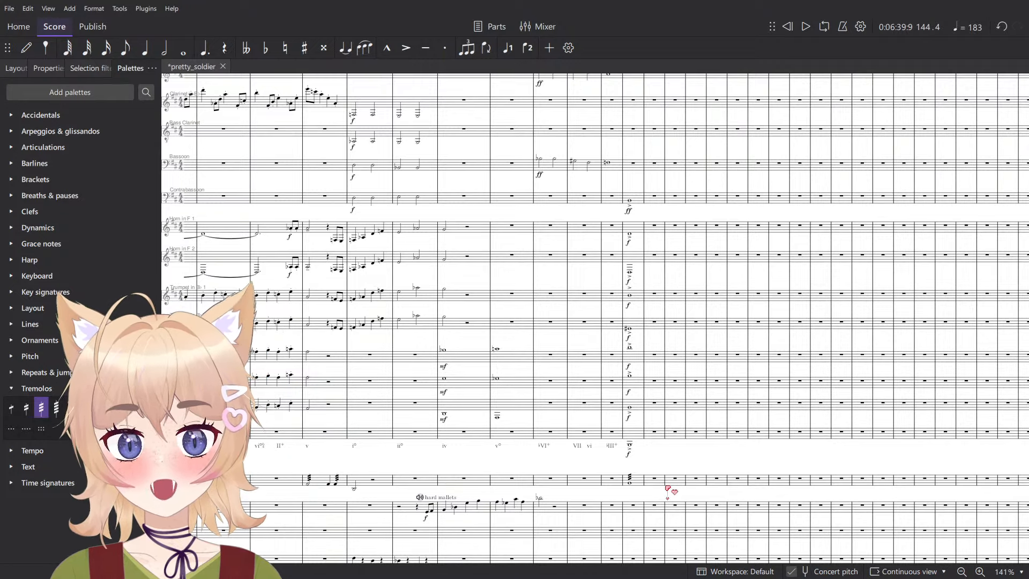
scroll(638, 273, up, 4)
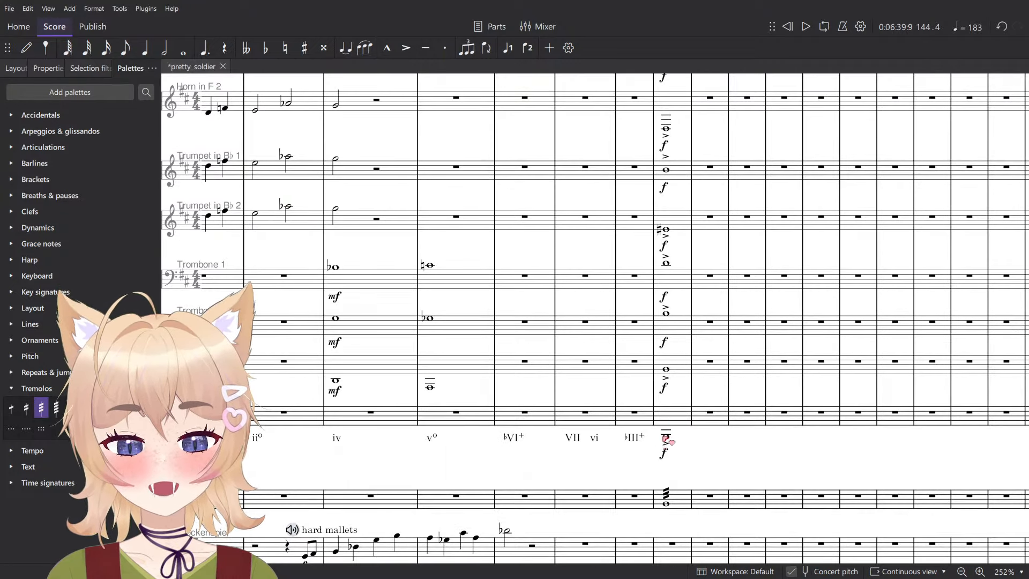
- Respell the Trumpet in B♭ 2 note in measure 144 as F natural while stepping through the chord's notes
scroll(702, 378, down, 2)
click(615, 398)
scroll(615, 398, down, 1)
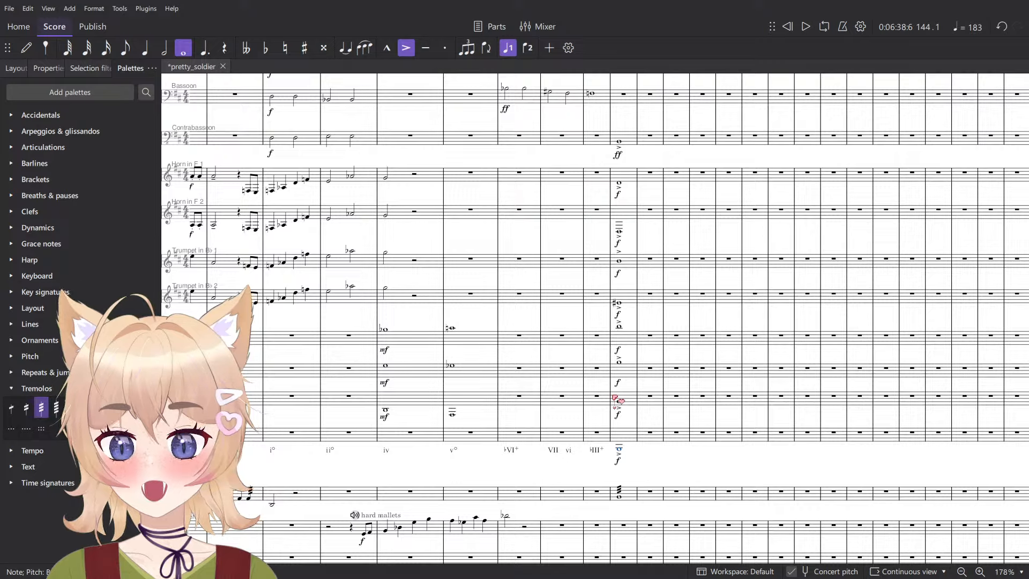
scroll(619, 399, up, 3)
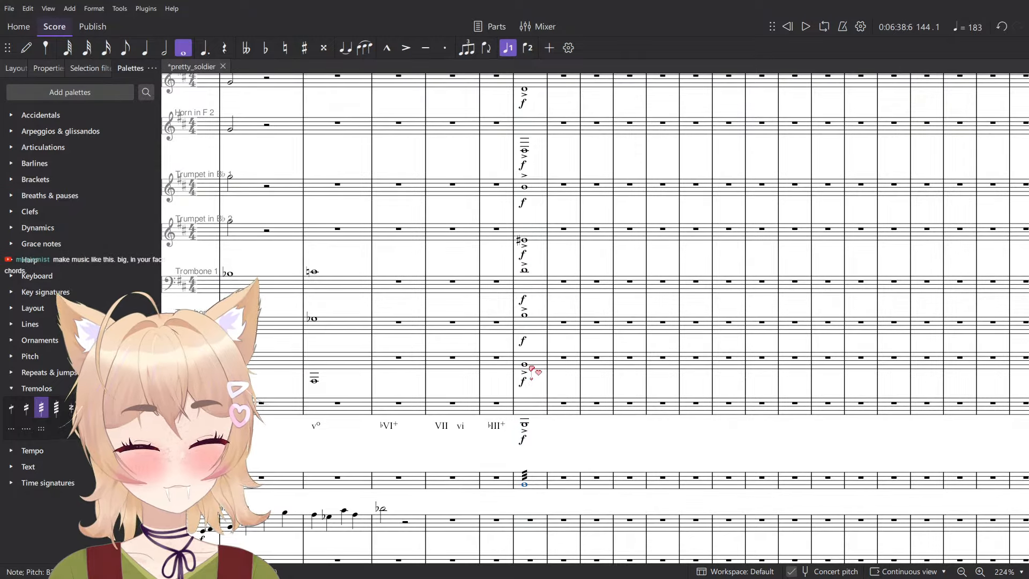
key(alt+Up)
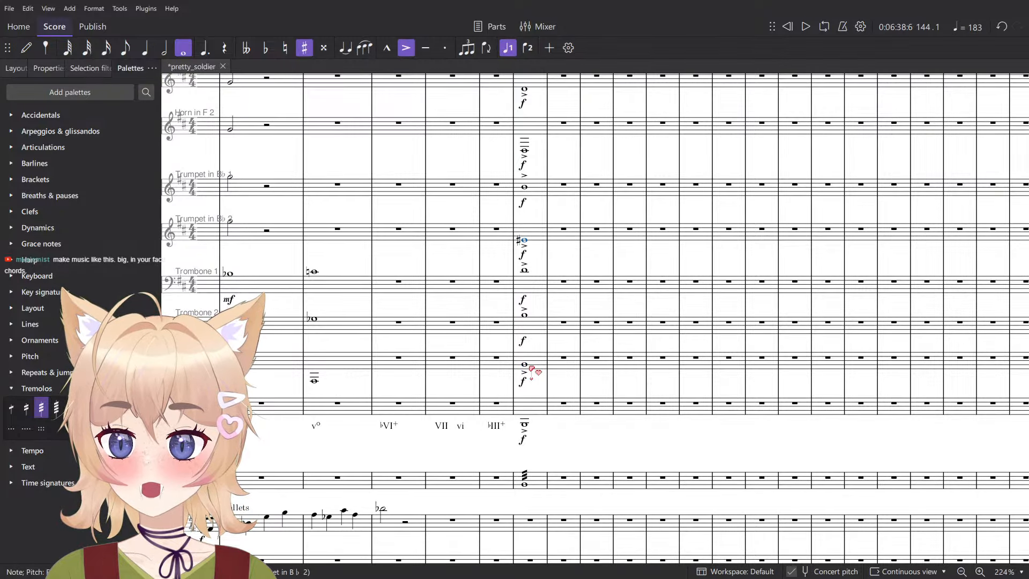
key(alt+Up)
key(alt+Down)
key(Up)
key(Down)
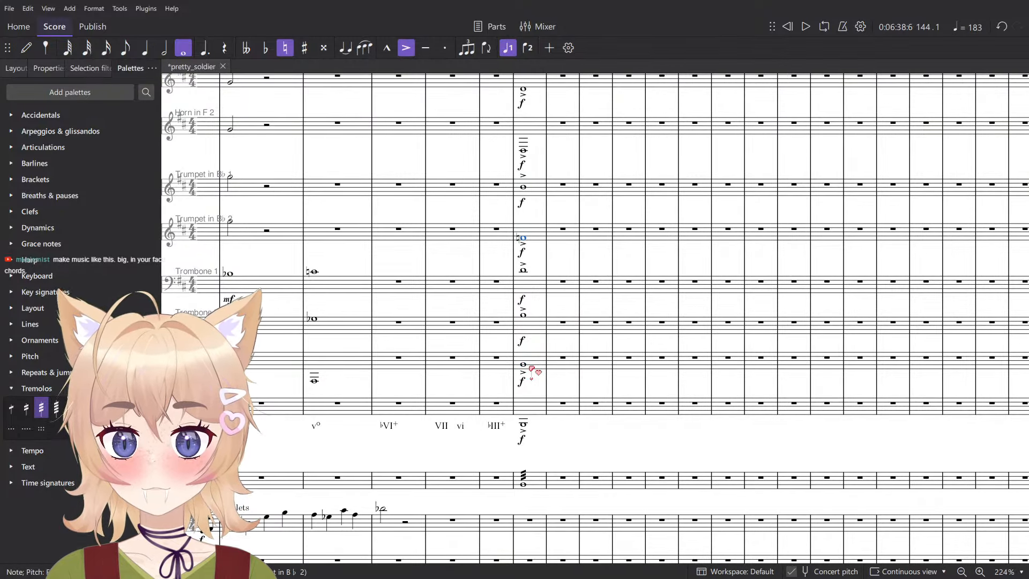
- Check the chord's notes from part to part and lower the Trombone 2 note in measure 144 to F natural
key(alt+Down)
key(alt+Down)
key(alt+Down)
key(alt+Down)
key(alt+Down)
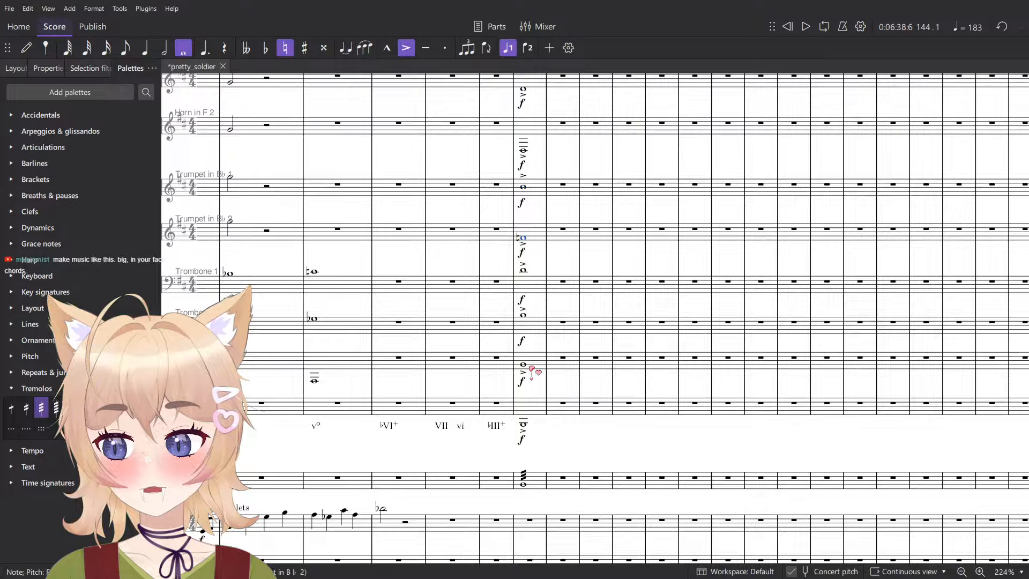
key(alt+Up)
key(alt+Up)
key(alt+Up)
key(alt+Up)
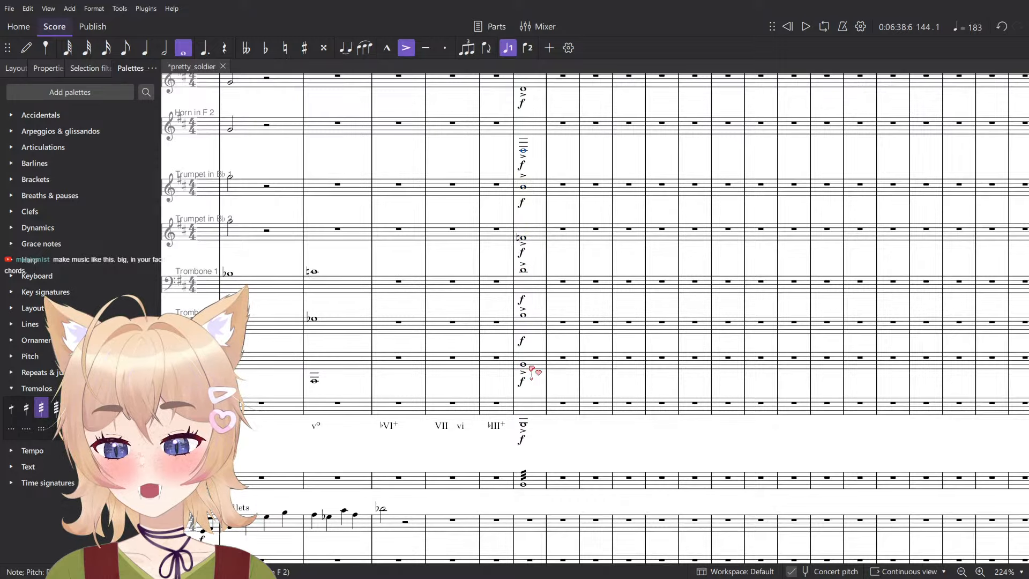
key(alt+Up)
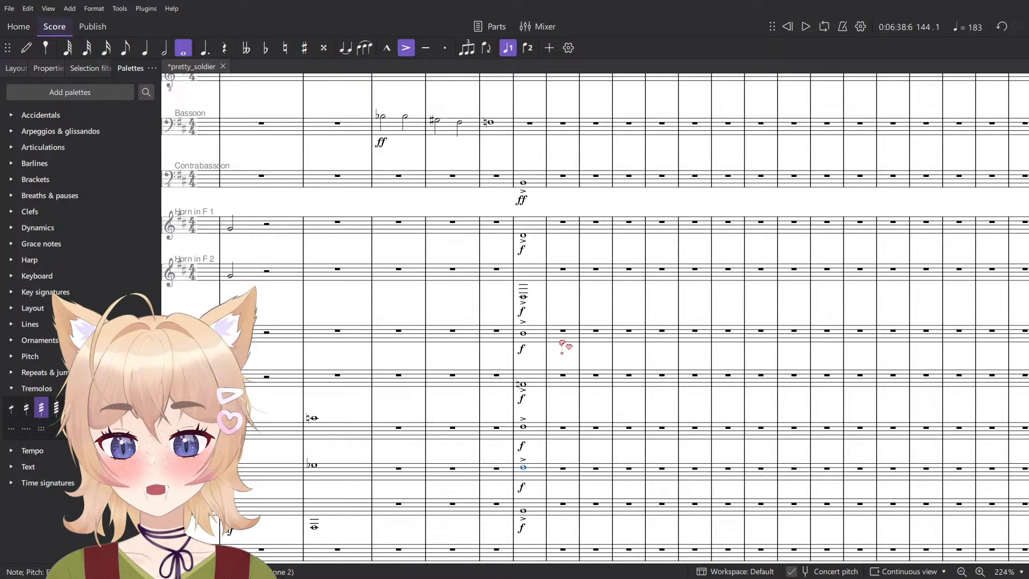
key(Down)
key(alt+Up)
- Play back the measure 144 chord from Contrabassoon to Tuba, both on its own and from measure 143
scroll(545, 342, down, 2)
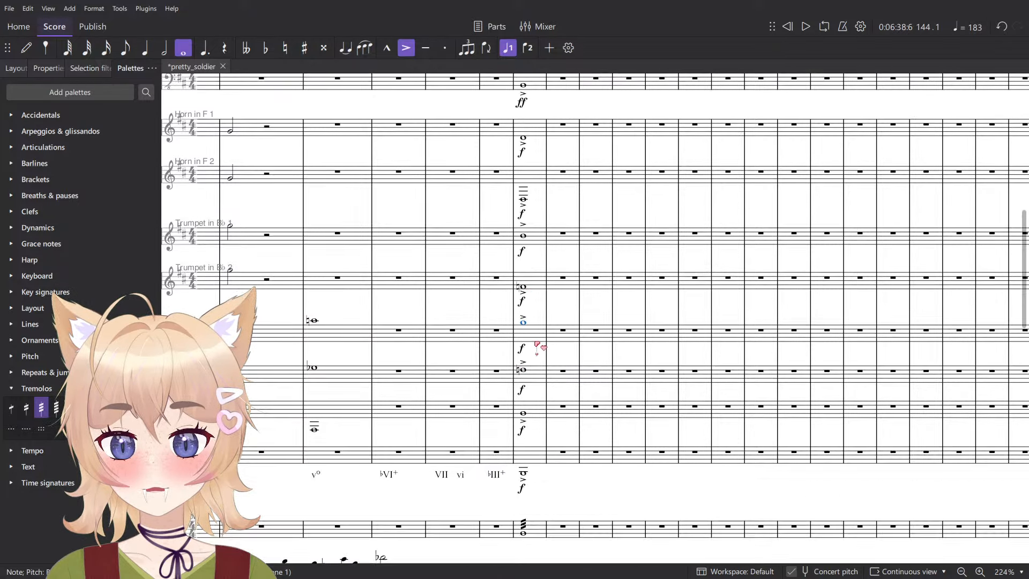
scroll(538, 344, down, 2)
click(533, 160)
shift+click(533, 424)
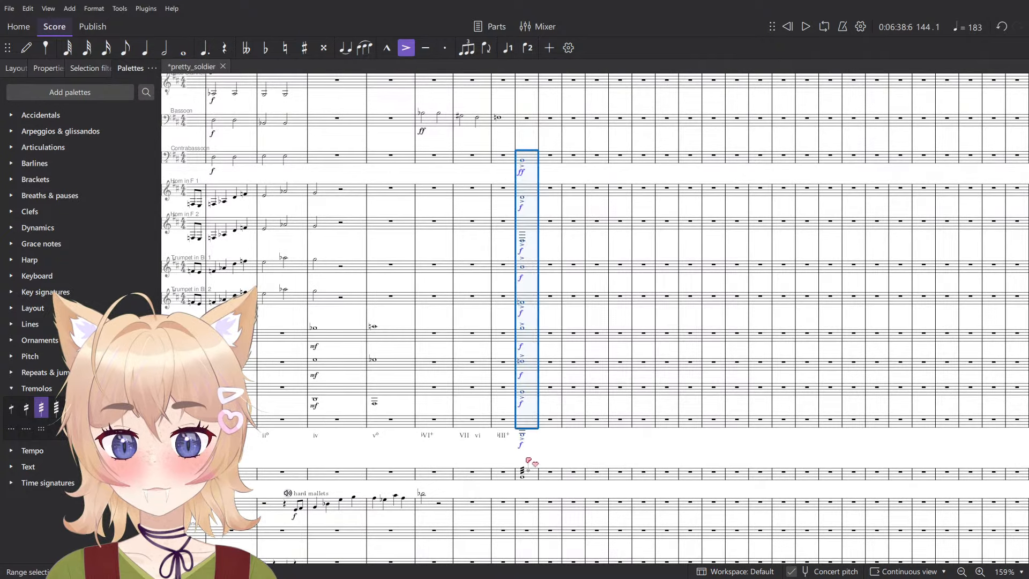
key(space)
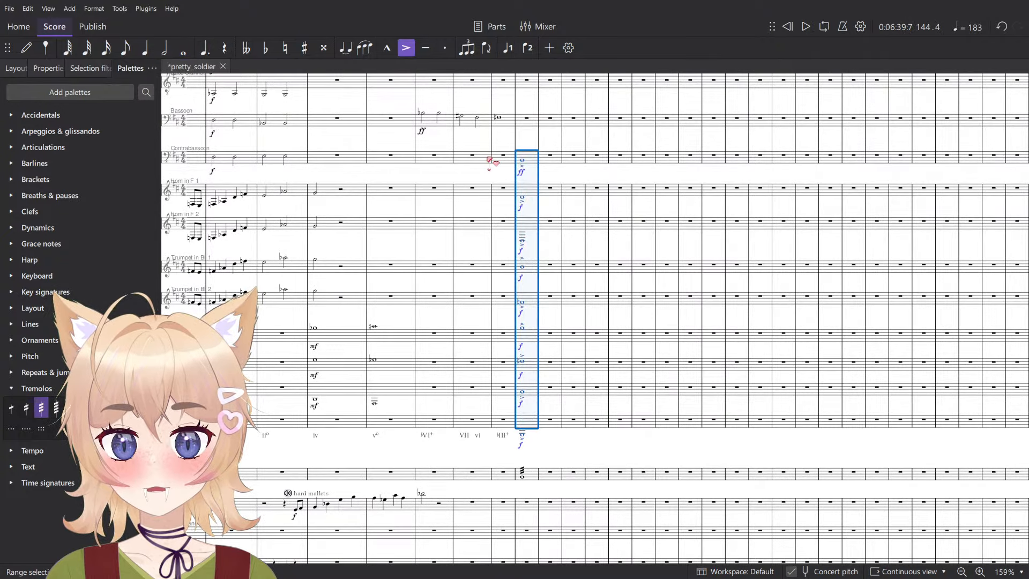
click(489, 160)
key(space)
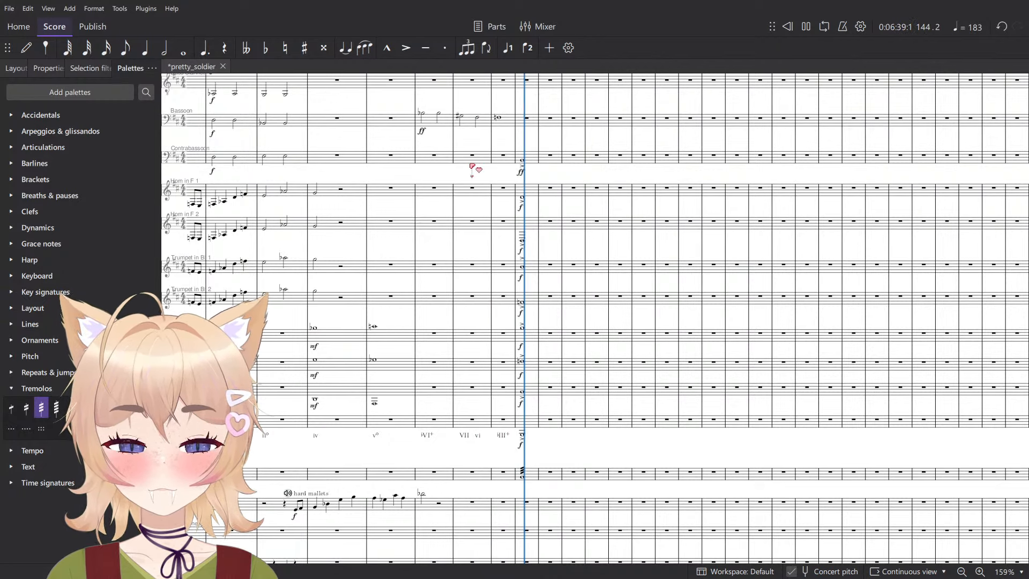
key(space)
- Label the measure 144 chord with the Roman numeral vi° beneath the Tuba note
scroll(531, 222, up, 1)
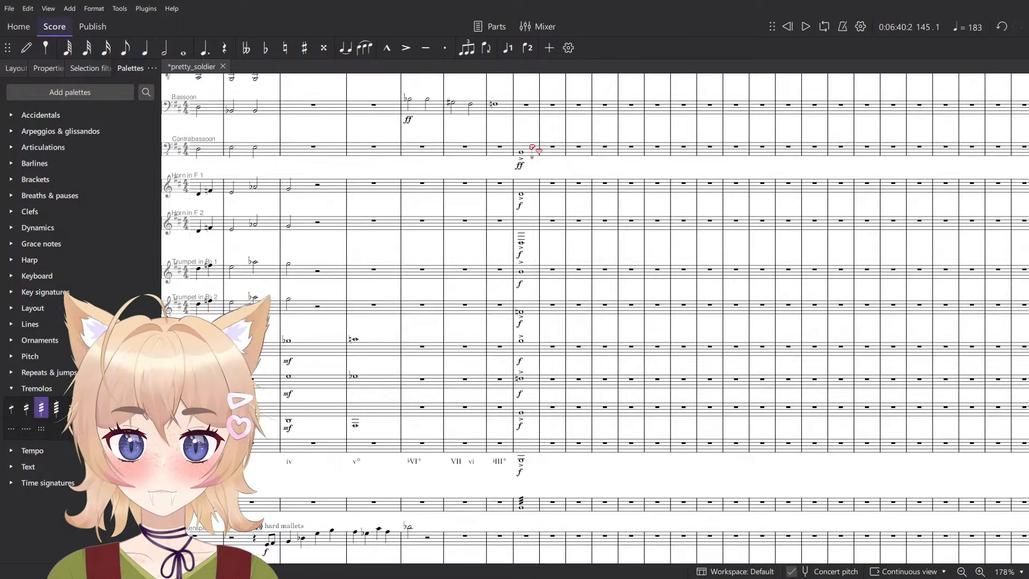
click(524, 154)
click(522, 461)
scroll(540, 464, up, 4)
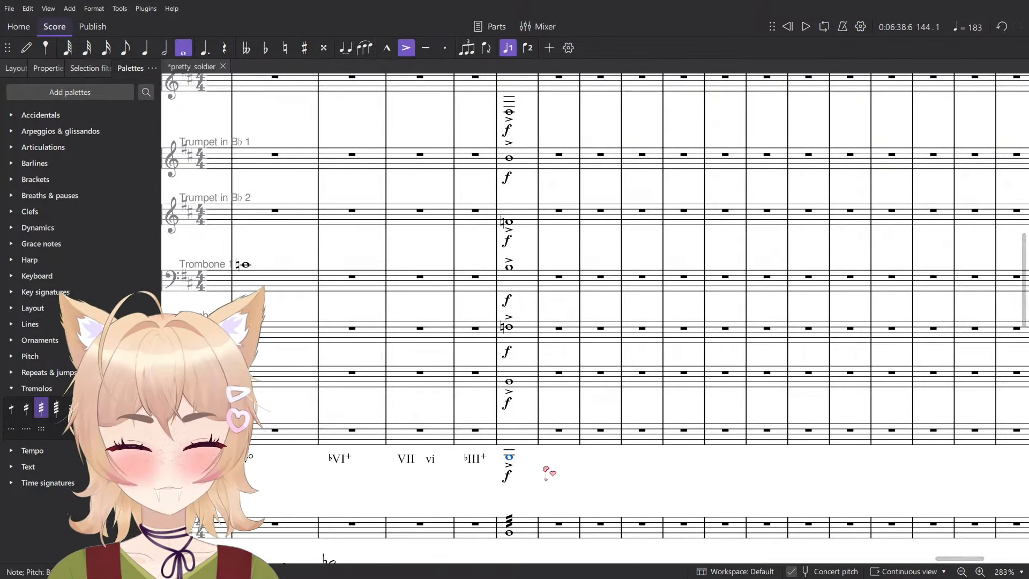
key(ctrl+shift+r)
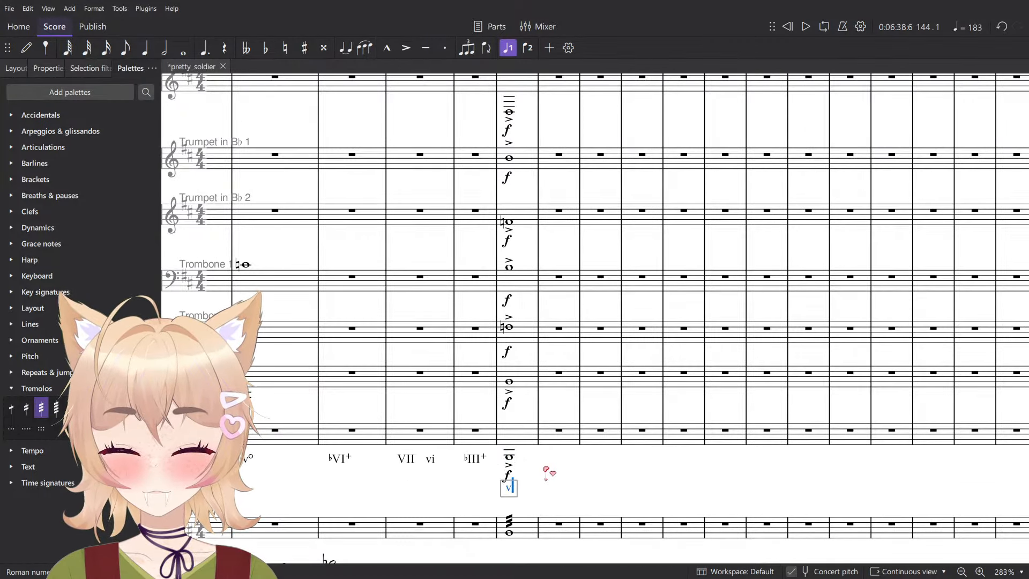
key(Escape)
scroll(540, 439, down, 5)
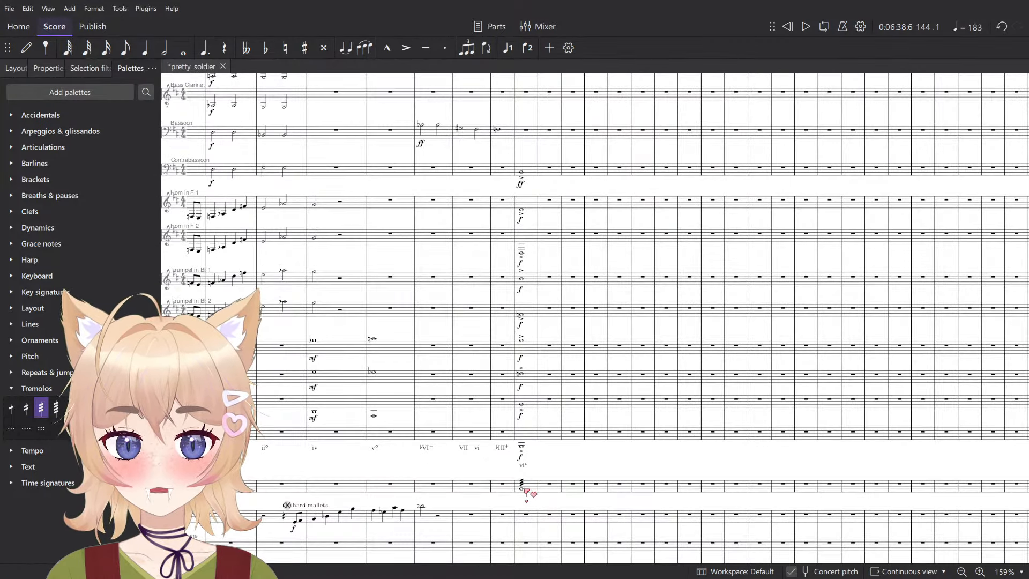
- Add a half note marked ff at the start of measure 144 on the first single-line percussion staff below Glockenspiel
key(Left)
scroll(561, 444, down, 2)
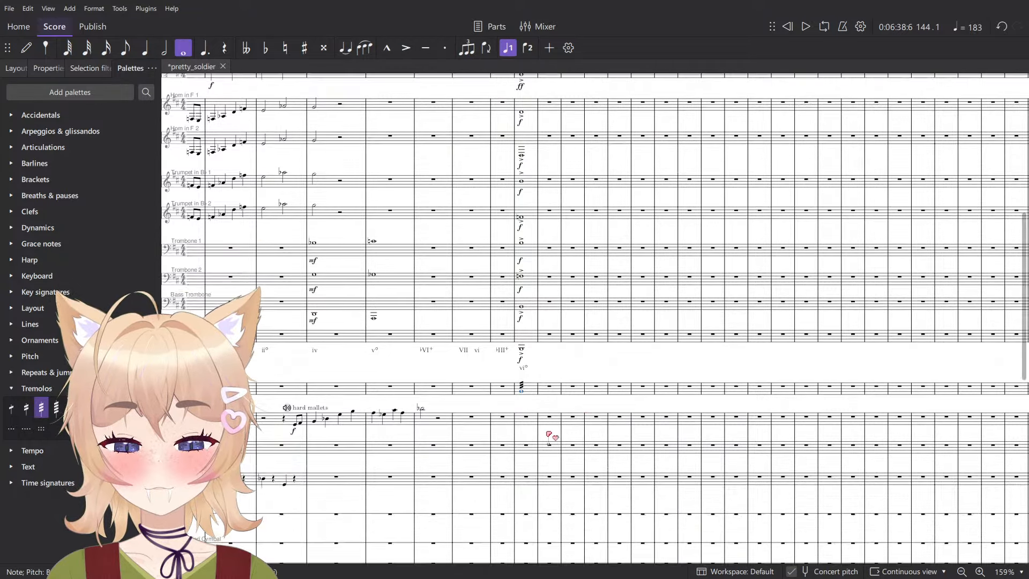
scroll(552, 445, up, 2)
key(n)
scroll(508, 490, down, 2)
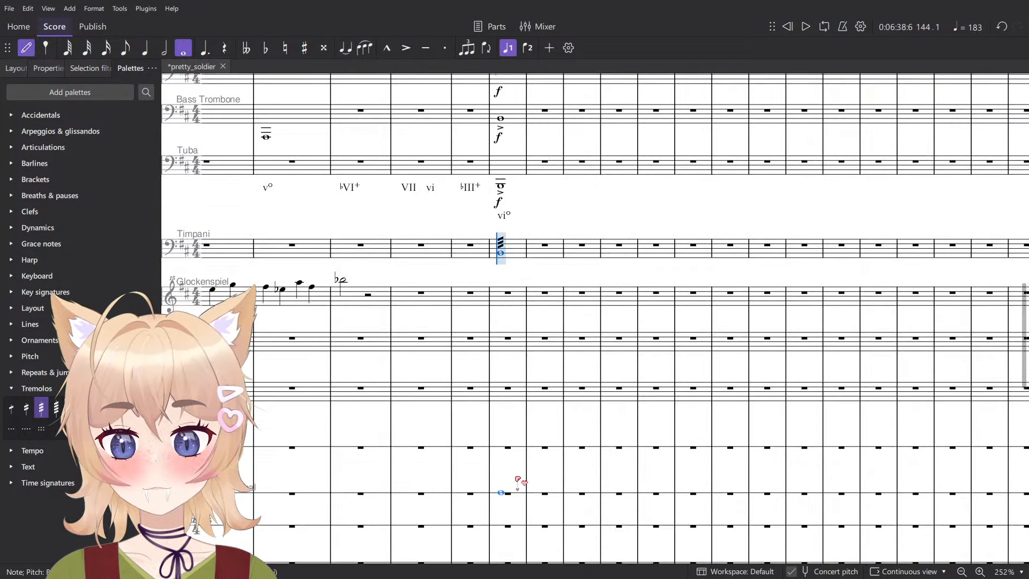
key(6)
click(501, 446)
scroll(504, 444, down, 5)
key(ctrl+d)
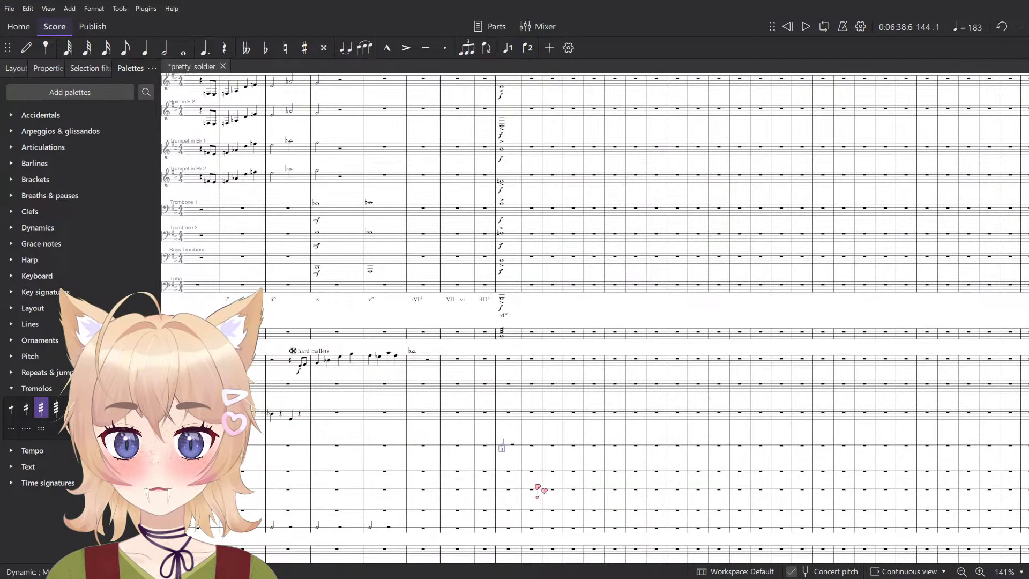
click(524, 467)
- Play the full score from measure 142 through the chord and percussion hit in measure 144
click(450, 335)
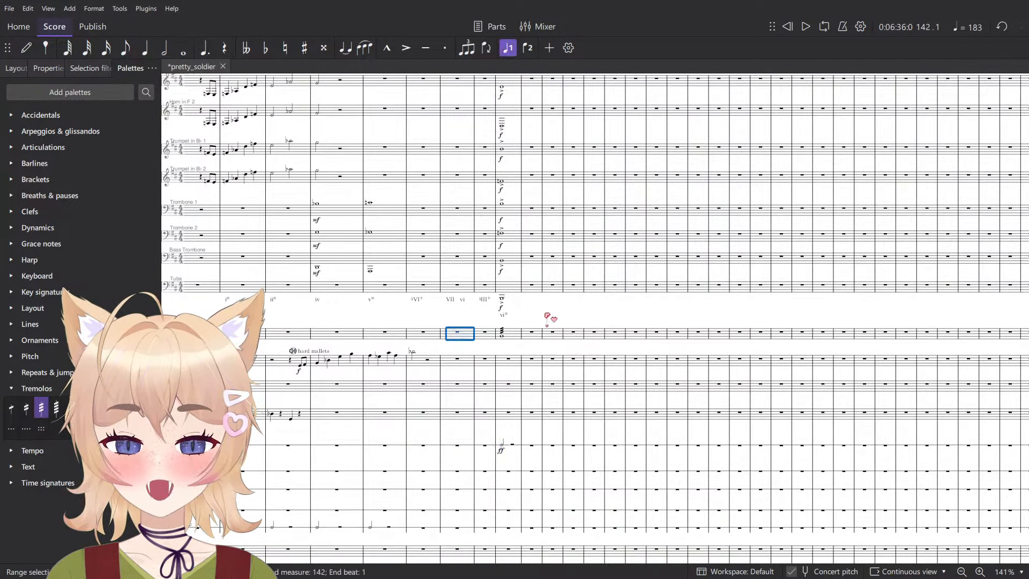
key(Escape)
scroll(547, 316, down, 2)
key(space)
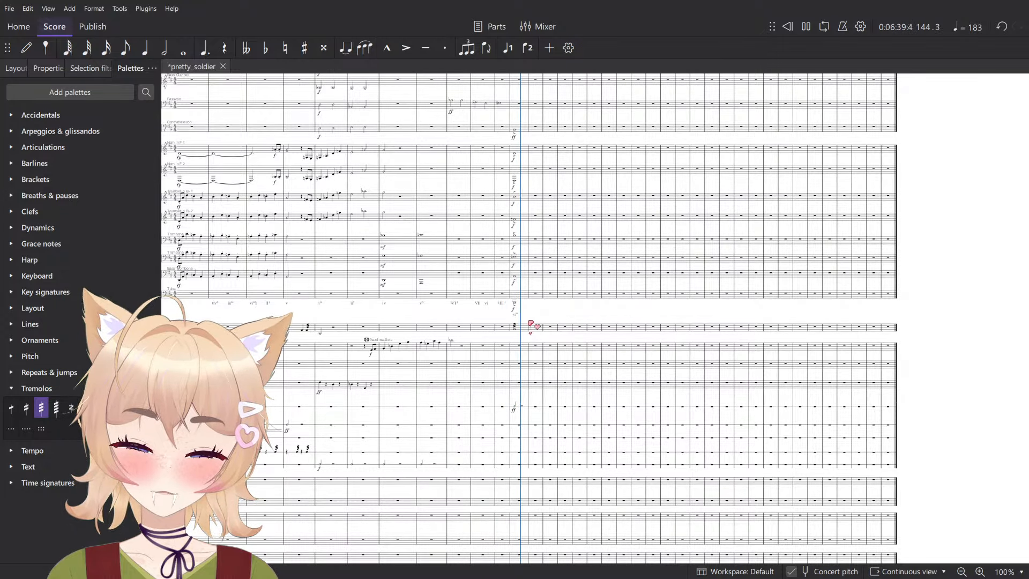
key(space)
- Extend the measure 144 chord notes from Contrabassoon to Tuba with tied whole notes into measure 145
scroll(531, 324, up, 3)
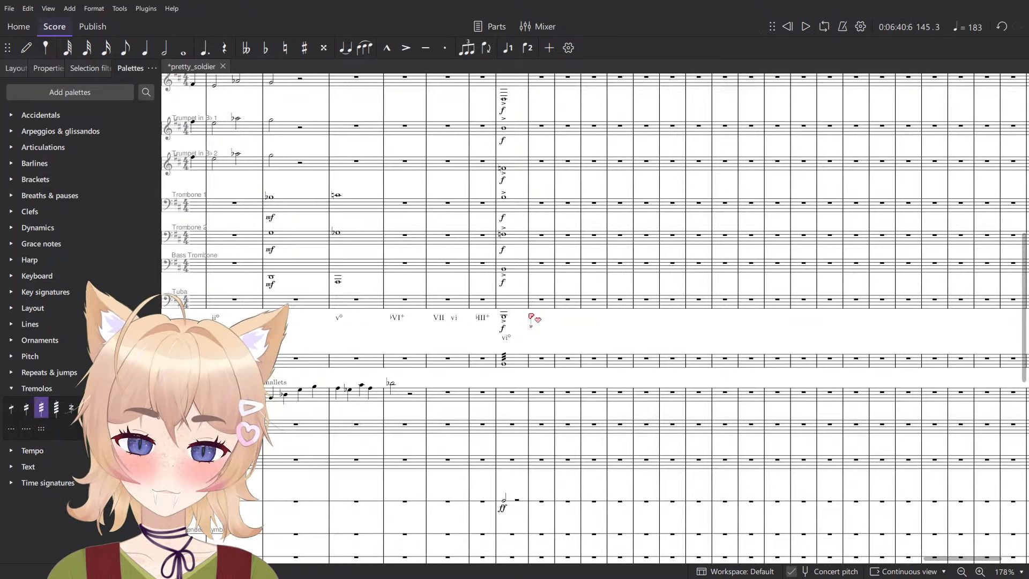
scroll(534, 319, up, 4)
shift+click(522, 257)
key(plus)
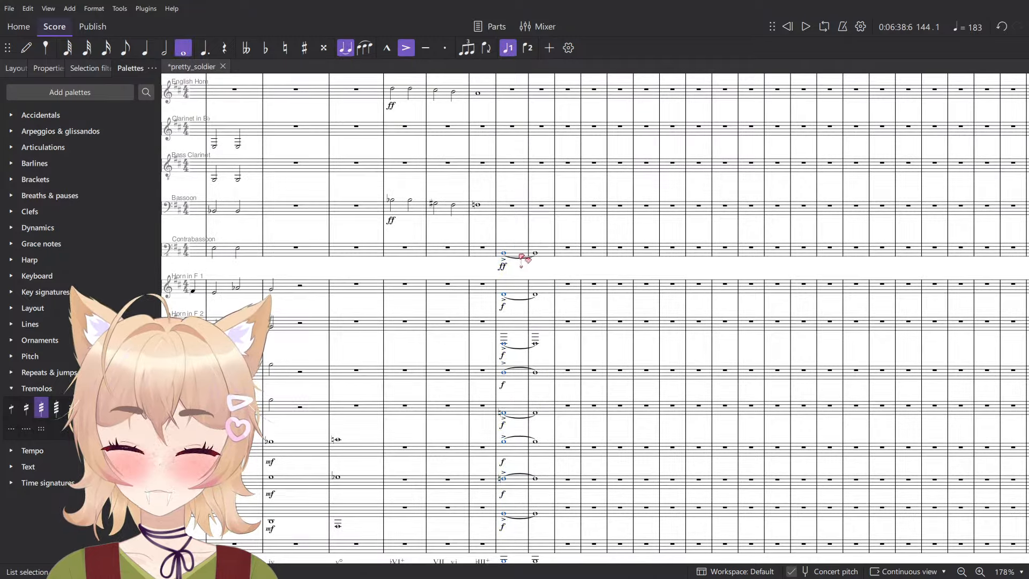
- Look over the woodwind, percussion and string staves around measures 140–145, ending at the Flute staff
scroll(548, 238, up, 5)
scroll(544, 239, down, 2)
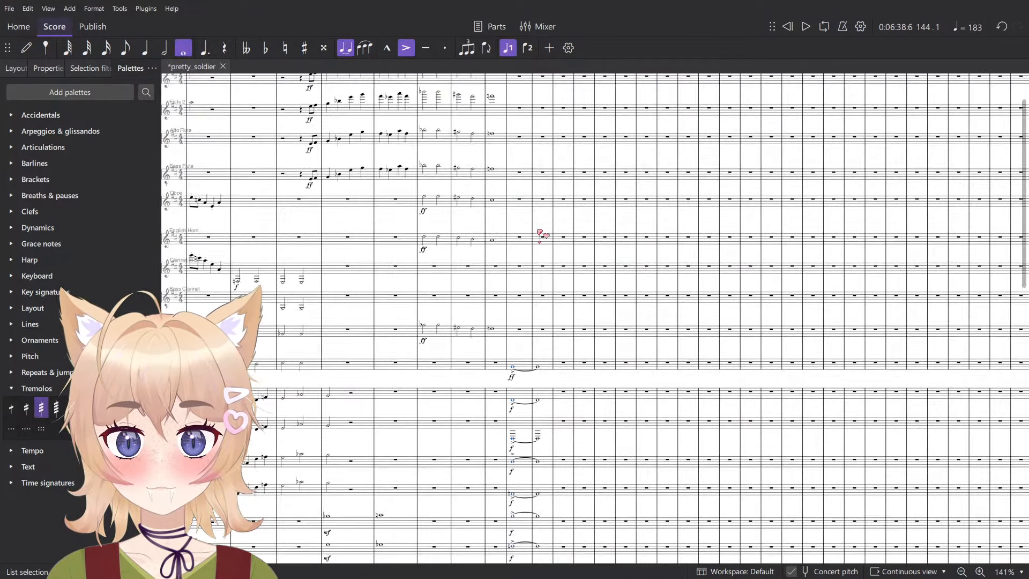
scroll(531, 257, down, 5)
scroll(533, 277, down, 3)
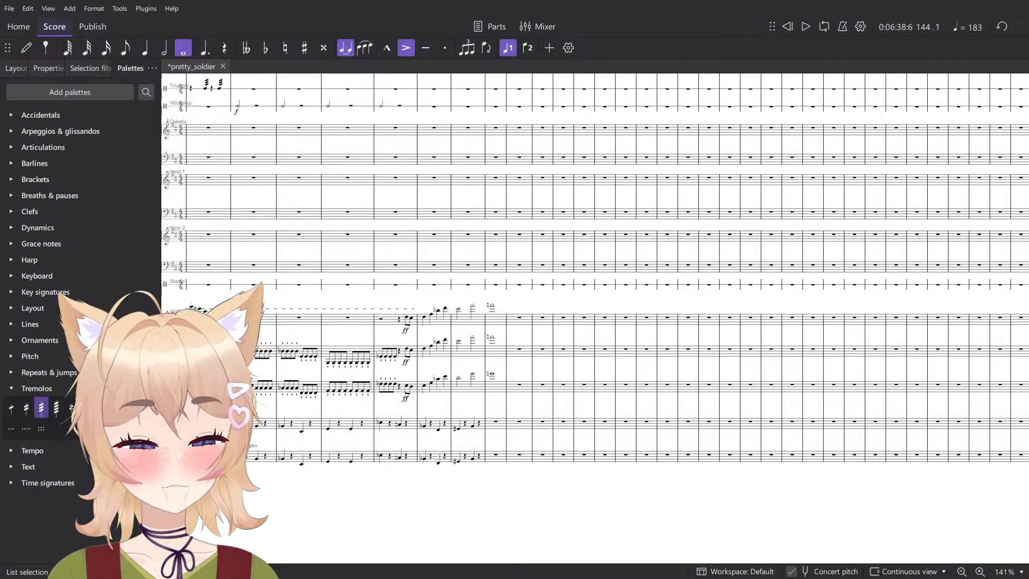
scroll(435, 359, up, 3)
scroll(490, 357, up, 5)
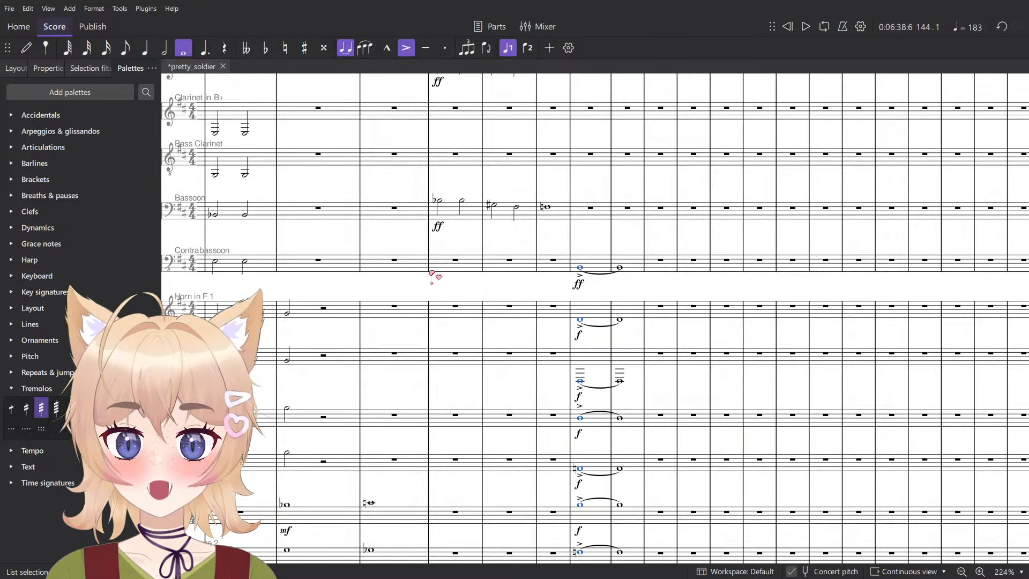
scroll(674, 445, up, 8)
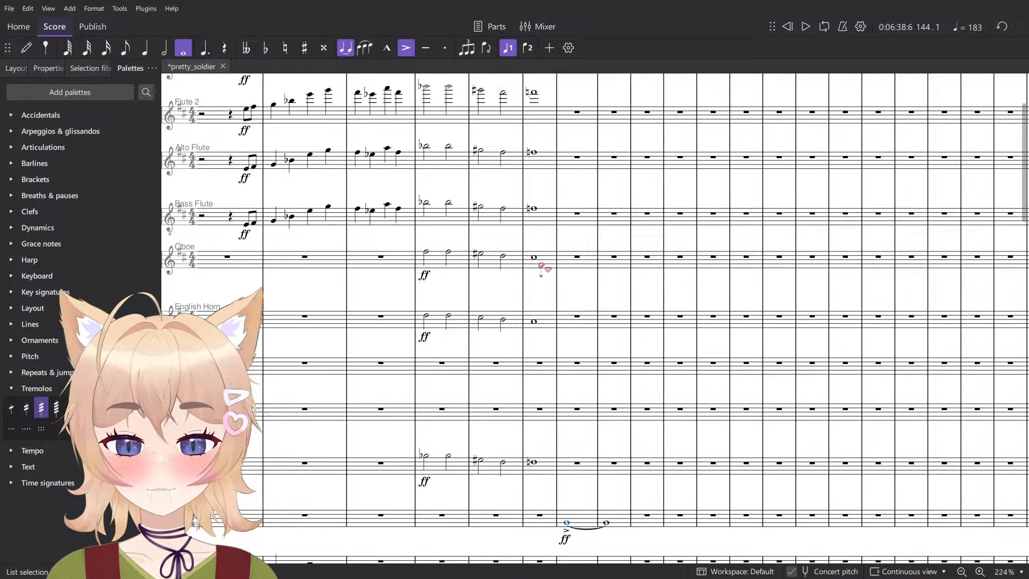
drag(388, 299, 456, 88)
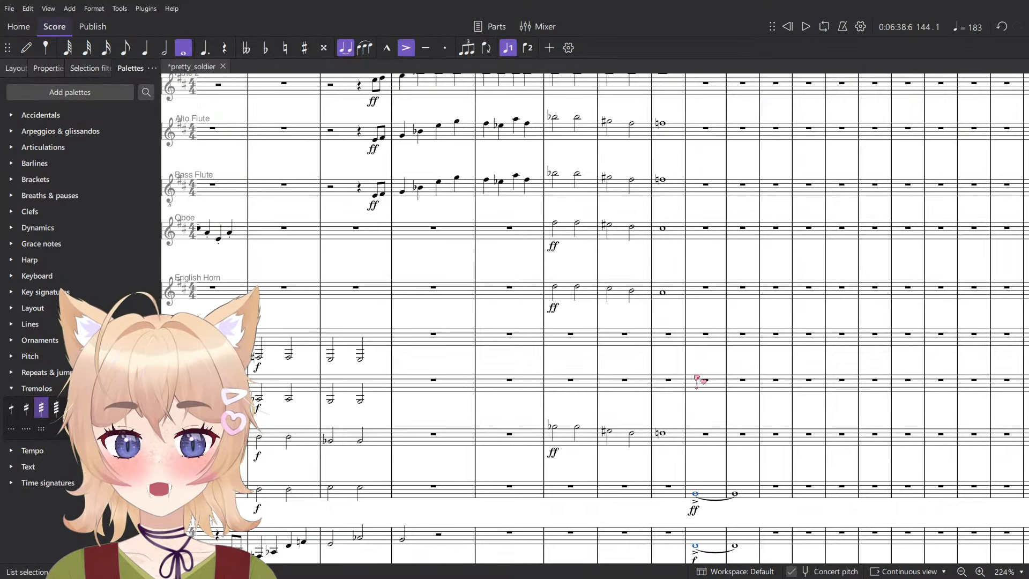
scroll(572, 378, up, 7)
drag(443, 284, 467, 243)
- Extend the accel. line above the Flute staff to end at the start of measure 143
click(575, 240)
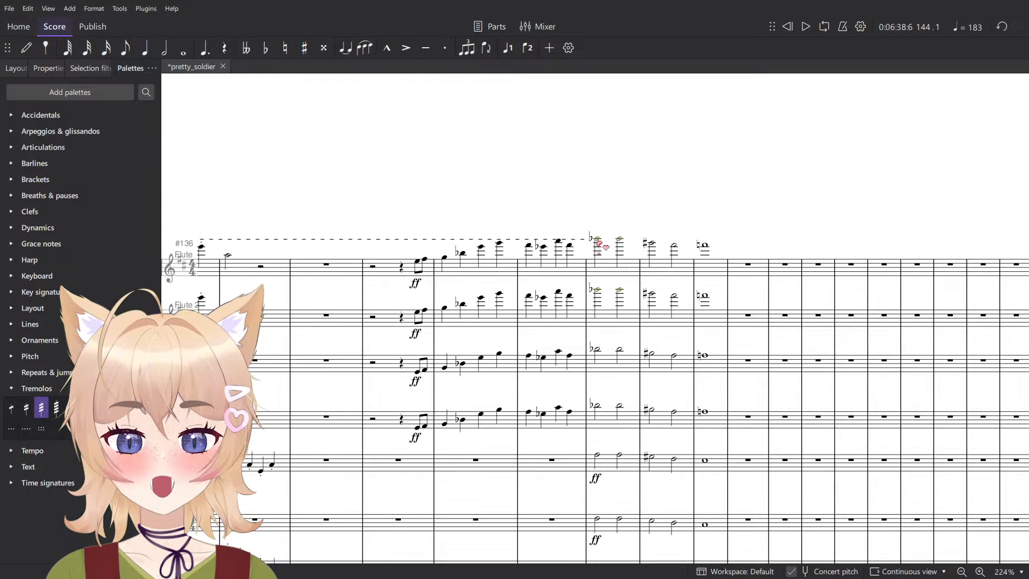
click(586, 241)
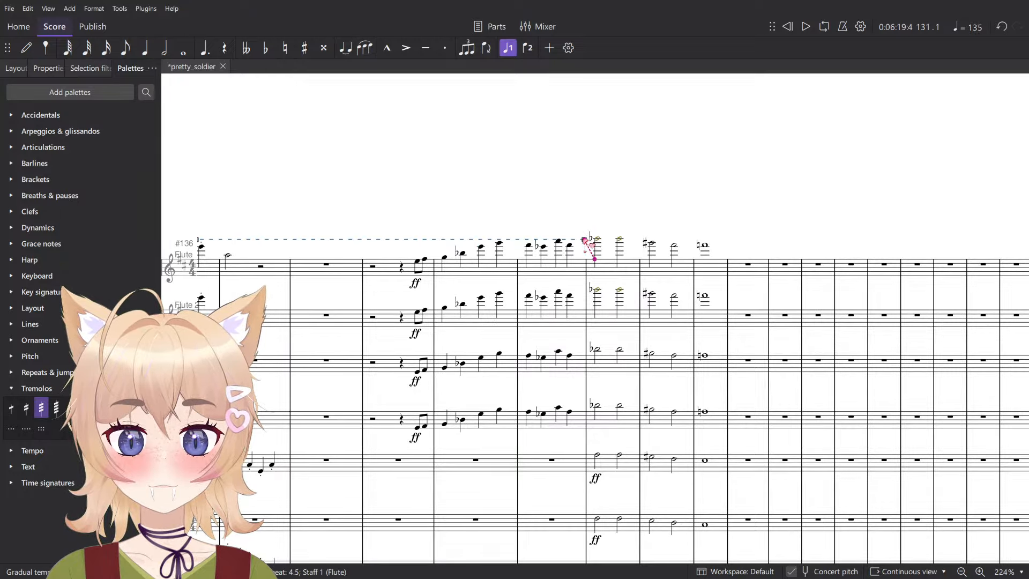
drag(718, 254, 703, 256)
key(shift+Left)
key(shift+Left)
key(shift+Left)
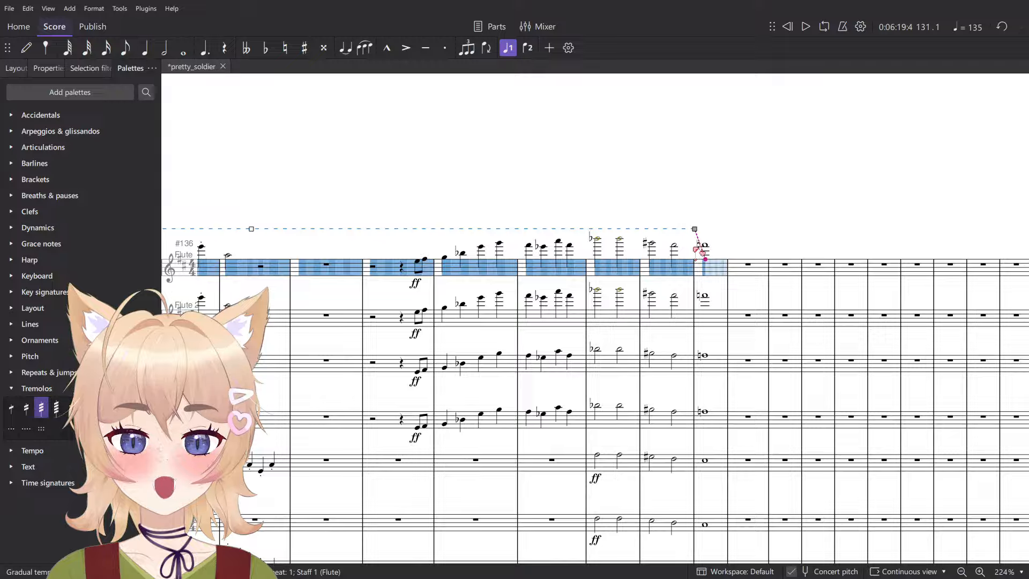
- Play the accelerando passage from measure 131 into measure 143, following the wind, brass and string staves
scroll(691, 251, down, 2)
drag(586, 234, 965, 215)
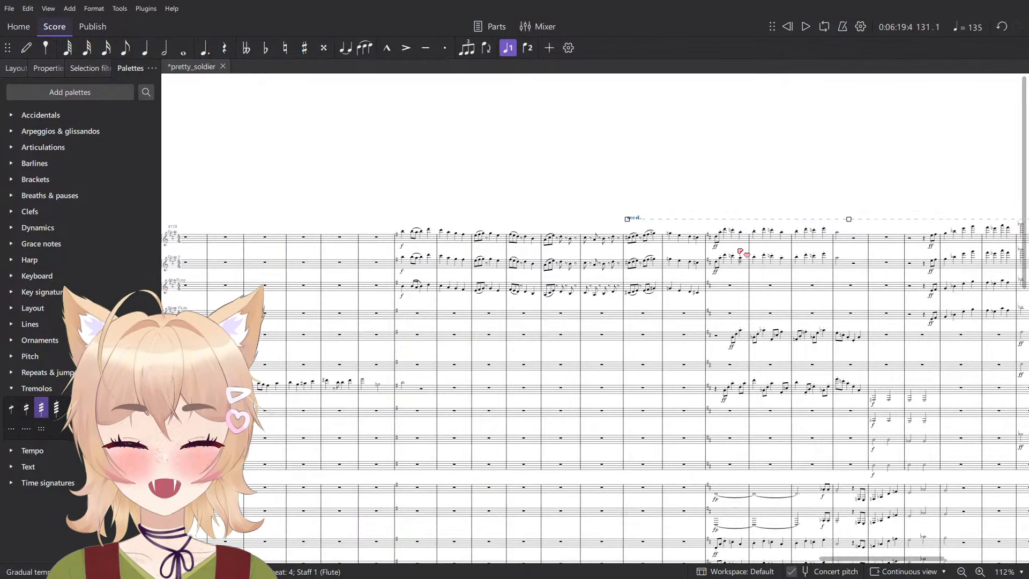
key(space)
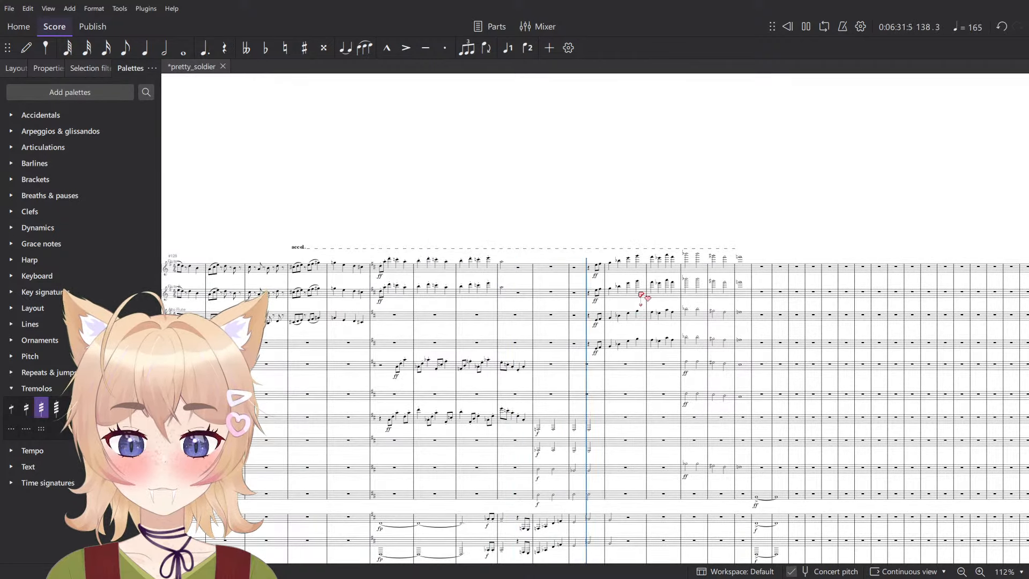
scroll(640, 294, down, 4)
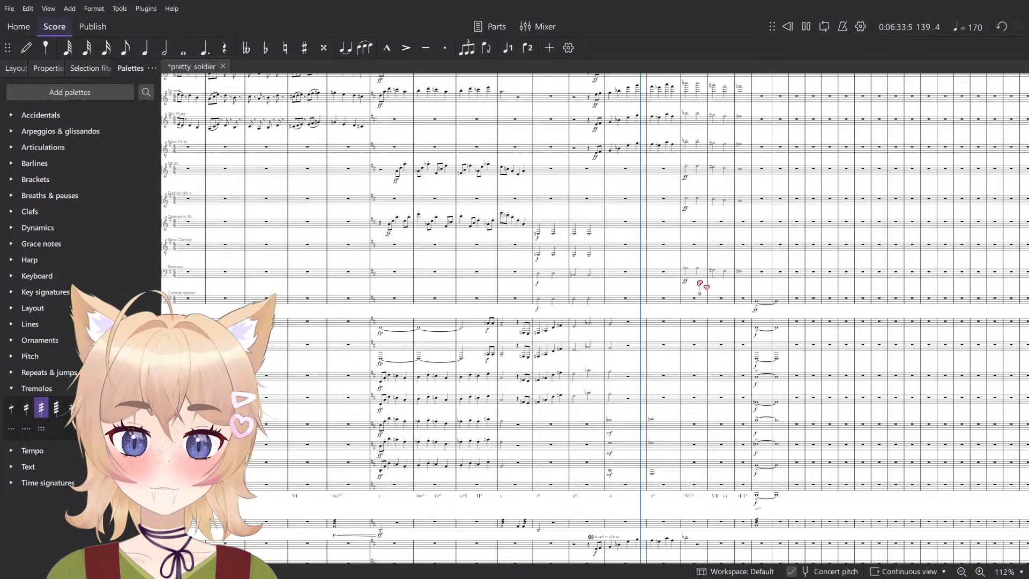
scroll(613, 355, right, 3)
scroll(619, 359, down, 8)
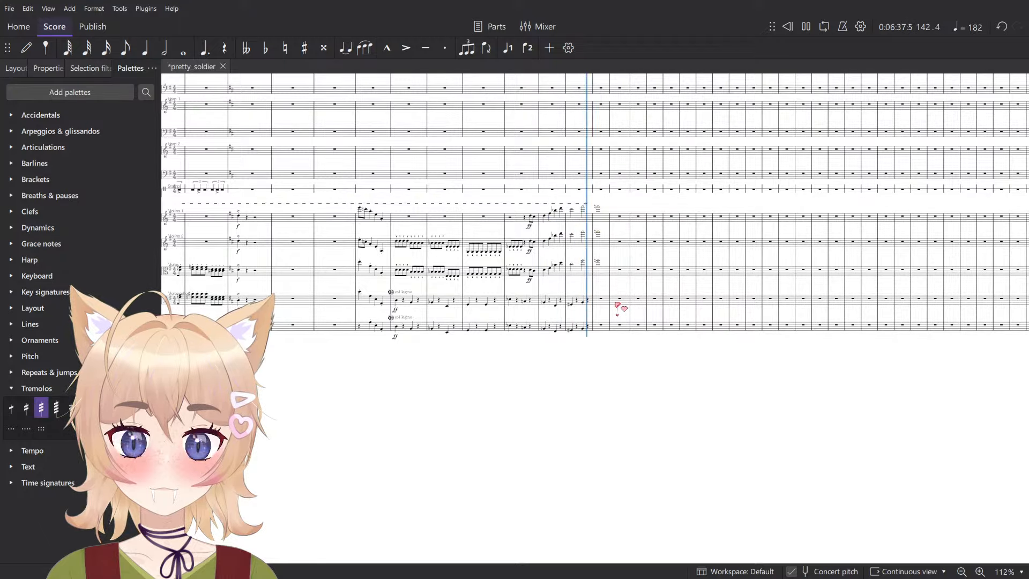
key(space)
scroll(530, 225, up, 8)
click(516, 216)
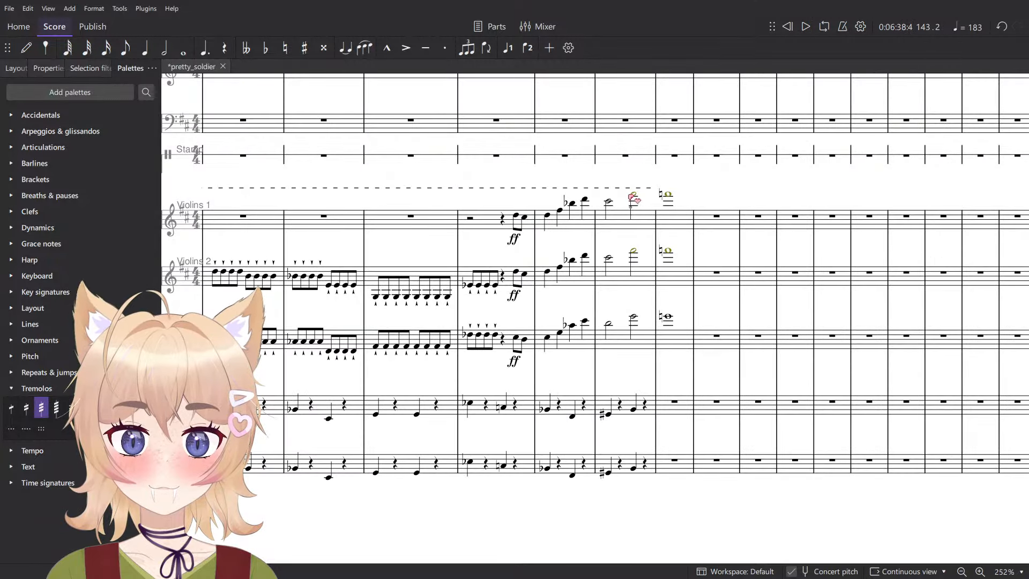
- Copy the Violins 1 passage from beat 4 of measure 140 through measure 143 to the same position on the Clarinet staff
shift+click(664, 196)
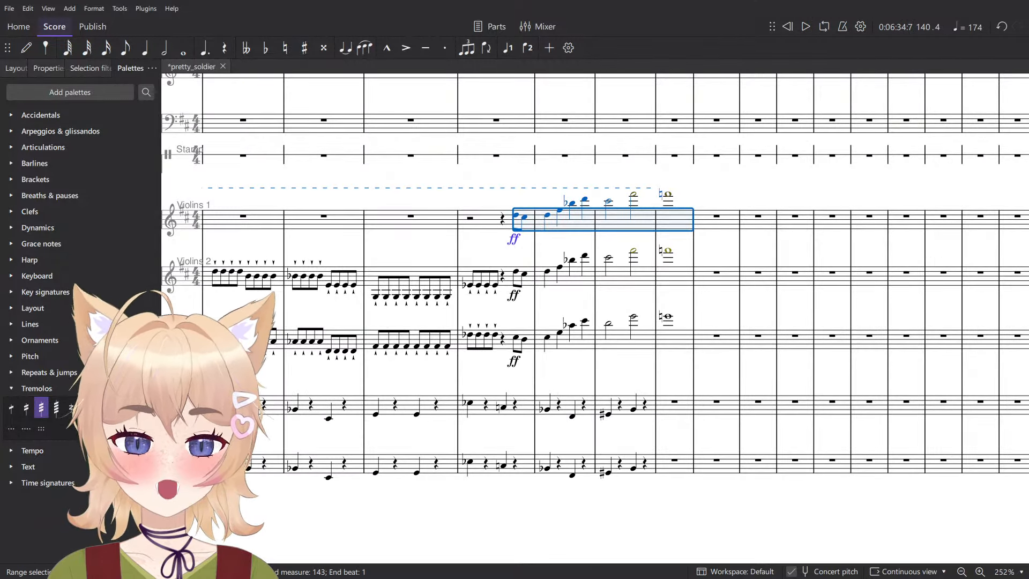
scroll(449, 221, down, 4)
scroll(545, 397, down, 3)
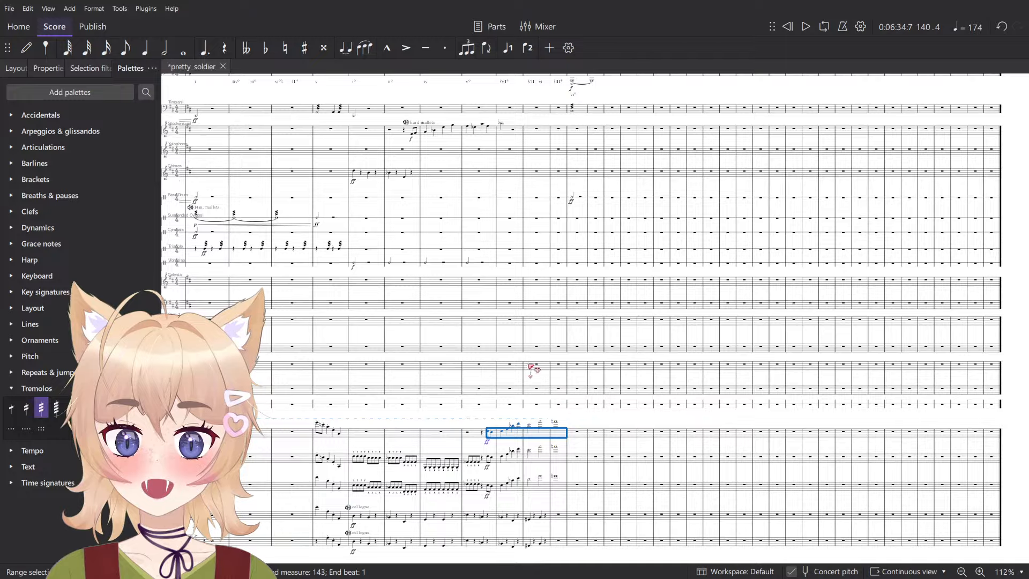
scroll(501, 337, down, 5)
scroll(504, 339, up, 2)
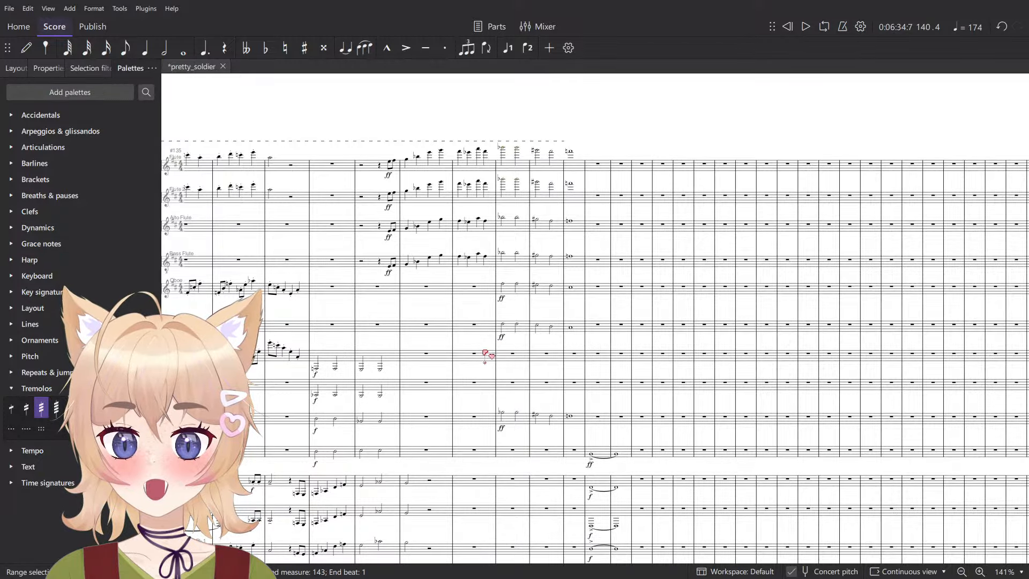
scroll(485, 353, up, 6)
key(5)
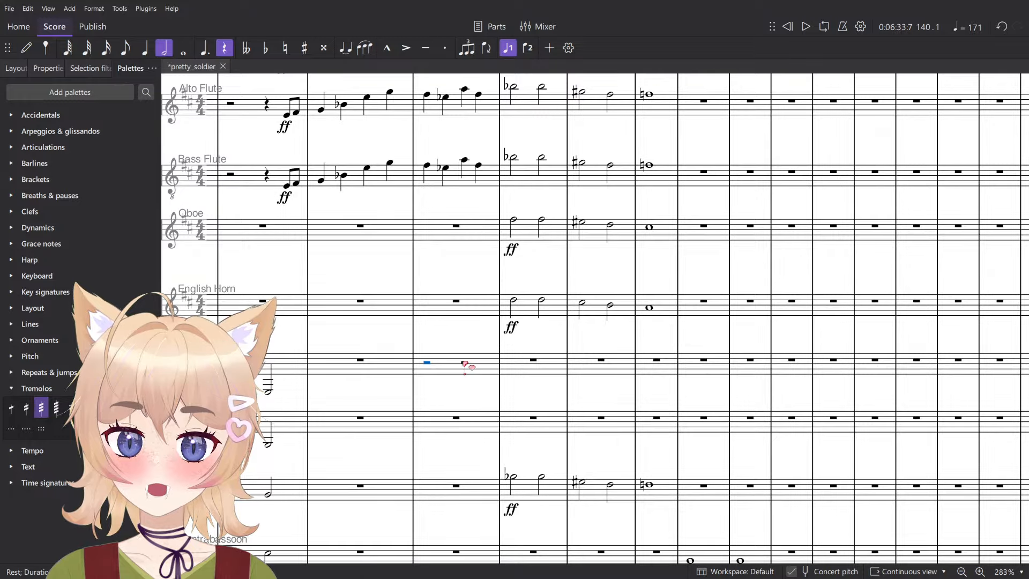
click(465, 365)
key(4)
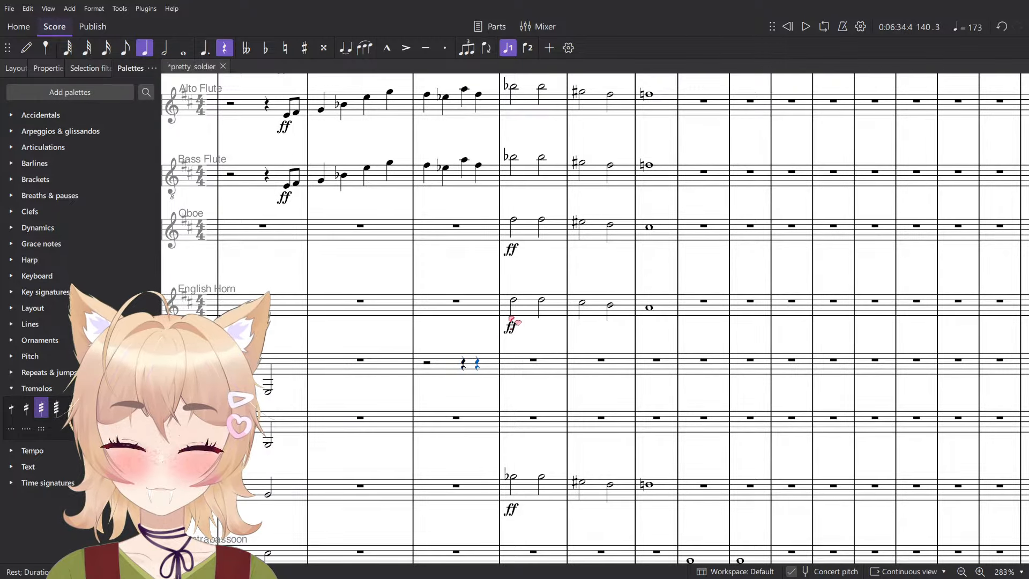
key(ctrl+v)
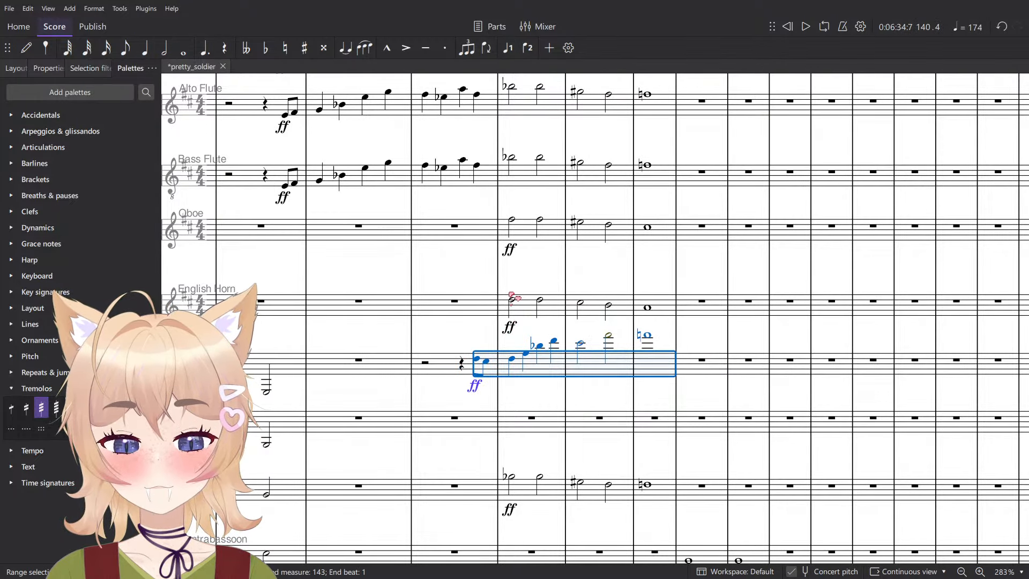
- Lower the pasted Clarinet passage in measures 140–143 by an octave and play it back
key(space)
scroll(595, 318, down, 5)
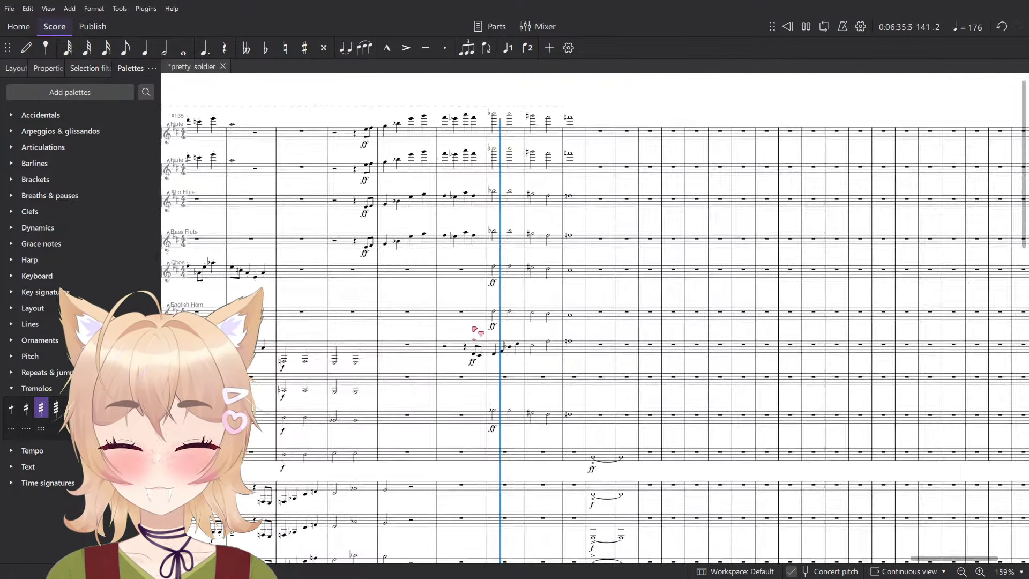
scroll(543, 305, up, 5)
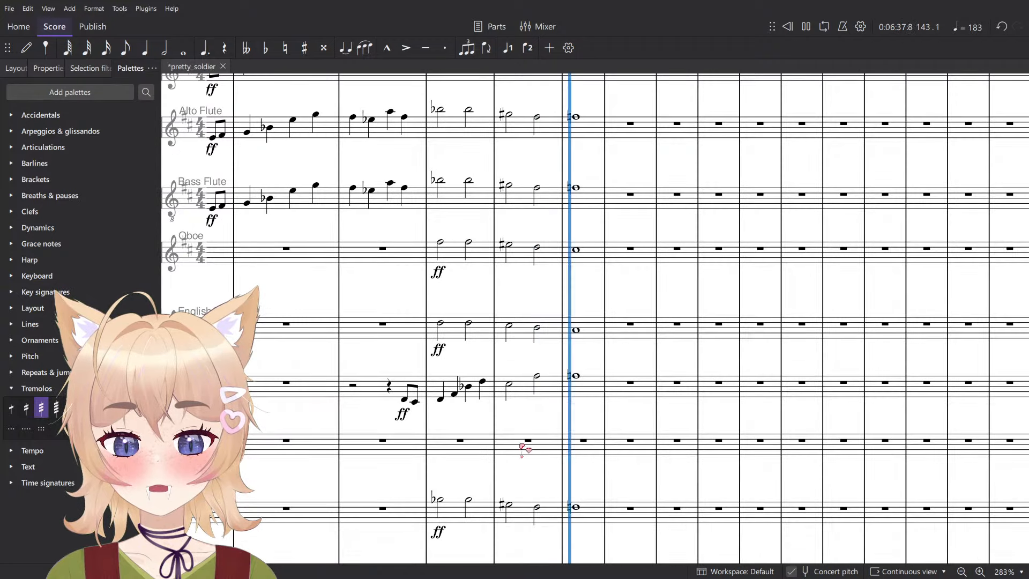
key(space)
- Paste the violin passage onto the Bass Clarinet staff from beat 4 of measure 140 and lower it two octaves
click(384, 441)
key(6)
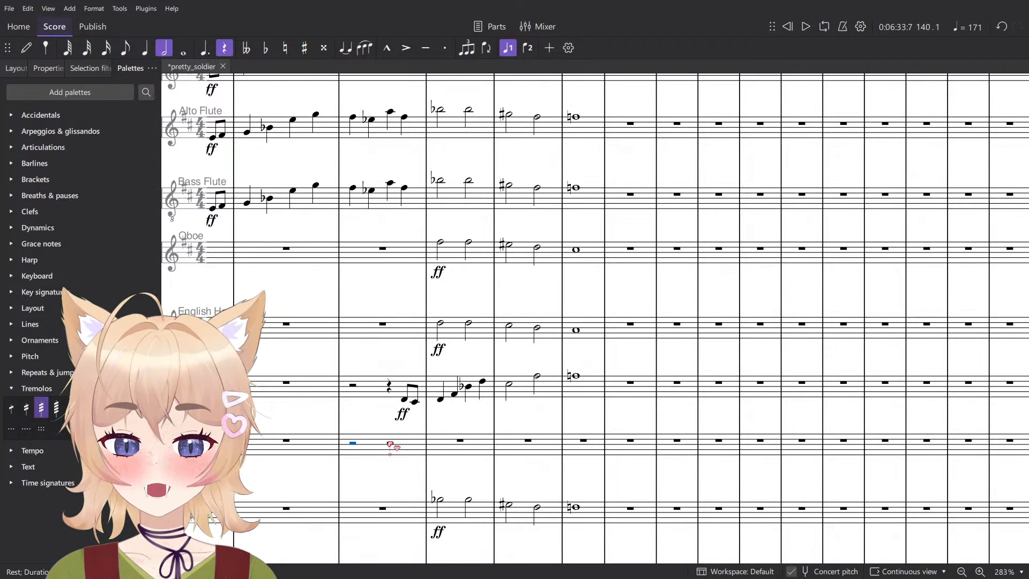
key(5)
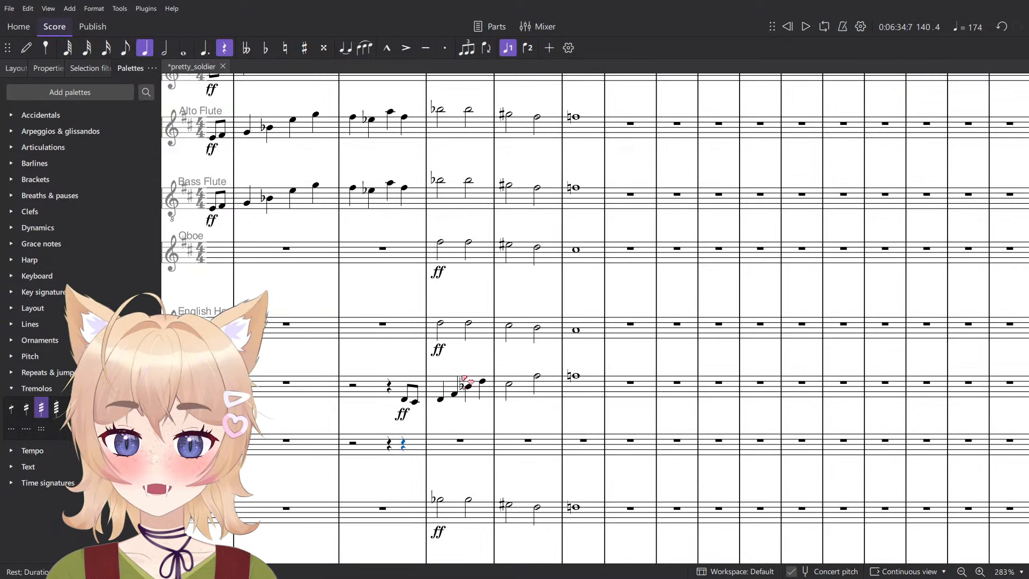
key(ctrl+v)
key(ctrl+Down)
key(ctrl+Down)
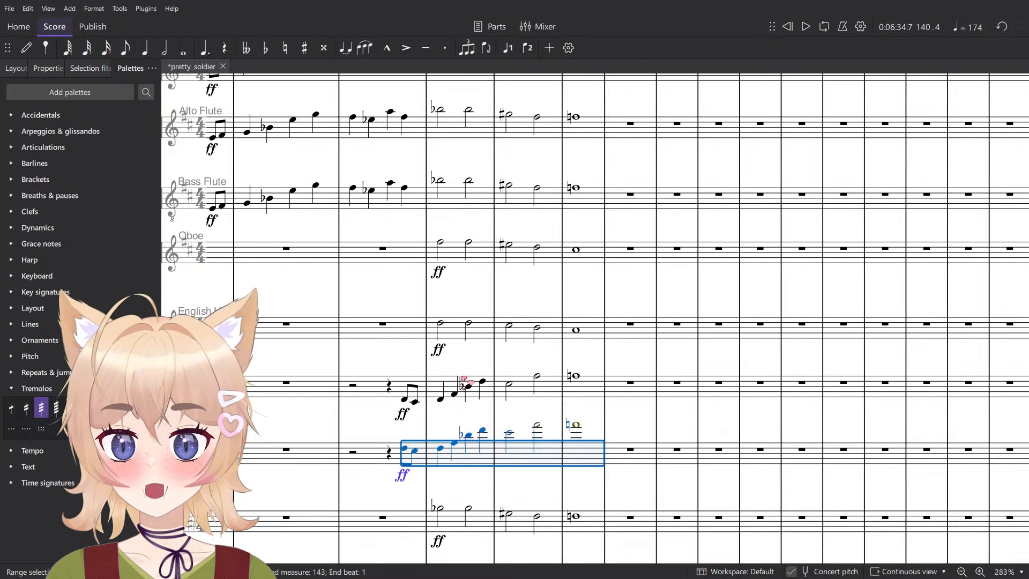
- Play the score from beat 4 of measure 140 into measure 145 to check the doubled clarinet lines
key(space)
scroll(498, 440, down, 5)
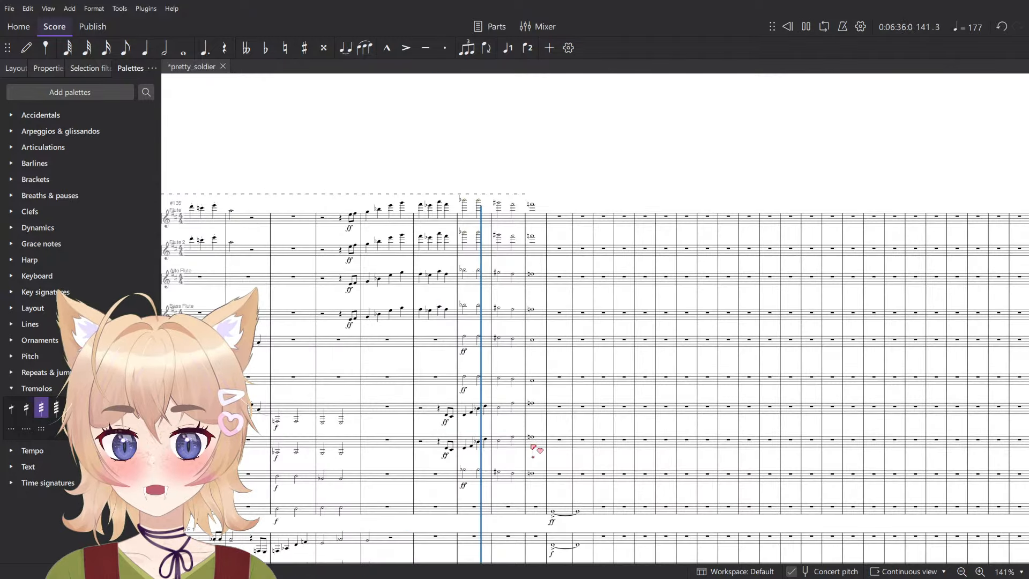
scroll(533, 449, up, 5)
scroll(593, 409, down, 5)
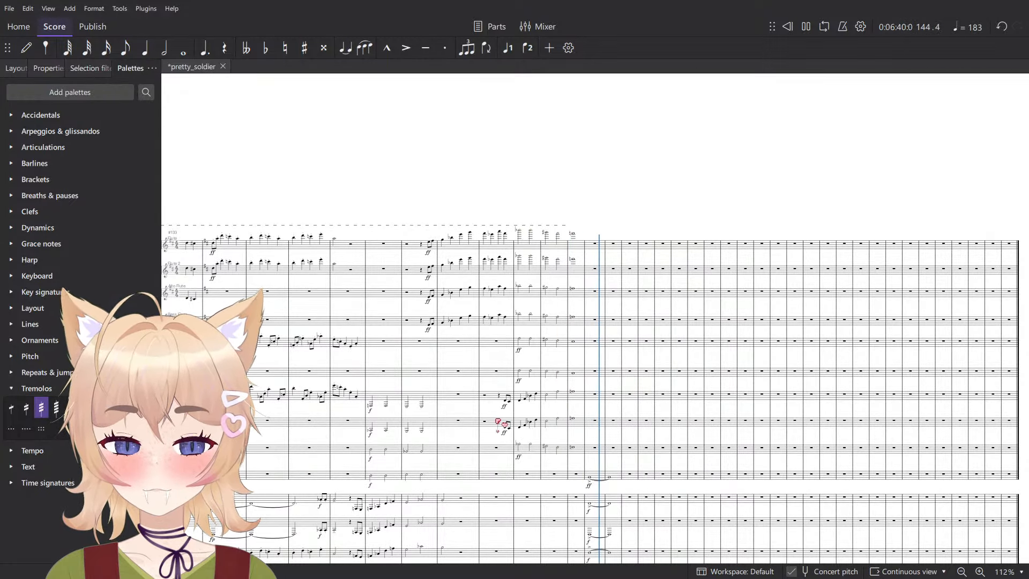
key(space)
scroll(609, 419, down, 5)
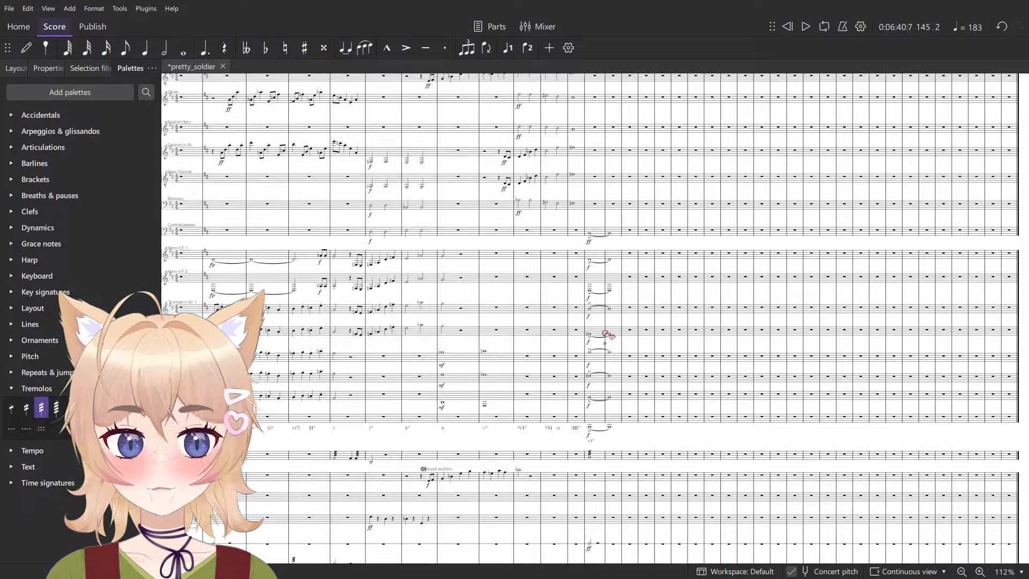
- Try the measure 144–145 chord from Contrabassoon to Tuba an octave higher, play it, and return it to its original octave
scroll(617, 280, up, 5)
click(583, 192)
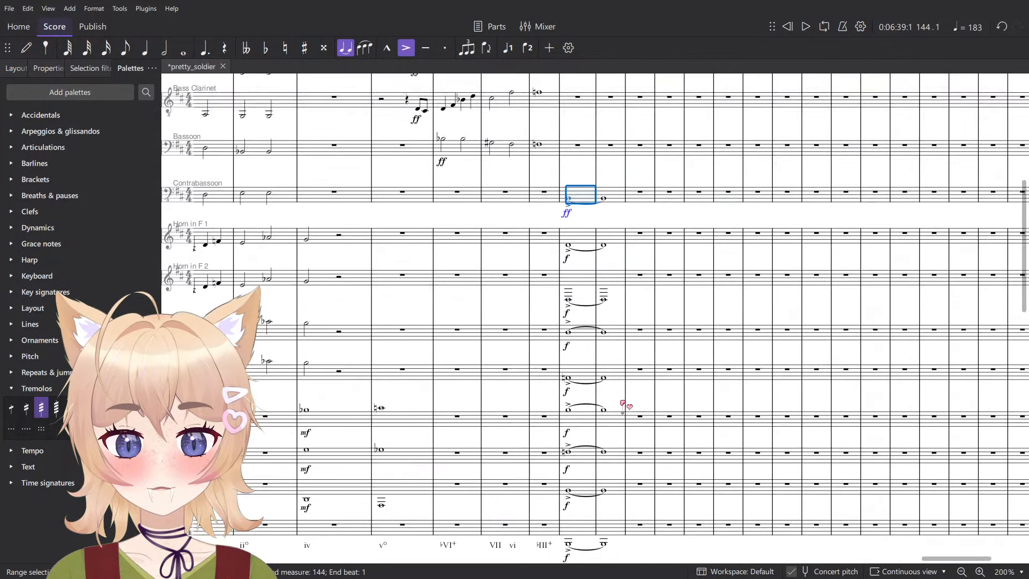
scroll(618, 407, down, 1)
shift+click(615, 476)
key(ctrl+Up)
key(space)
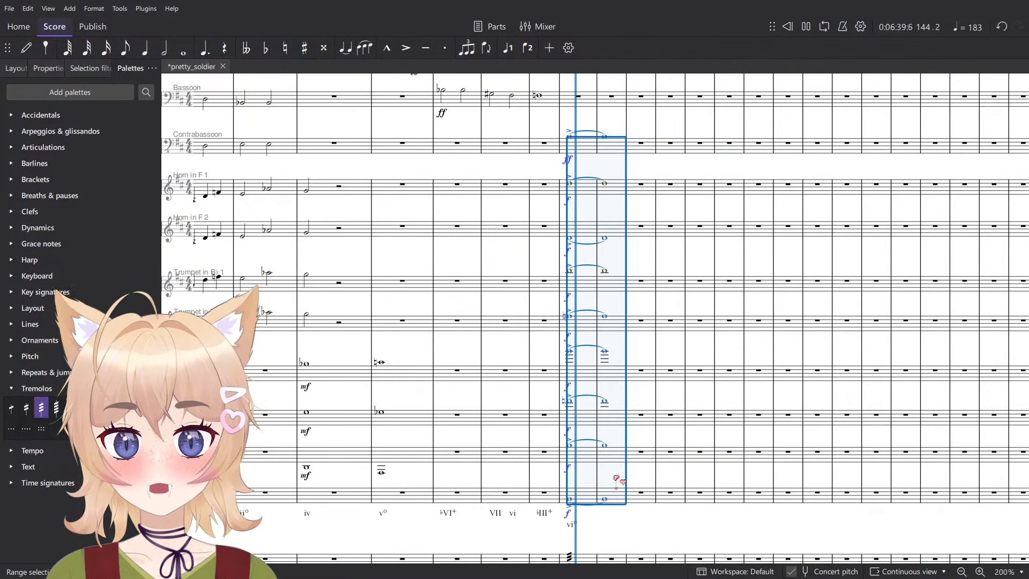
key(space)
key(ctrl+Down)
key(space)
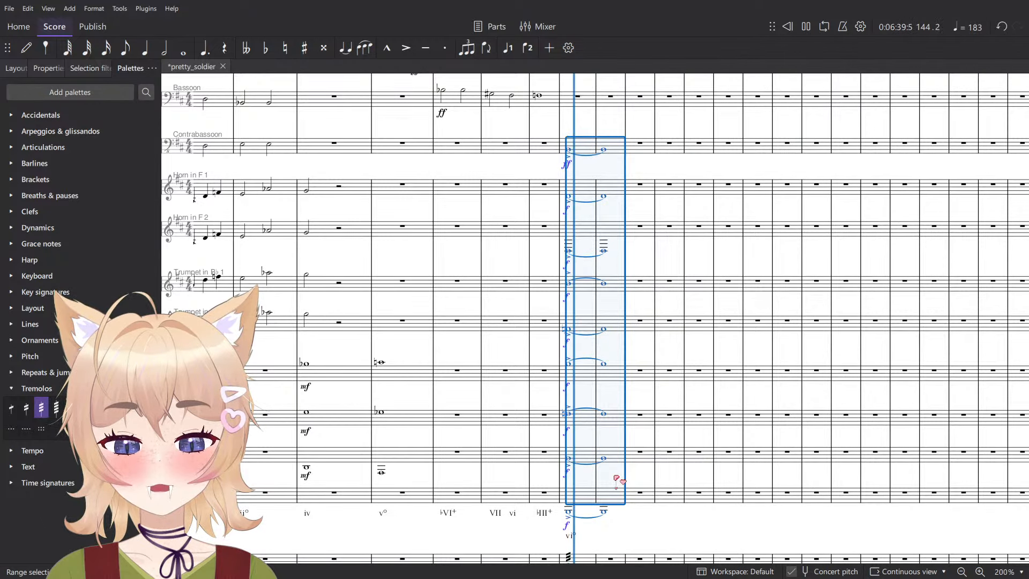
key(space)
key(Escape)
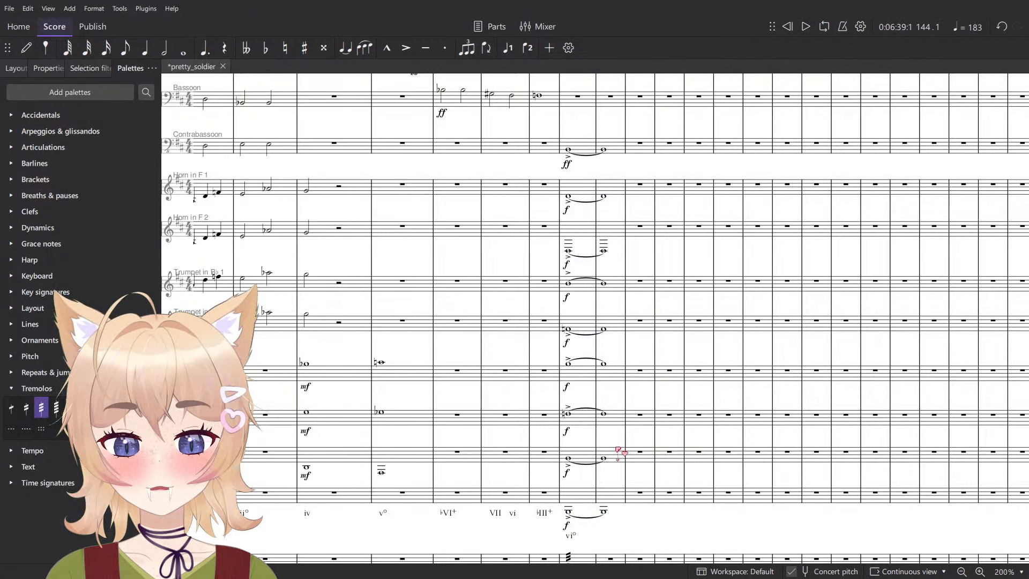
- Lower the Trombone 1 and Trombone 2 notes in measures 144–145 by an octave and play the chord
scroll(624, 456, up, 2)
click(626, 457)
key(space)
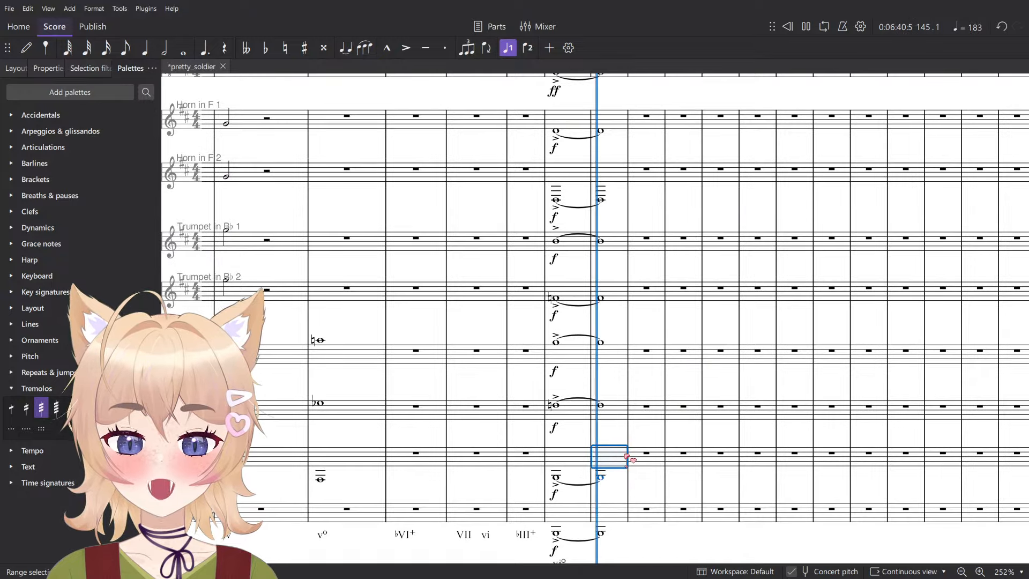
key(space)
click(611, 354)
shift+click(578, 413)
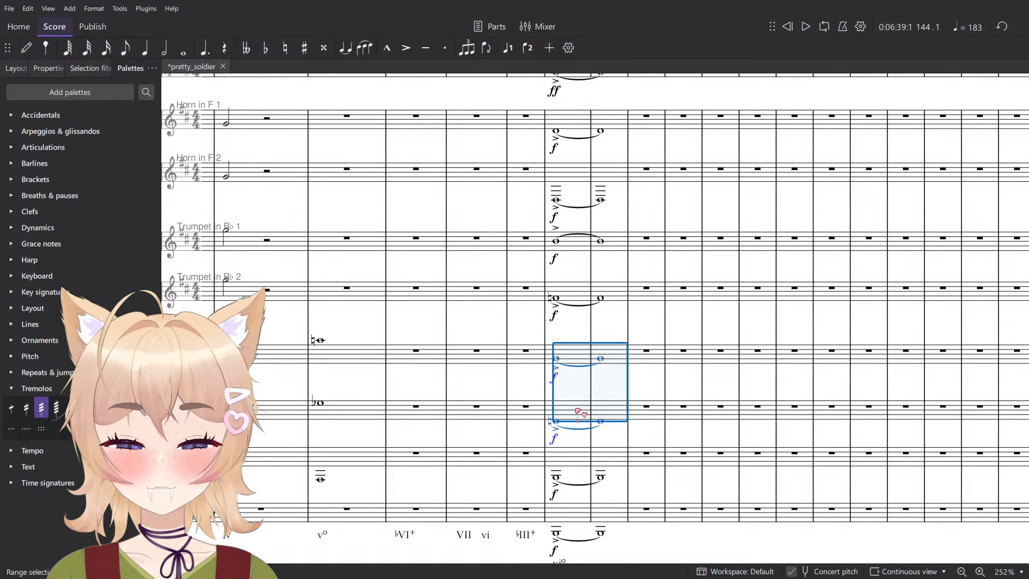
key(space)
- Try the horn and trumpet notes in measures 144–145 an octave lower, play them, and restore their octave
key(space)
click(615, 295)
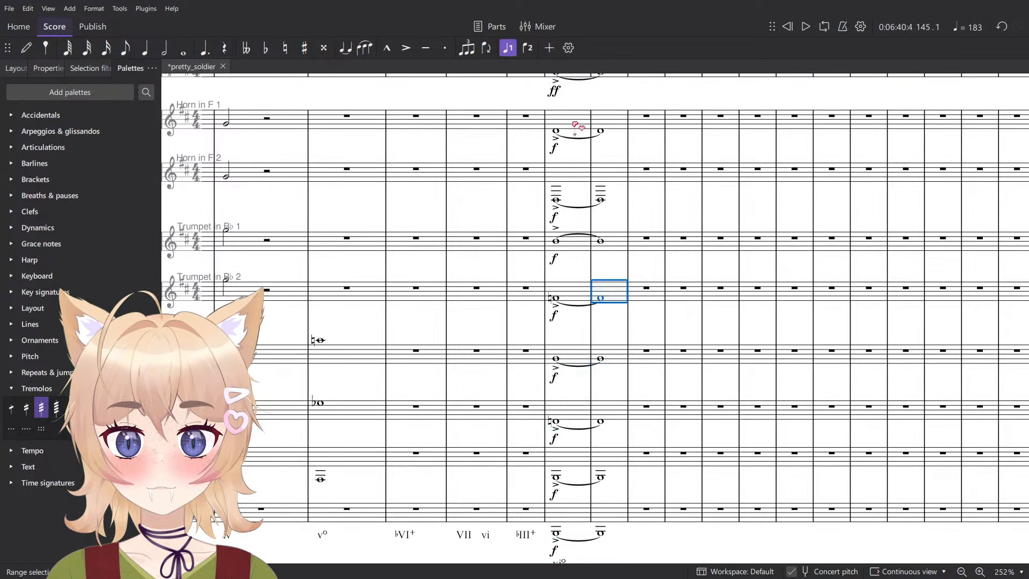
shift+click(574, 115)
key(ctrl+Down)
key(space)
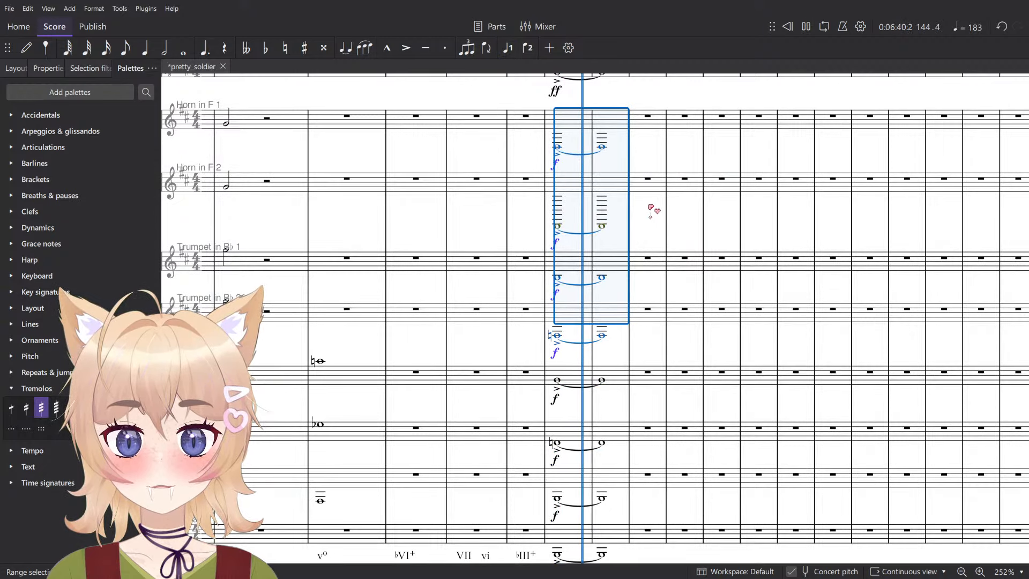
key(space)
key(ctrl+Up)
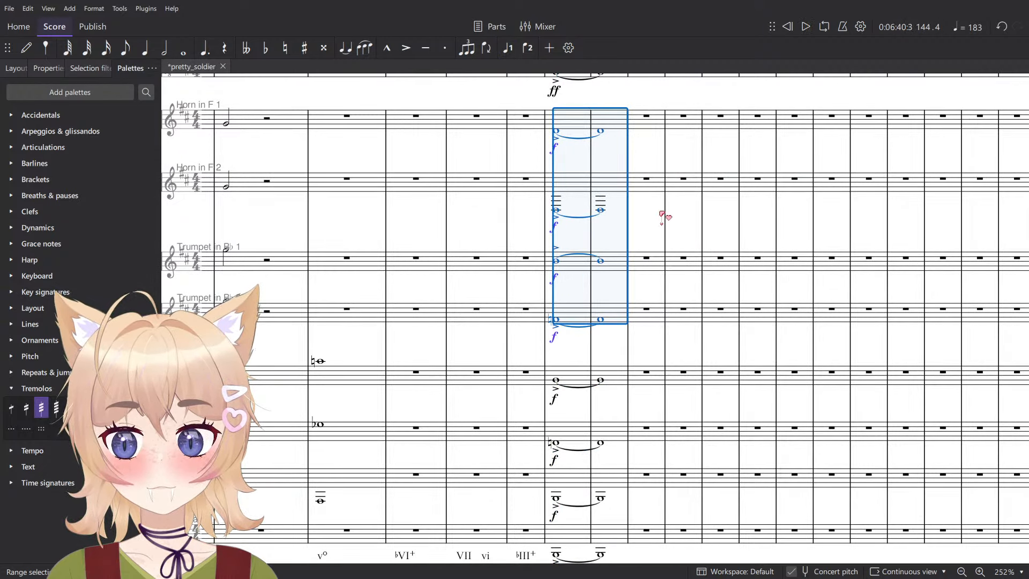
key(Escape)
- Check the individual chord pitches in measure 144 across the trombone, trumpet and Horn in F 2 staves
click(557, 261)
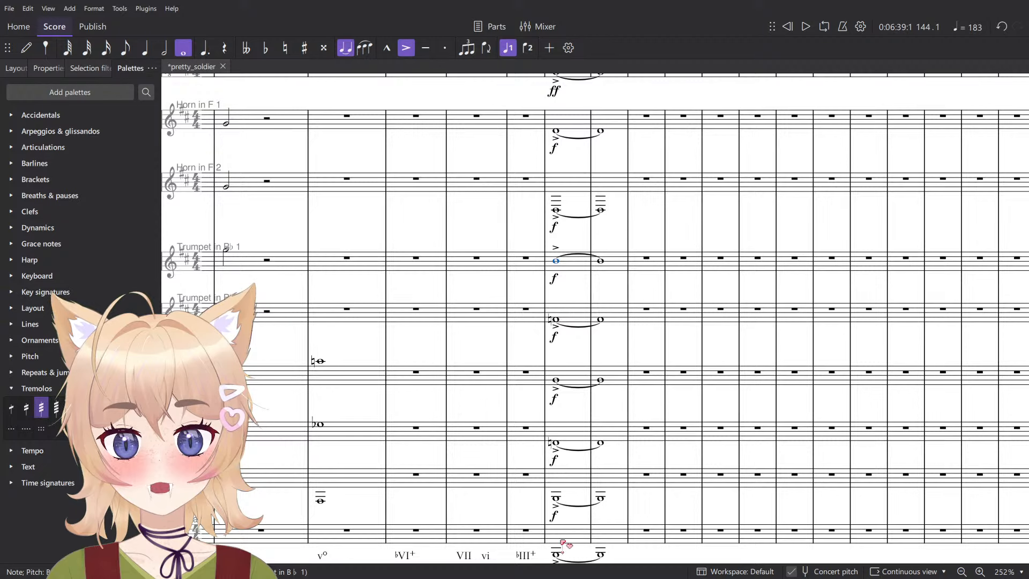
scroll(576, 517, down, 1)
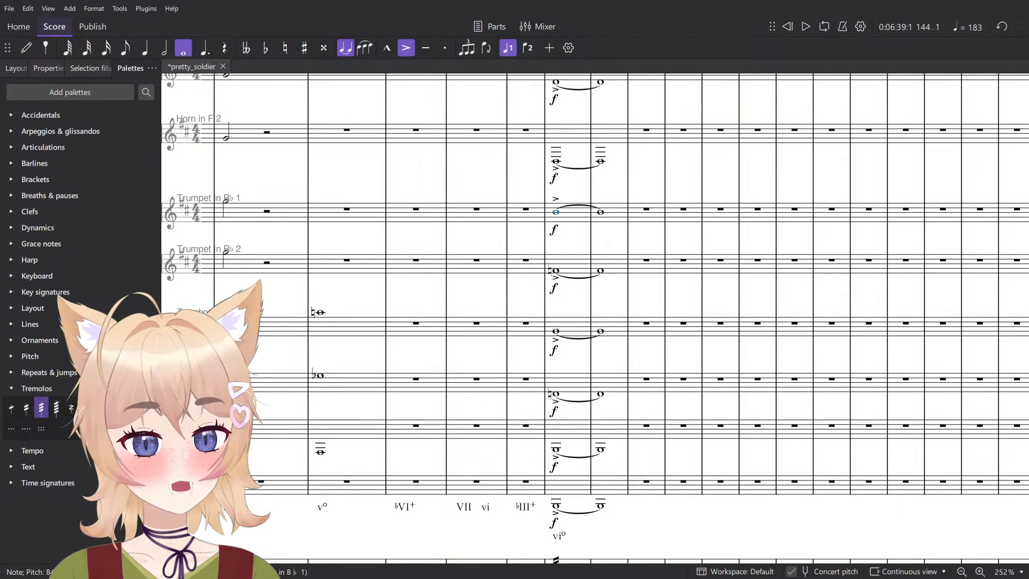
ctrl+scroll(719, 443, up, 2)
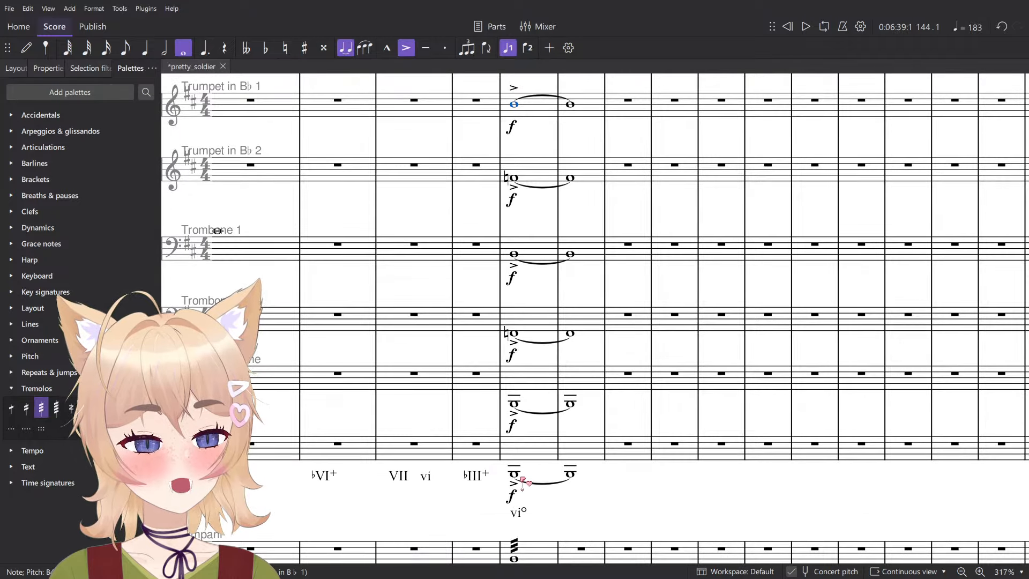
click(514, 403)
scroll(516, 407, up, 1)
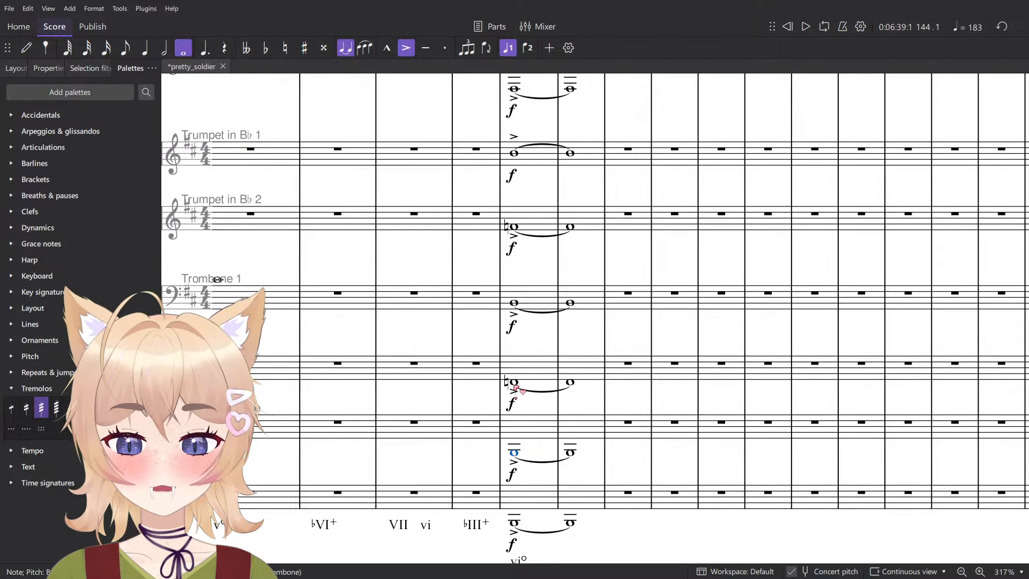
scroll(515, 387, up, 1)
click(514, 353)
scroll(515, 356, up, 2)
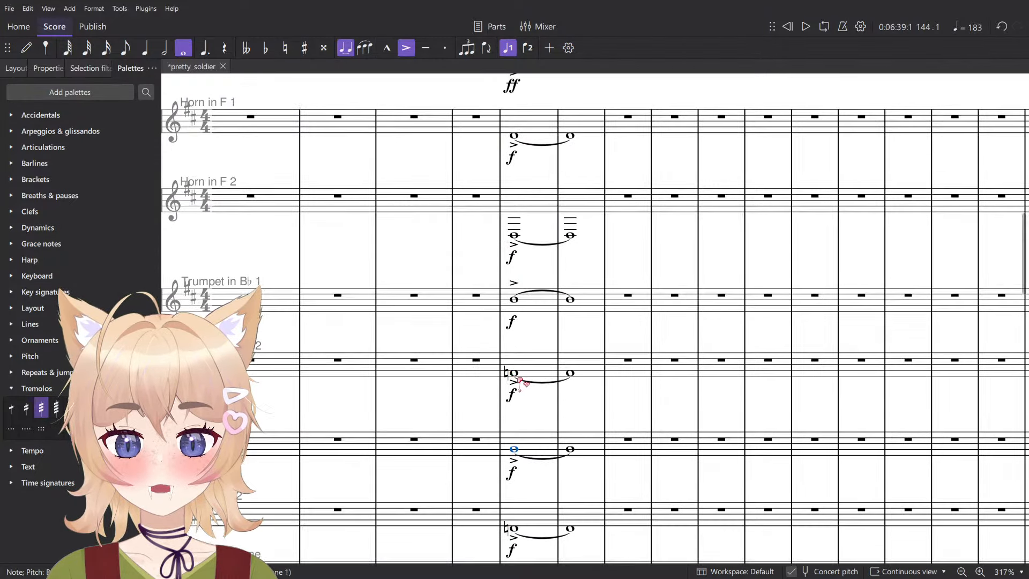
click(515, 373)
scroll(517, 382, up, 1)
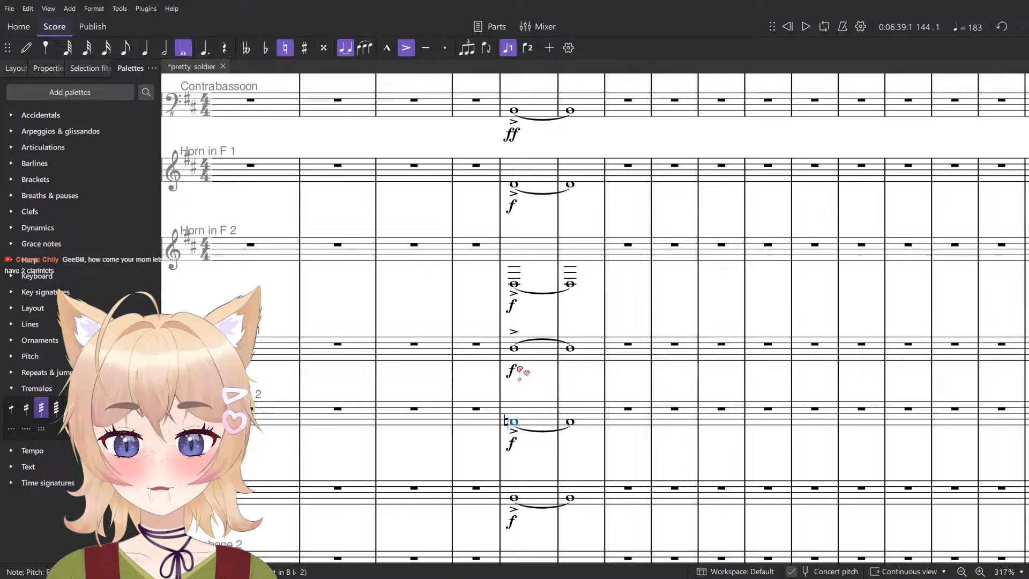
scroll(519, 369, down, 2)
click(514, 400)
scroll(534, 375, up, 1)
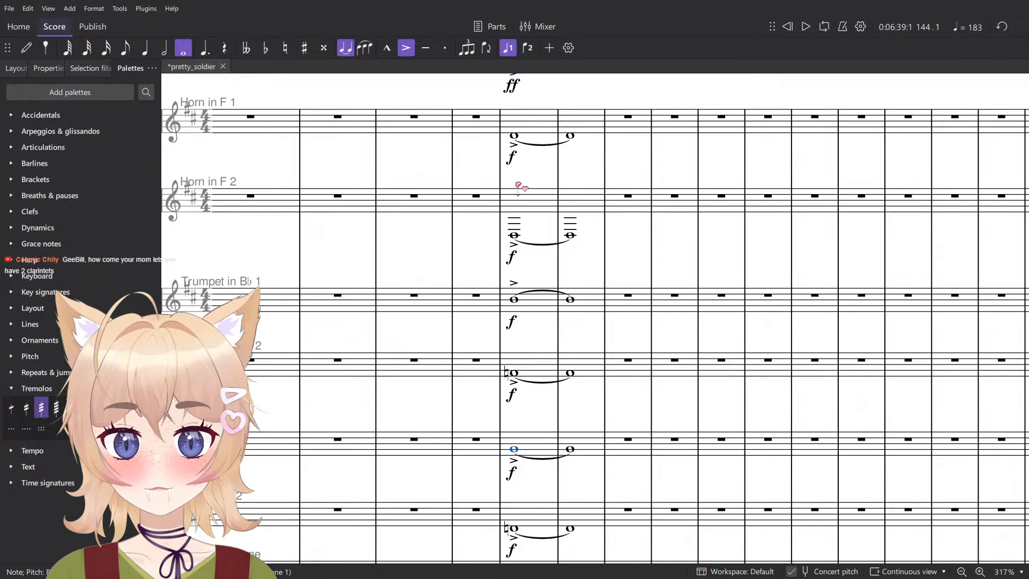
click(516, 375)
scroll(516, 378, up, 2)
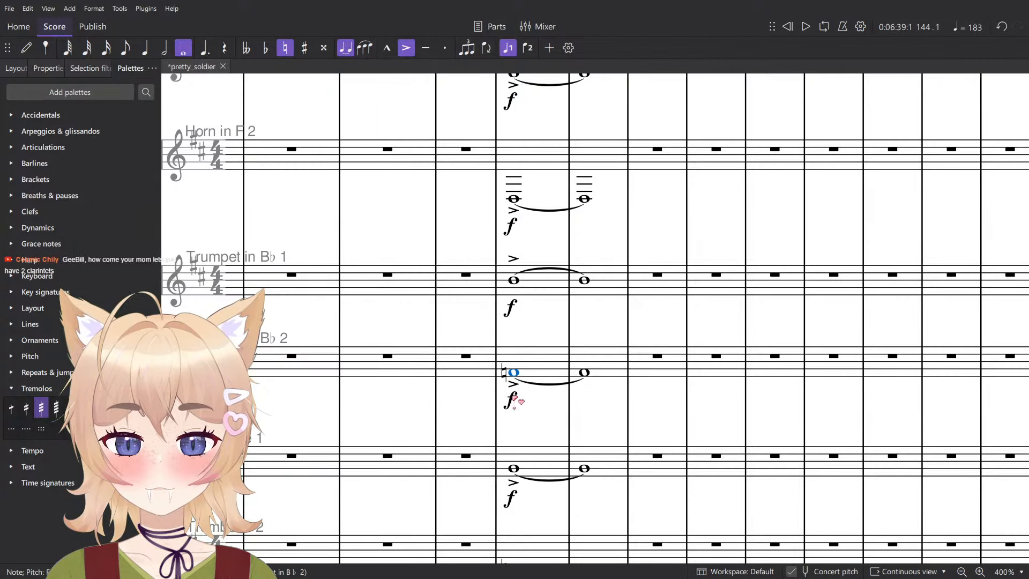
key(alt+Down)
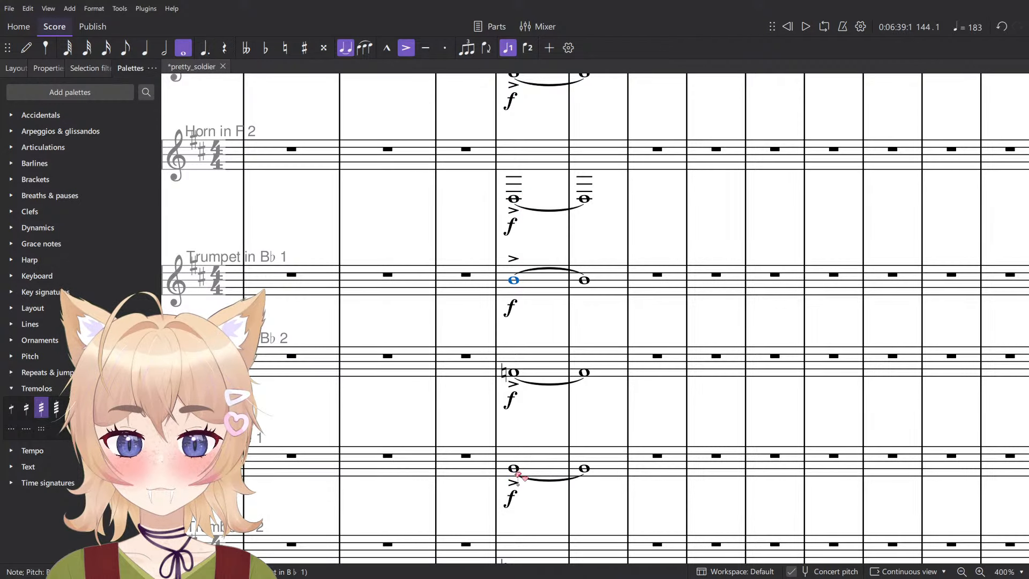
- Lower the tied Trumpet in B♭ 2 note in measures 144–145 to A and compare it with the Horn in F 2 note
click(510, 473)
scroll(509, 473, down, 3)
scroll(542, 462, down, 1)
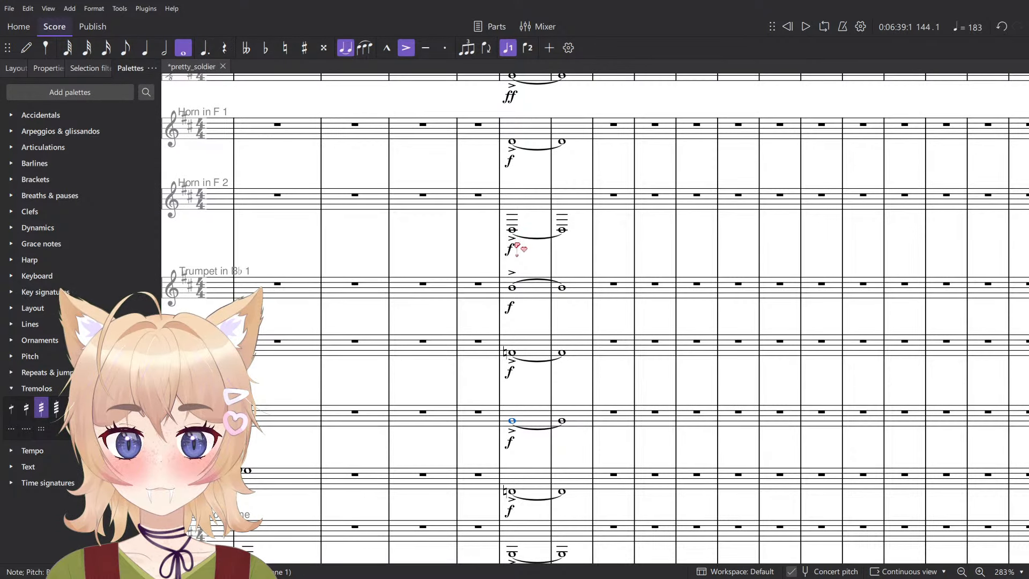
drag(513, 353, 513, 366)
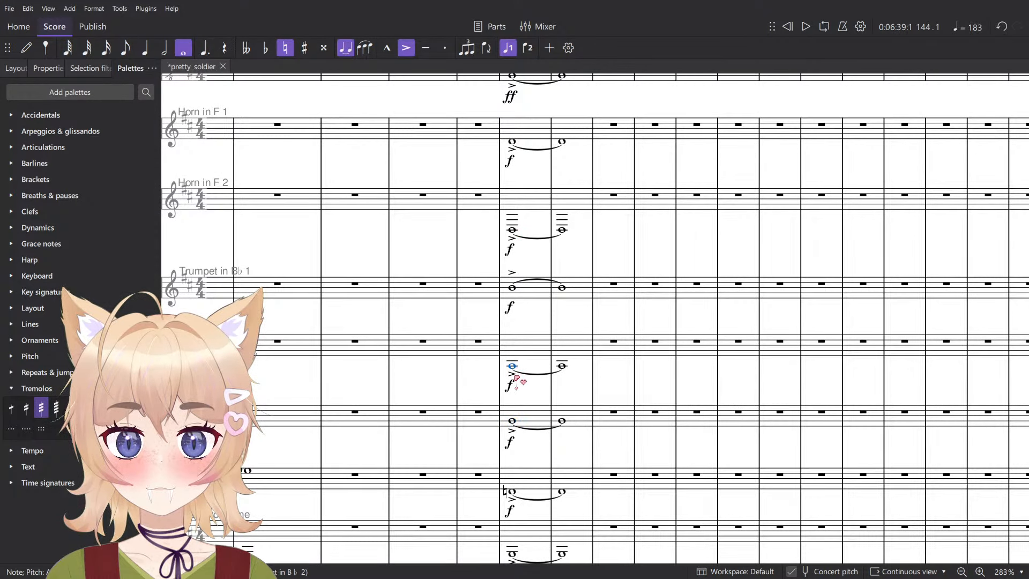
click(512, 230)
scroll(514, 386, up, 5)
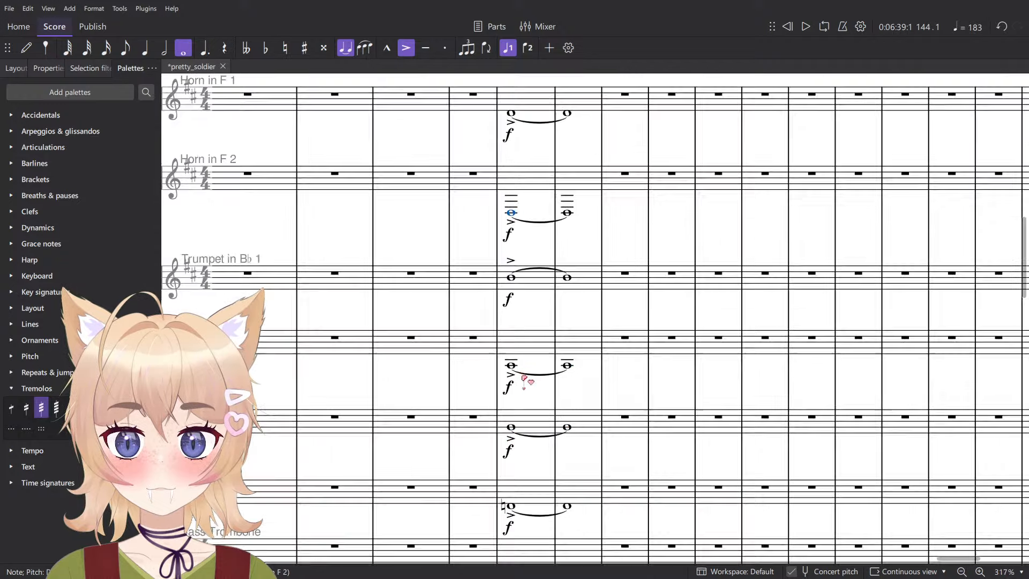
- Lower the tied Trumpet in B♭ 2 note in measures 144–145 to F natural and compare it with the Horn in F 2 note
key(Down)
key(Down)
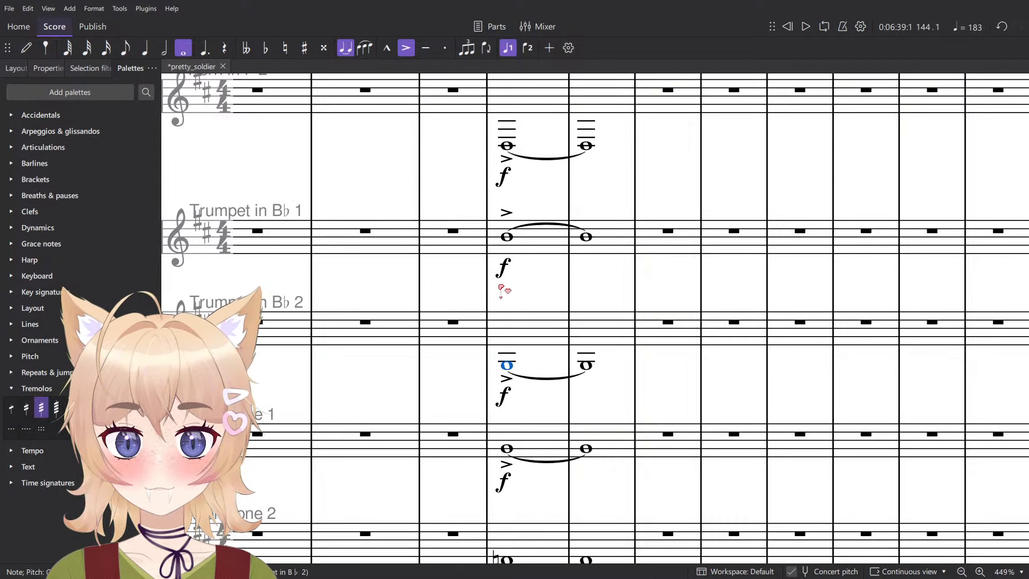
scroll(494, 305, down, 1)
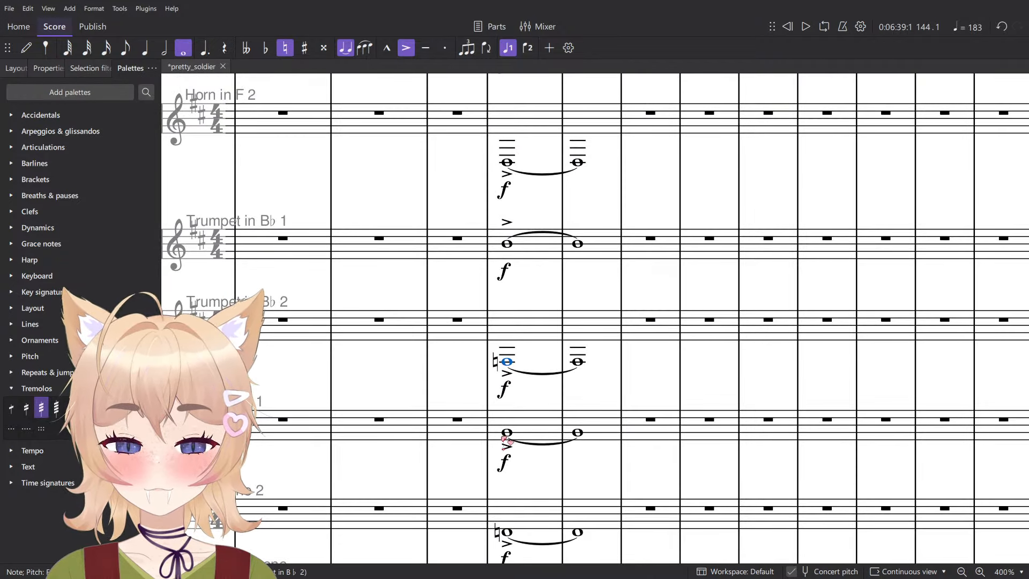
key(alt+Down)
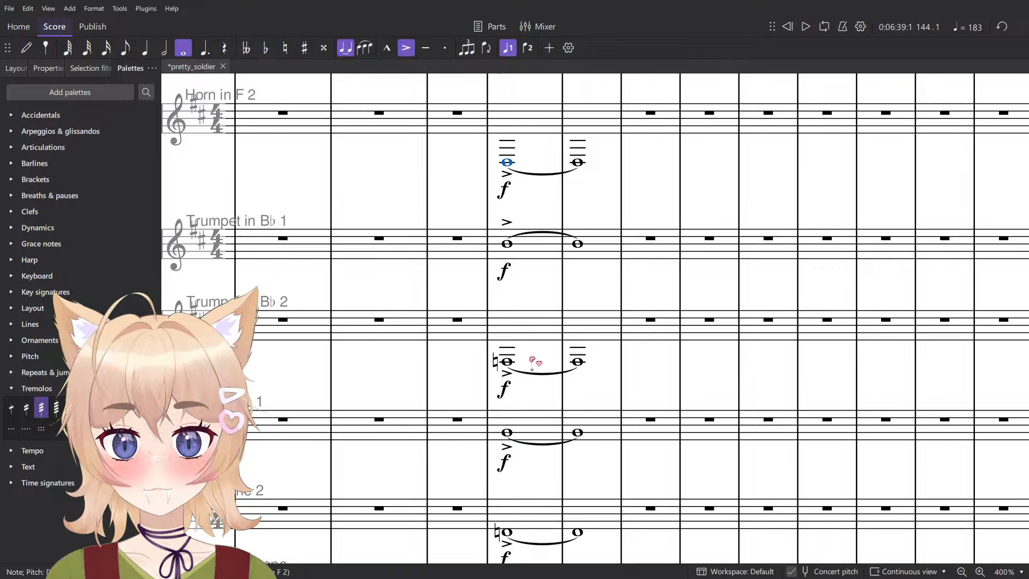
click(507, 362)
scroll(544, 367, up, 1)
scroll(546, 369, down, 1)
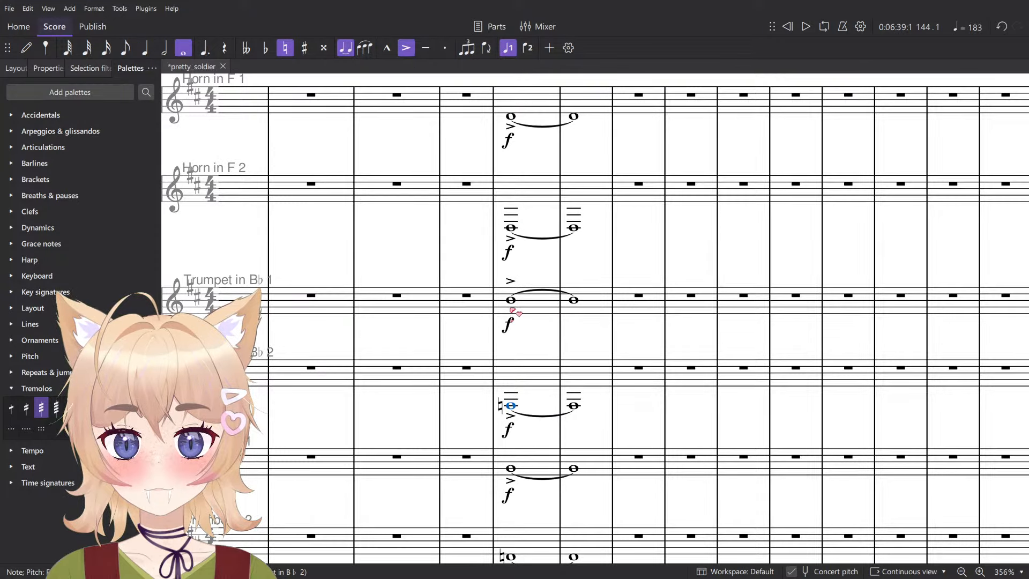
- Lower the tied Trumpet in B♭ 1 note in measures 144–145 by an octave and play the chord across the contrabassoon and brass staves
drag(511, 300, 512, 326)
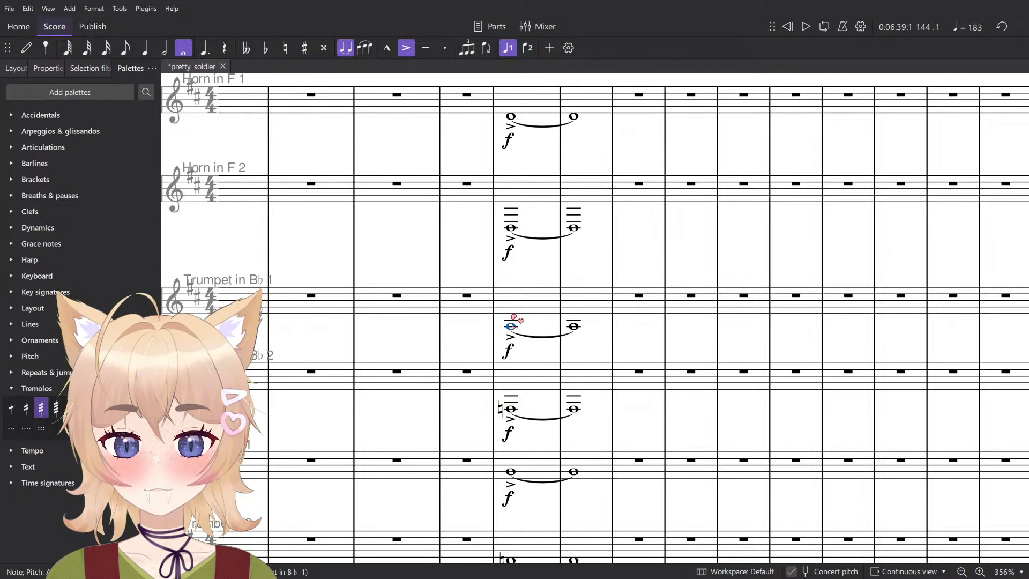
key(space)
key(space)
scroll(621, 199, down, 5)
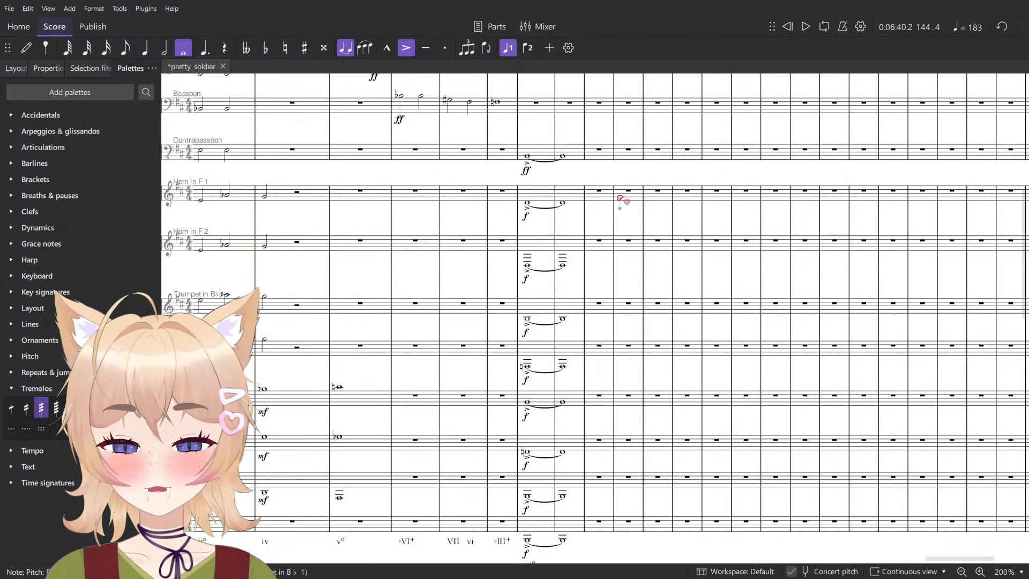
click(575, 153)
scroll(573, 163, down, 2)
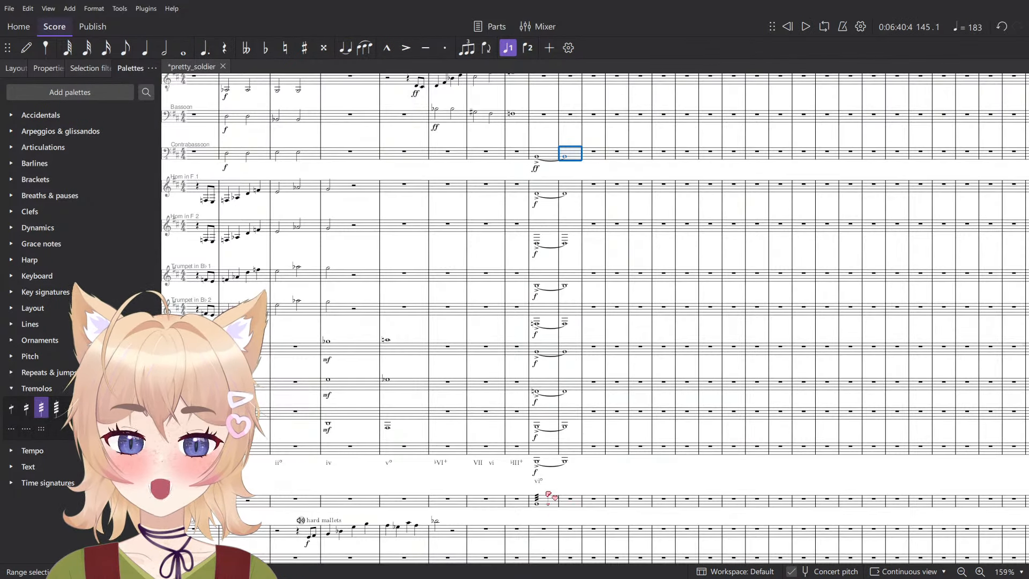
key(space)
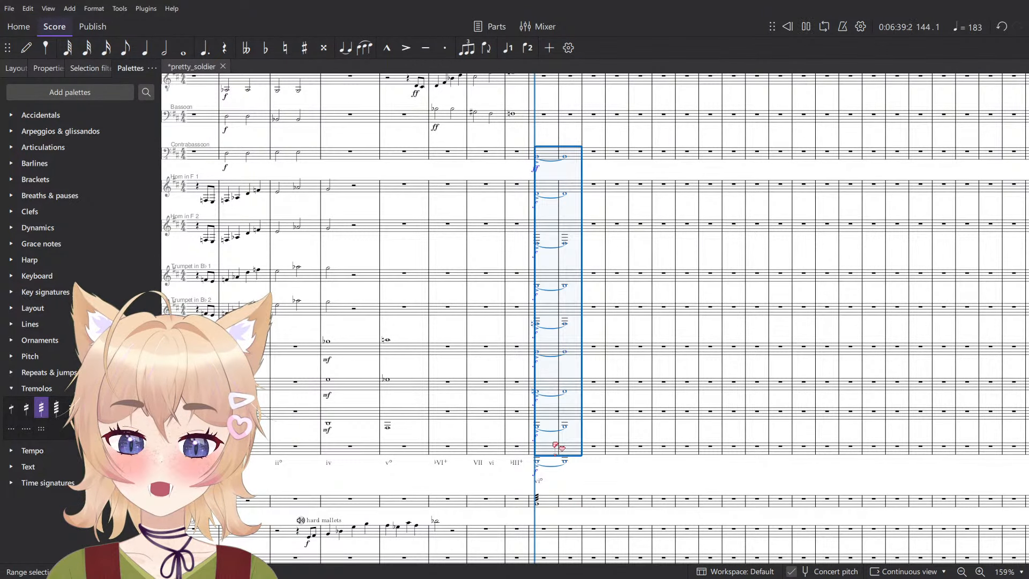
- Extend the Timpani roll from measure 144 with a tied whole-note tremolo in measure 145 and mark its start f
scroll(571, 485, up, 5)
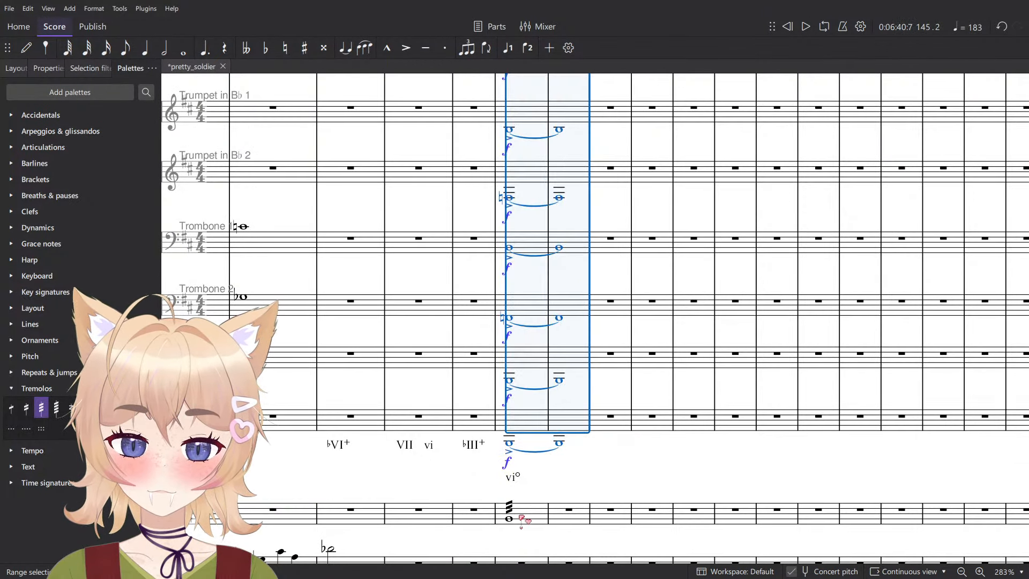
click(509, 518)
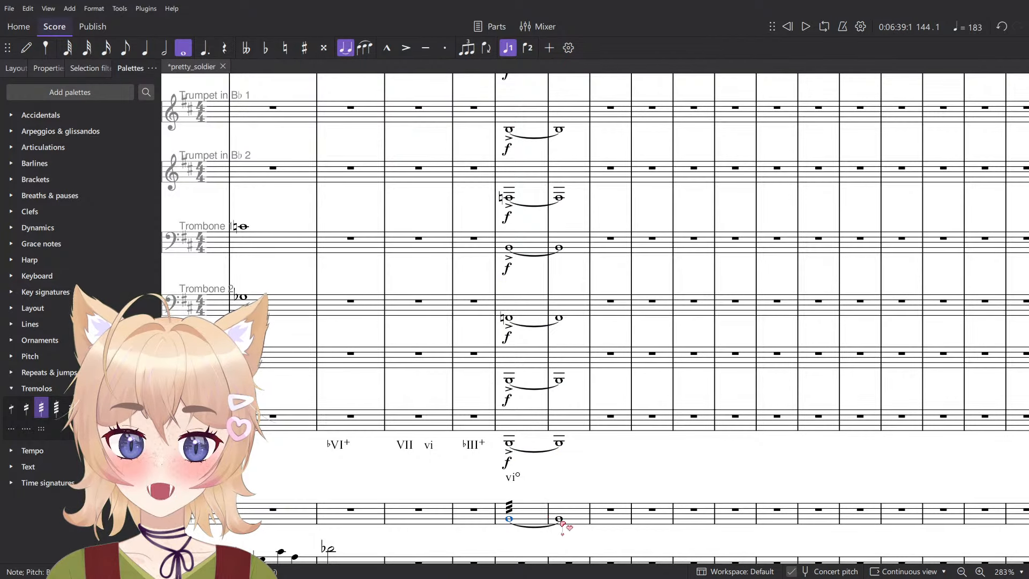
scroll(544, 510, down, 1)
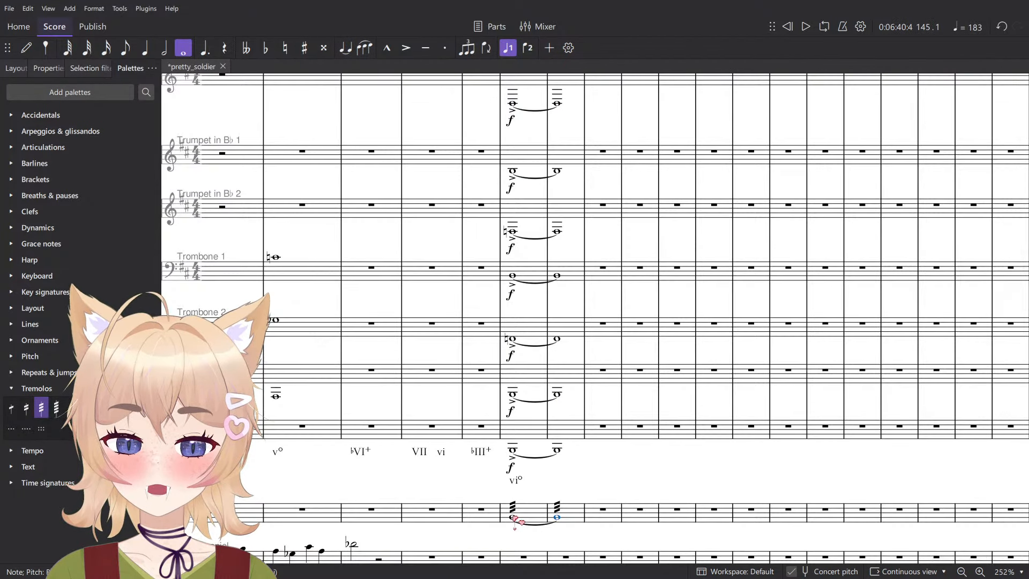
key(ctrl+d)
click(529, 544)
scroll(541, 520, down, 3)
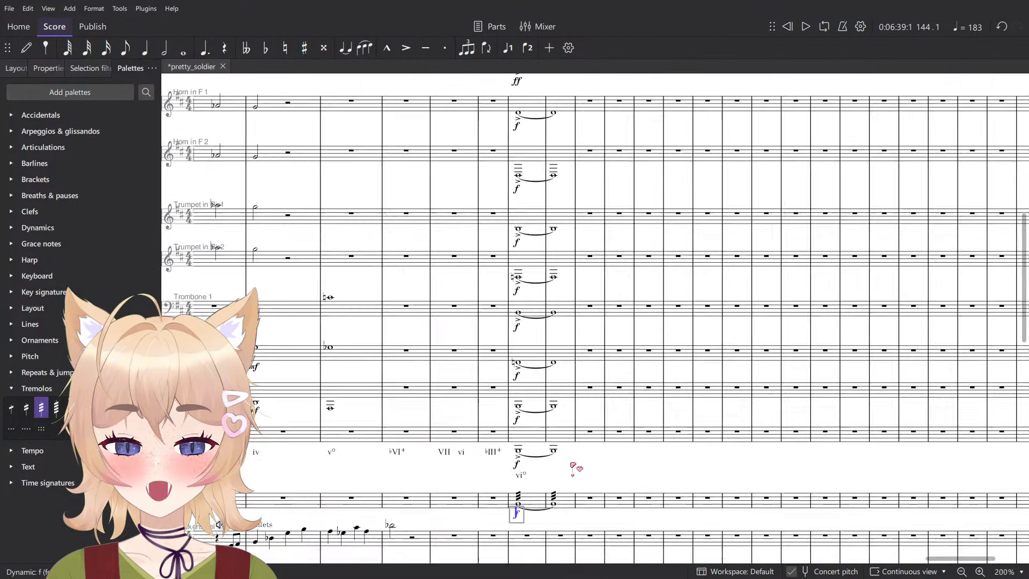
- Change the Bass Drum dynamic in measure 144 to f
scroll(510, 342, down, 2)
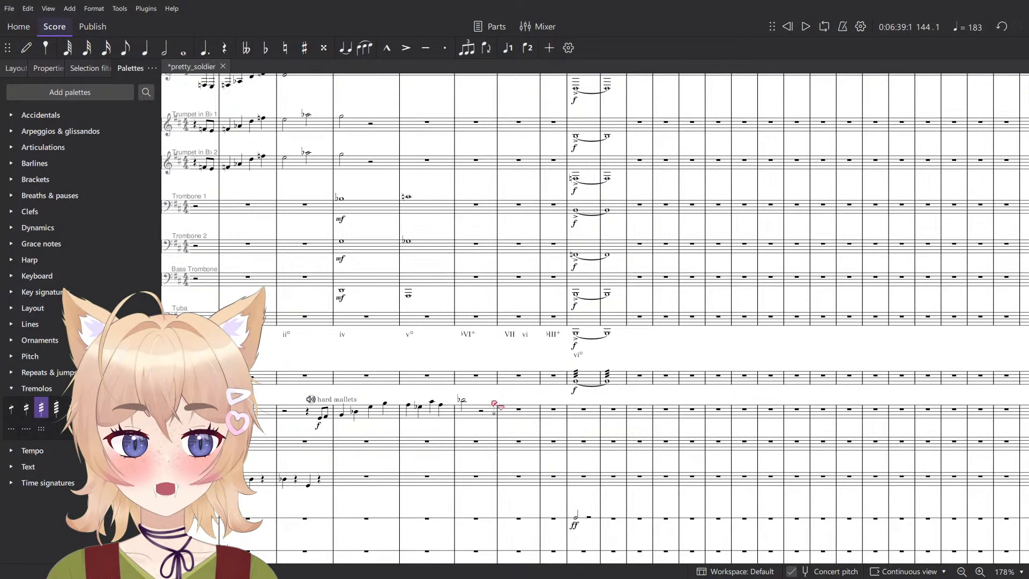
scroll(574, 455, down, 3)
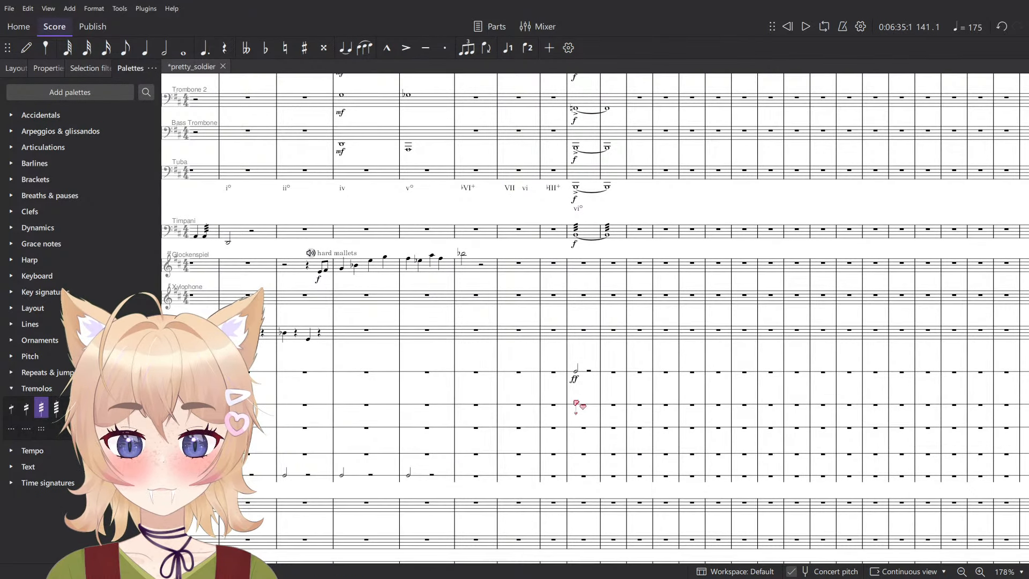
click(575, 379)
click(32, 388)
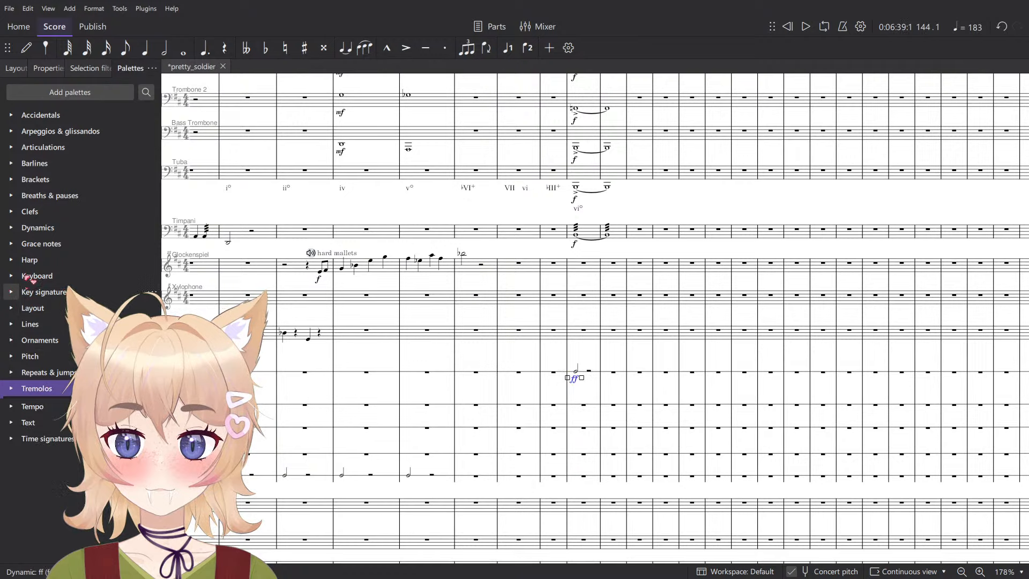
click(37, 227)
- Play the score from measure 142 to judge the lead-in to the measure 144 chord
click(511, 359)
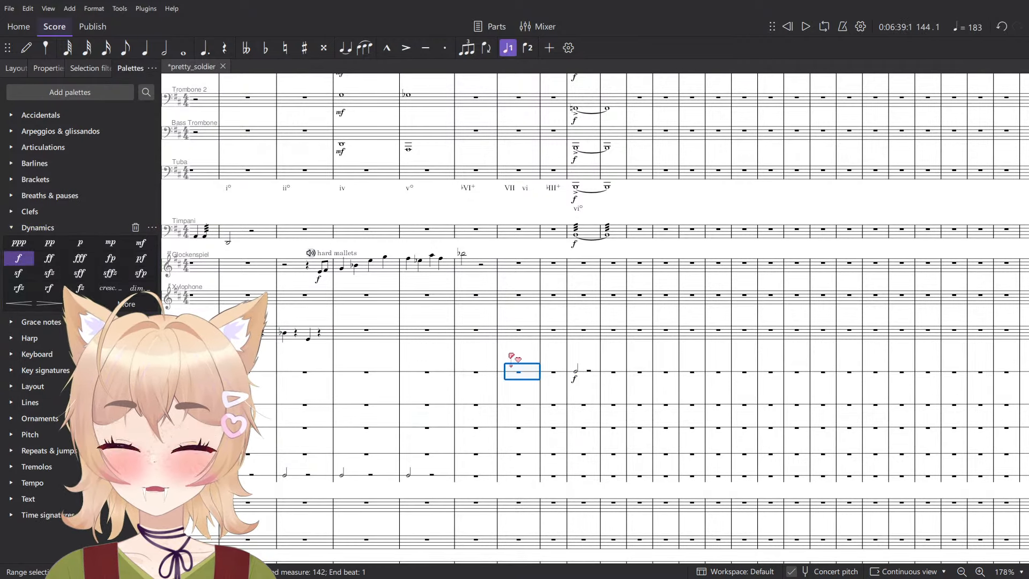
key(space)
drag(520, 331, 518, 338)
scroll(517, 338, up, 1)
key(space)
scroll(525, 381, up, 5)
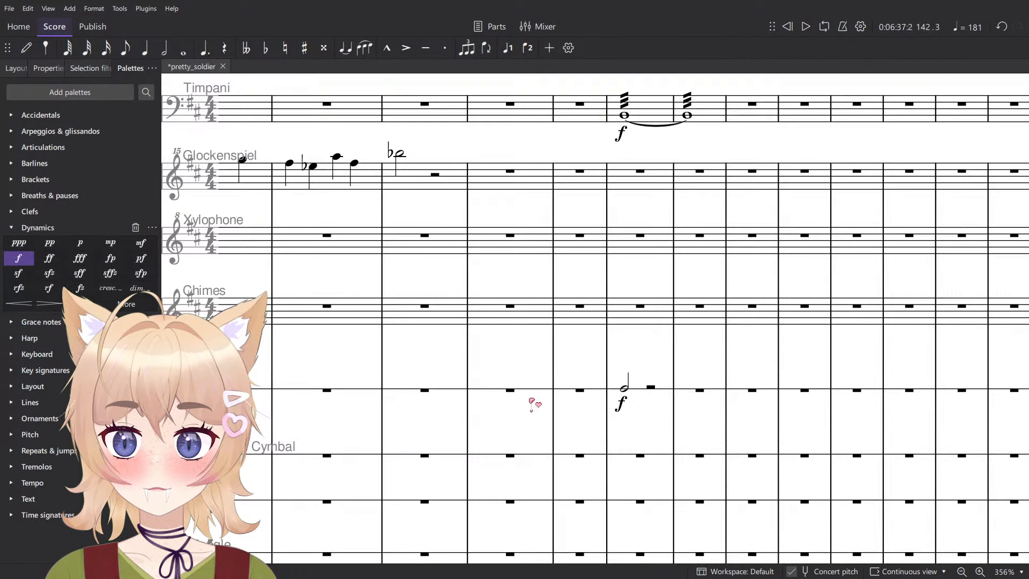
- Enter Bass Drum quarter notes on beats 1 and 2 of measure 143 and a half note on beat 3 of measure 142
key(n)
key(5)
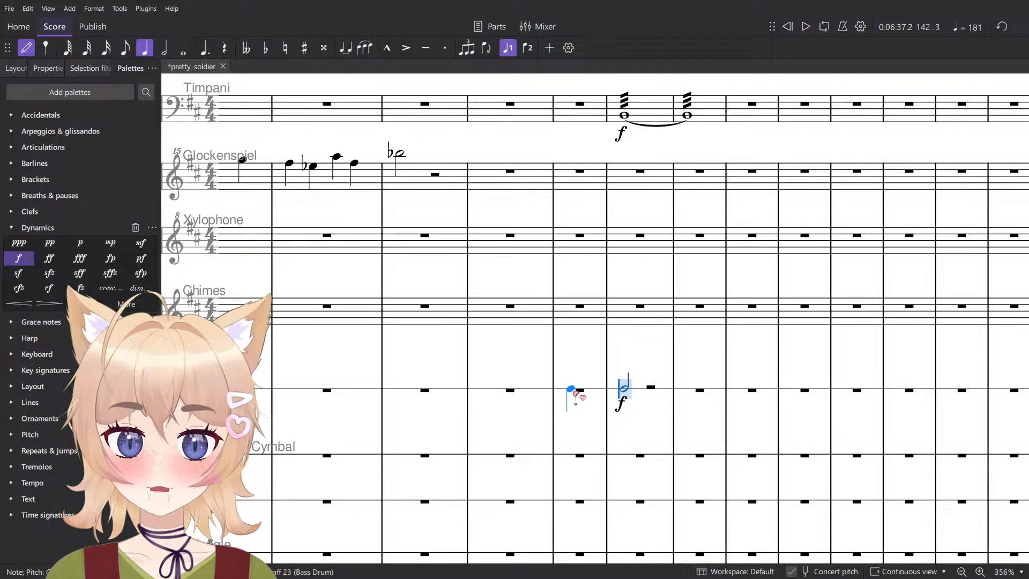
click(575, 393)
click(586, 390)
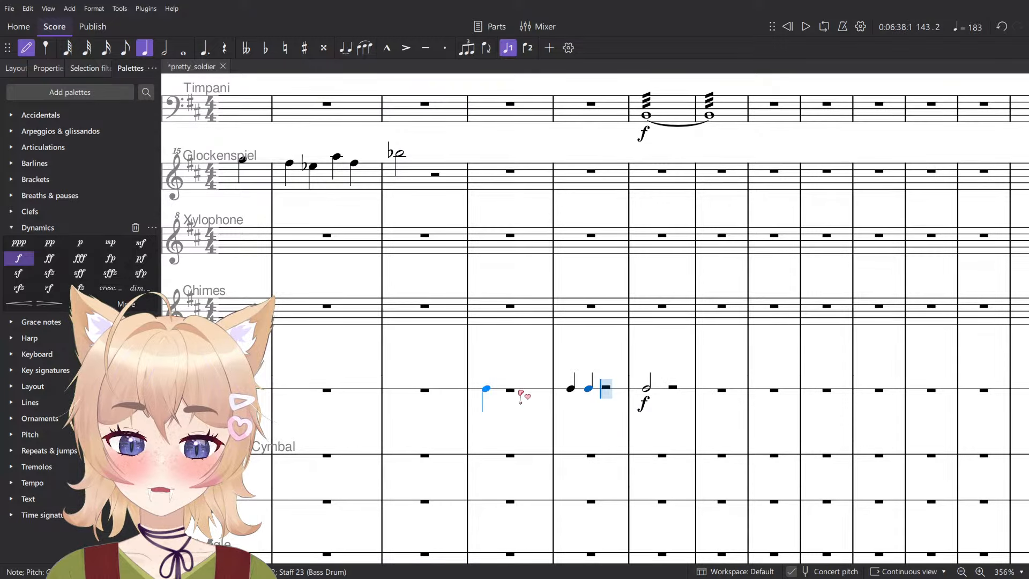
key(6)
click(521, 385)
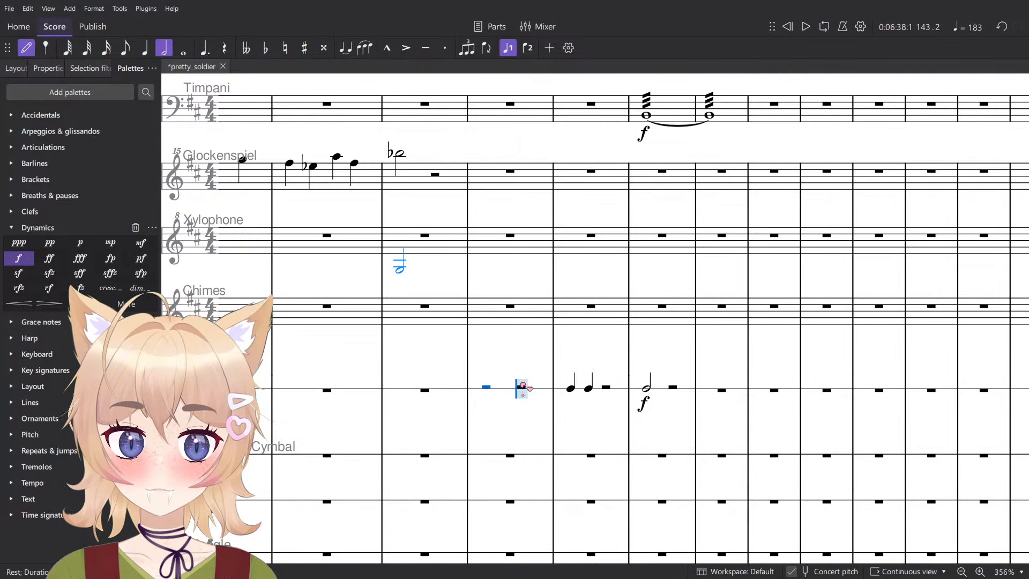
key(Escape)
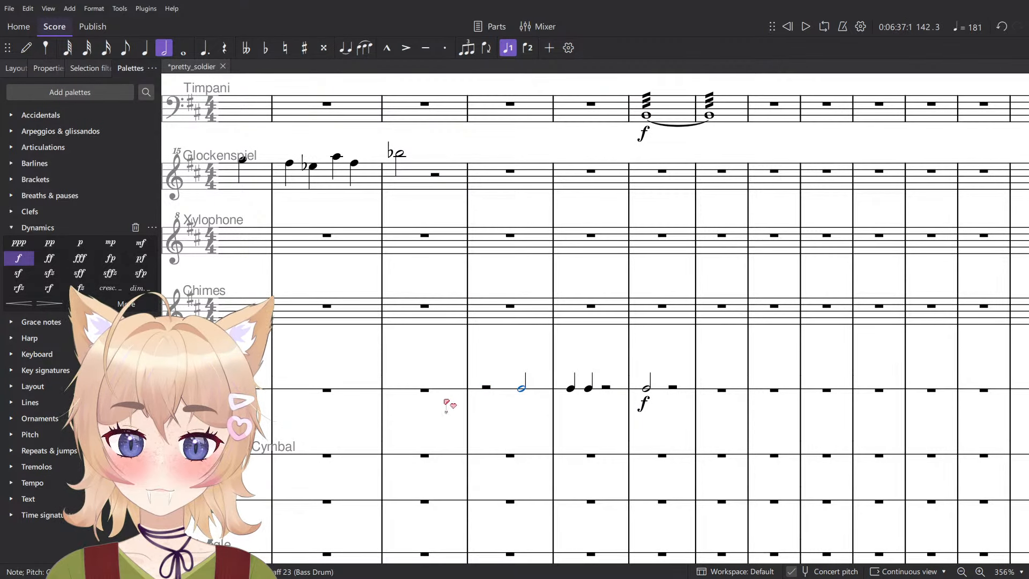
- Tie the Bass Drum half note in measure 142 to the first quarter of measure 143 and apply three-stroke tremolos to both
key(shift+Right)
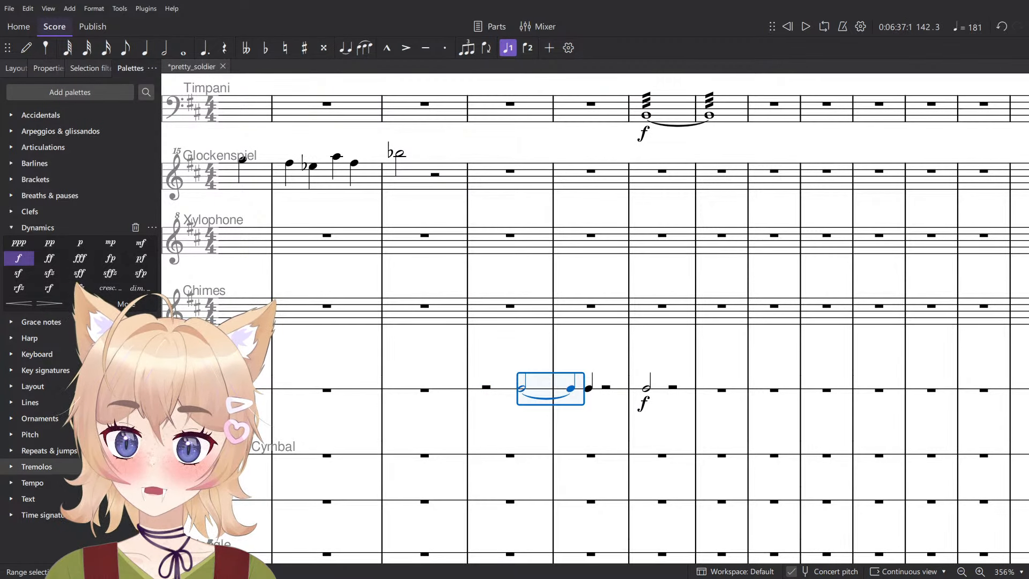
click(49, 467)
key(Return)
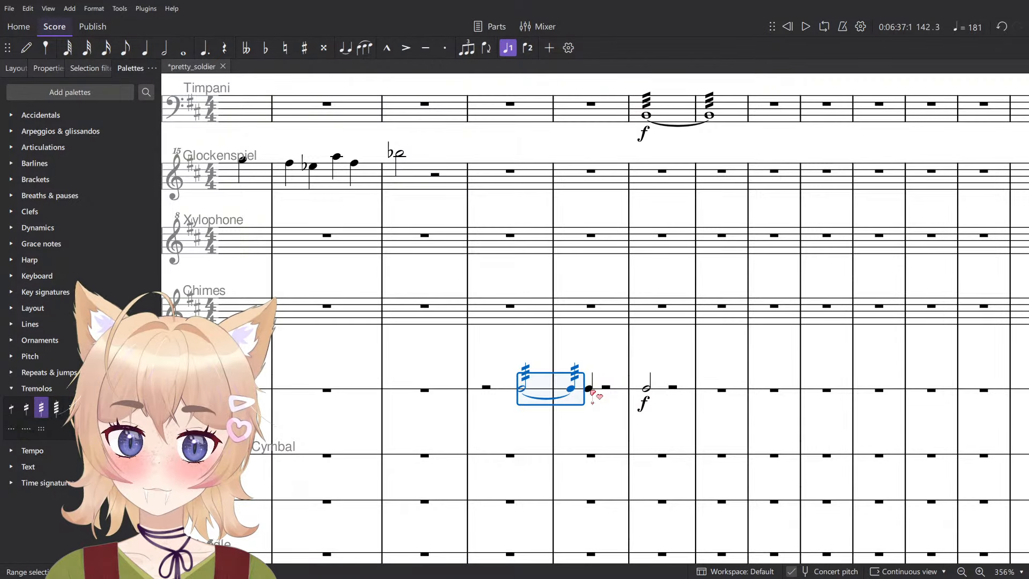
- Try a p at the Bass Drum roll's start, an f on the quarter note after it, and a crescendo hairpin between them
click(592, 391)
key(ctrl+d)
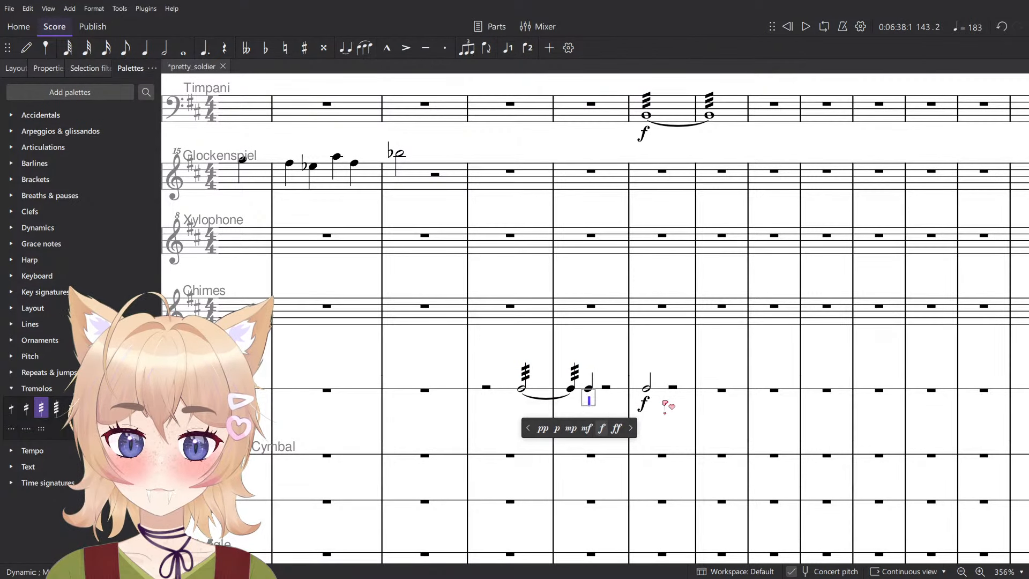
text(f)
click(523, 389)
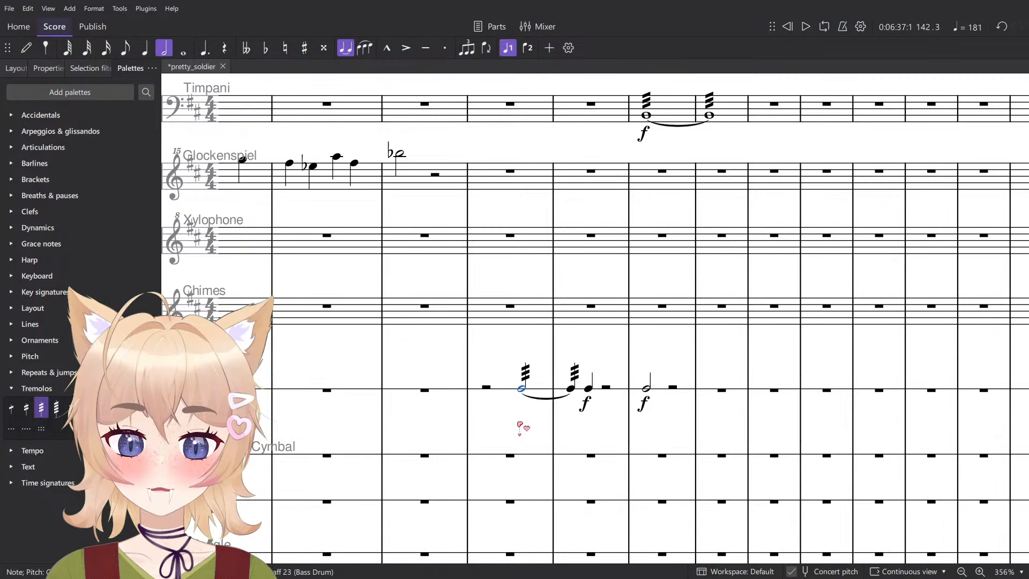
key(ctrl+d)
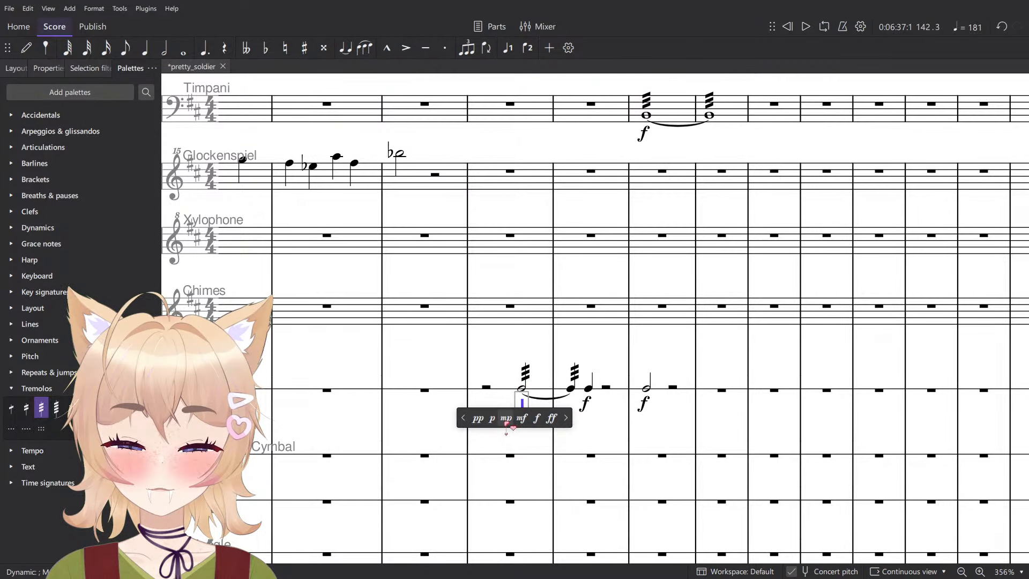
text(p)
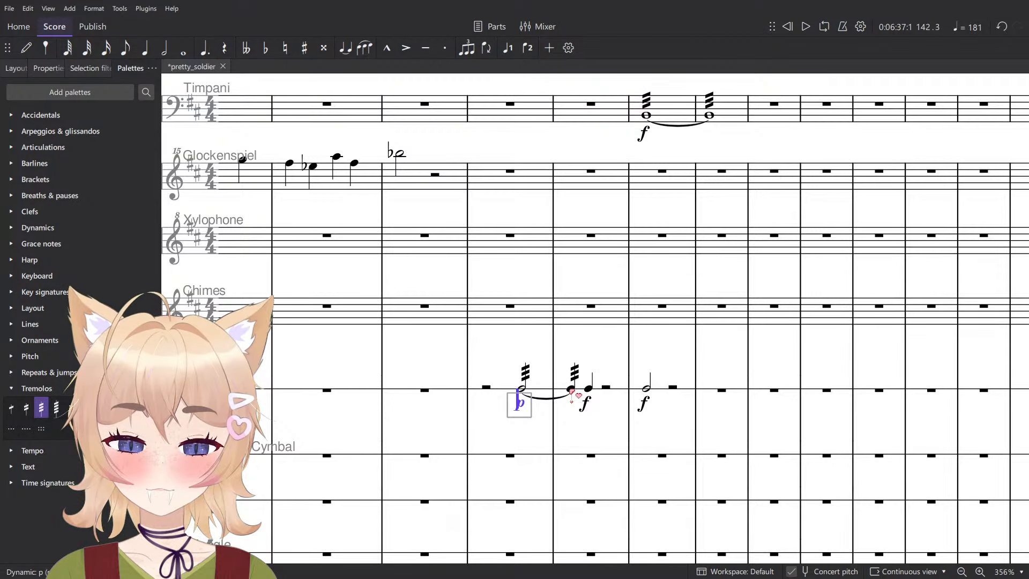
key(Escape)
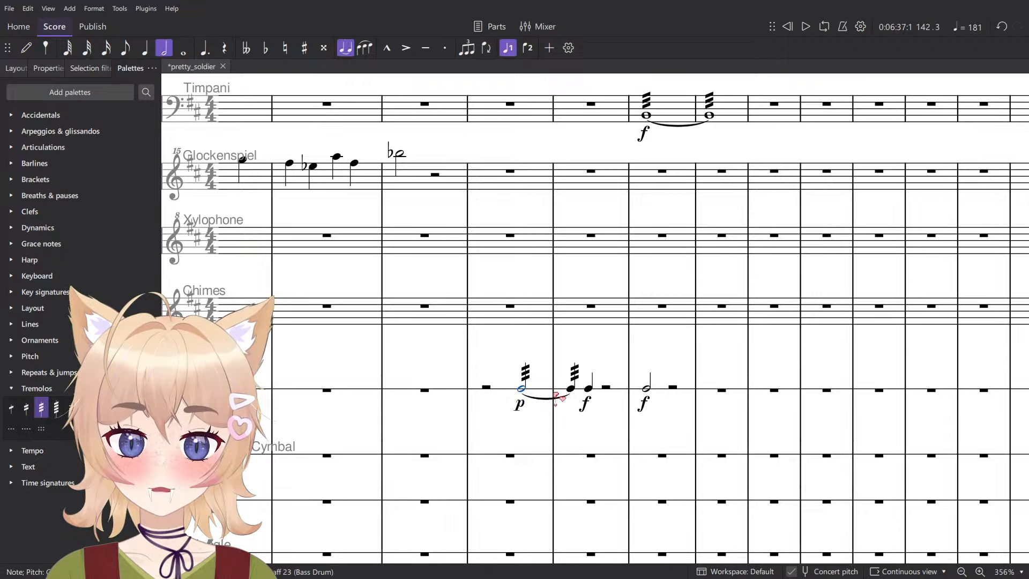
key(shift+Right)
key(h)
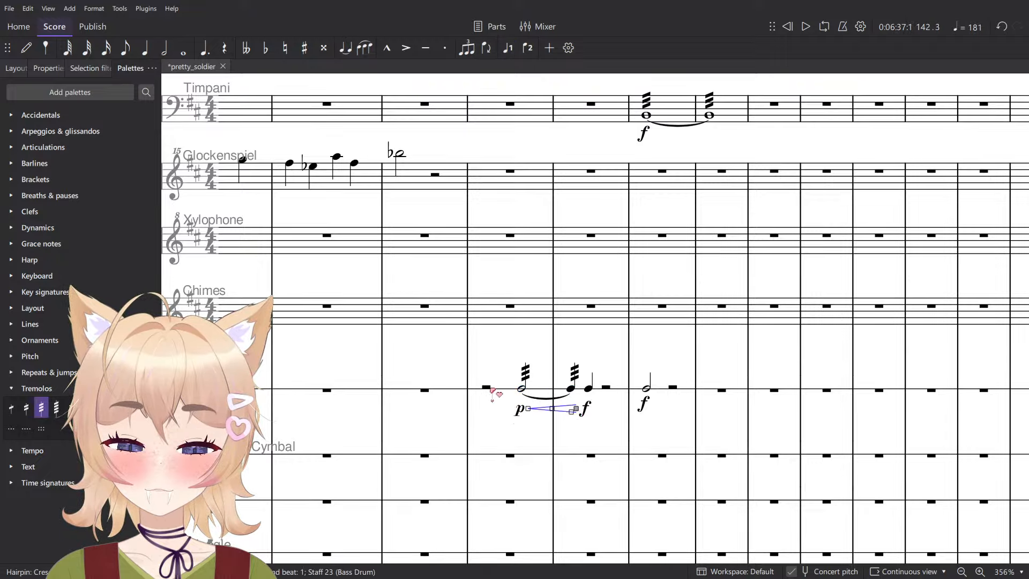
- Play measures 142–143 to hear the Bass Drum roll's crescendo
click(488, 384)
scroll(489, 381, down, 6)
key(space)
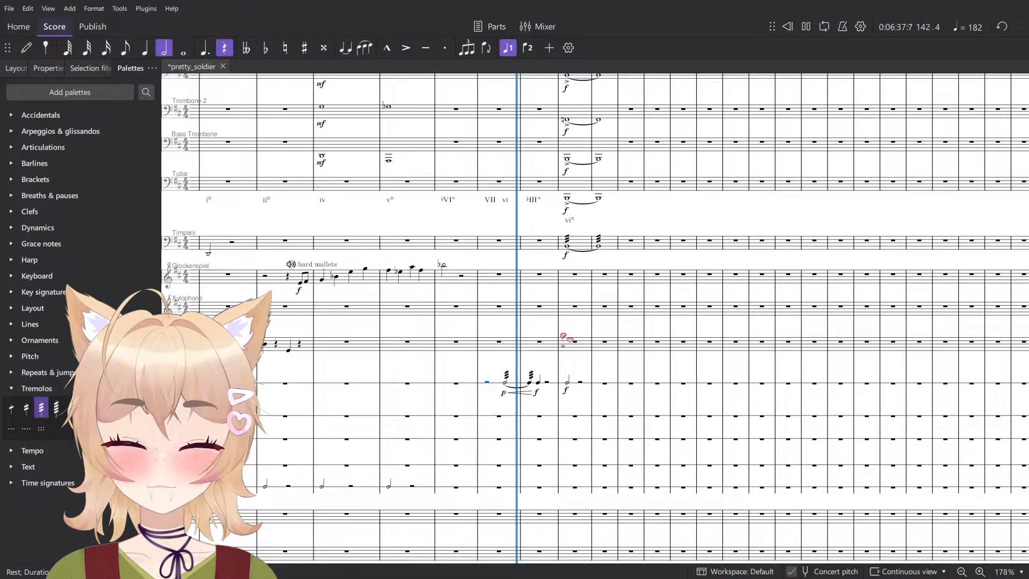
scroll(546, 344, up, 7)
key(space)
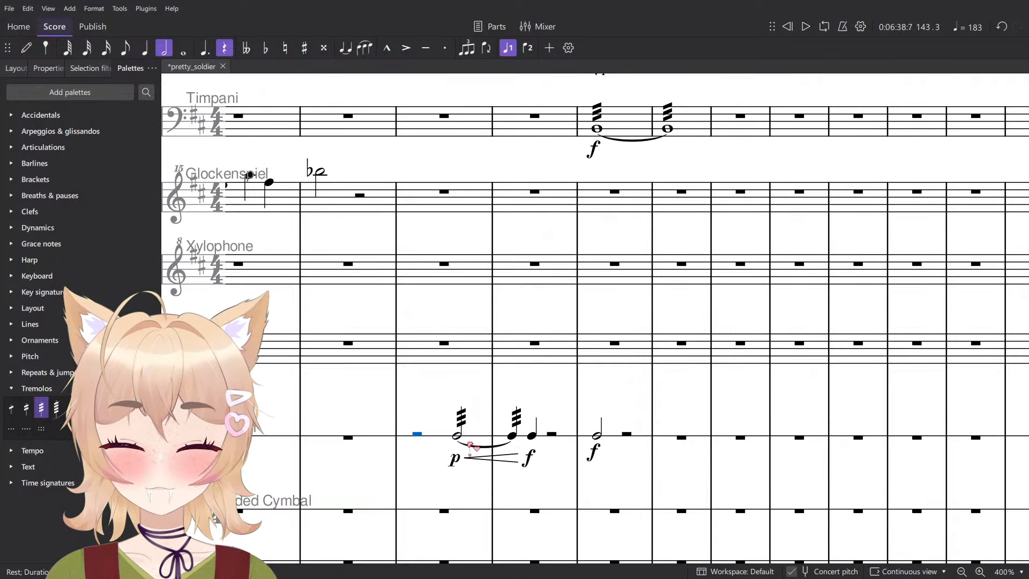
- Replace the Bass Drum roll's p, hairpin and ending f with a single f at its start, and play the passage into measure 144
click(456, 459)
ctrl+click(478, 458)
key(Delete)
click(457, 438)
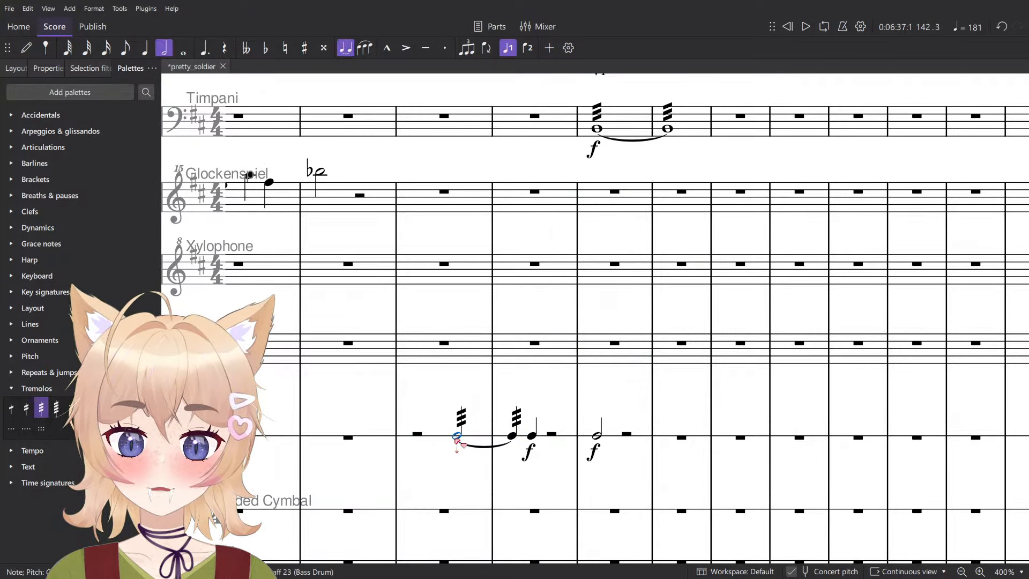
click(530, 454)
key(Delete)
click(457, 436)
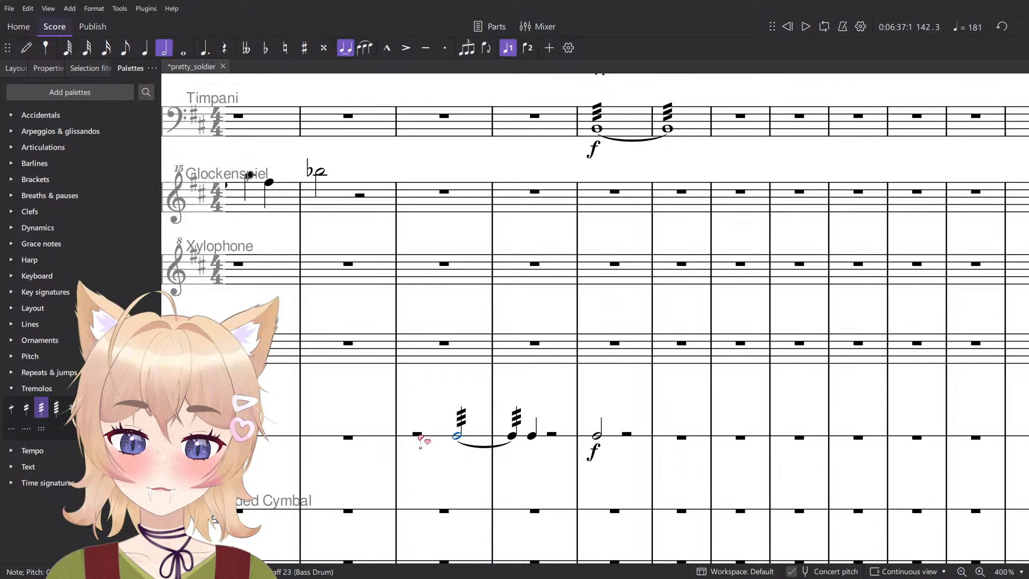
scroll(429, 393, down, 3)
key(space)
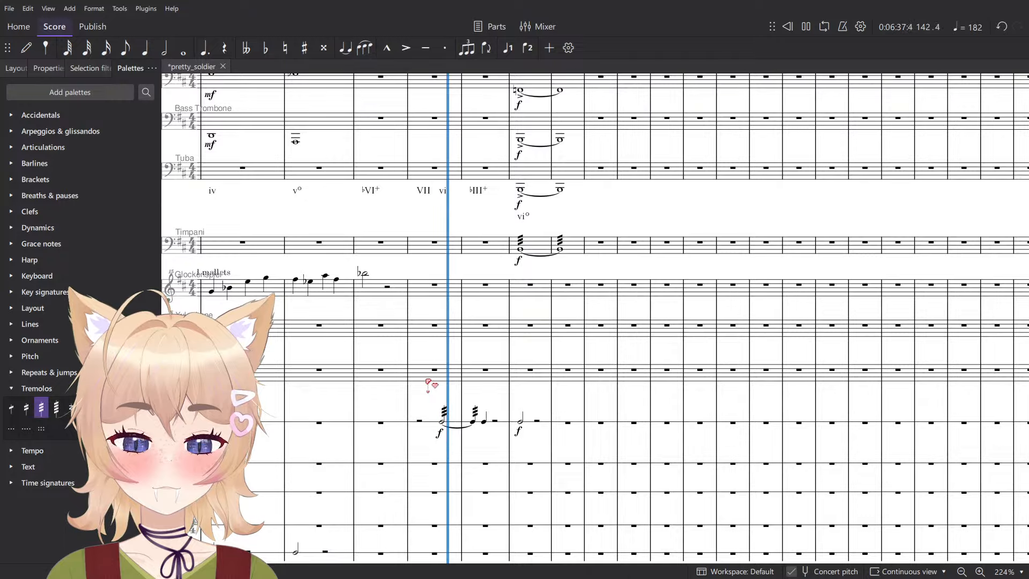
scroll(429, 383, up, 5)
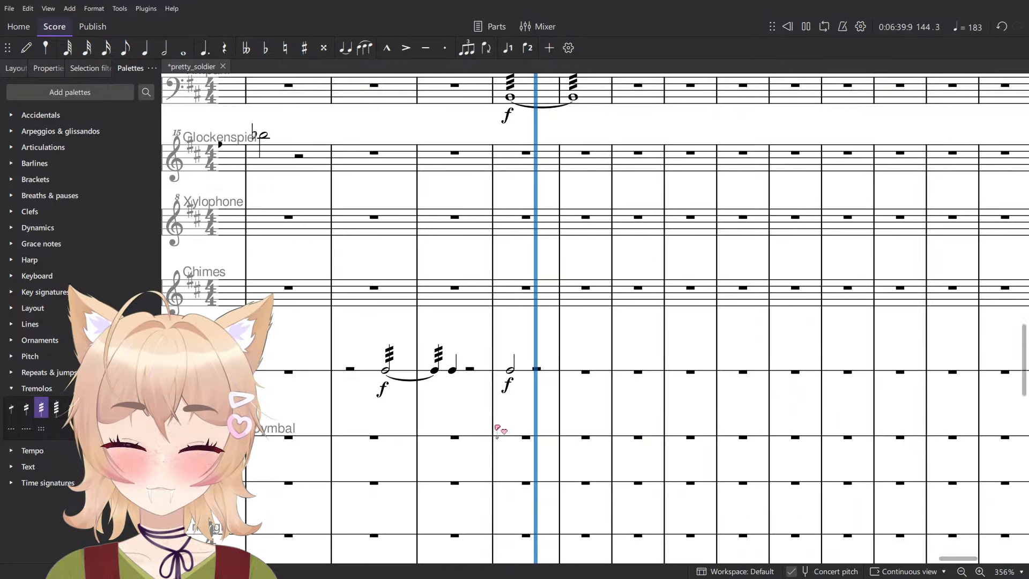
- Delete the Bass Drum's half note and its f from measure 144
key(space)
click(507, 384)
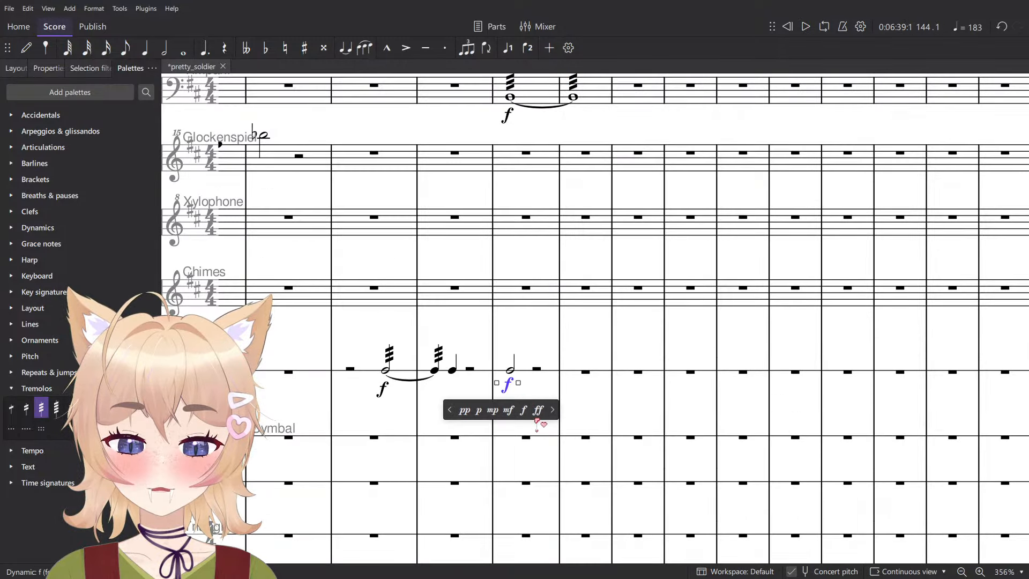
click(523, 369)
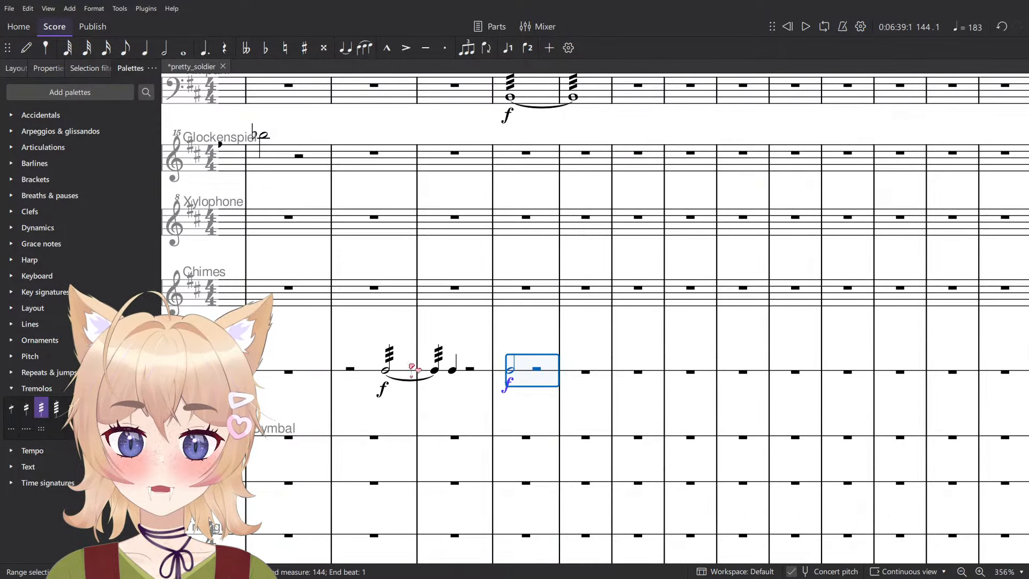
key(Delete)
- Play from the Bass Drum roll in measure 142 through measure 145
scroll(395, 366, down, 6)
key(space)
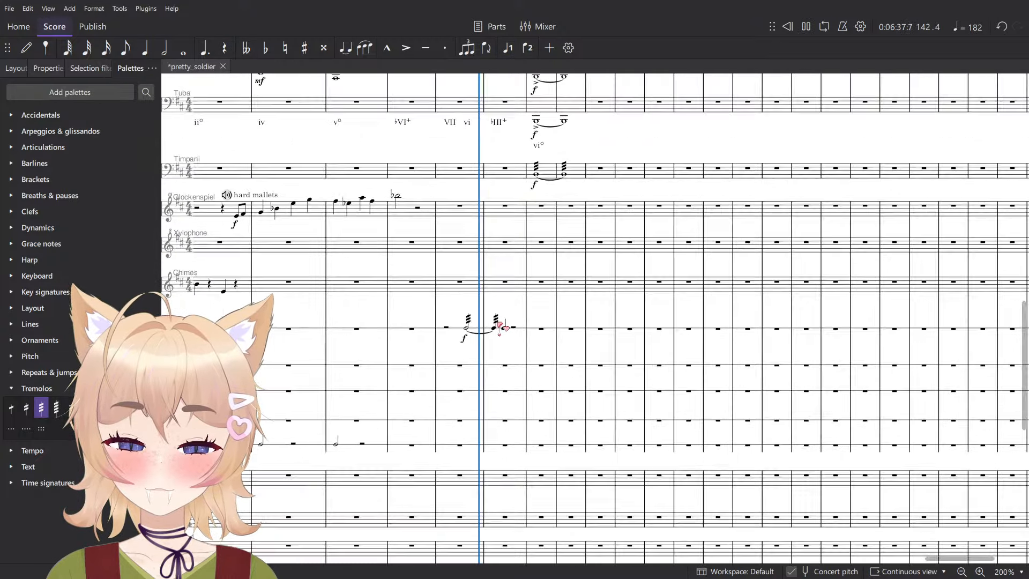
scroll(493, 321, up, 5)
scroll(523, 370, down, 5)
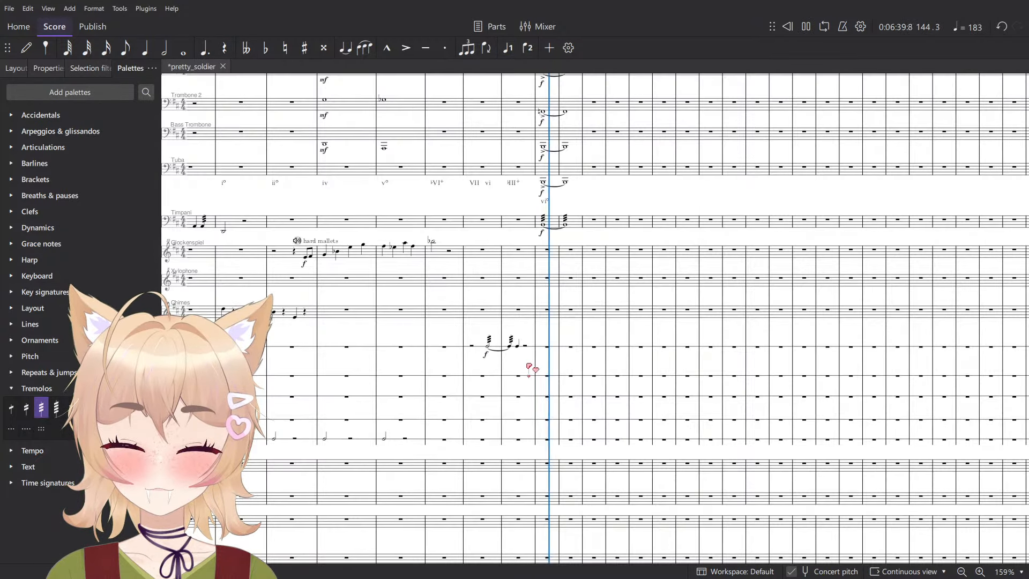
key(space)
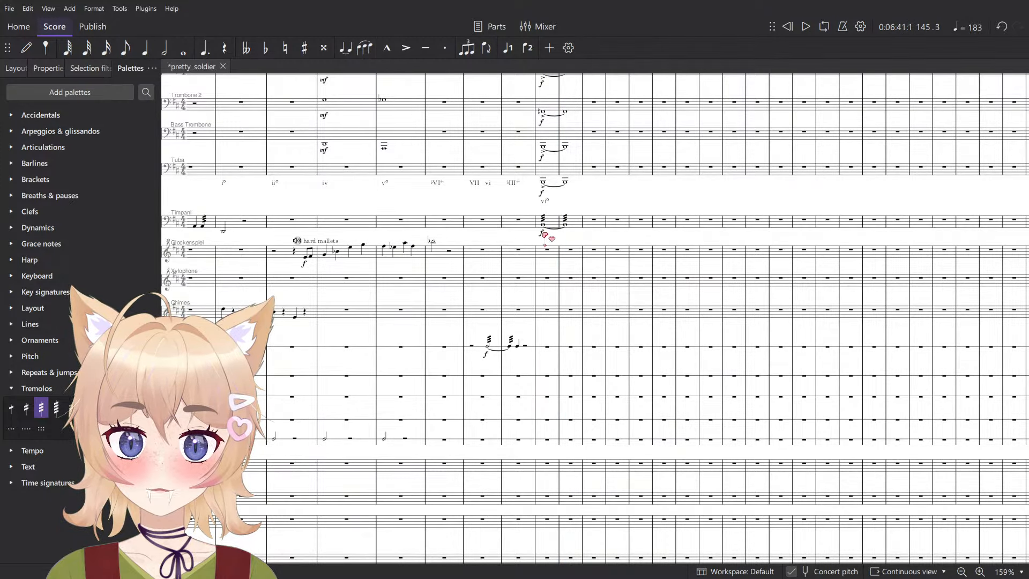
- Change the Timpani roll's dynamic in measure 144 to ff and play the chord from there
click(541, 234)
click(572, 253)
scroll(573, 359, up, 3)
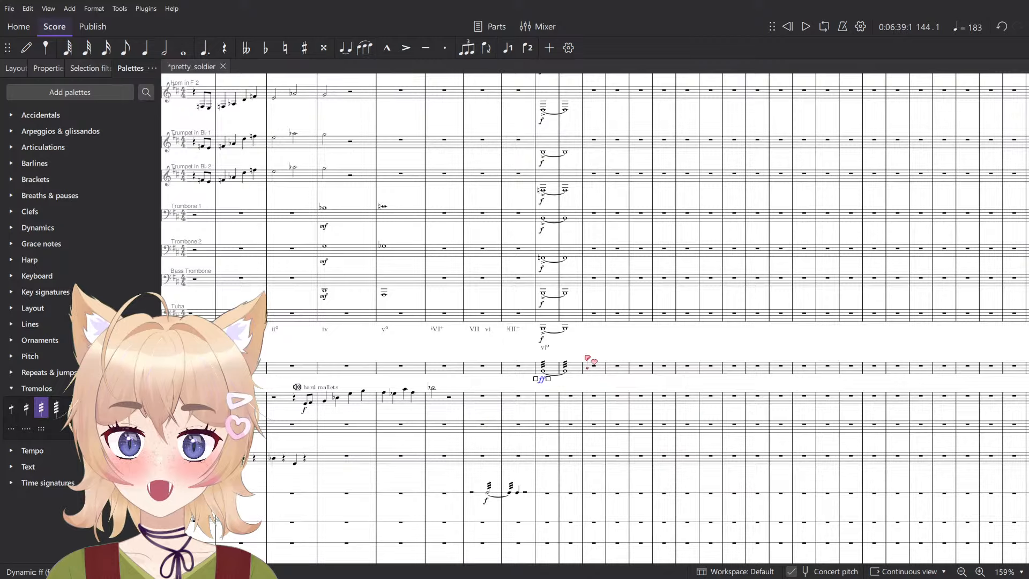
key(Escape)
key(space)
scroll(588, 358, down, 3)
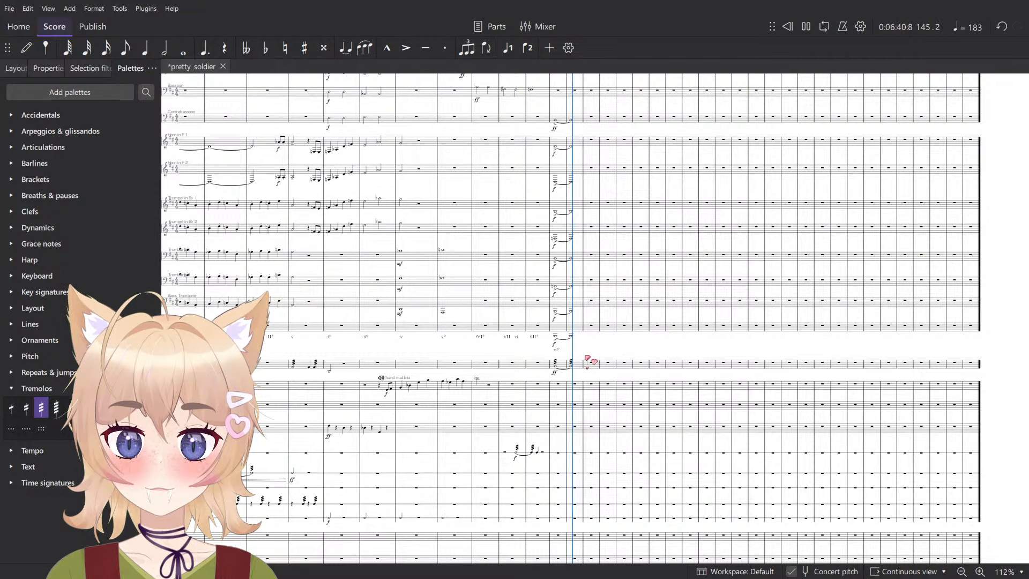
key(space)
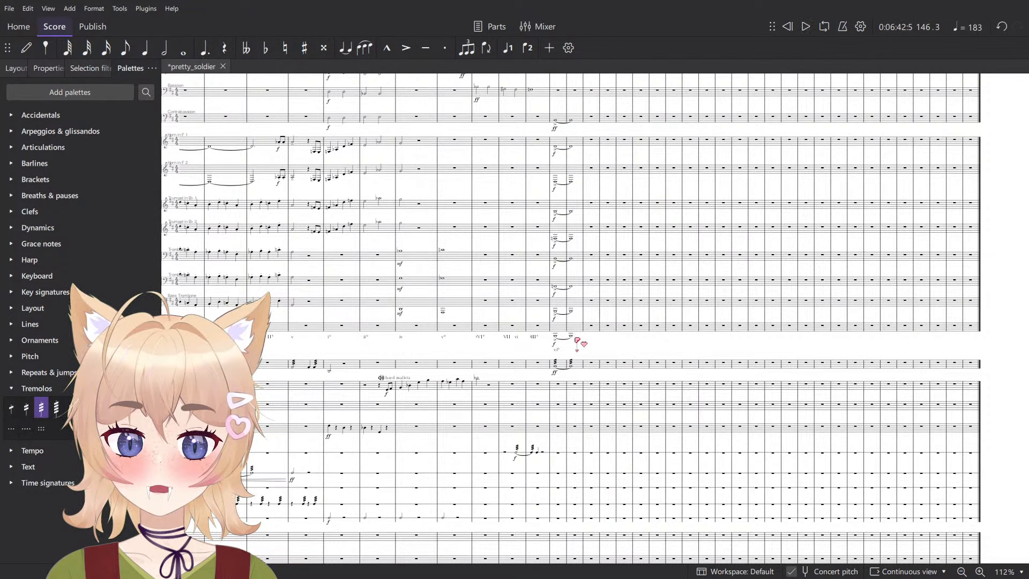
- Select the brass chord in measures 144–145 from Horn in F 1 downward and play it on its own
scroll(575, 338, up, 6)
click(537, 336)
scroll(571, 268, up, 5)
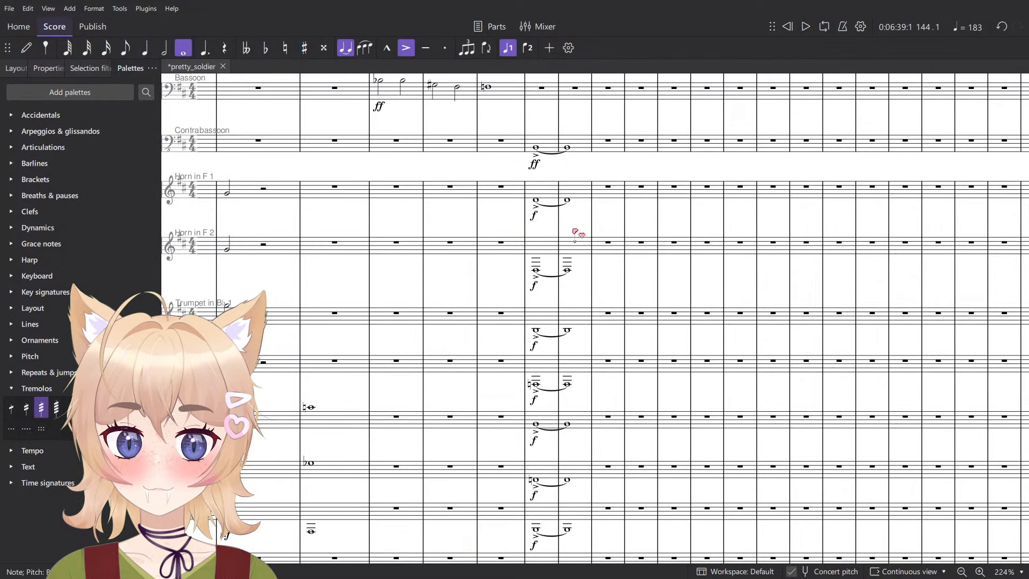
shift+click(574, 195)
key(space)
key(space)
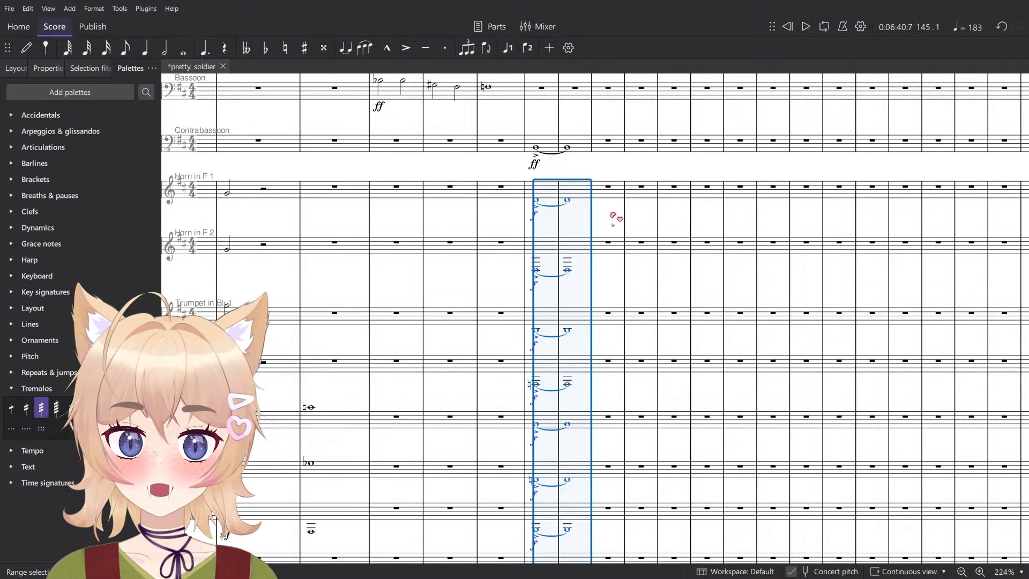
- Check the individual horn, trumpet and trombone pitches of the measure 144 brass chord
scroll(551, 341, up, 4)
key(Escape)
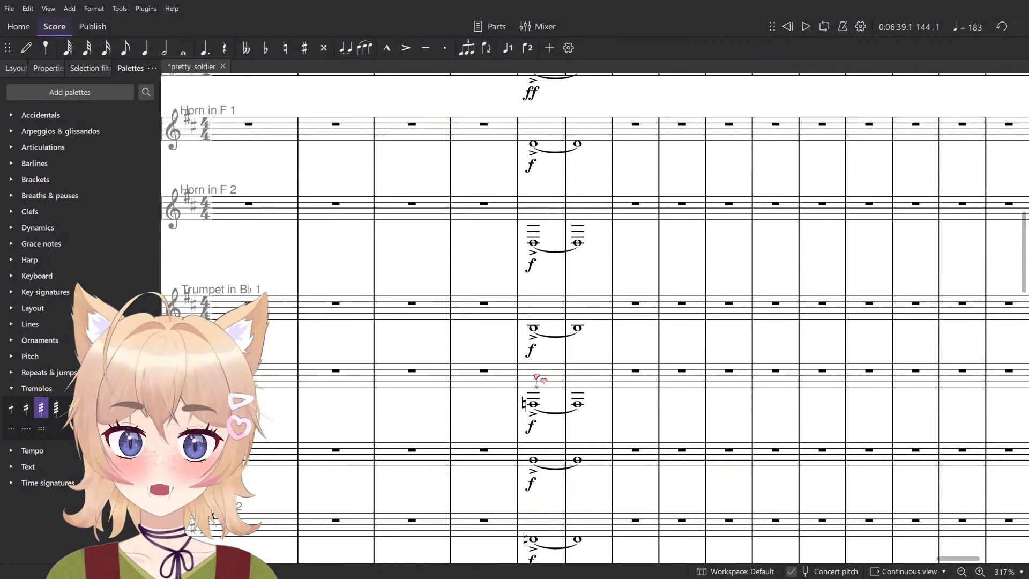
click(534, 328)
key(Escape)
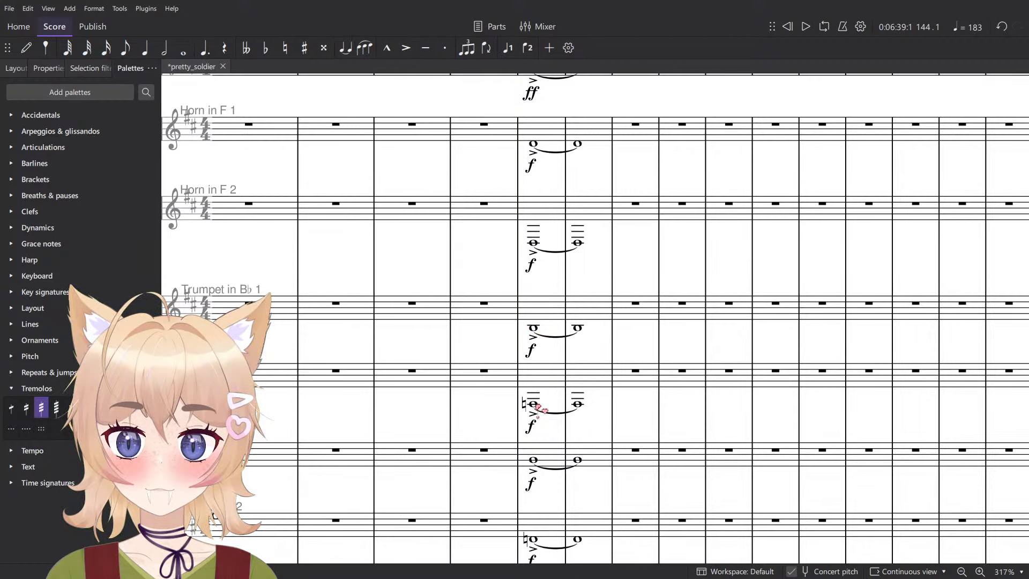
click(535, 404)
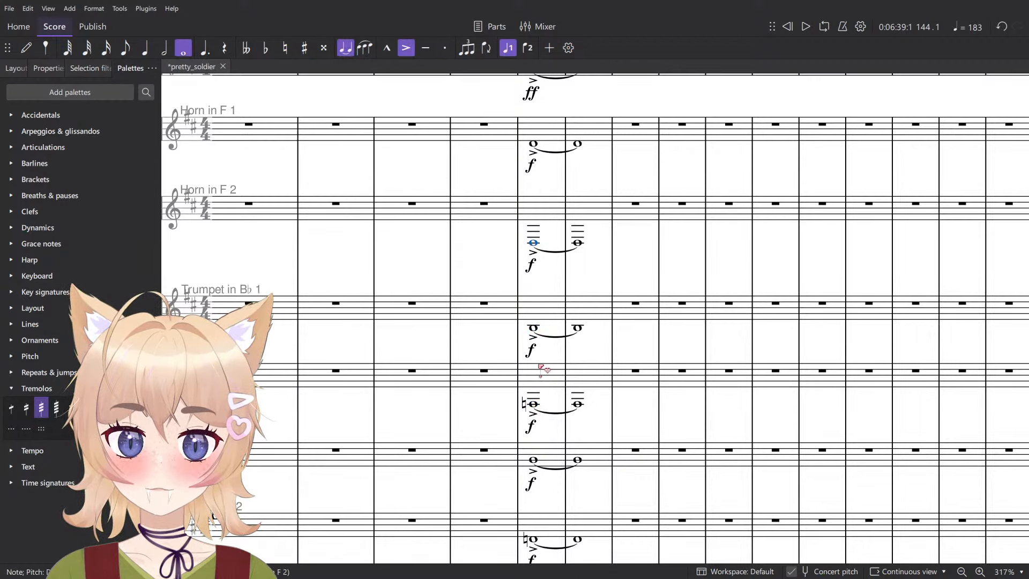
scroll(598, 330, down, 2)
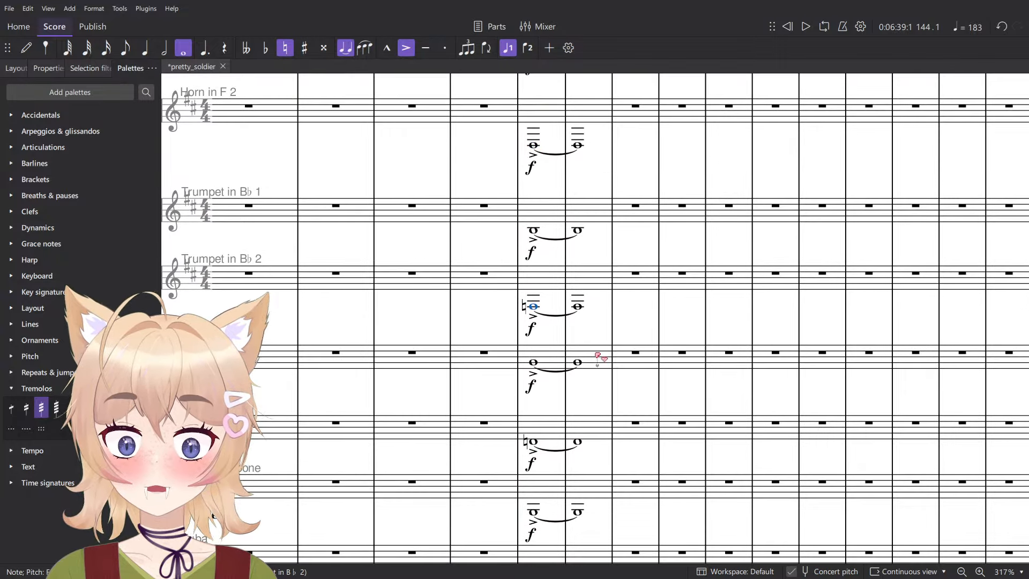
scroll(601, 359, down, 2)
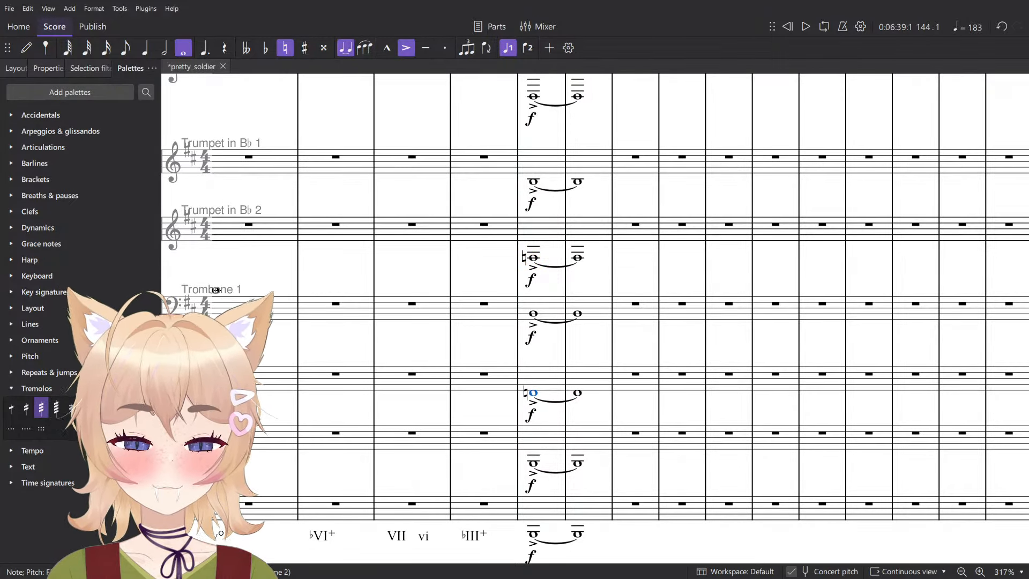
scroll(558, 376, down, 8)
scroll(558, 385, down, 12)
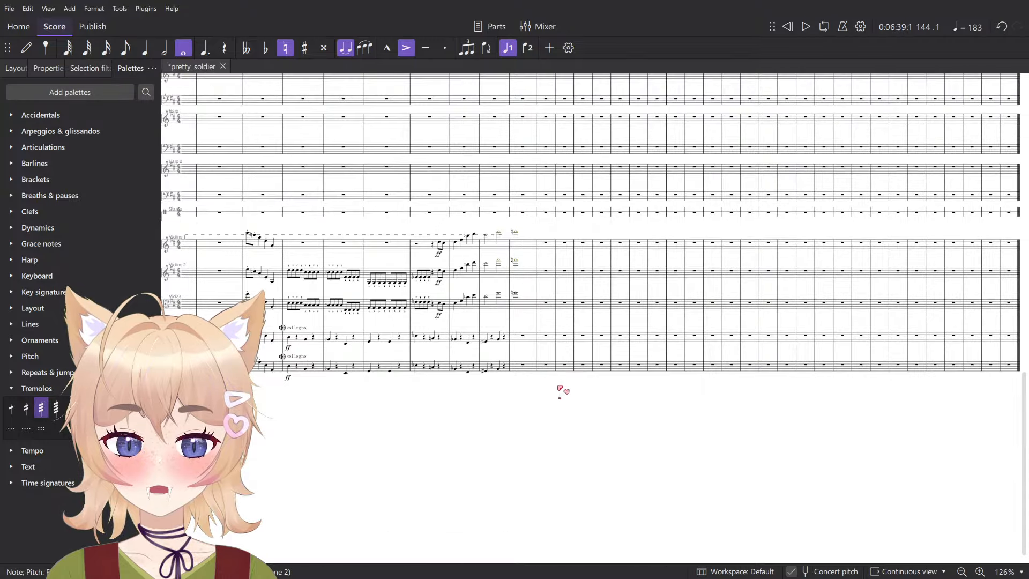
- Enter a quarter note just below the staff at the start of measure 144 in the Contrabasses
scroll(518, 310, up, 5)
click(581, 436)
scroll(581, 450, up, 4)
key(n)
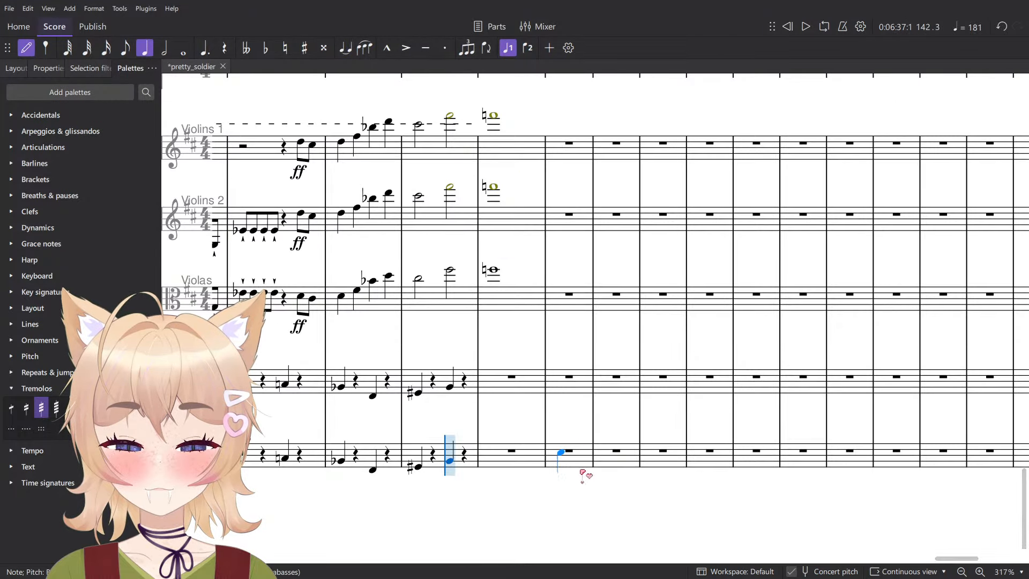
scroll(564, 467, up, 5)
click(574, 472)
key(Escape)
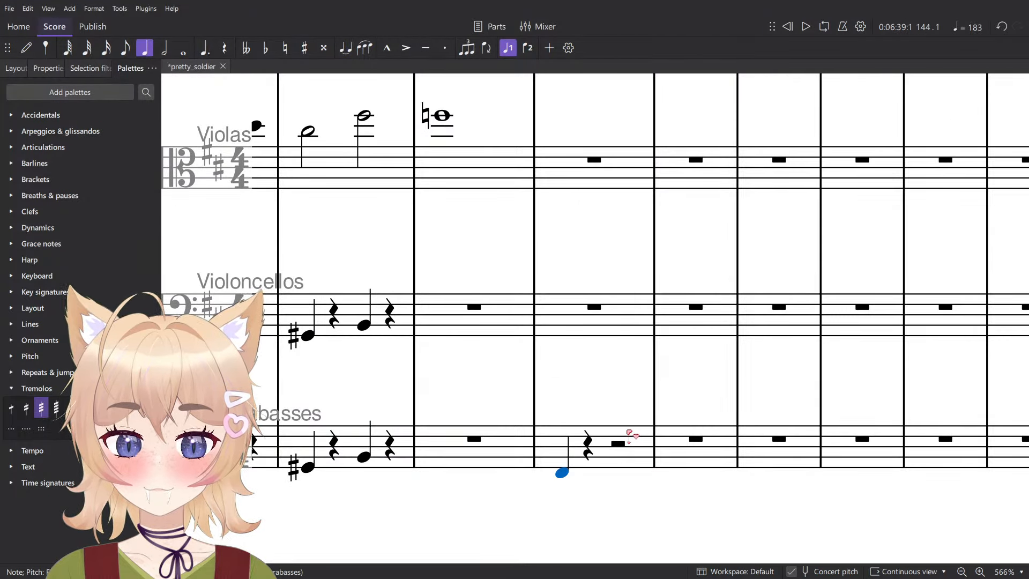
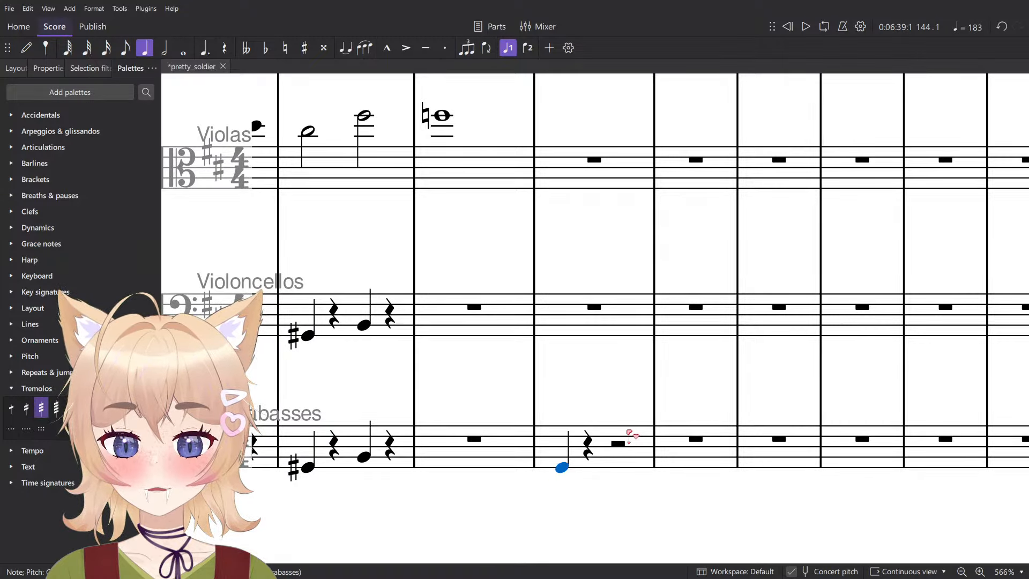
- Lower the contrabass note in measure 144 to F natural and add the staff text "arco" with the Ord. (default) playing technique
key(Down)
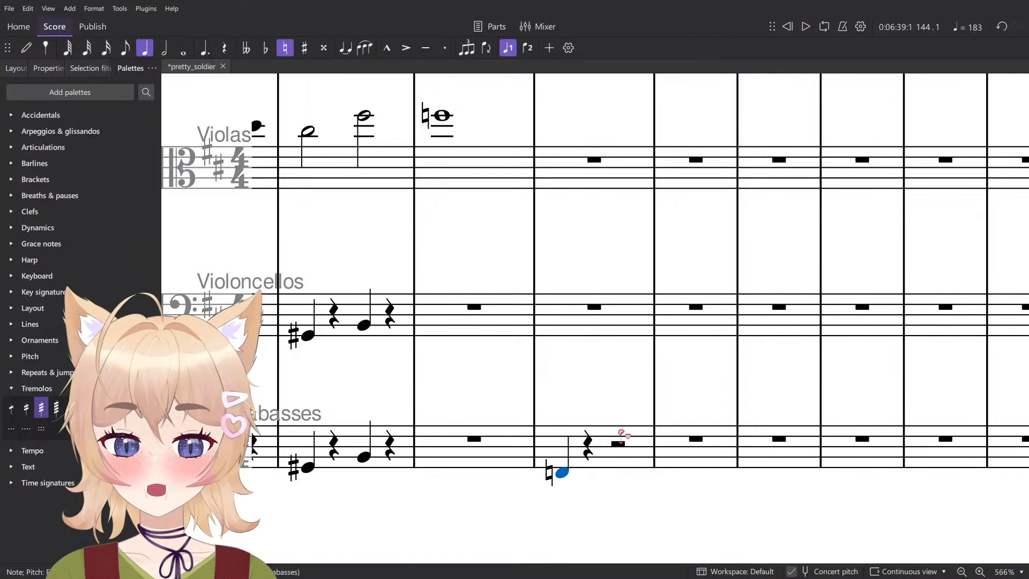
scroll(620, 433, up, 1)
key(ctrl+t)
click(533, 453)
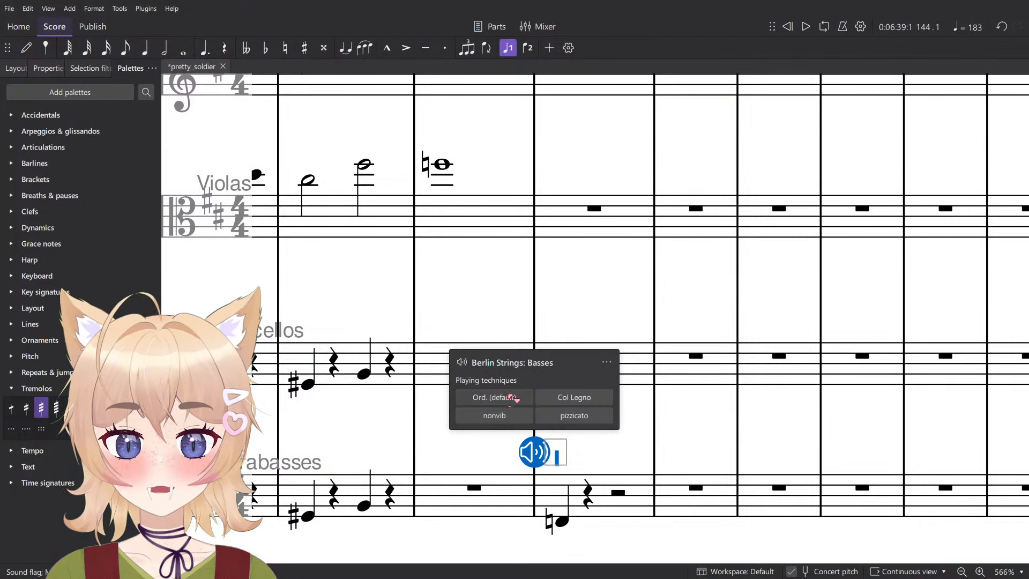
click(516, 398)
double_click(582, 459)
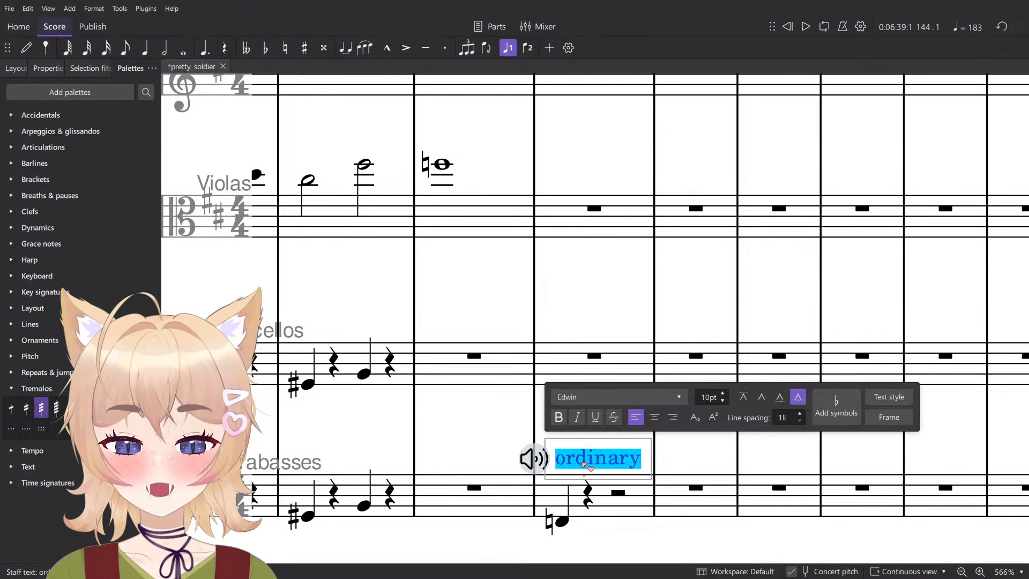
key(BackSpace)
text(arco)
key(Escape)
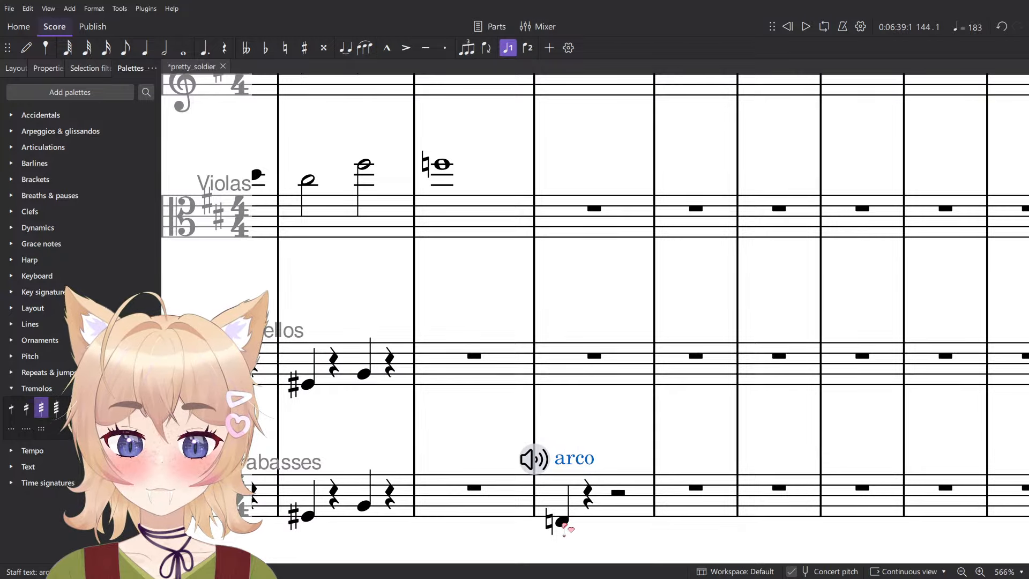
- Lengthen the contrabass F natural in measure 144 to a whole note tied to another whole note in measure 145
click(563, 520)
key(7)
scroll(582, 510, down, 2)
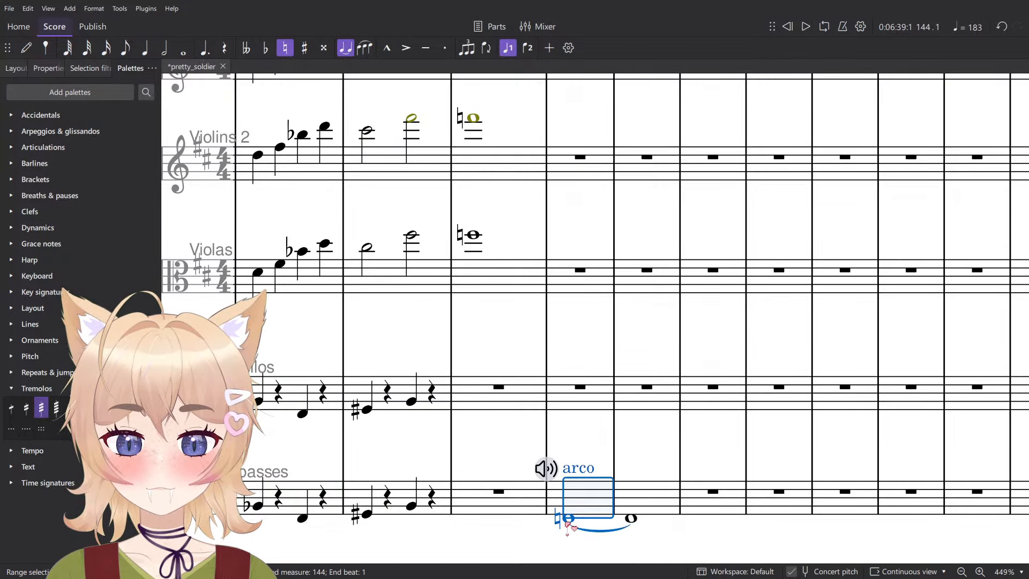
scroll(584, 512, down, 8)
scroll(617, 496, up, 5)
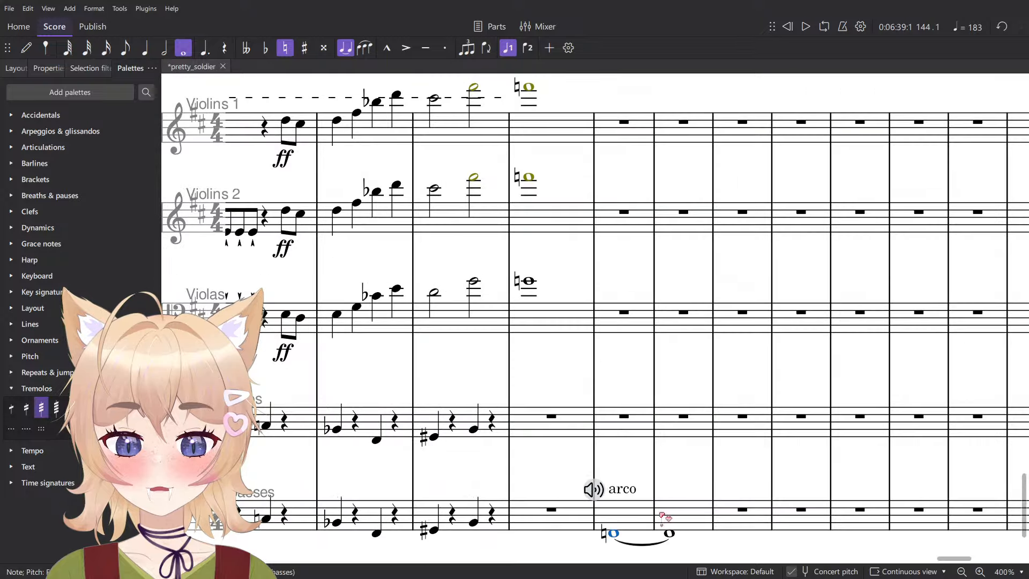
- Copy the contrabasses' tied whole notes and arco text in measures 144–145 to the violoncellos staff
scroll(606, 437, up, 2)
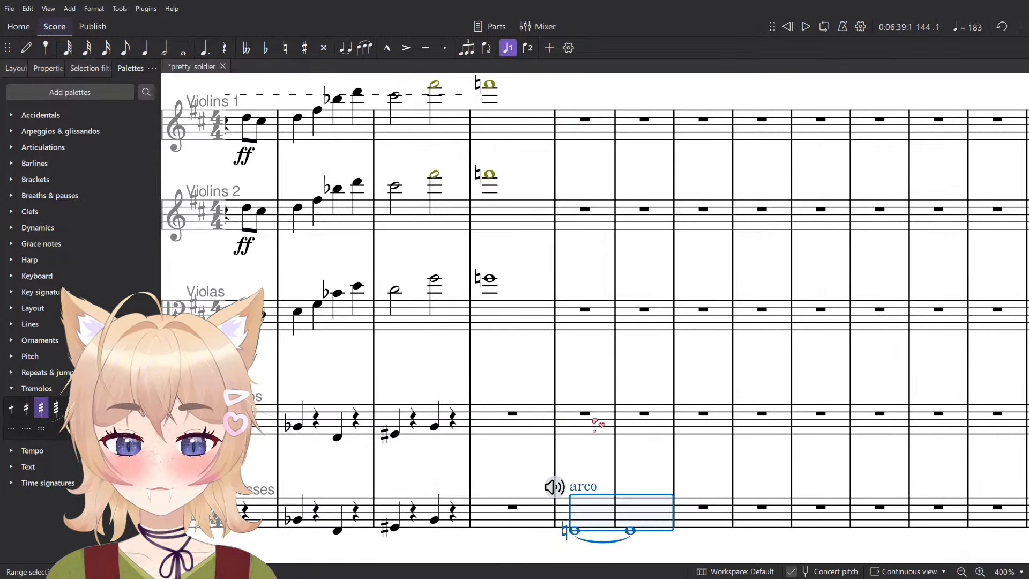
click(595, 425)
key(ctrl+v)
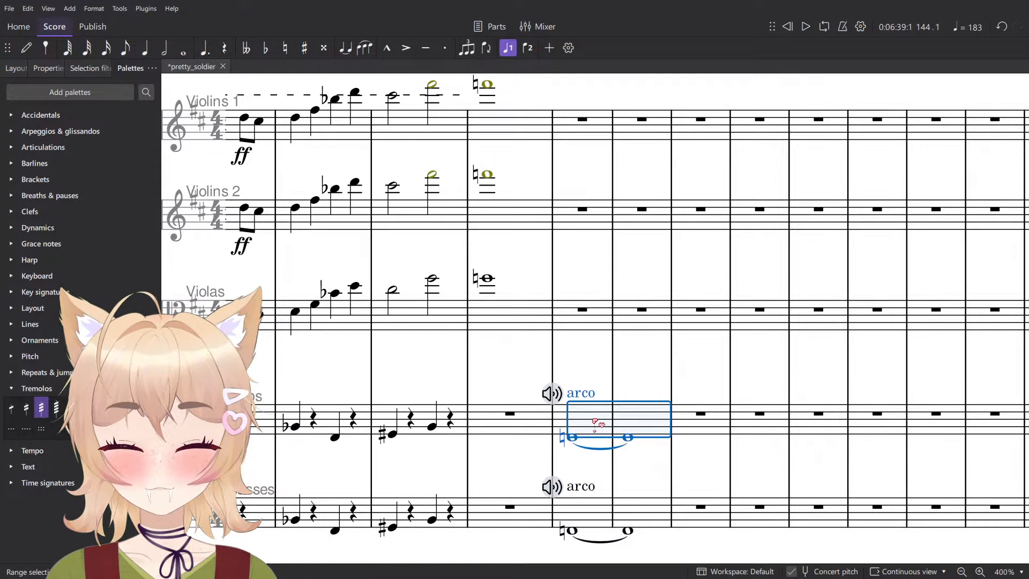
click(574, 311)
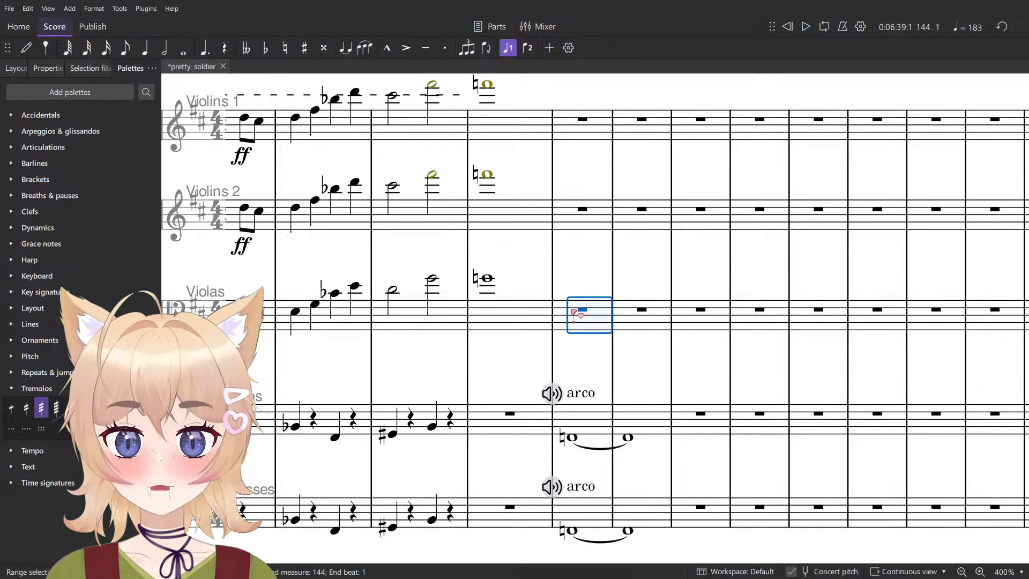
key(ctrl+v)
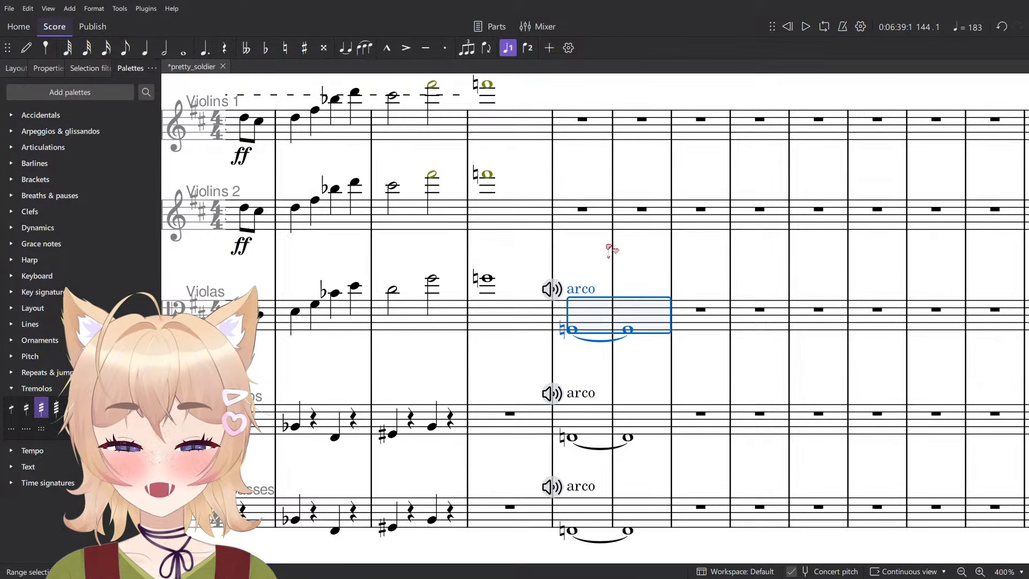
click(592, 289)
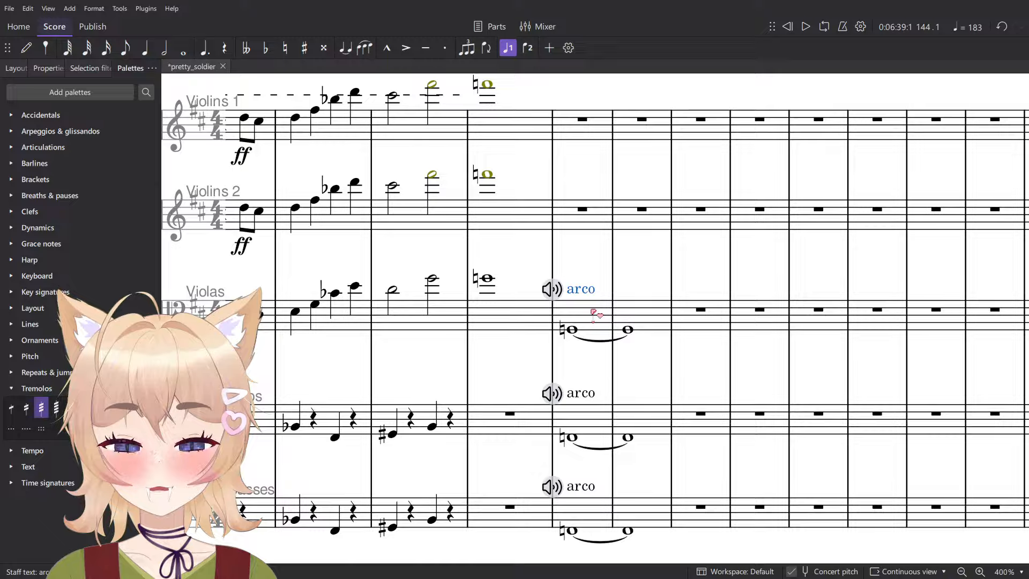
click(592, 310)
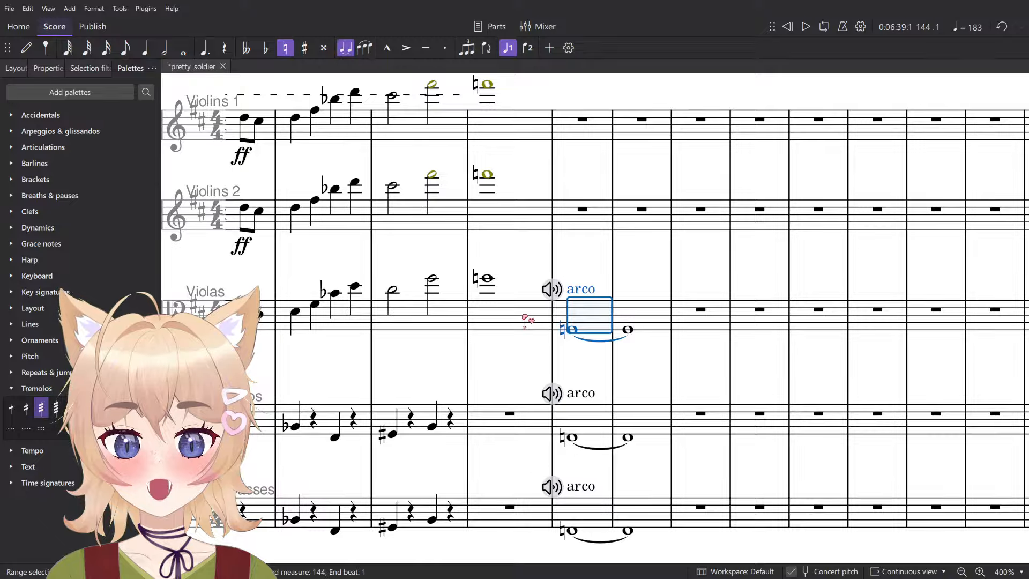
click(594, 280)
shift+click(654, 323)
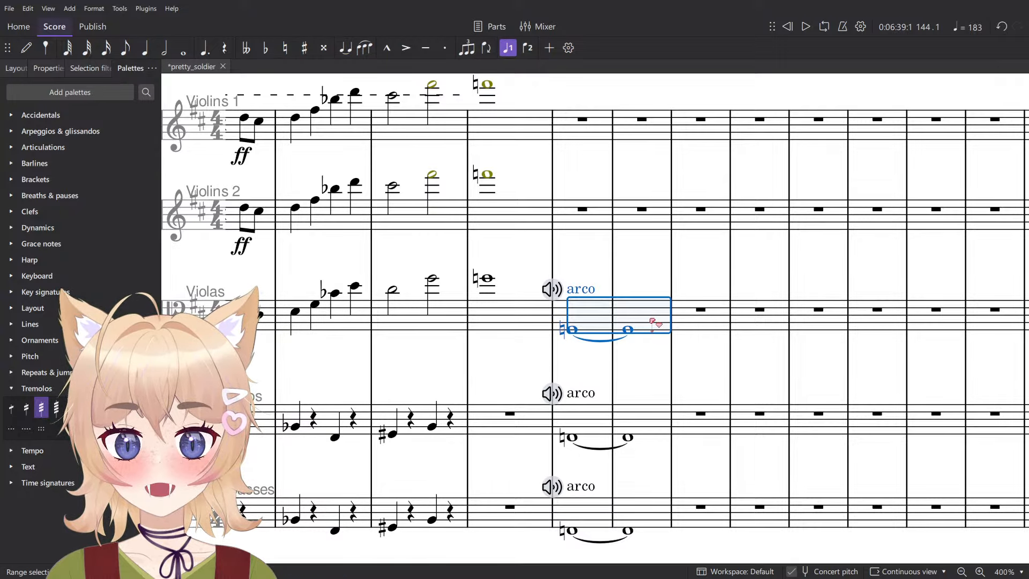
key(Delete)
- Play back the score from measure 144 to check the low string entry
scroll(435, 282, down, 5)
key(space)
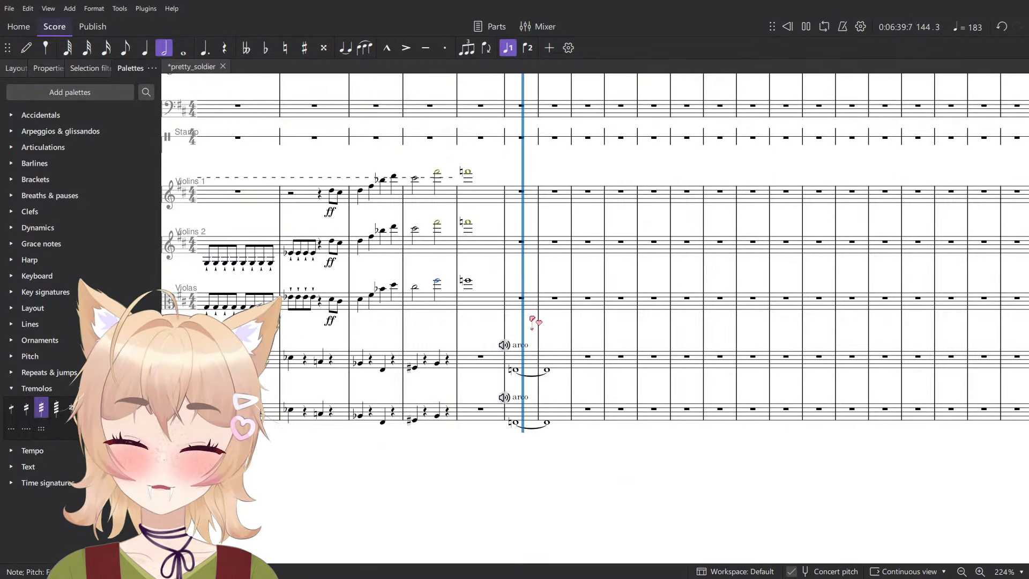
scroll(587, 341, up, 5)
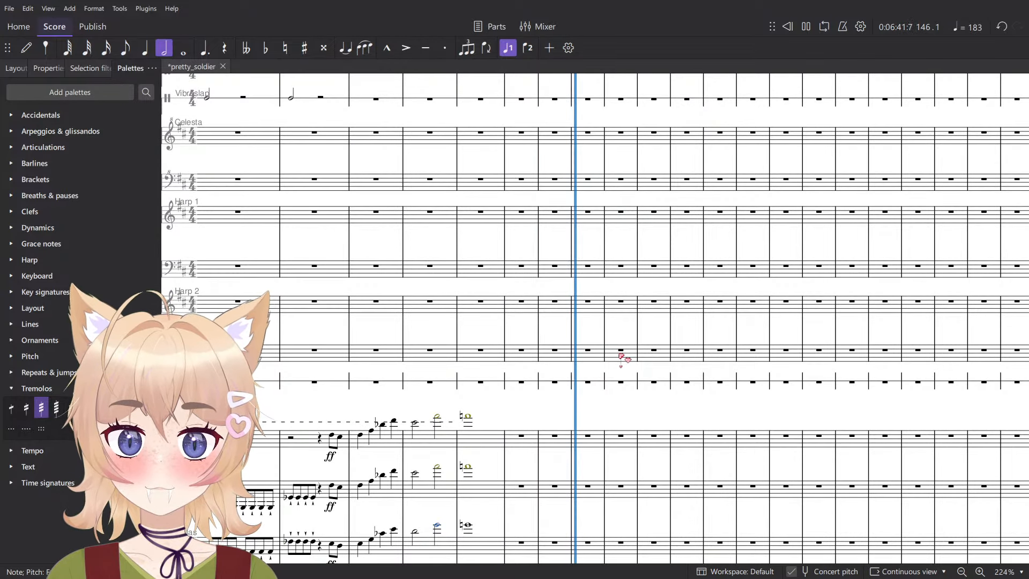
key(space)
scroll(621, 373, down, 2)
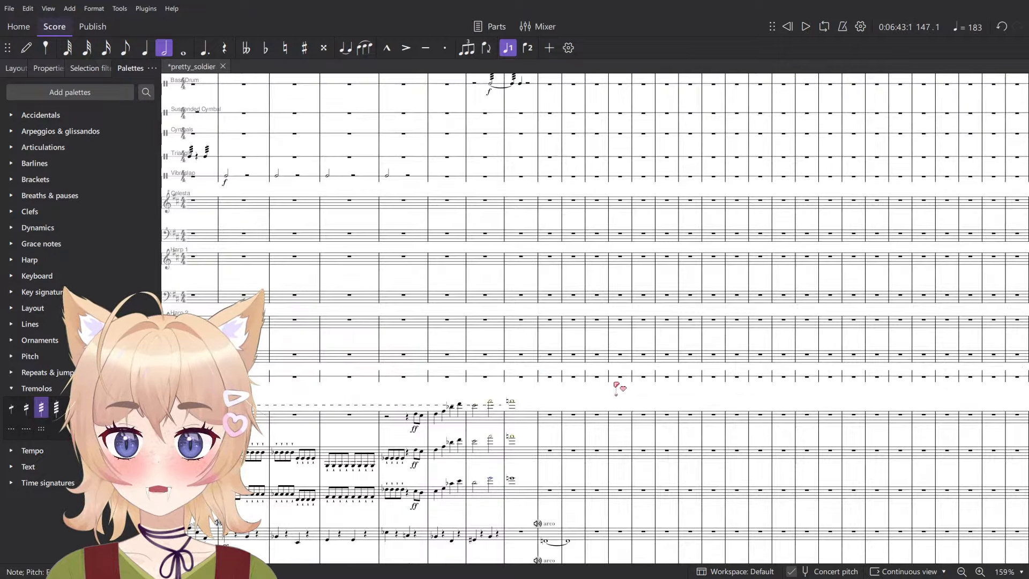
- Examine the woodwind and brass parts in the measures leading up to and including measure 144
scroll(621, 381, up, 5)
scroll(621, 394, up, 4)
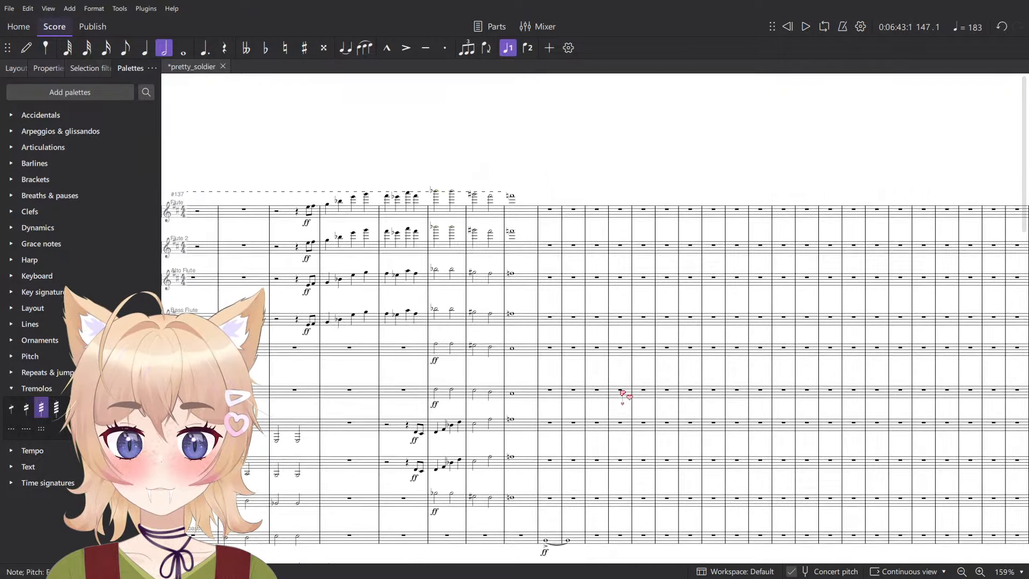
scroll(623, 402, down, 3)
click(569, 248)
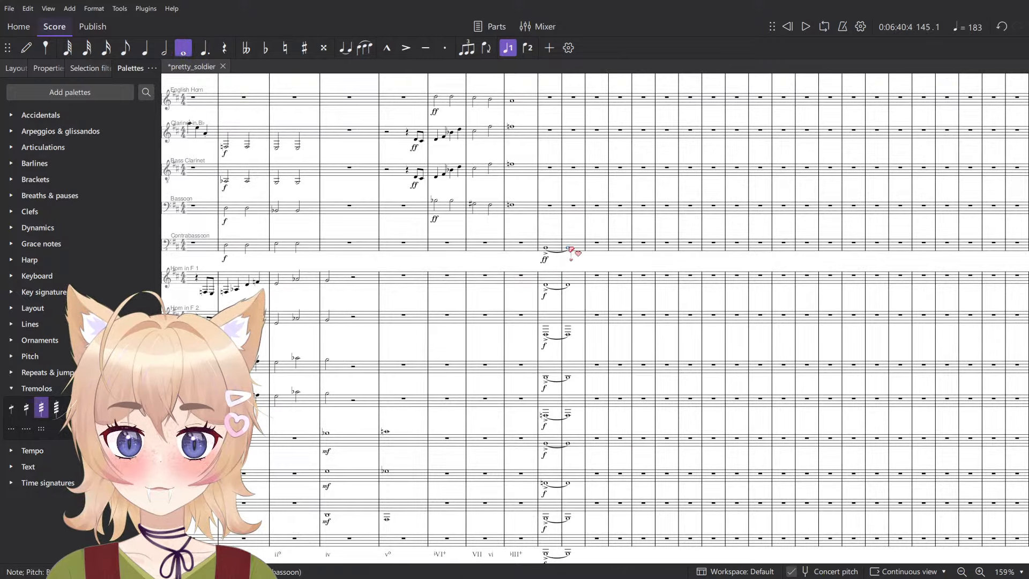
scroll(575, 251, down, 1)
drag(470, 250, 855, 482)
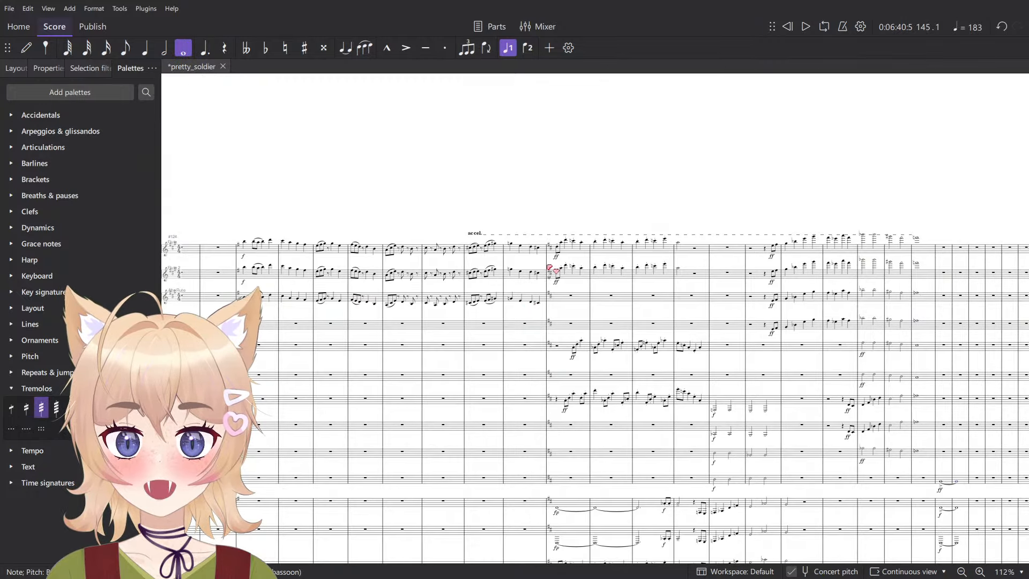
scroll(552, 271, up, 2)
drag(656, 273, 437, 343)
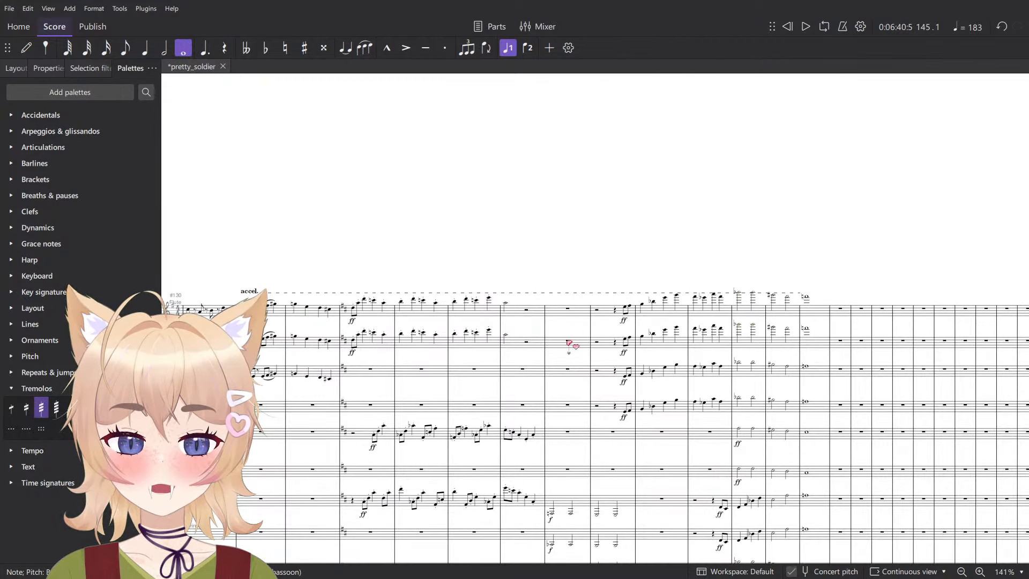
drag(691, 341, 459, 156)
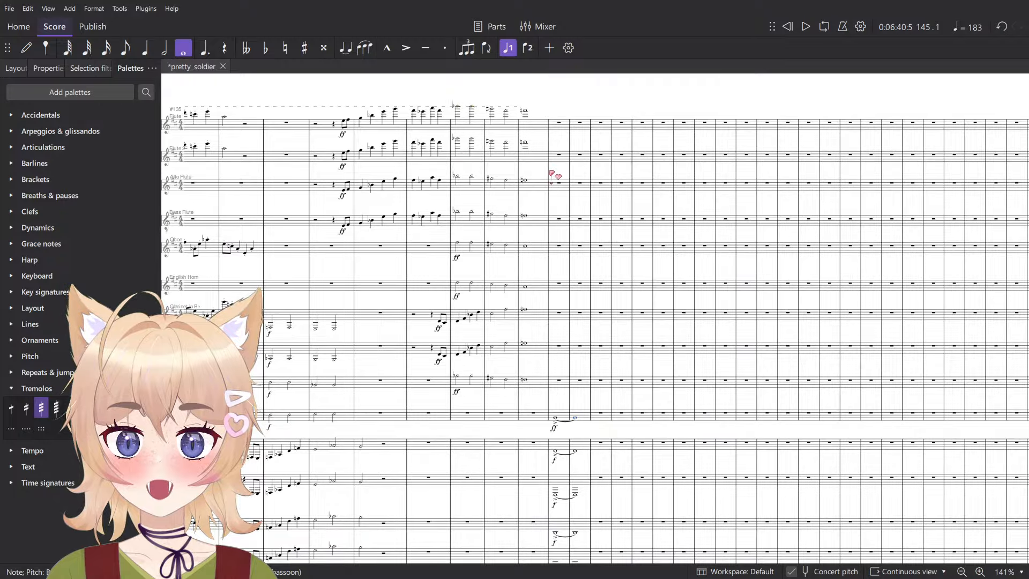
drag(550, 171, 648, 196)
drag(558, 171, 655, 160)
scroll(658, 159, down, 1)
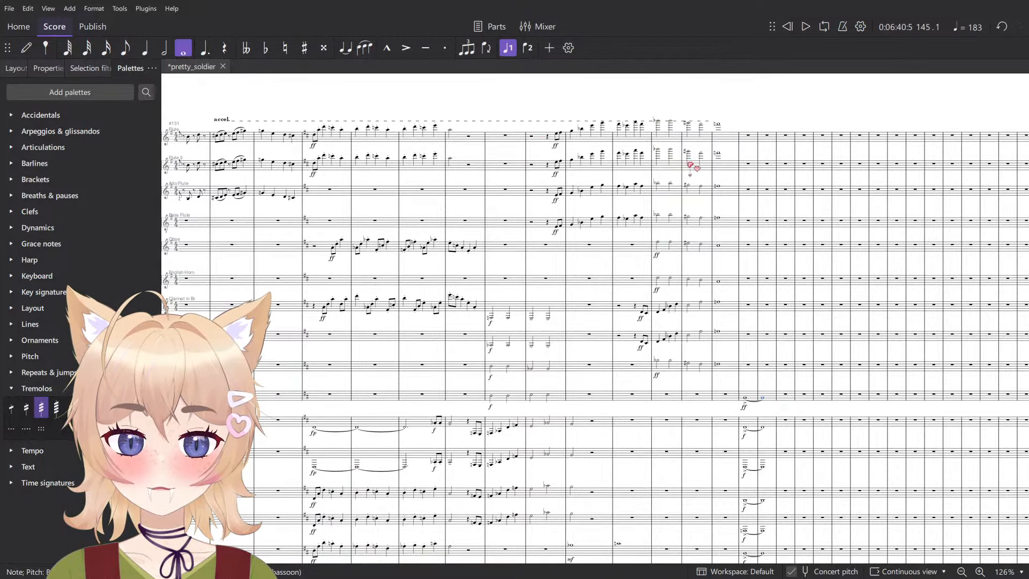
drag(742, 483, 649, 416)
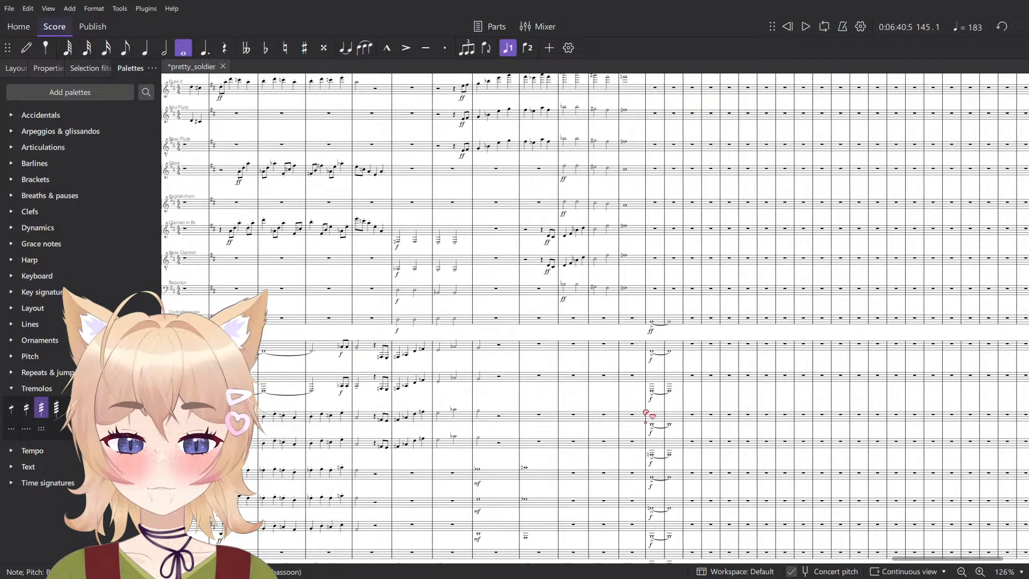
- Delete the tied whole notes in measure 145 from the contrabassoon, brass, timpani, violoncellos and contrabasses
scroll(646, 424, up, 4)
click(699, 264)
scroll(705, 297, down, 4)
scroll(705, 297, down, 1)
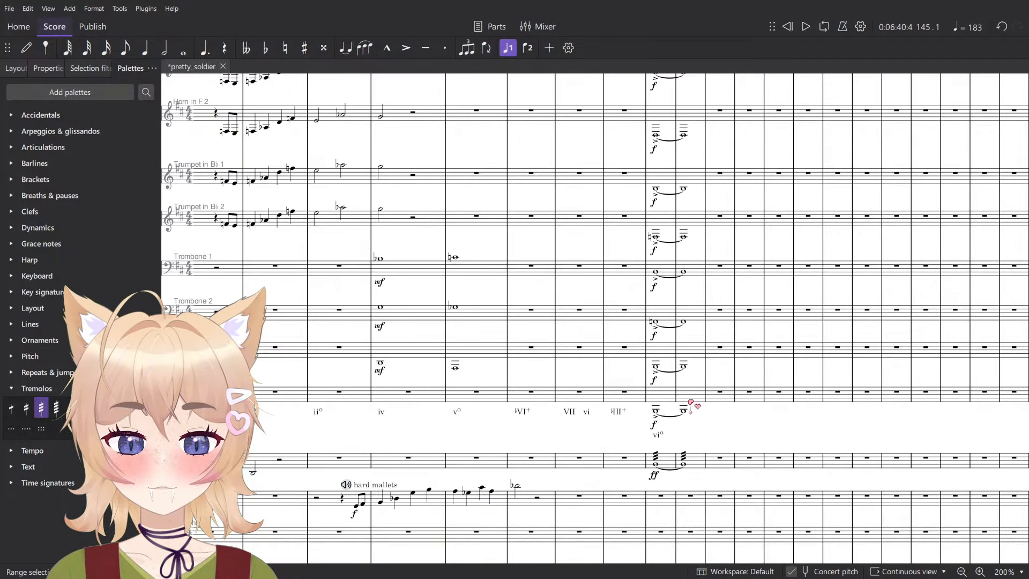
shift+click(699, 463)
click(724, 470)
scroll(729, 467, down, 15)
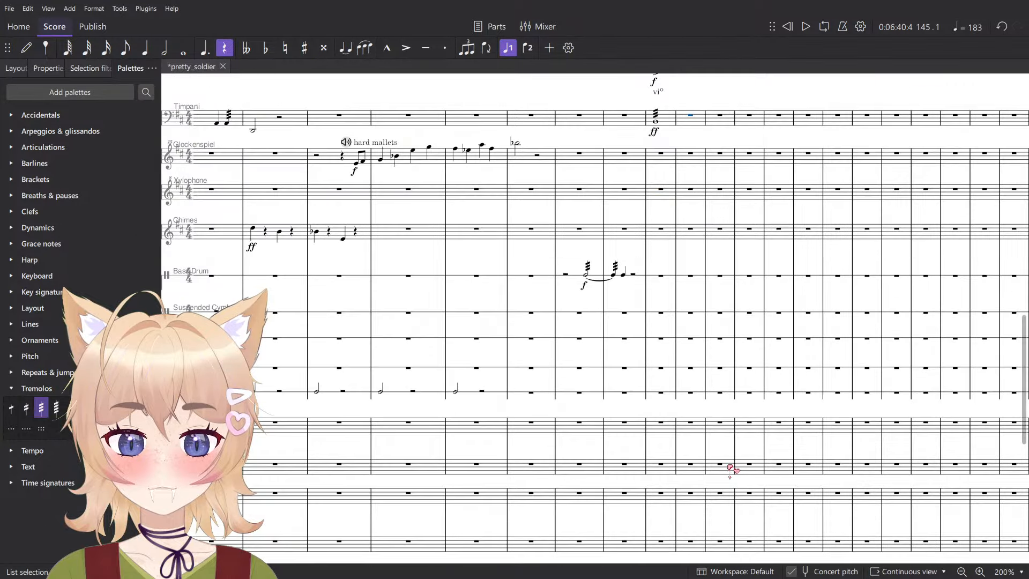
click(694, 360)
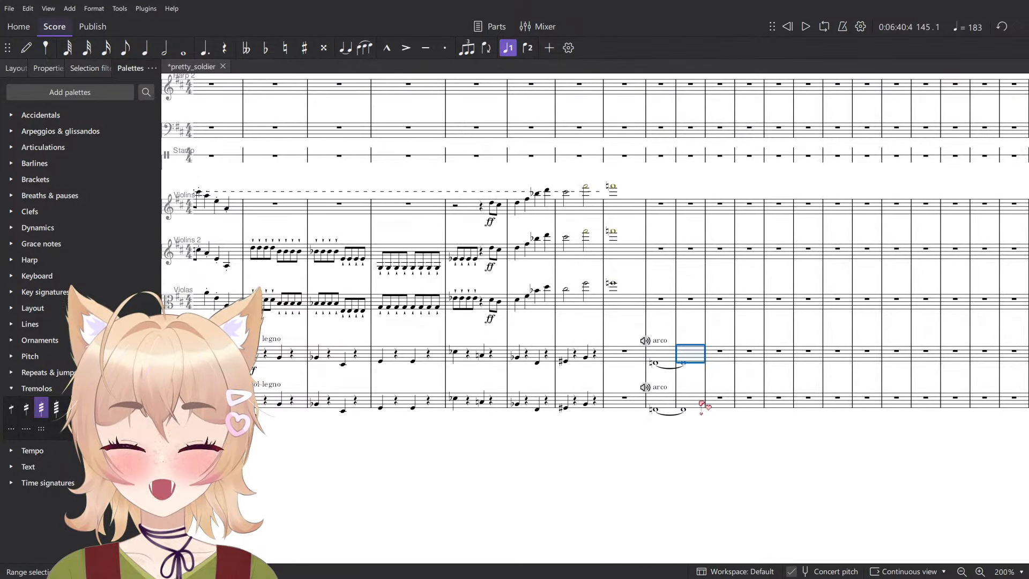
shift+click(700, 408)
- Add a fermata to measure 144 on every staff, from the flute down to the contrabasses
scroll(676, 328, up, 12)
scroll(673, 354, up, 6)
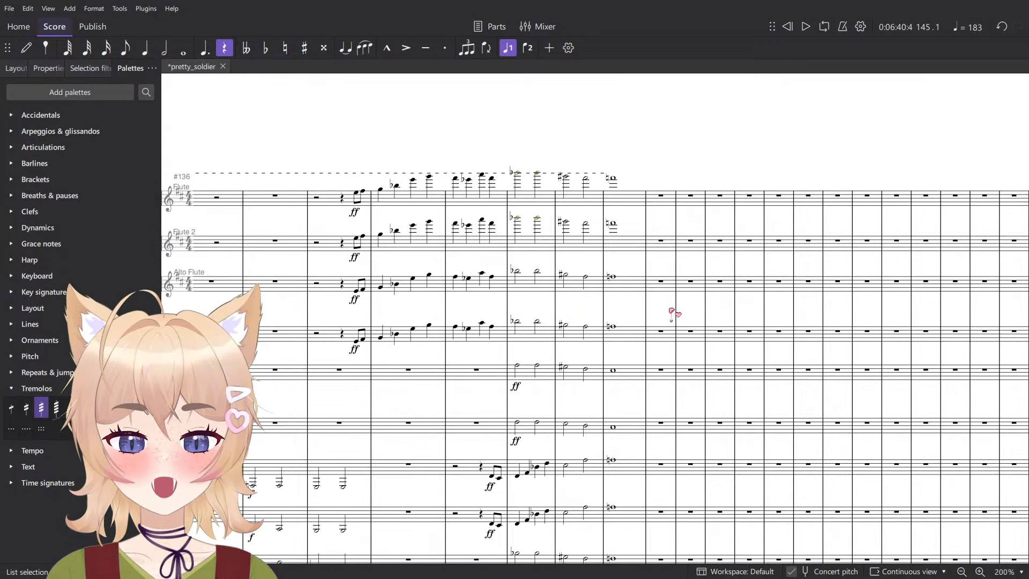
click(665, 349)
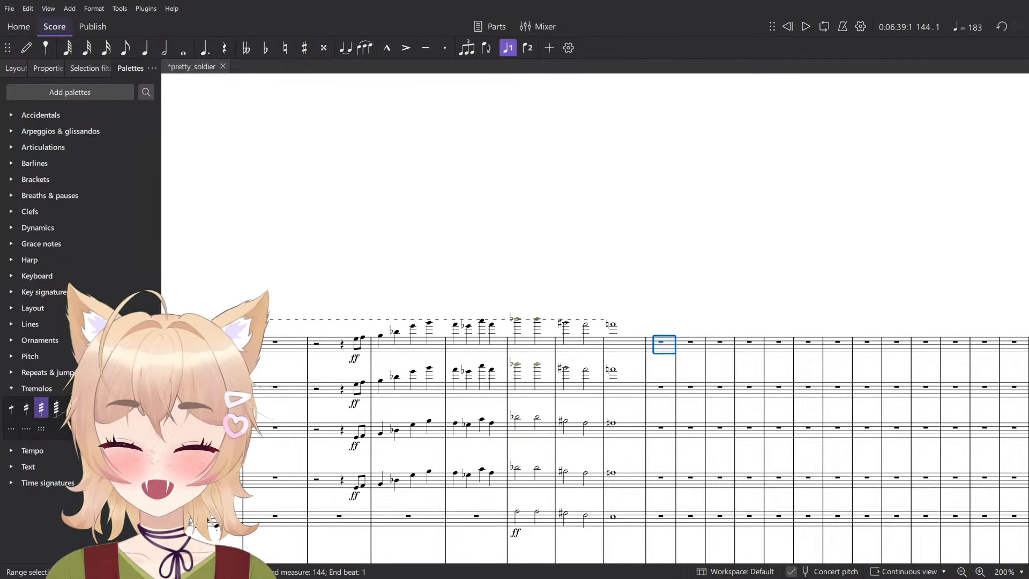
scroll(670, 397, down, 15)
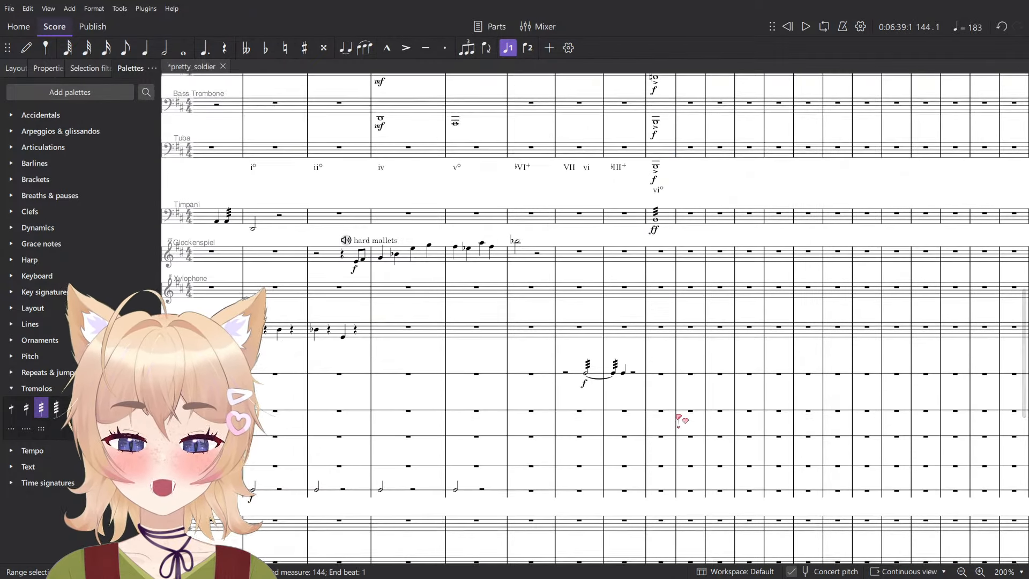
scroll(670, 534, down, 5)
shift+click(648, 485)
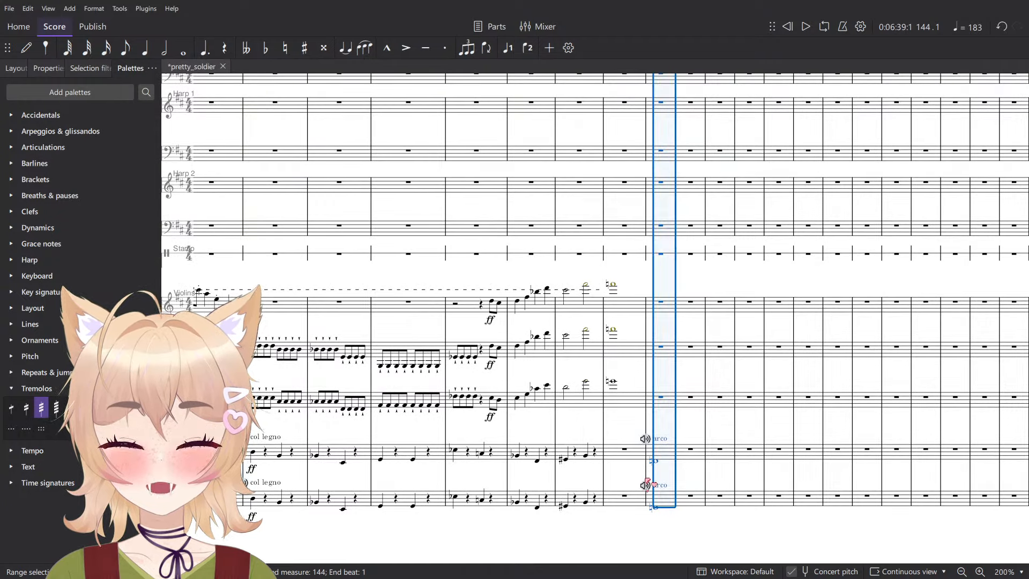
click(53, 147)
click(64, 131)
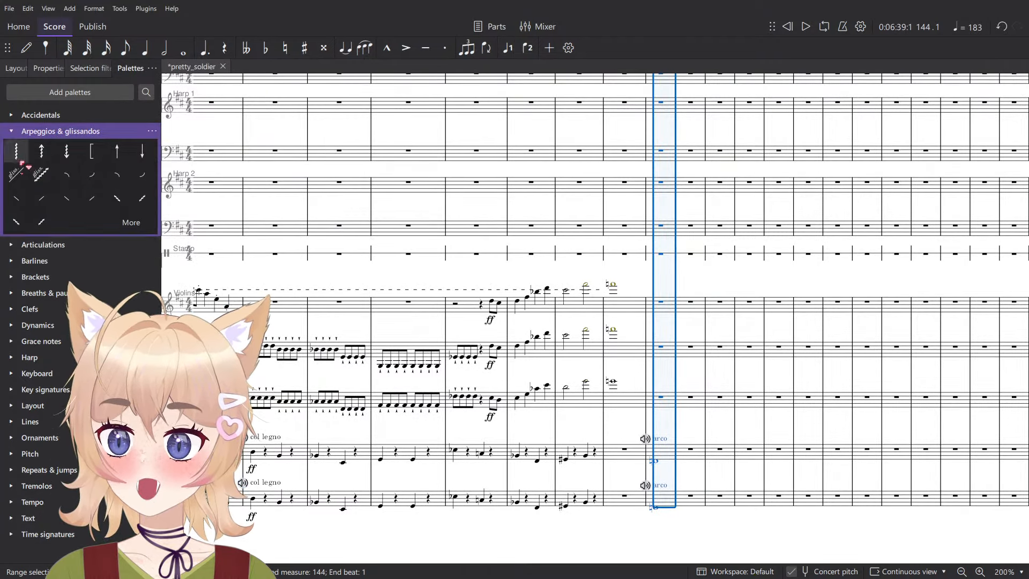
click(43, 309)
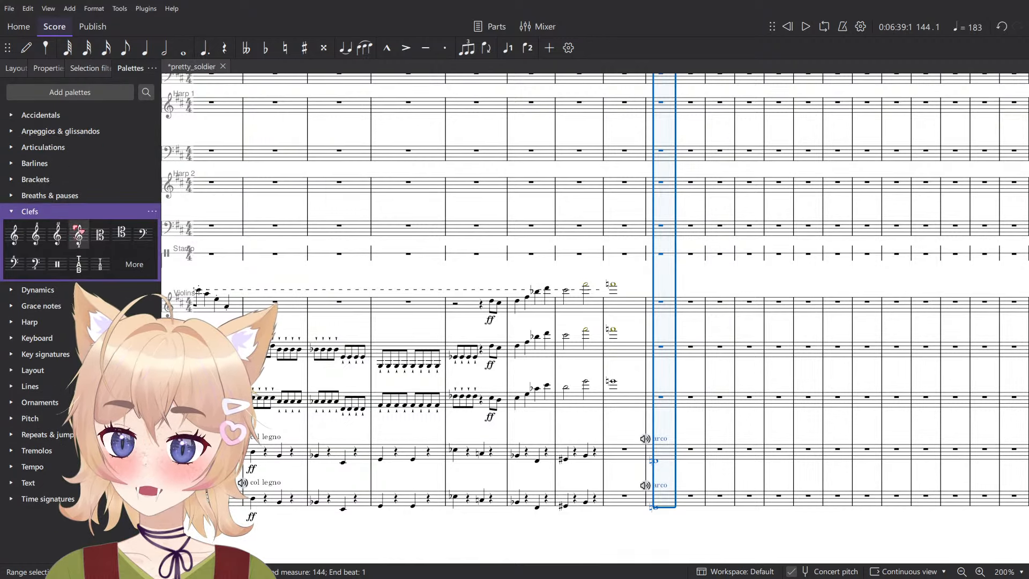
click(58, 195)
click(14, 215)
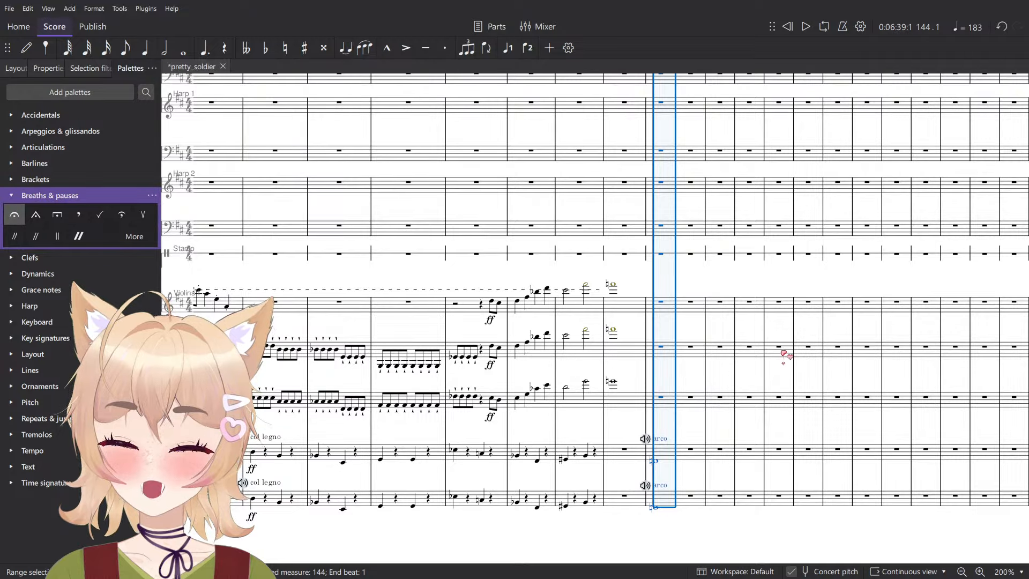
- Play back measure 144 to hear the fermata across the full orchestra
key(space)
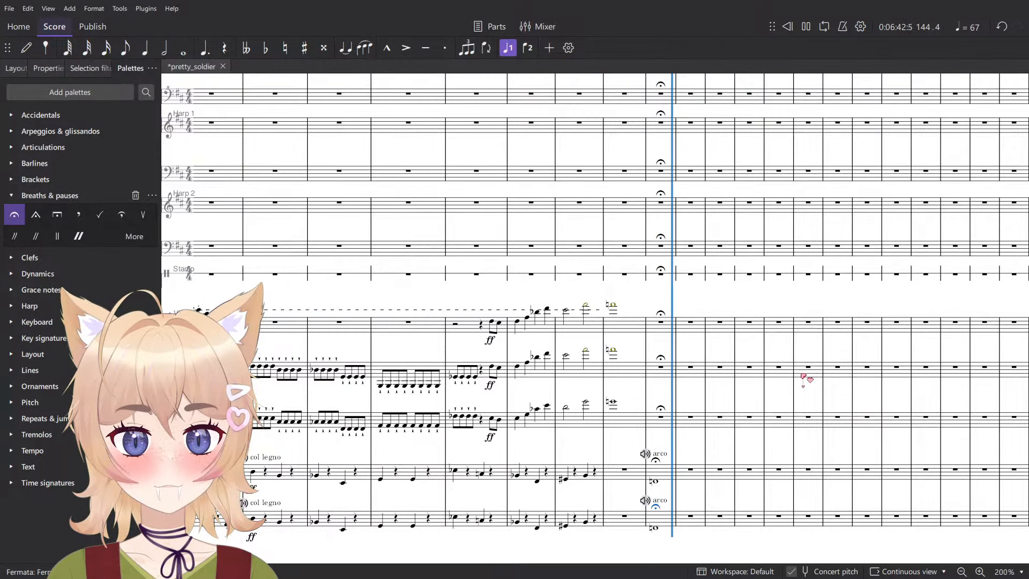
scroll(807, 380, up, 15)
key(space)
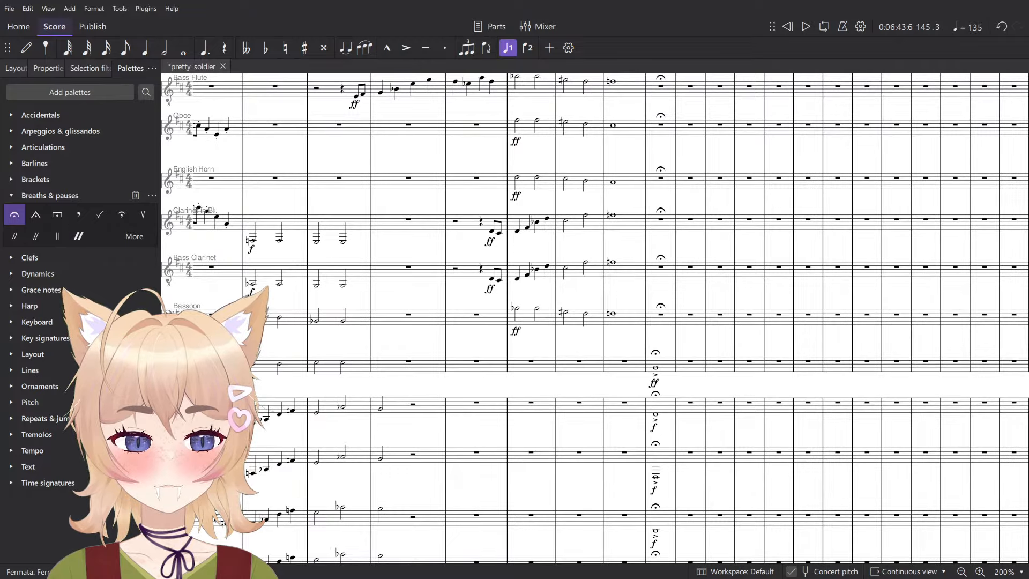
- Enter a half-note C natural in the tuba part at the start of measure 145, without an accent
scroll(792, 387, up, 6)
scroll(794, 382, down, 7)
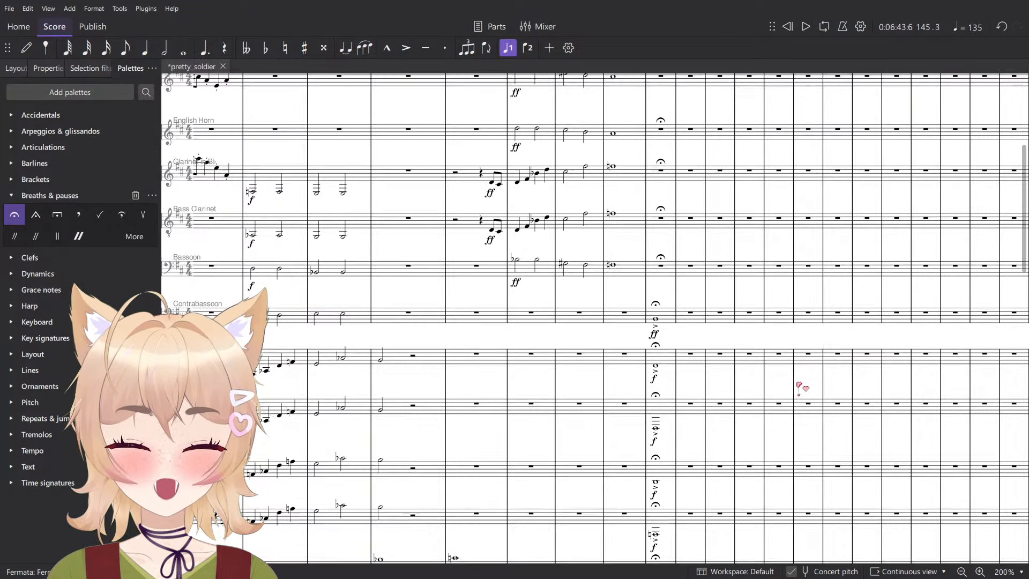
scroll(799, 385, down, 8)
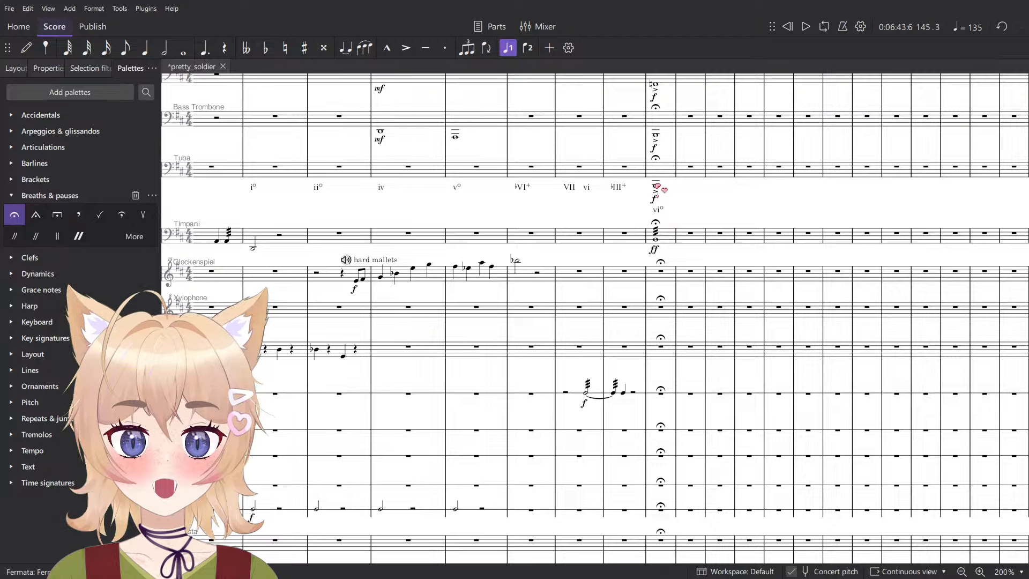
scroll(698, 175, up, 3)
key(n)
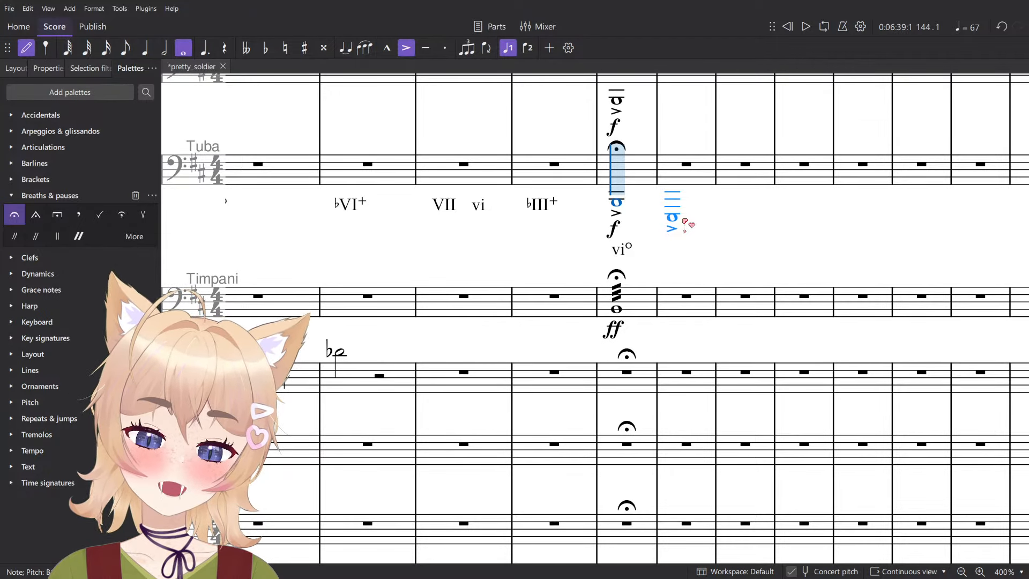
key(5)
scroll(677, 172, up, 2)
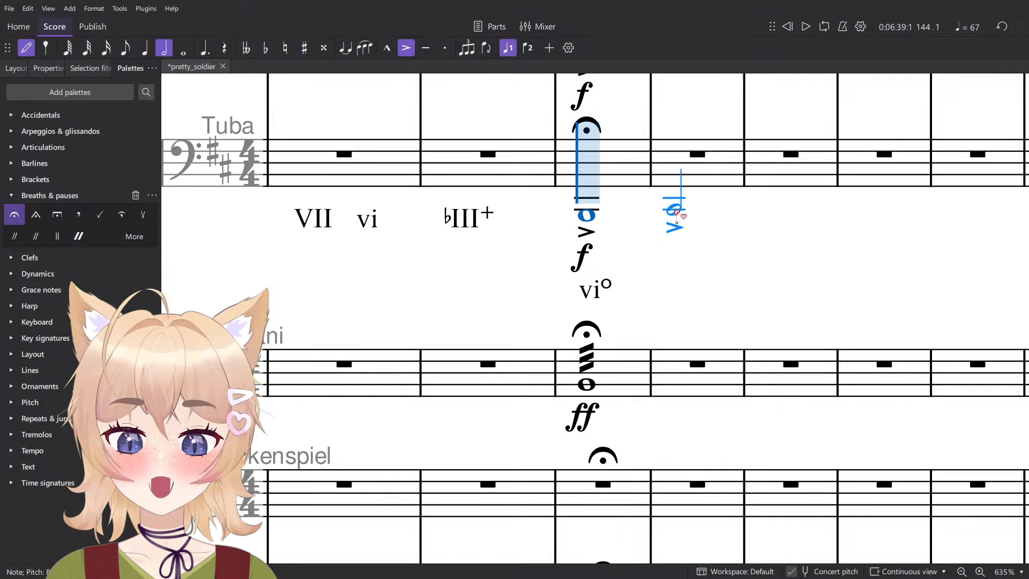
click(690, 208)
scroll(690, 208, down, 1)
scroll(699, 218, up, 5)
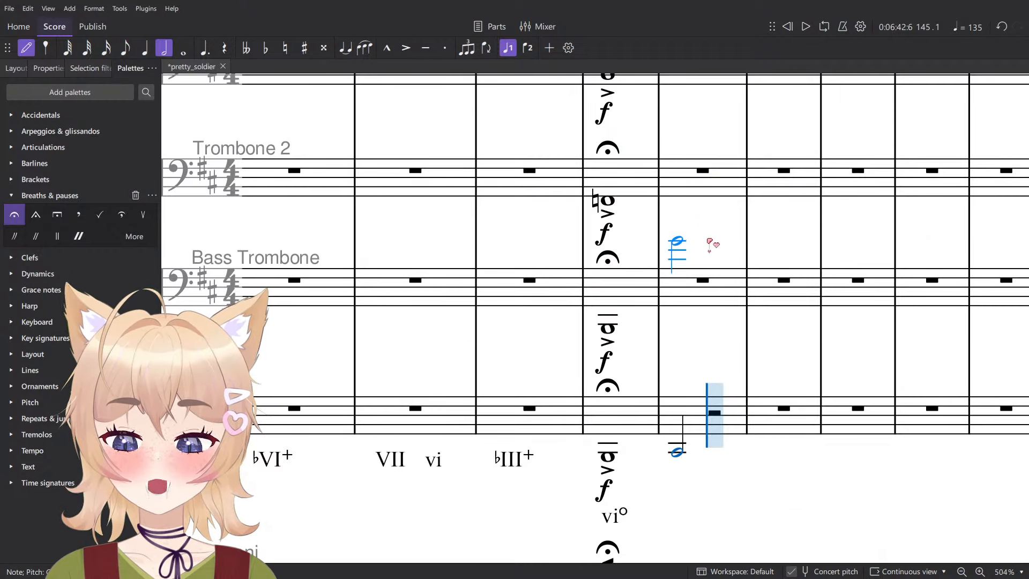
key(Down)
key(Escape)
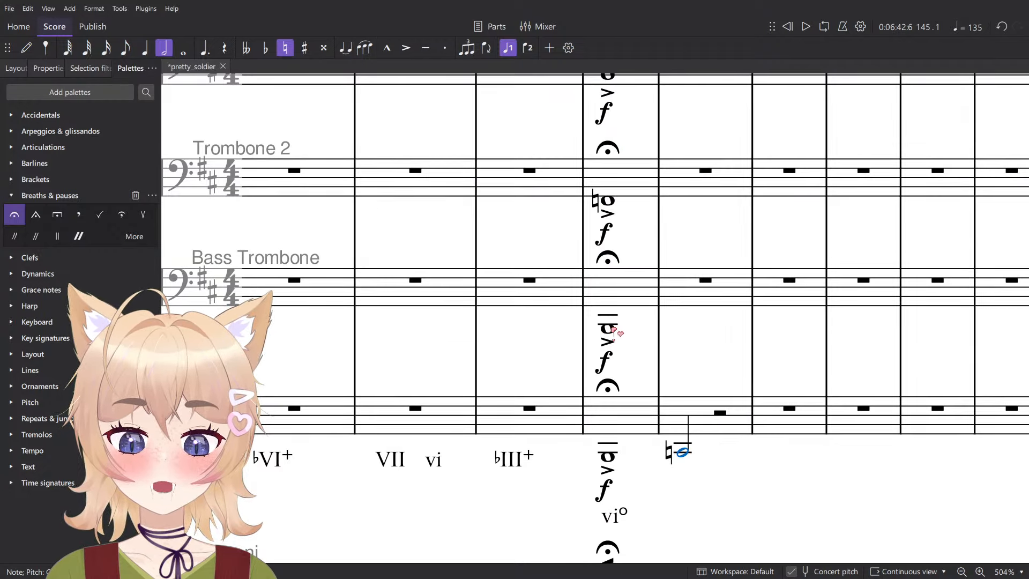
- Enter a whole-note C natural in the bass trombone part at measure 145, on the second ledger line below the staff
click(609, 329)
key(n)
key(6)
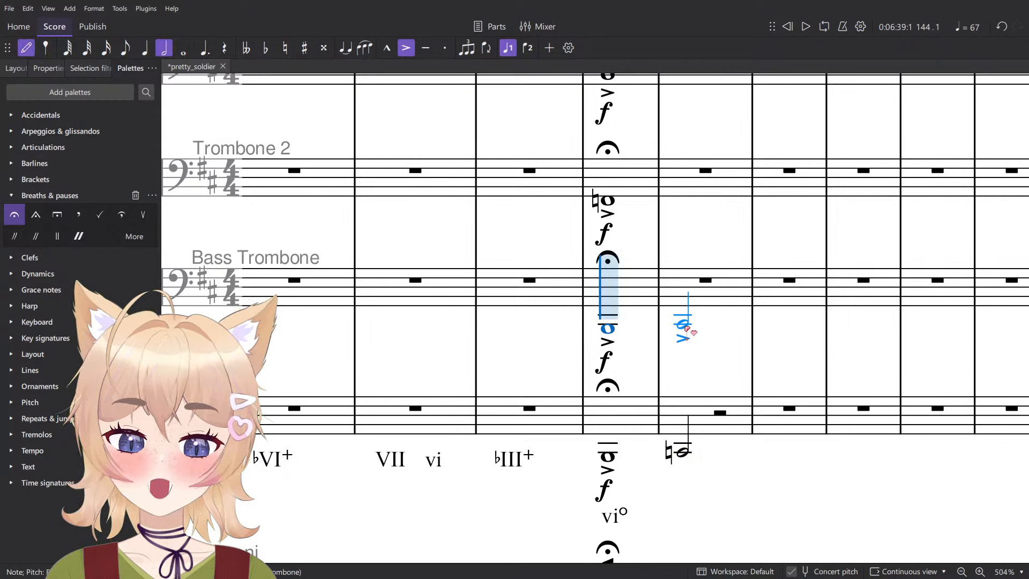
key(Escape)
click(696, 418)
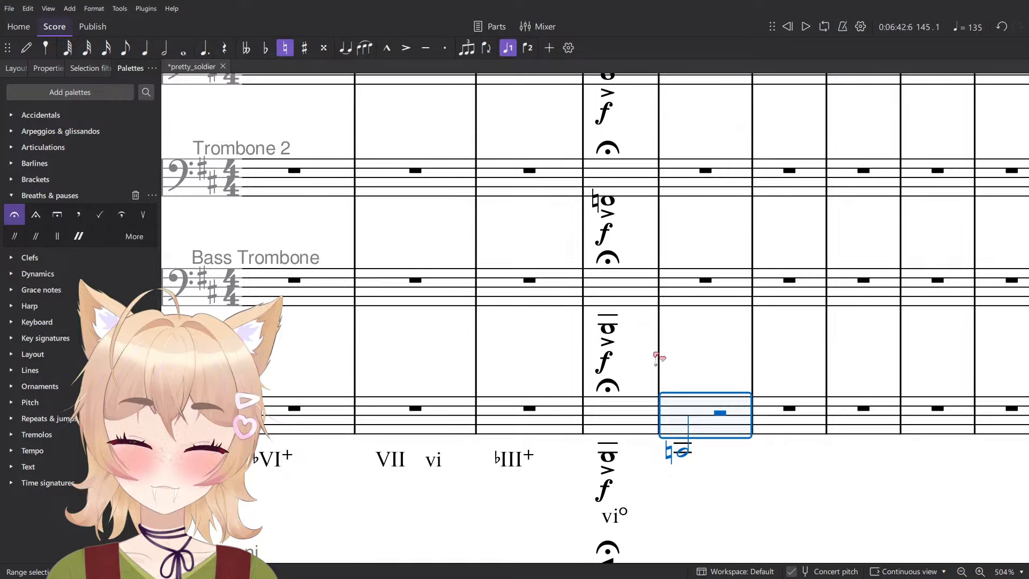
click(608, 328)
key(n)
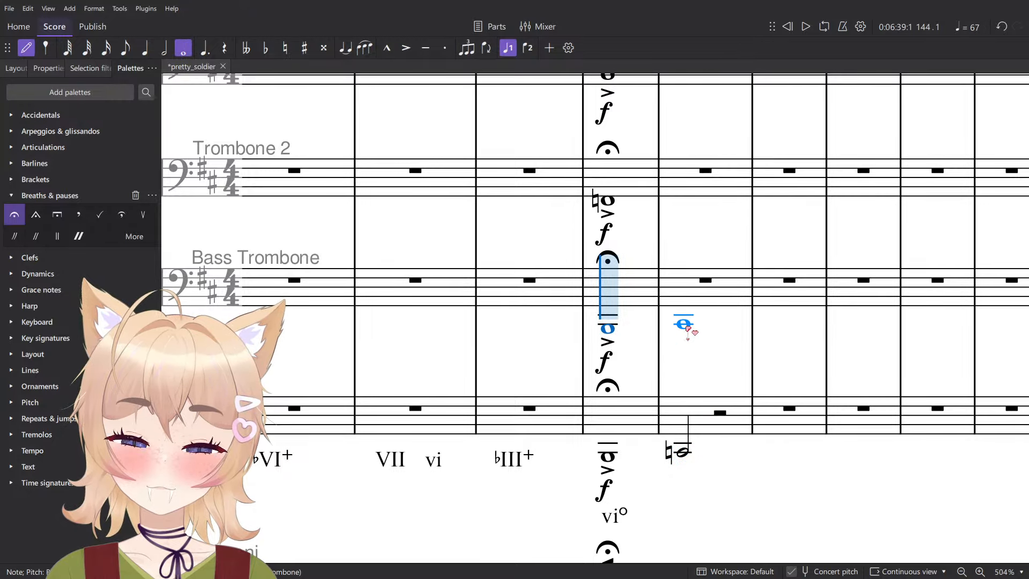
click(767, 259)
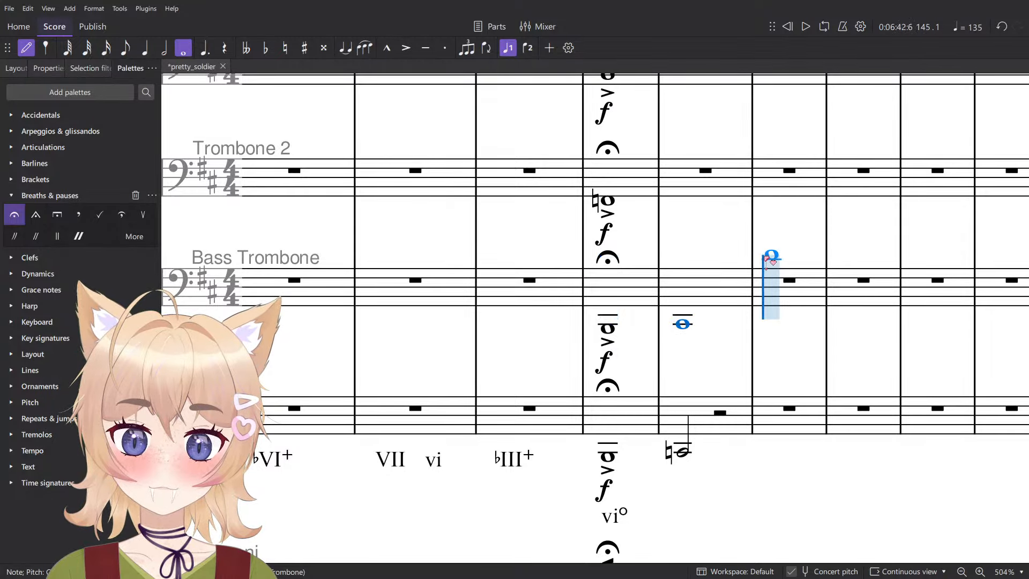
key(Escape)
key(Down)
scroll(730, 338, up, 2)
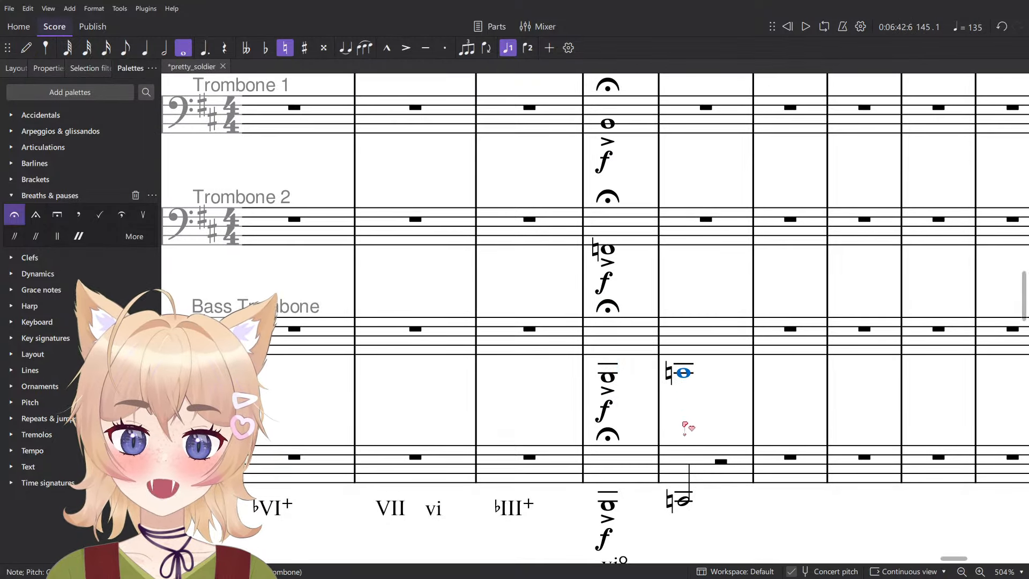
- Delete the measure 145 notes from the bass trombone and tuba parts
click(706, 471)
shift+click(710, 352)
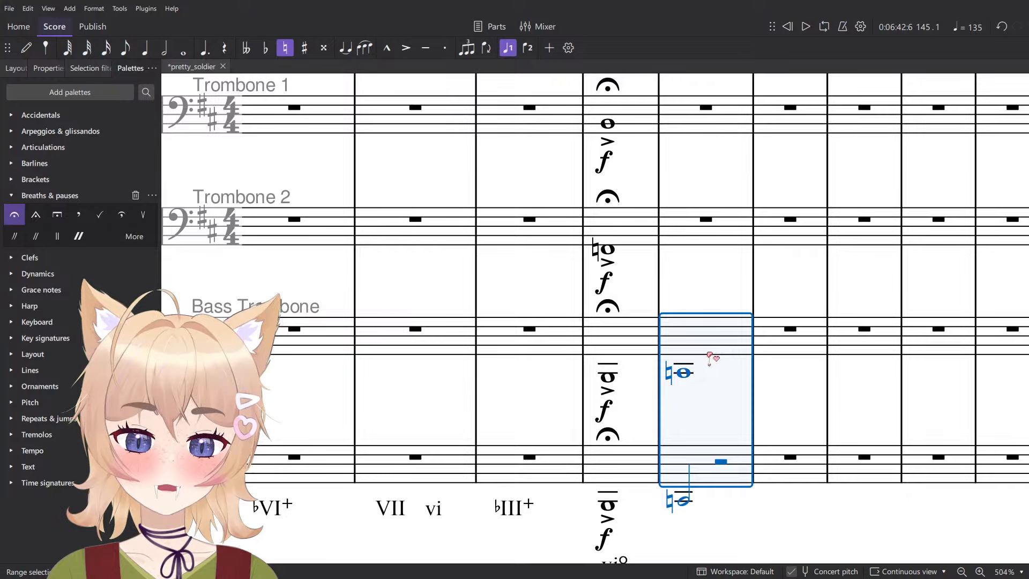
key(Delete)
- Enter a whole-note C natural in both the violoncellos and the contrabasses at measure 145
scroll(727, 370, down, 5)
scroll(730, 375, down, 17)
scroll(742, 395, down, 12)
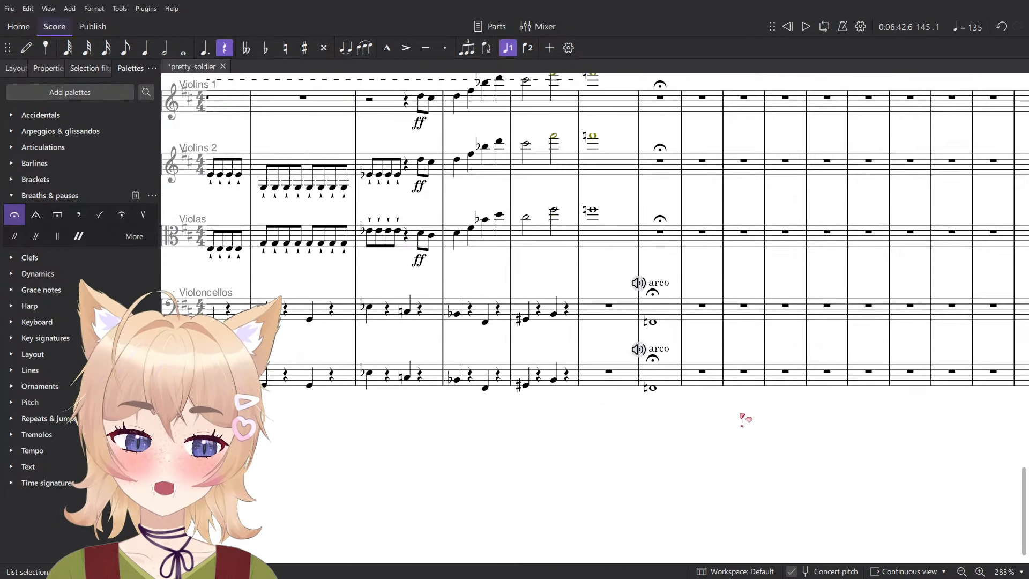
click(652, 291)
key(n)
scroll(699, 275, up, 6)
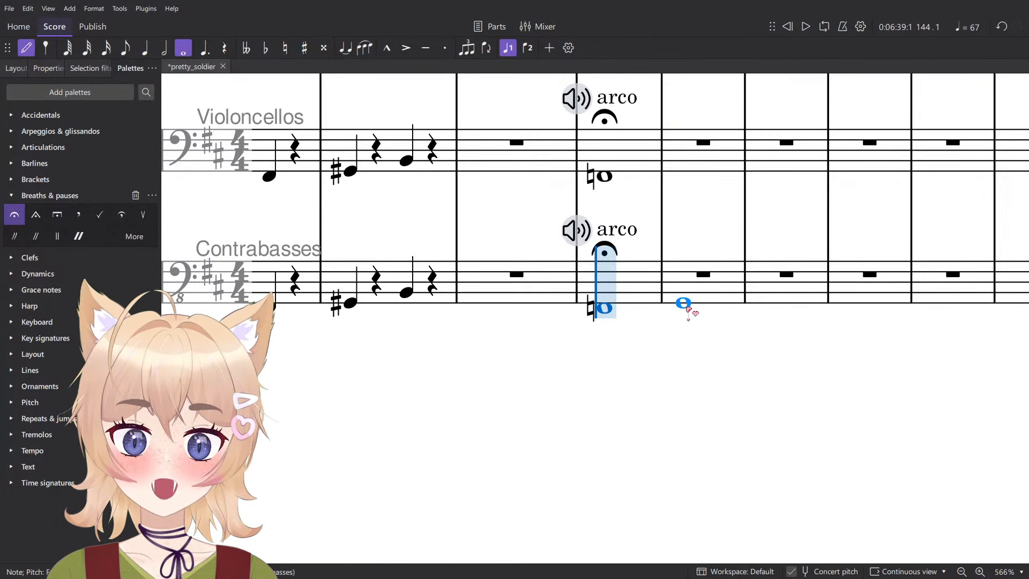
scroll(688, 311, up, 6)
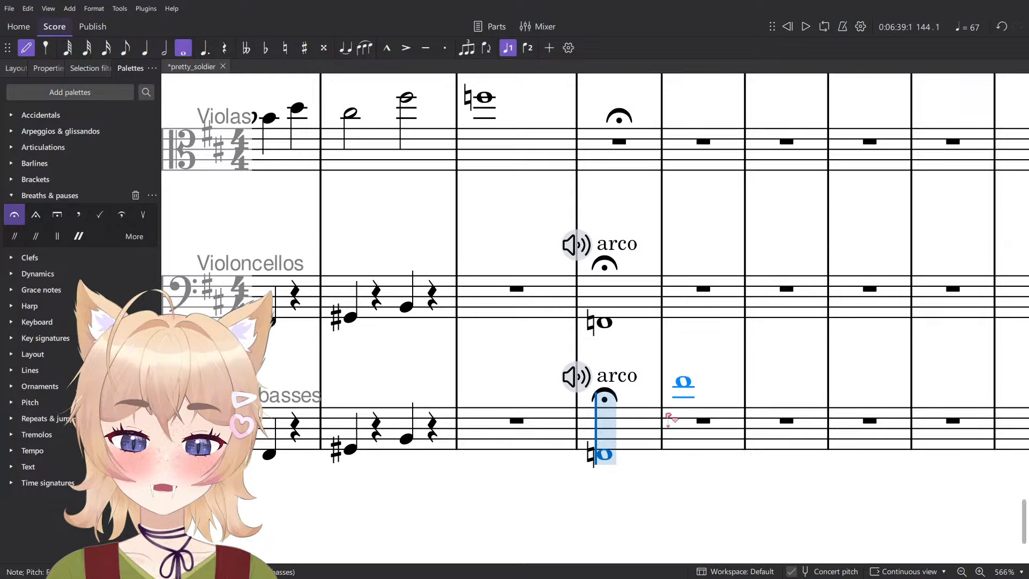
click(684, 440)
key(Down)
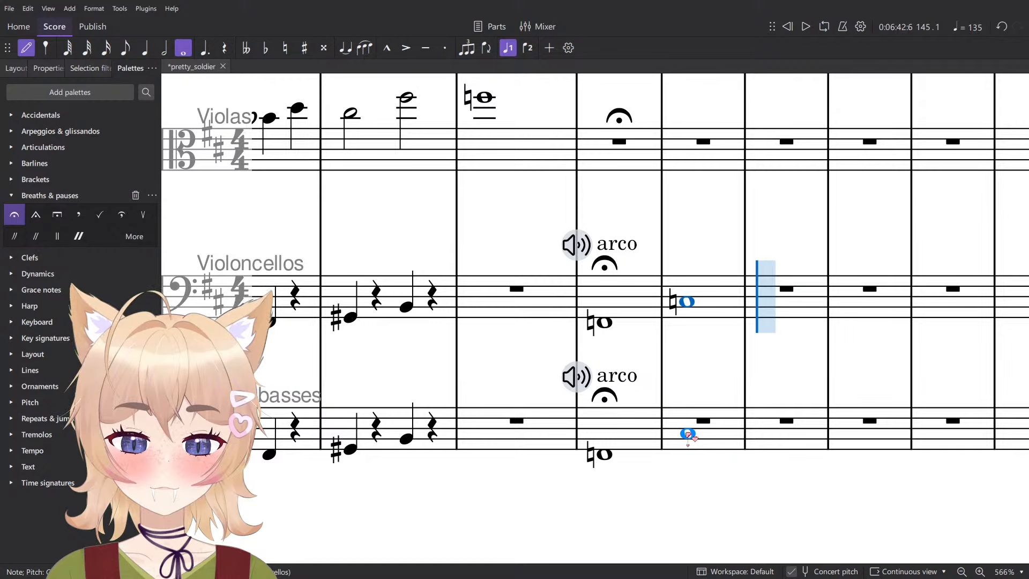
click(687, 434)
- Enter whole notes at measure 145: E in the violas, G in Violins 2 and C natural in Violins 1
scroll(635, 449, up, 5)
scroll(635, 449, right, 2)
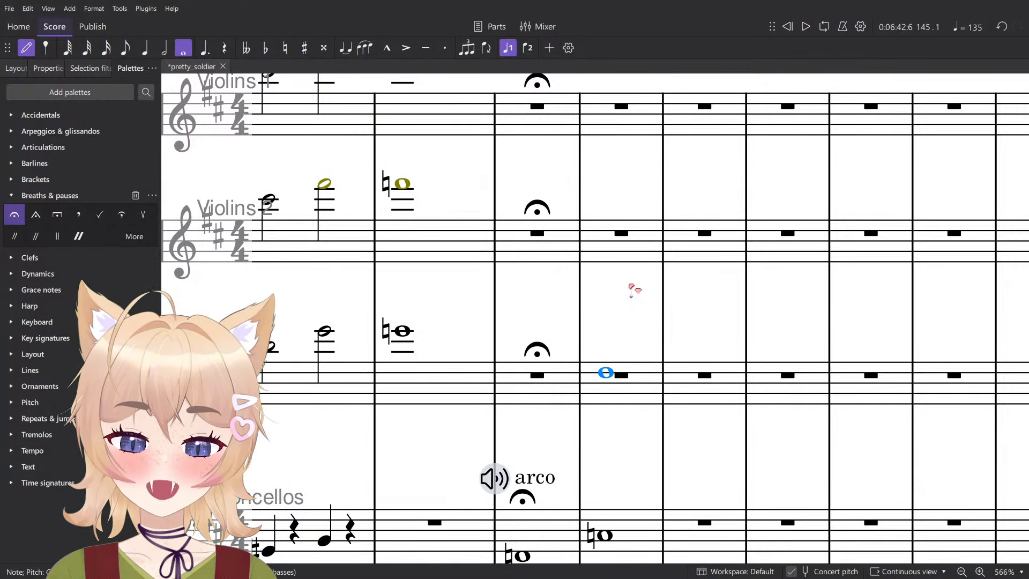
click(621, 373)
click(605, 228)
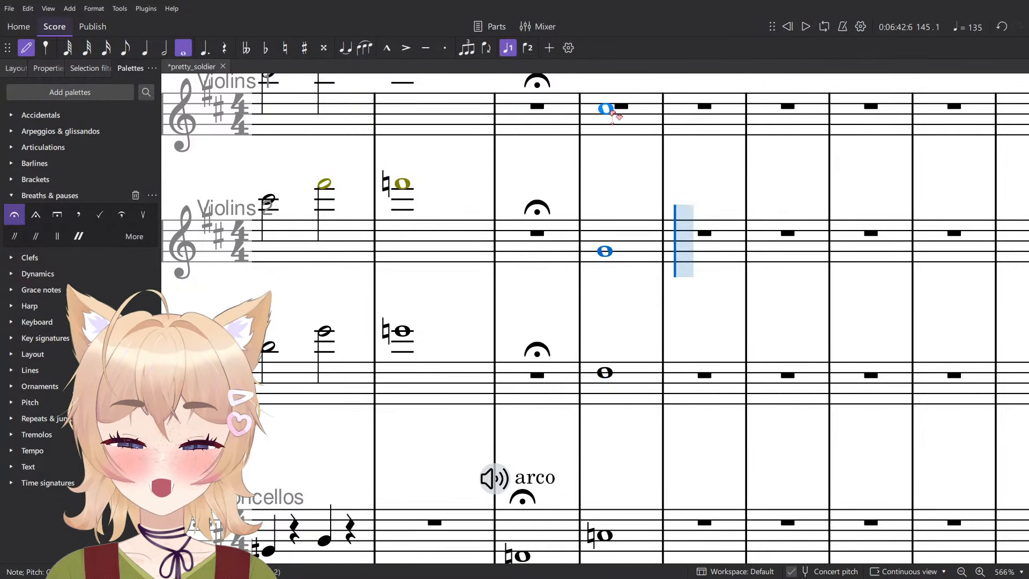
click(613, 123)
scroll(614, 124, down, 5)
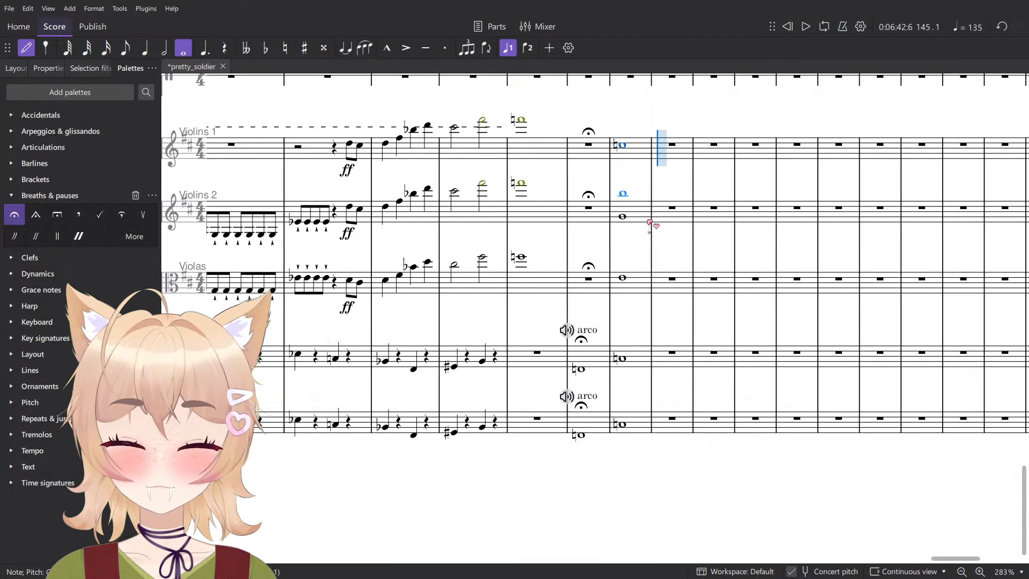
- Play back measure 145 with all strings, with violins and violas only, and with Violins 1 alone
key(Escape)
shift+click(639, 419)
key(space)
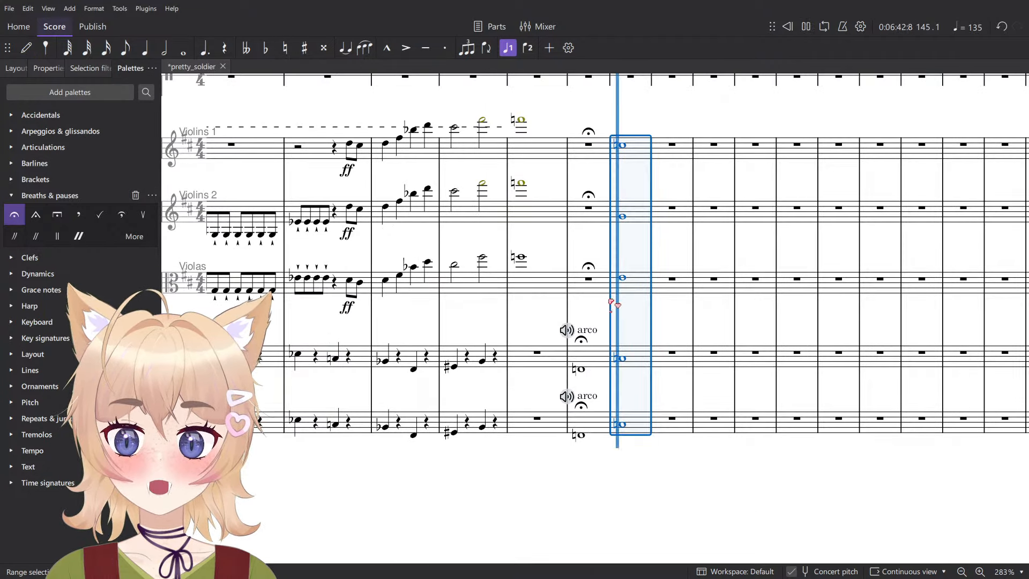
key(Escape)
key(space)
click(628, 158)
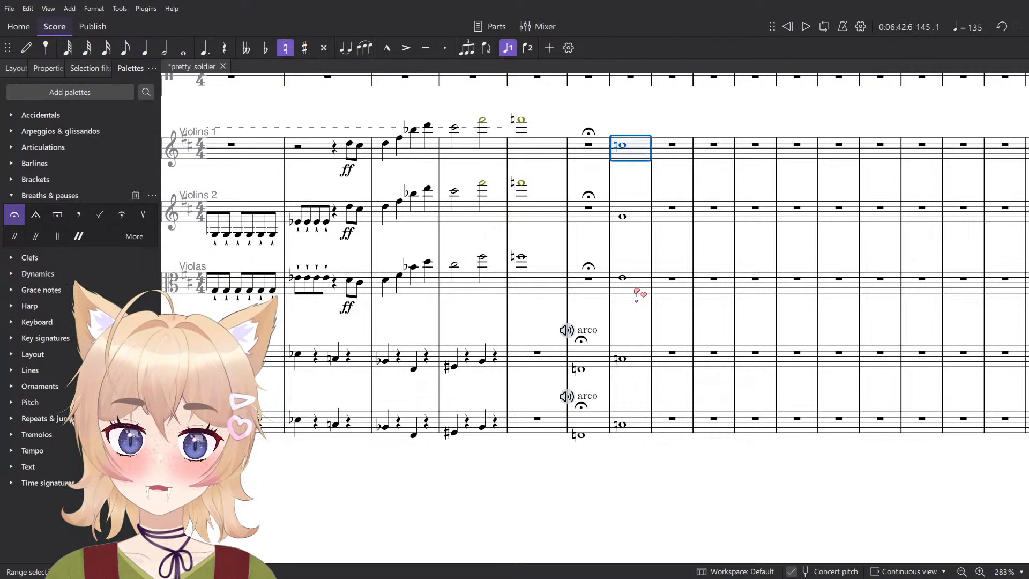
shift+click(639, 292)
key(space)
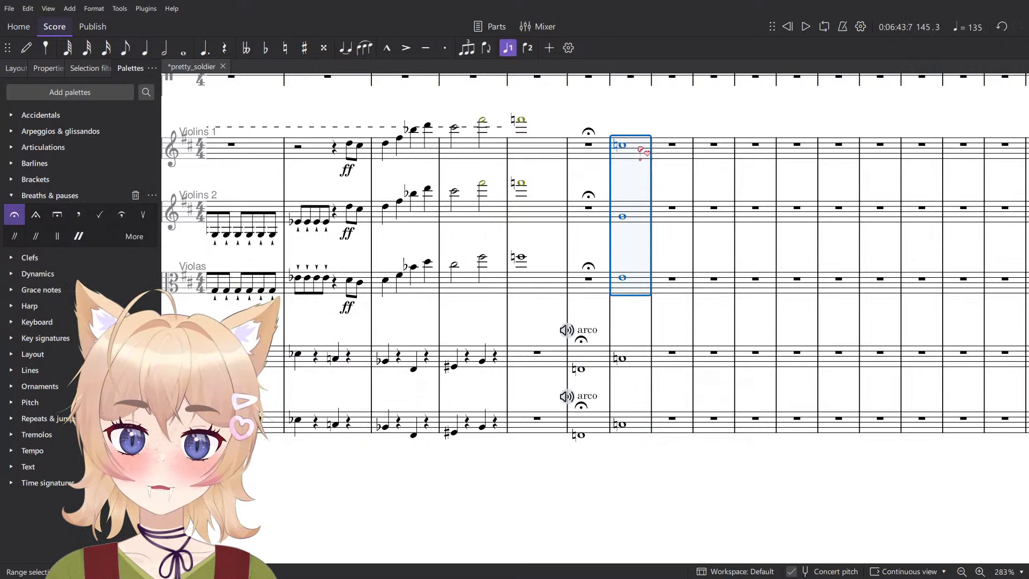
click(641, 151)
key(space)
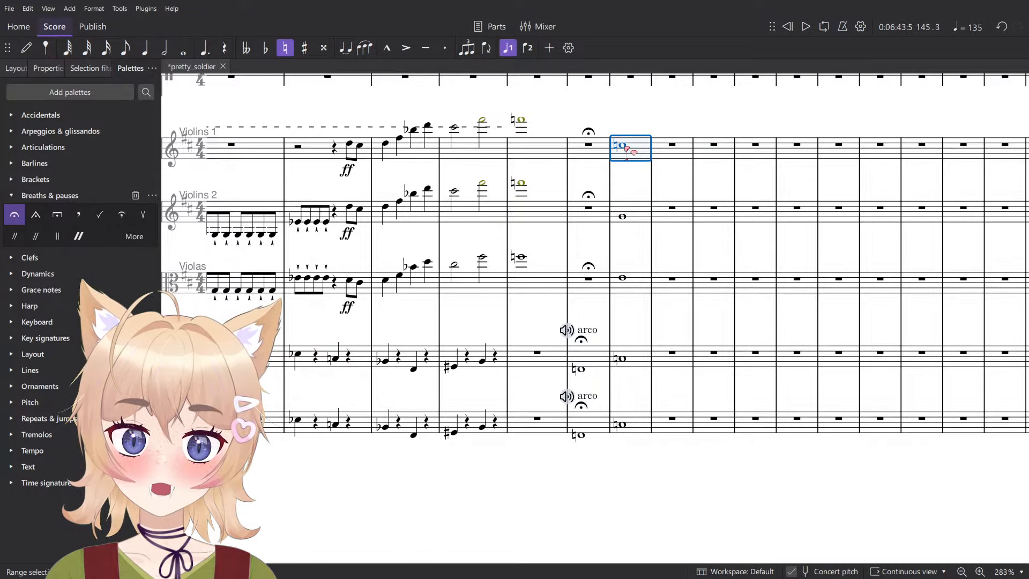
- Stack a second whole note in measure 145 above the Violins 1 C natural and another below the violas' E
click(624, 147)
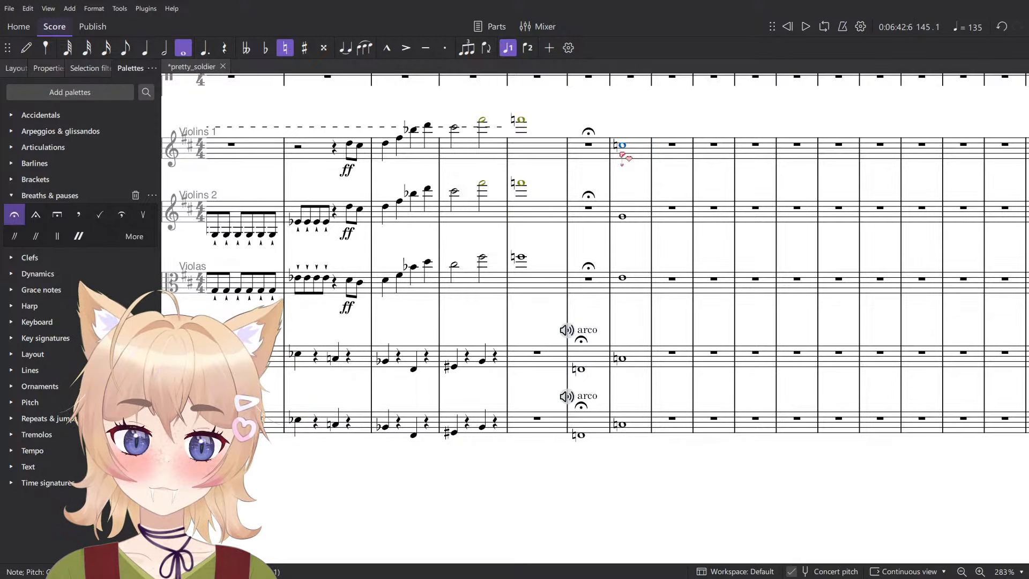
key(n)
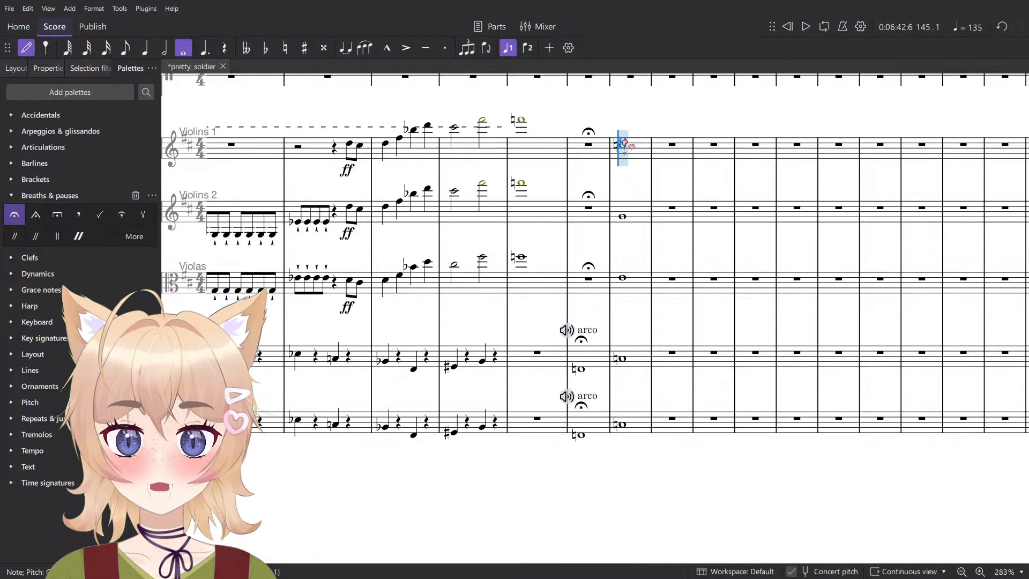
key(Escape)
click(579, 221)
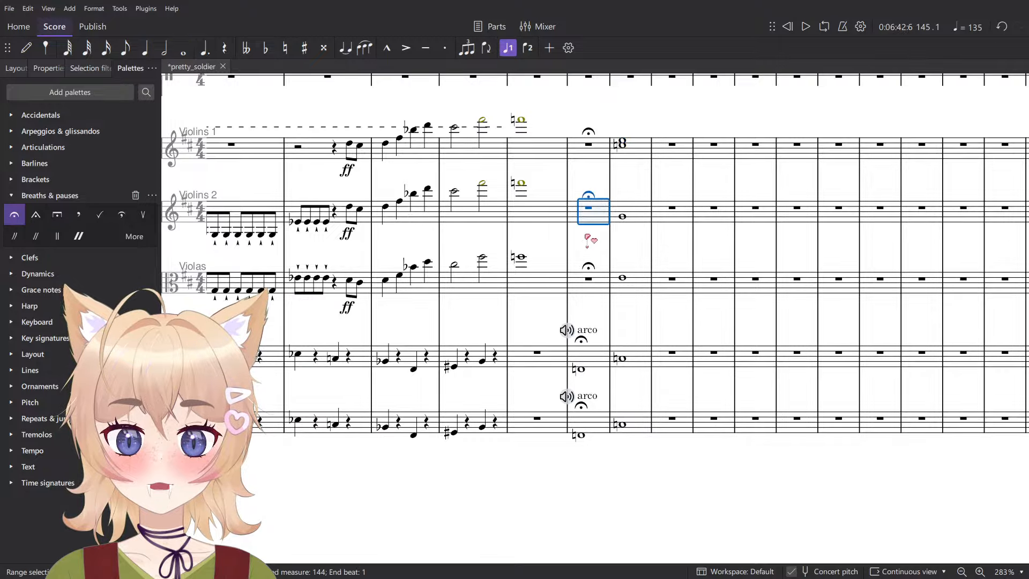
click(586, 237)
scroll(586, 239, down, 3)
key(n)
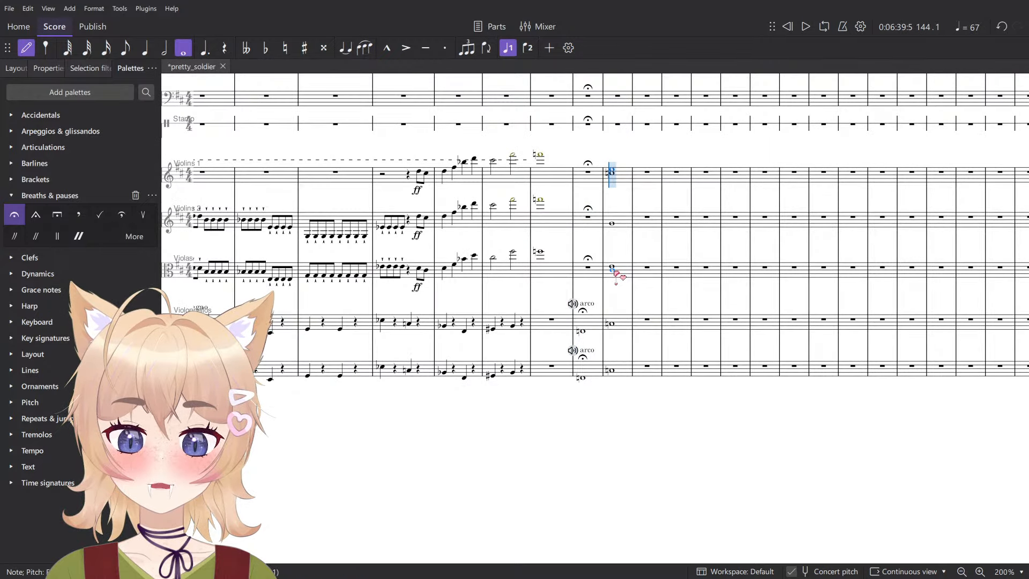
key(Escape)
click(591, 273)
click(589, 290)
click(611, 270)
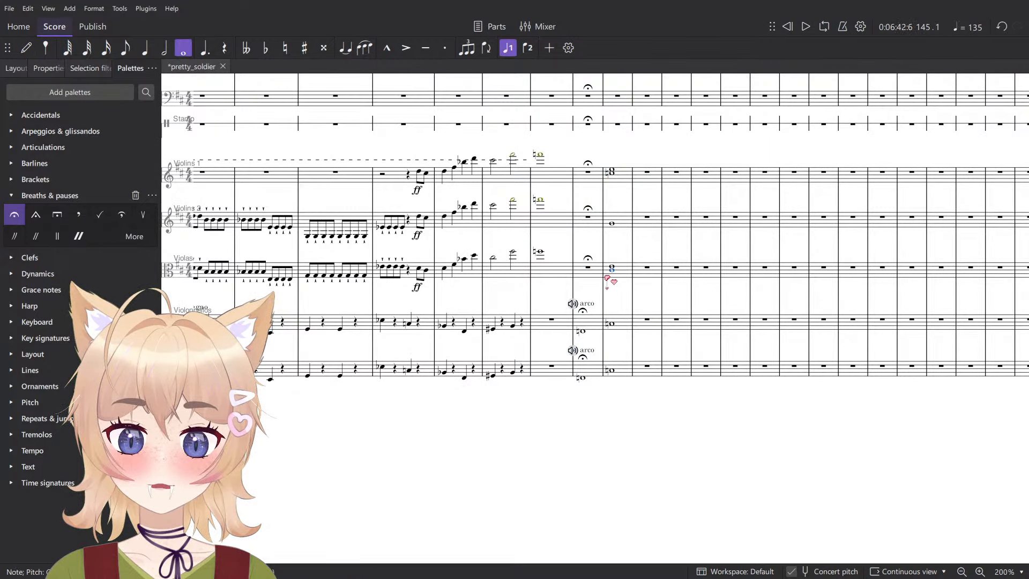
- Play back the score from measure 143 through measure 145 to hear the new string chord
click(556, 269)
click(555, 293)
key(space)
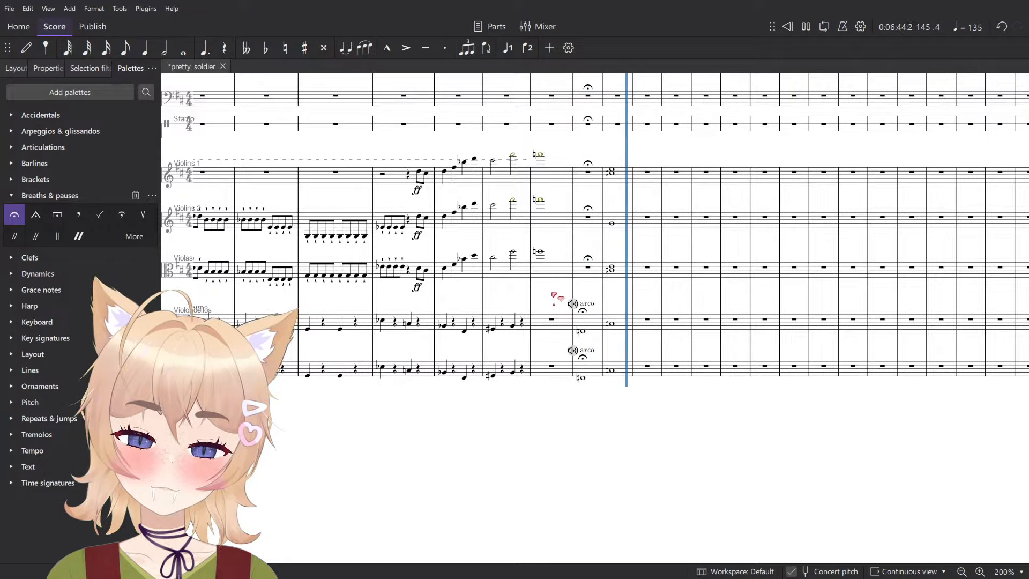
key(space)
- Cut the measure 145 chord notes from Violins 1, Violins 2 and the violas
scroll(648, 267, up, 1)
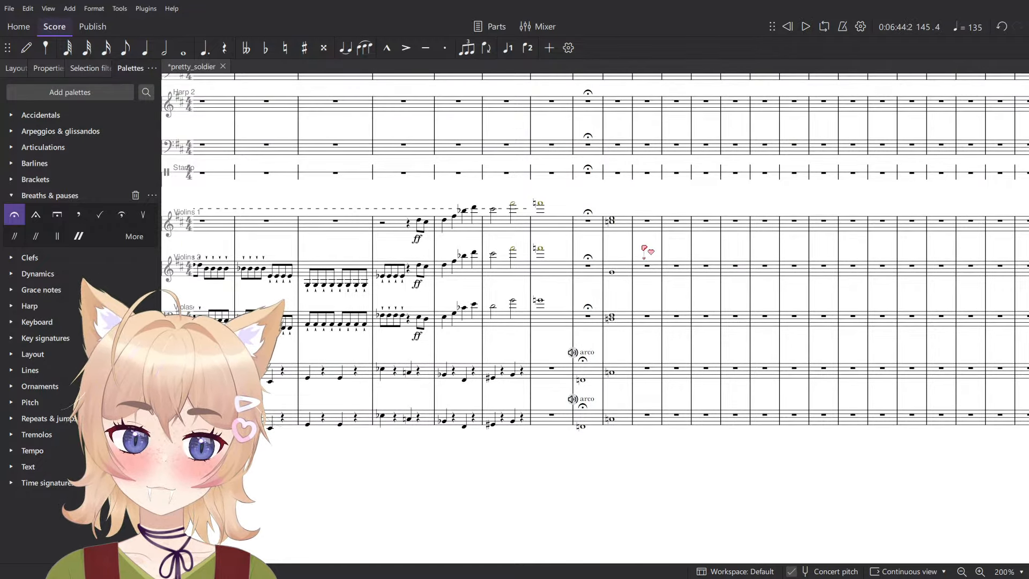
click(625, 232)
shift+click(625, 319)
key(ctrl+x)
- Enter a whole-note C natural in the Horn in F 1 part at measure 145, on the ledger line below the staff
scroll(653, 313, up, 13)
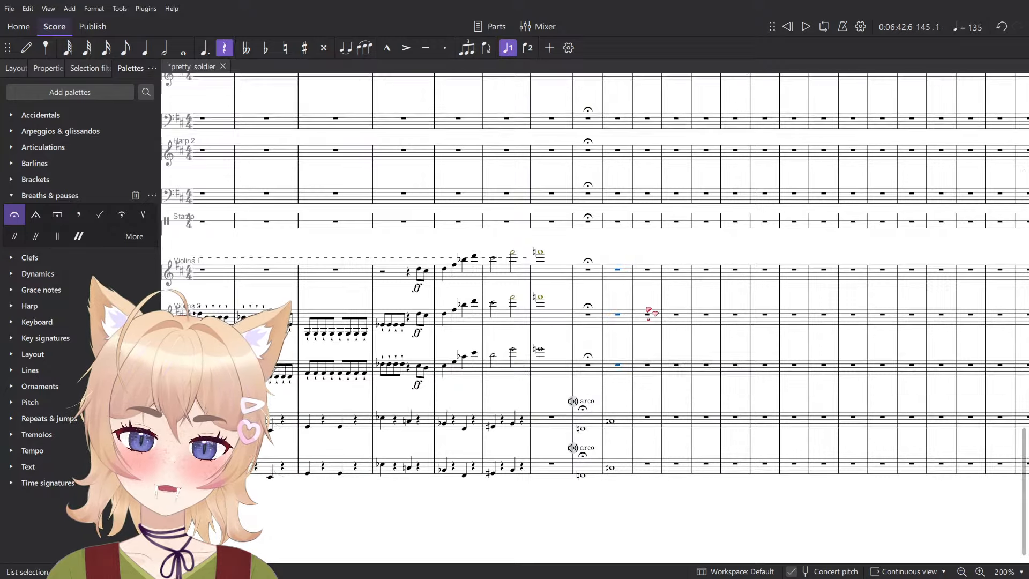
scroll(617, 247, up, 1)
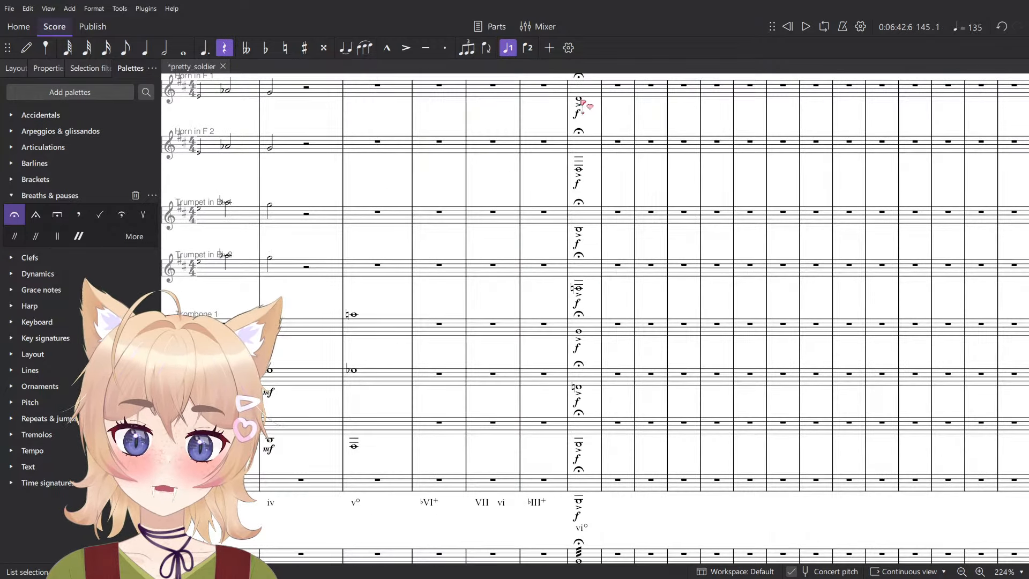
key(Escape)
scroll(594, 103, up, 4)
scroll(618, 152, down, 2)
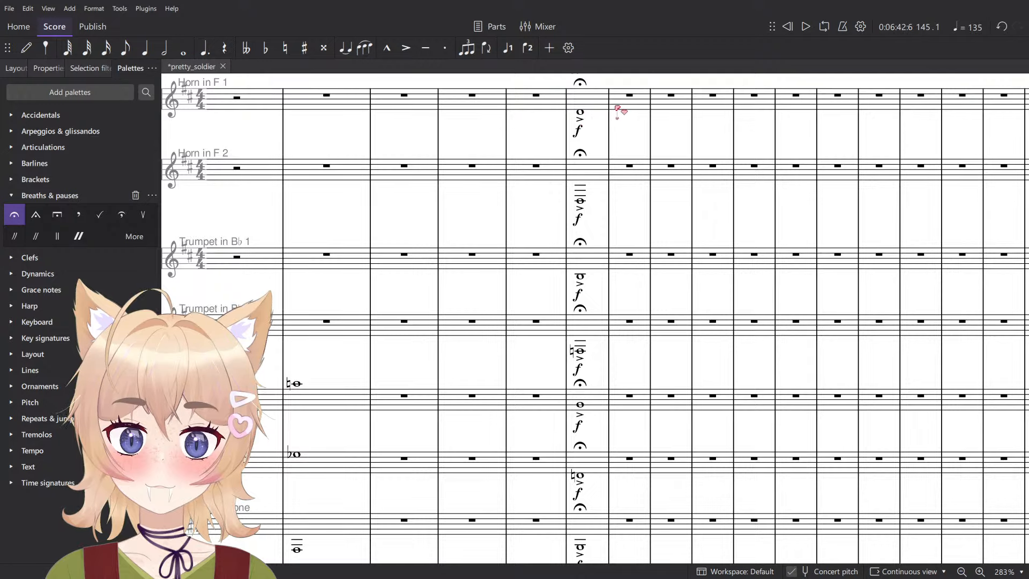
scroll(615, 110, up, 3)
click(571, 163)
key(n)
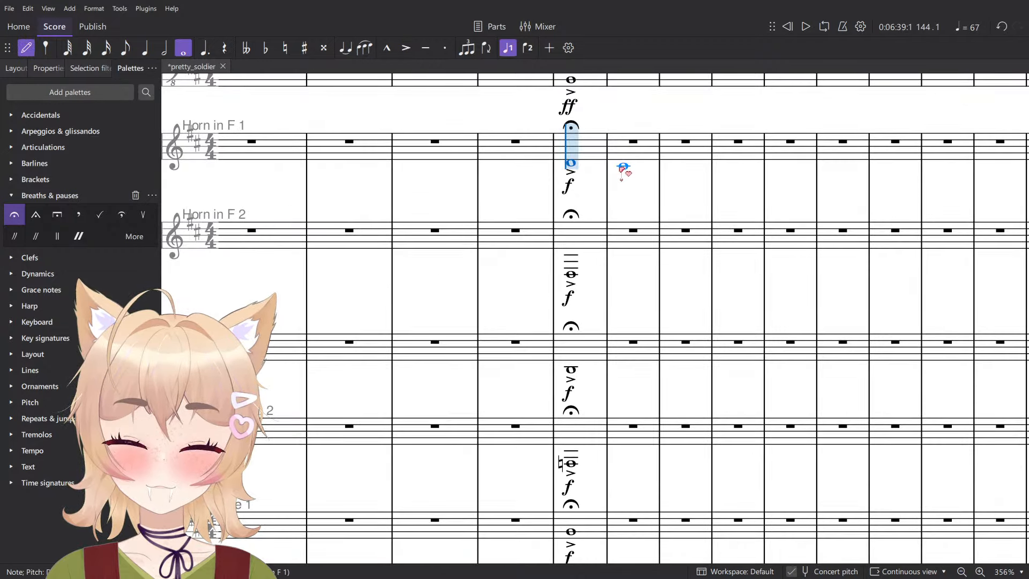
click(623, 167)
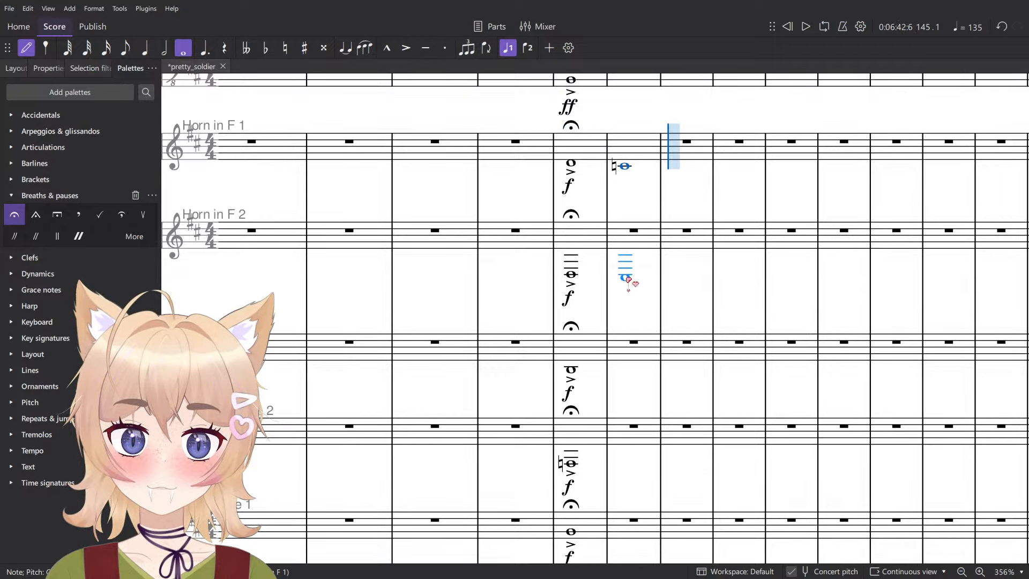
- Enter a whole-note G in the Trumpet in B♭ 1 part at measure 145, beneath the second ledger line below the staff
key(Escape)
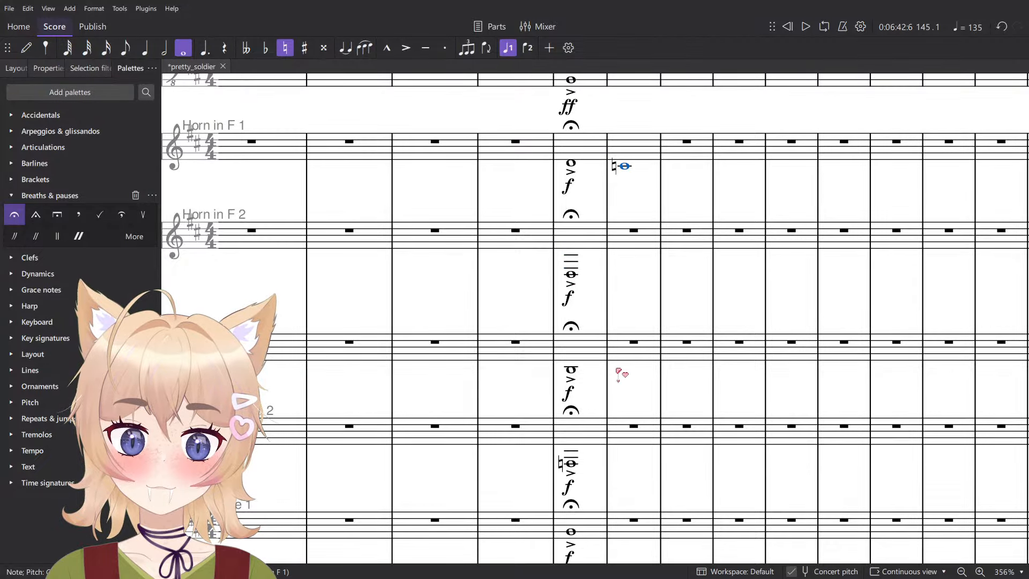
click(571, 370)
key(n)
click(626, 378)
key(Escape)
- Enter a matching whole-note G in the Trumpet in B♭ 2 part at measure 145, beneath the second ledger line
scroll(628, 383, down, 1)
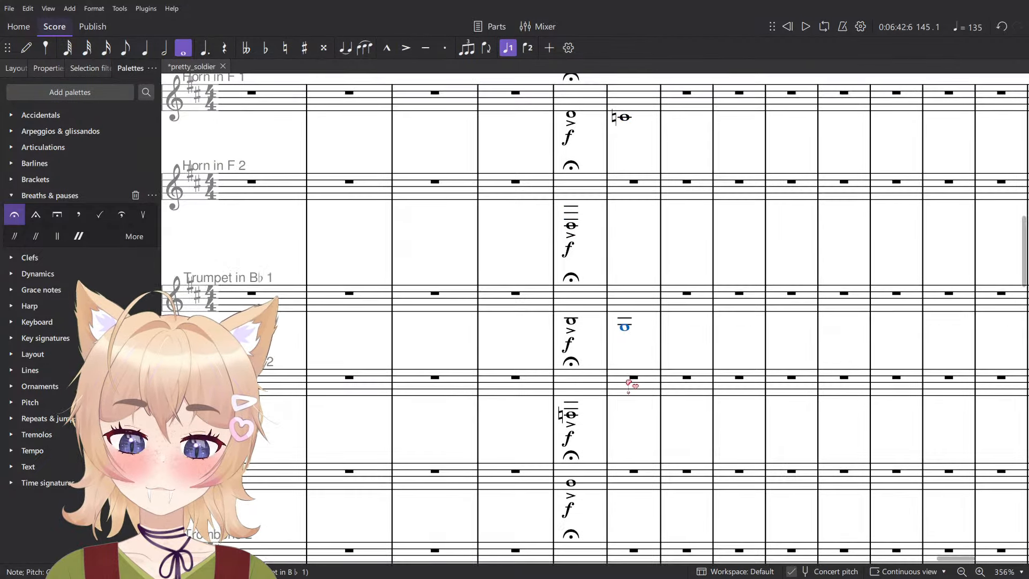
click(571, 415)
key(n)
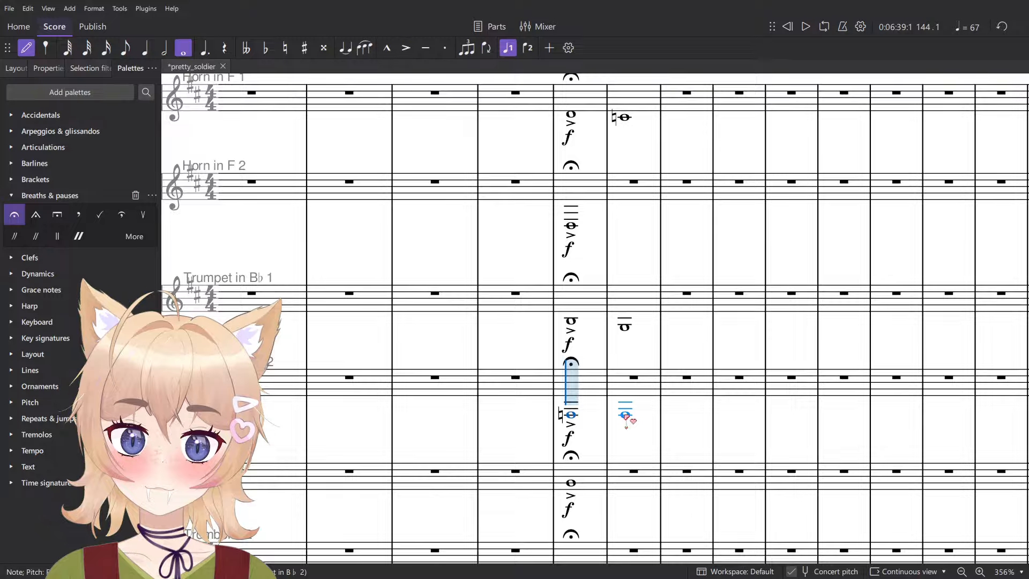
click(640, 380)
scroll(650, 408, down, 1)
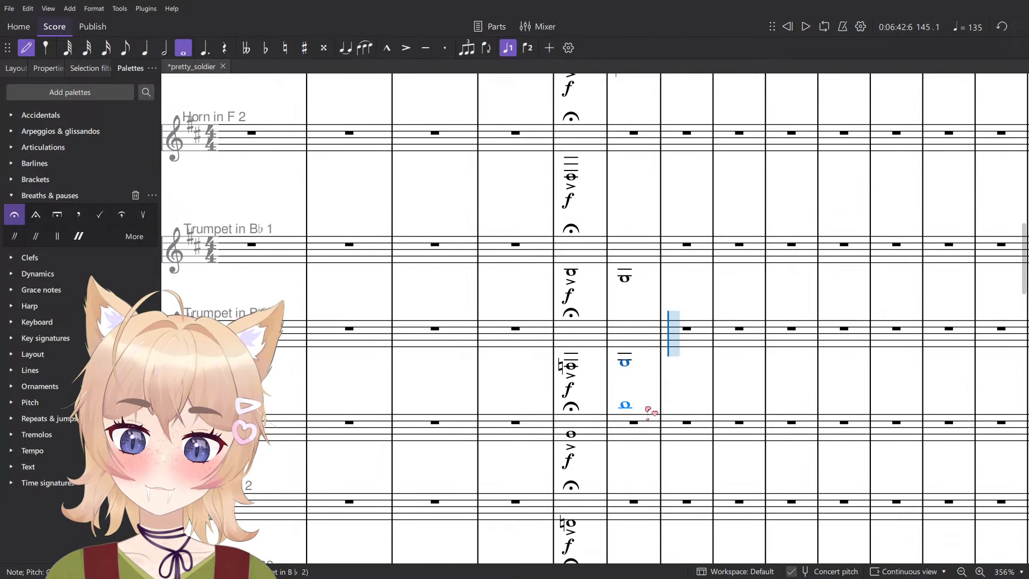
key(Escape)
- Enter a whole-note C natural inside the Trombone 1 staff at measure 145
scroll(583, 442, down, 3)
click(571, 288)
key(n)
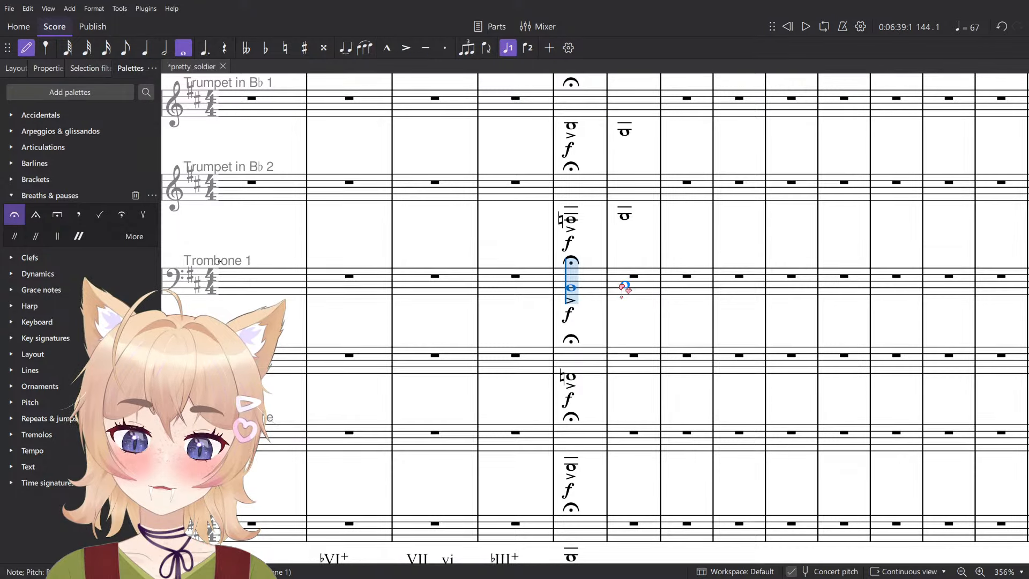
click(625, 286)
key(Escape)
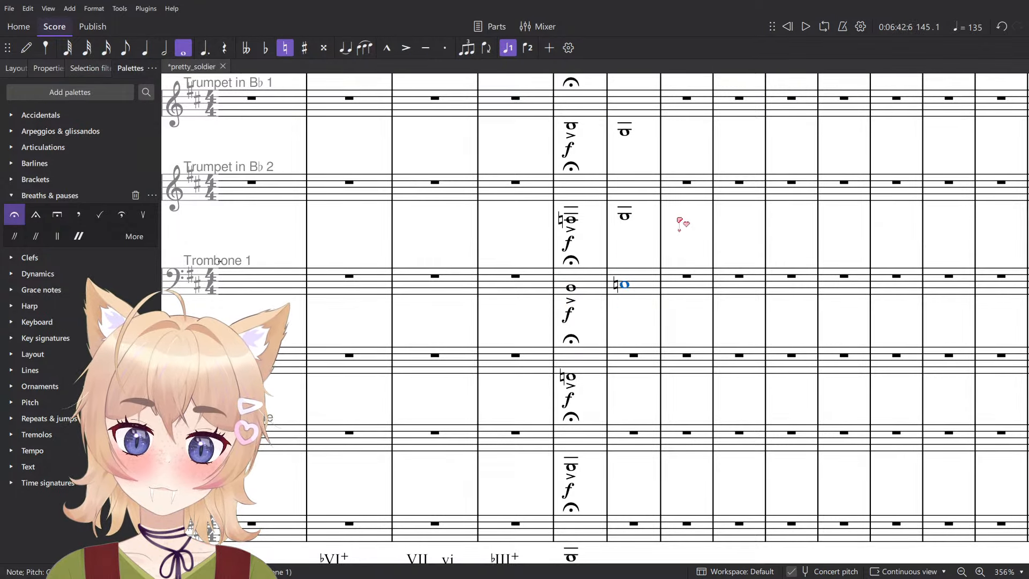
- Play back the score from measure 144 into measure 146 to hear the new brass notes
click(574, 377)
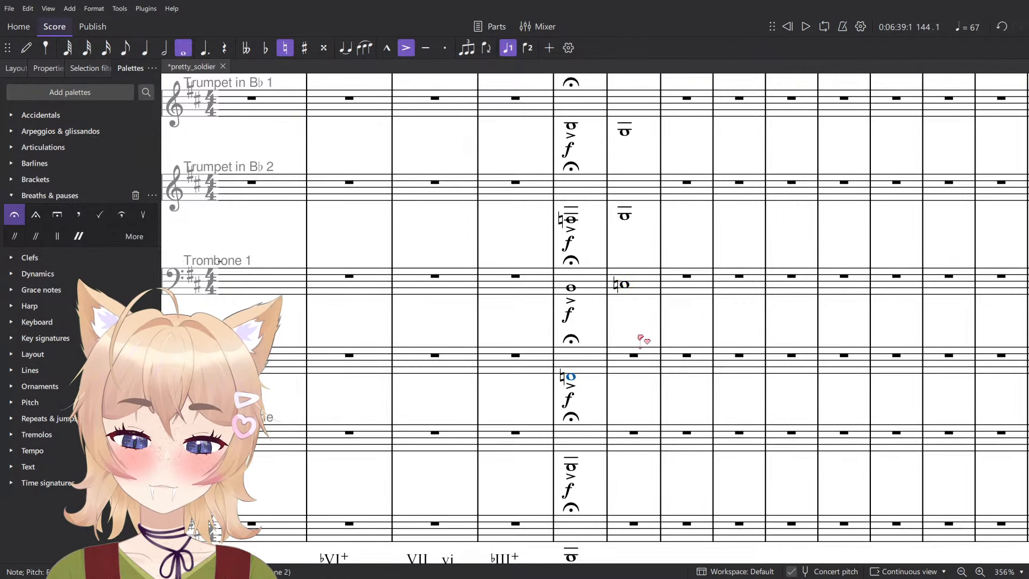
key(space)
scroll(688, 288, down, 2)
scroll(711, 263, up, 6)
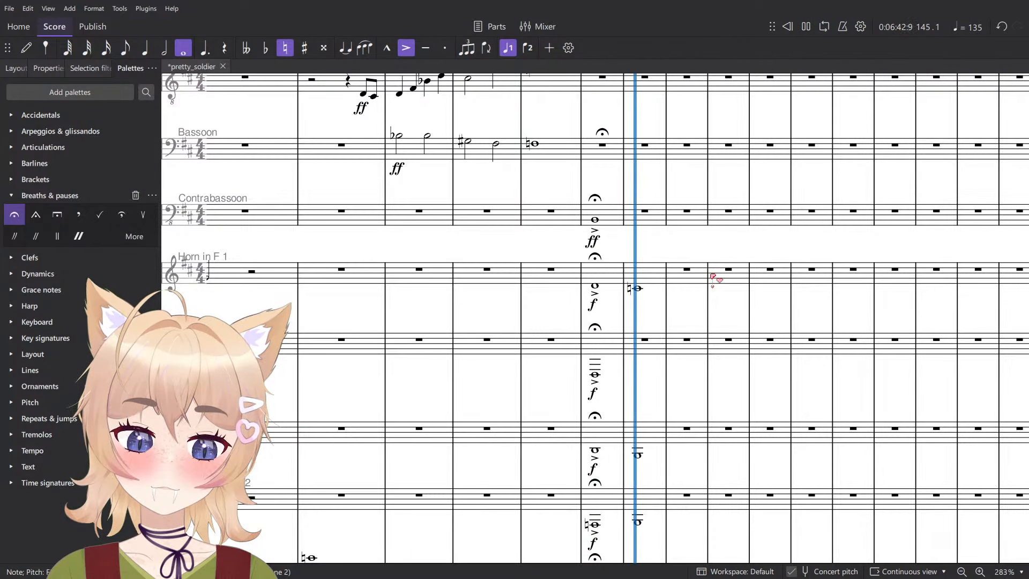
key(space)
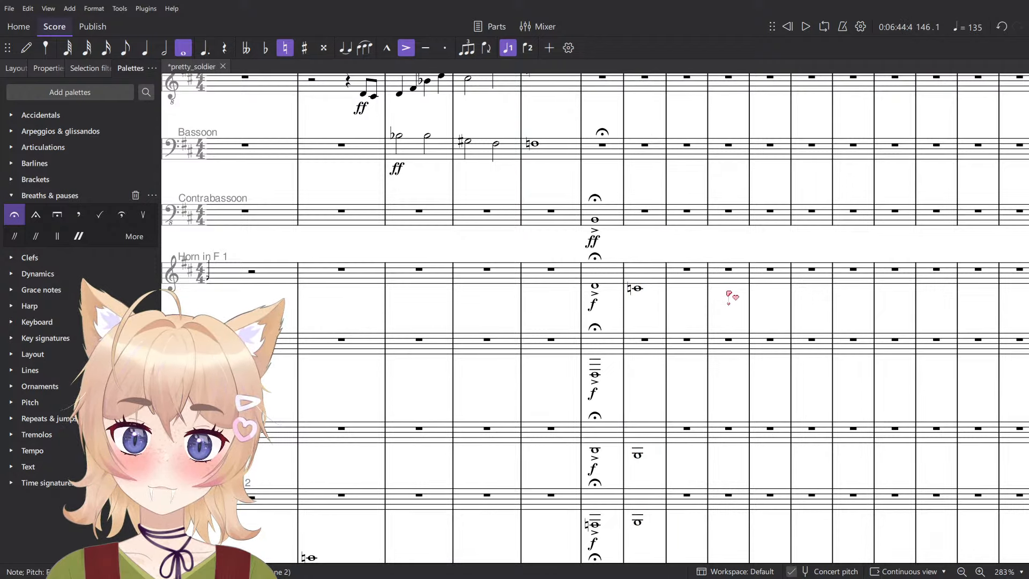
- Enter a whole-note C natural inside the Contrabassoon staff at measure 145
scroll(731, 297, up, 3)
scroll(599, 370, up, 3)
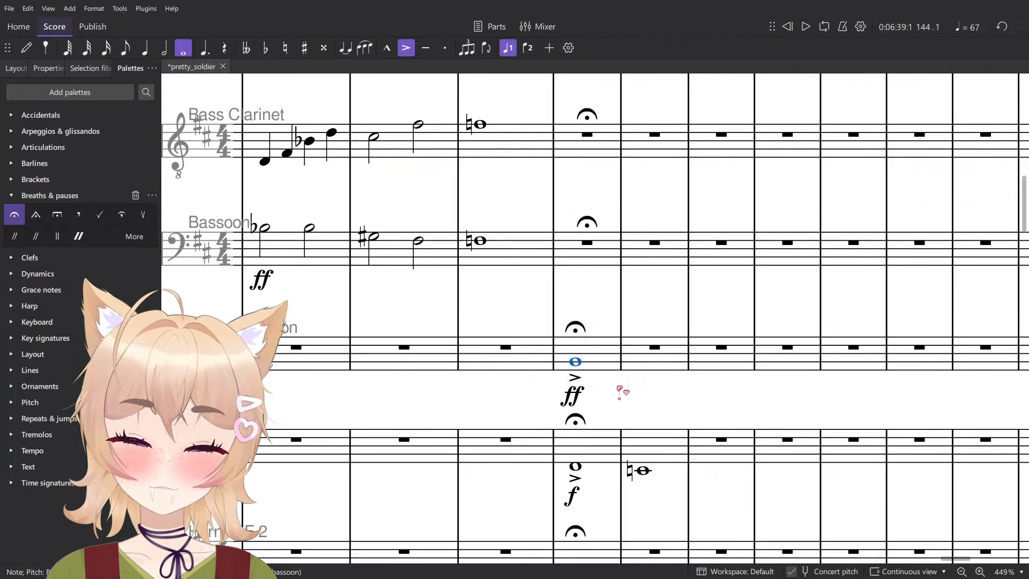
key(n)
click(642, 358)
scroll(643, 356, down, 1)
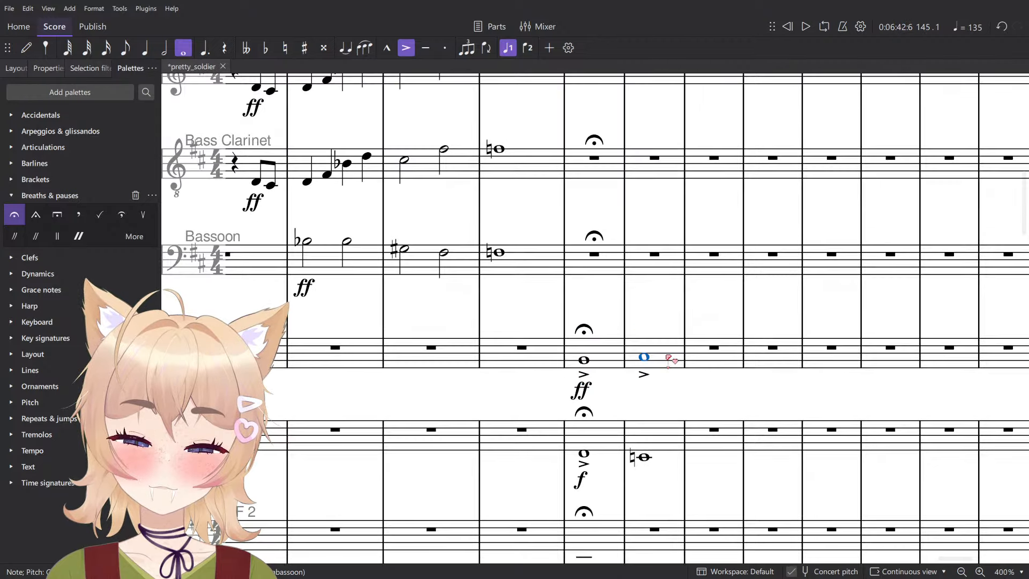
key(Escape)
- Play back measures 145 and 146 to hear the contrabassoon's C within the chord
key(space)
key(space)
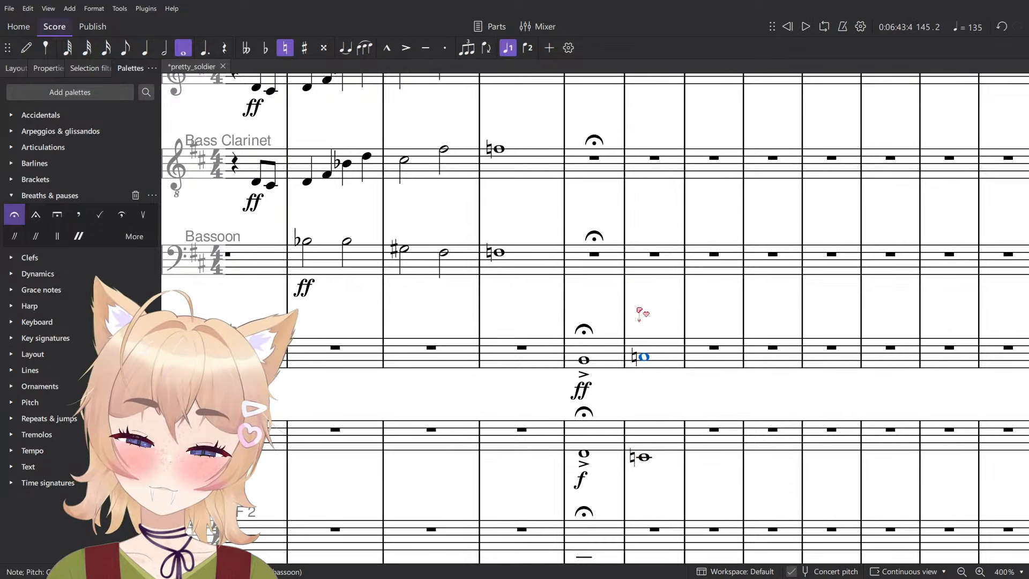
key(space)
scroll(639, 310, down, 4)
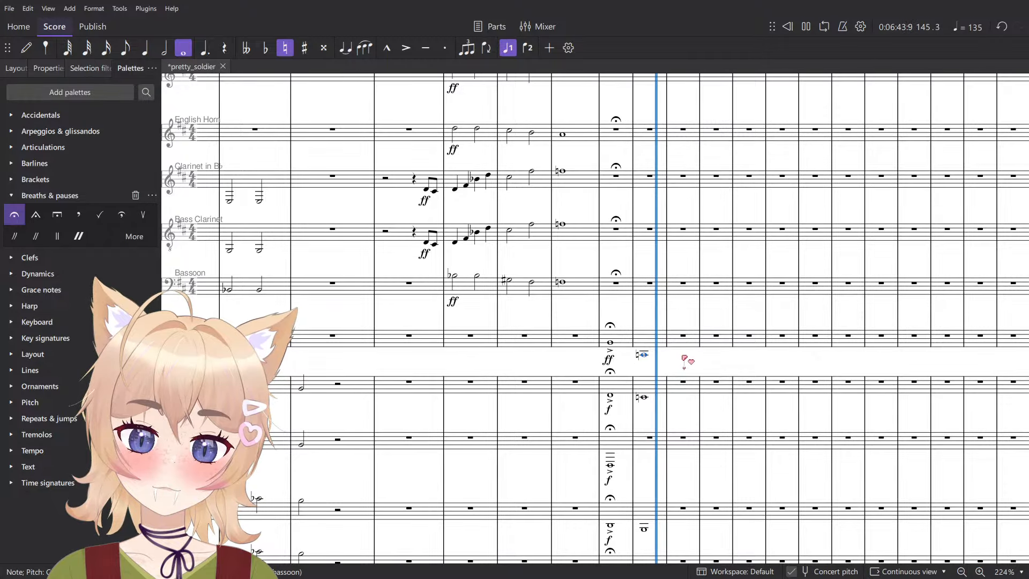
key(space)
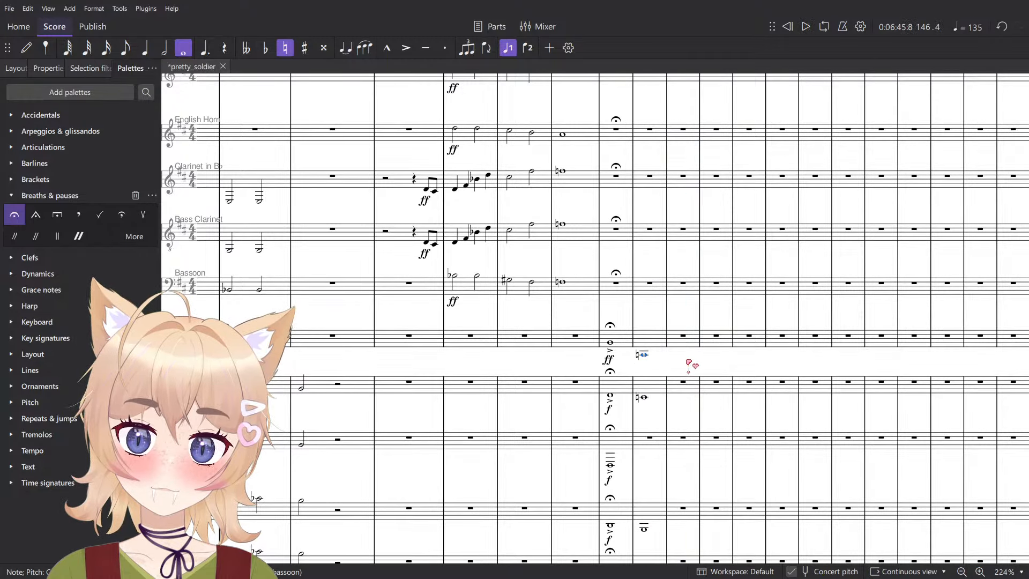
- Enter a whole-note E in the Horn in F 2 part at measure 145, beneath the third ledger line below the staff
scroll(702, 373, down, 4)
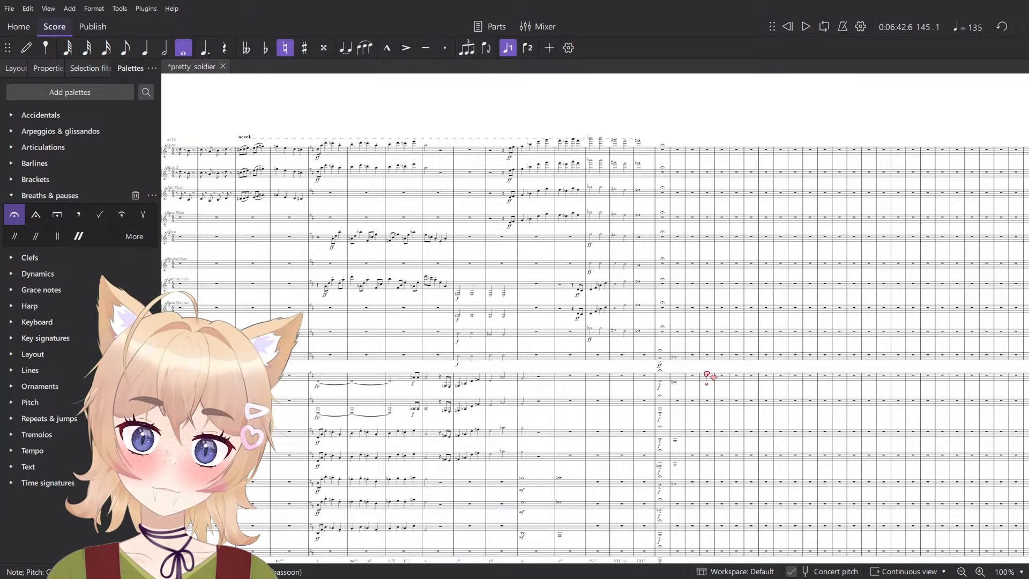
scroll(708, 375, up, 5)
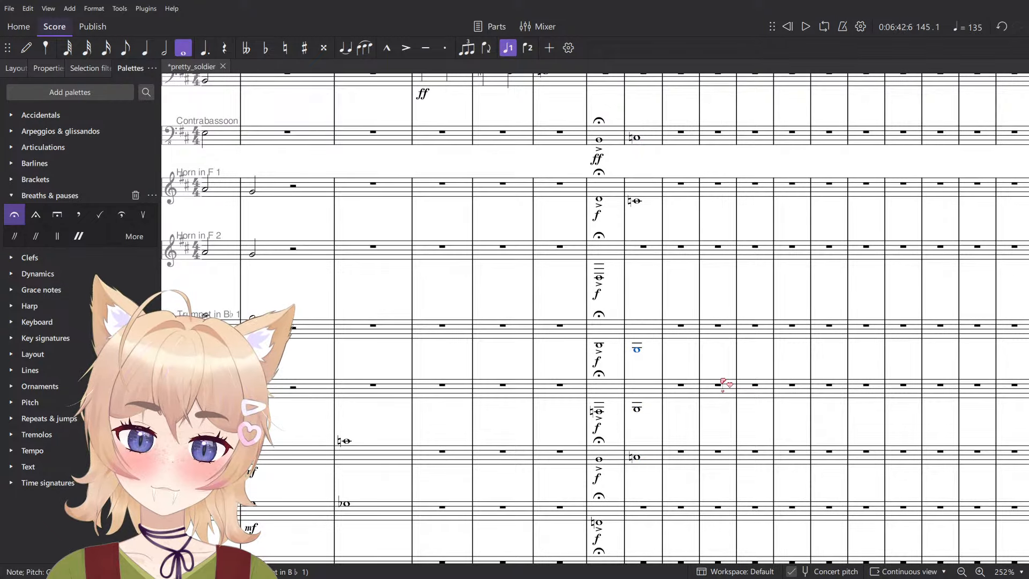
scroll(820, 303, up, 3)
click(434, 264)
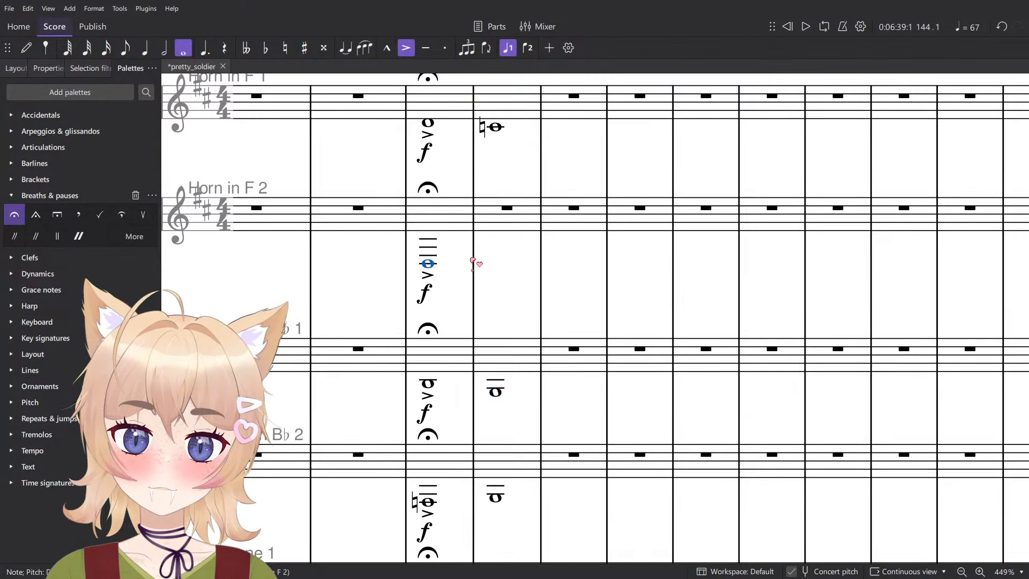
key(n)
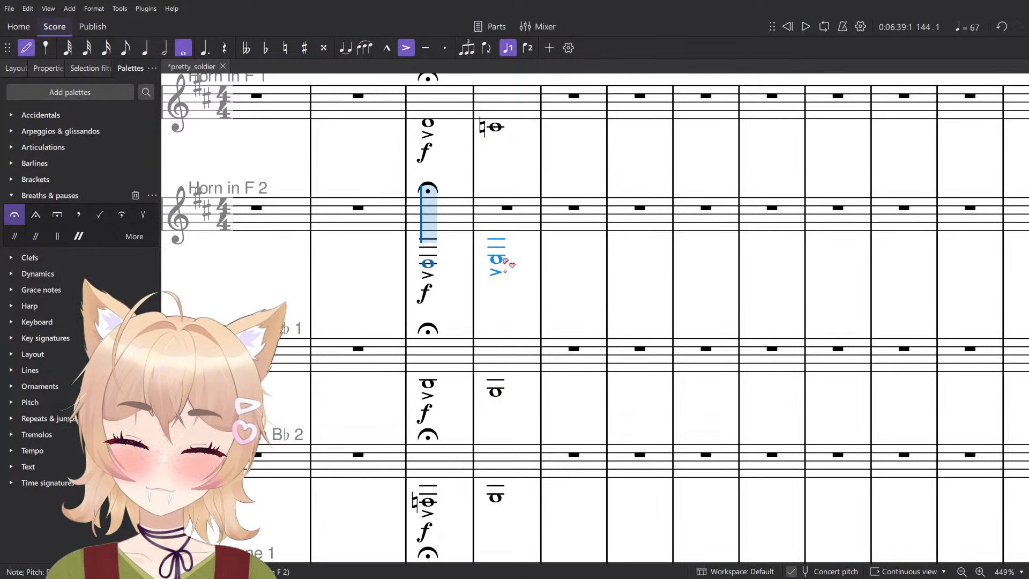
click(505, 261)
key(Escape)
- Play back measure 145 to hear the chord with the Horn in F 2 note
scroll(538, 262, down, 5)
key(space)
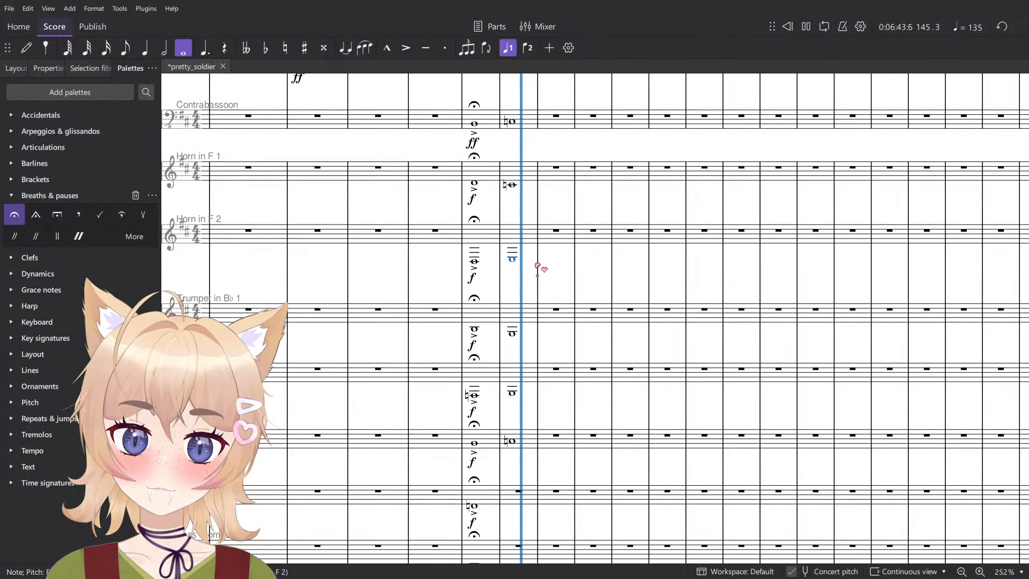
key(space)
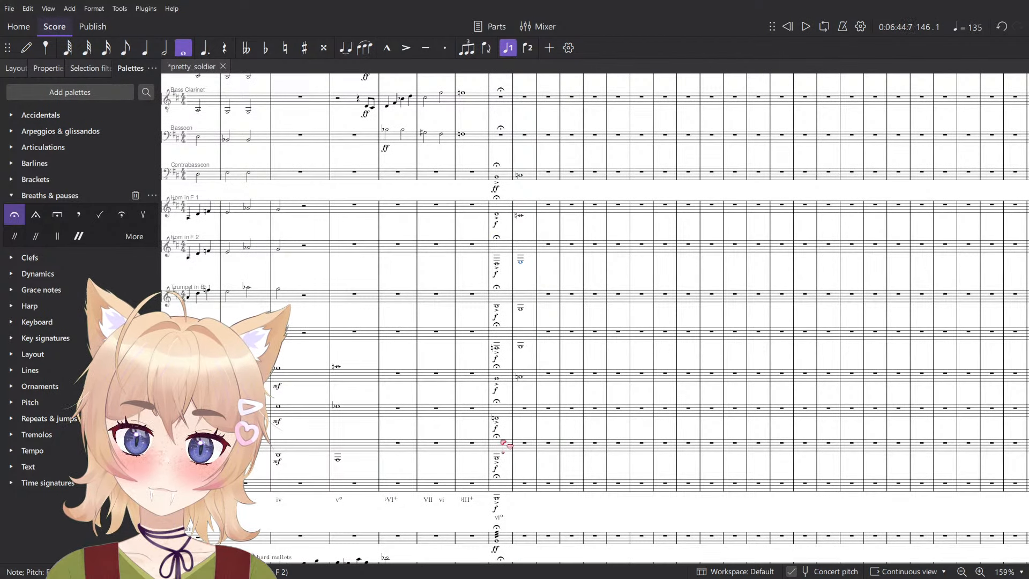
- Try diminuendo hairpins over measure 144 alone in the parts from Horn in F 1 through Trombone 1
click(504, 207)
shift+click(505, 377)
key(shift+period)
scroll(522, 304, up, 3)
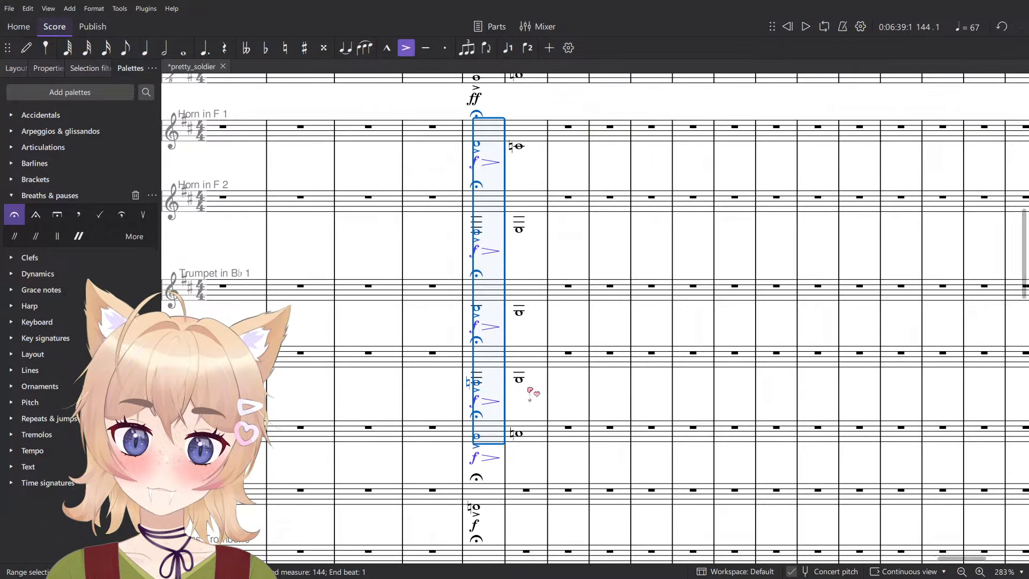
click(528, 429)
shift+click(523, 143)
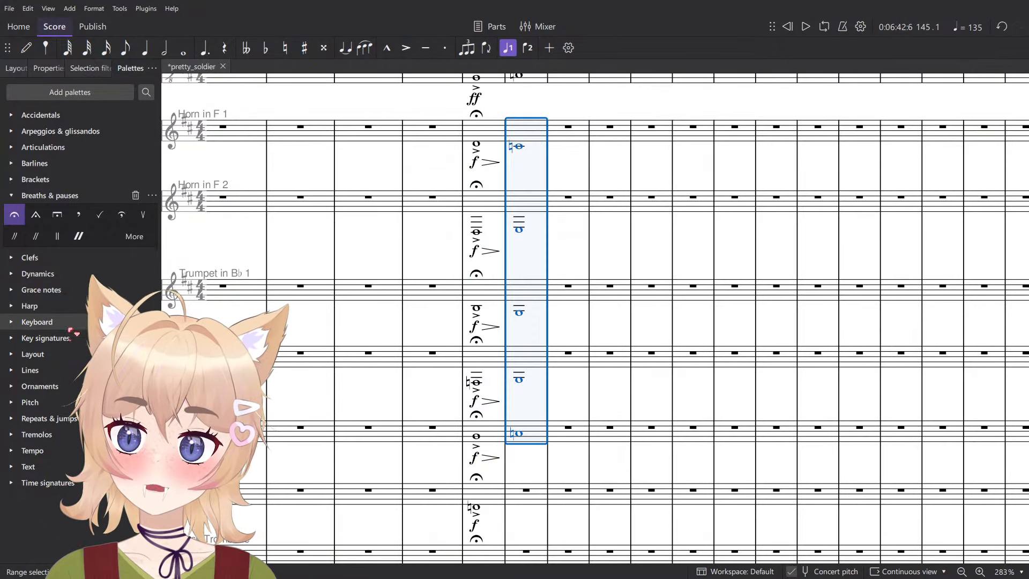
key(ctrl+z)
- Add diminuendo hairpins spanning measures 144 and 145 in the parts from Horn in F 1 through Trombone 1
click(526, 131)
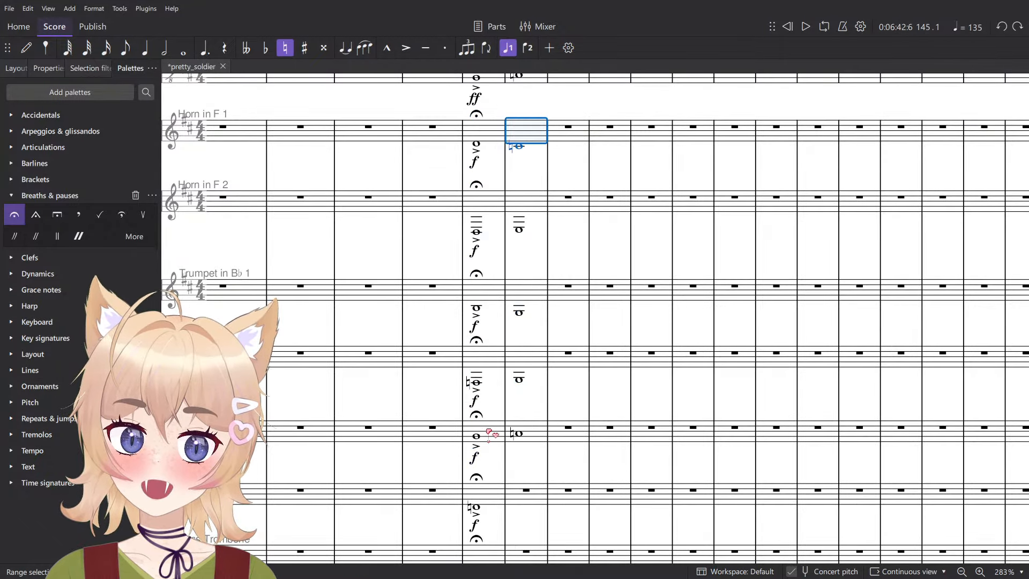
shift+click(488, 427)
key(shift+period)
- Add a p dynamic at the start of measure 146 in the parts from Horn in F 1 through Trombone 1
click(565, 131)
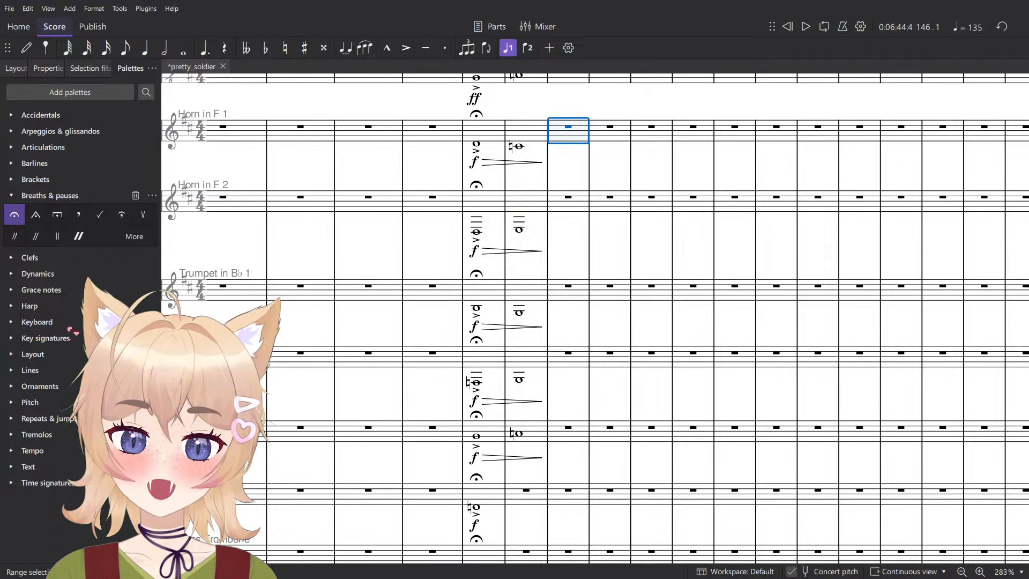
key(shift+Down)
key(shift+Down)
key(shift+Down)
key(shift+Down)
click(38, 273)
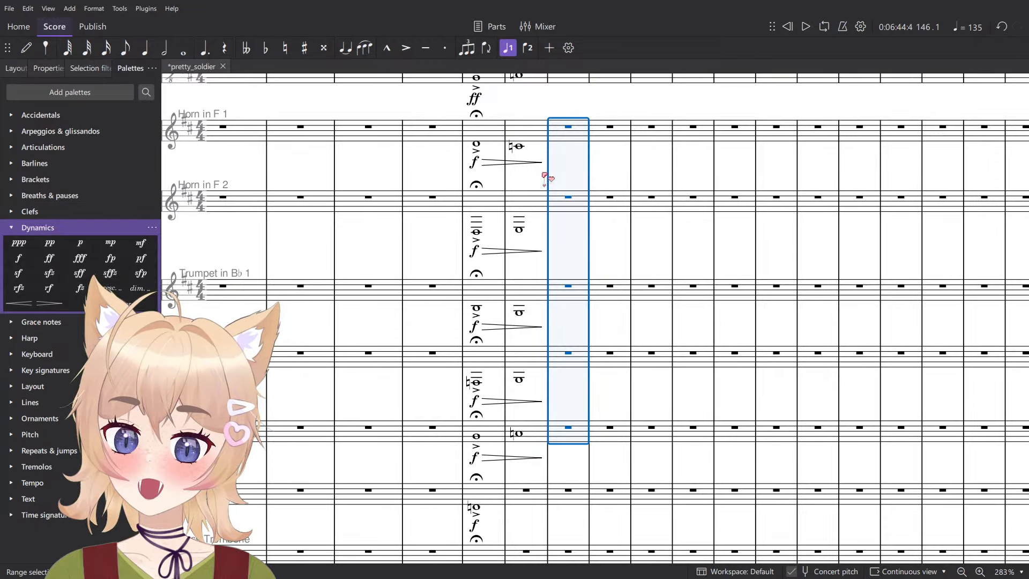
key(ctrl+z)
key(ctrl+y)
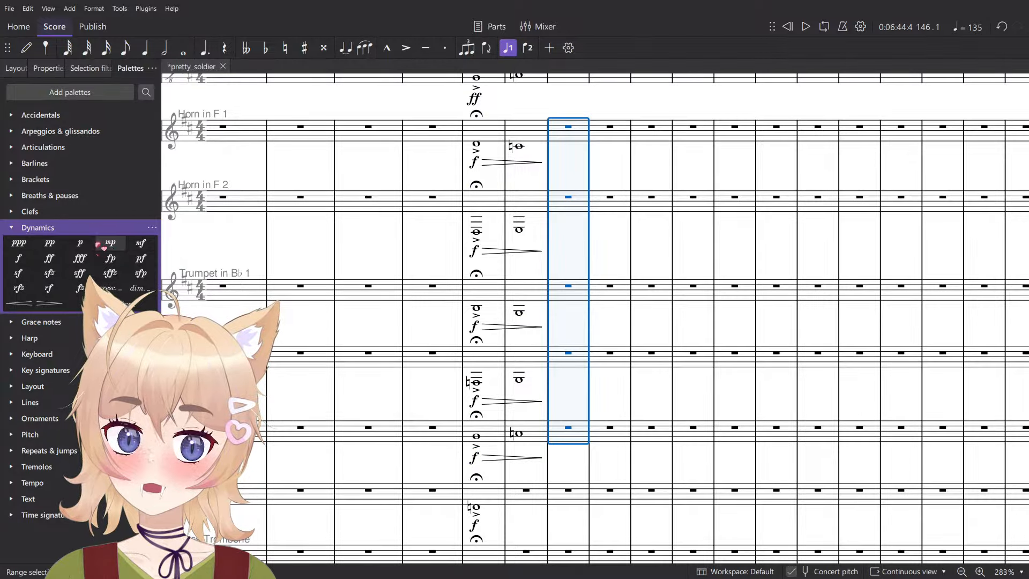
- Play back from measure 144 through measure 145 to hear the brass diminuendo
click(493, 131)
scroll(587, 100, down, 2)
key(space)
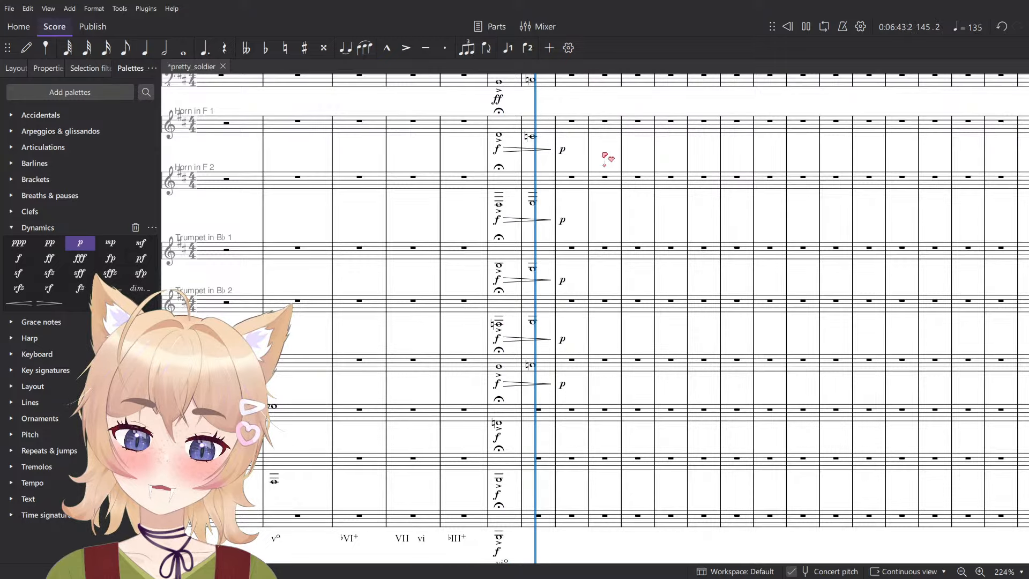
scroll(565, 179, up, 1)
scroll(563, 181, up, 3)
key(space)
- Add a diminuendo hairpin over measures 144 and 145 in the Contrabassoon part, ending with a p dynamic at measure 146
scroll(522, 280, up, 5)
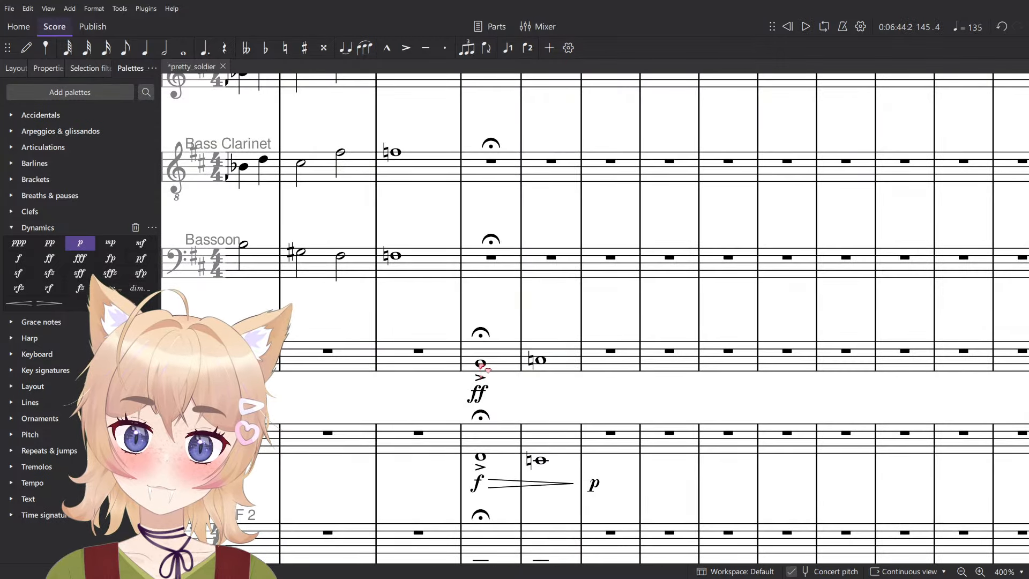
click(504, 359)
shift+click(561, 358)
key(shift+period)
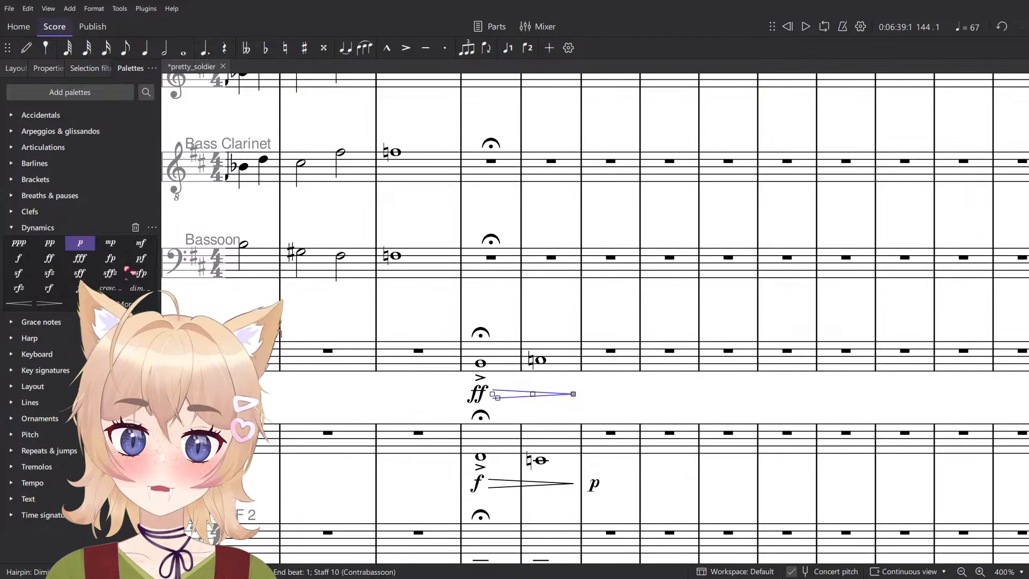
click(610, 352)
click(80, 243)
- Add diminuendo hairpins over measures 144 and 145 in the Violoncellos and Contrabasses, ending with p dynamics at measure 146
scroll(688, 272, down, 20)
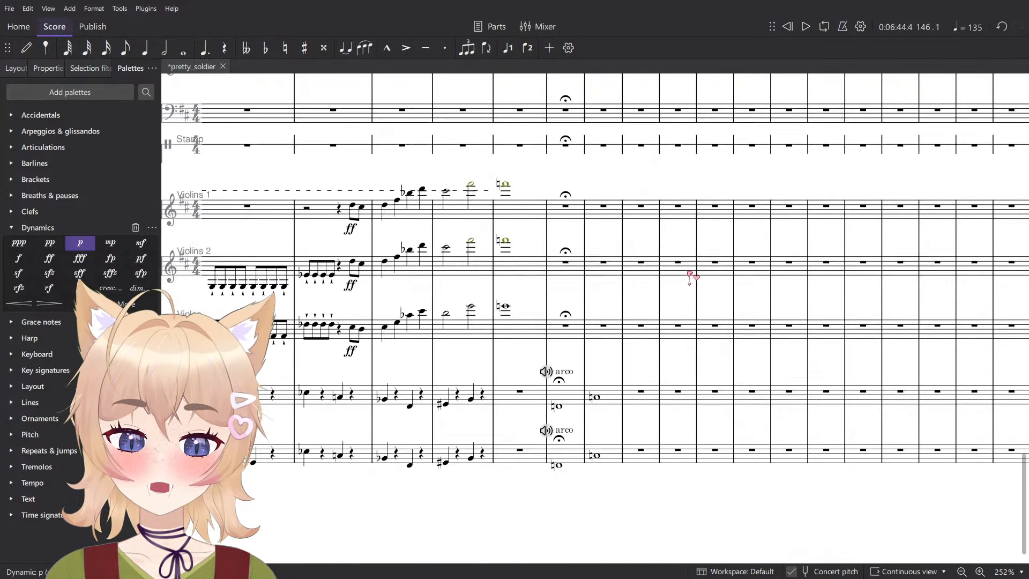
scroll(689, 274, down, 4)
click(607, 208)
shift+click(565, 262)
key(shift+period)
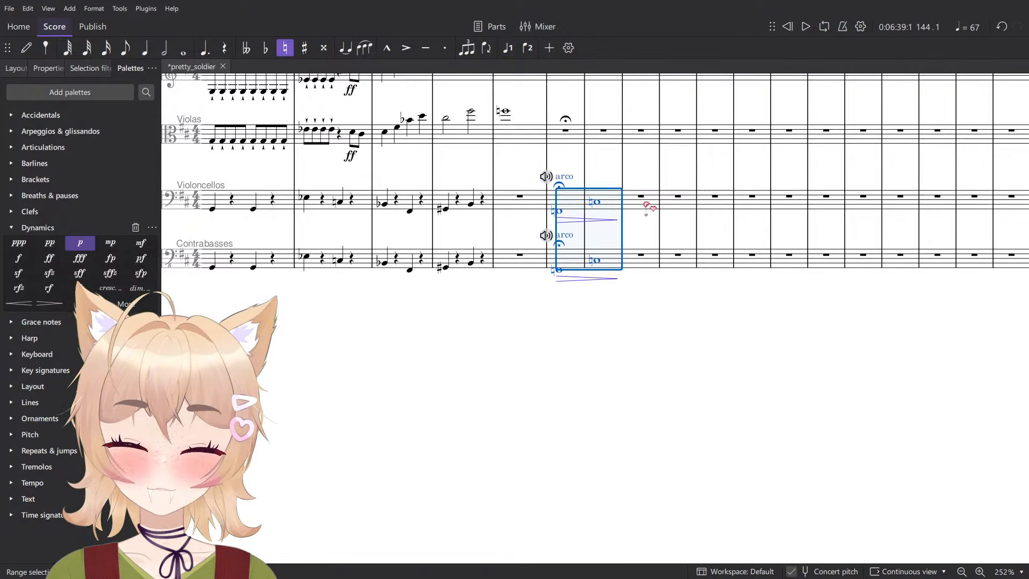
key(Right)
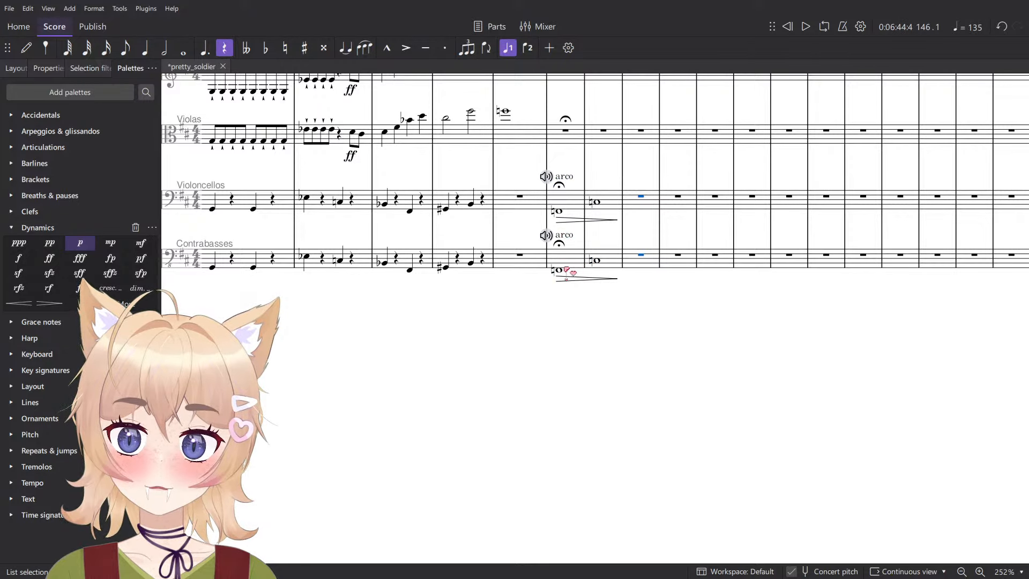
key(ctrl+shift+p)
- Play back from measure 144 into measure 146 to hear the low strings and brass fade out
key(Left)
key(Left)
key(space)
scroll(663, 374, up, 6)
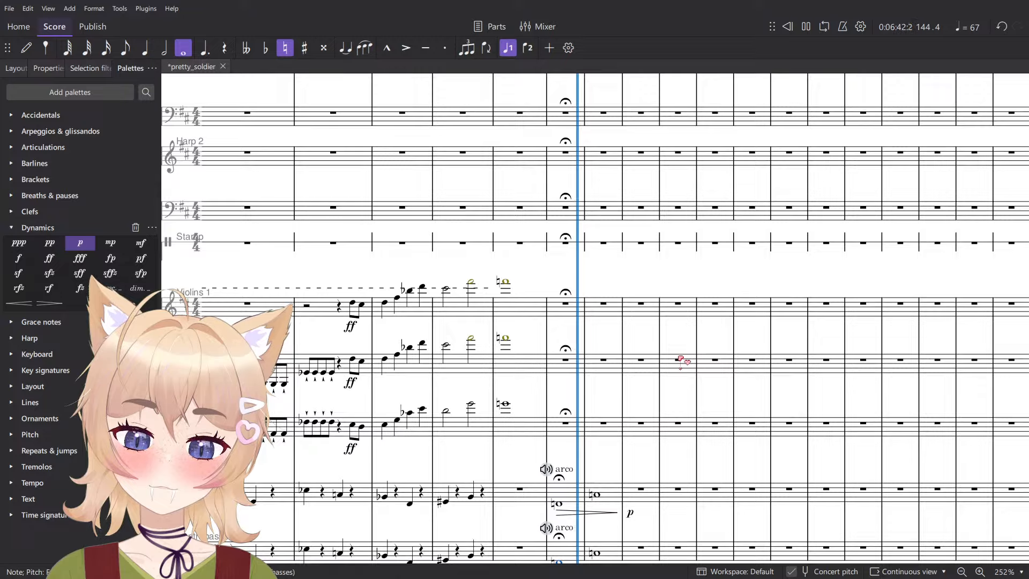
scroll(681, 361, up, 10)
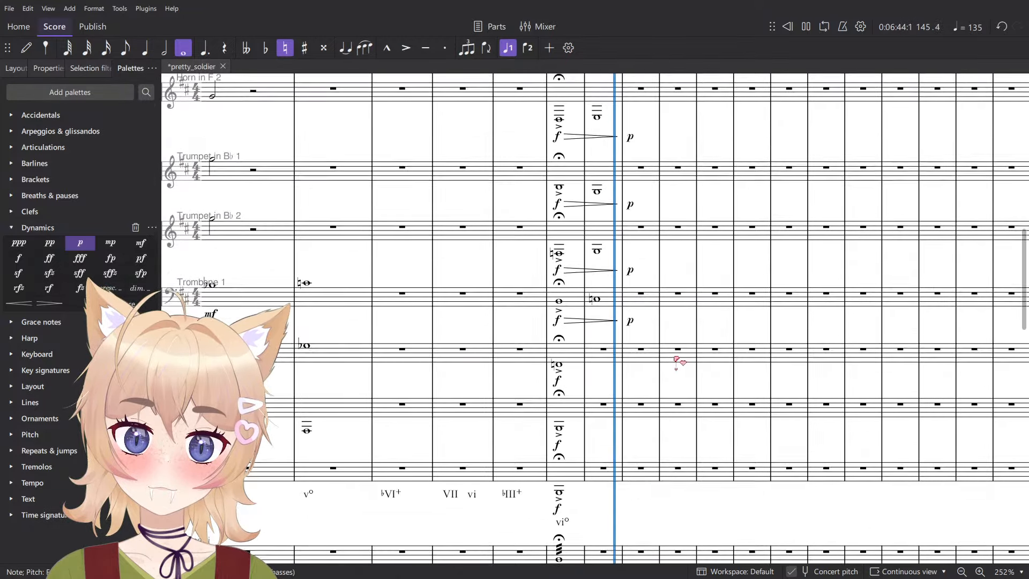
scroll(679, 362, up, 5)
key(space)
scroll(674, 361, down, 3)
scroll(662, 328, up, 5)
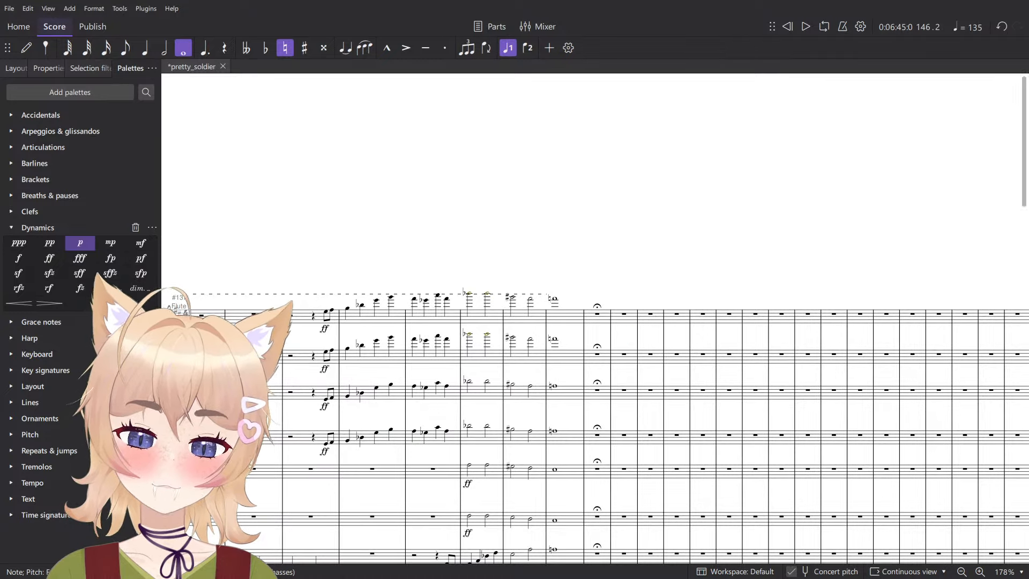
scroll(716, 306, down, 5)
scroll(715, 306, left, 5)
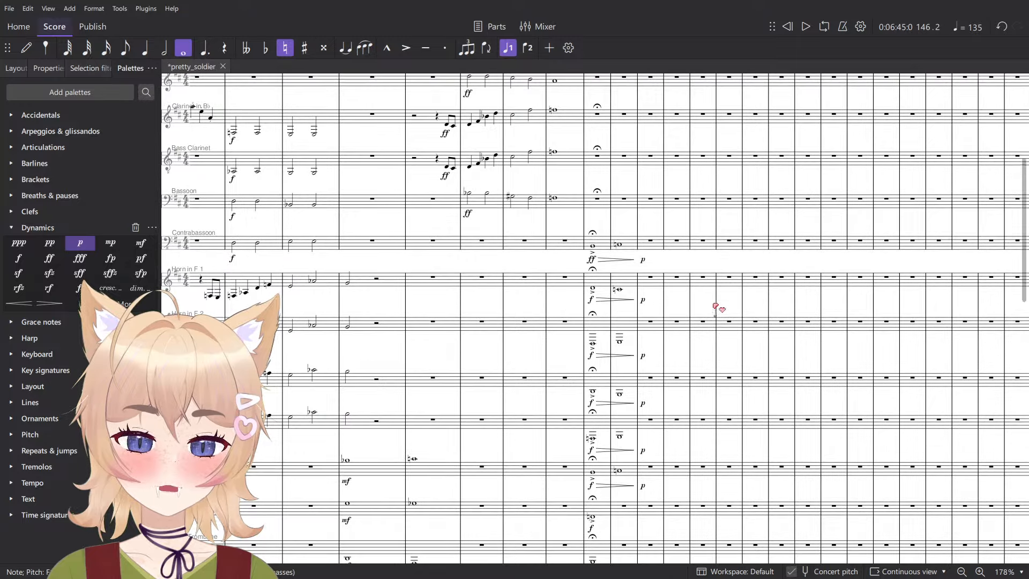
scroll(726, 330, up, 4)
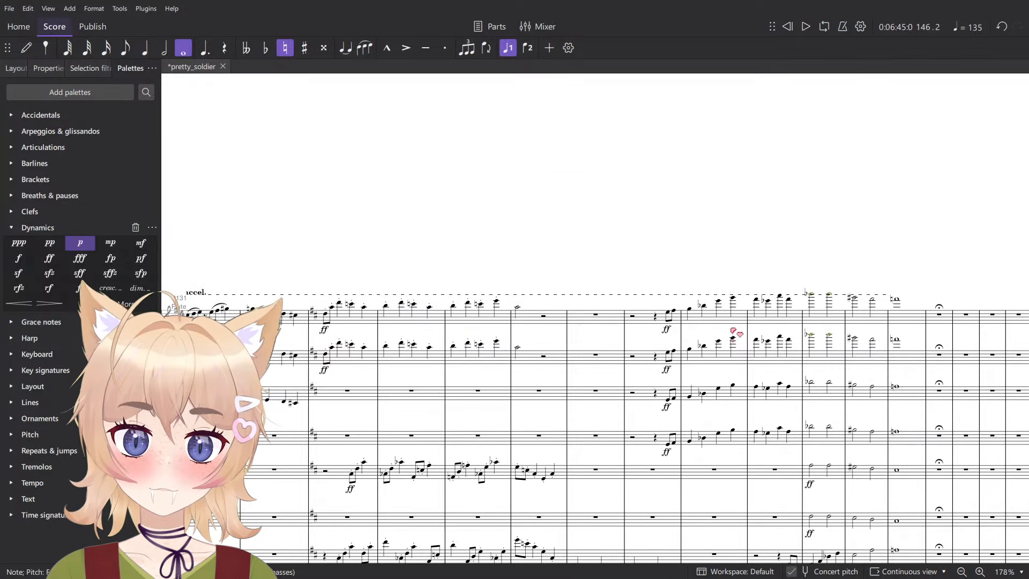